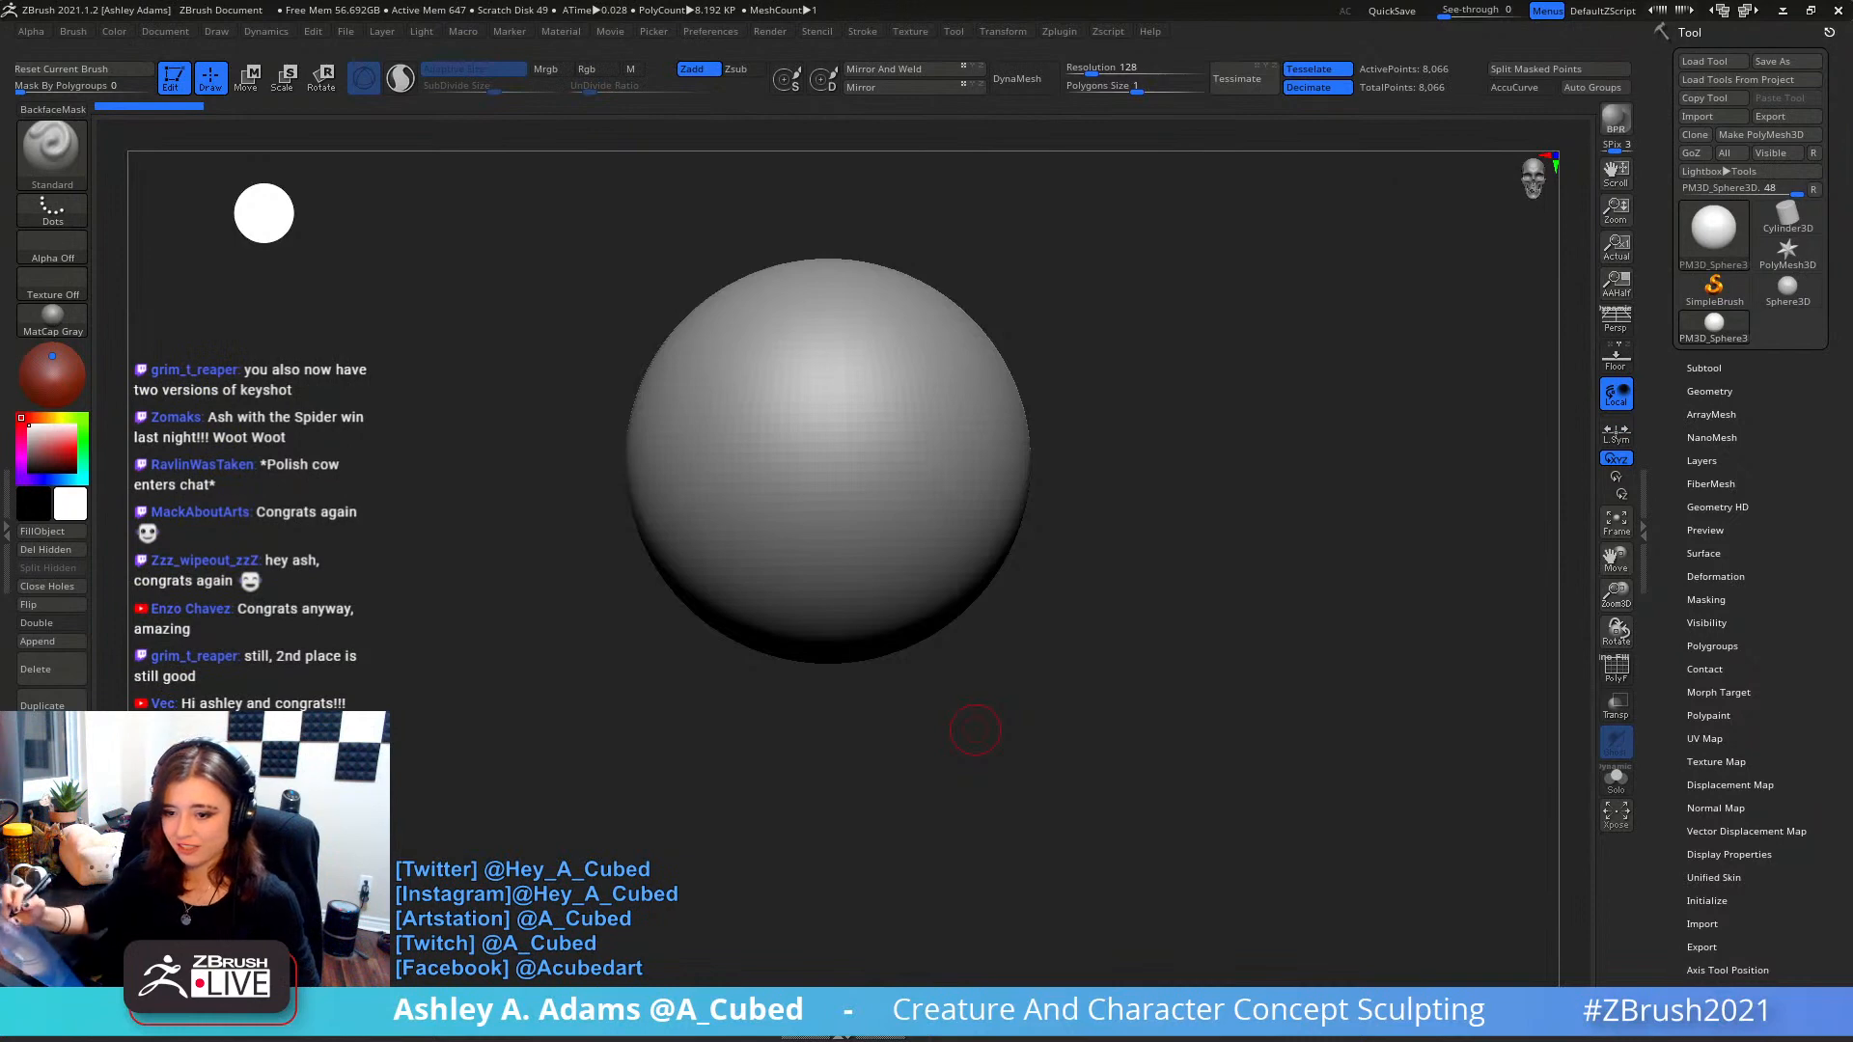
# - Adjust the brush's draw size over the sphere and choose the SnakeHook brush
pyautogui.moveTo(951, 446)
pyautogui.keyDown('ctrl'); pyautogui.mouseDown(button='right')
pyautogui.moveTo(935, 414)
pyautogui.moveTo(914, 467)
pyautogui.mouseUp(button='right'); pyautogui.keyUp('ctrl')
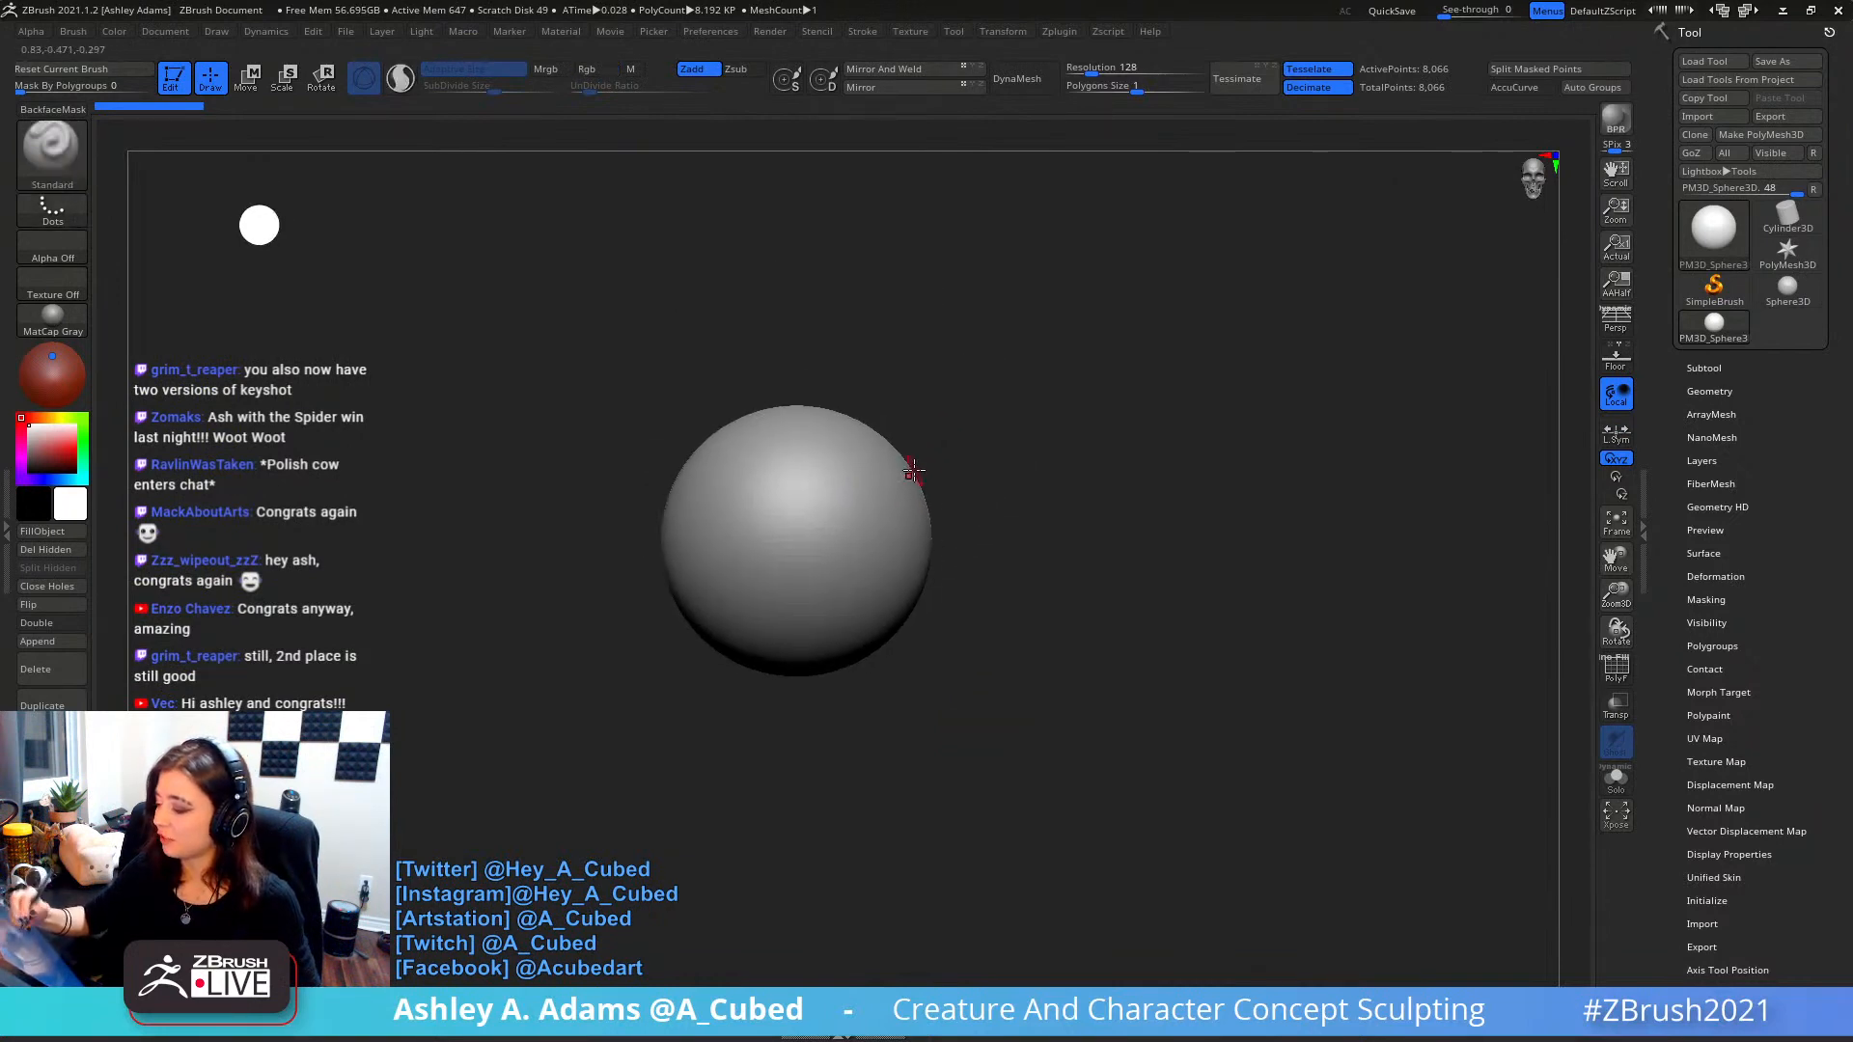
pyautogui.press('space')
pyautogui.moveTo(912, 471); pyautogui.dragTo(935, 467)
pyautogui.moveTo(872, 471); pyautogui.dragTo(869, 508, button='right')
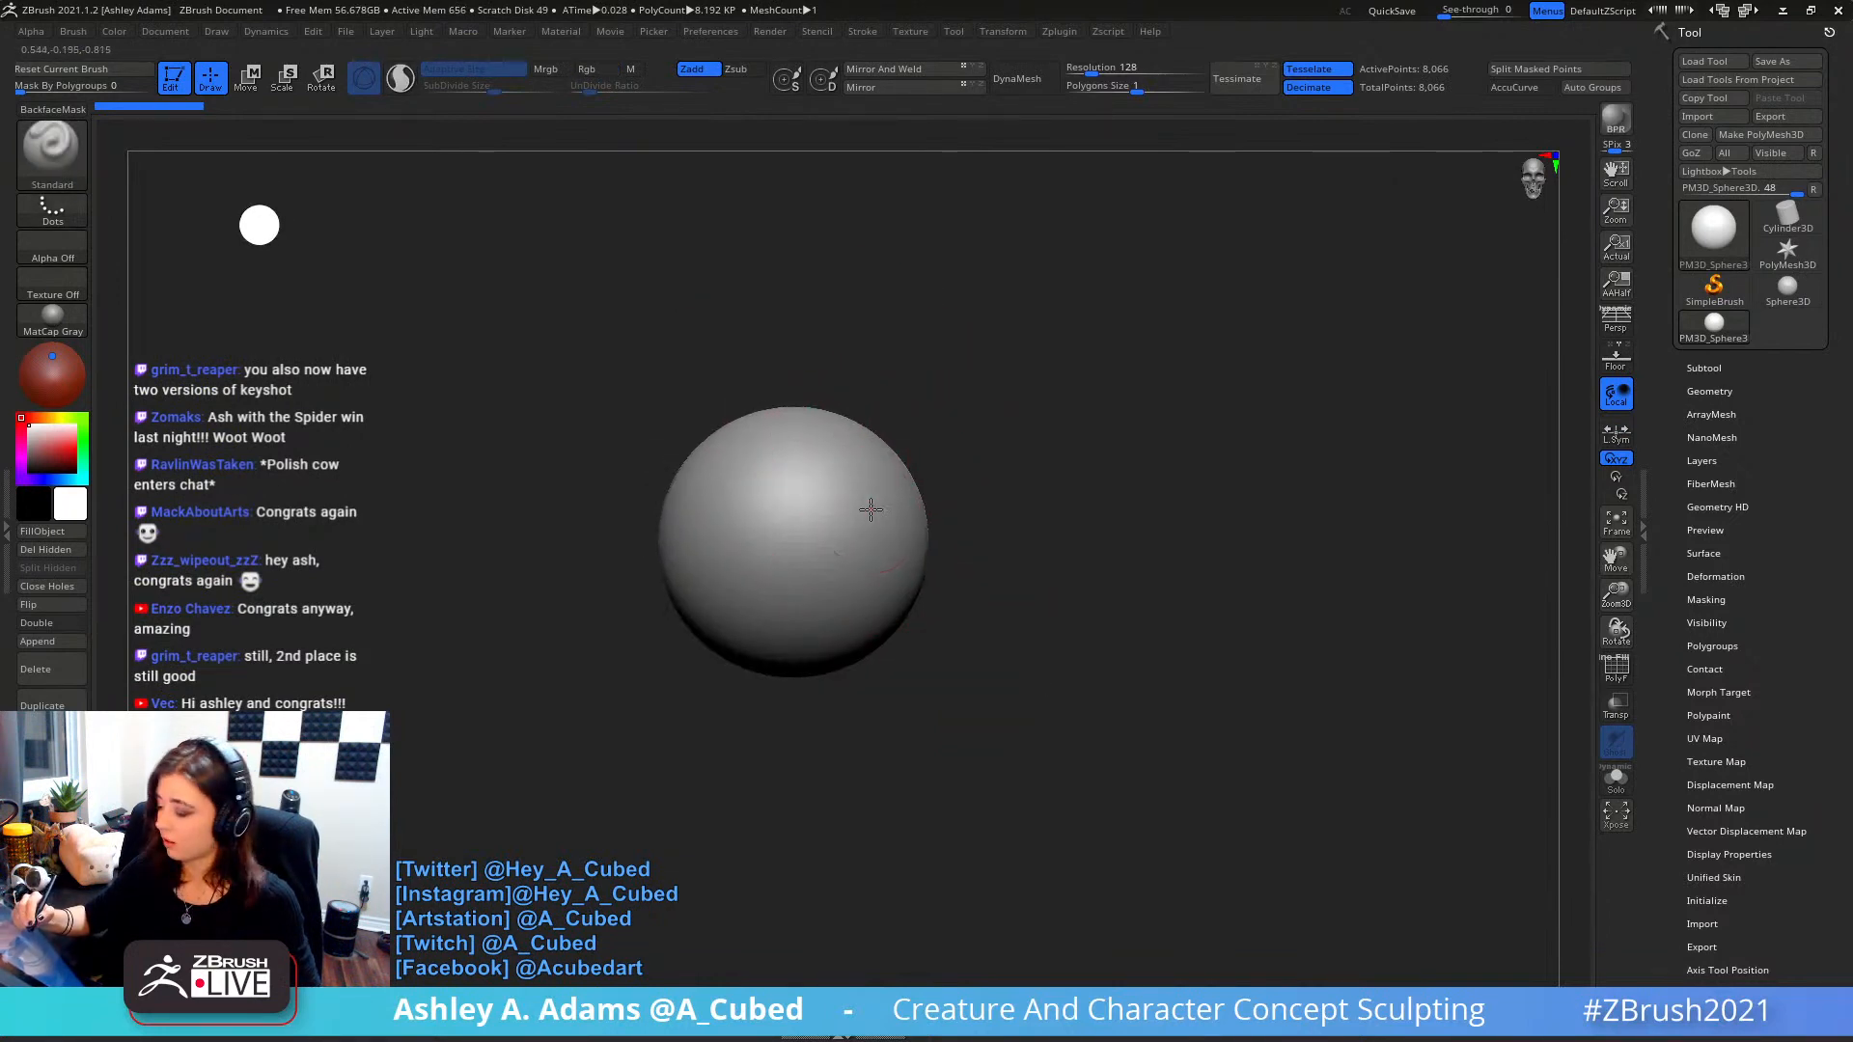
pyautogui.press('space')
pyautogui.moveTo(865, 502); pyautogui.dragTo(885, 496)
pyautogui.keyDown('alt'); pyautogui.moveTo(787, 486); pyautogui.dragTo(855, 470, button='right'); pyautogui.keyUp('alt')
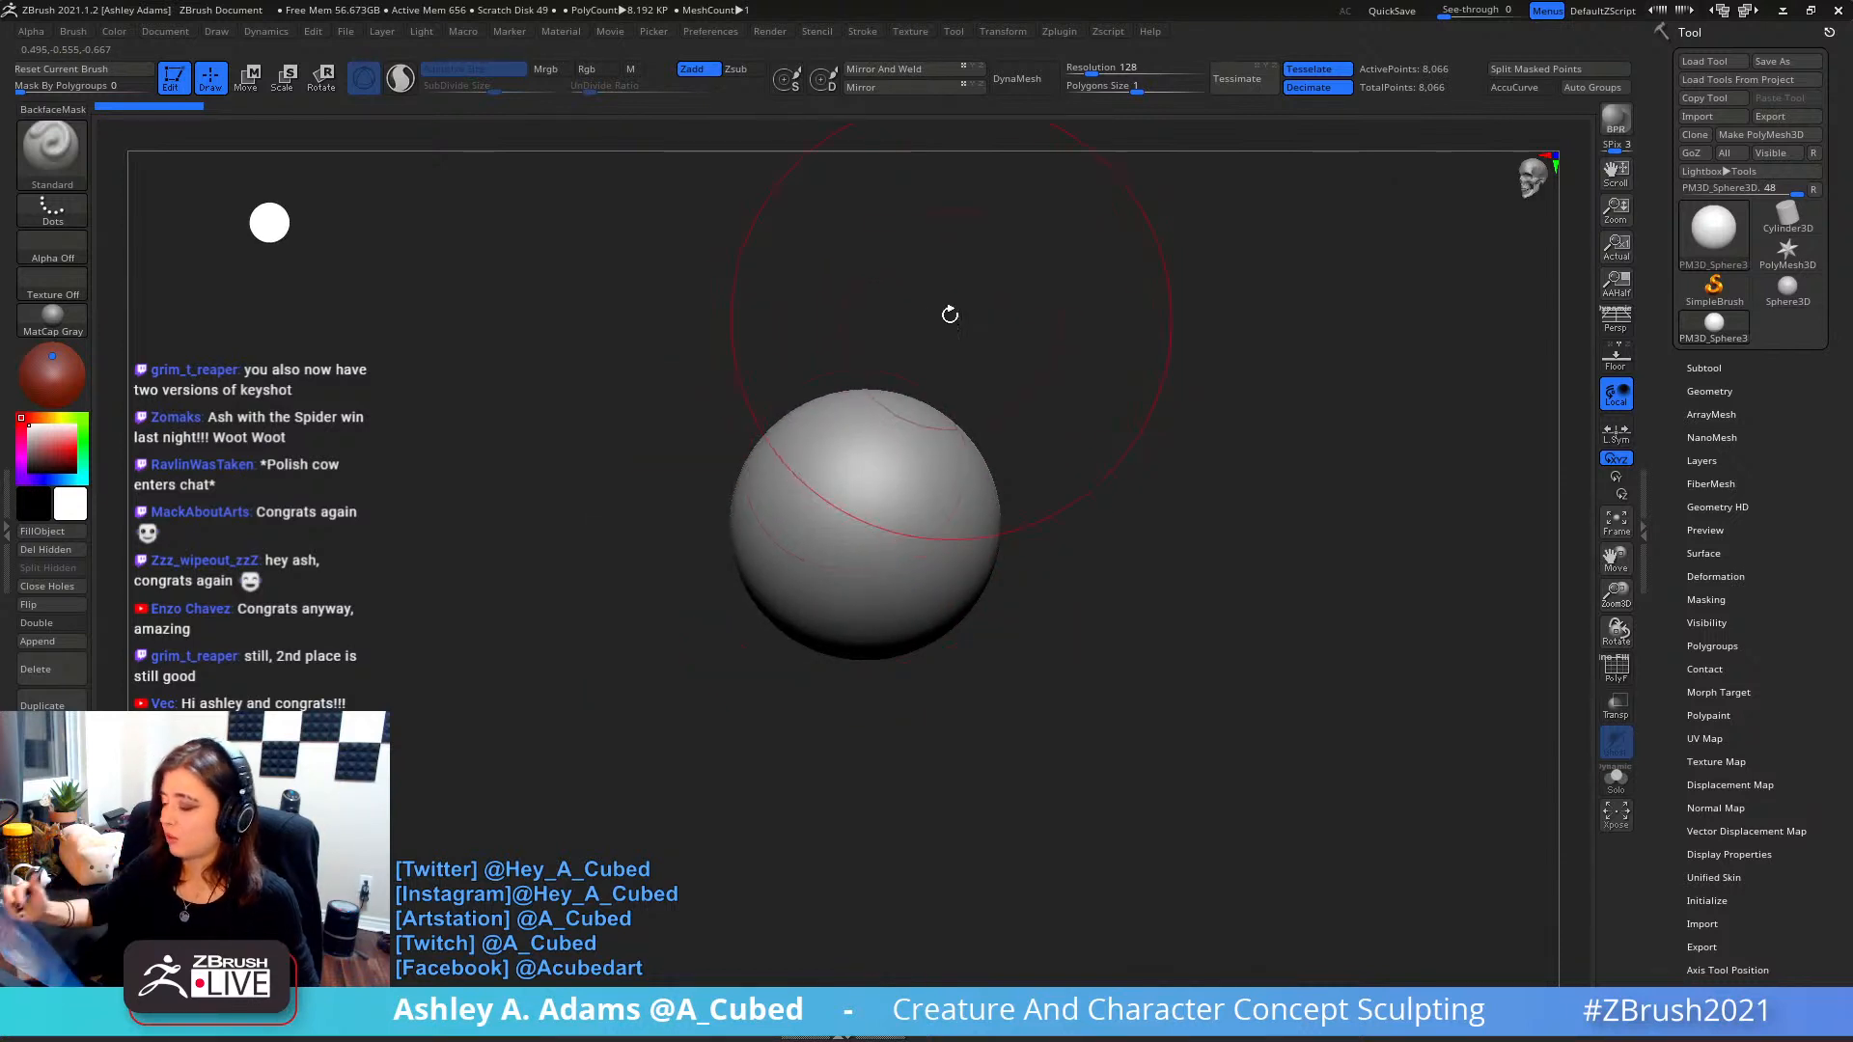
pyautogui.keyDown('alt'); pyautogui.moveTo(937, 472); pyautogui.dragTo(860, 505, button='right'); pyautogui.keyUp('alt')
pyautogui.press('space')
pyautogui.moveTo(860, 505); pyautogui.dragTo(874, 505)
pyautogui.press('b')
pyautogui.press('s')
pyautogui.press('h')
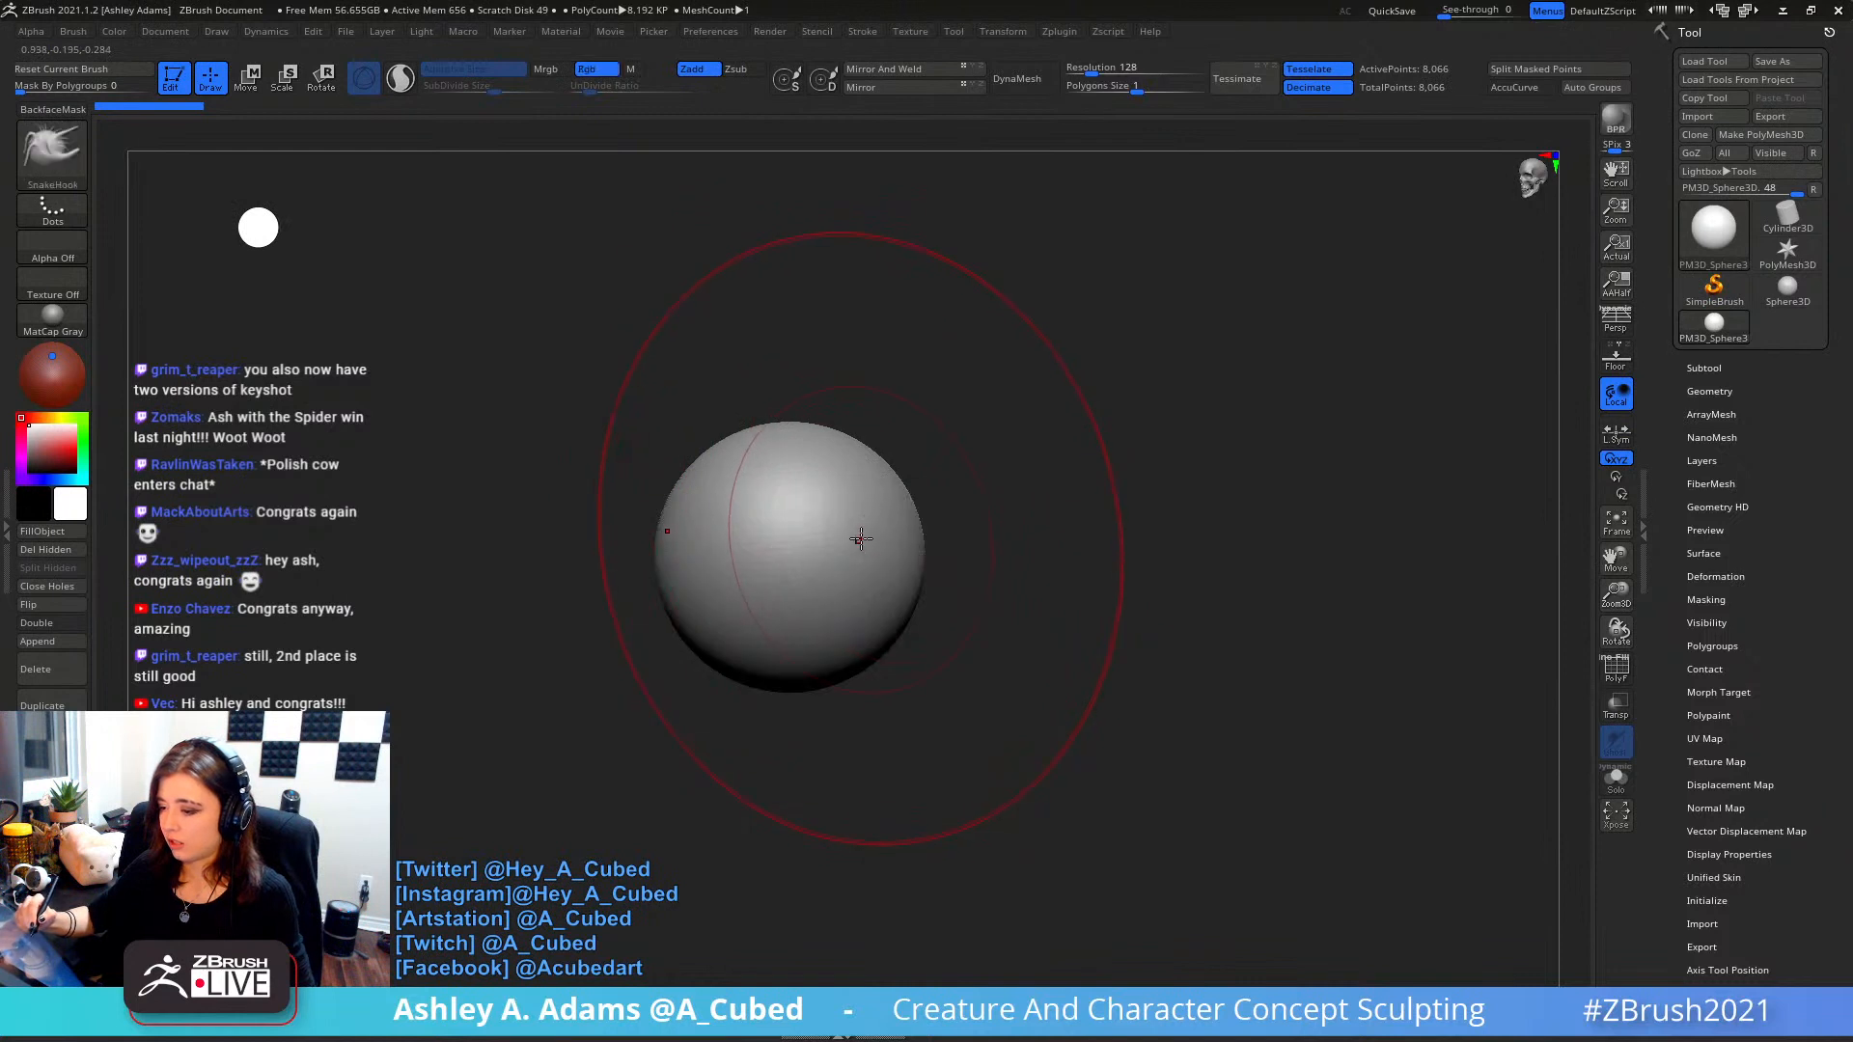
# - Pull the sphere's underside downward and its sides outward and upward with the SnakeHook brush to begin a symmetrical head
pyautogui.keyDown('ctrl'); pyautogui.moveTo(861, 539); pyautogui.dragTo(845, 463, button='right'); pyautogui.keyUp('ctrl')
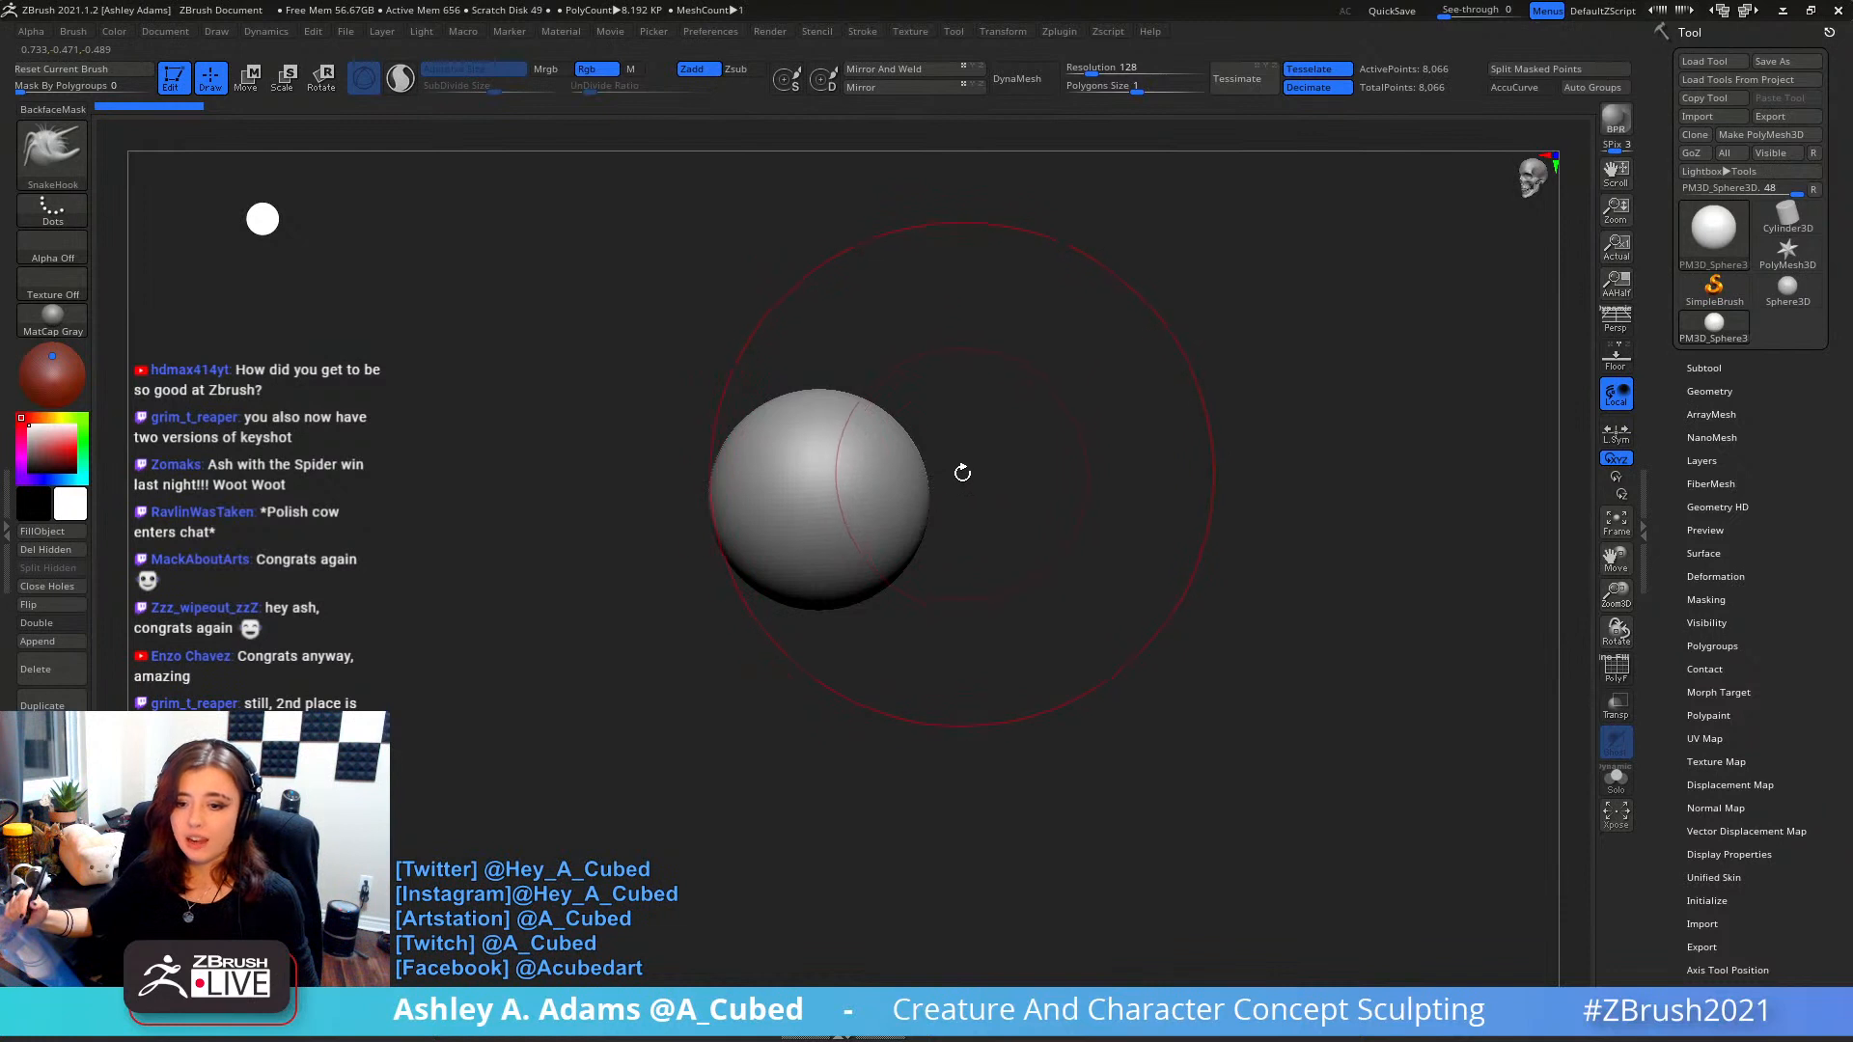
pyautogui.keyDown('ctrl'); pyautogui.moveTo(928, 422); pyautogui.dragTo(912, 481, button='right'); pyautogui.keyUp('ctrl')
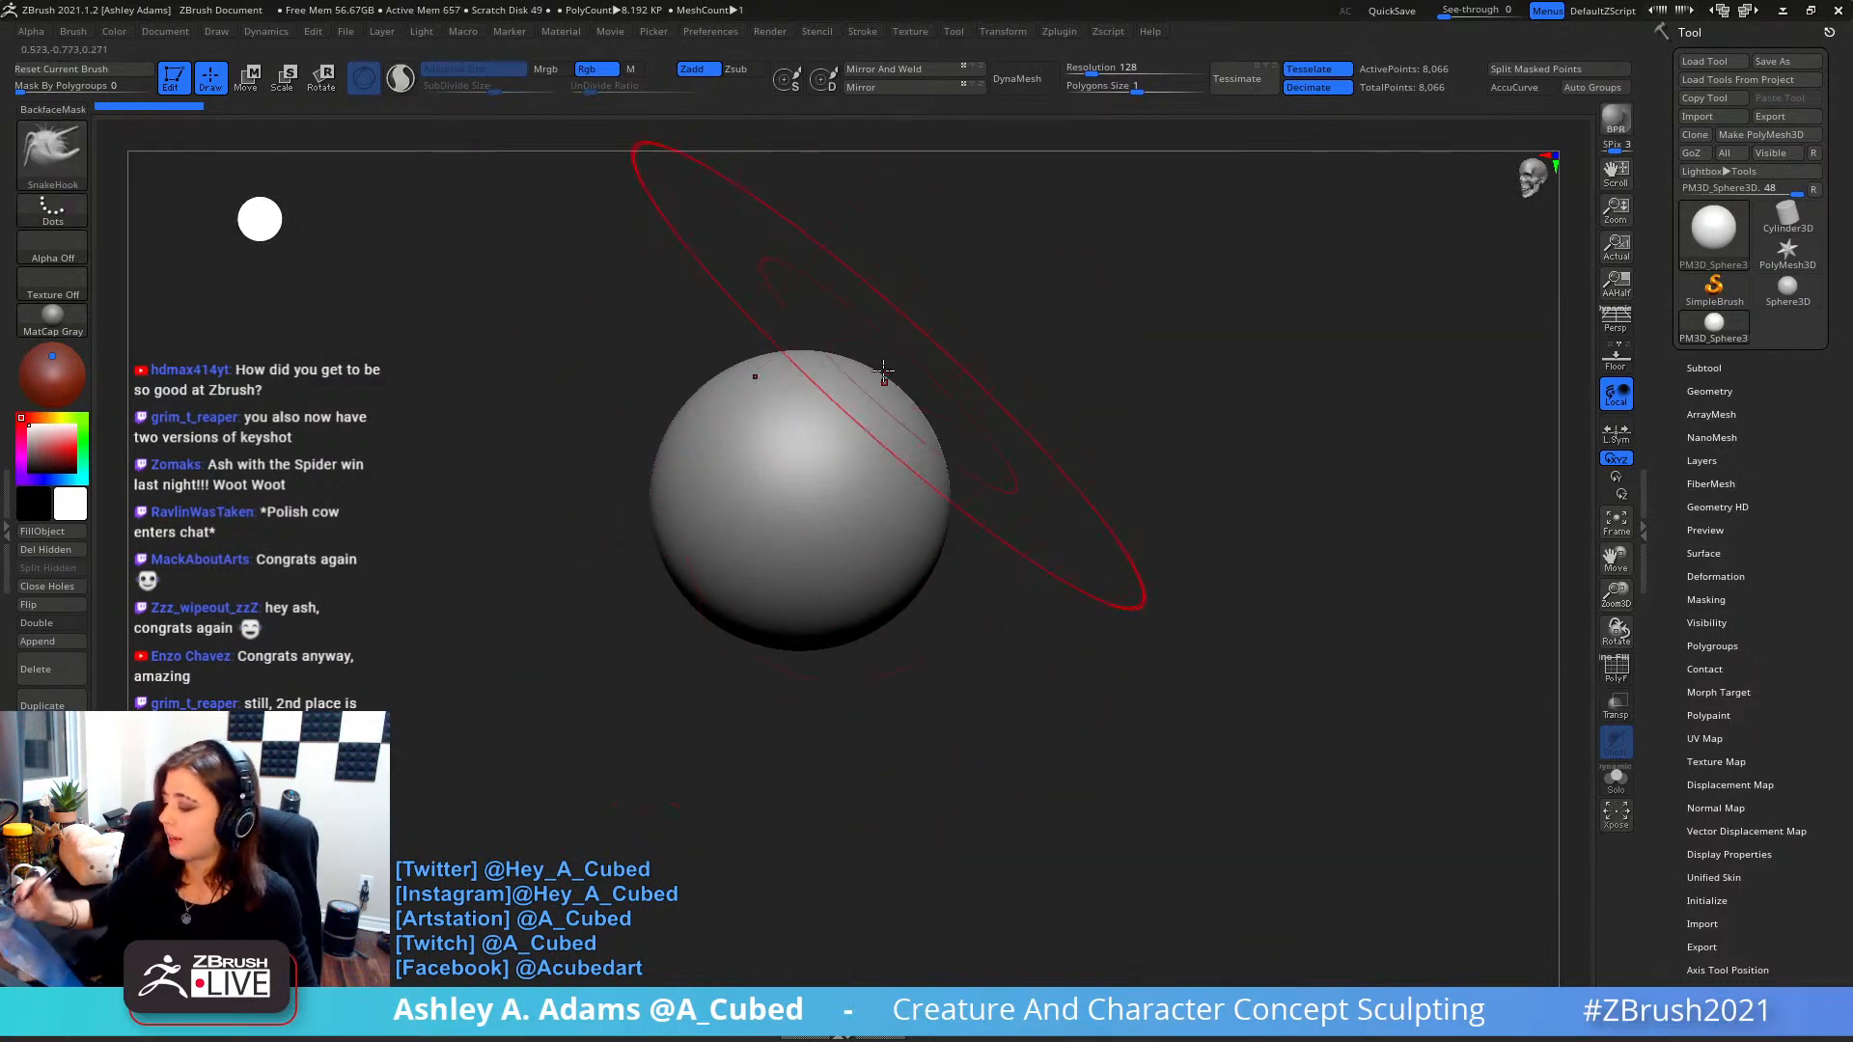
pyautogui.moveTo(817, 598); pyautogui.dragTo(817, 722)
pyautogui.moveTo(881, 484); pyautogui.dragTo(902, 400)
pyautogui.moveTo(922, 492); pyautogui.dragTo(1001, 498)
pyautogui.moveTo(1001, 501)
pyautogui.keyDown('ctrl'); pyautogui.mouseDown(button='right')
pyautogui.moveTo(975, 439)
pyautogui.moveTo(936, 415)
pyautogui.mouseUp(button='right'); pyautogui.keyUp('ctrl')
pyautogui.moveTo(874, 446)
pyautogui.mouseDown()
pyautogui.moveTo(813, 455)
pyautogui.moveTo(953, 444)
pyautogui.mouseUp()
pyautogui.moveTo(861, 589); pyautogui.dragTo(851, 687)
# - Adjust the draw size and pull the upper sides of the form into two rounded, raised lumps
pyautogui.press('space')
pyautogui.moveTo(894, 502); pyautogui.dragTo(783, 530)
pyautogui.moveTo(801, 532); pyautogui.dragTo(941, 527, button='right')
pyautogui.moveTo(878, 492); pyautogui.dragTo(909, 487)
pyautogui.moveTo(893, 434); pyautogui.dragTo(931, 403)
pyautogui.moveTo(917, 502)
pyautogui.keyDown('ctrl'); pyautogui.mouseDown(button='right')
pyautogui.moveTo(889, 450)
pyautogui.moveTo(885, 496)
pyautogui.moveTo(869, 496)
pyautogui.mouseUp(button='right'); pyautogui.keyUp('ctrl')
pyautogui.press('space')
pyautogui.moveTo(868, 496); pyautogui.dragTo(893, 496)
pyautogui.moveTo(896, 425)
pyautogui.mouseDown()
pyautogui.moveTo(931, 412)
pyautogui.moveTo(946, 369)
pyautogui.moveTo(919, 384)
pyautogui.mouseUp()
# - Change the draw size and reshape the head's profile and side with further SnakeHook pulls
pyautogui.moveTo(914, 472)
pyautogui.mouseDown(button='right')
pyautogui.moveTo(831, 522)
pyautogui.moveTo(772, 520)
pyautogui.mouseUp(button='right')
pyautogui.press('space')
pyautogui.moveTo(936, 478)
pyautogui.mouseDown()
pyautogui.moveTo(964, 479)
pyautogui.moveTo(980, 511)
pyautogui.moveTo(951, 543)
pyautogui.mouseUp()
pyautogui.press('space')
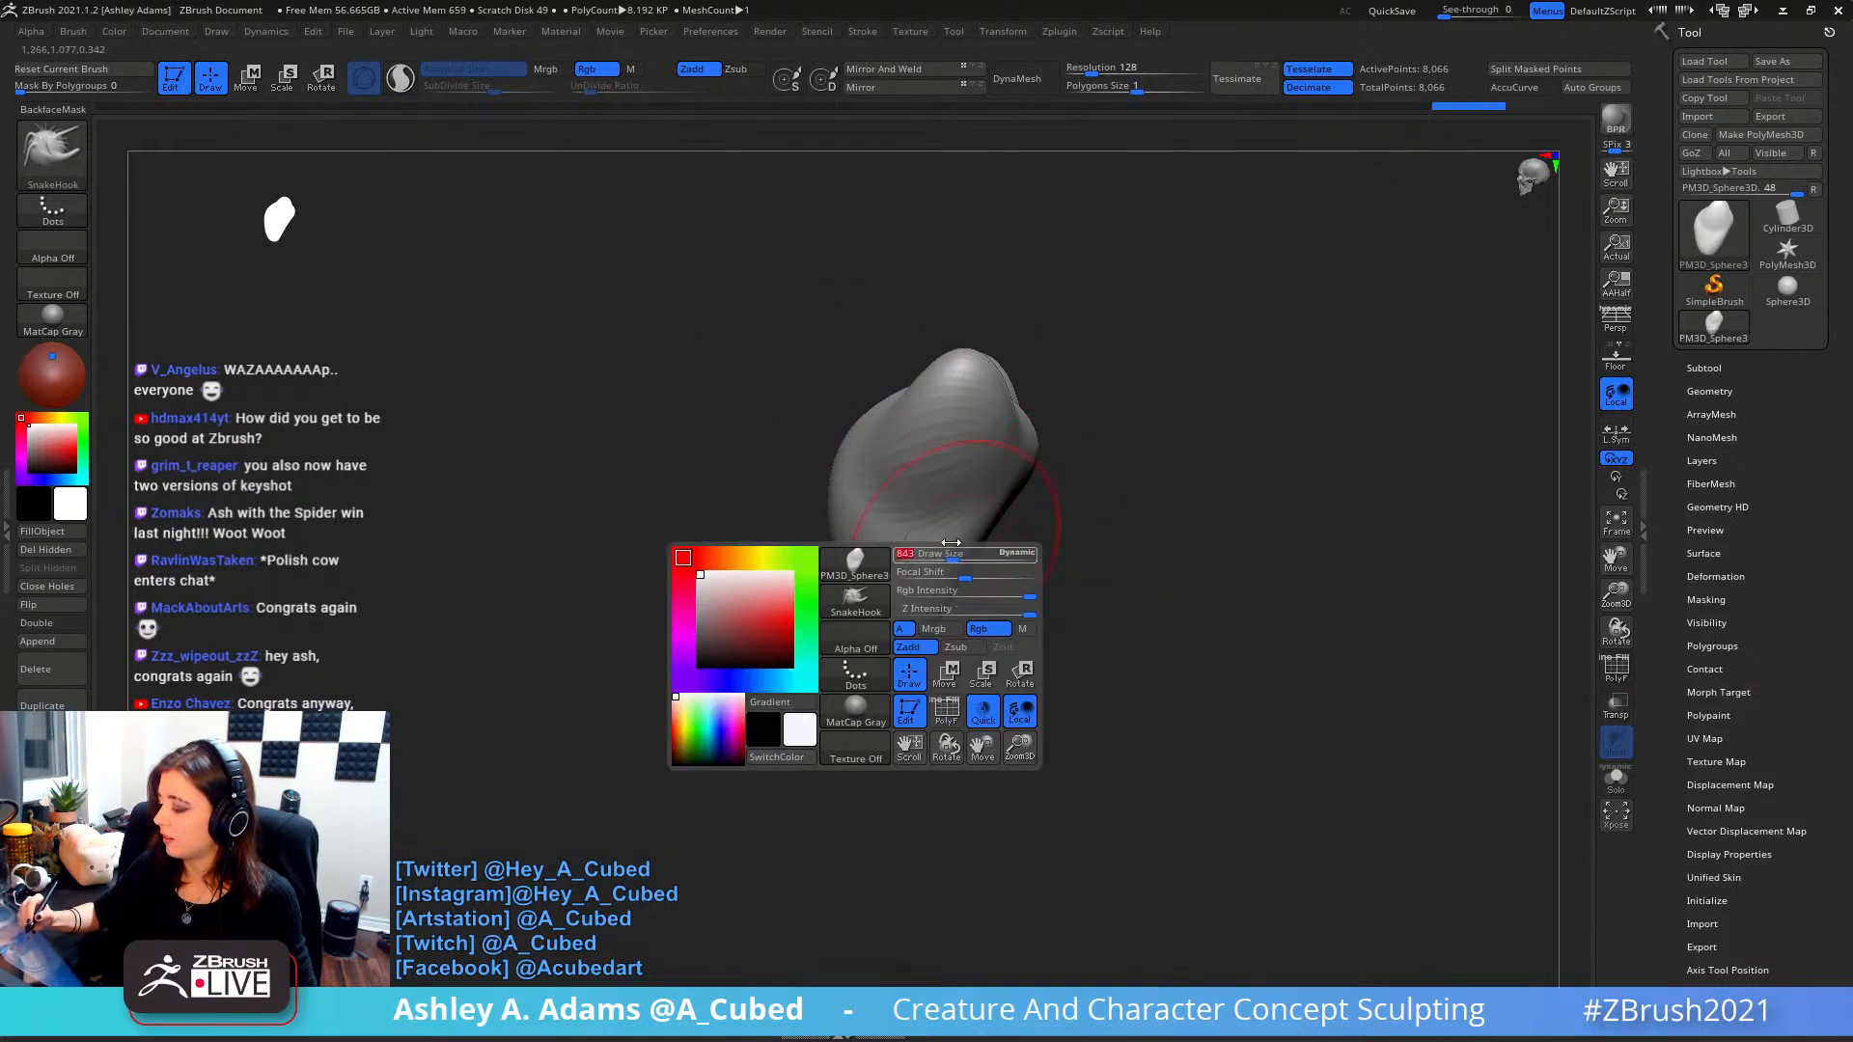
pyautogui.moveTo(1032, 434); pyautogui.dragTo(1009, 446)
pyautogui.press('space')
pyautogui.moveTo(898, 475); pyautogui.dragTo(980, 492, button='right')
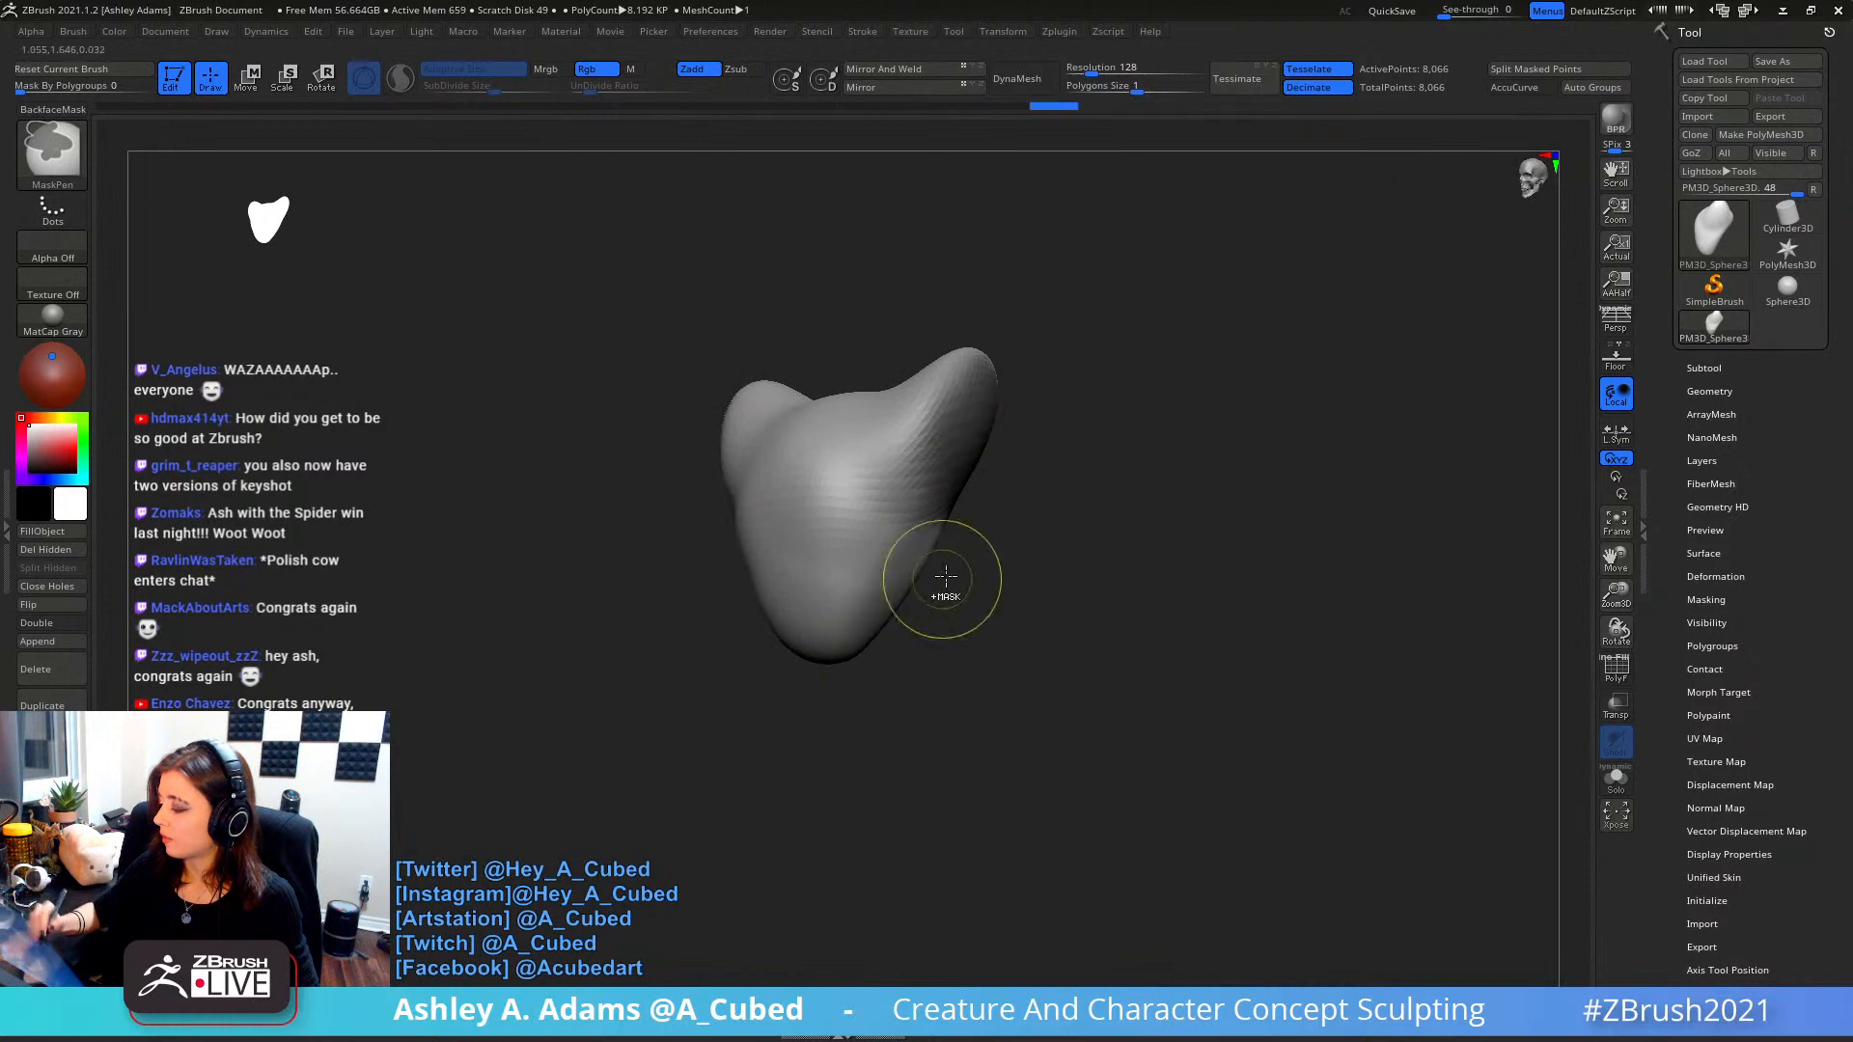
# - Mask the centre of the form and pull its unmasked sides up into two long pointed horns
pyautogui.keyDown('ctrl'); pyautogui.click(1013, 538); pyautogui.keyUp('ctrl')
pyautogui.press('space')
pyautogui.keyDown('ctrl'); pyautogui.moveTo(1013, 531); pyautogui.dragTo(997, 386, button='right'); pyautogui.keyUp('ctrl')
pyautogui.press('space')
pyautogui.moveTo(961, 463); pyautogui.dragTo(1005, 425)
pyautogui.moveTo(1004, 425)
pyautogui.mouseDown(button='right')
pyautogui.moveTo(1033, 433)
pyautogui.moveTo(1050, 364)
pyautogui.mouseUp(button='right')
pyautogui.moveTo(1050, 364); pyautogui.dragTo(1050, 248)
pyautogui.moveTo(1050, 248); pyautogui.dragTo(987, 543, button='right')
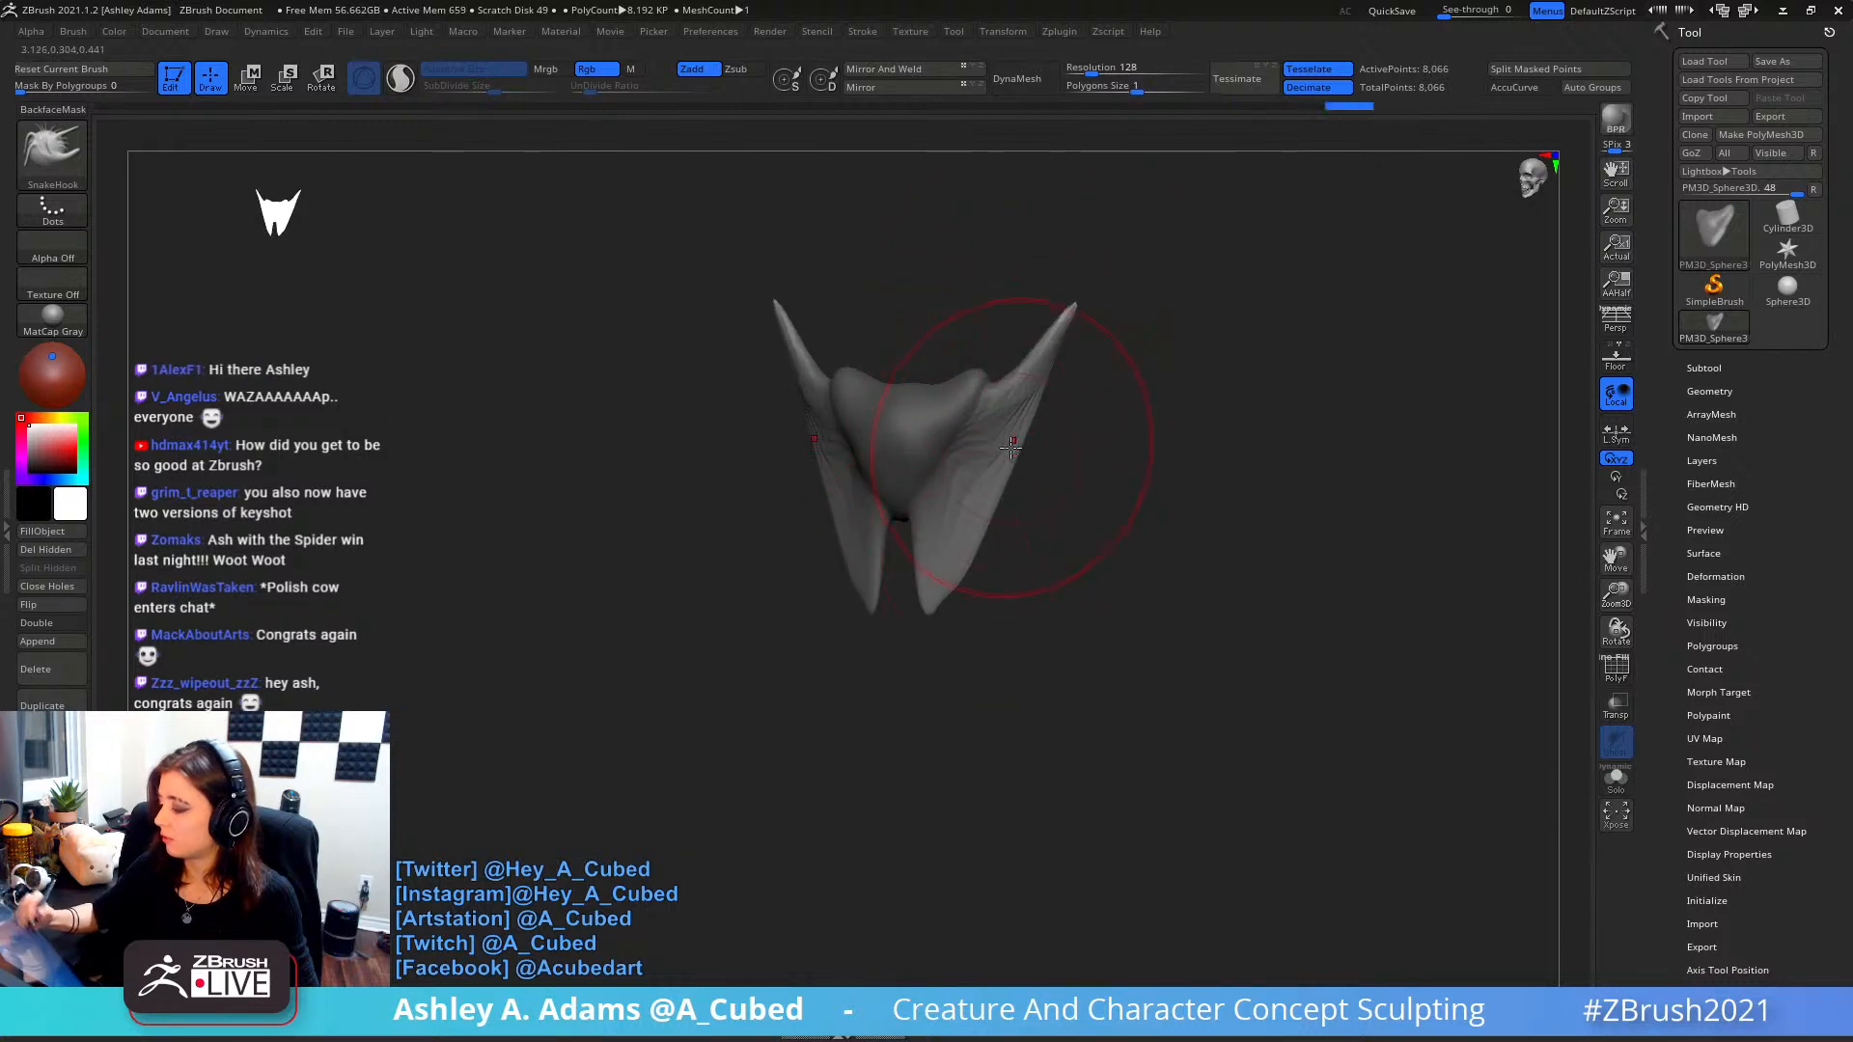
# - Pull the outer edges beneath the horns outward to form broad, wing-like side flaps
pyautogui.moveTo(1011, 447); pyautogui.dragTo(1096, 434)
pyautogui.moveTo(1042, 492); pyautogui.dragTo(1091, 463)
pyautogui.moveTo(1030, 567)
pyautogui.mouseDown(button='right')
pyautogui.moveTo(1162, 356)
pyautogui.moveTo(1022, 449)
pyautogui.moveTo(1044, 431)
pyautogui.moveTo(952, 454)
pyautogui.mouseUp(button='right')
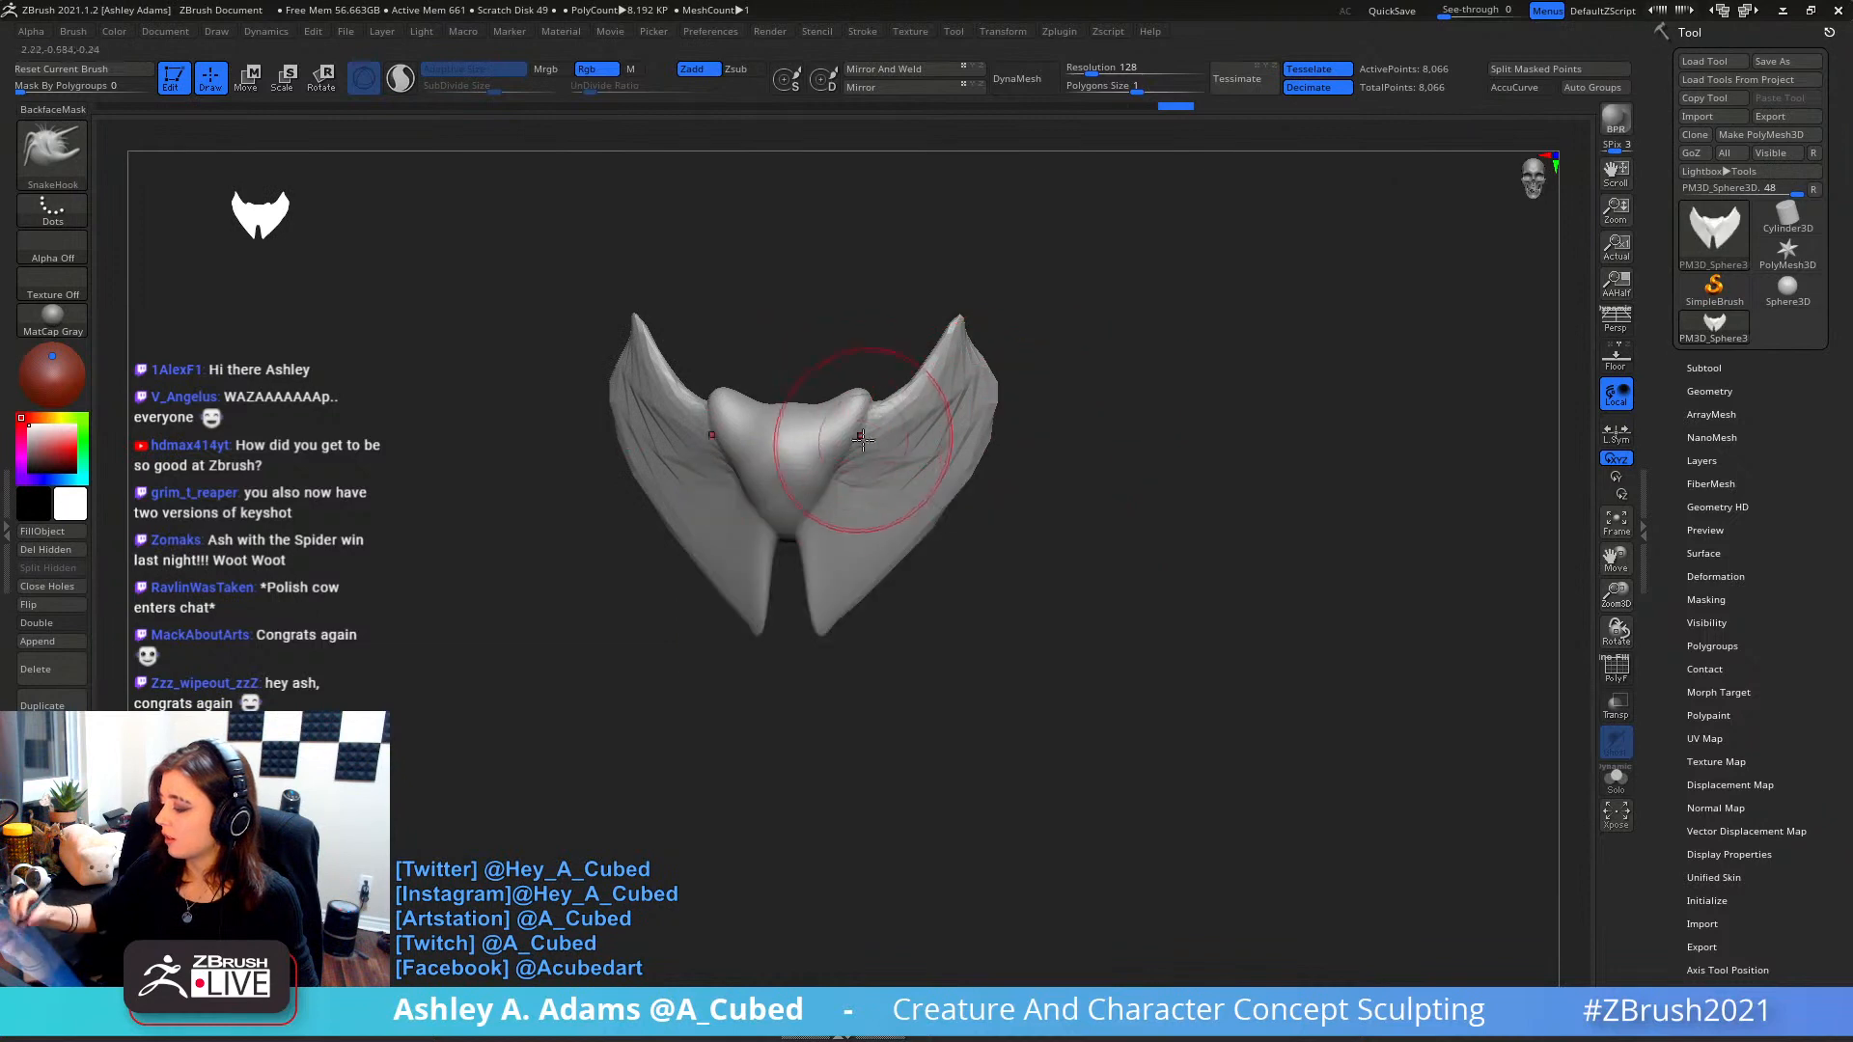
pyautogui.moveTo(824, 461); pyautogui.dragTo(831, 494, button='right')
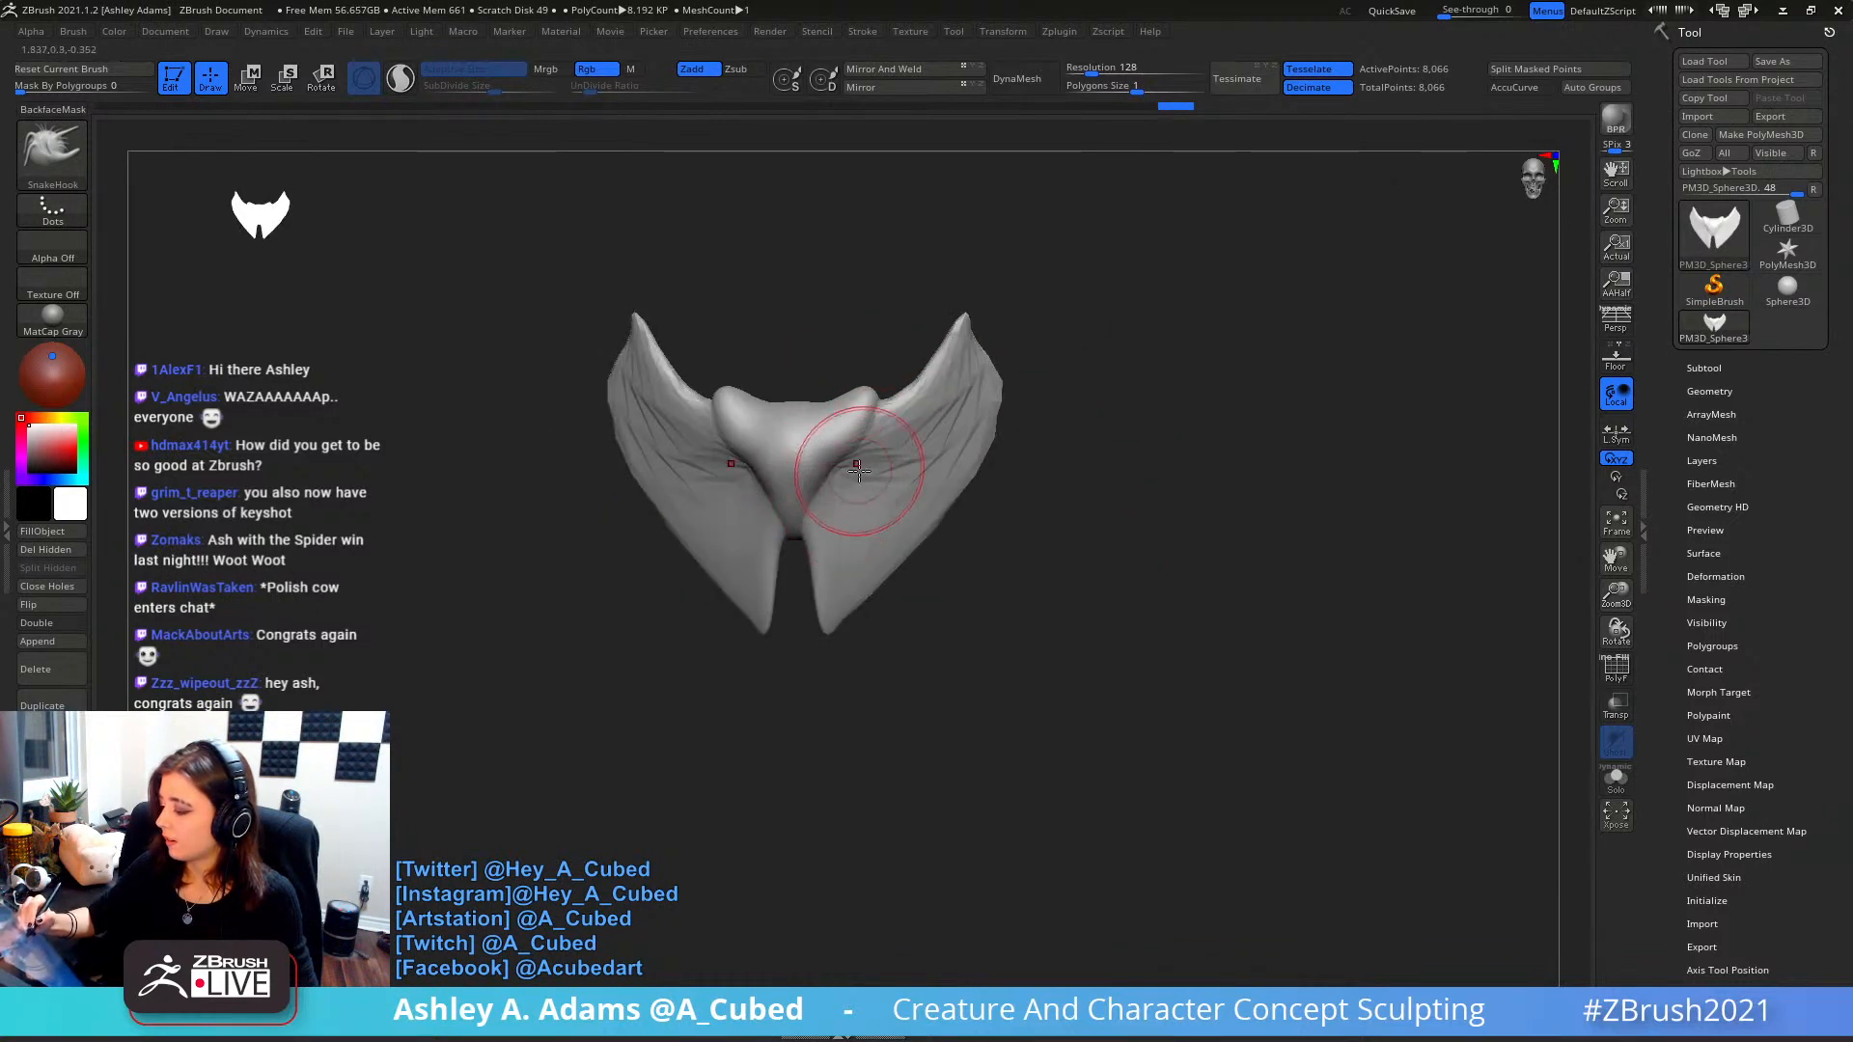
pyautogui.rightClick(856, 470)
# - Pull the back of the head into a long, downward-curving extension and smooth its surface
pyautogui.moveTo(1026, 373)
pyautogui.mouseDown(button='right')
pyautogui.moveTo(930, 405)
pyautogui.moveTo(912, 386)
pyautogui.moveTo(927, 440)
pyautogui.moveTo(785, 425)
pyautogui.moveTo(779, 457)
pyautogui.mouseUp(button='right')
pyautogui.press('ctrl')
pyautogui.keyDown('ctrl'); pyautogui.click(934, 317); pyautogui.keyUp('ctrl')
pyautogui.rightClick(936, 388)
pyautogui.moveTo(780, 458); pyautogui.dragTo(885, 576)
pyautogui.moveTo(885, 576)
pyautogui.mouseDown(button='right')
pyautogui.moveTo(936, 460)
pyautogui.moveTo(914, 525)
pyautogui.moveTo(819, 381)
pyautogui.moveTo(868, 449)
pyautogui.mouseUp(button='right')
pyautogui.rightClick(886, 500)
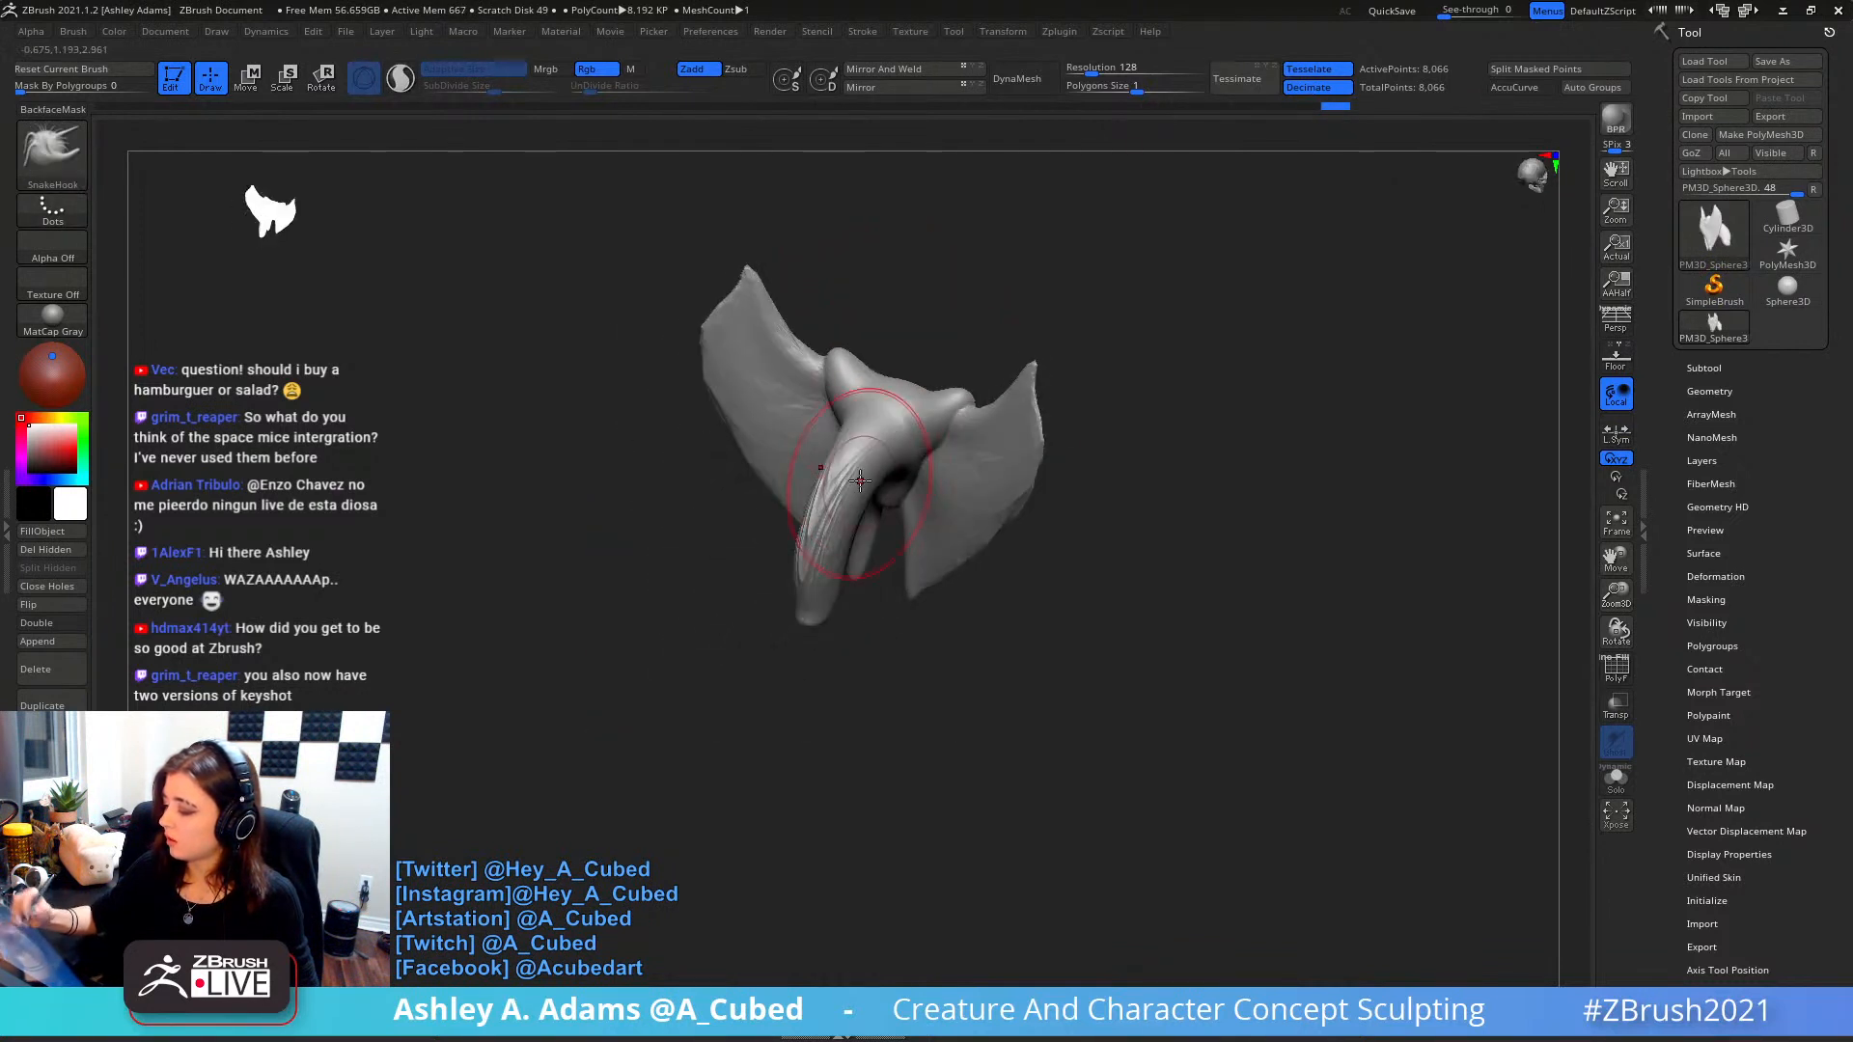
pyautogui.moveTo(869, 448)
pyautogui.keyDown('shift'); pyautogui.mouseDown()
pyautogui.moveTo(898, 461)
pyautogui.moveTo(833, 570)
pyautogui.mouseUp(); pyautogui.keyUp('shift')
pyautogui.moveTo(833, 569); pyautogui.dragTo(795, 613, button='right')
pyautogui.rightClick(796, 614)
pyautogui.rightClick(837, 490)
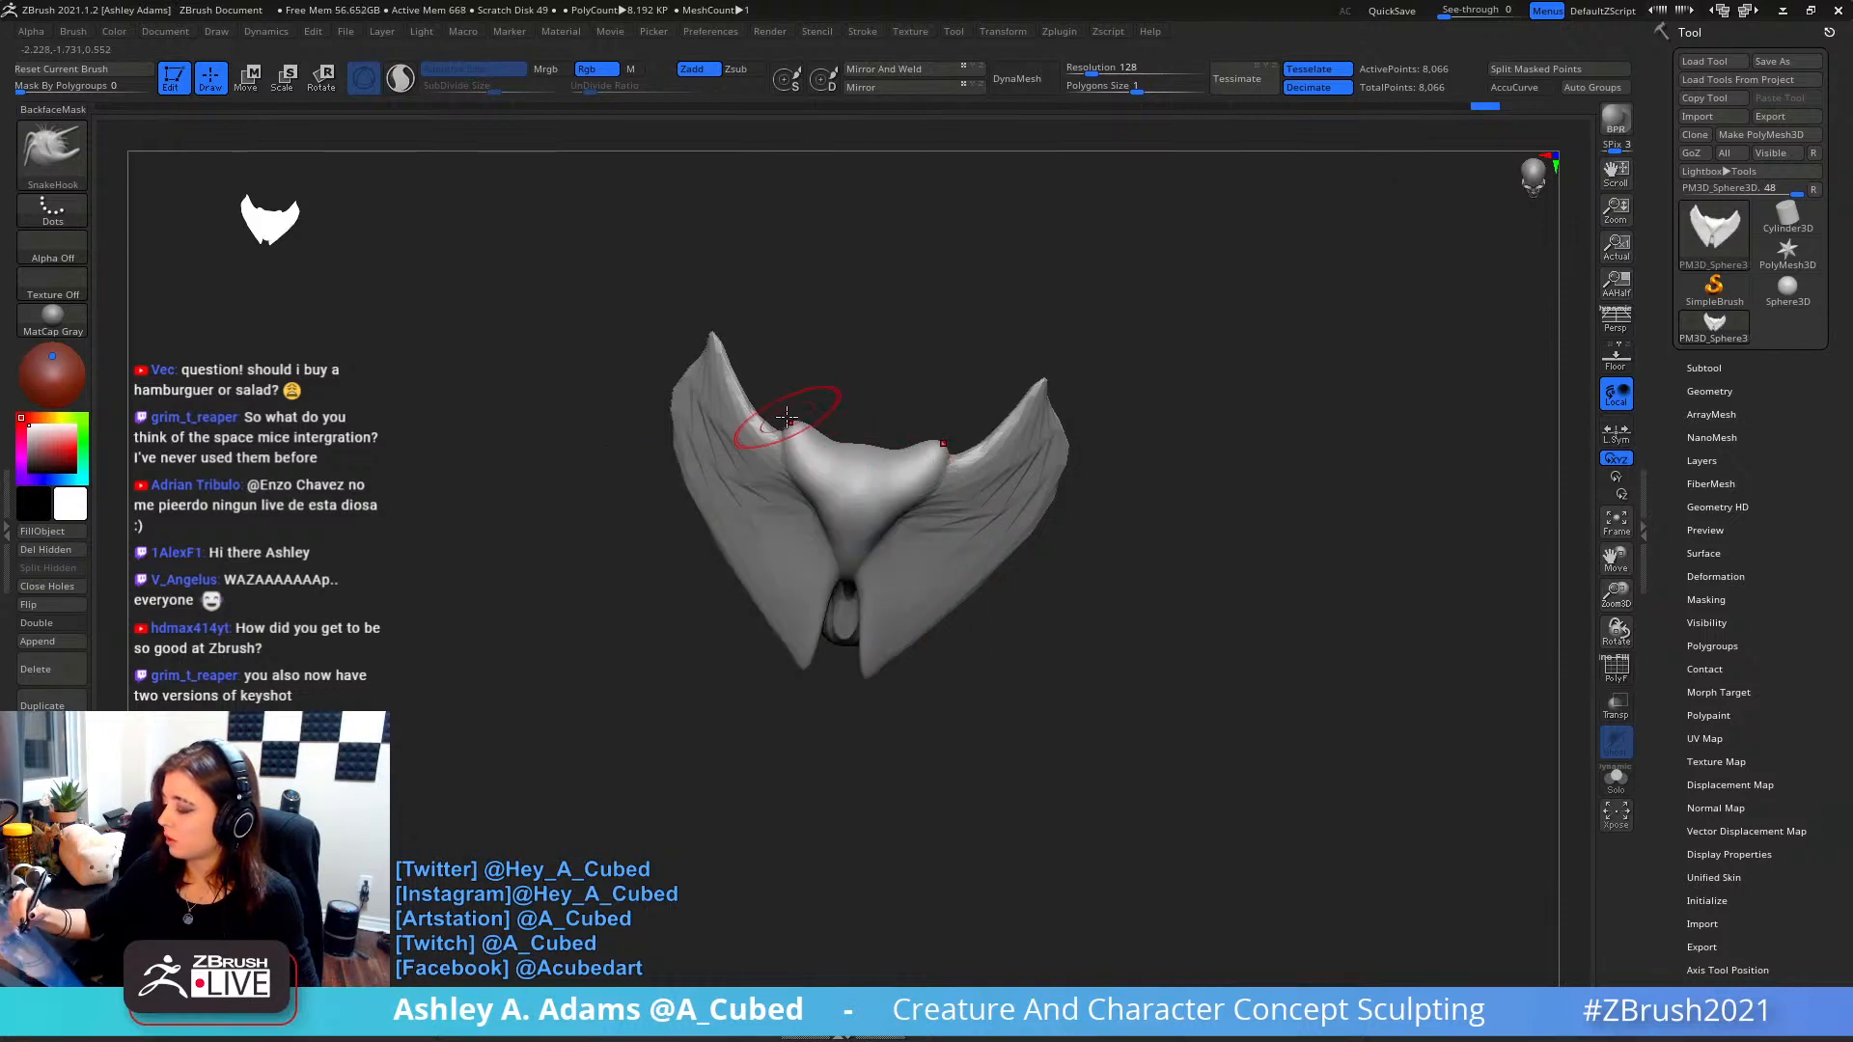
# - Push the top of the brow inward and adjust the SnakeHook brush's draw size
pyautogui.moveTo(785, 418); pyautogui.dragTo(822, 459)
pyautogui.moveTo(1064, 429); pyautogui.dragTo(1036, 388, button='right')
pyautogui.rightClick(1035, 388)
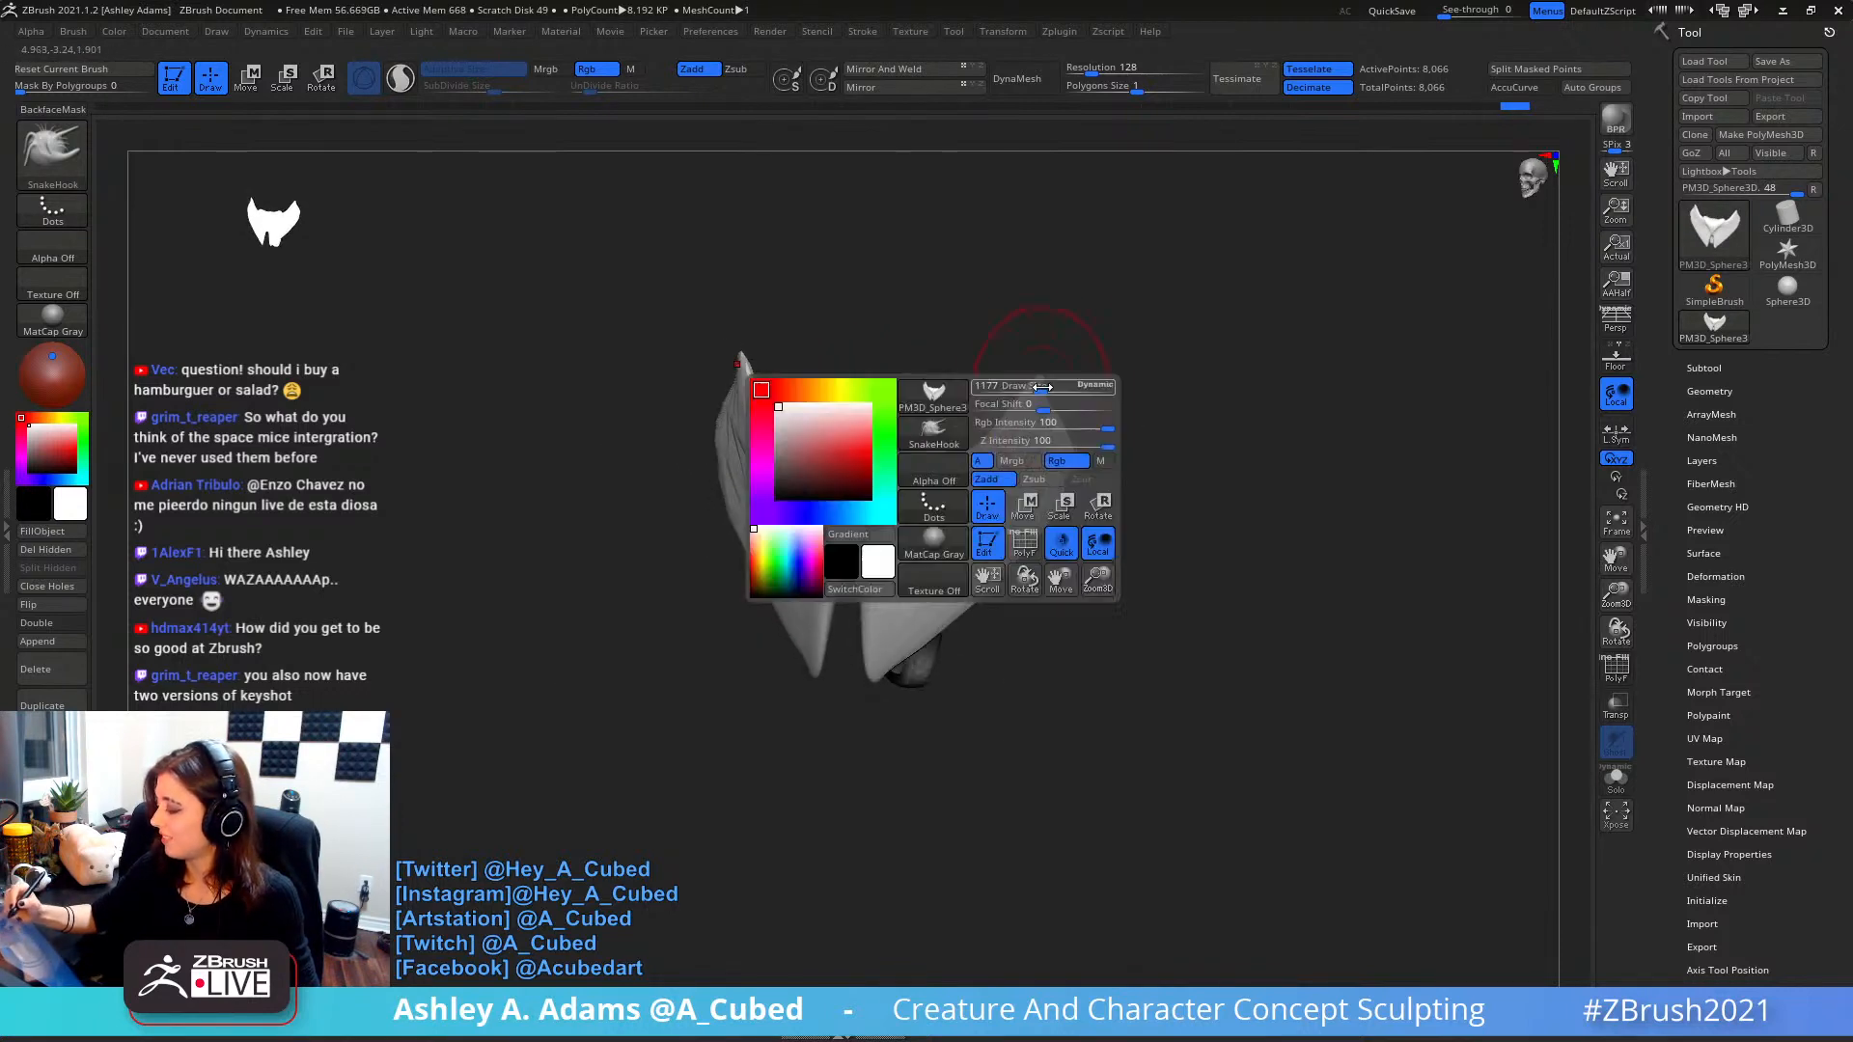
pyautogui.moveTo(1036, 388); pyautogui.dragTo(1058, 388)
pyautogui.rightClick(1036, 390)
pyautogui.click(1083, 391)
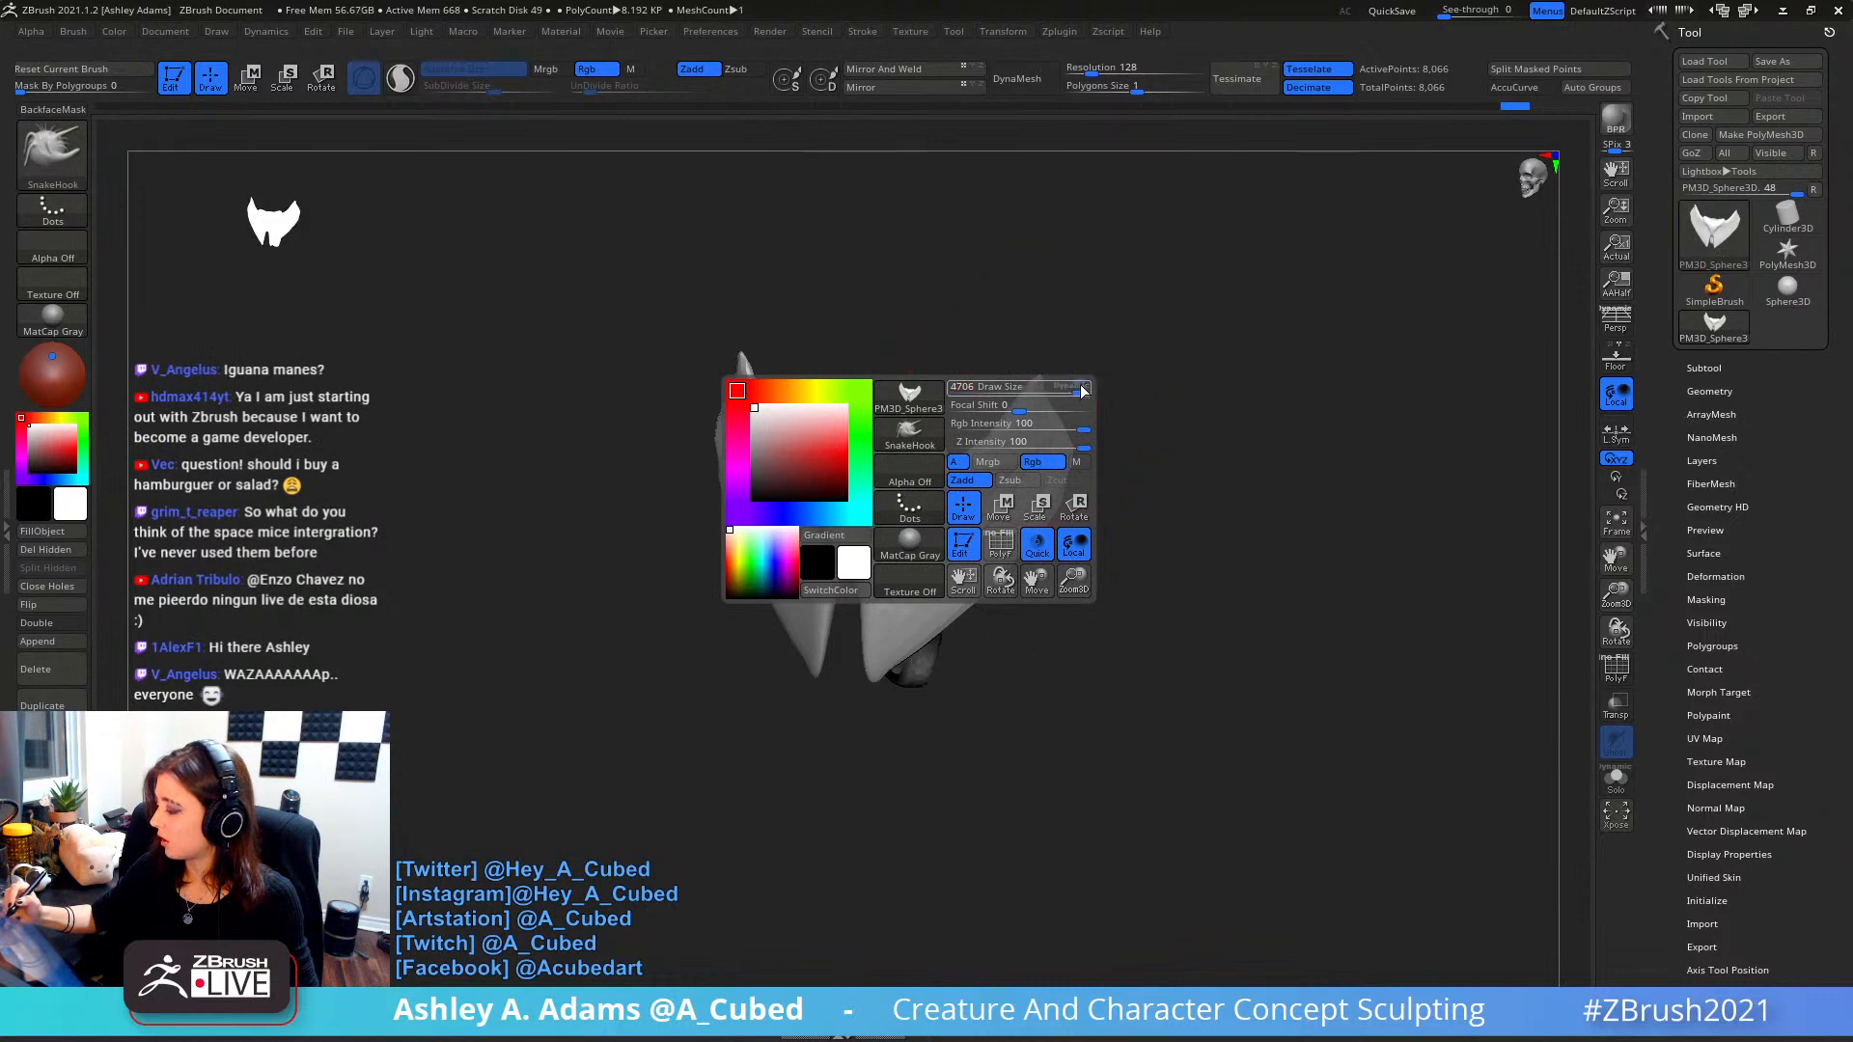
pyautogui.rightClick(1036, 451)
pyautogui.moveTo(1035, 450); pyautogui.dragTo(929, 456)
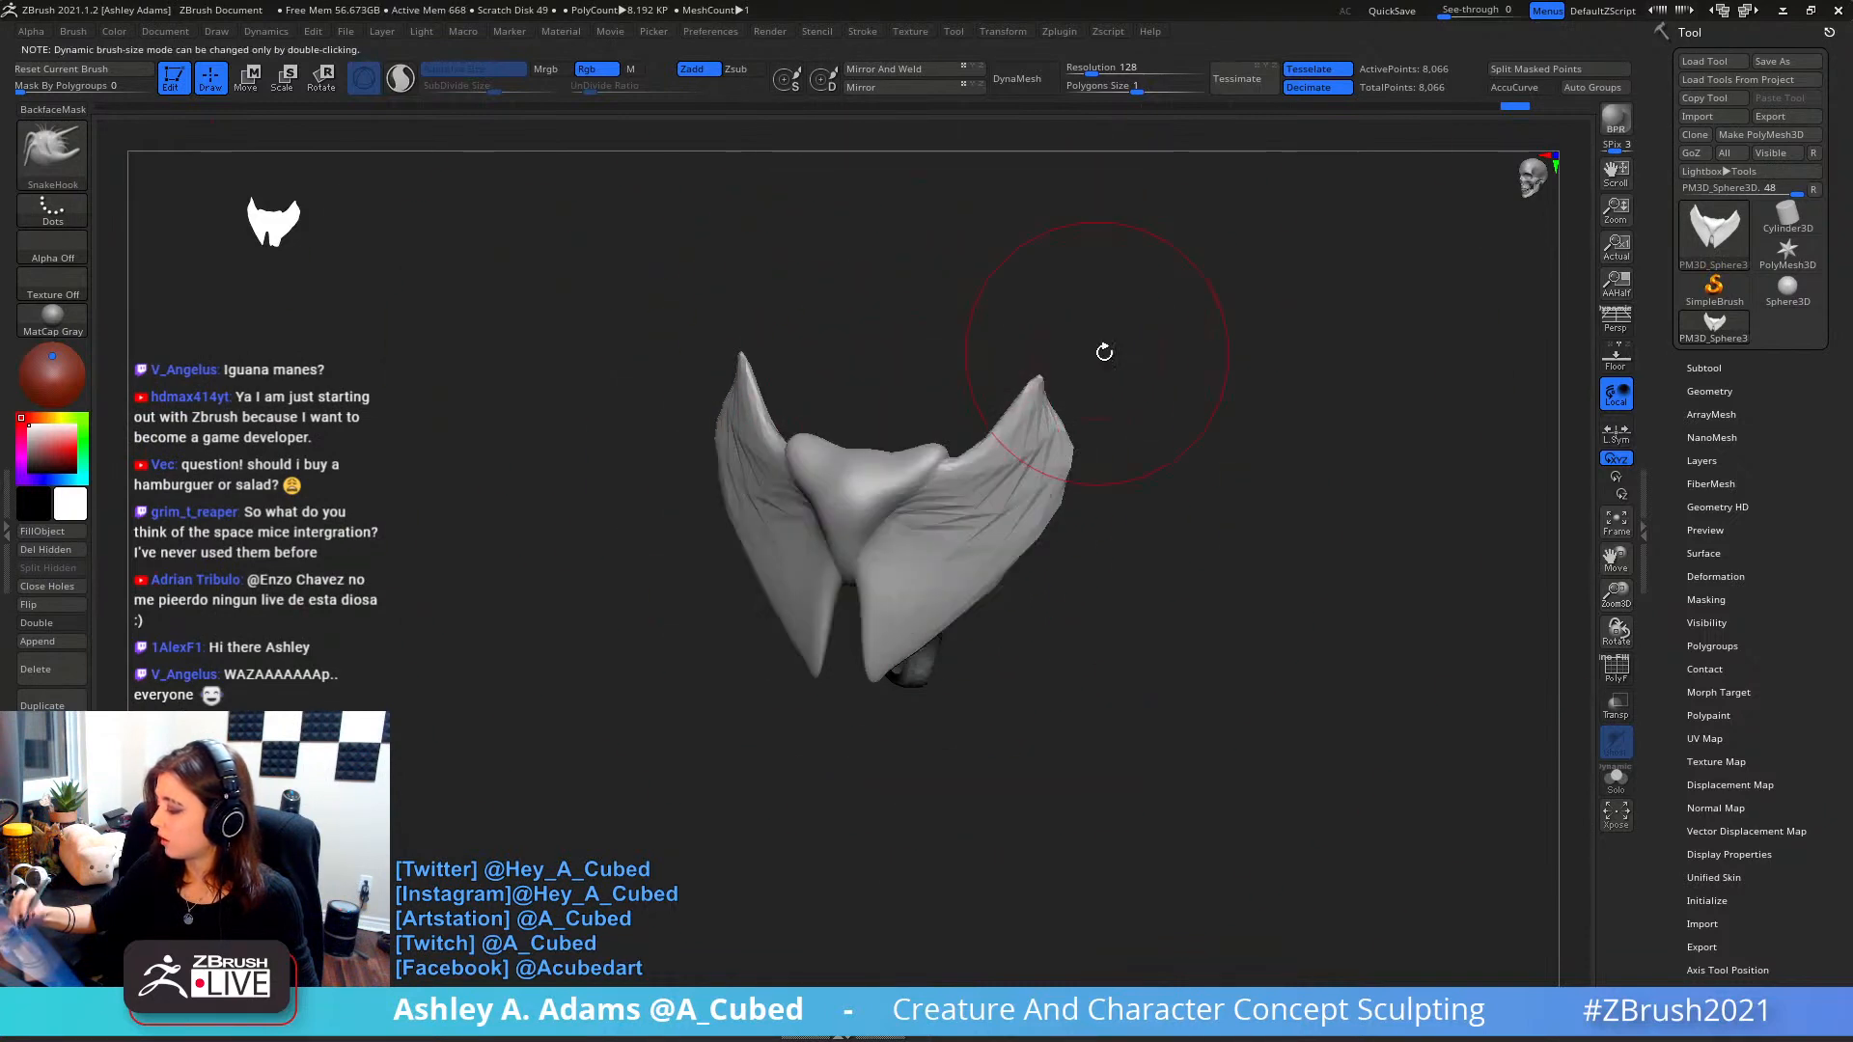
# - Reshape the central face and the lower flap tips with SnakeHook pulls and smooth the inner flap surface
pyautogui.keyDown('alt'); pyautogui.moveTo(1104, 351); pyautogui.dragTo(976, 350); pyautogui.keyUp('alt')
pyautogui.rightClick(937, 434)
pyautogui.moveTo(937, 435)
pyautogui.mouseDown()
pyautogui.moveTo(975, 400)
pyautogui.moveTo(941, 449)
pyautogui.mouseUp()
pyautogui.rightClick(862, 570)
pyautogui.moveTo(862, 570); pyautogui.dragTo(852, 539)
pyautogui.rightClick(873, 567)
pyautogui.moveTo(759, 625)
pyautogui.mouseDown()
pyautogui.moveTo(762, 698)
pyautogui.moveTo(793, 666)
pyautogui.mouseUp()
pyautogui.moveTo(869, 471)
pyautogui.keyDown('shift'); pyautogui.mouseDown()
pyautogui.moveTo(897, 482)
pyautogui.moveTo(934, 454)
pyautogui.mouseUp(); pyautogui.keyUp('shift')
# - Smooth the area below the brow and reduce the draw size for finer shaping
pyautogui.rightClick(938, 513)
pyautogui.moveTo(714, 541)
pyautogui.mouseDown(button='right')
pyautogui.moveTo(910, 553)
pyautogui.moveTo(770, 552)
pyautogui.mouseUp(button='right')
pyautogui.rightClick(910, 553)
pyautogui.rightClick(769, 552)
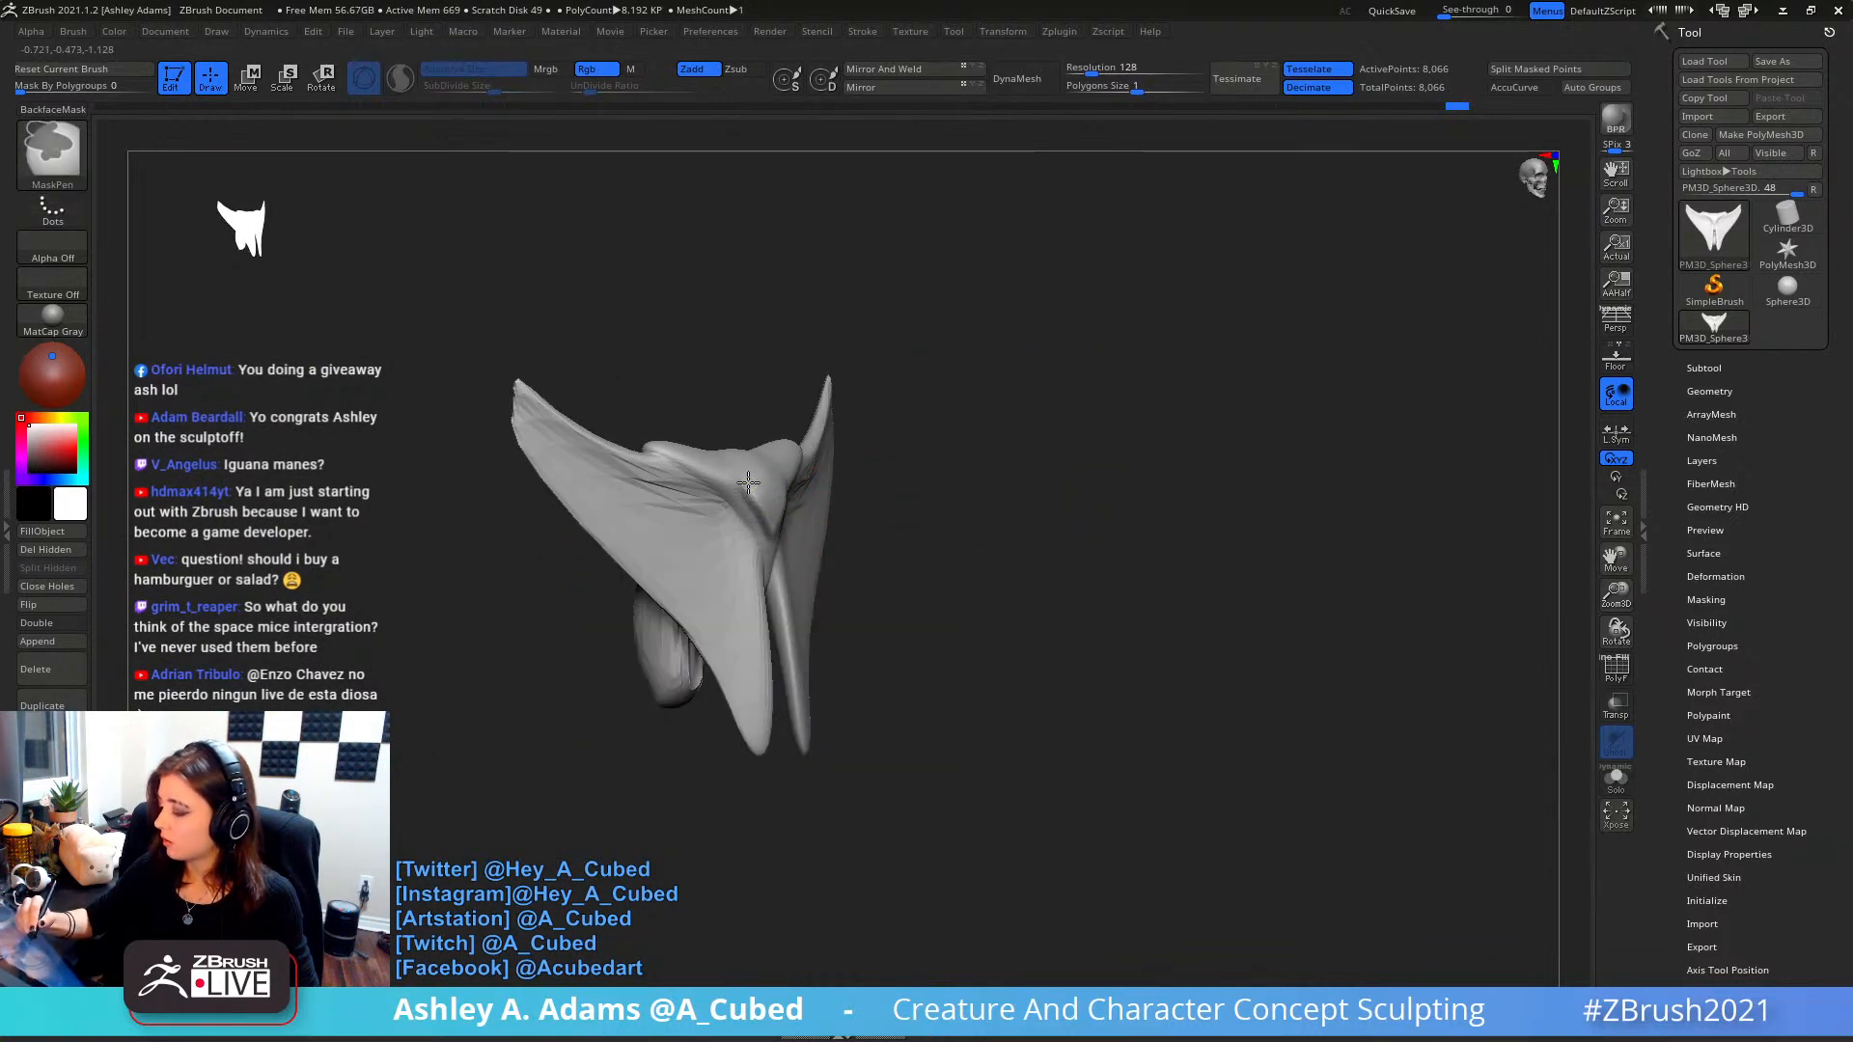
pyautogui.moveTo(921, 539); pyautogui.dragTo(768, 534, button='right')
pyautogui.rightClick(768, 534)
pyautogui.moveTo(681, 529)
pyautogui.keyDown('shift'); pyautogui.mouseDown()
pyautogui.moveTo(693, 509)
pyautogui.moveTo(686, 526)
pyautogui.mouseUp(); pyautogui.keyUp('shift')
pyautogui.rightClick(685, 531)
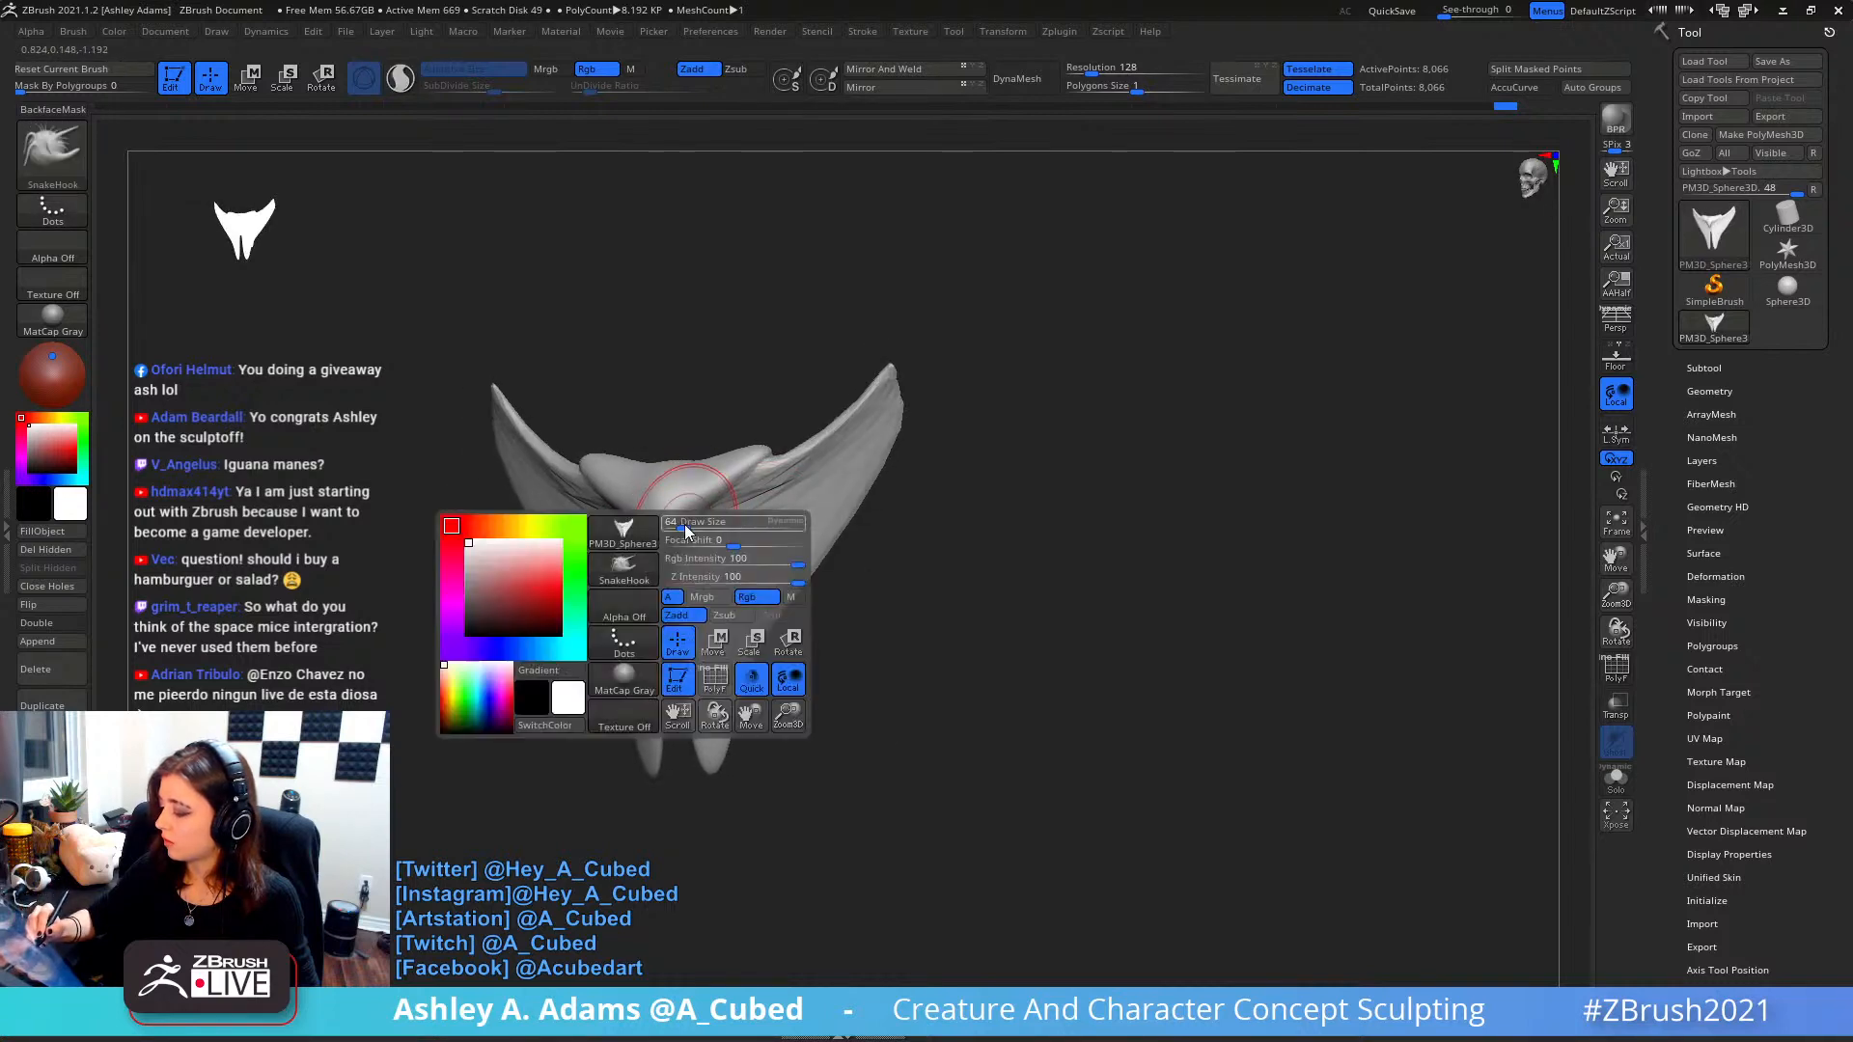
# - Mask part of the head and shift the unmasked area in side view to shape the face
pyautogui.keyDown('ctrl'); pyautogui.click(862, 541); pyautogui.keyUp('ctrl')
pyautogui.moveTo(862, 540); pyautogui.dragTo(720, 538, button='right')
pyautogui.rightClick(720, 539)
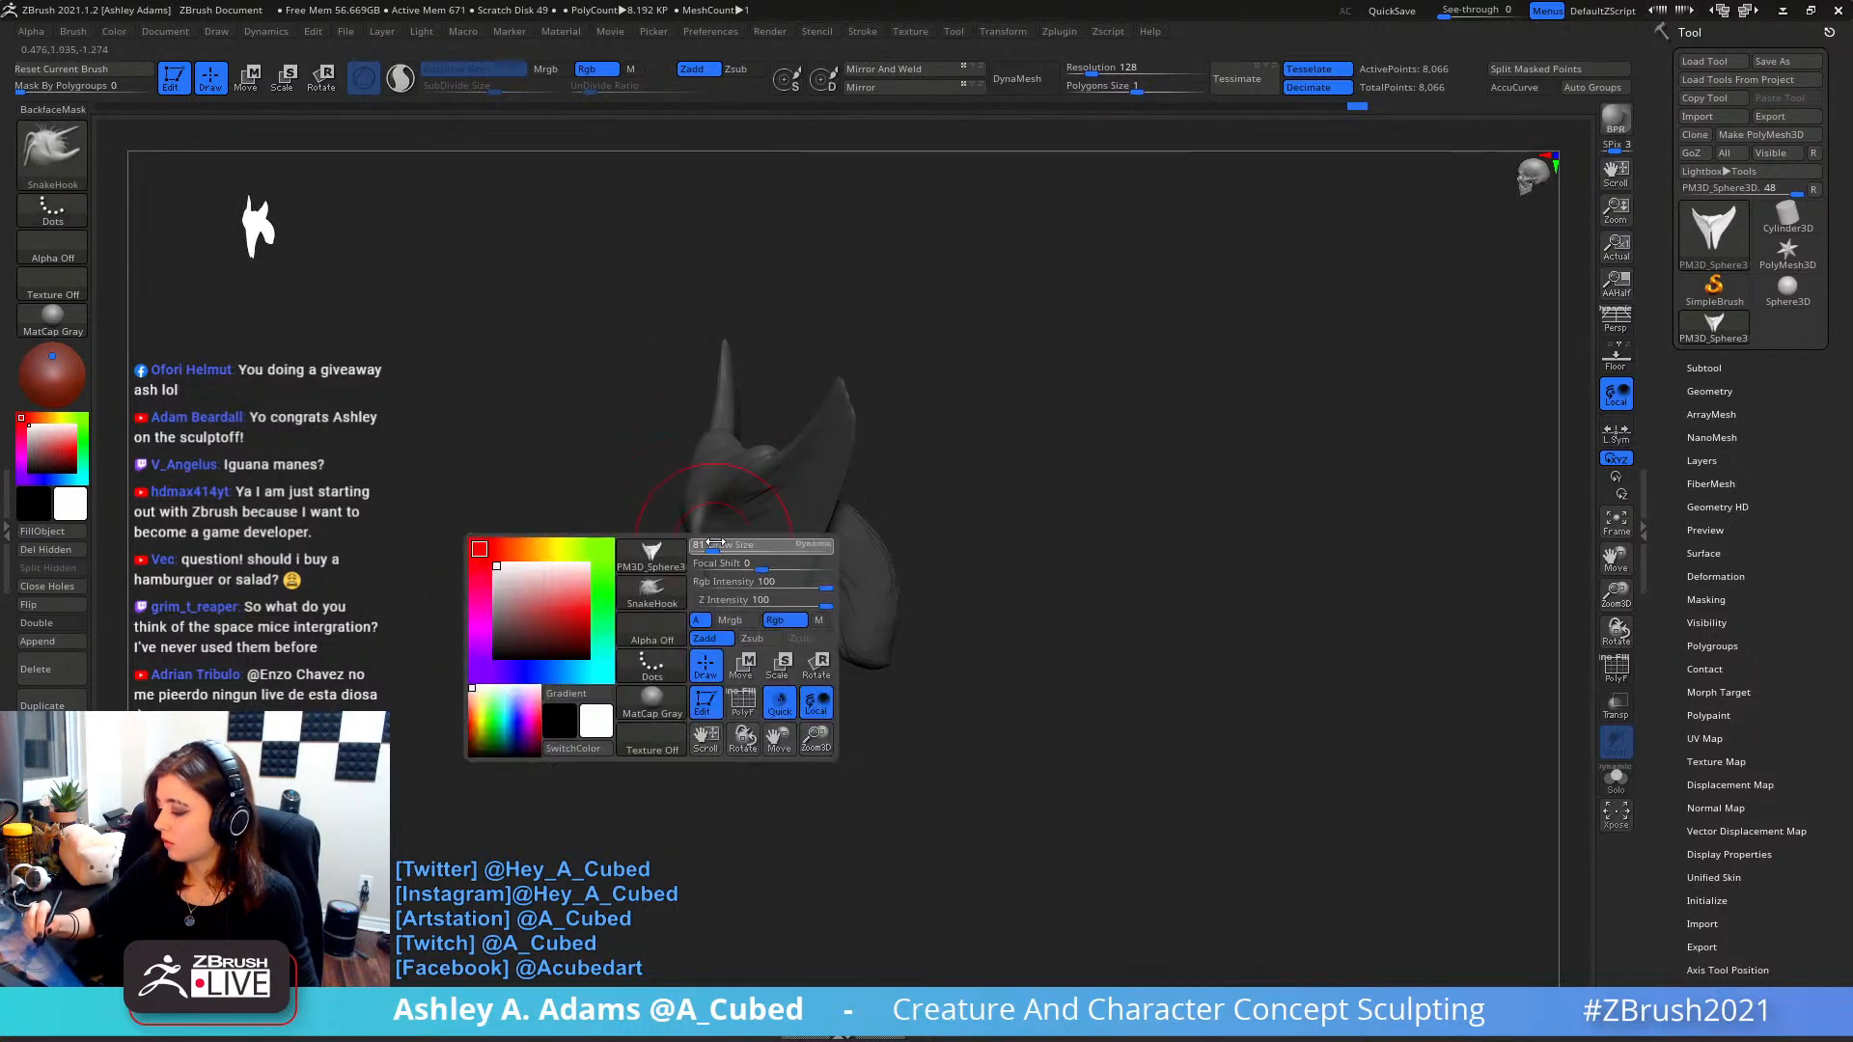
pyautogui.press('w')
pyautogui.moveTo(804, 432); pyautogui.dragTo(818, 413)
pyautogui.moveTo(820, 413); pyautogui.dragTo(934, 382, button='right')
pyautogui.keyDown('ctrl'); pyautogui.moveTo(852, 608); pyautogui.dragTo(868, 629); pyautogui.keyUp('ctrl')
pyautogui.press('q')
# - Reshape the brow into a straighter, flatter ridge and smooth where it meets the side flaps
pyautogui.keyDown('alt'); pyautogui.moveTo(754, 503); pyautogui.dragTo(843, 542, button='right'); pyautogui.keyUp('alt')
pyautogui.rightClick(761, 622)
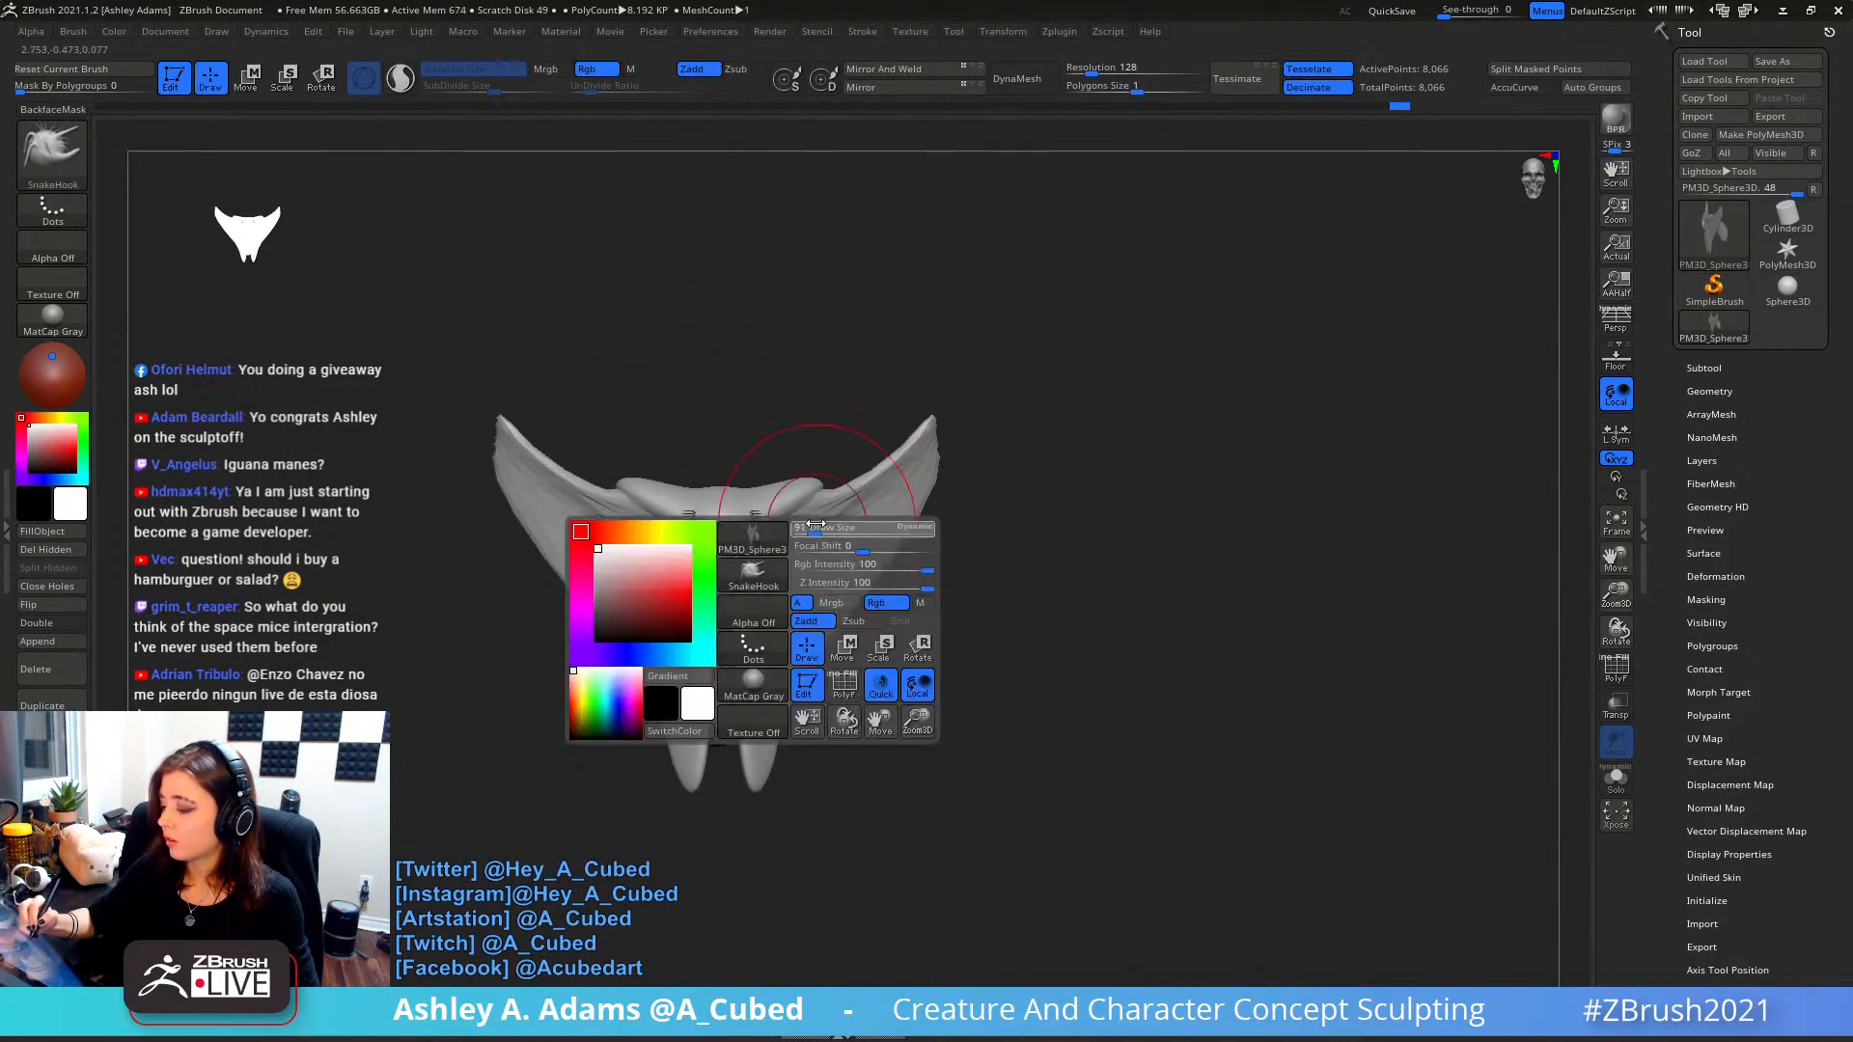
pyautogui.moveTo(765, 463)
pyautogui.keyDown('alt'); pyautogui.mouseDown(button='right')
pyautogui.moveTo(819, 402)
pyautogui.moveTo(823, 444)
pyautogui.mouseUp(button='right'); pyautogui.keyUp('alt')
pyautogui.rightClick(822, 444)
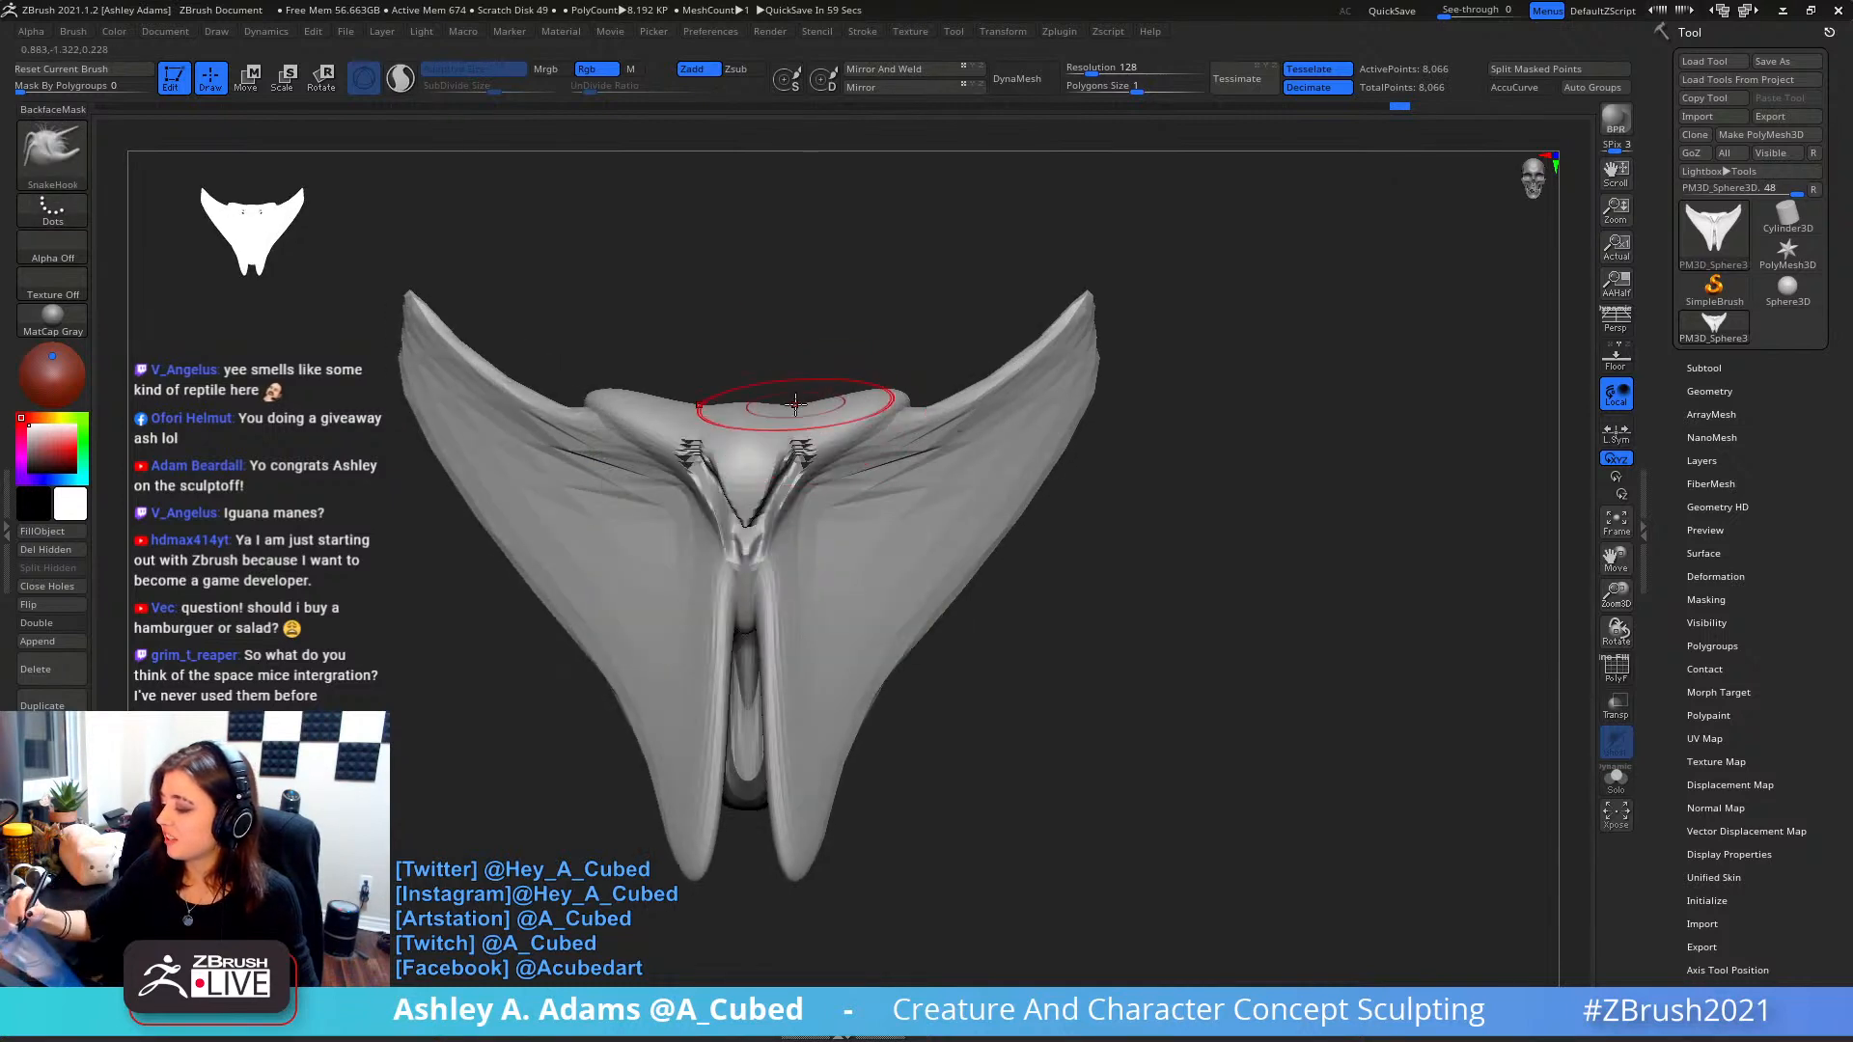
pyautogui.moveTo(797, 398)
pyautogui.mouseDown()
pyautogui.moveTo(858, 395)
pyautogui.moveTo(917, 449)
pyautogui.moveTo(854, 516)
pyautogui.mouseUp()
pyautogui.moveTo(975, 422)
pyautogui.keyDown('shift'); pyautogui.mouseDown()
pyautogui.moveTo(934, 427)
pyautogui.moveTo(949, 409)
pyautogui.mouseUp(); pyautogui.keyUp('shift')
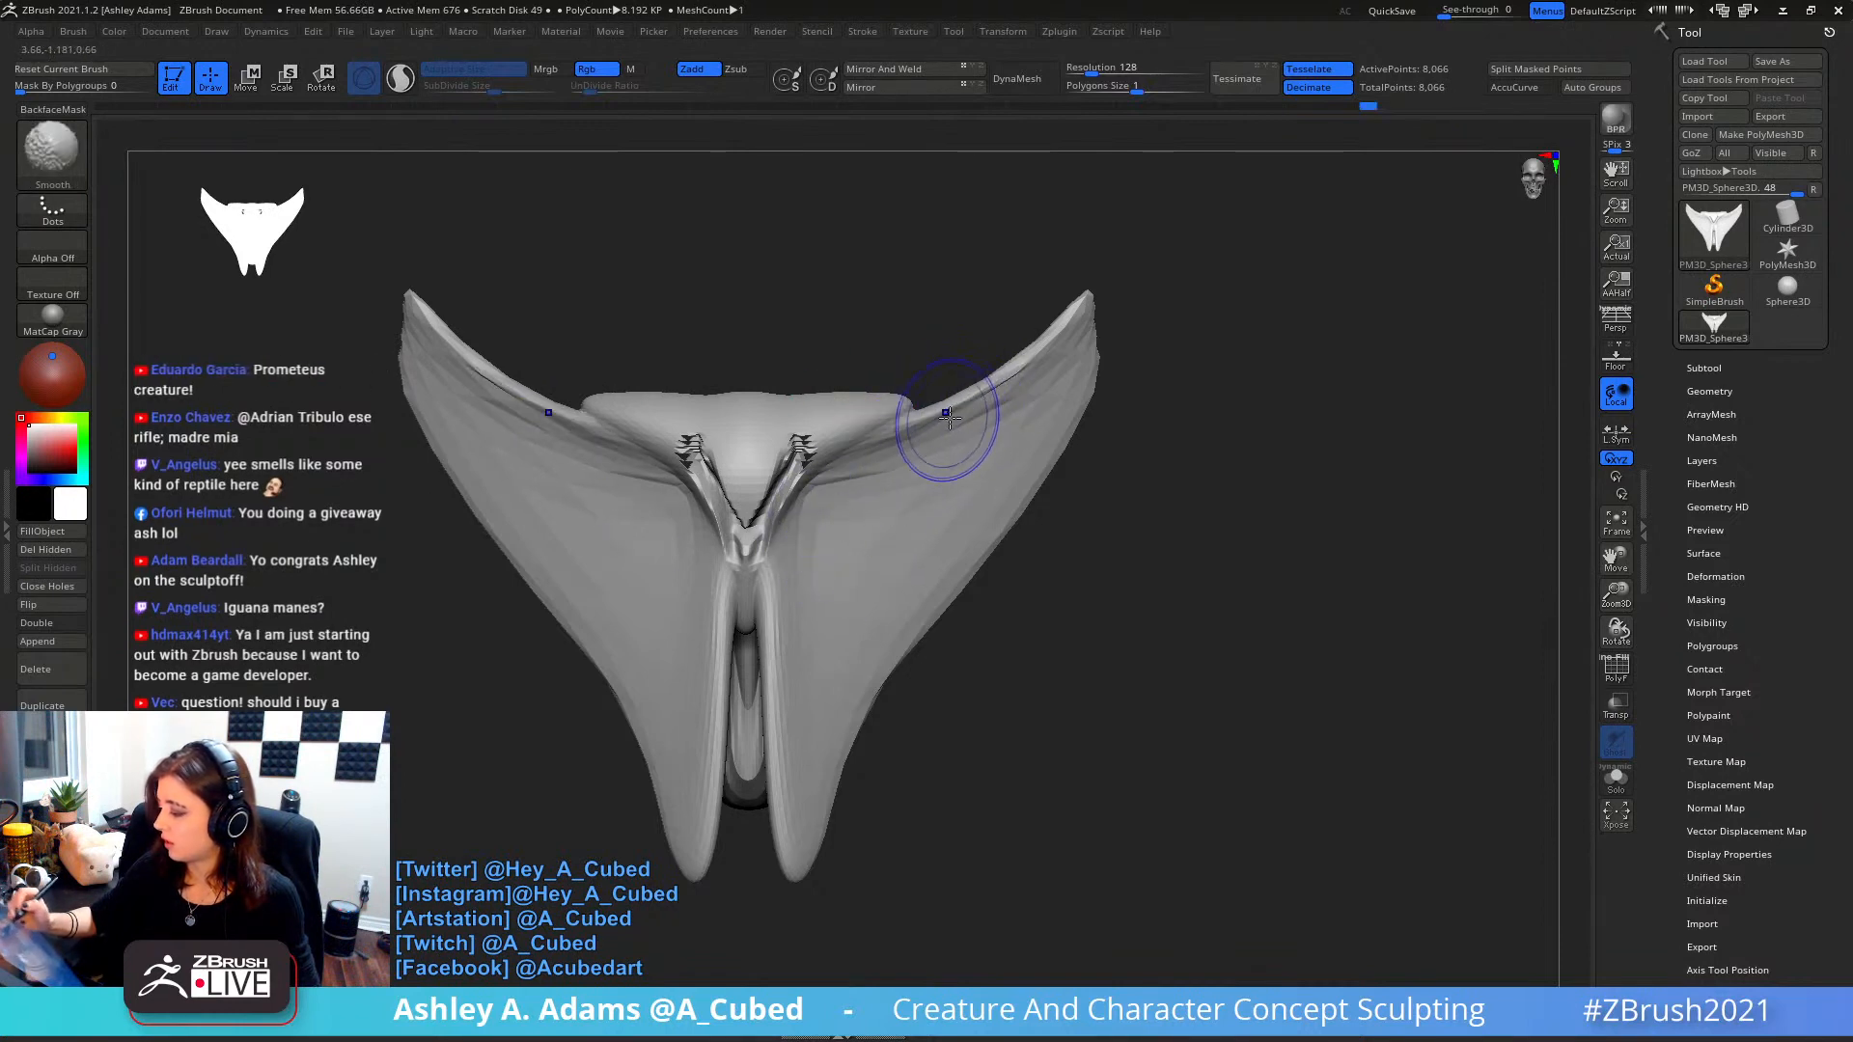
# - Smooth the jagged creases around the V-shaped central ridge and down between the lower flaps
pyautogui.keyDown('ctrl'); pyautogui.moveTo(1072, 360); pyautogui.dragTo(965, 482, button='right'); pyautogui.keyUp('ctrl')
pyautogui.moveTo(850, 521)
pyautogui.mouseDown(button='right')
pyautogui.moveTo(932, 503)
pyautogui.moveTo(874, 490)
pyautogui.moveTo(879, 560)
pyautogui.mouseUp(button='right')
pyautogui.rightClick(879, 563)
pyautogui.keyDown('ctrl'); pyautogui.moveTo(899, 429); pyautogui.dragTo(876, 351, button='right'); pyautogui.keyUp('ctrl')
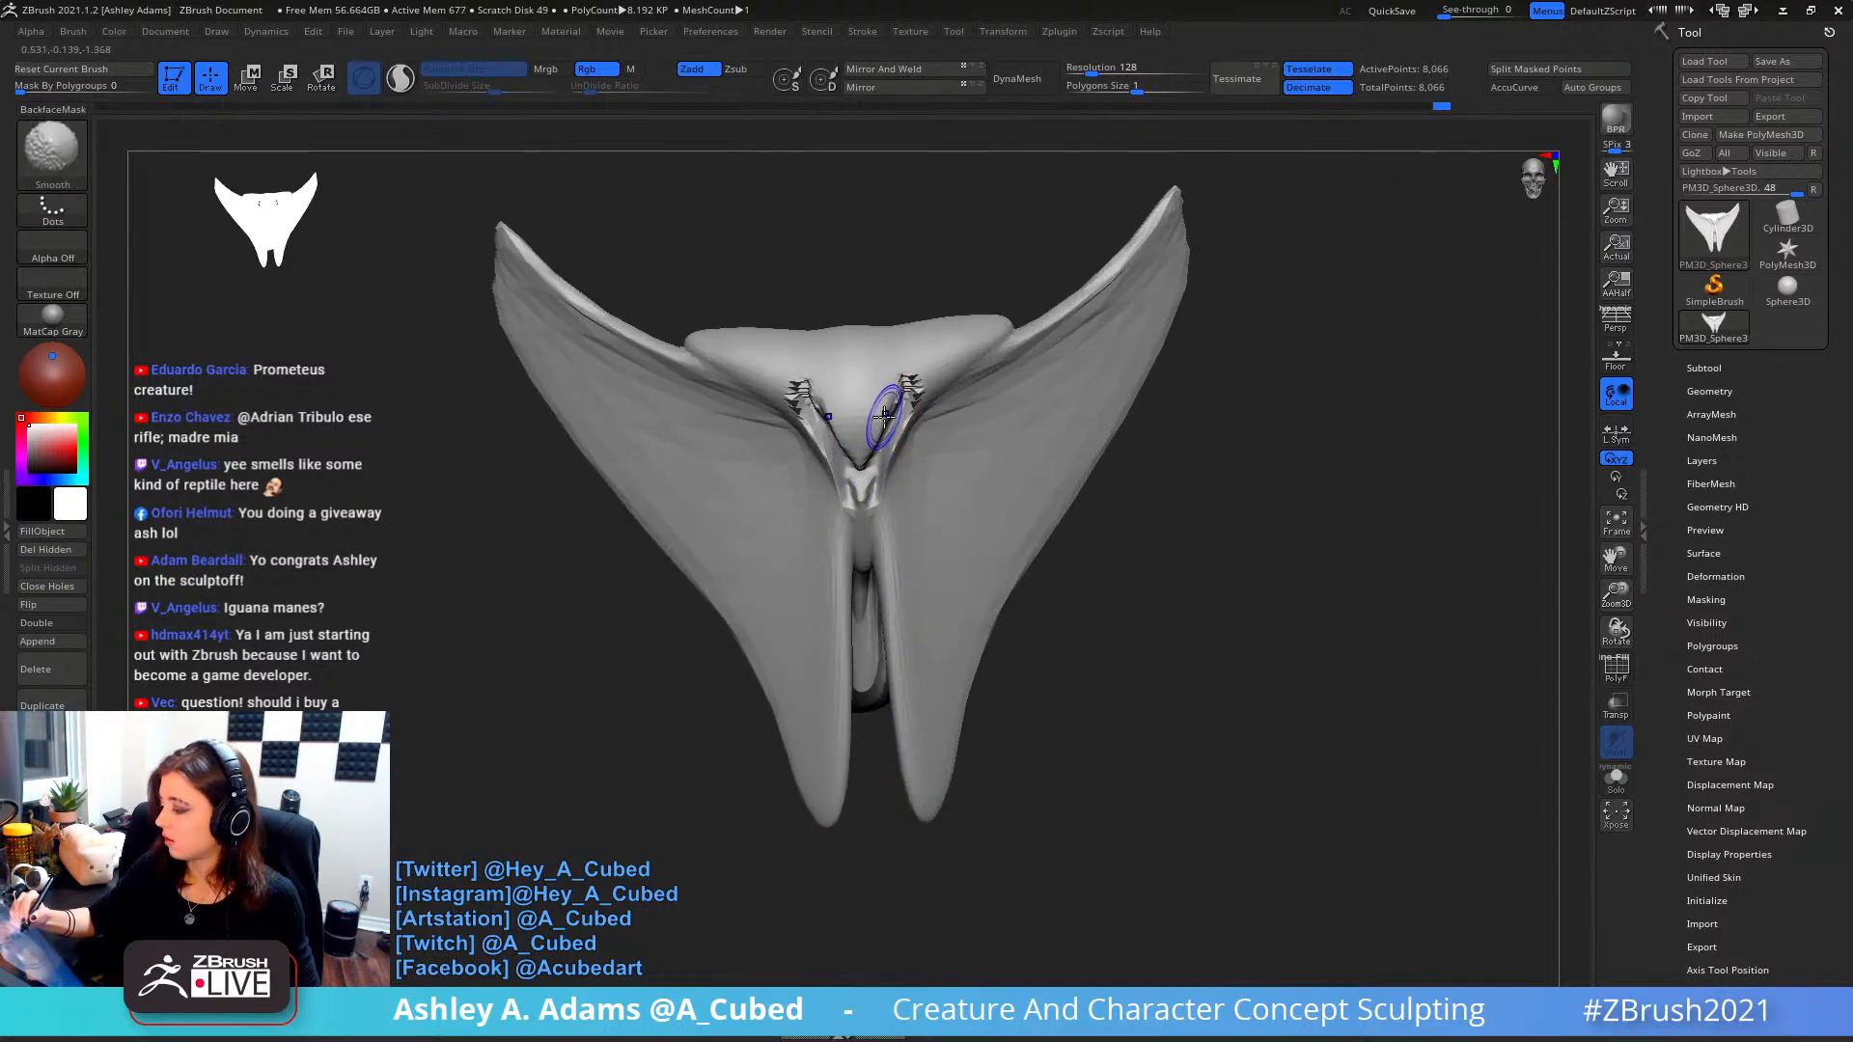
pyautogui.moveTo(884, 415)
pyautogui.keyDown('shift'); pyautogui.mouseDown()
pyautogui.moveTo(896, 384)
pyautogui.moveTo(918, 393)
pyautogui.mouseUp(); pyautogui.keyUp('shift')
pyautogui.keyDown('shift'); pyautogui.moveTo(892, 464); pyautogui.dragTo(876, 560); pyautogui.keyUp('shift')
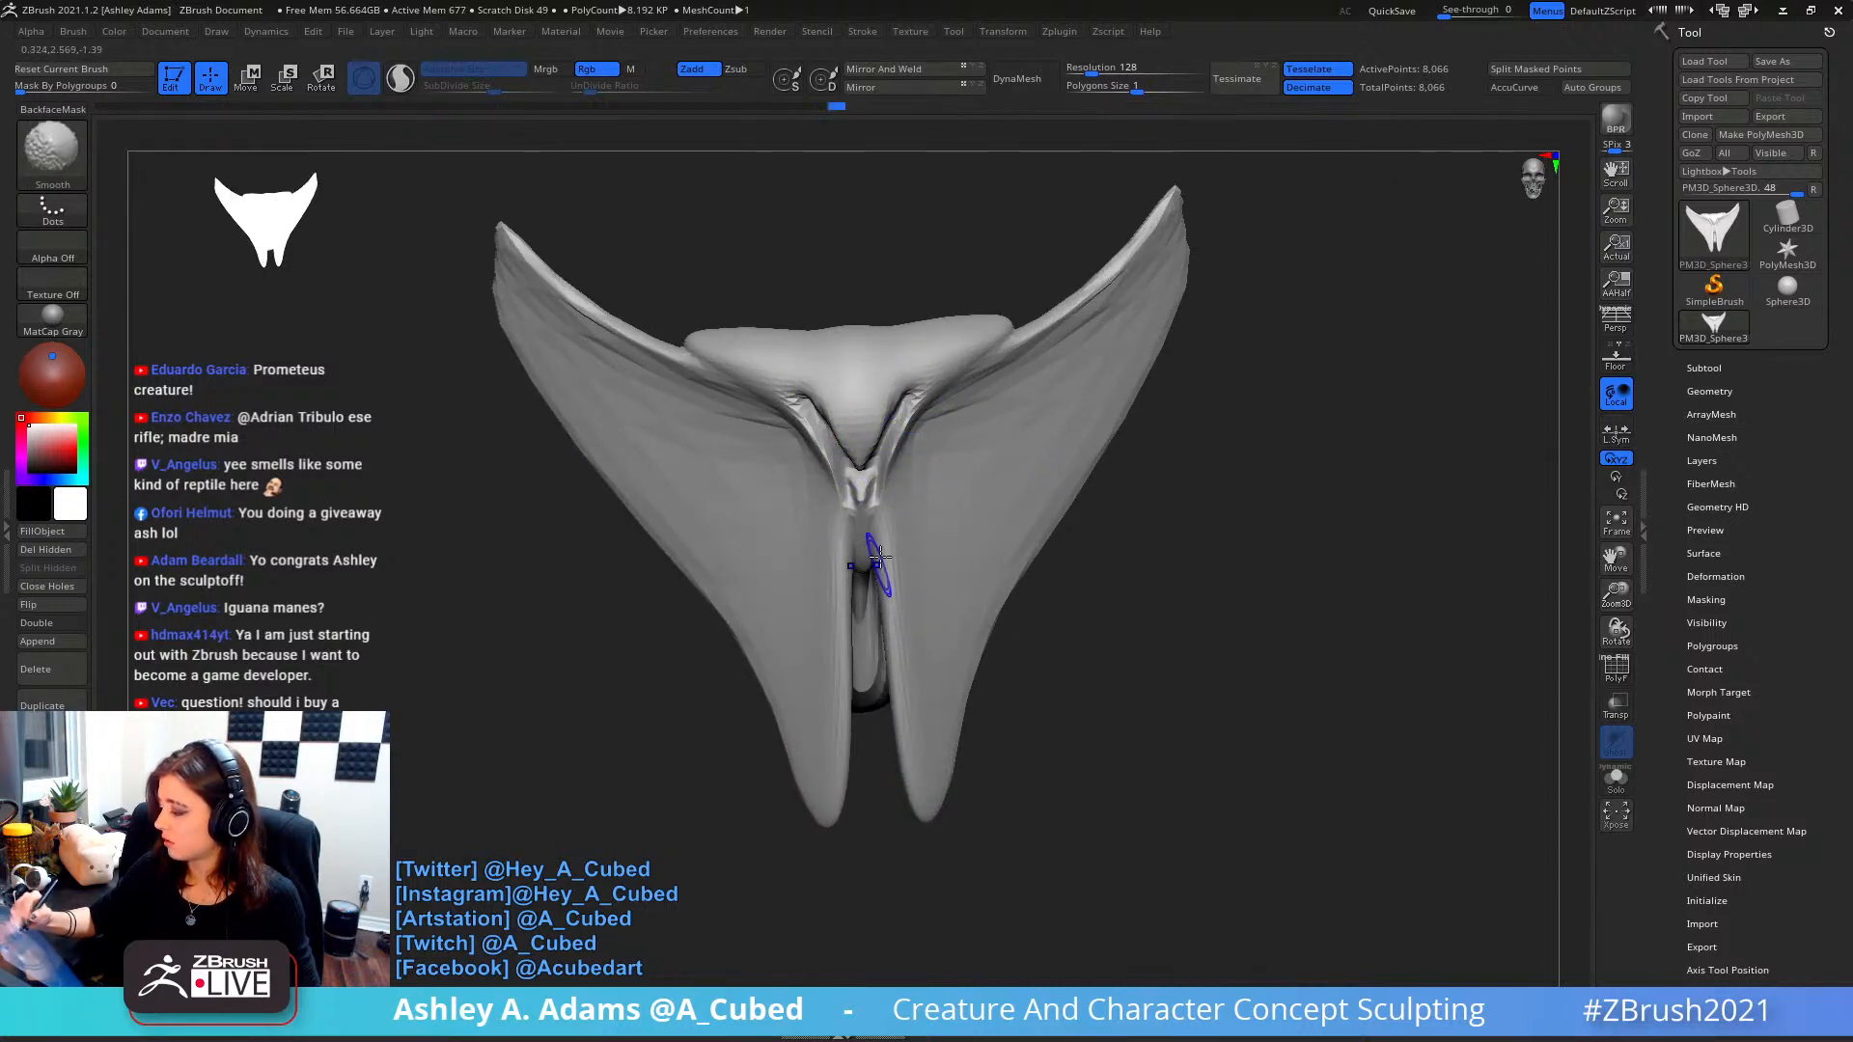
pyautogui.moveTo(864, 492)
pyautogui.mouseDown(button='right')
pyautogui.moveTo(910, 472)
pyautogui.moveTo(875, 468)
pyautogui.moveTo(869, 447)
pyautogui.mouseUp(button='right')
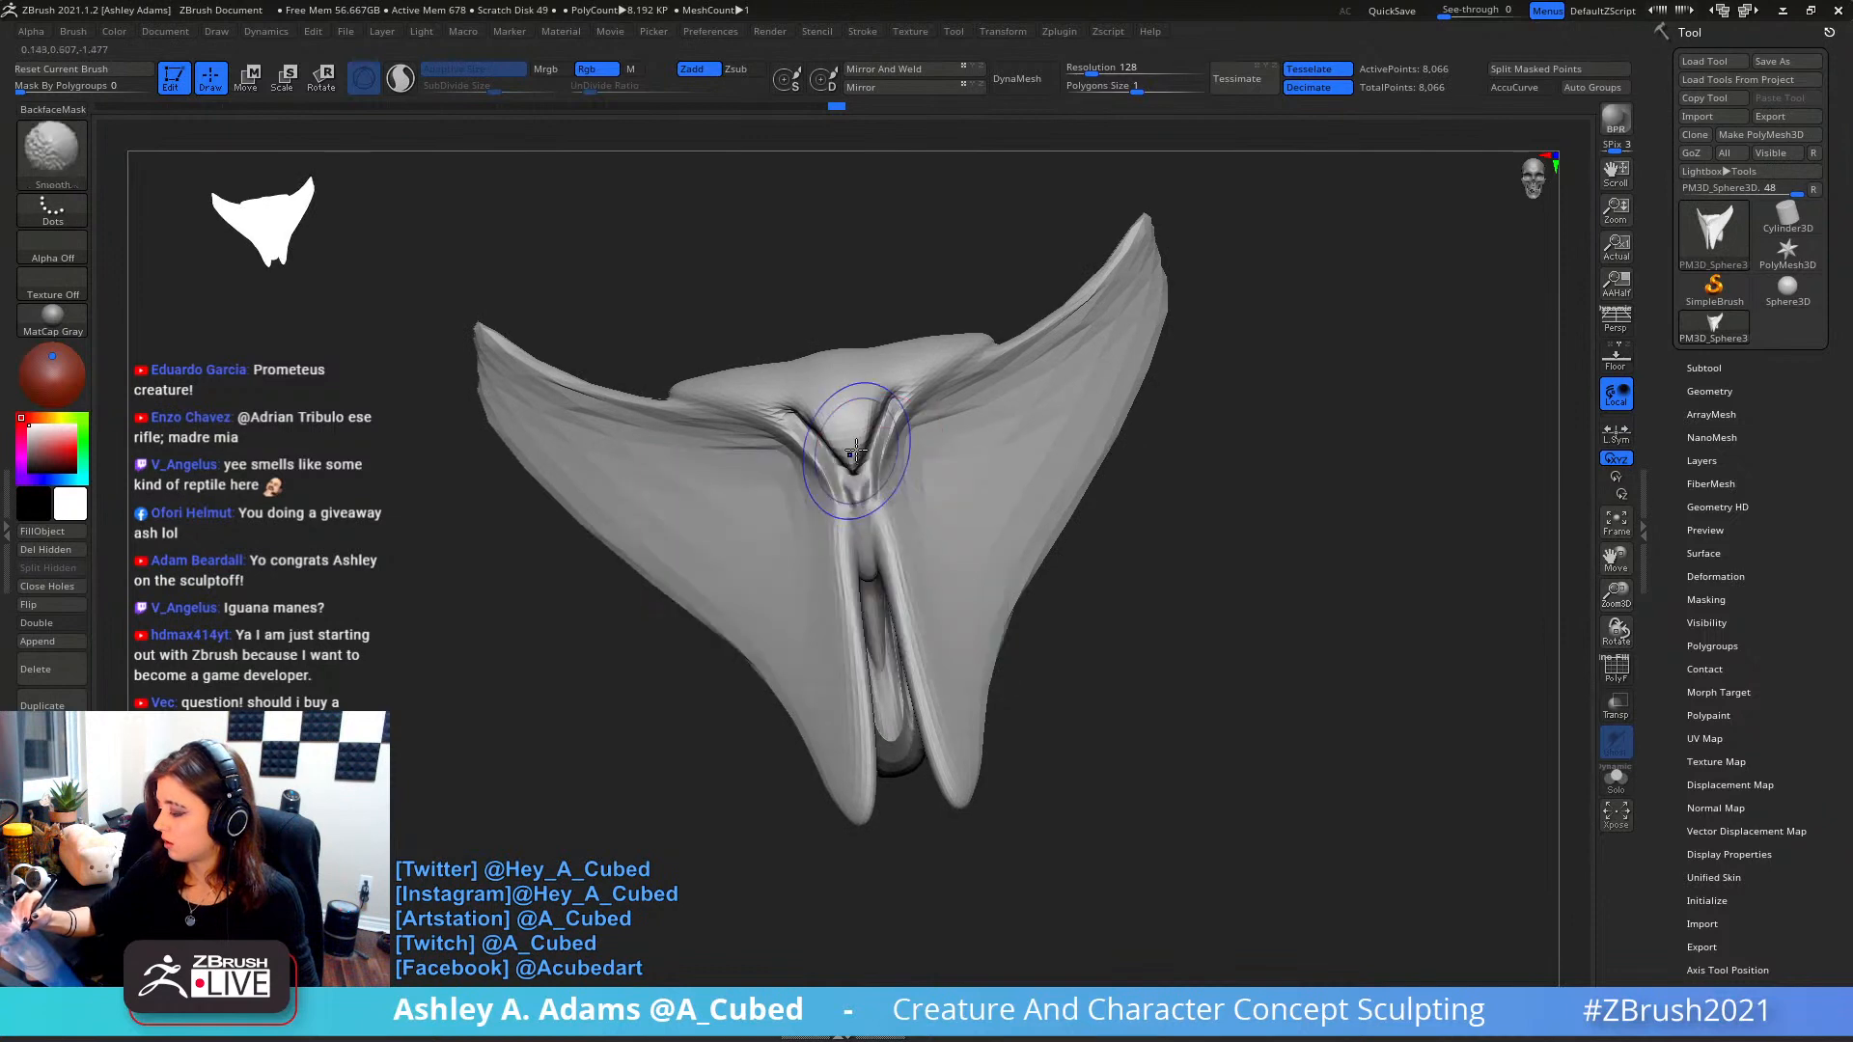
pyautogui.keyDown('shift'); pyautogui.moveTo(857, 447); pyautogui.dragTo(874, 481); pyautogui.keyUp('shift')
# - Choose the DamStandard brush and carve a crease along the inner flap edge beside the central ridge
pyautogui.moveTo(902, 476); pyautogui.dragTo(874, 473, button='right')
pyautogui.press('b')
pyautogui.press('d')
pyautogui.press('s')
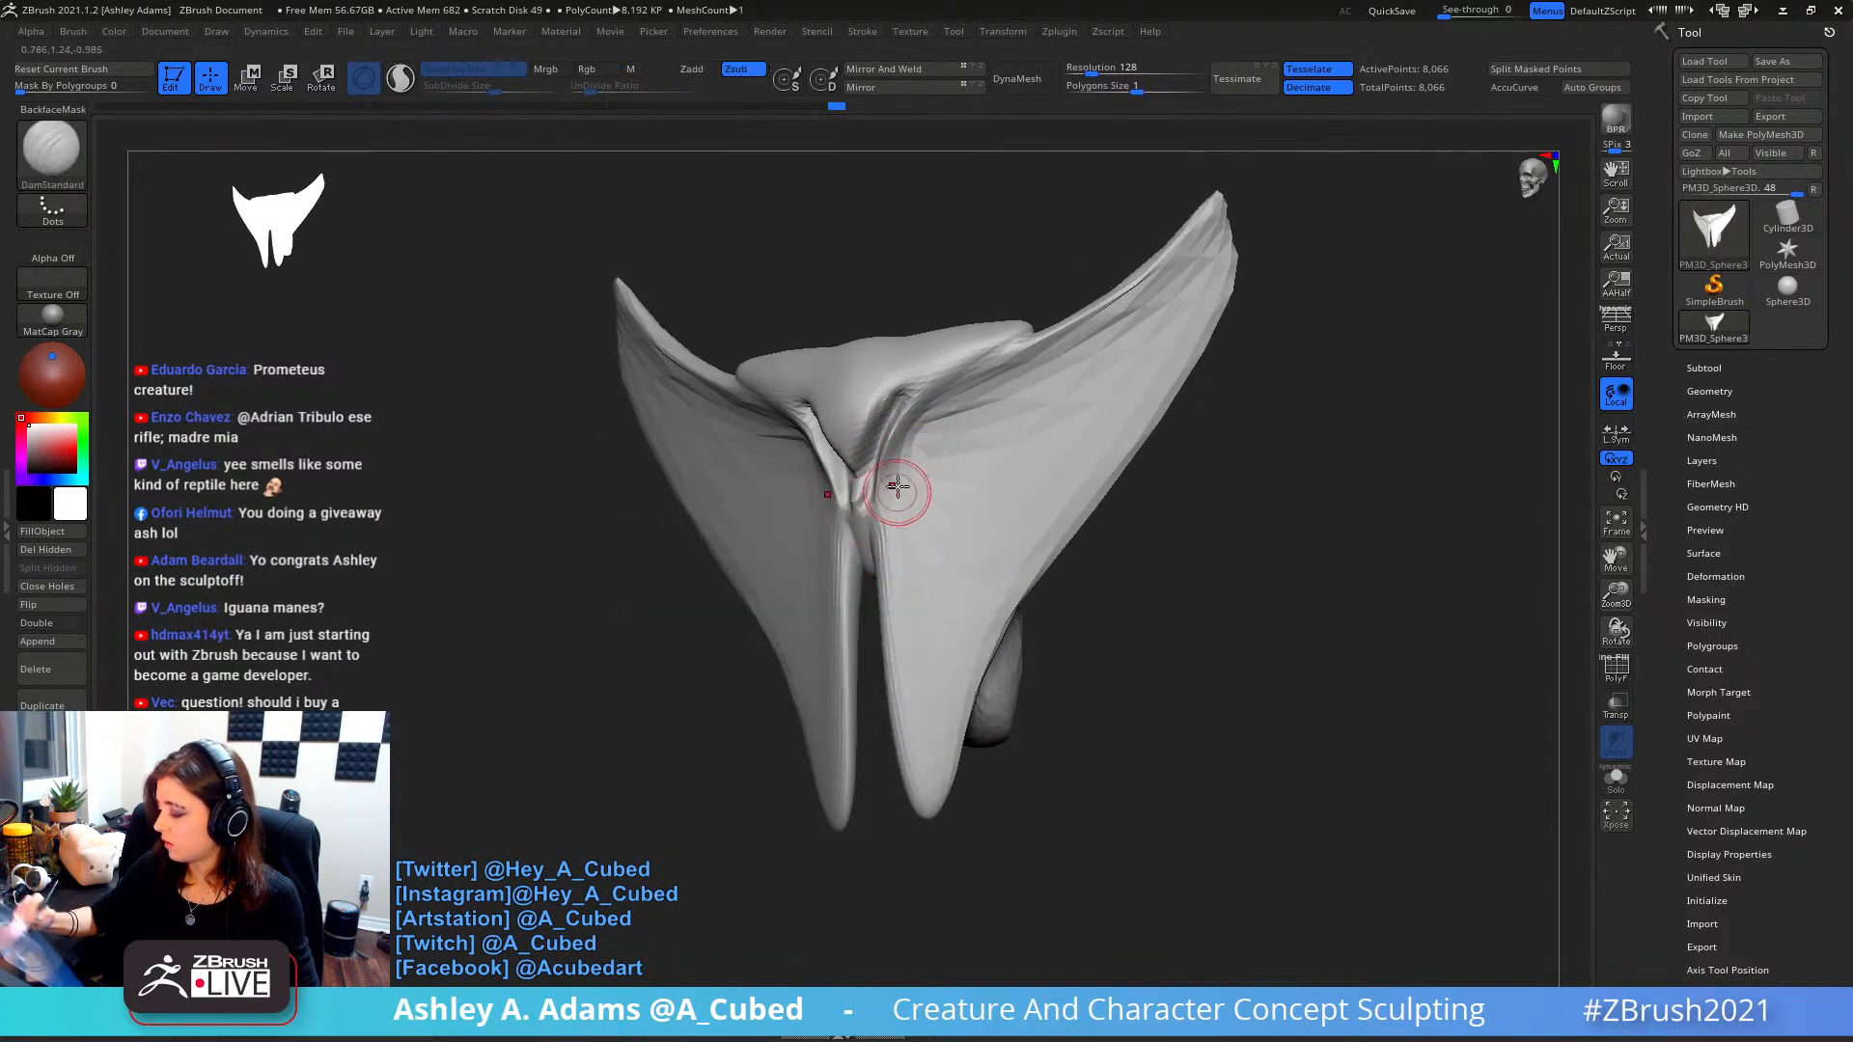
pyautogui.moveTo(882, 543); pyautogui.dragTo(914, 449)
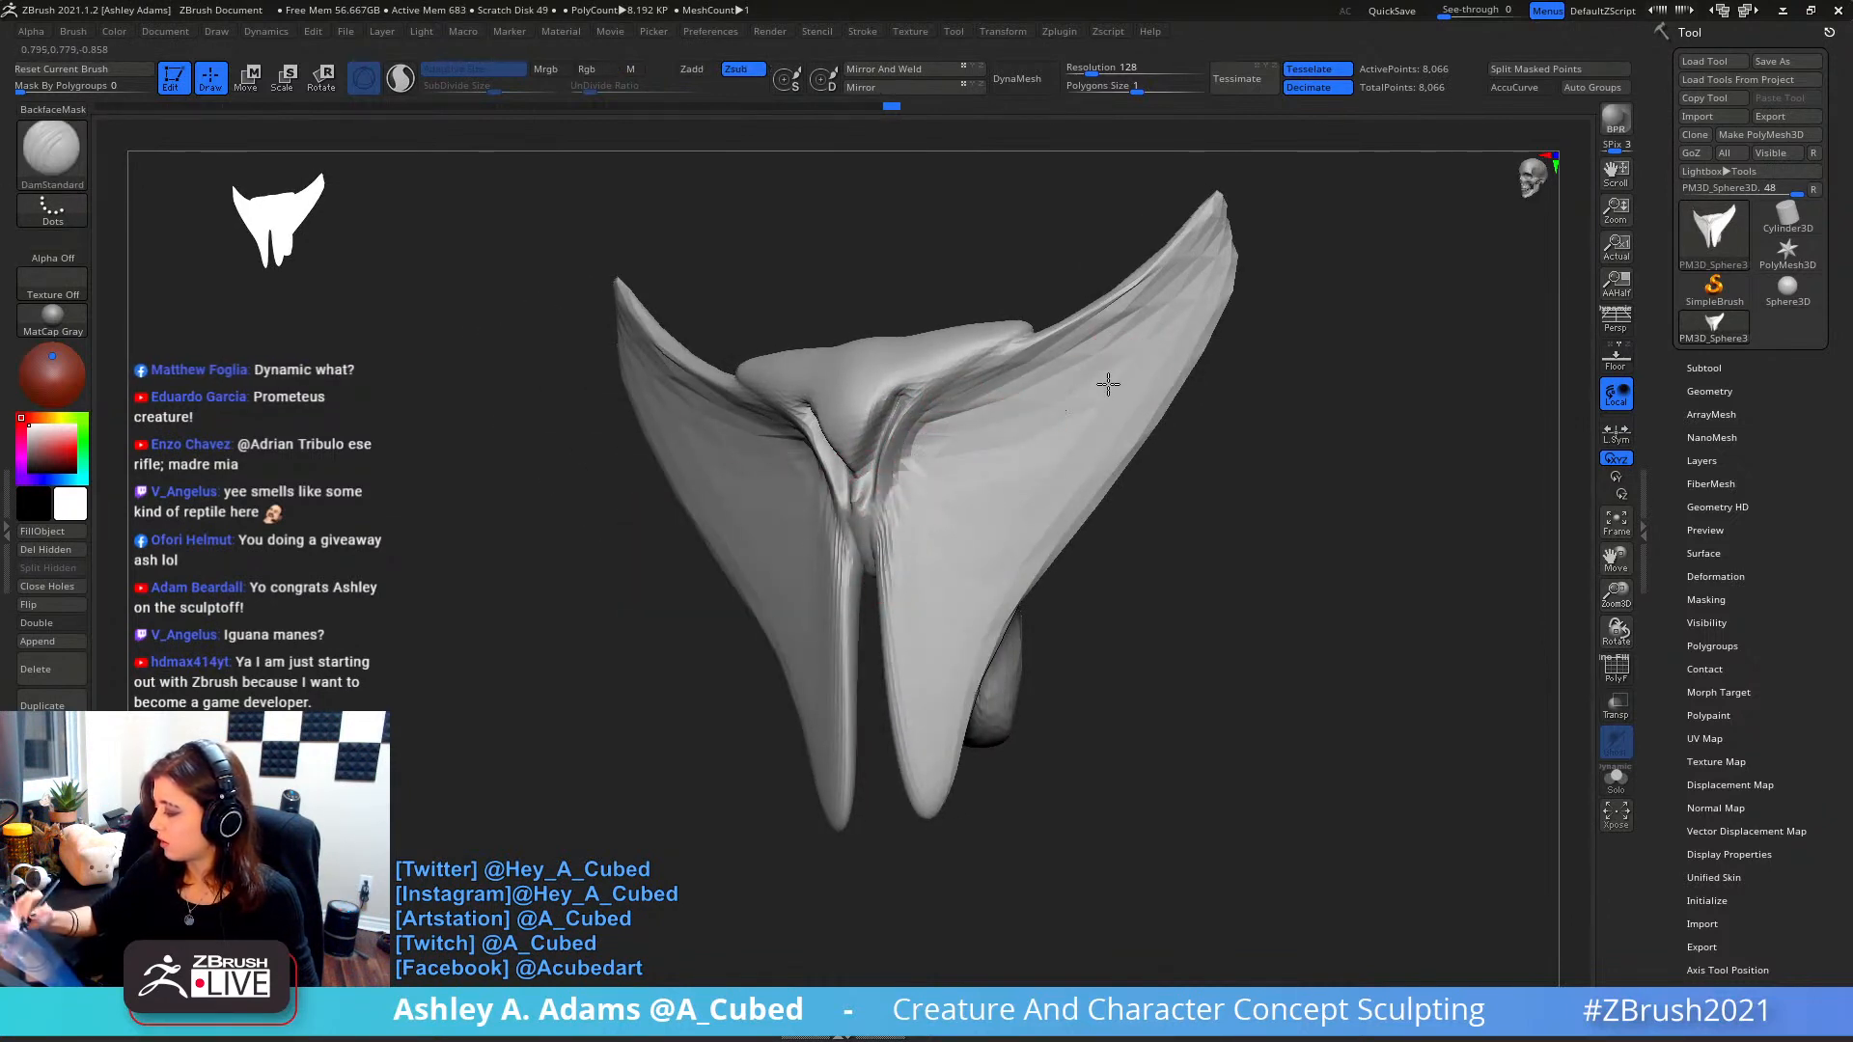
# - Carve a groove along the inner edges of the lower prongs and smooth the flap surface
pyautogui.moveTo(1108, 384); pyautogui.dragTo(873, 487, button='right')
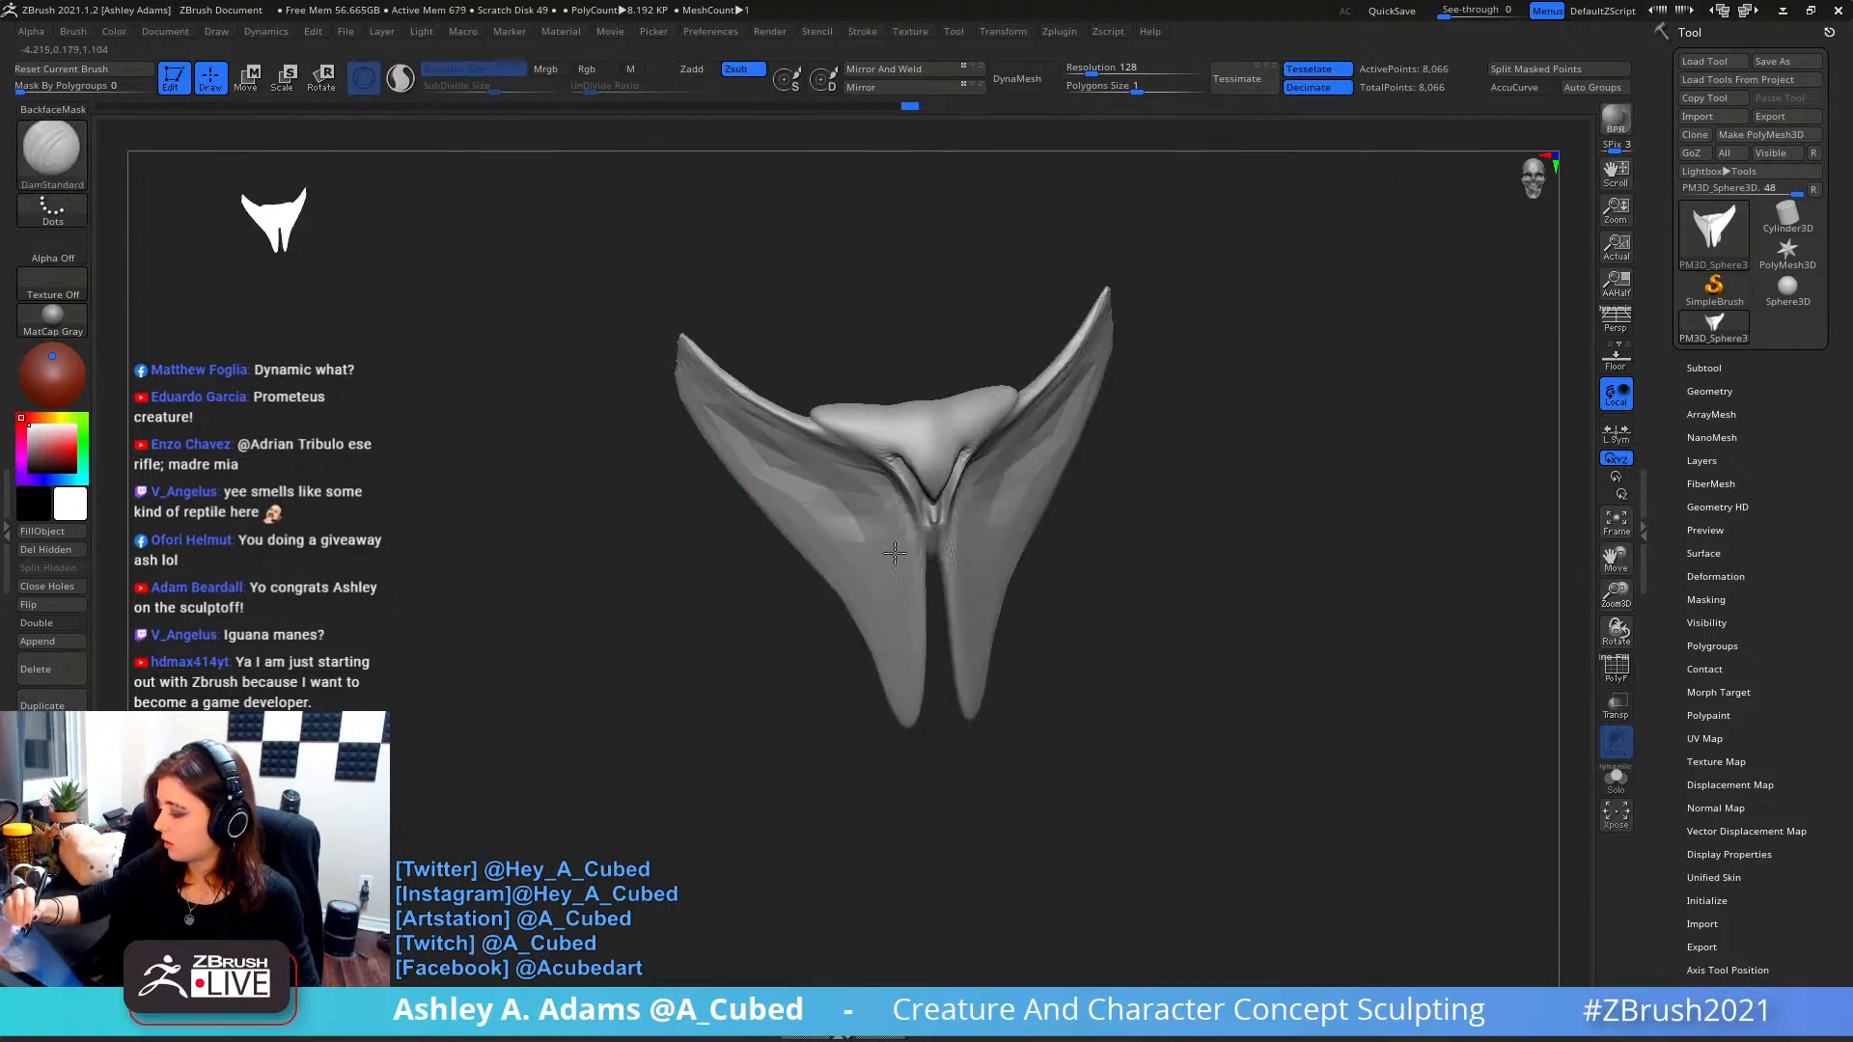
pyautogui.moveTo(903, 648); pyautogui.dragTo(907, 534)
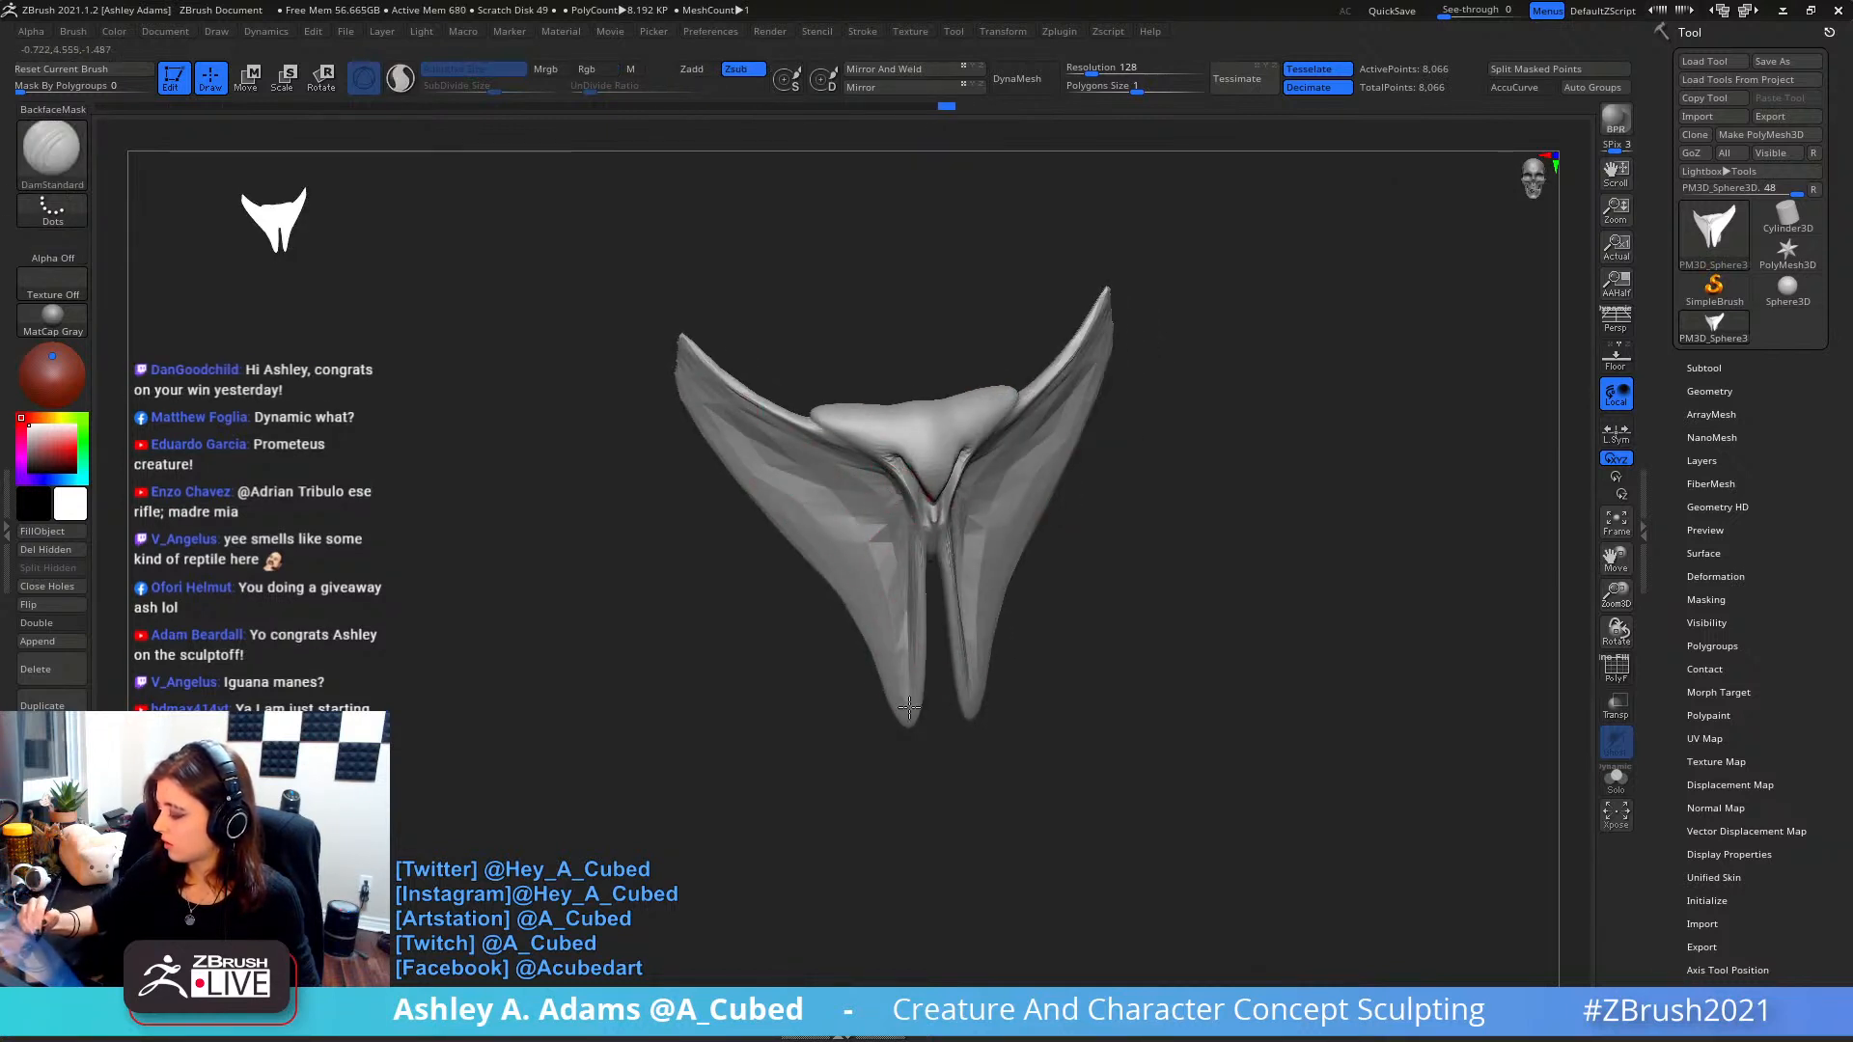
pyautogui.moveTo(1025, 447); pyautogui.dragTo(977, 466, button='right')
pyautogui.moveTo(975, 467)
pyautogui.keyDown('shift'); pyautogui.mouseDown()
pyautogui.moveTo(962, 616)
pyautogui.moveTo(1001, 547)
pyautogui.mouseUp(); pyautogui.keyUp('shift')
pyautogui.keyDown('ctrl'); pyautogui.moveTo(1004, 540); pyautogui.dragTo(1004, 467, button='right'); pyautogui.keyUp('ctrl')
pyautogui.moveTo(1206, 446); pyautogui.dragTo(961, 461, button='right')
pyautogui.rightClick(858, 619)
pyautogui.moveTo(858, 618)
pyautogui.mouseDown(button='right')
pyautogui.moveTo(927, 540)
pyautogui.moveTo(959, 461)
pyautogui.mouseUp(button='right')
pyautogui.rightClick(860, 643)
pyautogui.press('w')
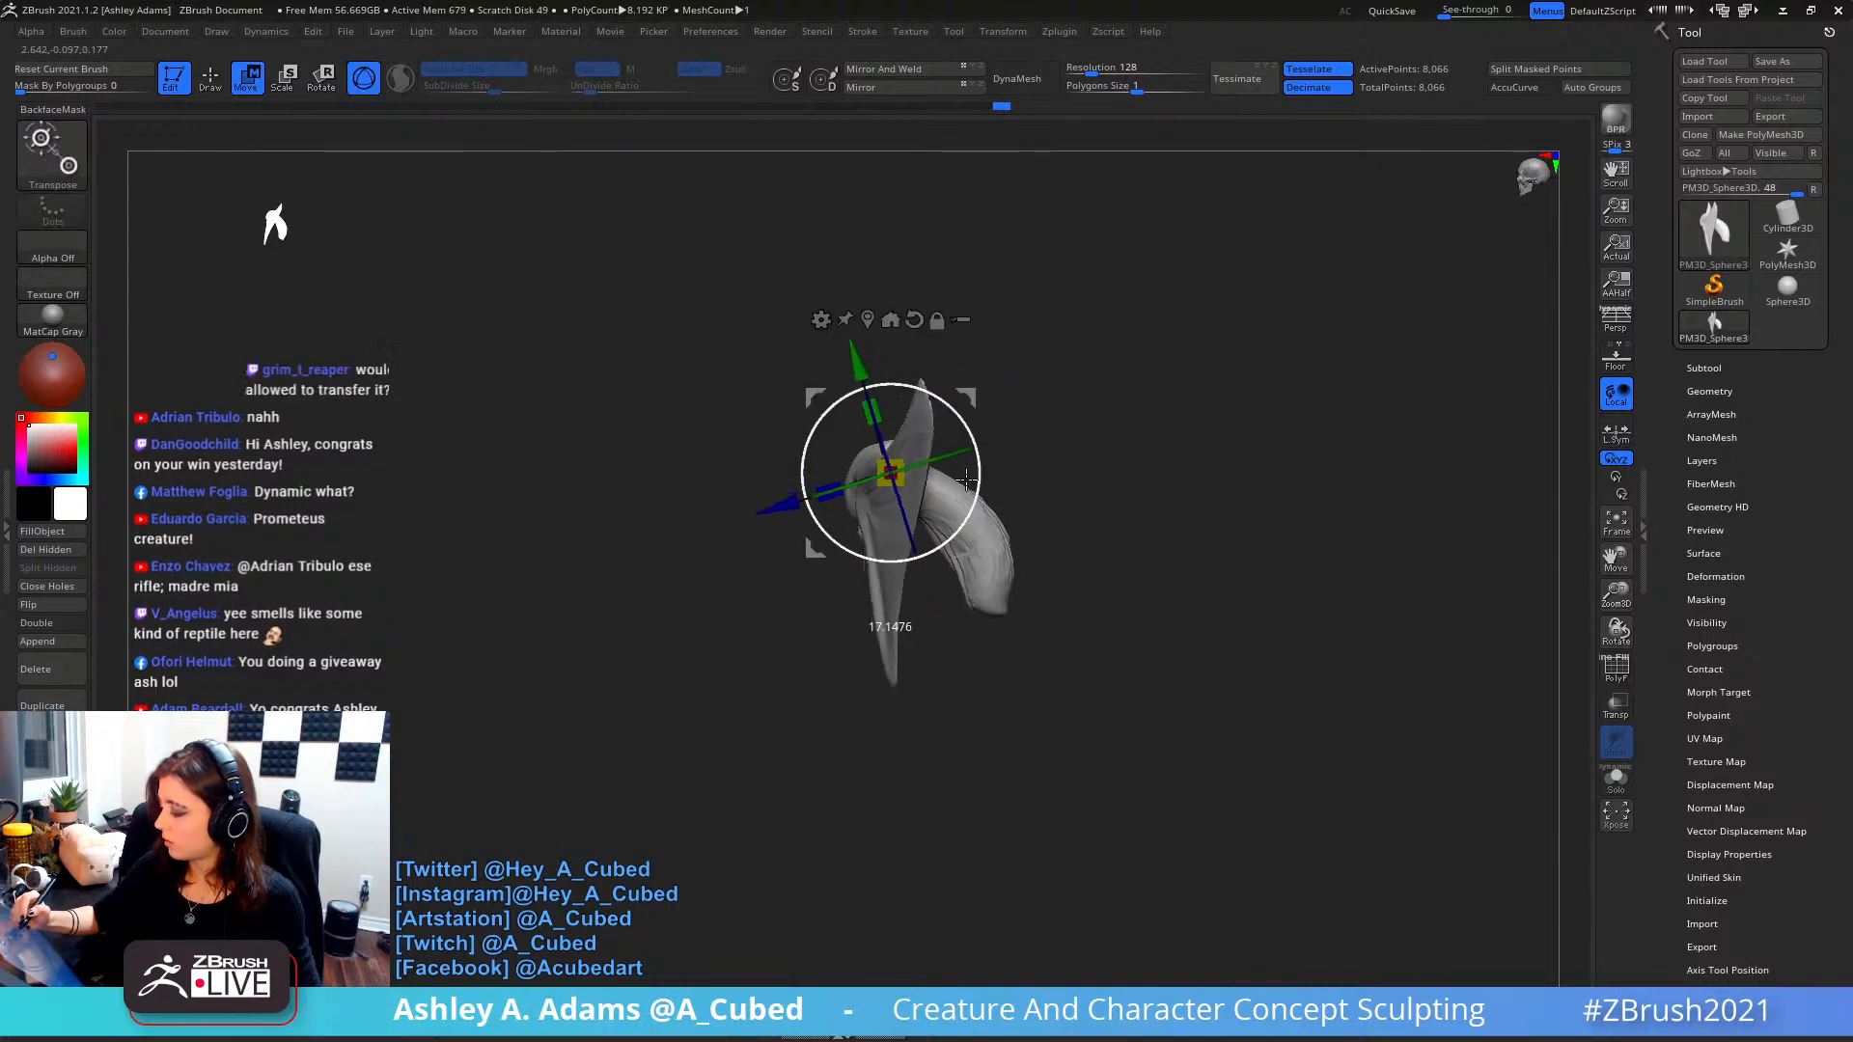
pyautogui.press('q')
# - Choose the SnakeHook brush and pull the lower prong tips down and forward in side view
pyautogui.rightClick(918, 589)
pyautogui.moveTo(917, 593); pyautogui.dragTo(915, 595)
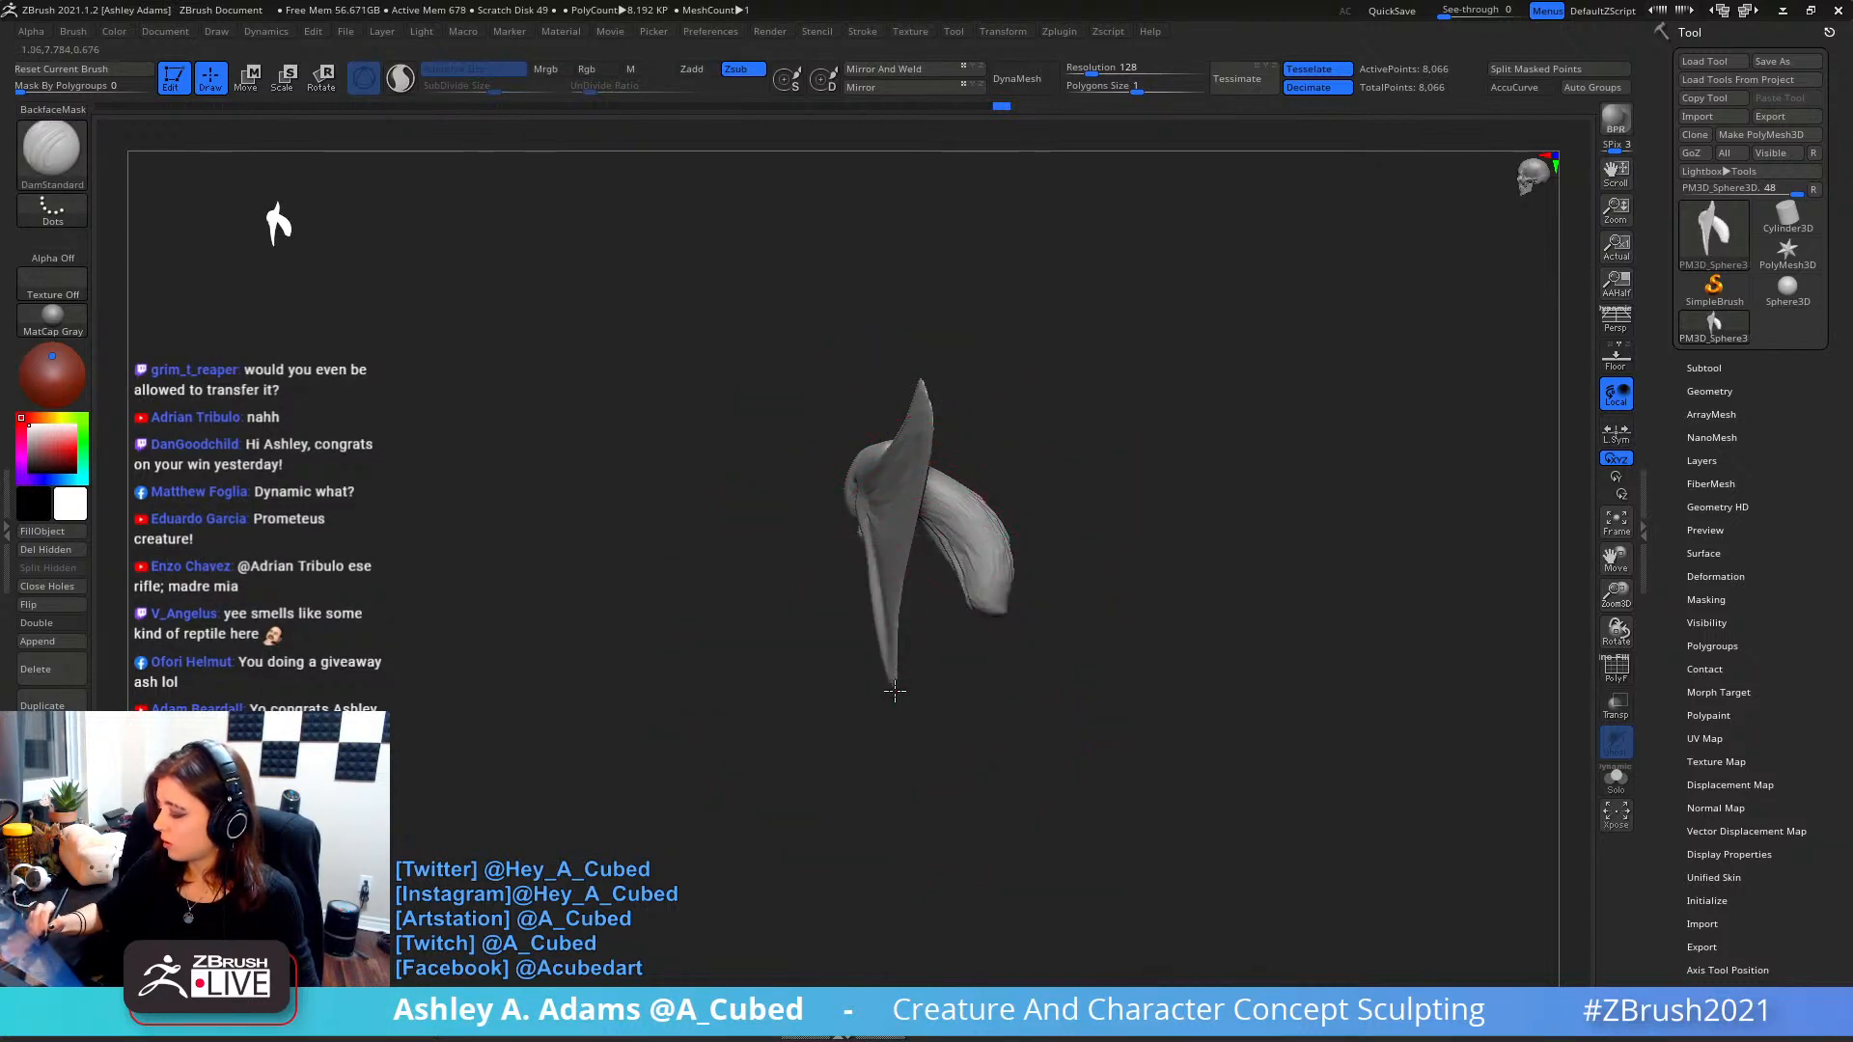
pyautogui.press('b')
pyautogui.press('s')
pyautogui.press('h')
pyautogui.moveTo(897, 684); pyautogui.dragTo(842, 765)
pyautogui.rightClick(904, 648)
pyautogui.moveTo(902, 648); pyautogui.dragTo(856, 657)
# - Mask the brow, invert the mask, and pull the brow forward into two protruding ridges
pyautogui.press(']')
pyautogui.moveTo(907, 556)
pyautogui.mouseDown(button='right')
pyautogui.moveTo(955, 527)
pyautogui.moveTo(937, 507)
pyautogui.moveTo(972, 484)
pyautogui.moveTo(897, 510)
pyautogui.mouseUp(button='right')
pyautogui.rightClick(897, 507)
pyautogui.moveTo(922, 506); pyautogui.dragTo(914, 385)
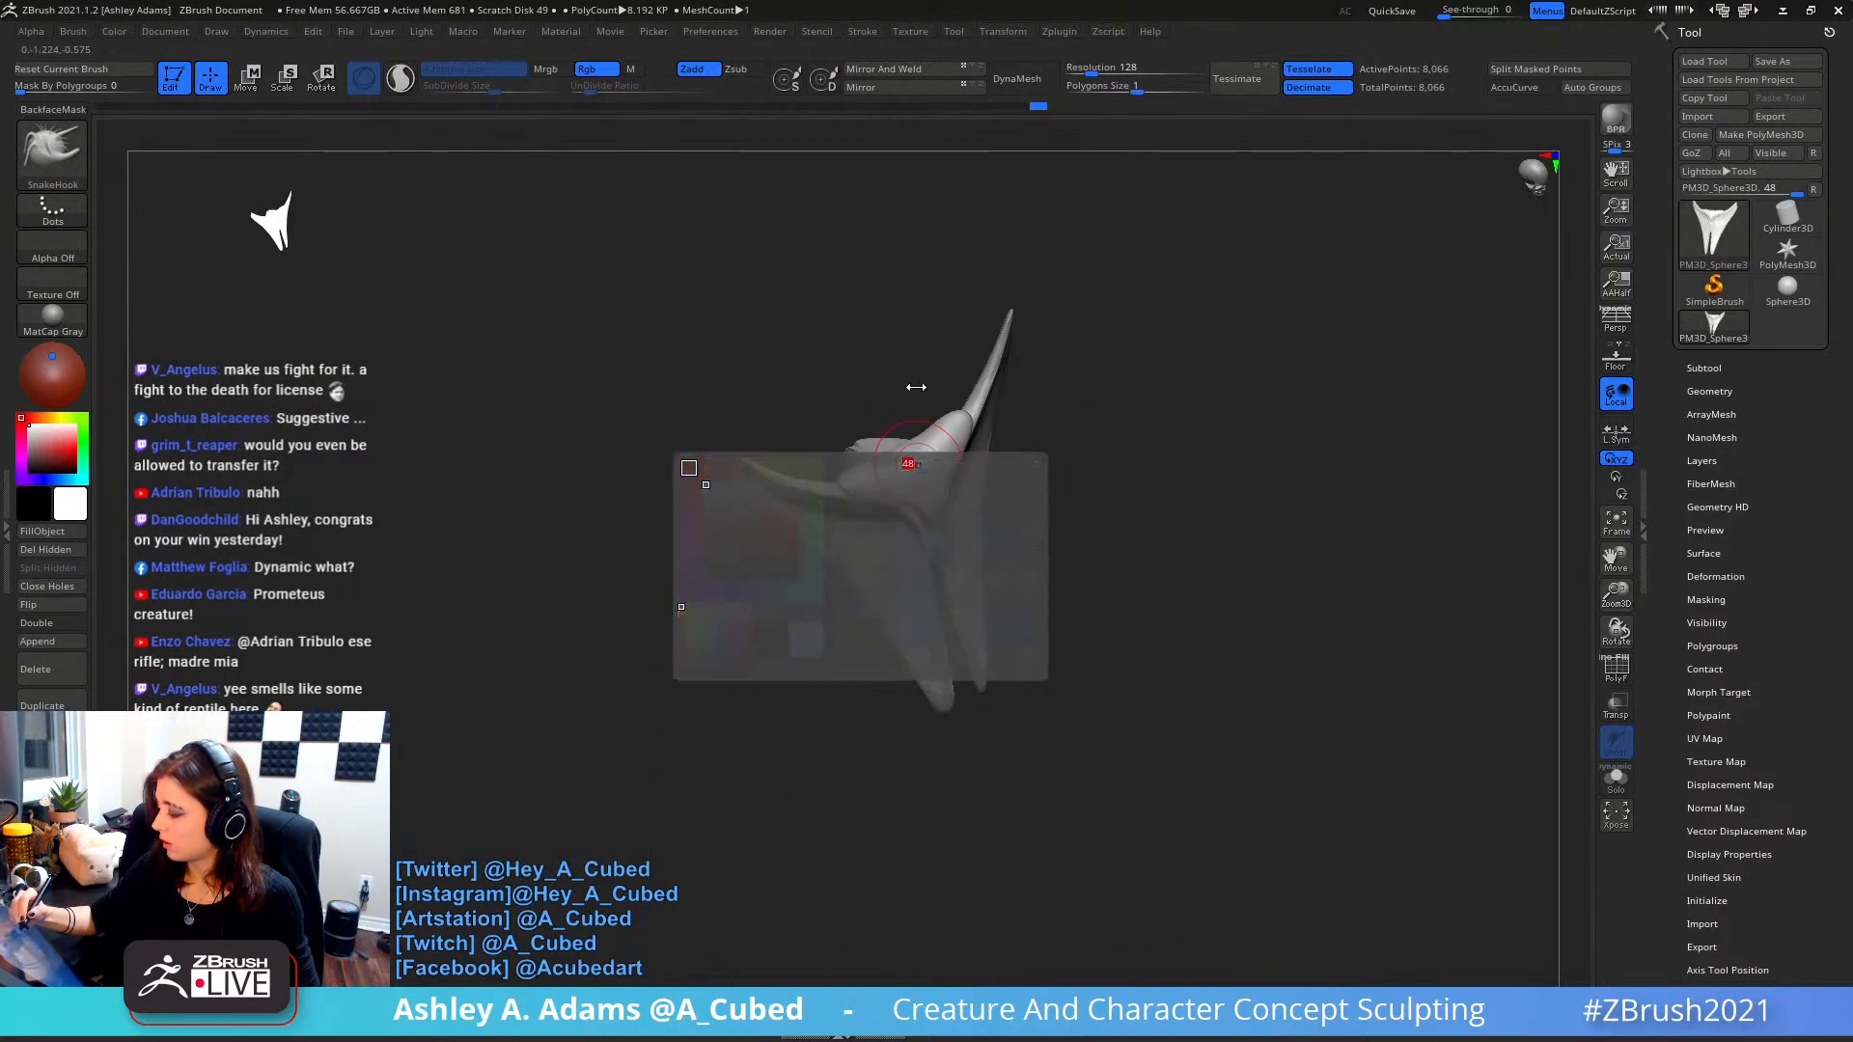
pyautogui.keyDown('ctrl'); pyautogui.moveTo(941, 459); pyautogui.dragTo(902, 481); pyautogui.keyUp('ctrl')
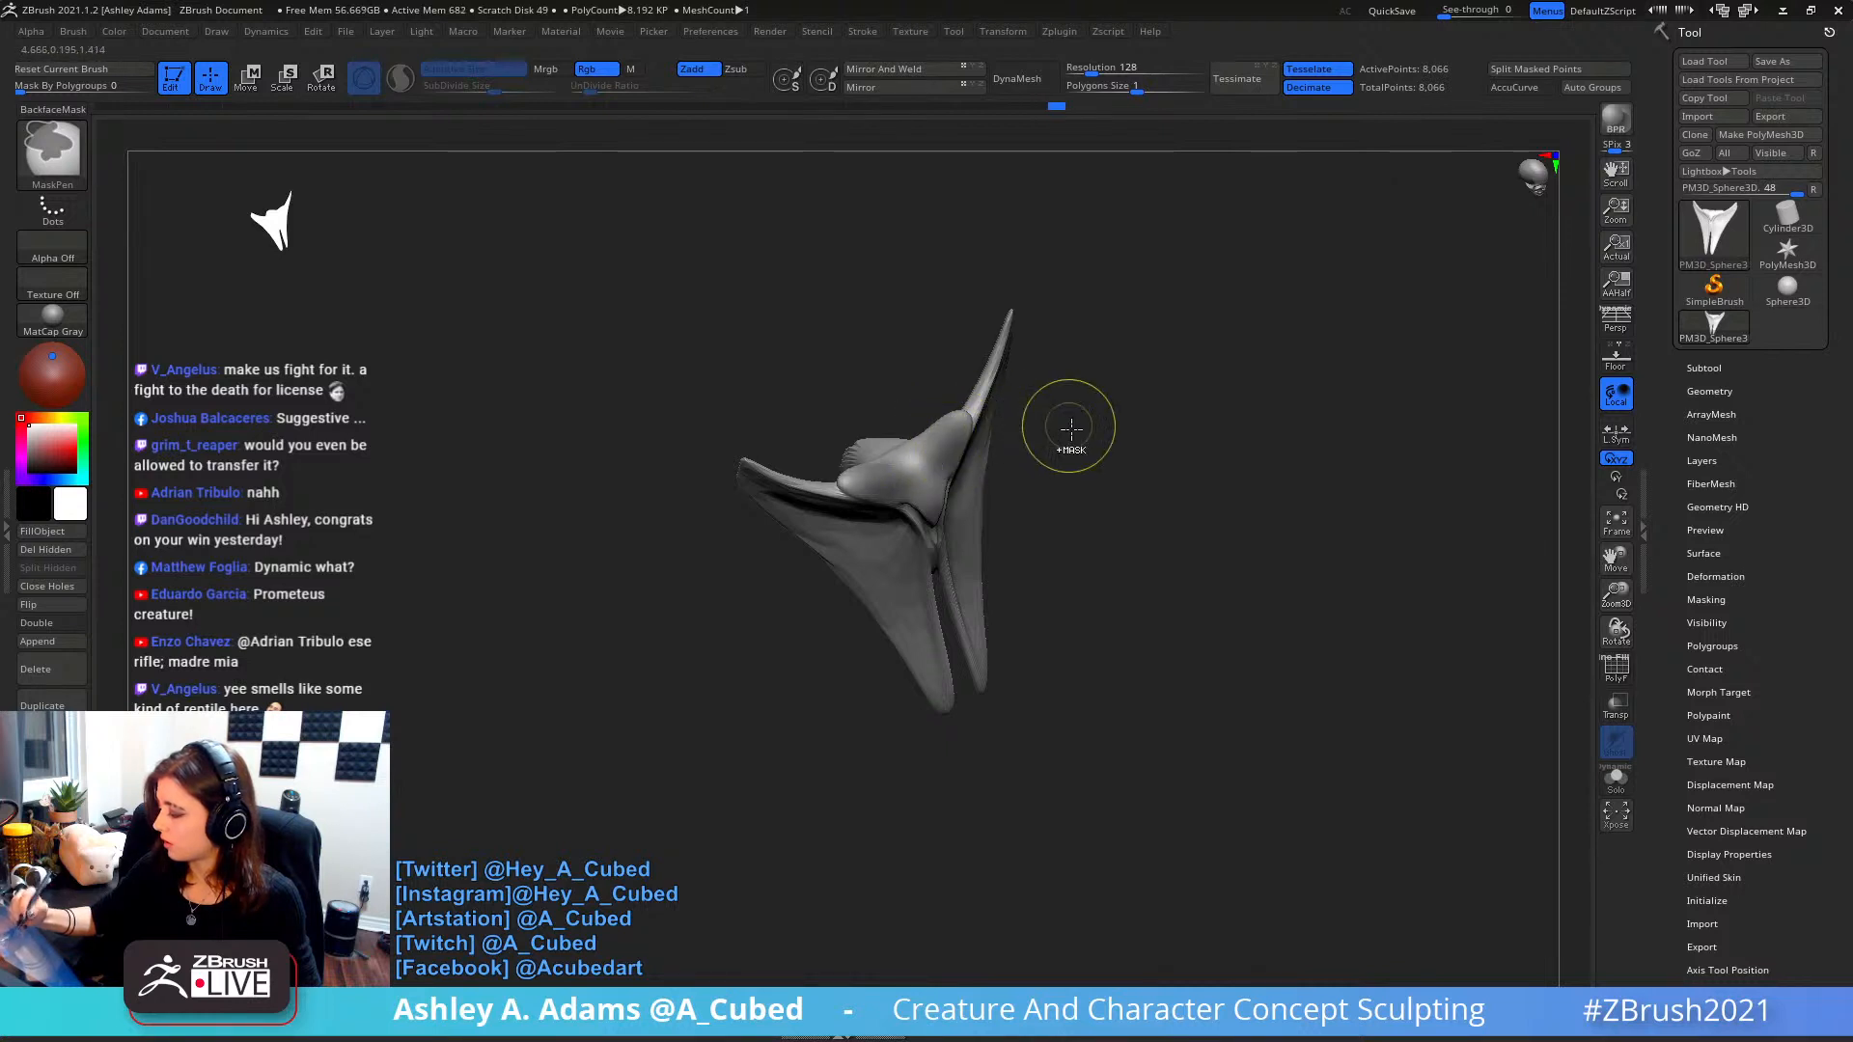
pyautogui.keyDown('ctrl'); pyautogui.click(1068, 427); pyautogui.keyUp('ctrl')
pyautogui.moveTo(908, 483); pyautogui.dragTo(976, 455, button='right')
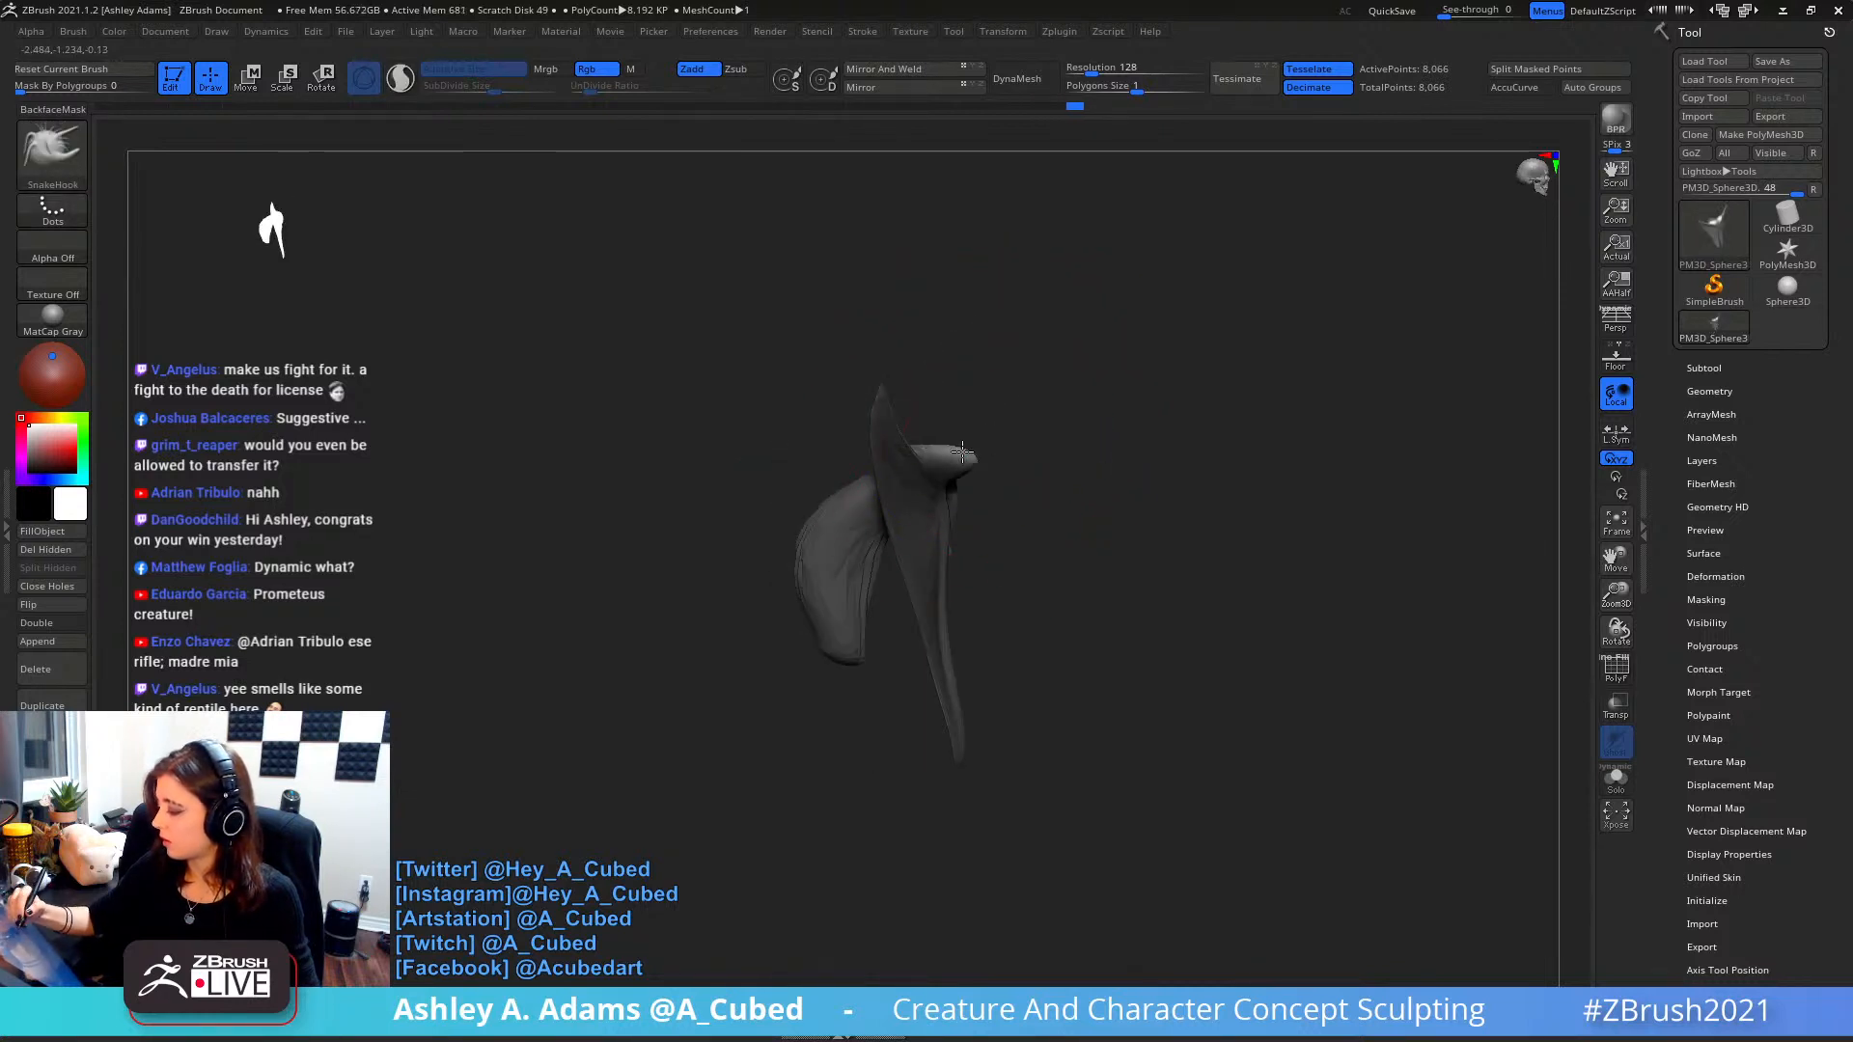
pyautogui.moveTo(1167, 420); pyautogui.dragTo(1053, 426, button='right')
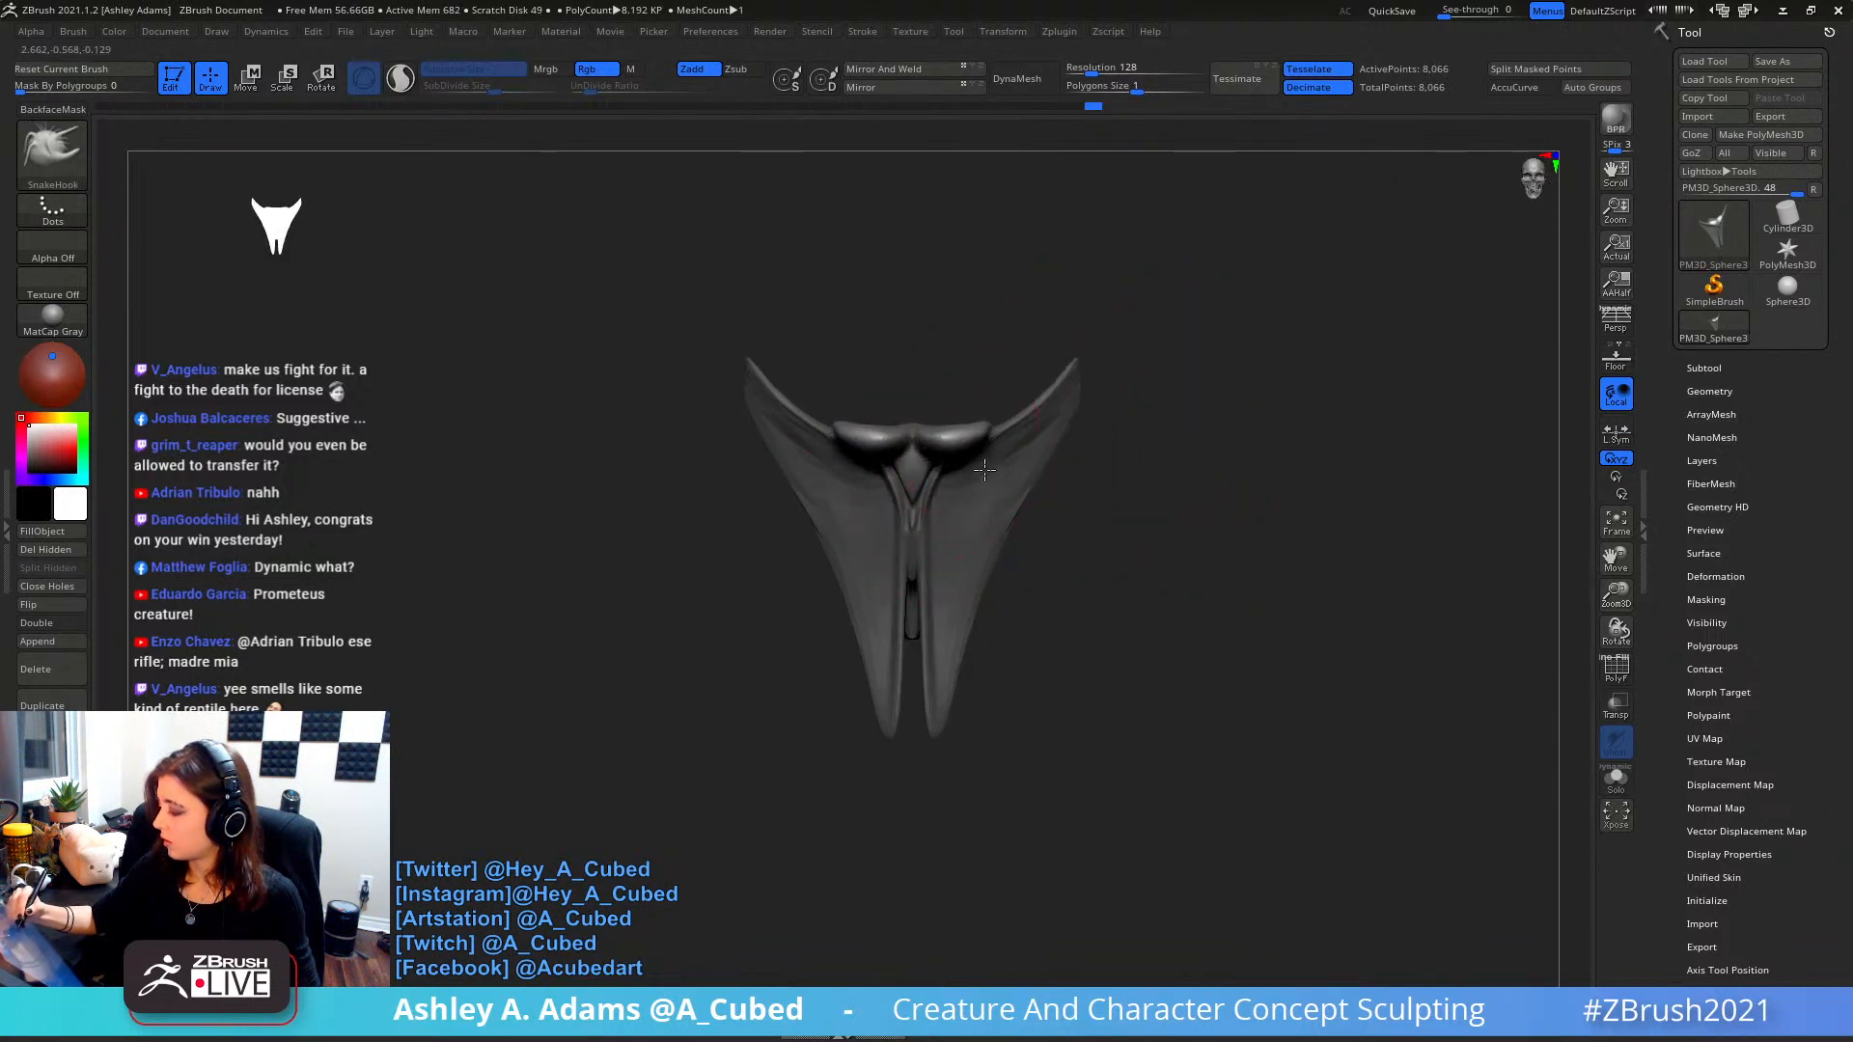
# - Raise the masked-off brow ridges slightly and stretch them far forward into long tapering horns in side view
pyautogui.moveTo(957, 446); pyautogui.dragTo(957, 415)
pyautogui.moveTo(1163, 322); pyautogui.dragTo(1075, 335, button='right')
pyautogui.press('space')
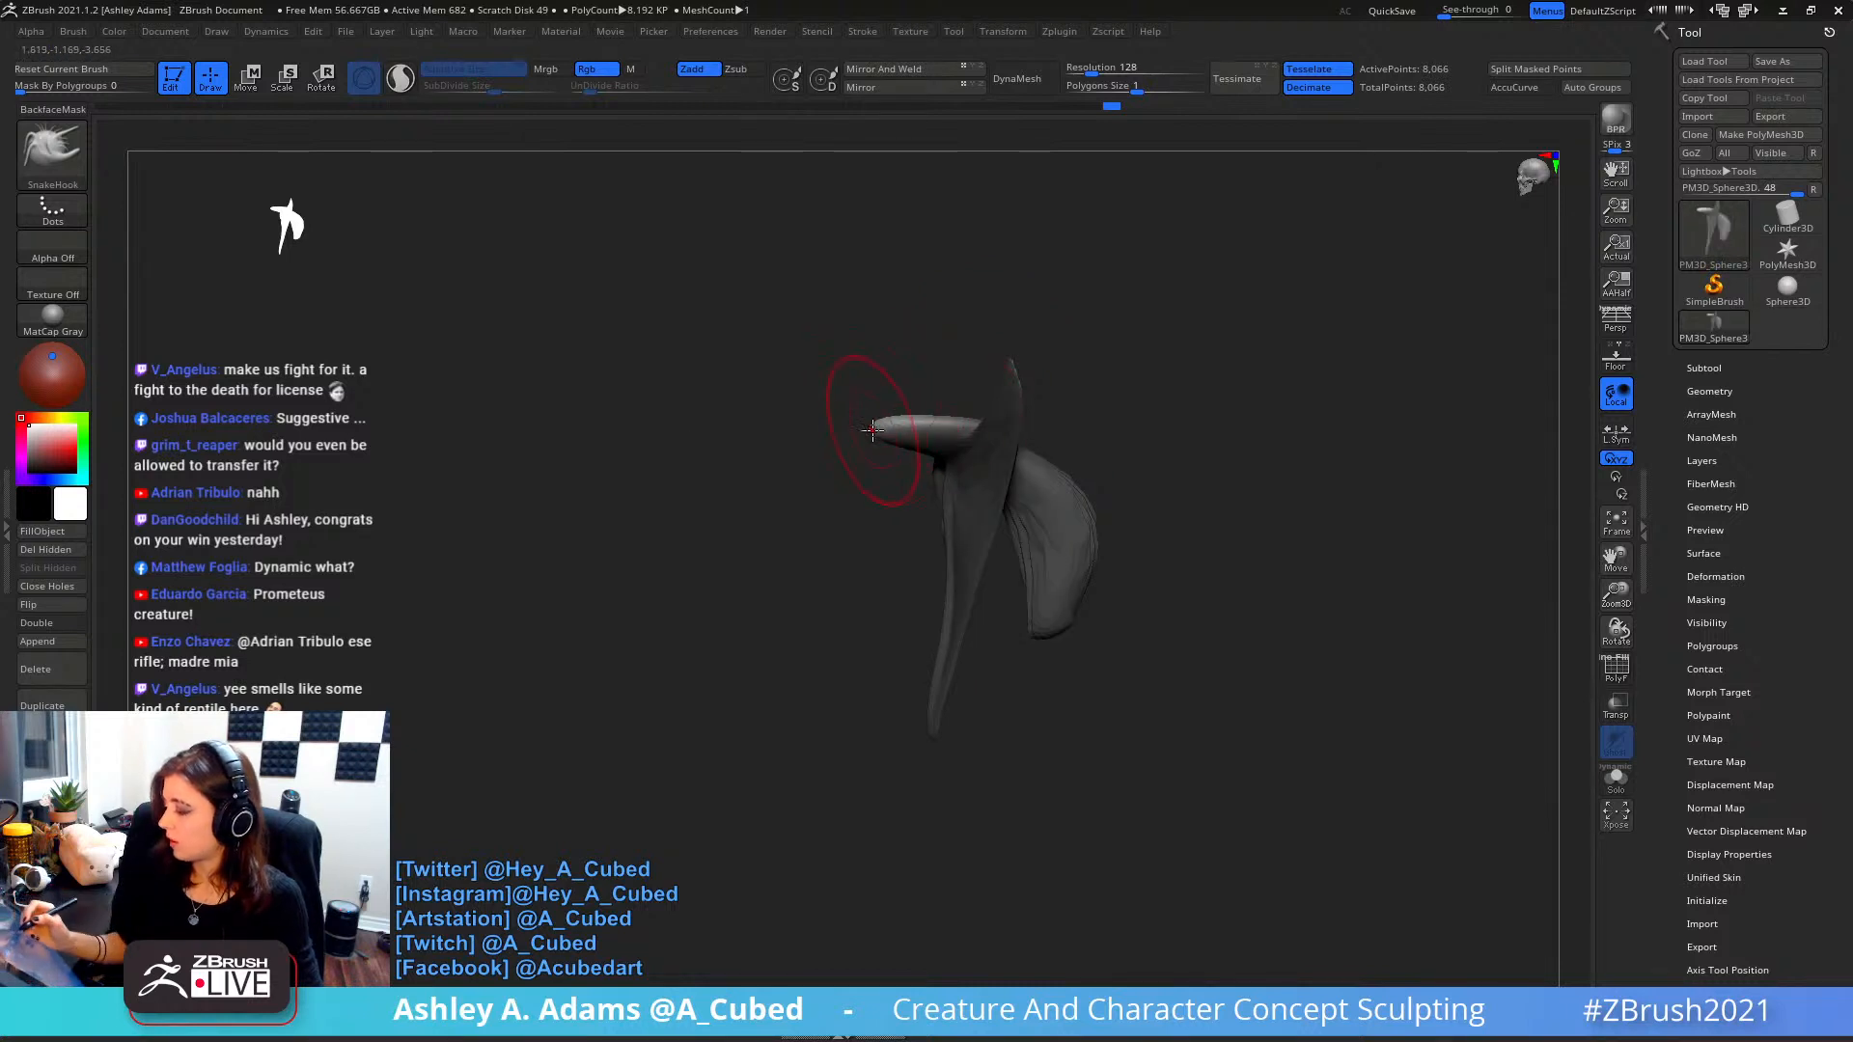
pyautogui.moveTo(868, 413); pyautogui.dragTo(538, 432)
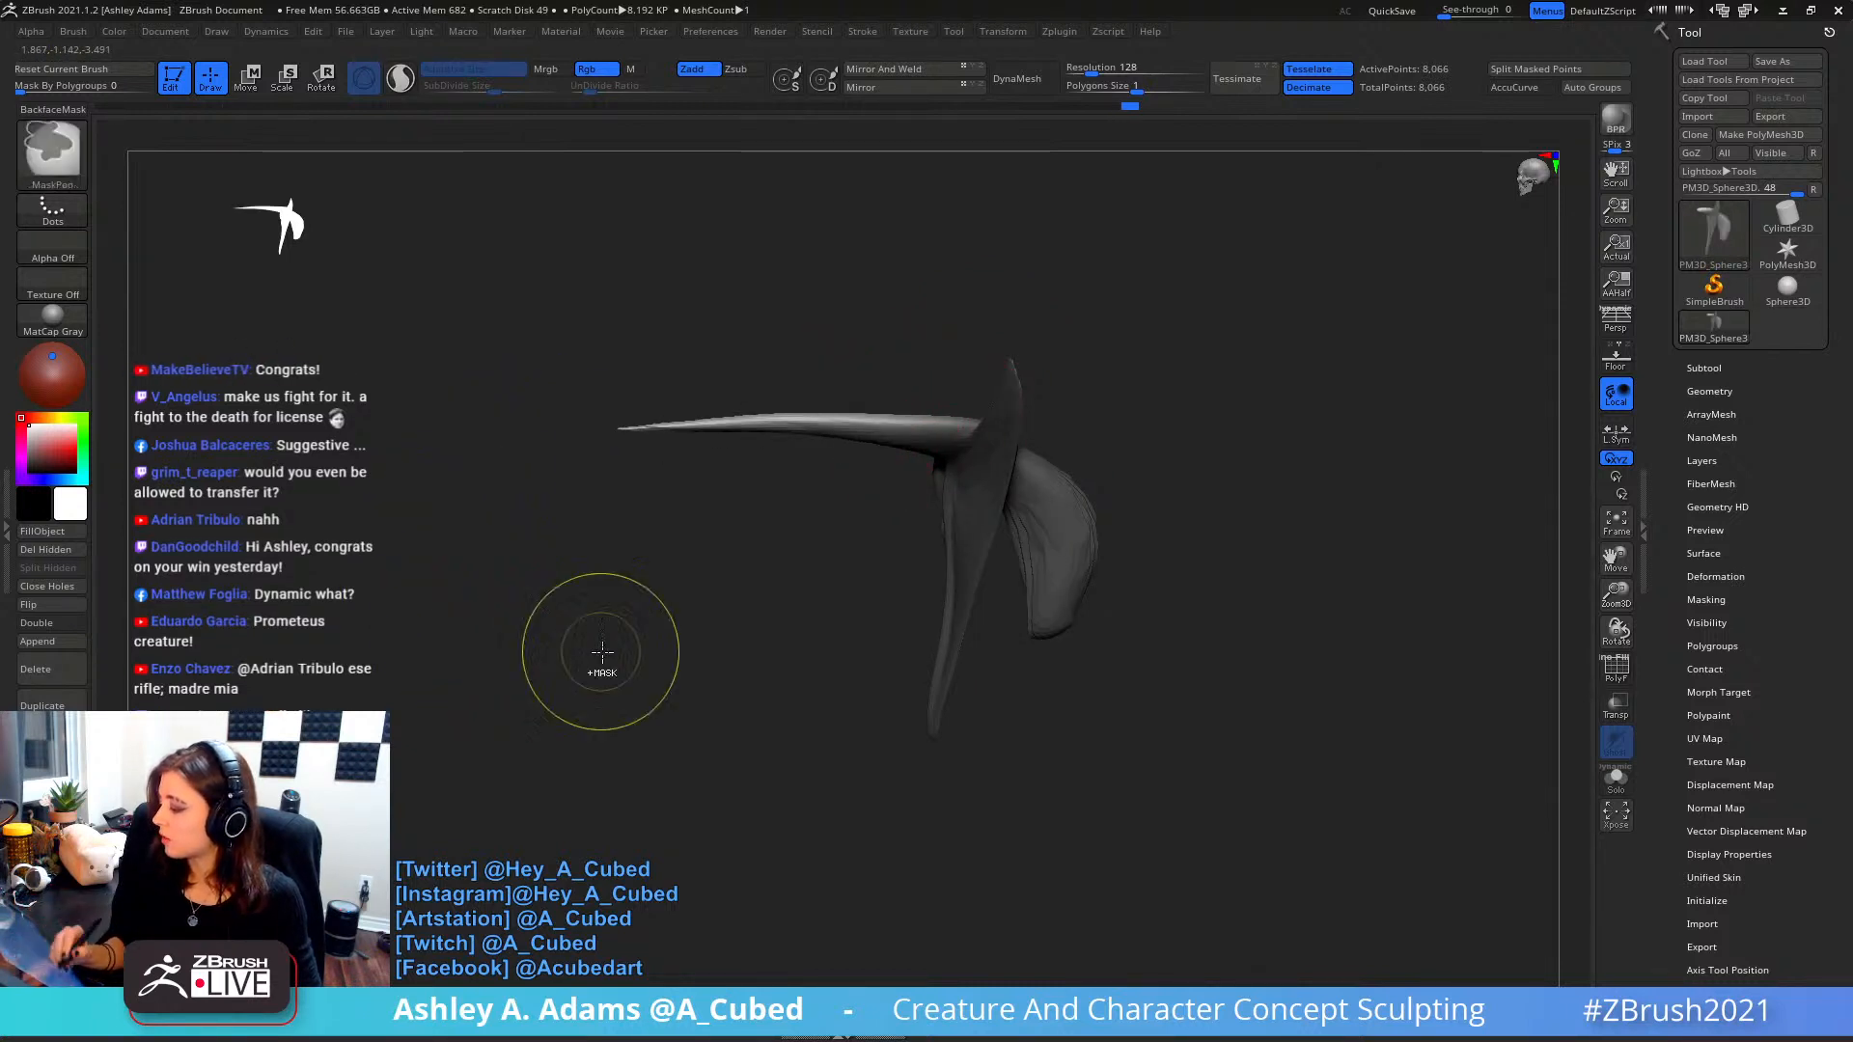
# - Adjust the SnakeHook brush size and pull the lower prong tips further down in side view
pyautogui.press('space')
pyautogui.moveTo(999, 532); pyautogui.dragTo(1032, 532)
pyautogui.moveTo(933, 722); pyautogui.dragTo(942, 746)
pyautogui.moveTo(955, 703); pyautogui.dragTo(973, 698, button='right')
# - Mask the lobe behind the head, leaving the horns and face prongs unmasked, and open the subtool options
pyautogui.press('space')
pyautogui.moveTo(1090, 523); pyautogui.dragTo(1075, 519)
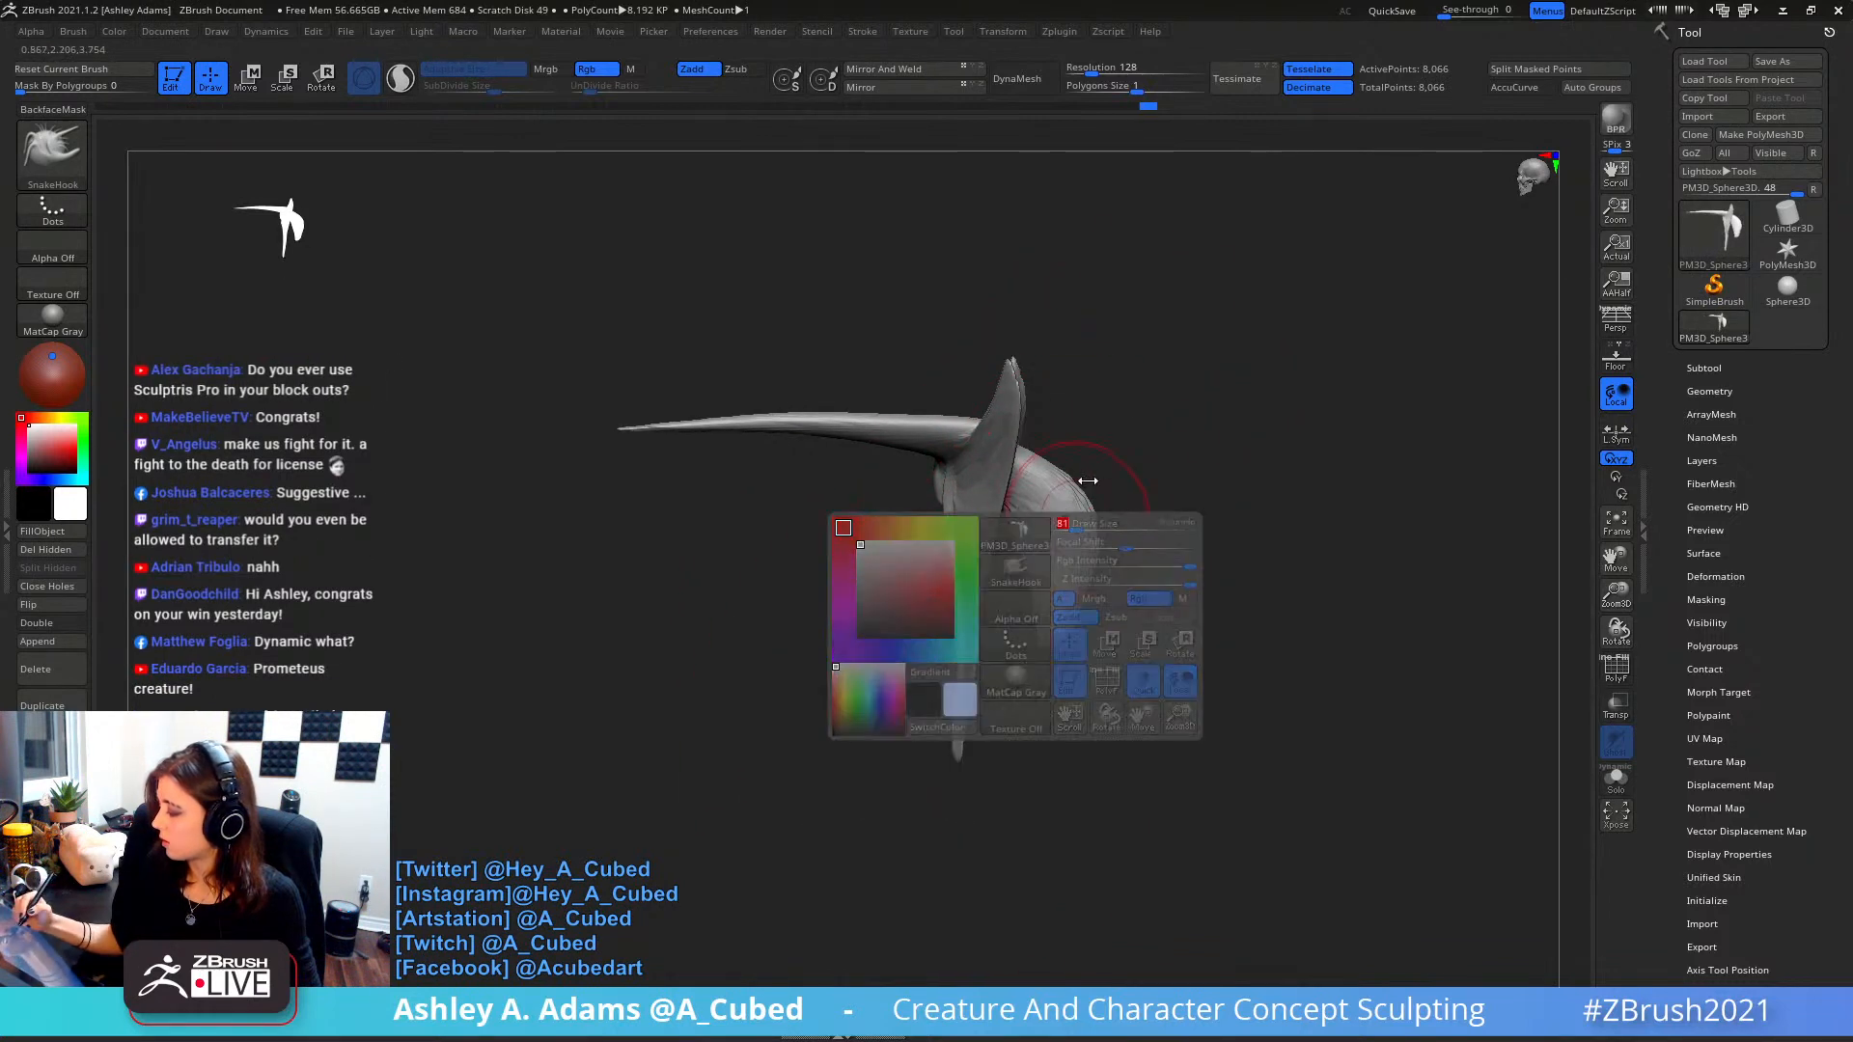
pyautogui.moveTo(1085, 481); pyautogui.dragTo(1067, 516, button='right')
pyautogui.press('space')
pyautogui.click(1053, 513)
pyautogui.press('ctrl')
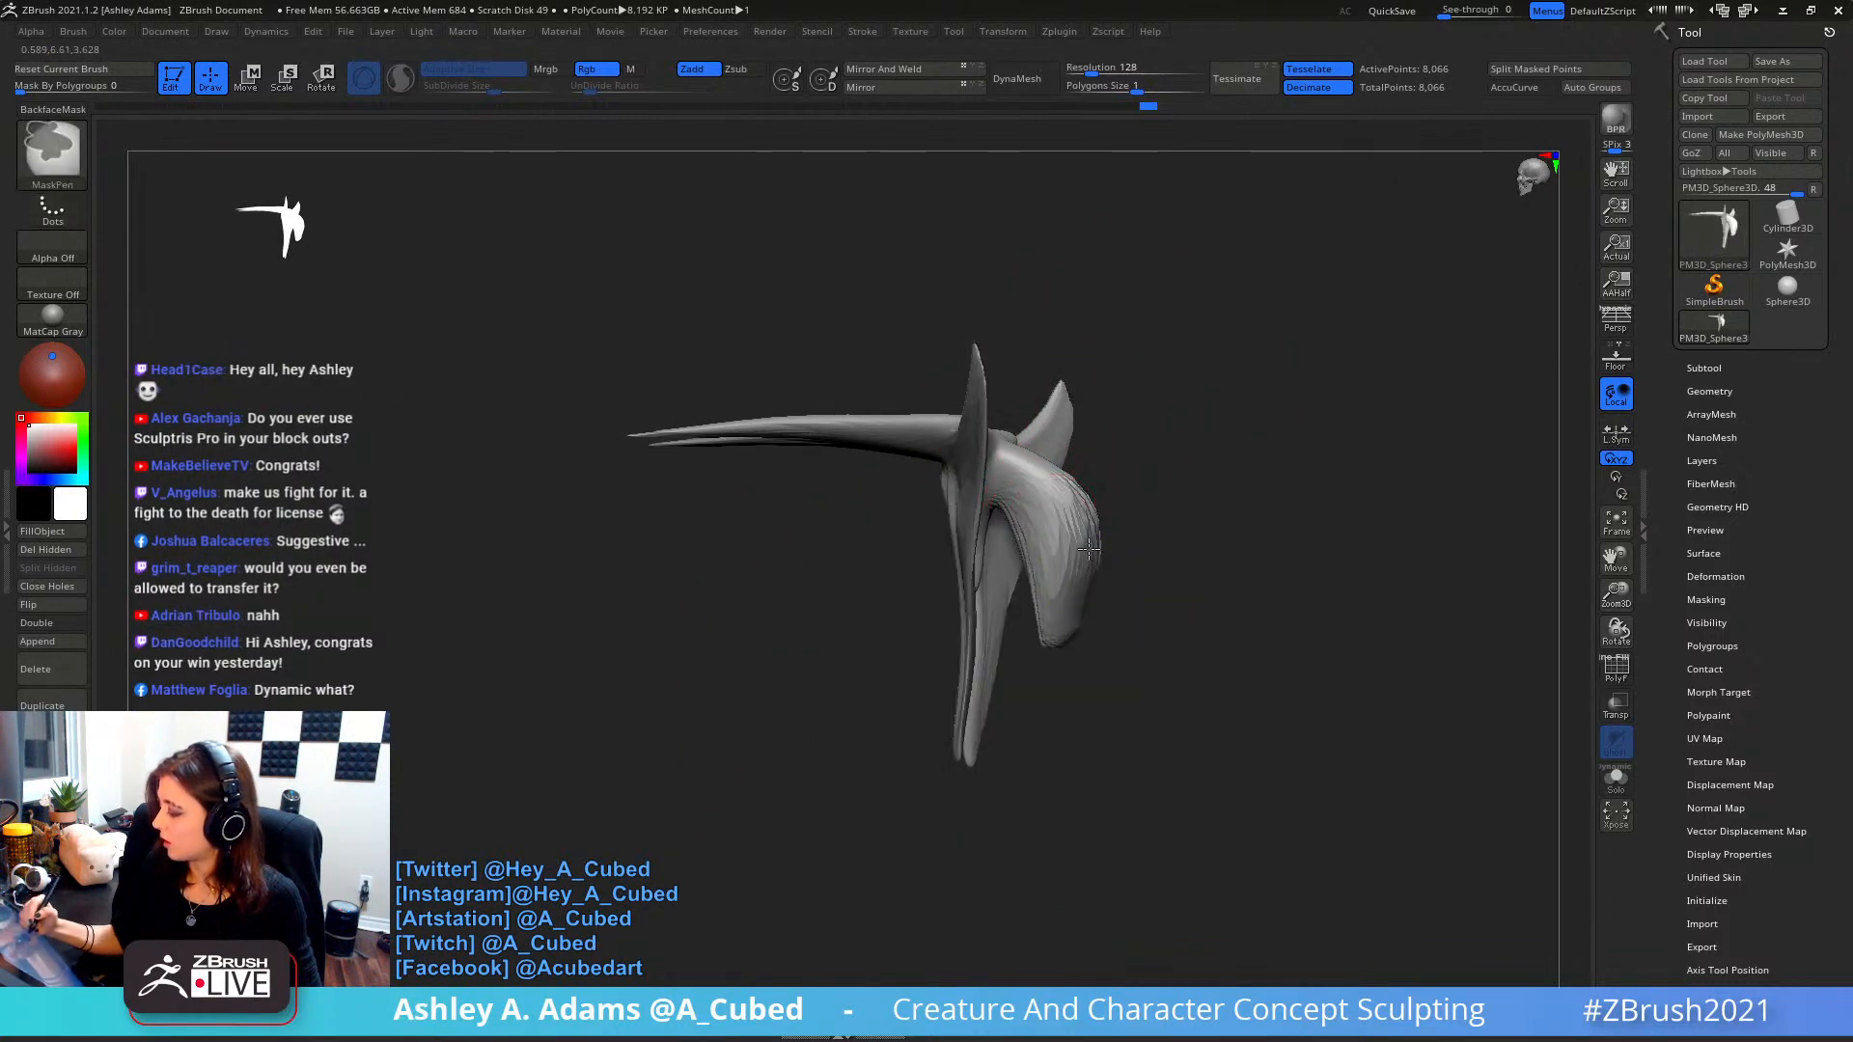
pyautogui.moveTo(1040, 526)
pyautogui.mouseDown(button='right')
pyautogui.moveTo(1030, 462)
pyautogui.moveTo(831, 392)
pyautogui.mouseUp(button='right')
pyautogui.press('space')
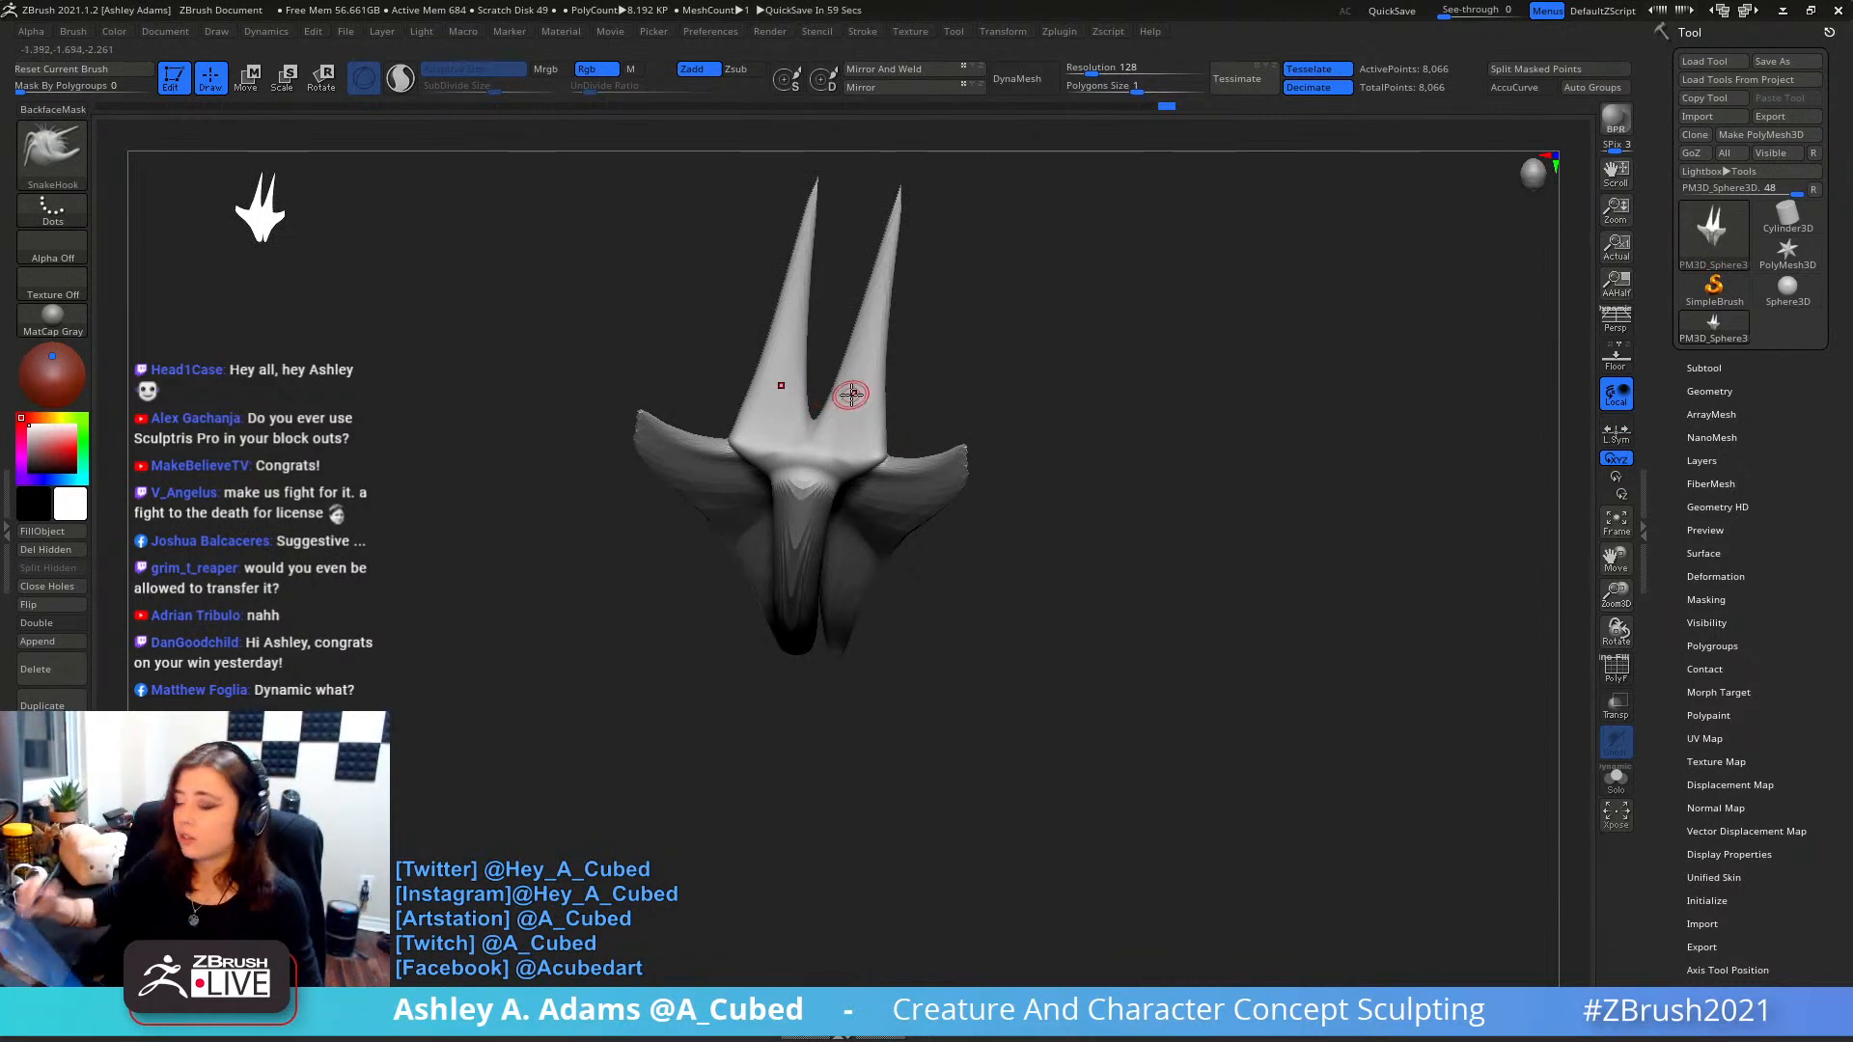
pyautogui.moveTo(845, 397)
pyautogui.mouseDown(button='right')
pyautogui.moveTo(841, 497)
pyautogui.moveTo(827, 443)
pyautogui.moveTo(782, 520)
pyautogui.moveTo(801, 453)
pyautogui.moveTo(767, 317)
pyautogui.moveTo(881, 236)
pyautogui.moveTo(862, 437)
pyautogui.moveTo(957, 307)
pyautogui.mouseUp(button='right')
pyautogui.press('ctrl')
pyautogui.click(1705, 369)
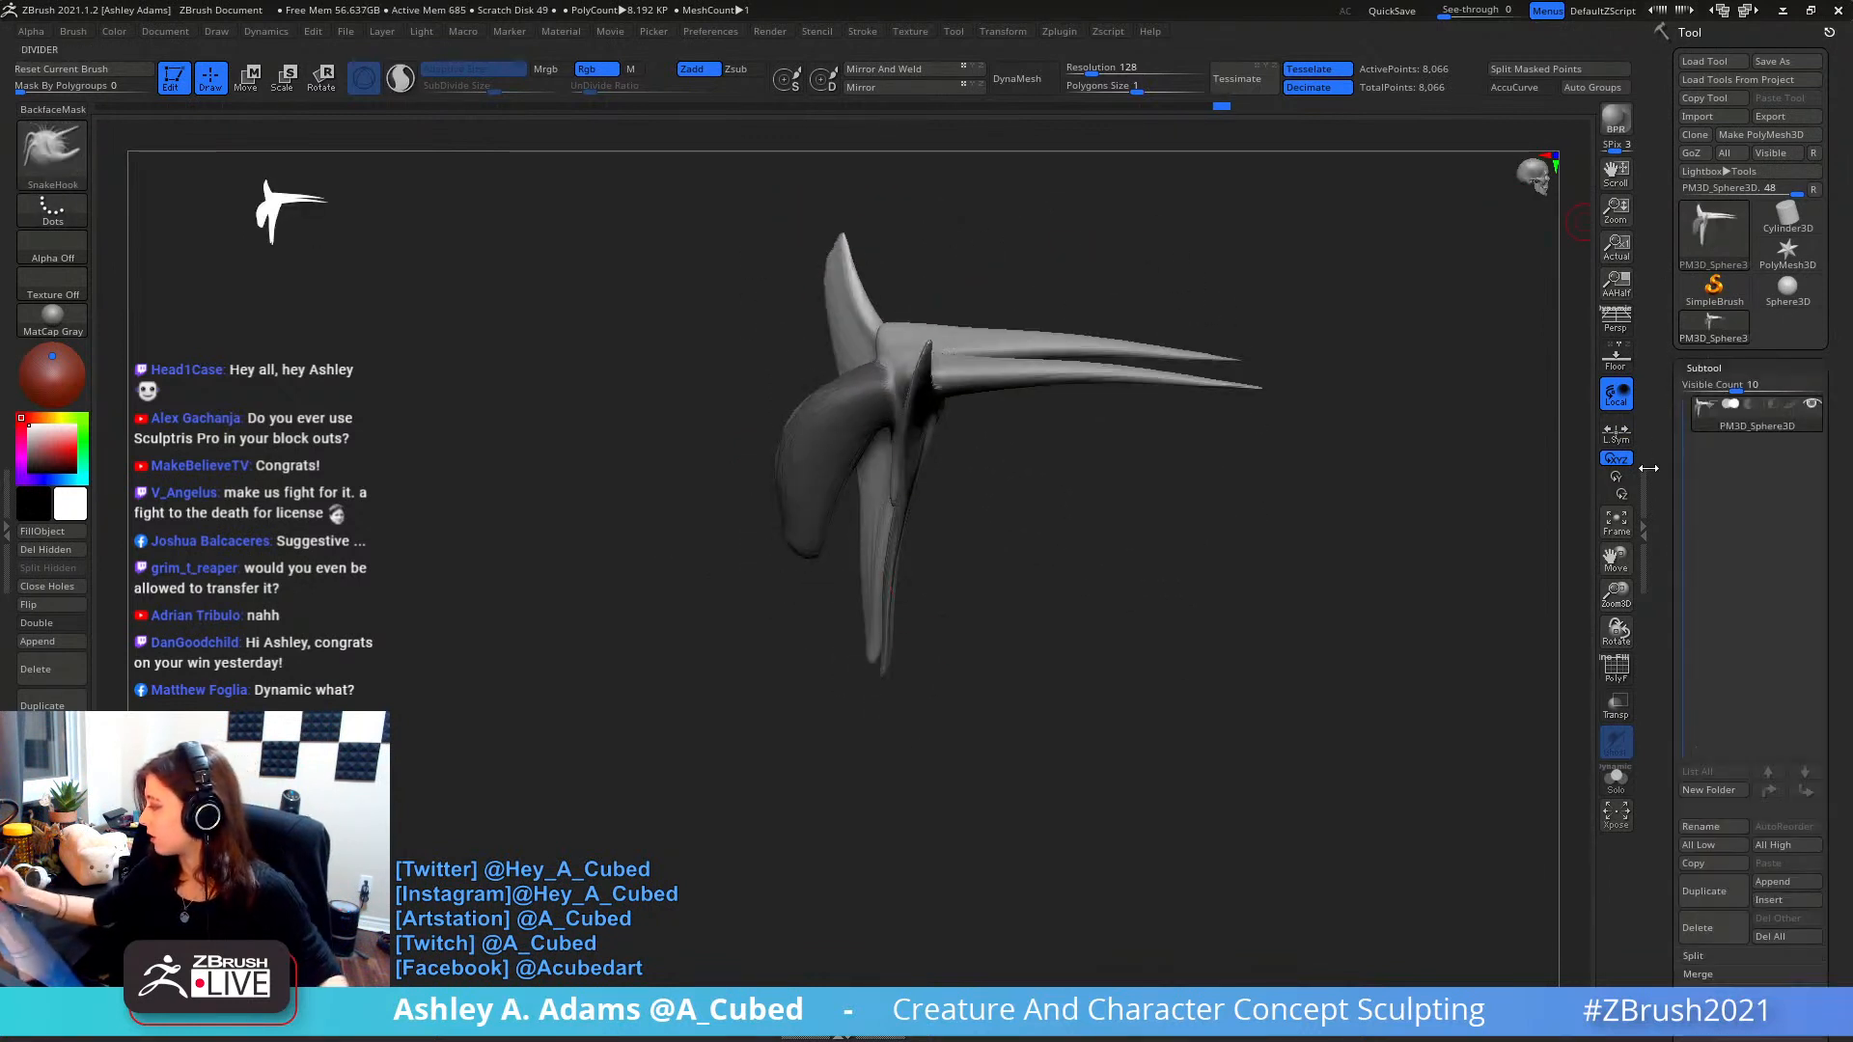
pyautogui.scroll(-2, 1679, 354)
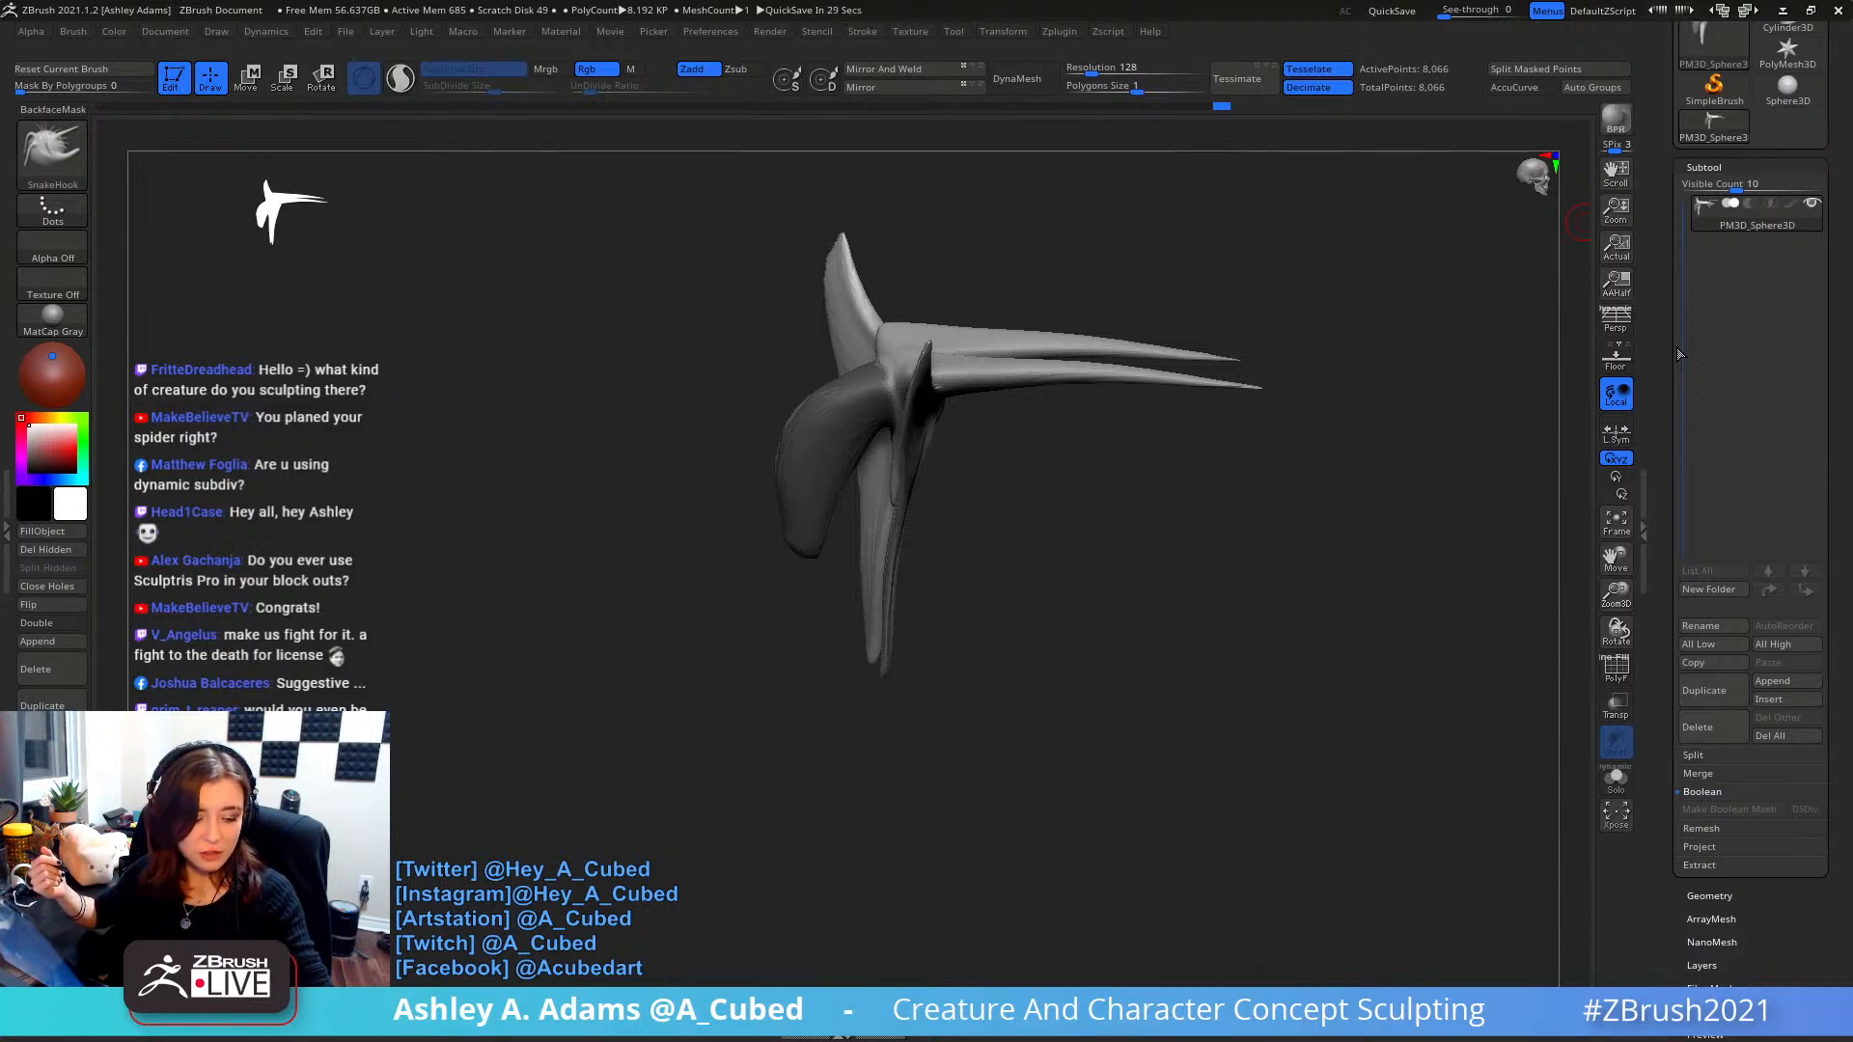
# - Collapse the two upward side horns into the head by pulling and smoothing them inward in front view
pyautogui.moveTo(1052, 462); pyautogui.dragTo(912, 388)
pyautogui.moveTo(911, 390)
pyautogui.mouseDown(button='right')
pyautogui.moveTo(984, 459)
pyautogui.moveTo(910, 467)
pyautogui.mouseUp(button='right')
pyautogui.press('space')
pyautogui.moveTo(913, 488); pyautogui.dragTo(935, 488)
pyautogui.keyDown('shift'); pyautogui.moveTo(935, 488); pyautogui.dragTo(994, 487, button='right'); pyautogui.keyUp('shift')
pyautogui.press('space')
pyautogui.moveTo(1010, 497); pyautogui.dragTo(991, 497)
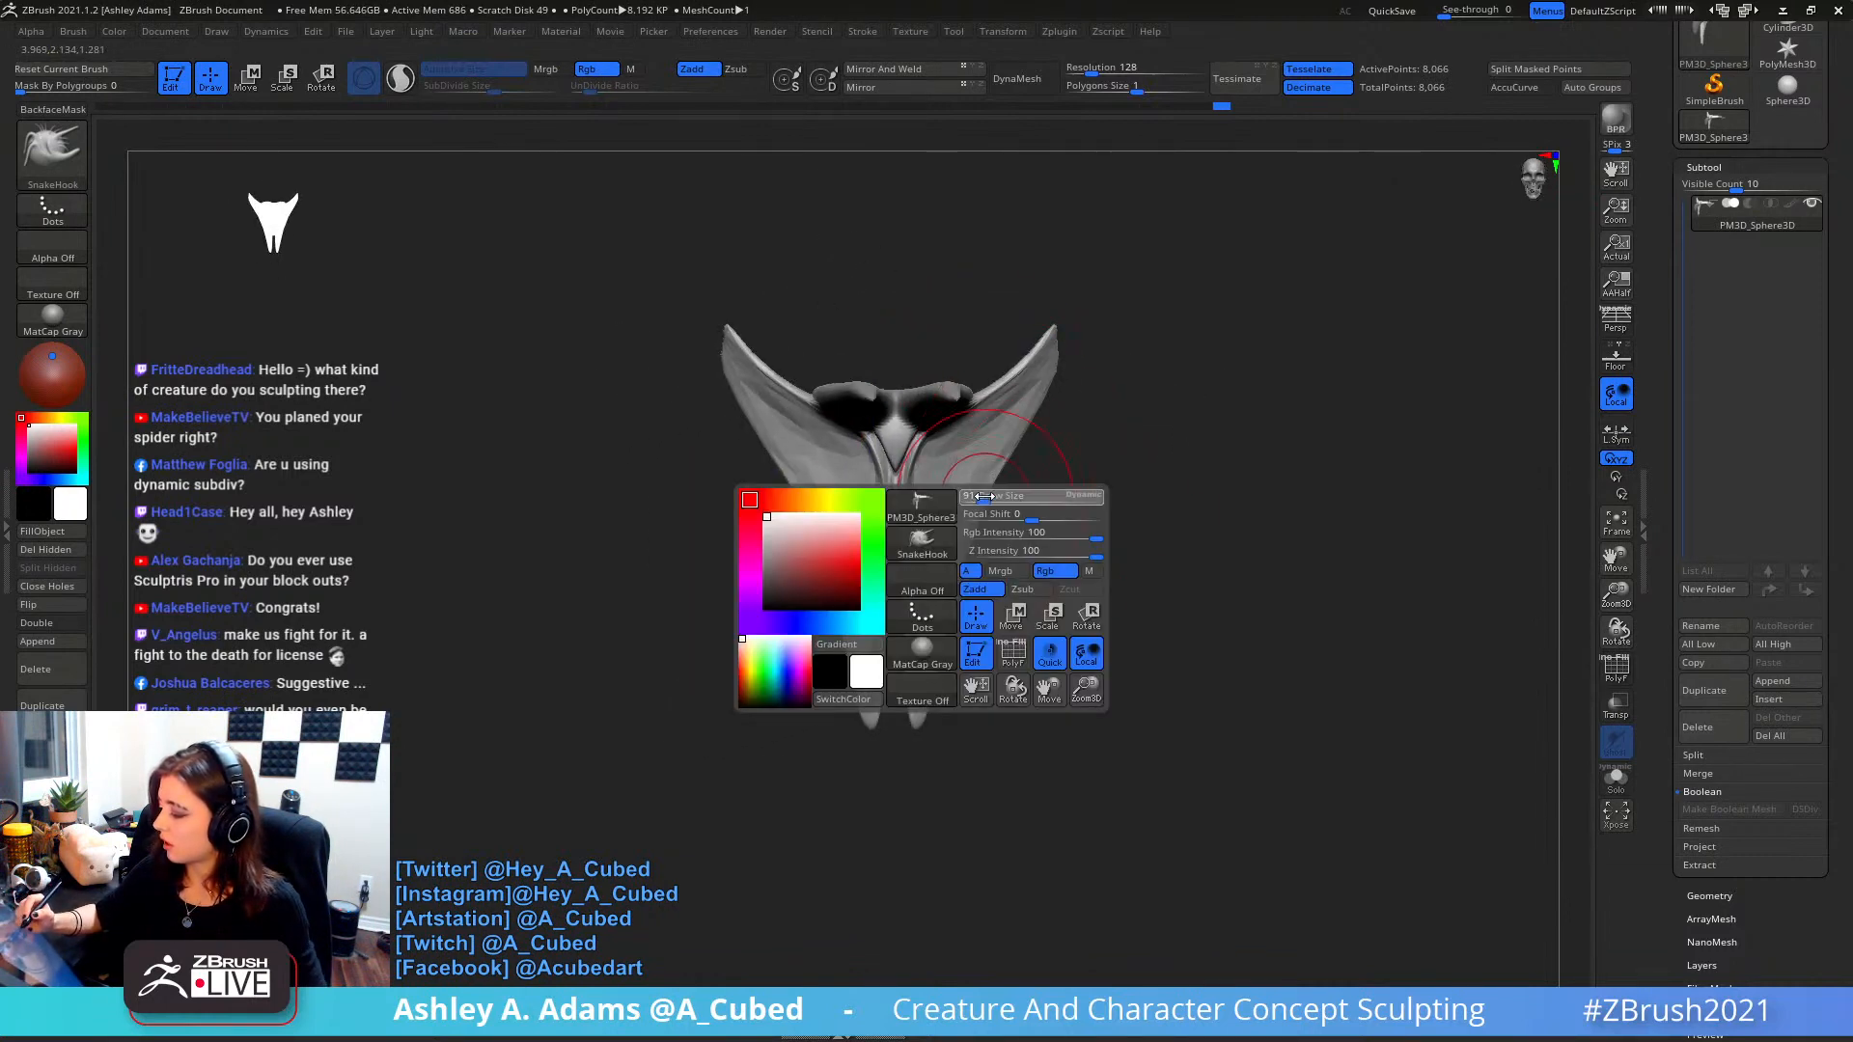
pyautogui.moveTo(1059, 326)
pyautogui.keyDown('shift'); pyautogui.mouseDown()
pyautogui.moveTo(988, 418)
pyautogui.moveTo(935, 618)
pyautogui.moveTo(919, 585)
pyautogui.moveTo(946, 482)
pyautogui.mouseUp(); pyautogui.keyUp('shift')
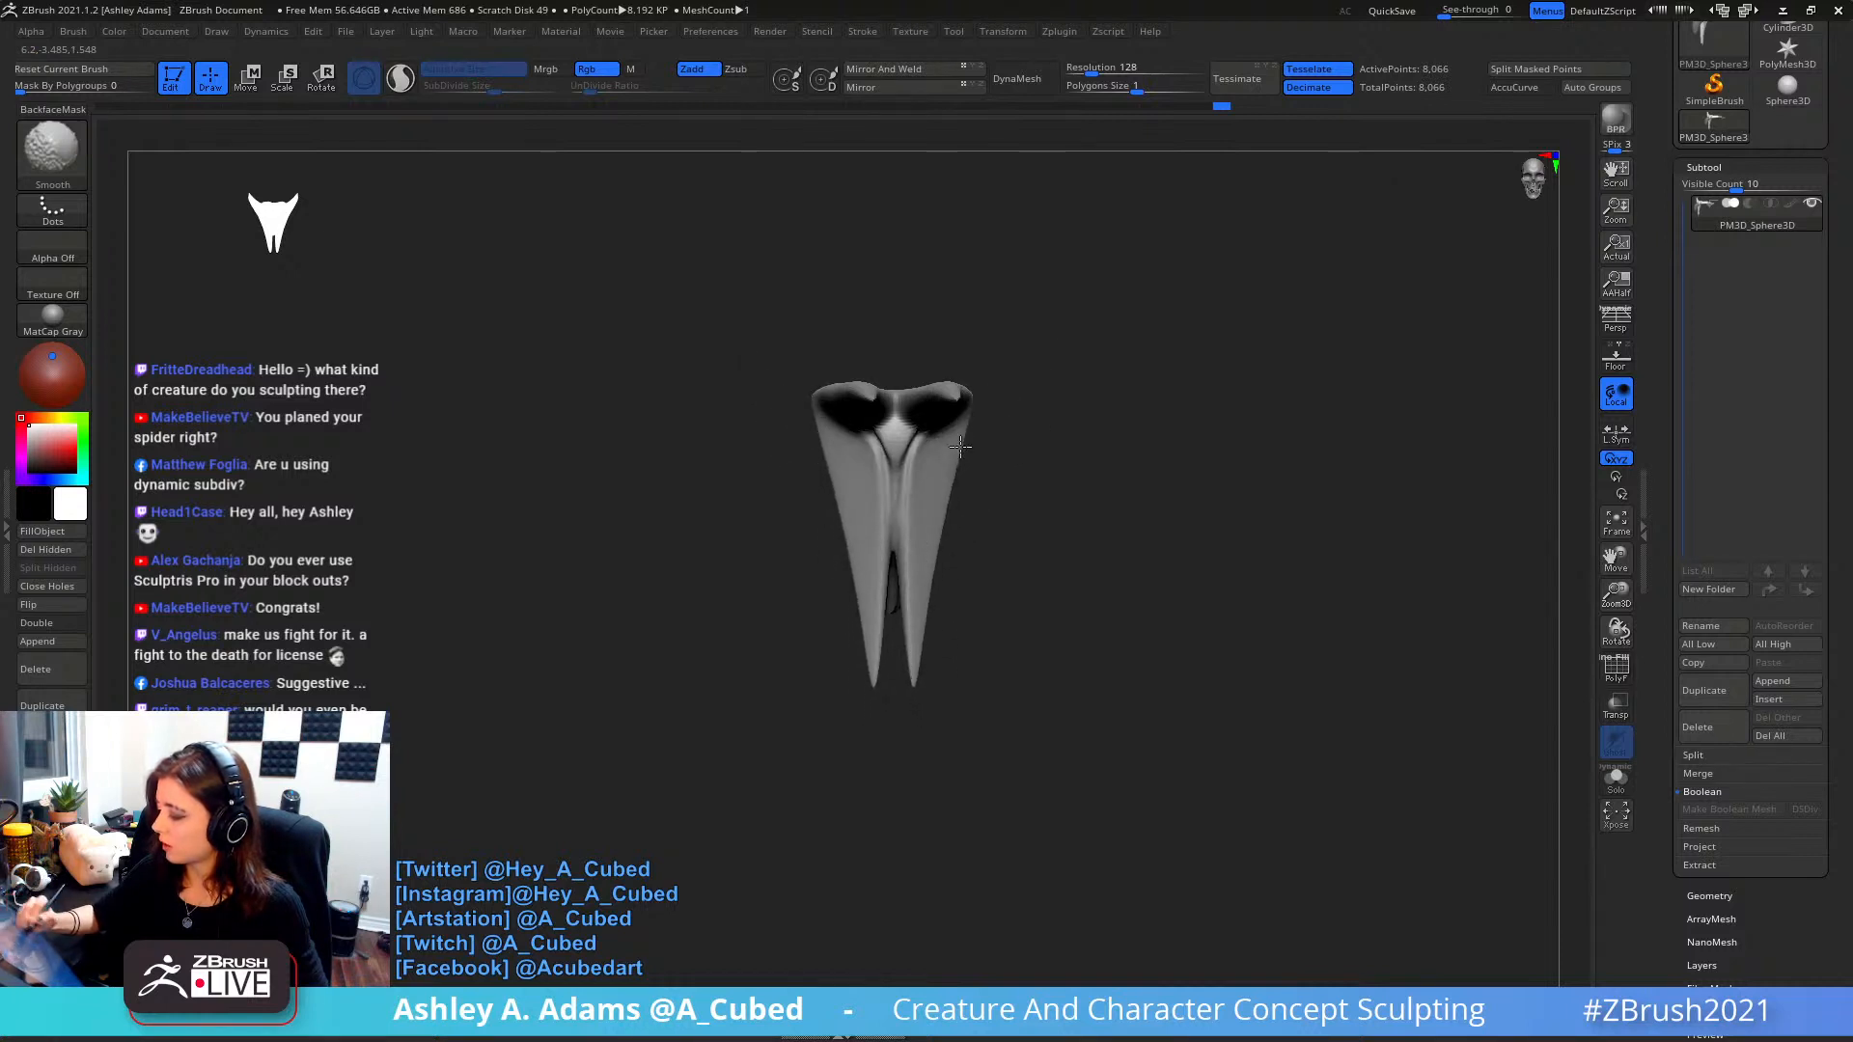
# - Enlarge the SnakeHook brush and pull the lower face prongs longer and slightly backward in side view
pyautogui.moveTo(977, 494); pyautogui.dragTo(1051, 497, button='right')
pyautogui.press('space')
pyautogui.moveTo(1041, 562); pyautogui.dragTo(1062, 562)
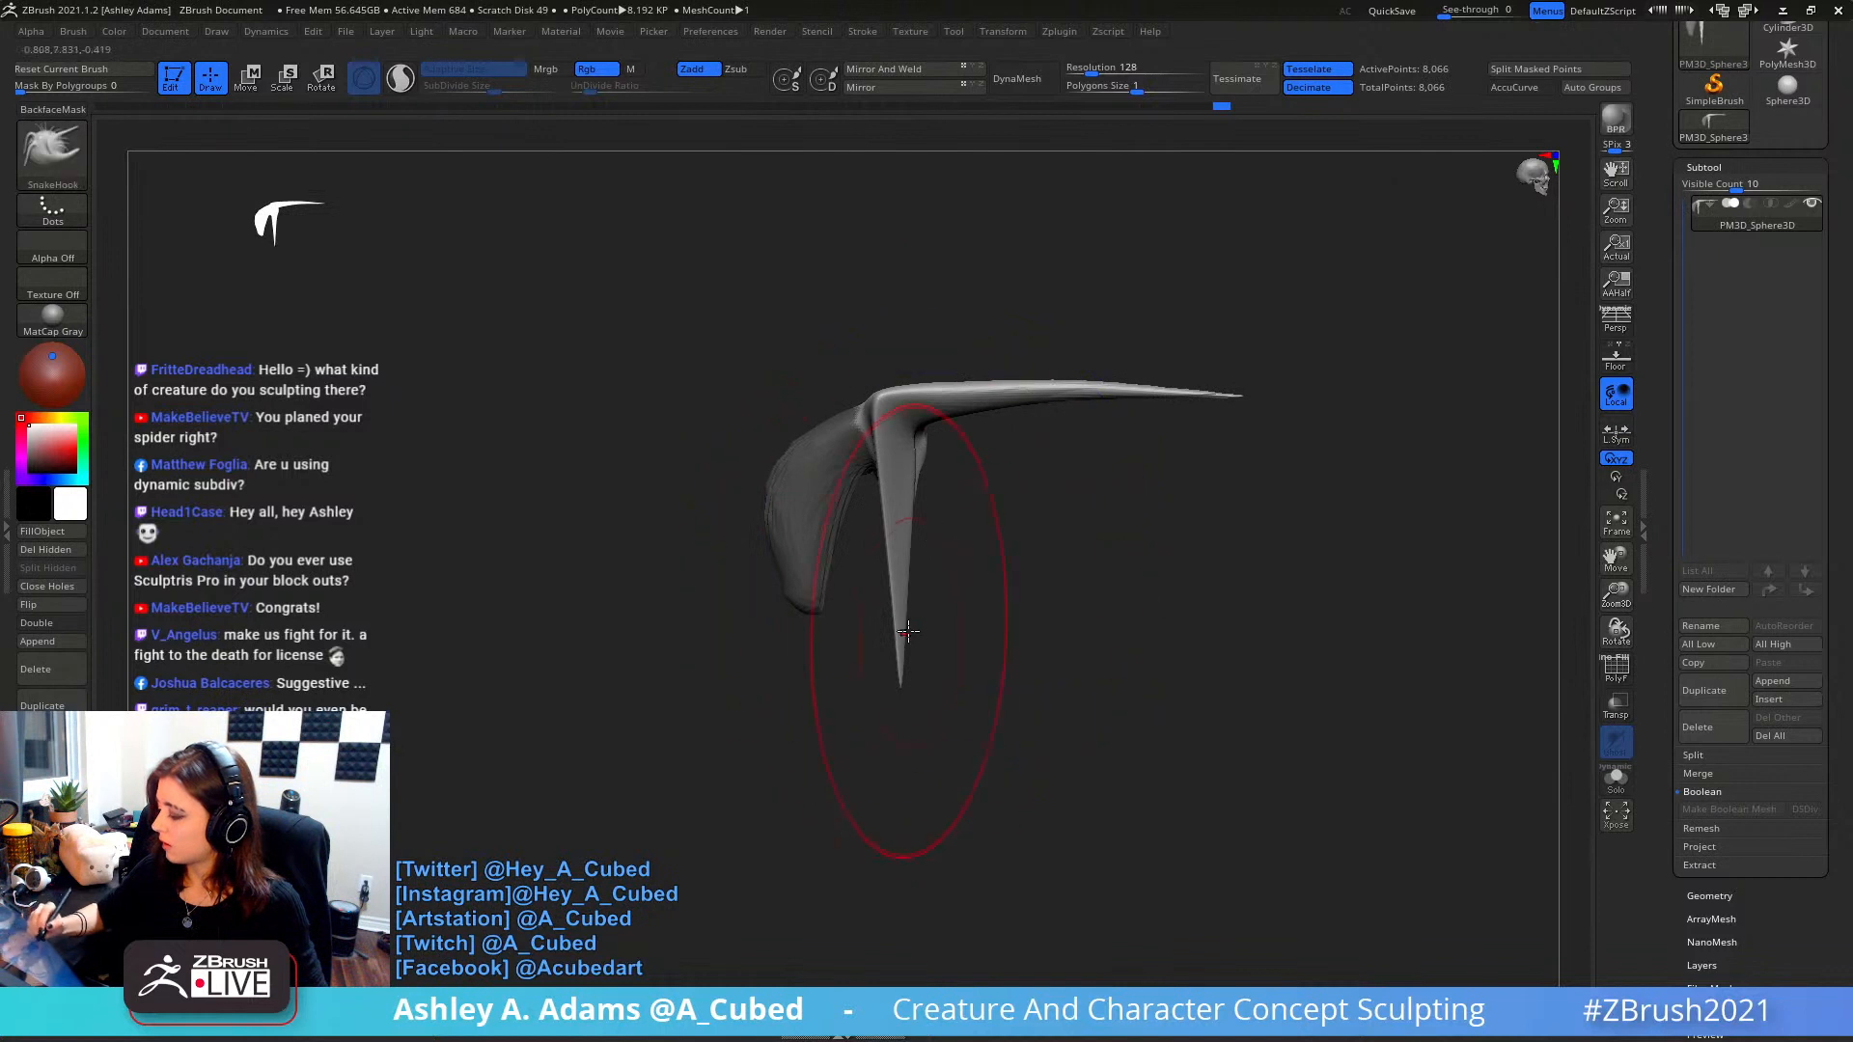
pyautogui.press('space')
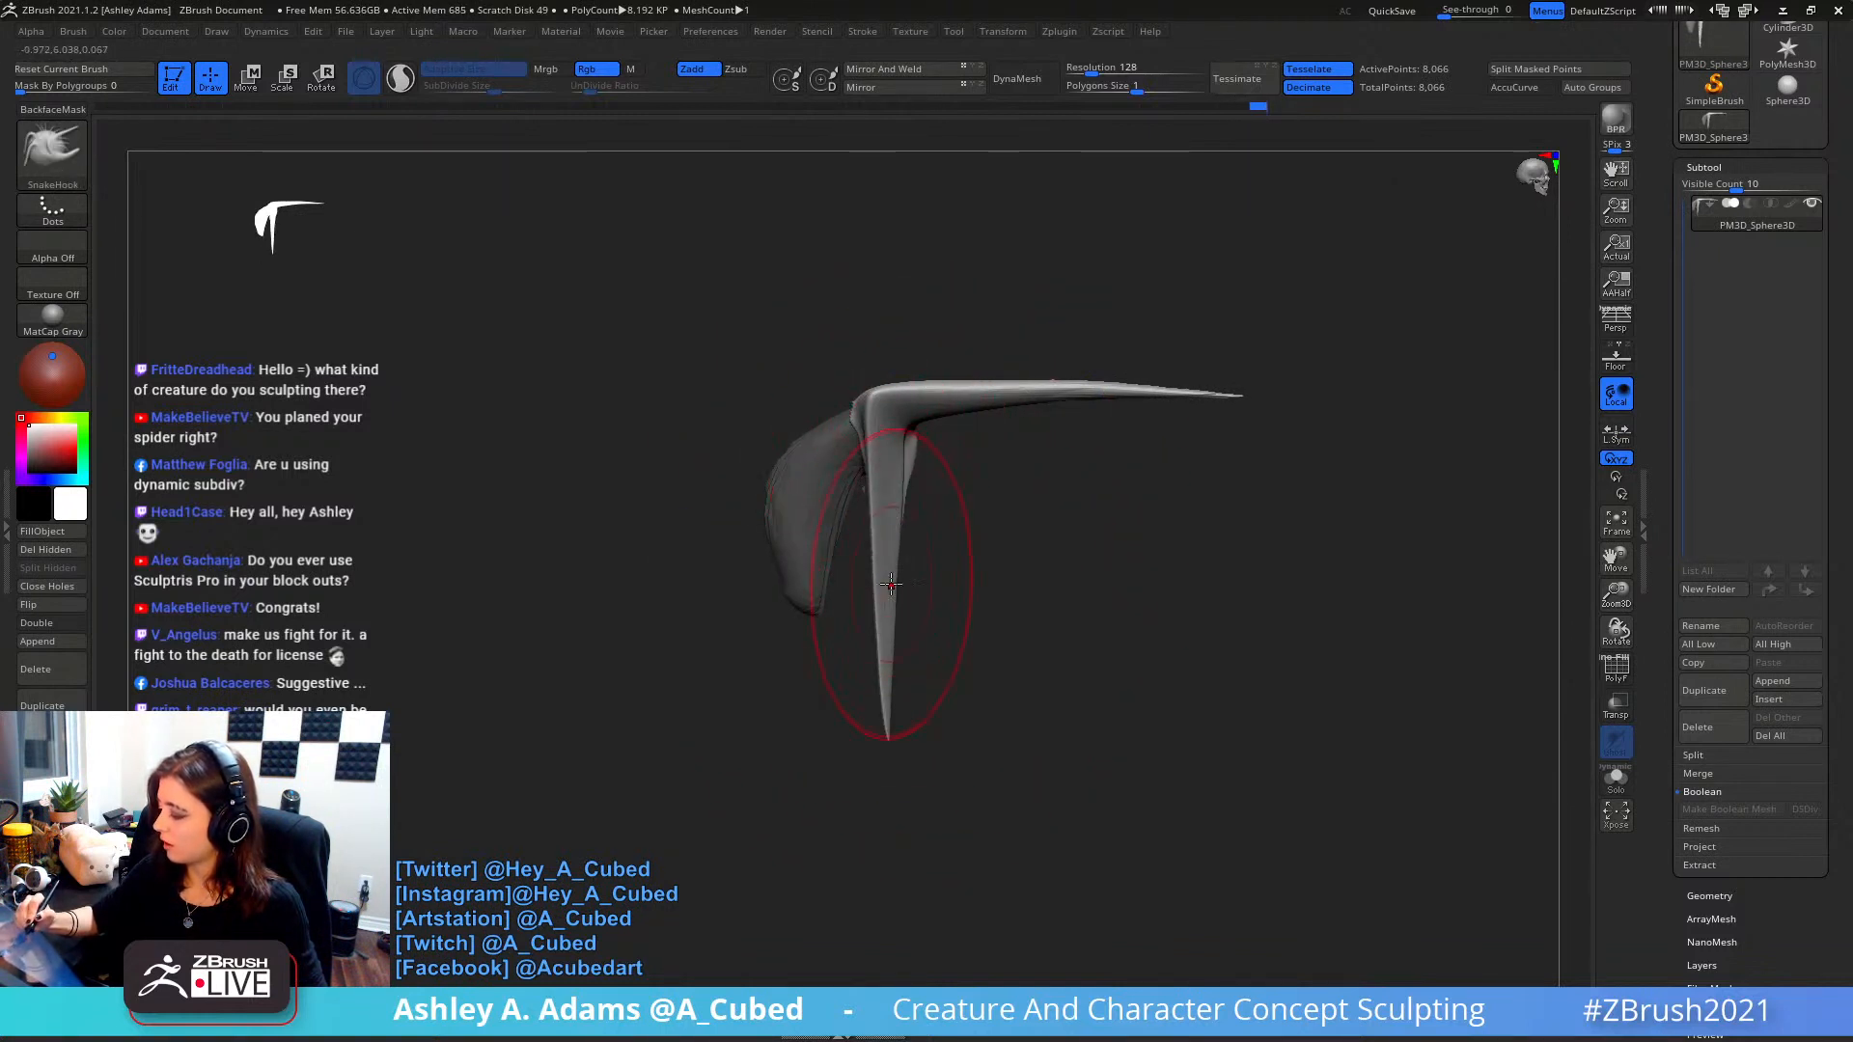
# - Reduce the brush size and smooth the long forward horns and their outer bases from above
pyautogui.moveTo(997, 529); pyautogui.dragTo(1072, 534, button='right')
pyautogui.press('space')
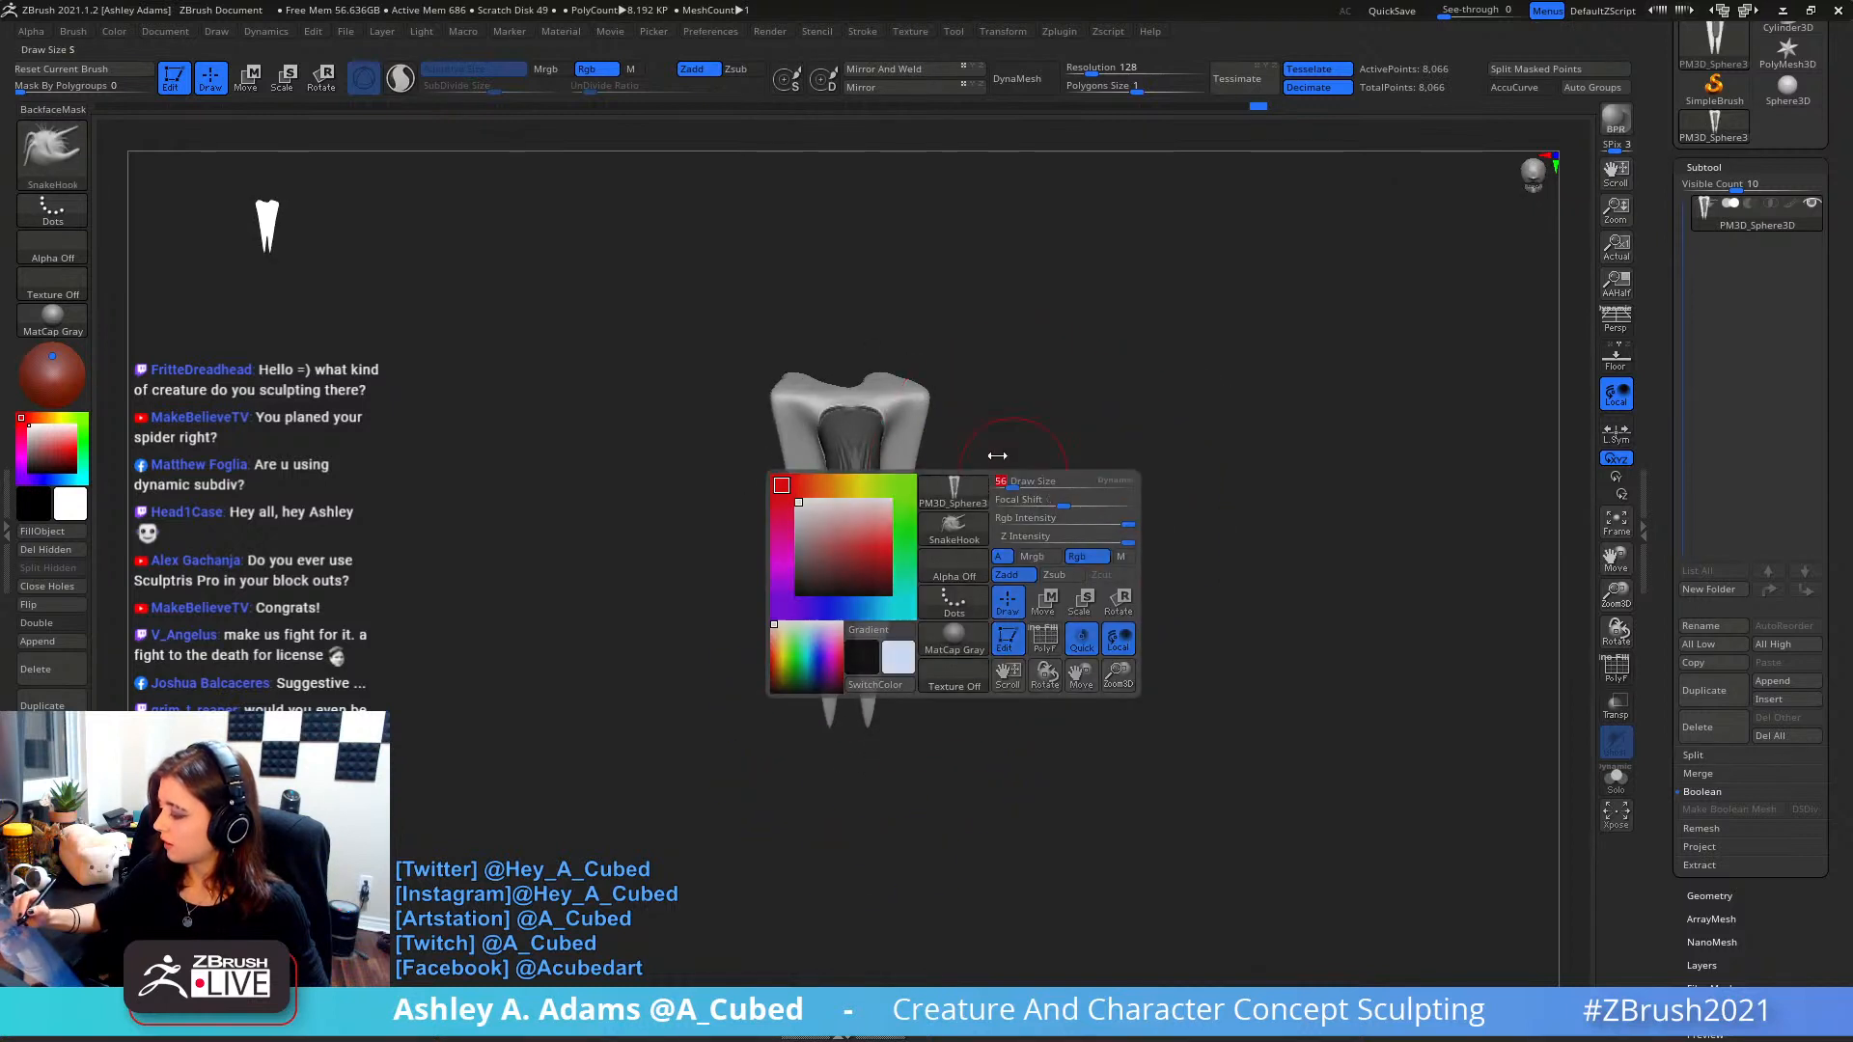
pyautogui.moveTo(941, 645)
pyautogui.mouseDown(button='right')
pyautogui.moveTo(913, 522)
pyautogui.moveTo(931, 413)
pyautogui.moveTo(934, 625)
pyautogui.mouseUp(button='right')
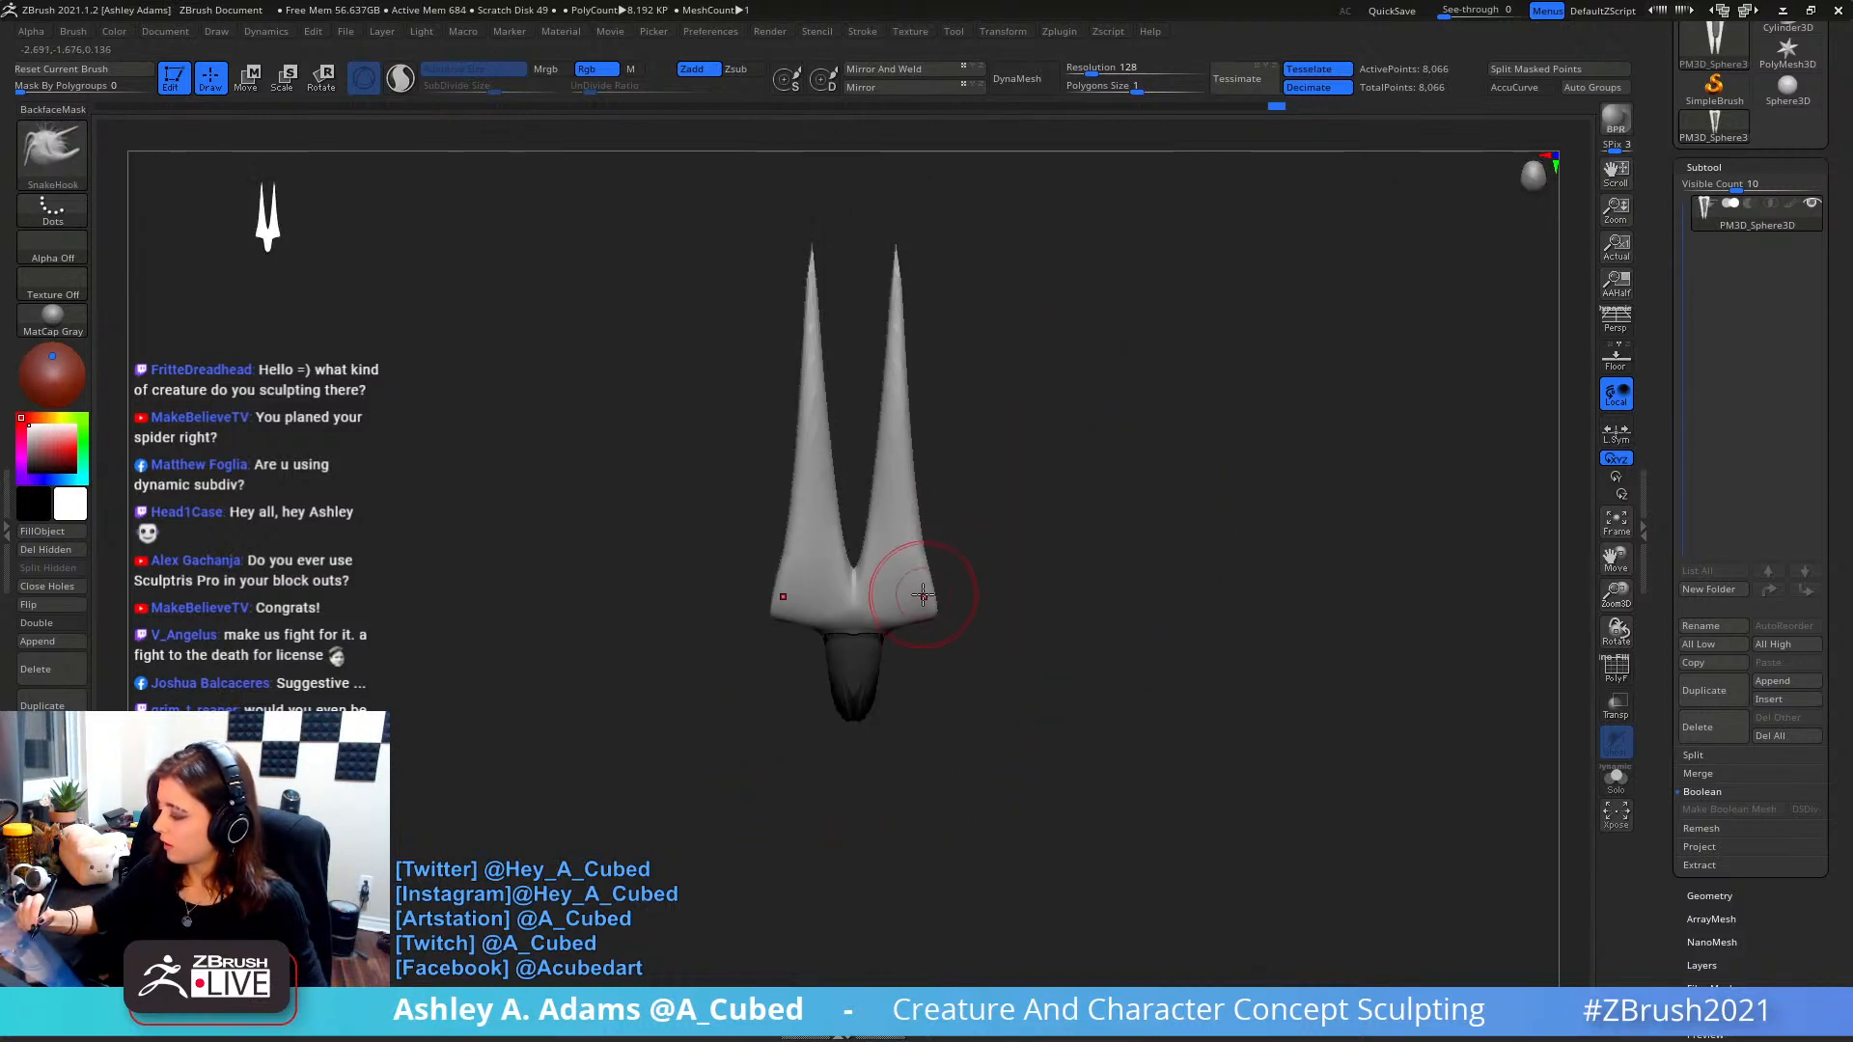
pyautogui.keyDown('shift'); pyautogui.moveTo(898, 338); pyautogui.dragTo(923, 592); pyautogui.keyUp('shift')
# - Build up the central face ridge below the brows with ClayBuildup, smooth its sides, and choose the DamStandard brush
pyautogui.moveTo(1023, 618); pyautogui.dragTo(932, 535, button='right')
pyautogui.press('space')
pyautogui.moveTo(972, 708)
pyautogui.keyDown('alt'); pyautogui.mouseDown(button='right')
pyautogui.moveTo(964, 535)
pyautogui.moveTo(1022, 493)
pyautogui.moveTo(1004, 588)
pyautogui.mouseUp(button='right'); pyautogui.keyUp('alt')
pyautogui.press('space')
pyautogui.moveTo(921, 470); pyautogui.dragTo(907, 471)
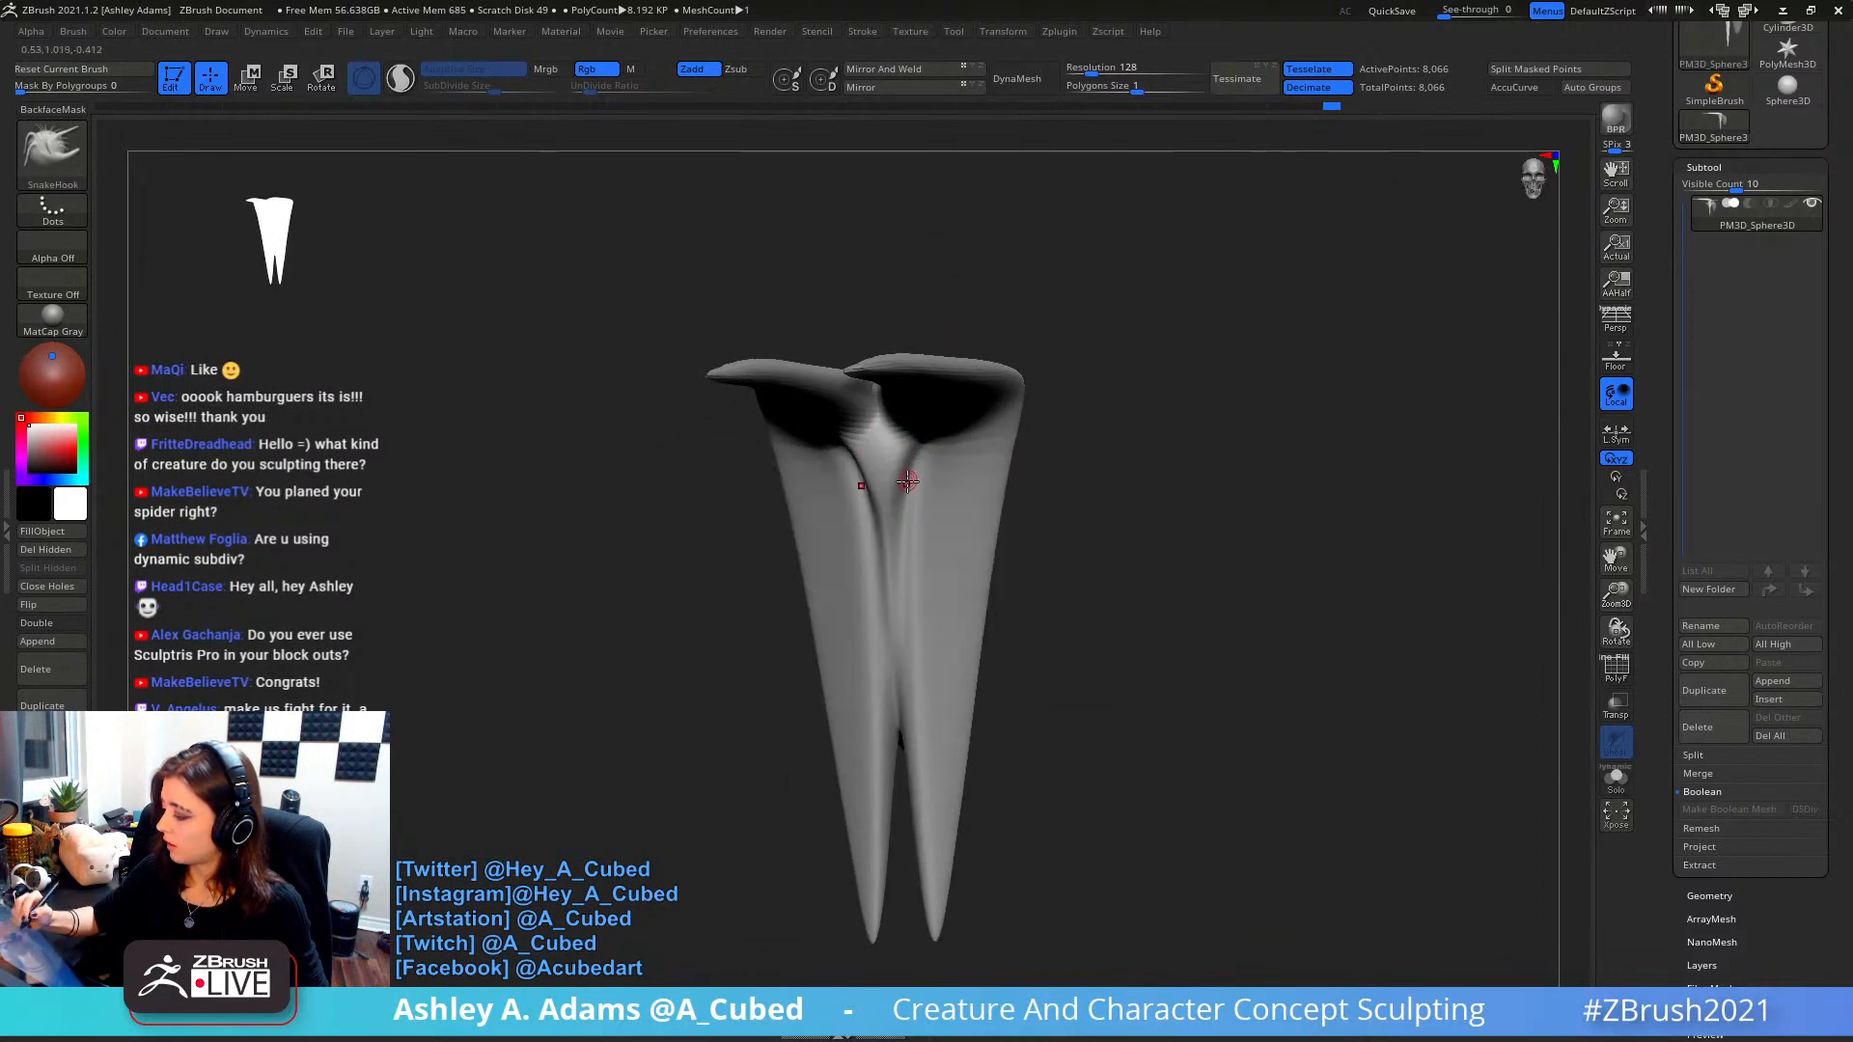
pyautogui.press('b')
pyautogui.press('c')
pyautogui.press('b')
pyautogui.press('space')
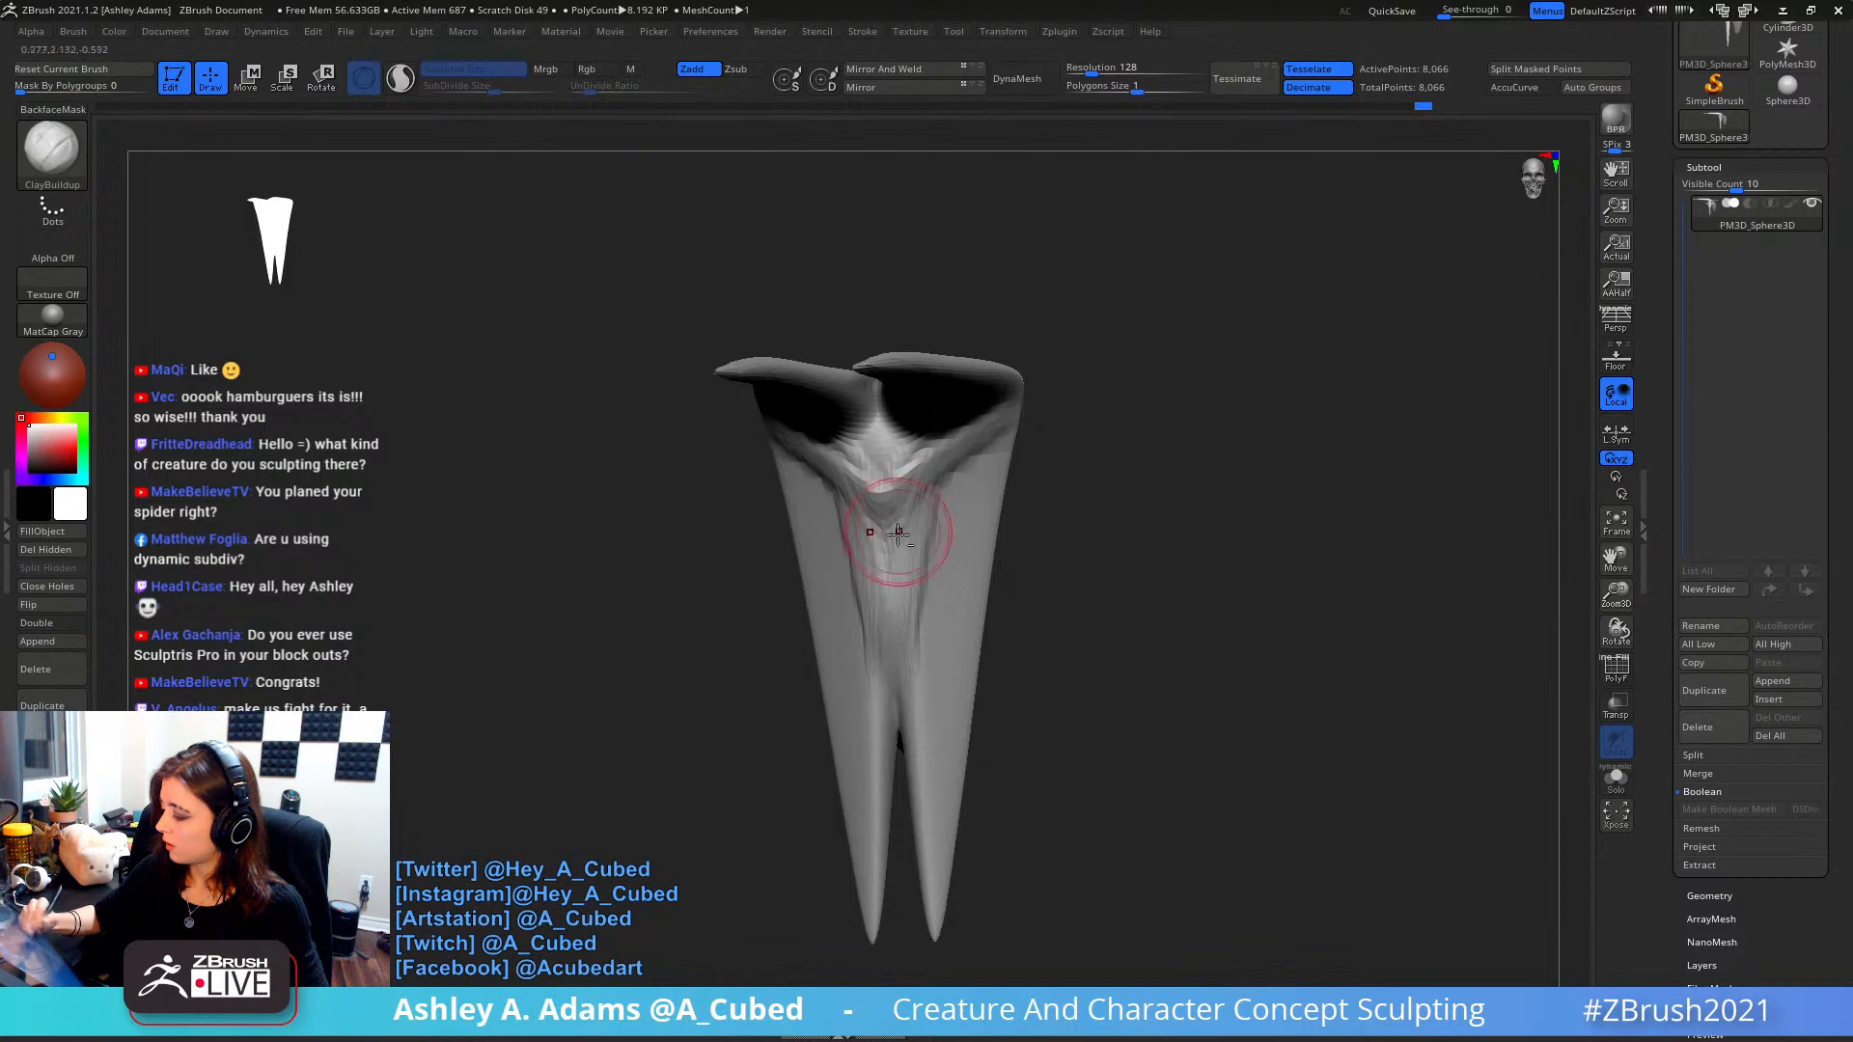
pyautogui.moveTo(948, 505)
pyautogui.keyDown('shift'); pyautogui.mouseDown()
pyautogui.moveTo(921, 579)
pyautogui.moveTo(961, 476)
pyautogui.mouseUp(); pyautogui.keyUp('shift')
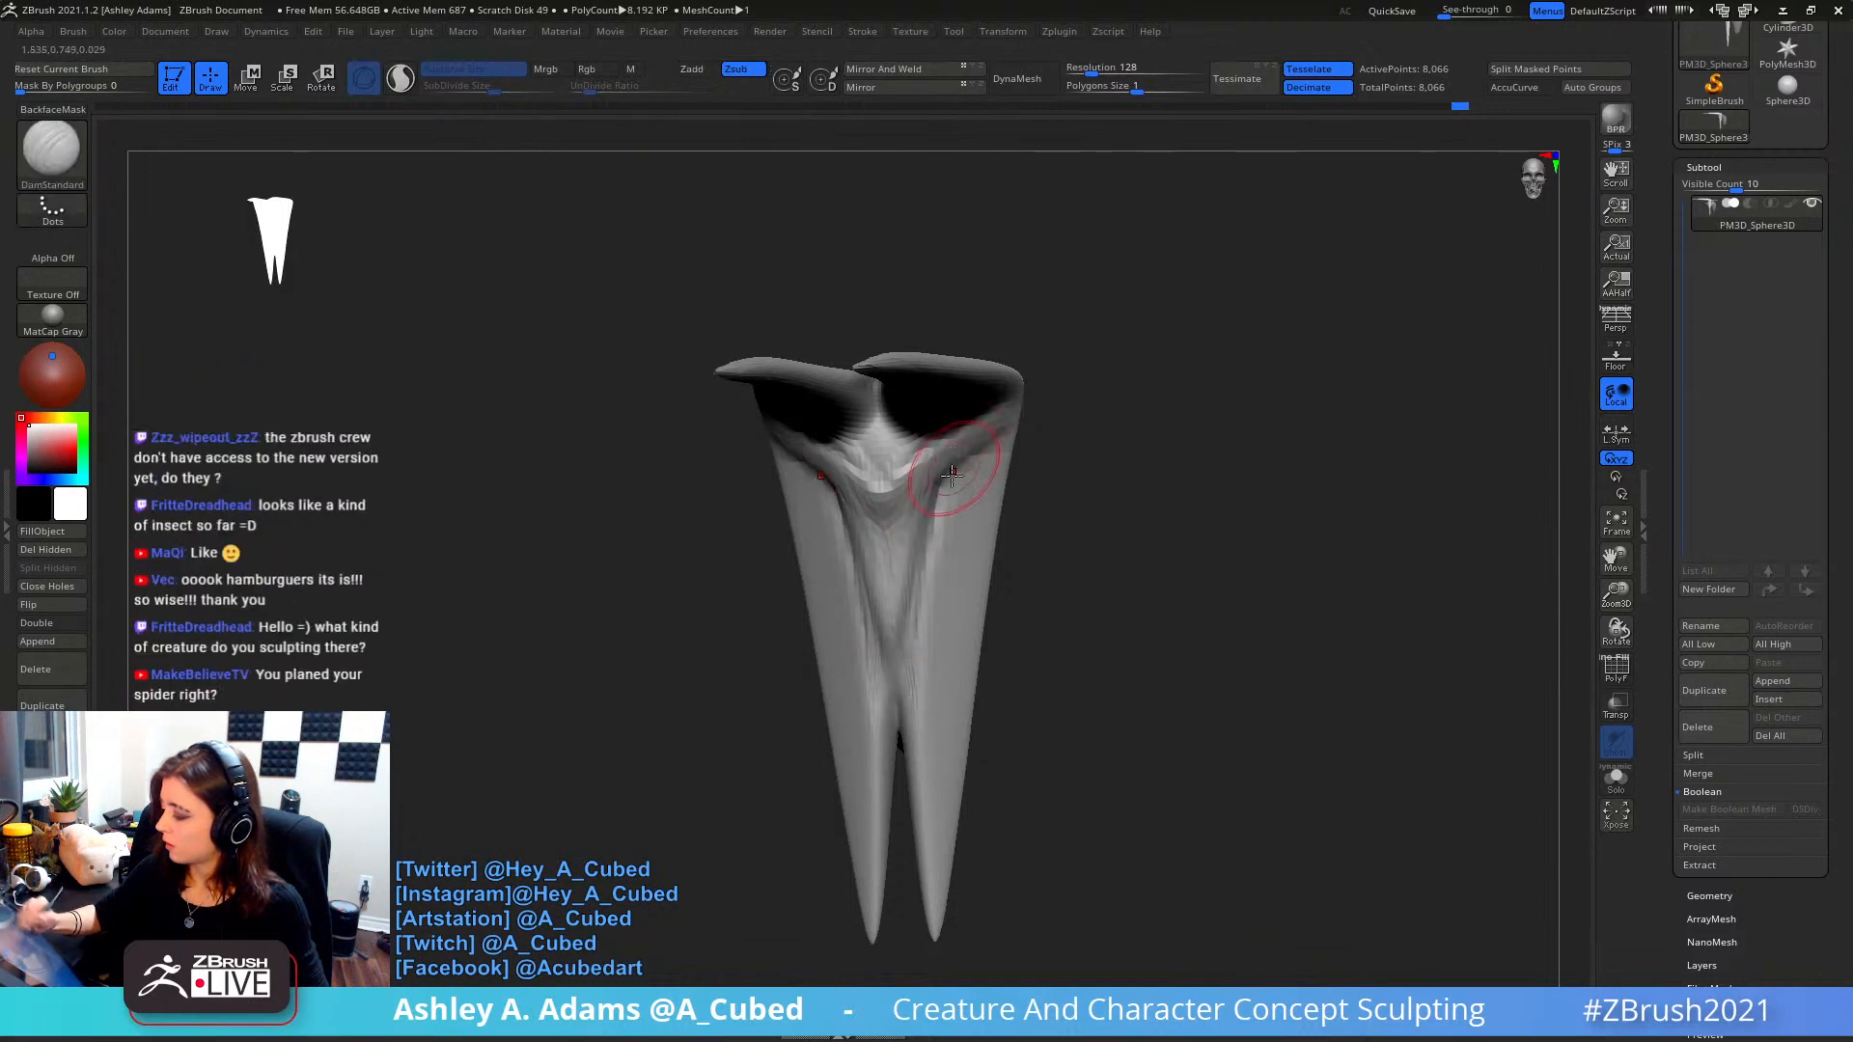
pyautogui.press('b')
pyautogui.press('d')
pyautogui.press('s')
# - Split the masked points of the rear lobe into a separate subtool and make that subtool active
pyautogui.moveTo(951, 622)
pyautogui.keyDown('ctrl'); pyautogui.mouseDown(button='right')
pyautogui.moveTo(949, 566)
pyautogui.moveTo(1011, 565)
pyautogui.mouseUp(button='right'); pyautogui.keyUp('ctrl')
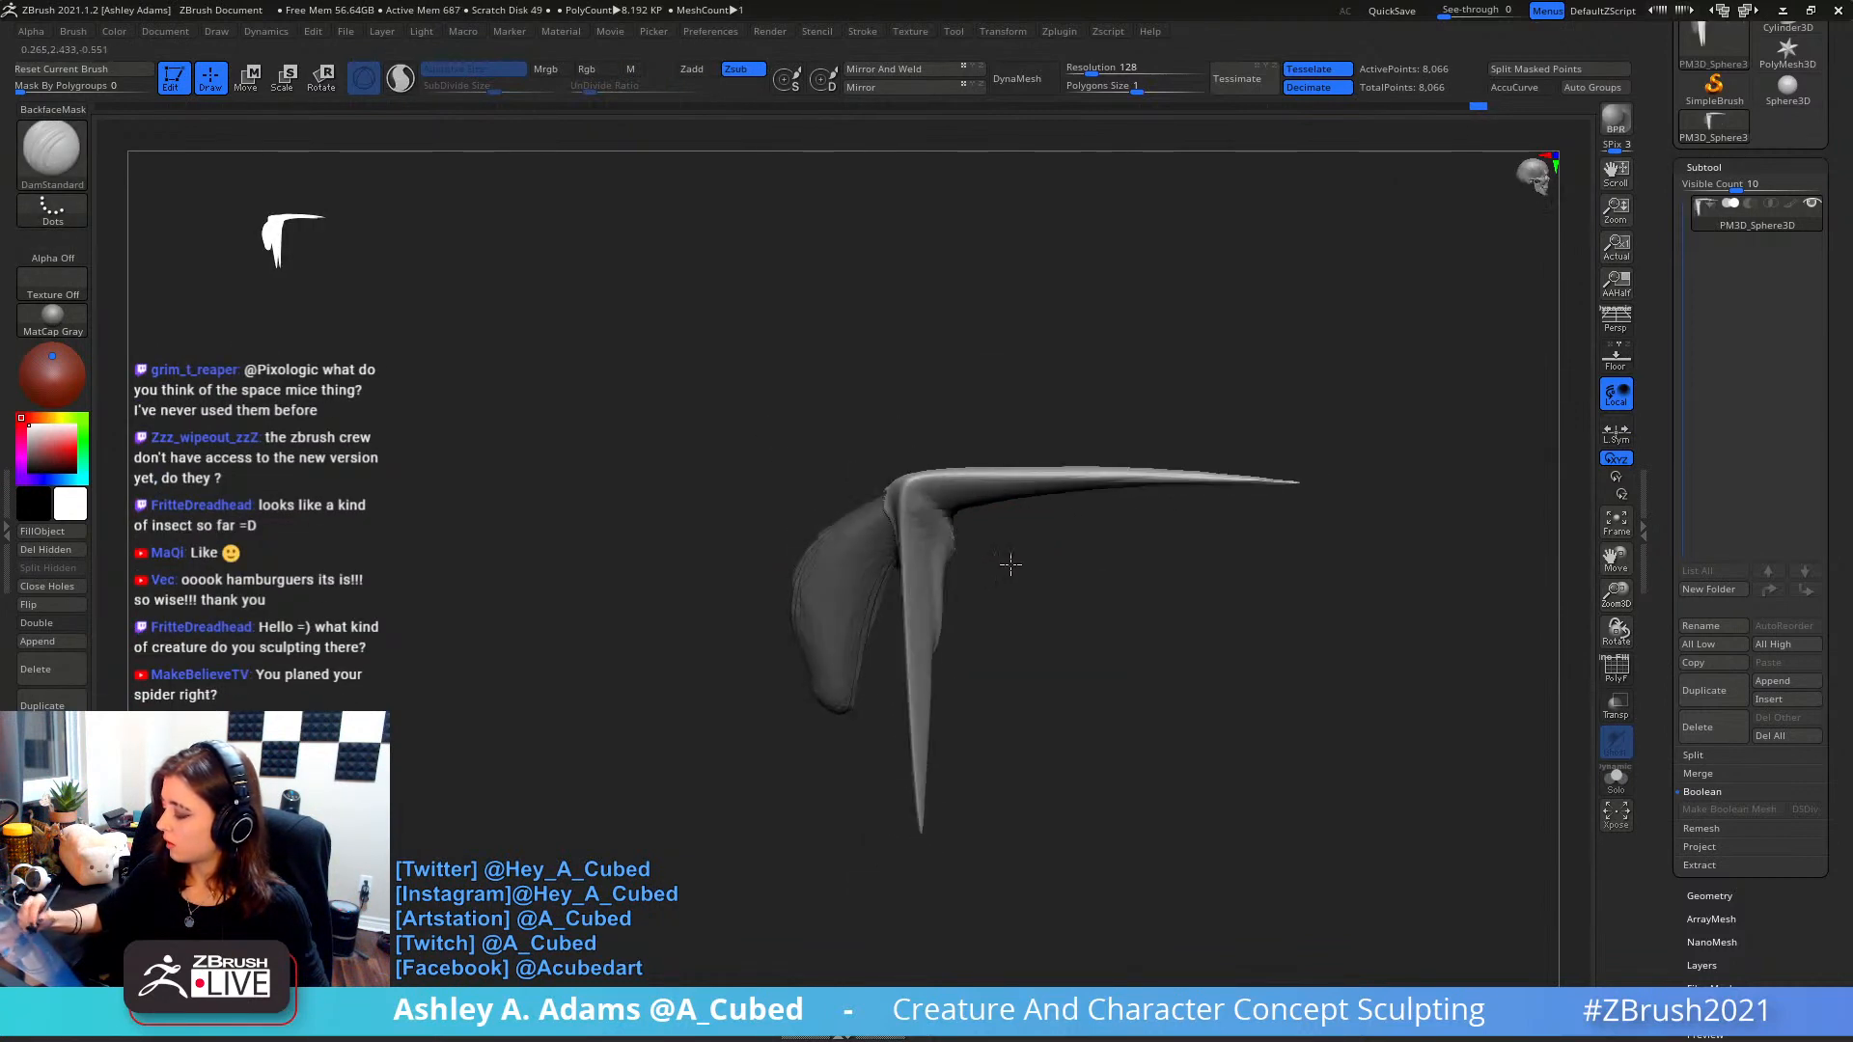
pyautogui.click(1696, 757)
pyautogui.moveTo(1673, 765); pyautogui.dragTo(1673, 625)
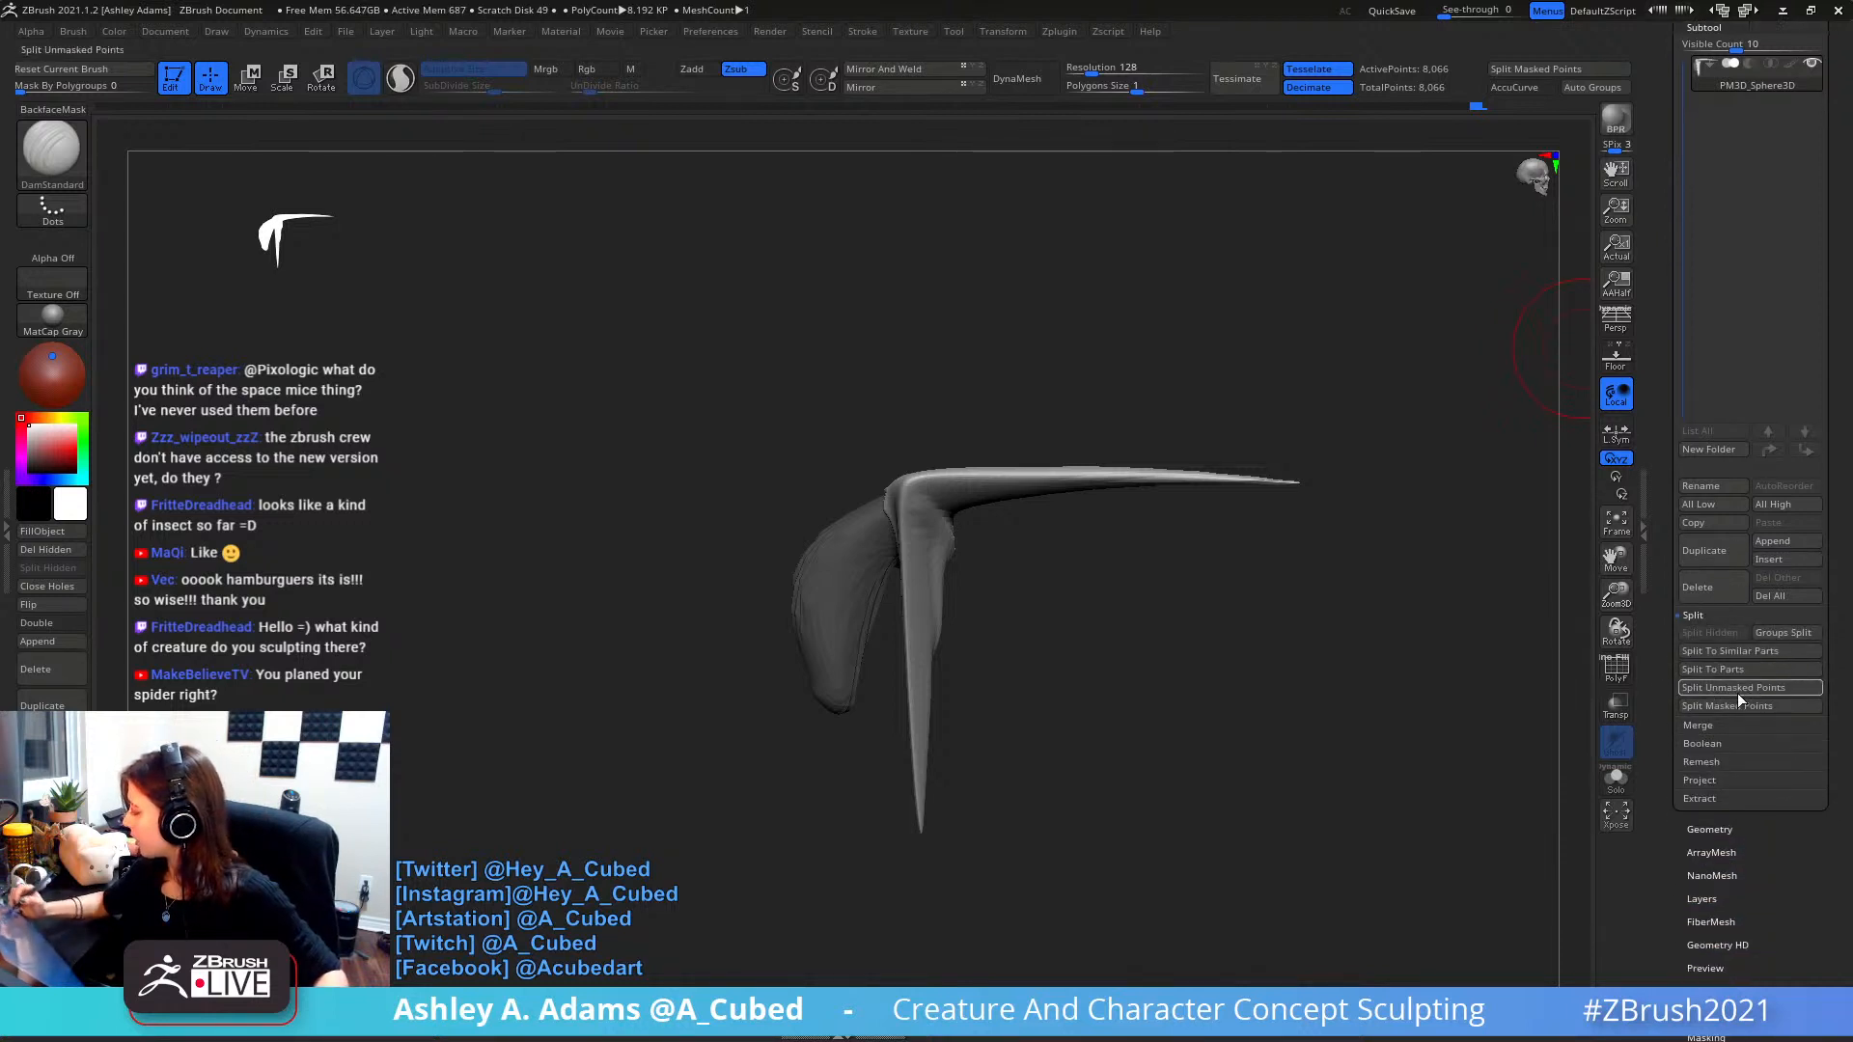
pyautogui.click(1734, 705)
pyautogui.keyDown('alt'); pyautogui.click(862, 573); pyautogui.keyUp('alt')
pyautogui.moveTo(862, 573); pyautogui.dragTo(1026, 496, button='right')
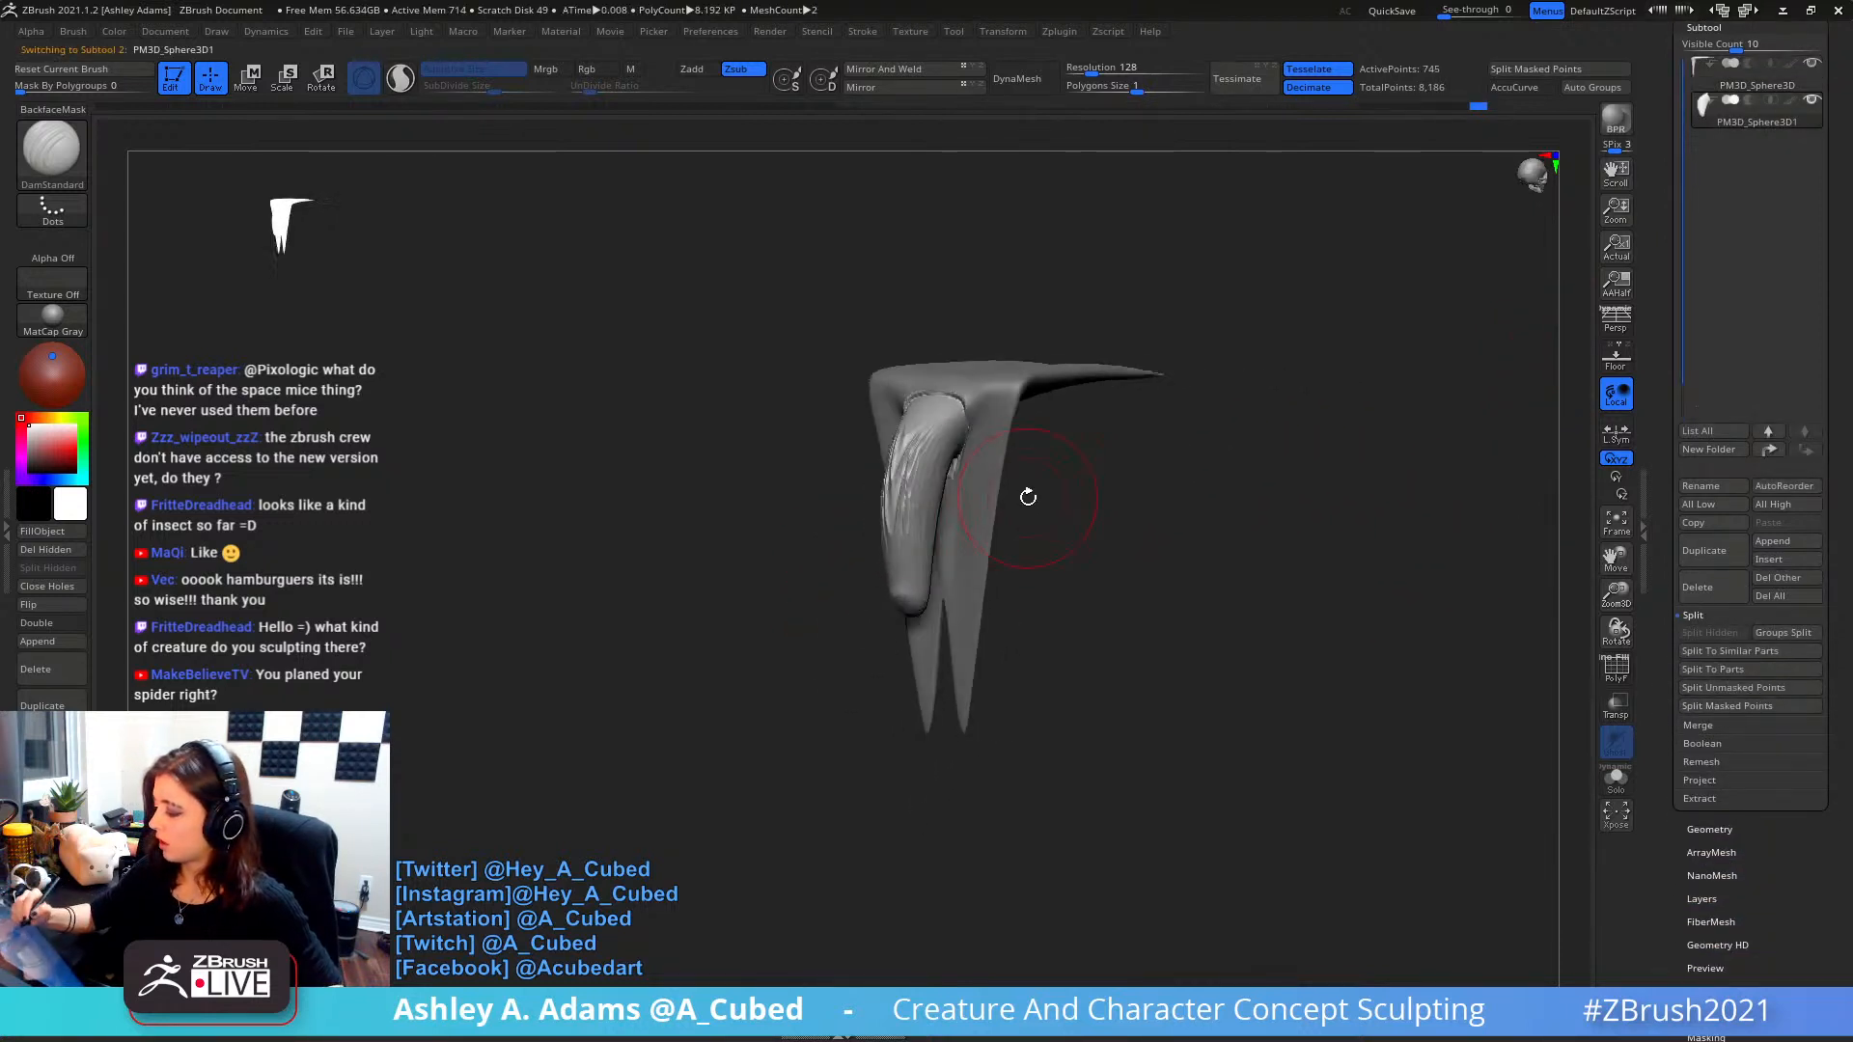
# - Choose the SnakeHook brush and widen the rear lobe symmetrically along its full length in back view
pyautogui.press('b')
pyautogui.press('s')
pyautogui.press('h')
pyautogui.moveTo(938, 450); pyautogui.dragTo(945, 435, button='right')
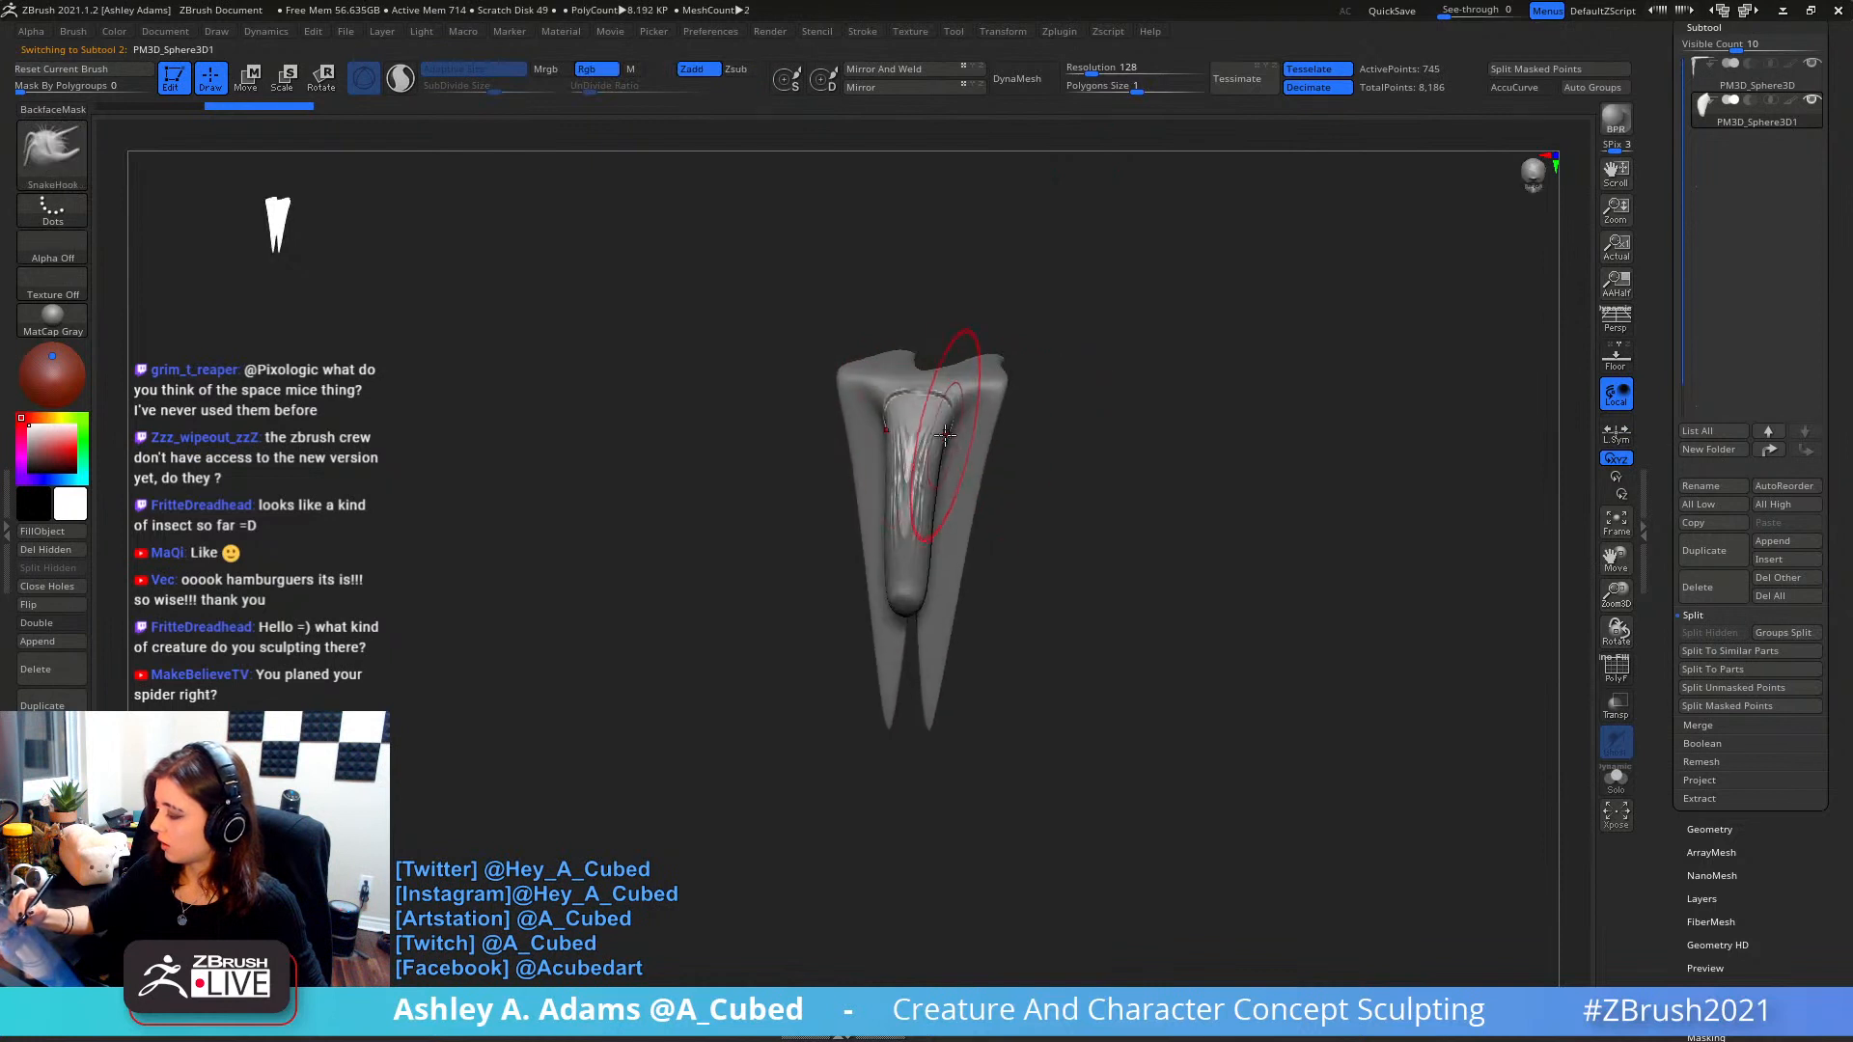
pyautogui.moveTo(936, 522); pyautogui.dragTo(925, 589)
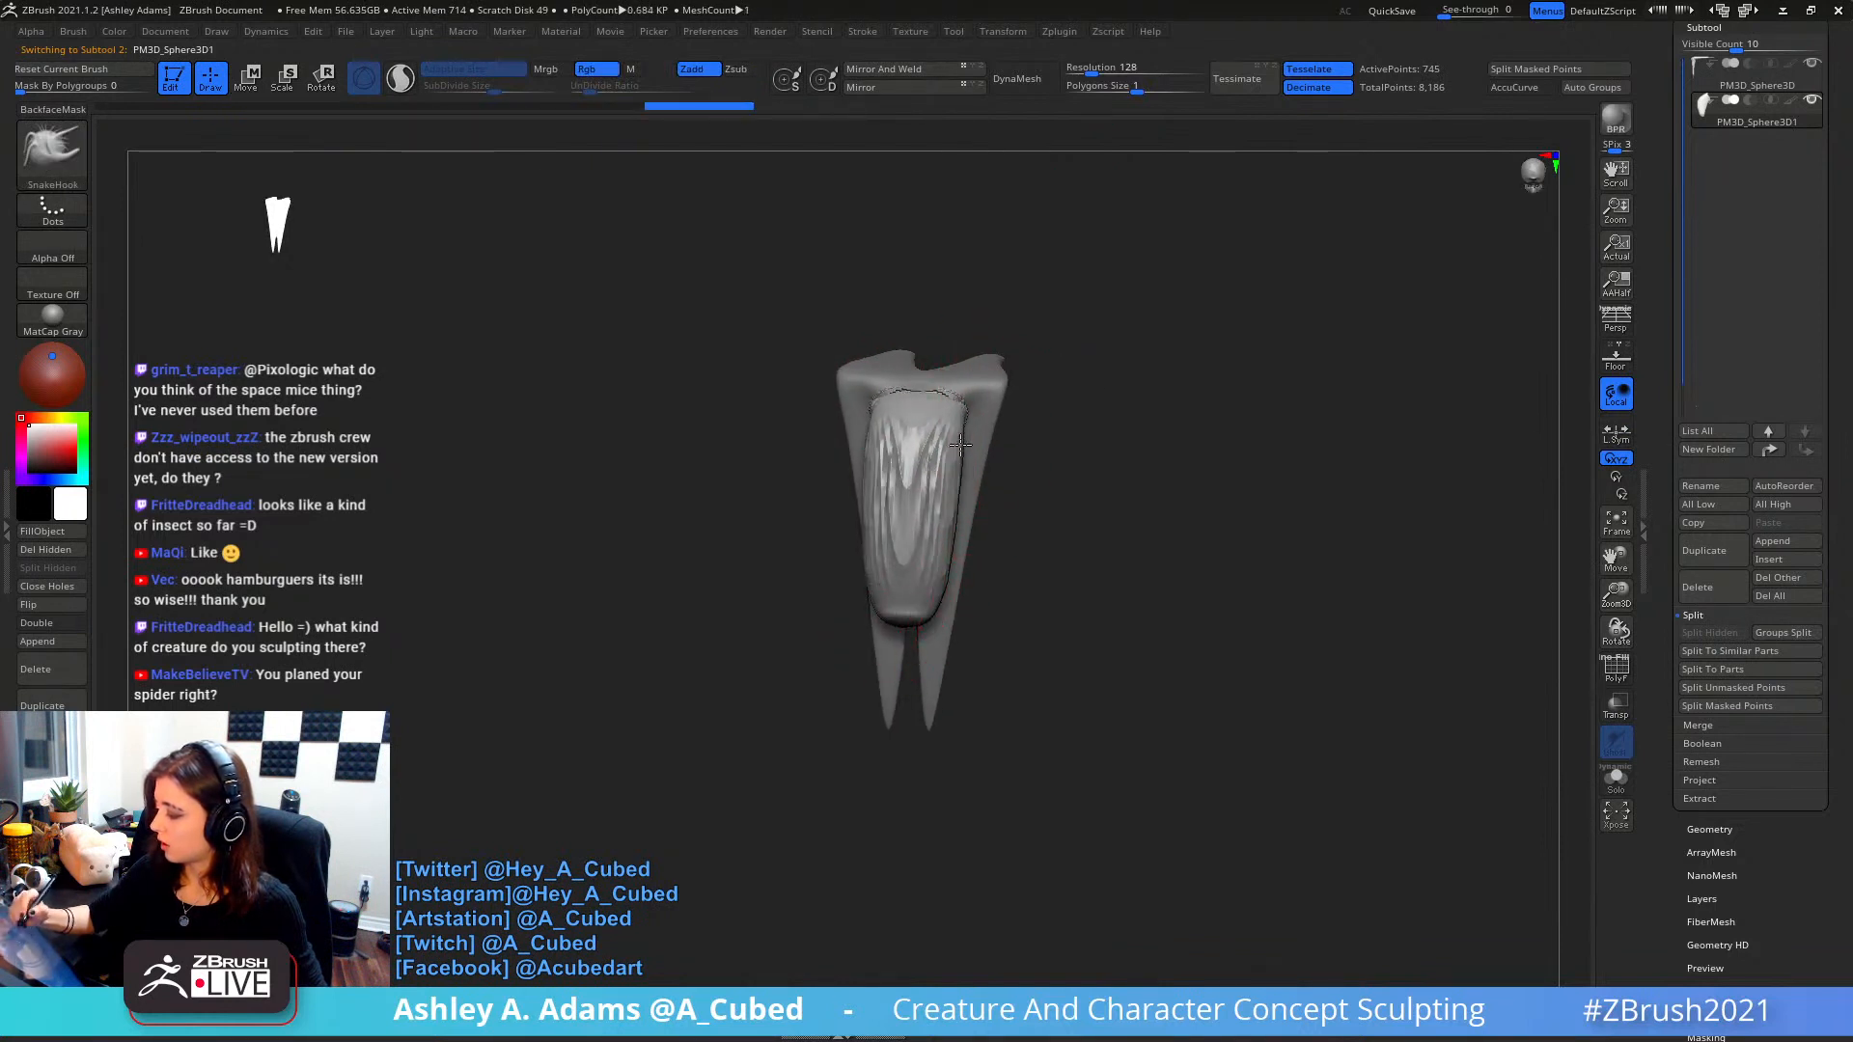
pyautogui.moveTo(962, 445); pyautogui.dragTo(968, 461)
# - Reshape the rear lobe's side profile and pull its upper part toward the back of the head
pyautogui.moveTo(977, 504); pyautogui.dragTo(1046, 529, button='right')
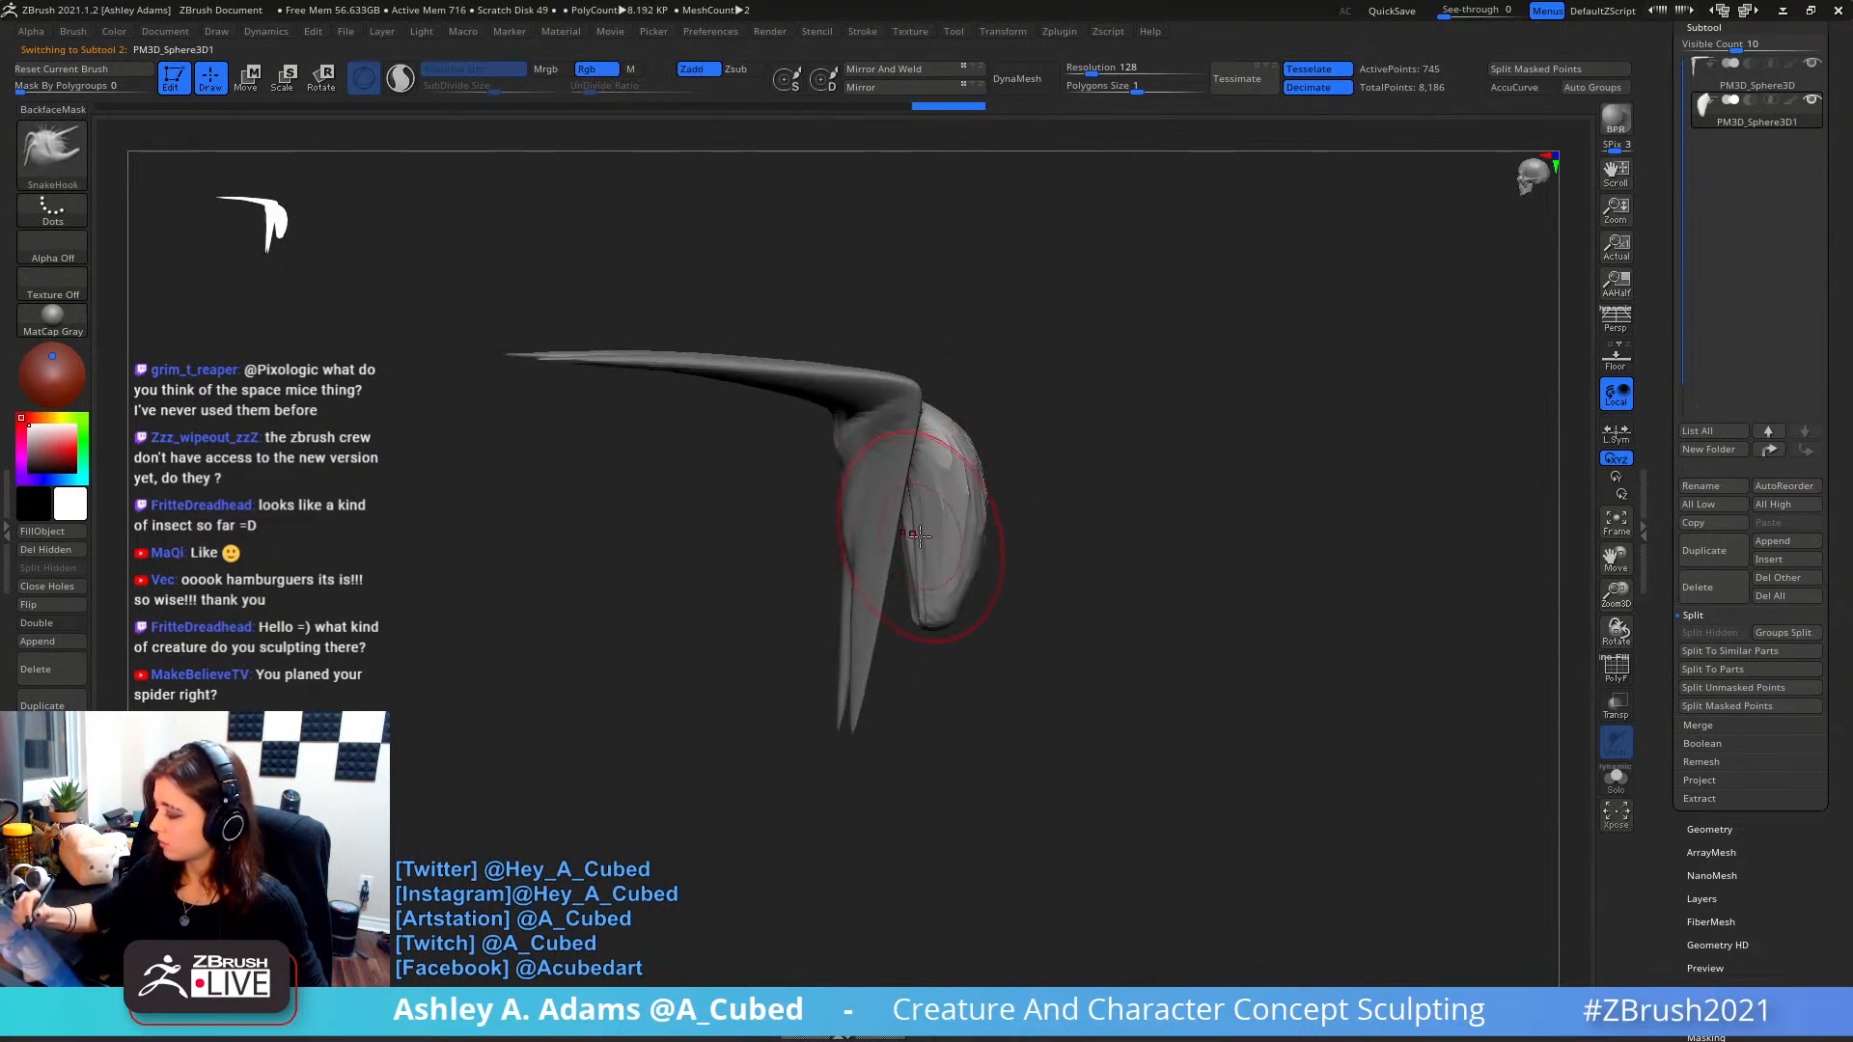
pyautogui.moveTo(927, 529); pyautogui.dragTo(932, 537)
pyautogui.moveTo(869, 560); pyautogui.dragTo(884, 582, button='right')
pyautogui.rightClick(884, 582)
pyautogui.moveTo(951, 473)
pyautogui.mouseDown()
pyautogui.moveTo(931, 488)
pyautogui.moveTo(997, 529)
pyautogui.moveTo(935, 385)
pyautogui.moveTo(917, 392)
pyautogui.mouseUp()
pyautogui.press('space')
pyautogui.moveTo(1008, 598)
pyautogui.keyDown('ctrl'); pyautogui.mouseDown(button='right')
pyautogui.moveTo(1013, 542)
pyautogui.moveTo(922, 447)
pyautogui.moveTo(928, 468)
pyautogui.mouseUp(button='right'); pyautogui.keyUp('ctrl')
# - Resize the SnakeHook brush and refine the rear lobe's lower end into a curved neck in back and side views
pyautogui.press('space')
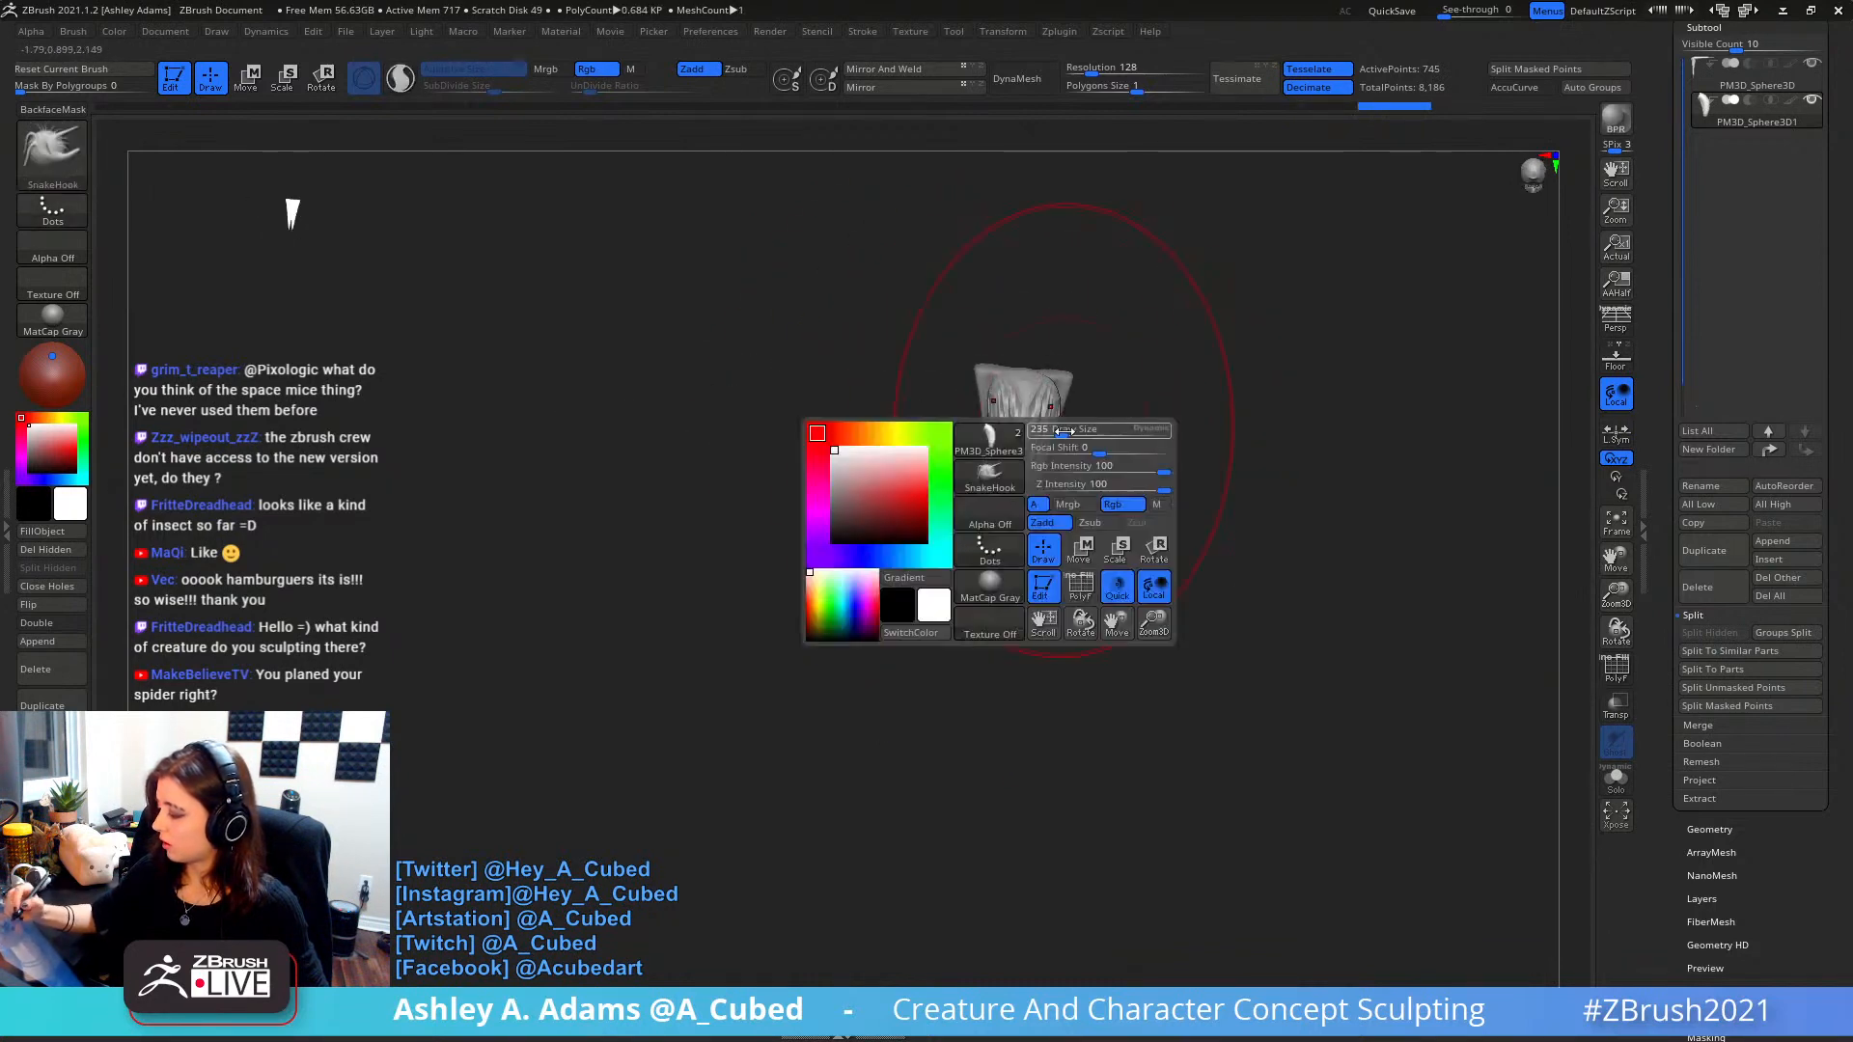
pyautogui.moveTo(1064, 431); pyautogui.dragTo(1046, 431)
pyautogui.keyDown('shift'); pyautogui.moveTo(1049, 436); pyautogui.dragTo(1042, 461, button='right'); pyautogui.keyUp('shift')
pyautogui.moveTo(1041, 486)
pyautogui.mouseDown()
pyautogui.moveTo(1045, 471)
pyautogui.moveTo(1037, 497)
pyautogui.mouseUp()
pyautogui.press('space')
pyautogui.moveTo(1050, 463)
pyautogui.mouseDown(button='right')
pyautogui.moveTo(1142, 454)
pyautogui.moveTo(1142, 439)
pyautogui.moveTo(1026, 476)
pyautogui.mouseUp(button='right')
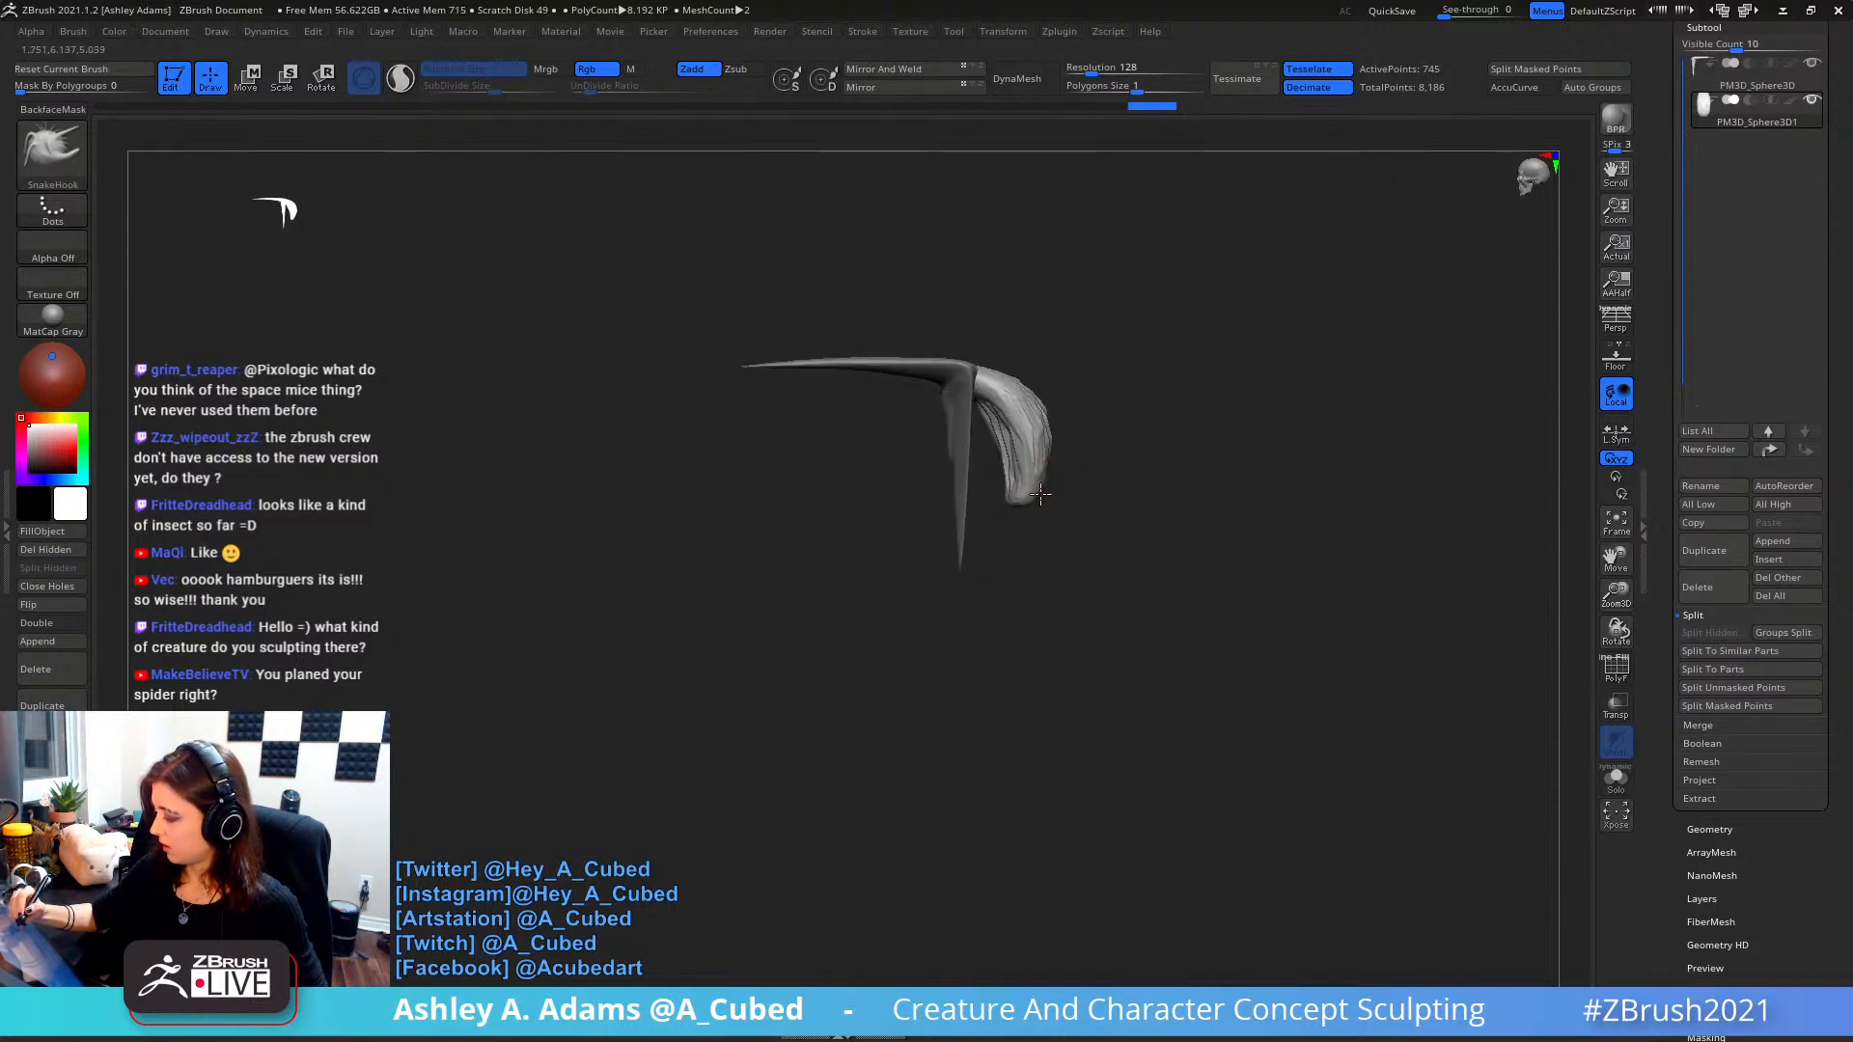
pyautogui.moveTo(1040, 494); pyautogui.dragTo(1042, 496)
pyautogui.moveTo(1063, 490); pyautogui.dragTo(1139, 473, button='right')
pyautogui.press('space')
pyautogui.moveTo(1088, 461); pyautogui.dragTo(1102, 461)
pyautogui.moveTo(1090, 410)
pyautogui.keyDown('alt'); pyautogui.mouseDown(button='right')
pyautogui.moveTo(1000, 418)
pyautogui.moveTo(991, 494)
pyautogui.moveTo(1000, 338)
pyautogui.moveTo(941, 373)
pyautogui.moveTo(1167, 397)
pyautogui.mouseUp(button='right'); pyautogui.keyUp('alt')
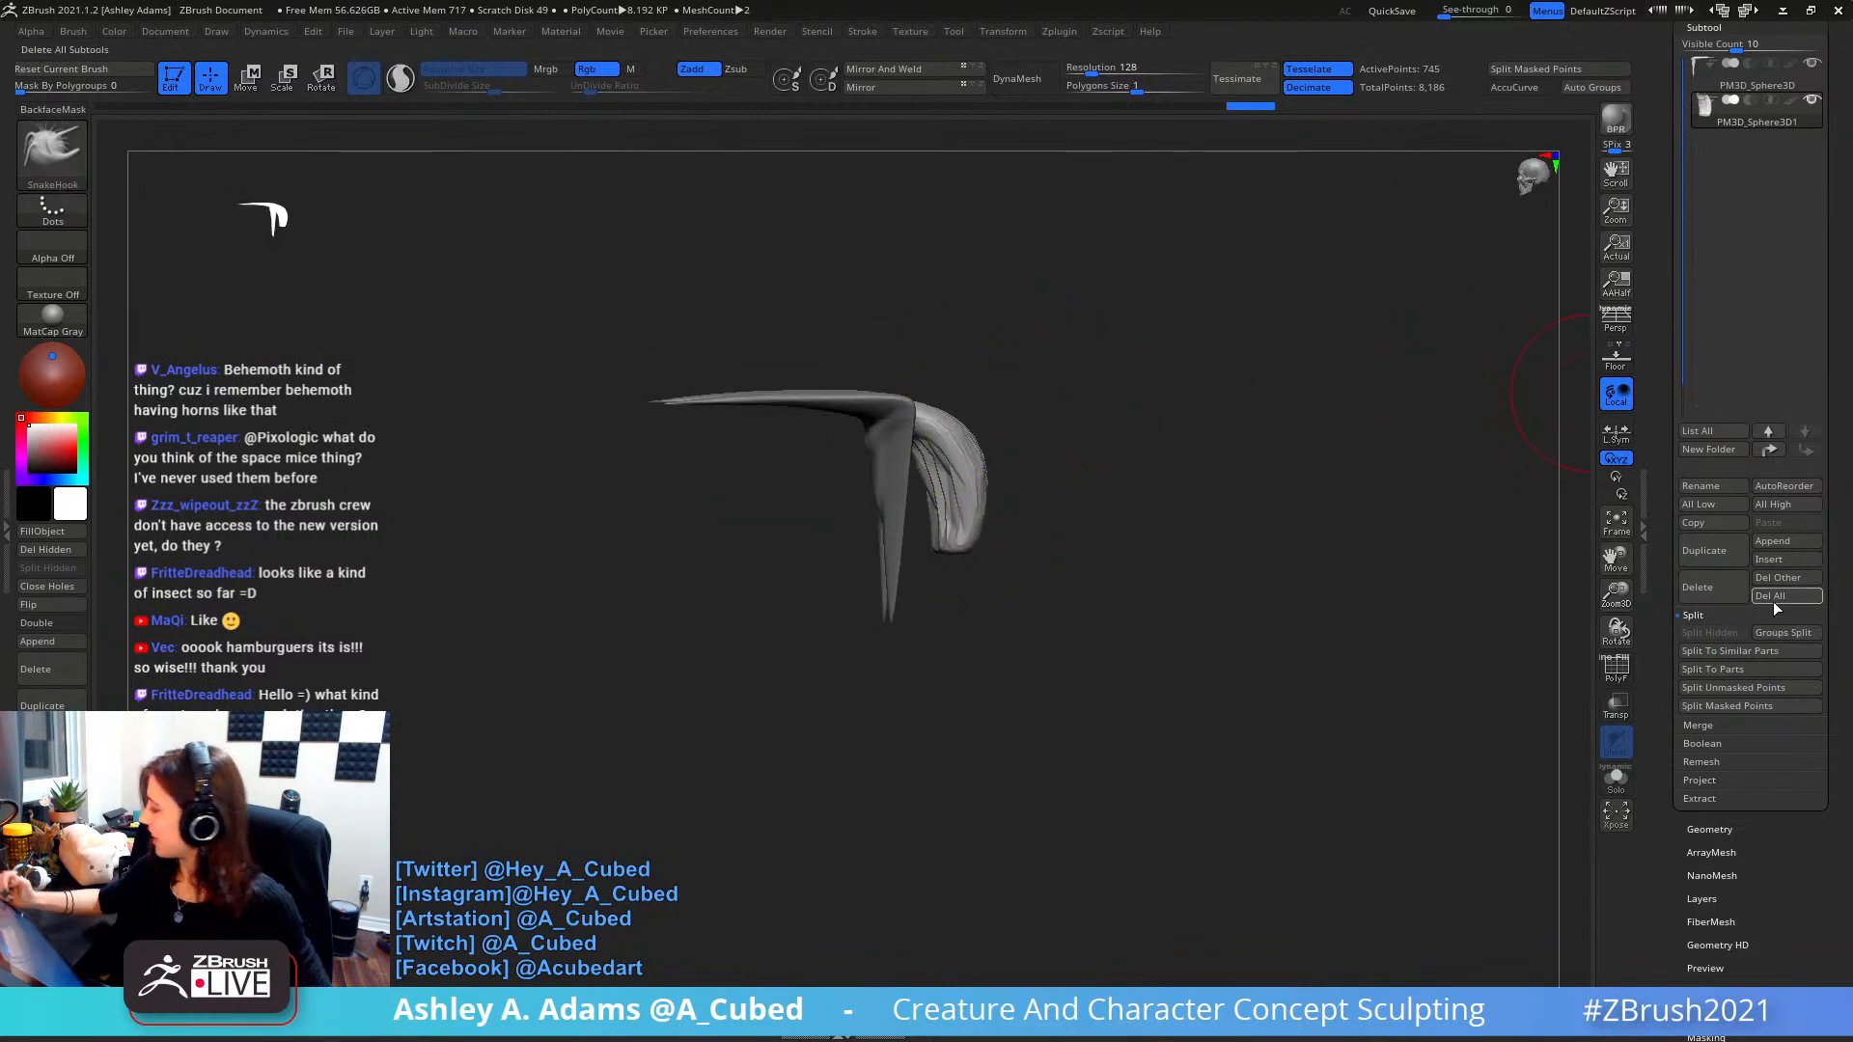
# - Append a sphere as a new subtool, select it, and move it to the lower end of the neck
pyautogui.click(1772, 540)
pyautogui.click(1279, 580)
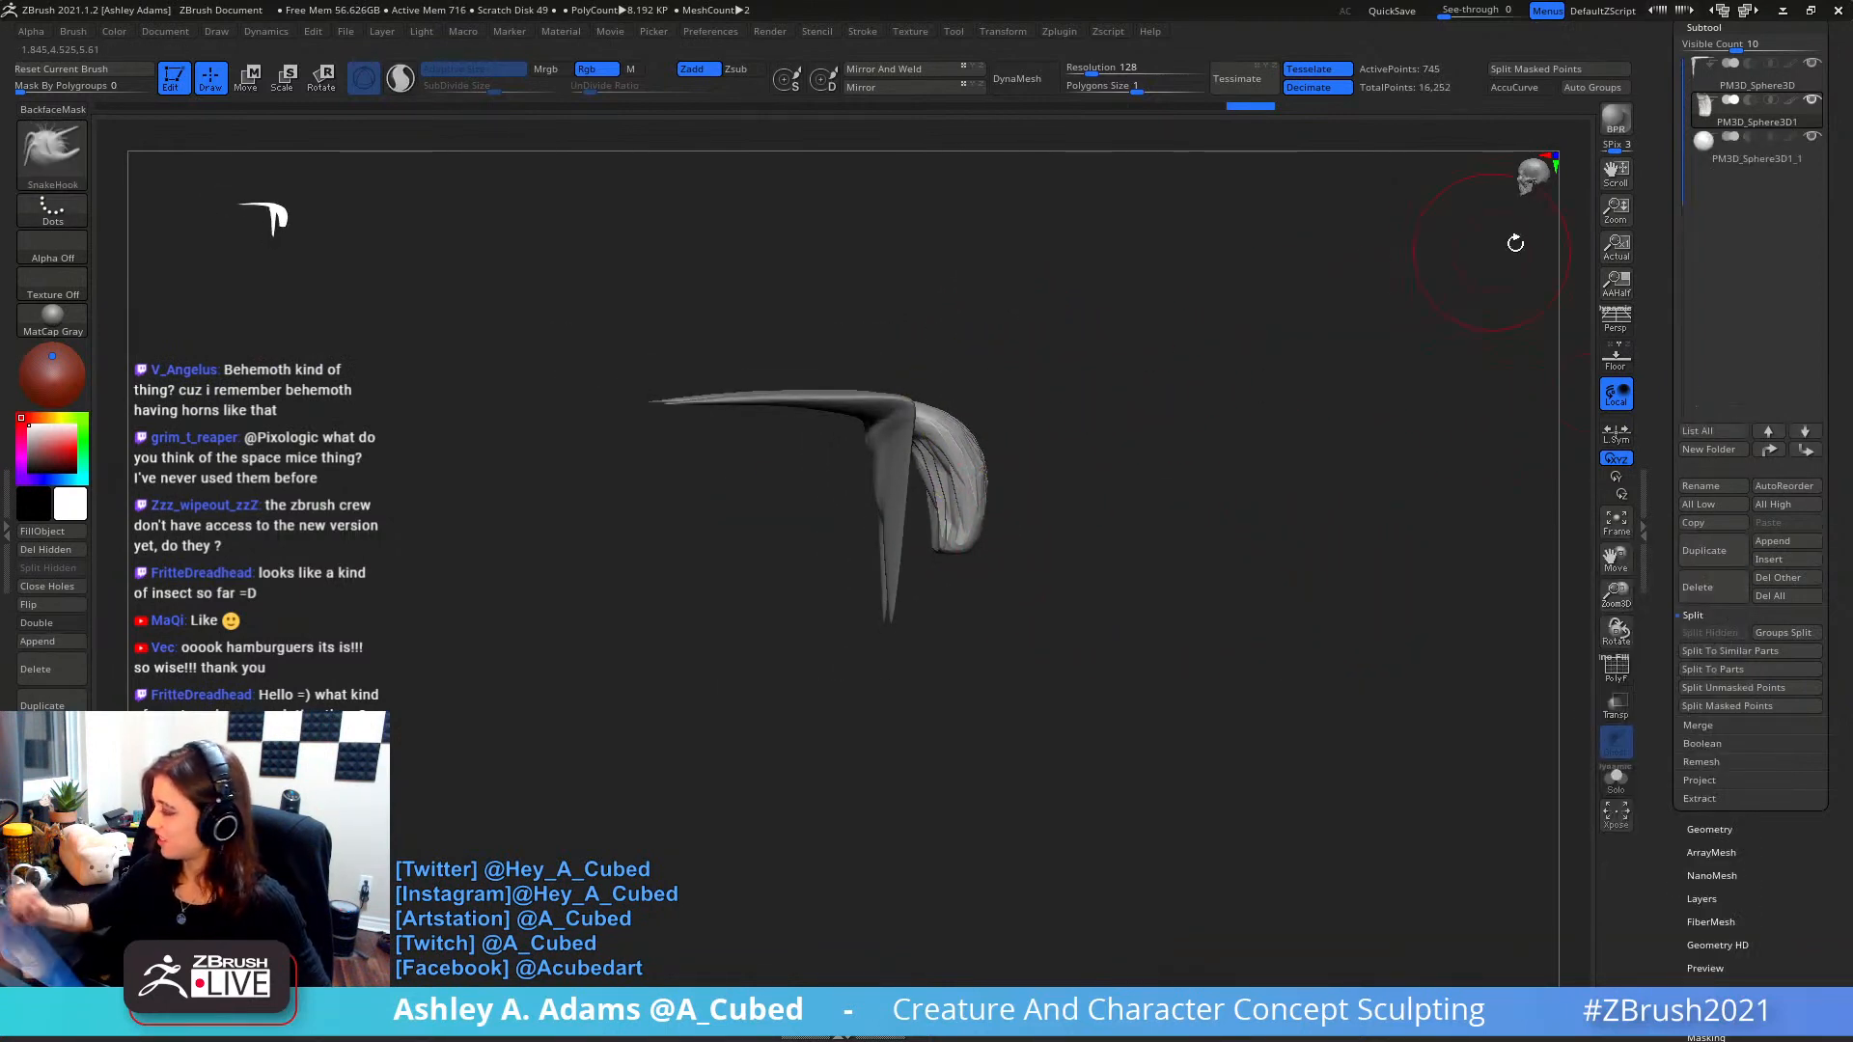
pyautogui.click(1756, 151)
pyautogui.press('w')
pyautogui.moveTo(967, 331); pyautogui.dragTo(1056, 473)
pyautogui.moveTo(974, 558); pyautogui.dragTo(1009, 532)
pyautogui.moveTo(1109, 413)
pyautogui.mouseDown()
pyautogui.moveTo(1130, 410)
pyautogui.moveTo(1120, 396)
pyautogui.mouseUp()
pyautogui.keyDown('alt'); pyautogui.moveTo(1120, 397); pyautogui.dragTo(1067, 450); pyautogui.keyUp('alt')
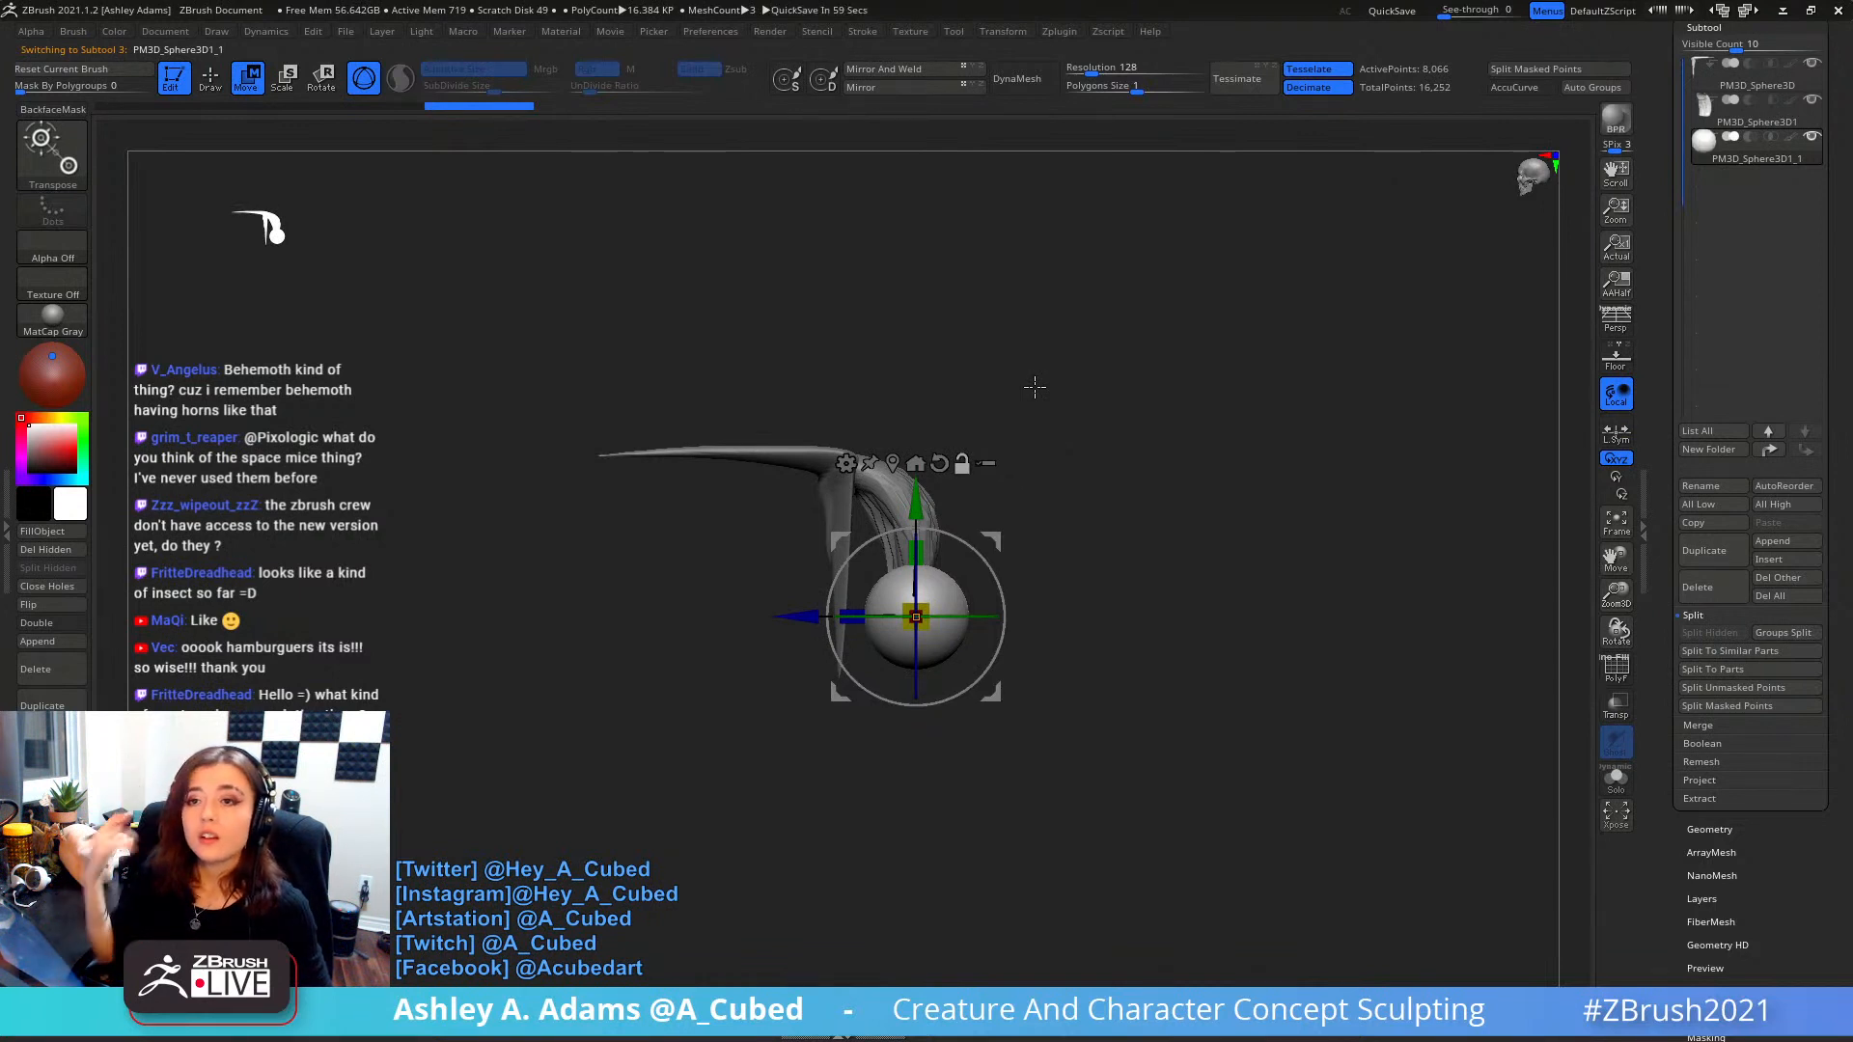
pyautogui.moveTo(1025, 469); pyautogui.dragTo(1116, 482)
pyautogui.moveTo(1025, 614); pyautogui.dragTo(1102, 613)
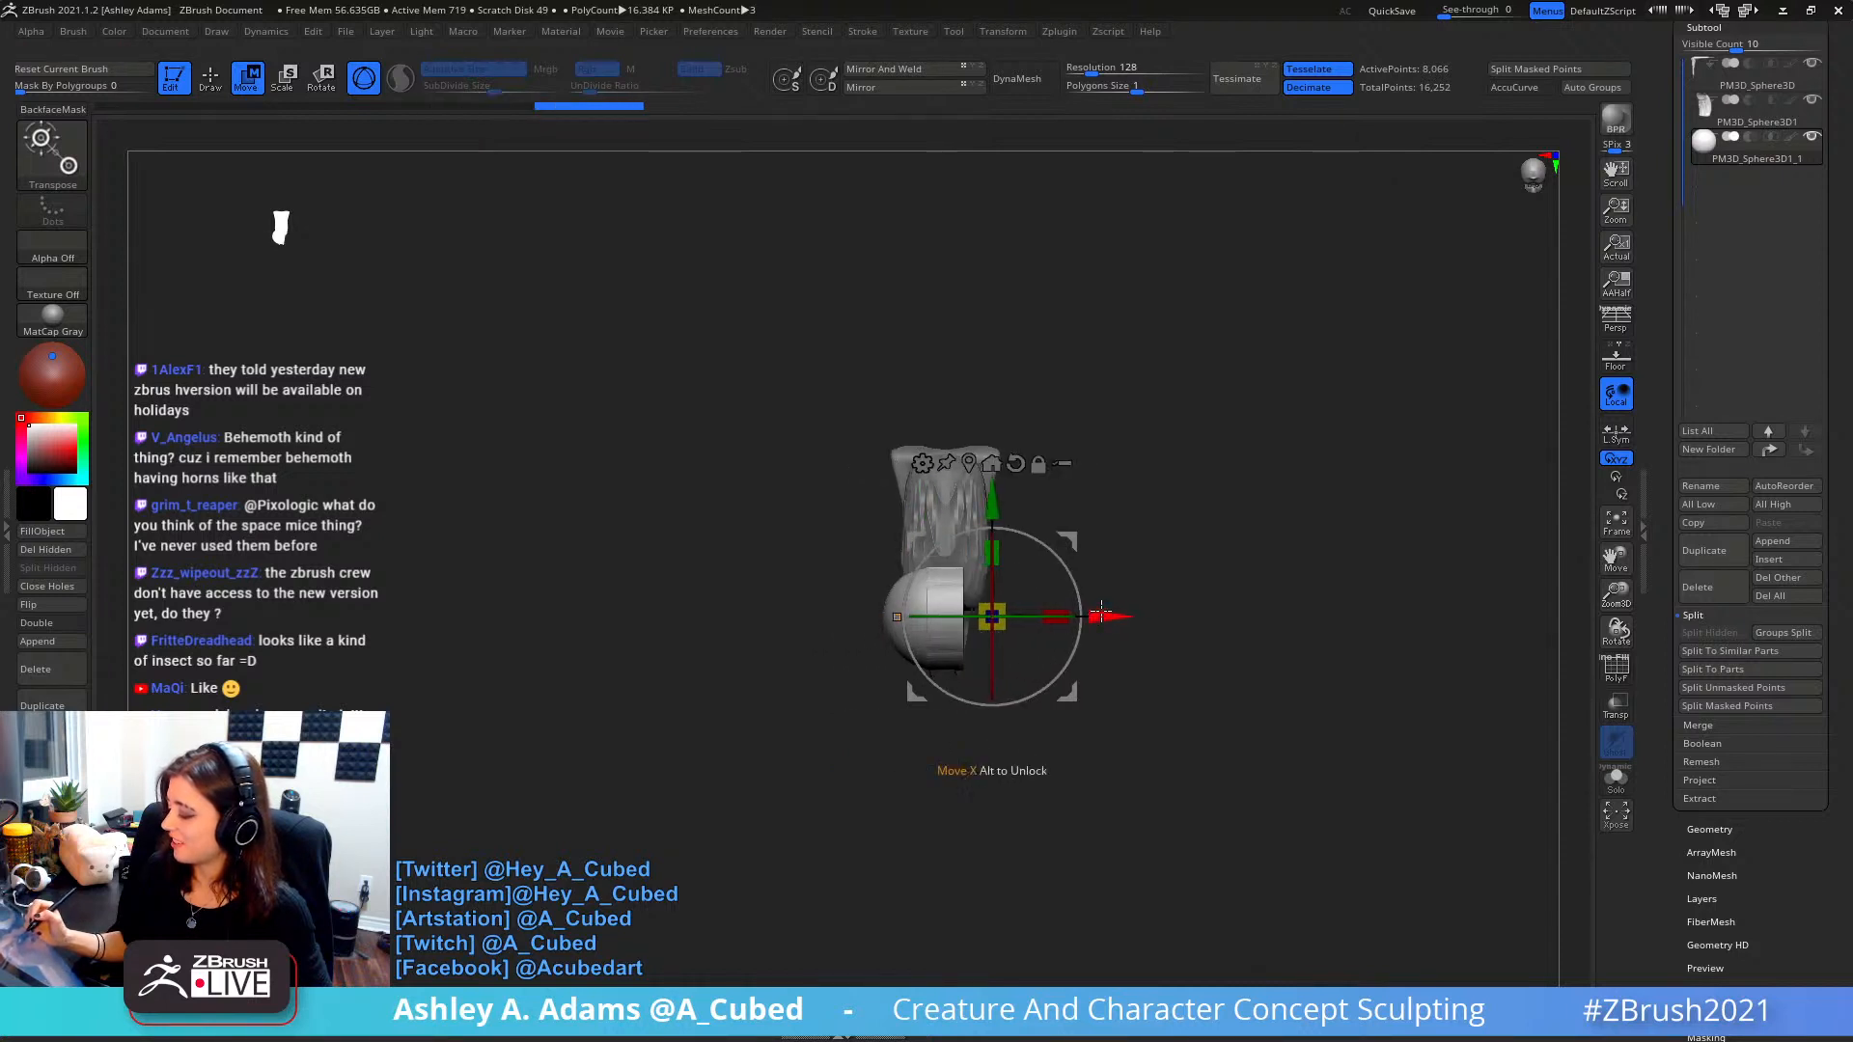
pyautogui.hotkey('ctrl', 'z')
pyautogui.hotkey('ctrl', 'z')
# - Move the sphere backward until it sits under the lower end of the neck
pyautogui.moveTo(954, 361); pyautogui.dragTo(953, 527)
pyautogui.moveTo(948, 641); pyautogui.dragTo(1108, 568)
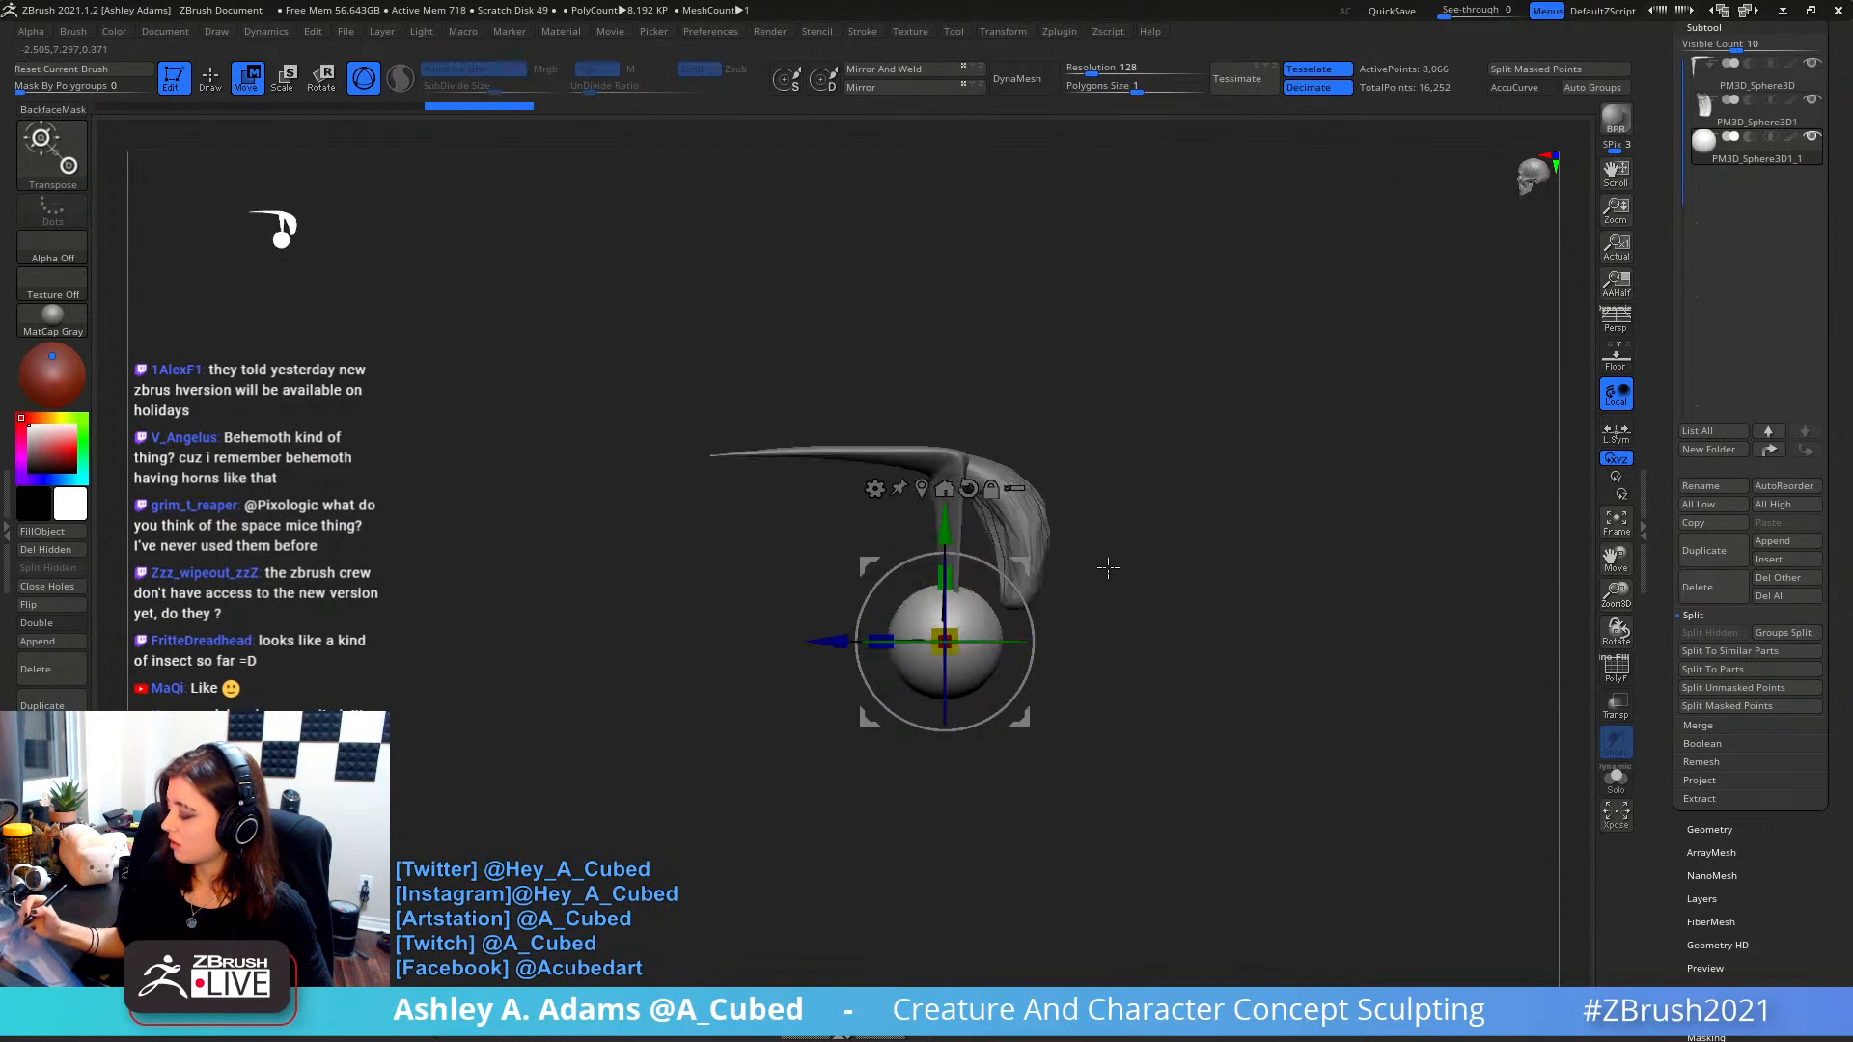
pyautogui.moveTo(830, 641); pyautogui.dragTo(969, 639)
pyautogui.moveTo(1198, 538)
pyautogui.keyDown('alt'); pyautogui.mouseDown()
pyautogui.moveTo(1035, 482)
pyautogui.moveTo(975, 554)
pyautogui.moveTo(897, 567)
pyautogui.moveTo(939, 558)
pyautogui.moveTo(868, 492)
pyautogui.mouseUp(); pyautogui.keyUp('alt')
# - Return to the SnakeHook brush, enlarge it, and stretch the sphere into an elongated egg-shaped torso
pyautogui.press('q')
pyautogui.press('space')
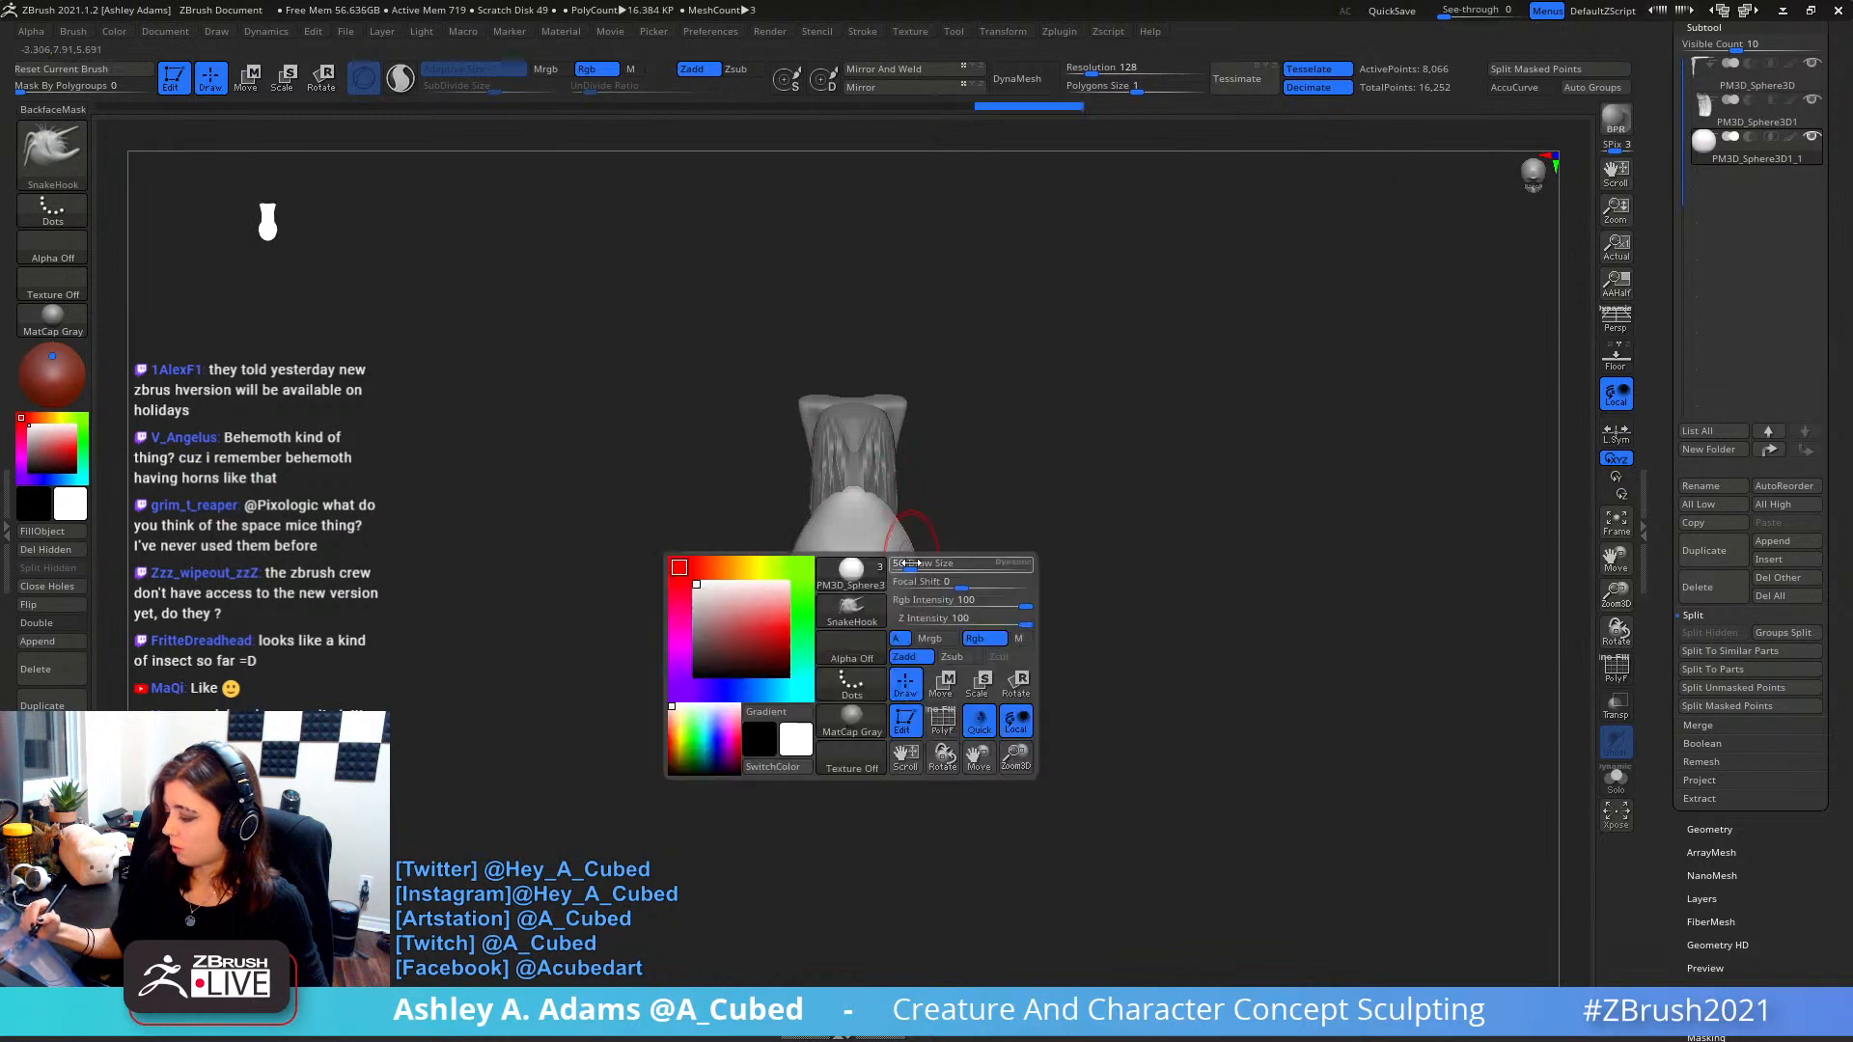
pyautogui.moveTo(893, 569); pyautogui.dragTo(945, 574)
pyautogui.moveTo(865, 627)
pyautogui.mouseDown()
pyautogui.moveTo(868, 676)
pyautogui.moveTo(948, 580)
pyautogui.mouseUp()
pyautogui.press('space')
pyautogui.press('space')
pyautogui.moveTo(936, 550)
pyautogui.mouseDown(button='right')
pyautogui.moveTo(849, 543)
pyautogui.moveTo(812, 587)
pyautogui.mouseUp(button='right')
# - Choose the ClayBuildup brush and build up volume on the sides of the upper torso around the neck base
pyautogui.press('b')
pyautogui.press('c')
pyautogui.press('b')
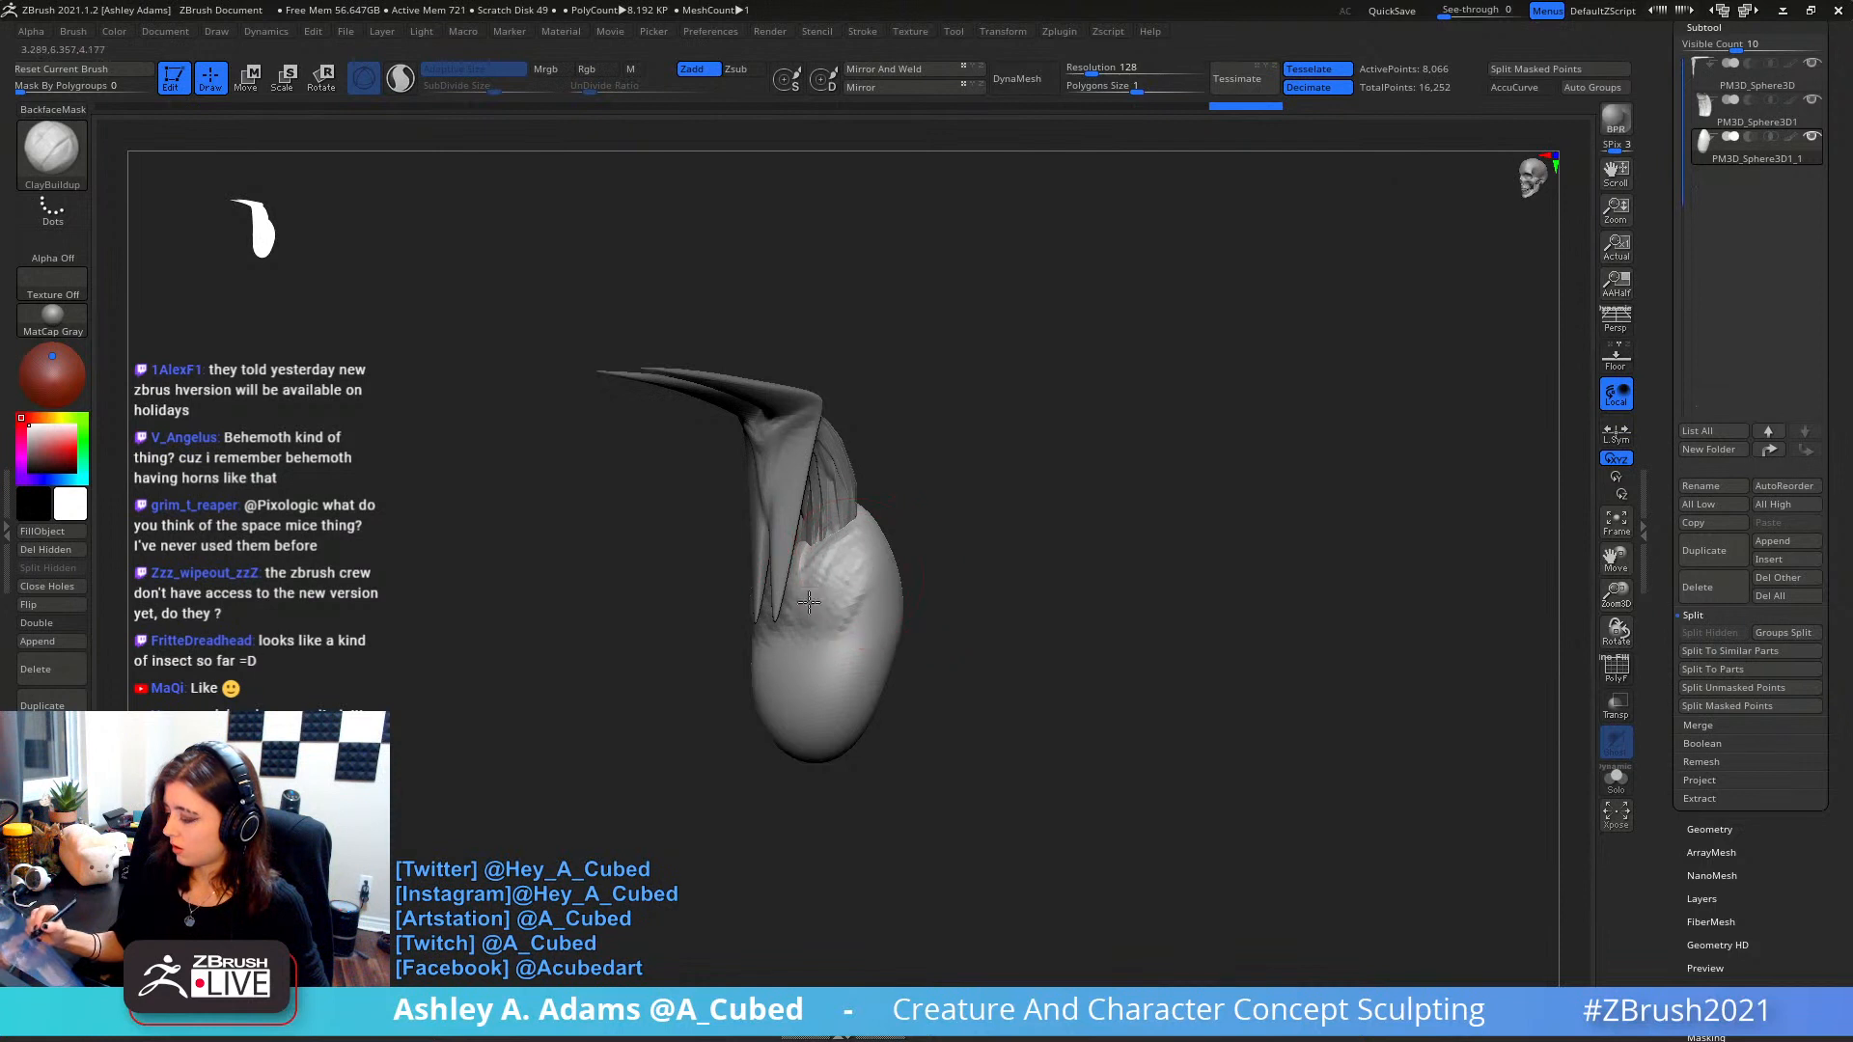
pyautogui.moveTo(811, 680)
pyautogui.mouseDown()
pyautogui.moveTo(820, 714)
pyautogui.moveTo(831, 674)
pyautogui.moveTo(801, 666)
pyautogui.moveTo(848, 650)
pyautogui.mouseUp()
pyautogui.moveTo(848, 649); pyautogui.dragTo(950, 618, button='right')
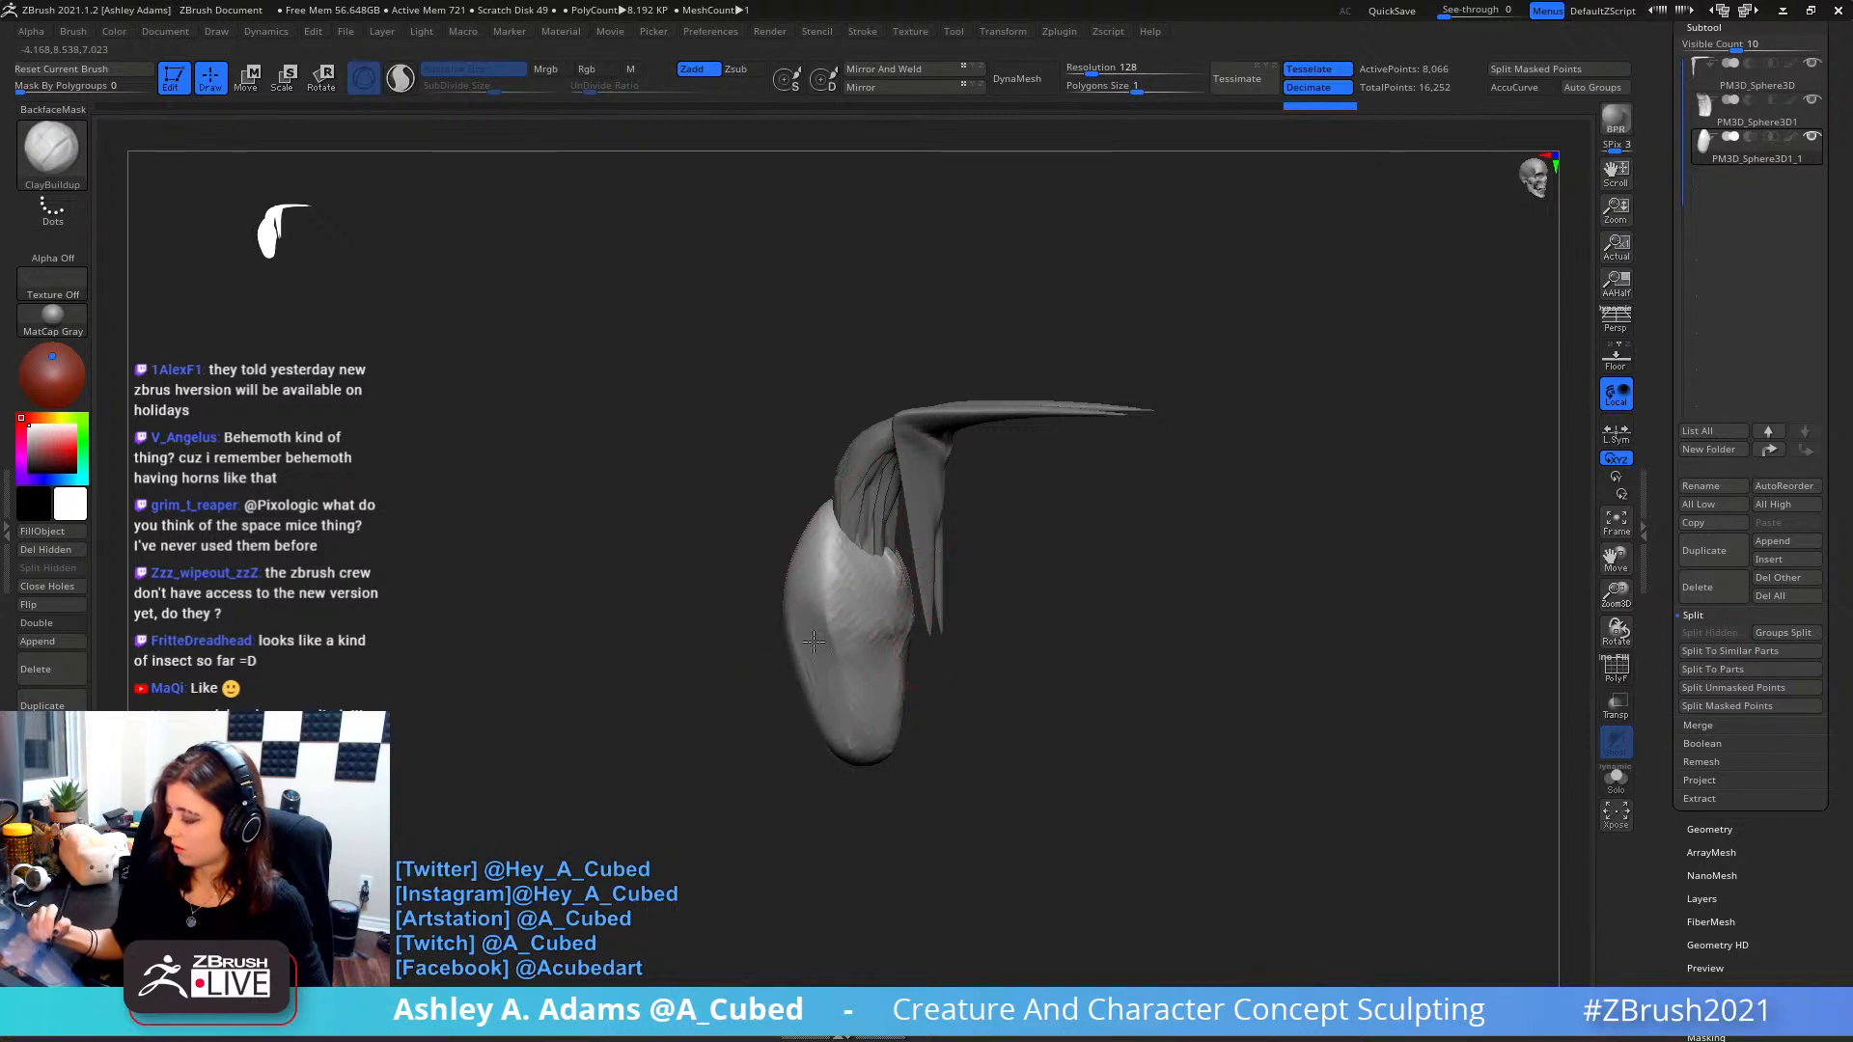
pyautogui.moveTo(832, 536)
pyautogui.mouseDown()
pyautogui.moveTo(811, 589)
pyautogui.moveTo(873, 611)
pyautogui.mouseUp()
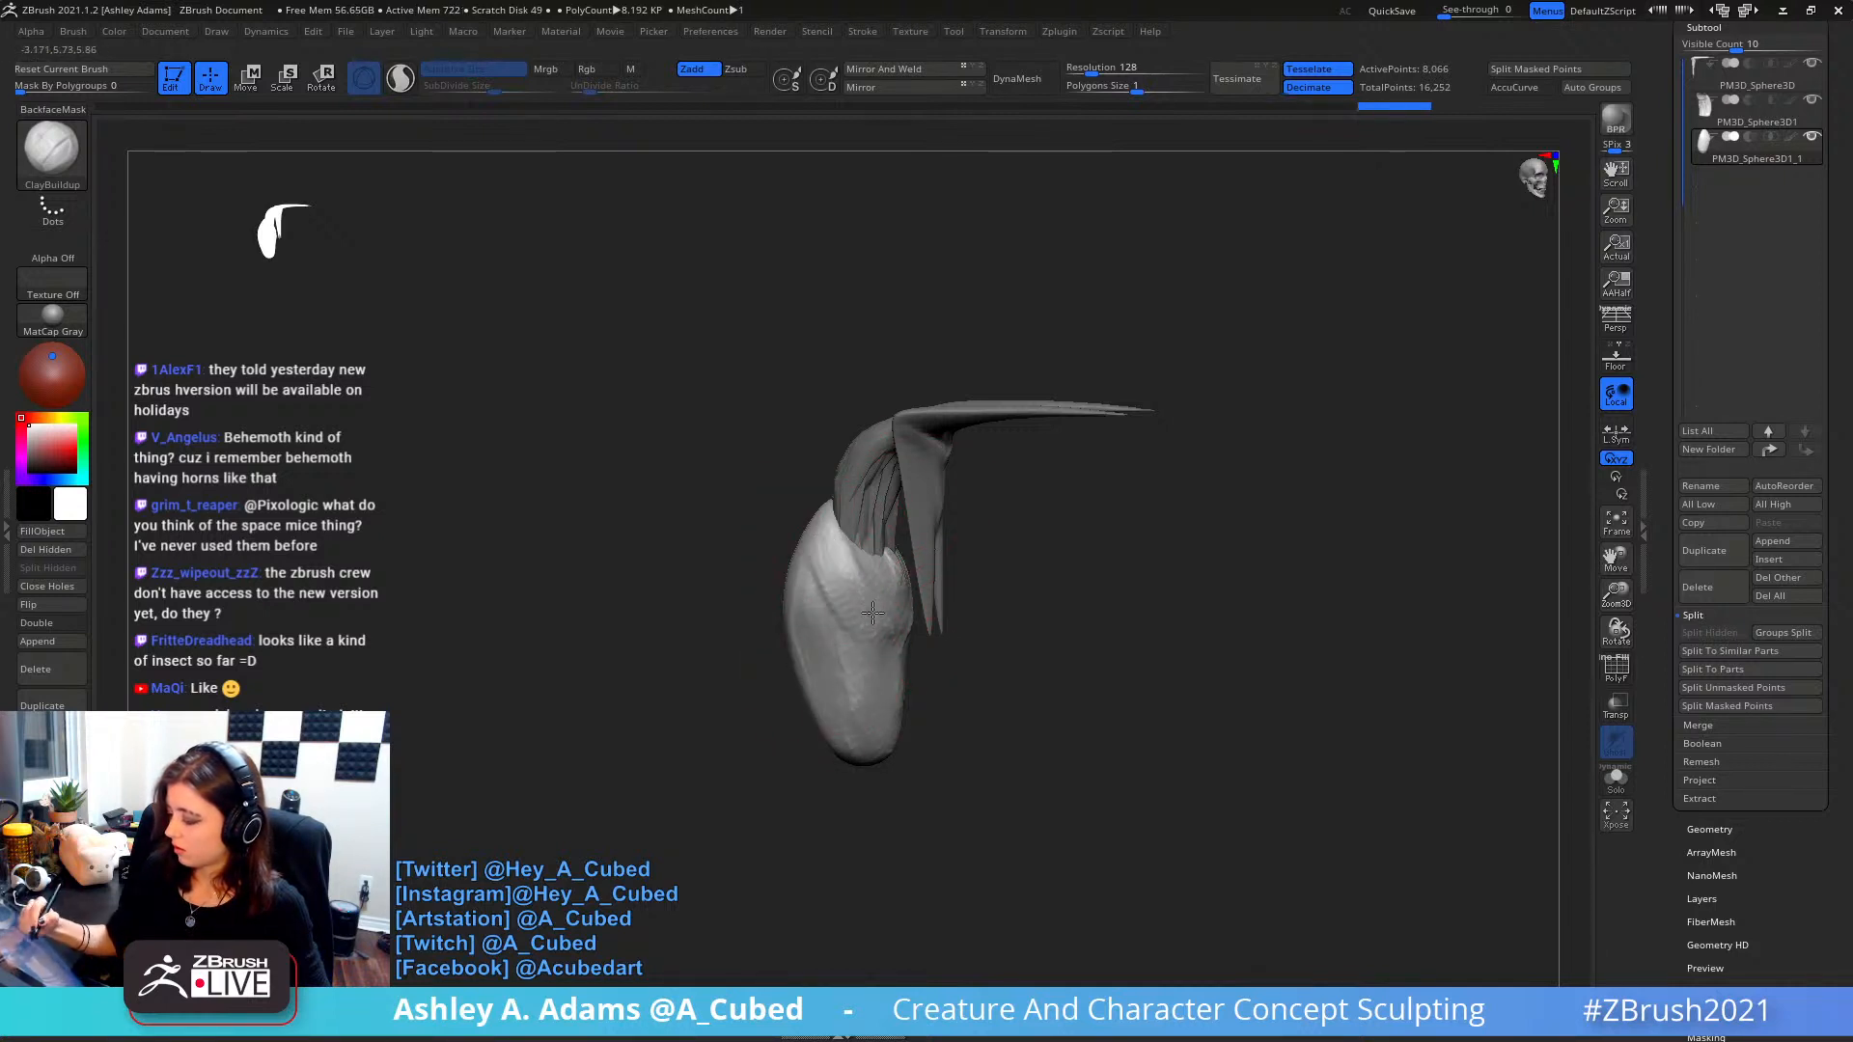
# - Add clay to the upper chest in front view and carve into the torso's upper side
pyautogui.moveTo(1004, 388); pyautogui.dragTo(949, 394, button='right')
pyautogui.moveTo(934, 565)
pyautogui.mouseDown()
pyautogui.moveTo(932, 612)
pyautogui.moveTo(941, 579)
pyautogui.mouseUp()
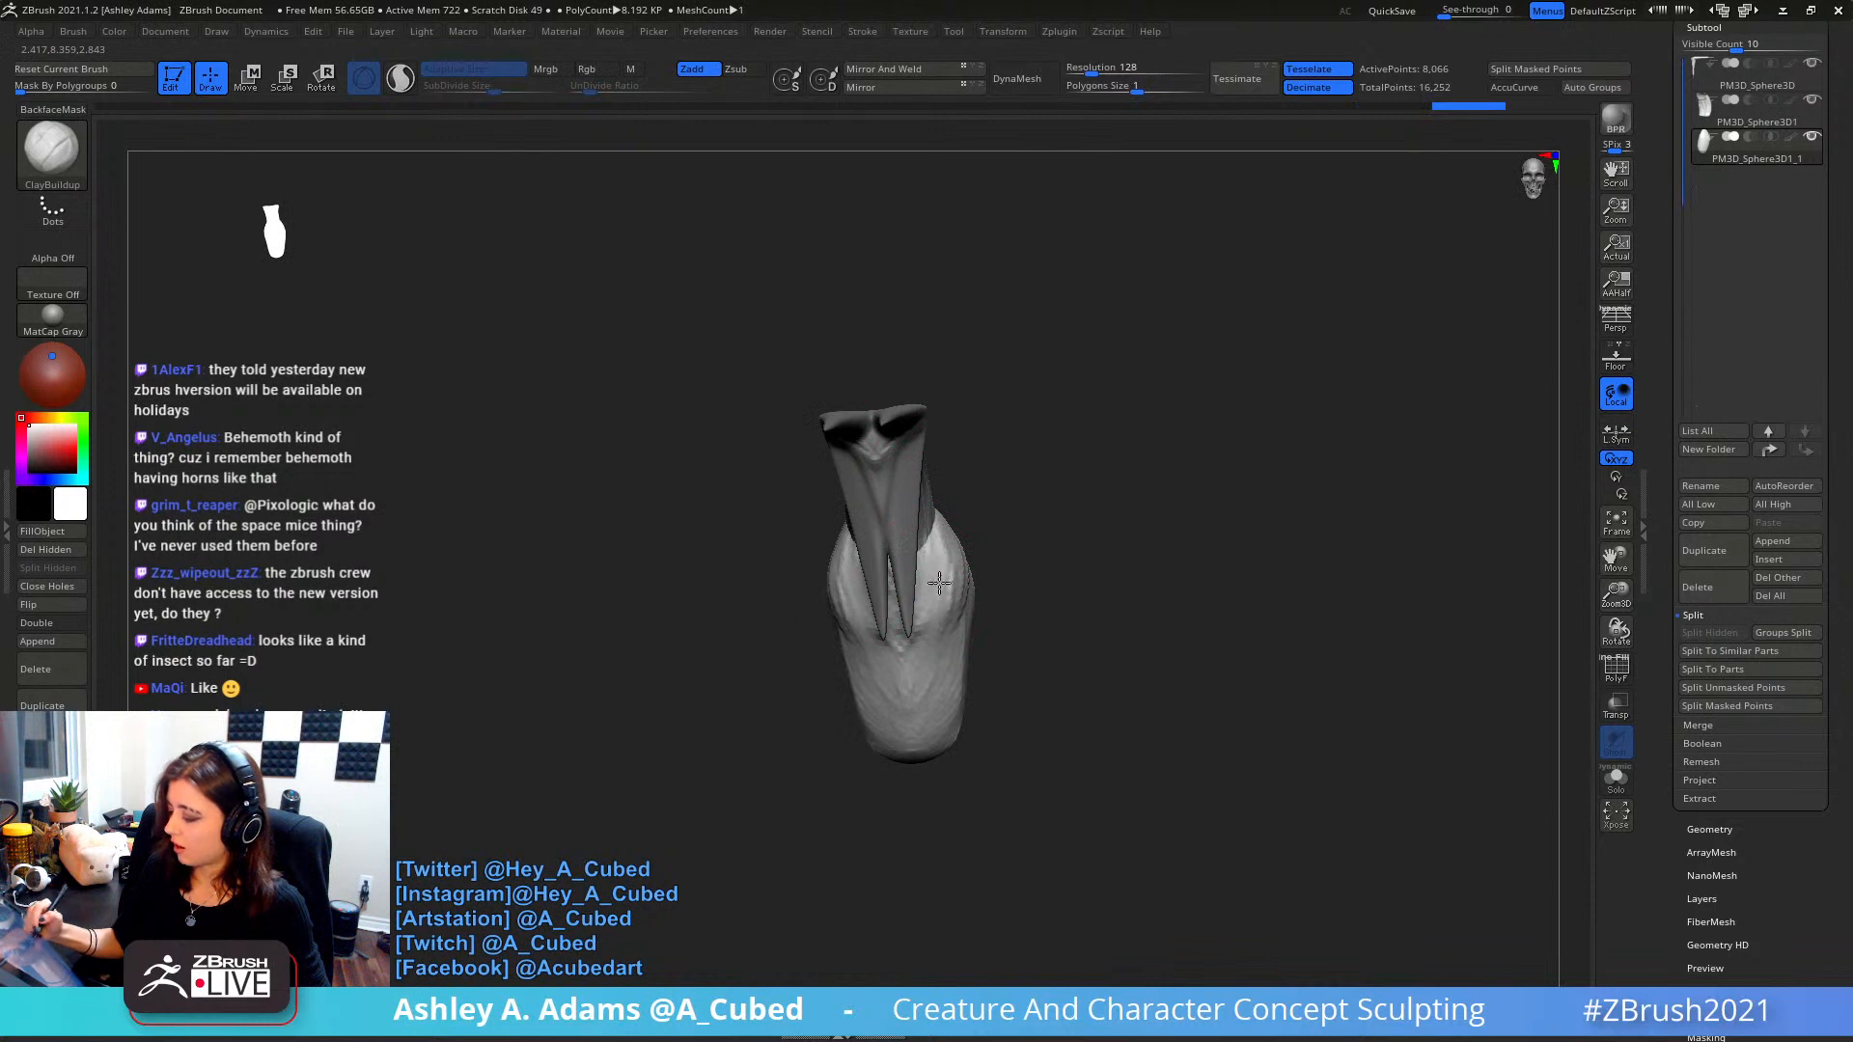
pyautogui.moveTo(985, 584); pyautogui.dragTo(917, 581, button='right')
pyautogui.moveTo(927, 578)
pyautogui.keyDown('alt'); pyautogui.mouseDown()
pyautogui.moveTo(903, 555)
pyautogui.moveTo(912, 569)
pyautogui.mouseUp(); pyautogui.keyUp('alt')
pyautogui.moveTo(919, 596); pyautogui.dragTo(893, 584, button='right')
# - Choose the SnakeHook brush and reshape the front and upper back of the torso in side view
pyautogui.press('b')
pyautogui.press('s')
pyautogui.press('h')
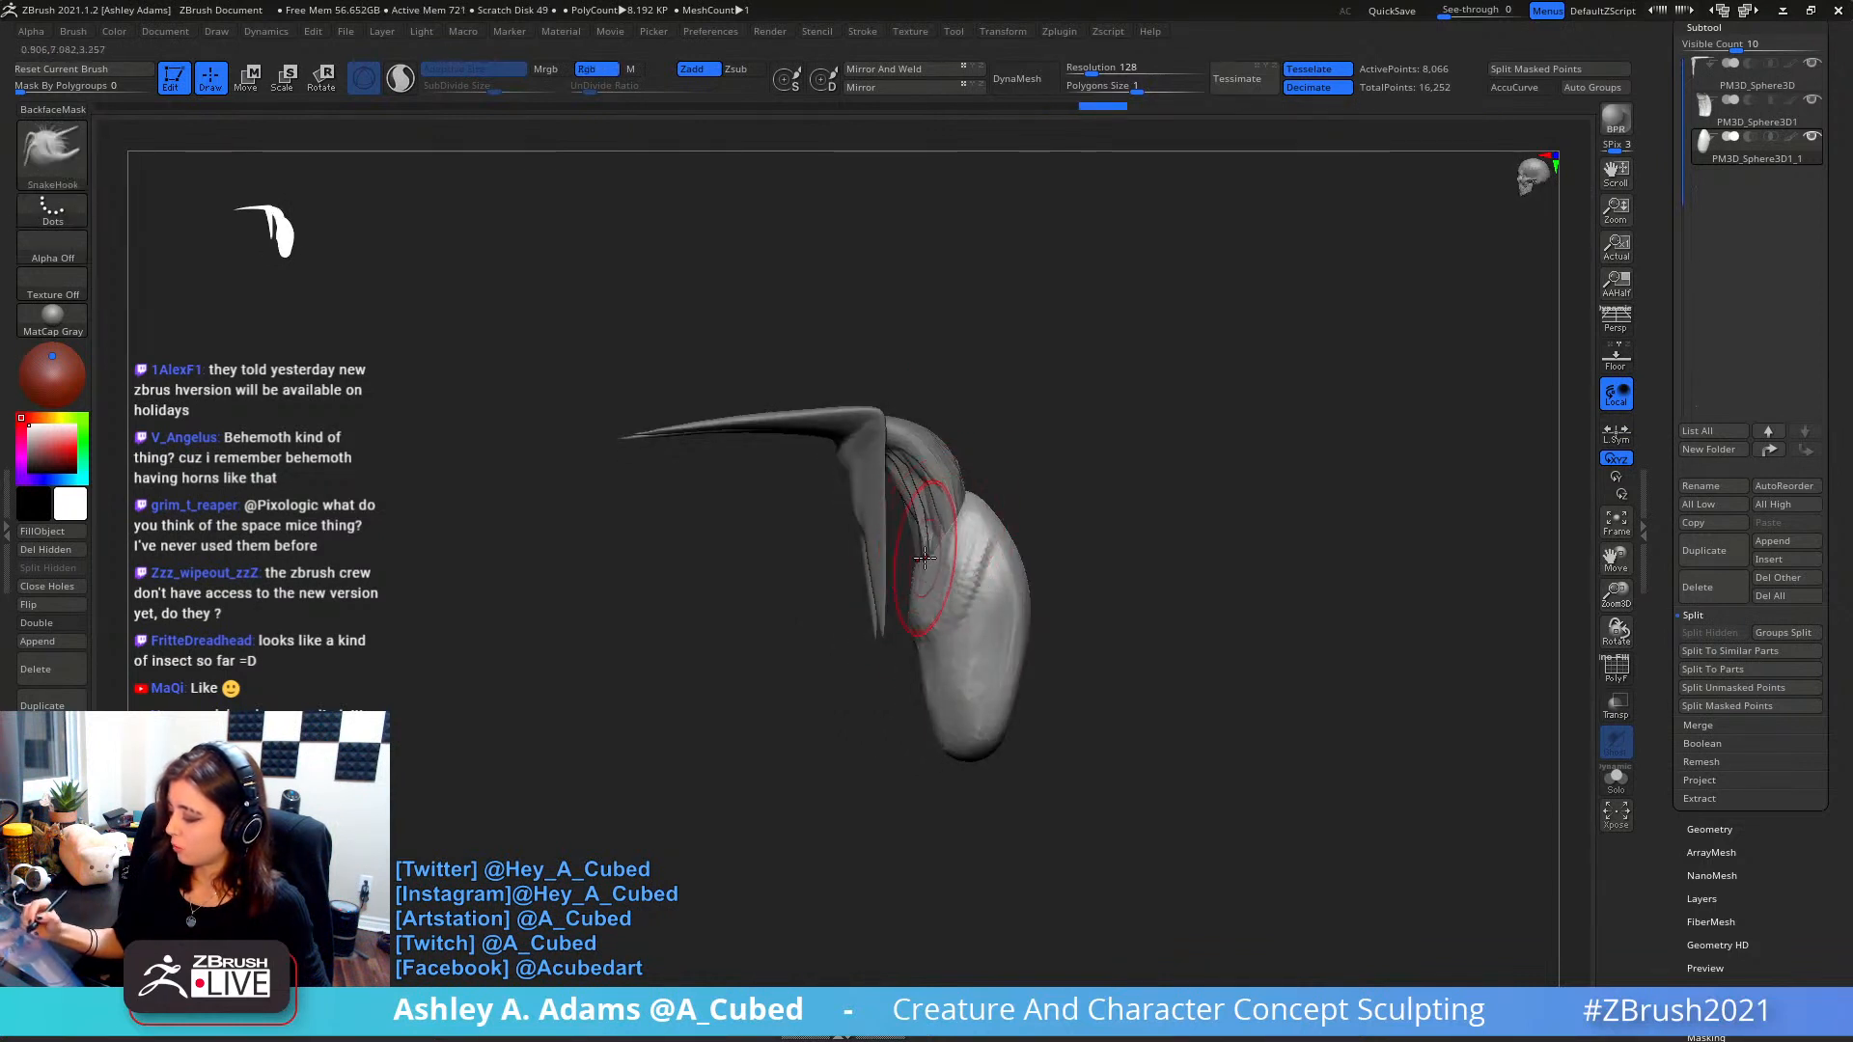
pyautogui.moveTo(932, 548); pyautogui.dragTo(922, 555)
pyautogui.moveTo(932, 637); pyautogui.dragTo(919, 641)
pyautogui.moveTo(996, 540); pyautogui.dragTo(1008, 531)
pyautogui.moveTo(1031, 405); pyautogui.dragTo(1054, 376, button='right')
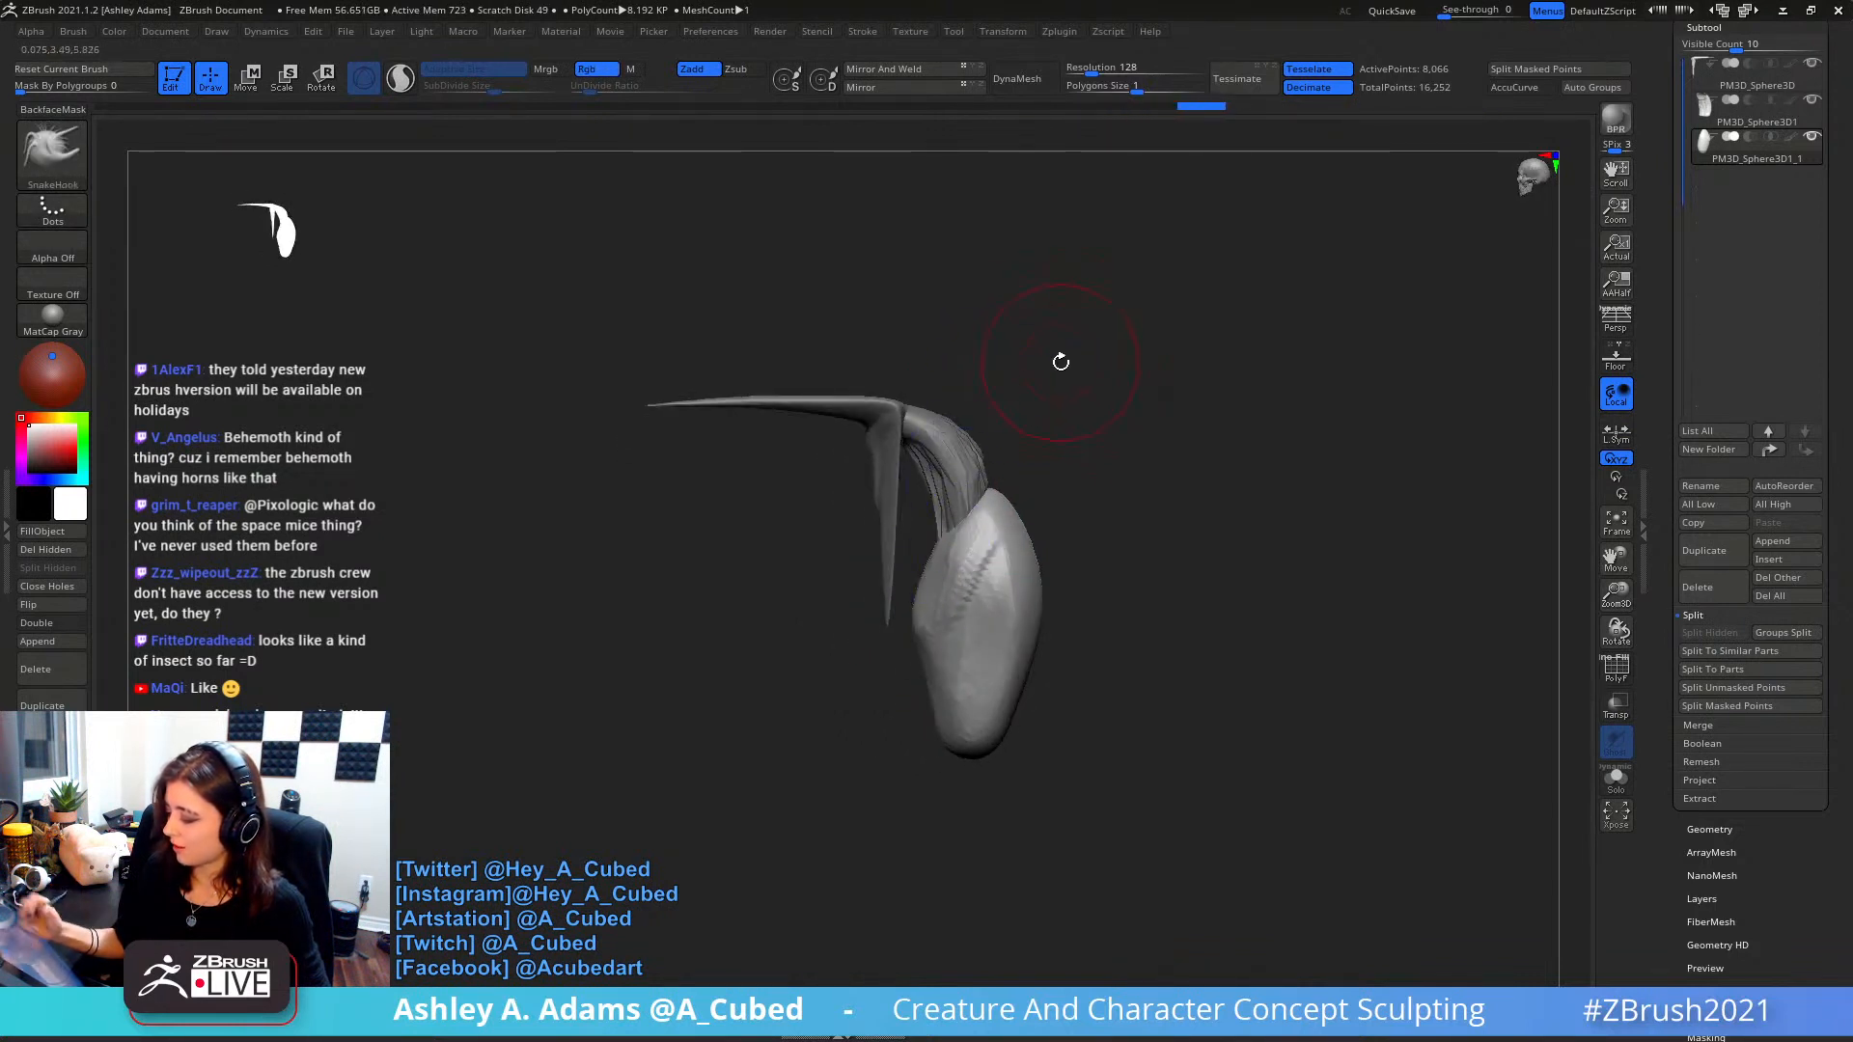
# - Select the neck subtool, adjust the SnakeHook draw size, and pull the neck's curve upward and back
pyautogui.keyDown('alt'); pyautogui.moveTo(1025, 472); pyautogui.dragTo(937, 460, button='right'); pyautogui.keyUp('alt')
pyautogui.keyDown('alt'); pyautogui.click(893, 482); pyautogui.keyUp('alt')
pyautogui.press('space')
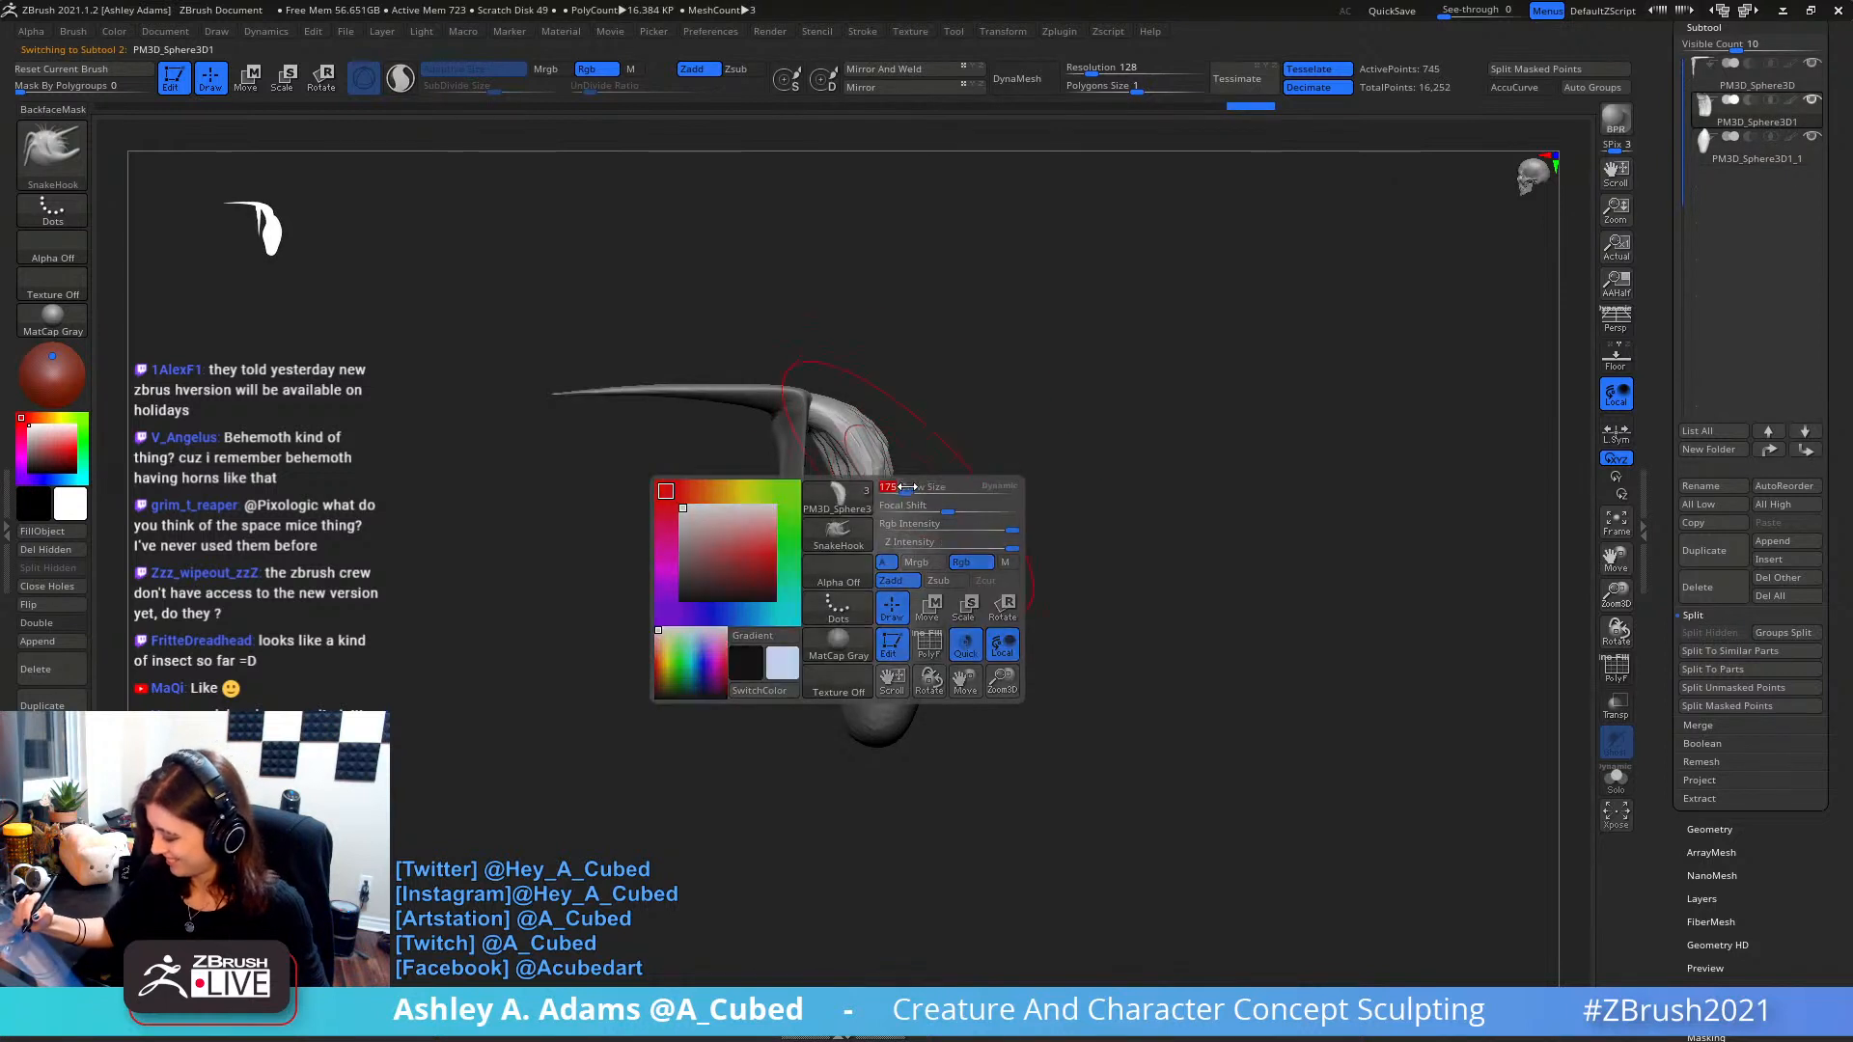
pyautogui.moveTo(850, 516); pyautogui.dragTo(918, 449)
pyautogui.press('space')
pyautogui.press('space')
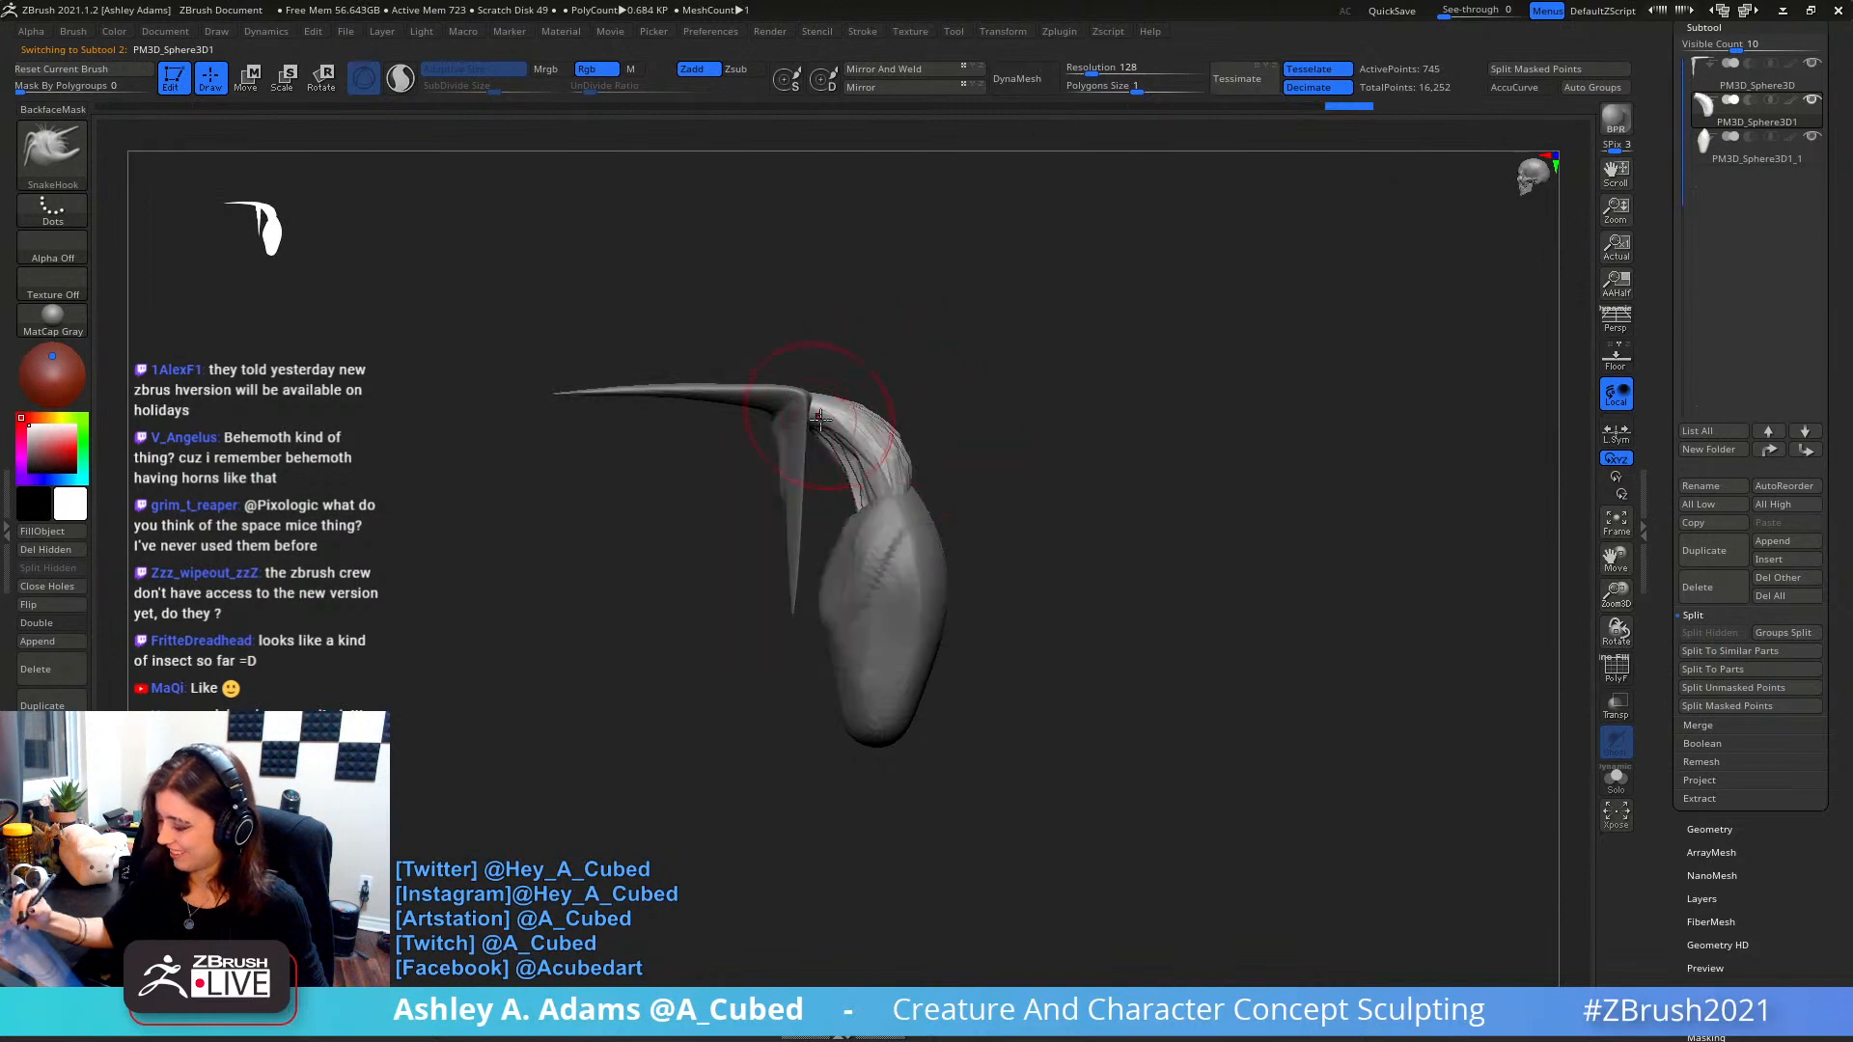
# - Shrink the SnakeHook brush and pull the neck's upper end forward and down against the back of the head
pyautogui.moveTo(839, 414); pyautogui.dragTo(810, 437, button='right')
pyautogui.press('space')
pyautogui.moveTo(802, 454); pyautogui.dragTo(813, 465)
pyautogui.moveTo(822, 467)
pyautogui.mouseDown(button='right')
pyautogui.moveTo(835, 492)
pyautogui.moveTo(793, 532)
pyautogui.mouseUp(button='right')
pyautogui.press('space')
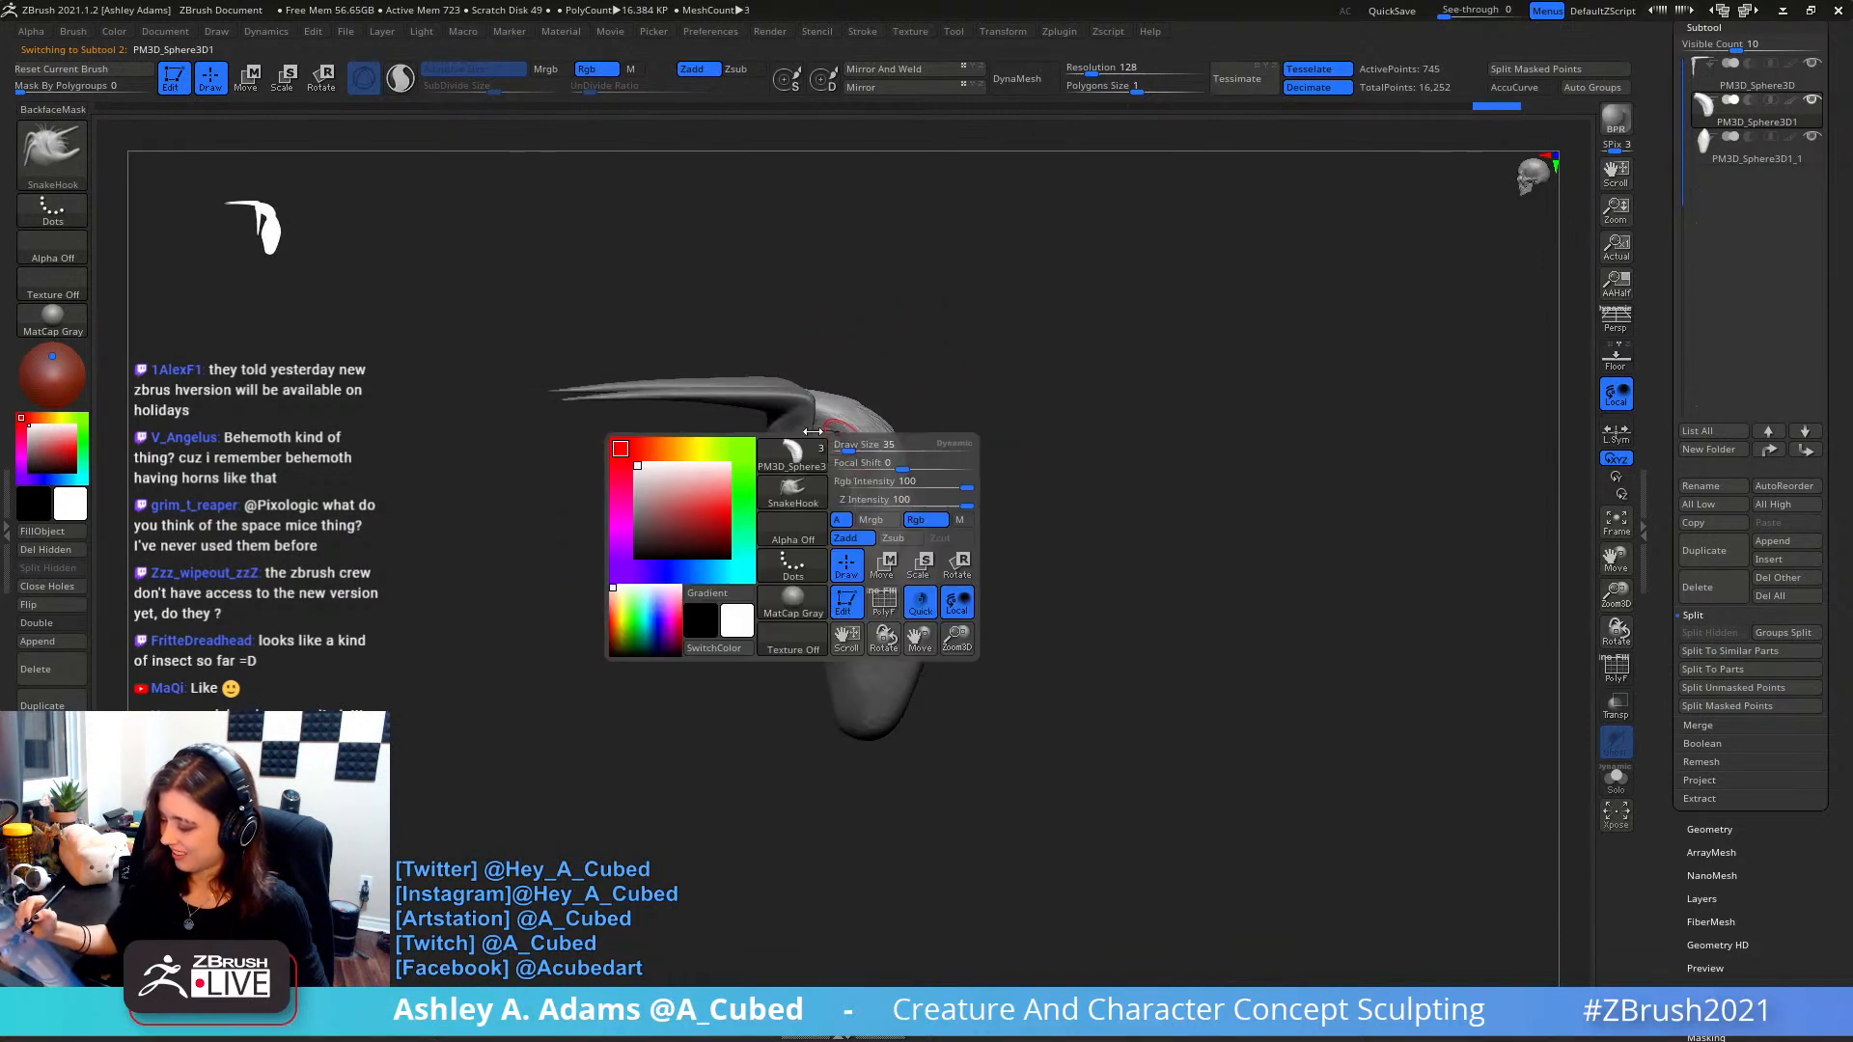
pyautogui.moveTo(855, 405); pyautogui.dragTo(820, 415, button='right')
pyautogui.moveTo(815, 415); pyautogui.dragTo(809, 427)
pyautogui.moveTo(835, 434)
pyautogui.mouseDown(button='right')
pyautogui.moveTo(799, 425)
pyautogui.moveTo(889, 376)
pyautogui.mouseUp(button='right')
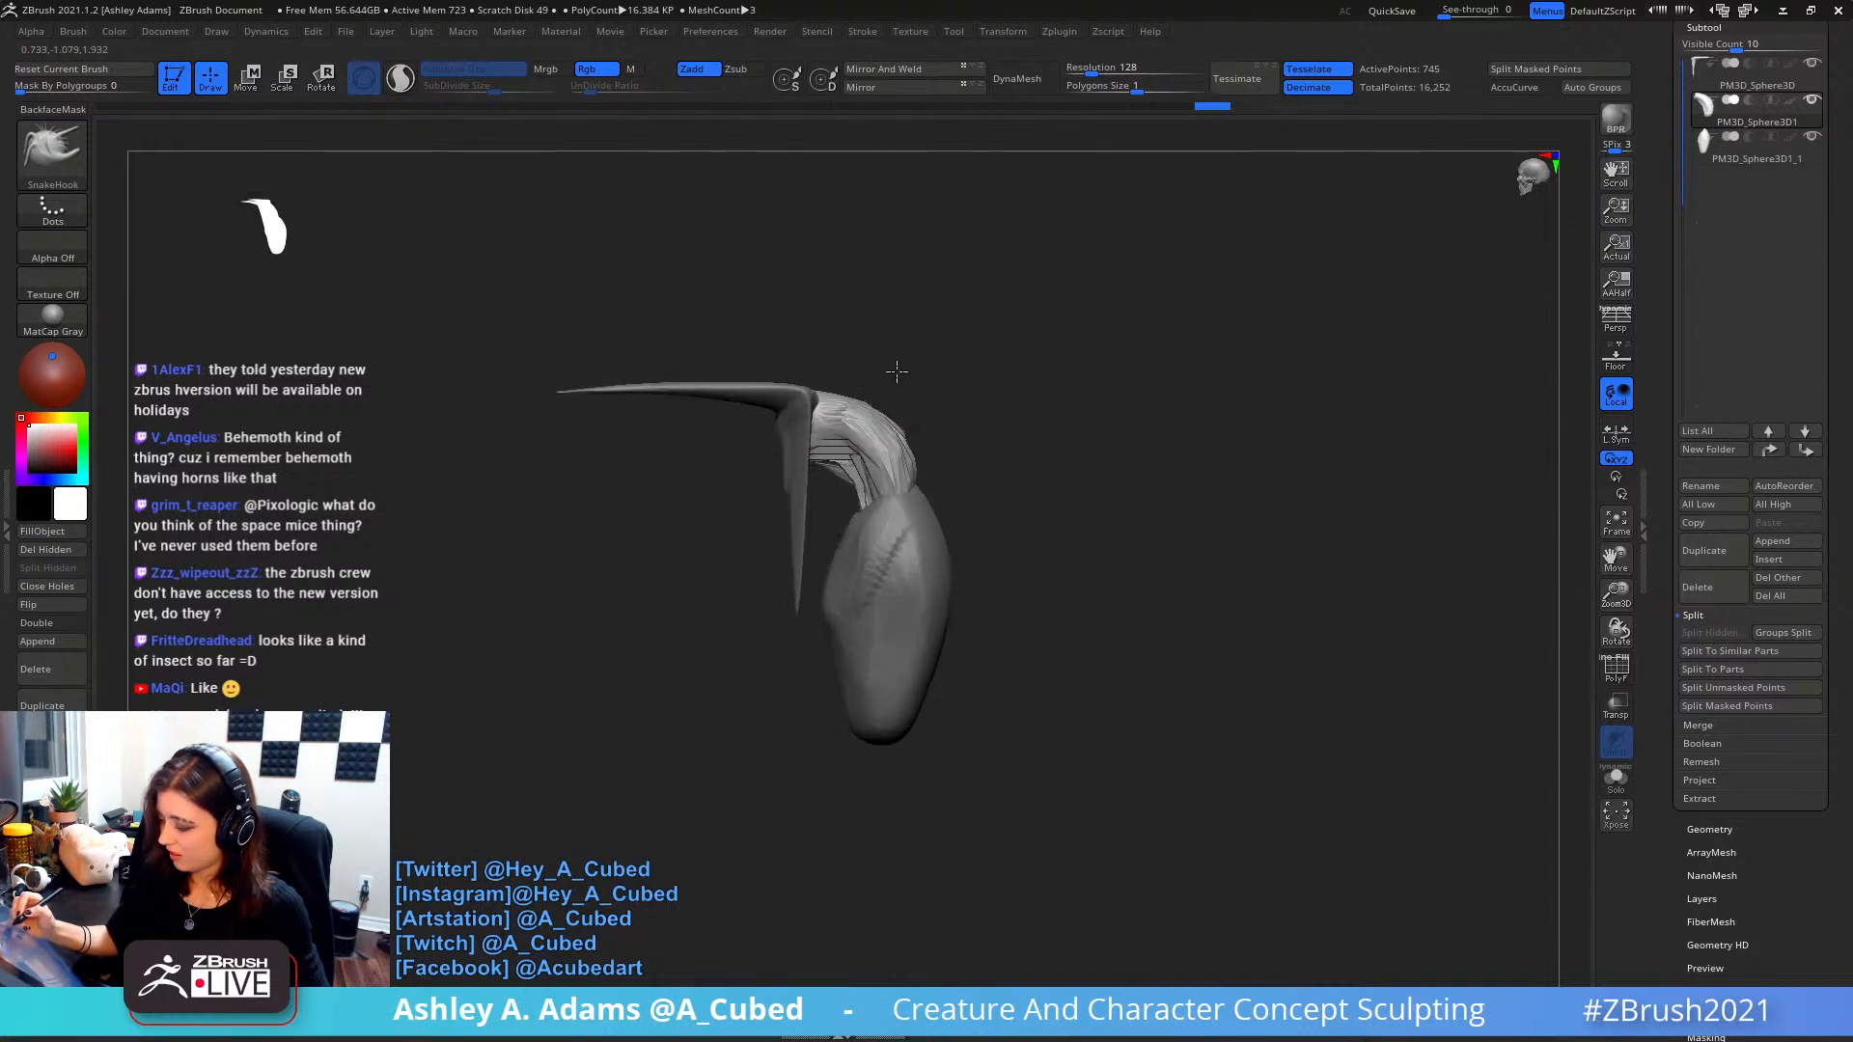
# - Pull the back of the neck outward just above the point where it meets the torso
pyautogui.keyDown('ctrl'); pyautogui.moveTo(894, 373); pyautogui.dragTo(909, 348); pyautogui.keyUp('ctrl')
pyautogui.press('space')
pyautogui.moveTo(919, 471); pyautogui.dragTo(936, 465)
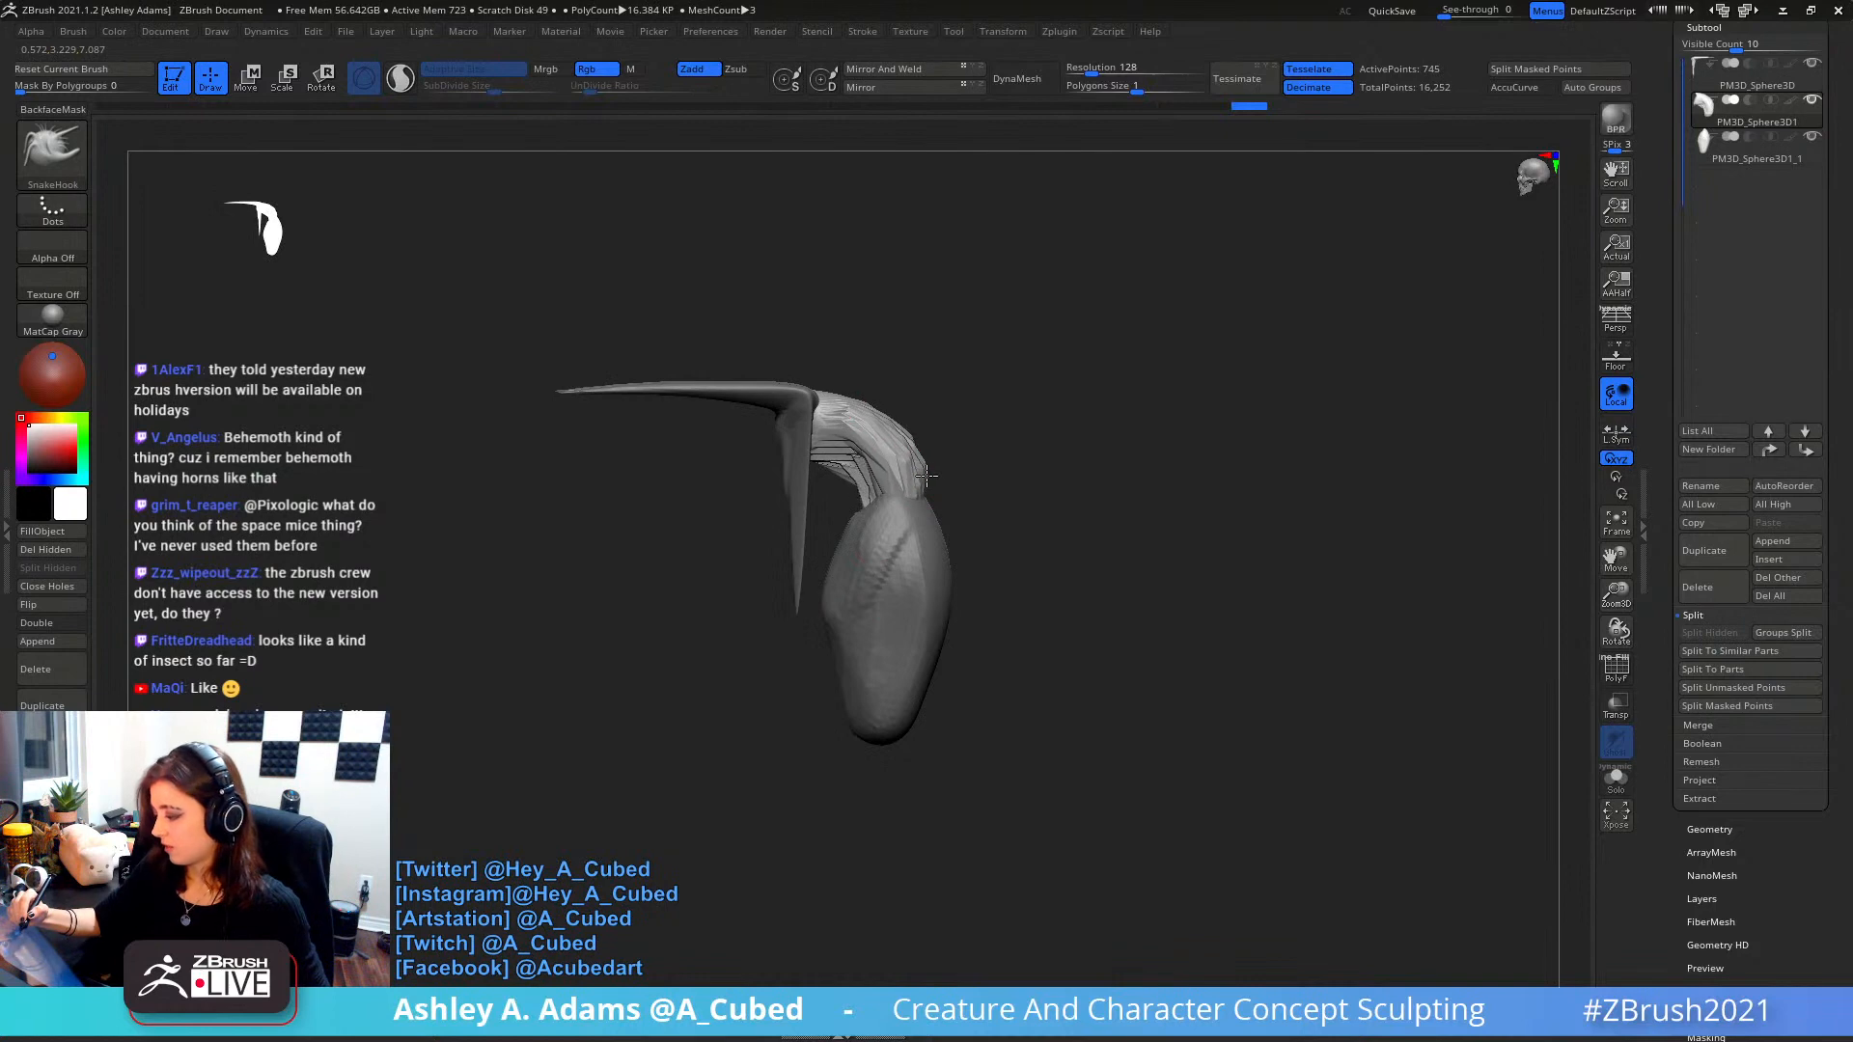
pyautogui.moveTo(944, 432)
pyautogui.mouseDown(button='right')
pyautogui.moveTo(984, 435)
pyautogui.moveTo(952, 465)
pyautogui.mouseUp(button='right')
pyautogui.press('space')
# - Select the torso subtool, nudge its middle with SnakeHook, and add ClayBuildup strokes down its lower side
pyautogui.keyDown('alt'); pyautogui.click(944, 475); pyautogui.keyUp('alt')
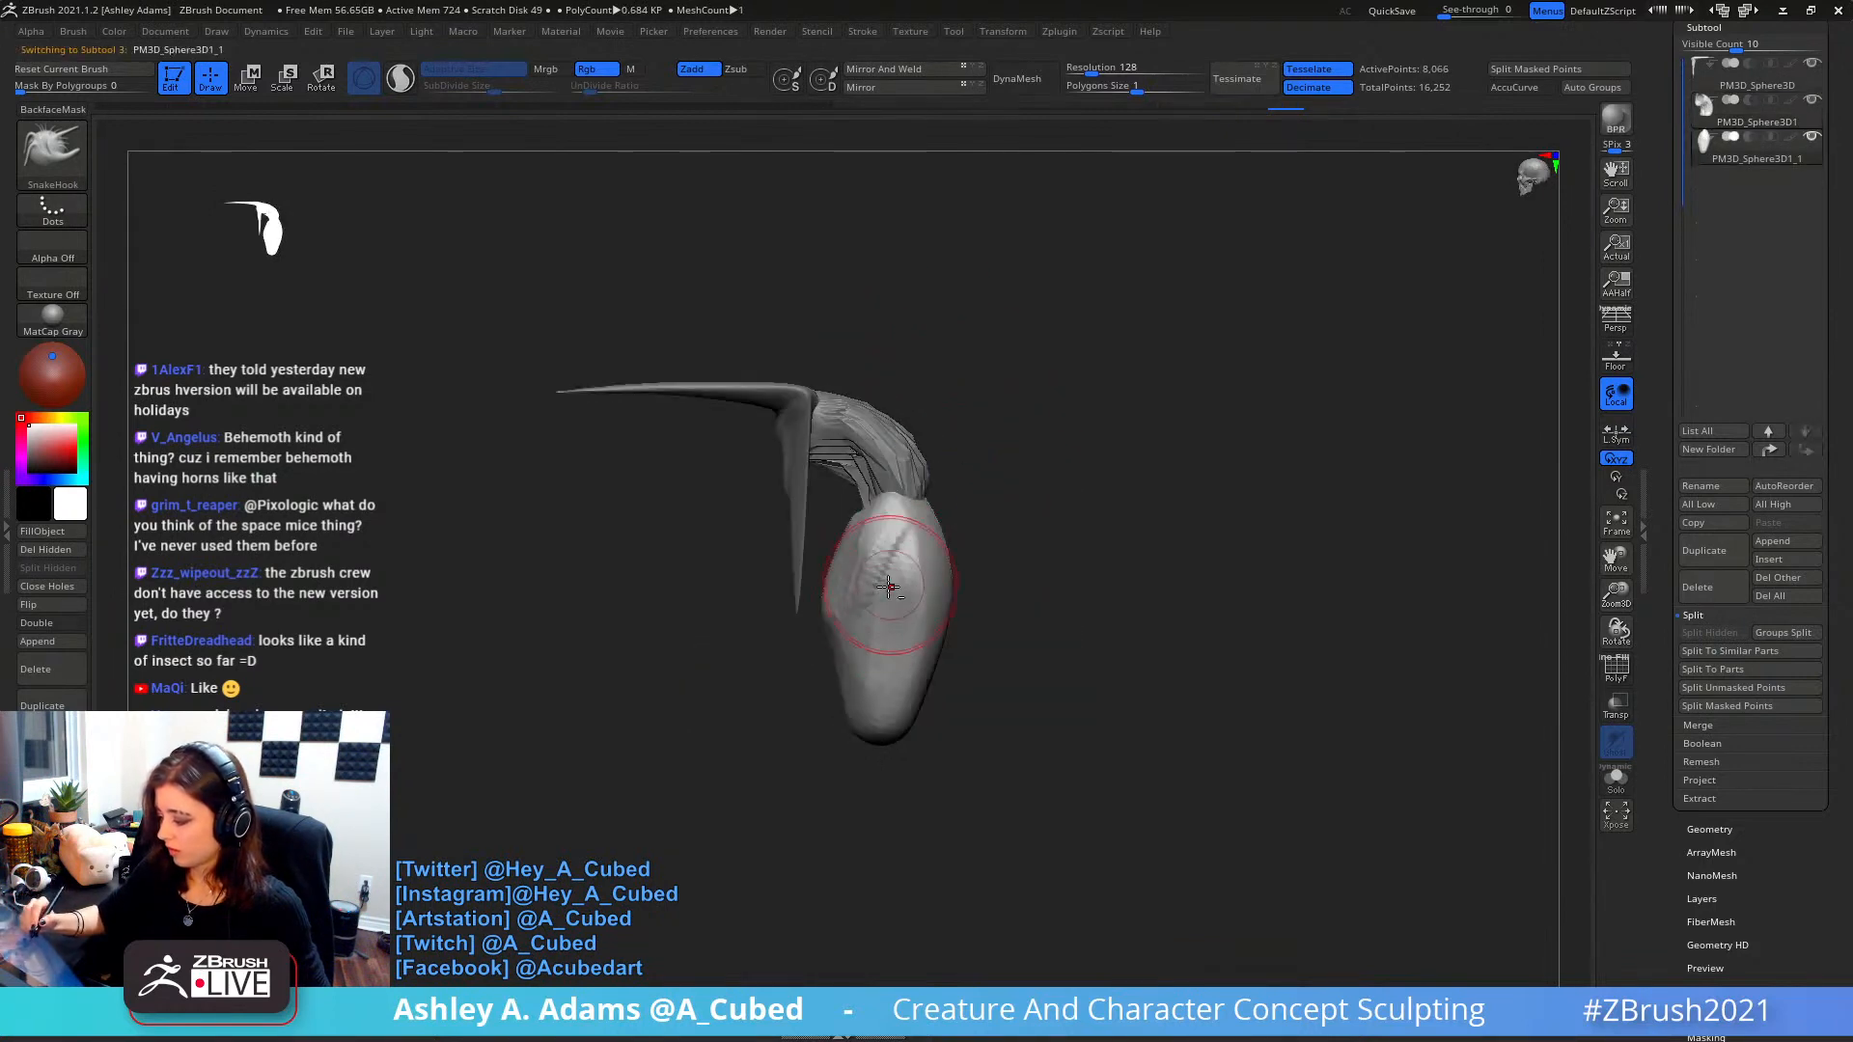
pyautogui.press('space')
pyautogui.moveTo(896, 603); pyautogui.dragTo(891, 603)
pyautogui.moveTo(883, 601); pyautogui.dragTo(918, 600, button='right')
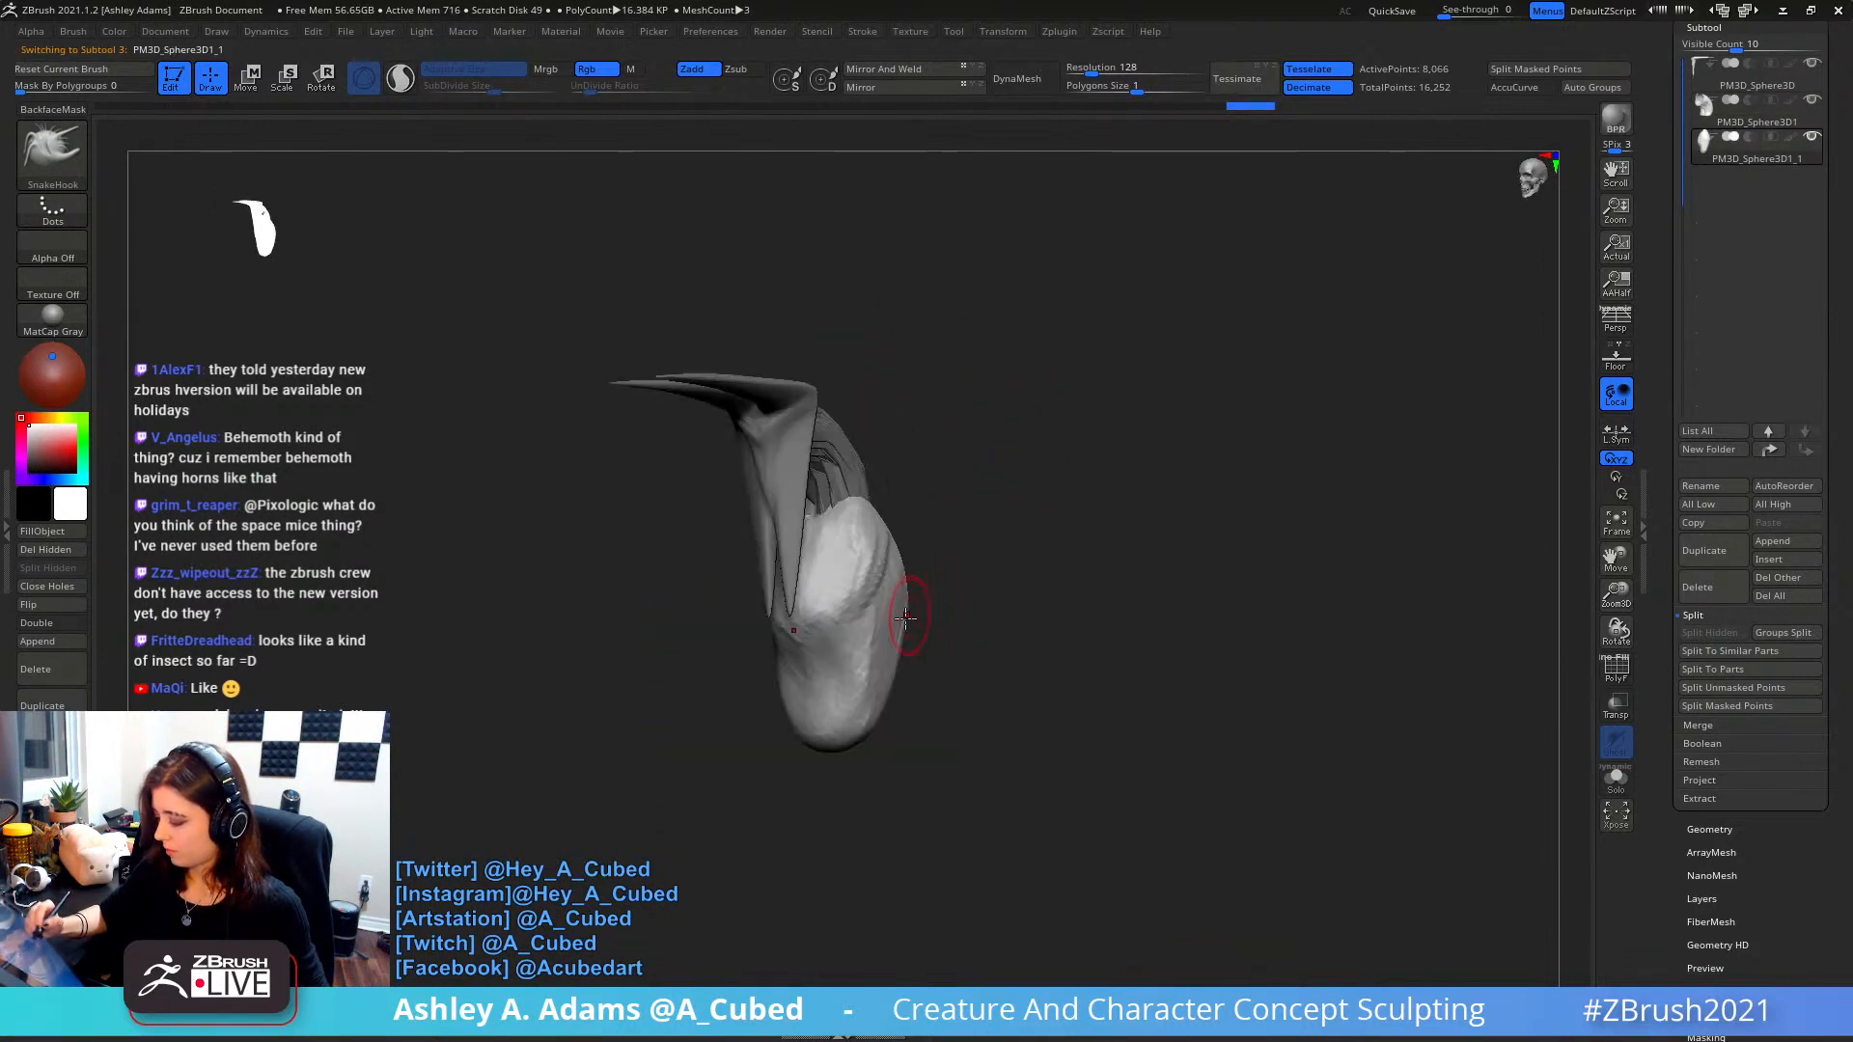
pyautogui.press('b')
pyautogui.press('c')
pyautogui.press('b')
pyautogui.moveTo(868, 632)
pyautogui.mouseDown()
pyautogui.moveTo(858, 700)
pyautogui.moveTo(845, 690)
pyautogui.mouseUp()
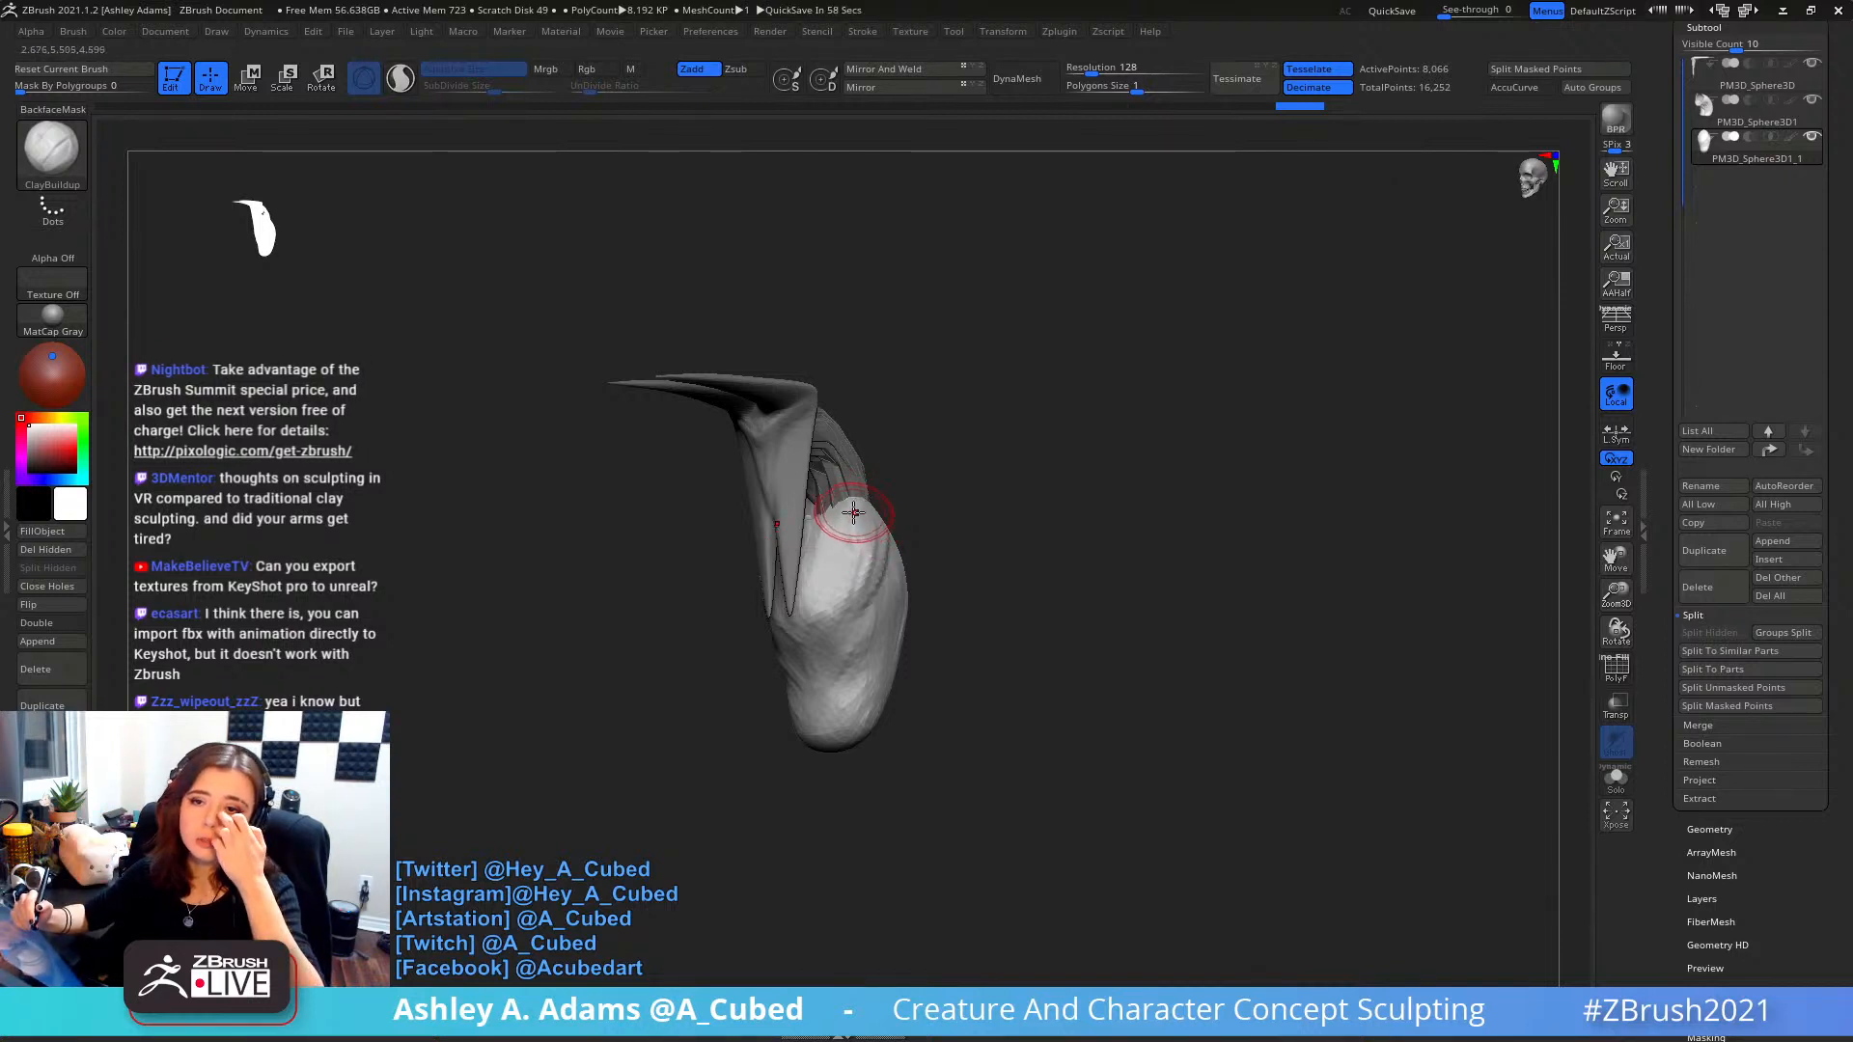
# - Return to the SnakeHook brush and push the front of the chest inward in side view
pyautogui.moveTo(939, 475)
pyautogui.keyDown('shift'); pyautogui.mouseDown()
pyautogui.moveTo(896, 488)
pyautogui.moveTo(898, 509)
pyautogui.mouseUp(); pyautogui.keyUp('shift')
pyautogui.press('space')
pyautogui.press('b')
pyautogui.press('s')
pyautogui.press('h')
pyautogui.moveTo(811, 606); pyautogui.dragTo(845, 604)
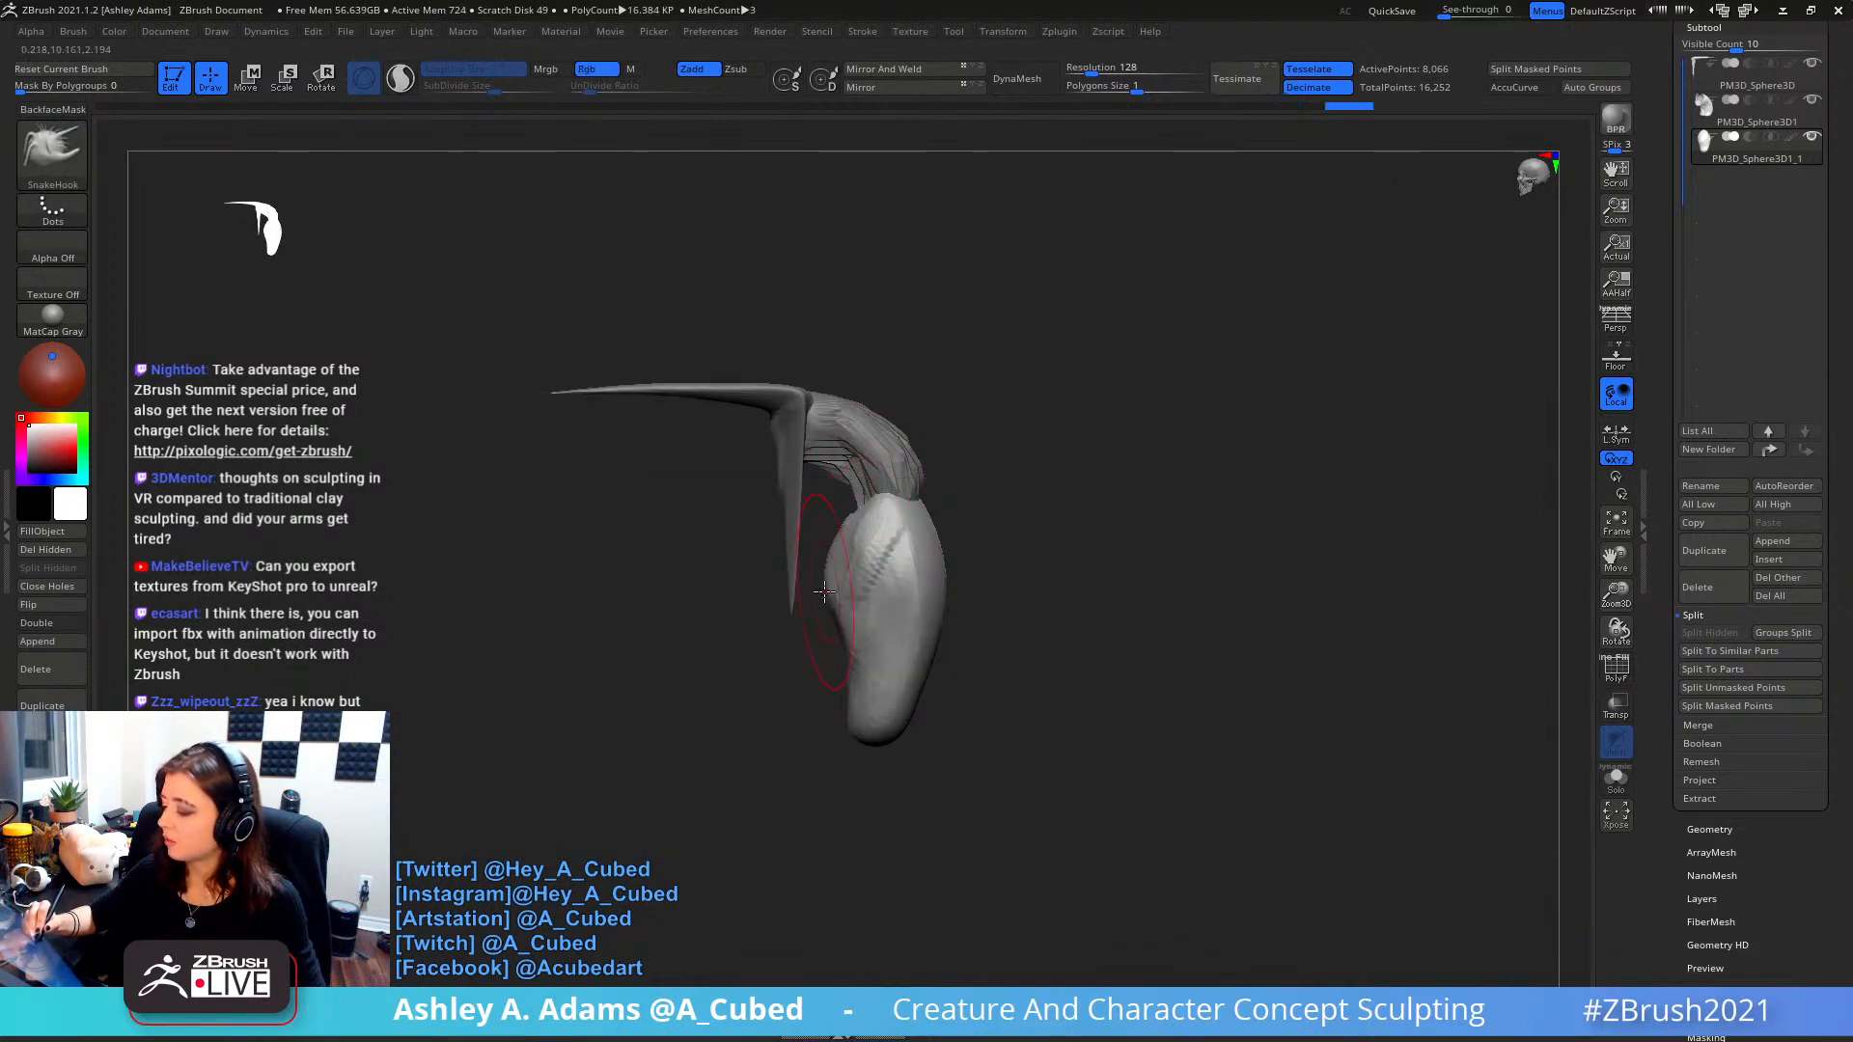
# - Resize the SnakeHook brush, refine the torso's upper front and waist, and pull its upper back outward
pyautogui.press('space')
pyautogui.moveTo(854, 536)
pyautogui.mouseDown()
pyautogui.moveTo(856, 507)
pyautogui.moveTo(831, 558)
pyautogui.moveTo(901, 556)
pyautogui.moveTo(865, 533)
pyautogui.mouseUp()
pyautogui.press('space')
pyautogui.rightClick(870, 529)
pyautogui.moveTo(865, 511); pyautogui.dragTo(890, 512, button='right')
pyautogui.moveTo(854, 583); pyautogui.dragTo(862, 602)
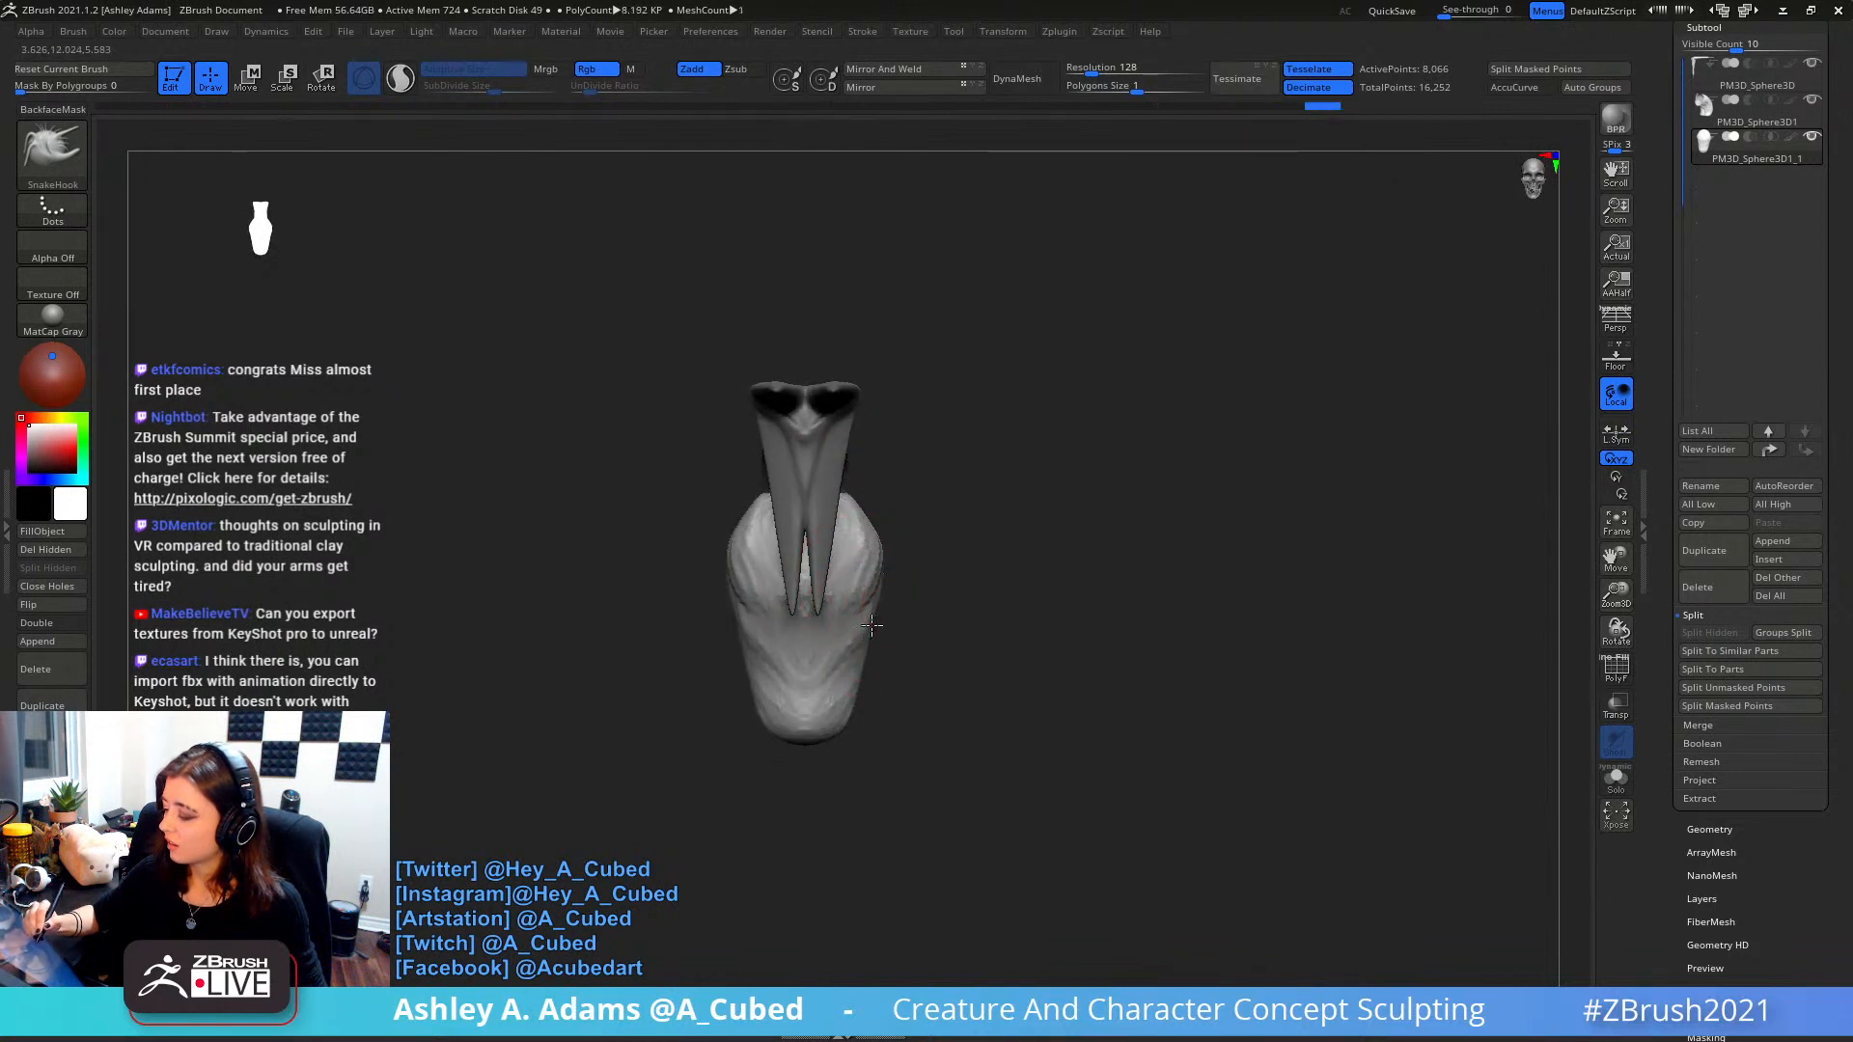
pyautogui.moveTo(849, 692); pyautogui.dragTo(801, 666, button='right')
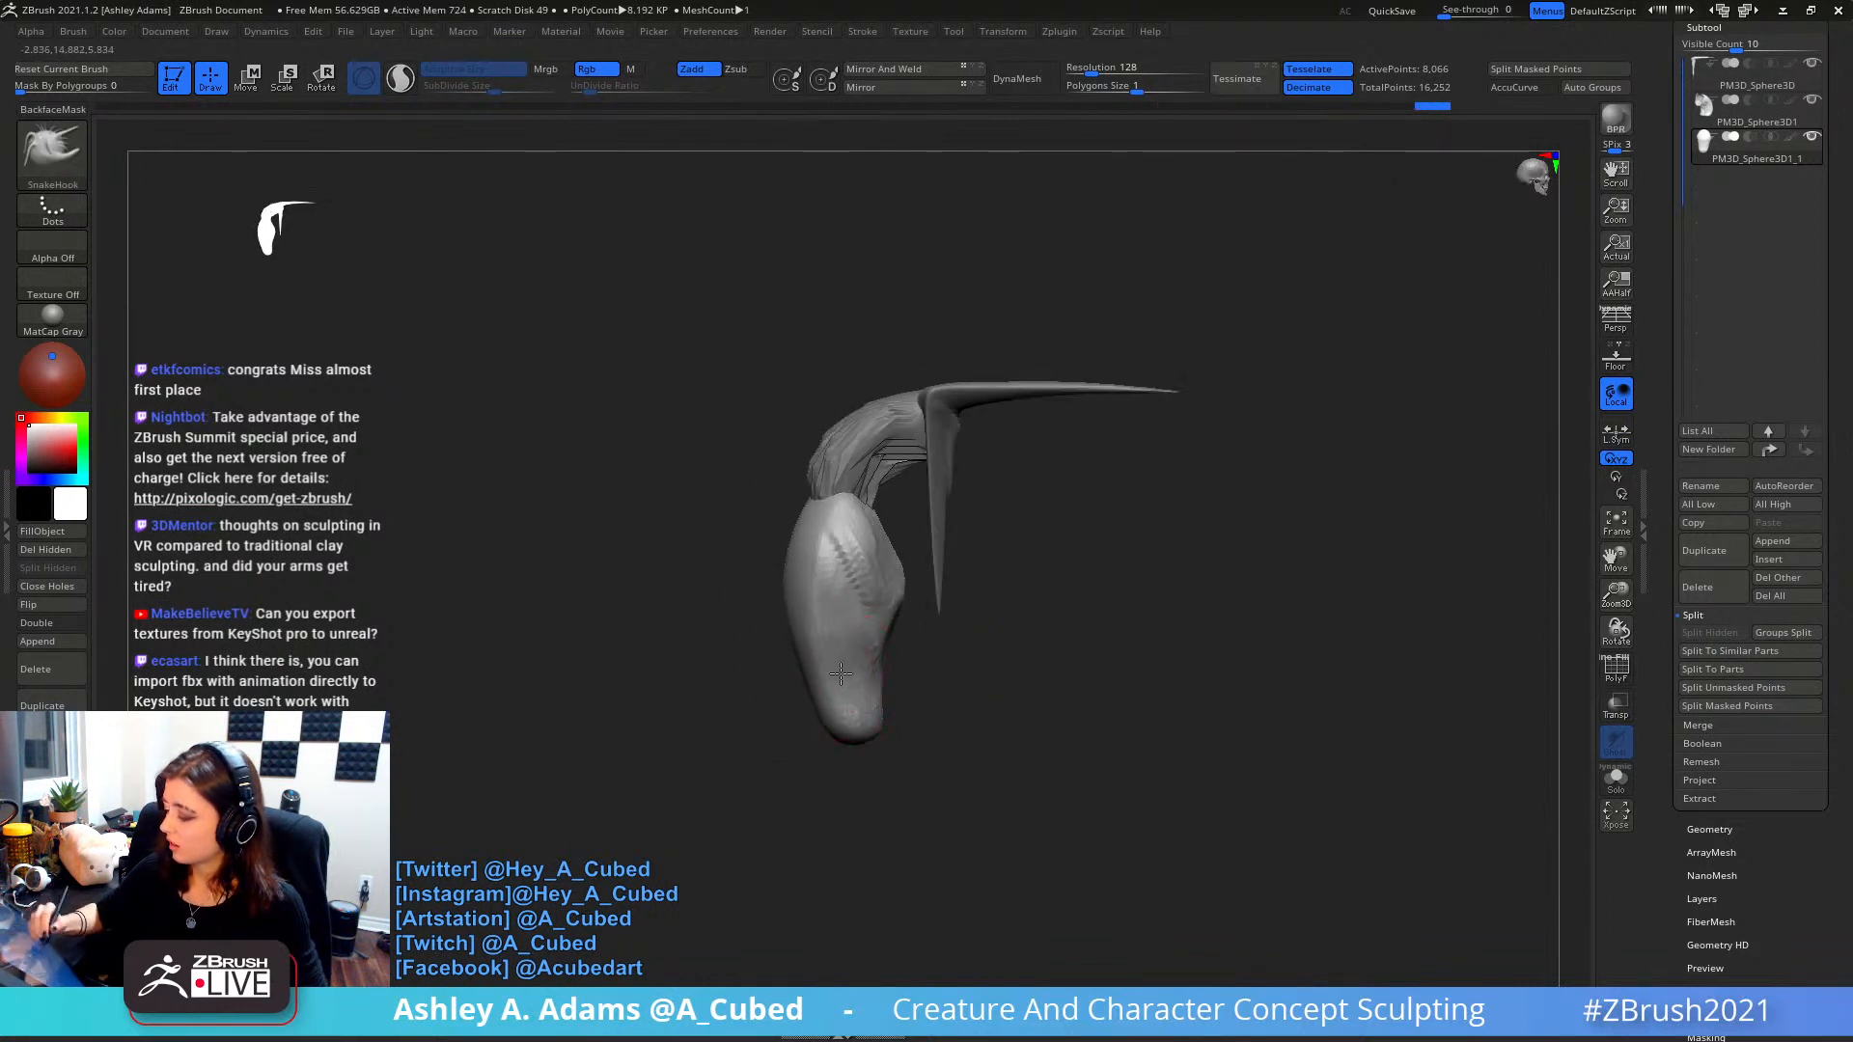
pyautogui.moveTo(797, 508); pyautogui.dragTo(782, 498)
pyautogui.moveTo(815, 589); pyautogui.dragTo(770, 599, button='right')
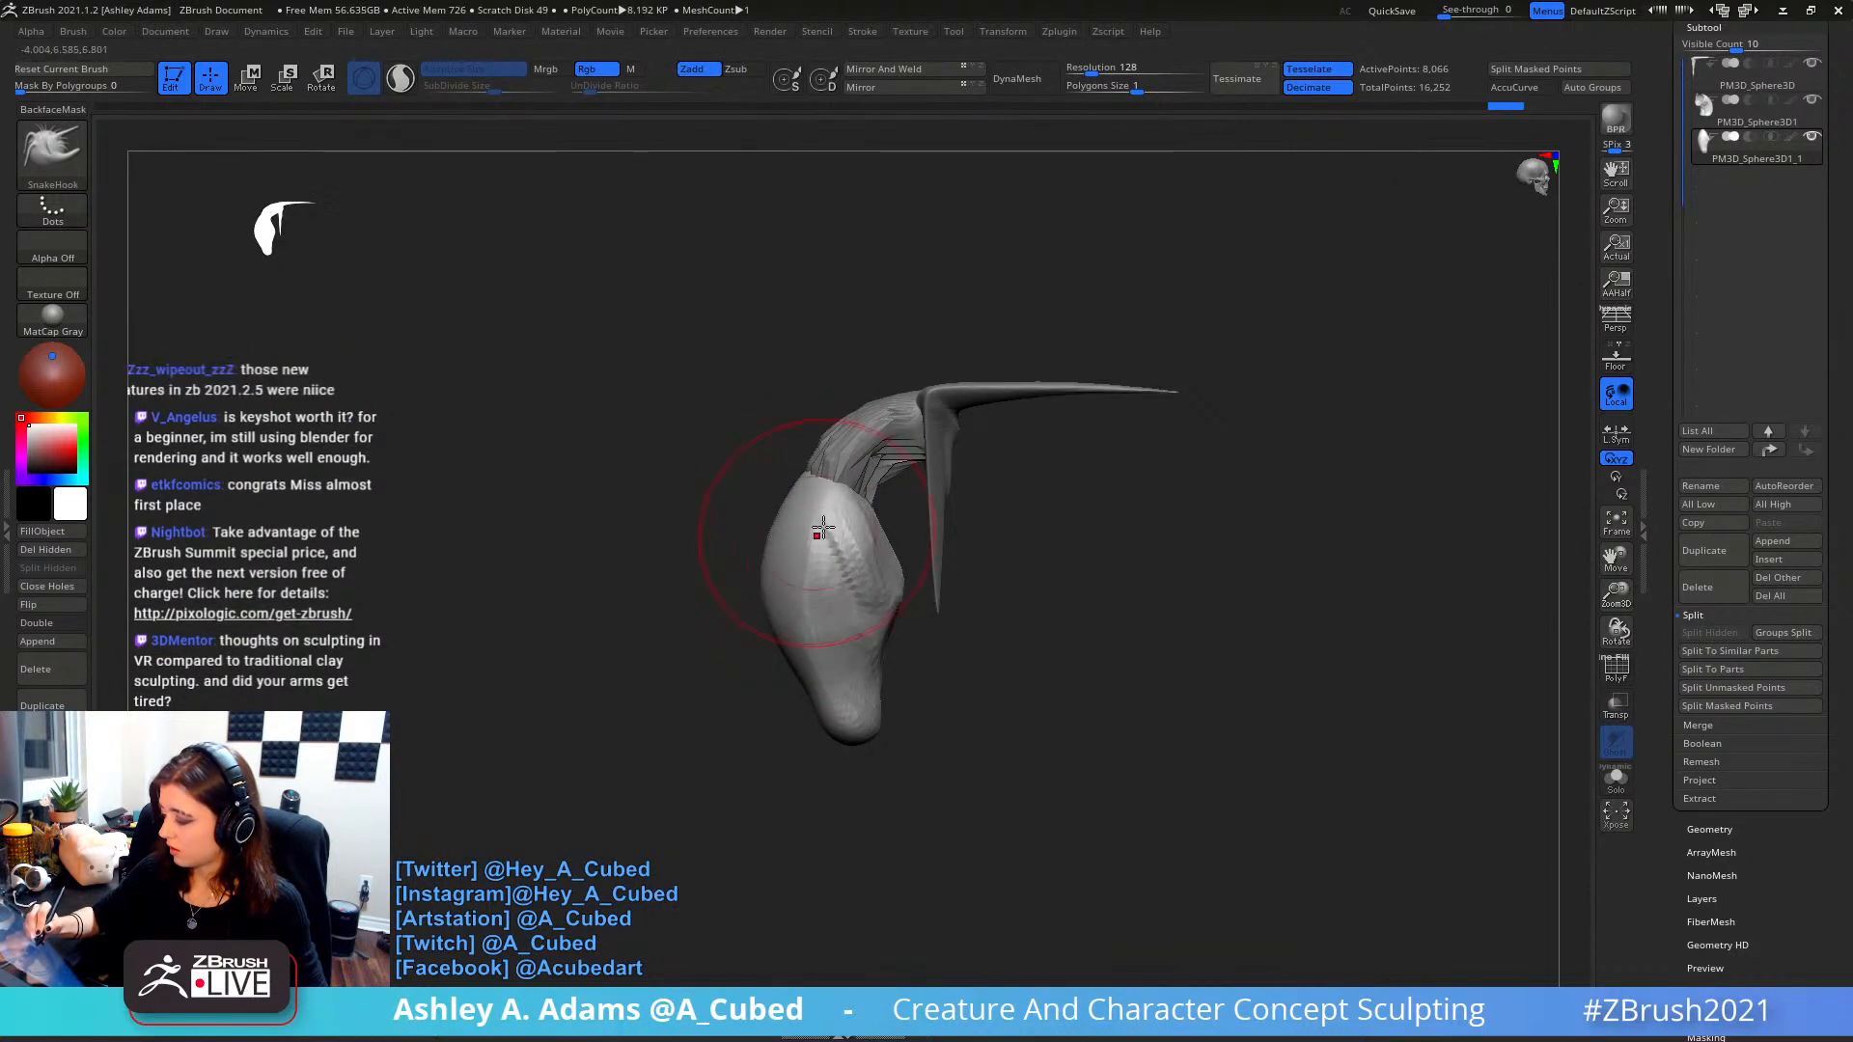
# - Enlarge the SnakeHook brush, shift the torso's lower end backward, and select the neck to fit its base to the torso
pyautogui.press('space')
pyautogui.click(926, 542)
pyautogui.moveTo(872, 671); pyautogui.dragTo(851, 676)
pyautogui.press('space')
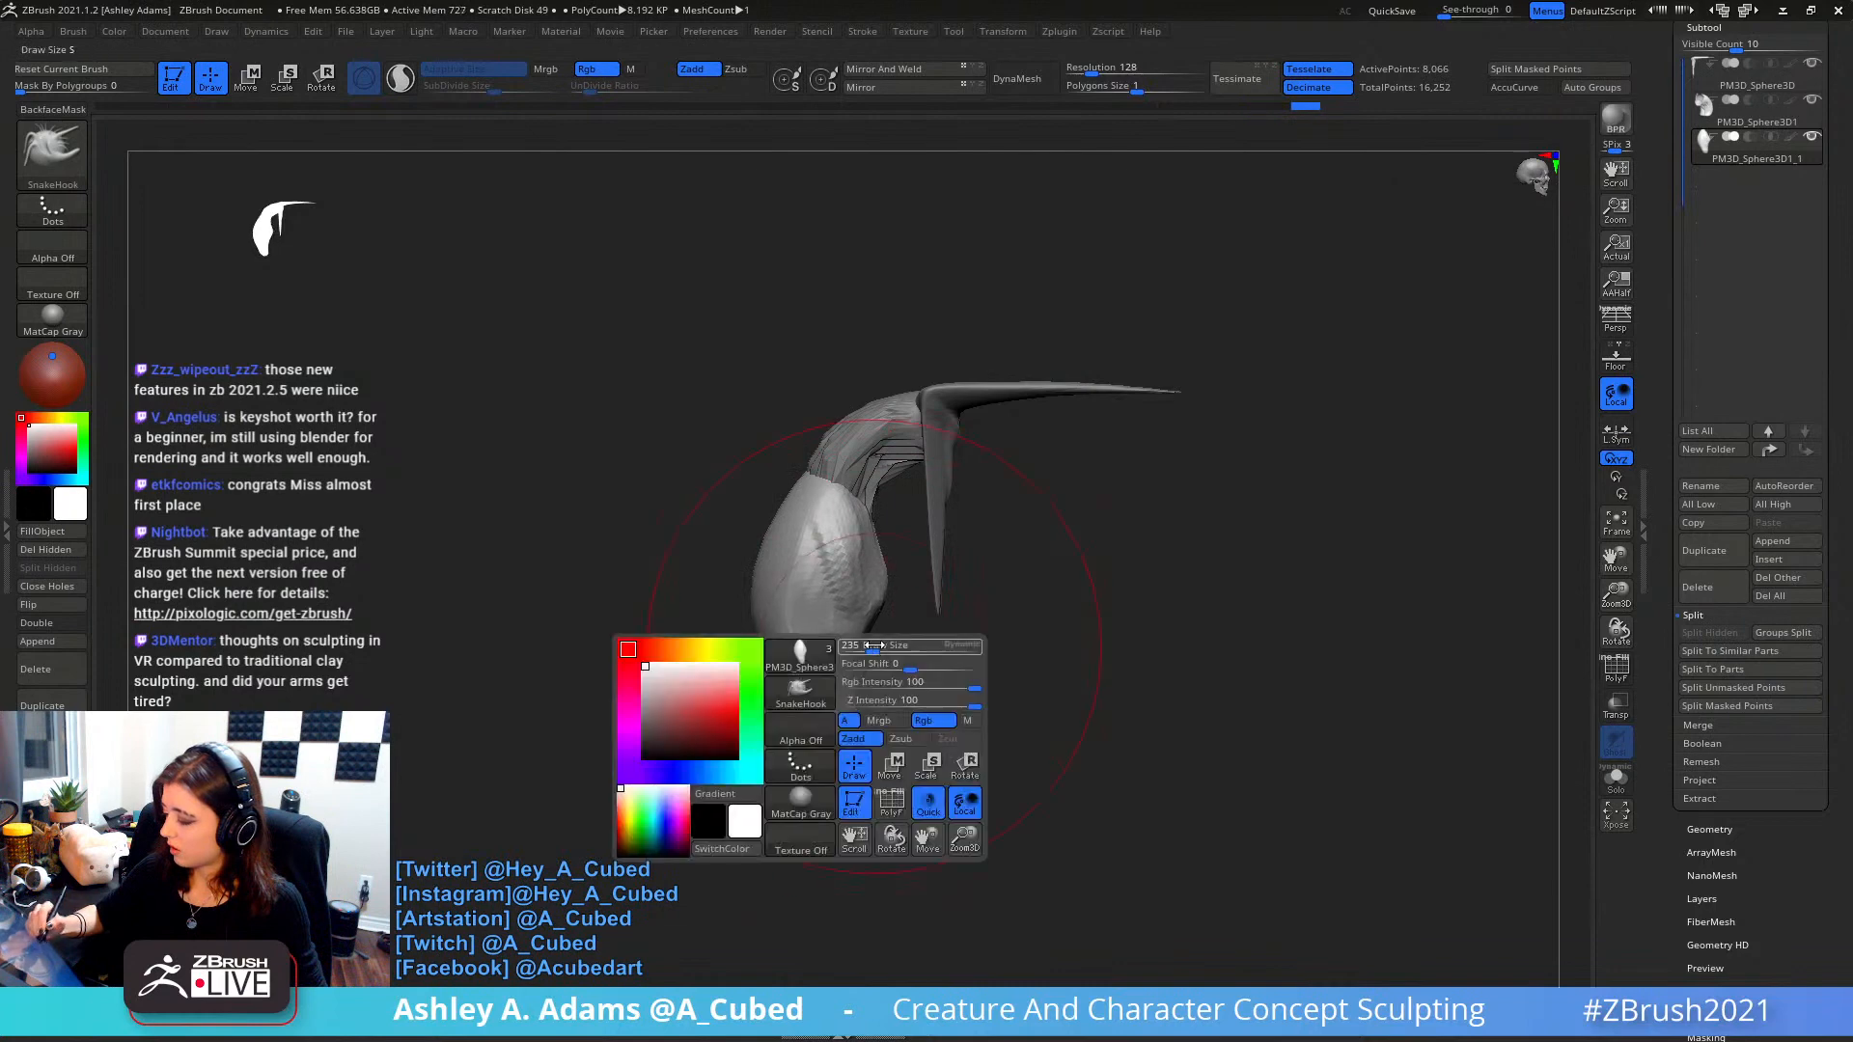
pyautogui.keyDown('alt'); pyautogui.click(825, 459); pyautogui.keyUp('alt')
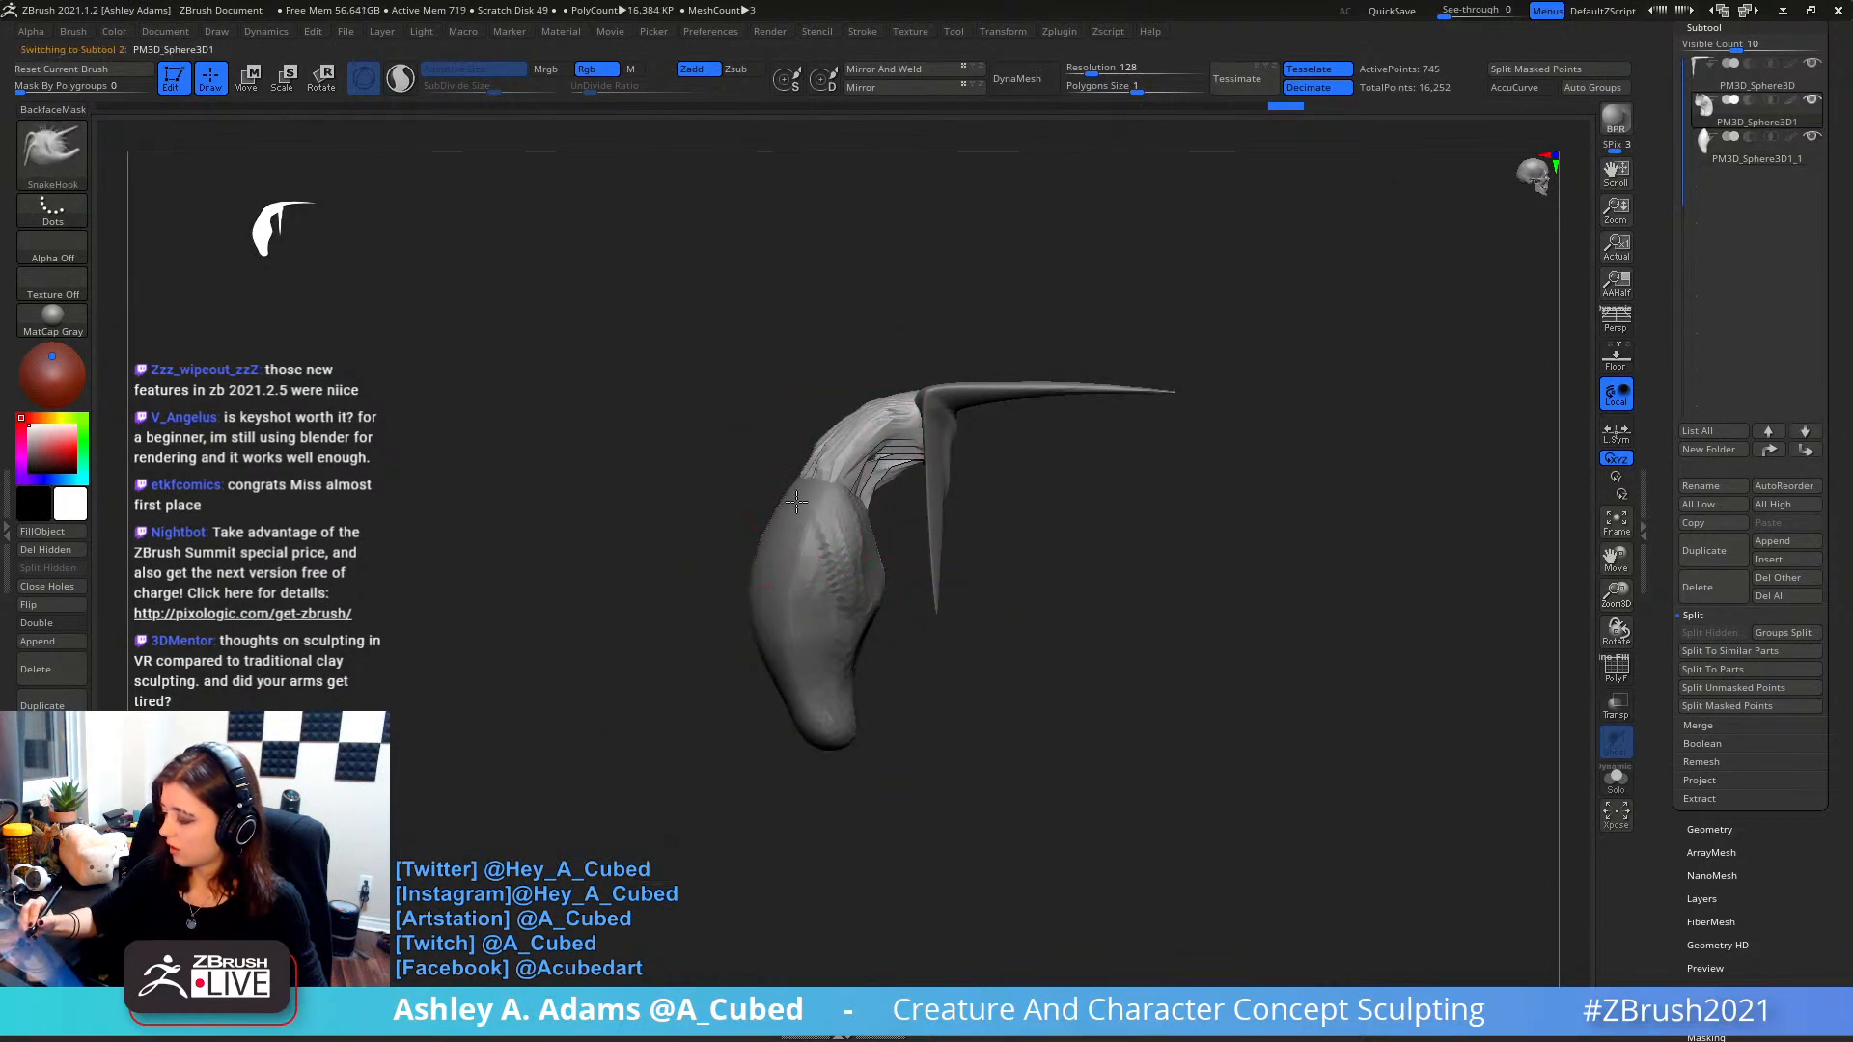
pyautogui.keyDown('ctrl'); pyautogui.moveTo(955, 577); pyautogui.dragTo(941, 461, button='right'); pyautogui.keyUp('ctrl')
# - Select the torso and stretch its lower end into a tapering tip that curves forward, refining the belly curve
pyautogui.keyDown('alt'); pyautogui.click(814, 566); pyautogui.keyUp('alt')
pyautogui.keyDown('ctrl'); pyautogui.moveTo(821, 569); pyautogui.dragTo(832, 659, button='right'); pyautogui.keyUp('ctrl')
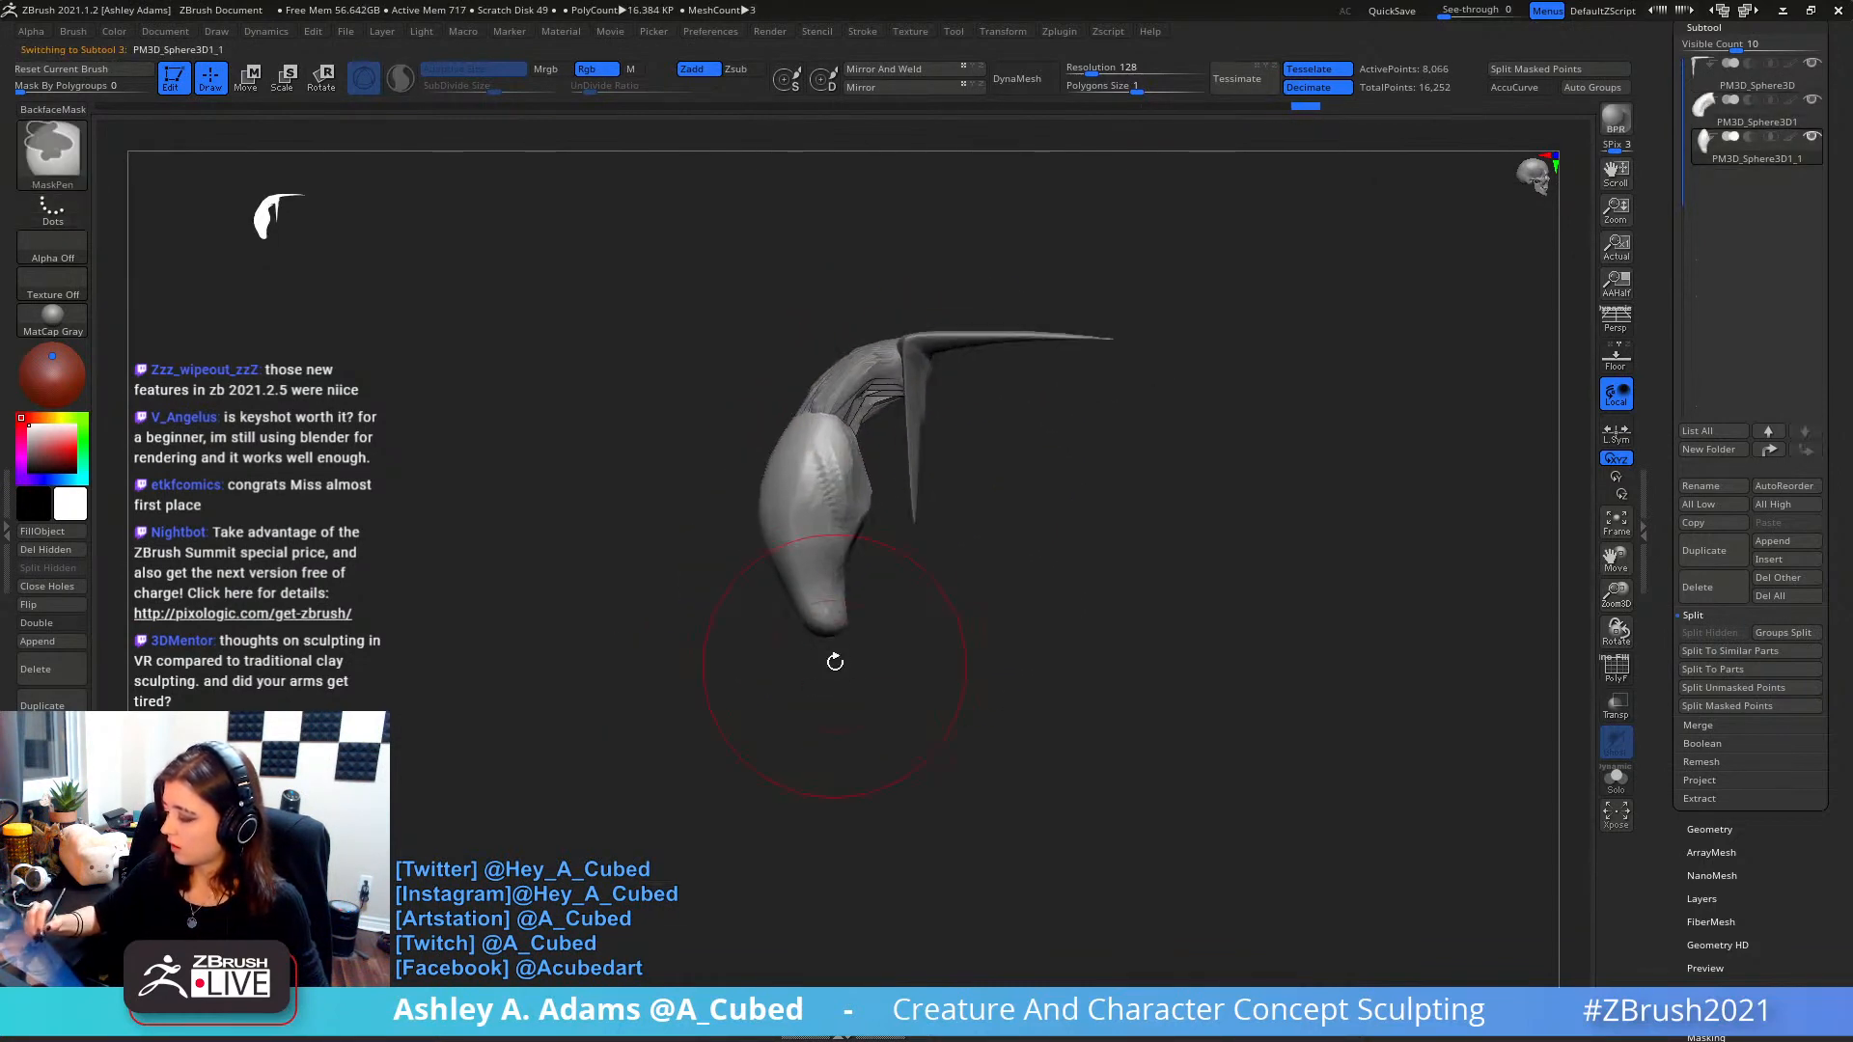
pyautogui.moveTo(817, 611); pyautogui.dragTo(841, 667)
pyautogui.moveTo(816, 581); pyautogui.dragTo(830, 587)
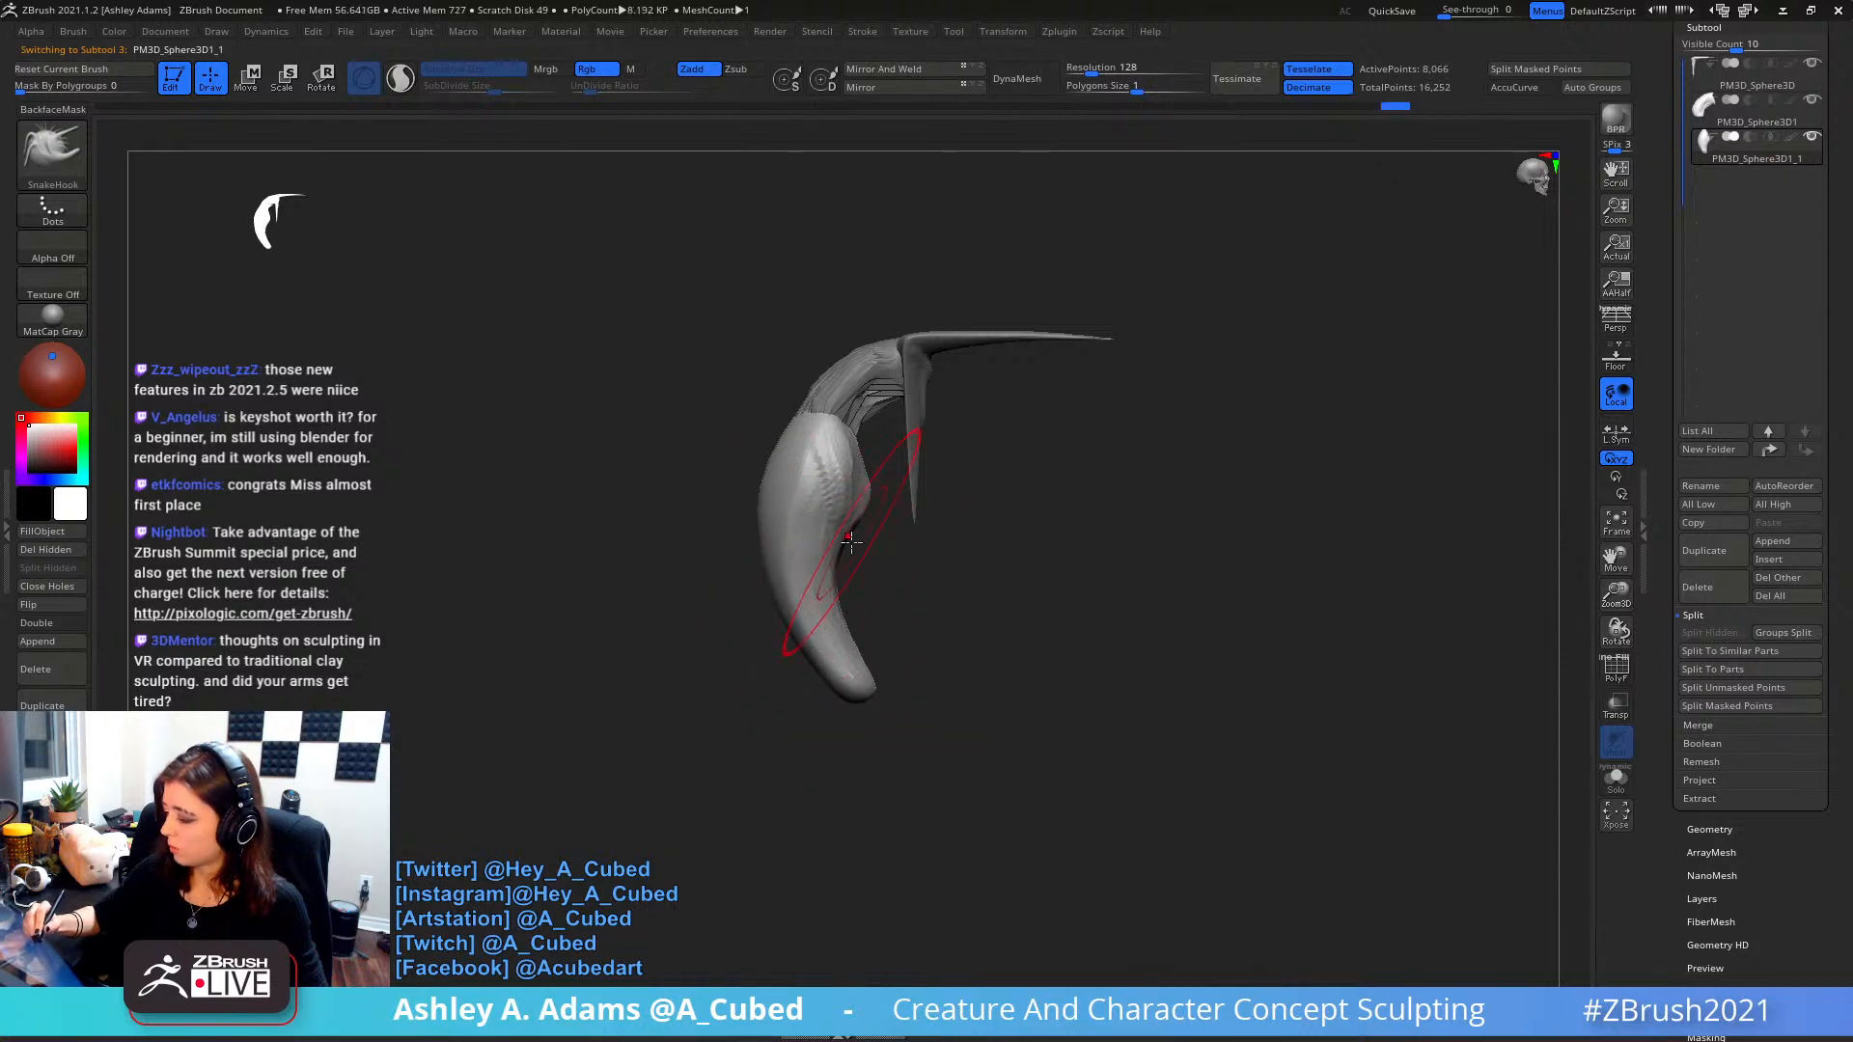
pyautogui.keyDown('shift'); pyautogui.moveTo(1042, 491); pyautogui.dragTo(943, 475, button='right'); pyautogui.keyUp('shift')
pyautogui.press('space')
pyautogui.moveTo(841, 529); pyautogui.dragTo(830, 528)
pyautogui.moveTo(783, 533); pyautogui.dragTo(838, 567, button='right')
# - Choose the ClayBuildup brush and carve into the belly below the chest
pyautogui.press('b')
pyautogui.press('c')
pyautogui.press('b')
pyautogui.moveTo(841, 567)
pyautogui.keyDown('alt'); pyautogui.mouseDown()
pyautogui.moveTo(828, 628)
pyautogui.moveTo(843, 553)
pyautogui.mouseUp(); pyautogui.keyUp('alt')
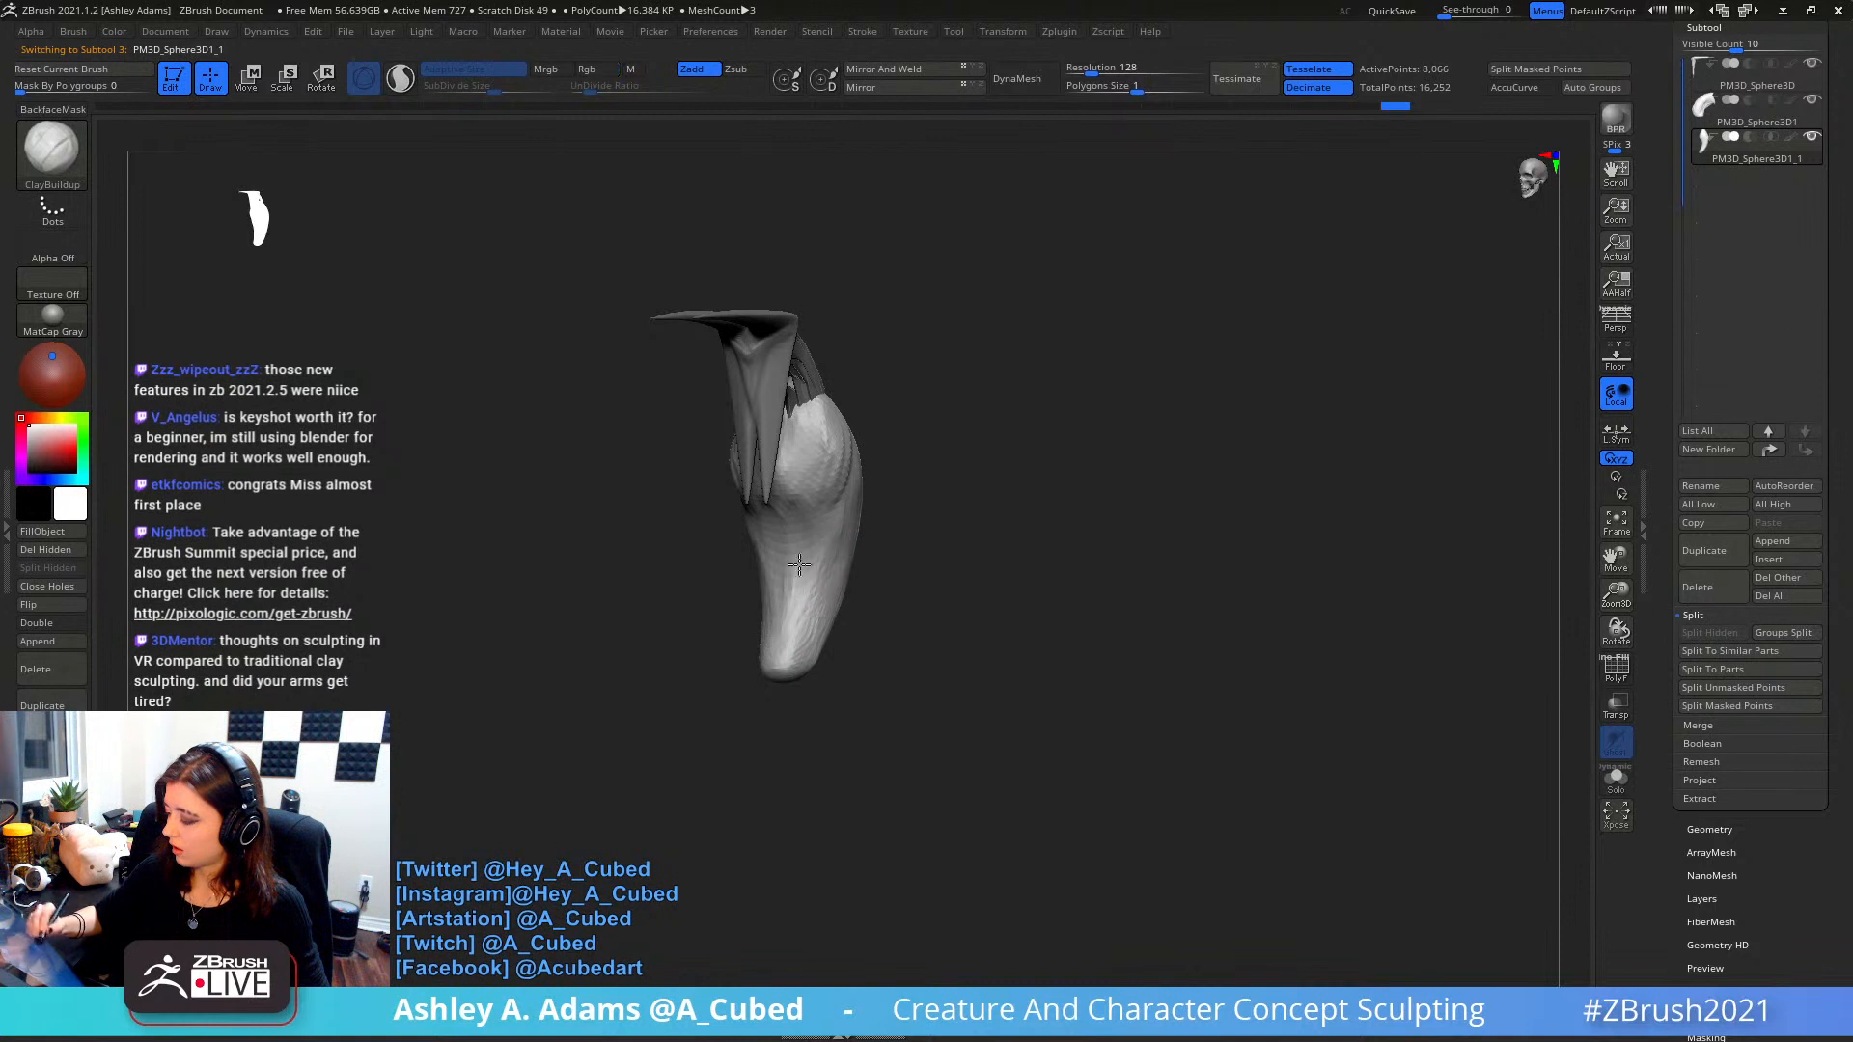
# - Select the head subtool, choose the SnakeHook brush, and stretch the horns farther forward
pyautogui.moveTo(797, 616); pyautogui.dragTo(772, 541, button='right')
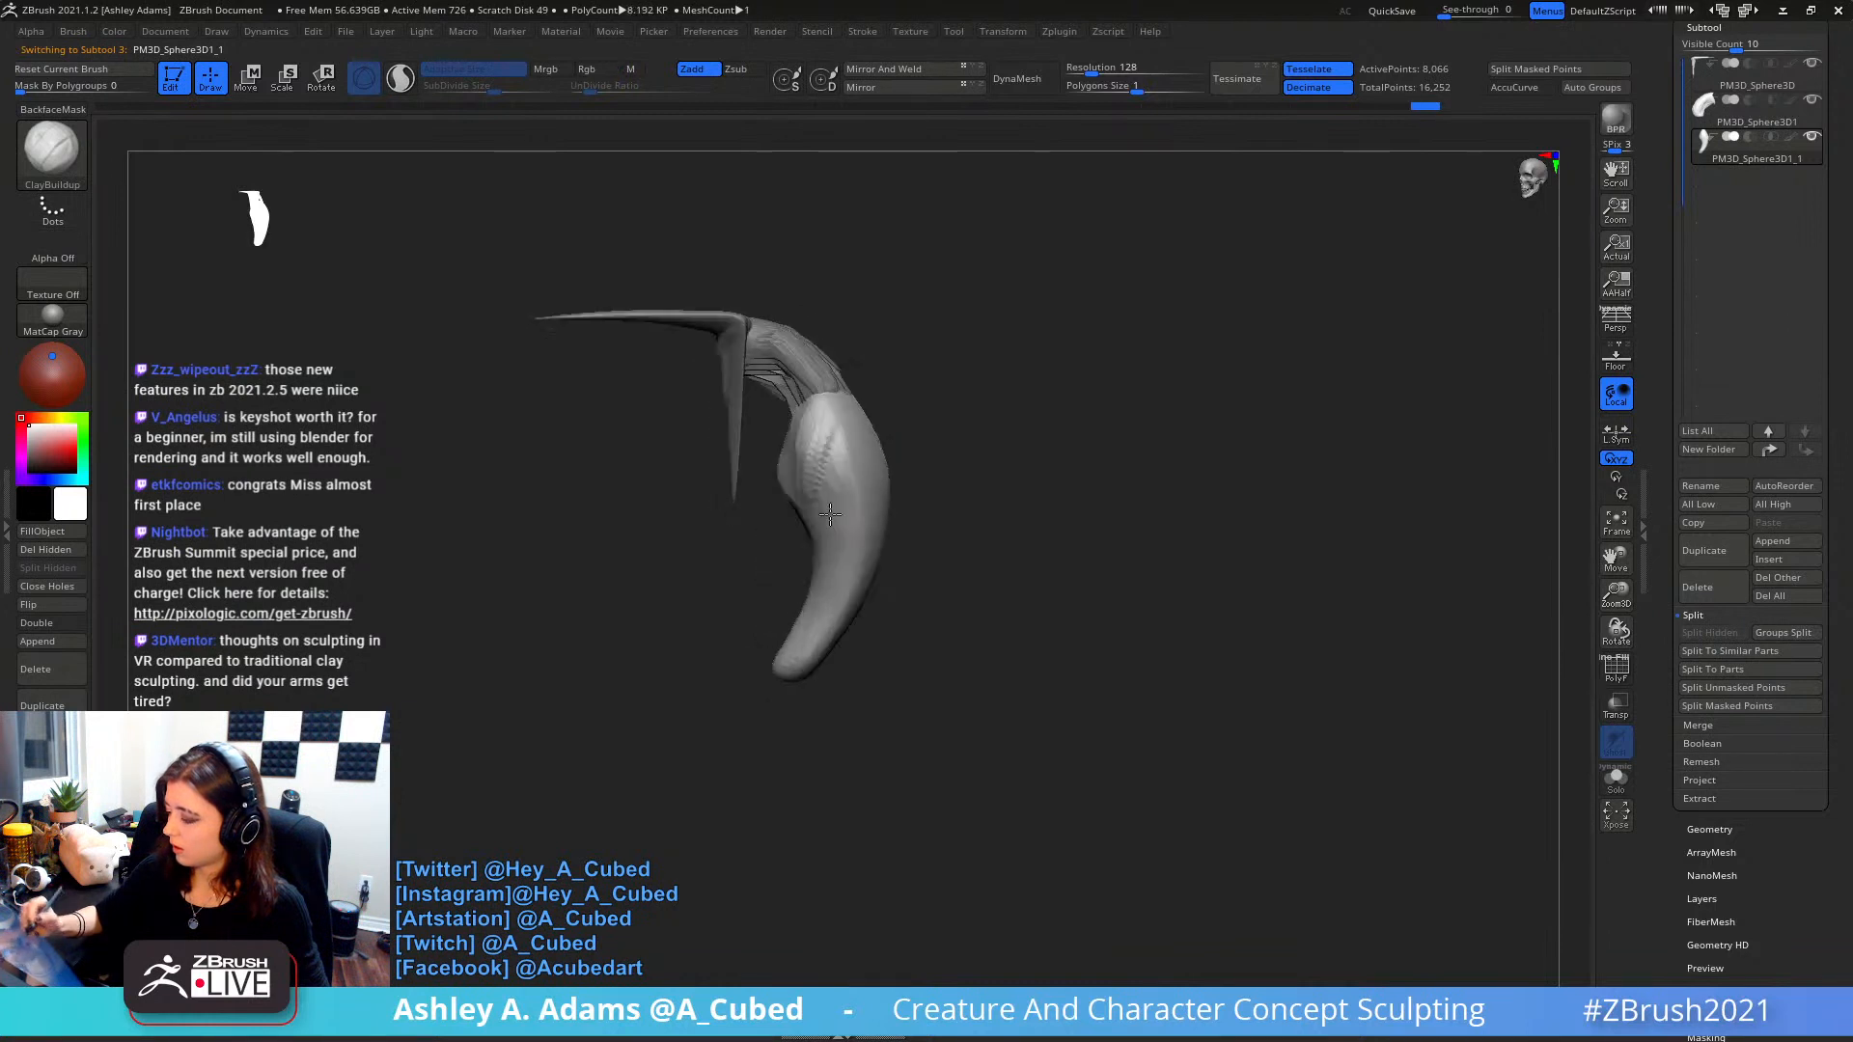
pyautogui.keyDown('alt'); pyautogui.click(748, 410); pyautogui.keyUp('alt')
pyautogui.keyDown('alt'); pyautogui.moveTo(753, 411); pyautogui.dragTo(803, 497, button='right'); pyautogui.keyUp('alt')
pyautogui.press('w')
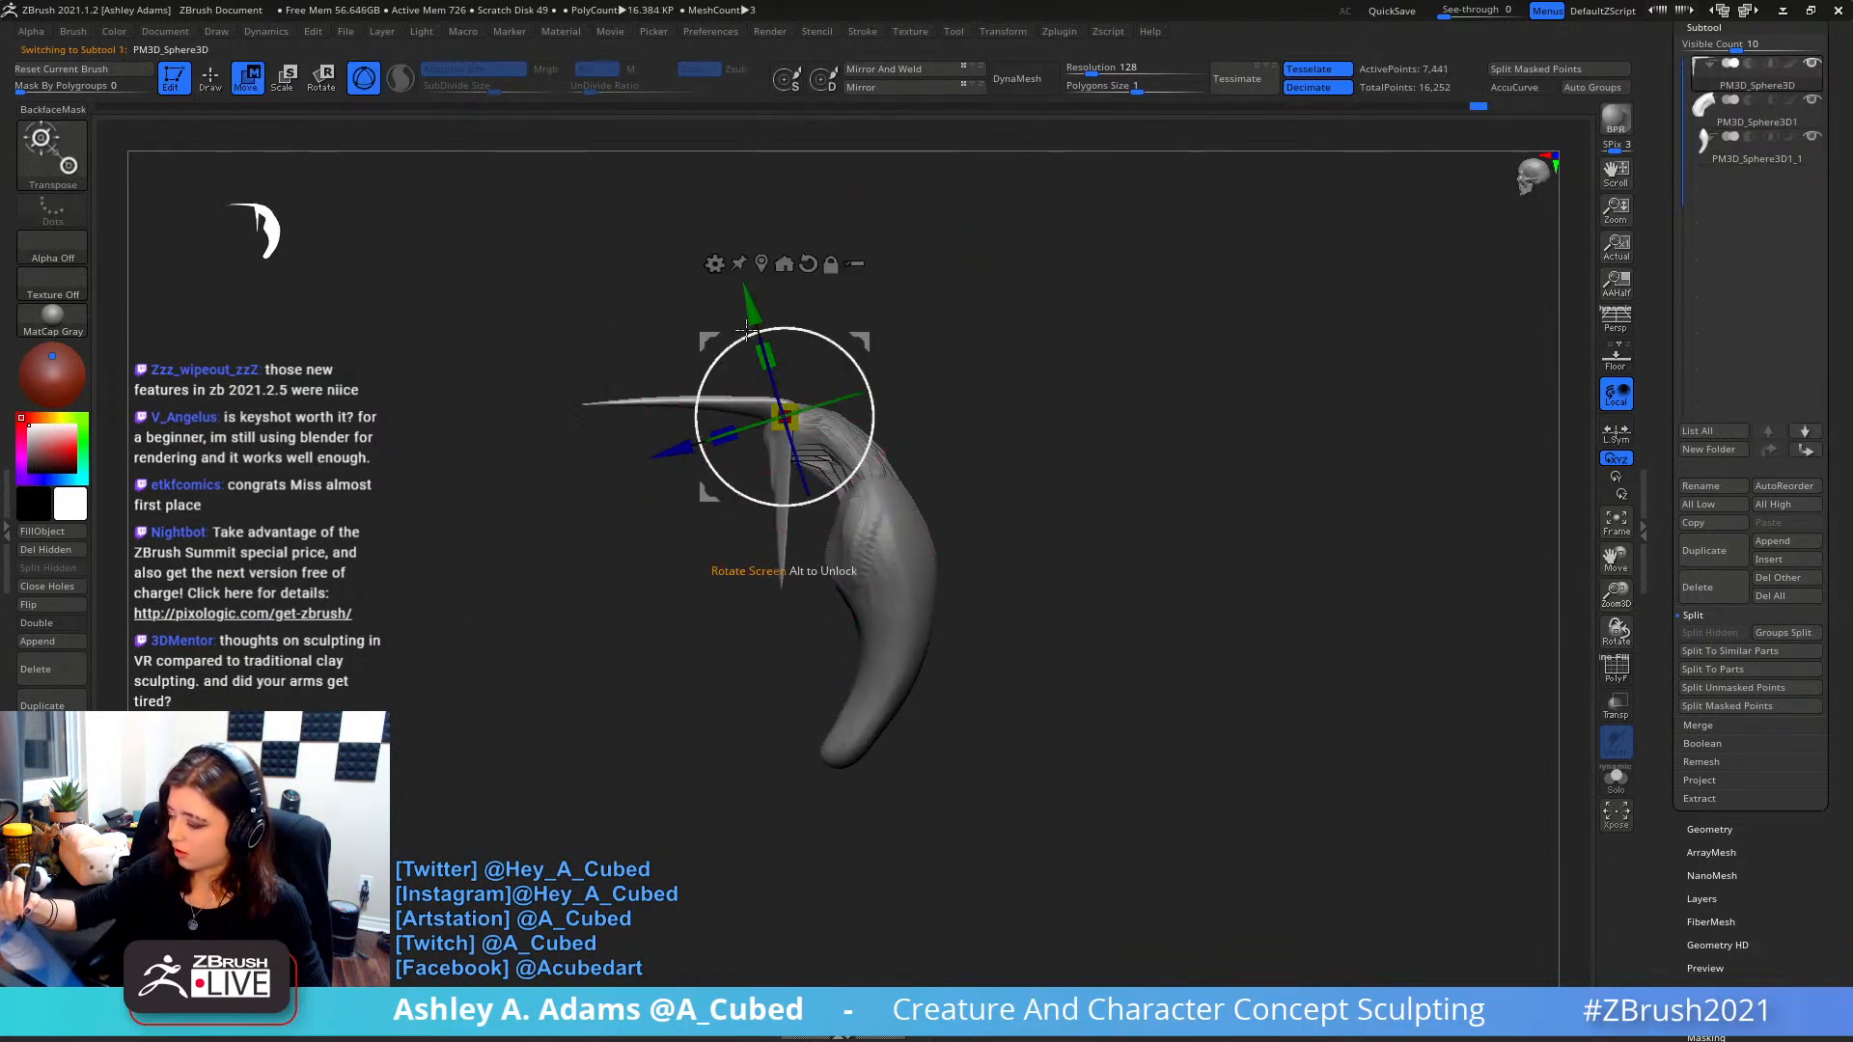
pyautogui.press('q')
pyautogui.press('space')
pyautogui.moveTo(647, 377); pyautogui.dragTo(662, 376)
pyautogui.moveTo(662, 377)
pyautogui.keyDown('shift'); pyautogui.mouseDown(button='right')
pyautogui.moveTo(616, 360)
pyautogui.moveTo(738, 393)
pyautogui.mouseUp(button='right'); pyautogui.keyUp('shift')
pyautogui.press('b')
pyautogui.press('s')
pyautogui.press('h')
pyautogui.moveTo(726, 405); pyautogui.dragTo(675, 399)
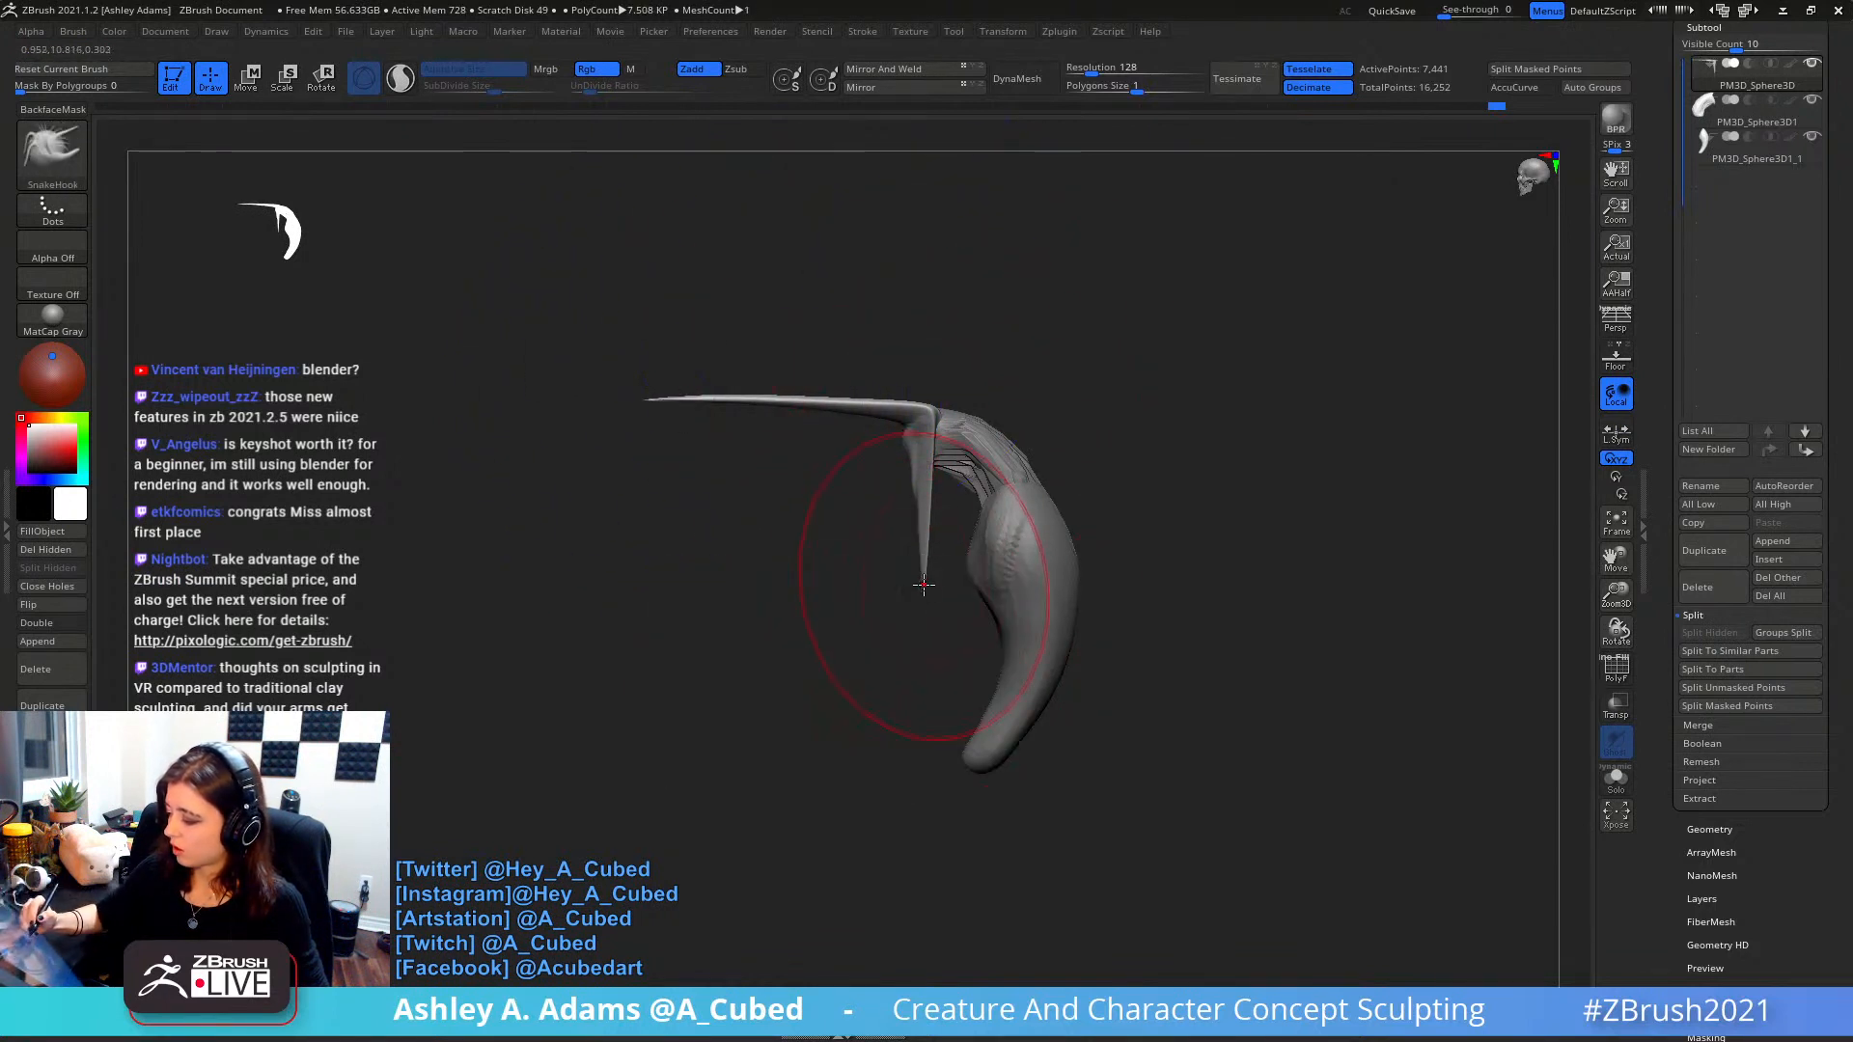
# - Stretch the head's lower spikes downward and refine their shape in front view
pyautogui.moveTo(924, 572); pyautogui.dragTo(922, 653)
pyautogui.moveTo(820, 579); pyautogui.dragTo(1066, 542)
pyautogui.moveTo(936, 536); pyautogui.dragTo(917, 656)
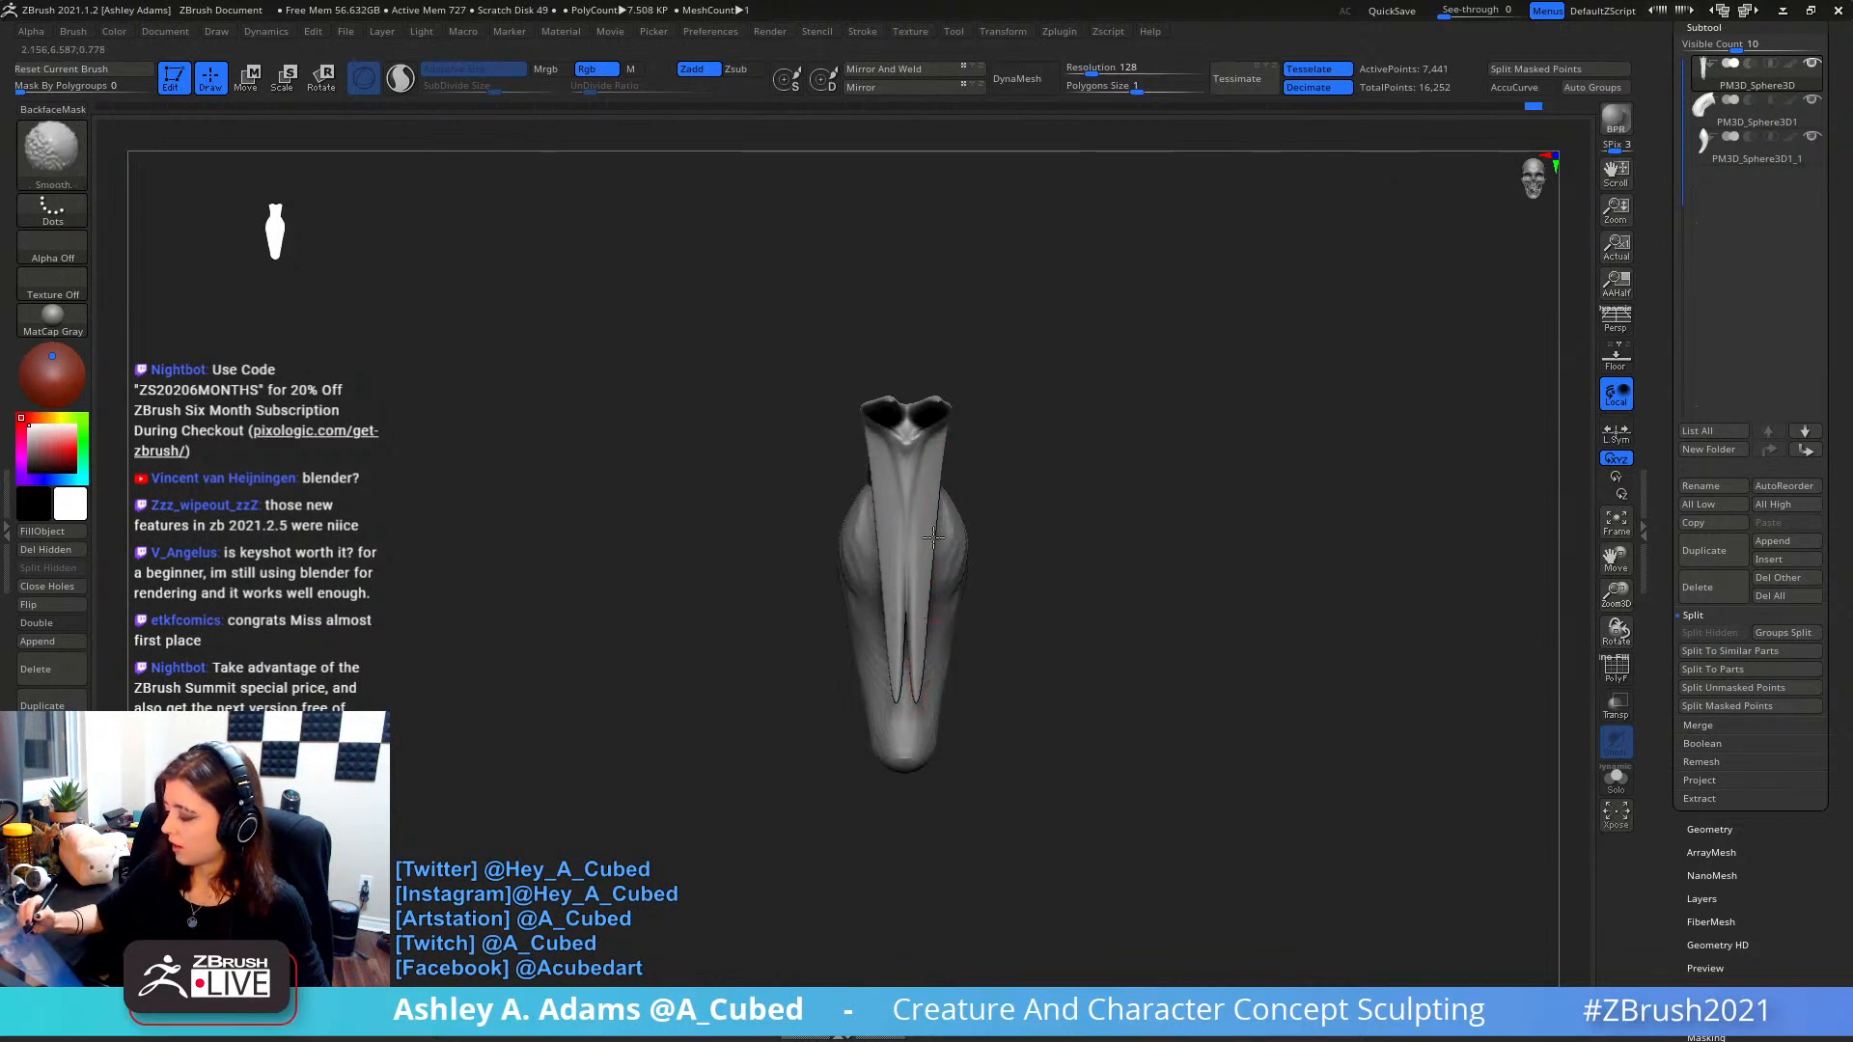
pyautogui.moveTo(974, 540); pyautogui.dragTo(1028, 545)
pyautogui.keyDown('ctrl'); pyautogui.moveTo(1158, 527); pyautogui.dragTo(782, 759); pyautogui.keyUp('ctrl')
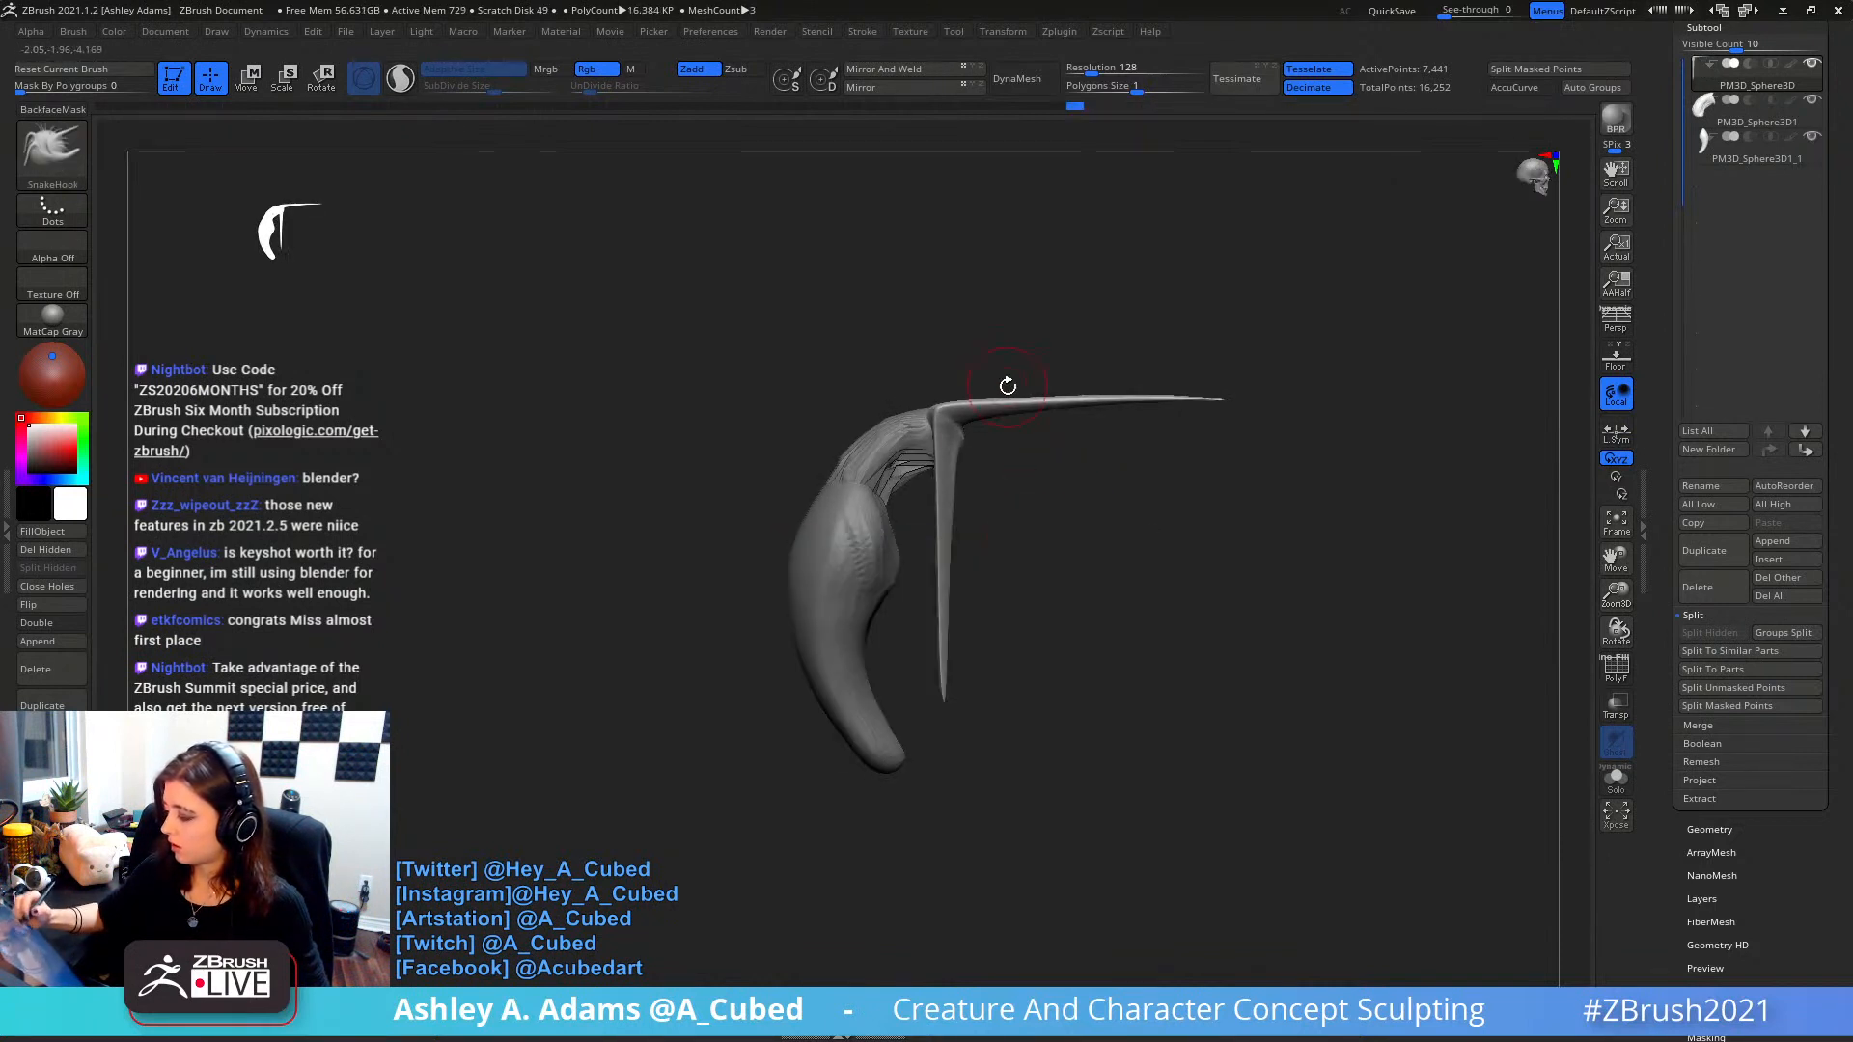
# - Pull the base of the horns slightly downward, then select the neck subtool
pyautogui.moveTo(932, 384); pyautogui.dragTo(954, 454)
pyautogui.keyDown('alt'); pyautogui.click(900, 425); pyautogui.keyUp('alt')
pyautogui.moveTo(954, 454); pyautogui.dragTo(874, 446, button='right')
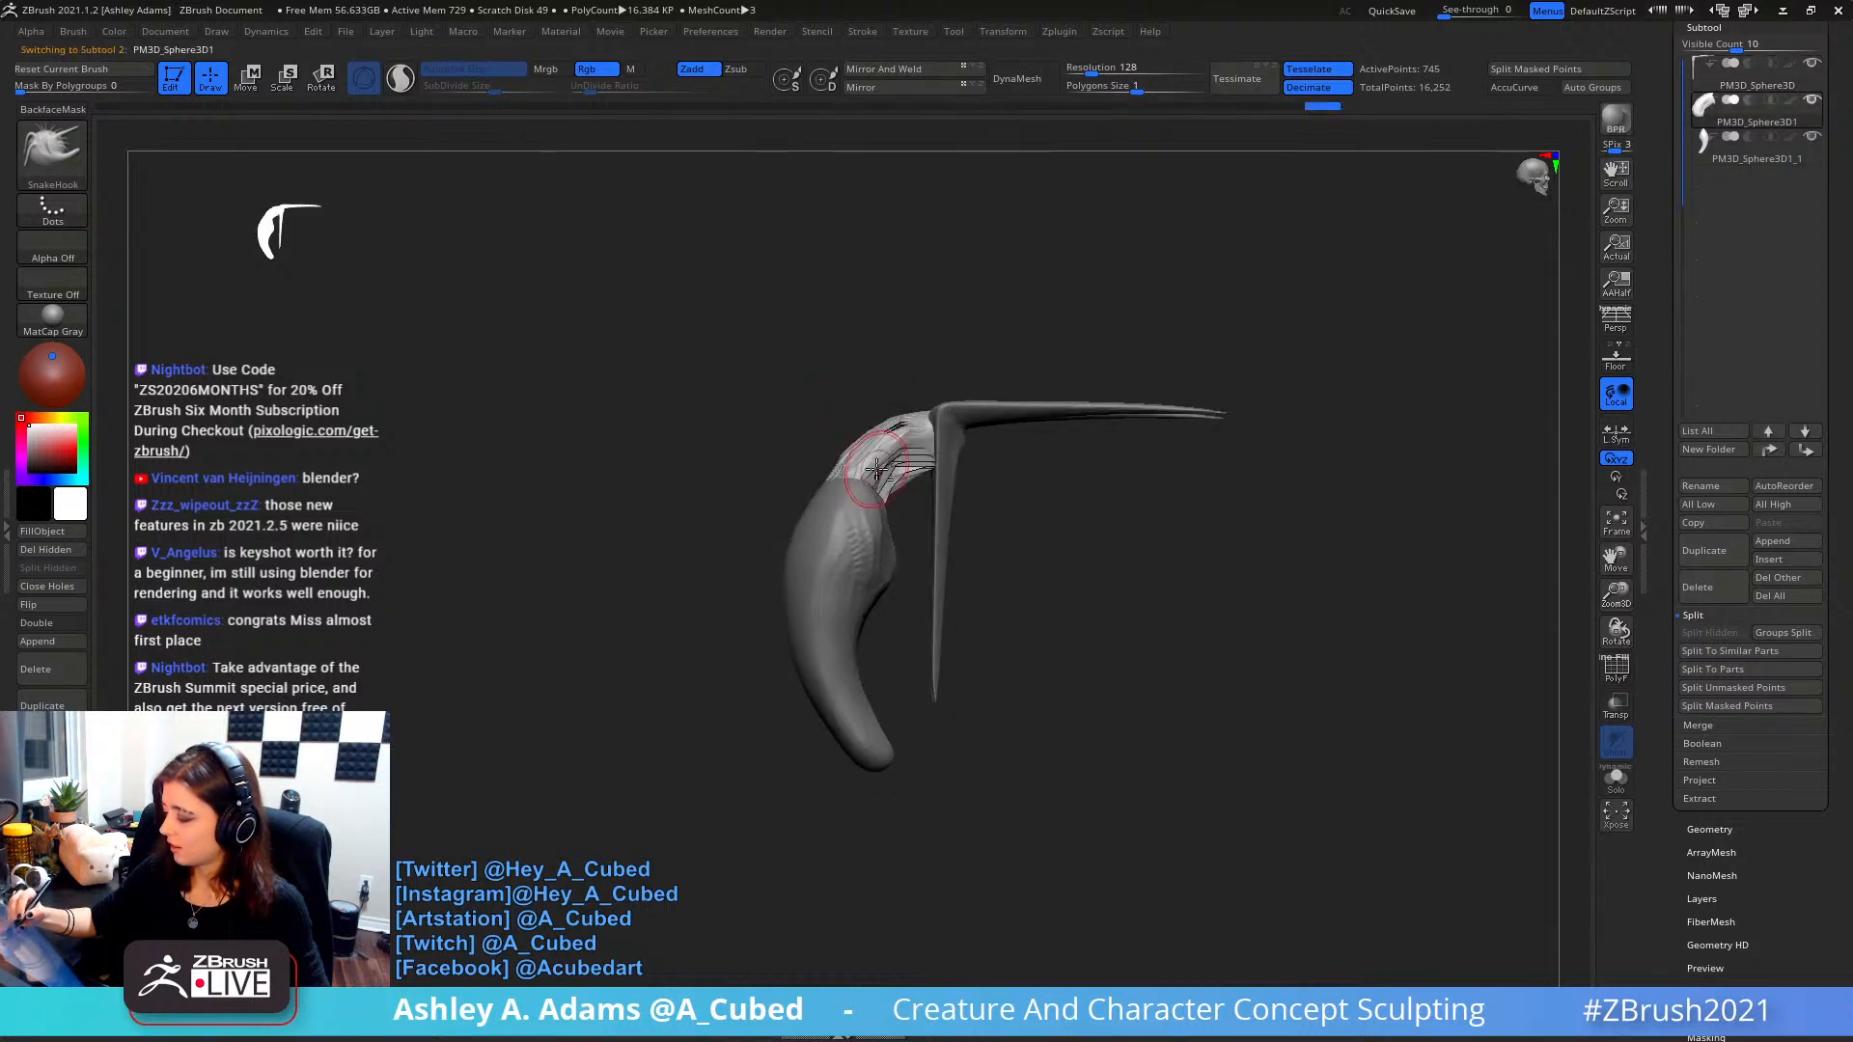
# - Select the torso, choose the ClayBuildup brush, and build up its side below the shoulder
pyautogui.keyDown('alt'); pyautogui.click(853, 531); pyautogui.keyUp('alt')
pyautogui.moveTo(853, 530); pyautogui.dragTo(818, 560, button='right')
pyautogui.press('b')
pyautogui.press('c')
pyautogui.press('b')
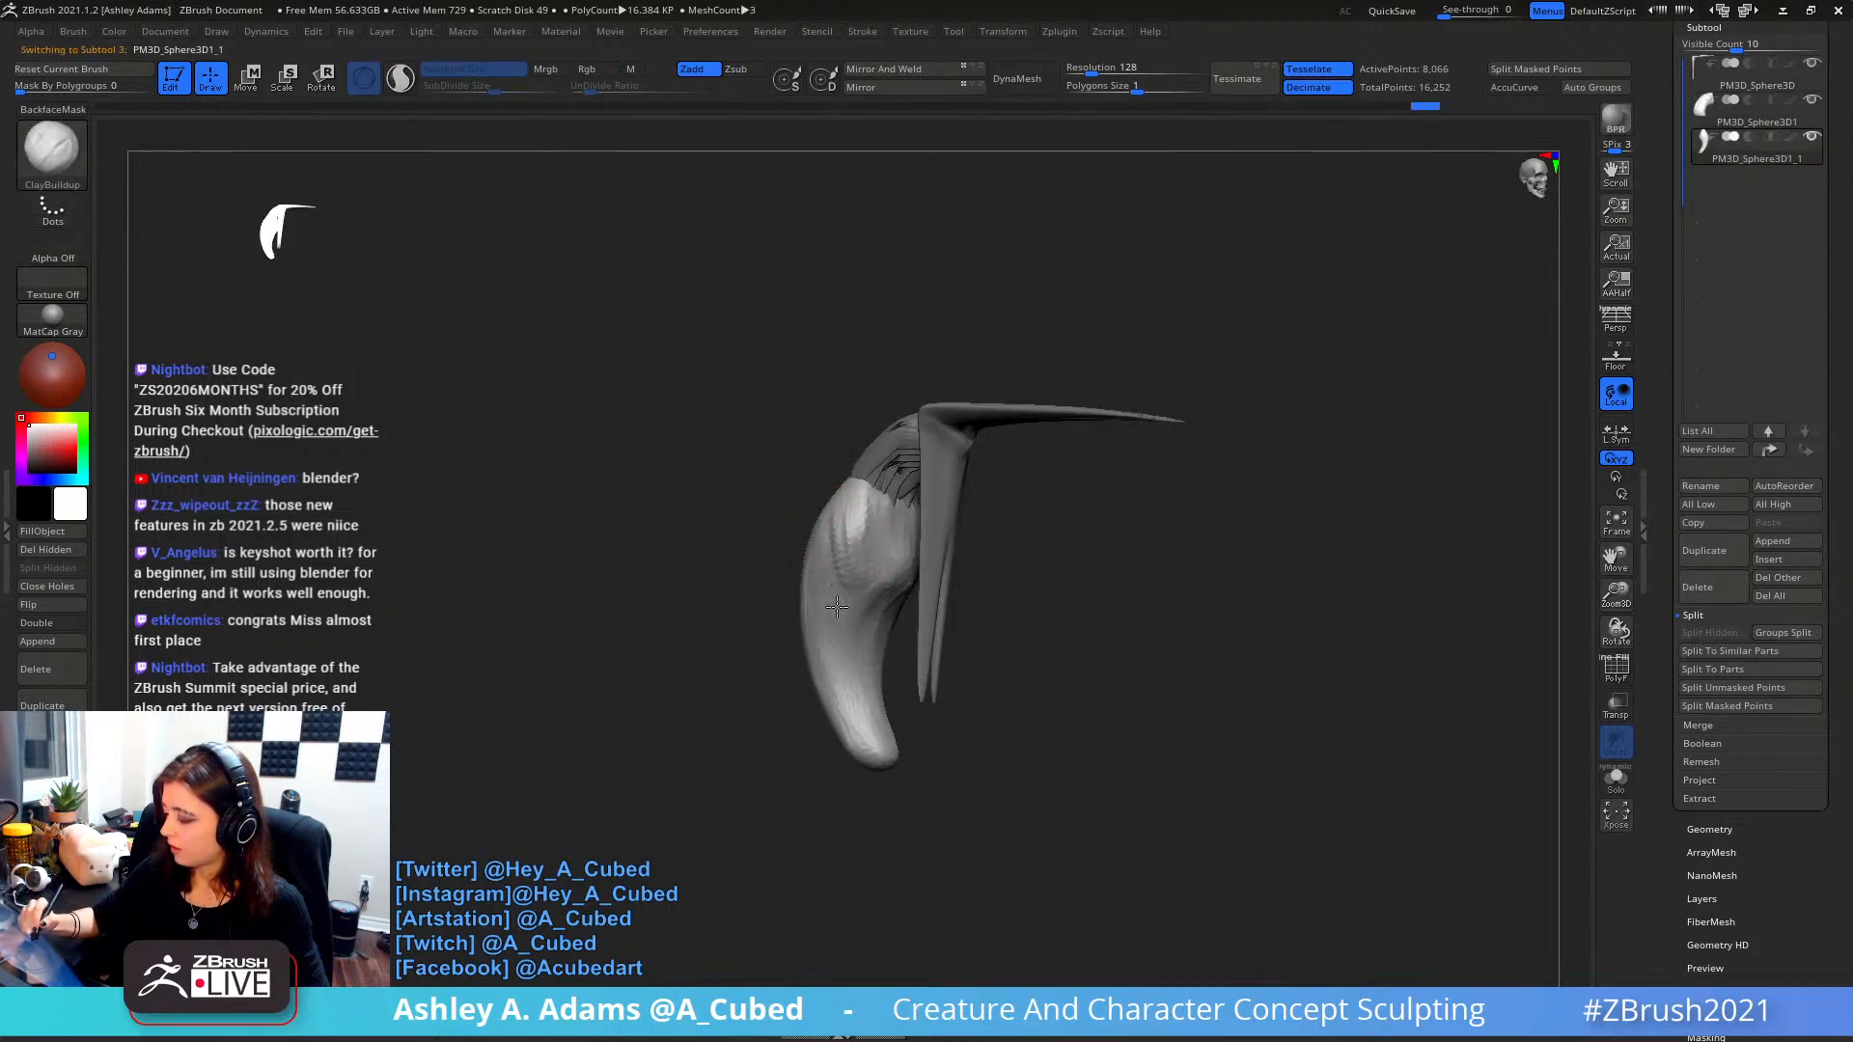
pyautogui.moveTo(837, 607); pyautogui.dragTo(838, 571)
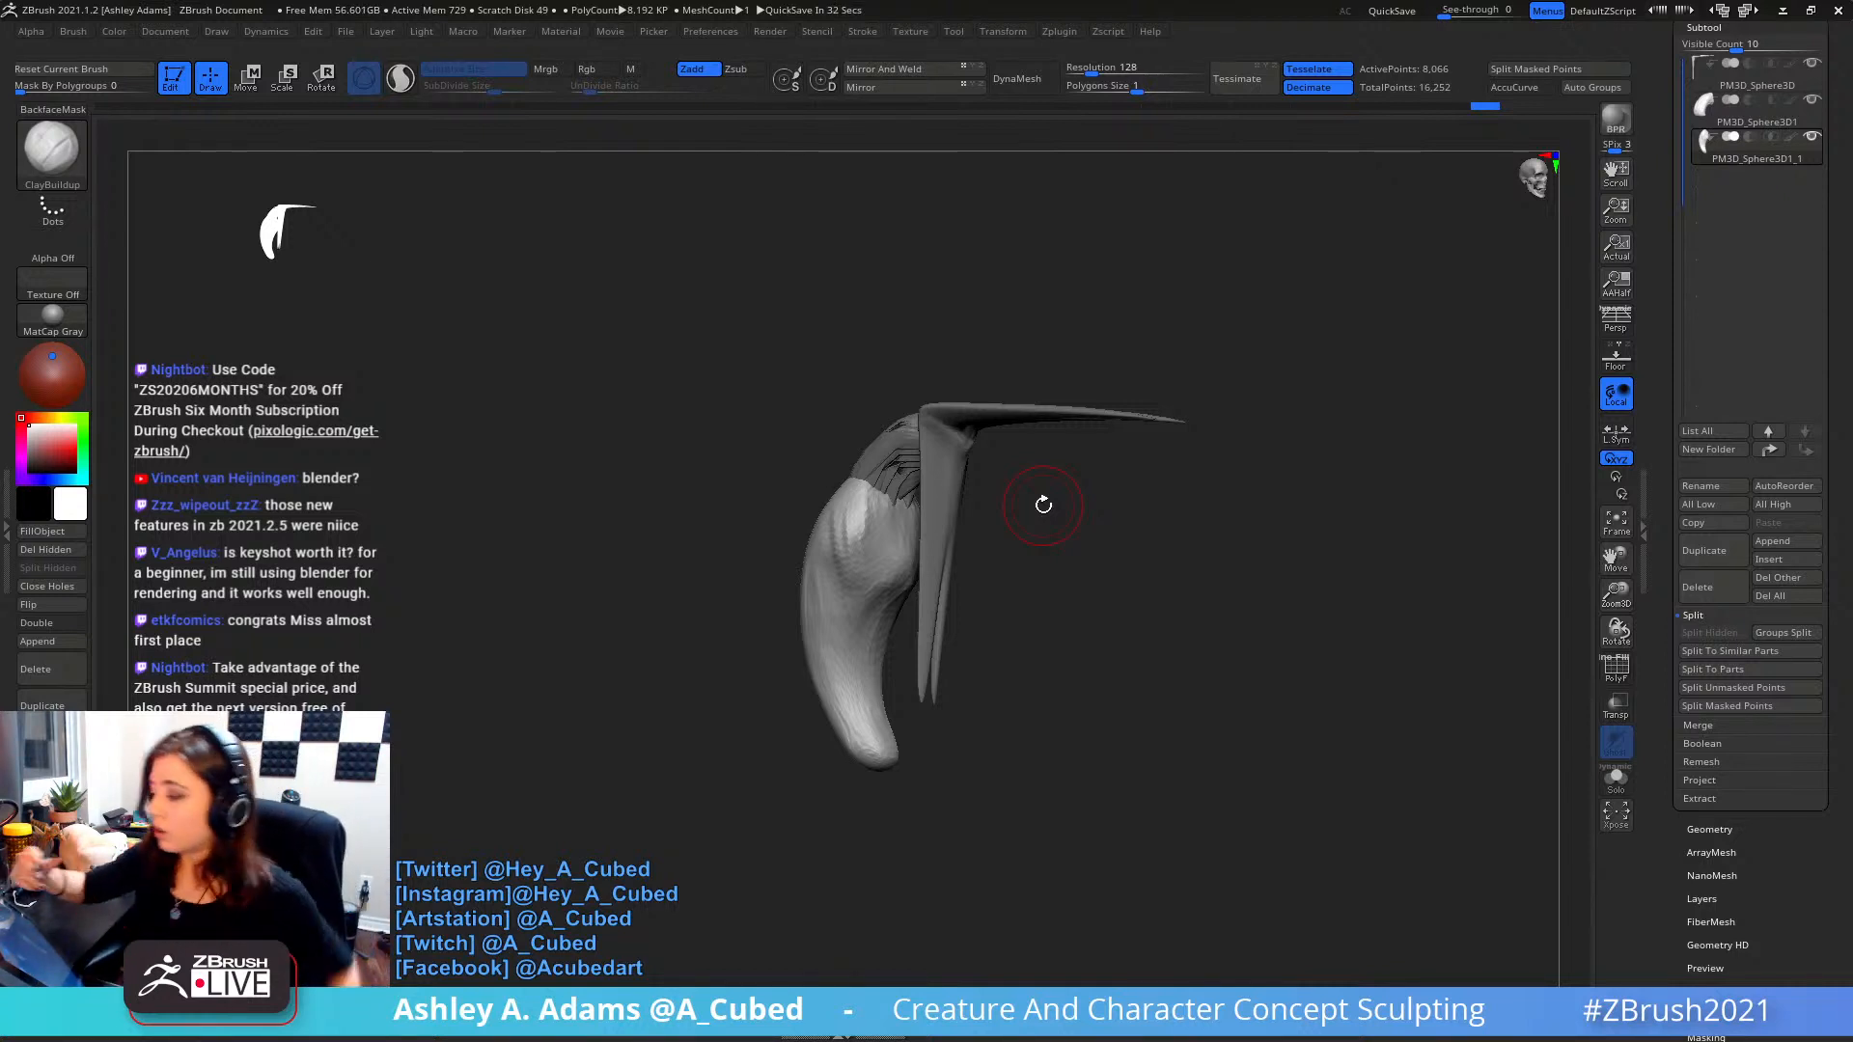
# - Smooth the torso's upper front side beside the neck base
pyautogui.moveTo(1067, 505); pyautogui.dragTo(1009, 483)
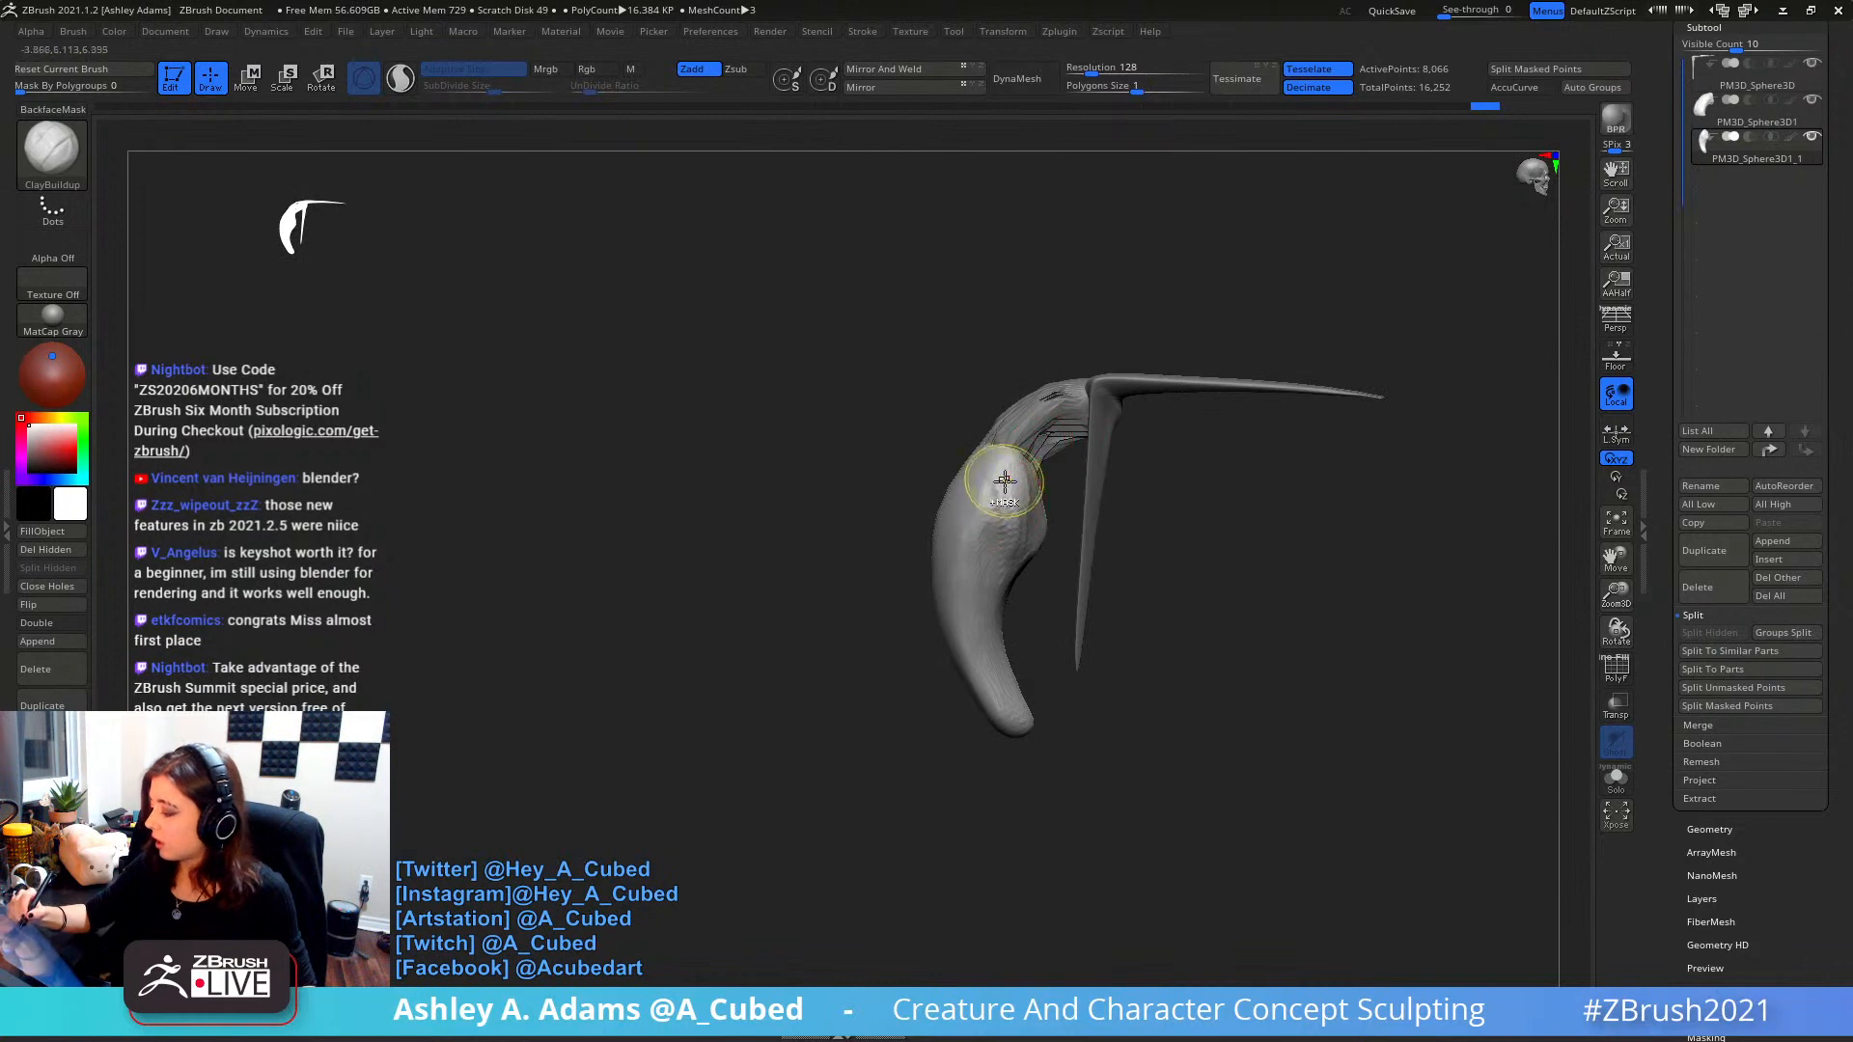
pyautogui.moveTo(1005, 481)
pyautogui.keyDown('ctrl'); pyautogui.mouseDown(button='right')
pyautogui.moveTo(1009, 508)
pyautogui.moveTo(1036, 512)
pyautogui.mouseUp(button='right'); pyautogui.keyUp('ctrl')
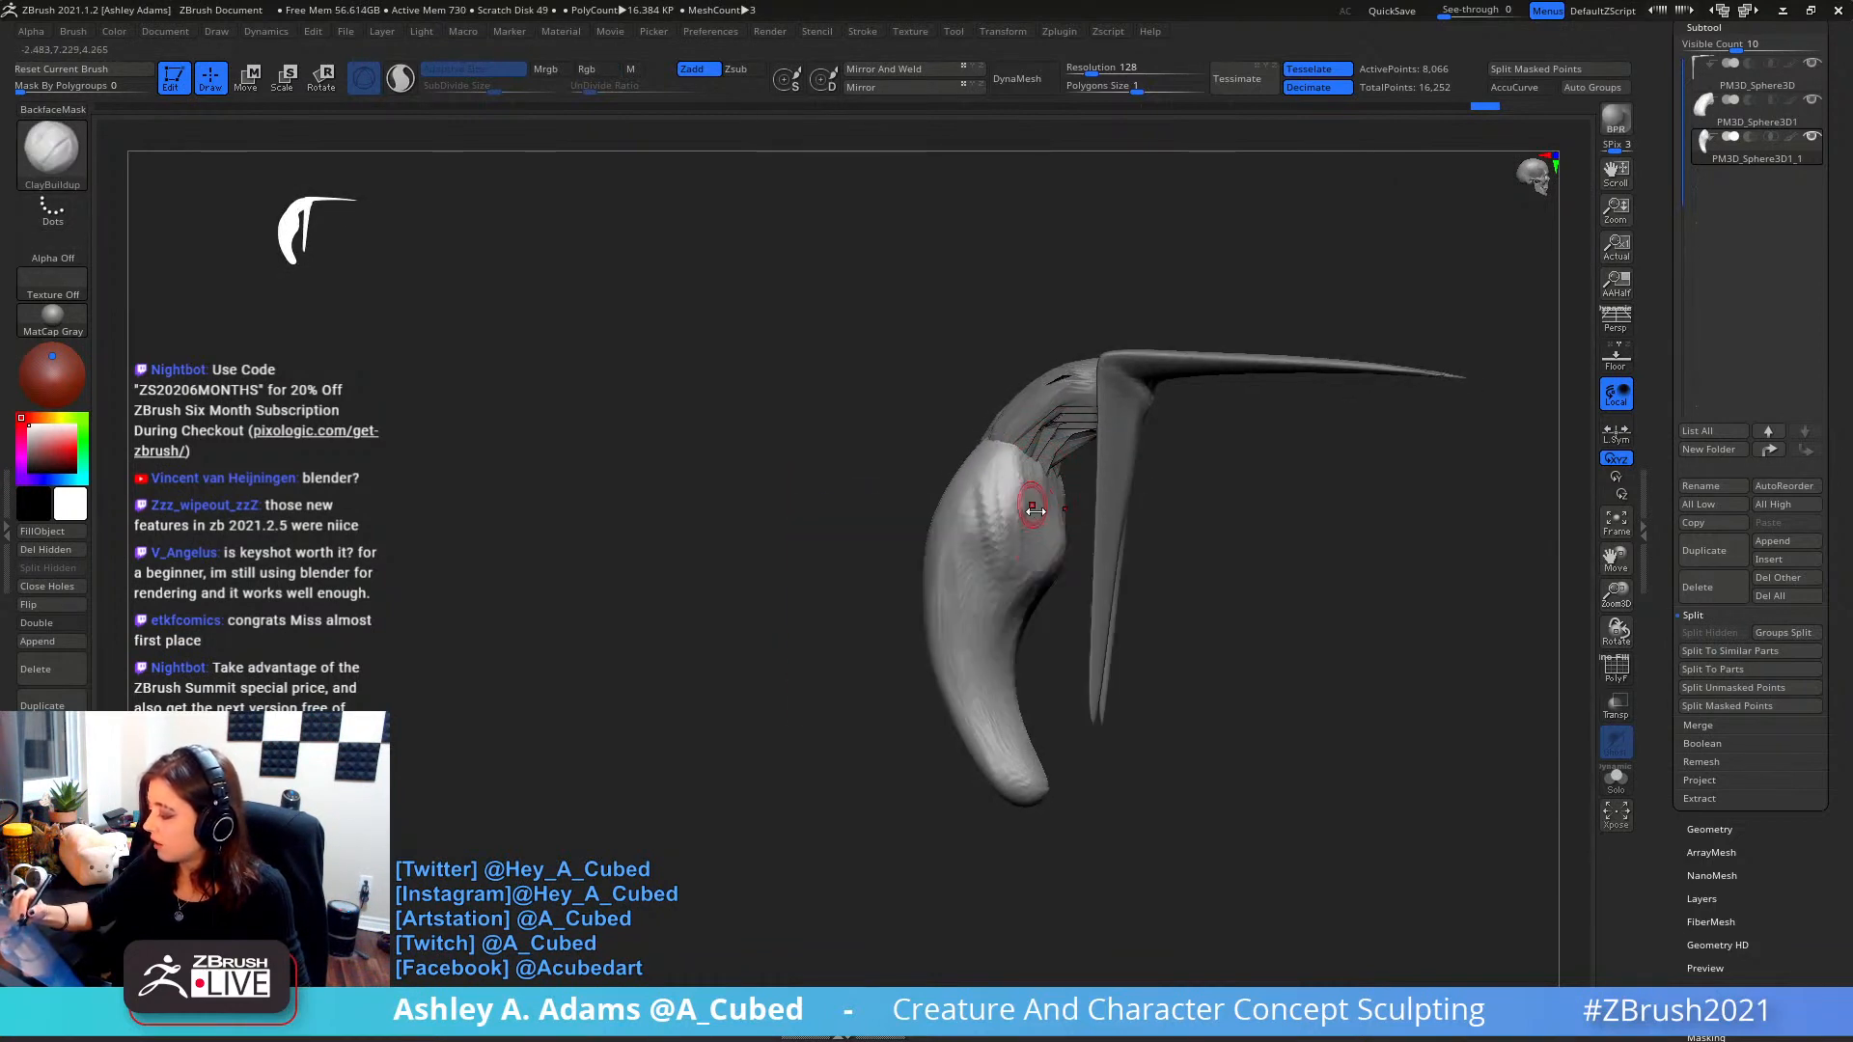
pyautogui.rightClick(1032, 519)
pyautogui.keyDown('shift'); pyautogui.moveTo(1032, 504); pyautogui.dragTo(1025, 554); pyautogui.keyUp('shift')
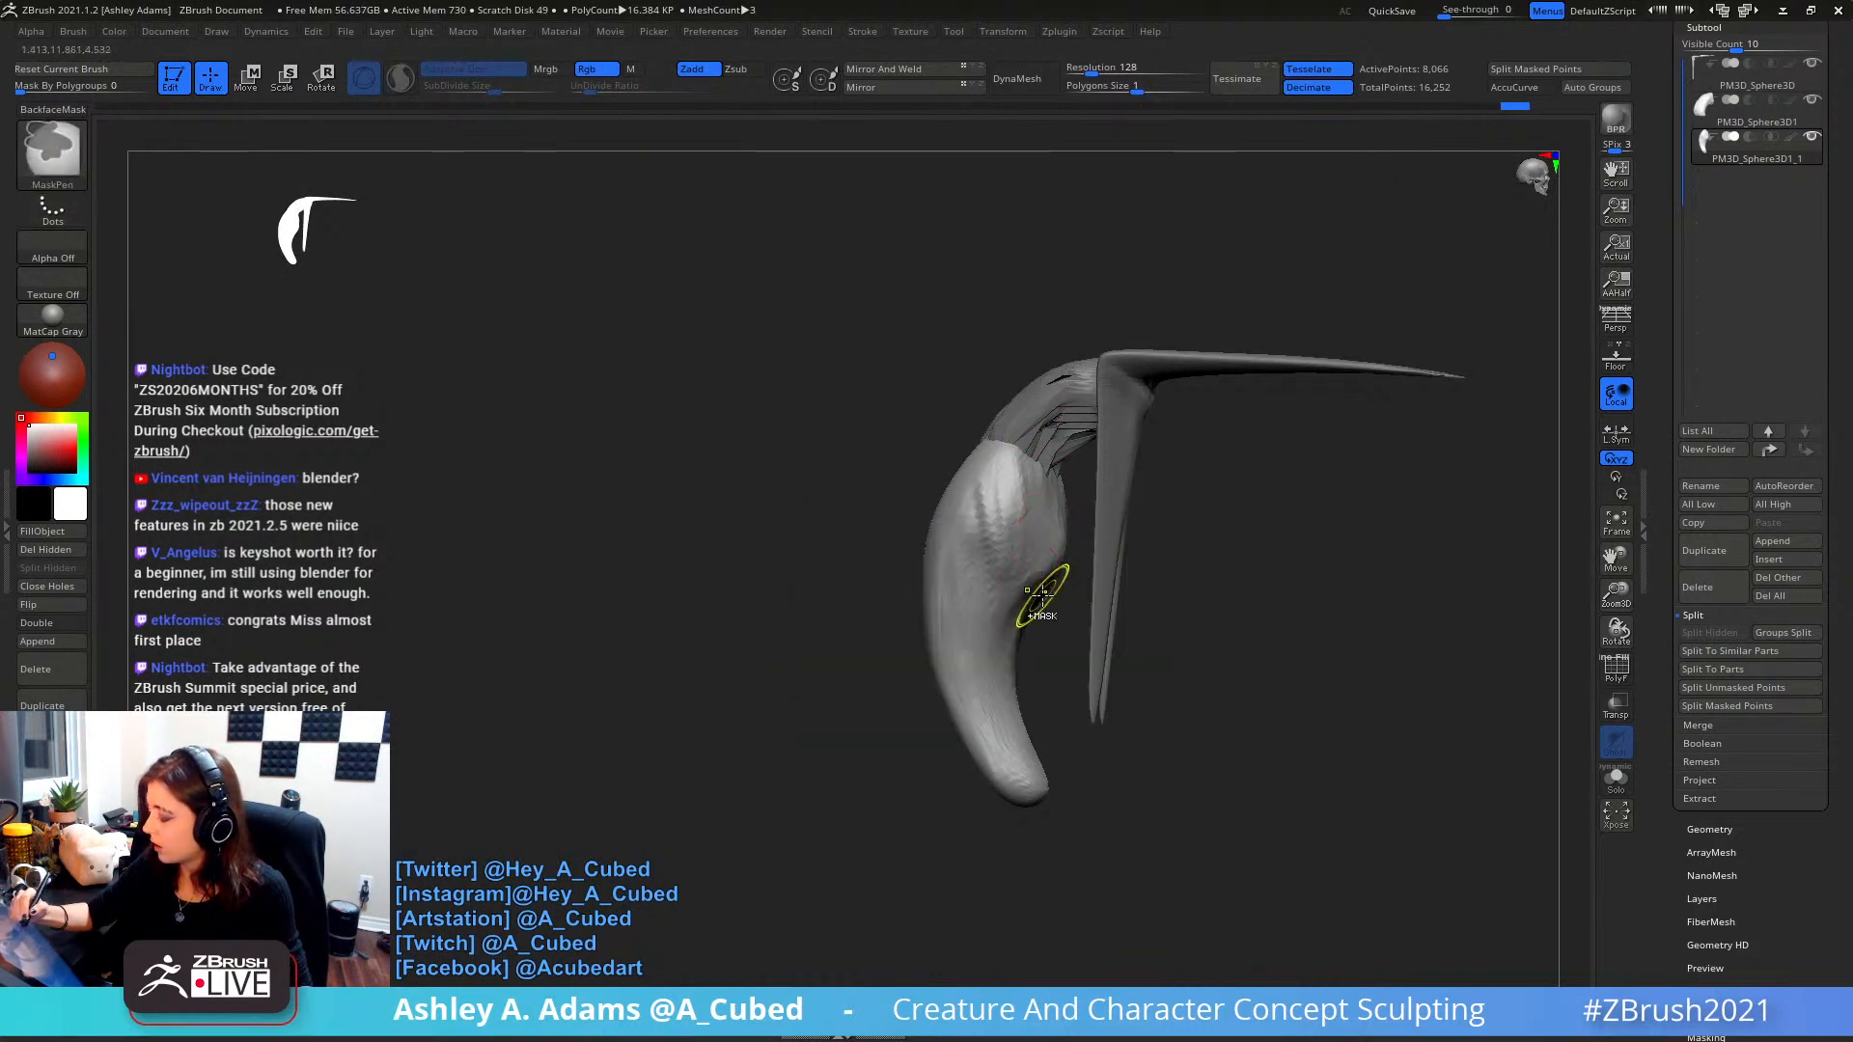
pyautogui.keyDown('ctrl'); pyautogui.moveTo(1042, 594); pyautogui.dragTo(977, 664, button='right'); pyautogui.keyUp('ctrl')
pyautogui.rightClick(975, 668)
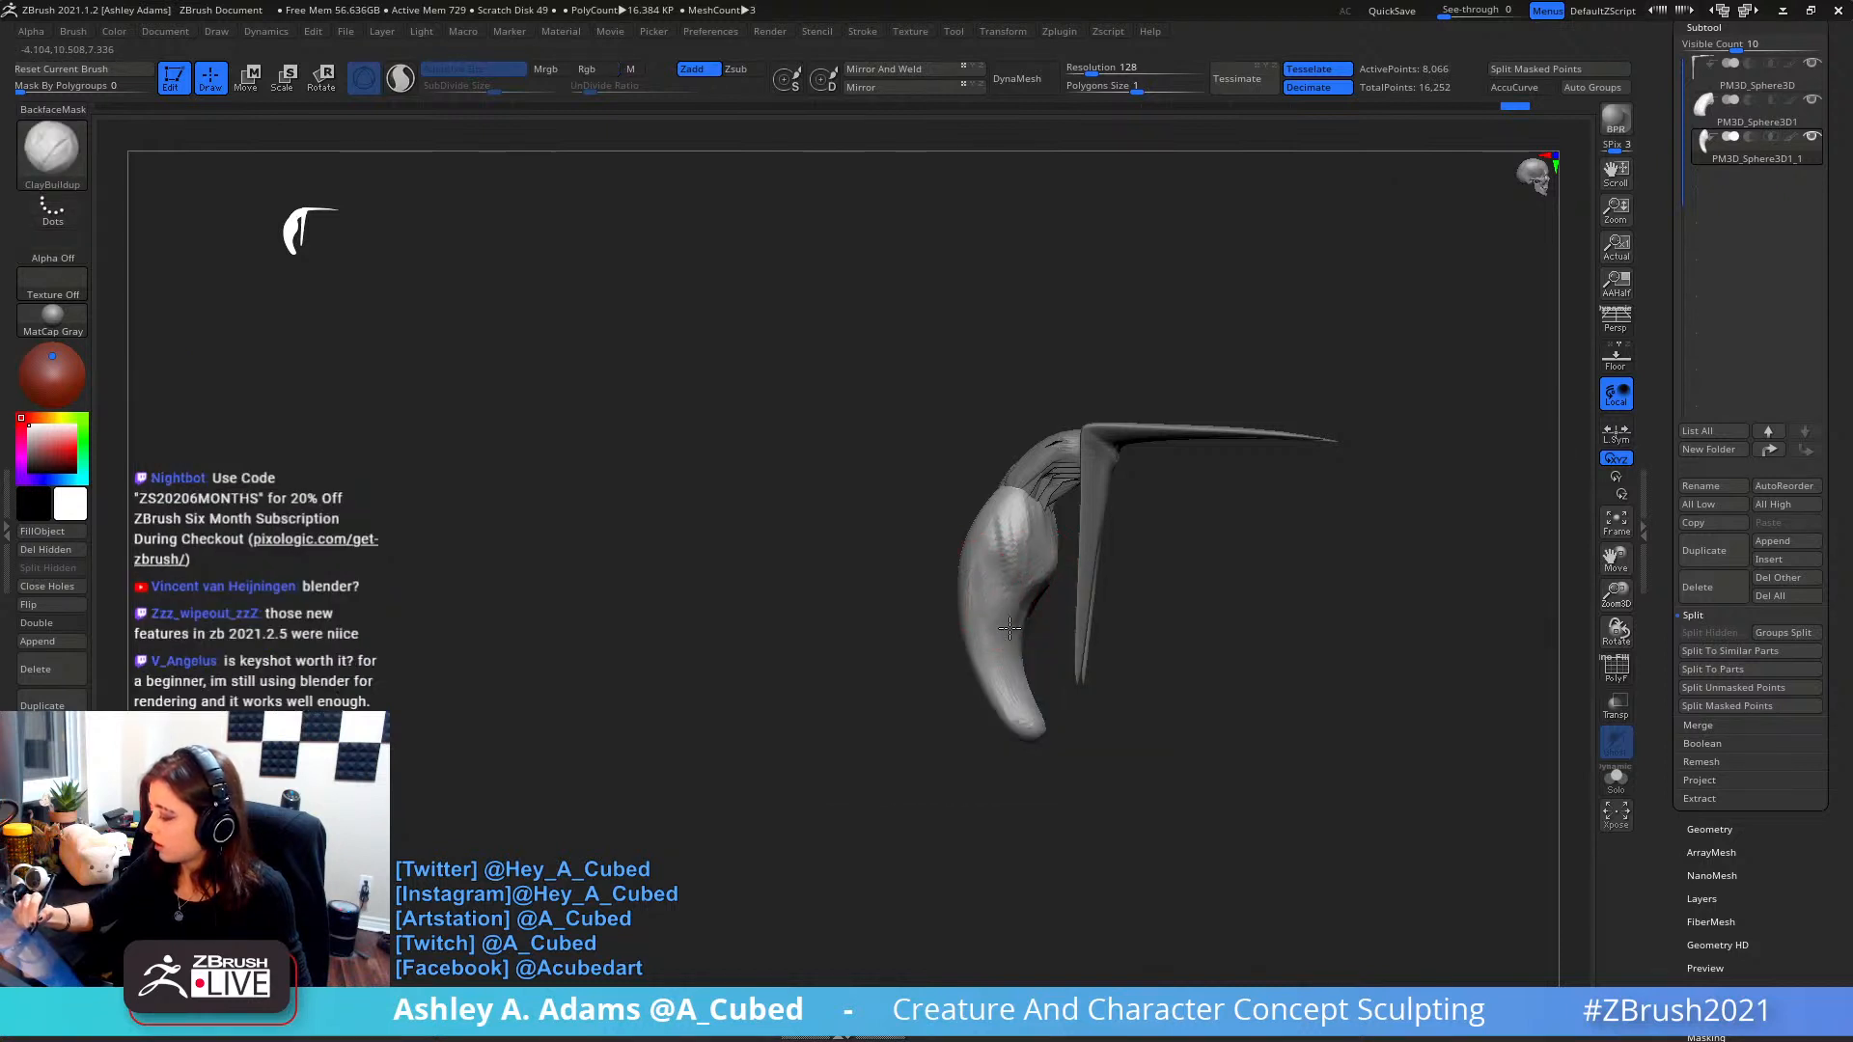
# - Add ClayBuildup strokes along the side of the torso from the chest to the waist
pyautogui.moveTo(1021, 514); pyautogui.dragTo(1037, 575)
pyautogui.moveTo(1048, 591); pyautogui.dragTo(1035, 602, button='right')
pyautogui.moveTo(1000, 587)
pyautogui.mouseDown()
pyautogui.moveTo(977, 622)
pyautogui.moveTo(998, 649)
pyautogui.mouseUp()
# - Add ClayBuildup strokes down the torso's back and across its upper side near the neck
pyautogui.moveTo(1006, 612); pyautogui.dragTo(915, 600, button='right')
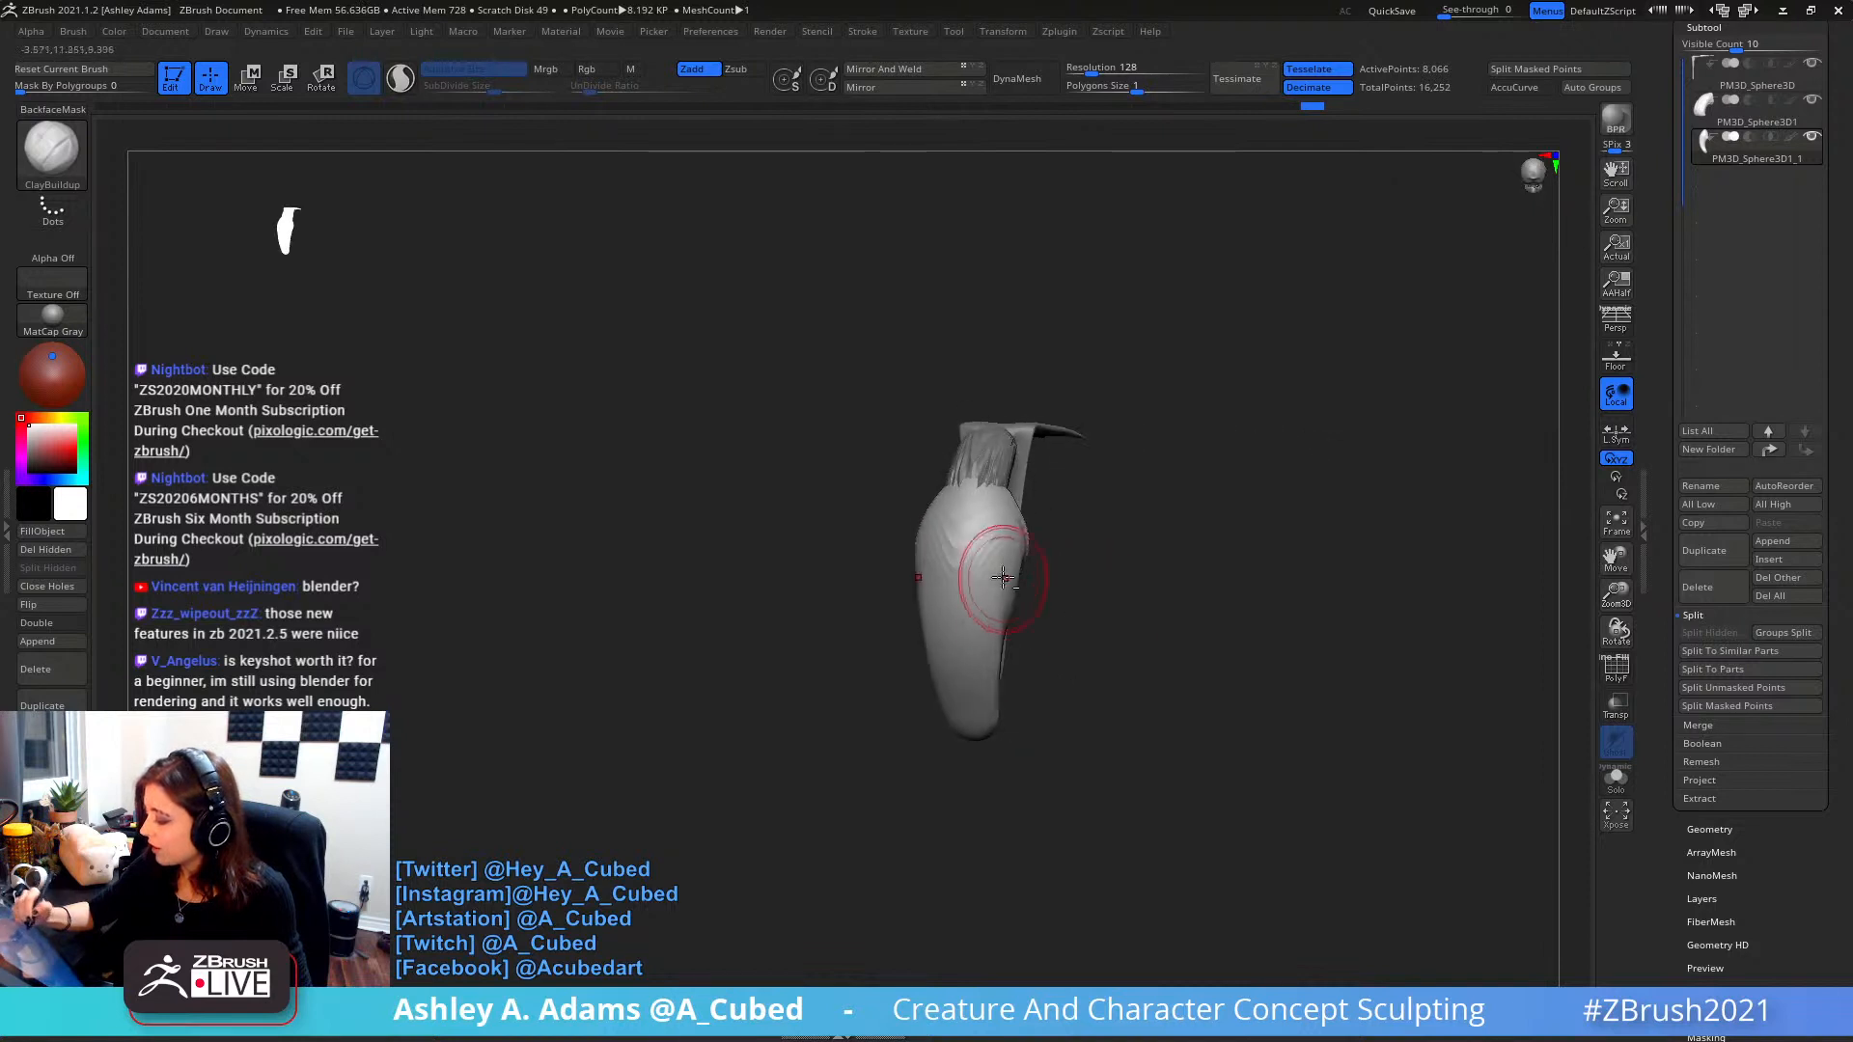
pyautogui.moveTo(1002, 573); pyautogui.dragTo(1004, 739)
pyautogui.moveTo(1006, 733)
pyautogui.mouseDown(button='right')
pyautogui.moveTo(1100, 587)
pyautogui.moveTo(985, 519)
pyautogui.mouseUp(button='right')
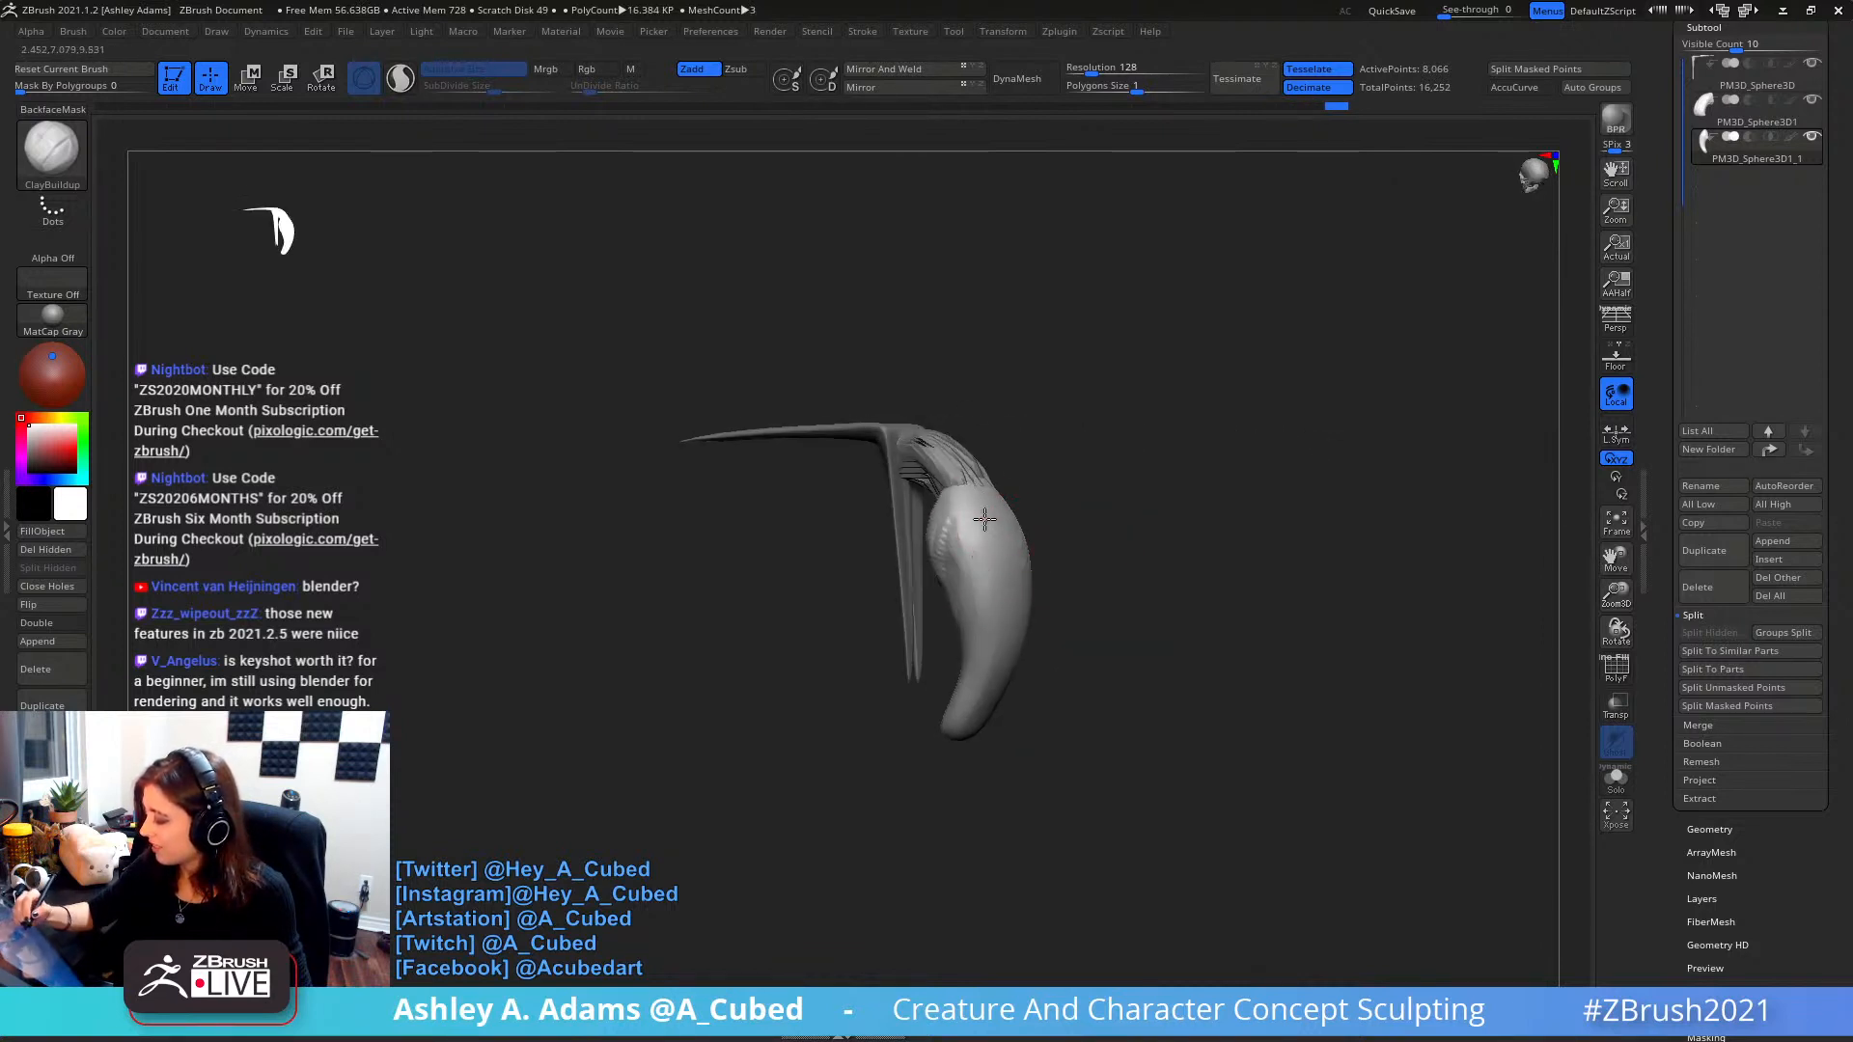
pyautogui.moveTo(988, 528); pyautogui.dragTo(963, 500)
pyautogui.moveTo(989, 511)
pyautogui.mouseDown(button='right')
pyautogui.moveTo(1038, 501)
pyautogui.moveTo(1025, 532)
pyautogui.moveTo(1061, 526)
pyautogui.mouseUp(button='right')
pyautogui.rightClick(1000, 537)
# - Append a sphere as a new subtool
pyautogui.click(1772, 543)
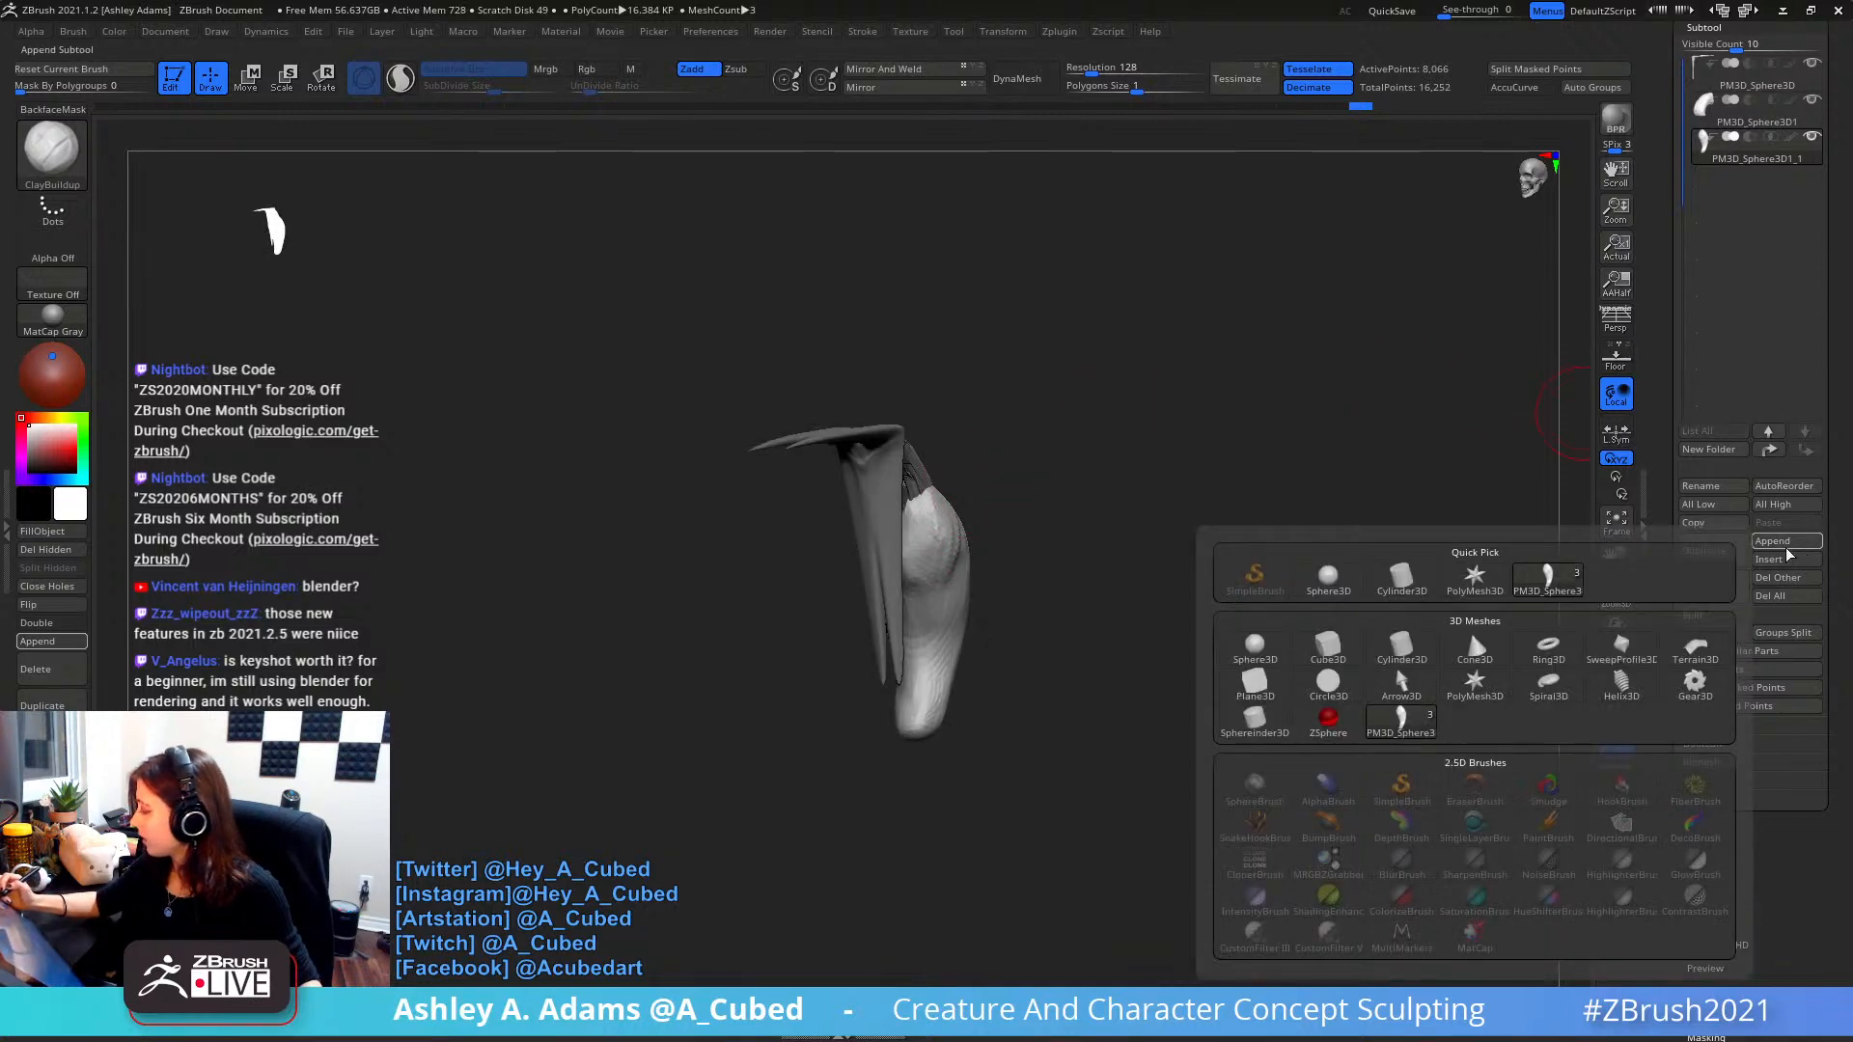
pyautogui.click(1770, 541)
pyautogui.click(1233, 530)
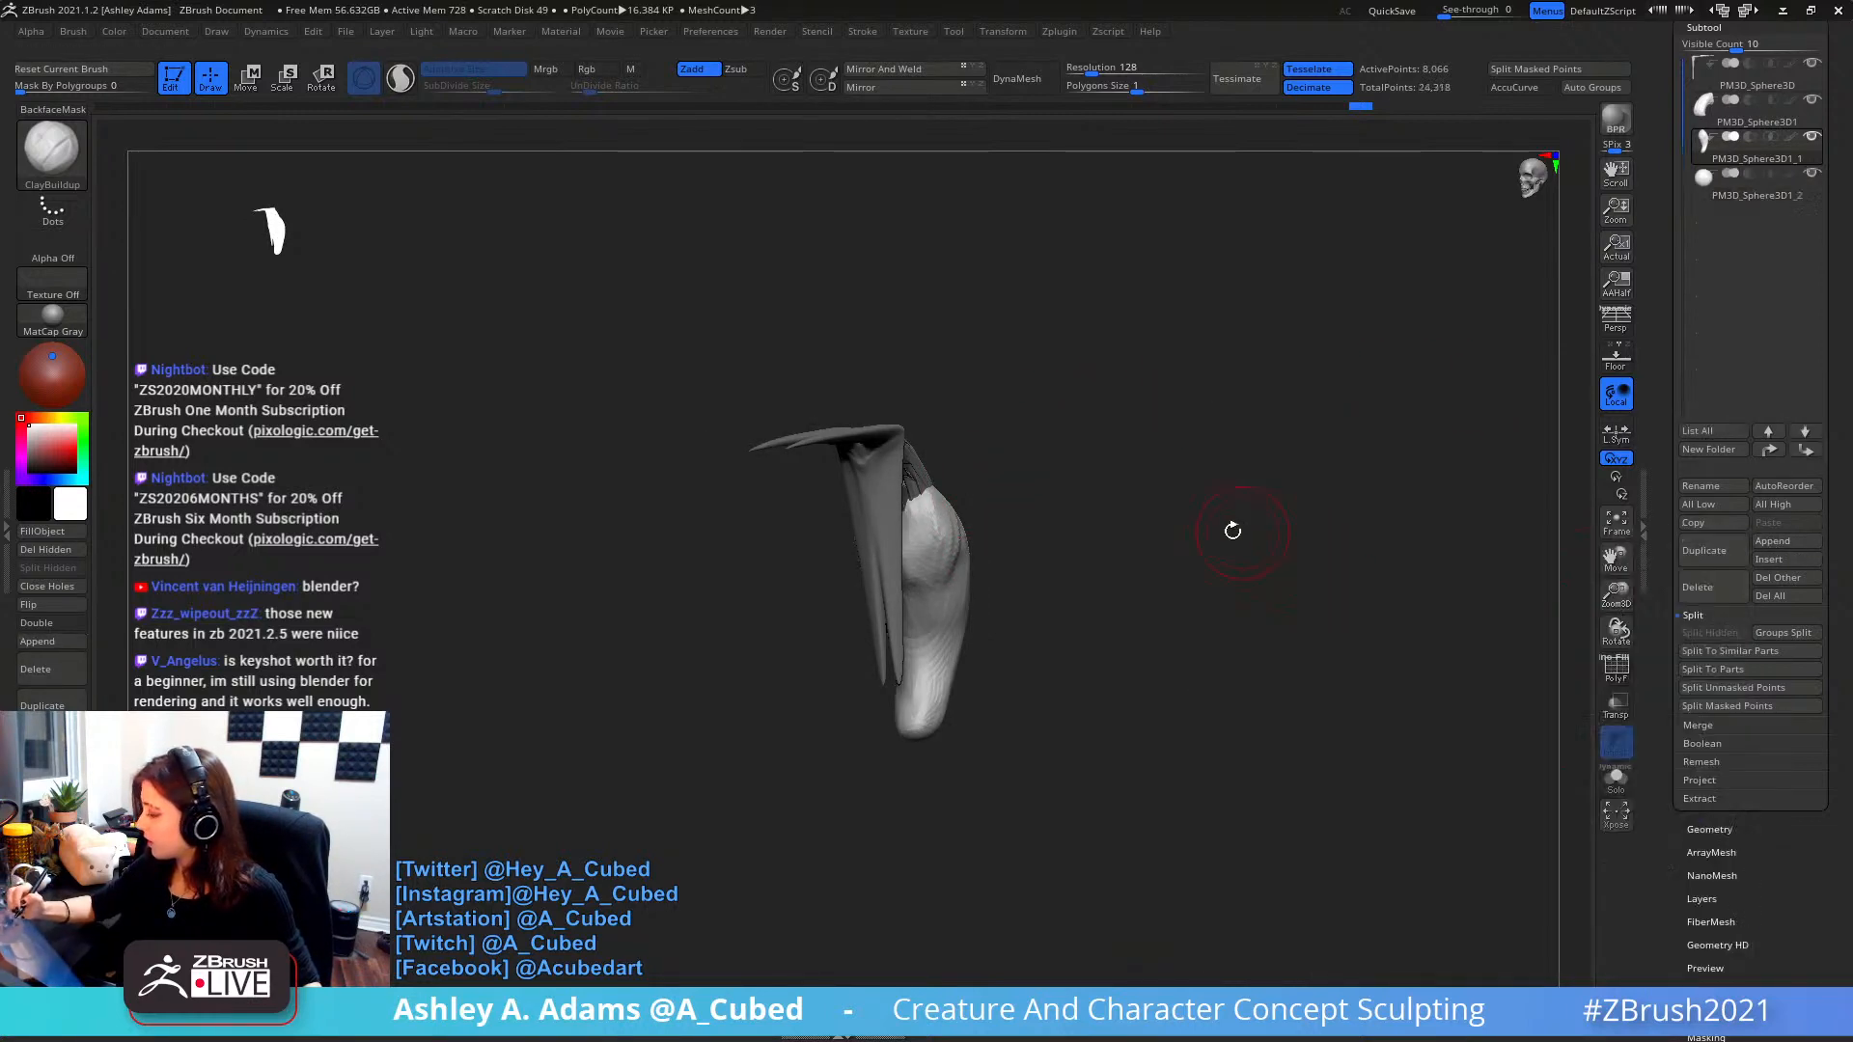
# - Select the appended sphere, scale it into a long thin spindle and place it beside the upper torso
pyautogui.click(1725, 179)
pyautogui.press('w')
pyautogui.moveTo(940, 373); pyautogui.dragTo(1072, 441)
pyautogui.moveTo(1134, 389); pyautogui.dragTo(1106, 468)
pyautogui.moveTo(938, 513); pyautogui.dragTo(853, 514)
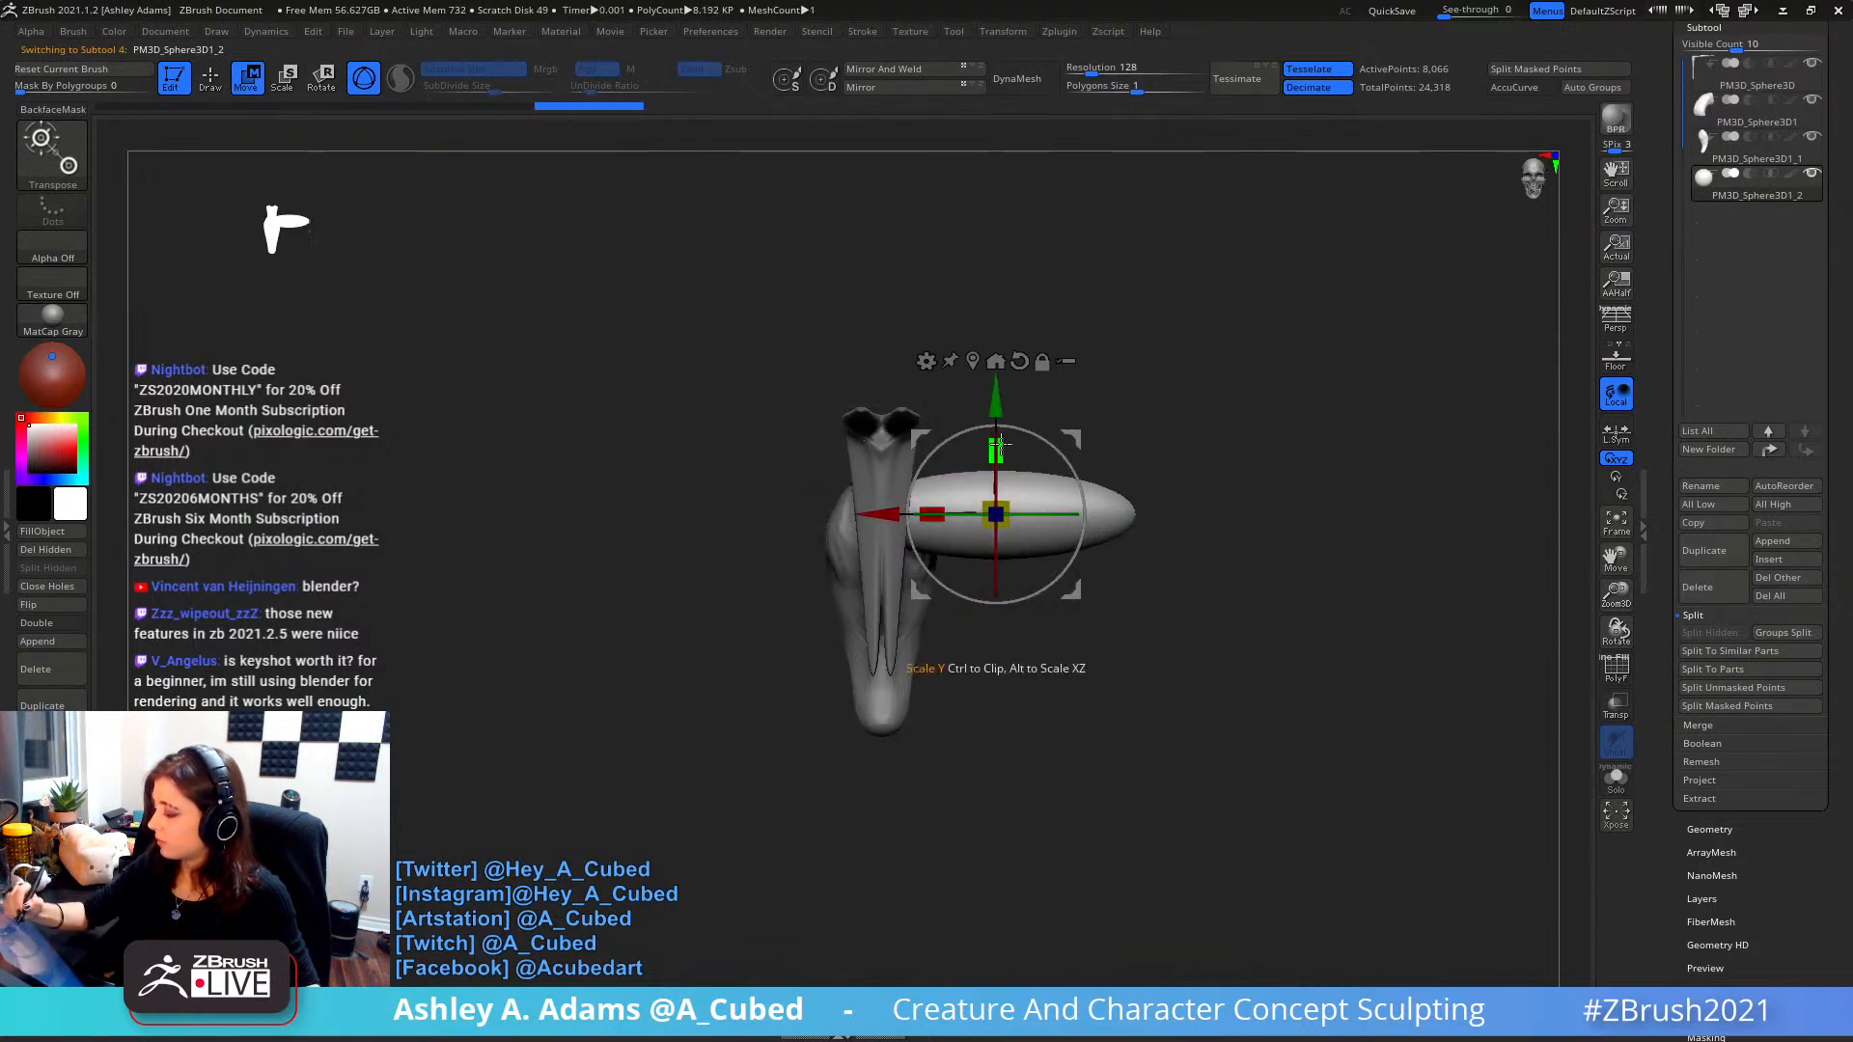
pyautogui.moveTo(996, 451); pyautogui.dragTo(996, 468)
pyautogui.moveTo(1119, 424); pyautogui.dragTo(1052, 425)
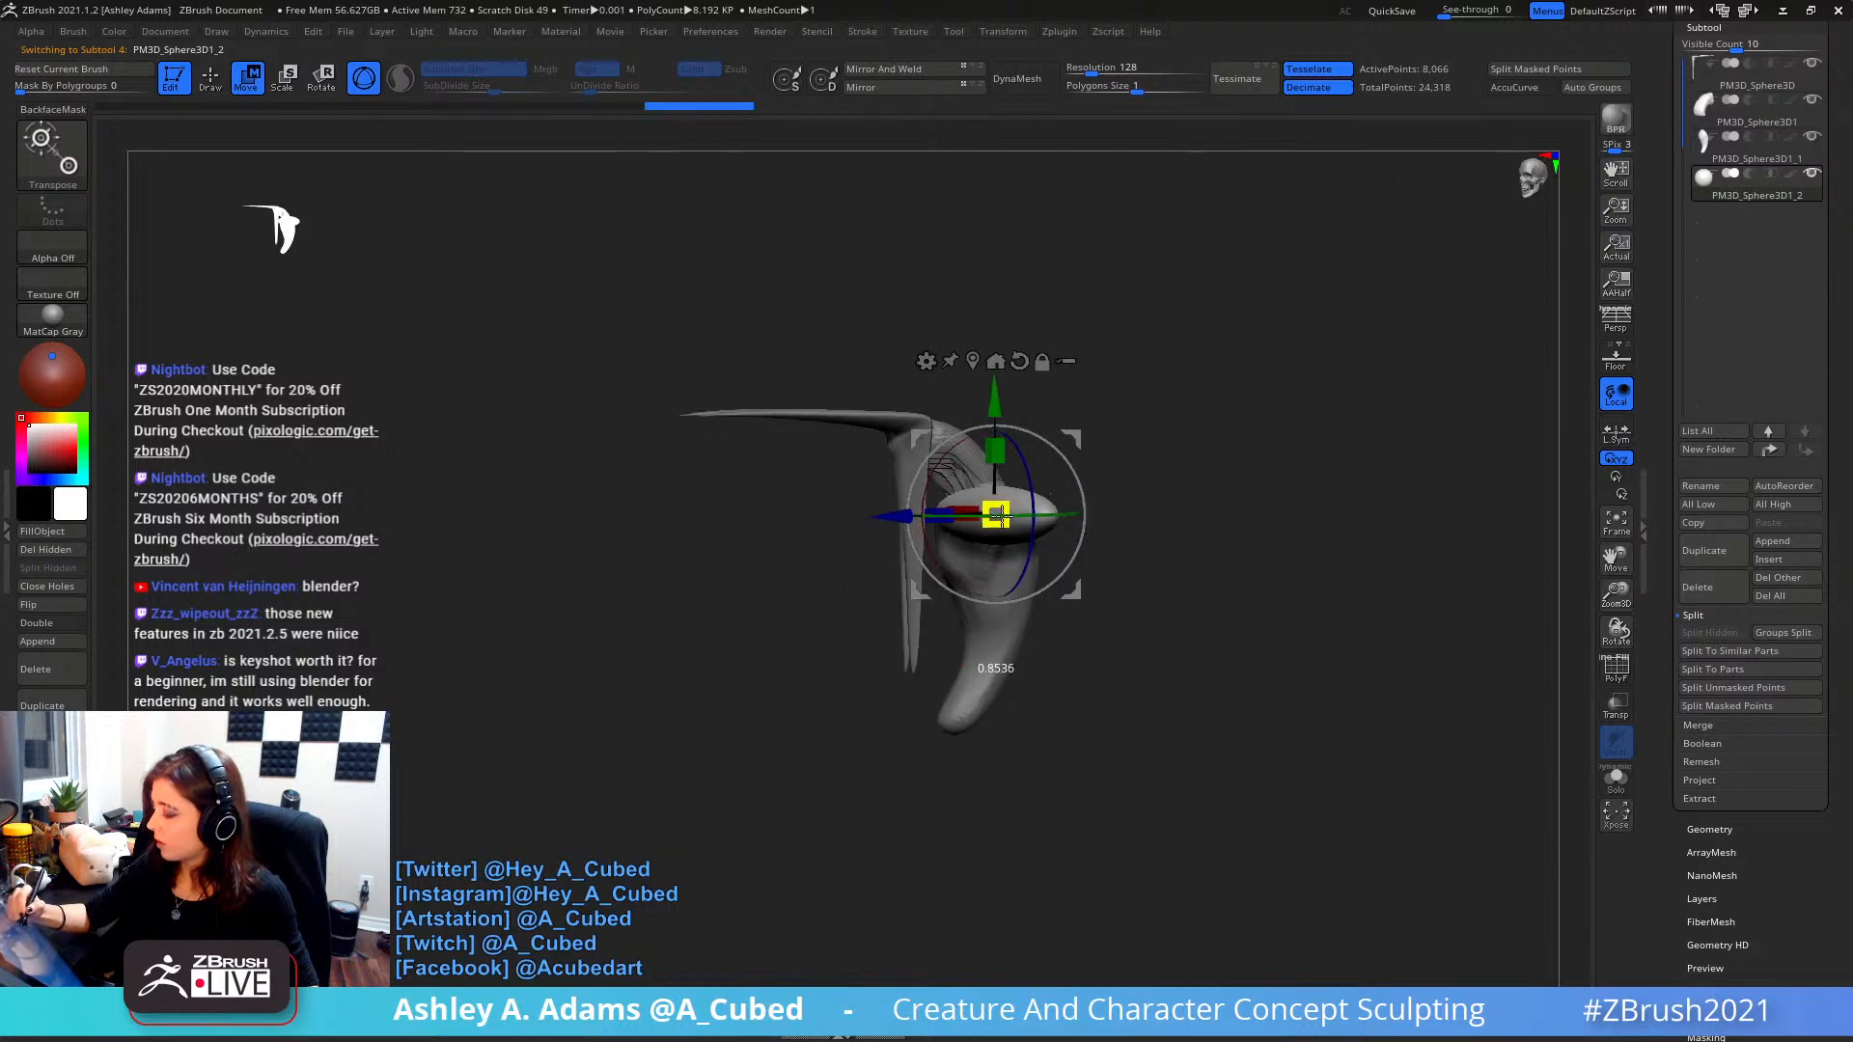
pyautogui.moveTo(996, 550); pyautogui.dragTo(996, 552)
pyautogui.keyDown('shift'); pyautogui.moveTo(868, 467); pyautogui.dragTo(890, 510); pyautogui.keyUp('shift')
# - Rotate the spindle so it slants down and outward from the shoulder, and position its upper end against the torso
pyautogui.moveTo(1166, 459); pyautogui.dragTo(1088, 458)
pyautogui.moveTo(1062, 569); pyautogui.dragTo(1145, 697)
pyautogui.keyDown('shift'); pyautogui.moveTo(1158, 519); pyautogui.dragTo(1242, 517); pyautogui.keyUp('shift')
pyautogui.keyDown('alt'); pyautogui.moveTo(1002, 516); pyautogui.dragTo(940, 418); pyautogui.keyUp('alt')
pyautogui.moveTo(1082, 436)
pyautogui.mouseDown()
pyautogui.moveTo(1056, 451)
pyautogui.moveTo(1035, 437)
pyautogui.mouseUp()
pyautogui.keyDown('shift'); pyautogui.moveTo(1163, 444); pyautogui.dragTo(1081, 442); pyautogui.keyUp('shift')
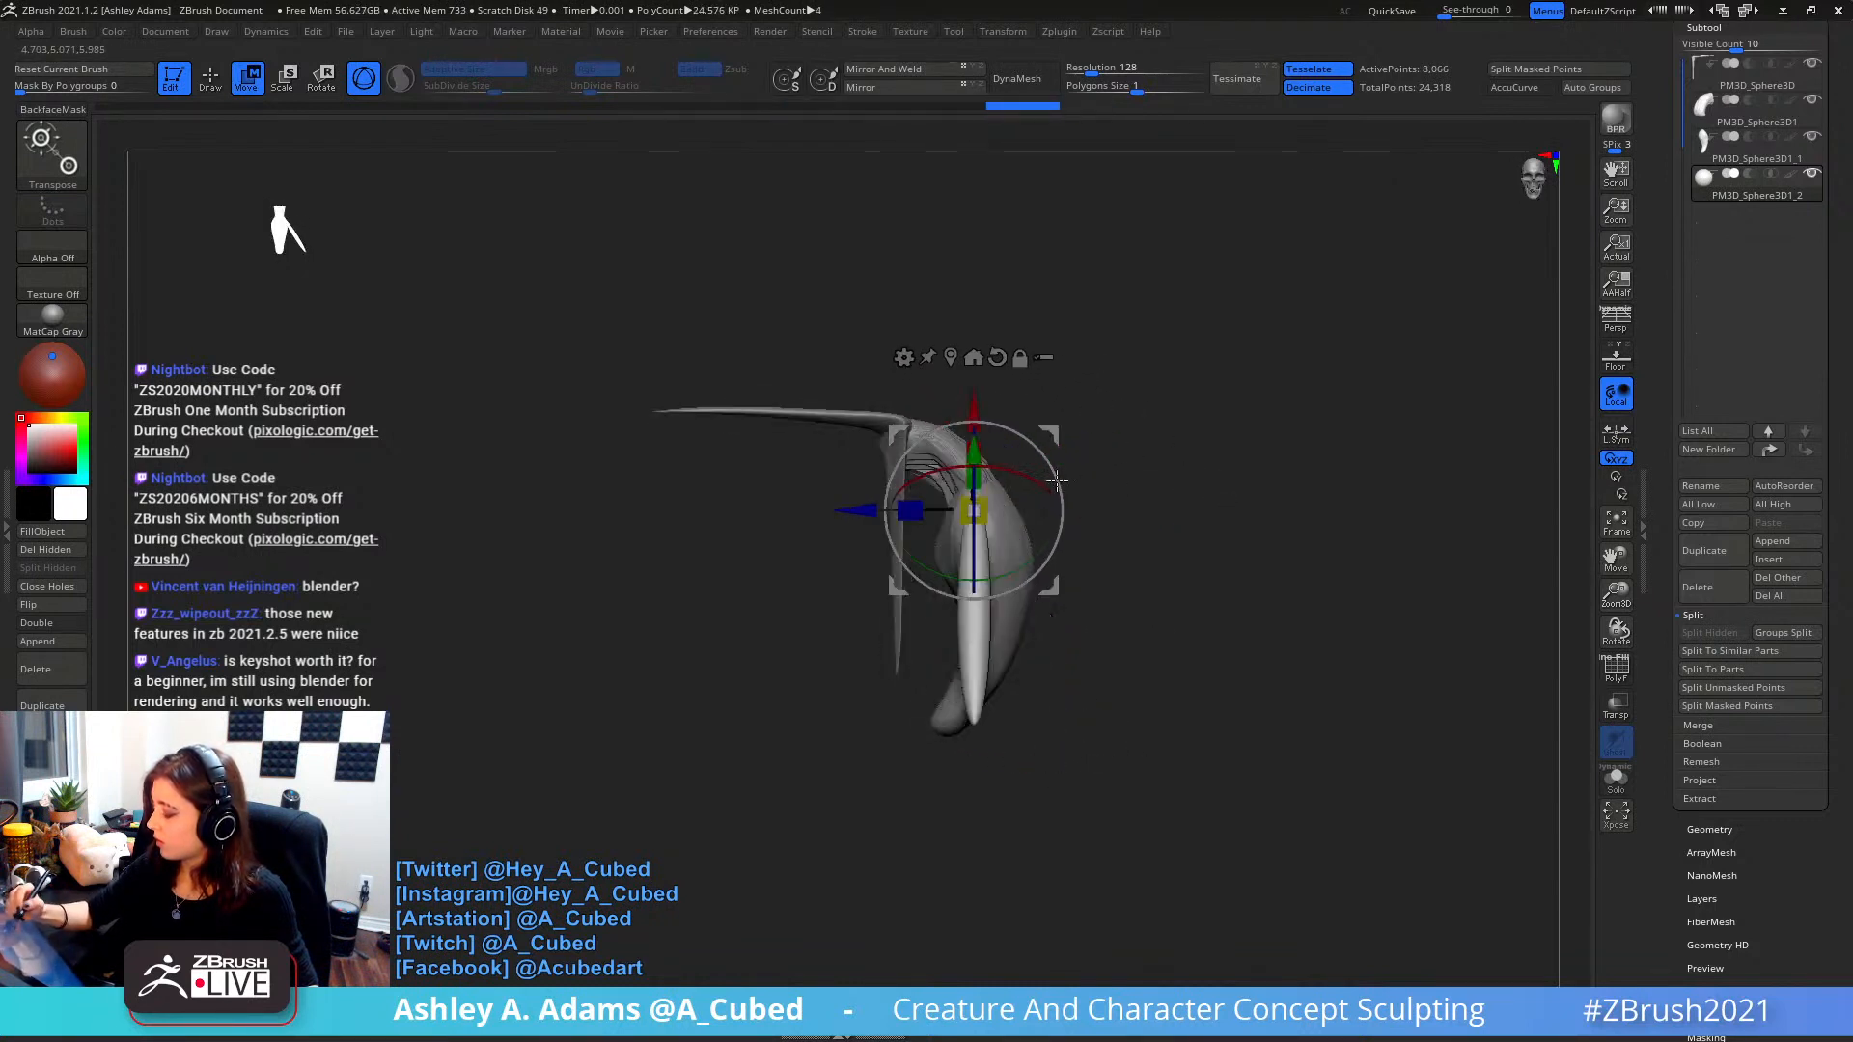
# - Move the spindle toward the creature's back
pyautogui.press('q')
pyautogui.press('space')
pyautogui.click(1008, 539)
pyautogui.press('w')
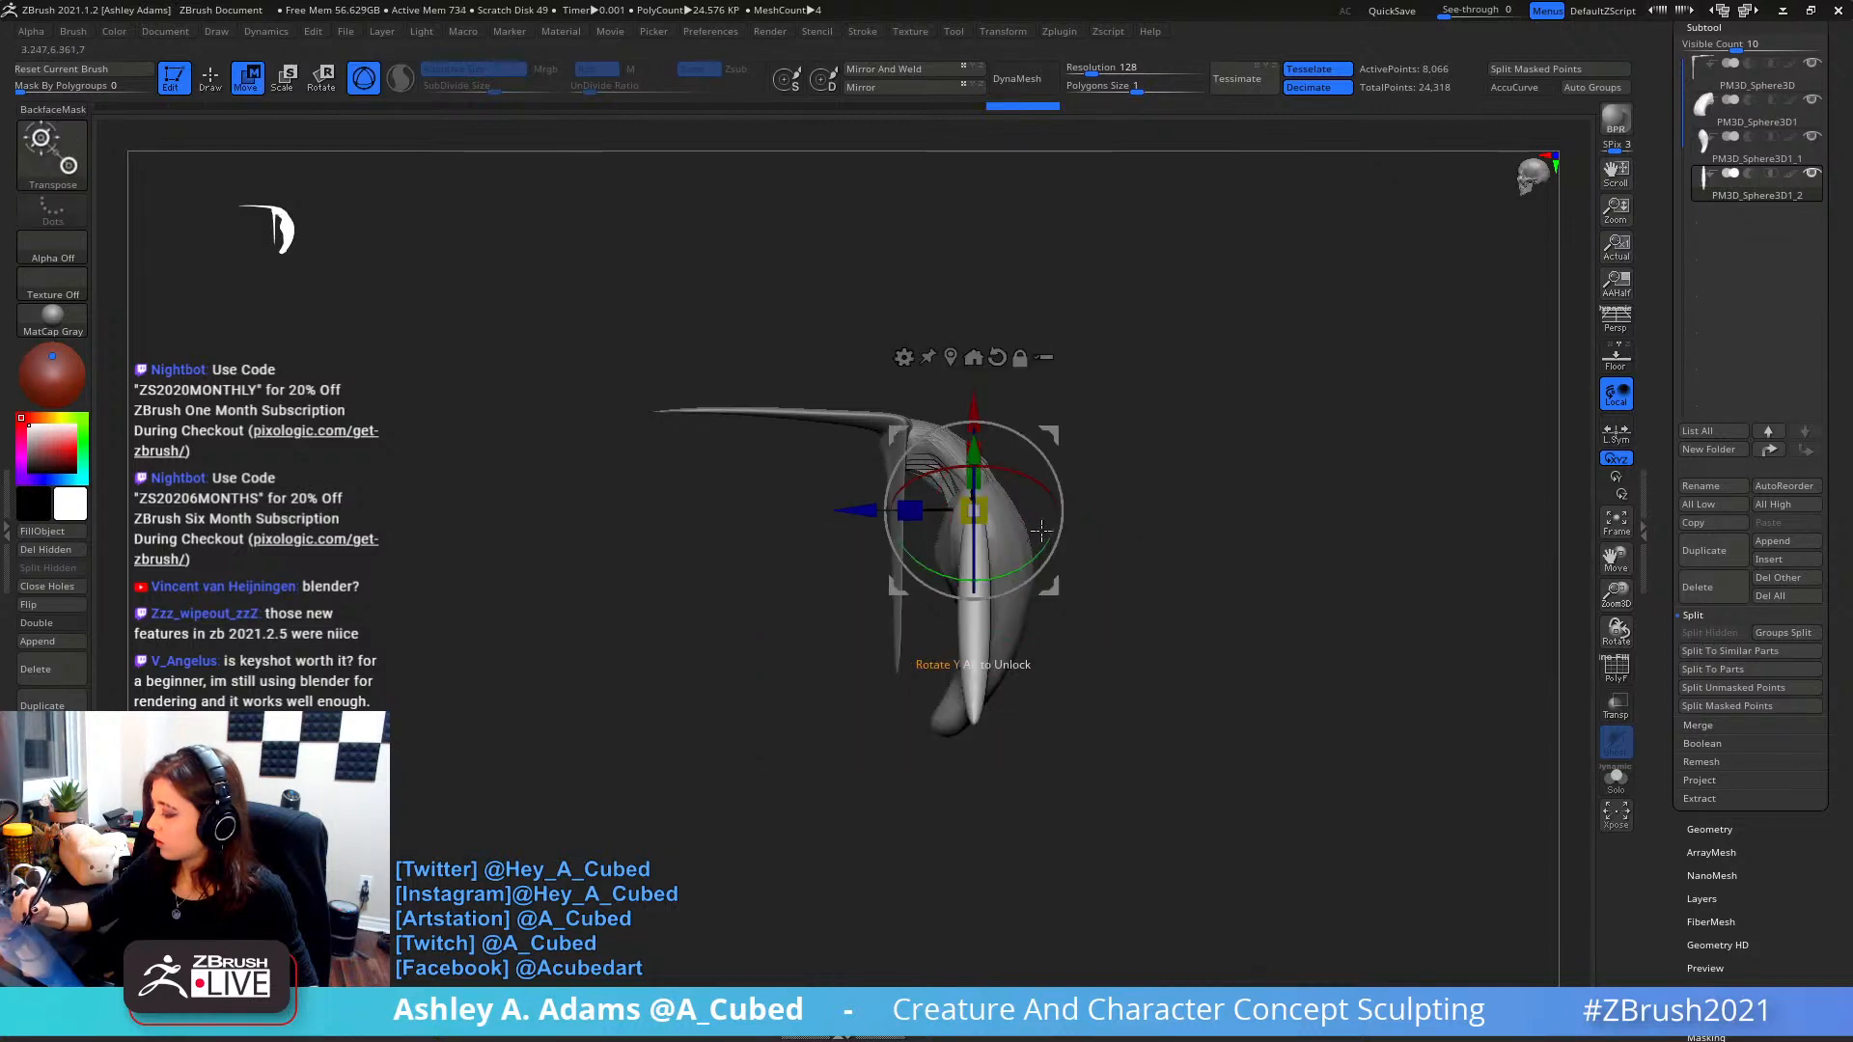
pyautogui.moveTo(866, 506); pyautogui.dragTo(890, 508)
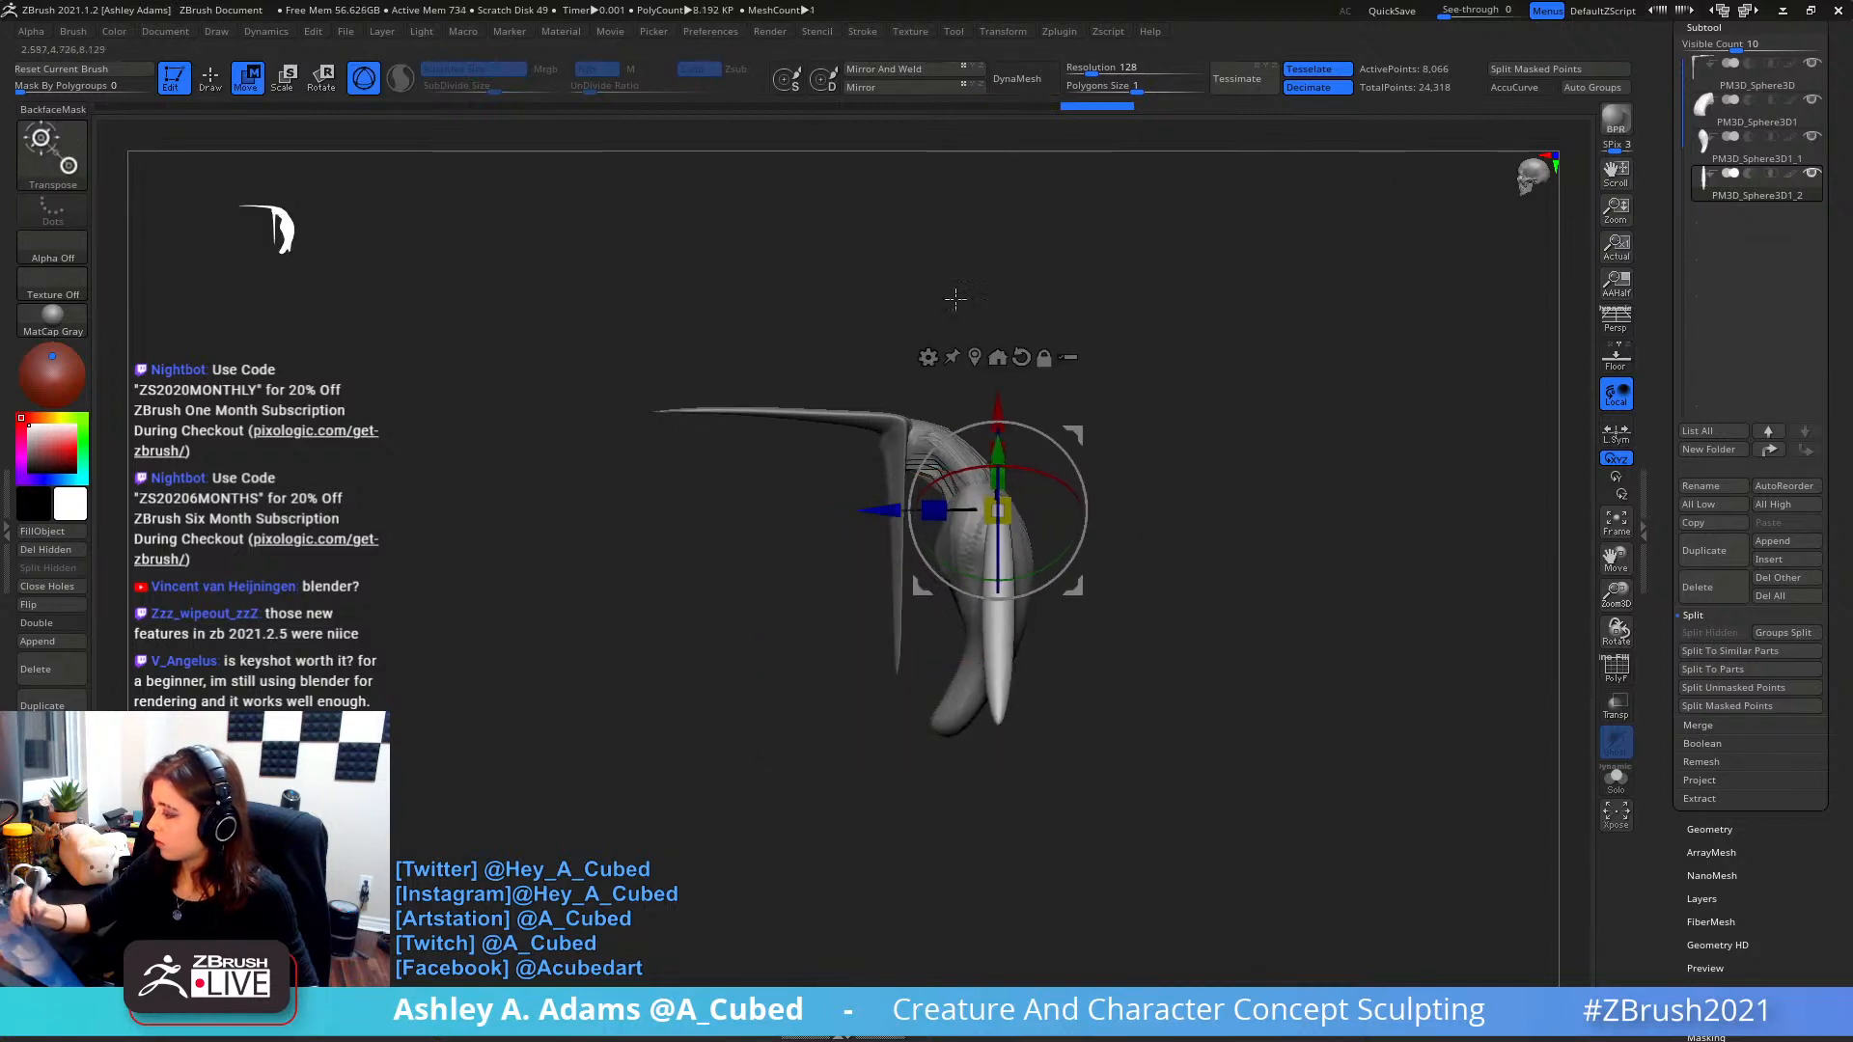
# - Mirror and weld the spindle to form a matching limb on the other side, and set up the SnakeHook brush
pyautogui.click(896, 74)
pyautogui.press('space')
pyautogui.press('q')
pyautogui.press('space')
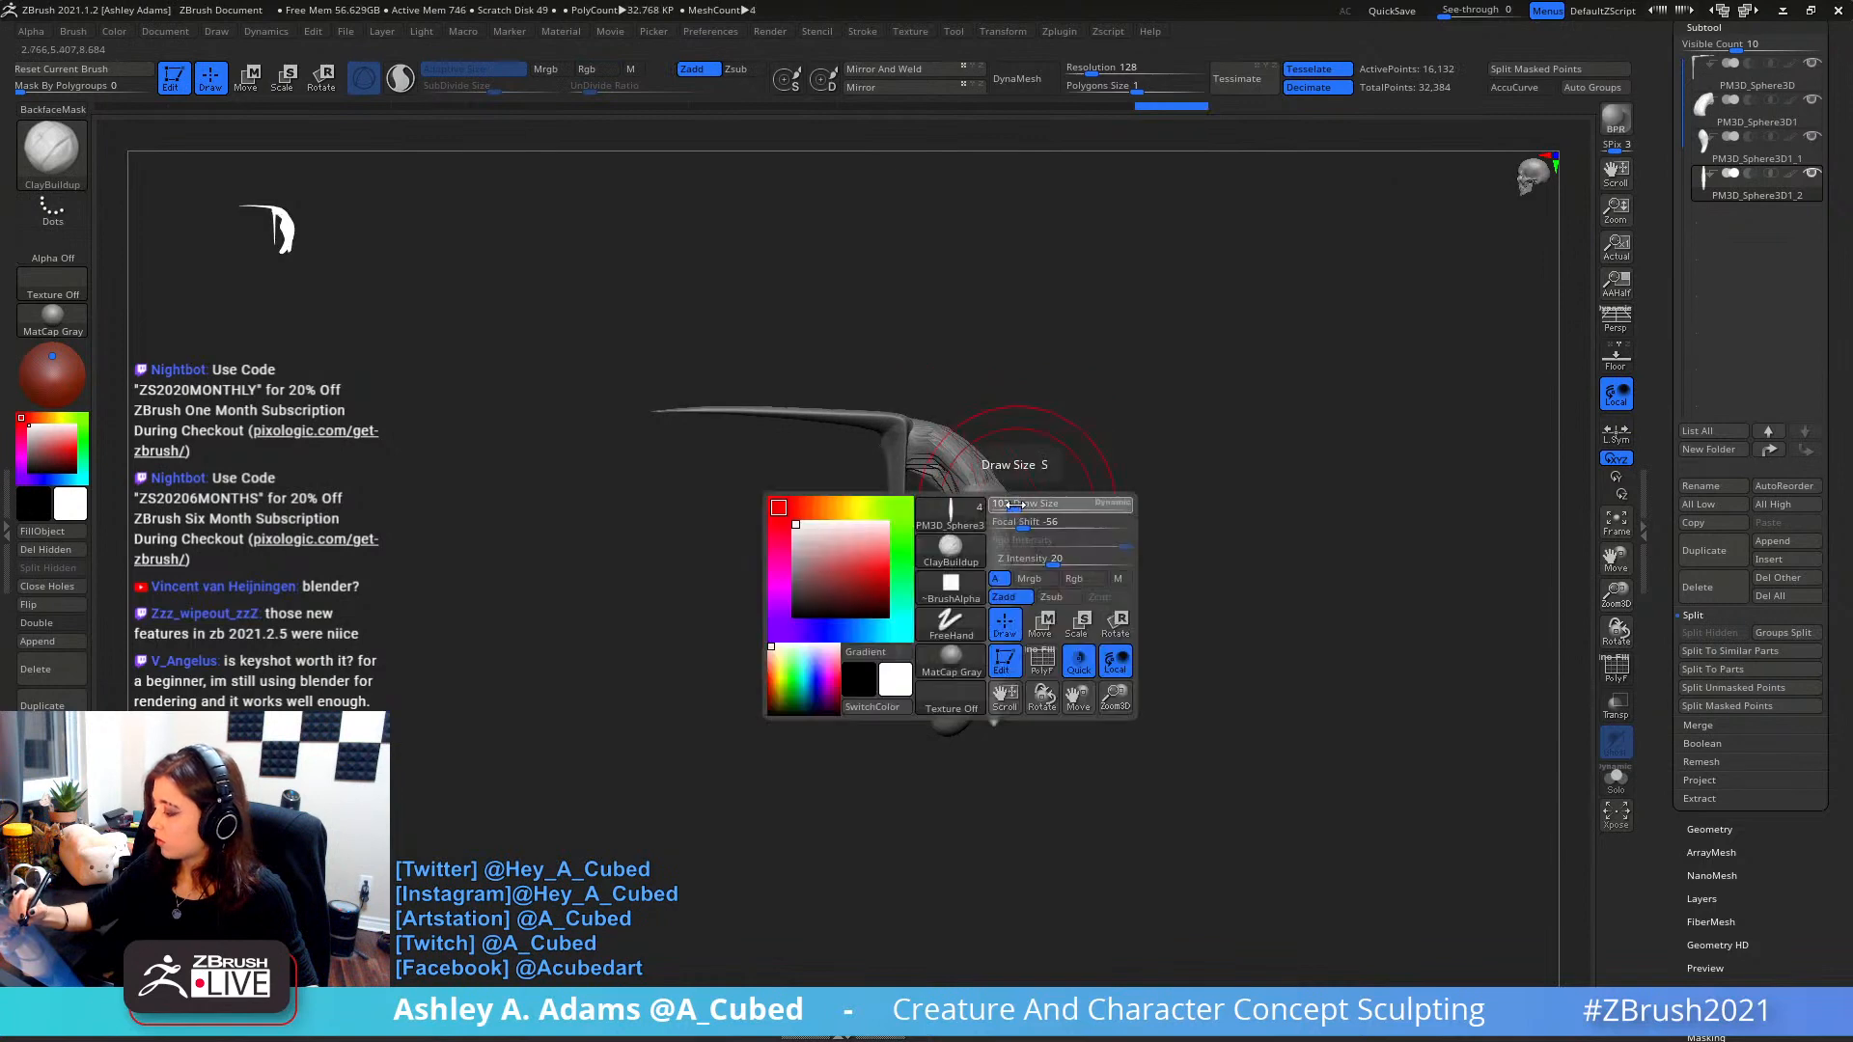
pyautogui.click(1021, 522)
pyautogui.keyDown('ctrl'); pyautogui.moveTo(1009, 487); pyautogui.dragTo(1012, 545, button='right'); pyautogui.keyUp('ctrl')
pyautogui.press('b')
pyautogui.press('s')
pyautogui.press('h')
# - Try to pull the limb's upper end toward the chest with the SnakeHook brush
pyautogui.moveTo(994, 550); pyautogui.dragTo(957, 535)
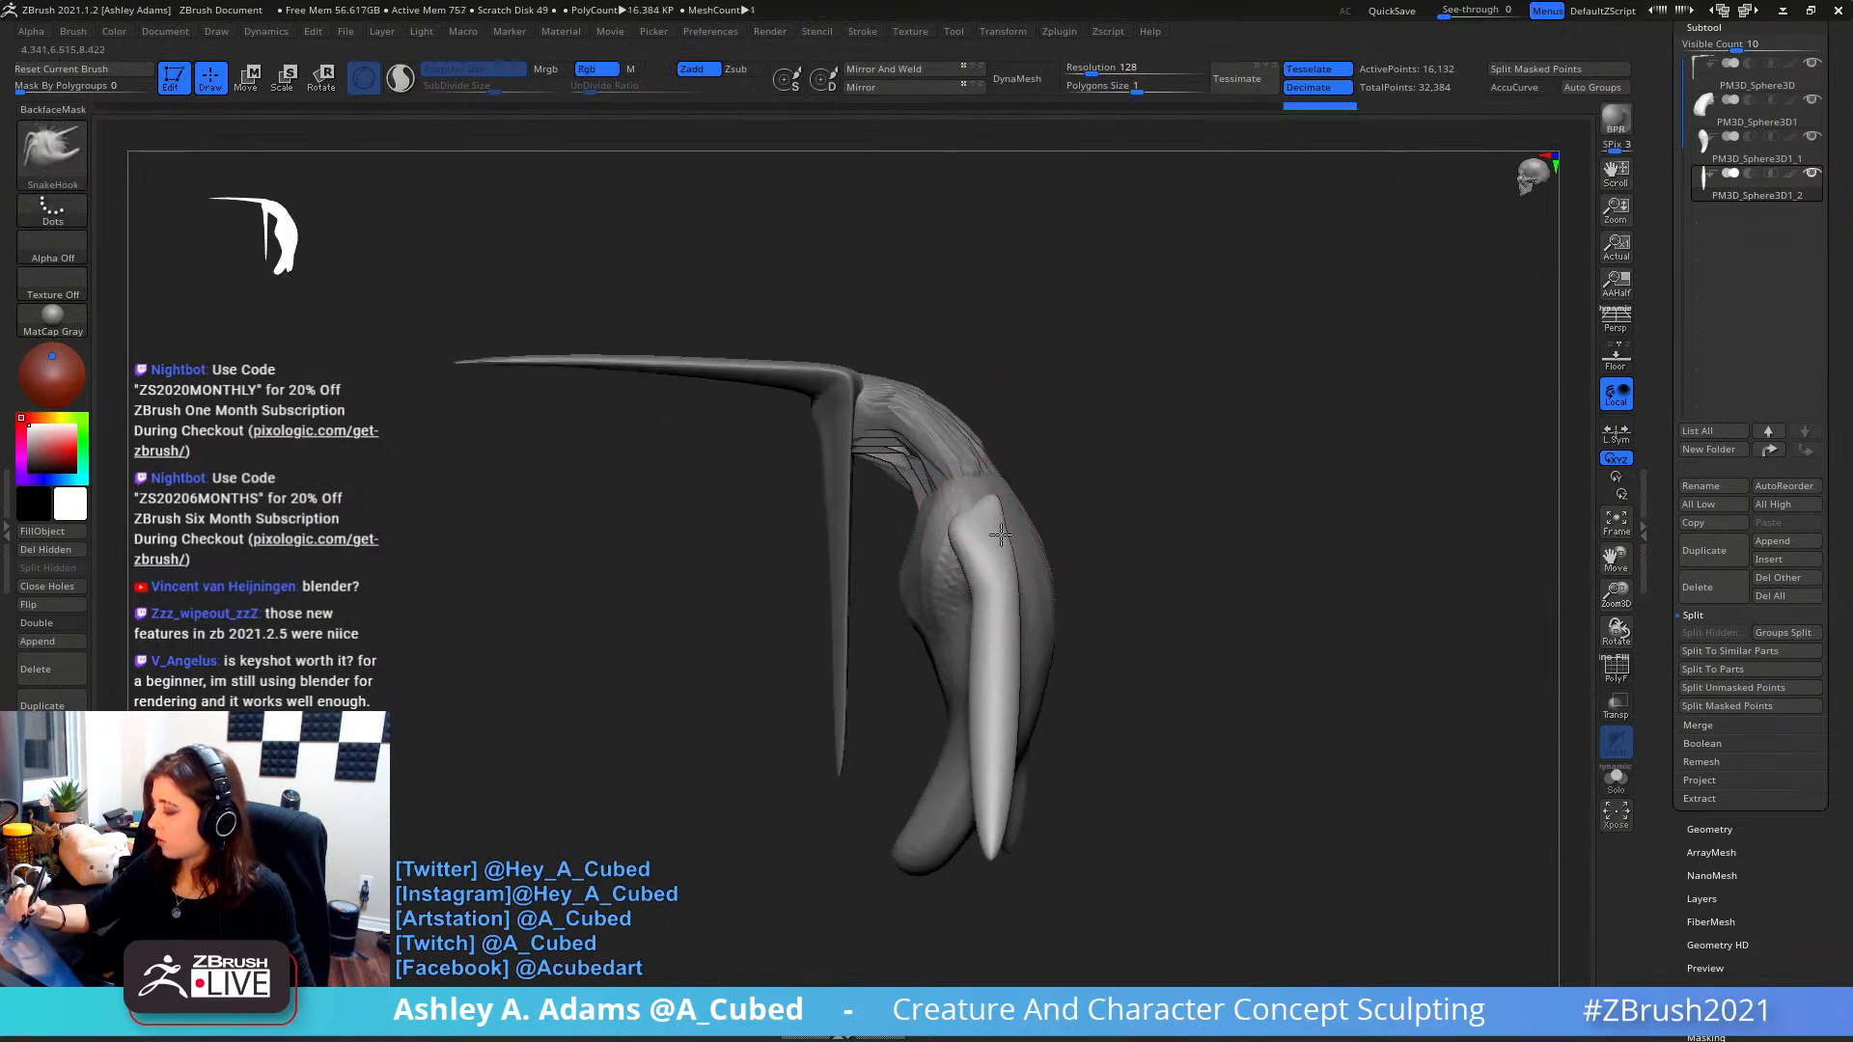
pyautogui.moveTo(1042, 482); pyautogui.dragTo(931, 472, button='right')
pyautogui.hotkey('ctrl', 'z')
pyautogui.press('space')
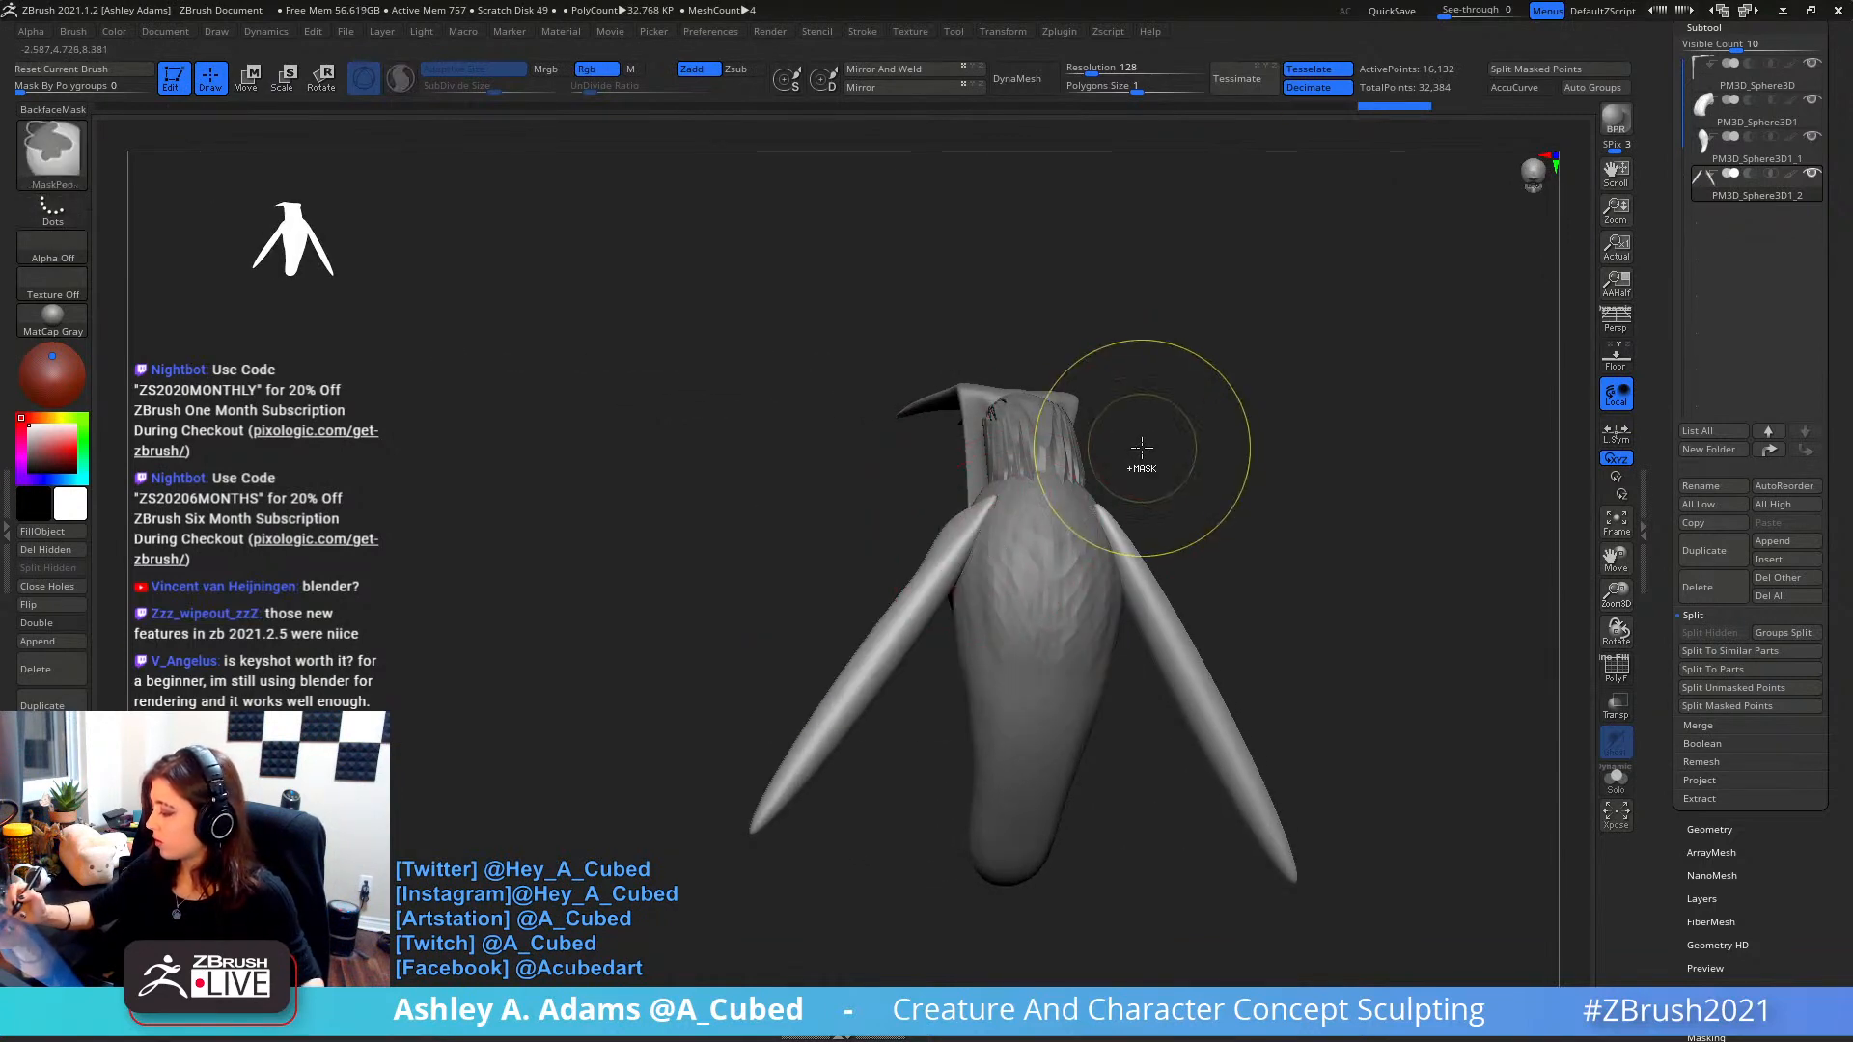
pyautogui.moveTo(1071, 503); pyautogui.dragTo(1020, 562, button='right')
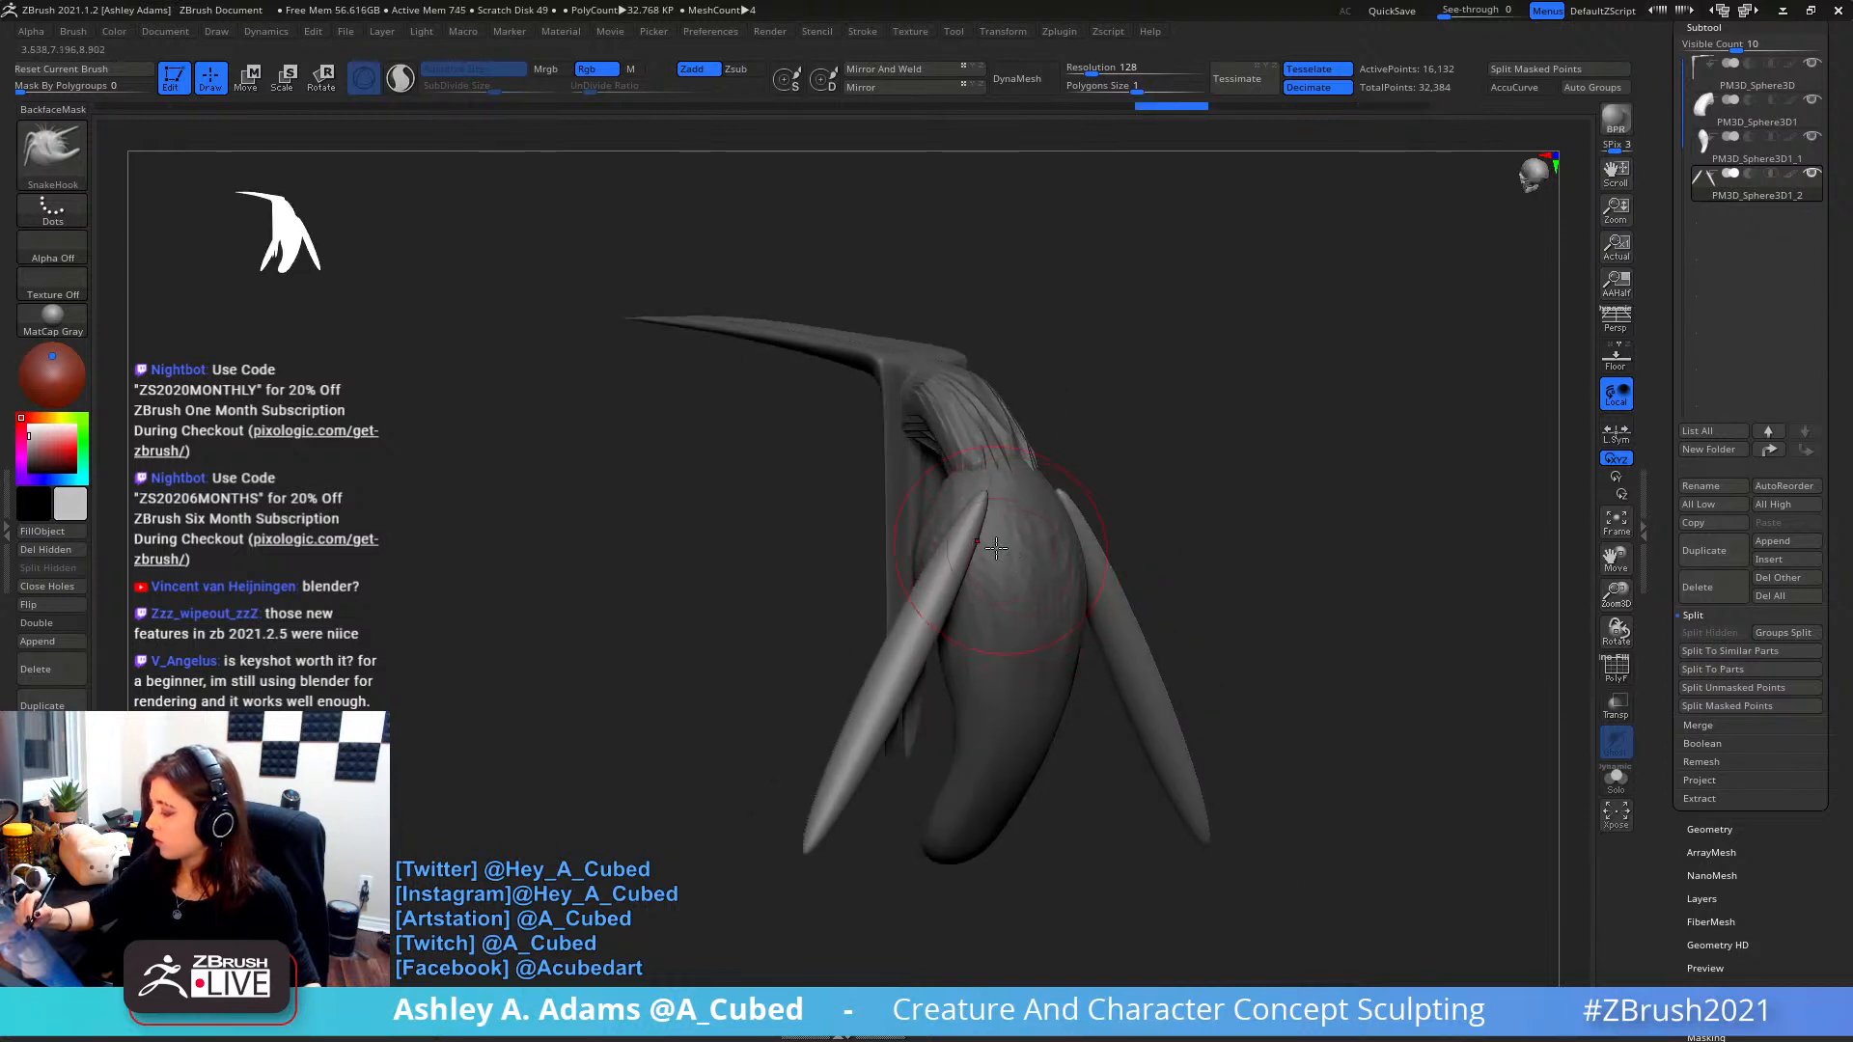
pyautogui.click(23, 422)
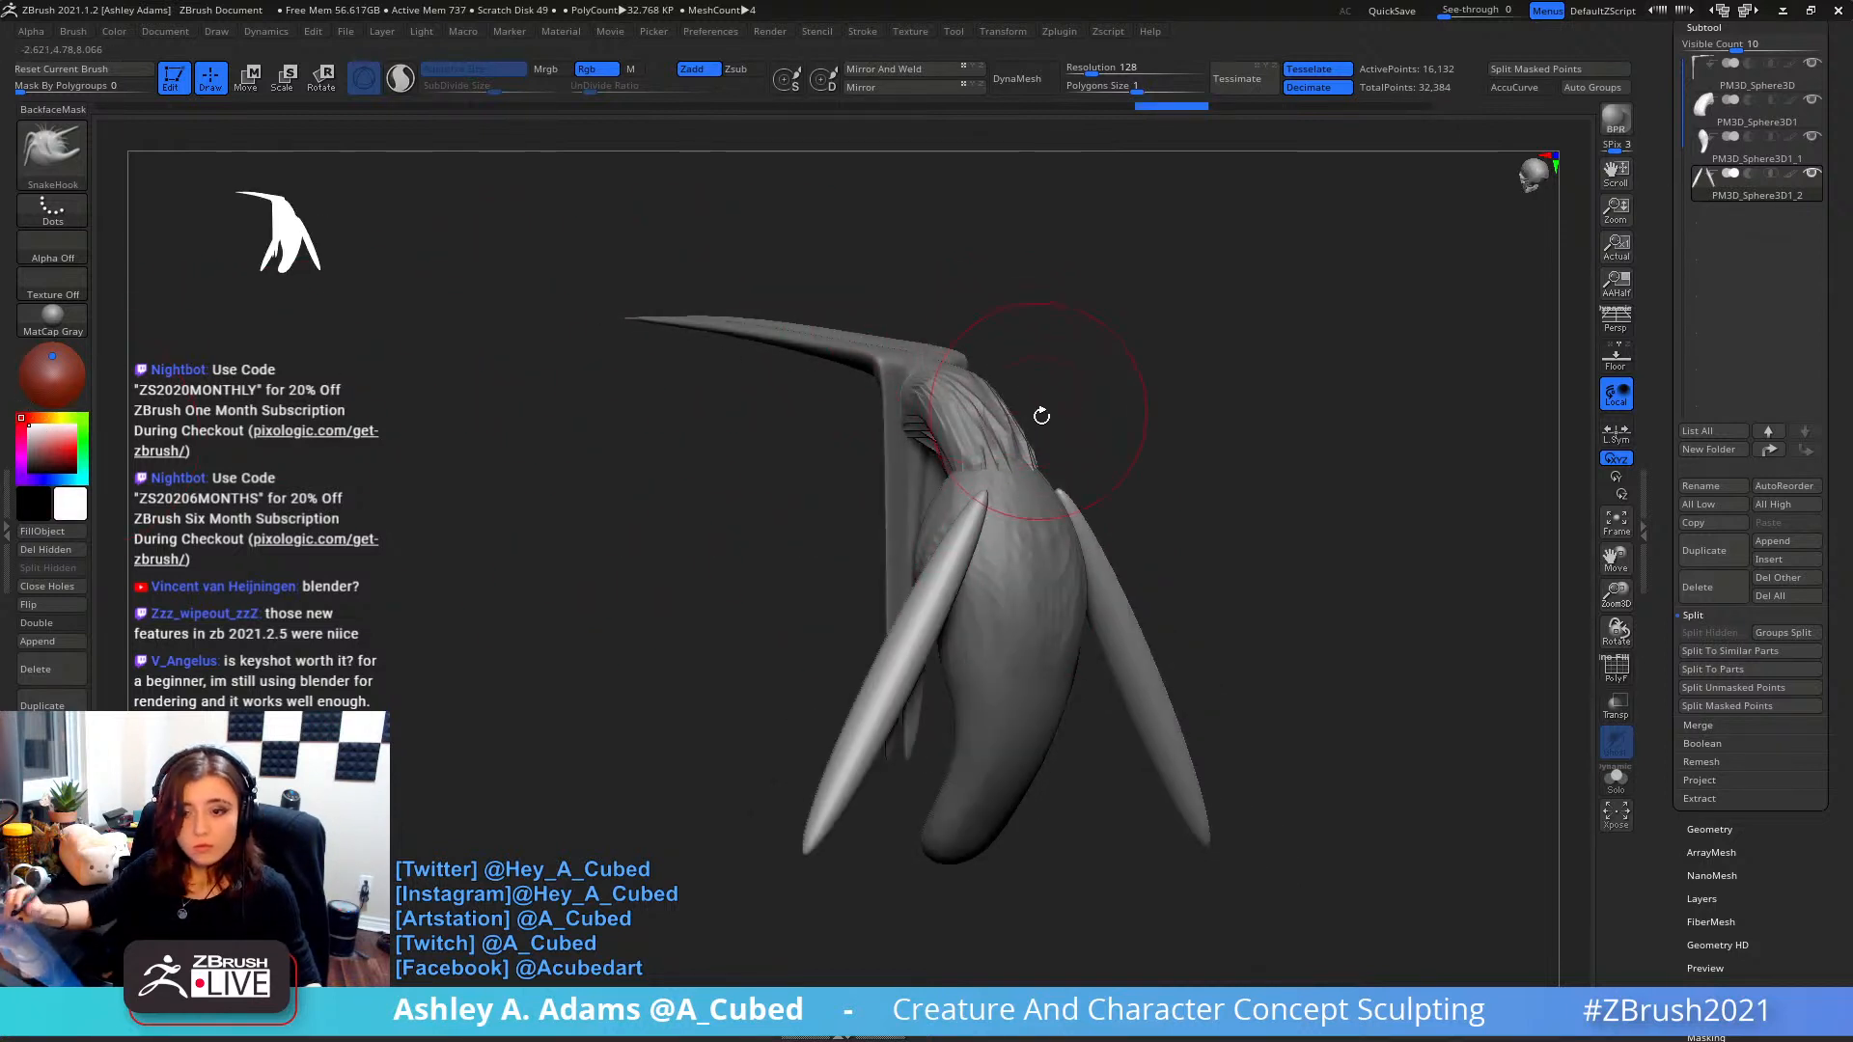
pyautogui.moveTo(1041, 415); pyautogui.dragTo(1046, 421, button='right')
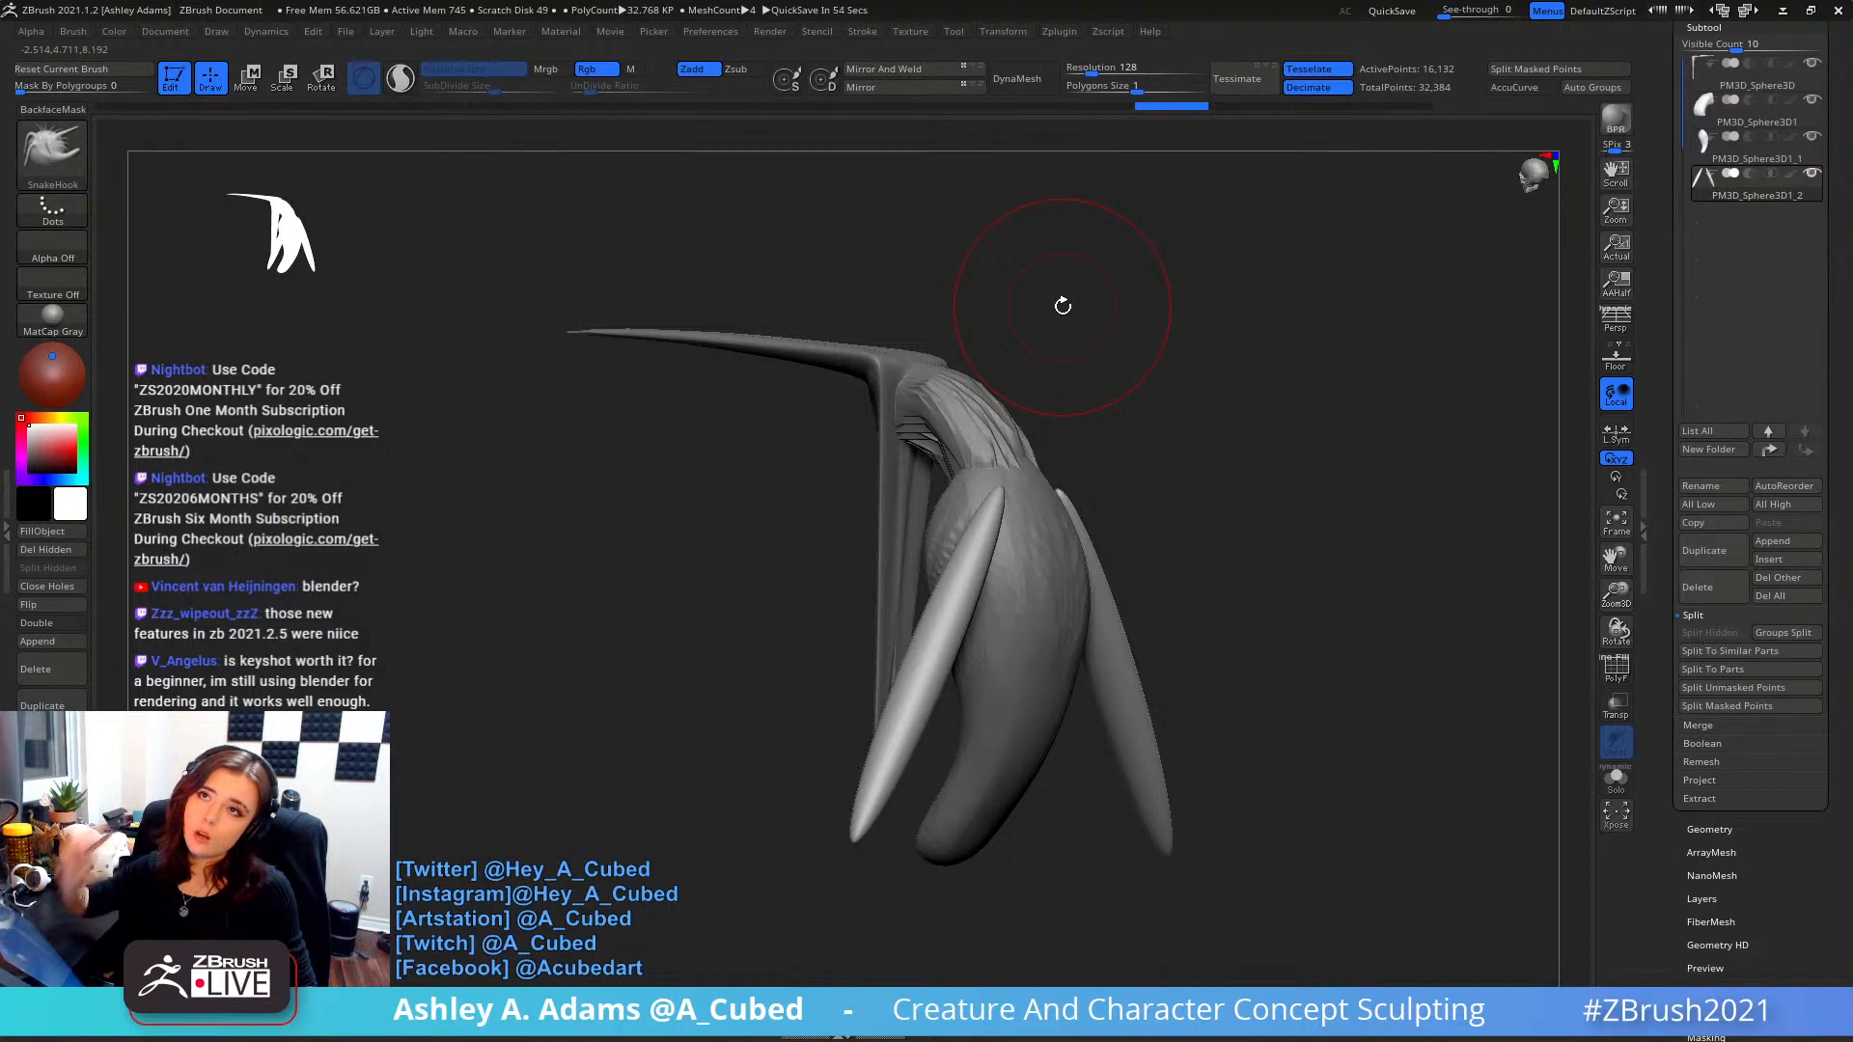
pyautogui.moveTo(996, 446)
pyautogui.mouseDown(button='right')
pyautogui.moveTo(1048, 512)
pyautogui.moveTo(1014, 525)
pyautogui.mouseUp(button='right')
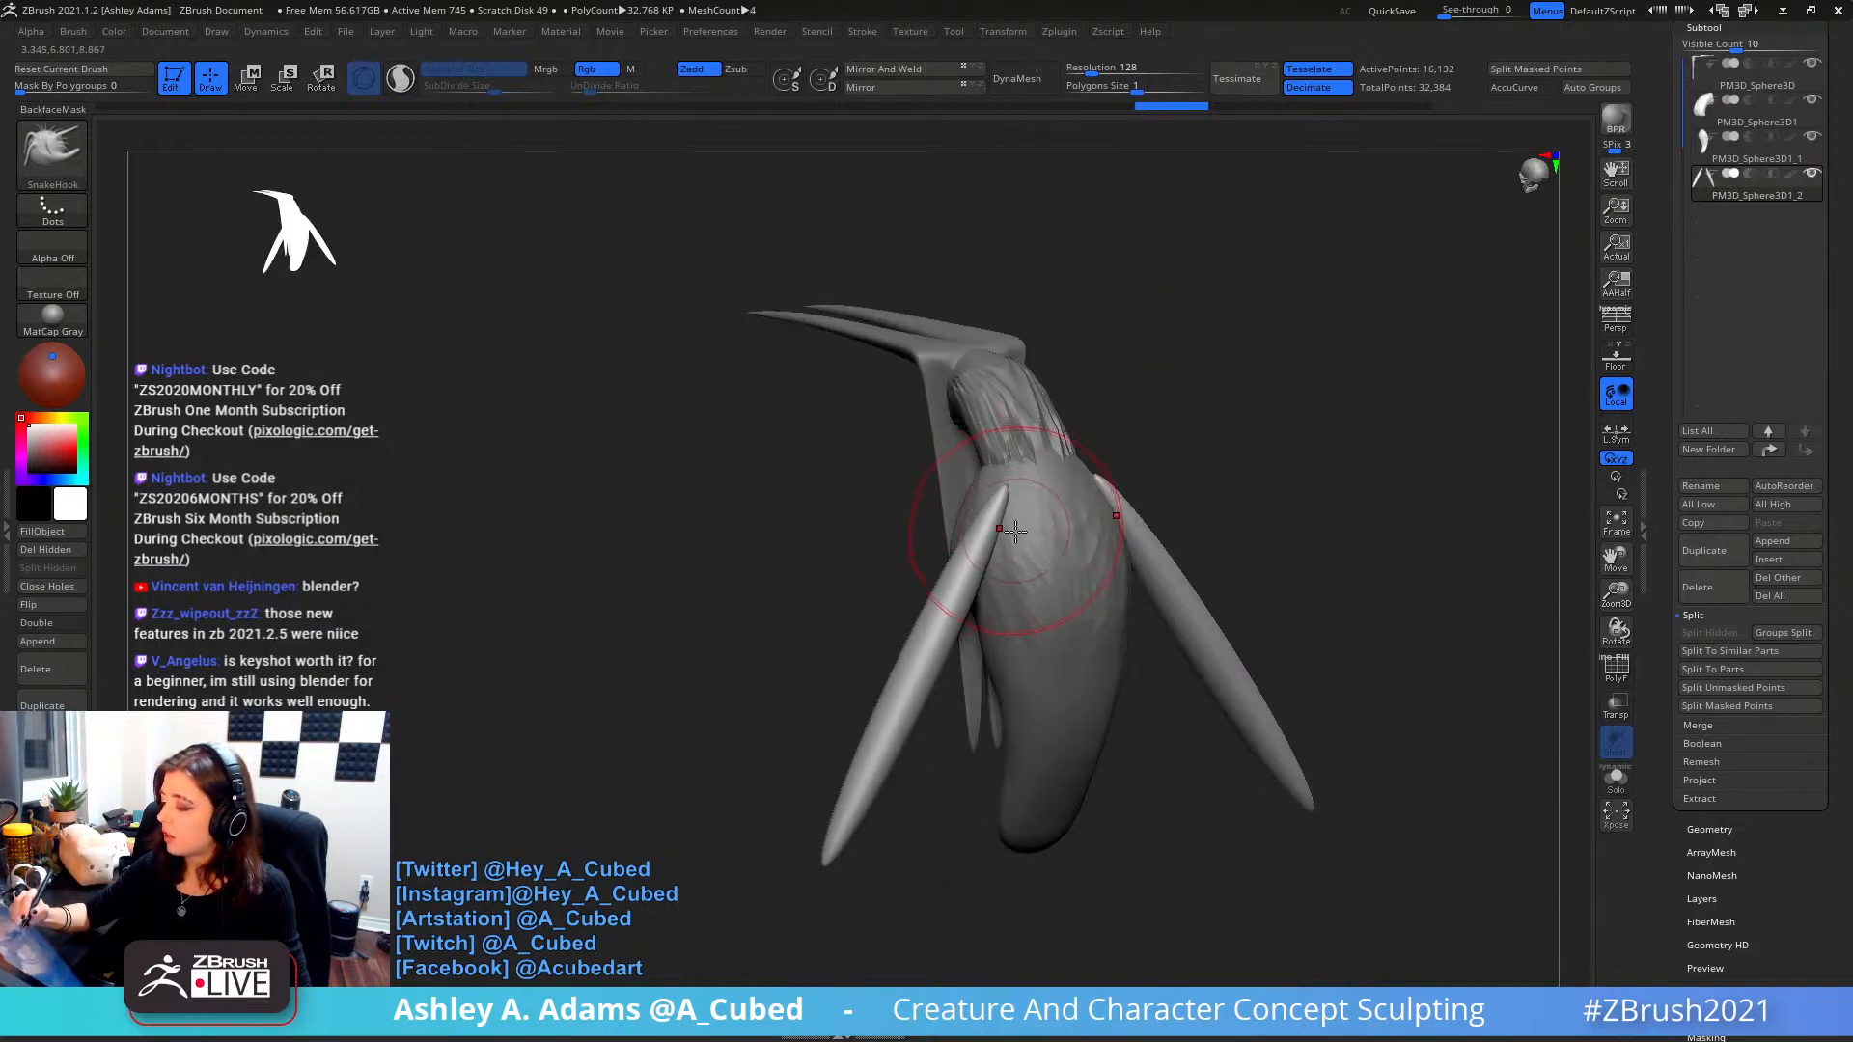
# - Pull the limbs' upper ends inward over the torso with SnakeHook to form broad rounded shoulders
pyautogui.moveTo(1013, 525)
pyautogui.mouseDown()
pyautogui.moveTo(1035, 541)
pyautogui.moveTo(1006, 516)
pyautogui.mouseUp()
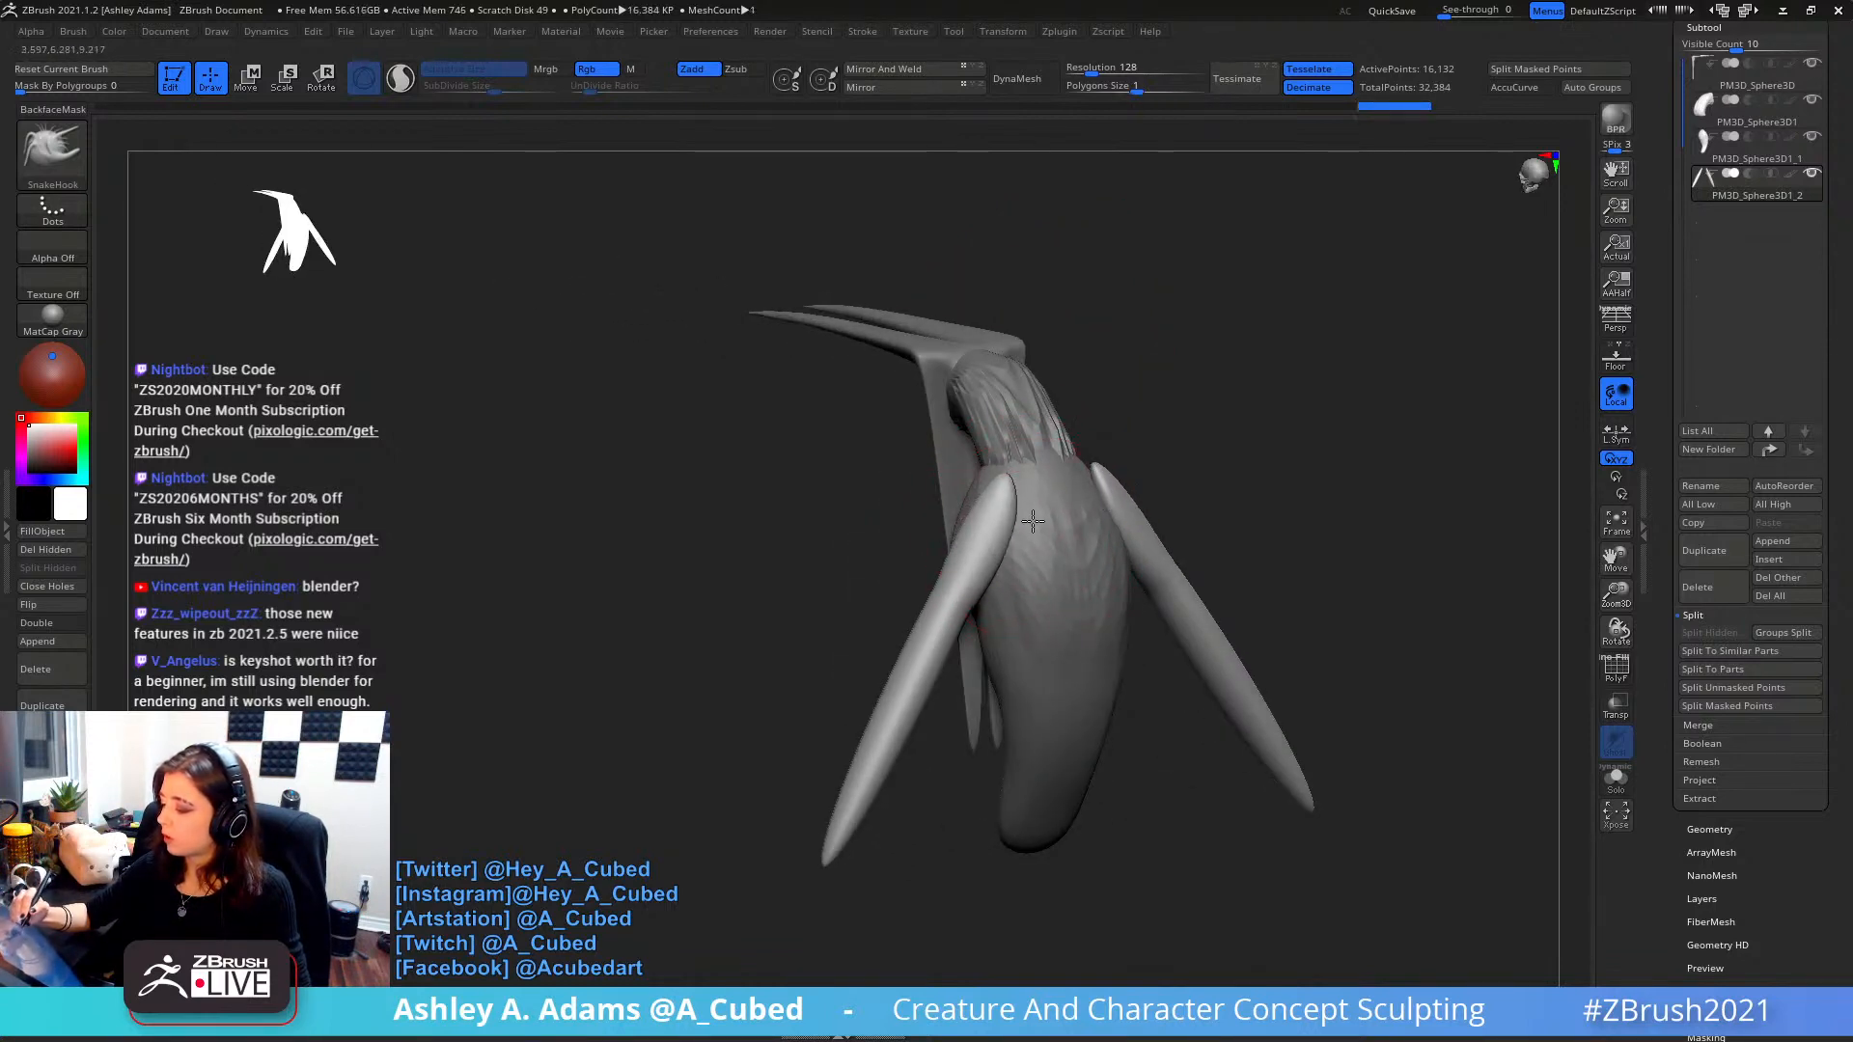
pyautogui.moveTo(1005, 526); pyautogui.dragTo(1029, 535, button='right')
pyautogui.press('space')
pyautogui.moveTo(1029, 535); pyautogui.dragTo(1042, 535)
pyautogui.moveTo(1005, 537); pyautogui.dragTo(1036, 526)
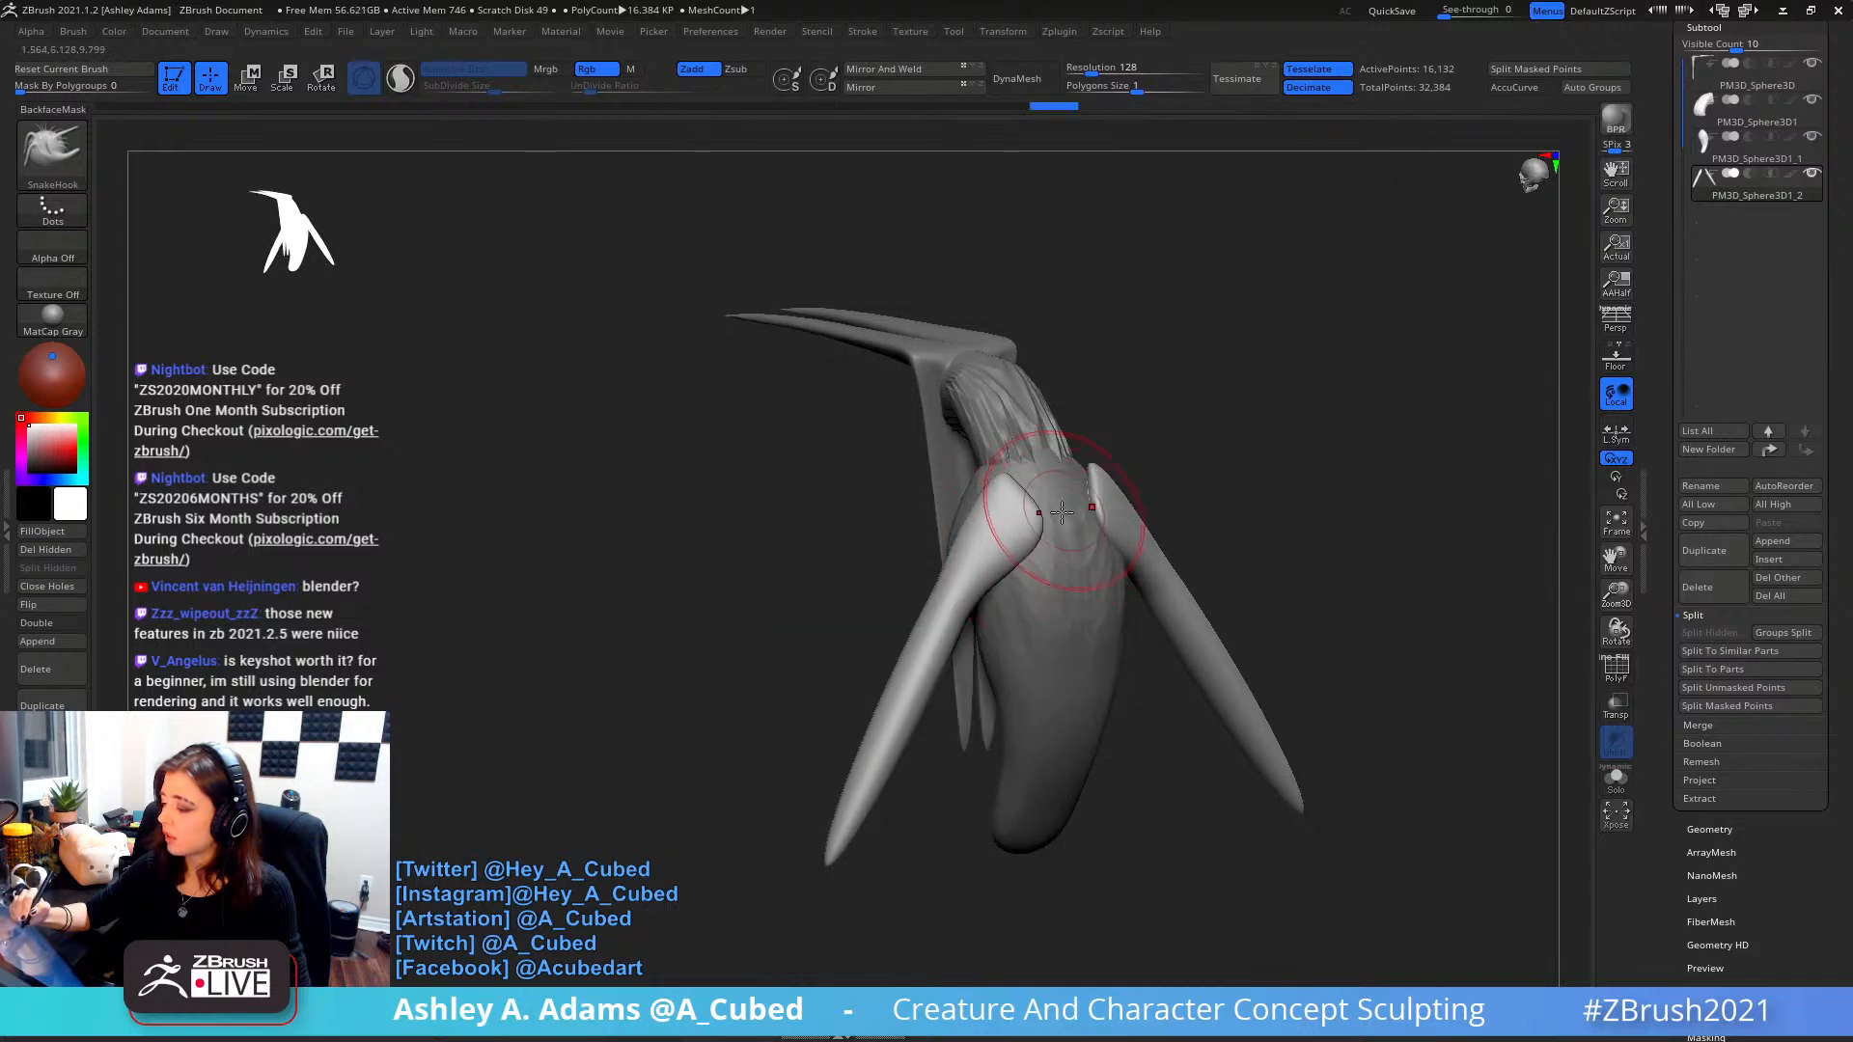
pyautogui.moveTo(1059, 514); pyautogui.dragTo(1045, 492, button='right')
pyautogui.moveTo(1030, 495); pyautogui.dragTo(1044, 507)
pyautogui.moveTo(1043, 512); pyautogui.dragTo(1206, 478, button='right')
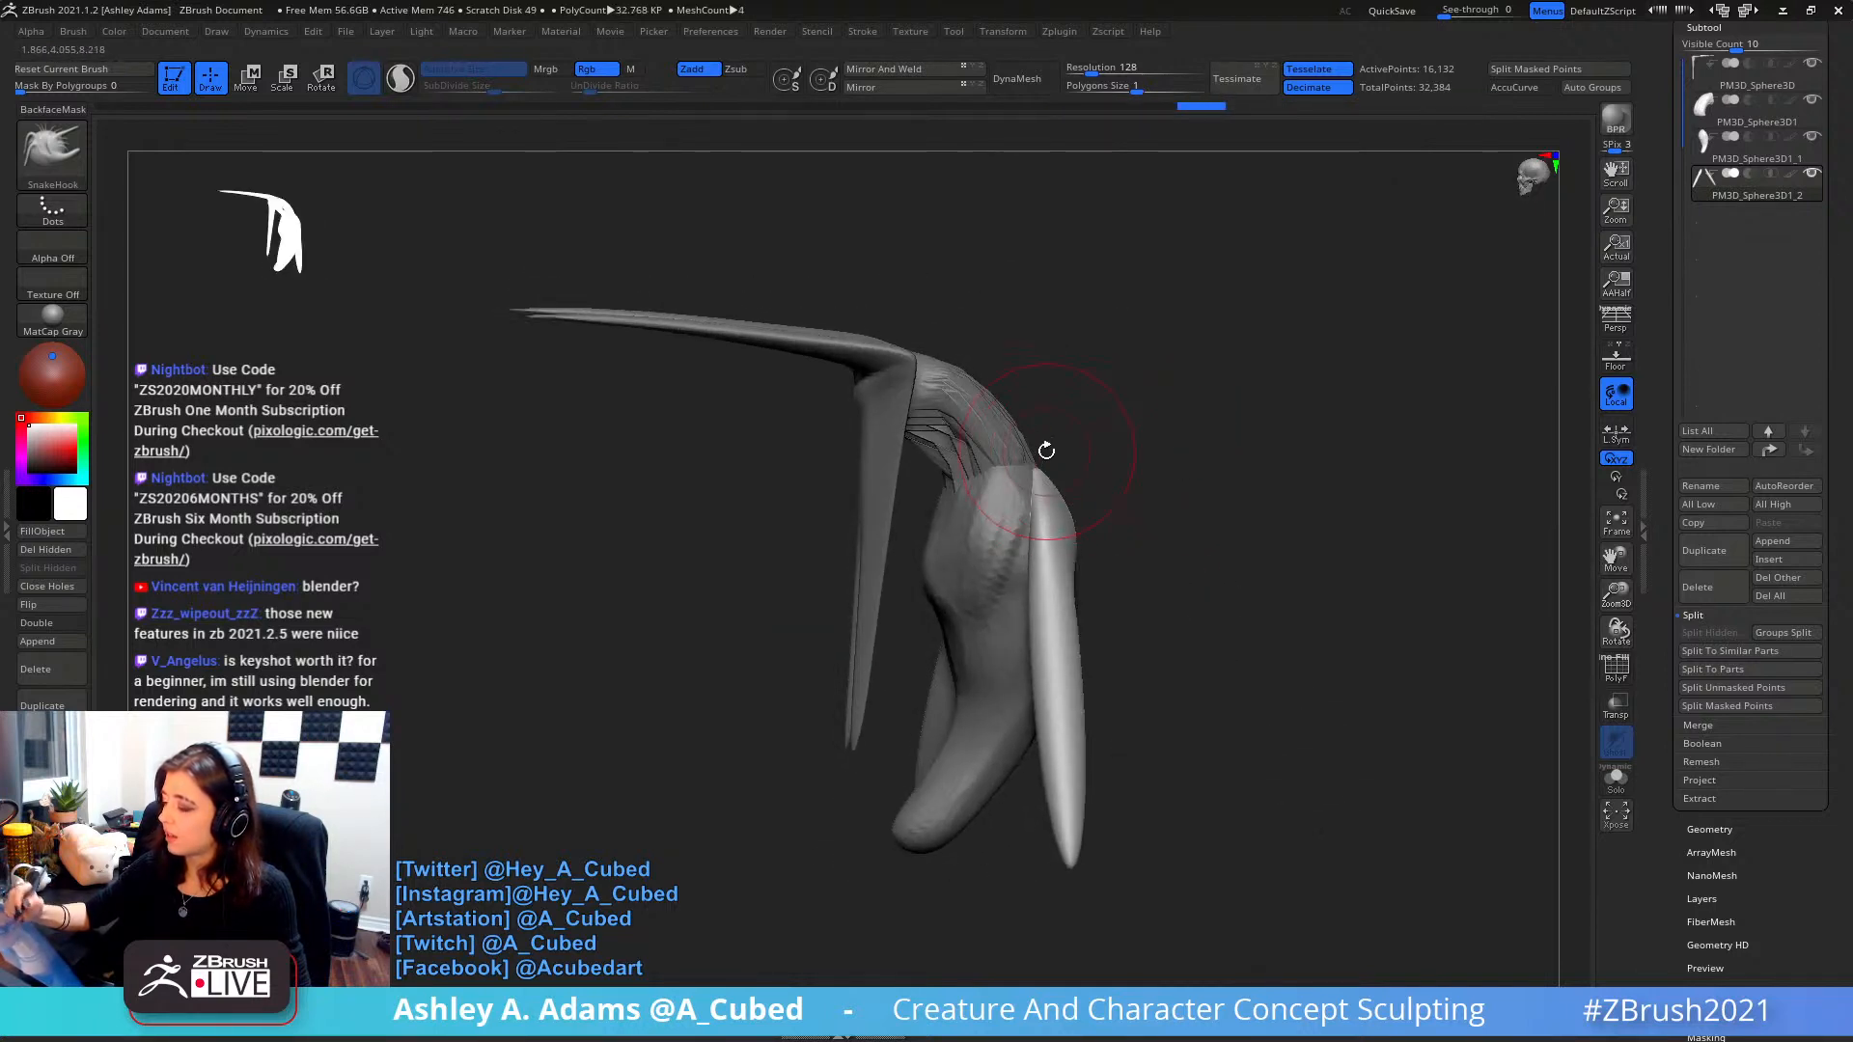
pyautogui.moveTo(1080, 425)
pyautogui.mouseDown(button='right')
pyautogui.moveTo(1140, 471)
pyautogui.moveTo(1065, 454)
pyautogui.mouseUp(button='right')
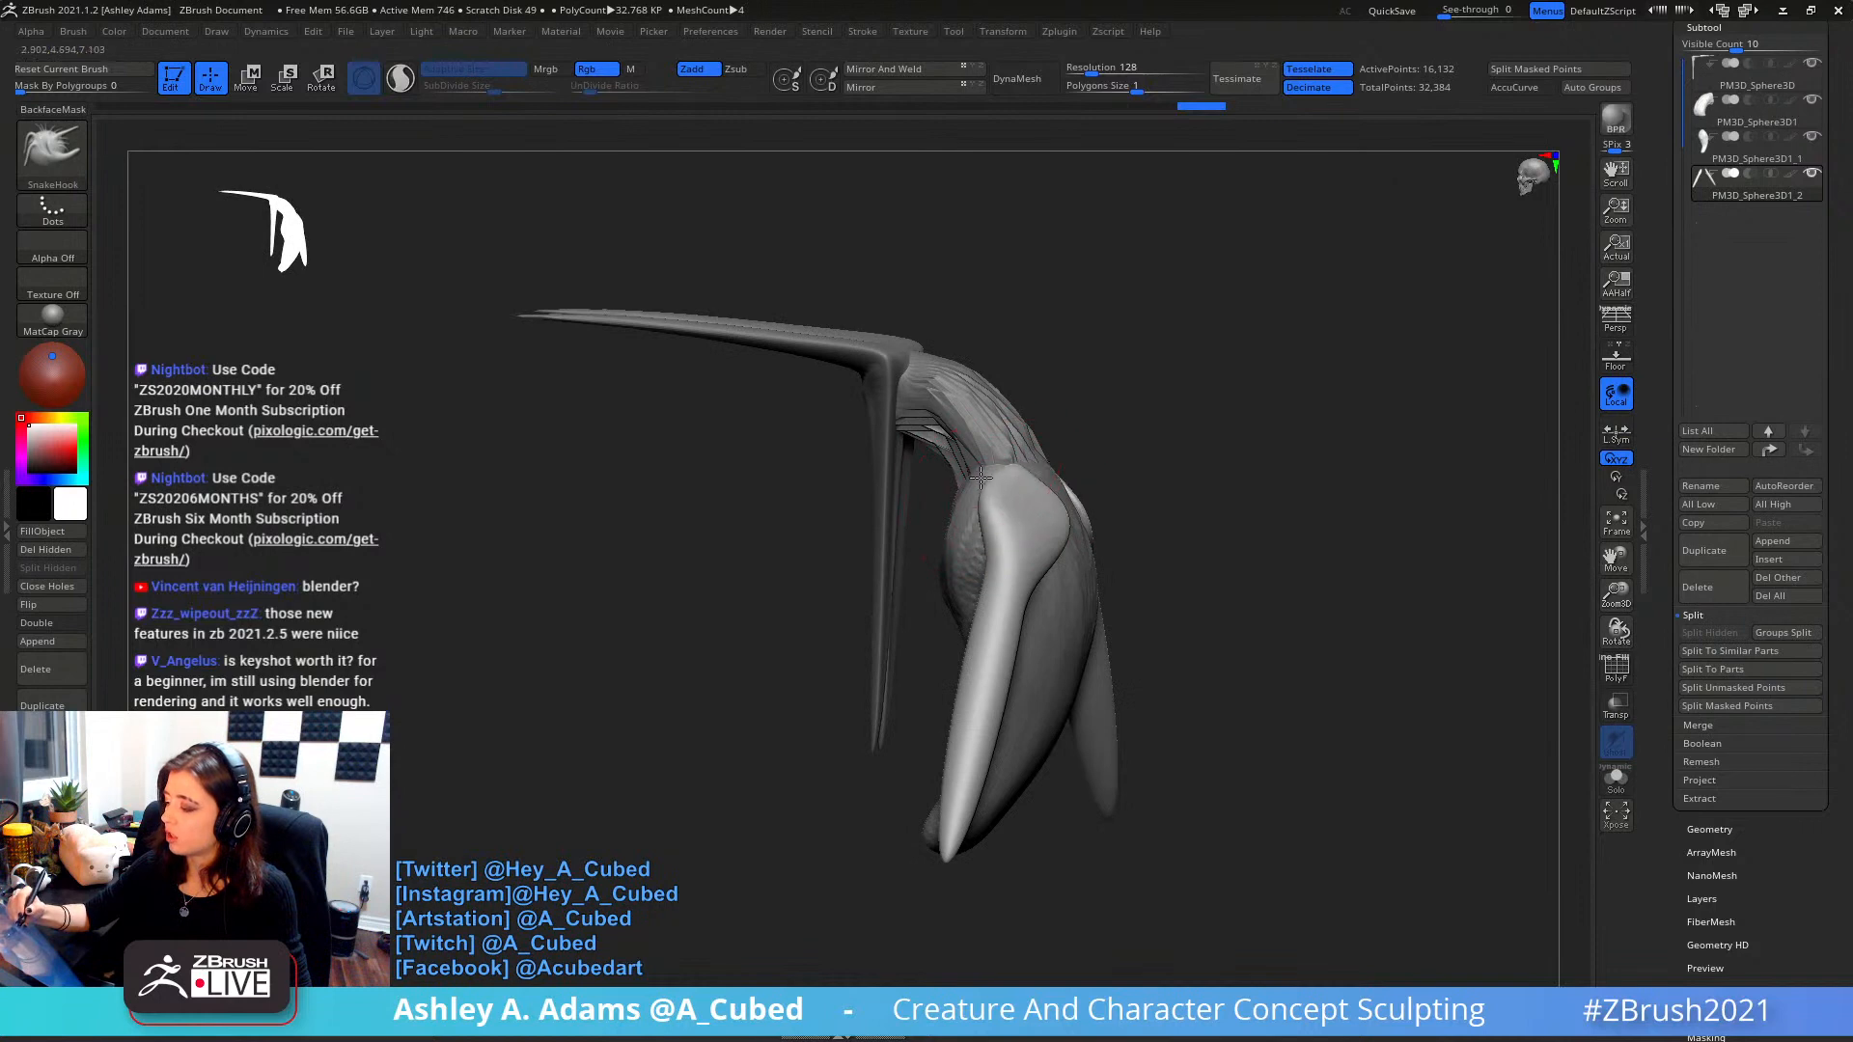
pyautogui.moveTo(981, 477)
pyautogui.mouseDown(button='right')
pyautogui.moveTo(1030, 464)
pyautogui.moveTo(1064, 497)
pyautogui.moveTo(1066, 454)
pyautogui.moveTo(951, 492)
pyautogui.moveTo(1023, 540)
pyautogui.moveTo(1105, 471)
pyautogui.moveTo(1004, 473)
pyautogui.mouseUp(button='right')
# - Flatten the outer surfaces of the shoulders and limbs with the hPolish brush
pyautogui.press('b')
pyautogui.press('h')
pyautogui.press('p')
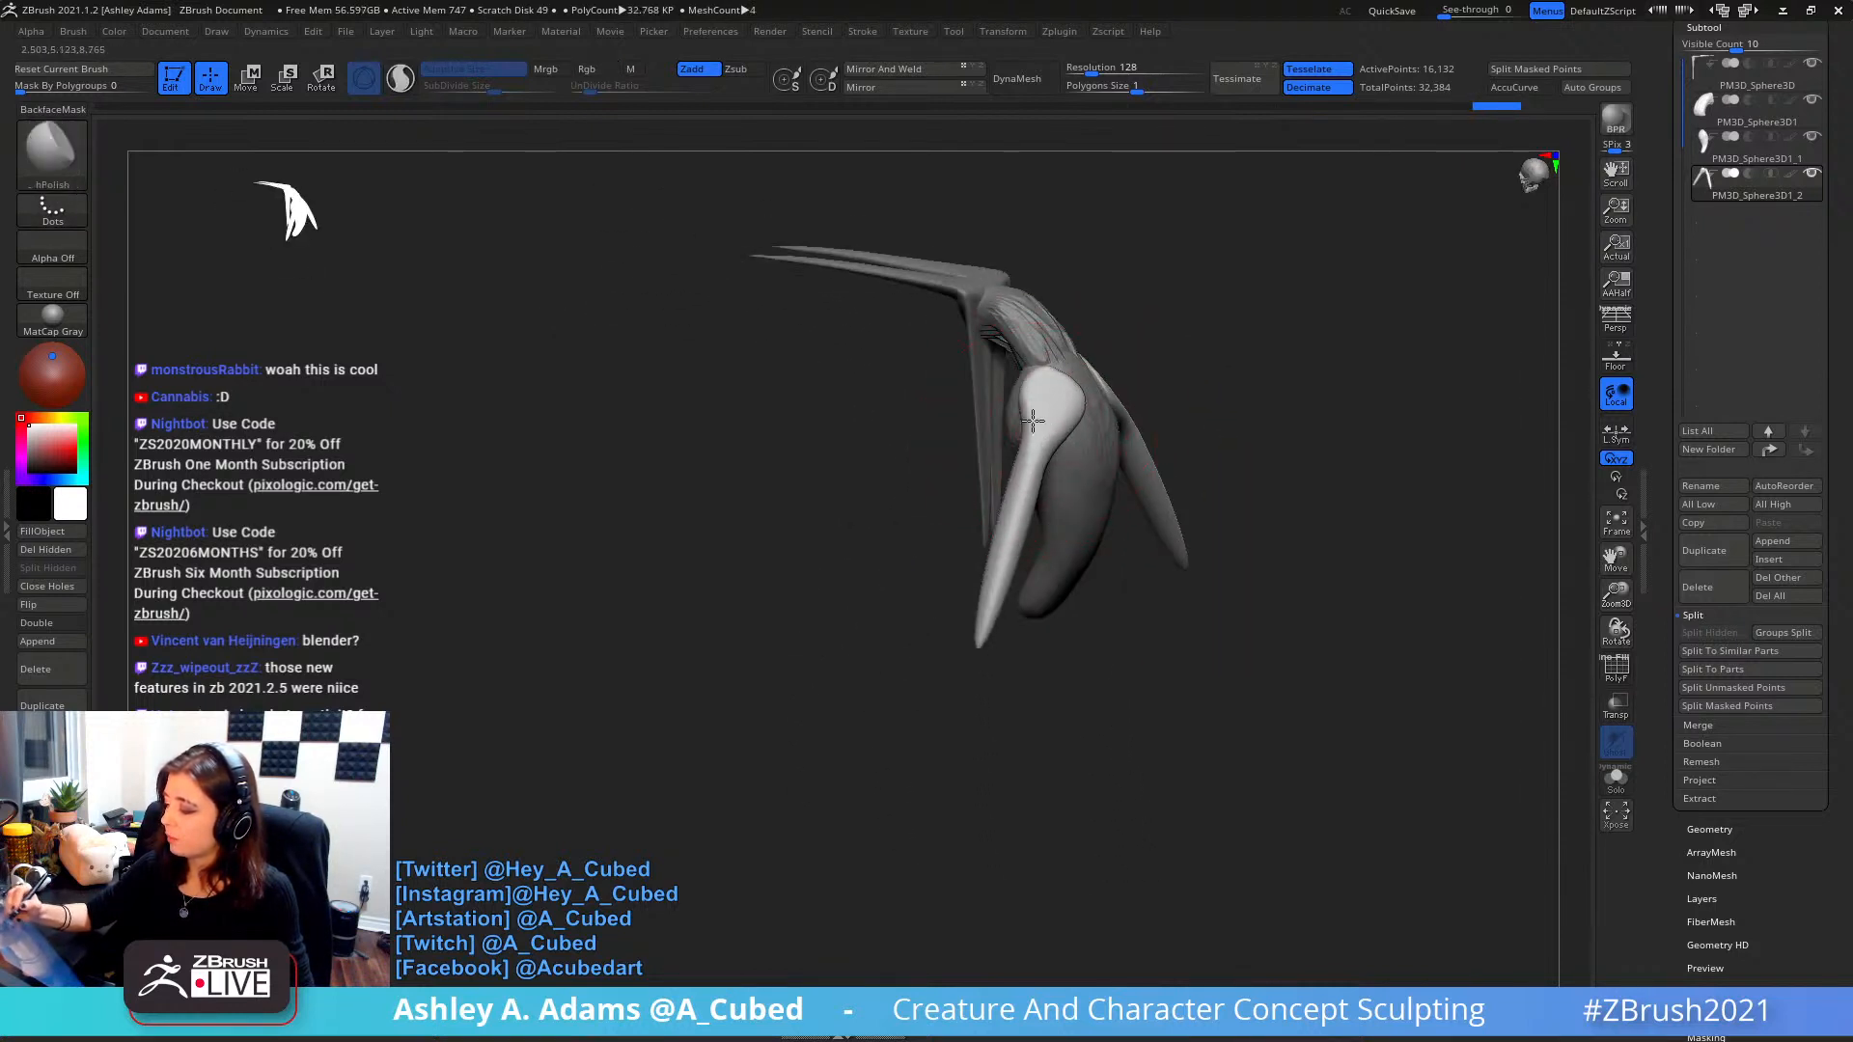
pyautogui.moveTo(1055, 398)
pyautogui.mouseDown(button='right')
pyautogui.moveTo(1067, 496)
pyautogui.moveTo(1009, 599)
pyautogui.moveTo(1088, 463)
pyautogui.moveTo(1072, 427)
pyautogui.mouseUp(button='right')
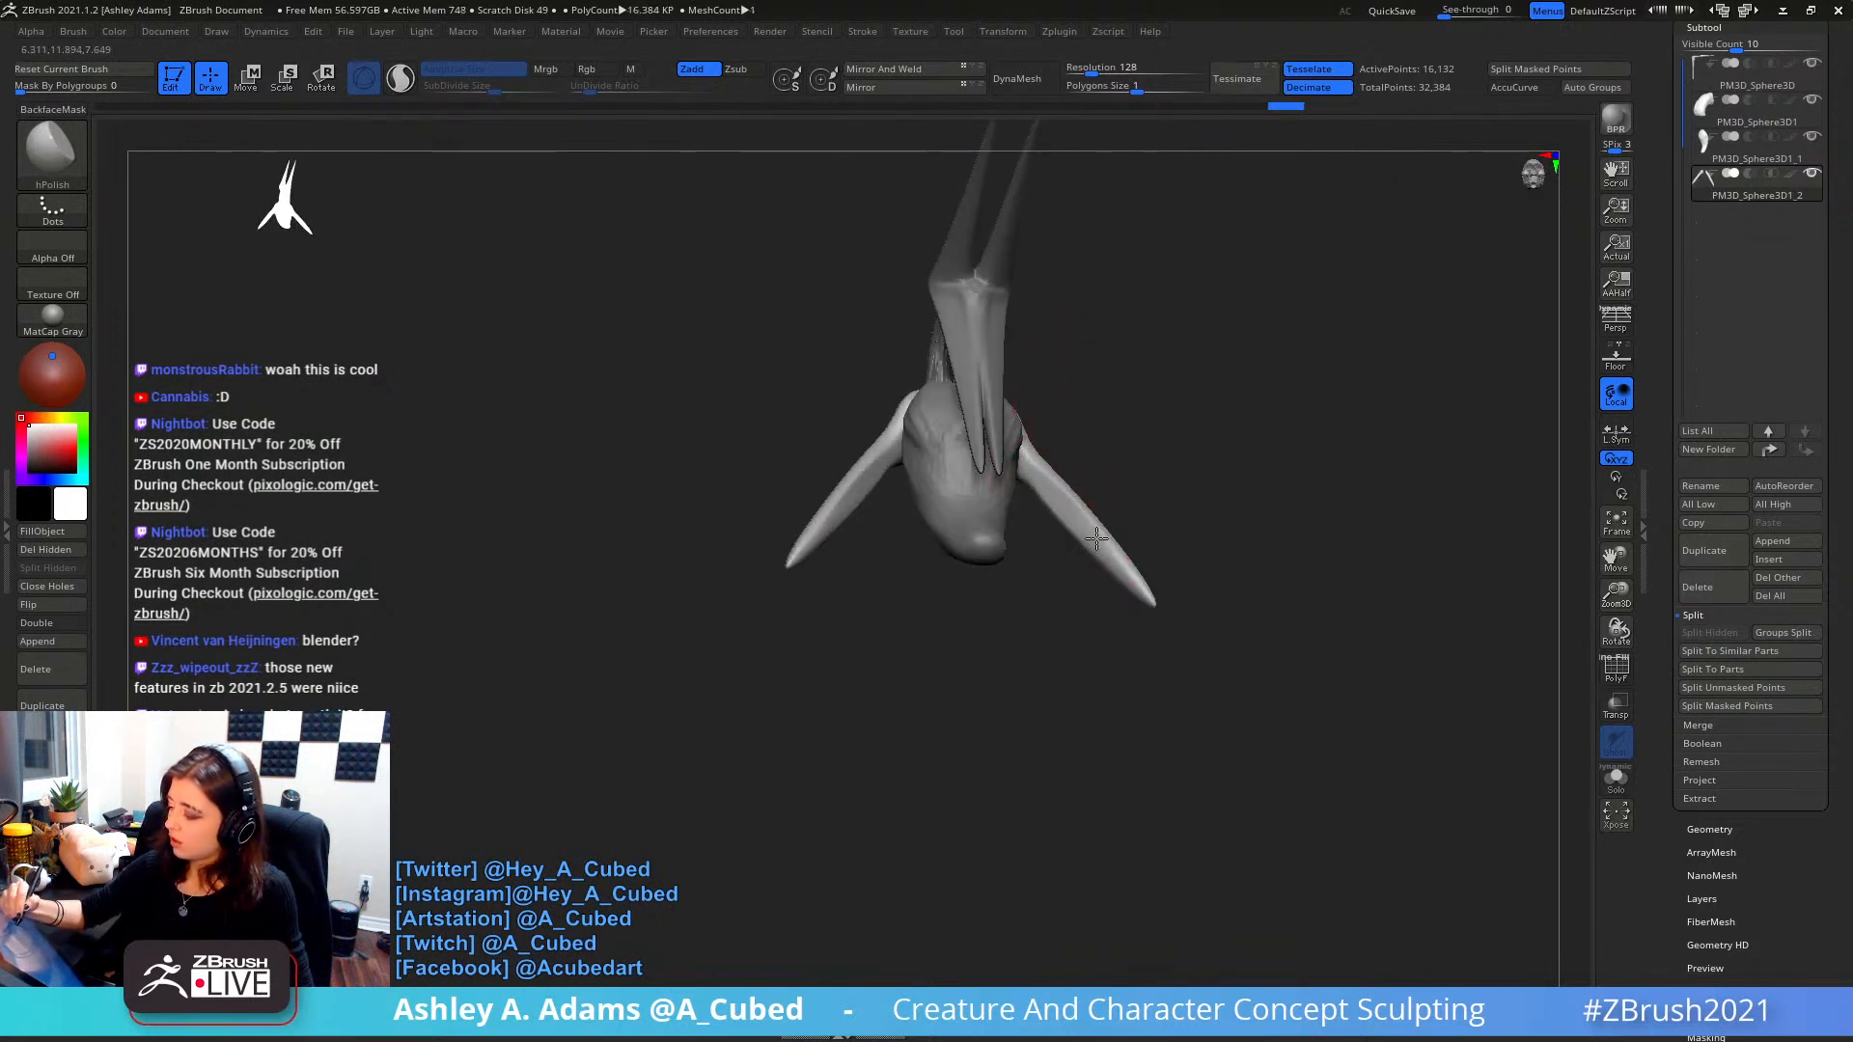
pyautogui.moveTo(1138, 588)
pyautogui.mouseDown(button='right')
pyautogui.moveTo(1078, 417)
pyautogui.moveTo(1100, 502)
pyautogui.mouseUp(button='right')
pyautogui.rightClick(1039, 600)
pyautogui.moveTo(1067, 319); pyautogui.dragTo(1055, 508, button='right')
pyautogui.rightClick(1057, 504)
pyautogui.rightClick(1055, 509)
# - Reshape the limbs' side contour with SnakeHook, giving the middle section a slight bend
pyautogui.press('b')
pyautogui.press('s')
pyautogui.press('h')
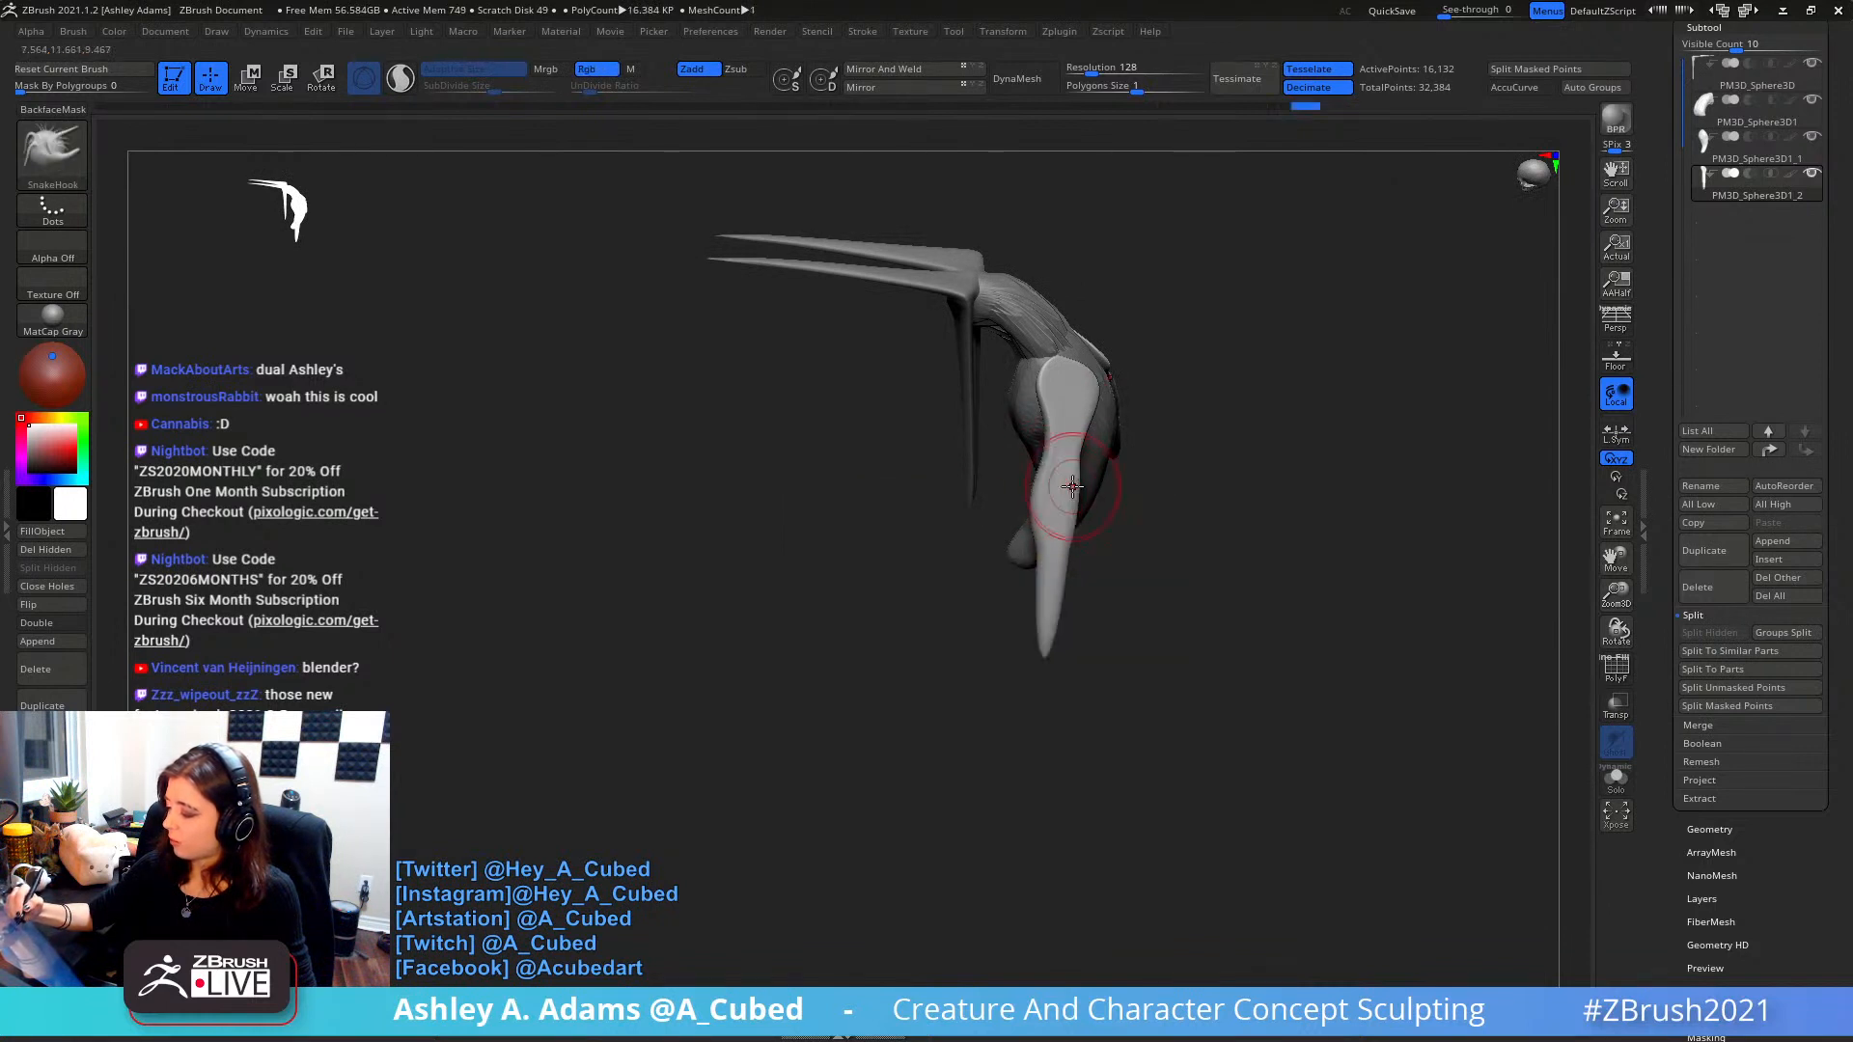
pyautogui.rightClick(1047, 540)
pyautogui.press('b')
pyautogui.press('d')
pyautogui.press('s')
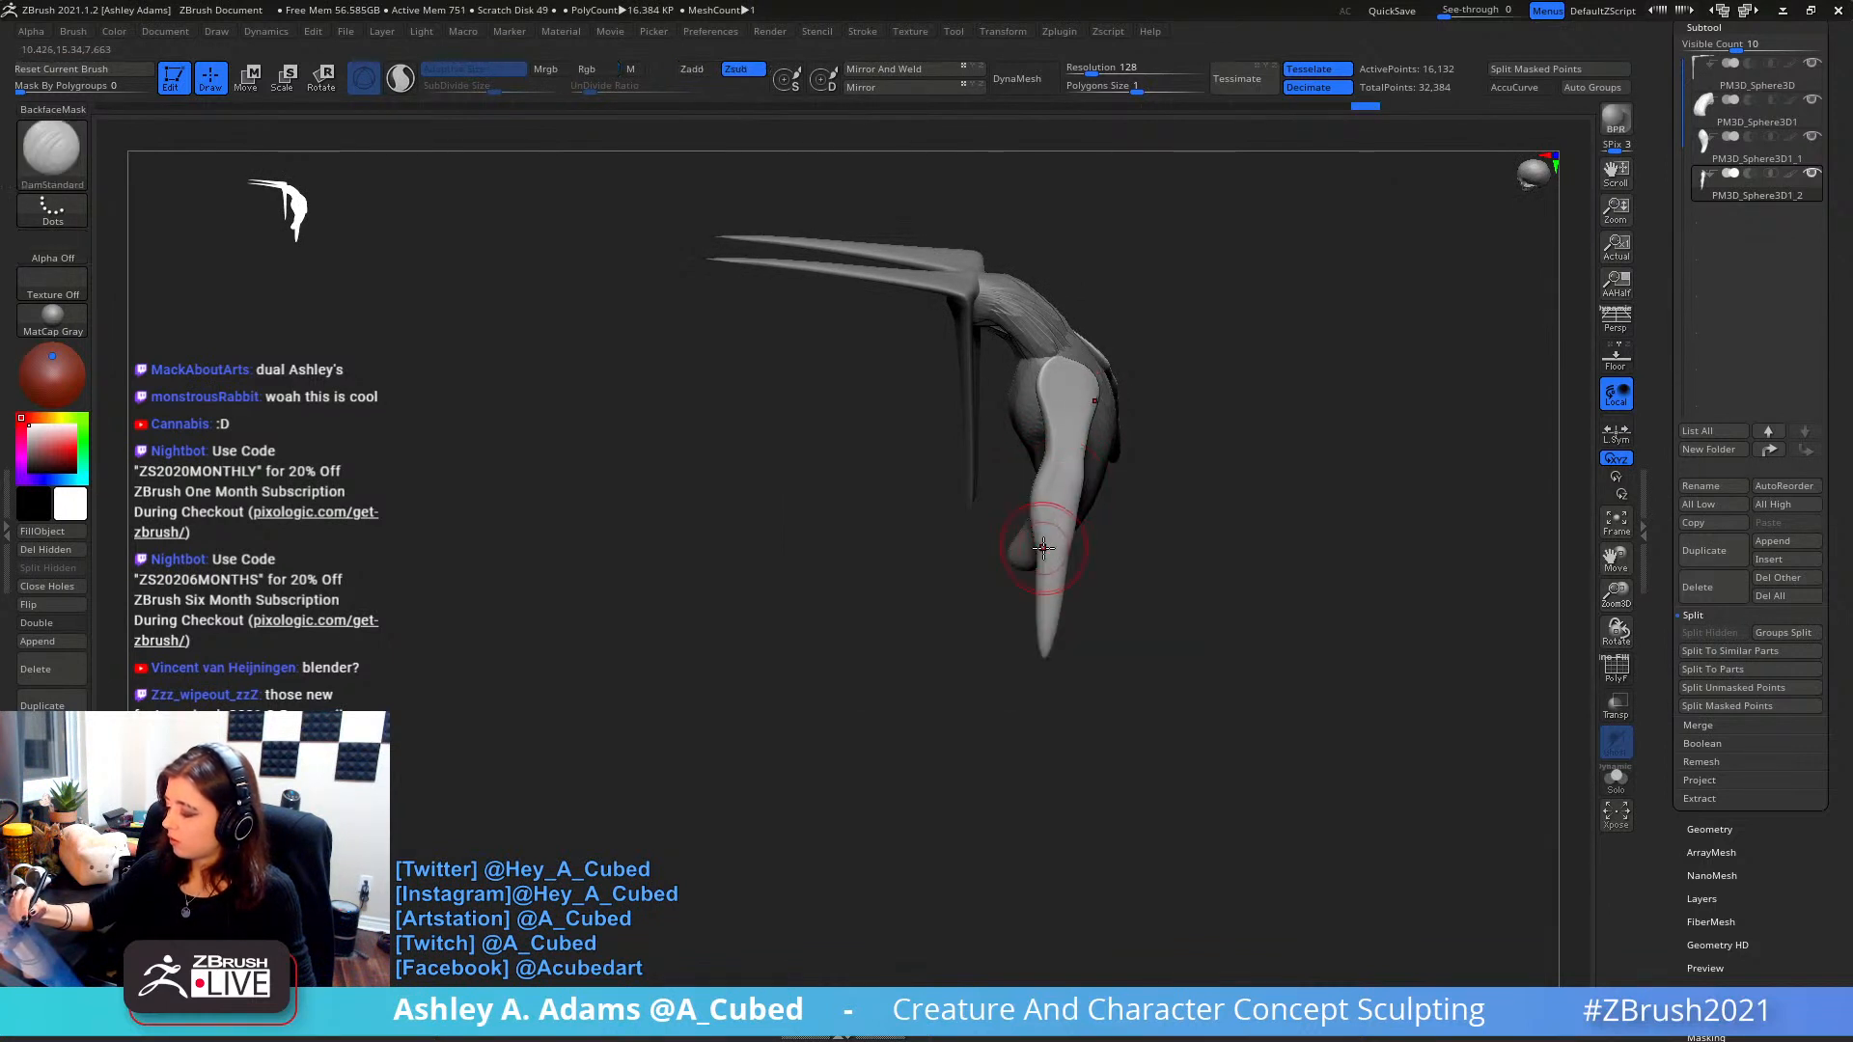
pyautogui.press('b')
pyautogui.press('s')
pyautogui.press('h')
pyautogui.rightClick(1055, 569)
pyautogui.moveTo(1025, 591); pyautogui.dragTo(1042, 591)
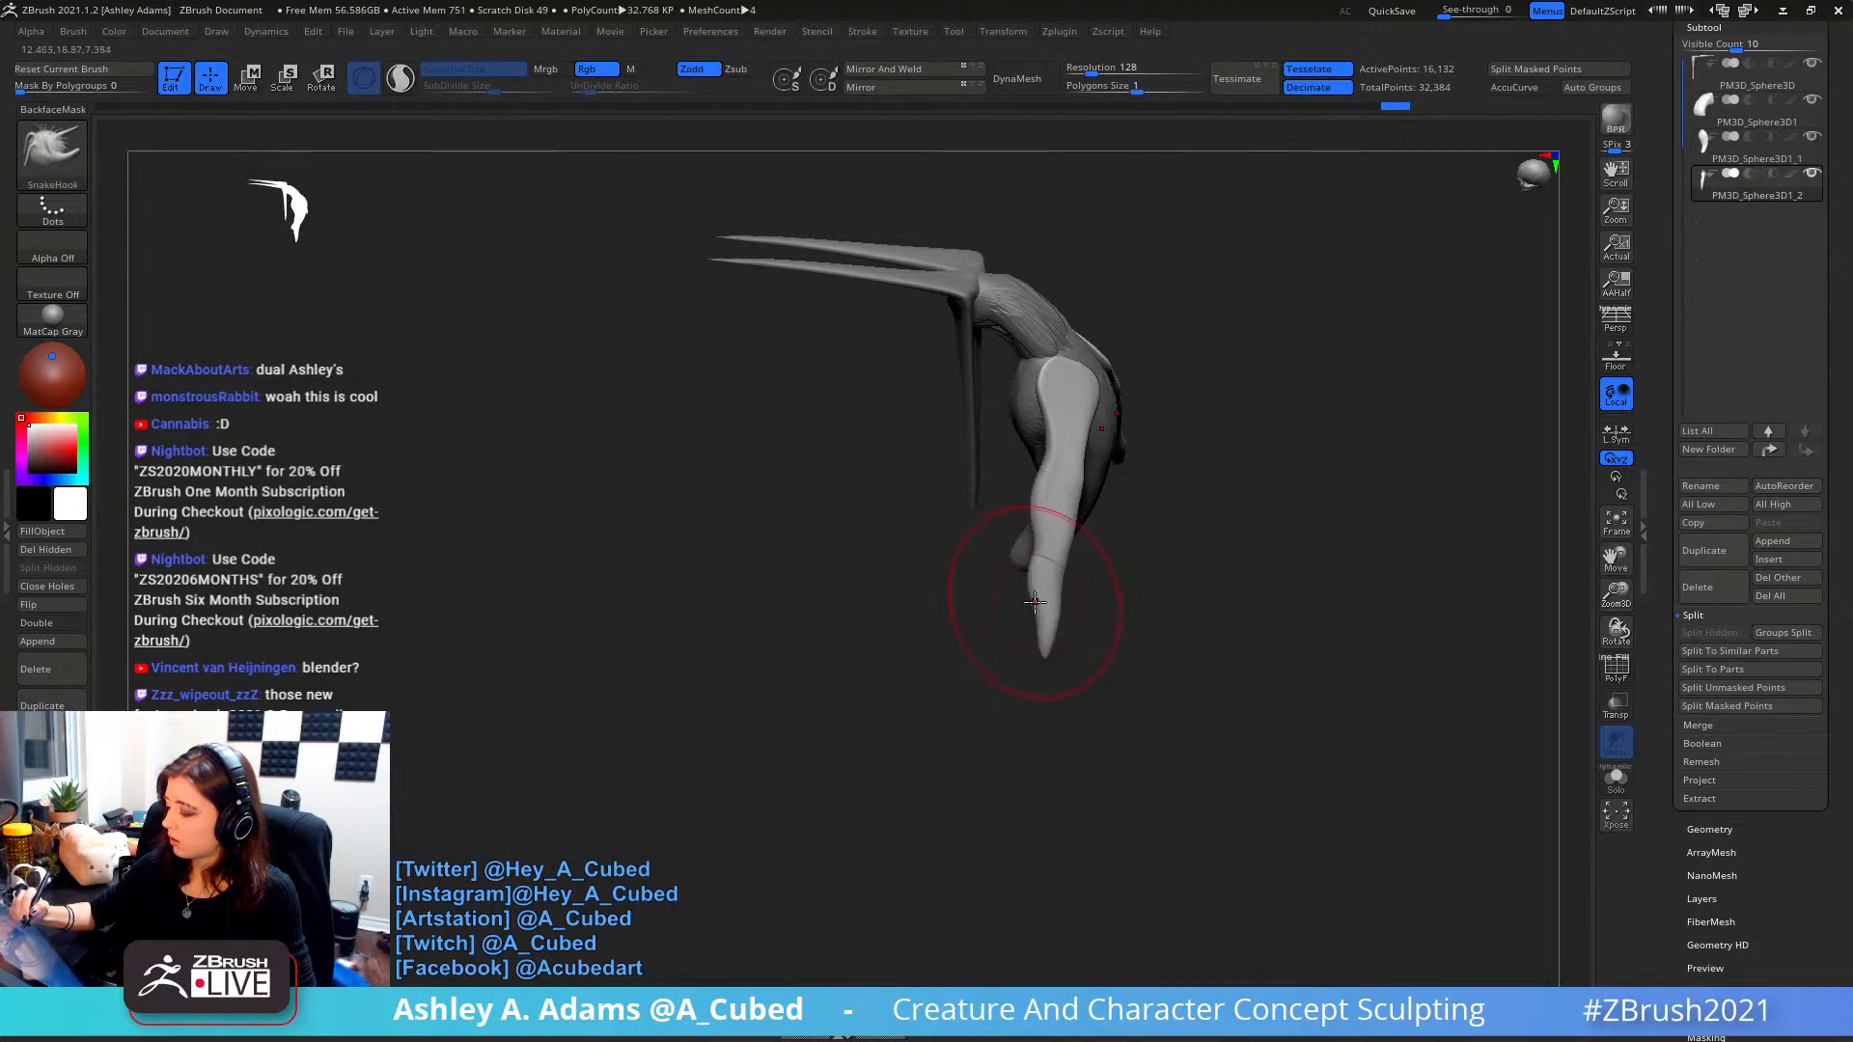
# - Mask the upper part of the limbs and stretch the unmasked lower part into long tapering points
pyautogui.moveTo(918, 712)
pyautogui.keyDown('ctrl'); pyautogui.mouseDown()
pyautogui.moveTo(1134, 653)
pyautogui.moveTo(1105, 551)
pyautogui.mouseUp(); pyautogui.keyUp('ctrl')
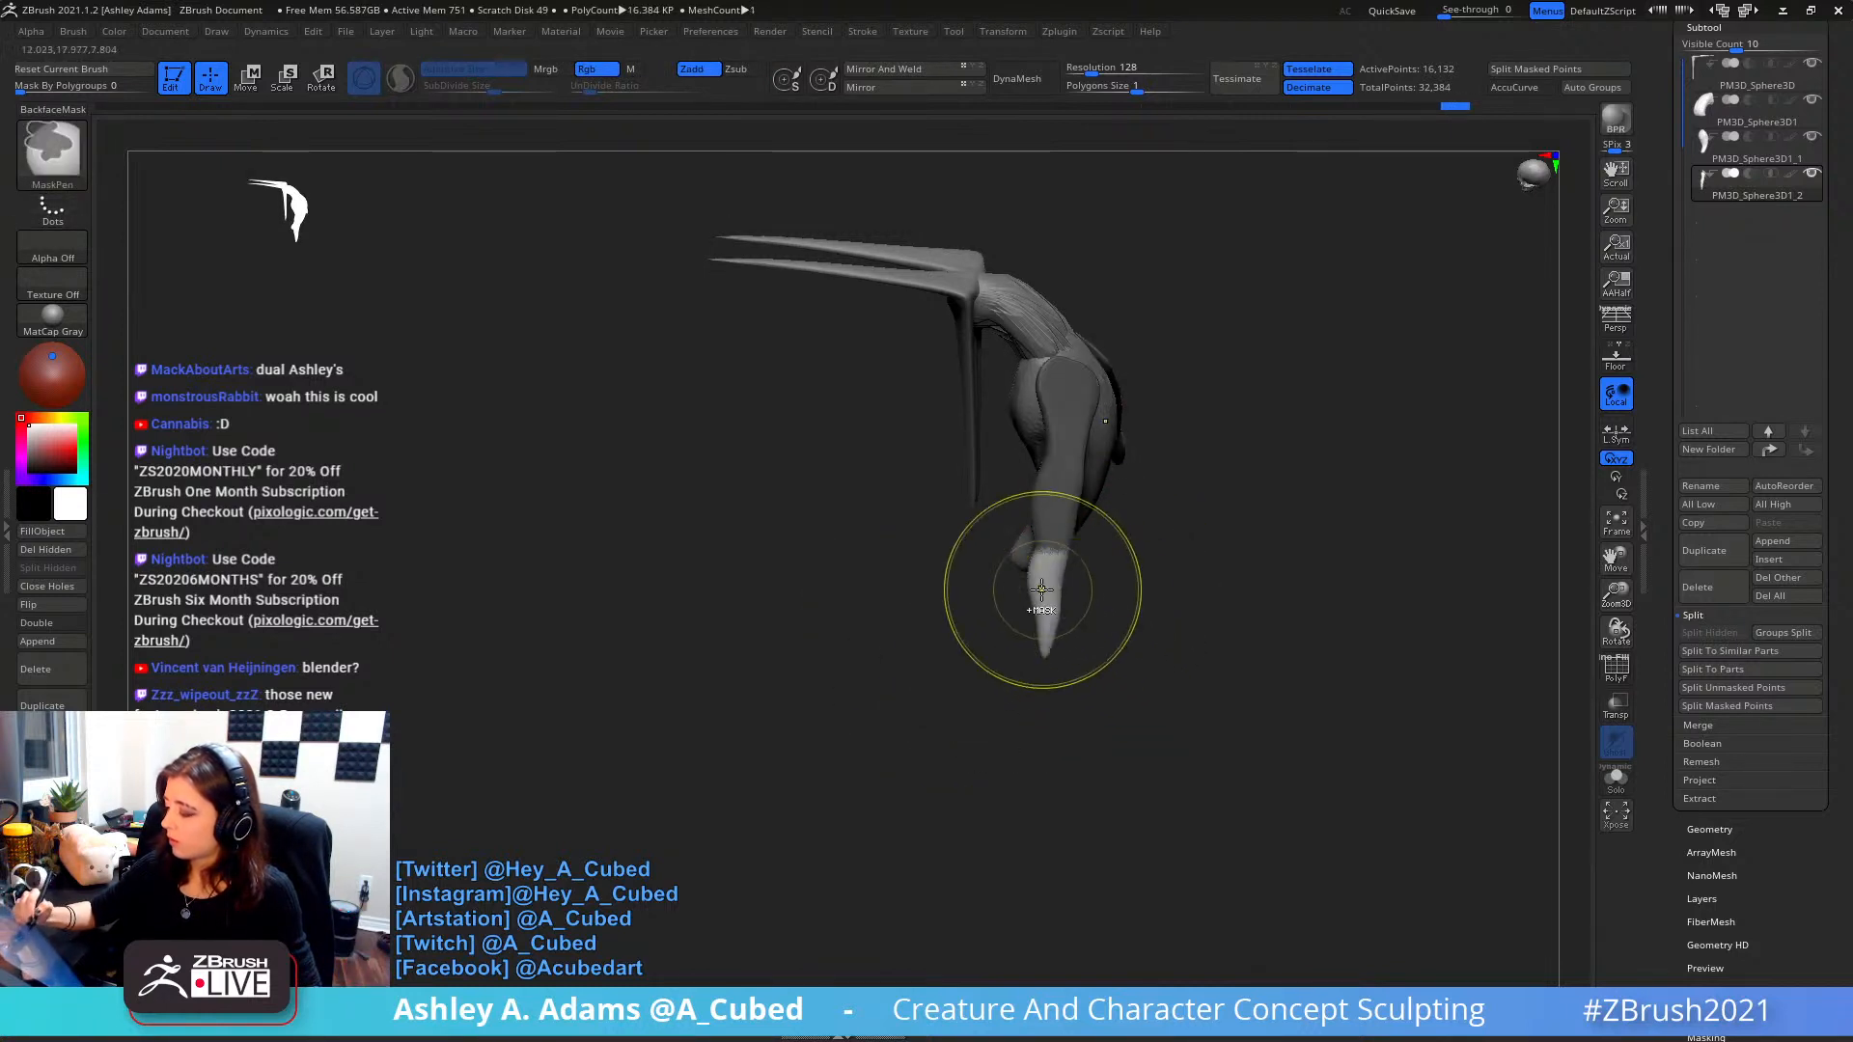
pyautogui.moveTo(1013, 592); pyautogui.dragTo(1116, 505)
pyautogui.press('w')
pyautogui.click(1052, 557)
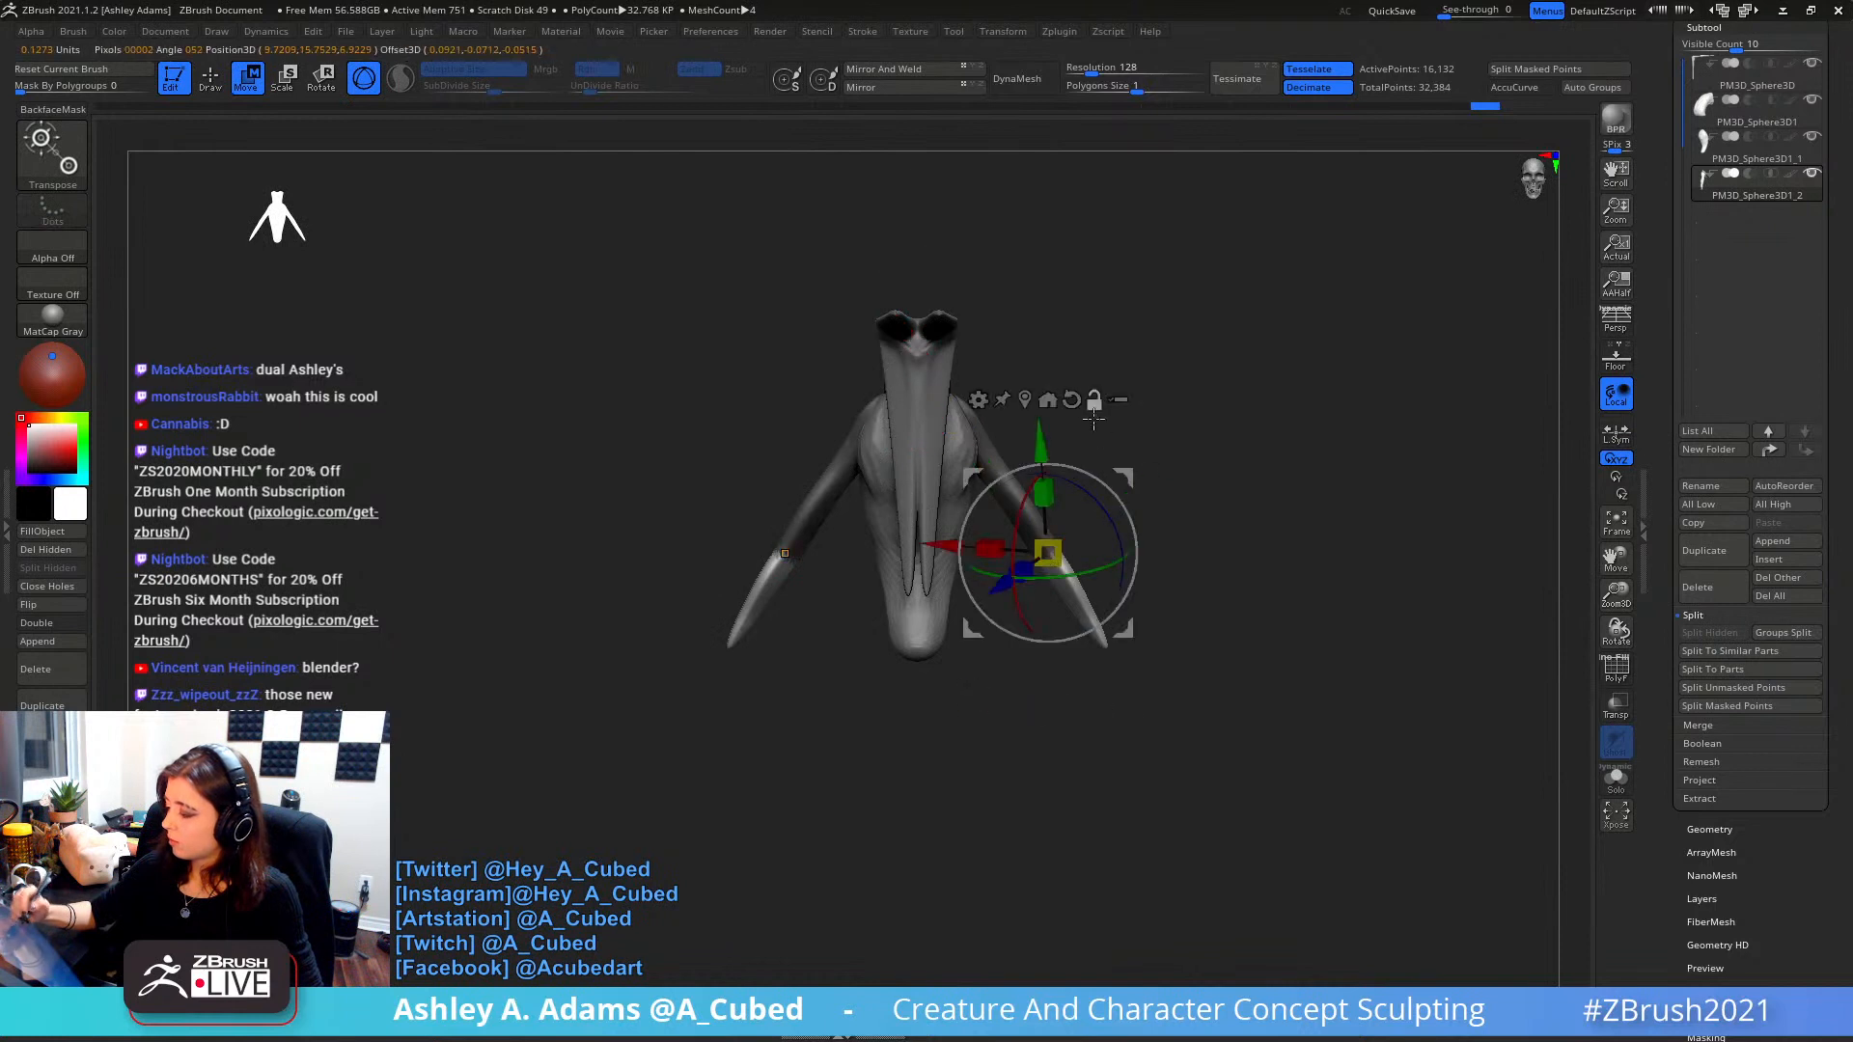
pyautogui.moveTo(1120, 499)
pyautogui.mouseDown()
pyautogui.moveTo(1137, 552)
pyautogui.moveTo(1134, 532)
pyautogui.mouseUp()
pyautogui.moveTo(1054, 477); pyautogui.dragTo(1043, 287)
pyautogui.moveTo(1200, 355); pyautogui.dragTo(1100, 373)
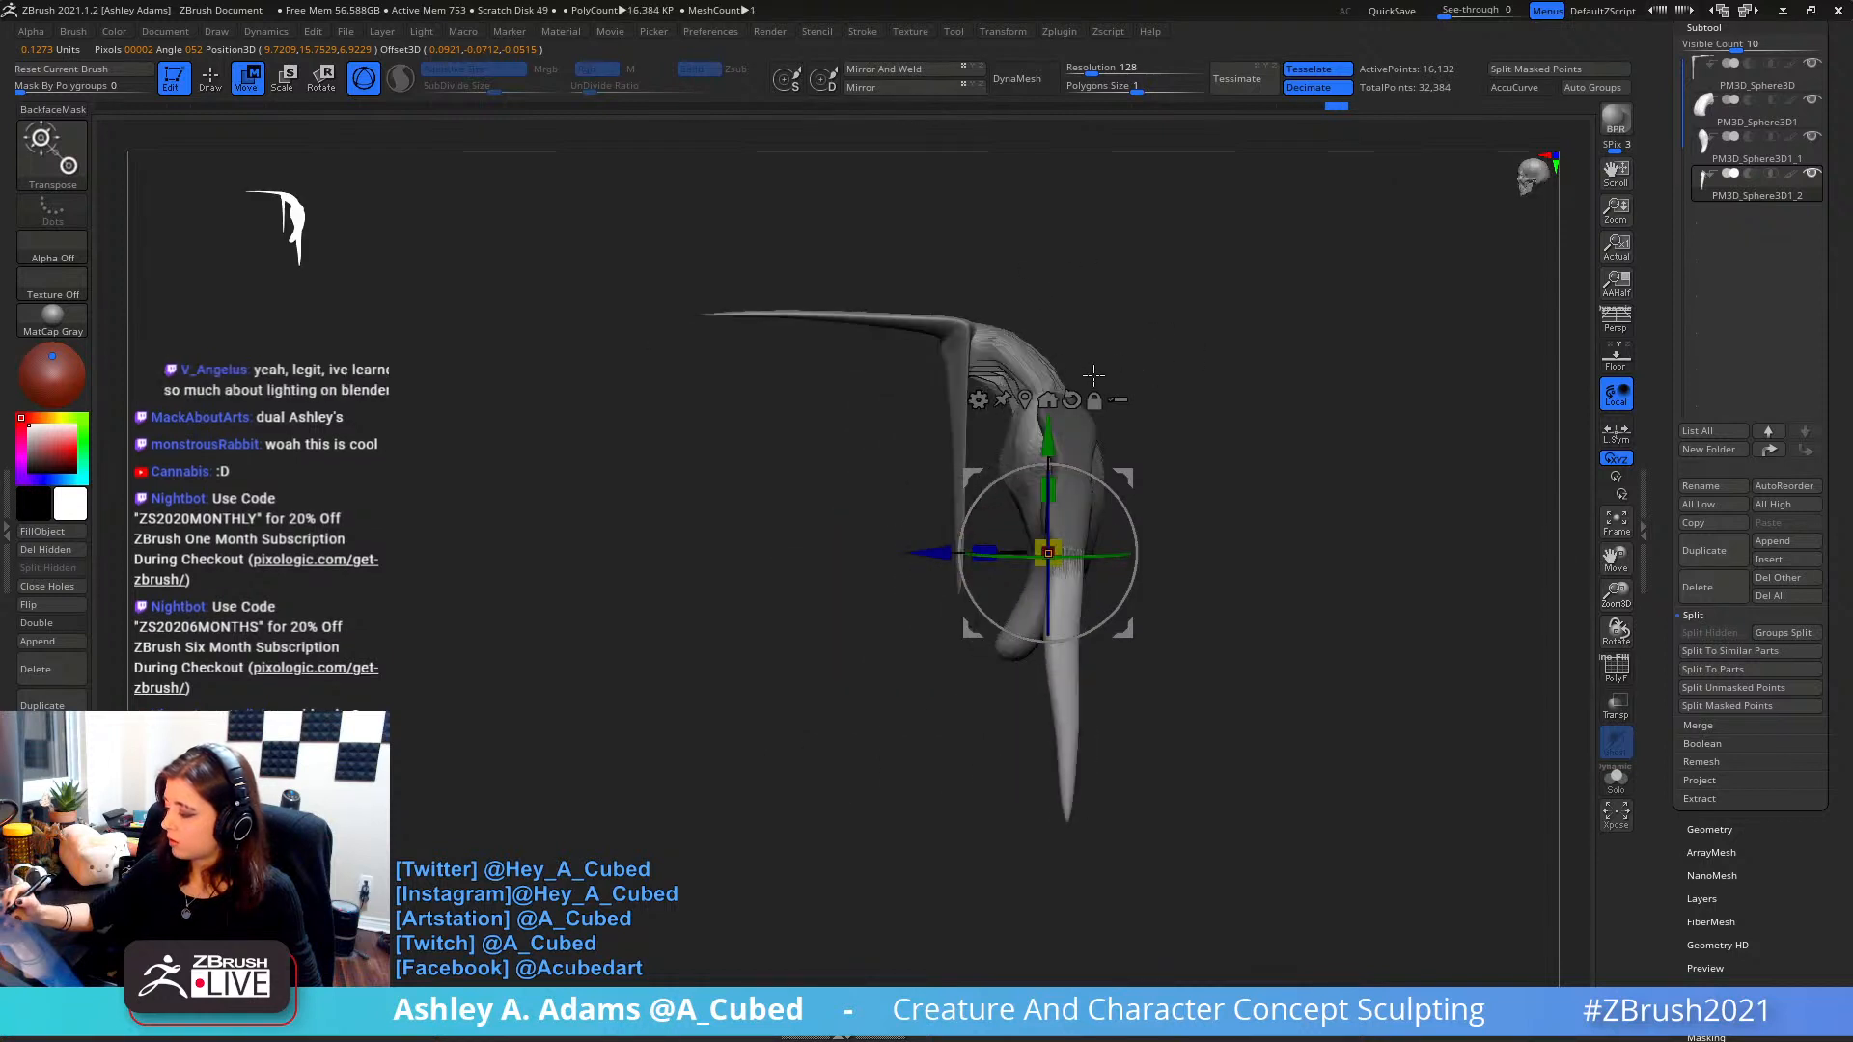
# - Clear the mask and pull the limbs out behind the torso with SnakeHook, bending them at the elbow into downward-curving arcs
pyautogui.press('q')
pyautogui.press('space')
pyautogui.moveTo(1146, 585)
pyautogui.keyDown('ctrl'); pyautogui.mouseDown()
pyautogui.moveTo(1165, 618)
pyautogui.moveTo(1151, 563)
pyautogui.mouseUp(); pyautogui.keyUp('ctrl')
pyautogui.moveTo(1178, 589)
pyautogui.mouseDown()
pyautogui.moveTo(1206, 618)
pyautogui.moveTo(1182, 599)
pyautogui.mouseUp()
pyautogui.moveTo(1063, 664)
pyautogui.mouseDown()
pyautogui.moveTo(929, 672)
pyautogui.moveTo(1190, 670)
pyautogui.moveTo(1229, 635)
pyautogui.mouseUp()
pyautogui.press('space')
pyautogui.moveTo(1206, 486); pyautogui.dragTo(1188, 447)
pyautogui.moveTo(1283, 502)
pyautogui.mouseDown()
pyautogui.moveTo(1180, 500)
pyautogui.moveTo(1212, 517)
pyautogui.moveTo(1212, 560)
pyautogui.mouseUp()
pyautogui.press('space')
pyautogui.press('space')
pyautogui.moveTo(1270, 463); pyautogui.dragTo(1275, 465)
pyautogui.moveTo(1210, 530); pyautogui.dragTo(1303, 504)
pyautogui.press('space')
pyautogui.moveTo(1202, 486); pyautogui.dragTo(1141, 457)
pyautogui.moveTo(1113, 458); pyautogui.dragTo(1122, 449)
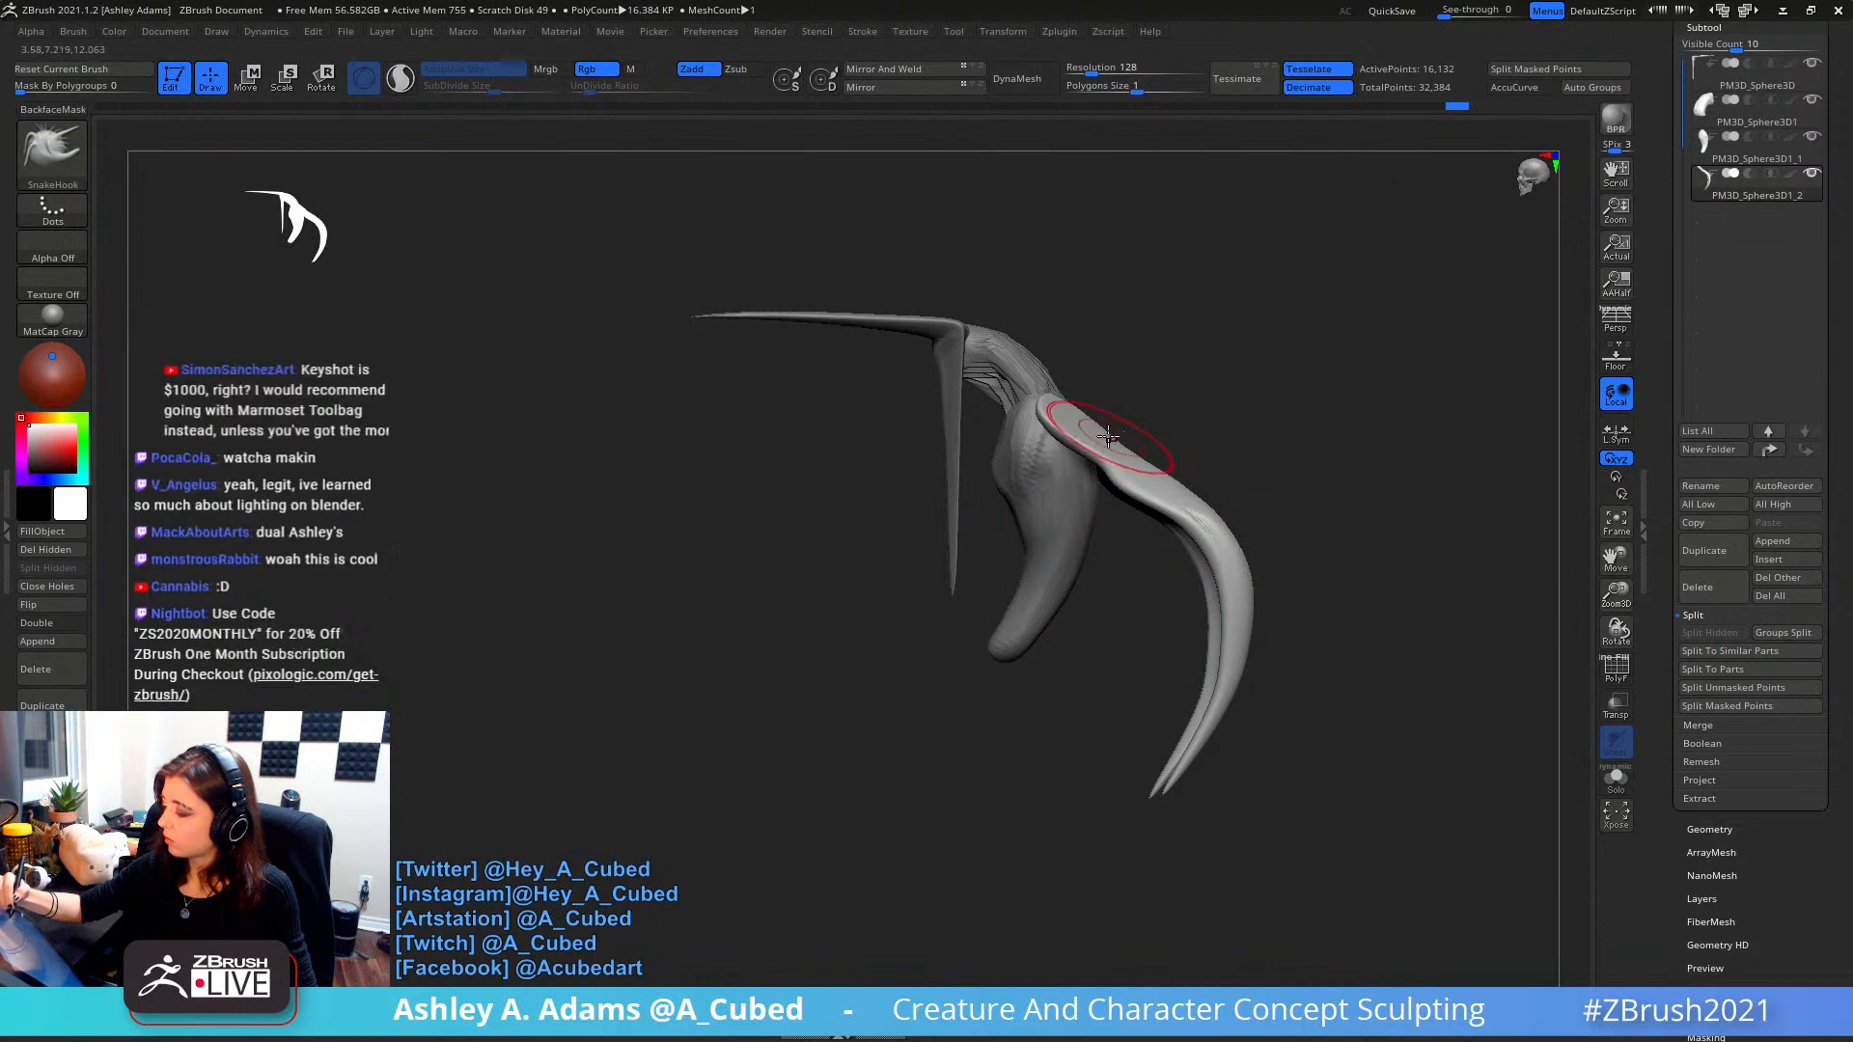
# - Refine the upper arms and elbows from the front with SnakeHook and smooth the elbow bend
pyautogui.moveTo(1210, 522); pyautogui.dragTo(1289, 578)
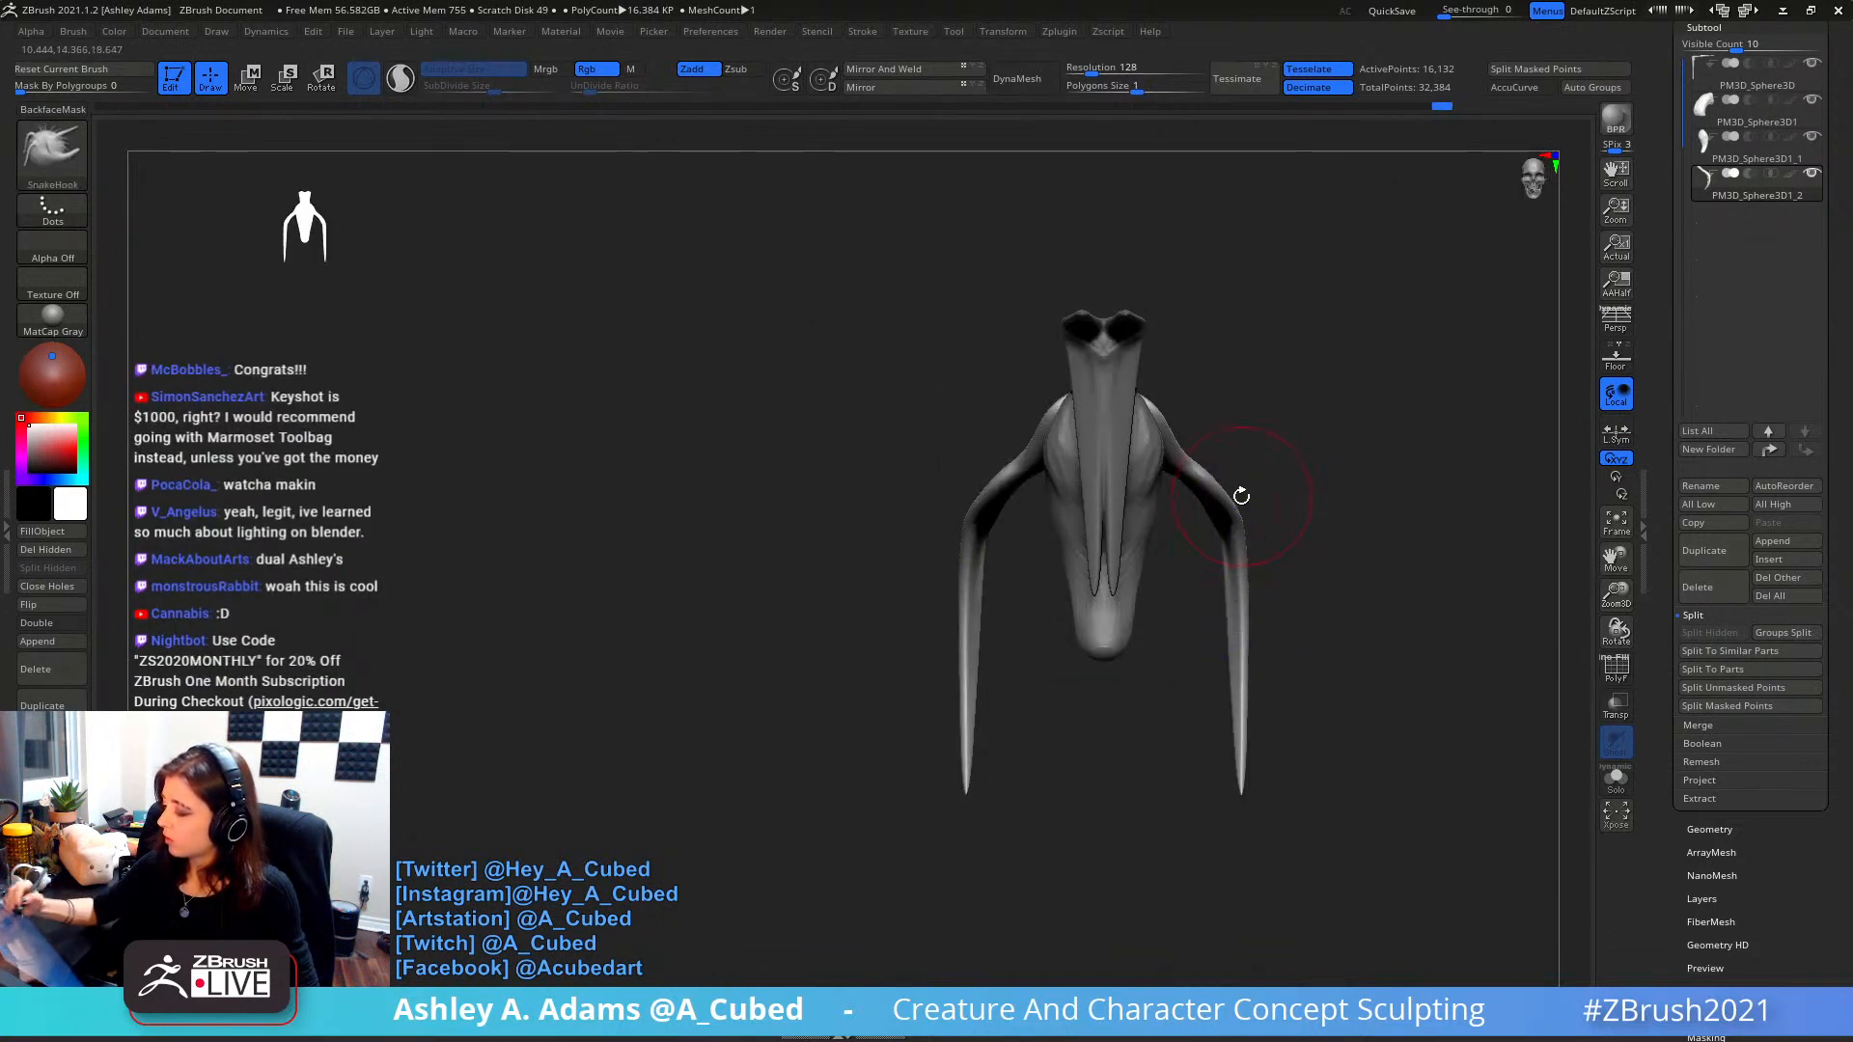
pyautogui.press('space')
pyautogui.moveTo(1228, 490)
pyautogui.mouseDown()
pyautogui.moveTo(1272, 482)
pyautogui.moveTo(1225, 491)
pyautogui.mouseUp()
pyautogui.press('space')
pyautogui.press('space')
pyautogui.press('space')
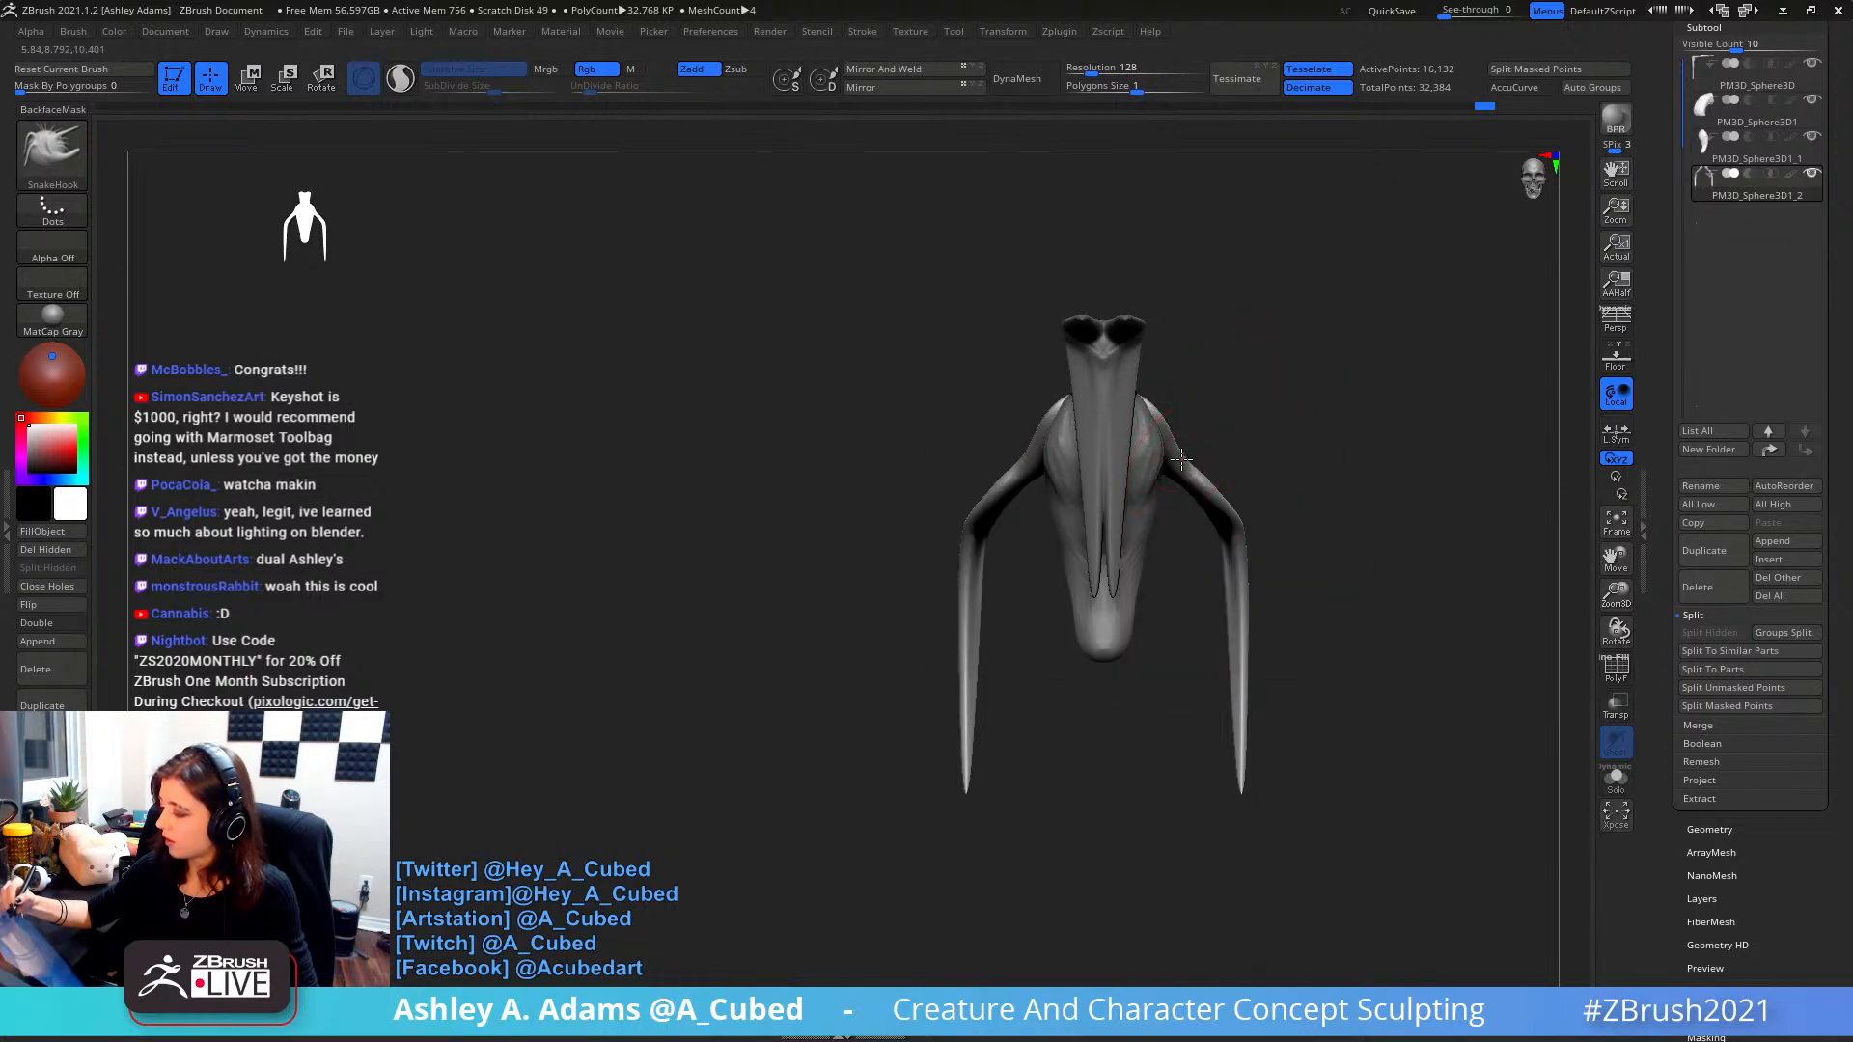
pyautogui.press('shift')
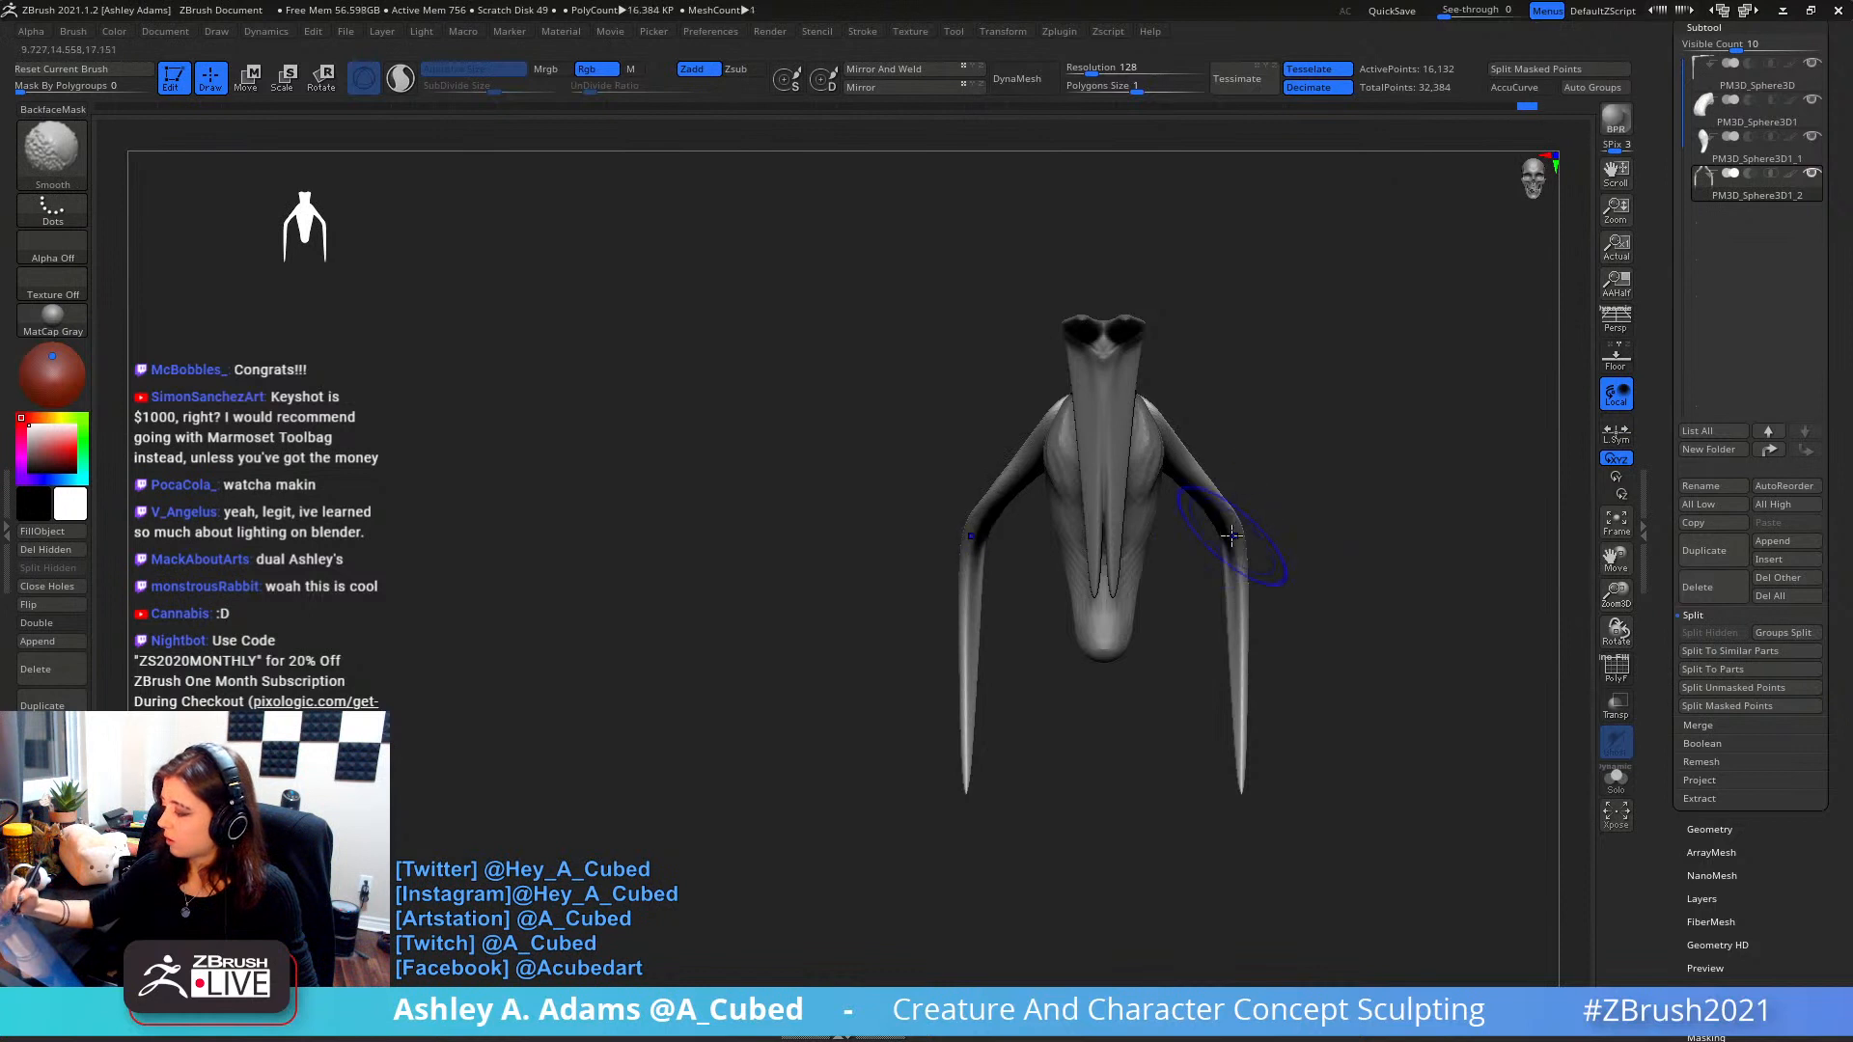
# - Reshape the upper arm between shoulder and elbow with SnakeHook and flatten its outer surface with hPolish
pyautogui.moveTo(1323, 496); pyautogui.dragTo(1186, 586)
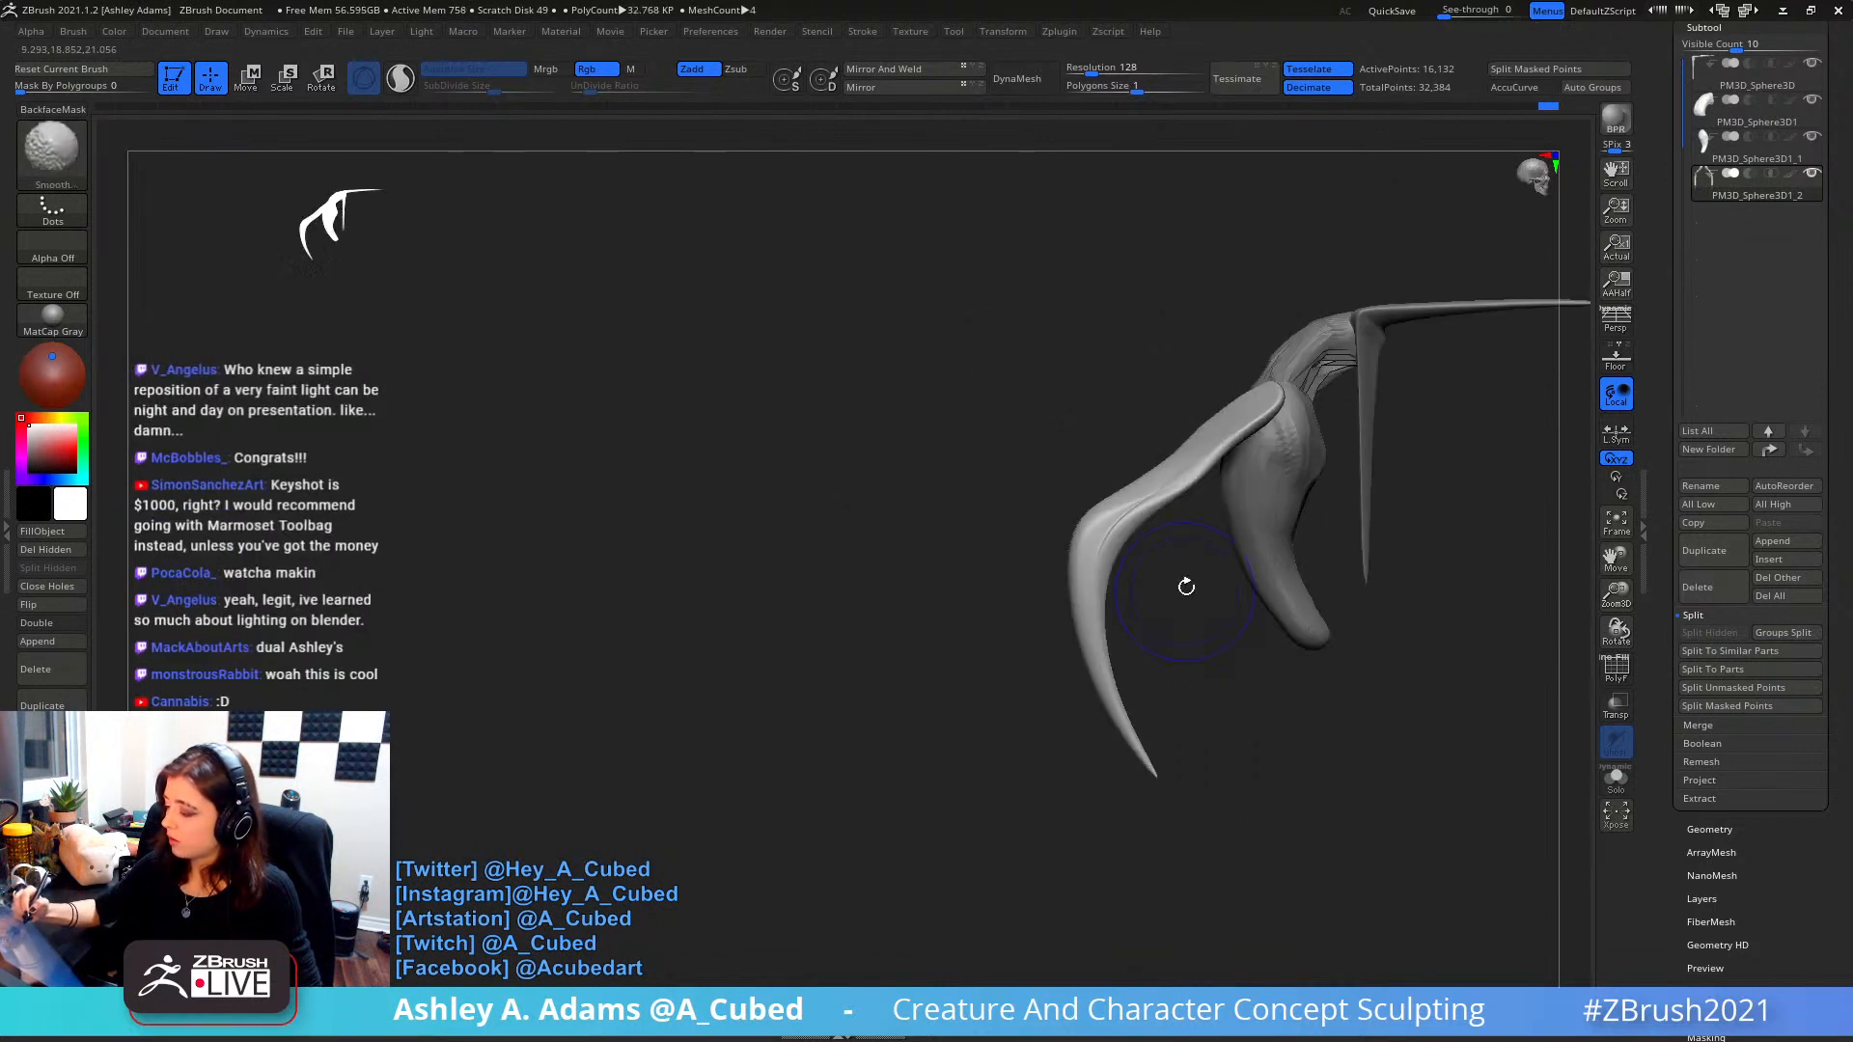
pyautogui.moveTo(1159, 507); pyautogui.dragTo(1151, 510)
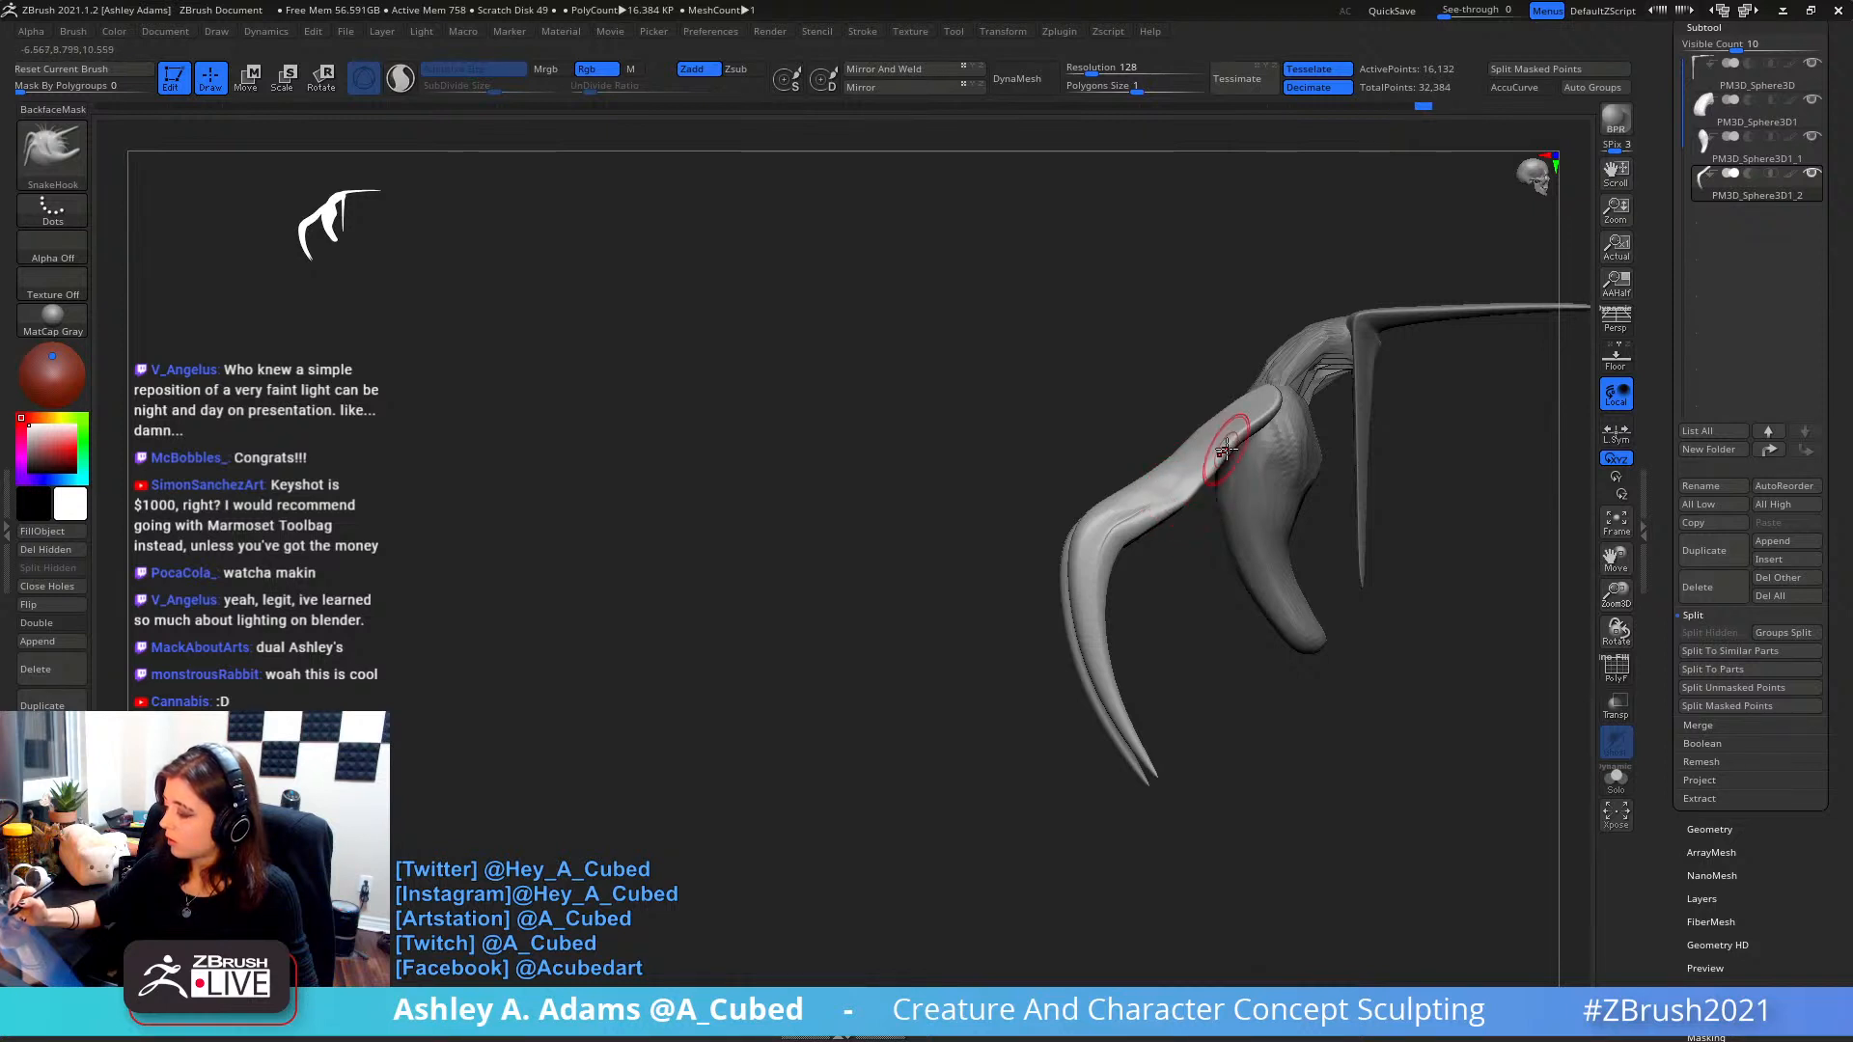
pyautogui.press('b')
pyautogui.press('h')
pyautogui.press('p')
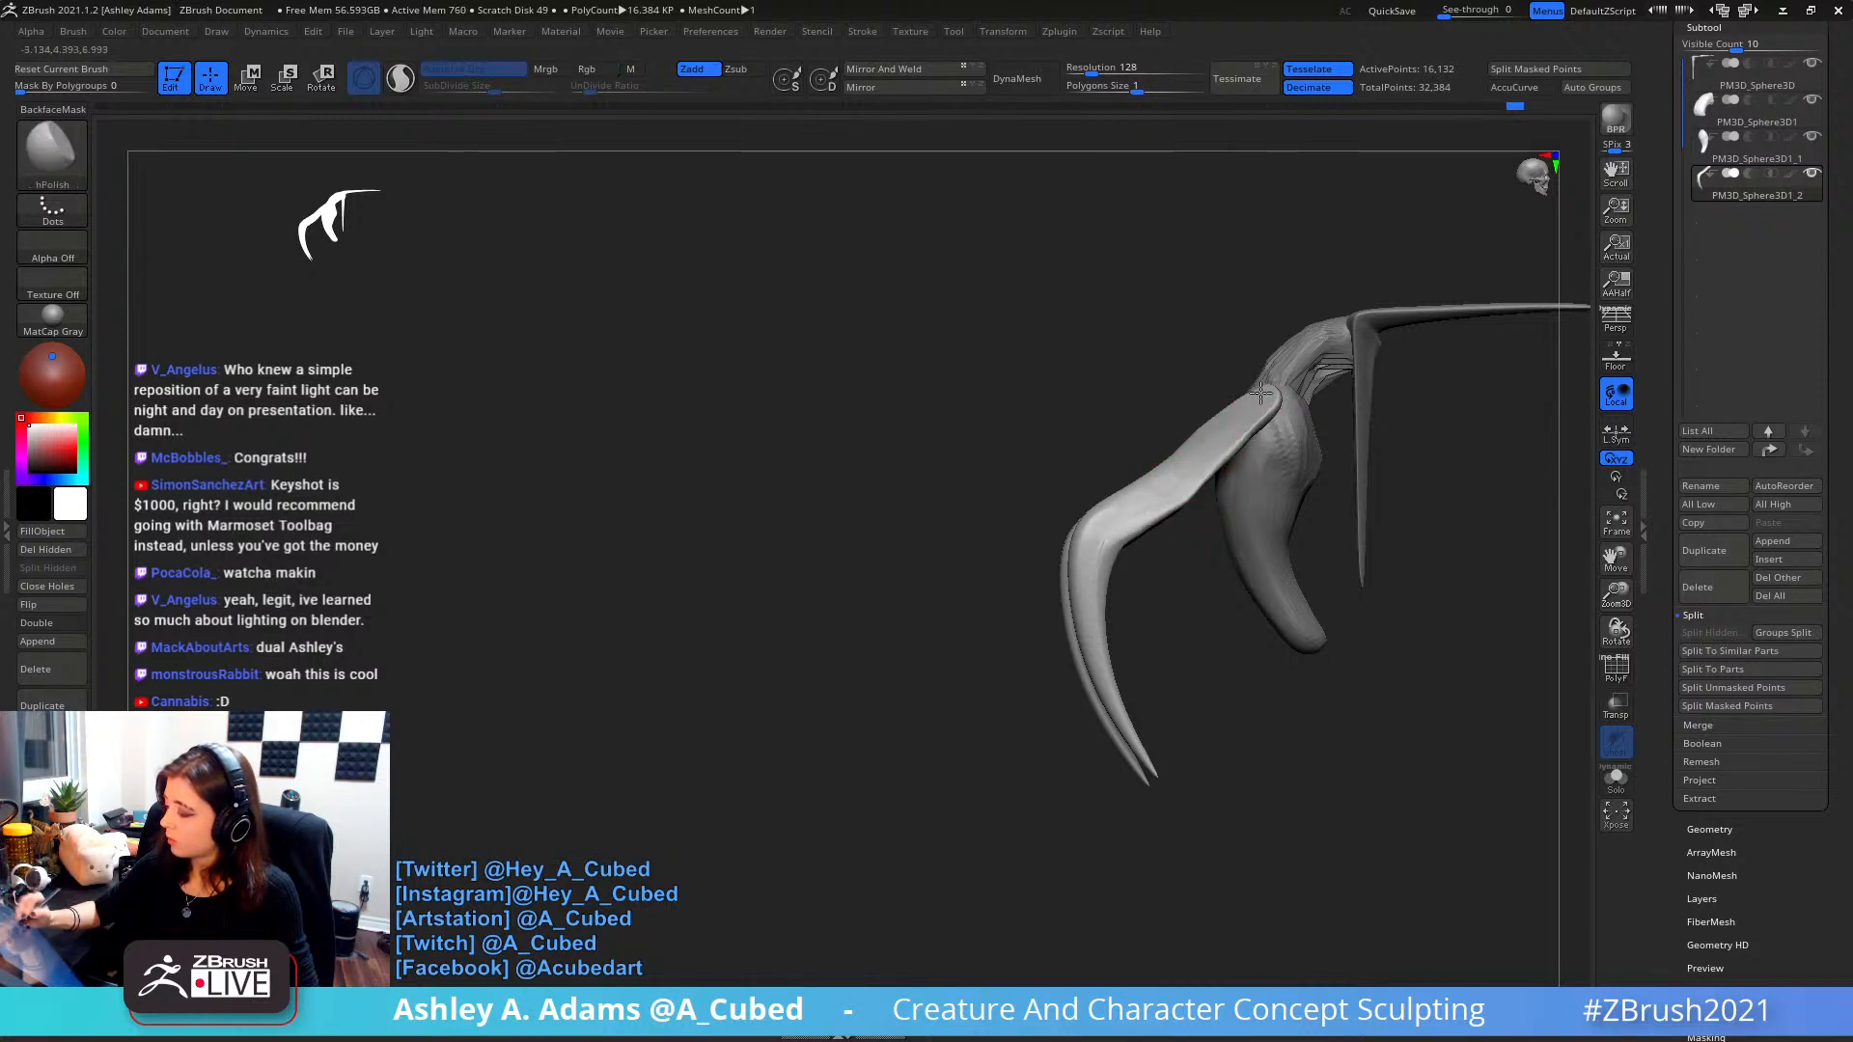
# - Even out the upper arm's edge from the shoulder to the elbow with SnakeHook
pyautogui.press('b')
pyautogui.press('s')
pyautogui.press('h')
pyautogui.moveTo(1260, 392); pyautogui.dragTo(1107, 540)
pyautogui.rightClick(1143, 491)
pyautogui.moveTo(1046, 625); pyautogui.dragTo(1036, 628, button='right')
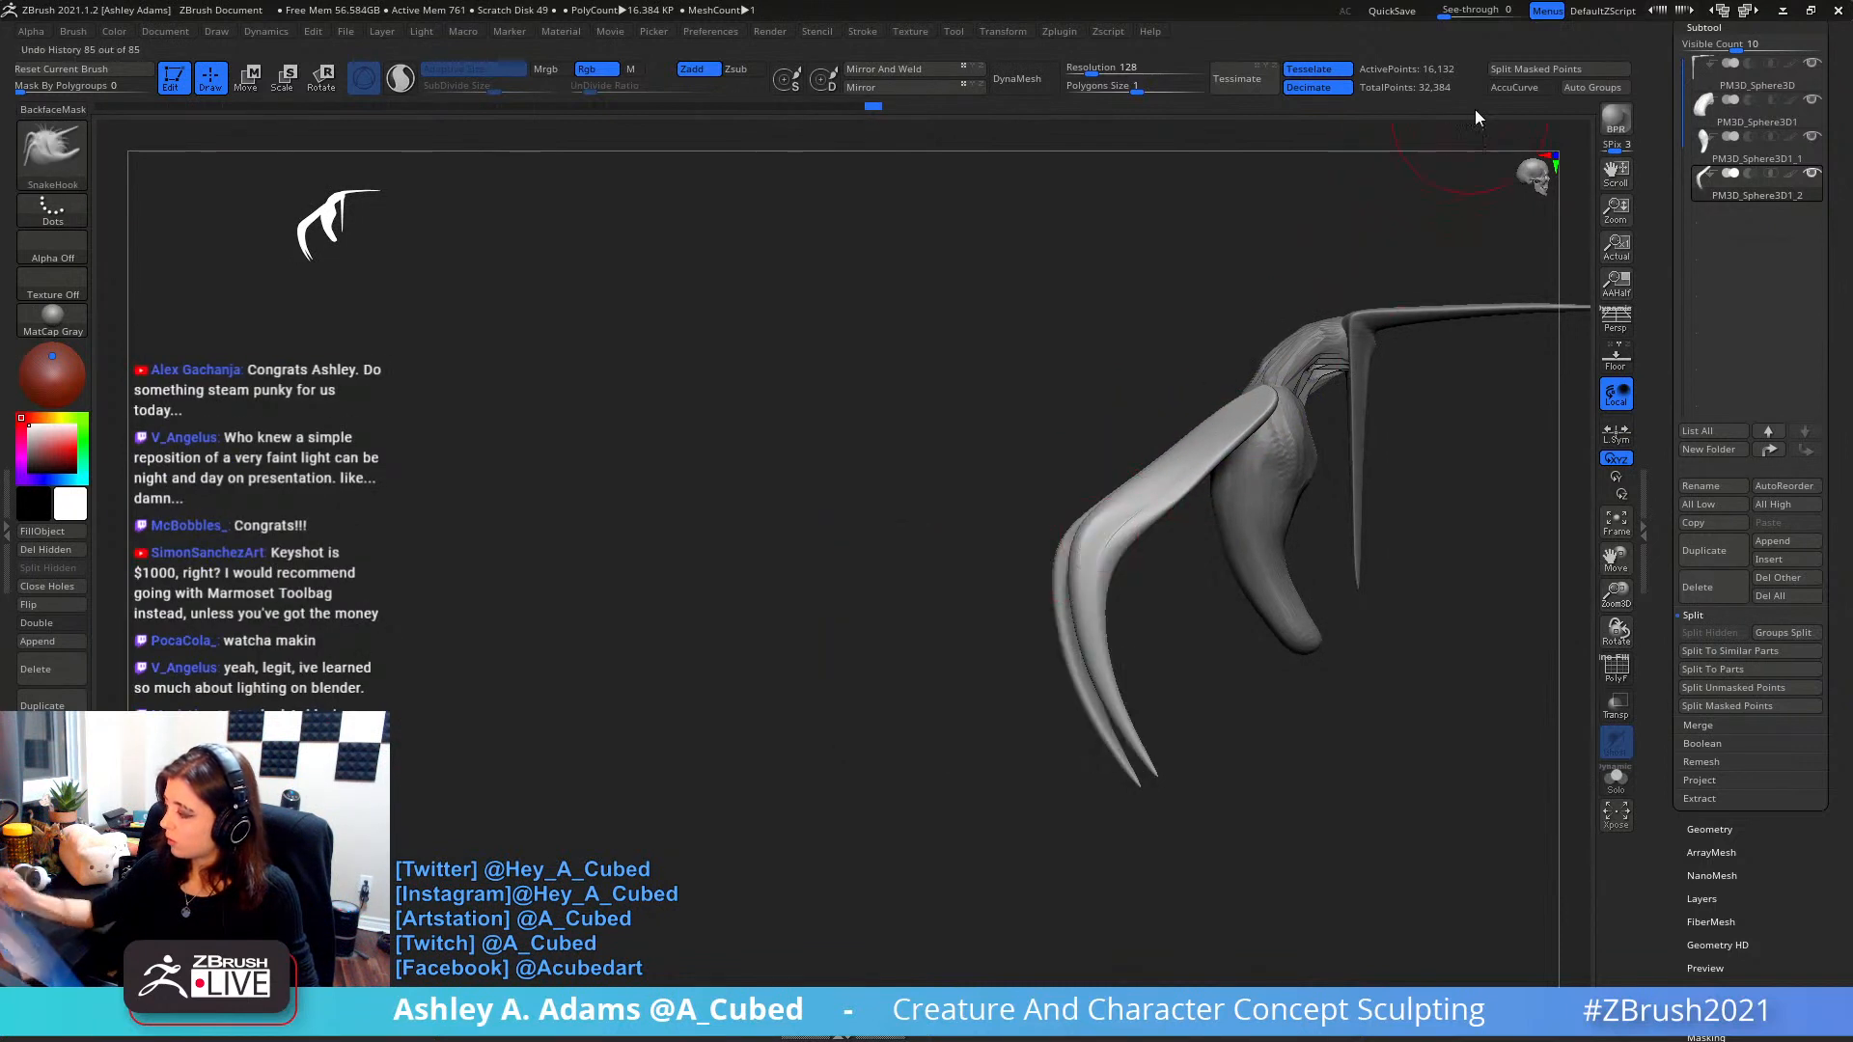
# - Enable AccuCurve and pull the elbow outward into a sharper corner with SnakeHook
pyautogui.click(1507, 89)
pyautogui.moveTo(1092, 529); pyautogui.dragTo(1057, 534, button='right')
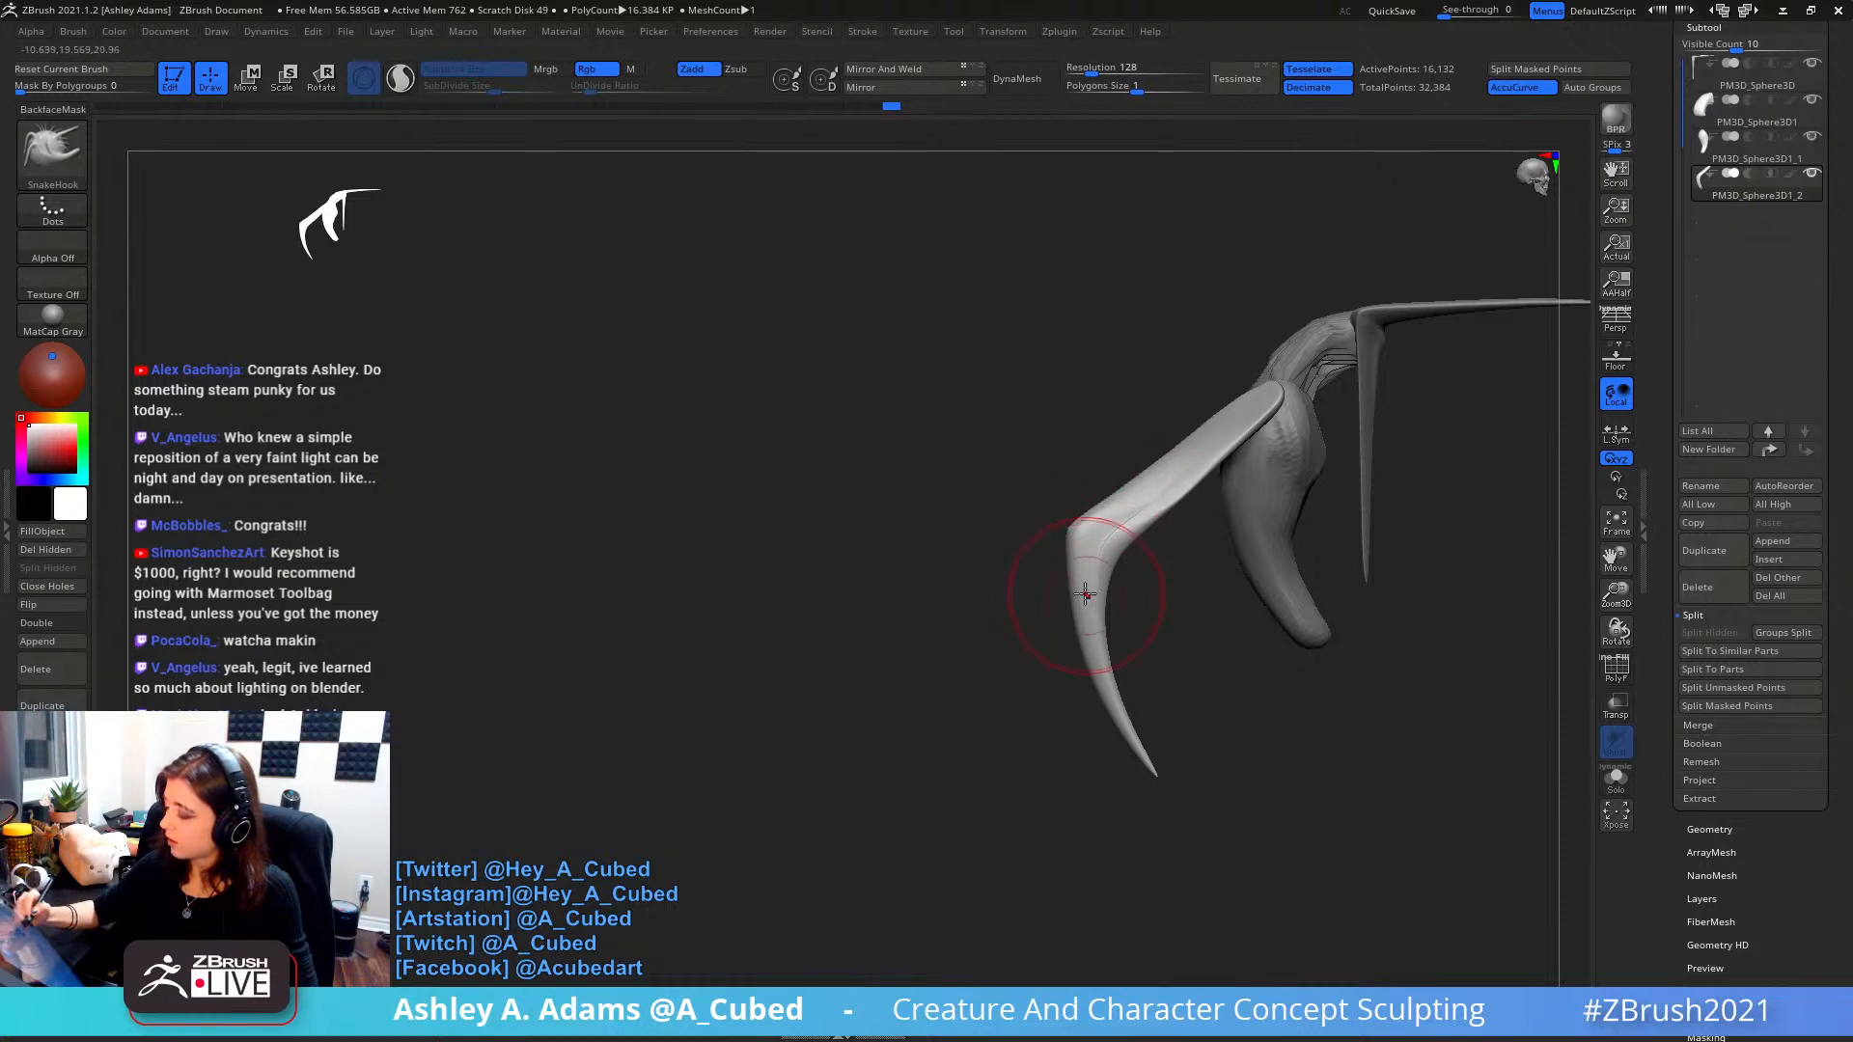
pyautogui.moveTo(1362, 465); pyautogui.dragTo(1092, 498, button='right')
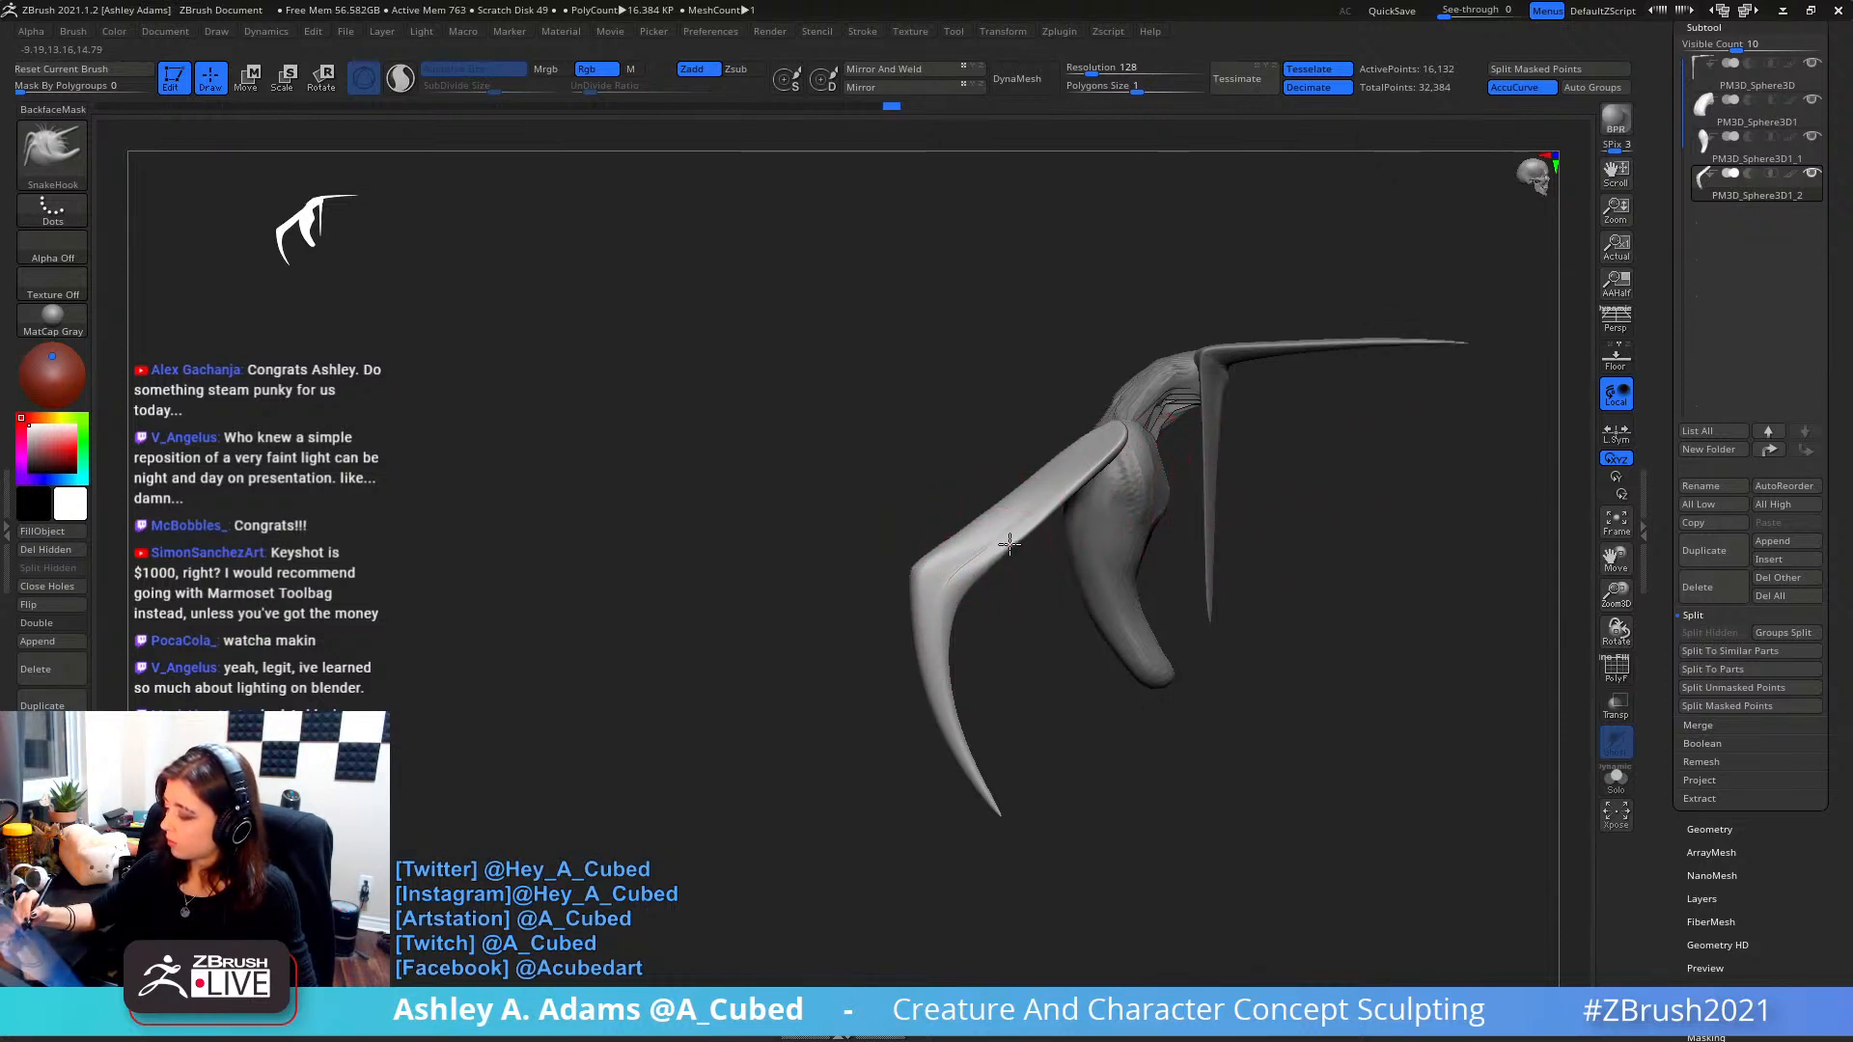
pyautogui.moveTo(1078, 566); pyautogui.dragTo(1062, 569, button='right')
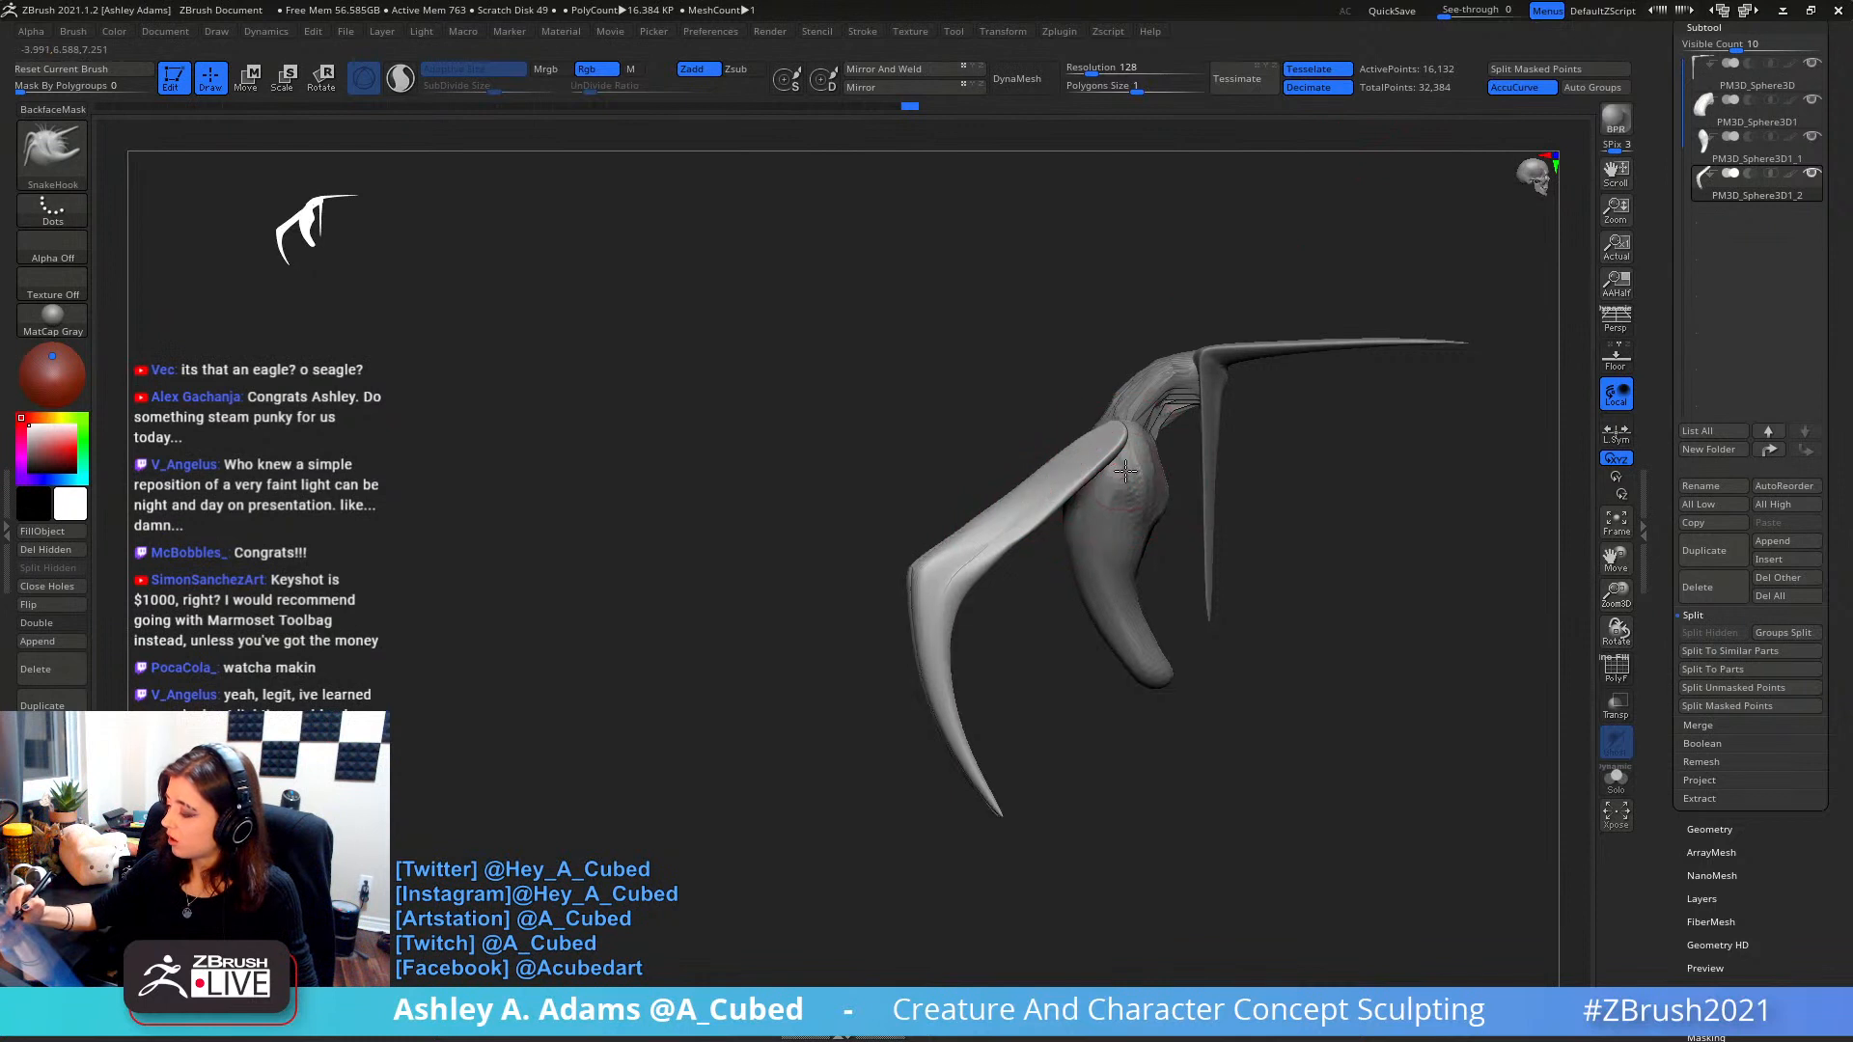
# - Refine the limb's shoulder end with SnakeHook and smooth the upper arm from the elbow toward the shoulder
pyautogui.rightClick(1063, 569)
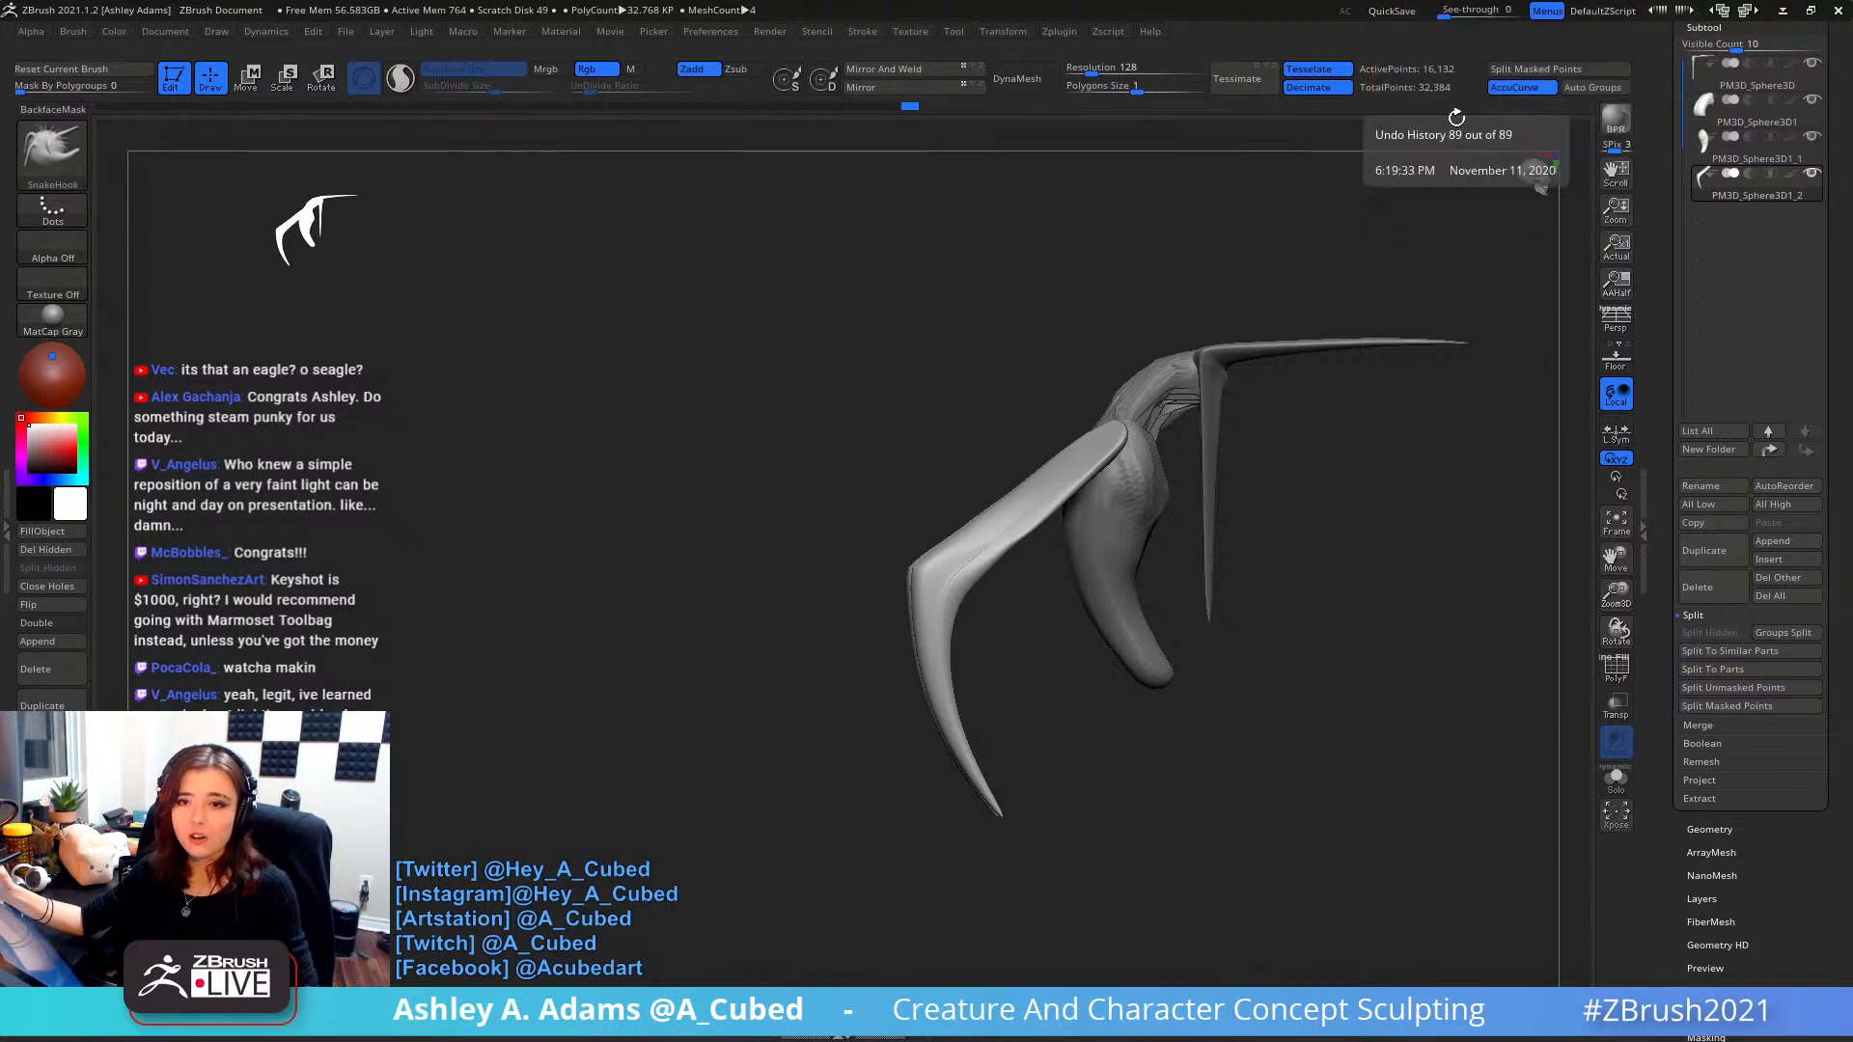
pyautogui.moveTo(1185, 437); pyautogui.dragTo(1137, 461, button='right')
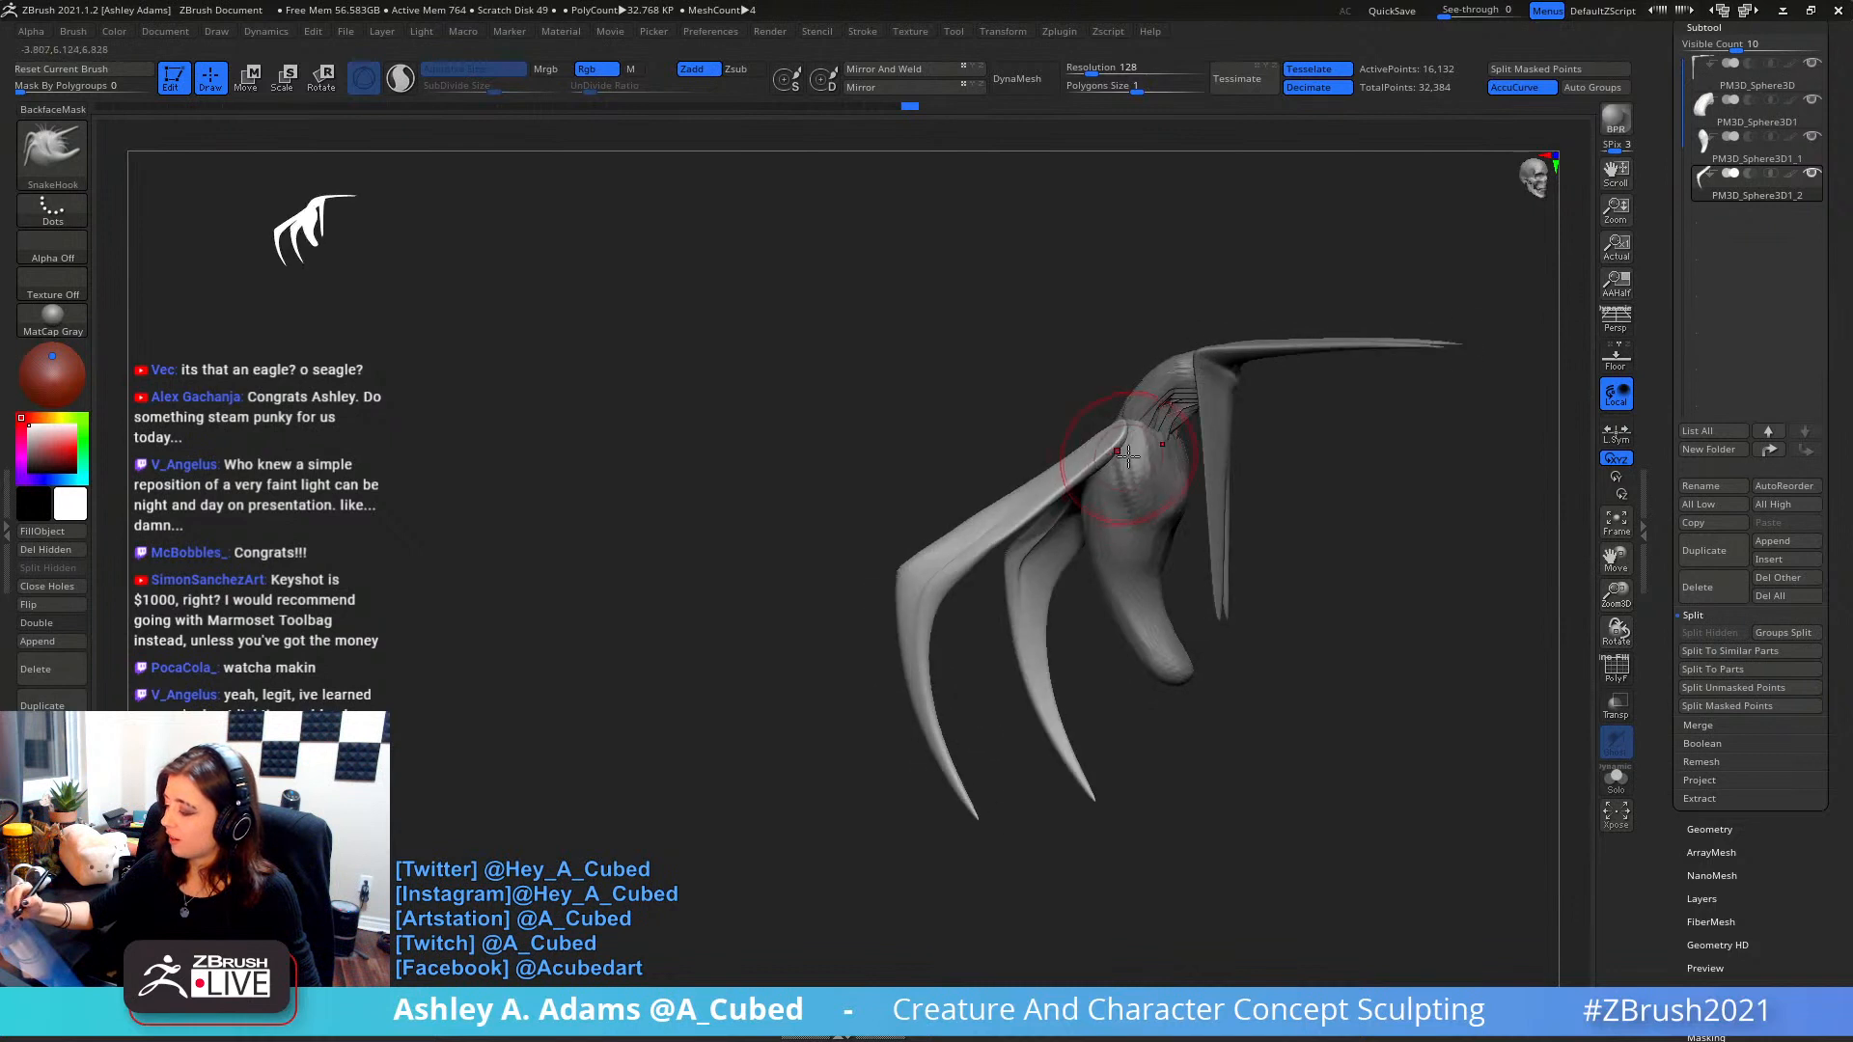
pyautogui.press('space')
pyautogui.moveTo(1153, 467); pyautogui.dragTo(1139, 467)
pyautogui.moveTo(1138, 464); pyautogui.dragTo(1130, 450, button='right')
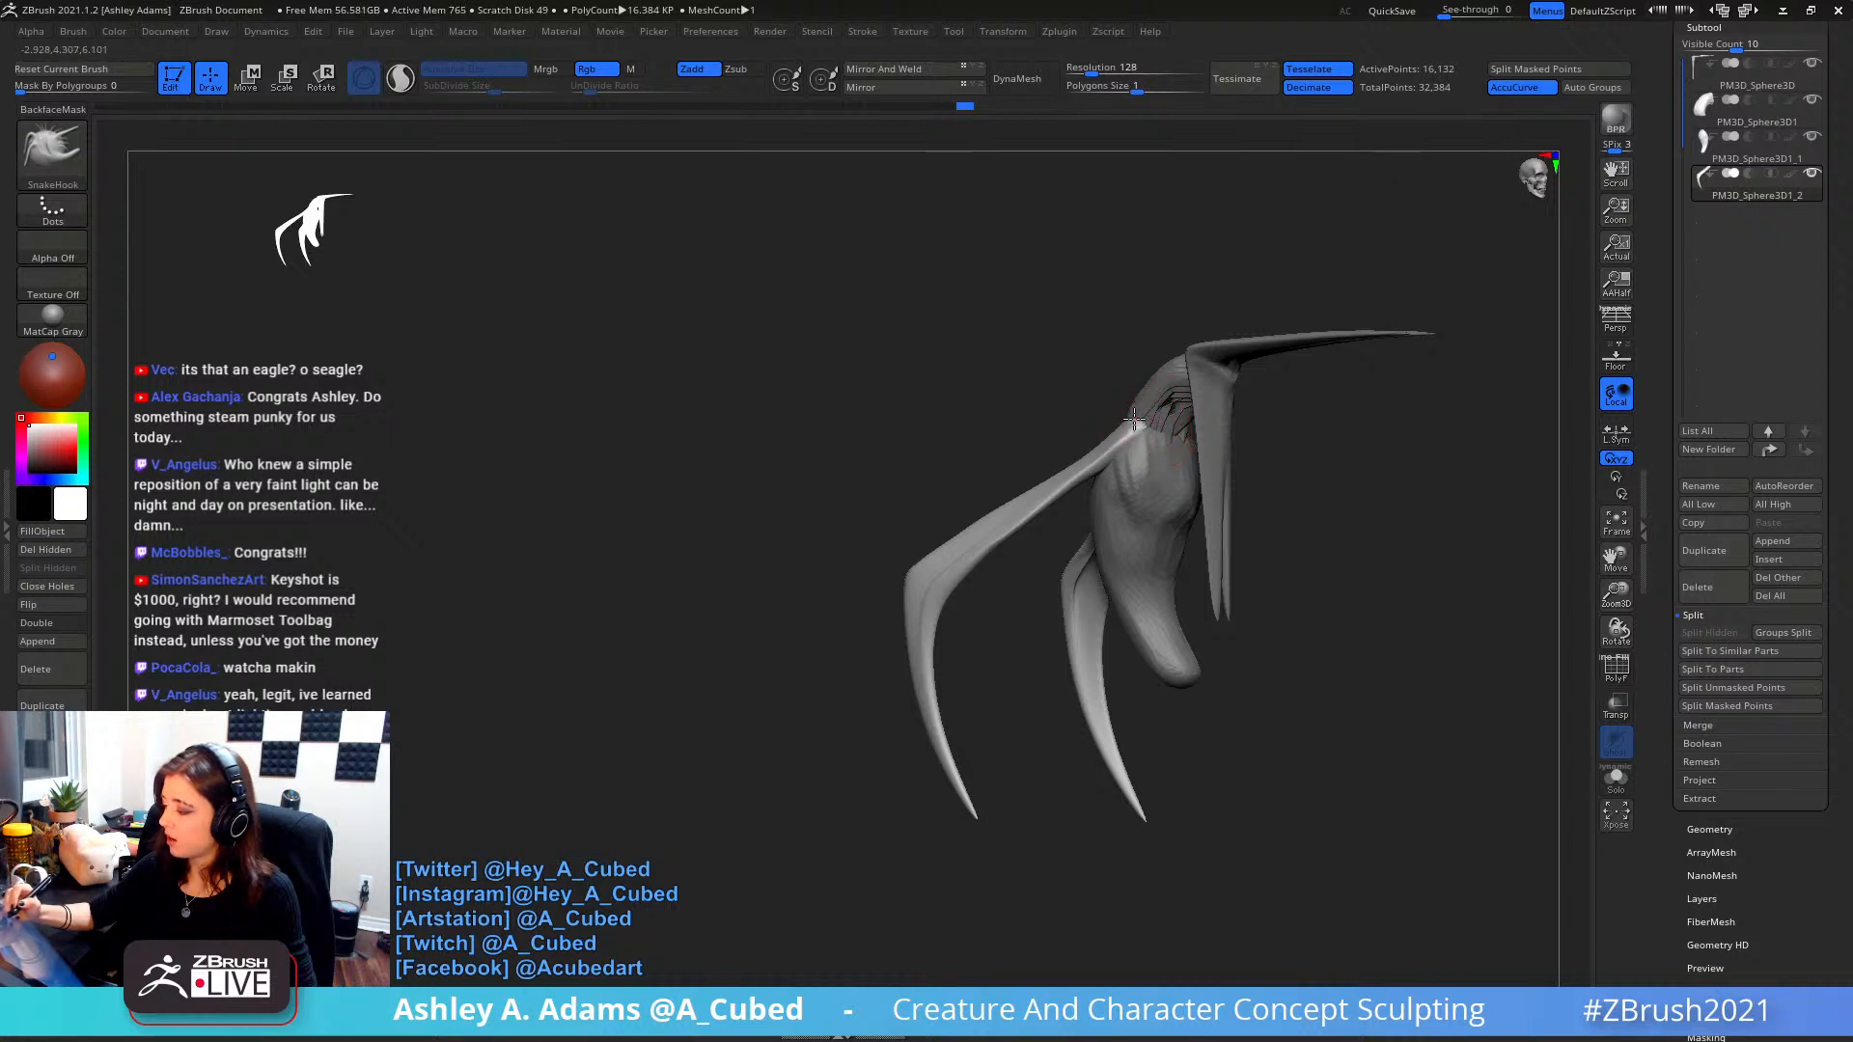
pyautogui.moveTo(1155, 427)
pyautogui.mouseDown(button='right')
pyautogui.moveTo(1139, 464)
pyautogui.moveTo(1129, 405)
pyautogui.moveTo(1191, 442)
pyautogui.moveTo(1164, 455)
pyautogui.moveTo(1196, 459)
pyautogui.mouseUp(button='right')
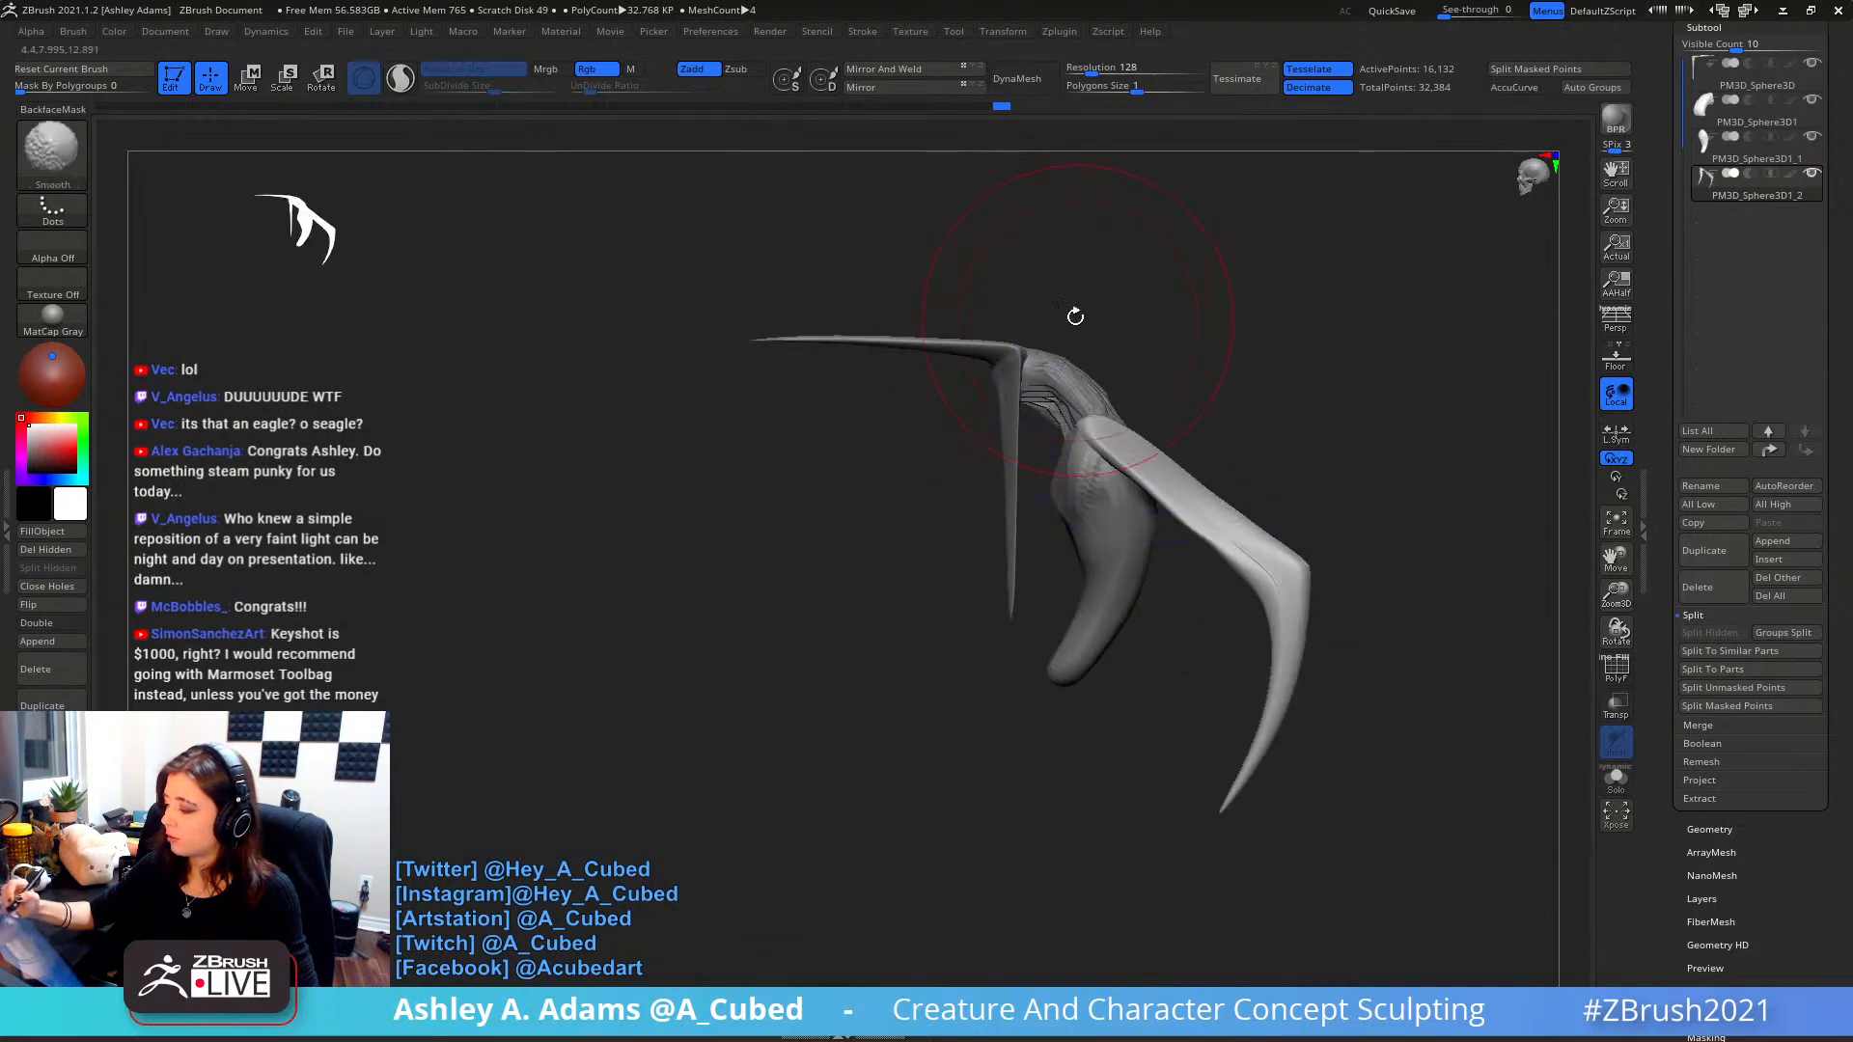
pyautogui.rightClick(1274, 556)
pyautogui.moveTo(1281, 557)
pyautogui.mouseDown()
pyautogui.moveTo(1266, 515)
pyautogui.moveTo(1098, 446)
pyautogui.moveTo(1209, 546)
pyautogui.mouseUp()
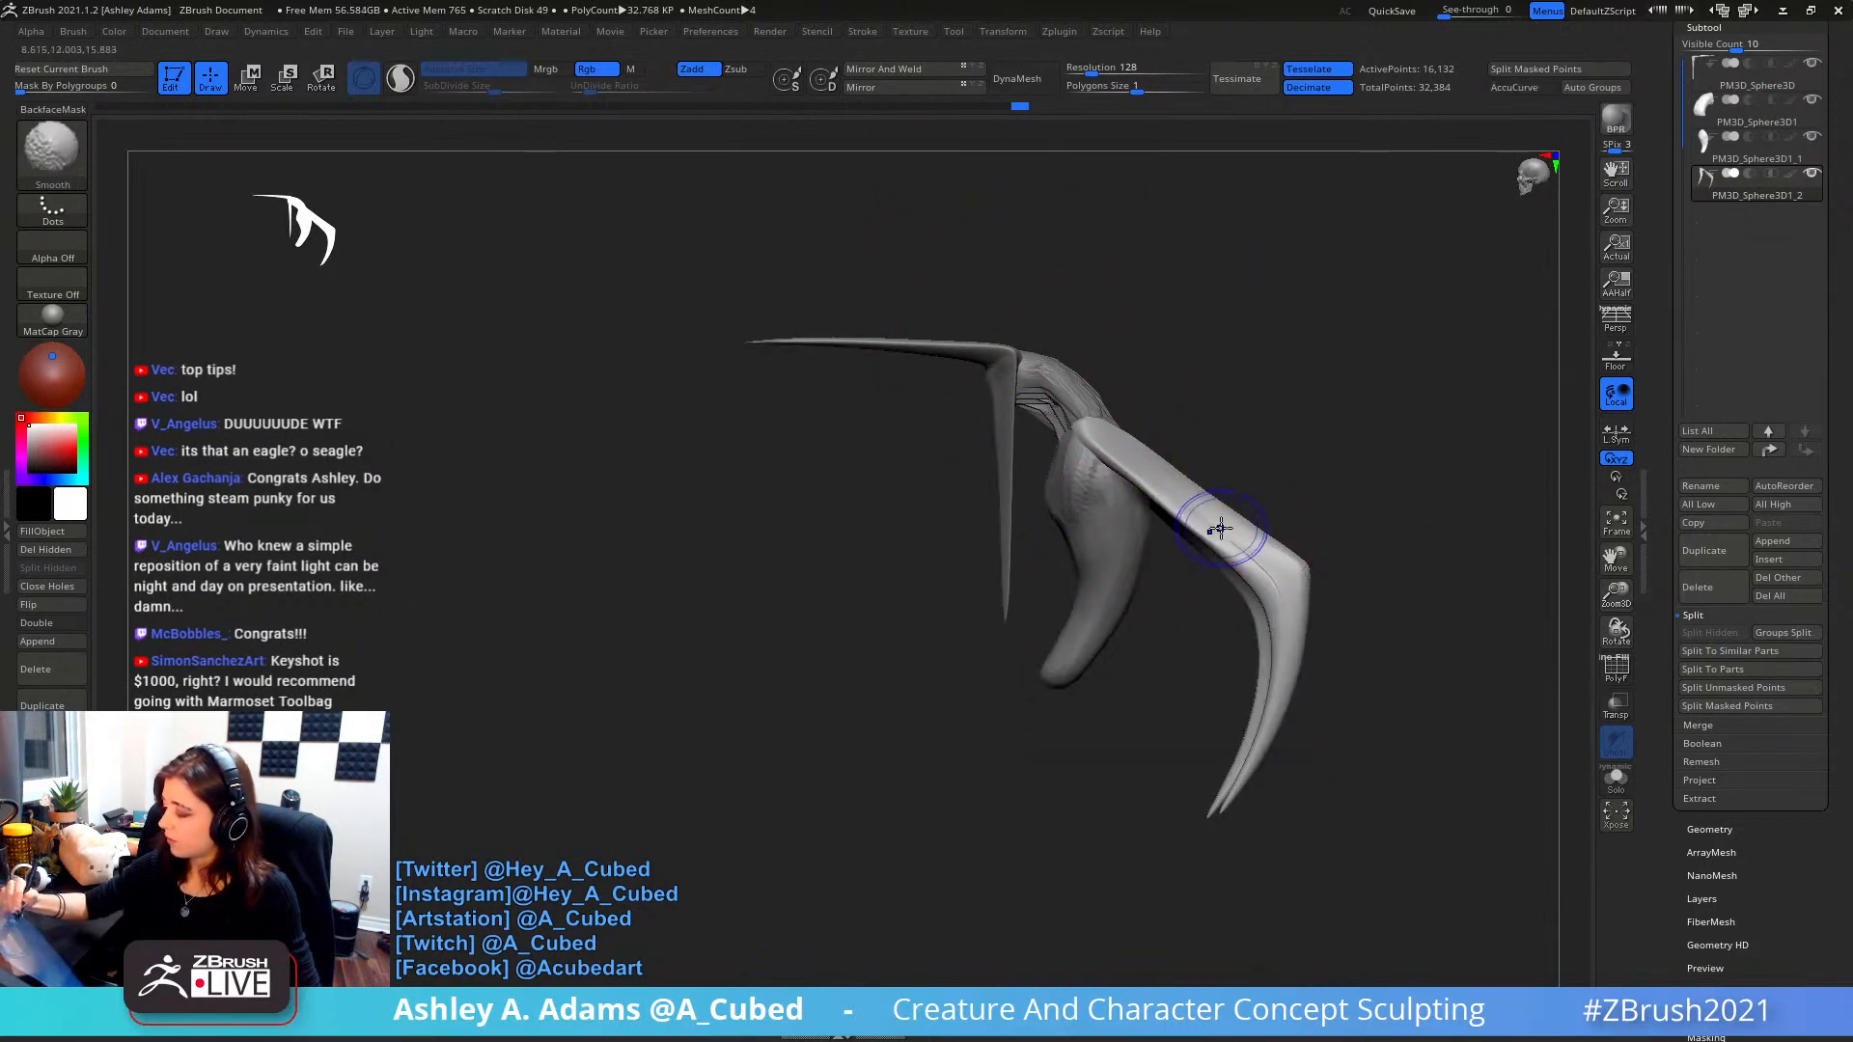
pyautogui.moveTo(1220, 528); pyautogui.dragTo(1198, 472, button='right')
# - Duplicate the limb subtool and reposition the copy's transform gizmo at its shoulder
pyautogui.click(1713, 551)
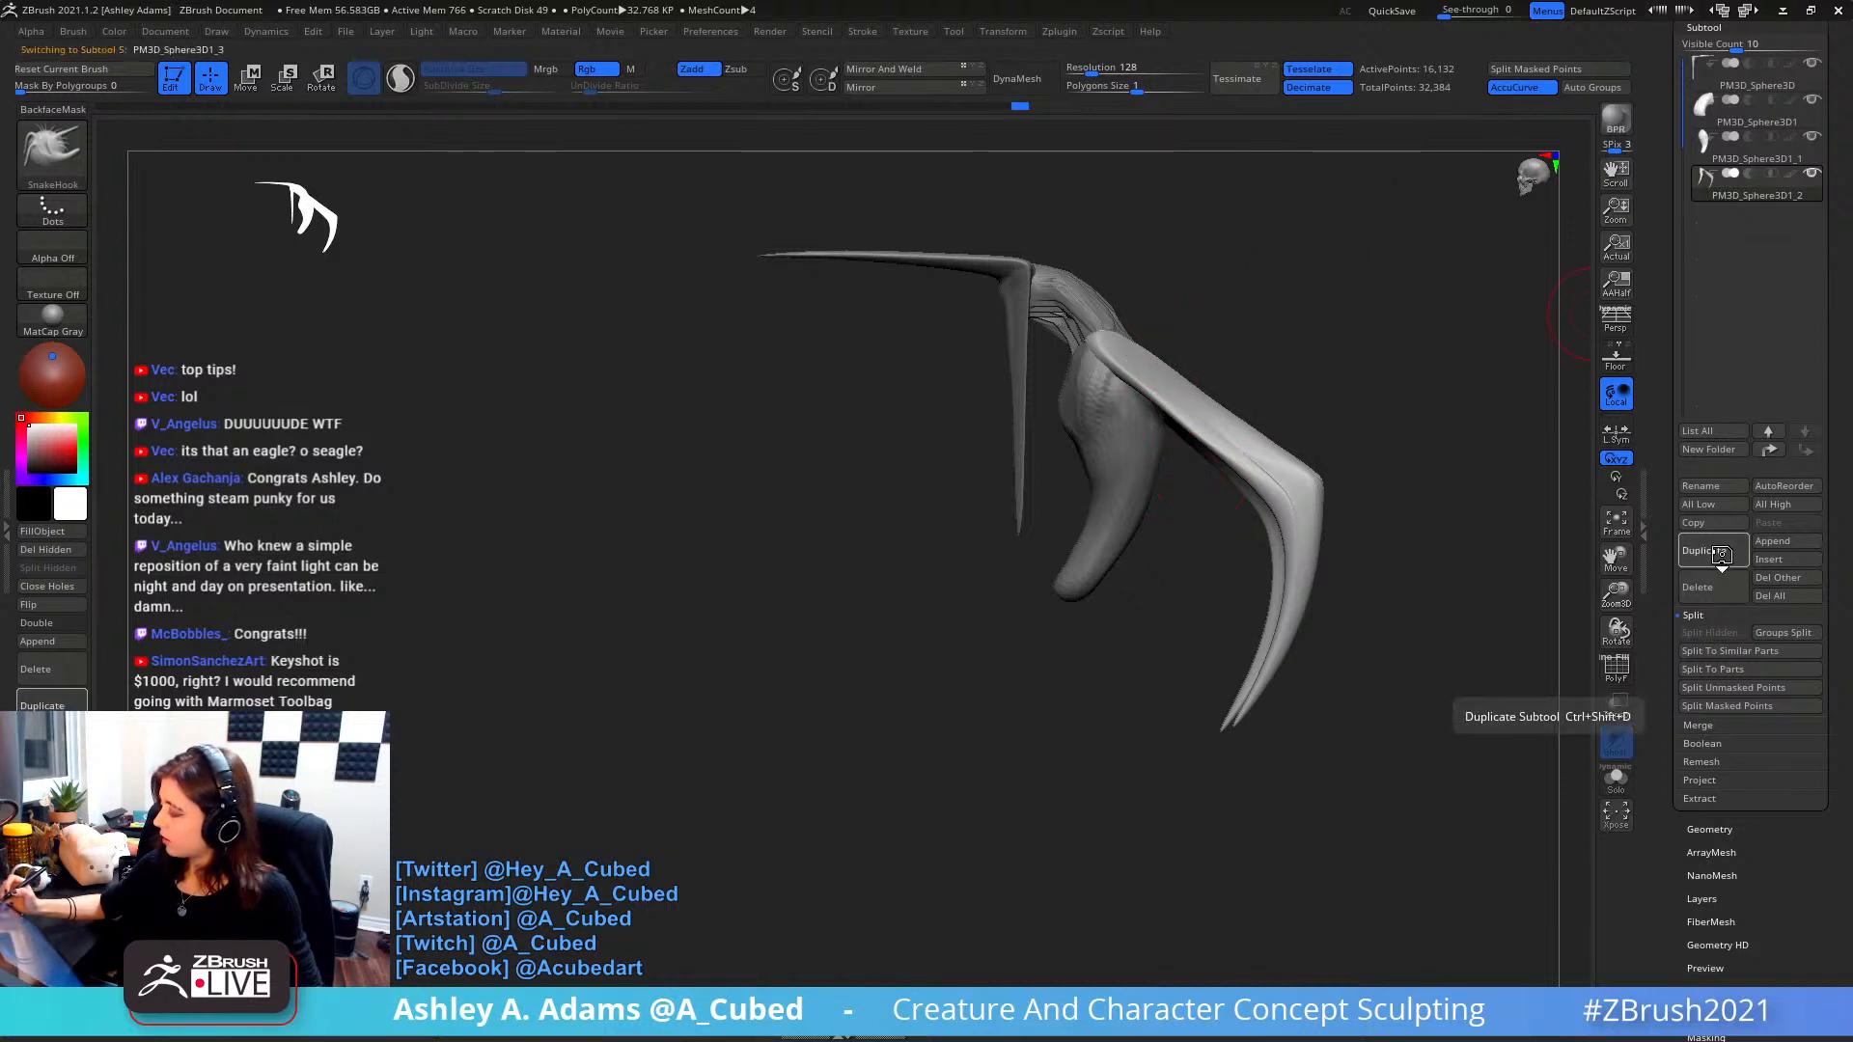
pyautogui.press('w')
pyautogui.click(1093, 336)
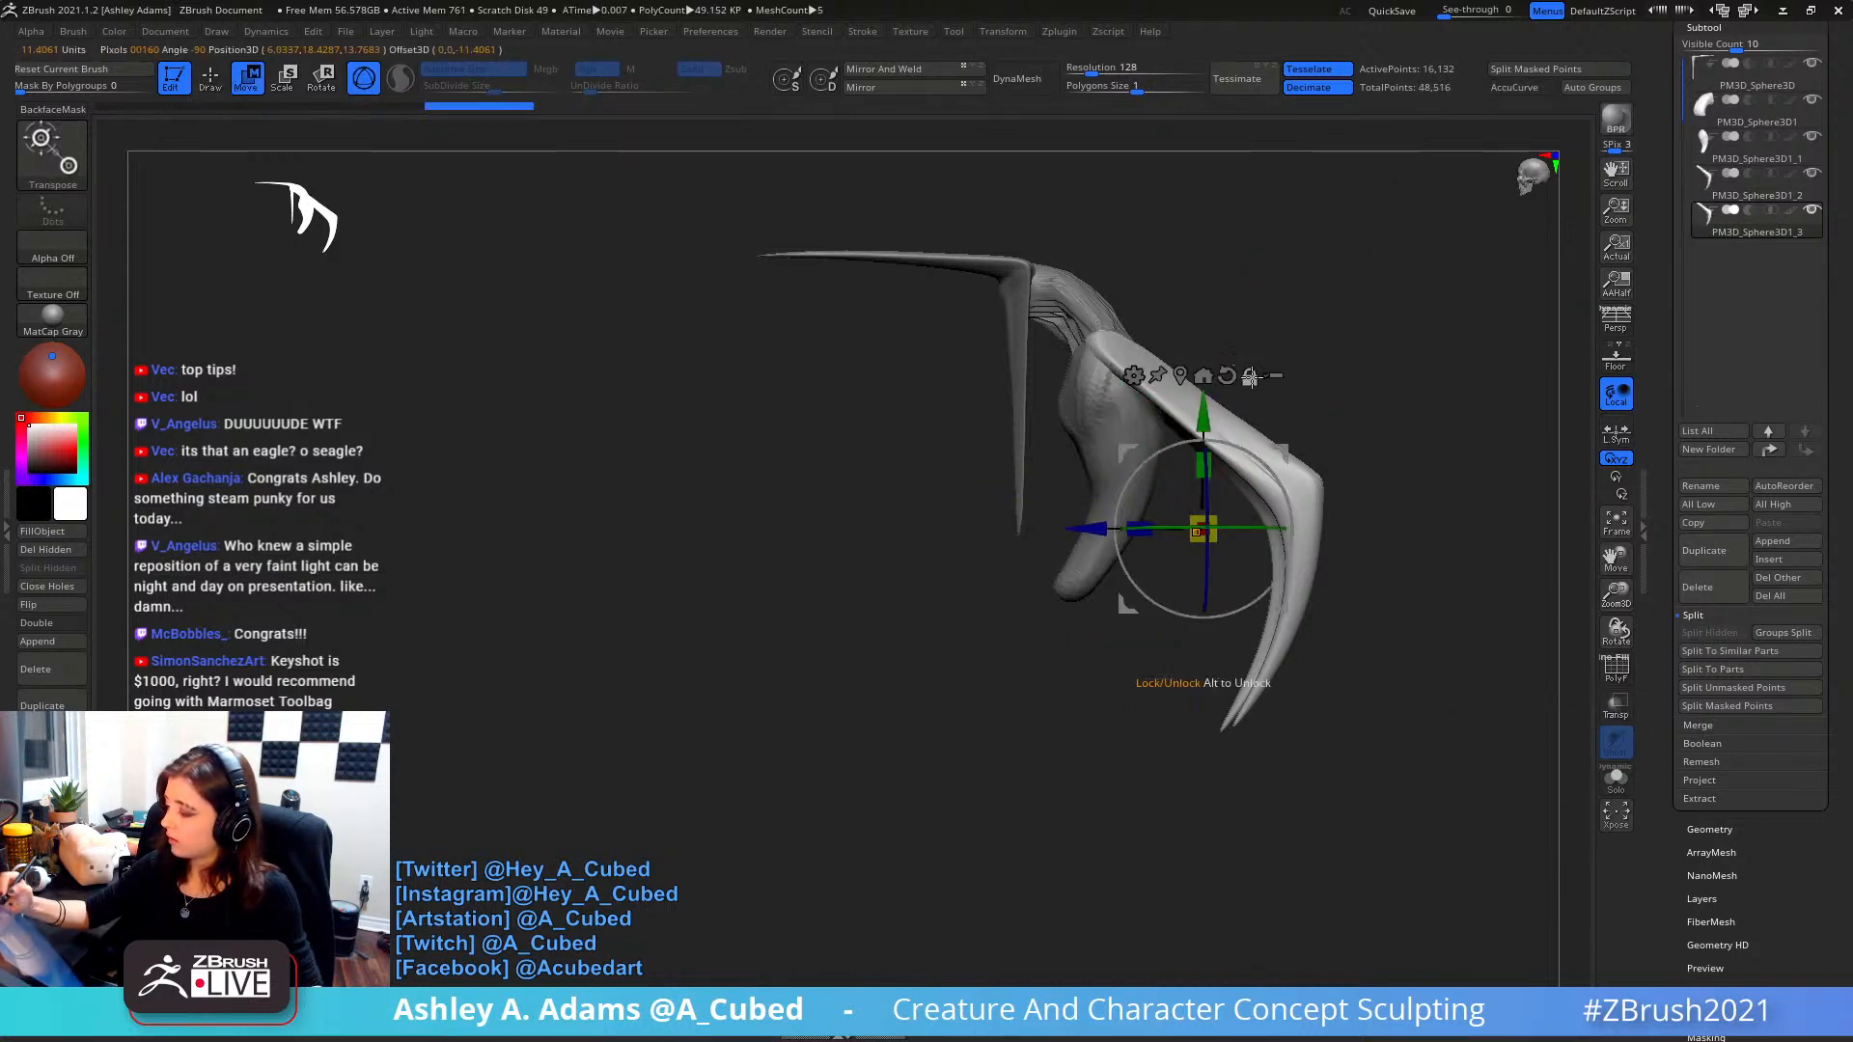
pyautogui.keyDown('alt'); pyautogui.moveTo(1283, 456); pyautogui.dragTo(1187, 409); pyautogui.keyUp('alt')
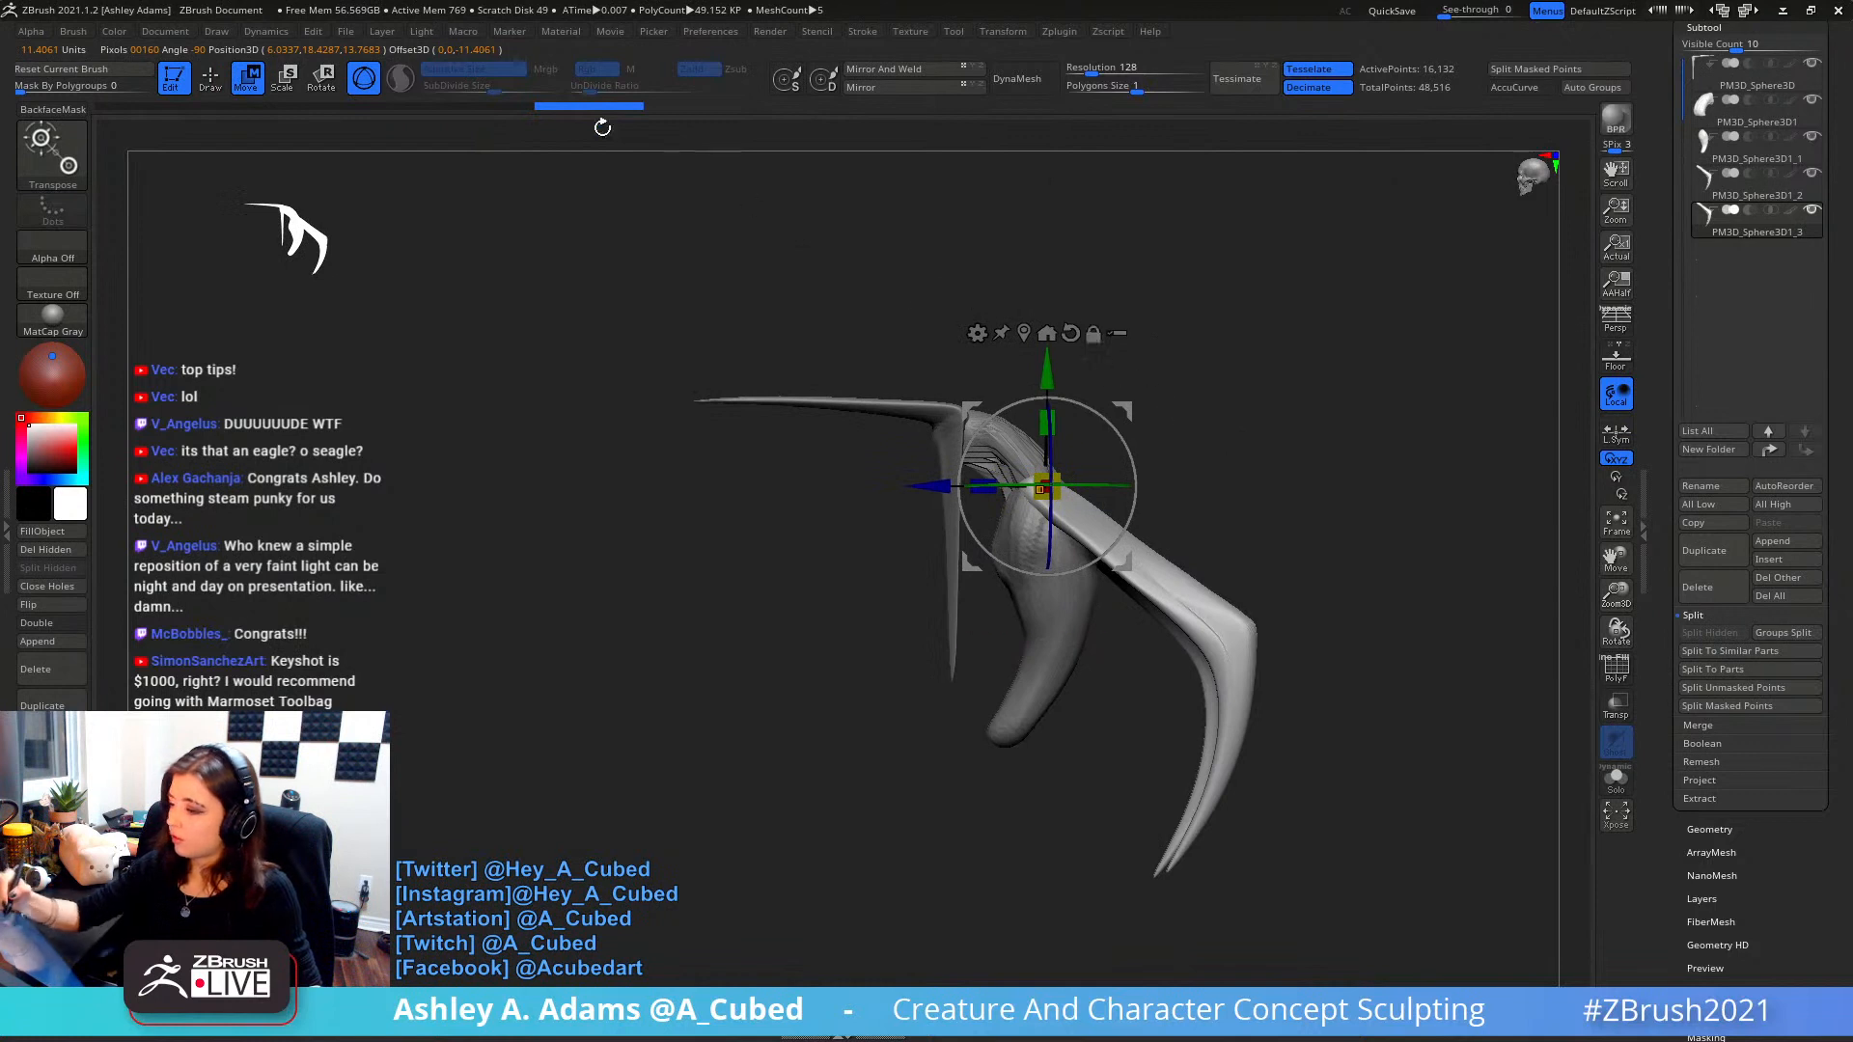
# - Locate the AccuCurve option among the brush's Curve settings
pyautogui.click(86, 35)
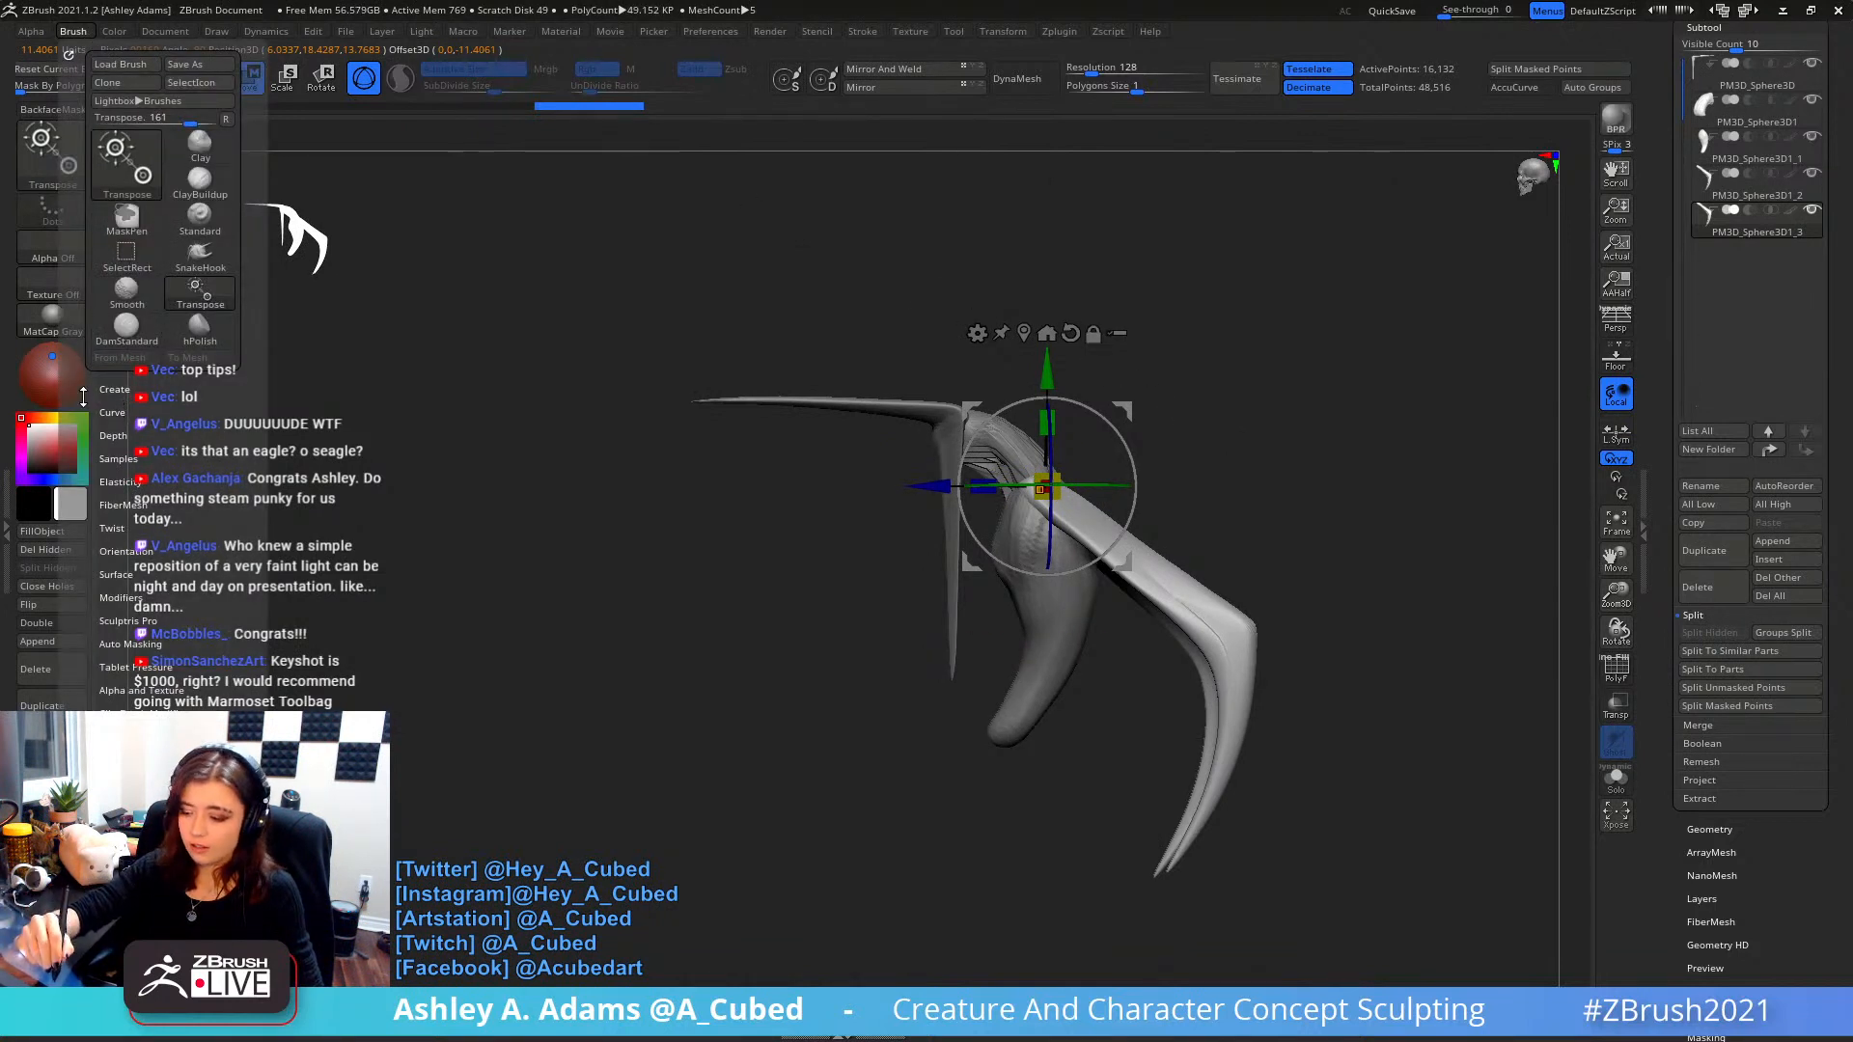
pyautogui.moveTo(84, 396); pyautogui.dragTo(95, 262)
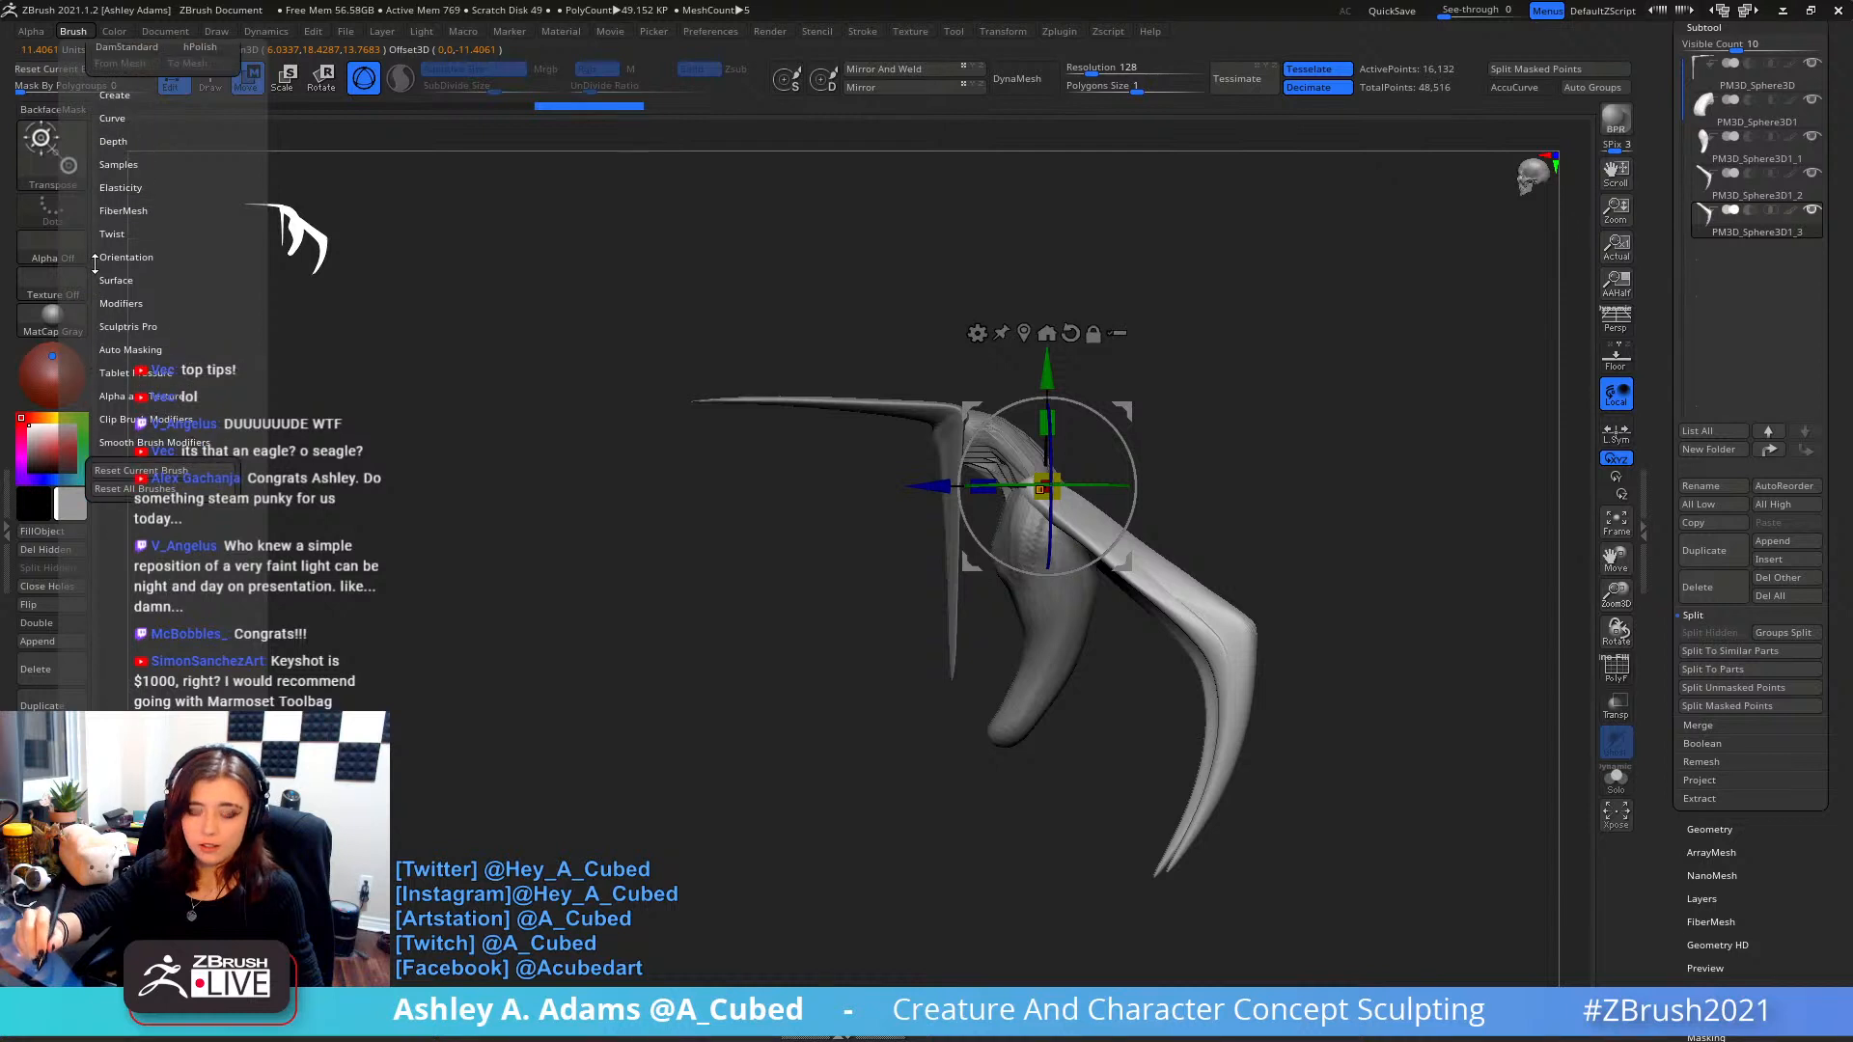
pyautogui.click(114, 118)
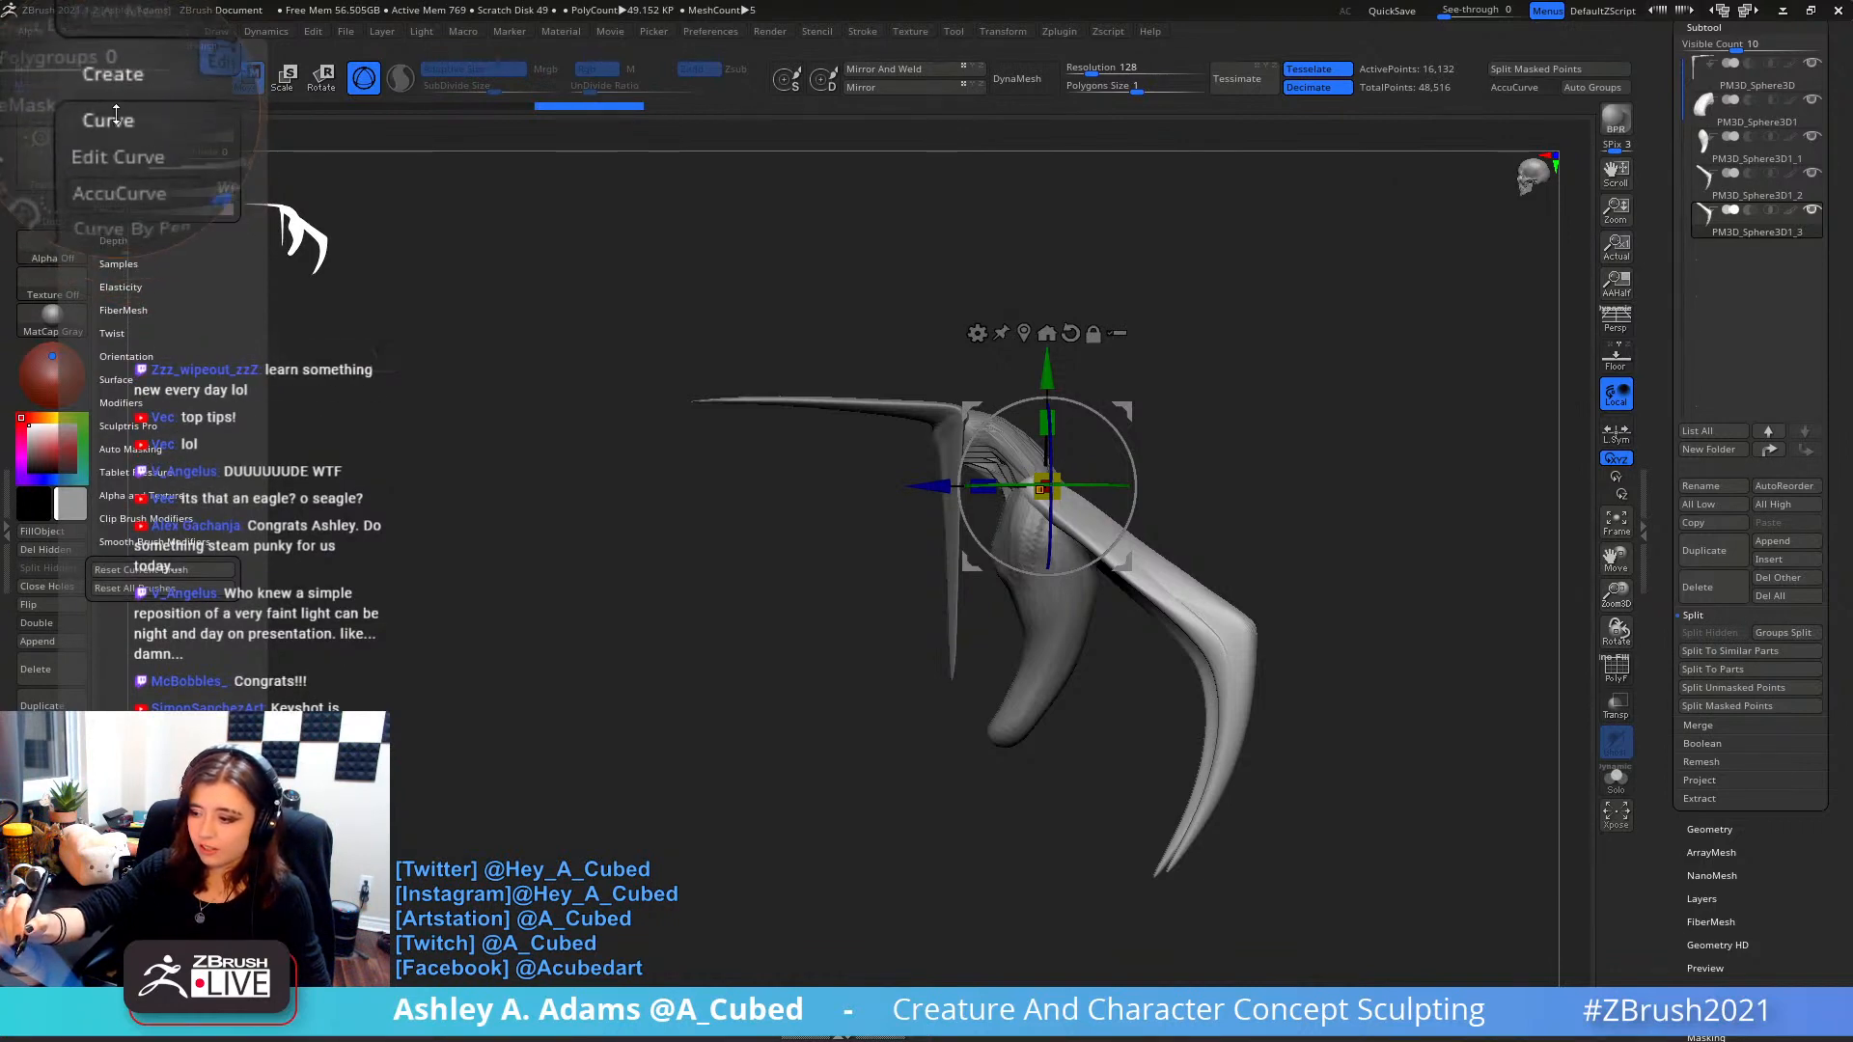
pyautogui.click(82, 37)
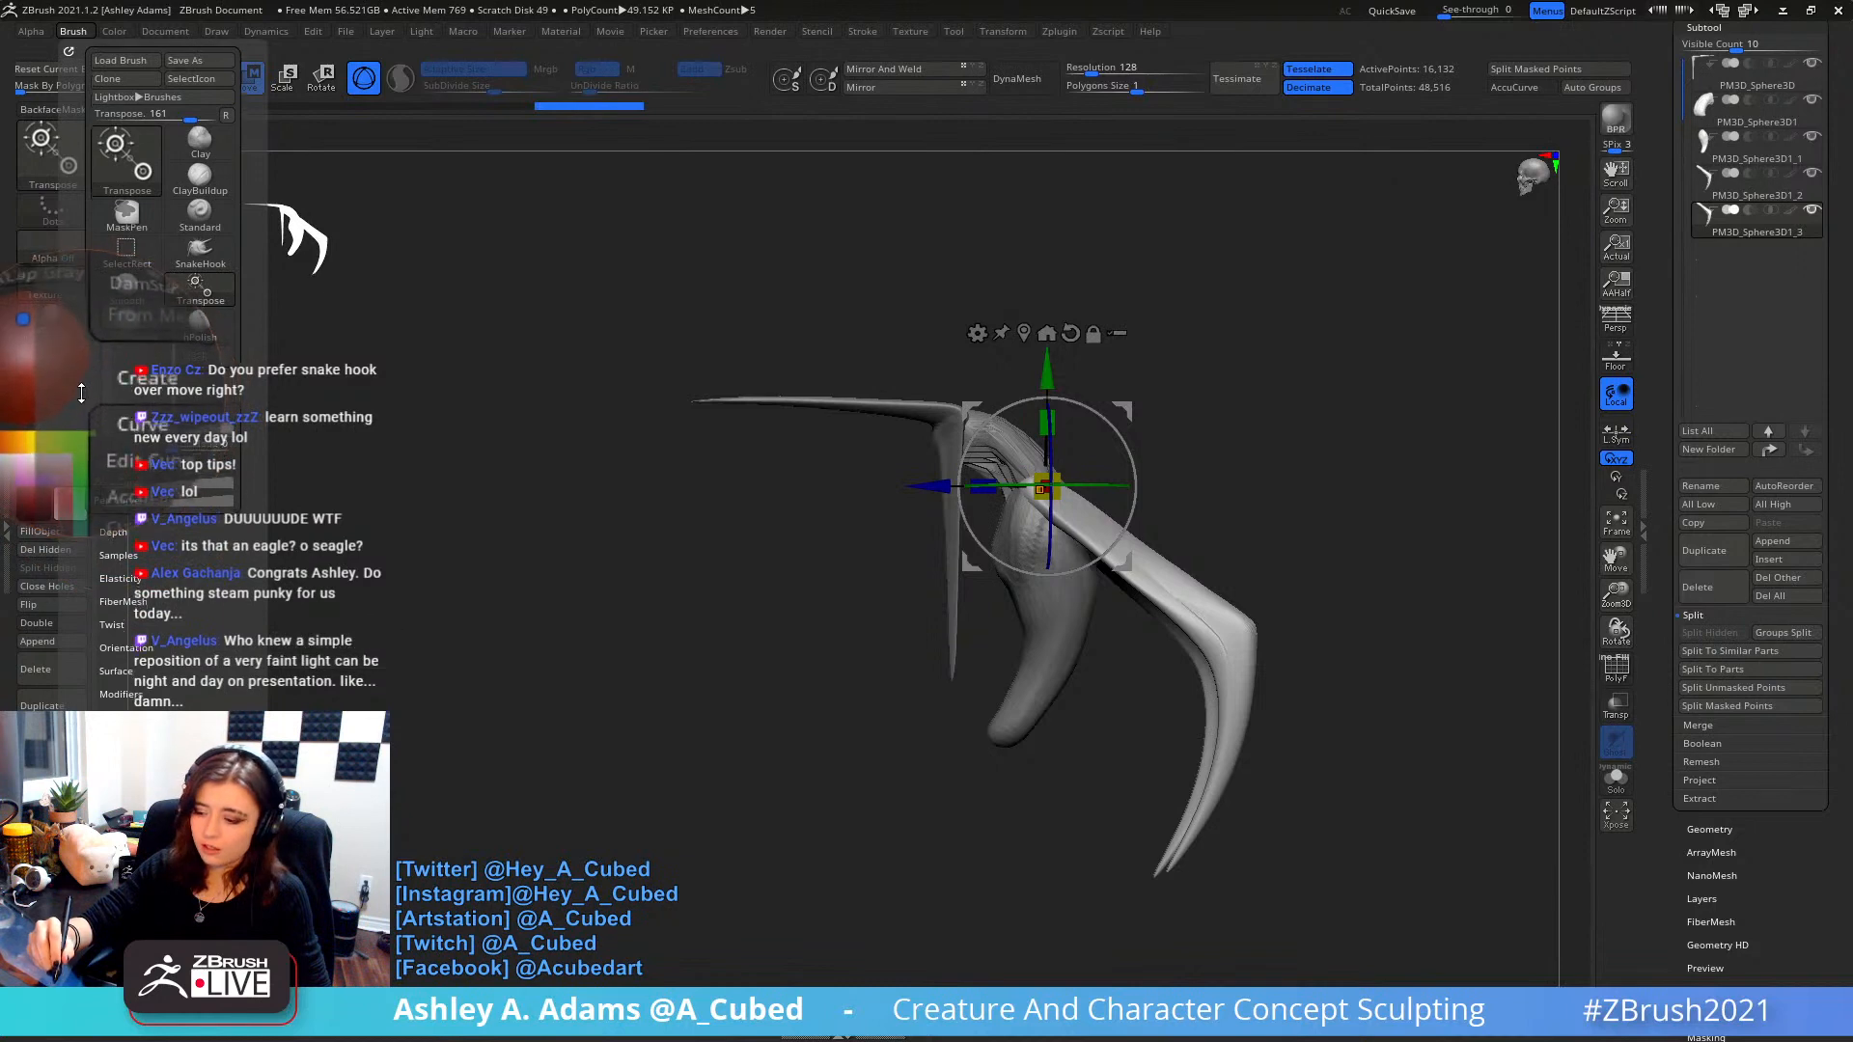
pyautogui.moveTo(81, 392); pyautogui.dragTo(87, 257)
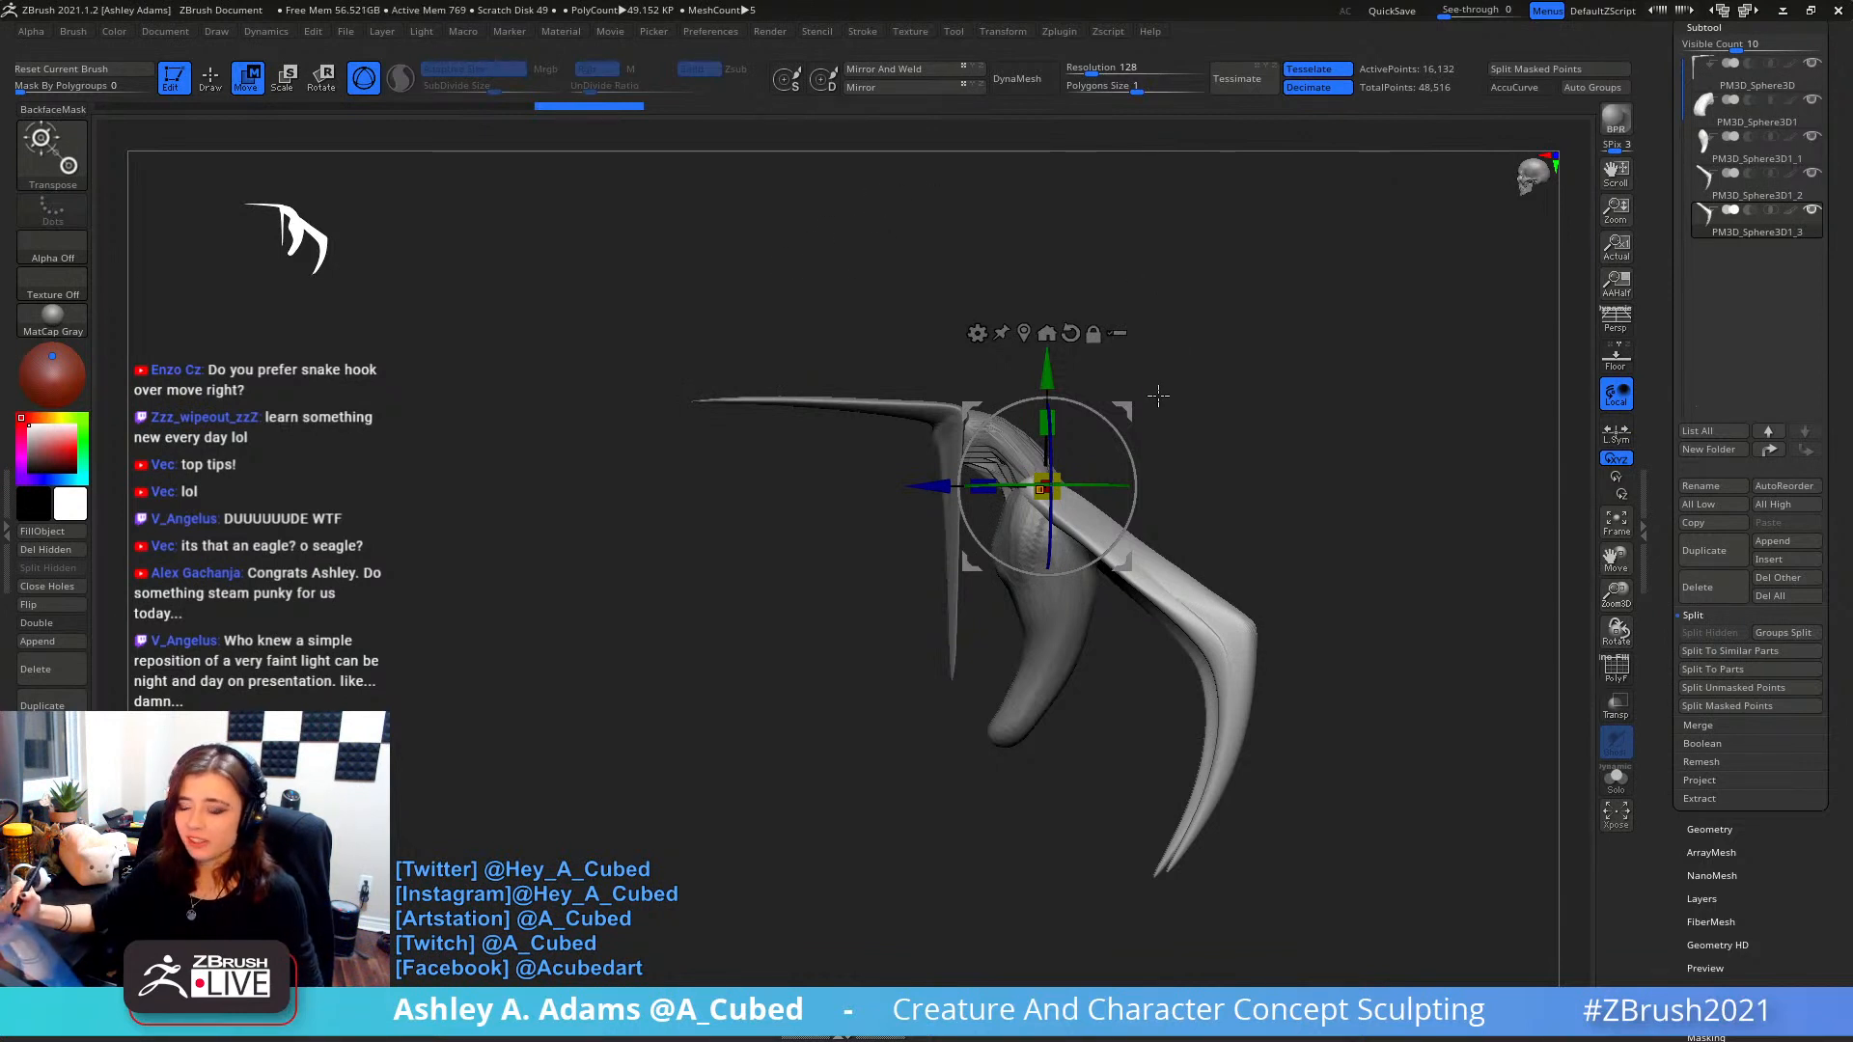
# - Push the duplicated limb's shoulder end in toward the torso with SnakeHook
pyautogui.moveTo(1158, 394); pyautogui.dragTo(1222, 414)
pyautogui.press('q')
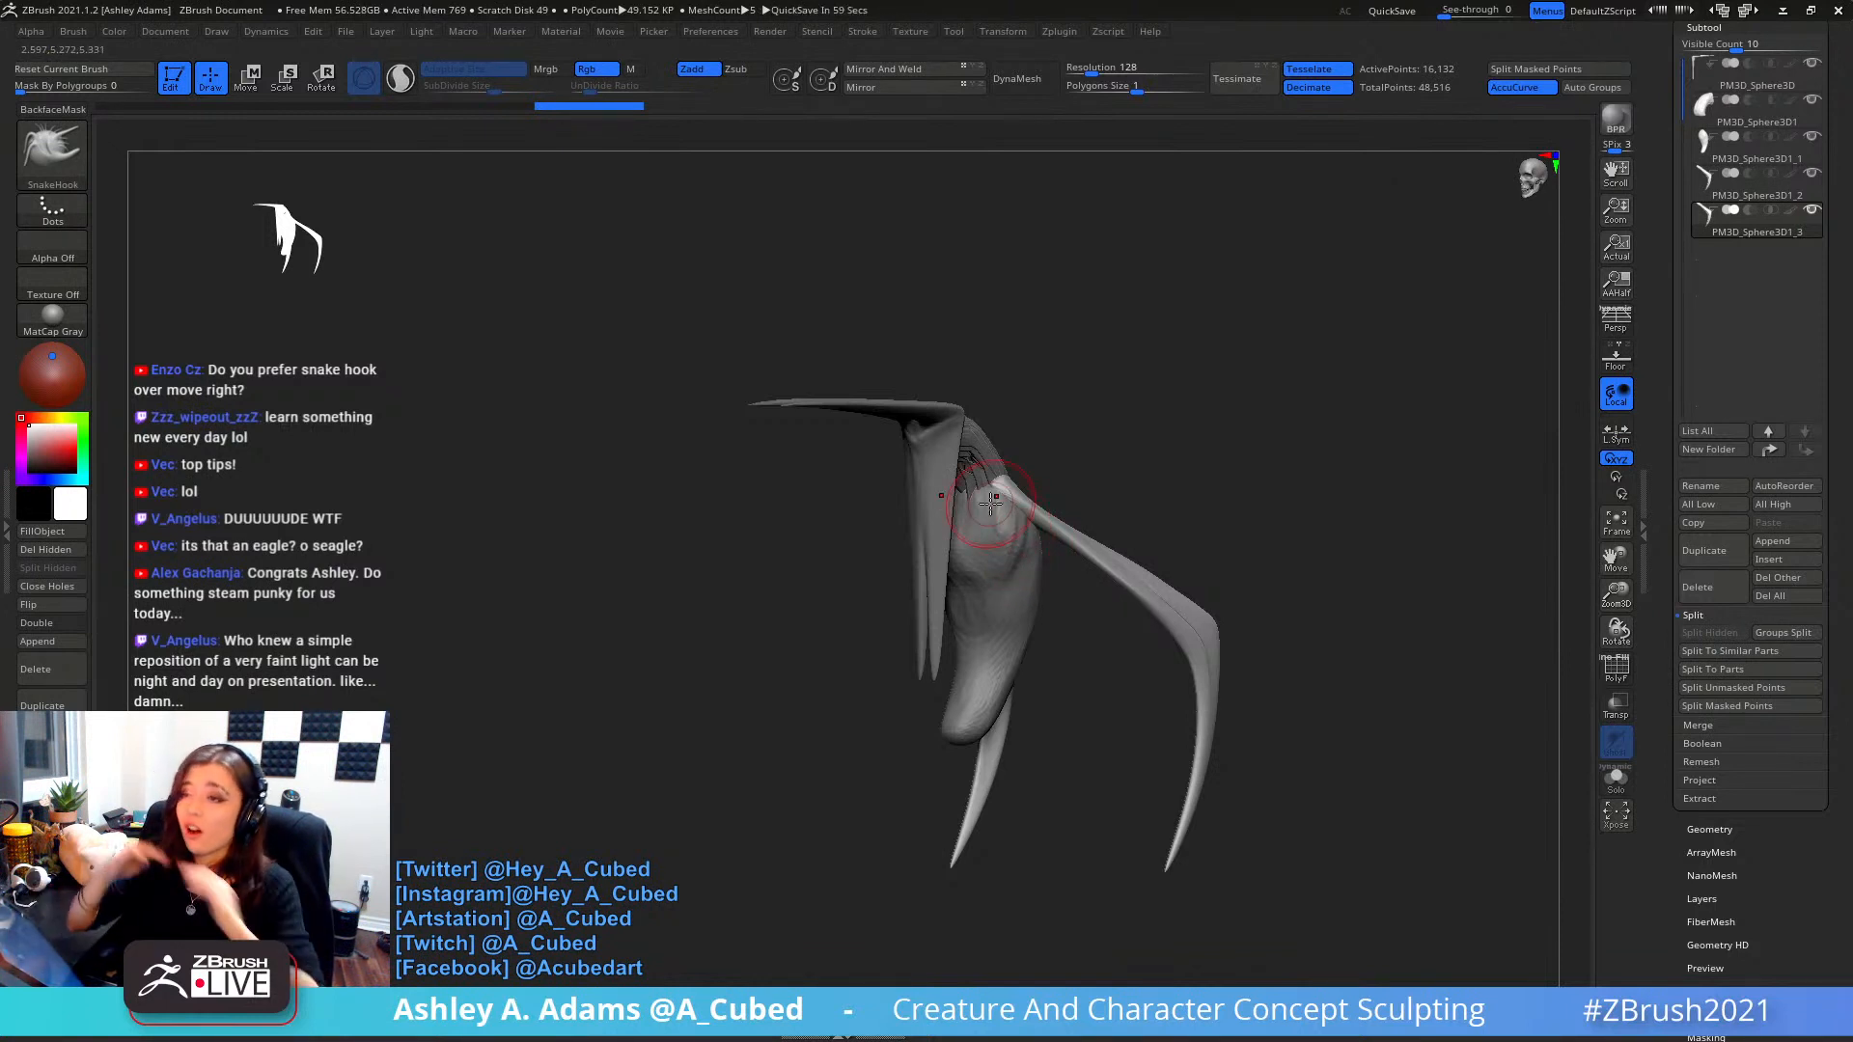
pyautogui.moveTo(1135, 404)
pyautogui.mouseDown(button='right')
pyautogui.moveTo(1067, 505)
pyautogui.moveTo(1055, 564)
pyautogui.moveTo(1049, 505)
pyautogui.mouseUp(button='right')
pyautogui.rightClick(1069, 478)
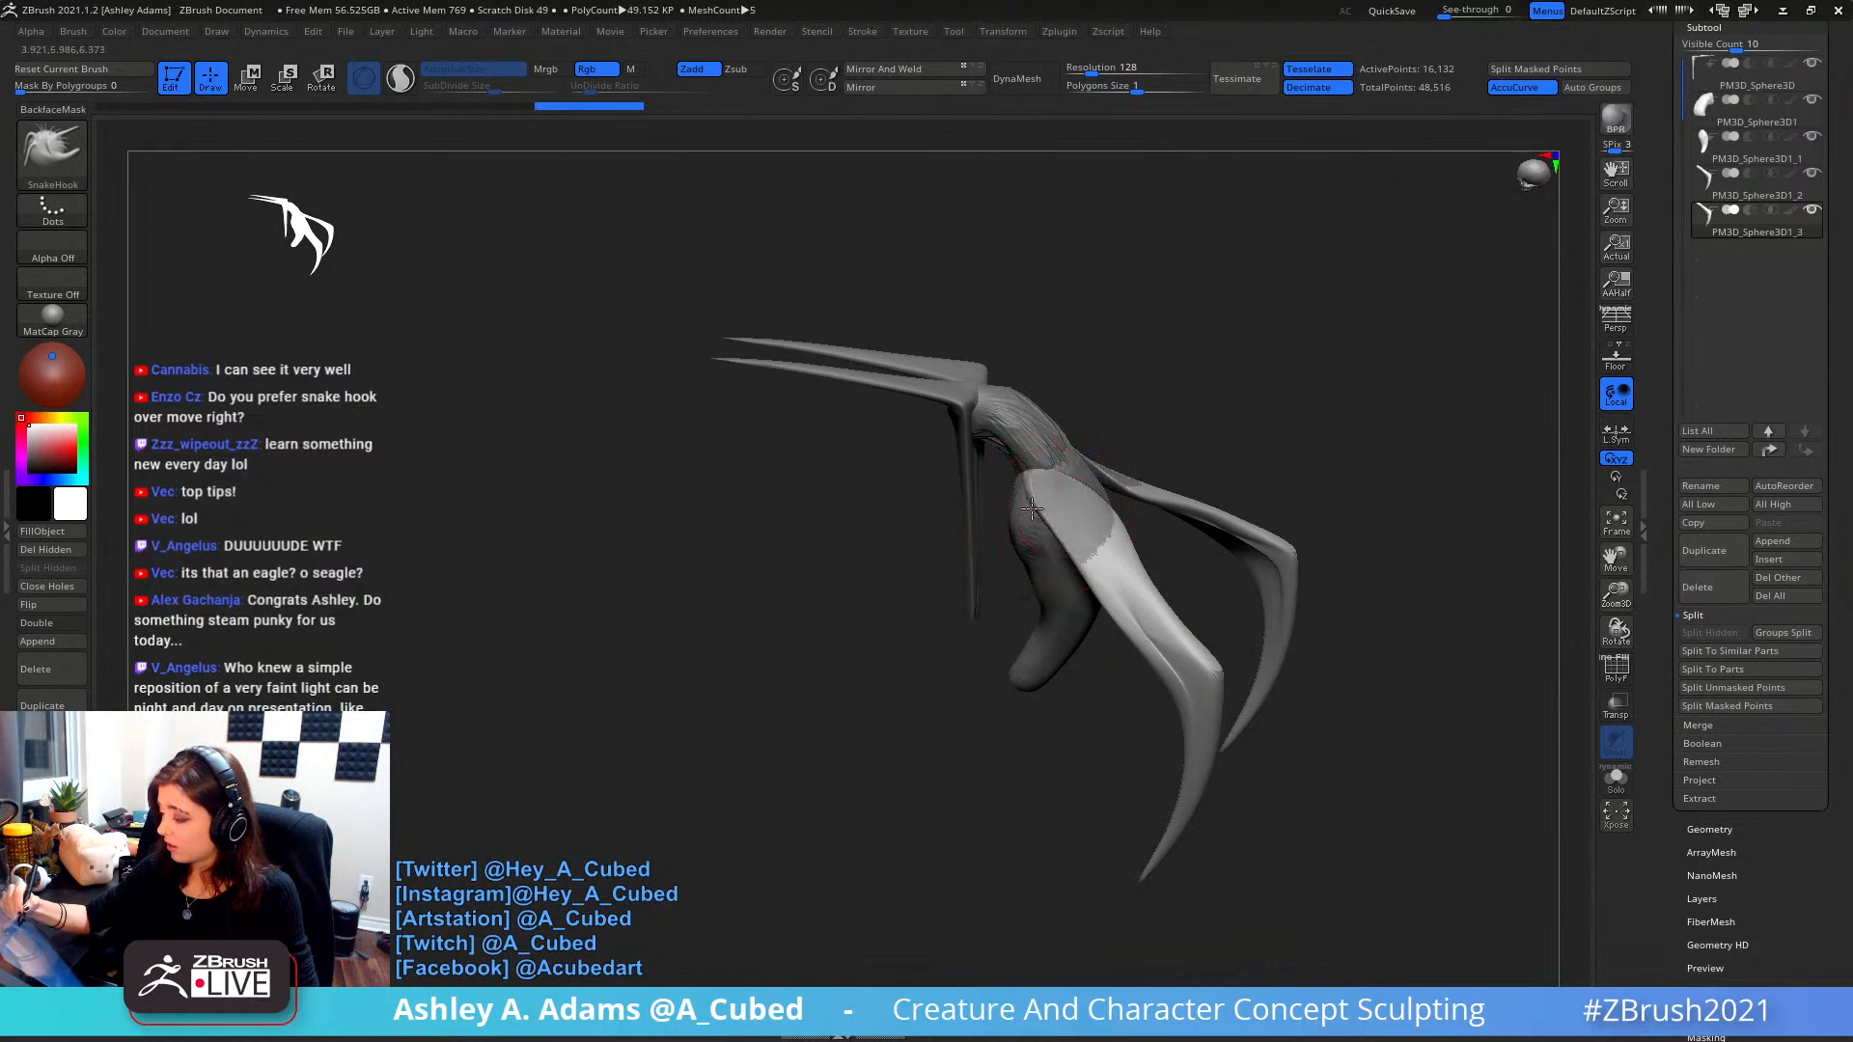
# - Rotate and move the duplicated limbs downward and forward to form a second pair below the first
pyautogui.press('w')
pyautogui.moveTo(1129, 444); pyautogui.dragTo(1168, 403, button='right')
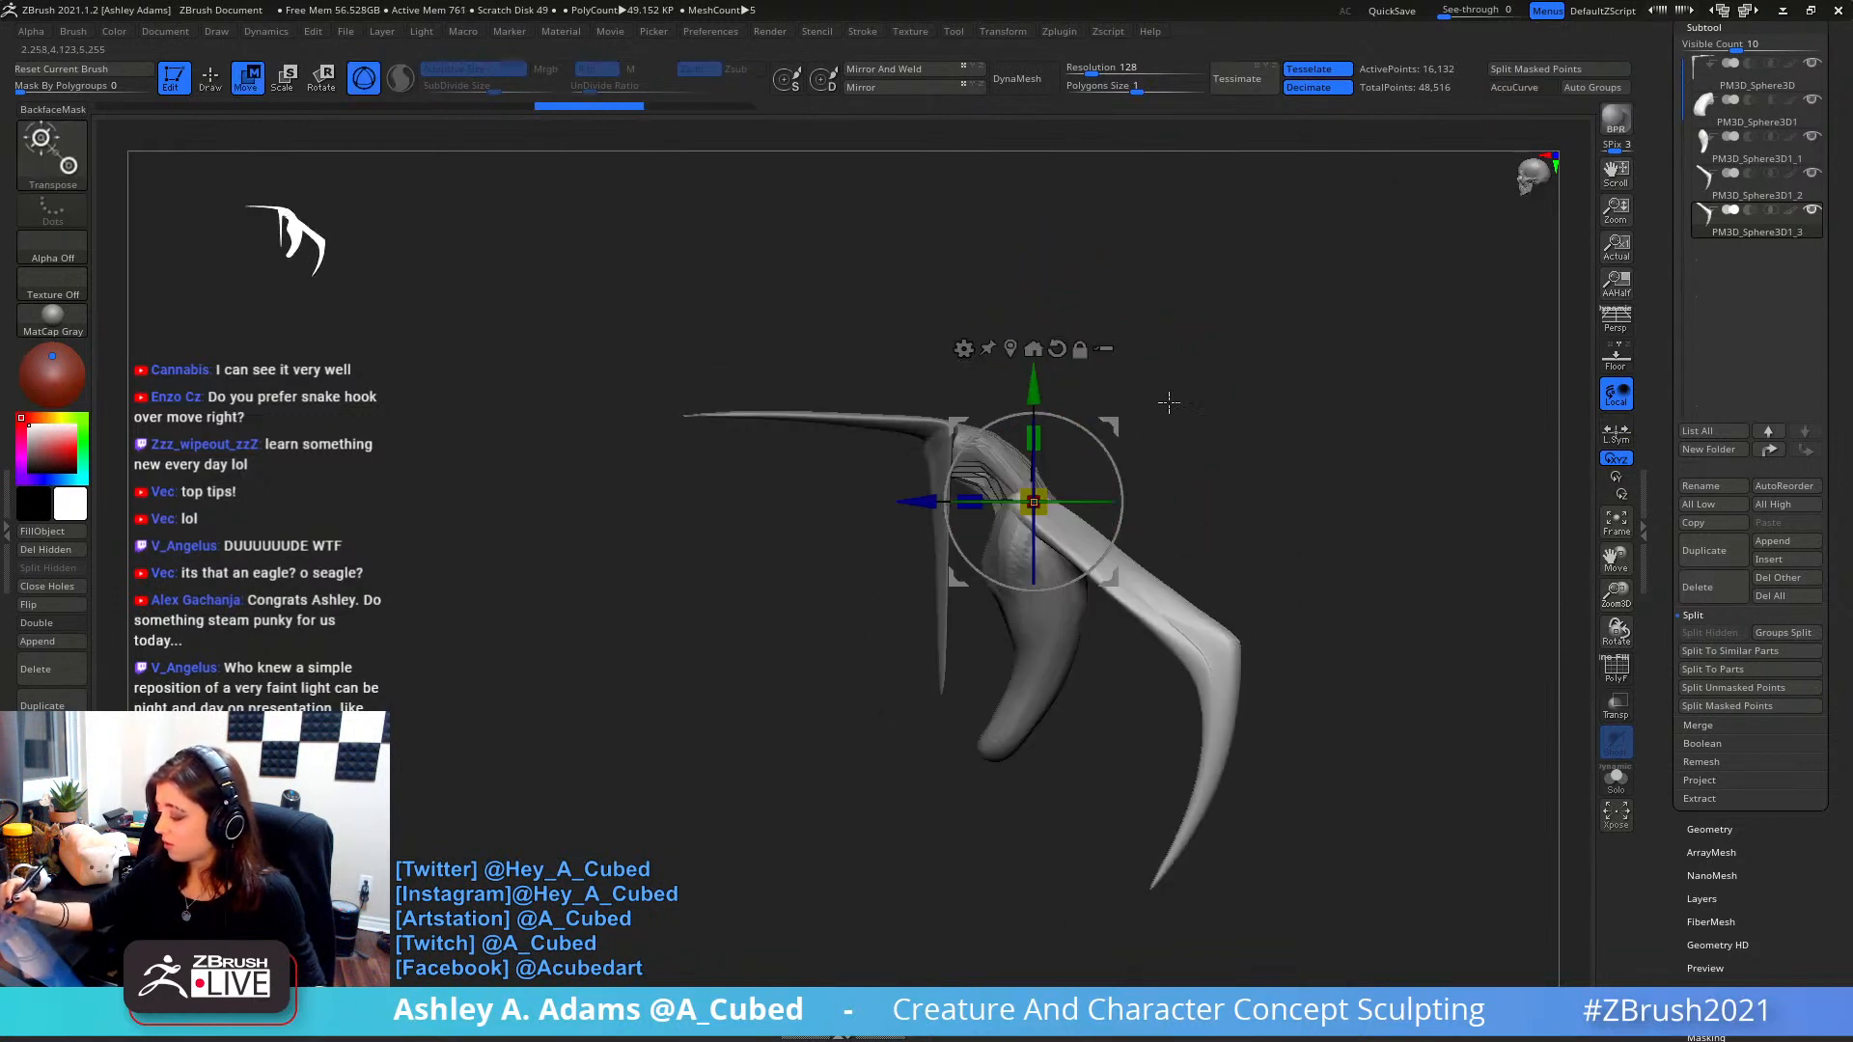
pyautogui.moveTo(1104, 448)
pyautogui.mouseDown()
pyautogui.moveTo(1121, 486)
pyautogui.moveTo(1117, 448)
pyautogui.mouseUp()
pyautogui.moveTo(1142, 436); pyautogui.dragTo(1218, 455, button='right')
pyautogui.keyDown('alt'); pyautogui.moveTo(1191, 496); pyautogui.dragTo(1186, 427, button='right'); pyautogui.keyUp('alt')
pyautogui.moveTo(1096, 505); pyautogui.dragTo(1120, 491)
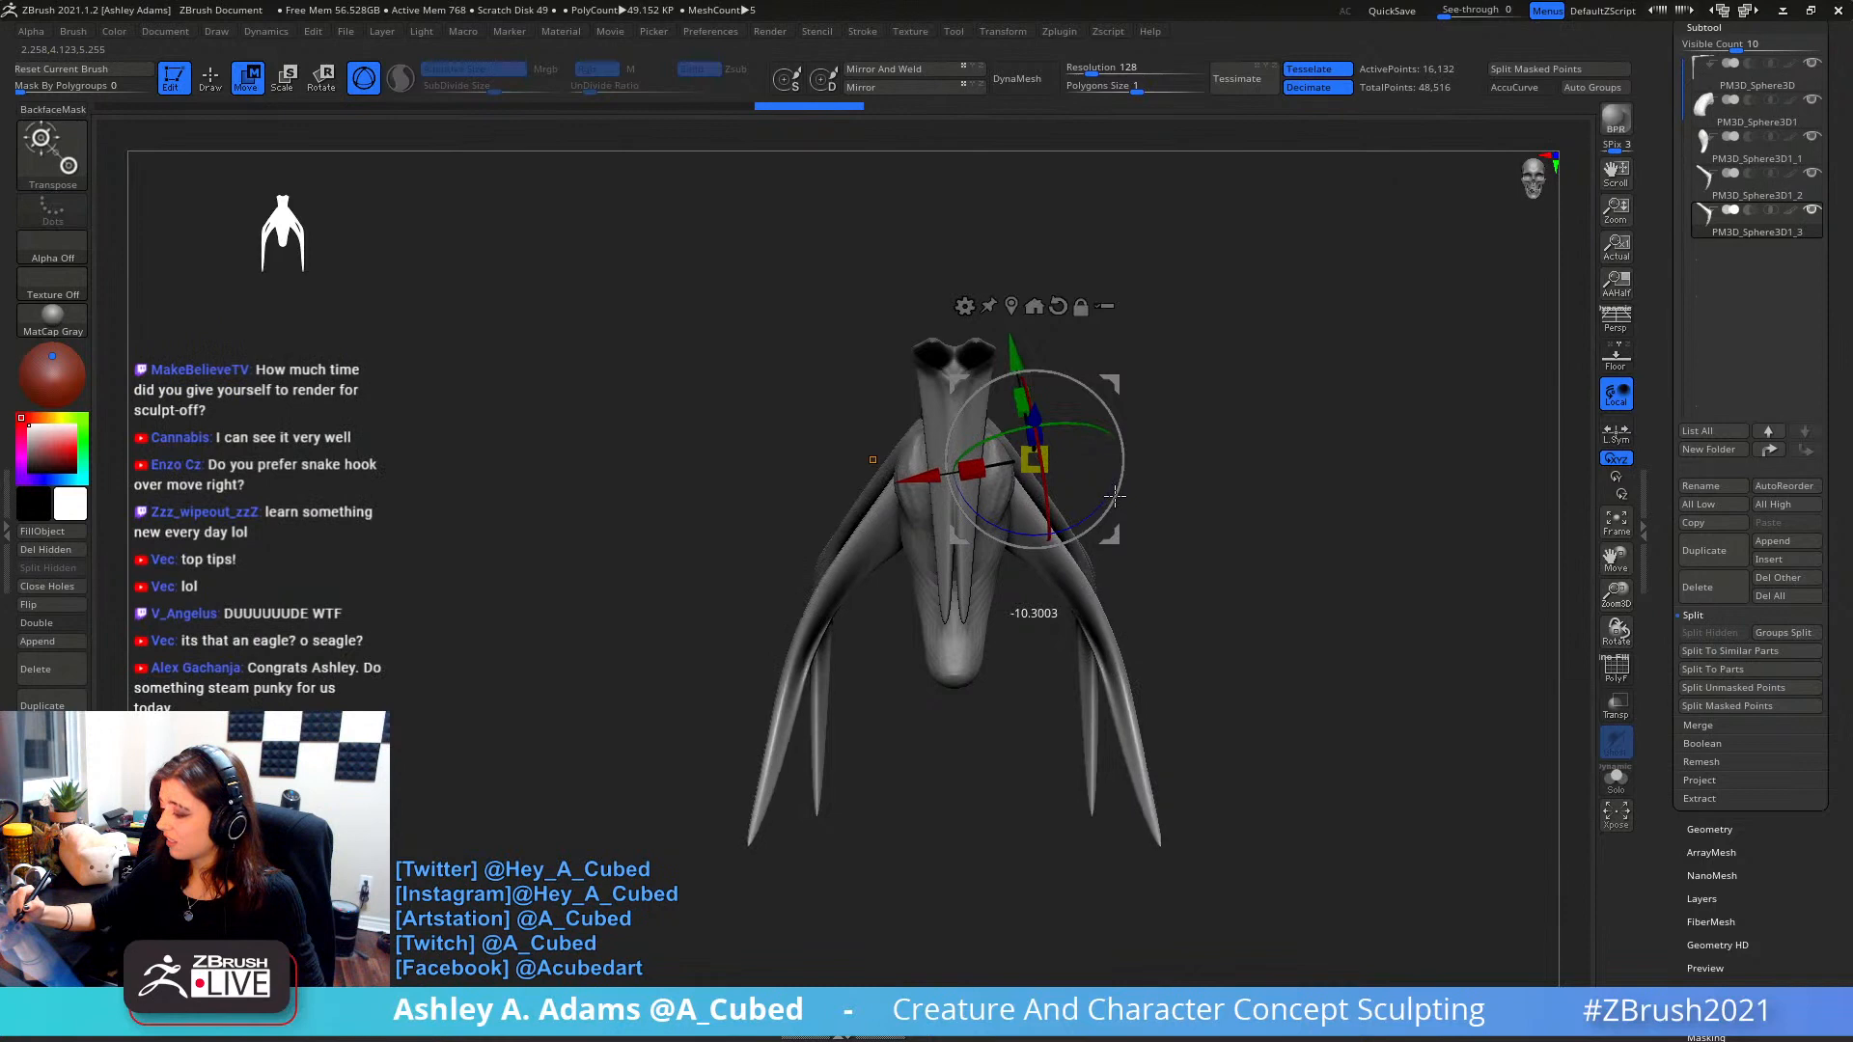
pyautogui.moveTo(1111, 374); pyautogui.dragTo(1110, 387)
pyautogui.moveTo(1154, 364); pyautogui.dragTo(1110, 384, button='right')
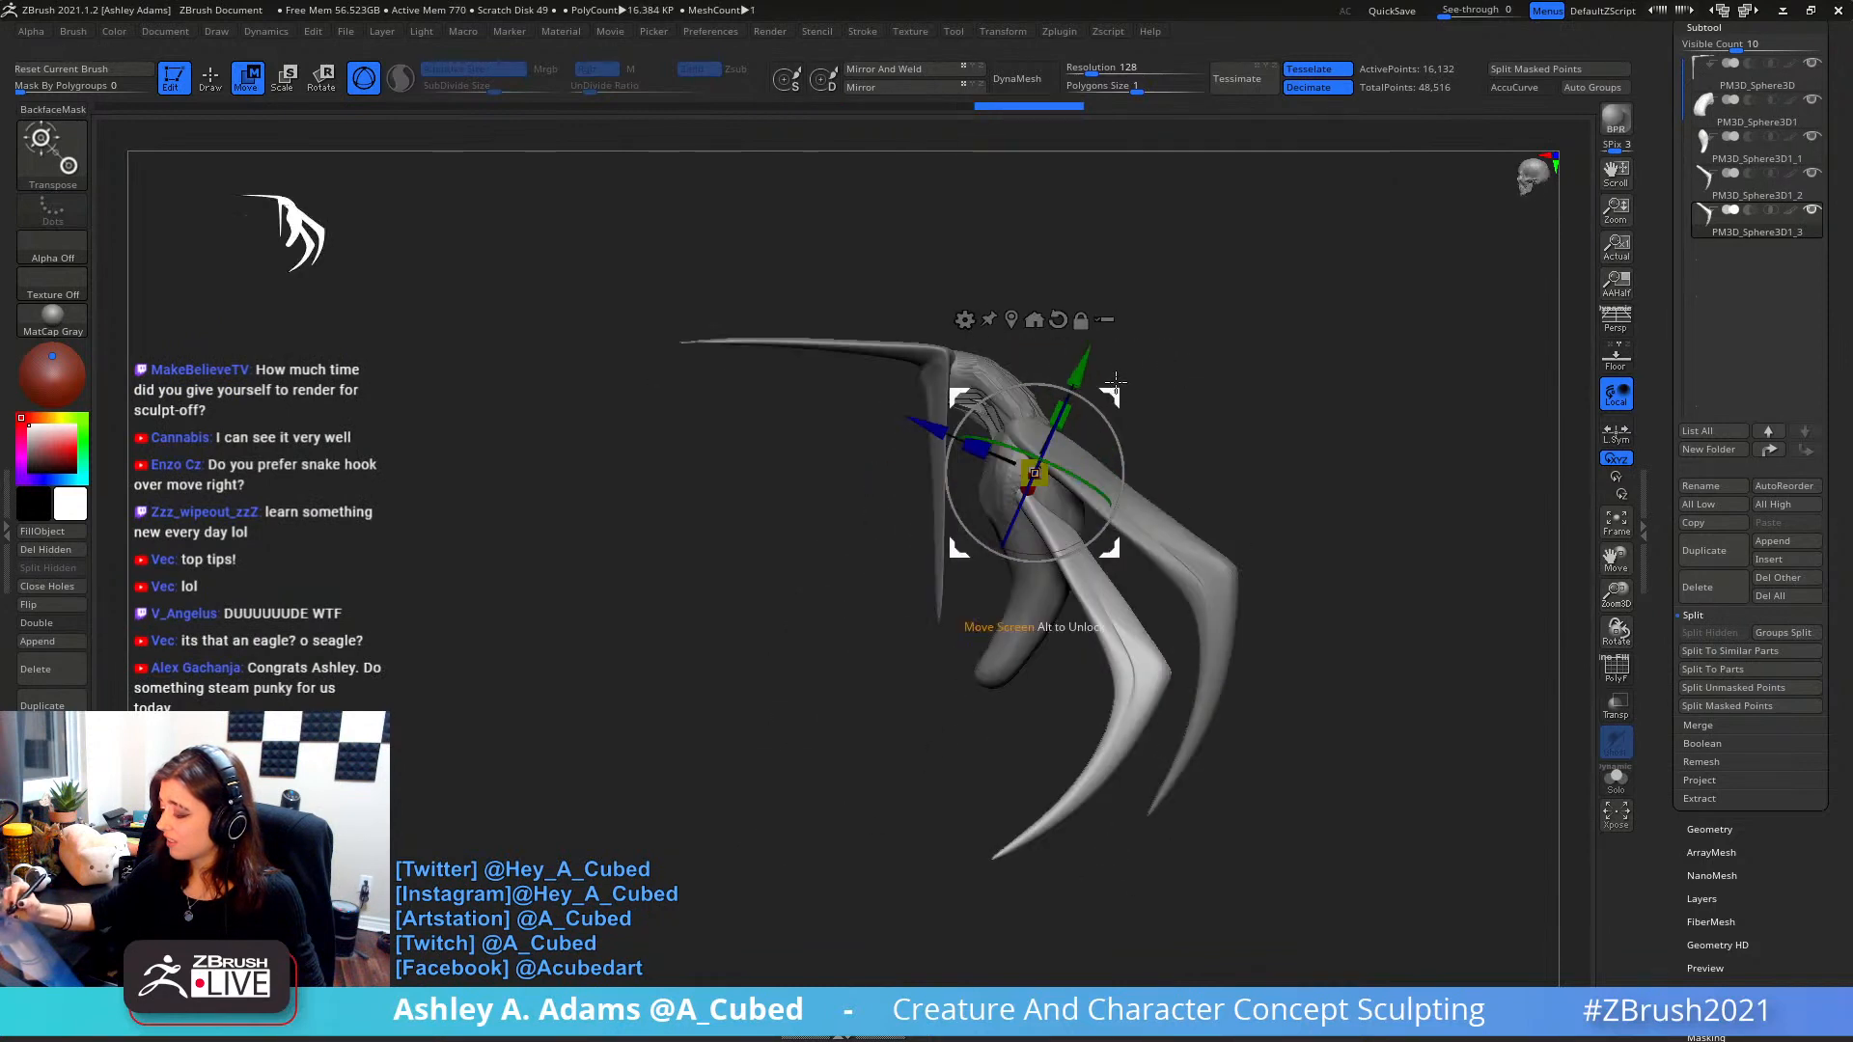
# - Refine the lower limb's upper arm near the shoulder with SnakeHook, adjusting the brush size to fit
pyautogui.press('q')
pyautogui.press('space')
pyautogui.keyDown('alt'); pyautogui.moveTo(1160, 588); pyautogui.dragTo(1083, 475, button='right'); pyautogui.keyUp('alt')
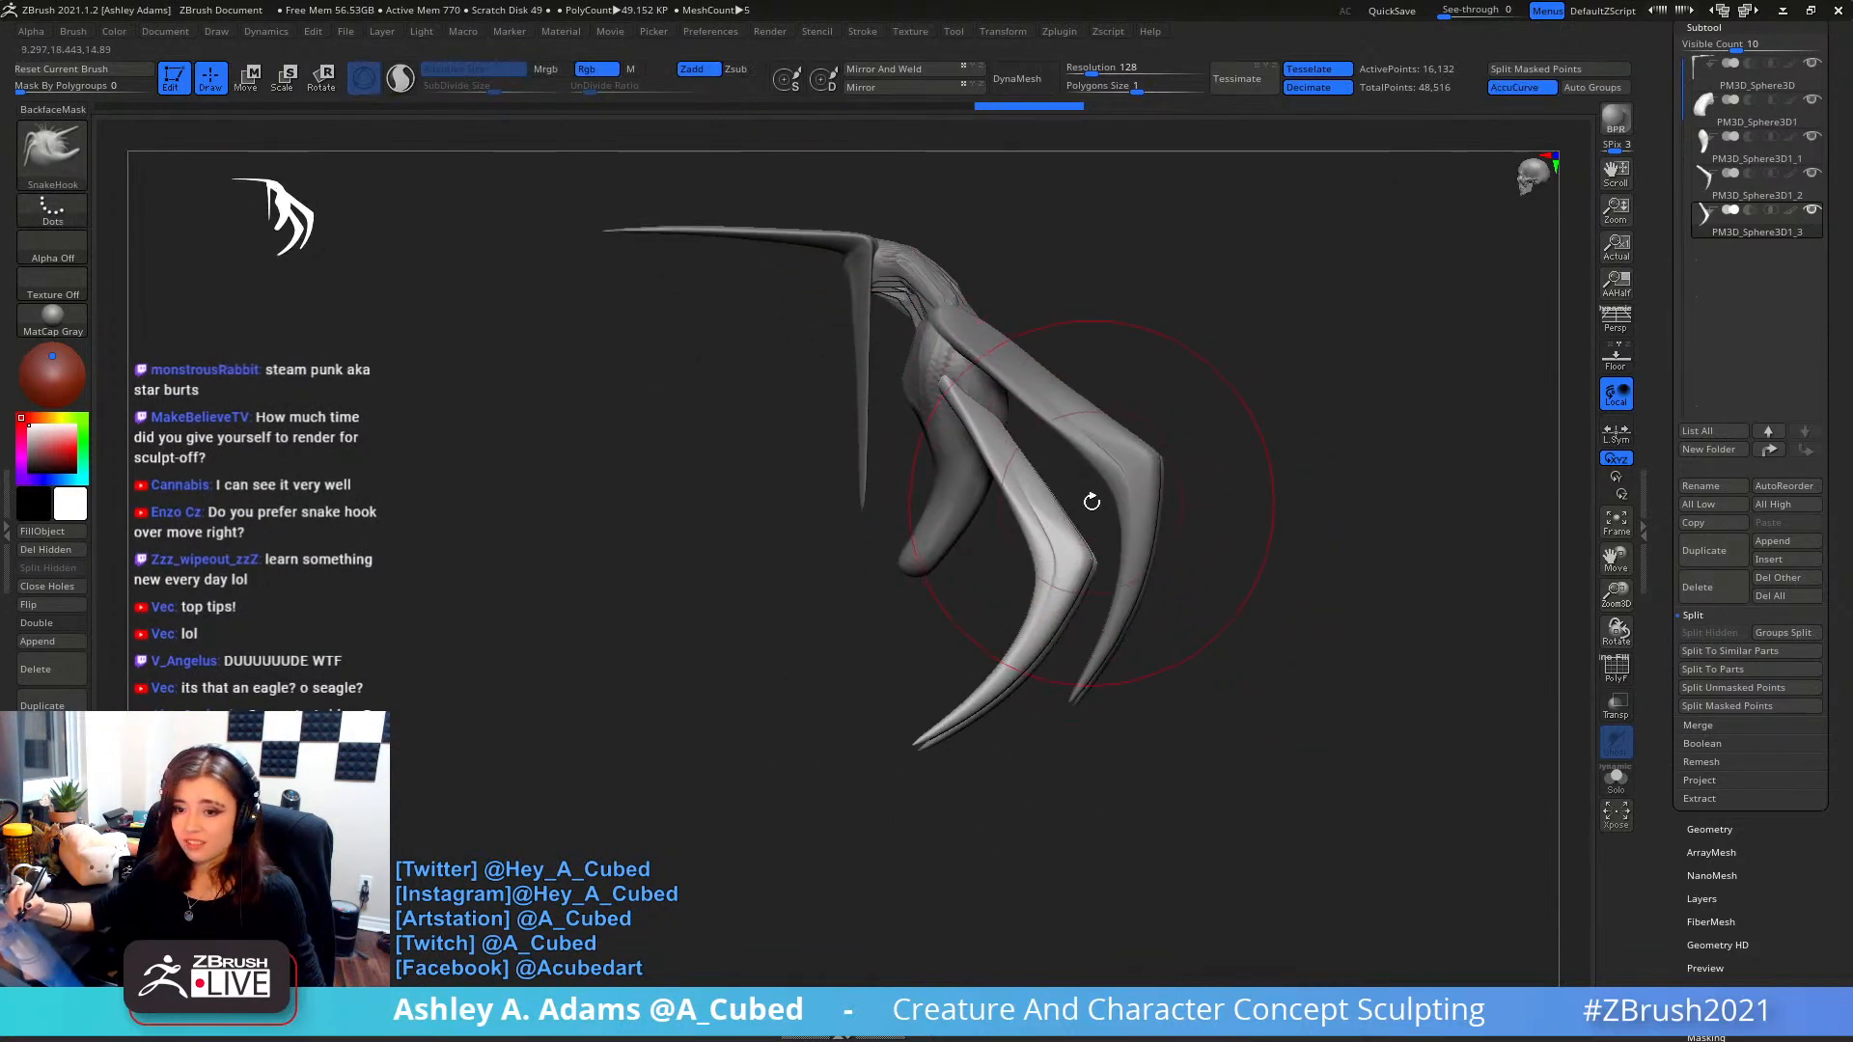
pyautogui.press('space')
pyautogui.moveTo(1097, 501); pyautogui.dragTo(1092, 495)
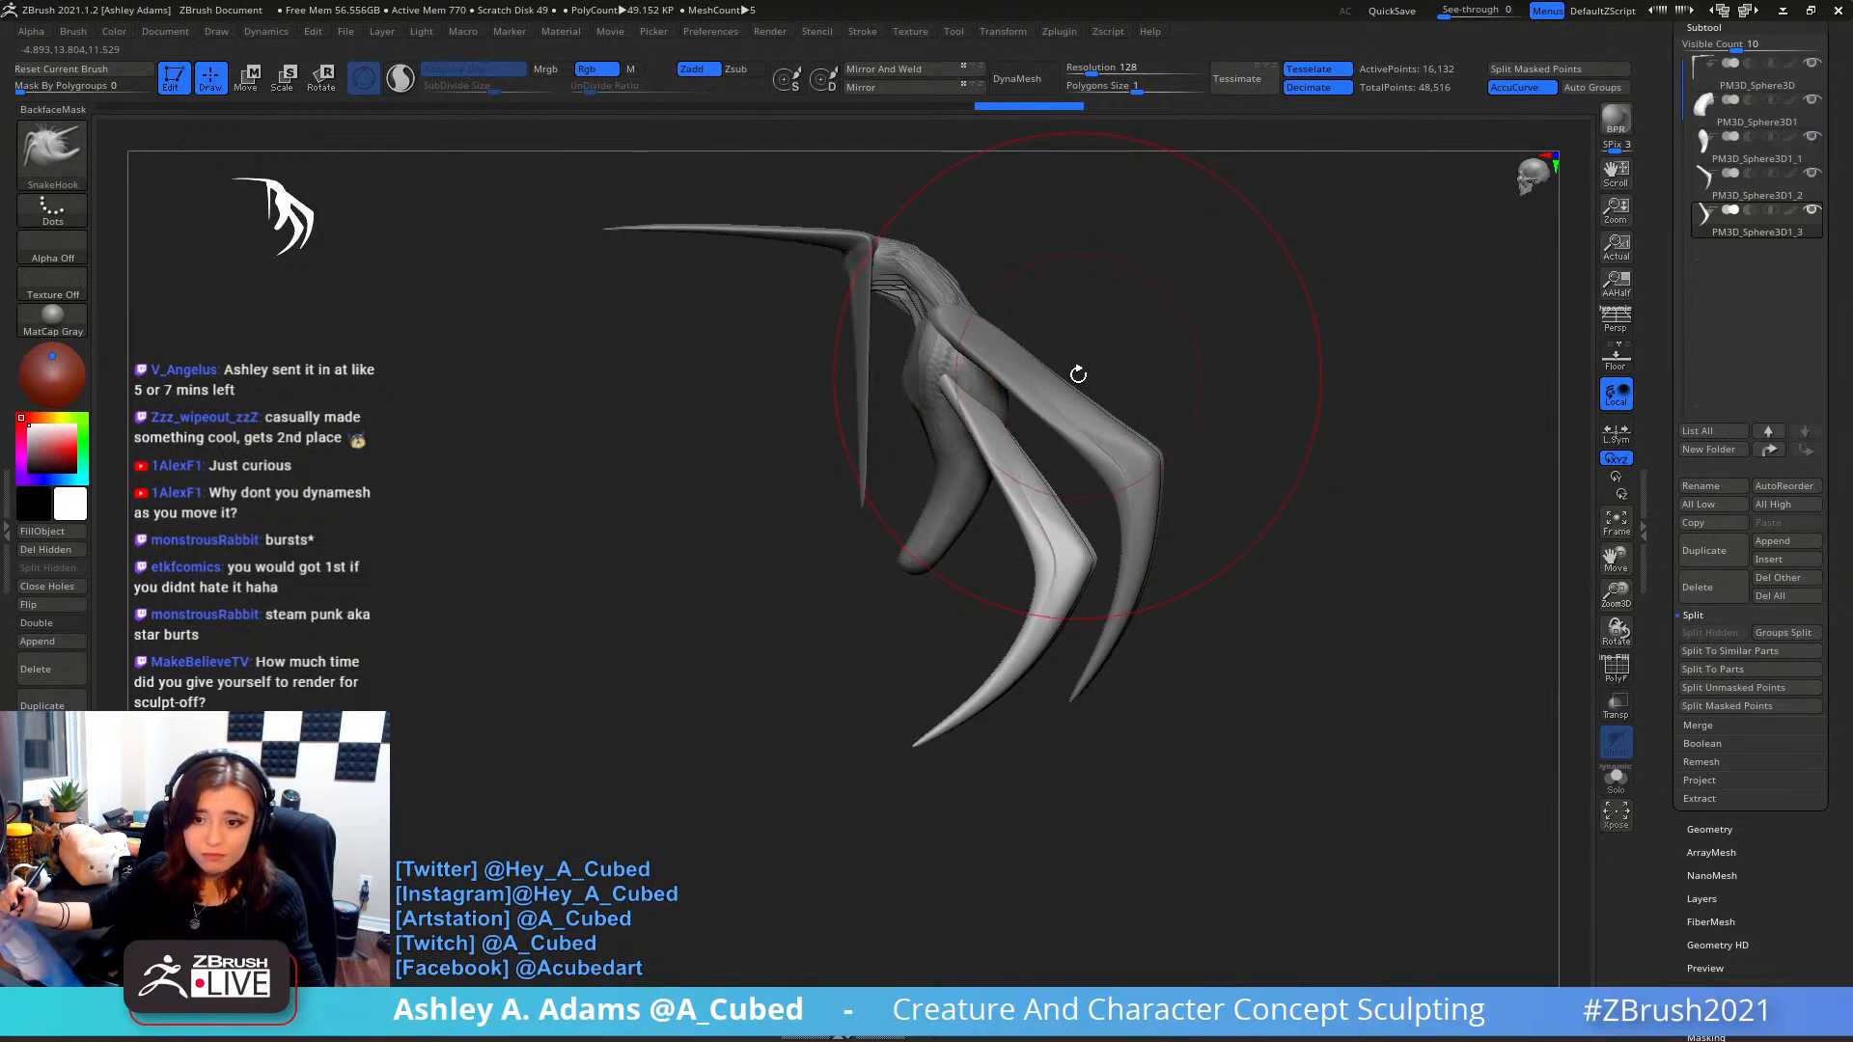
pyautogui.moveTo(1080, 330); pyautogui.dragTo(1009, 371)
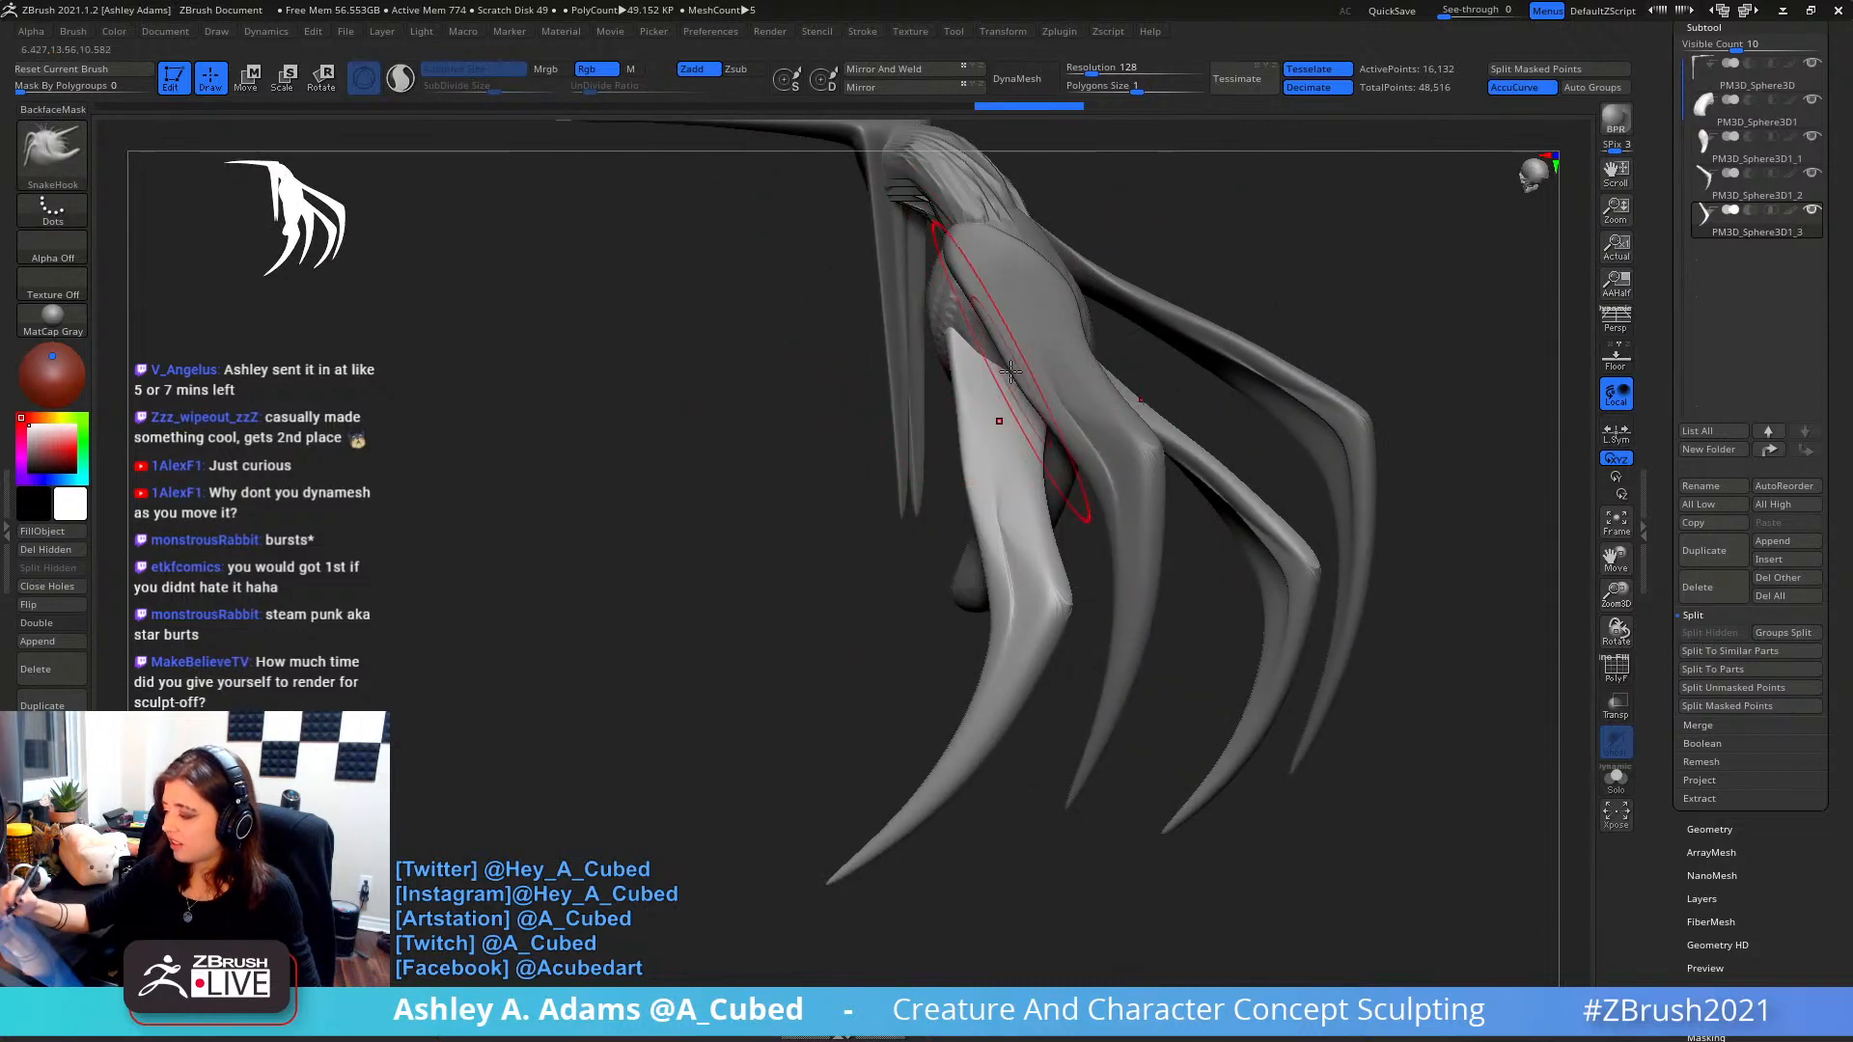
pyautogui.moveTo(997, 420)
pyautogui.mouseDown(button='right')
pyautogui.moveTo(1003, 357)
pyautogui.moveTo(965, 309)
pyautogui.mouseUp(button='right')
pyautogui.rightClick(1003, 357)
pyautogui.rightClick(1009, 359)
# - Select the torso and adjust its chest from the front with SnakeHook at a smaller draw size
pyautogui.moveTo(908, 463); pyautogui.dragTo(1024, 484, button='right')
pyautogui.keyDown('alt'); pyautogui.click(1024, 484); pyautogui.keyUp('alt')
pyautogui.rightClick(1057, 468)
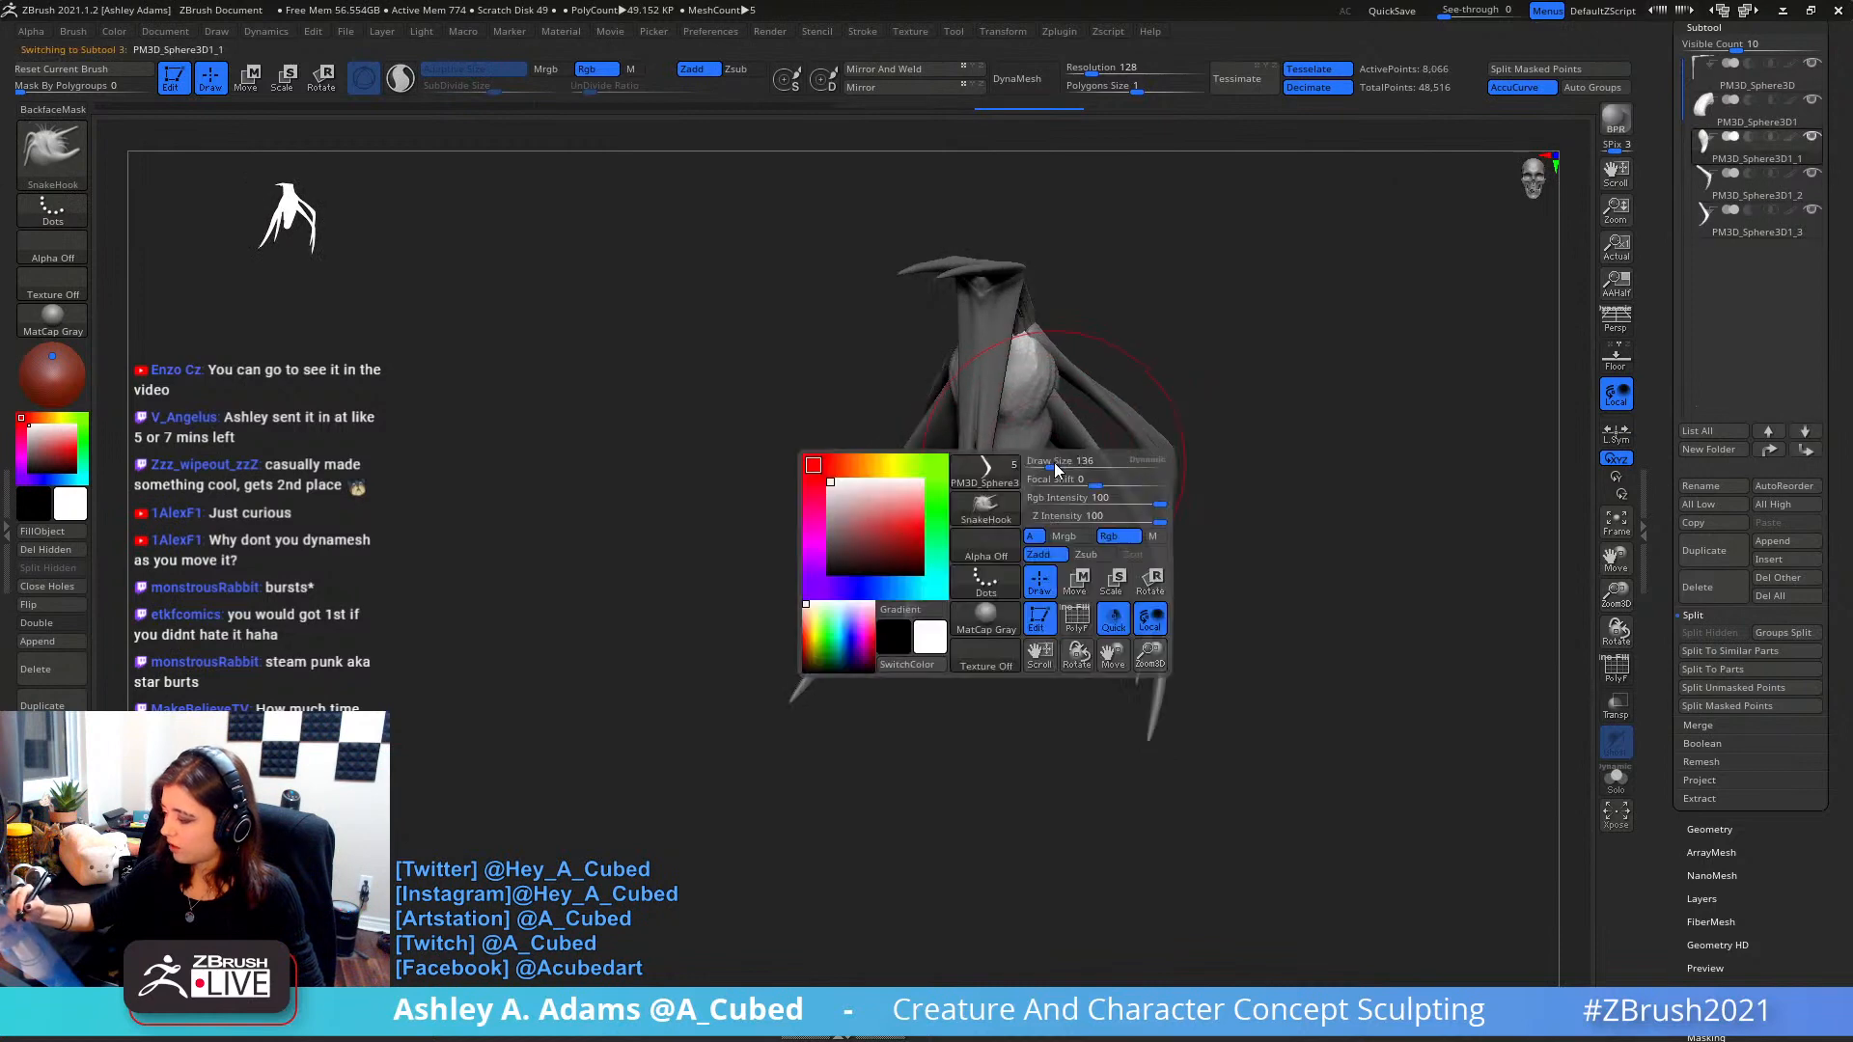
pyautogui.moveTo(1129, 435); pyautogui.dragTo(1083, 336, button='right')
pyautogui.rightClick(1052, 475)
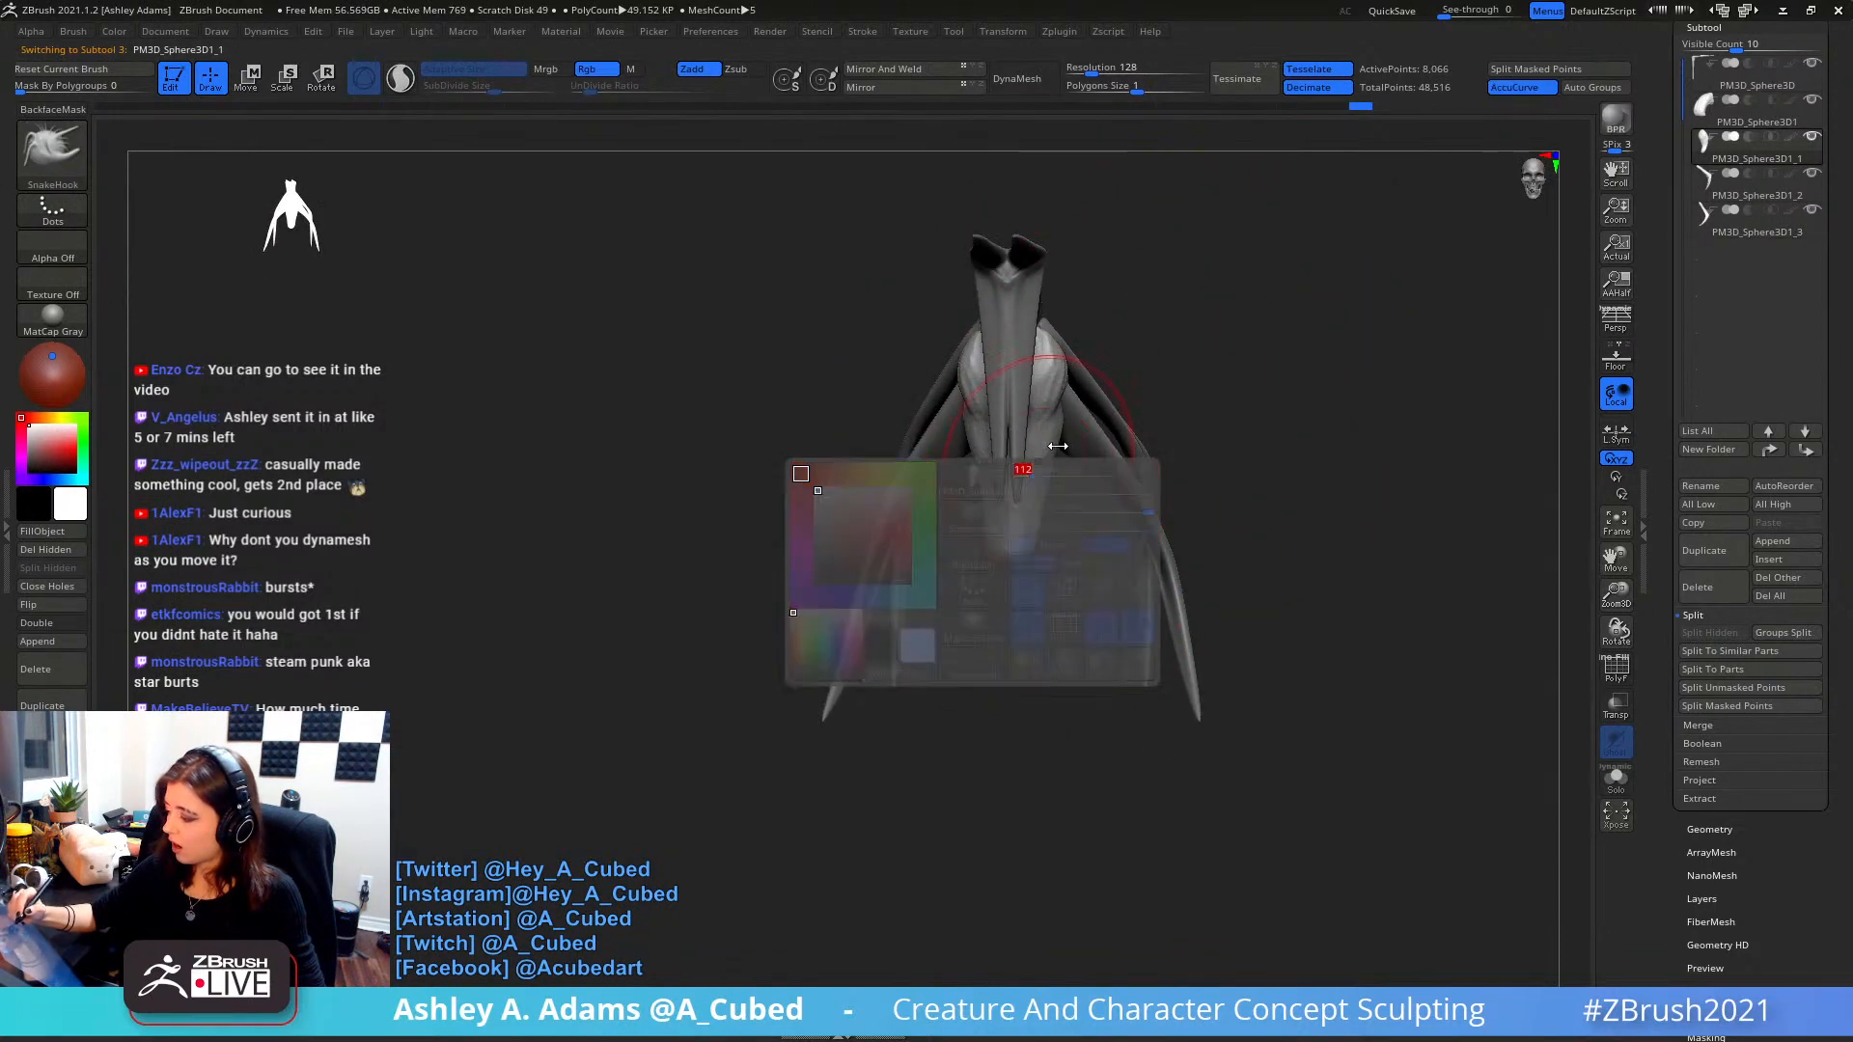
pyautogui.moveTo(1052, 475); pyautogui.dragTo(1062, 388, button='right')
# - Build up volume on the torso's chest and around the shoulders with ClayBuildup
pyautogui.press('b')
pyautogui.press('c')
pyautogui.press('b')
pyautogui.keyDown('alt'); pyautogui.click(1089, 437); pyautogui.keyUp('alt')
pyautogui.rightClick(1094, 435)
pyautogui.rightClick(1059, 384)
pyautogui.keyDown('alt'); pyautogui.click(1037, 434); pyautogui.keyUp('alt')
pyautogui.rightClick(1025, 475)
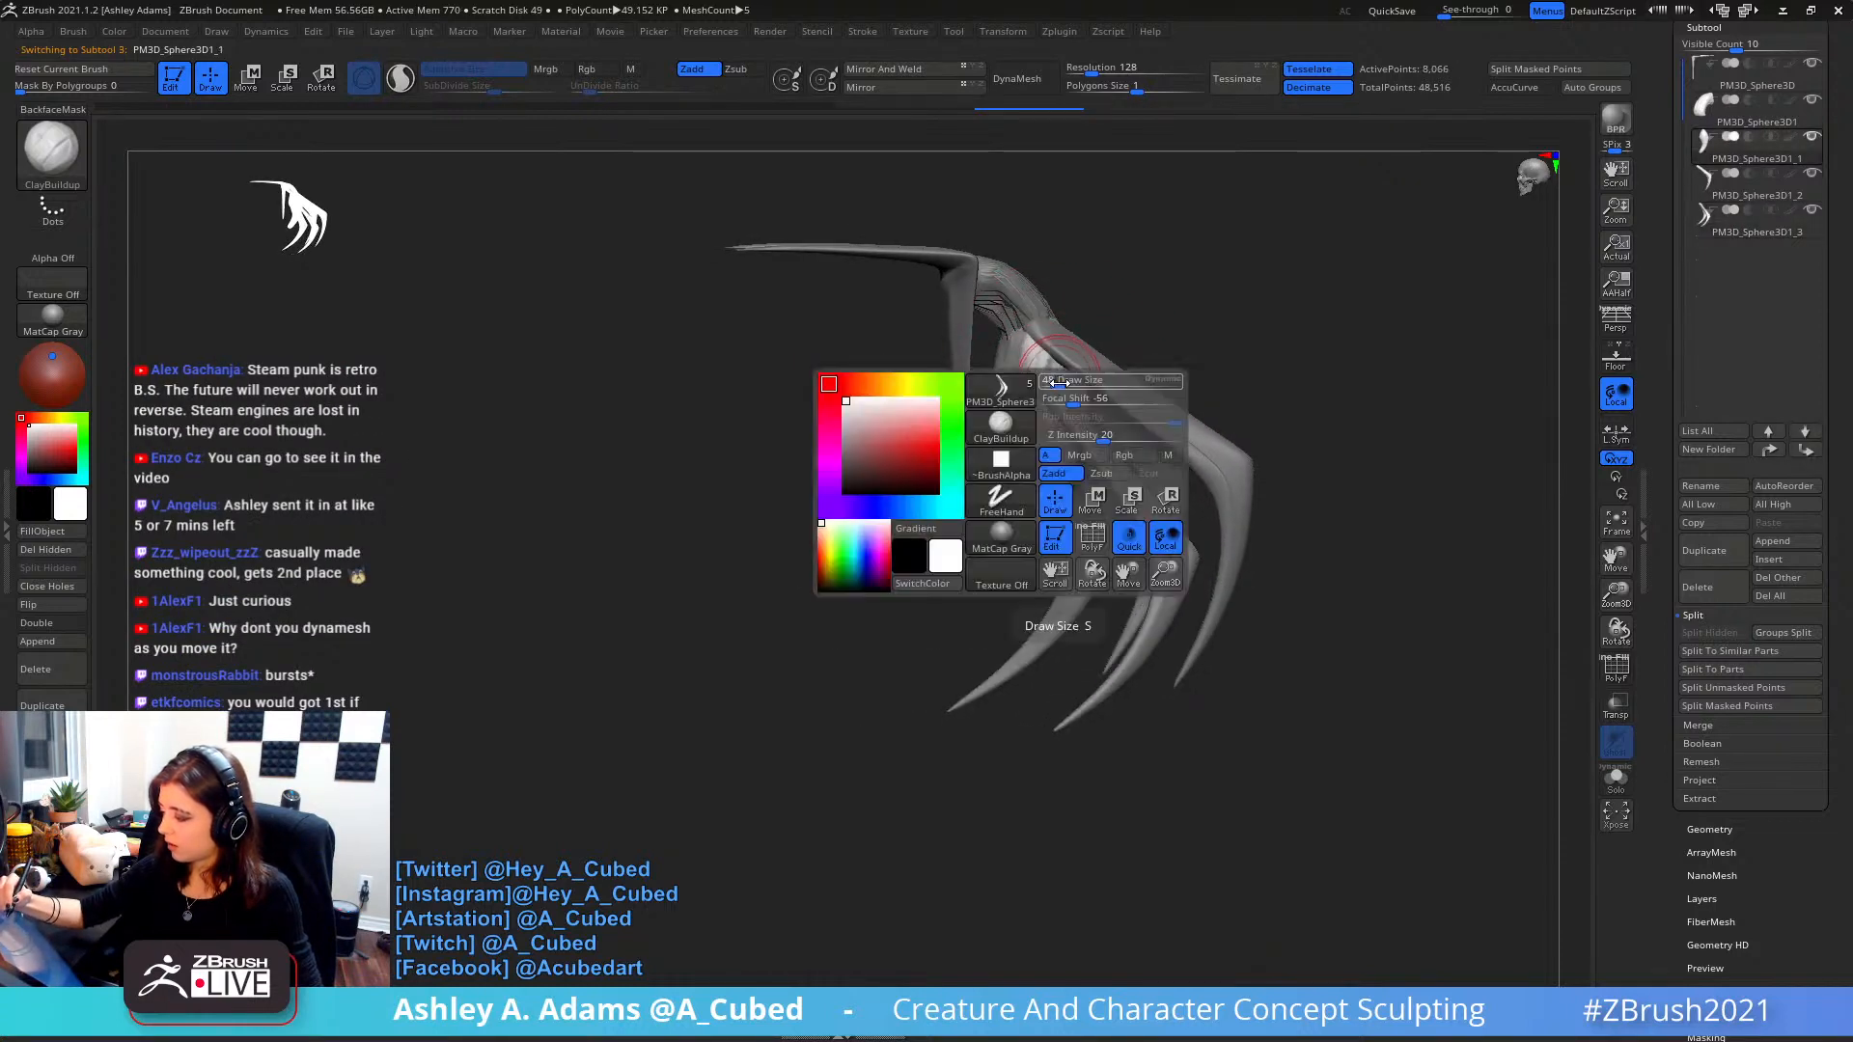
# - Carve creases into the side of the torso below the shoulder with DamStandard
pyautogui.press('b')
pyautogui.press('d')
pyautogui.press('s')
pyautogui.moveTo(1026, 325); pyautogui.dragTo(1057, 371)
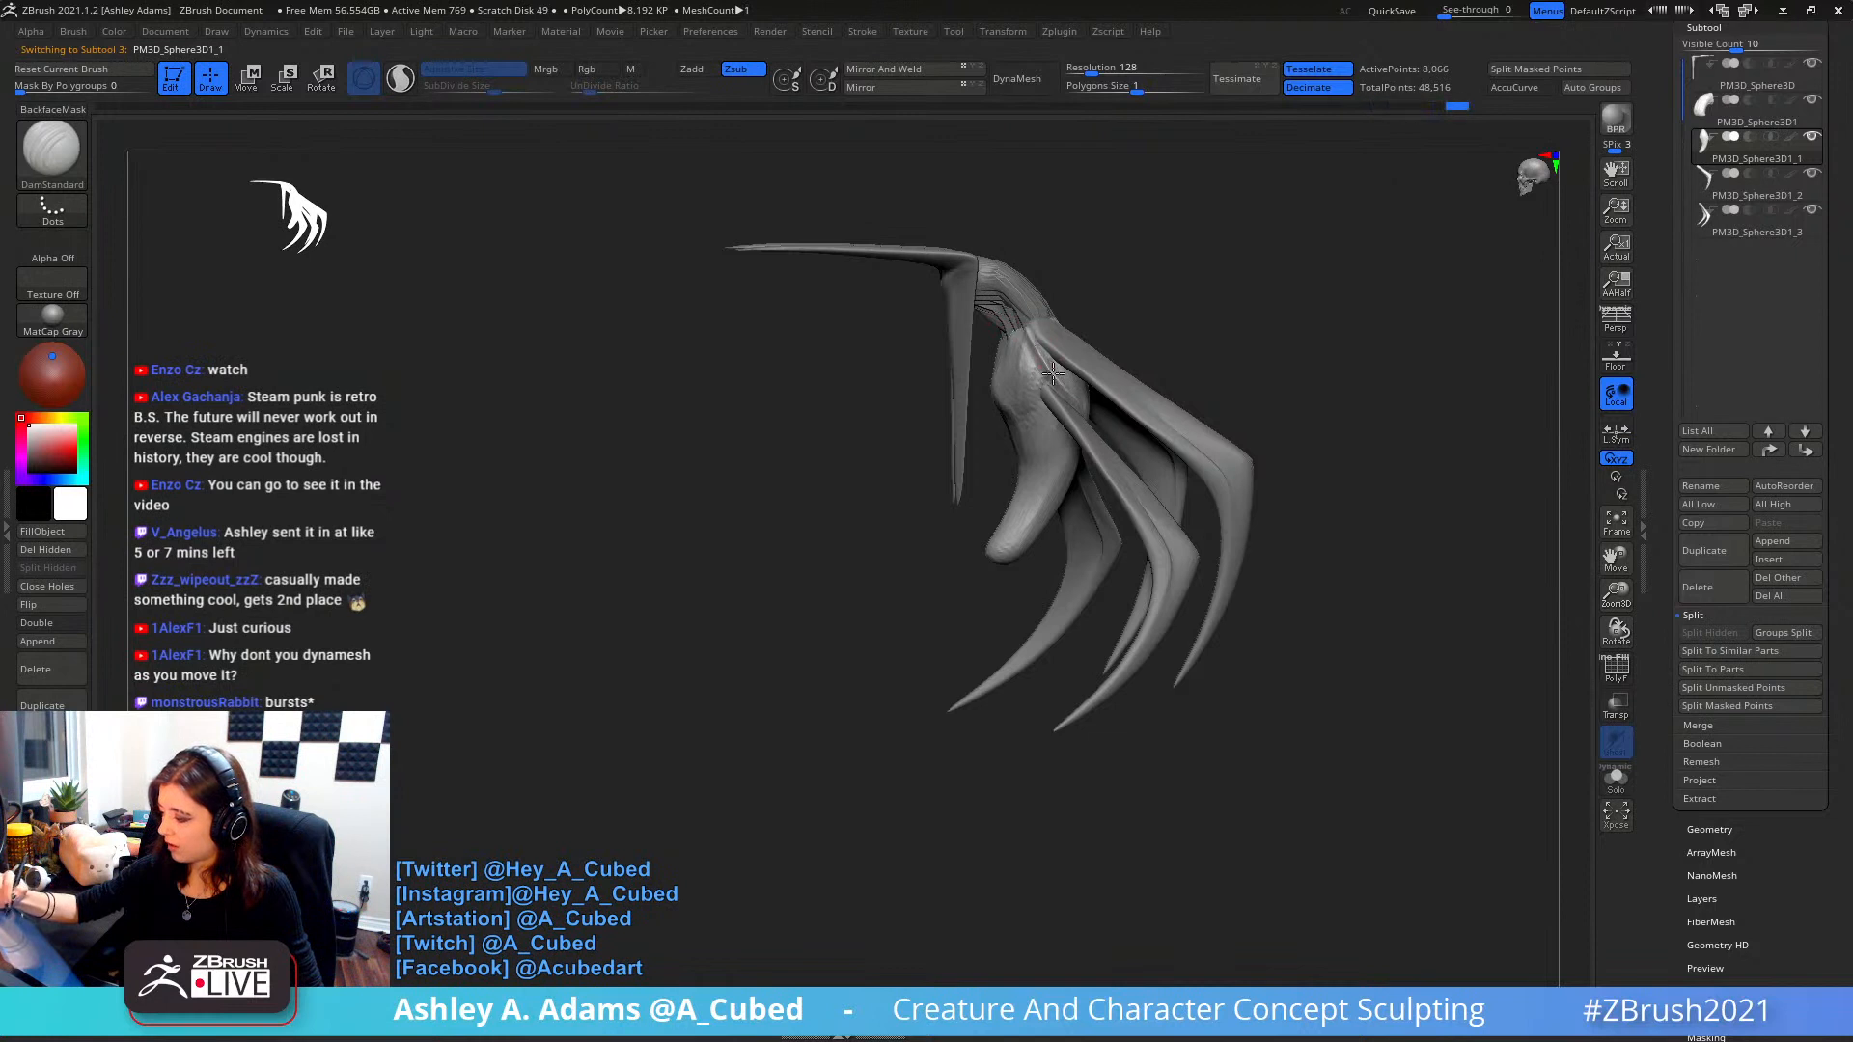
pyautogui.moveTo(1055, 420)
pyautogui.mouseDown(button='right')
pyautogui.moveTo(1059, 302)
pyautogui.moveTo(1043, 330)
pyautogui.moveTo(1072, 331)
pyautogui.moveTo(1027, 393)
pyautogui.moveTo(1064, 403)
pyautogui.moveTo(1080, 370)
pyautogui.moveTo(993, 380)
pyautogui.moveTo(962, 456)
pyautogui.moveTo(940, 327)
pyautogui.moveTo(993, 385)
pyautogui.moveTo(927, 488)
pyautogui.moveTo(965, 521)
pyautogui.moveTo(1047, 502)
pyautogui.moveTo(1097, 455)
pyautogui.mouseUp(button='right')
# - Select the lower limbs and curve their tips inward from the front with SnakeHook
pyautogui.keyDown('alt'); pyautogui.click(996, 545); pyautogui.keyUp('alt')
pyautogui.rightClick(1035, 548)
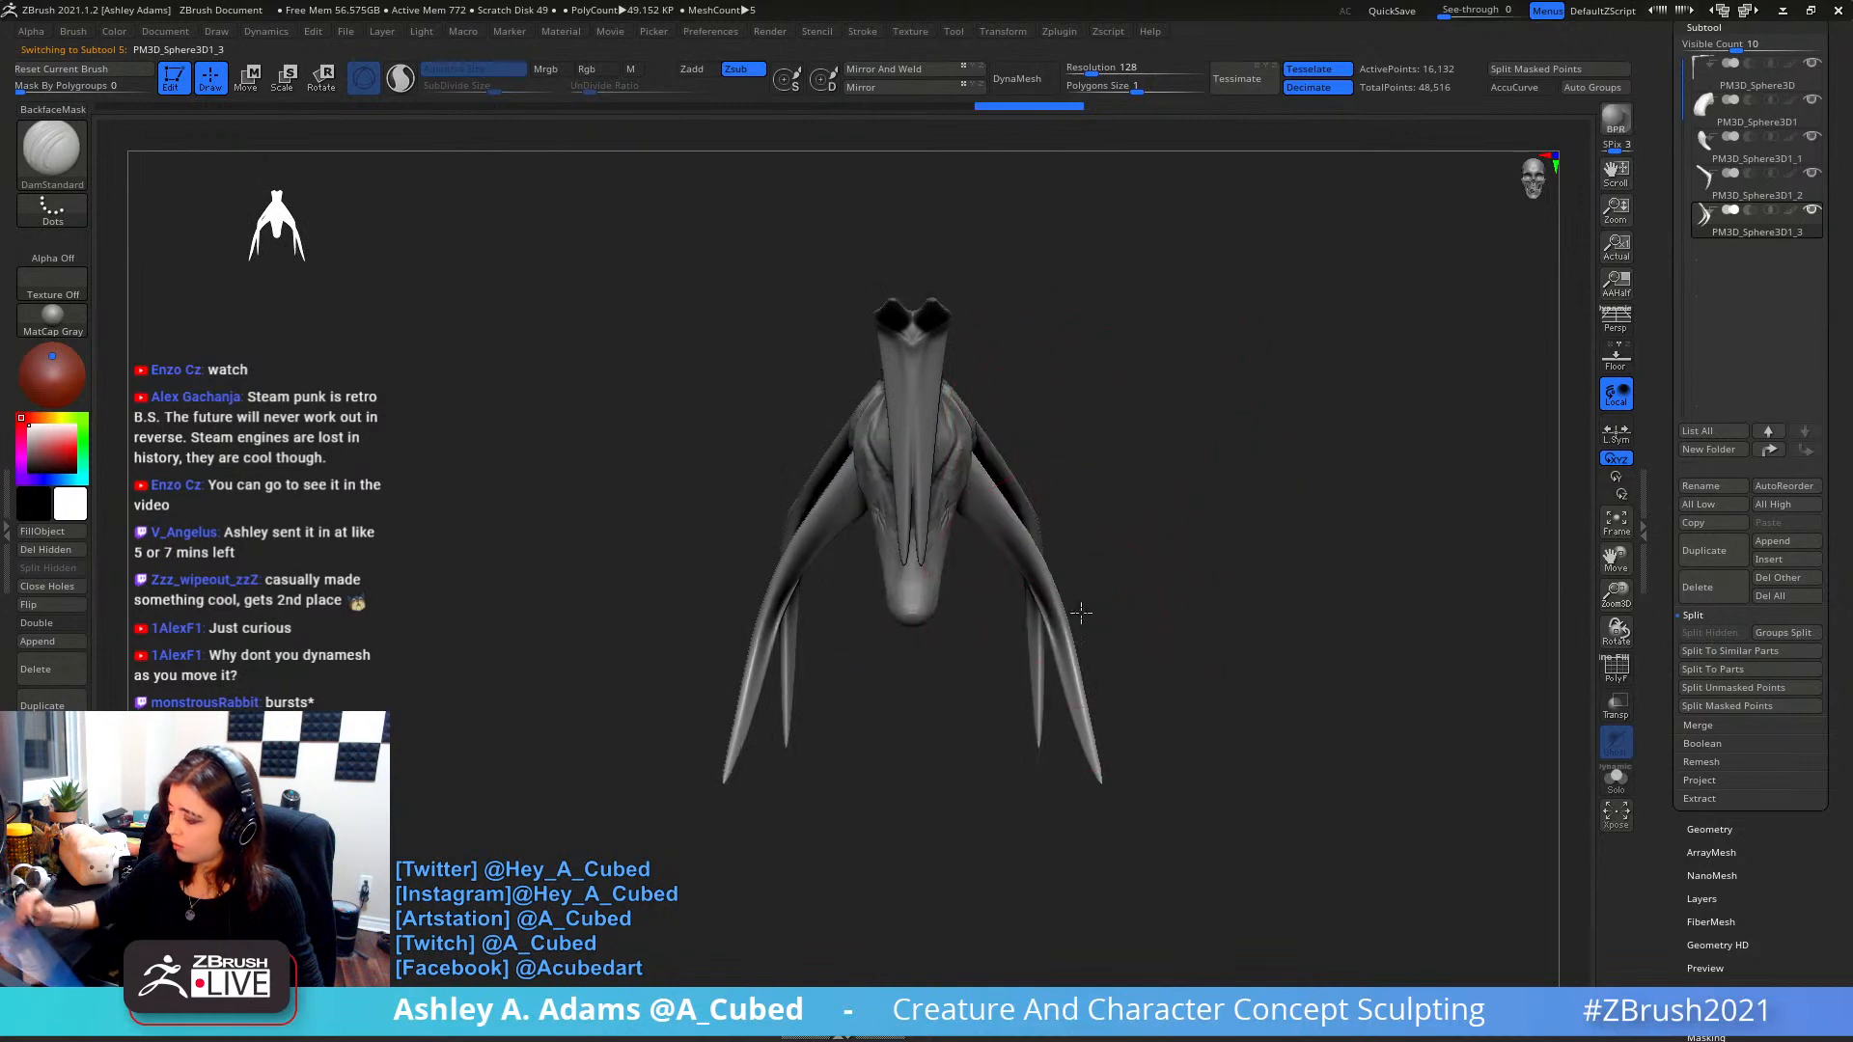
pyautogui.press('b')
pyautogui.press('s')
pyautogui.press('h')
pyautogui.moveTo(1100, 782)
pyautogui.mouseDown()
pyautogui.moveTo(1004, 841)
pyautogui.moveTo(956, 840)
pyautogui.mouseUp()
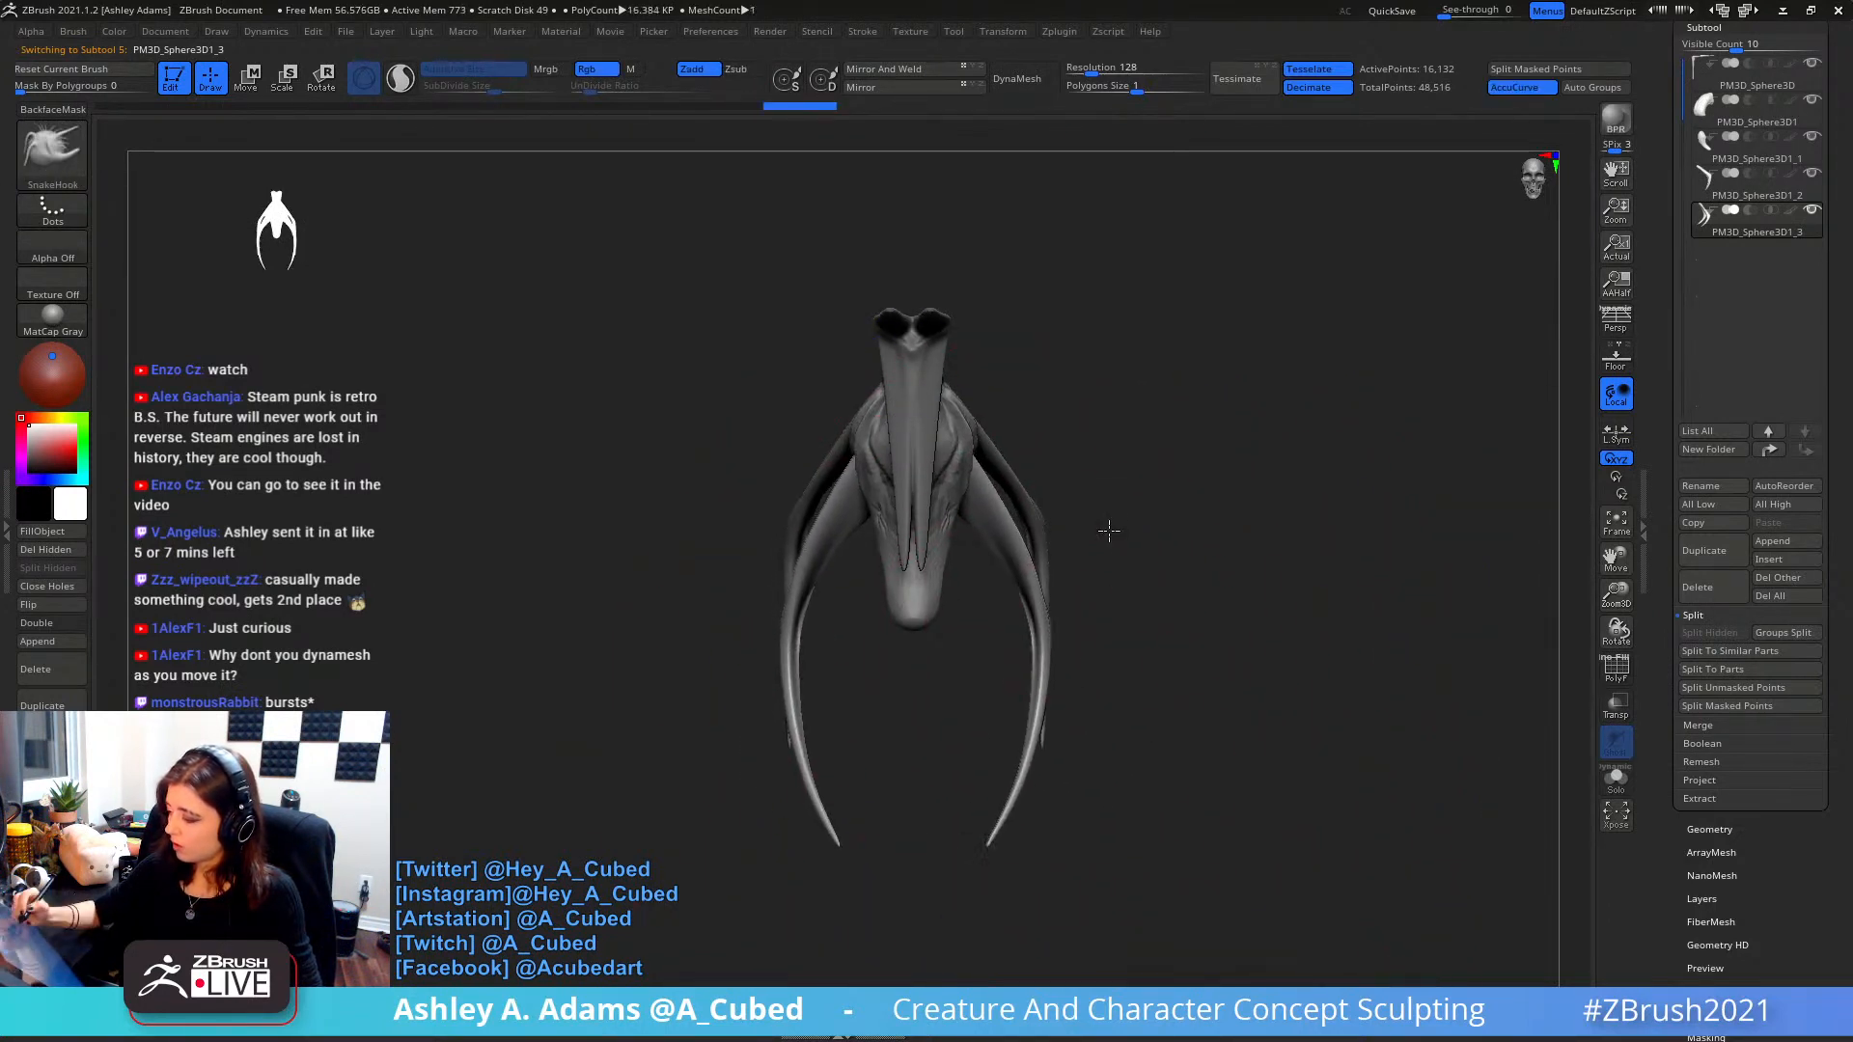
# - Select the upper limbs and bow their elbows and forearms outward with SnakeHook
pyautogui.rightClick(1052, 536)
pyautogui.keyDown('alt'); pyautogui.click(1041, 521); pyautogui.keyUp('alt')
pyautogui.moveTo(1045, 659); pyautogui.dragTo(1071, 653)
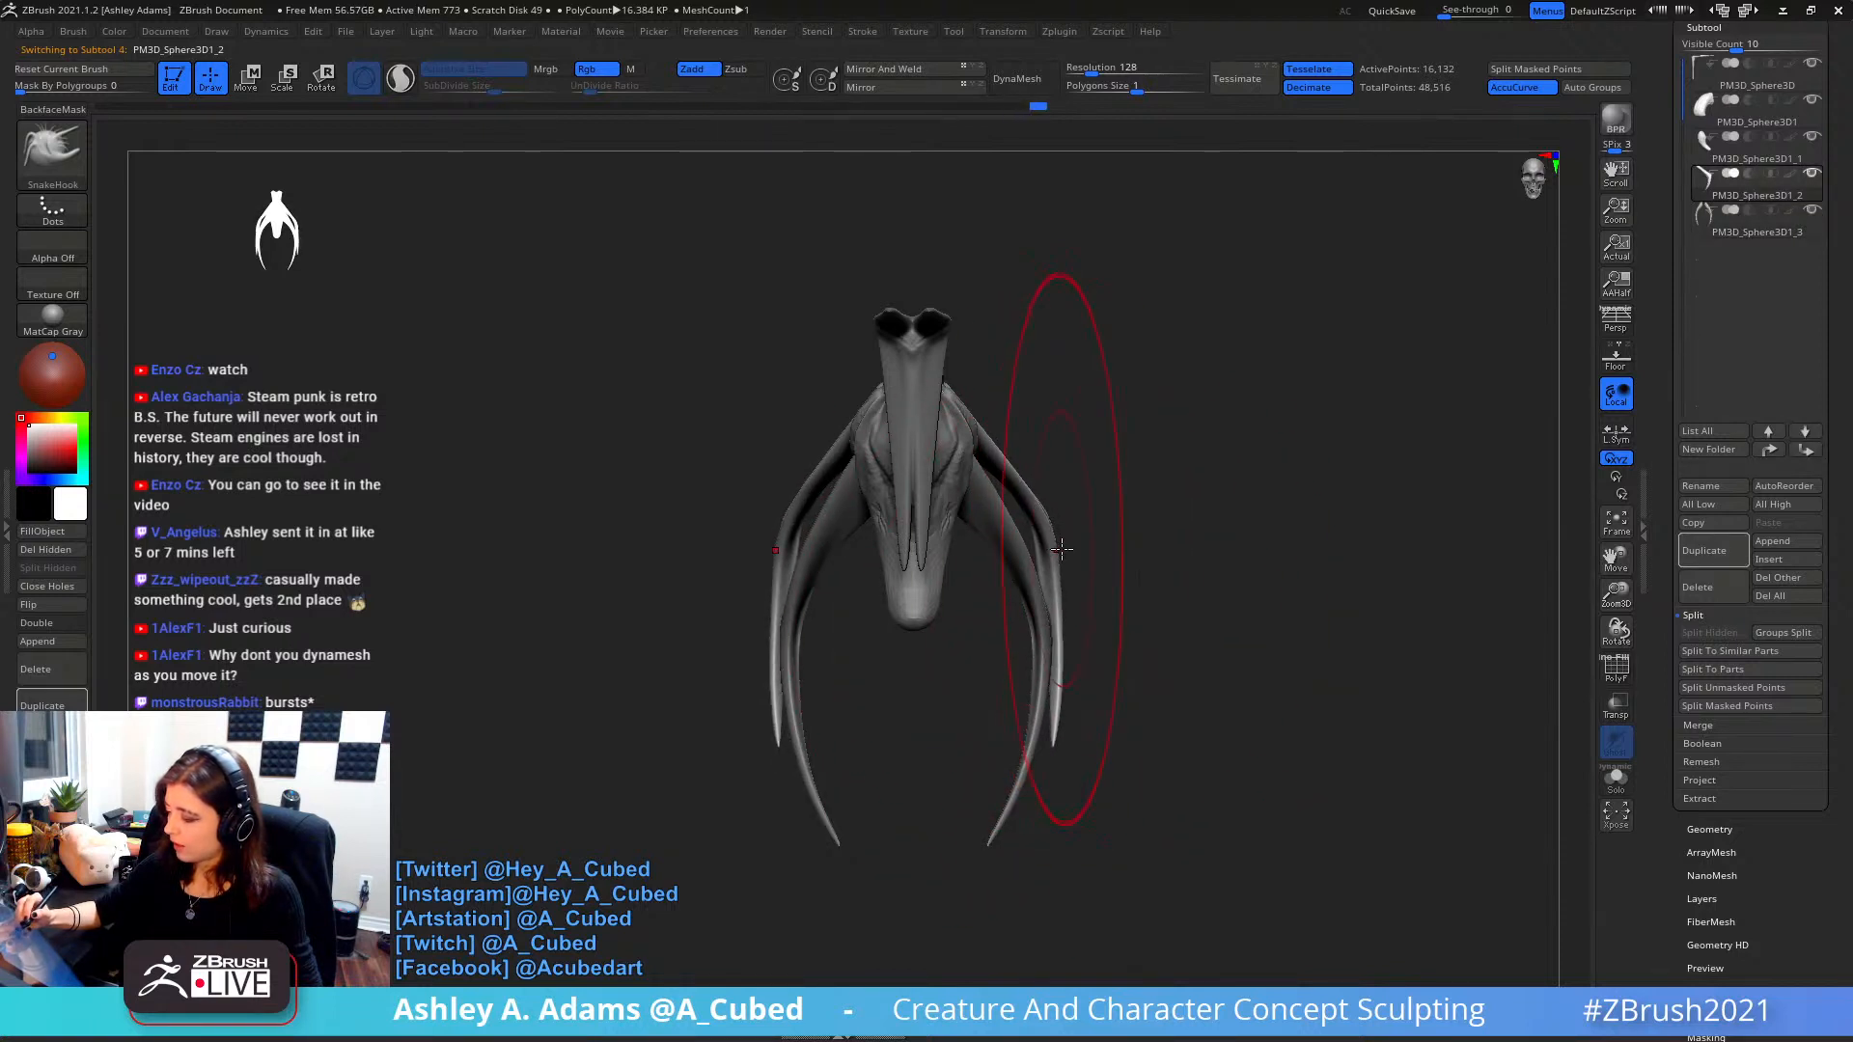
# - Try to pull the lower limbs' elbows outward into a sharper bend with SnakeHook
pyautogui.keyDown('alt'); pyautogui.click(1046, 641); pyautogui.keyUp('alt')
pyautogui.moveTo(1122, 571); pyautogui.dragTo(1105, 559, button='right')
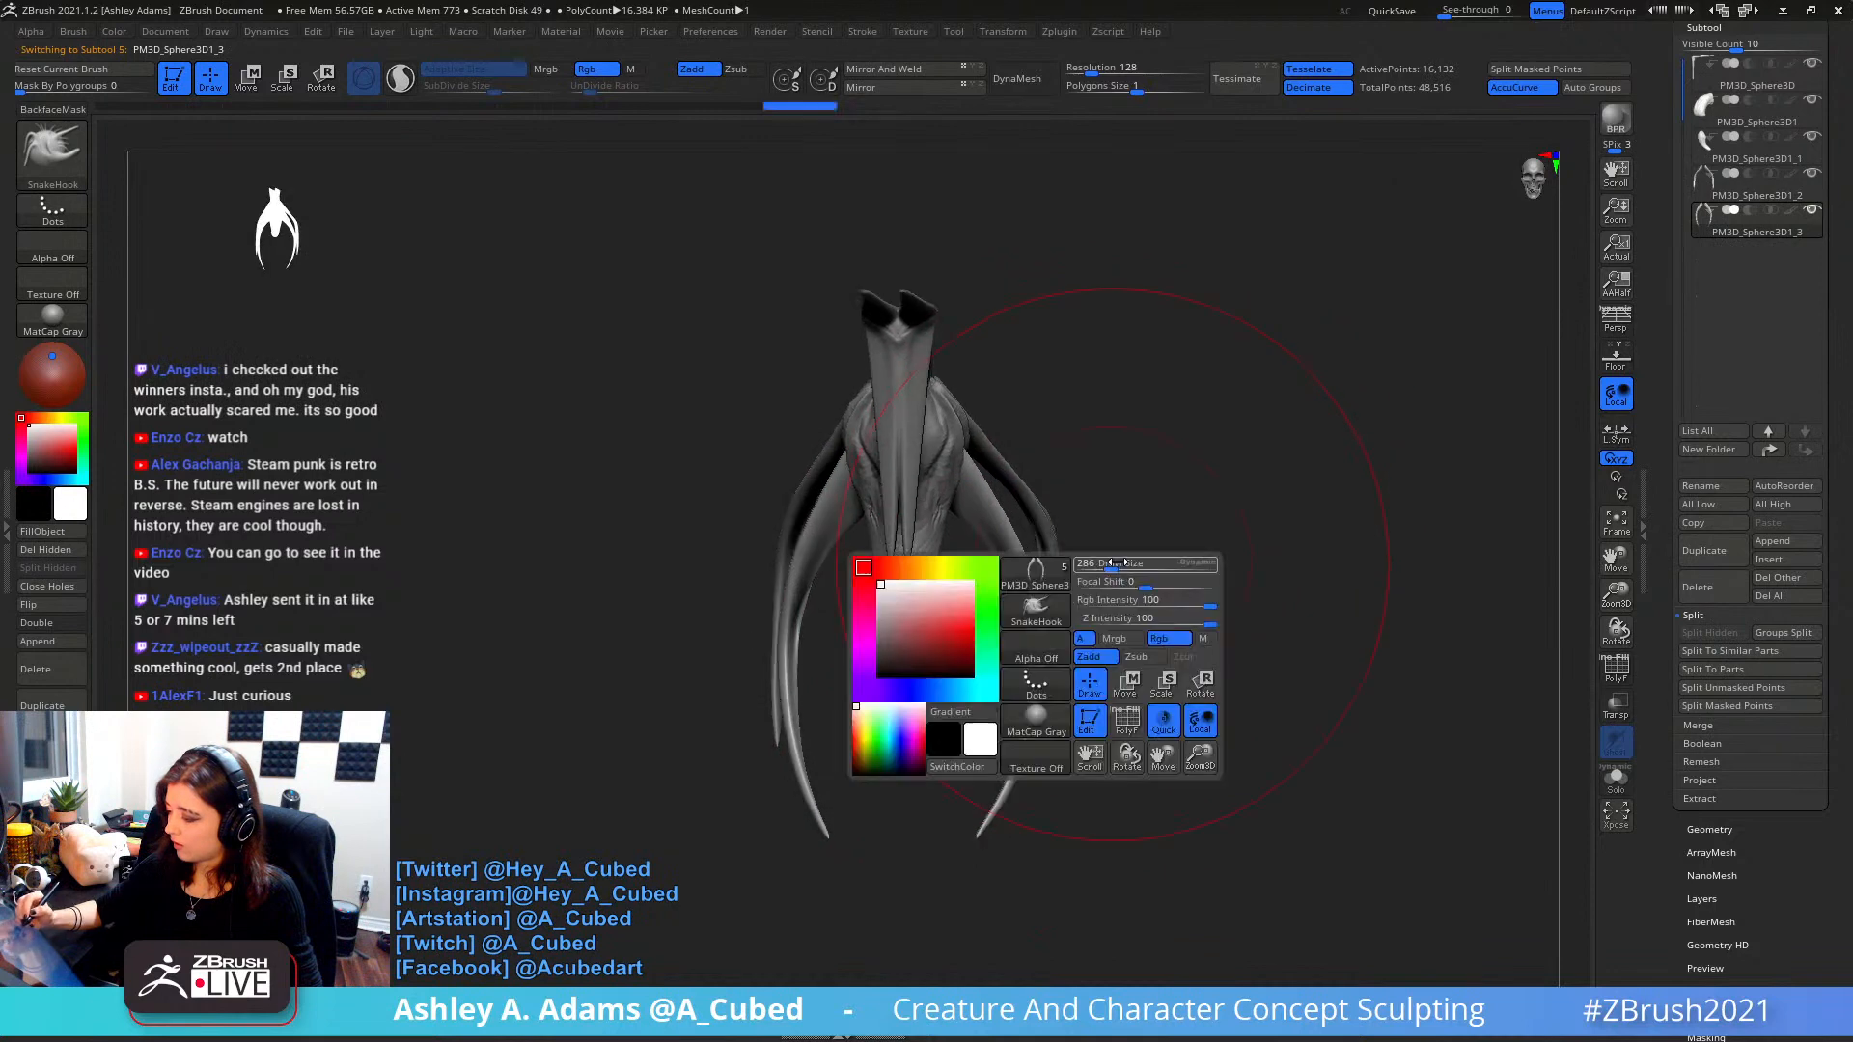
pyautogui.moveTo(1137, 398)
pyautogui.keyDown('shift'); pyautogui.mouseDown()
pyautogui.moveTo(1154, 512)
pyautogui.moveTo(1187, 464)
pyautogui.mouseUp(); pyautogui.keyUp('shift')
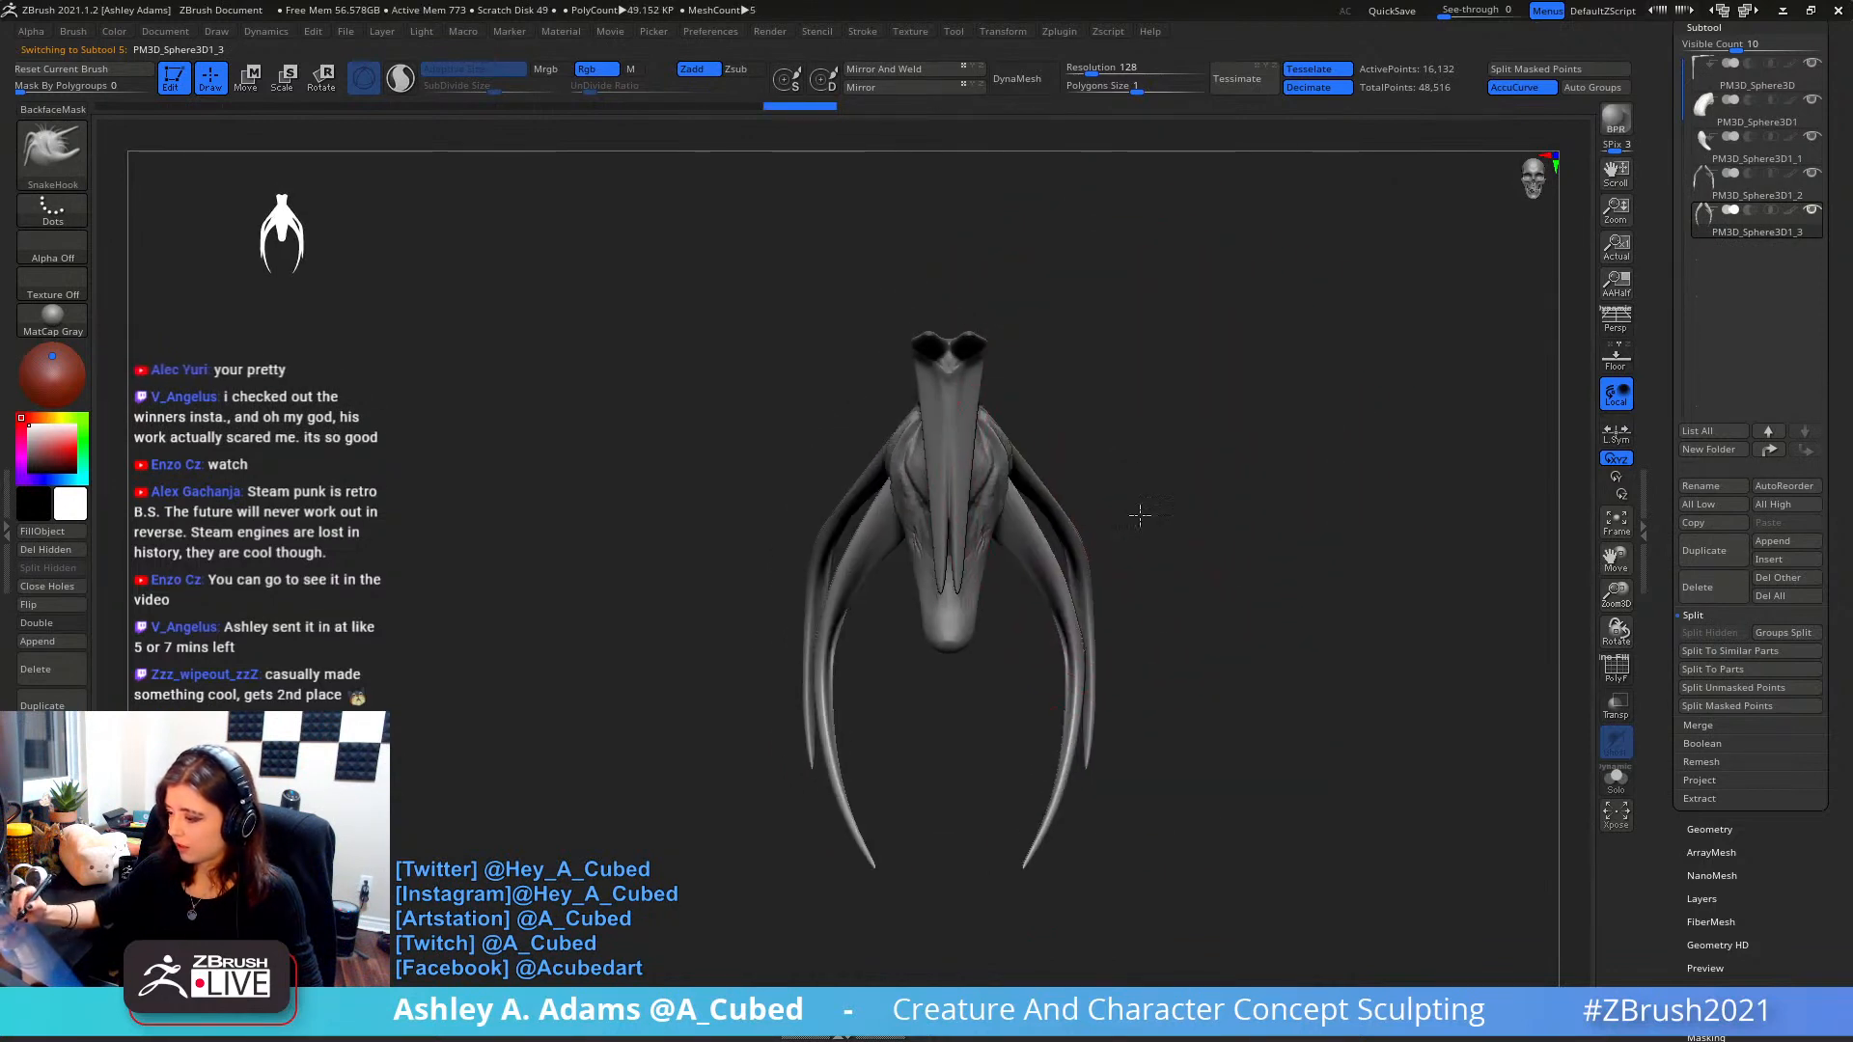
pyautogui.press('space')
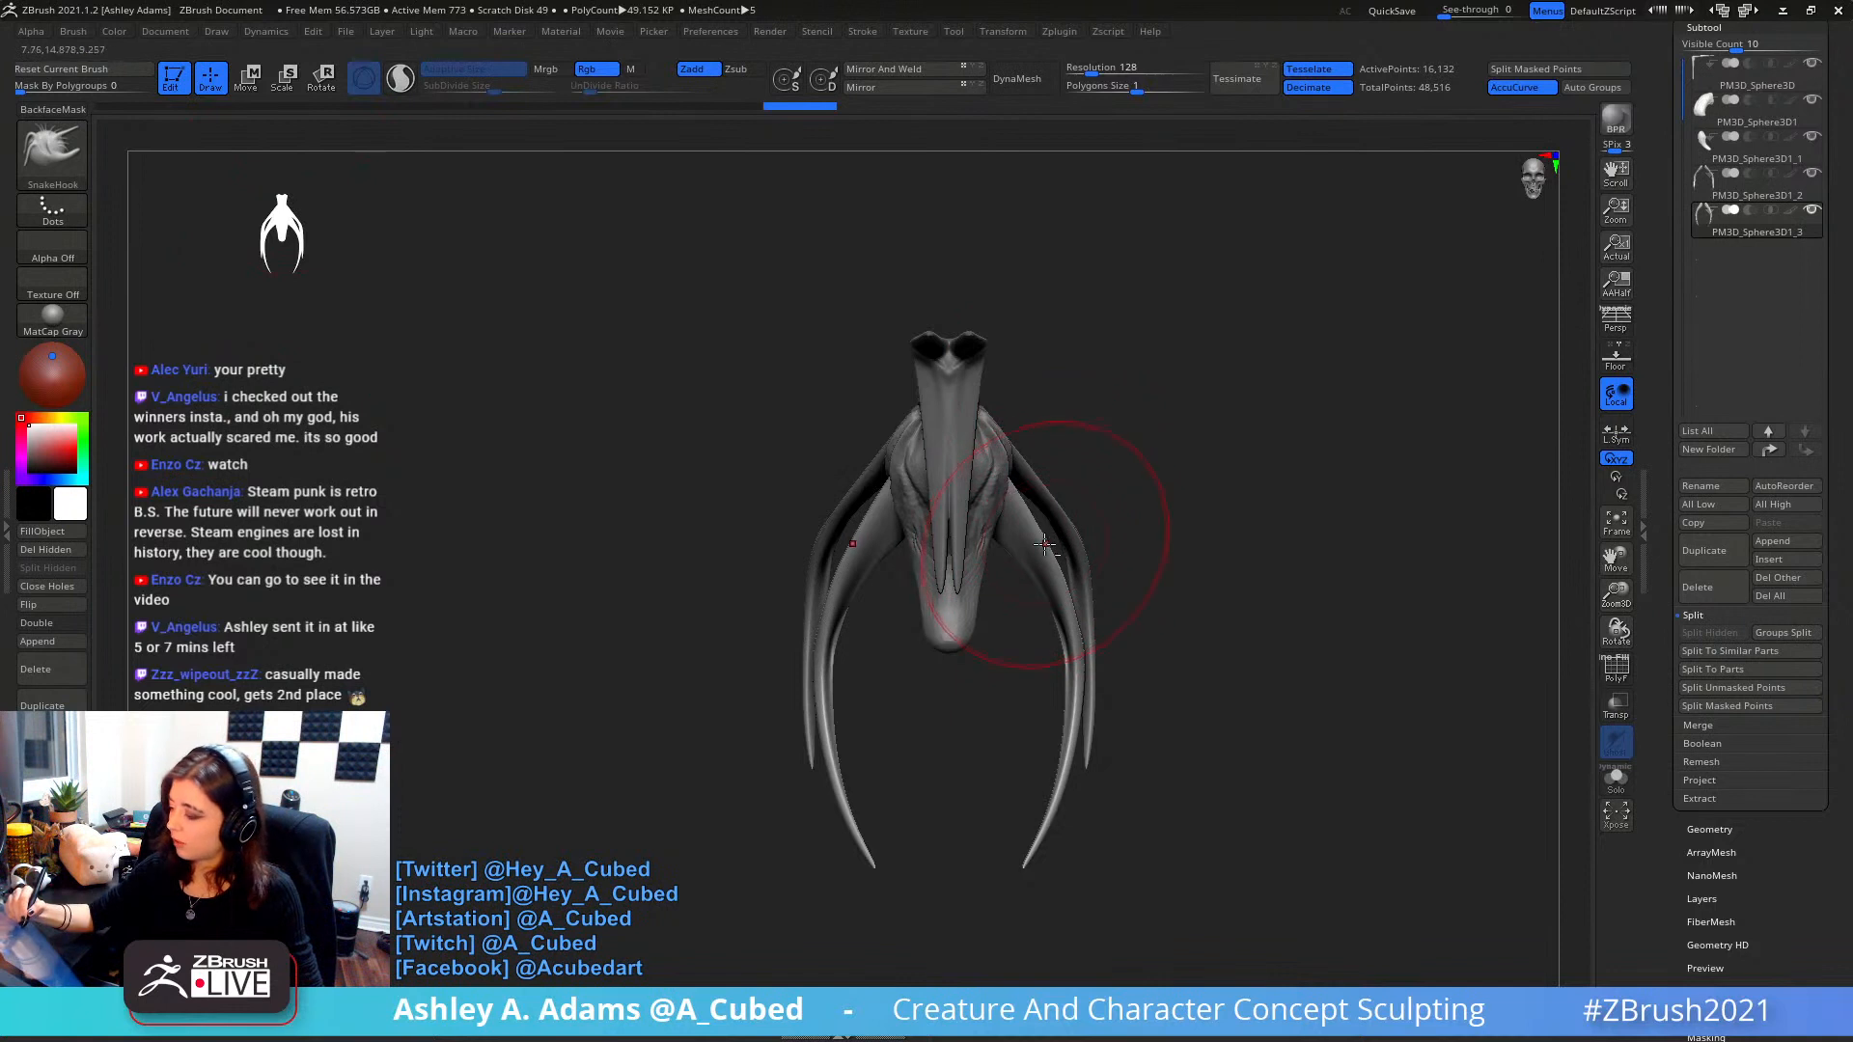
pyautogui.moveTo(1051, 550); pyautogui.dragTo(1074, 530)
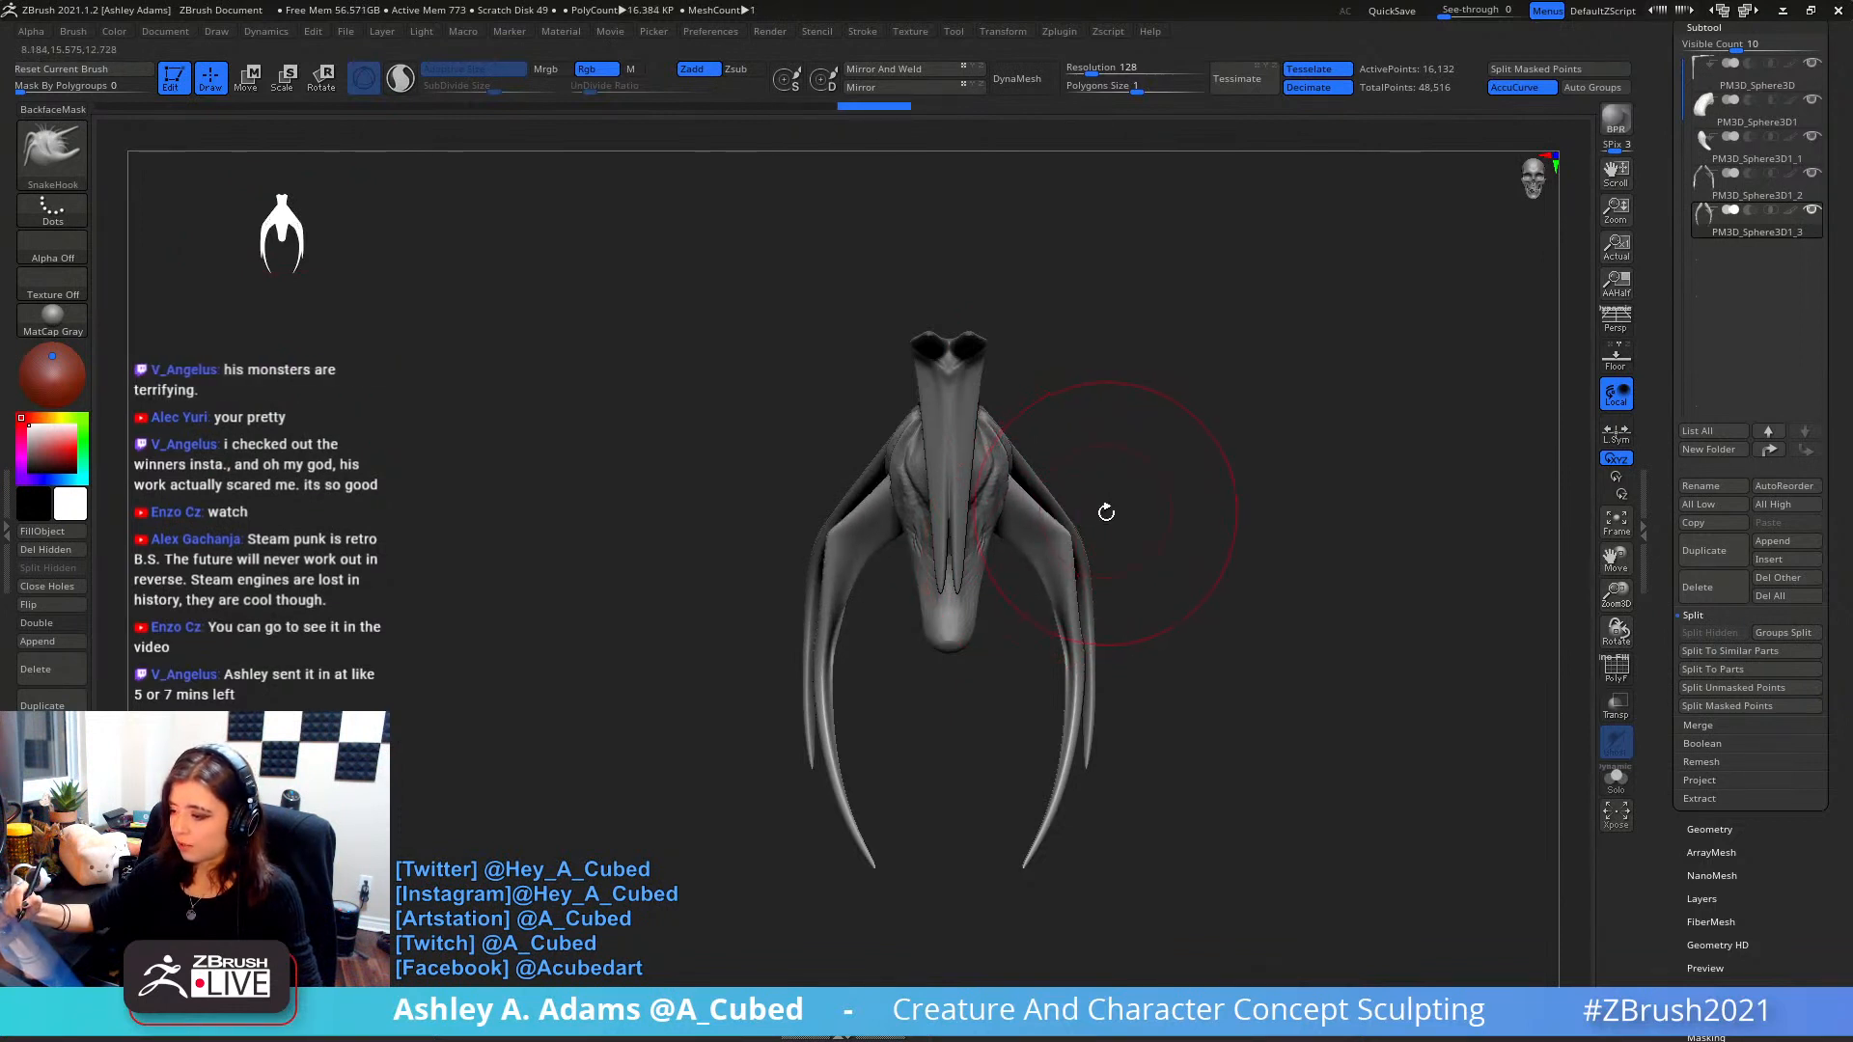
pyautogui.hotkey('ctrl', 'z')
# - Select the upper limbs and reshape their upper arms and elbows from several angles with SnakeHook
pyautogui.moveTo(1080, 500)
pyautogui.keyDown('ctrl'); pyautogui.mouseDown(button='right')
pyautogui.moveTo(1085, 529)
pyautogui.moveTo(1013, 511)
pyautogui.moveTo(1033, 497)
pyautogui.mouseUp(button='right'); pyautogui.keyUp('ctrl')
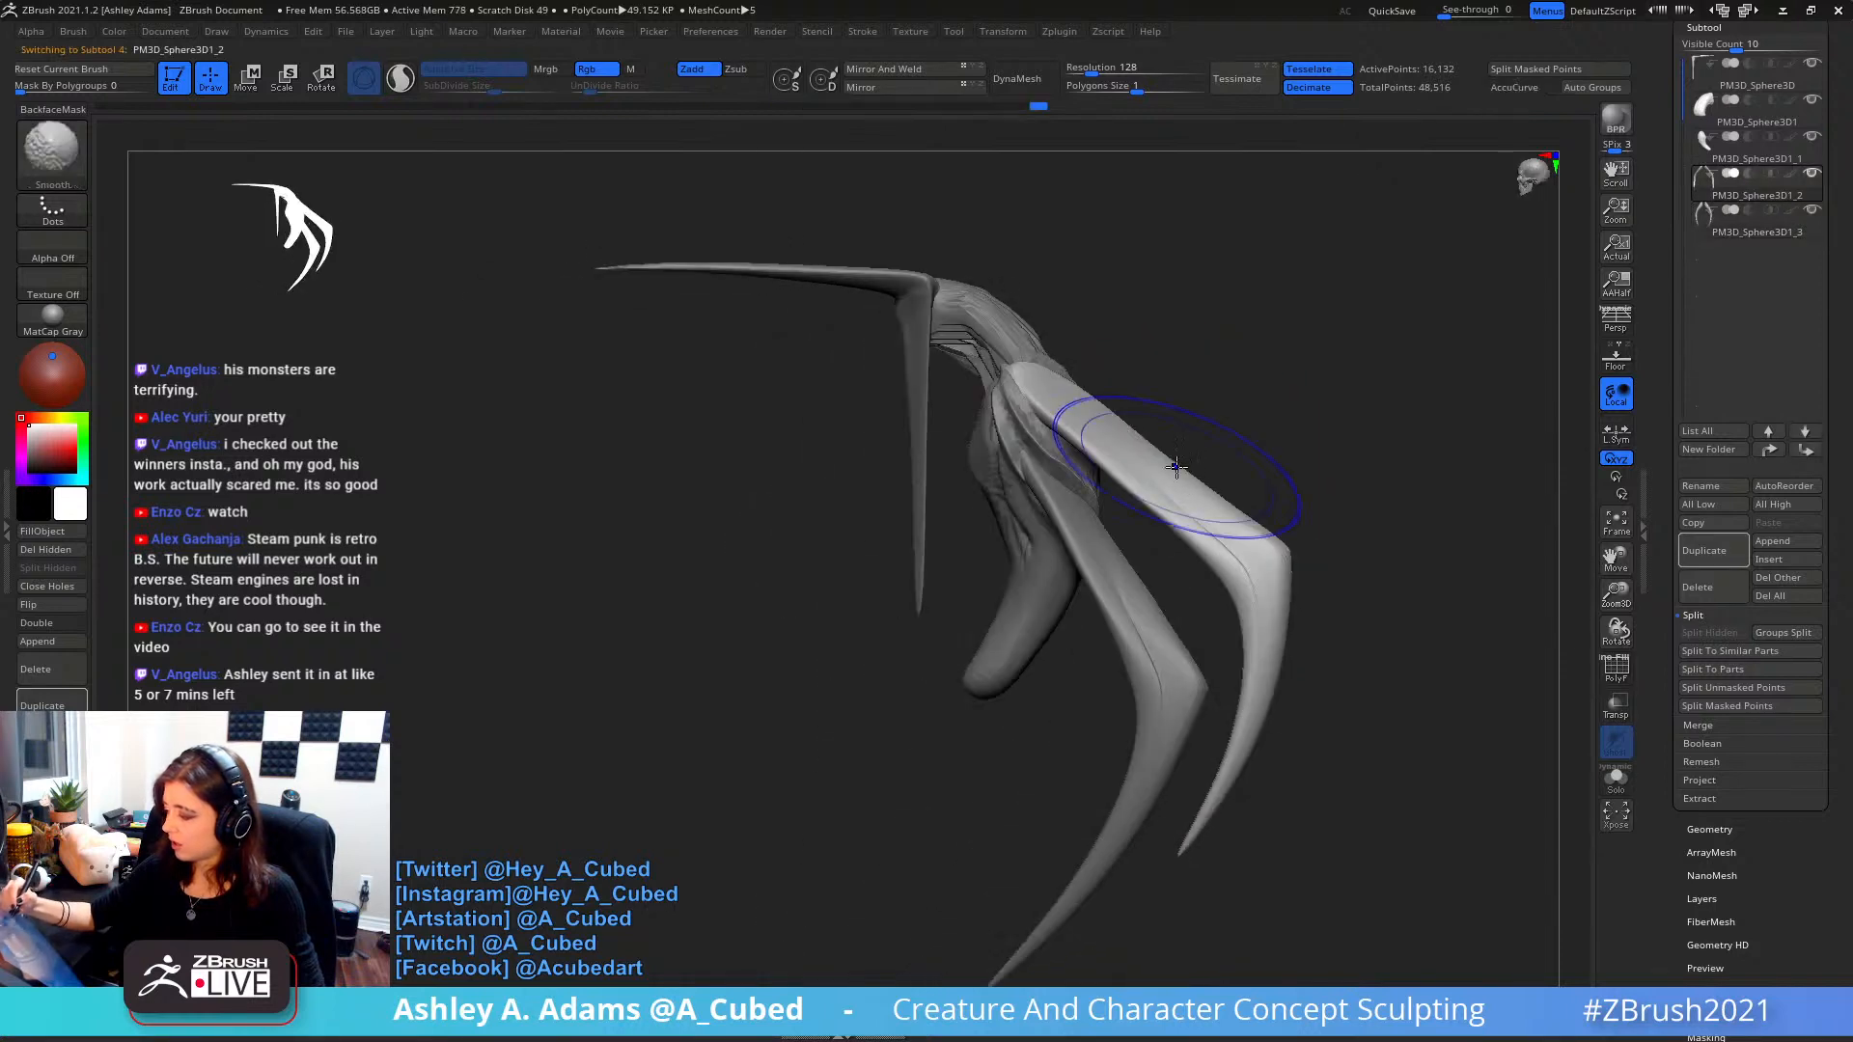
pyautogui.keyDown('alt'); pyautogui.click(1173, 467); pyautogui.keyUp('alt')
pyautogui.moveTo(1148, 460)
pyautogui.keyDown('alt'); pyautogui.mouseDown(button='right')
pyautogui.moveTo(1110, 465)
pyautogui.moveTo(1104, 430)
pyautogui.moveTo(1062, 483)
pyautogui.moveTo(1054, 454)
pyautogui.moveTo(997, 425)
pyautogui.moveTo(1013, 371)
pyautogui.moveTo(987, 404)
pyautogui.moveTo(935, 409)
pyautogui.mouseUp(button='right'); pyautogui.keyUp('alt')
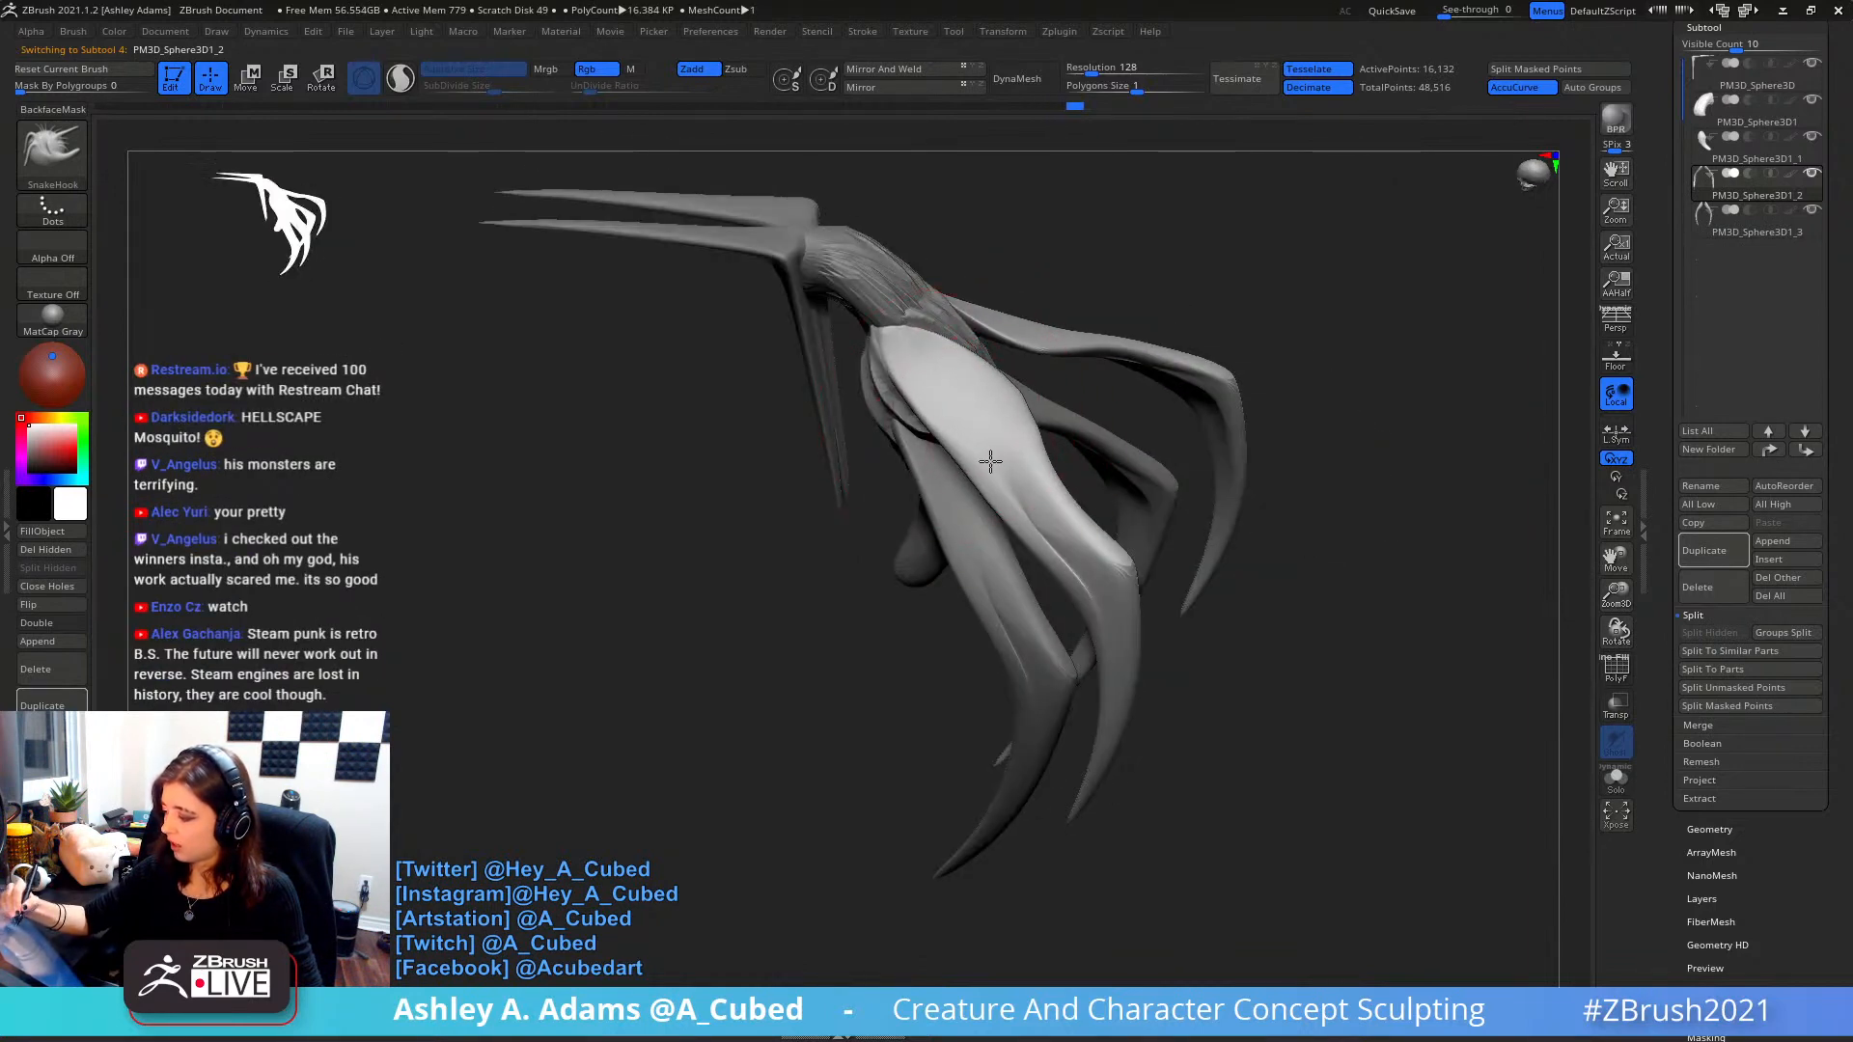
pyautogui.moveTo(1134, 547)
pyautogui.mouseDown(button='right')
pyautogui.moveTo(1179, 443)
pyautogui.moveTo(1112, 443)
pyautogui.mouseUp(button='right')
pyautogui.moveTo(1113, 443); pyautogui.dragTo(1161, 402)
pyautogui.moveTo(1121, 547)
pyautogui.mouseDown()
pyautogui.moveTo(1132, 475)
pyautogui.moveTo(1118, 564)
pyautogui.mouseUp()
pyautogui.moveTo(1117, 565)
pyautogui.mouseDown(button='right')
pyautogui.moveTo(1224, 339)
pyautogui.moveTo(1065, 446)
pyautogui.mouseUp(button='right')
pyautogui.moveTo(1006, 468); pyautogui.dragTo(1009, 463)
pyautogui.moveTo(1009, 464); pyautogui.dragTo(1139, 439, button='right')
# - Flatten the upper limbs' surfaces into hard-edged planes with the hPolish brush, working from several angles
pyautogui.press('b')
pyautogui.press('h')
pyautogui.press('p')
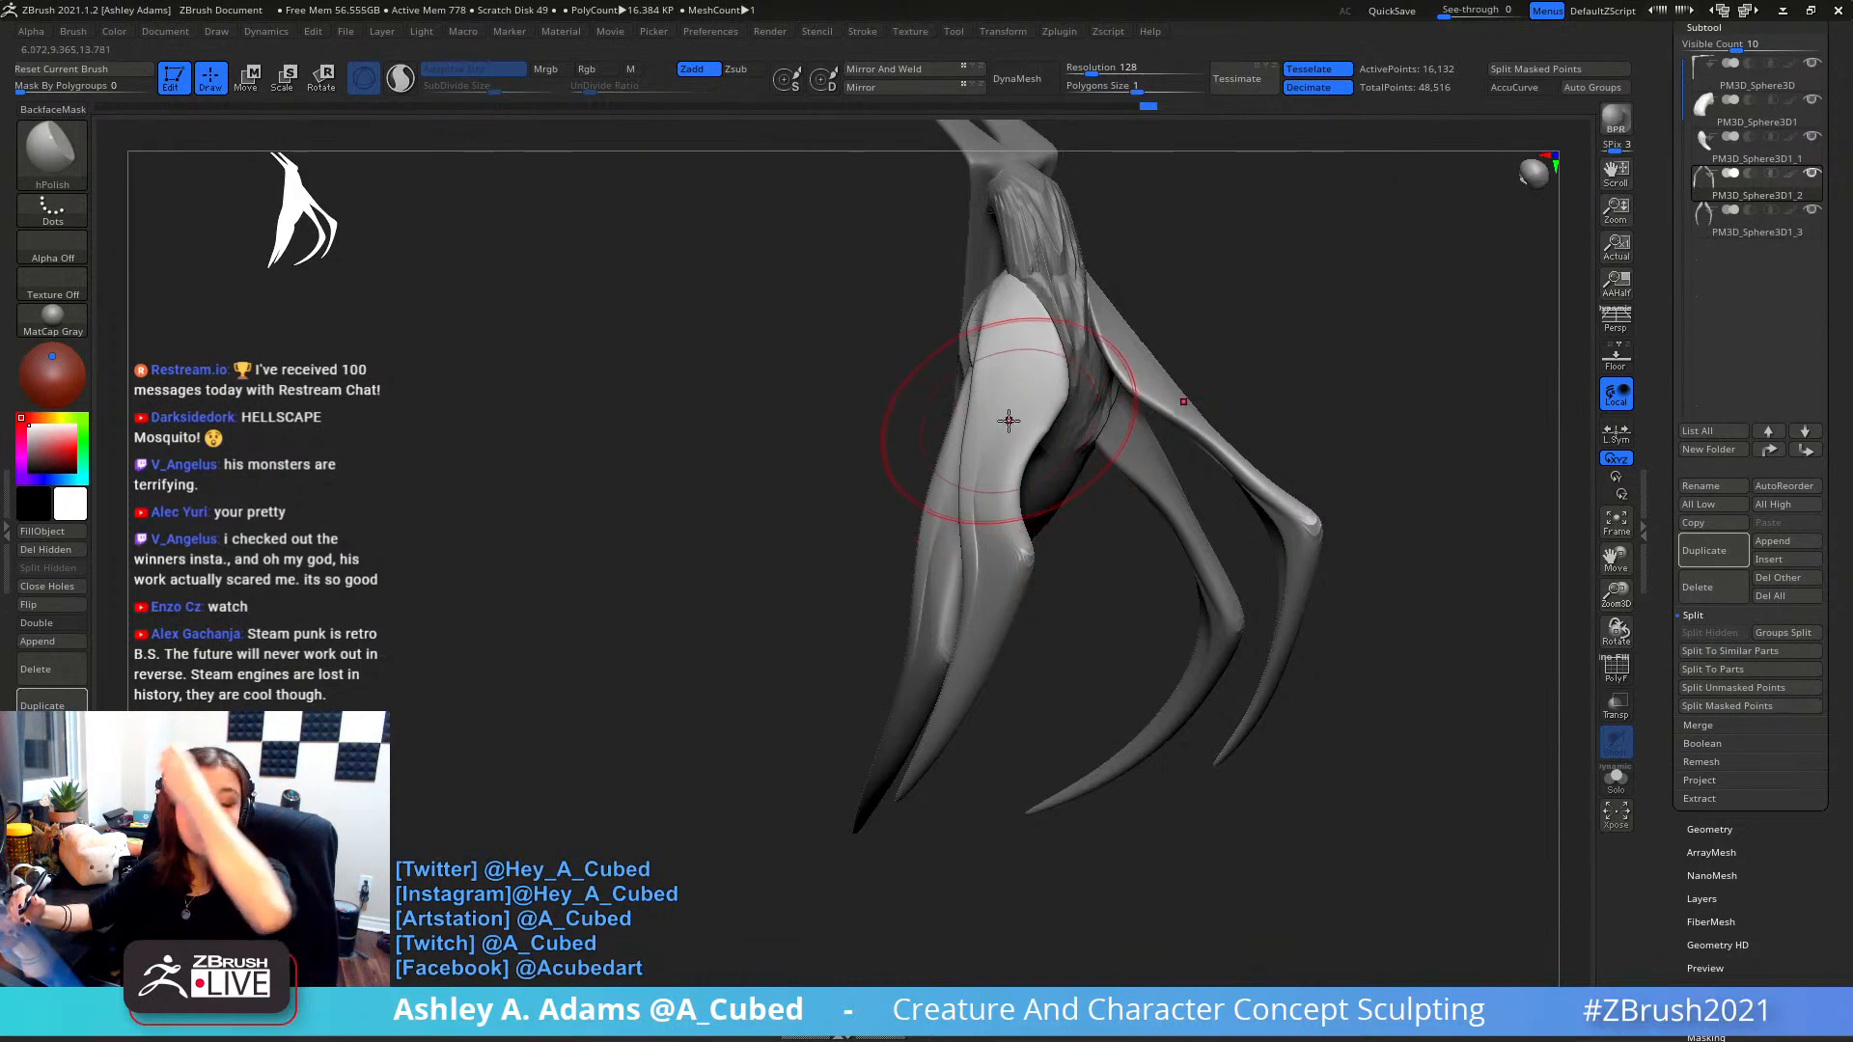
pyautogui.moveTo(1009, 425); pyautogui.dragTo(1084, 418, button='right')
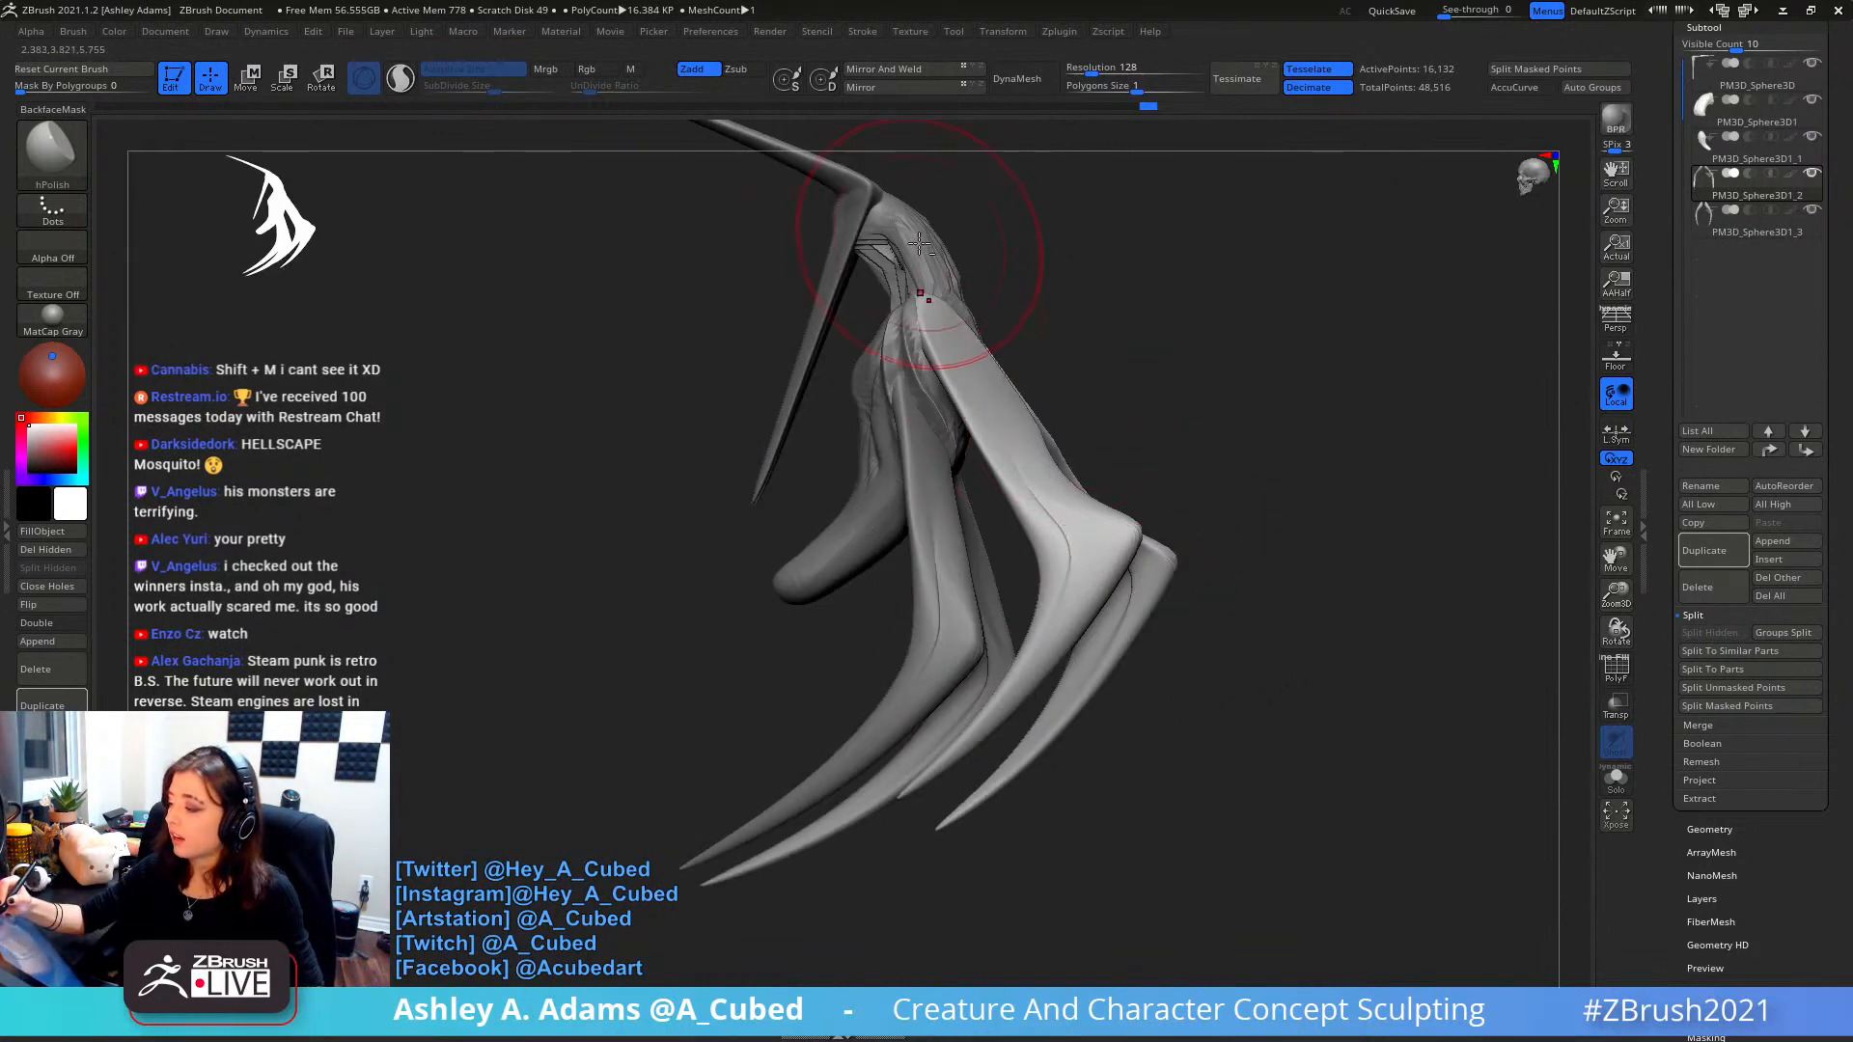
pyautogui.keyDown('alt'); pyautogui.moveTo(925, 279); pyautogui.dragTo(941, 519, button='right'); pyautogui.keyUp('alt')
pyautogui.moveTo(943, 521)
pyautogui.mouseDown()
pyautogui.moveTo(954, 504)
pyautogui.moveTo(944, 517)
pyautogui.mouseUp()
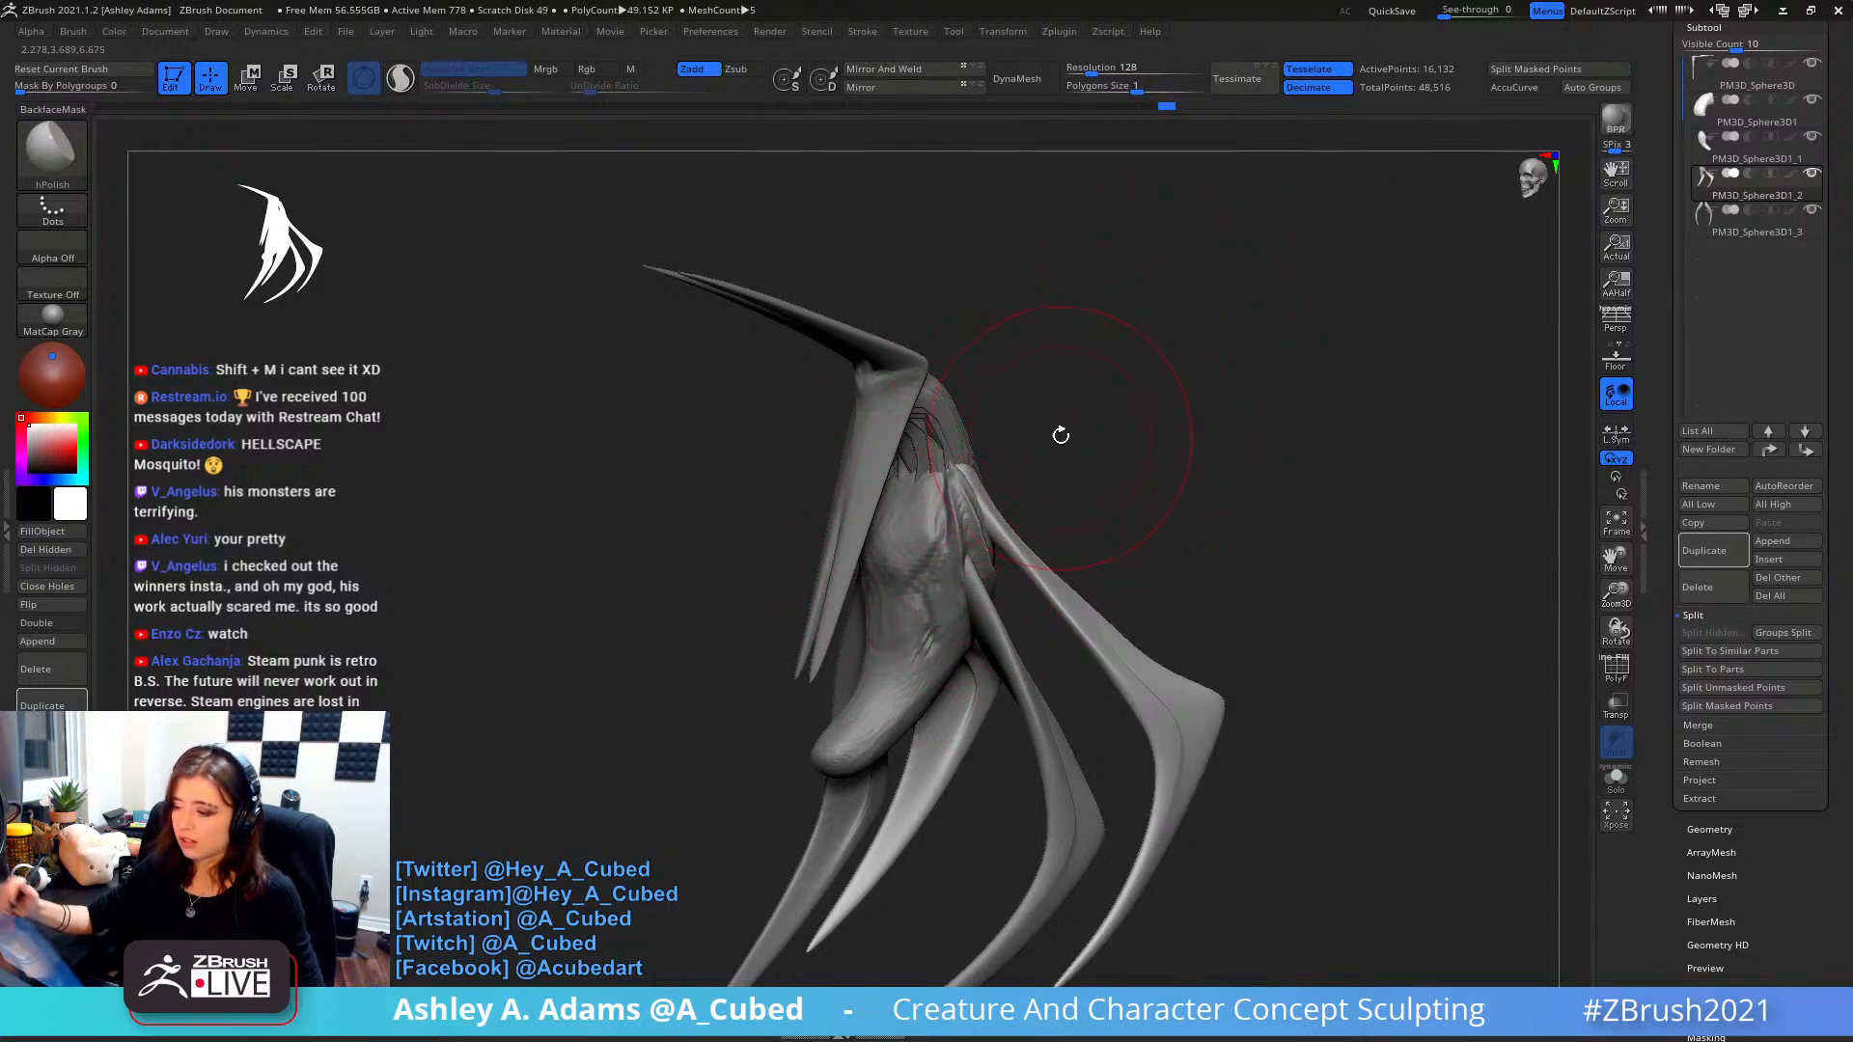
pyautogui.moveTo(1061, 435)
pyautogui.mouseDown()
pyautogui.moveTo(1080, 467)
pyautogui.moveTo(1032, 276)
pyautogui.mouseUp()
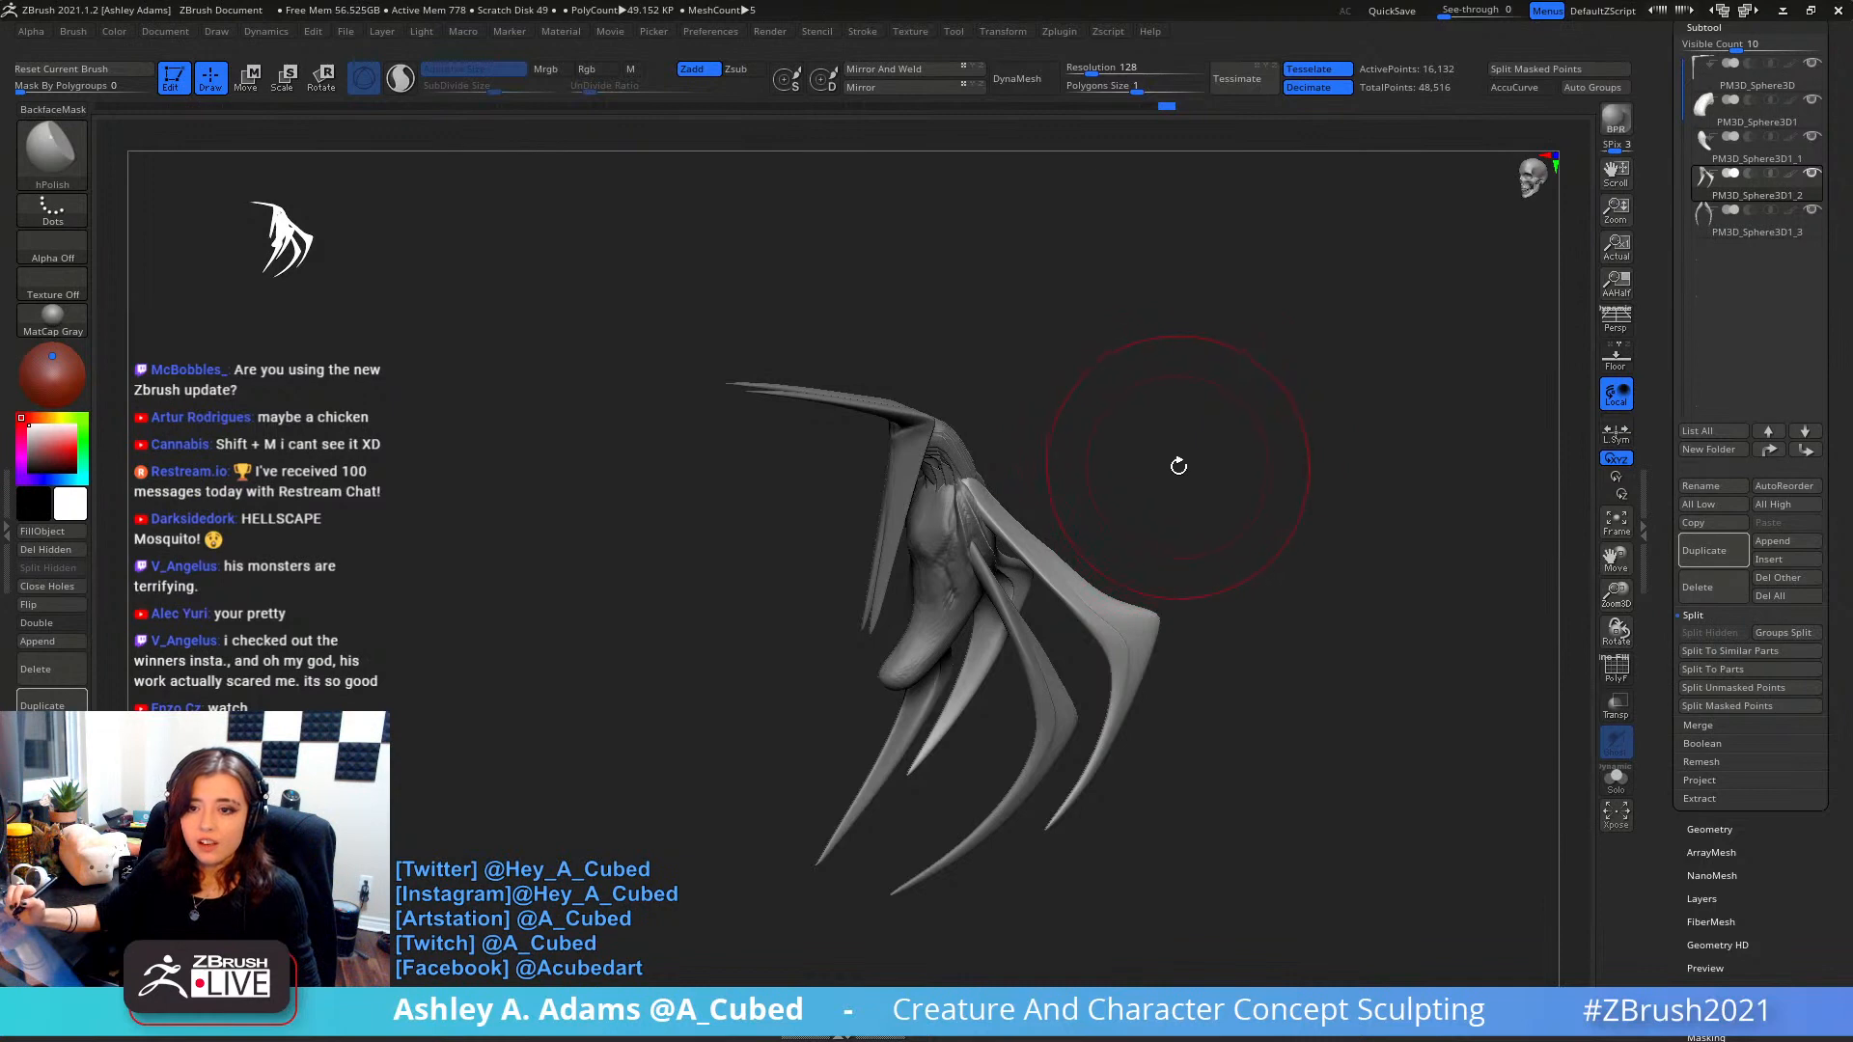
# - Select the lower limbs and flatten their upper arms and forearms with a resized hPolish brush
pyautogui.moveTo(1149, 433)
pyautogui.mouseDown(button='right')
pyautogui.moveTo(1101, 422)
pyautogui.moveTo(1051, 443)
pyautogui.moveTo(1033, 575)
pyautogui.mouseUp(button='right')
pyautogui.press('space')
pyautogui.moveTo(1014, 500); pyautogui.dragTo(1007, 499)
pyautogui.keyDown('alt'); pyautogui.click(1008, 623); pyautogui.keyUp('alt')
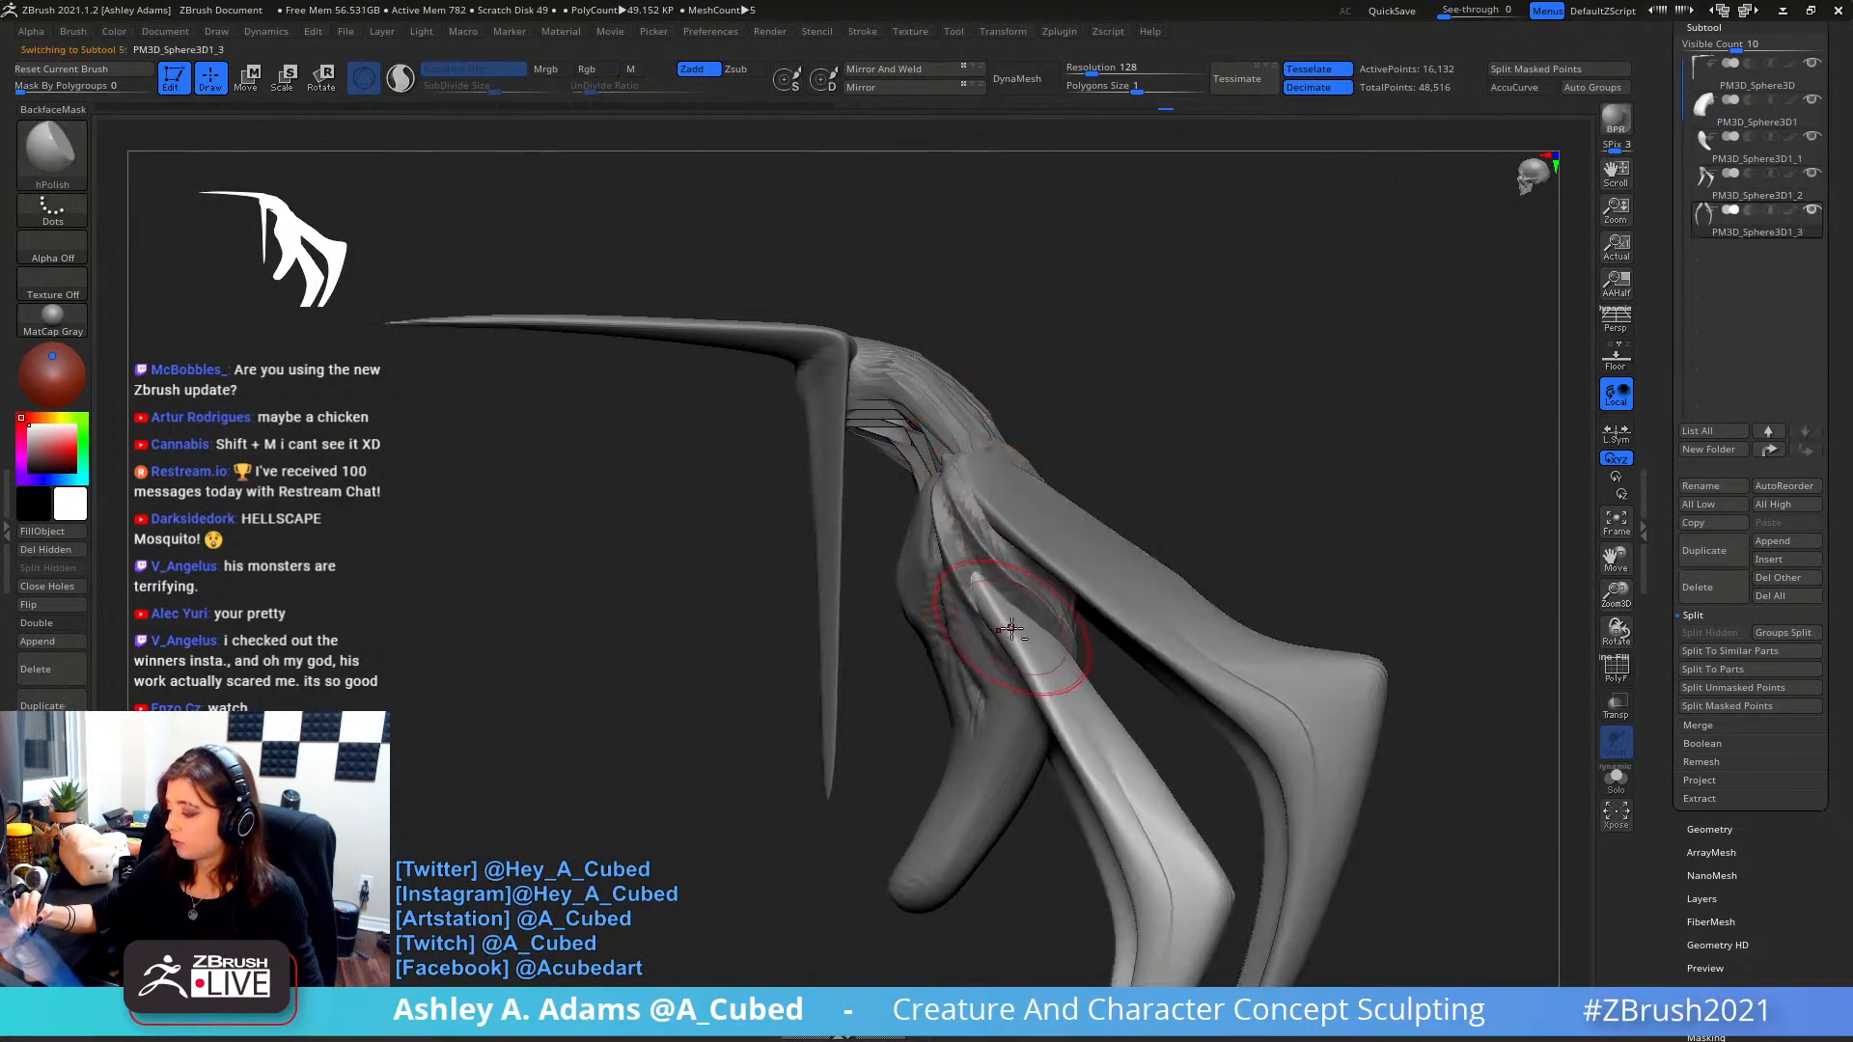
pyautogui.press('space')
pyautogui.moveTo(1008, 616); pyautogui.dragTo(1019, 616)
pyautogui.moveTo(1017, 561)
pyautogui.mouseDown(button='right')
pyautogui.moveTo(968, 534)
pyautogui.moveTo(991, 522)
pyautogui.moveTo(970, 453)
pyautogui.mouseUp(button='right')
# - Reshape the lower limbs' elbows and forearms into sharper bends from the side and front with SnakeHook
pyautogui.press('b')
pyautogui.press('s')
pyautogui.press('h')
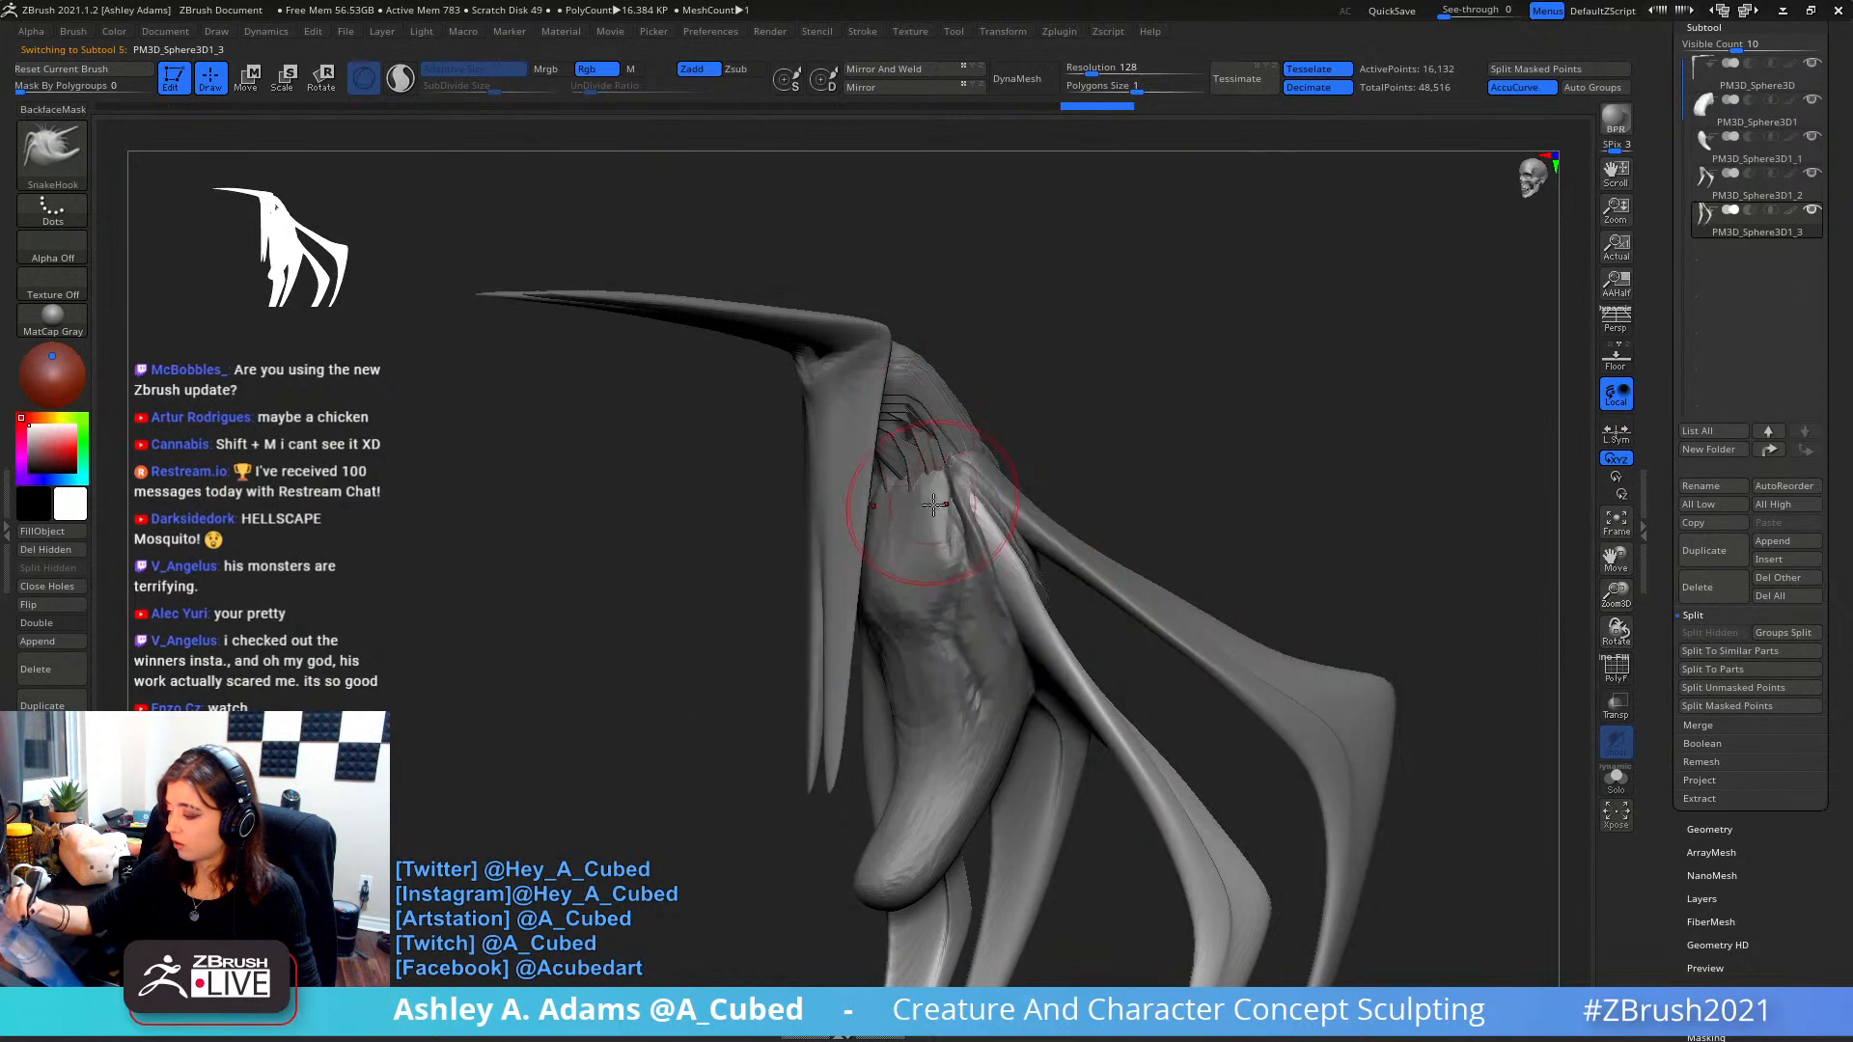
pyautogui.moveTo(958, 452)
pyautogui.mouseDown(button='right')
pyautogui.moveTo(943, 437)
pyautogui.moveTo(1026, 555)
pyautogui.moveTo(994, 516)
pyautogui.moveTo(1081, 568)
pyautogui.moveTo(1042, 605)
pyautogui.moveTo(1055, 633)
pyautogui.moveTo(994, 645)
pyautogui.moveTo(1013, 649)
pyautogui.mouseUp(button='right')
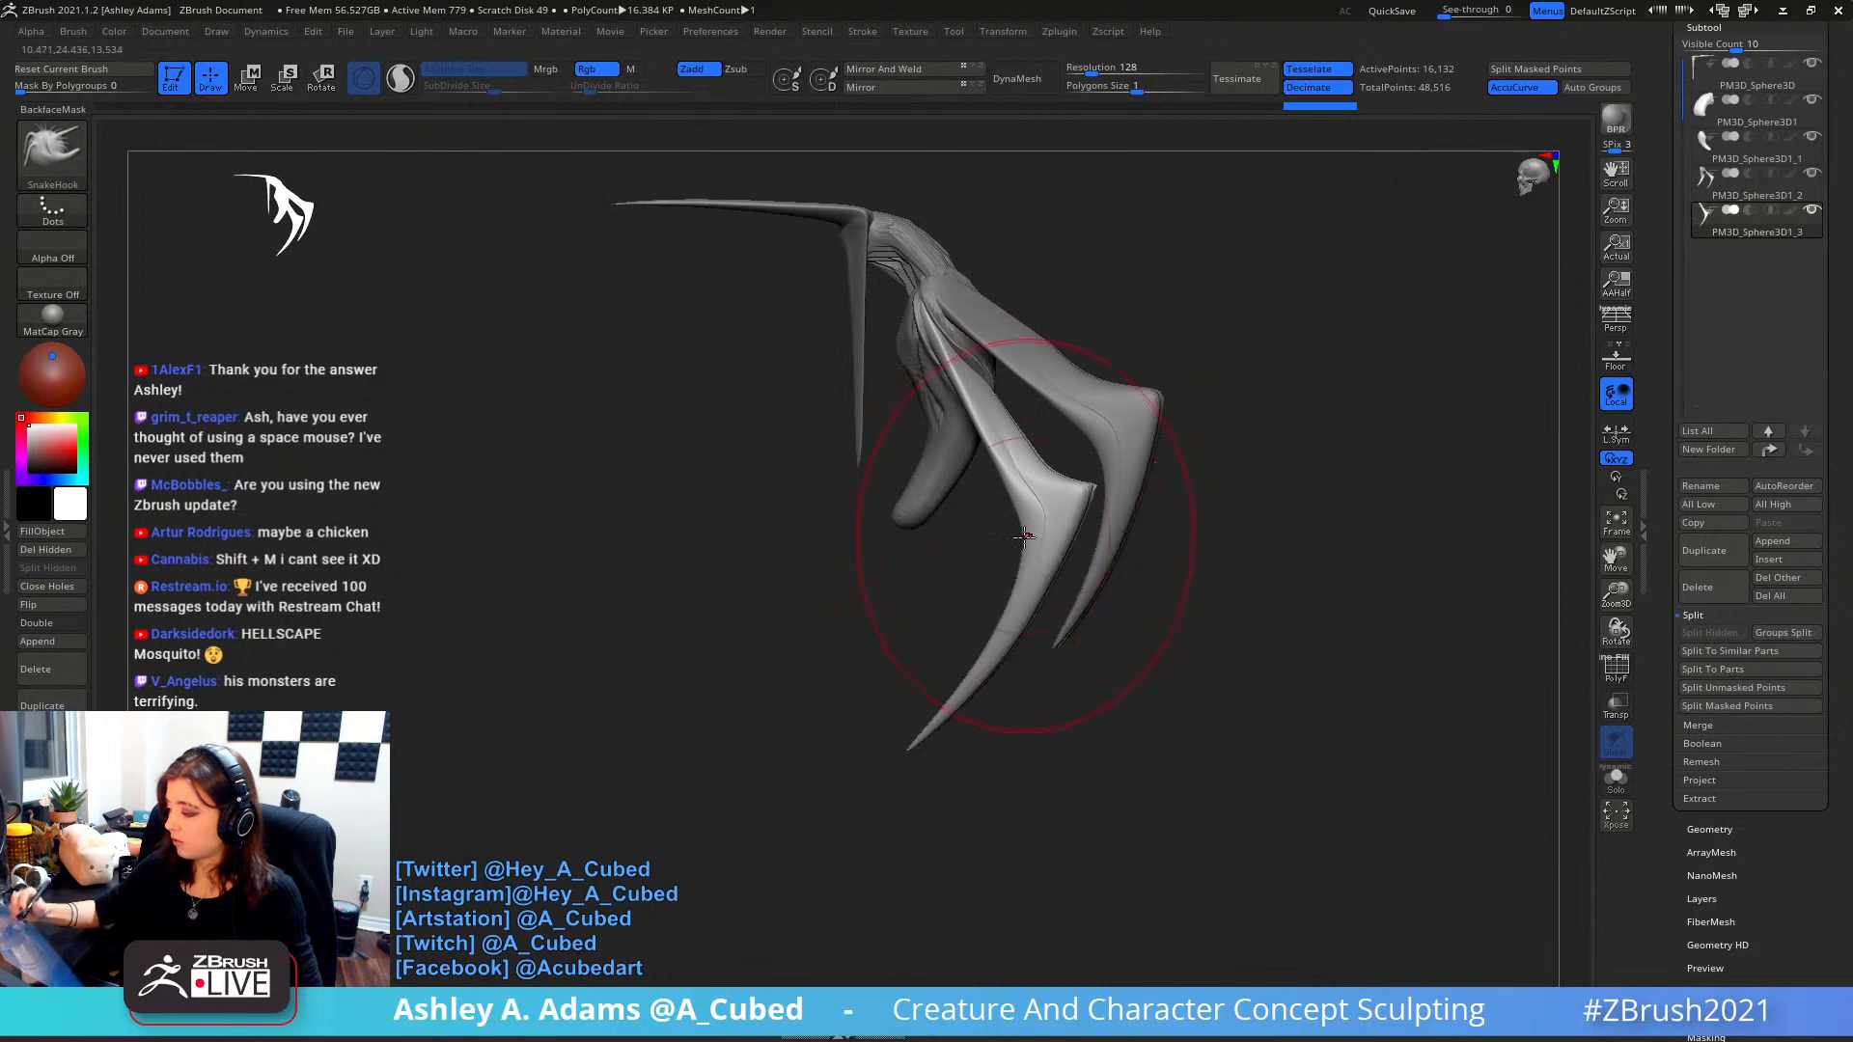
pyautogui.moveTo(1061, 613); pyautogui.dragTo(1093, 531)
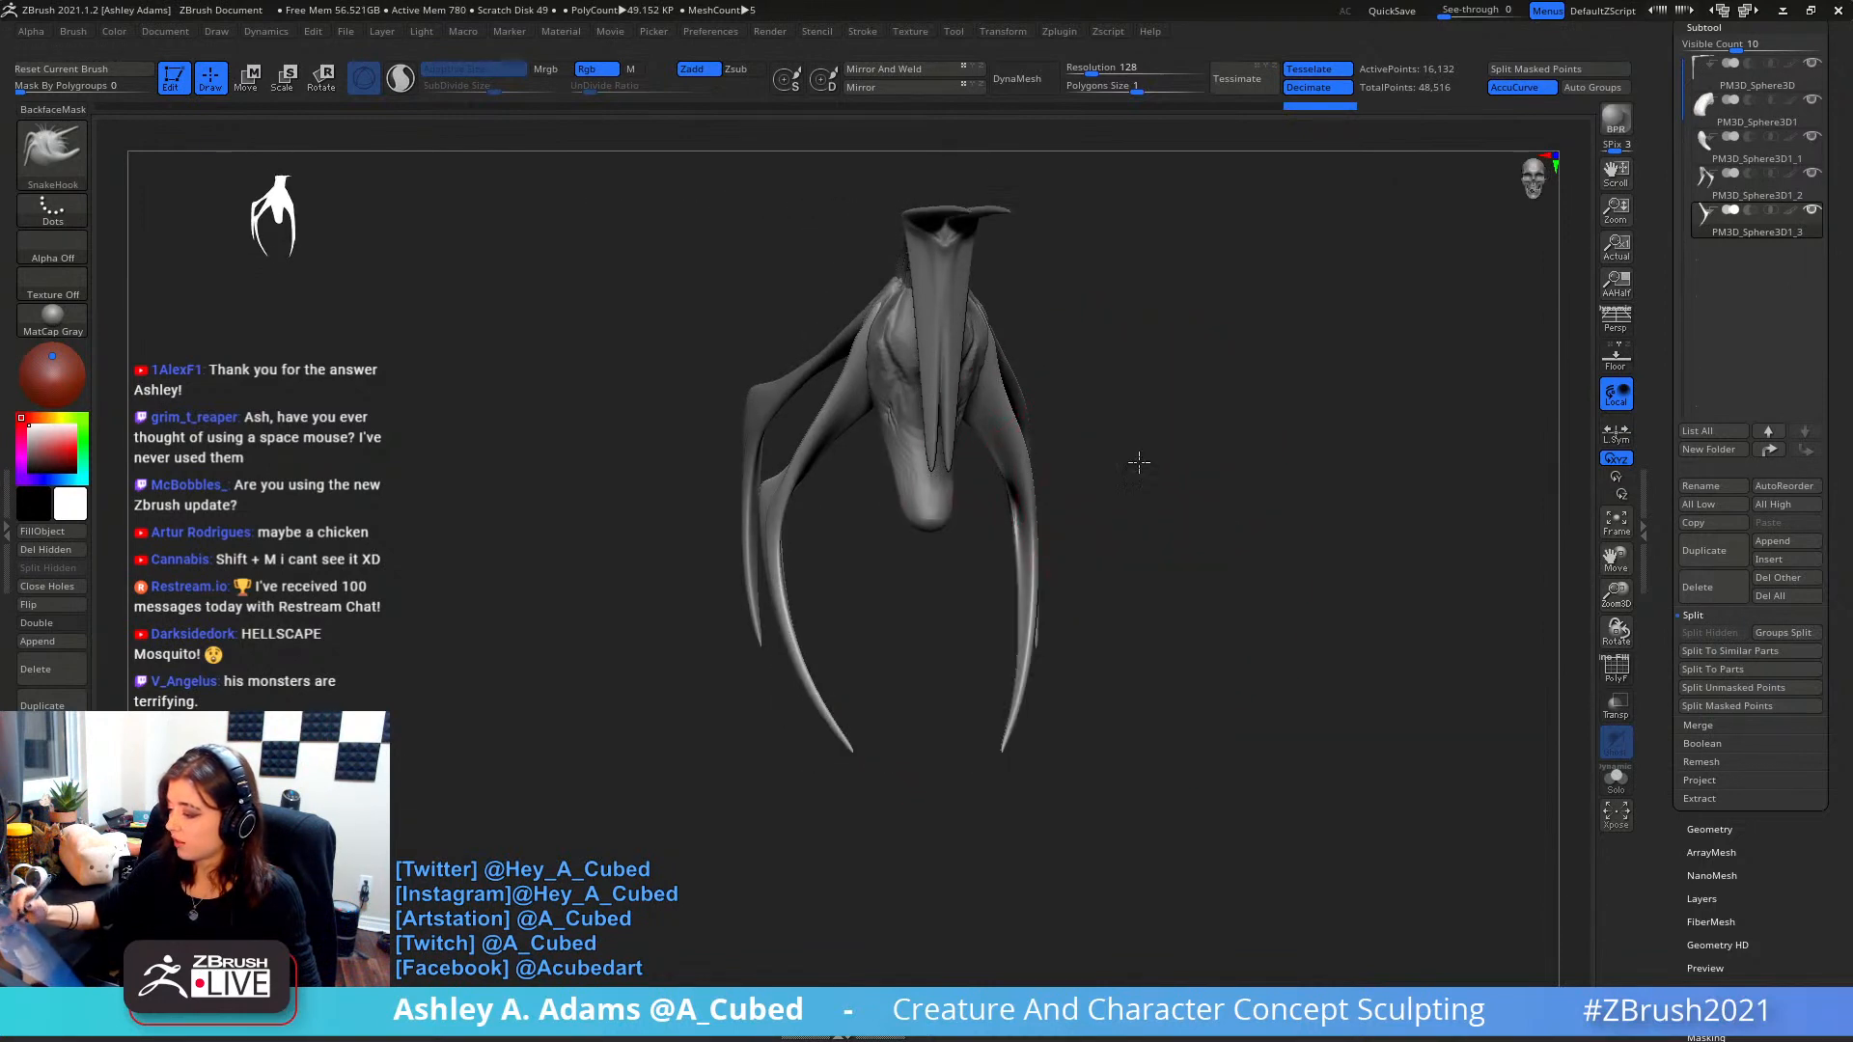
pyautogui.moveTo(1138, 463); pyautogui.dragTo(968, 414)
pyautogui.moveTo(972, 567); pyautogui.dragTo(869, 447)
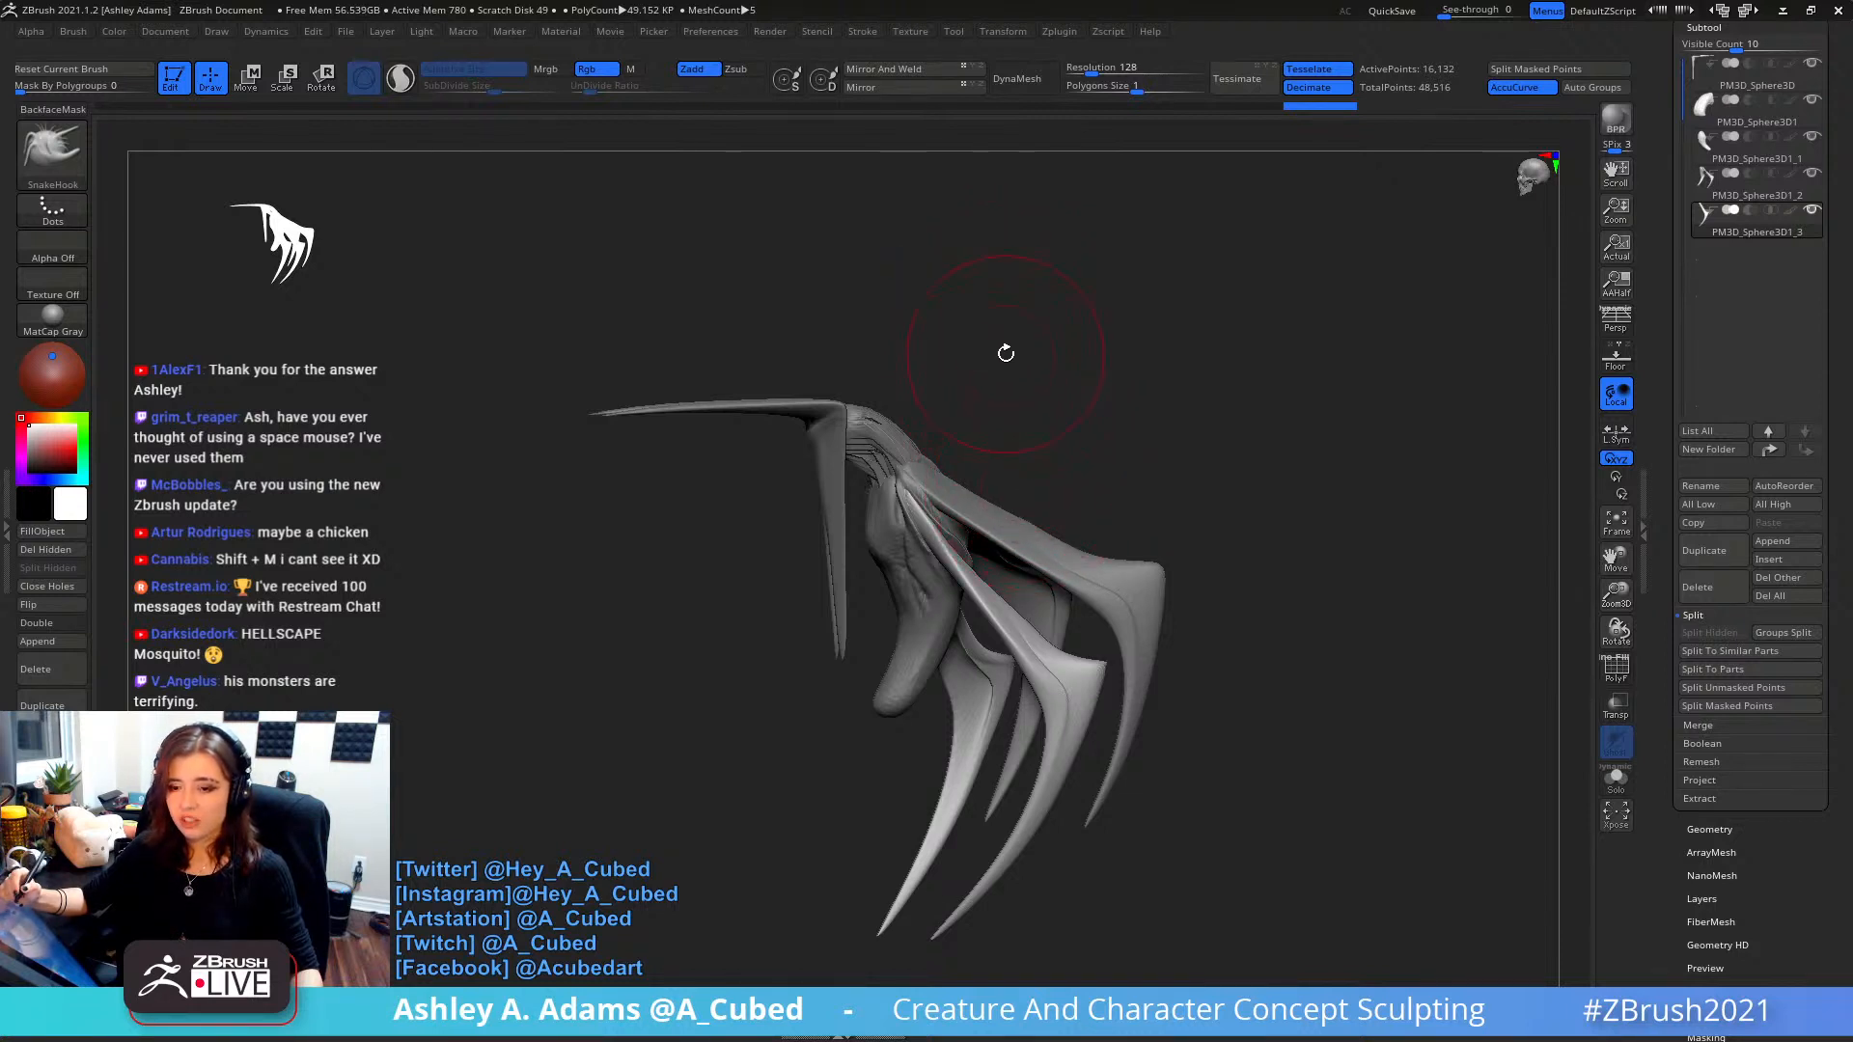
pyautogui.moveTo(1024, 422); pyautogui.dragTo(1060, 423)
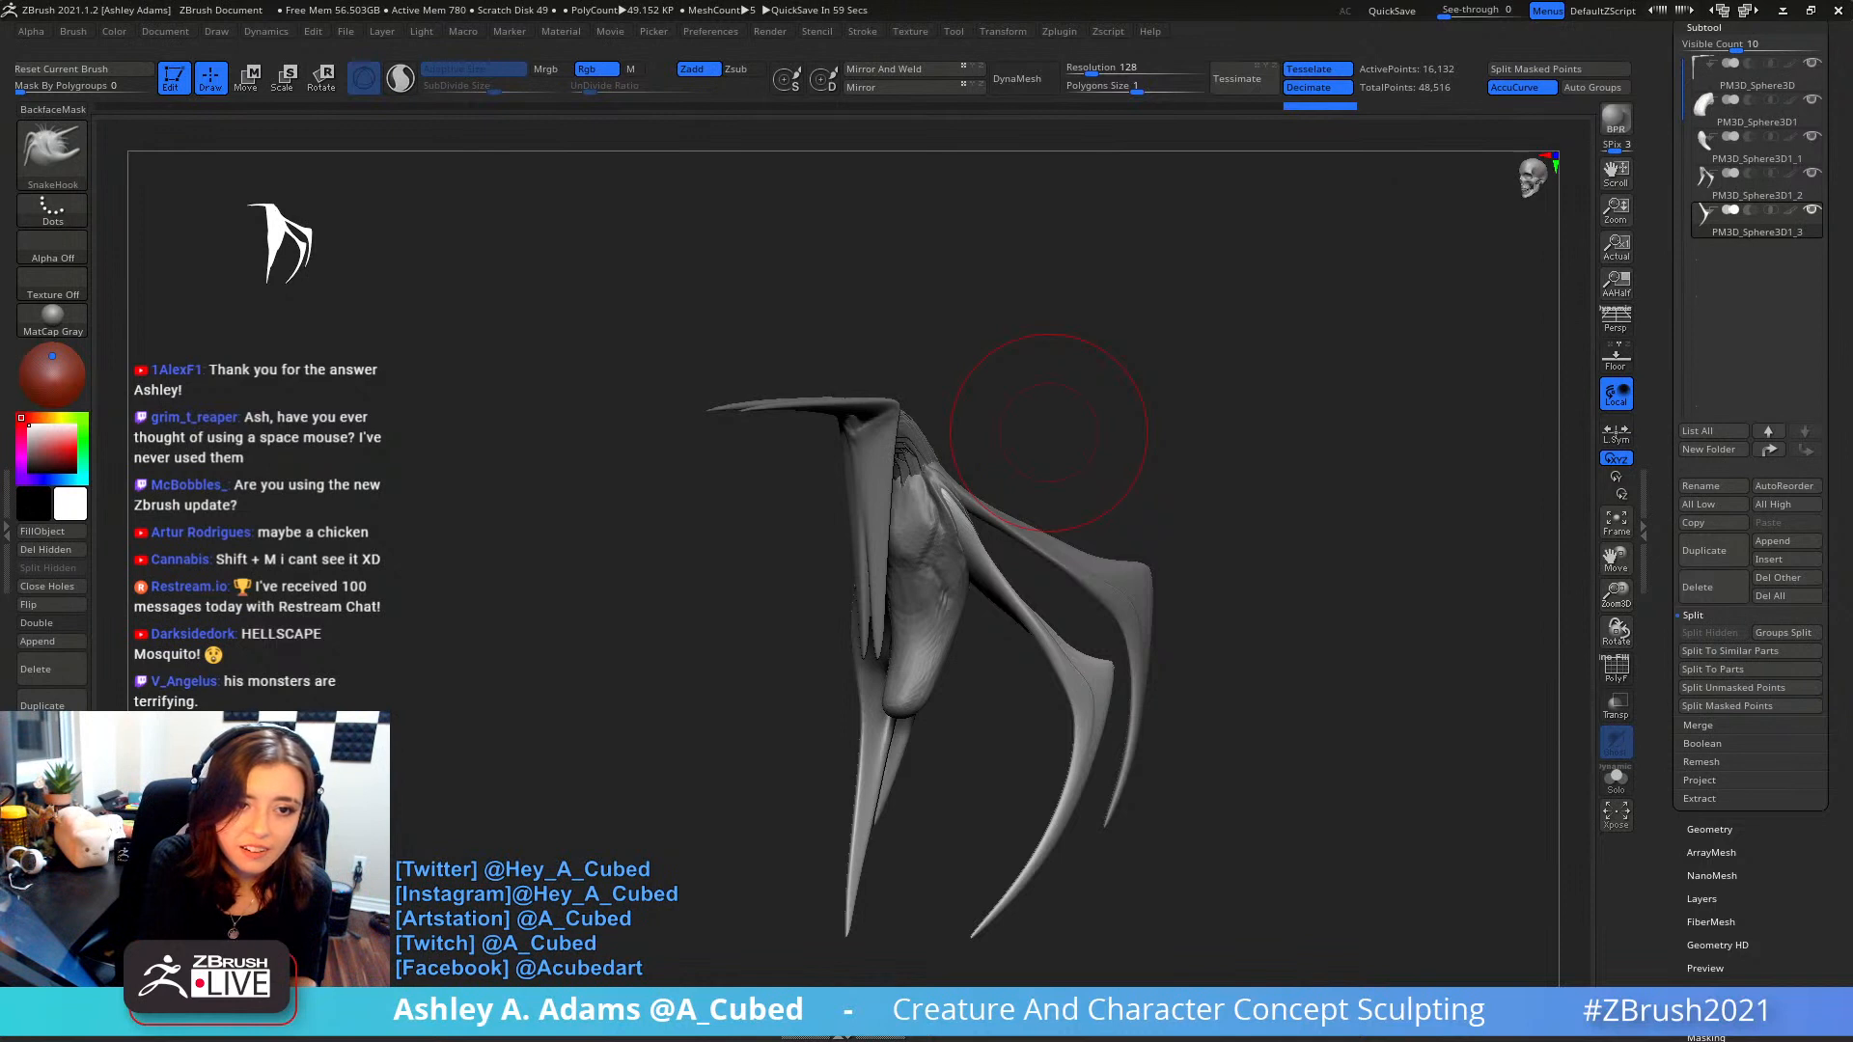
pyautogui.moveTo(1185, 465); pyautogui.dragTo(1192, 465)
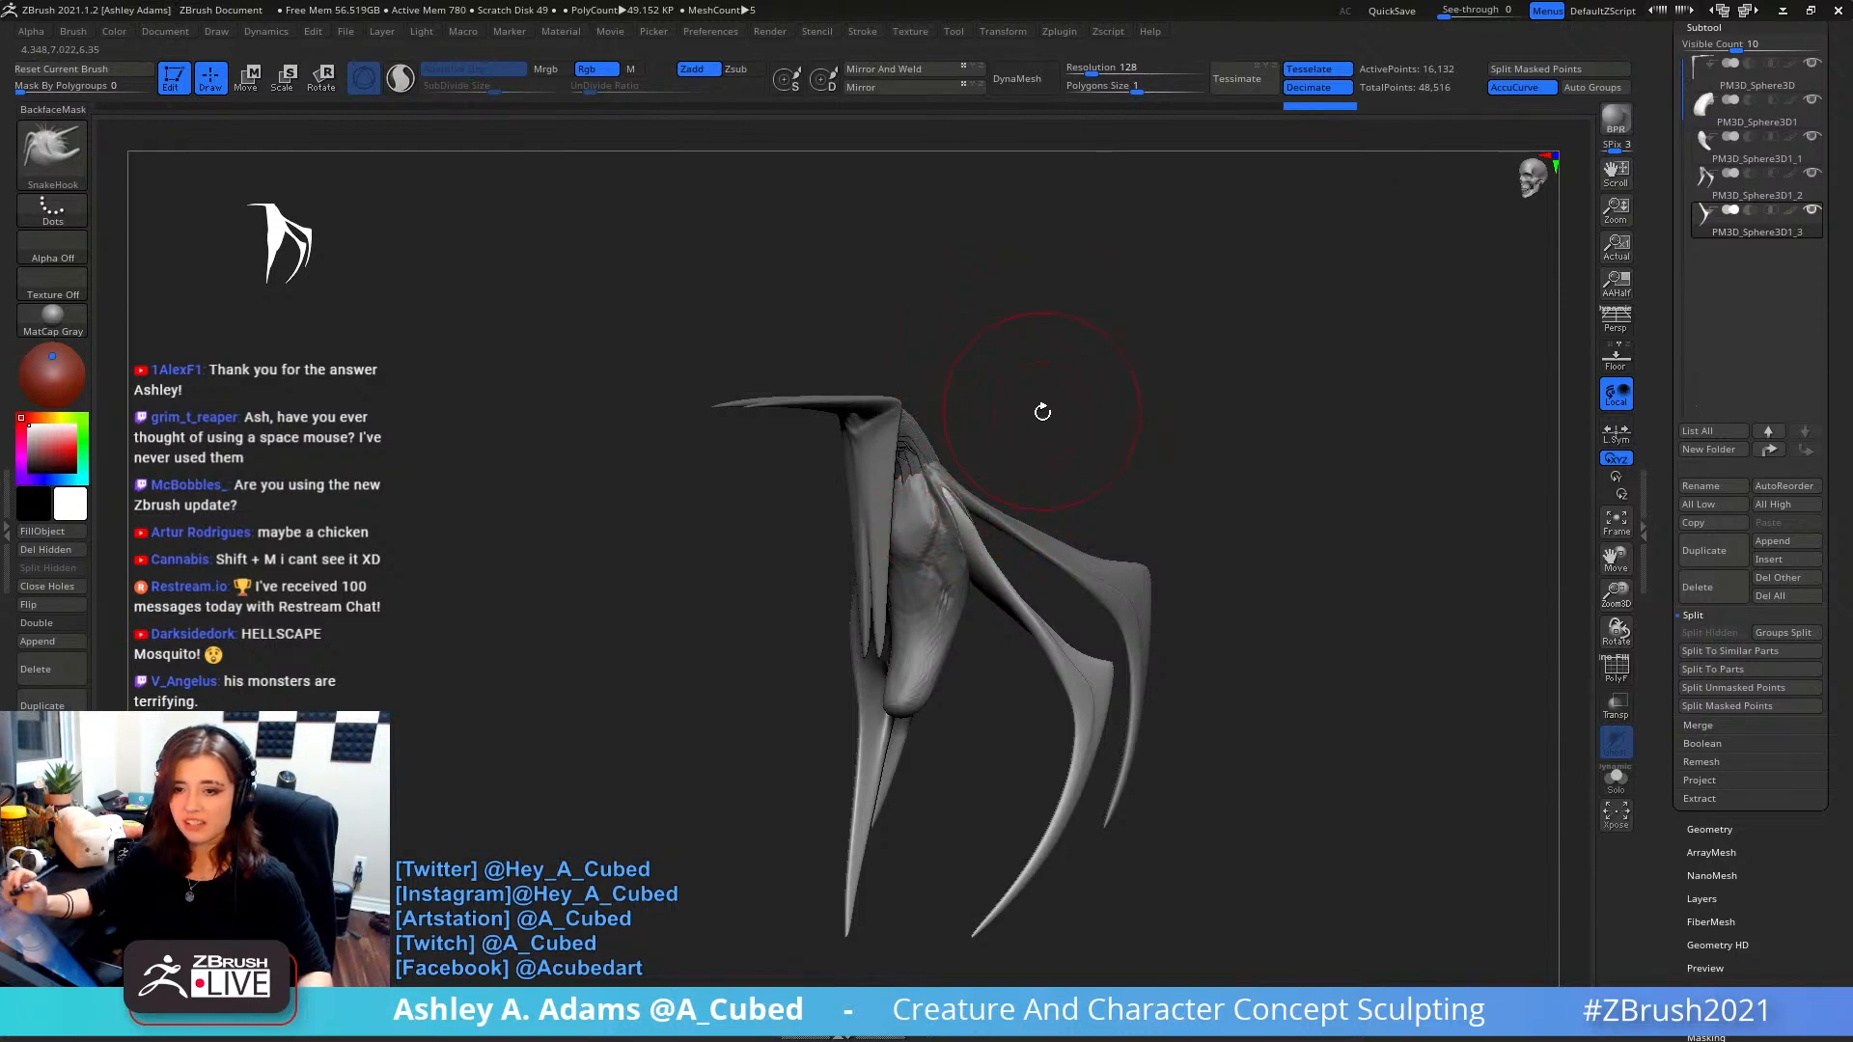
pyautogui.moveTo(1017, 469)
pyautogui.mouseDown()
pyautogui.moveTo(1007, 333)
pyautogui.moveTo(1023, 482)
pyautogui.mouseUp()
# - Bow the lower limbs' upper arms and elbows slightly outward from the front with SnakeHook, smoothing the surface
pyautogui.keyDown('shift'); pyautogui.moveTo(1107, 537); pyautogui.dragTo(1208, 505, button='right'); pyautogui.keyUp('shift')
pyautogui.rightClick(1019, 492)
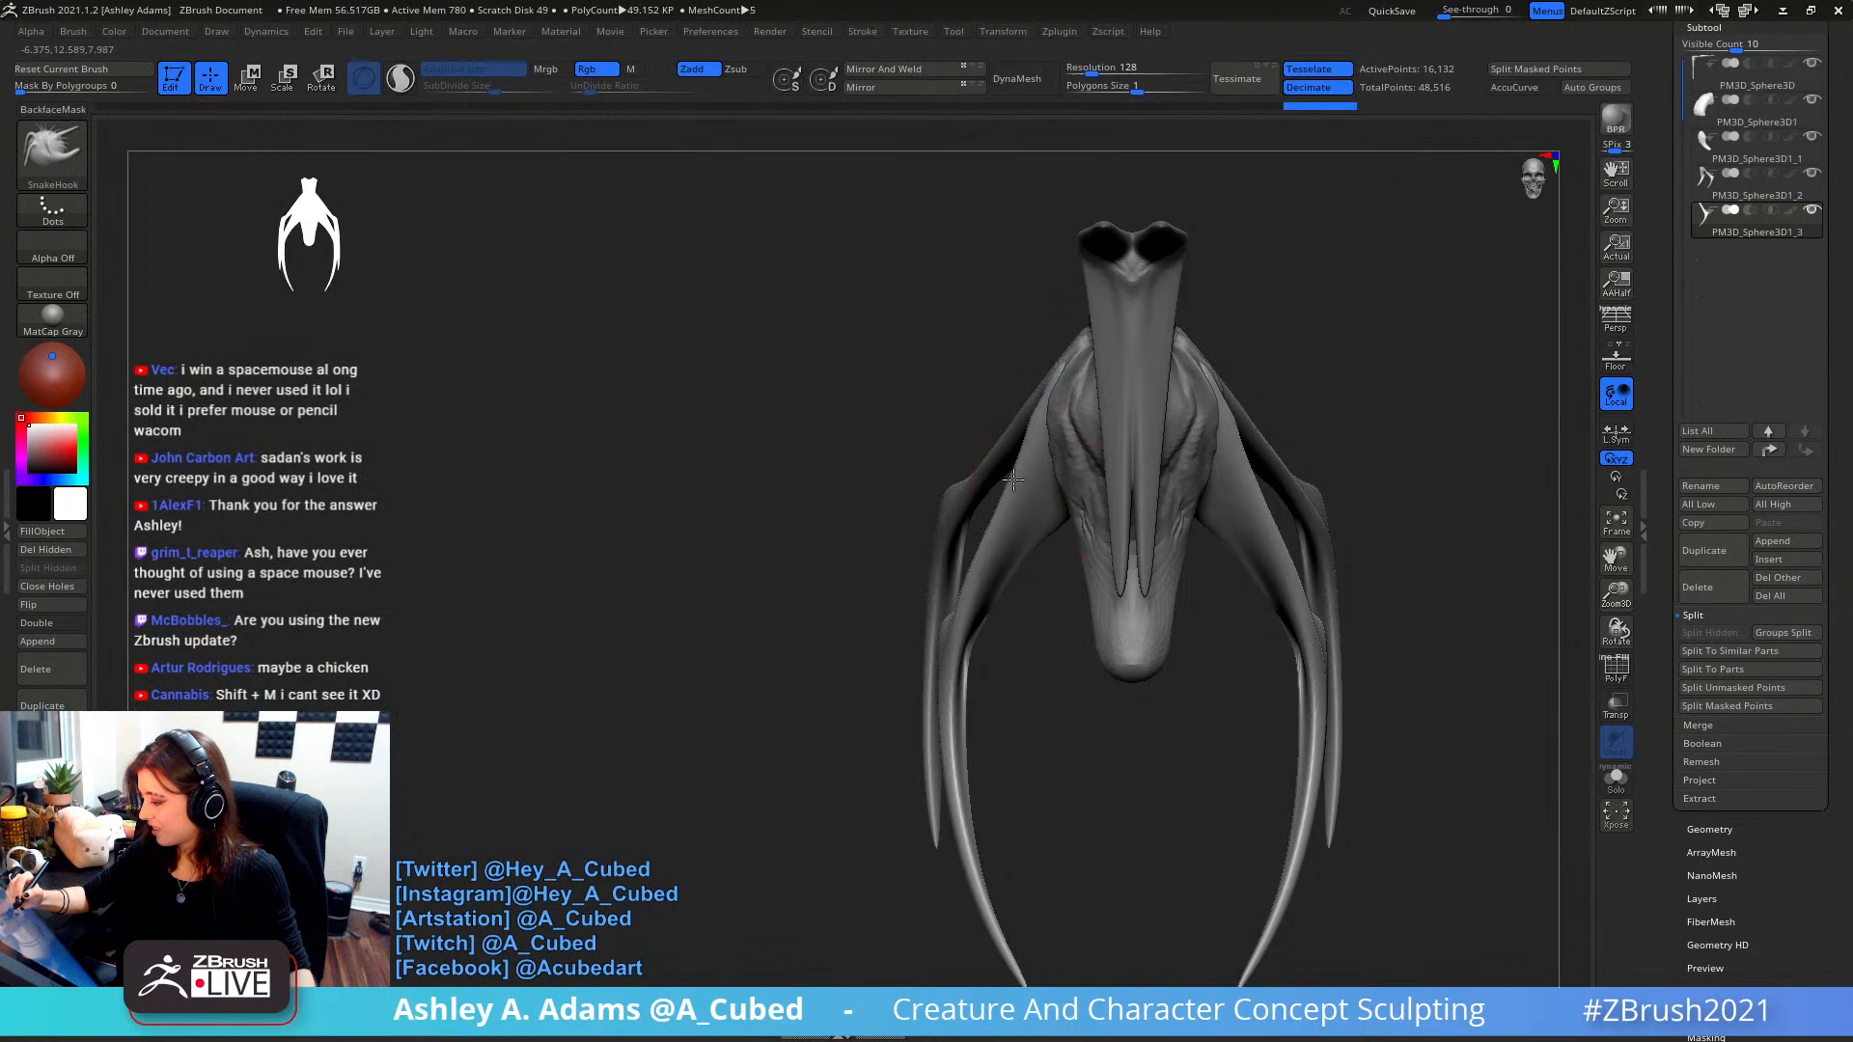
pyautogui.rightClick(1033, 440)
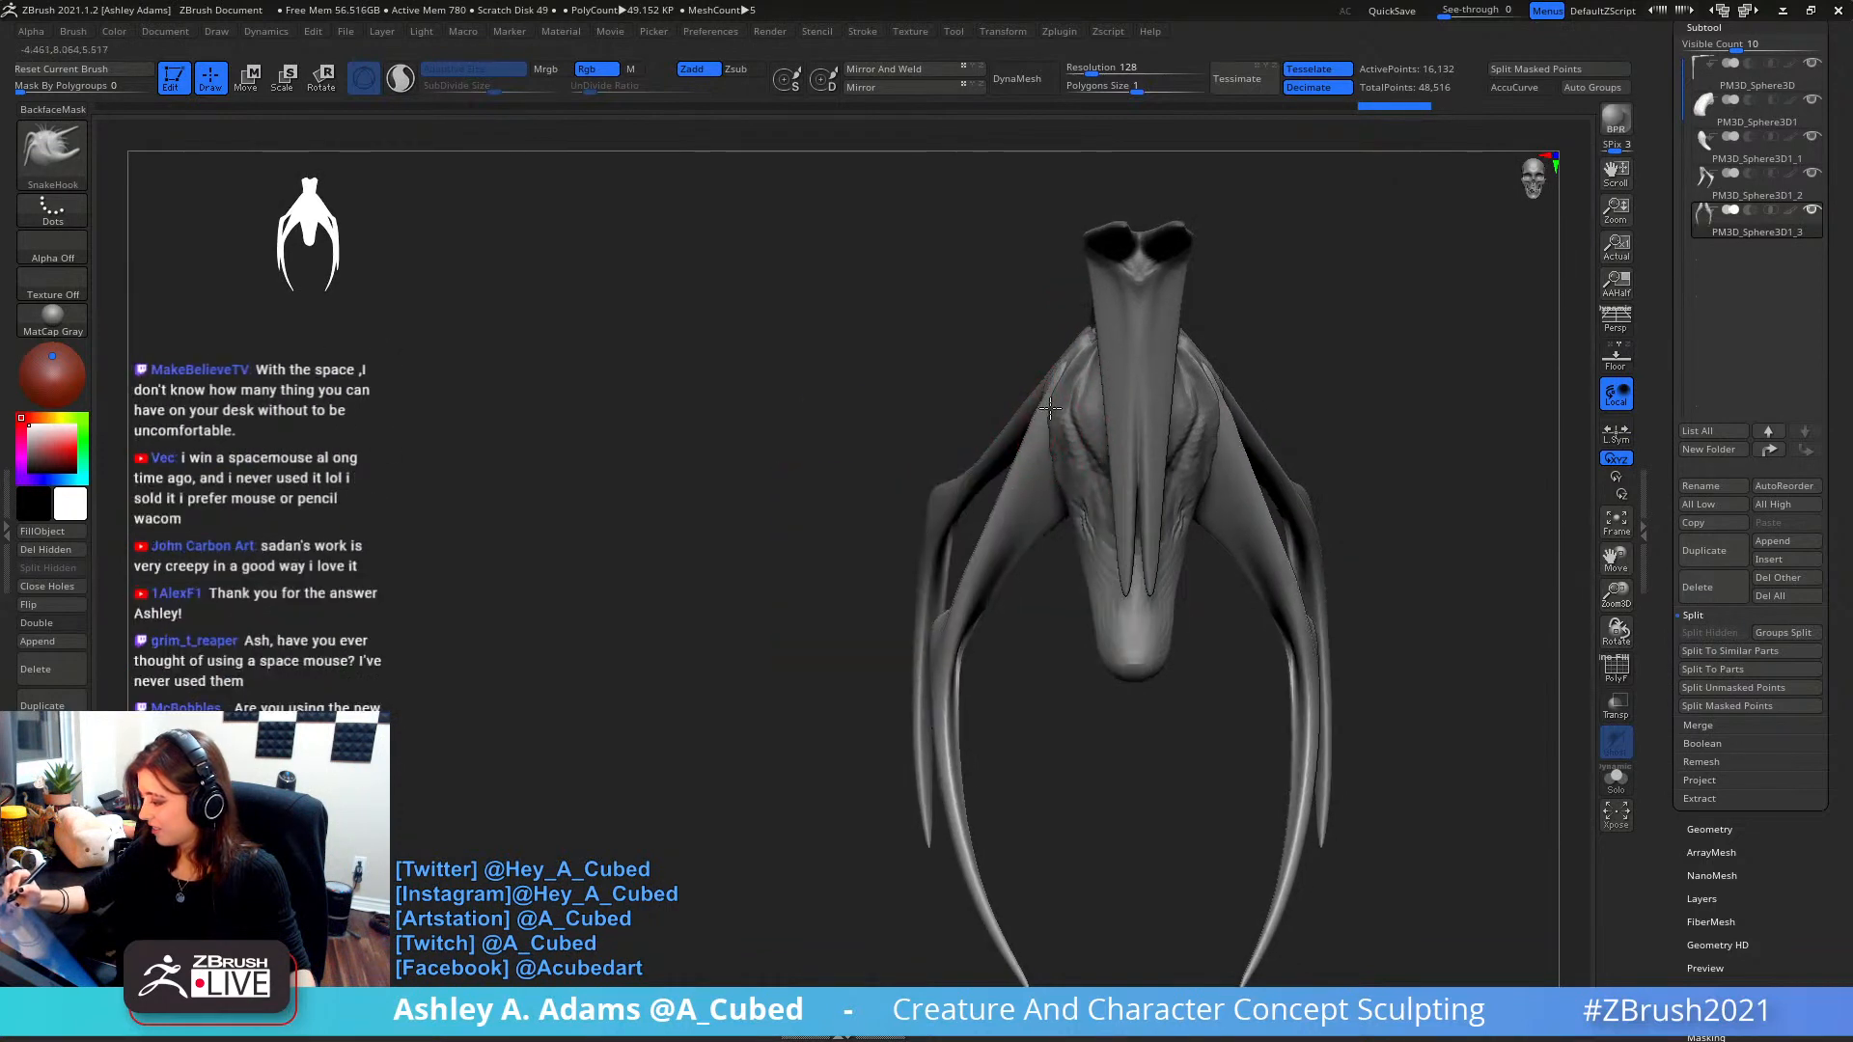
pyautogui.press('shift')
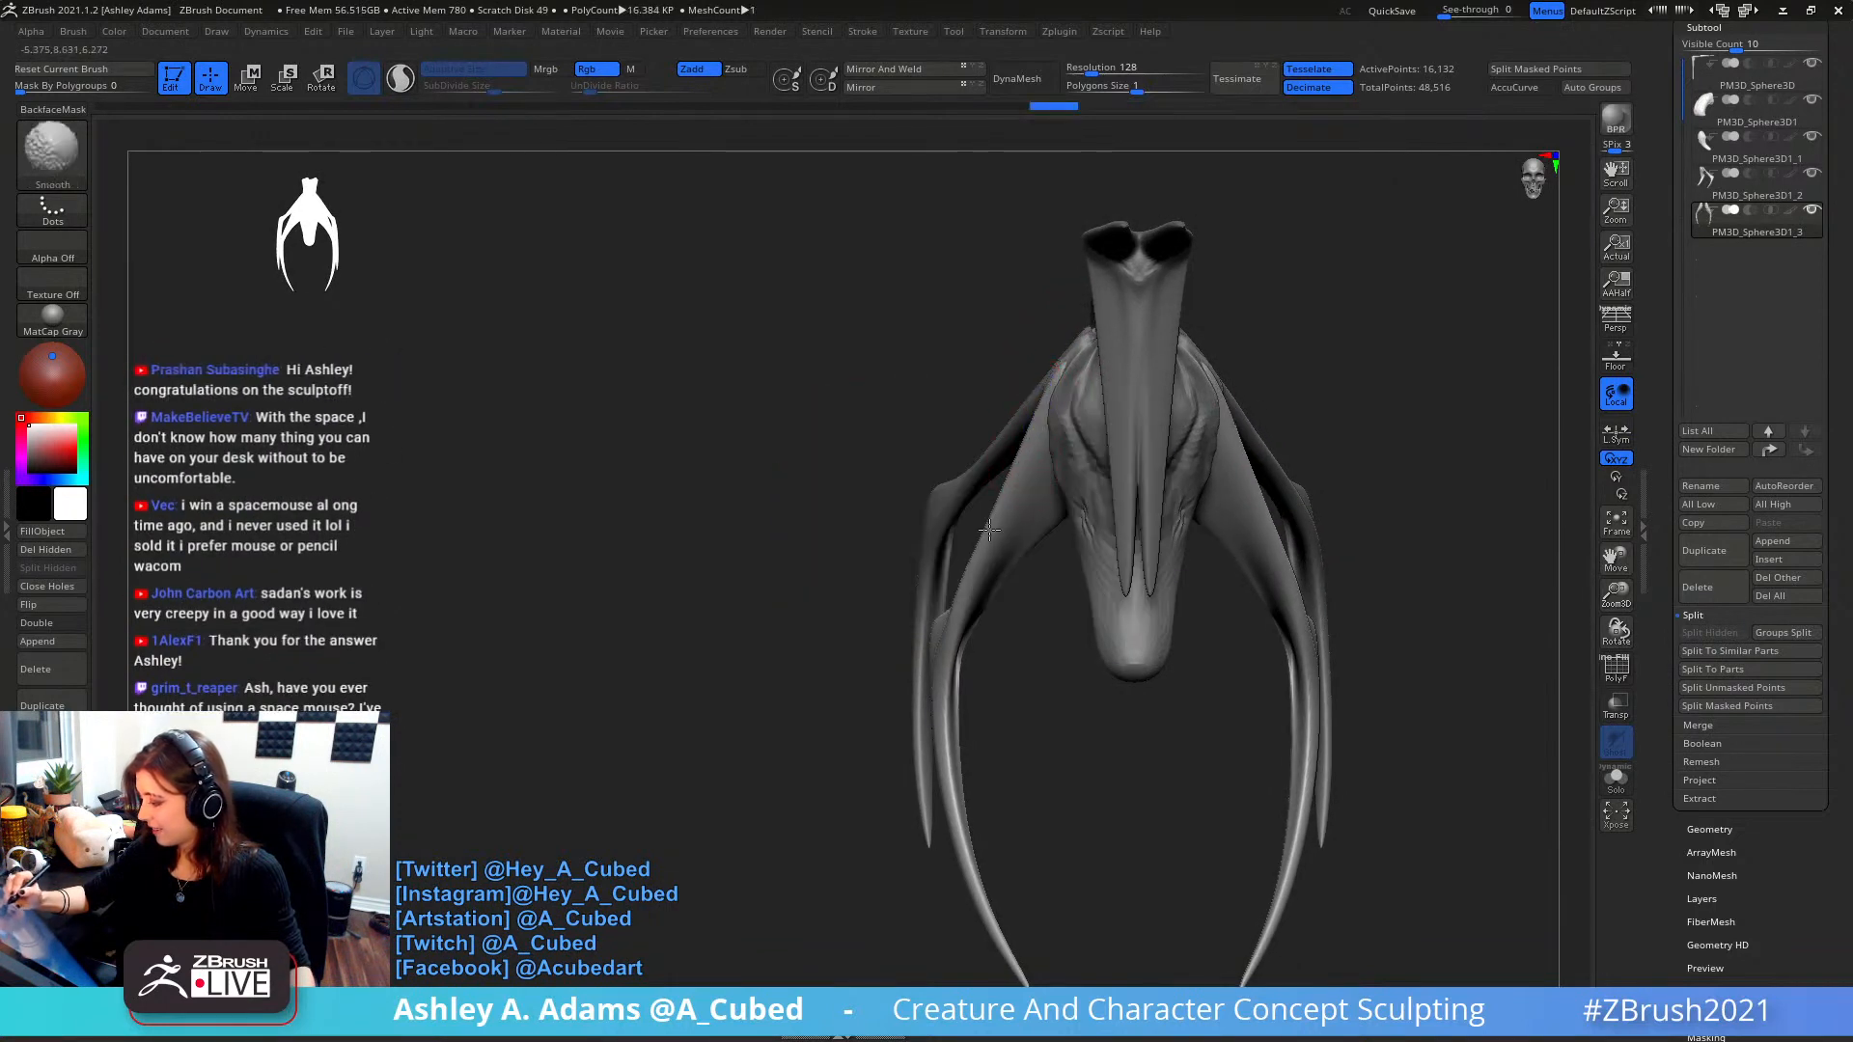
pyautogui.moveTo(971, 574)
pyautogui.mouseDown(button='right')
pyautogui.moveTo(1108, 496)
pyautogui.moveTo(961, 579)
pyautogui.mouseUp(button='right')
pyautogui.rightClick(1095, 485)
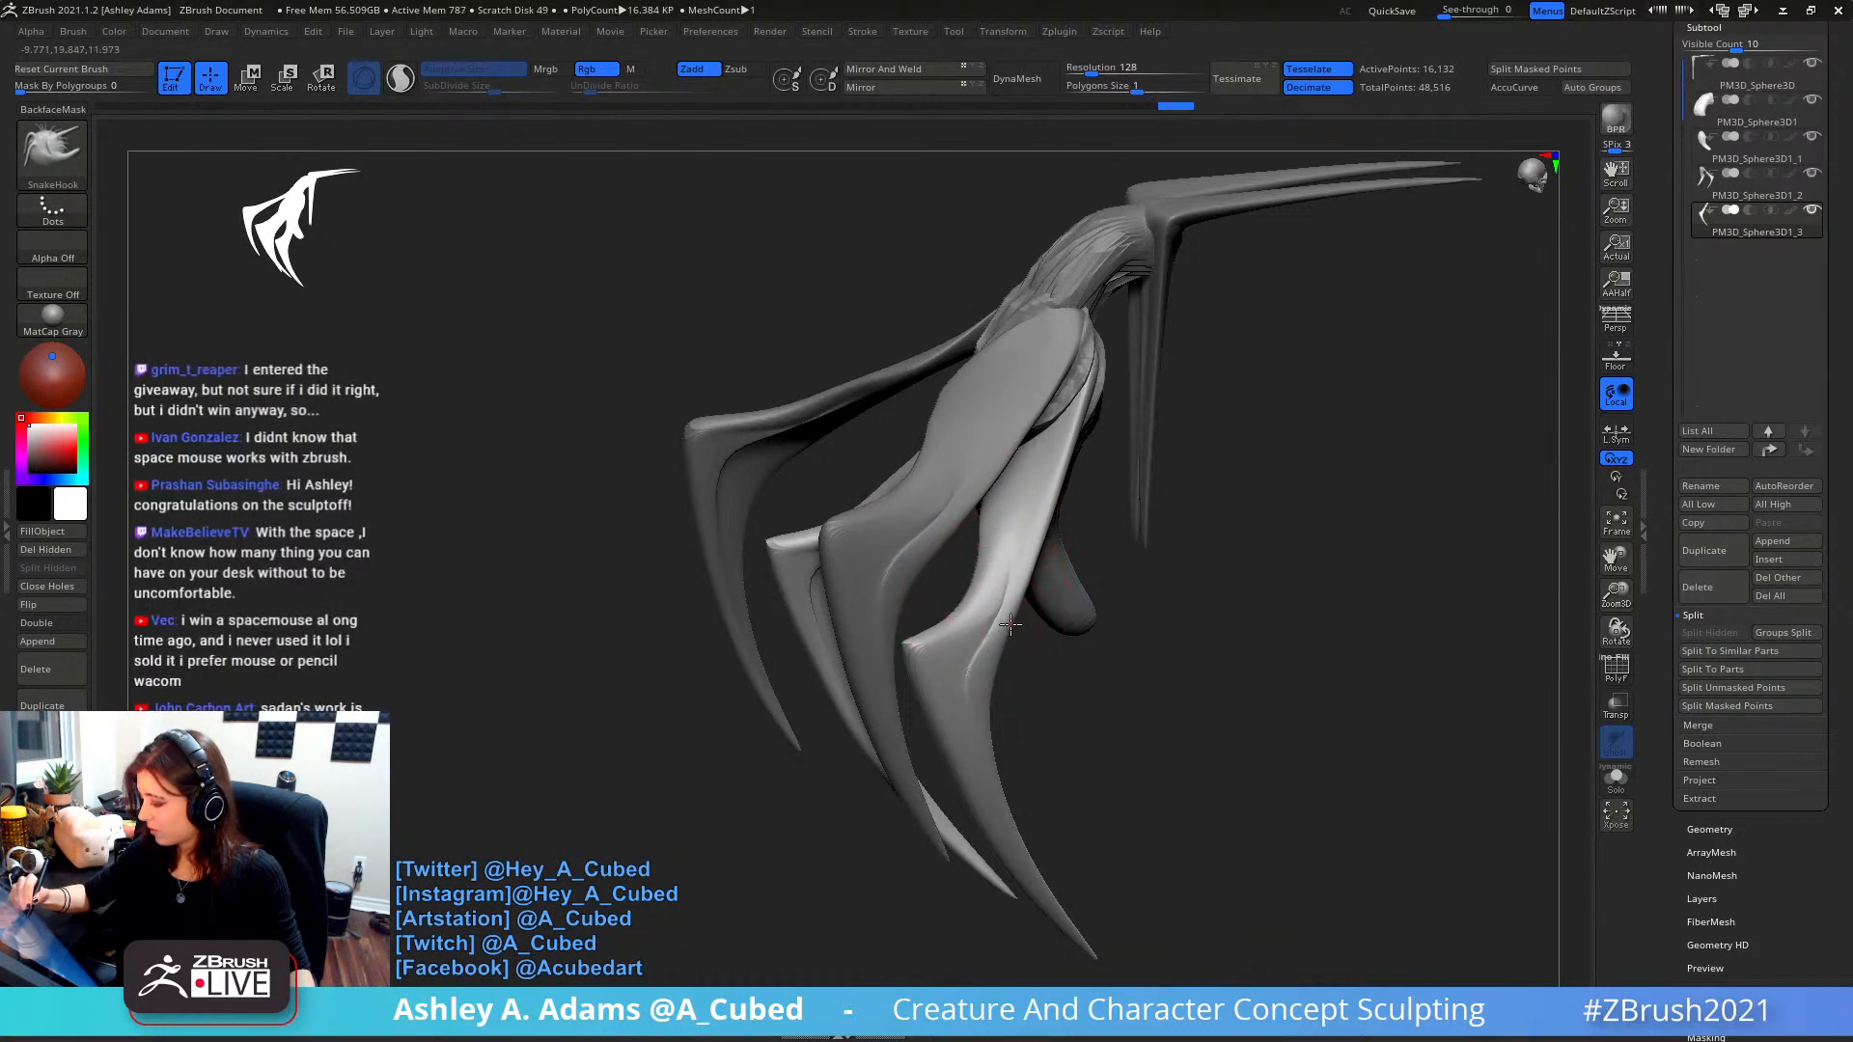
# - Refine the lower limbs' upper arms and elbow points from the side with a resized SnakeHook brush
pyautogui.moveTo(1010, 618)
pyautogui.mouseDown(button='right')
pyautogui.moveTo(1047, 580)
pyautogui.moveTo(1023, 530)
pyautogui.mouseUp(button='right')
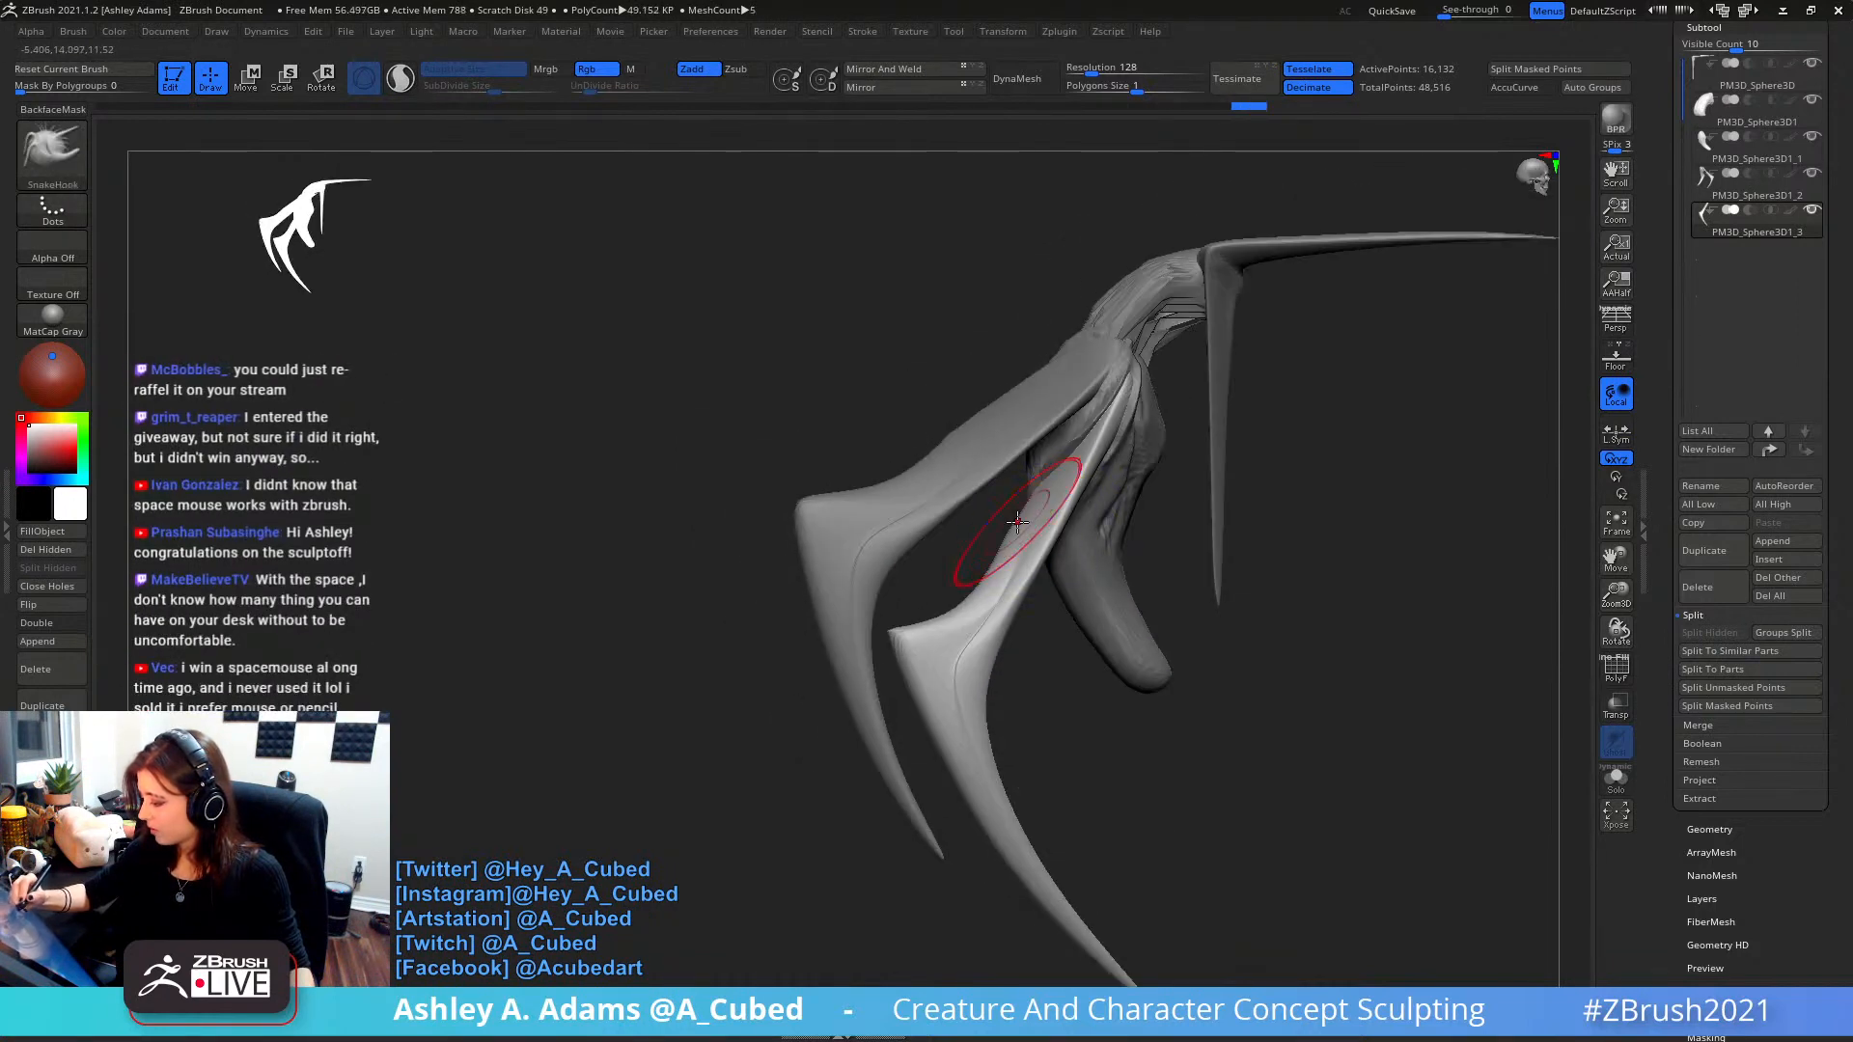
pyautogui.press('space')
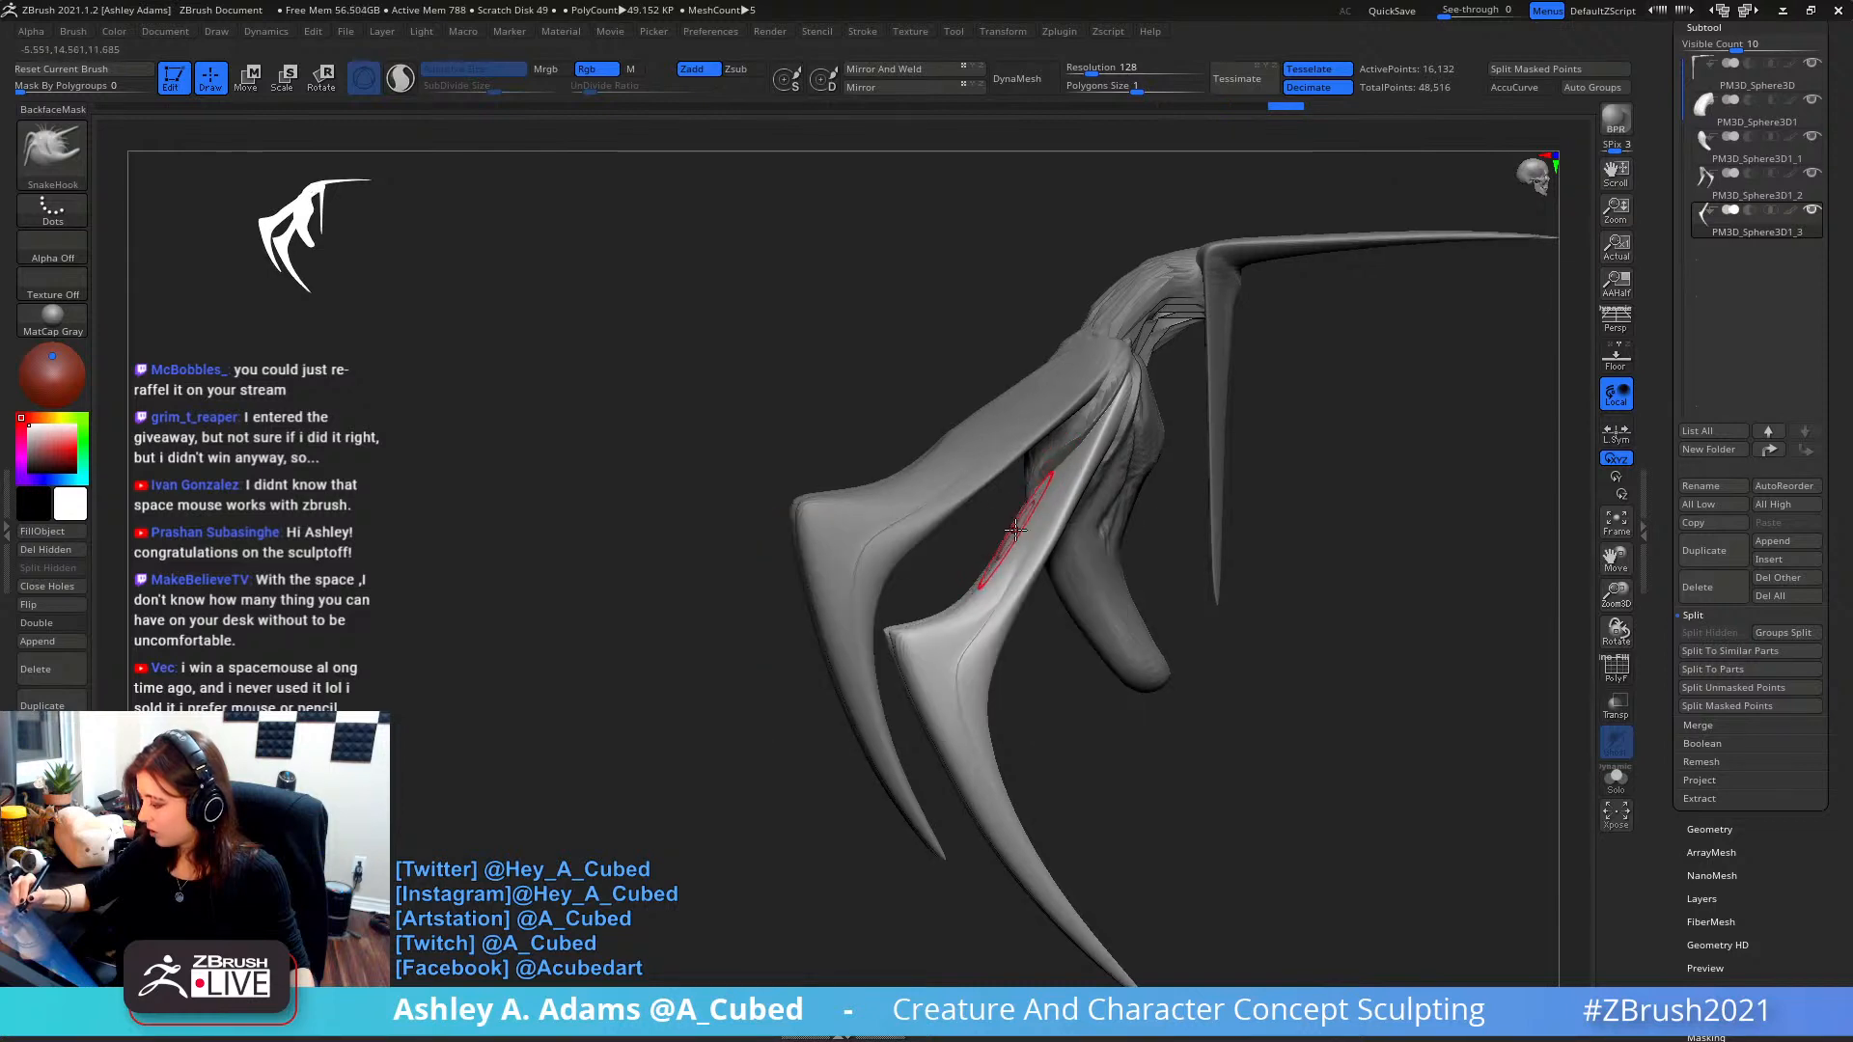
pyautogui.press('shift')
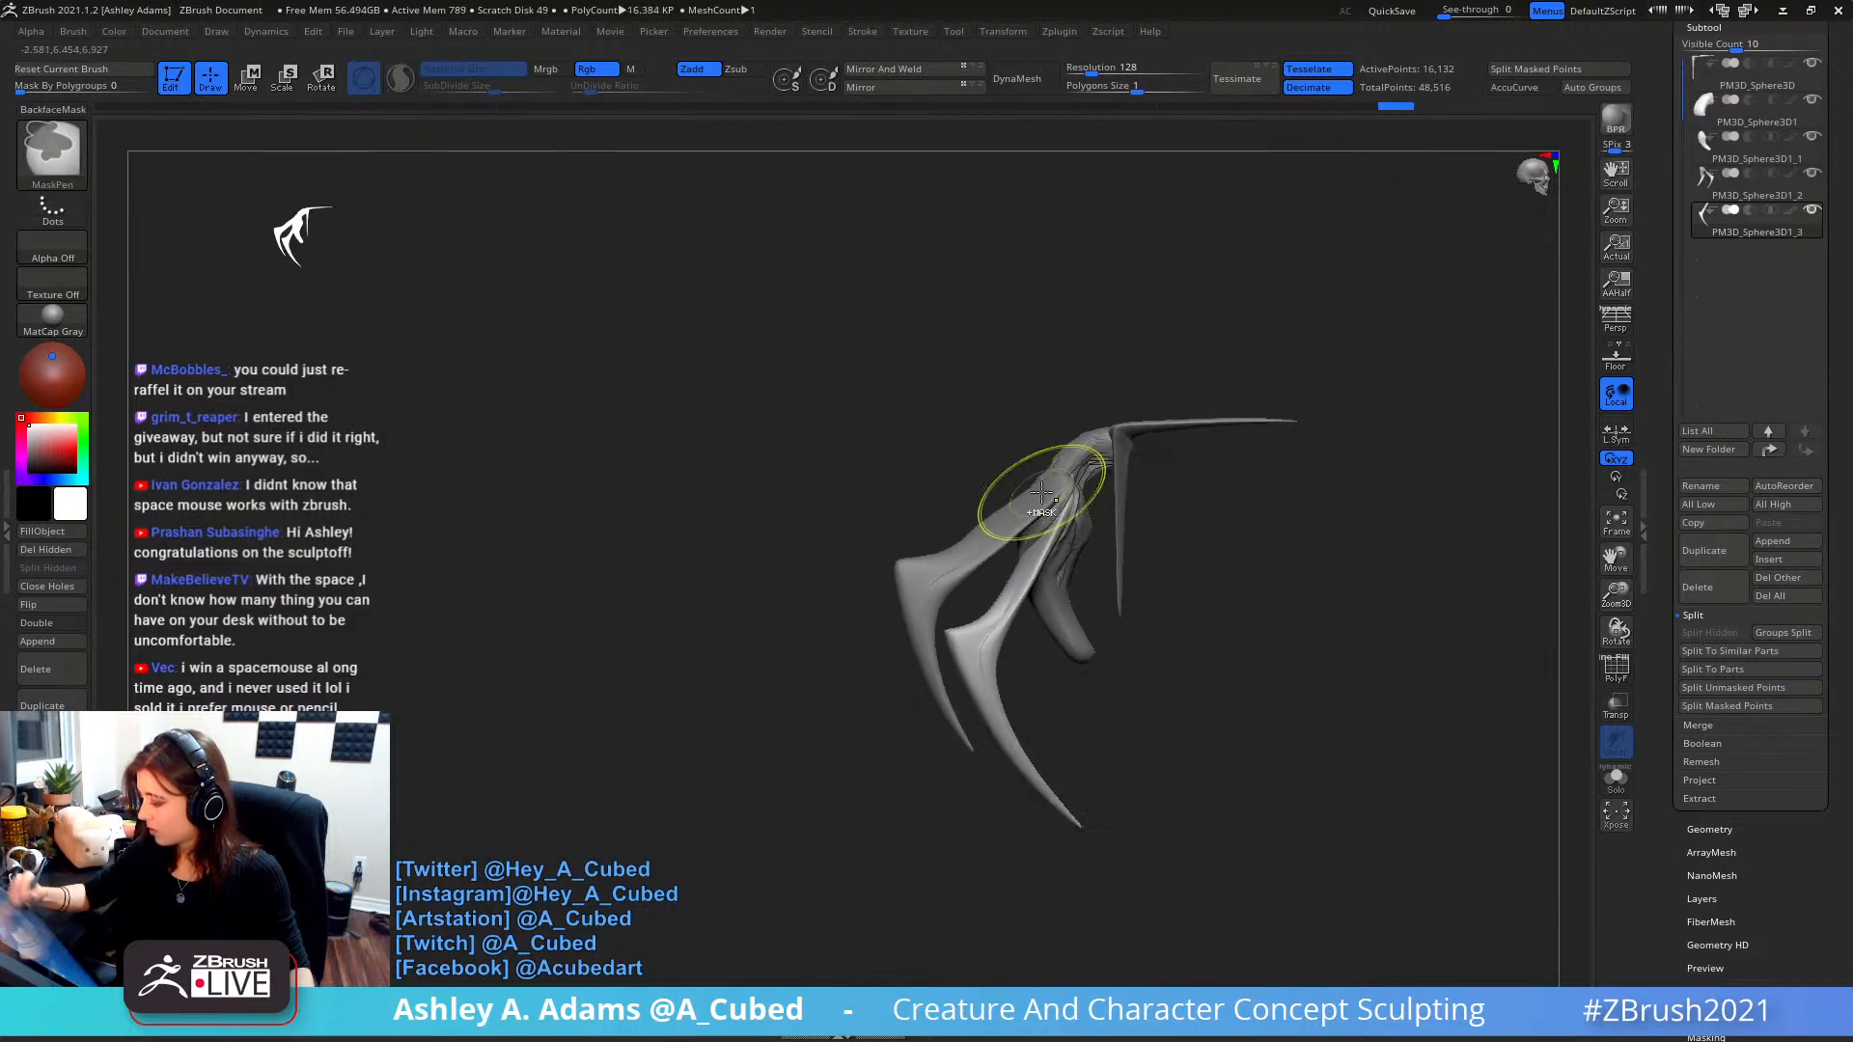
# - Select the torso and reshape its back and lower tip from the side with SnakeHook
pyautogui.moveTo(1001, 517)
pyautogui.mouseDown(button='right')
pyautogui.moveTo(1026, 538)
pyautogui.moveTo(1254, 348)
pyautogui.moveTo(1123, 420)
pyautogui.mouseUp(button='right')
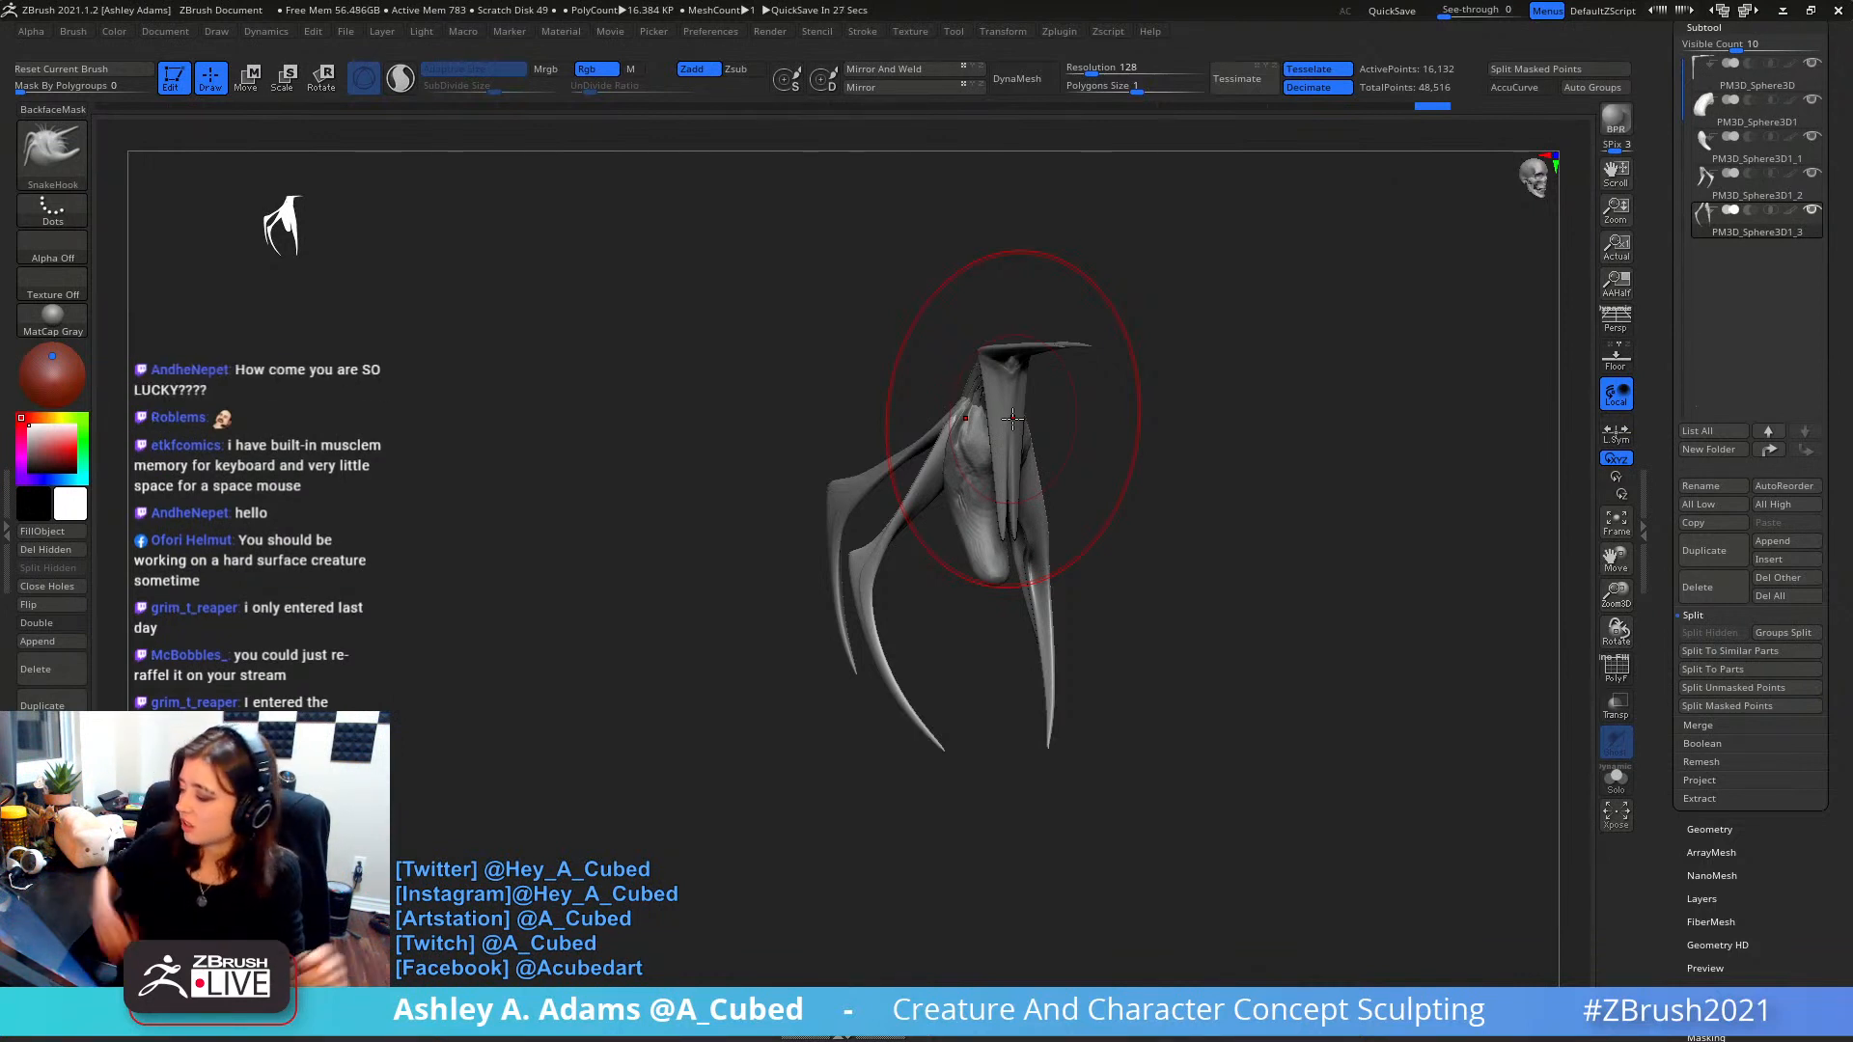
pyautogui.moveTo(1235, 390); pyautogui.dragTo(1092, 397)
pyautogui.keyDown('ctrl'); pyautogui.moveTo(1092, 397); pyautogui.dragTo(1046, 449, button='right'); pyautogui.keyUp('ctrl')
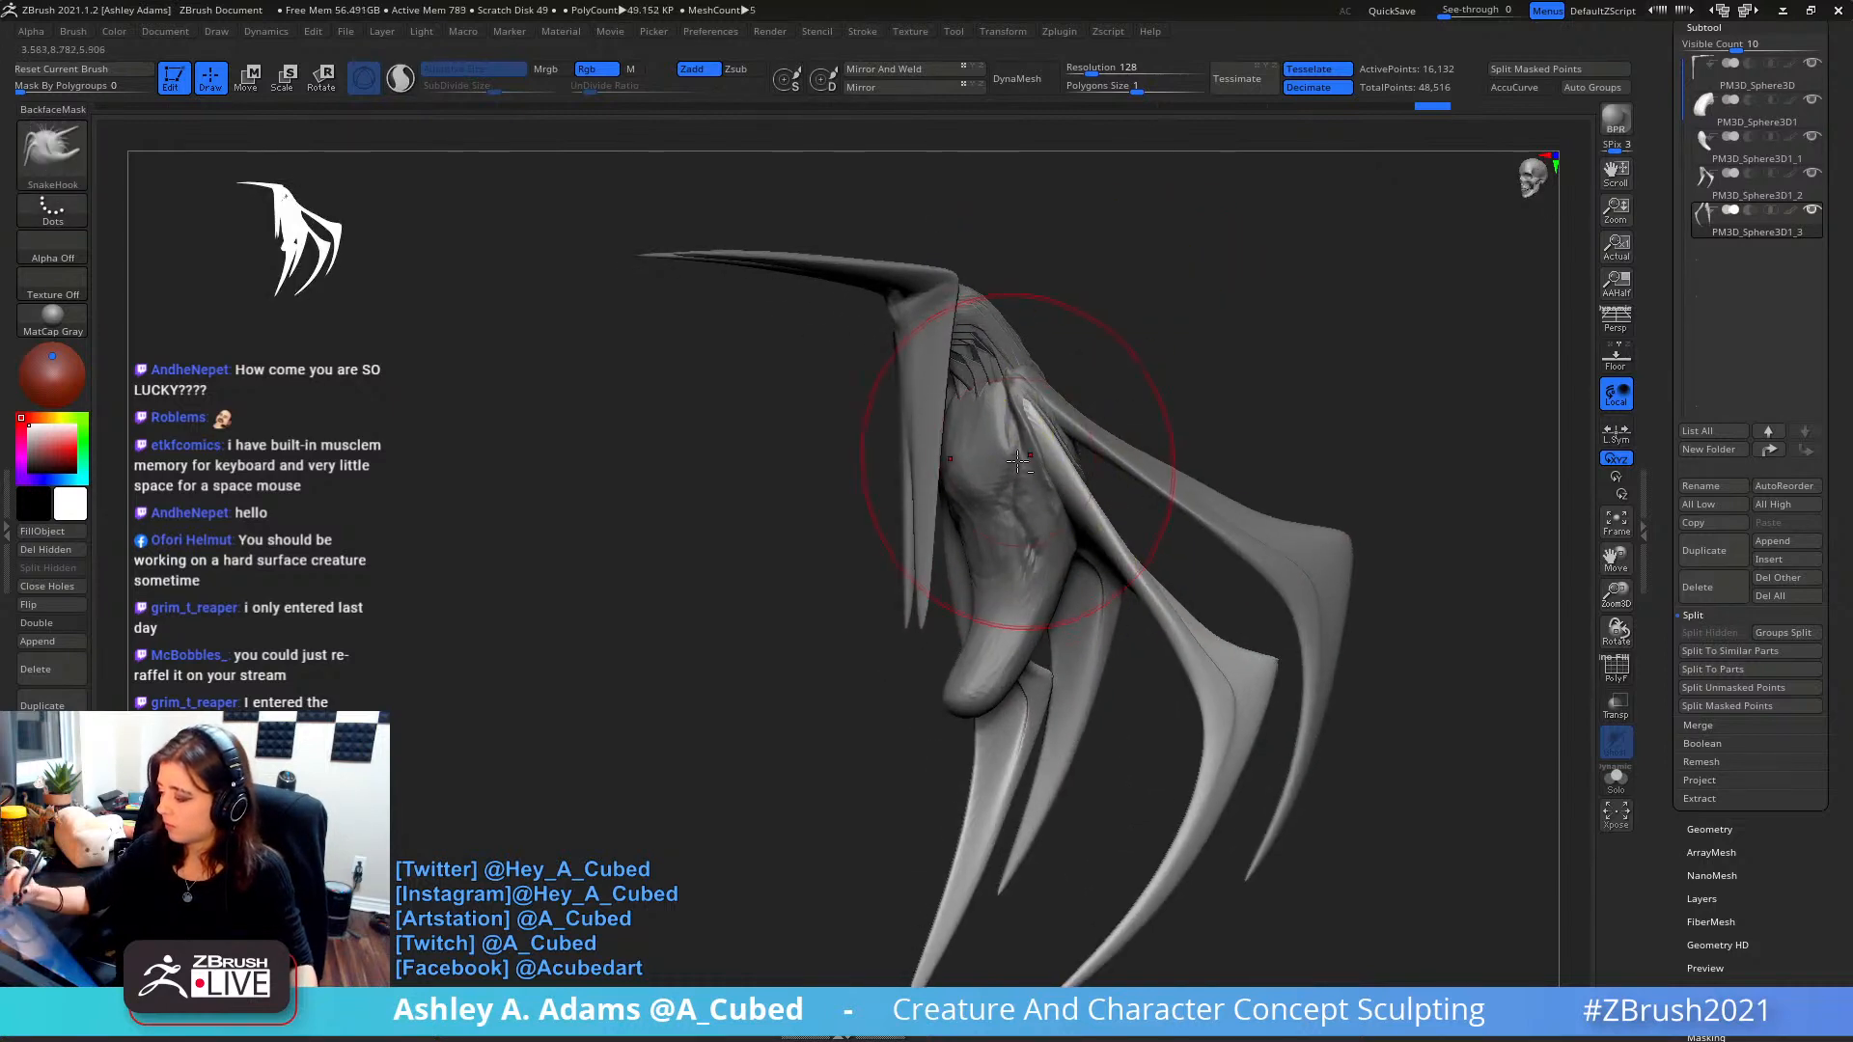
pyautogui.keyDown('alt'); pyautogui.click(1031, 502); pyautogui.keyUp('alt')
pyautogui.rightClick(1028, 513)
pyautogui.keyDown('alt'); pyautogui.moveTo(1027, 536); pyautogui.dragTo(1076, 466, button='right'); pyautogui.keyUp('alt')
pyautogui.rightClick(1025, 529)
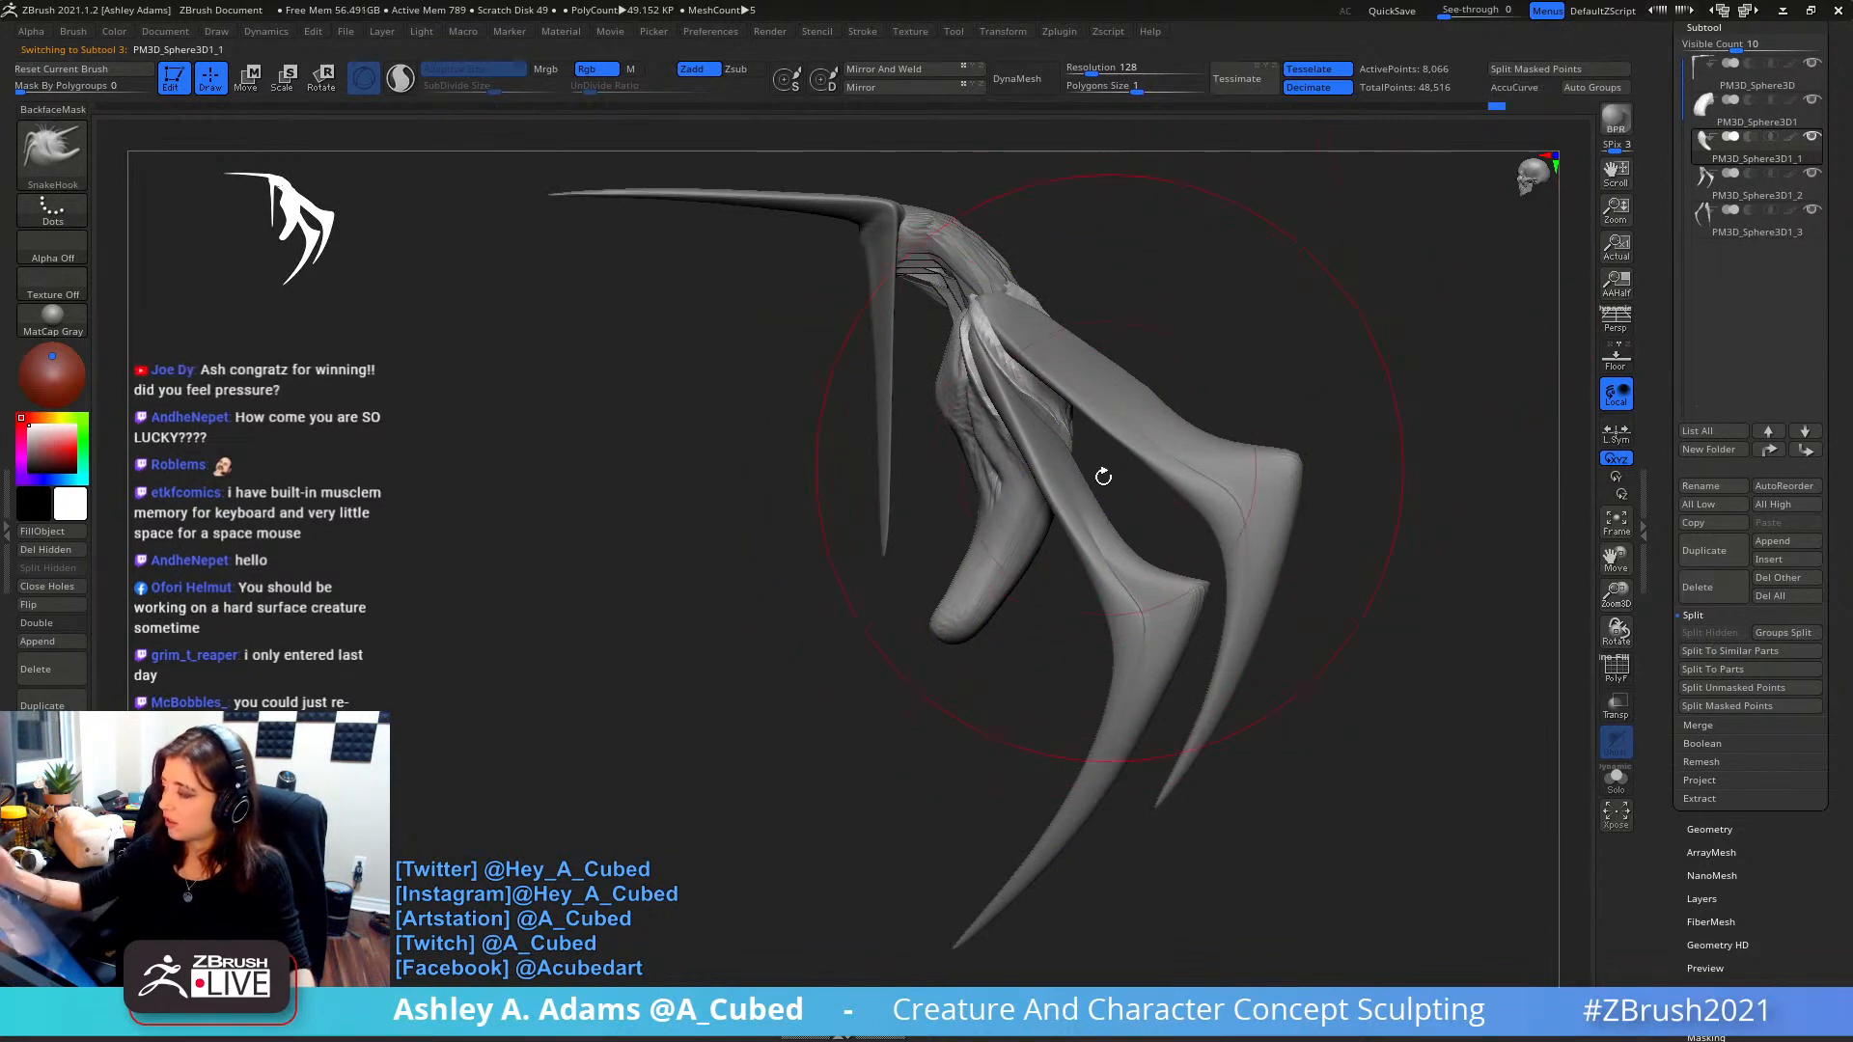
pyautogui.rightClick(963, 639)
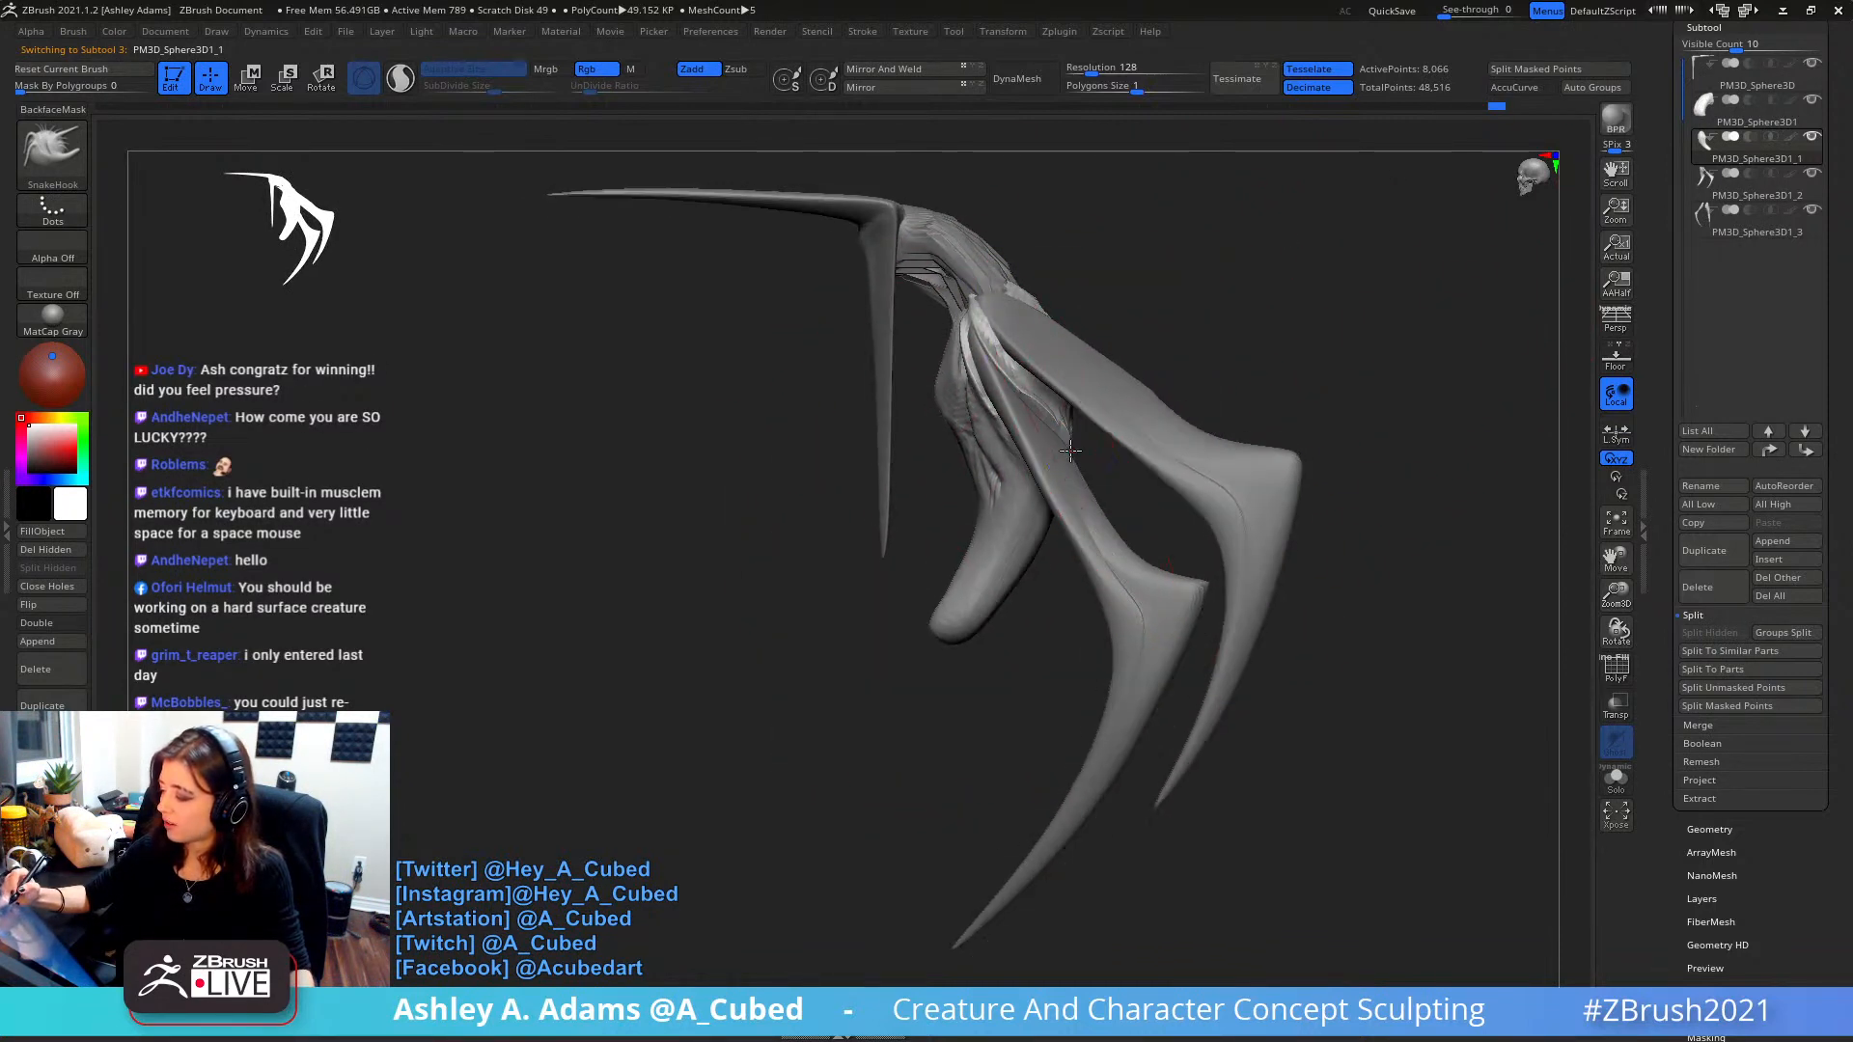
pyautogui.rightClick(1009, 560)
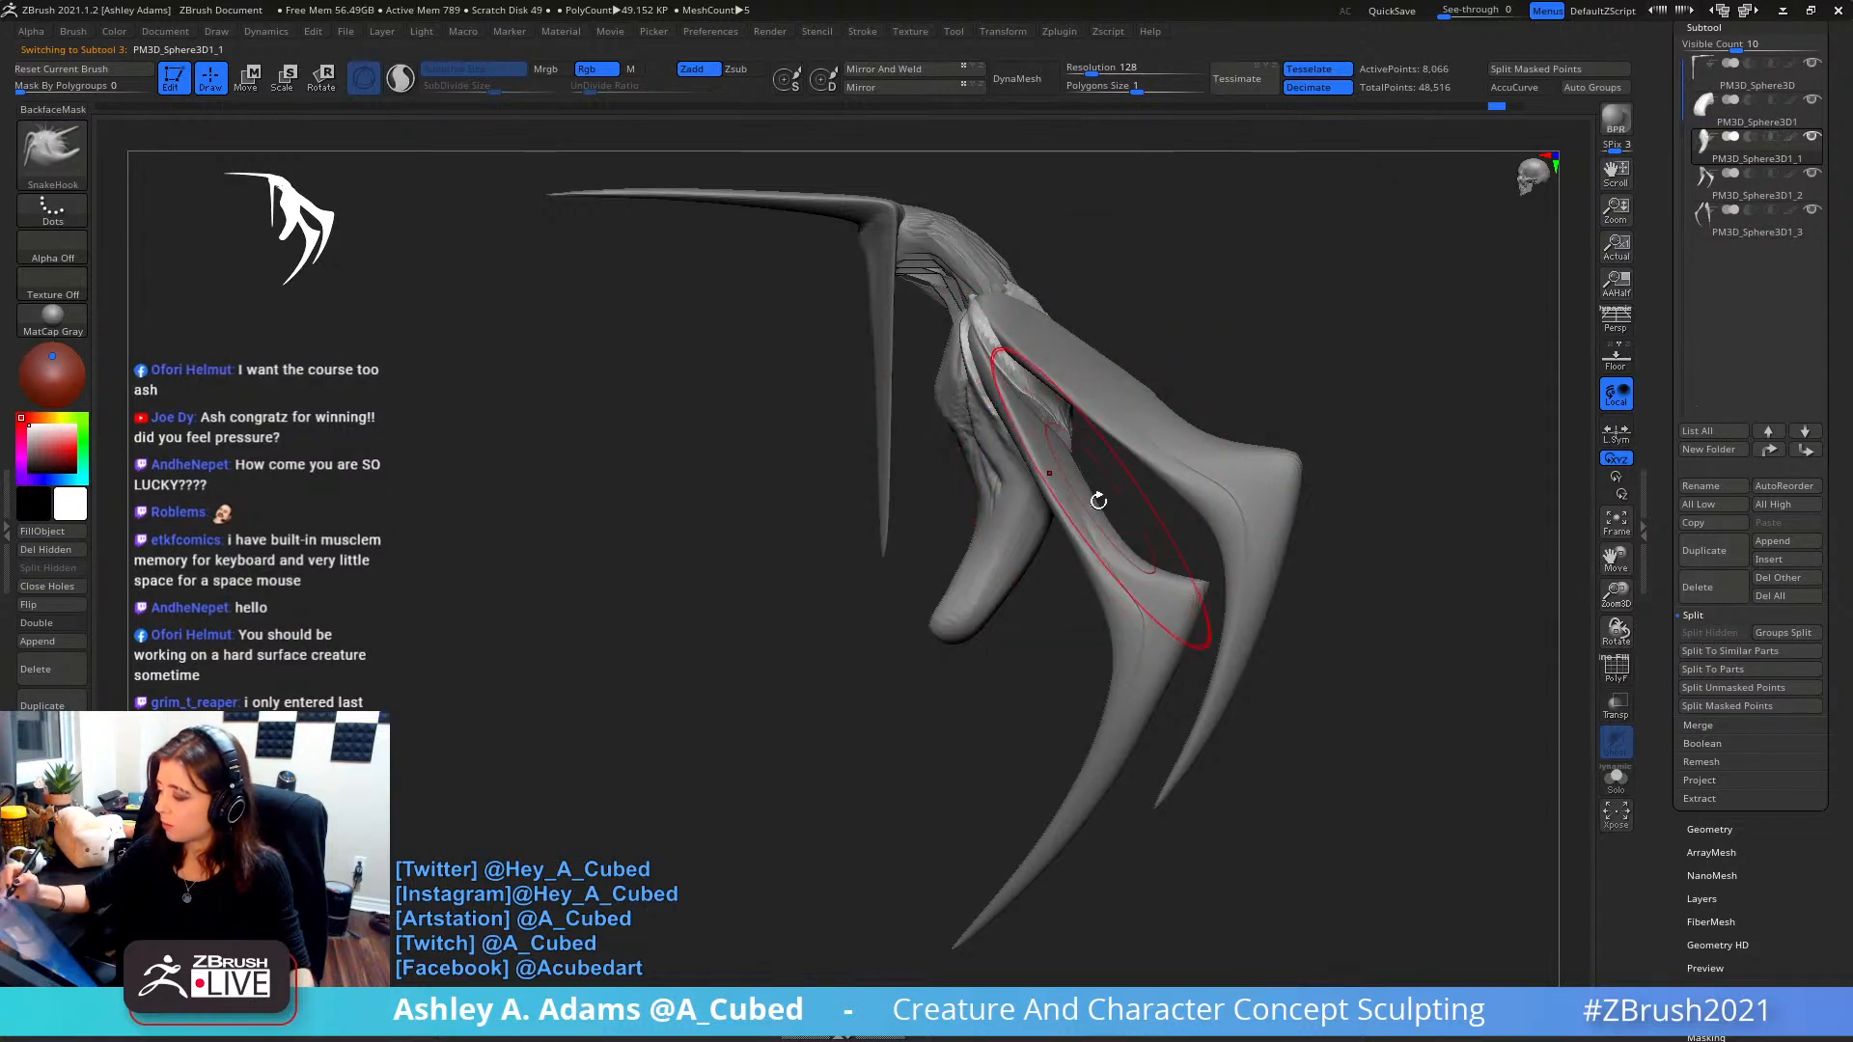
pyautogui.moveTo(978, 572); pyautogui.dragTo(1008, 583)
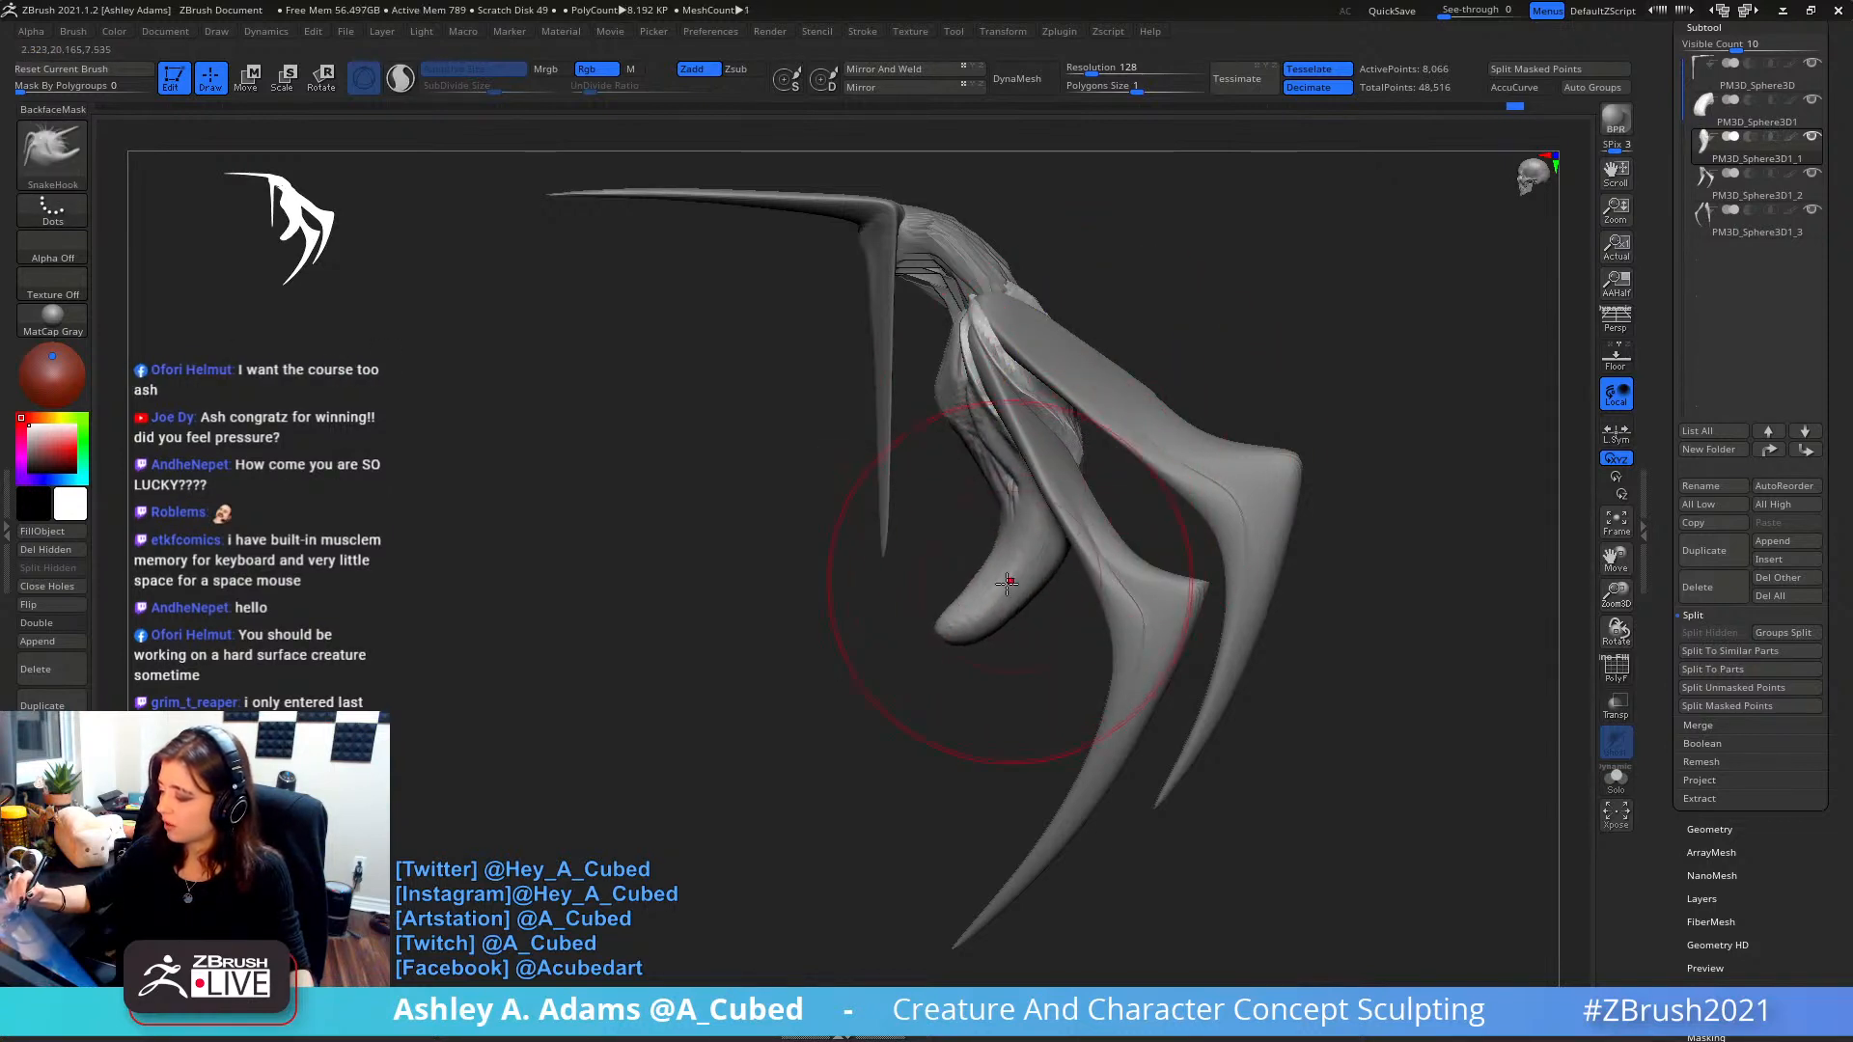
pyautogui.rightClick(1016, 450)
# - Build up volume along the side of the torso's chest with a smaller ClayBuildup brush
pyautogui.rightClick(946, 401)
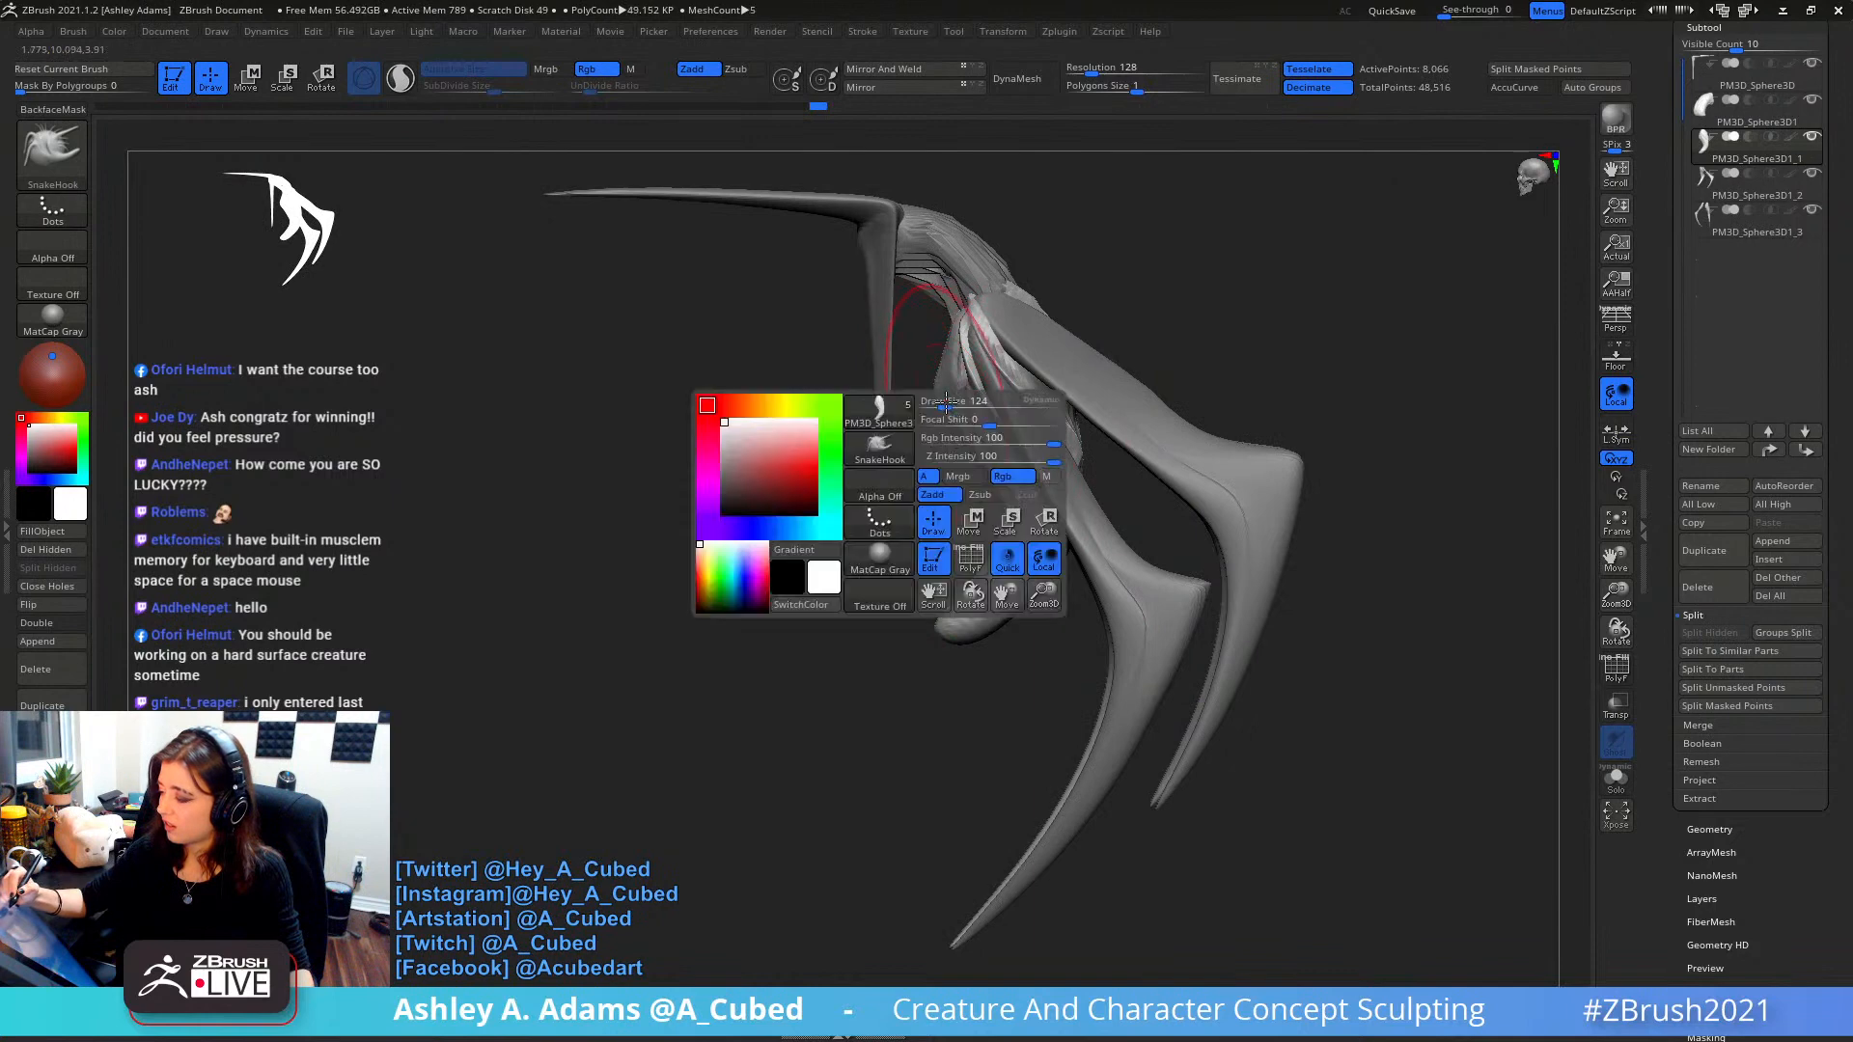
pyautogui.moveTo(953, 405); pyautogui.dragTo(955, 403)
pyautogui.moveTo(956, 402); pyautogui.dragTo(975, 389, button='right')
pyautogui.press('b')
pyautogui.press('c')
pyautogui.press('b')
pyautogui.moveTo(950, 333)
pyautogui.mouseDown()
pyautogui.moveTo(932, 443)
pyautogui.moveTo(929, 380)
pyautogui.moveTo(949, 463)
pyautogui.mouseUp()
pyautogui.rightClick(958, 366)
pyautogui.moveTo(982, 304)
pyautogui.mouseDown(button='right')
pyautogui.moveTo(958, 366)
pyautogui.moveTo(980, 331)
pyautogui.mouseUp(button='right')
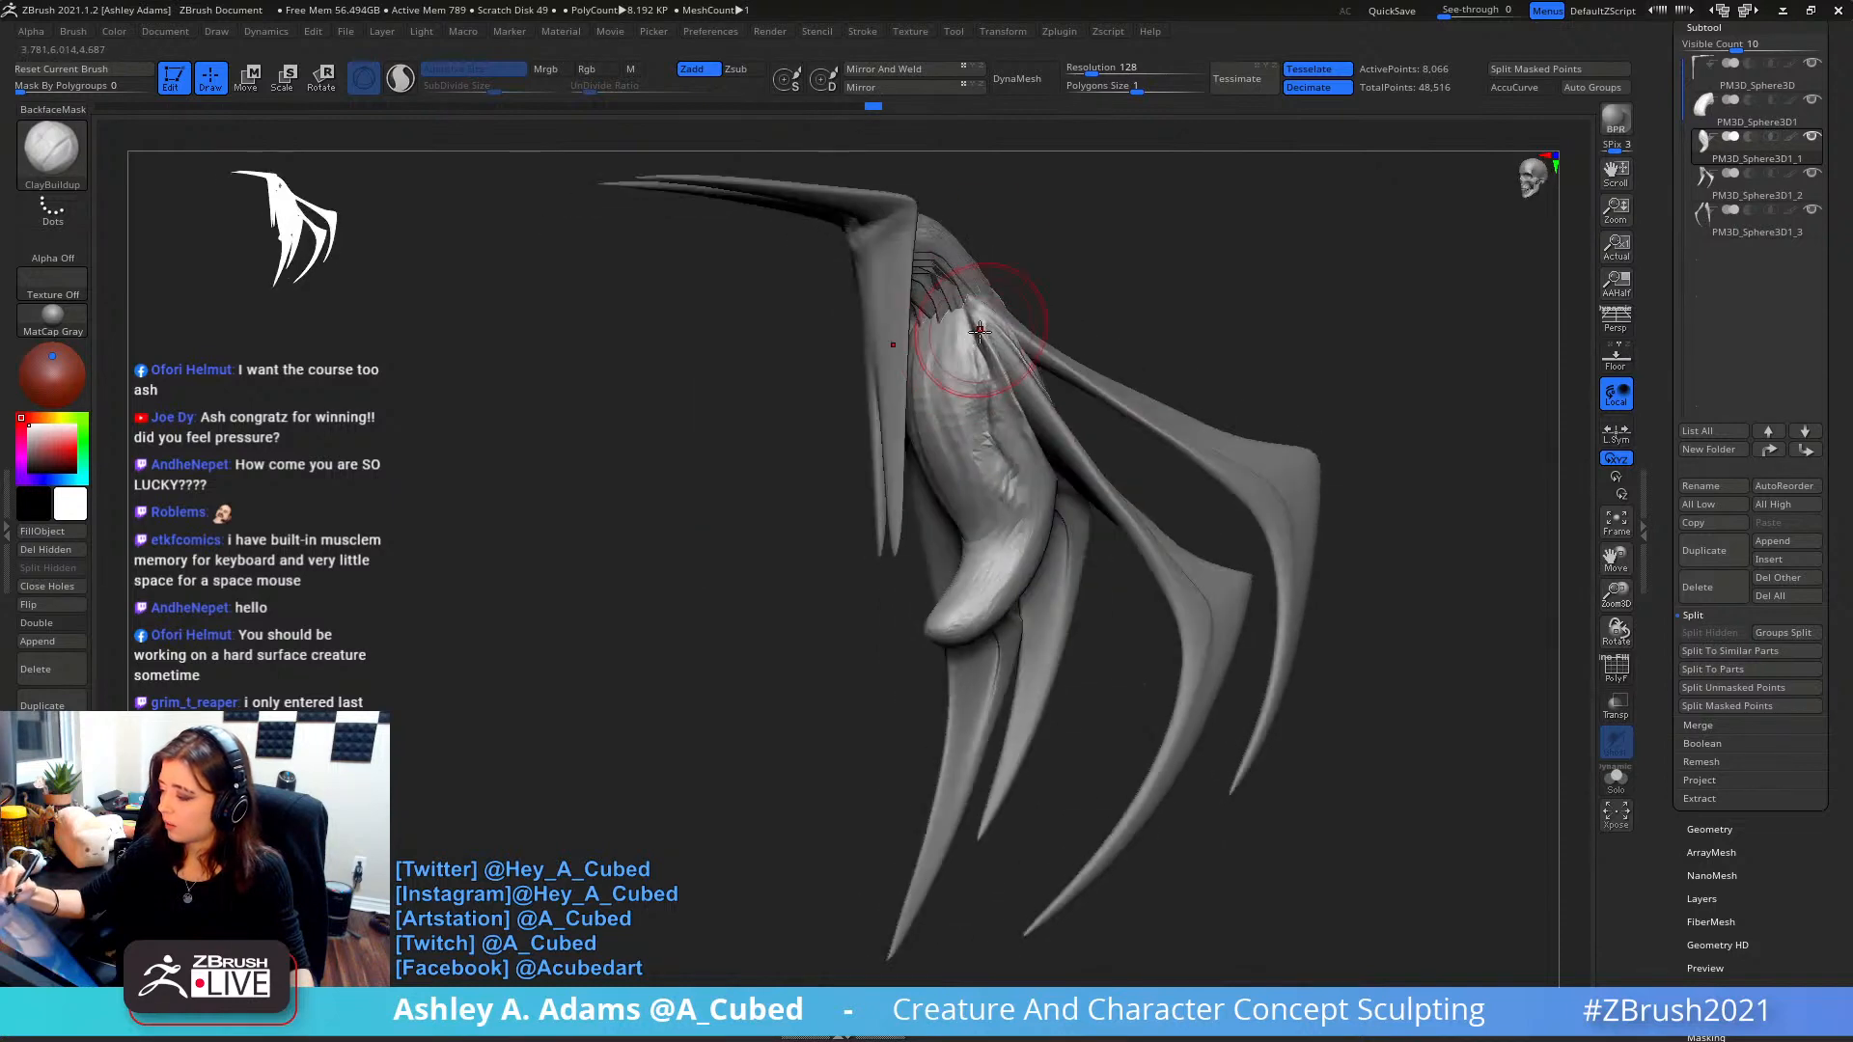
# - Try to add longer ClayBuildup strokes down the torso's chest from both sides and smooth them
pyautogui.moveTo(948, 335); pyautogui.dragTo(943, 434)
pyautogui.moveTo(951, 372); pyautogui.dragTo(938, 459)
pyautogui.moveTo(928, 333)
pyautogui.mouseDown()
pyautogui.moveTo(920, 394)
pyautogui.moveTo(963, 523)
pyautogui.mouseUp()
pyautogui.moveTo(928, 336); pyautogui.dragTo(965, 526)
pyautogui.moveTo(937, 361); pyautogui.dragTo(1104, 348, button='right')
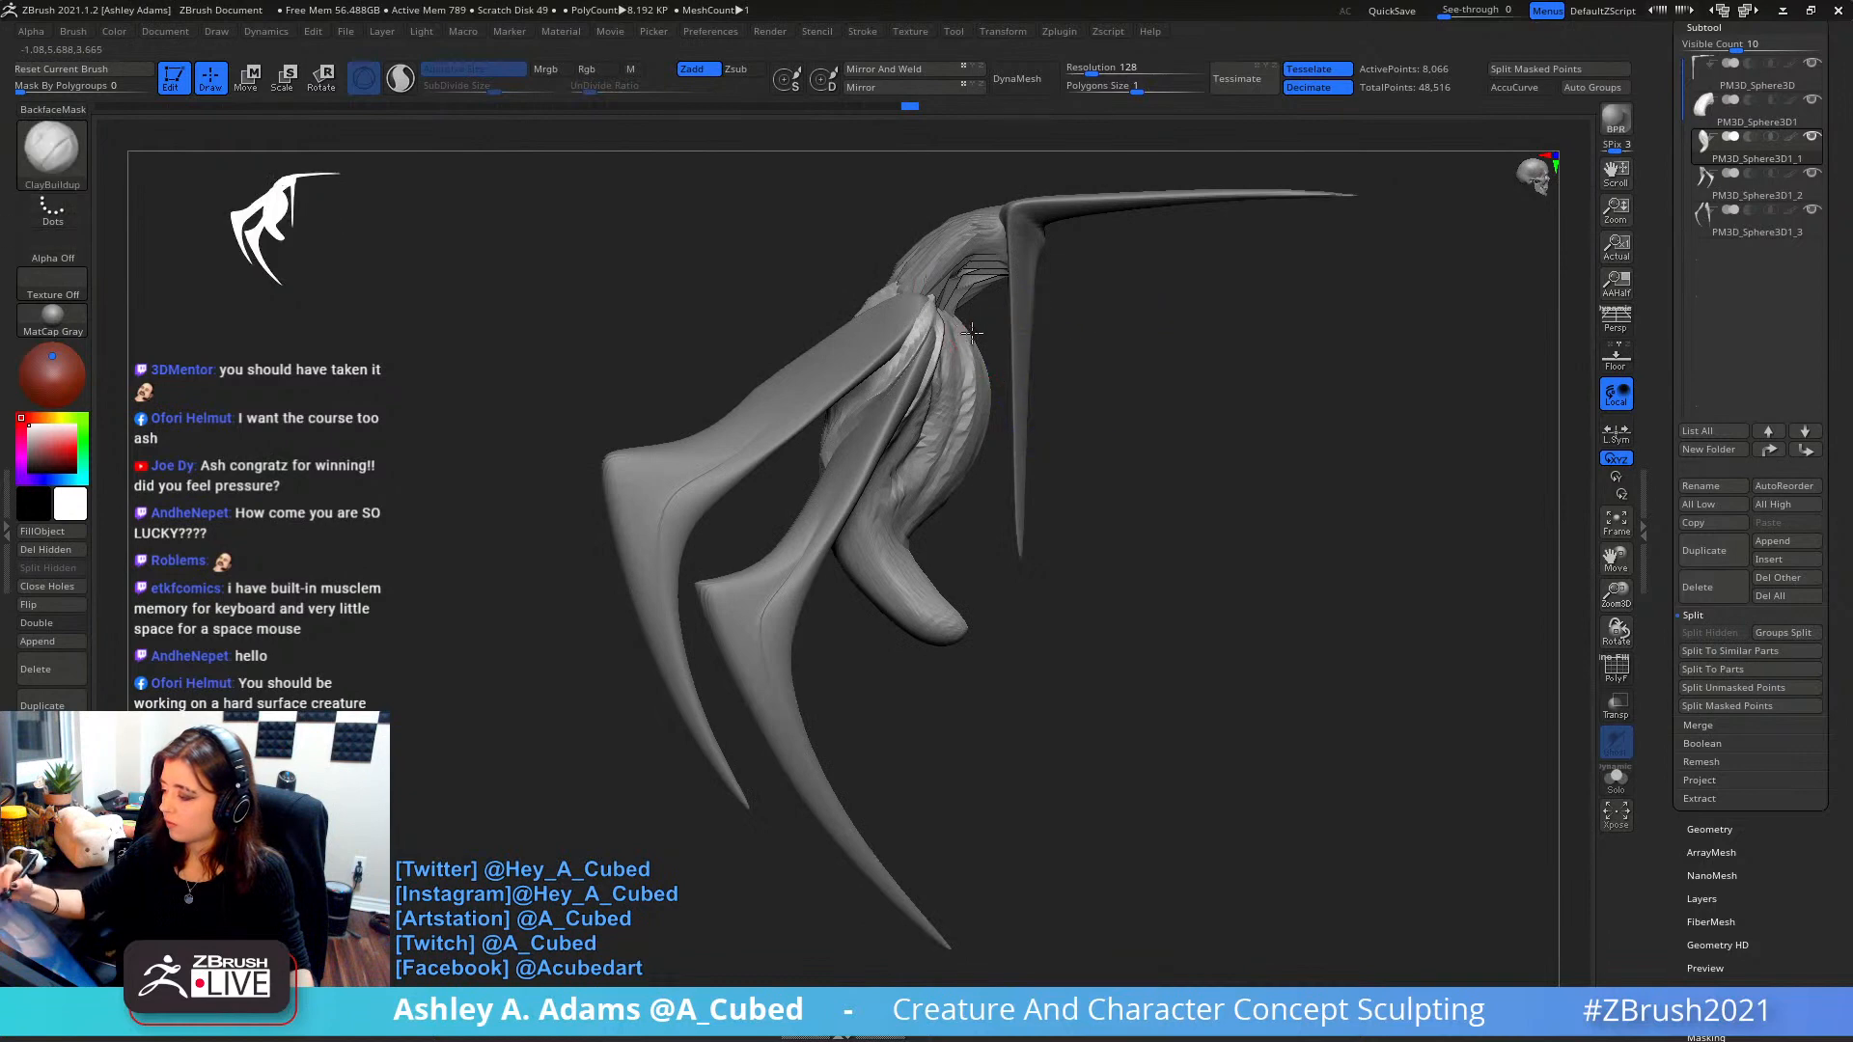
pyautogui.moveTo(972, 333); pyautogui.dragTo(967, 516)
pyautogui.moveTo(927, 526); pyautogui.dragTo(903, 526, button='right')
pyautogui.keyDown('shift'); pyautogui.moveTo(963, 352); pyautogui.dragTo(924, 579); pyautogui.keyUp('shift')
# - Try to pull the torso's chest inward with SnakeHook, then undo these pulls and the last clay and smoothing strokes
pyautogui.press('b')
pyautogui.press('s')
pyautogui.press('h')
pyautogui.moveTo(973, 461); pyautogui.dragTo(932, 500)
pyautogui.moveTo(979, 347); pyautogui.dragTo(967, 349)
pyautogui.hotkey('ctrl', 'z')
pyautogui.hotkey('ctrl', 'z')
pyautogui.hotkey('ctrl', 'z')
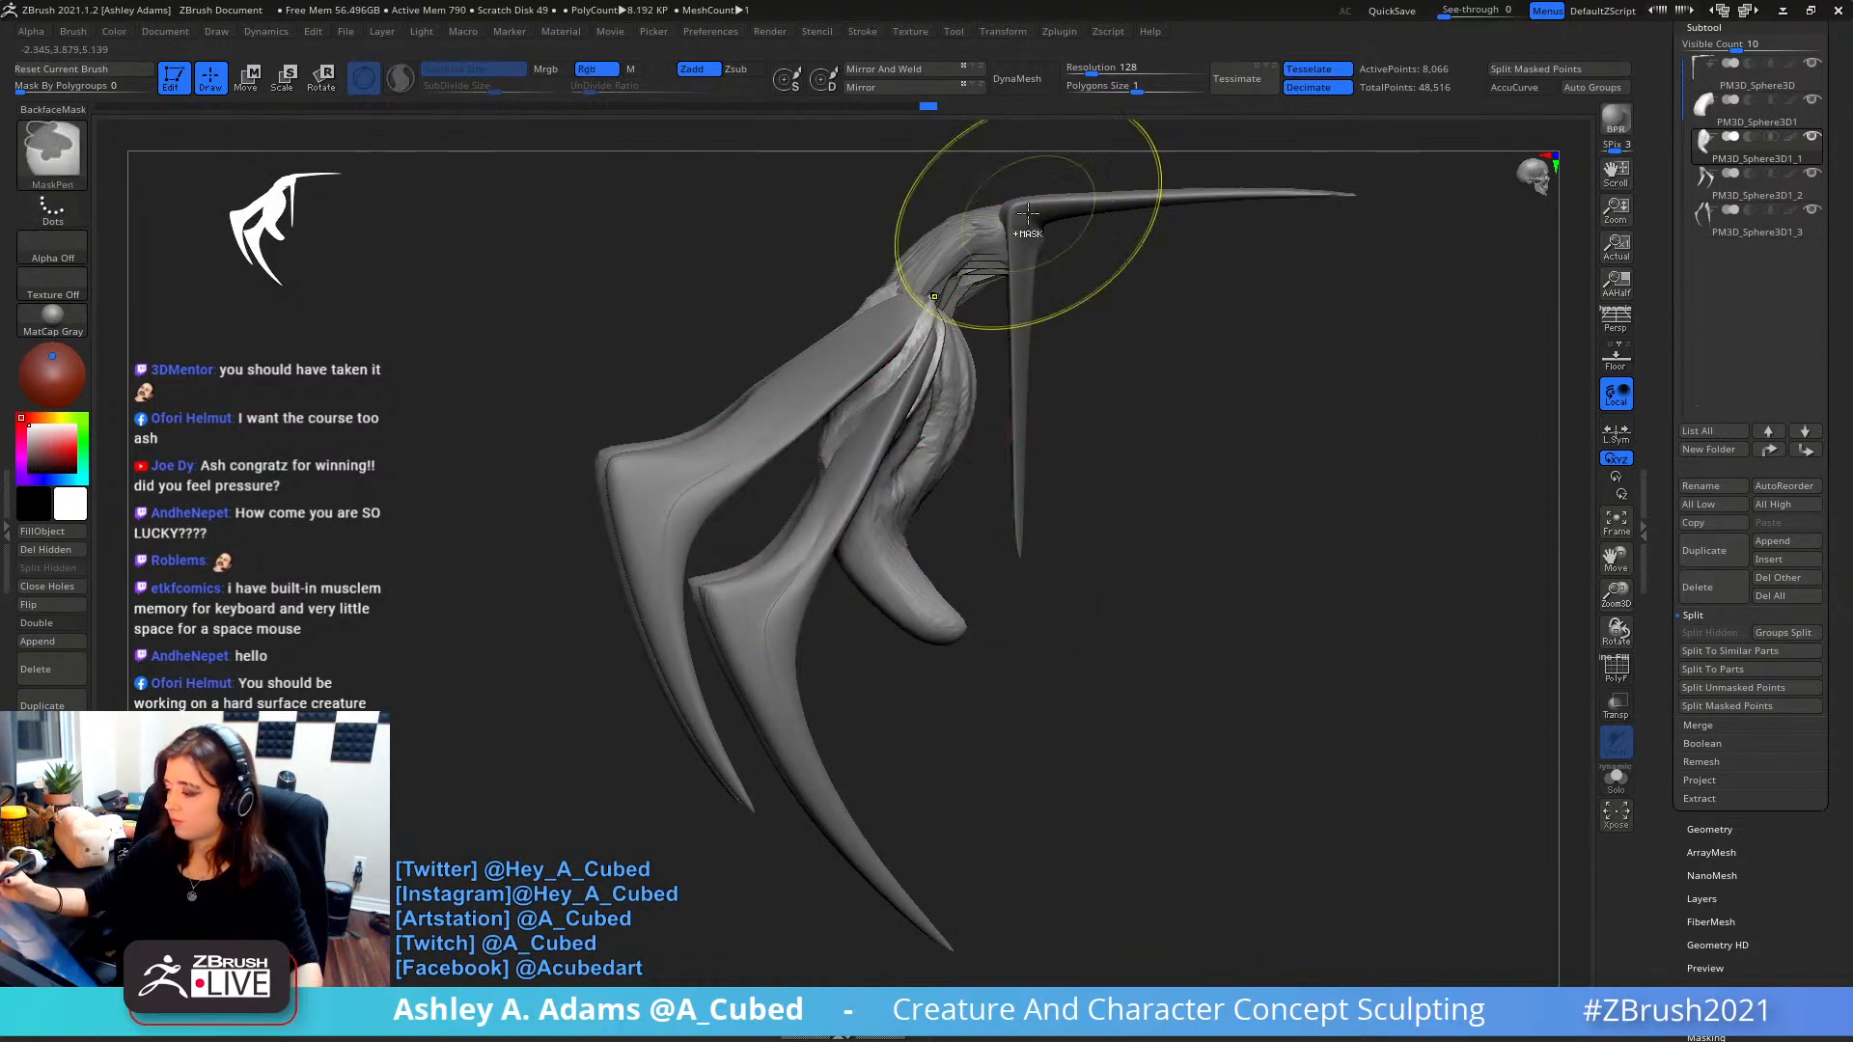
pyautogui.hotkey('ctrl', 'z')
pyautogui.hotkey('ctrl', 'z')
pyautogui.hotkey('ctrl', 'z')
# - Pull the torso's upper back outward behind the shoulders with a larger SnakeHook brush
pyautogui.moveTo(893, 461); pyautogui.dragTo(926, 461, button='right')
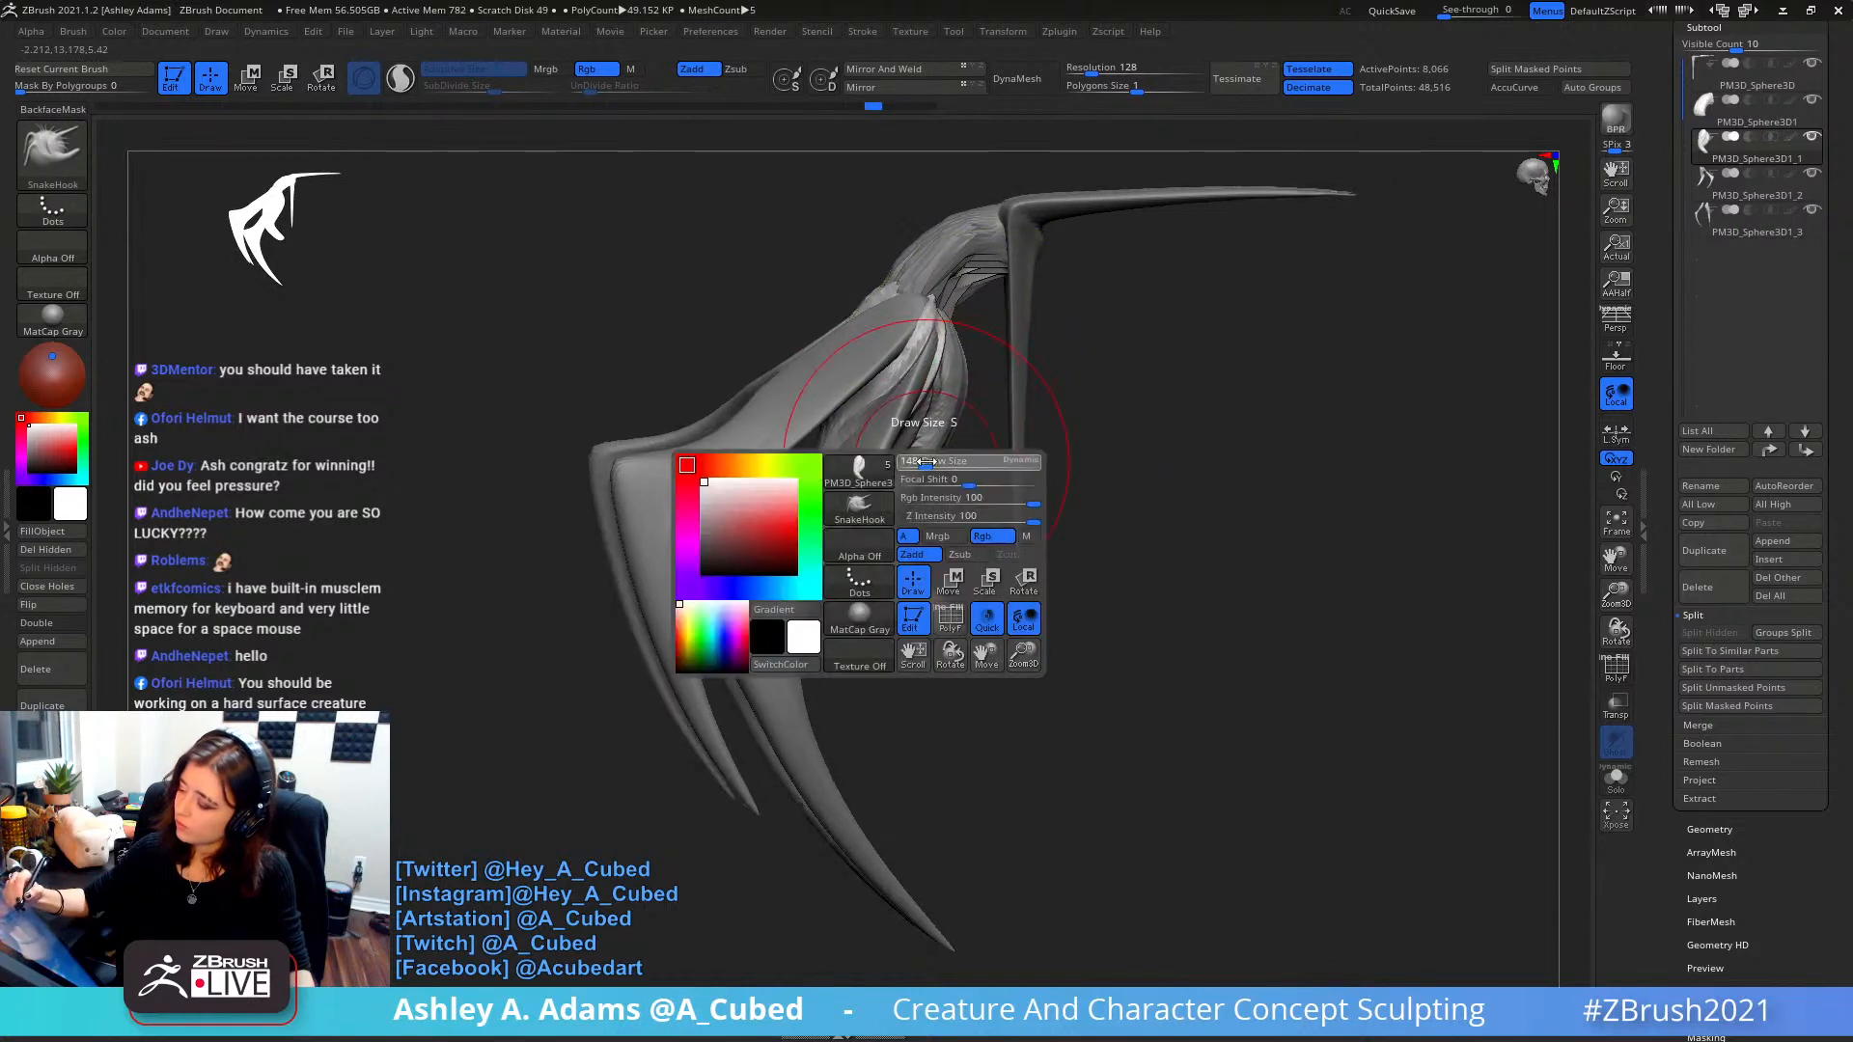
pyautogui.moveTo(926, 449); pyautogui.dragTo(859, 407)
pyautogui.moveTo(908, 403)
pyautogui.keyDown('ctrl'); pyautogui.mouseDown(button='right')
pyautogui.moveTo(934, 366)
pyautogui.moveTo(949, 410)
pyautogui.mouseUp(button='right'); pyautogui.keyUp('ctrl')
pyautogui.rightClick(949, 417)
pyautogui.moveTo(929, 436)
pyautogui.mouseDown()
pyautogui.moveTo(900, 452)
pyautogui.moveTo(890, 406)
pyautogui.moveTo(910, 392)
pyautogui.moveTo(877, 422)
pyautogui.moveTo(870, 405)
pyautogui.moveTo(905, 362)
pyautogui.mouseUp()
pyautogui.rightClick(905, 436)
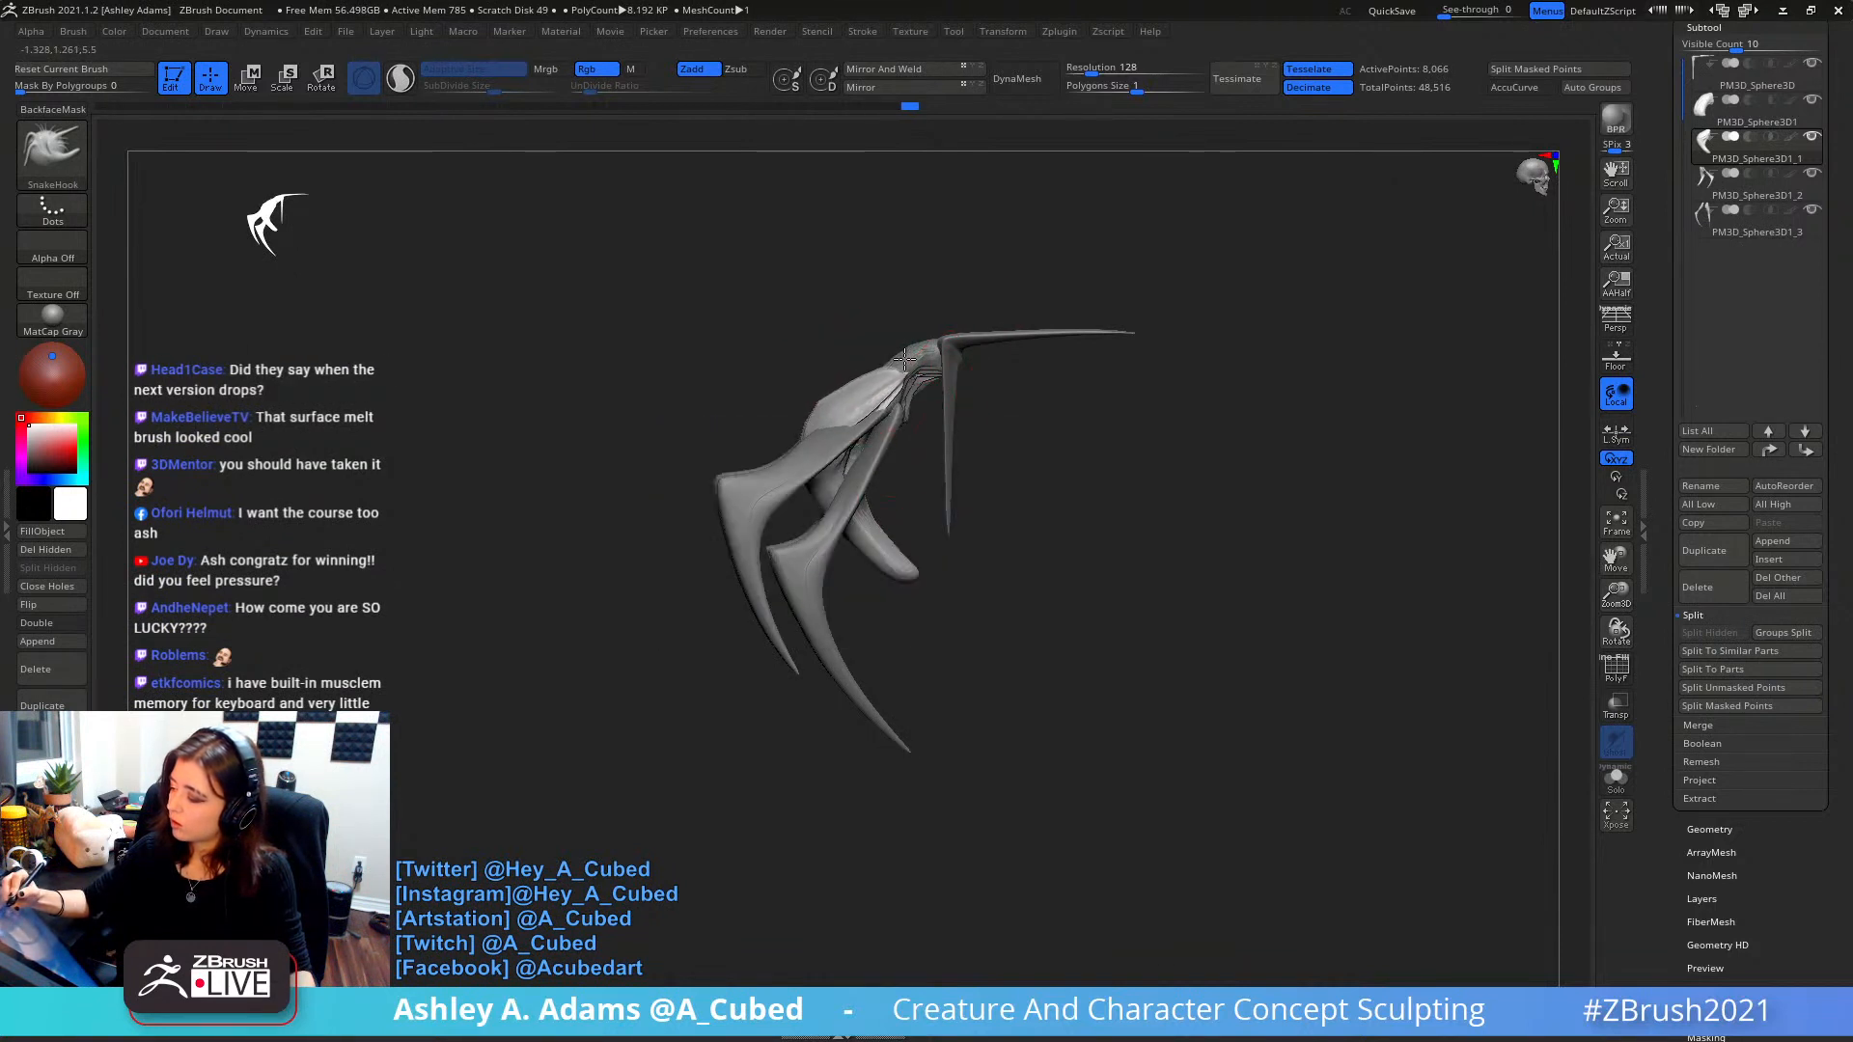
# - Adjust the neck's base with SnakeHook, and reshape the torso's back and extend its lower tip forward
pyautogui.keyDown('alt'); pyautogui.click(908, 379); pyautogui.keyUp('alt')
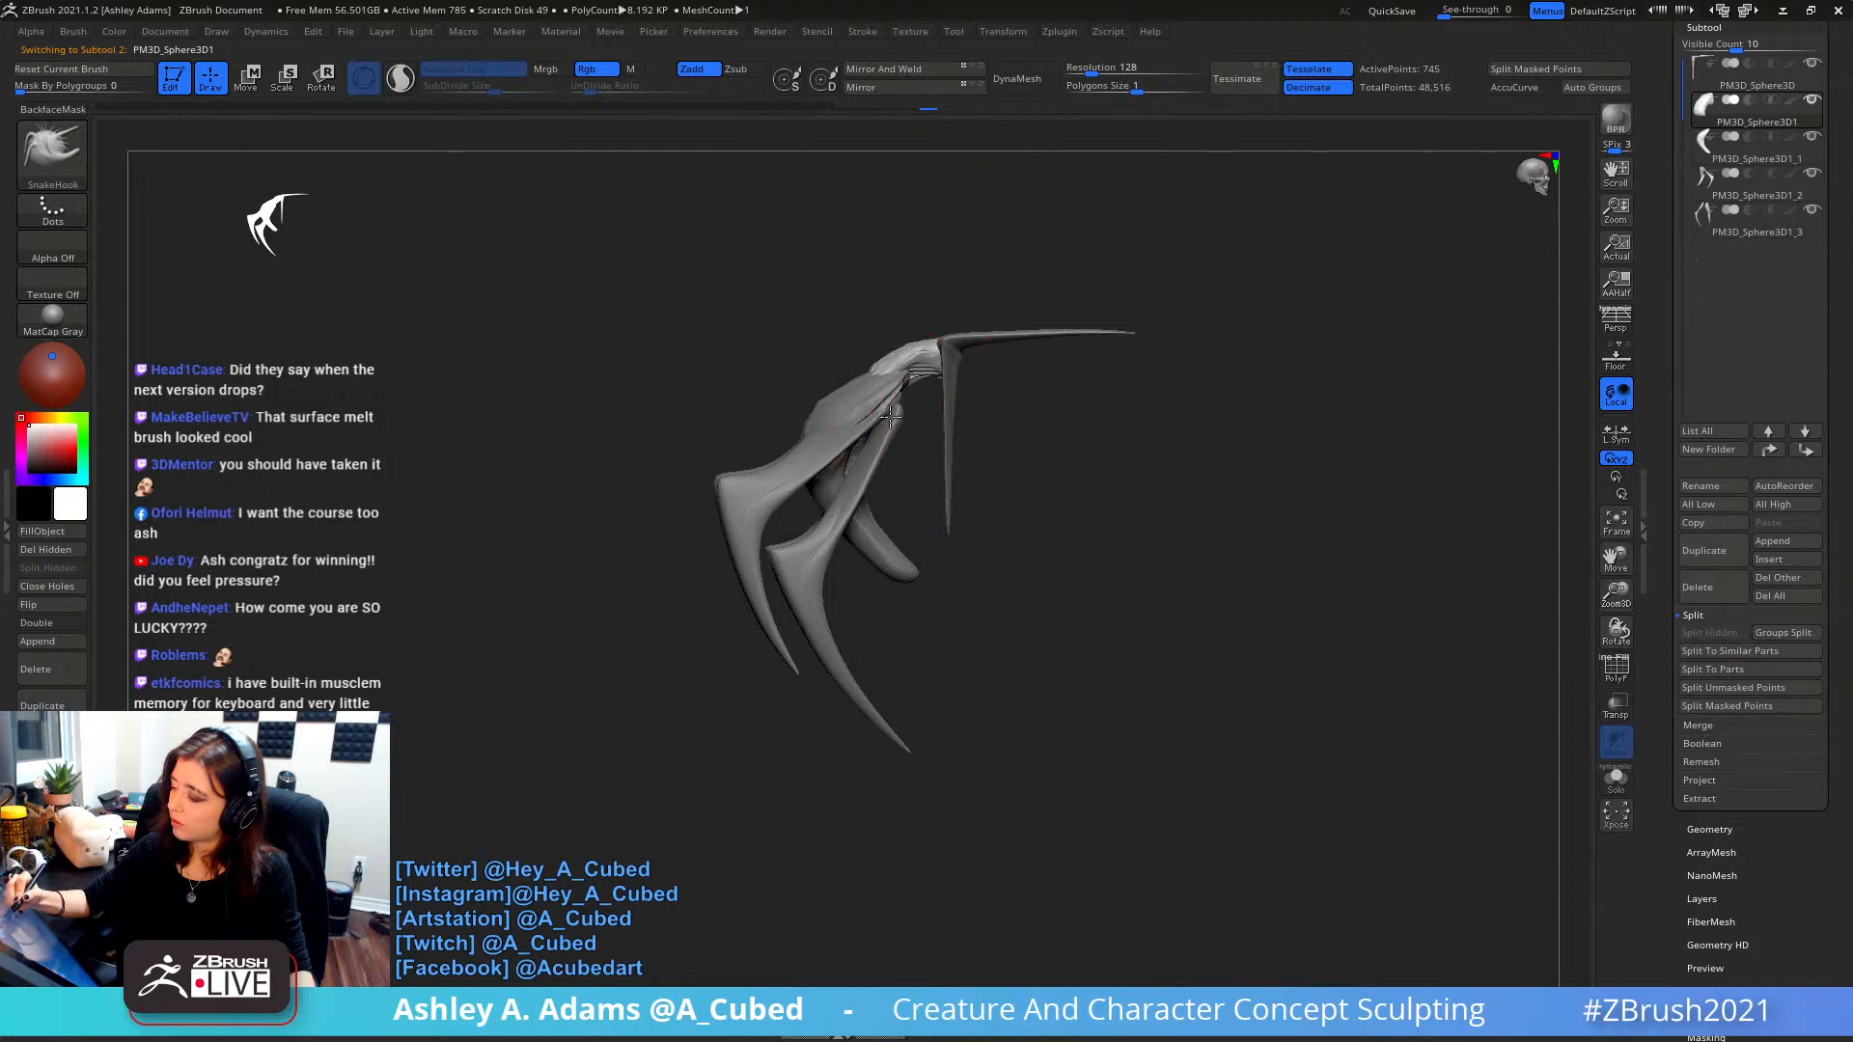
pyautogui.rightClick(820, 444)
pyautogui.keyDown('alt'); pyautogui.click(820, 447); pyautogui.keyUp('alt')
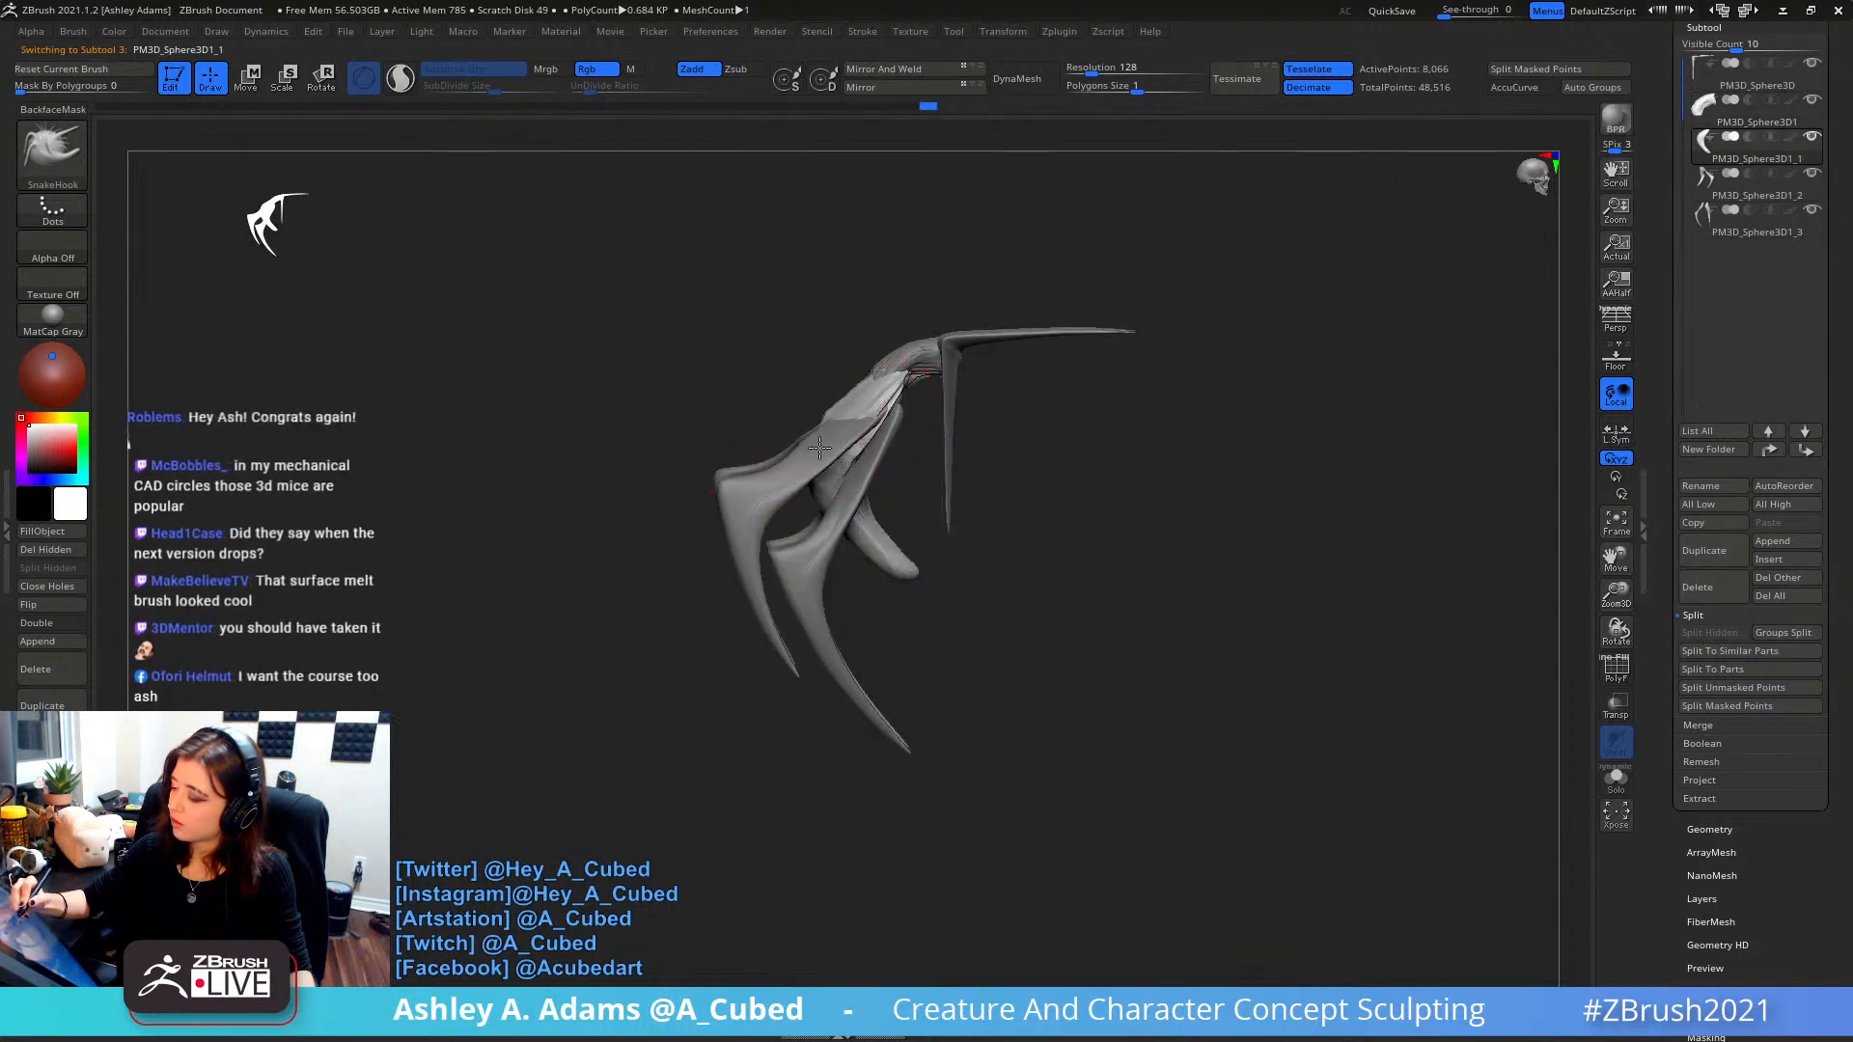
pyautogui.moveTo(823, 429); pyautogui.dragTo(825, 473, button='right')
pyautogui.rightClick(825, 483)
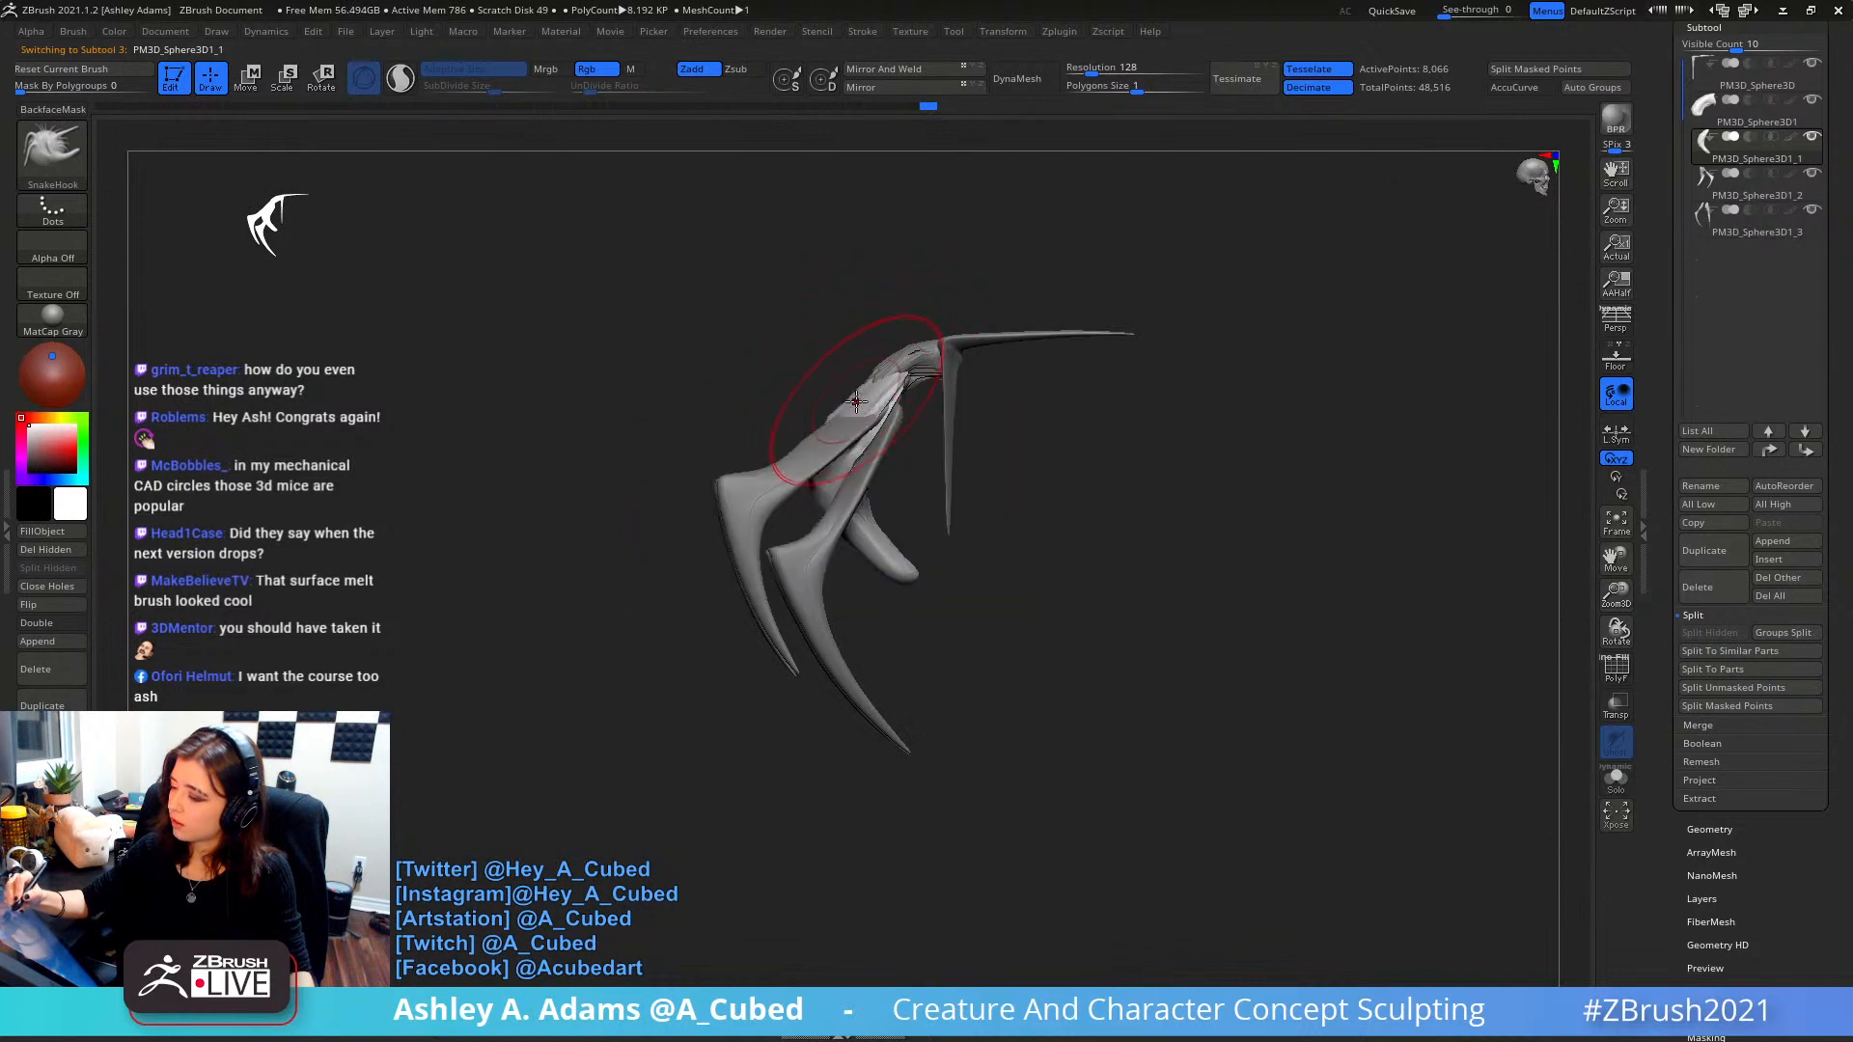
pyautogui.rightClick(883, 550)
pyautogui.moveTo(878, 531); pyautogui.dragTo(900, 602)
pyautogui.moveTo(900, 602); pyautogui.dragTo(914, 527, button='right')
pyautogui.rightClick(868, 555)
pyautogui.moveTo(877, 550); pyautogui.dragTo(861, 563)
# - Pull the upper limb pair's tops toward the neck's base, and extend the neck's rear end back over the torso with SnakeHook
pyautogui.keyDown('alt'); pyautogui.click(841, 424); pyautogui.keyUp('alt')
pyautogui.moveTo(842, 425); pyautogui.dragTo(1106, 446, button='right')
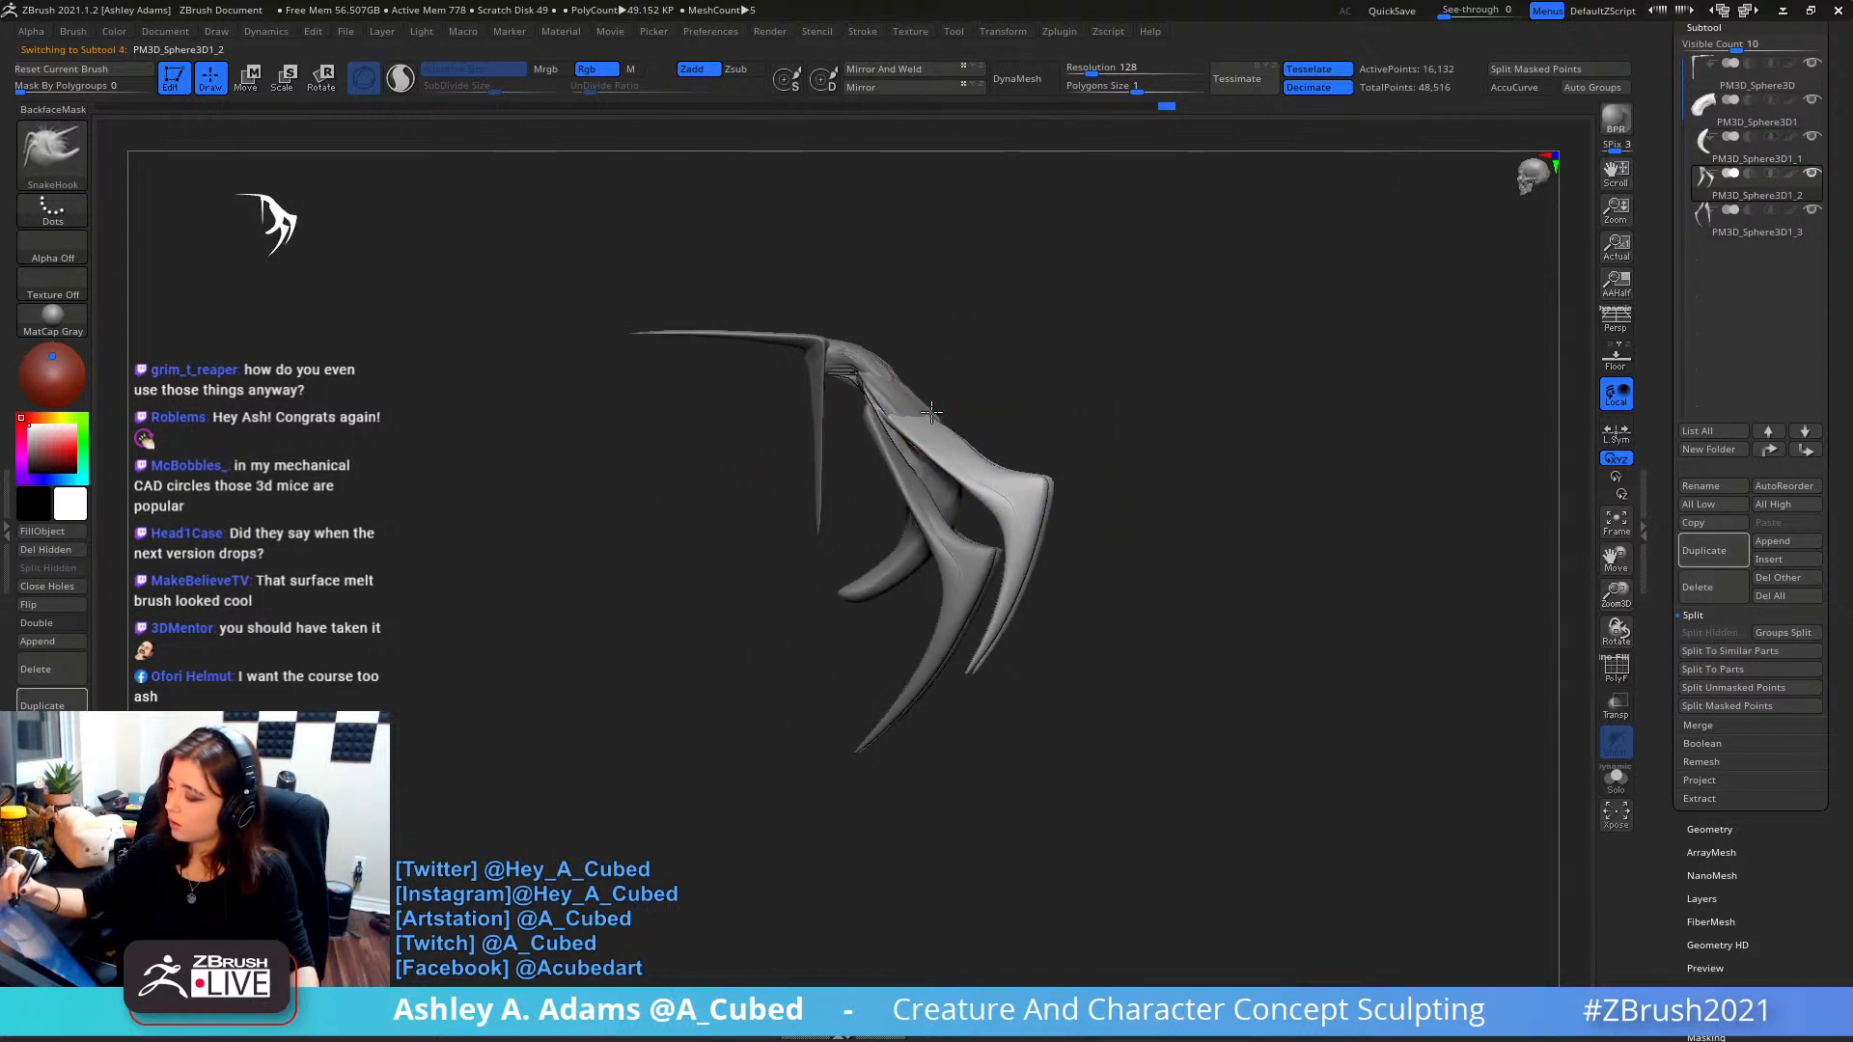
pyautogui.rightClick(874, 382)
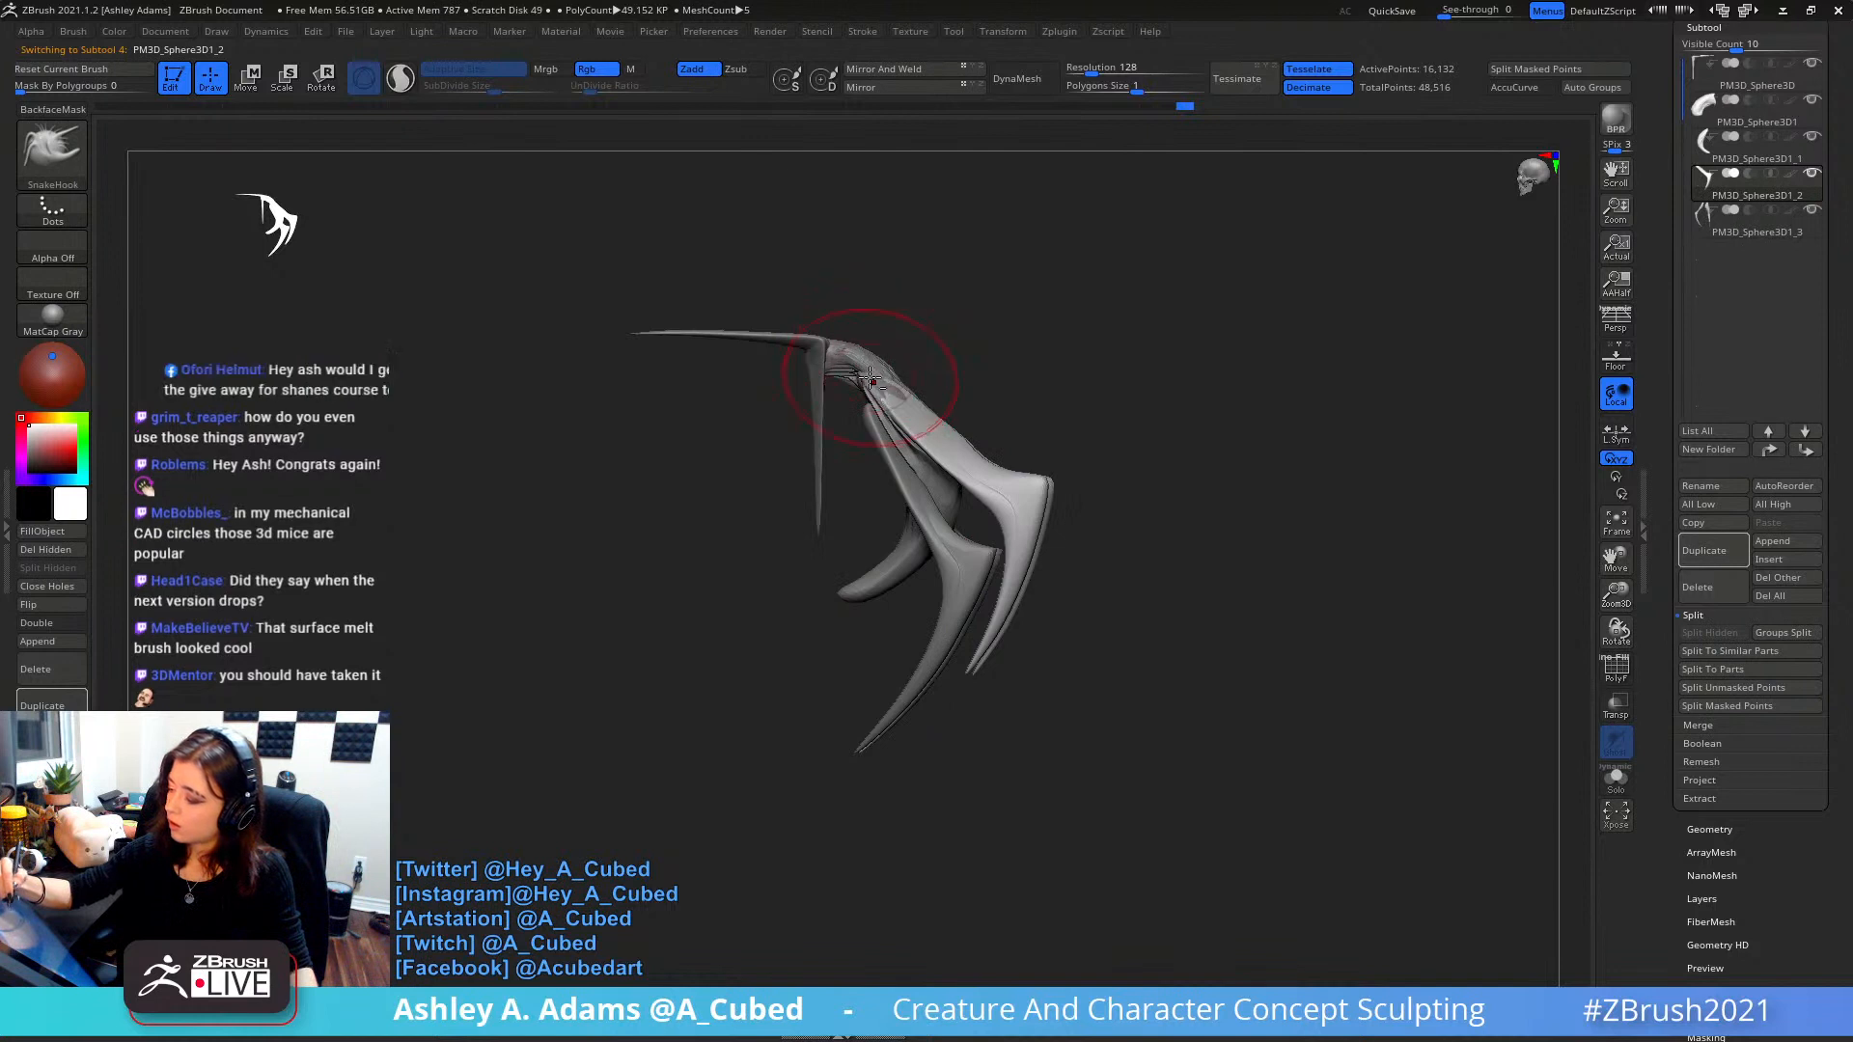
pyautogui.keyDown('alt'); pyautogui.click(870, 380); pyautogui.keyUp('alt')
pyautogui.moveTo(871, 380)
pyautogui.mouseDown(button='right')
pyautogui.moveTo(822, 363)
pyautogui.moveTo(917, 324)
pyautogui.mouseUp(button='right')
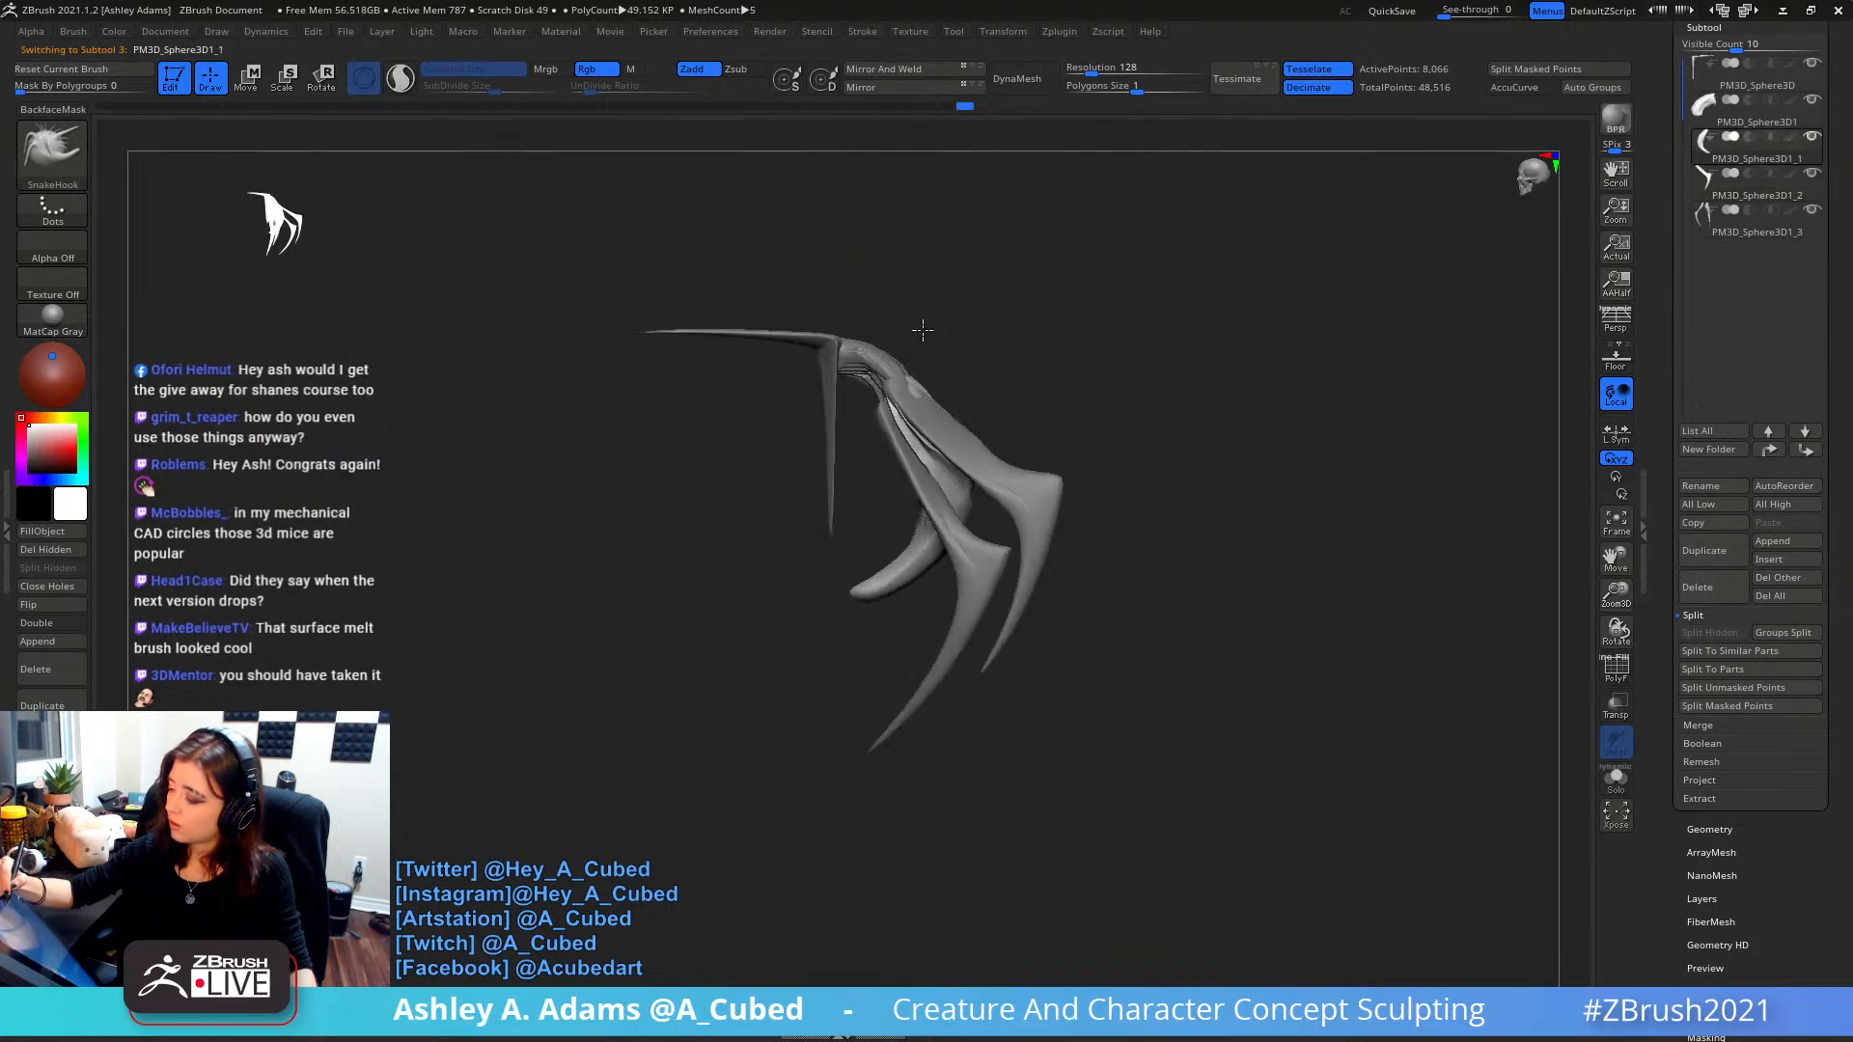
pyautogui.keyDown('alt'); pyautogui.click(895, 361); pyautogui.keyUp('alt')
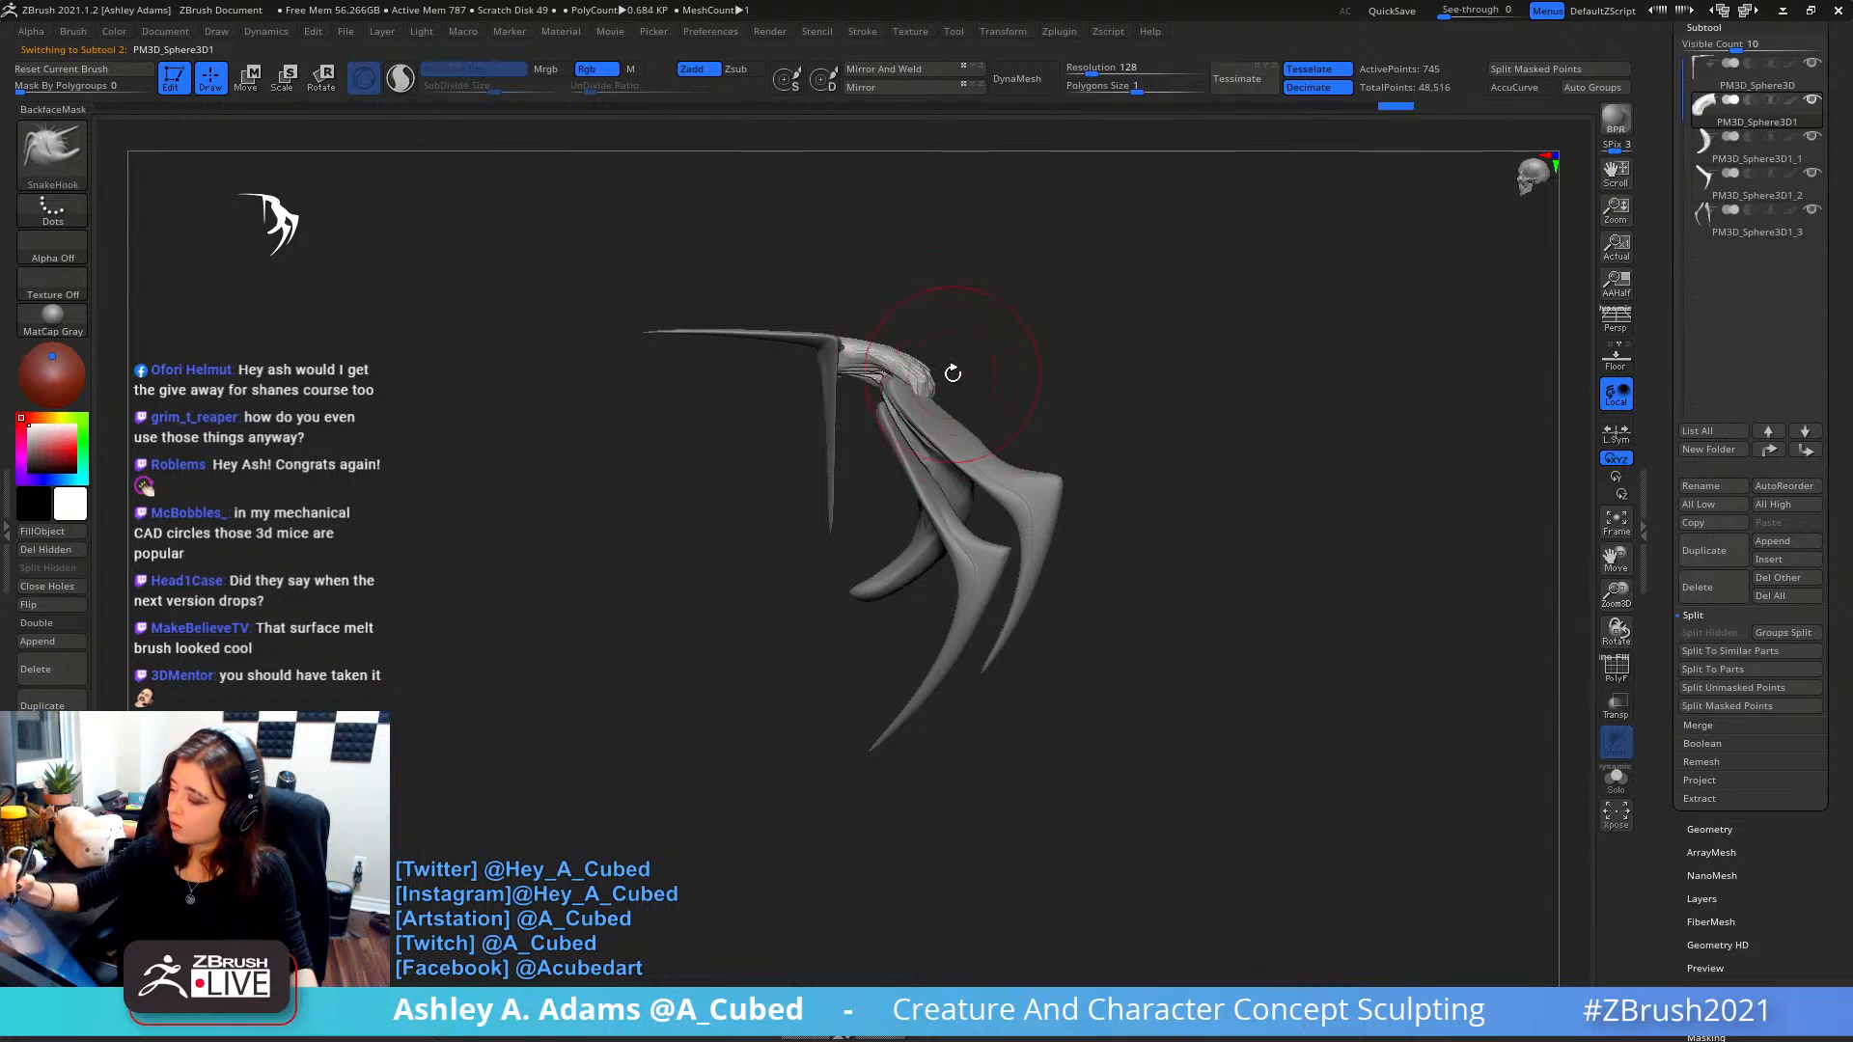
# - Undo the last three sculpting changes on the torso
pyautogui.press('w')
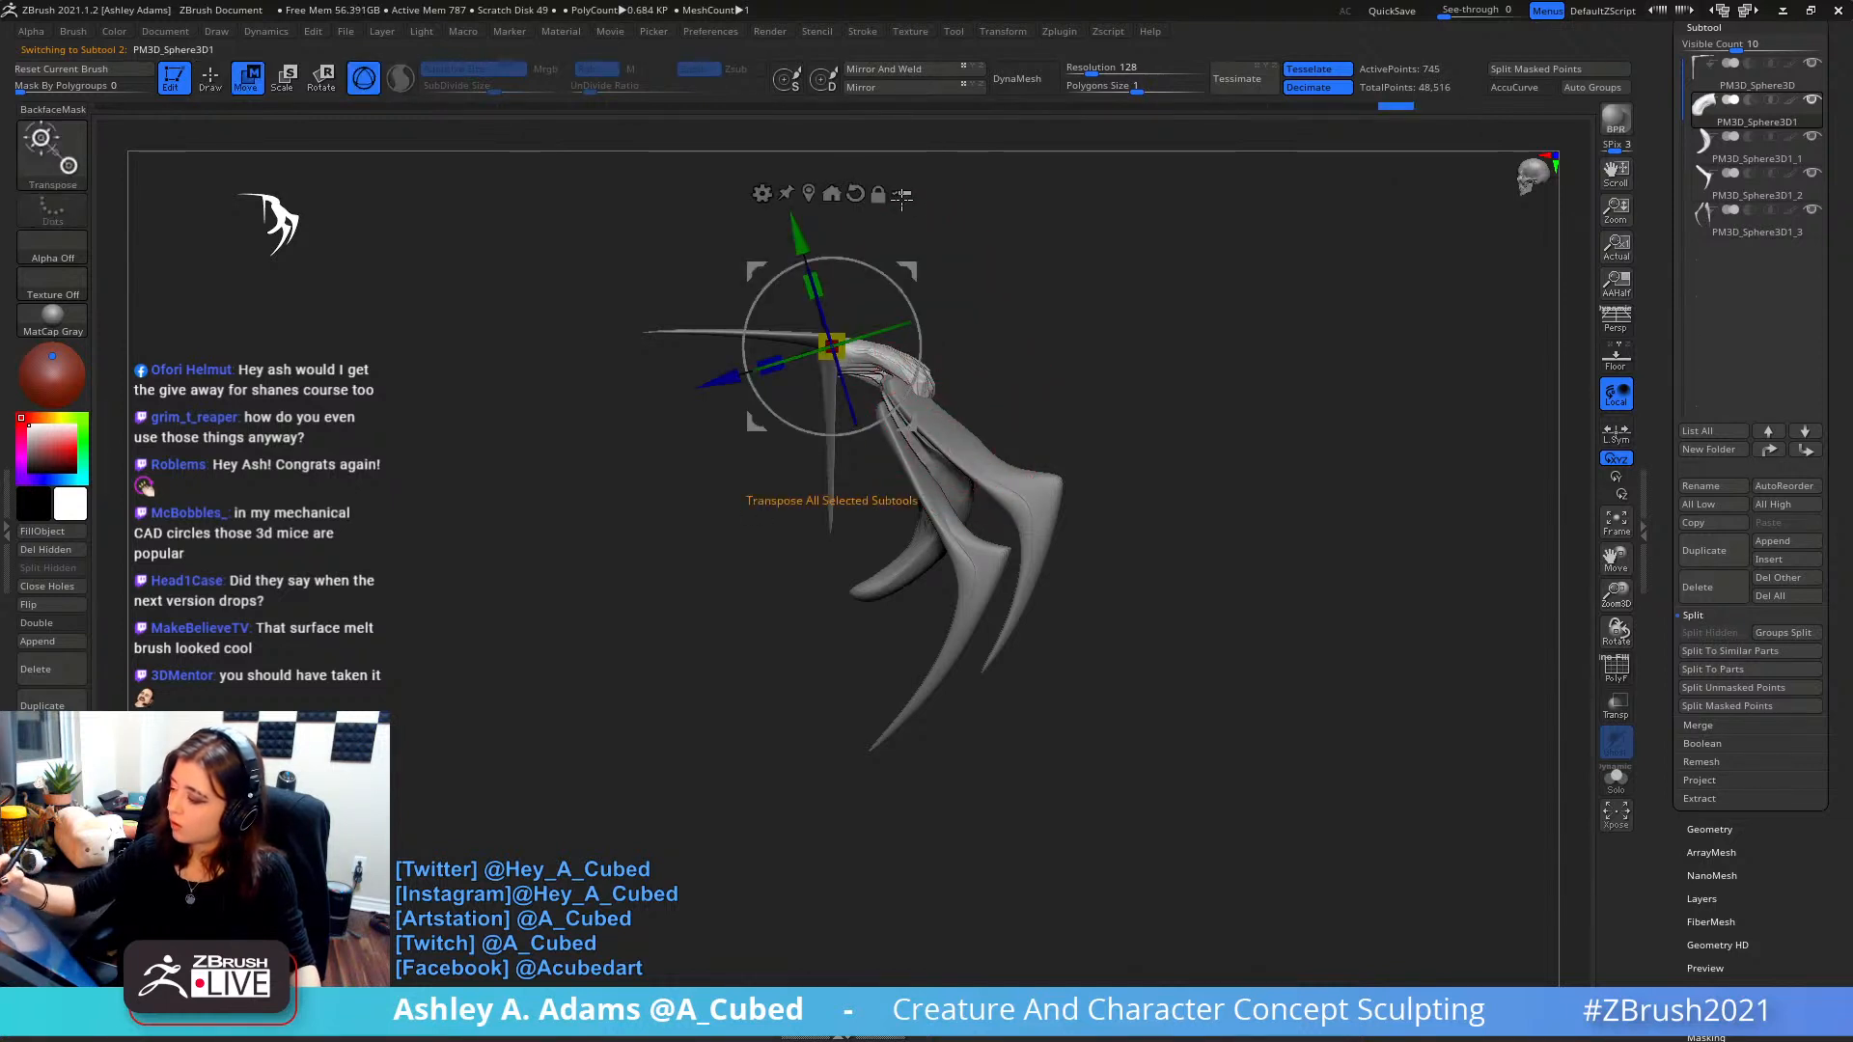
pyautogui.press('q')
pyautogui.keyDown('alt'); pyautogui.click(956, 480); pyautogui.keyUp('alt')
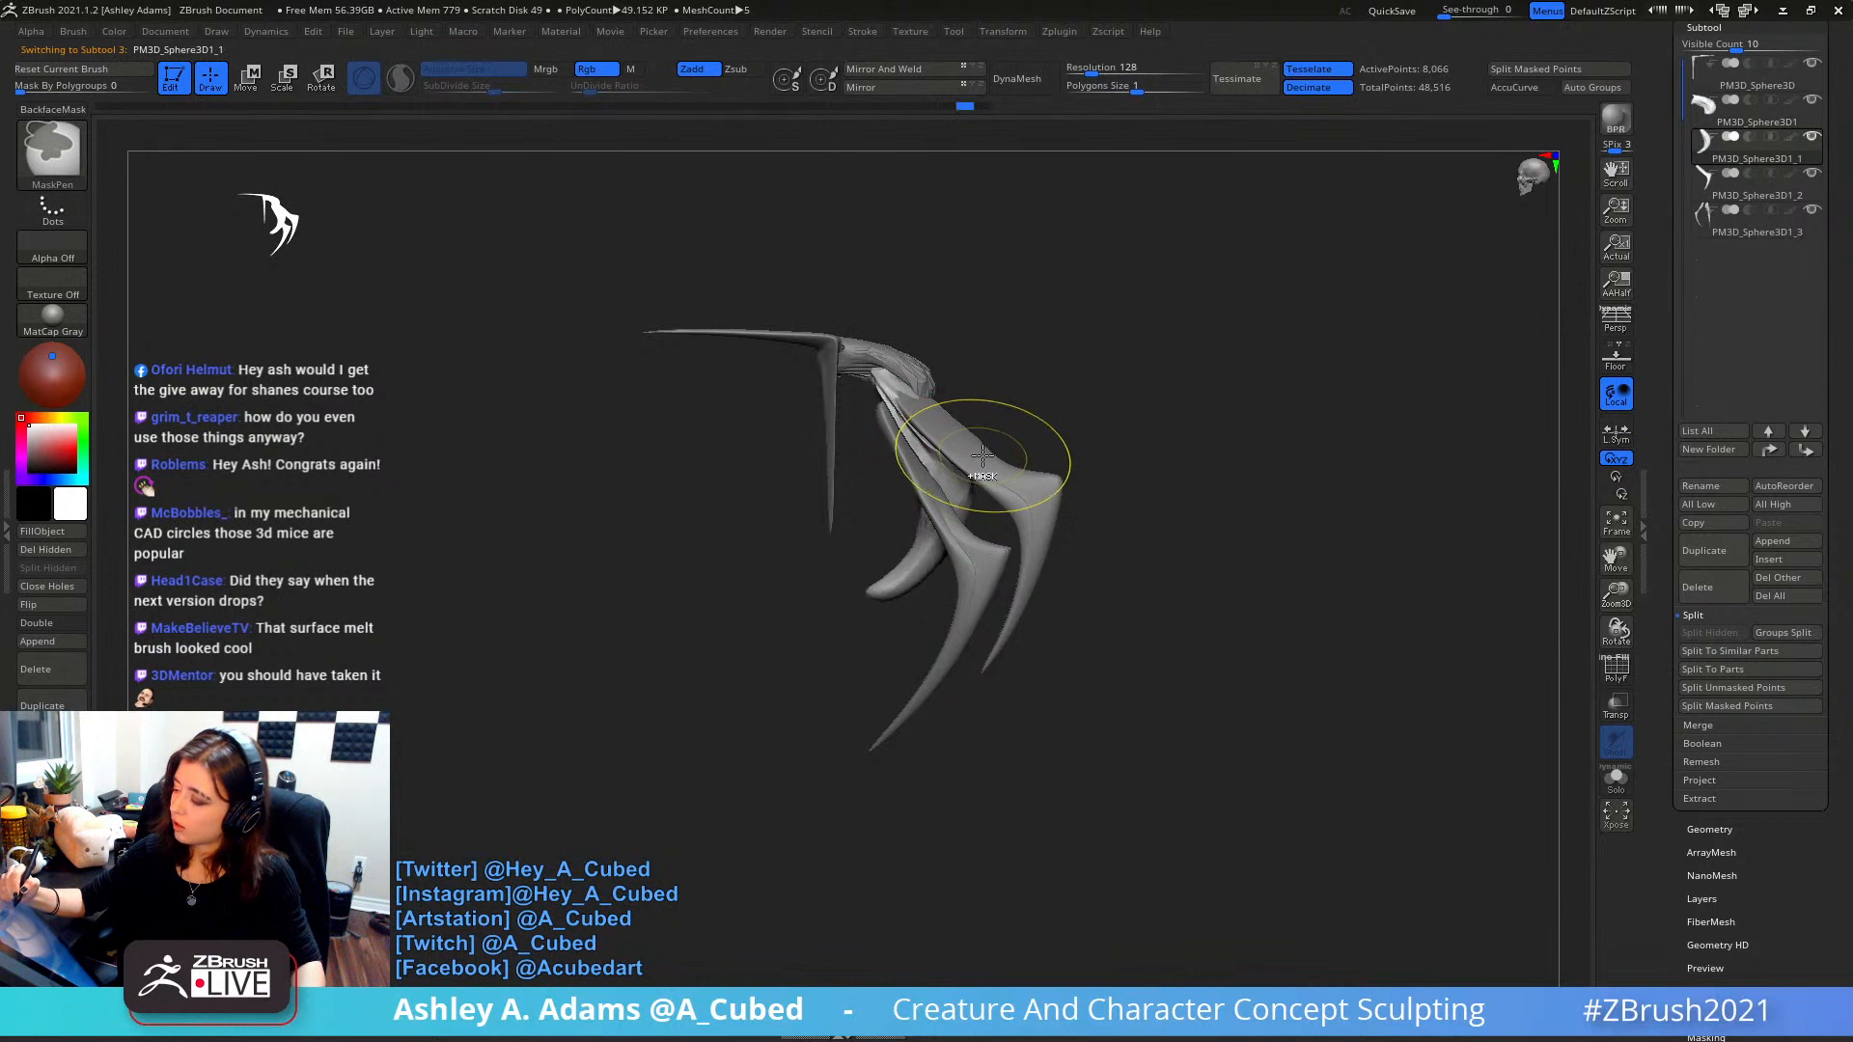
pyautogui.hotkey('ctrl', 'z')
pyautogui.hotkey('ctrl', 'z')
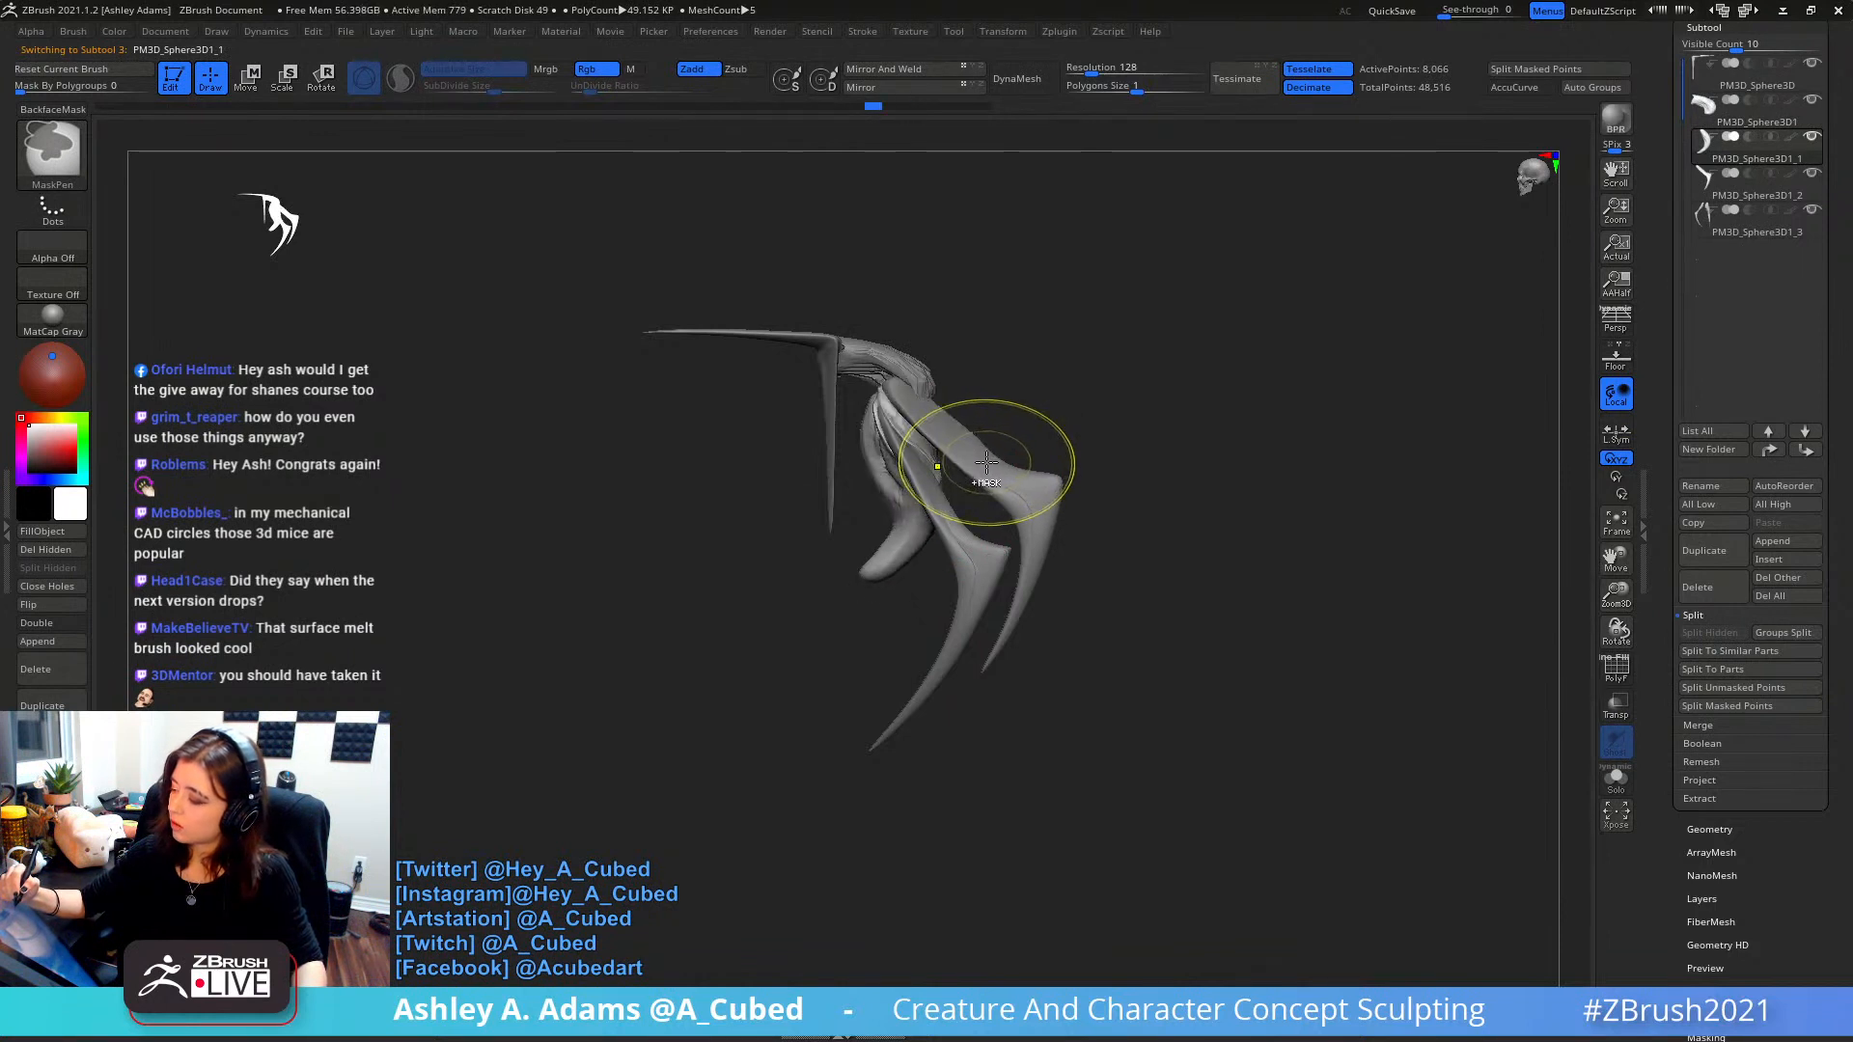
pyautogui.hotkey('ctrl', 'z')
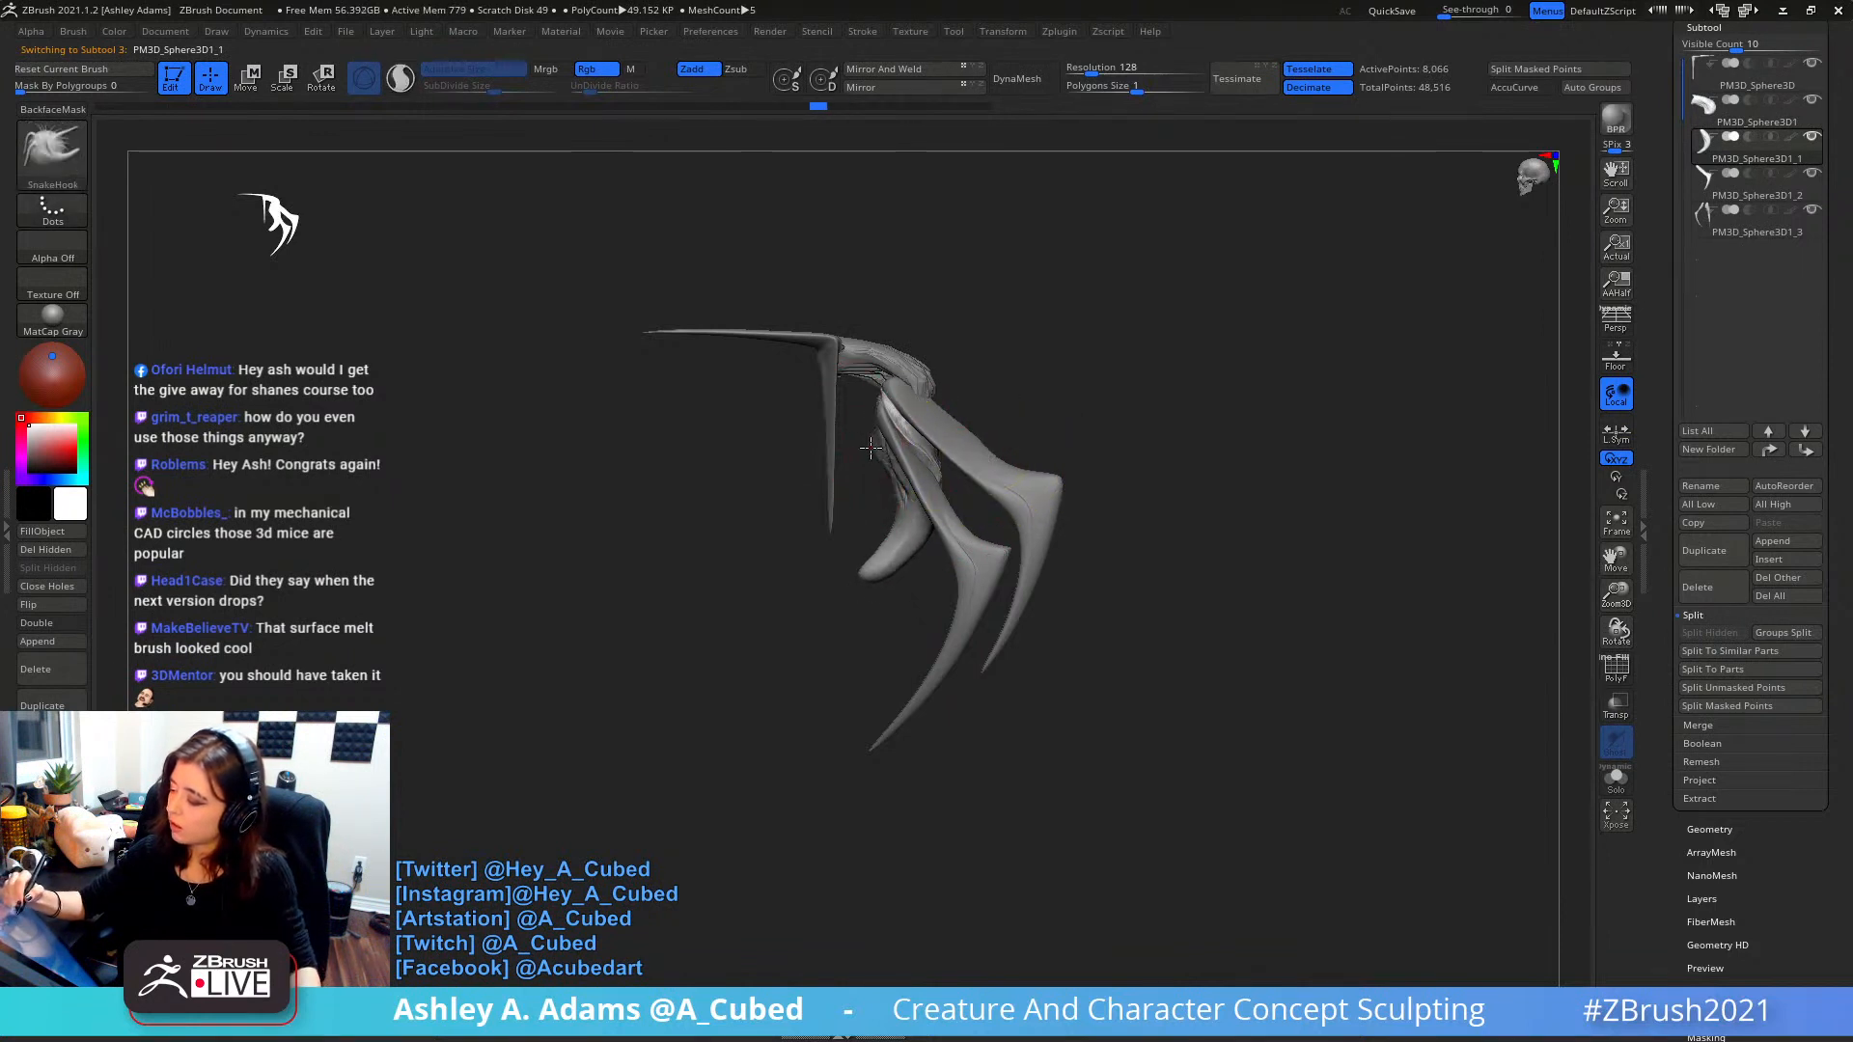
# - Transpose the torso and limbs together with the head and neck excluded, rotating them to hang more steeply below the neck
pyautogui.press('w')
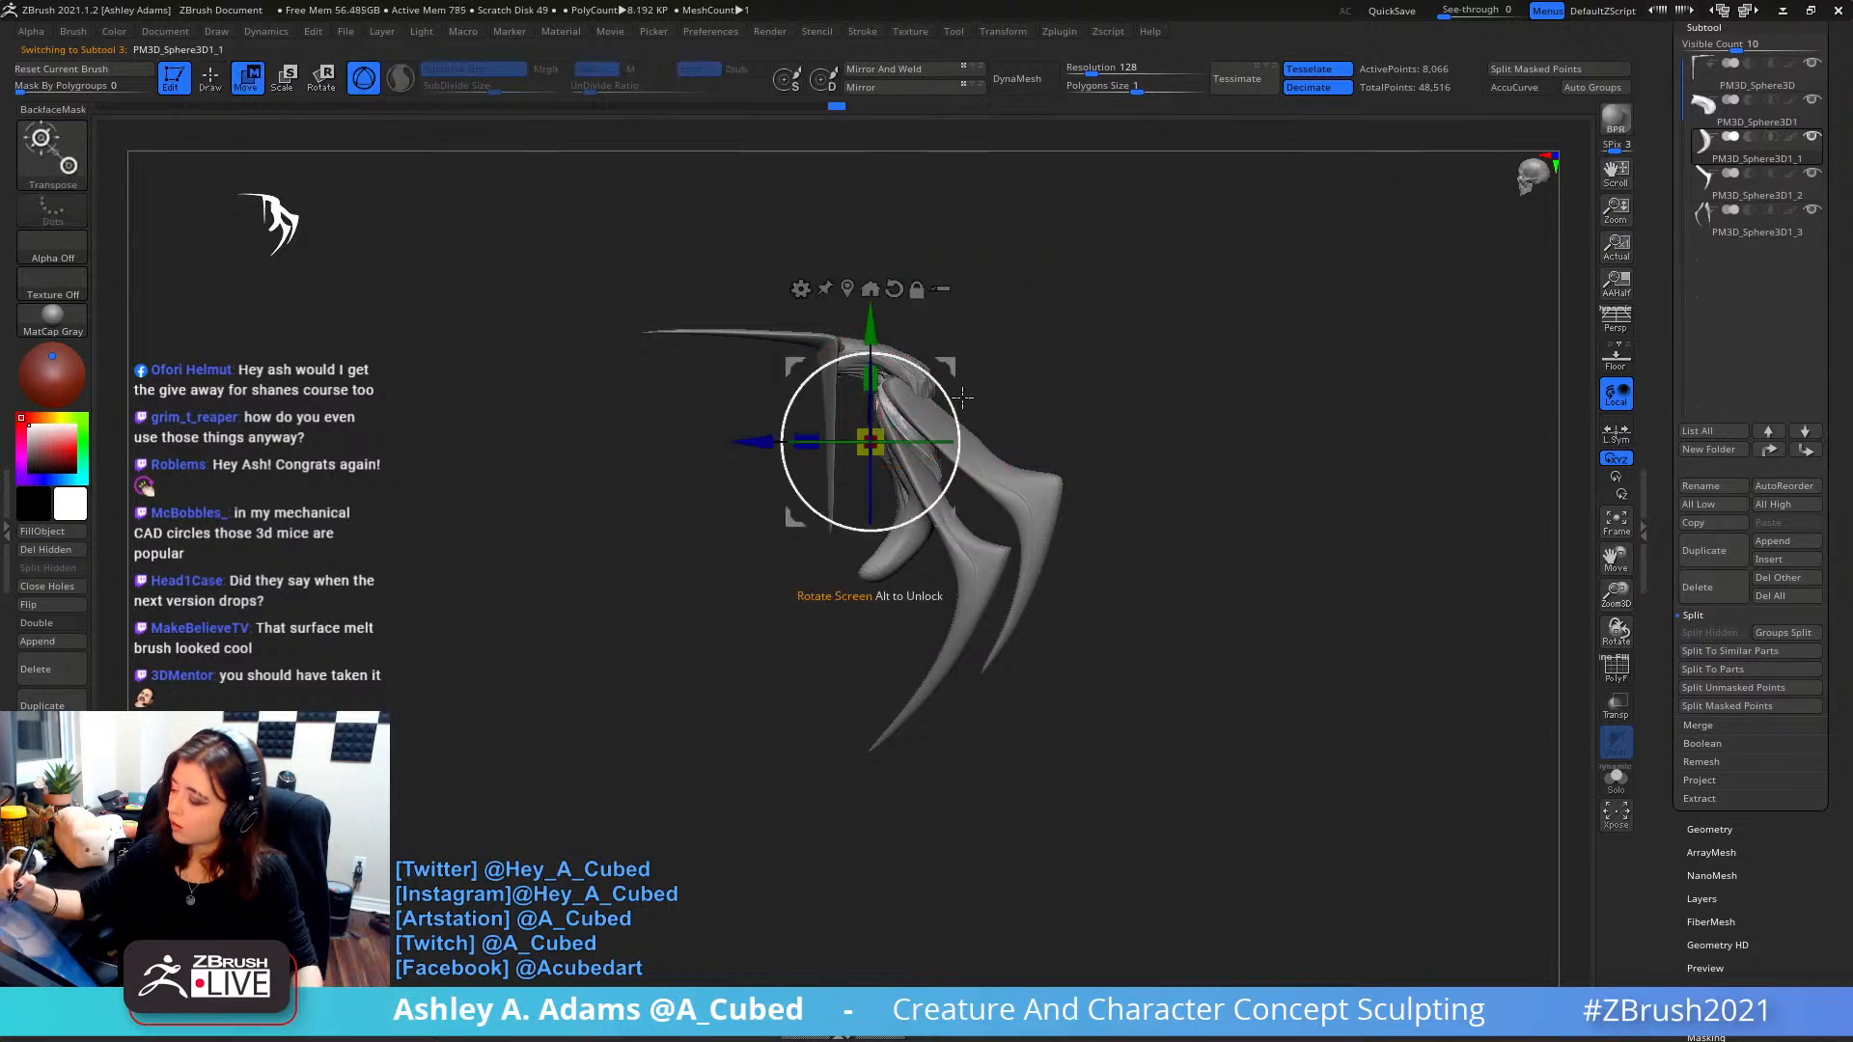
pyautogui.click(949, 288)
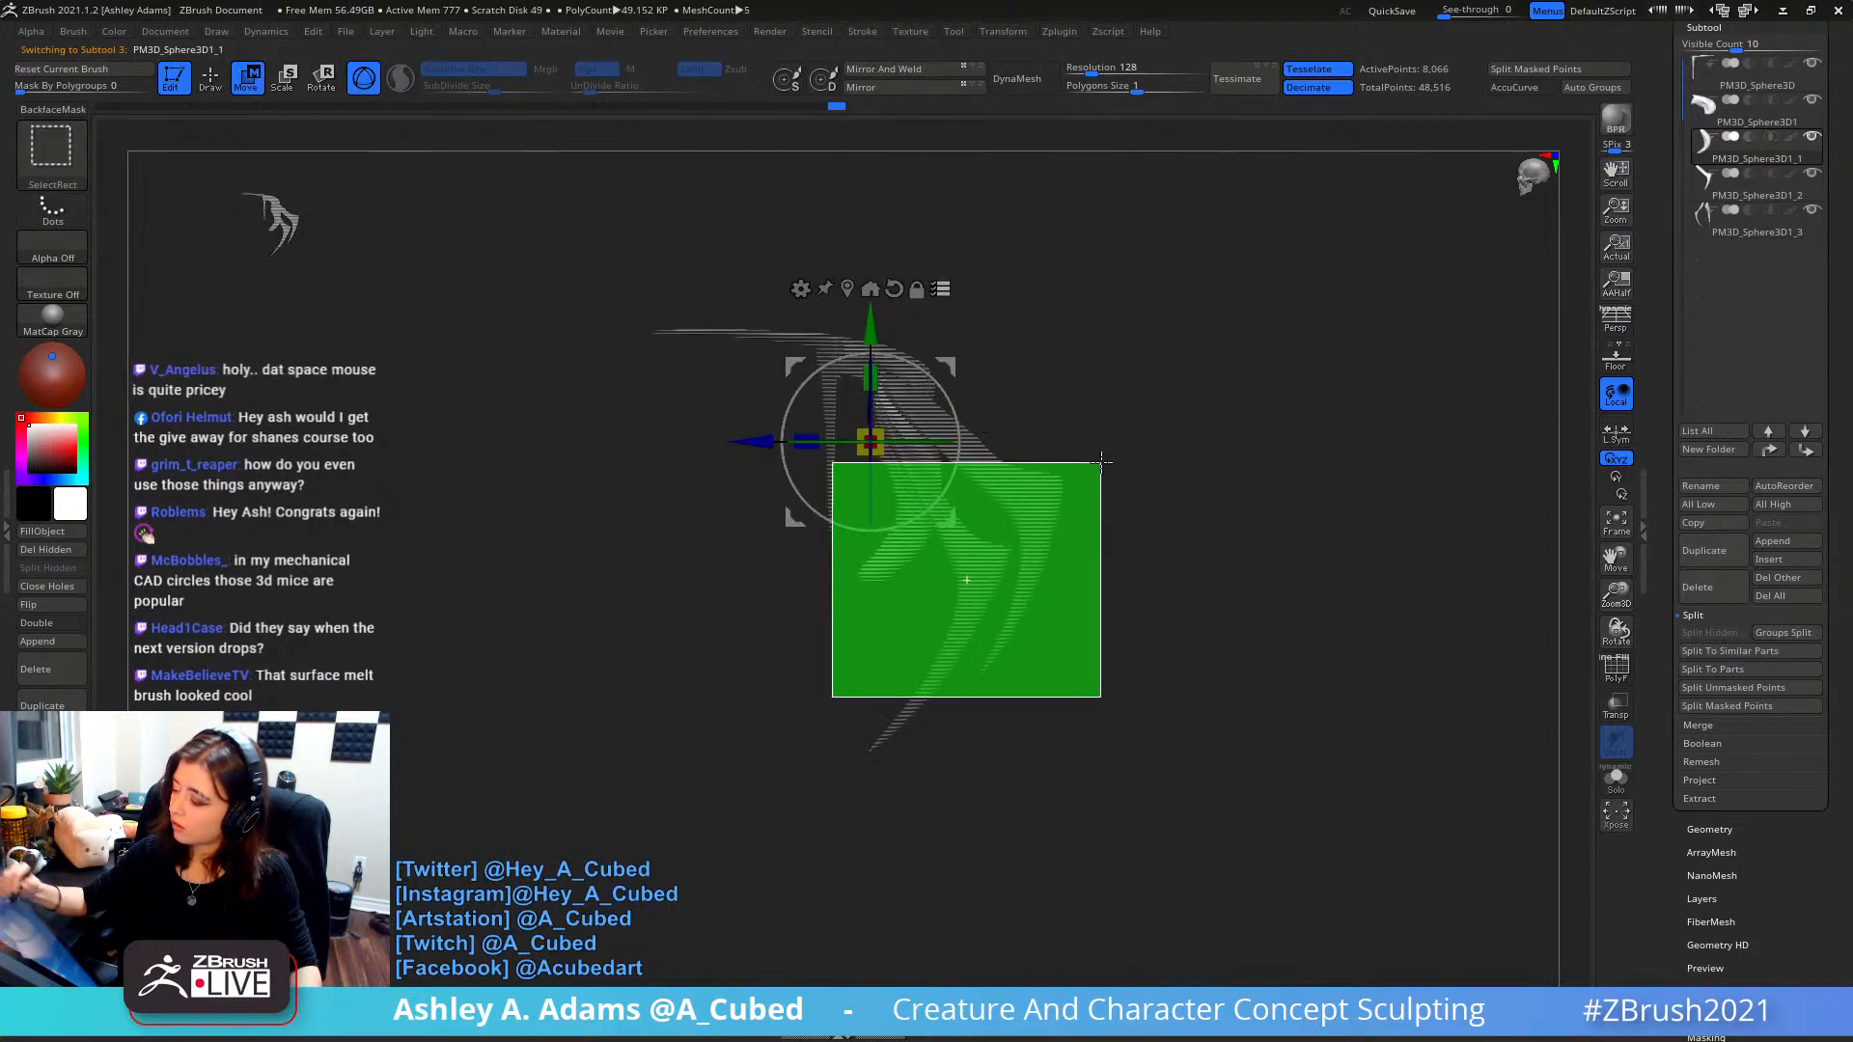
pyautogui.keyDown('ctrl'); pyautogui.keyDown('shift'); pyautogui.click(832, 343); pyautogui.keyUp('shift'); pyautogui.keyUp('ctrl')
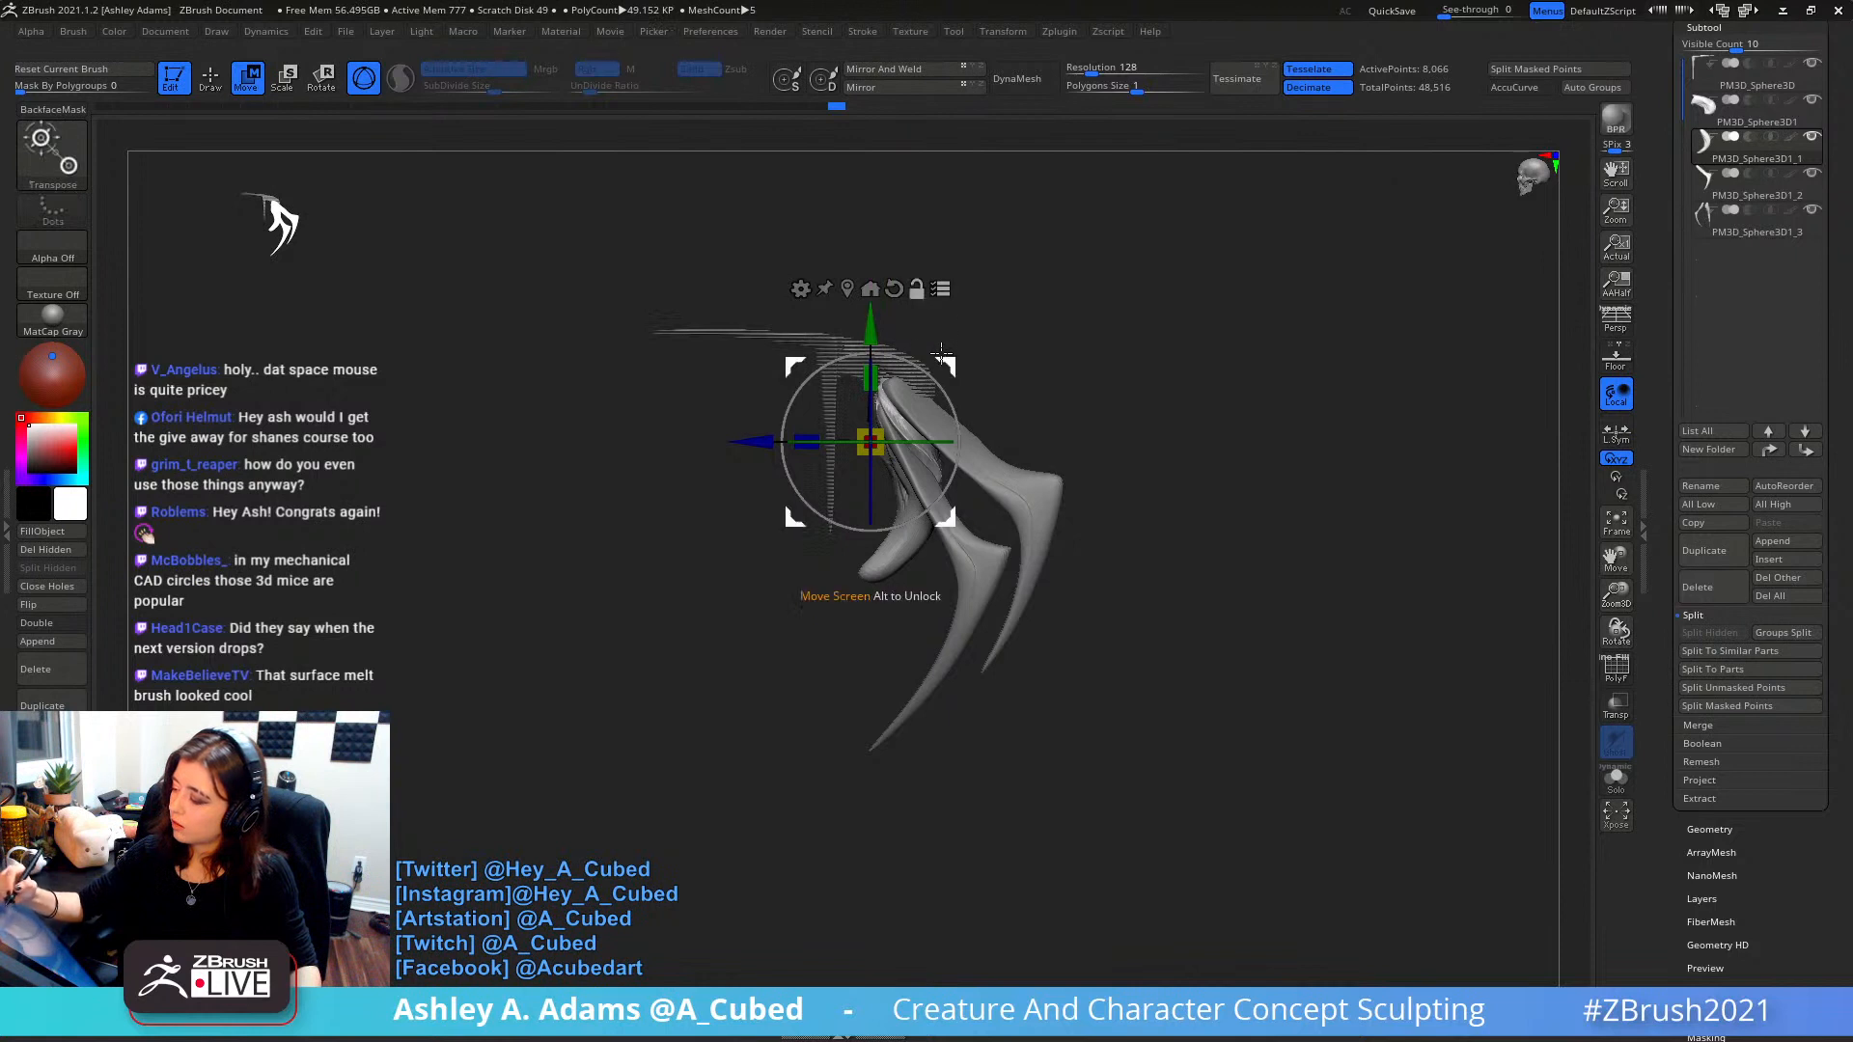
pyautogui.moveTo(941, 352); pyautogui.dragTo(1094, 348)
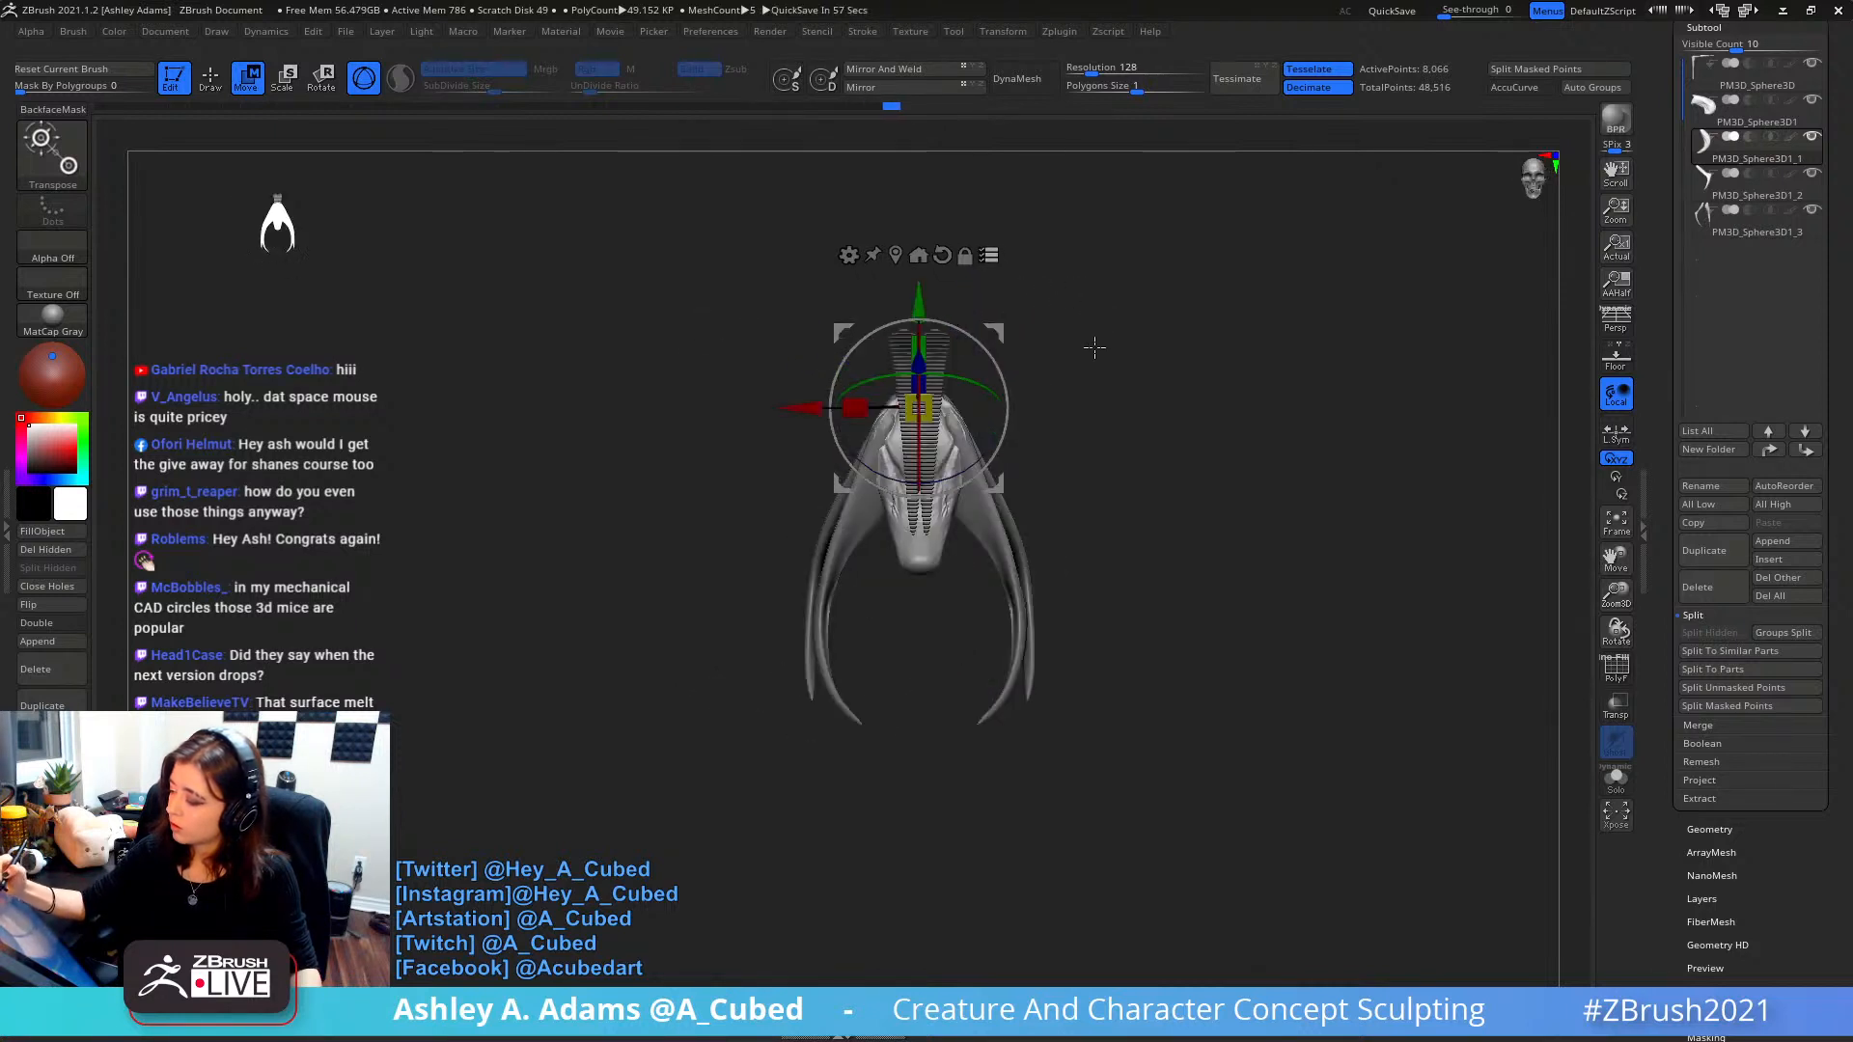
pyautogui.moveTo(1010, 190)
pyautogui.mouseDown()
pyautogui.moveTo(1109, 331)
pyautogui.moveTo(1088, 310)
pyautogui.moveTo(975, 311)
pyautogui.mouseUp()
pyautogui.press('q')
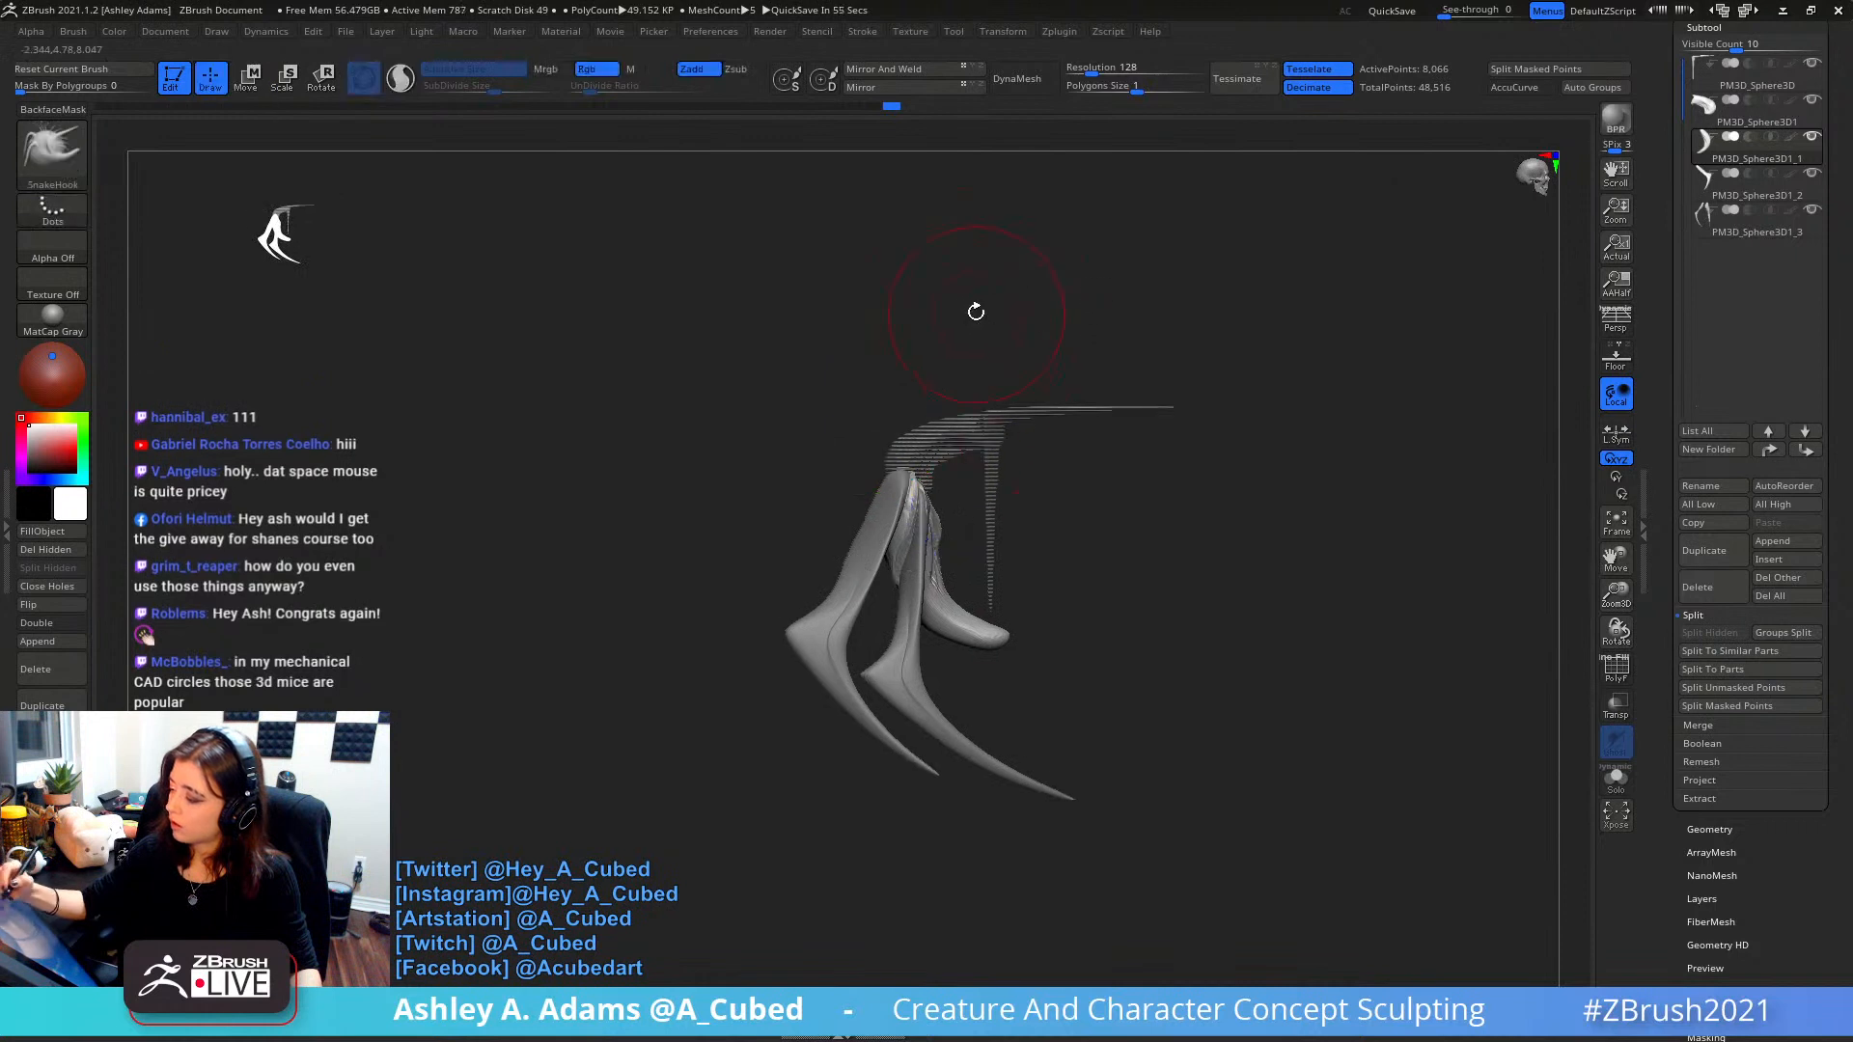
# - Move the selected torso and limbs upward together so their tops meet the neck's base
pyautogui.moveTo(1087, 323)
pyautogui.mouseDown()
pyautogui.moveTo(1088, 273)
pyautogui.moveTo(1051, 276)
pyautogui.mouseUp()
pyautogui.press('w')
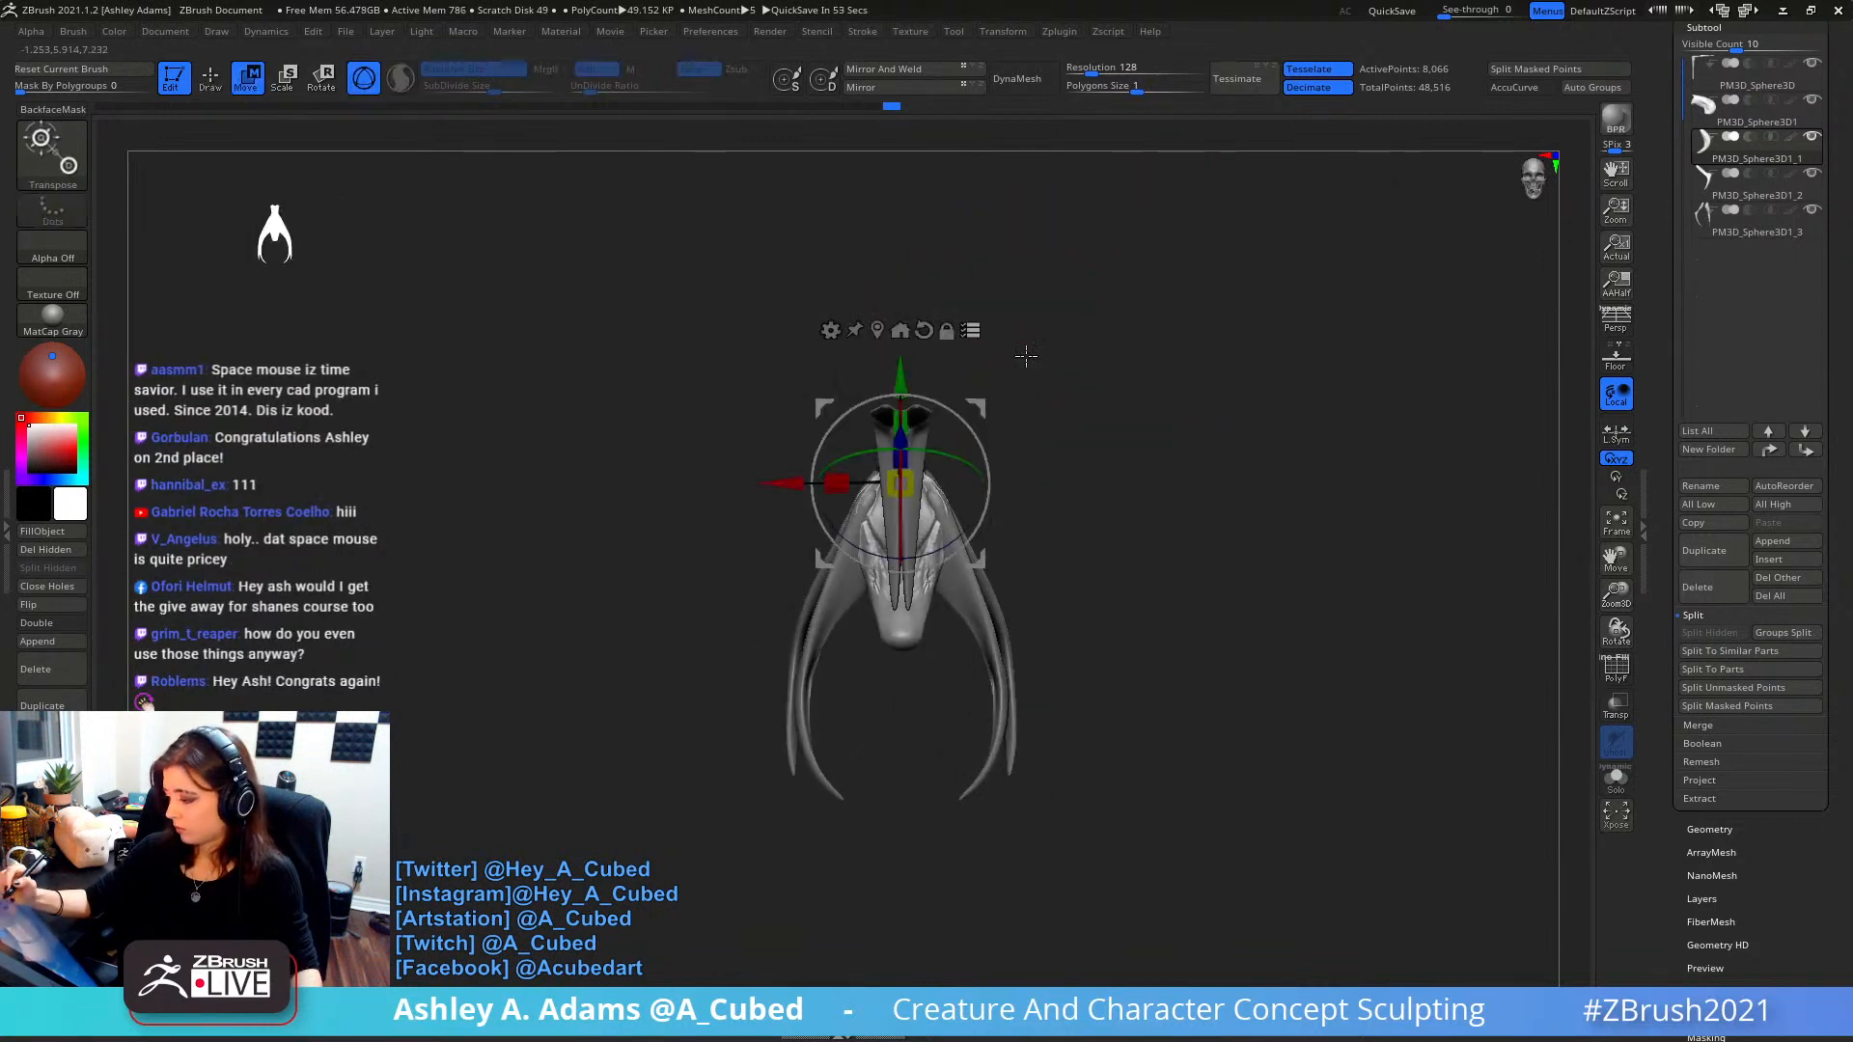
pyautogui.moveTo(923, 371); pyautogui.dragTo(973, 333)
pyautogui.keyDown('alt'); pyautogui.click(926, 329); pyautogui.keyUp('alt')
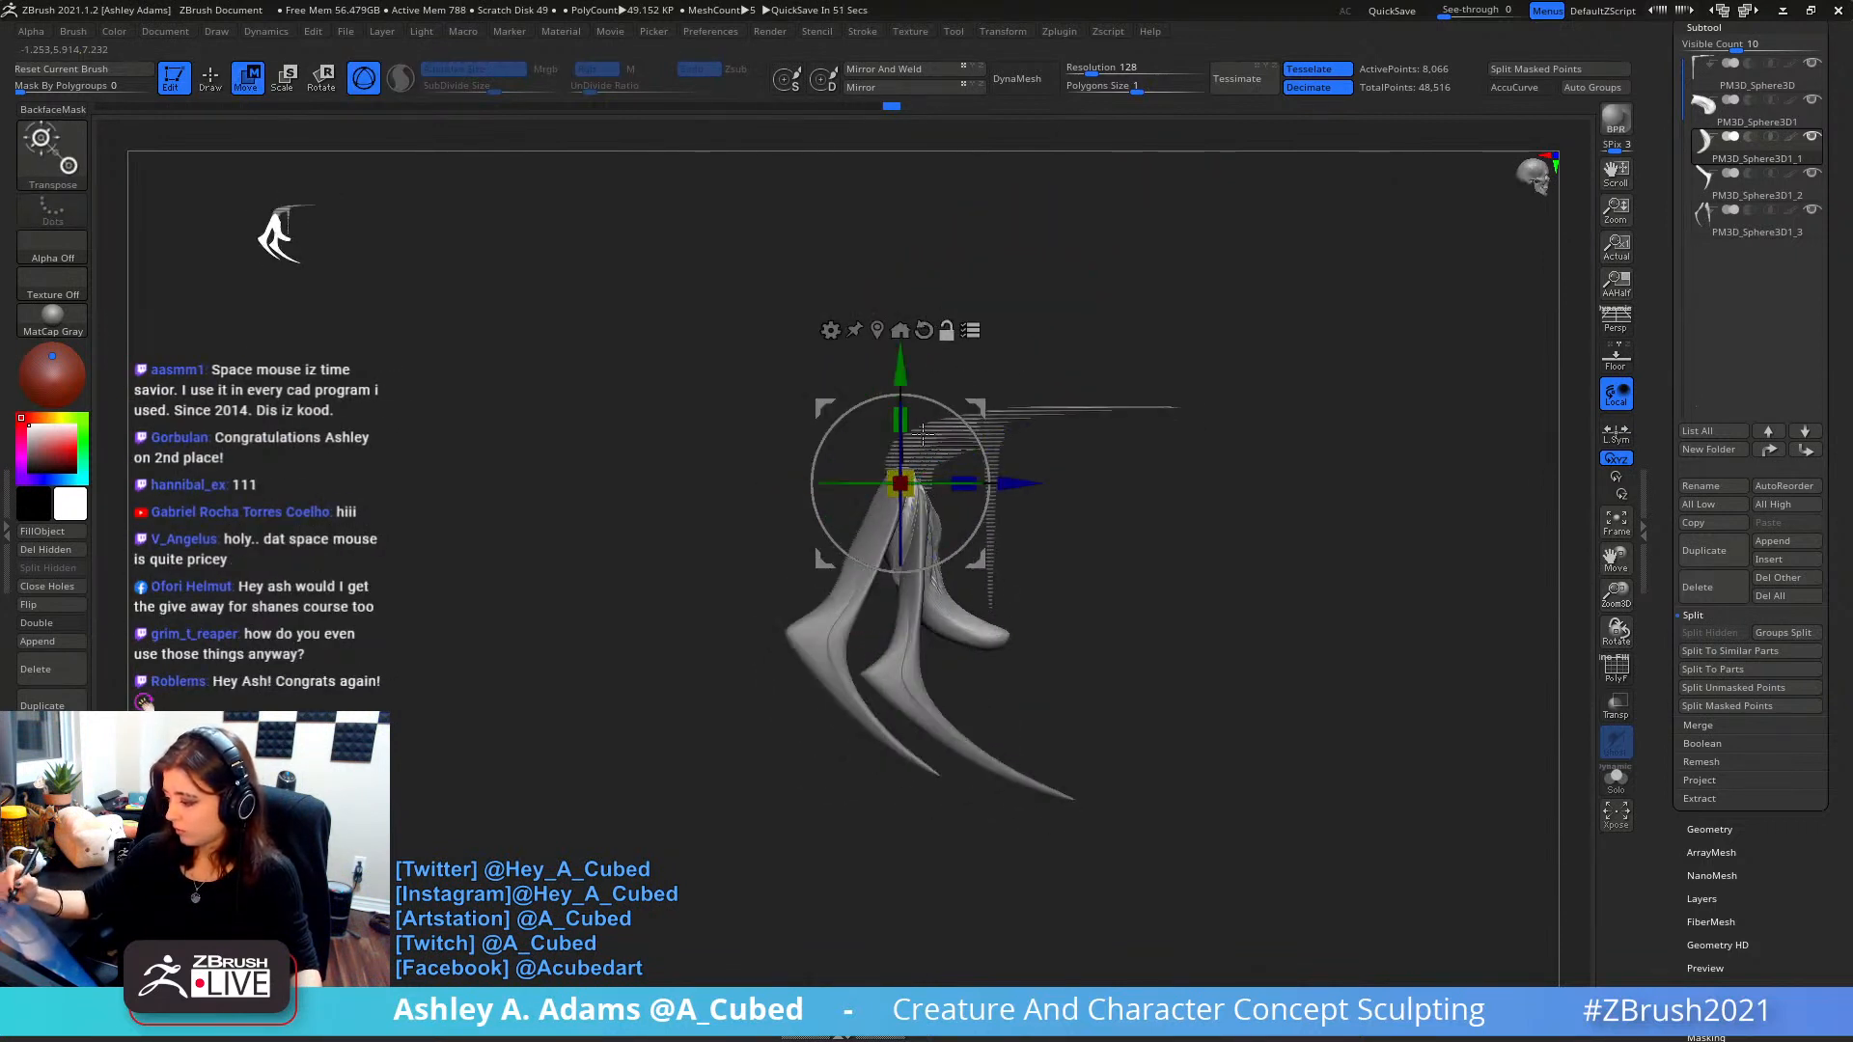
pyautogui.moveTo(903, 423); pyautogui.dragTo(921, 383)
pyautogui.moveTo(1108, 380)
pyautogui.mouseDown()
pyautogui.moveTo(1005, 322)
pyautogui.moveTo(955, 405)
pyautogui.moveTo(991, 474)
pyautogui.moveTo(1001, 380)
pyautogui.moveTo(1019, 381)
pyautogui.mouseUp()
pyautogui.press('q')
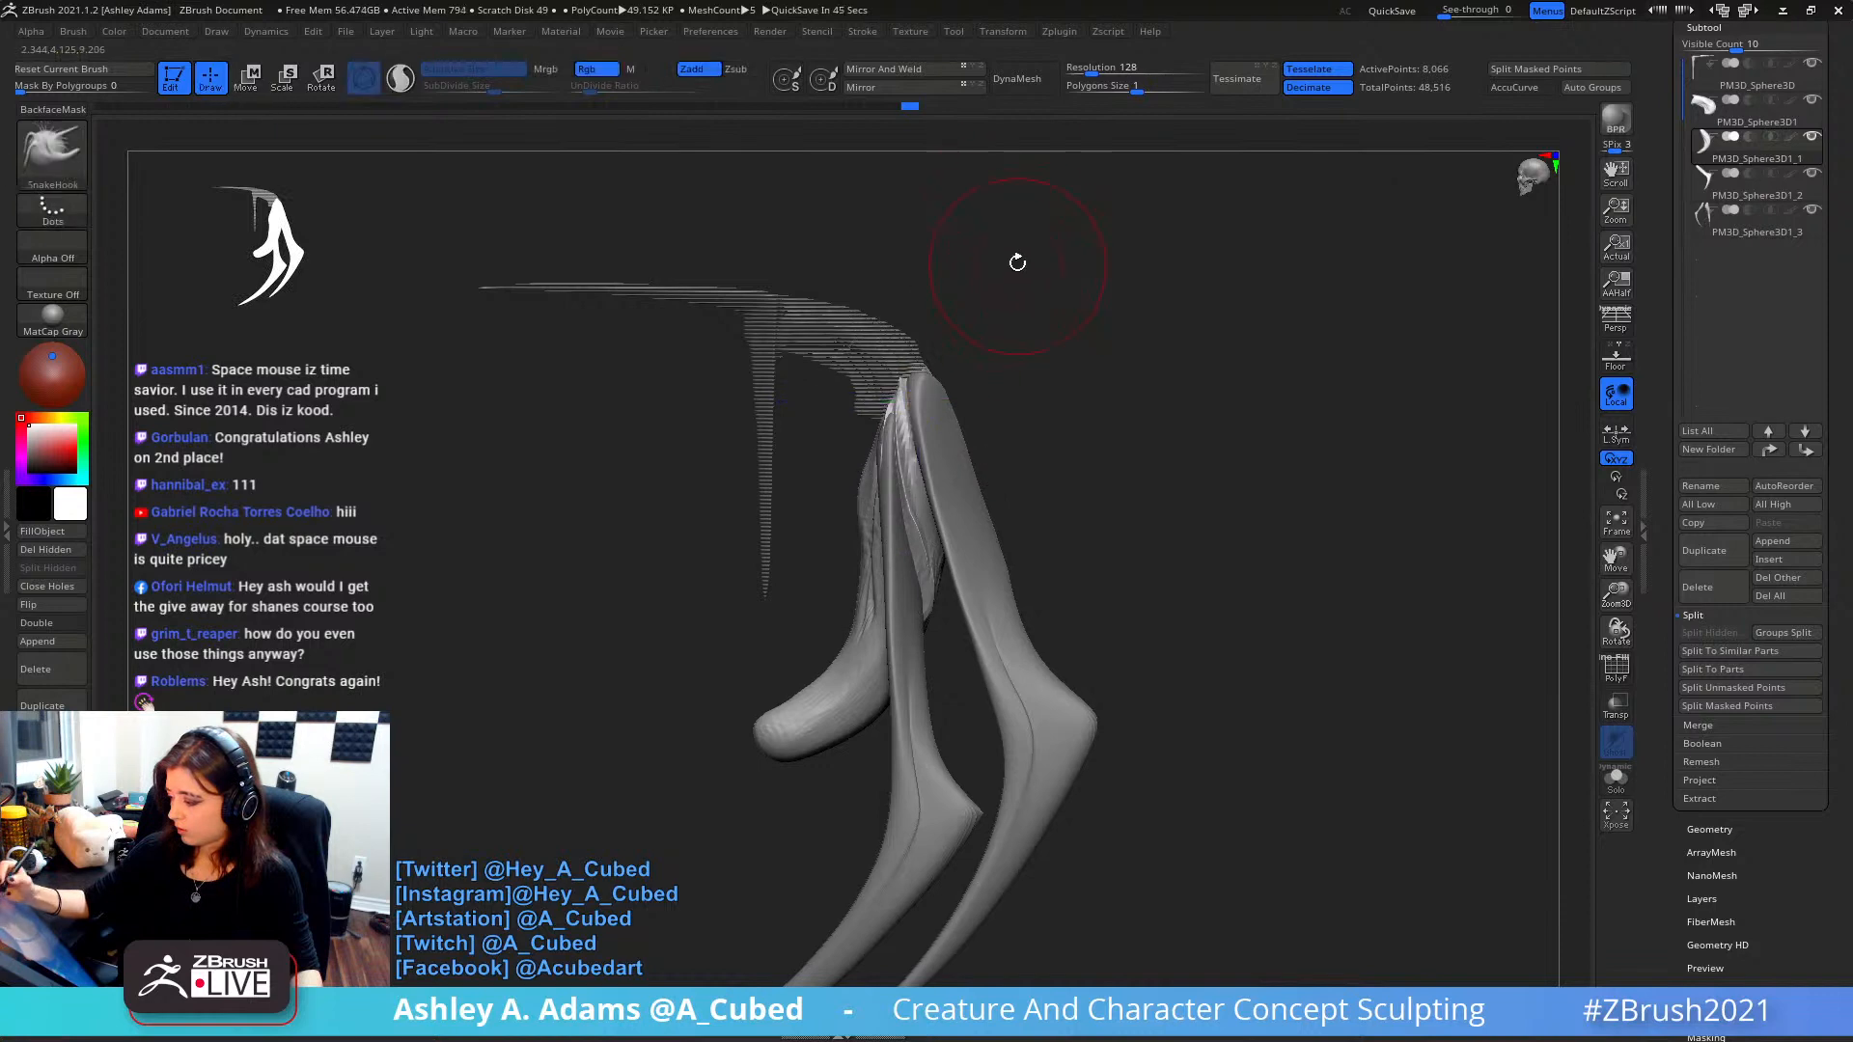
# - Reshape the neck with SnakeHook, pulling its lower end down over the torso's front and filling out its underside behind the head
pyautogui.keyDown('alt'); pyautogui.click(878, 405); pyautogui.keyUp('alt')
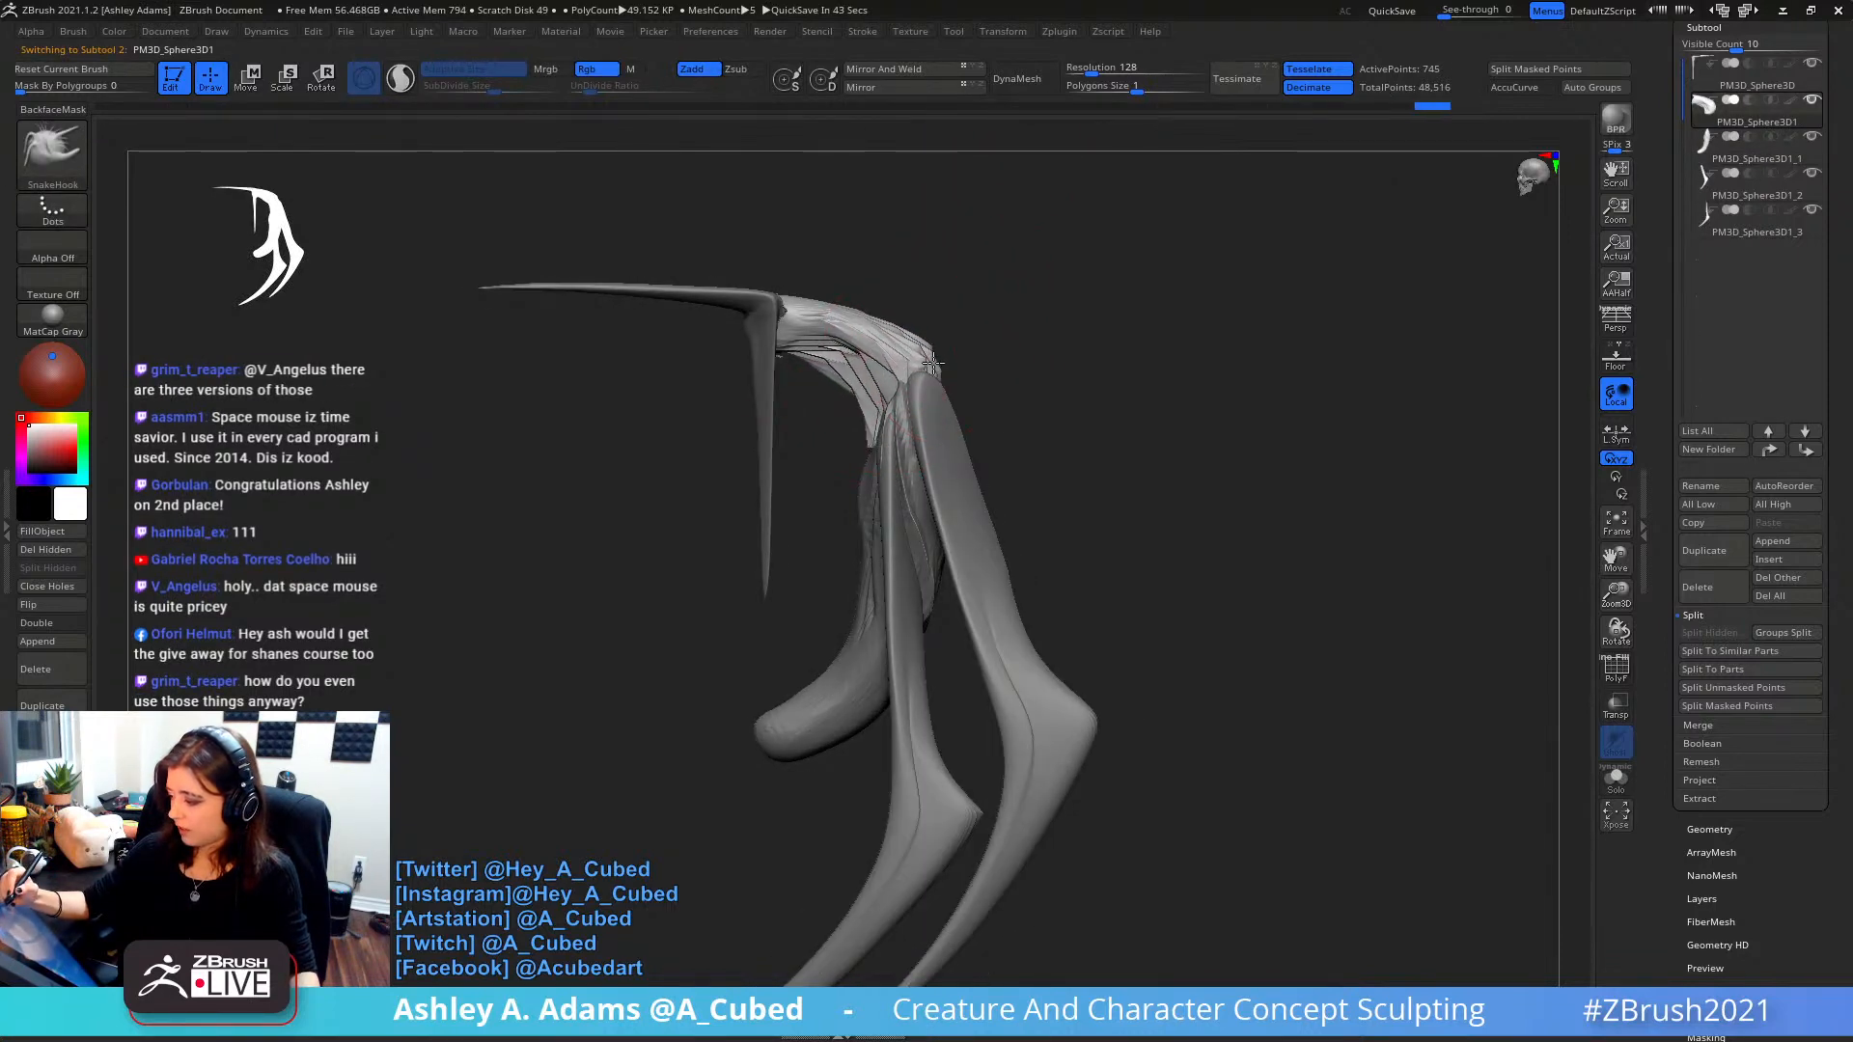
pyautogui.press('space')
pyautogui.moveTo(882, 423)
pyautogui.mouseDown(button='right')
pyautogui.moveTo(924, 449)
pyautogui.moveTo(878, 488)
pyautogui.moveTo(868, 463)
pyautogui.mouseUp(button='right')
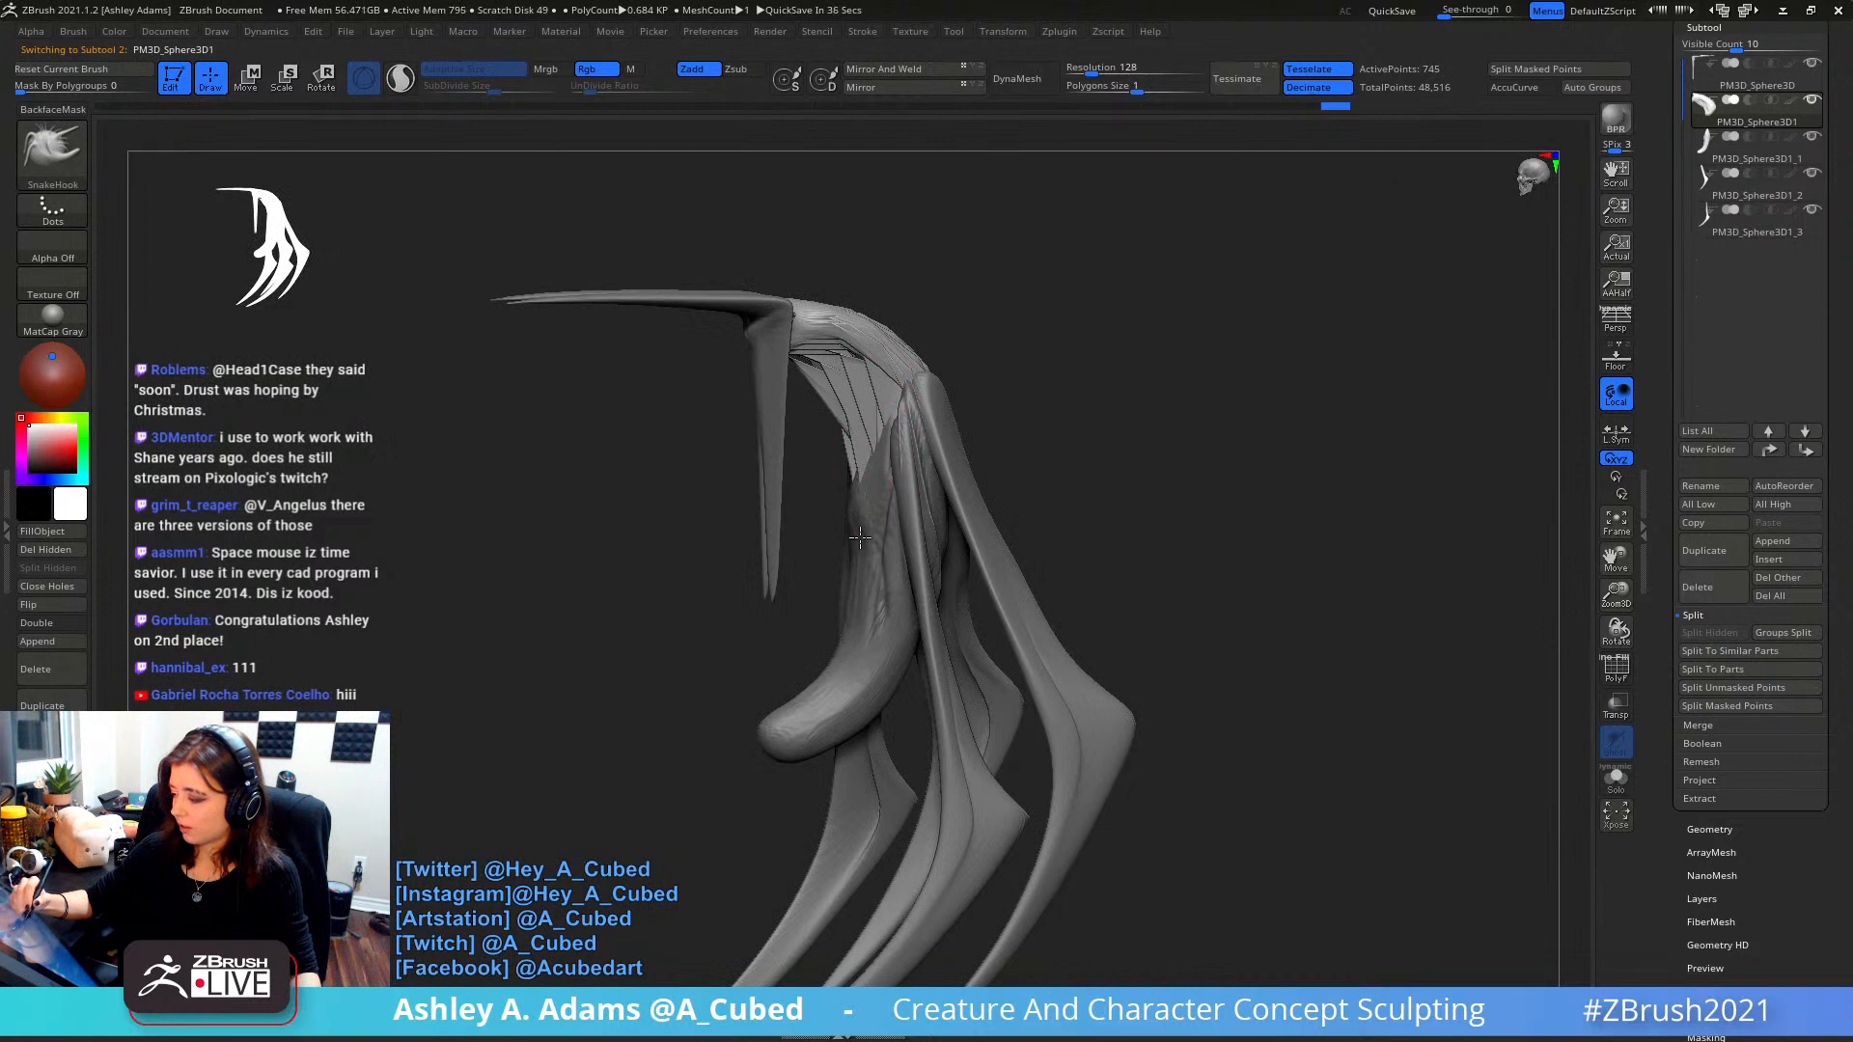
pyautogui.moveTo(859, 537); pyautogui.dragTo(861, 454, button='right')
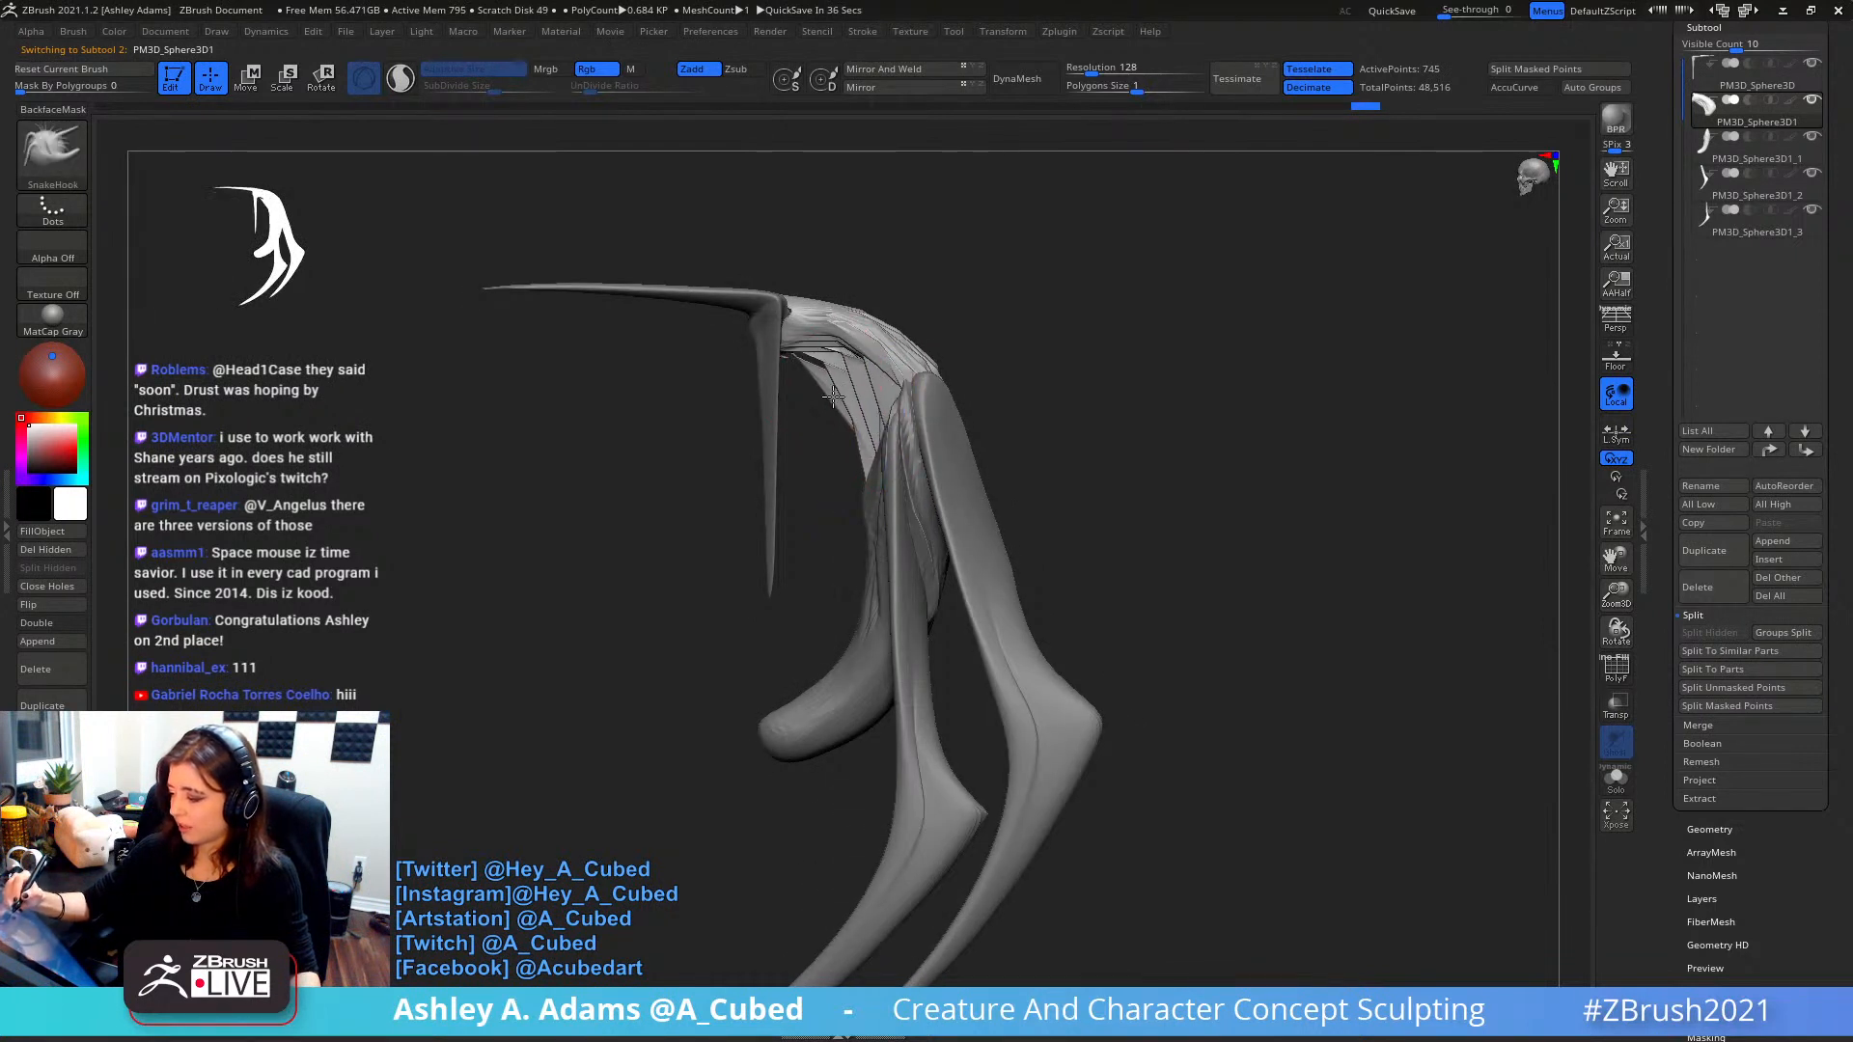
pyautogui.moveTo(853, 338); pyautogui.dragTo(853, 388)
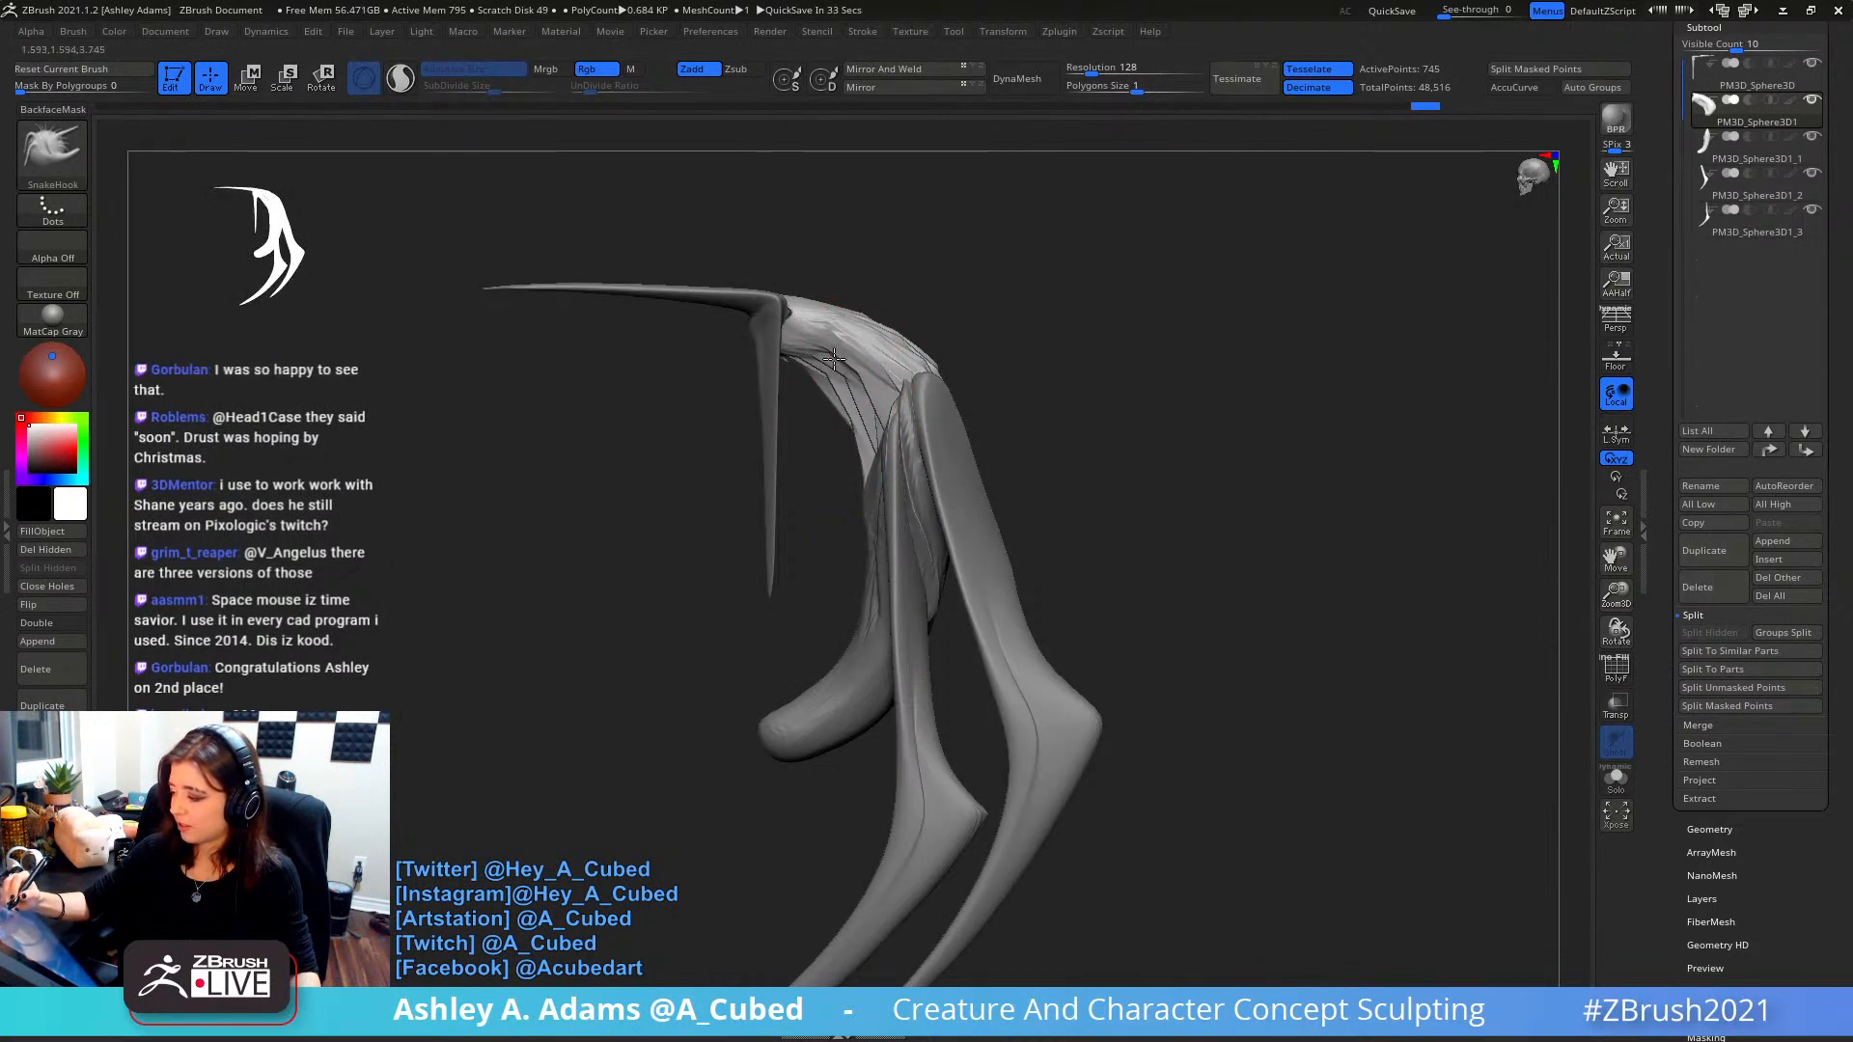
pyautogui.moveTo(837, 358); pyautogui.dragTo(815, 362, button='right')
pyautogui.moveTo(816, 363); pyautogui.dragTo(803, 367)
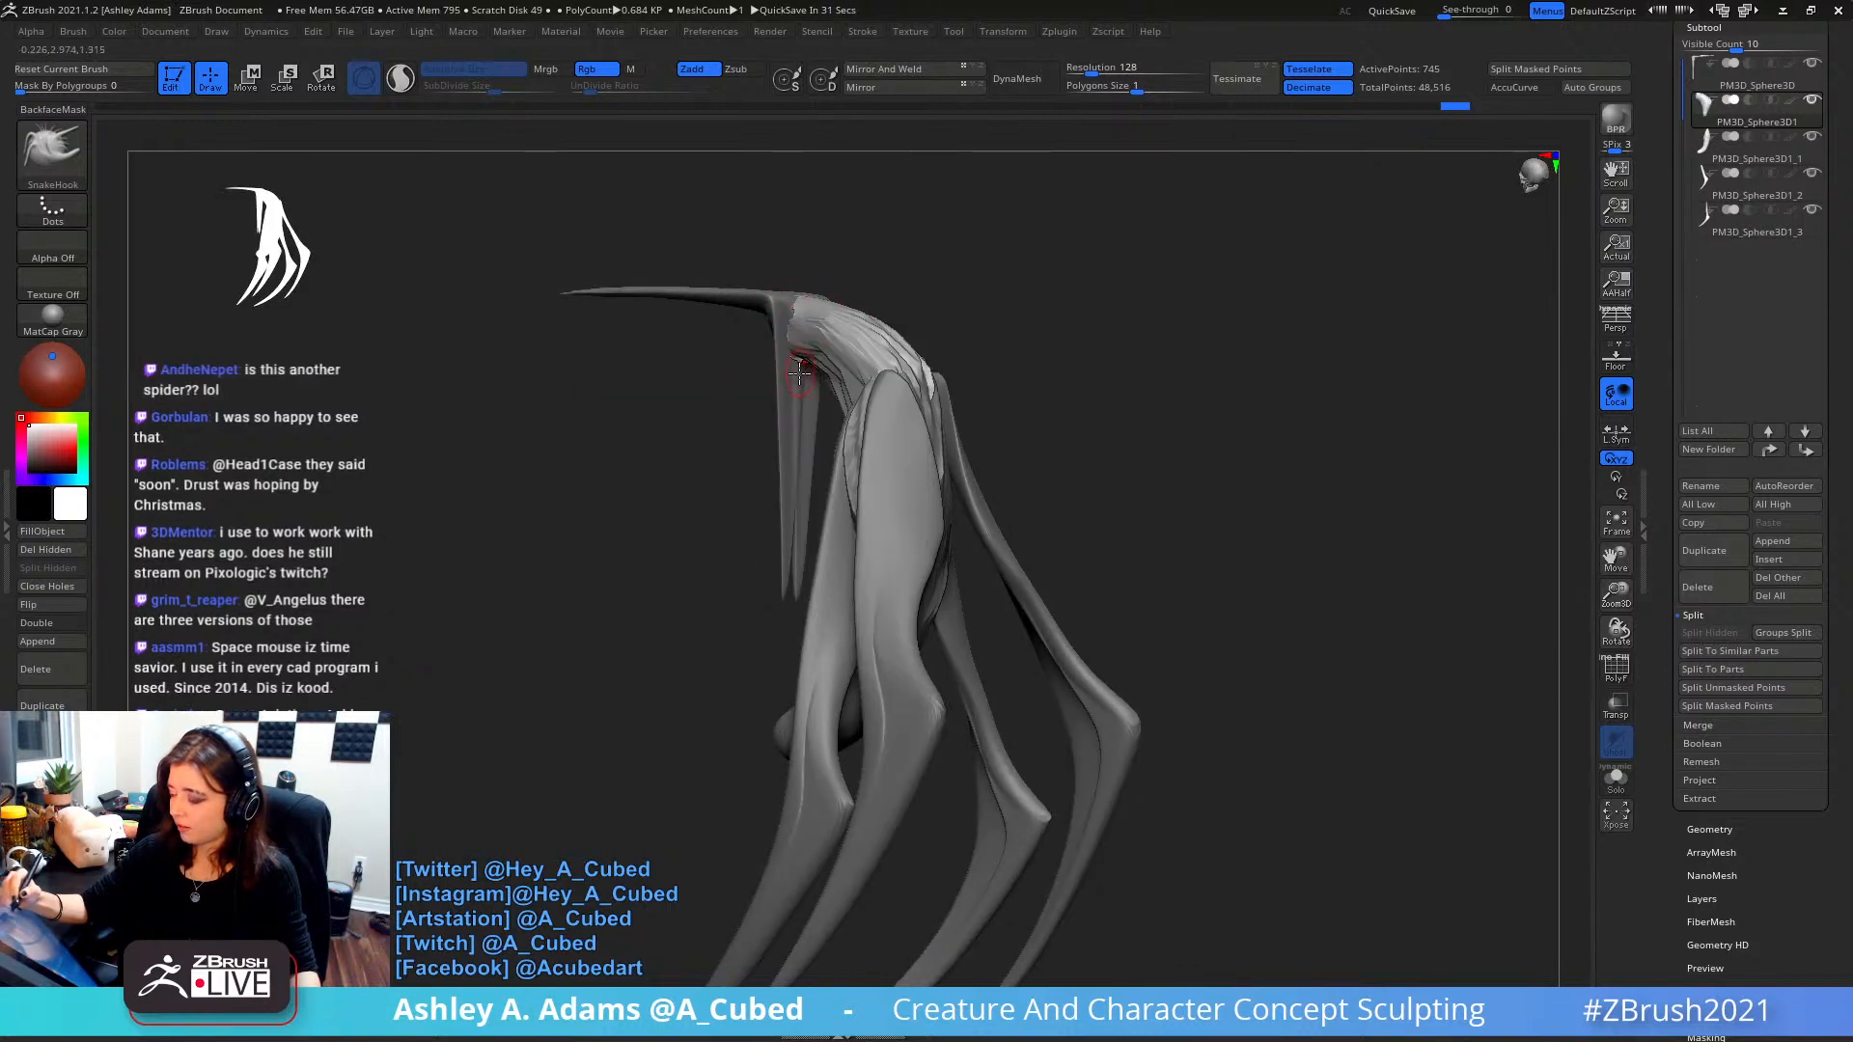
pyautogui.moveTo(803, 366)
pyautogui.mouseDown(button='right')
pyautogui.moveTo(799, 315)
pyautogui.moveTo(939, 310)
pyautogui.moveTo(897, 371)
pyautogui.moveTo(985, 343)
pyautogui.moveTo(883, 372)
pyautogui.moveTo(854, 410)
pyautogui.moveTo(962, 394)
pyautogui.moveTo(897, 385)
pyautogui.moveTo(918, 463)
pyautogui.moveTo(894, 292)
pyautogui.mouseUp(button='right')
pyautogui.rightClick(892, 381)
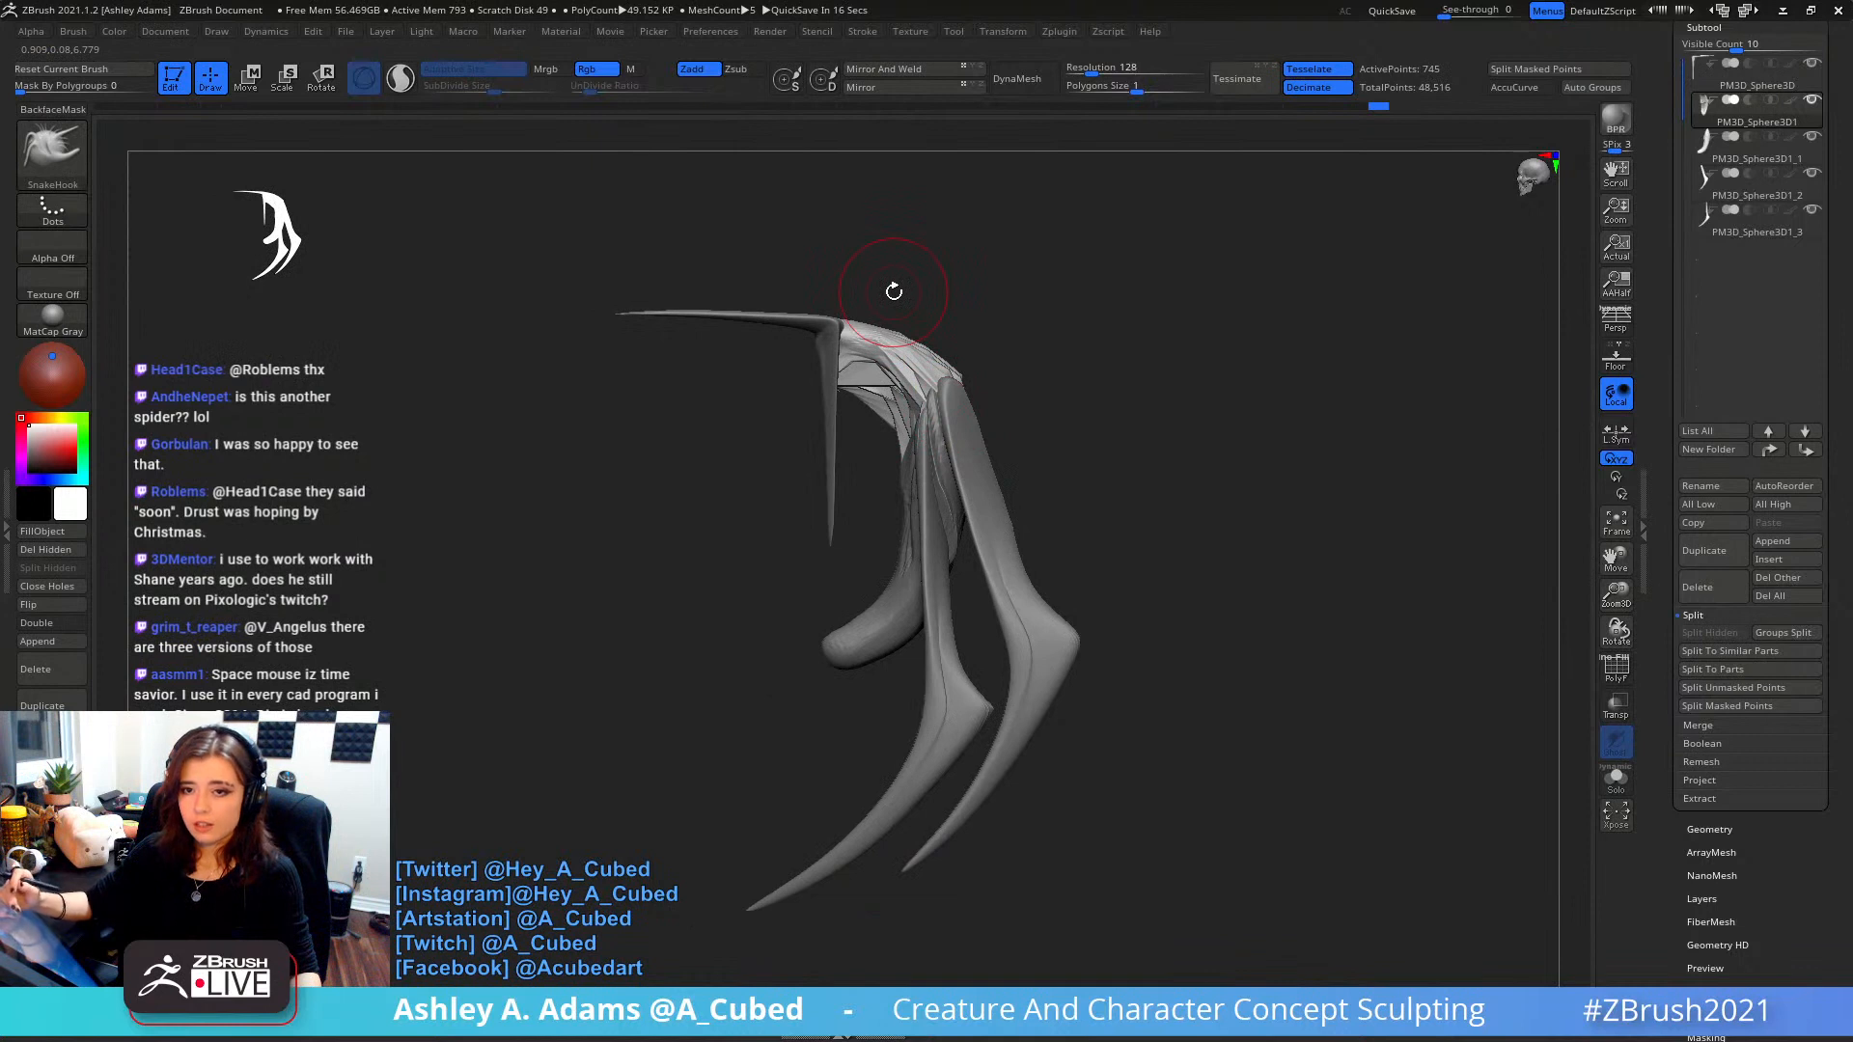
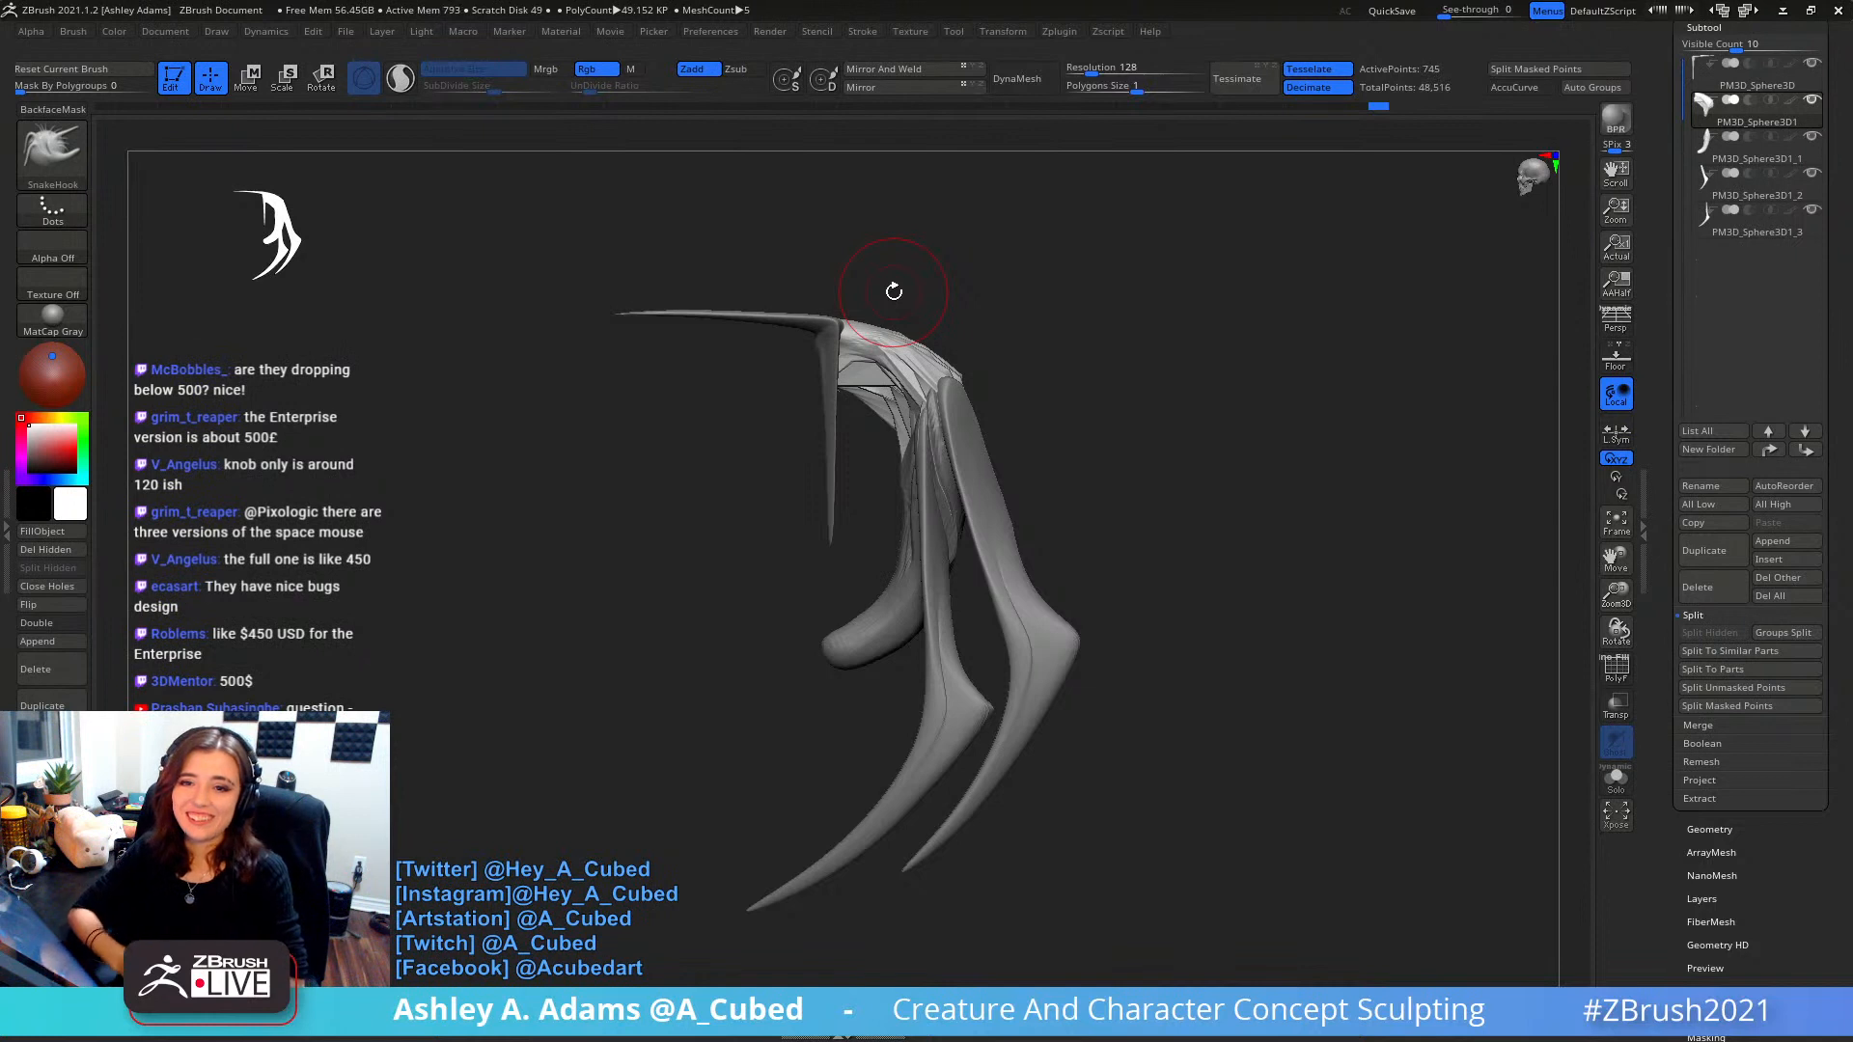
# - Reset the gizmo orientation on the head and scale it vertically to lengthen the downward facial spikes
pyautogui.keyDown('alt'); pyautogui.click(832, 382); pyautogui.keyUp('alt')
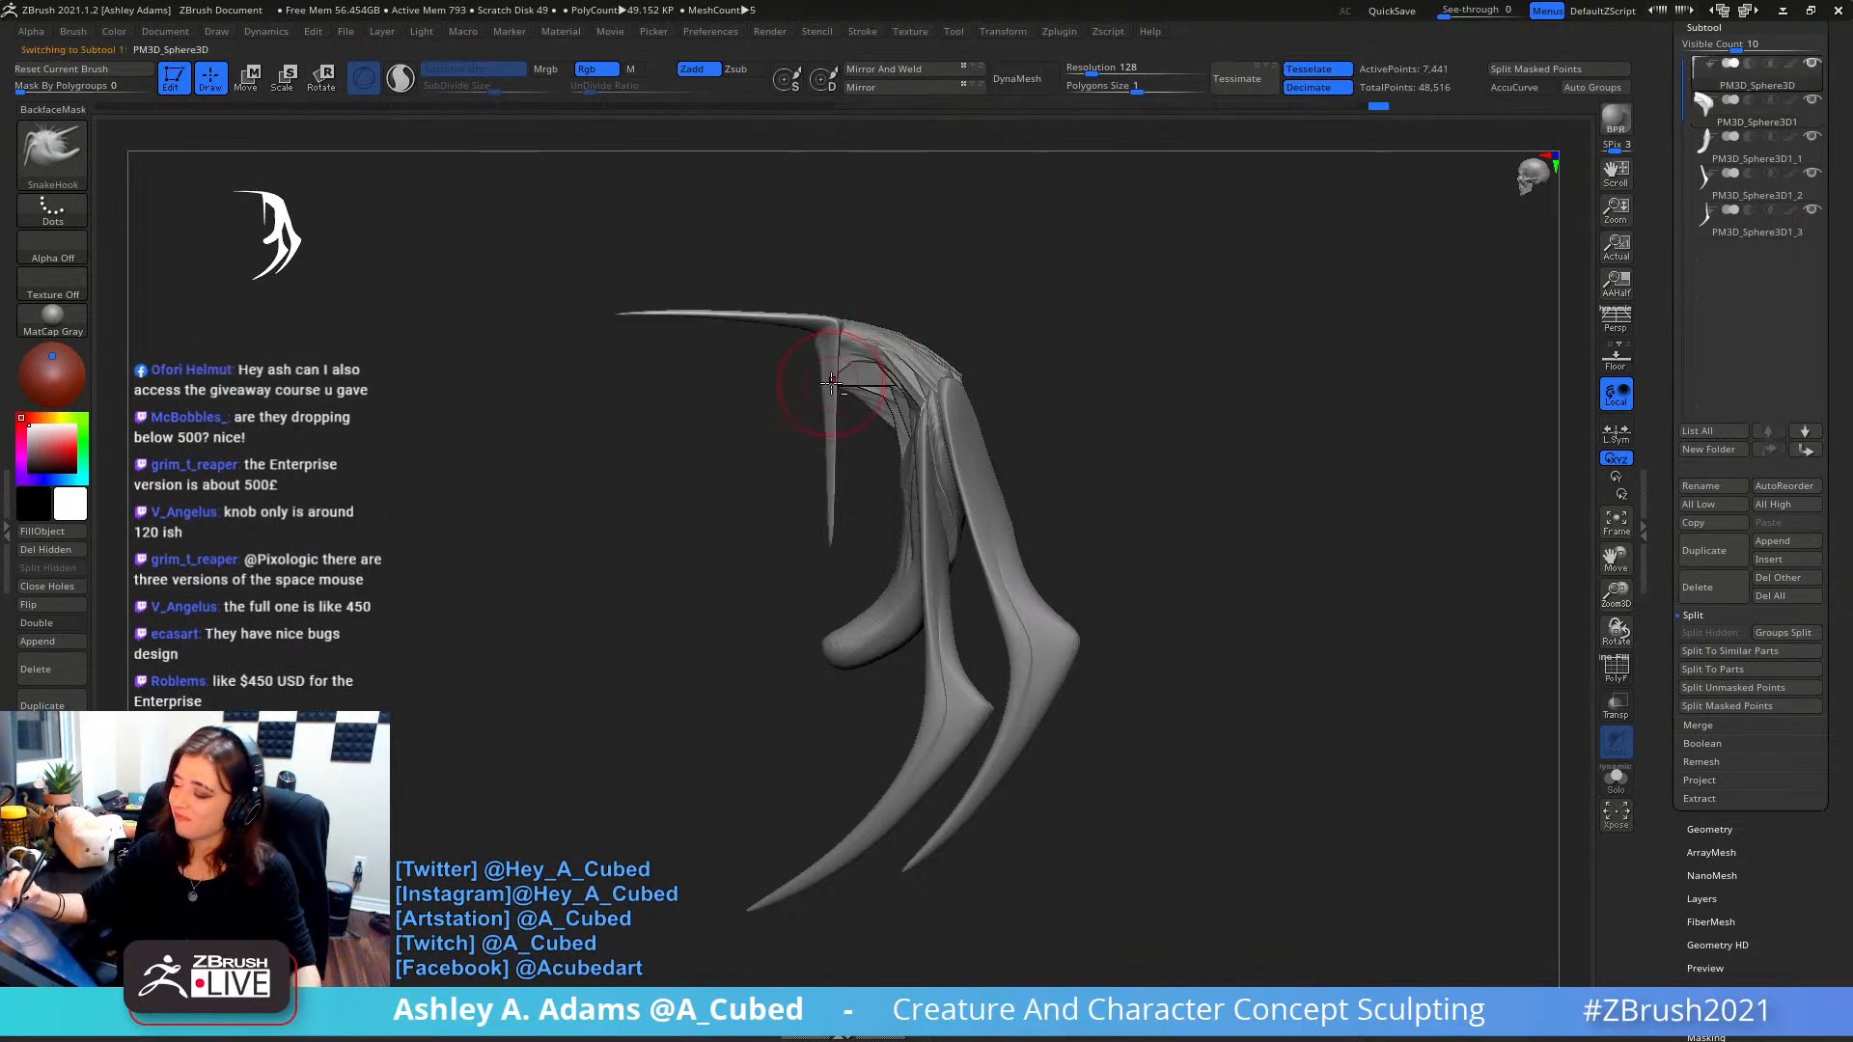
pyautogui.press('w')
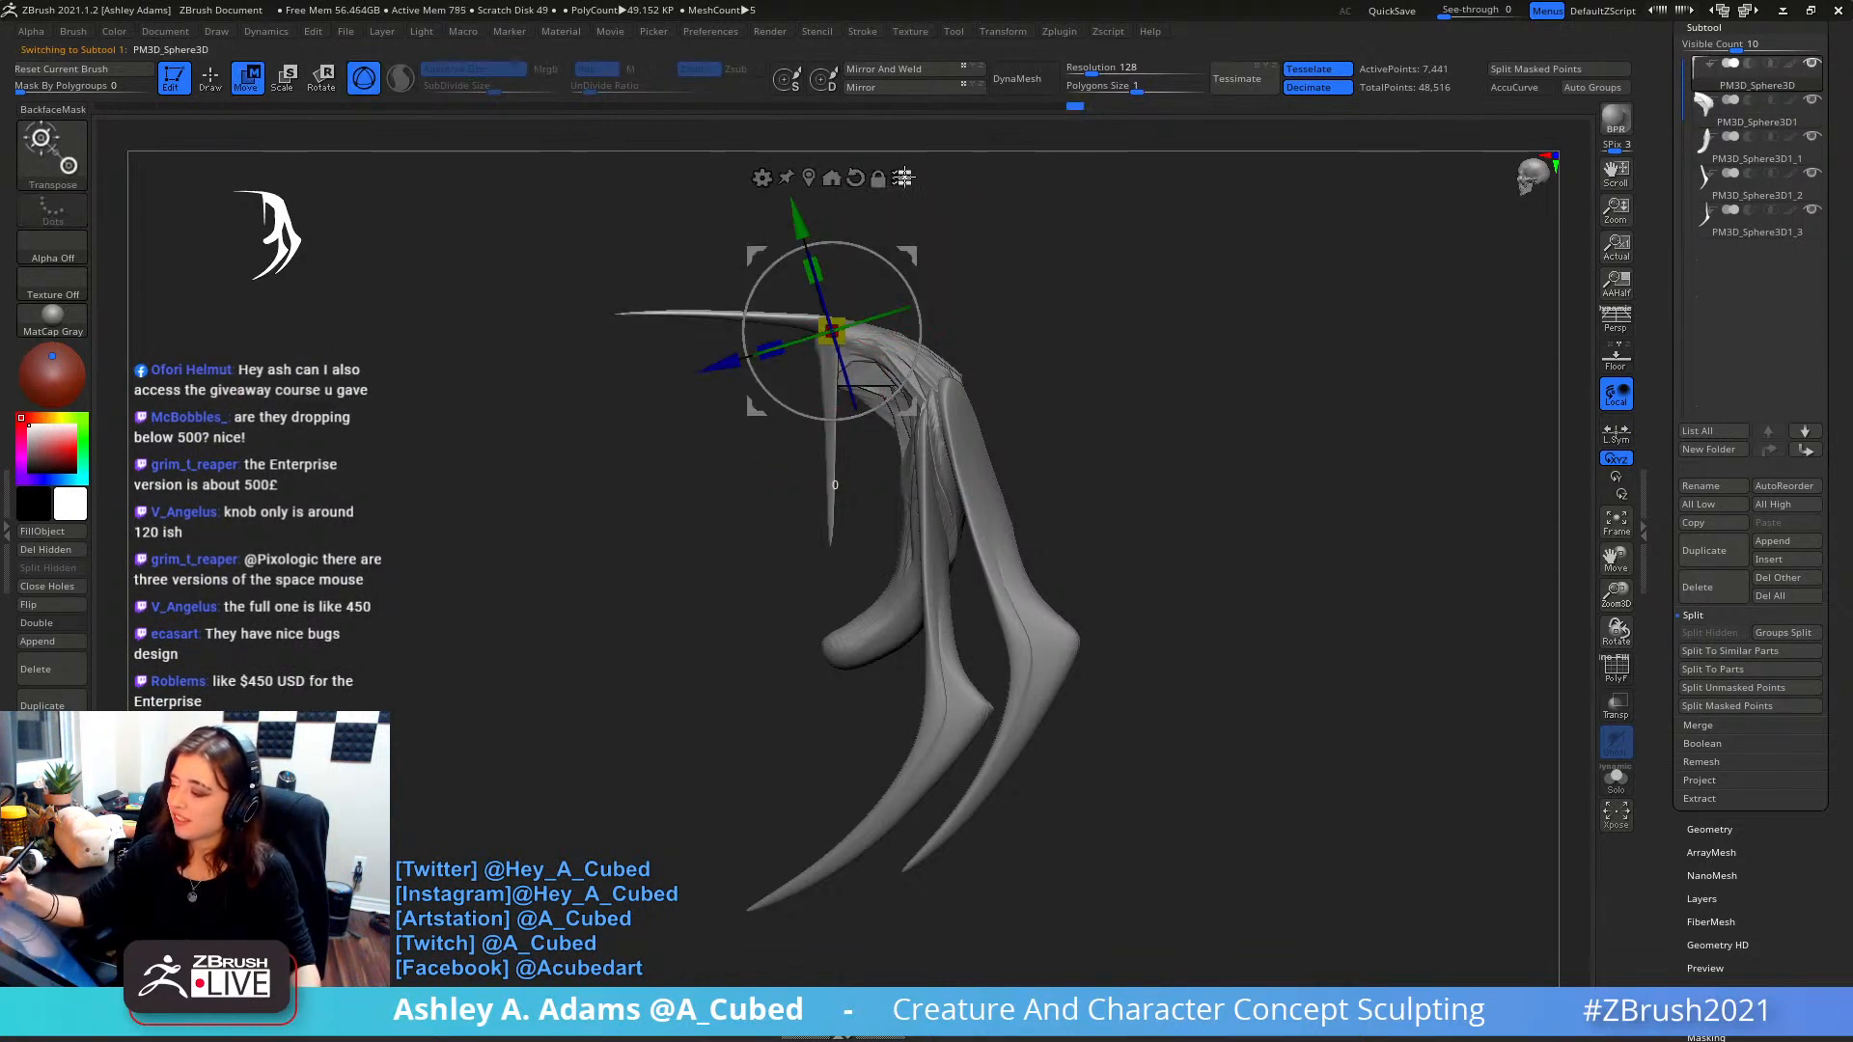
pyautogui.click(855, 177)
pyautogui.moveTo(836, 260)
pyautogui.mouseDown()
pyautogui.moveTo(842, 221)
pyautogui.moveTo(1054, 229)
pyautogui.mouseUp()
pyautogui.press('q')
# - Adjust the brush size and mask a strip down the centre of the torso's back, inverting the mask
pyautogui.keyDown('alt'); pyautogui.click(767, 536); pyautogui.keyUp('alt')
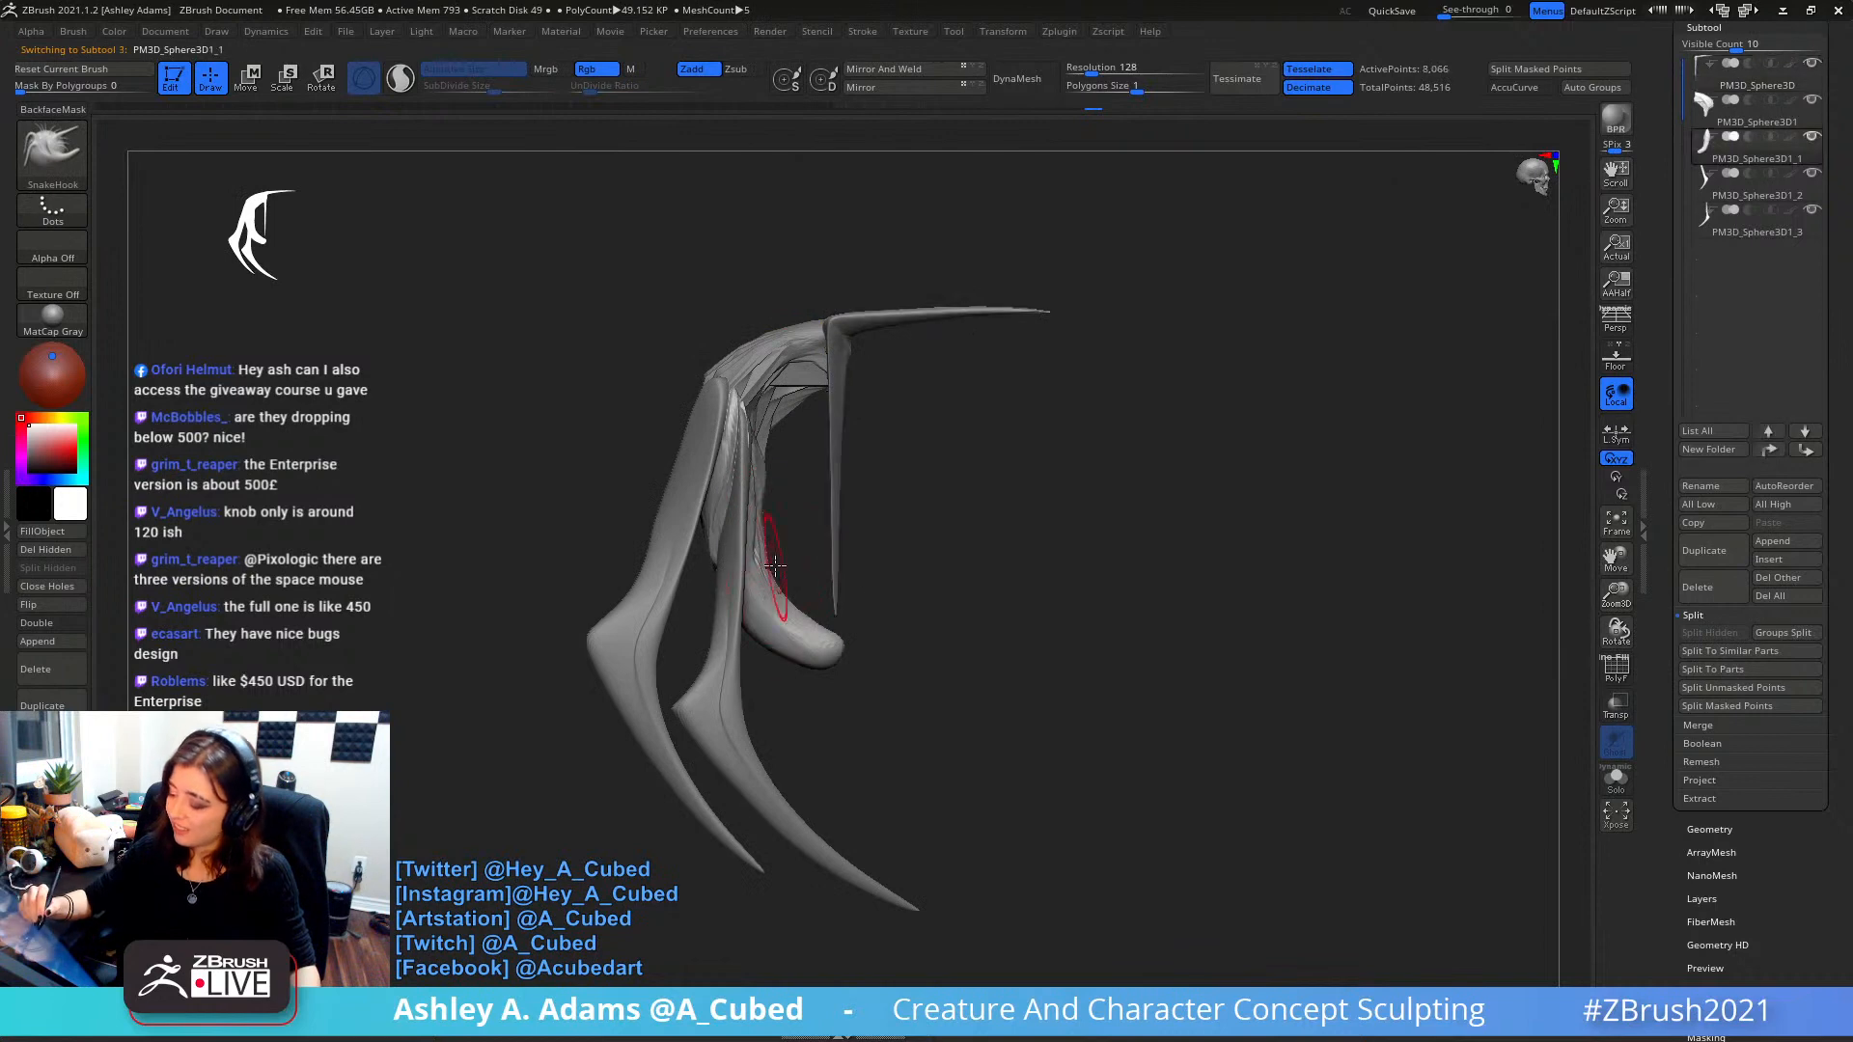
pyautogui.press('space')
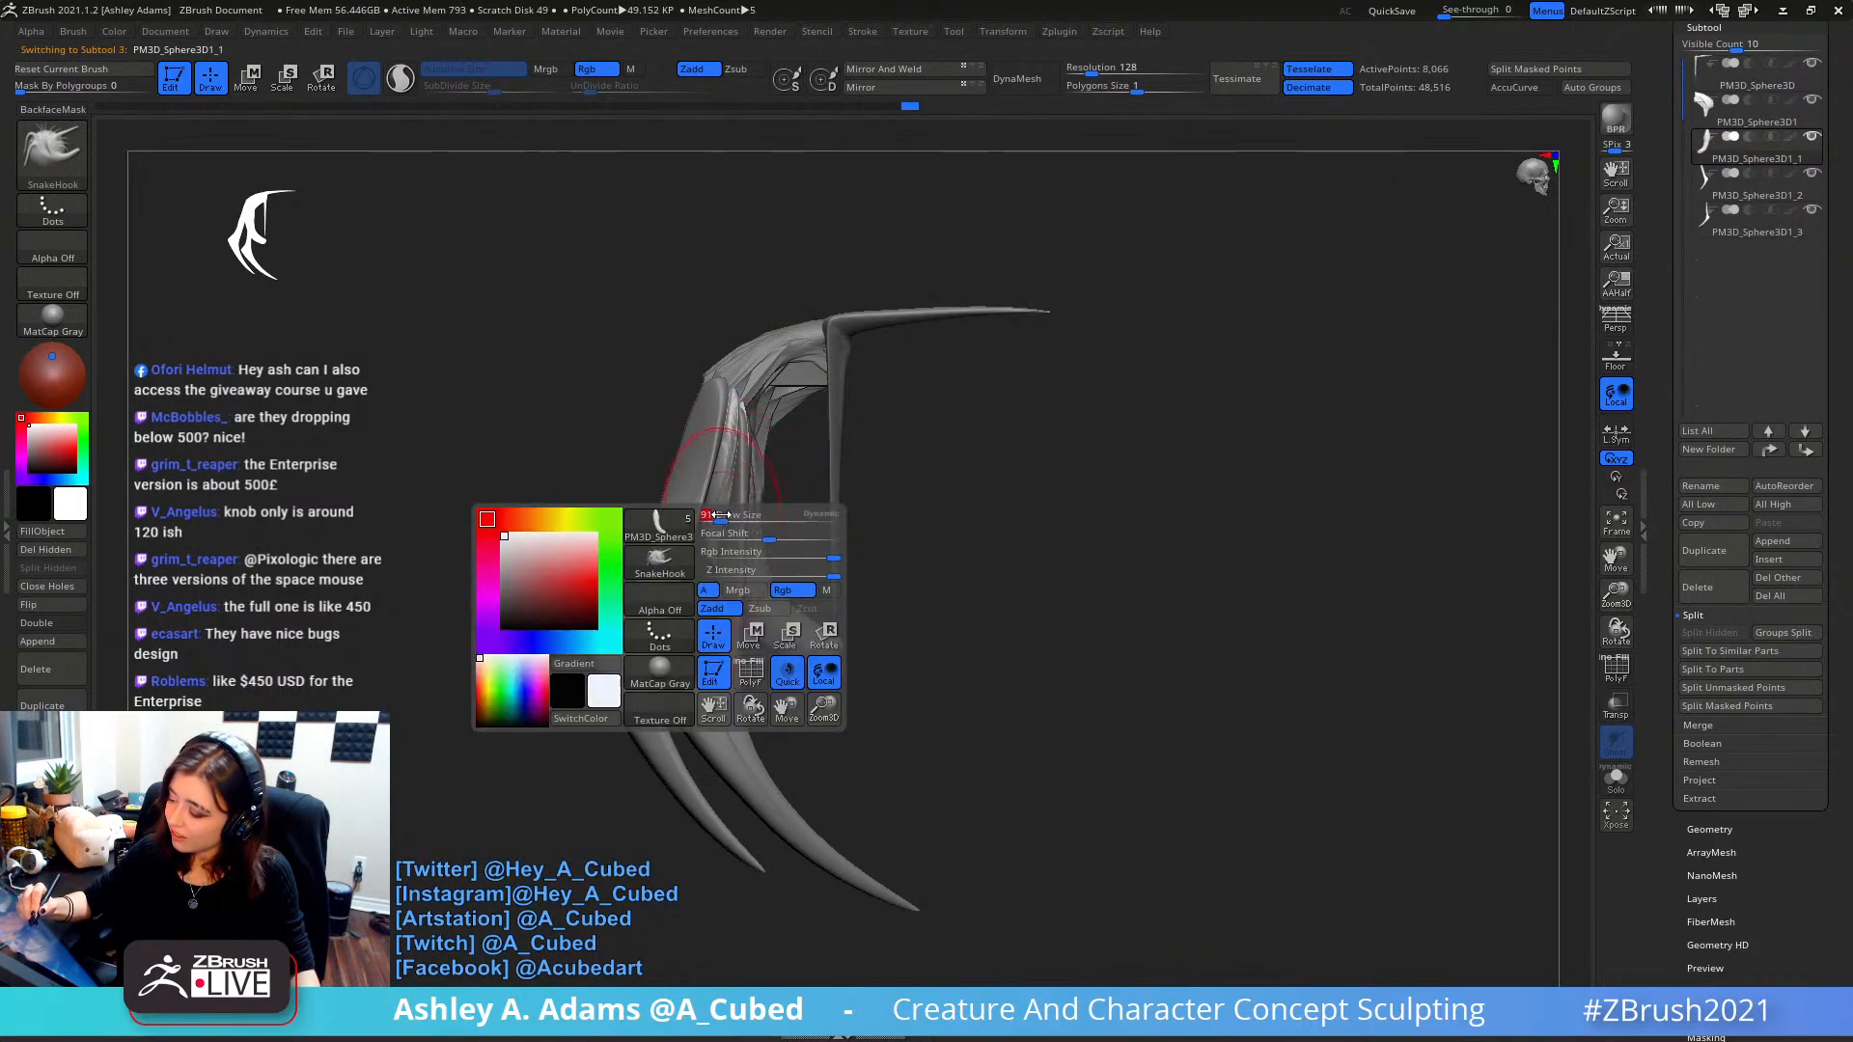
pyautogui.moveTo(676, 482)
pyautogui.mouseDown()
pyautogui.moveTo(790, 476)
pyautogui.moveTo(719, 526)
pyautogui.mouseUp()
pyautogui.press('space')
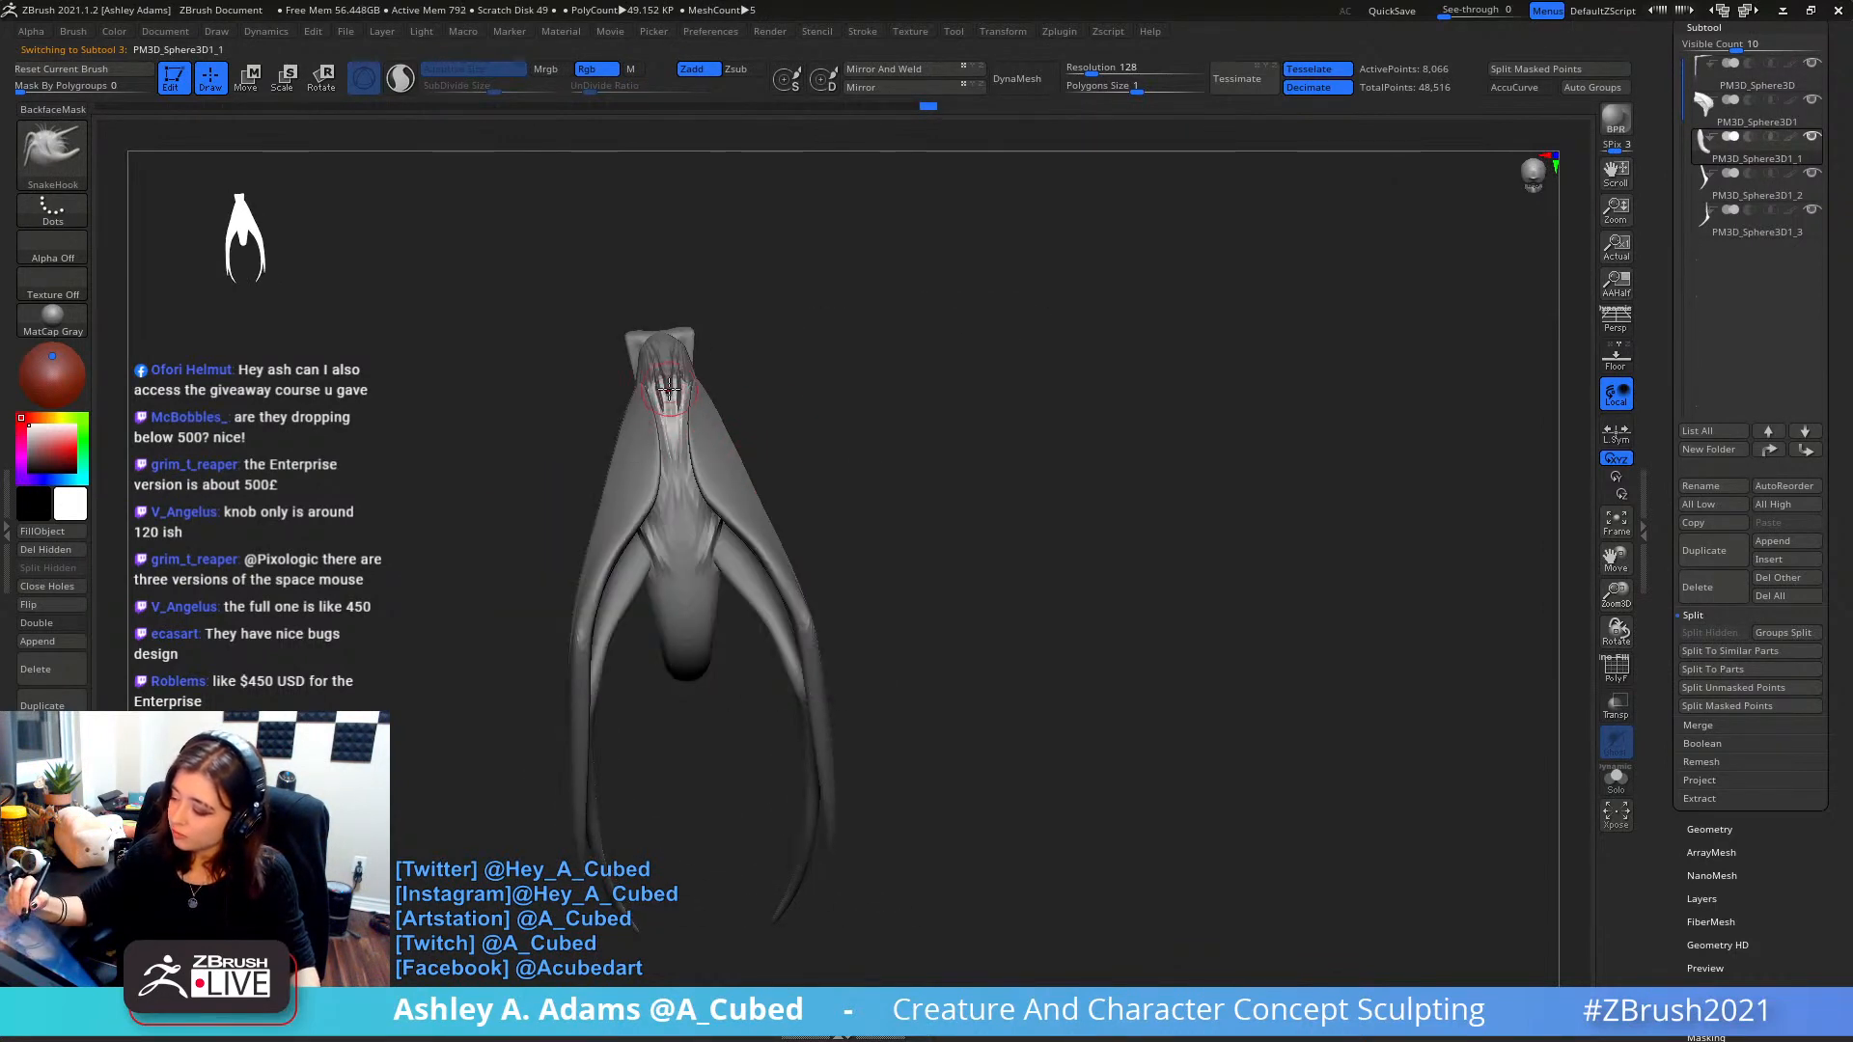
pyautogui.keyDown('ctrl'); pyautogui.moveTo(669, 386); pyautogui.dragTo(683, 563); pyautogui.keyUp('ctrl')
pyautogui.keyDown('ctrl'); pyautogui.click(836, 435); pyautogui.keyUp('ctrl')
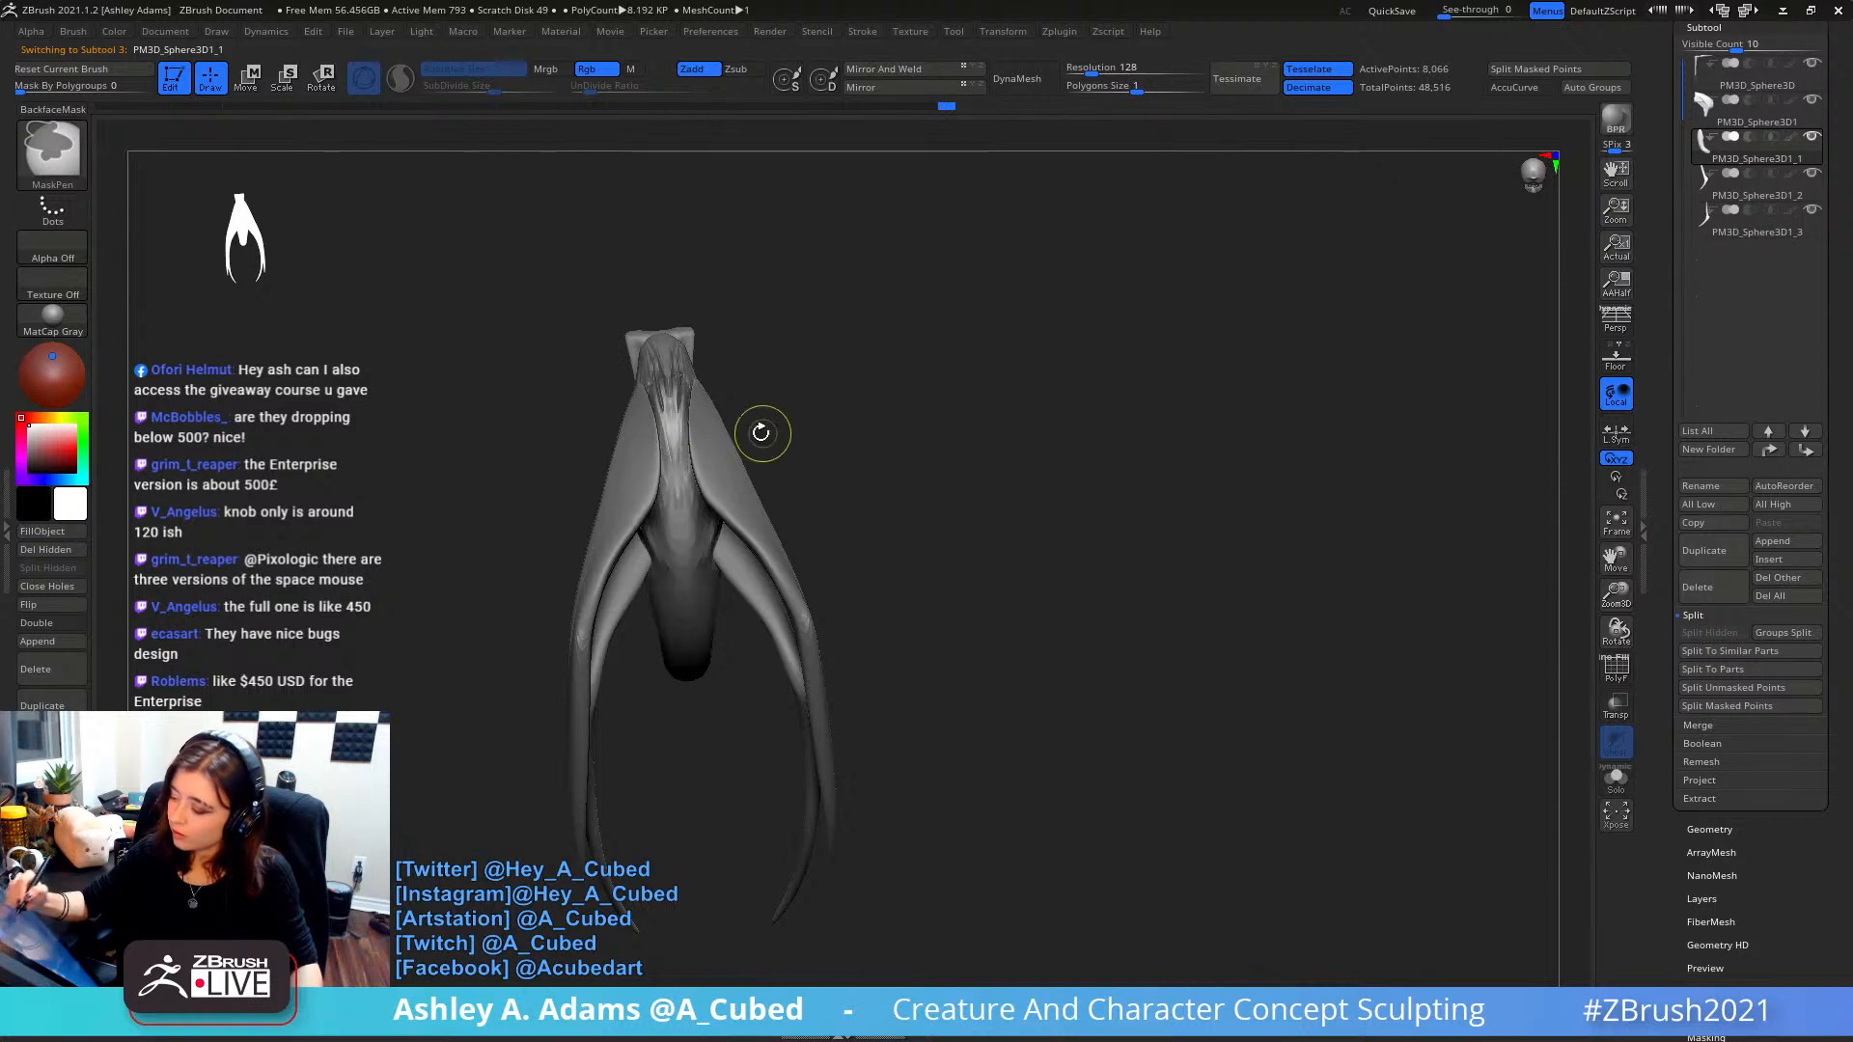
# - Pull the torso's upper back outward into a large rounded hump behind the limbs with an enlarged SnakeHook brush
pyautogui.press('space')
pyautogui.moveTo(716, 482); pyautogui.dragTo(765, 393)
pyautogui.moveTo(878, 397); pyautogui.dragTo(790, 405)
pyautogui.moveTo(742, 463)
pyautogui.mouseDown()
pyautogui.moveTo(785, 450)
pyautogui.moveTo(798, 494)
pyautogui.mouseUp()
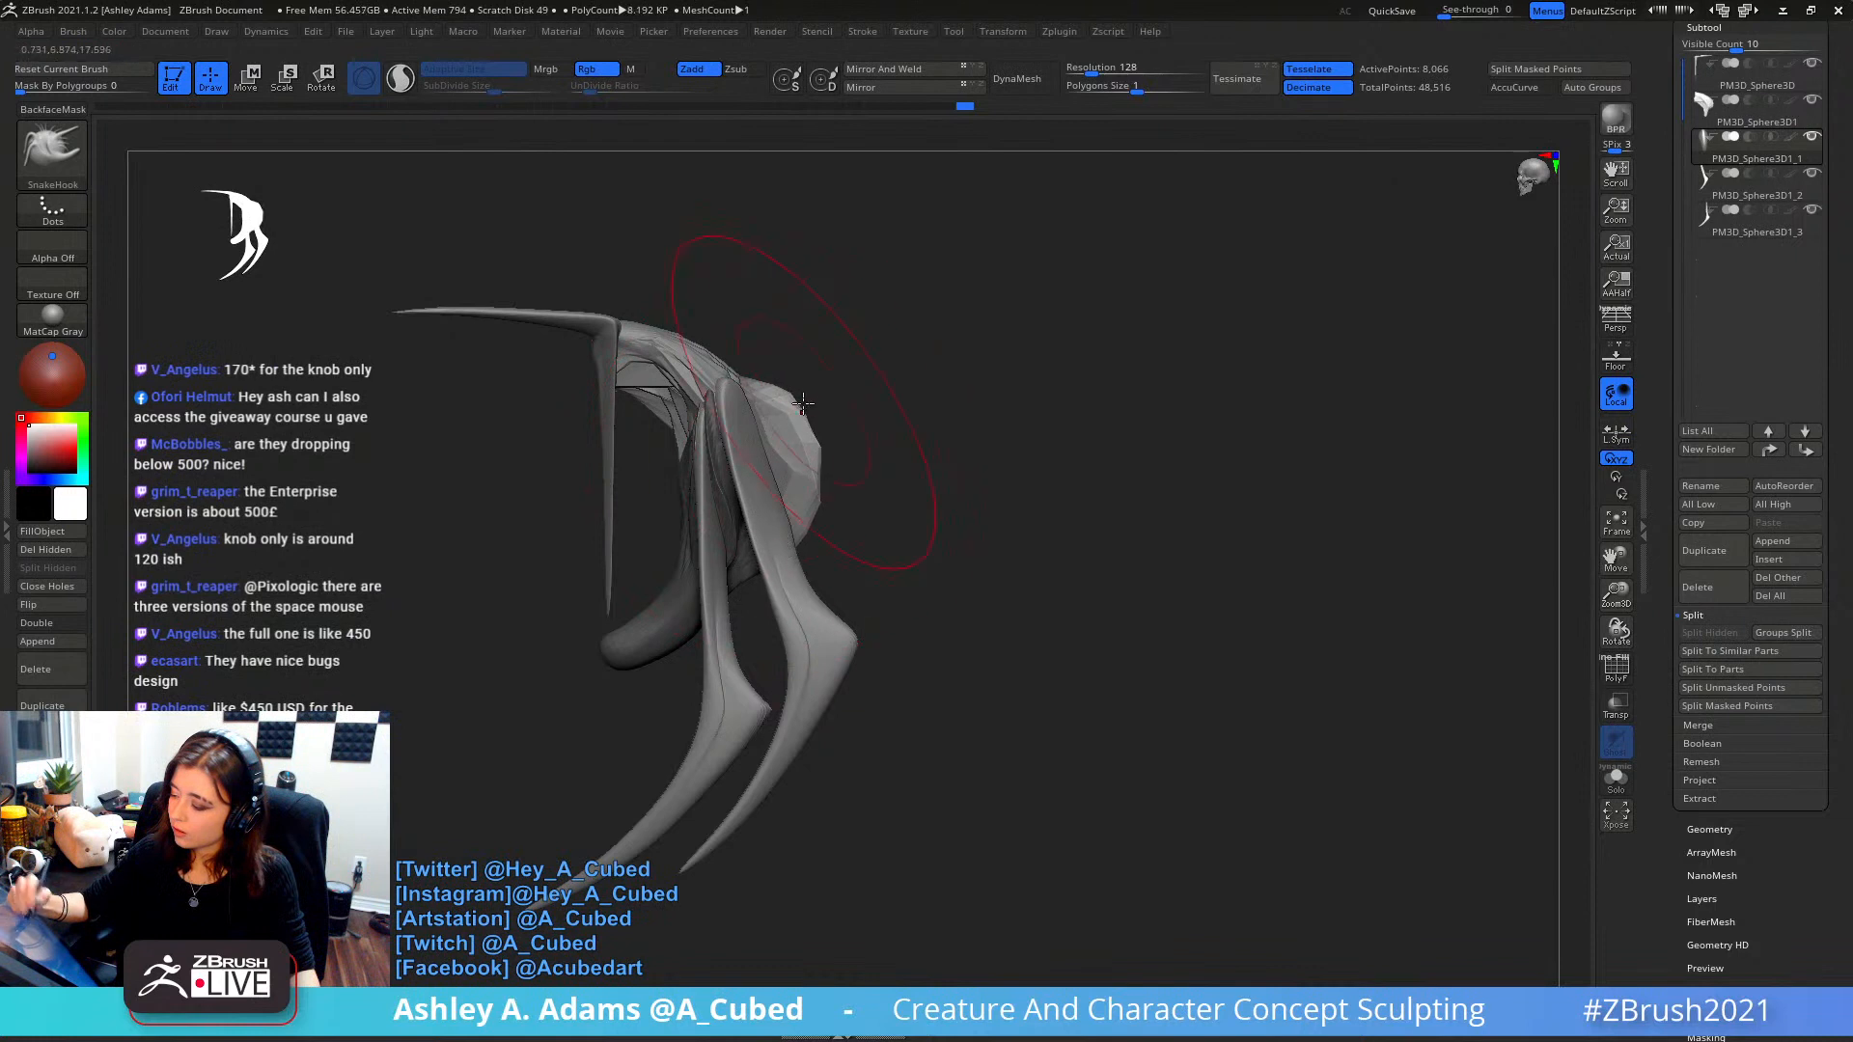
pyautogui.moveTo(757, 410); pyautogui.dragTo(822, 459)
# - Refine the torso's front and lower tip with ClayBuildup strokes
pyautogui.moveTo(819, 524)
pyautogui.keyDown('ctrl'); pyautogui.mouseDown(button='right')
pyautogui.moveTo(856, 339)
pyautogui.moveTo(849, 464)
pyautogui.moveTo(816, 424)
pyautogui.moveTo(918, 451)
pyautogui.moveTo(943, 431)
pyautogui.moveTo(870, 431)
pyautogui.moveTo(749, 373)
pyautogui.moveTo(814, 550)
pyautogui.mouseUp(button='right'); pyautogui.keyUp('ctrl')
pyautogui.rightClick(852, 470)
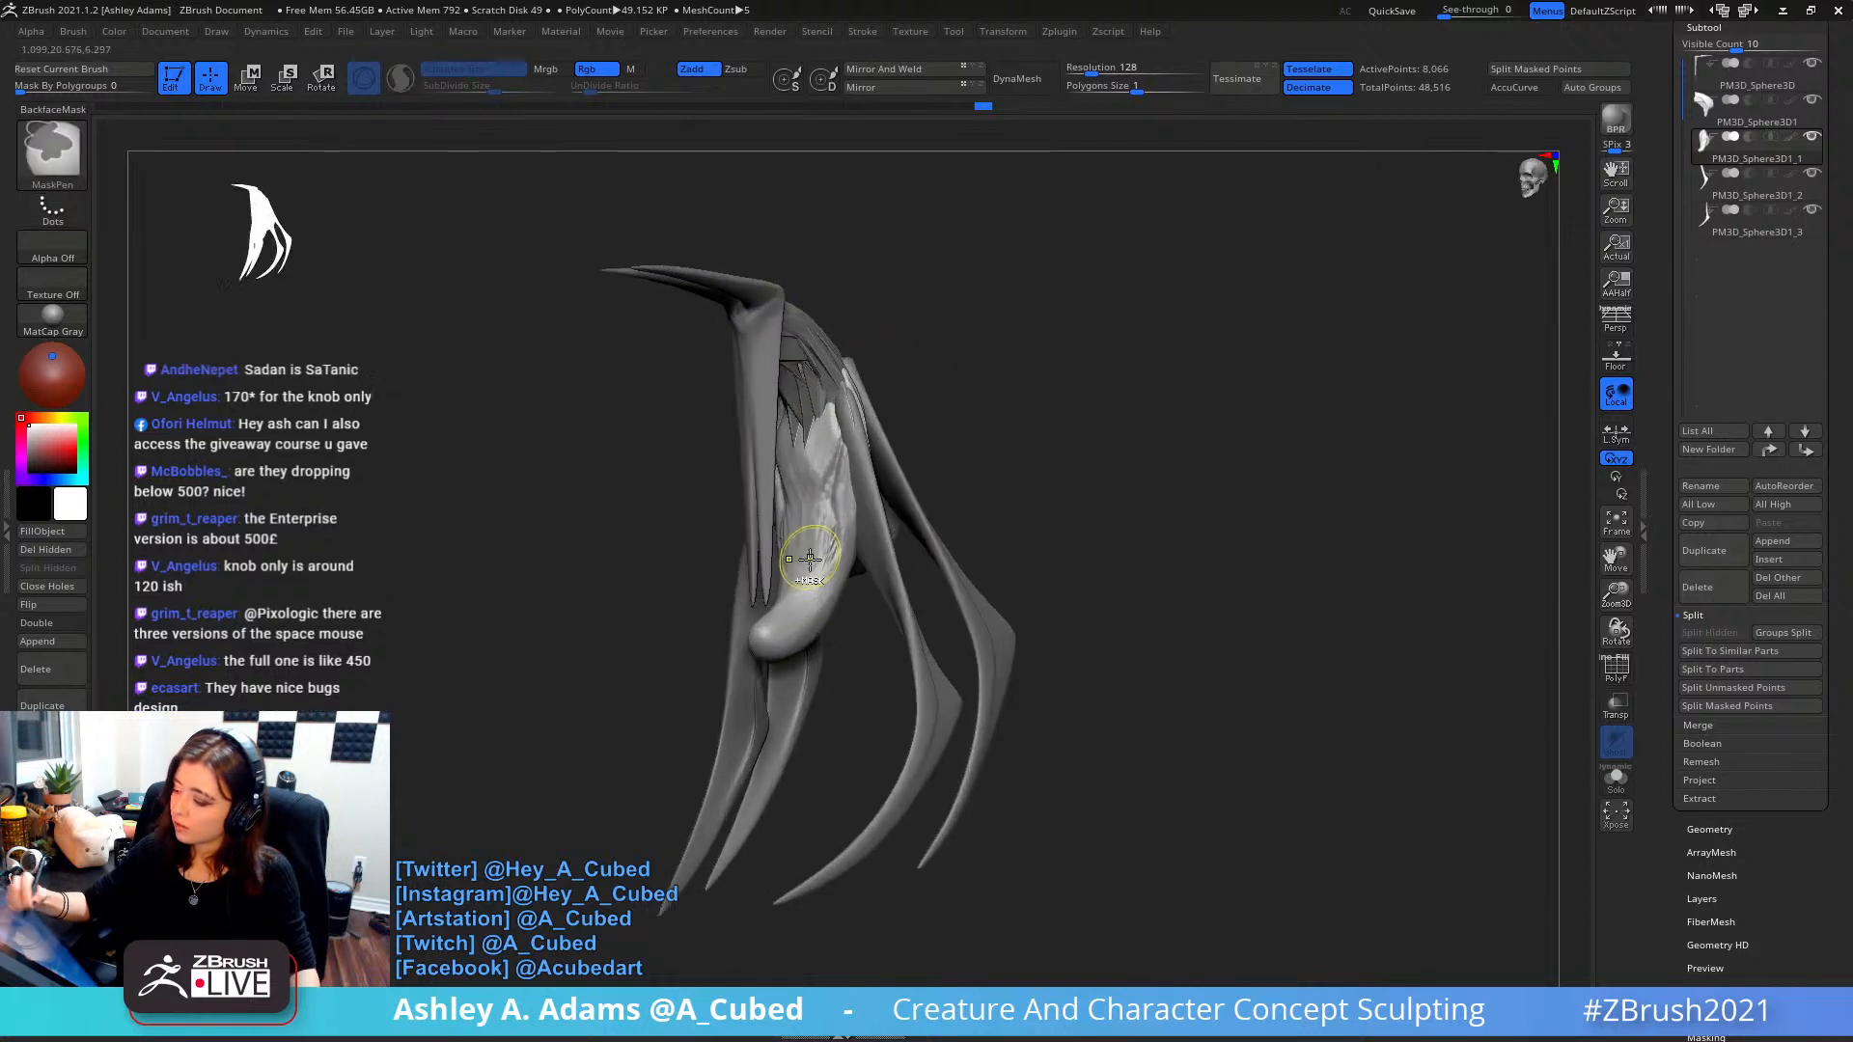
pyautogui.moveTo(782, 618)
pyautogui.keyDown('alt'); pyautogui.mouseDown(button='right')
pyautogui.moveTo(849, 591)
pyautogui.moveTo(864, 616)
pyautogui.mouseUp(button='right'); pyautogui.keyUp('alt')
pyautogui.press('b')
pyautogui.press('c')
pyautogui.press('b')
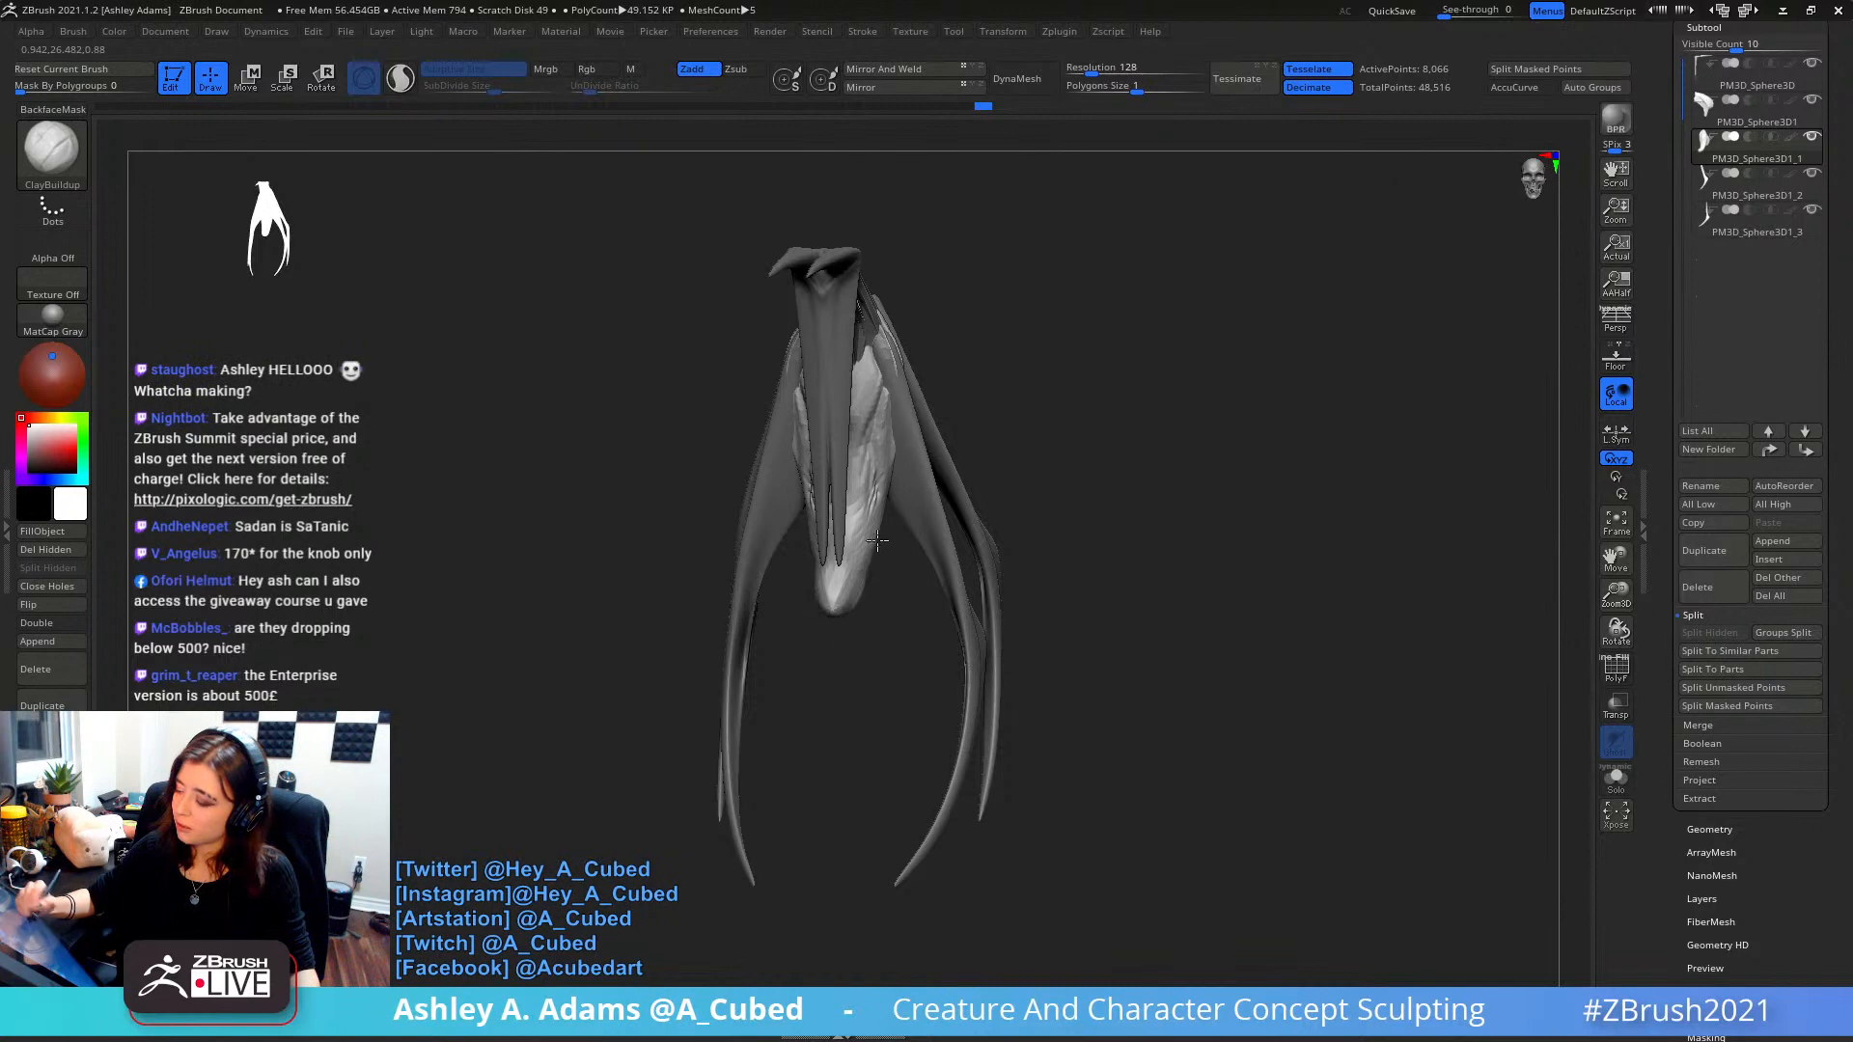
pyautogui.moveTo(852, 608); pyautogui.dragTo(862, 460, button='right')
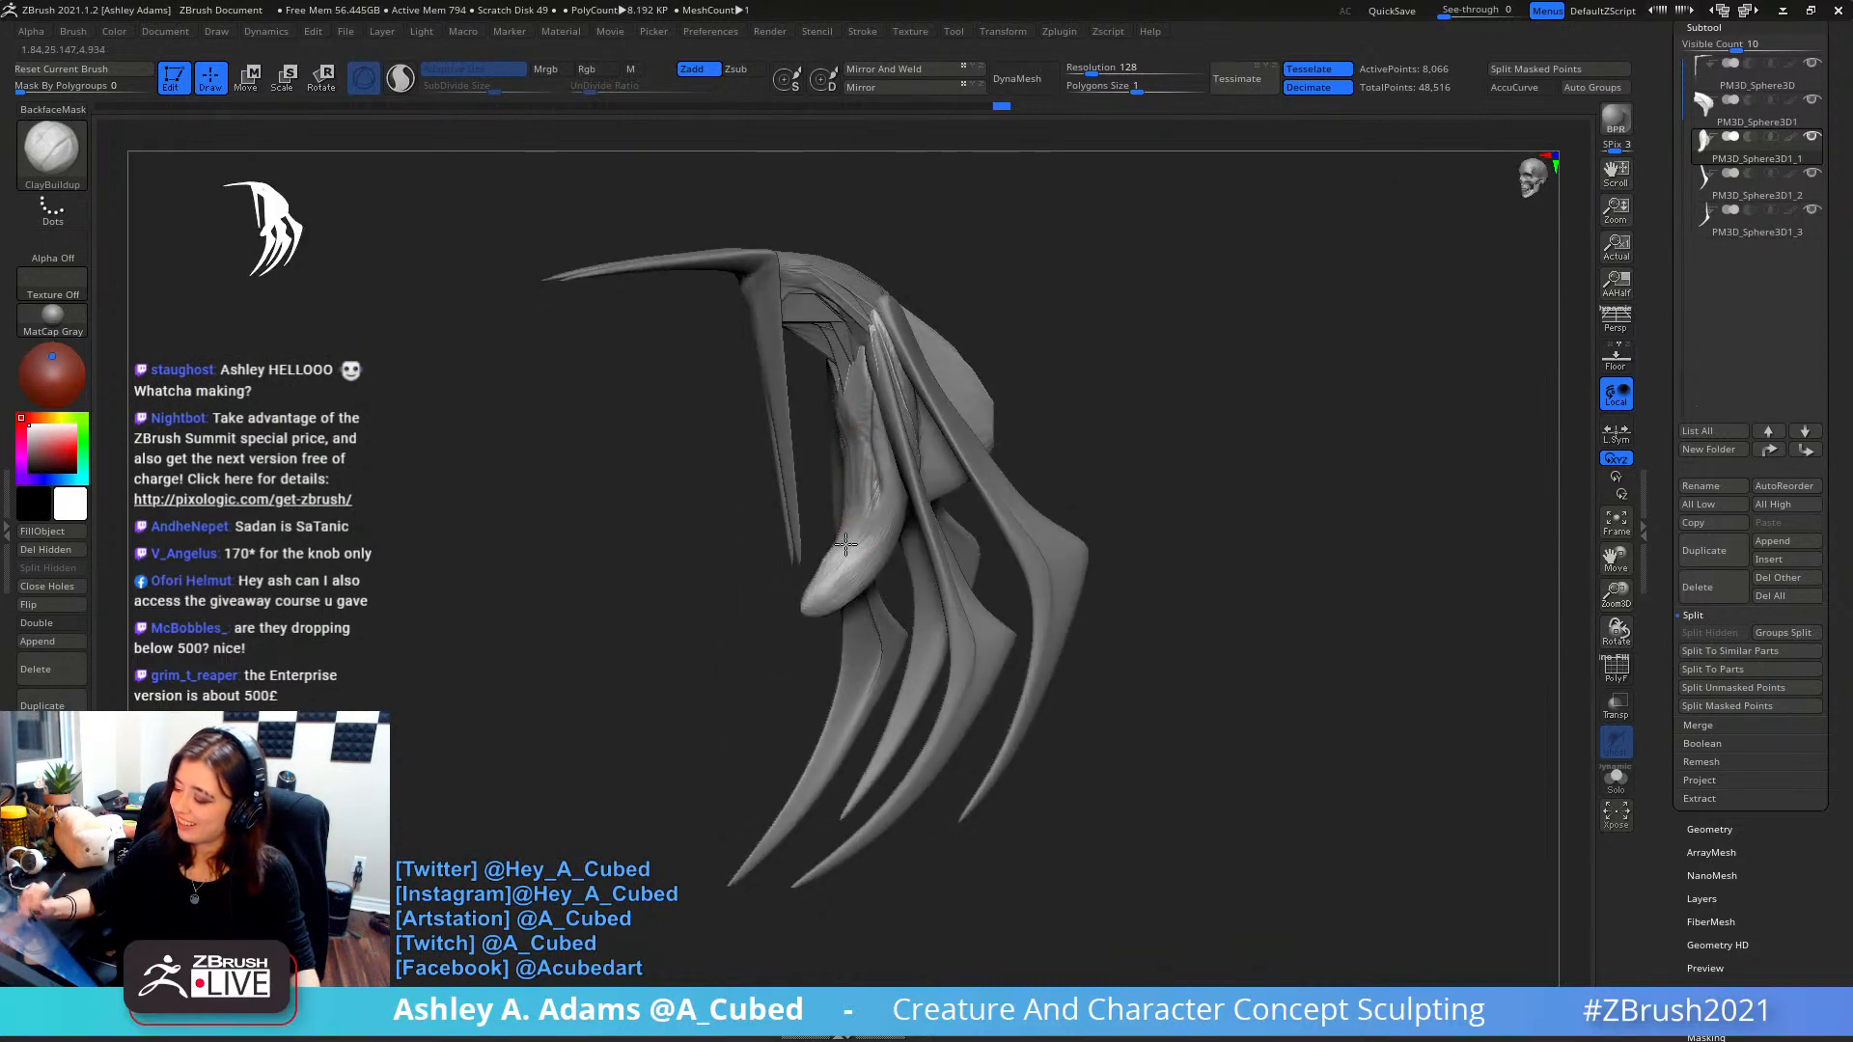
pyautogui.moveTo(810, 599)
pyautogui.mouseDown()
pyautogui.moveTo(834, 562)
pyautogui.moveTo(823, 603)
pyautogui.mouseUp()
pyautogui.moveTo(841, 555)
pyautogui.mouseDown(button='right')
pyautogui.moveTo(820, 434)
pyautogui.moveTo(868, 415)
pyautogui.mouseUp(button='right')
# - Reshape the torso's lower tip with the SnakeHook brush, drawing it into a slimmer forward curve
pyautogui.press('space')
pyautogui.press('b')
pyautogui.press('s')
pyautogui.press('h')
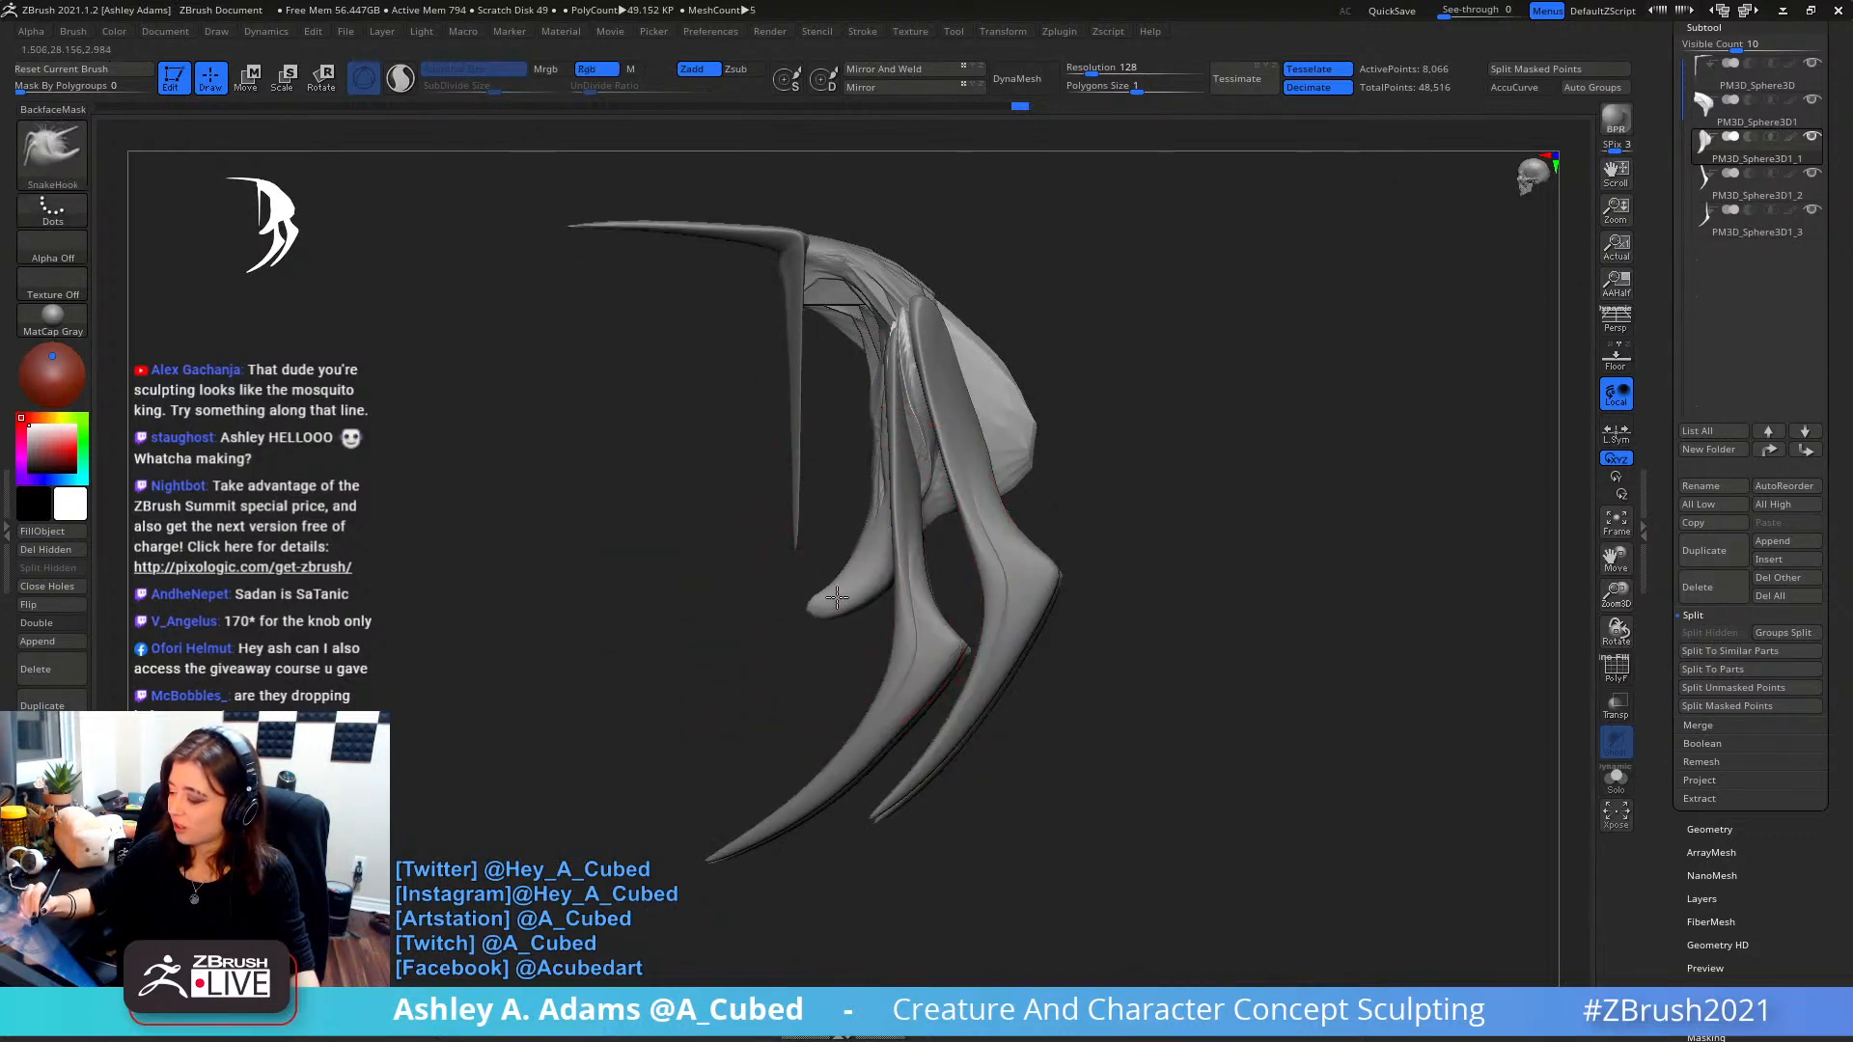
pyautogui.moveTo(851, 622); pyautogui.dragTo(866, 622, button='right')
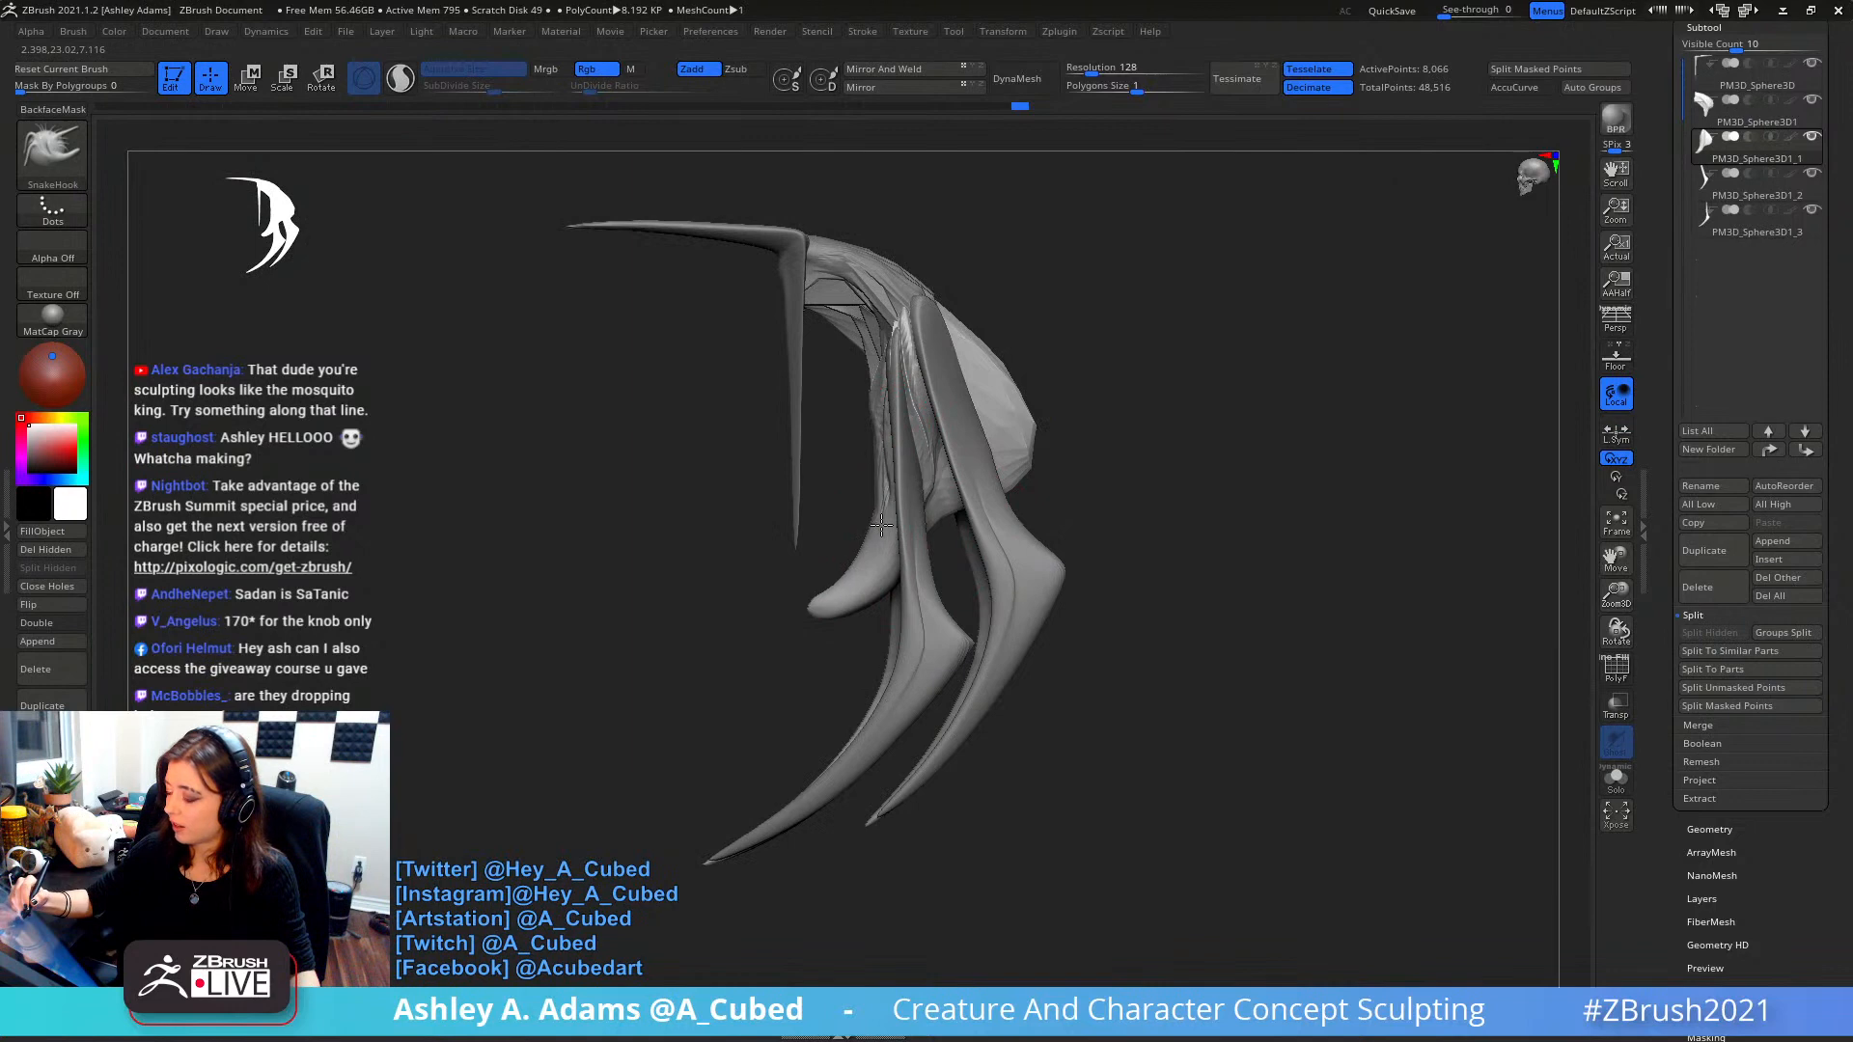
pyautogui.moveTo(869, 560)
pyautogui.mouseDown(button='right')
pyautogui.moveTo(920, 442)
pyautogui.moveTo(888, 342)
pyautogui.mouseUp(button='right')
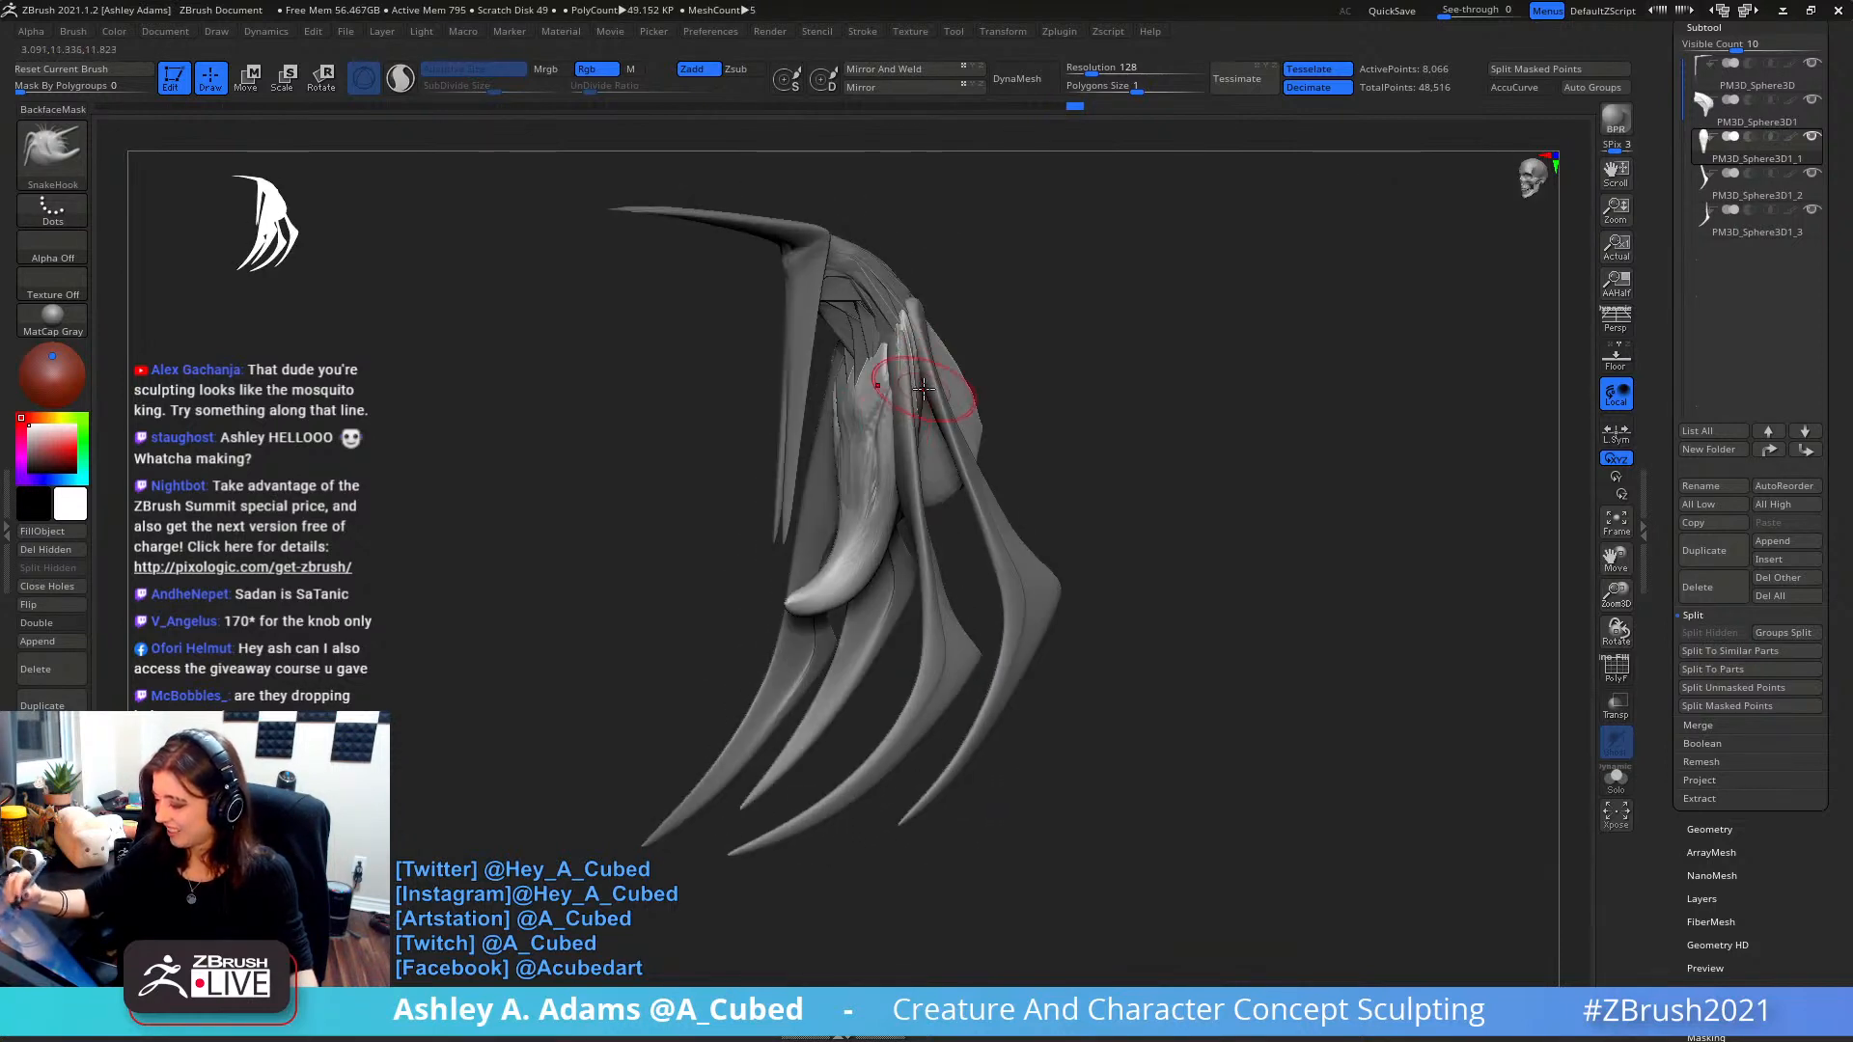
# - Carve crease lines into the upper torso and the neck with the DamStandard brush
pyautogui.press('b')
pyautogui.press('d')
pyautogui.press('s')
pyautogui.moveTo(886, 411); pyautogui.dragTo(893, 338, button='right')
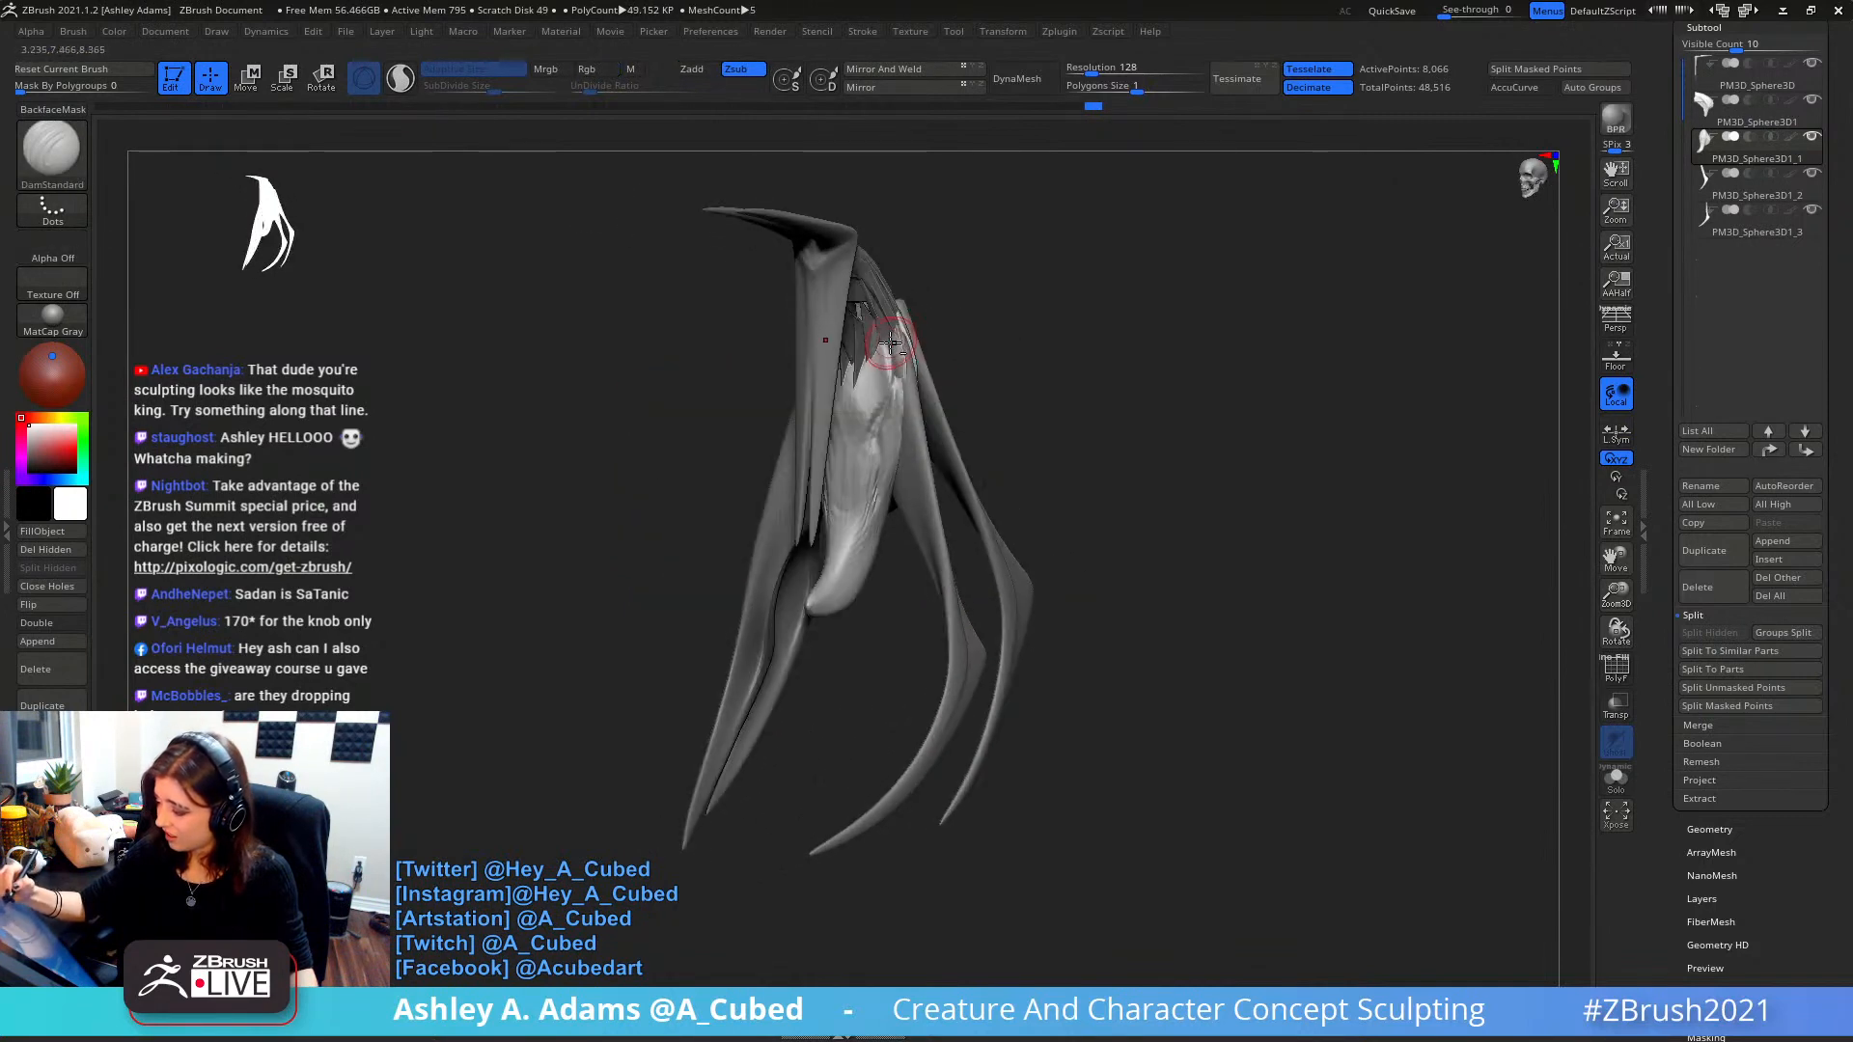
pyautogui.keyDown('alt'); pyautogui.click(903, 342); pyautogui.keyUp('alt')
pyautogui.keyDown('alt'); pyautogui.click(902, 329); pyautogui.keyUp('alt')
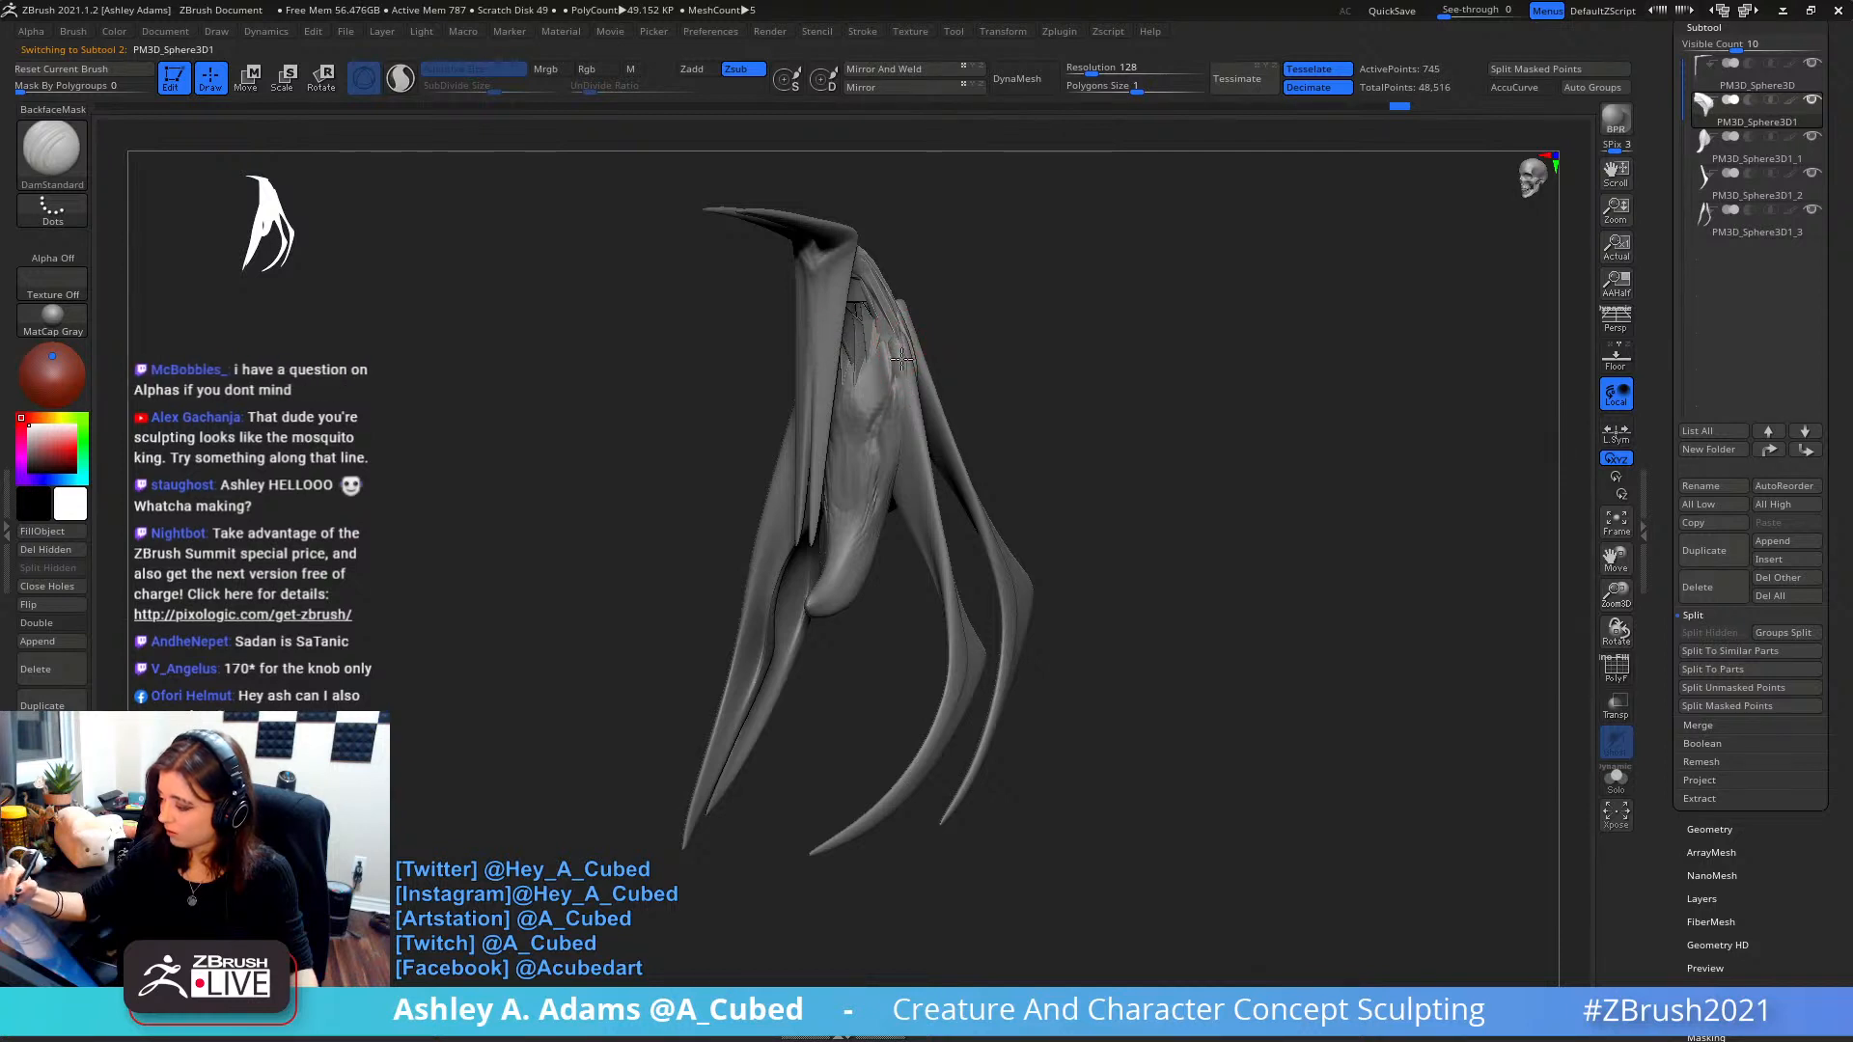
pyautogui.moveTo(919, 386)
pyautogui.mouseDown(button='right')
pyautogui.moveTo(943, 343)
pyautogui.moveTo(919, 387)
pyautogui.mouseUp(button='right')
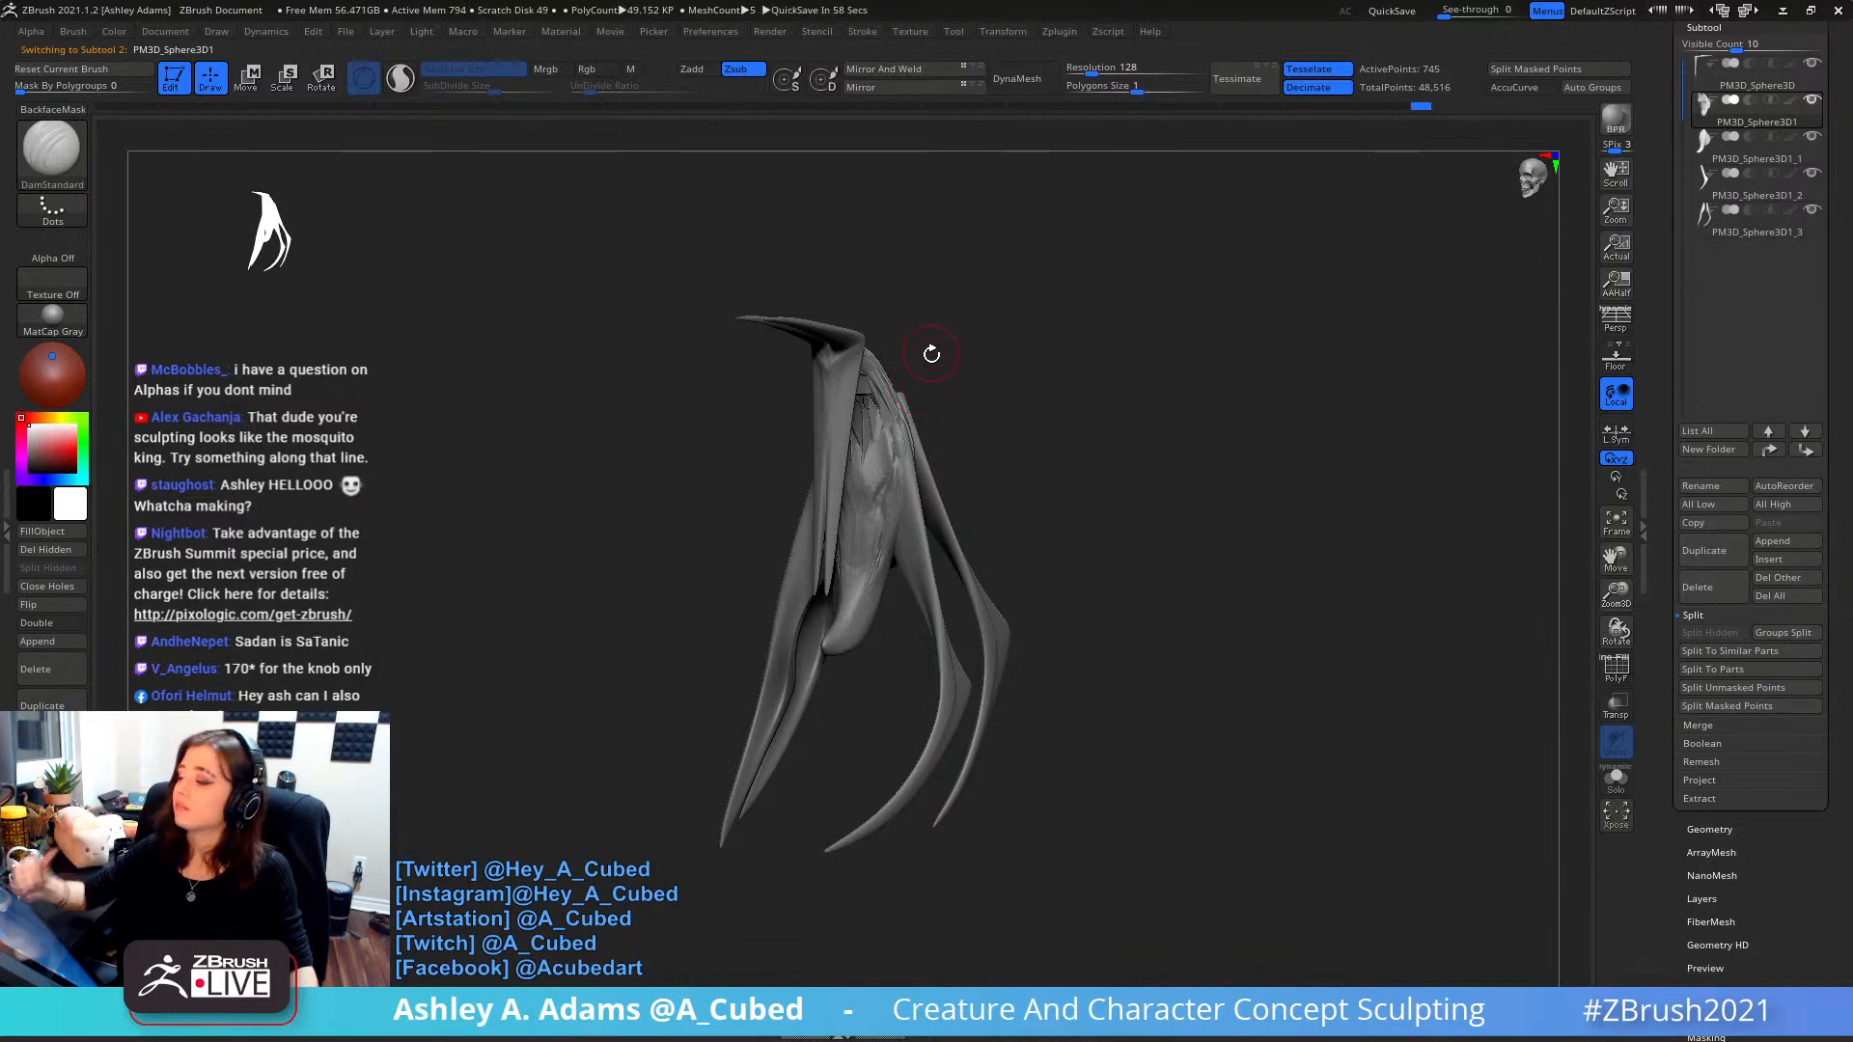
pyautogui.moveTo(960, 507)
pyautogui.mouseDown(button='right')
pyautogui.moveTo(1075, 538)
pyautogui.moveTo(1033, 530)
pyautogui.moveTo(1117, 447)
pyautogui.moveTo(979, 553)
pyautogui.mouseUp(button='right')
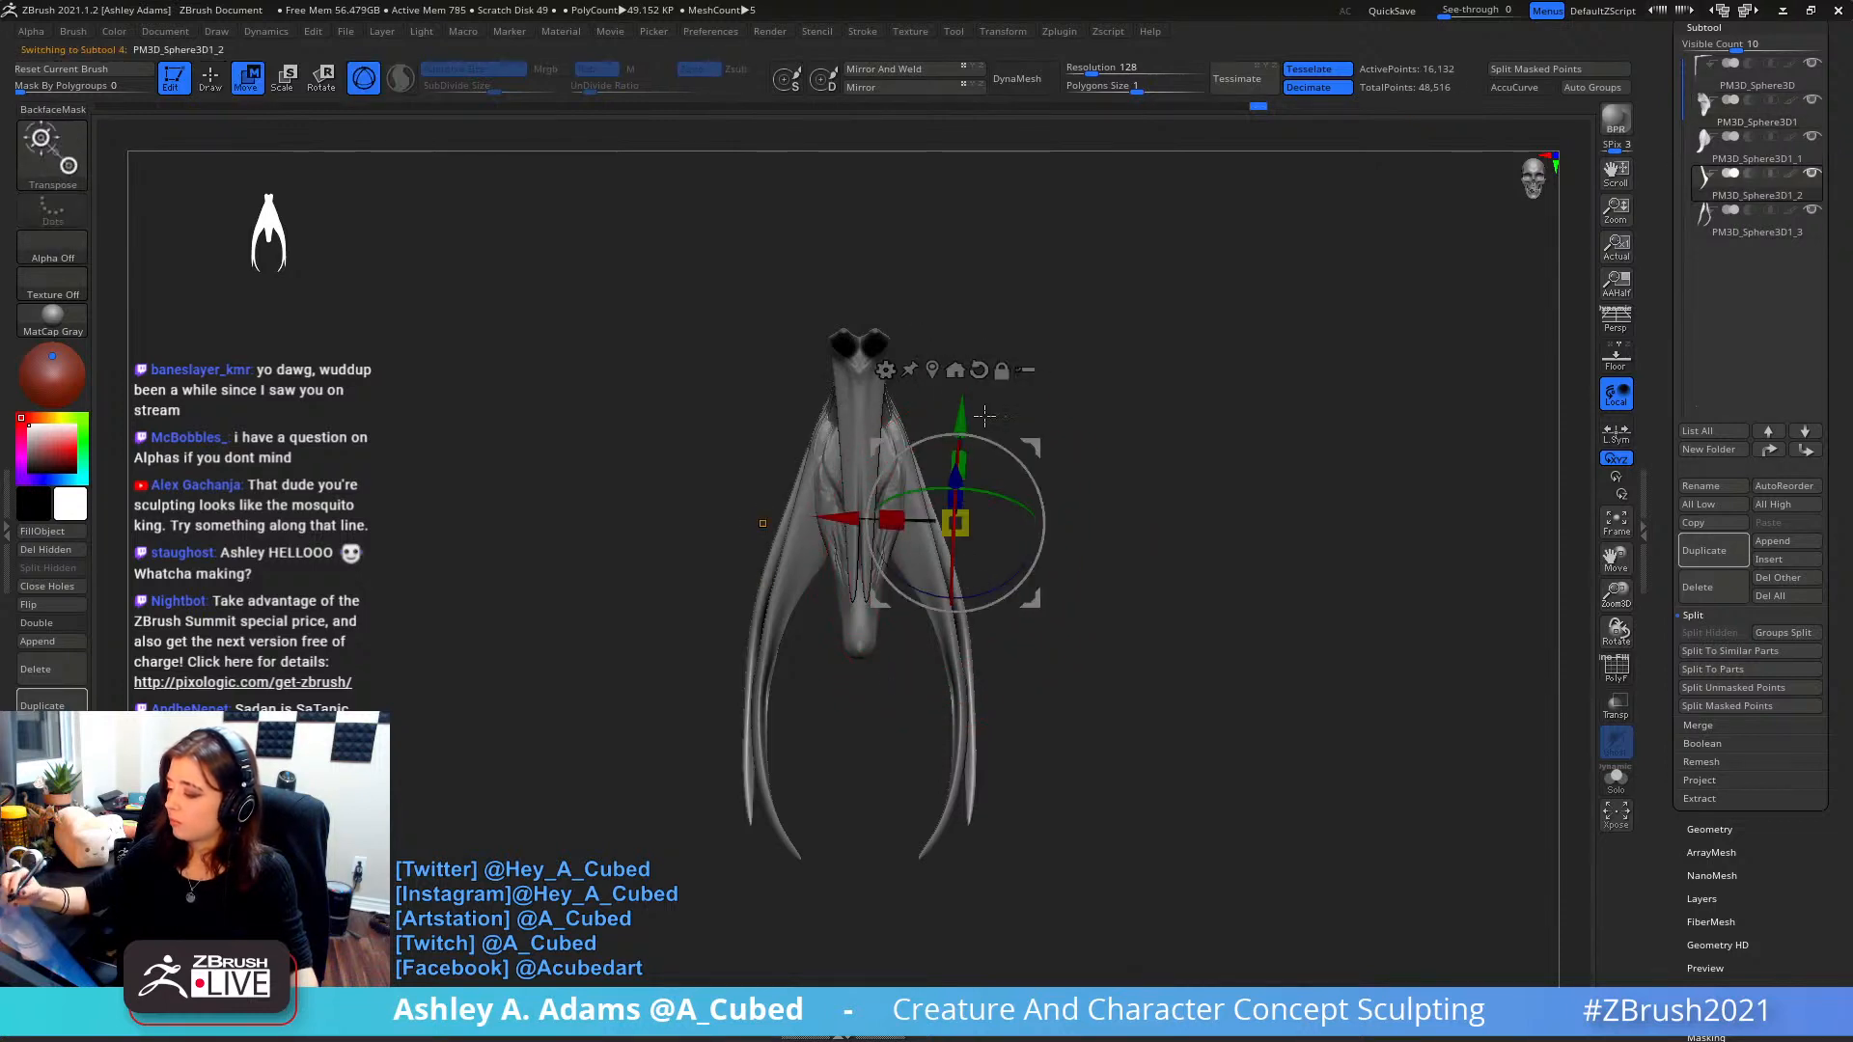
# - Spread the outer pair of limbs wide to the sides with an enlarged SnakeHook brush
pyautogui.keyDown('alt'); pyautogui.click(964, 589); pyautogui.keyUp('alt')
pyautogui.press('space')
pyautogui.moveTo(965, 589); pyautogui.dragTo(987, 585)
pyautogui.press('b')
pyautogui.press('s')
pyautogui.press('h')
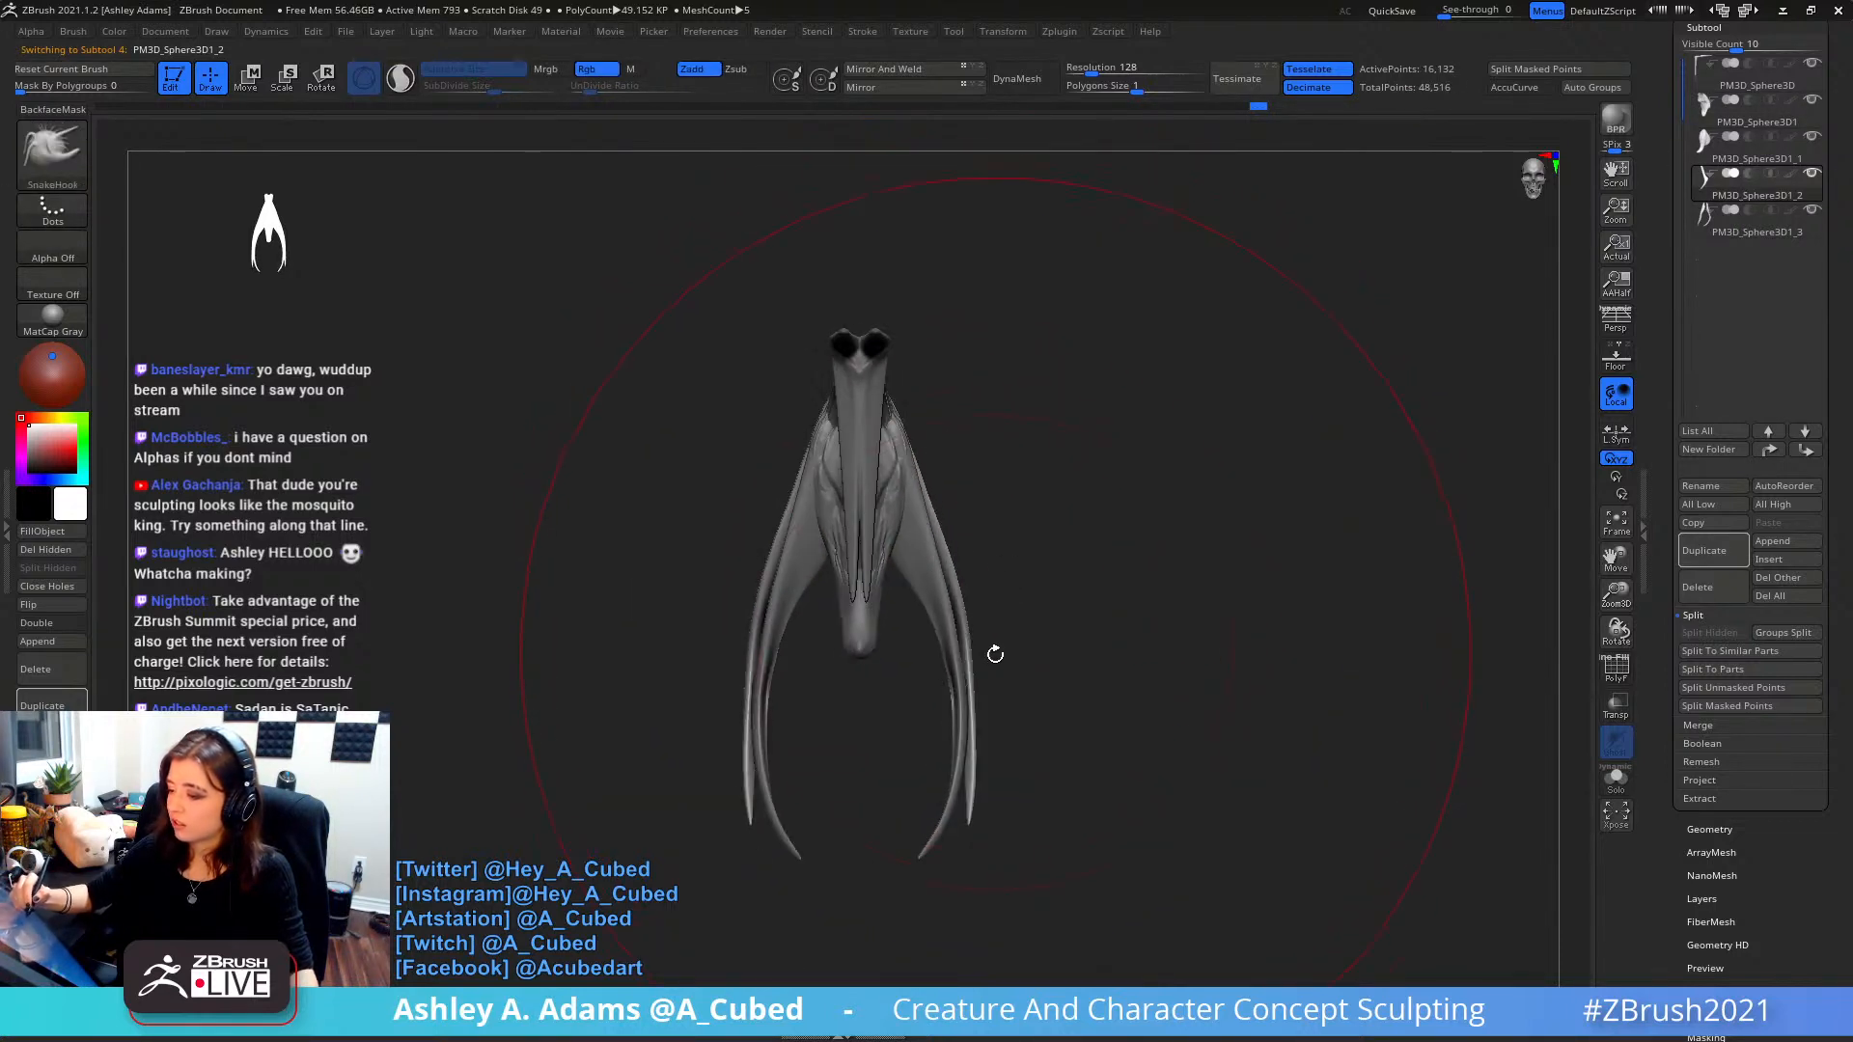
pyautogui.moveTo(968, 710)
pyautogui.mouseDown()
pyautogui.moveTo(1141, 722)
pyautogui.moveTo(1108, 719)
pyautogui.mouseUp()
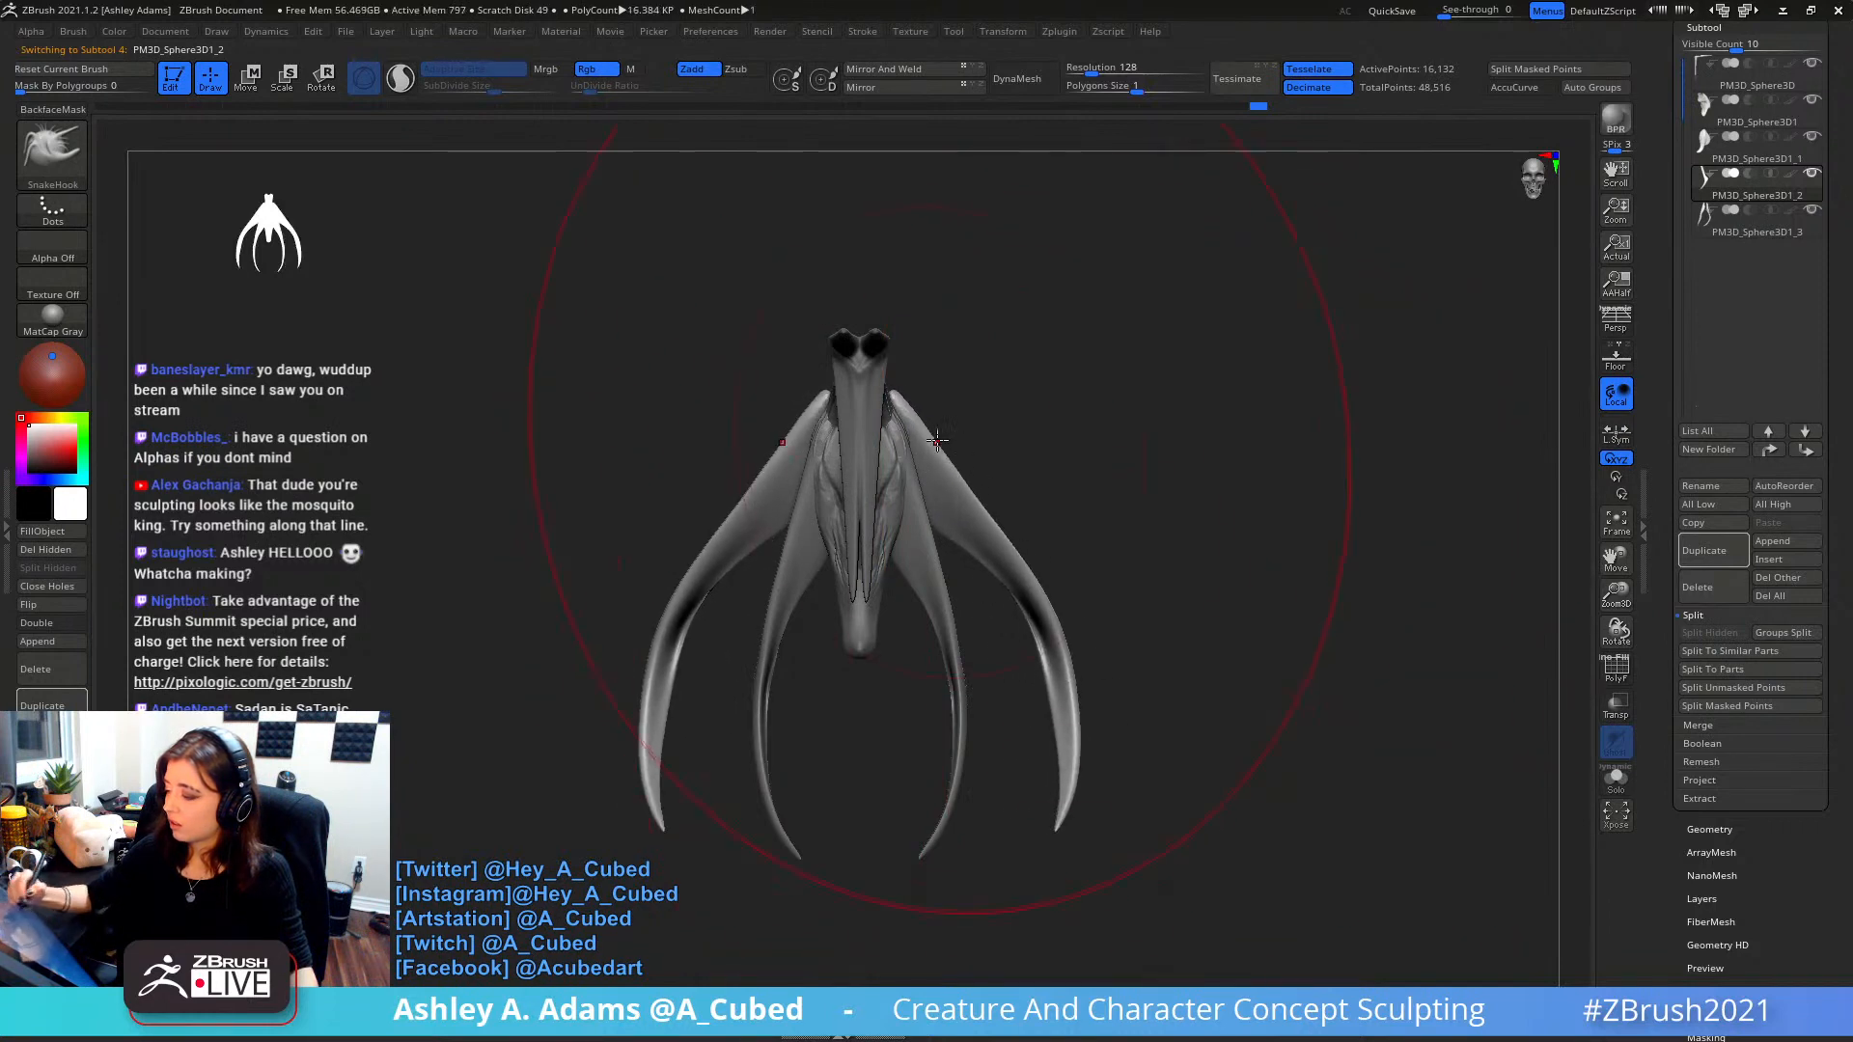
# - Adjust the outer limbs' upper ends where they meet the torso with a resized SnakeHook brush
pyautogui.press('space')
pyautogui.moveTo(948, 439)
pyautogui.mouseDown()
pyautogui.moveTo(901, 406)
pyautogui.moveTo(1042, 431)
pyautogui.moveTo(1124, 415)
pyautogui.moveTo(974, 406)
pyautogui.mouseUp()
pyautogui.press('space')
pyautogui.press('space')
pyautogui.moveTo(973, 371); pyautogui.dragTo(975, 408, button='right')
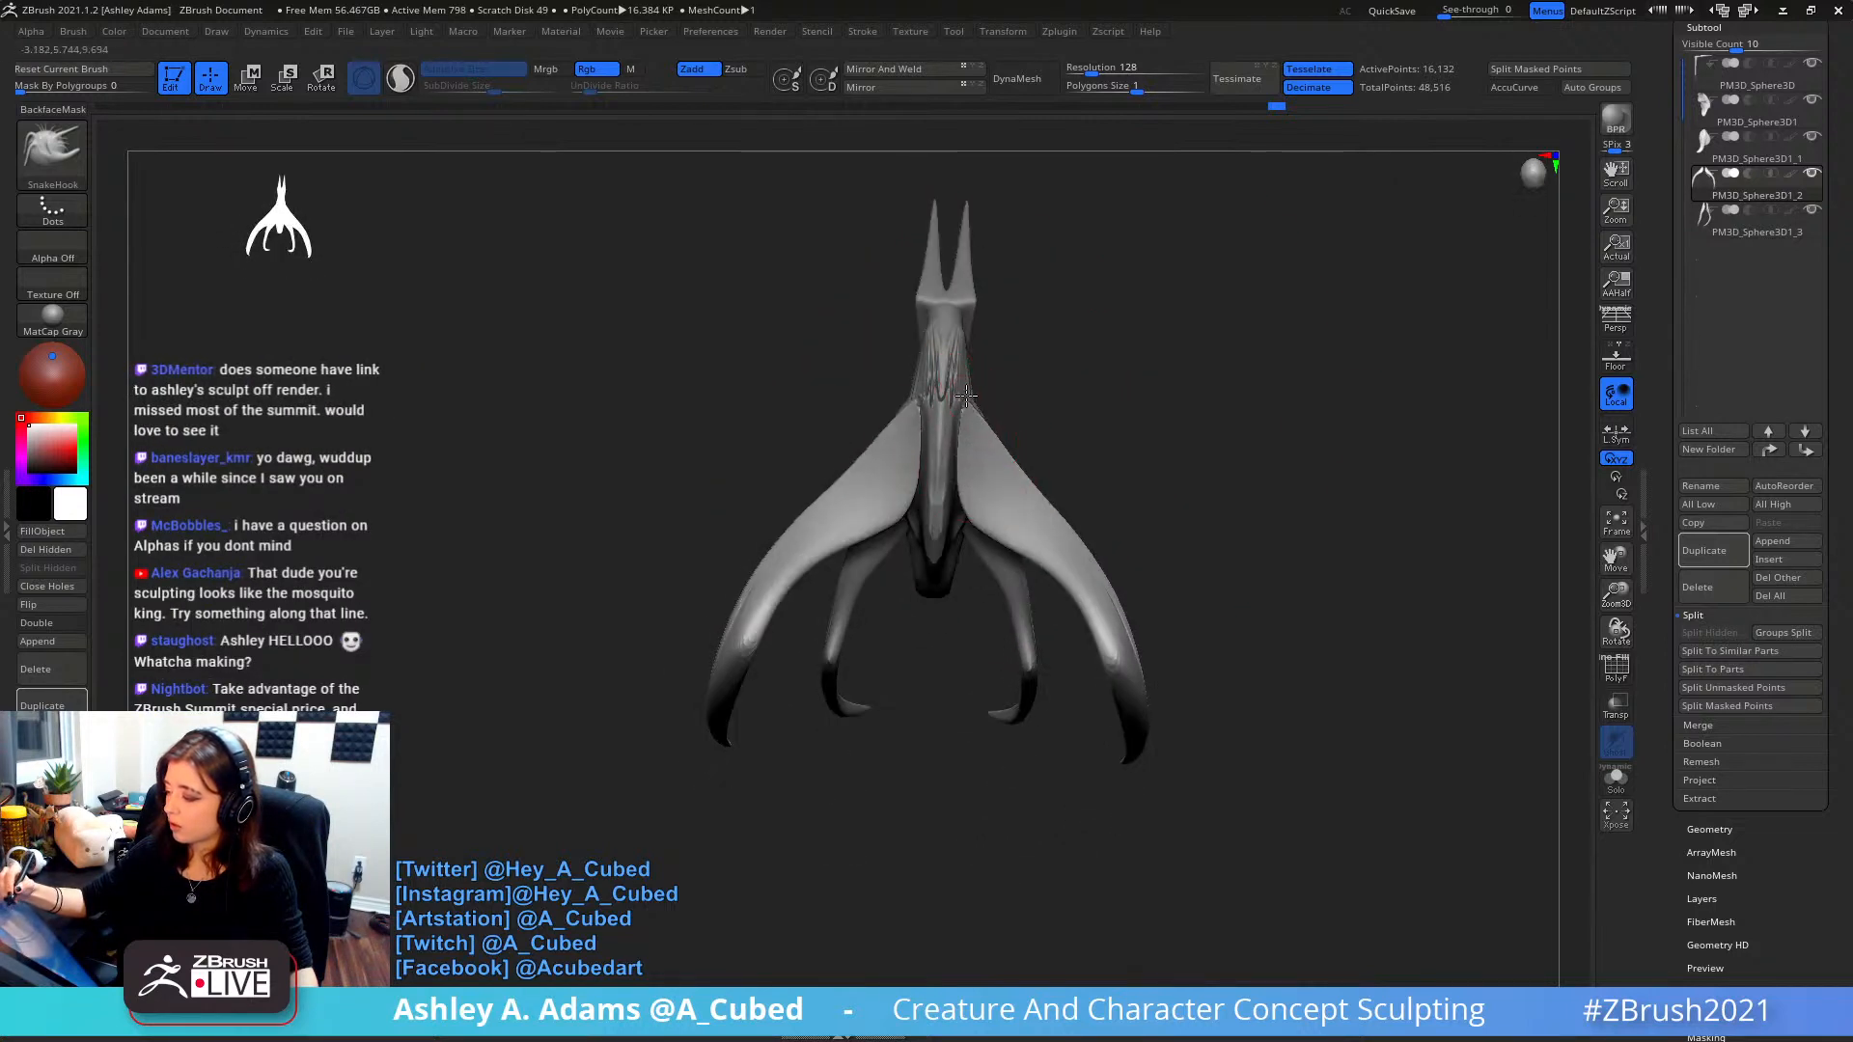
pyautogui.moveTo(967, 391); pyautogui.dragTo(969, 385)
pyautogui.moveTo(1002, 375)
pyautogui.mouseDown()
pyautogui.moveTo(993, 281)
pyautogui.moveTo(1120, 319)
pyautogui.mouseUp()
# - Adjust the inner pair of limbs from the side and bow their middle sections outward in front view
pyautogui.keyDown('alt'); pyautogui.click(991, 509); pyautogui.keyUp('alt')
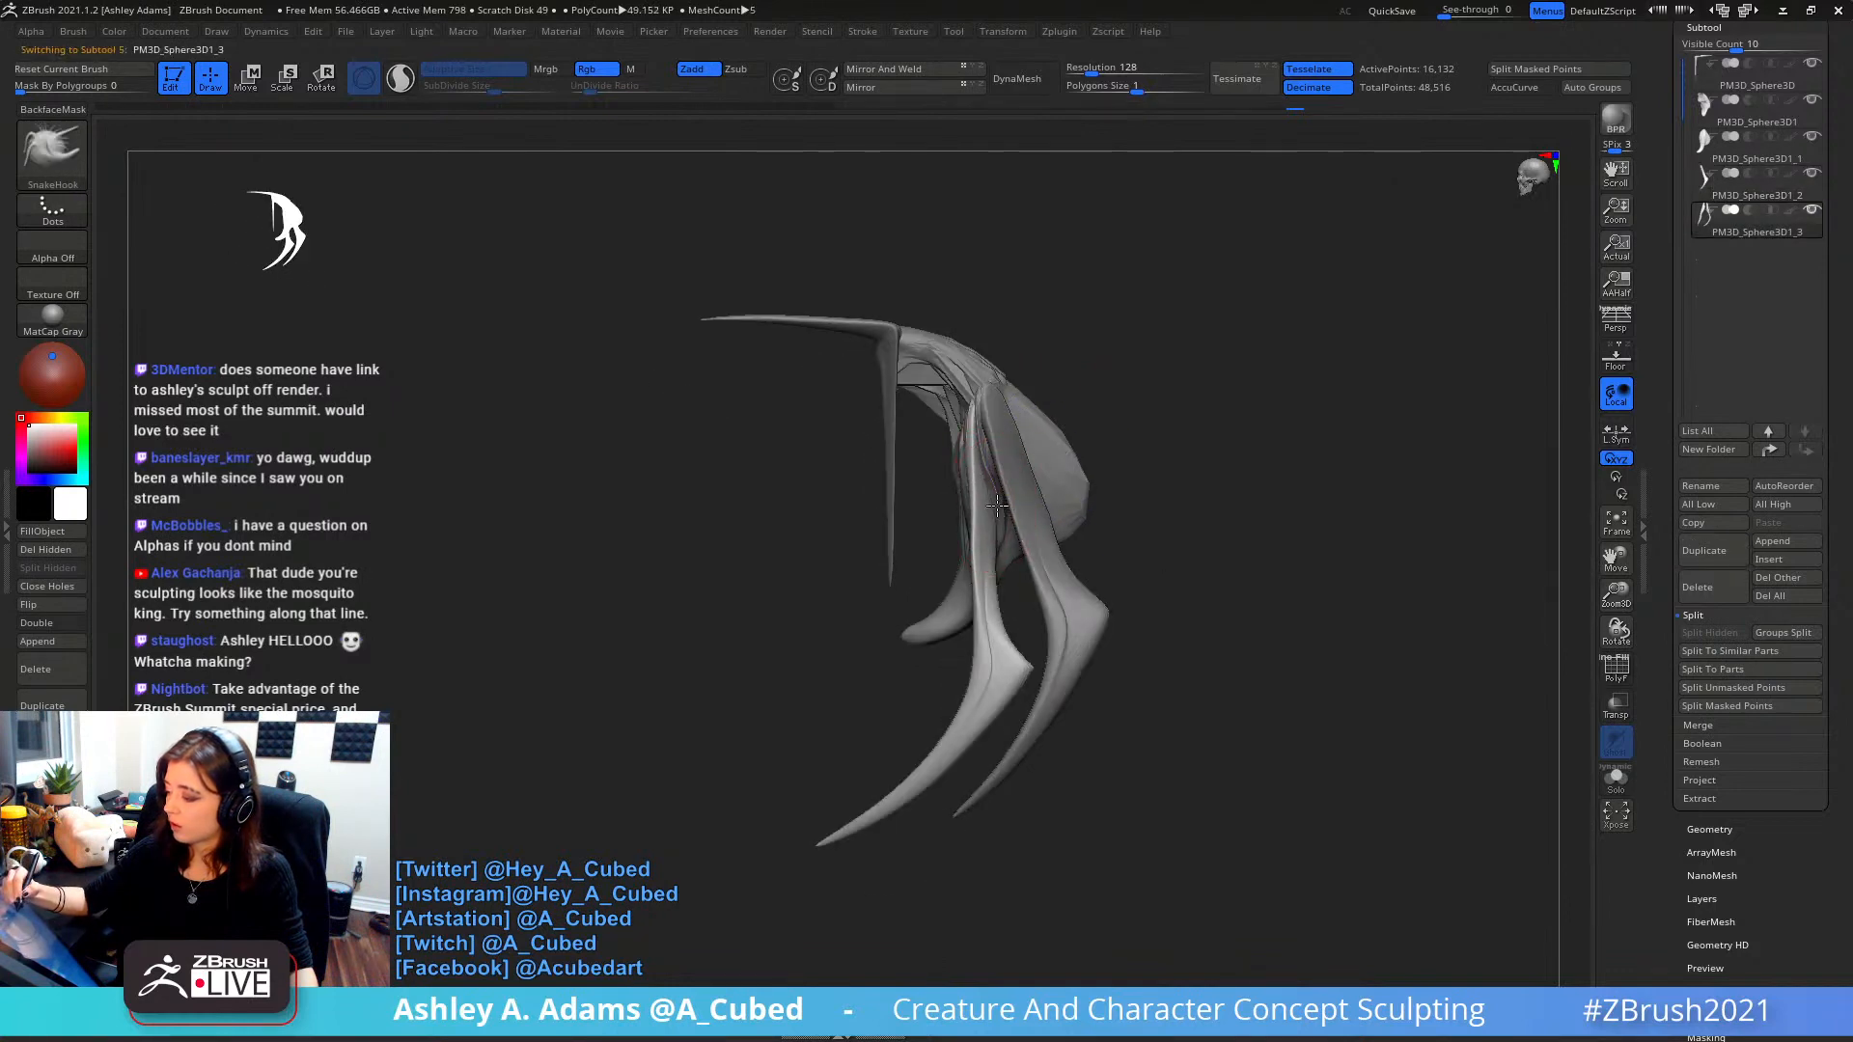
pyautogui.press('space')
pyautogui.moveTo(984, 540); pyautogui.dragTo(992, 515)
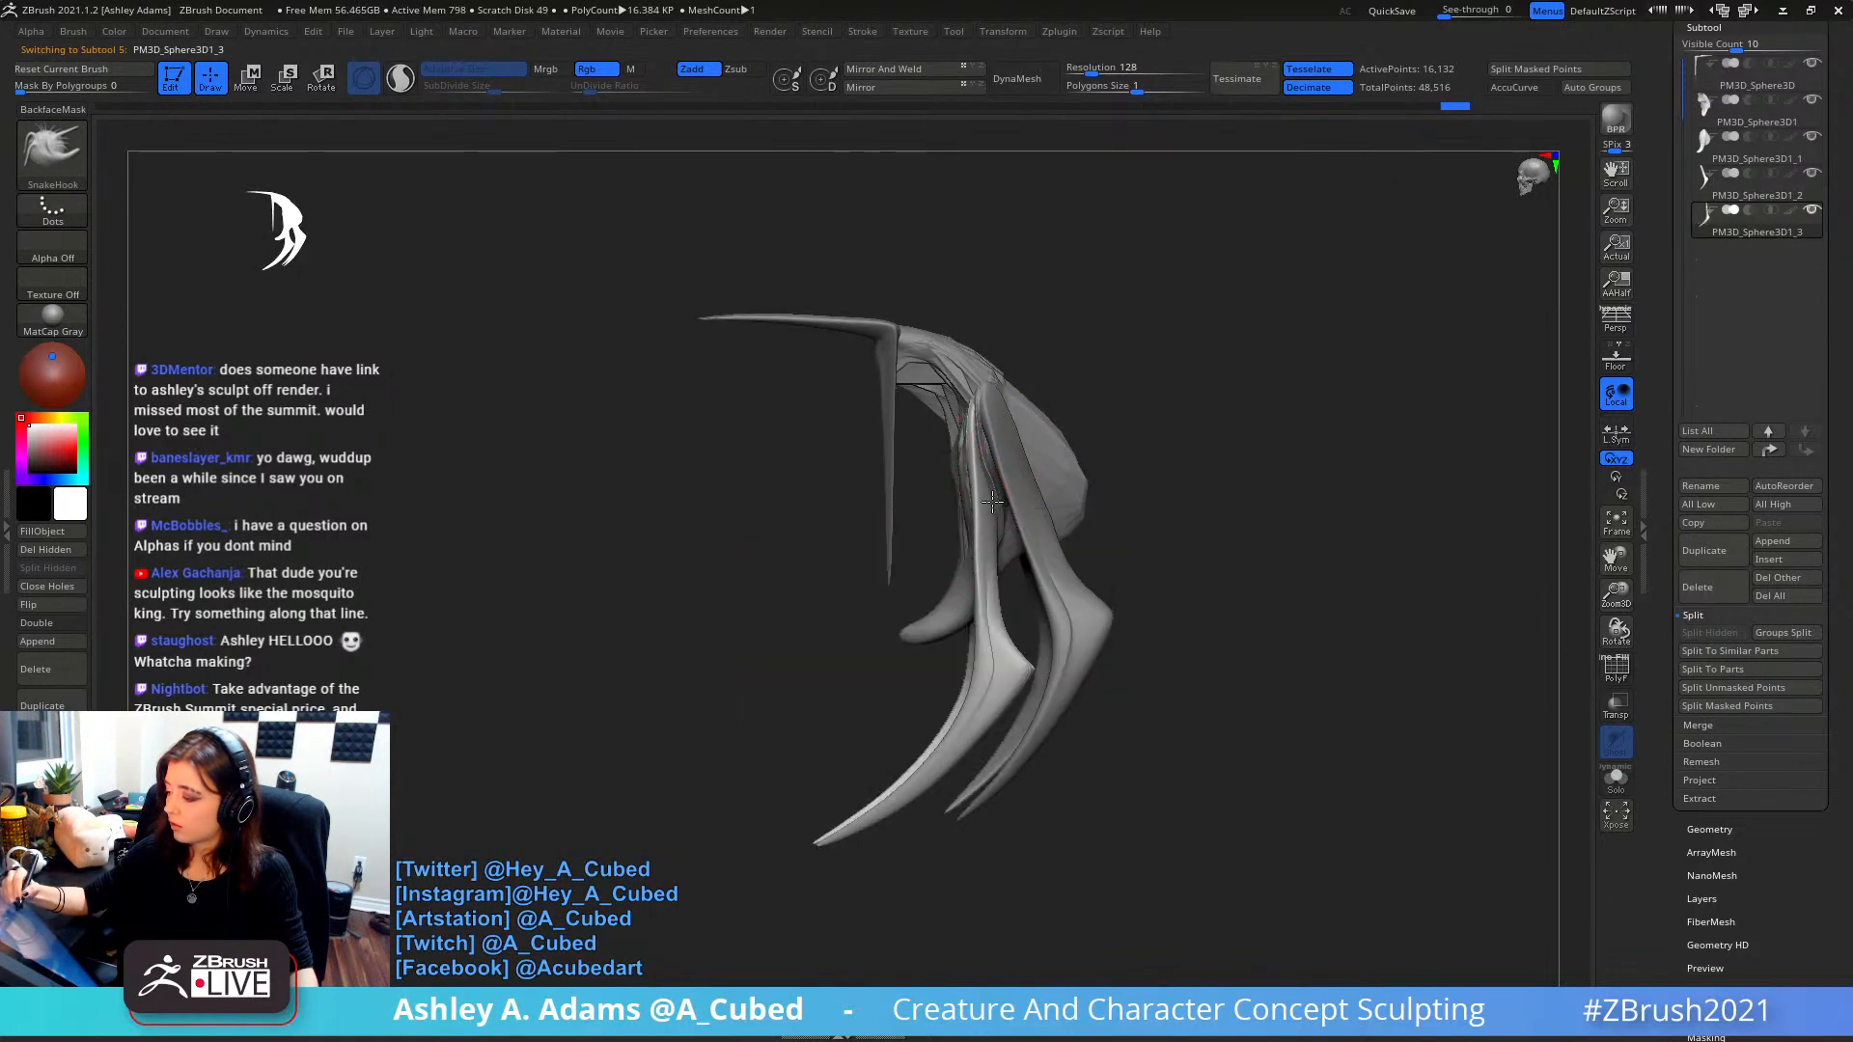
pyautogui.moveTo(965, 512); pyautogui.dragTo(1042, 507, button='right')
pyautogui.press('space')
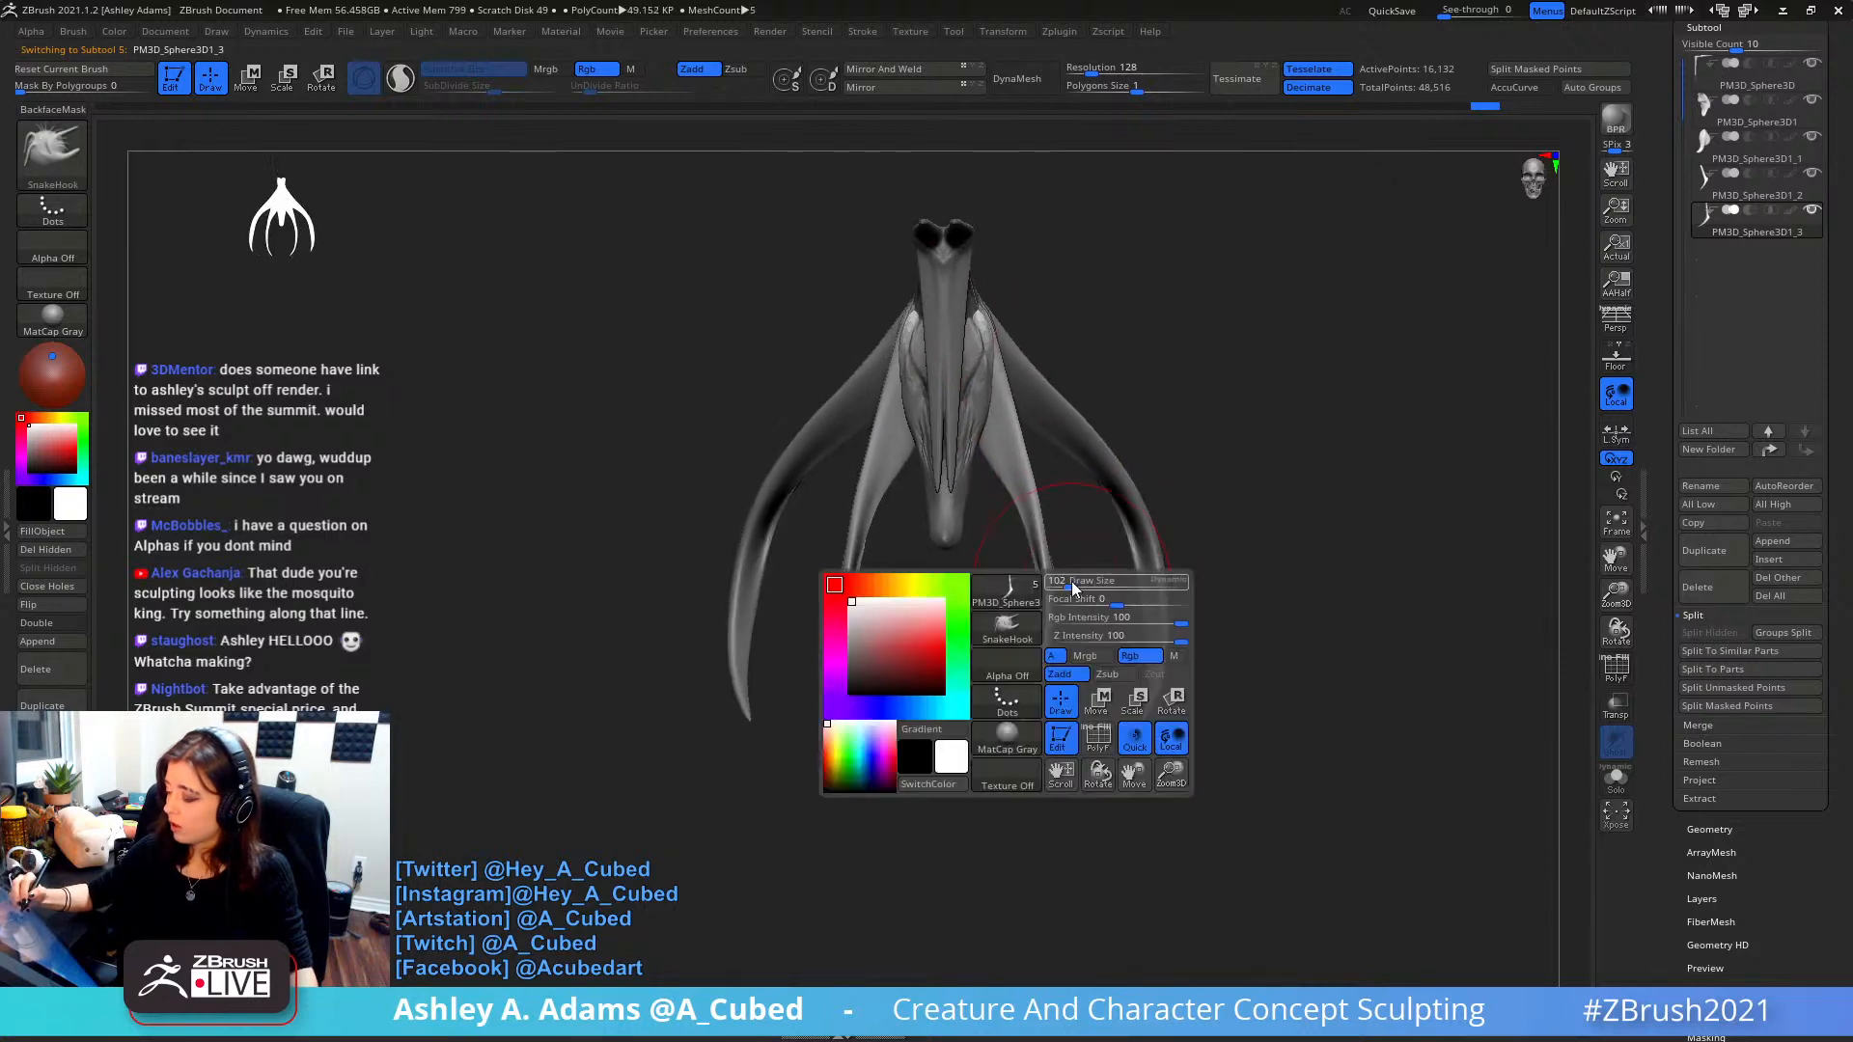
pyautogui.keyDown('alt'); pyautogui.moveTo(1083, 676); pyautogui.dragTo(1075, 567, button='right'); pyautogui.keyUp('alt')
pyautogui.moveTo(1060, 576); pyautogui.dragTo(1079, 570)
# - Curve the tips of the inner limbs smoothly inward with resized SnakeHook strokes
pyautogui.press('space')
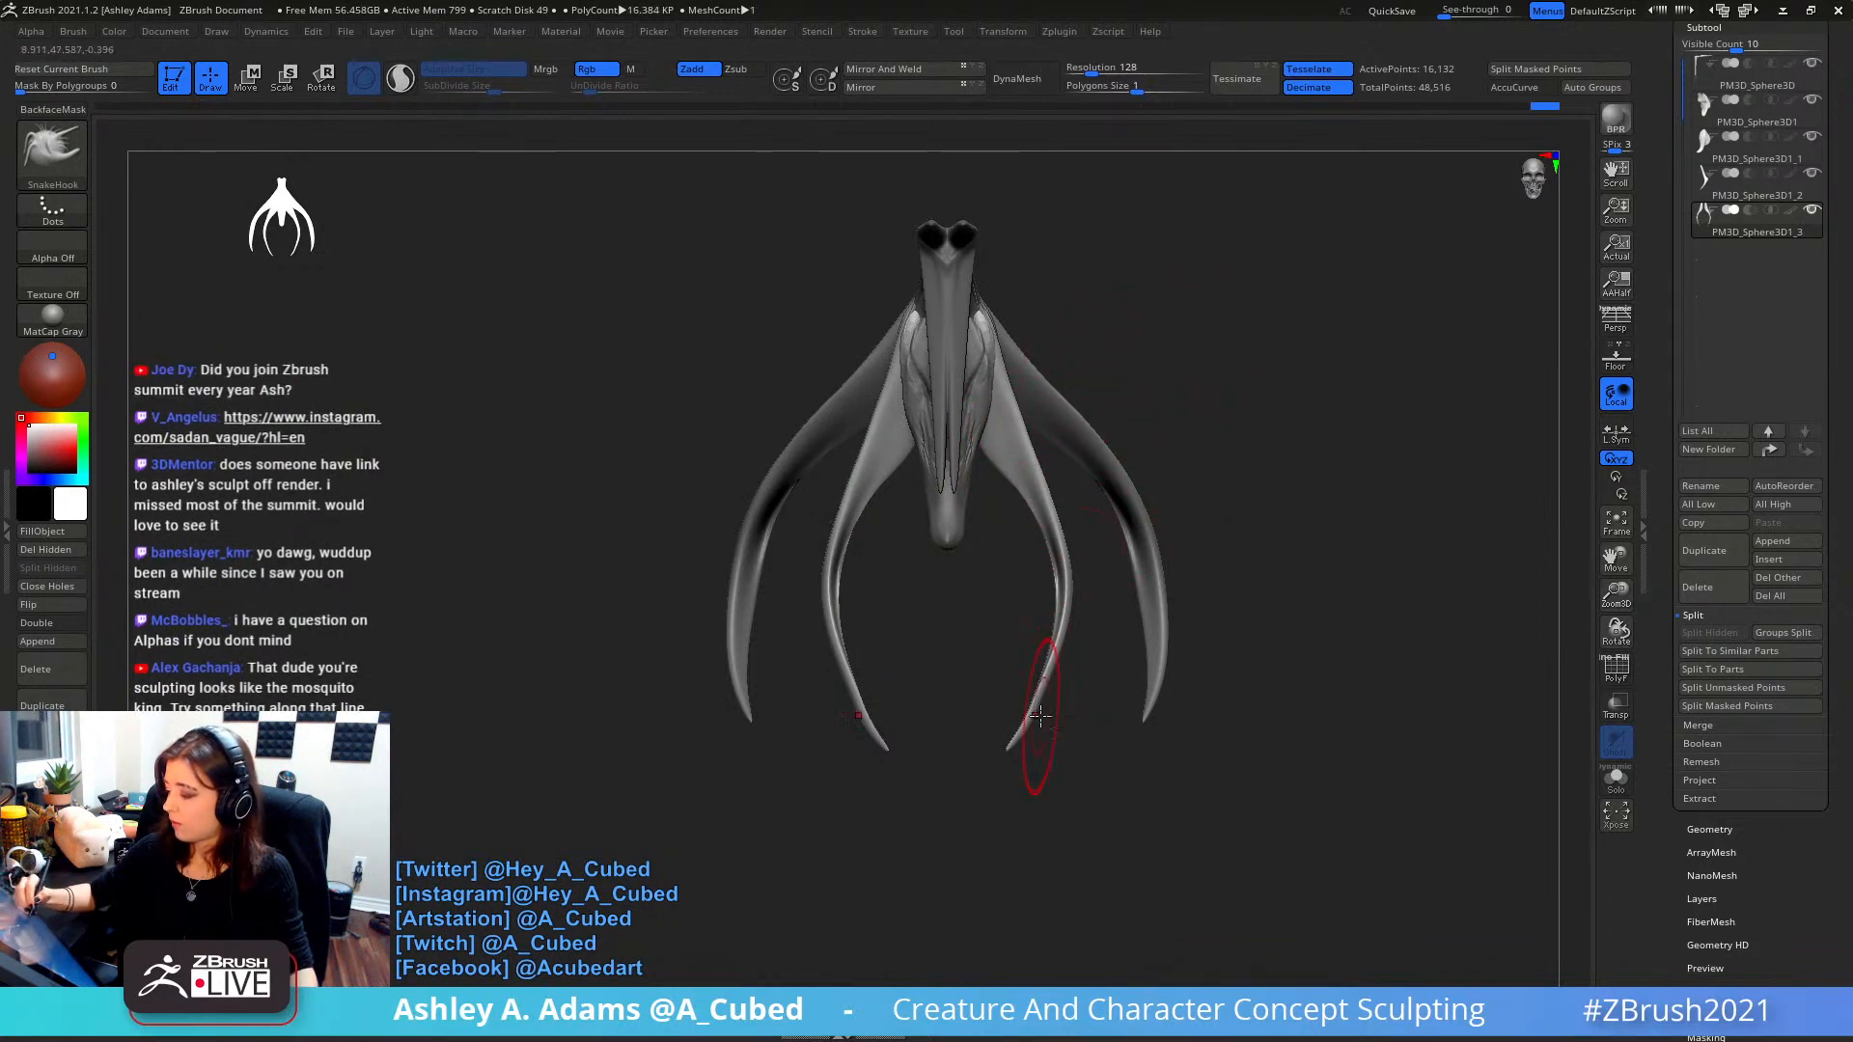
pyautogui.press('space')
pyautogui.moveTo(1040, 717); pyautogui.dragTo(1039, 755)
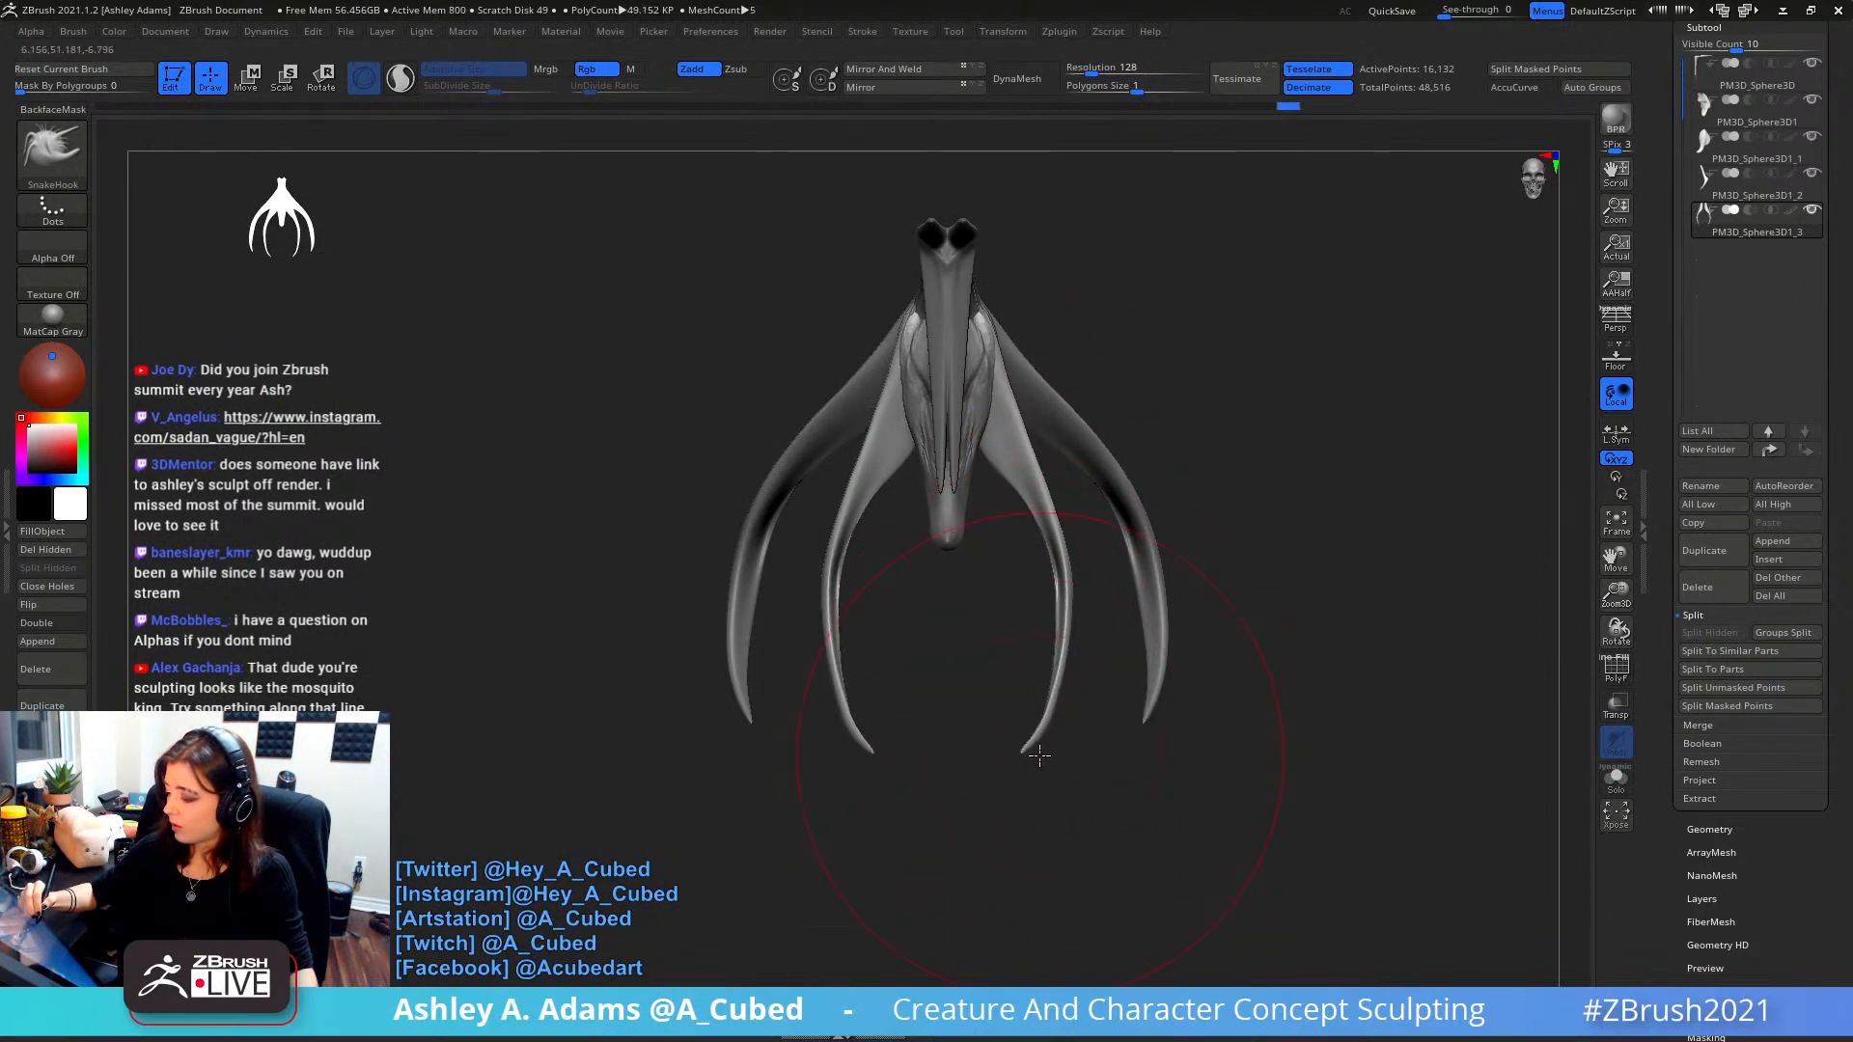
pyautogui.press('space')
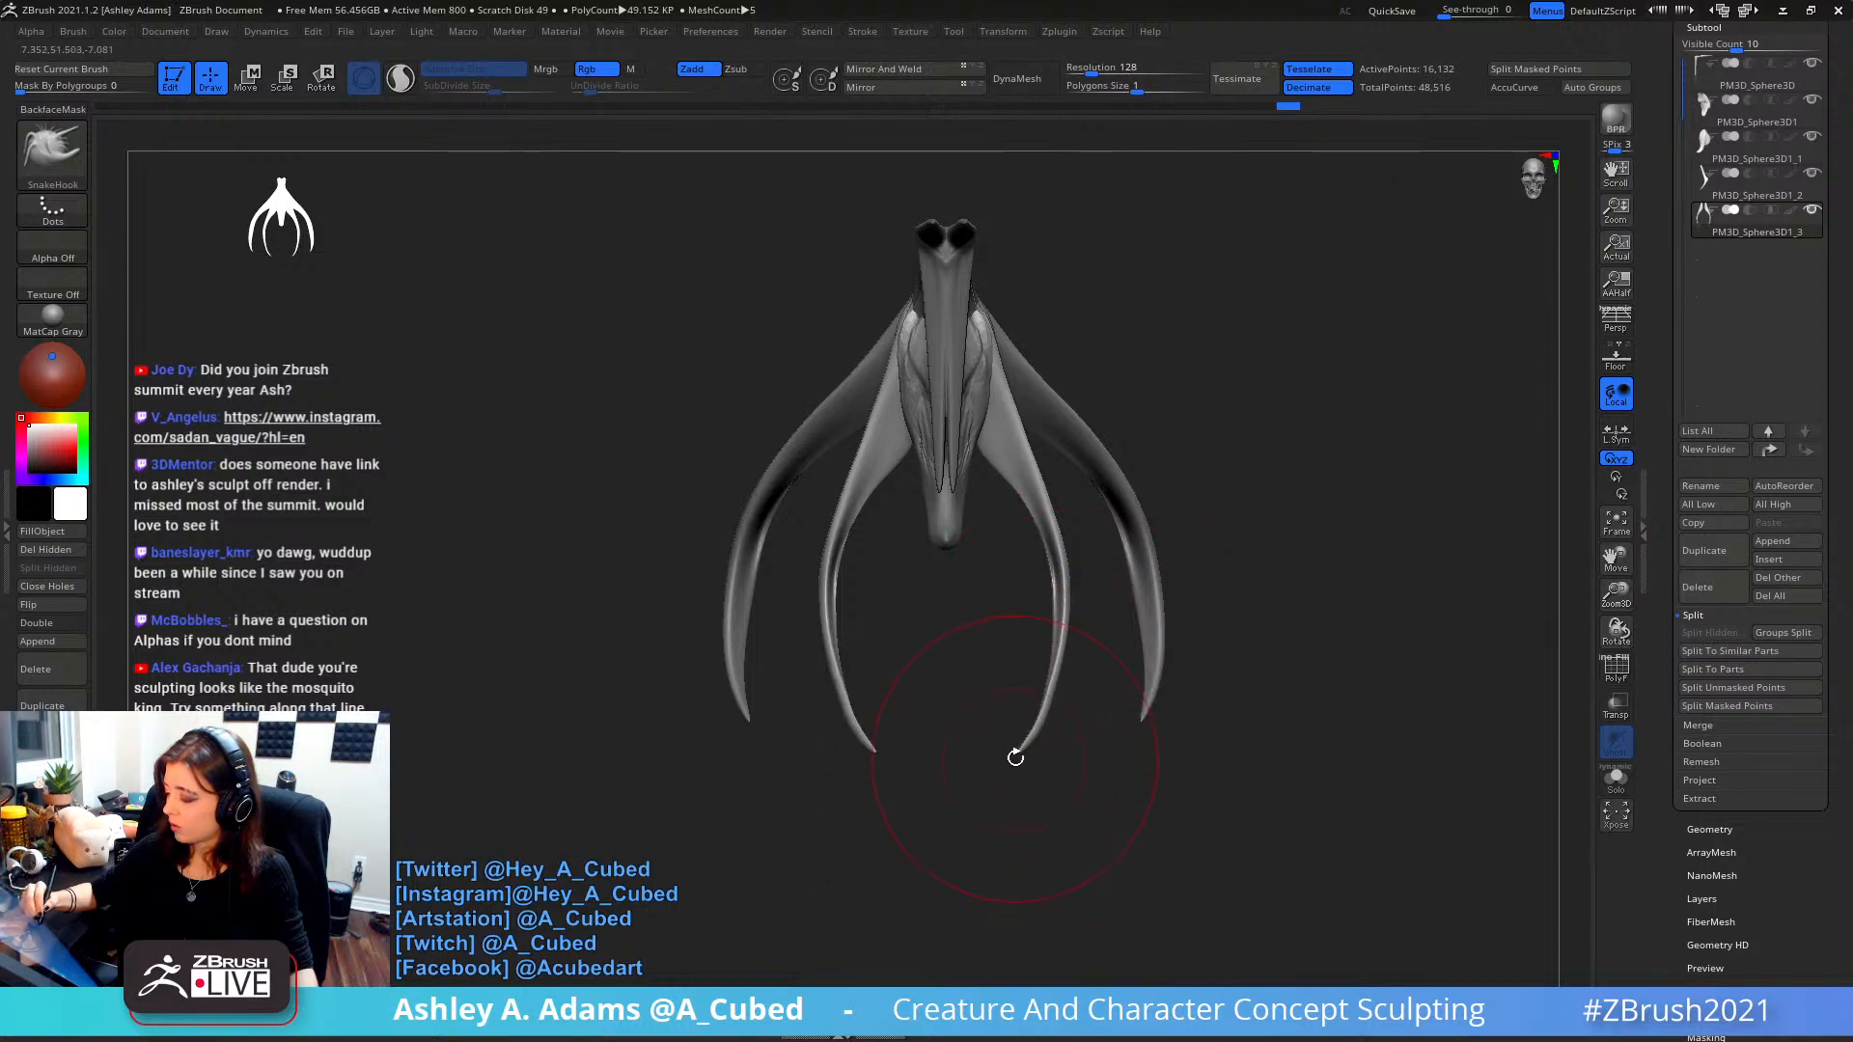
pyautogui.press('space')
pyautogui.moveTo(1035, 723); pyautogui.dragTo(1033, 752)
pyautogui.moveTo(1056, 697)
pyautogui.mouseDown()
pyautogui.moveTo(1120, 424)
pyautogui.moveTo(1178, 434)
pyautogui.moveTo(1175, 501)
pyautogui.moveTo(1116, 463)
pyautogui.moveTo(994, 479)
pyautogui.mouseUp()
# - Stretch the head's forward-pointing horns into much longer, thin spikes
pyautogui.press('space')
pyautogui.keyDown('alt'); pyautogui.click(943, 377); pyautogui.keyUp('alt')
pyautogui.keyDown('alt'); pyautogui.moveTo(989, 247); pyautogui.dragTo(1004, 412); pyautogui.keyUp('alt')
pyautogui.keyDown('shift'); pyautogui.moveTo(1003, 412); pyautogui.dragTo(1005, 414); pyautogui.keyUp('shift')
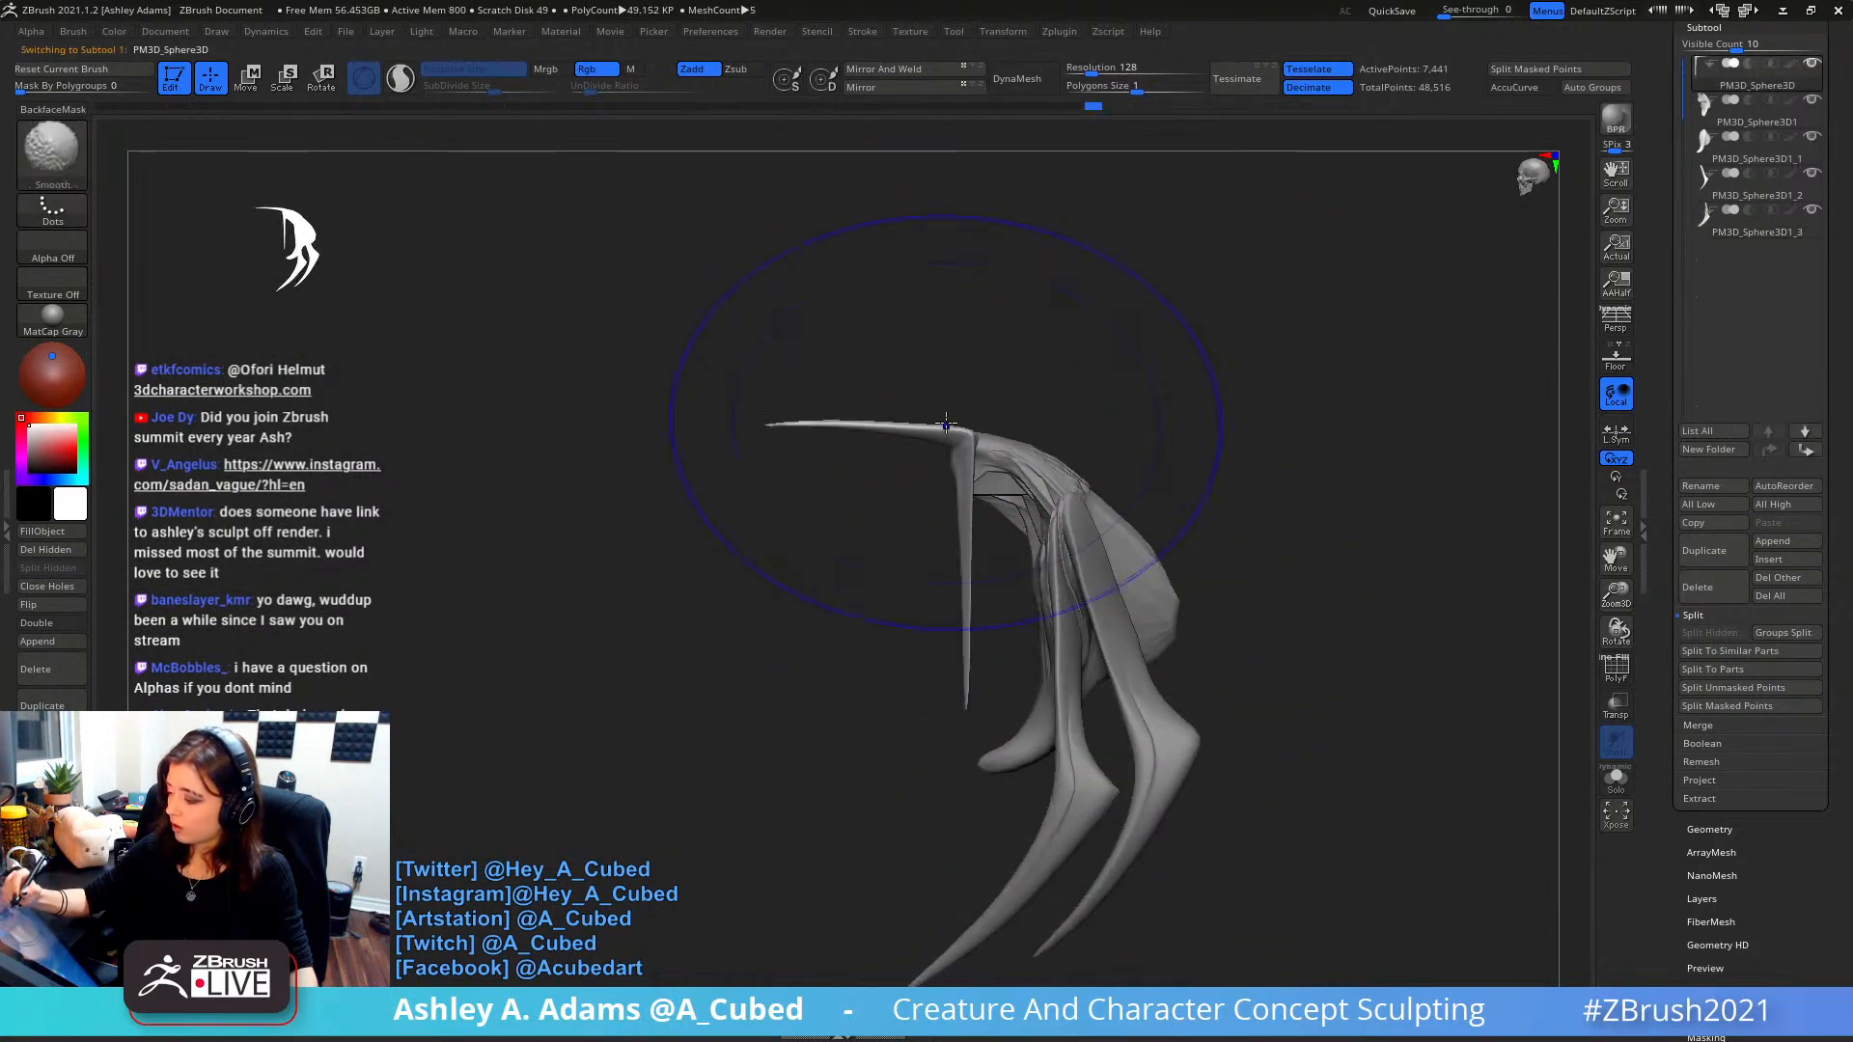
pyautogui.moveTo(756, 424); pyautogui.dragTo(608, 423)
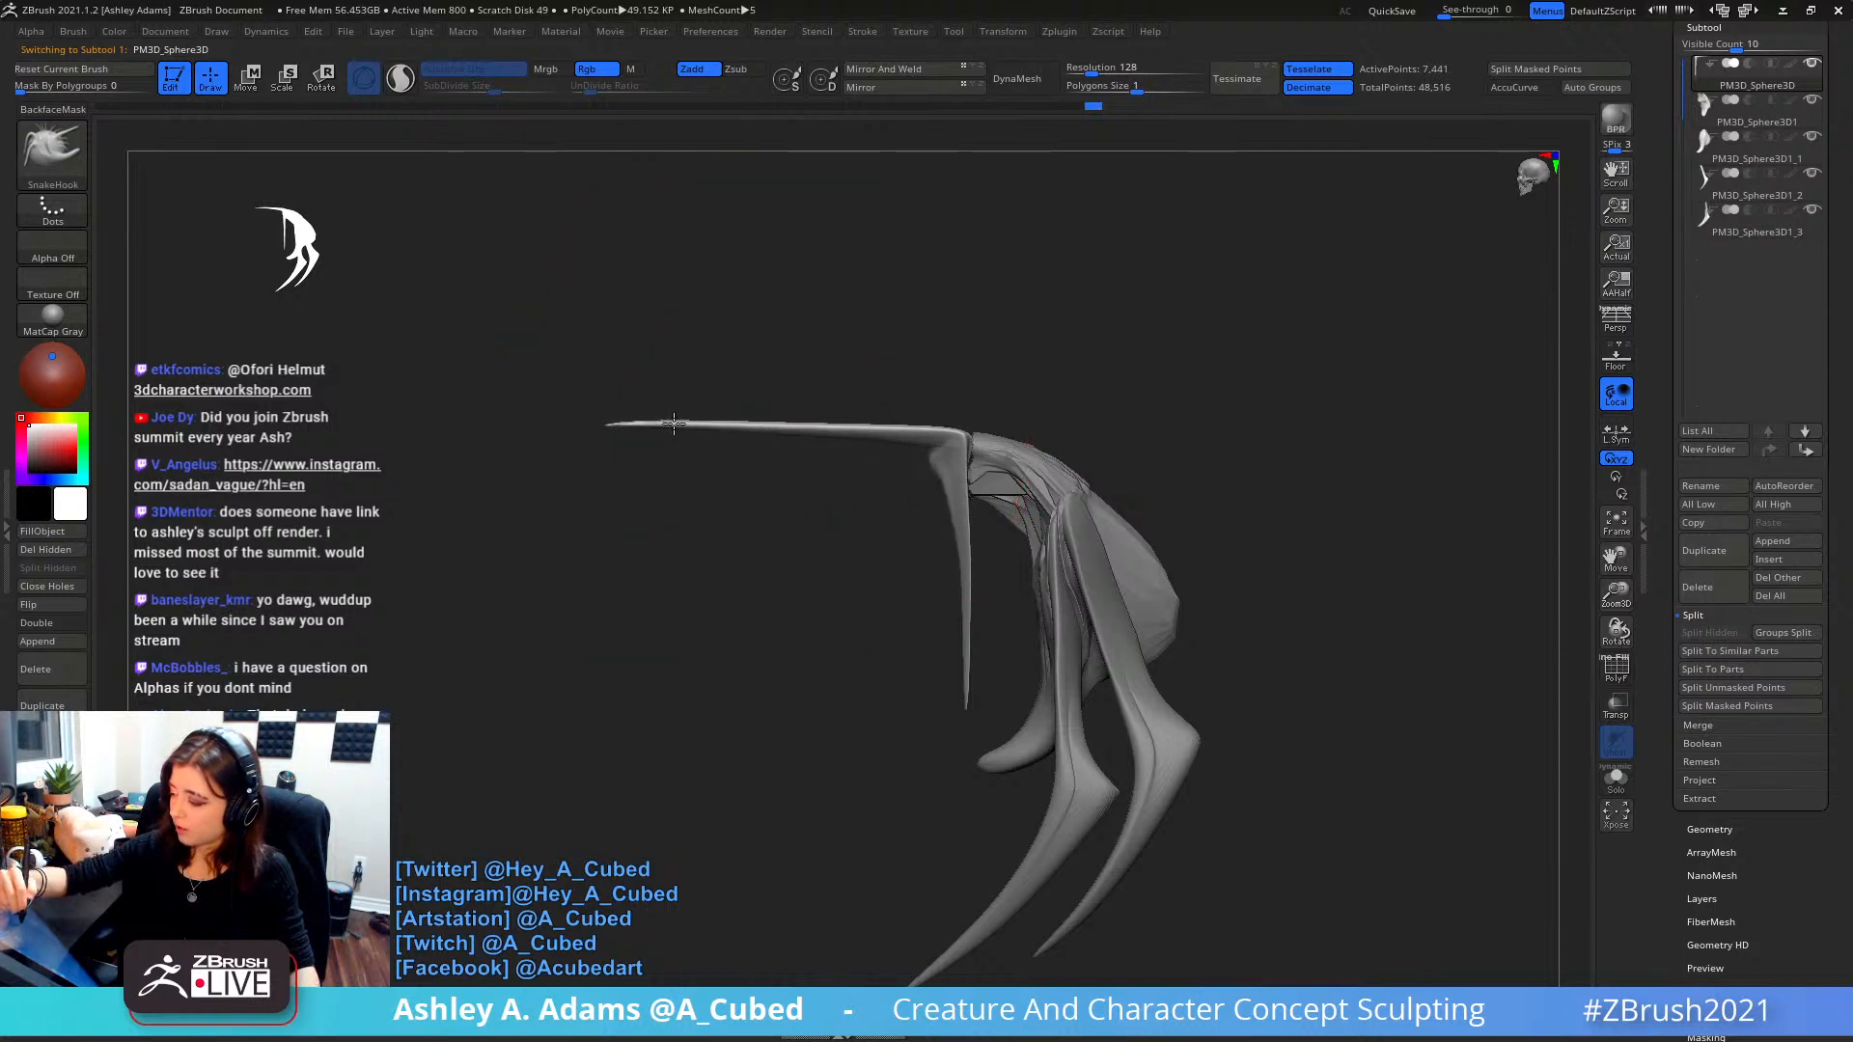
pyautogui.moveTo(993, 439); pyautogui.dragTo(999, 437)
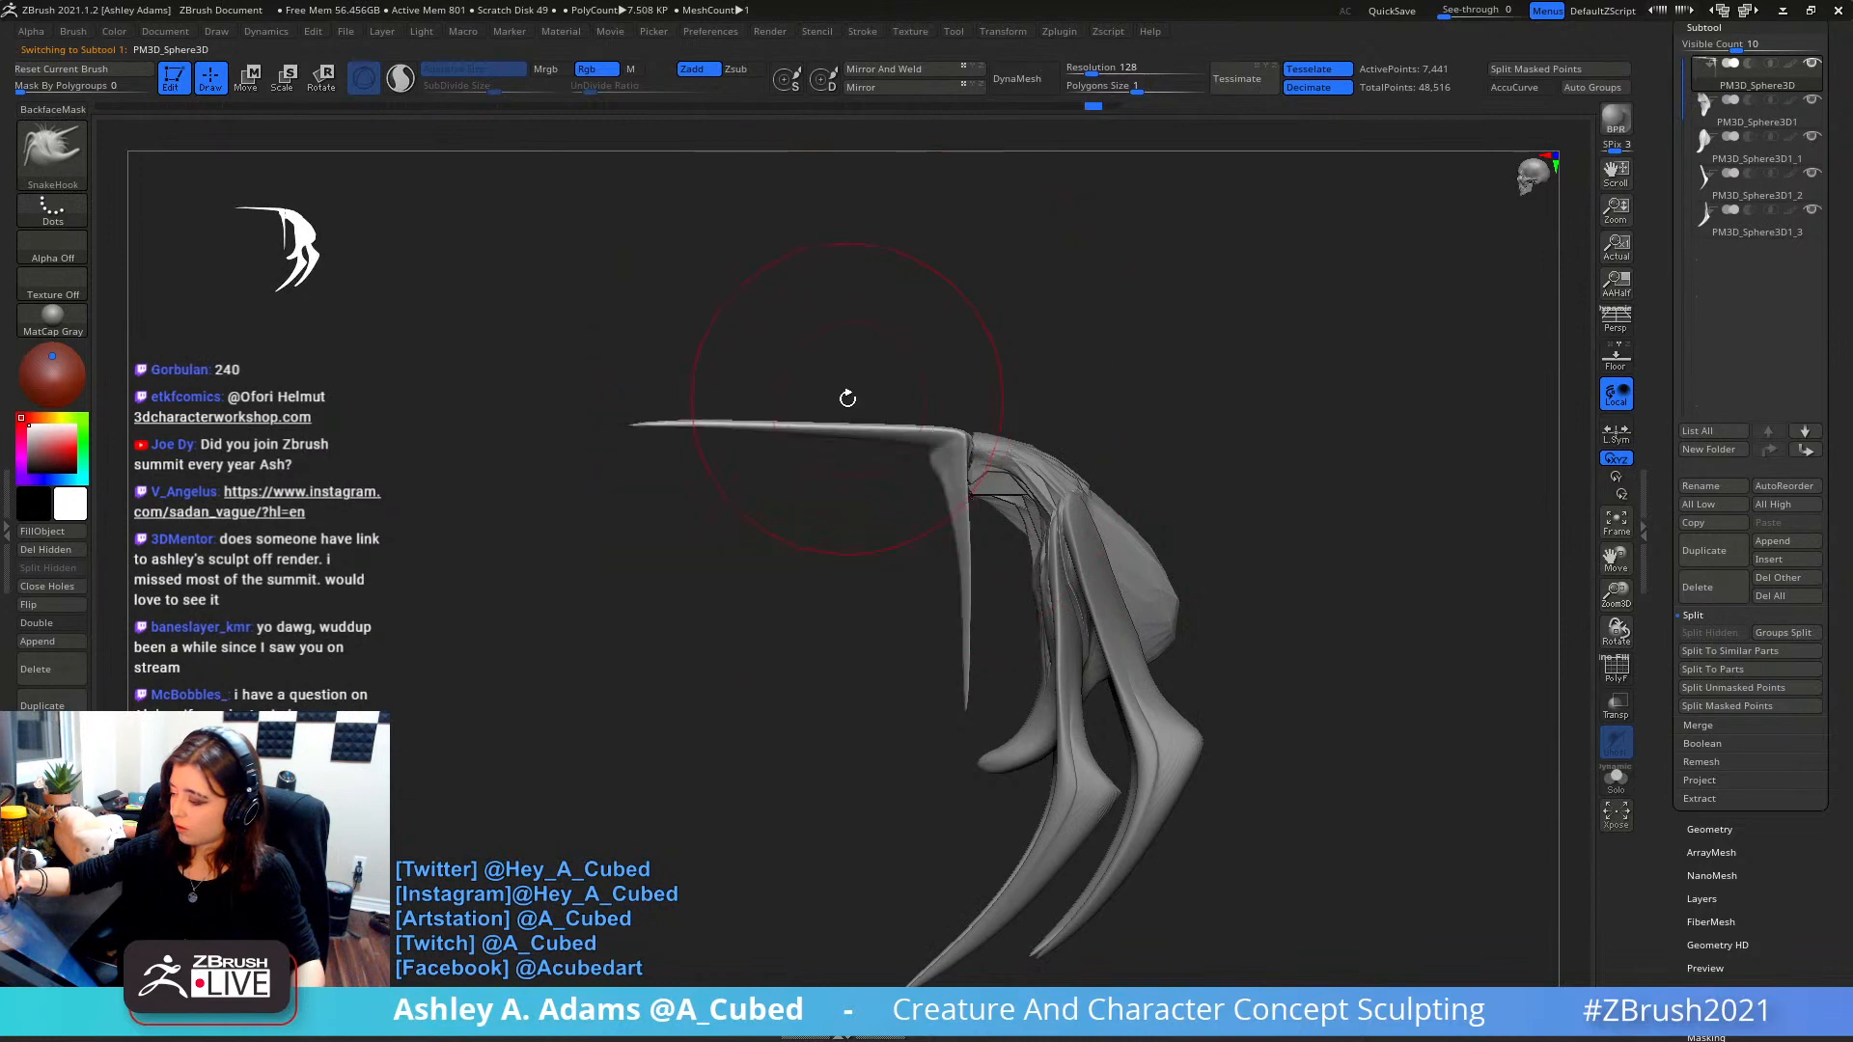
# - Arch the middle of the forward horns upward into a gentle curve
pyautogui.press('space')
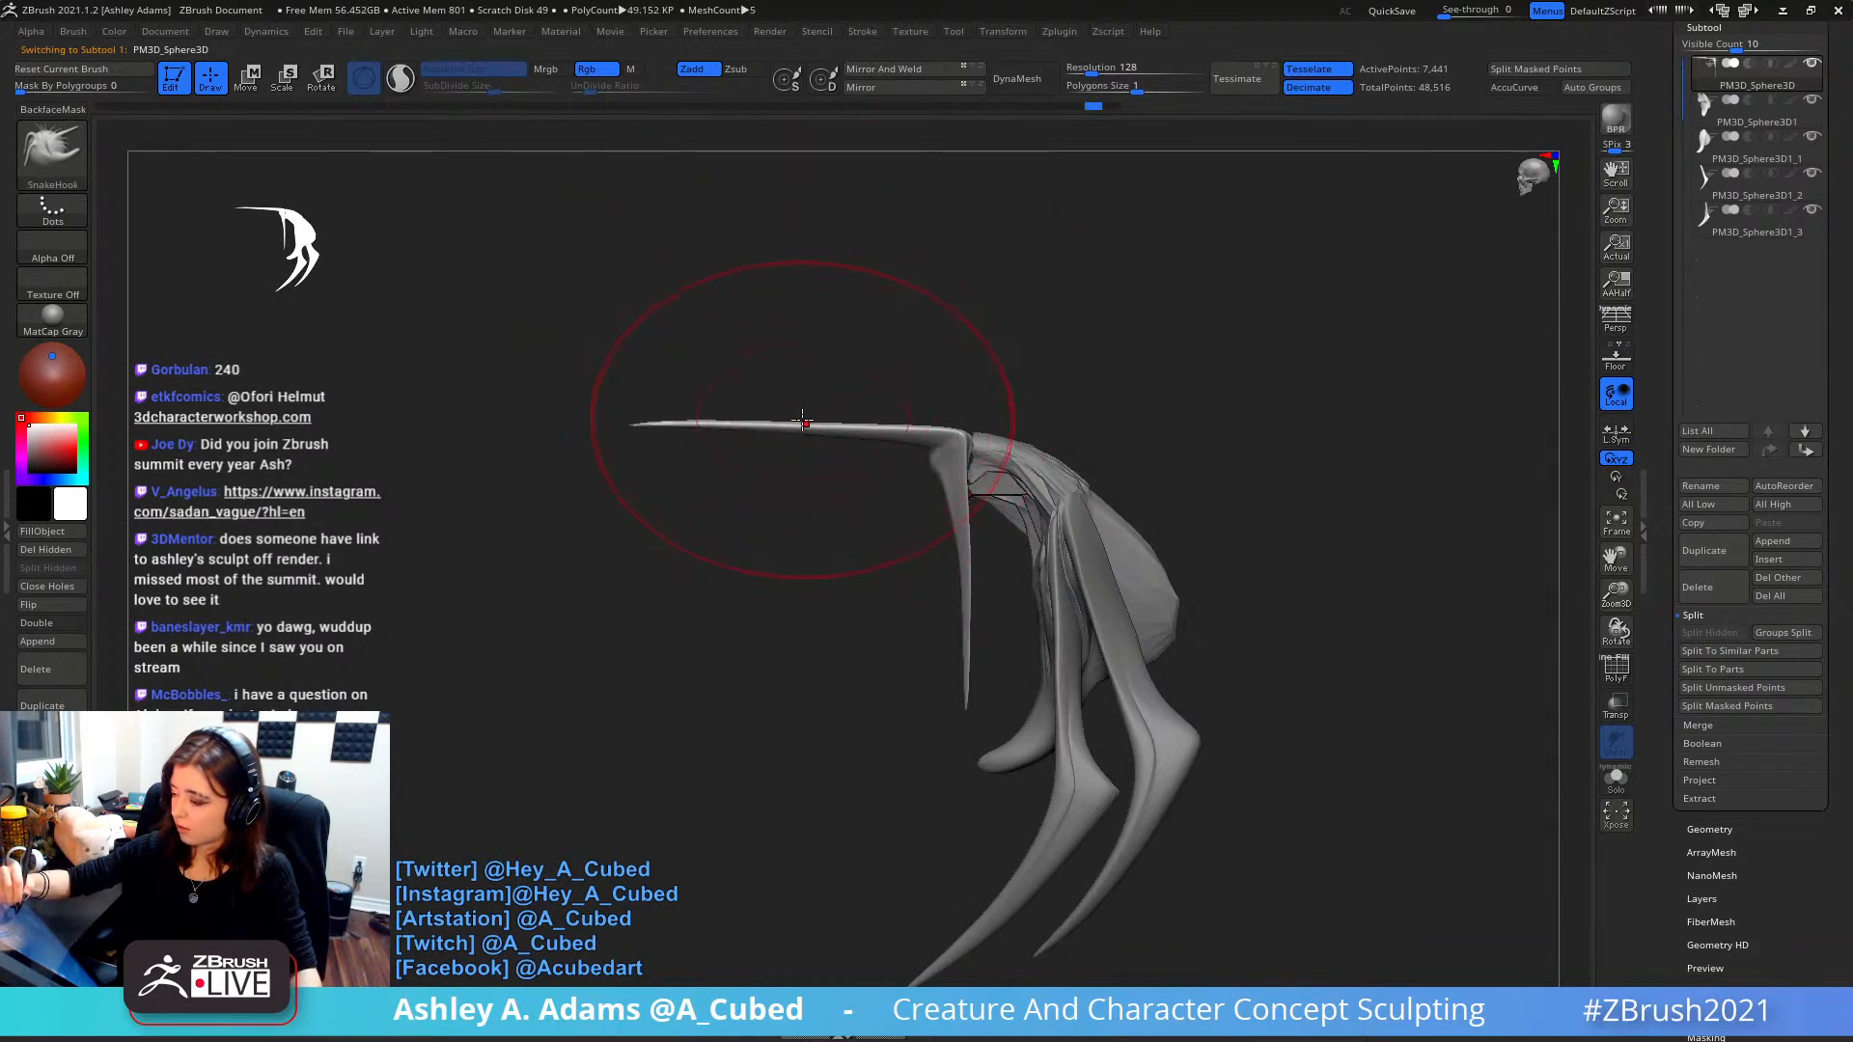
pyautogui.moveTo(803, 422)
pyautogui.mouseDown()
pyautogui.moveTo(813, 409)
pyautogui.moveTo(779, 401)
pyautogui.mouseUp()
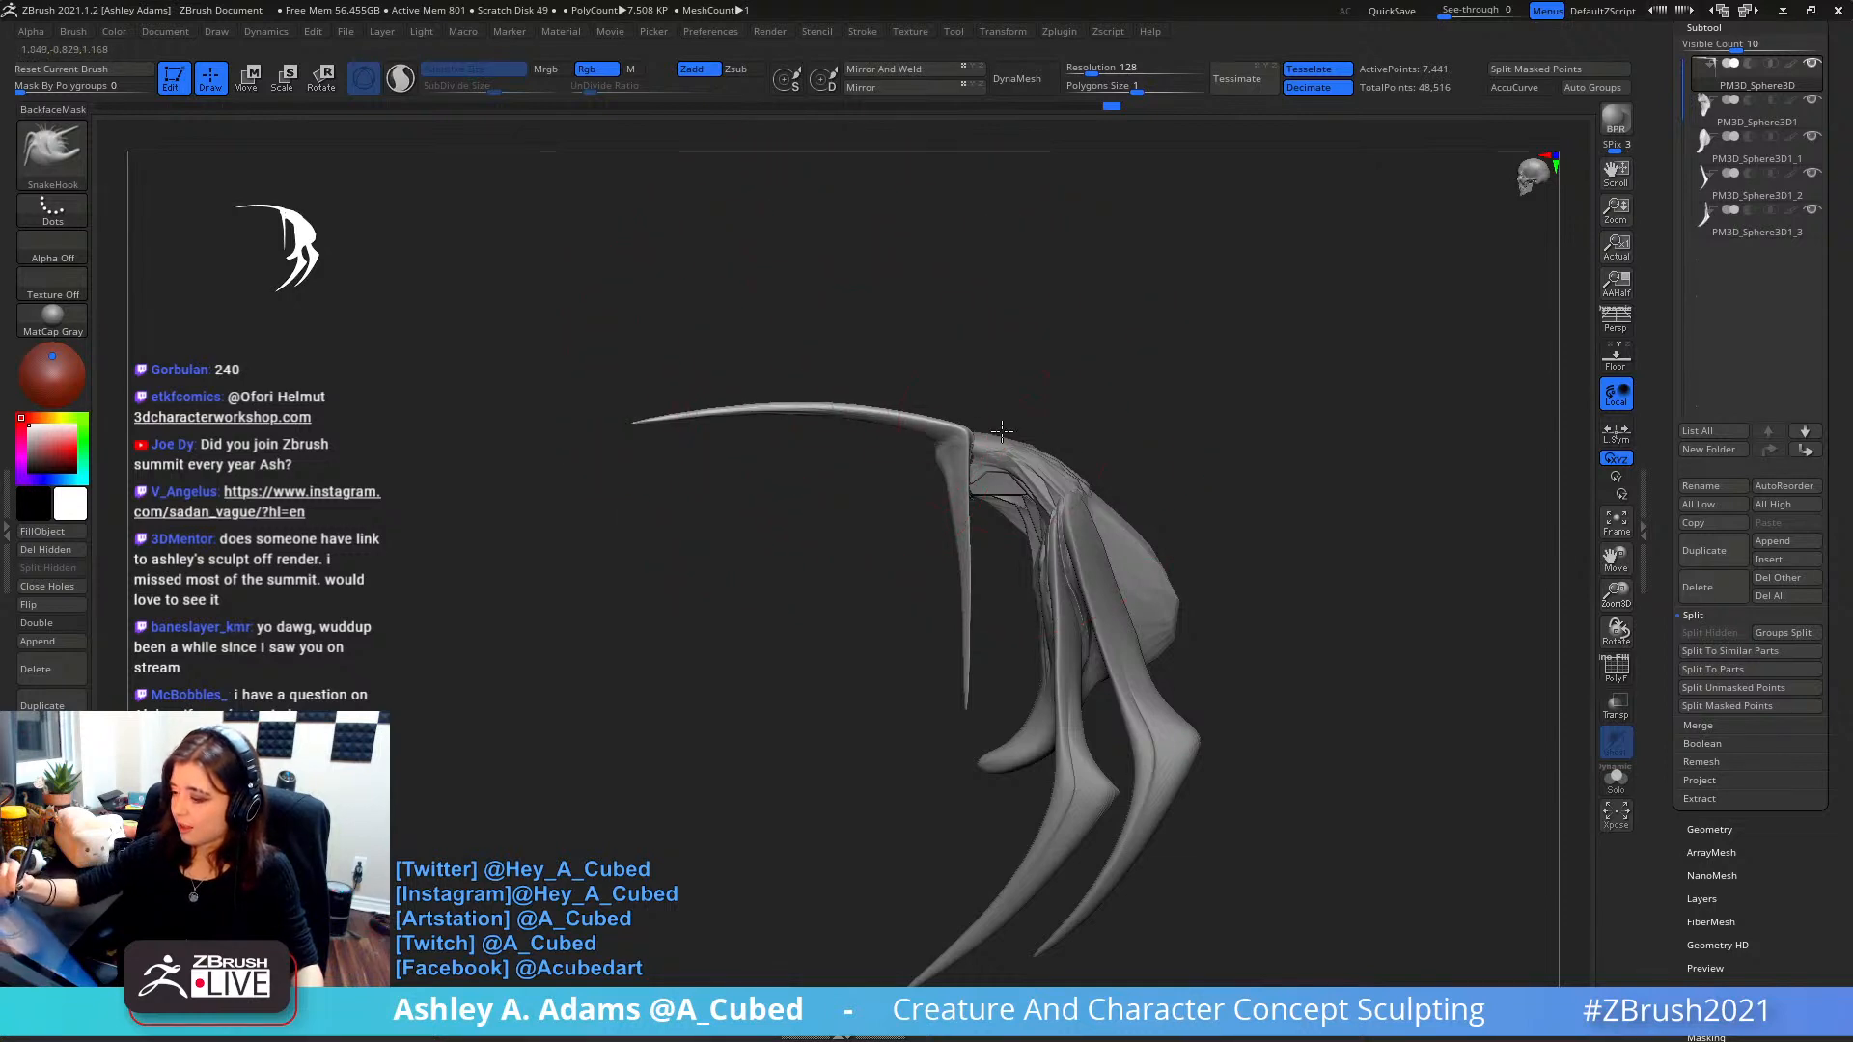
pyautogui.moveTo(1001, 431); pyautogui.dragTo(1020, 407)
# - Pull the back of the head rearward over the neck into a pointed extension with a resized SnakeHook brush
pyautogui.press('space')
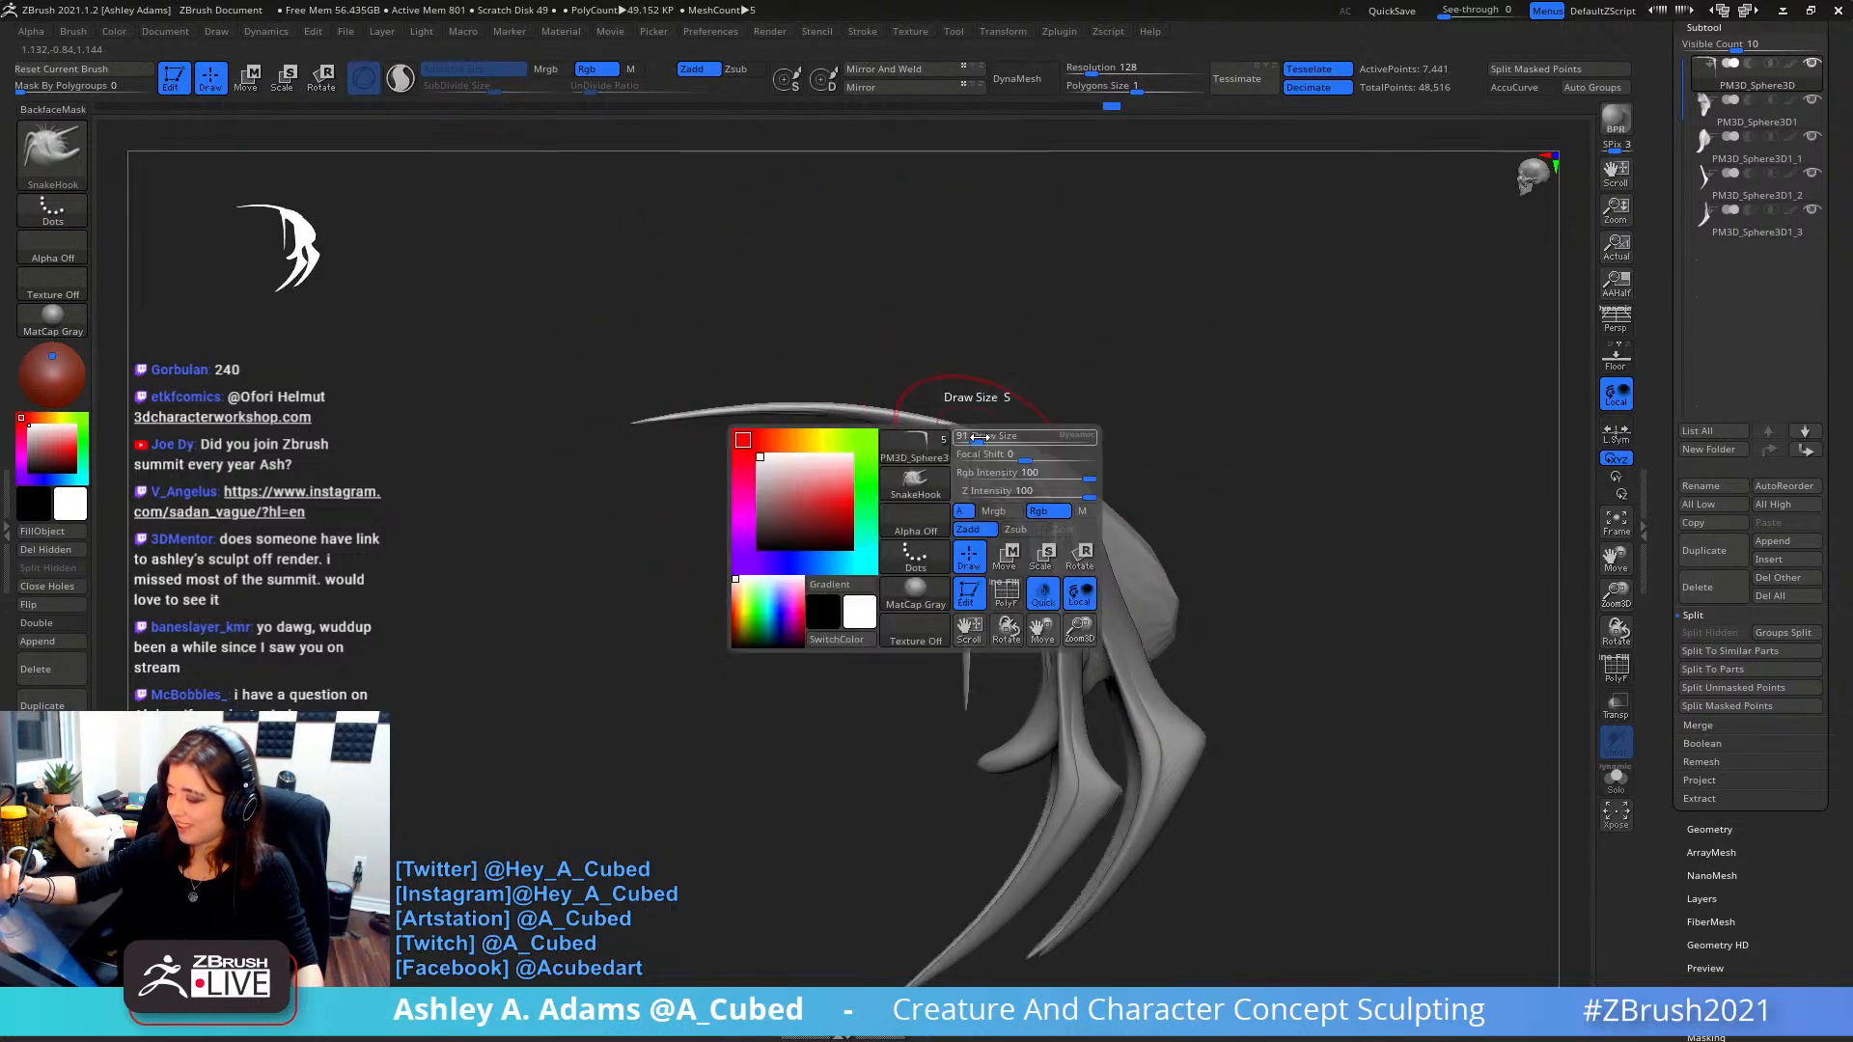
pyautogui.press('space')
pyautogui.press('ctrl')
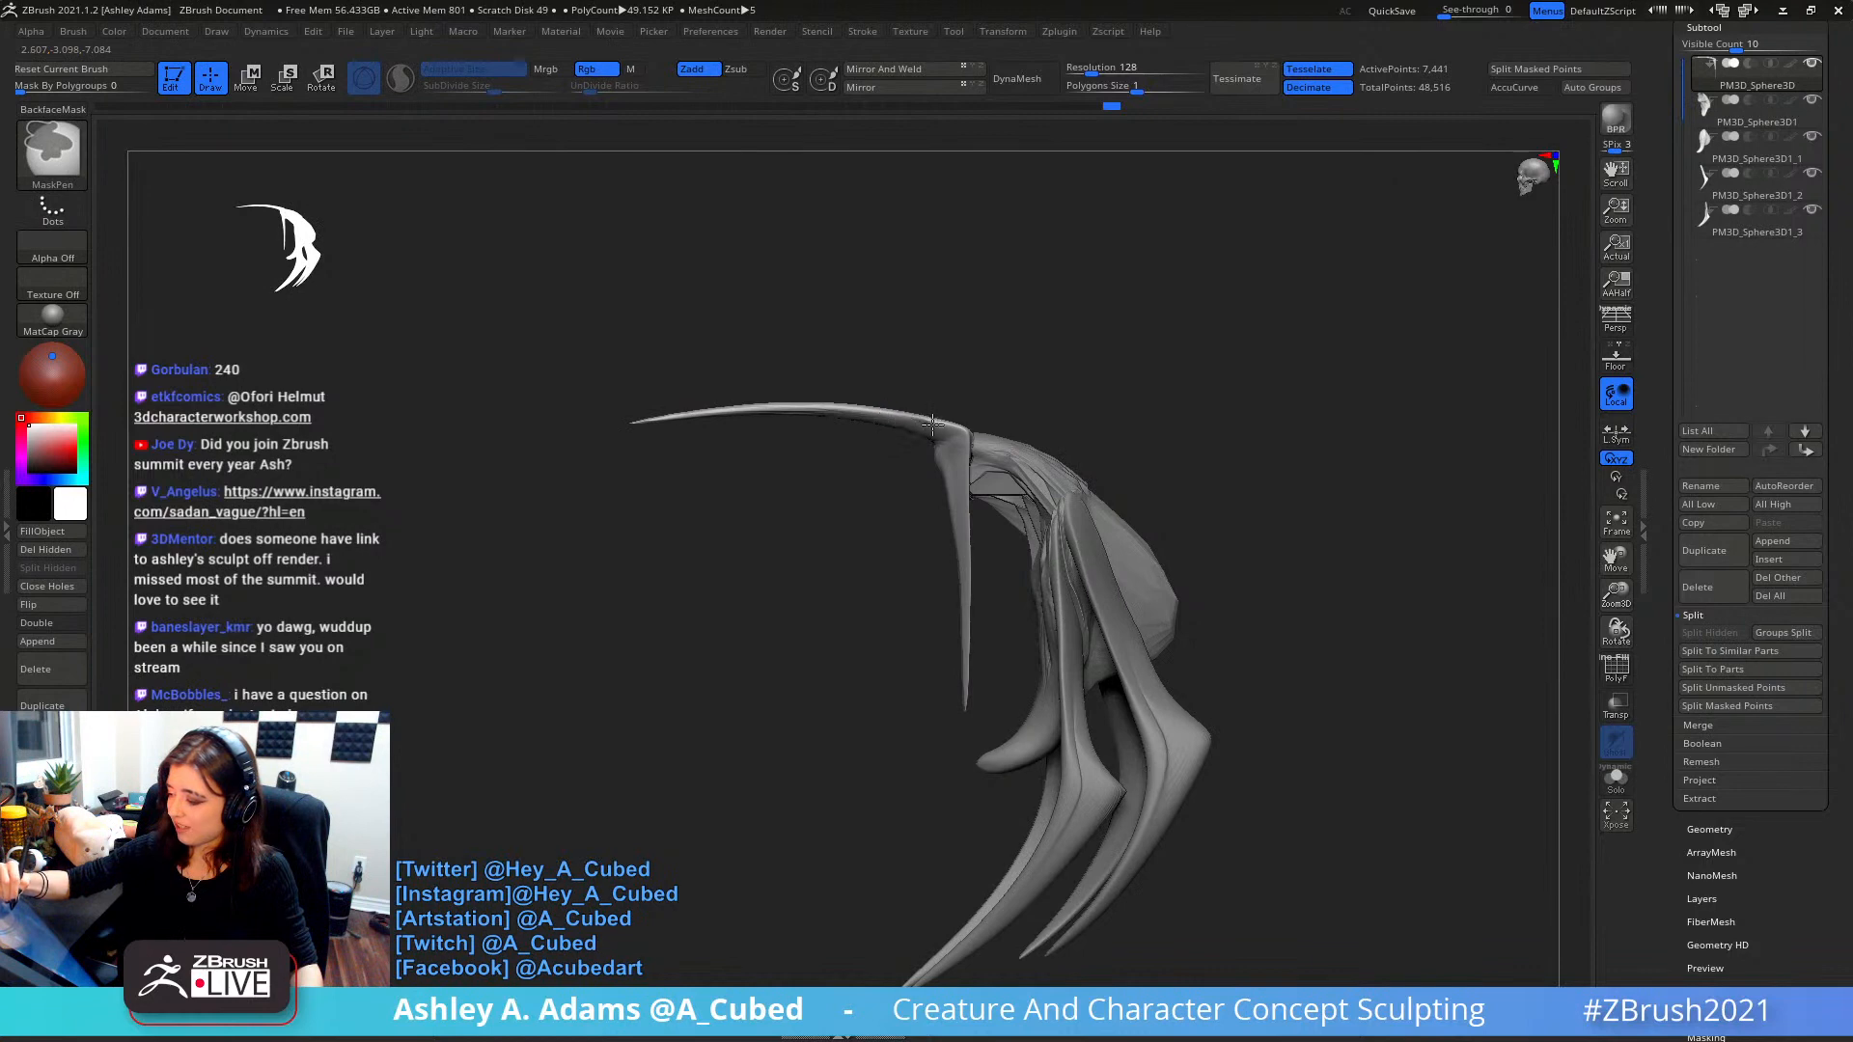
pyautogui.keyDown('ctrl'); pyautogui.click(997, 366); pyautogui.keyUp('ctrl')
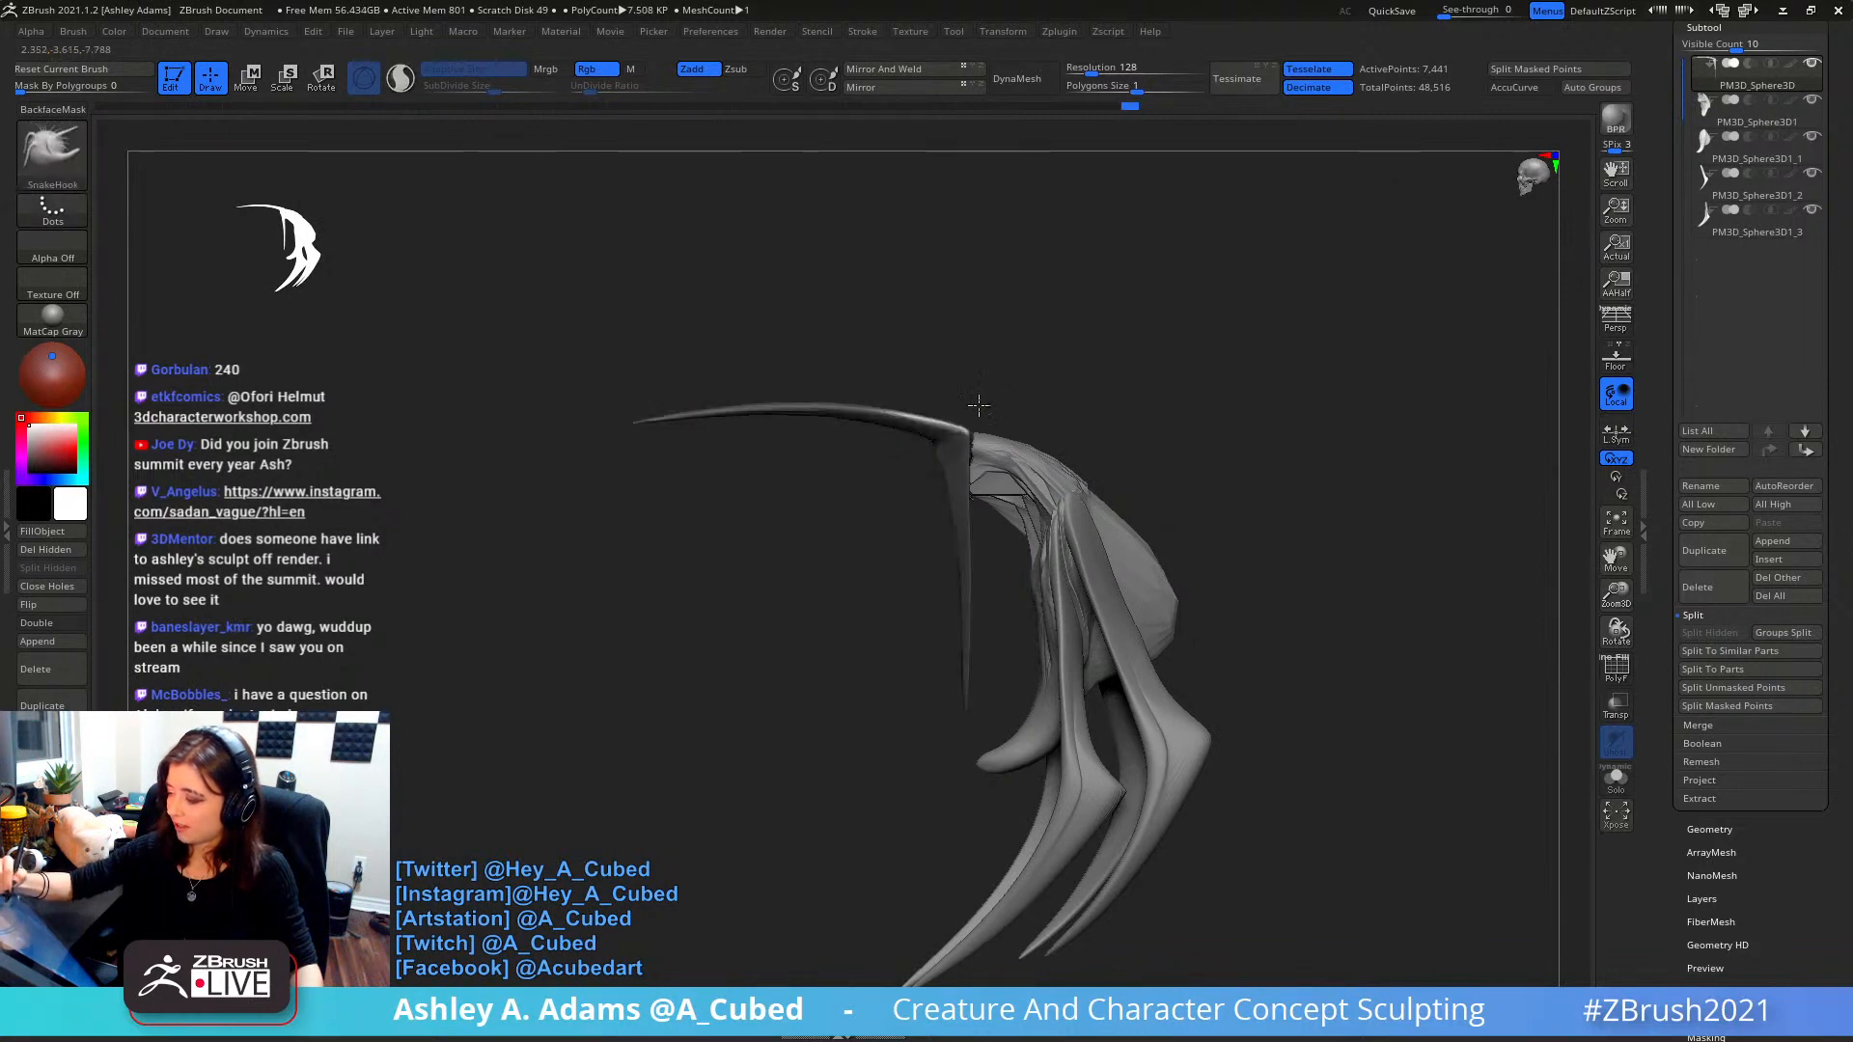
pyautogui.moveTo(997, 366); pyautogui.dragTo(1004, 369)
pyautogui.moveTo(1087, 483); pyautogui.dragTo(1101, 285)
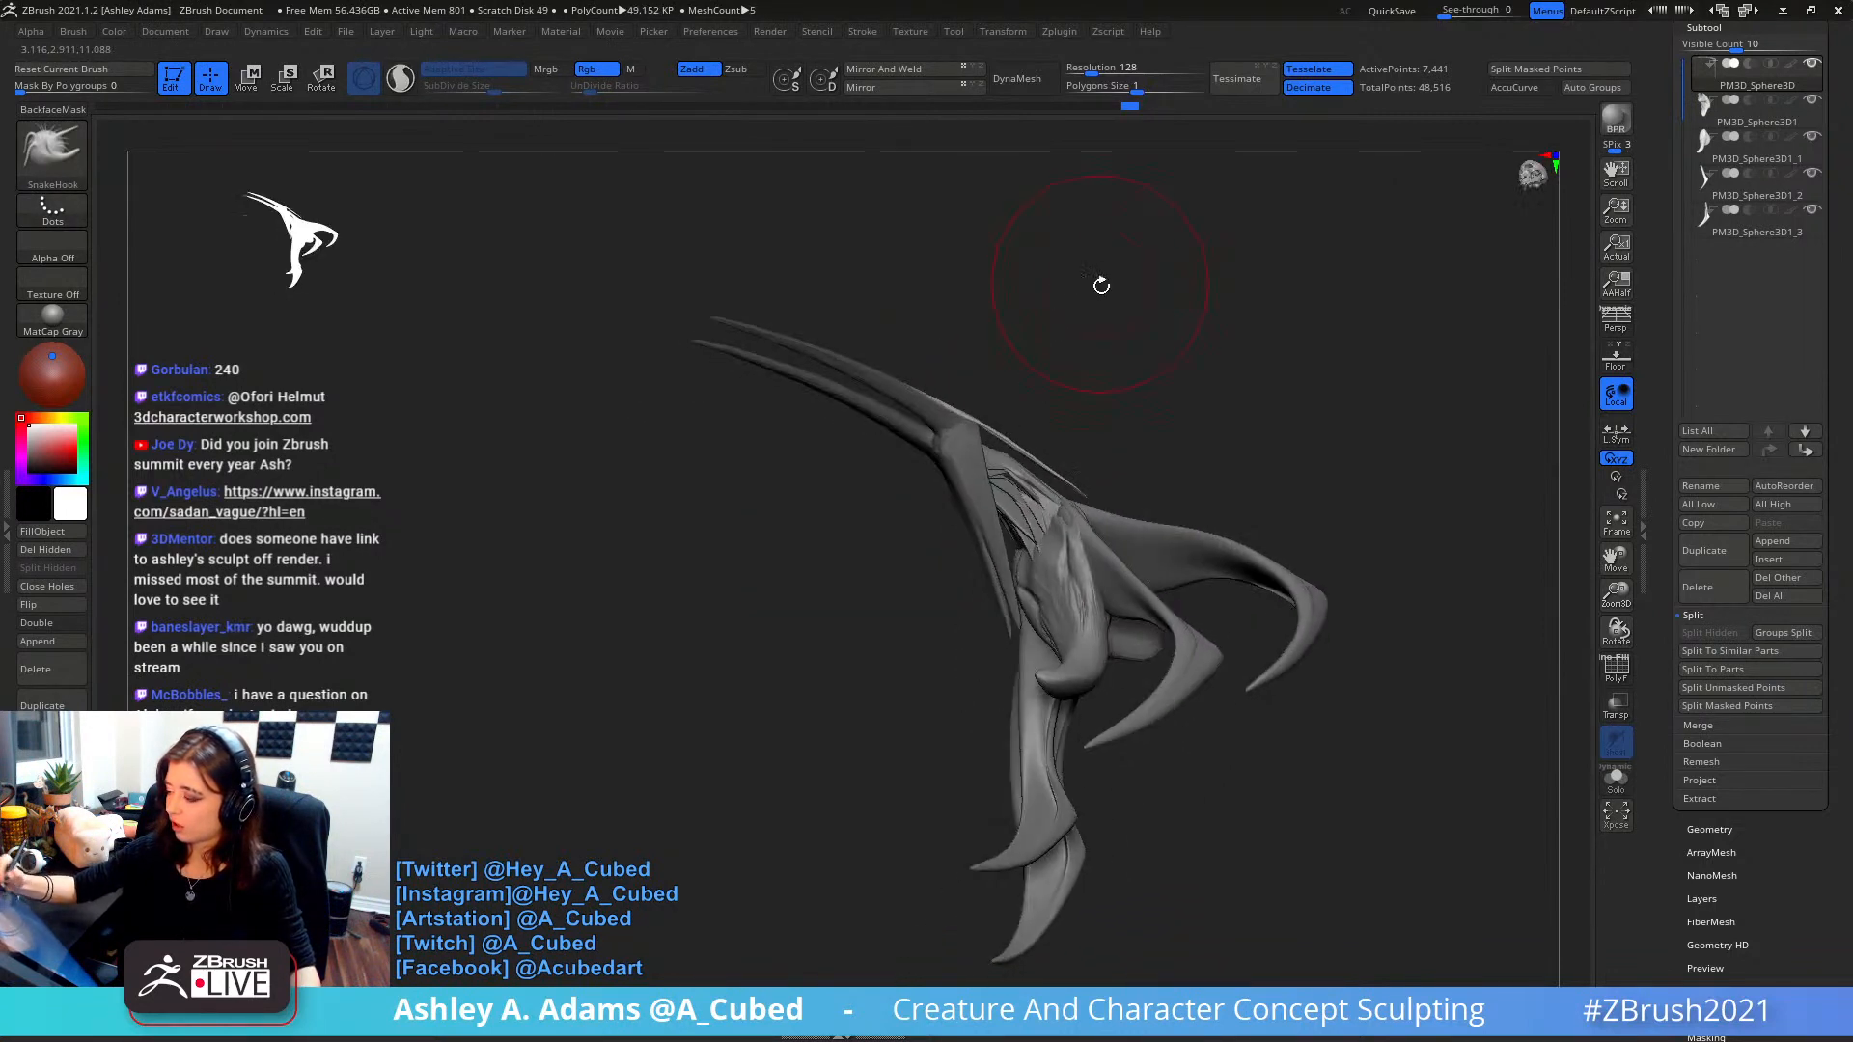
pyautogui.moveTo(1099, 498)
pyautogui.mouseDown()
pyautogui.moveTo(1047, 478)
pyautogui.moveTo(980, 345)
pyautogui.moveTo(1003, 434)
pyautogui.mouseUp()
pyautogui.press('space')
# - Isolate the downward facial spikes with a MaskLasso selection, keeping the horns and the rest of the head masked
pyautogui.moveTo(1013, 464)
pyautogui.mouseDown(button='right')
pyautogui.moveTo(1125, 415)
pyautogui.moveTo(1184, 422)
pyautogui.moveTo(1119, 462)
pyautogui.moveTo(1167, 385)
pyautogui.moveTo(1142, 496)
pyautogui.moveTo(1068, 380)
pyautogui.moveTo(1035, 237)
pyautogui.moveTo(1052, 399)
pyautogui.moveTo(1106, 396)
pyautogui.moveTo(1185, 336)
pyautogui.moveTo(1135, 447)
pyautogui.moveTo(1129, 302)
pyautogui.moveTo(1257, 294)
pyautogui.moveTo(1182, 406)
pyautogui.moveTo(1272, 409)
pyautogui.moveTo(1216, 397)
pyautogui.moveTo(1086, 488)
pyautogui.mouseUp(button='right')
pyautogui.rightClick(1083, 489)
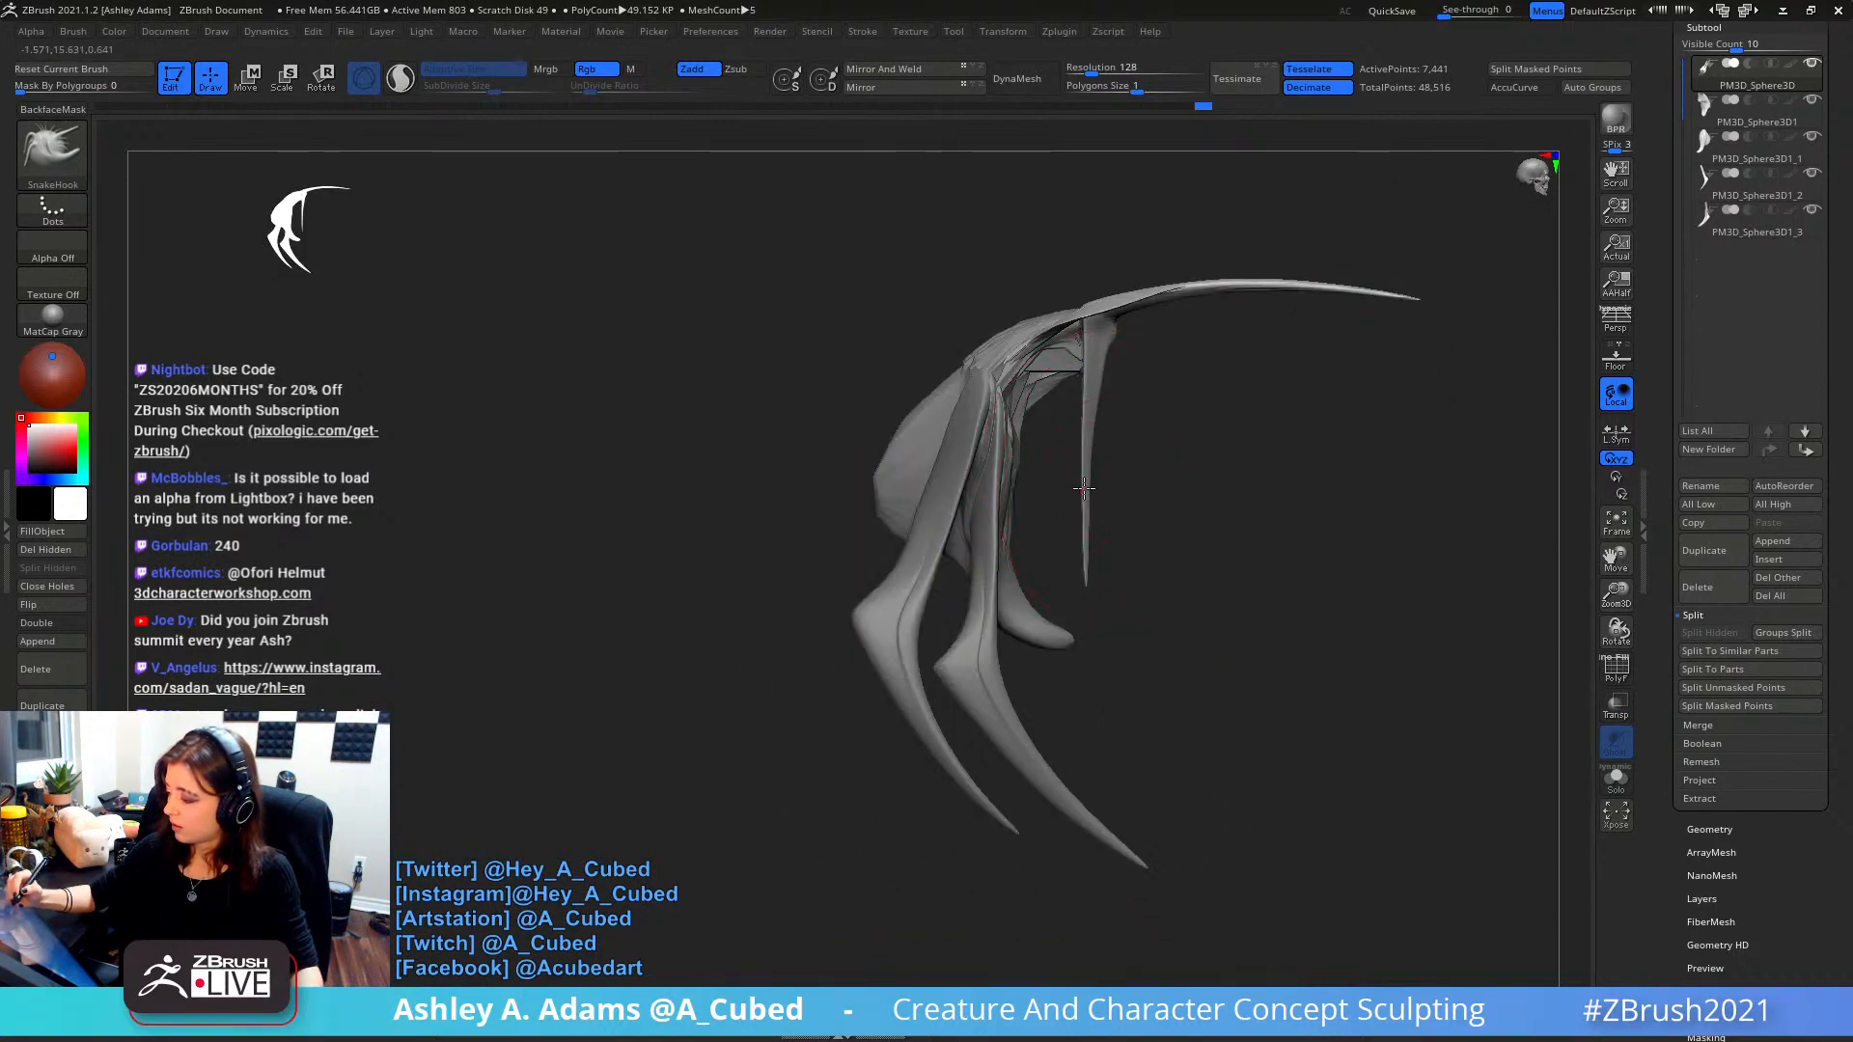
pyautogui.rightClick(1090, 481)
pyautogui.keyDown('alt'); pyautogui.moveTo(1116, 390); pyautogui.dragTo(1071, 407, button='right'); pyautogui.keyUp('alt')
pyautogui.keyDown('ctrl'); pyautogui.moveTo(1094, 655); pyautogui.dragTo(1093, 625); pyautogui.keyUp('ctrl')
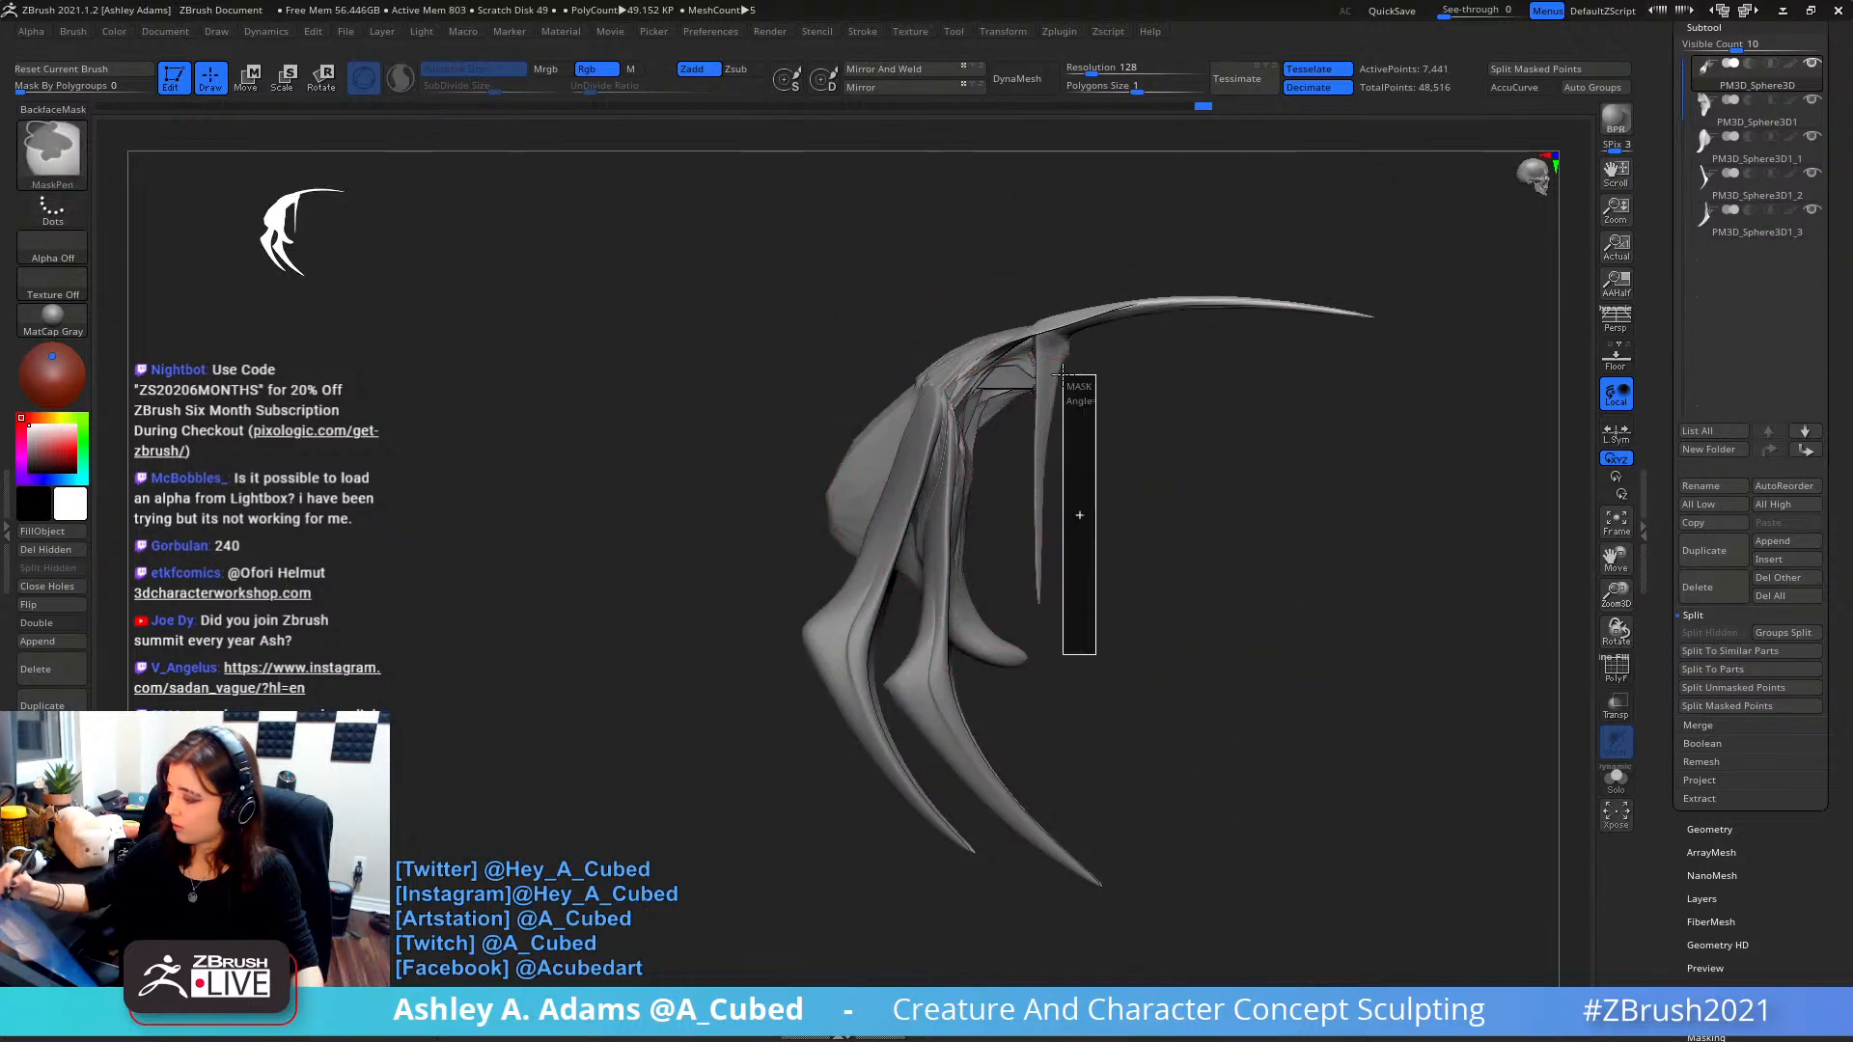
pyautogui.keyDown('ctrl'); pyautogui.moveTo(1062, 375); pyautogui.dragTo(1009, 338); pyautogui.keyUp('ctrl')
pyautogui.keyDown('ctrl'); pyautogui.click(81, 151); pyautogui.keyUp('ctrl')
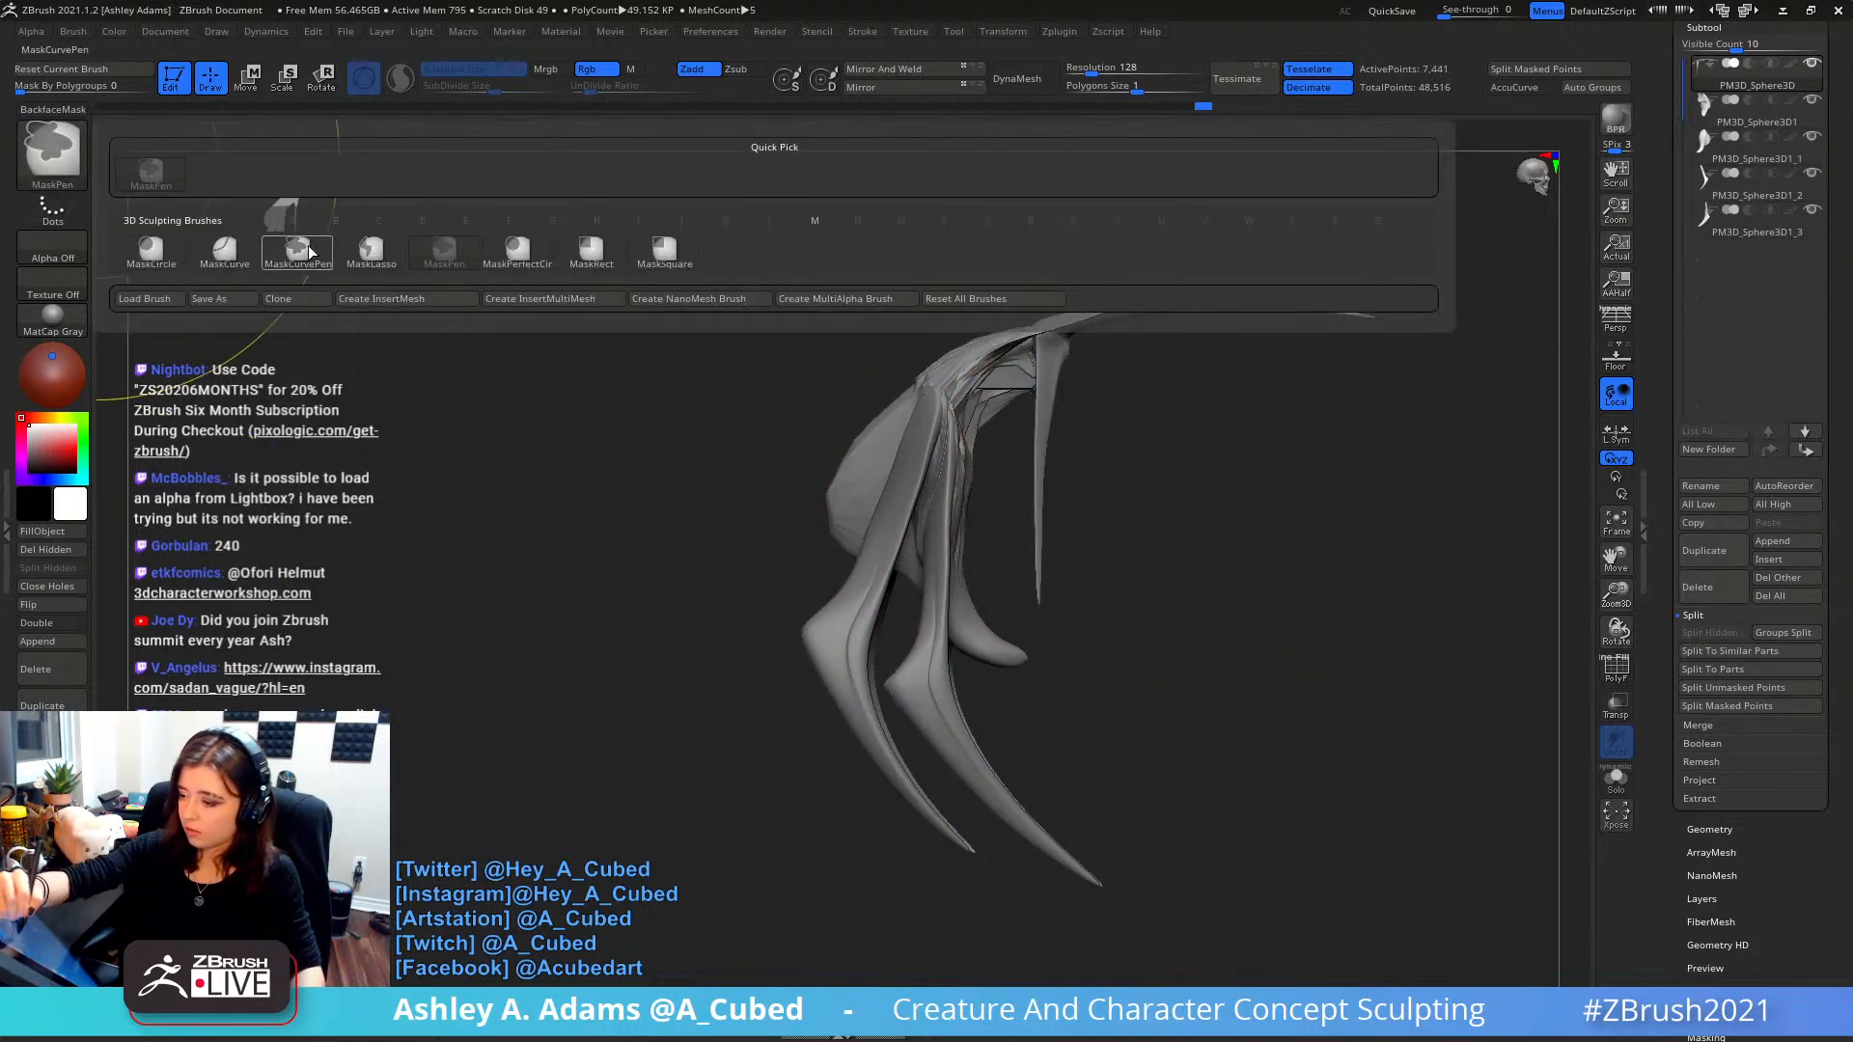
pyautogui.keyDown('ctrl'); pyautogui.click(370, 251); pyautogui.keyUp('ctrl')
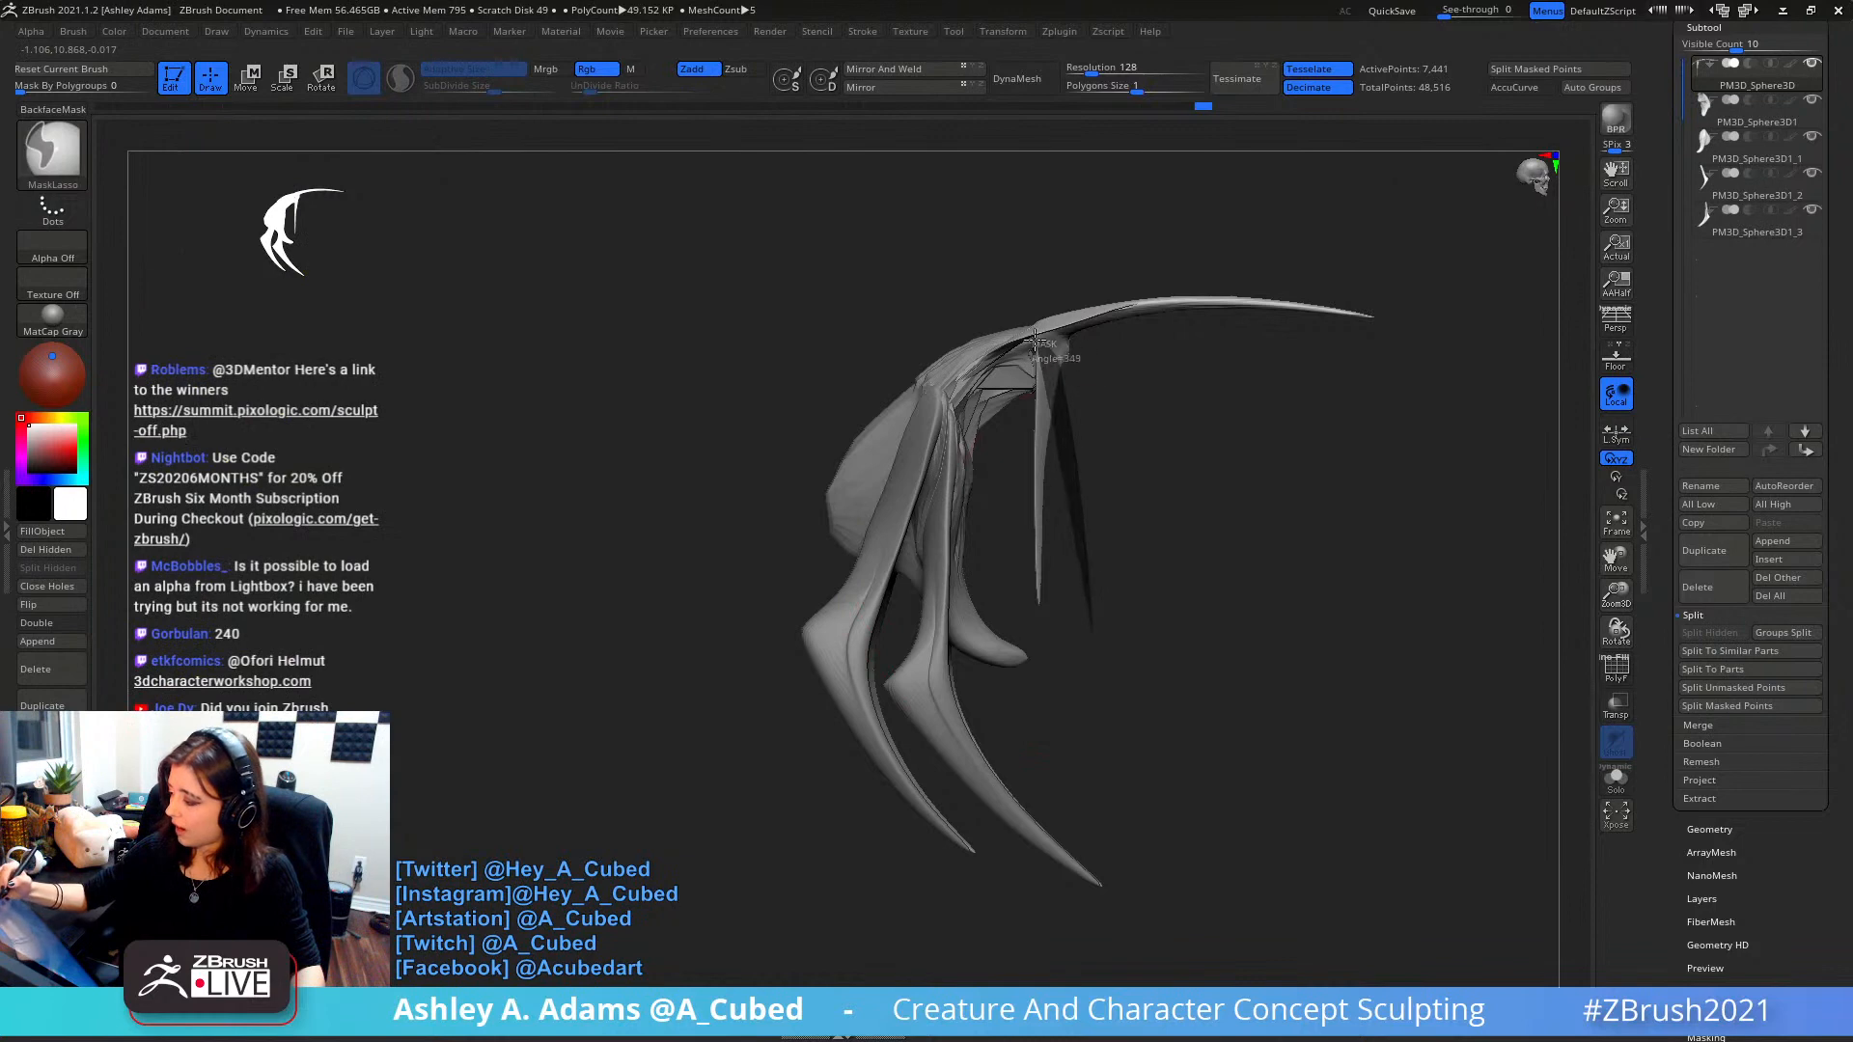
pyautogui.keyDown('ctrl'); pyautogui.moveTo(1035, 338); pyautogui.dragTo(1046, 701); pyautogui.keyUp('ctrl')
# - Lengthen the downward facial spikes and bow their middle back toward the torso
pyautogui.moveTo(1289, 425); pyautogui.dragTo(936, 410, button='right')
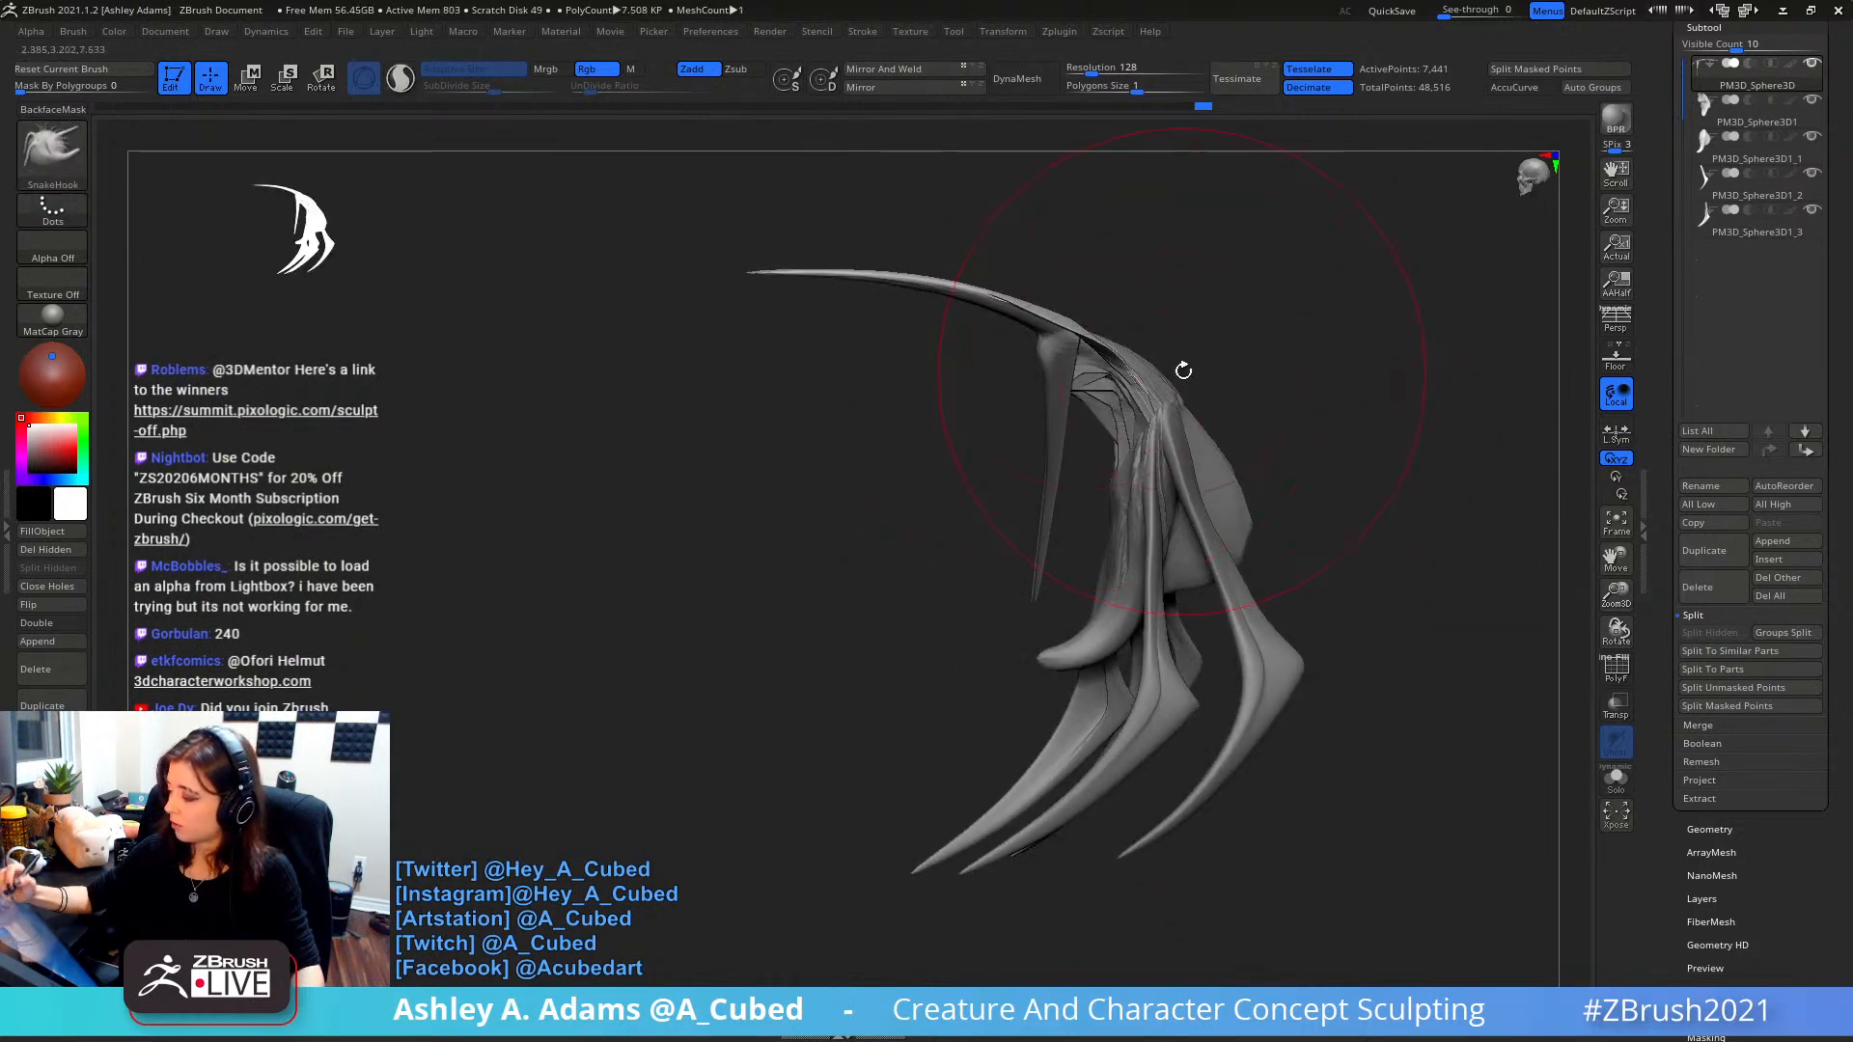
pyautogui.moveTo(1184, 371)
pyautogui.mouseDown(button='right')
pyautogui.moveTo(1167, 298)
pyautogui.moveTo(1197, 319)
pyautogui.mouseUp(button='right')
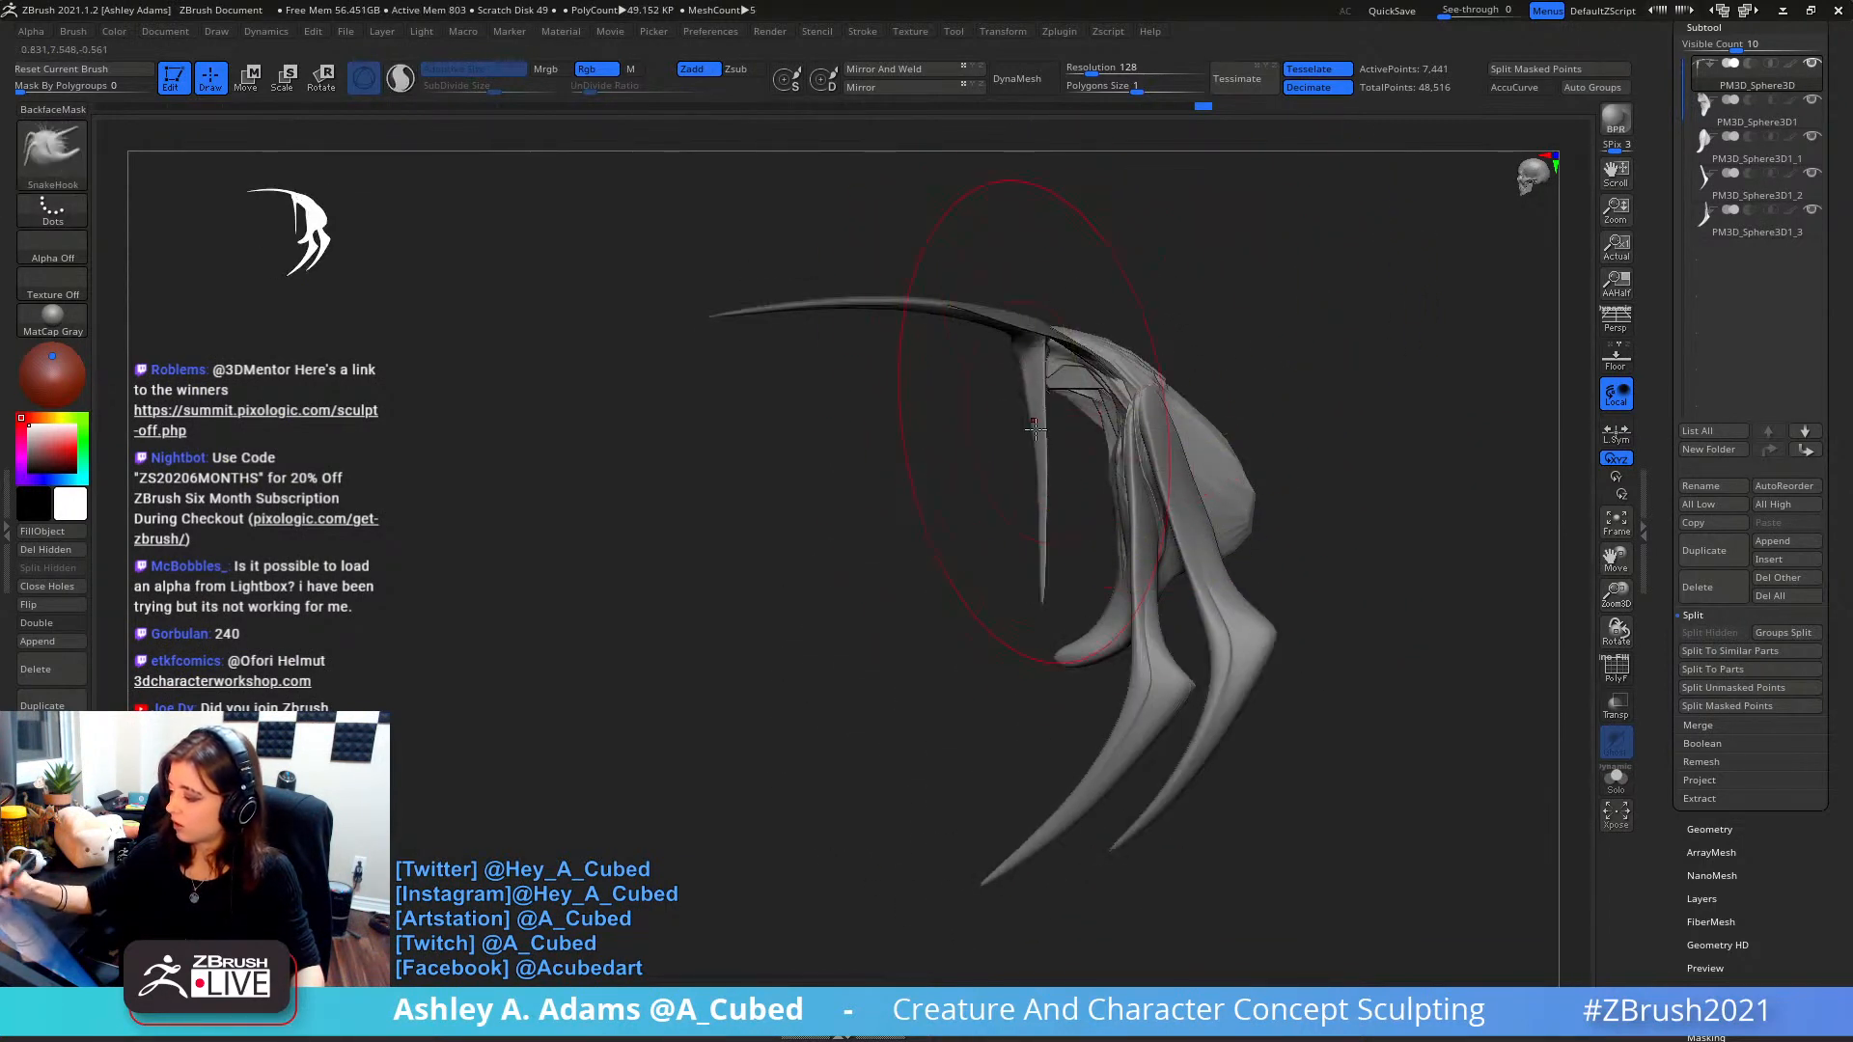
pyautogui.moveTo(1039, 625); pyautogui.dragTo(1038, 646)
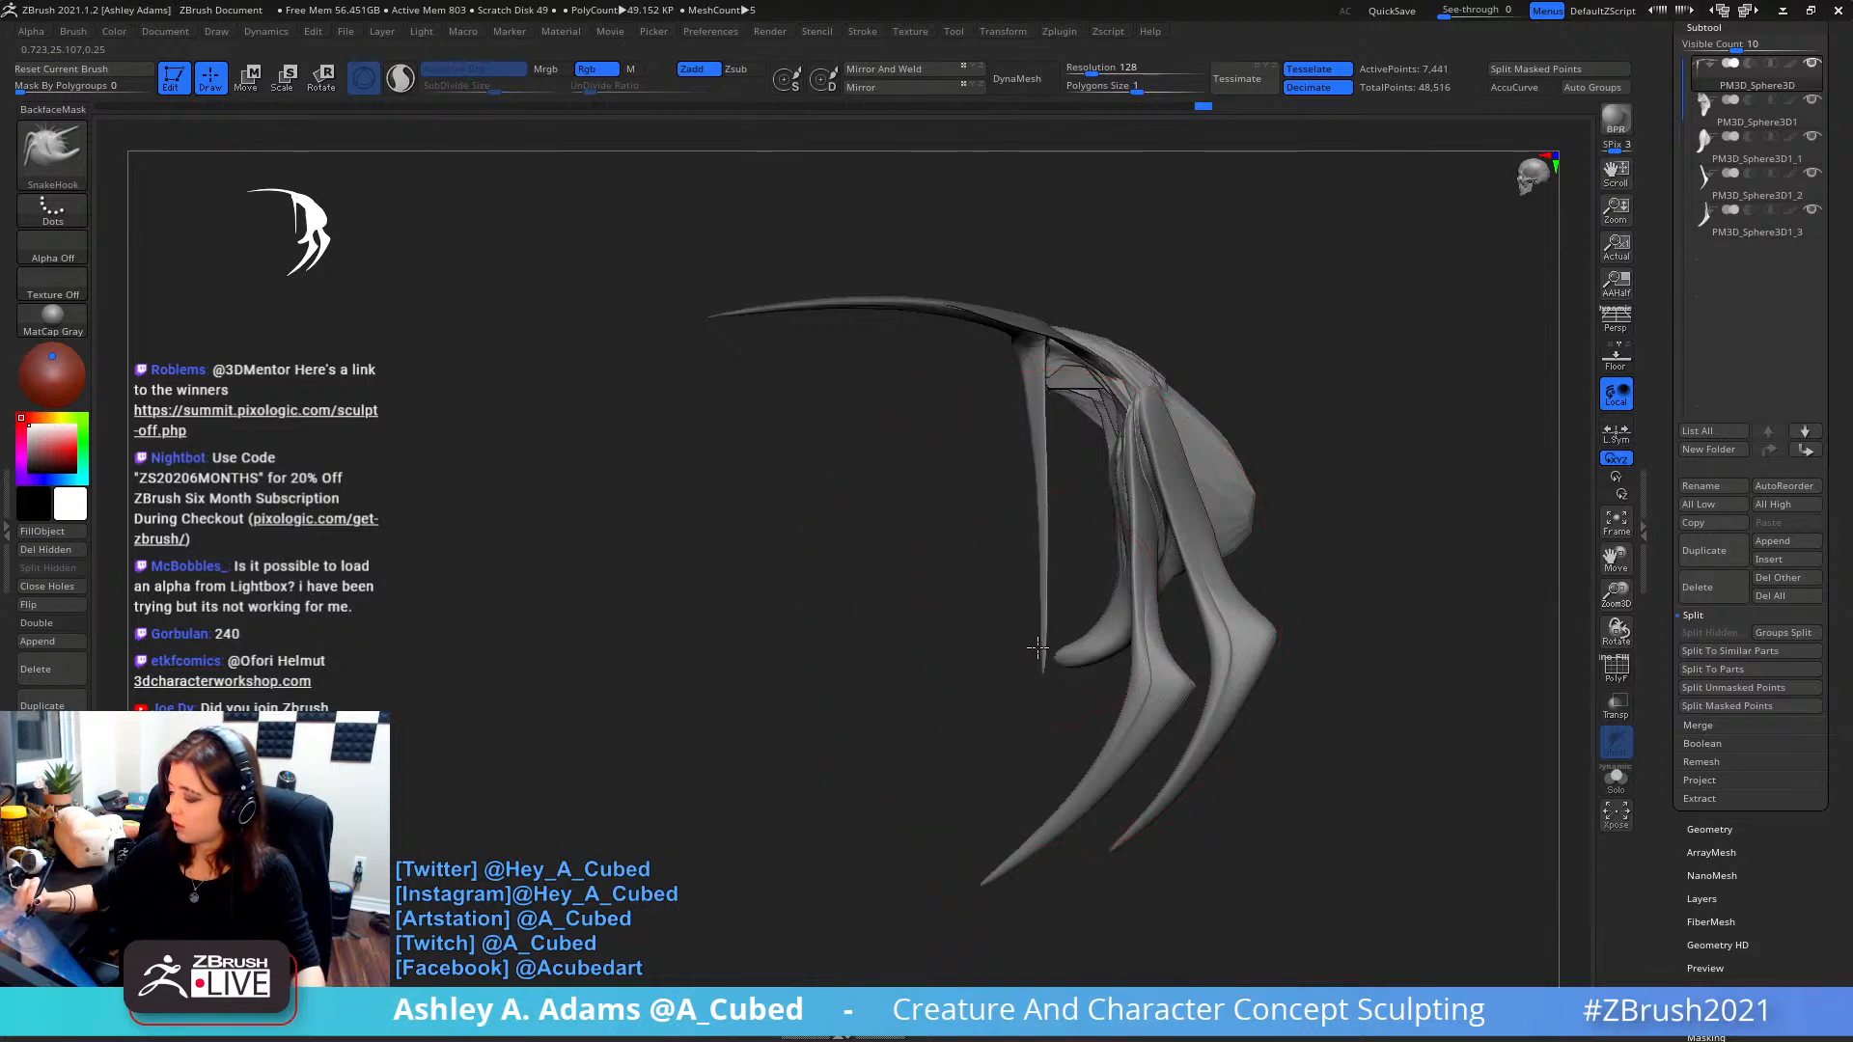
pyautogui.moveTo(1040, 522); pyautogui.dragTo(1074, 522)
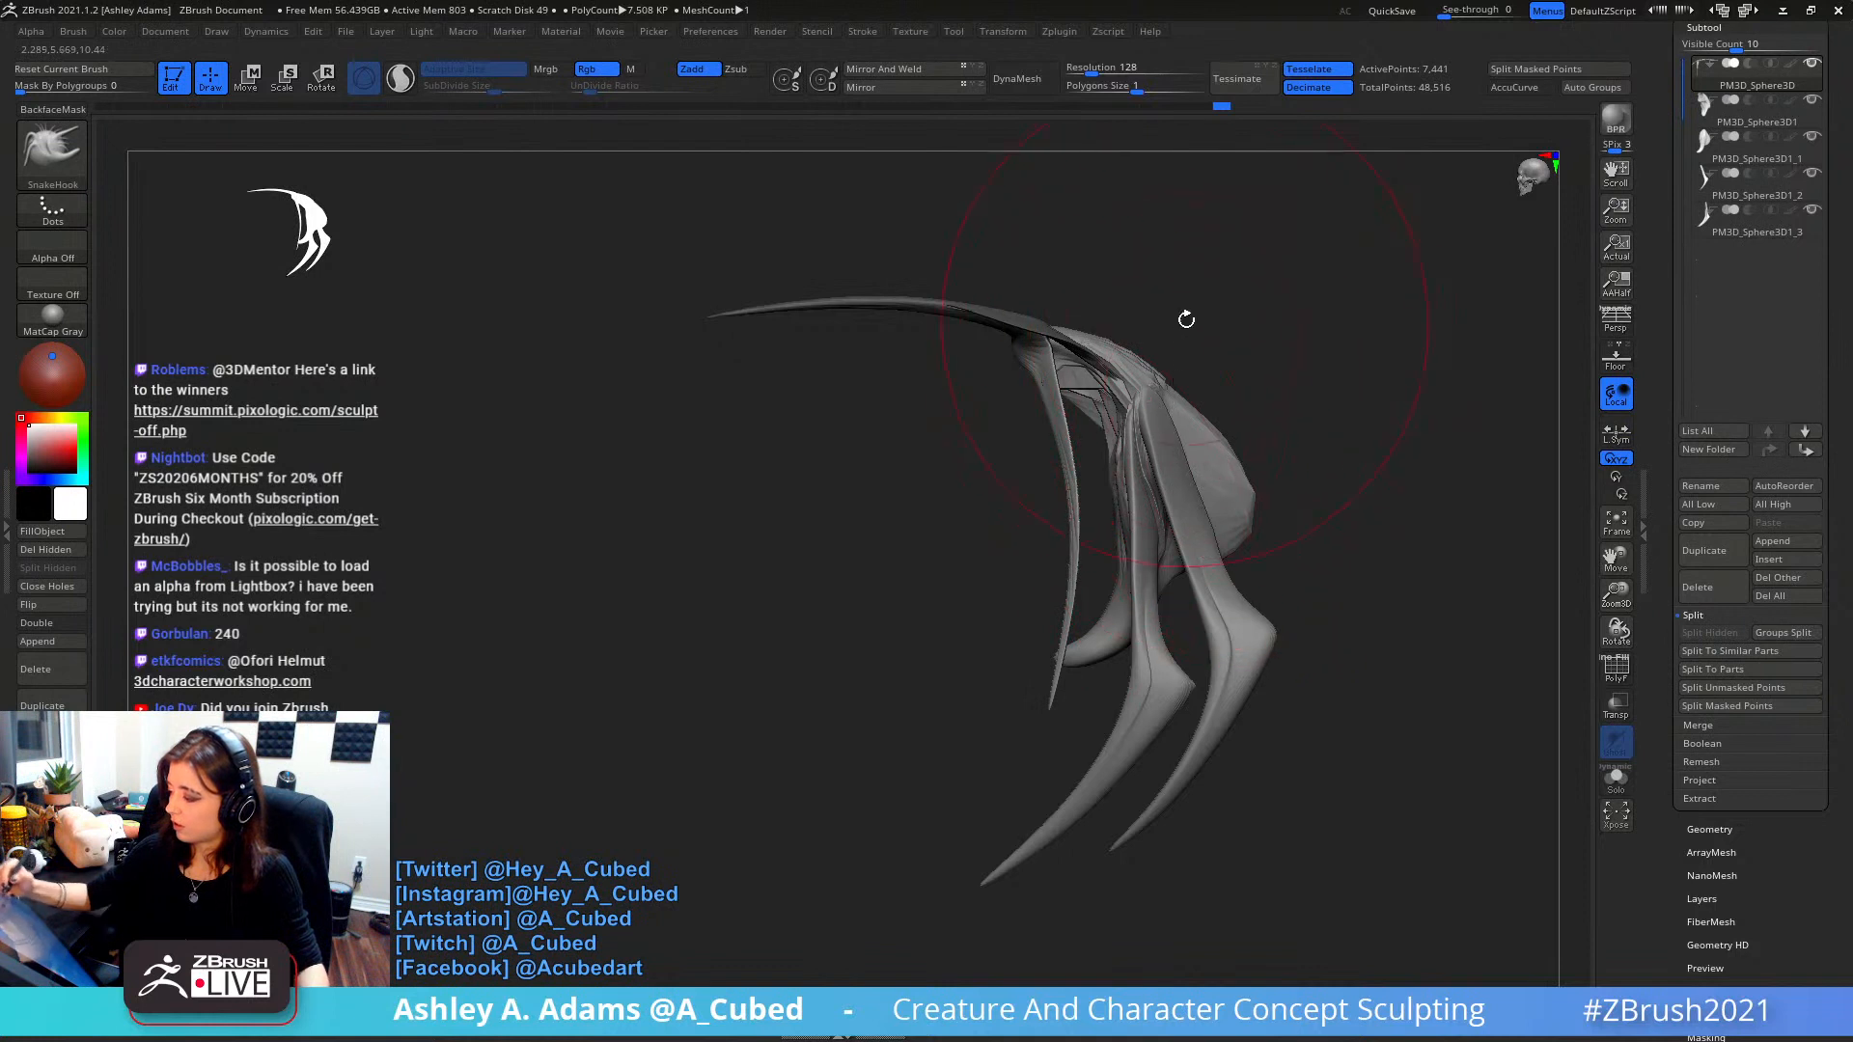
# - Move the gizmo pivot to the base of the downward facial spikes and rotate them forward, away from the torso
pyautogui.press('w')
pyautogui.keyDown('alt'); pyautogui.moveTo(1175, 236); pyautogui.dragTo(1122, 334); pyautogui.keyUp('alt')
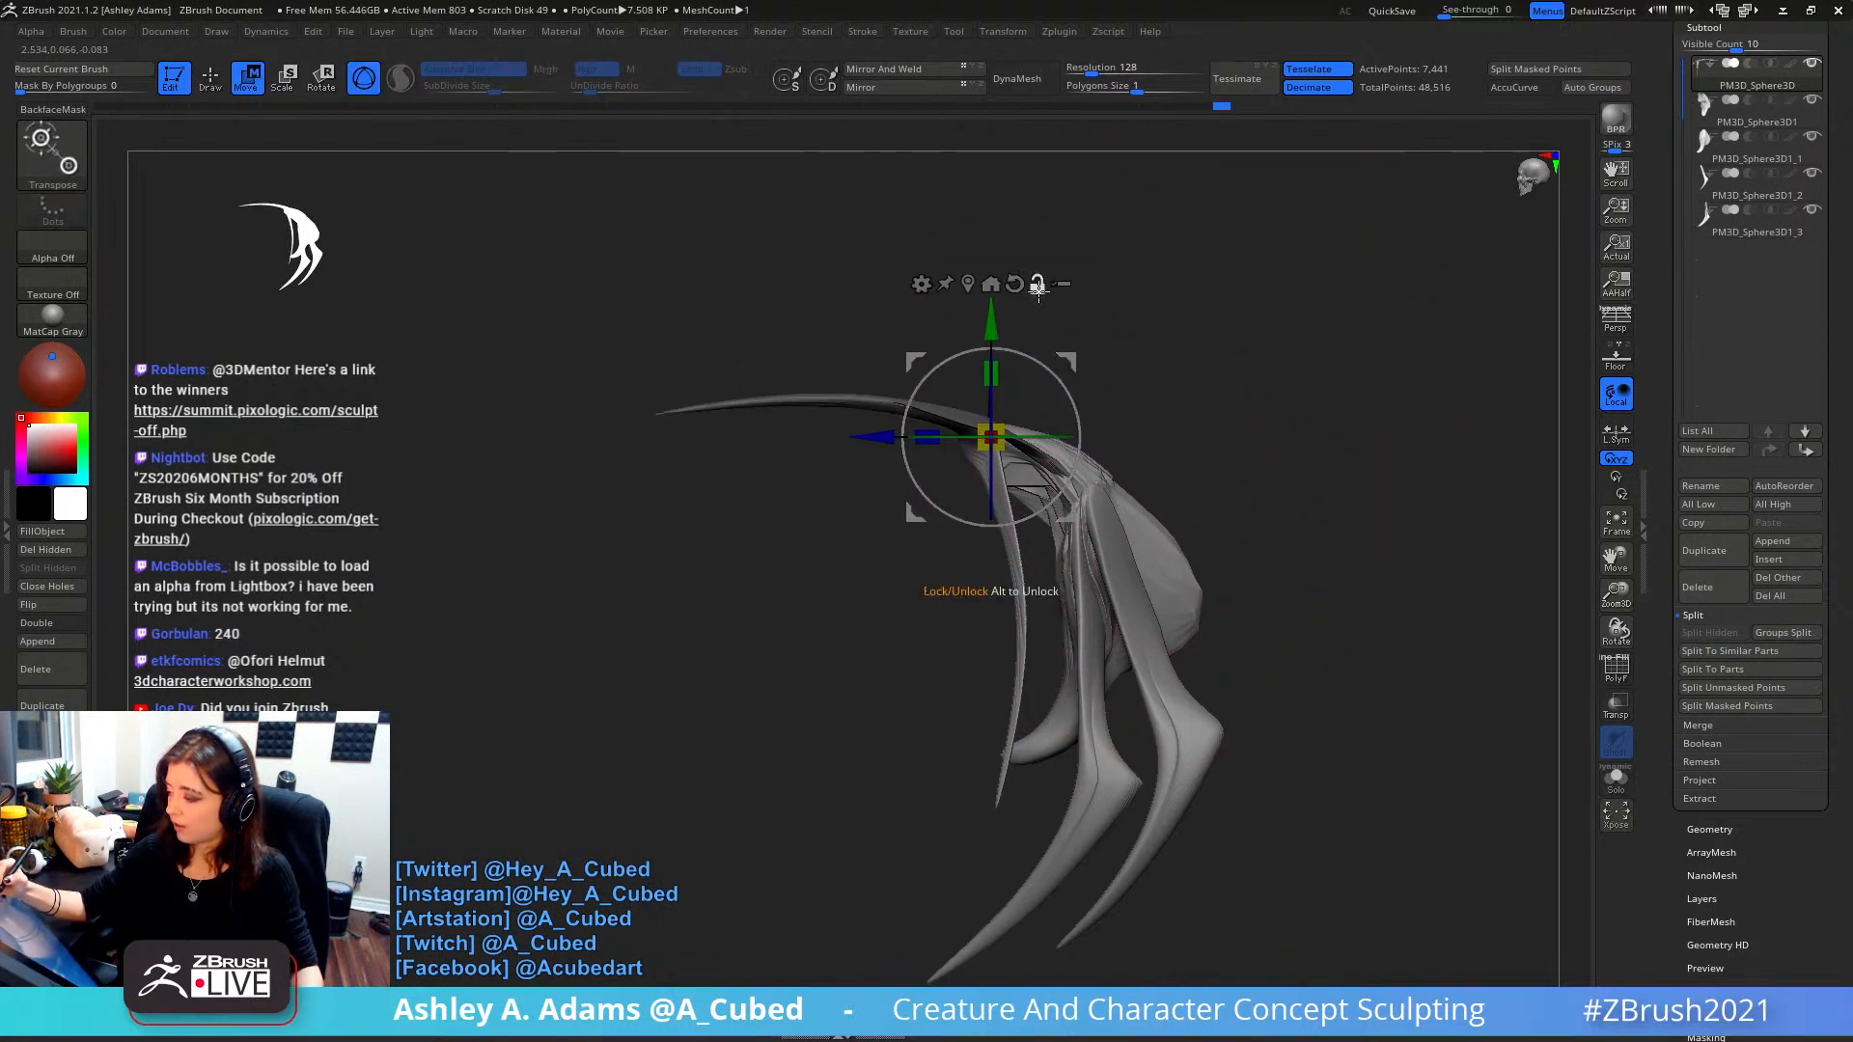
pyautogui.keyDown('alt'); pyautogui.moveTo(996, 325); pyautogui.dragTo(996, 342); pyautogui.keyUp('alt')
pyautogui.moveTo(1056, 395); pyautogui.dragTo(1071, 413)
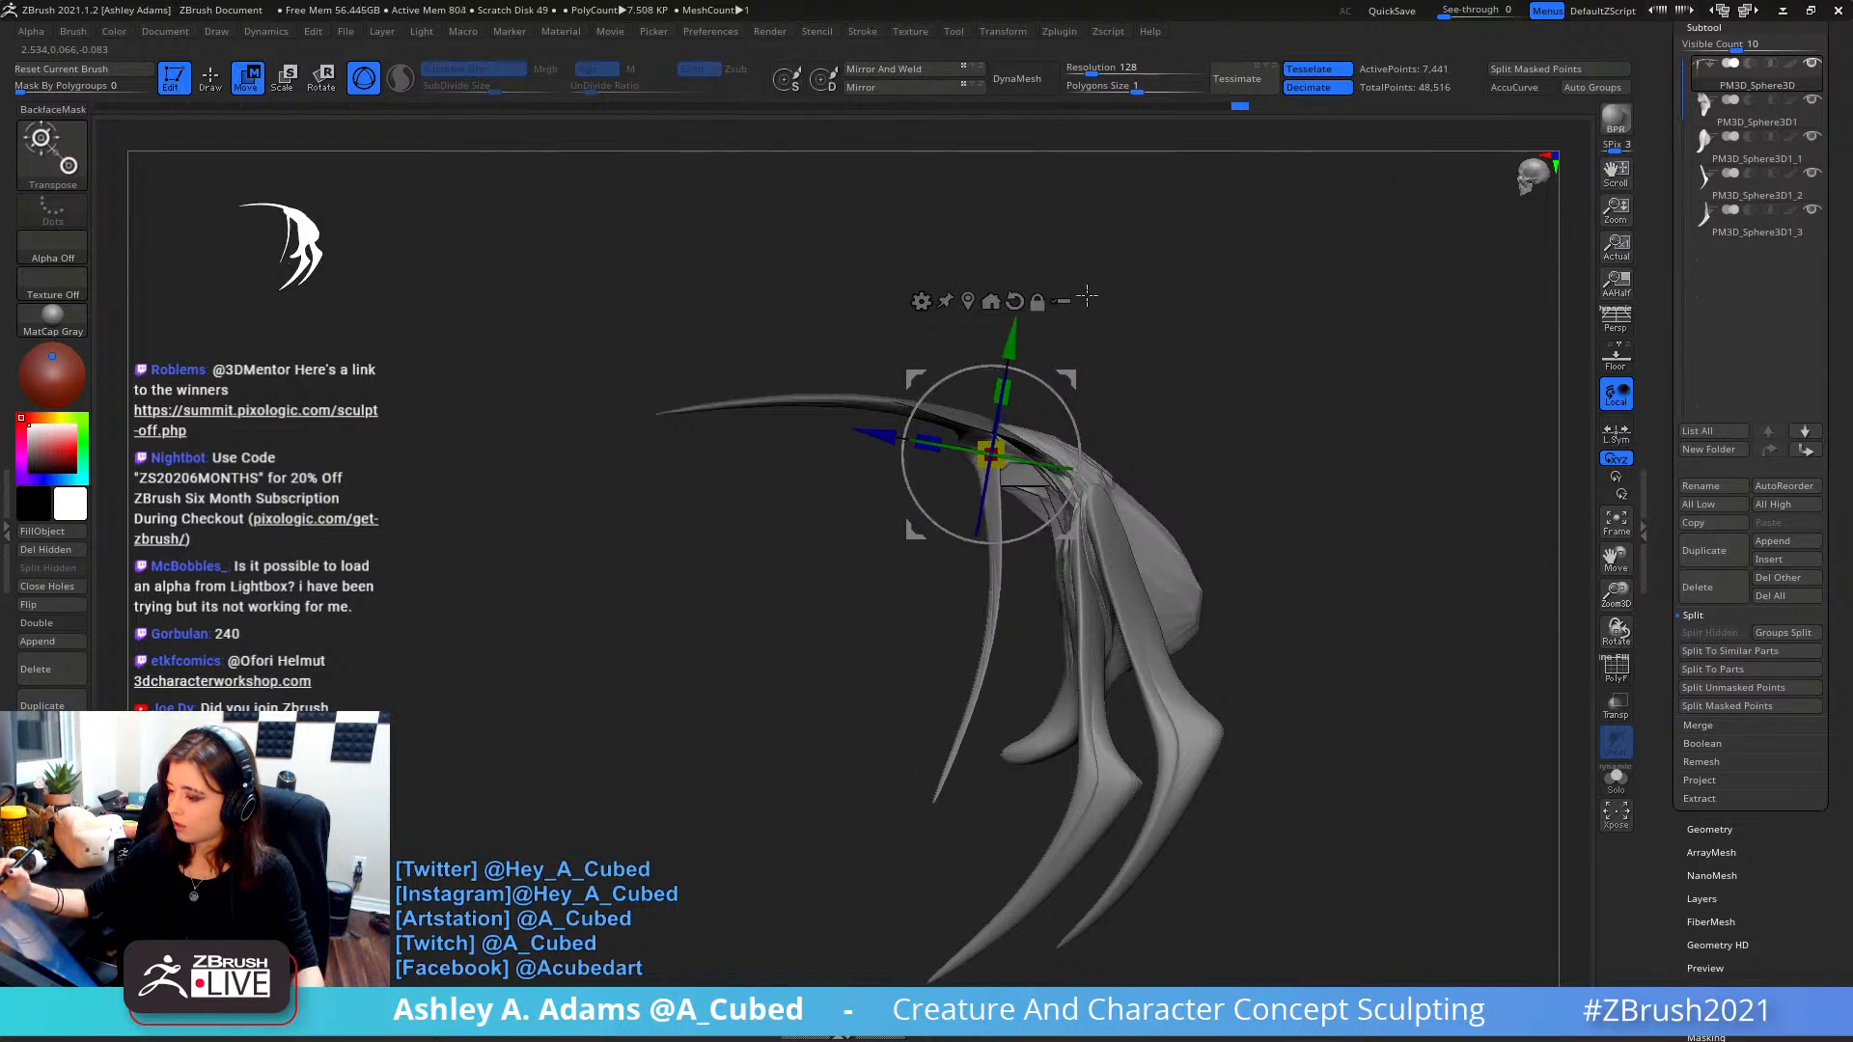
# - Switch to the SnakeHook brush and resize it for working on the base of the downward facial spikes
pyautogui.moveTo(1087, 297); pyautogui.dragTo(1278, 351)
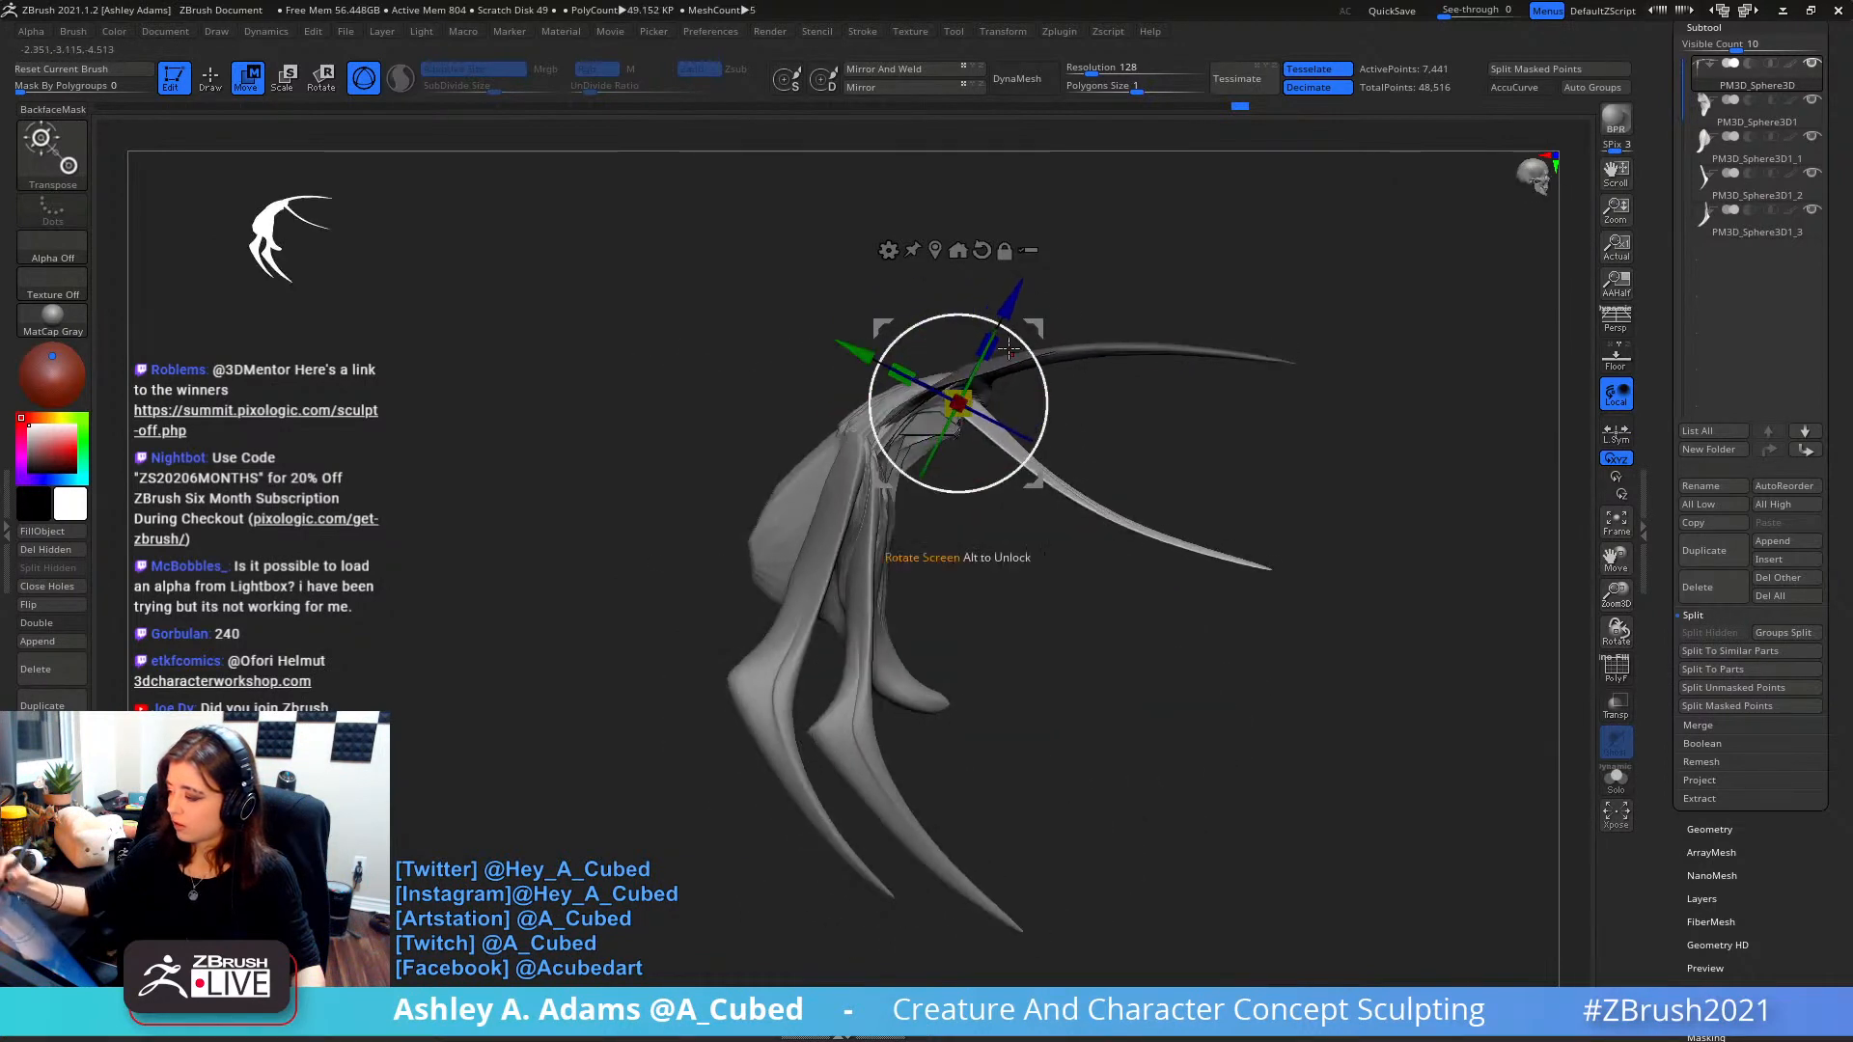
pyautogui.press('b')
pyautogui.press('s')
pyautogui.press('h')
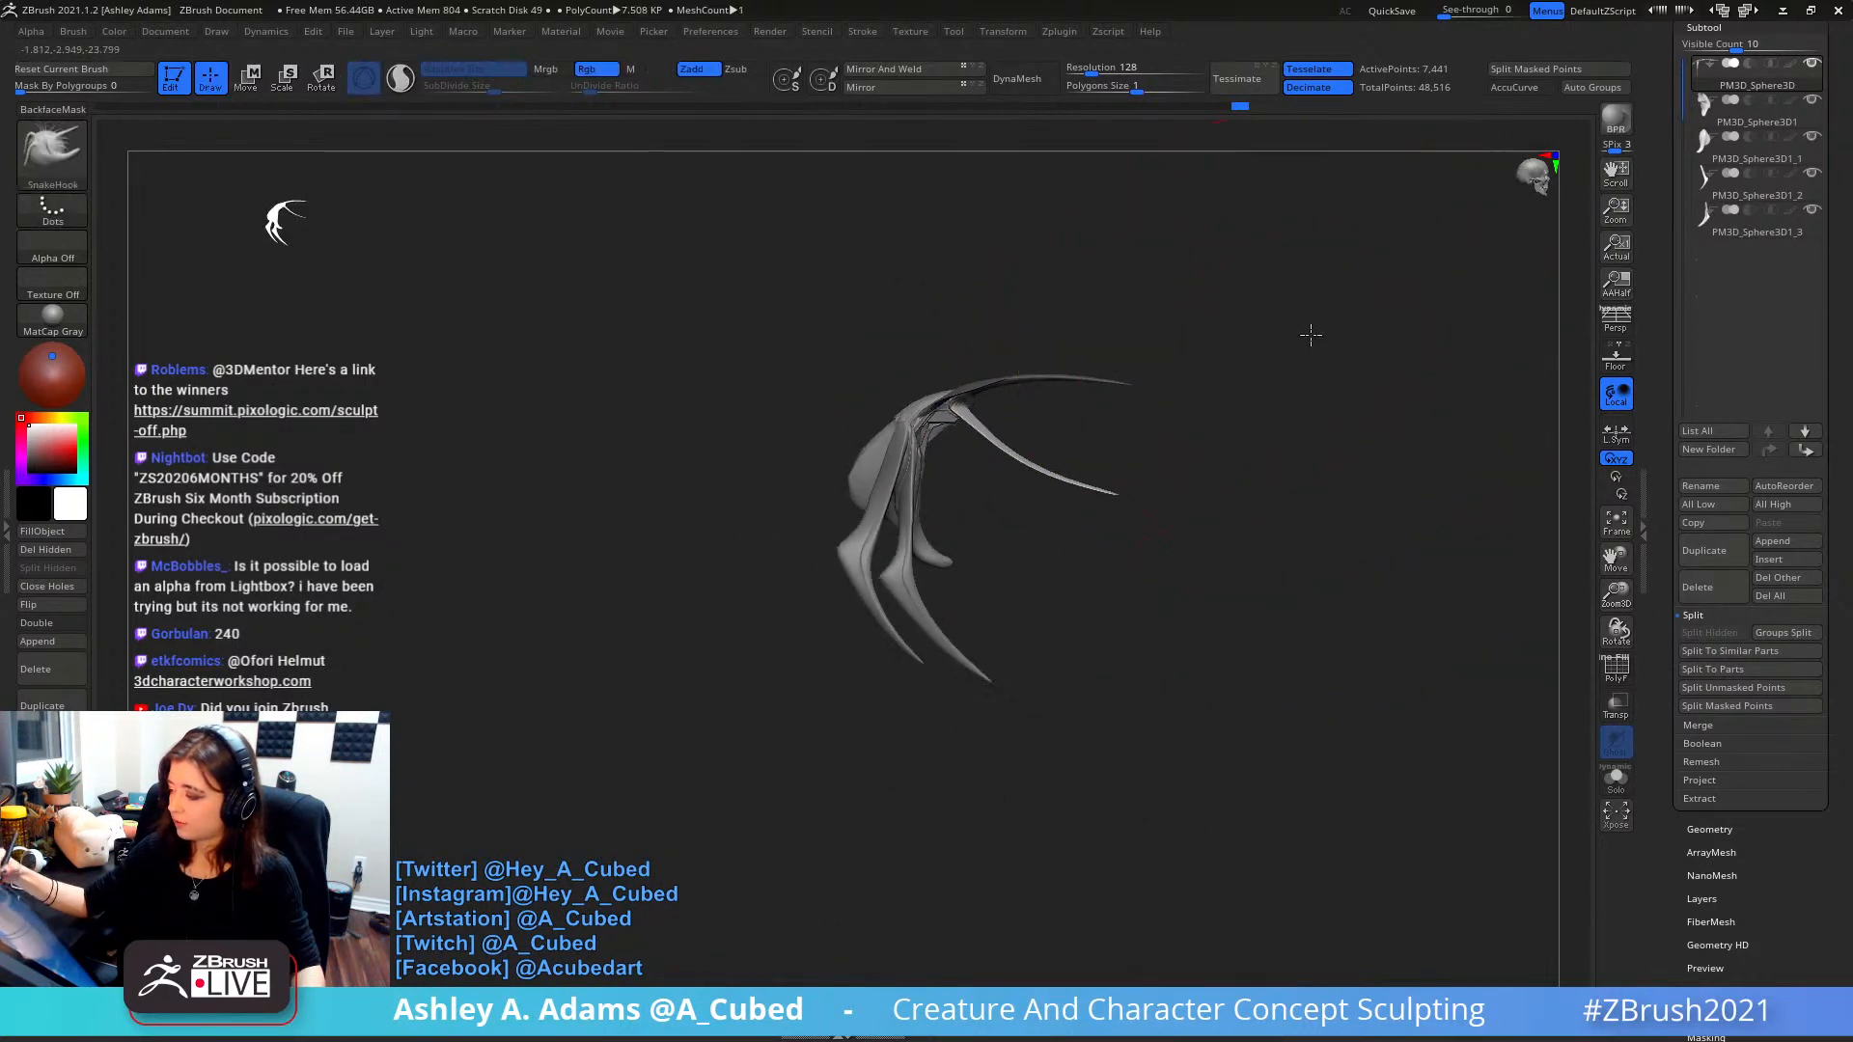
pyautogui.moveTo(1311, 335)
pyautogui.mouseDown()
pyautogui.moveTo(1187, 322)
pyautogui.moveTo(1110, 350)
pyautogui.mouseUp()
pyautogui.press('space')
pyautogui.moveTo(1030, 434); pyautogui.dragTo(994, 373)
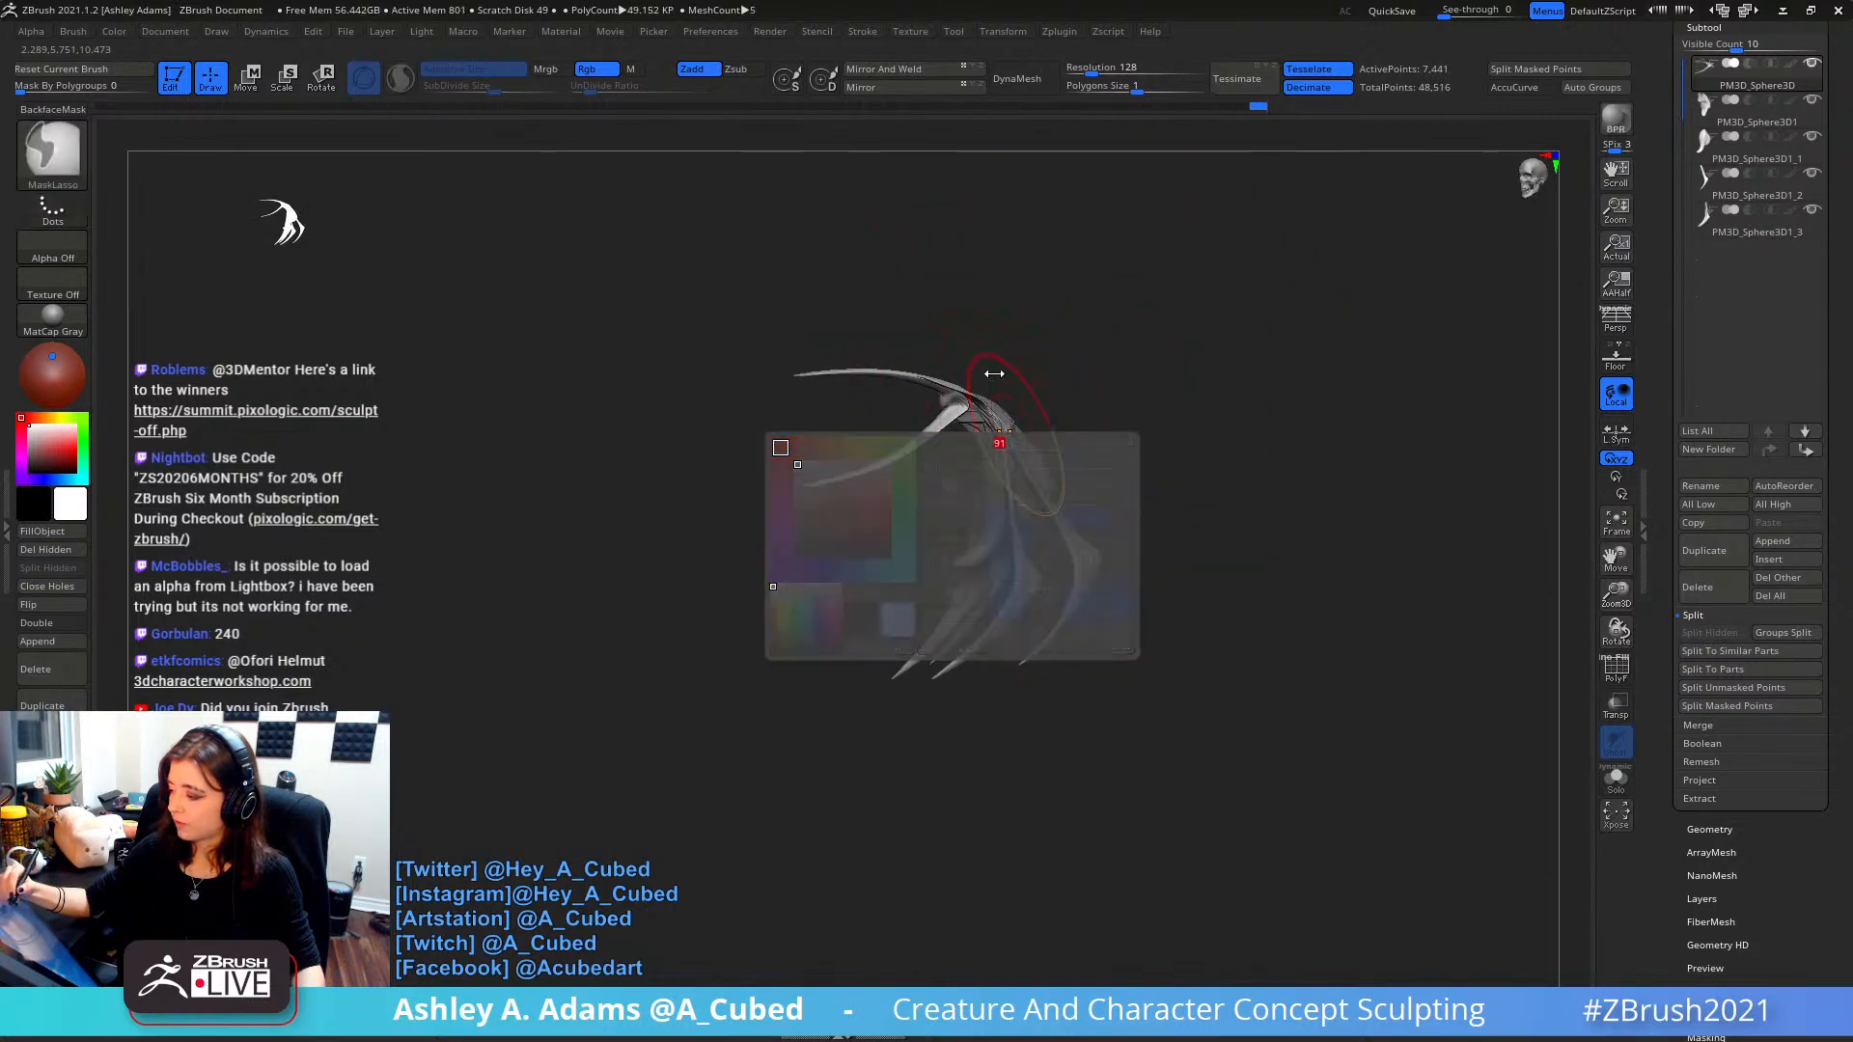
pyautogui.keyDown('ctrl'); pyautogui.moveTo(994, 373); pyautogui.dragTo(999, 482, button='right'); pyautogui.keyUp('ctrl')
pyautogui.moveTo(965, 294)
pyautogui.mouseDown()
pyautogui.moveTo(912, 299)
pyautogui.moveTo(917, 378)
pyautogui.mouseUp()
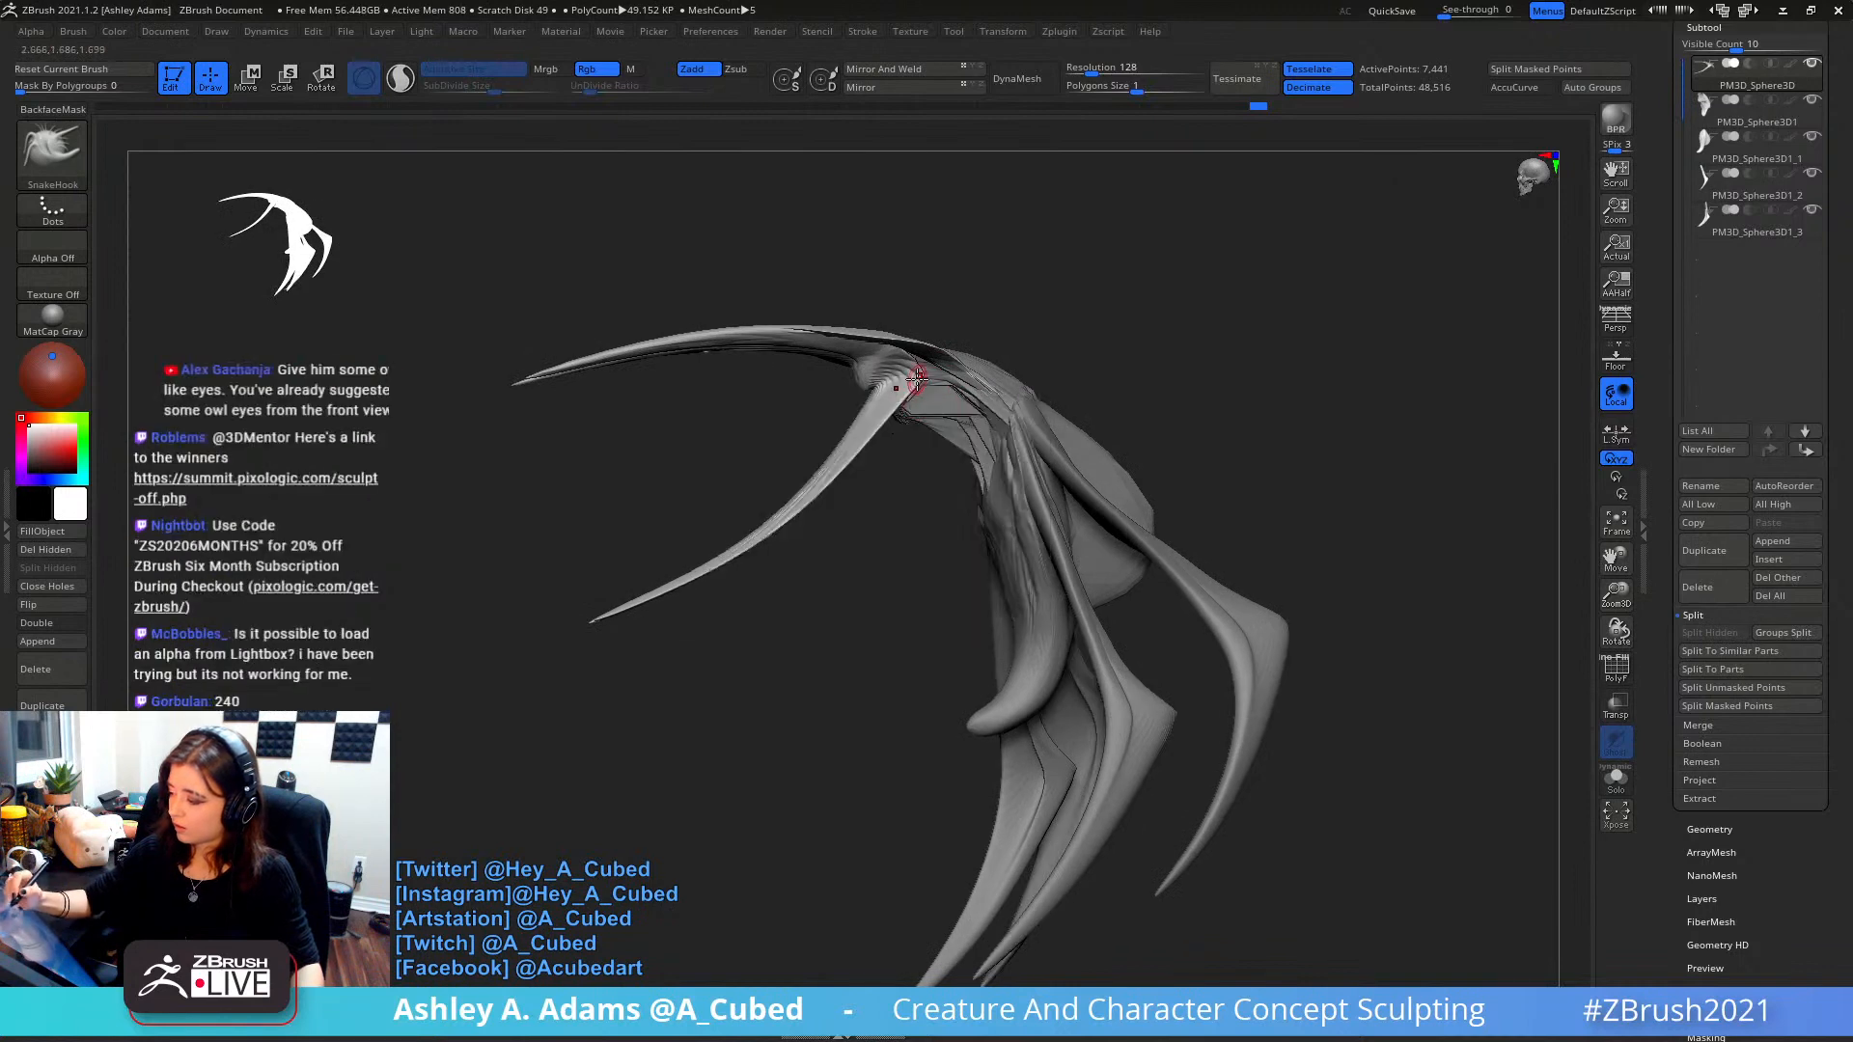
# - Set the masking brush to MaskPen and touch up the mask around the base of the downward facial spikes
pyautogui.press('ctrl')
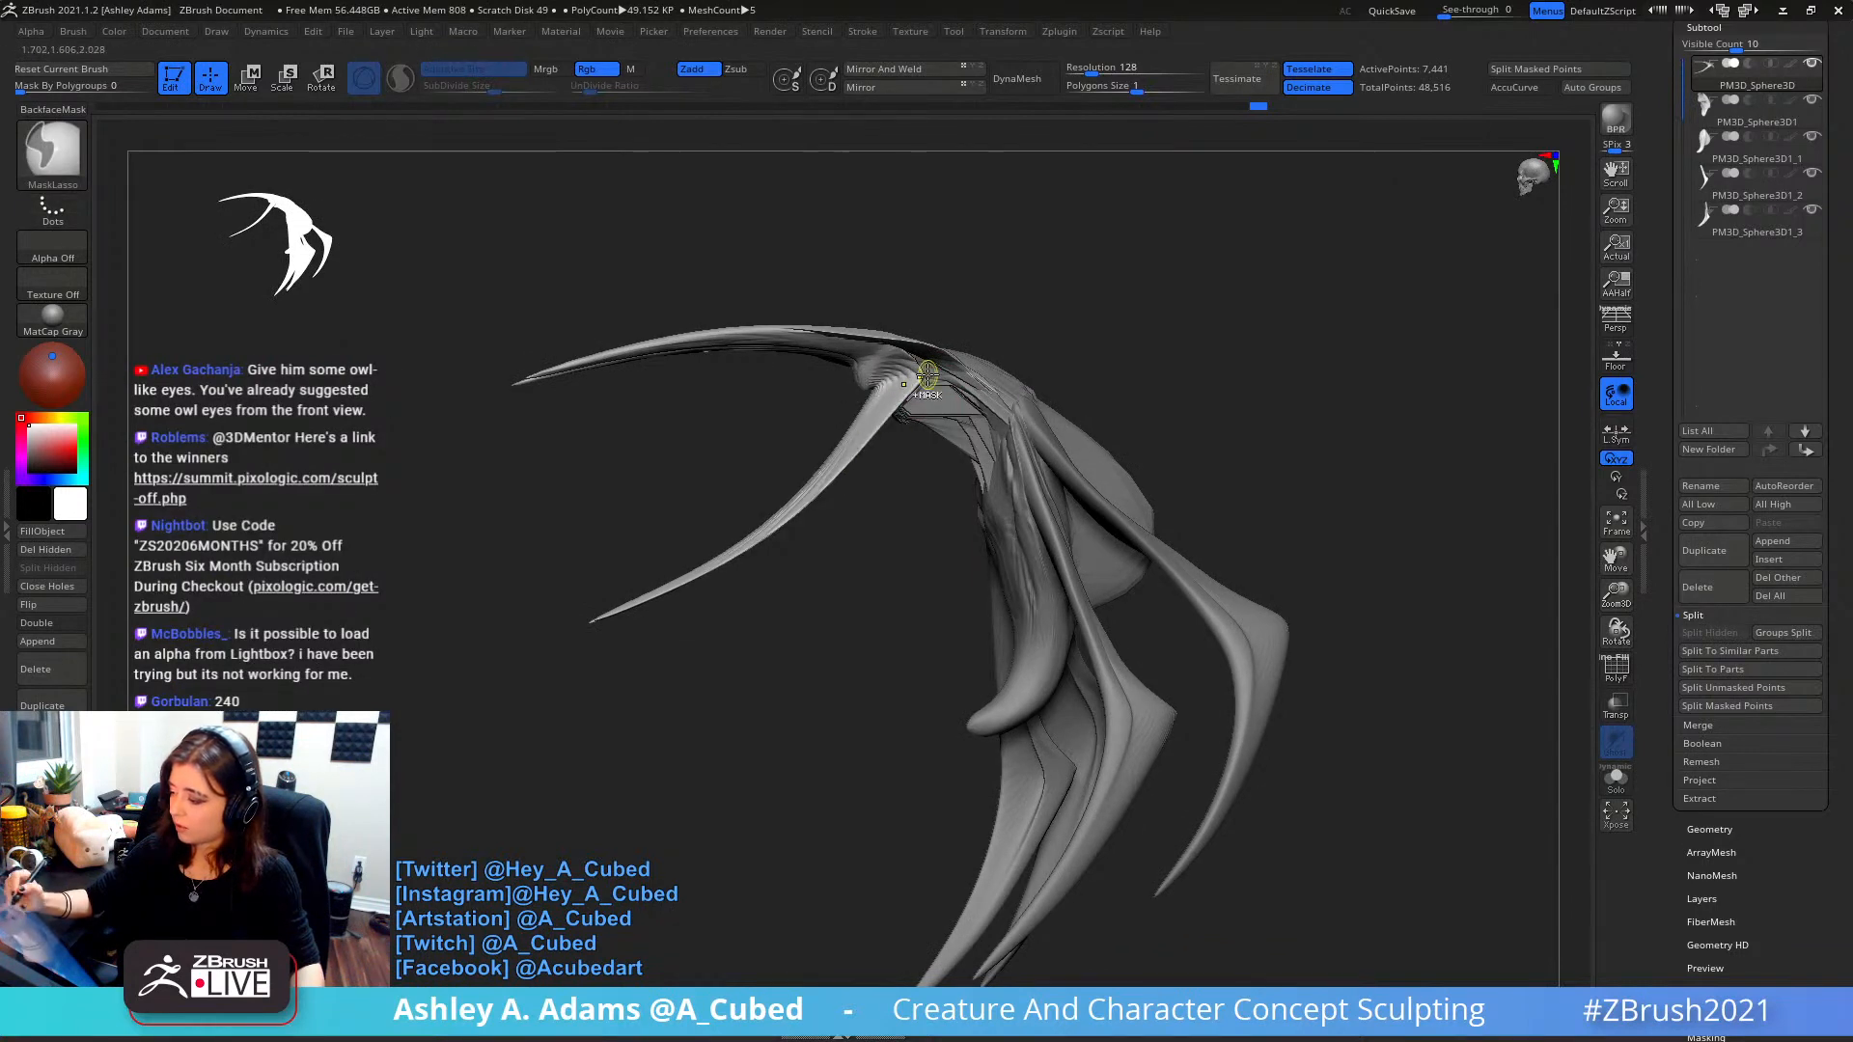
pyautogui.keyDown('ctrl'); pyautogui.click(52, 155); pyautogui.keyUp('ctrl')
pyautogui.keyDown('ctrl'); pyautogui.click(228, 183); pyautogui.keyUp('ctrl')
pyautogui.moveTo(811, 301); pyautogui.dragTo(902, 390)
pyautogui.press('ctrl')
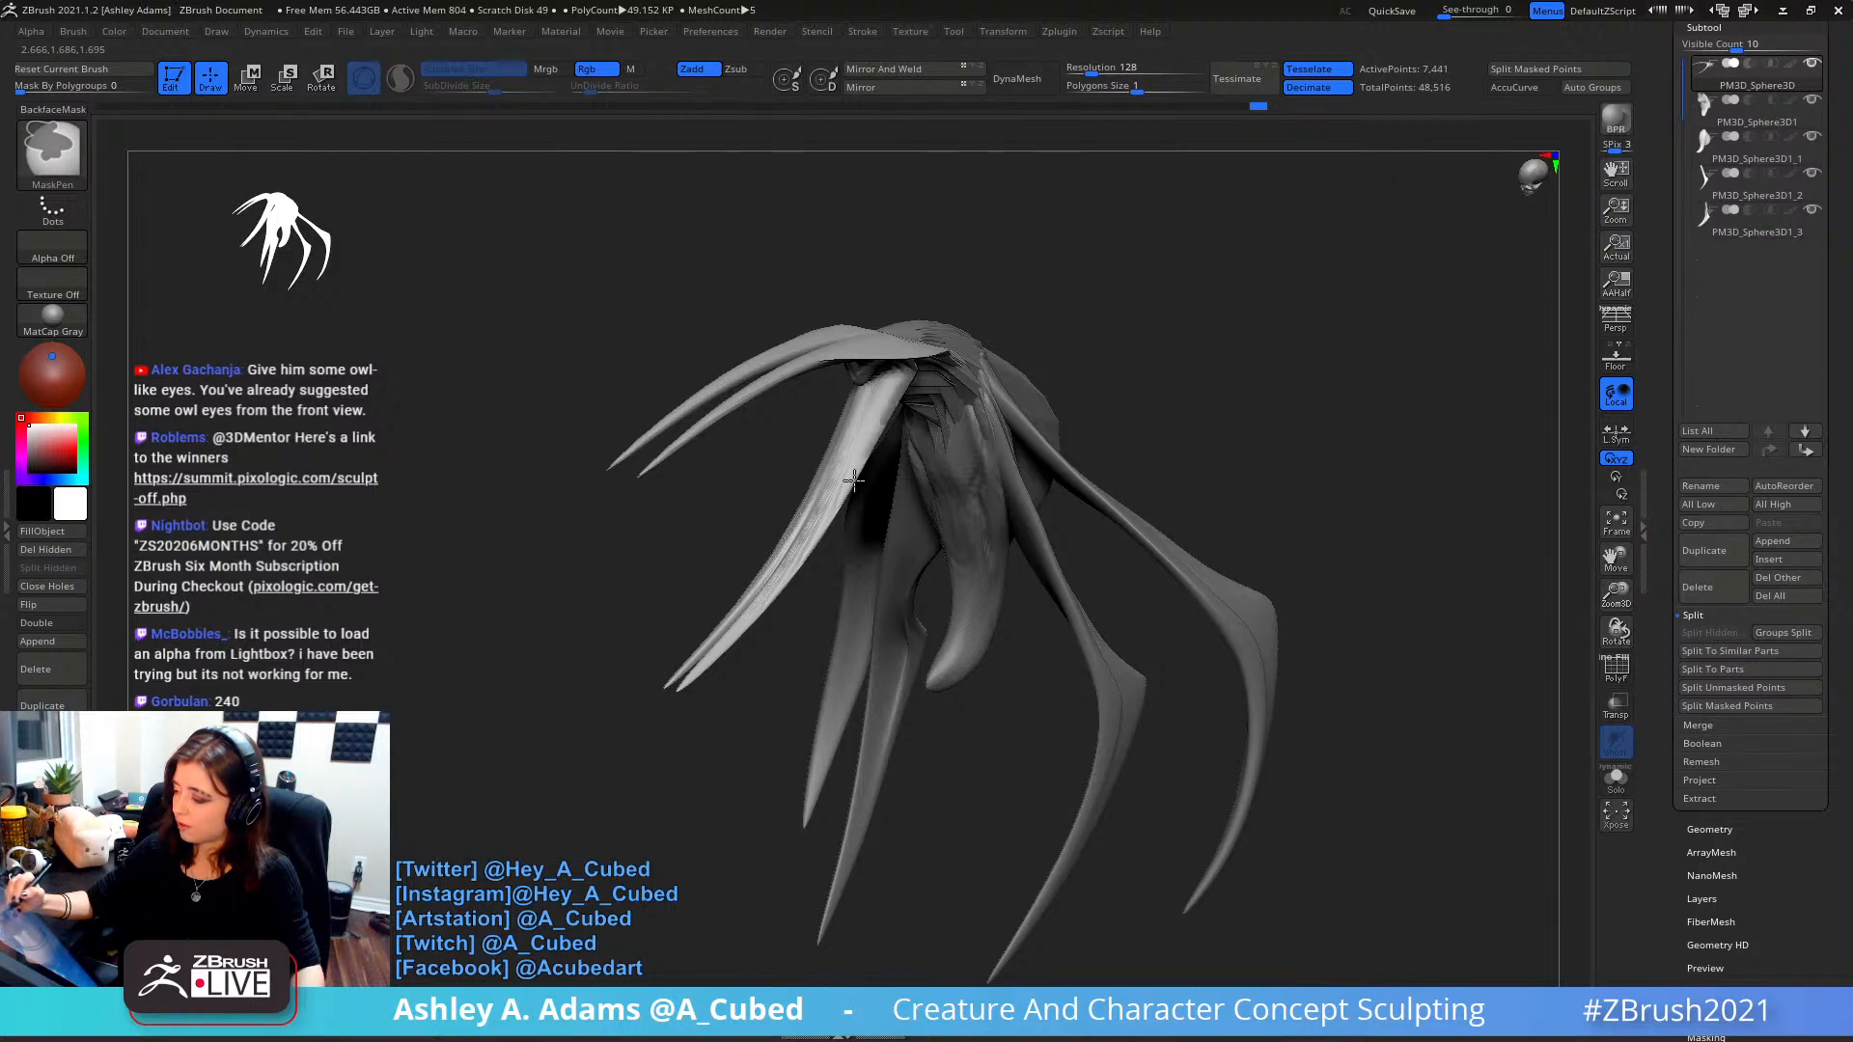
pyautogui.moveTo(885, 428); pyautogui.dragTo(1013, 302, button='right')
pyautogui.keyDown('ctrl'); pyautogui.click(1014, 302); pyautogui.keyUp('ctrl')
# - Pull the bases of the downward facial spikes back toward the neck and smooth the stretched surface
pyautogui.moveTo(981, 377); pyautogui.dragTo(953, 302, button='right')
pyautogui.moveTo(942, 322); pyautogui.dragTo(971, 330)
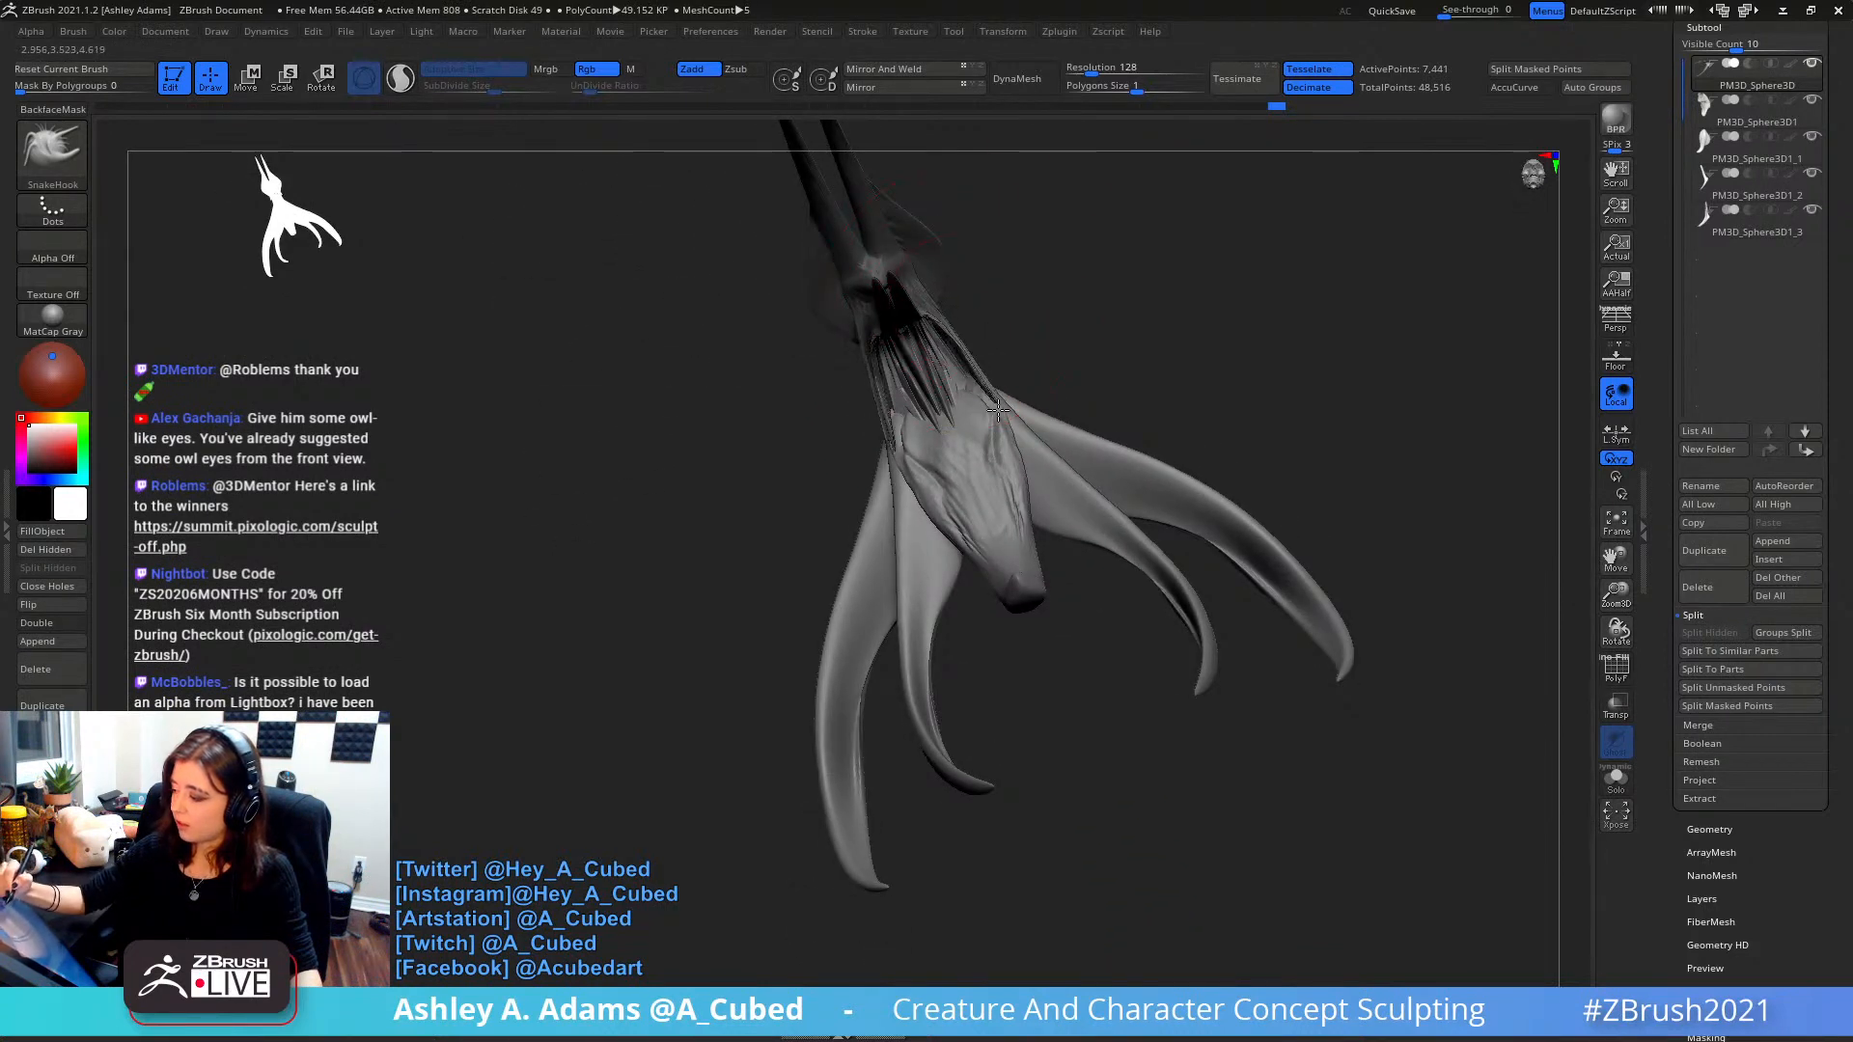
pyautogui.moveTo(998, 409); pyautogui.dragTo(1065, 413, button='right')
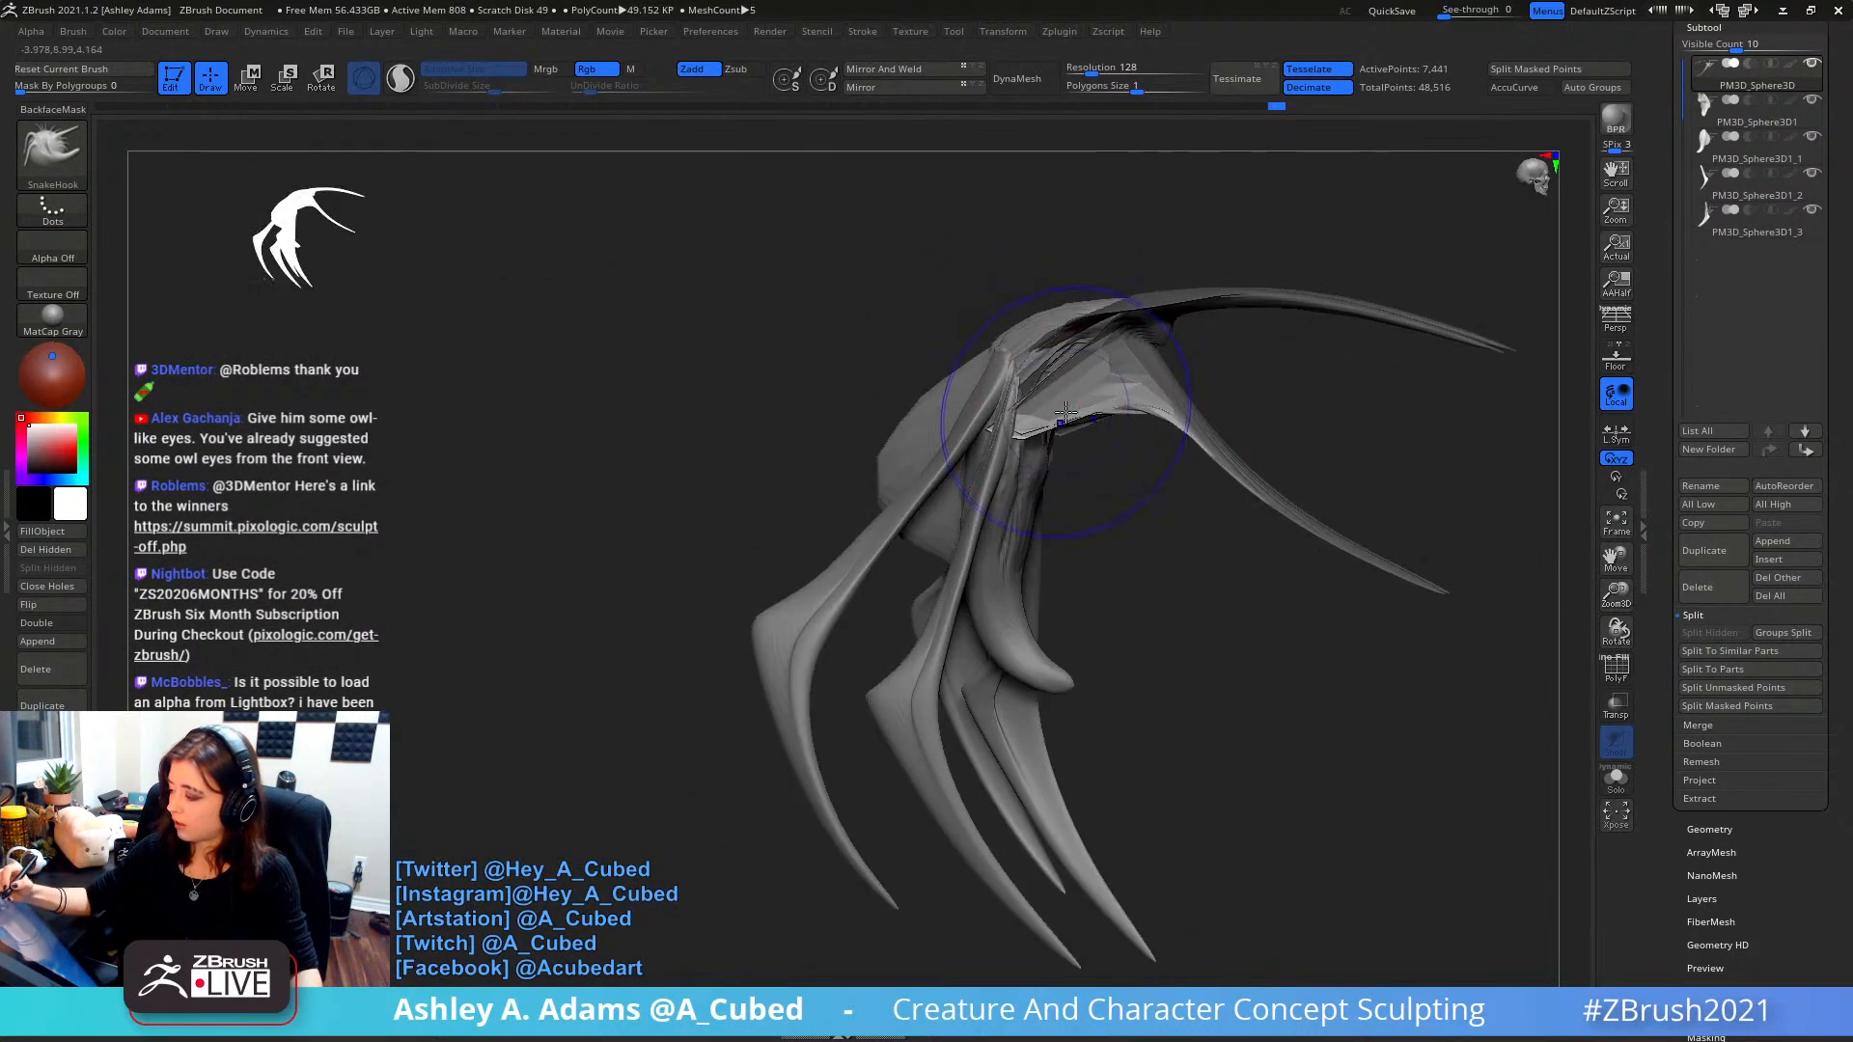
pyautogui.keyDown('shift'); pyautogui.moveTo(1065, 413); pyautogui.dragTo(1109, 386); pyautogui.keyUp('shift')
pyautogui.rightClick(1129, 359)
pyautogui.moveTo(1135, 363); pyautogui.dragTo(1033, 365, button='right')
pyautogui.keyDown('shift'); pyautogui.moveTo(1033, 340); pyautogui.dragTo(985, 378); pyautogui.keyUp('shift')
pyautogui.moveTo(1044, 395); pyautogui.dragTo(927, 422, button='right')
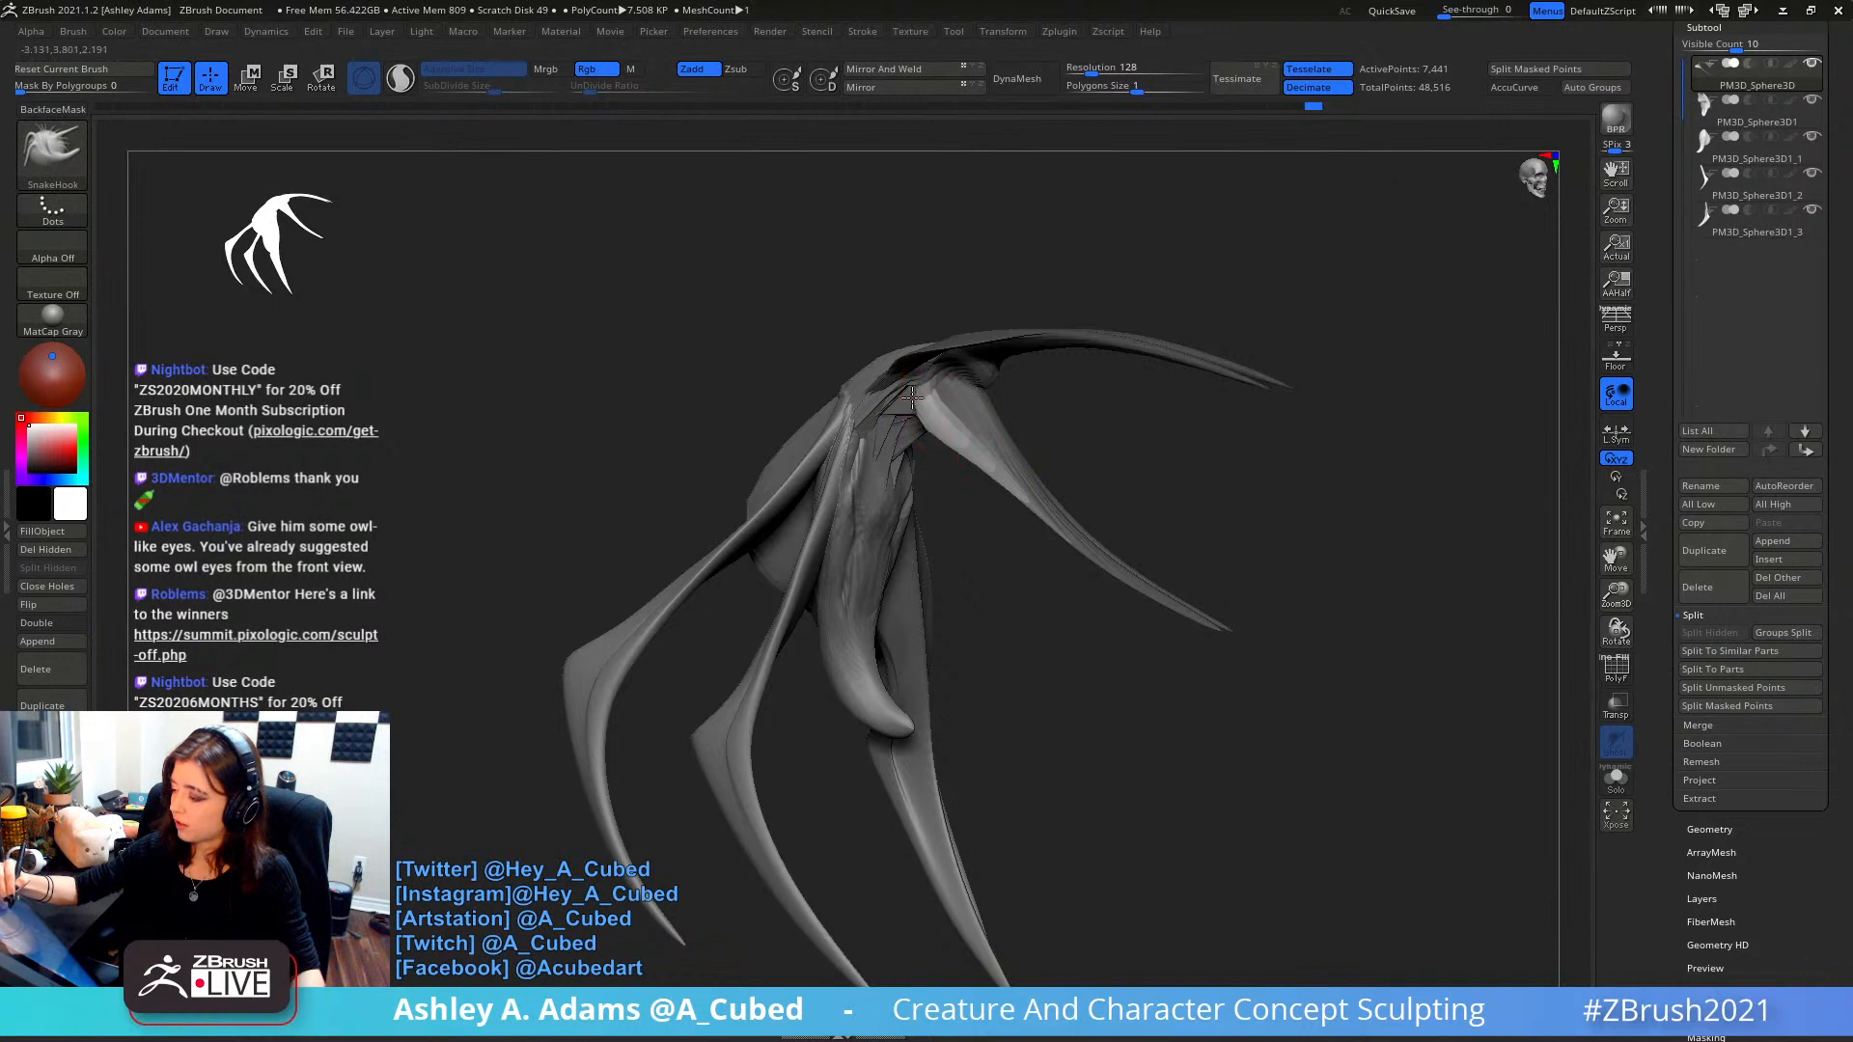
# - Thicken the base of the facial spikes with the Inflate brush and smooth it
pyautogui.press('b')
pyautogui.press('i')
pyautogui.press('n')
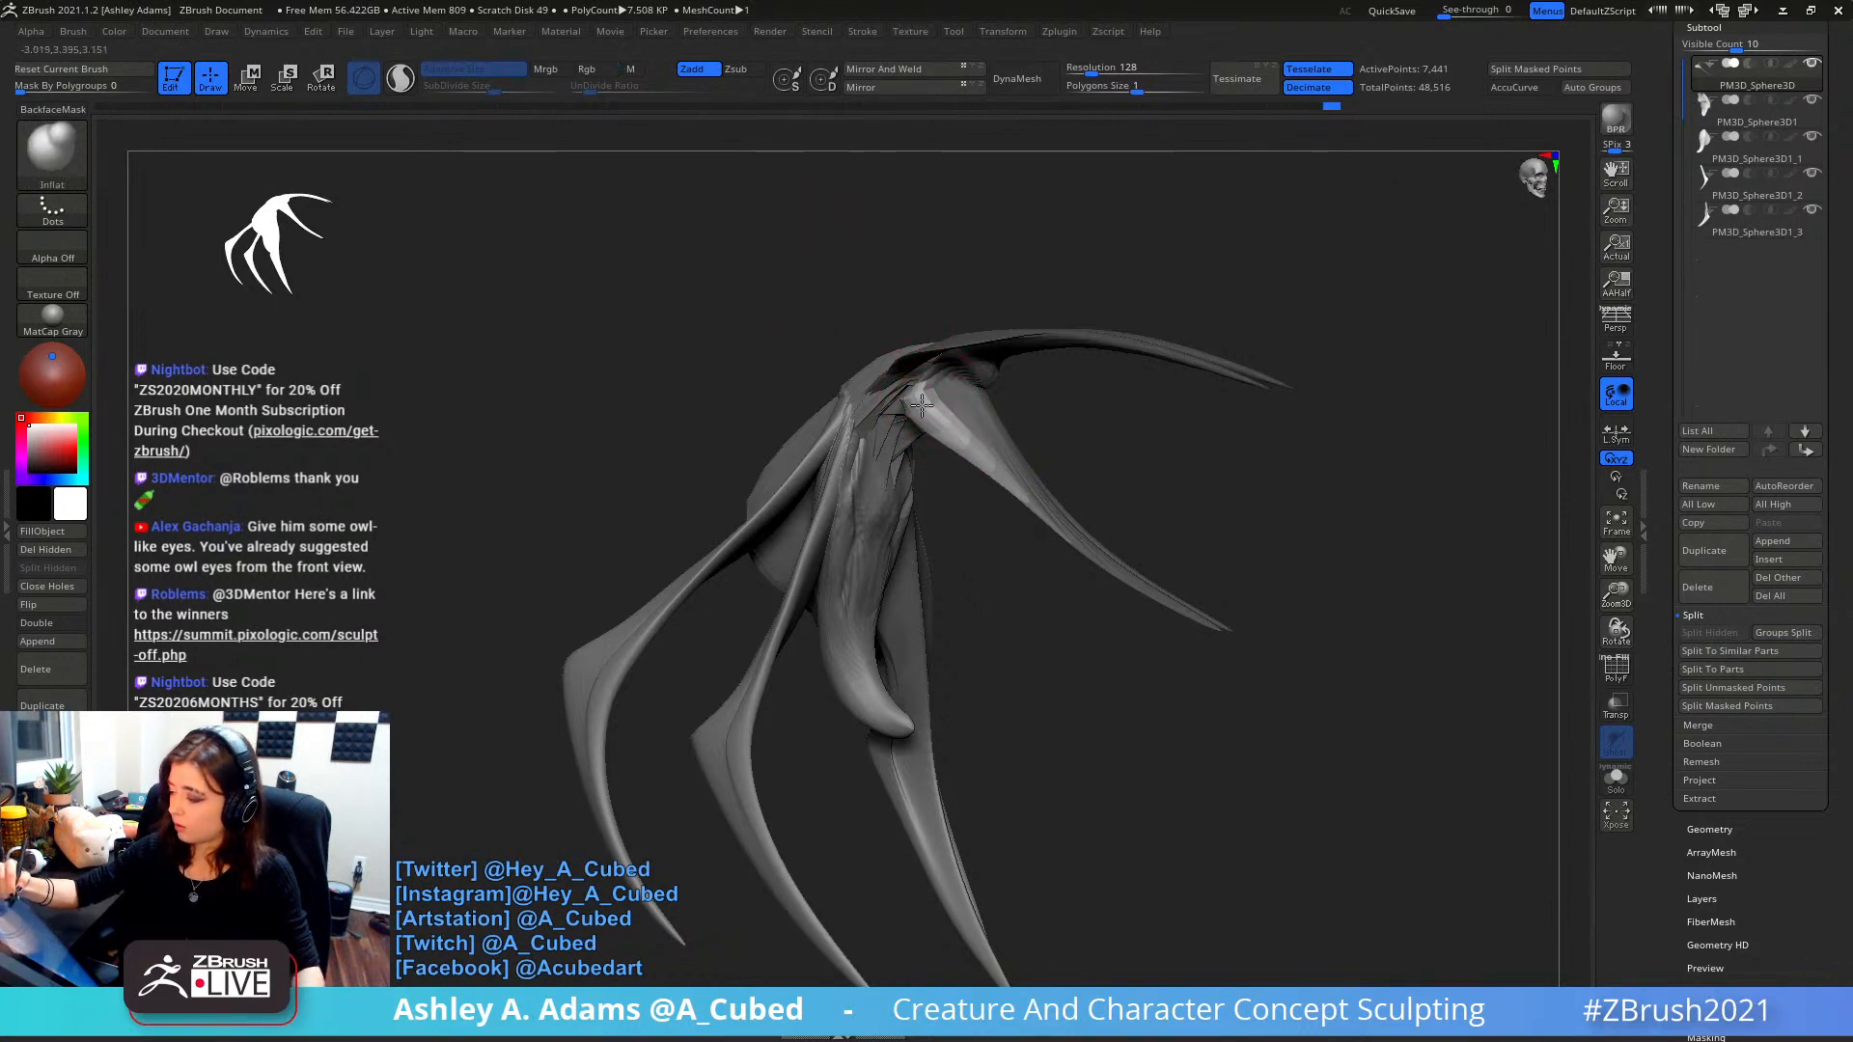
pyautogui.moveTo(922, 406)
pyautogui.mouseDown(button='right')
pyautogui.moveTo(1034, 426)
pyautogui.moveTo(934, 395)
pyautogui.mouseUp(button='right')
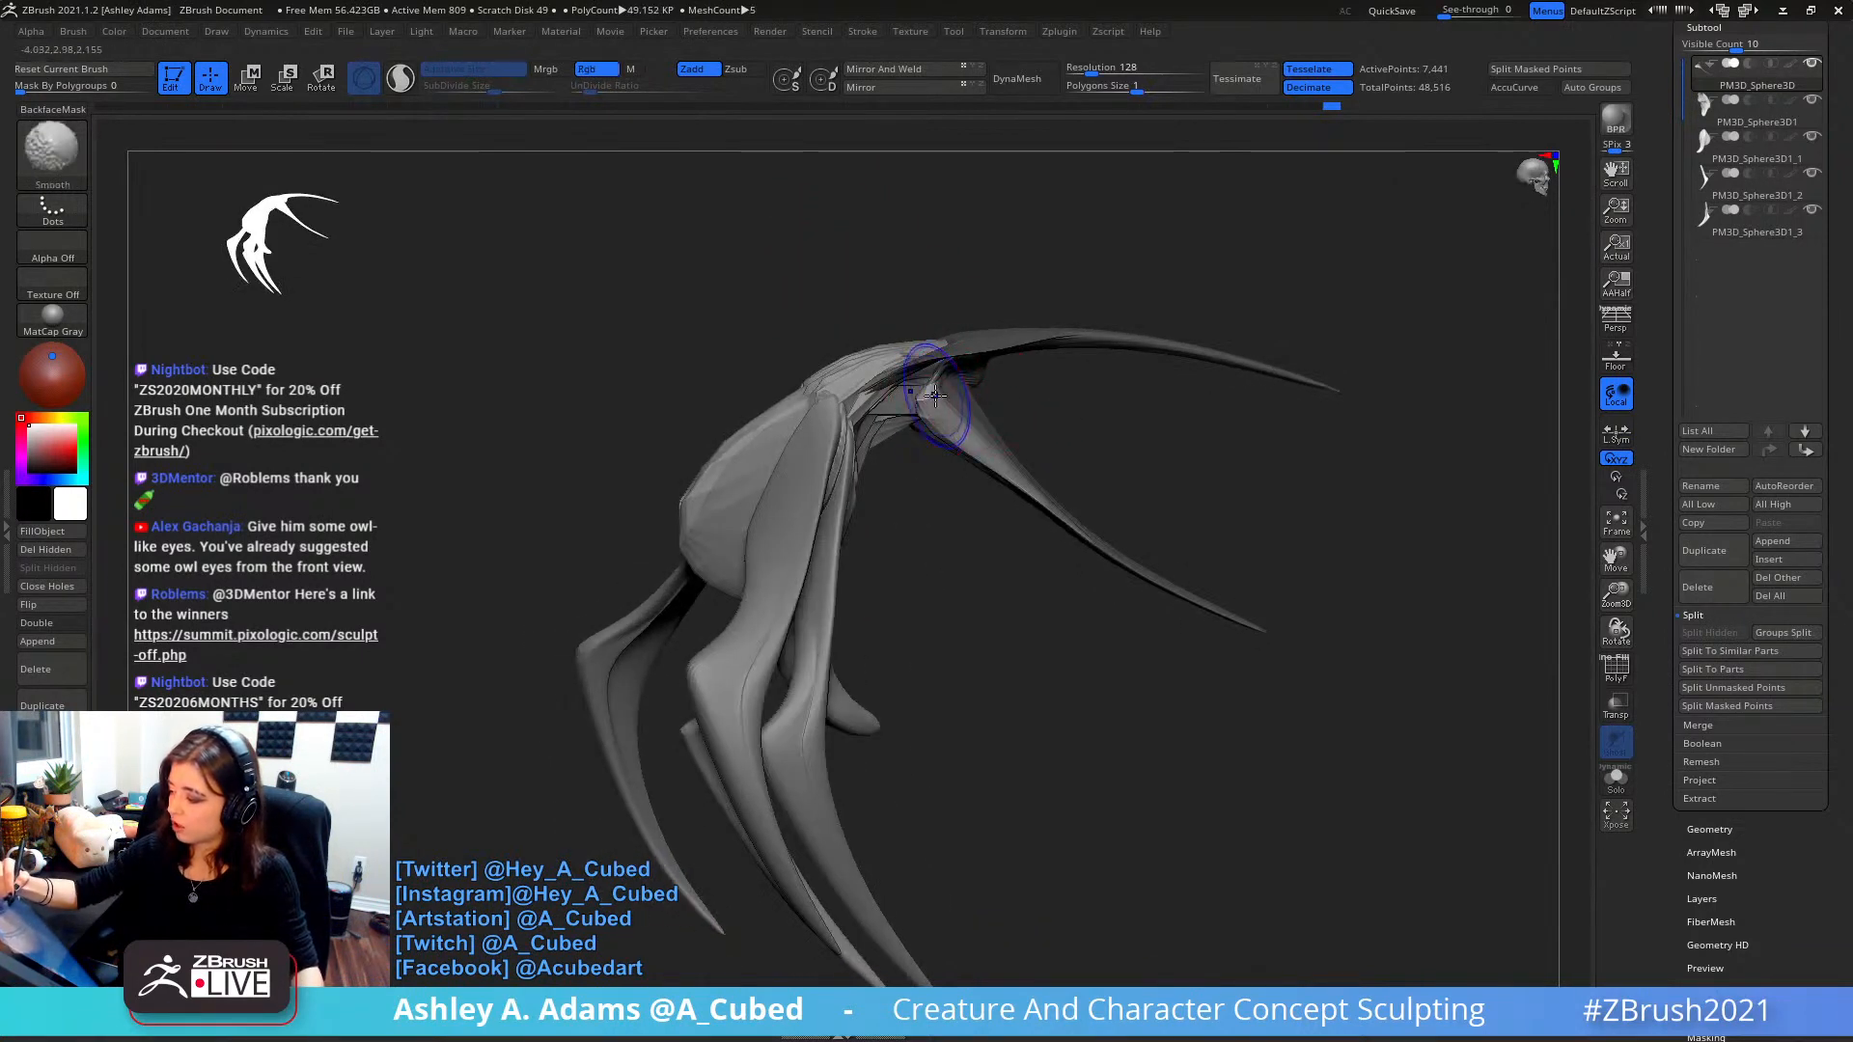
pyautogui.keyDown('shift'); pyautogui.moveTo(934, 396); pyautogui.dragTo(944, 393); pyautogui.keyUp('shift')
# - Extend the facial spike bases rearward into a point at the neck with a resized SnakeHook brush, and clear the mask
pyautogui.moveTo(950, 396)
pyautogui.mouseDown(button='right')
pyautogui.moveTo(864, 398)
pyautogui.moveTo(975, 395)
pyautogui.moveTo(917, 397)
pyautogui.mouseUp(button='right')
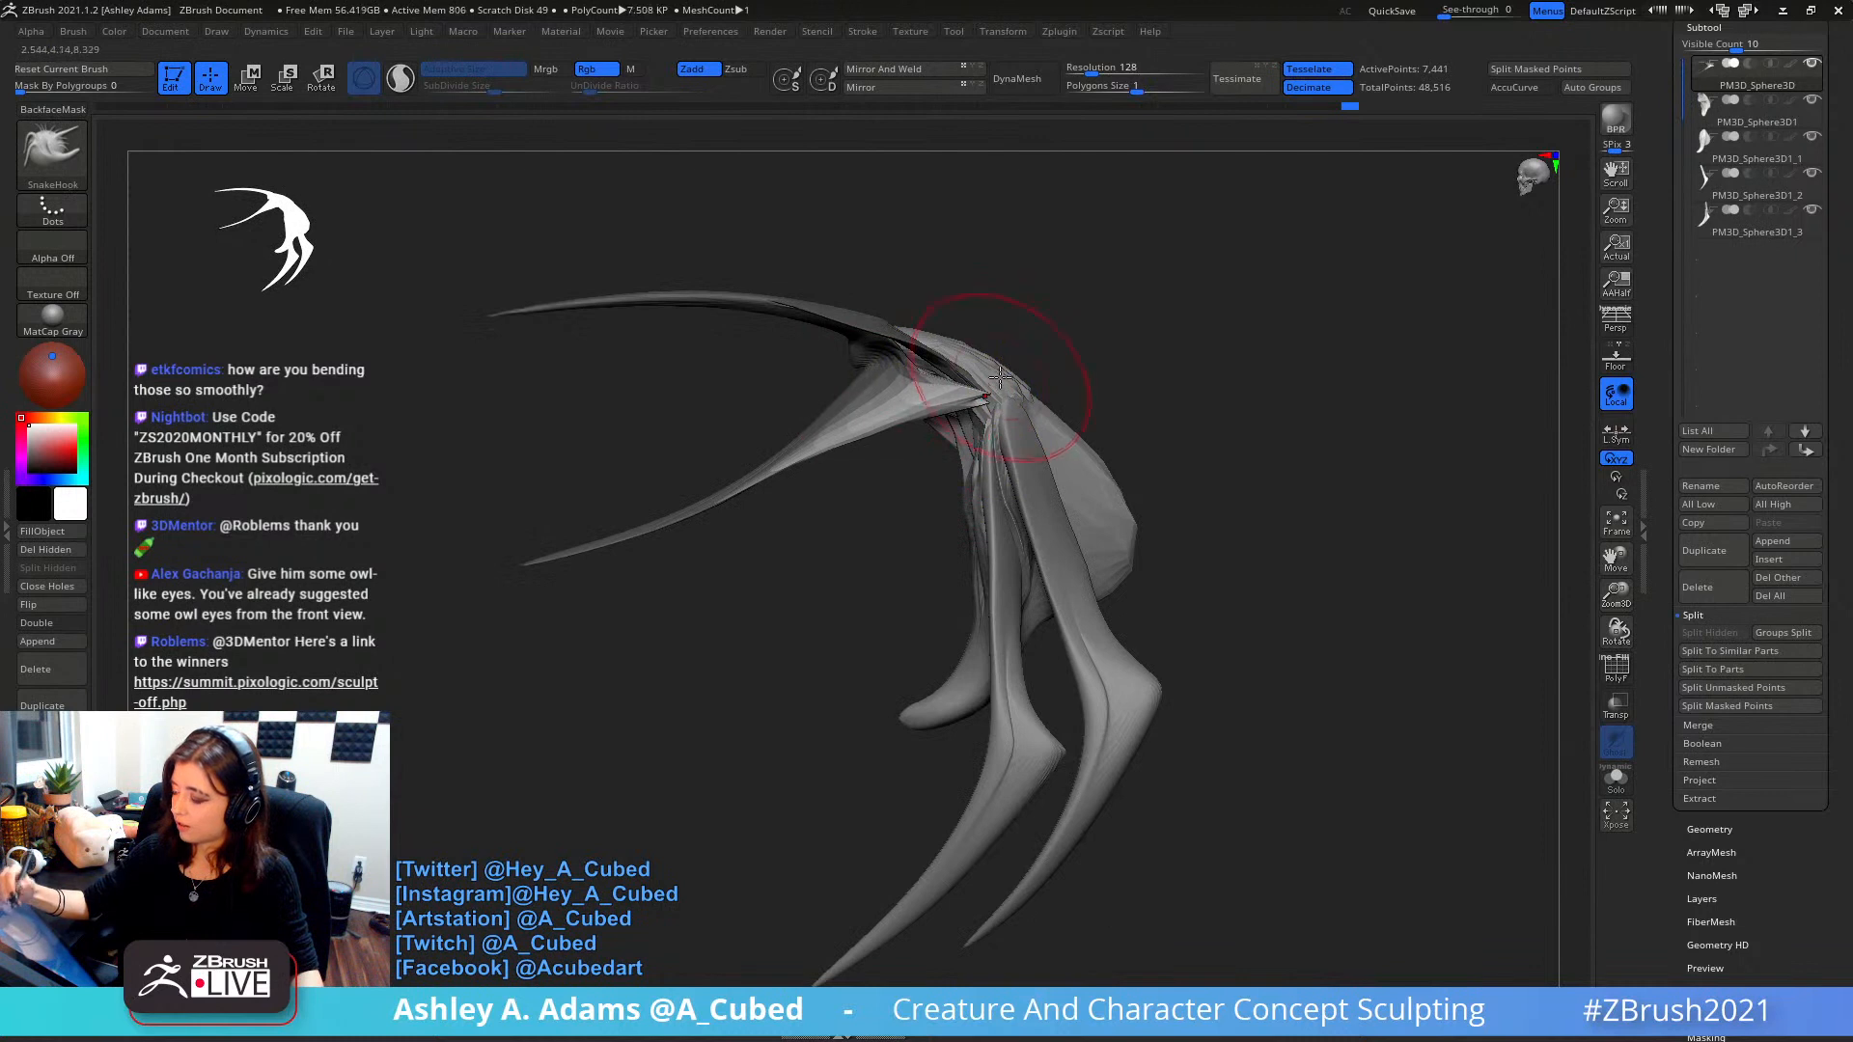
pyautogui.rightClick(897, 419)
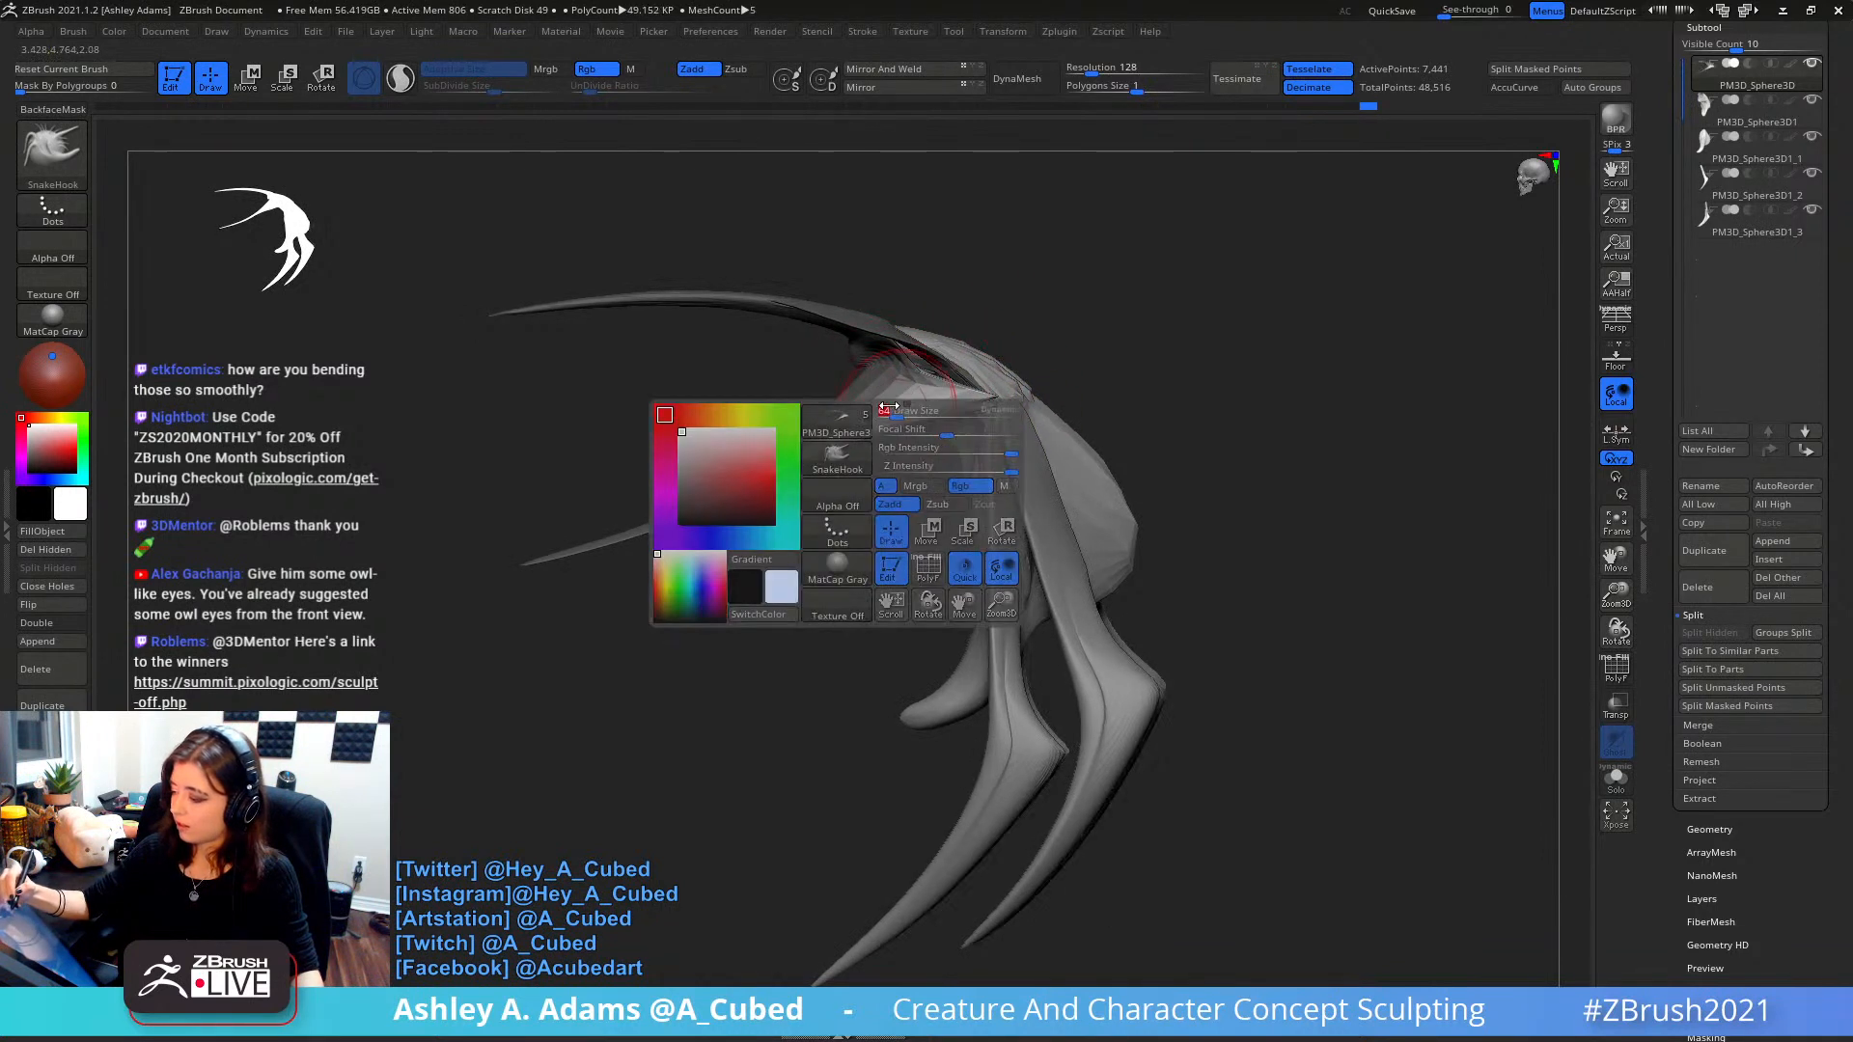
pyautogui.press('shift')
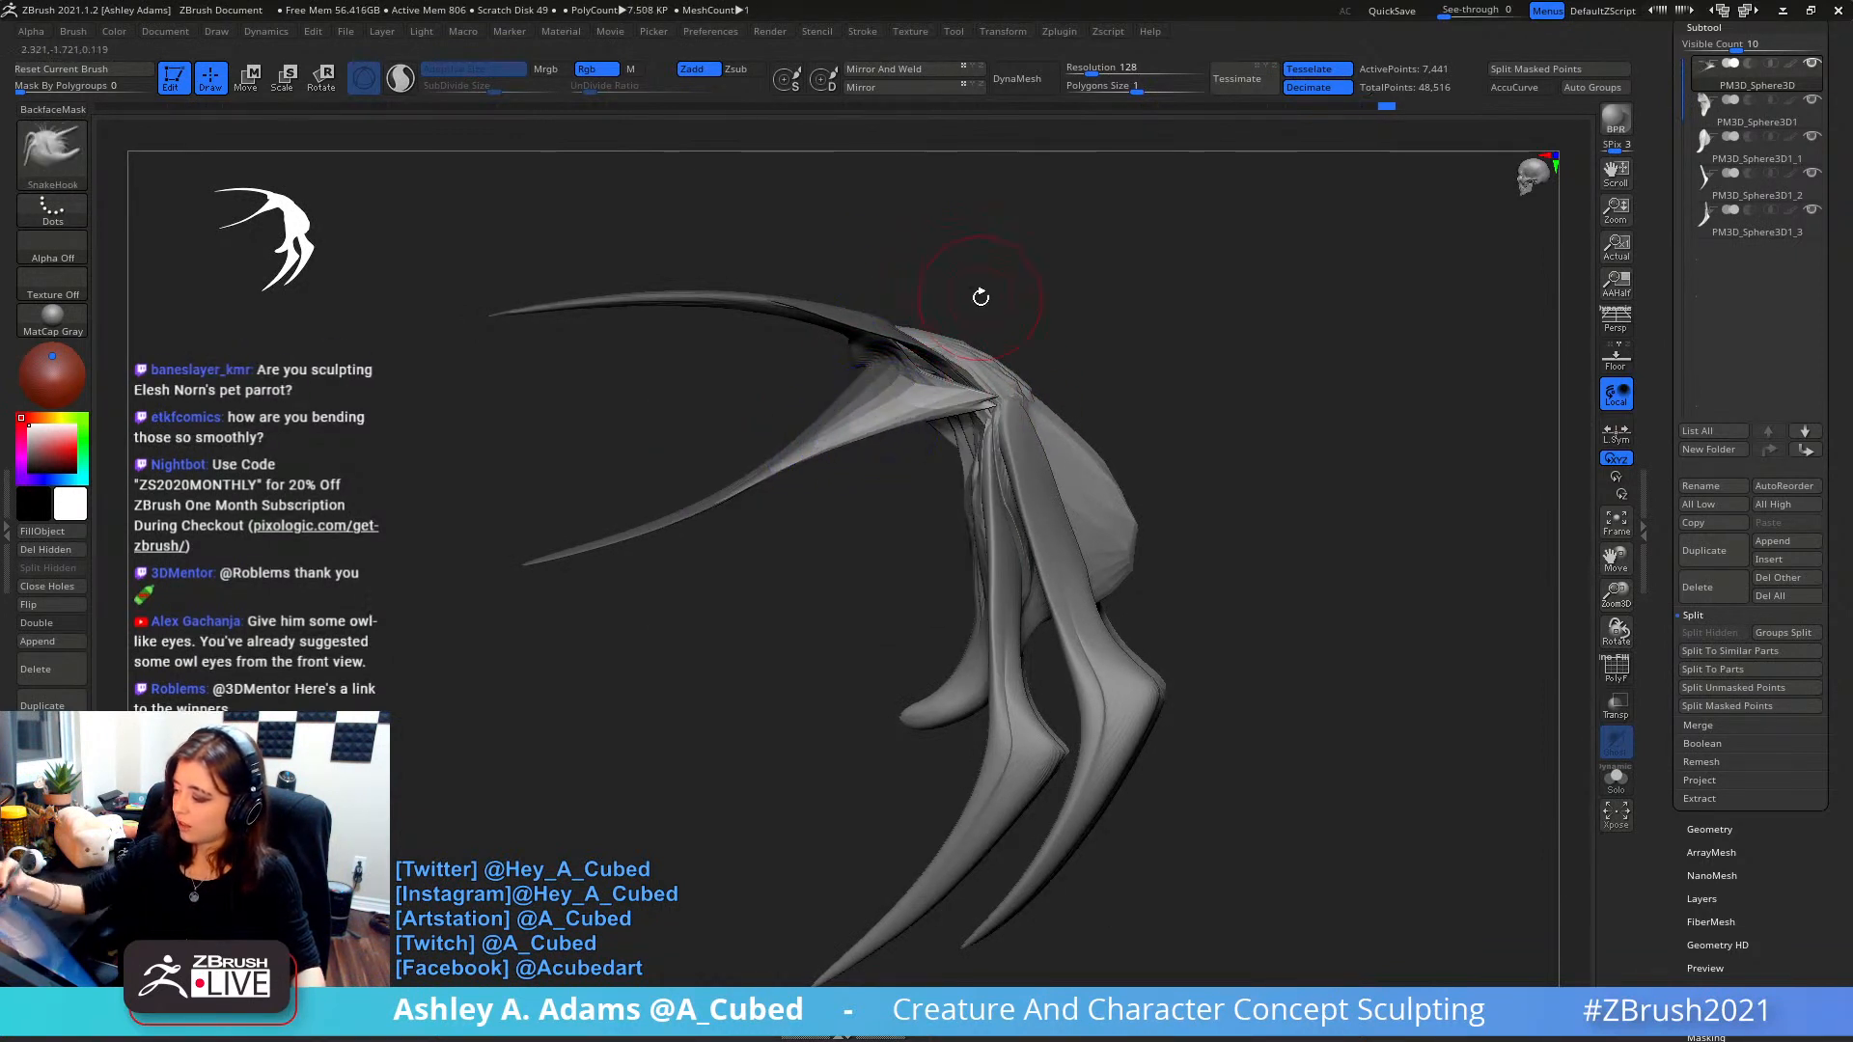
pyautogui.moveTo(981, 294)
pyautogui.keyDown('ctrl'); pyautogui.mouseDown(button='right')
pyautogui.moveTo(1047, 422)
pyautogui.moveTo(1266, 438)
pyautogui.moveTo(1096, 396)
pyautogui.moveTo(1025, 428)
pyautogui.moveTo(1166, 438)
pyautogui.moveTo(1206, 465)
pyautogui.moveTo(1109, 437)
pyautogui.mouseUp(button='right'); pyautogui.keyUp('ctrl')
pyautogui.moveTo(1109, 437); pyautogui.dragTo(1051, 454, button='right')
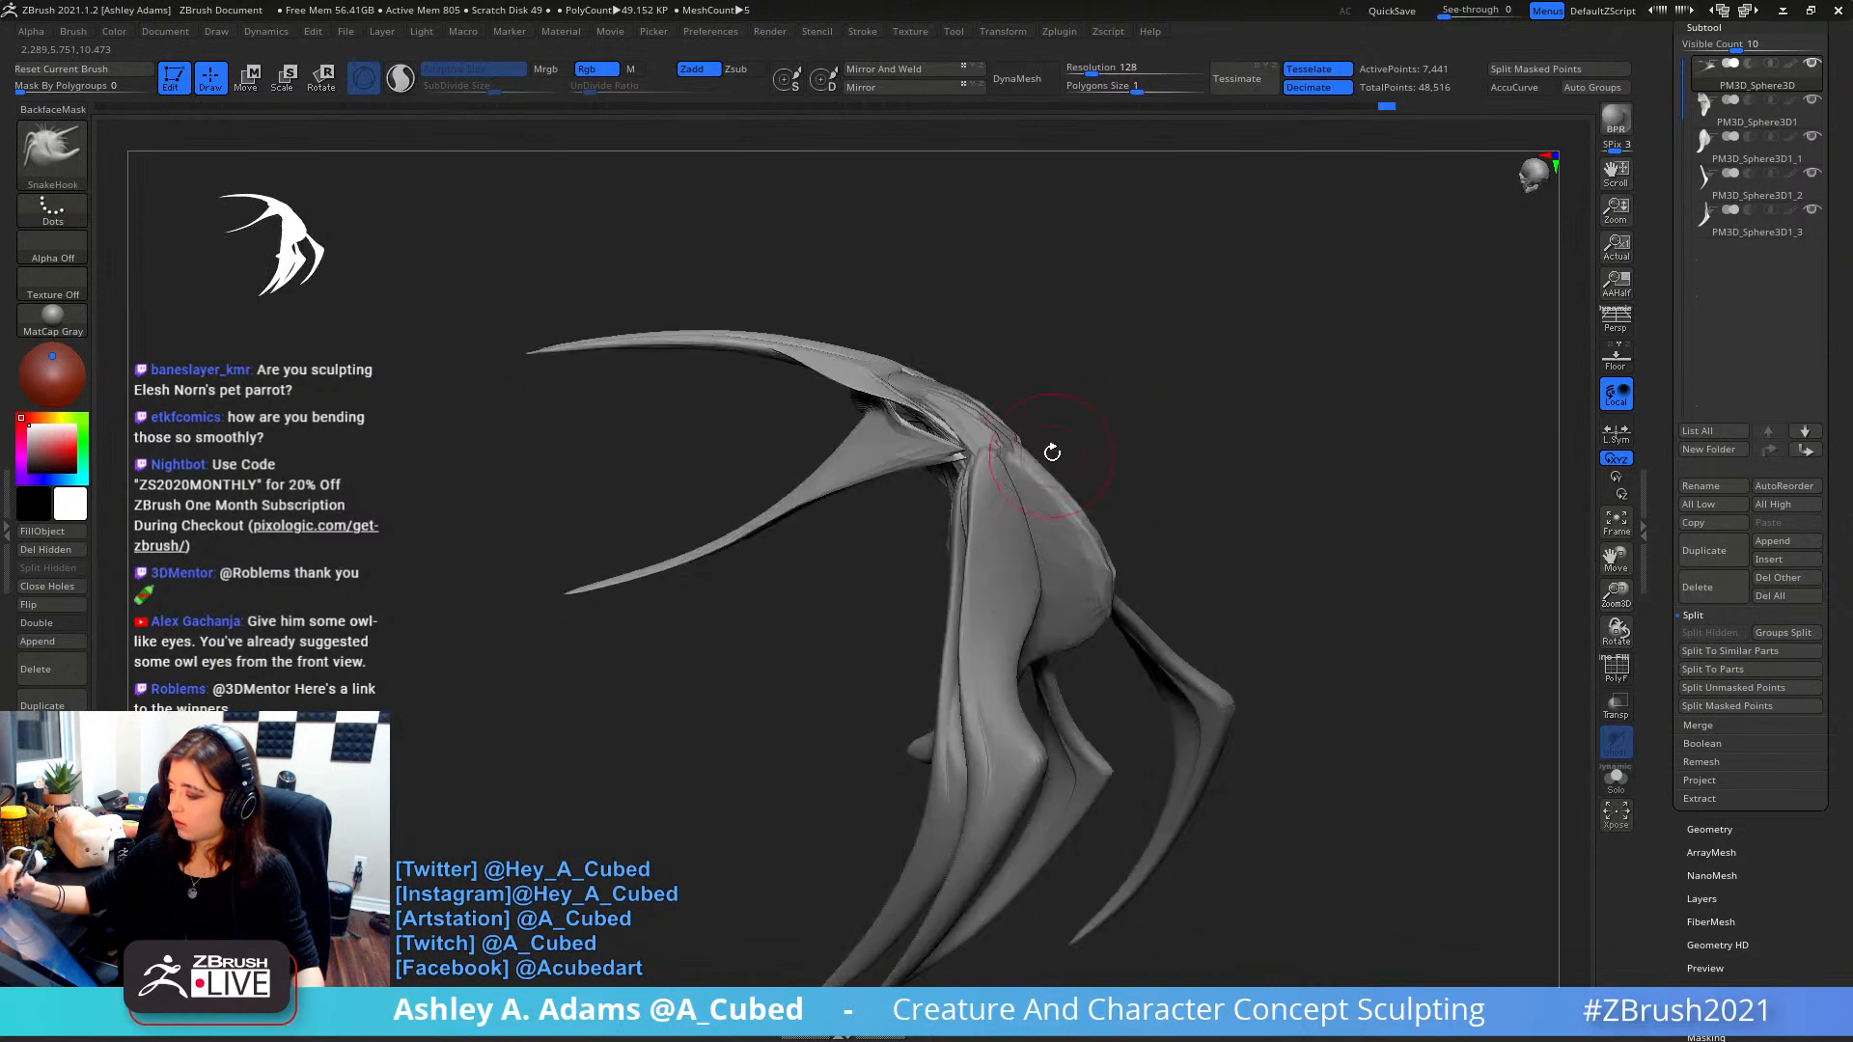
# - Select the torso subtool and reshape its upper back behind the neck with SnakeHook and smoothing
pyautogui.keyDown('alt'); pyautogui.click(993, 435); pyautogui.keyUp('alt')
pyautogui.press('space')
pyautogui.moveTo(998, 435); pyautogui.dragTo(984, 435)
pyautogui.keyDown('shift'); pyautogui.moveTo(985, 436); pyautogui.dragTo(1033, 425, button='right'); pyautogui.keyUp('shift')
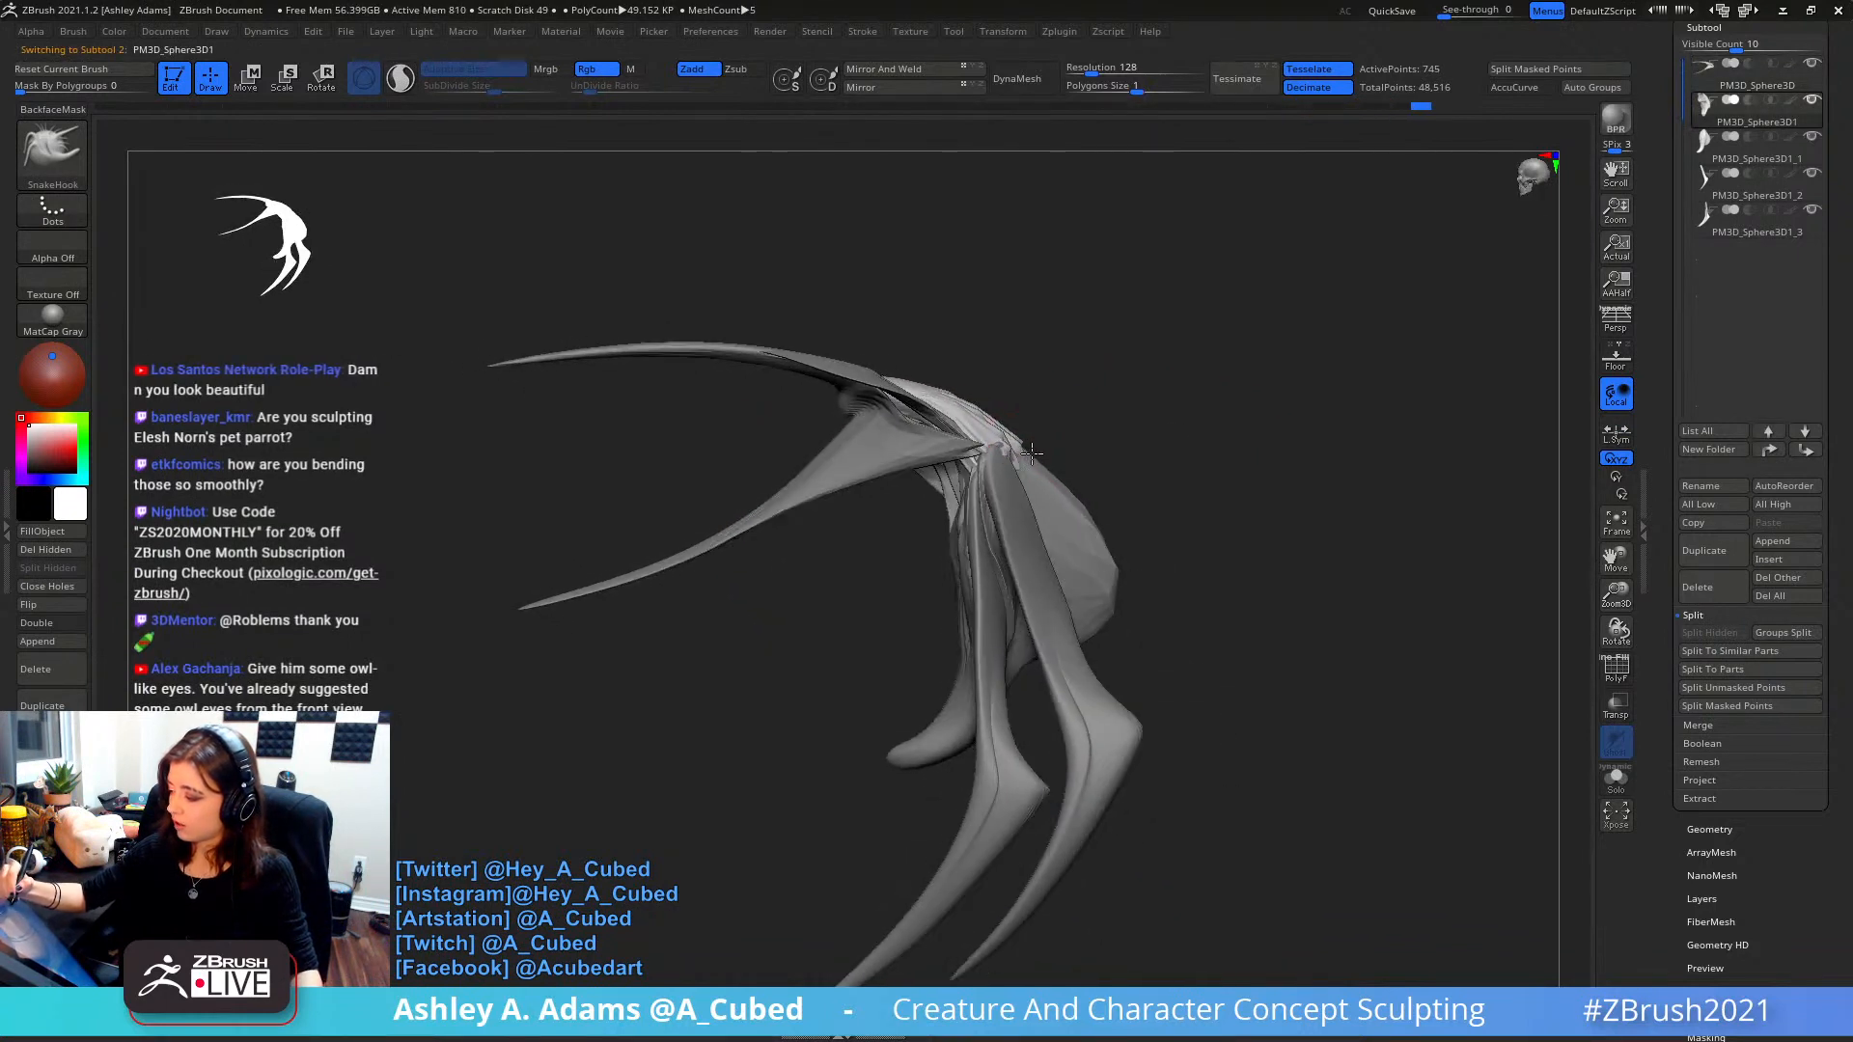
pyautogui.keyDown('ctrl'); pyautogui.moveTo(1081, 547); pyautogui.dragTo(1011, 533, button='right'); pyautogui.keyUp('ctrl')
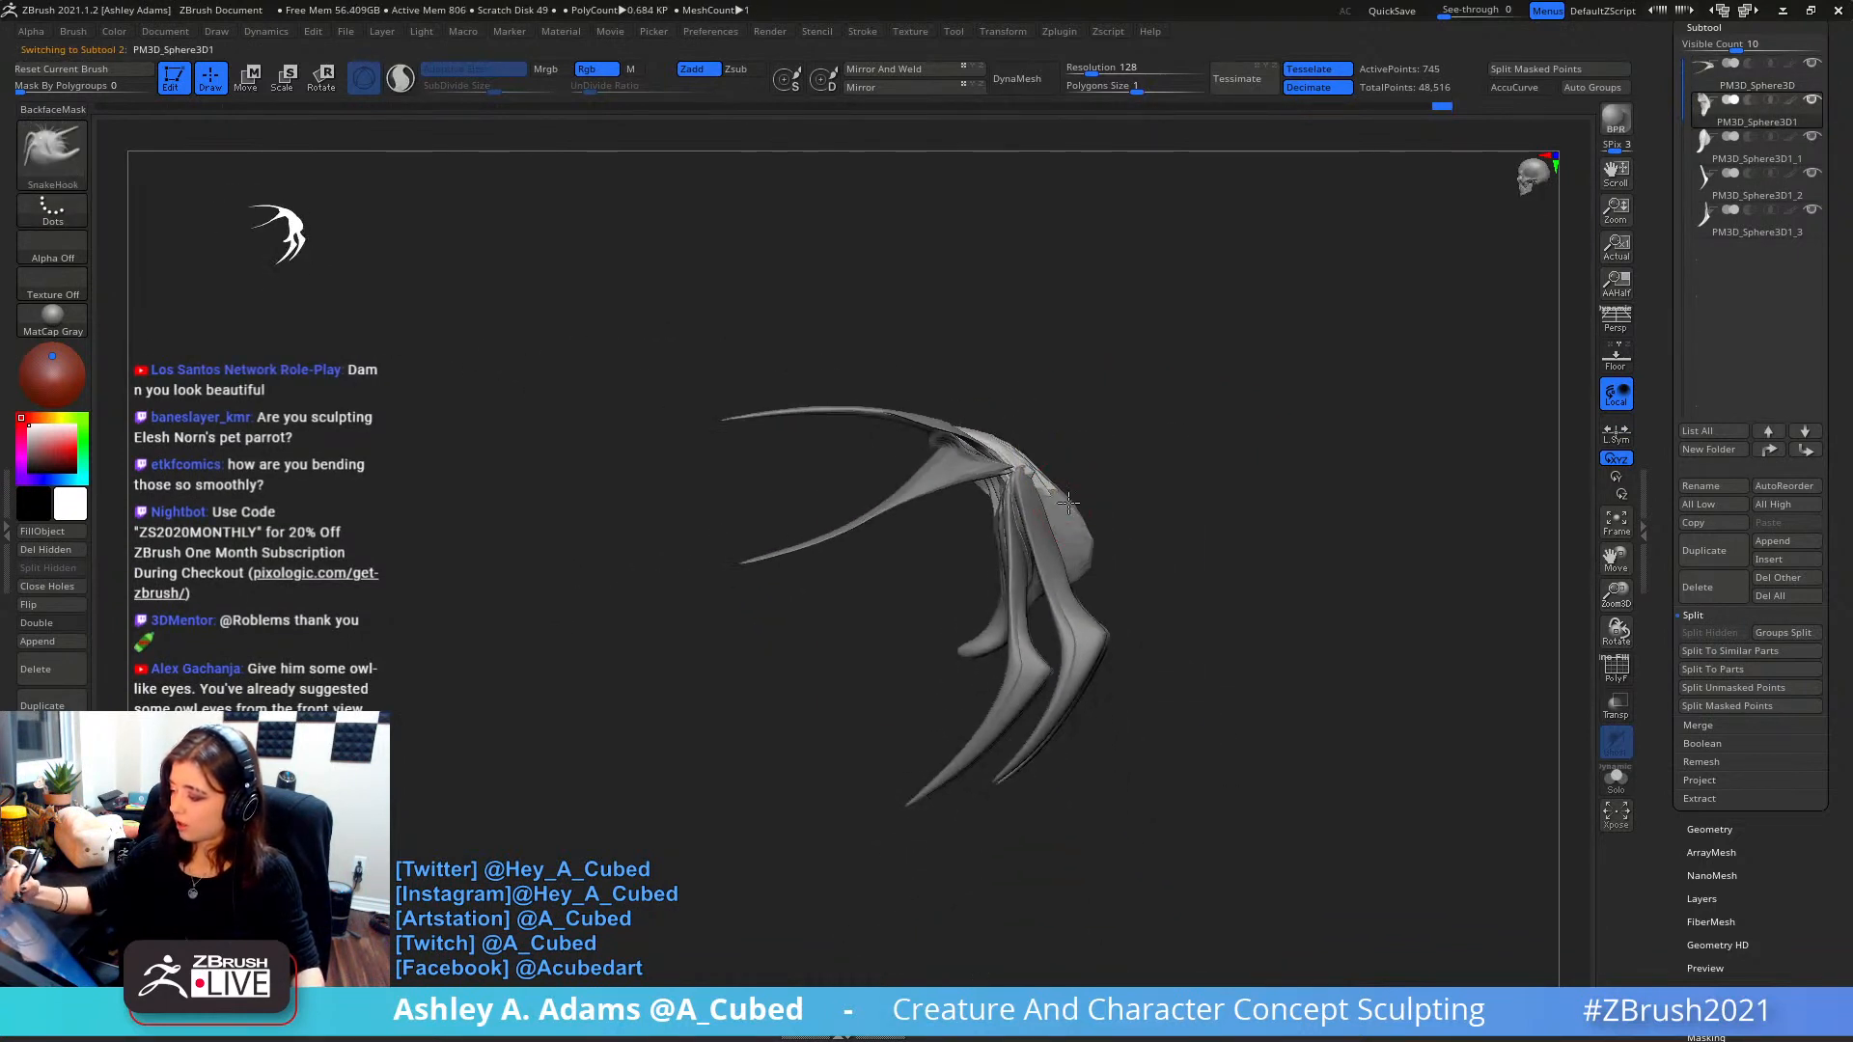
pyautogui.press('space')
pyautogui.moveTo(1011, 541); pyautogui.dragTo(1055, 539)
# - Return to the head subtool and refine the curve and taper of the facial spikes with resized SnakeHook strokes and smoothing
pyautogui.moveTo(978, 498)
pyautogui.keyDown('alt'); pyautogui.mouseDown(button='right')
pyautogui.moveTo(997, 471)
pyautogui.moveTo(970, 500)
pyautogui.mouseUp(button='right'); pyautogui.keyUp('alt')
pyautogui.keyDown('alt'); pyautogui.click(929, 480); pyautogui.keyUp('alt')
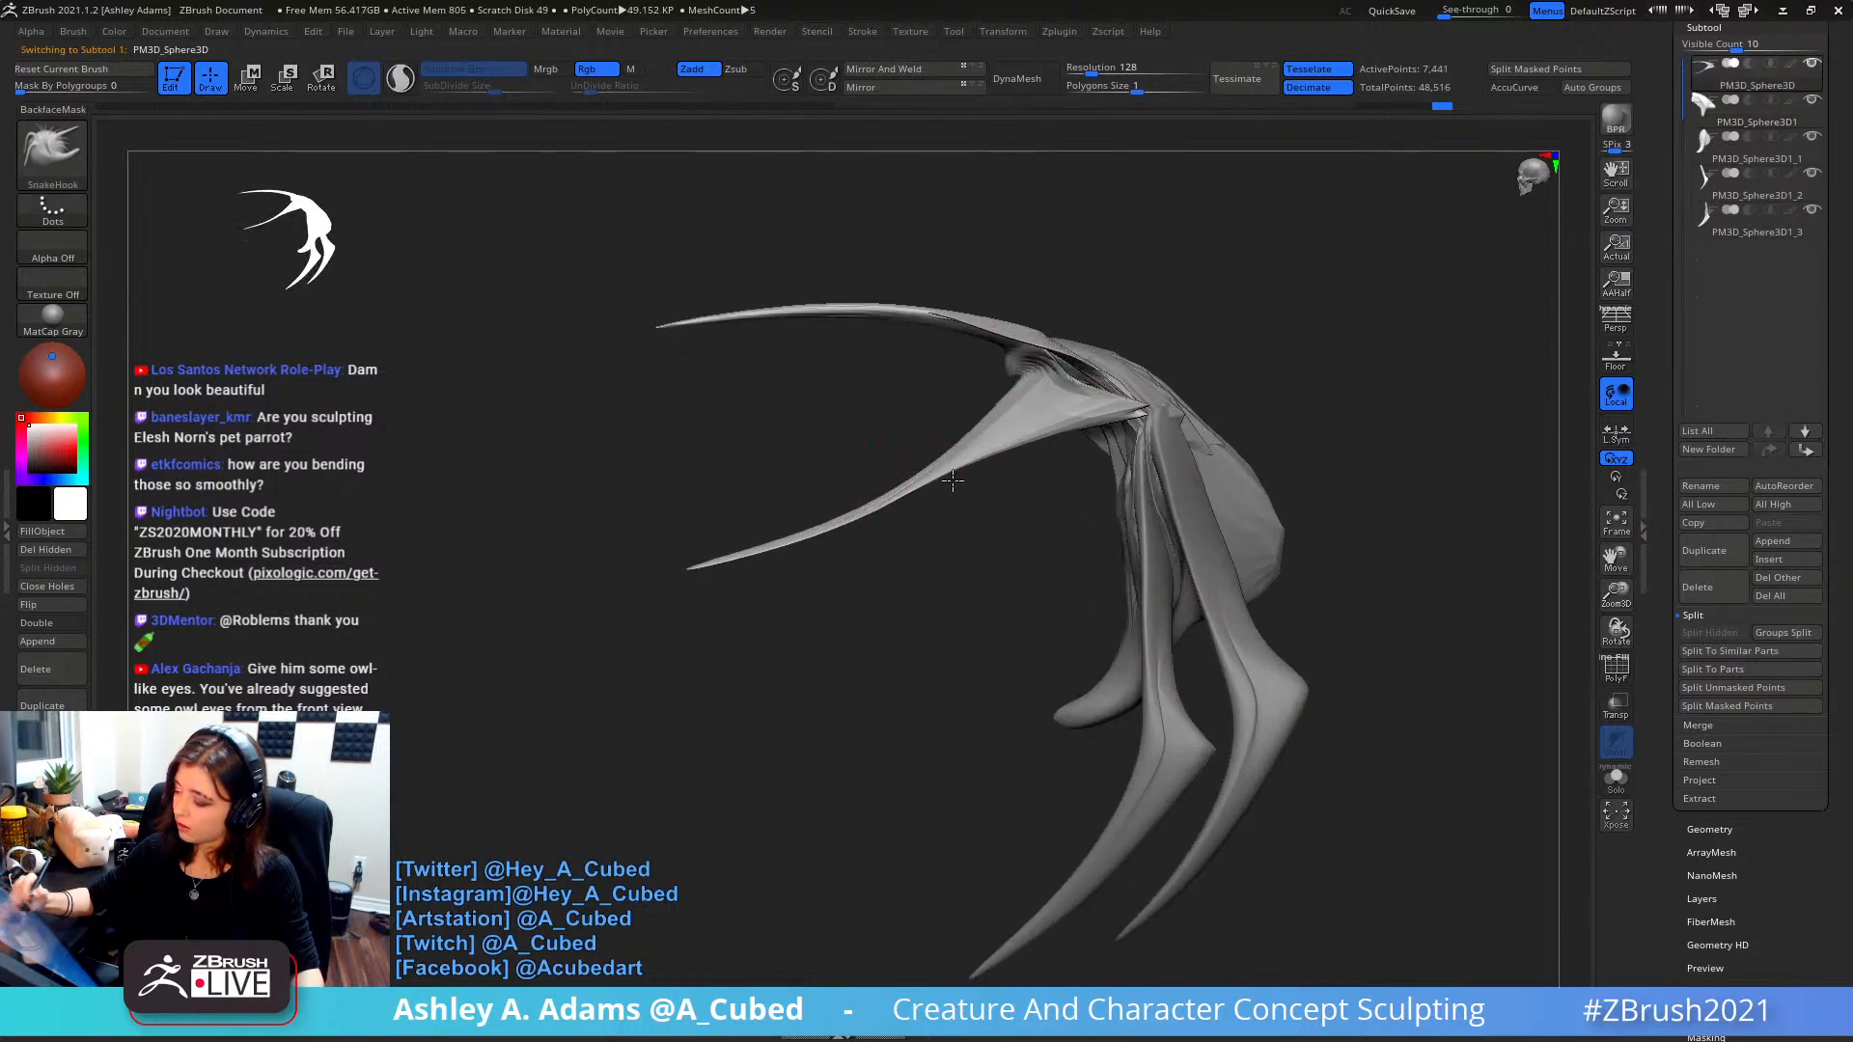
pyautogui.press('space')
pyautogui.moveTo(965, 499); pyautogui.dragTo(945, 499)
pyautogui.press('space')
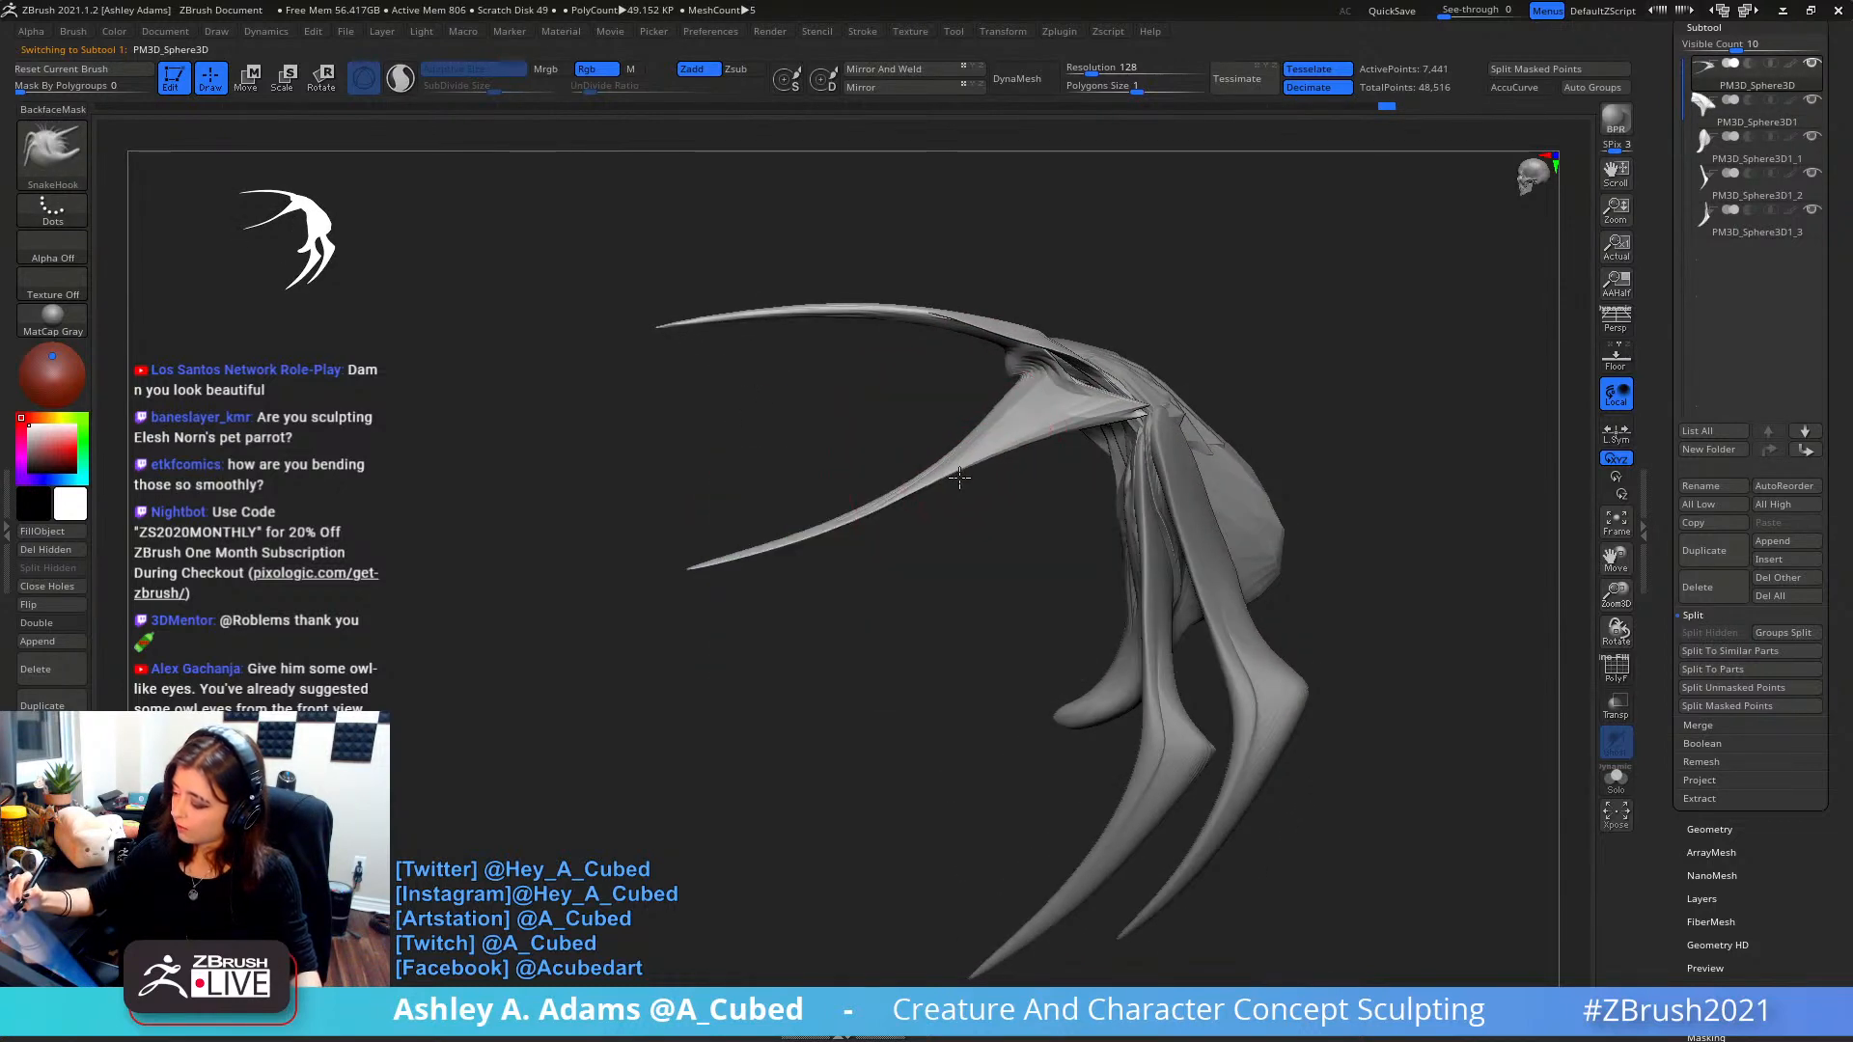
pyautogui.press('shift')
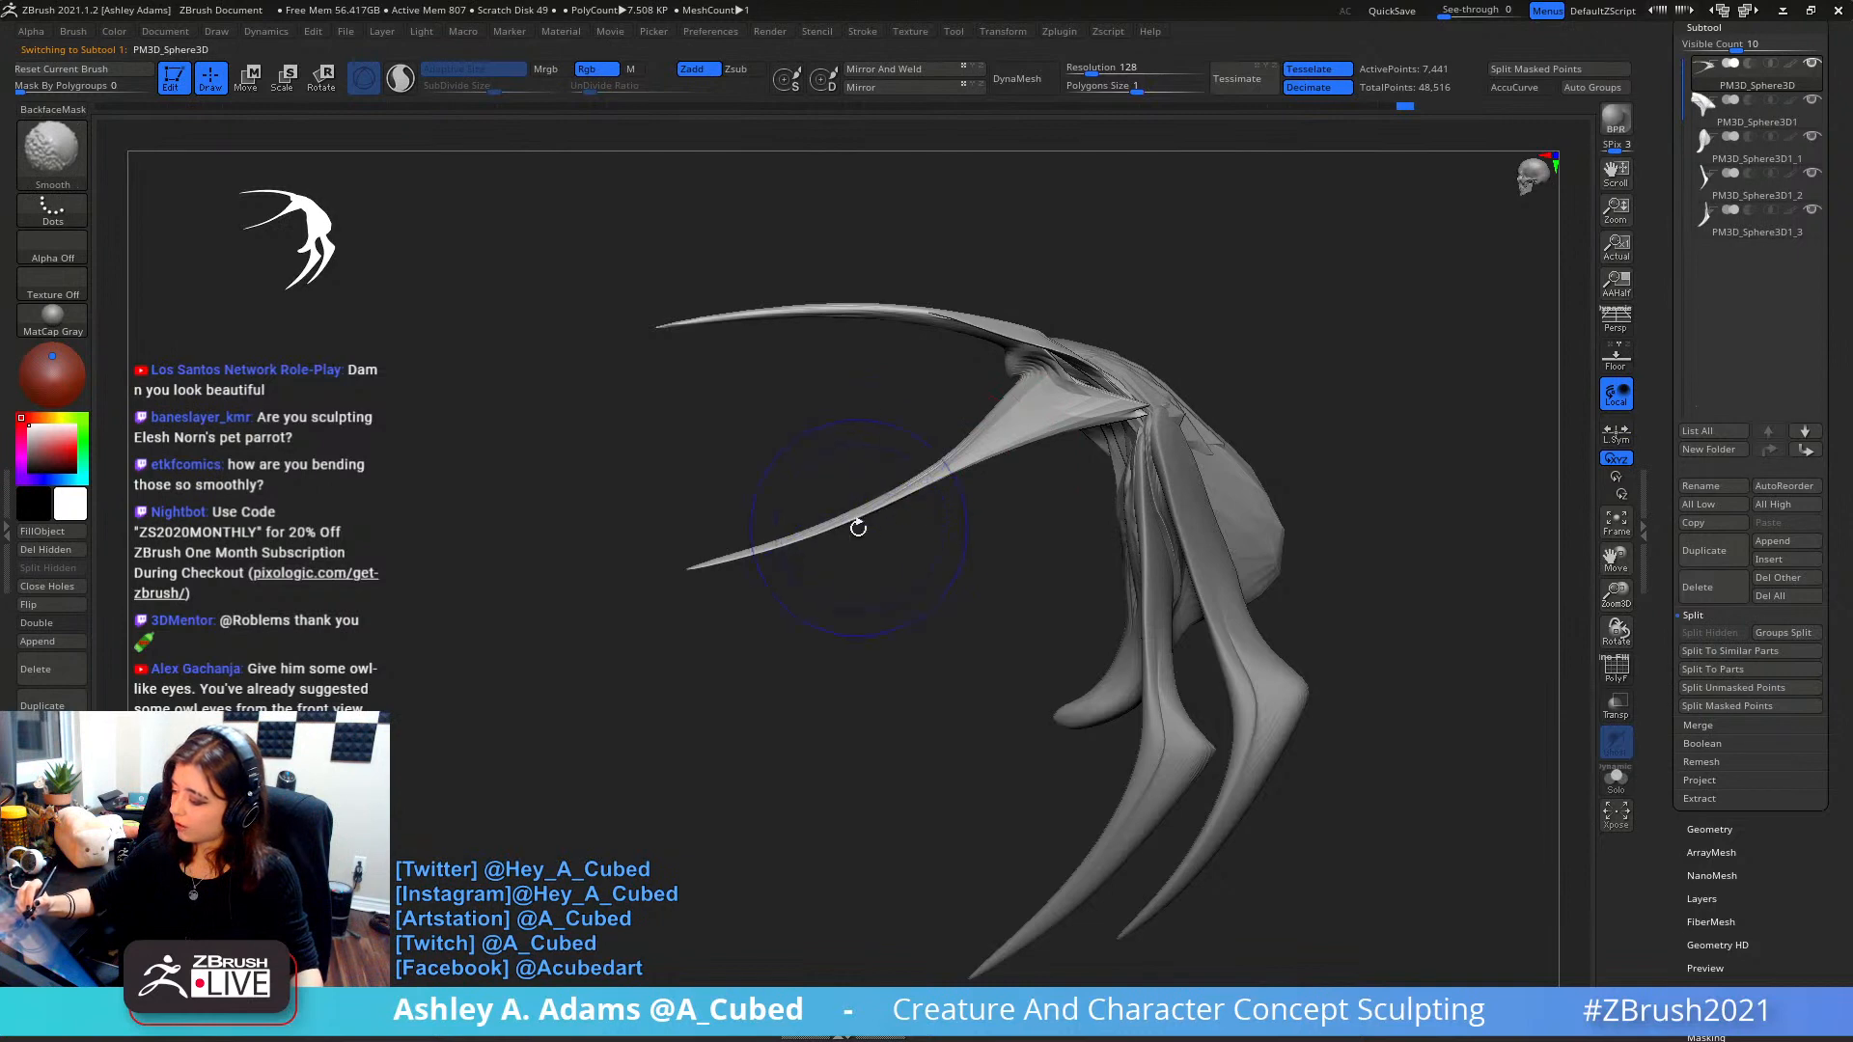
pyautogui.press('ctrl')
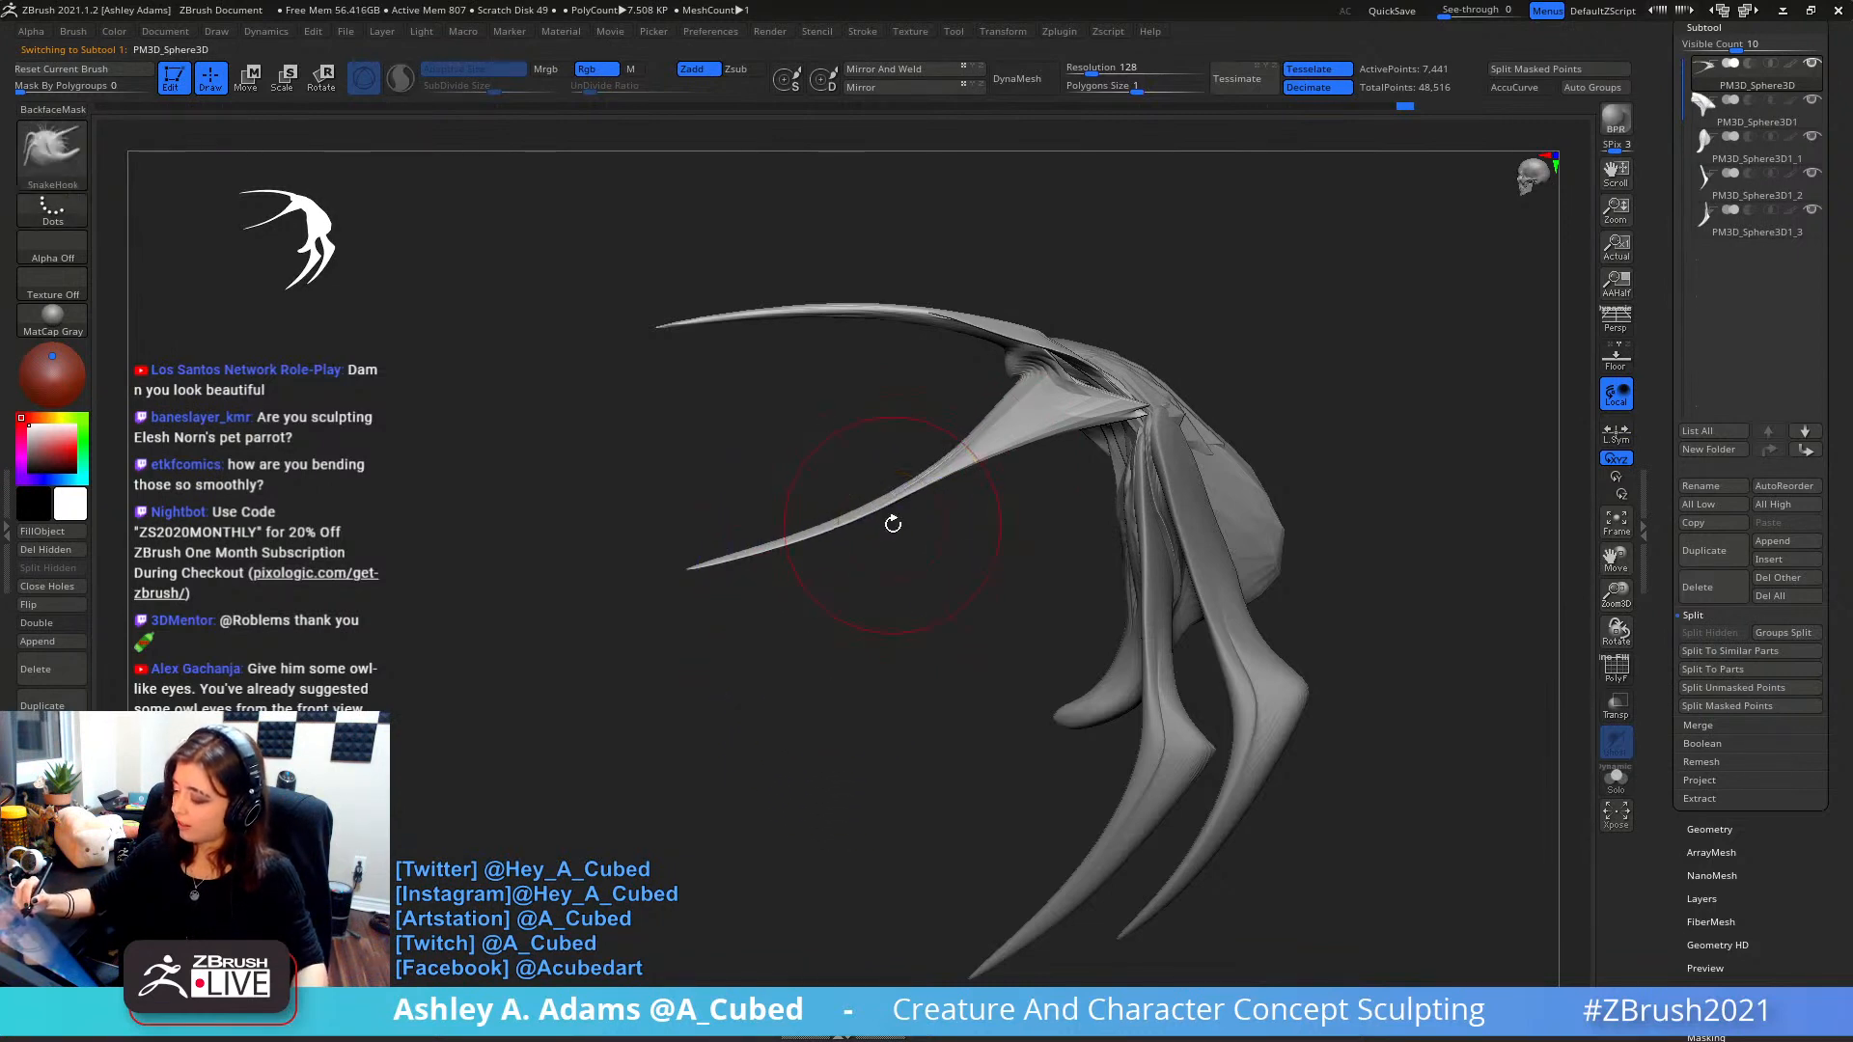
pyautogui.press('space')
pyautogui.moveTo(892, 522); pyautogui.dragTo(905, 520)
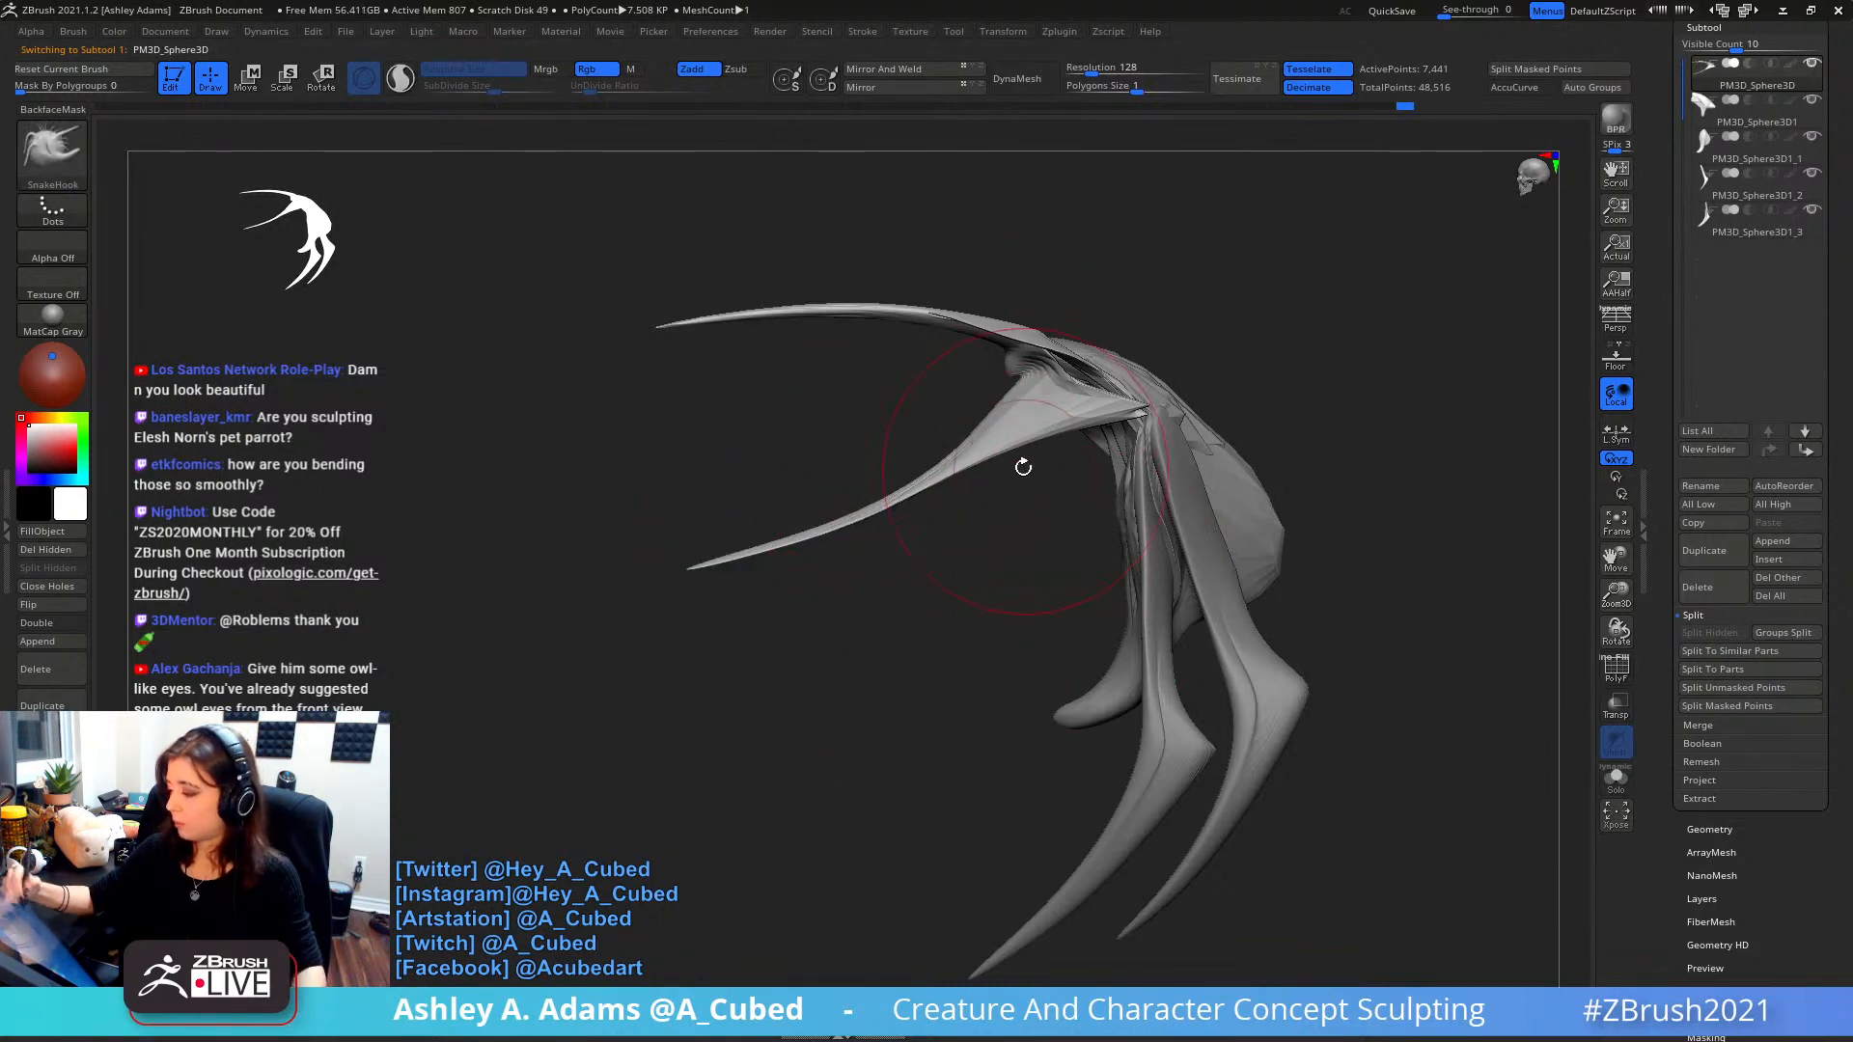
pyautogui.press('space')
pyautogui.moveTo(970, 434); pyautogui.dragTo(990, 424)
pyautogui.press('space')
pyautogui.keyDown('ctrl'); pyautogui.moveTo(999, 530); pyautogui.dragTo(1005, 335, button='right'); pyautogui.keyUp('ctrl')
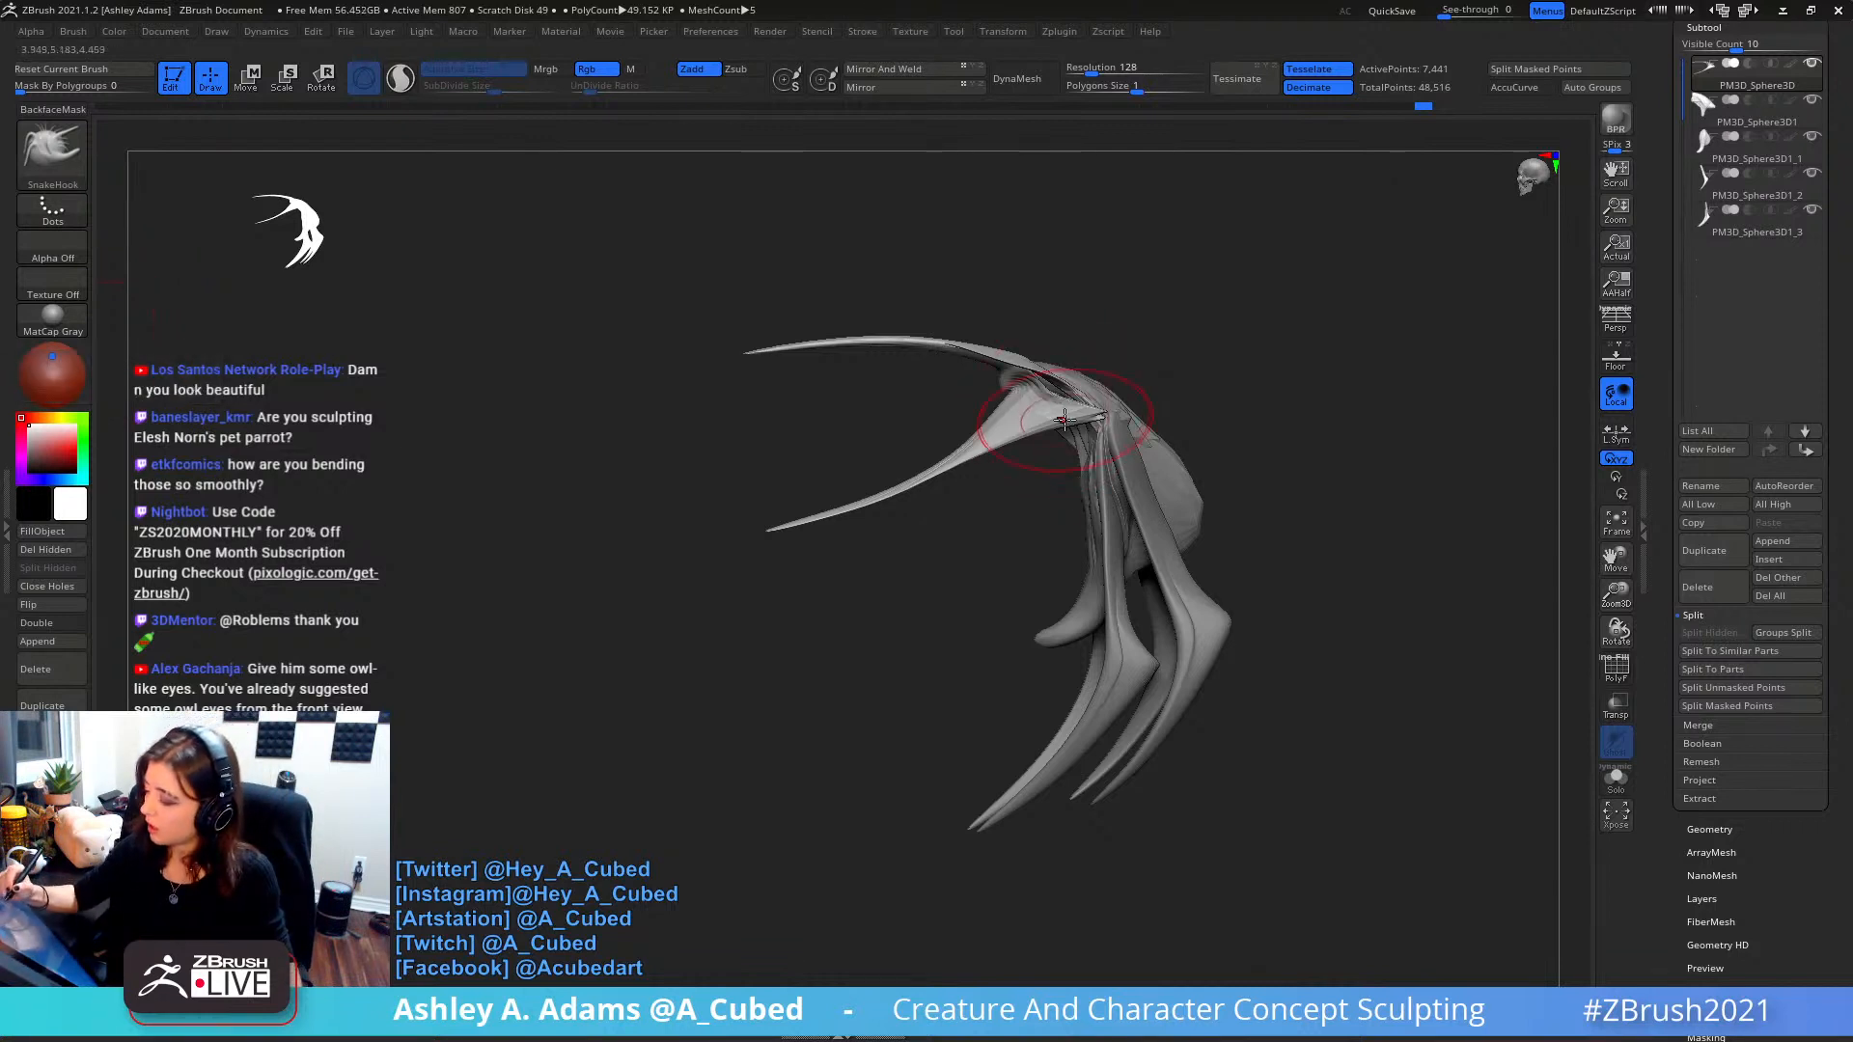
pyautogui.moveTo(1044, 411); pyautogui.dragTo(995, 419, button='right')
pyautogui.keyDown('ctrl'); pyautogui.moveTo(995, 419); pyautogui.dragTo(1009, 467, button='right'); pyautogui.keyUp('ctrl')
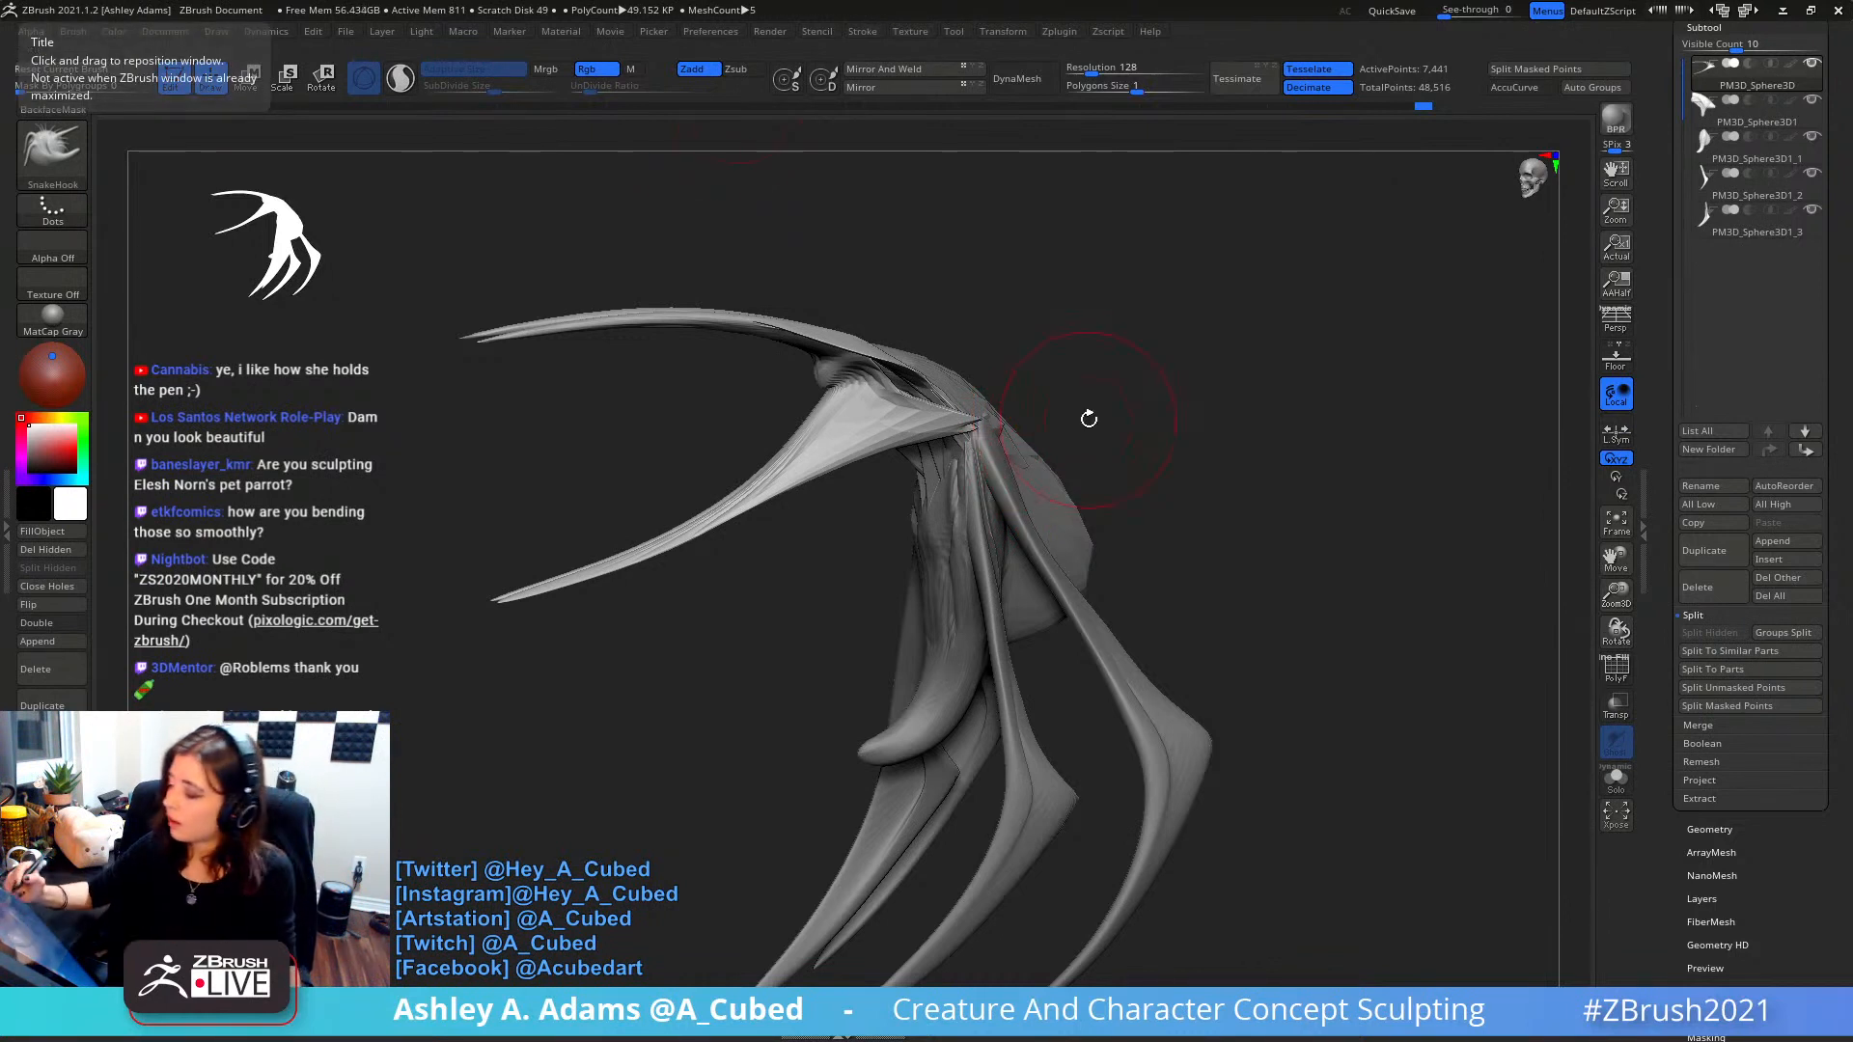
pyautogui.moveTo(1088, 418); pyautogui.dragTo(1087, 391)
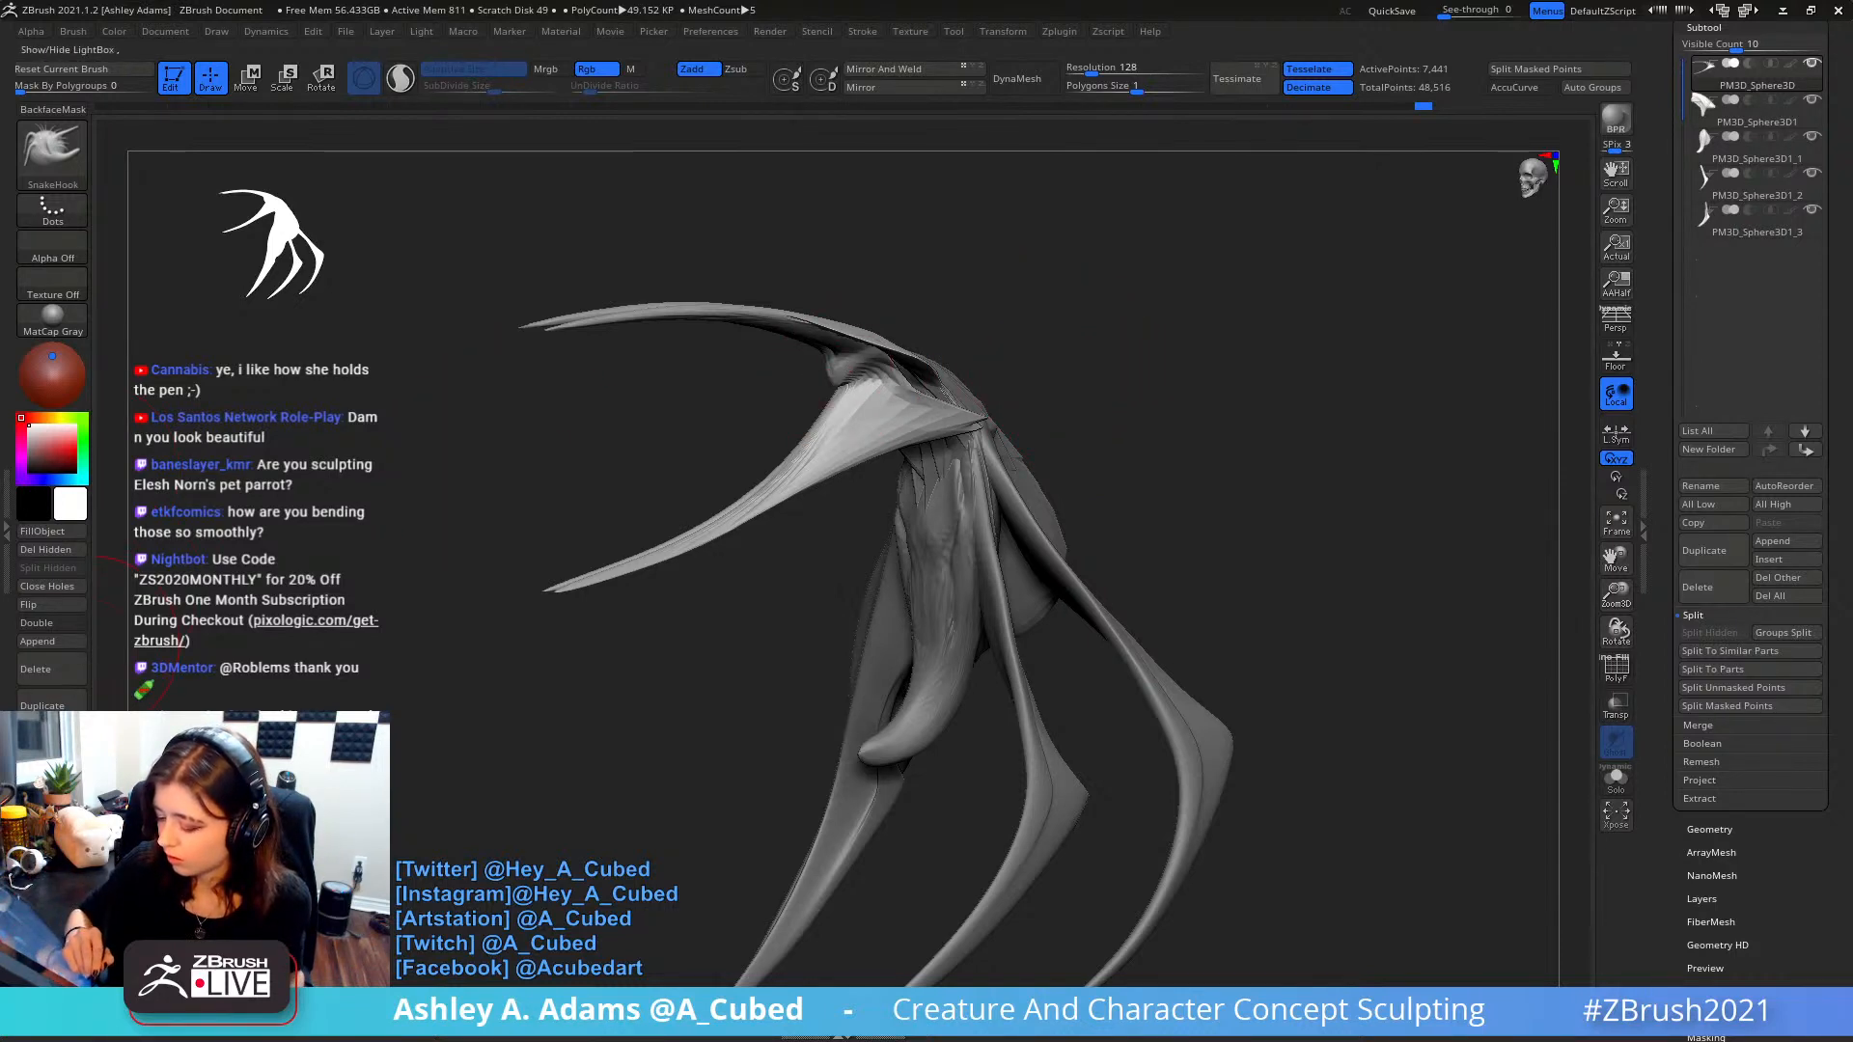
# - Open LightBox's alpha library and load the Leathery Skin99 alpha onto the current brush
pyautogui.press(',')
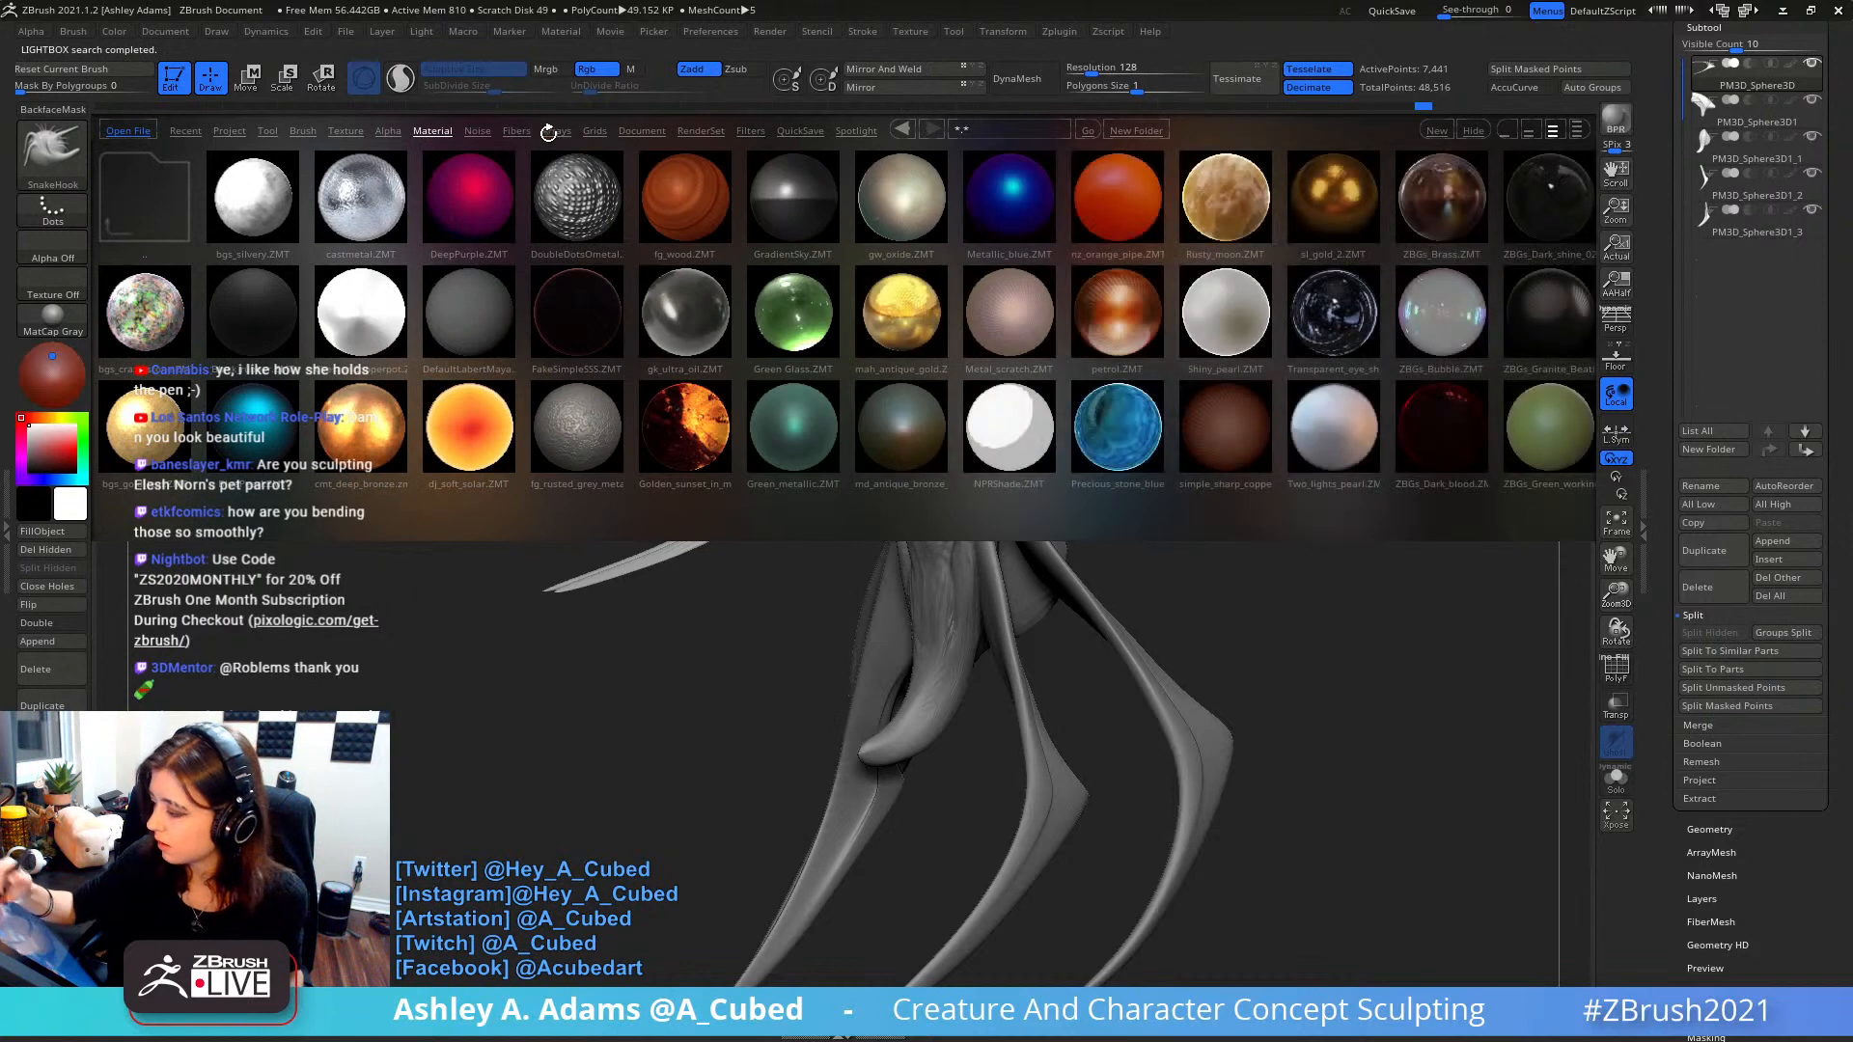
pyautogui.click(388, 131)
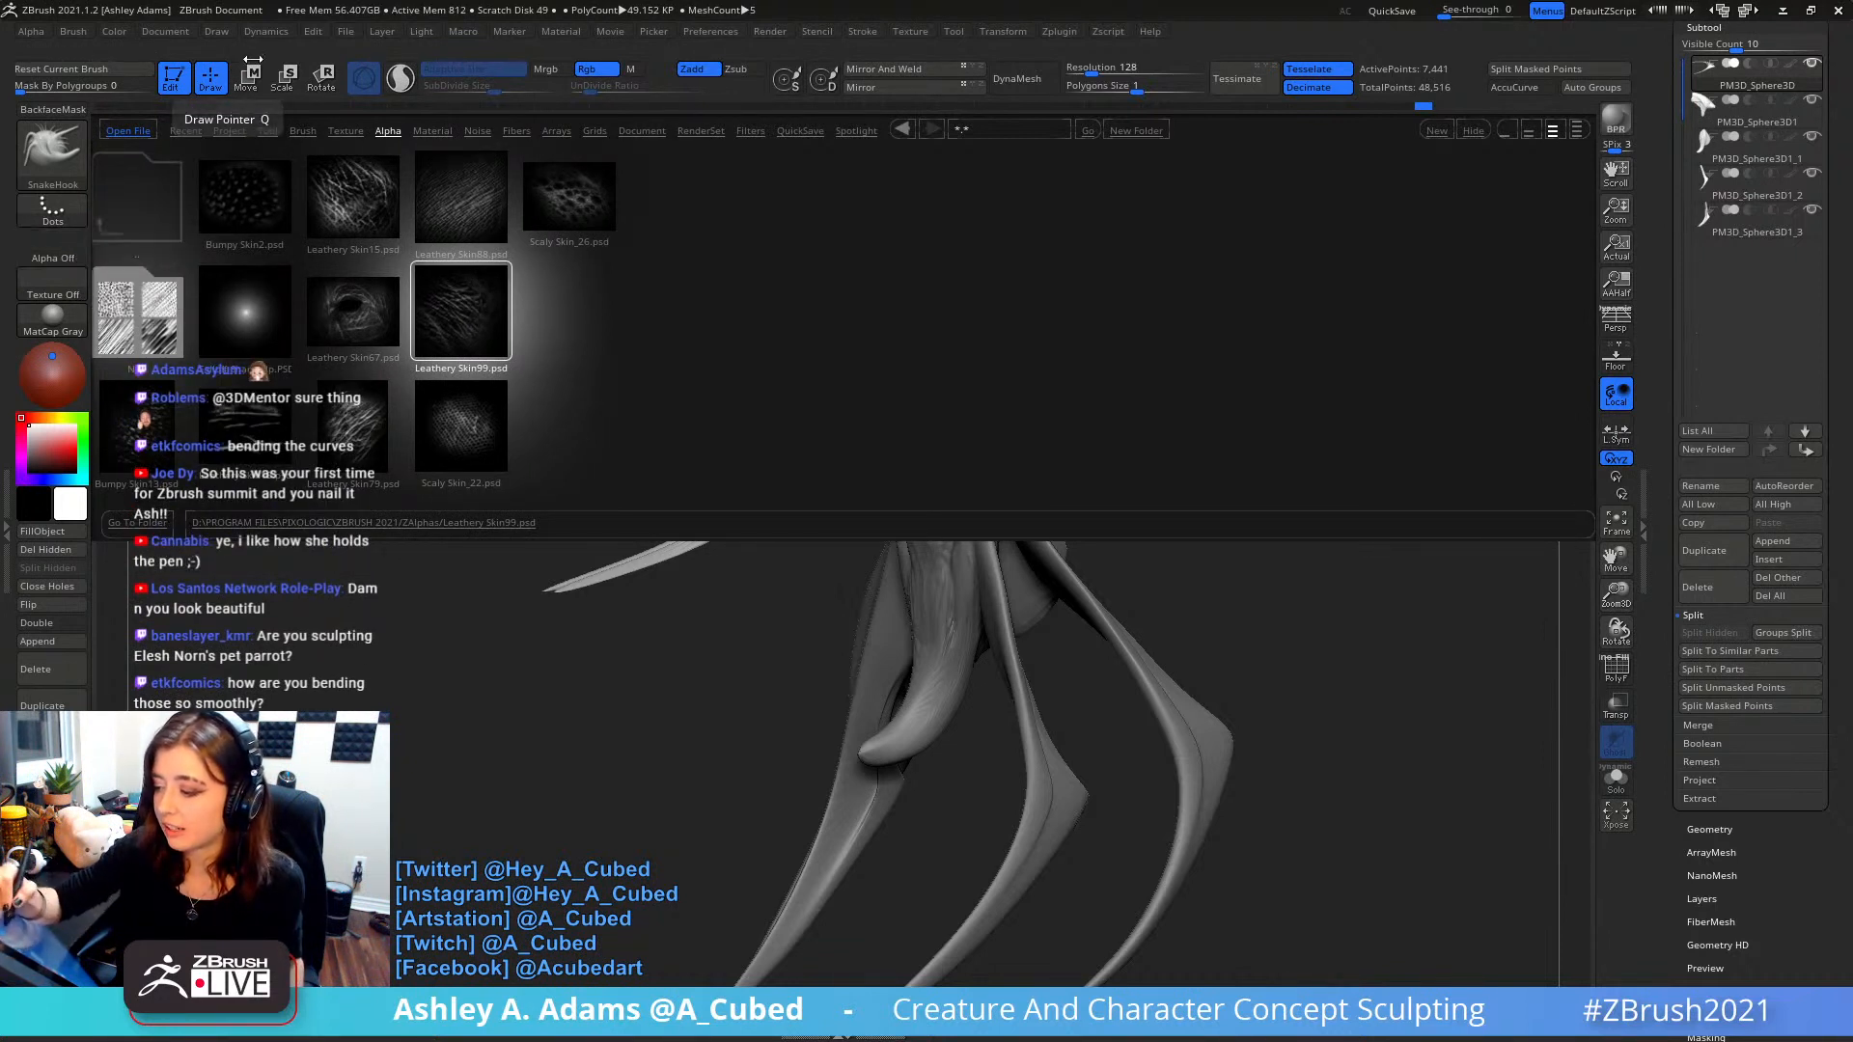
pyautogui.click(64, 249)
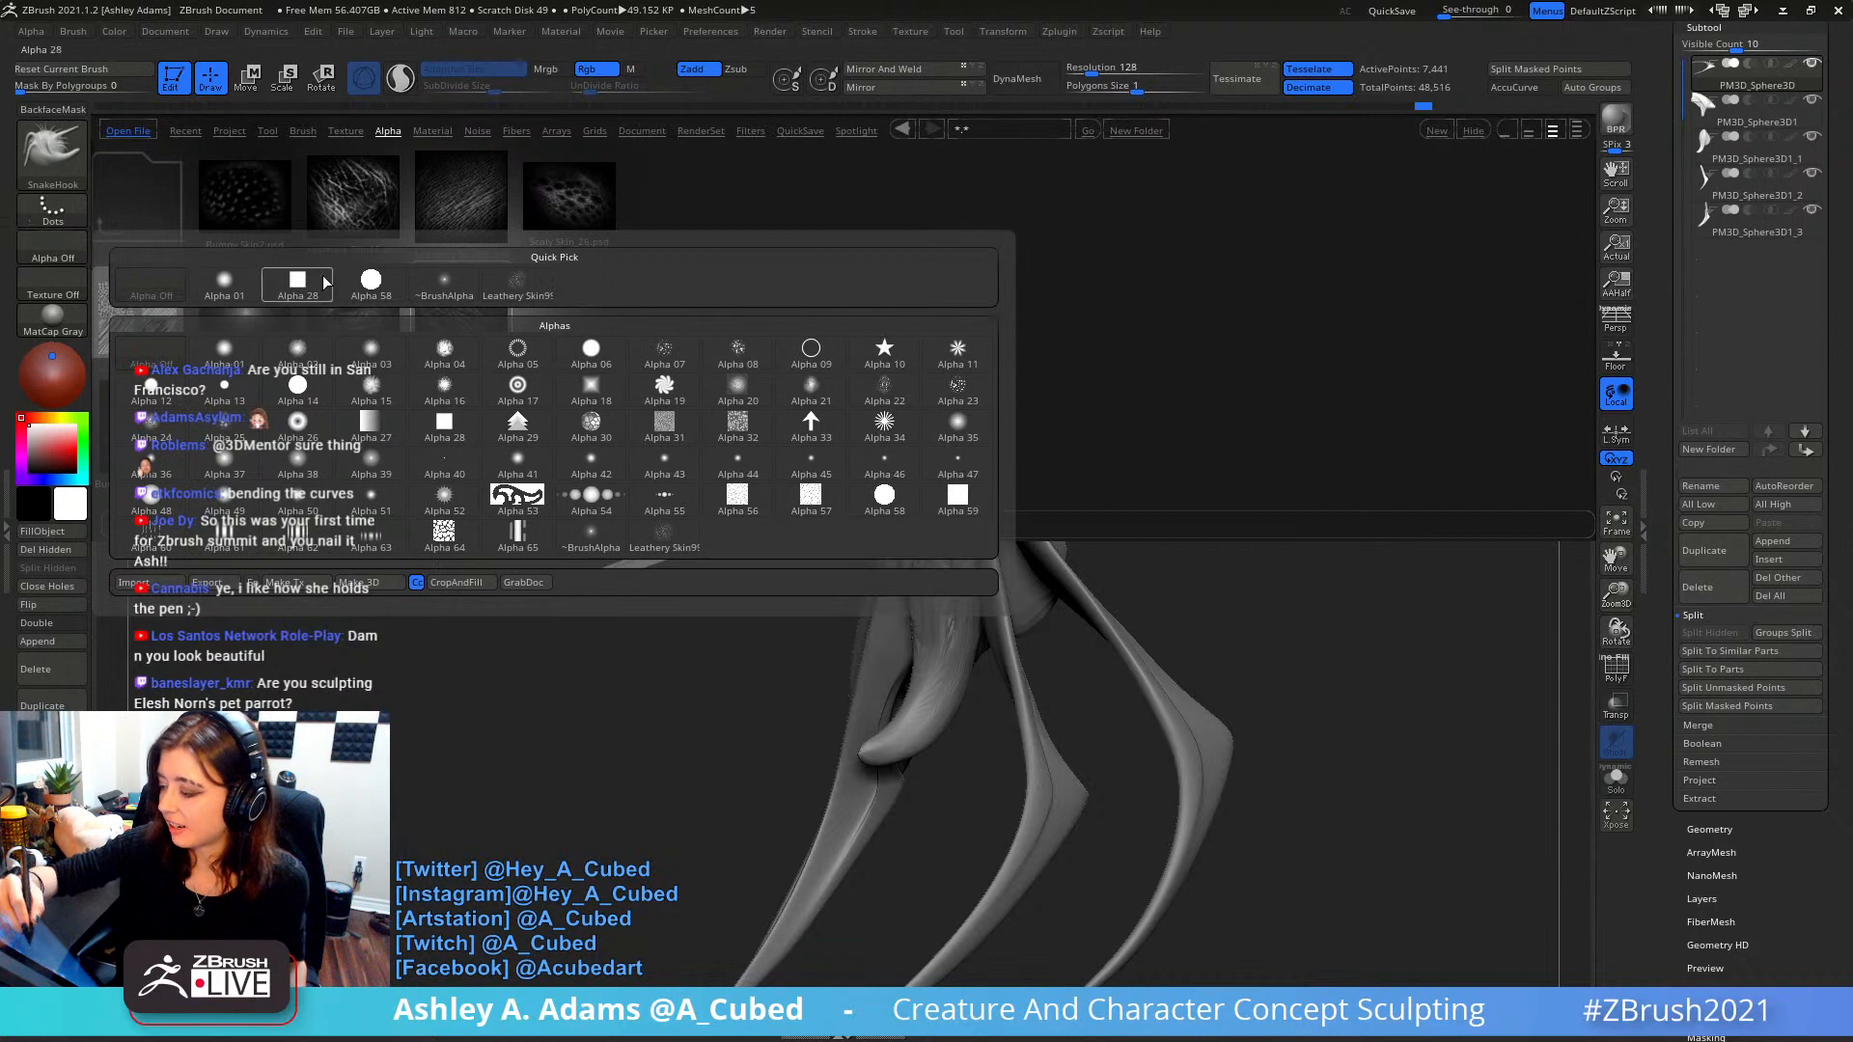
pyautogui.click(518, 285)
# - Turn the brush alpha off again and hide LightBox
pyautogui.click(58, 253)
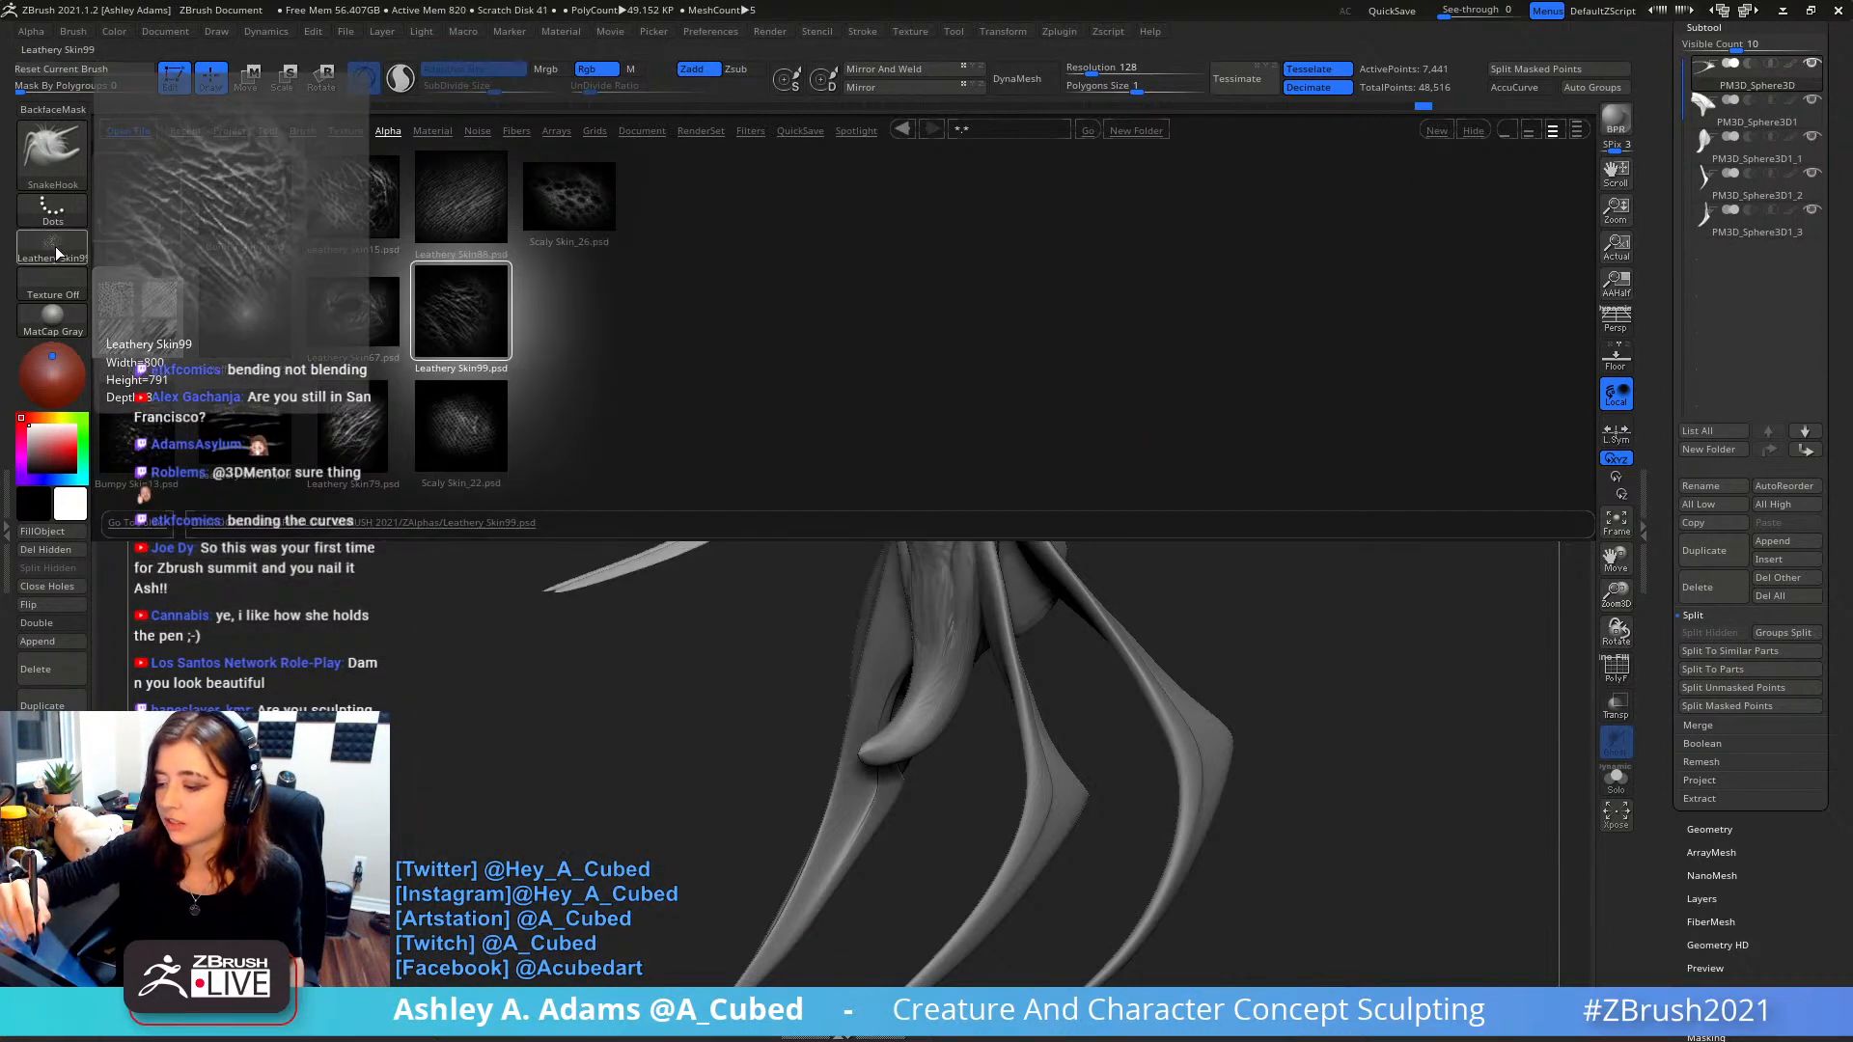
pyautogui.click(121, 275)
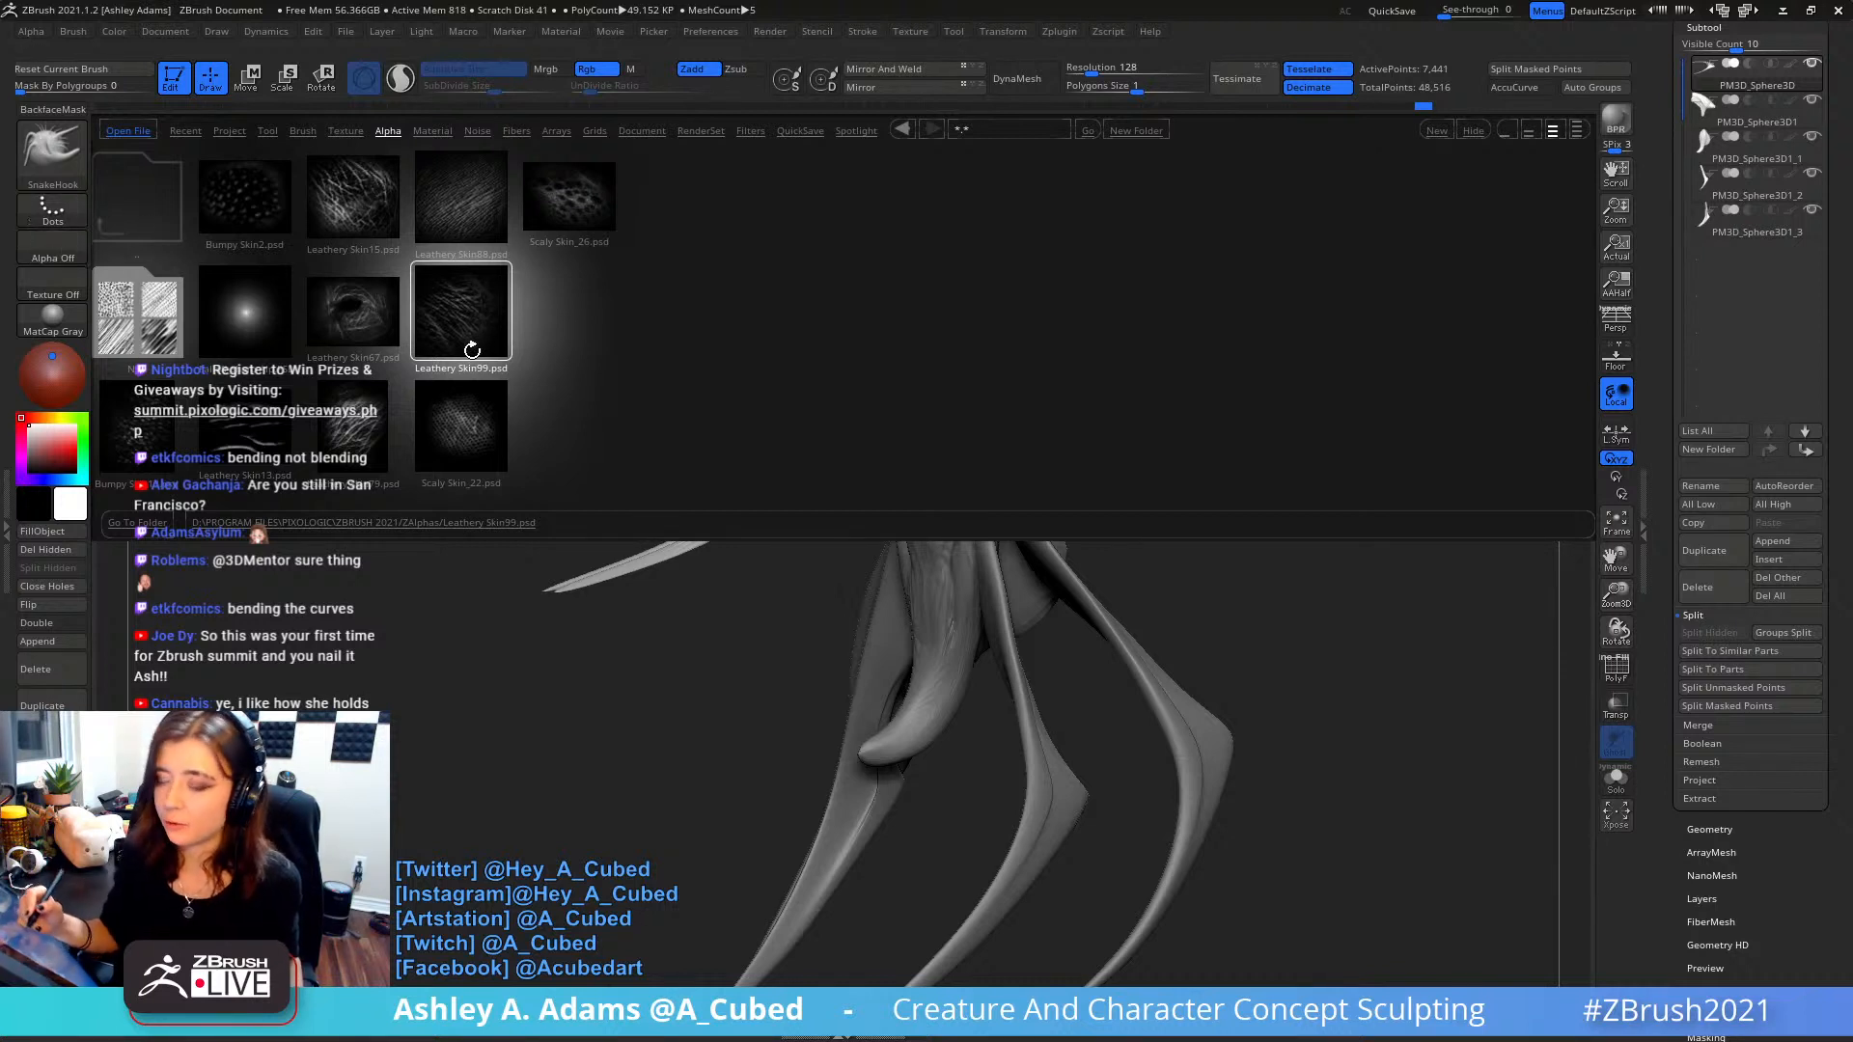
pyautogui.click(66, 243)
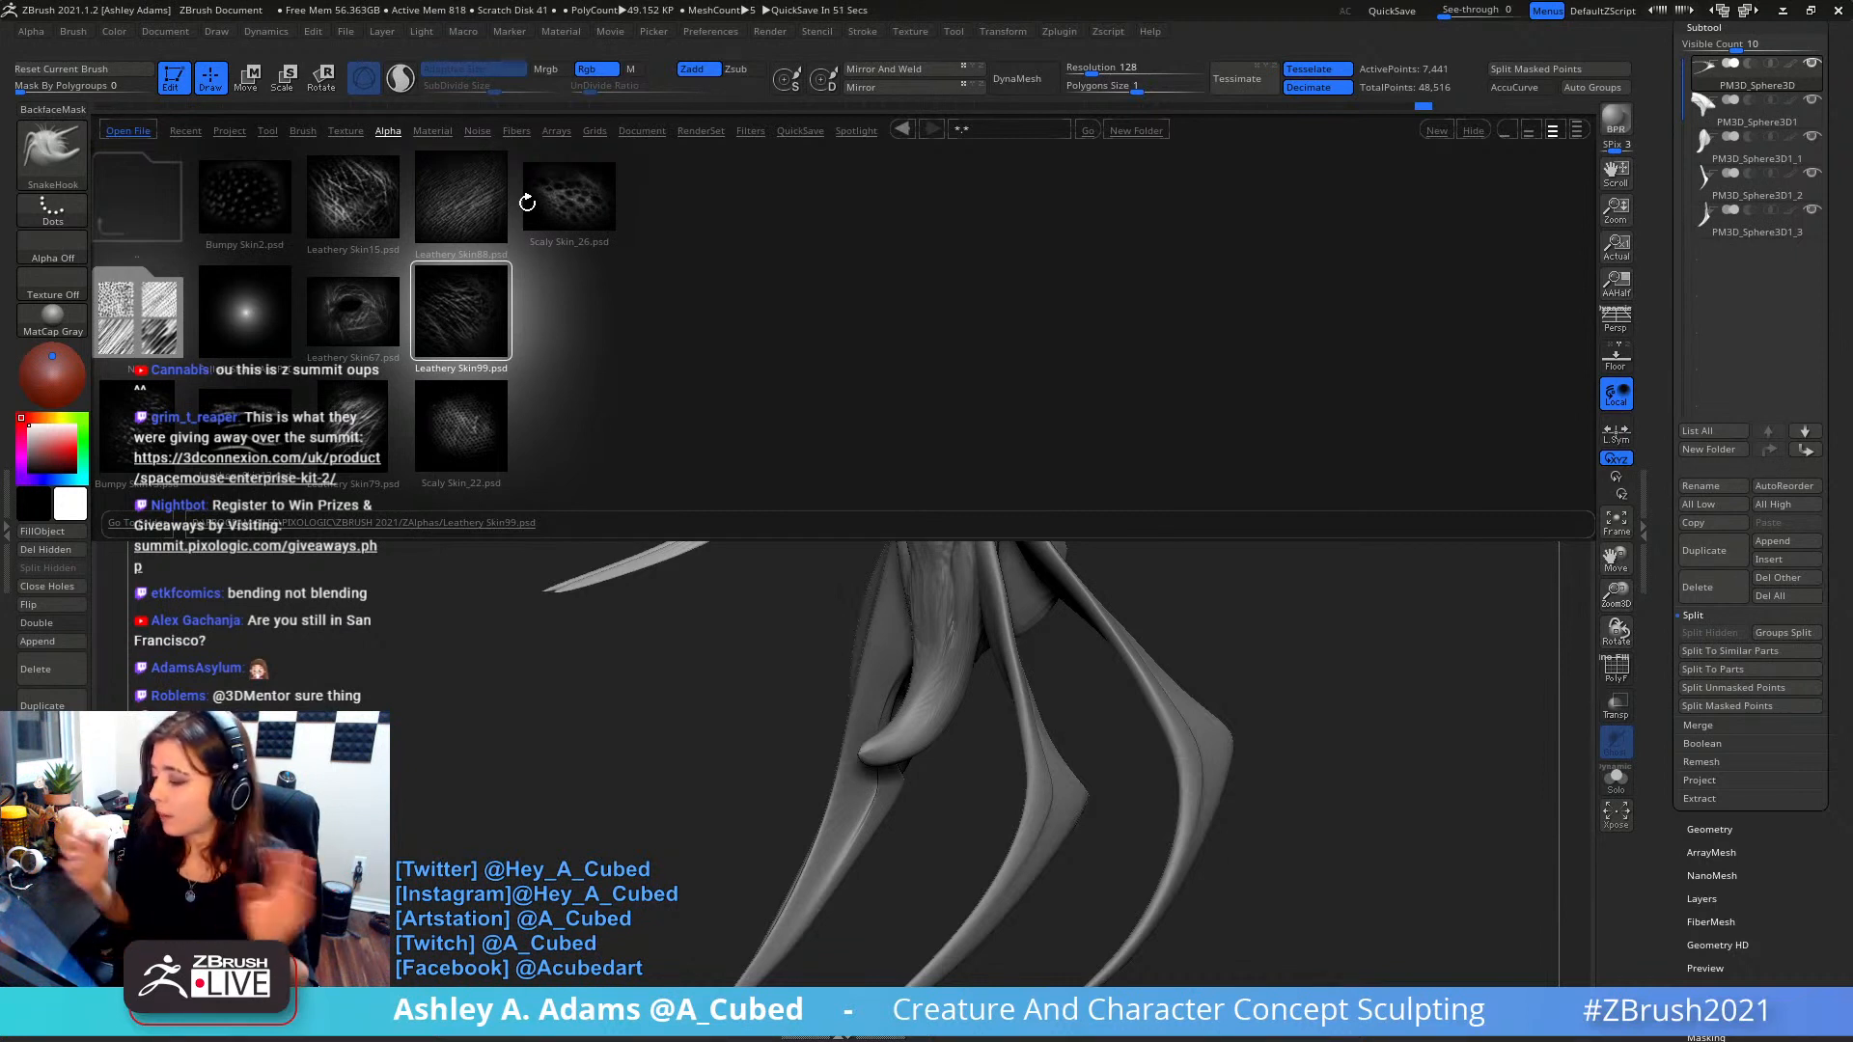
pyautogui.click(1465, 127)
# - Try to adjust the arch of the long horns and facial spikes with resized SnakeHook strokes on the head
pyautogui.keyDown('shift'); pyautogui.moveTo(918, 364); pyautogui.dragTo(935, 379, button='right'); pyautogui.keyUp('shift')
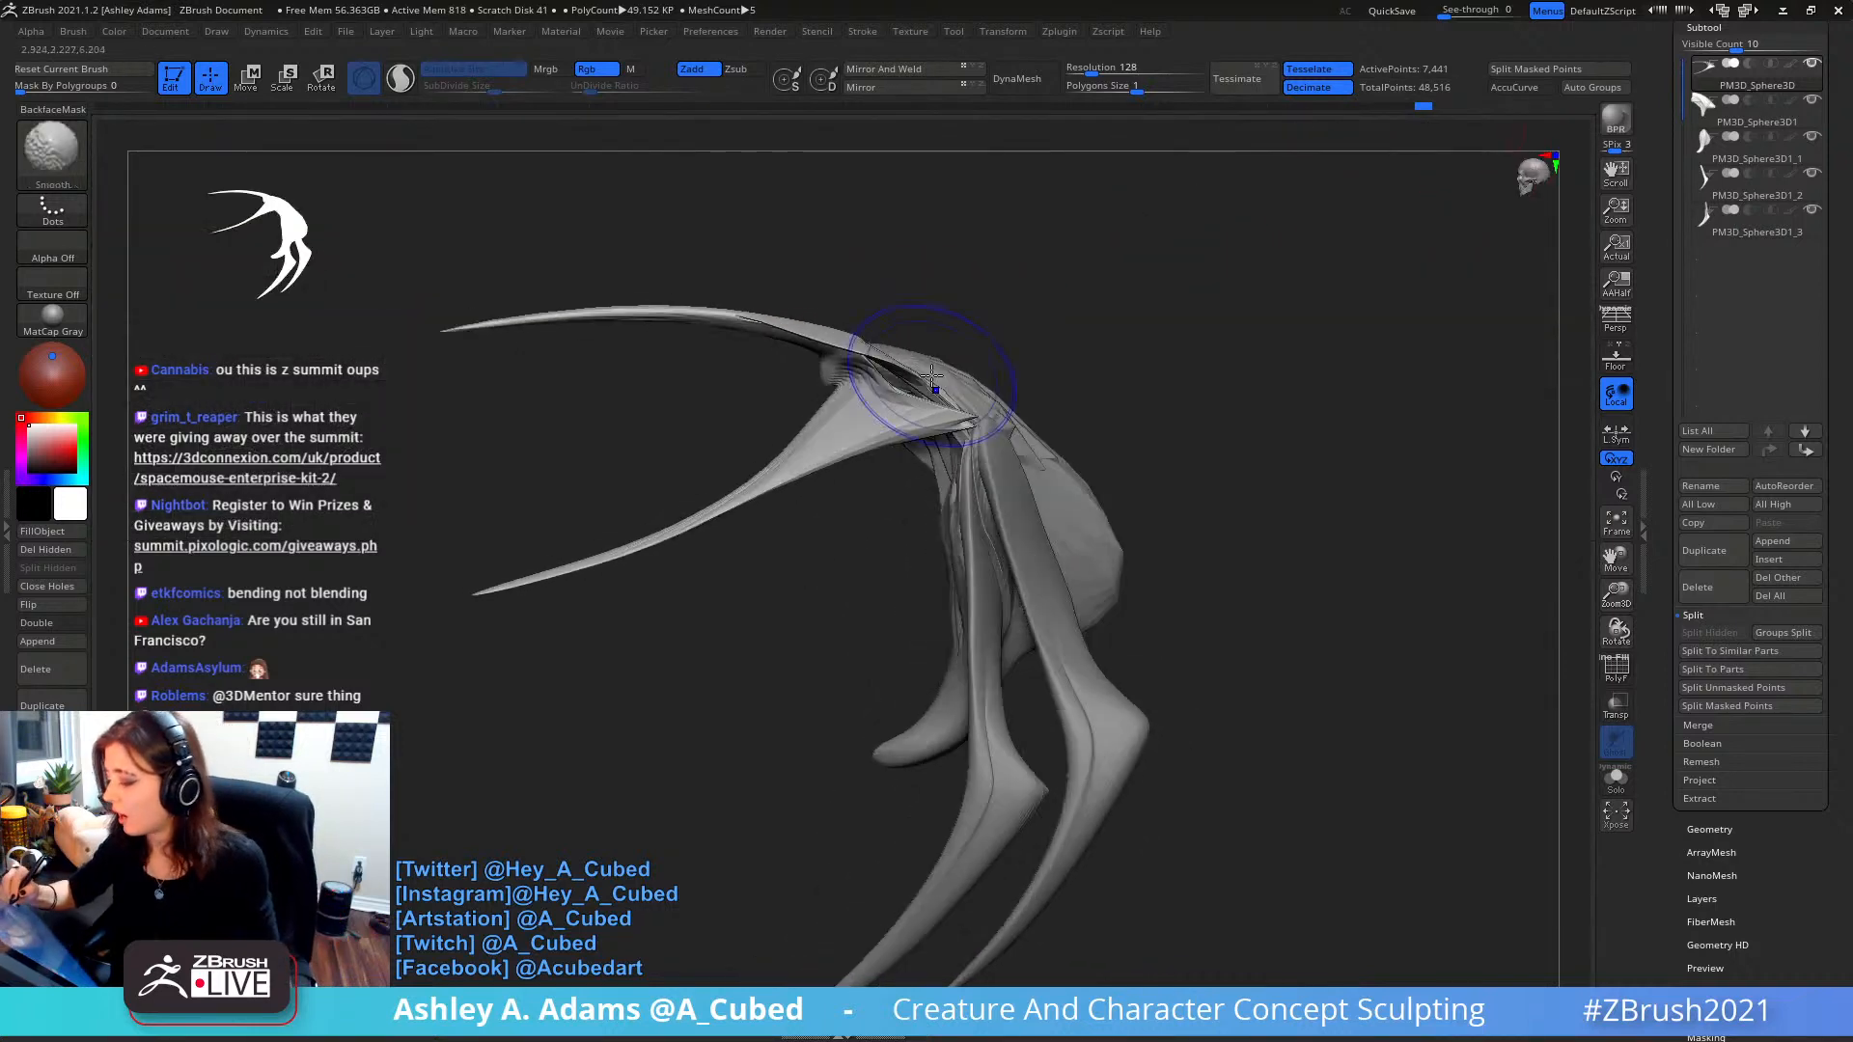
pyautogui.press('space')
pyautogui.moveTo(864, 390); pyautogui.dragTo(929, 390)
pyautogui.moveTo(766, 571)
pyautogui.keyDown('ctrl'); pyautogui.mouseDown(button='right')
pyautogui.moveTo(807, 525)
pyautogui.moveTo(792, 516)
pyautogui.mouseUp(button='right'); pyautogui.keyUp('ctrl')
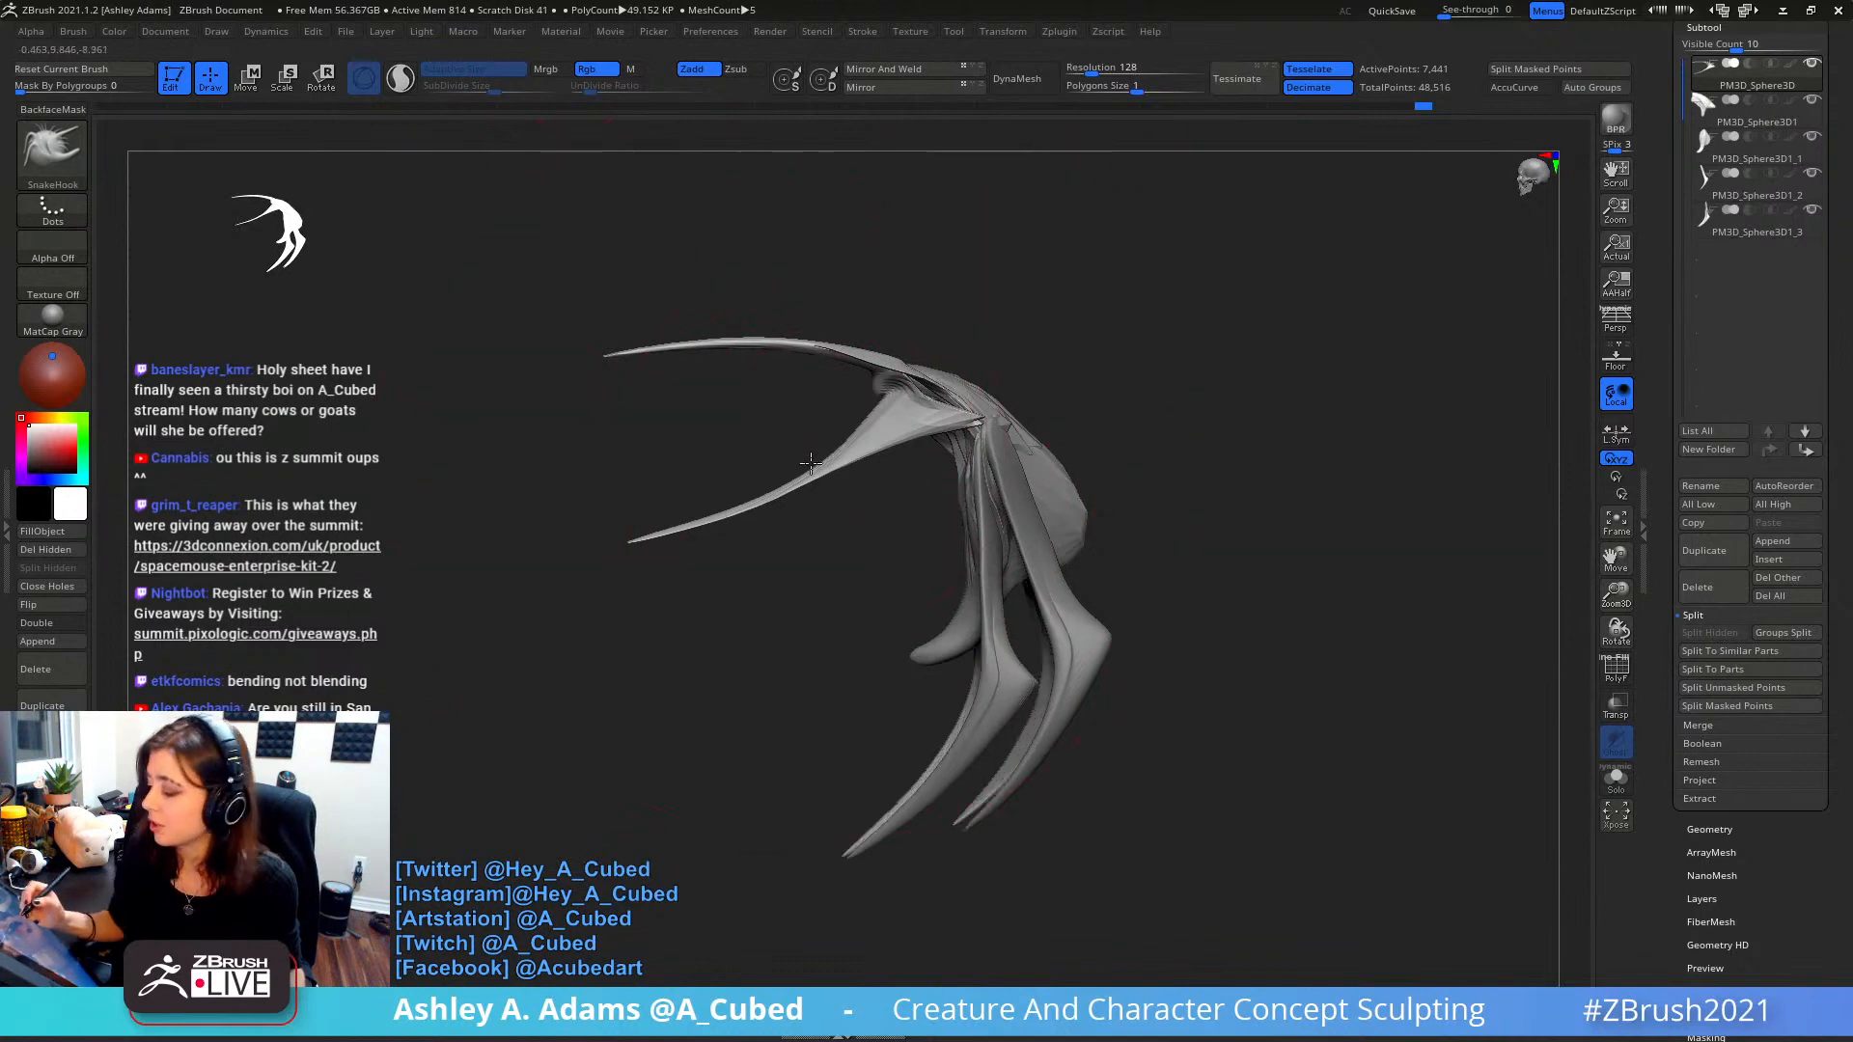
pyautogui.press('space')
pyautogui.press('space')
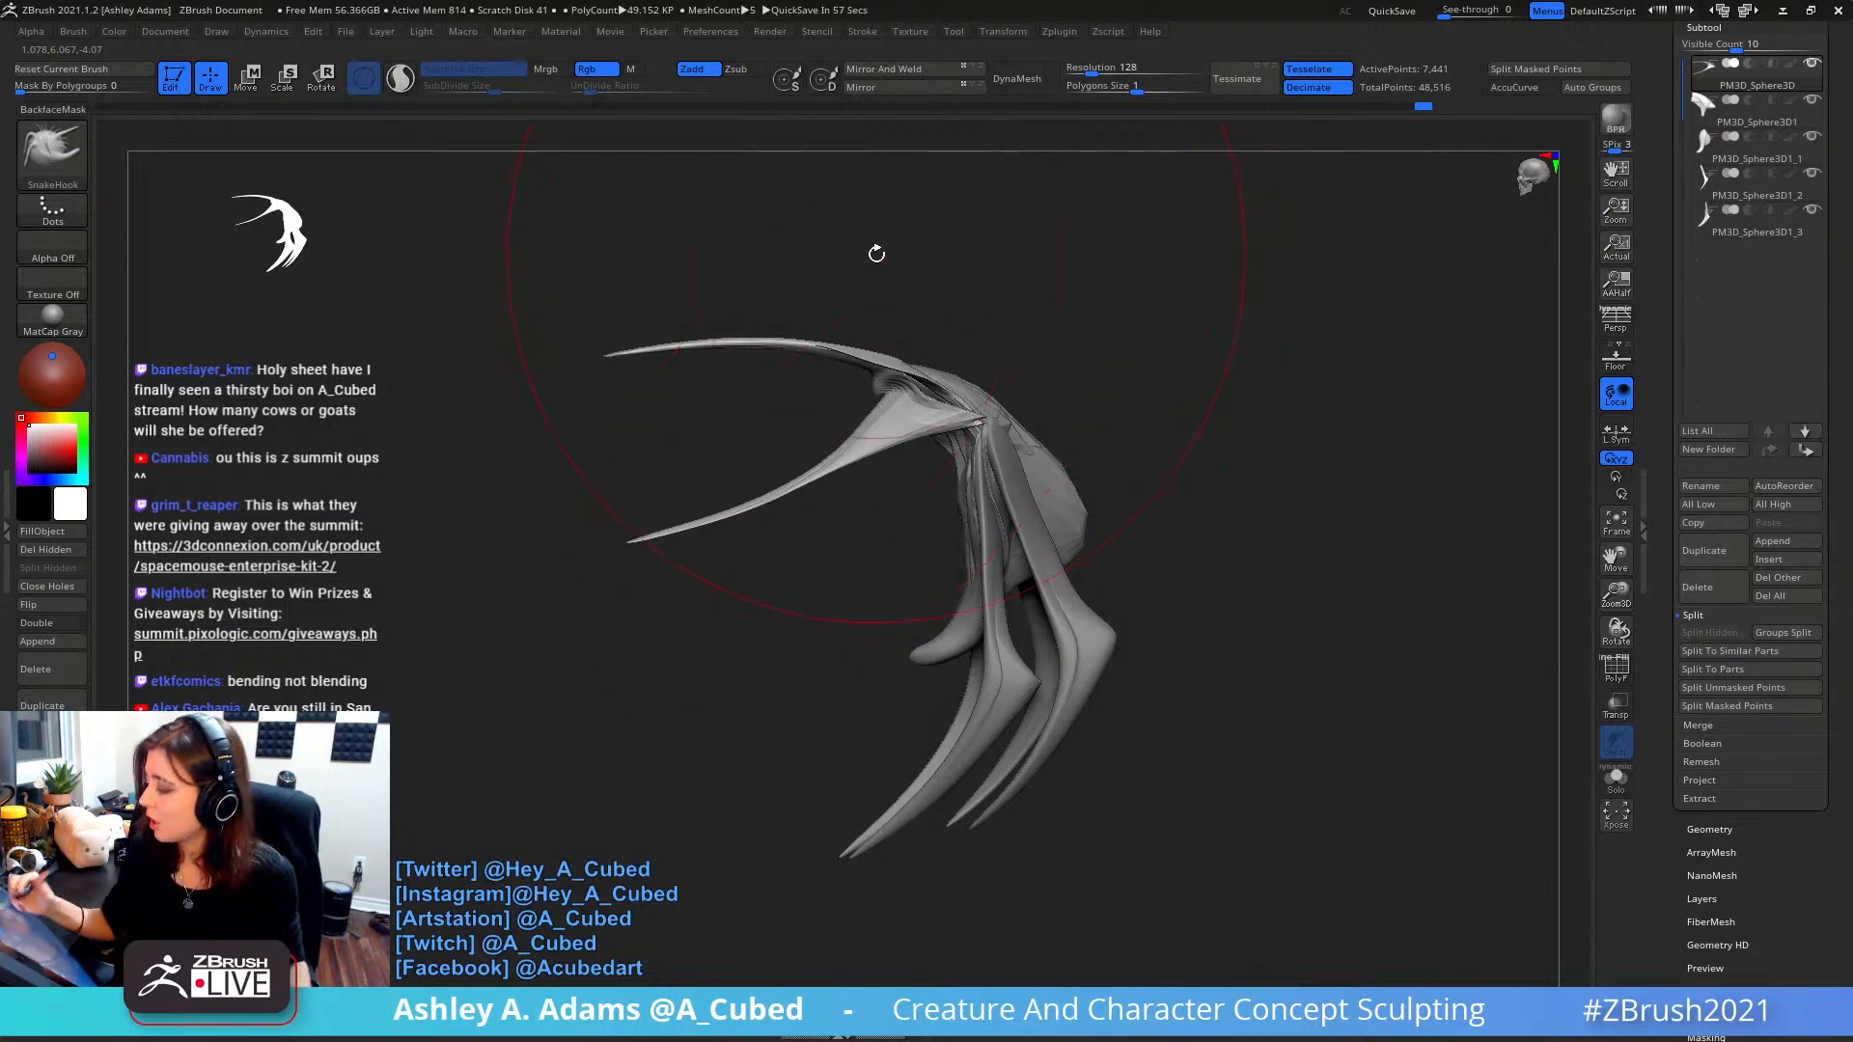
pyautogui.press('space')
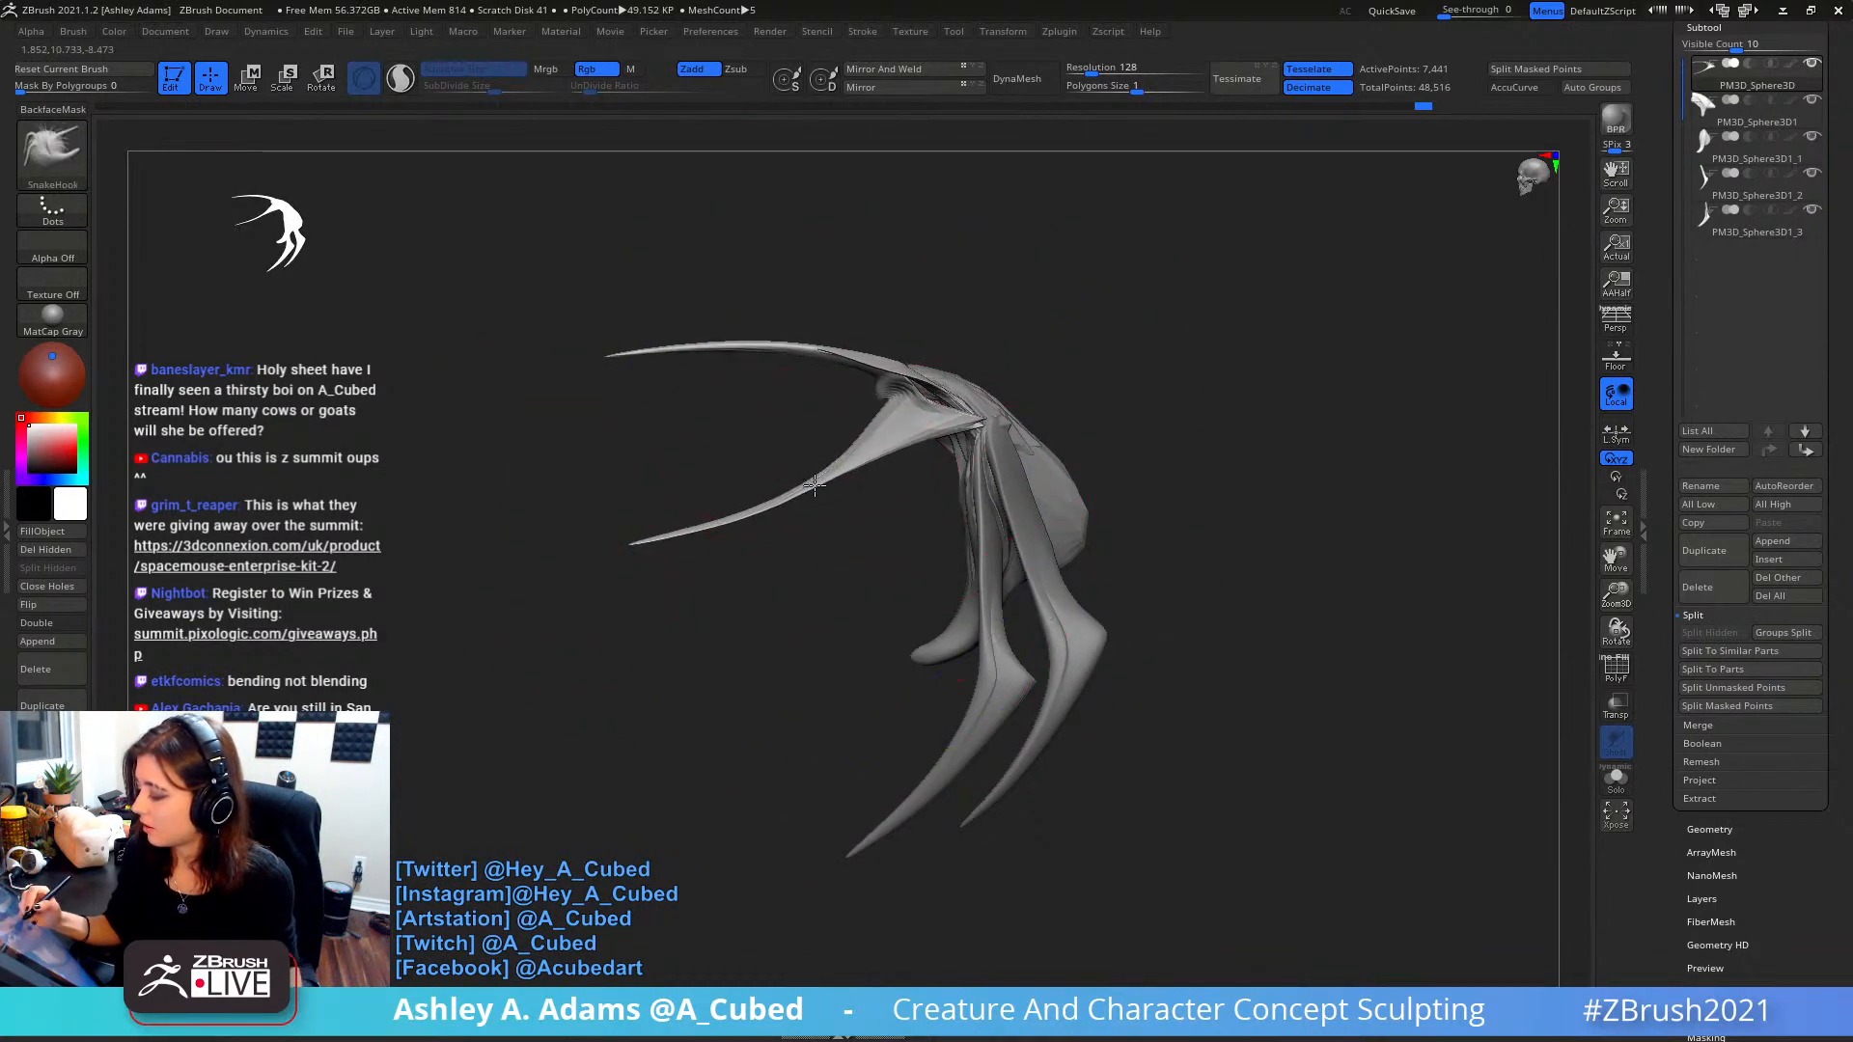
pyautogui.press('space')
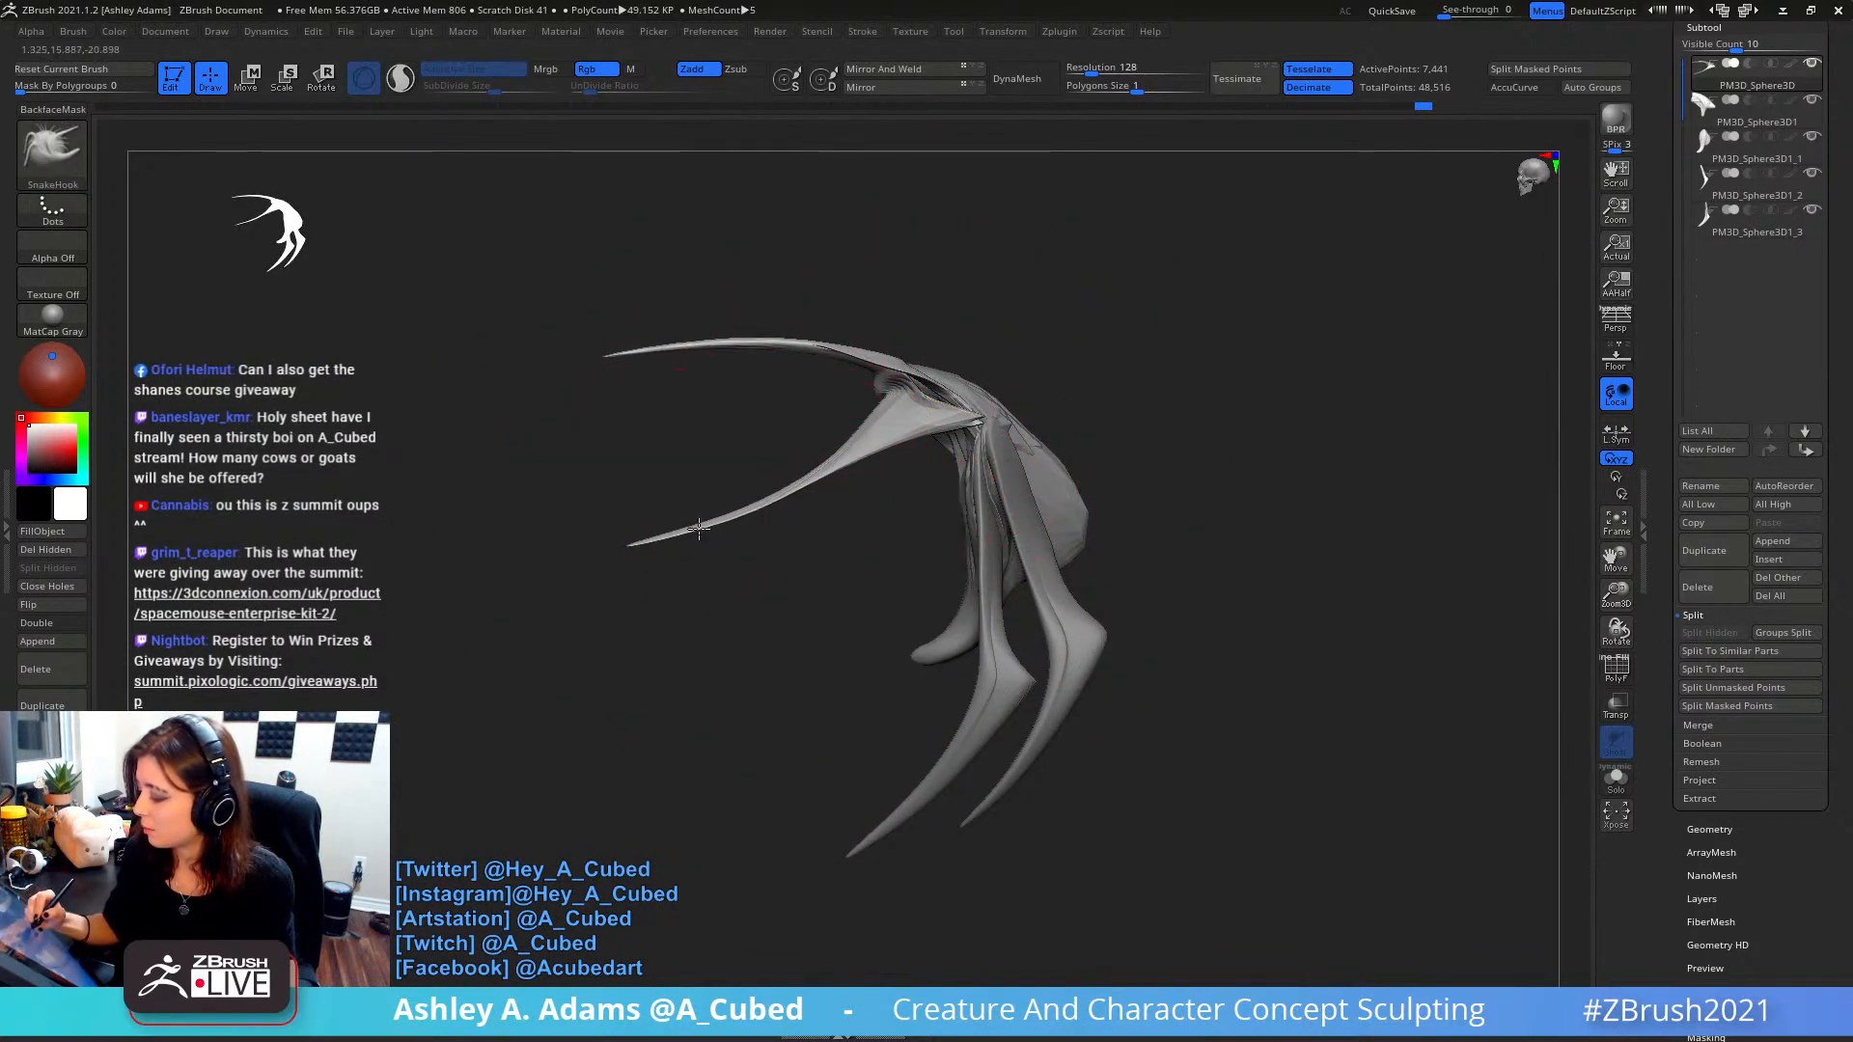
pyautogui.press('space')
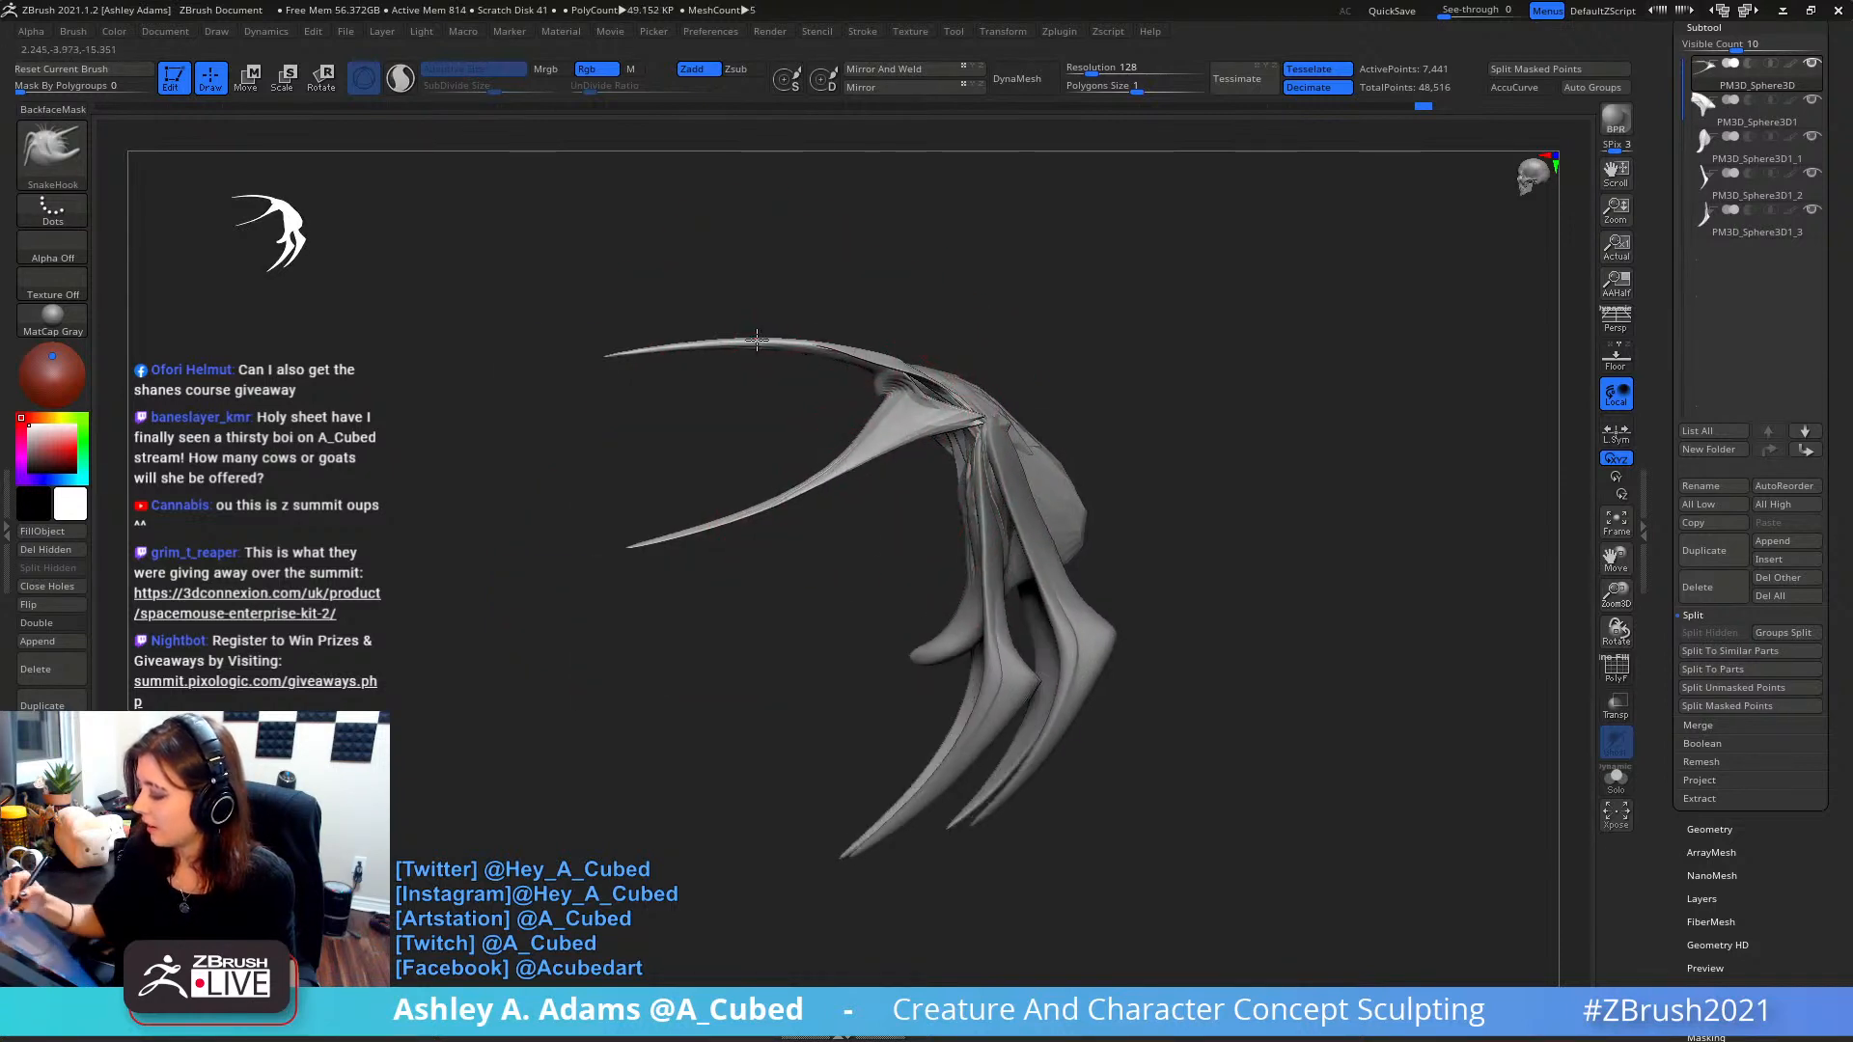
pyautogui.moveTo(735, 333); pyautogui.dragTo(733, 329)
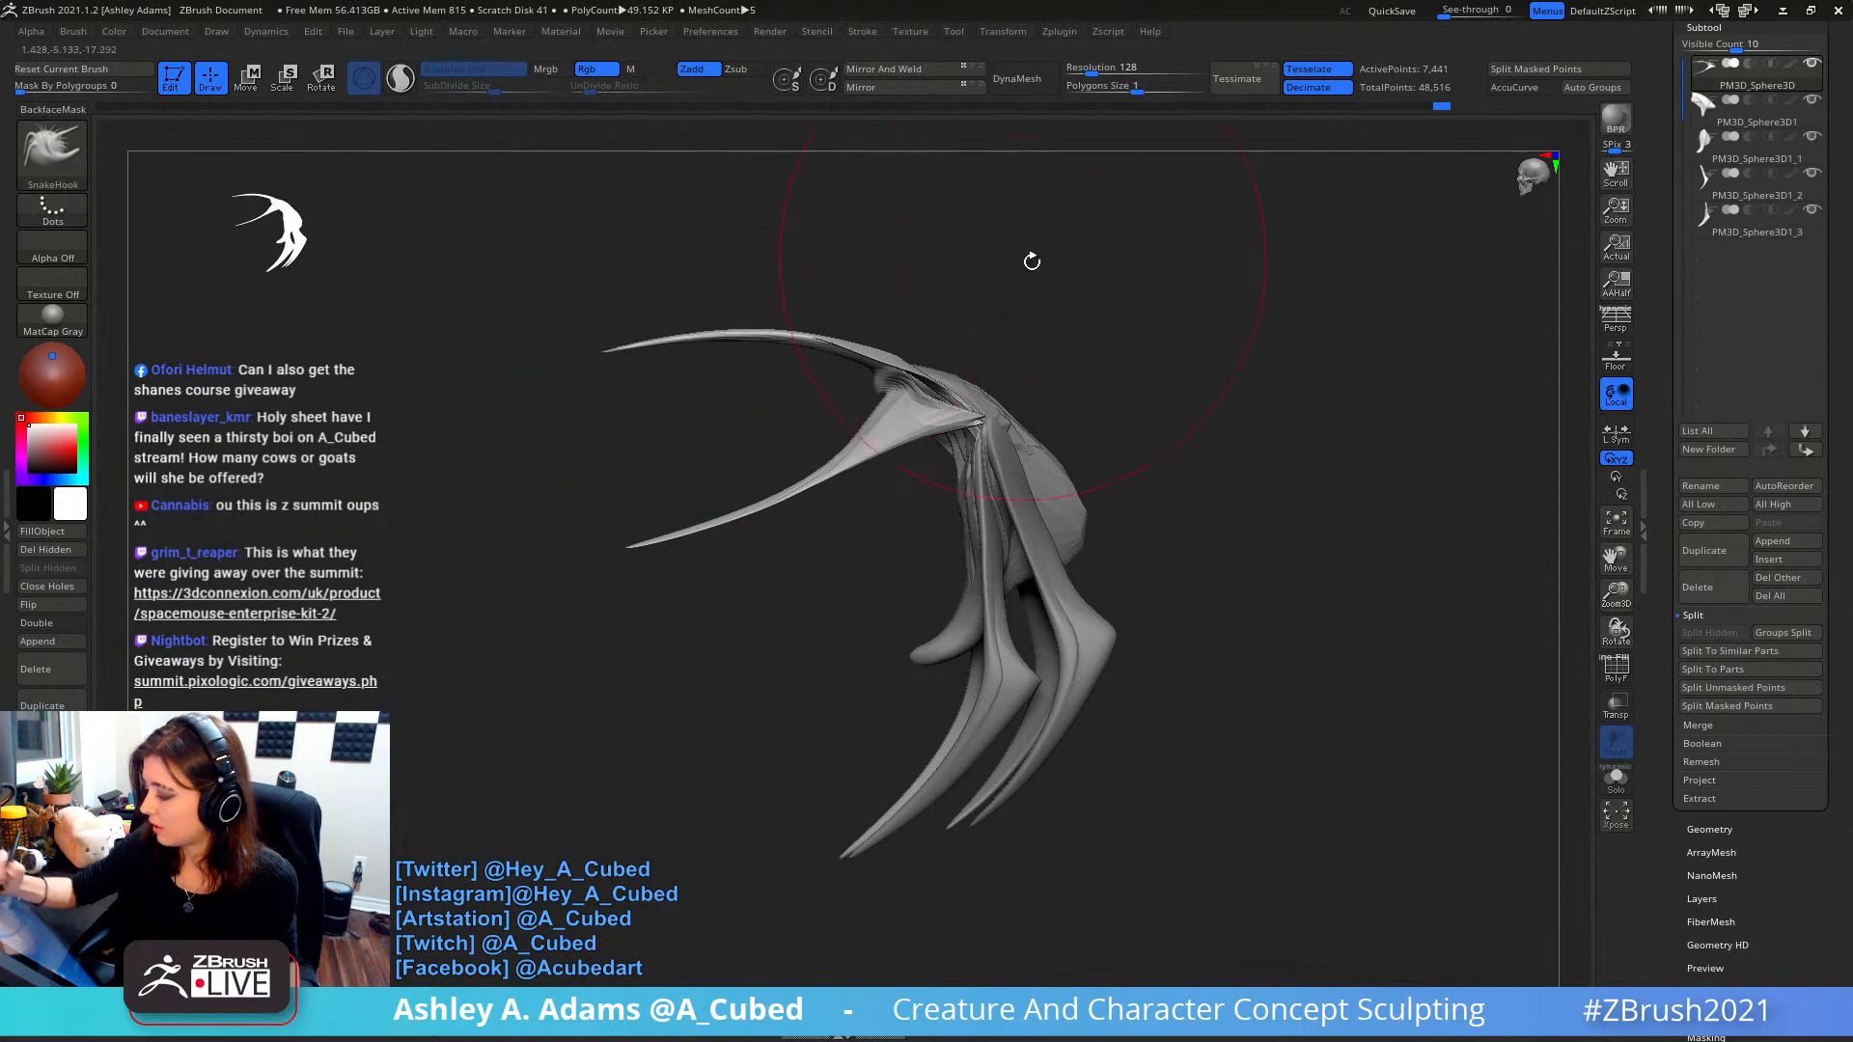
pyautogui.press('ctrl')
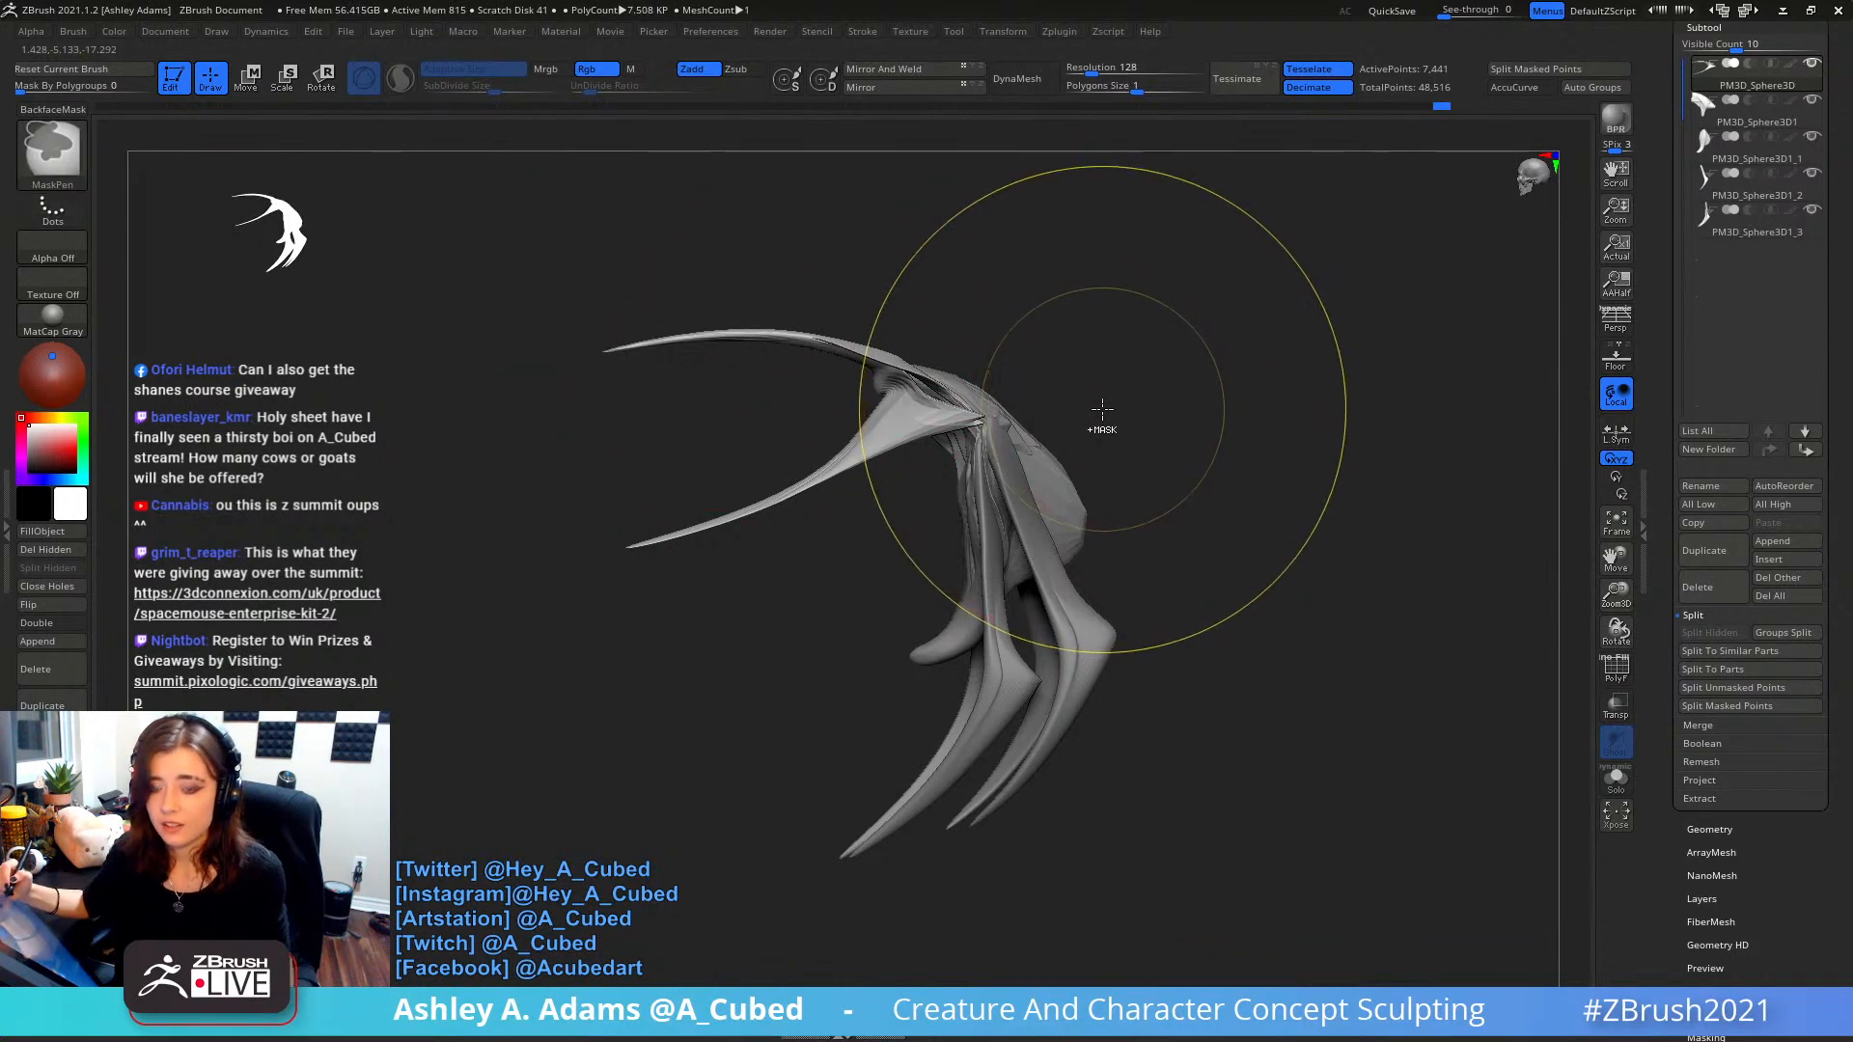
pyautogui.press('space')
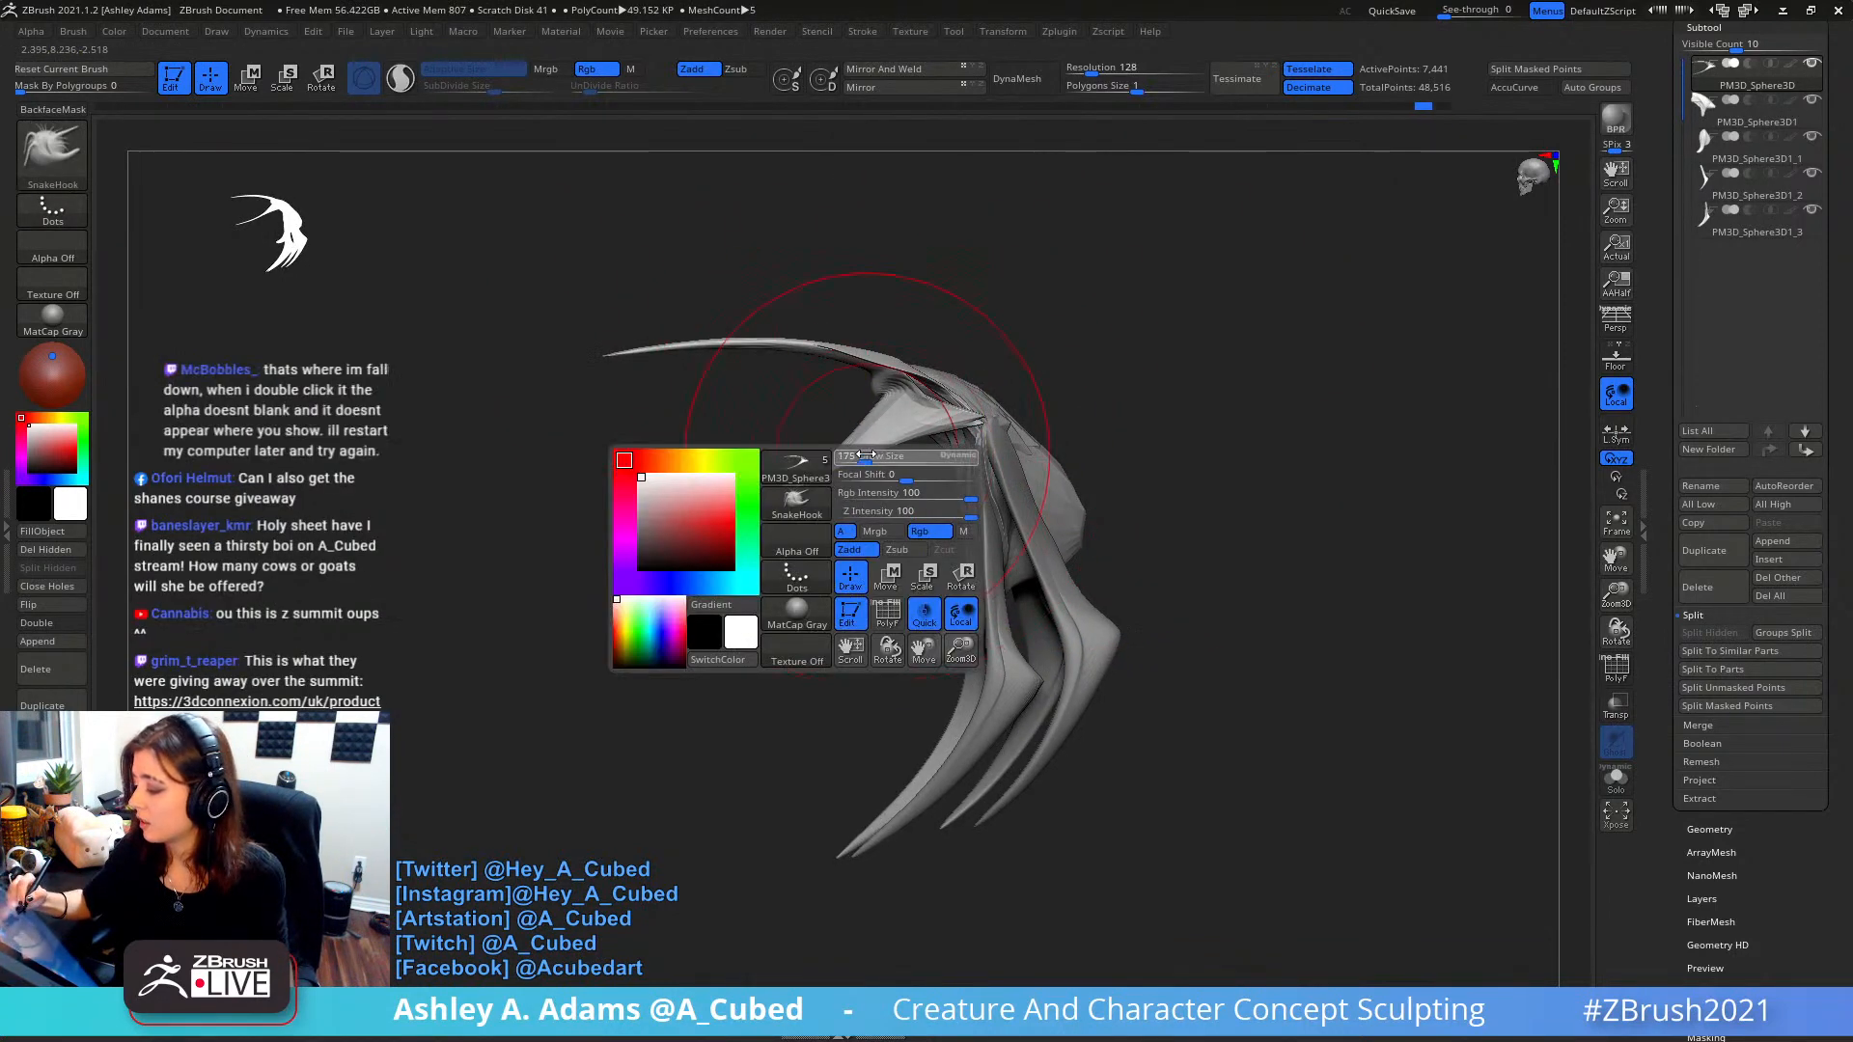
# - Switch the masking brush to MaskLasso and mask the upper horns
pyautogui.press('ctrl')
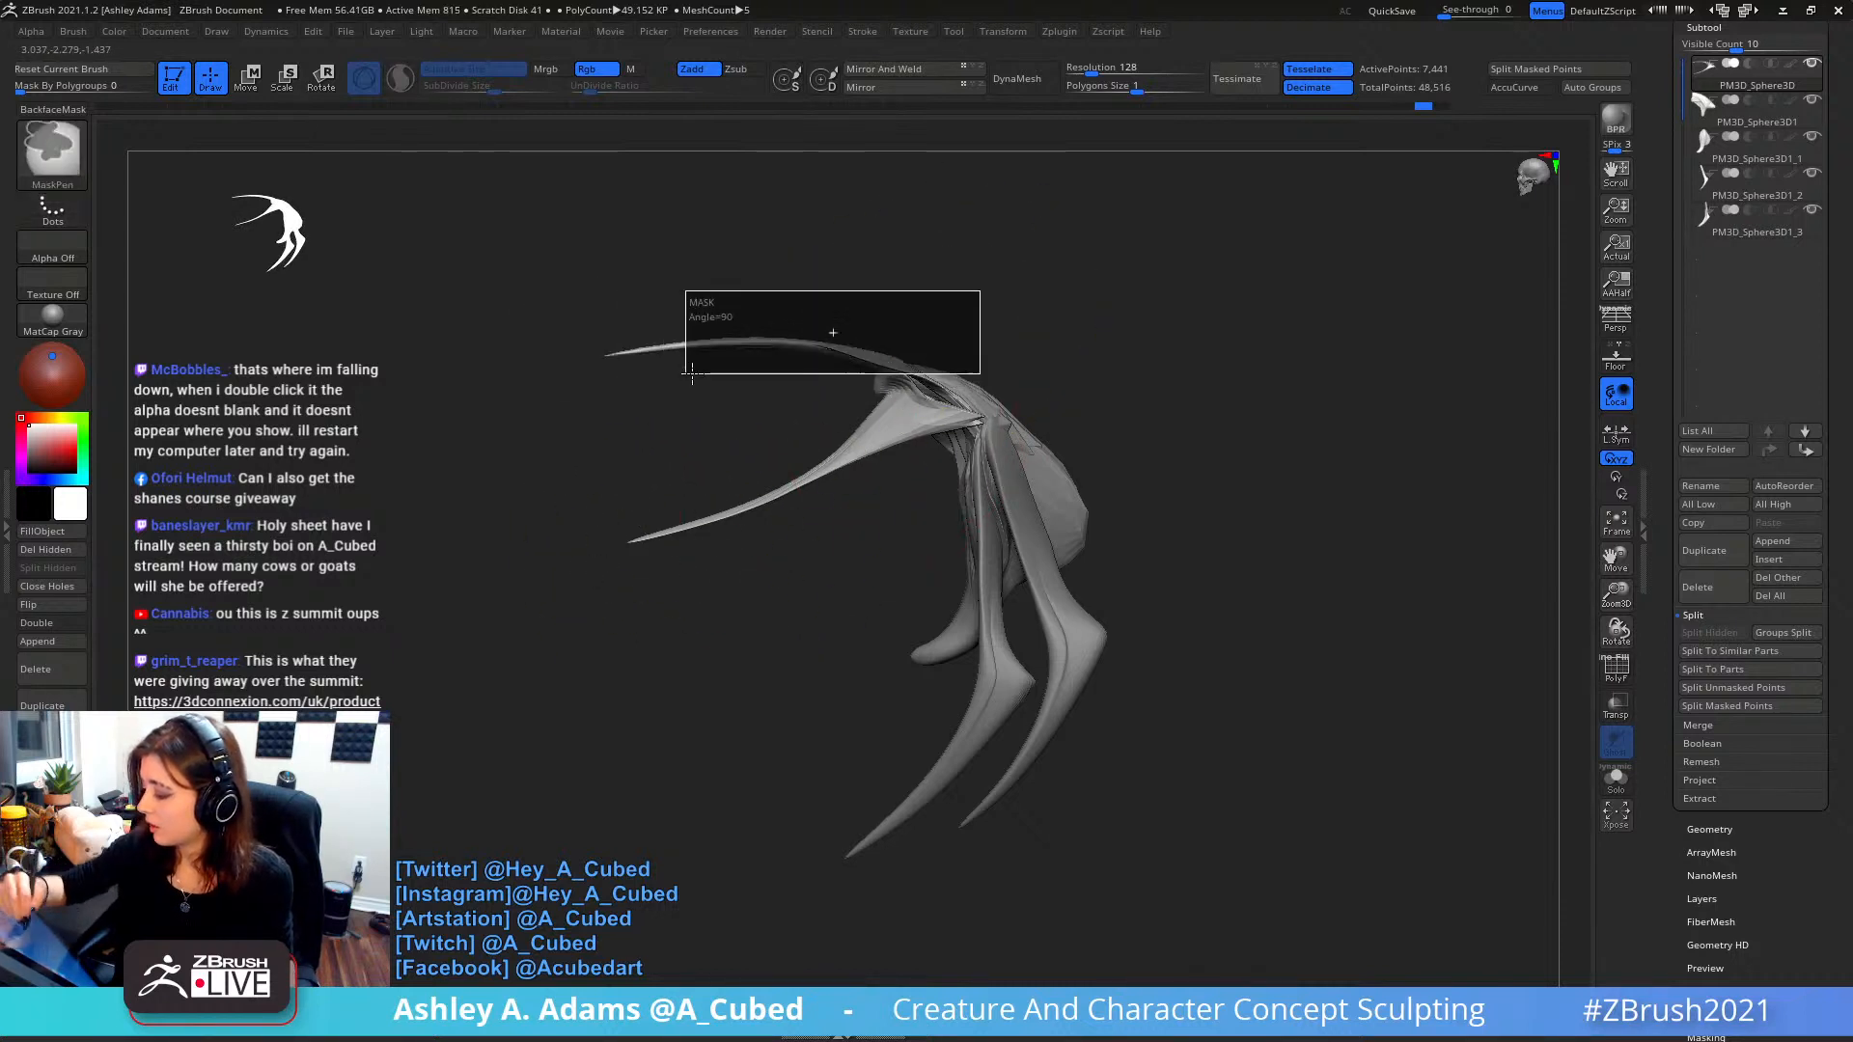
pyautogui.keyDown('ctrl'); pyautogui.click(52, 150); pyautogui.keyUp('ctrl')
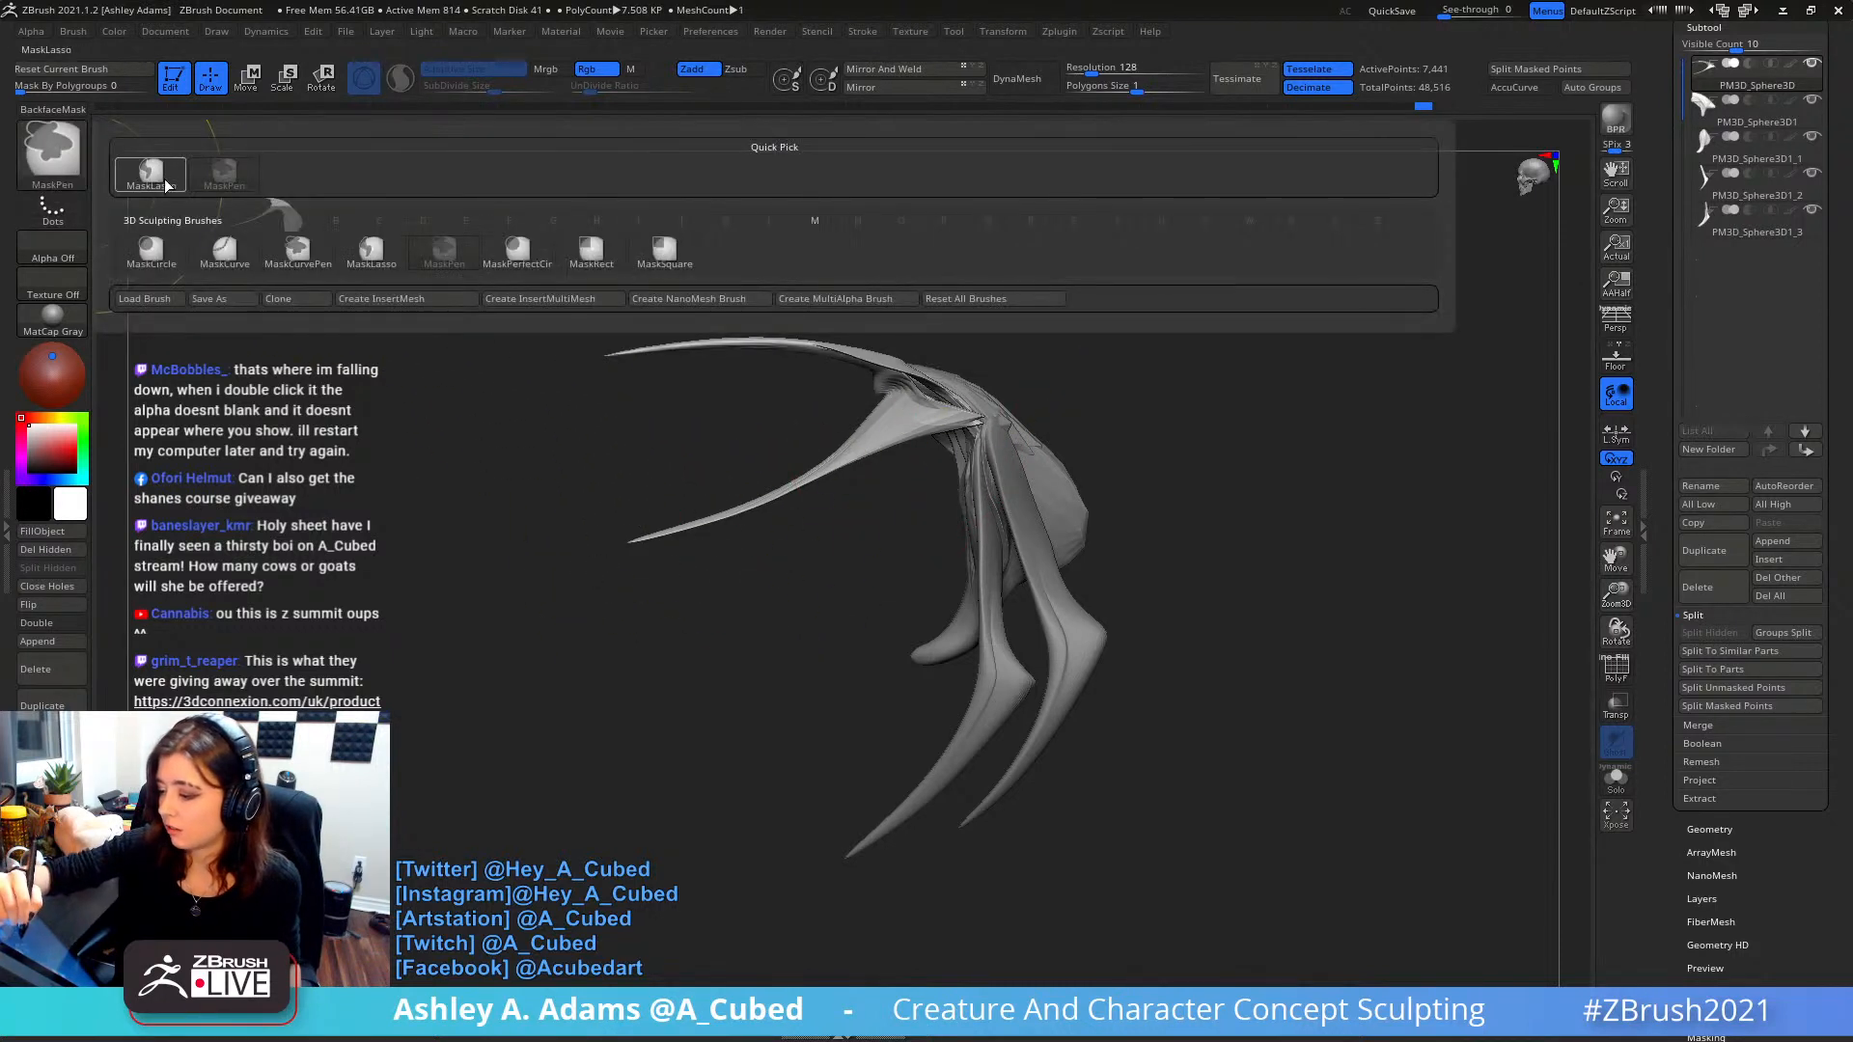
pyautogui.keyDown('ctrl'); pyautogui.click(165, 184); pyautogui.keyUp('ctrl')
pyautogui.moveTo(892, 288)
pyautogui.keyDown('ctrl'); pyautogui.mouseDown()
pyautogui.moveTo(509, 339)
pyautogui.moveTo(733, 396)
pyautogui.moveTo(859, 376)
pyautogui.moveTo(941, 394)
pyautogui.mouseUp(); pyautogui.keyUp('ctrl')
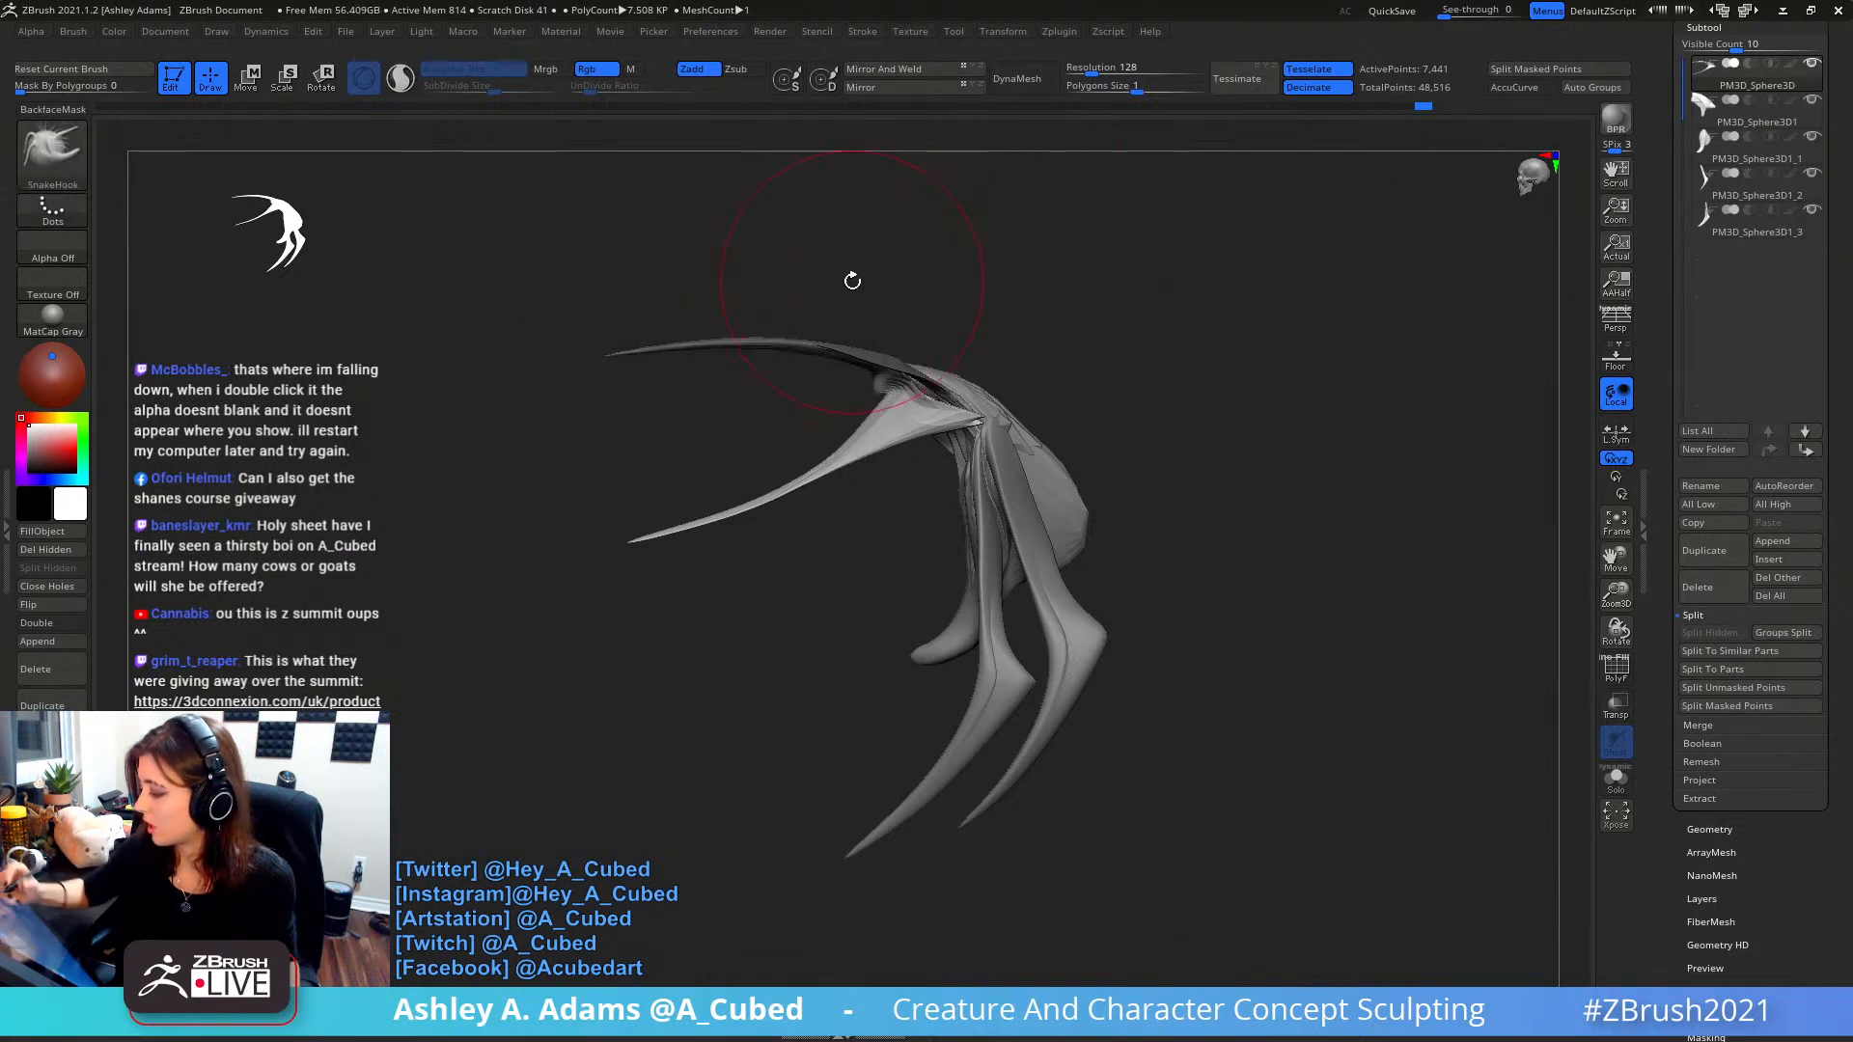
pyautogui.press('space')
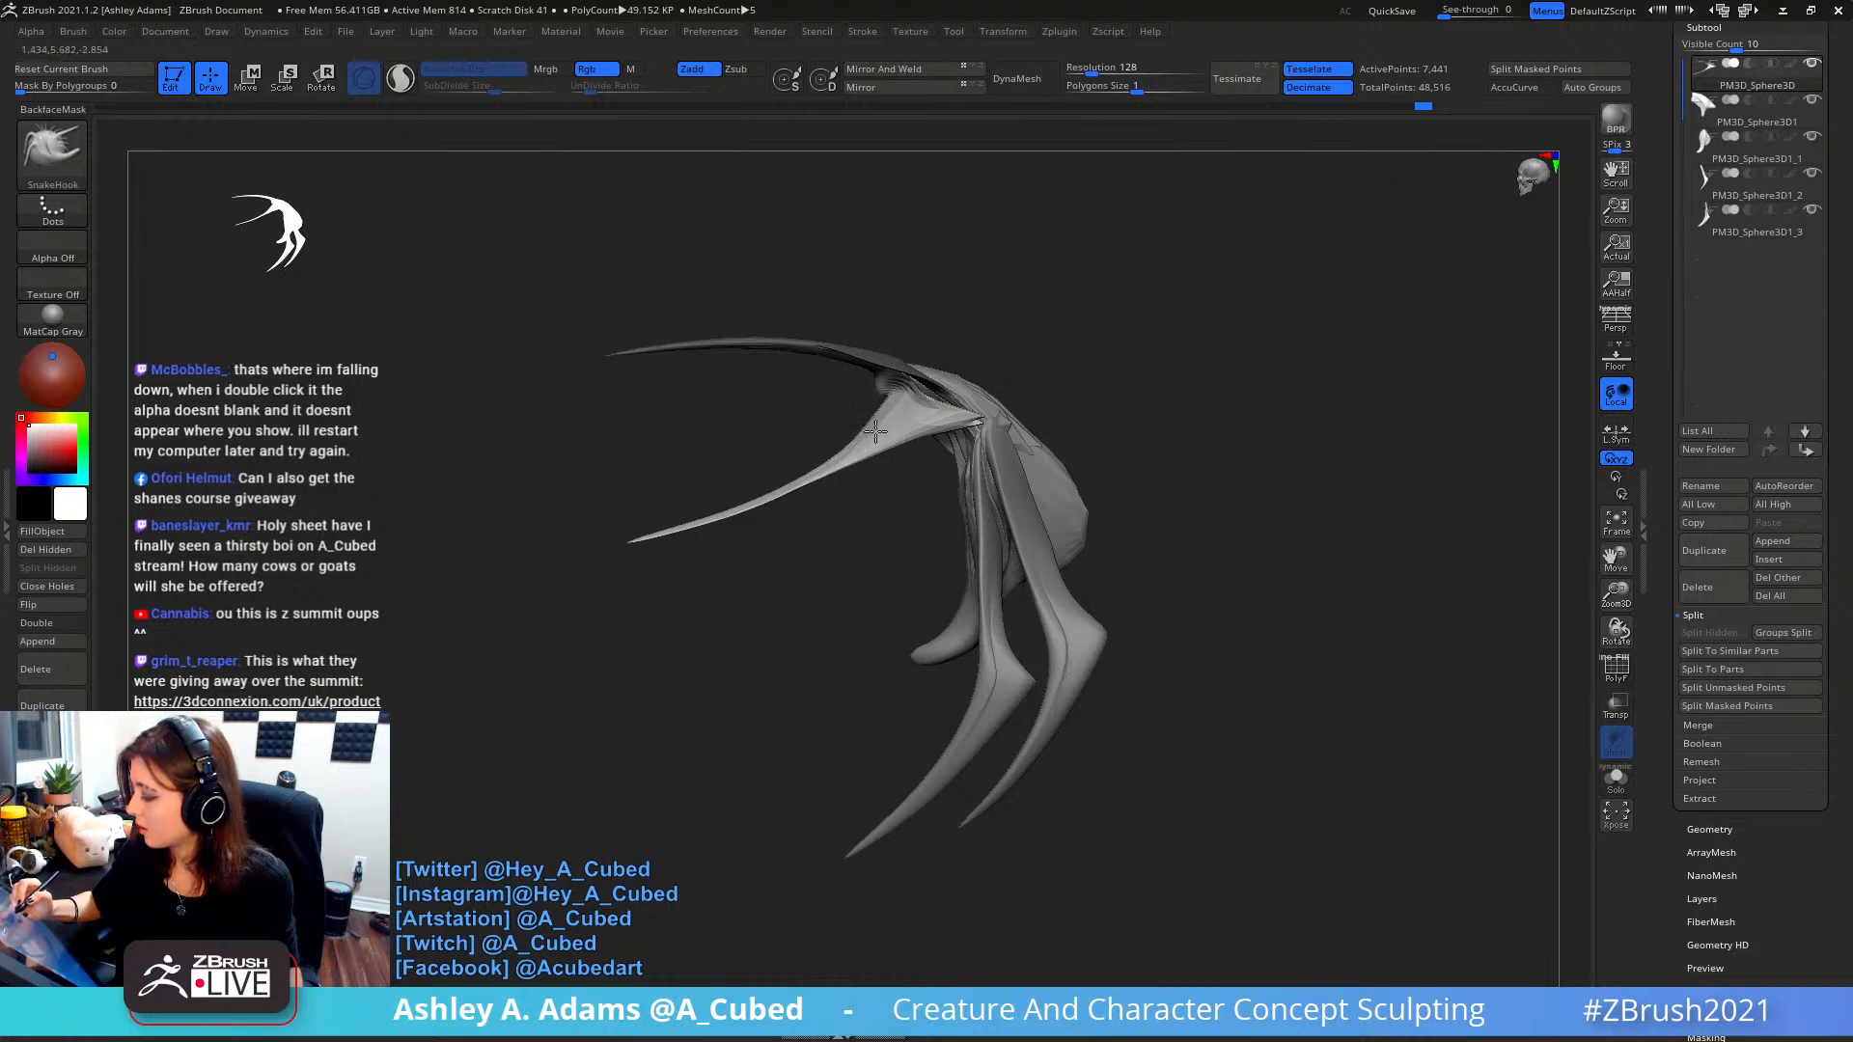
# - Reshape the unmasked facial spikes with SnakeHook strokes and smooth their bases toward the back of the head
pyautogui.keyDown('ctrl'); pyautogui.moveTo(886, 452); pyautogui.dragTo(682, 538); pyautogui.keyUp('ctrl')
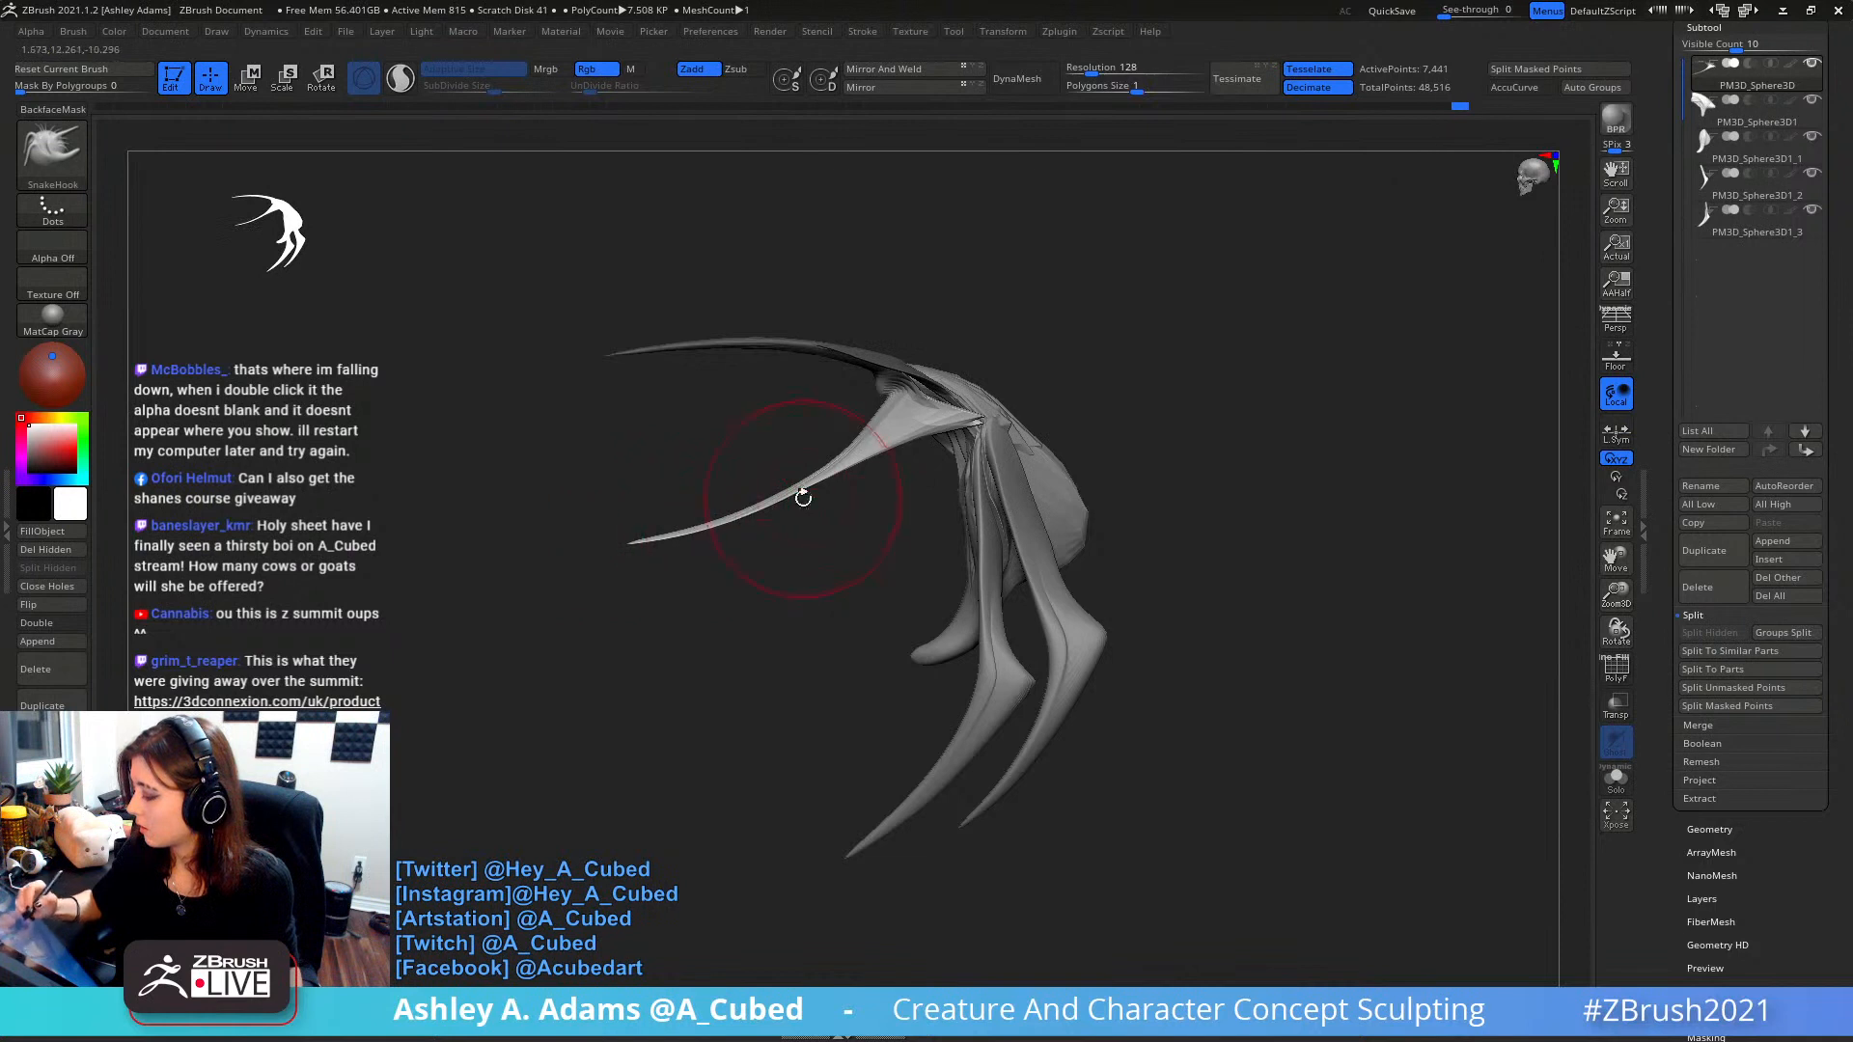
pyautogui.moveTo(803, 499); pyautogui.dragTo(811, 489)
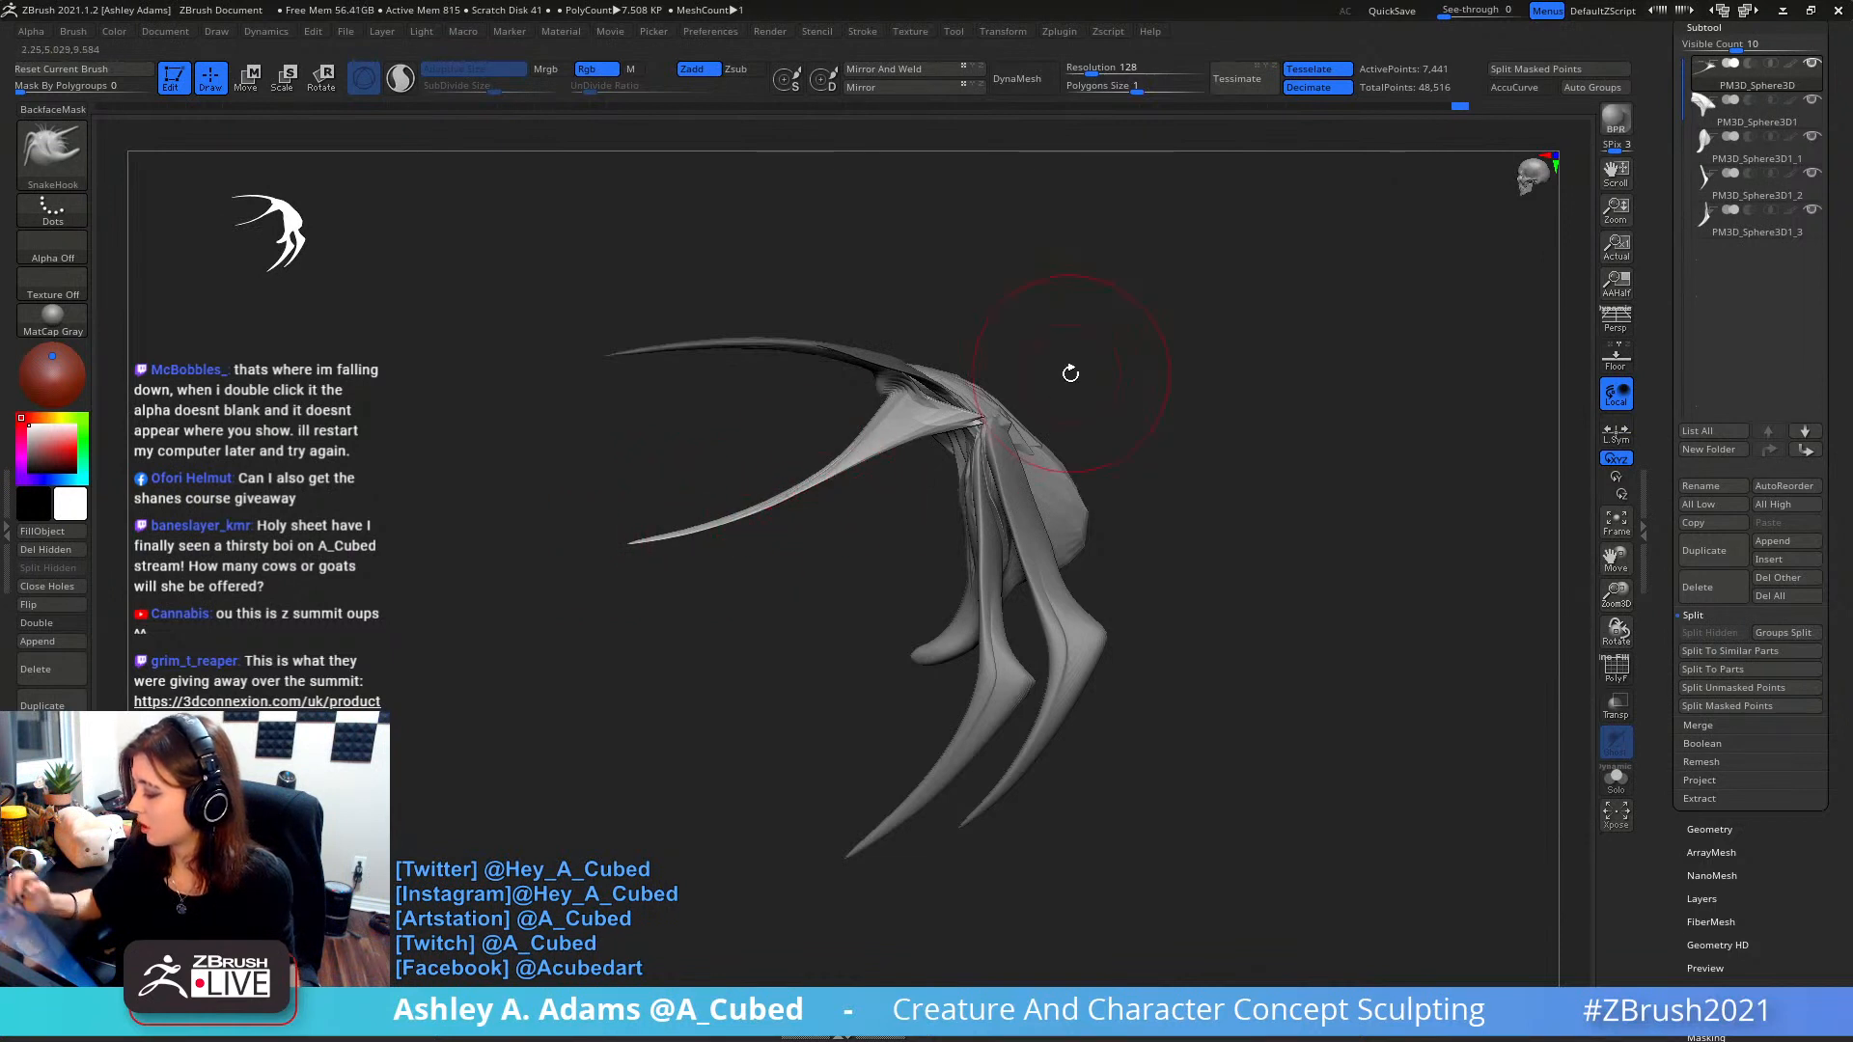
pyautogui.keyDown('ctrl'); pyautogui.moveTo(1071, 372); pyautogui.dragTo(972, 319, button='right'); pyautogui.keyUp('ctrl')
pyautogui.keyDown('ctrl'); pyautogui.moveTo(926, 446); pyautogui.dragTo(947, 476, button='right'); pyautogui.keyUp('ctrl')
pyautogui.press('space')
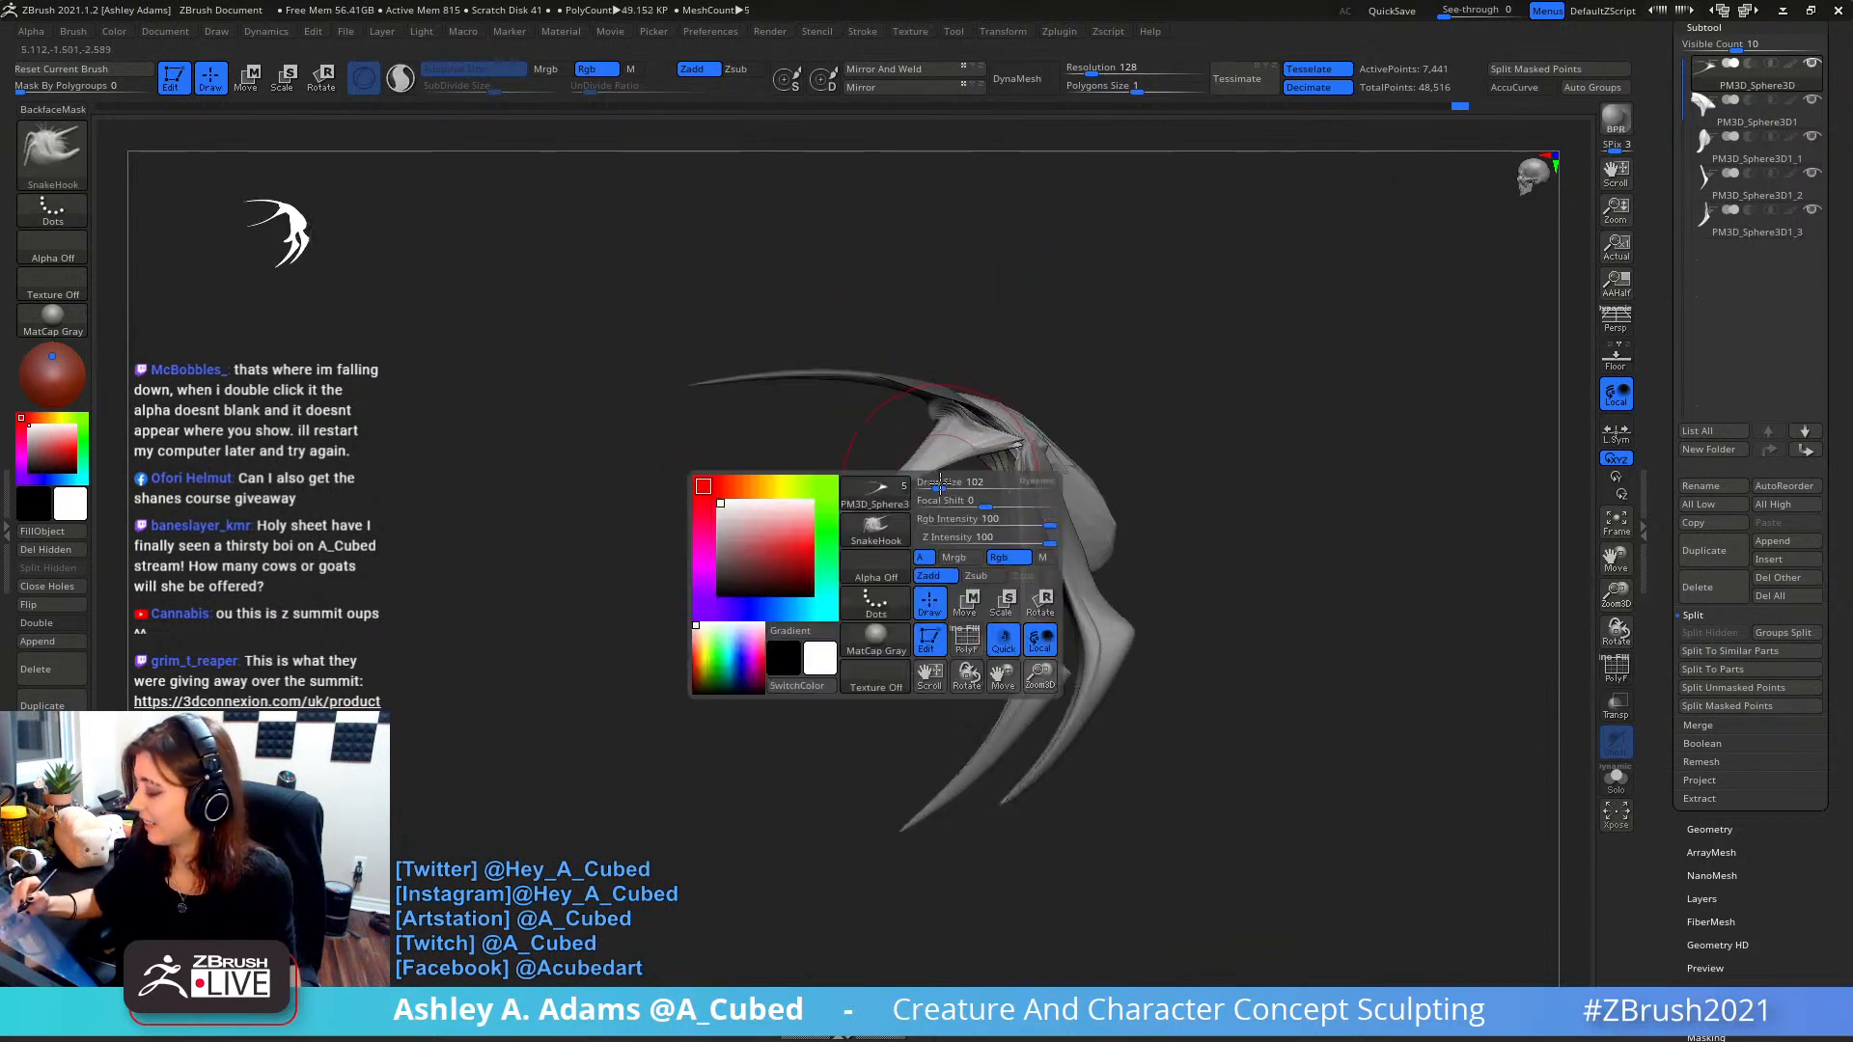
pyautogui.press('space')
pyautogui.moveTo(957, 454); pyautogui.dragTo(951, 454)
pyautogui.press('space')
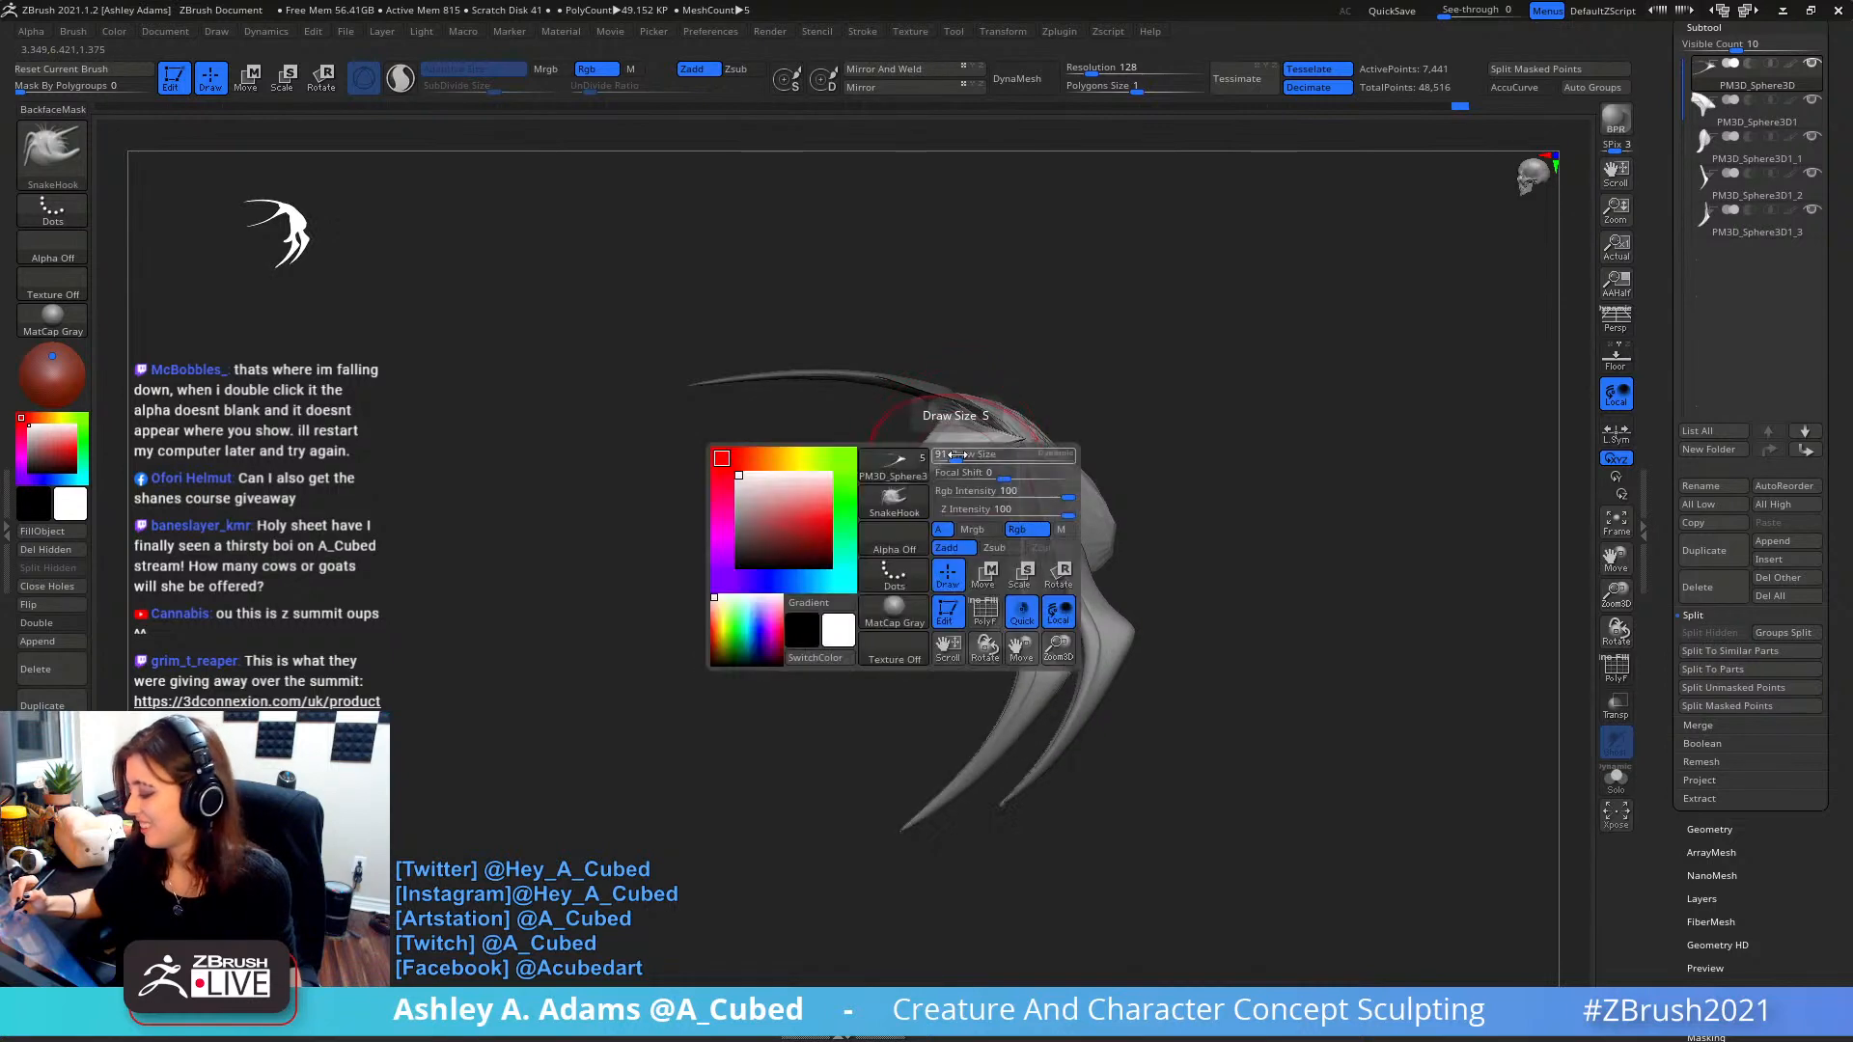
pyautogui.keyDown('shift'); pyautogui.moveTo(946, 458); pyautogui.dragTo(1025, 443); pyautogui.keyUp('shift')
pyautogui.press('space')
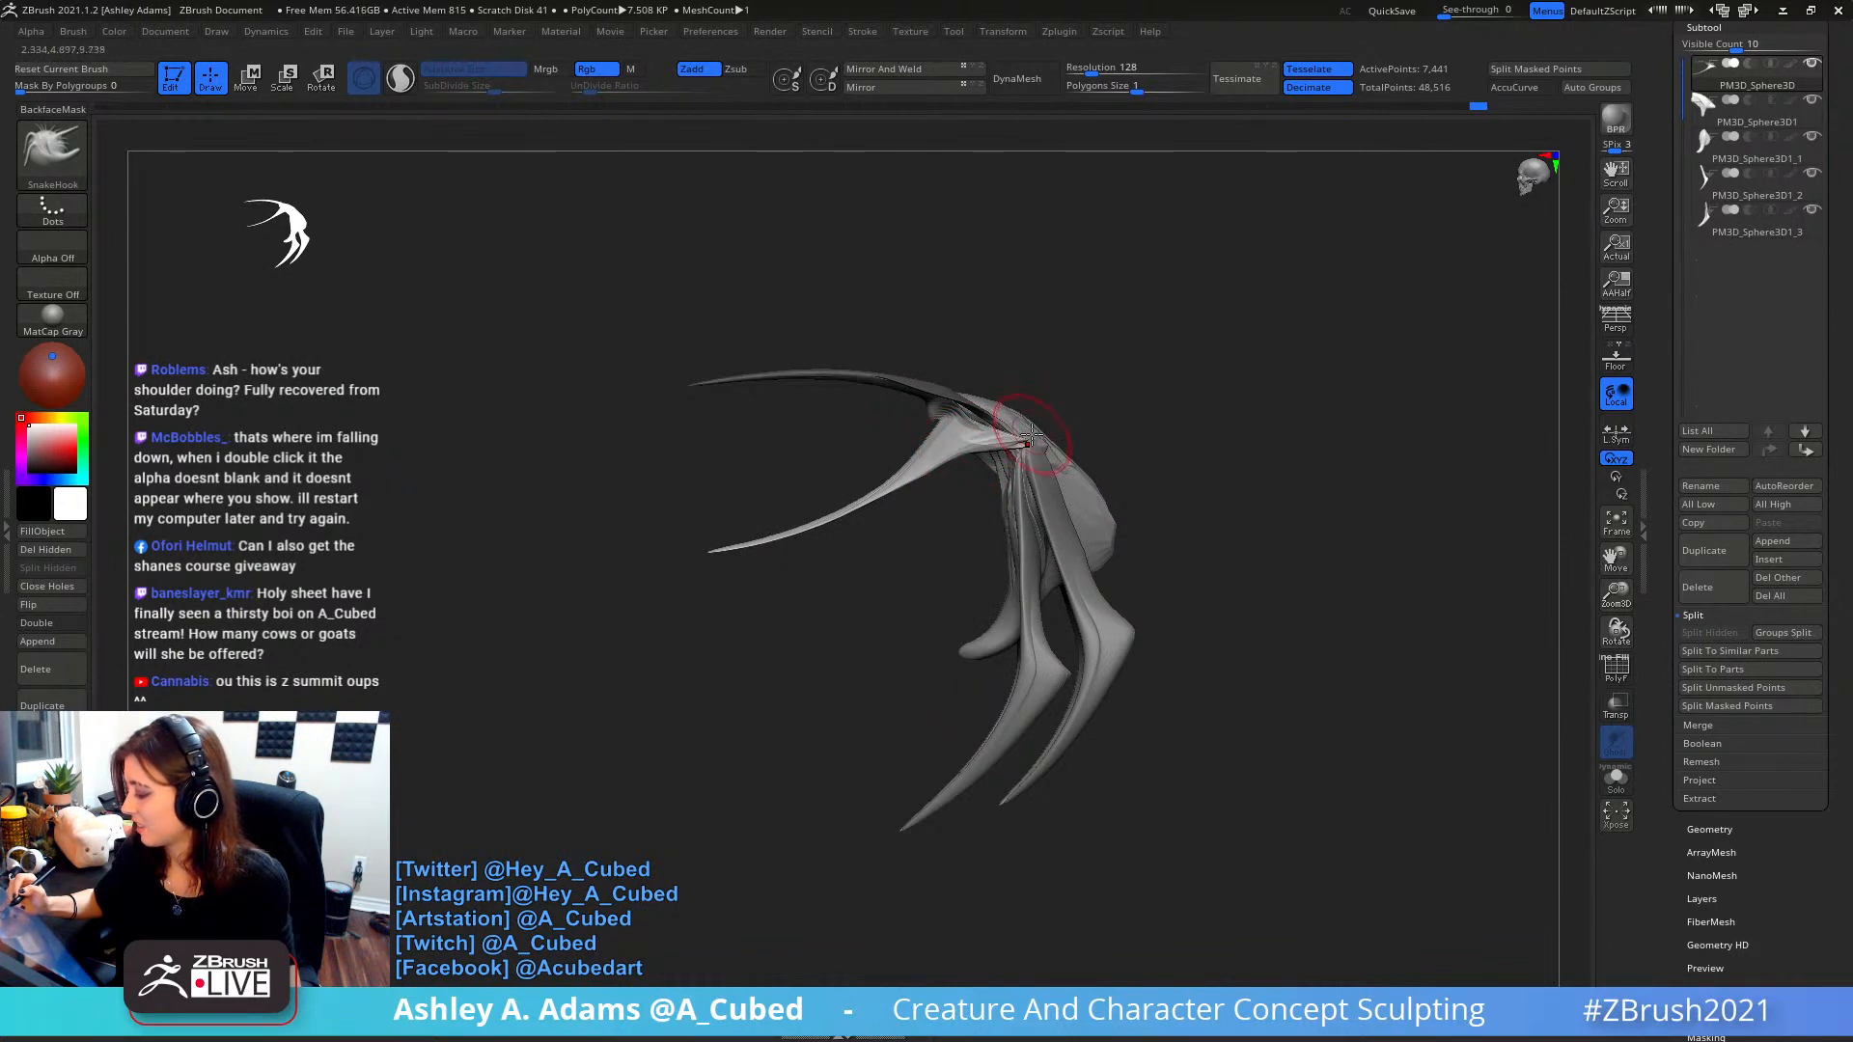
# - Select the torso subtool at the upper back where the blade-like limbs attach
pyautogui.keyDown('alt'); pyautogui.moveTo(1148, 407); pyautogui.dragTo(951, 298); pyautogui.keyUp('alt')
pyautogui.press('space')
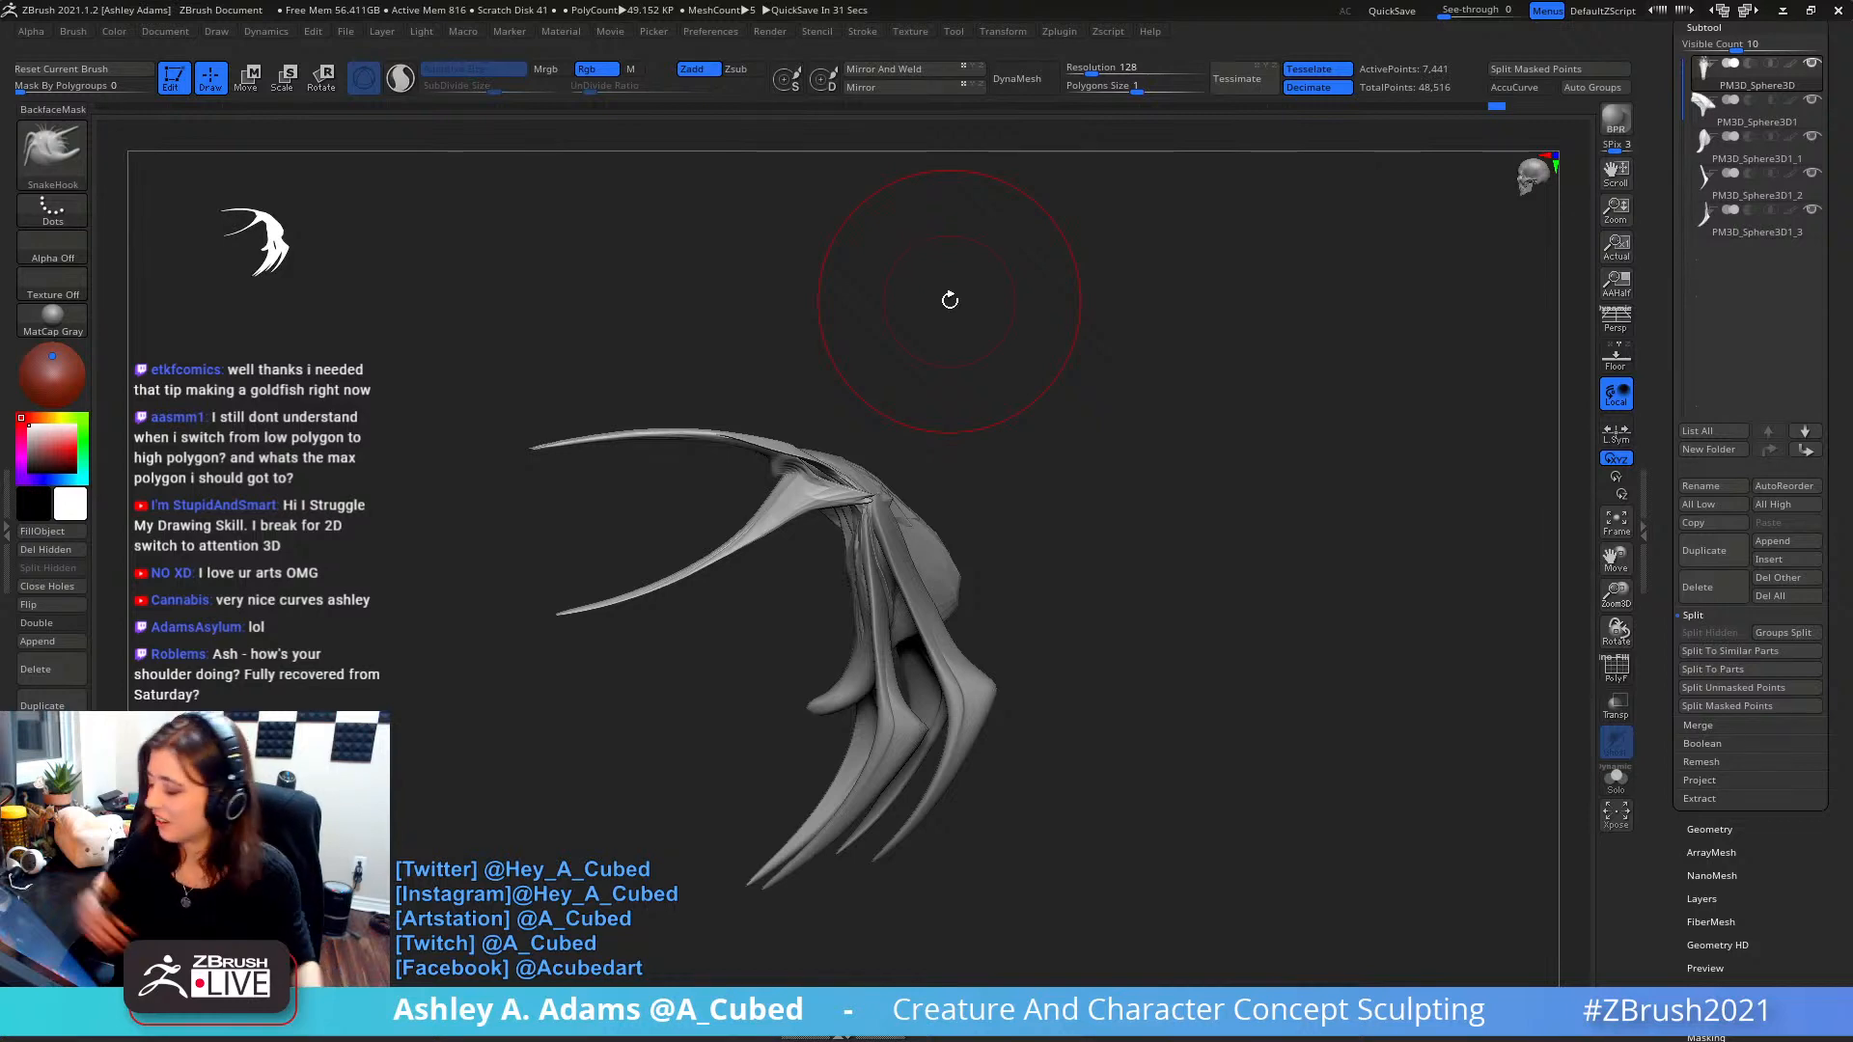
pyautogui.keyDown('alt'); pyautogui.moveTo(910, 488); pyautogui.dragTo(841, 379); pyautogui.keyUp('alt')
pyautogui.keyDown('alt'); pyautogui.click(864, 438); pyautogui.keyUp('alt')
pyautogui.rightClick(832, 378)
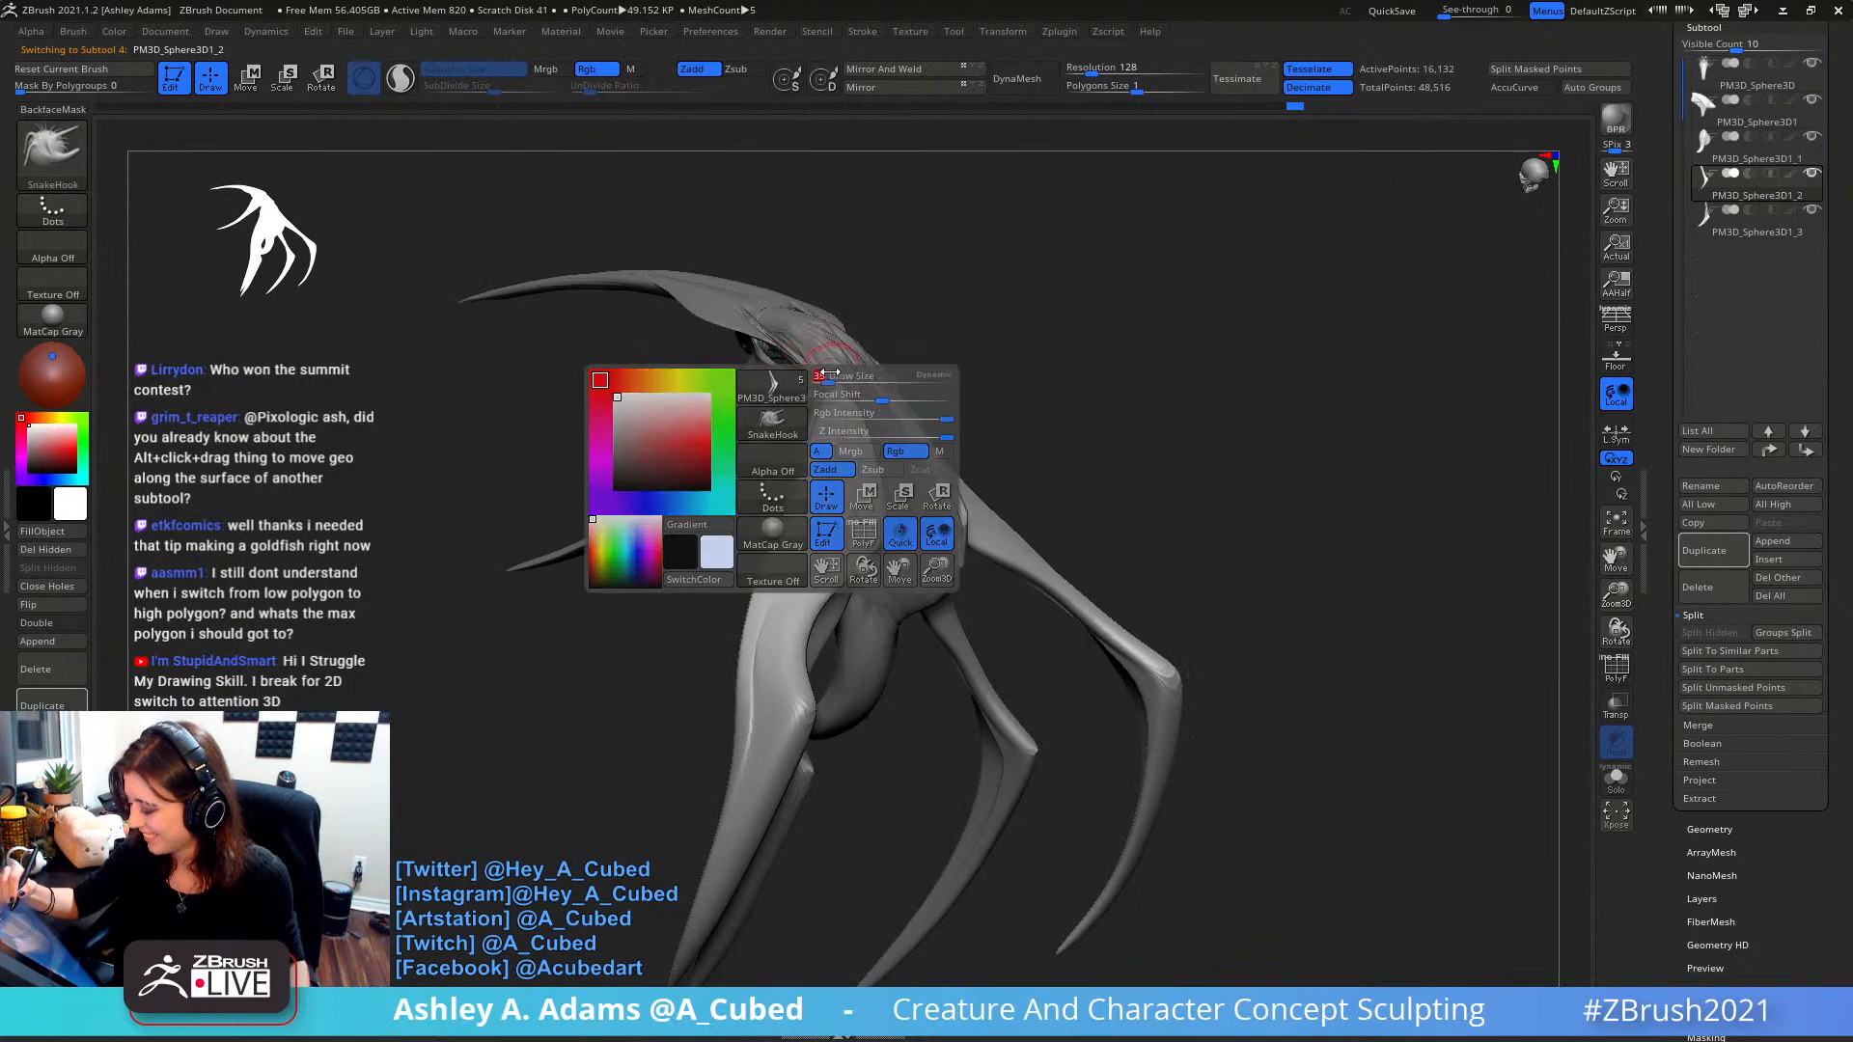
pyautogui.moveTo(897, 424)
pyautogui.mouseDown(button='right')
pyautogui.moveTo(824, 443)
pyautogui.moveTo(904, 388)
pyautogui.moveTo(817, 412)
pyautogui.moveTo(890, 388)
pyautogui.moveTo(820, 384)
pyautogui.moveTo(845, 403)
pyautogui.mouseUp(button='right')
pyautogui.rightClick(823, 443)
pyautogui.keyDown('alt'); pyautogui.click(856, 387); pyautogui.keyUp('alt')
pyautogui.rightClick(868, 386)
pyautogui.rightClick(853, 386)
pyautogui.keyDown('alt'); pyautogui.click(838, 380); pyautogui.keyUp('alt')
pyautogui.rightClick(820, 385)
# - Carve the torso's upper back beside the limb joints with the DamStandard brush
pyautogui.press('b')
pyautogui.press('d')
pyautogui.press('s')
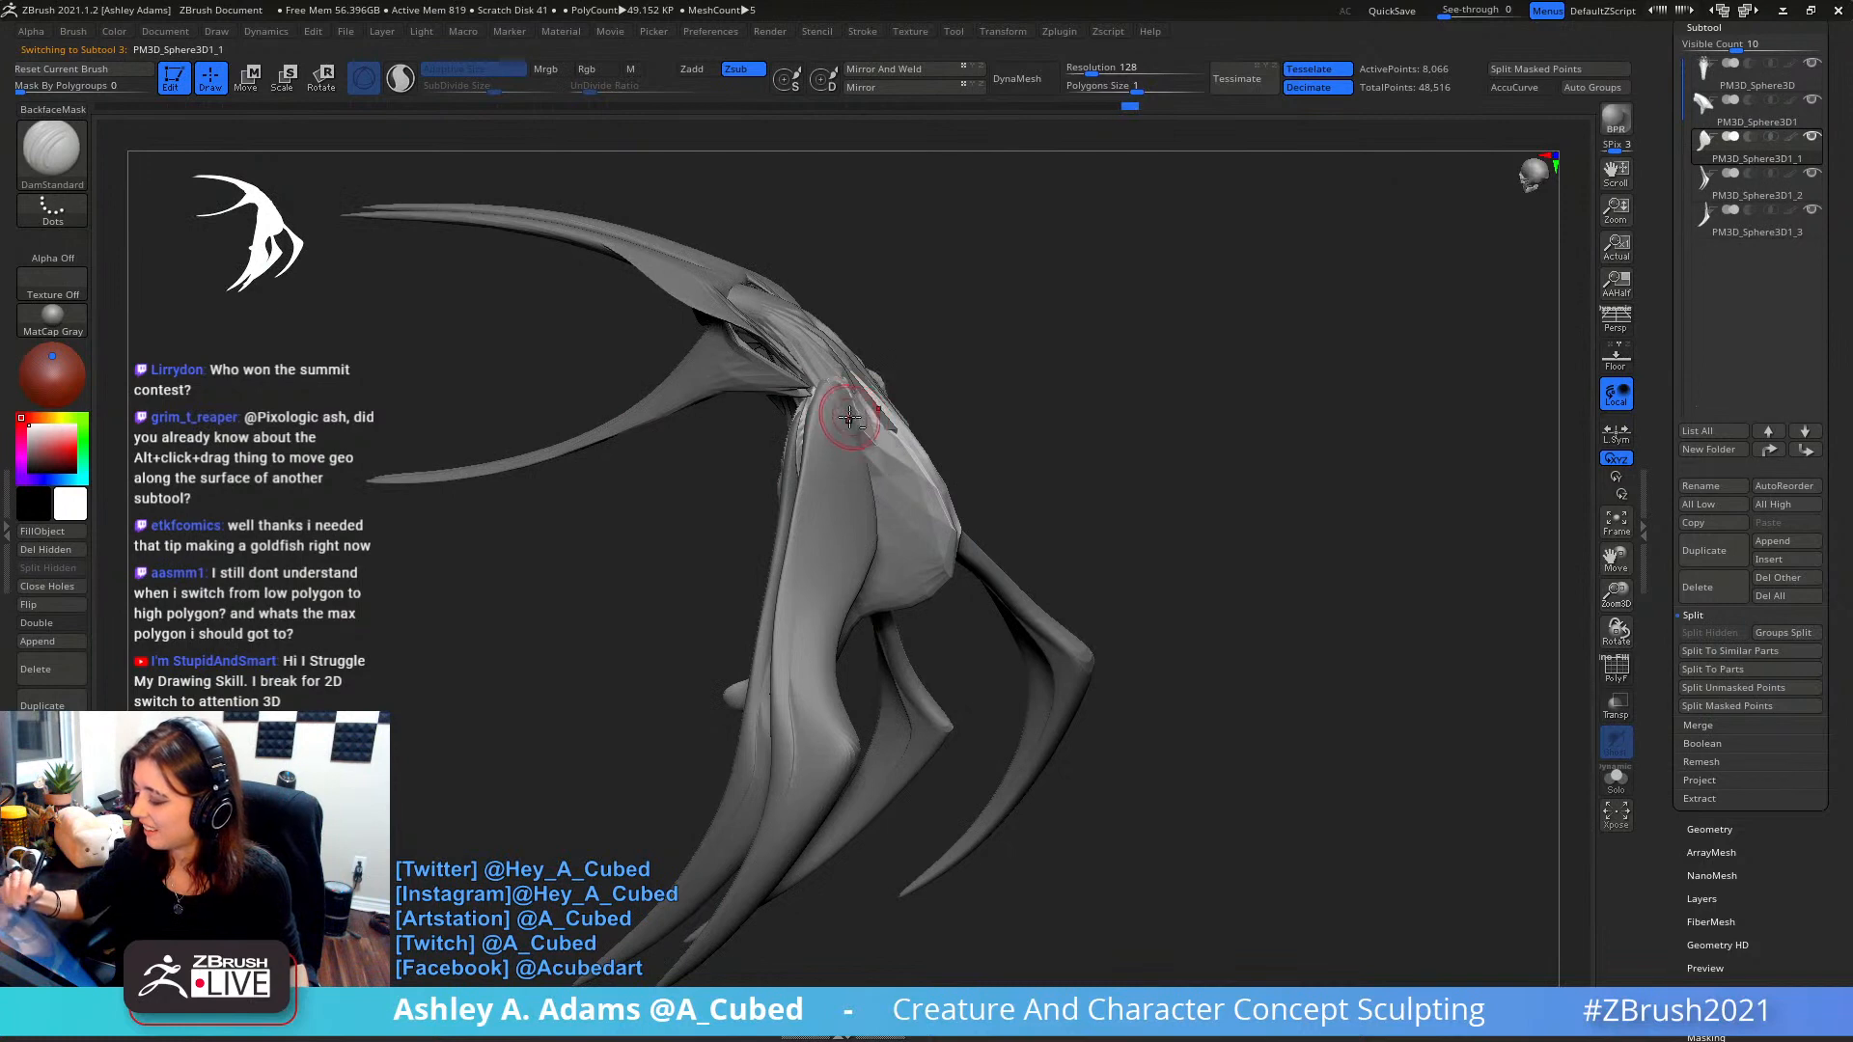
pyautogui.moveTo(873, 483); pyautogui.dragTo(862, 374, button='right')
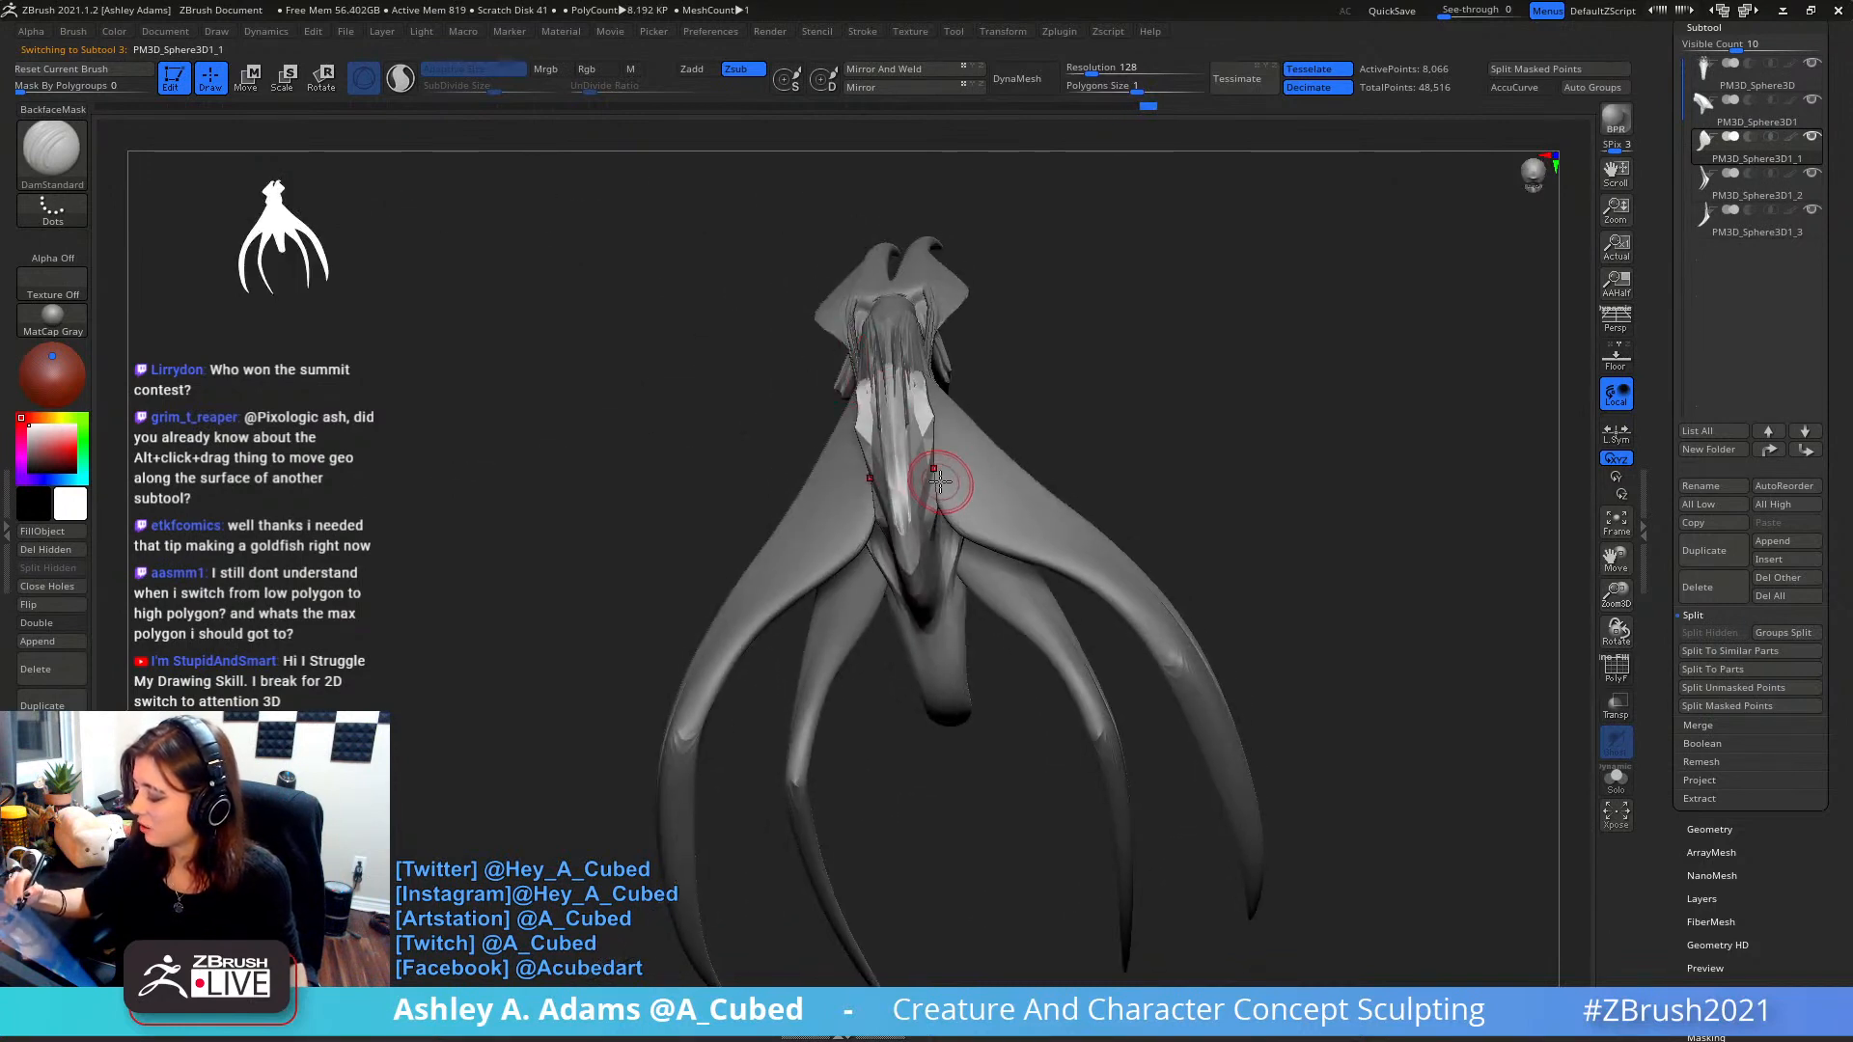
# - Pull the torso surface around the shoulder joints into place with SnakeHook, checking it from behind and from the side
pyautogui.press('b')
pyautogui.press('s')
pyautogui.press('h')
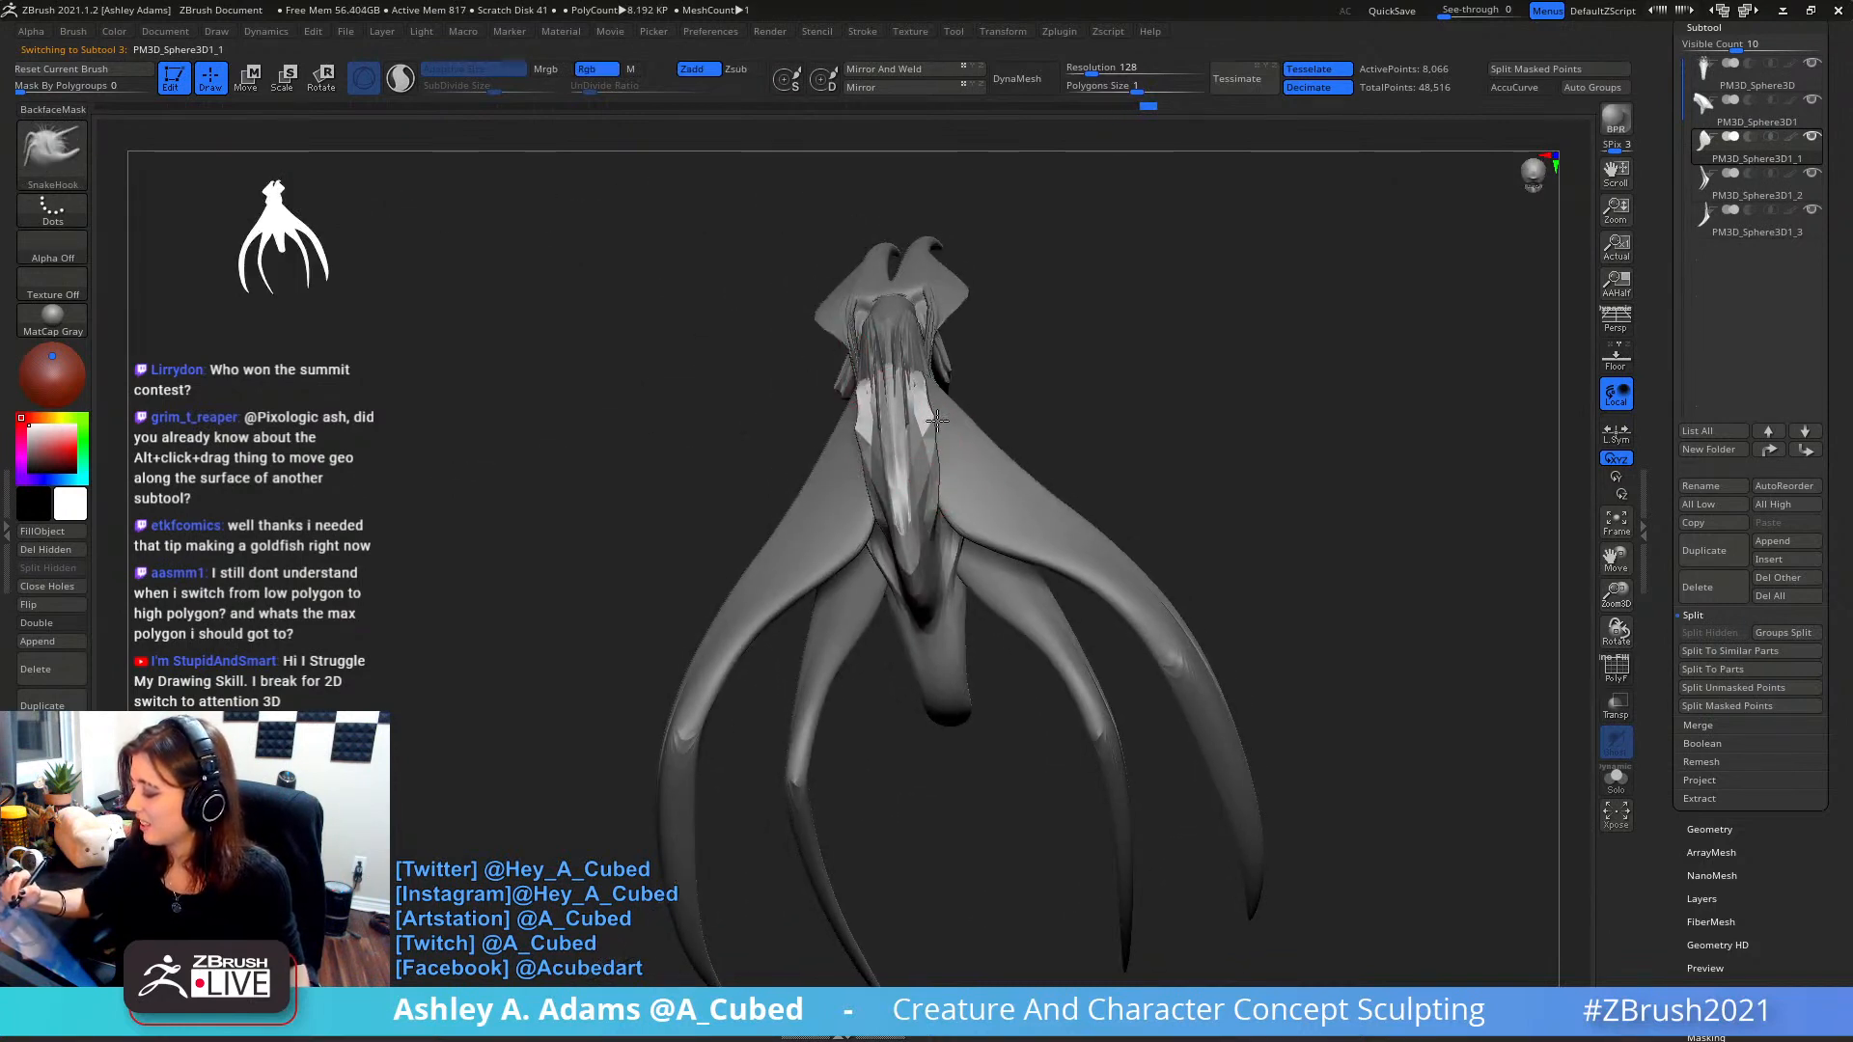
pyautogui.moveTo(939, 396); pyautogui.dragTo(936, 372, button='right')
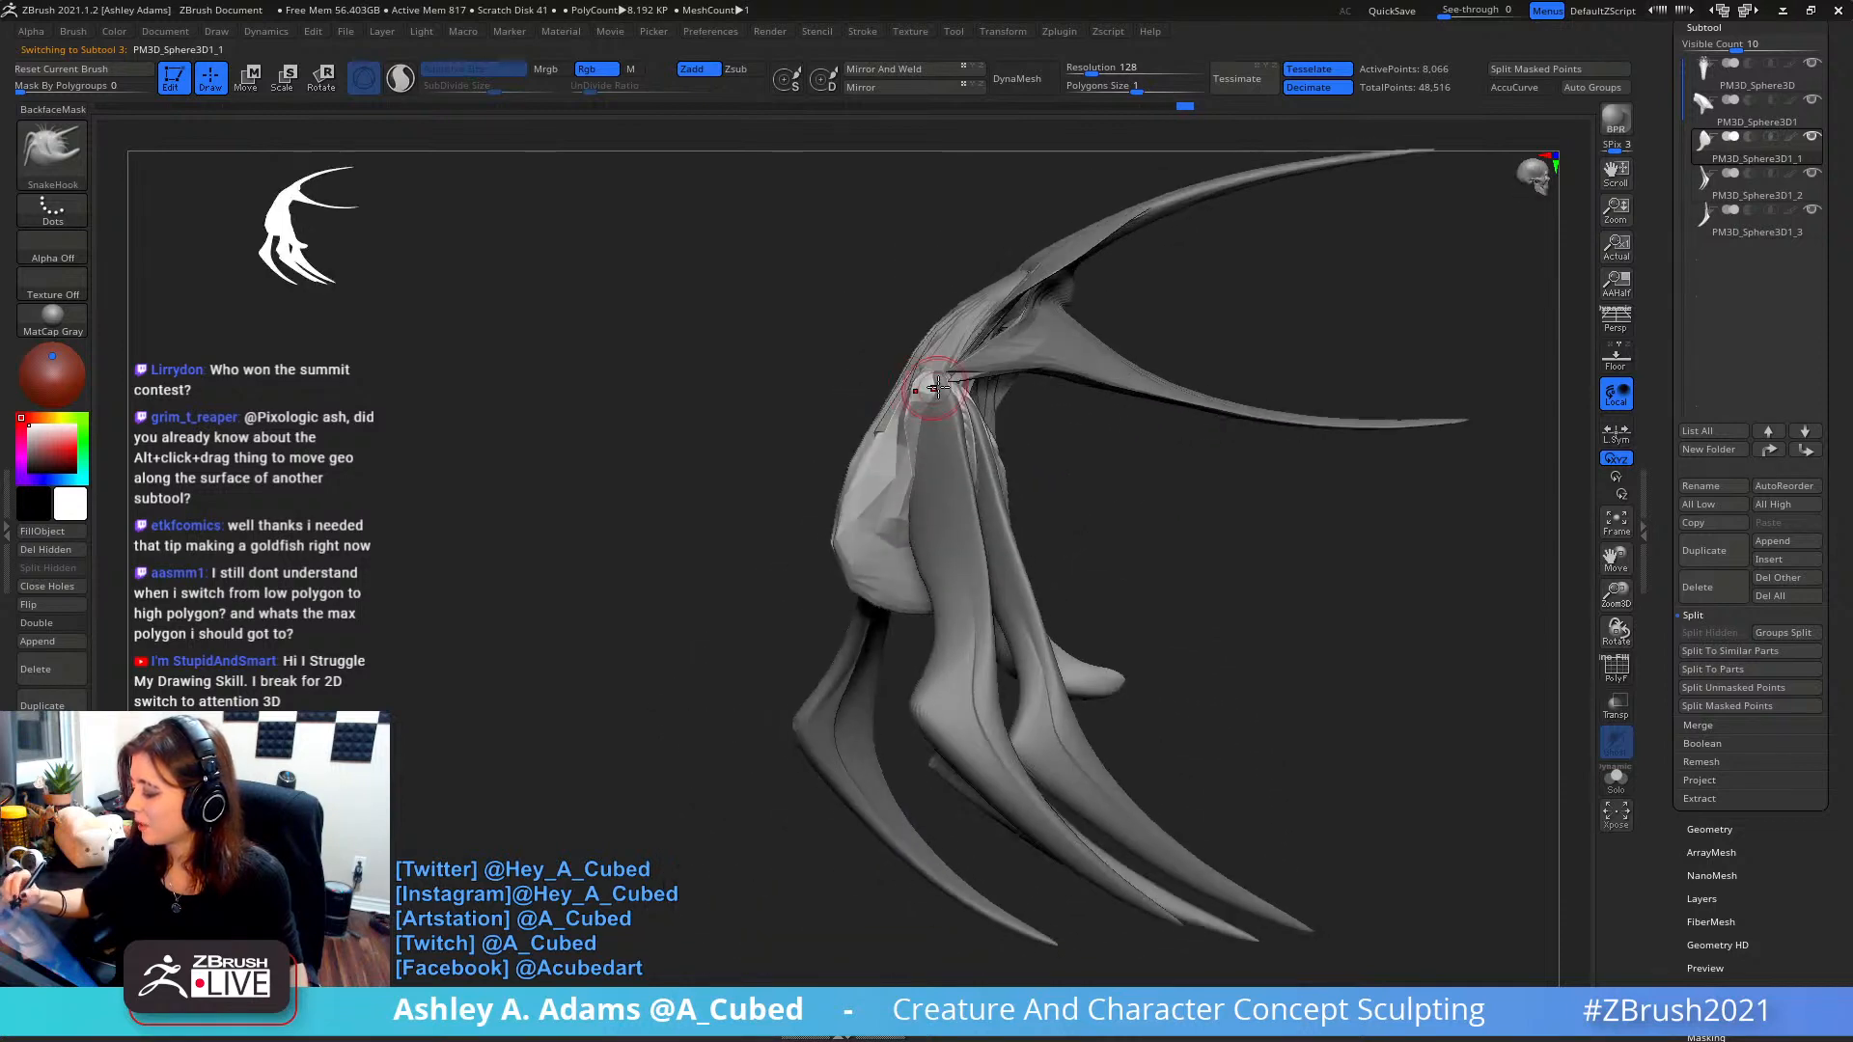
pyautogui.press('b')
pyautogui.press('d')
pyautogui.press('s')
pyautogui.moveTo(916, 435); pyautogui.dragTo(922, 415, button='right')
pyautogui.press('b')
pyautogui.press('s')
pyautogui.press('h')
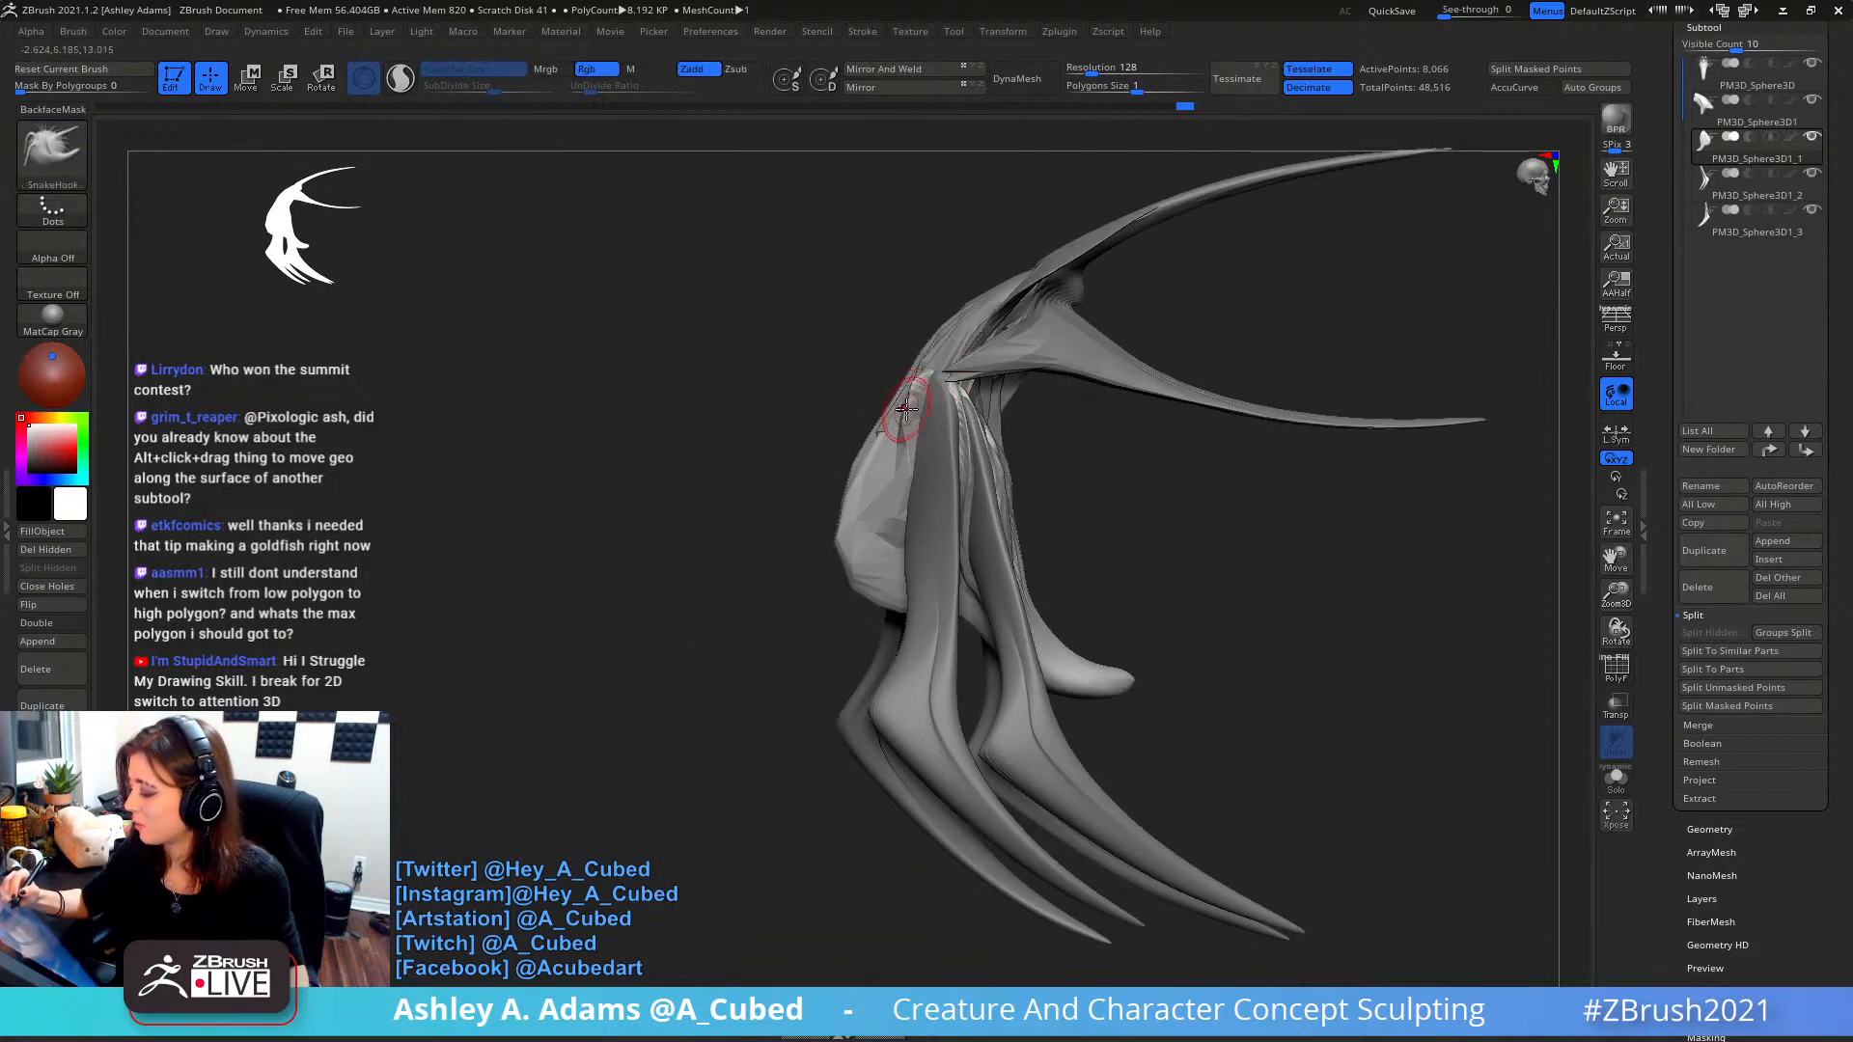
# - Smooth the torso's side and pull the upper back between the limb joints into shape with SnakeHook
pyautogui.press('shift')
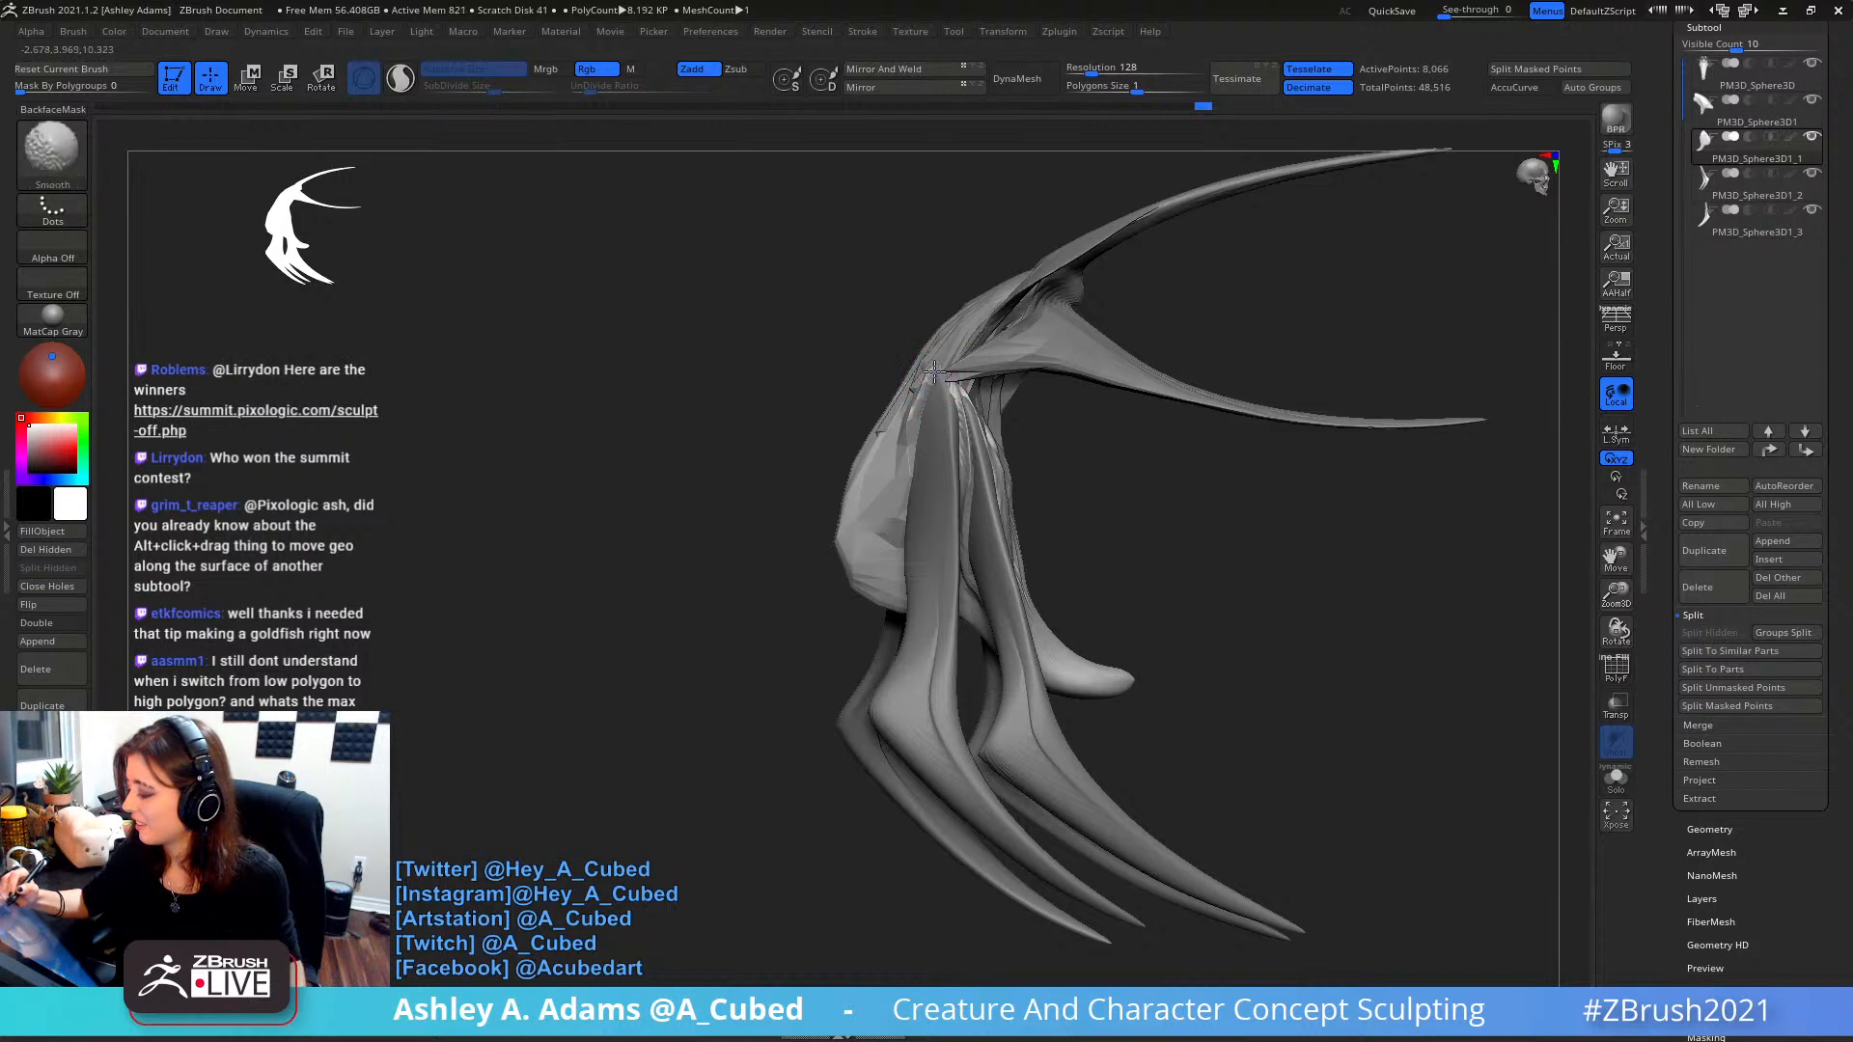
pyautogui.keyDown('shift'); pyautogui.moveTo(917, 491); pyautogui.dragTo(922, 473); pyautogui.keyUp('shift')
pyautogui.moveTo(915, 439); pyautogui.dragTo(947, 432, button='right')
pyautogui.moveTo(946, 432); pyautogui.dragTo(909, 386)
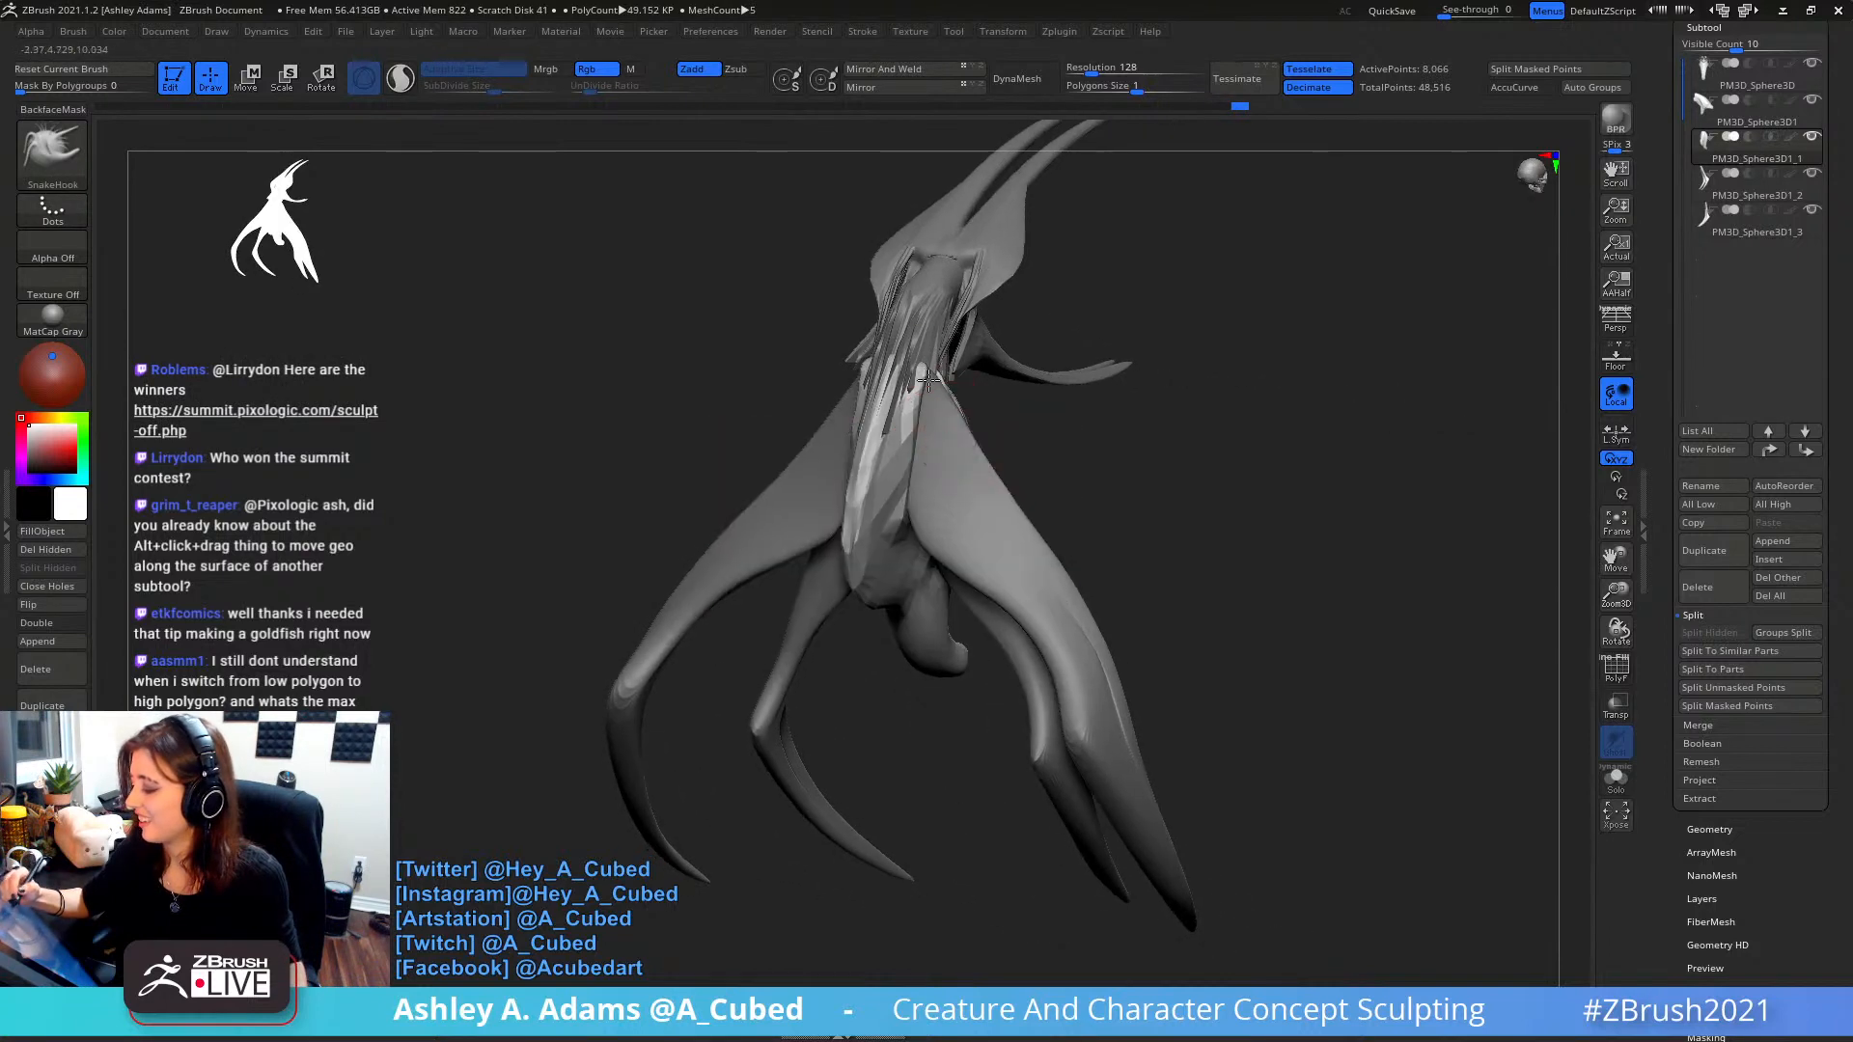
pyautogui.moveTo(909, 386); pyautogui.dragTo(936, 345, button='right')
pyautogui.moveTo(952, 349); pyautogui.dragTo(936, 357)
pyautogui.moveTo(941, 355); pyautogui.dragTo(953, 302, button='right')
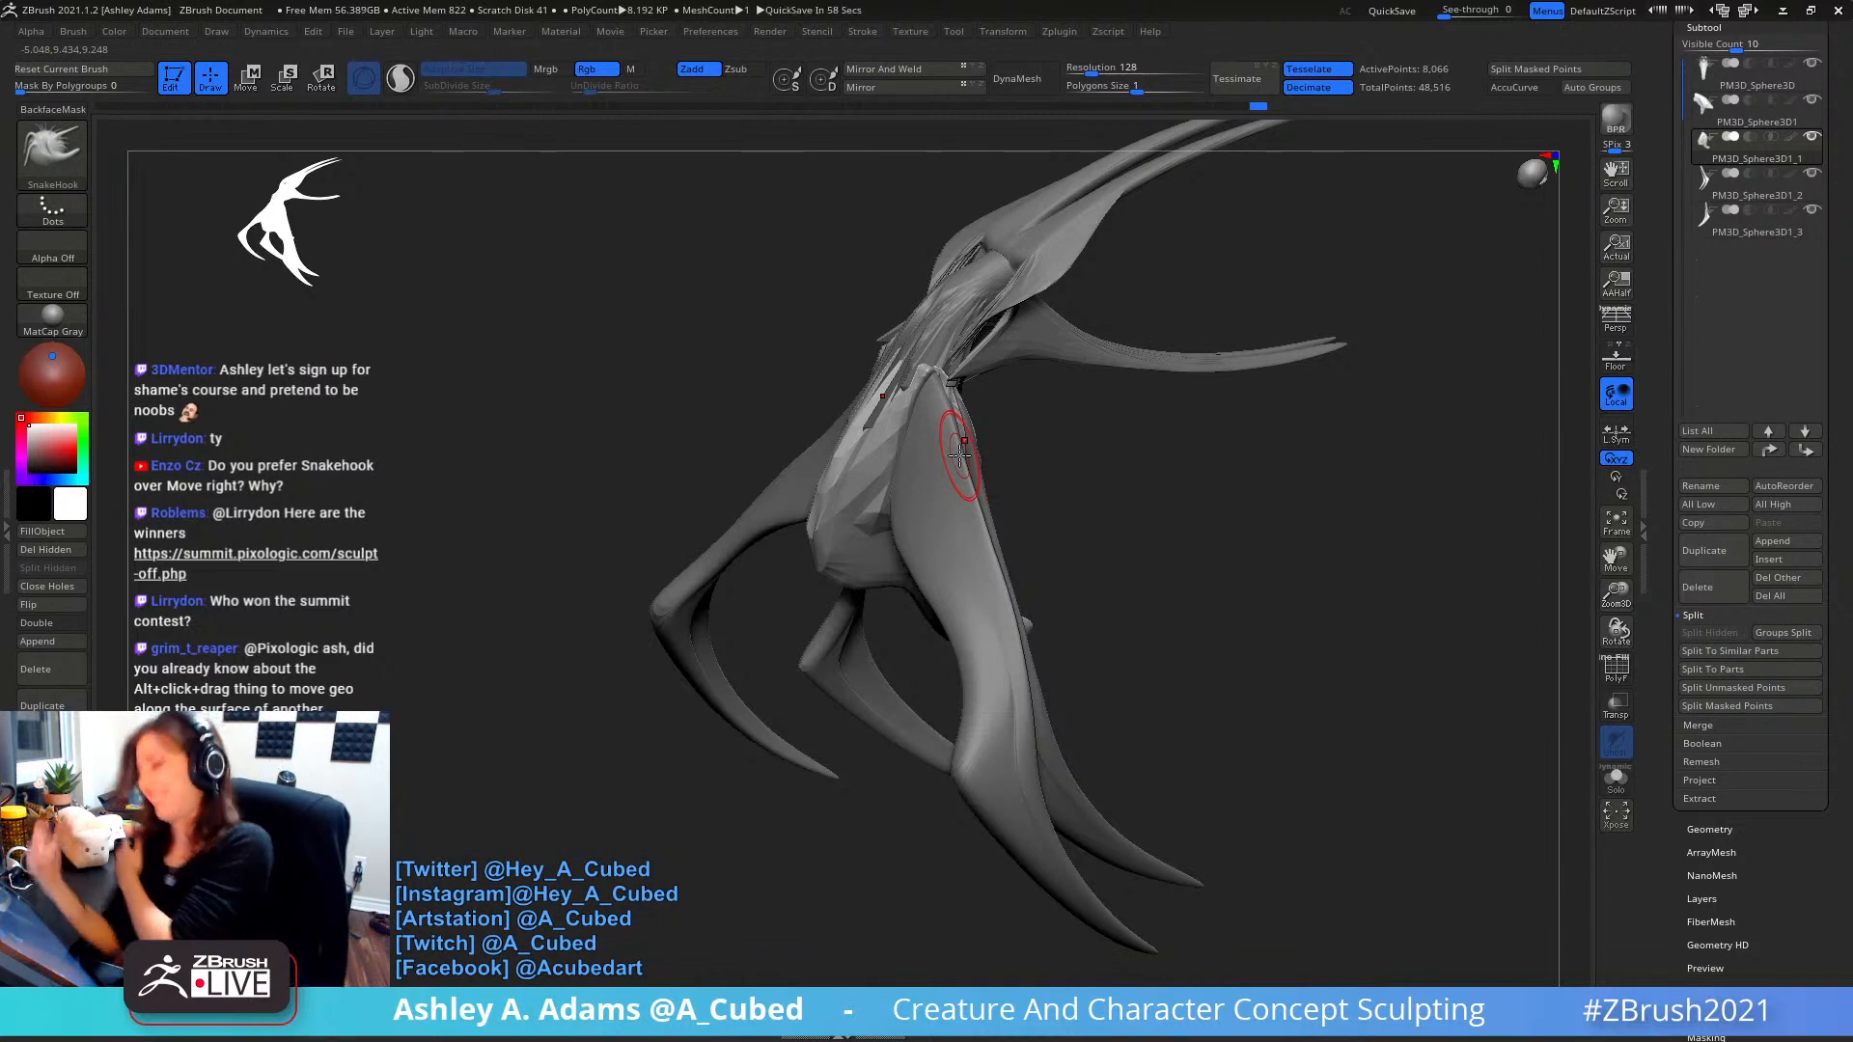
# - Reshape the torso's hump and underside with resized SnakeHook strokes, and smooth the flank beside the upper limb
pyautogui.moveTo(960, 453)
pyautogui.mouseDown(button='right')
pyautogui.moveTo(1075, 442)
pyautogui.moveTo(1098, 421)
pyautogui.moveTo(1066, 386)
pyautogui.mouseUp(button='right')
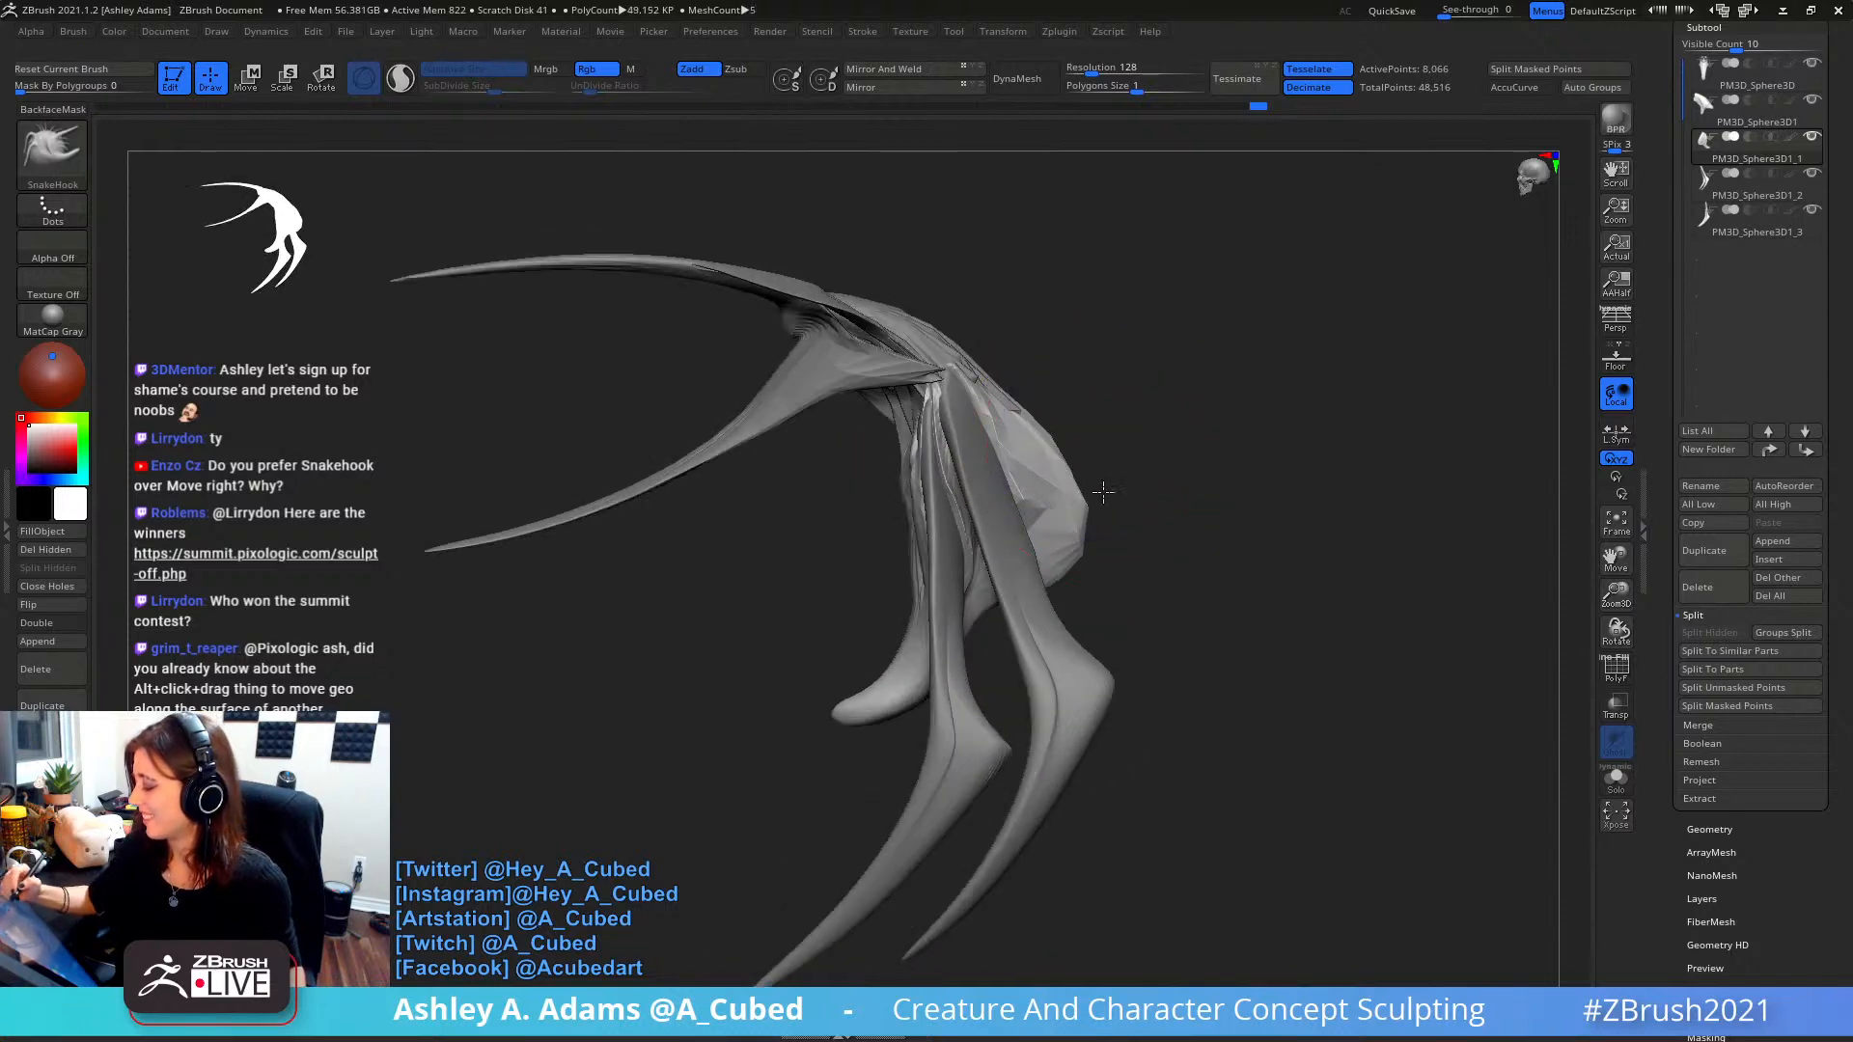
pyautogui.moveTo(1067, 571); pyautogui.dragTo(1064, 577)
pyautogui.moveTo(1013, 627); pyautogui.dragTo(1029, 632, button='right')
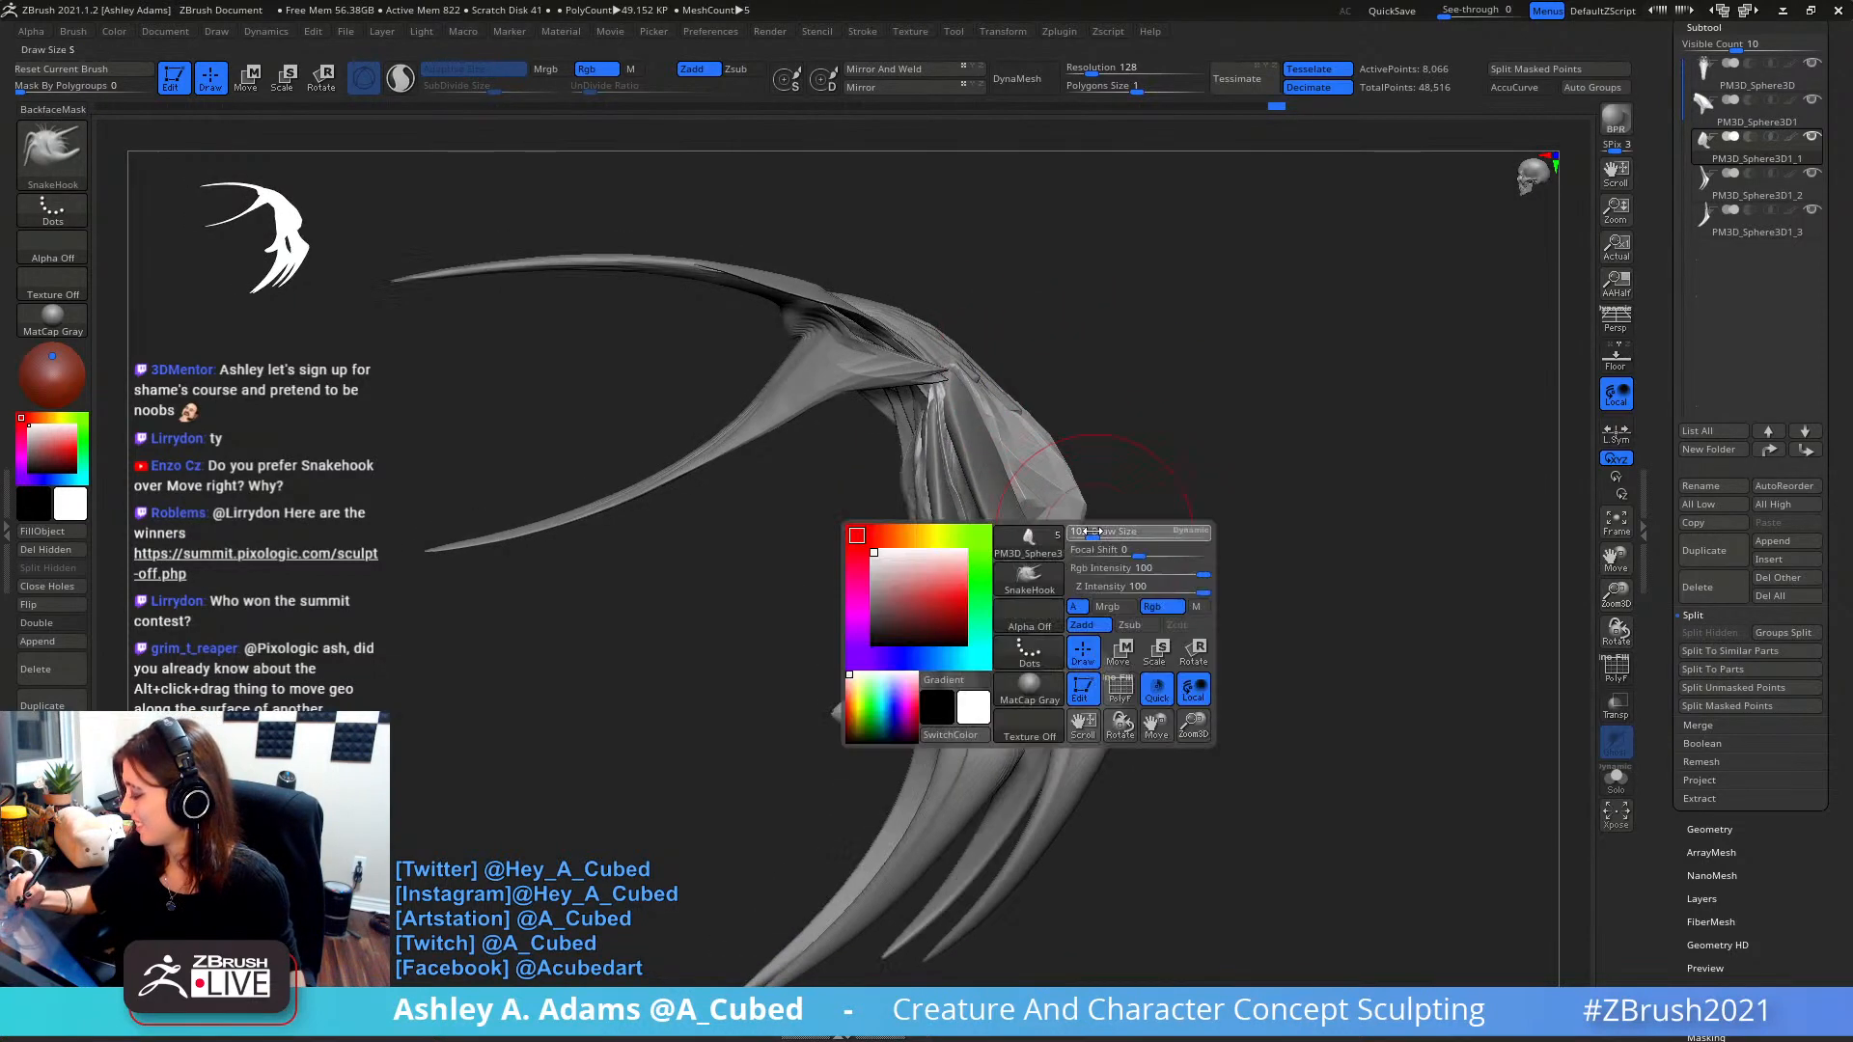
pyautogui.moveTo(1071, 558)
pyautogui.mouseDown(button='right')
pyautogui.moveTo(1117, 486)
pyautogui.moveTo(1071, 558)
pyautogui.moveTo(1175, 467)
pyautogui.moveTo(1086, 507)
pyautogui.moveTo(1124, 468)
pyautogui.mouseUp(button='right')
pyautogui.rightClick(1076, 510)
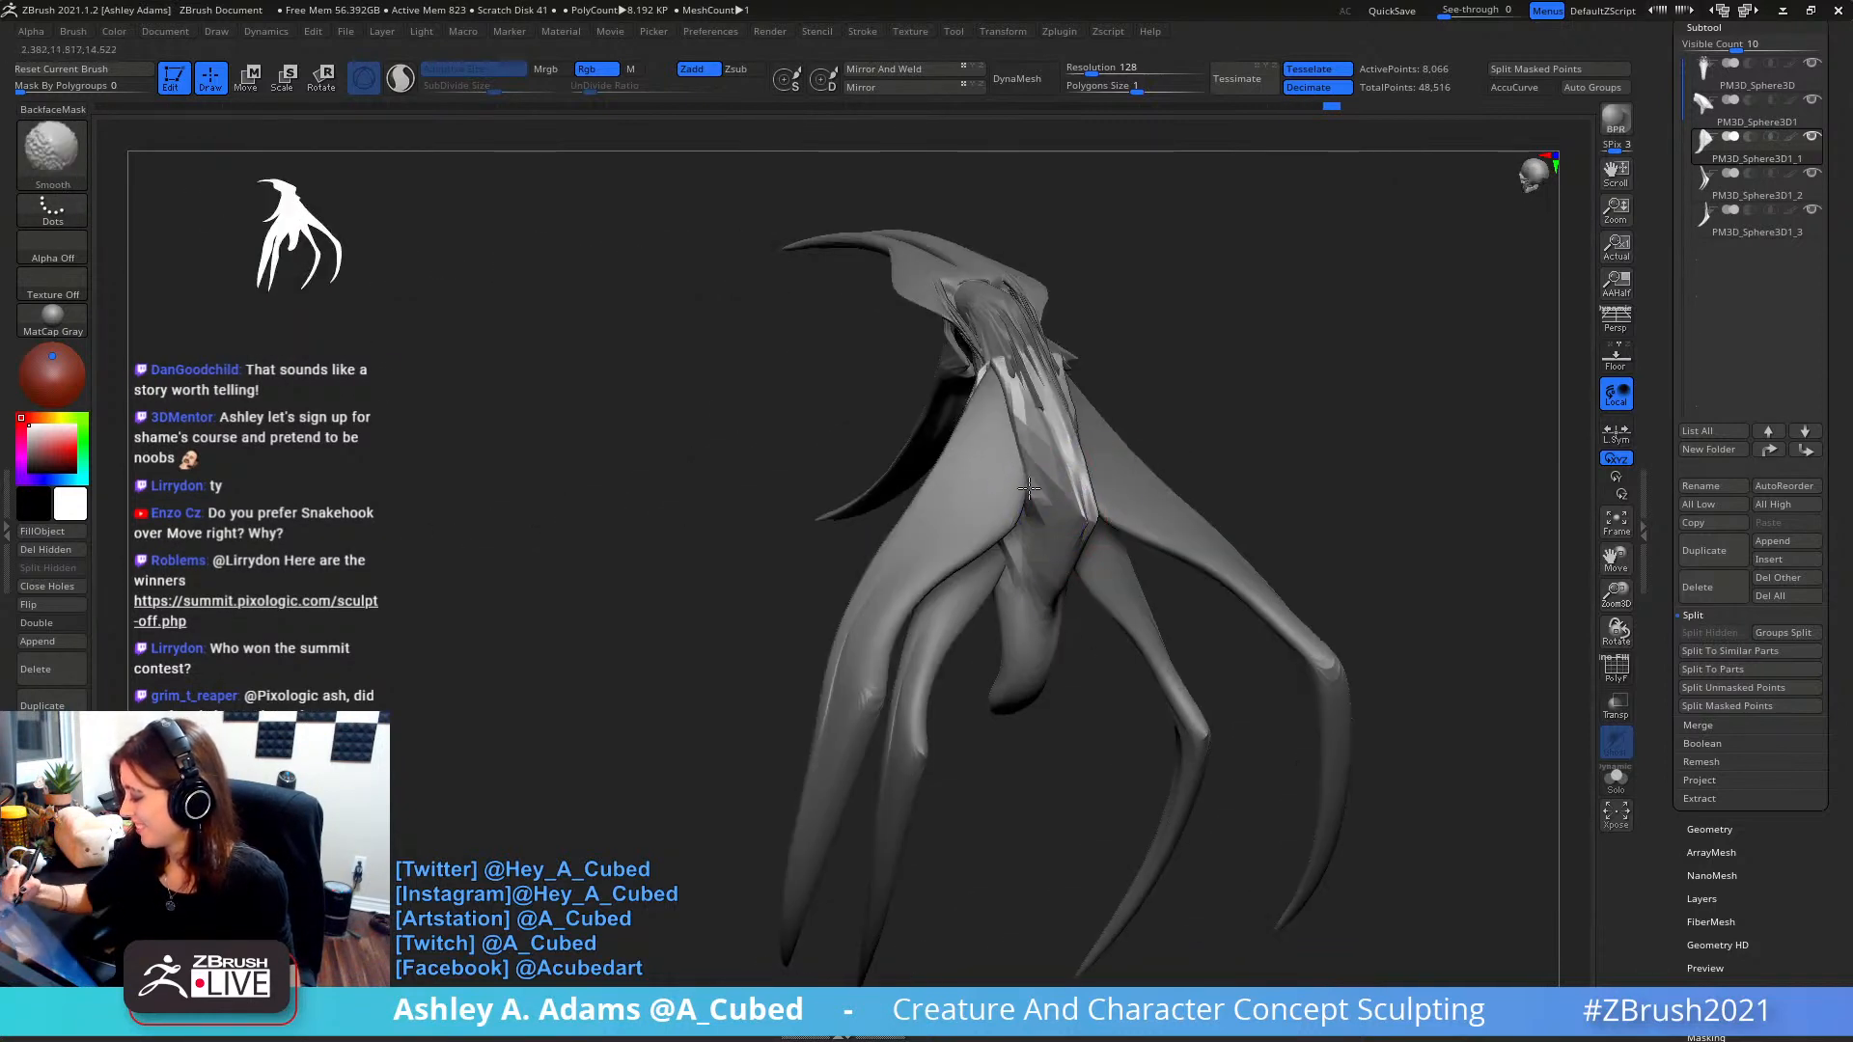
pyautogui.keyDown('shift'); pyautogui.moveTo(1025, 449); pyautogui.dragTo(1079, 434); pyautogui.keyUp('shift')
pyautogui.moveTo(1066, 444)
pyautogui.mouseDown(button='right')
pyautogui.moveTo(1109, 436)
pyautogui.moveTo(1128, 490)
pyautogui.moveTo(1146, 434)
pyautogui.moveTo(1071, 364)
pyautogui.mouseUp(button='right')
# - Thicken the torso's curled lower end with the Inflat brush from the side and front
pyautogui.keyDown('ctrl'); pyautogui.moveTo(969, 424); pyautogui.dragTo(973, 483, button='right'); pyautogui.keyUp('ctrl')
pyautogui.moveTo(972, 482); pyautogui.dragTo(1014, 473, button='right')
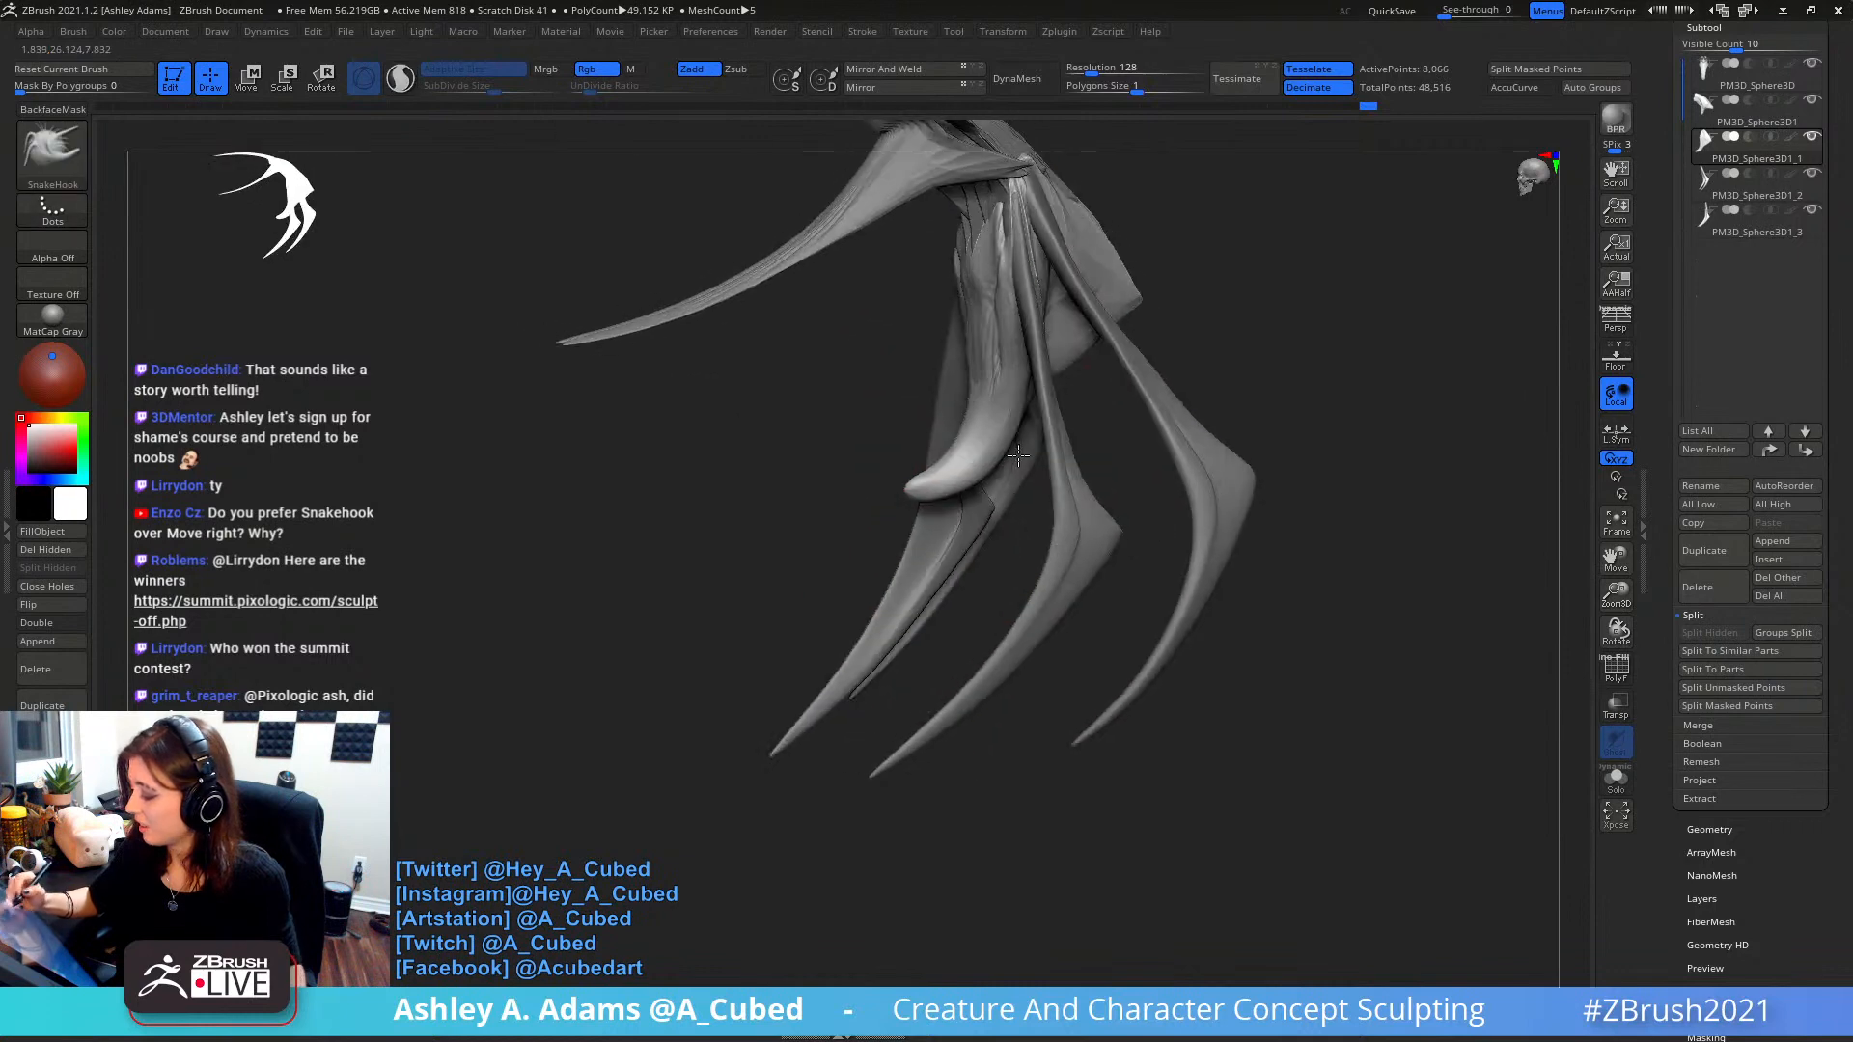
pyautogui.press('b')
pyautogui.press('i')
pyautogui.press('n')
pyautogui.moveTo(974, 415)
pyautogui.mouseDown()
pyautogui.moveTo(959, 445)
pyautogui.moveTo(982, 448)
pyautogui.mouseUp()
pyautogui.moveTo(989, 446); pyautogui.dragTo(1042, 435, button='right')
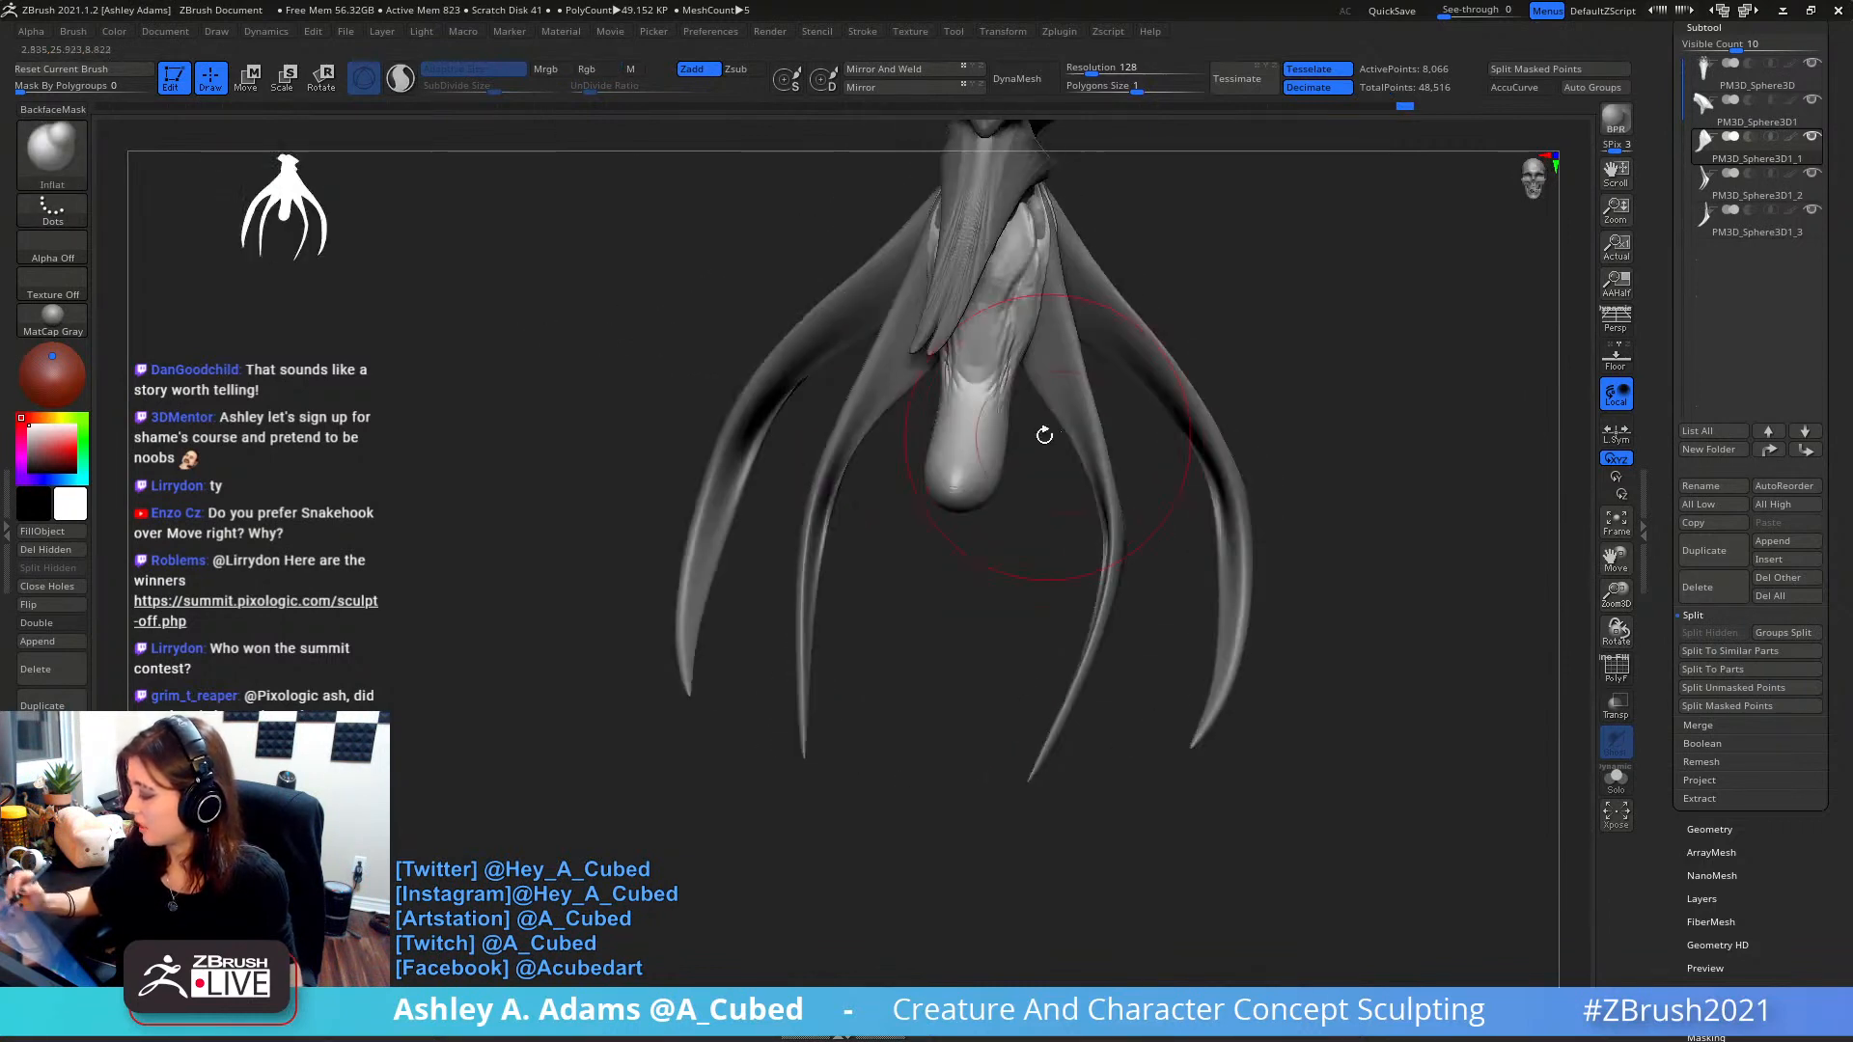
pyautogui.moveTo(984, 410); pyautogui.dragTo(988, 454)
pyautogui.rightClick(1052, 453)
pyautogui.moveTo(994, 452)
pyautogui.mouseDown(button='right')
pyautogui.moveTo(1082, 448)
pyautogui.moveTo(991, 484)
pyautogui.mouseUp(button='right')
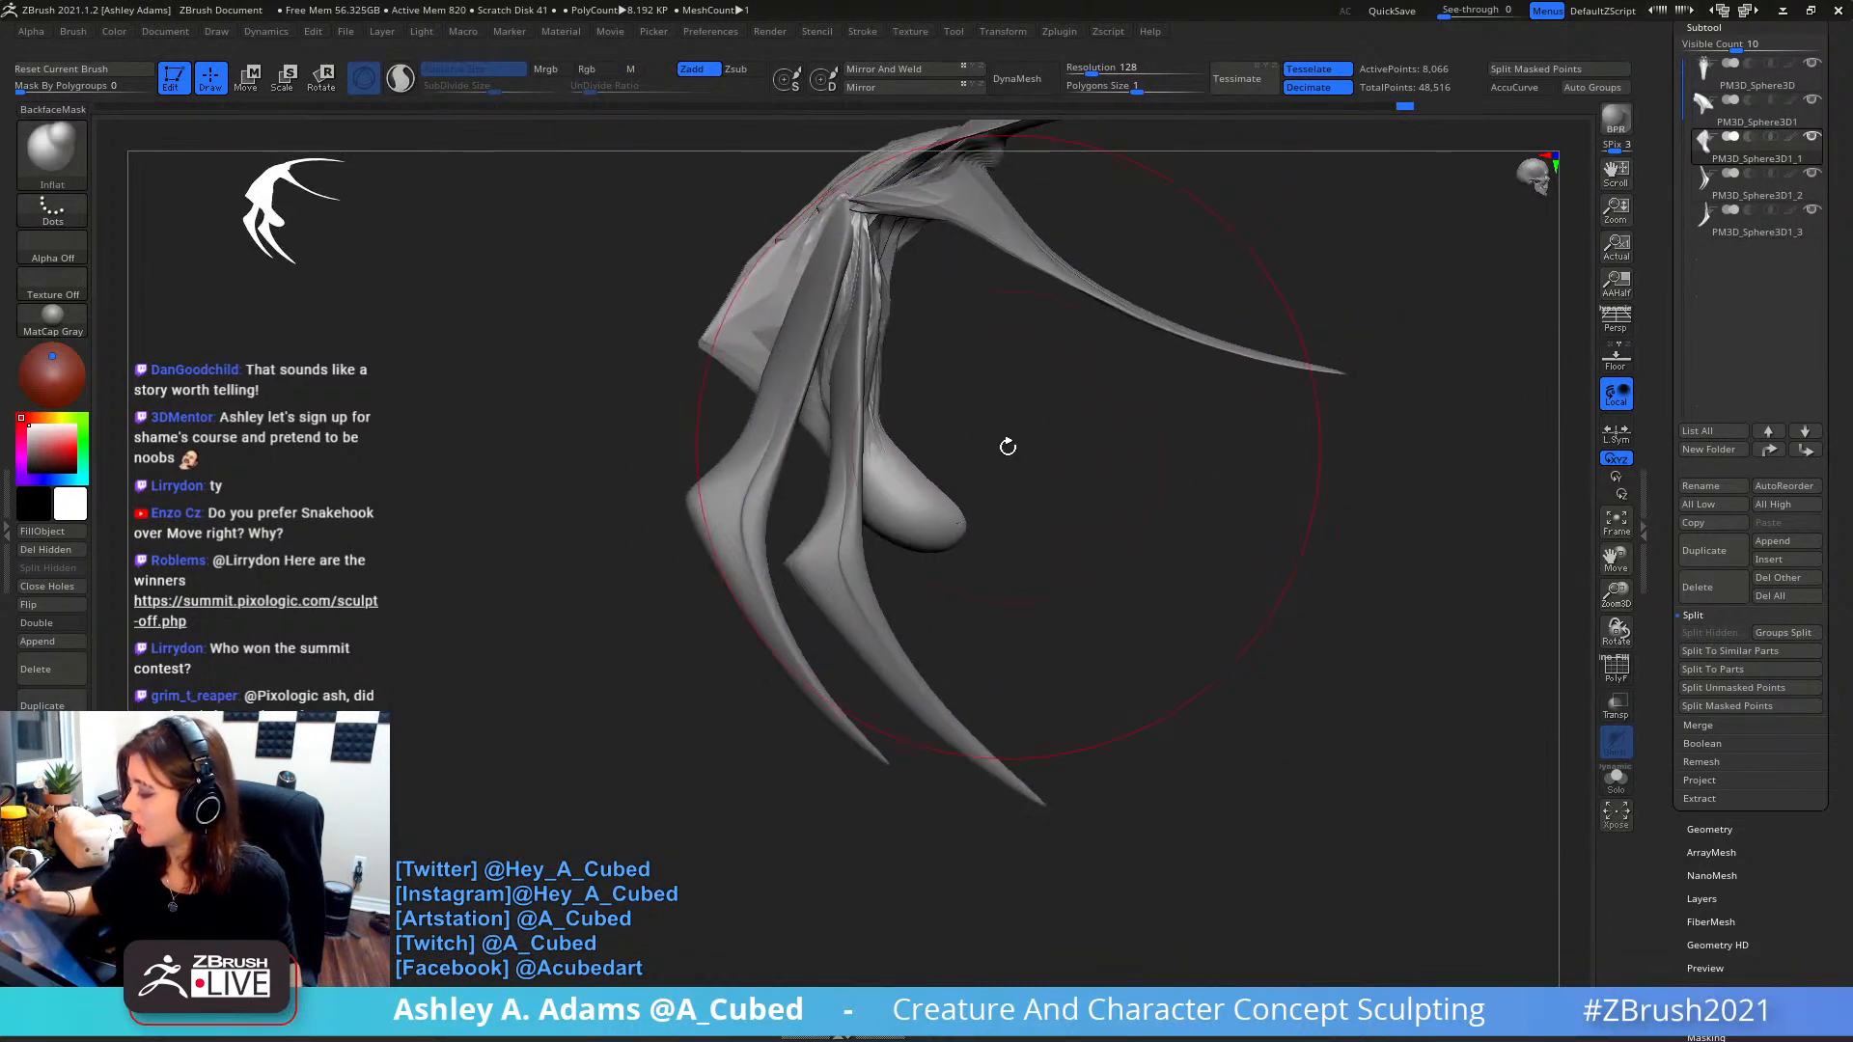
pyautogui.rightClick(990, 443)
# - Pull the torso's thick lower end out into a long, forward-curving tail with the SnakeHook brush
pyautogui.press('b')
pyautogui.press('s')
pyautogui.press('h')
pyautogui.moveTo(912, 510)
pyautogui.mouseDown()
pyautogui.moveTo(1046, 526)
pyautogui.moveTo(1005, 538)
pyautogui.moveTo(1001, 568)
pyautogui.moveTo(1071, 542)
pyautogui.moveTo(963, 565)
pyautogui.mouseUp()
pyautogui.rightClick(1014, 541)
pyautogui.click(974, 542)
pyautogui.press('space')
pyautogui.moveTo(1072, 487); pyautogui.dragTo(1059, 360)
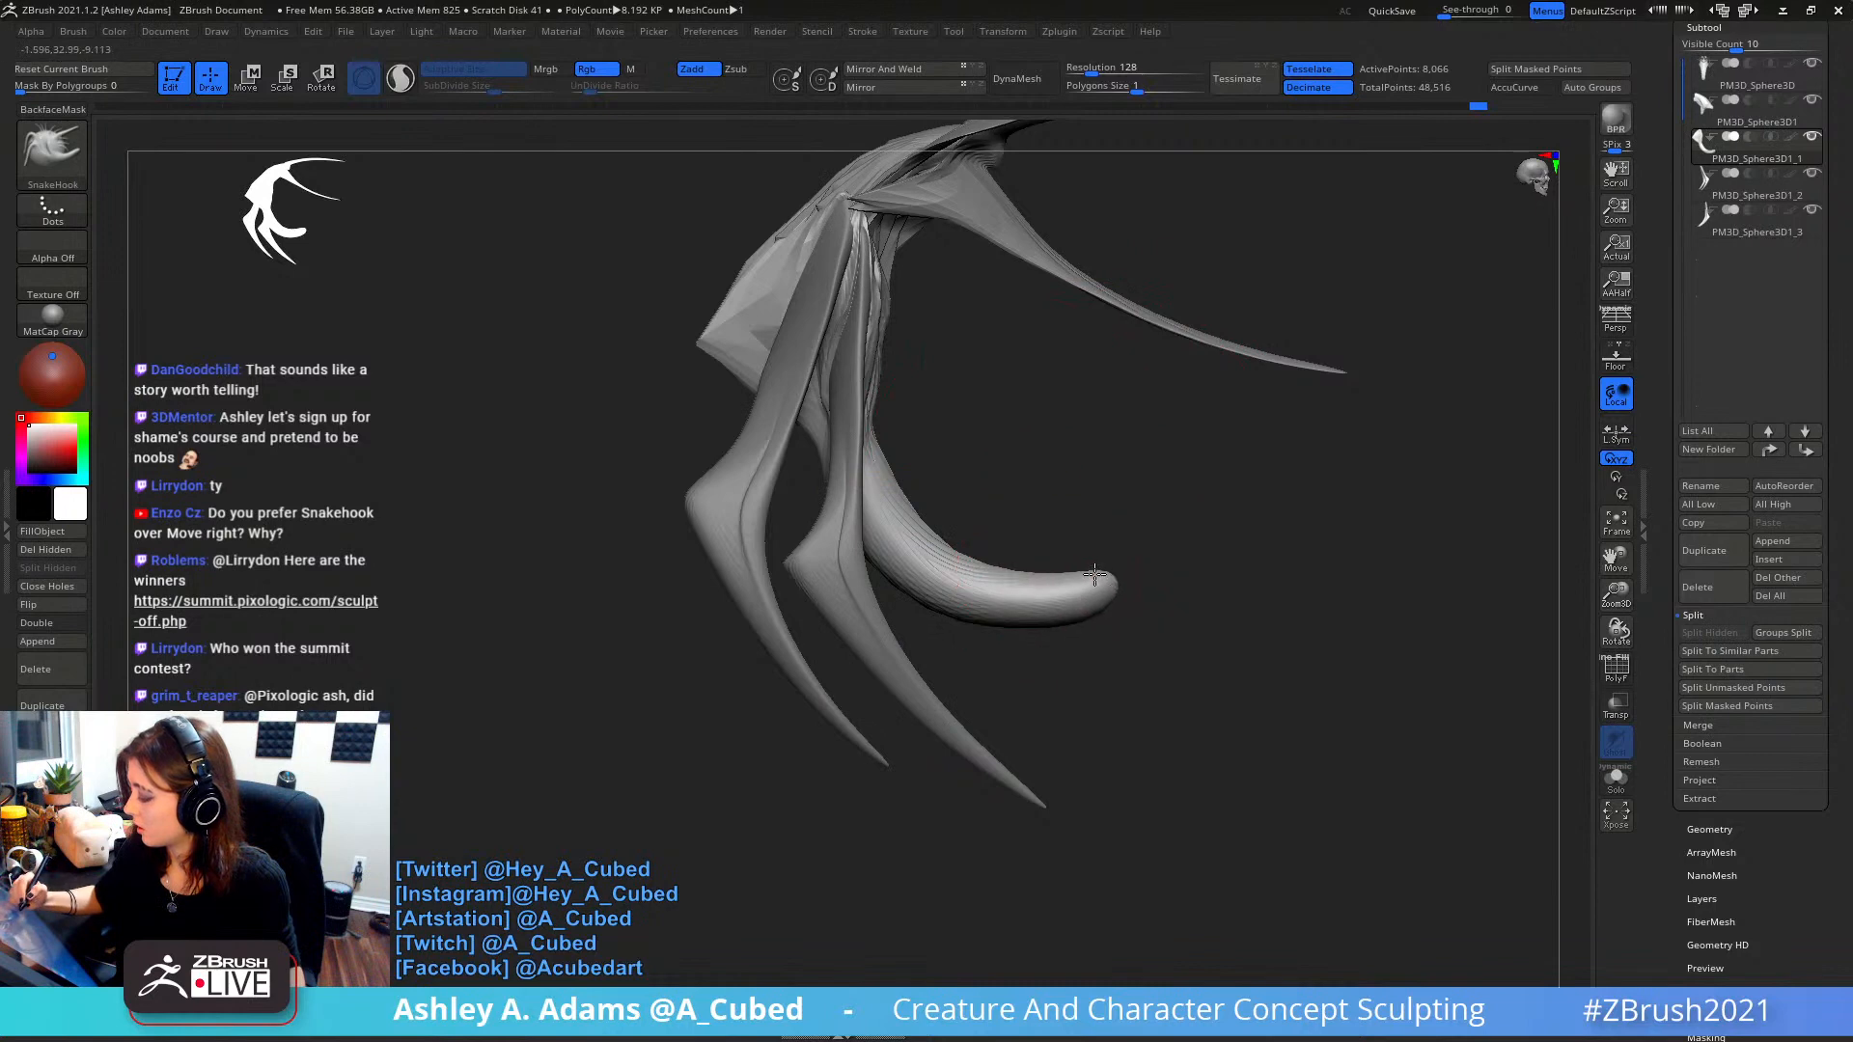
pyautogui.moveTo(1172, 454); pyautogui.dragTo(1045, 525)
# - Enlarge the SnakeHook brush and reshape the curved tail from the front, checking it against the whole figure
pyautogui.press('space')
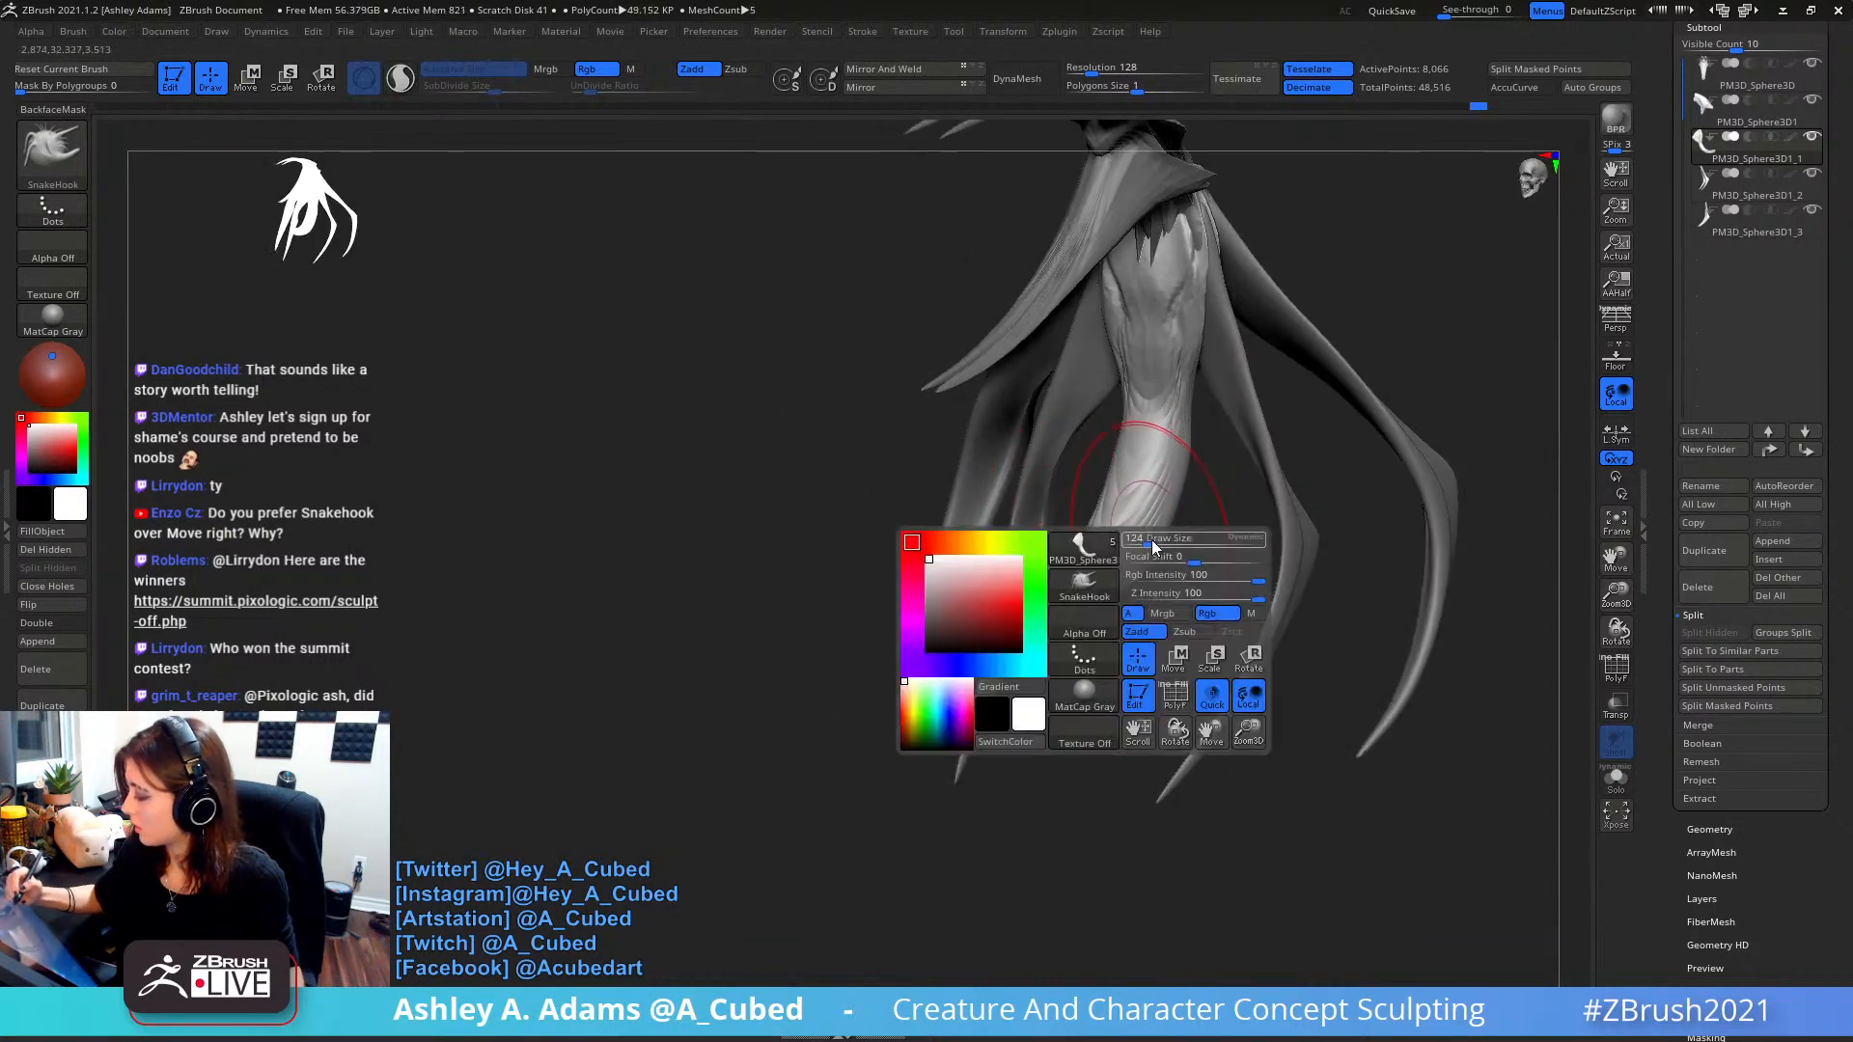
pyautogui.moveTo(1154, 547); pyautogui.dragTo(1240, 541)
pyautogui.moveTo(1245, 521)
pyautogui.mouseDown()
pyautogui.moveTo(1192, 467)
pyautogui.moveTo(1130, 473)
pyautogui.mouseUp()
pyautogui.moveTo(995, 506)
pyautogui.mouseDown()
pyautogui.moveTo(982, 541)
pyautogui.moveTo(1084, 530)
pyautogui.mouseUp()
pyautogui.moveTo(1109, 492)
pyautogui.keyDown('ctrl'); pyautogui.mouseDown(button='right')
pyautogui.moveTo(1138, 455)
pyautogui.moveTo(1187, 504)
pyautogui.moveTo(1213, 491)
pyautogui.mouseUp(button='right'); pyautogui.keyUp('ctrl')
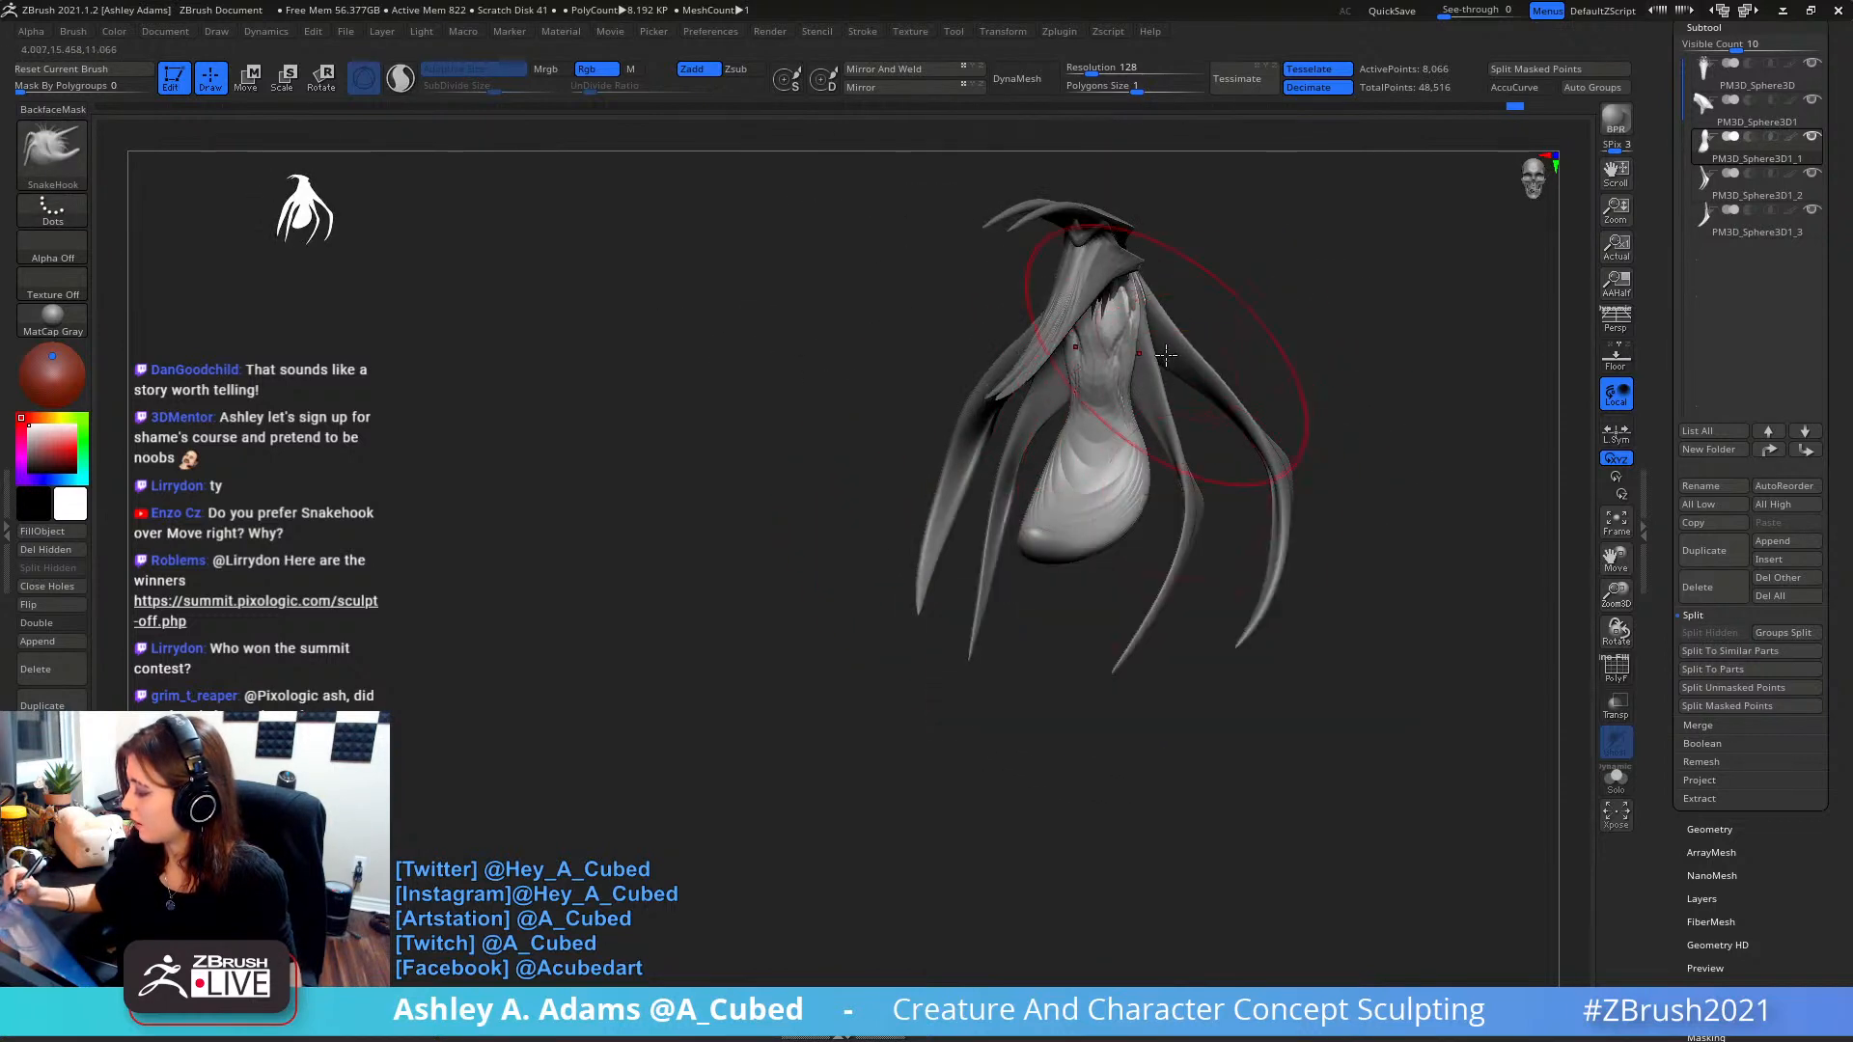
pyautogui.moveTo(1065, 521); pyautogui.dragTo(1076, 515)
pyautogui.moveTo(1079, 514)
pyautogui.mouseDown(button='right')
pyautogui.moveTo(1183, 491)
pyautogui.moveTo(1184, 517)
pyautogui.moveTo(1200, 508)
pyautogui.moveTo(1113, 476)
pyautogui.mouseUp(button='right')
# - Examine the creature's full side silhouette, comparing the tail's curve with the horns and limbs
pyautogui.rightClick(1250, 537)
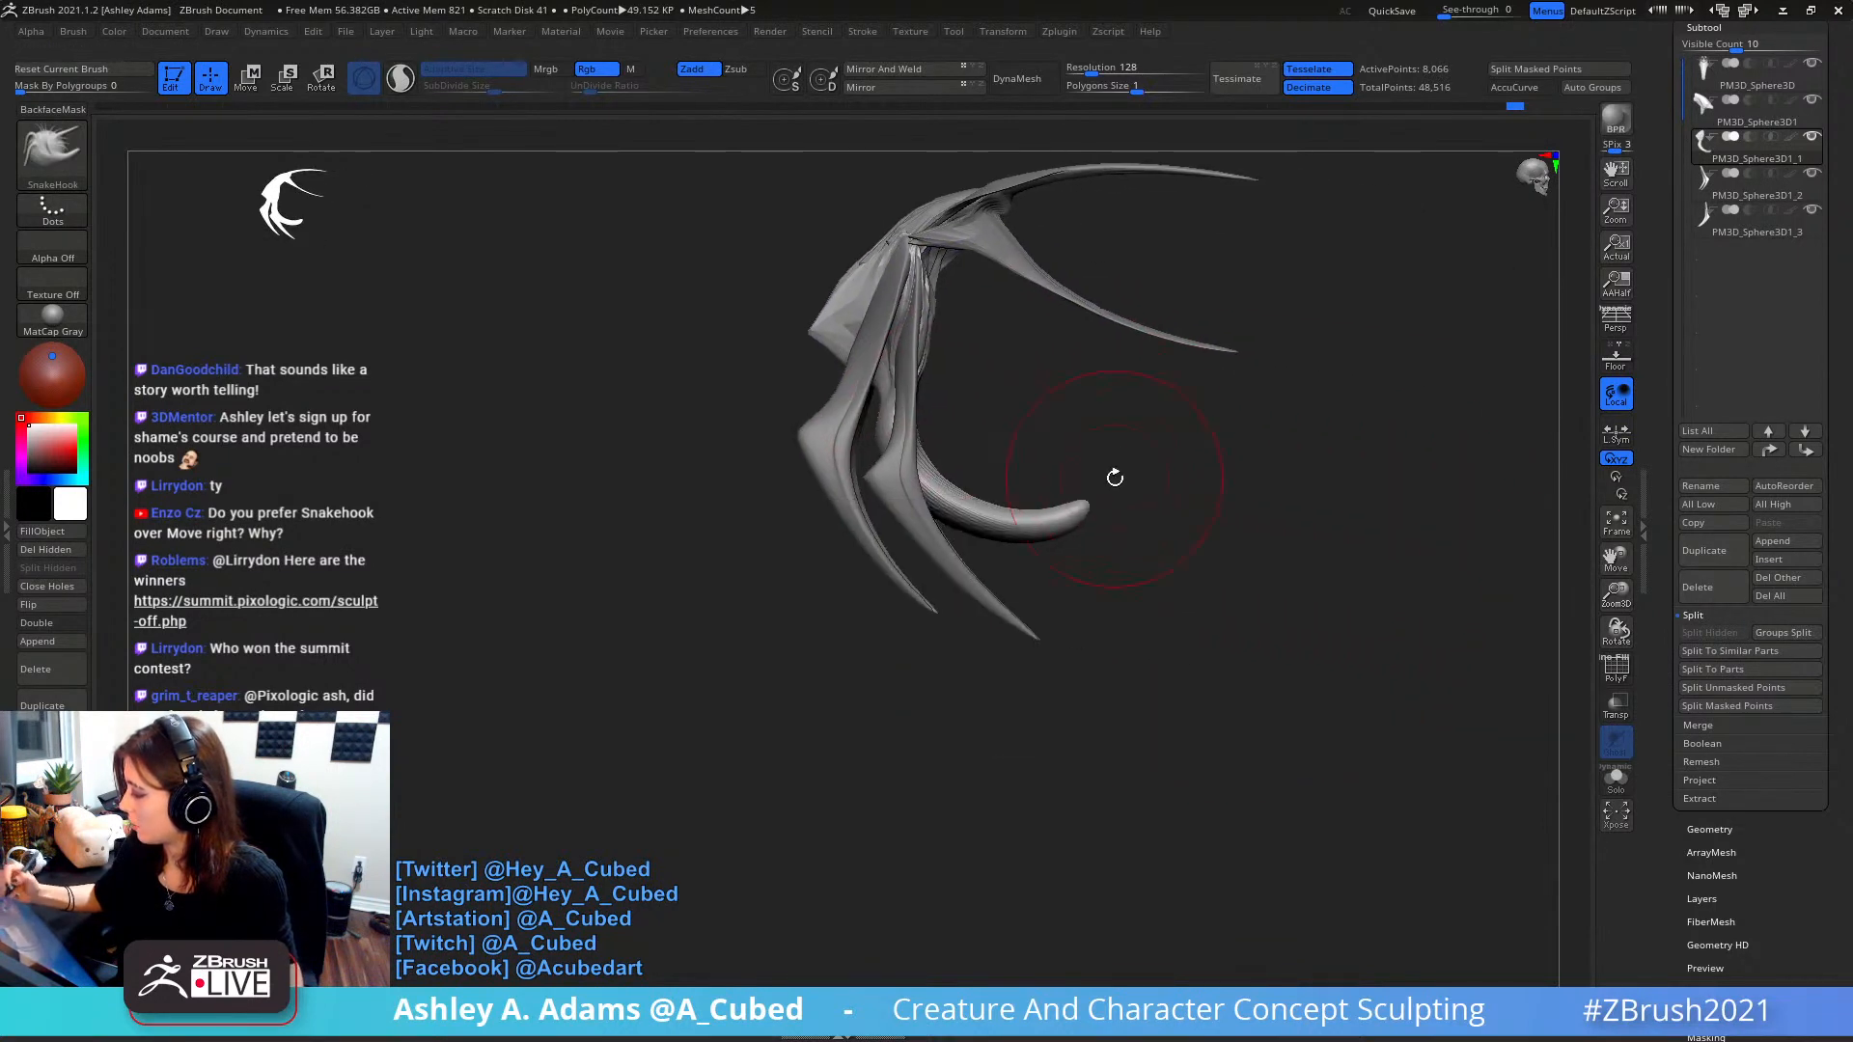
pyautogui.rightClick(1066, 507)
pyautogui.keyDown('alt'); pyautogui.moveTo(1184, 390); pyautogui.dragTo(1108, 470, button='right'); pyautogui.keyUp('alt')
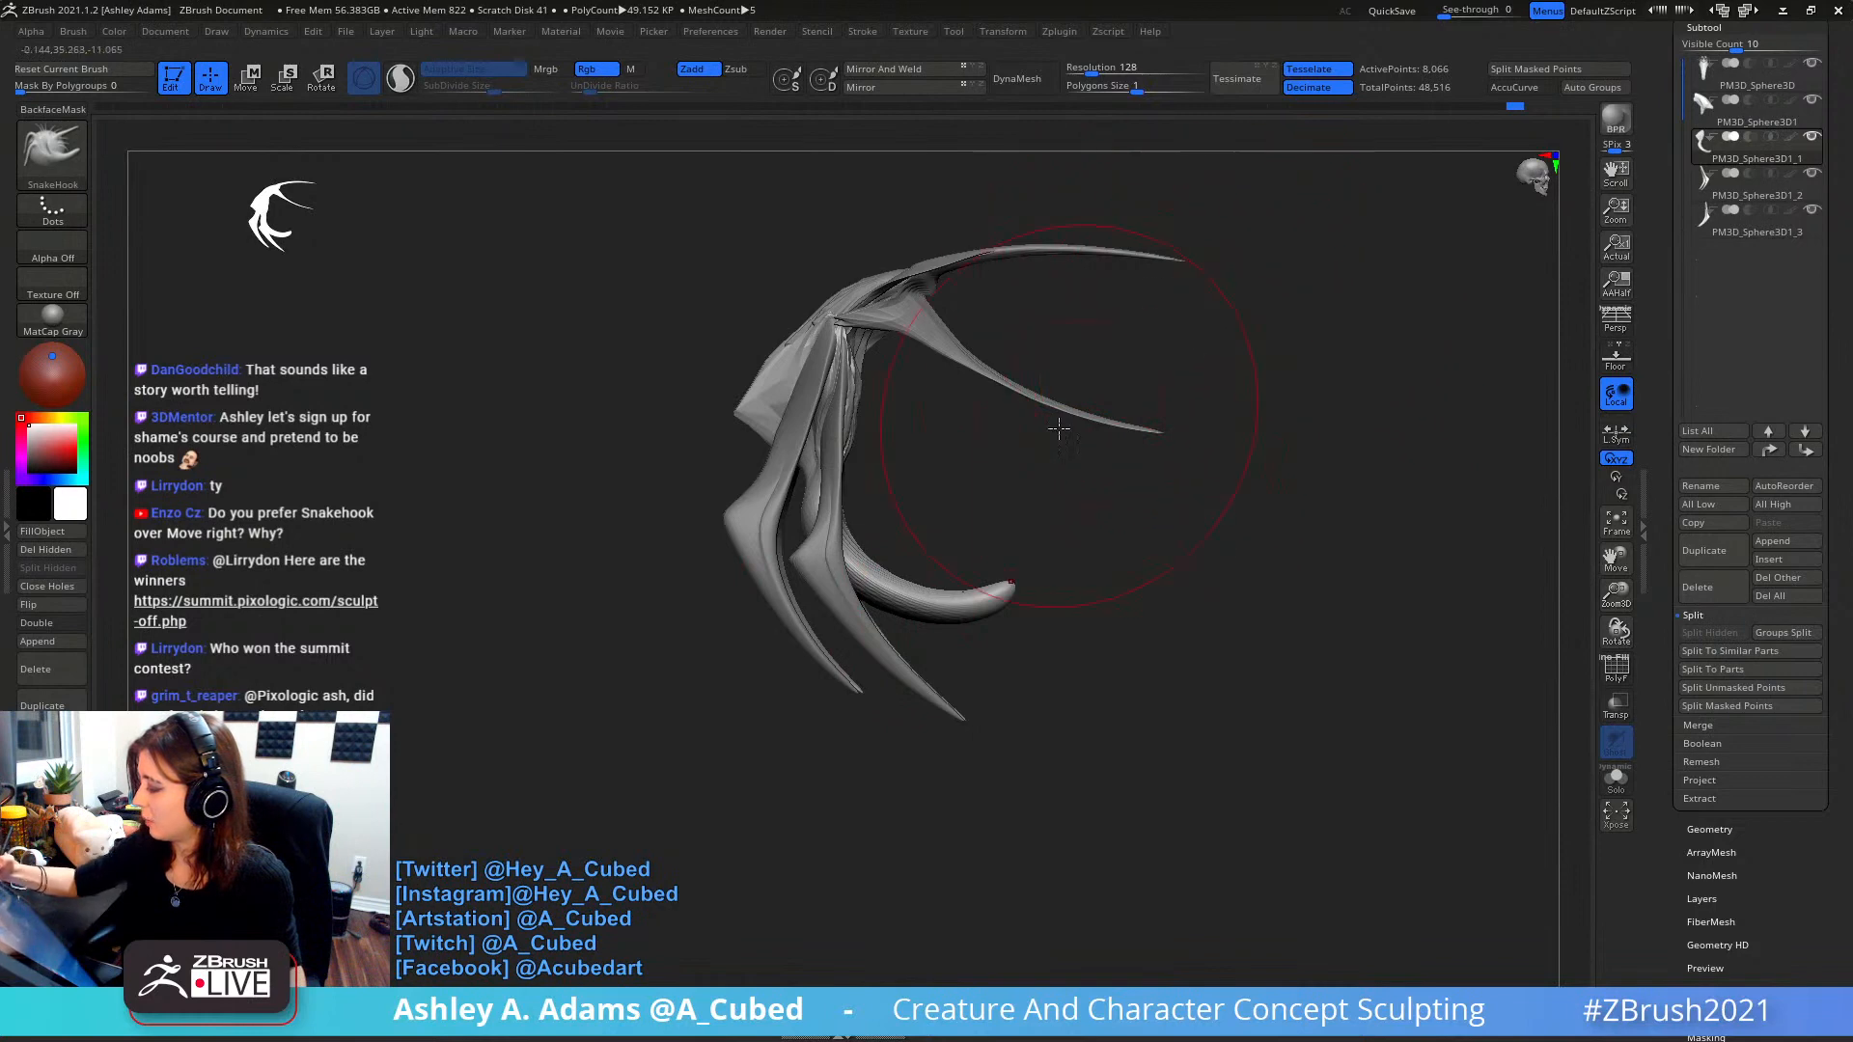
pyautogui.press('space')
pyautogui.moveTo(944, 526); pyautogui.dragTo(990, 526)
pyautogui.moveTo(1163, 261)
pyautogui.mouseDown()
pyautogui.moveTo(1245, 273)
pyautogui.moveTo(704, 447)
pyautogui.mouseUp()
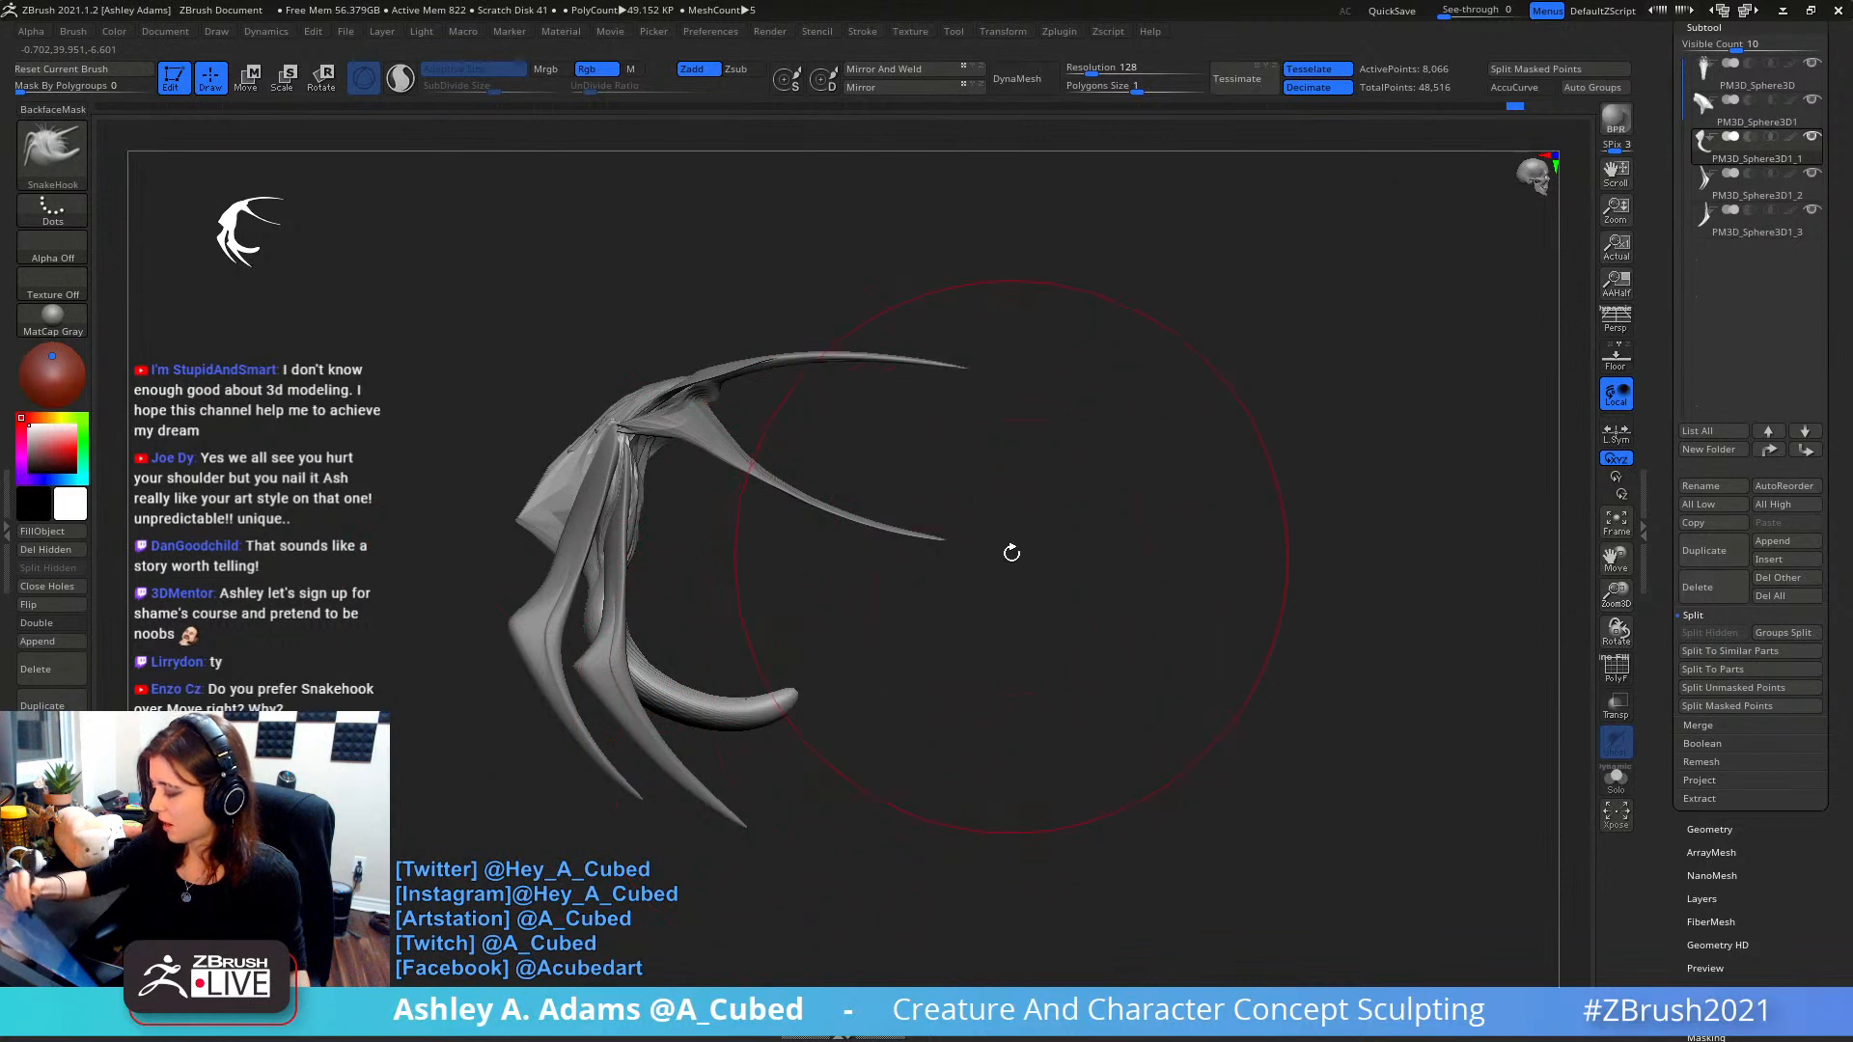
pyautogui.moveTo(1002, 373); pyautogui.dragTo(922, 487)
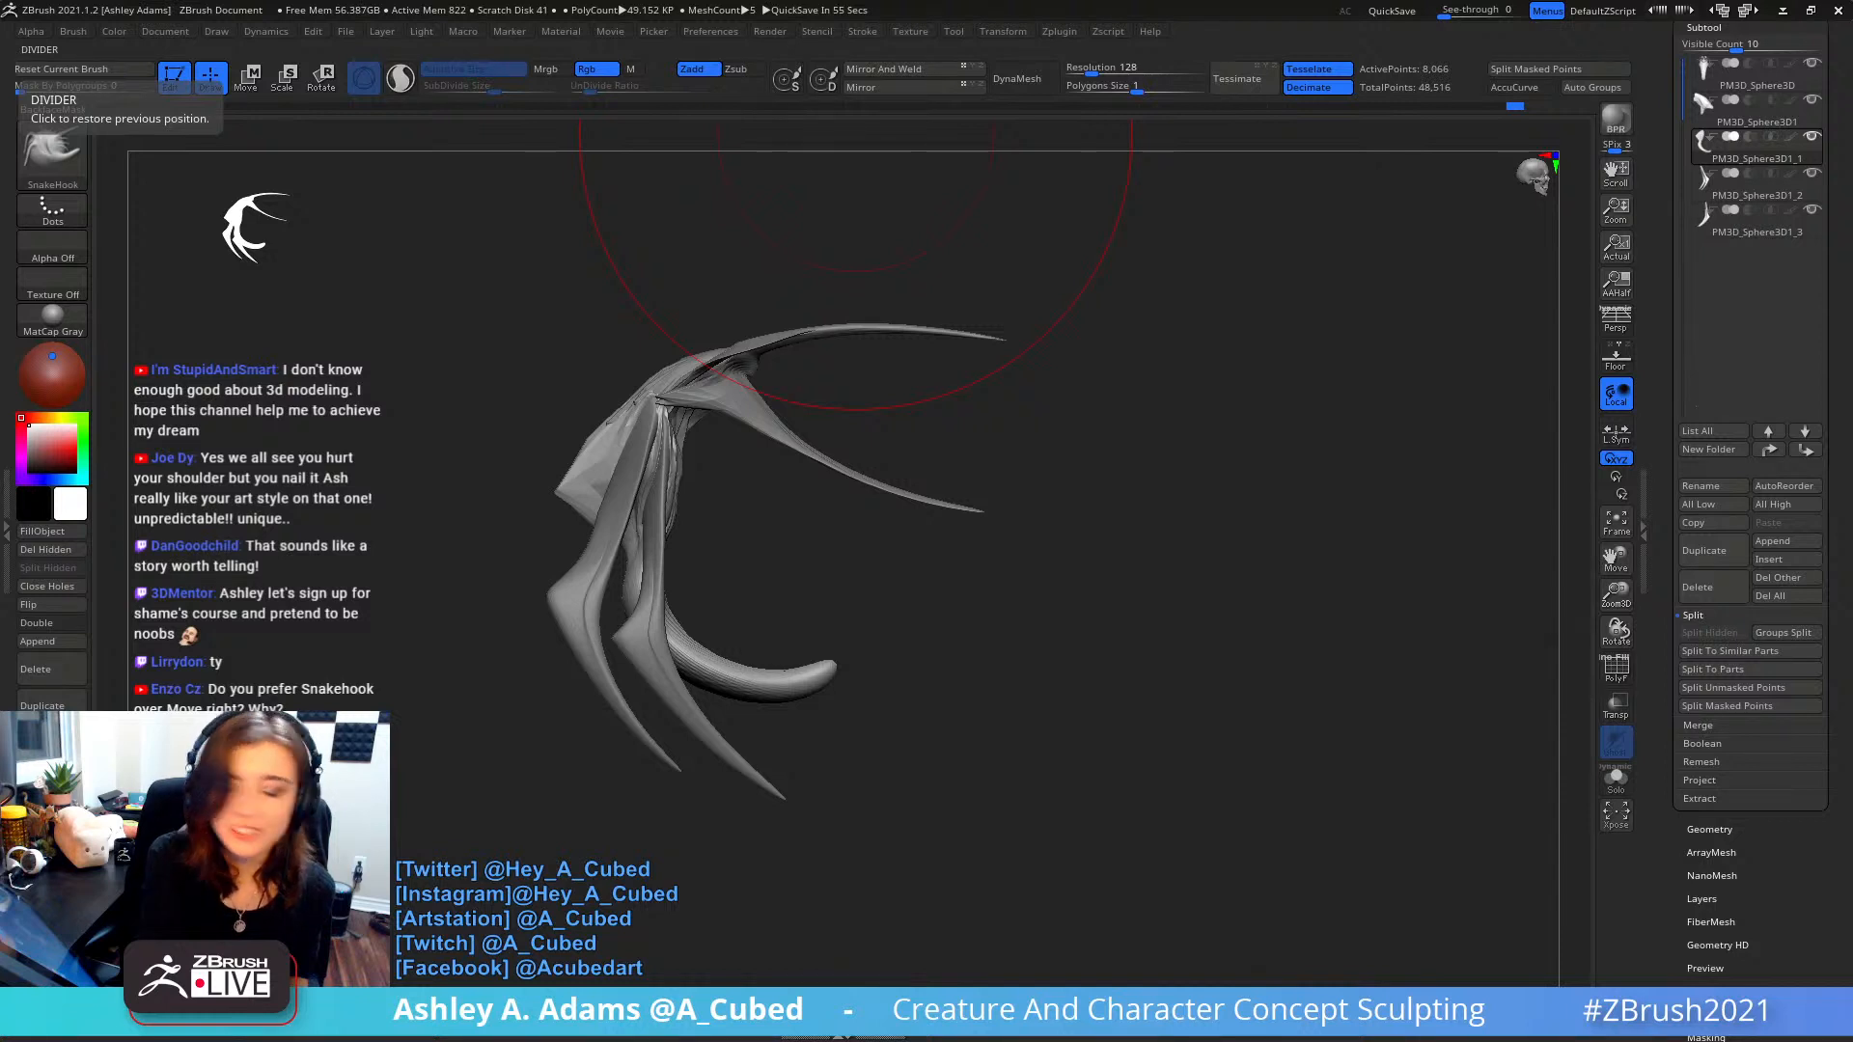
pyautogui.moveTo(929, 517)
pyautogui.mouseDown()
pyautogui.moveTo(901, 530)
pyautogui.moveTo(918, 550)
pyautogui.moveTo(1010, 532)
pyautogui.mouseUp()
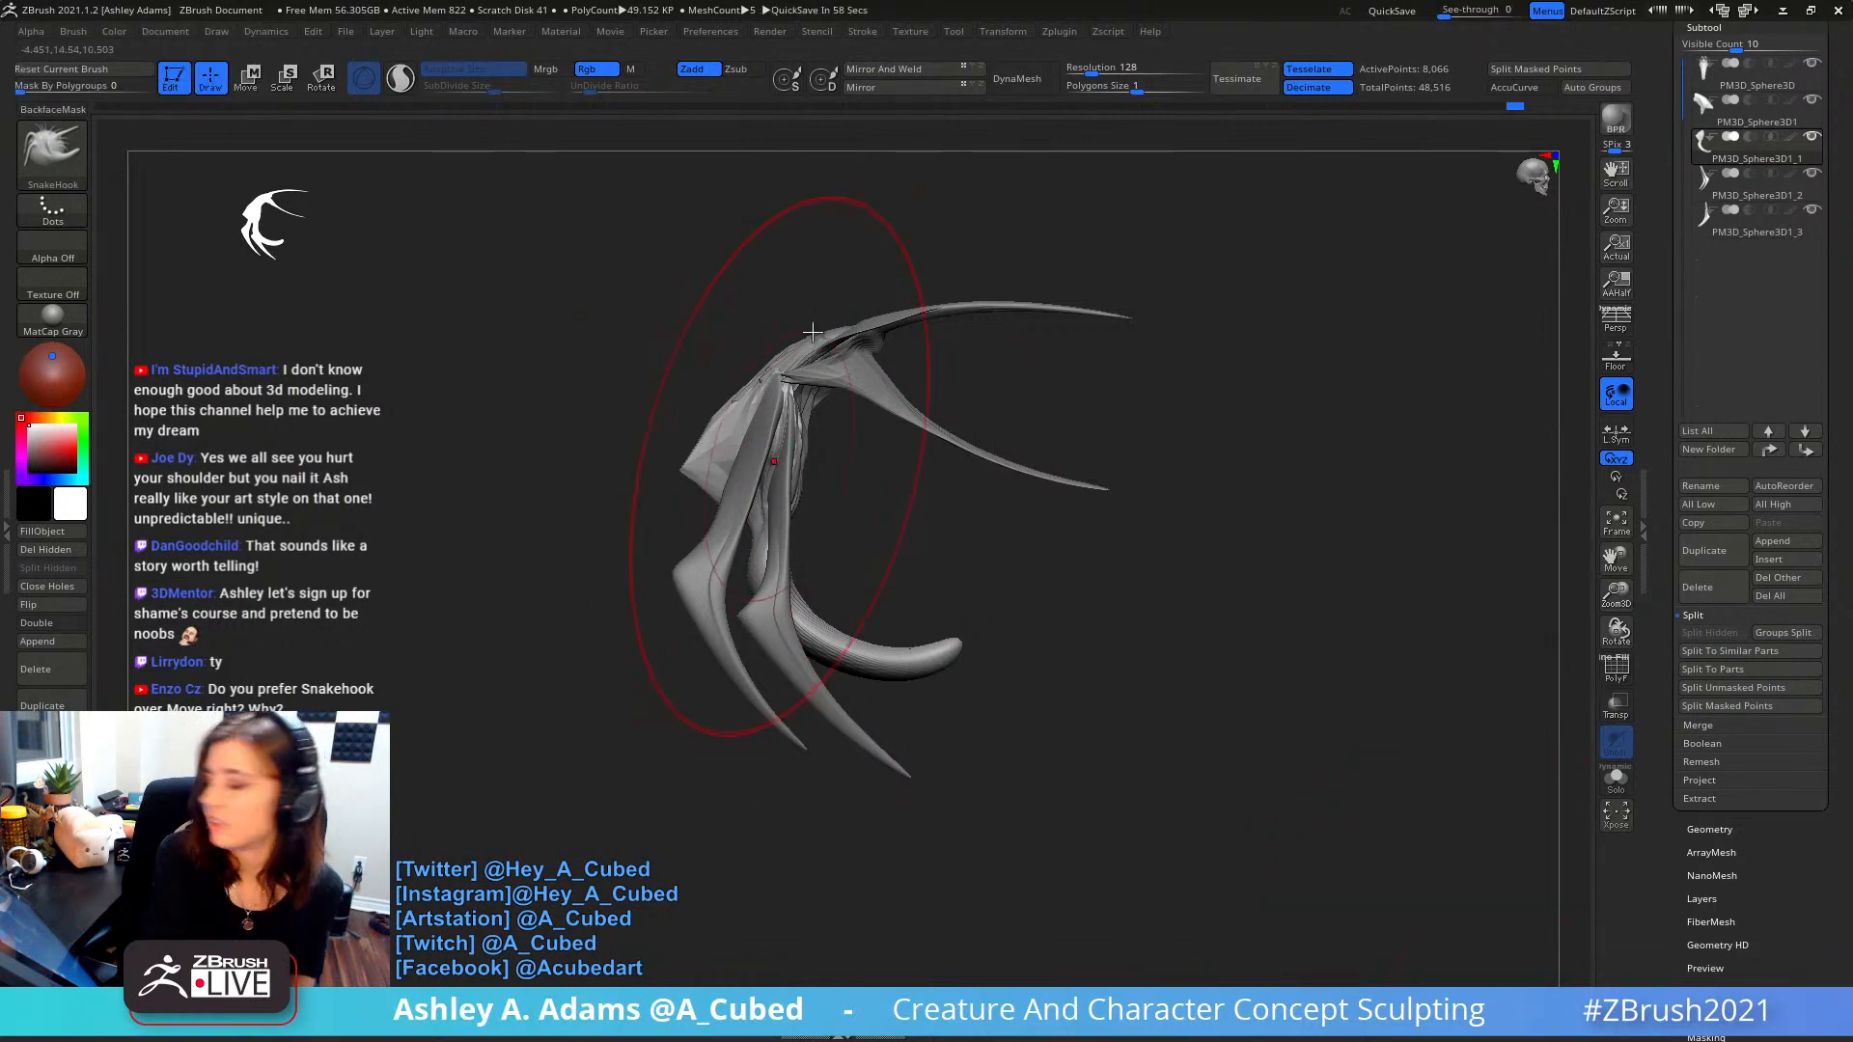
# - Capture the creature's side view in Snipping Tool and trace the upper horn's arc in red, continuing it past the tip with dashes
pyautogui.press('super+shift+s')
pyautogui.moveTo(628, 182)
pyautogui.mouseDown()
pyautogui.moveTo(1125, 903)
pyautogui.moveTo(1229, 914)
pyautogui.mouseUp()
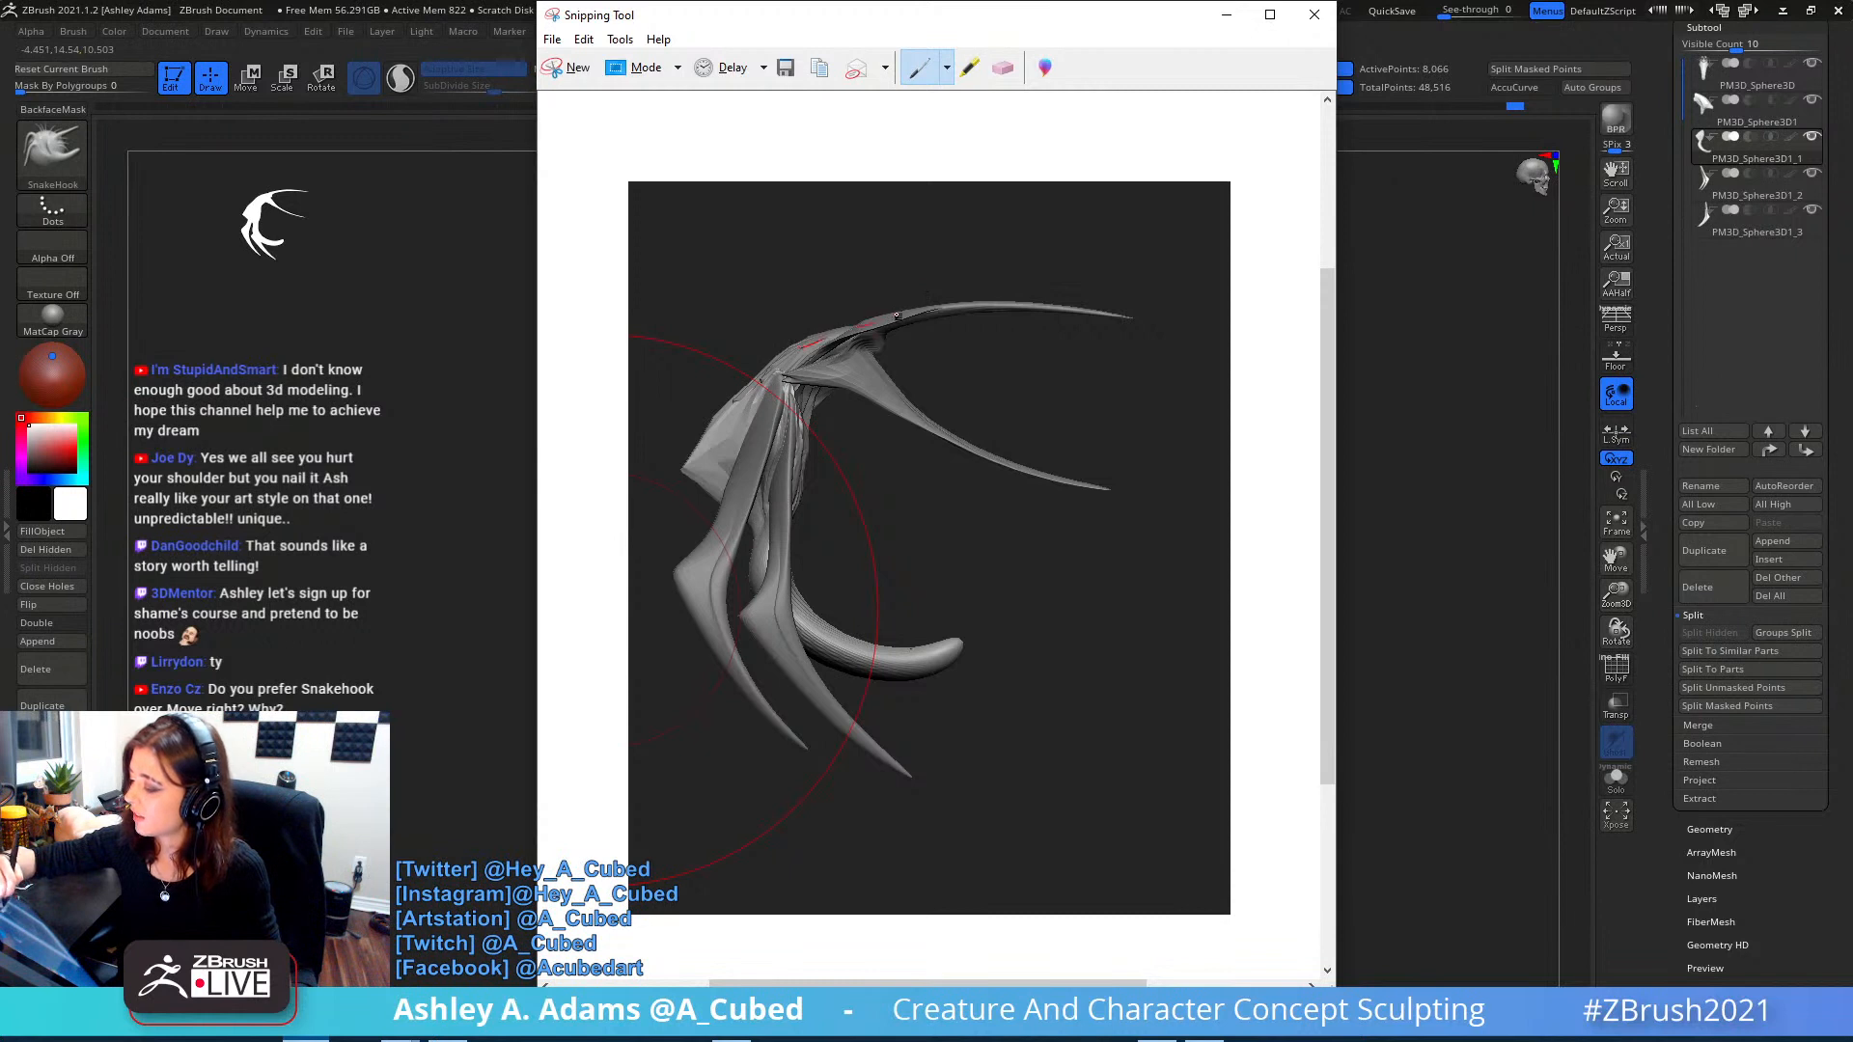
pyautogui.moveTo(897, 316); pyautogui.dragTo(1055, 308)
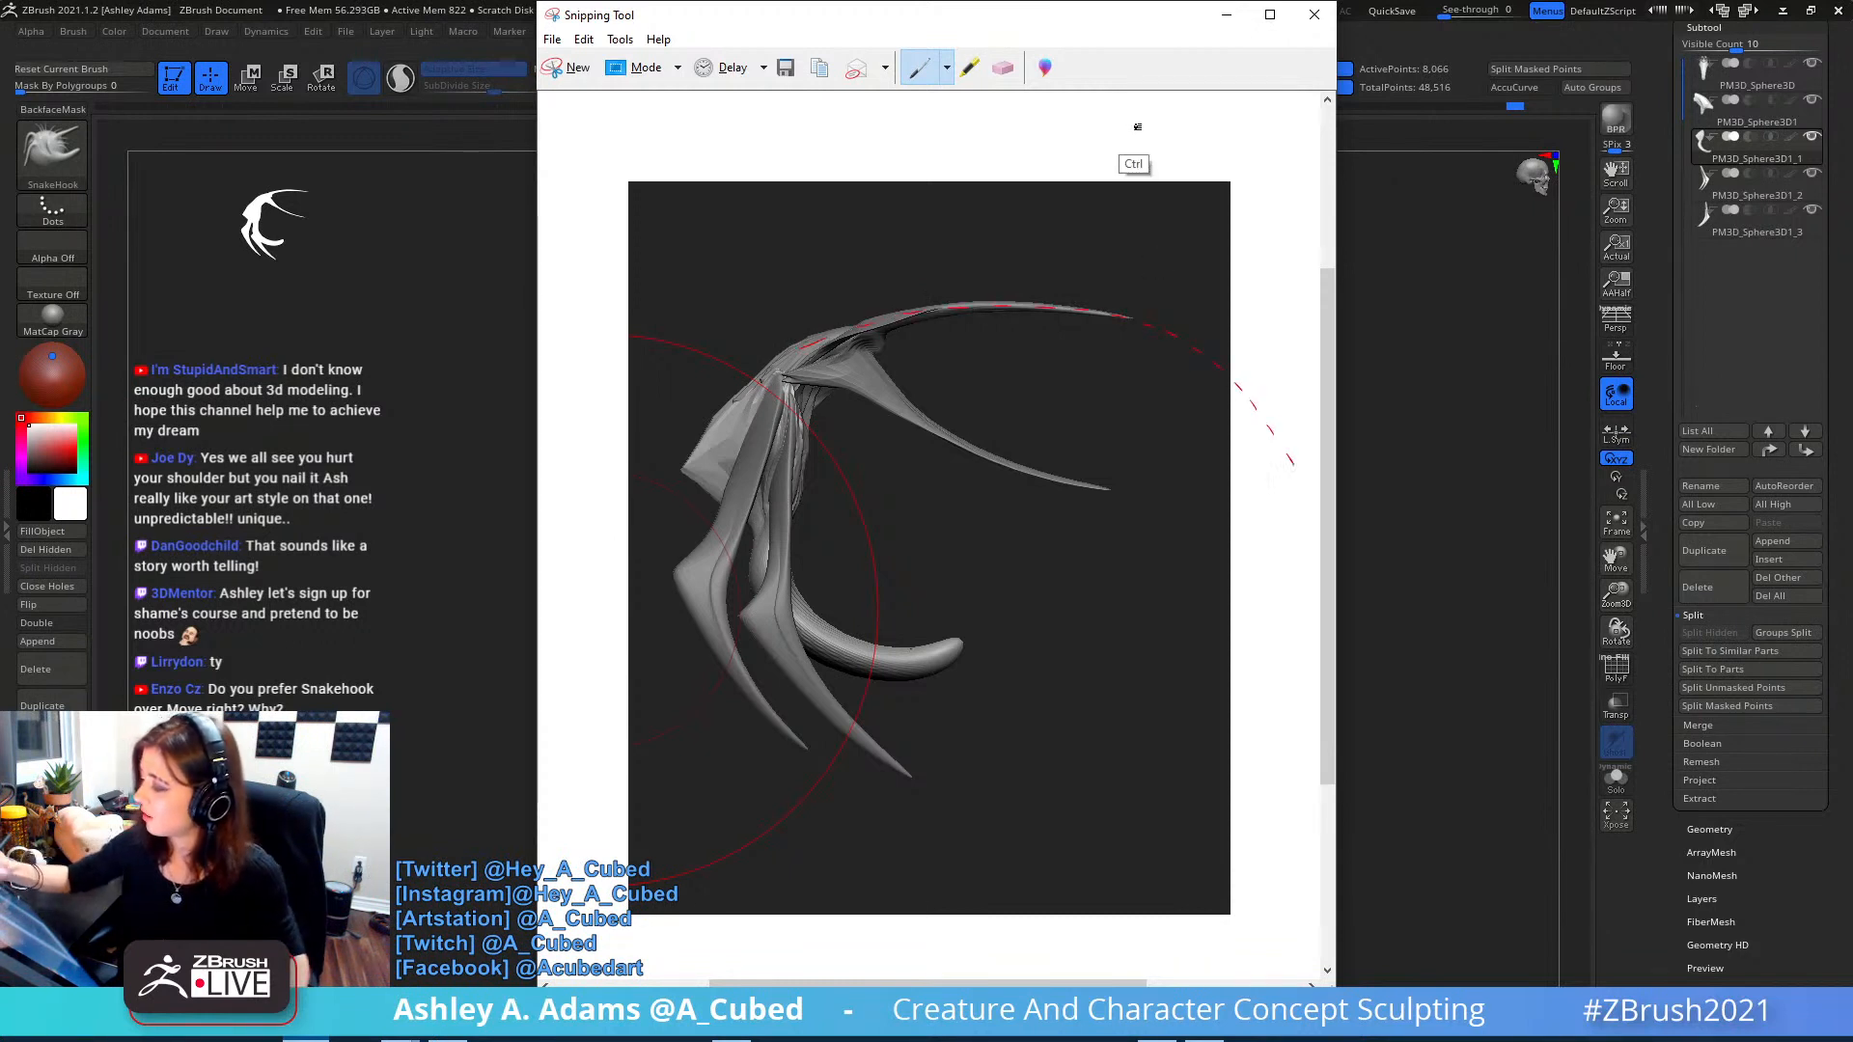
# - Erase the dashed red continuation beyond the upper horn's tip in the captured image
pyautogui.click(1004, 68)
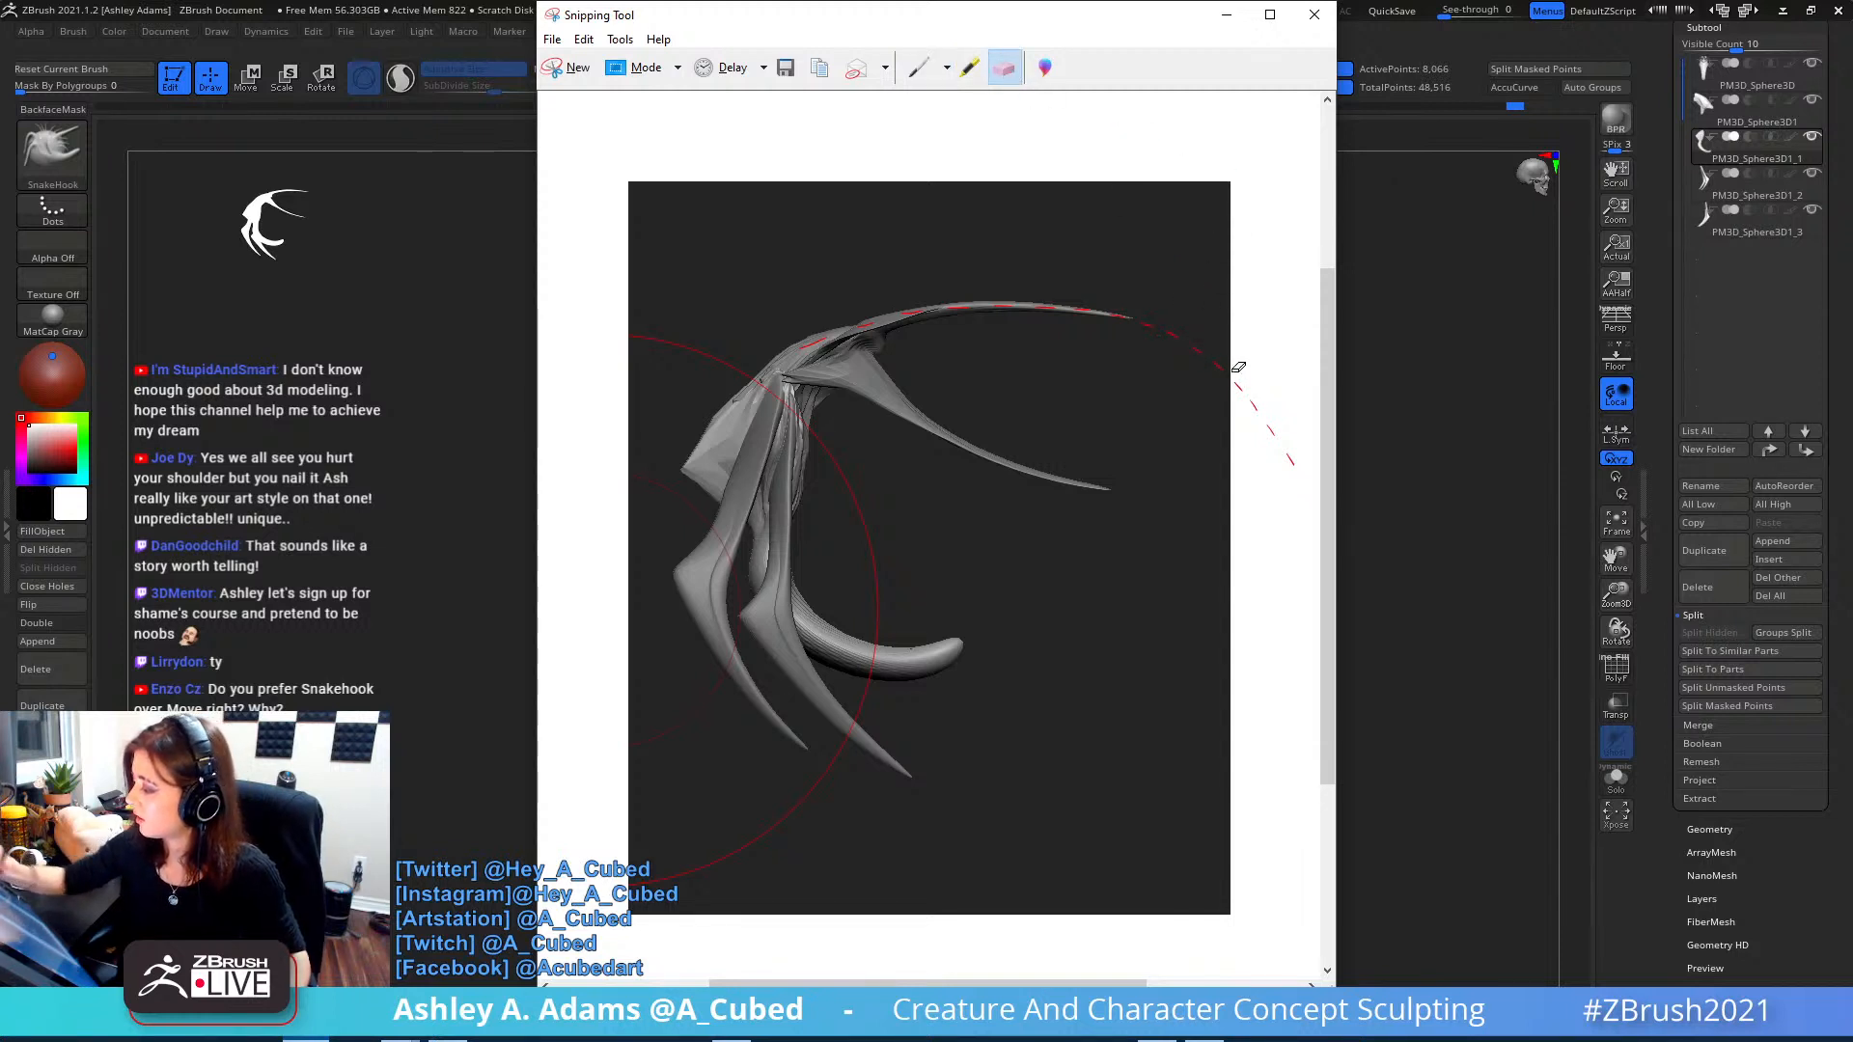
pyautogui.moveTo(1238, 367); pyautogui.dragTo(1261, 435)
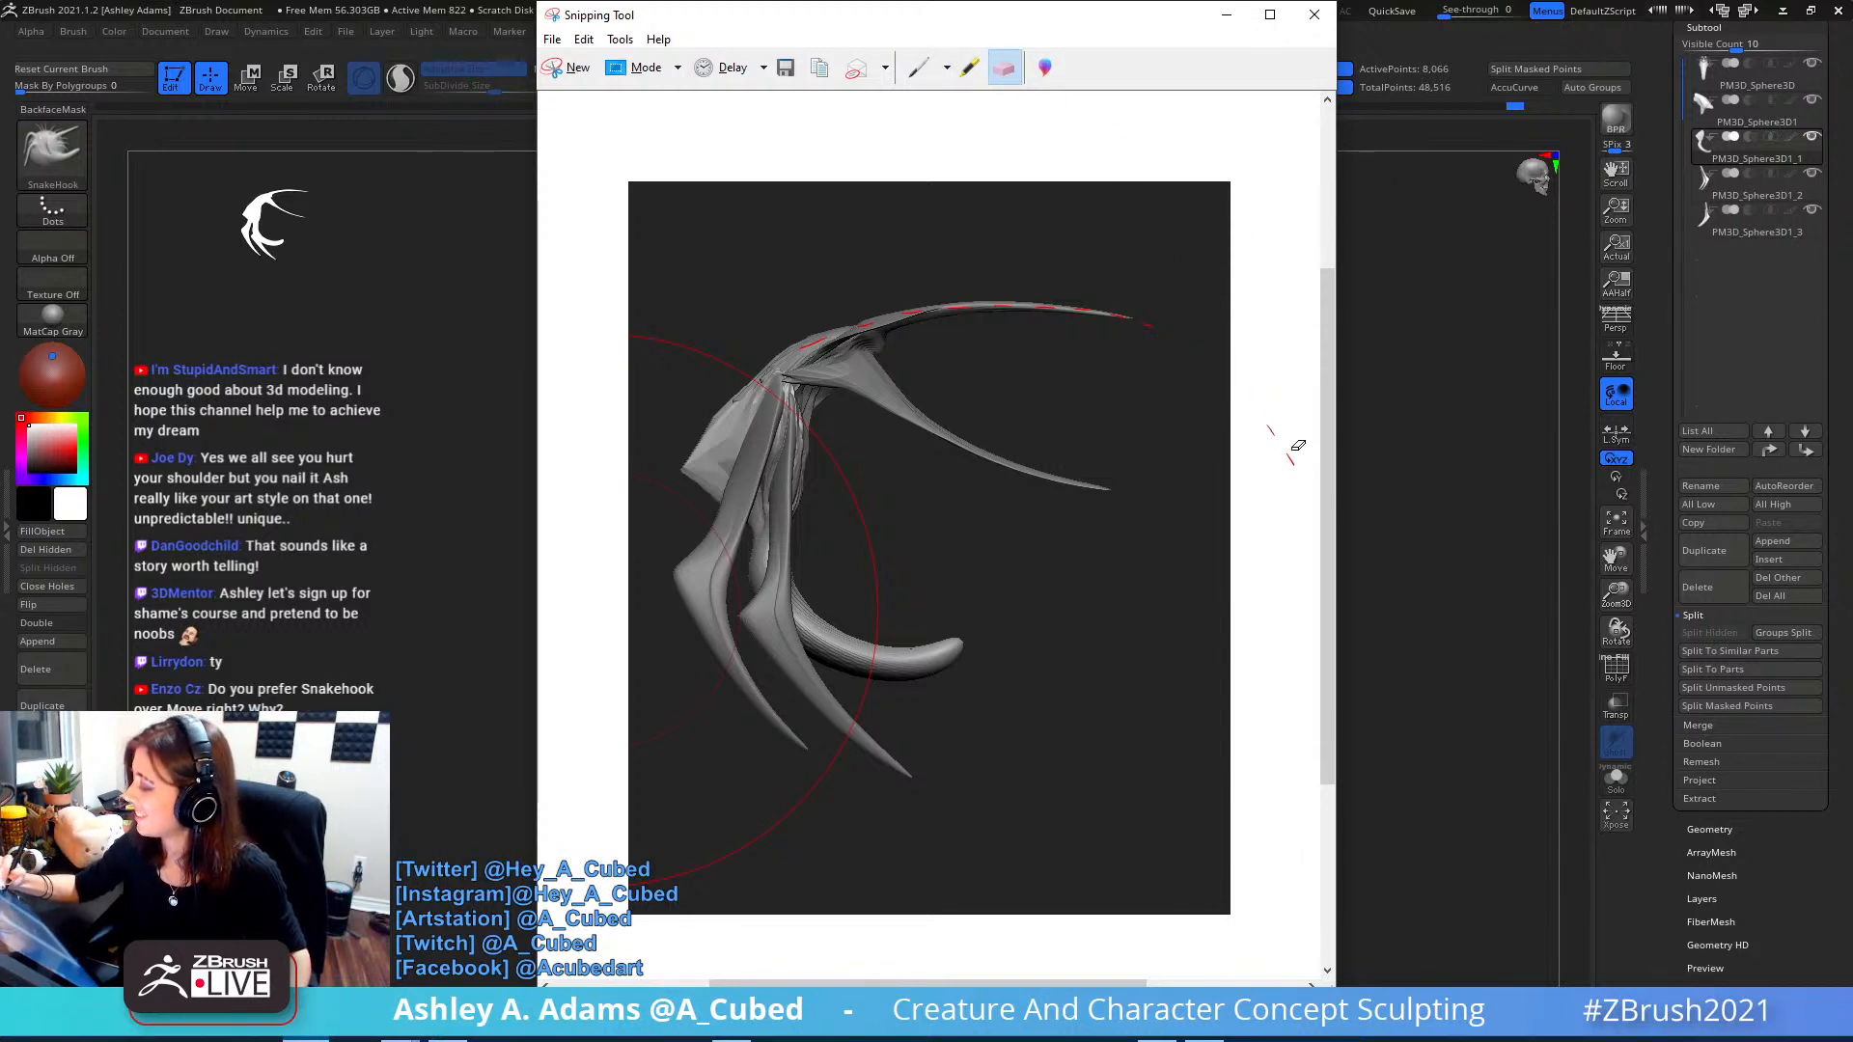
# - Annotate the snip by extending the upper spike's arc in red and tracing the tail's circular flow with arrow and cross marks in blue
pyautogui.click(919, 68)
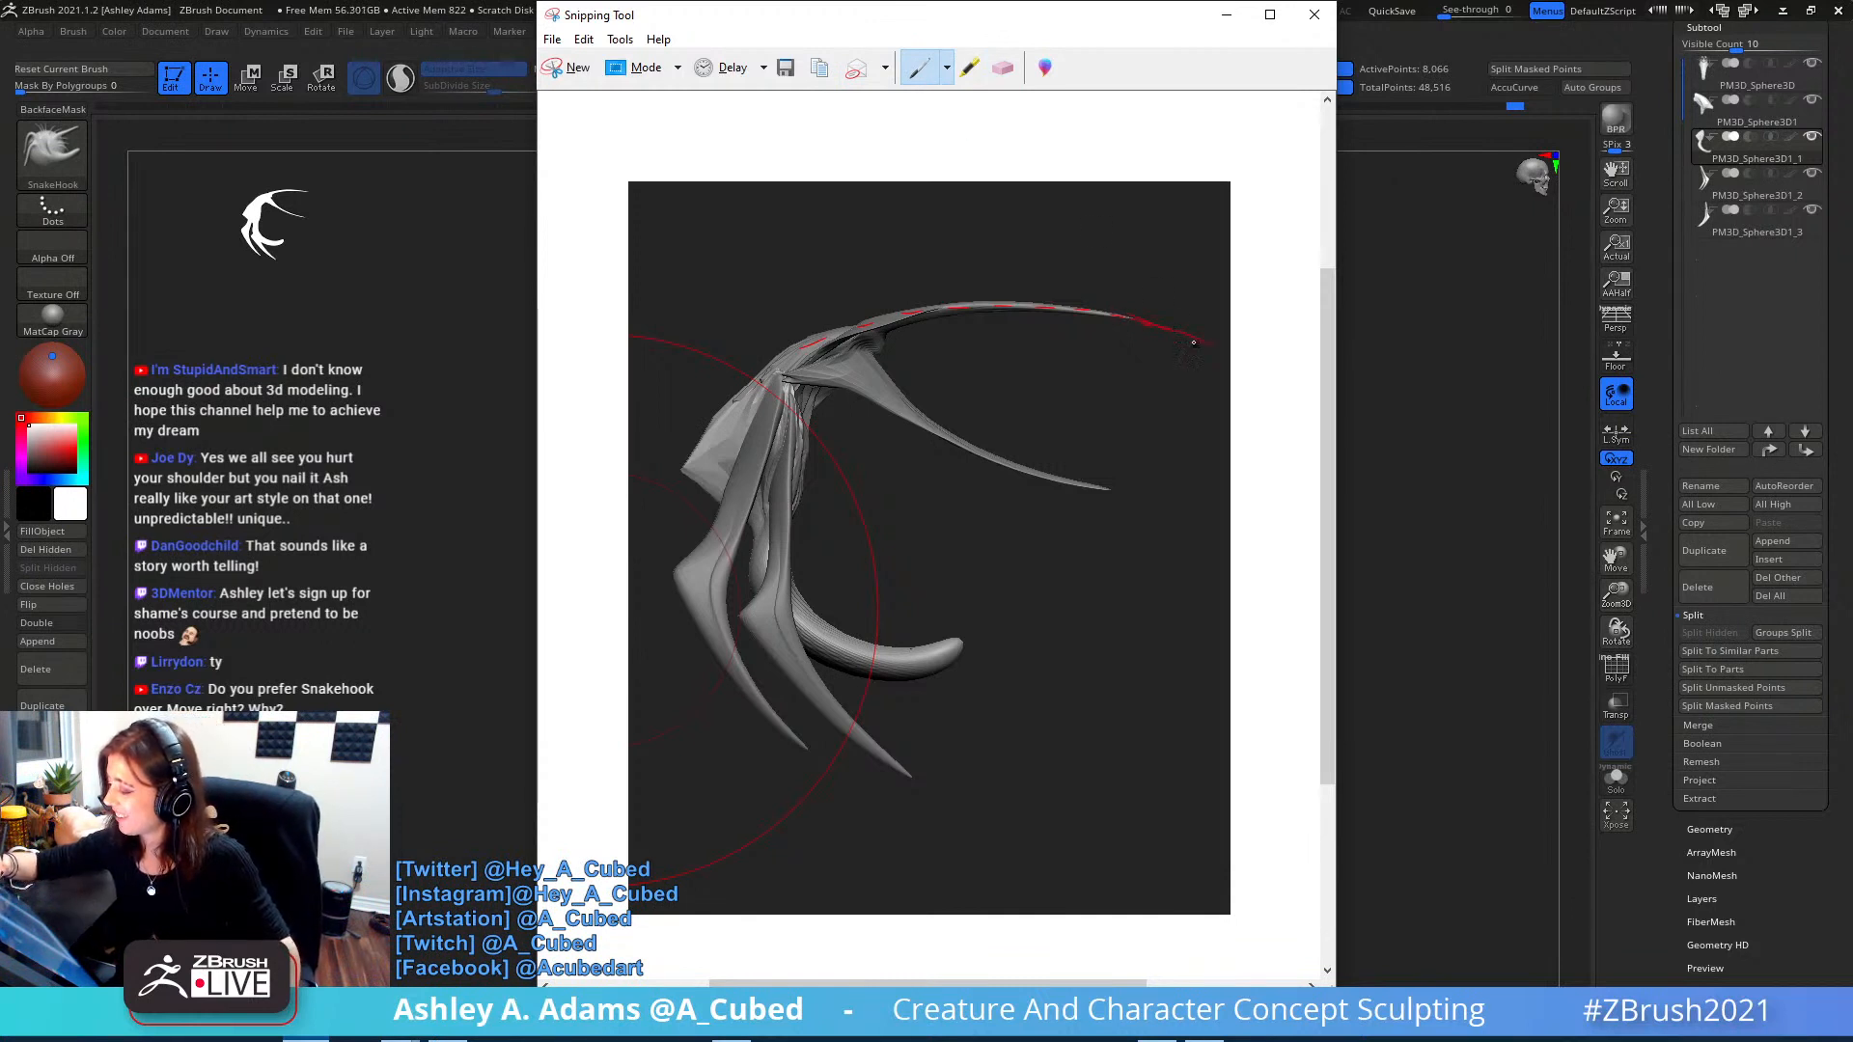
pyautogui.moveTo(1194, 342); pyautogui.dragTo(1320, 419)
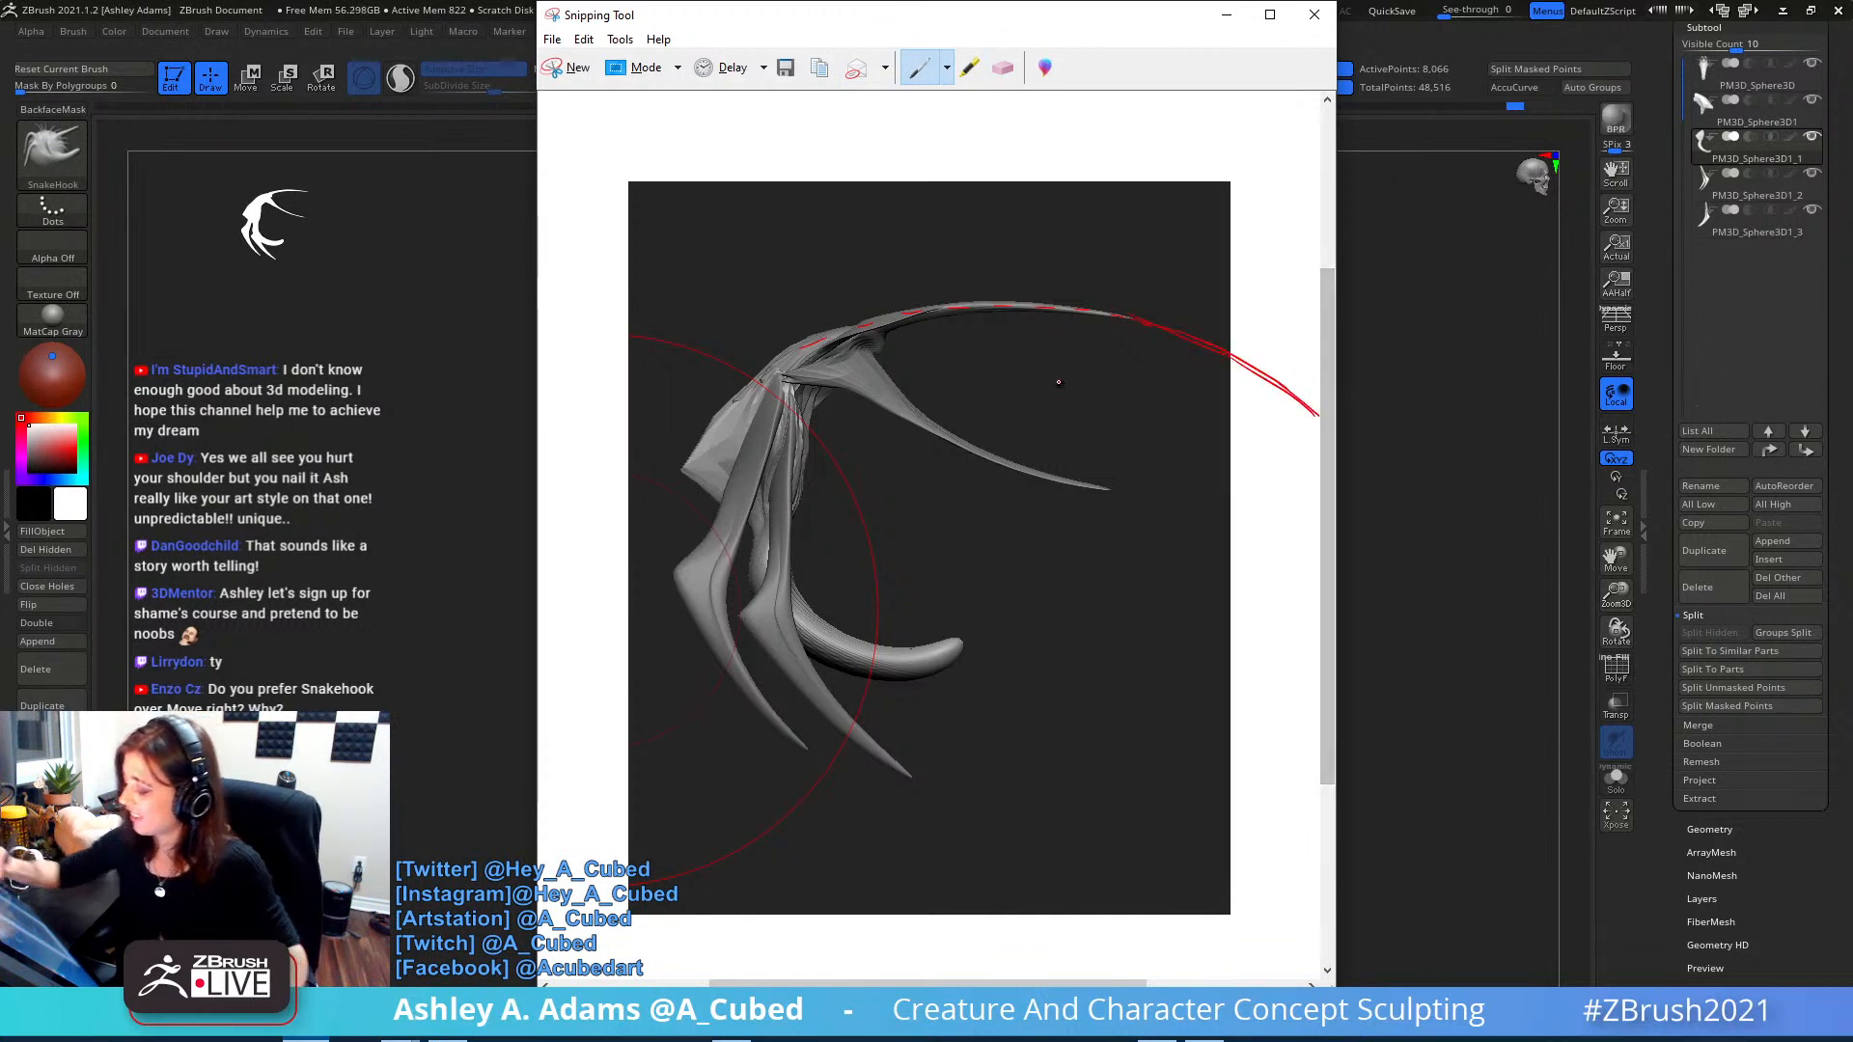
pyautogui.click(945, 70)
pyautogui.click(859, 120)
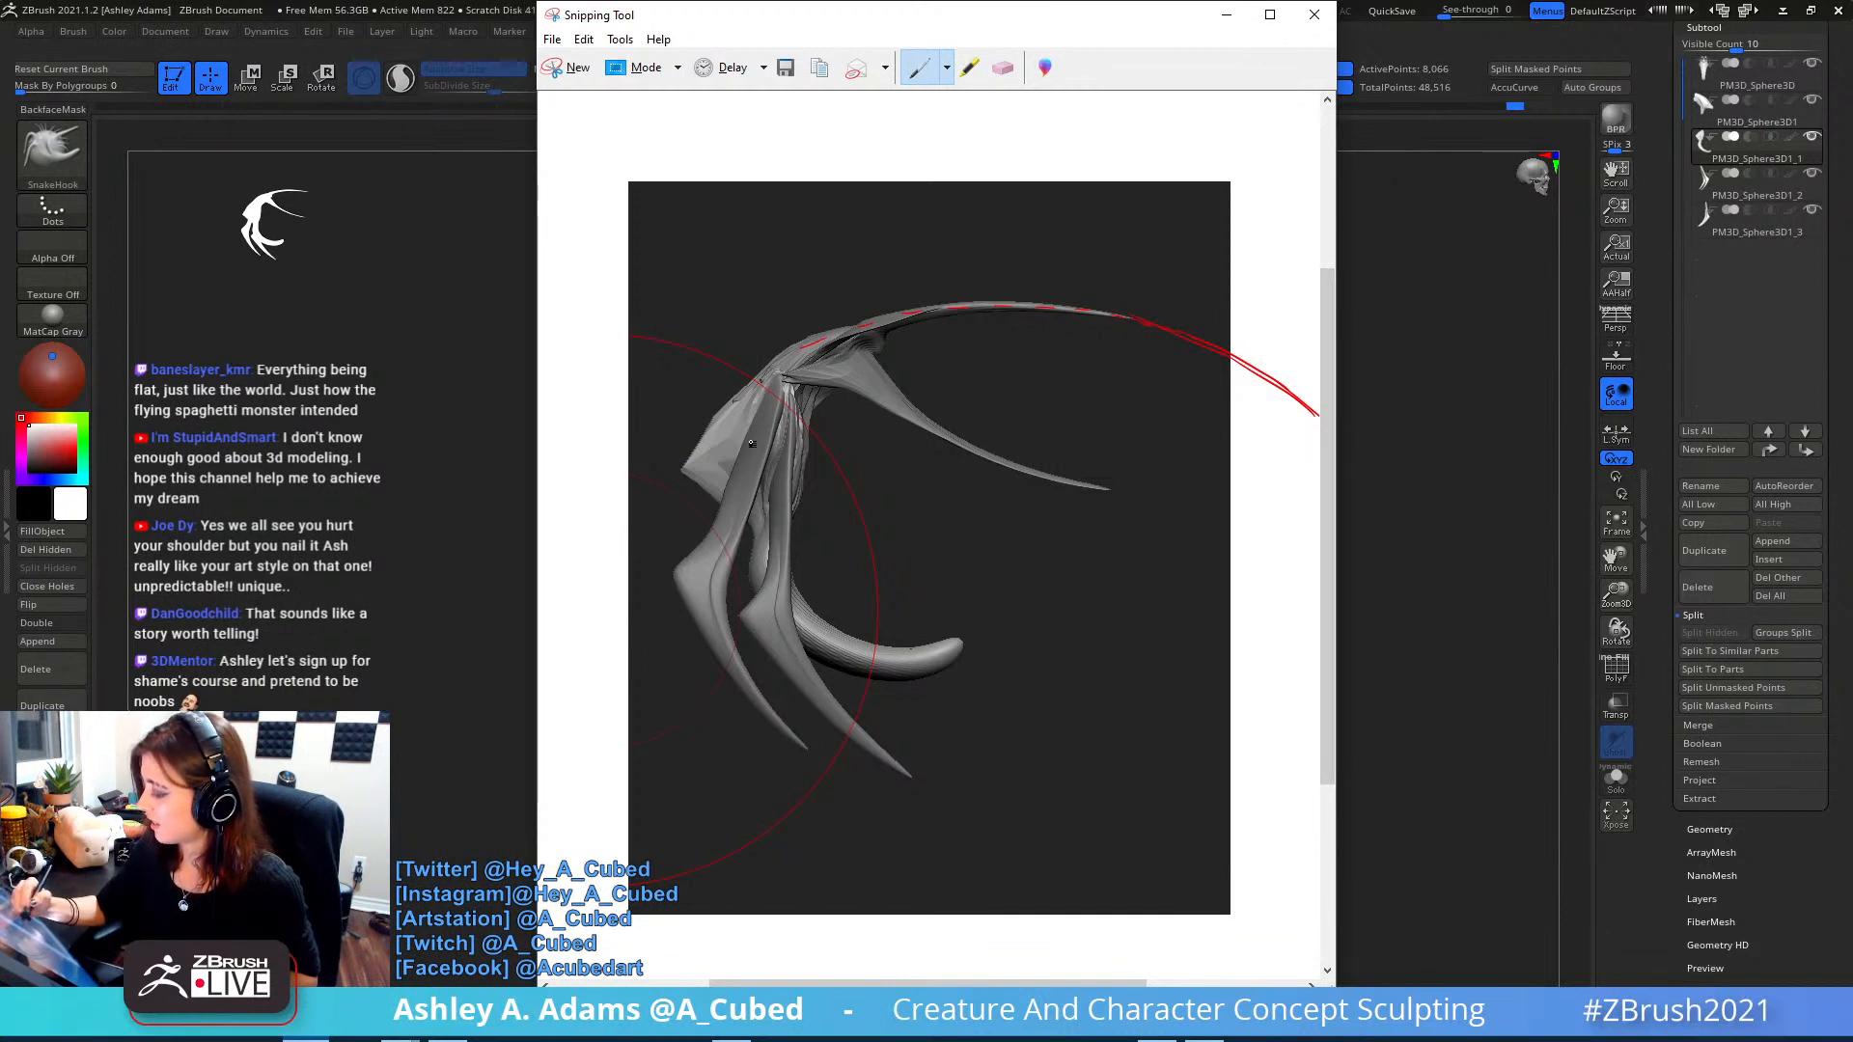
pyautogui.moveTo(801, 645); pyautogui.dragTo(743, 468)
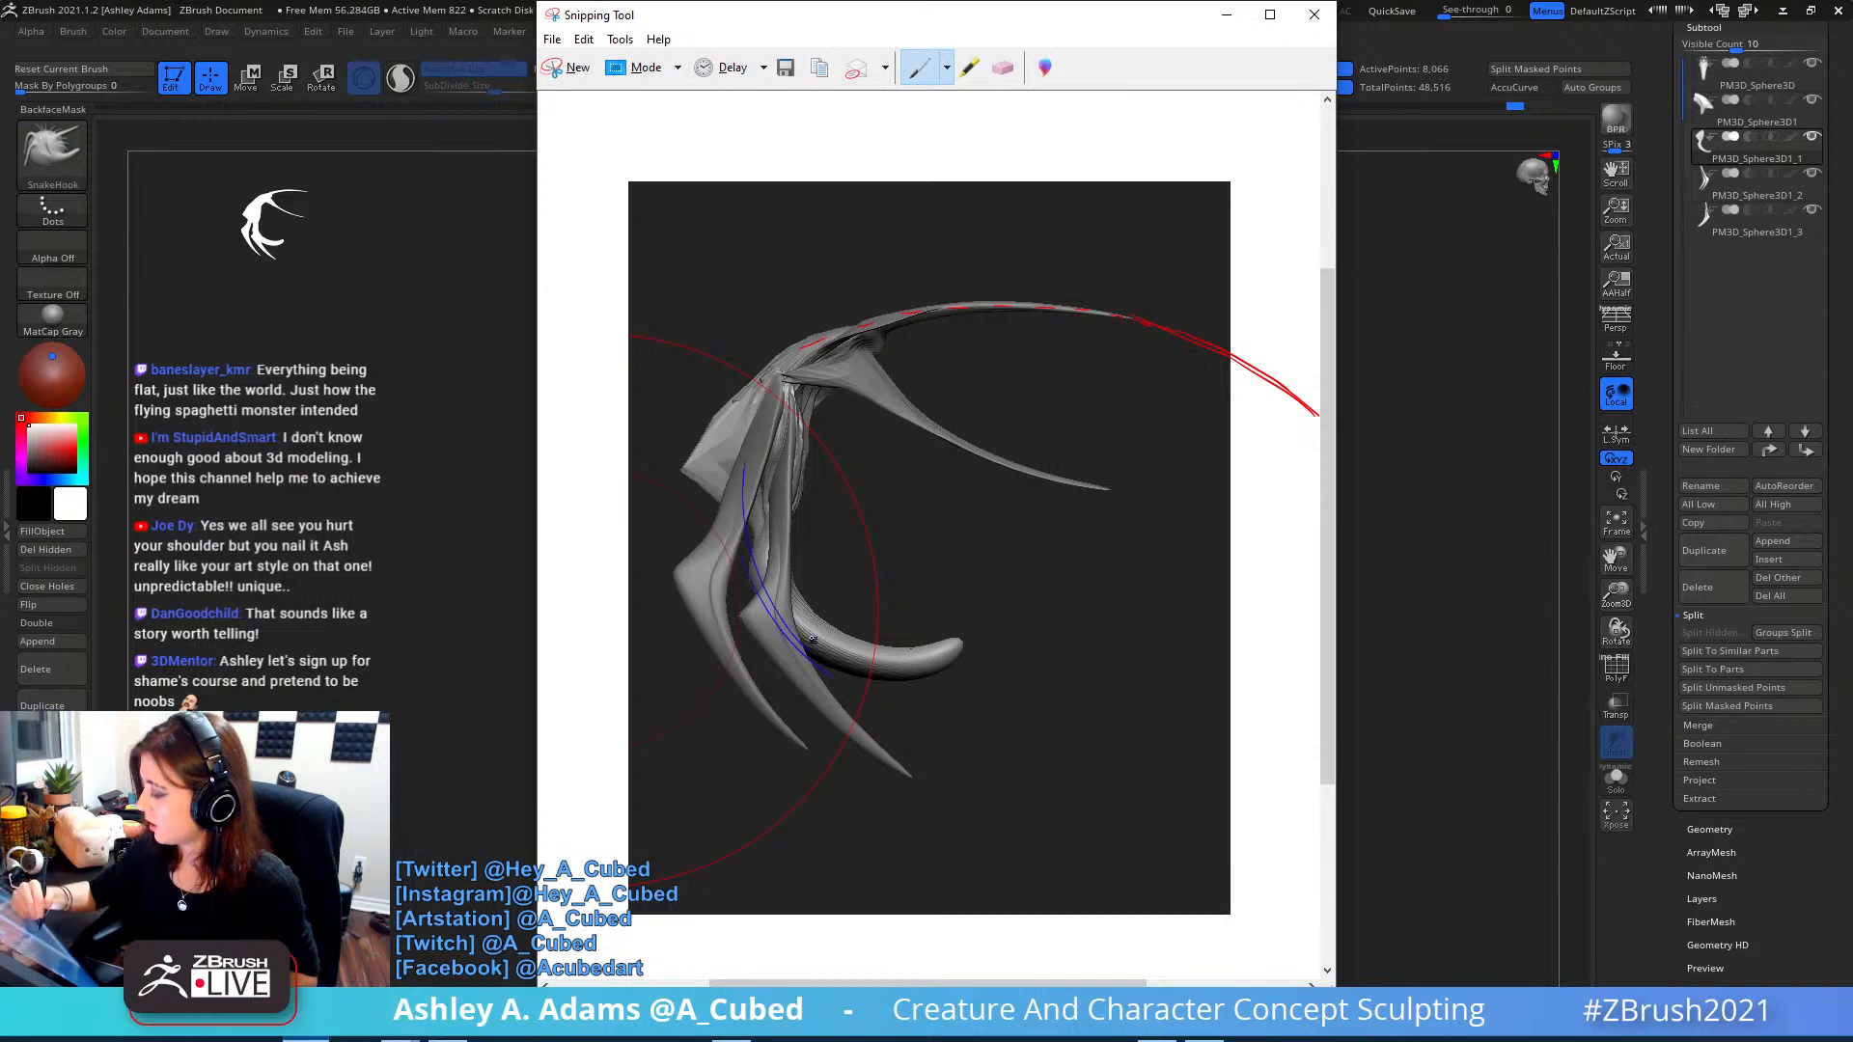
pyautogui.moveTo(812, 640); pyautogui.dragTo(832, 677)
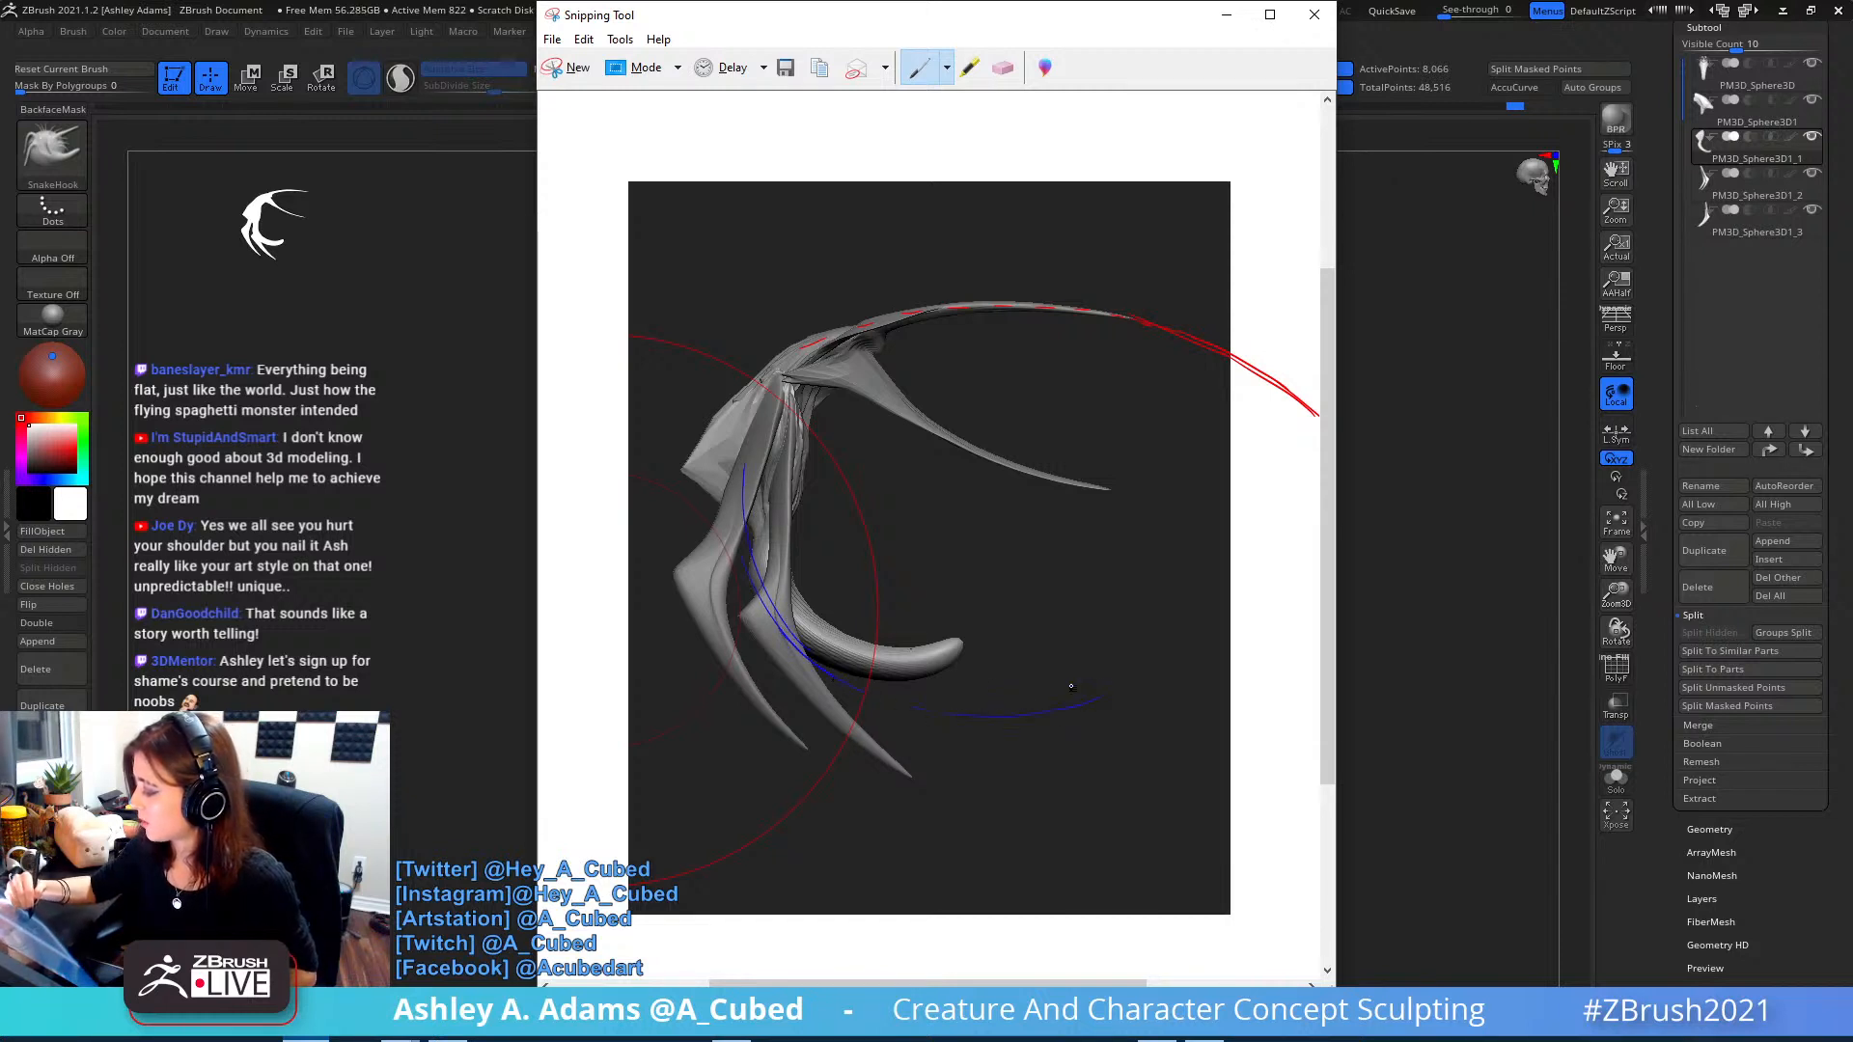
pyautogui.moveTo(992, 717); pyautogui.dragTo(1094, 696)
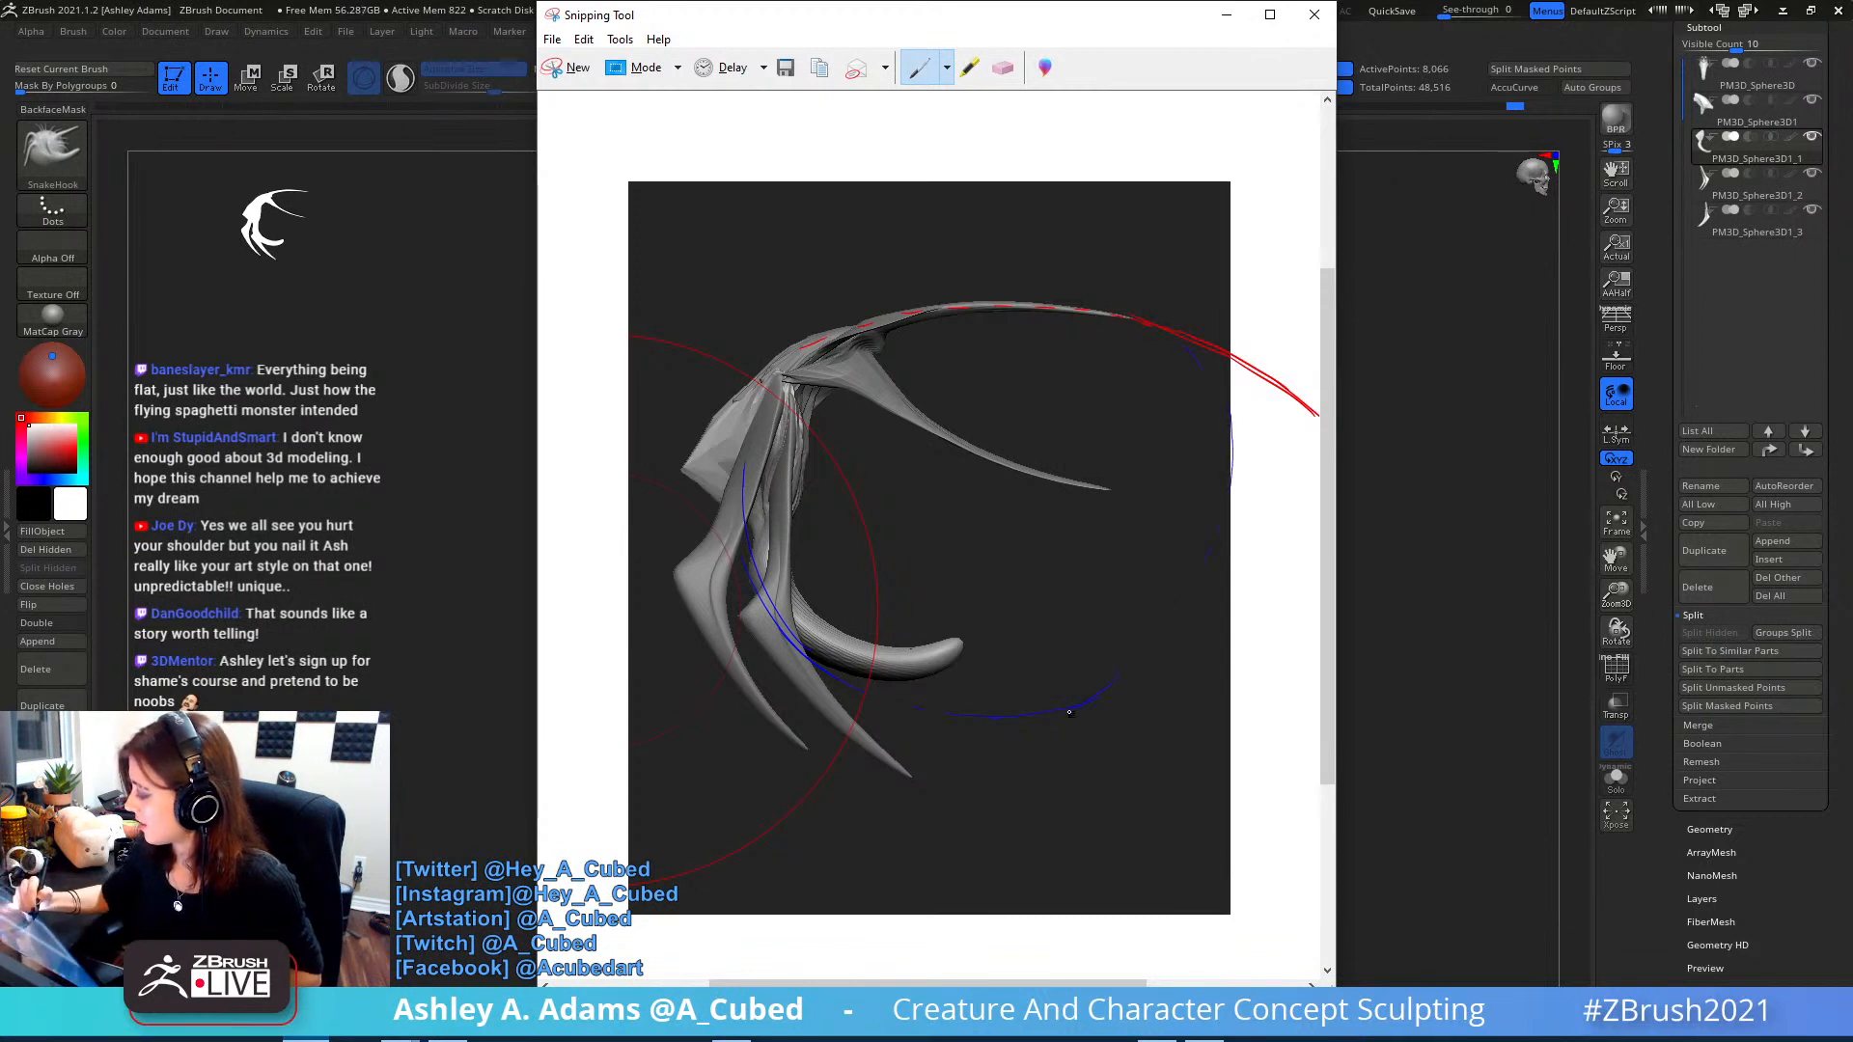
pyautogui.moveTo(1069, 712); pyautogui.dragTo(1130, 676)
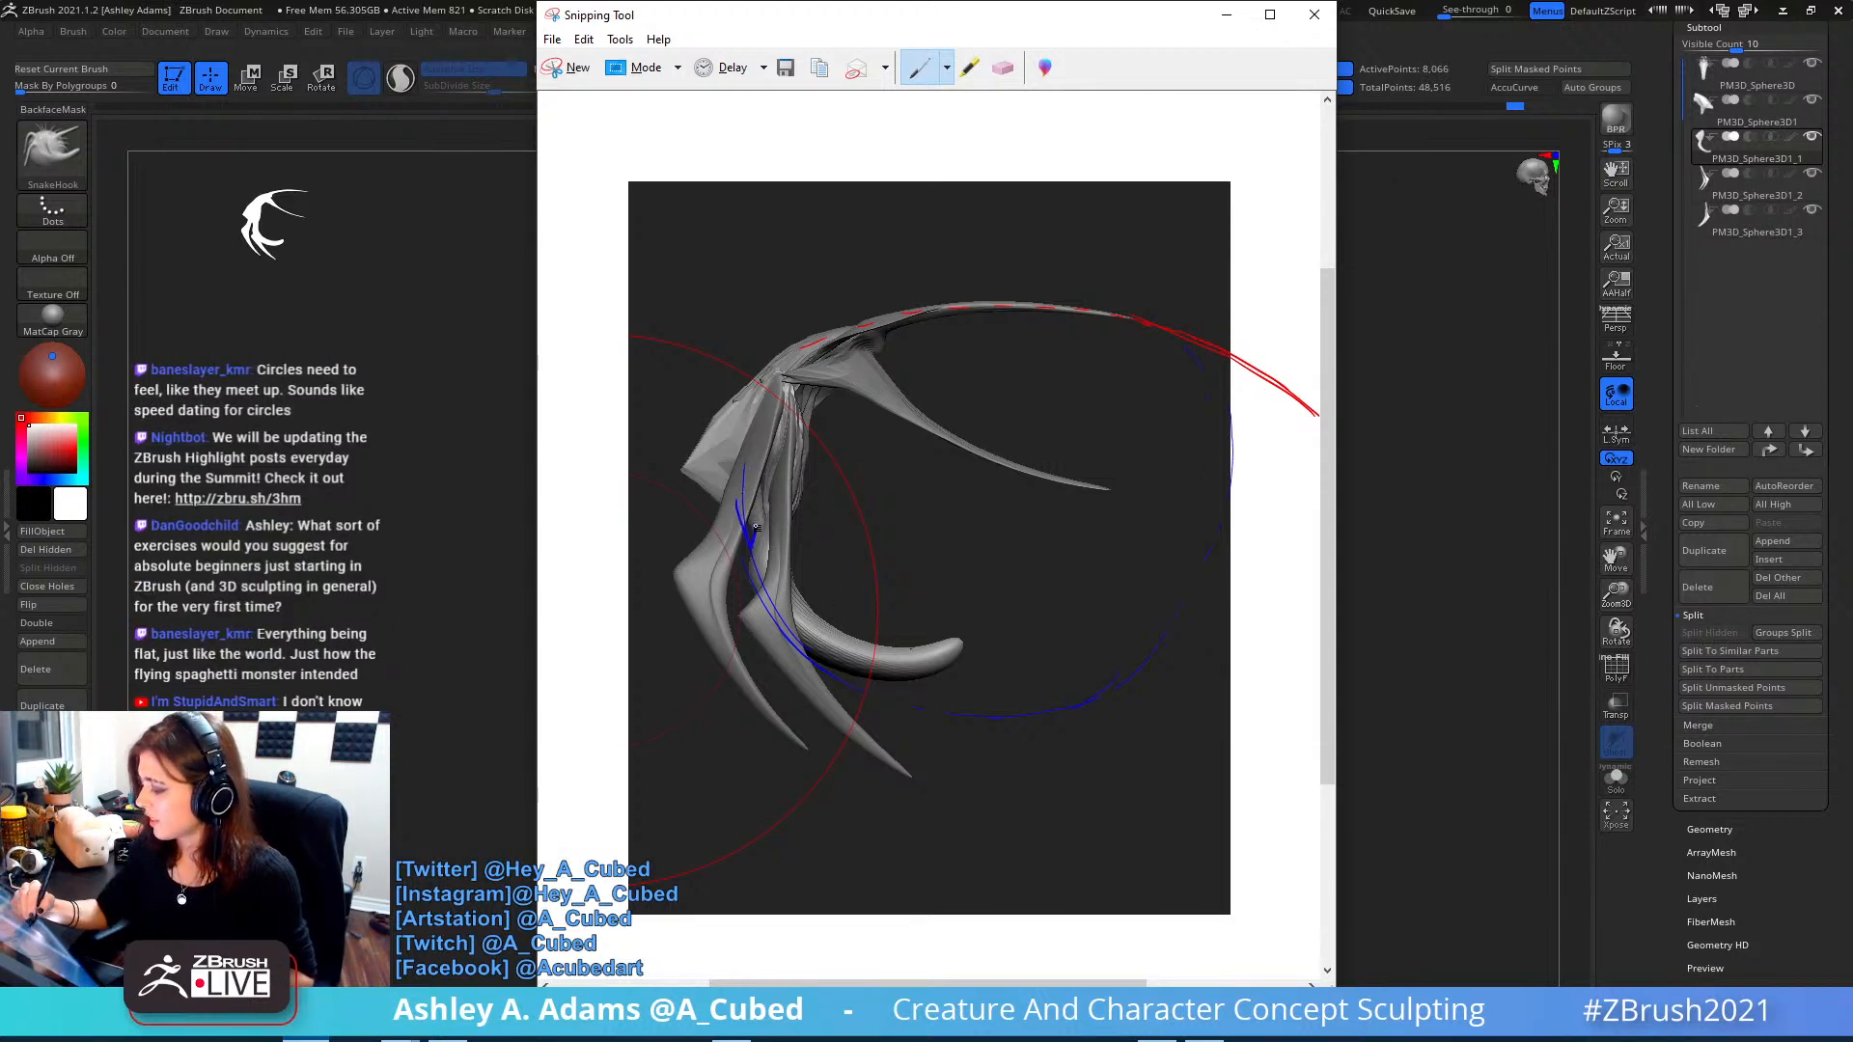
pyautogui.moveTo(925, 301); pyautogui.dragTo(955, 313)
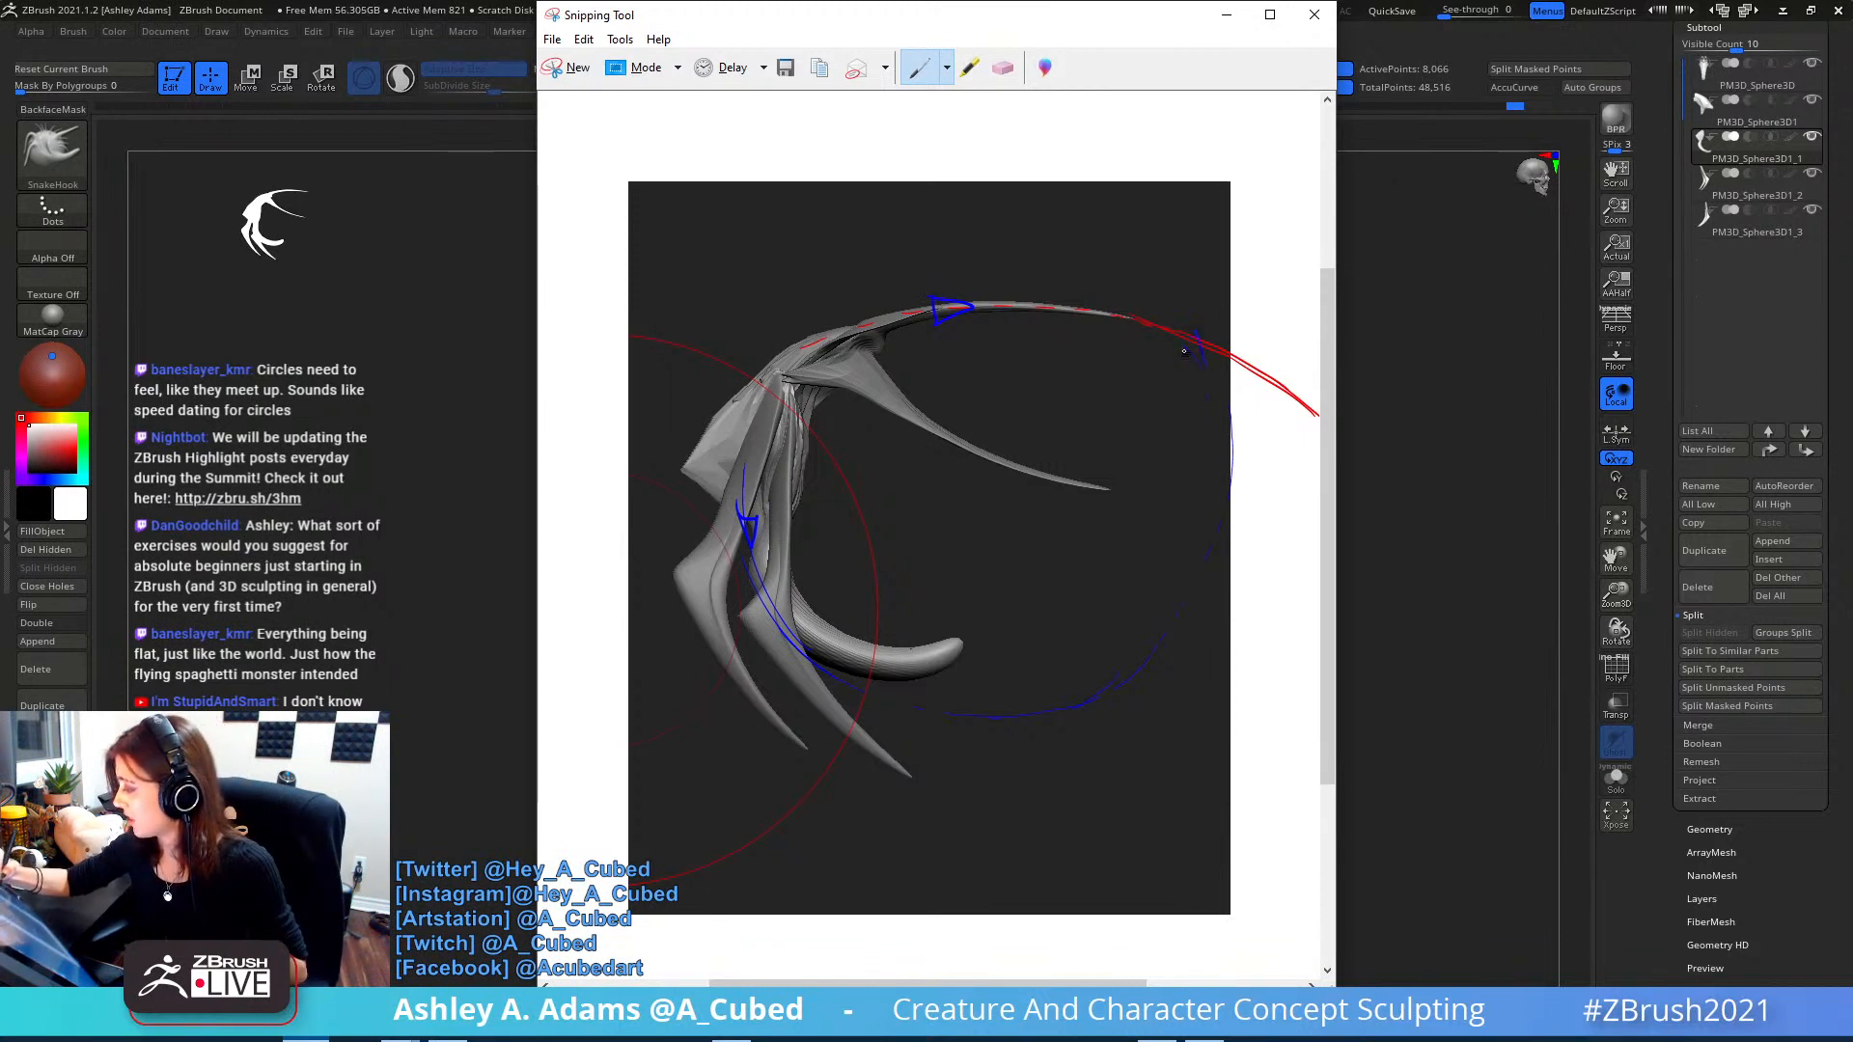
pyautogui.moveTo(1184, 350); pyautogui.dragTo(1218, 335)
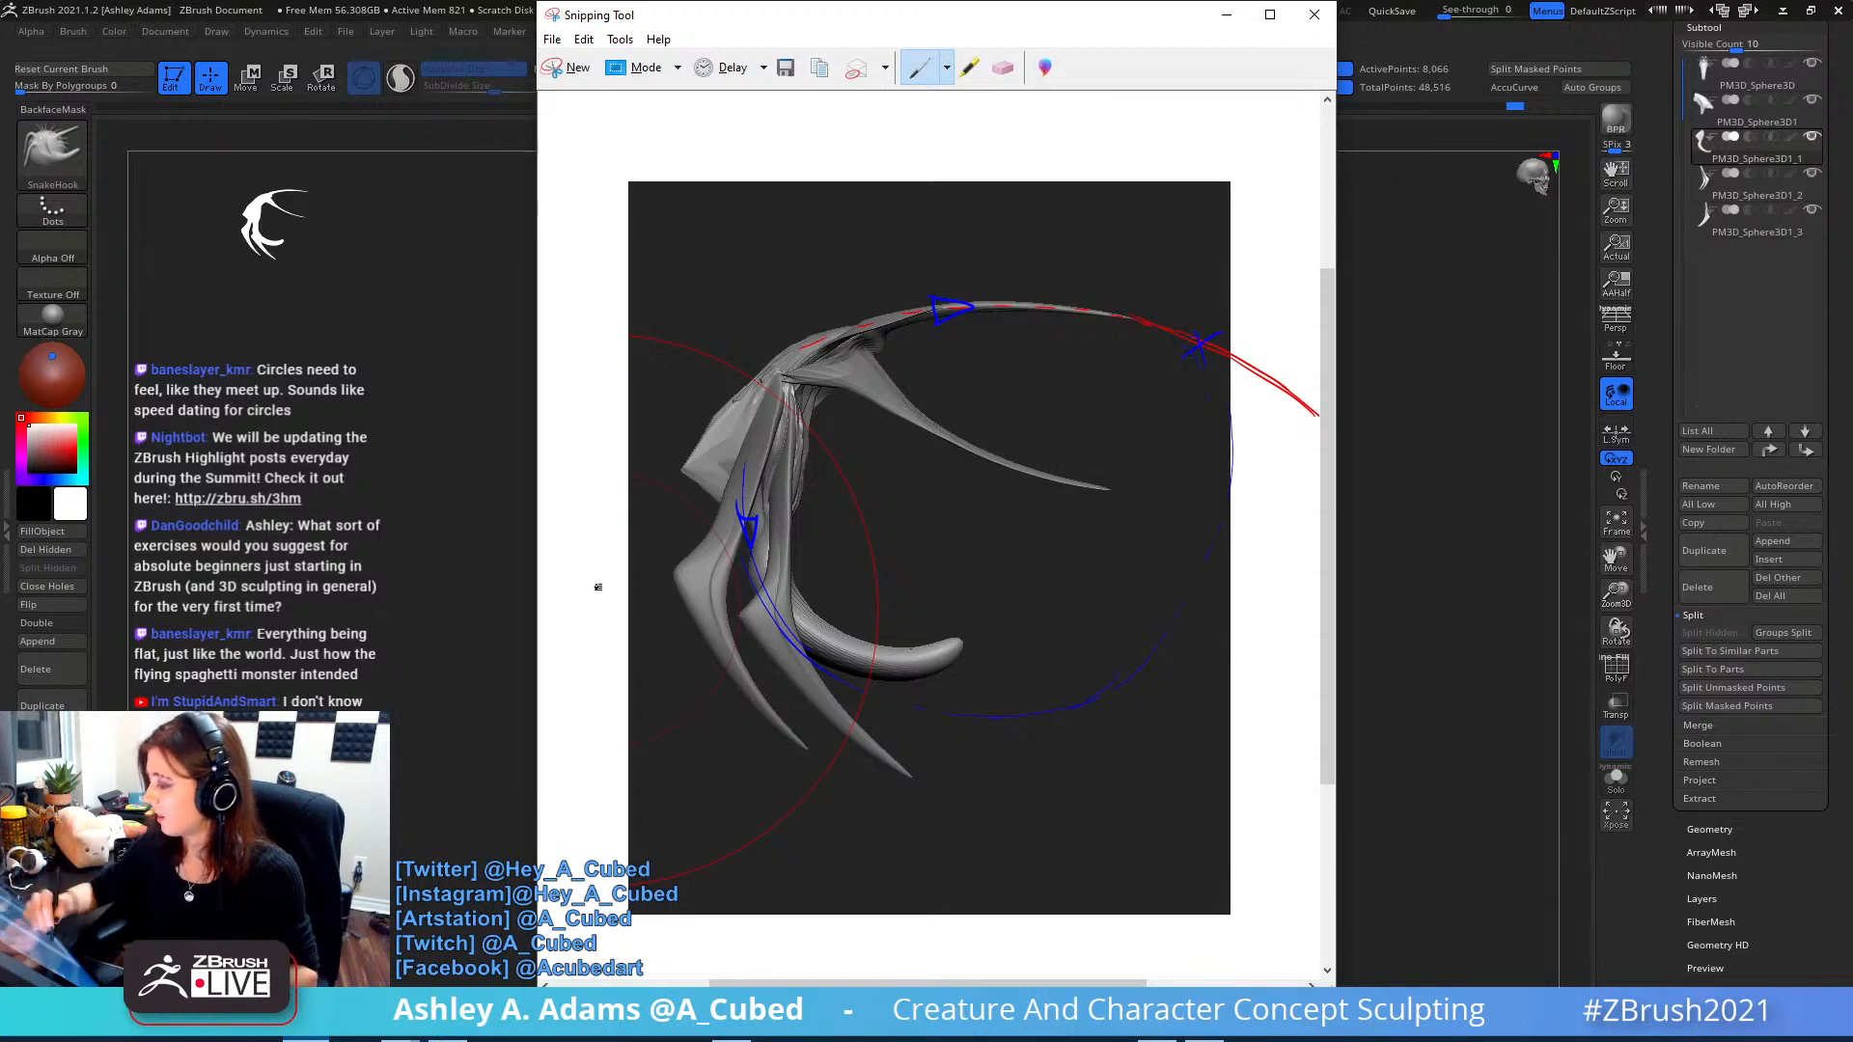
# - Close the Snipping Tool without saving the snip and return to ZBrush
pyautogui.click(1314, 15)
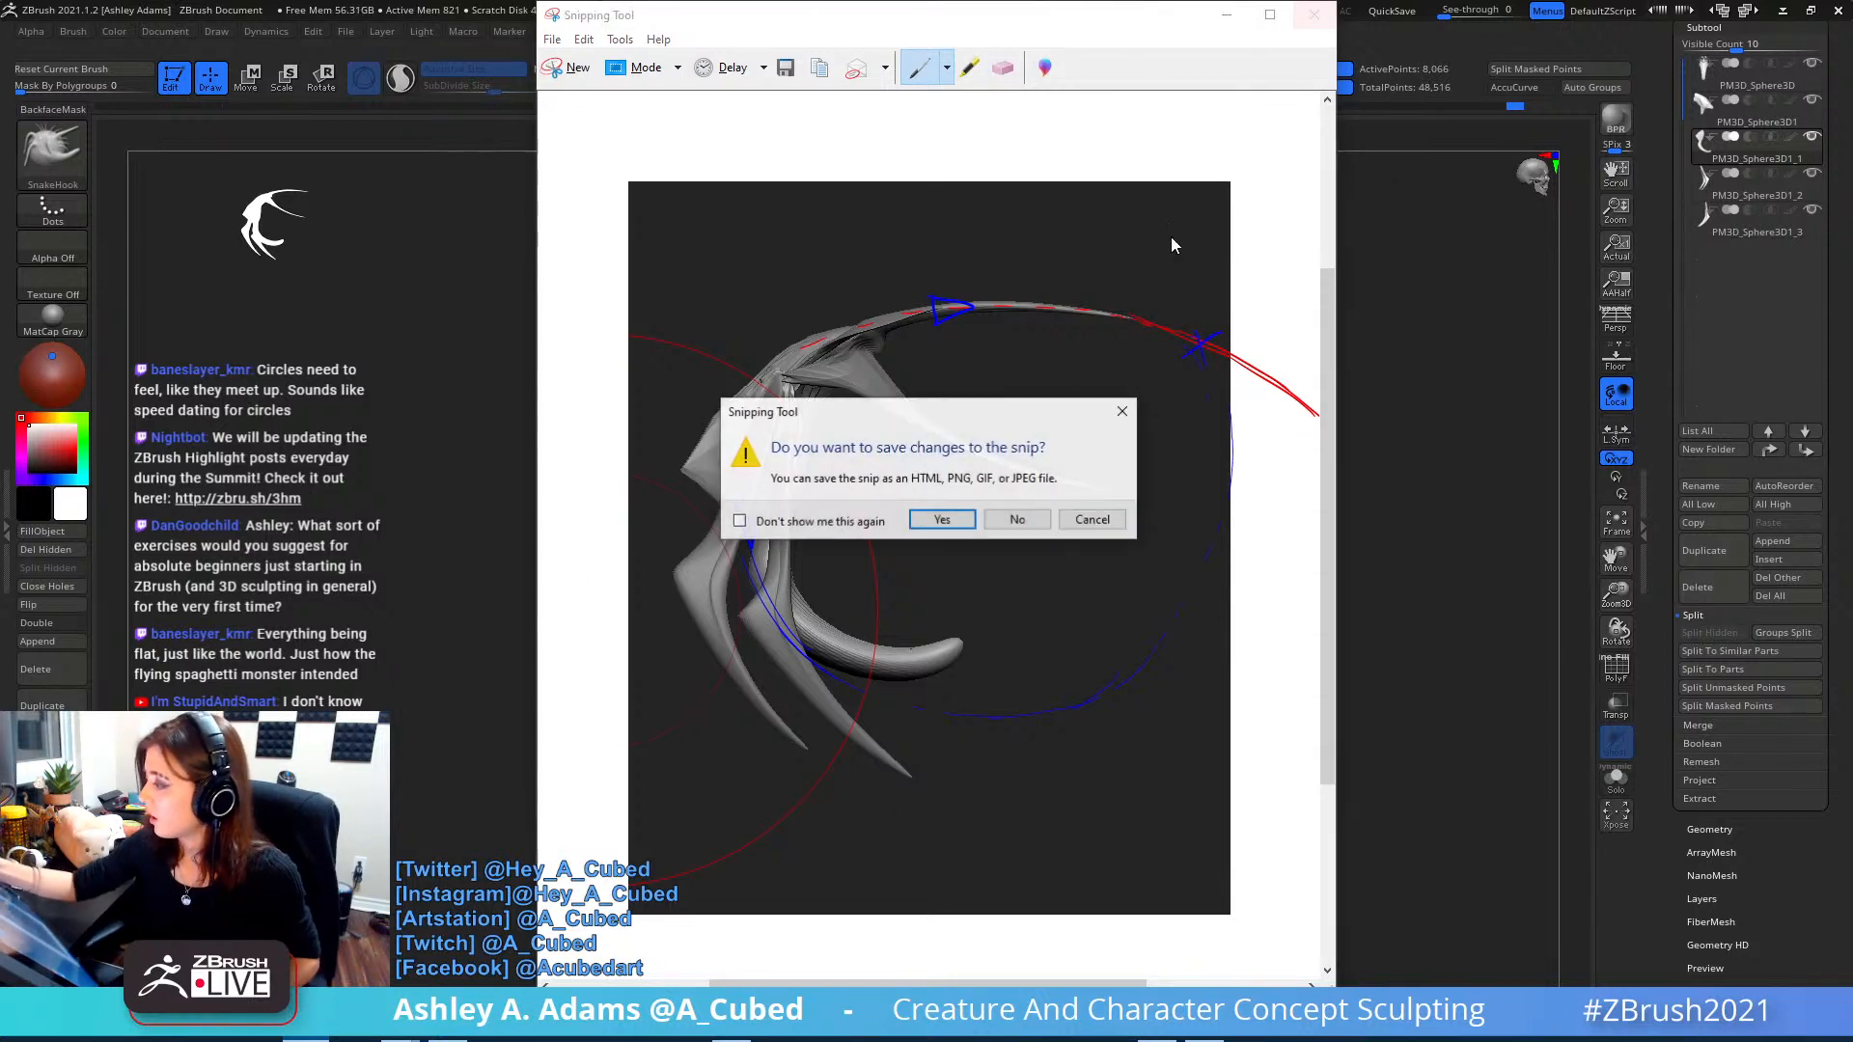
pyautogui.click(1035, 528)
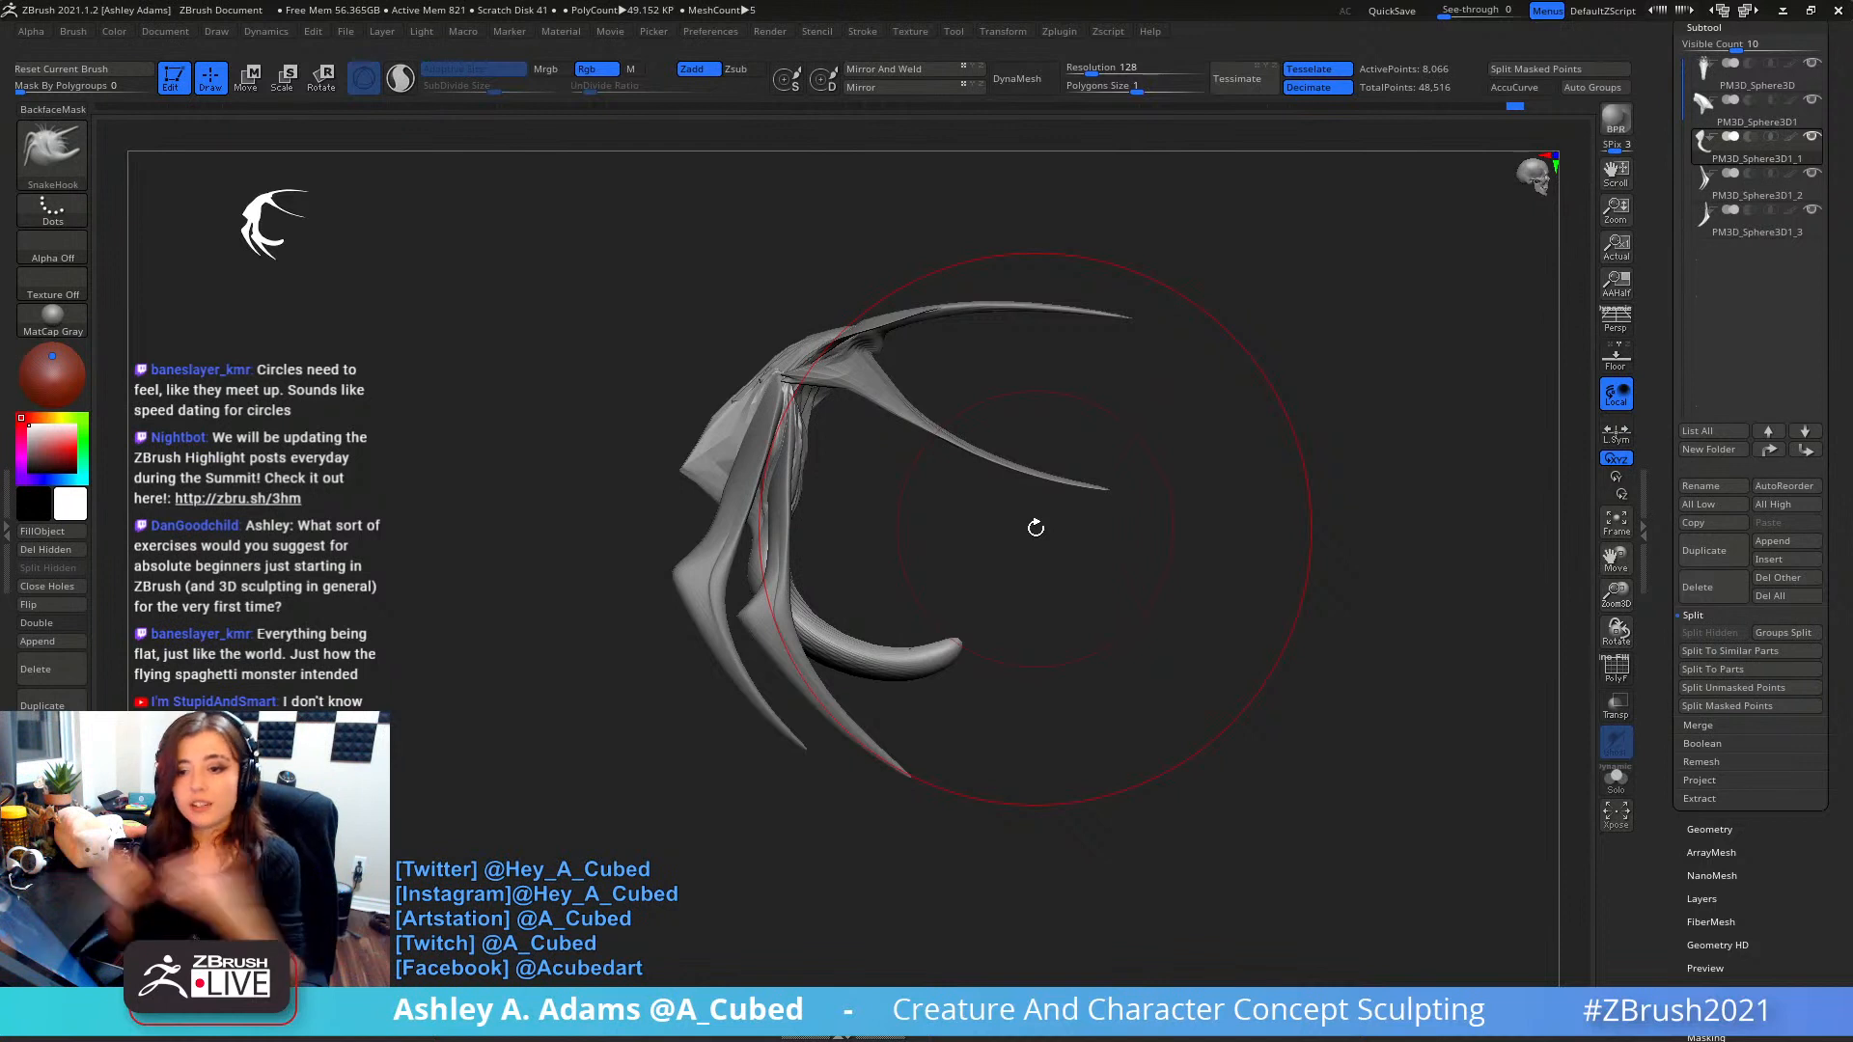
# - Pull the tail outward with the SnakeHook brush into a longer, rounder curve with a pointed tip, smoothing it along the way
pyautogui.click(920, 651)
pyautogui.press('shift')
pyautogui.moveTo(867, 651)
pyautogui.mouseDown()
pyautogui.moveTo(915, 628)
pyautogui.moveTo(950, 660)
pyautogui.mouseUp()
pyautogui.hotkey('ctrl', 'z')
pyautogui.rightClick(941, 629)
pyautogui.moveTo(955, 604)
pyautogui.mouseDown(button='right')
pyautogui.moveTo(981, 650)
pyautogui.moveTo(997, 600)
pyautogui.moveTo(971, 609)
pyautogui.mouseUp(button='right')
pyautogui.moveTo(947, 661)
pyautogui.mouseDown()
pyautogui.moveTo(1033, 641)
pyautogui.moveTo(965, 673)
pyautogui.moveTo(968, 702)
pyautogui.mouseUp()
pyautogui.moveTo(966, 719); pyautogui.dragTo(954, 724, button='right')
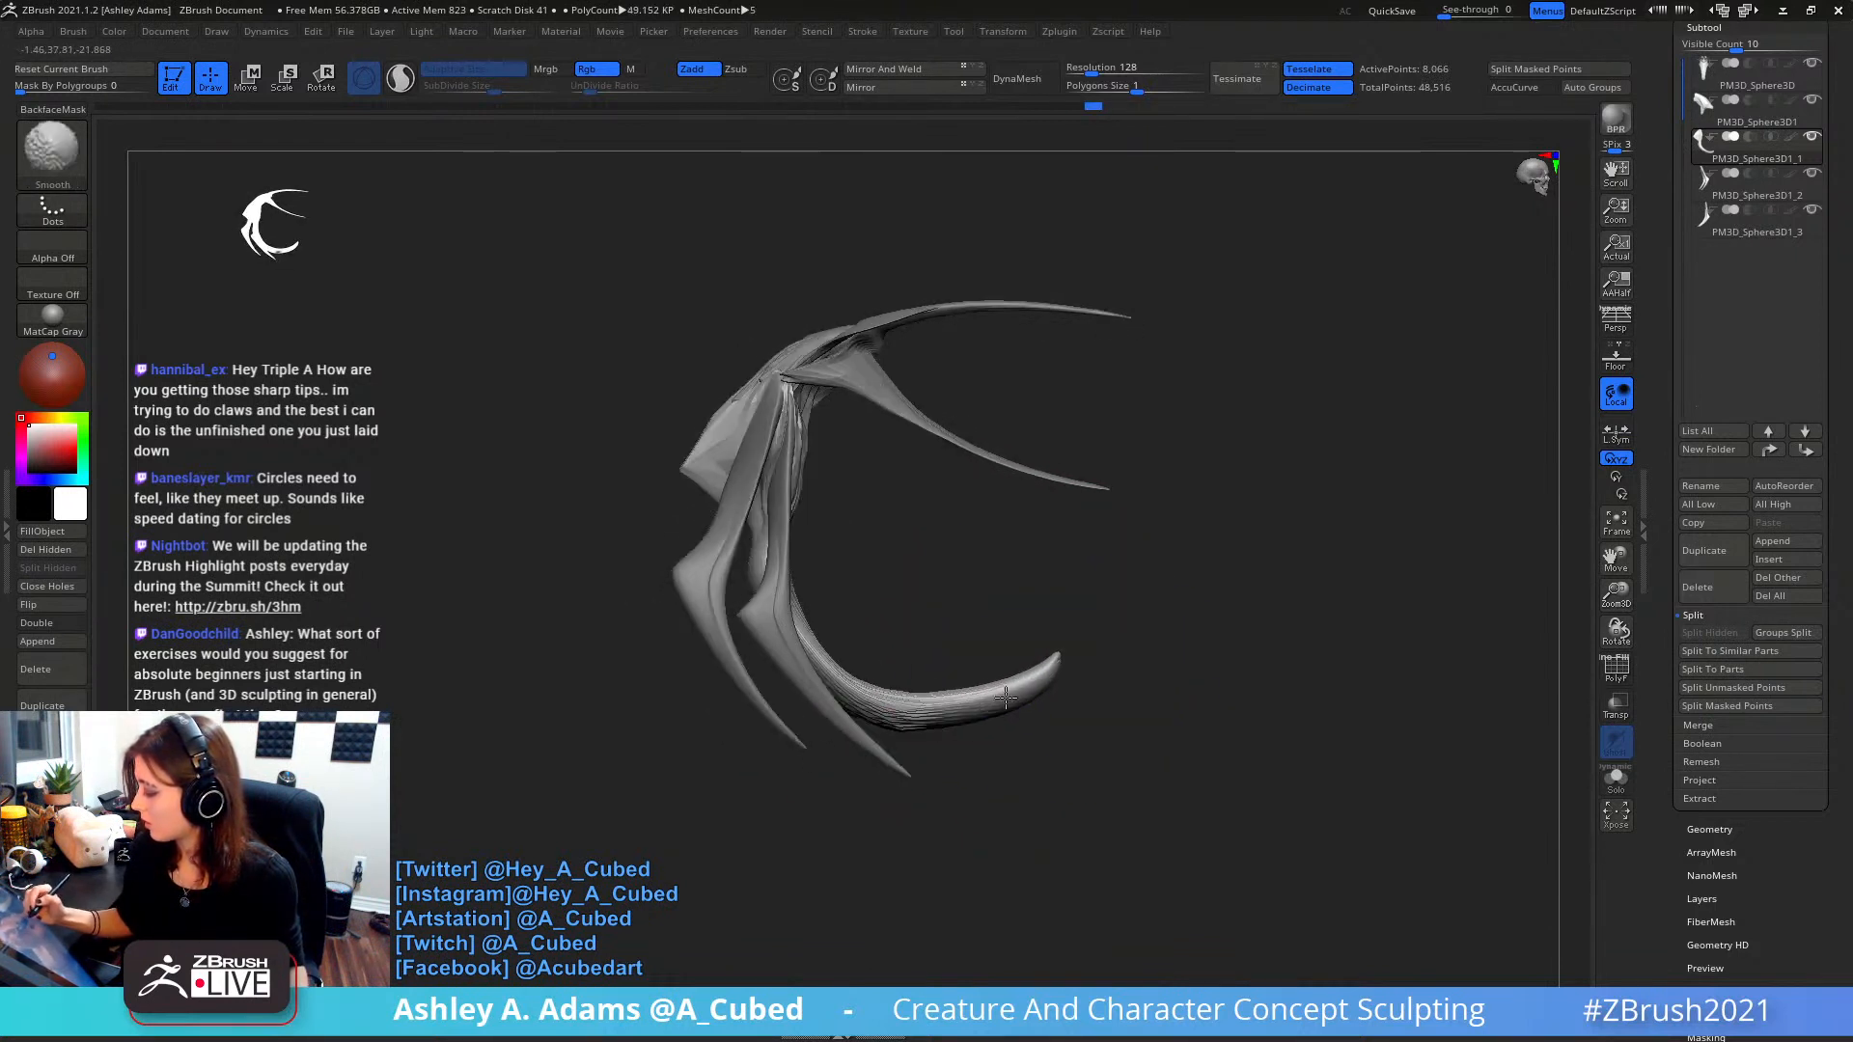
pyautogui.rightClick(951, 649)
pyautogui.moveTo(917, 662); pyautogui.dragTo(924, 666, button='right')
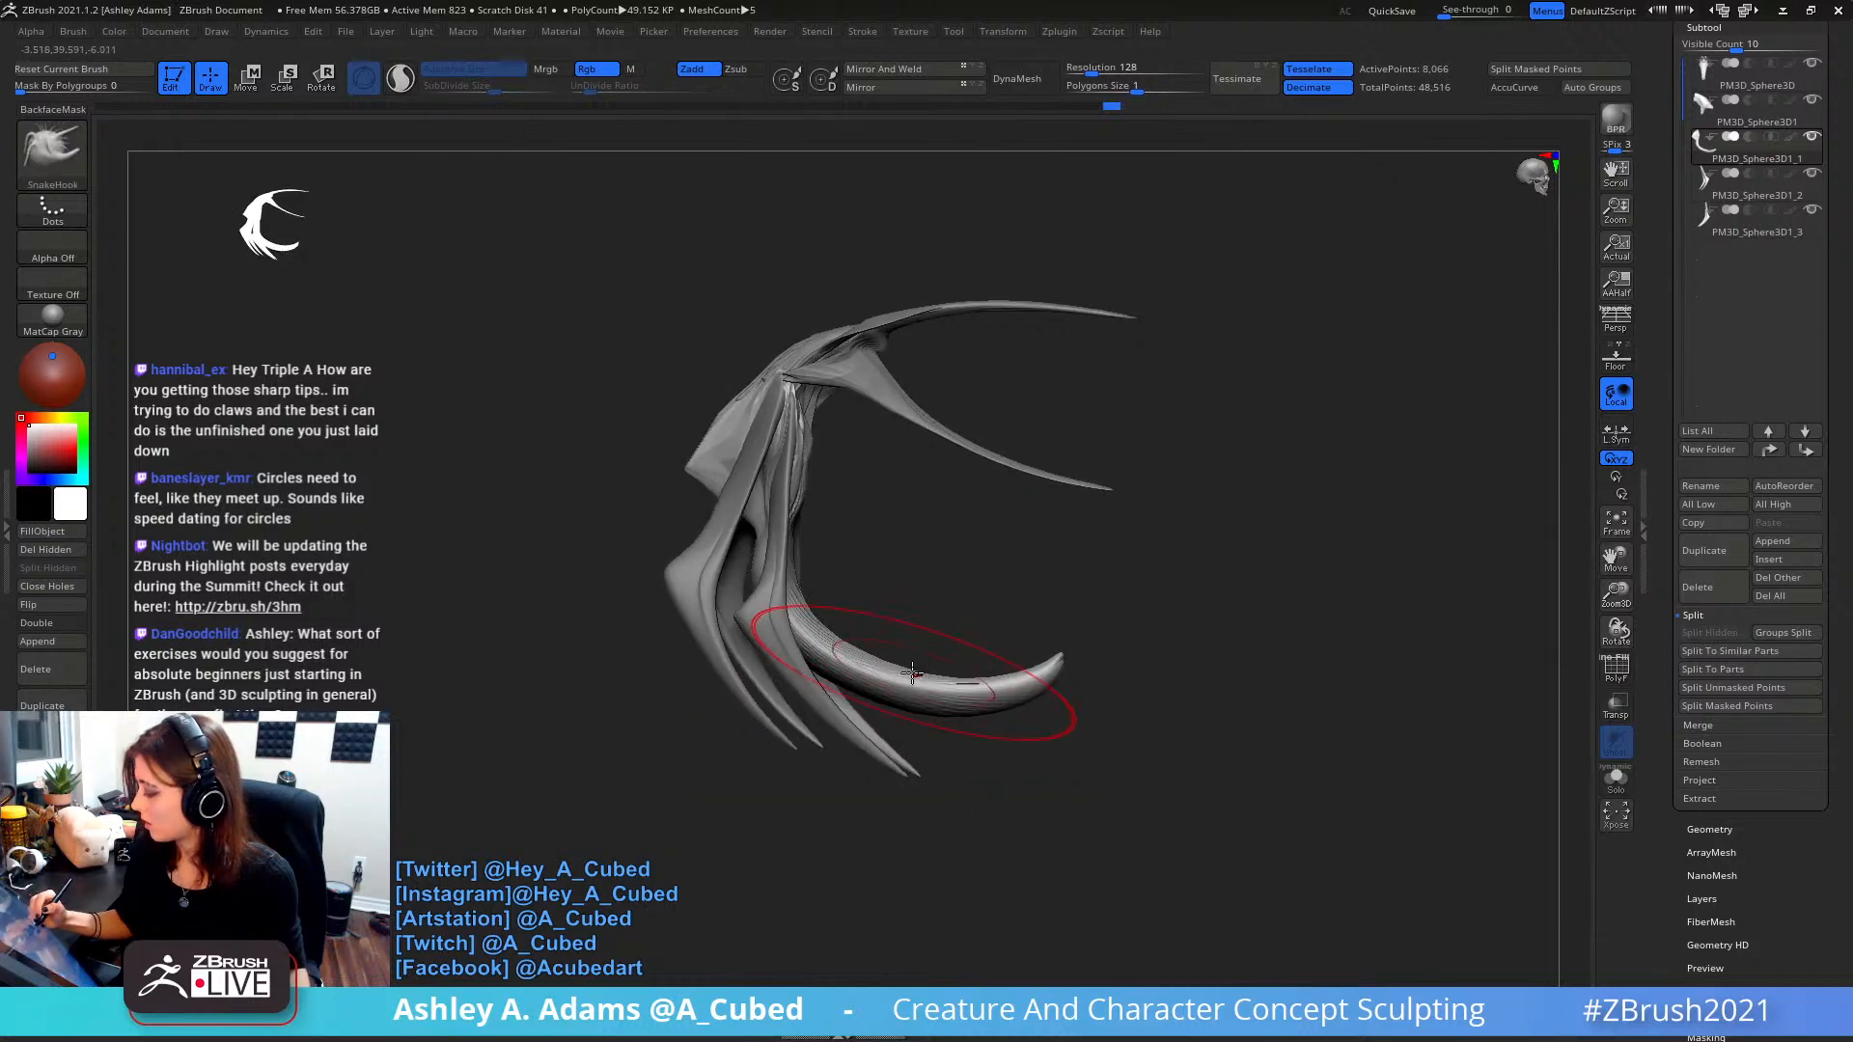
pyautogui.moveTo(921, 670)
pyautogui.mouseDown()
pyautogui.moveTo(916, 689)
pyautogui.moveTo(1013, 677)
pyautogui.mouseUp()
# - Select the spiked head subtool and, from the opposite side, stretch the lower spike's tip farther out with SnakeHook
pyautogui.moveTo(1255, 560)
pyautogui.mouseDown(button='right')
pyautogui.moveTo(1009, 505)
pyautogui.moveTo(1042, 500)
pyautogui.mouseUp(button='right')
pyautogui.keyDown('alt'); pyautogui.click(903, 431); pyautogui.keyUp('alt')
pyautogui.keyDown('alt'); pyautogui.moveTo(914, 434); pyautogui.dragTo(849, 488, button='right'); pyautogui.keyUp('alt')
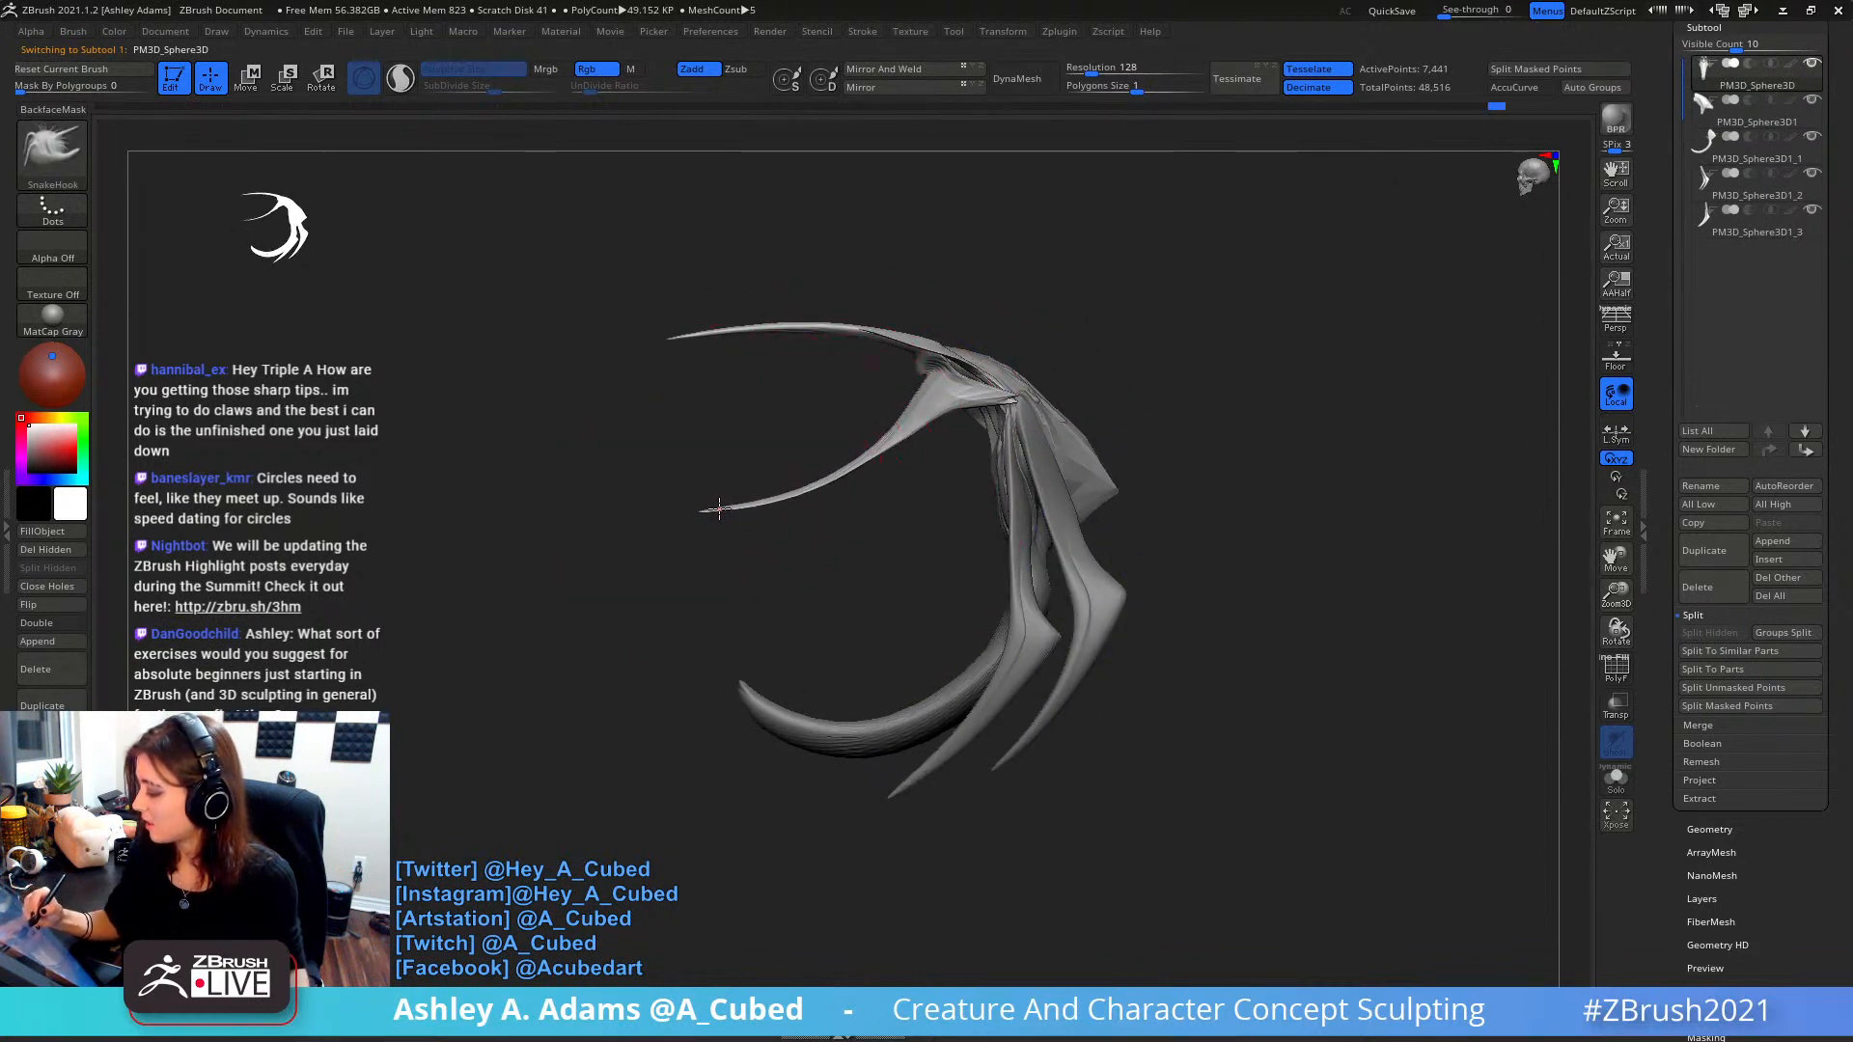
pyautogui.hotkey('ctrl', 'z')
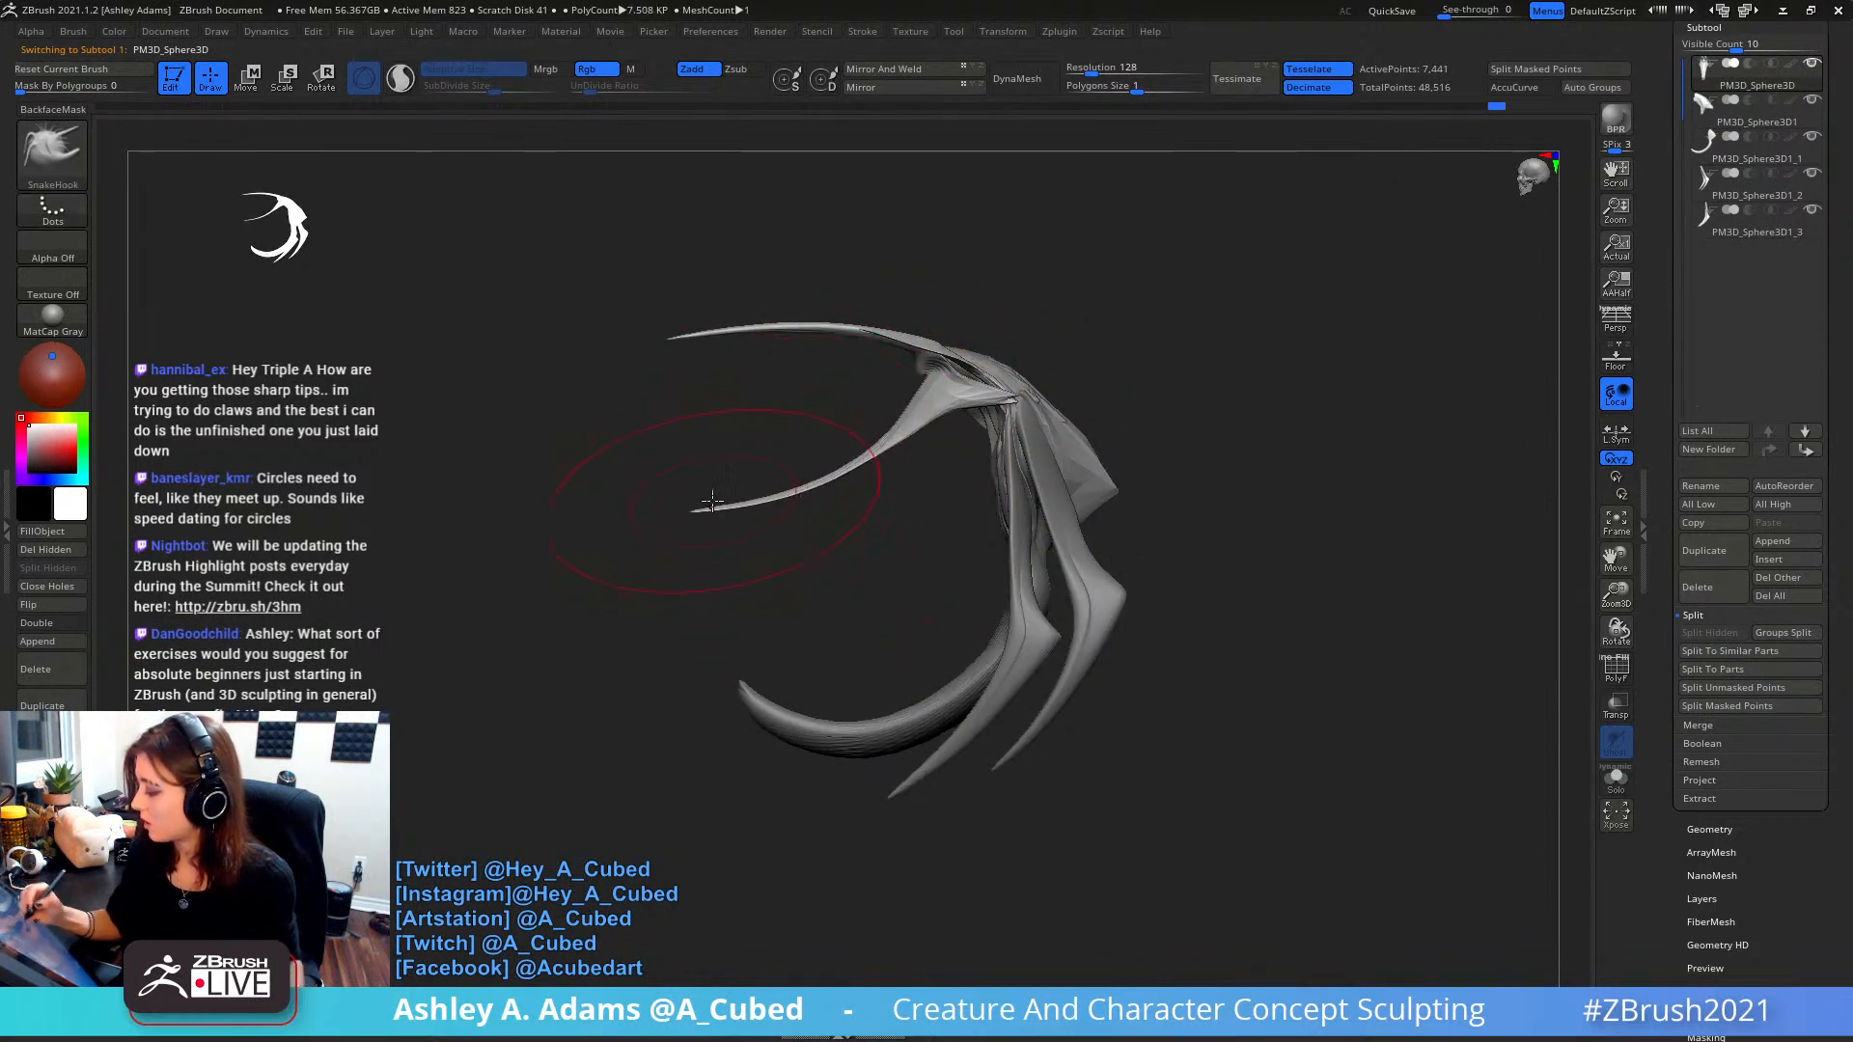
pyautogui.moveTo(705, 508); pyautogui.dragTo(634, 509)
pyautogui.moveTo(746, 490); pyautogui.dragTo(749, 501)
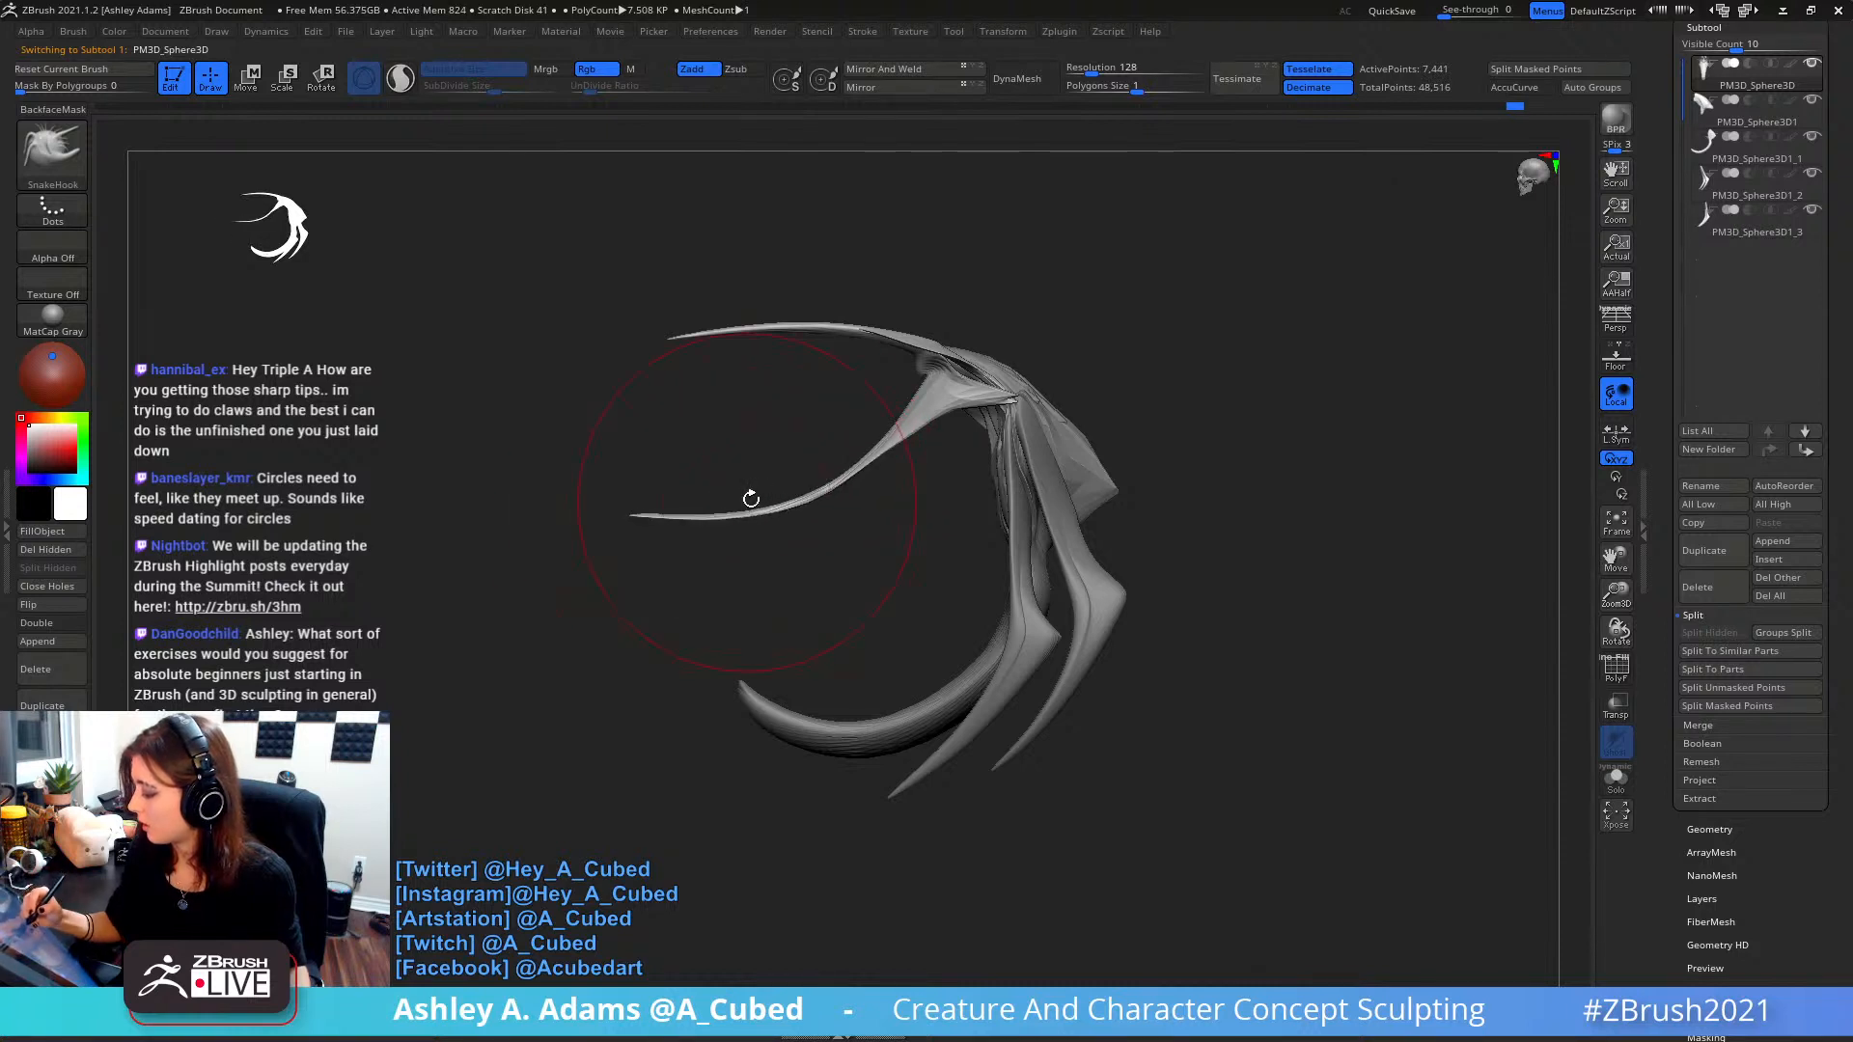
pyautogui.moveTo(842, 463); pyautogui.dragTo(849, 482)
pyautogui.press('space')
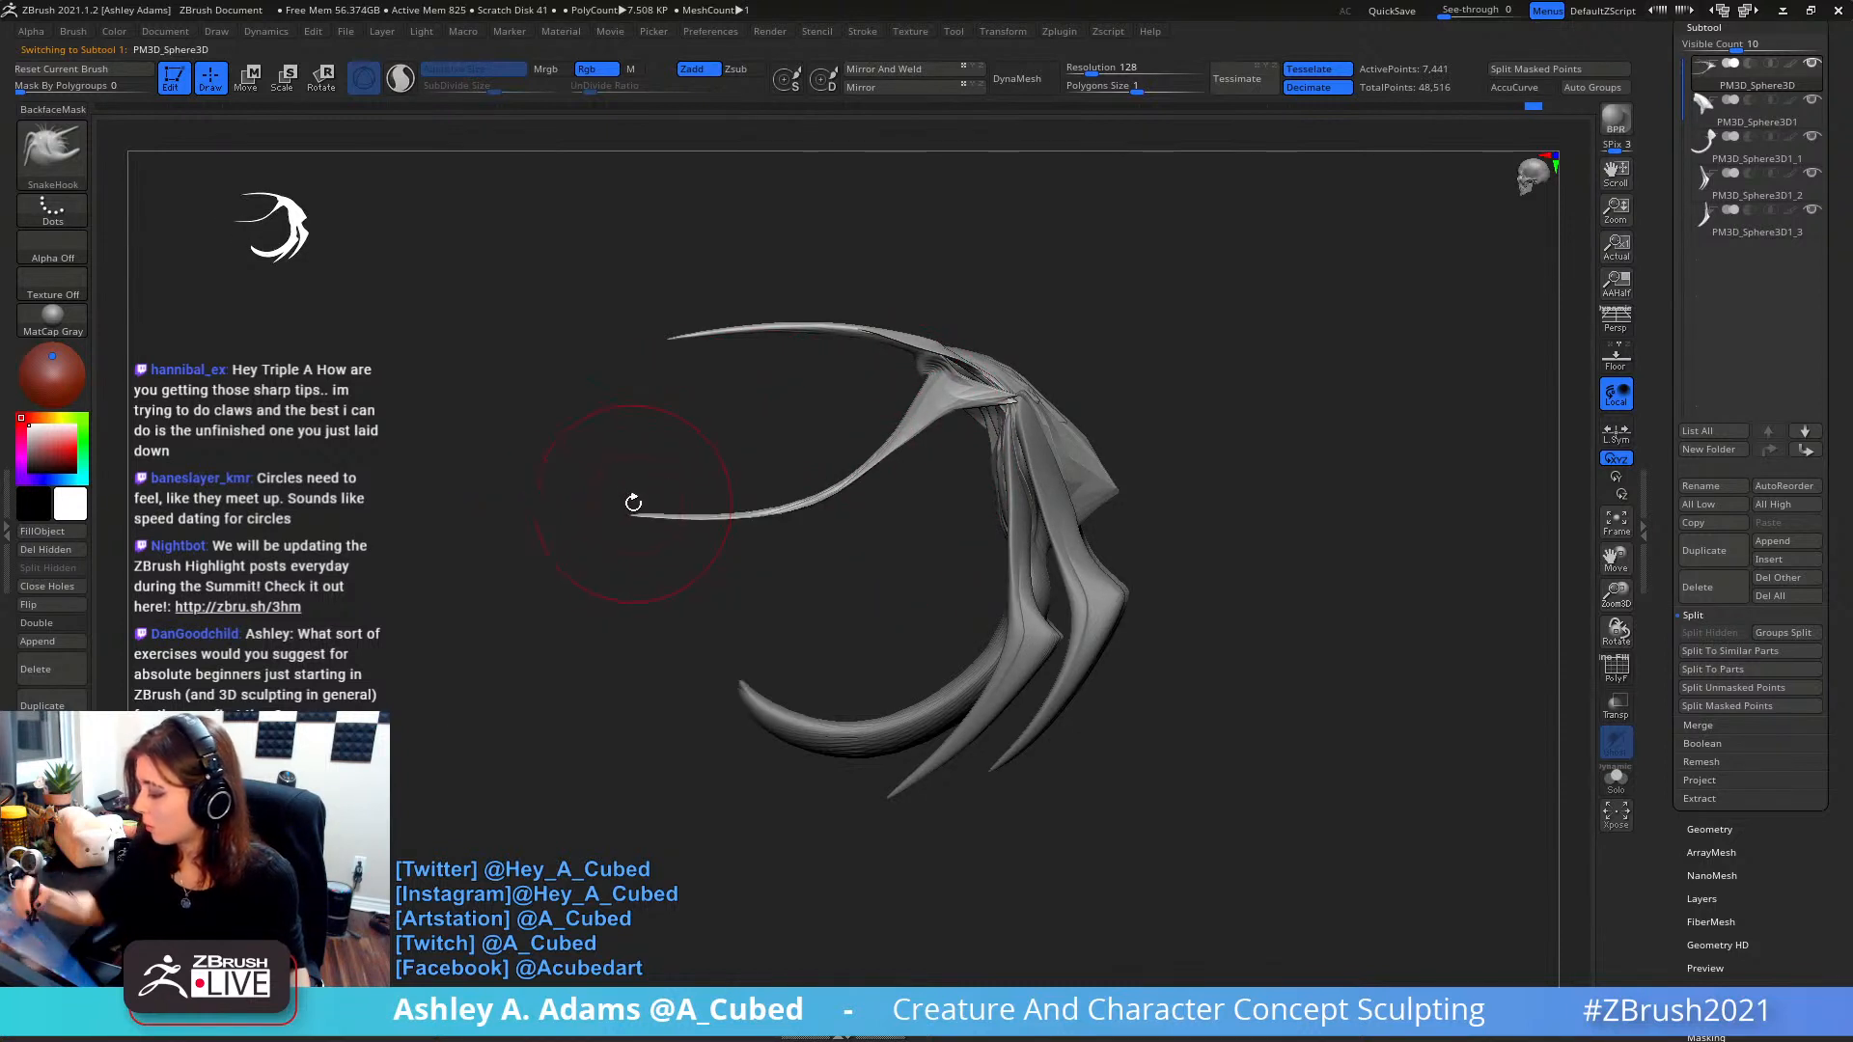
# - Curl the lower spike's tip upward with SnakeHook and even out its bend, undoing the trial smoothing of the thin end
pyautogui.moveTo(683, 485)
pyautogui.mouseDown()
pyautogui.moveTo(697, 463)
pyautogui.moveTo(631, 501)
pyautogui.mouseUp()
pyautogui.keyDown('shift'); pyautogui.moveTo(676, 439); pyautogui.dragTo(699, 438); pyautogui.keyUp('shift')
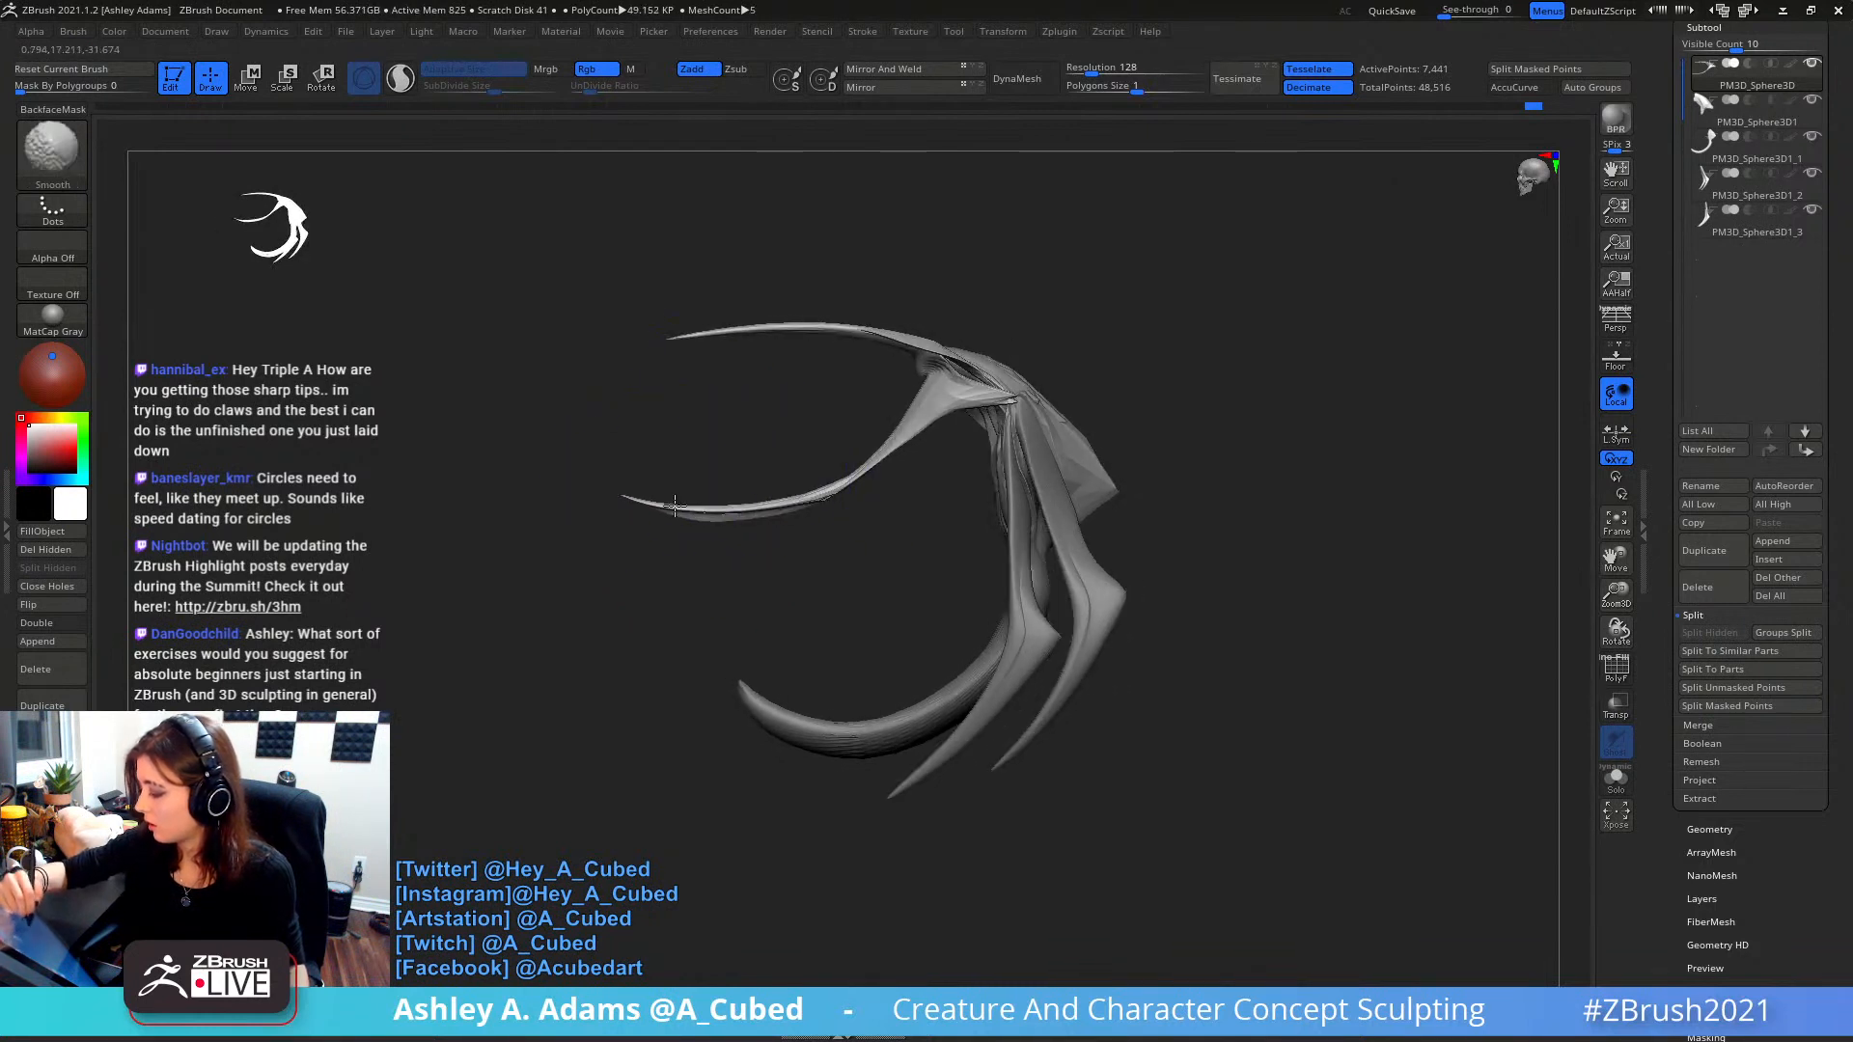
pyautogui.keyDown('shift'); pyautogui.moveTo(675, 505); pyautogui.dragTo(681, 503); pyautogui.keyUp('shift')
pyautogui.hotkey('ctrl', 'z')
pyautogui.hotkey('ctrl', 'z')
pyautogui.press('space')
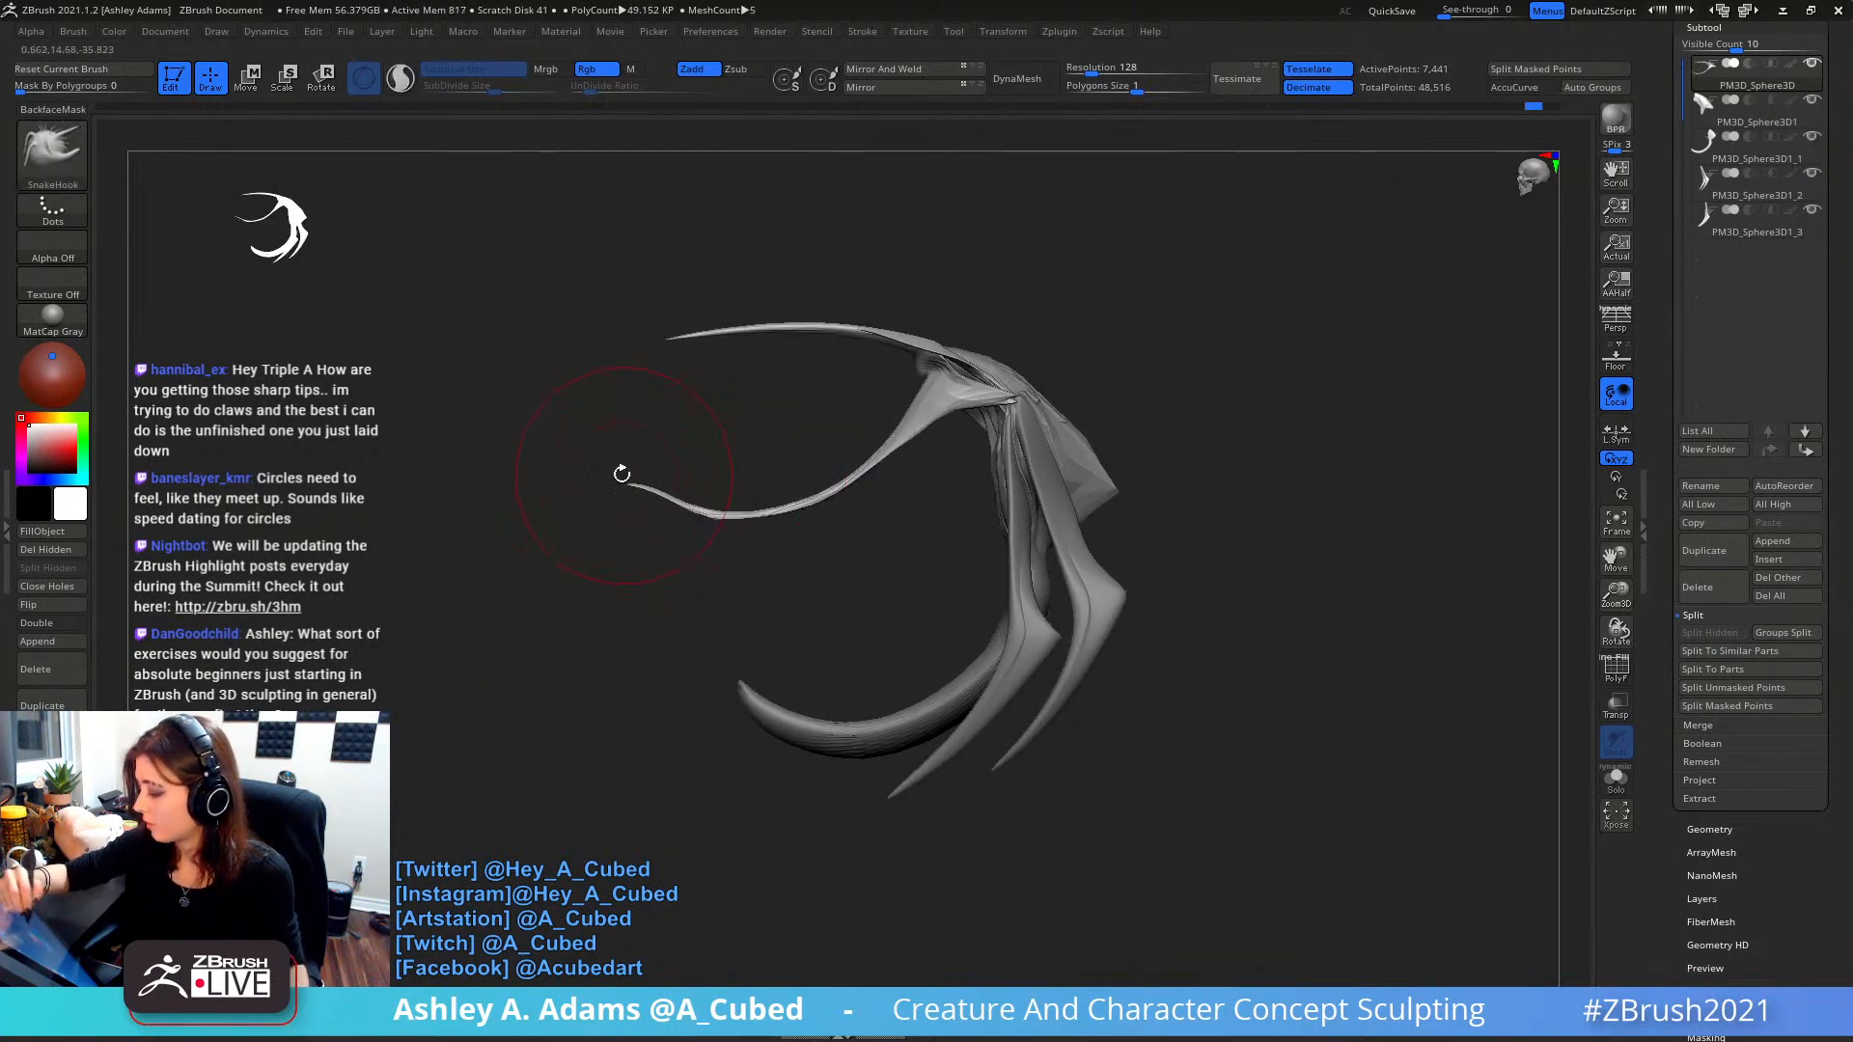
pyautogui.press('space')
pyautogui.moveTo(699, 451); pyautogui.dragTo(688, 451)
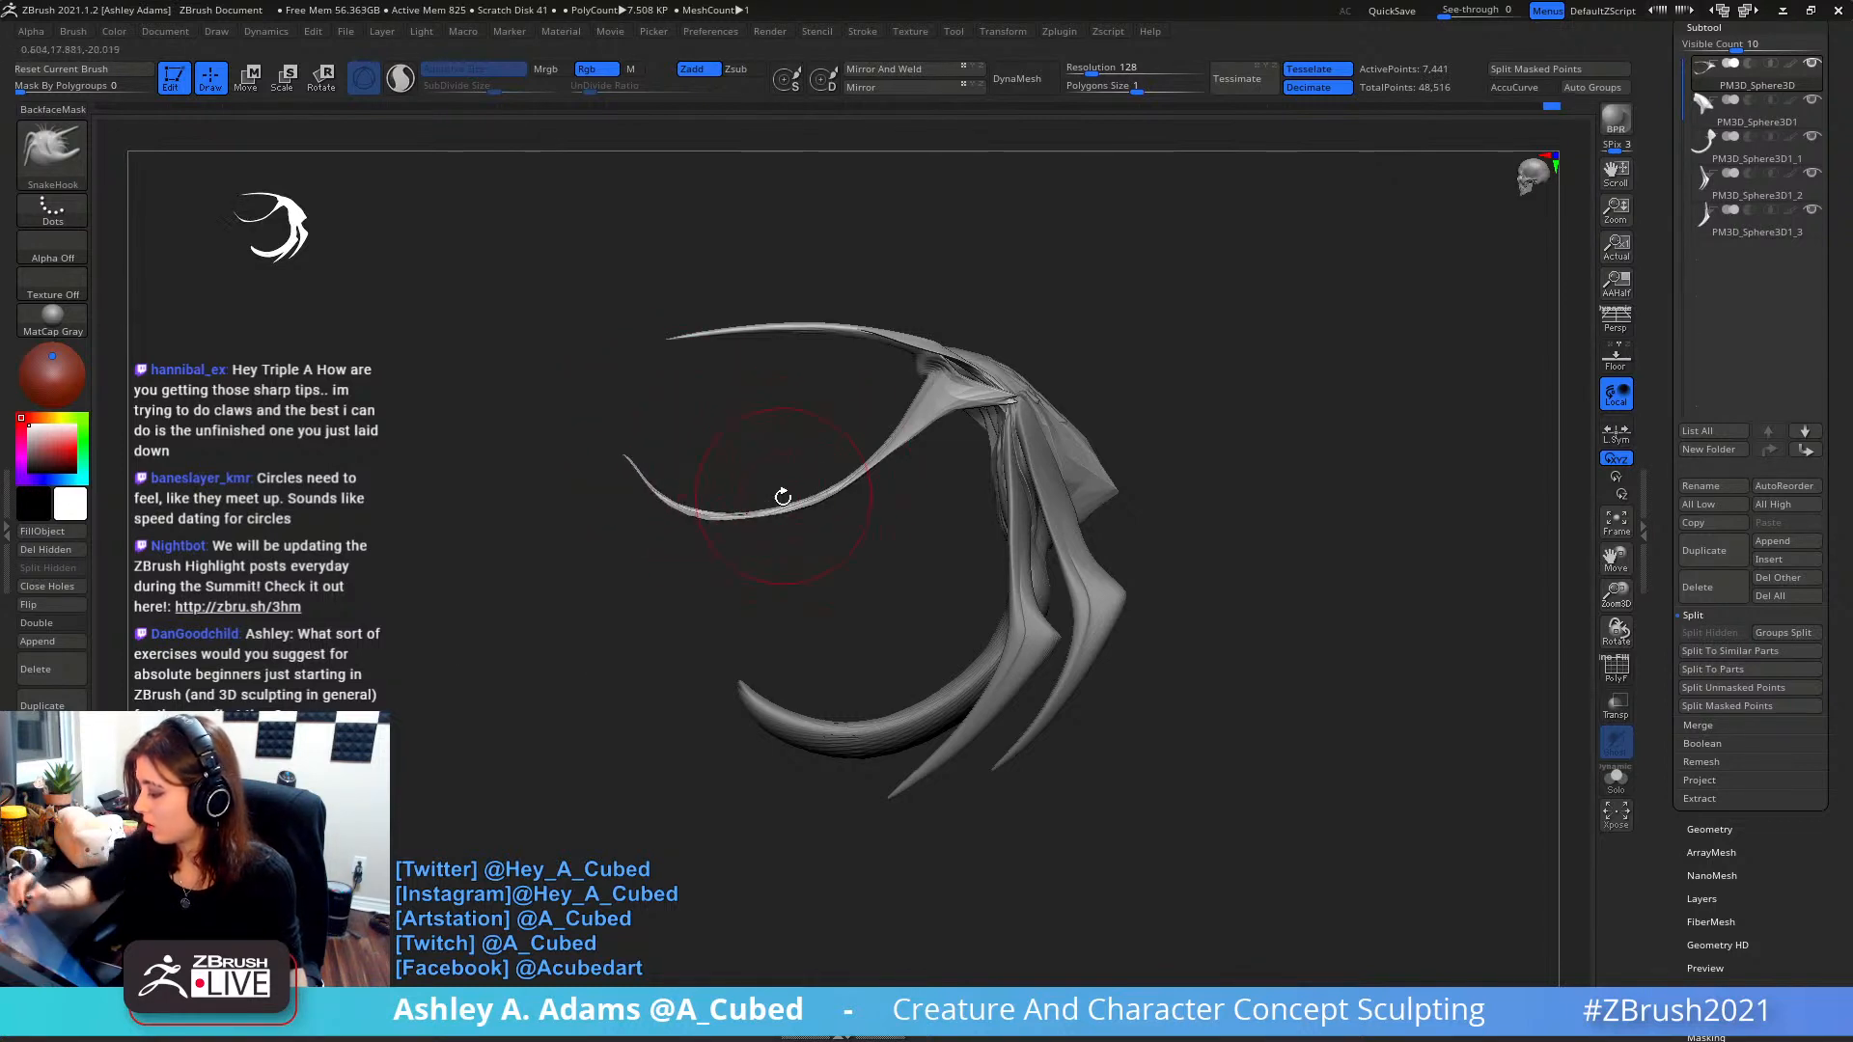
pyautogui.press('space')
pyautogui.moveTo(711, 520); pyautogui.dragTo(778, 501)
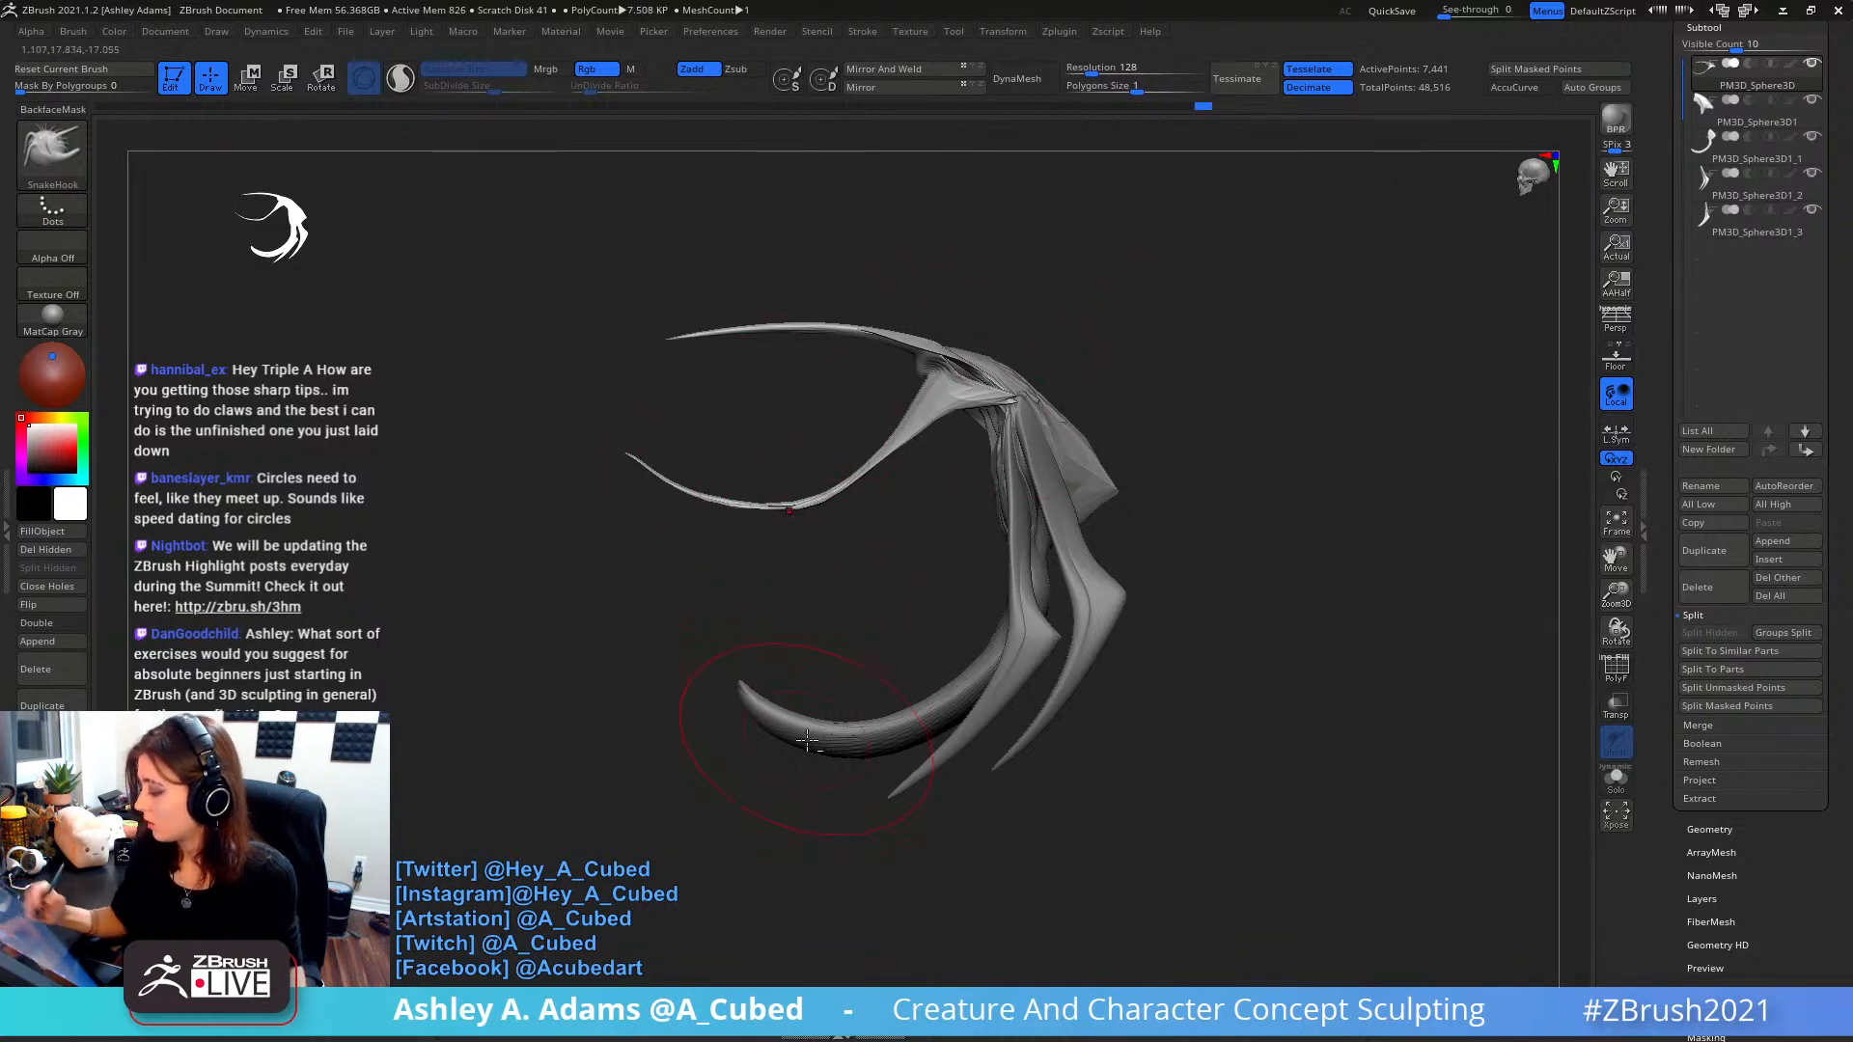
# - Select the tail subtool and pull its end outward and its underside into a wider arc
pyautogui.keyDown('alt'); pyautogui.click(763, 712); pyautogui.keyUp('alt')
pyautogui.moveTo(763, 712); pyautogui.dragTo(743, 691)
pyautogui.rightClick(875, 777)
pyautogui.moveTo(933, 684)
pyautogui.mouseDown()
pyautogui.moveTo(945, 699)
pyautogui.moveTo(860, 727)
pyautogui.moveTo(884, 729)
pyautogui.moveTo(814, 735)
pyautogui.mouseUp()
# - Draw the tail's end out into a thin upward-curving tip with a smaller SnakeHook brush and adjust the tail's inner base curve
pyautogui.rightClick(818, 730)
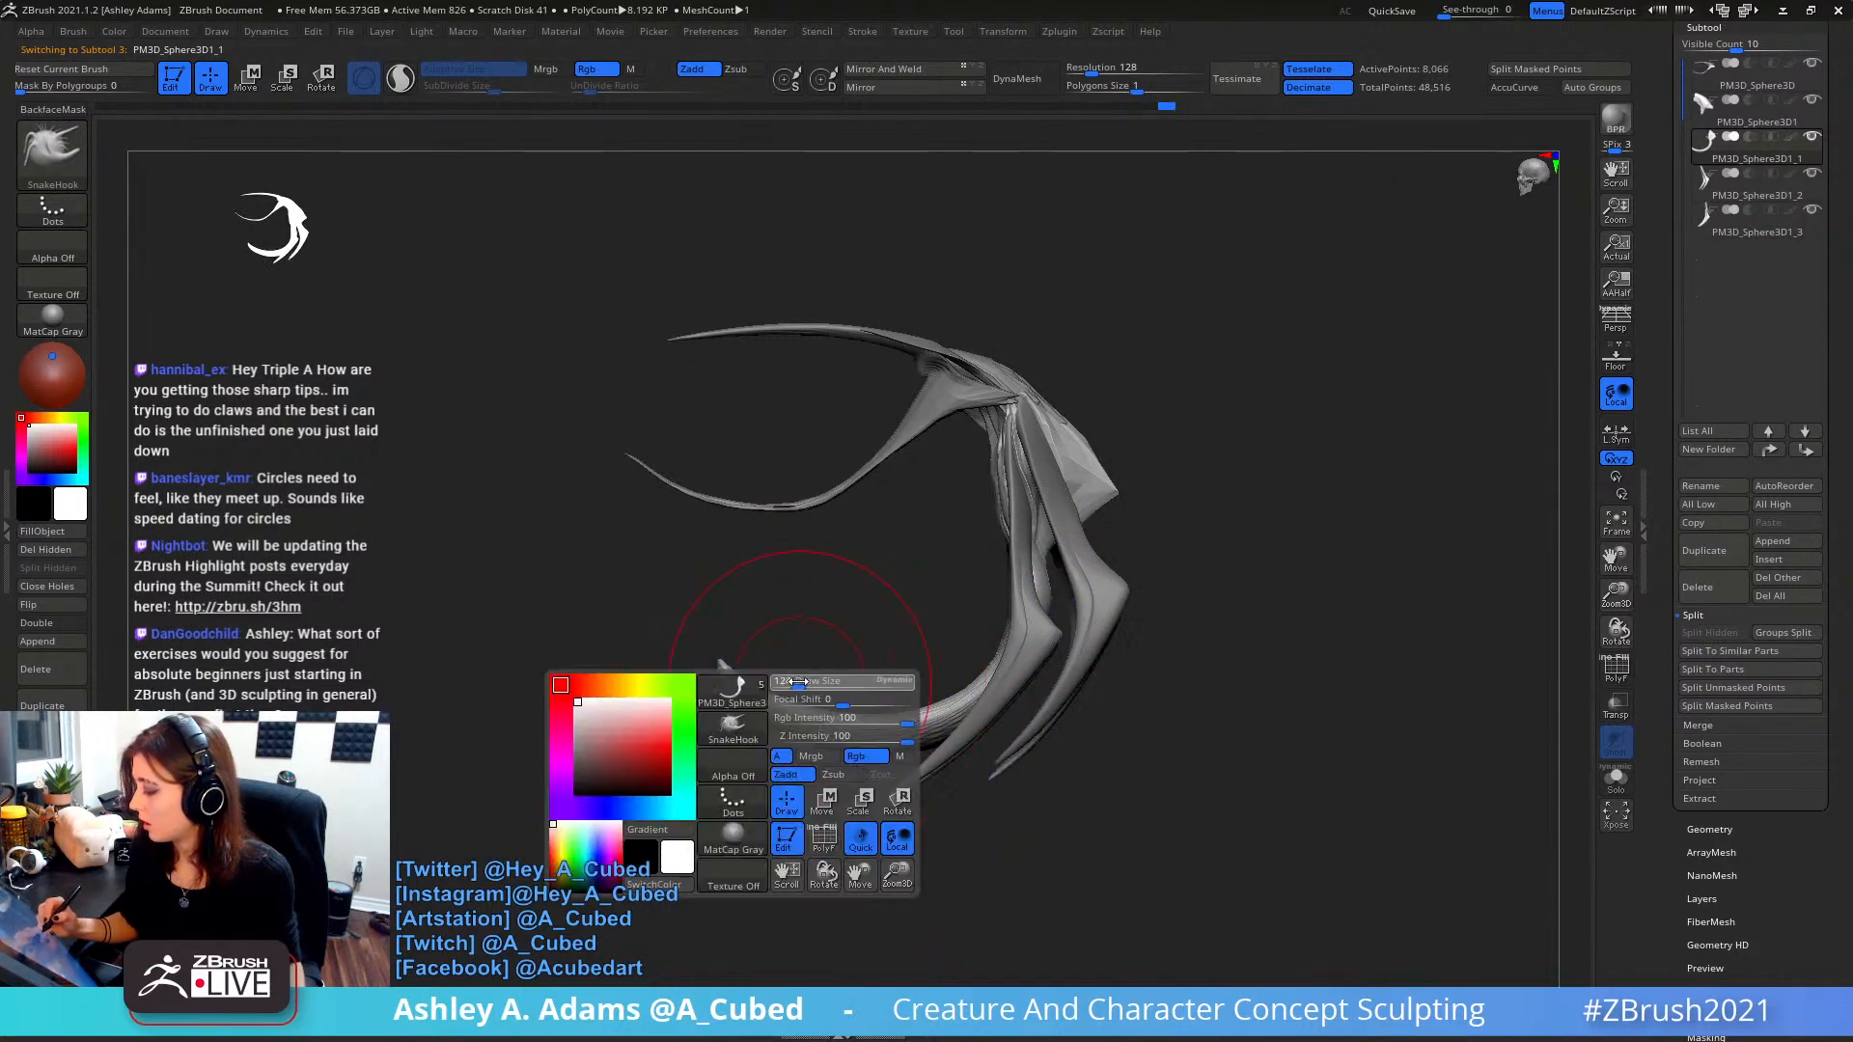
pyautogui.rightClick(729, 687)
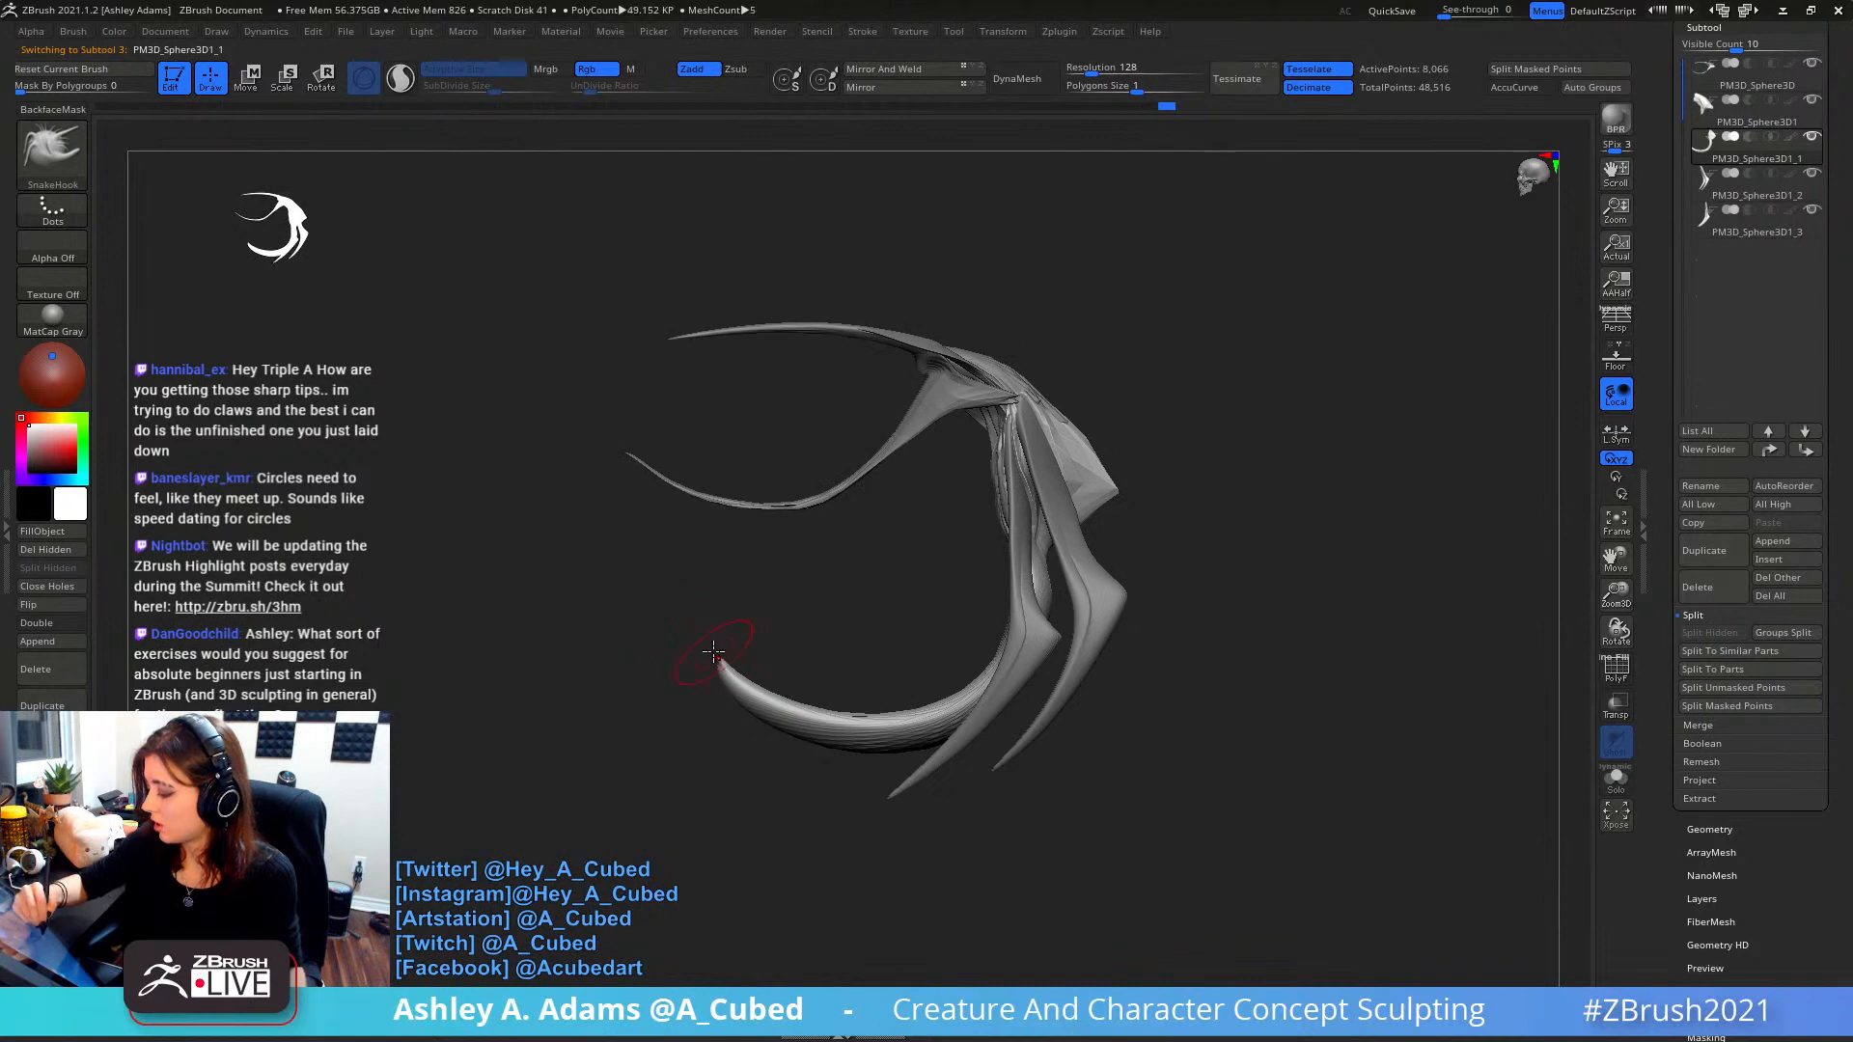
pyautogui.rightClick(716, 654)
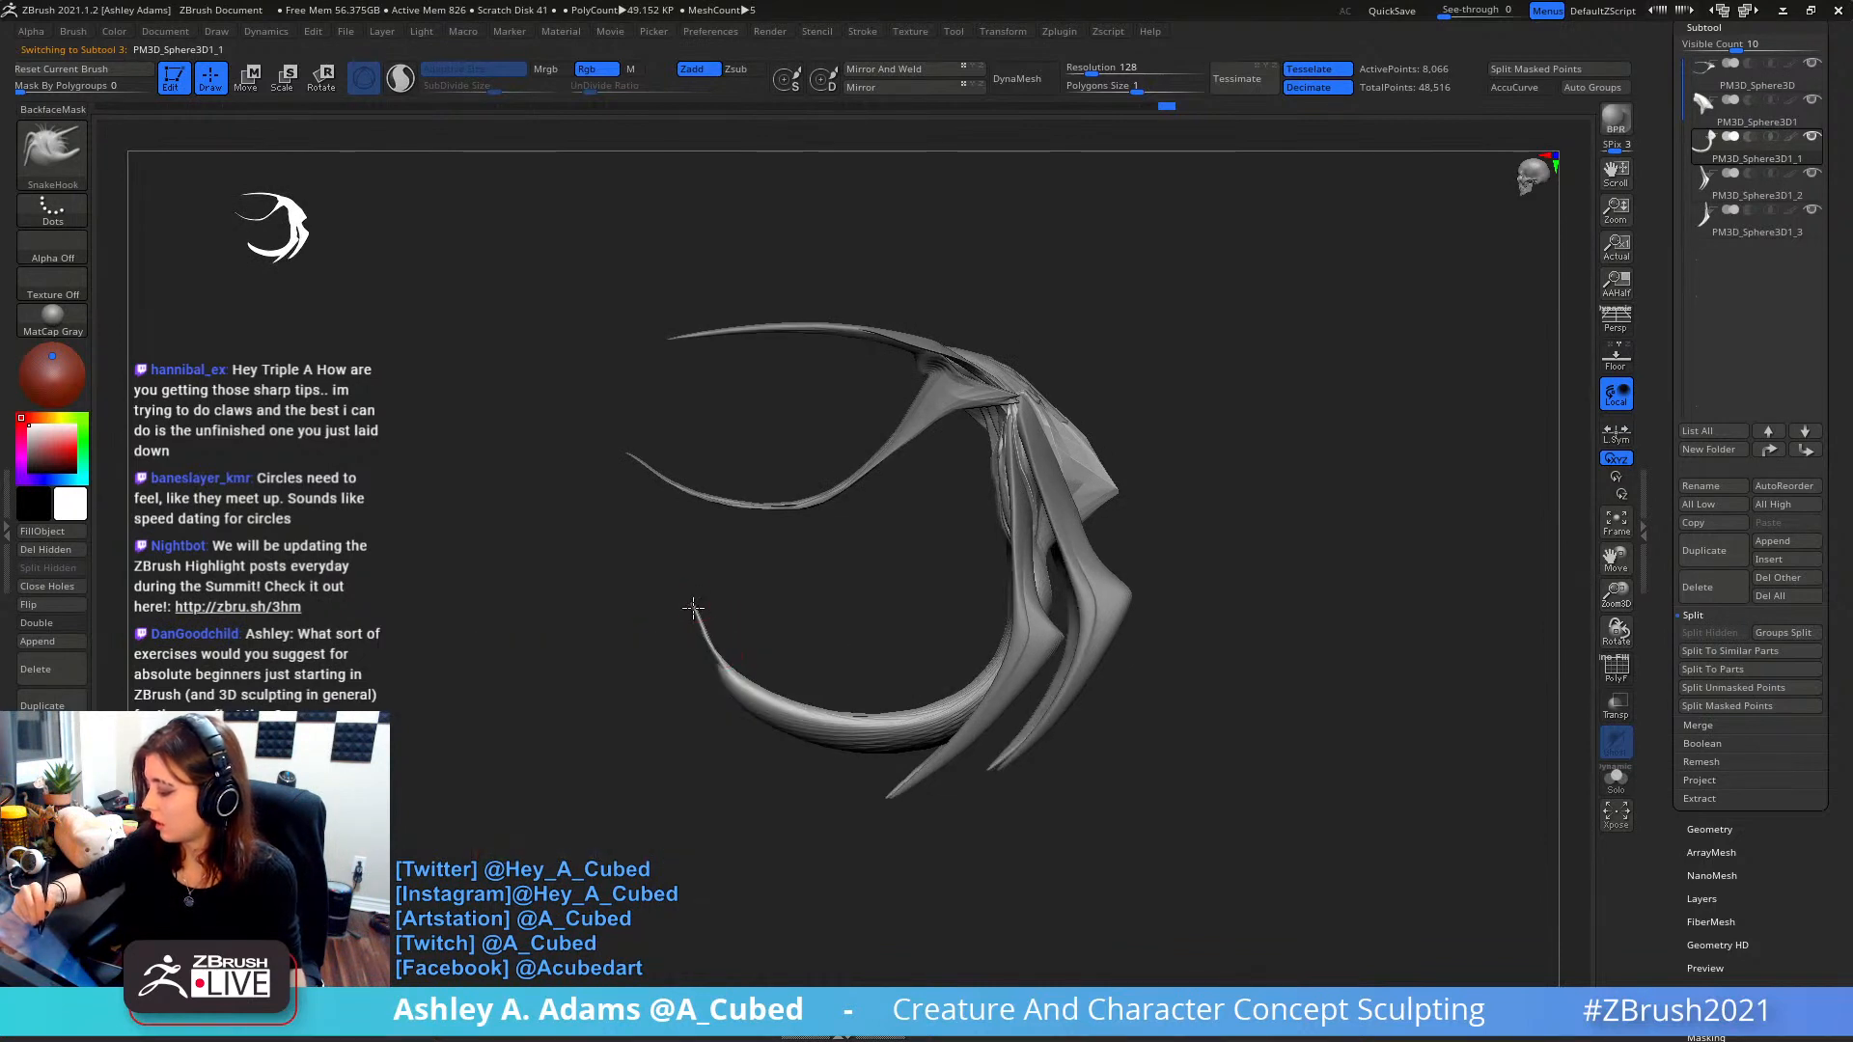
pyautogui.rightClick(741, 582)
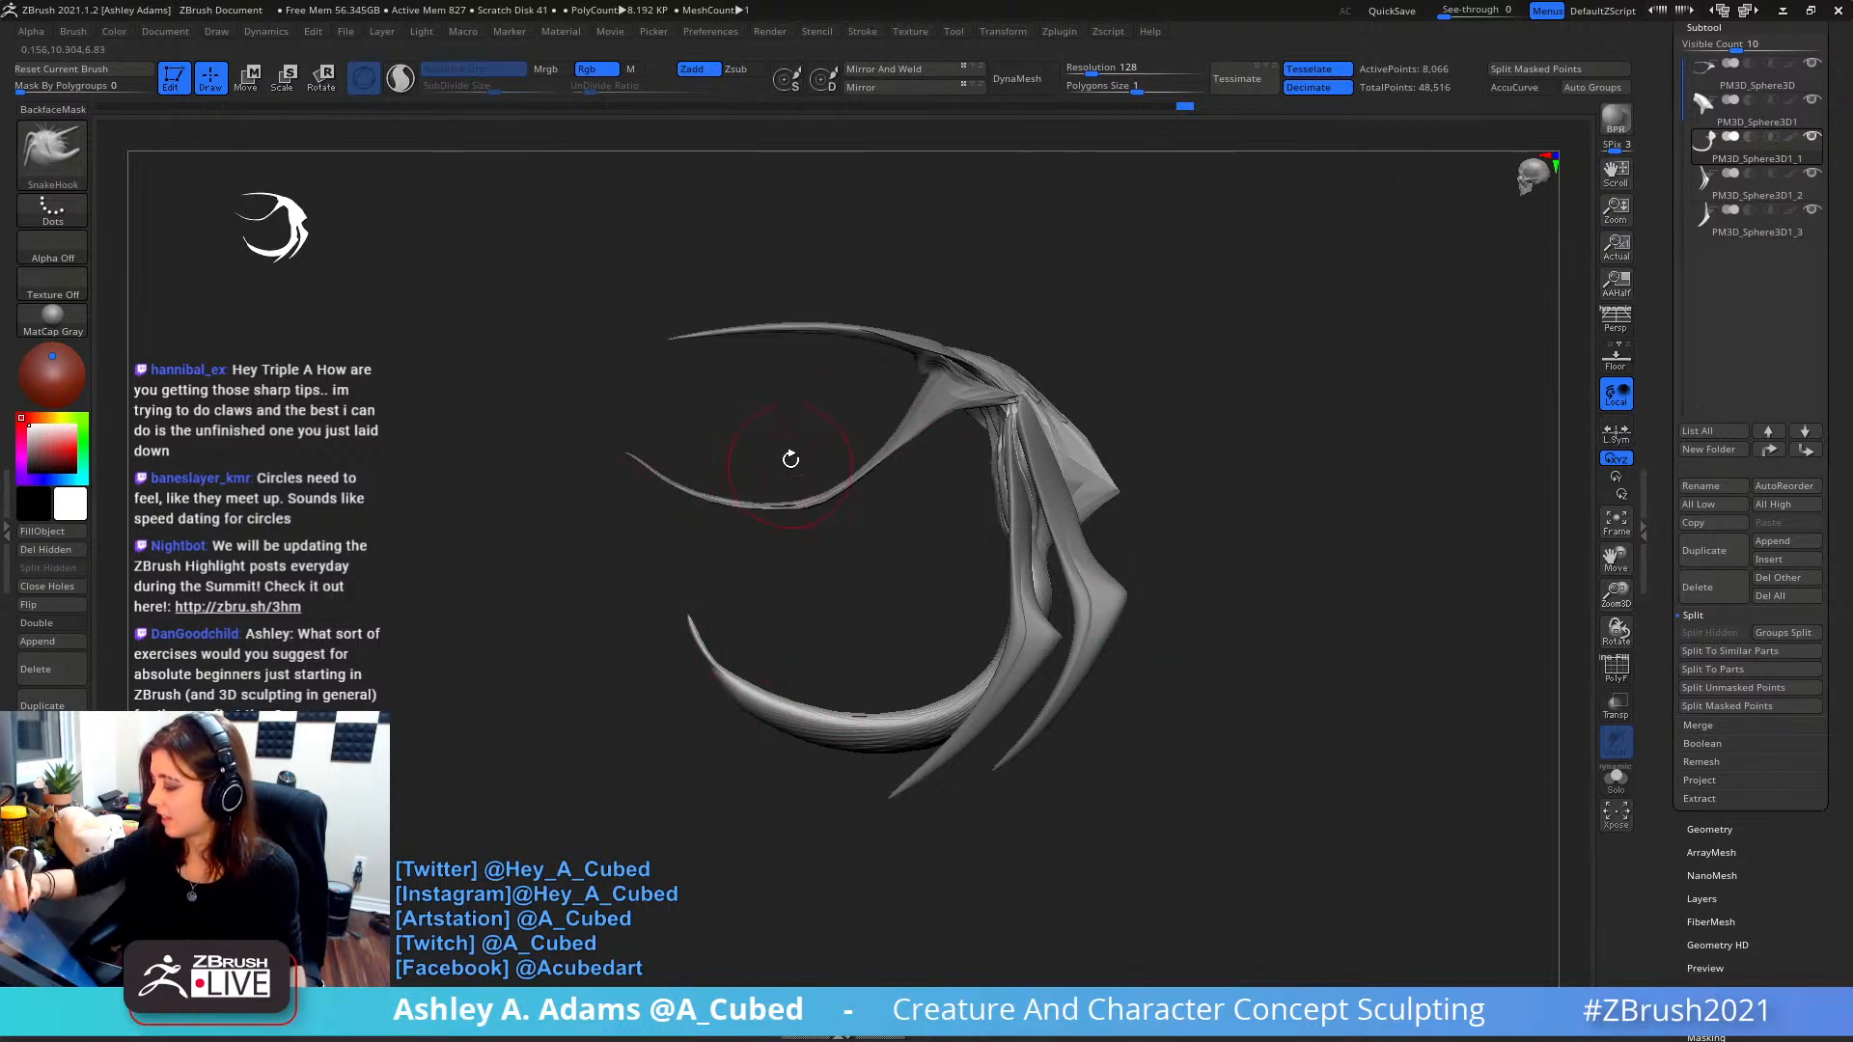
pyautogui.rightClick(934, 686)
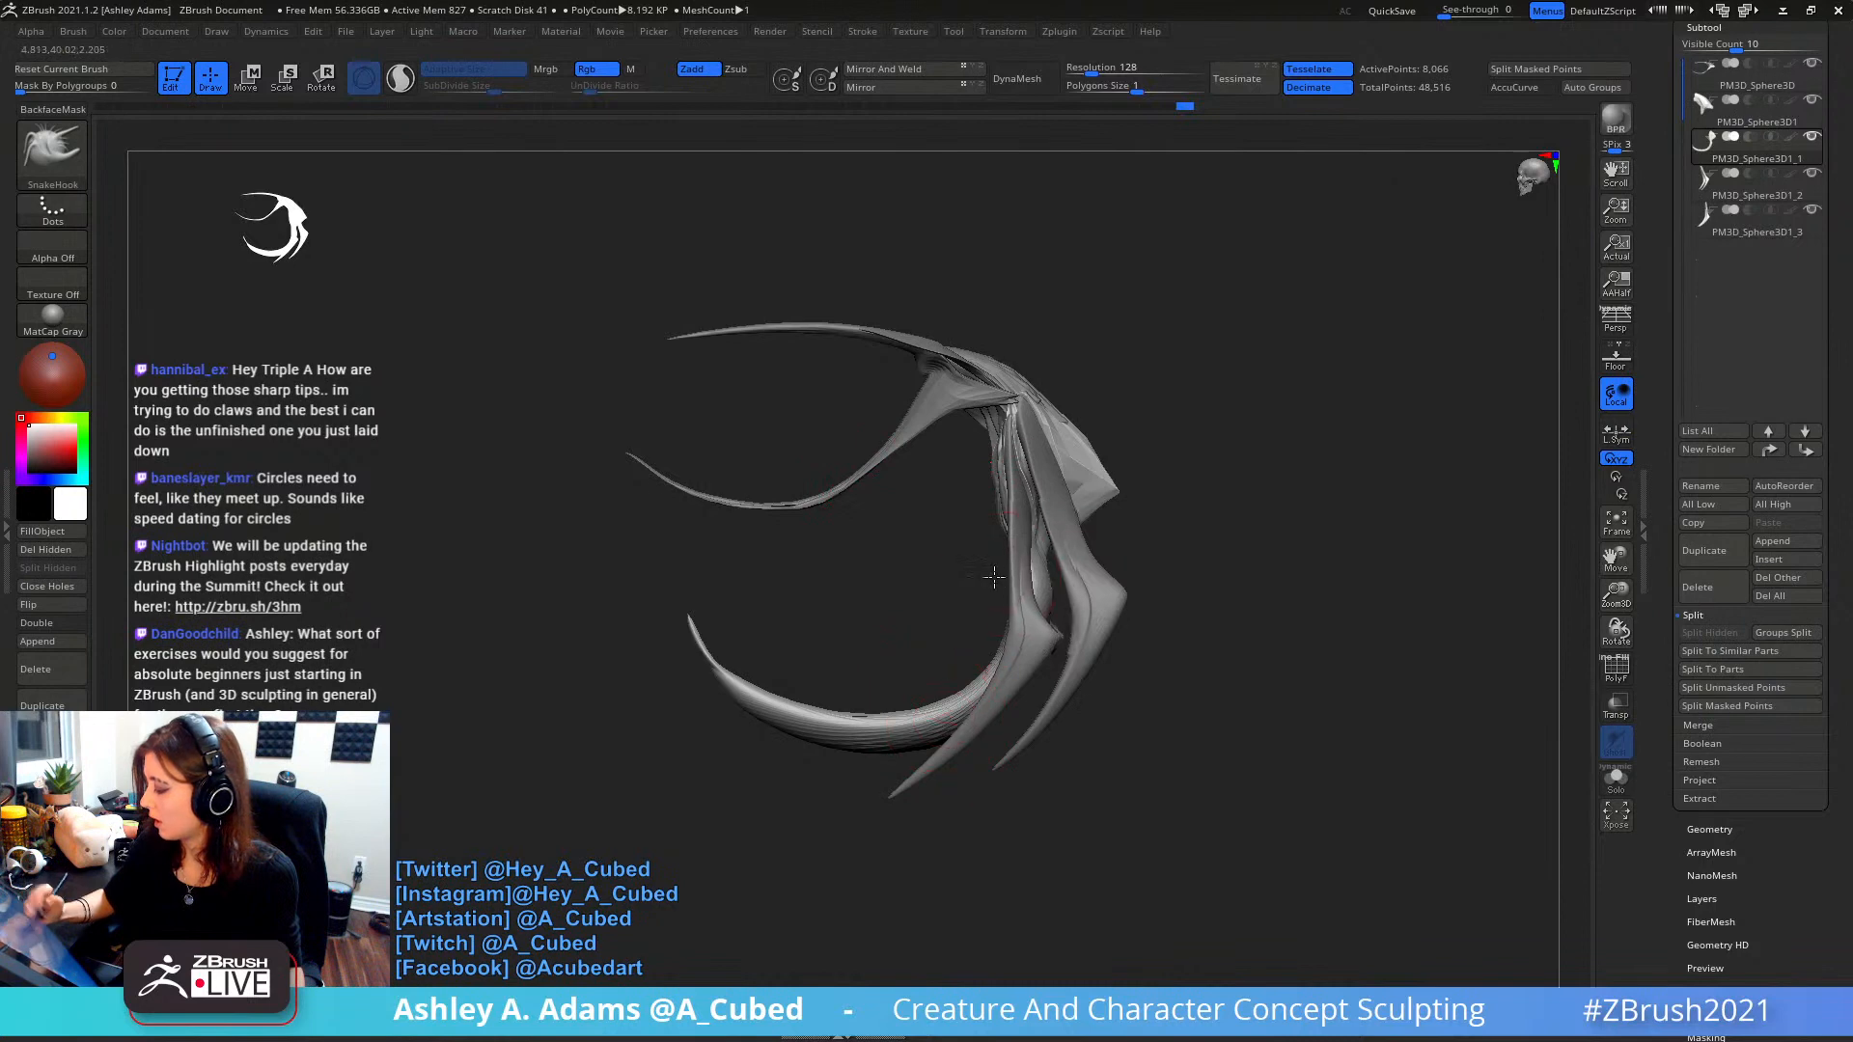
pyautogui.moveTo(998, 583); pyautogui.dragTo(981, 539)
# - Duplicate the spiked head subtool, move the duplicate down along Y, and repeat copies of it below as stacked spikes
pyautogui.keyDown('alt'); pyautogui.click(898, 422); pyautogui.keyUp('alt')
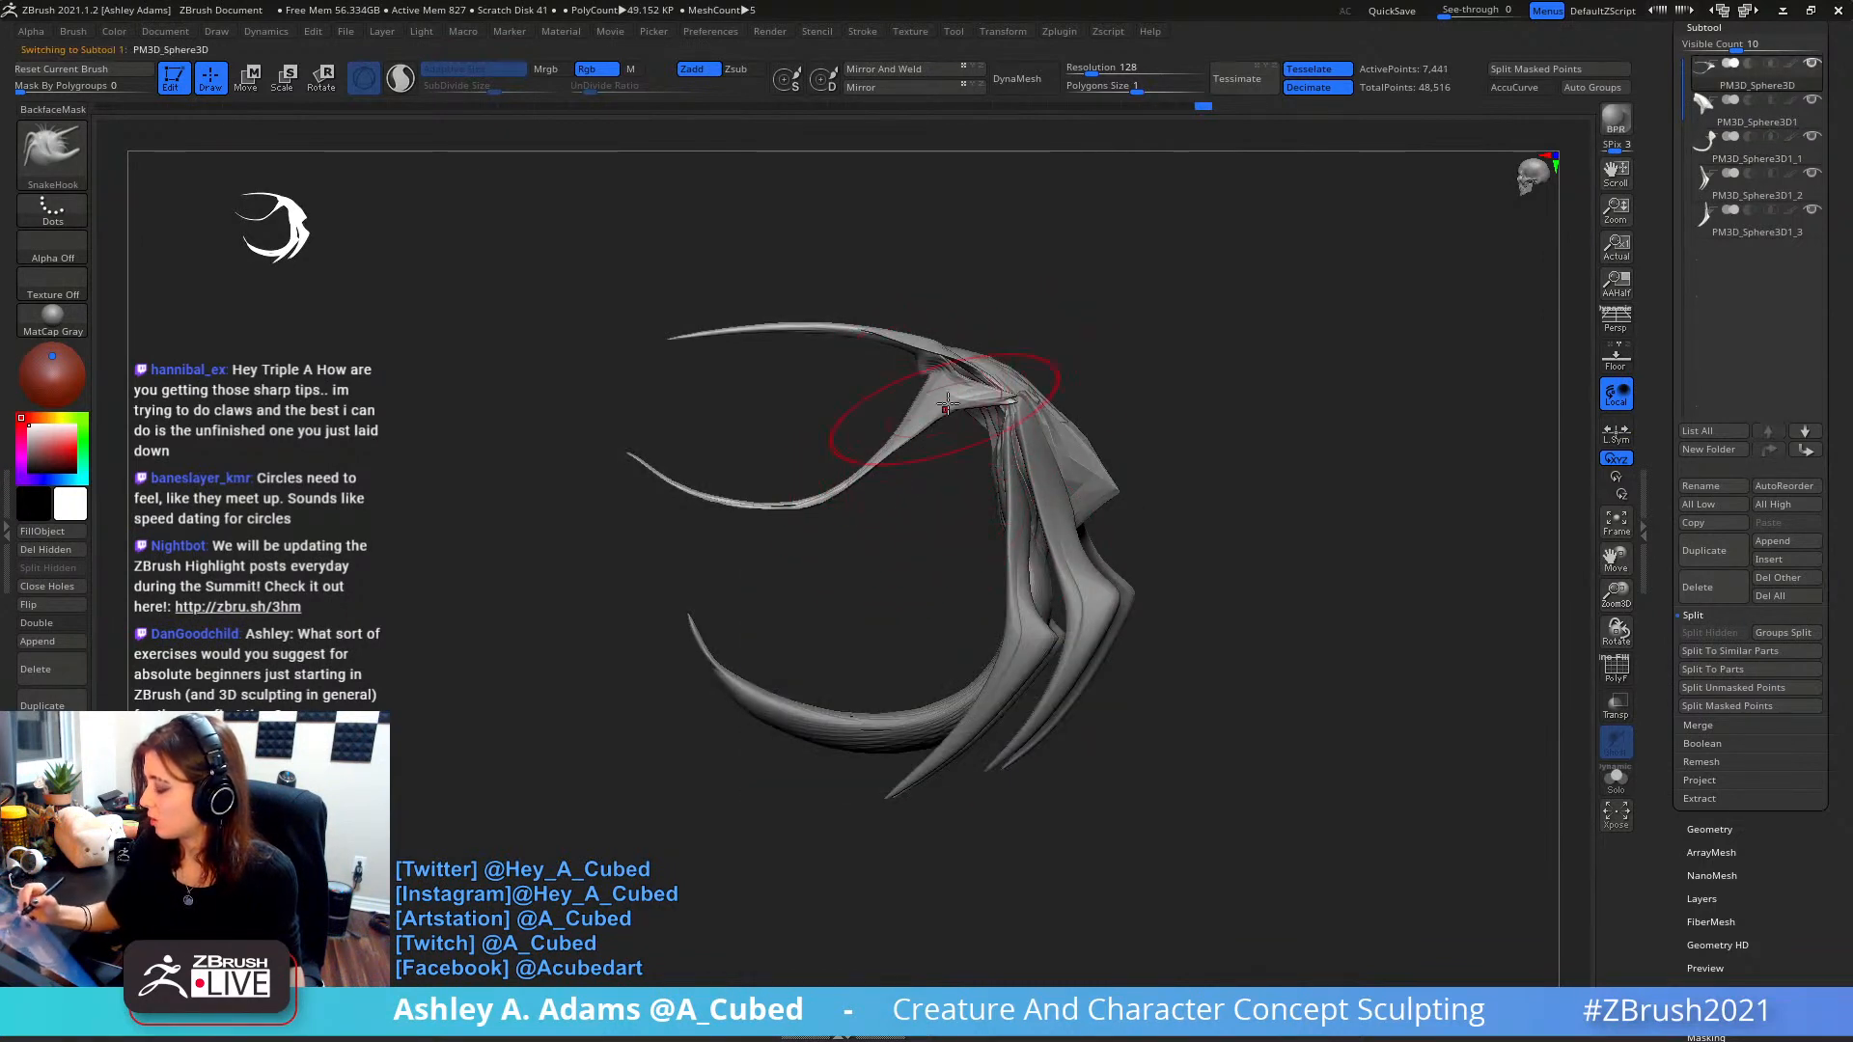
pyautogui.click(1714, 550)
pyautogui.press('w')
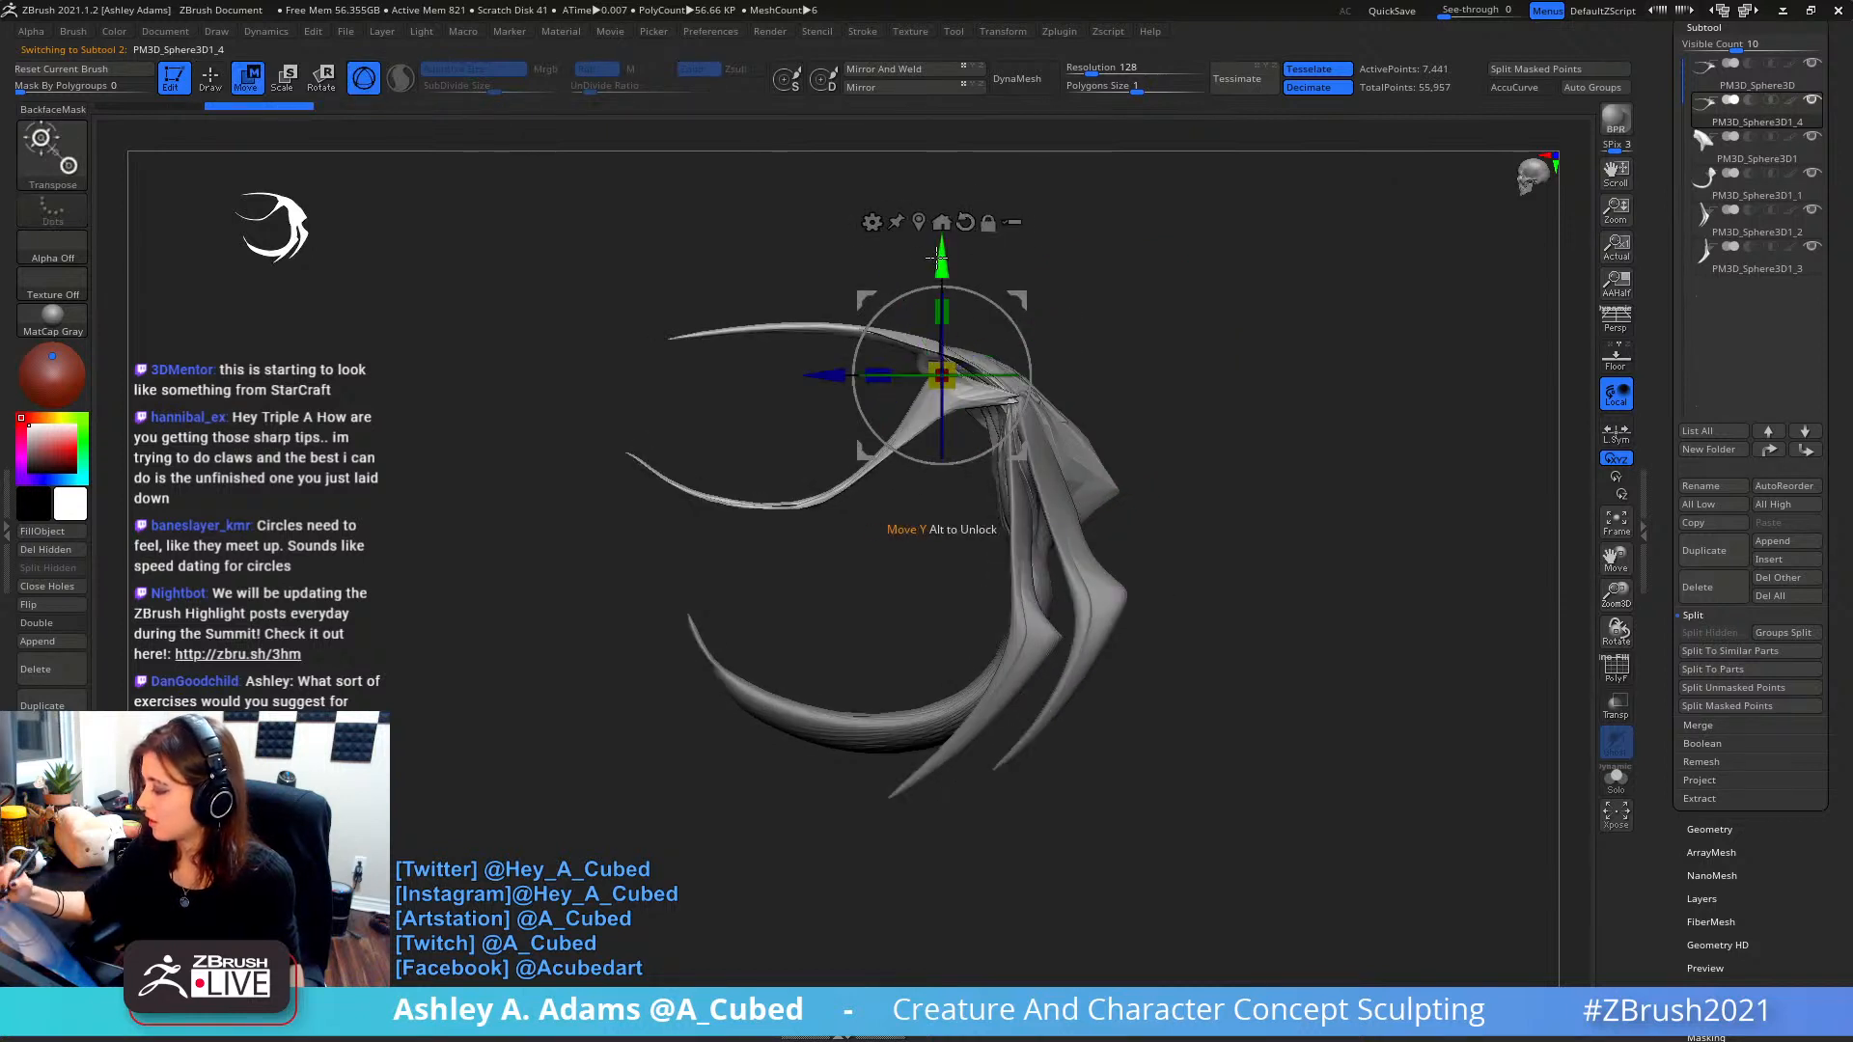
pyautogui.moveTo(941, 260); pyautogui.dragTo(941, 274)
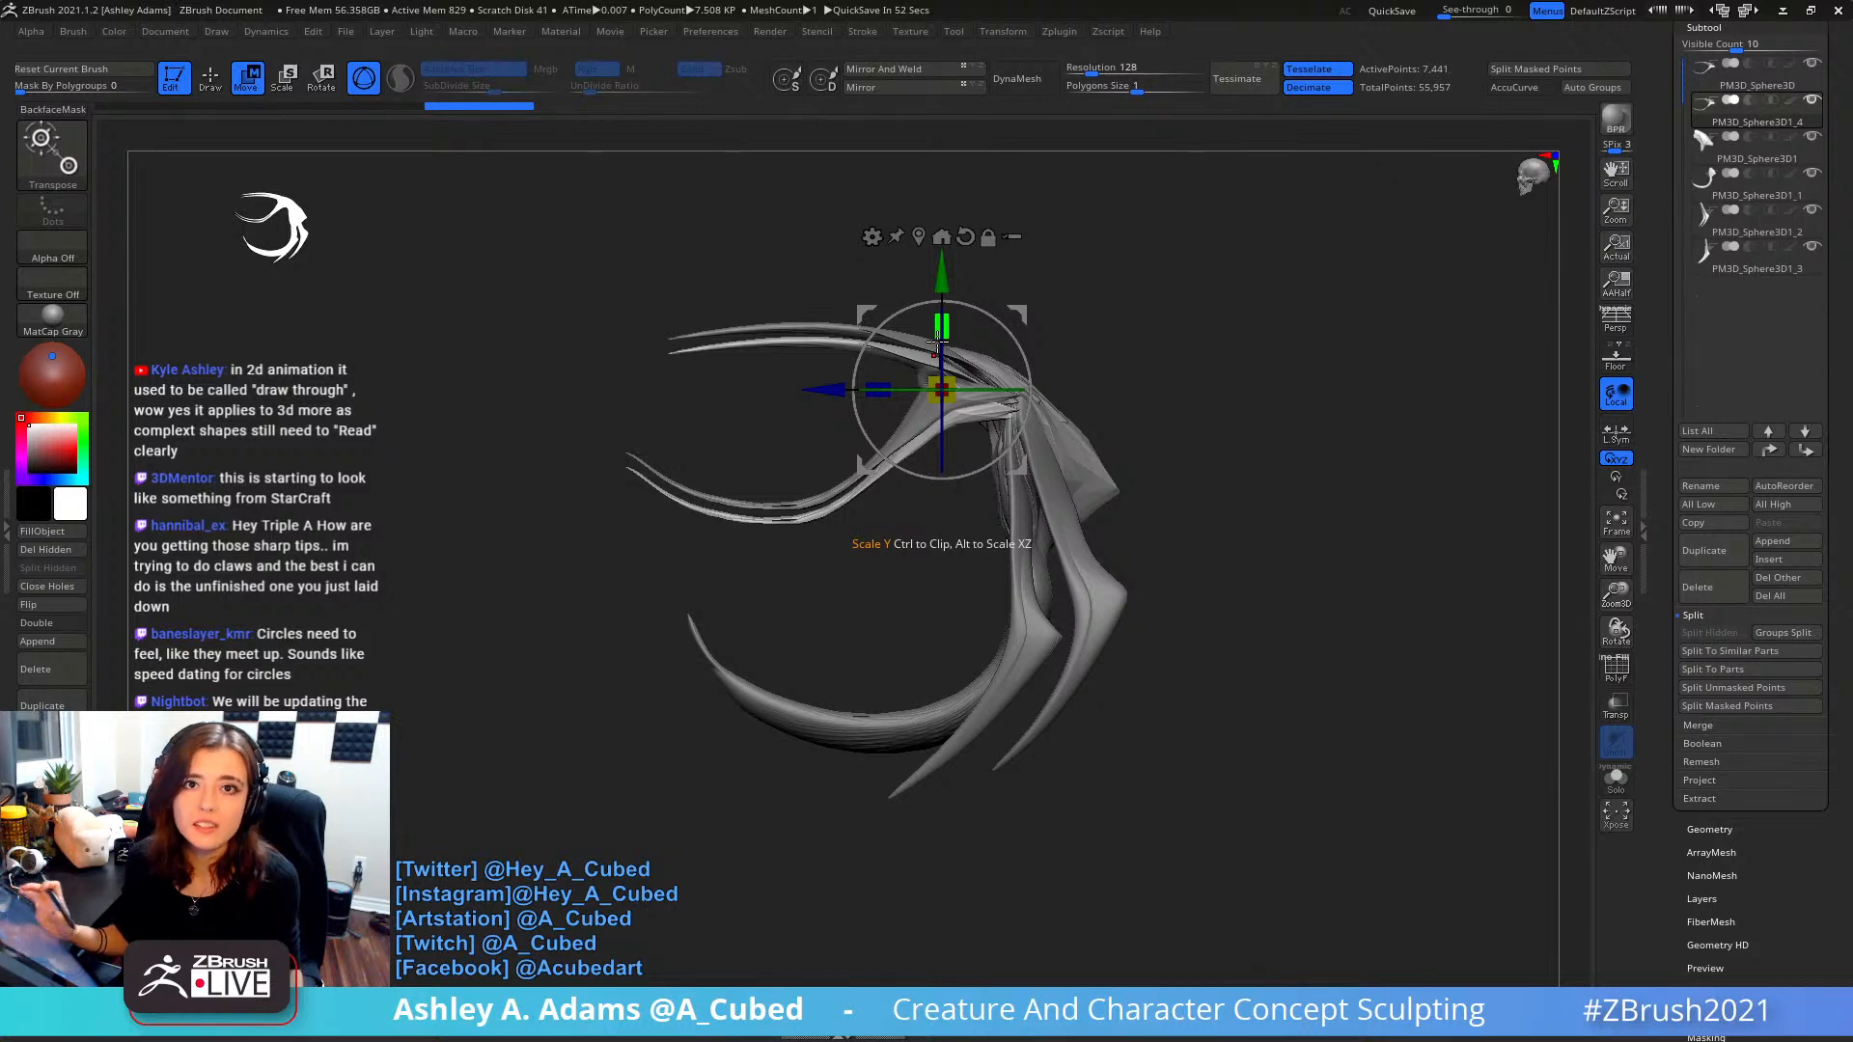
pyautogui.moveTo(943, 295)
pyautogui.keyDown('ctrl'); pyautogui.mouseDown()
pyautogui.moveTo(950, 282)
pyautogui.moveTo(943, 307)
pyautogui.mouseUp(); pyautogui.keyUp('ctrl')
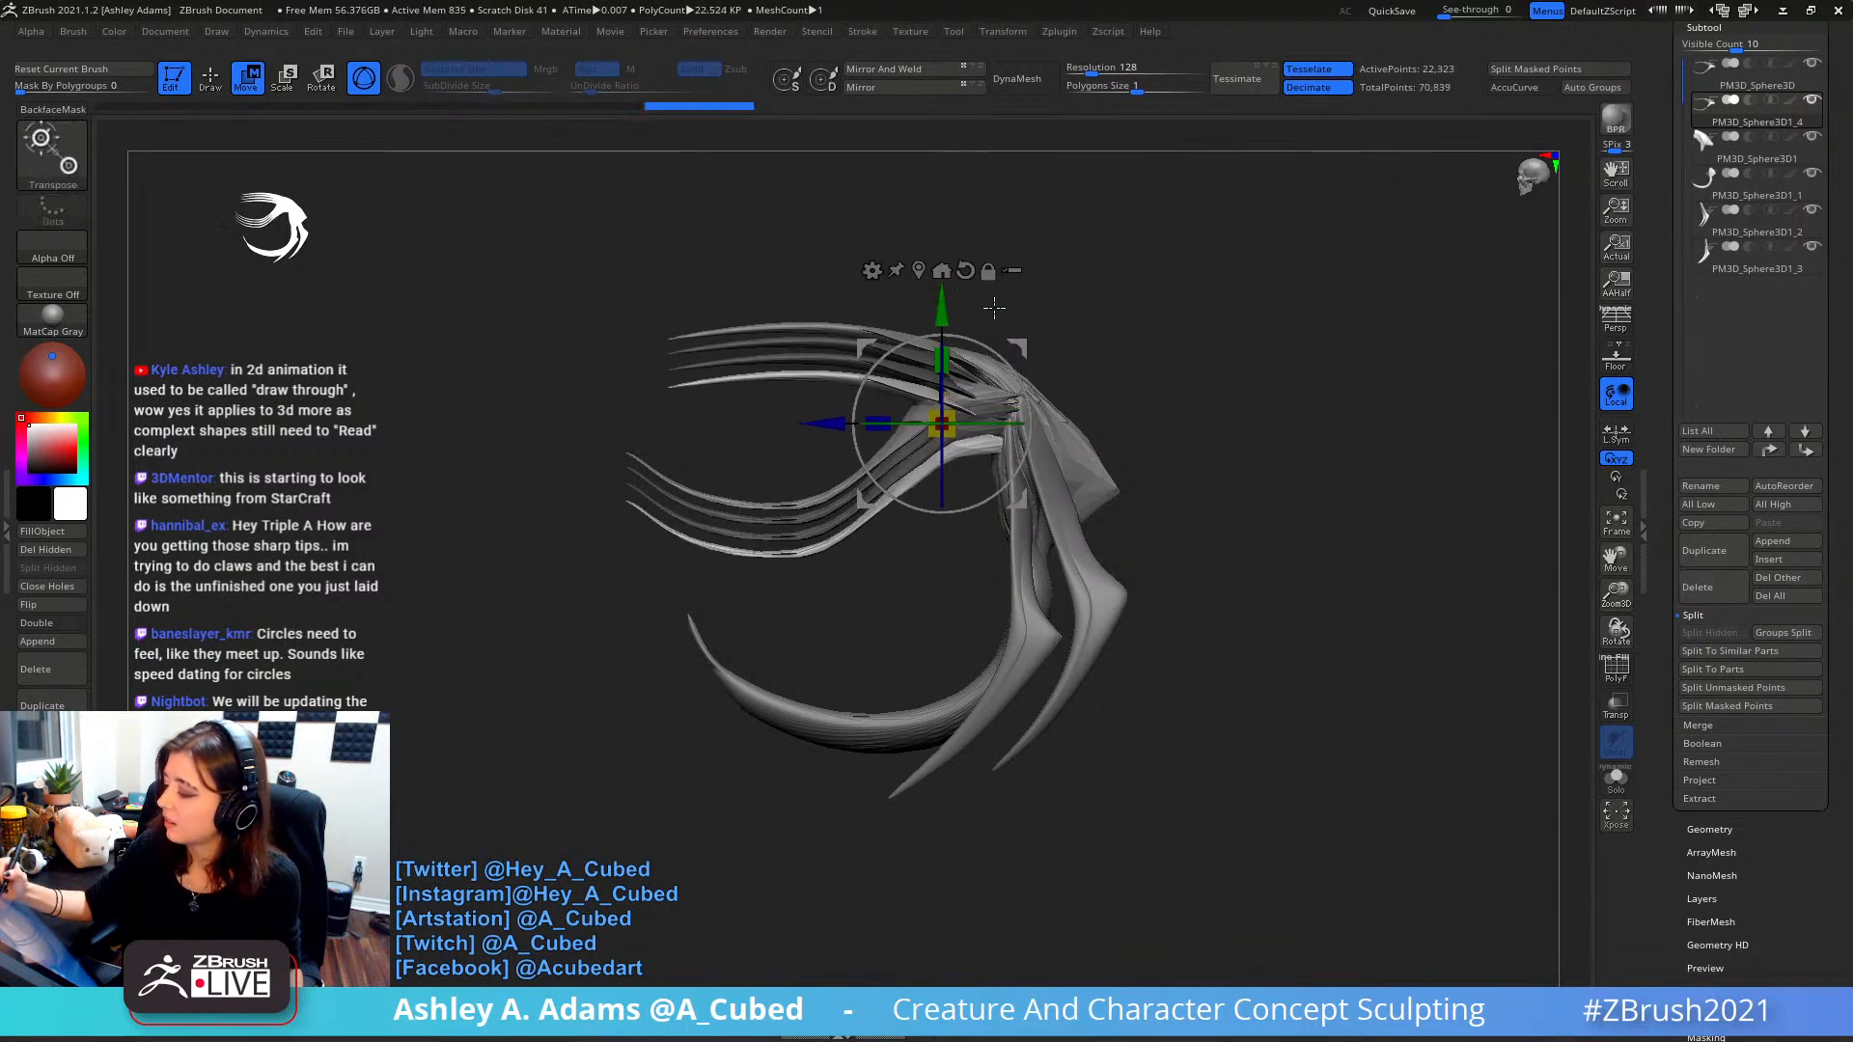
pyautogui.press('q')
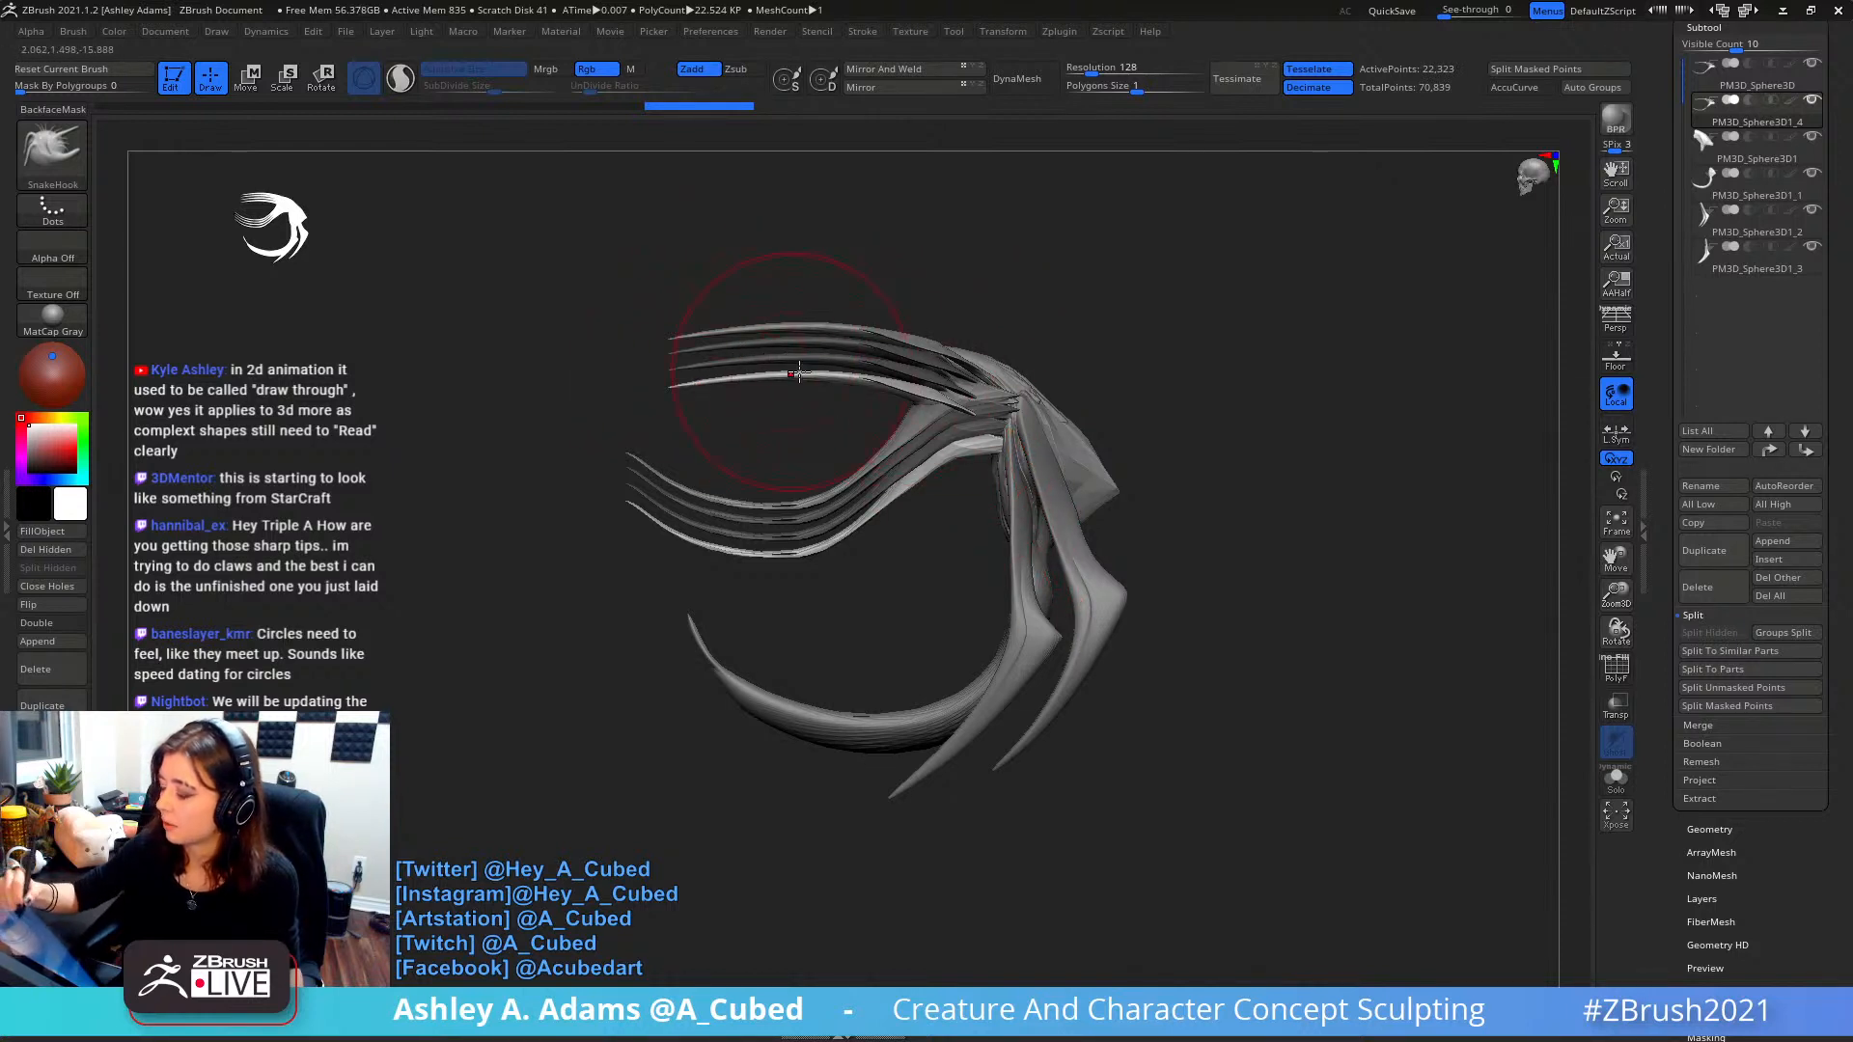
# - Undo the stacked spike copies and delete the duplicated head subtool
pyautogui.hotkey('ctrl', 'z')
pyautogui.hotkey('ctrl', 'z')
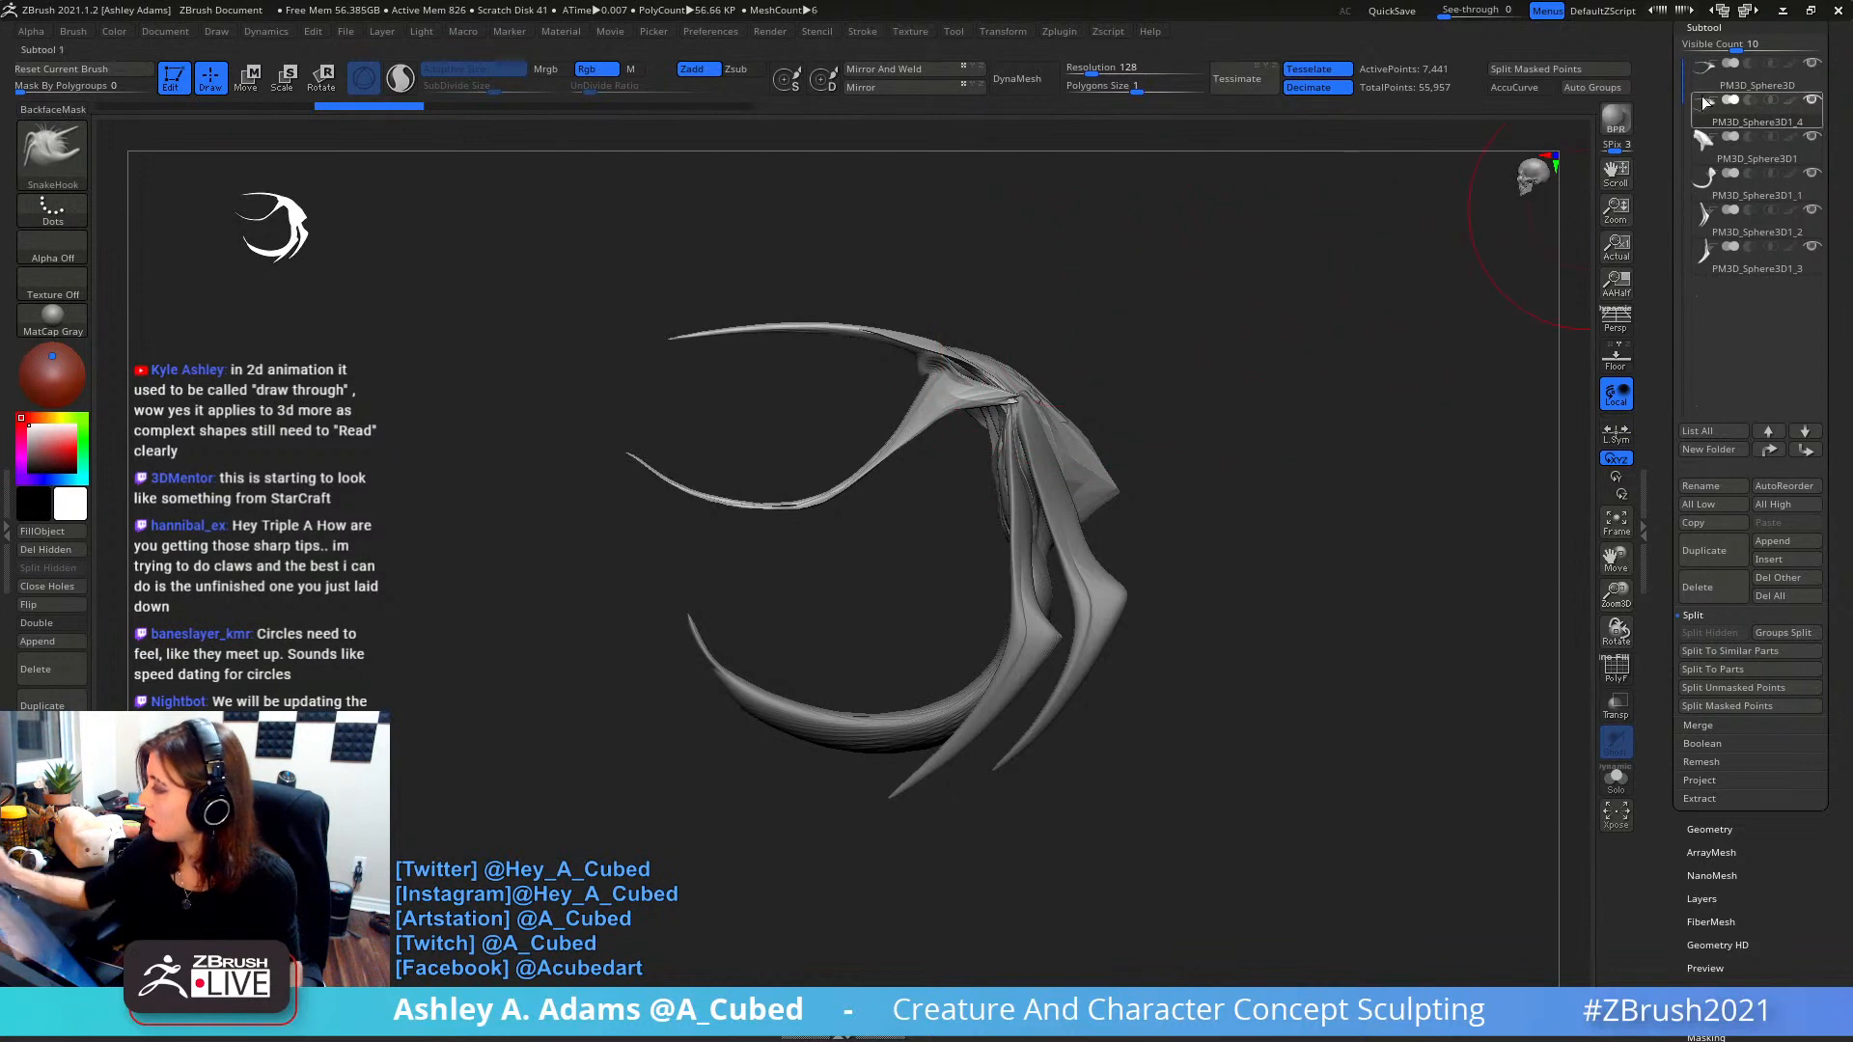
pyautogui.click(1714, 590)
pyautogui.click(1531, 634)
# - Select the tail subtool and build up raised forms down the front of its upper body with the ClayBuildup brush
pyautogui.moveTo(820, 579); pyautogui.dragTo(1003, 568)
pyautogui.press('space')
pyautogui.keyDown('alt'); pyautogui.click(972, 624); pyautogui.keyUp('alt')
pyautogui.keyDown('alt'); pyautogui.moveTo(972, 625); pyautogui.dragTo(933, 608, button='right'); pyautogui.keyUp('alt')
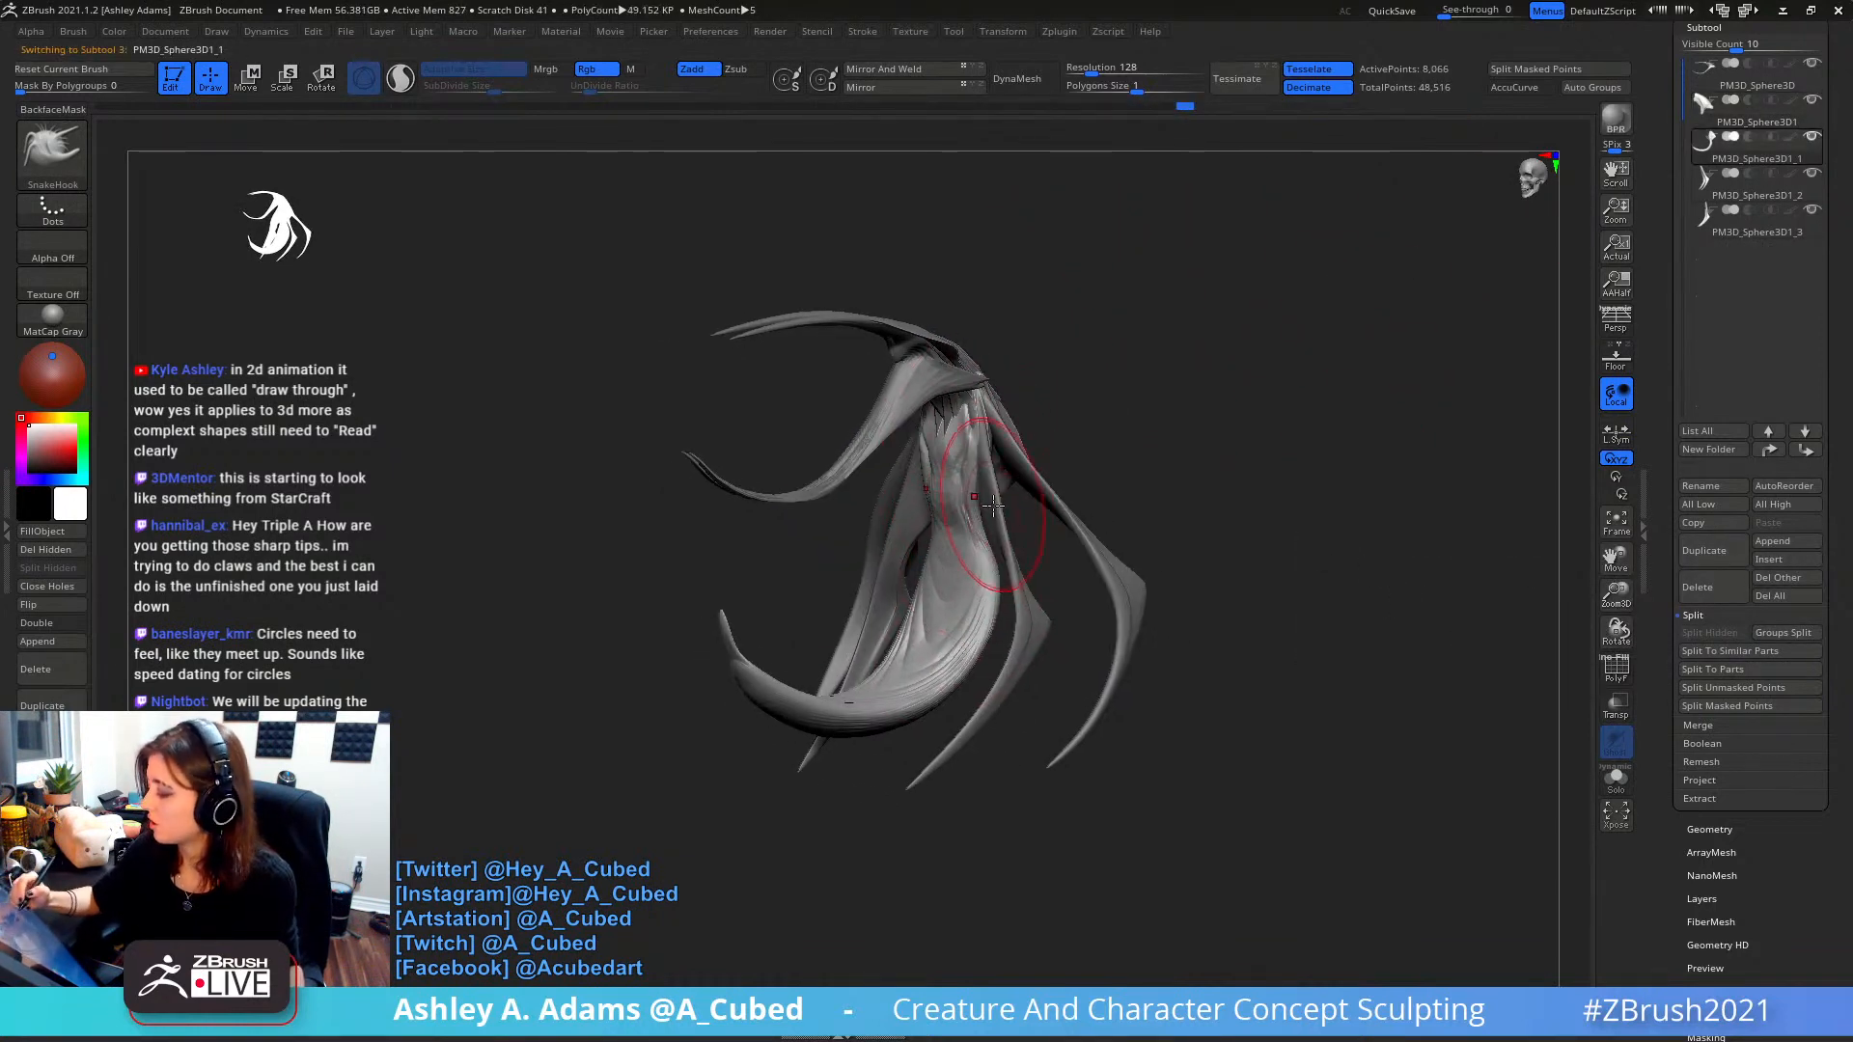
pyautogui.press('space')
pyautogui.click(989, 505)
pyautogui.moveTo(957, 438)
pyautogui.mouseDown(button='right')
pyautogui.moveTo(947, 503)
pyautogui.moveTo(959, 401)
pyautogui.moveTo(968, 465)
pyautogui.moveTo(980, 421)
pyautogui.mouseUp(button='right')
pyautogui.press('space')
pyautogui.press('b')
pyautogui.press('c')
pyautogui.press('b')
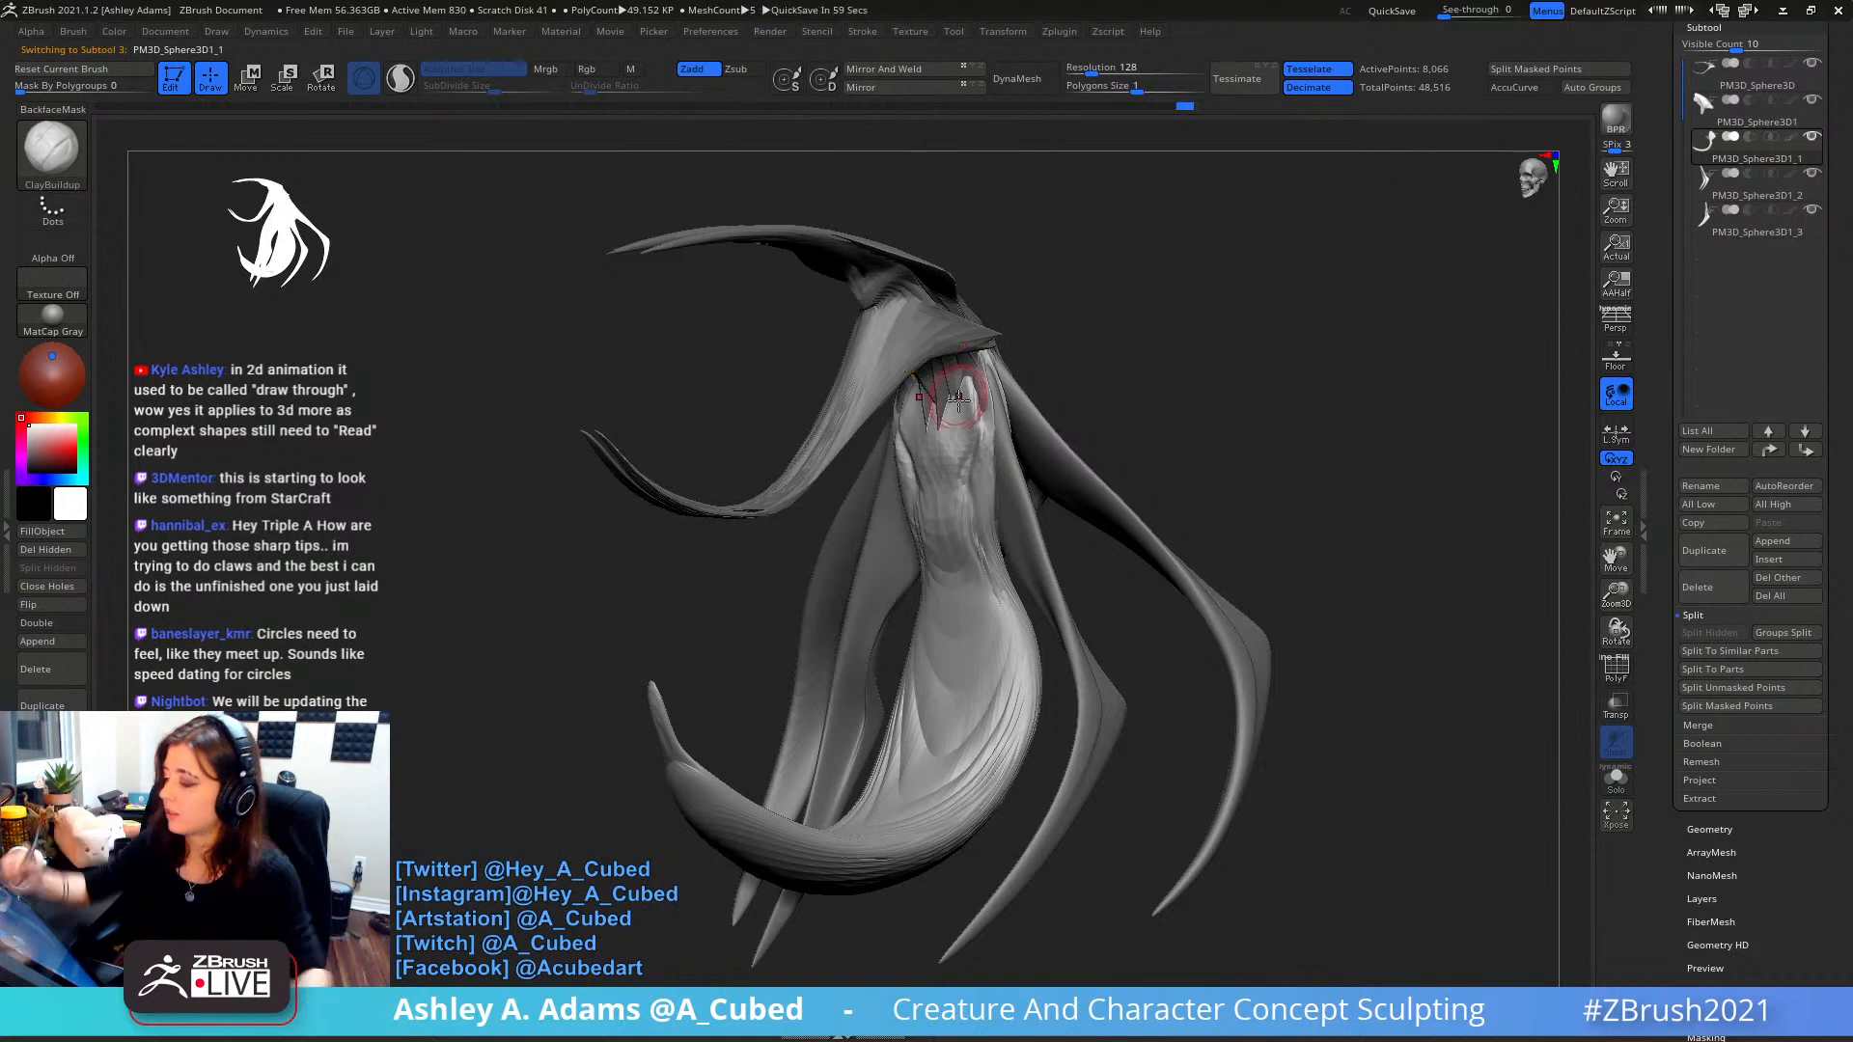
pyautogui.moveTo(968, 398)
pyautogui.mouseDown()
pyautogui.moveTo(948, 463)
pyautogui.moveTo(975, 415)
pyautogui.moveTo(994, 430)
pyautogui.moveTo(936, 511)
pyautogui.moveTo(1014, 416)
pyautogui.moveTo(967, 526)
pyautogui.moveTo(912, 521)
pyautogui.moveTo(980, 564)
pyautogui.moveTo(955, 603)
pyautogui.moveTo(917, 497)
pyautogui.moveTo(951, 628)
pyautogui.mouseUp()
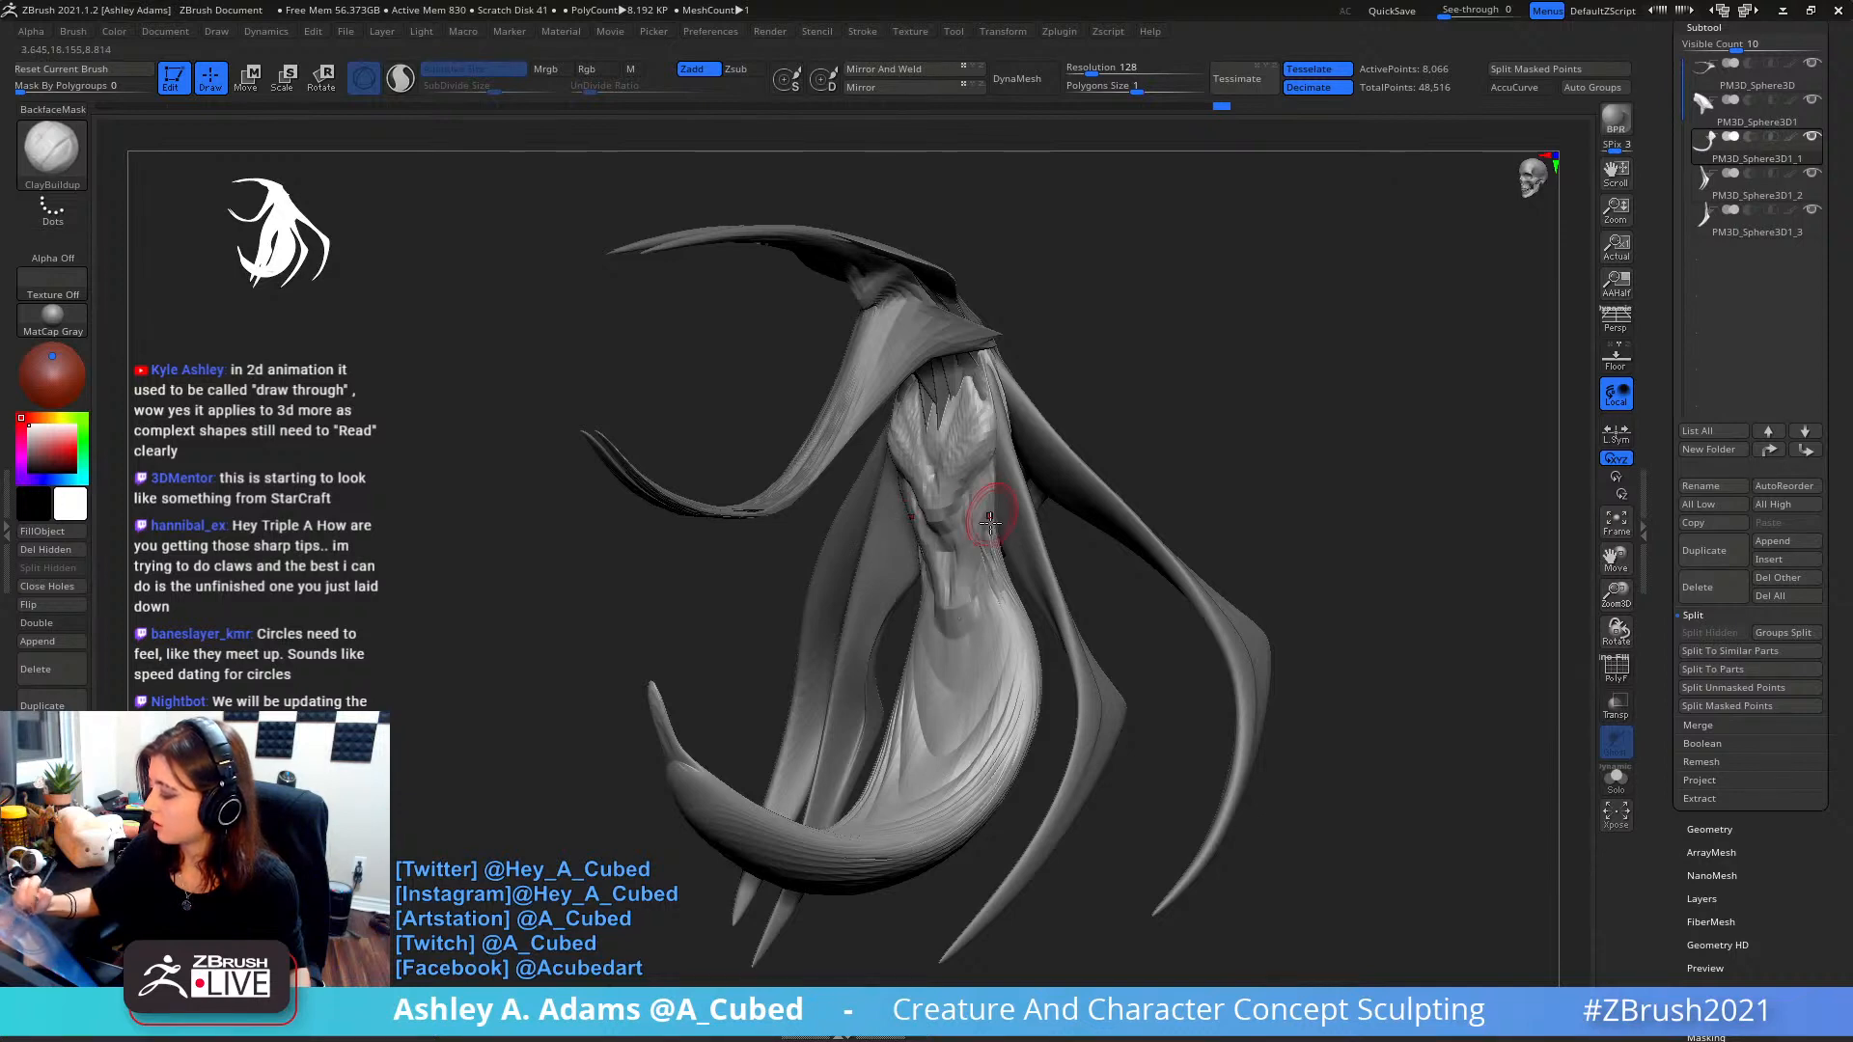
# - Build up further raised strokes down the front of the tail subtool's midsection with the ClayBuildup brush
pyautogui.moveTo(996, 513)
pyautogui.mouseDown()
pyautogui.moveTo(973, 608)
pyautogui.moveTo(952, 609)
pyautogui.mouseUp()
pyautogui.moveTo(951, 539); pyautogui.dragTo(979, 486)
pyautogui.moveTo(978, 486); pyautogui.dragTo(982, 624)
pyautogui.moveTo(981, 623); pyautogui.dragTo(1079, 519, button='right')
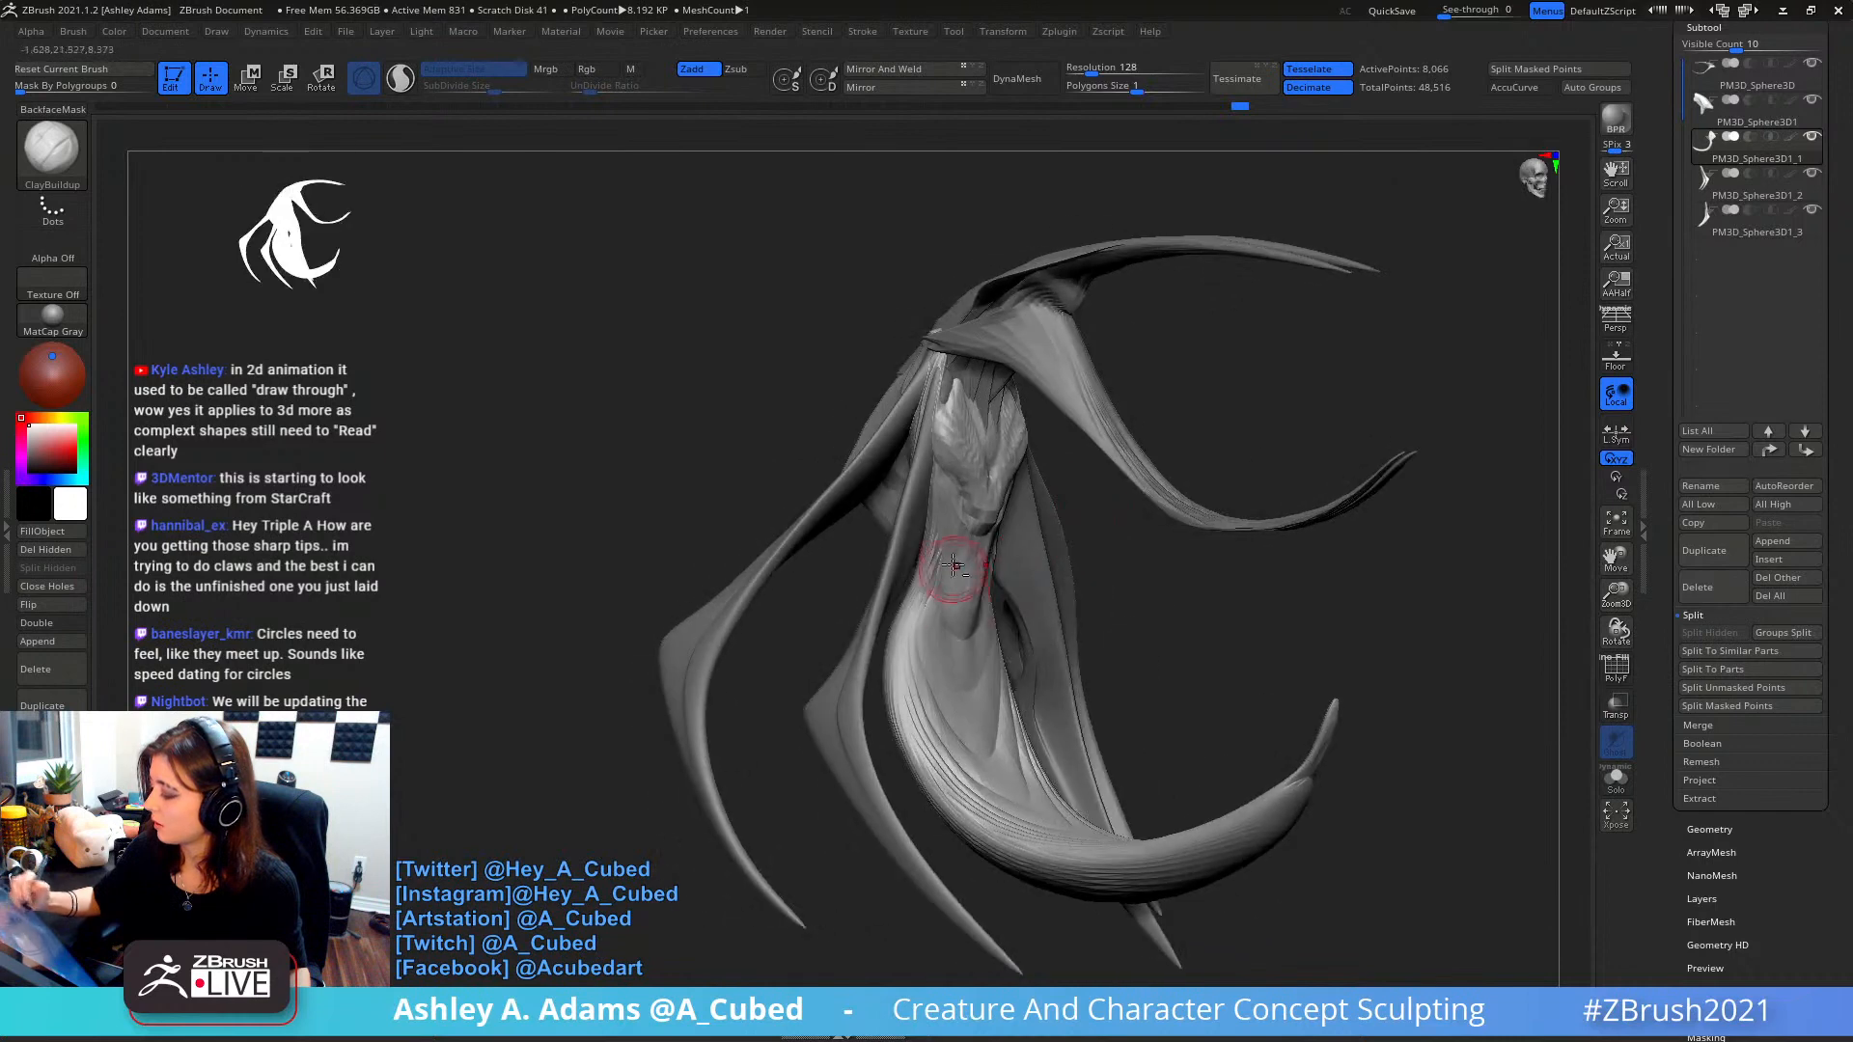
# - Carve long flowing creases down the front of the body towards the tail's curve with the DamStandard brush
pyautogui.press('b')
pyautogui.press('d')
pyautogui.press('s')
pyautogui.moveTo(950, 538)
pyautogui.mouseDown()
pyautogui.moveTo(931, 519)
pyautogui.moveTo(925, 716)
pyautogui.mouseUp()
pyautogui.moveTo(932, 584)
pyautogui.mouseDown()
pyautogui.moveTo(965, 741)
pyautogui.moveTo(944, 762)
pyautogui.mouseUp()
pyautogui.moveTo(938, 676); pyautogui.dragTo(943, 772)
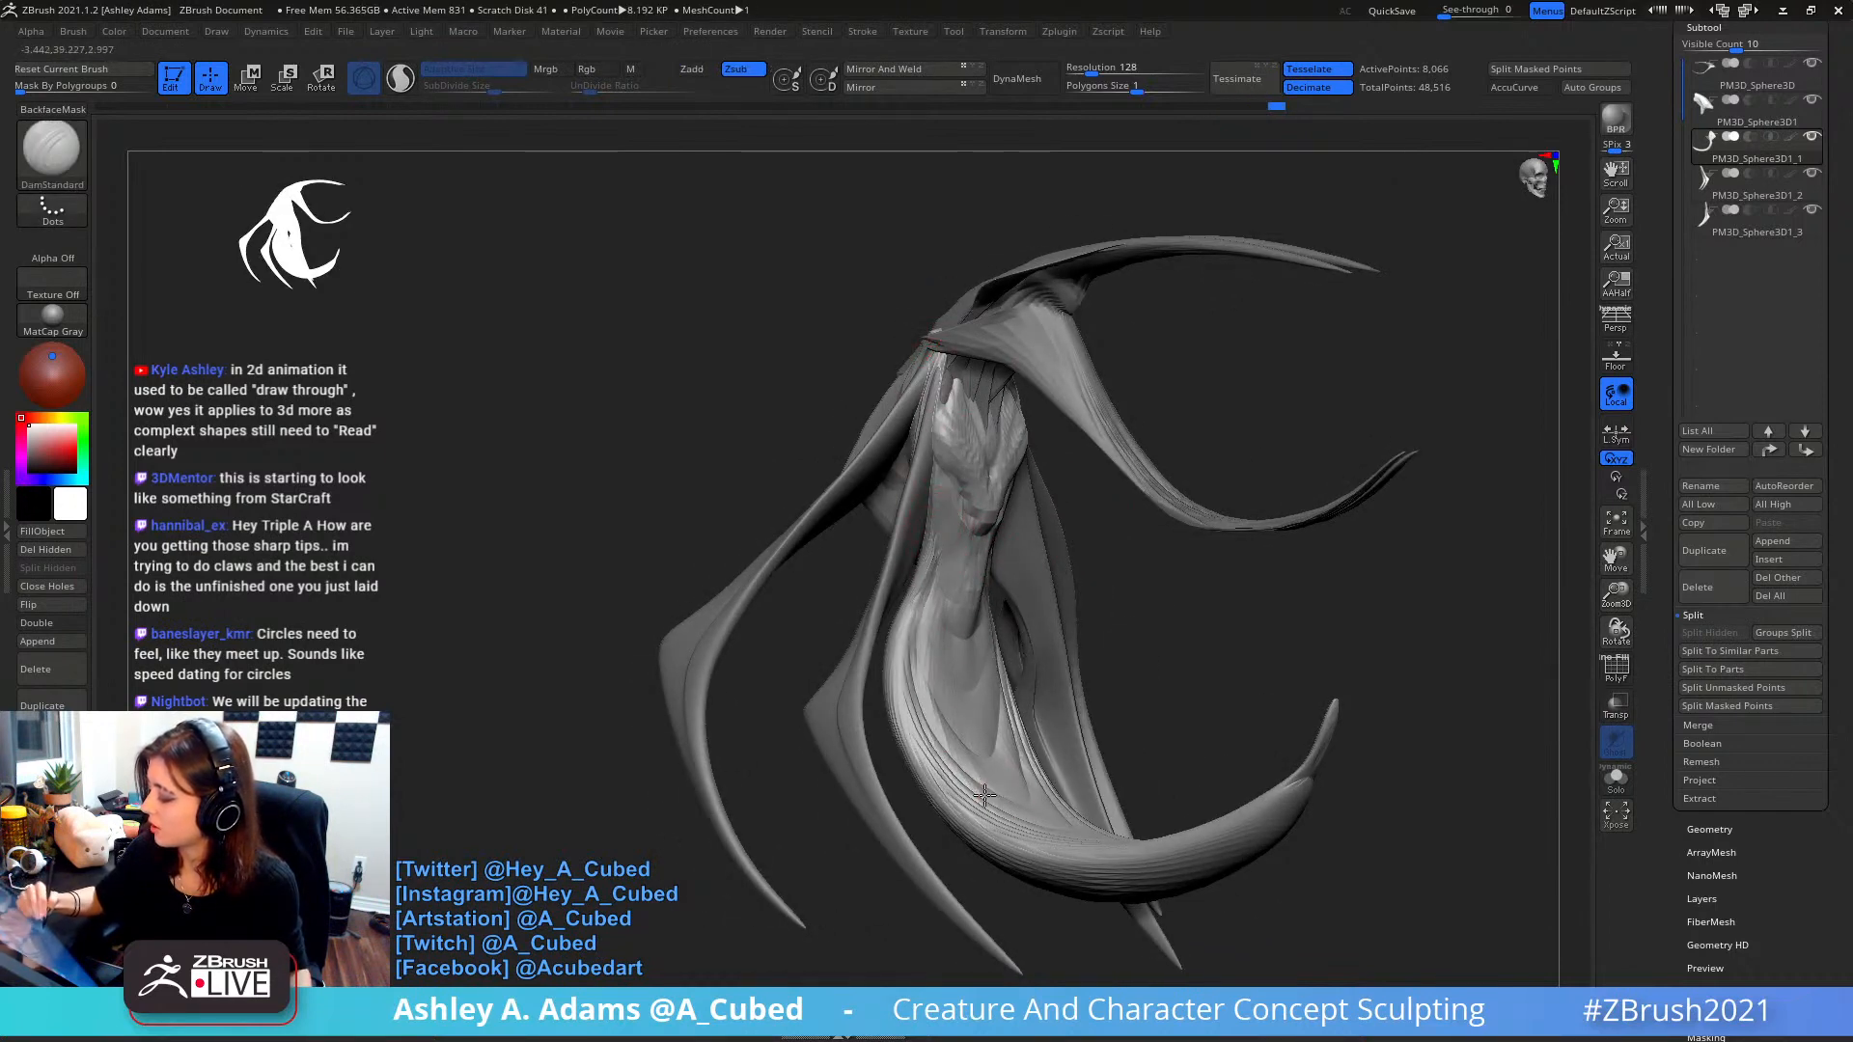
pyautogui.moveTo(981, 514); pyautogui.dragTo(994, 729)
pyautogui.moveTo(933, 647)
pyautogui.mouseDown()
pyautogui.moveTo(971, 767)
pyautogui.moveTo(994, 757)
pyautogui.mouseUp()
pyautogui.moveTo(965, 531); pyautogui.dragTo(954, 591)
pyautogui.moveTo(954, 591); pyautogui.dragTo(830, 593, button='right')
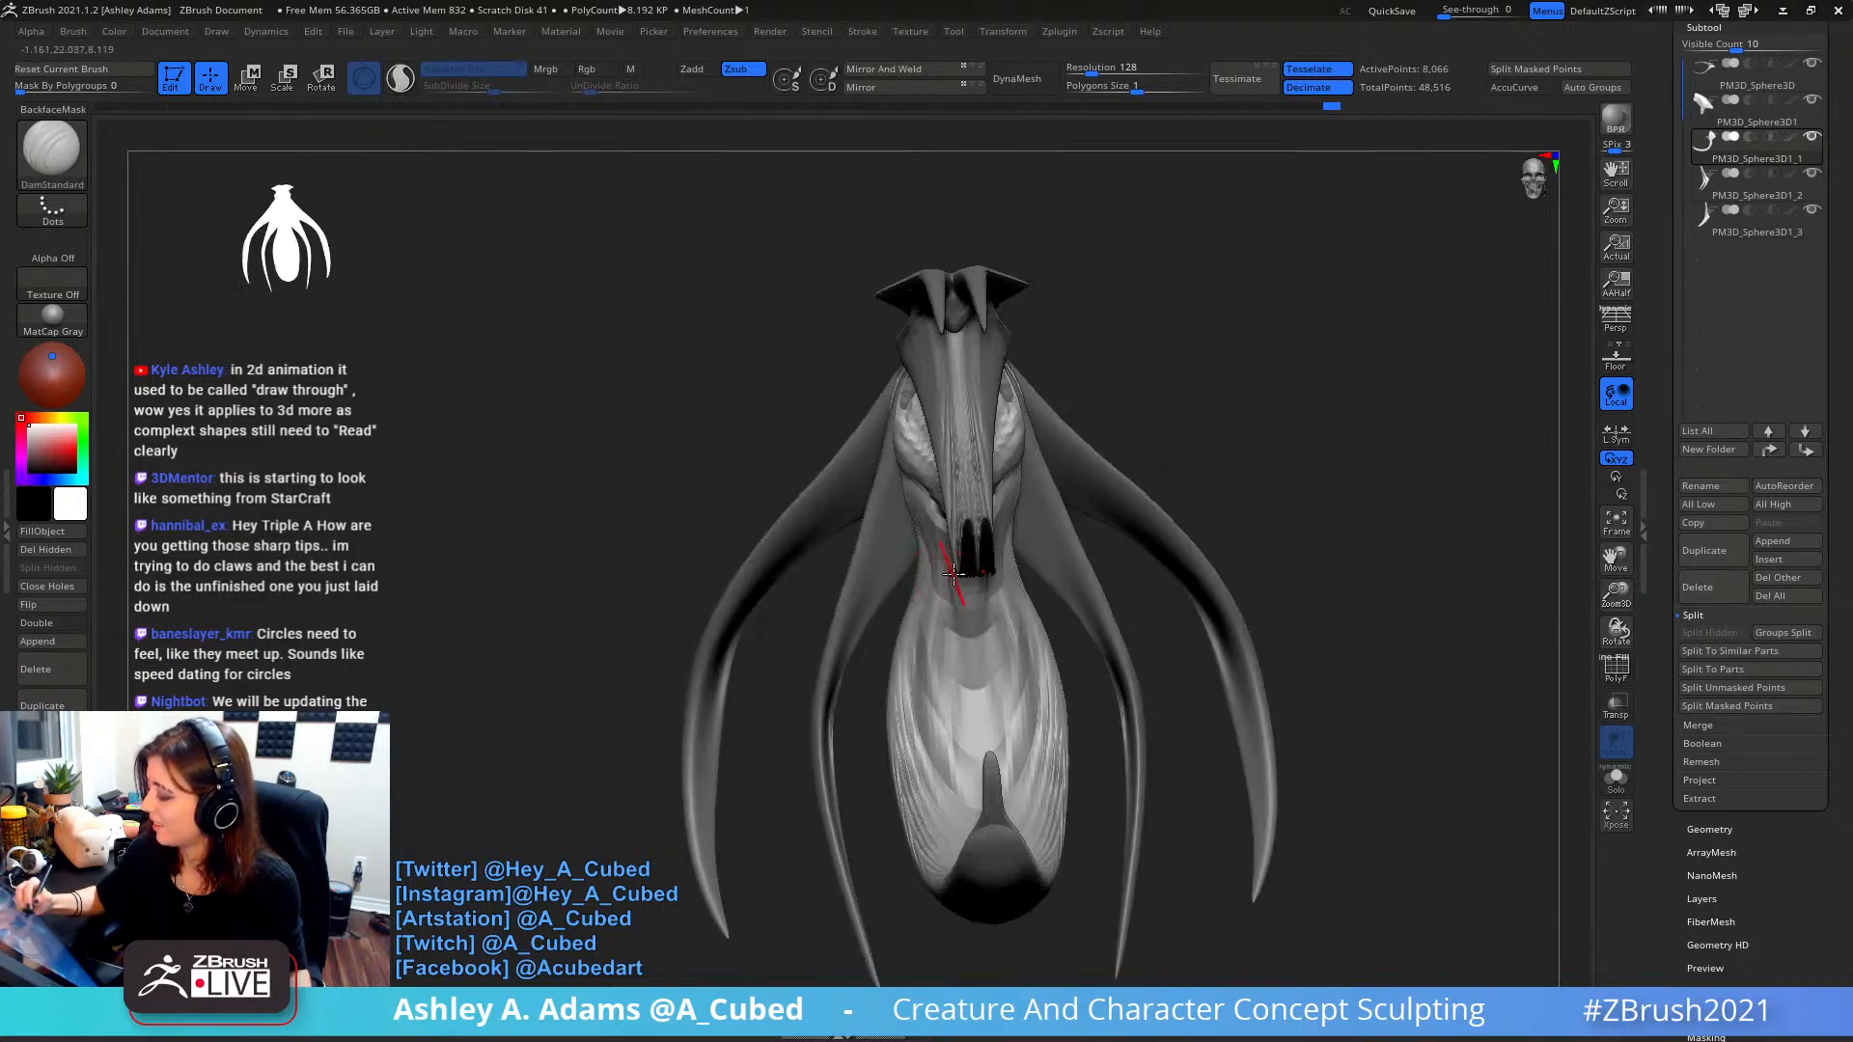
pyautogui.moveTo(976, 672); pyautogui.dragTo(973, 634)
pyautogui.moveTo(972, 634); pyautogui.dragTo(840, 622, button='right')
# - Refine the side profile of the body's midsection with the SnakeHook brush and smooth the chest area
pyautogui.press('b')
pyautogui.press('s')
pyautogui.press('h')
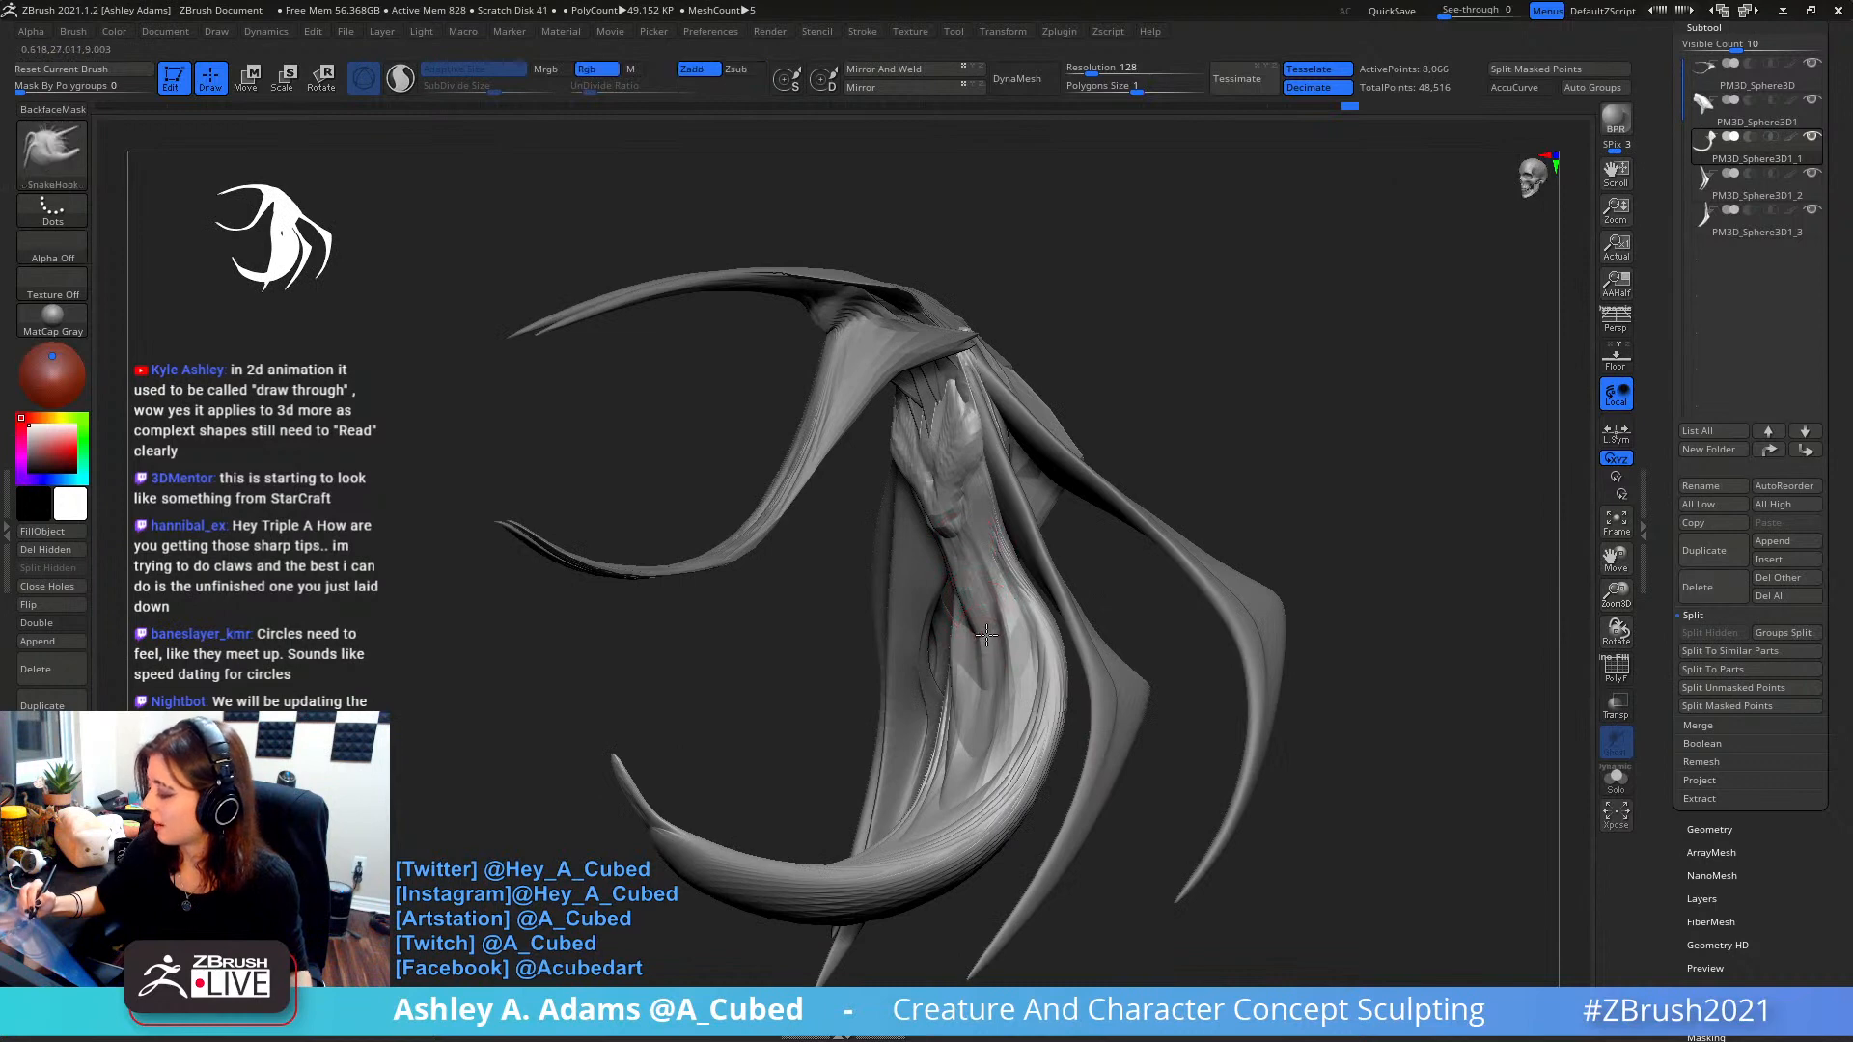
pyautogui.moveTo(983, 641); pyautogui.dragTo(927, 666, button='right')
pyautogui.rightClick(923, 683)
pyautogui.moveTo(983, 422); pyautogui.dragTo(921, 463, button='right')
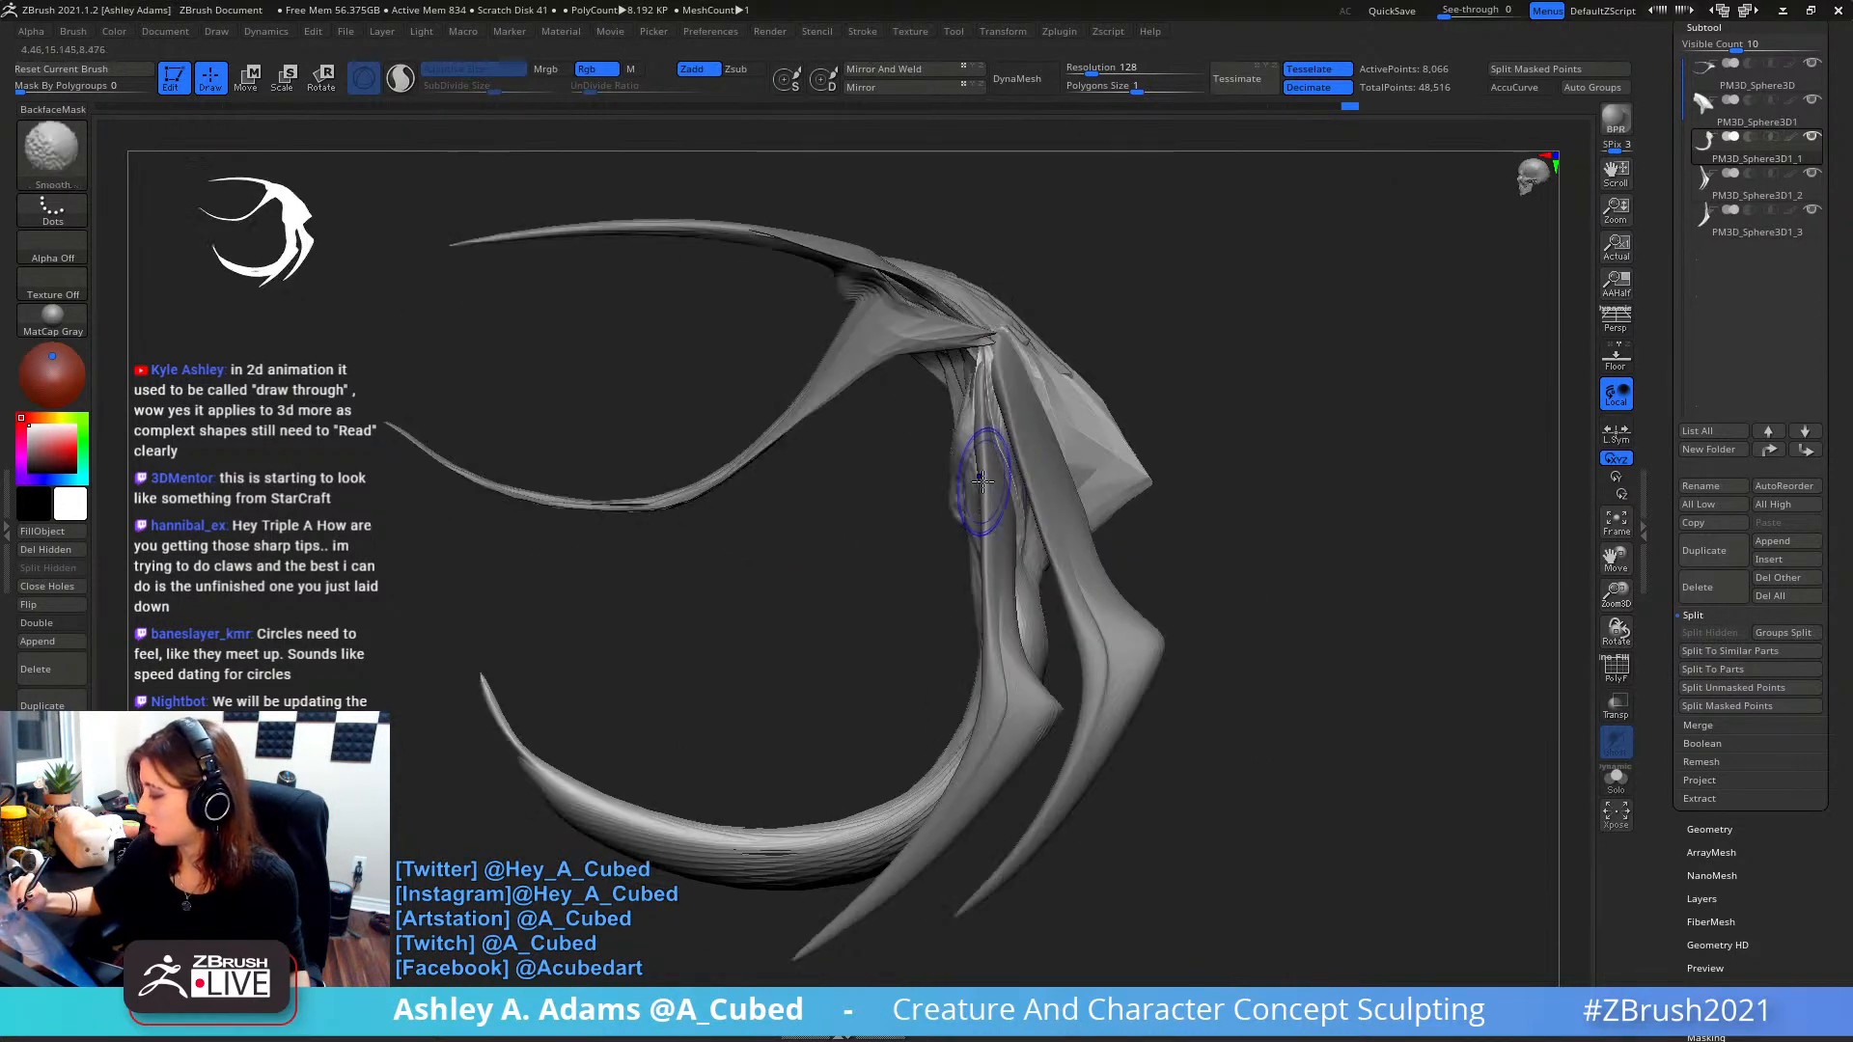
pyautogui.moveTo(977, 571); pyautogui.dragTo(966, 562)
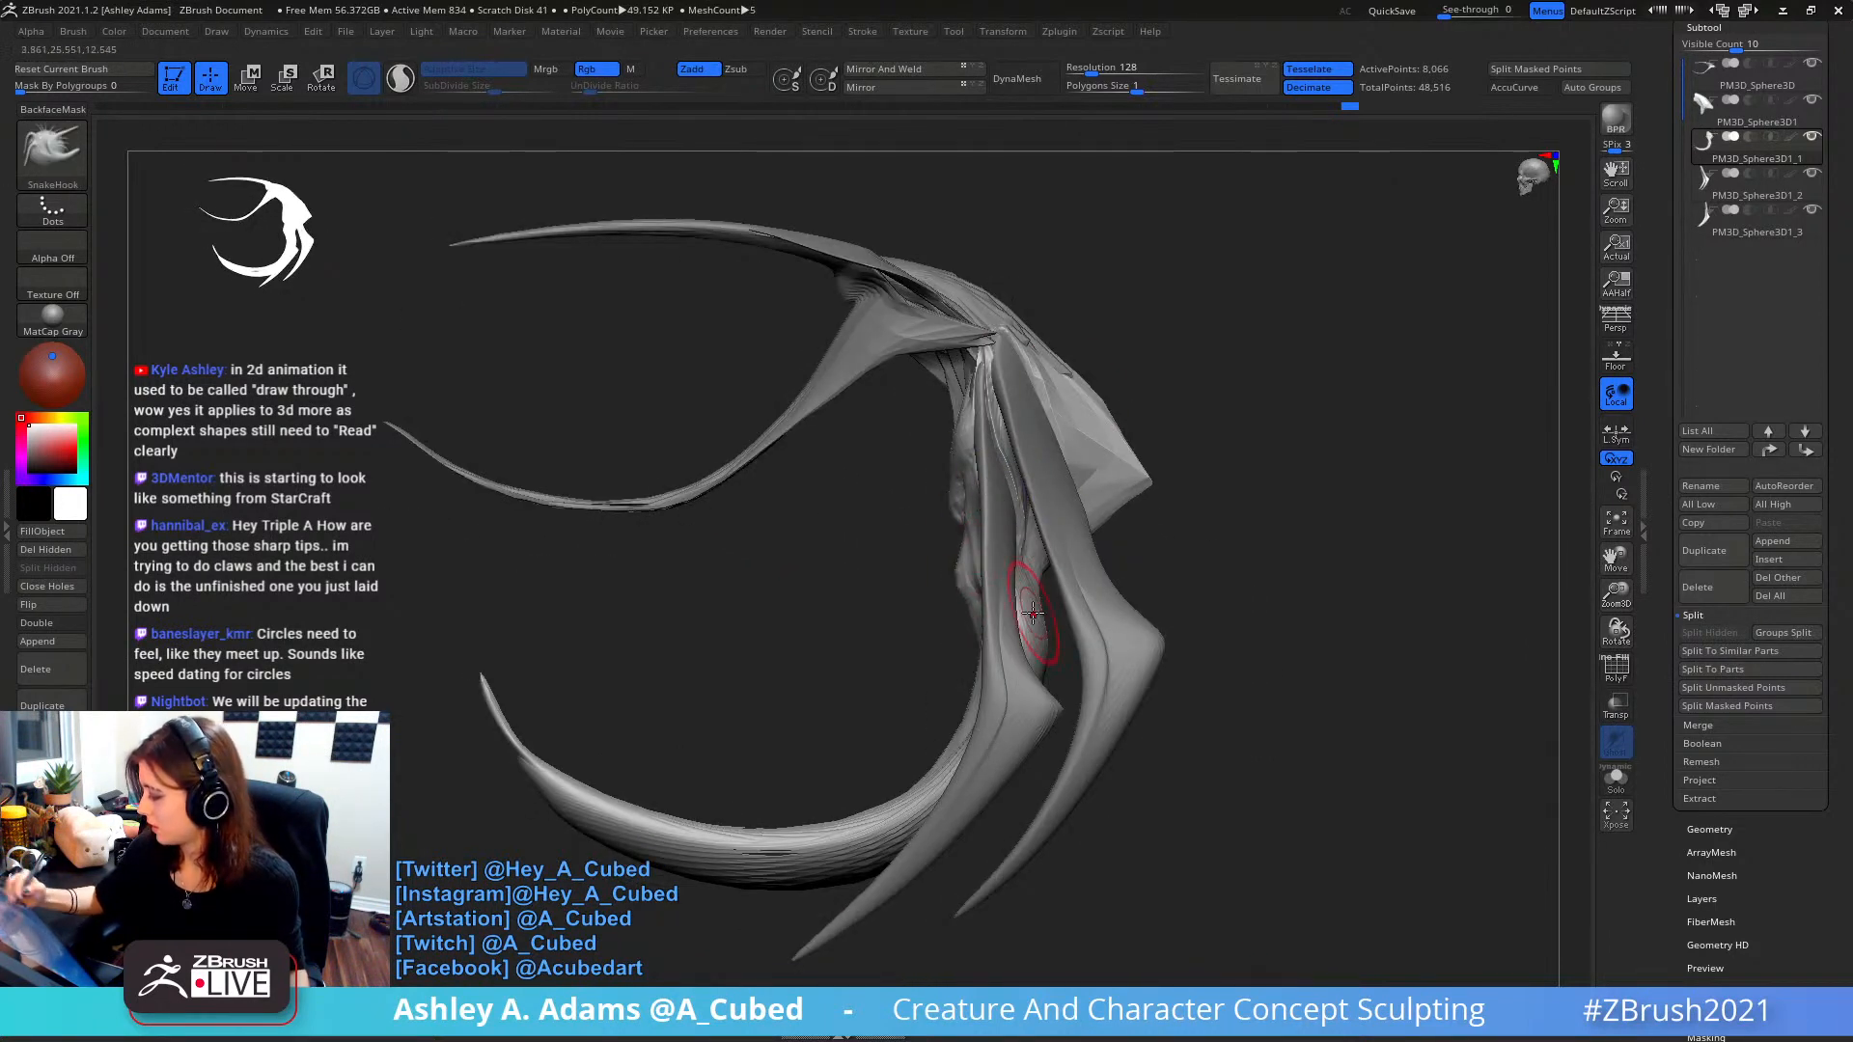
pyautogui.moveTo(1034, 617); pyautogui.dragTo(1042, 629)
pyautogui.rightClick(982, 728)
pyautogui.moveTo(1131, 490); pyautogui.dragTo(1105, 360, button='right')
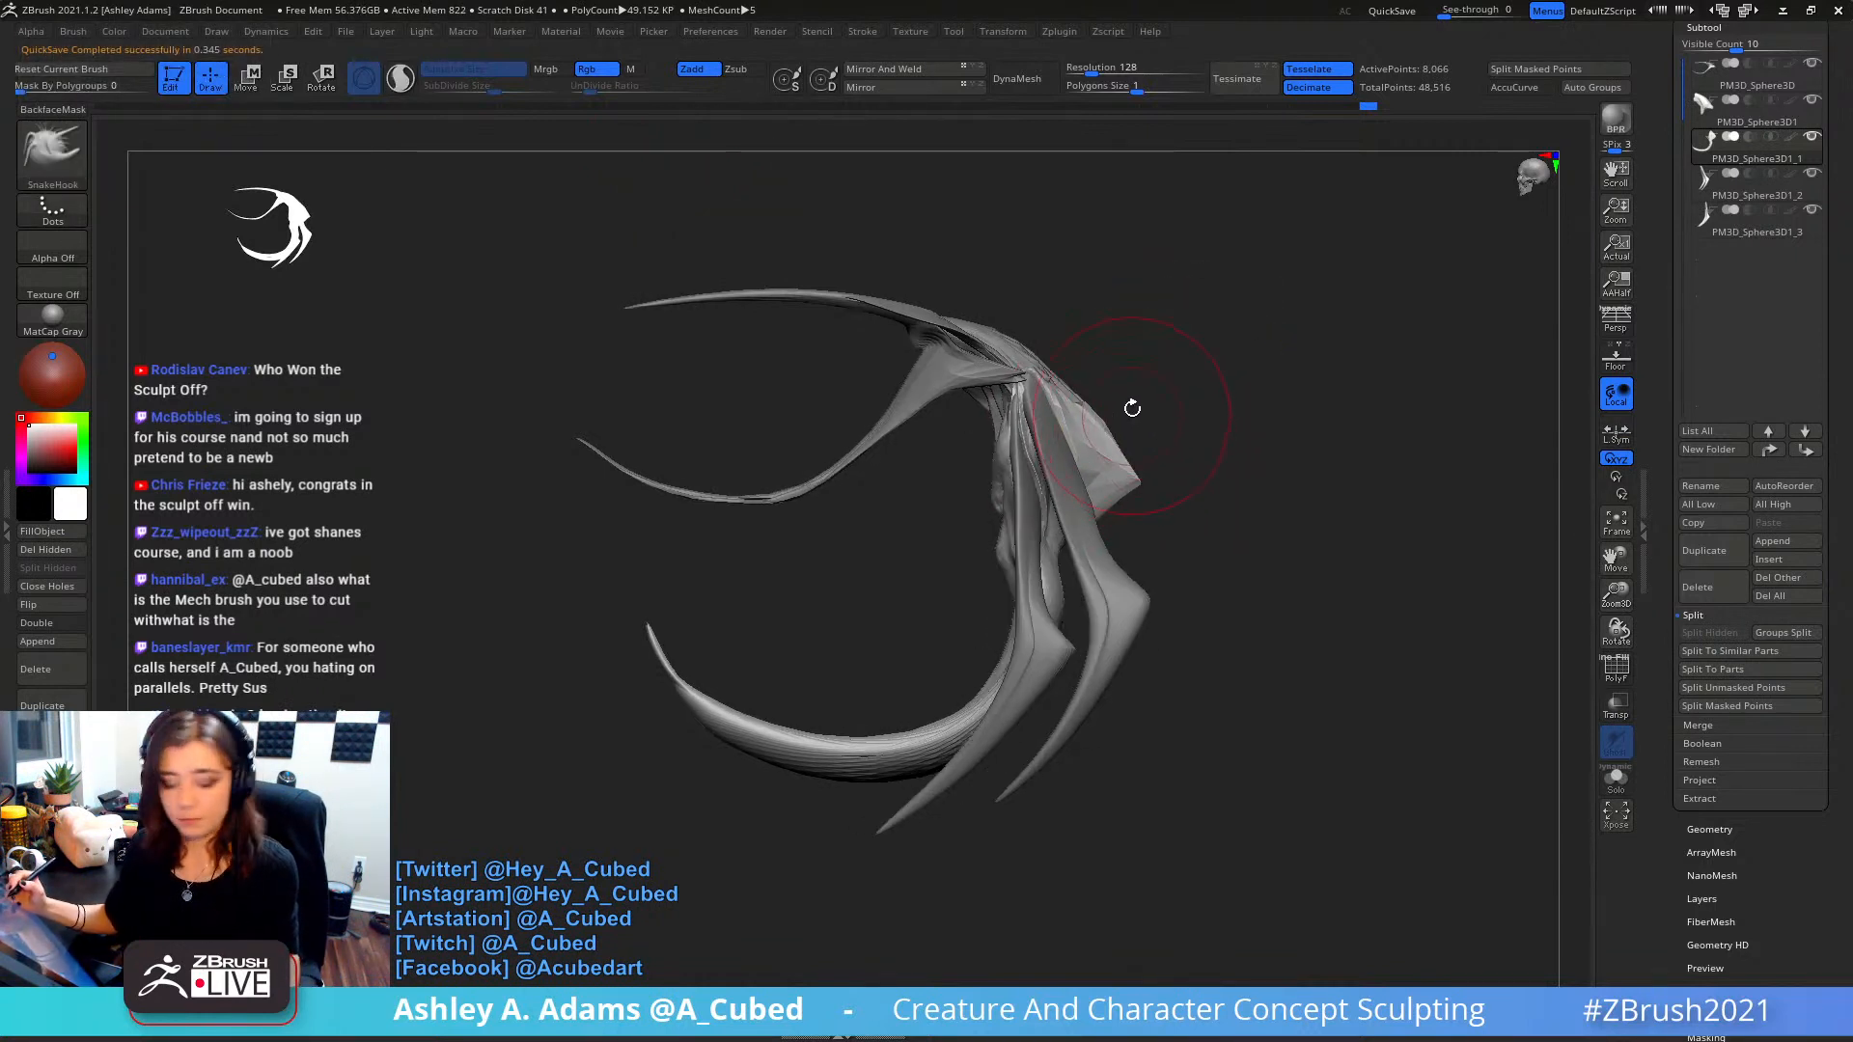
# - Choose the MAHcut Mech A brush and look through its brush settings, including the curve and modifier sections
pyautogui.press('4')
pyautogui.moveTo(1106, 388)
pyautogui.mouseDown()
pyautogui.moveTo(1149, 426)
pyautogui.moveTo(1142, 409)
pyautogui.mouseUp()
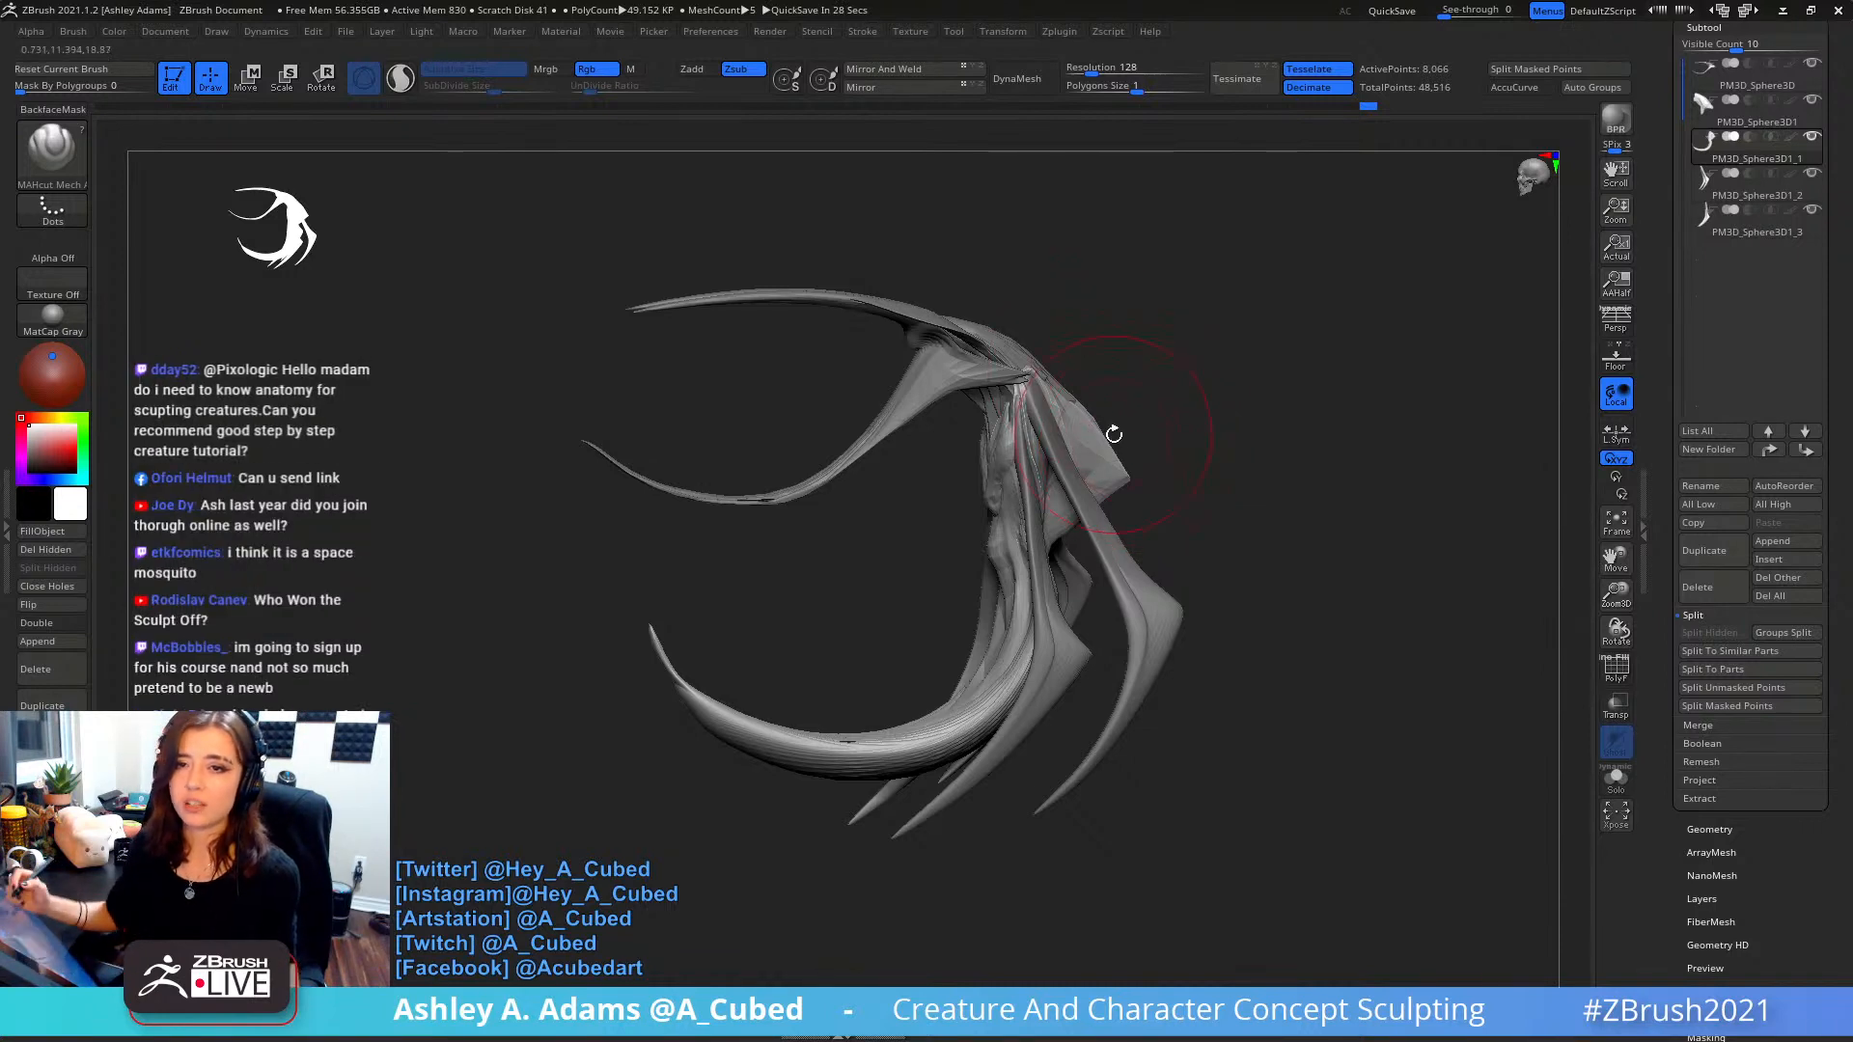
pyautogui.keyDown('shift'); pyautogui.moveTo(1104, 472); pyautogui.dragTo(1105, 454, button='right'); pyautogui.keyUp('shift')
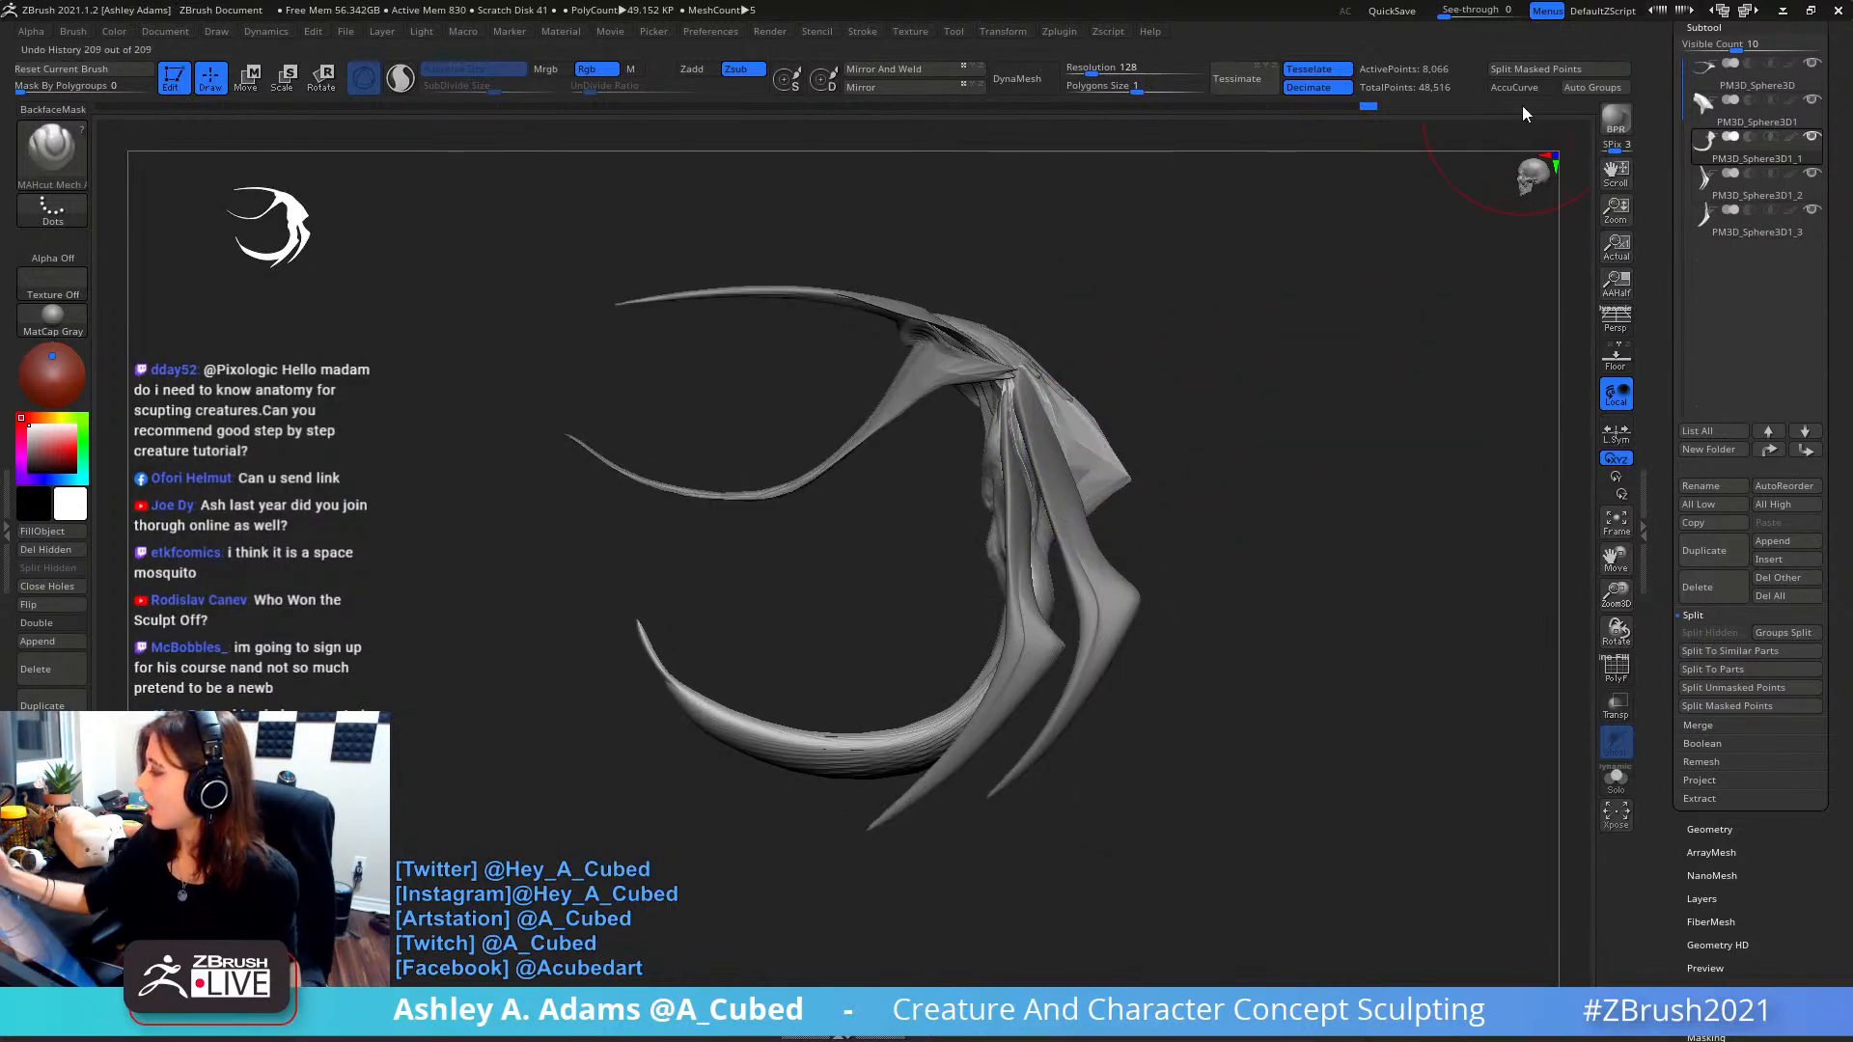
pyautogui.click(74, 31)
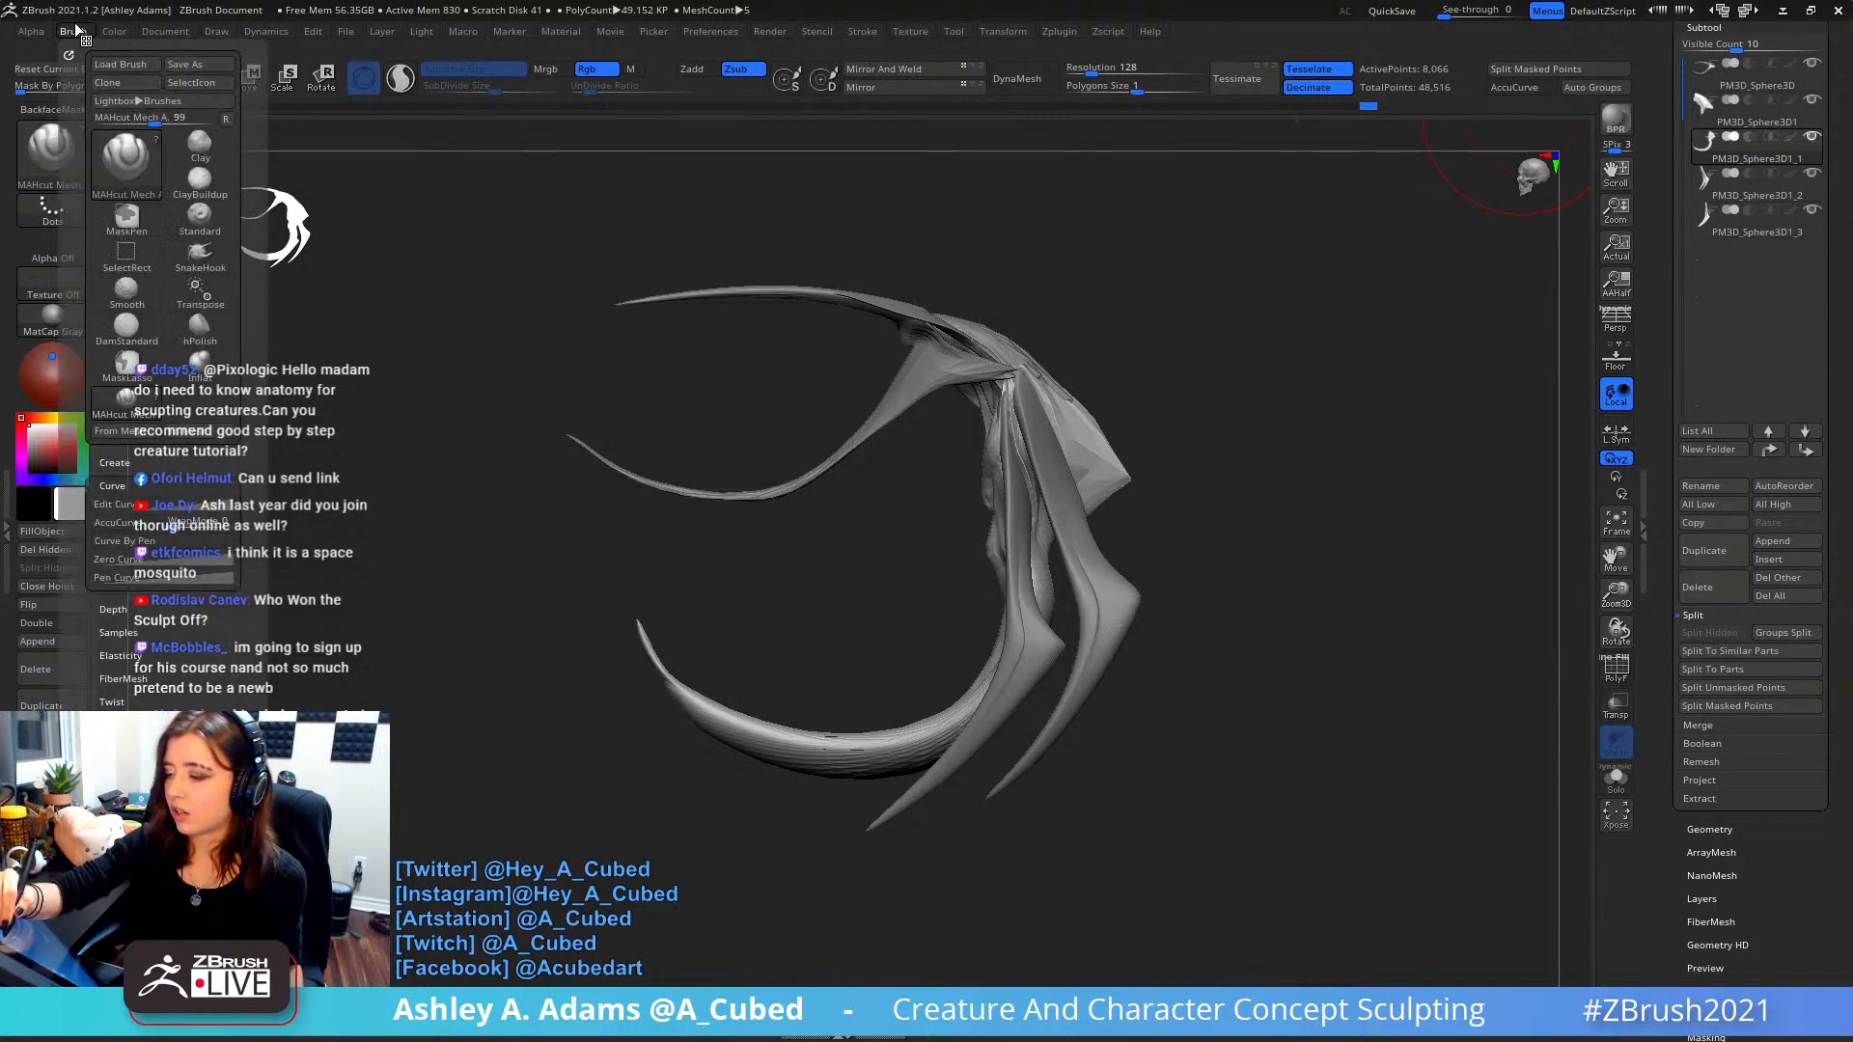
pyautogui.scroll(-5, 99, 140)
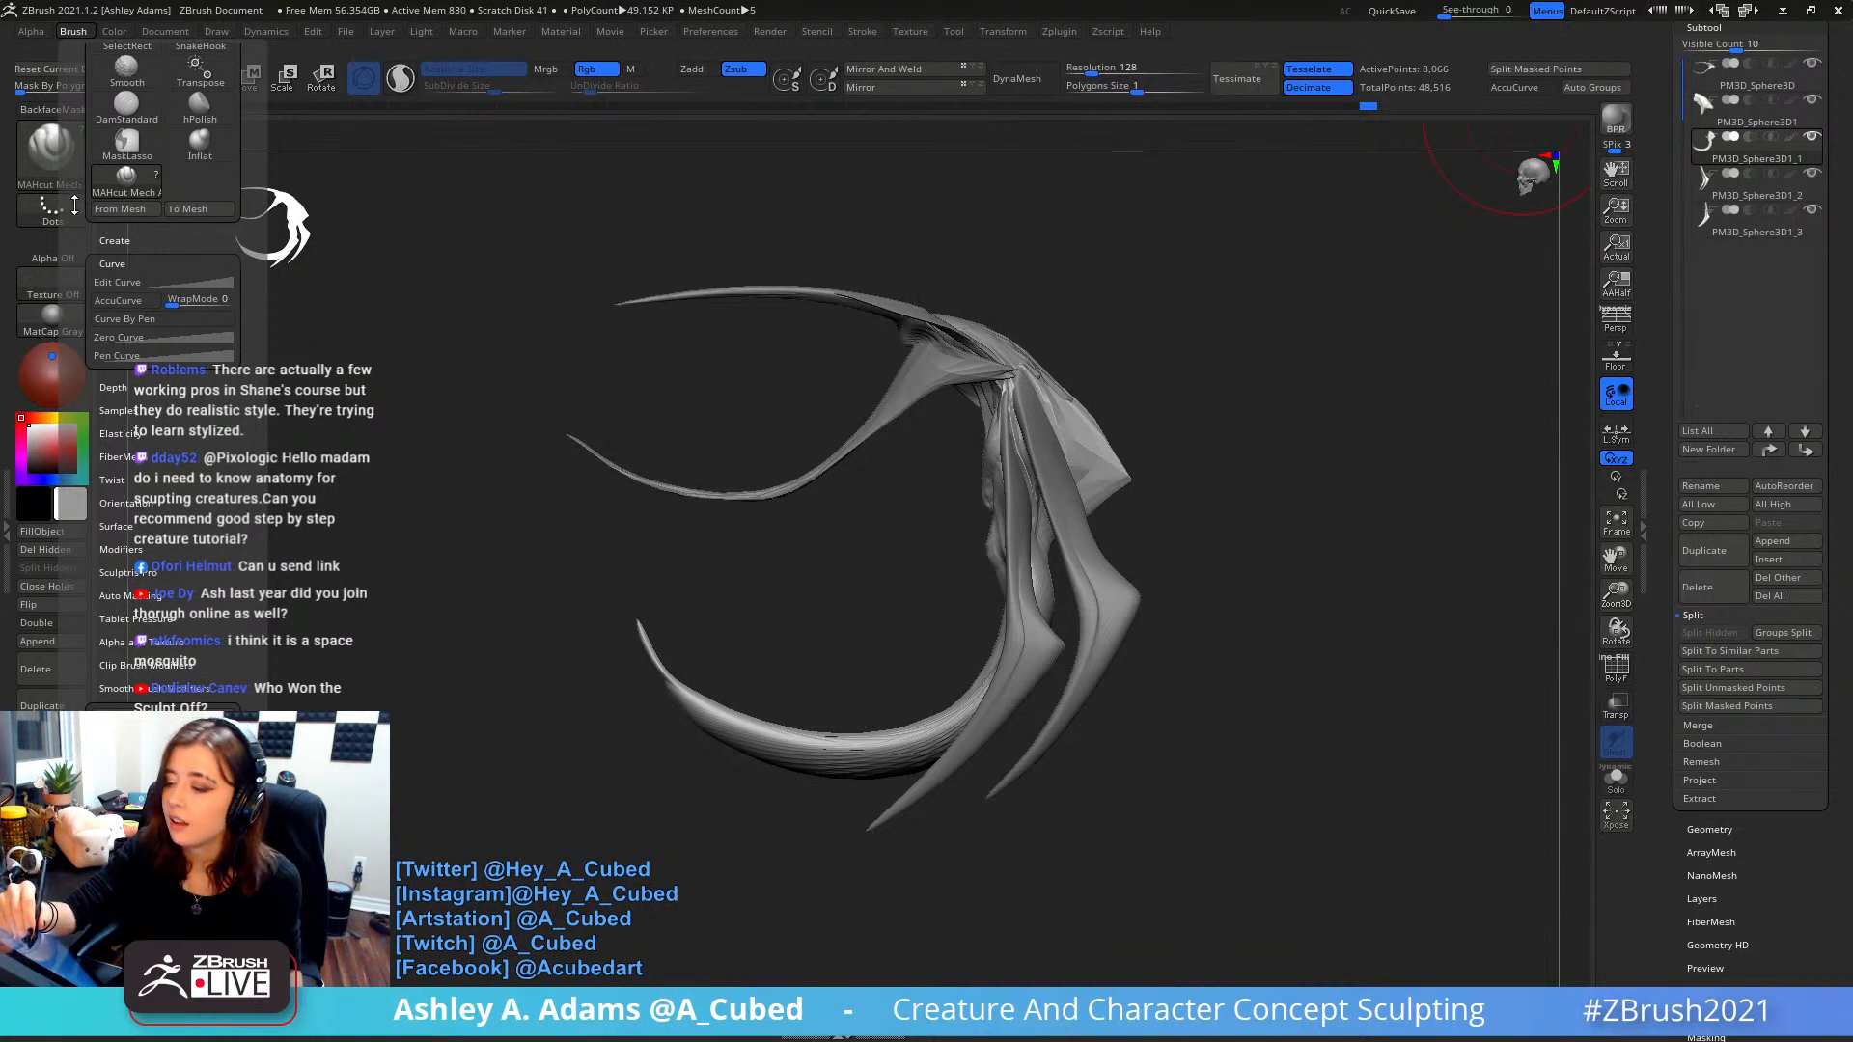
pyautogui.scroll(-2, 86, 189)
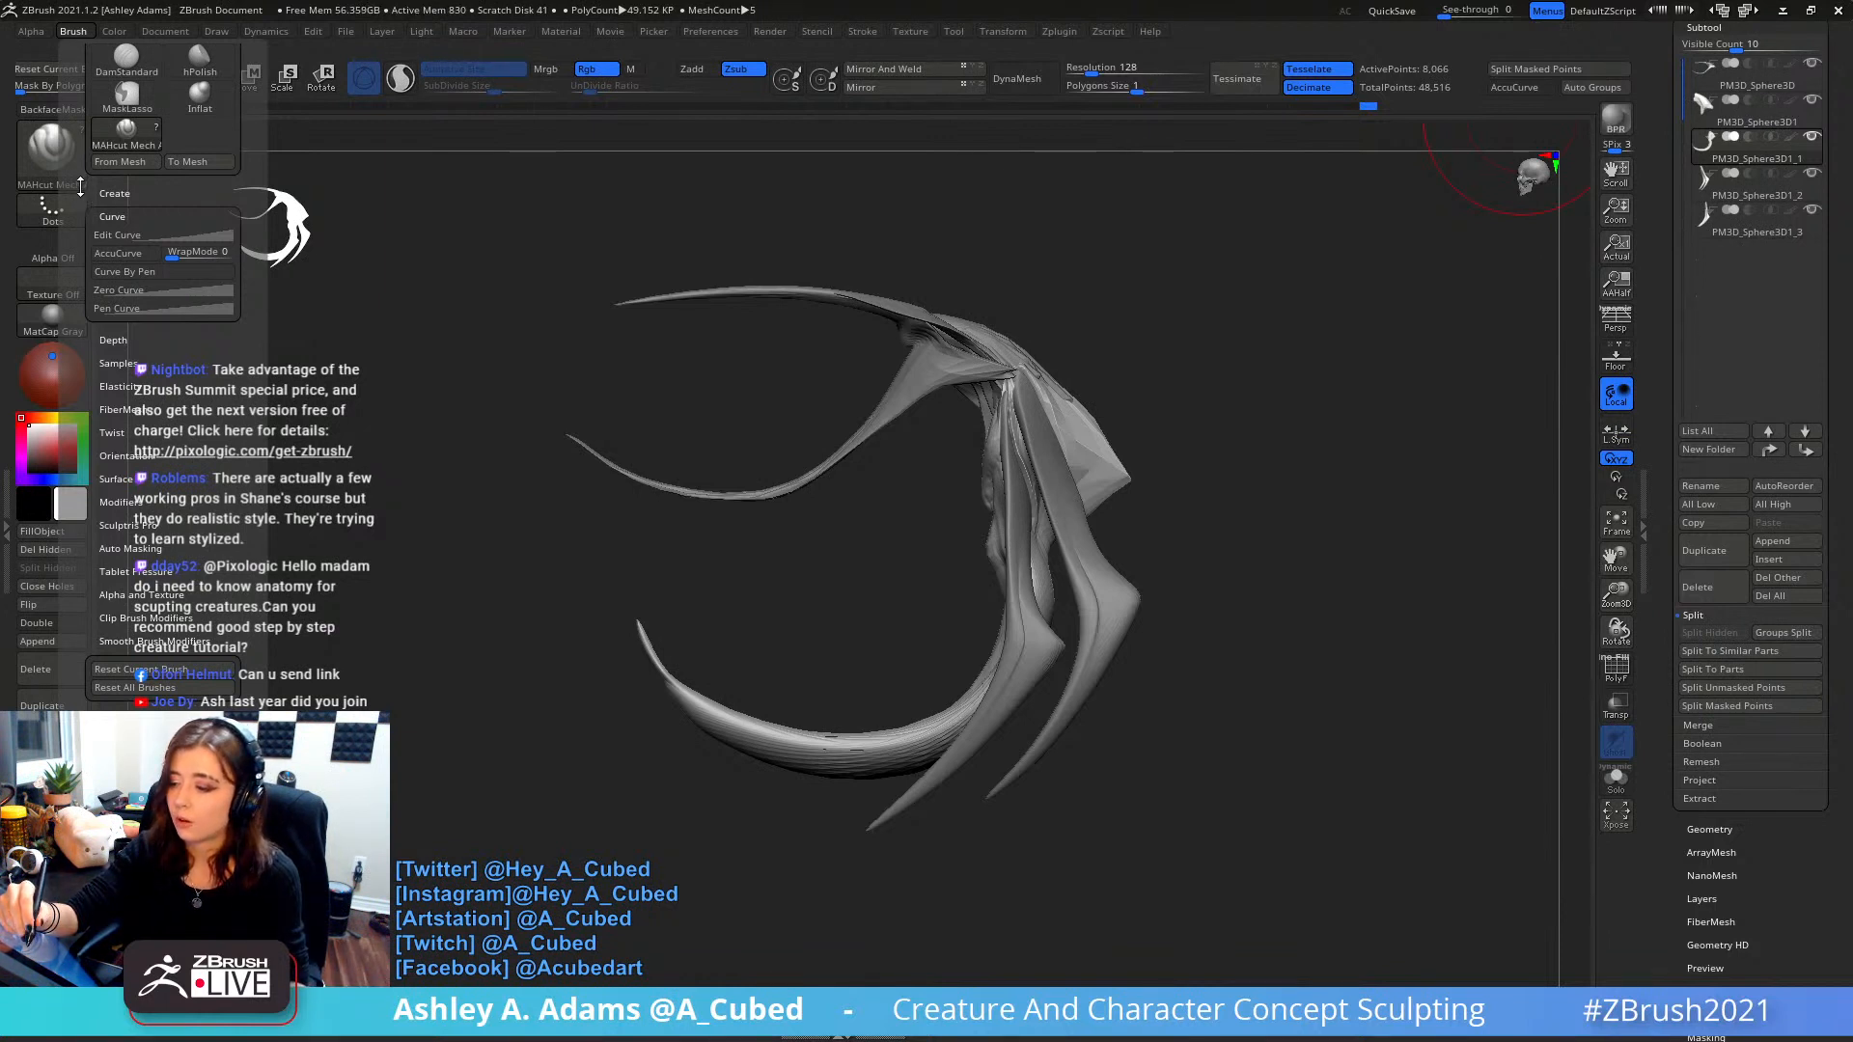
pyautogui.scroll(-3, 115, 193)
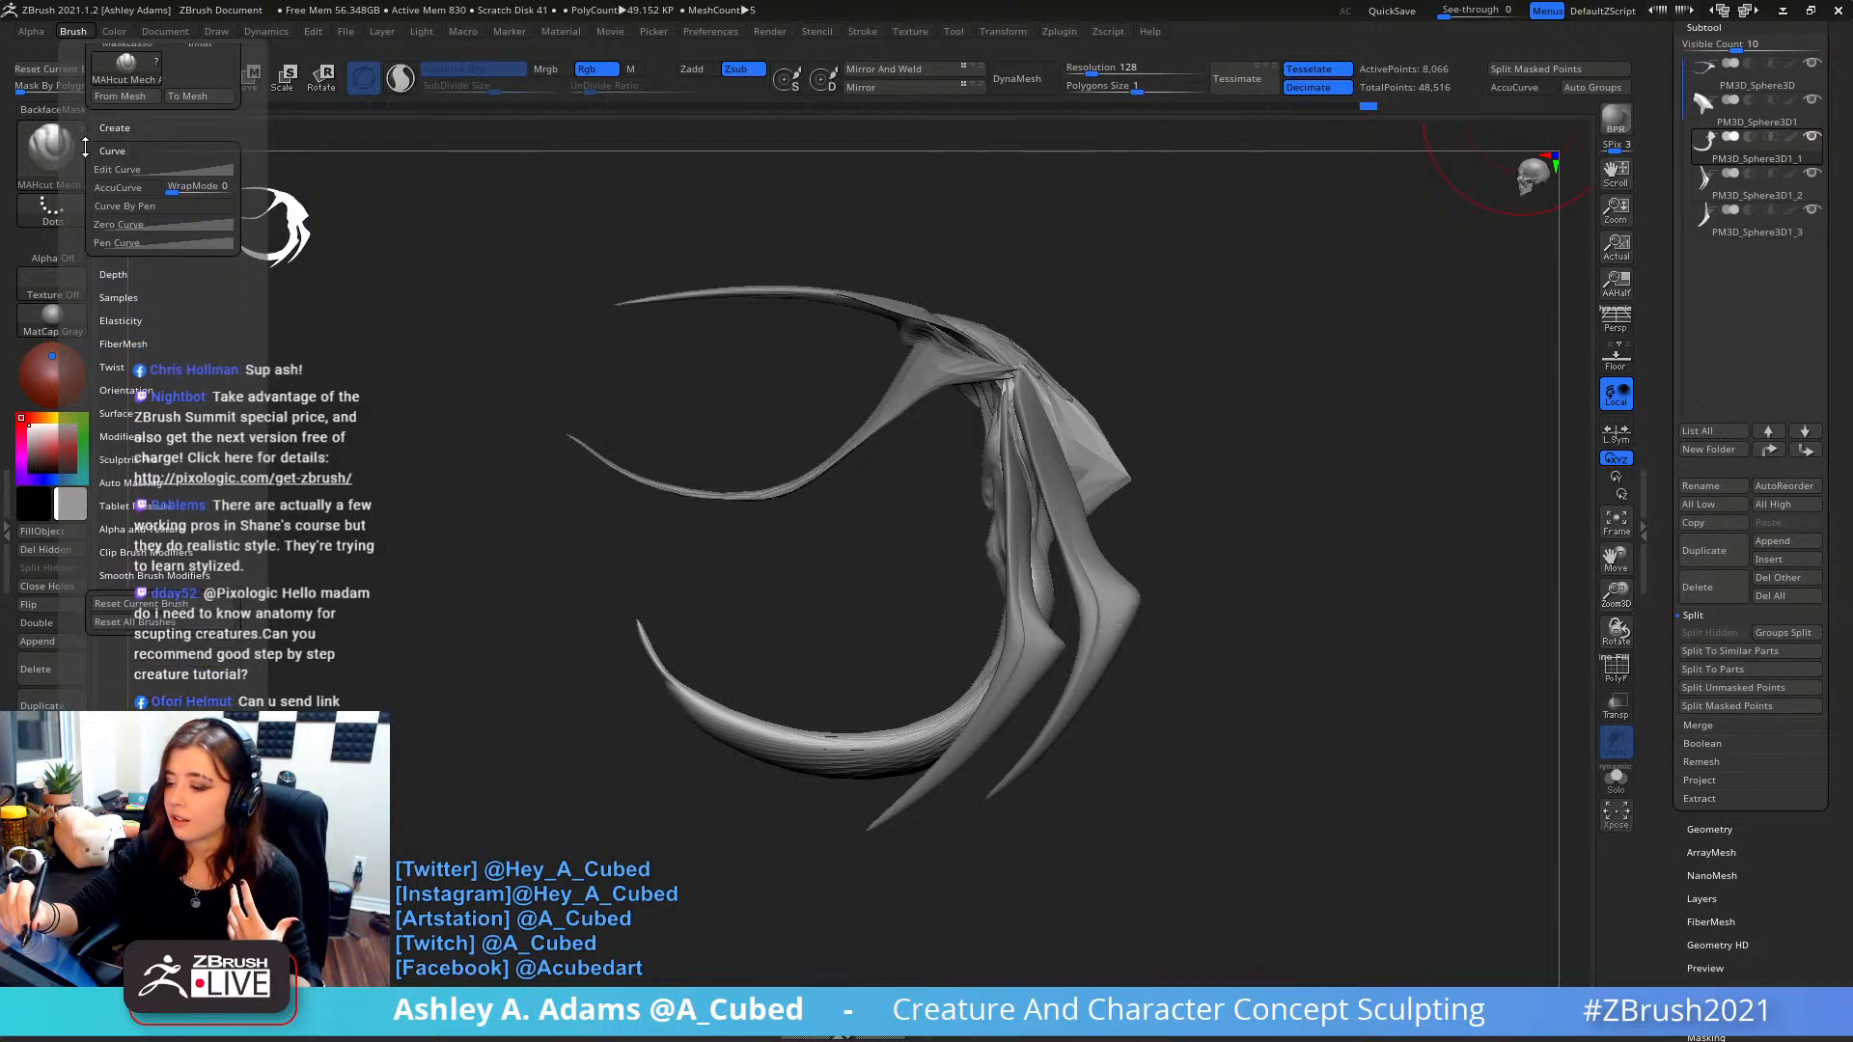
pyautogui.scroll(3, 121, 178)
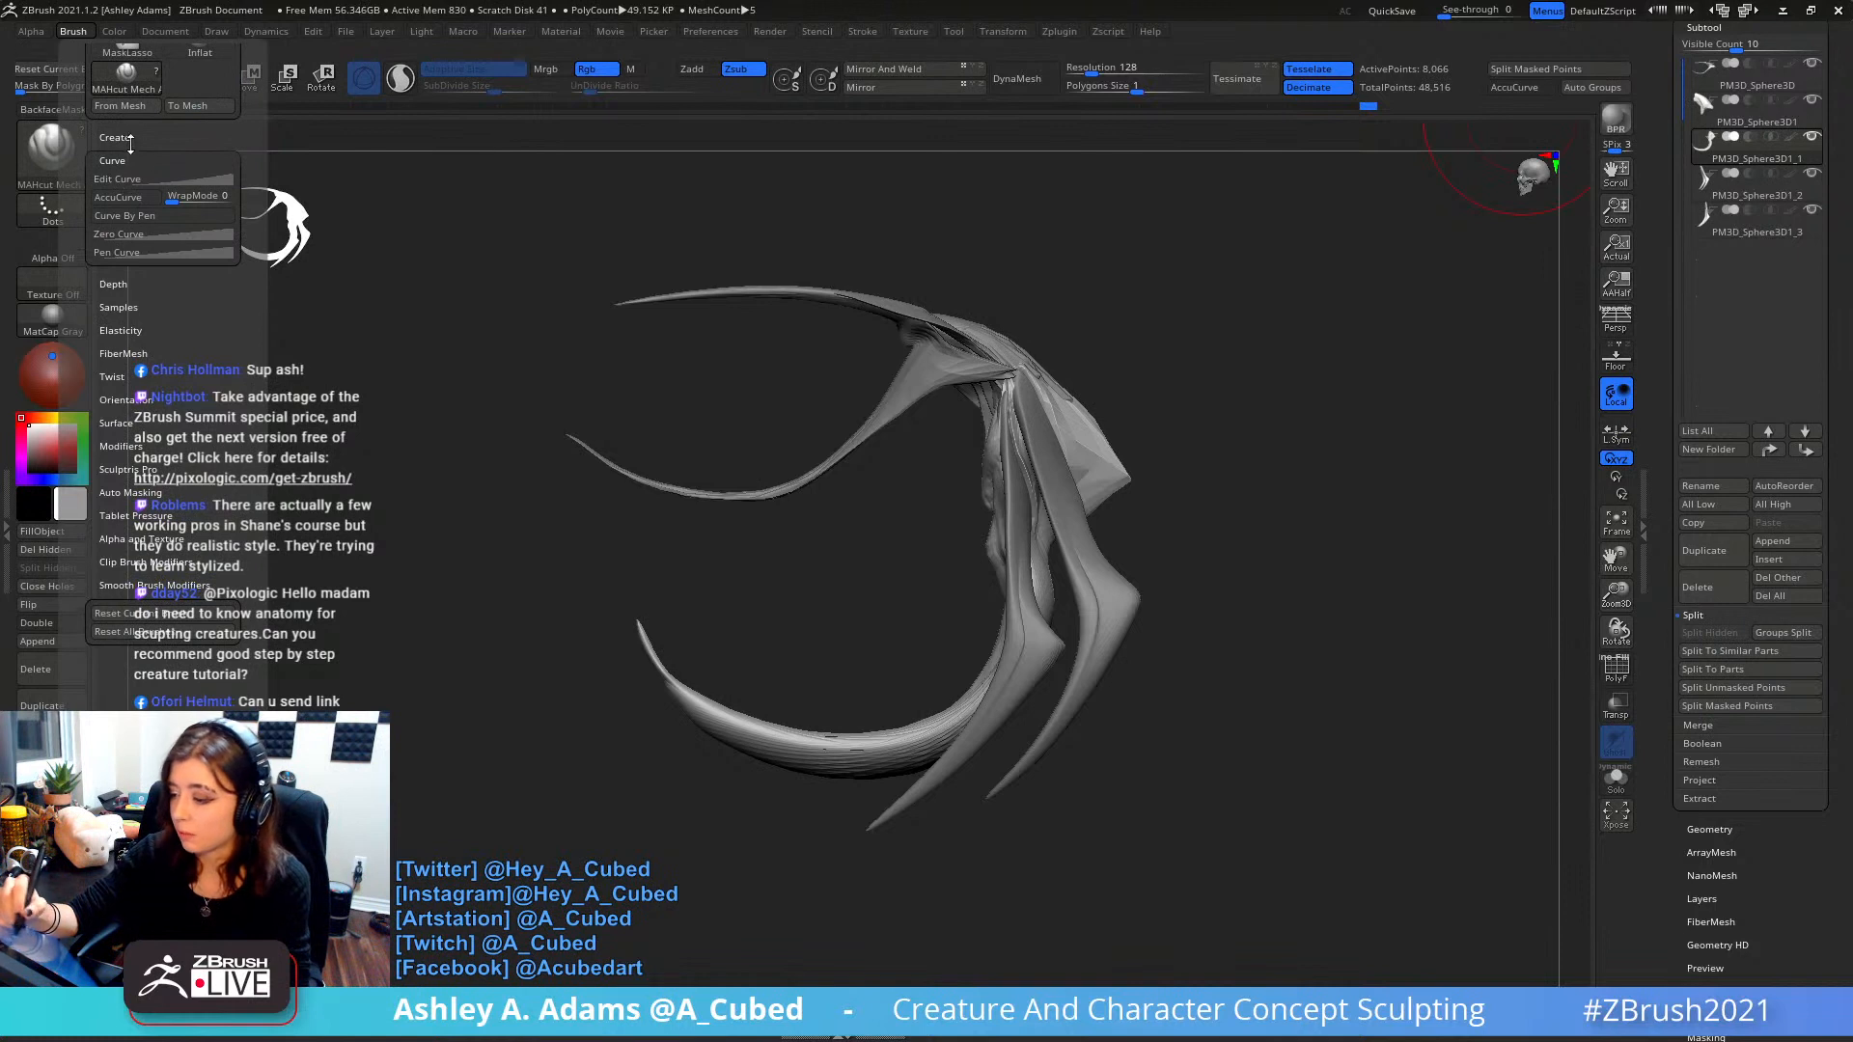
pyautogui.moveTo(93, 143); pyautogui.dragTo(94, 130)
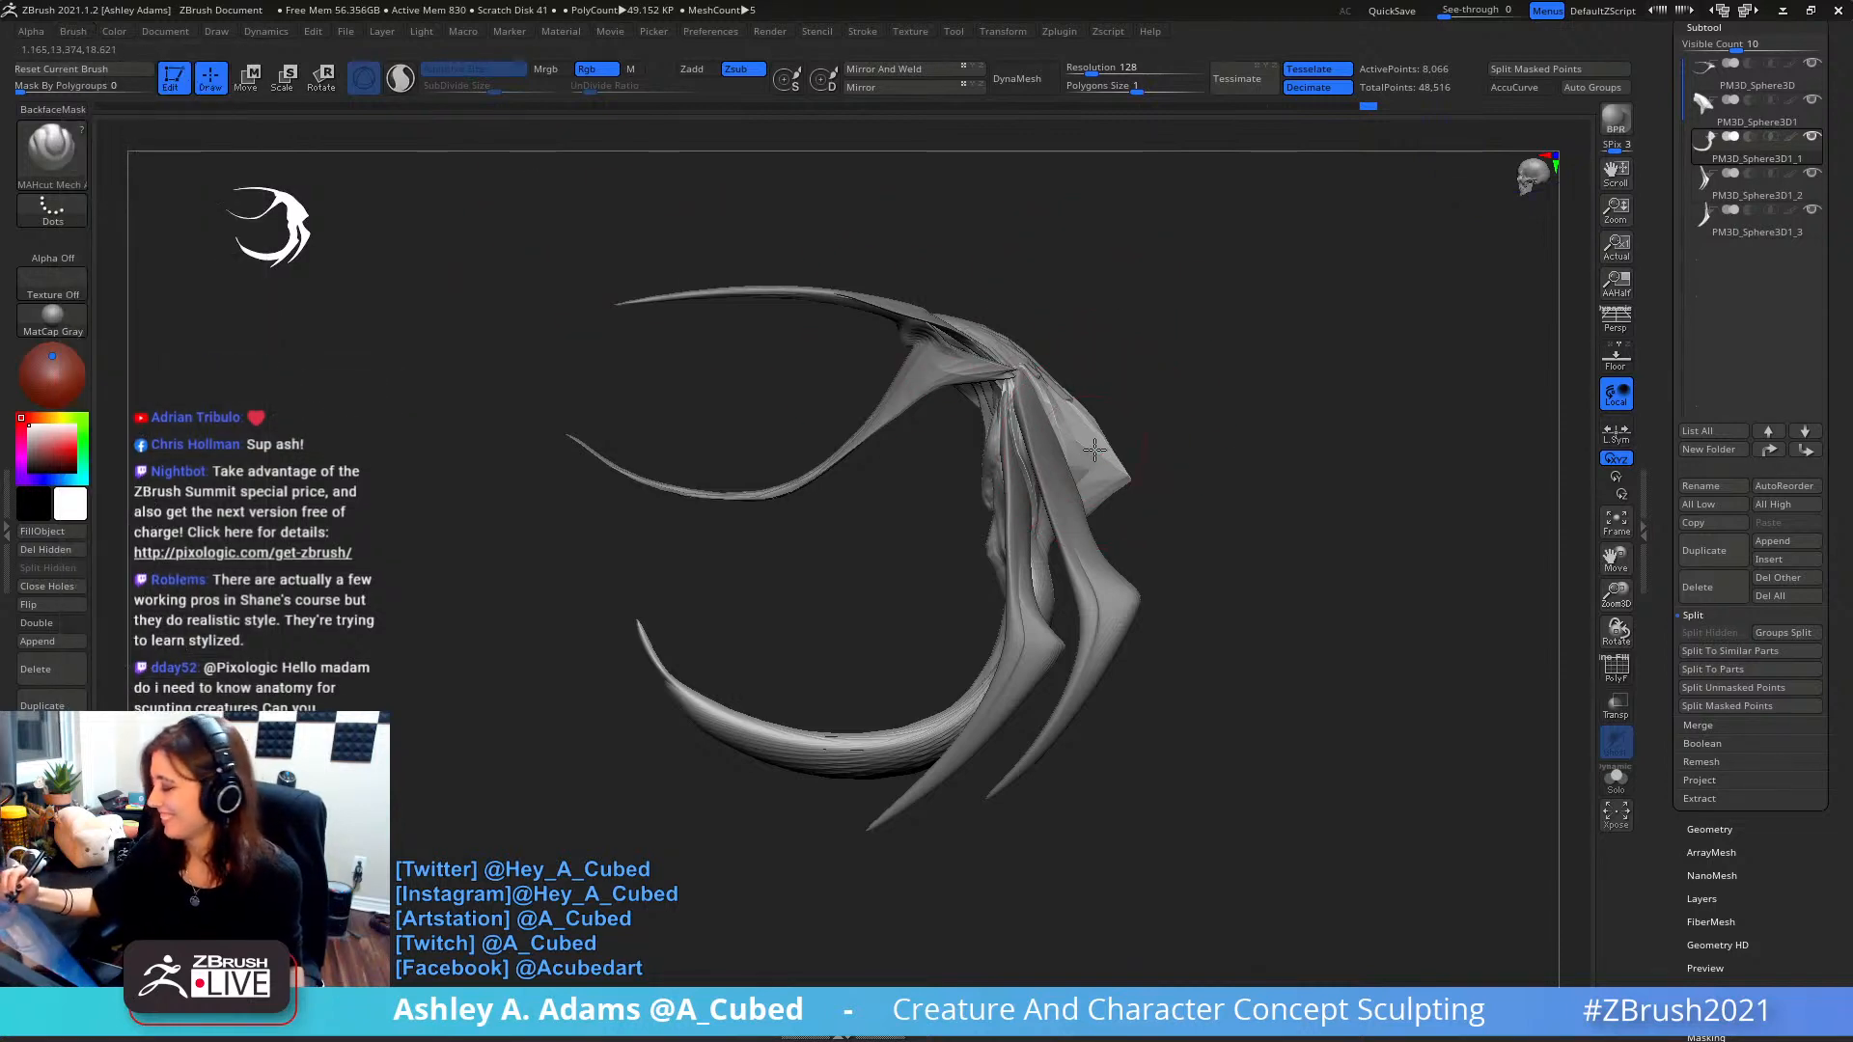
pyautogui.press('space')
pyautogui.keyDown('alt'); pyautogui.click(939, 326); pyautogui.keyUp('alt')
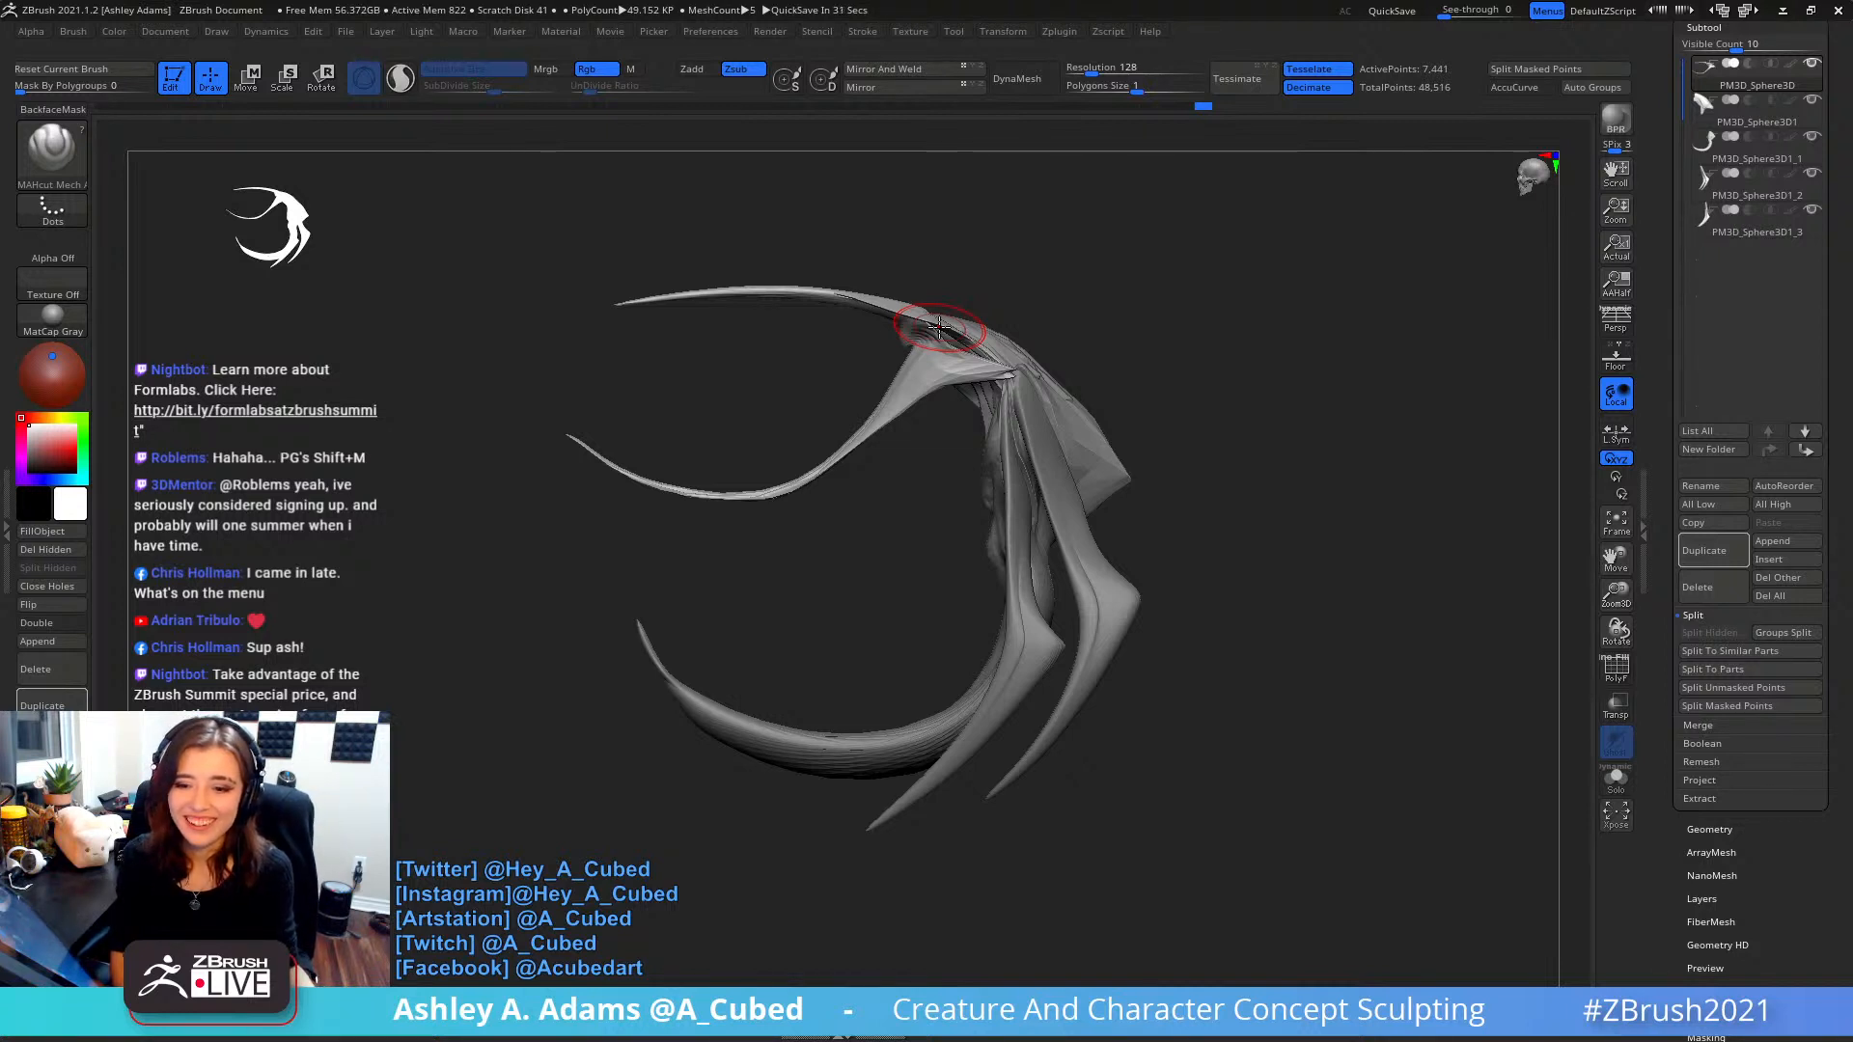
pyautogui.moveTo(1116, 384)
pyautogui.mouseDown()
pyautogui.moveTo(1107, 424)
pyautogui.moveTo(1110, 386)
pyautogui.moveTo(1048, 446)
pyautogui.moveTo(956, 430)
pyautogui.moveTo(1039, 438)
pyautogui.moveTo(968, 592)
pyautogui.moveTo(913, 511)
pyautogui.mouseUp()
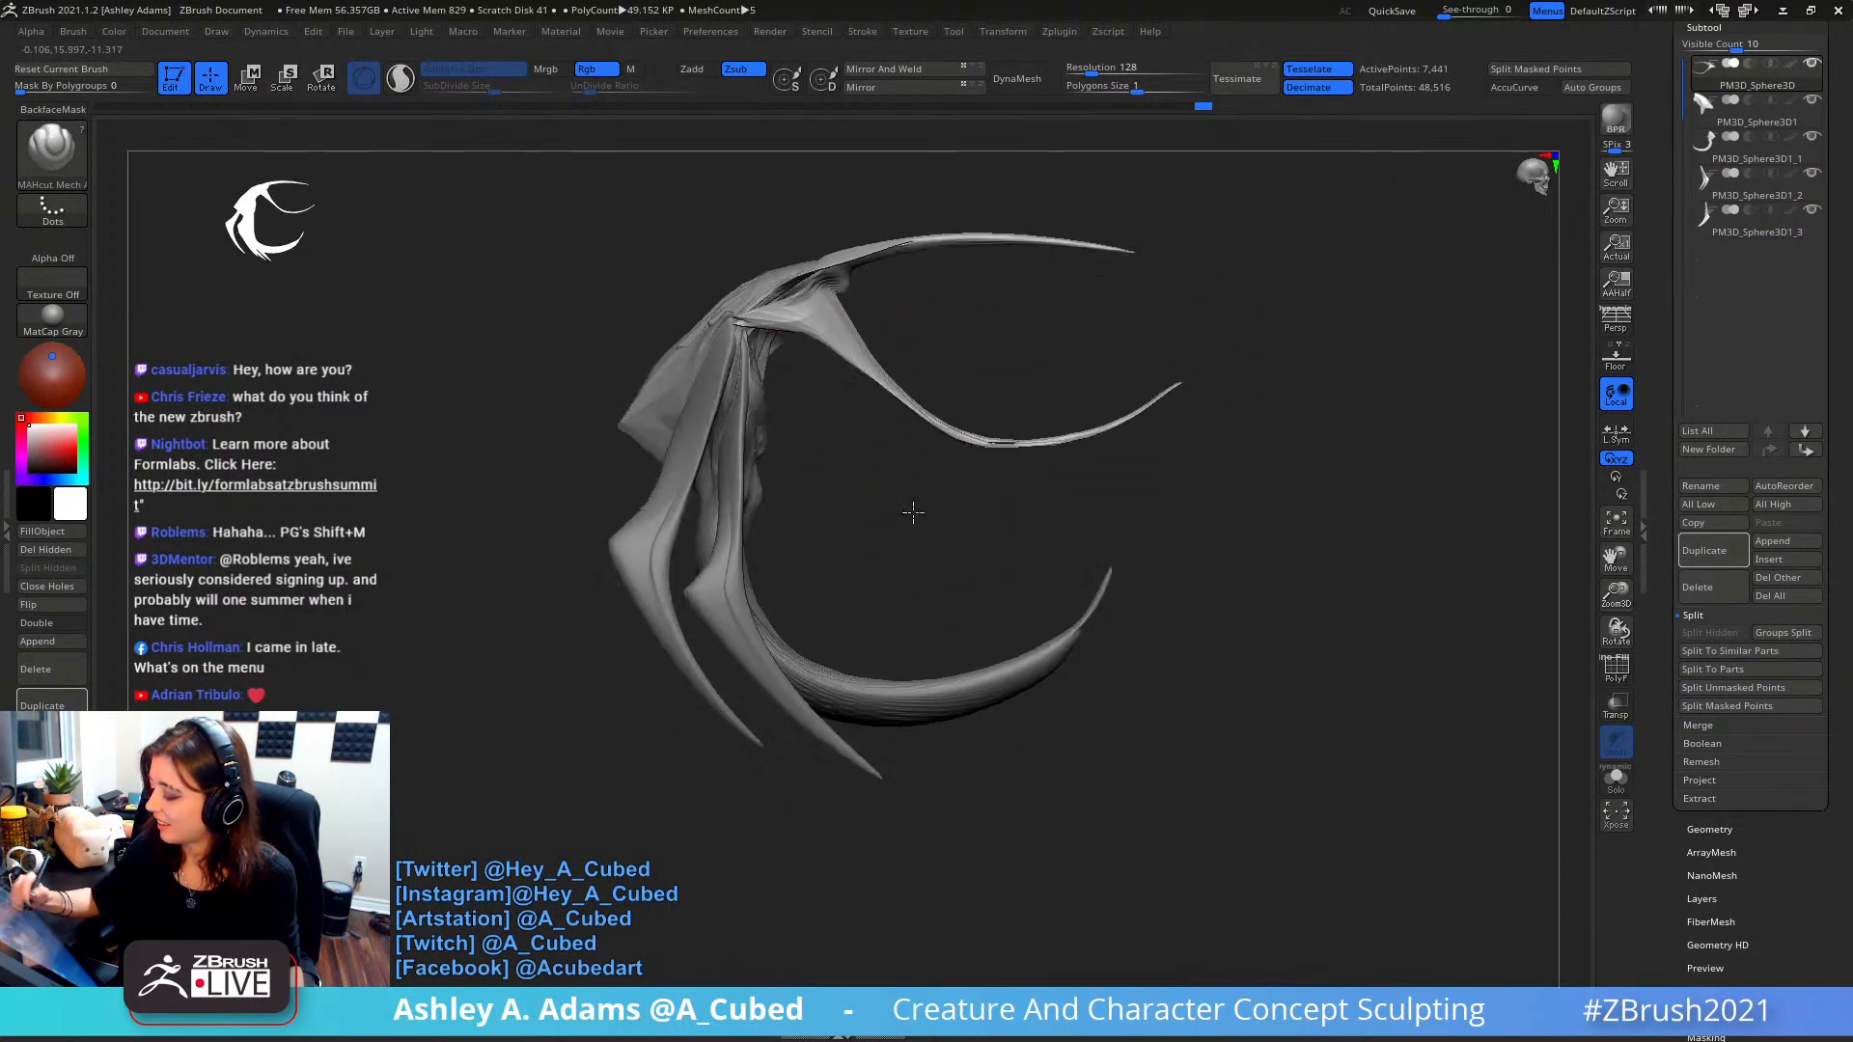
pyautogui.keyDown('alt'); pyautogui.click(1001, 666); pyautogui.keyUp('alt')
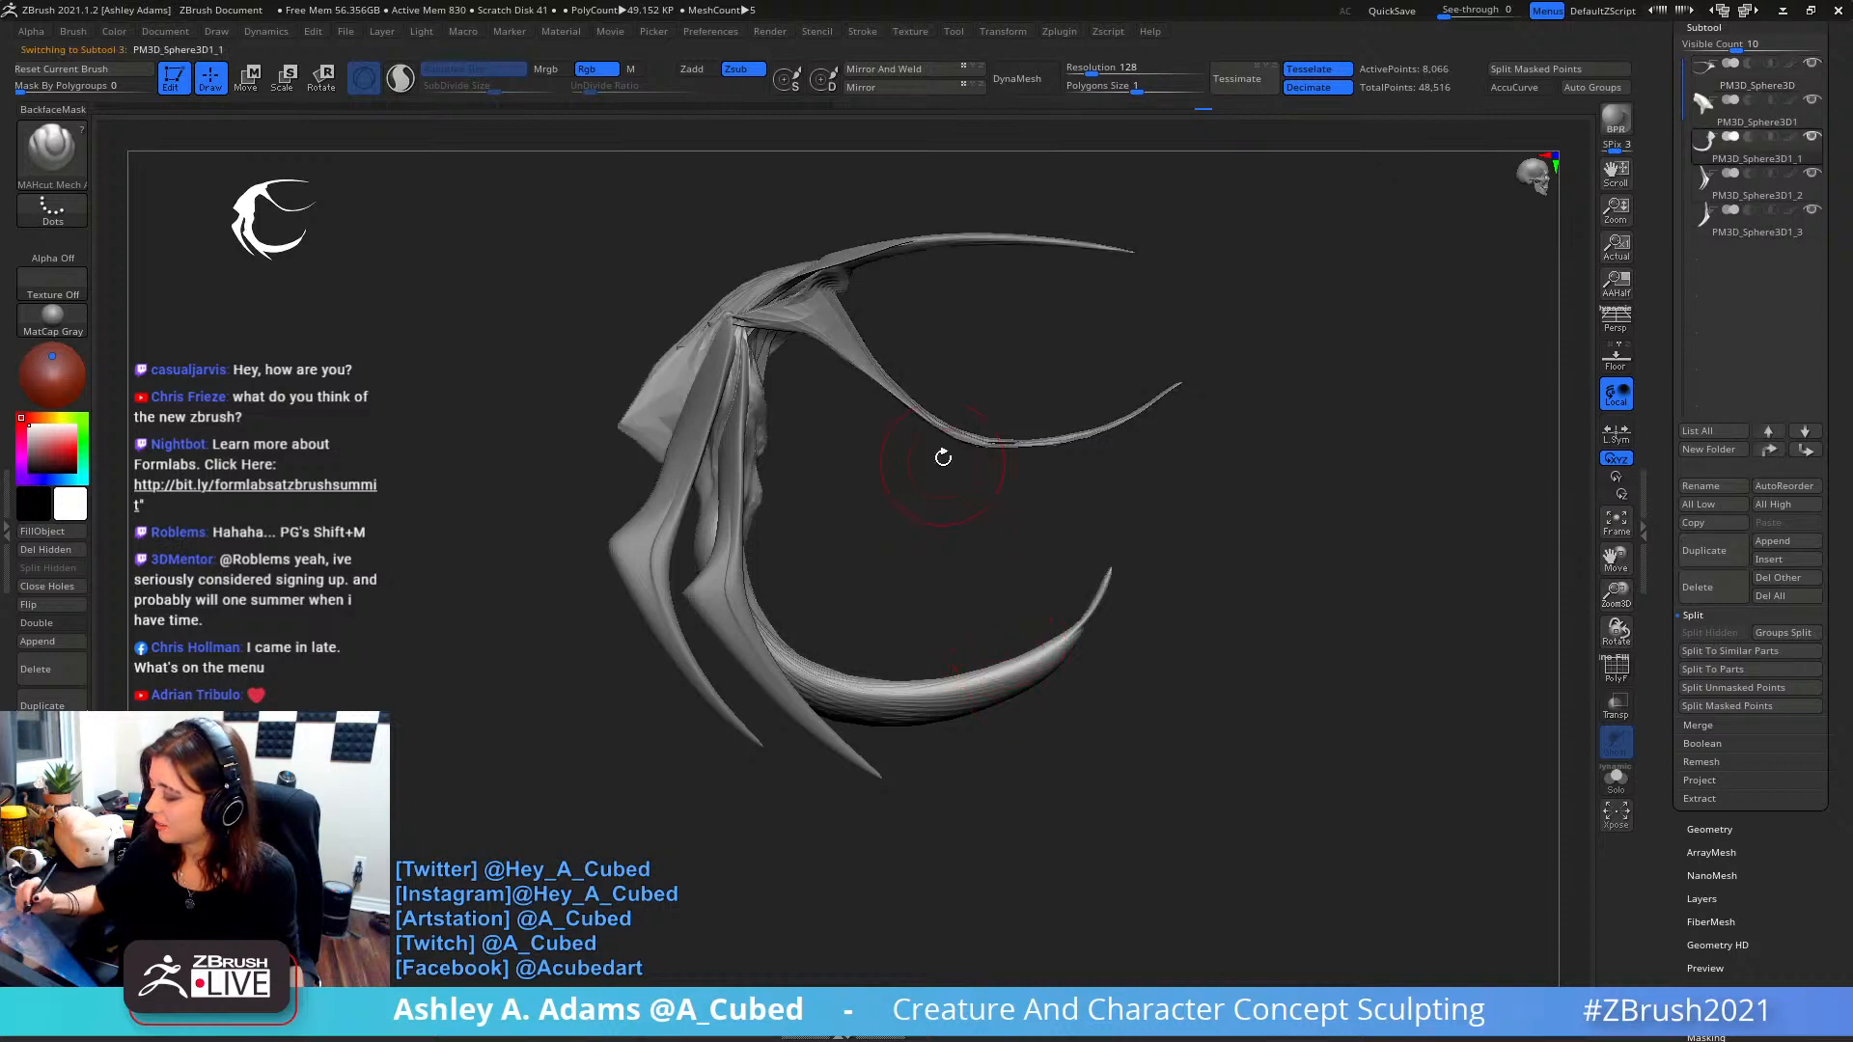
pyautogui.click(1785, 542)
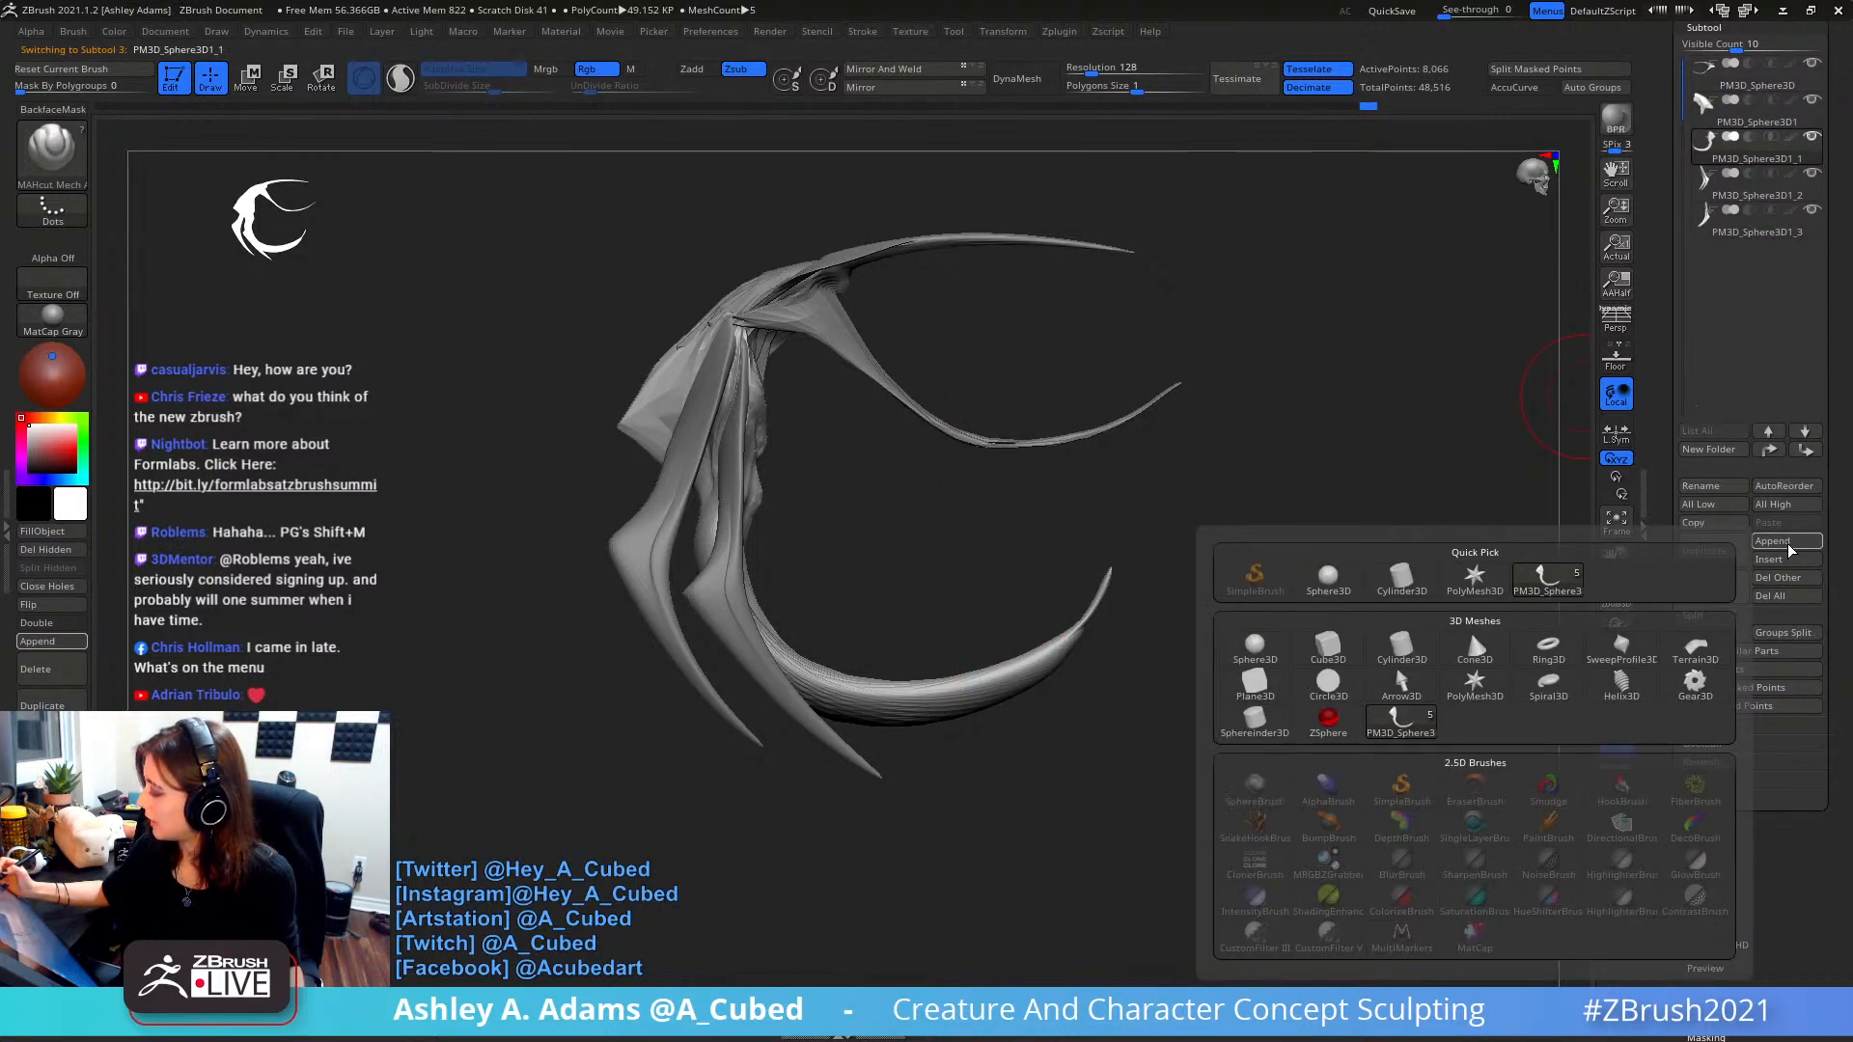
pyautogui.keyDown('alt'); pyautogui.moveTo(1208, 361); pyautogui.dragTo(1260, 450); pyautogui.keyUp('alt')
pyautogui.moveTo(1668, 114); pyautogui.dragTo(1668, 124)
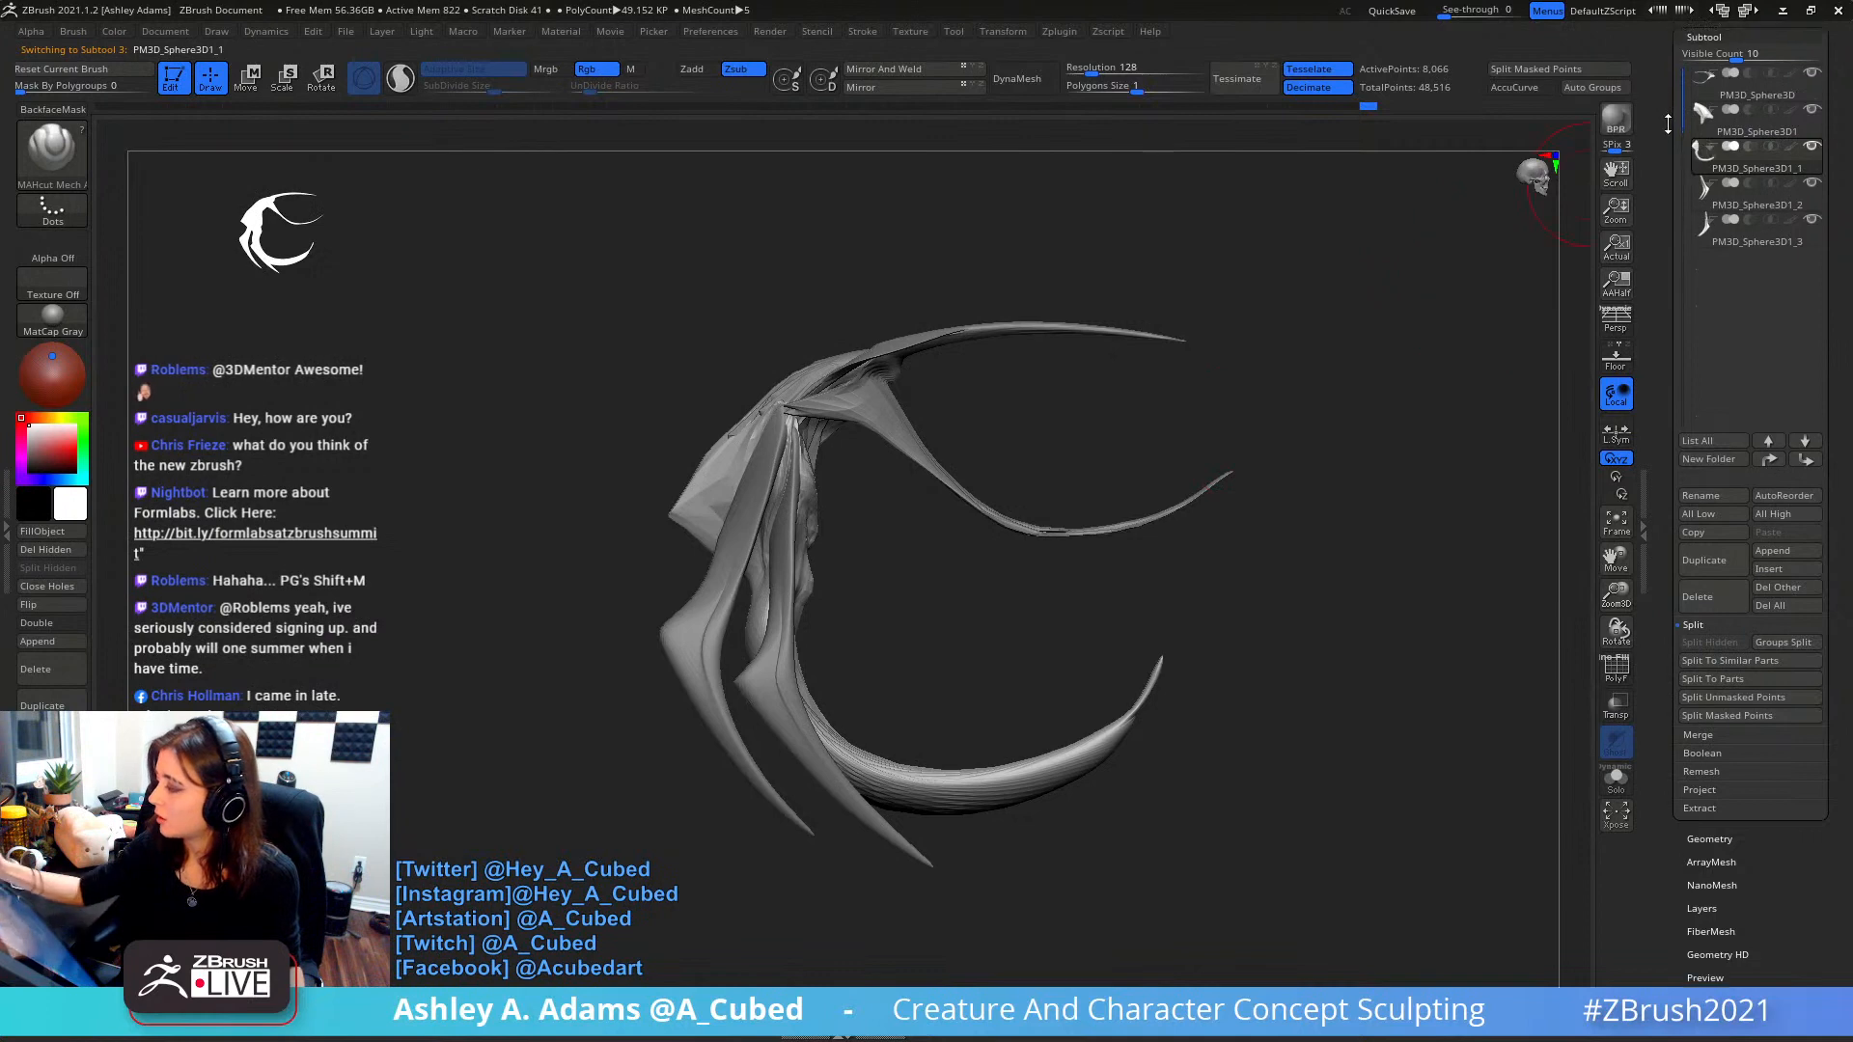
pyautogui.click(1668, 124)
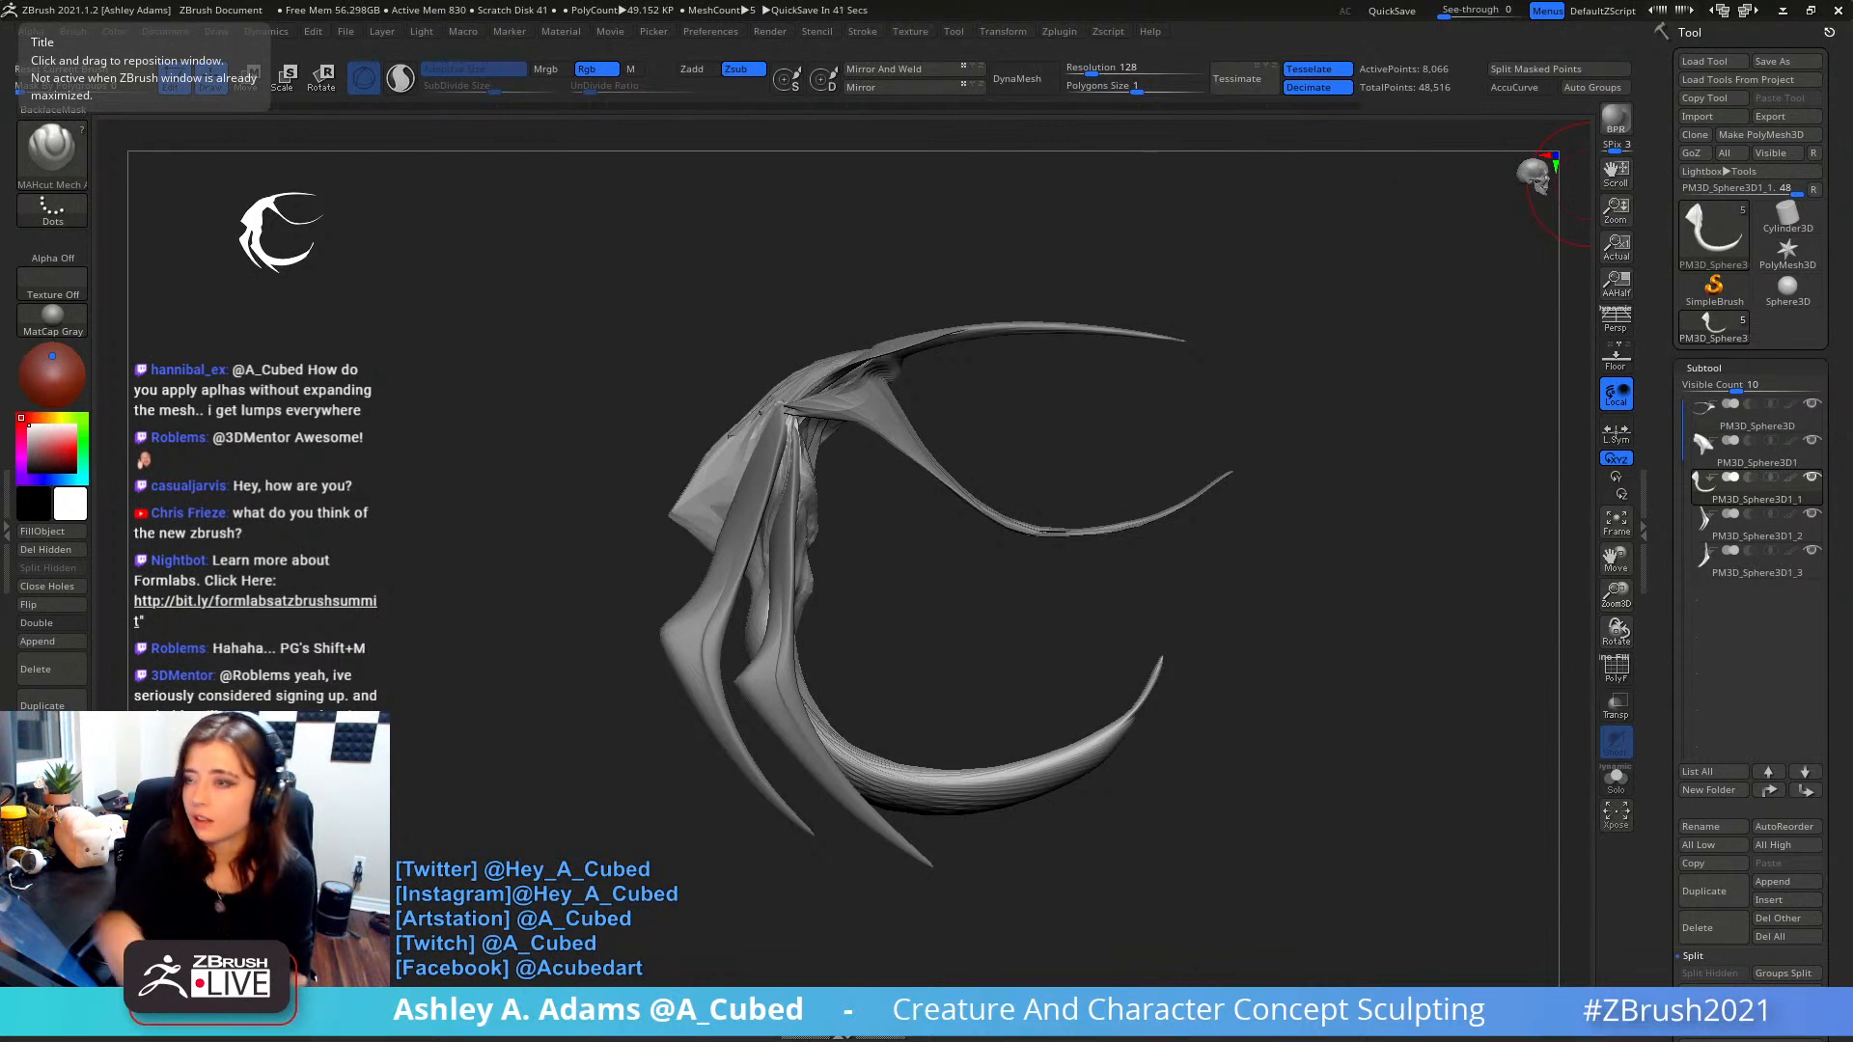
pyautogui.moveTo(1249, 608); pyautogui.dragTo(1149, 583)
pyautogui.keyDown('alt'); pyautogui.moveTo(1184, 580); pyautogui.dragTo(1066, 541); pyautogui.keyUp('alt')
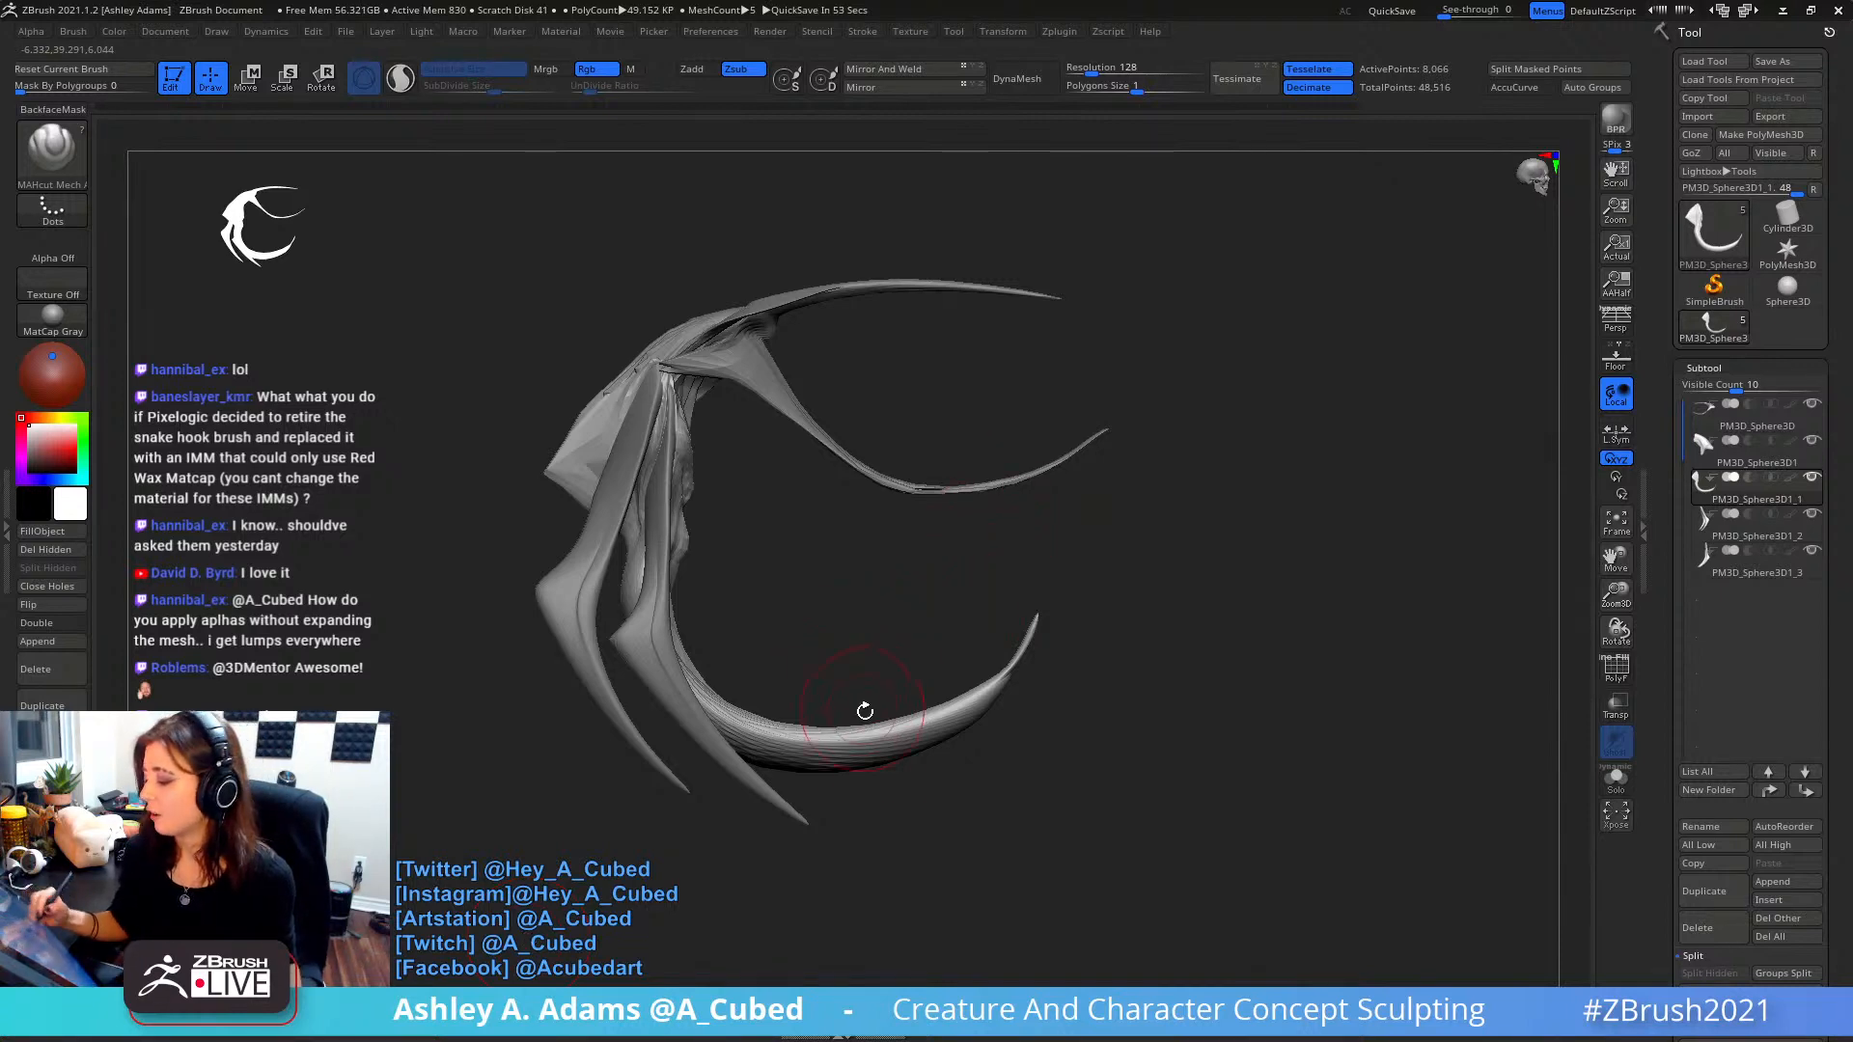
# - Adjust the curve of the tail's upturned tip with the SnakeHook brush
pyautogui.press('space')
pyautogui.moveTo(869, 702)
pyautogui.keyDown('alt'); pyautogui.mouseDown()
pyautogui.moveTo(910, 637)
pyautogui.moveTo(930, 660)
pyautogui.mouseUp(); pyautogui.keyUp('alt')
pyautogui.press('b')
pyautogui.press('s')
pyautogui.press('h')
pyautogui.moveTo(1049, 569); pyautogui.dragTo(1041, 571)
pyautogui.press('space')
pyautogui.moveTo(1042, 546); pyautogui.dragTo(1068, 576)
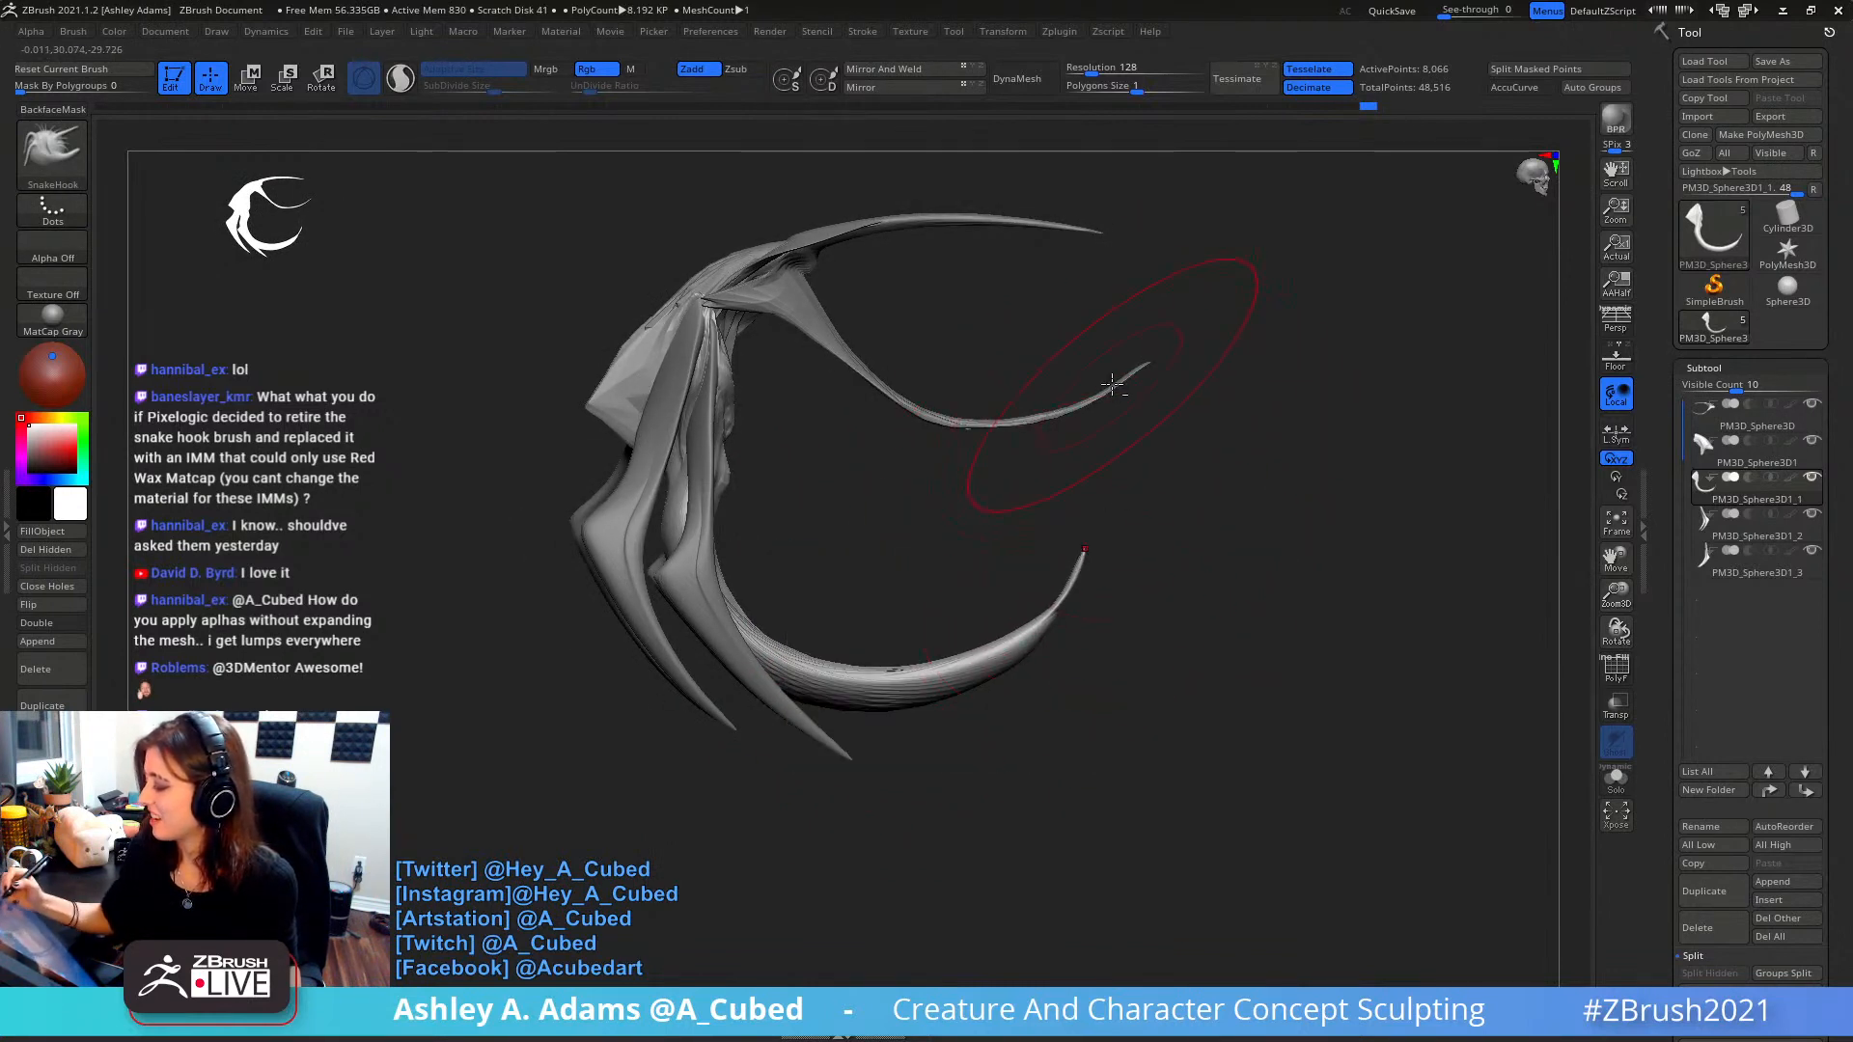
# - Select the head subtool and nudge the tip of its long lower spike downward with the SnakeHook brush
pyautogui.press('space')
pyautogui.keyDown('alt'); pyautogui.click(1118, 388); pyautogui.keyUp('alt')
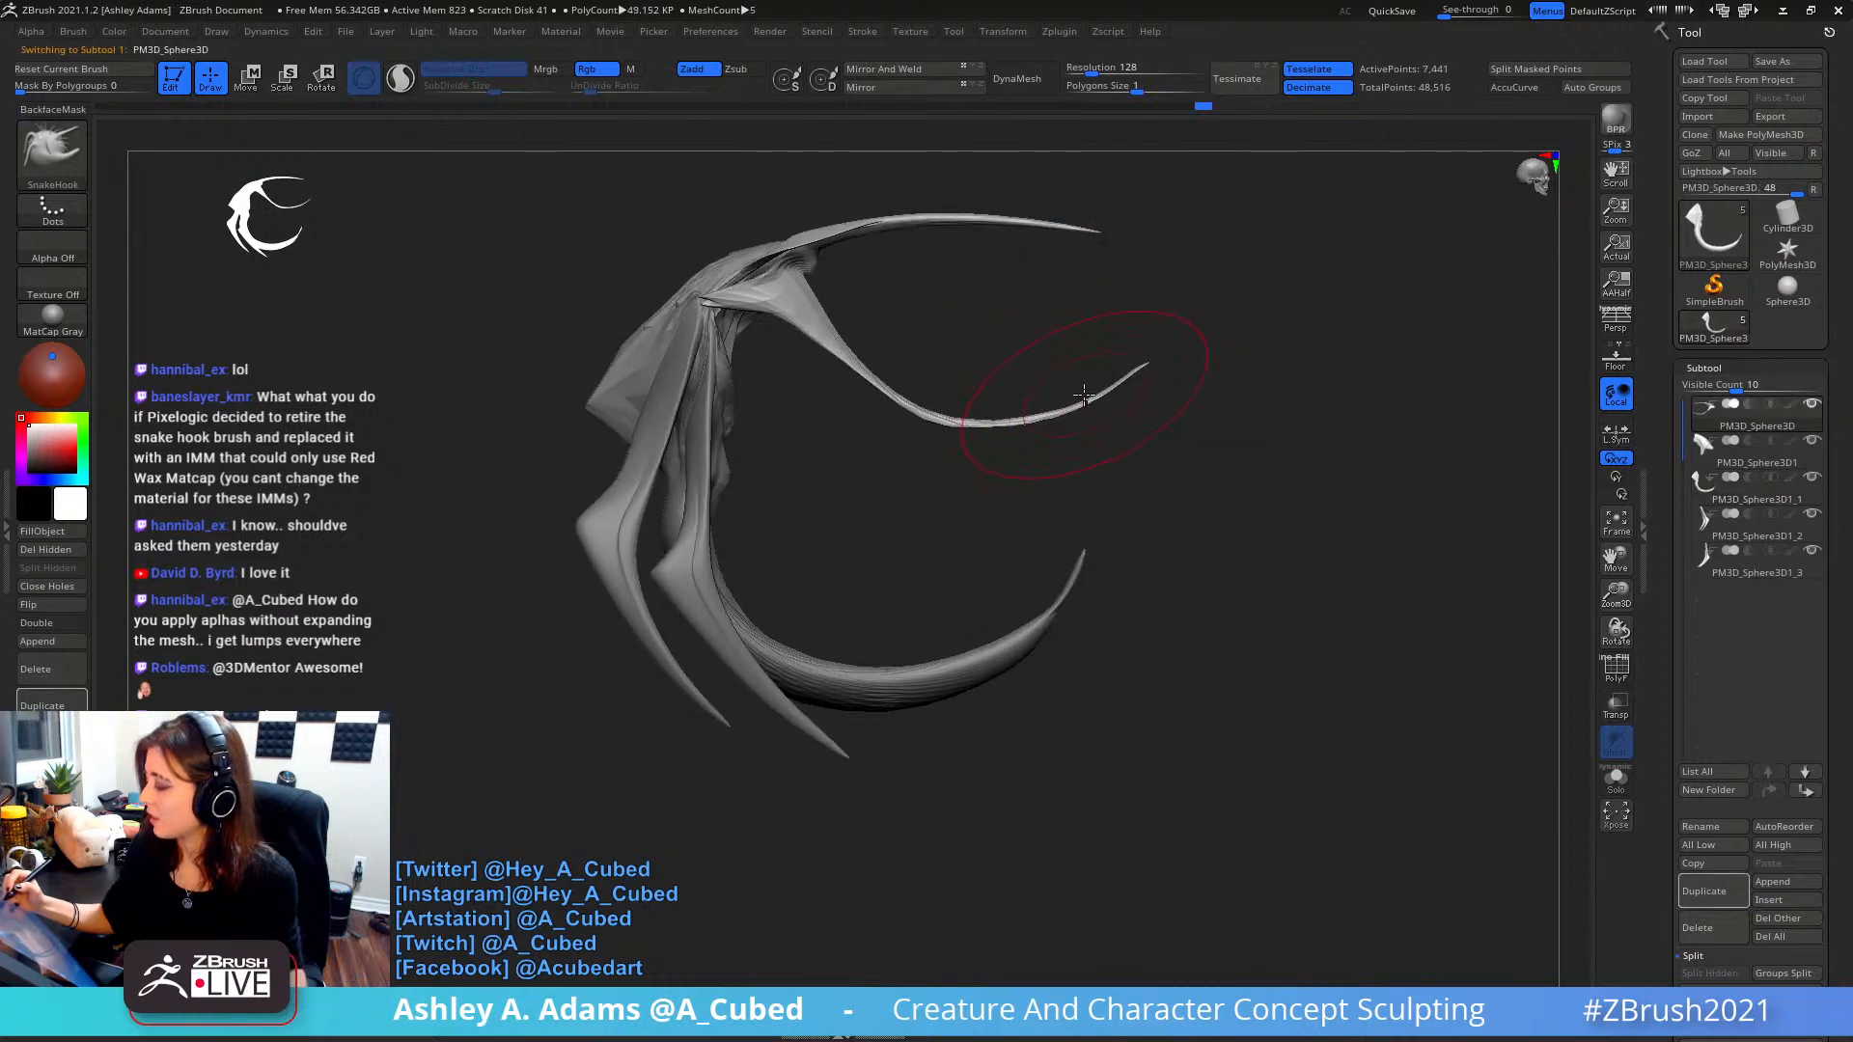
pyautogui.press('space')
pyautogui.moveTo(1148, 367)
pyautogui.mouseDown()
pyautogui.moveTo(1067, 455)
pyautogui.moveTo(1145, 394)
pyautogui.mouseUp()
pyautogui.press('space')
pyautogui.keyDown('ctrl'); pyautogui.moveTo(1146, 395); pyautogui.dragTo(1100, 463, button='right'); pyautogui.keyUp('ctrl')
# - Select the tail subtool and pull in the sides of the body where it narrows above the bulbous tail
pyautogui.keyDown('alt'); pyautogui.click(1043, 526); pyautogui.keyUp('alt')
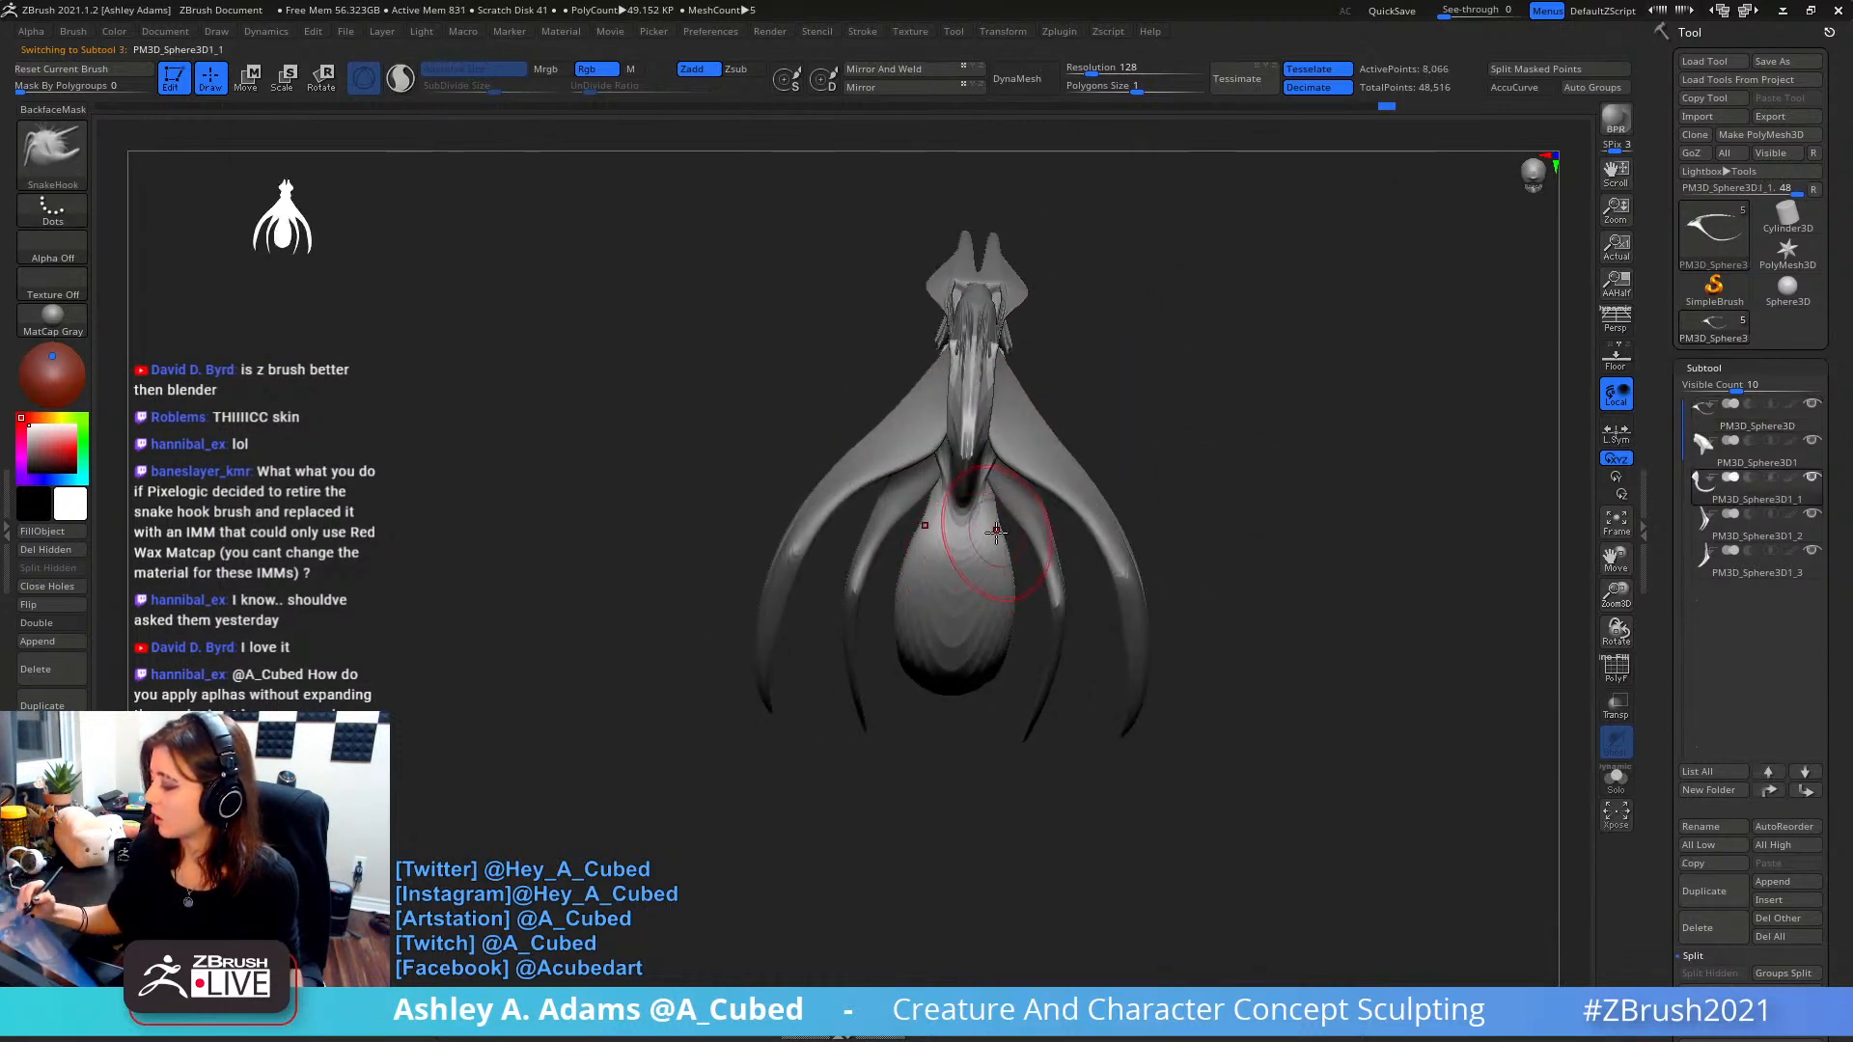
pyautogui.keyDown('alt'); pyautogui.click(994, 524); pyautogui.keyUp('alt')
pyautogui.rightClick(994, 524)
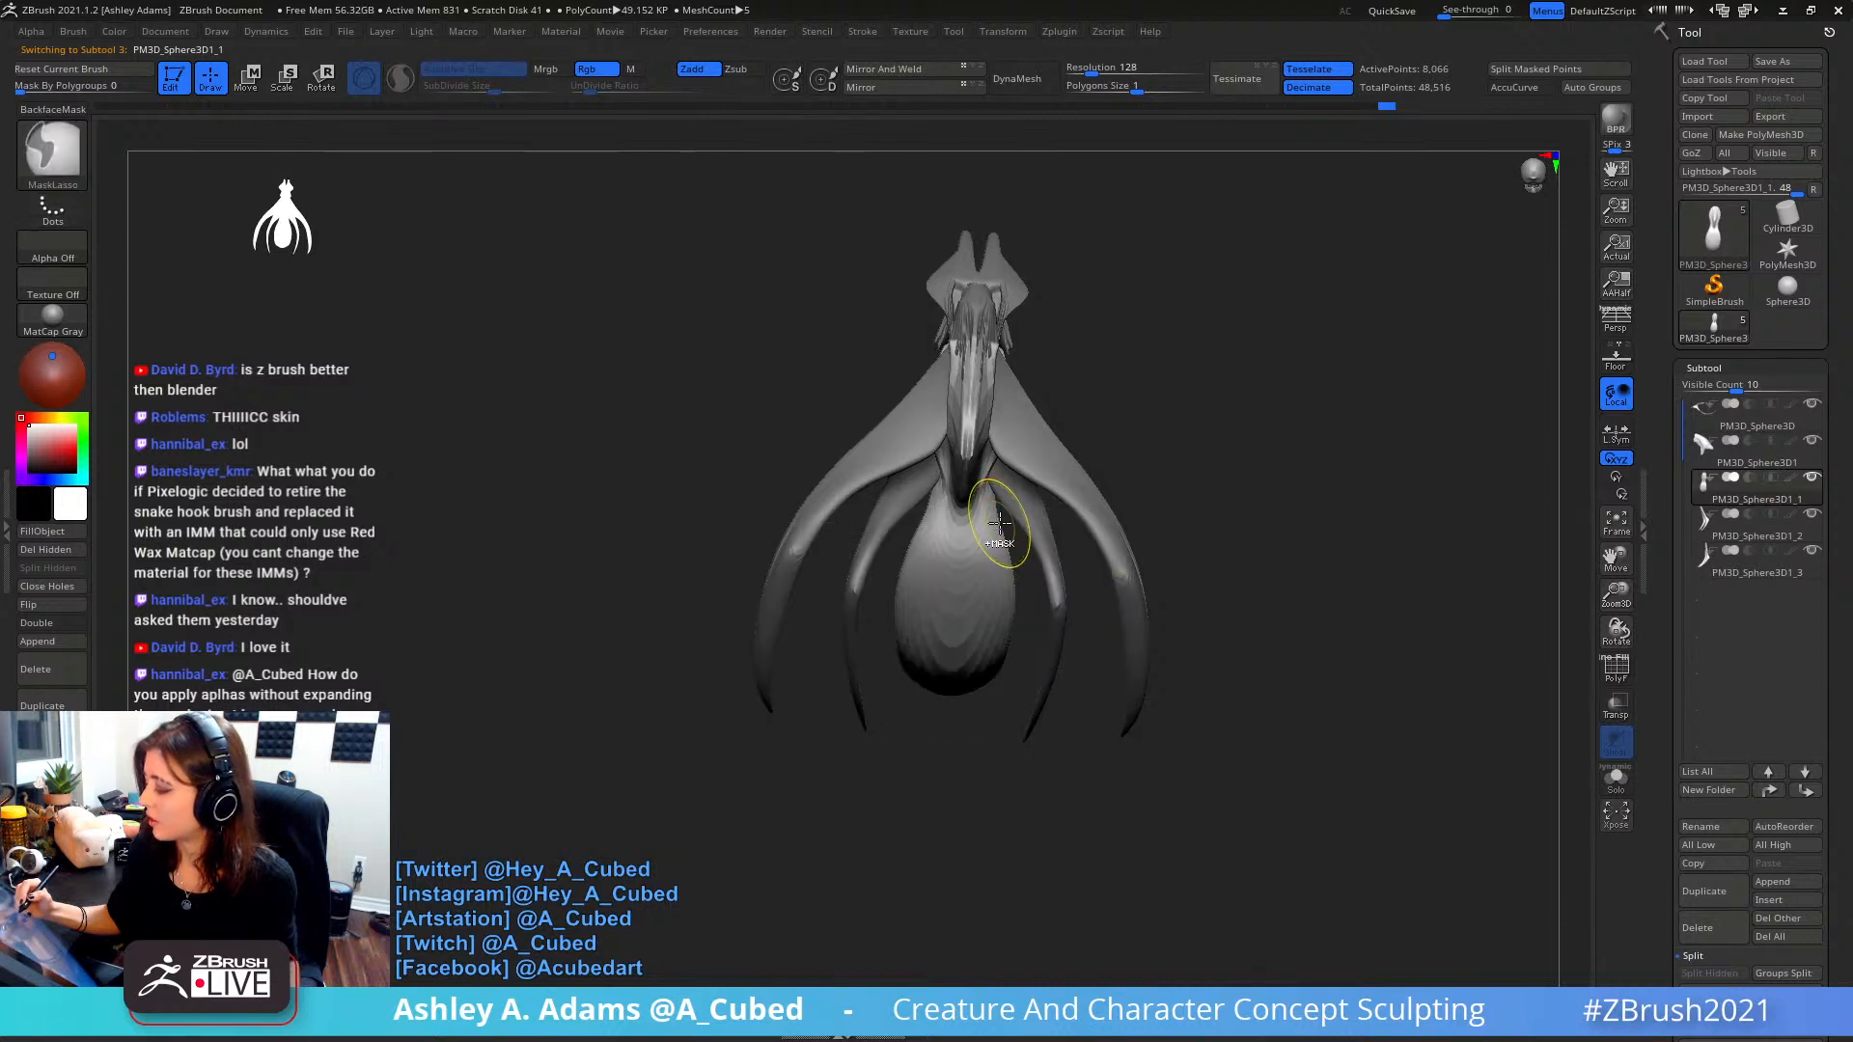
pyautogui.moveTo(1002, 539)
pyautogui.mouseDown()
pyautogui.moveTo(991, 511)
pyautogui.moveTo(1030, 625)
pyautogui.moveTo(988, 546)
pyautogui.mouseUp()
pyautogui.press('shift')
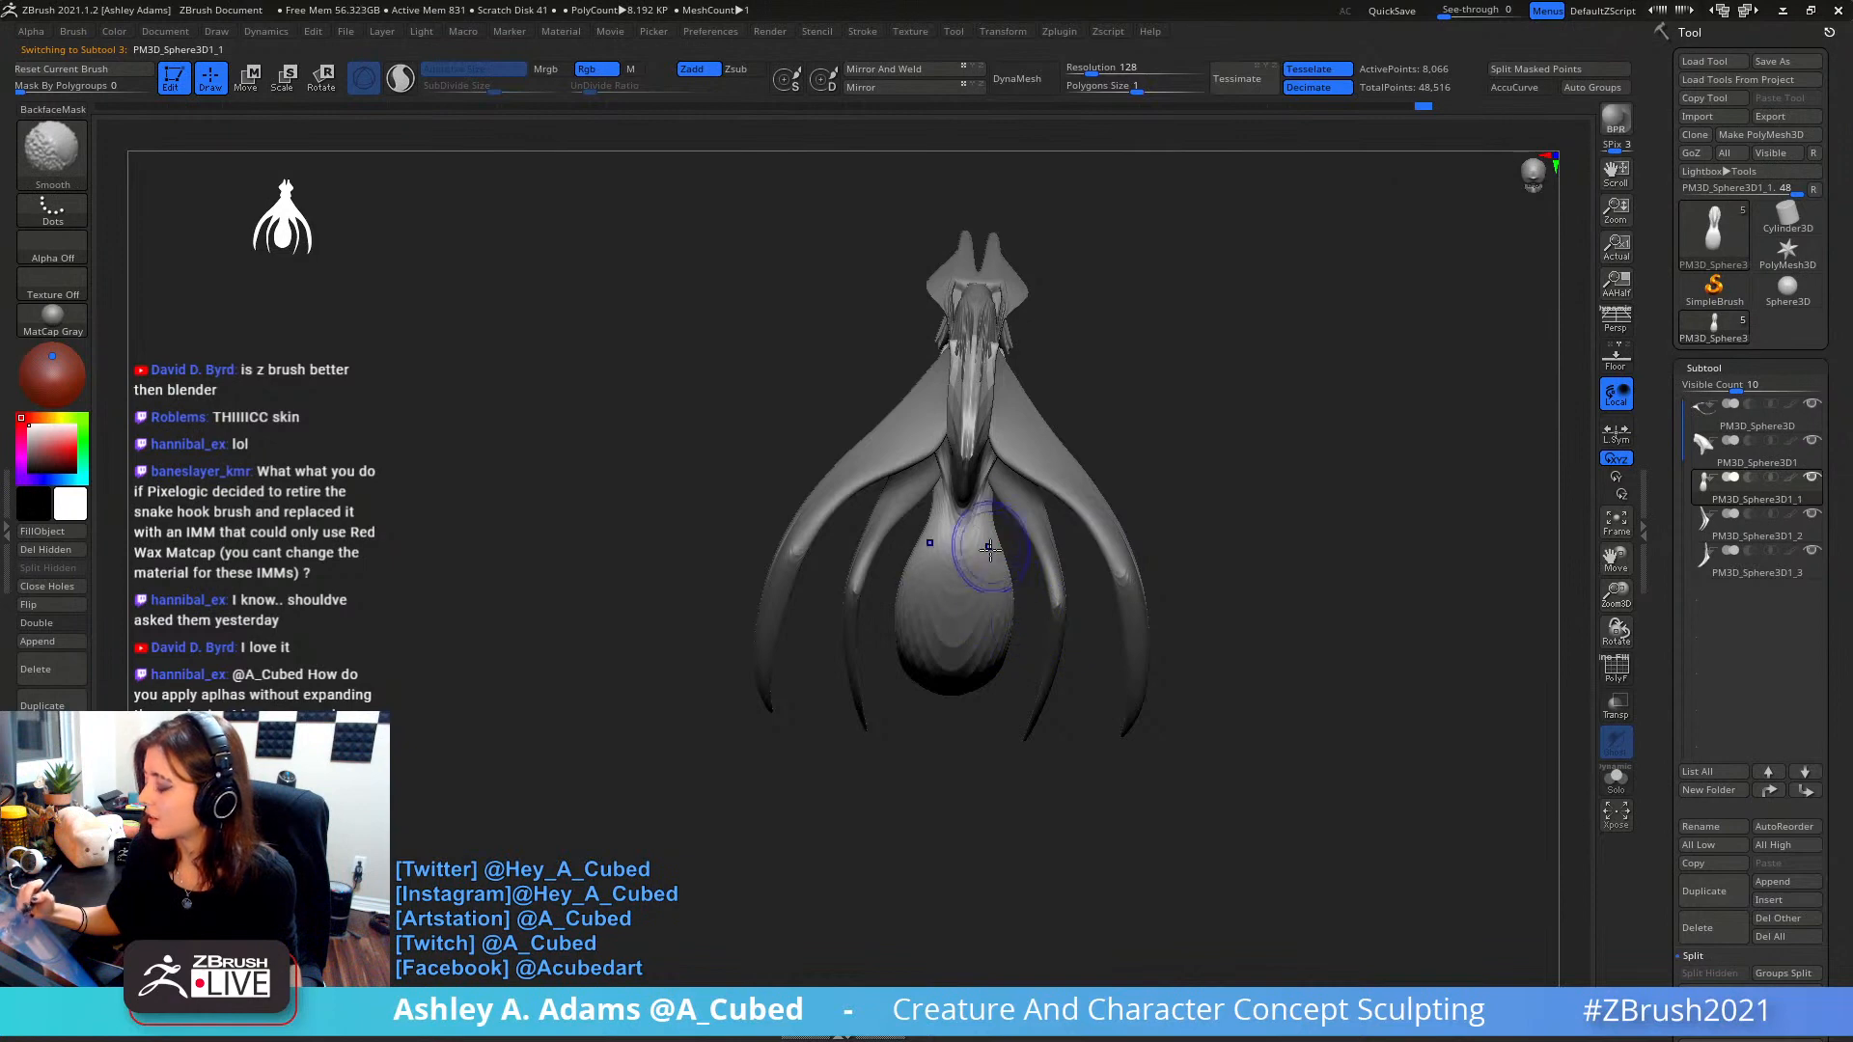
# - Reshape the sides of the upper body beneath the head with a resized SnakeHook brush
pyautogui.moveTo(982, 550)
pyautogui.mouseDown(button='right')
pyautogui.moveTo(946, 606)
pyautogui.moveTo(1106, 504)
pyautogui.moveTo(1067, 530)
pyautogui.mouseUp(button='right')
pyautogui.rightClick(1029, 467)
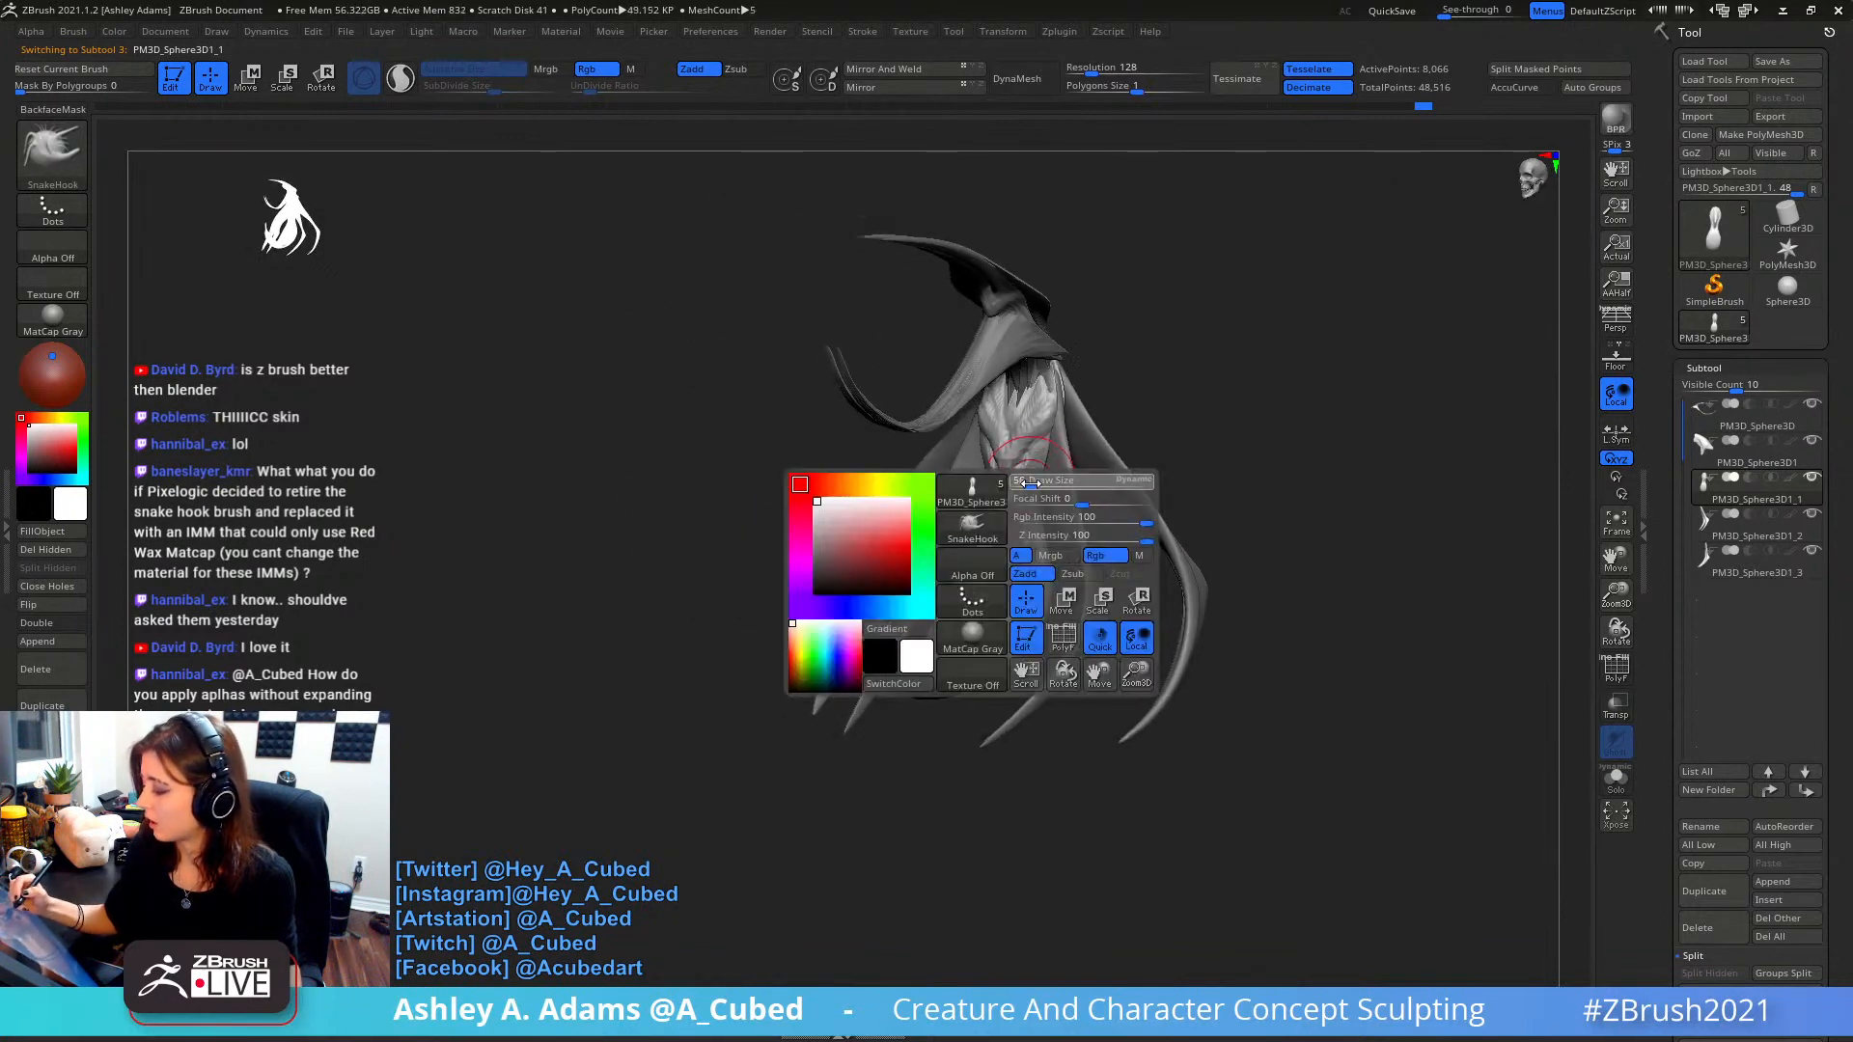
pyautogui.moveTo(1029, 467); pyautogui.dragTo(1052, 453, button='right')
pyautogui.rightClick(1055, 450)
pyautogui.moveTo(1055, 447)
pyautogui.mouseDown()
pyautogui.moveTo(1054, 467)
pyautogui.moveTo(1069, 458)
pyautogui.mouseUp()
pyautogui.rightClick(1059, 439)
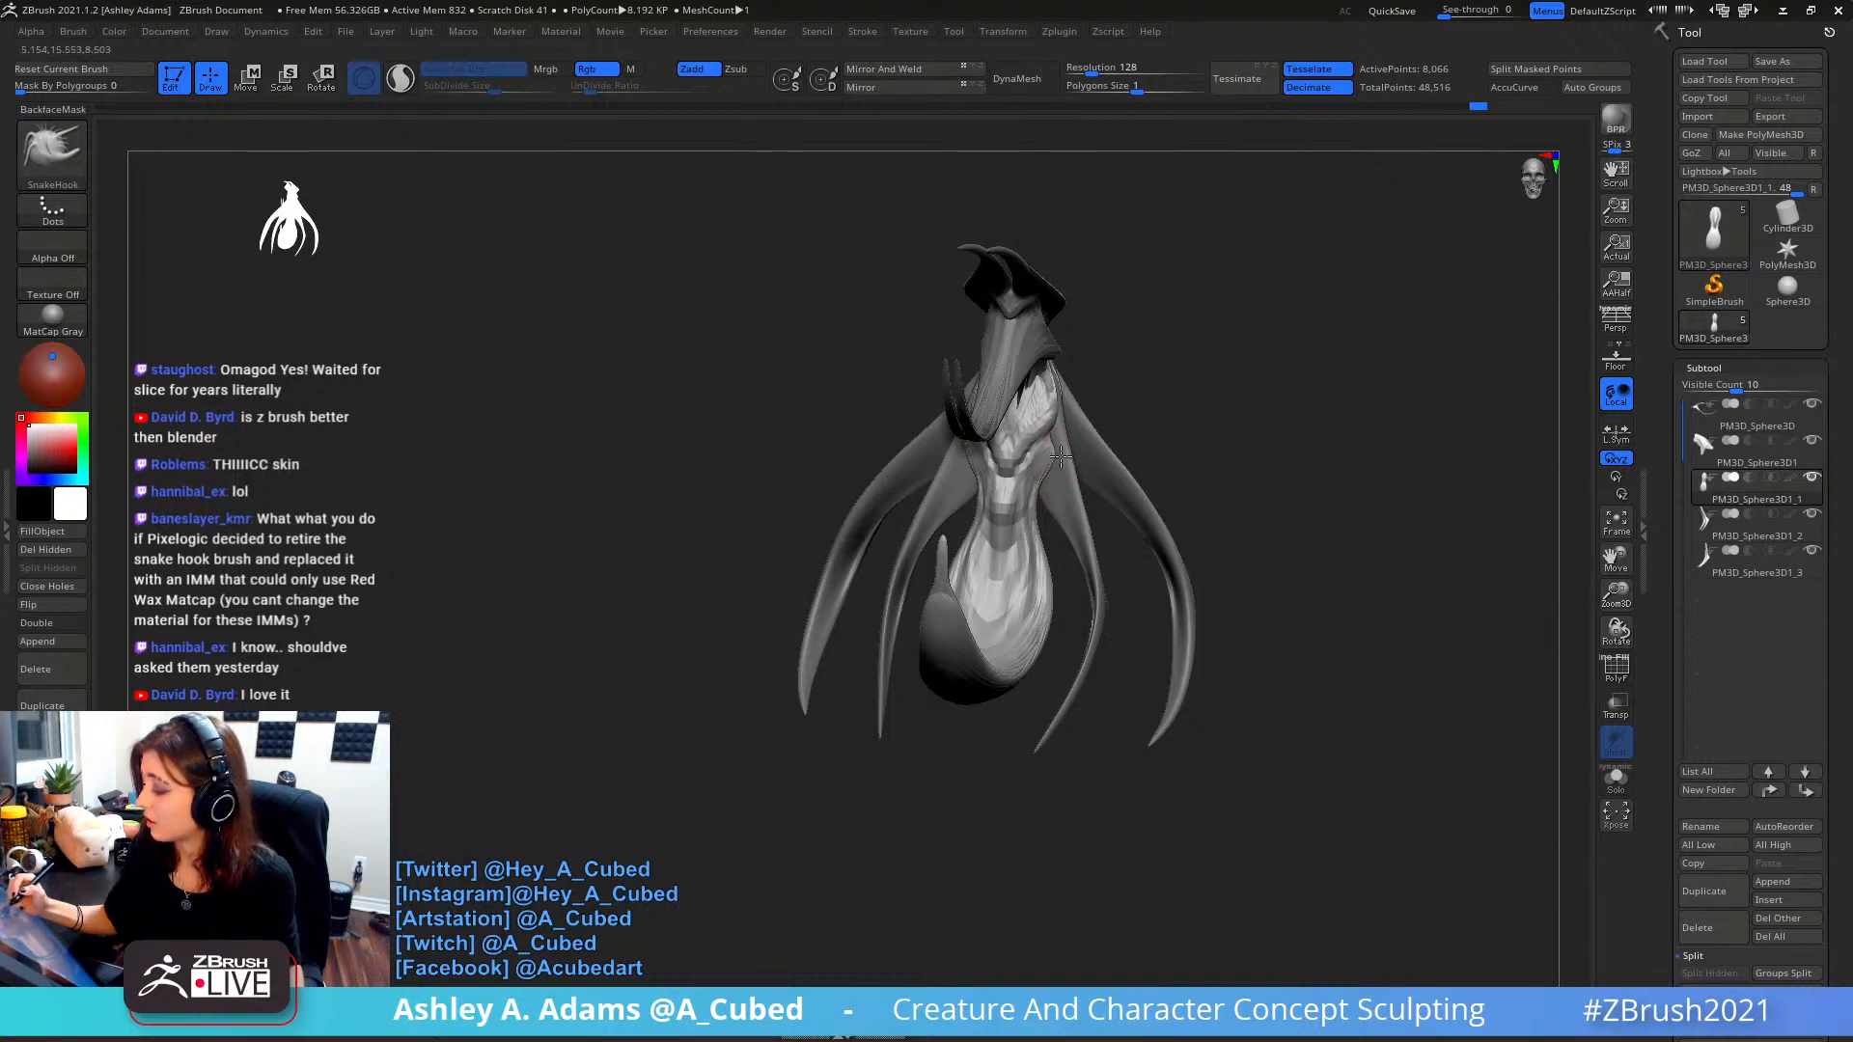
pyautogui.moveTo(1067, 454); pyautogui.dragTo(1049, 401, button='right')
pyautogui.moveTo(1048, 401); pyautogui.dragTo(1047, 399)
pyautogui.rightClick(1044, 399)
# - Pull the chest and waist forms slightly back and upward with the SnakeHook brush to refine the torso's silhouette
pyautogui.press('b')
pyautogui.press('c')
pyautogui.press('b')
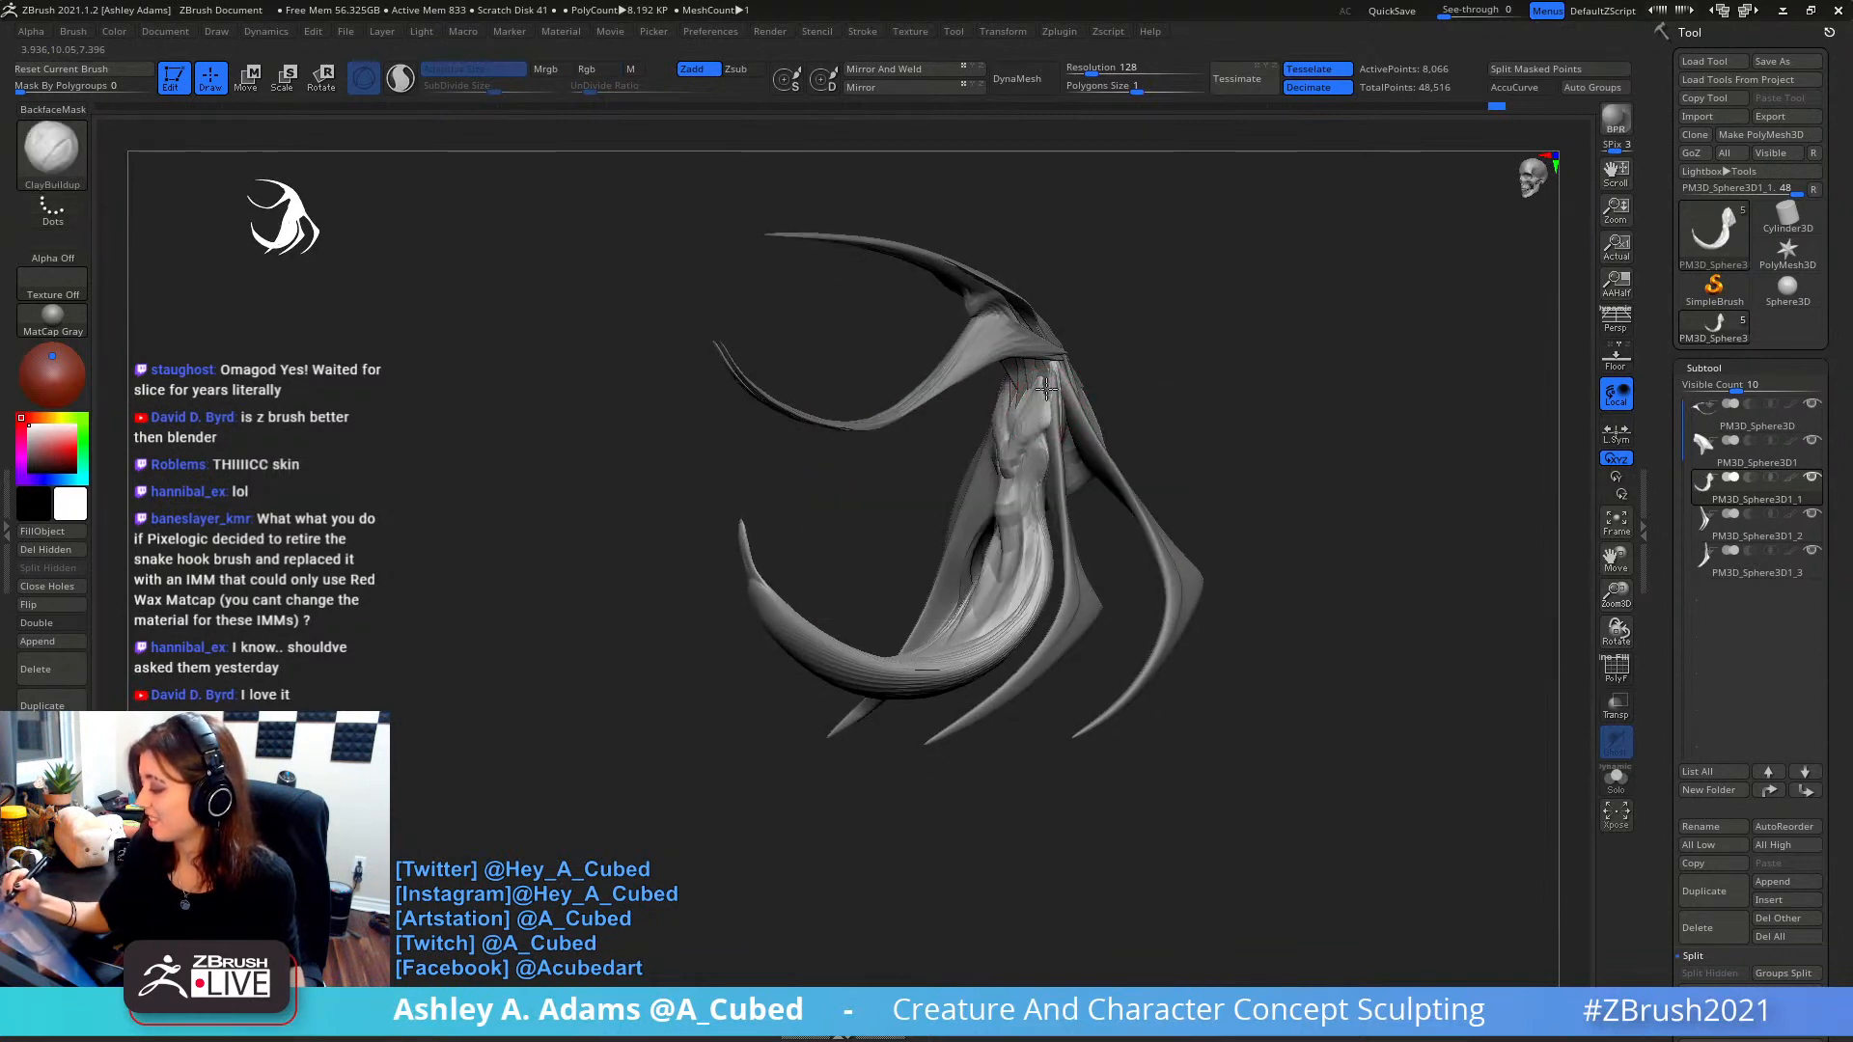
pyautogui.moveTo(1026, 424); pyautogui.dragTo(1016, 430, button='right')
pyautogui.press('b')
pyautogui.press('s')
pyautogui.press('h')
pyautogui.moveTo(1015, 430); pyautogui.dragTo(1028, 422)
pyautogui.moveTo(1029, 419)
pyautogui.mouseDown(button='right')
pyautogui.moveTo(1010, 406)
pyautogui.moveTo(1096, 303)
pyautogui.mouseUp(button='right')
pyautogui.rightClick(1004, 497)
pyautogui.moveTo(1004, 497); pyautogui.dragTo(1009, 487)
pyautogui.moveTo(1010, 487); pyautogui.dragTo(946, 461, button='right')
# - Append a Ring3D mesh as a new subtool and select it
pyautogui.click(1781, 900)
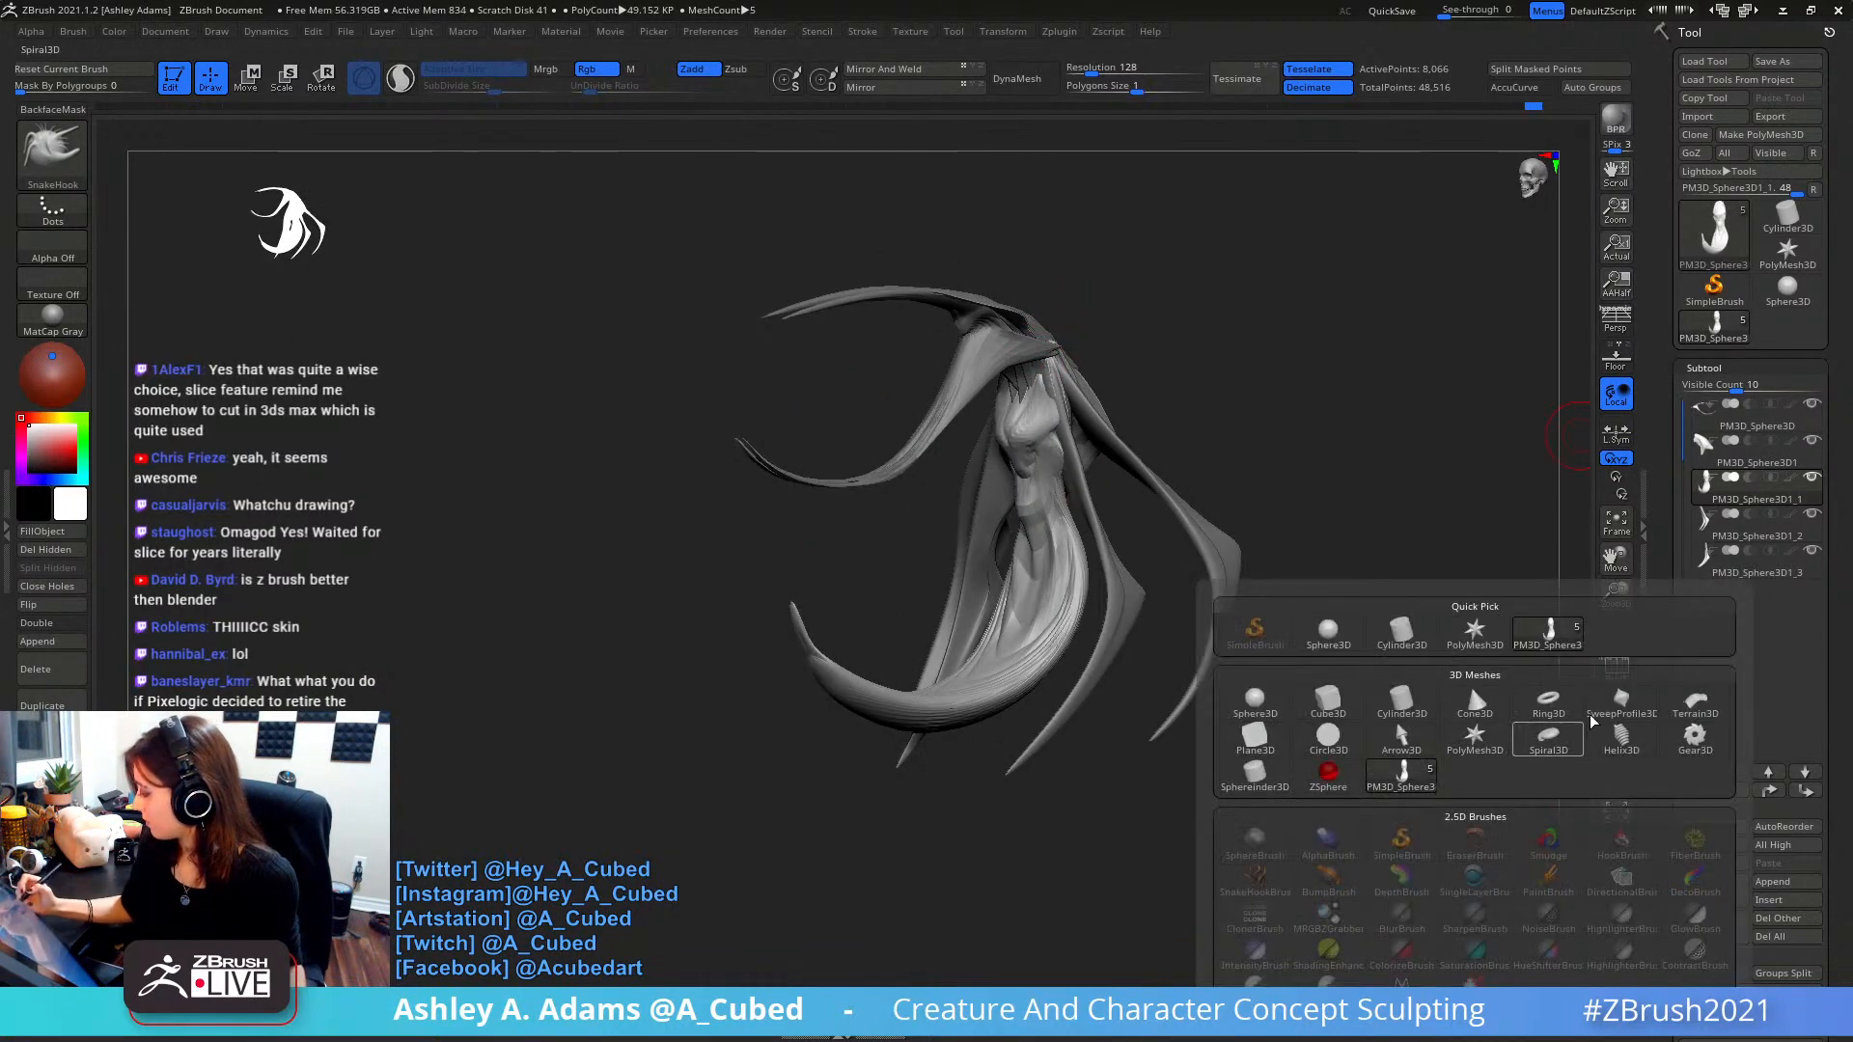
pyautogui.click(1547, 723)
pyautogui.click(1708, 599)
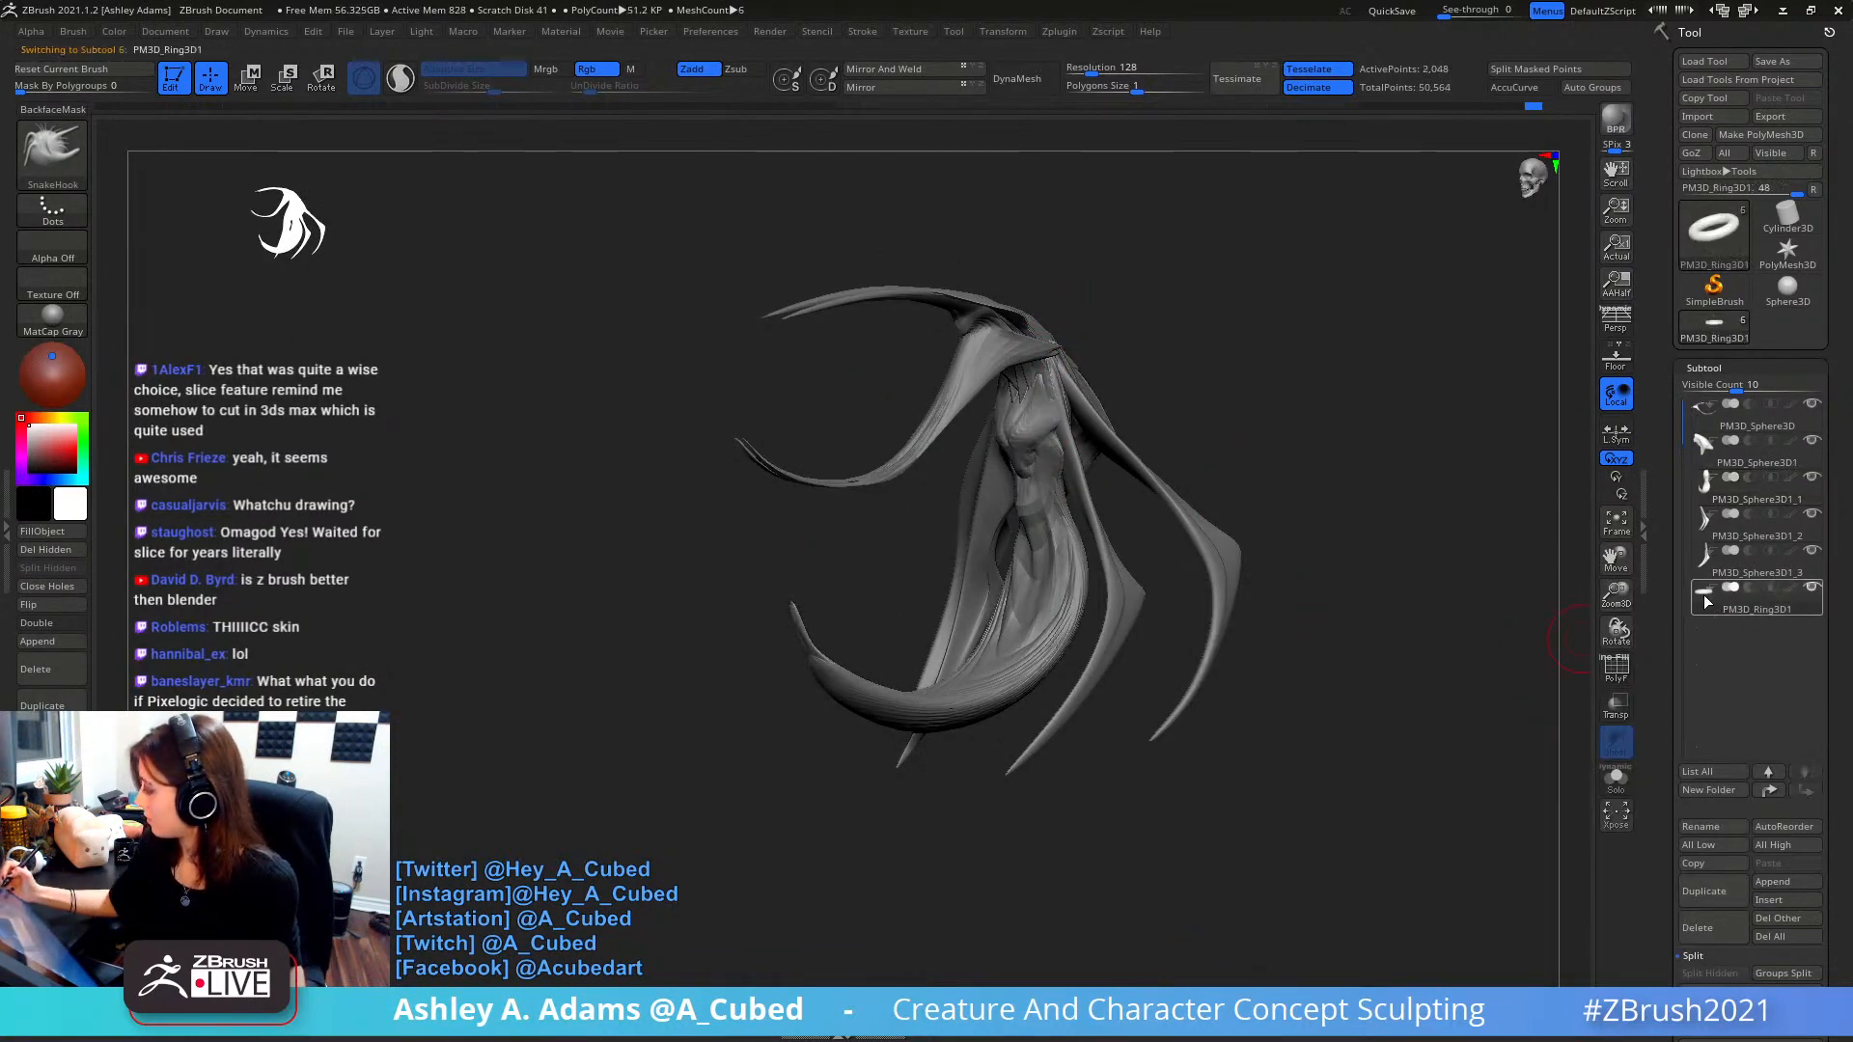
# - Move the ring down in front of the creature's chest and tilt it diagonally with the transform gizmo
pyautogui.press('w')
pyautogui.moveTo(1052, 234); pyautogui.dragTo(1103, 302)
pyautogui.hotkey('ctrl', 'z')
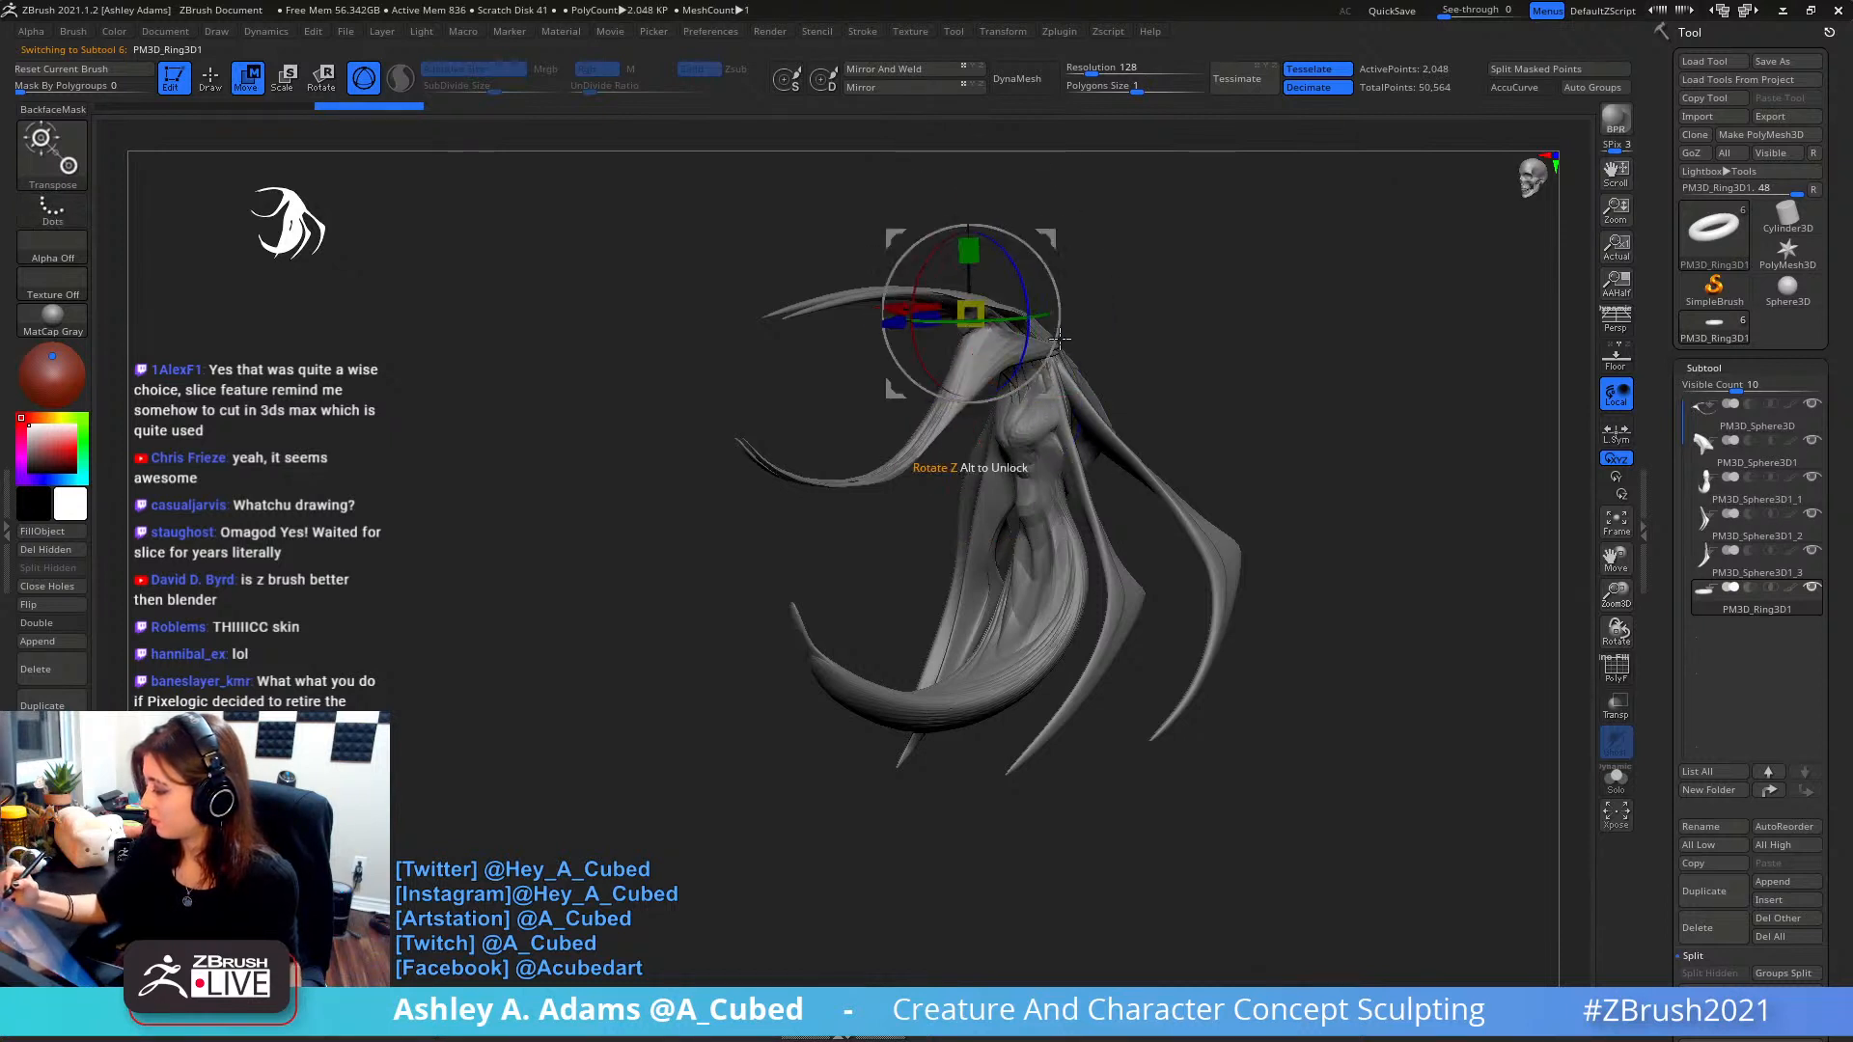
pyautogui.moveTo(977, 204); pyautogui.dragTo(976, 312)
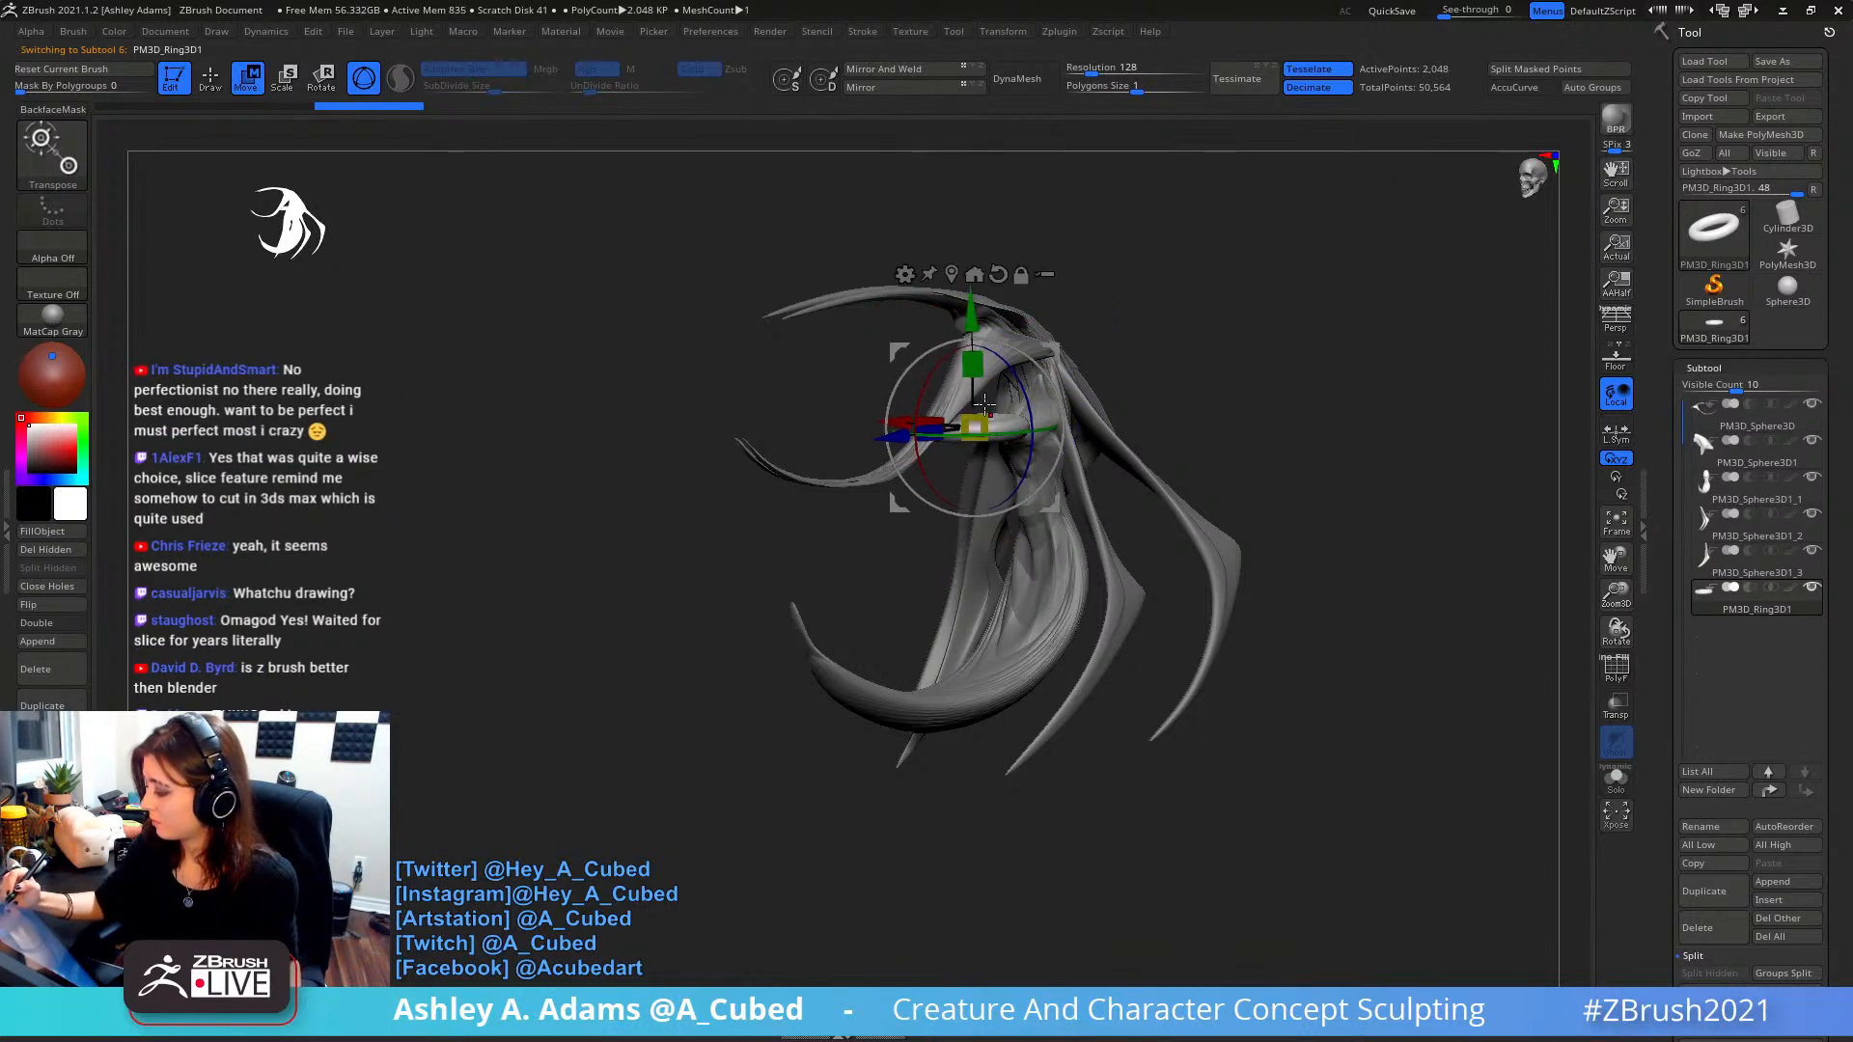
pyautogui.moveTo(919, 411); pyautogui.dragTo(927, 474)
pyautogui.moveTo(1052, 350); pyautogui.dragTo(1115, 286)
pyautogui.moveTo(1158, 287)
pyautogui.mouseDown()
pyautogui.moveTo(1064, 289)
pyautogui.moveTo(1095, 367)
pyautogui.moveTo(1218, 367)
pyautogui.moveTo(1051, 412)
pyautogui.mouseUp()
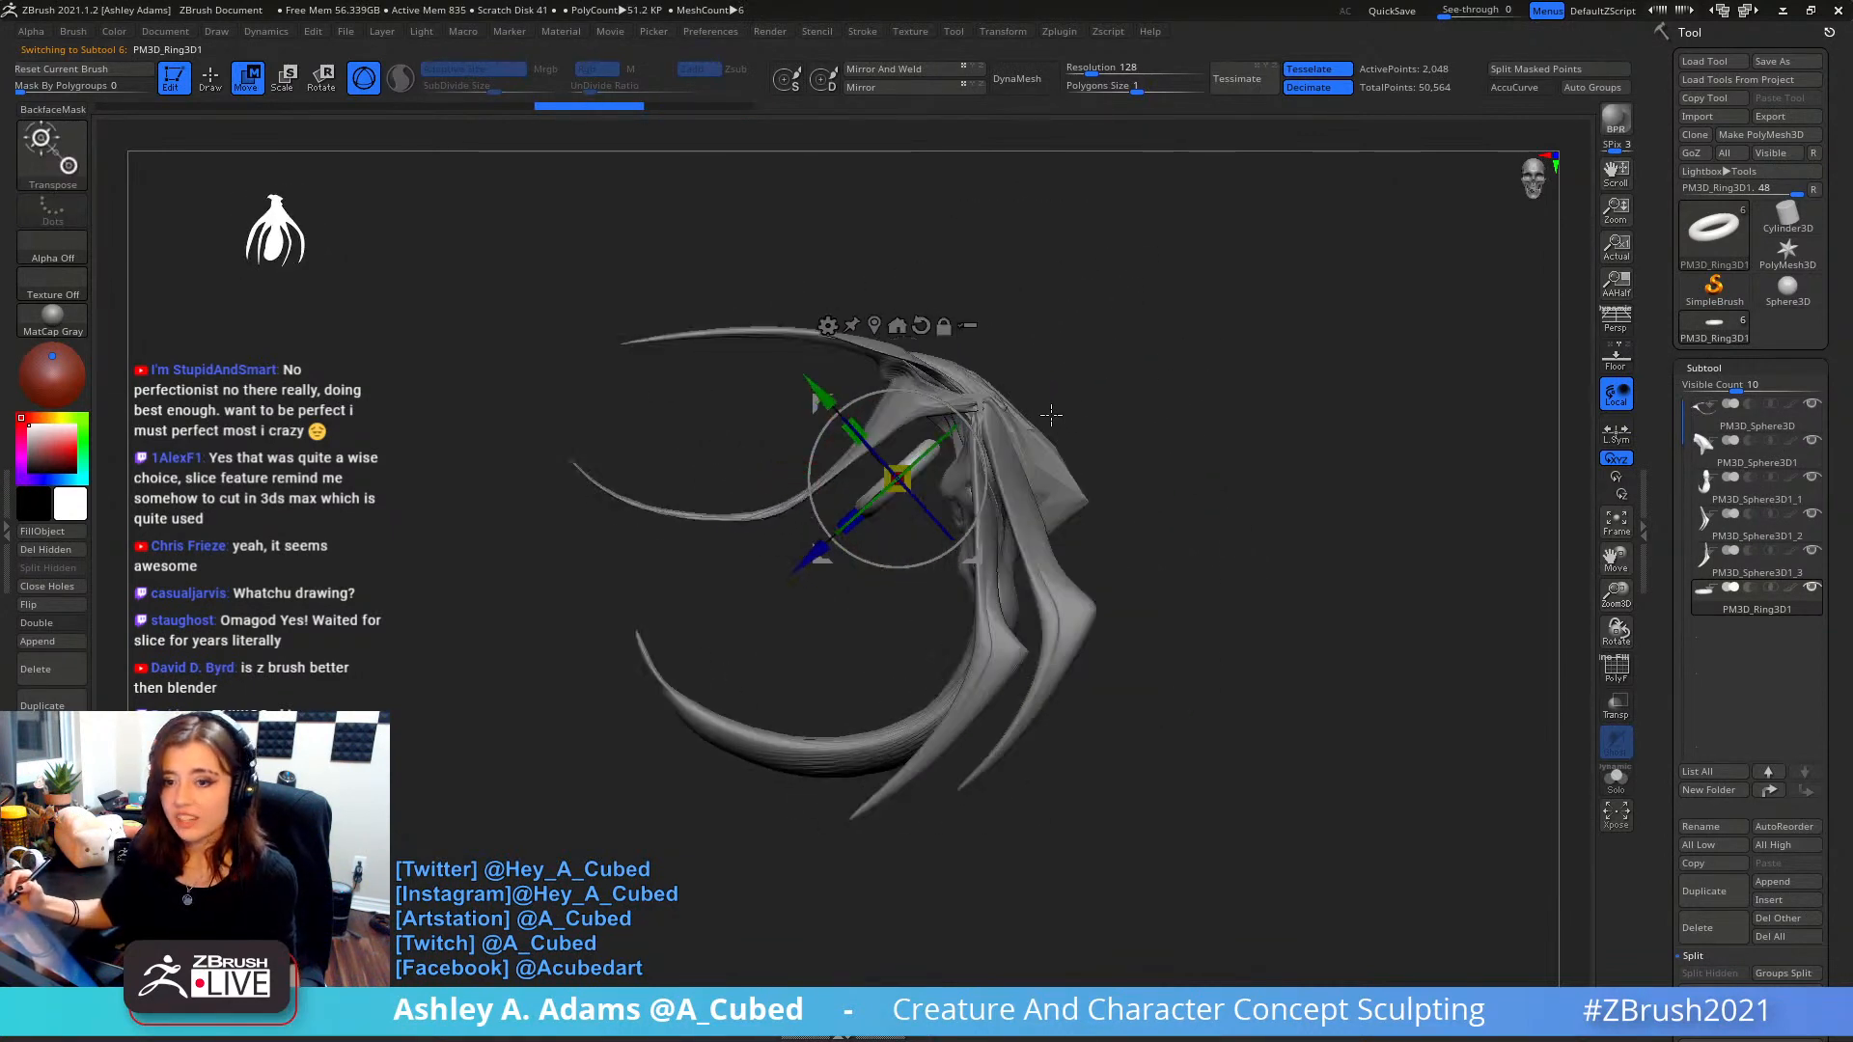
# - Move the ring up and back so it wraps around the creature's neck behind the head
pyautogui.press('q')
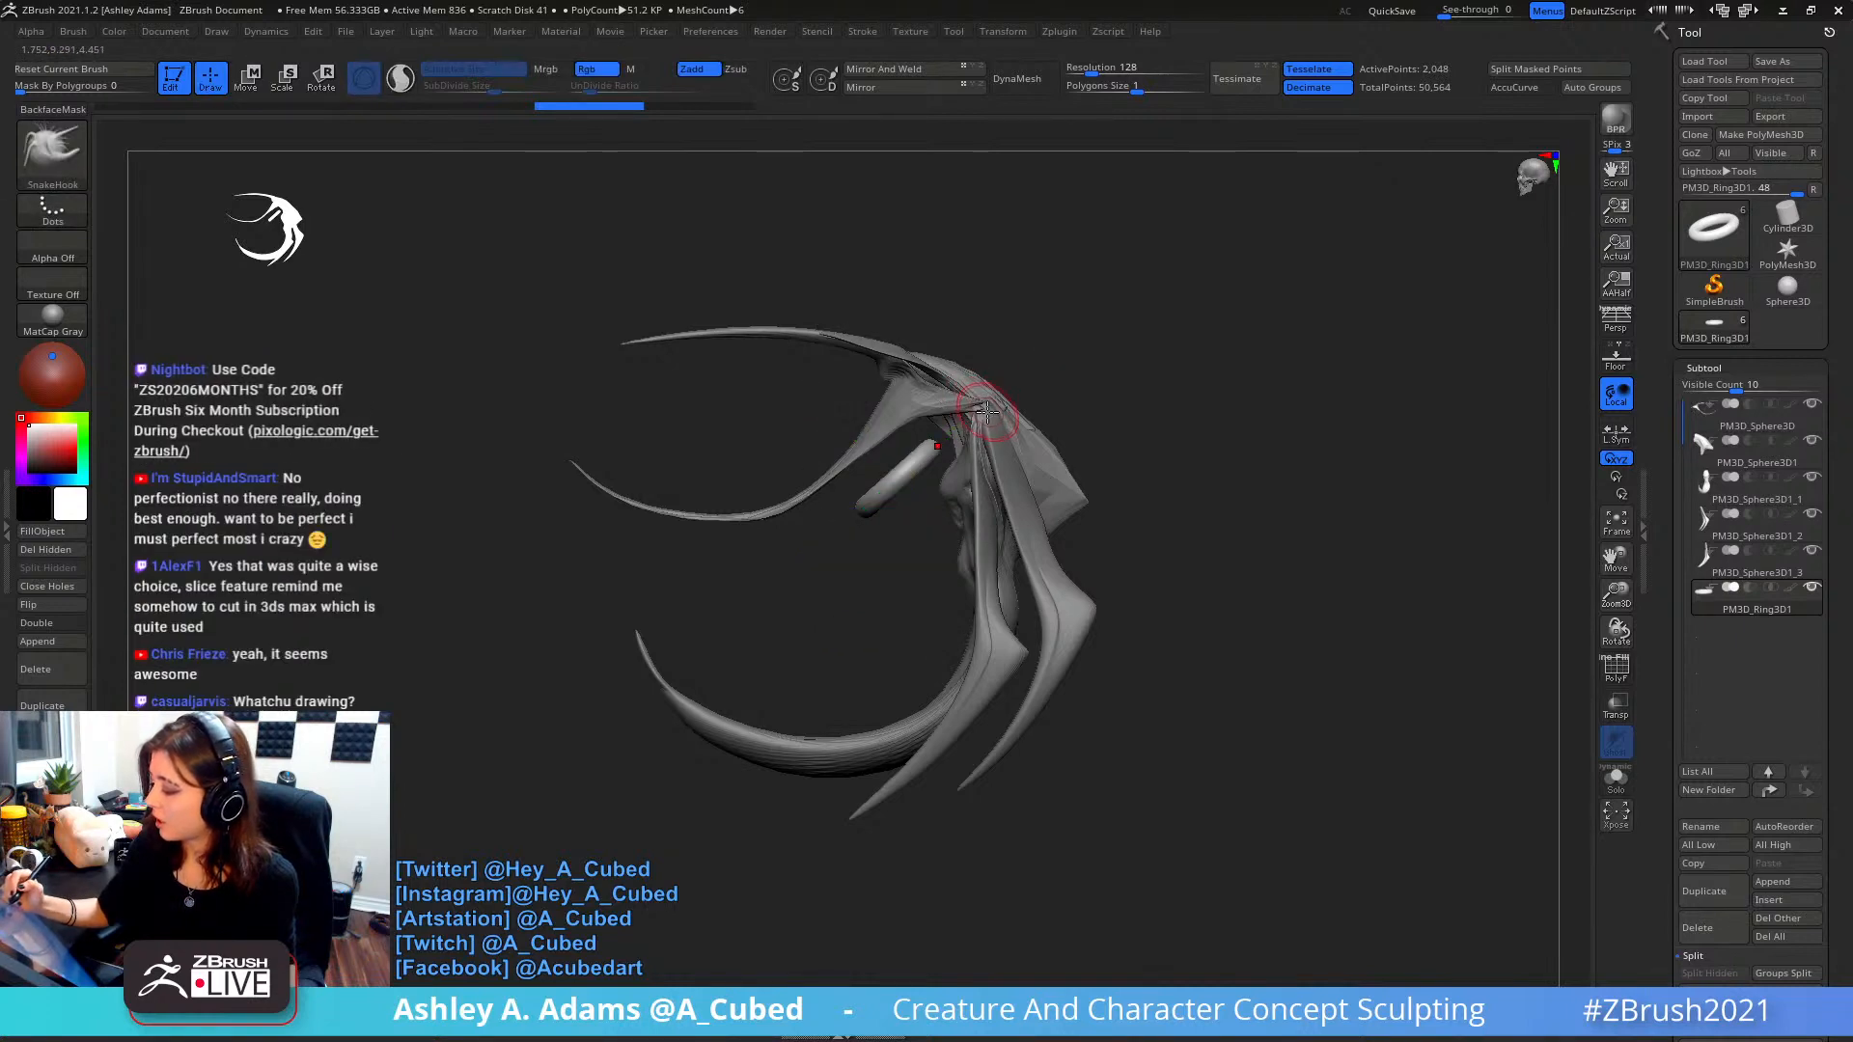
pyautogui.press('w')
pyautogui.moveTo(1002, 371); pyautogui.dragTo(1047, 333)
pyautogui.press('q')
# - Reshape the ring with a resized SnakeHook brush so it hugs the neck and widens over the upper chest
pyautogui.press('space')
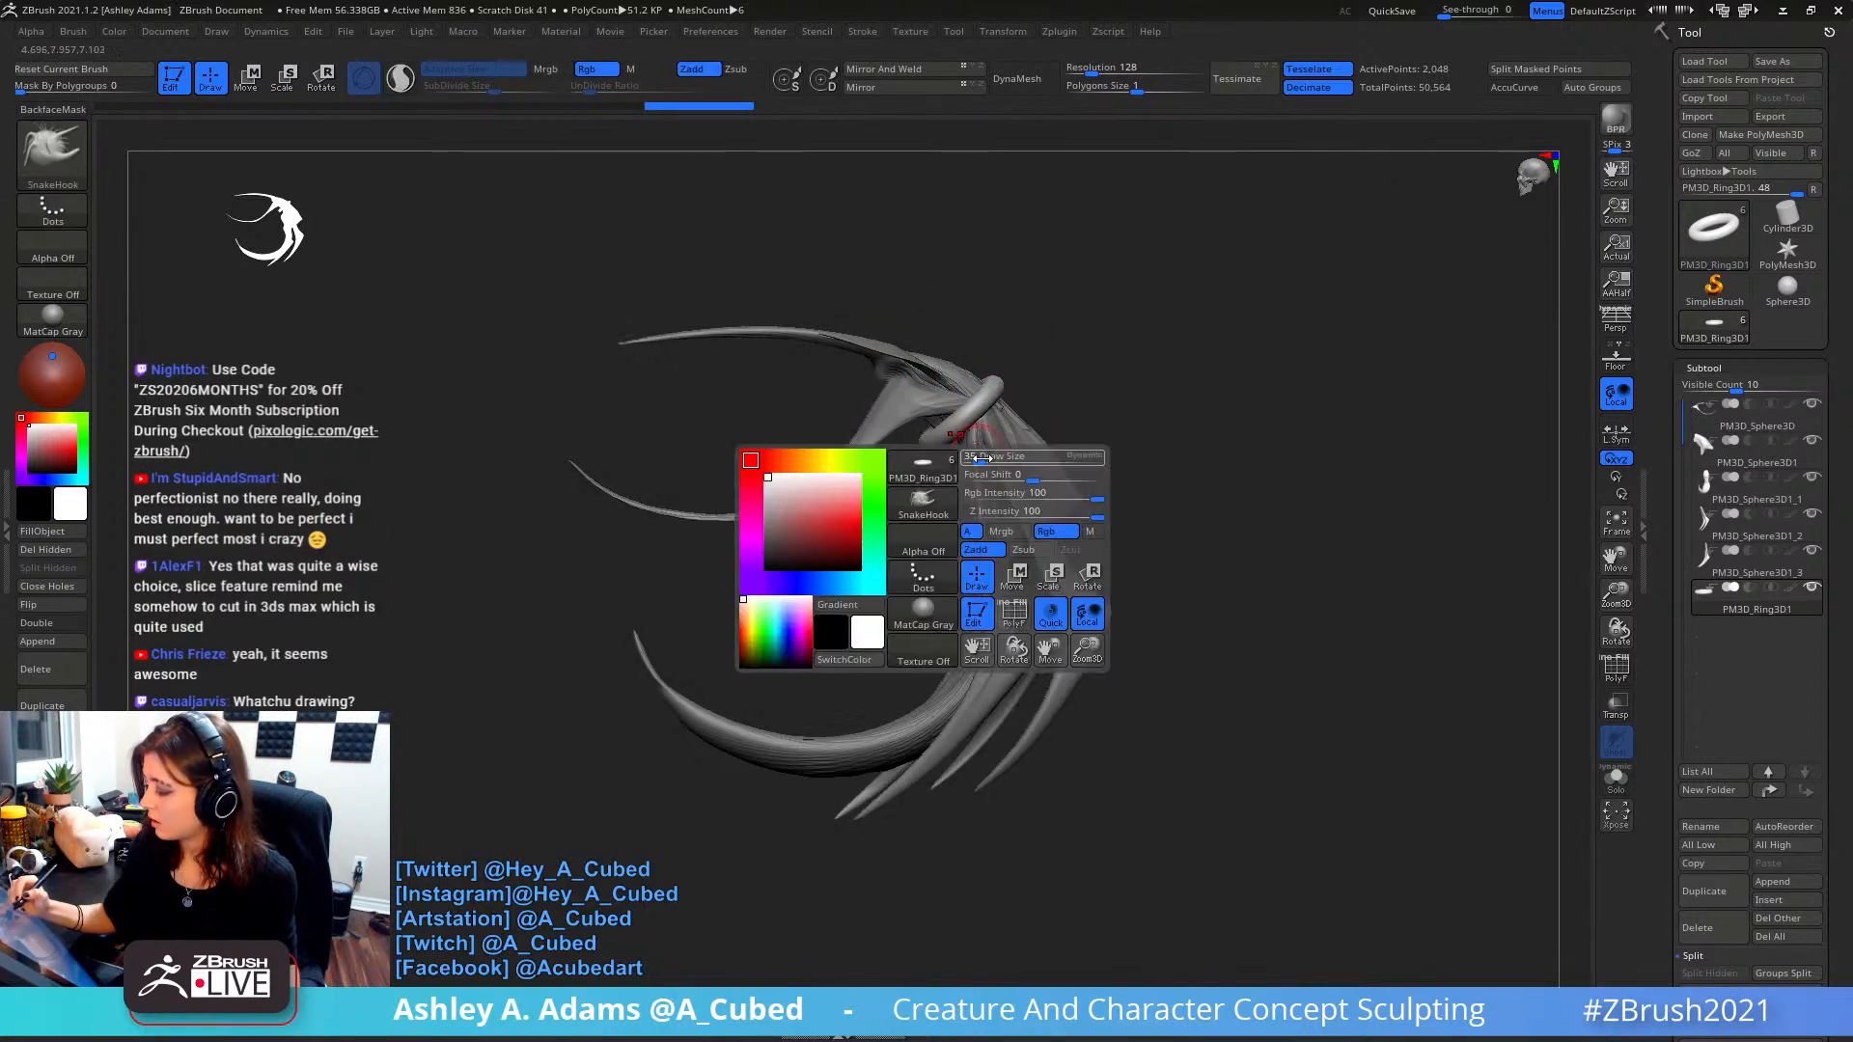
pyautogui.press('space')
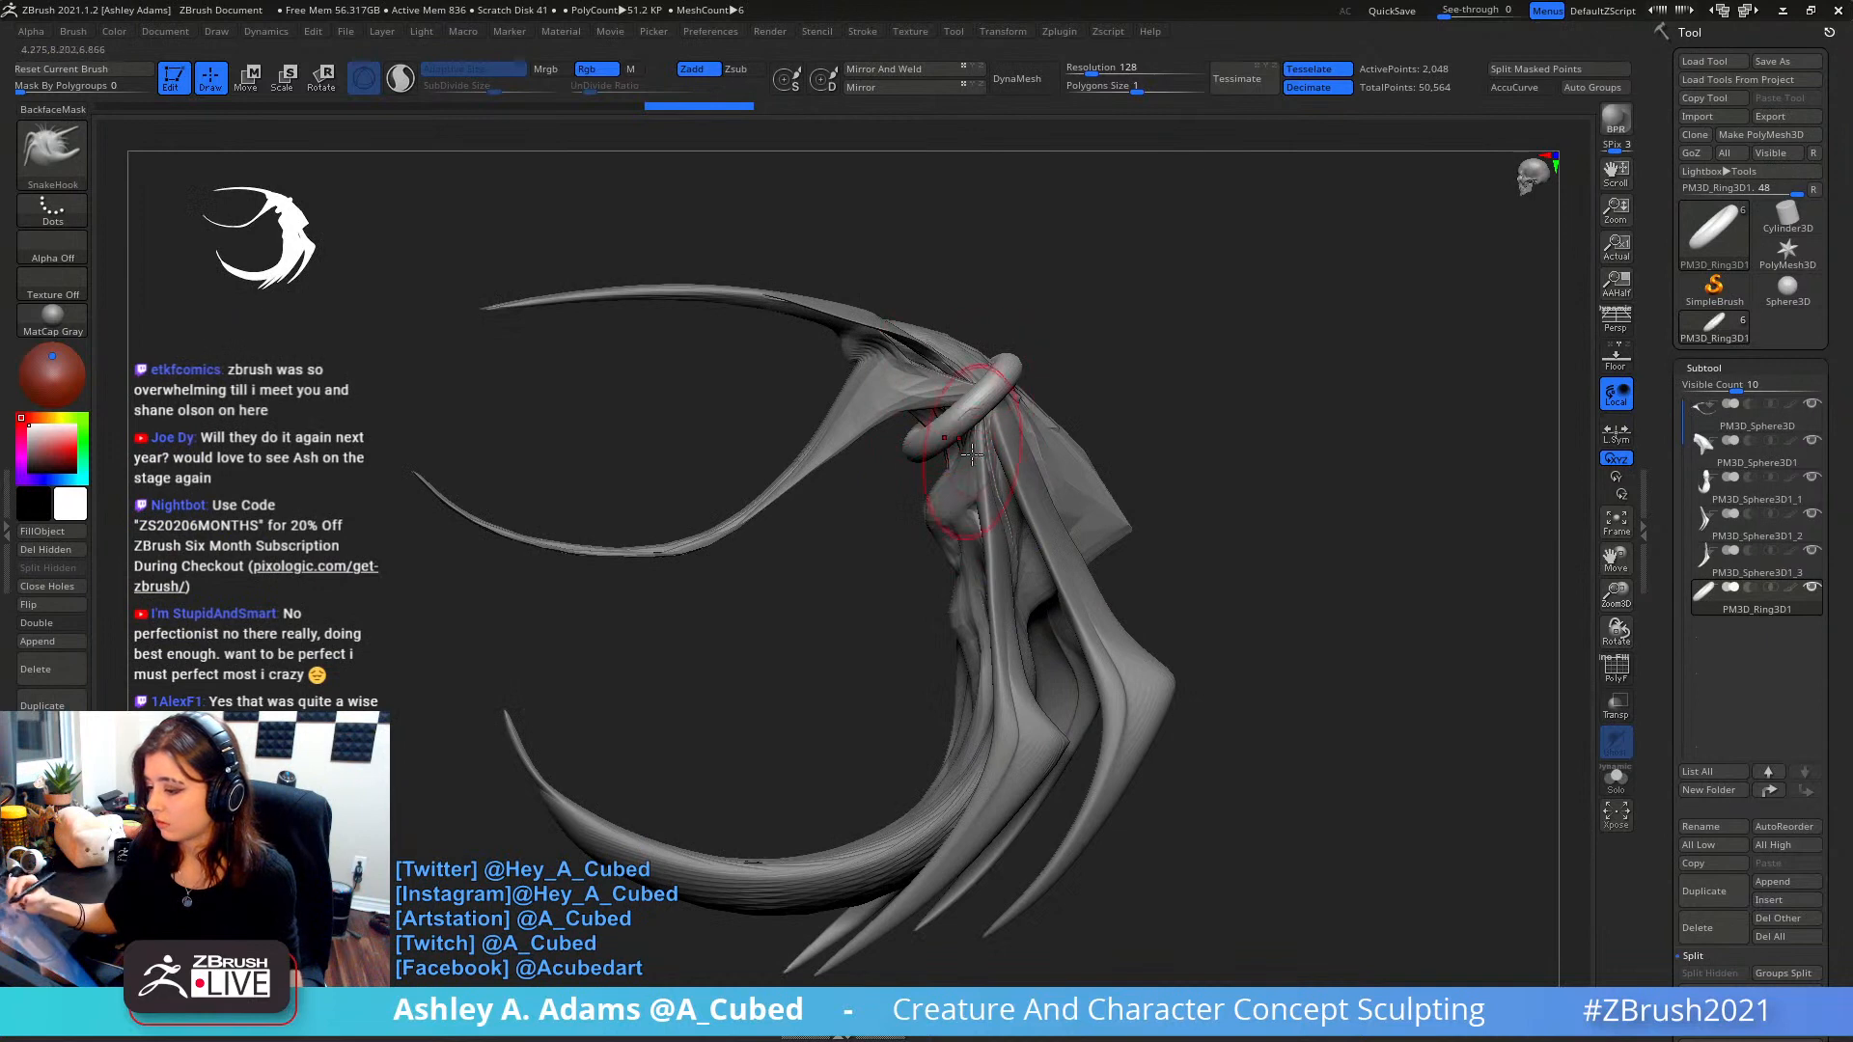
pyautogui.press('space')
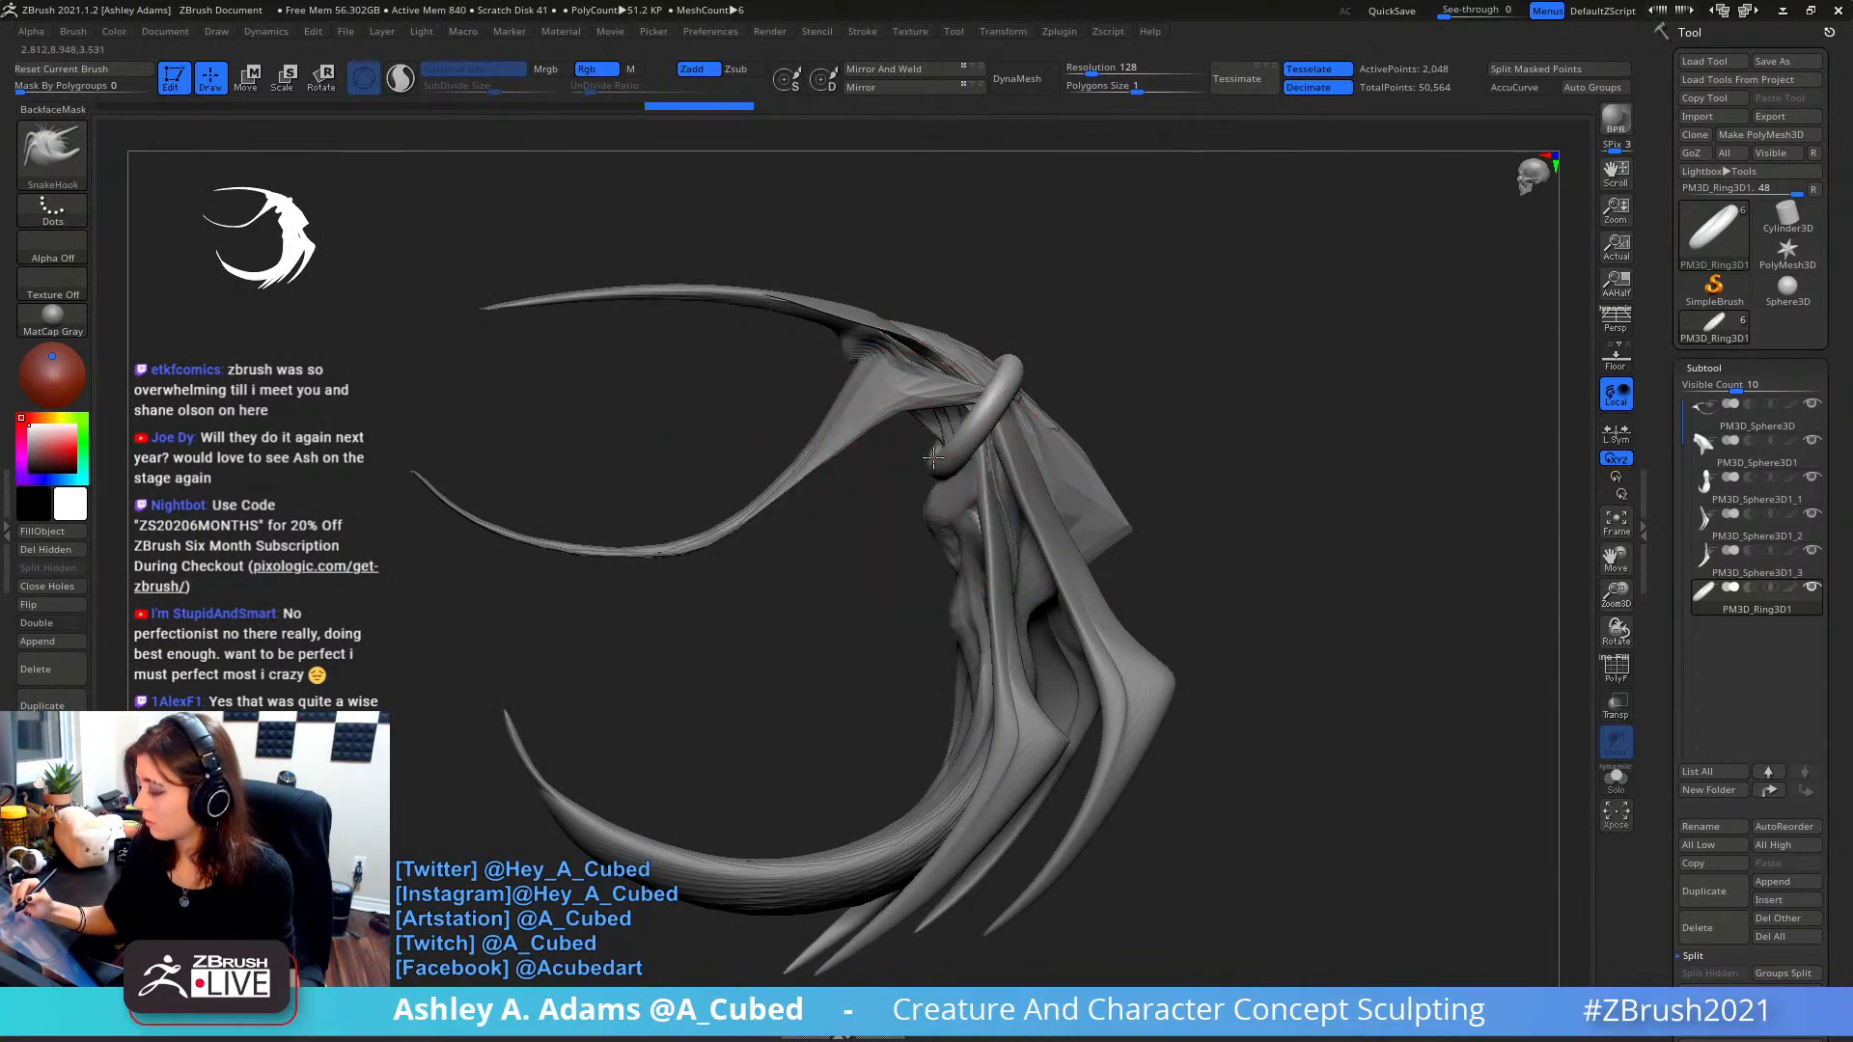
pyautogui.moveTo(1032, 410); pyautogui.dragTo(1099, 424, button='right')
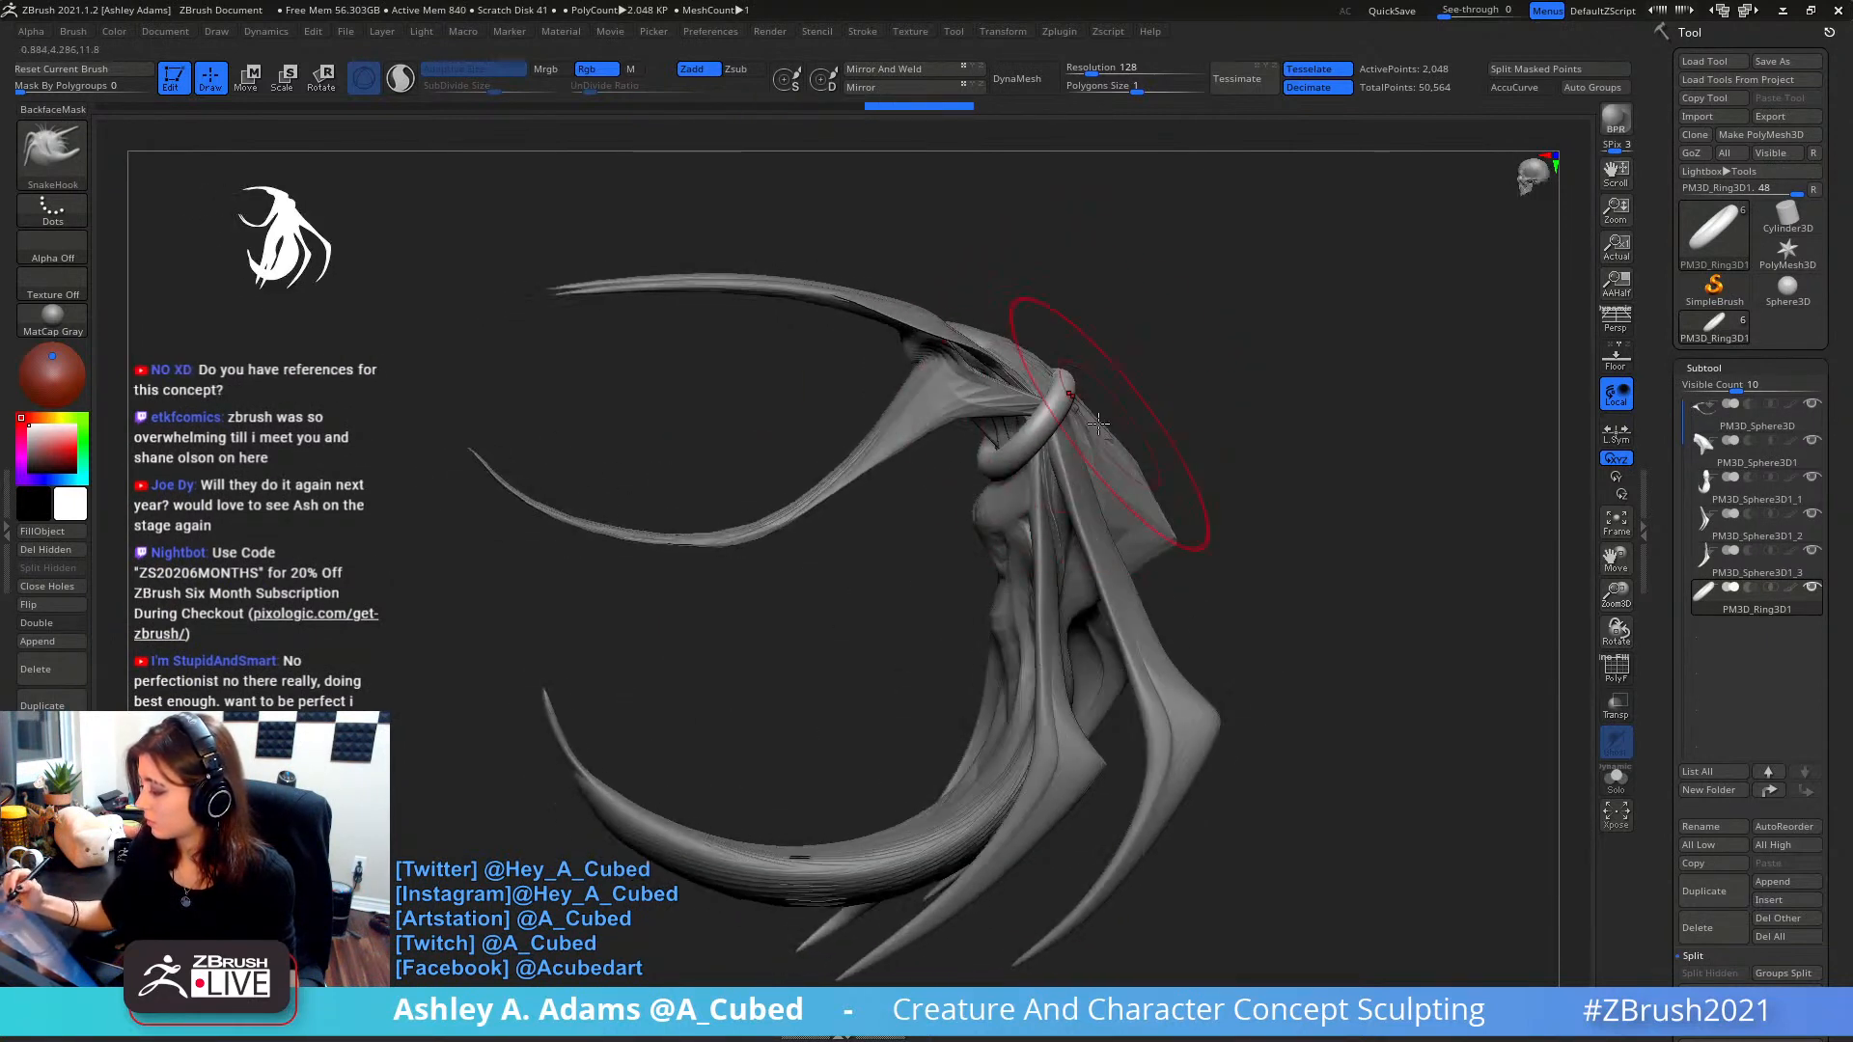
pyautogui.press('space')
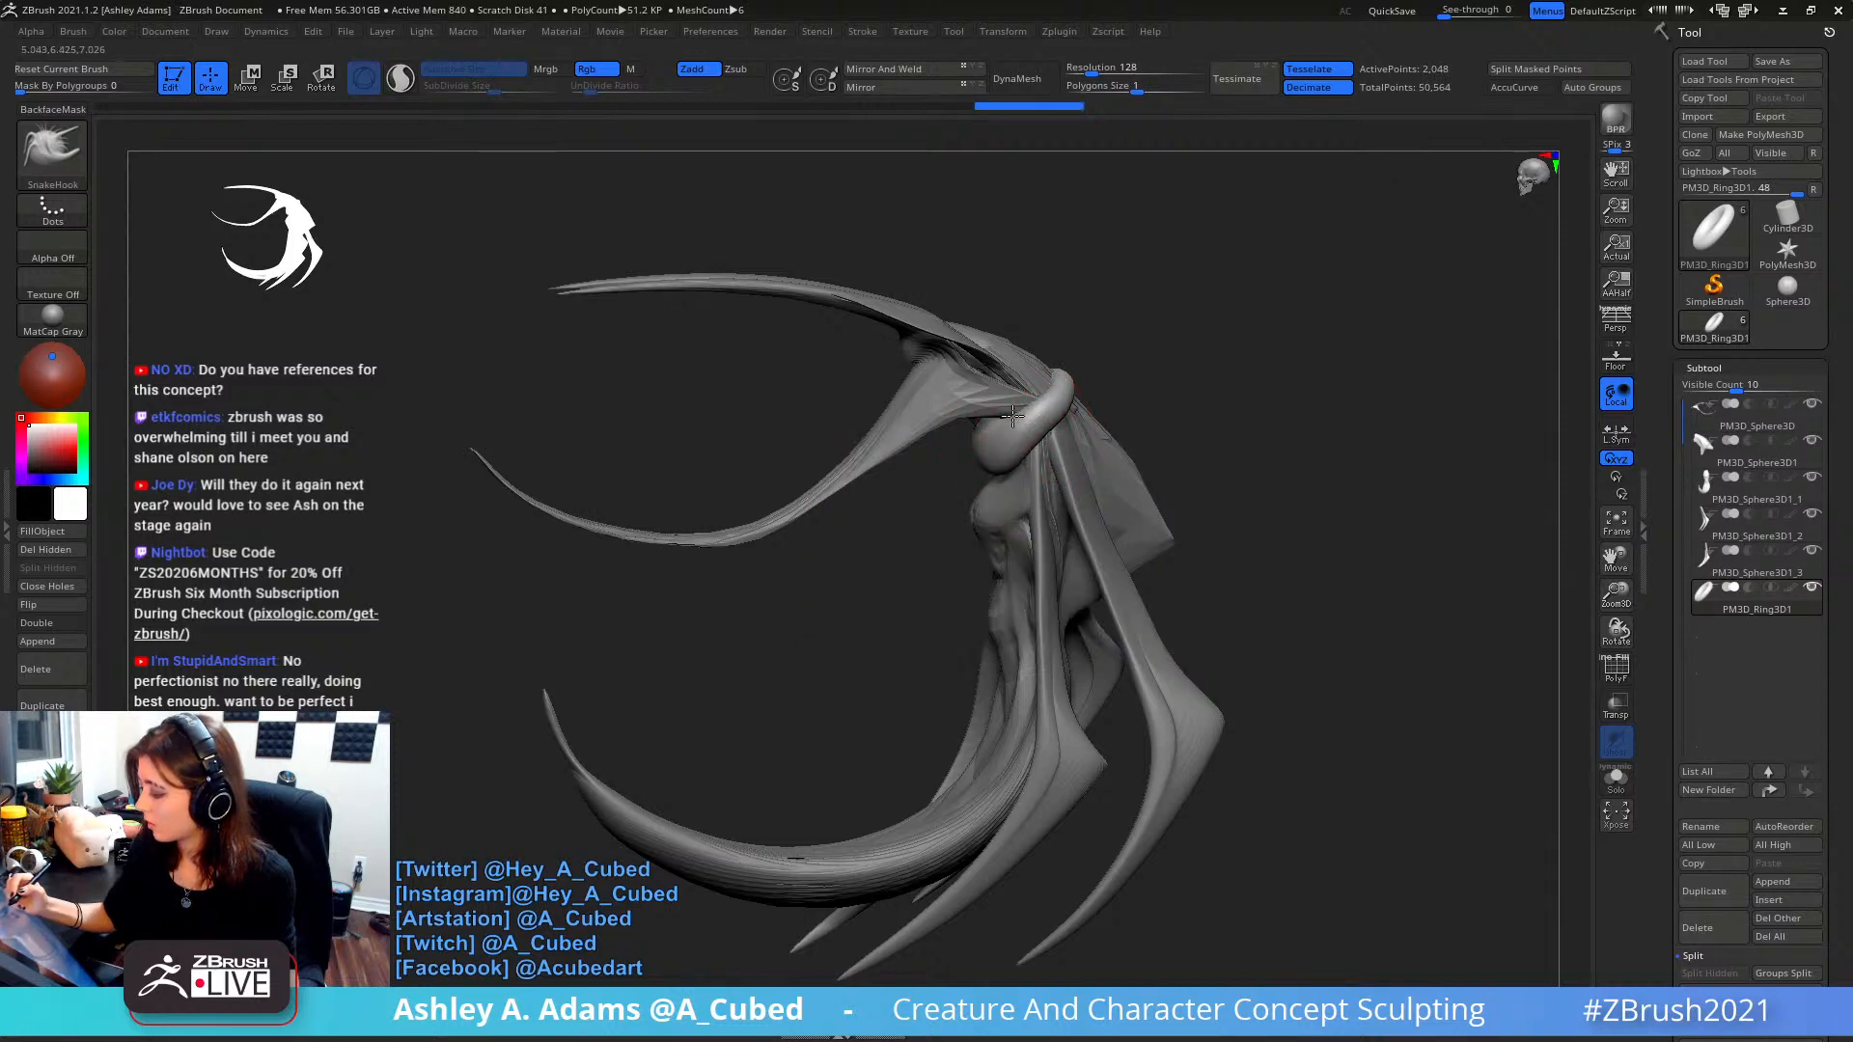
pyautogui.moveTo(1001, 419)
pyautogui.mouseDown(button='right')
pyautogui.moveTo(995, 495)
pyautogui.moveTo(1098, 442)
pyautogui.moveTo(960, 414)
pyautogui.moveTo(962, 461)
pyautogui.moveTo(911, 385)
pyautogui.moveTo(863, 357)
pyautogui.moveTo(814, 365)
pyautogui.mouseUp(button='right')
pyautogui.moveTo(814, 365); pyautogui.dragTo(778, 348)
pyautogui.moveTo(772, 345); pyautogui.dragTo(809, 340, button='right')
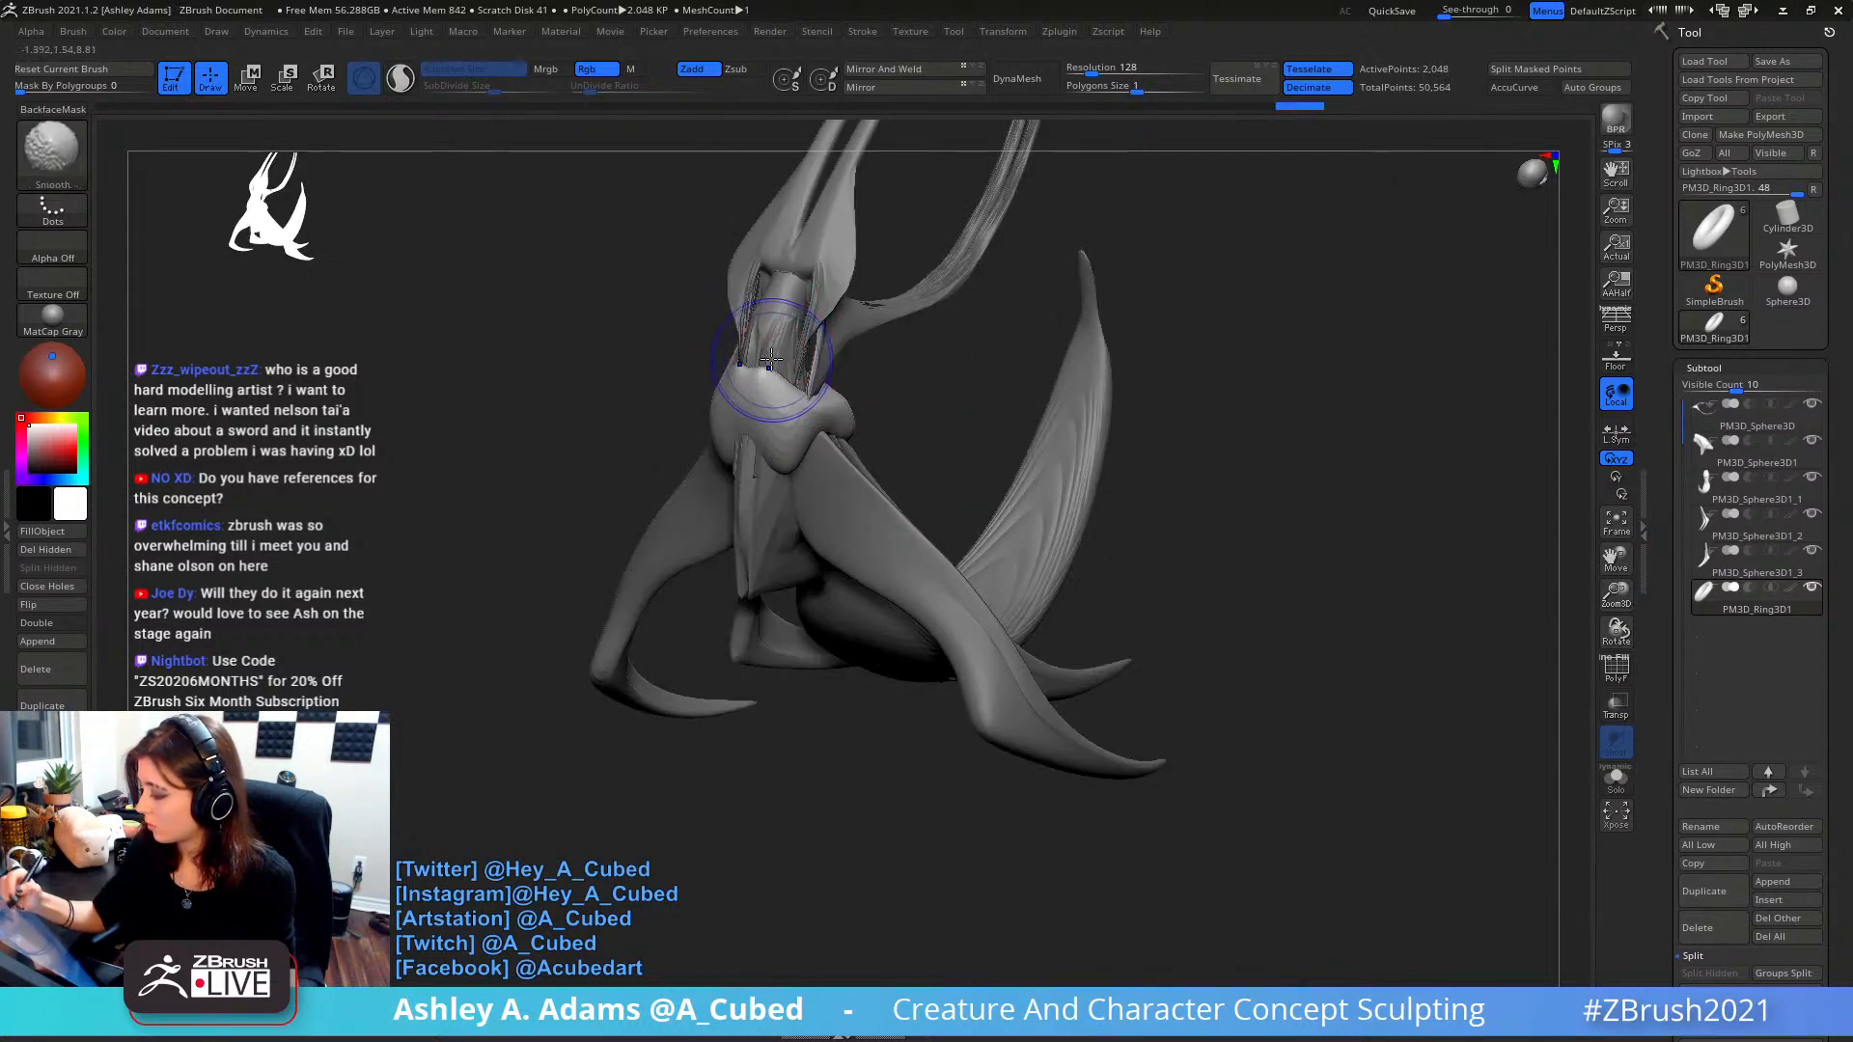
# - Smooth the ring form behind the head and build up its surface with the ClayBuildup brush
pyautogui.keyDown('shift'); pyautogui.moveTo(775, 357); pyautogui.dragTo(783, 372); pyautogui.keyUp('shift')
pyautogui.moveTo(783, 357)
pyautogui.mouseDown(button='right')
pyautogui.moveTo(909, 256)
pyautogui.moveTo(897, 380)
pyautogui.moveTo(832, 411)
pyautogui.mouseUp(button='right')
pyautogui.press('space')
pyautogui.press('b')
pyautogui.press('c')
pyautogui.press('b')
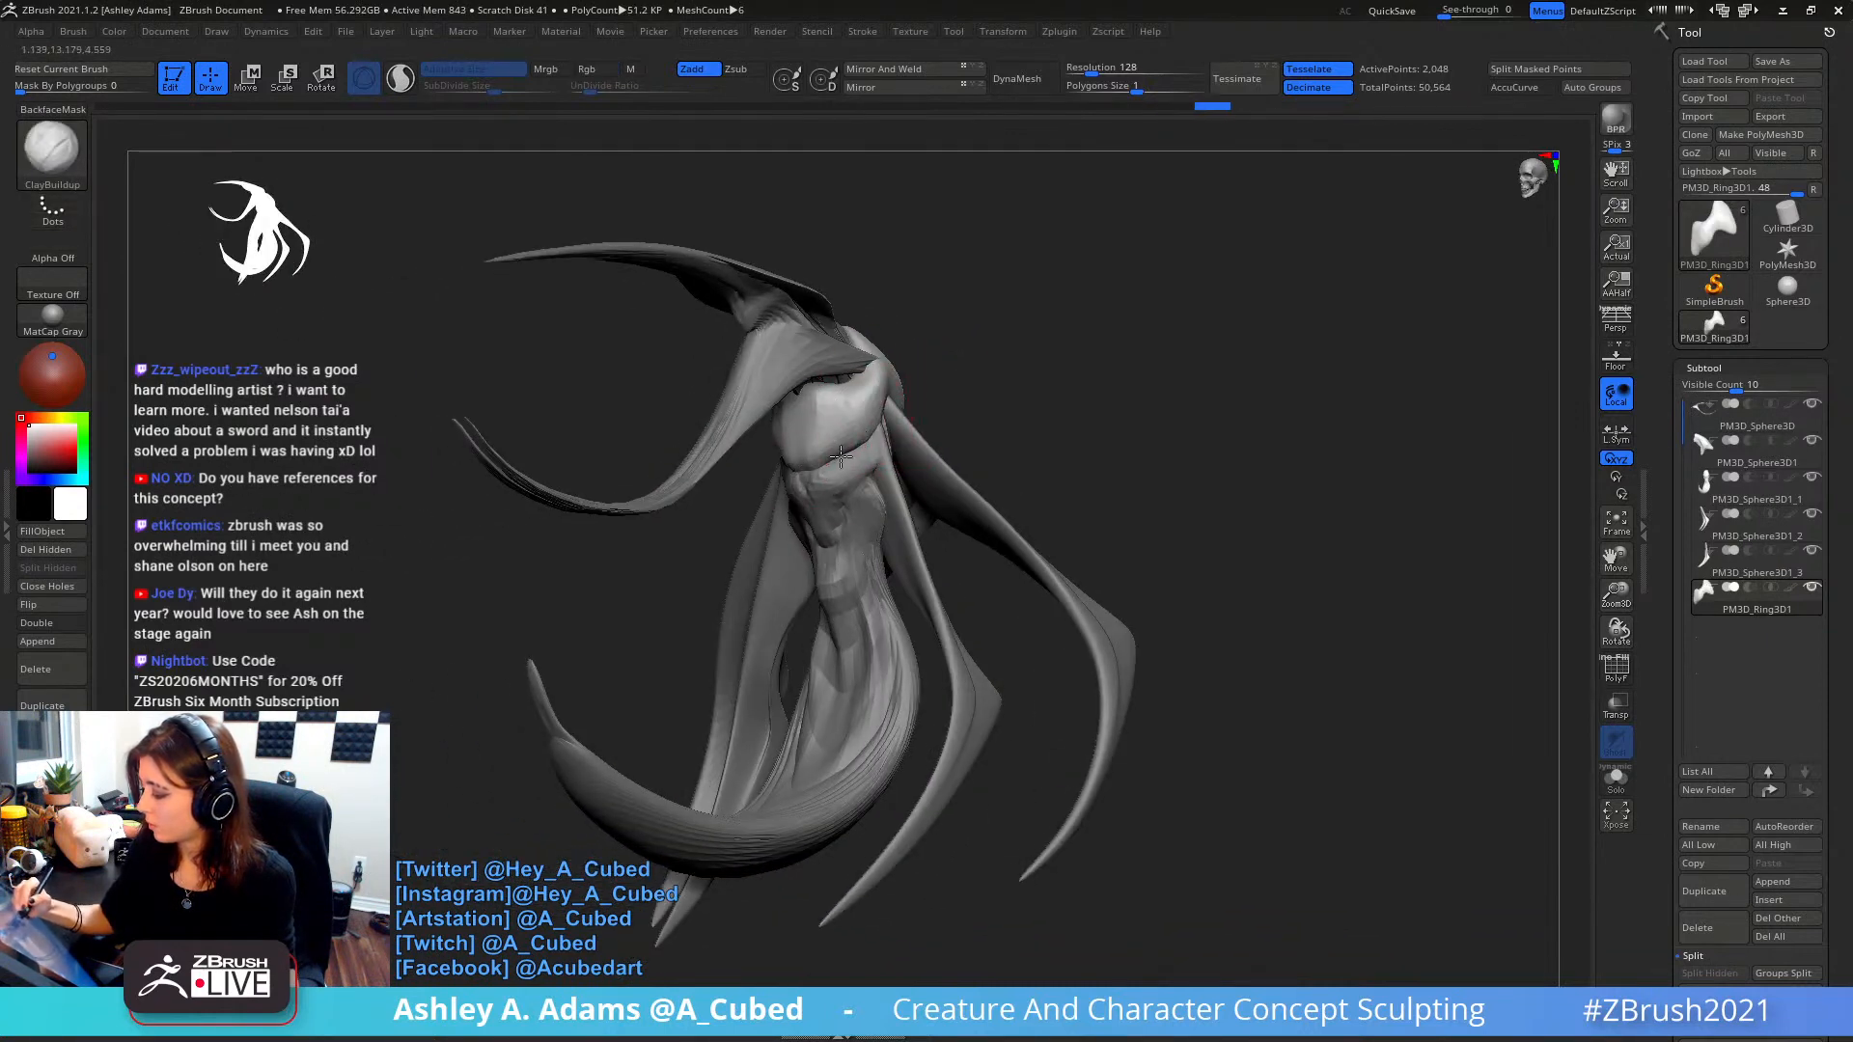
pyautogui.moveTo(841, 456)
pyautogui.mouseDown(button='right')
pyautogui.moveTo(832, 376)
pyautogui.moveTo(868, 319)
pyautogui.mouseUp(button='right')
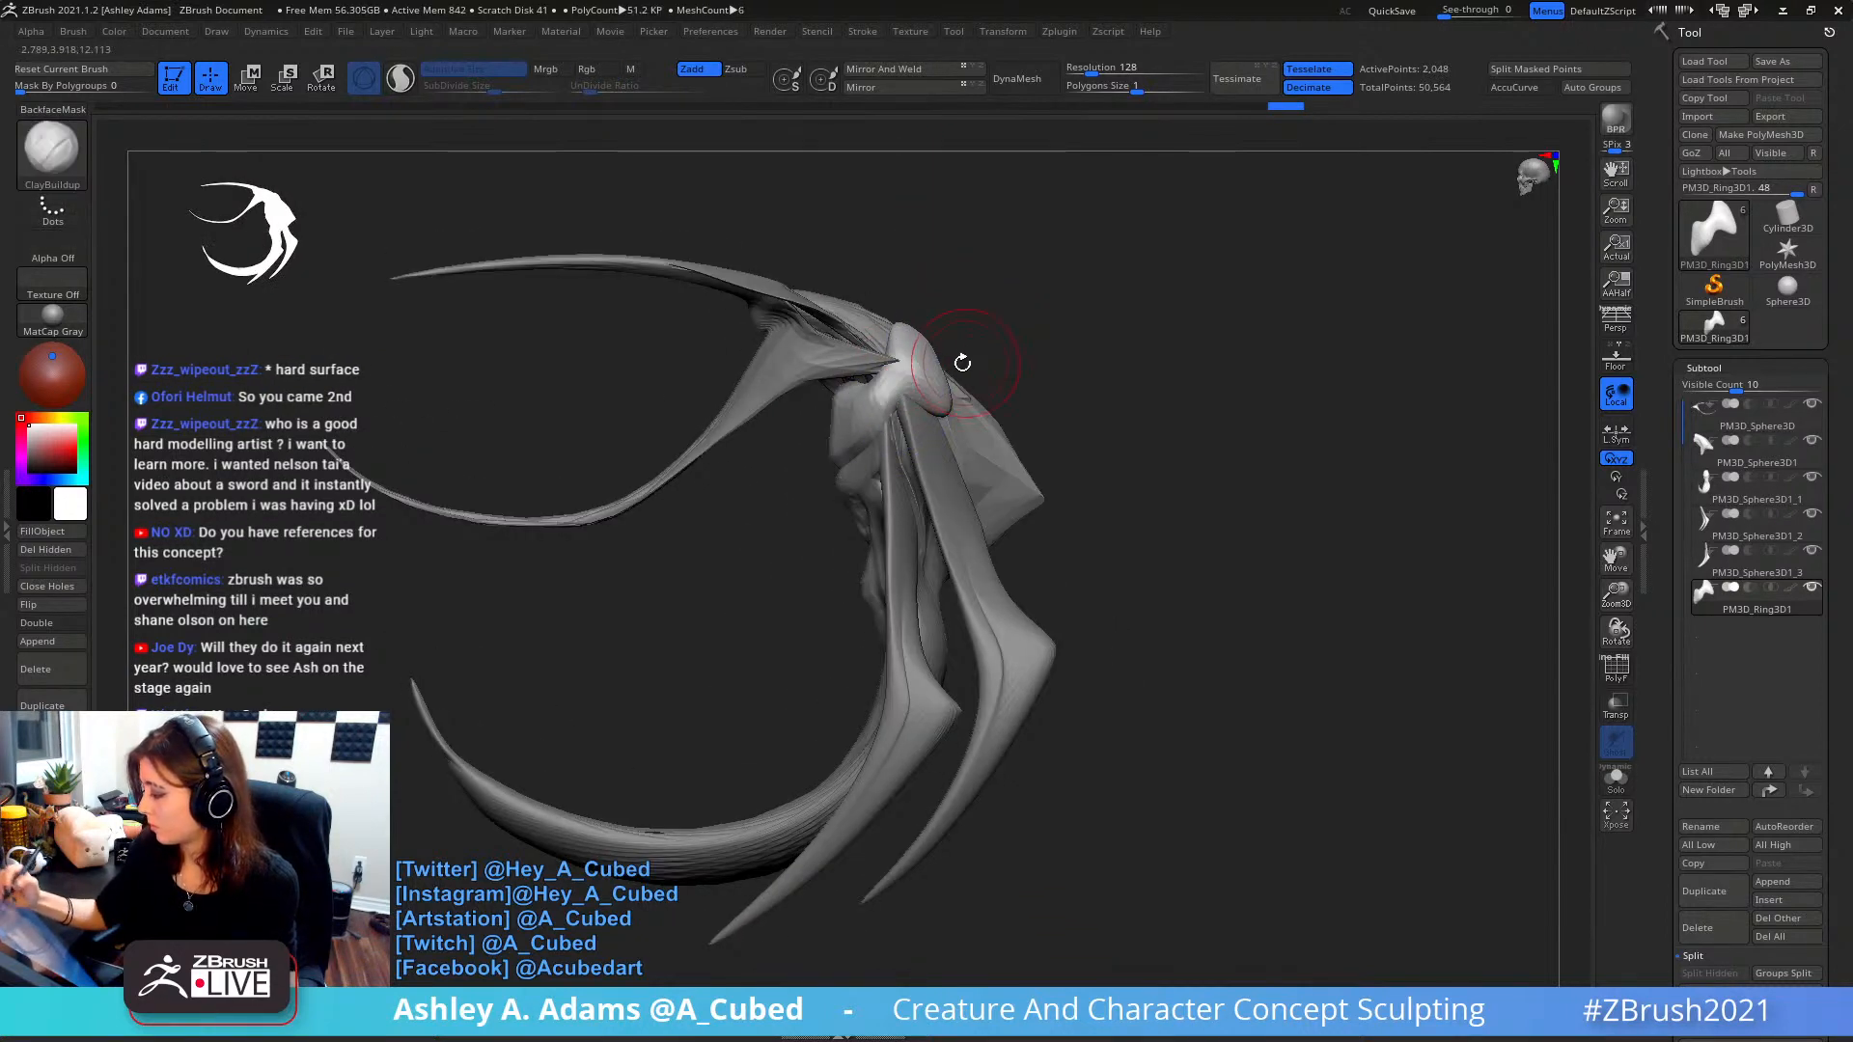
pyautogui.moveTo(962, 363); pyautogui.dragTo(898, 401, button='right')
# - Pull the back edge of the ring form down over the creature's upper back with the SnakeHook brush
pyautogui.press('b')
pyautogui.press('s')
pyautogui.press('h')
pyautogui.moveTo(970, 405); pyautogui.dragTo(956, 433)
pyautogui.moveTo(968, 431); pyautogui.dragTo(944, 430, button='right')
pyautogui.moveTo(949, 432); pyautogui.dragTo(956, 450)
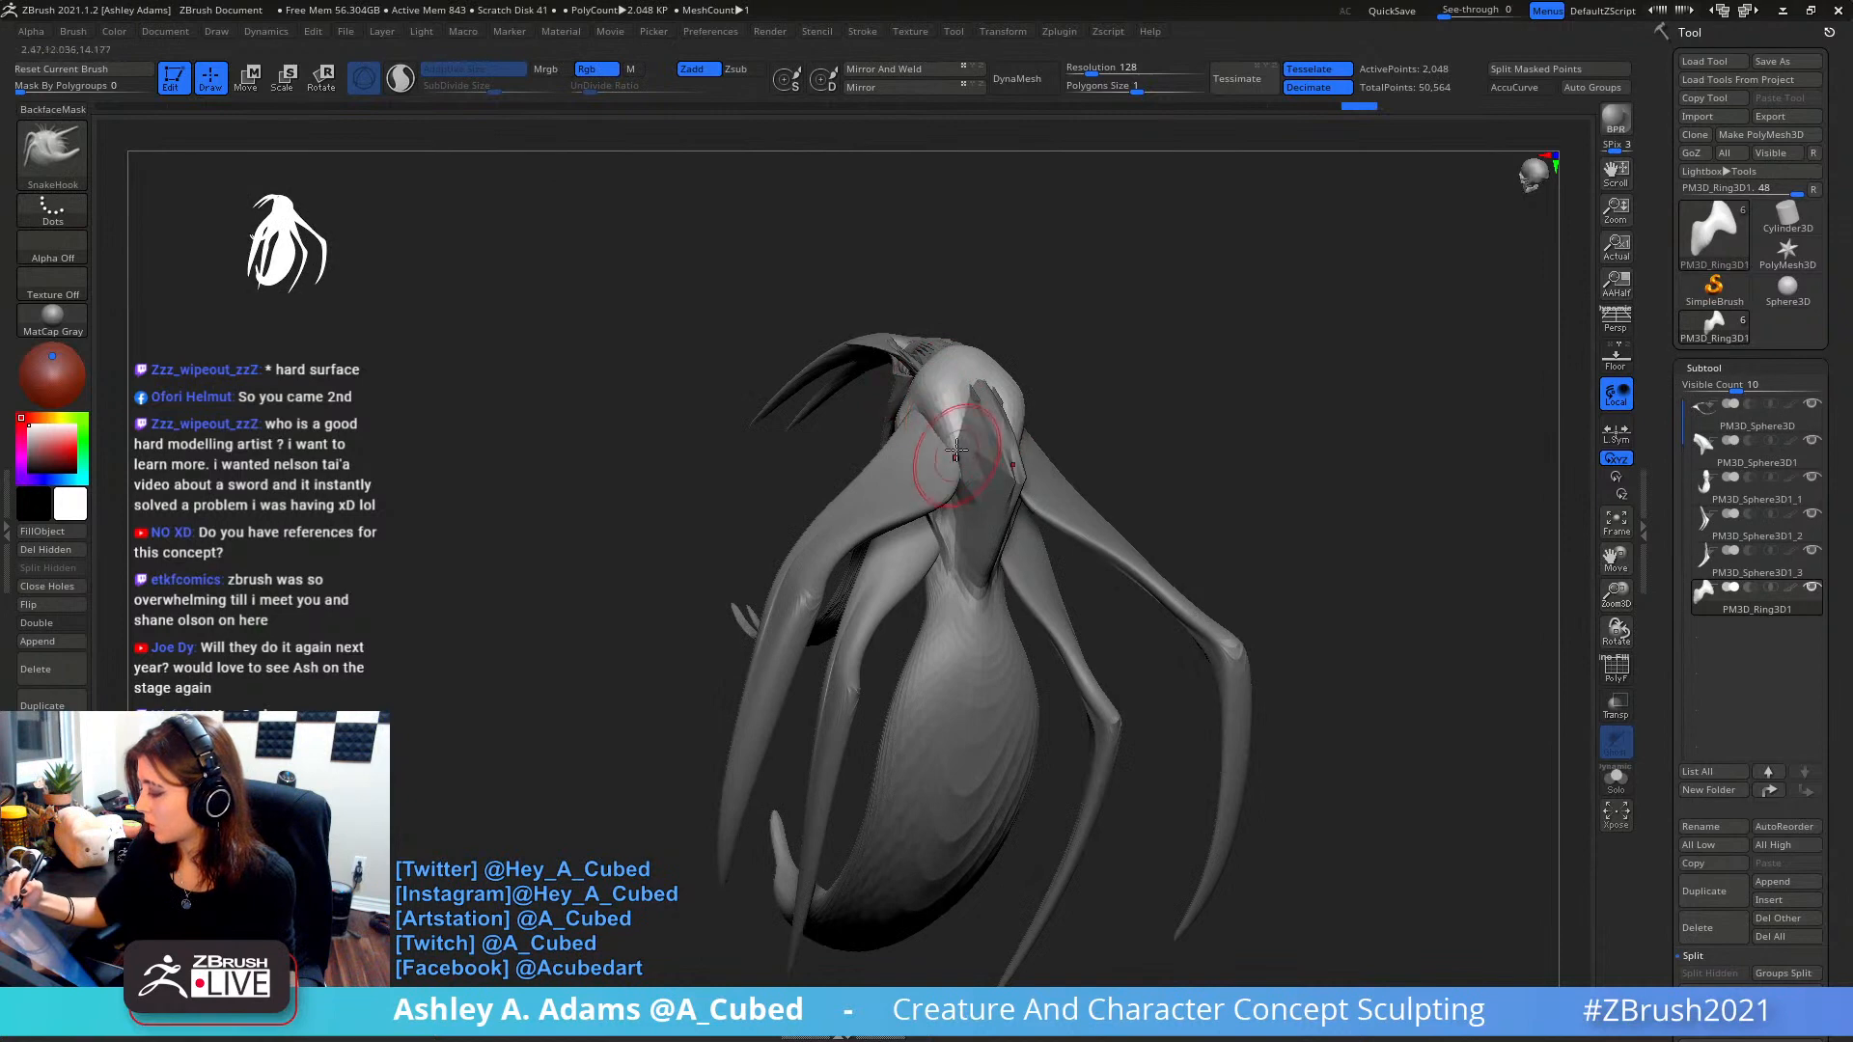
# - Refine the shape of the ring form over the upper back and shoulders with a resized SnakeHook brush
pyautogui.moveTo(955, 450)
pyautogui.mouseDown(button='right')
pyautogui.moveTo(1046, 447)
pyautogui.moveTo(1021, 442)
pyautogui.mouseUp(button='right')
pyautogui.press('space')
pyautogui.moveTo(987, 450)
pyautogui.mouseDown()
pyautogui.moveTo(1010, 420)
pyautogui.moveTo(984, 357)
pyautogui.mouseUp()
pyautogui.press('space')
pyautogui.keyDown('ctrl'); pyautogui.moveTo(975, 372); pyautogui.dragTo(924, 473, button='right'); pyautogui.keyUp('ctrl')
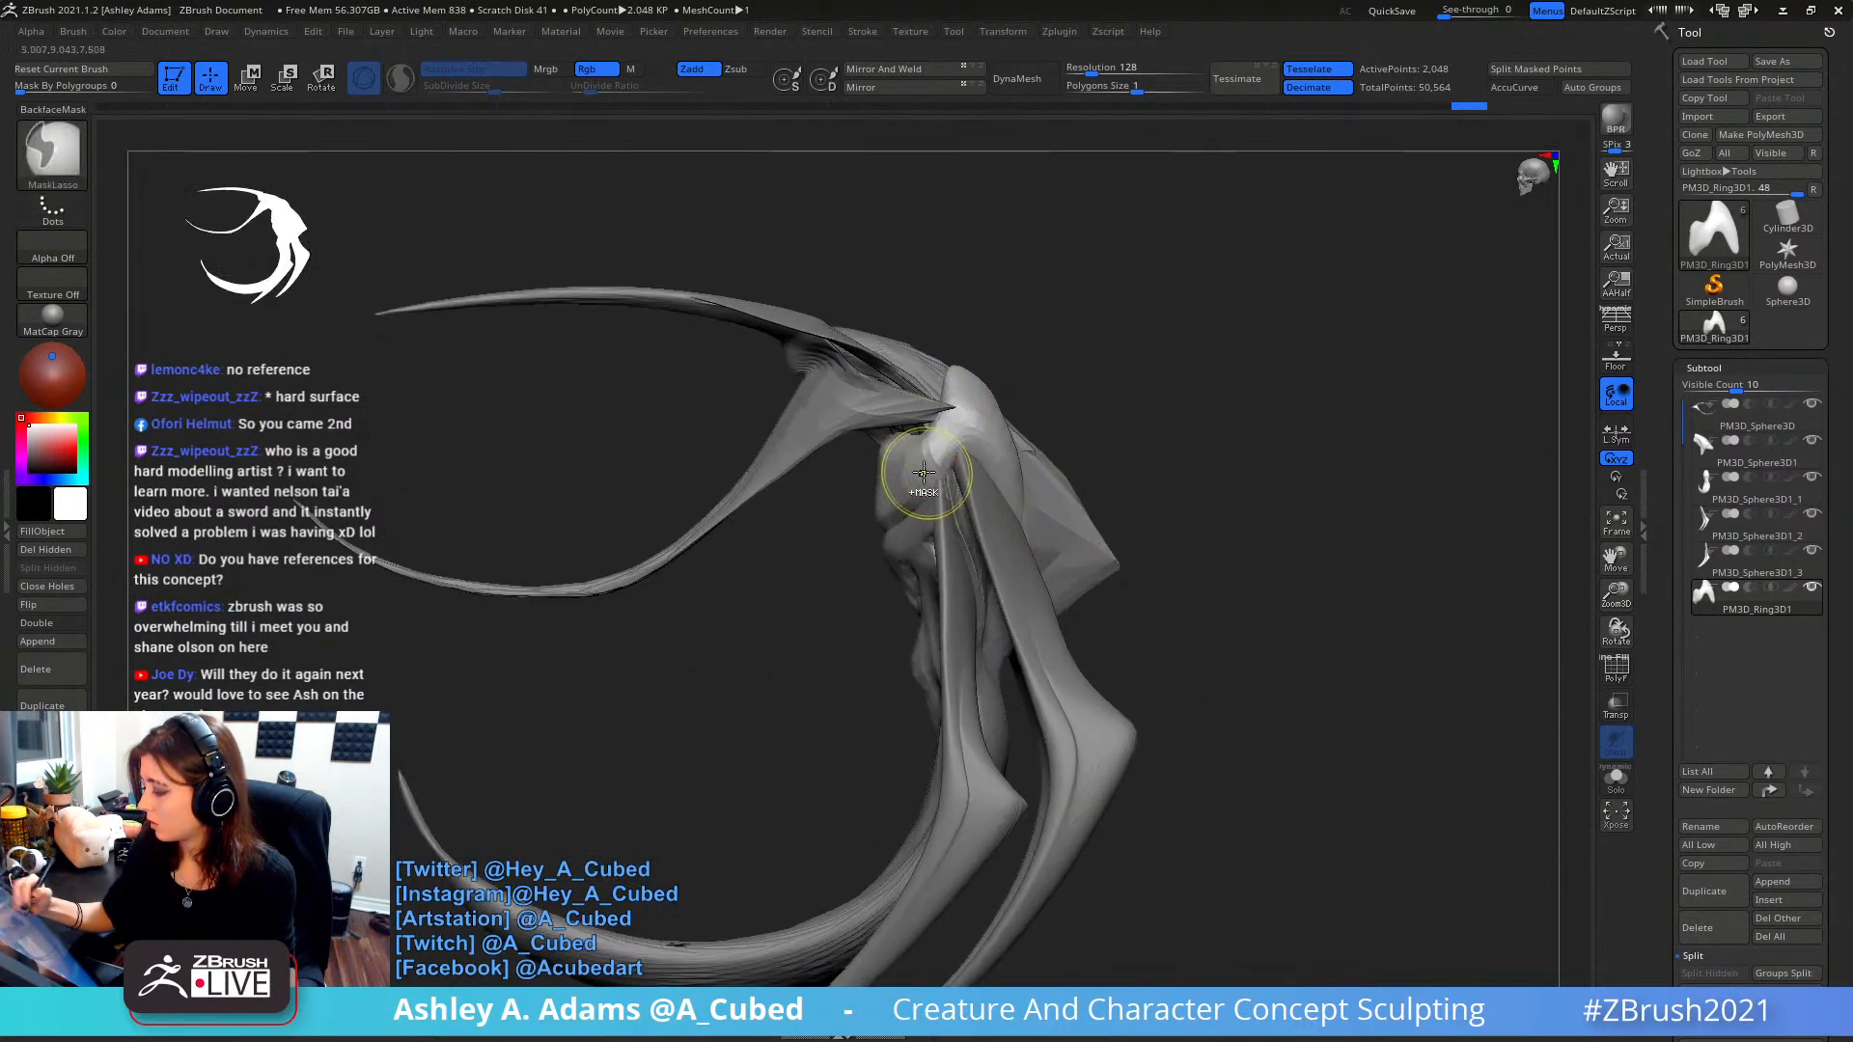
pyautogui.press('space')
# - Select the head subtool and pull the front of the face down beneath the upper spikes with SnakeHook
pyautogui.keyDown('alt'); pyautogui.click(826, 395); pyautogui.keyUp('alt')
pyautogui.moveTo(826, 395); pyautogui.dragTo(895, 403, button='right')
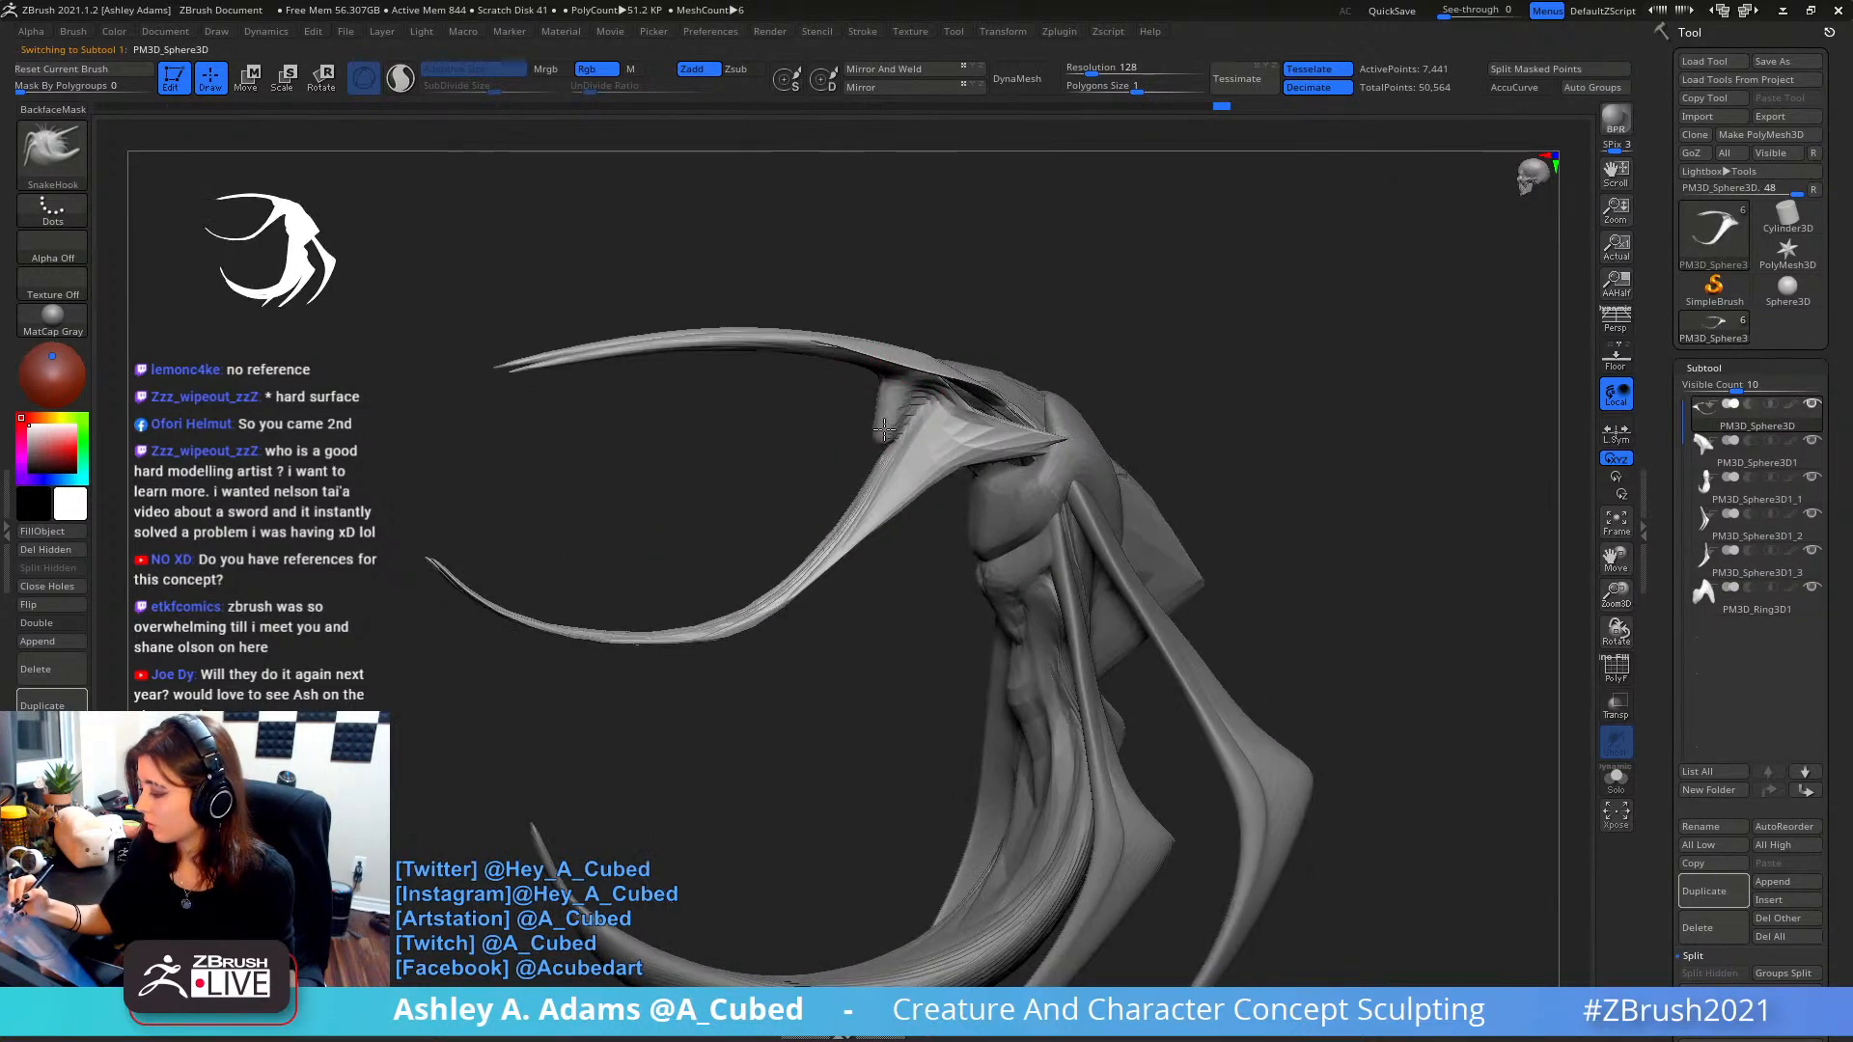
pyautogui.moveTo(884, 429); pyautogui.dragTo(885, 439)
pyautogui.moveTo(942, 402)
pyautogui.mouseDown(button='right')
pyautogui.moveTo(956, 418)
pyautogui.moveTo(926, 425)
pyautogui.mouseUp(button='right')
pyautogui.press('space')
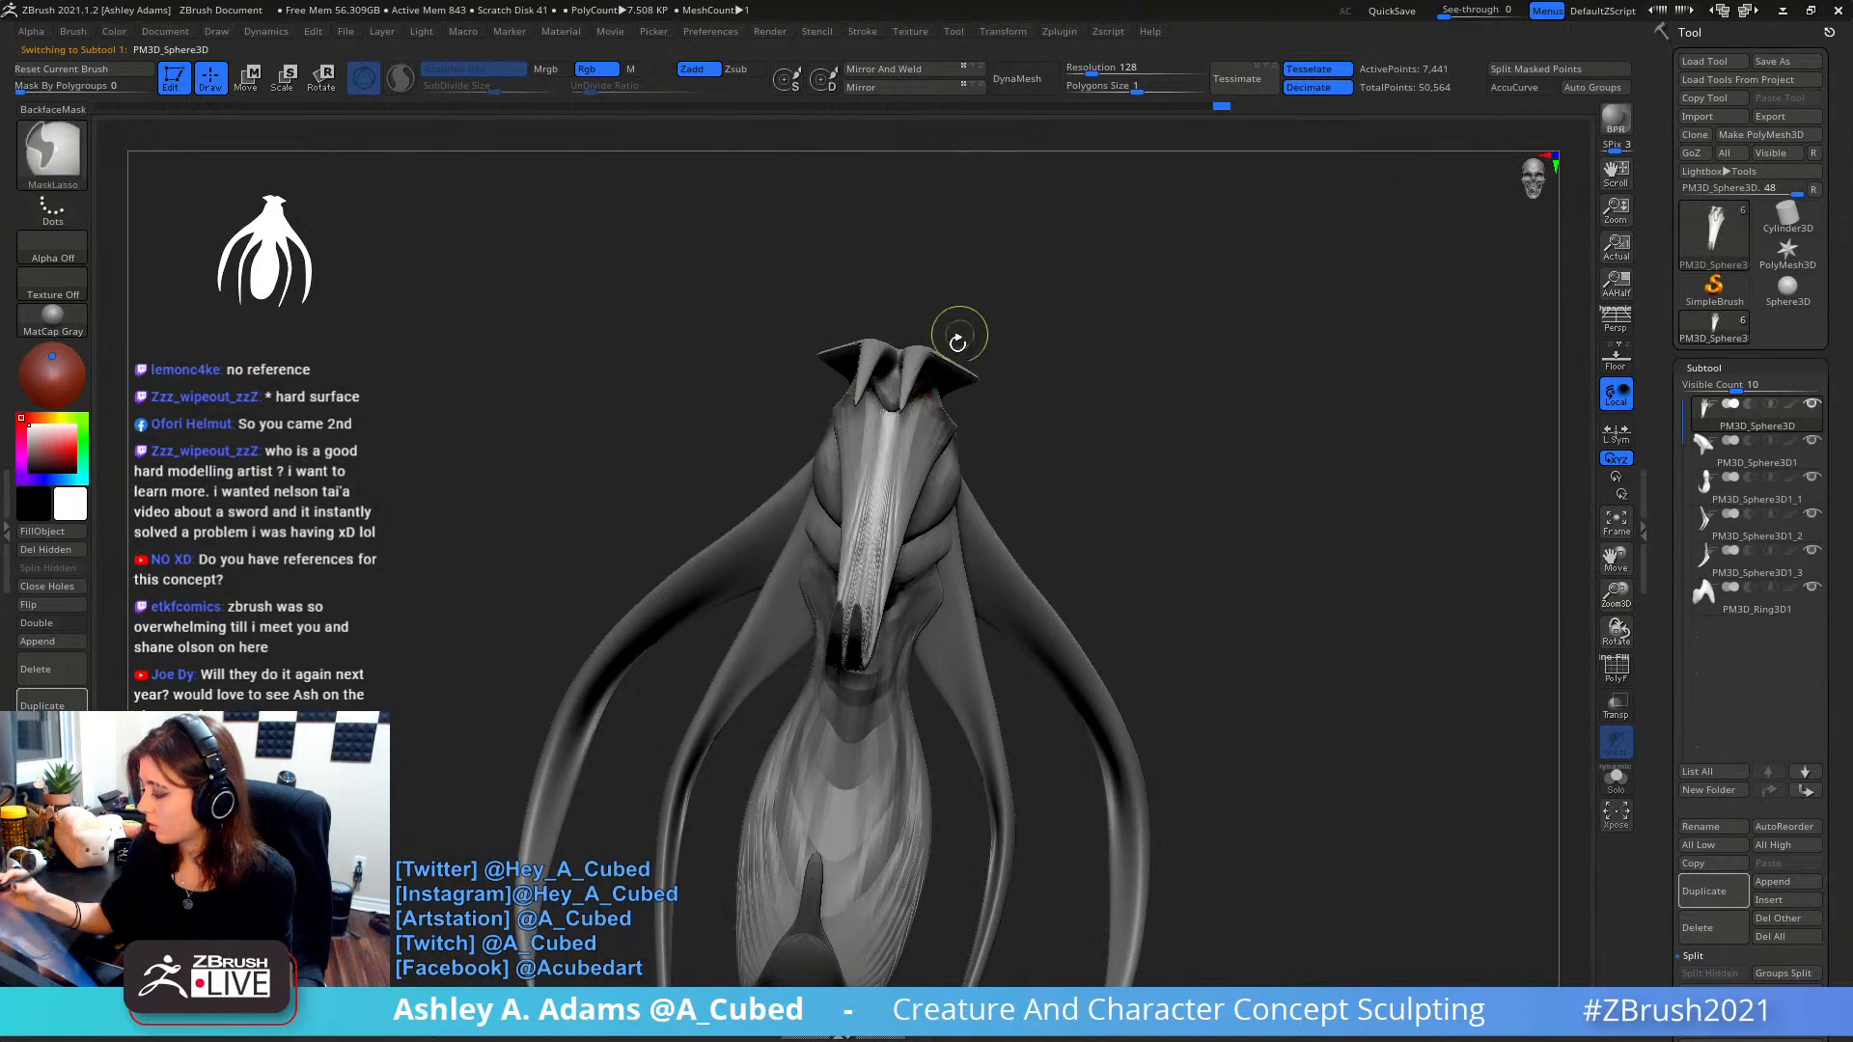
# - Turn on BackfaceMask and build up the face below the brow with the ClayBuildup brush
pyautogui.moveTo(958, 343)
pyautogui.mouseDown(button='right')
pyautogui.moveTo(903, 372)
pyautogui.moveTo(910, 398)
pyautogui.moveTo(883, 381)
pyautogui.moveTo(893, 361)
pyautogui.moveTo(891, 389)
pyautogui.mouseUp(button='right')
pyautogui.press('space')
pyautogui.press('b')
pyautogui.press('c')
pyautogui.press('b')
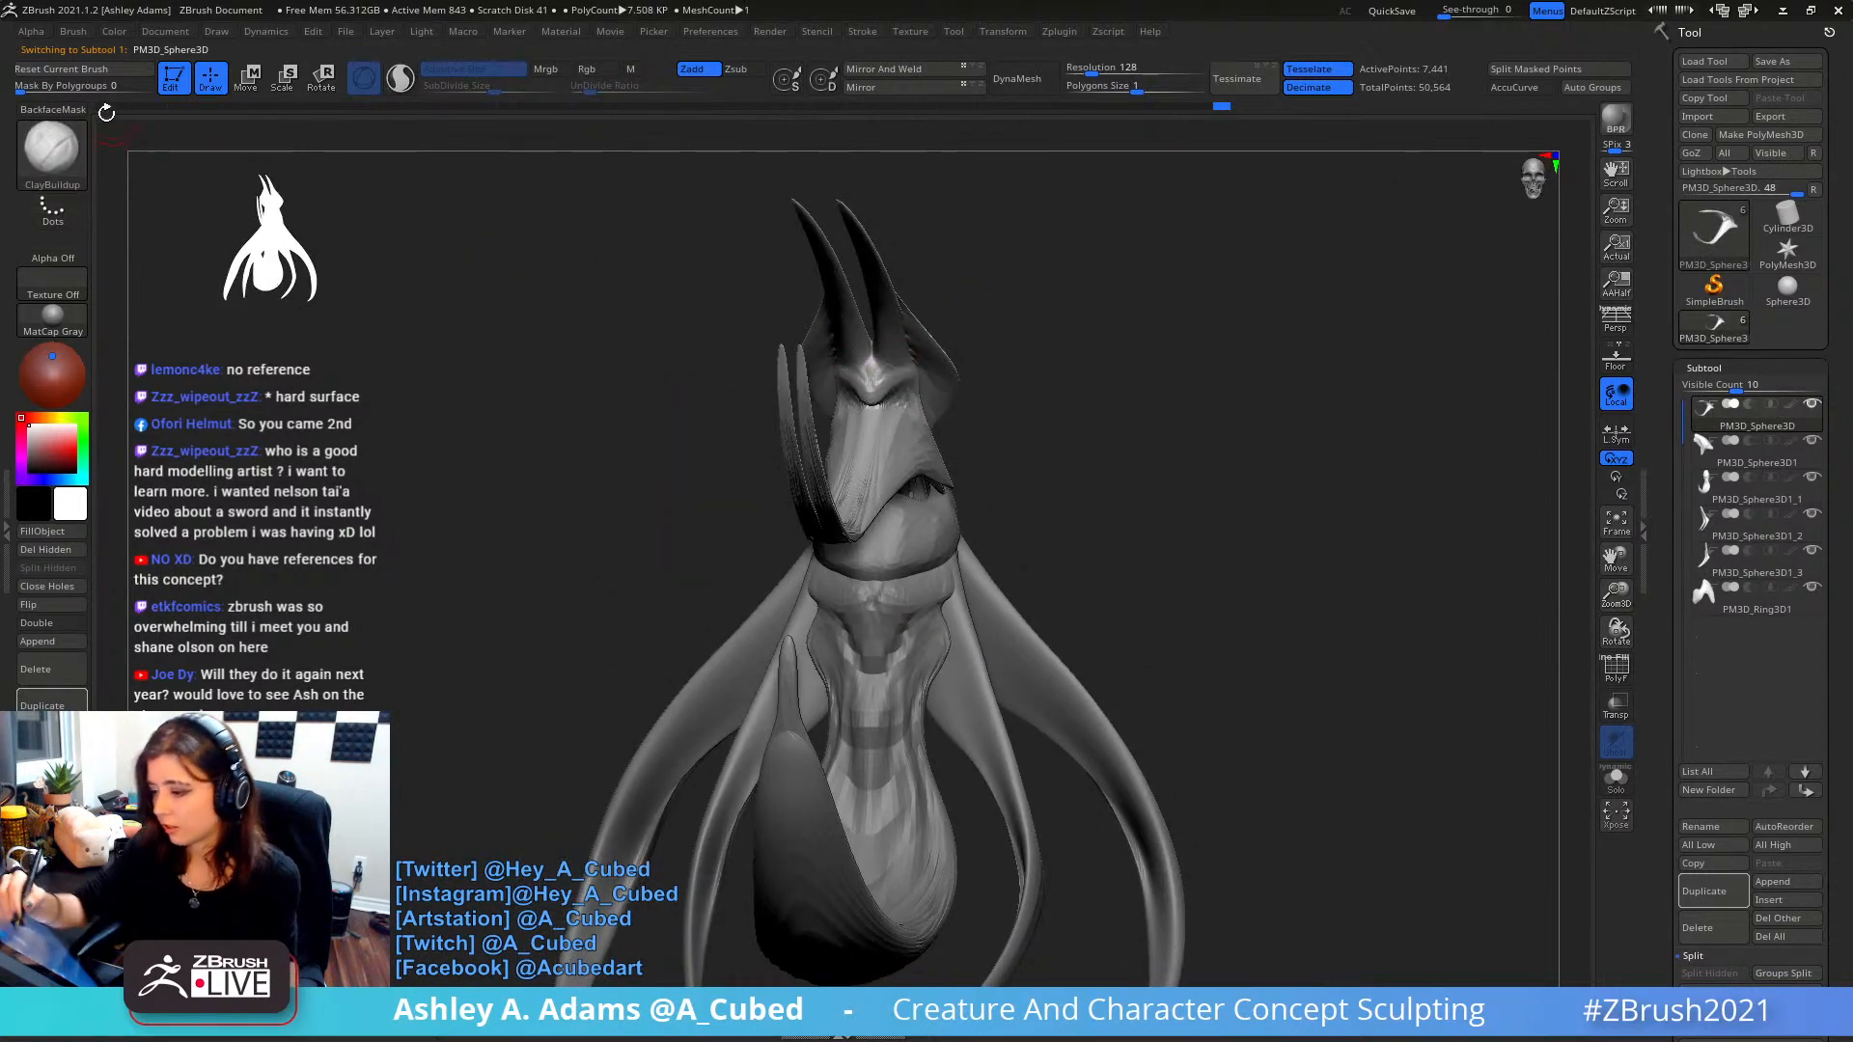
pyautogui.click(52, 109)
pyautogui.moveTo(915, 383)
pyautogui.mouseDown()
pyautogui.moveTo(882, 390)
pyautogui.moveTo(913, 380)
pyautogui.moveTo(886, 390)
pyautogui.moveTo(922, 404)
pyautogui.mouseUp()
pyautogui.moveTo(922, 405)
pyautogui.mouseDown(button='right')
pyautogui.moveTo(951, 426)
pyautogui.moveTo(976, 396)
pyautogui.moveTo(923, 399)
pyautogui.moveTo(965, 435)
pyautogui.mouseUp(button='right')
pyautogui.rightClick(938, 433)
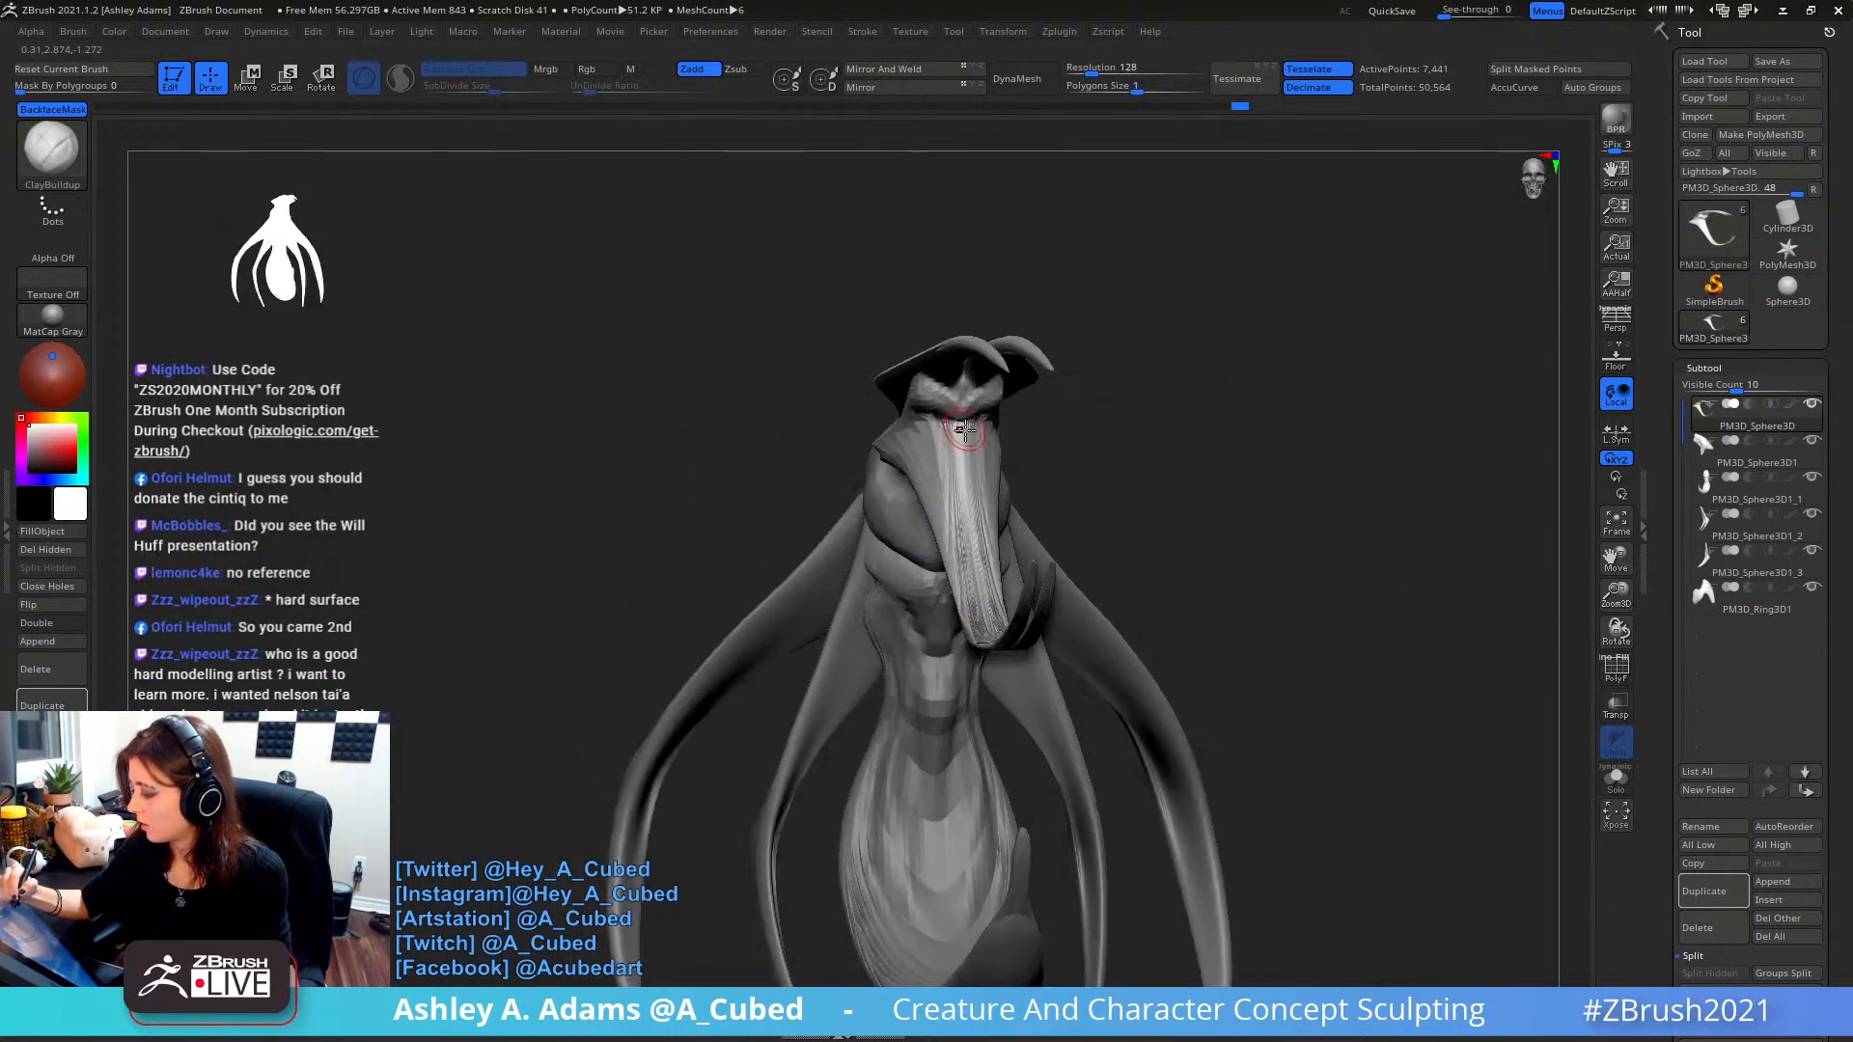
pyautogui.moveTo(966, 435)
pyautogui.mouseDown()
pyautogui.moveTo(964, 465)
pyautogui.moveTo(961, 439)
pyautogui.mouseUp()
# - Refine the face profile between the upper and lower head spikes with SnakeHook strokes and a resized brush
pyautogui.moveTo(996, 419)
pyautogui.mouseDown(button='right')
pyautogui.moveTo(1067, 414)
pyautogui.moveTo(845, 390)
pyautogui.mouseUp(button='right')
pyautogui.press('b')
pyautogui.press('s')
pyautogui.press('h')
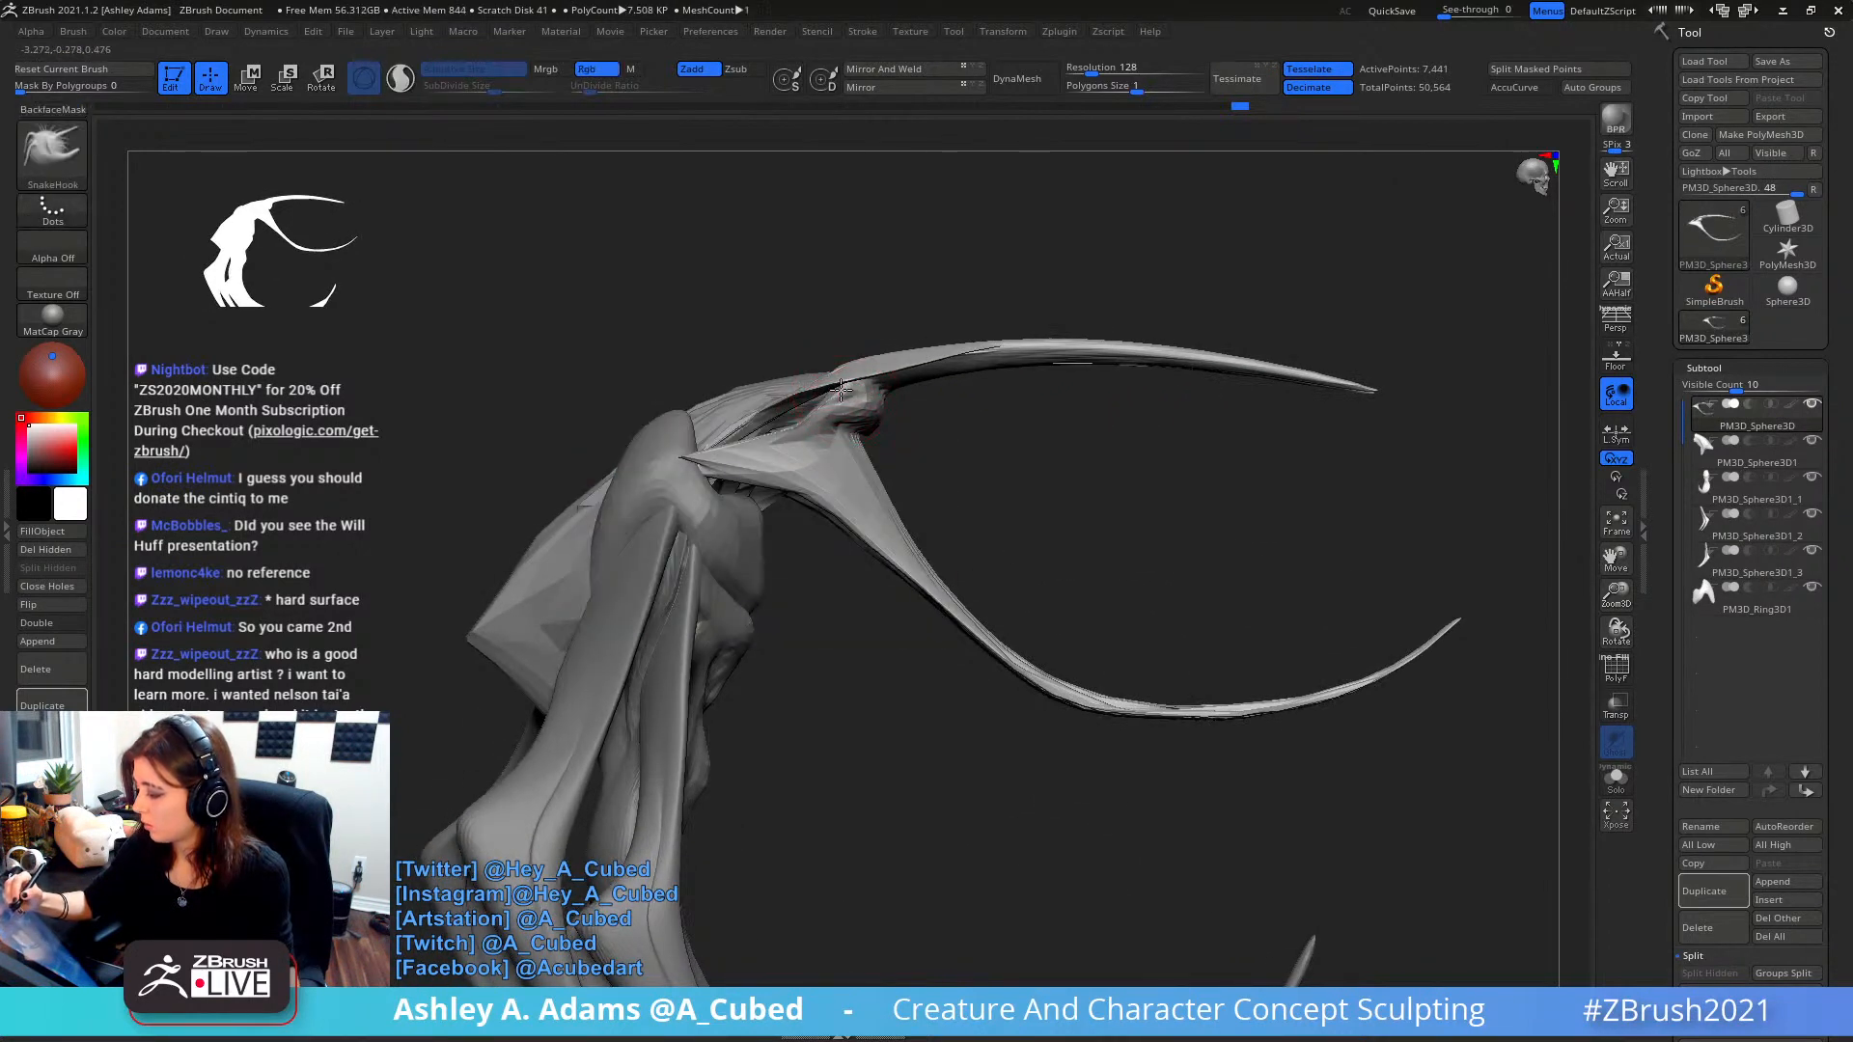
pyautogui.moveTo(876, 419); pyautogui.dragTo(893, 407)
pyautogui.keyDown('ctrl'); pyautogui.moveTo(897, 404); pyautogui.dragTo(917, 355, button='right'); pyautogui.keyUp('ctrl')
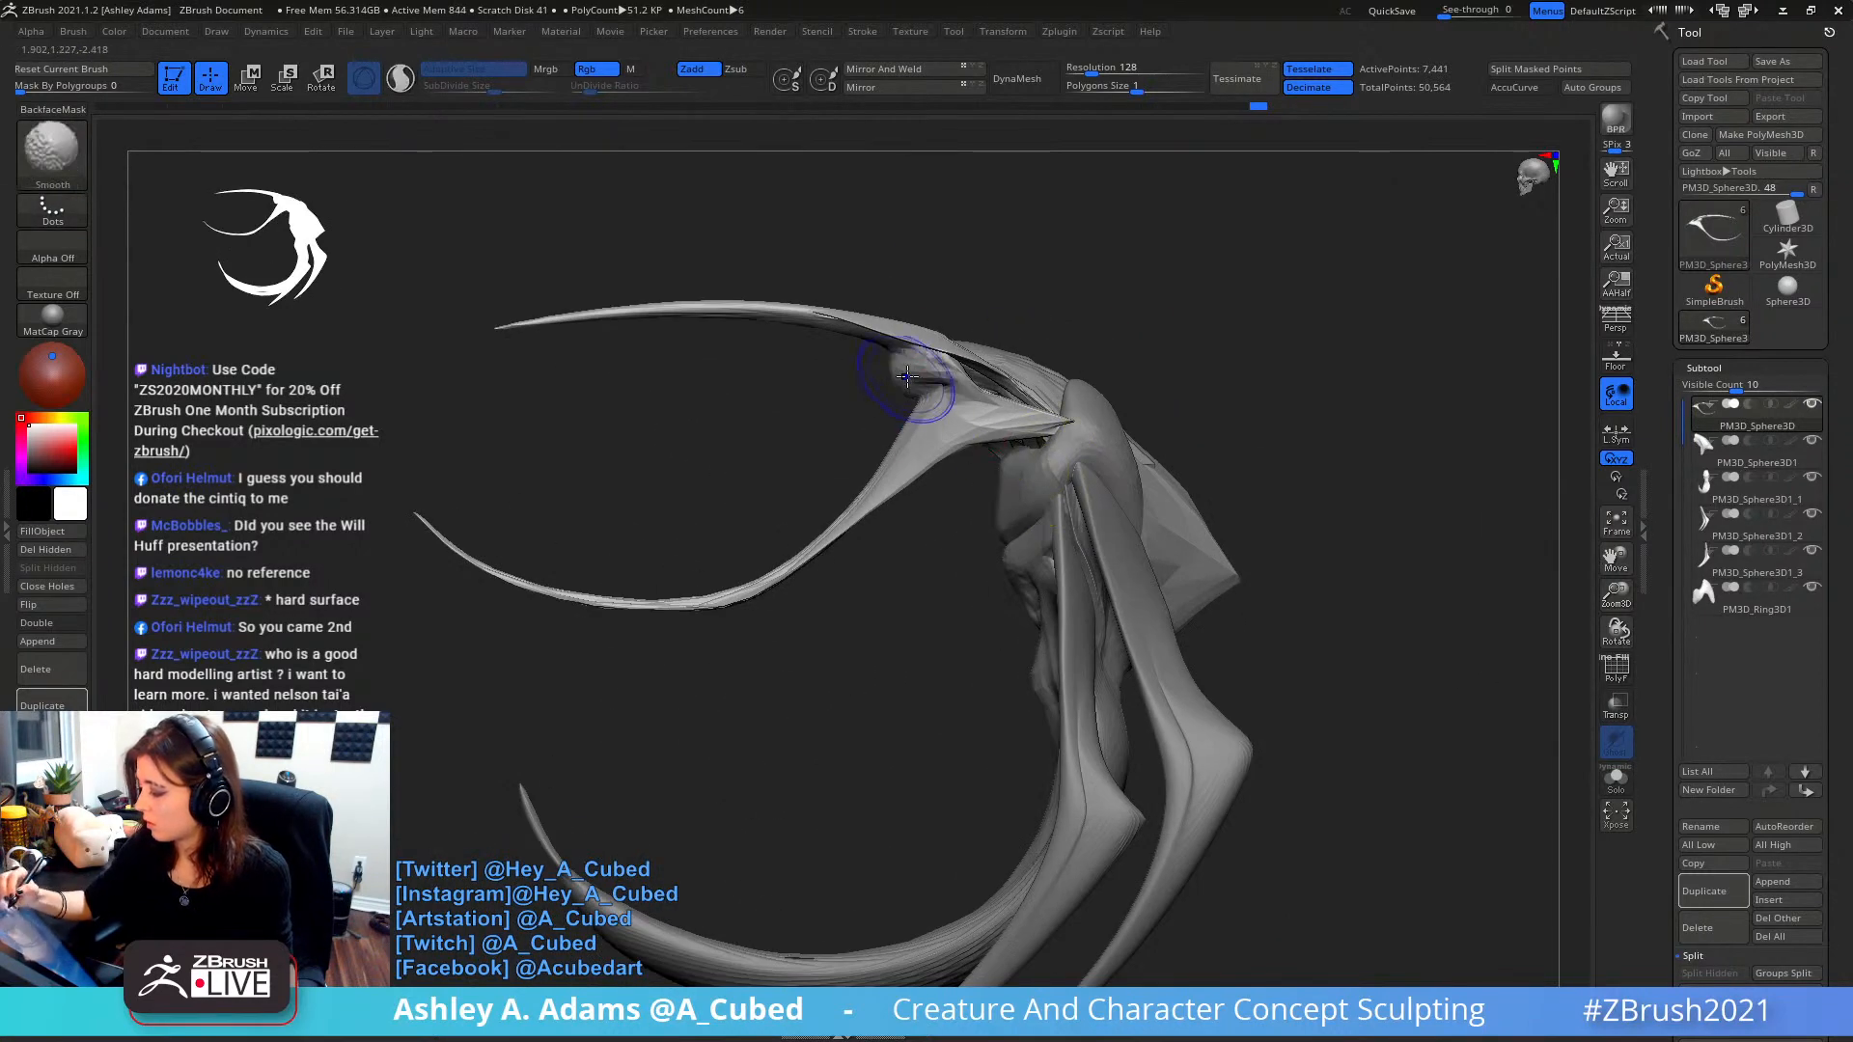
pyautogui.press('space')
pyautogui.press('space')
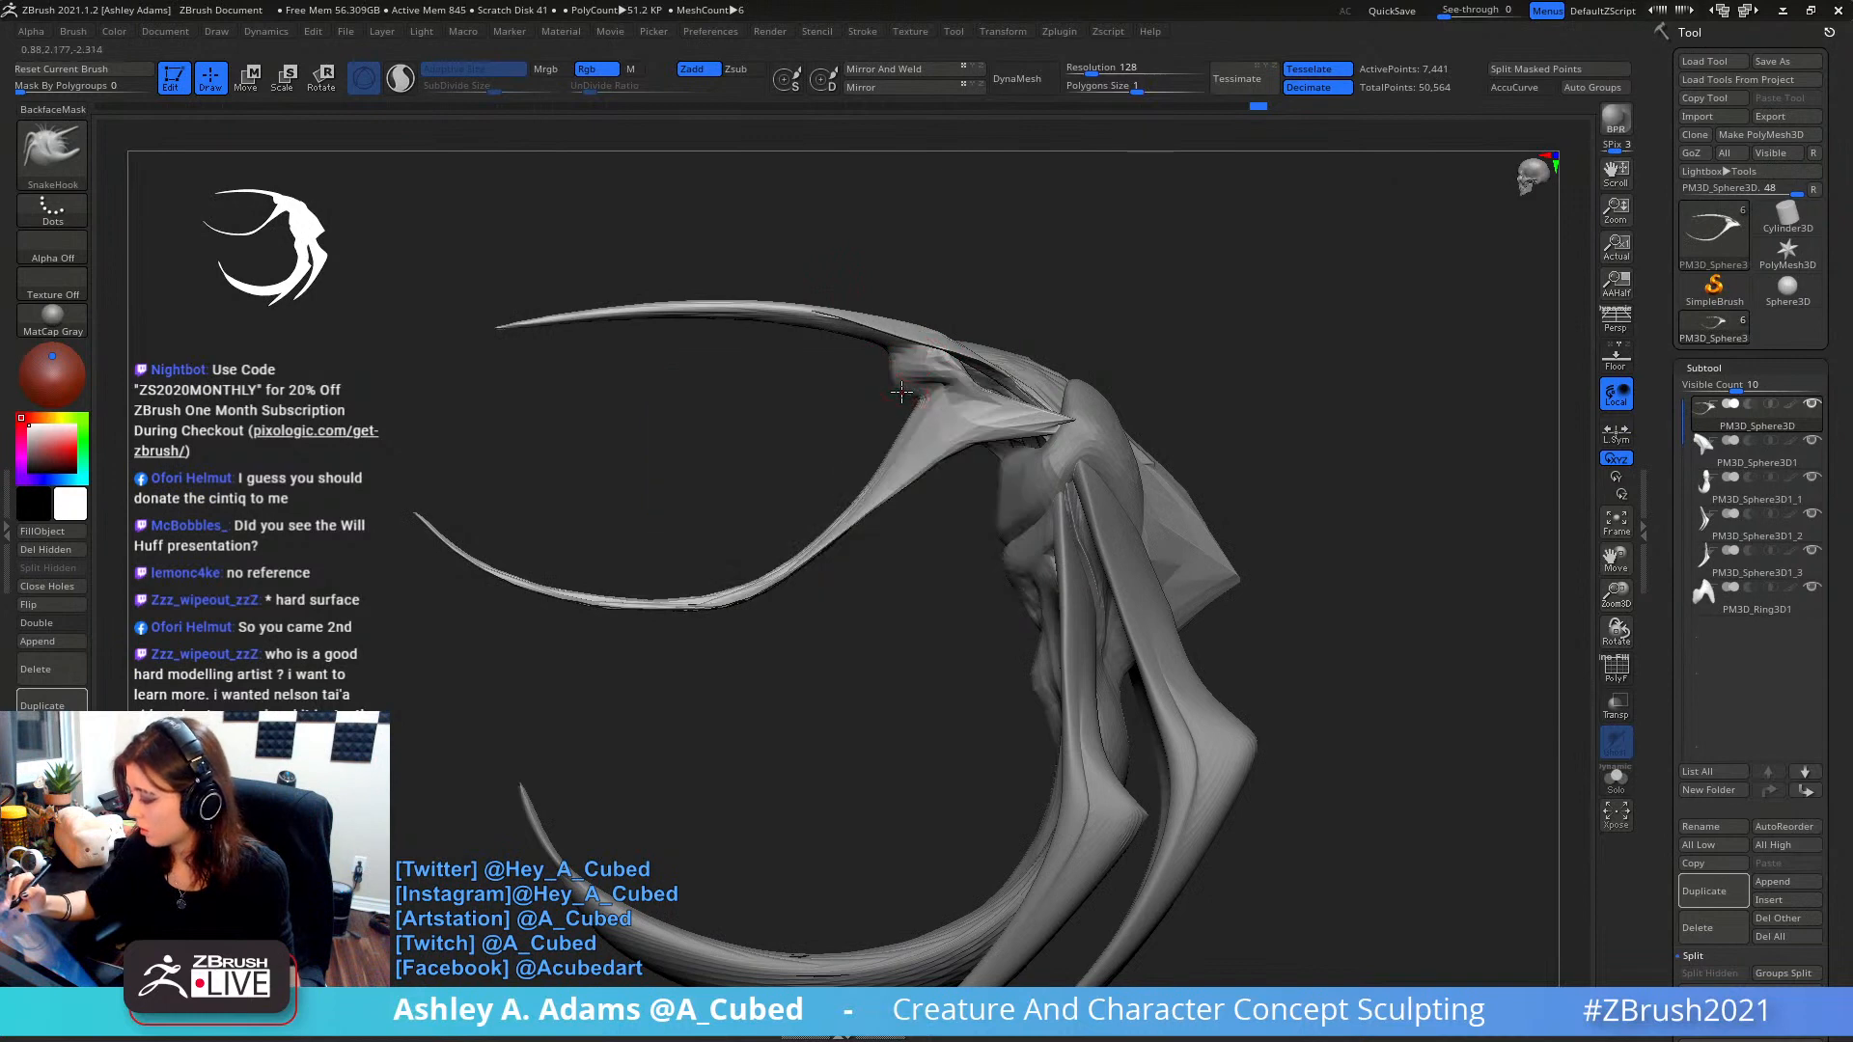
pyautogui.moveTo(902, 374); pyautogui.dragTo(897, 388)
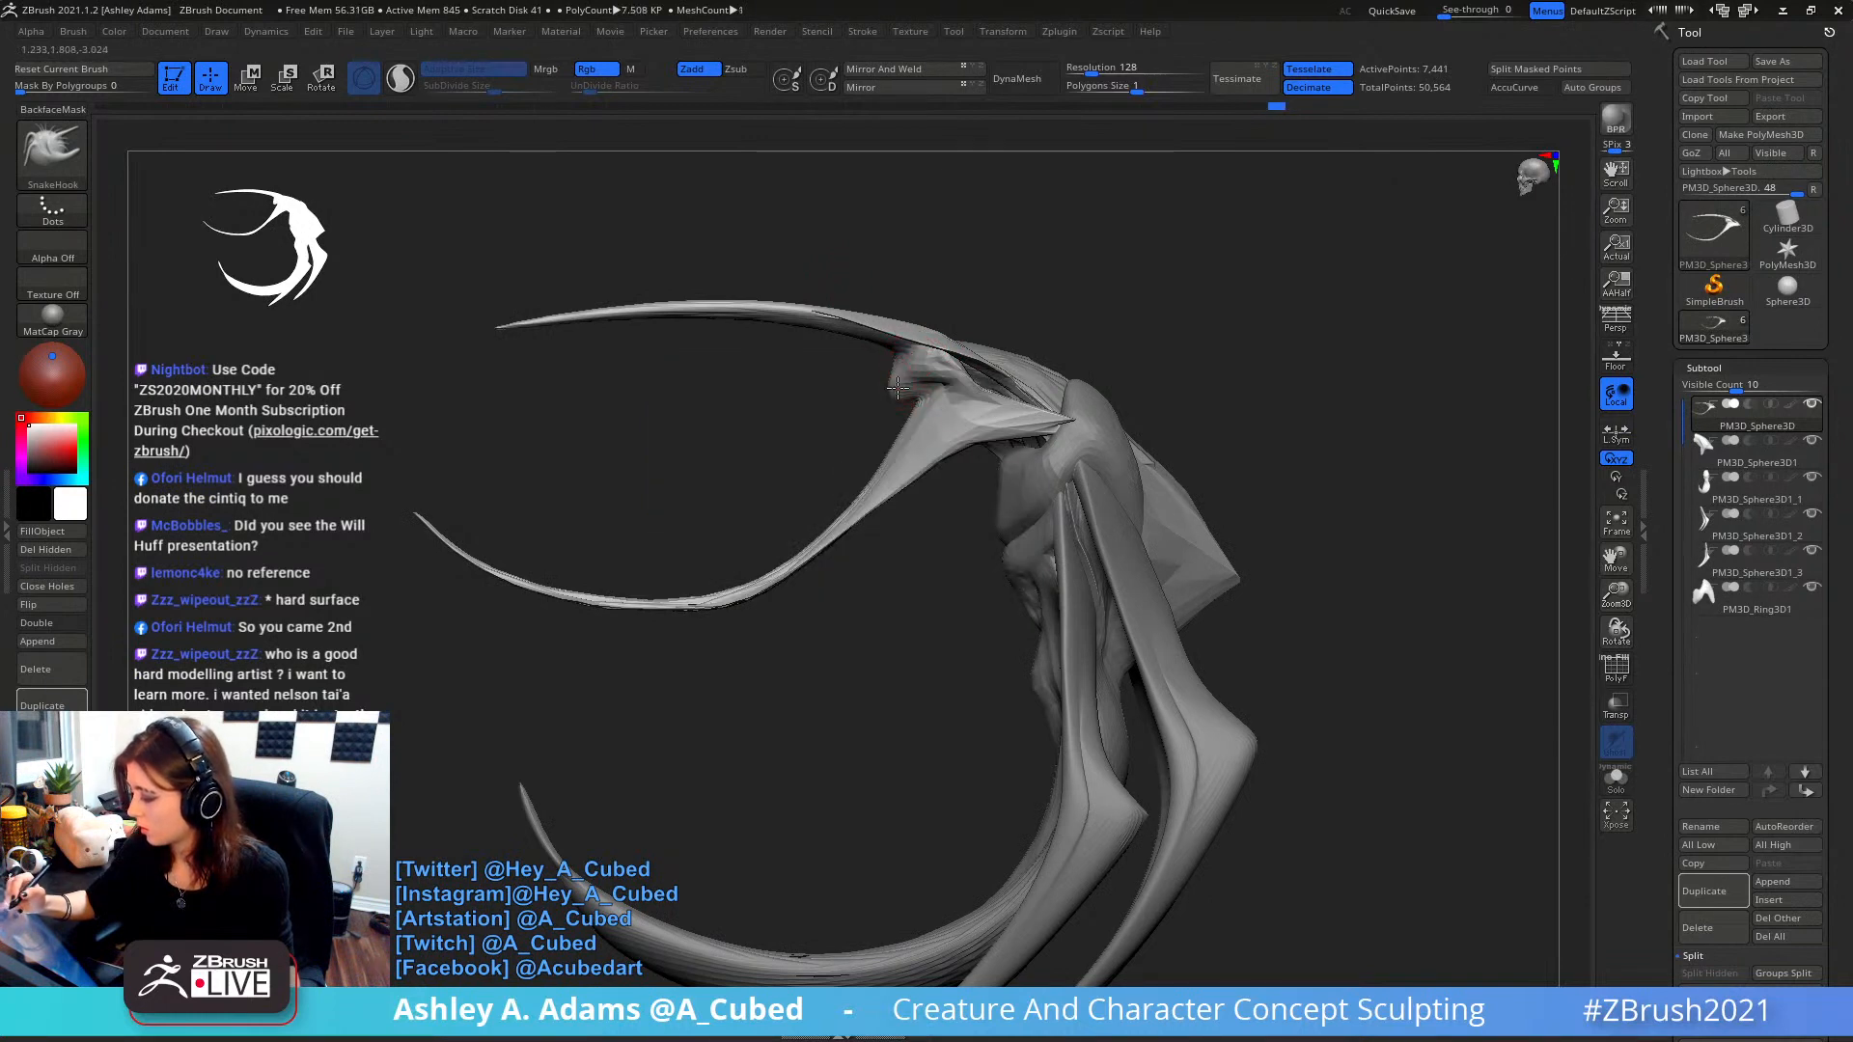
# - Flatten the front plane of the face beneath the upper spikes with the hPolish brush
pyautogui.moveTo(898, 382); pyautogui.dragTo(946, 371, button='right')
pyautogui.press('b')
pyautogui.press('h')
pyautogui.press('p')
pyautogui.moveTo(893, 363)
pyautogui.mouseDown()
pyautogui.moveTo(879, 374)
pyautogui.moveTo(916, 361)
pyautogui.mouseUp()
pyautogui.moveTo(916, 361)
pyautogui.mouseDown(button='right')
pyautogui.moveTo(914, 409)
pyautogui.moveTo(922, 371)
pyautogui.mouseUp(button='right')
pyautogui.moveTo(922, 371); pyautogui.dragTo(997, 302, button='right')
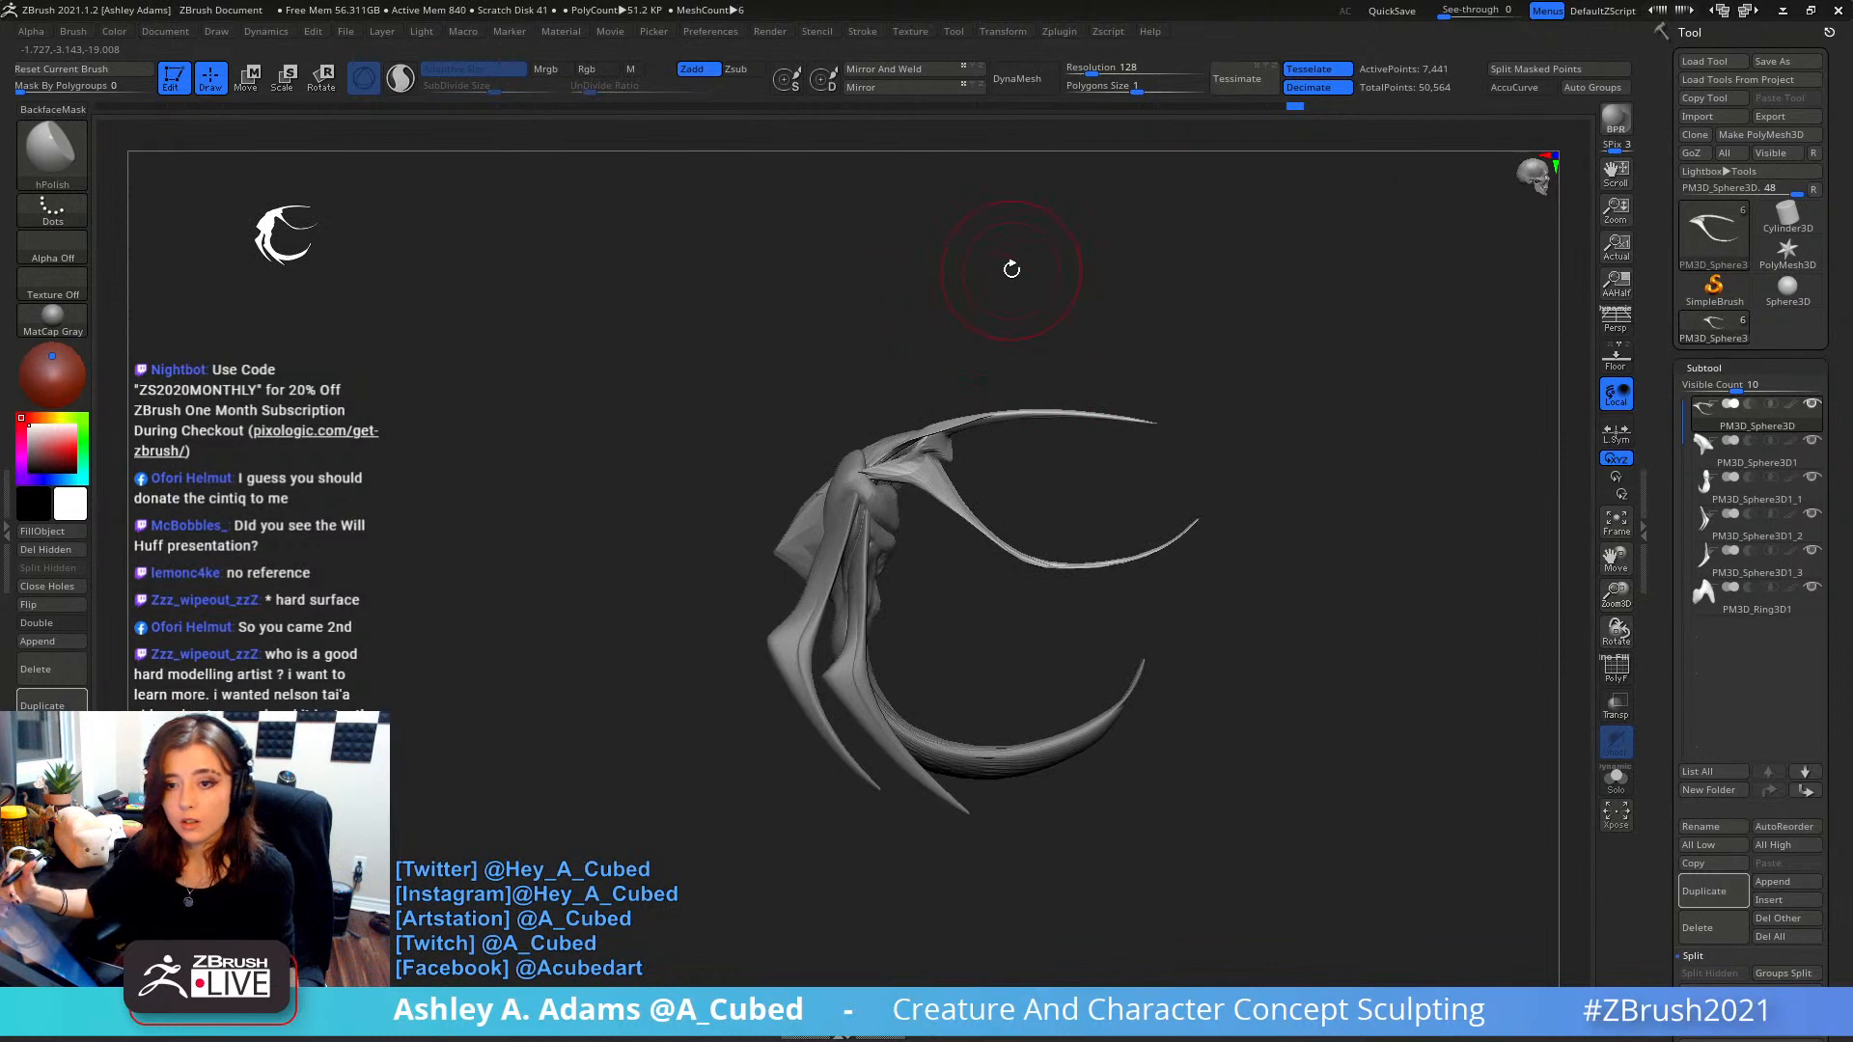
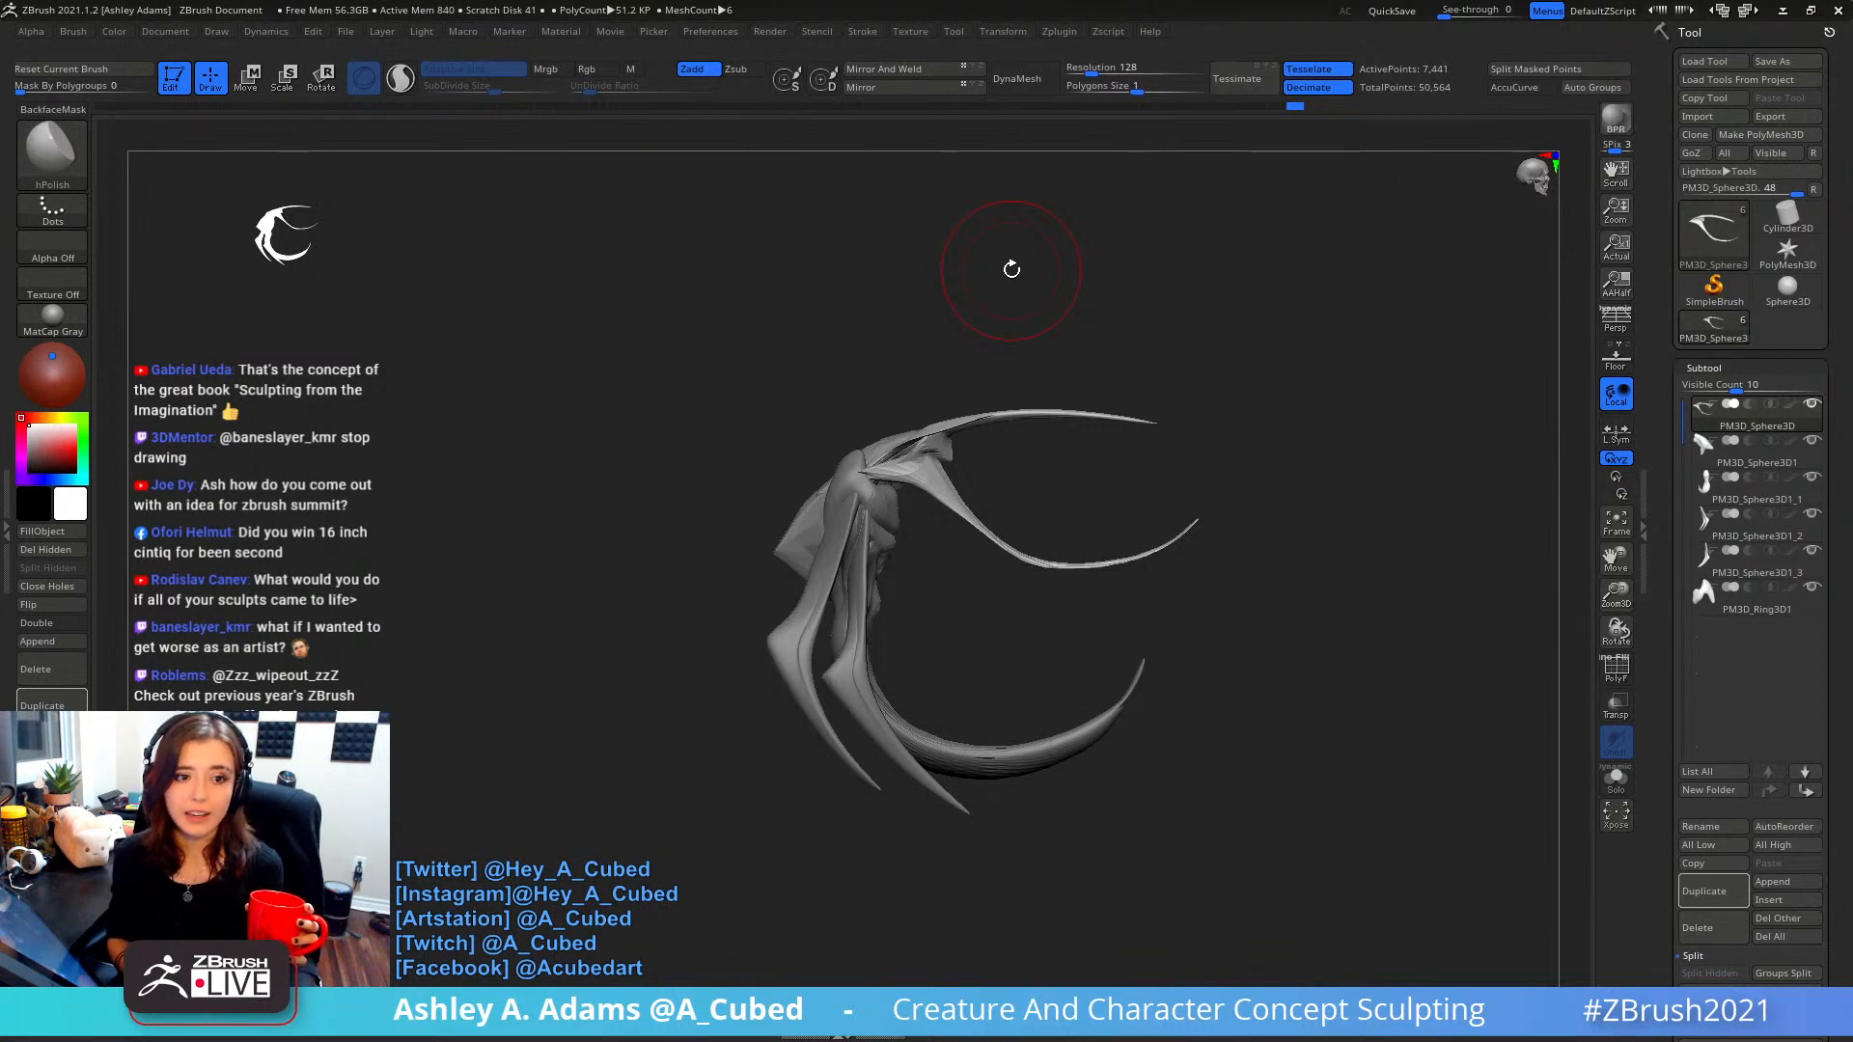
pyautogui.moveTo(1249, 529)
pyautogui.mouseDown()
pyautogui.moveTo(1262, 612)
pyautogui.moveTo(1224, 617)
pyautogui.mouseUp()
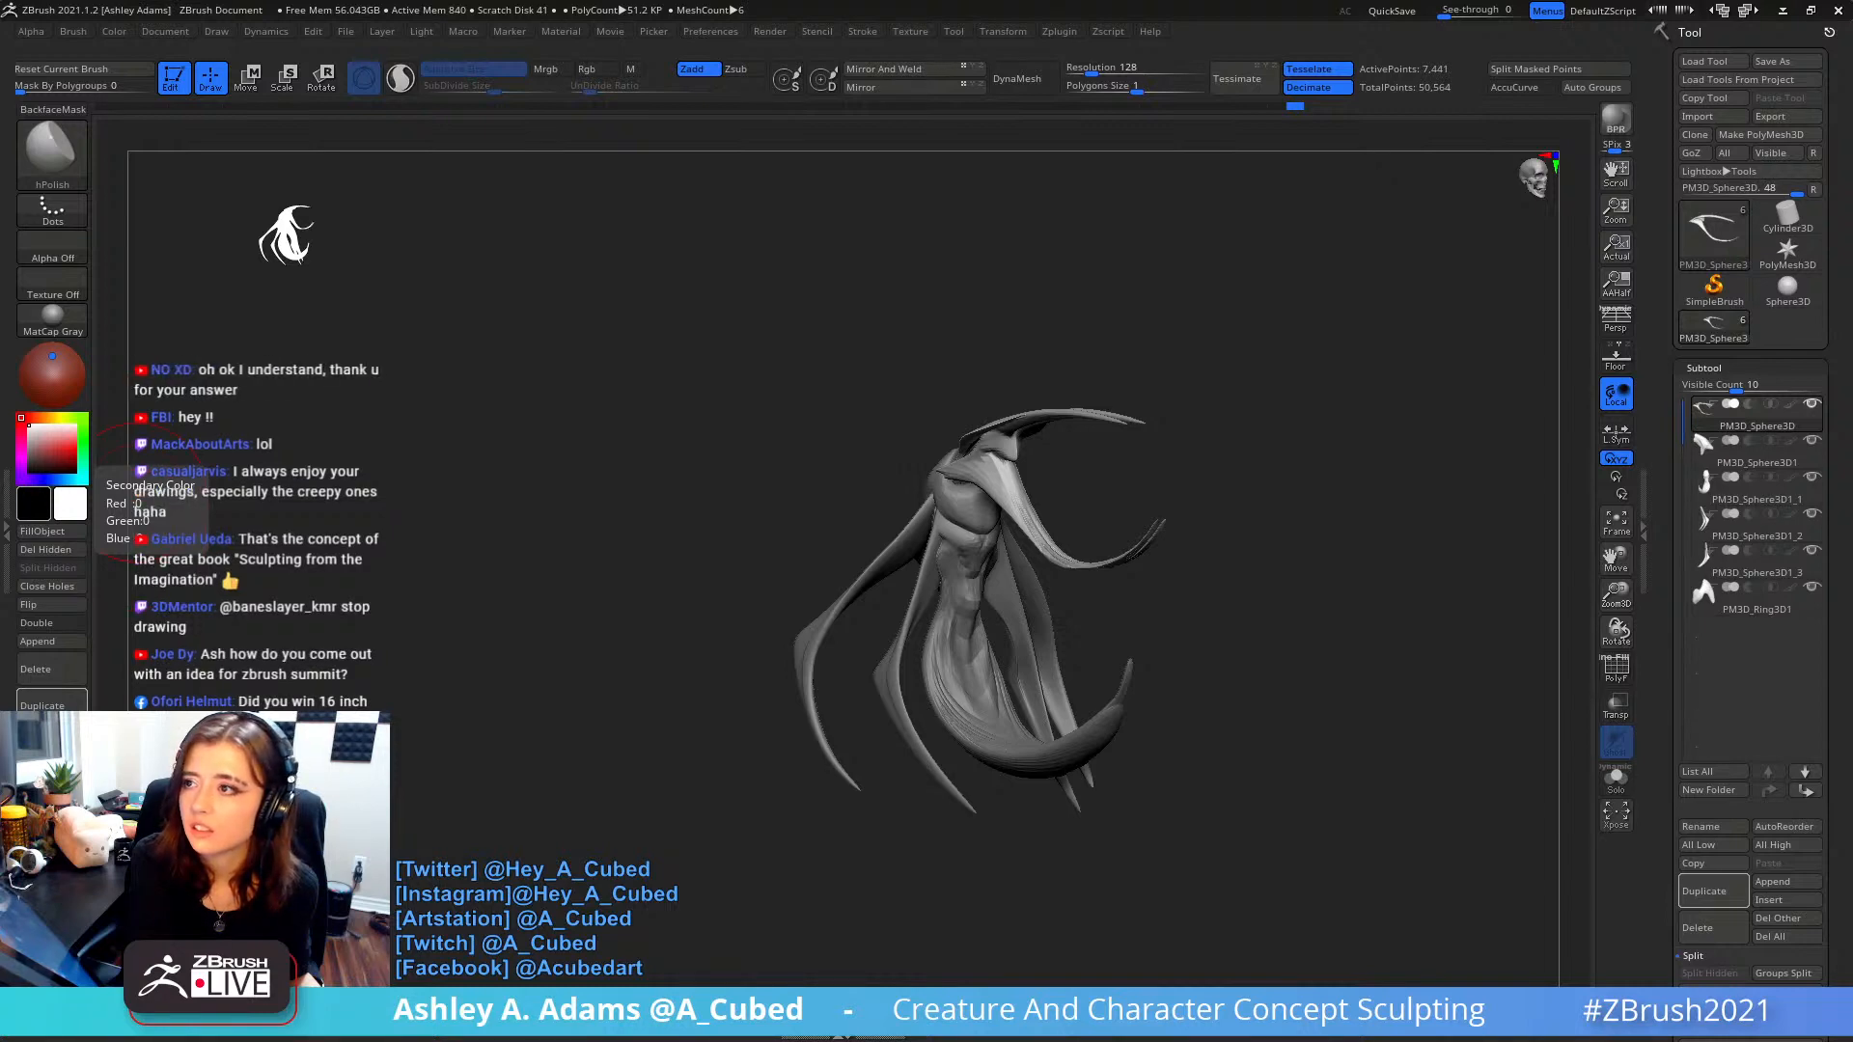
pyautogui.moveTo(0, 183); pyautogui.dragTo(1183, 79, button='right')
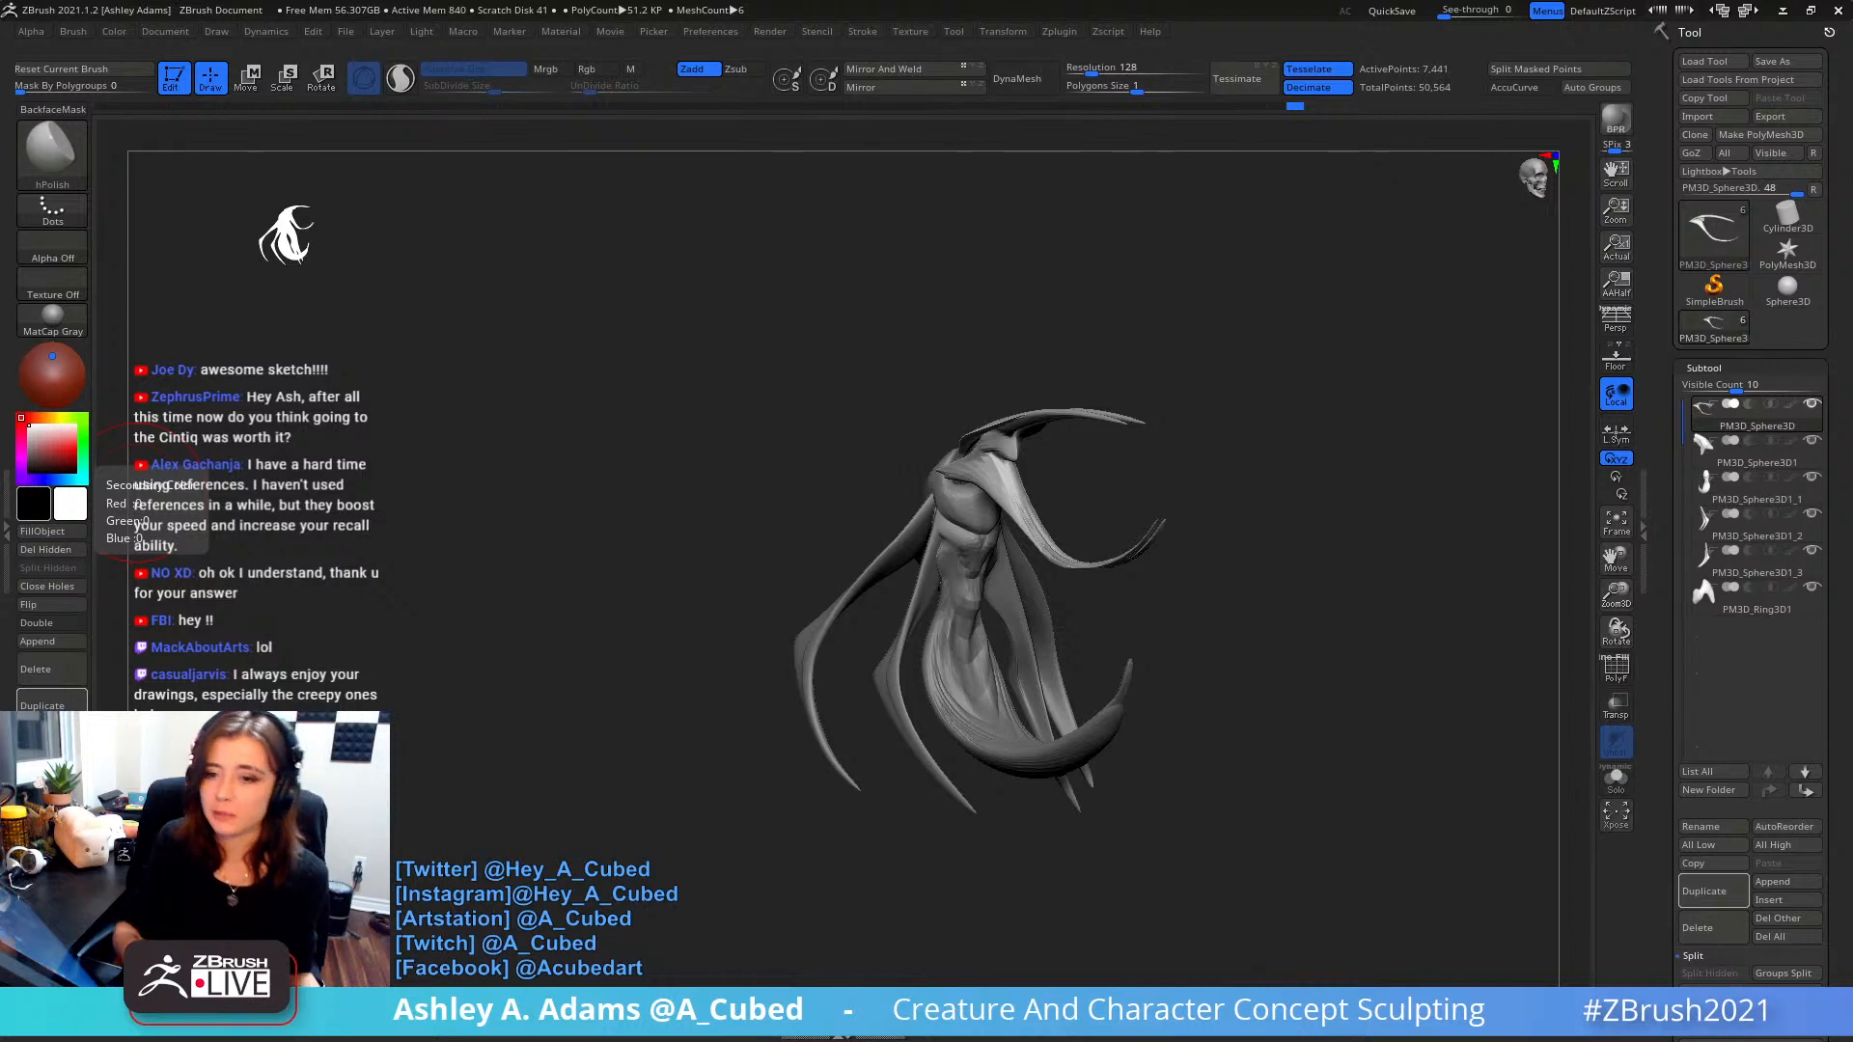
pyautogui.moveTo(1056, 440); pyautogui.dragTo(1079, 438)
# - Select the ring subtool and pull its front form beneath the head with the SnakeHook brush
pyautogui.moveTo(1079, 439)
pyautogui.mouseDown(button='right')
pyautogui.moveTo(1117, 504)
pyautogui.moveTo(927, 506)
pyautogui.mouseUp(button='right')
pyautogui.moveTo(724, 482)
pyautogui.keyDown('alt'); pyautogui.mouseDown(button='right')
pyautogui.moveTo(870, 492)
pyautogui.moveTo(821, 492)
pyautogui.moveTo(854, 507)
pyautogui.moveTo(856, 480)
pyautogui.mouseUp(button='right'); pyautogui.keyUp('alt')
pyautogui.rightClick(849, 488)
pyautogui.keyDown('alt'); pyautogui.click(854, 508); pyautogui.keyUp('alt')
pyautogui.press('b')
pyautogui.press('s')
pyautogui.press('h')
pyautogui.moveTo(856, 480); pyautogui.dragTo(870, 490)
pyautogui.moveTo(876, 485); pyautogui.dragTo(953, 459, button='right')
# - Build up the front of the ring form beneath the head with the ClayBuildup brush
pyautogui.press('b')
pyautogui.press('c')
pyautogui.press('b')
pyautogui.moveTo(861, 477)
pyautogui.mouseDown()
pyautogui.moveTo(847, 520)
pyautogui.moveTo(869, 496)
pyautogui.moveTo(886, 512)
pyautogui.moveTo(865, 509)
pyautogui.mouseUp()
pyautogui.moveTo(945, 419); pyautogui.dragTo(809, 468, button='right')
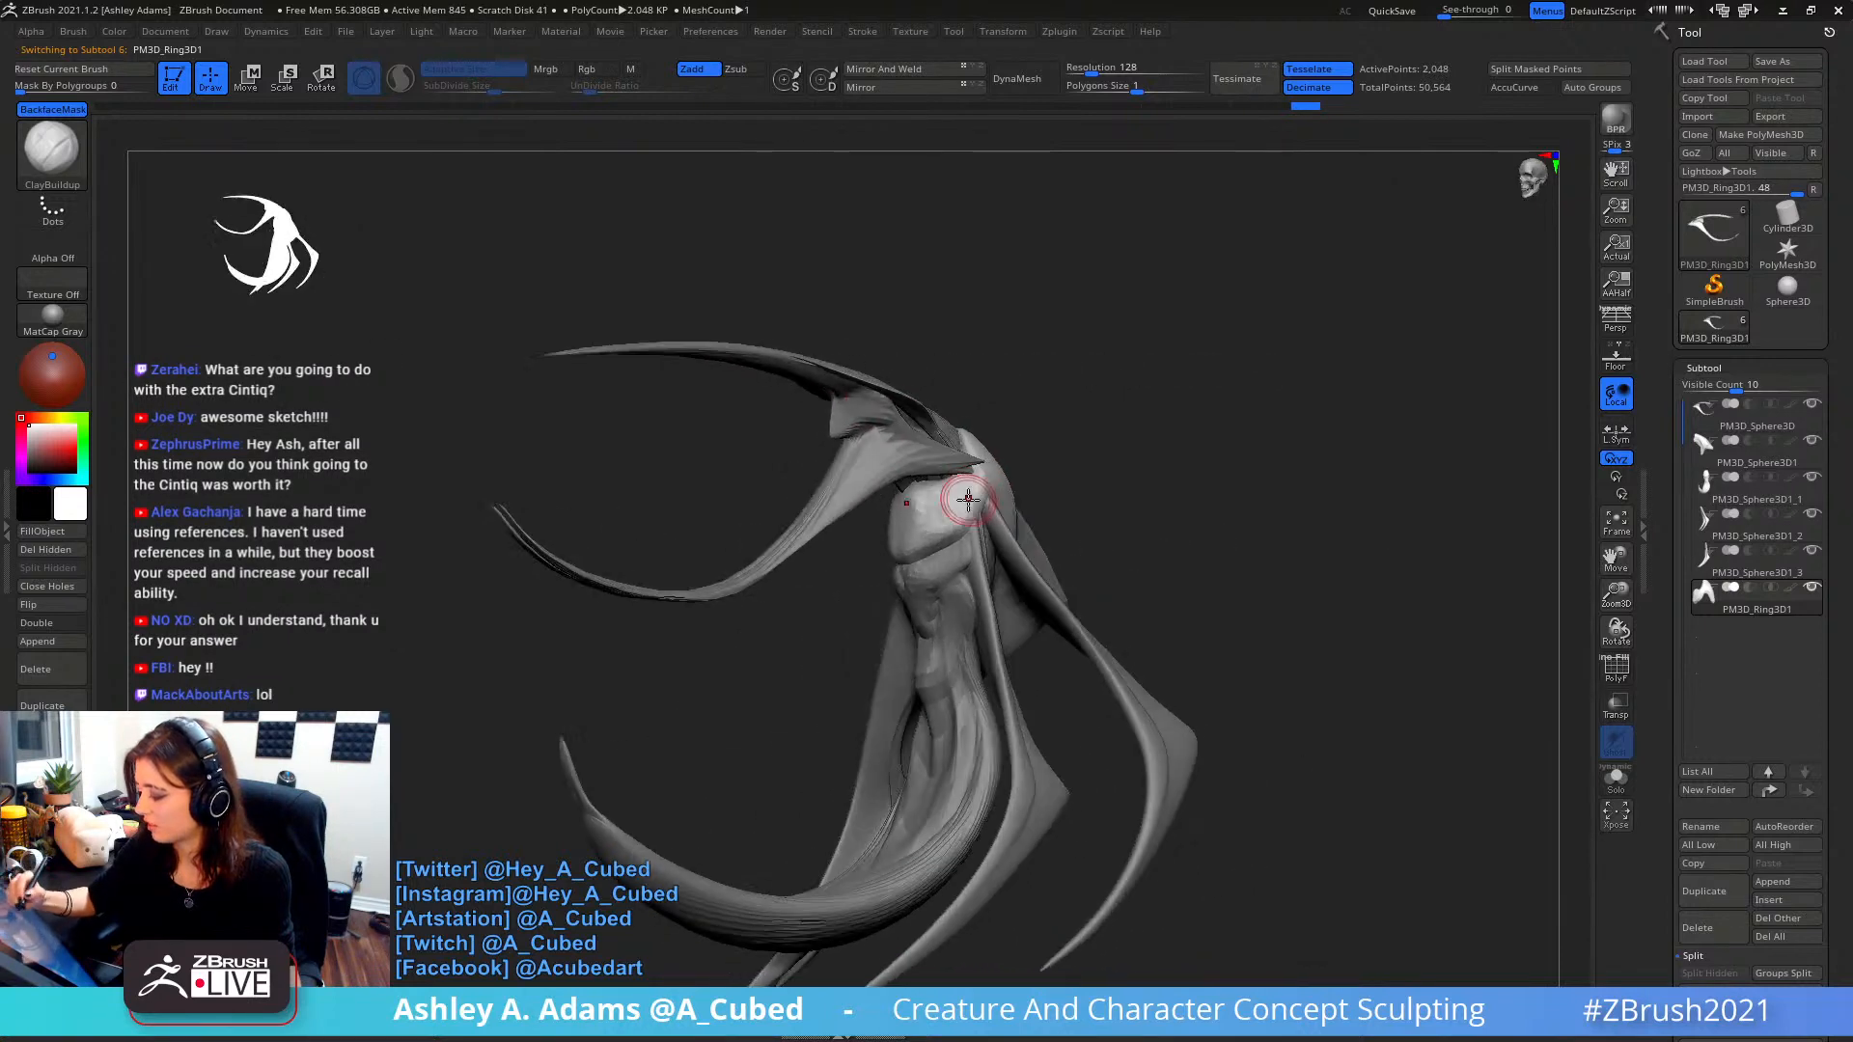
# - Pull the side of the ring form down toward the base of the shoulder limb with SnakeHook
pyautogui.moveTo(964, 493)
pyautogui.mouseDown(button='right')
pyautogui.moveTo(1000, 512)
pyautogui.moveTo(950, 516)
pyautogui.mouseUp(button='right')
pyautogui.press('b')
pyautogui.press('s')
pyautogui.press('h')
pyautogui.moveTo(966, 510); pyautogui.dragTo(983, 526)
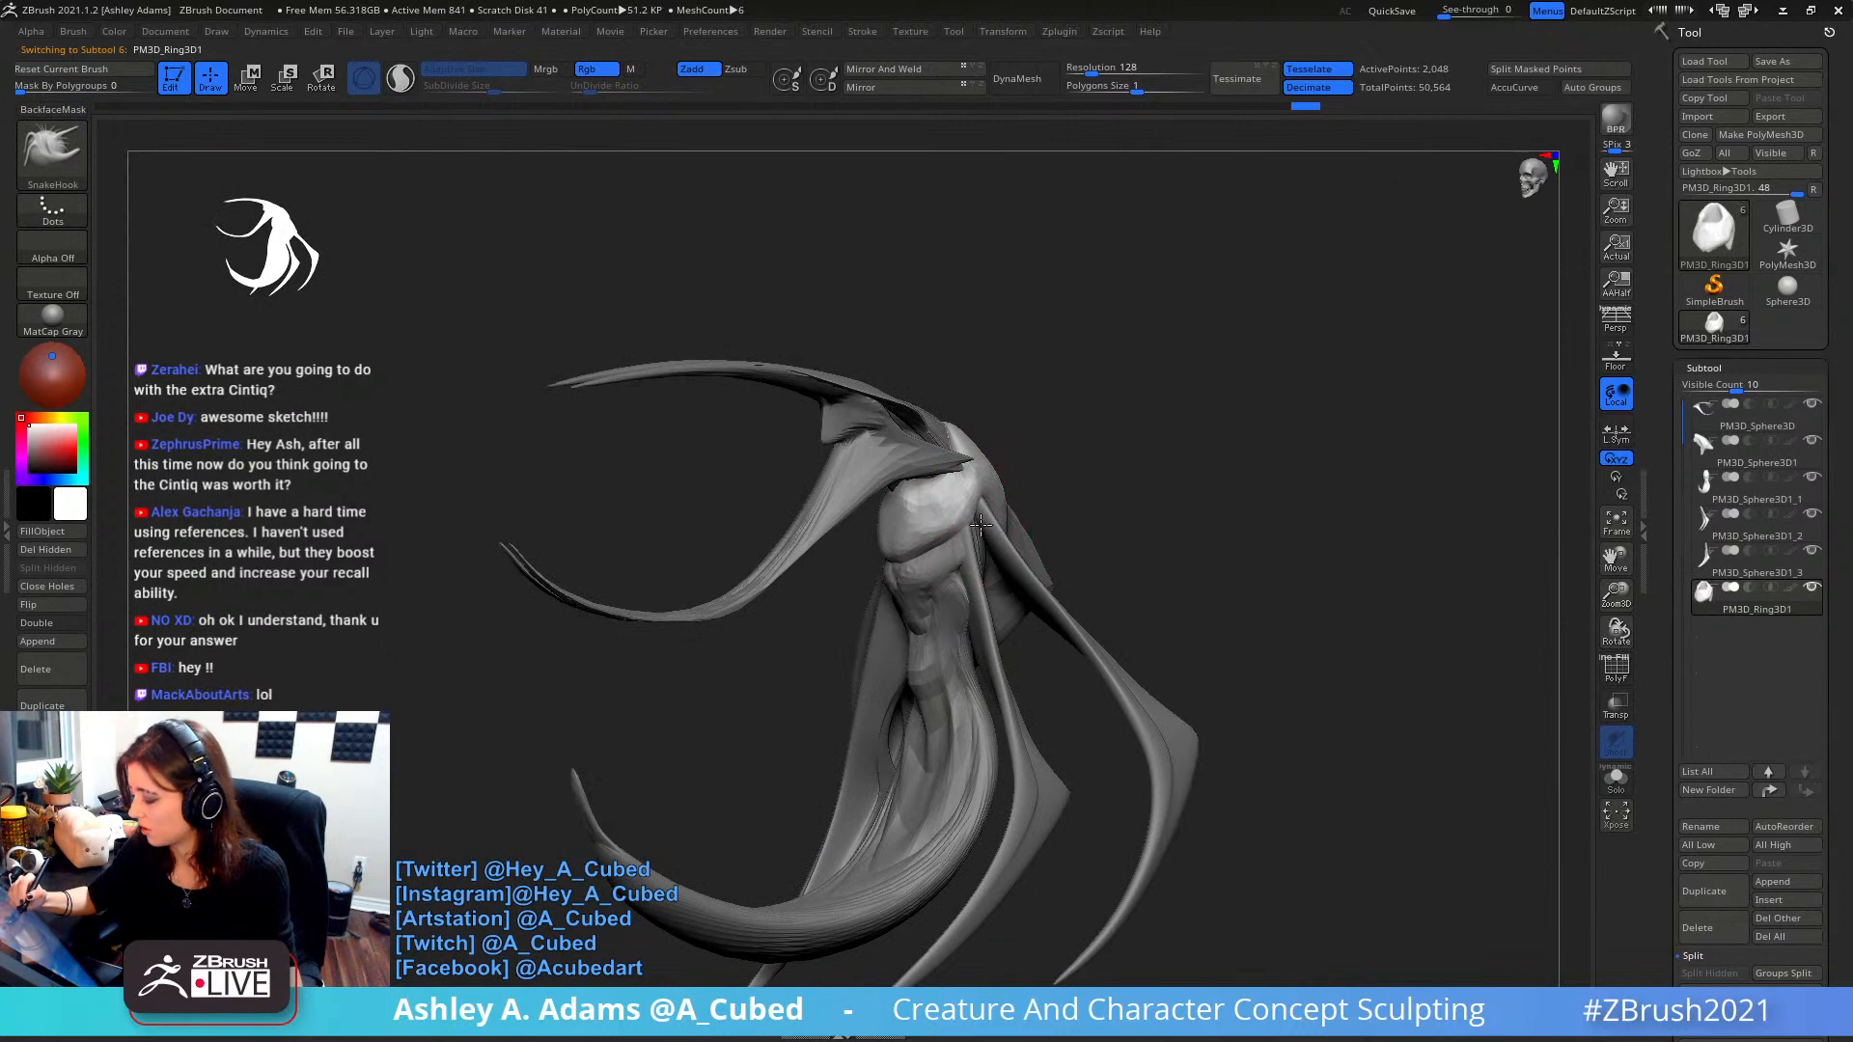
pyautogui.moveTo(1062, 487); pyautogui.dragTo(996, 471, button='right')
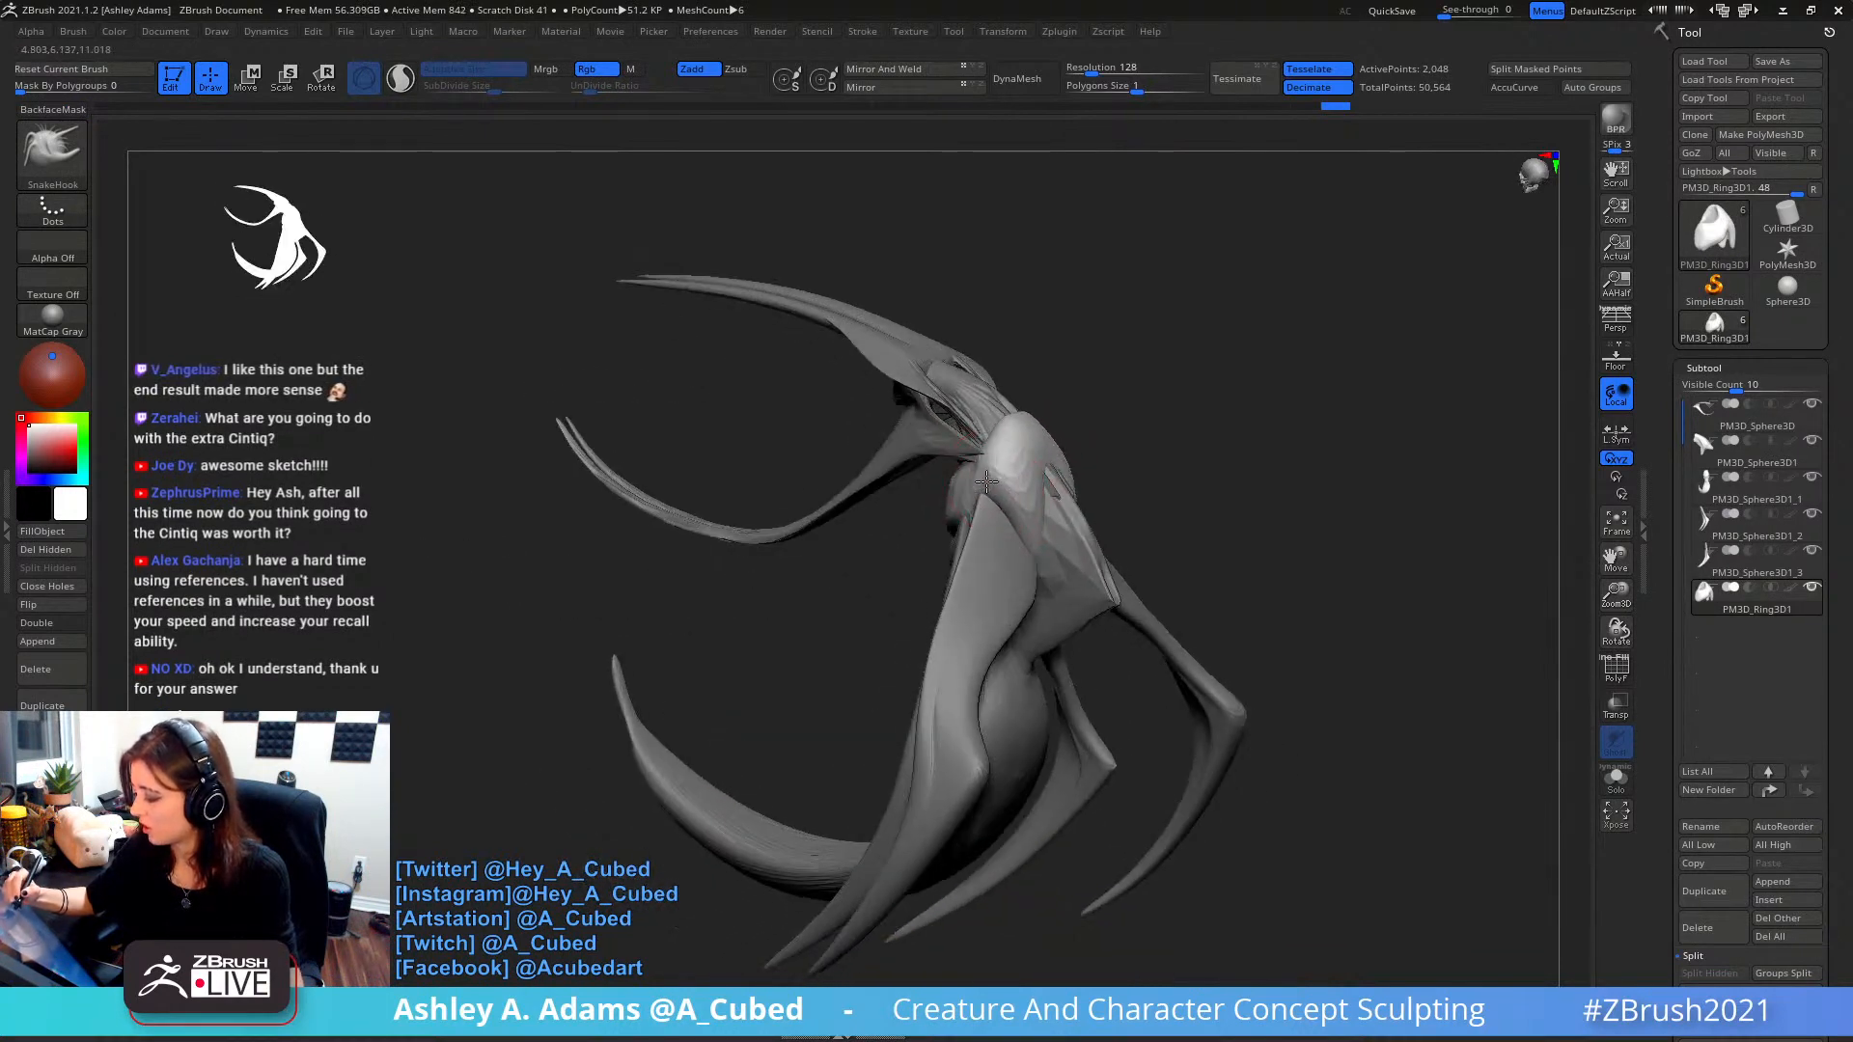
# - Add ClayBuildup strokes over the back and shoulder areas of the ring form to blend it into the limbs
pyautogui.press('b')
pyautogui.press('c')
pyautogui.press('b')
pyautogui.moveTo(995, 470)
pyautogui.mouseDown()
pyautogui.moveTo(1013, 497)
pyautogui.moveTo(992, 477)
pyautogui.mouseUp()
pyautogui.moveTo(991, 477); pyautogui.dragTo(1019, 463, button='right')
pyautogui.moveTo(1009, 436); pyautogui.dragTo(1000, 457)
pyautogui.moveTo(968, 460); pyautogui.dragTo(992, 466, button='right')
pyautogui.moveTo(991, 466)
pyautogui.mouseDown()
pyautogui.moveTo(976, 497)
pyautogui.moveTo(923, 507)
pyautogui.moveTo(932, 474)
pyautogui.moveTo(954, 491)
pyautogui.mouseUp()
pyautogui.moveTo(991, 449); pyautogui.dragTo(959, 518, button='right')
pyautogui.moveTo(960, 518); pyautogui.dragTo(979, 516)
pyautogui.keyDown('shift'); pyautogui.moveTo(971, 575); pyautogui.dragTo(1042, 584, button='right'); pyautogui.keyUp('shift')
# - Select the head subtool and pull the side of the face inward with the SnakeHook brush
pyautogui.rightClick(944, 599)
pyautogui.keyDown('alt'); pyautogui.click(990, 503); pyautogui.keyUp('alt')
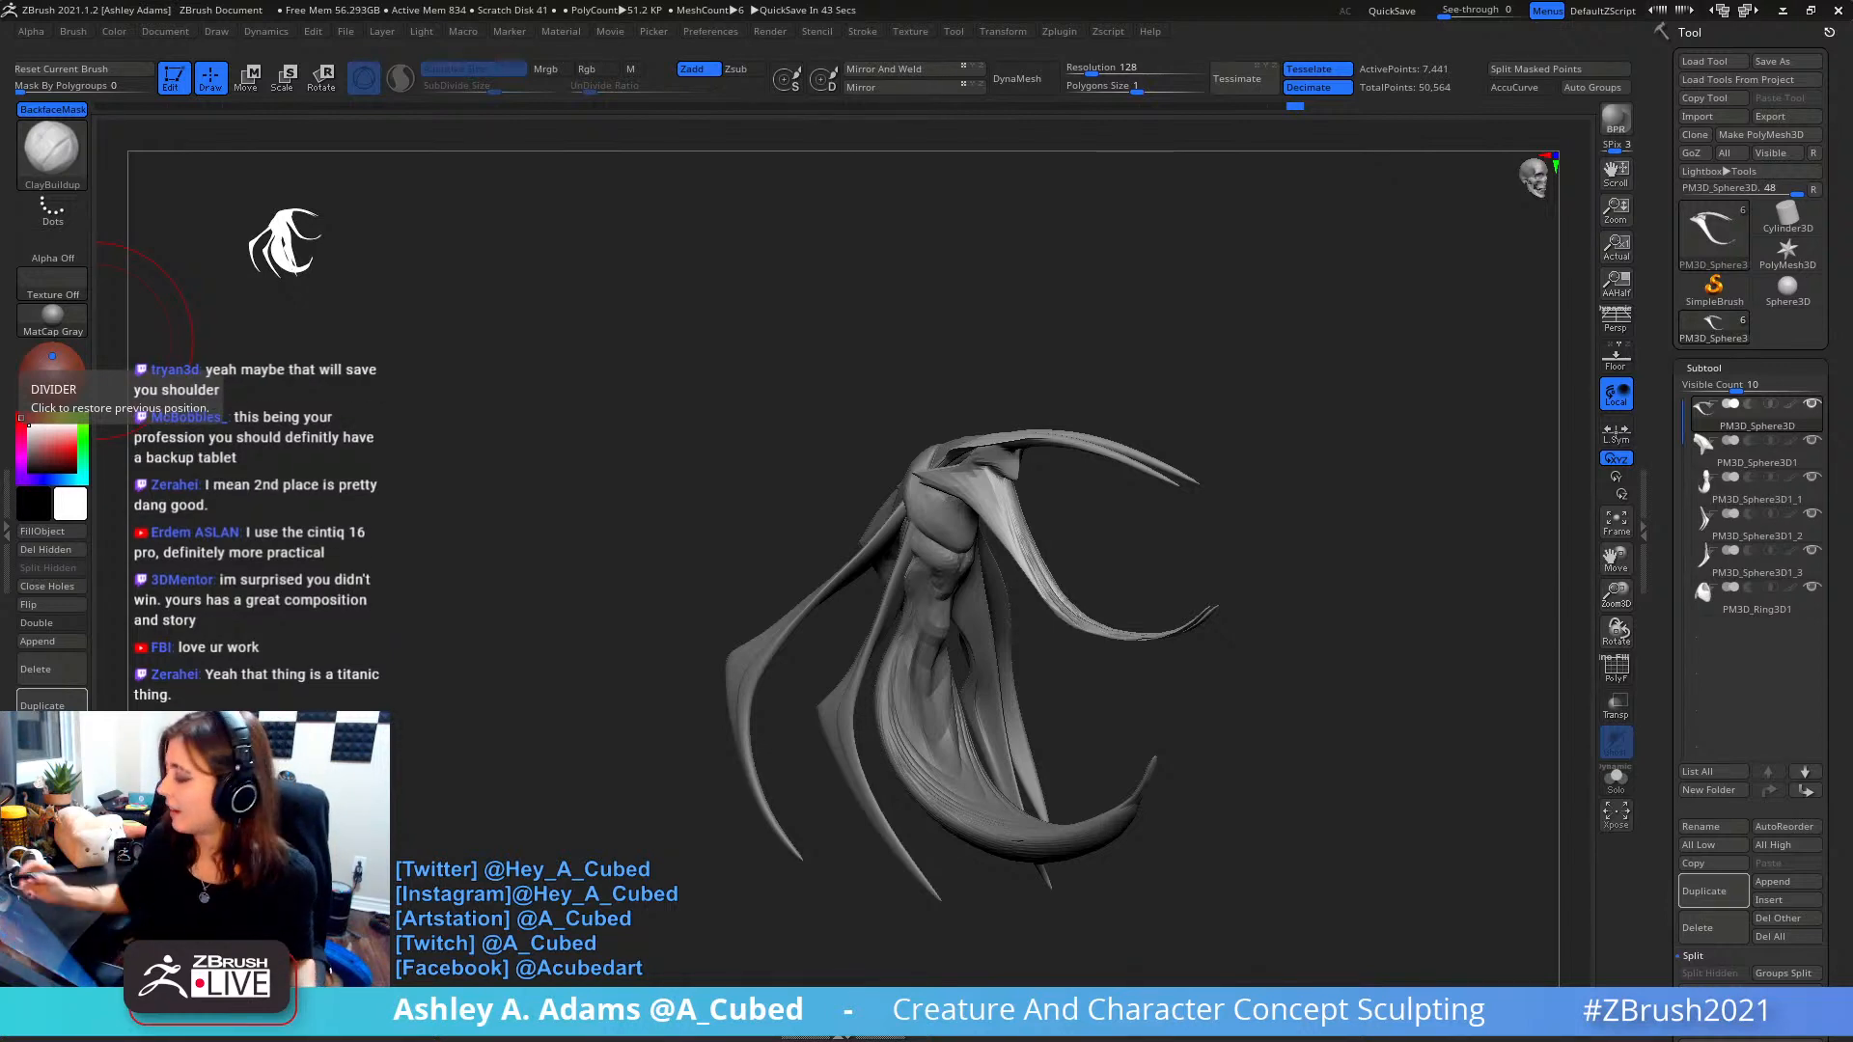
pyautogui.moveTo(1154, 430); pyautogui.dragTo(995, 397)
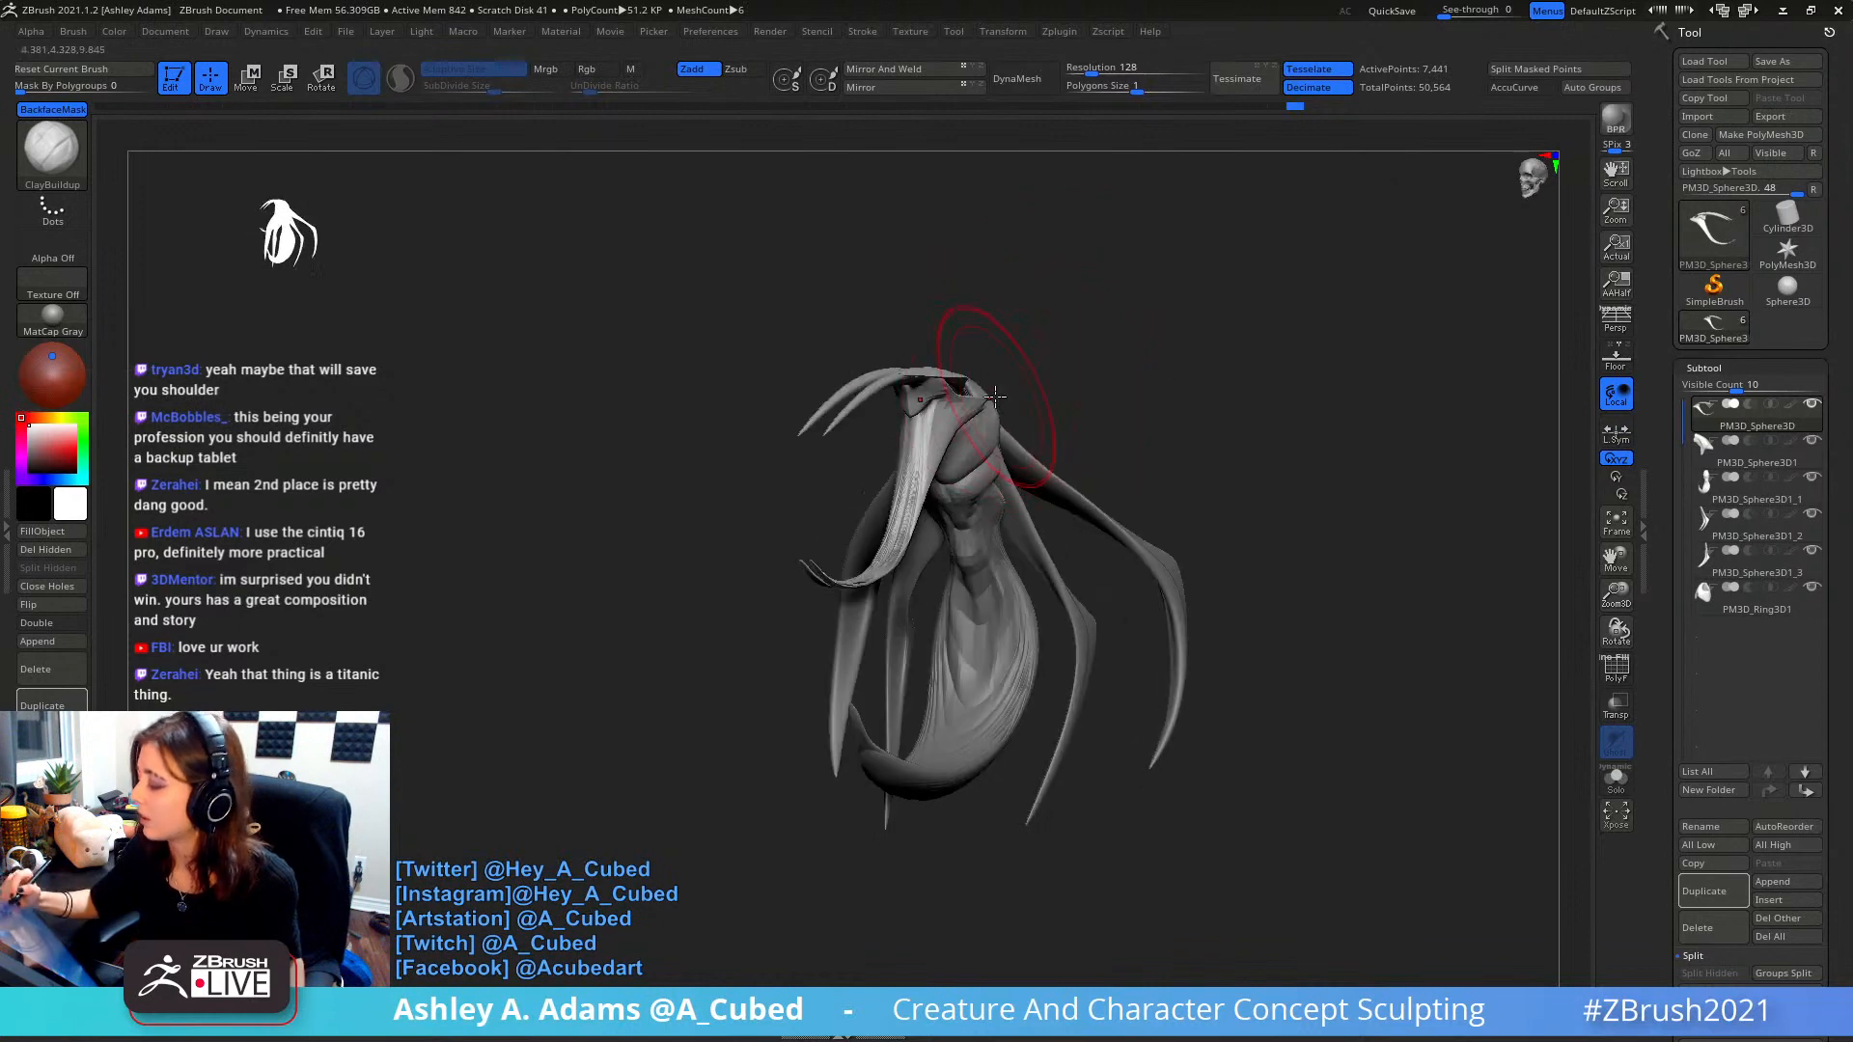
pyautogui.moveTo(995, 396)
pyautogui.keyDown('ctrl'); pyautogui.mouseDown(button='right')
pyautogui.moveTo(965, 449)
pyautogui.moveTo(893, 458)
pyautogui.moveTo(929, 461)
pyautogui.mouseUp(button='right'); pyautogui.keyUp('ctrl')
pyautogui.rightClick(880, 463)
pyautogui.press('b')
pyautogui.press('s')
pyautogui.press('h')
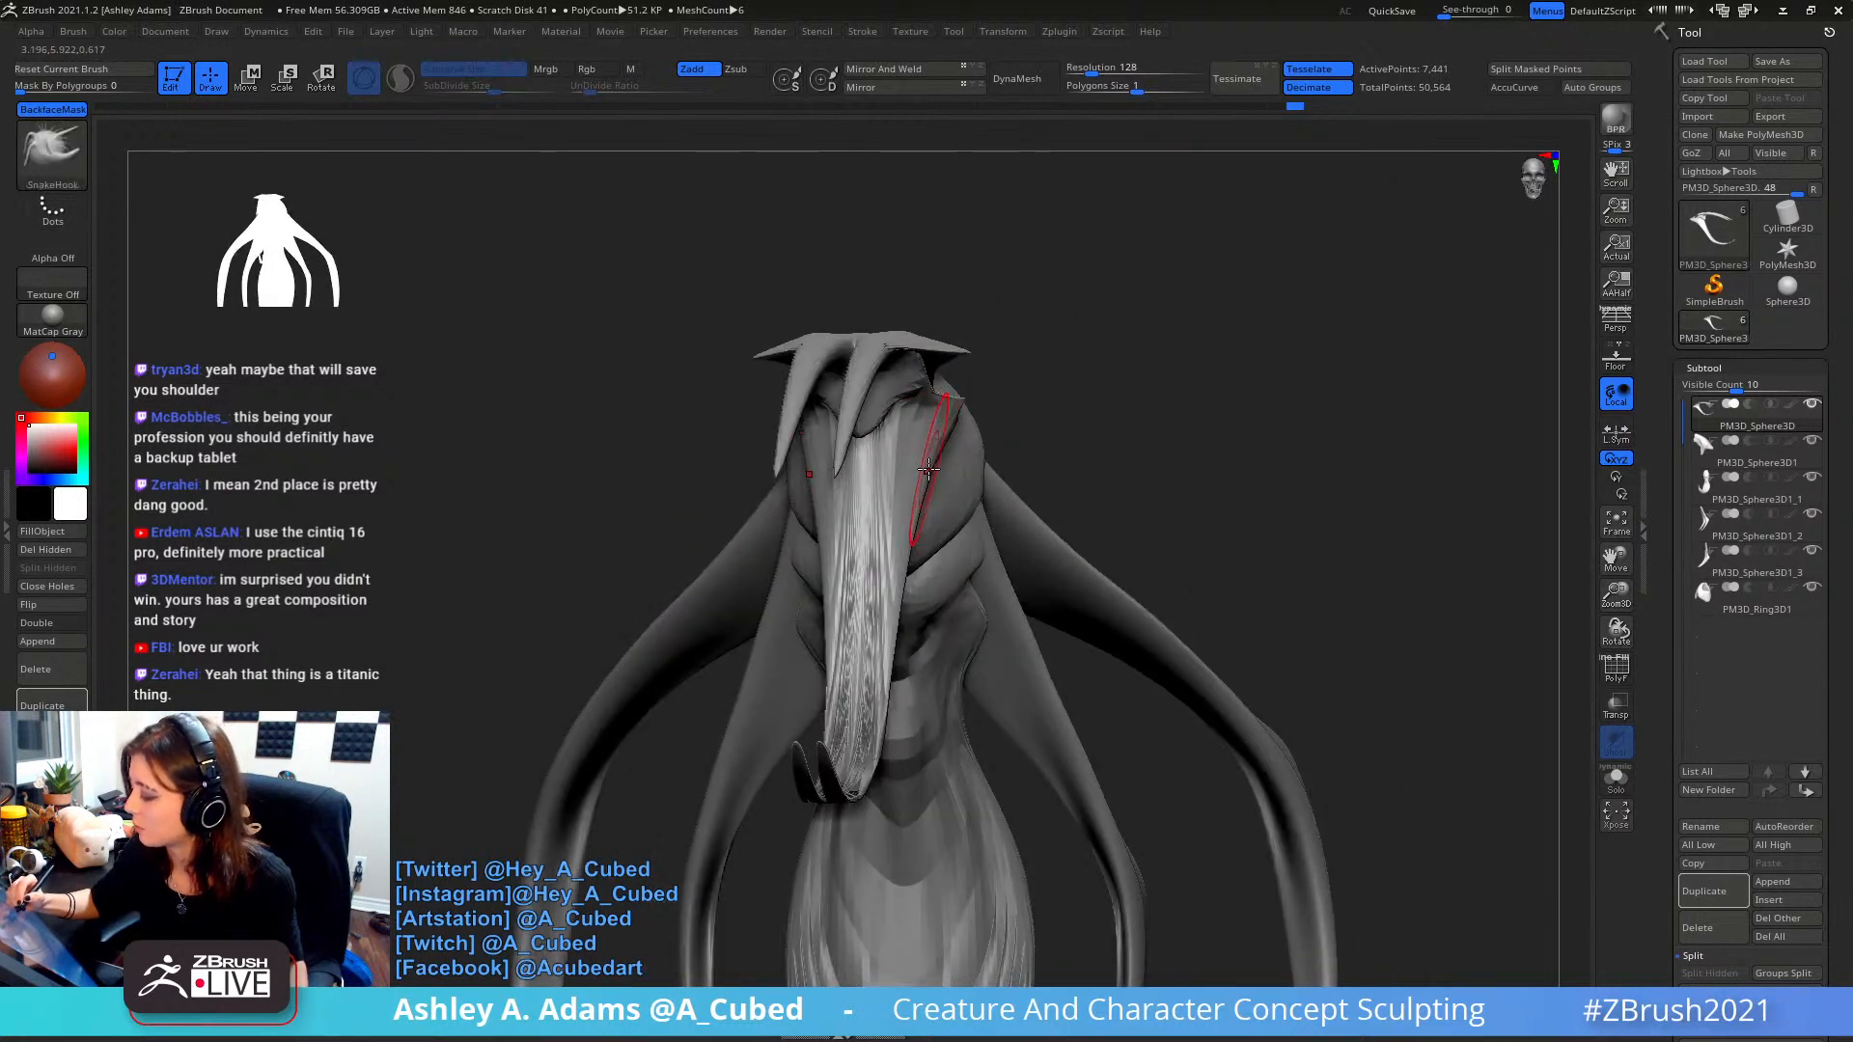
pyautogui.moveTo(922, 515); pyautogui.dragTo(898, 526)
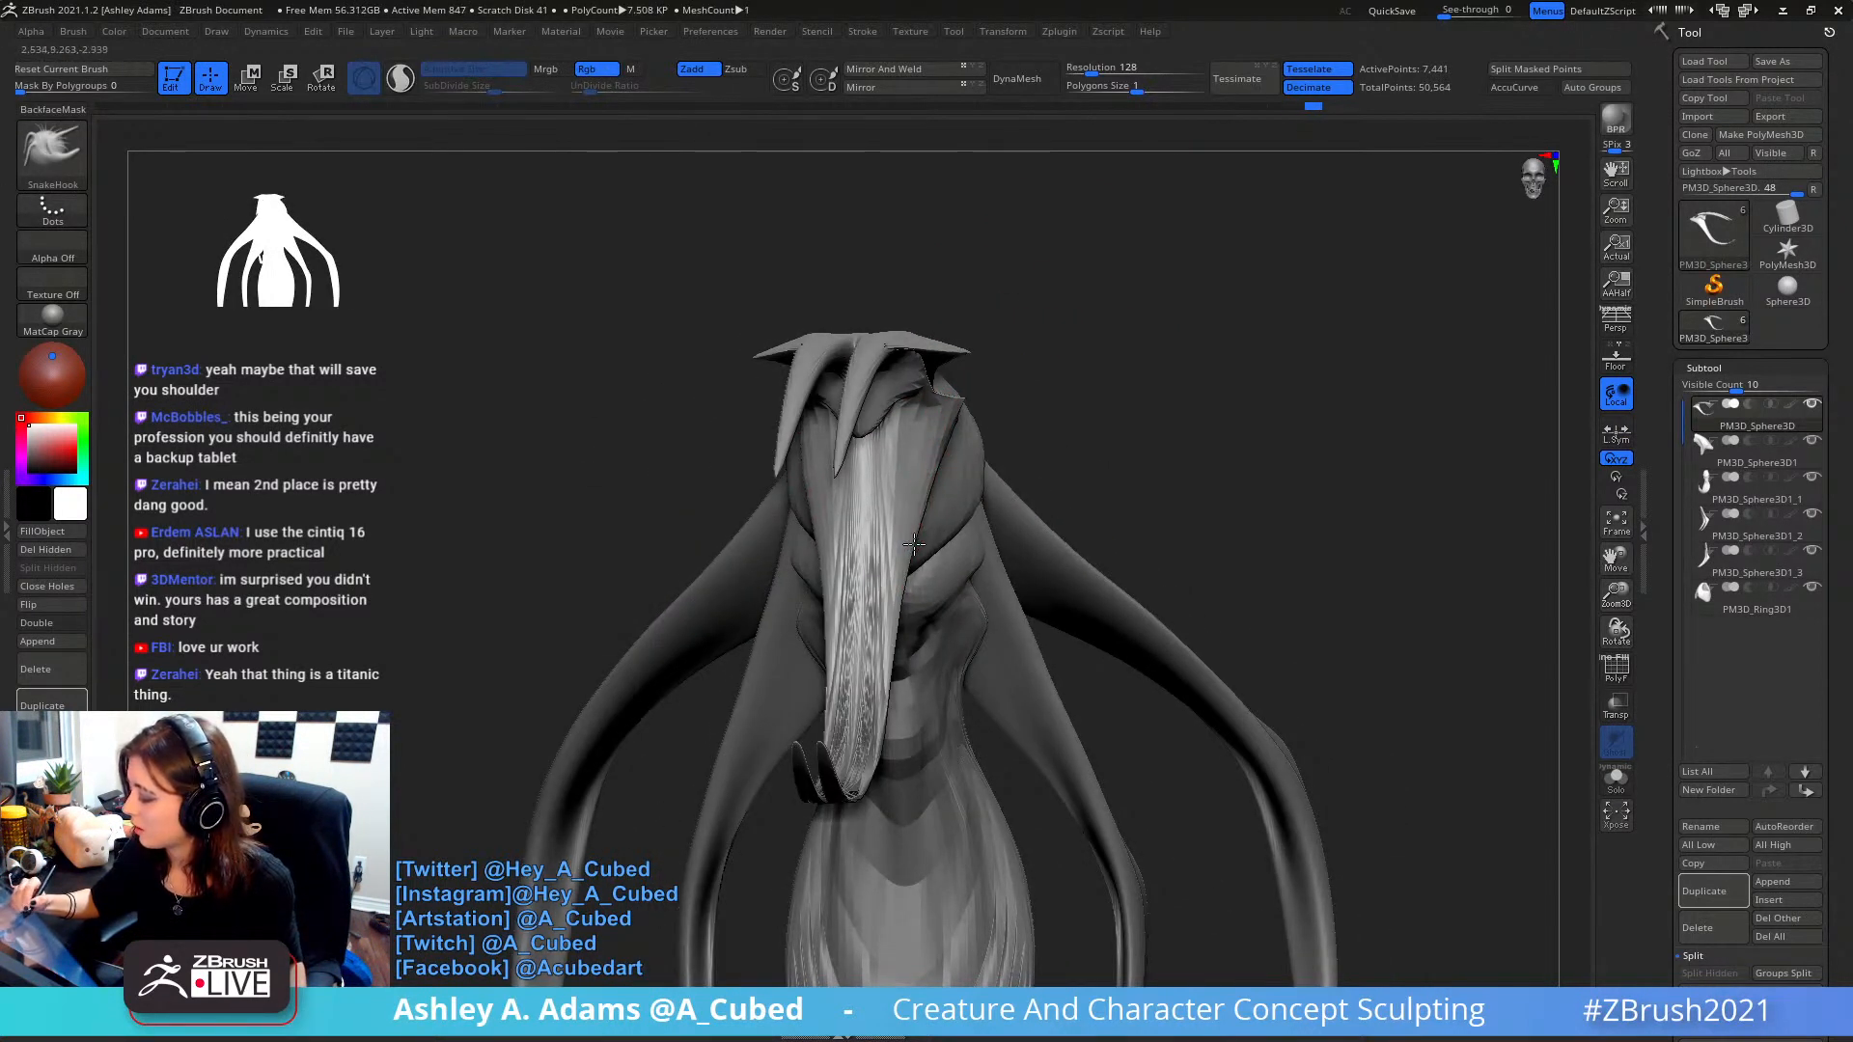
# - Select the ring subtool, smooth its back portion behind the limbs and adjust its side with SnakeHook
pyautogui.moveTo(902, 521); pyautogui.dragTo(1019, 552, button='right')
pyautogui.rightClick(914, 550)
pyautogui.keyDown('ctrl'); pyautogui.moveTo(880, 534); pyautogui.dragTo(801, 482, button='right'); pyautogui.keyUp('ctrl')
pyautogui.keyDown('alt'); pyautogui.click(855, 492); pyautogui.keyUp('alt')
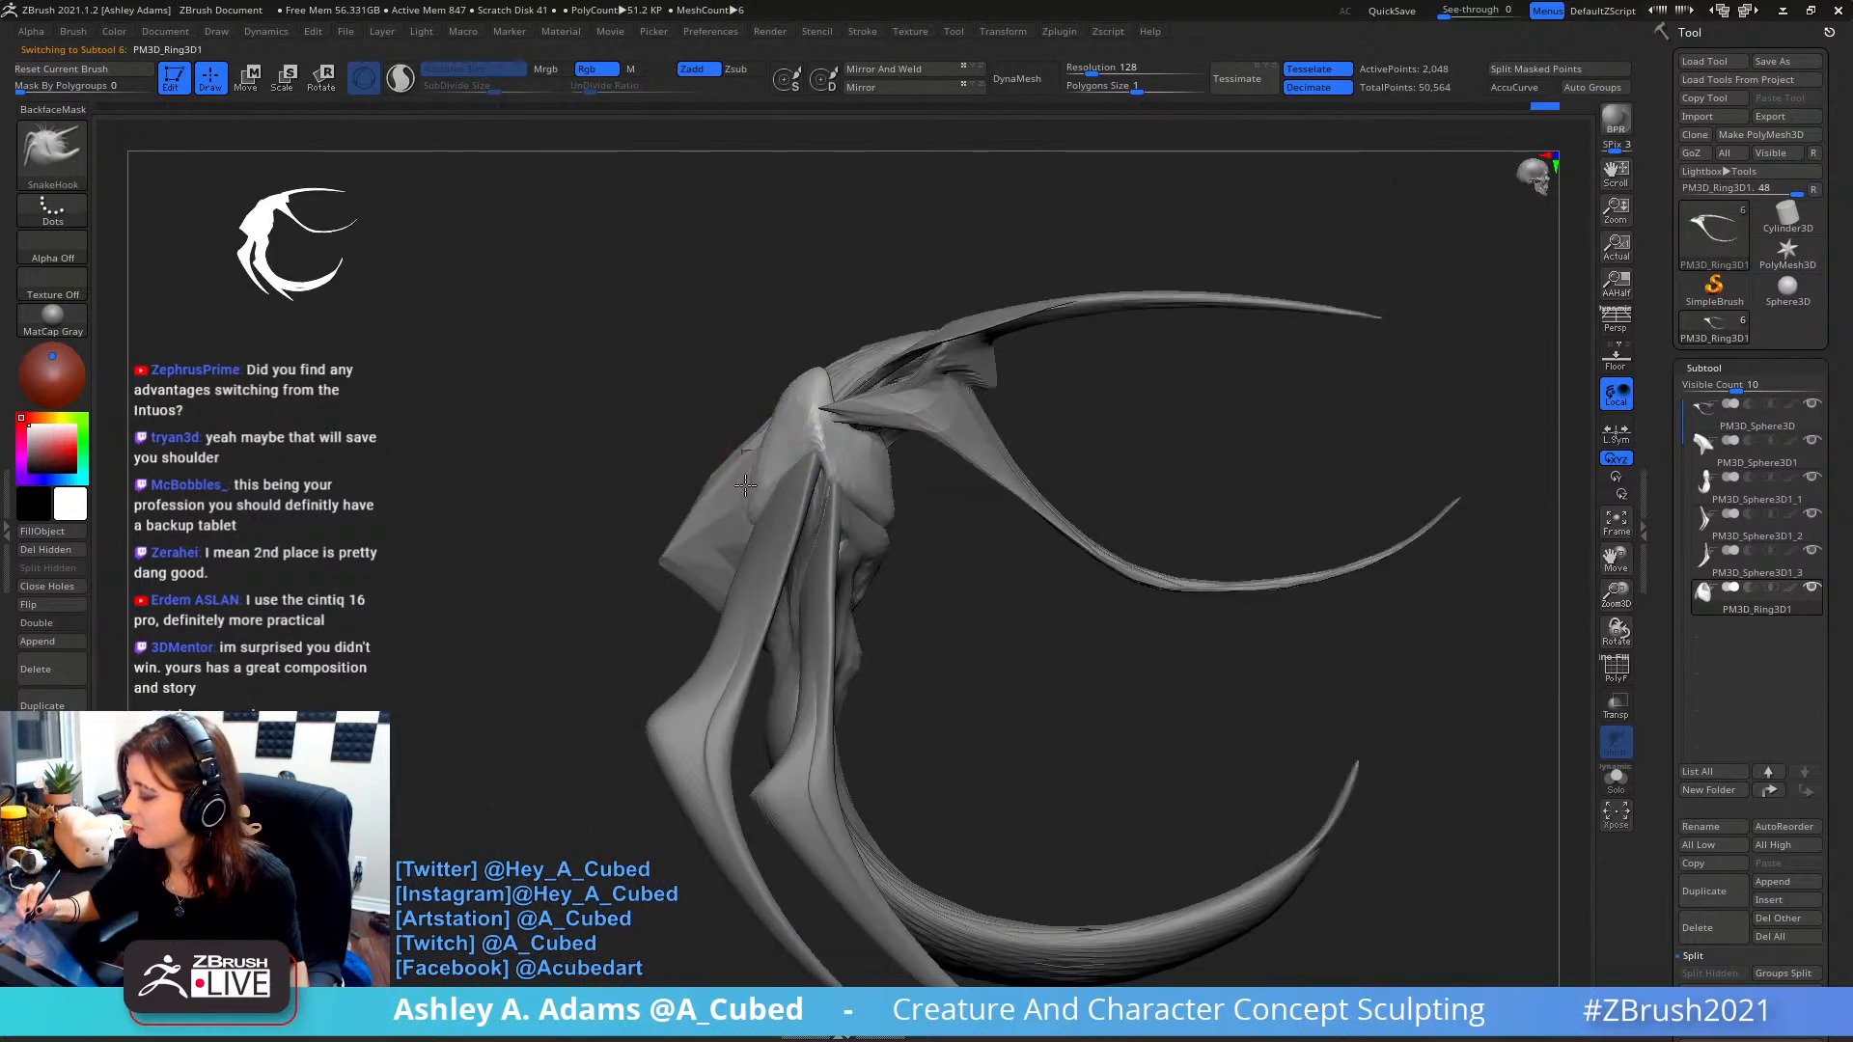
pyautogui.keyDown('shift'); pyautogui.moveTo(772, 436); pyautogui.dragTo(754, 526); pyautogui.keyUp('shift')
pyautogui.moveTo(751, 548); pyautogui.dragTo(791, 489, button='right')
pyautogui.moveTo(804, 470); pyautogui.dragTo(818, 473)
pyautogui.moveTo(820, 475)
pyautogui.mouseDown(button='right')
pyautogui.moveTo(856, 488)
pyautogui.moveTo(839, 501)
pyautogui.moveTo(858, 463)
pyautogui.moveTo(896, 459)
pyautogui.moveTo(898, 476)
pyautogui.moveTo(840, 482)
pyautogui.moveTo(834, 442)
pyautogui.moveTo(834, 487)
pyautogui.moveTo(838, 446)
pyautogui.mouseUp(button='right')
# - Touch up and smooth the side of the ring form between the shoulder and the chest
pyautogui.rightClick(855, 492)
pyautogui.rightClick(840, 482)
pyautogui.rightClick(846, 474)
pyautogui.rightClick(835, 442)
pyautogui.click(840, 446)
pyautogui.rightClick(845, 476)
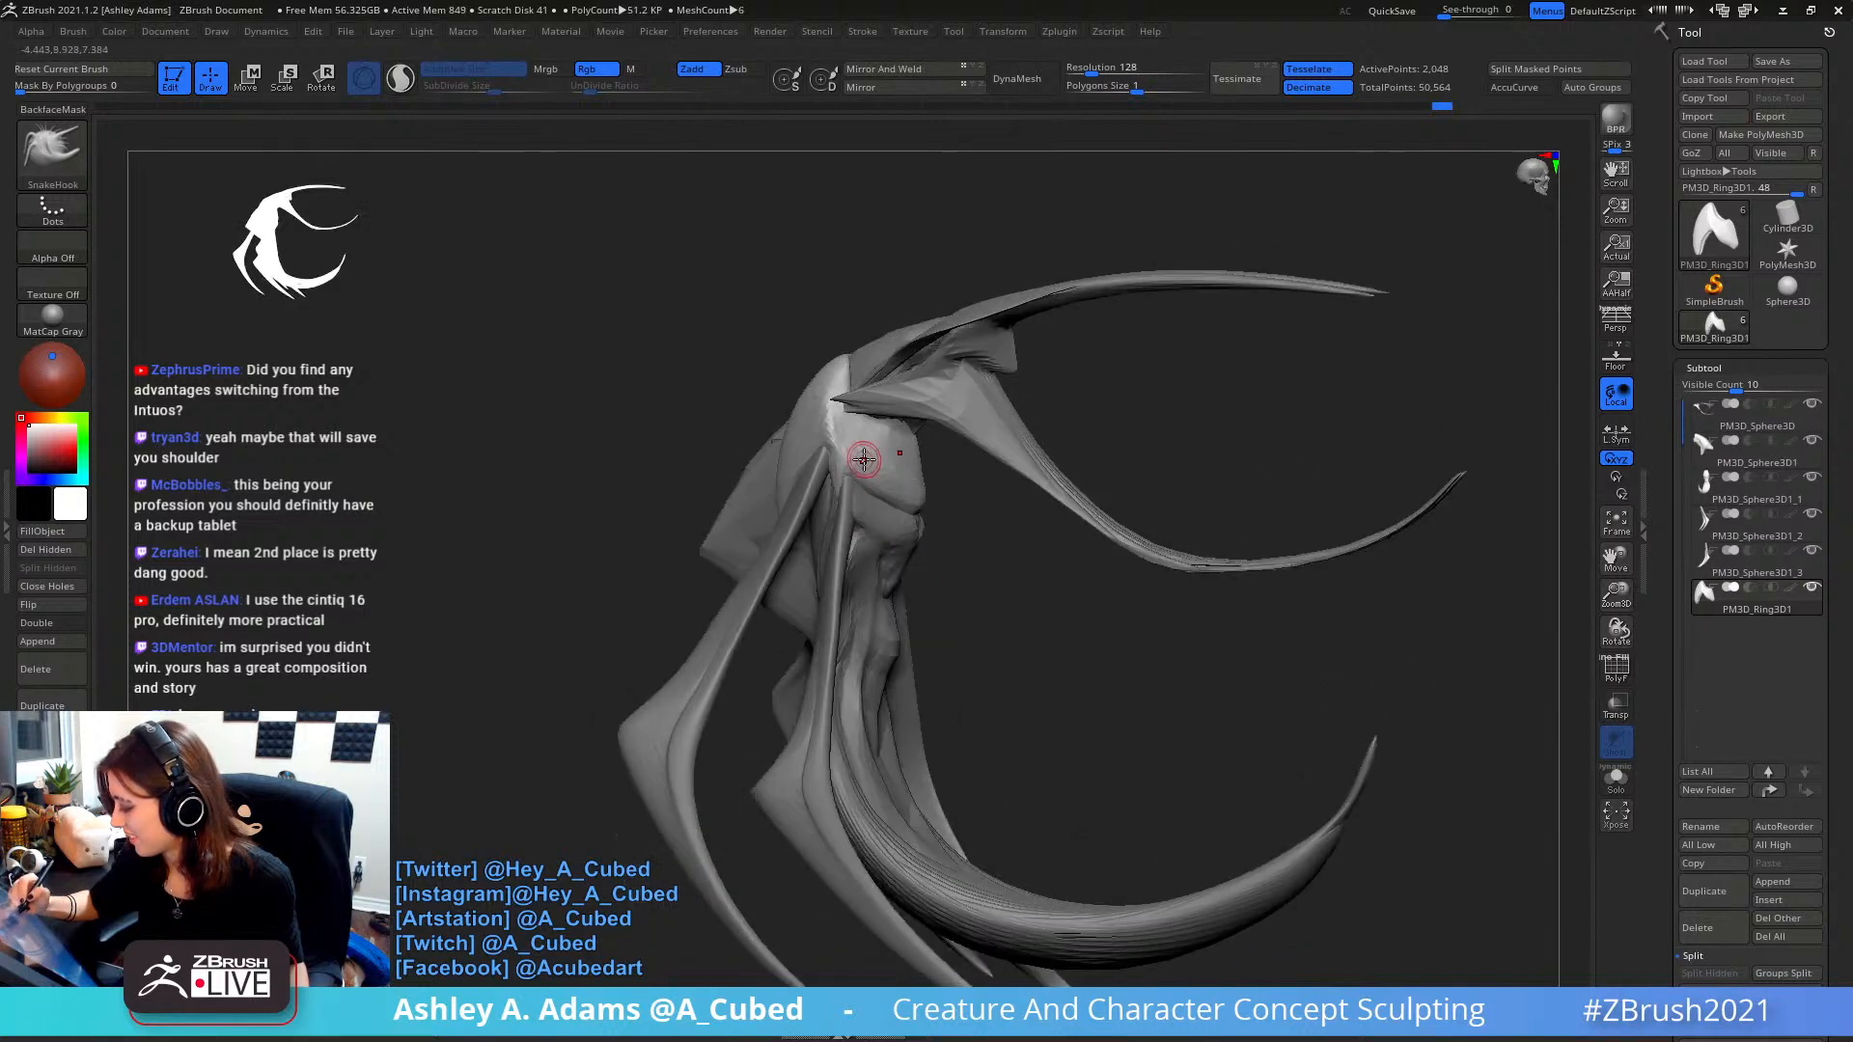
pyautogui.press('shift')
pyautogui.keyDown('shift'); pyautogui.moveTo(836, 436); pyautogui.dragTo(862, 477); pyautogui.keyUp('shift')
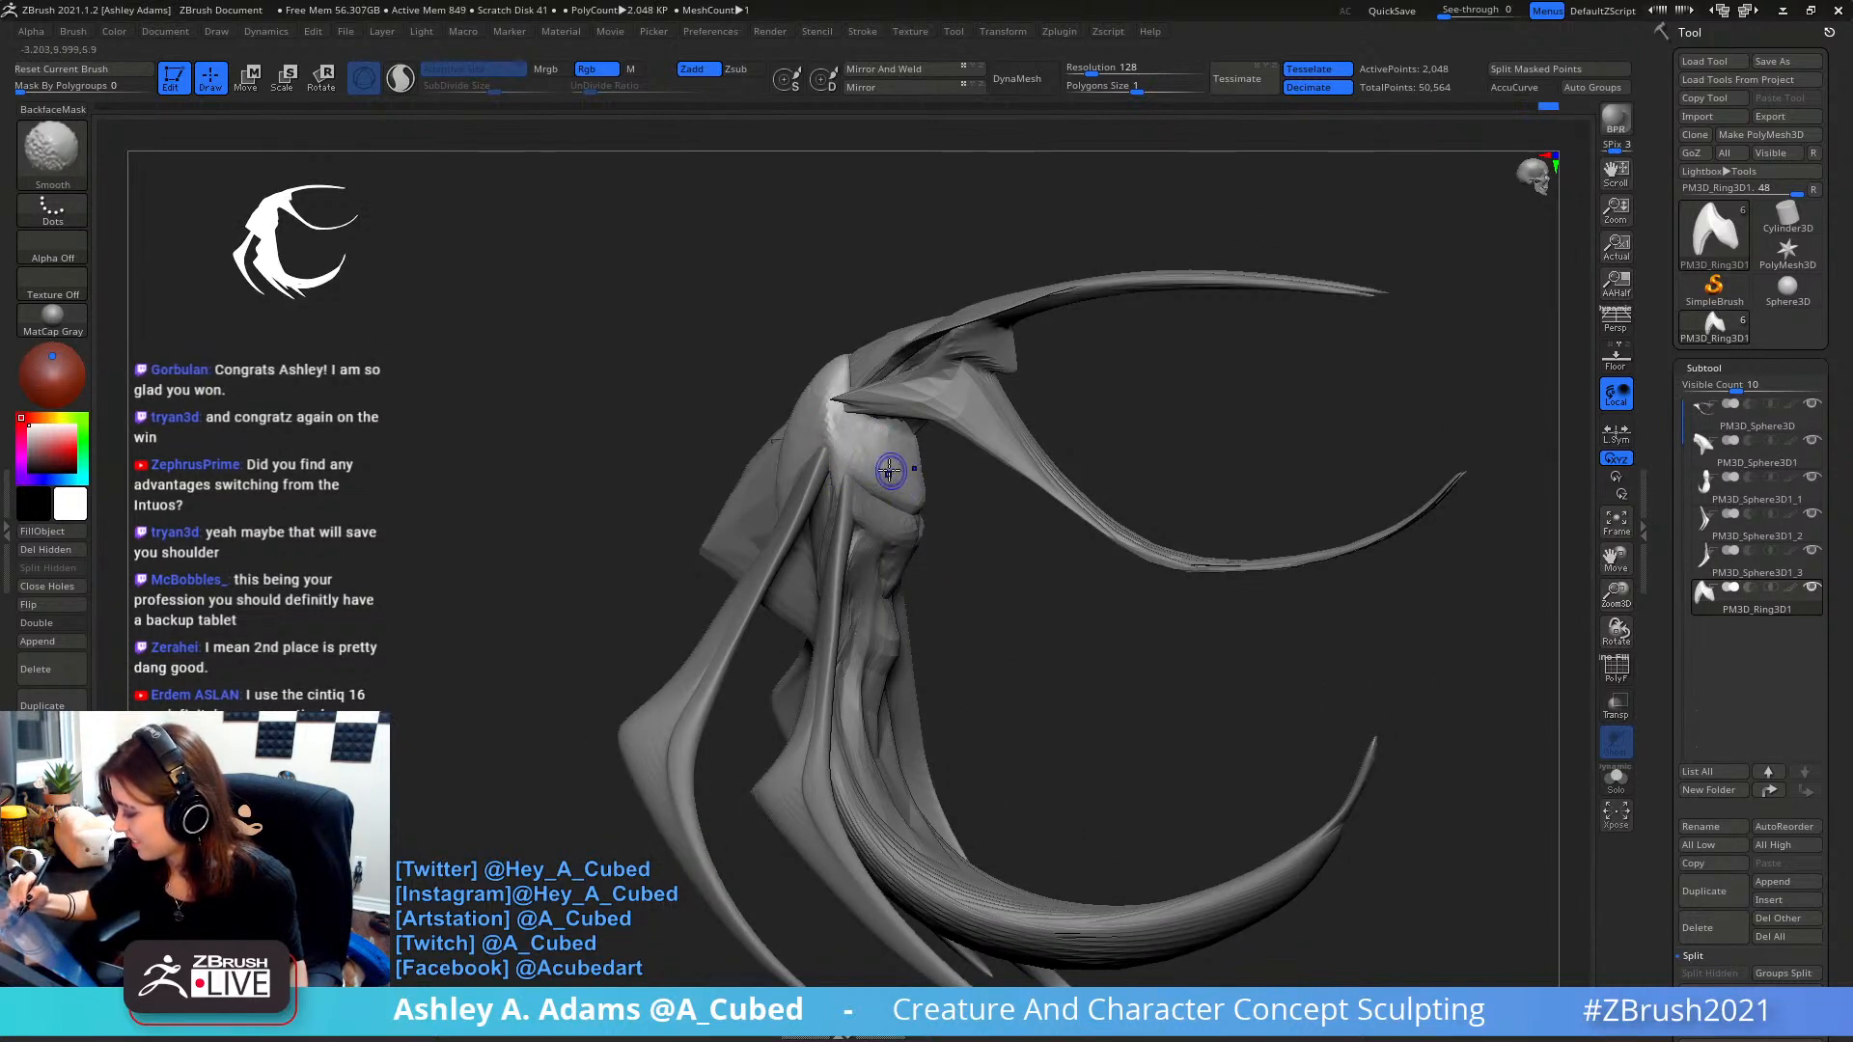
# - Resize the SnakeHook brush and select the head subtool in the front view
pyautogui.moveTo(889, 470); pyautogui.dragTo(1004, 444, button='right')
pyautogui.moveTo(1004, 444); pyautogui.dragTo(980, 434, button='right')
pyautogui.press('s')
pyautogui.moveTo(958, 426); pyautogui.dragTo(977, 439)
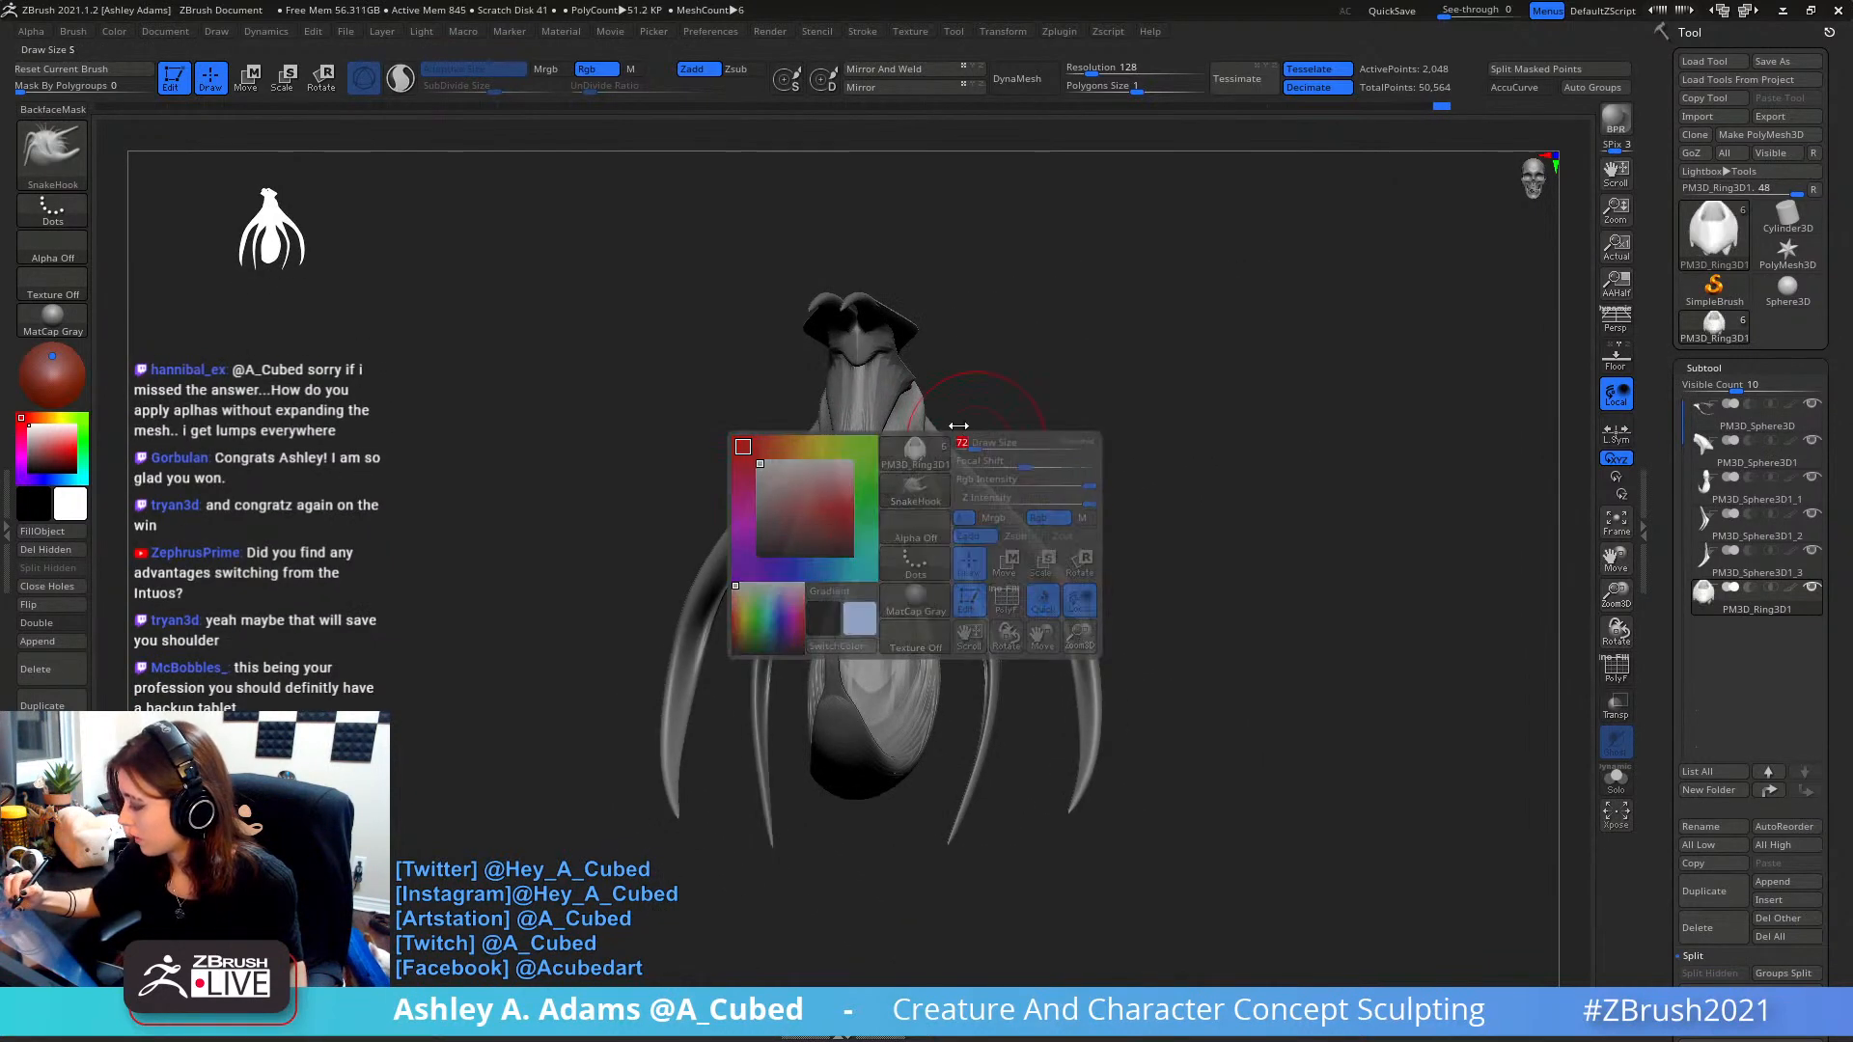
pyautogui.keyDown('alt'); pyautogui.click(922, 333); pyautogui.keyUp('alt')
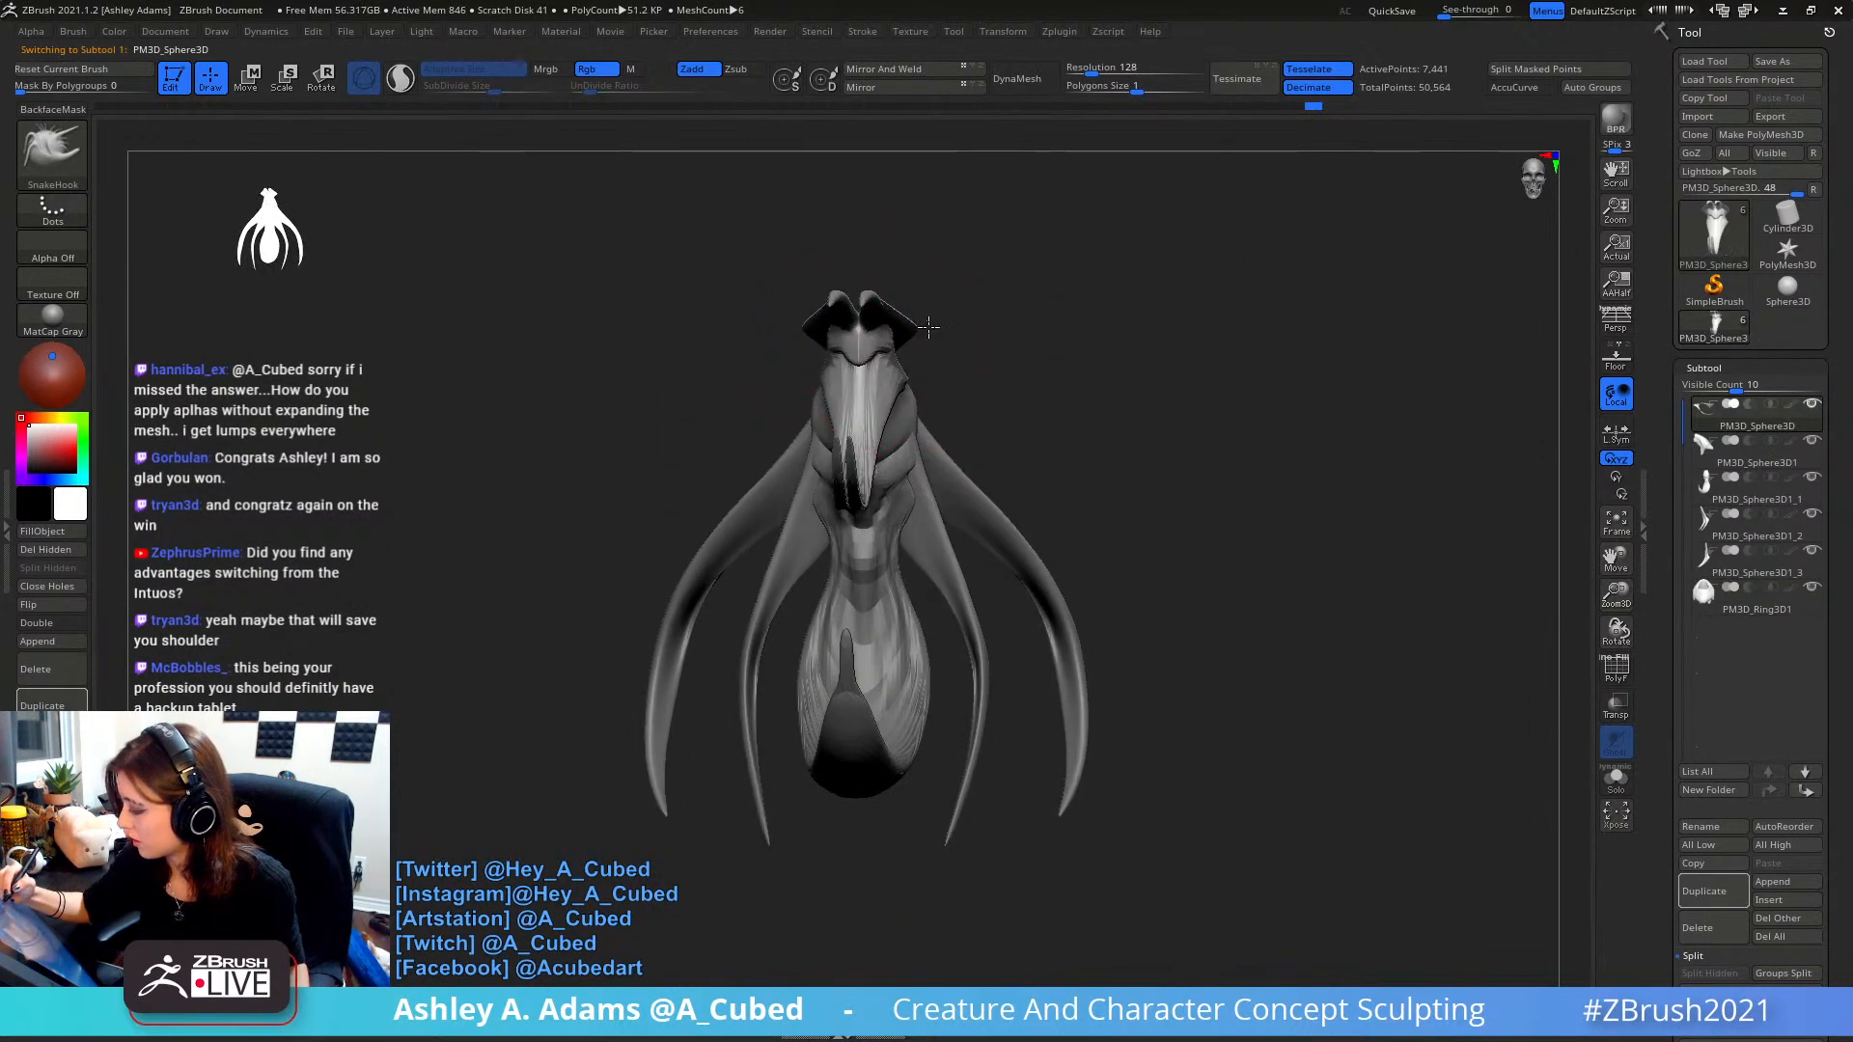
# - Try to pull the sides of the head outward from the front view, undoing the attempts
pyautogui.moveTo(929, 328)
pyautogui.mouseDown(button='right')
pyautogui.moveTo(1010, 273)
pyautogui.moveTo(930, 352)
pyautogui.mouseUp(button='right')
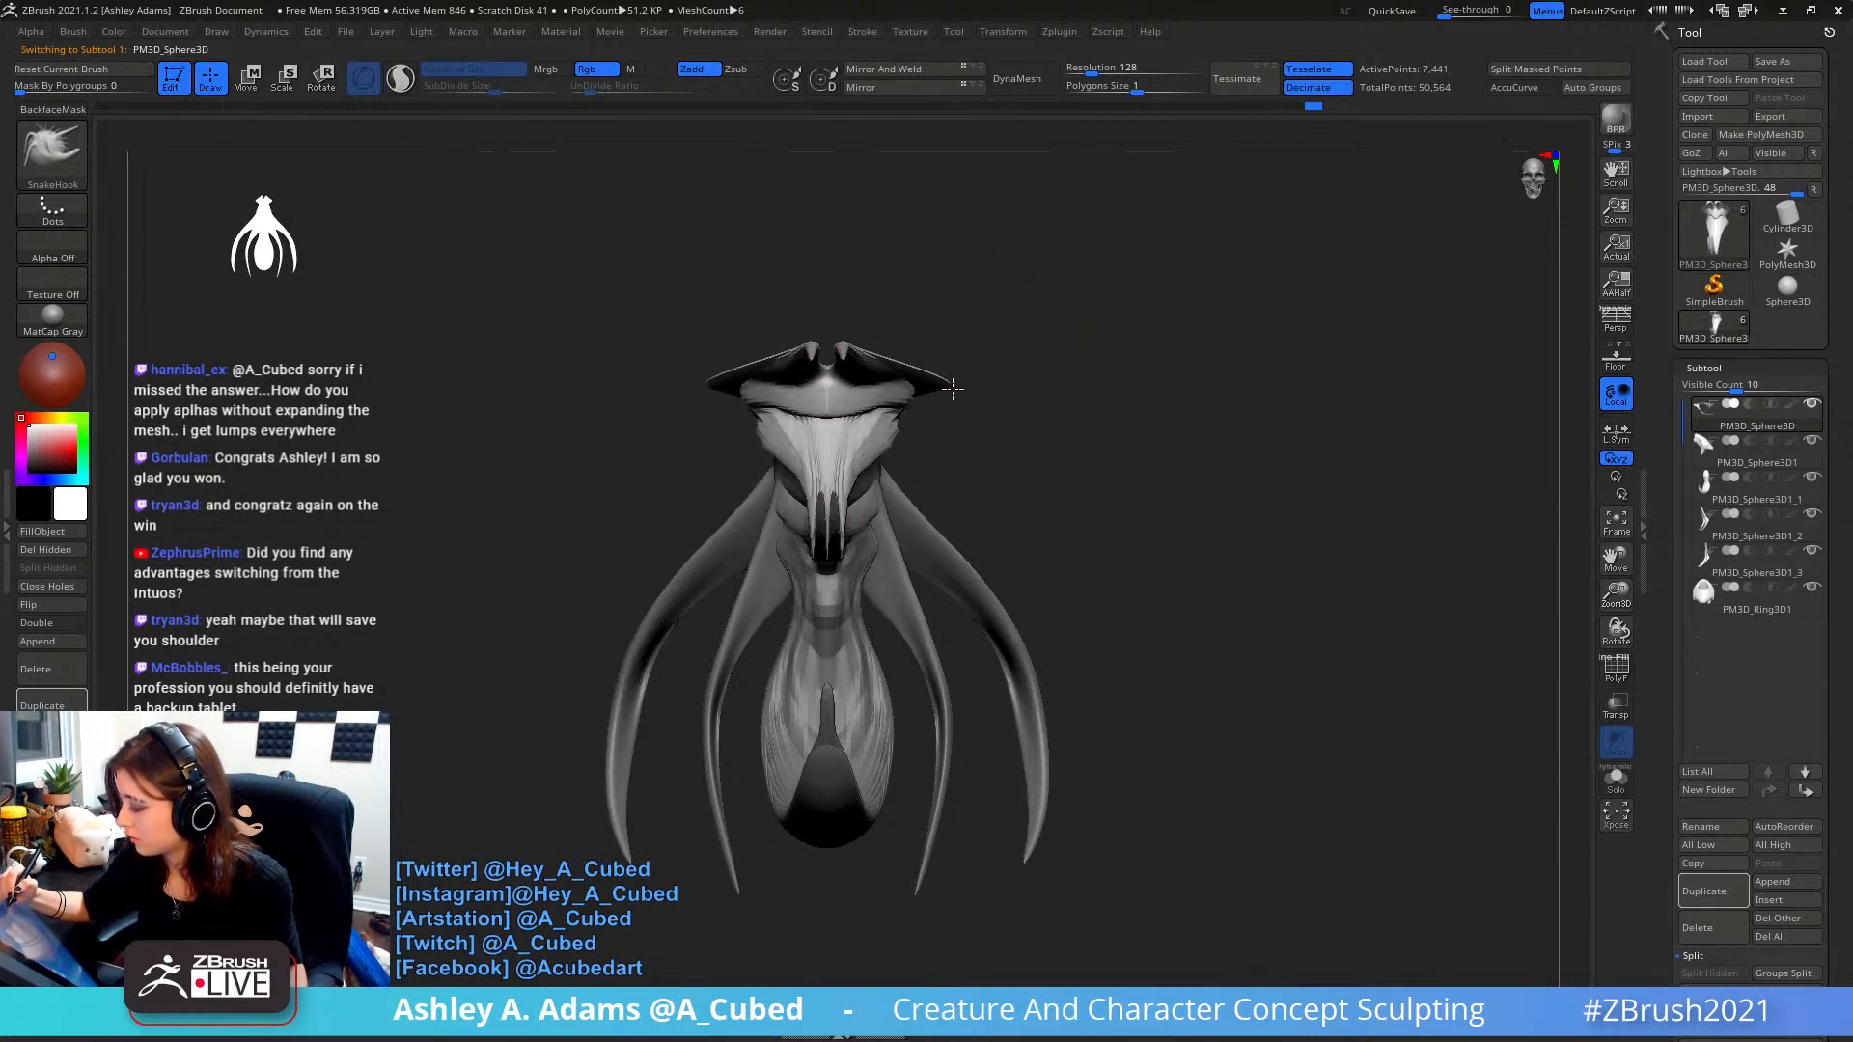
pyautogui.hotkey('ctrl', 'z')
pyautogui.moveTo(863, 377); pyautogui.dragTo(880, 385)
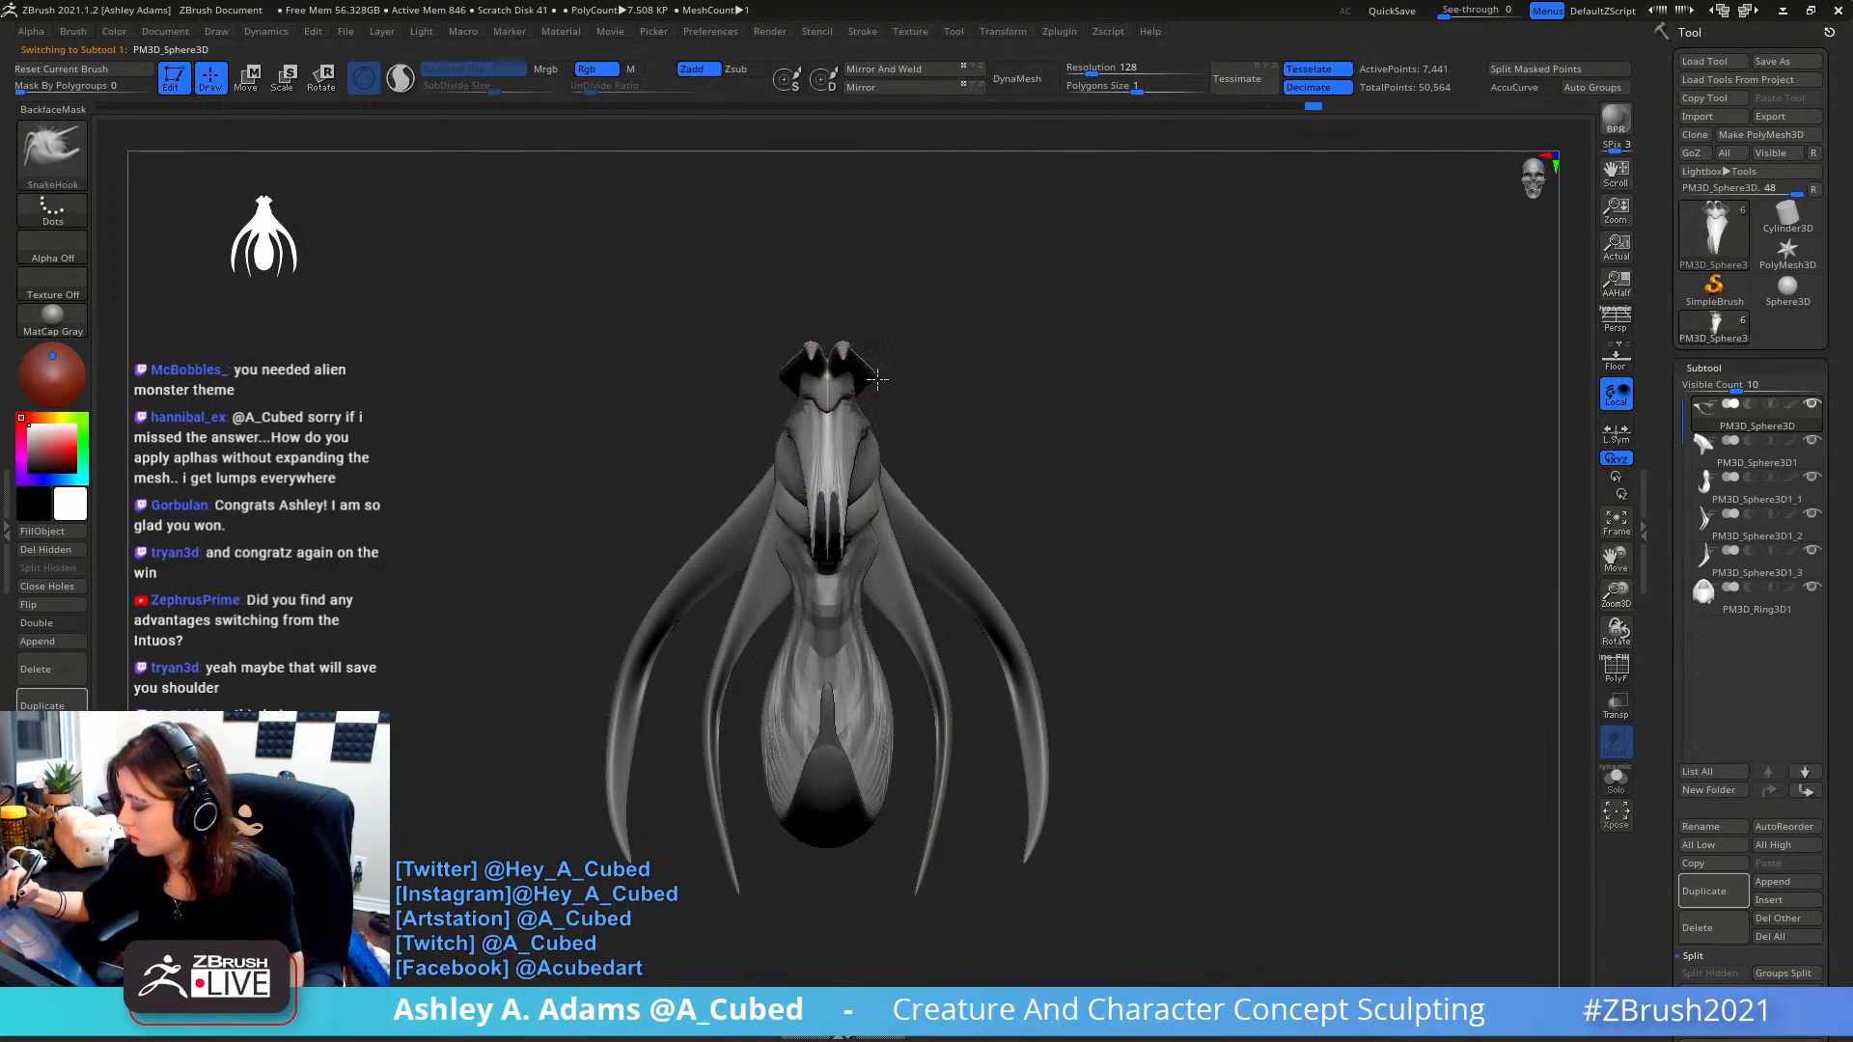
pyautogui.hotkey('ctrl', 'z')
# - Pull the sides of the head outward into broad flares with SnakeHook, working from above
pyautogui.rightClick(885, 379)
pyautogui.moveTo(885, 384)
pyautogui.mouseDown(button='right')
pyautogui.moveTo(805, 377)
pyautogui.moveTo(941, 420)
pyautogui.mouseUp(button='right')
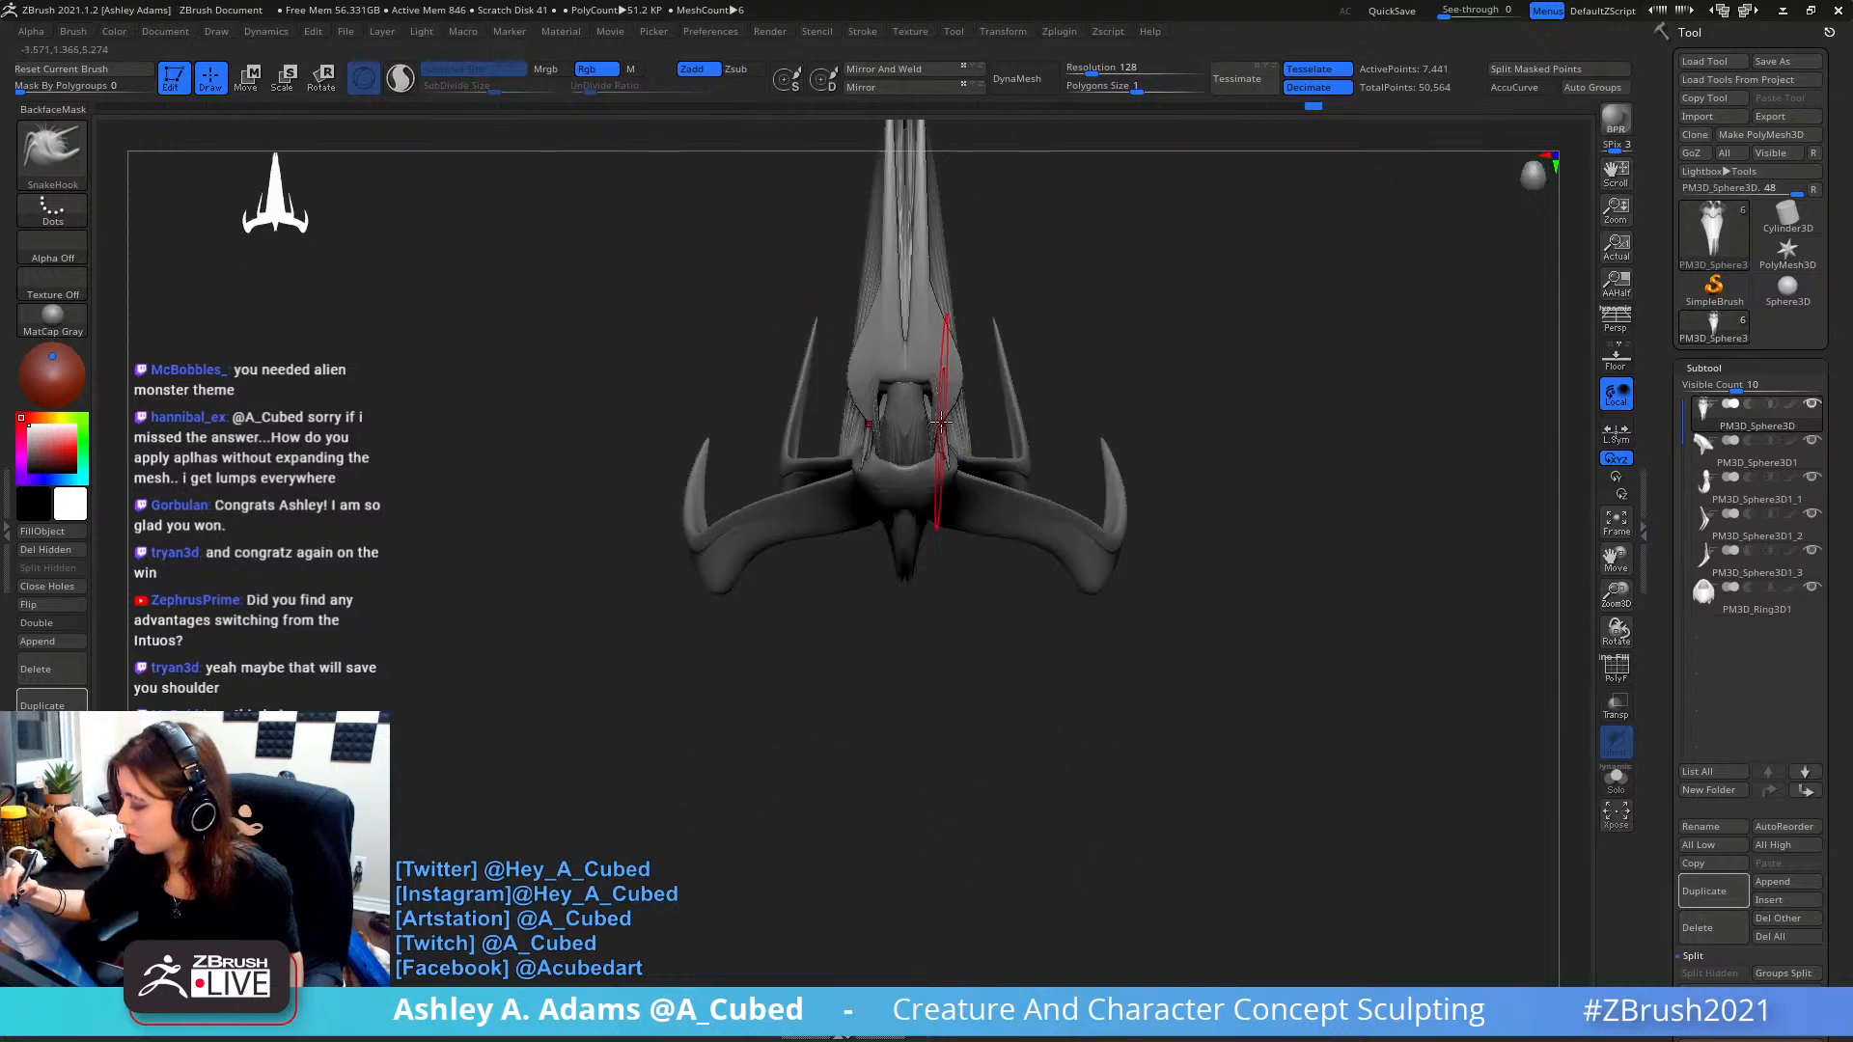
pyautogui.moveTo(1009, 424); pyautogui.dragTo(1034, 421)
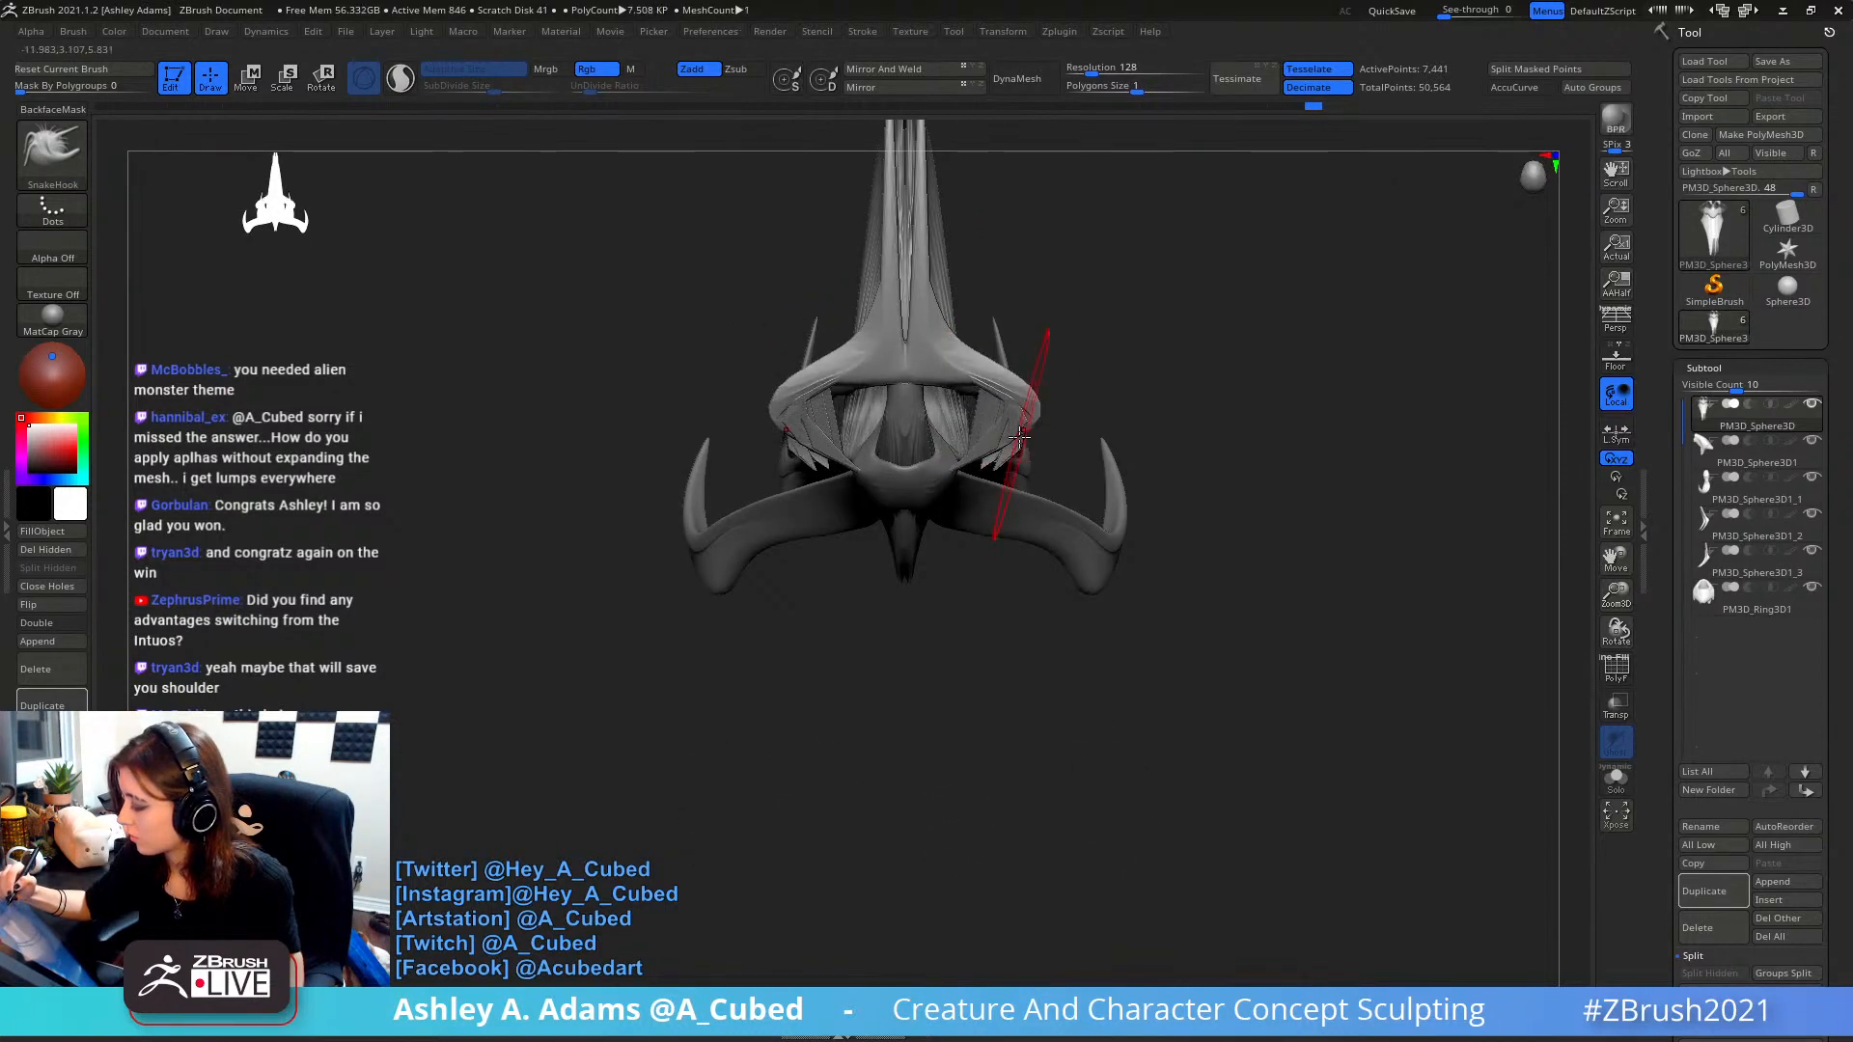
pyautogui.moveTo(903, 453); pyautogui.dragTo(1091, 398, button='right')
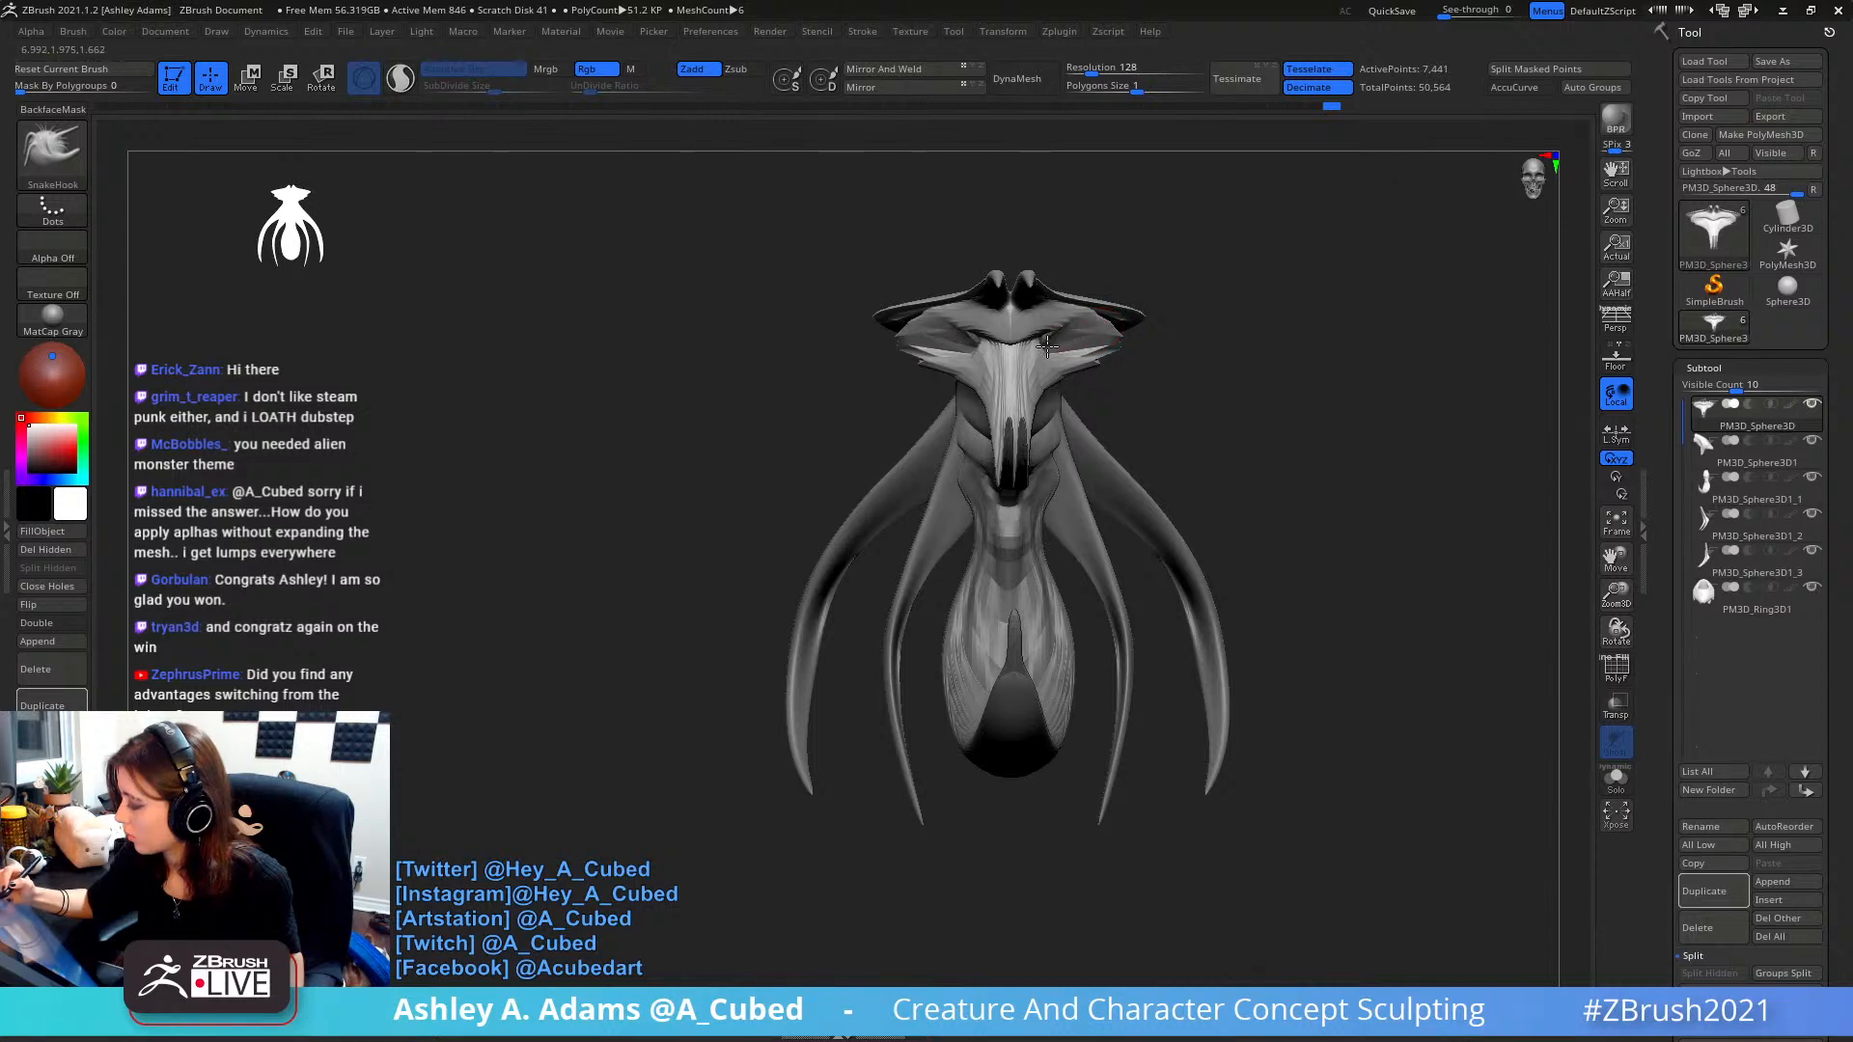
# - Reshape the outer edges of the head flares with SnakeHook from behind so they slope away from the crest
pyautogui.moveTo(1054, 340)
pyautogui.mouseDown(button='right')
pyautogui.moveTo(1039, 364)
pyautogui.moveTo(980, 255)
pyautogui.moveTo(1090, 299)
pyautogui.moveTo(1049, 343)
pyautogui.moveTo(1064, 321)
pyautogui.mouseUp(button='right')
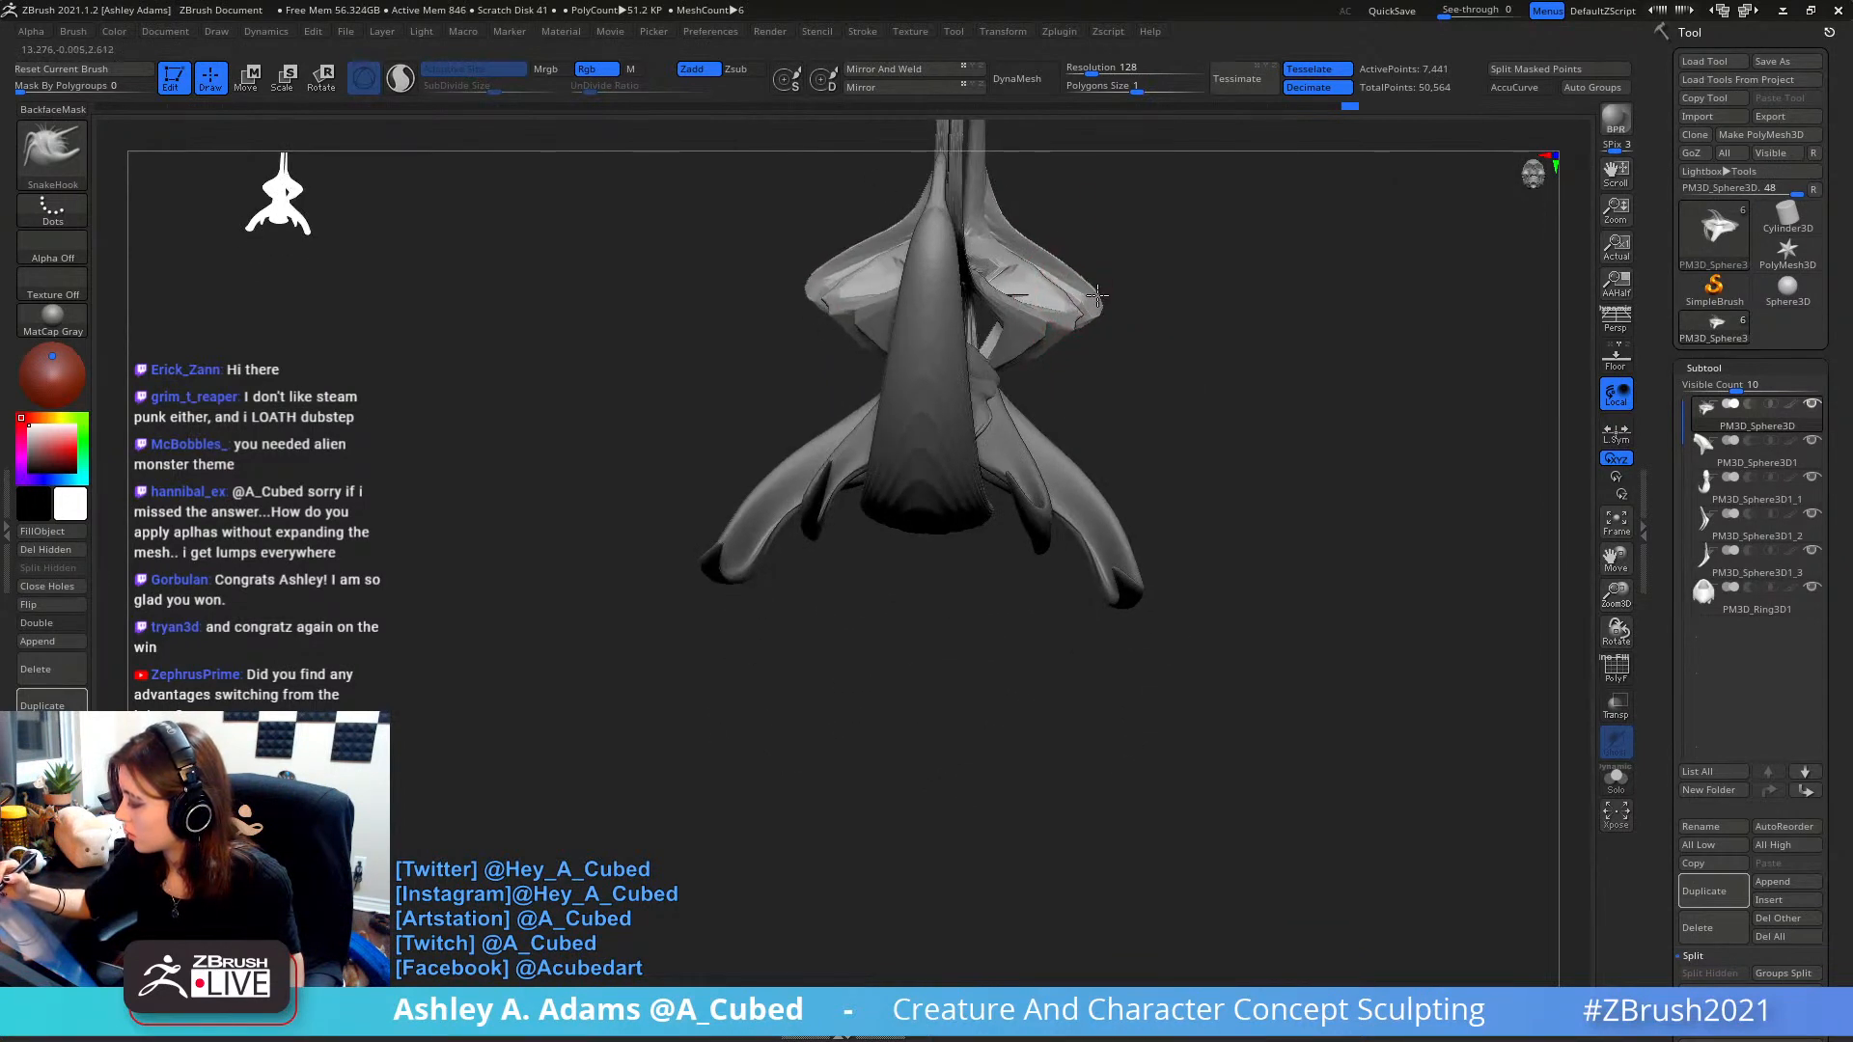
pyautogui.moveTo(1066, 257); pyautogui.dragTo(1081, 260, button='right')
pyautogui.press('space')
pyautogui.moveTo(1064, 253)
pyautogui.mouseDown()
pyautogui.moveTo(1057, 274)
pyautogui.moveTo(1098, 325)
pyautogui.mouseUp()
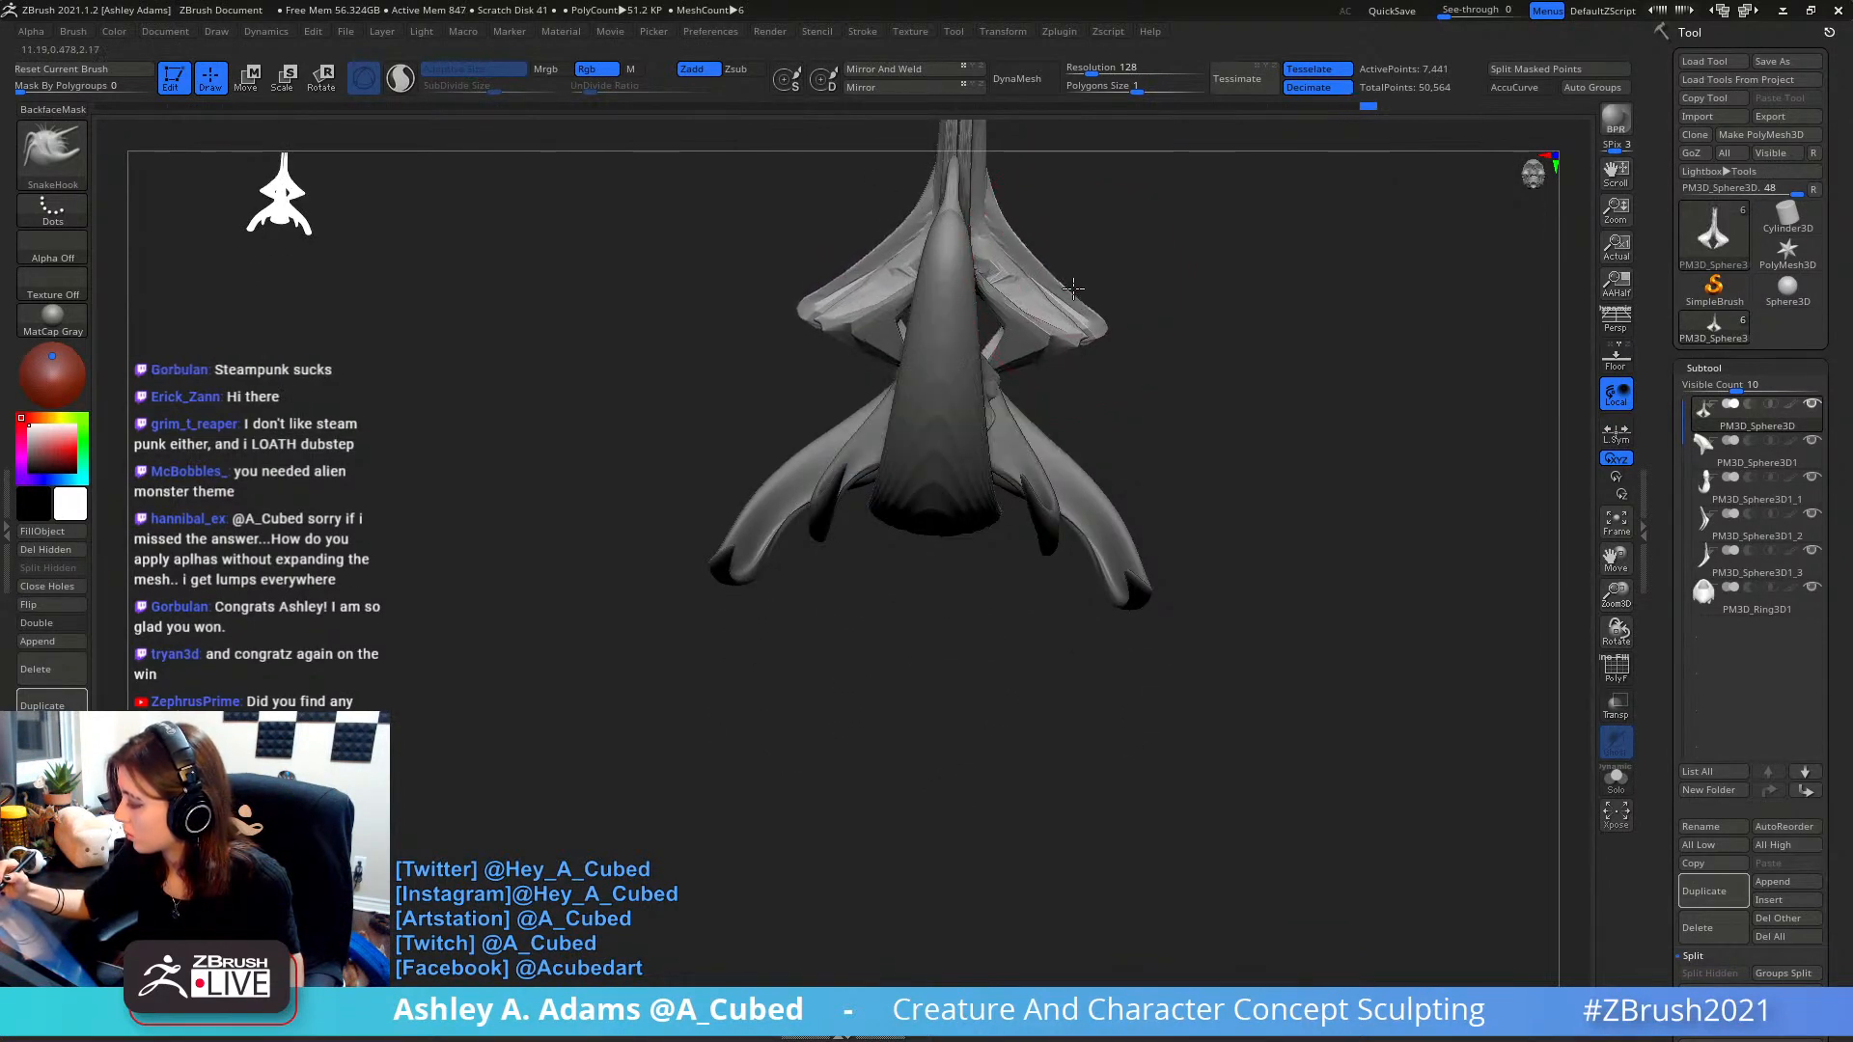
# - Resize the SnakeHook brush and adjust the profile of the head's upper crest from the side
pyautogui.moveTo(1073, 287); pyautogui.dragTo(1135, 216, button='right')
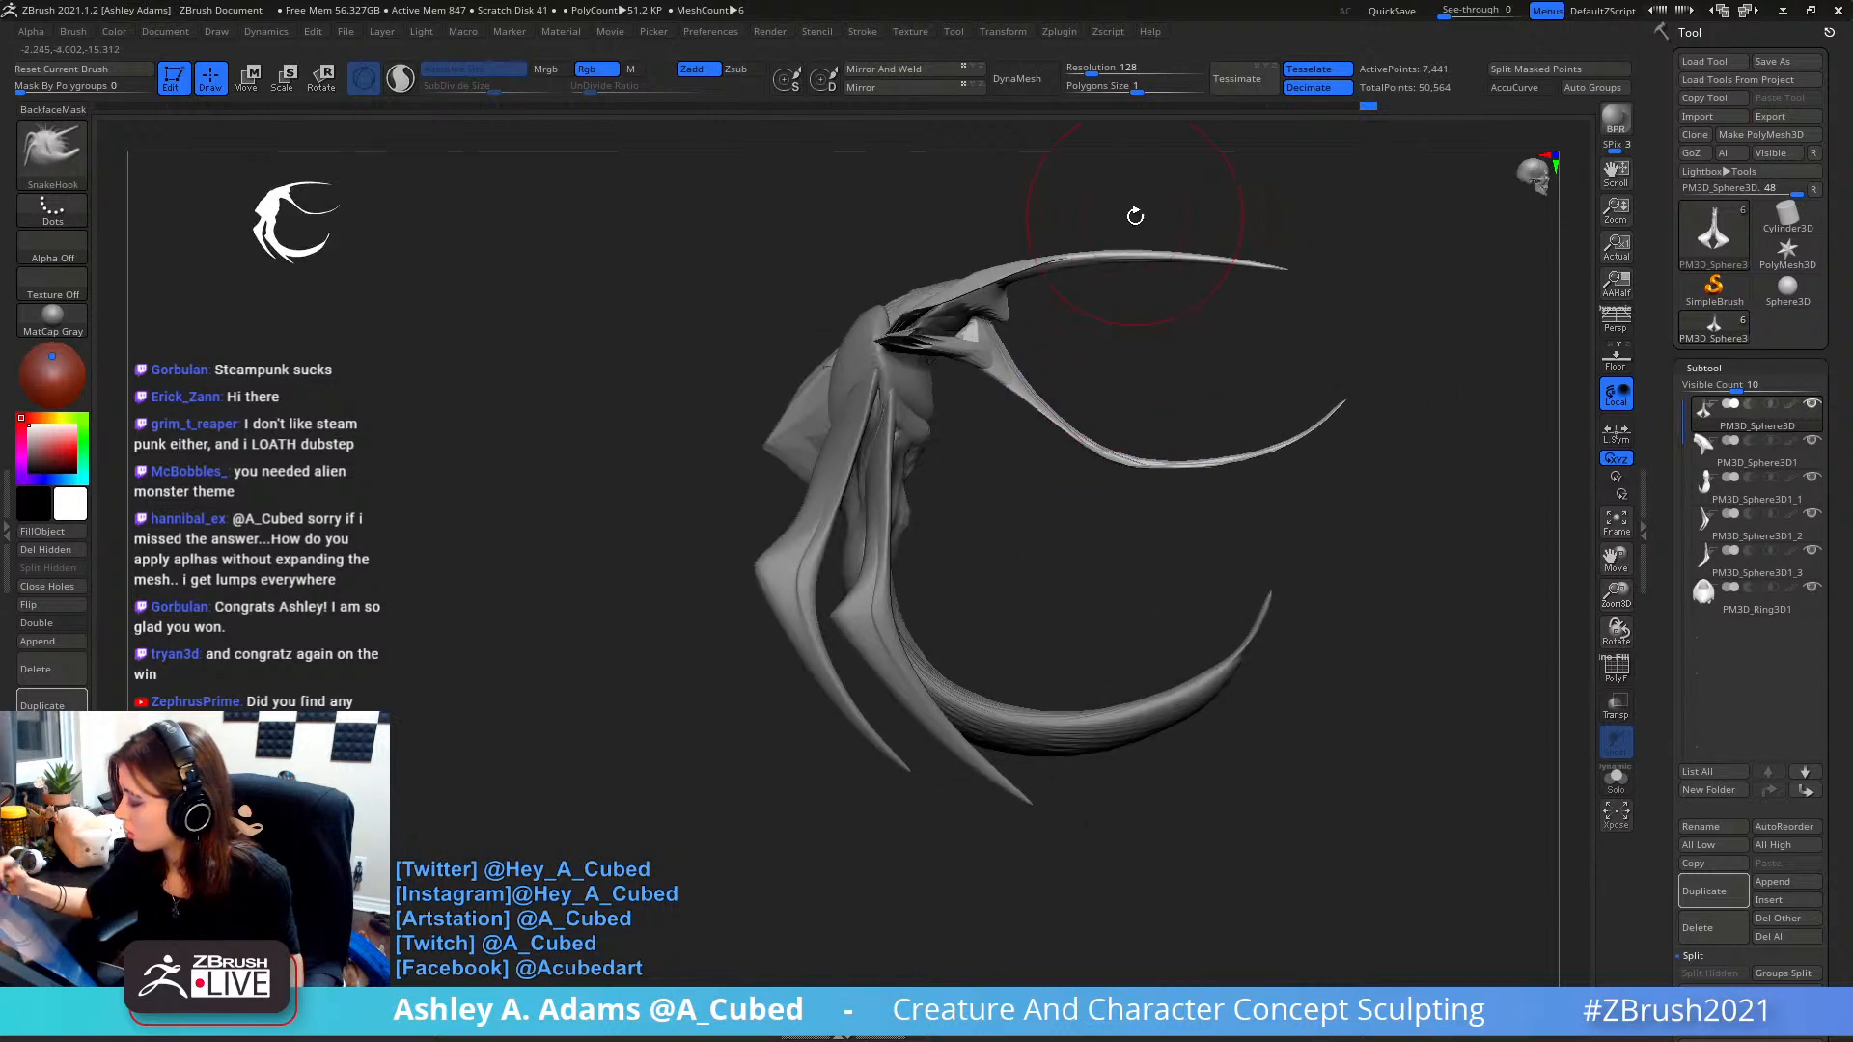
pyautogui.moveTo(974, 278); pyautogui.dragTo(976, 277, button='right')
pyautogui.press('space')
pyautogui.moveTo(982, 269); pyautogui.dragTo(974, 268)
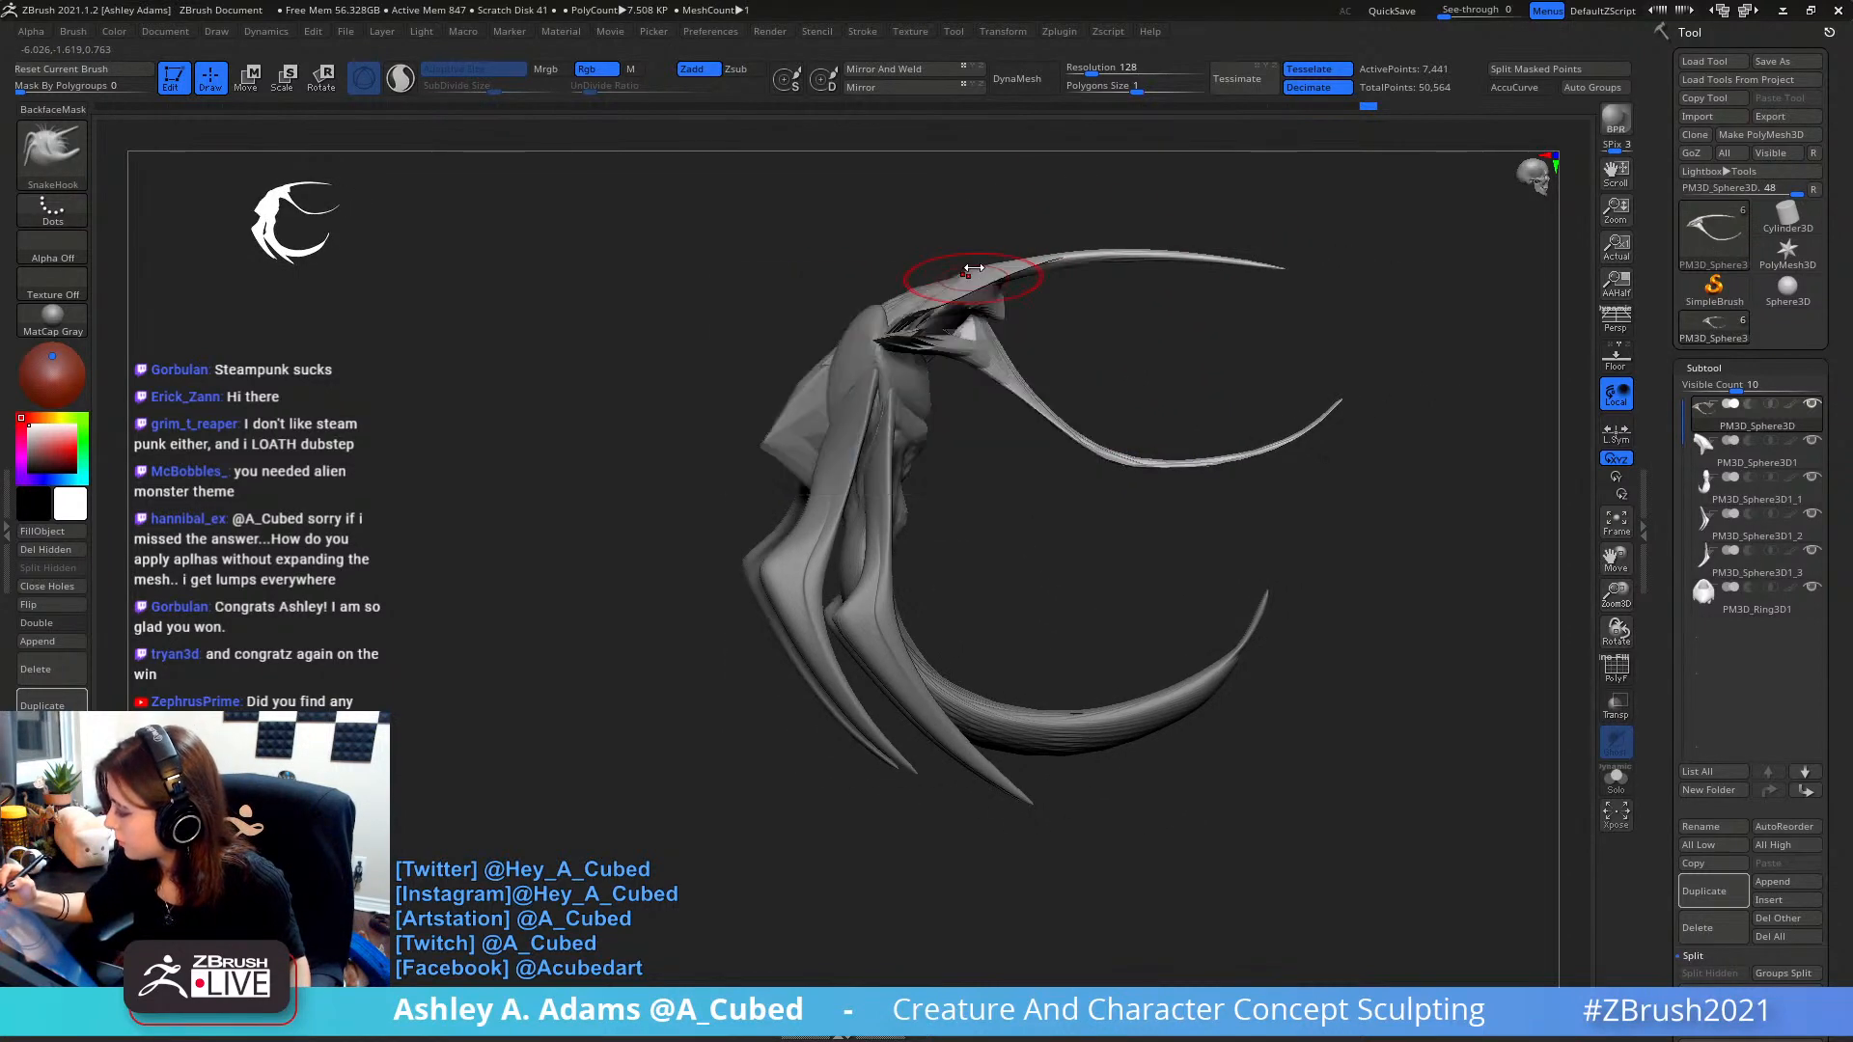
pyautogui.moveTo(952, 267)
pyautogui.mouseDown(button='right')
pyautogui.moveTo(1068, 280)
pyautogui.moveTo(968, 286)
pyautogui.mouseUp(button='right')
pyautogui.press('space')
pyautogui.moveTo(966, 299); pyautogui.dragTo(956, 299)
pyautogui.moveTo(965, 314)
pyautogui.mouseDown(button='right')
pyautogui.moveTo(952, 350)
pyautogui.moveTo(980, 374)
pyautogui.mouseUp(button='right')
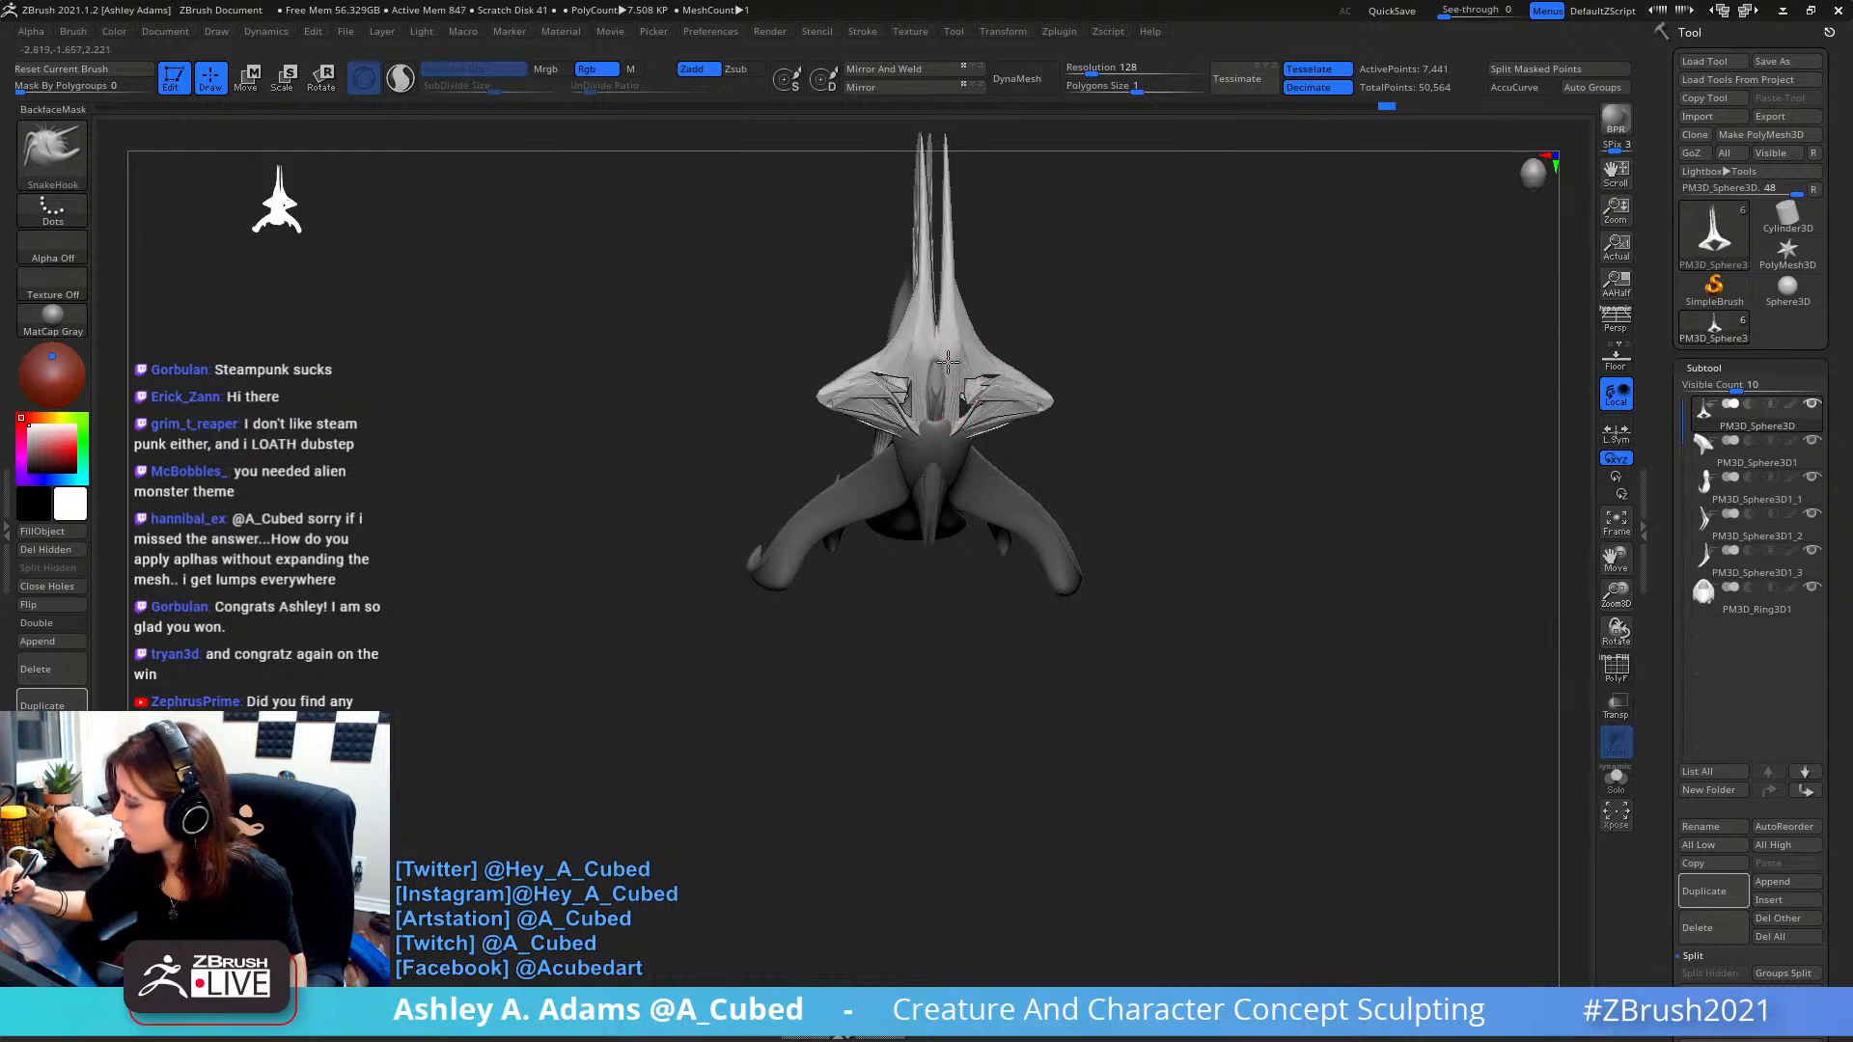
# - Smooth the upper surface of the head flares and switch to the Inflat brush to work on their thin side areas
pyautogui.press('shift')
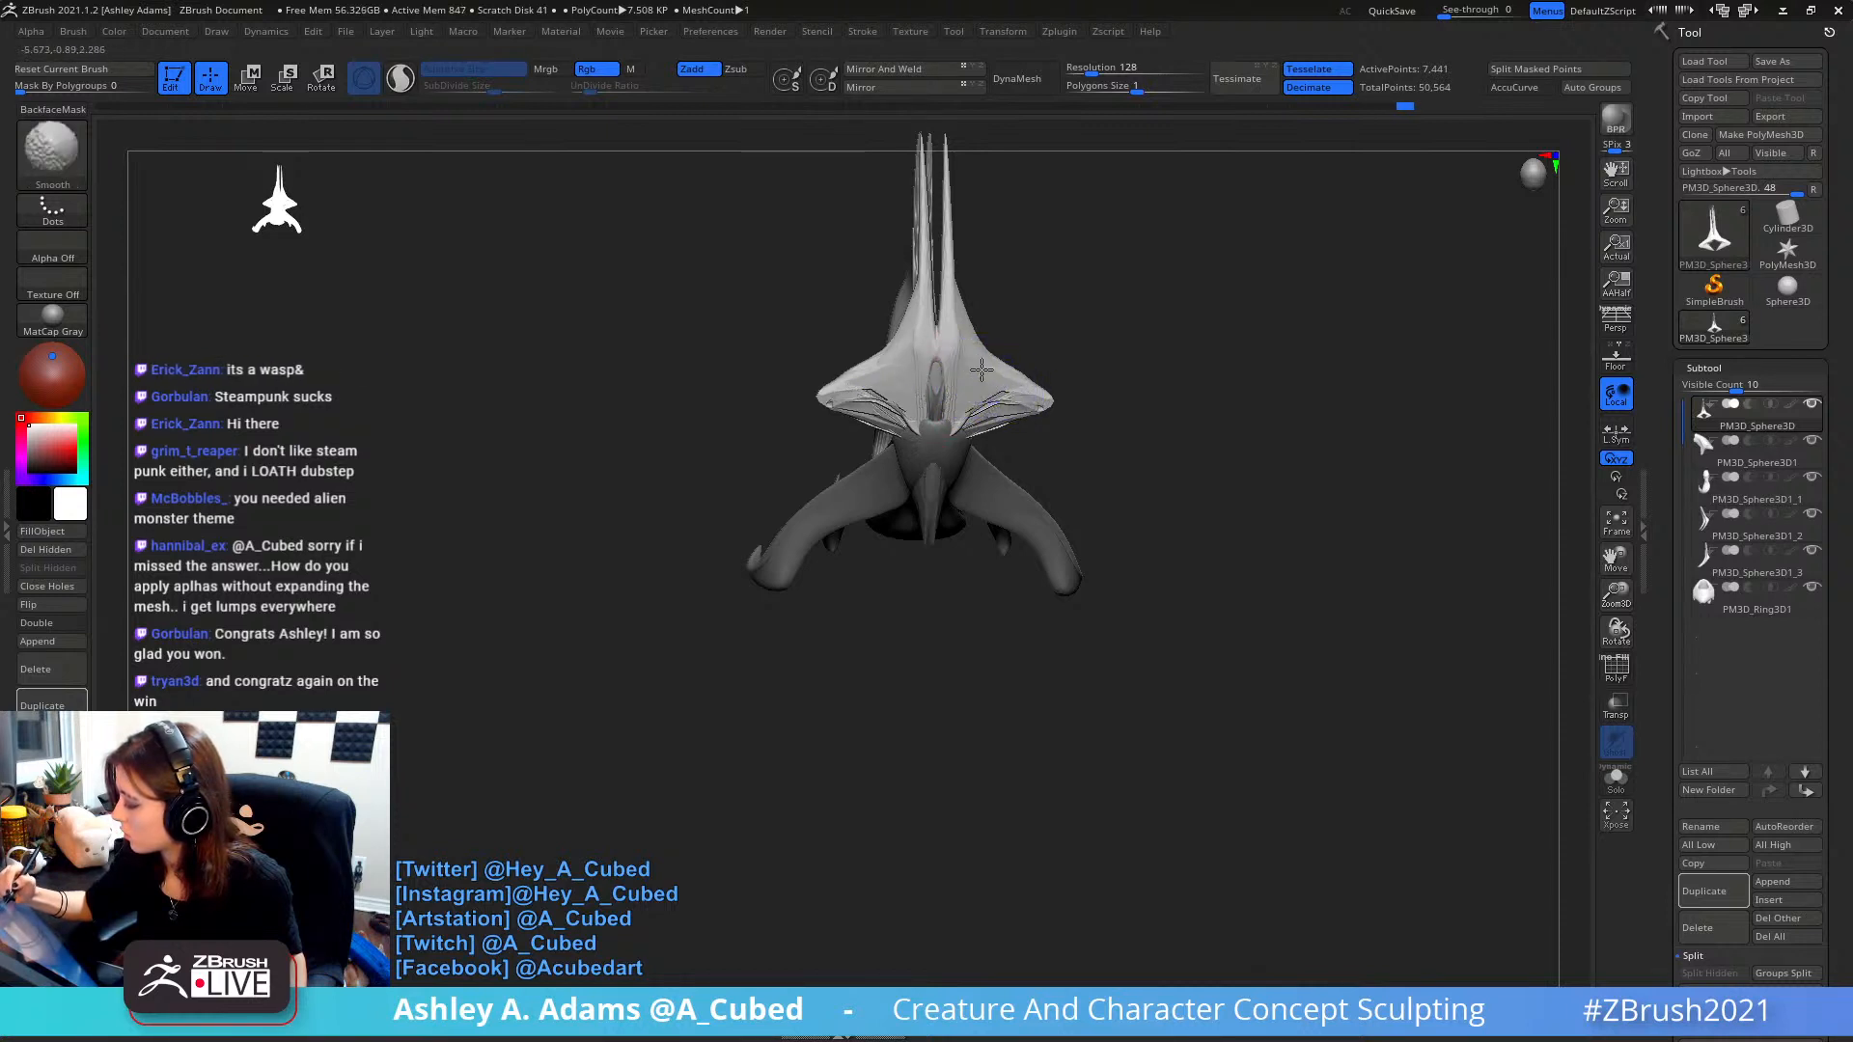
pyautogui.moveTo(1033, 404)
pyautogui.mouseDown(button='right')
pyautogui.moveTo(993, 319)
pyautogui.moveTo(1066, 442)
pyautogui.mouseUp(button='right')
pyautogui.press('ctrl')
pyautogui.press('b')
pyautogui.press('i')
pyautogui.press('n')
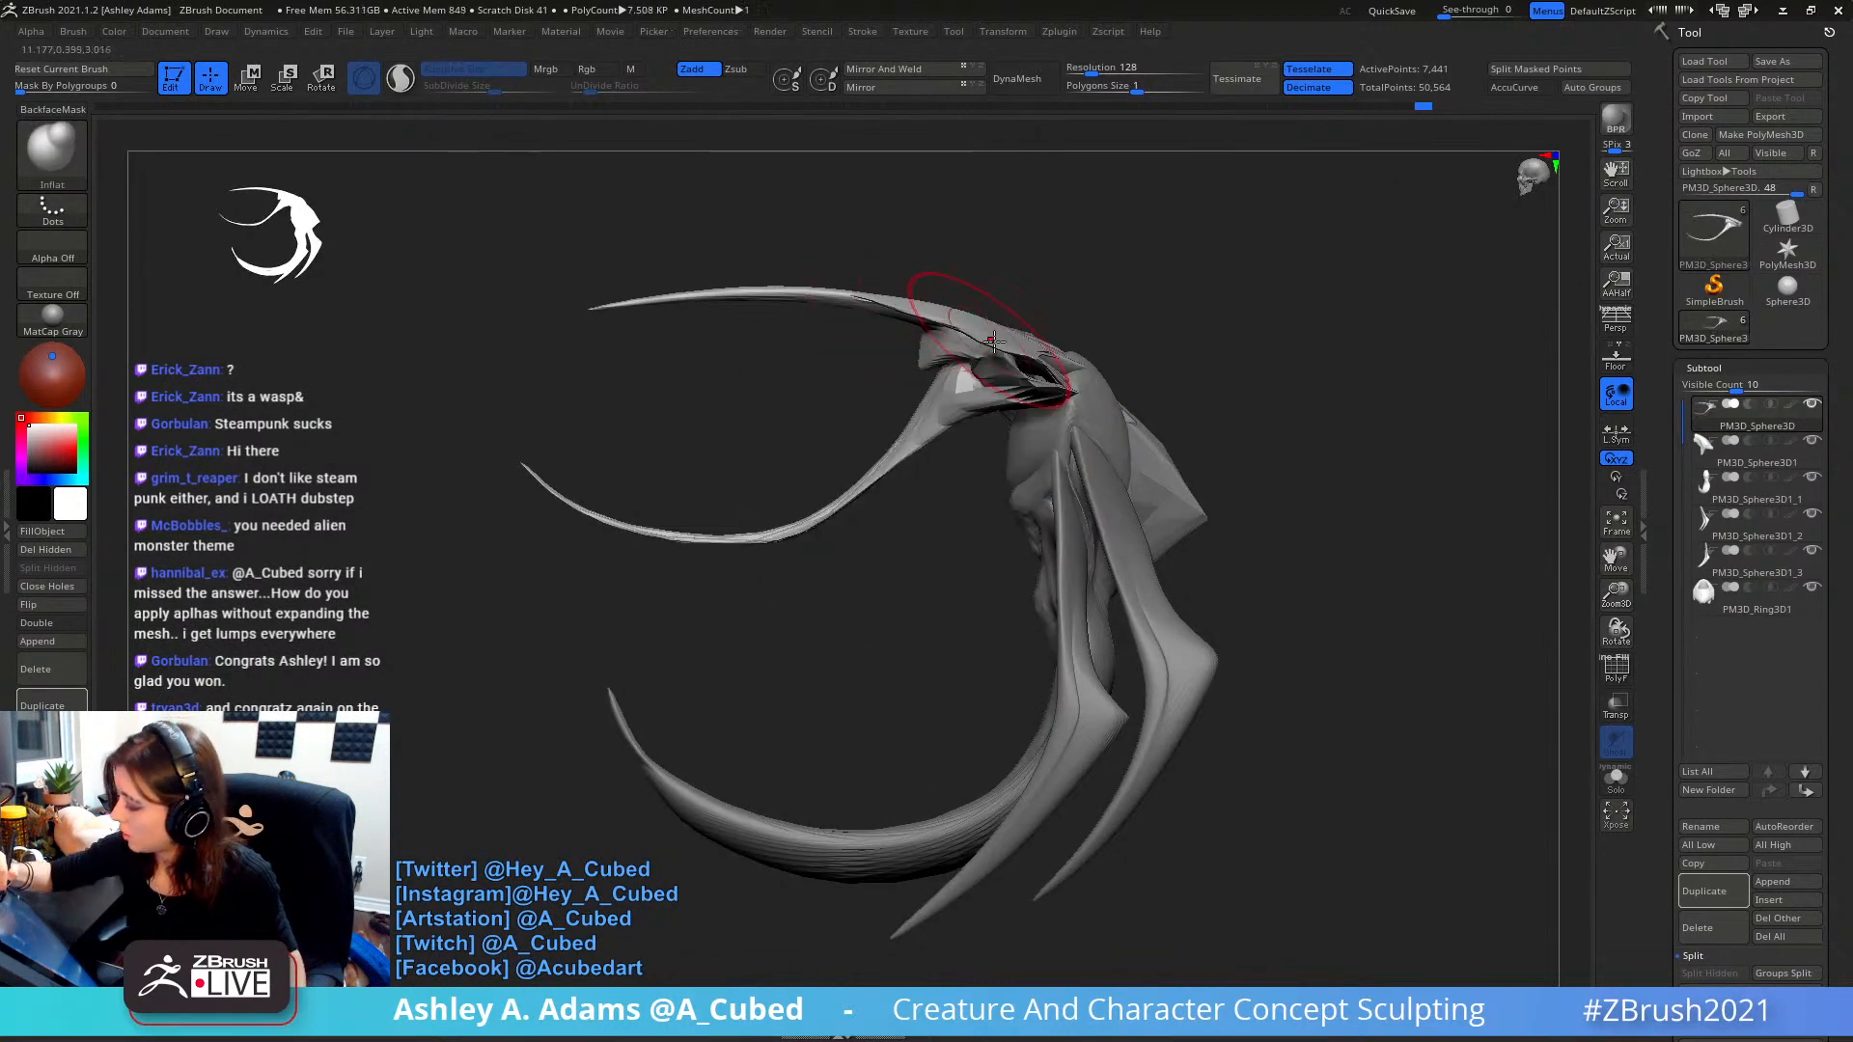
pyautogui.moveTo(980, 326)
pyautogui.mouseDown(button='right')
pyautogui.moveTo(1001, 360)
pyautogui.moveTo(923, 183)
pyautogui.moveTo(952, 380)
pyautogui.moveTo(979, 372)
pyautogui.mouseUp(button='right')
# - Return to the SnakeHook brush and smooth the top surface of the head flare beside the central crest
pyautogui.press('b')
pyautogui.press('s')
pyautogui.press('h')
pyautogui.press('shift')
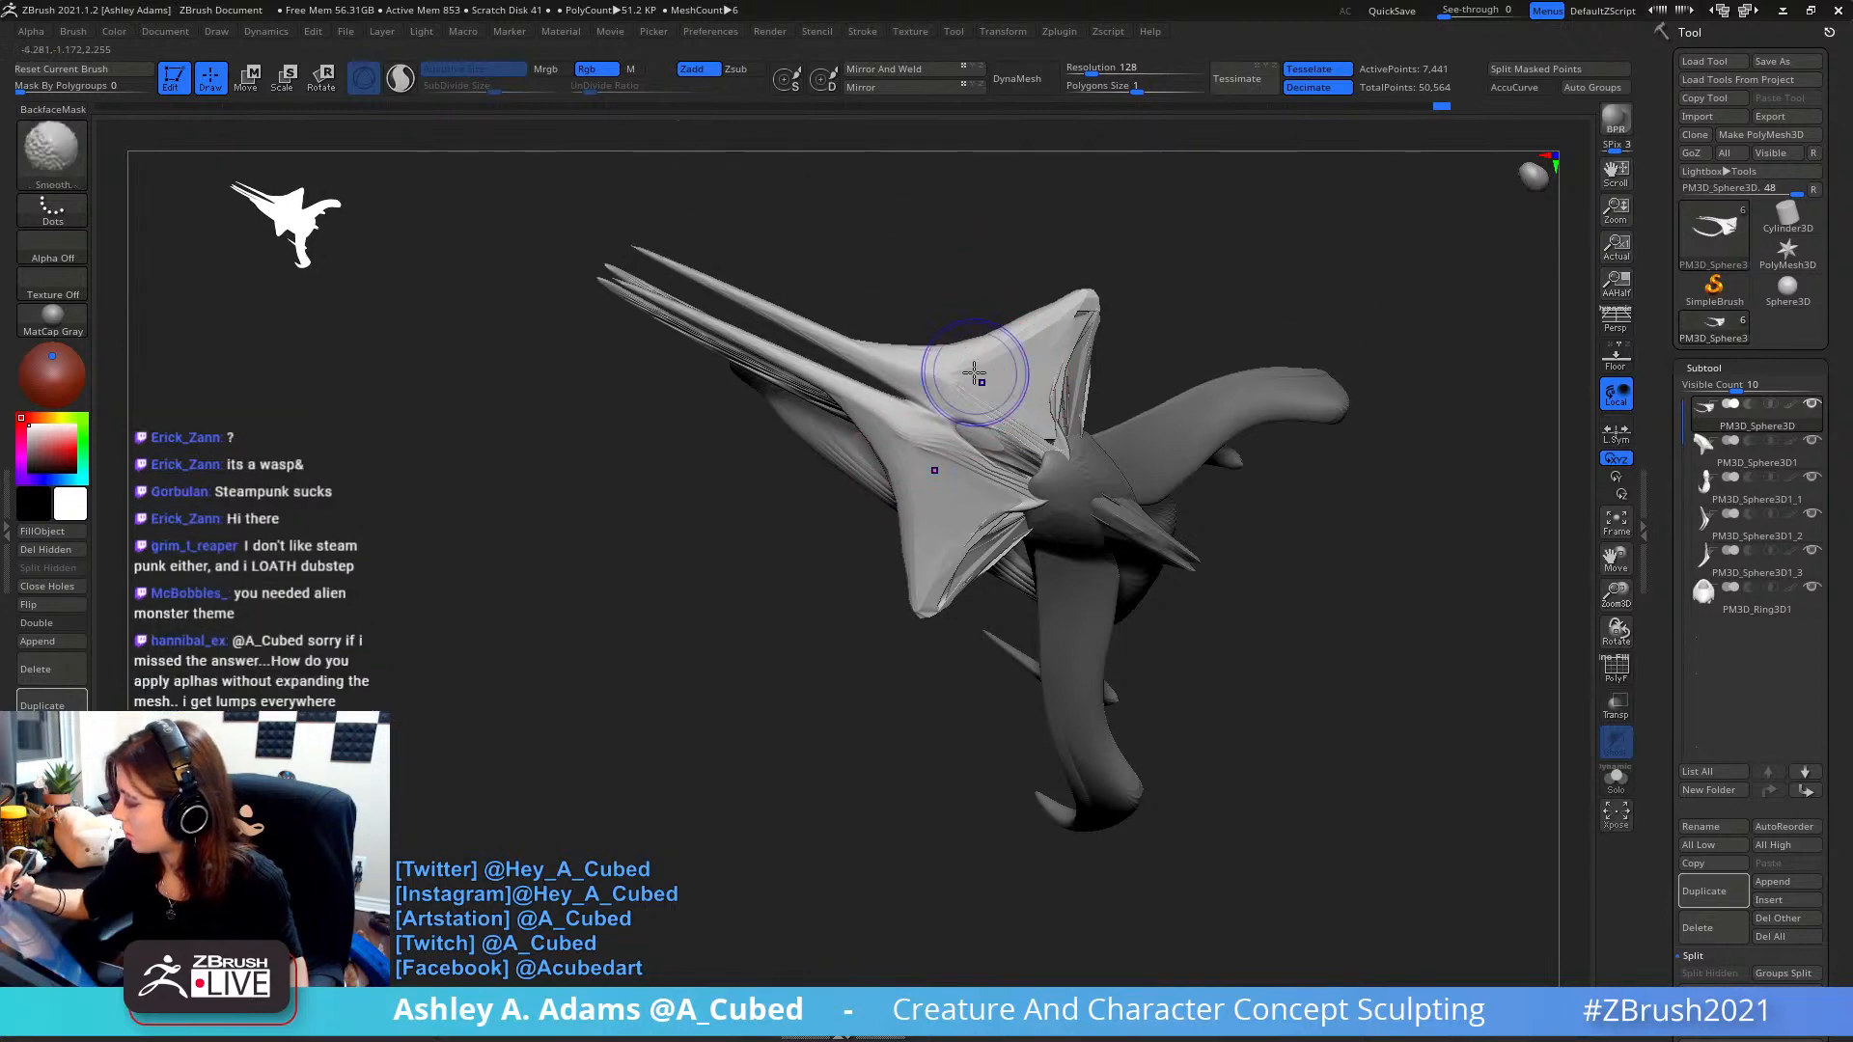
pyautogui.moveTo(945, 372)
pyautogui.keyDown('shift'); pyautogui.mouseDown()
pyautogui.moveTo(1018, 509)
pyautogui.moveTo(1009, 473)
pyautogui.mouseUp(); pyautogui.keyUp('shift')
# - Select the subtool joining the head to the shoulders and pull its upper back into a point with SnakeHook
pyautogui.moveTo(1008, 473); pyautogui.dragTo(1016, 418, button='right')
pyautogui.press('space')
pyautogui.moveTo(1017, 434); pyautogui.dragTo(1000, 444)
pyautogui.keyDown('alt'); pyautogui.click(977, 424); pyautogui.keyUp('alt')
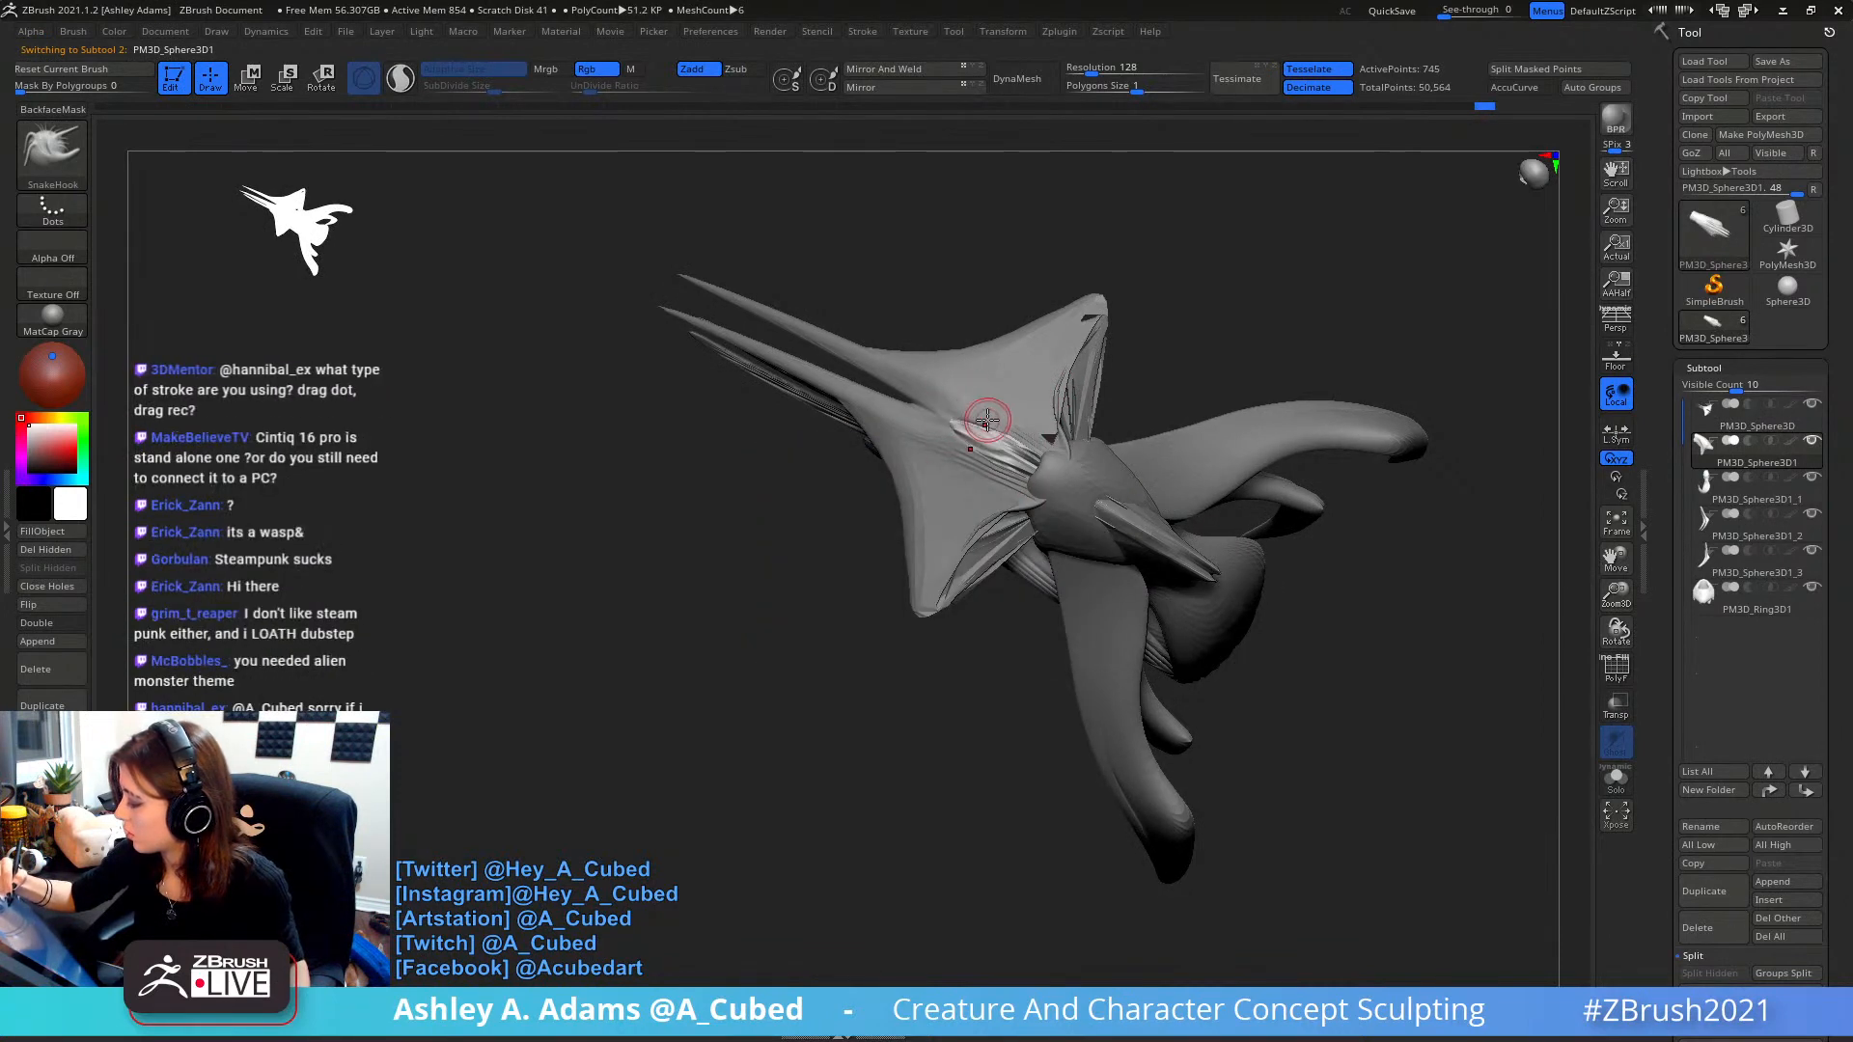
pyautogui.moveTo(986, 396); pyautogui.dragTo(1077, 367, button='right')
pyautogui.press('space')
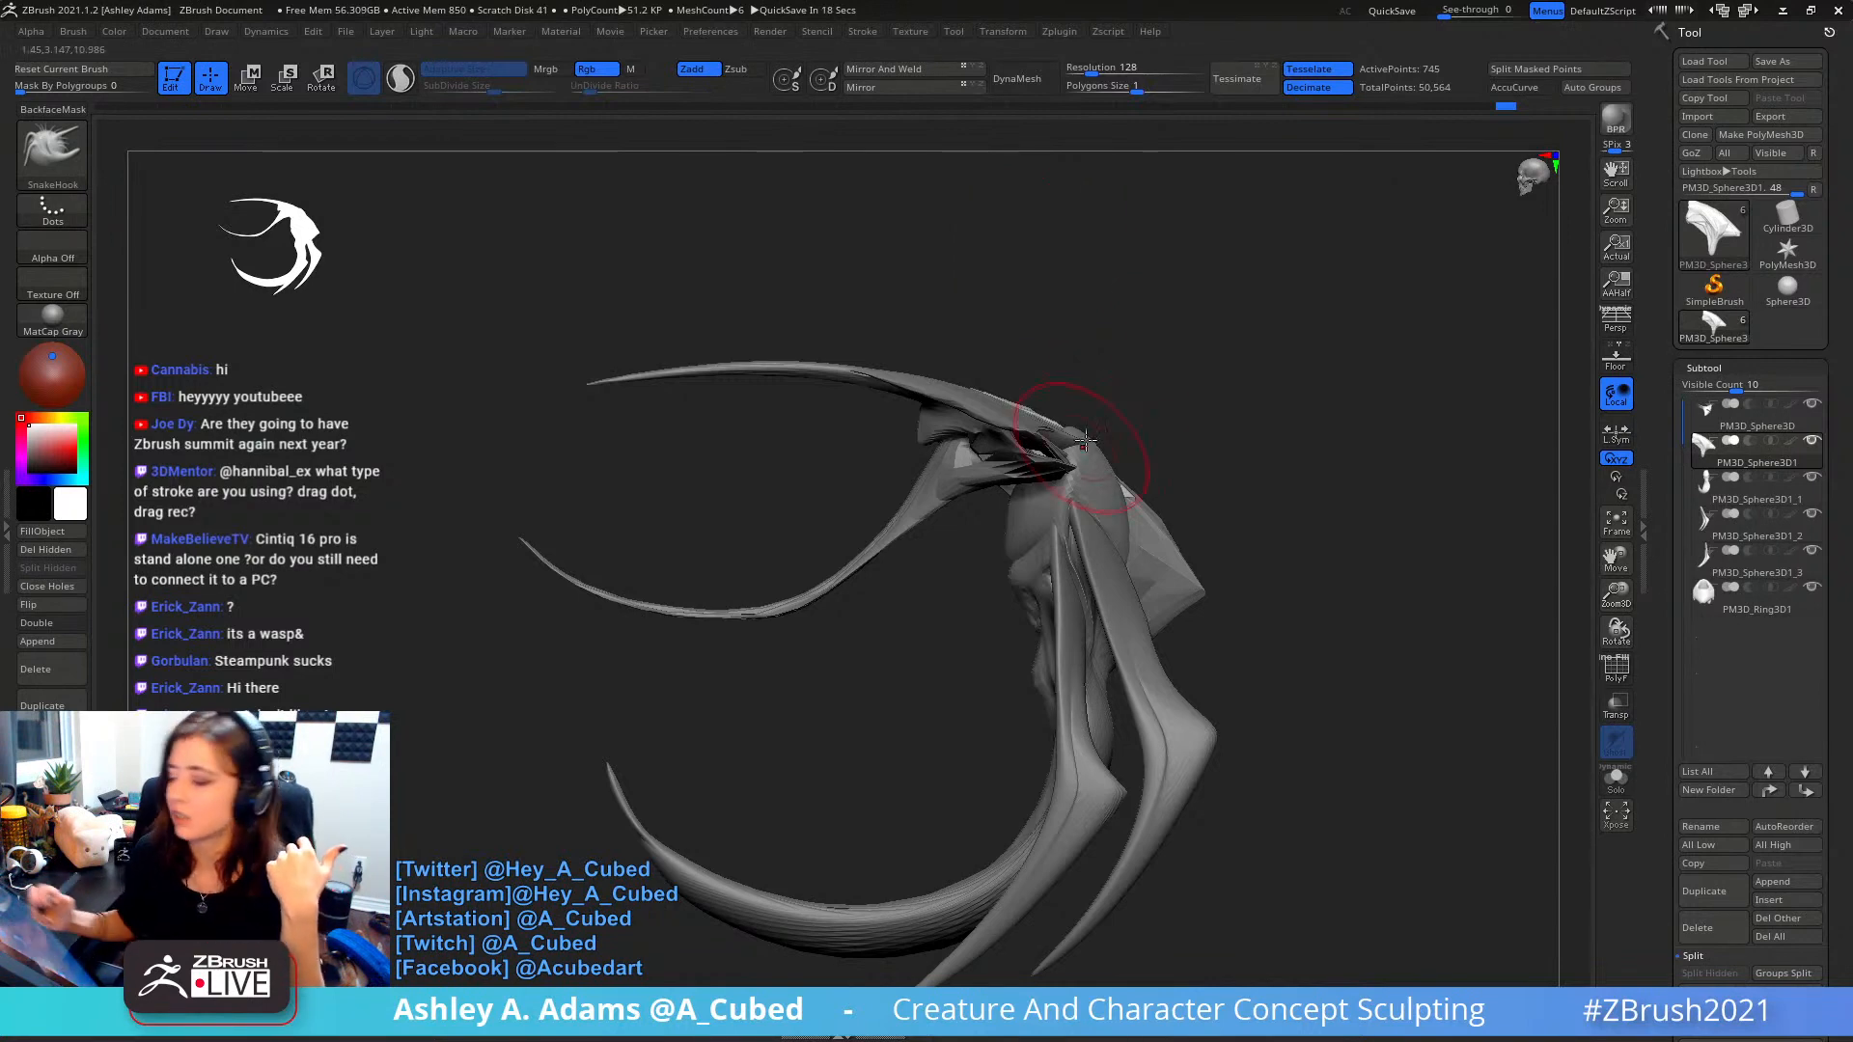
pyautogui.moveTo(1219, 463); pyautogui.dragTo(1059, 456)
pyautogui.rightClick(1038, 445)
pyautogui.moveTo(1059, 456); pyautogui.dragTo(1040, 448, button='right')
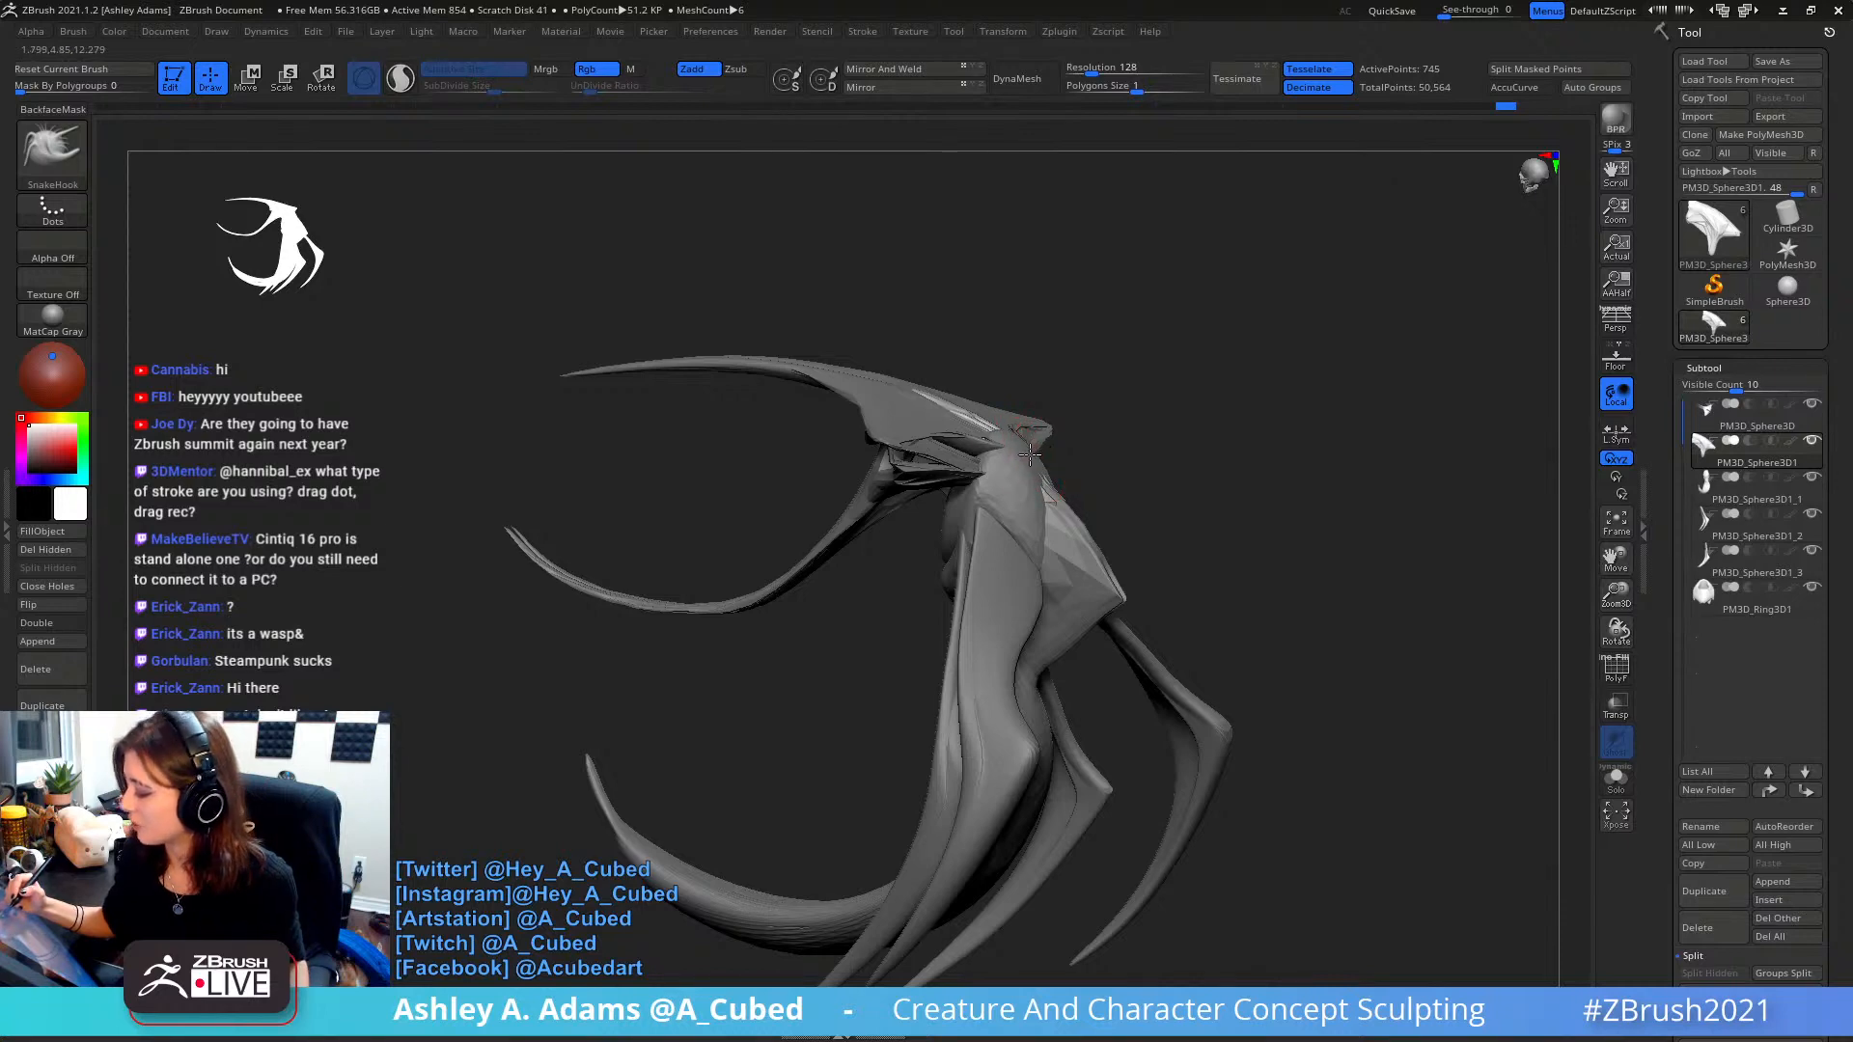
pyautogui.moveTo(1030, 454); pyautogui.dragTo(1037, 457)
pyautogui.moveTo(1038, 458)
pyautogui.mouseDown(button='right')
pyautogui.moveTo(1056, 468)
pyautogui.moveTo(994, 456)
pyautogui.mouseUp(button='right')
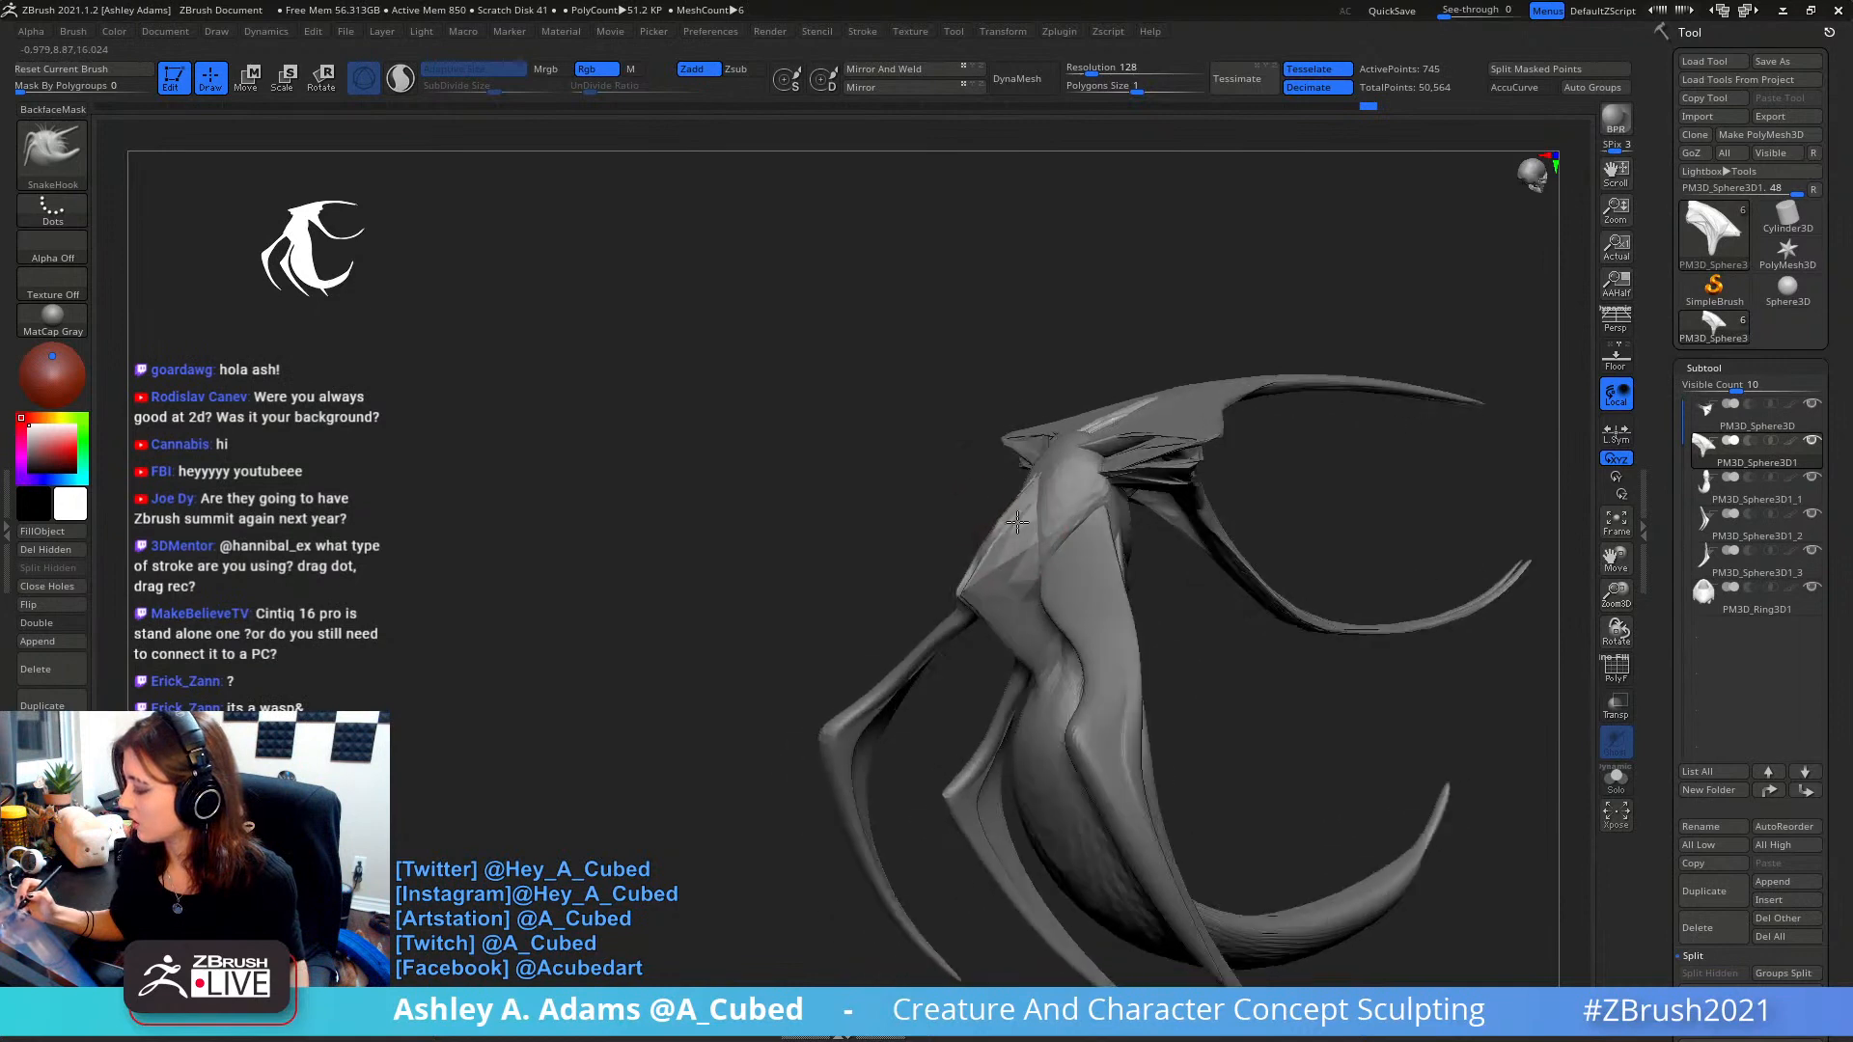
# - Refine the pointed ridge behind the head with short SnakeHook pulls where it meets the neck
pyautogui.moveTo(1017, 521); pyautogui.dragTo(1023, 504, button='right')
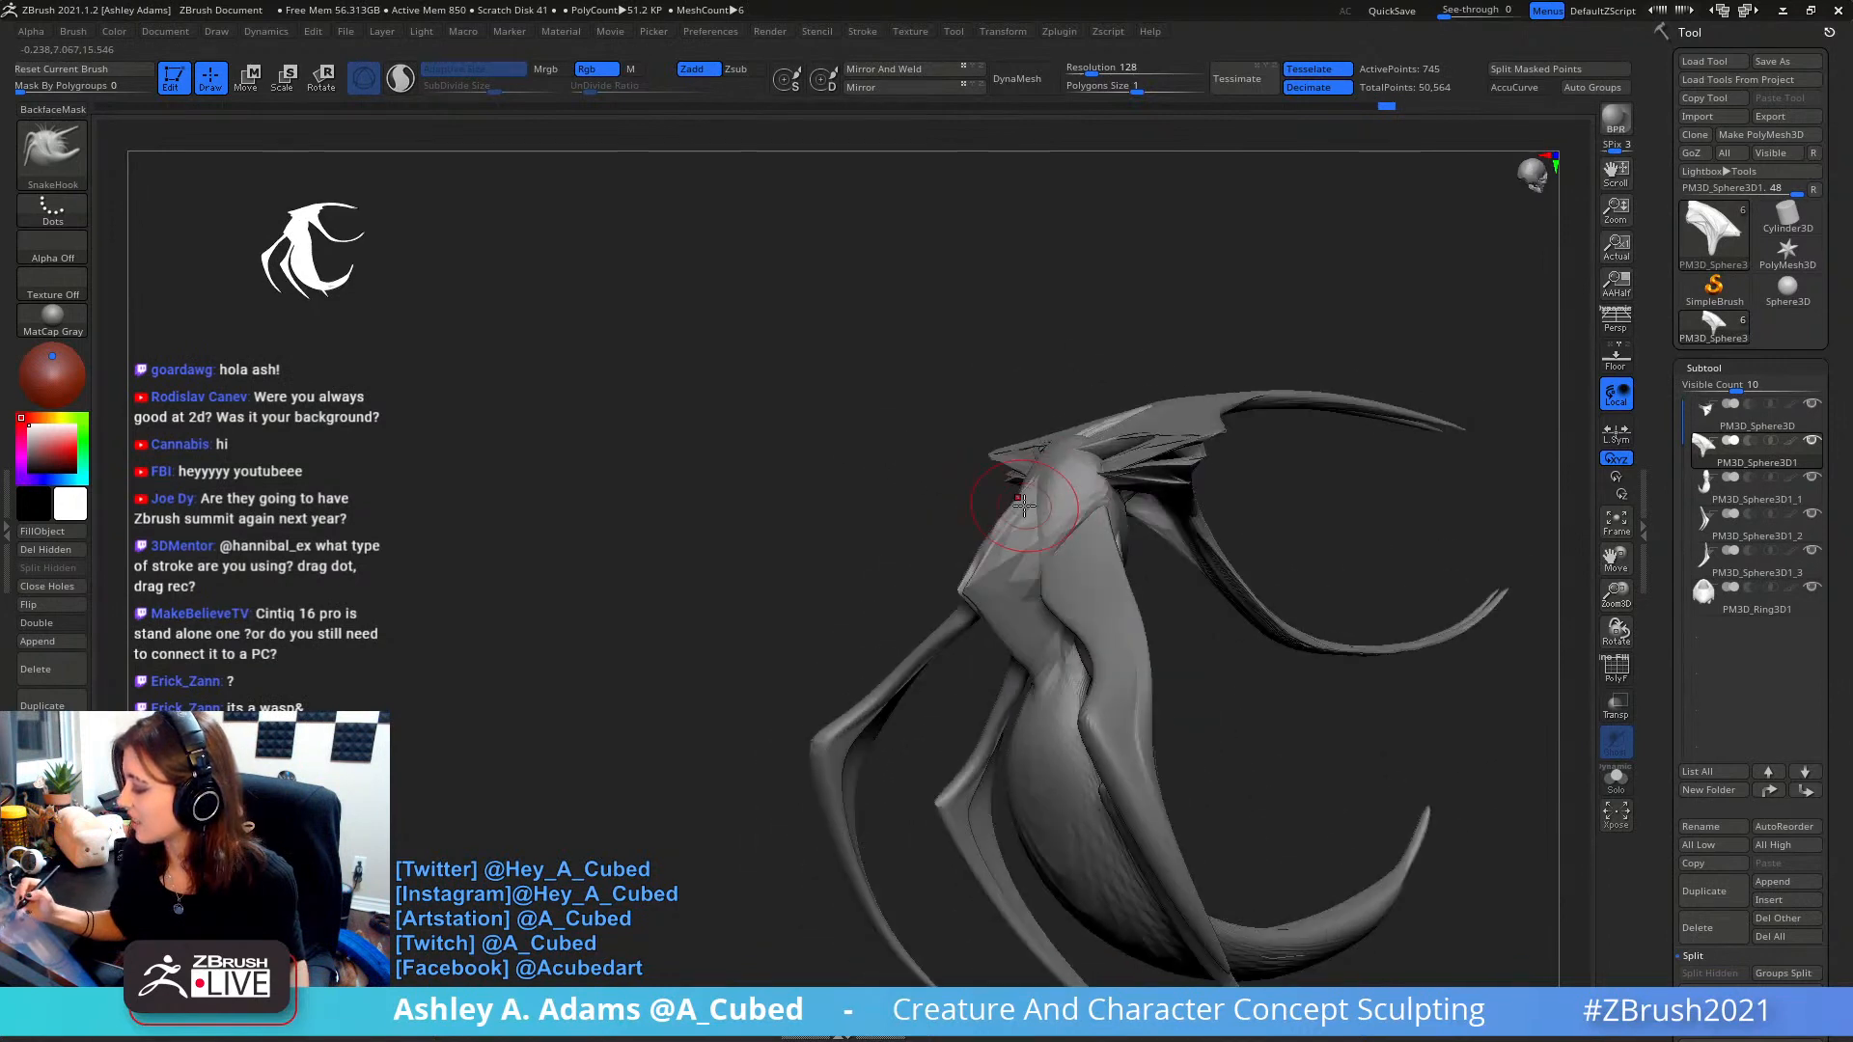
pyautogui.moveTo(1060, 449); pyautogui.dragTo(1054, 440)
pyautogui.moveTo(1053, 440); pyautogui.dragTo(1052, 450, button='right')
pyautogui.rightClick(1052, 454)
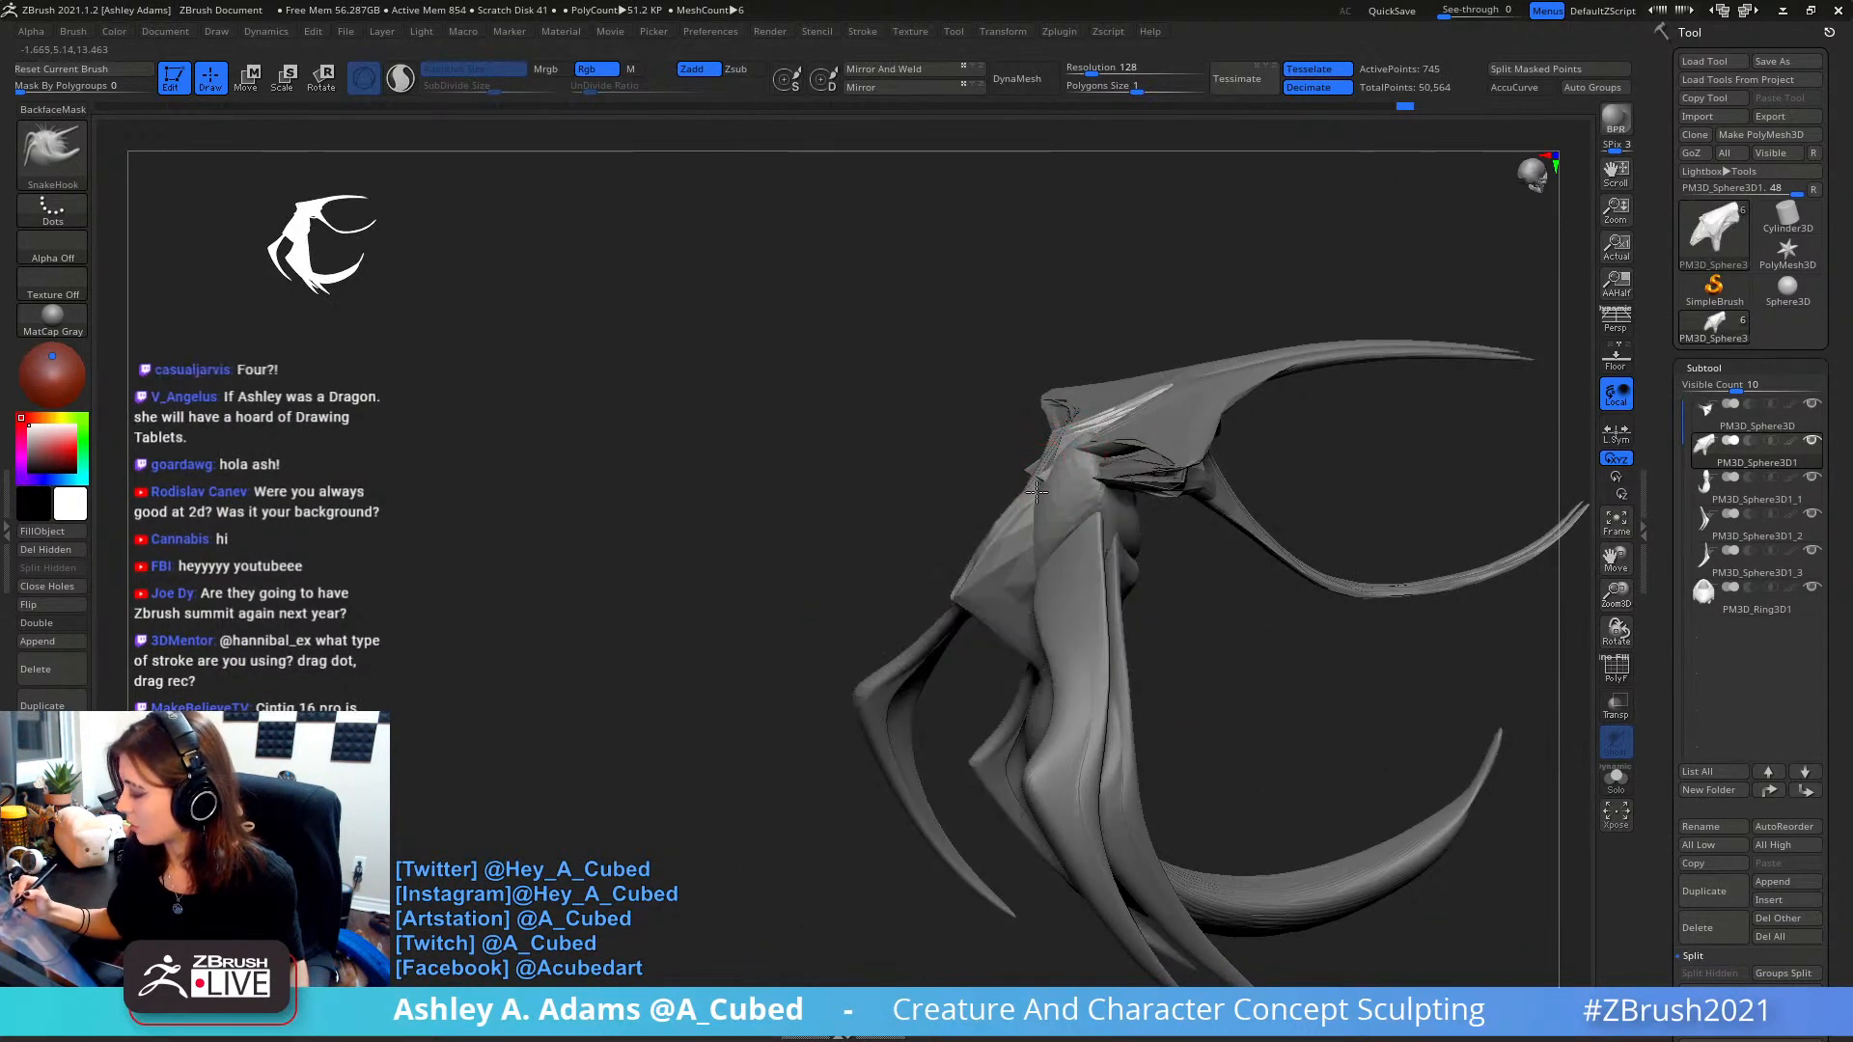
pyautogui.moveTo(1058, 449); pyautogui.dragTo(1062, 436)
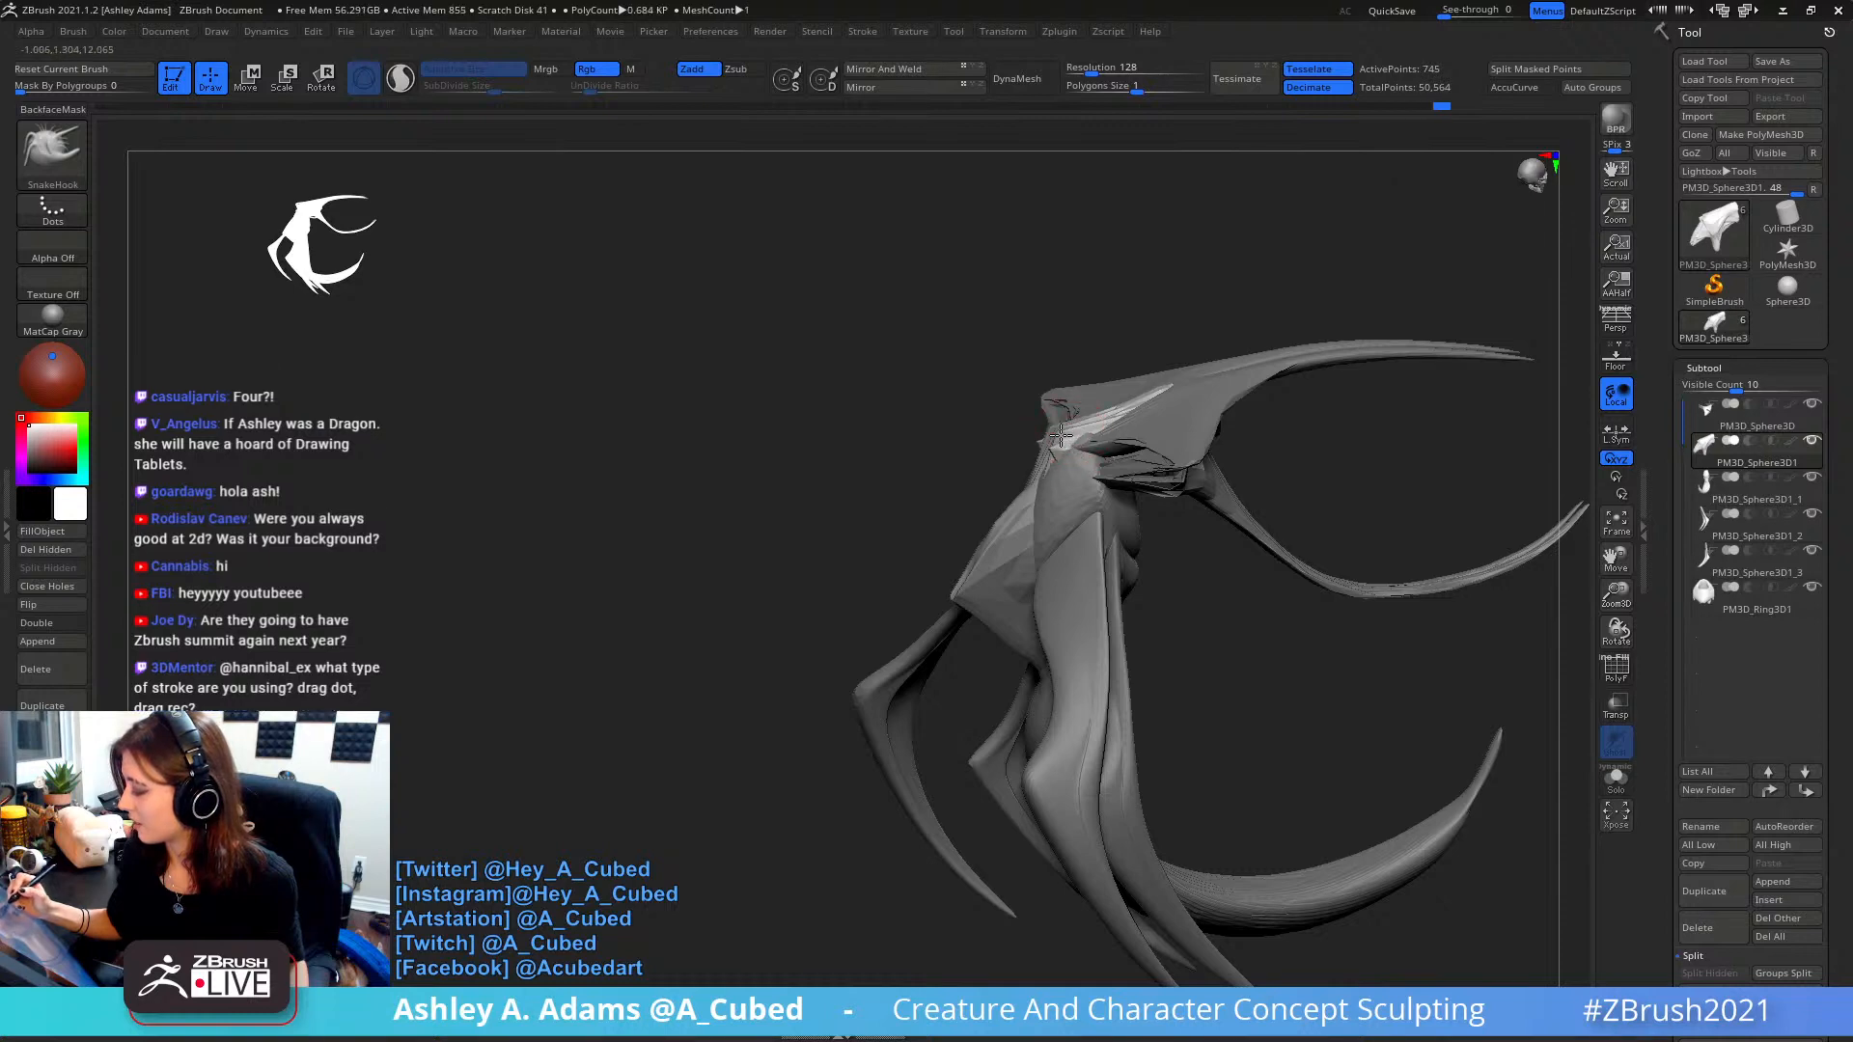
pyautogui.moveTo(1054, 442)
pyautogui.mouseDown(button='right')
pyautogui.moveTo(1196, 409)
pyautogui.moveTo(1194, 440)
pyautogui.moveTo(1138, 351)
pyautogui.moveTo(1055, 434)
pyautogui.mouseUp(button='right')
# - Select the body and tail subtool and adjust its back contour behind the limbs with SnakeHook
pyautogui.keyDown('alt'); pyautogui.click(1053, 443); pyautogui.keyUp('alt')
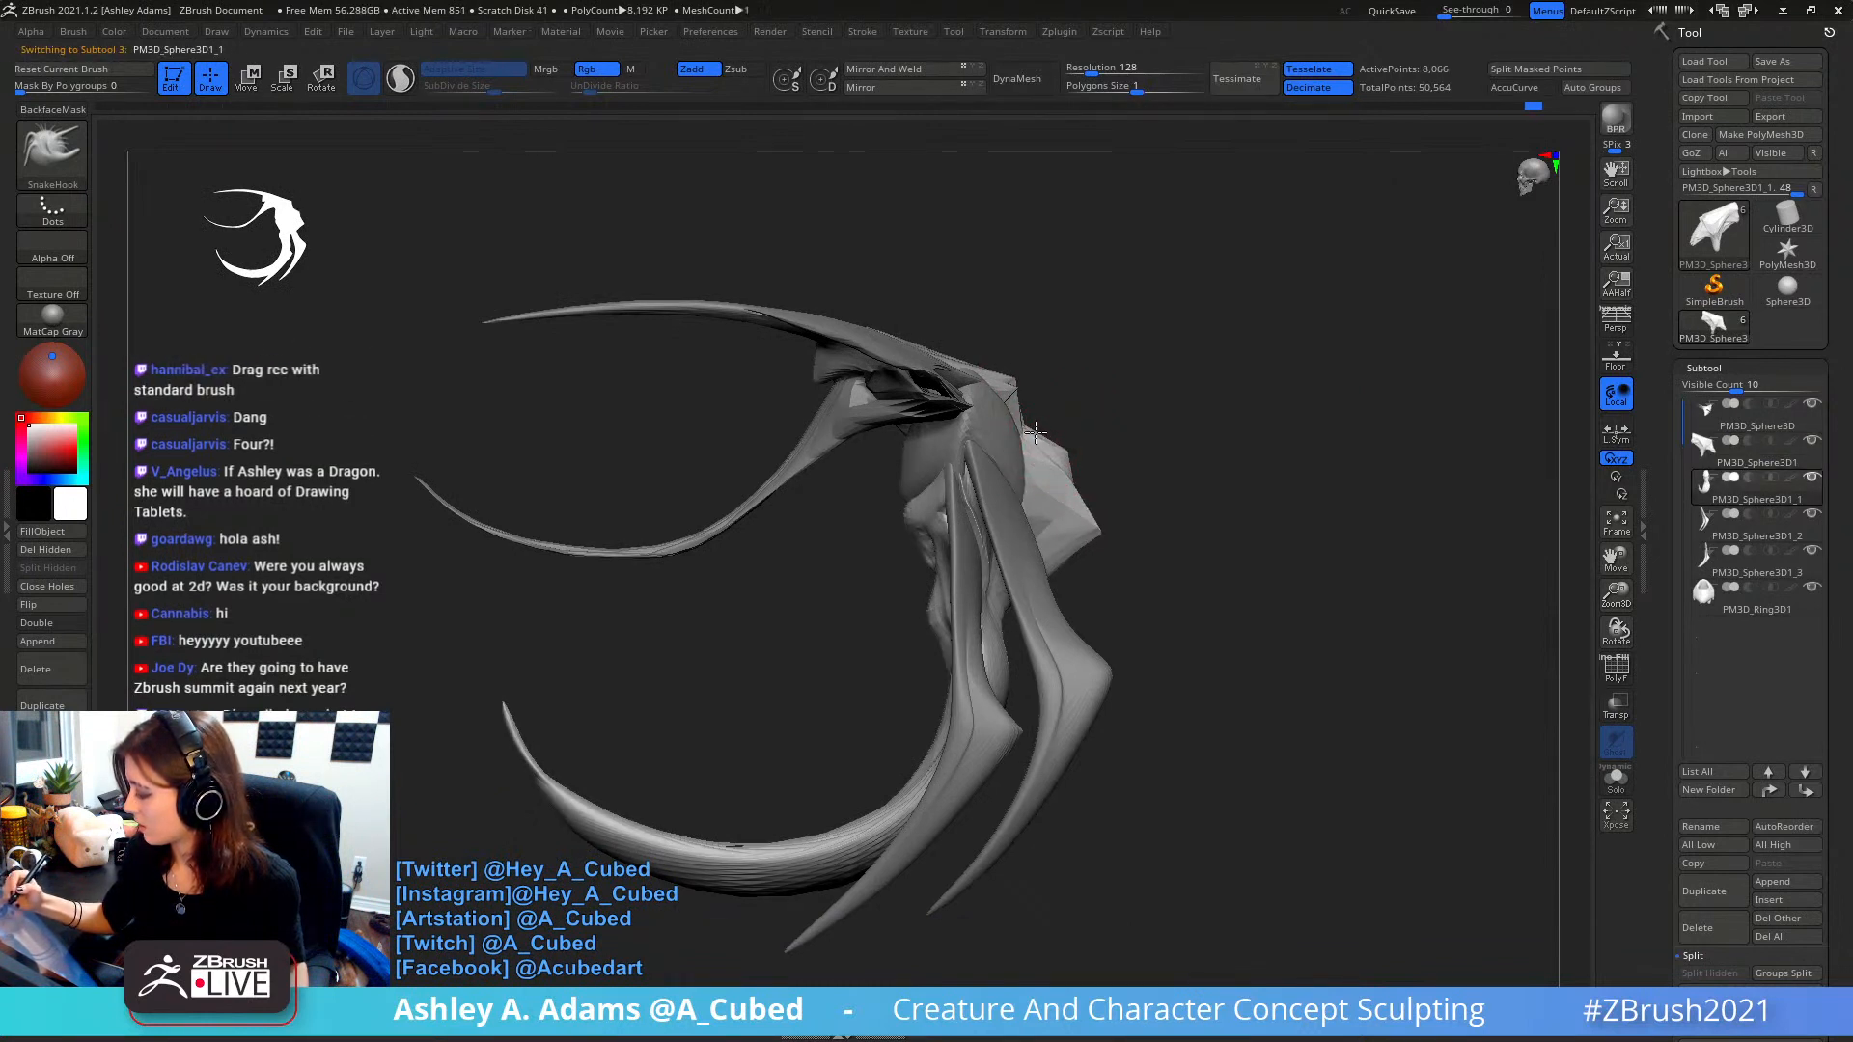
pyautogui.moveTo(1061, 449); pyautogui.dragTo(1067, 490)
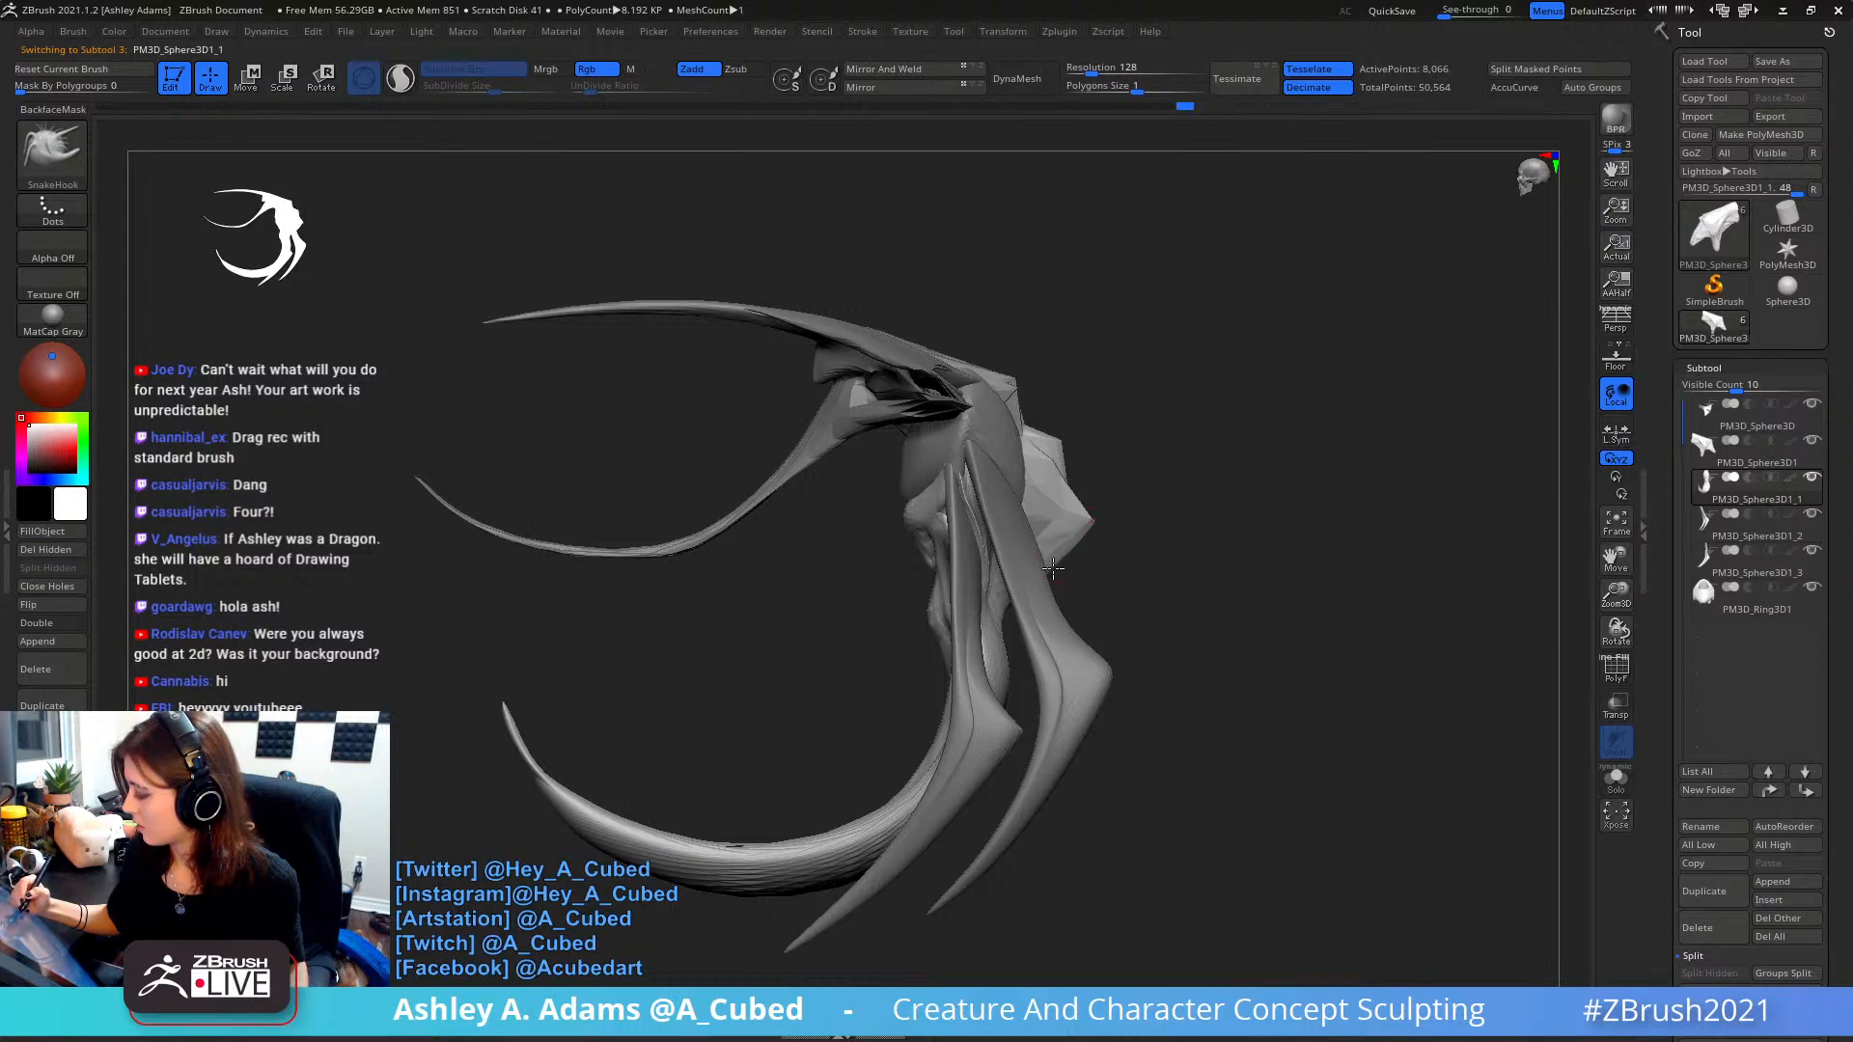
pyautogui.moveTo(1097, 583)
pyautogui.keyDown('ctrl'); pyautogui.mouseDown(button='right')
pyautogui.moveTo(1009, 560)
pyautogui.moveTo(1019, 585)
pyautogui.mouseUp(button='right'); pyautogui.keyUp('ctrl')
pyautogui.rightClick(1023, 570)
pyautogui.rightClick(1016, 583)
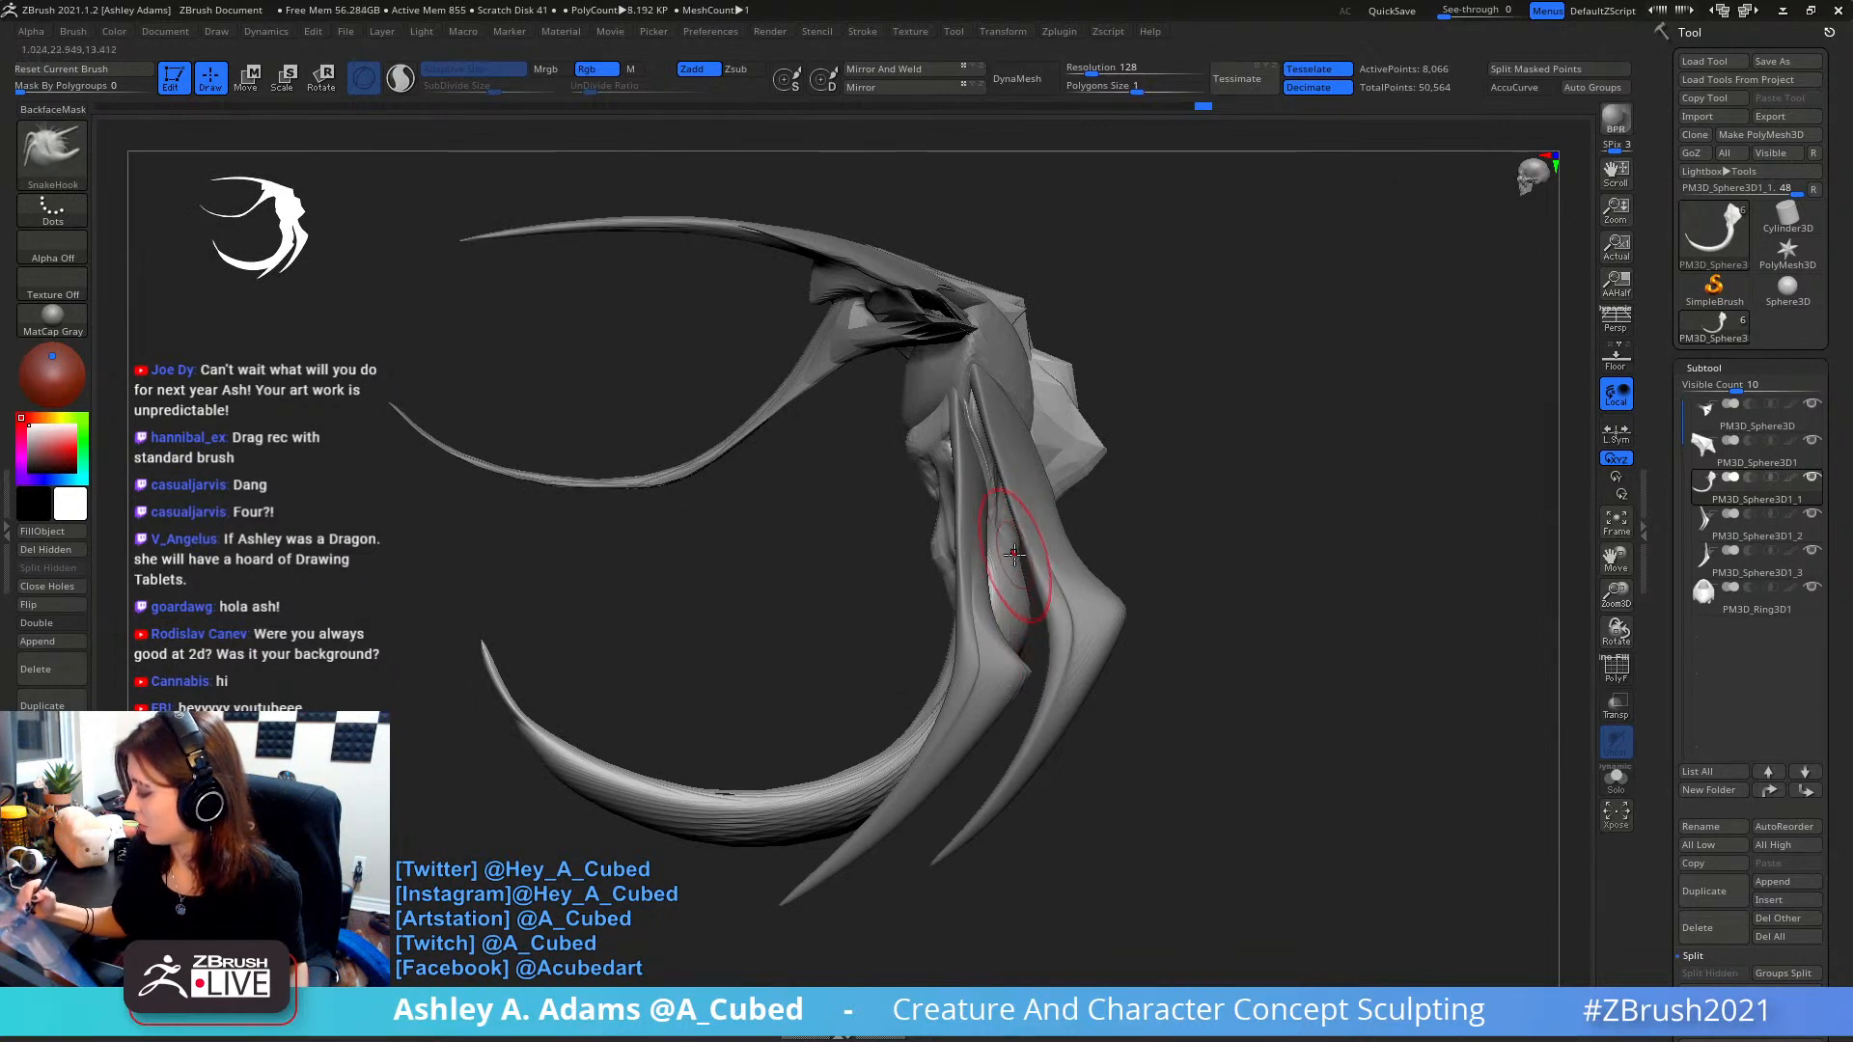
pyautogui.press('space')
pyautogui.click(1016, 566)
# - Build up the back of the abdomen and the narrow waist with ClayBuildup strokes and smooth the surface
pyautogui.moveTo(1053, 615)
pyautogui.mouseDown(button='right')
pyautogui.moveTo(1084, 579)
pyautogui.moveTo(1134, 597)
pyautogui.mouseUp(button='right')
pyautogui.press('b')
pyautogui.press('c')
pyautogui.press('b')
pyautogui.moveTo(1069, 623); pyautogui.dragTo(1045, 778)
pyautogui.moveTo(1046, 777); pyautogui.dragTo(1040, 496, button='right')
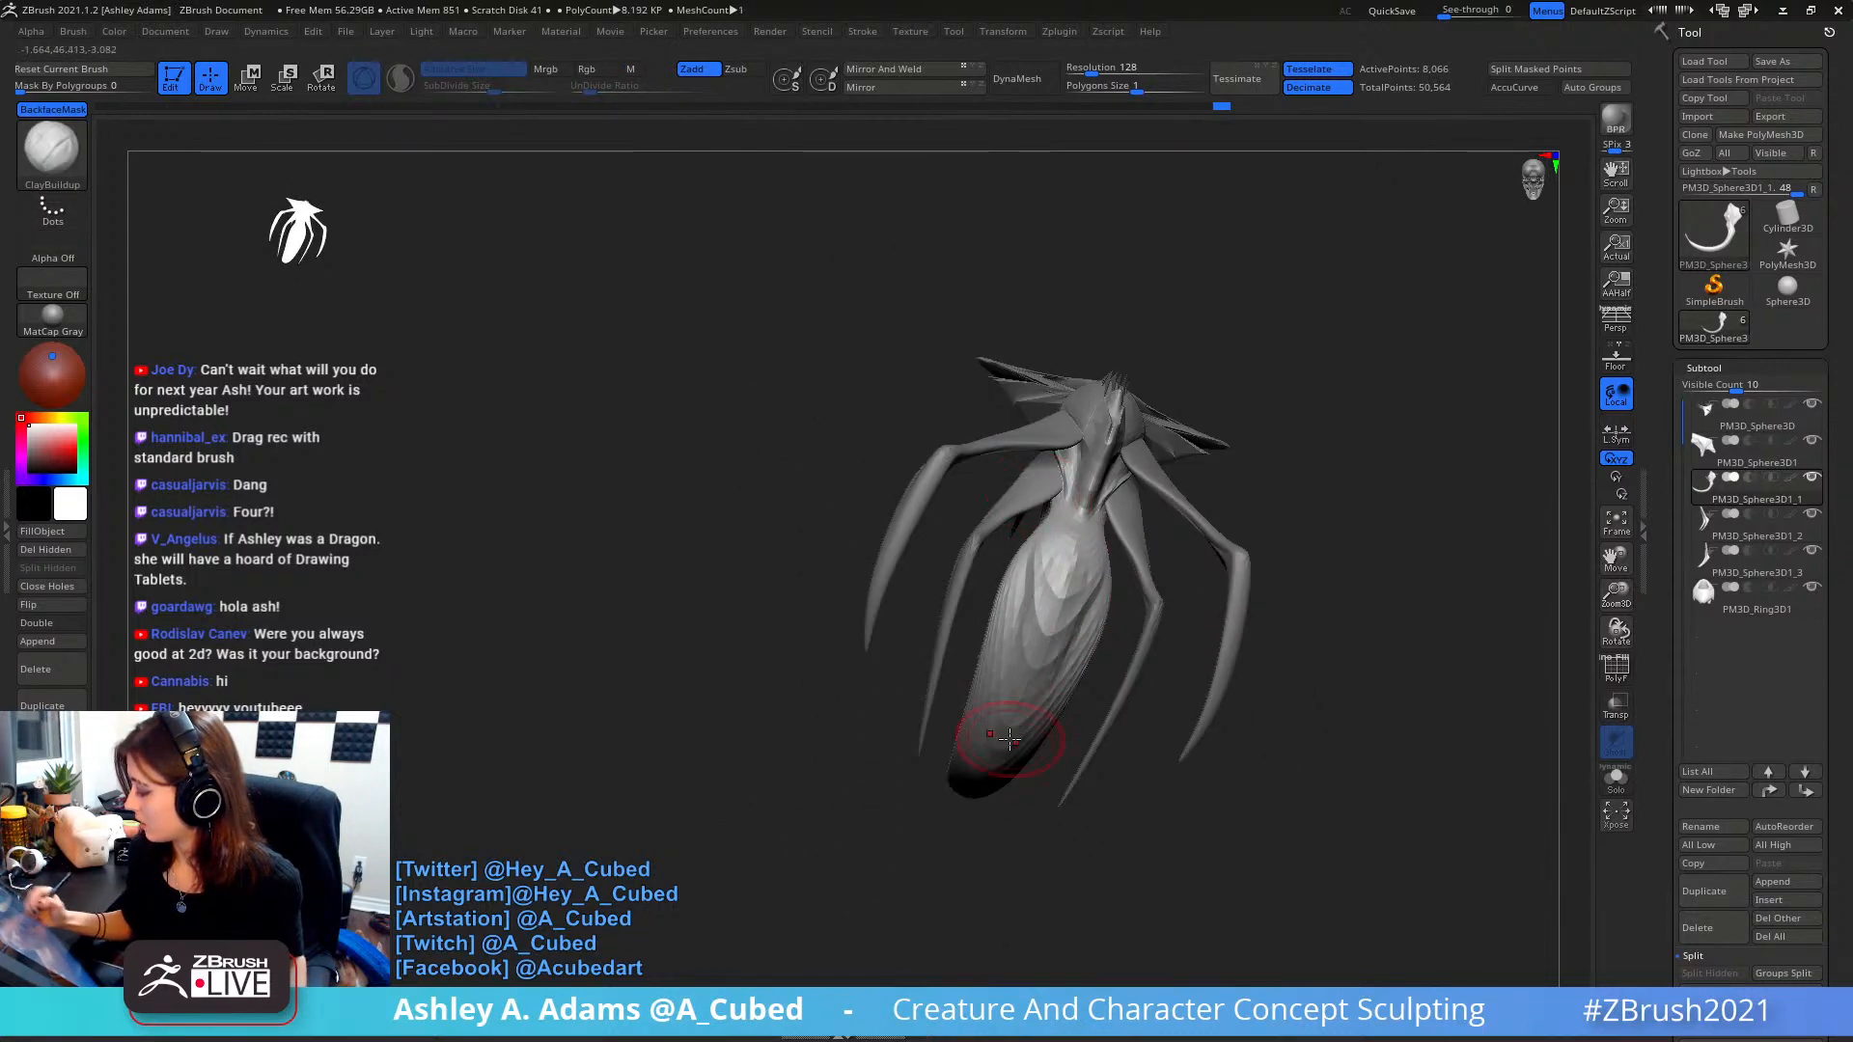
pyautogui.moveTo(1165, 571); pyautogui.dragTo(1071, 580, button='right')
pyautogui.press('shift')
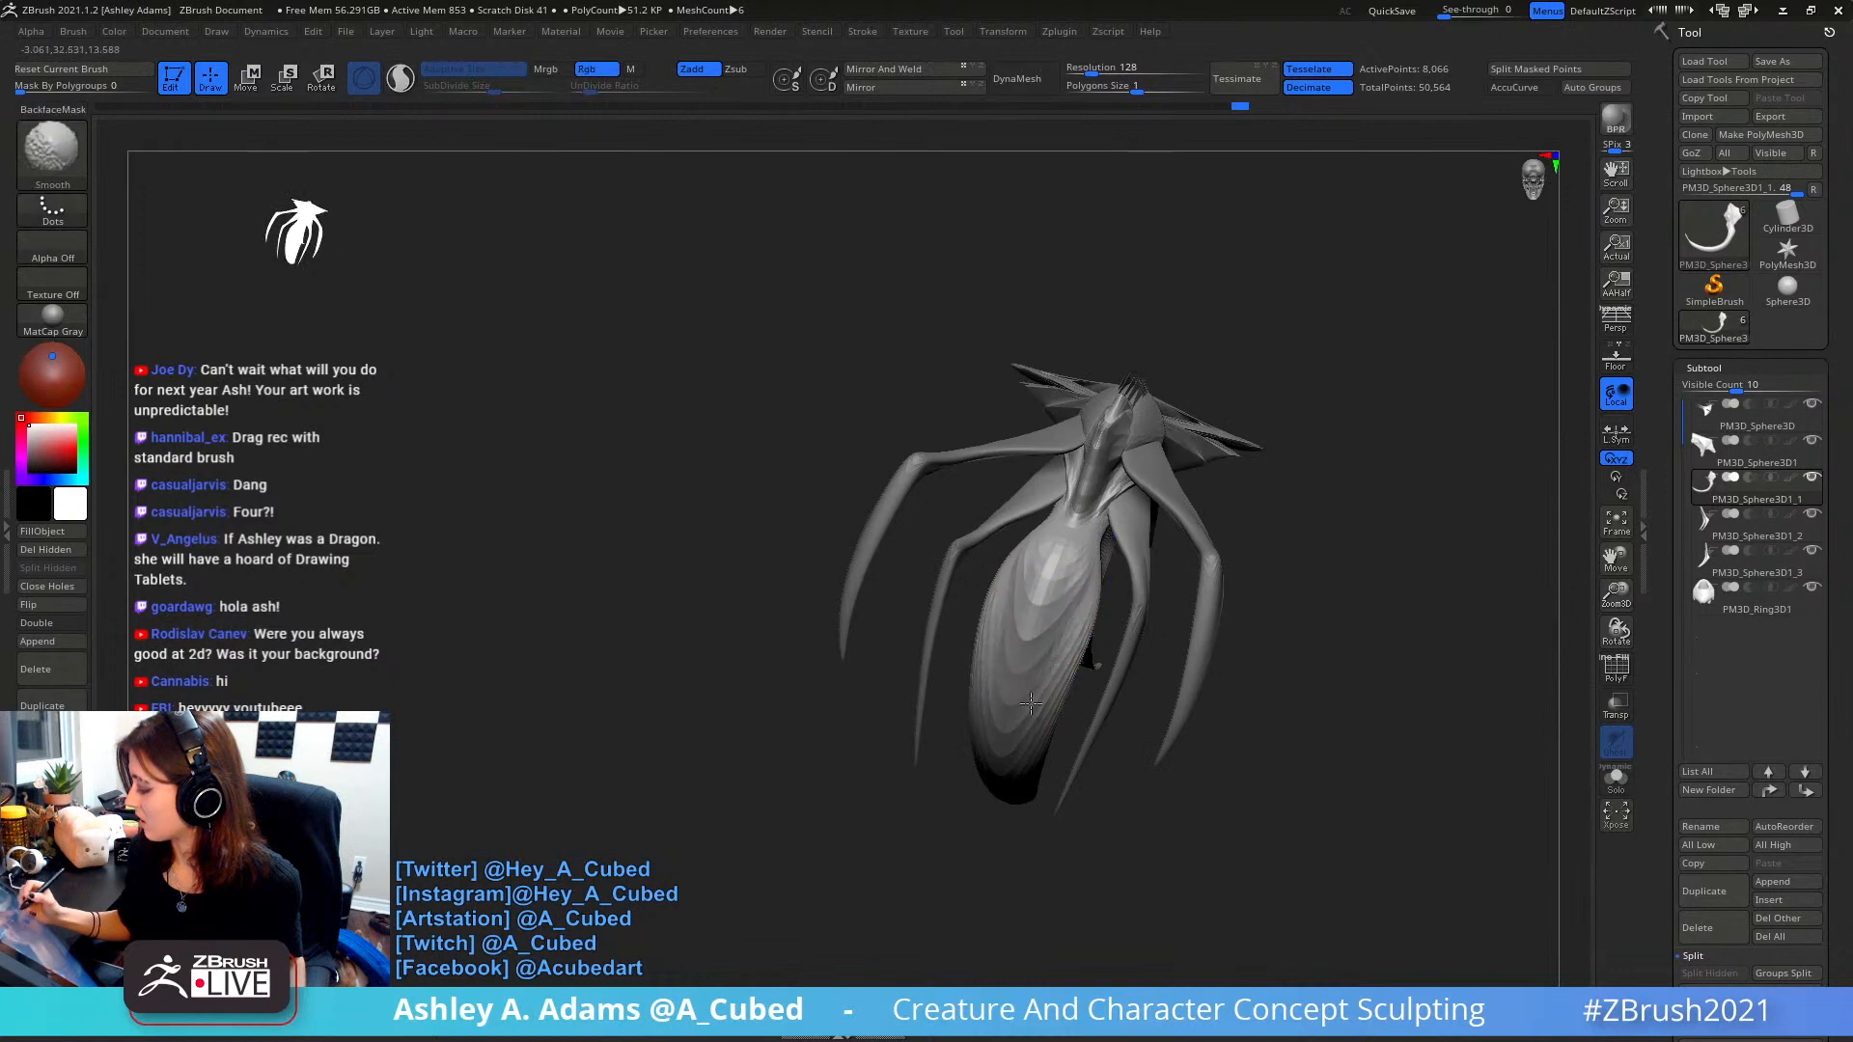
pyautogui.moveTo(1118, 534); pyautogui.dragTo(1004, 463, button='right')
pyautogui.rightClick(1071, 540)
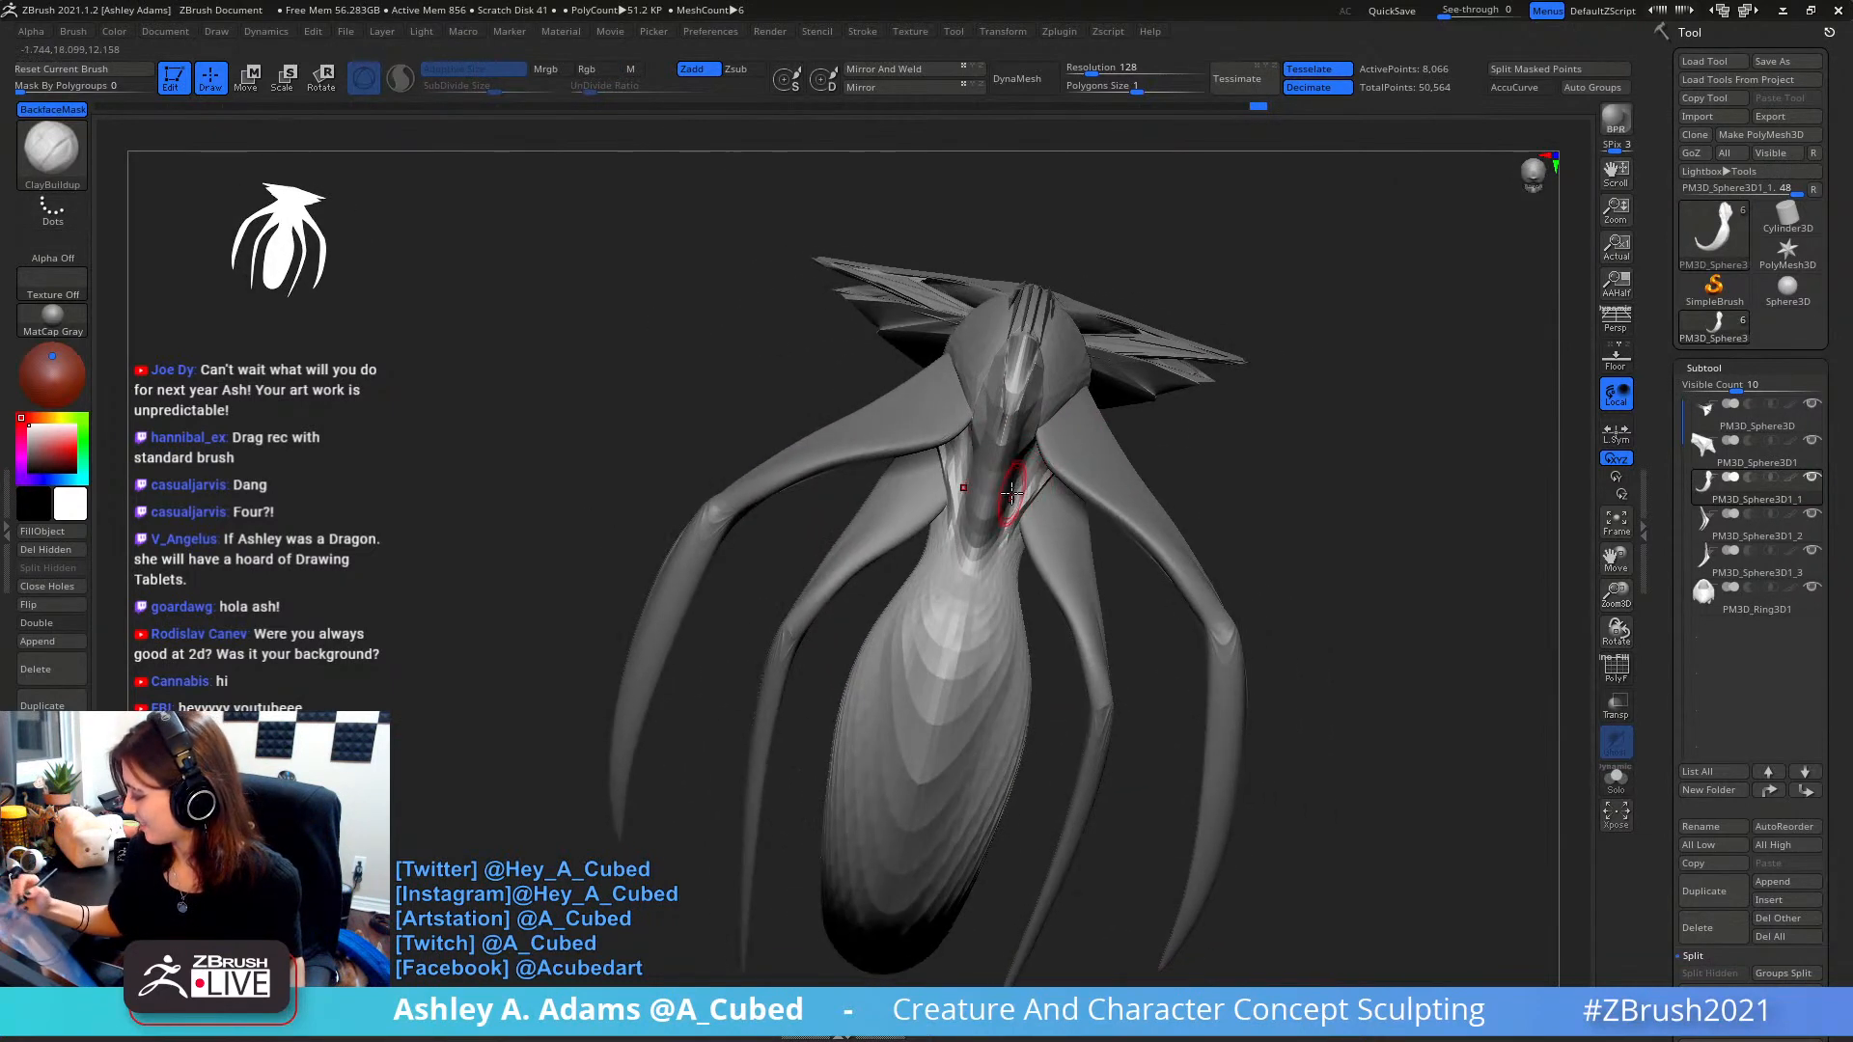
# - Switch to SnakeHook and refine the body's silhouette along the back and waist from the side
pyautogui.press('b')
pyautogui.press('s')
pyautogui.press('h')
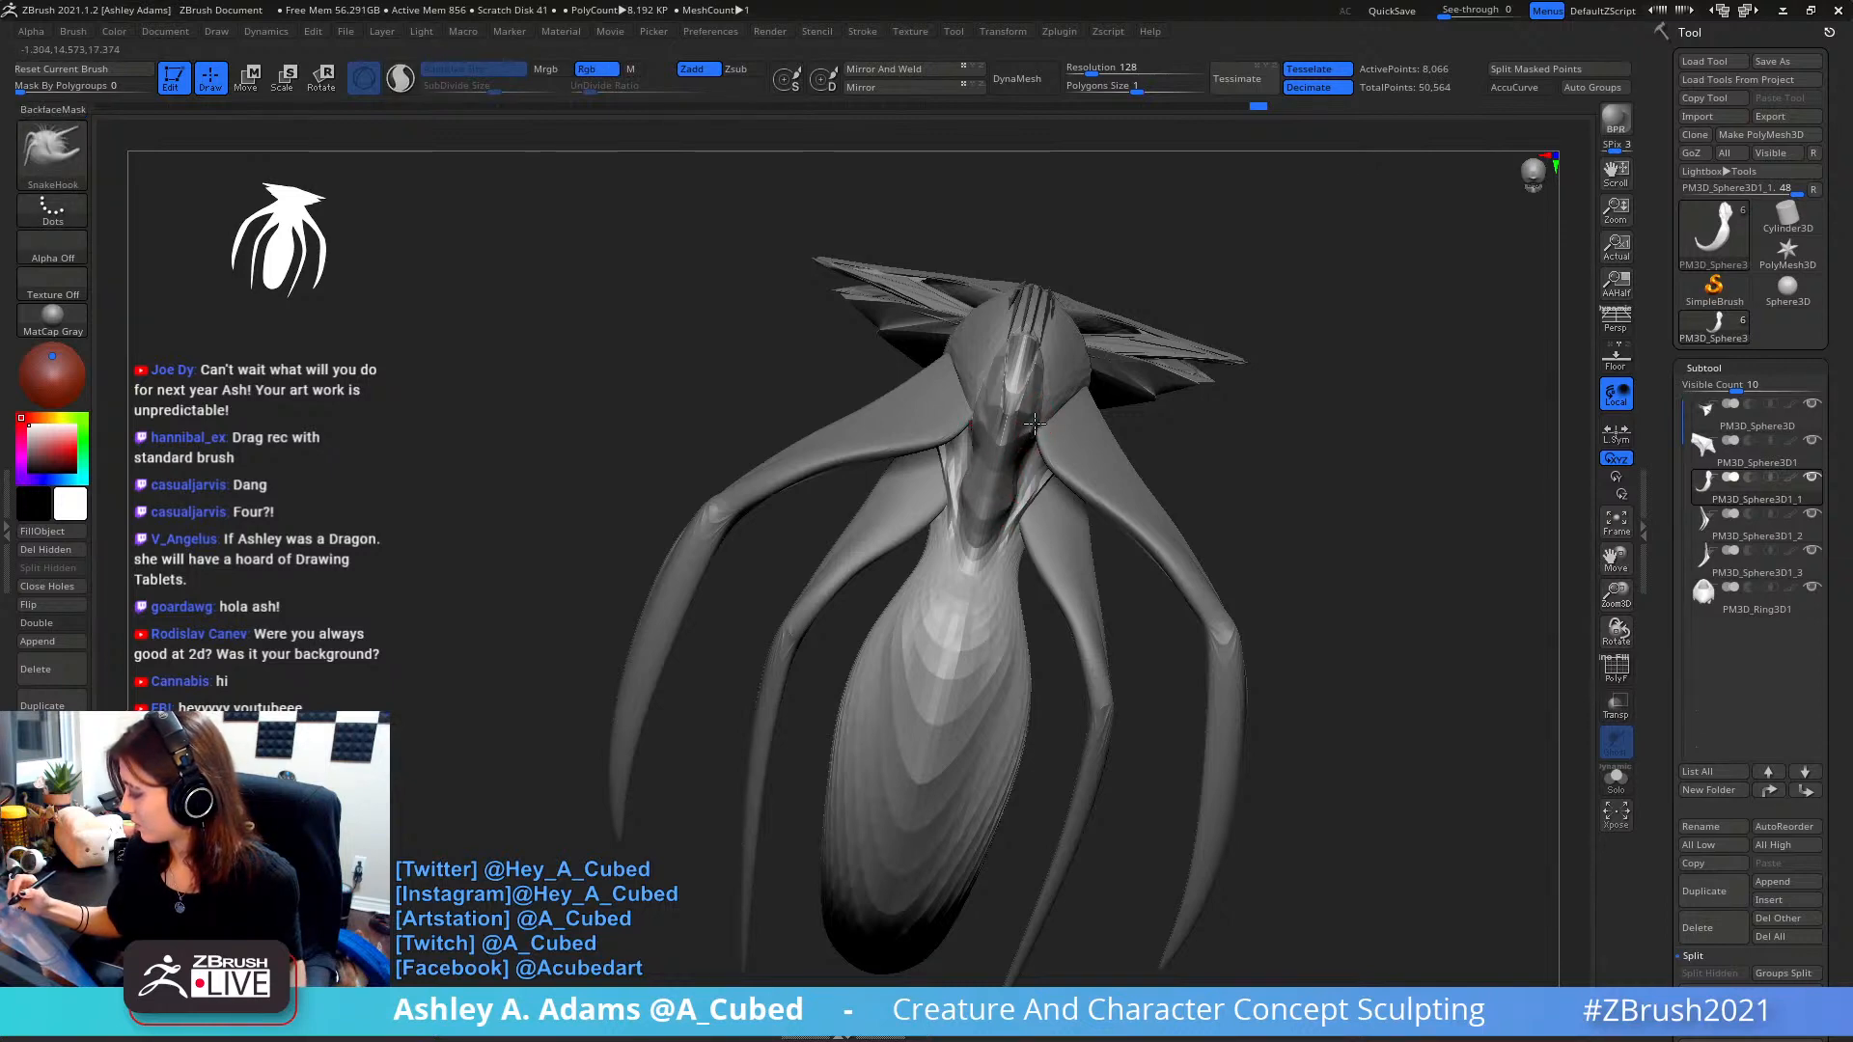
pyautogui.moveTo(1033, 424); pyautogui.dragTo(1130, 367, button='right')
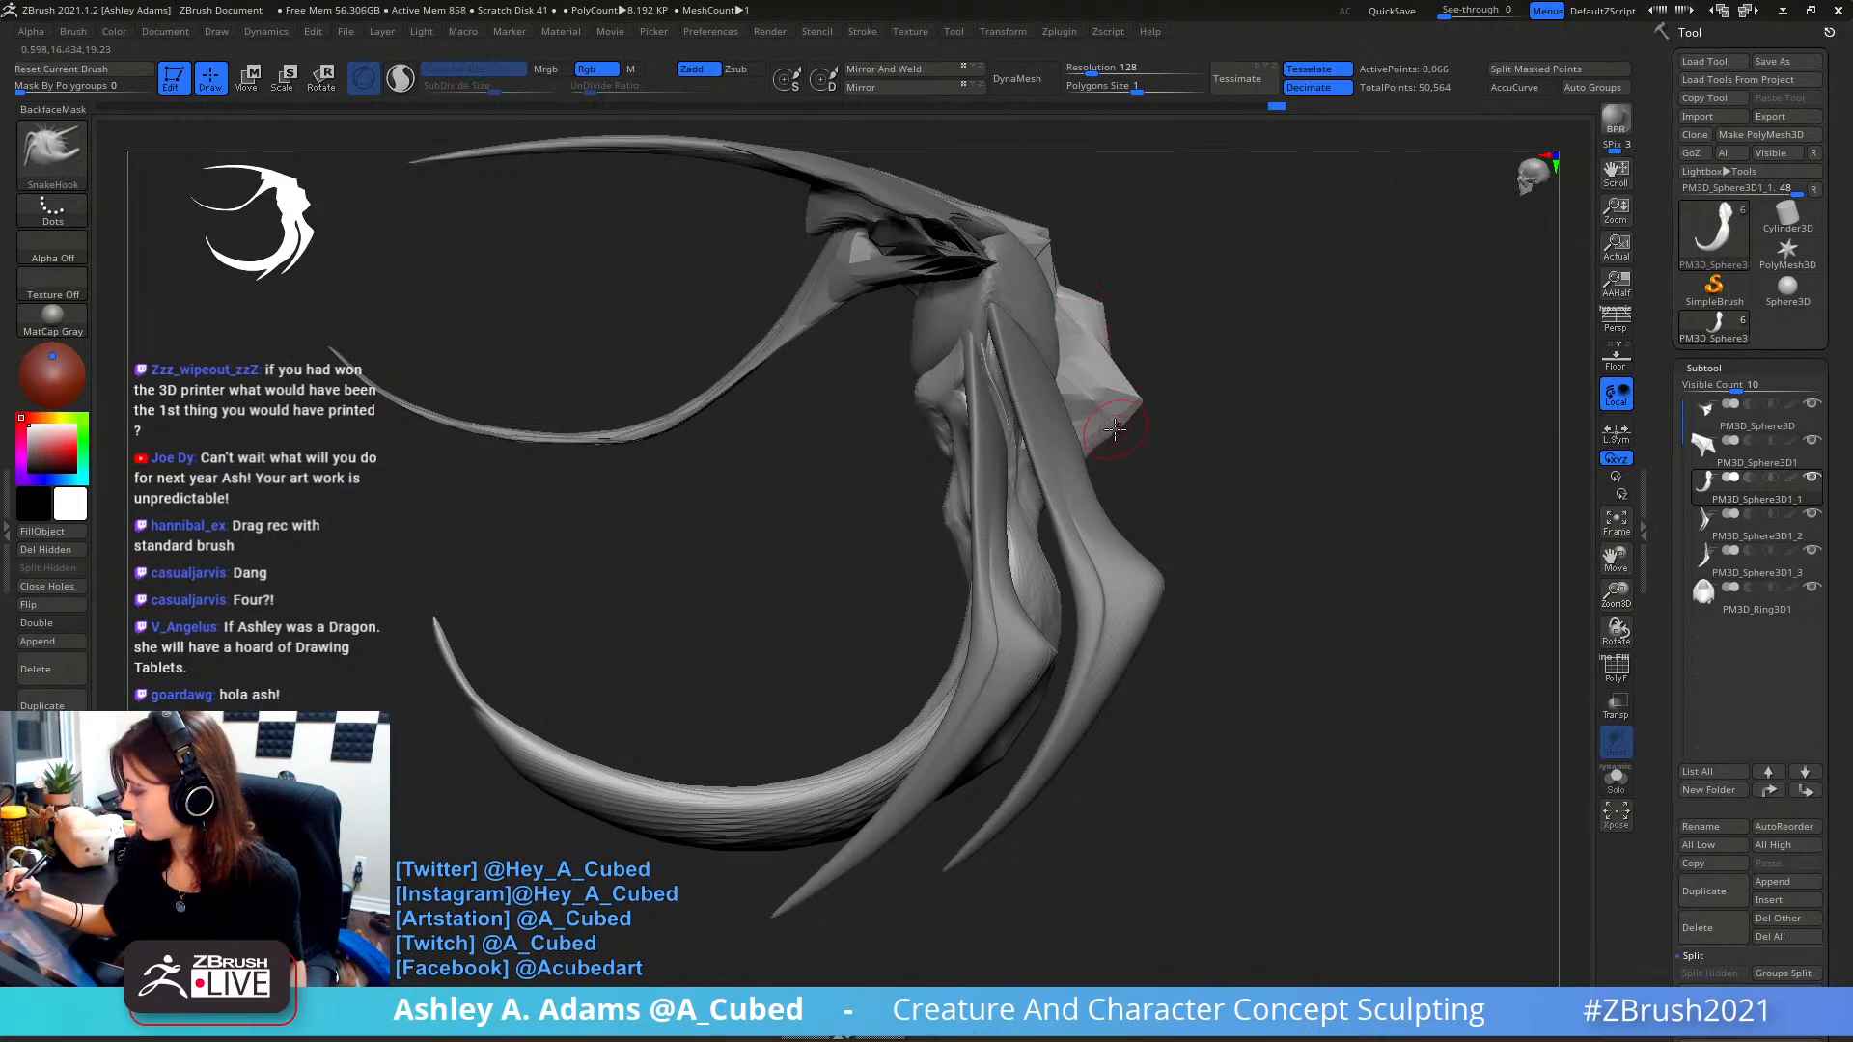
pyautogui.moveTo(1118, 425)
pyautogui.mouseDown(button='right')
pyautogui.moveTo(1129, 364)
pyautogui.moveTo(1101, 444)
pyautogui.mouseUp(button='right')
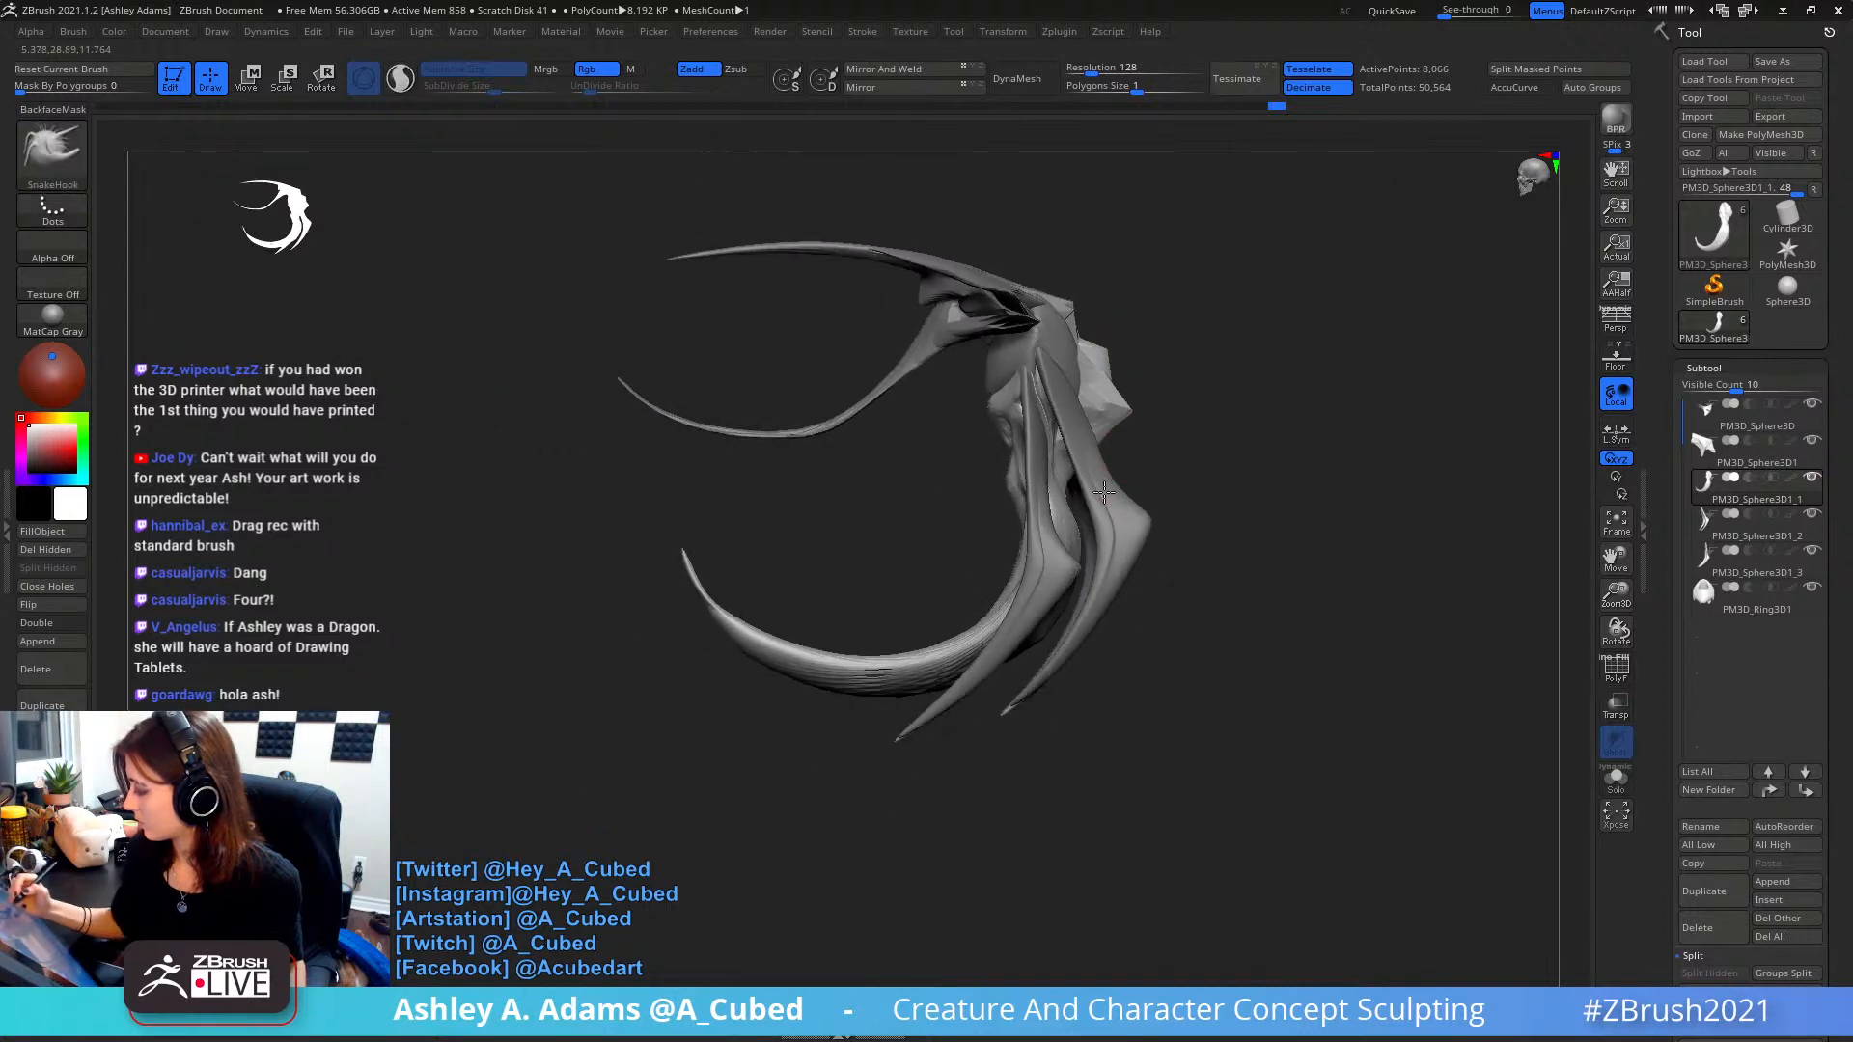
pyautogui.rightClick(965, 618)
pyautogui.moveTo(1071, 599)
pyautogui.mouseDown(button='right')
pyautogui.moveTo(1124, 603)
pyautogui.moveTo(1071, 613)
pyautogui.moveTo(995, 585)
pyautogui.mouseUp(button='right')
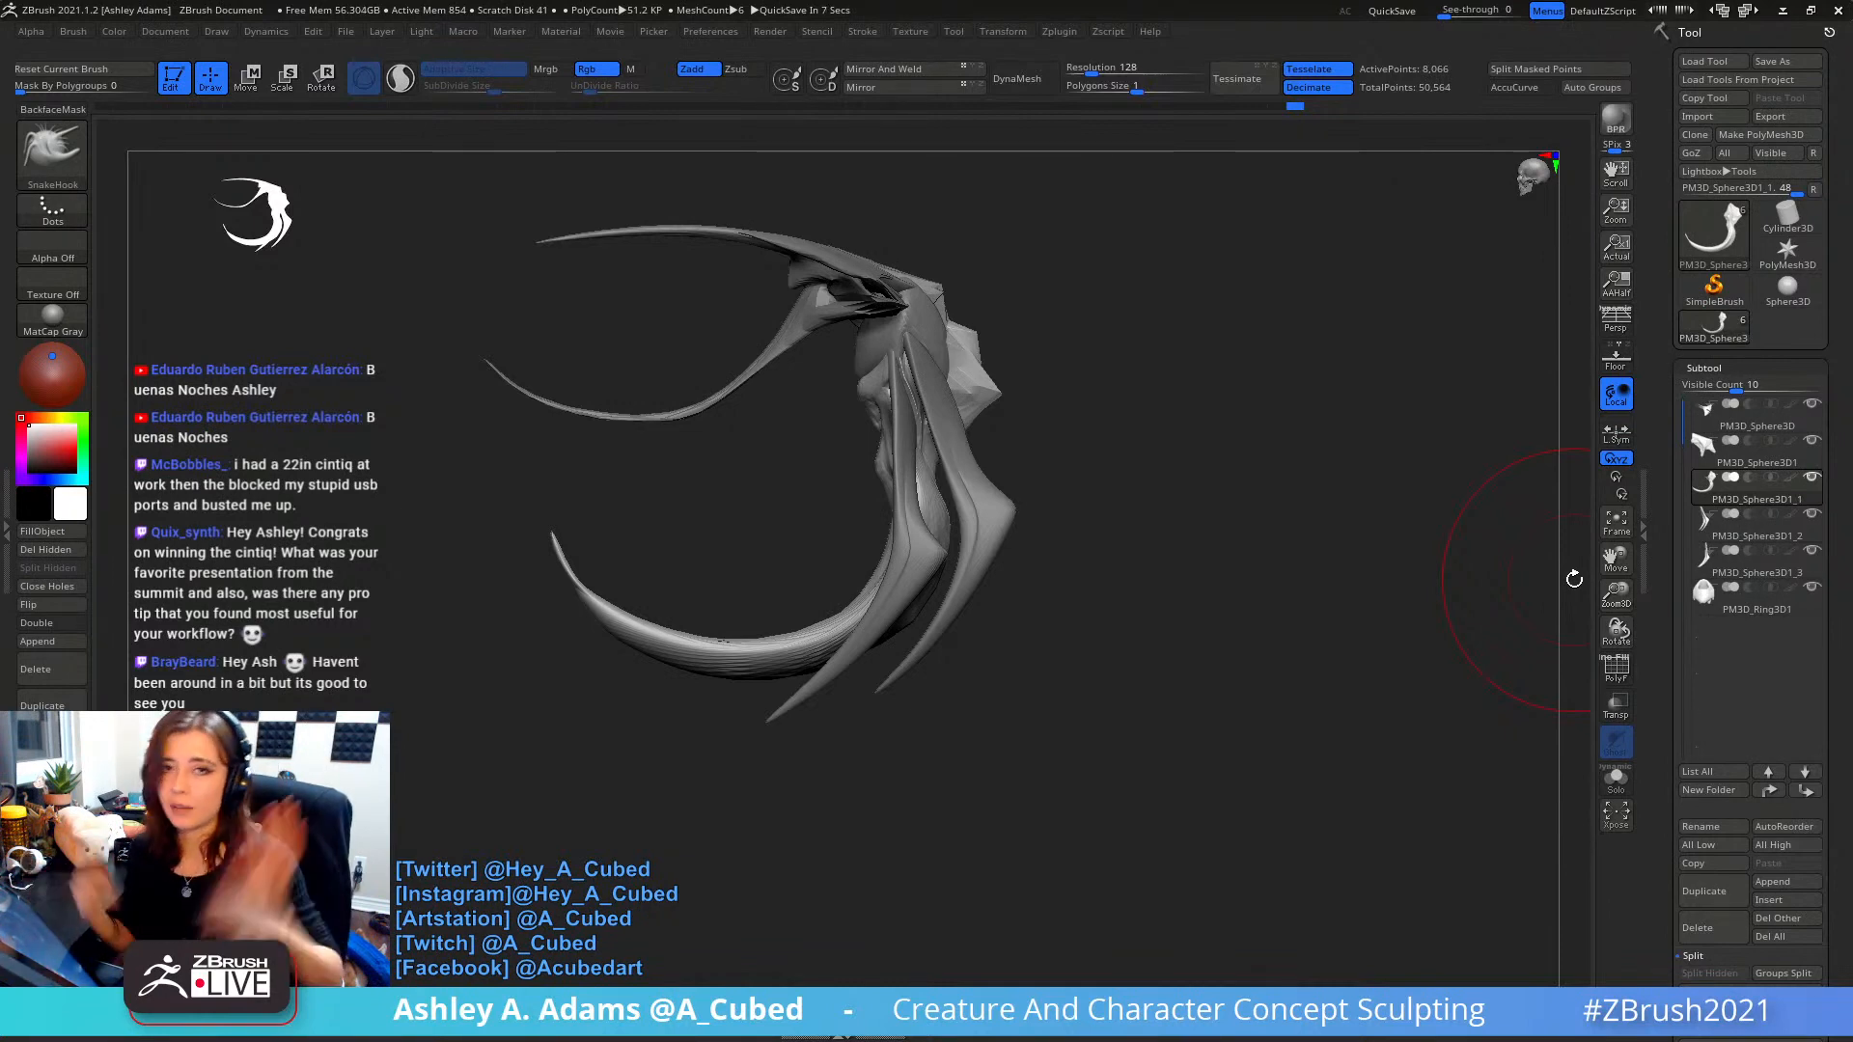
# - Build up the upper chest of the body just below the head with the ClayBuildup brush
pyautogui.moveTo(1022, 345)
pyautogui.mouseDown(button='right')
pyautogui.moveTo(1055, 360)
pyautogui.moveTo(1022, 345)
pyautogui.mouseUp(button='right')
pyautogui.rightClick(838, 476)
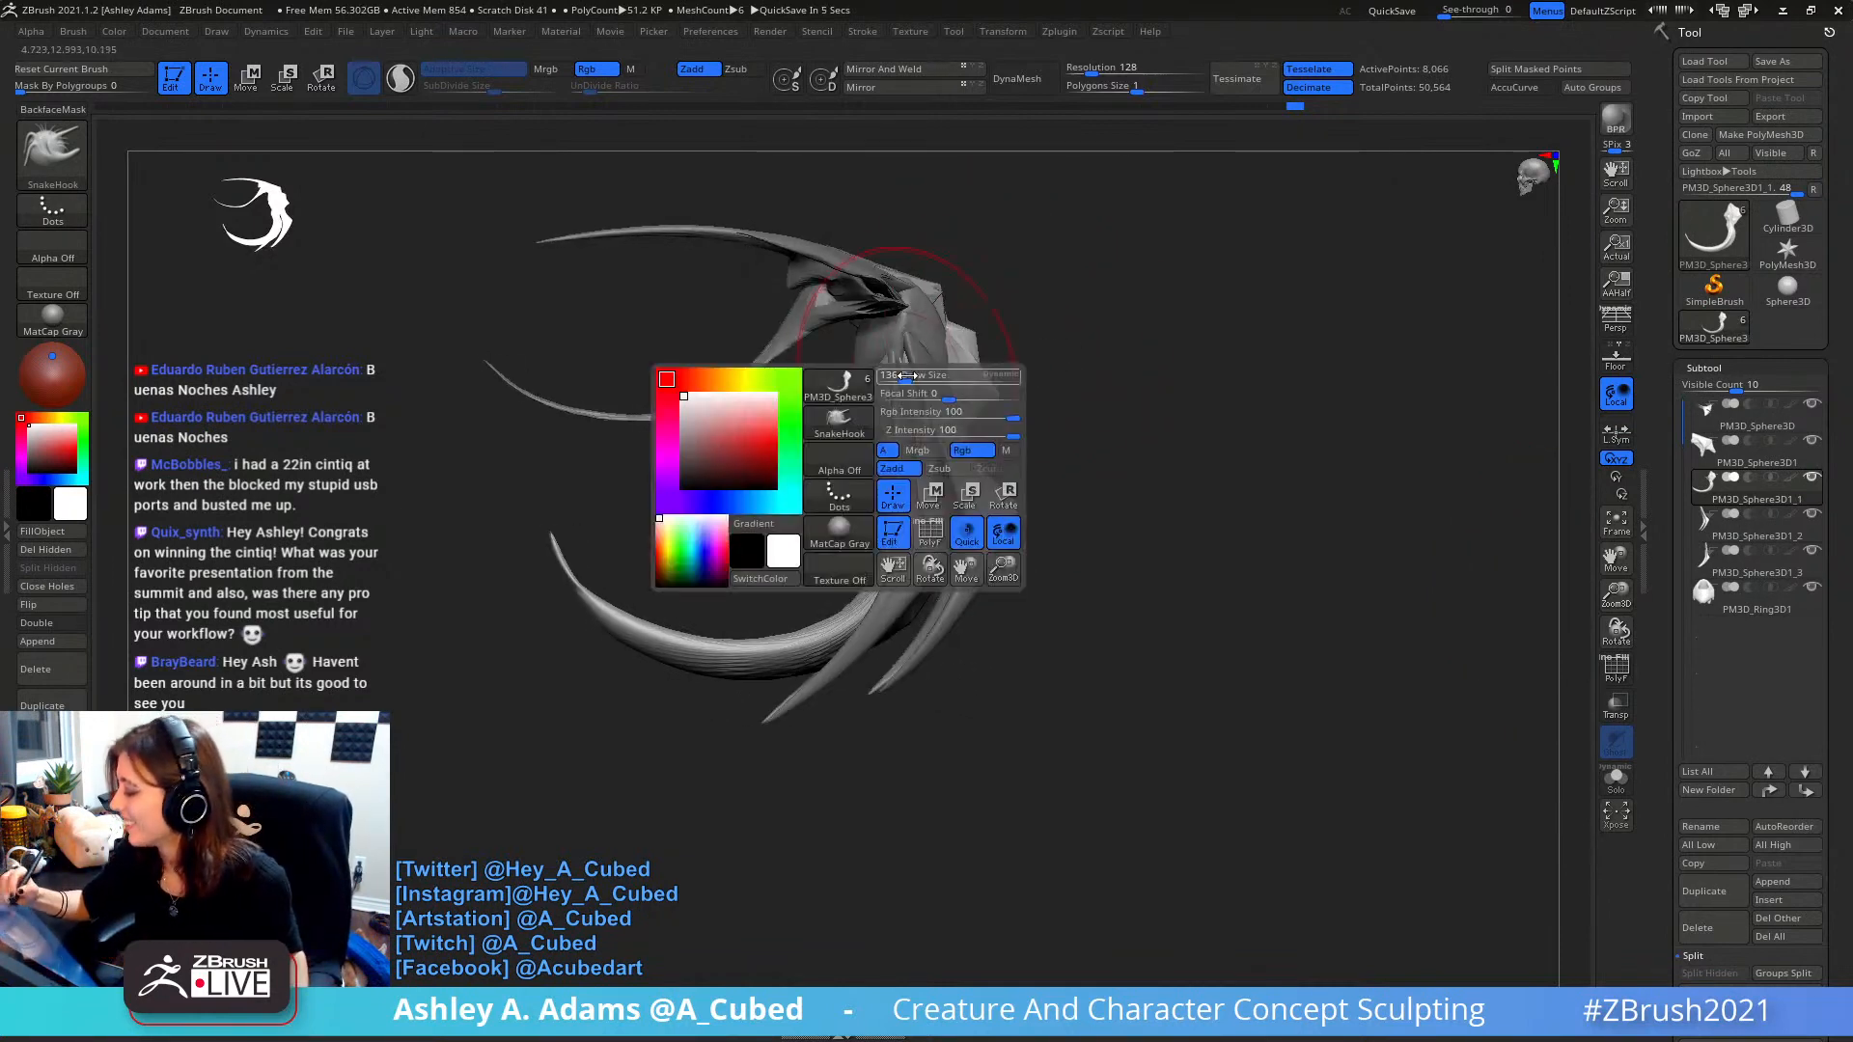
pyautogui.moveTo(897, 363)
pyautogui.keyDown('ctrl'); pyautogui.mouseDown(button='right')
pyautogui.moveTo(908, 452)
pyautogui.moveTo(849, 410)
pyautogui.moveTo(837, 374)
pyautogui.moveTo(868, 383)
pyautogui.mouseUp(button='right'); pyautogui.keyUp('ctrl')
pyautogui.rightClick(837, 477)
pyautogui.press('b')
pyautogui.press('c')
pyautogui.press('b')
pyautogui.moveTo(855, 396)
pyautogui.mouseDown()
pyautogui.moveTo(831, 389)
pyautogui.moveTo(876, 366)
pyautogui.mouseUp()
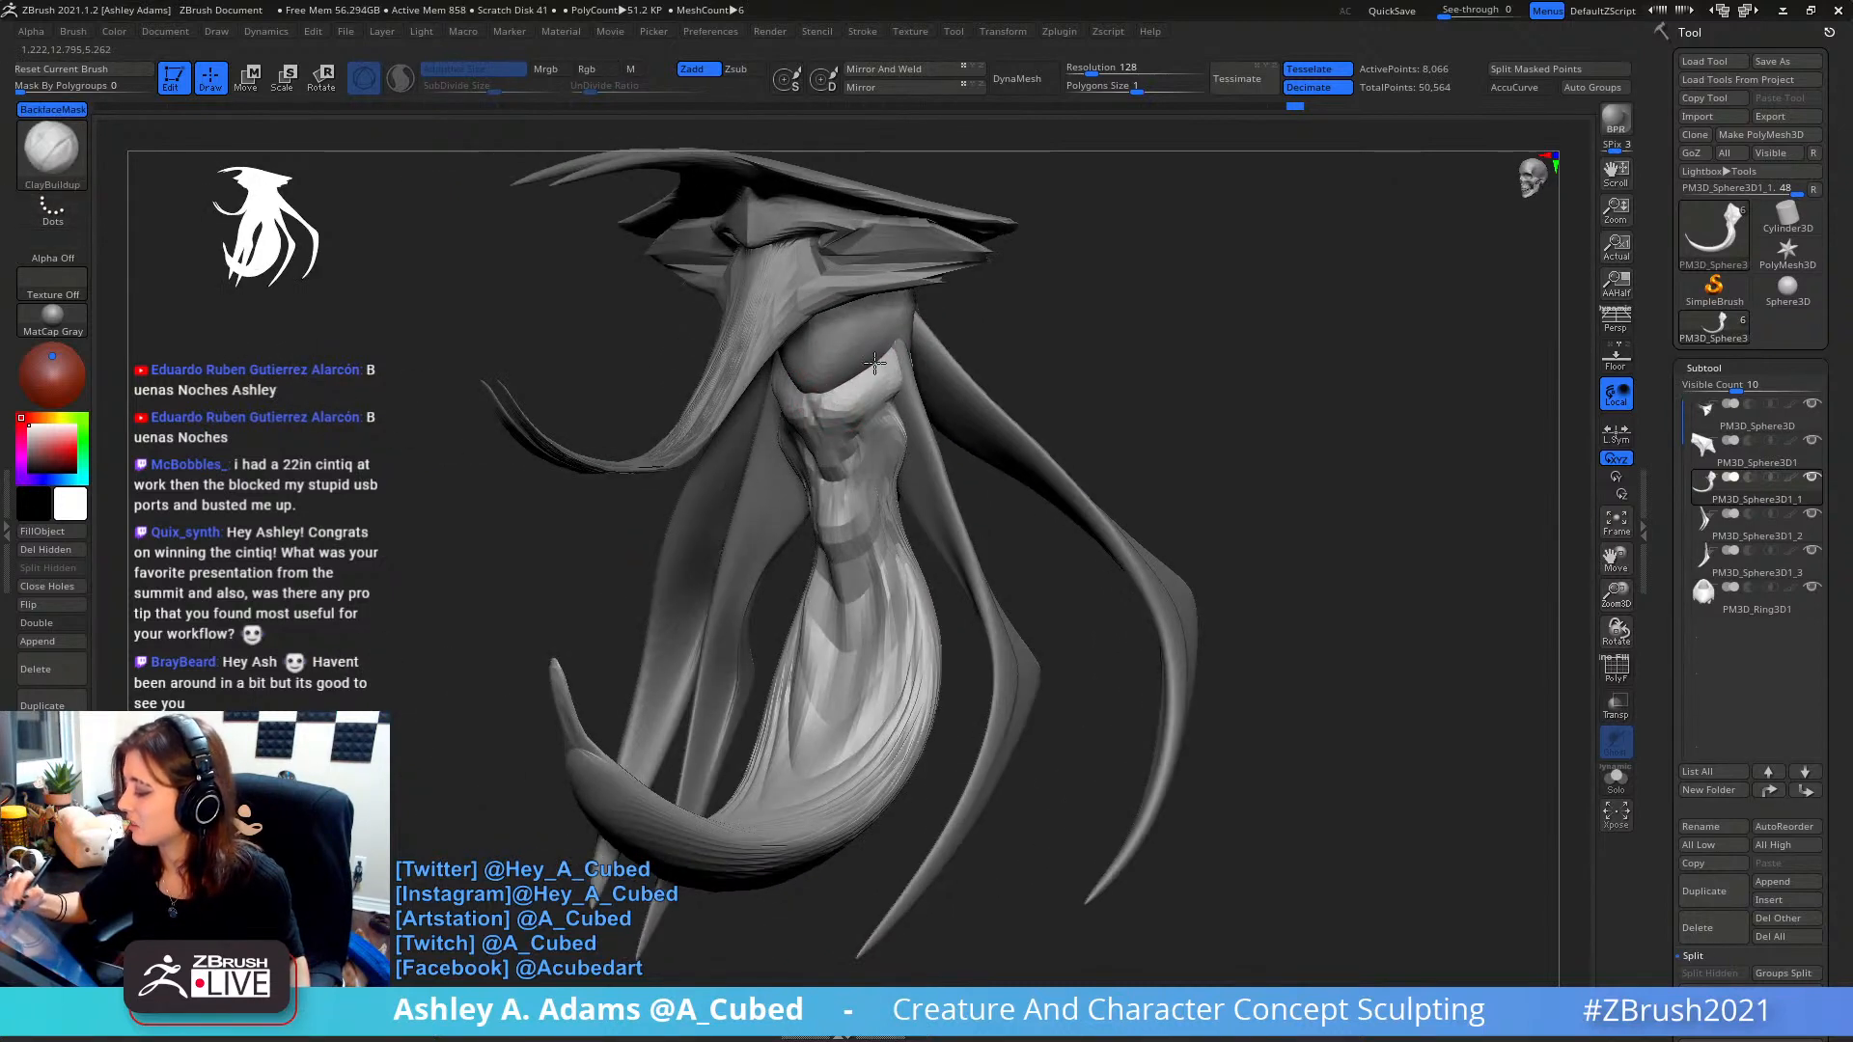
pyautogui.moveTo(880, 367); pyautogui.dragTo(950, 385, button='right')
pyautogui.rightClick(784, 494)
pyautogui.moveTo(811, 386); pyautogui.dragTo(898, 381, button='right')
pyautogui.rightClick(763, 466)
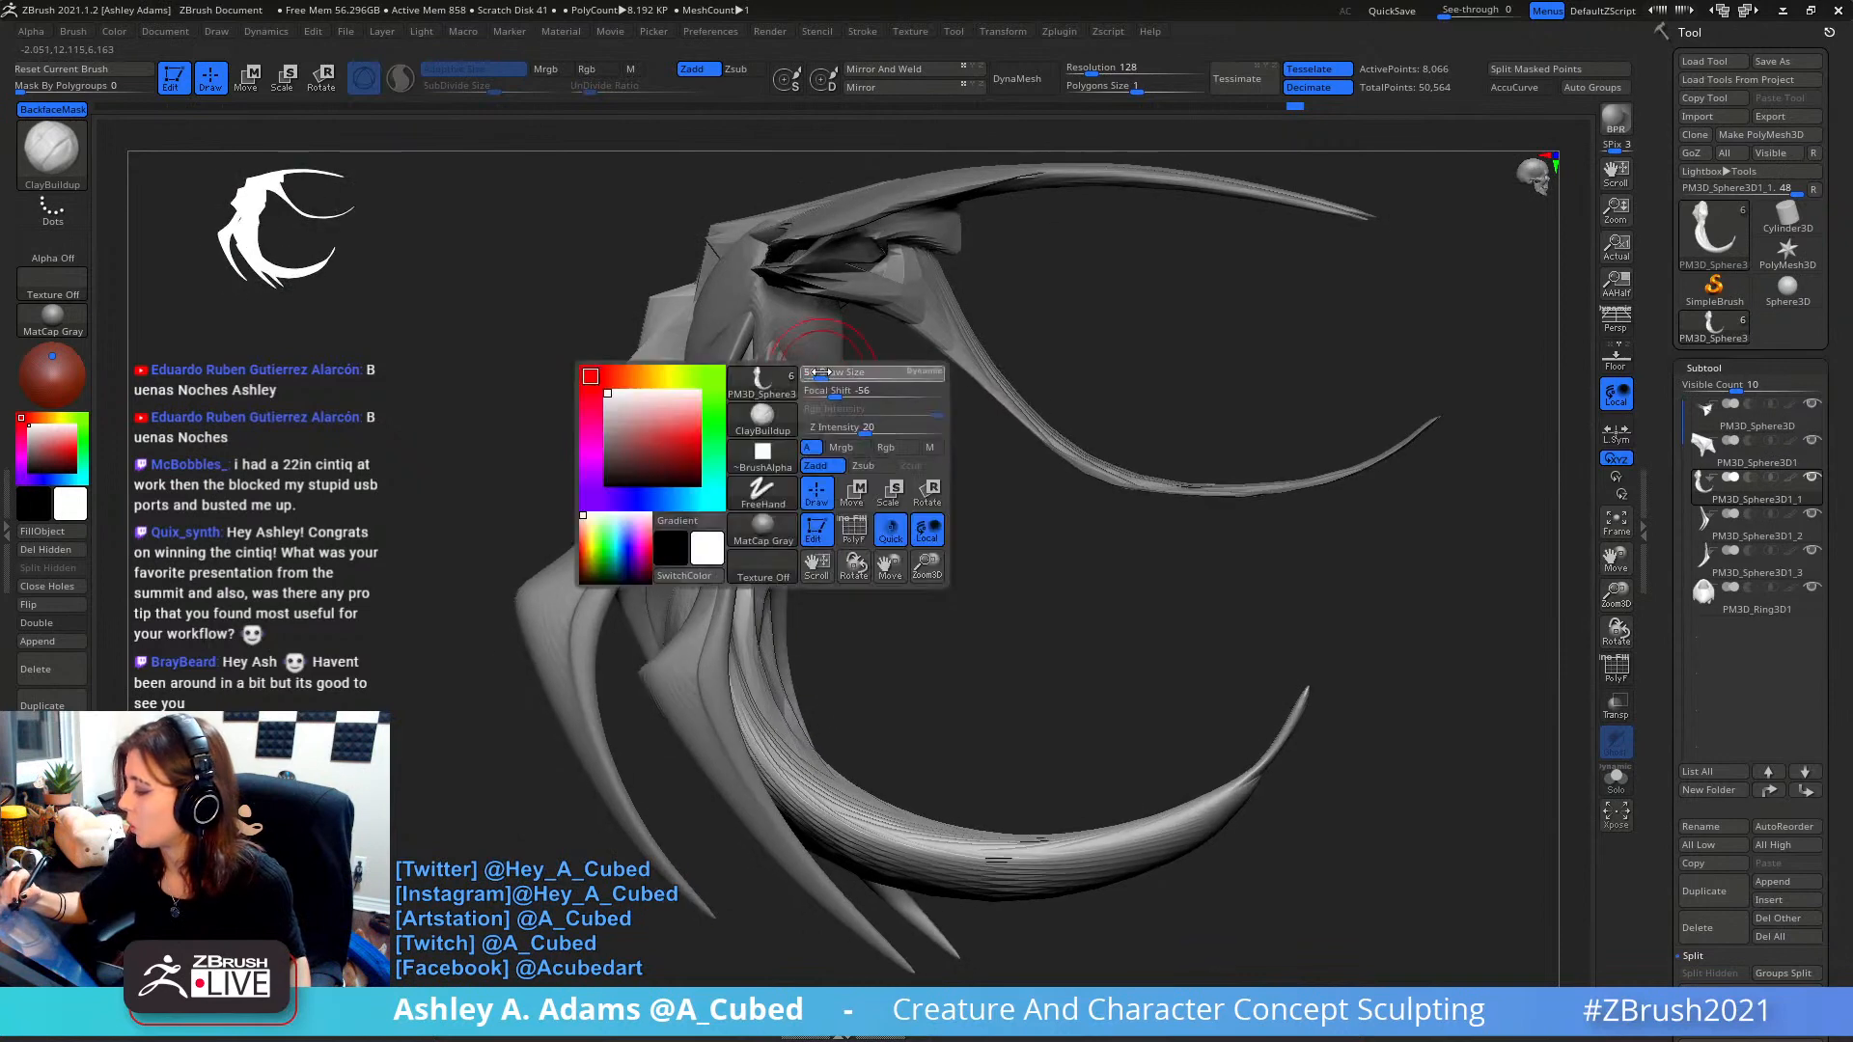
# - Pull the top of the body up toward the neck with short SnakeHook strokes from the side
pyautogui.press('b')
pyautogui.press('s')
pyautogui.press('h')
pyautogui.moveTo(786, 345); pyautogui.dragTo(786, 335)
pyautogui.moveTo(797, 390); pyautogui.dragTo(831, 386, button='right')
pyautogui.moveTo(780, 356); pyautogui.dragTo(781, 321)
pyautogui.rightClick(772, 415)
pyautogui.moveTo(786, 381)
pyautogui.mouseDown(button='right')
pyautogui.moveTo(748, 388)
pyautogui.moveTo(805, 400)
pyautogui.mouseUp(button='right')
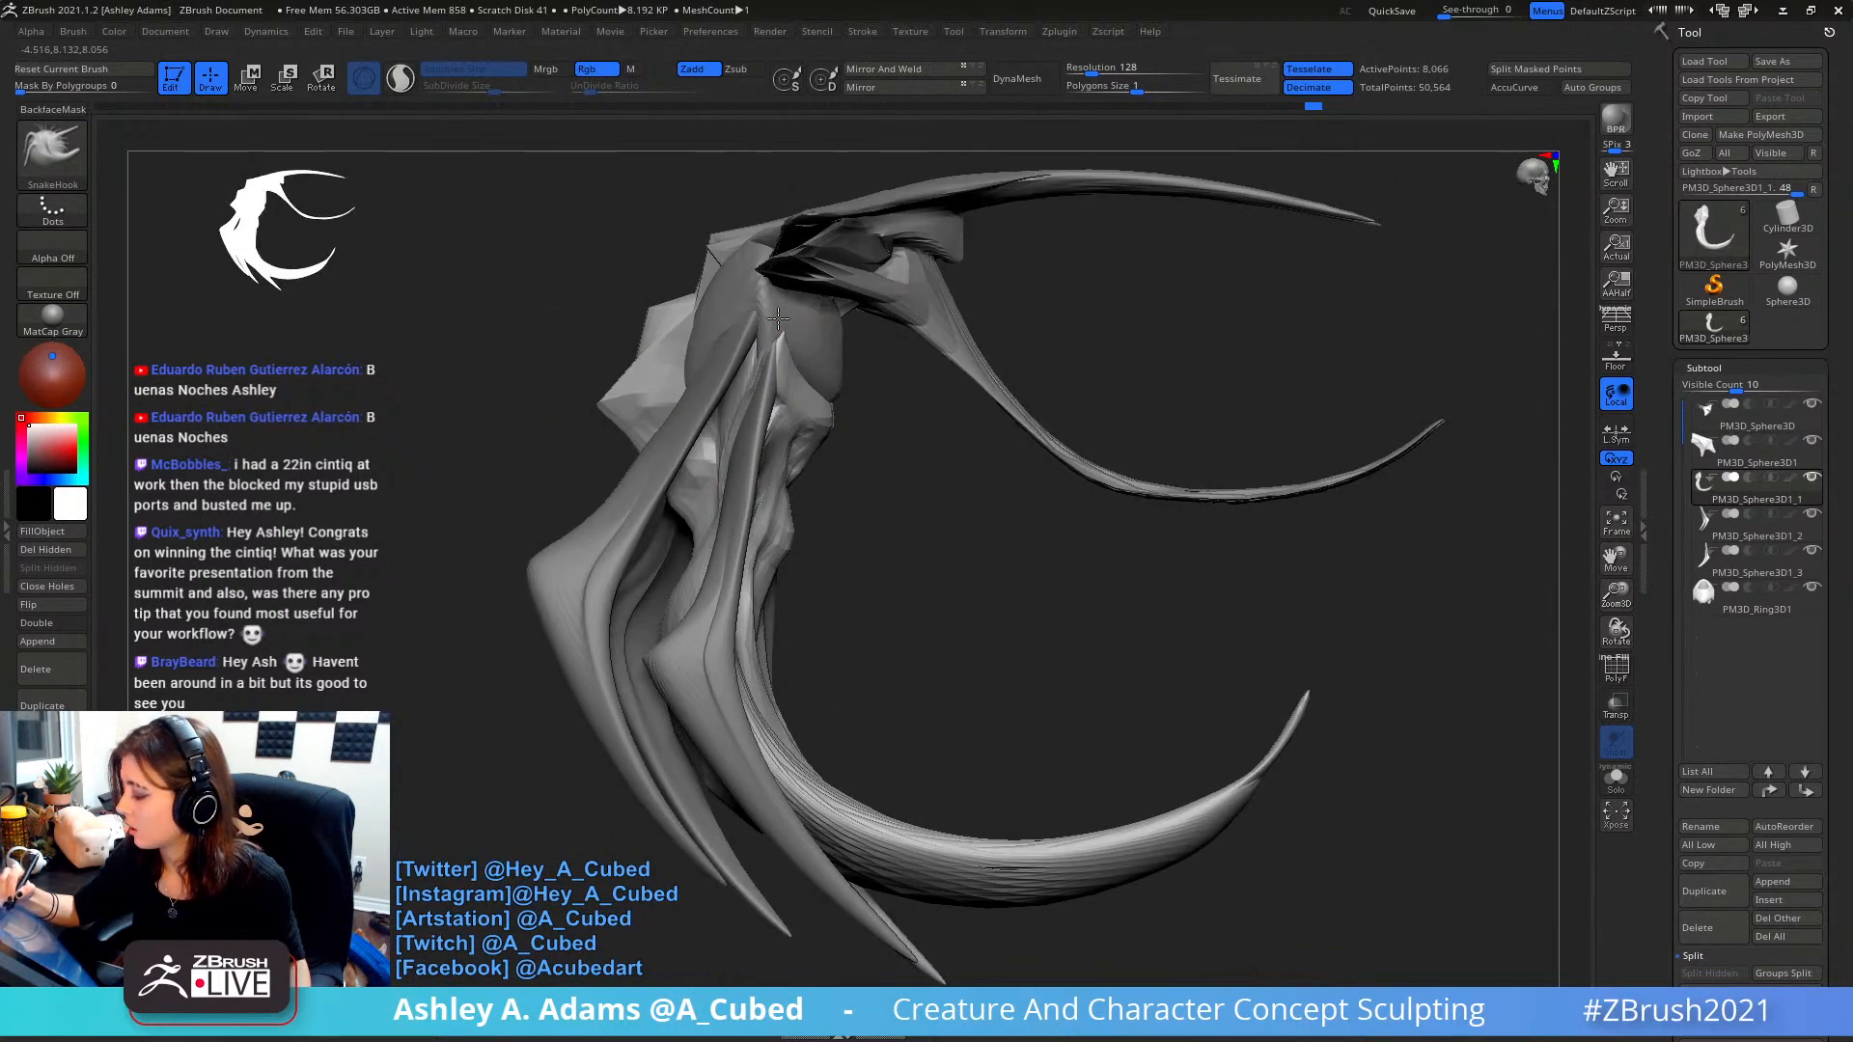
pyautogui.moveTo(784, 328); pyautogui.dragTo(792, 344, button='right')
pyautogui.press('b')
pyautogui.press('d')
pyautogui.press('s')
pyautogui.keyDown('ctrl'); pyautogui.moveTo(852, 426); pyautogui.dragTo(848, 502, button='right'); pyautogui.keyUp('ctrl')
pyautogui.moveTo(847, 502); pyautogui.dragTo(789, 615, button='right')
pyautogui.press('space')
pyautogui.moveTo(843, 515); pyautogui.dragTo(861, 515)
pyautogui.moveTo(905, 453)
pyautogui.mouseDown(button='right')
pyautogui.moveTo(901, 401)
pyautogui.moveTo(865, 464)
pyautogui.moveTo(889, 328)
pyautogui.moveTo(869, 371)
pyautogui.moveTo(893, 435)
pyautogui.mouseUp(button='right')
# - Select the inner long limb pair and draw its pointed tips farther out with SnakeHook
pyautogui.keyDown('alt'); pyautogui.click(873, 466); pyautogui.keyUp('alt')
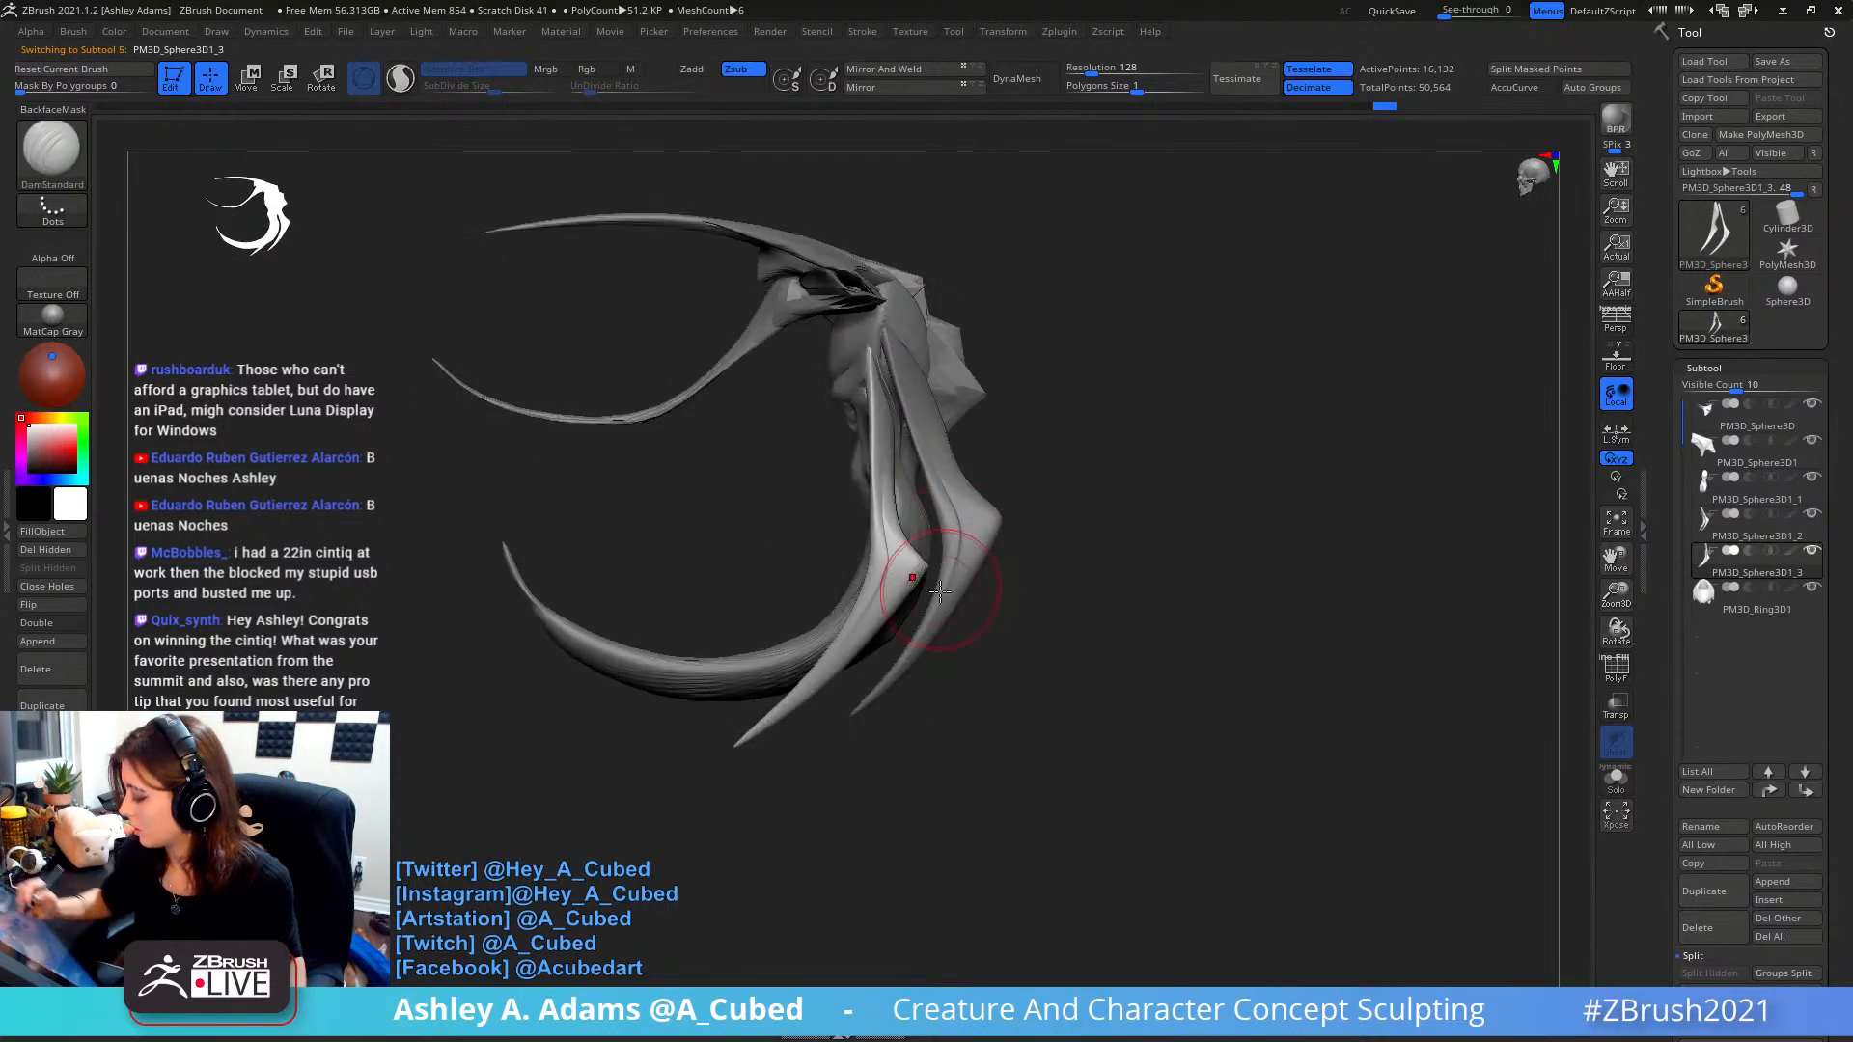
pyautogui.press('space')
pyautogui.moveTo(876, 629); pyautogui.dragTo(905, 630)
pyautogui.keyDown('alt'); pyautogui.moveTo(906, 629); pyautogui.dragTo(983, 581, button='right'); pyautogui.keyUp('alt')
pyautogui.keyDown('ctrl'); pyautogui.moveTo(982, 581); pyautogui.dragTo(892, 656, button='right'); pyautogui.keyUp('ctrl')
pyautogui.press('space')
pyautogui.moveTo(864, 654); pyautogui.dragTo(827, 681)
pyautogui.press('b')
pyautogui.press('s')
pyautogui.press('h')
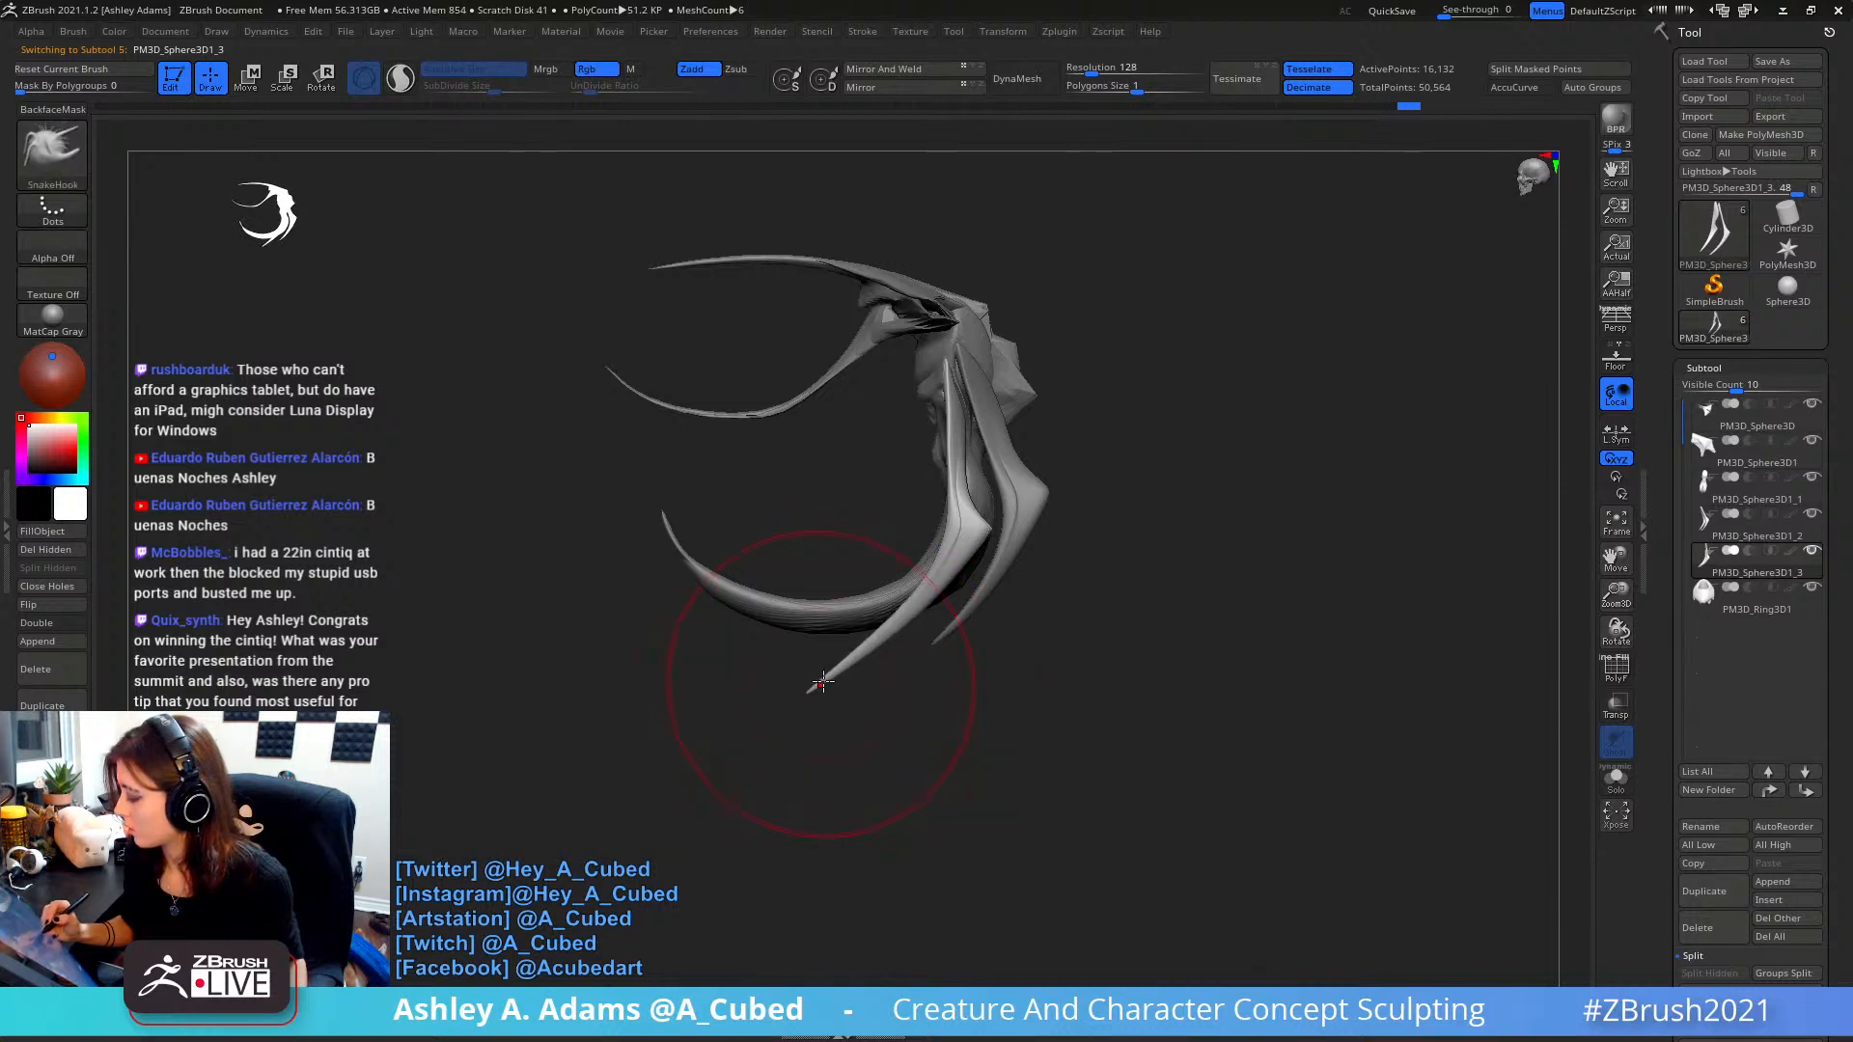
# - Select the outer limb pair and extend its tips along their curve with SnakeHook
pyautogui.keyDown('alt'); pyautogui.click(944, 642); pyautogui.keyUp('alt')
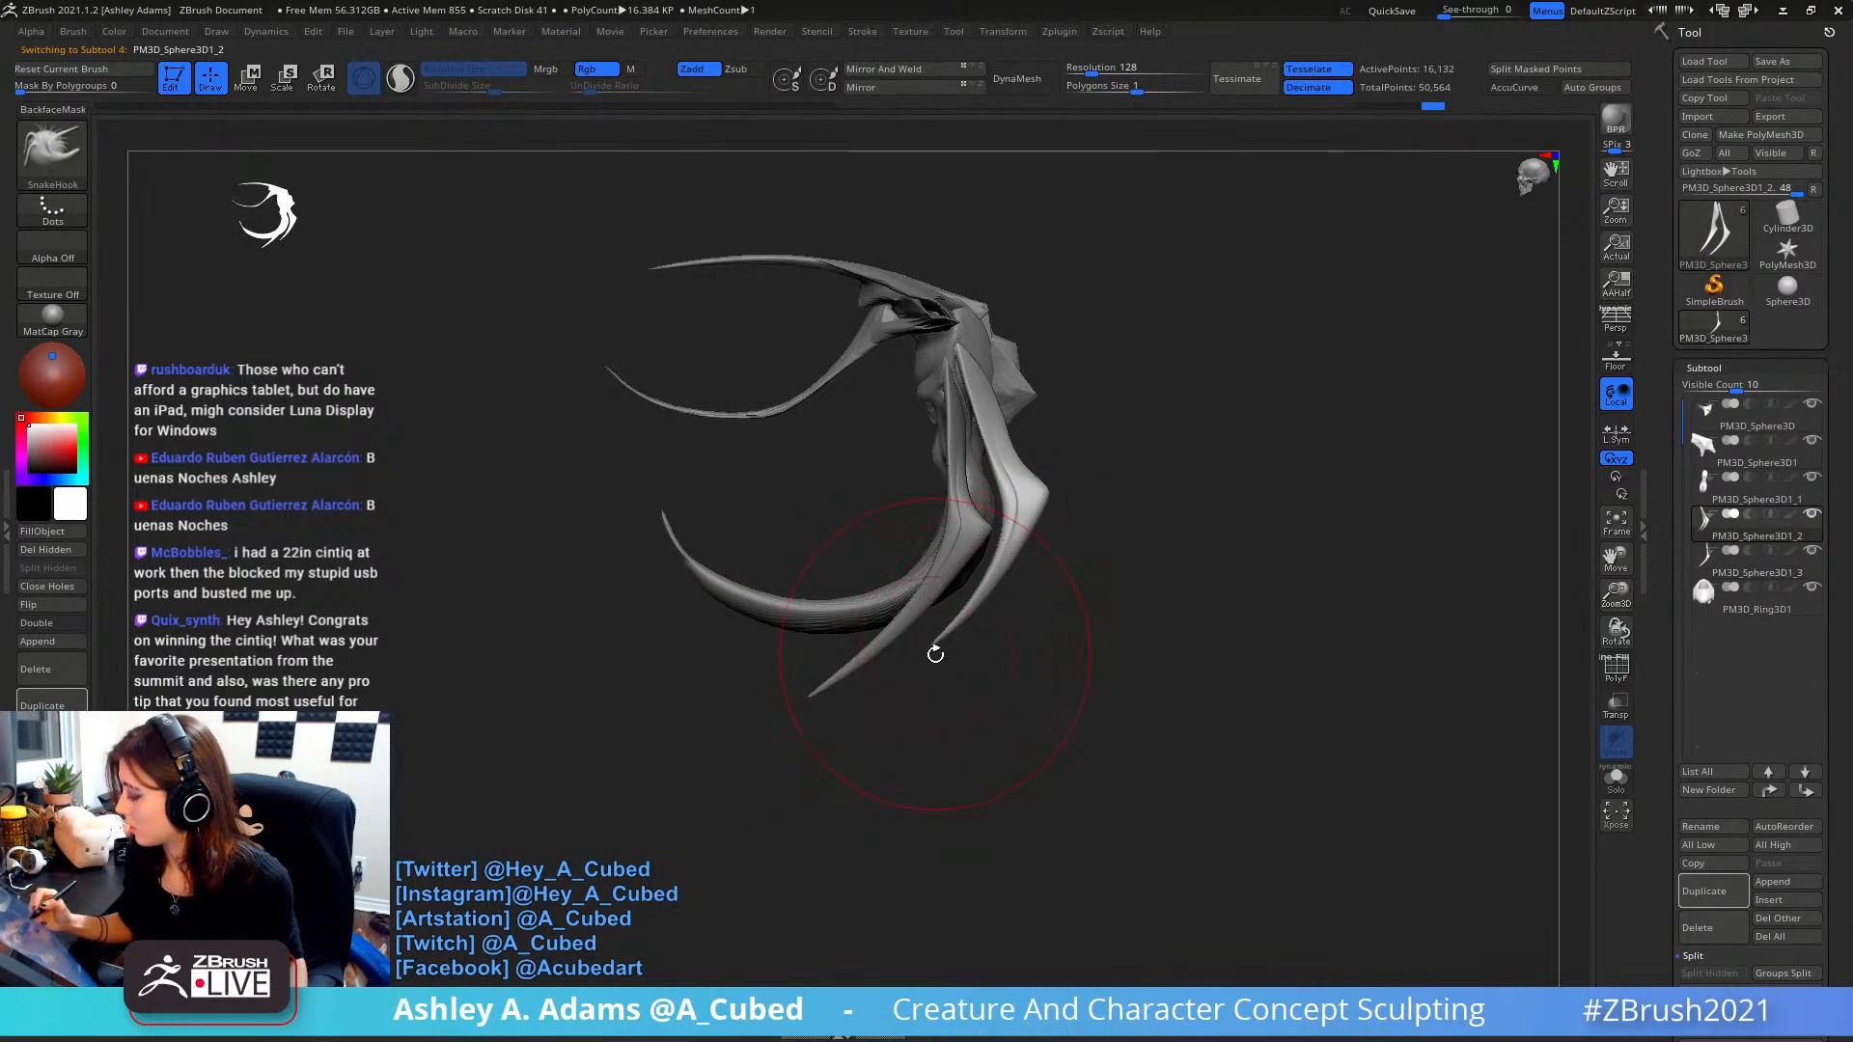
pyautogui.moveTo(930, 650); pyautogui.dragTo(907, 671)
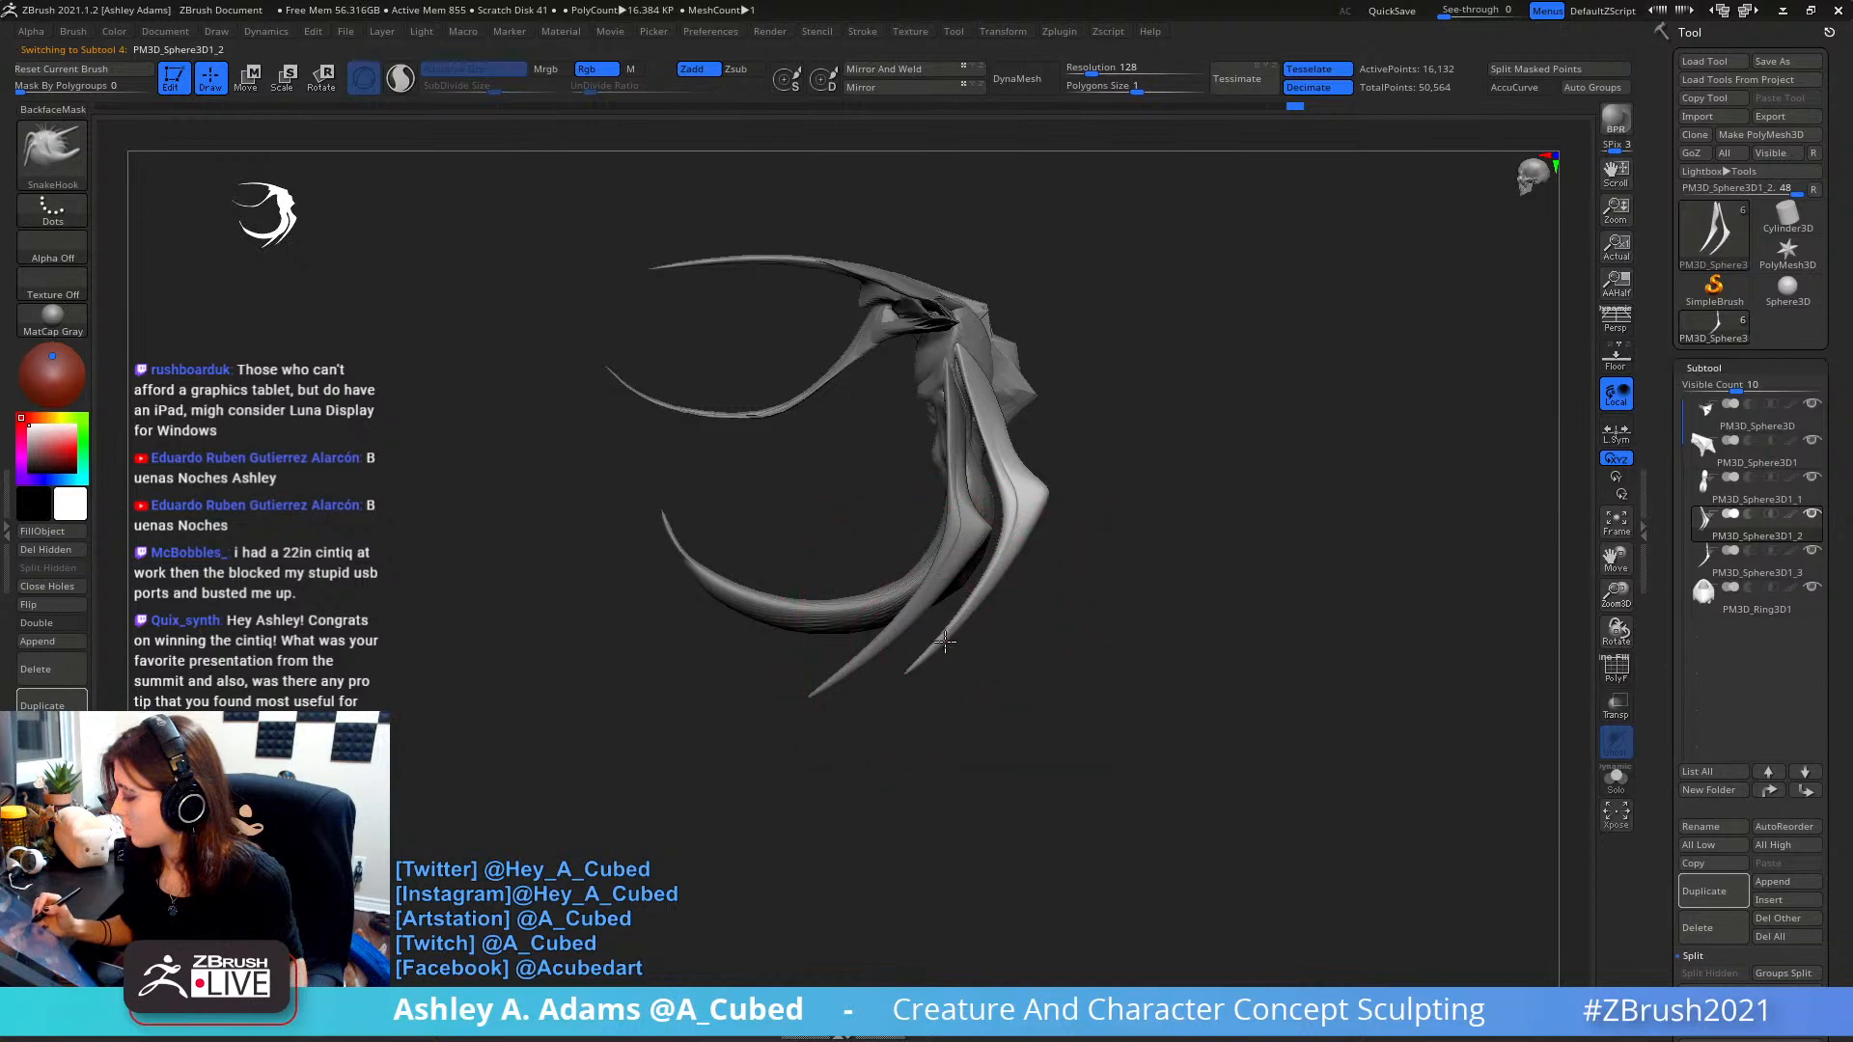
pyautogui.rightClick(950, 632)
pyautogui.keyDown('alt'); pyautogui.moveTo(951, 632); pyautogui.dragTo(957, 630, button='right'); pyautogui.keyUp('alt')
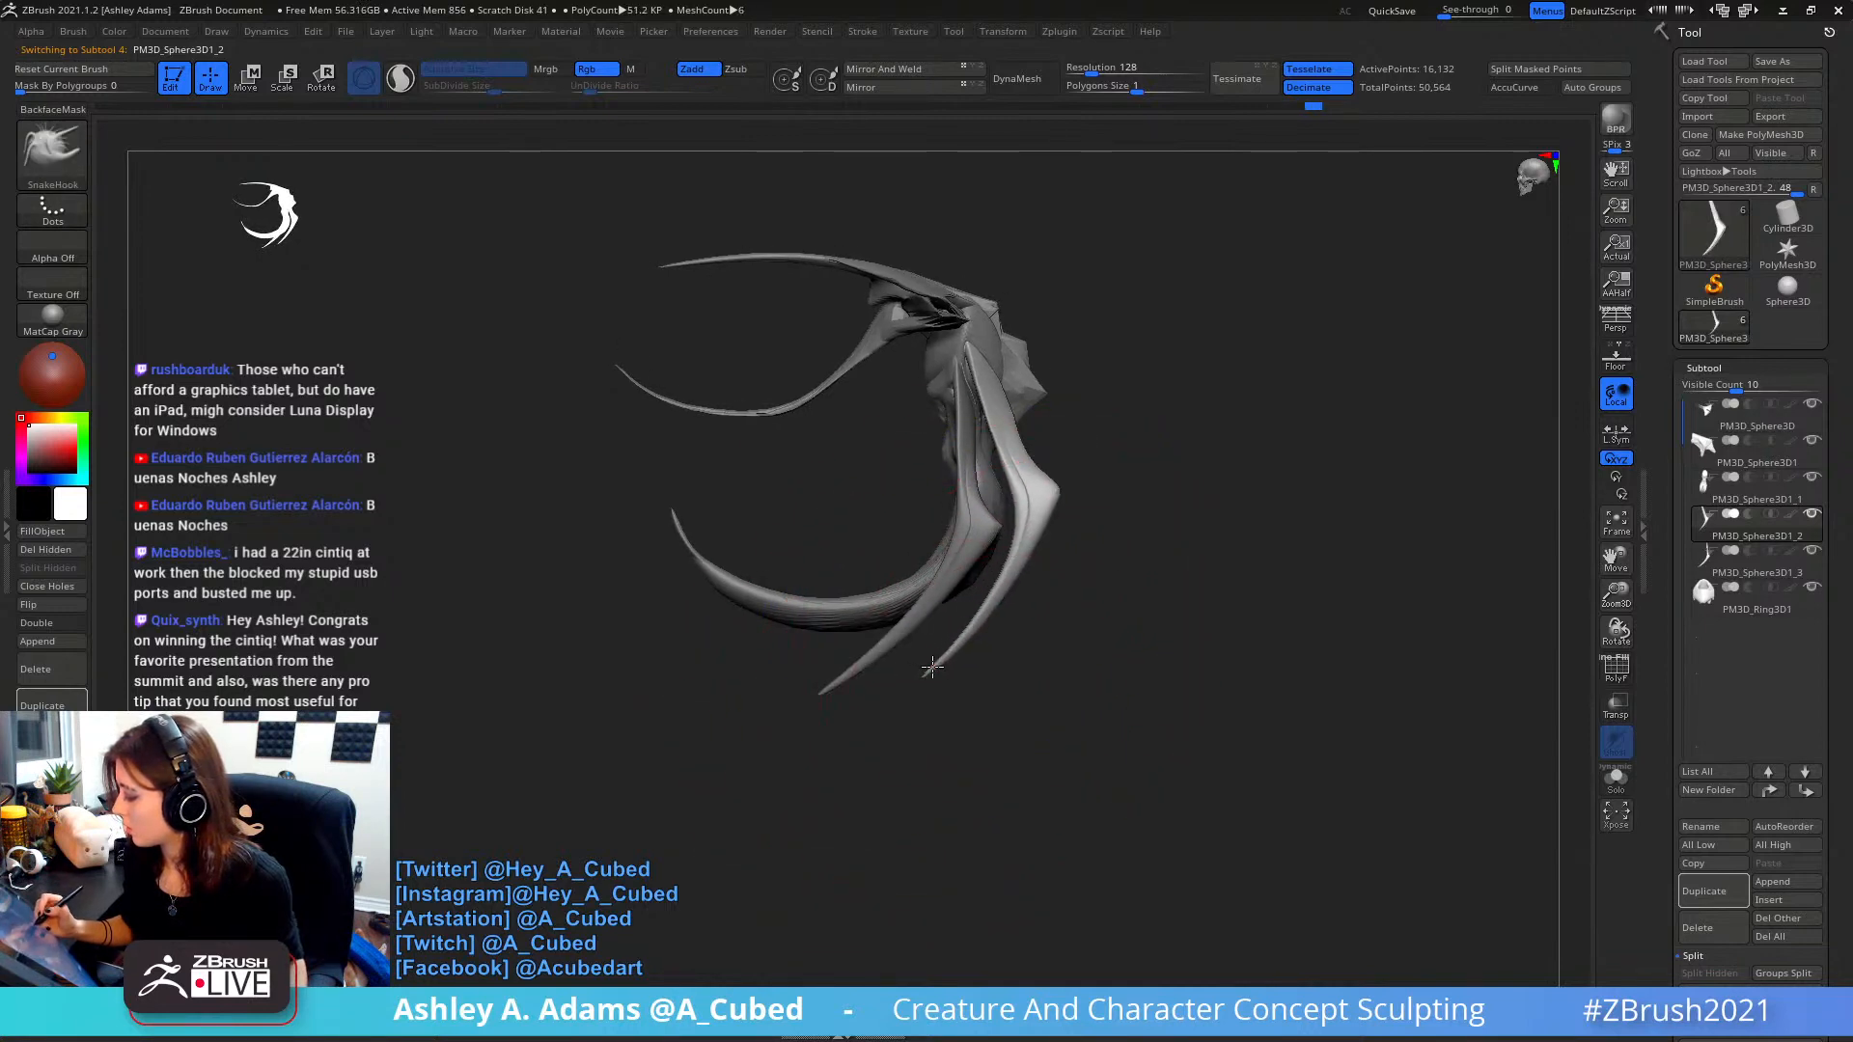
pyautogui.moveTo(1104, 546); pyautogui.dragTo(1127, 526, button='right')
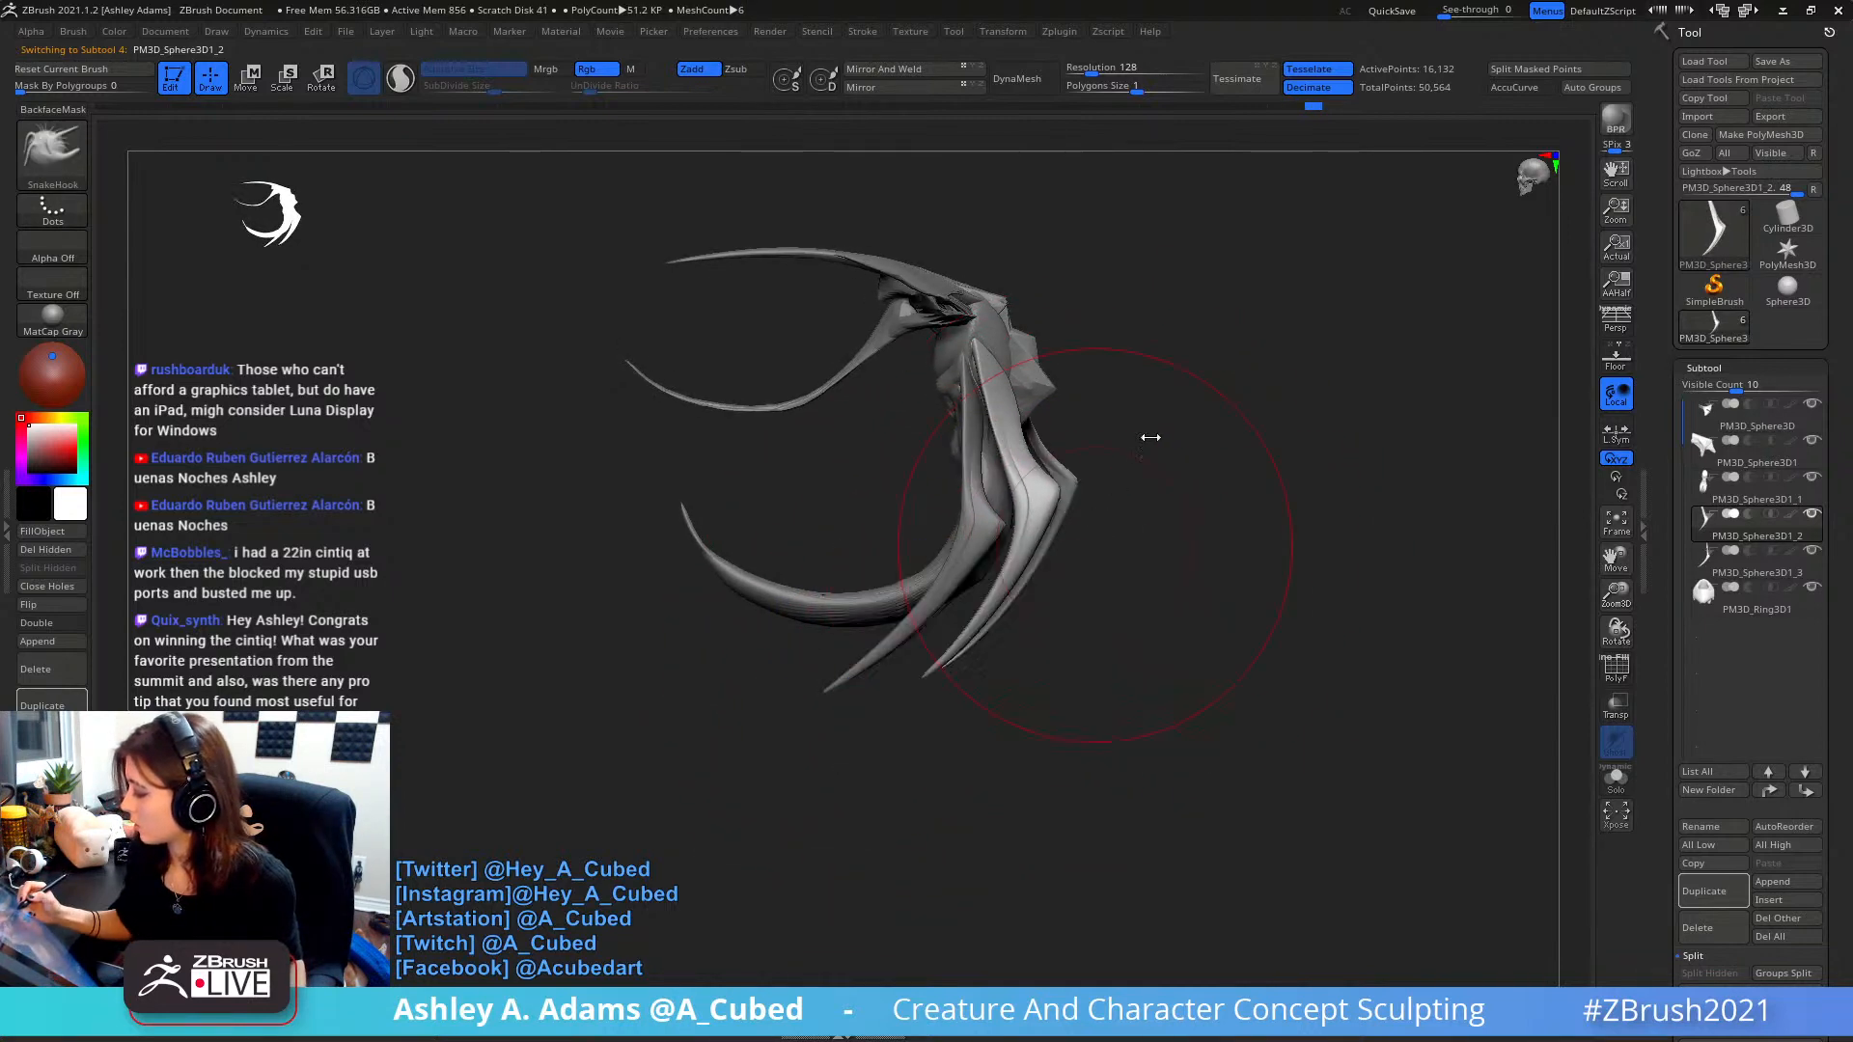
# - Duplicate the outer limb pair, then shrink and reposition the copy in front of the body with the transform gizmo
pyautogui.click(1714, 890)
pyautogui.press('w')
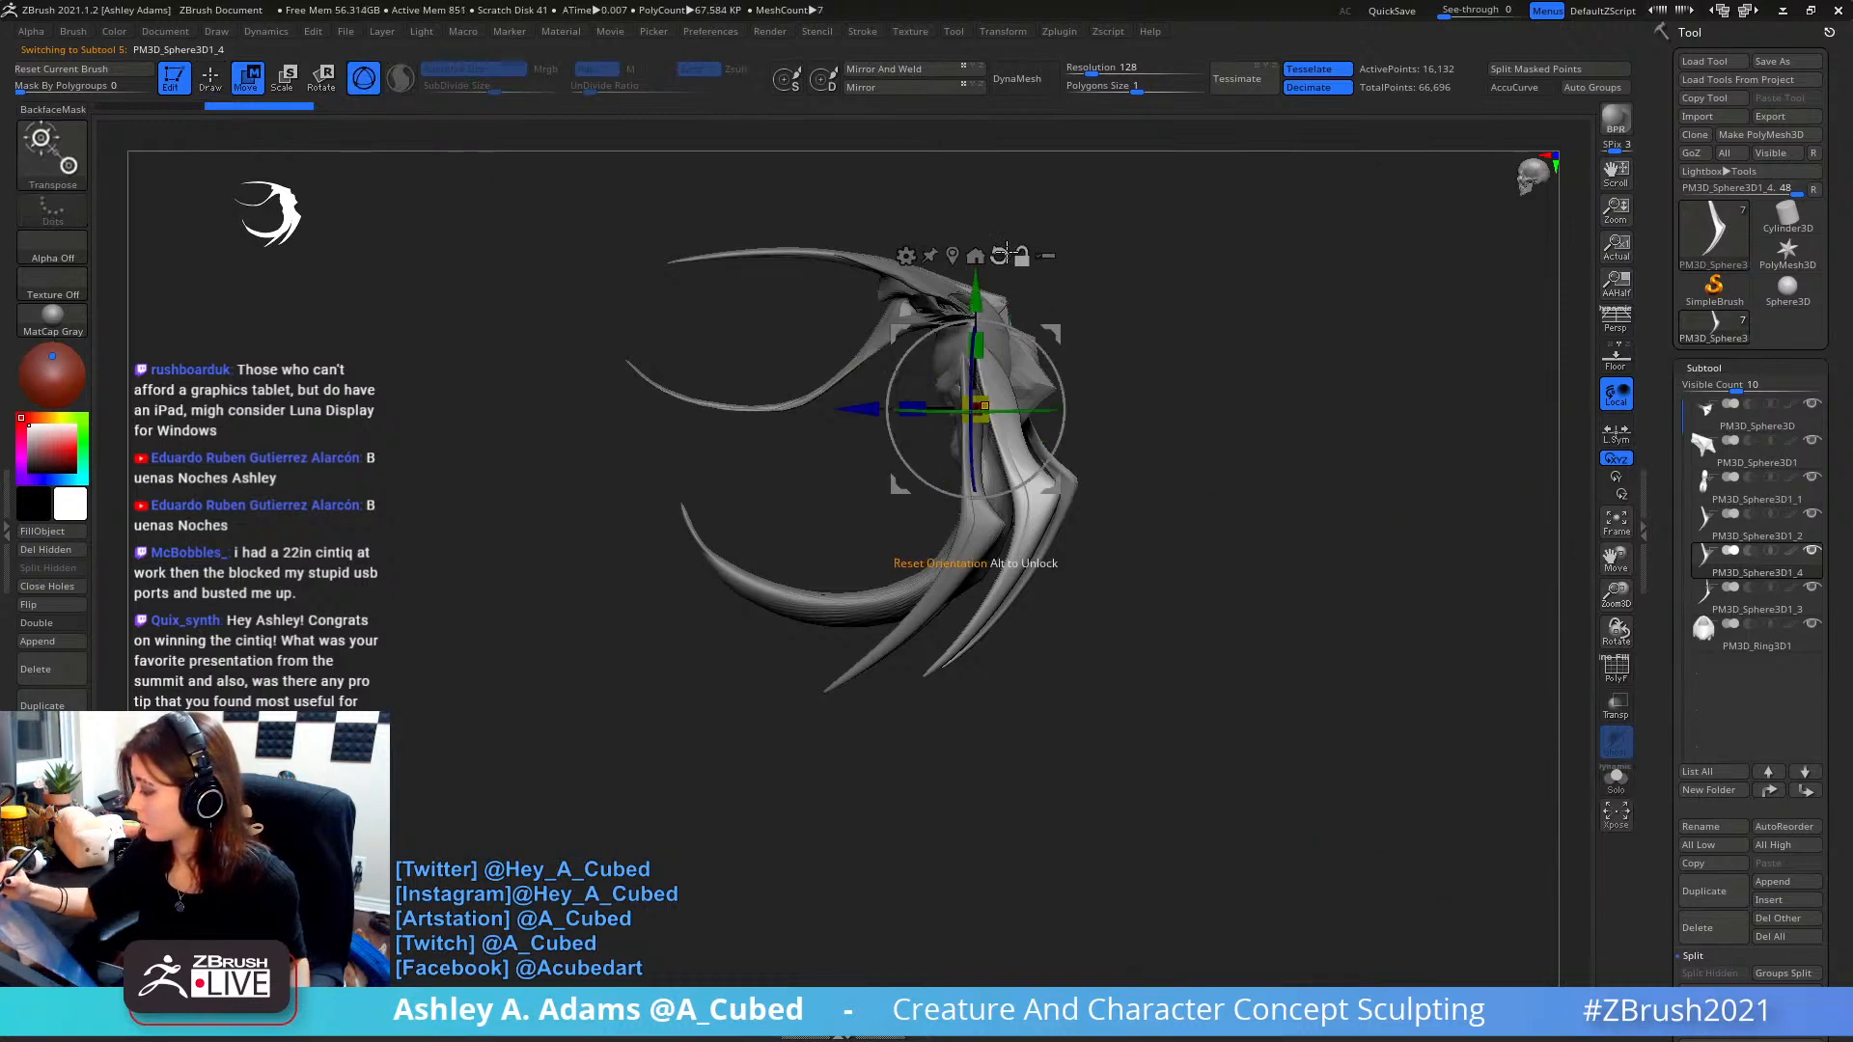
pyautogui.keyDown('shift'); pyautogui.moveTo(1100, 325); pyautogui.dragTo(1117, 318, button='right'); pyautogui.keyUp('shift')
pyautogui.moveTo(1051, 333); pyautogui.dragTo(1017, 377)
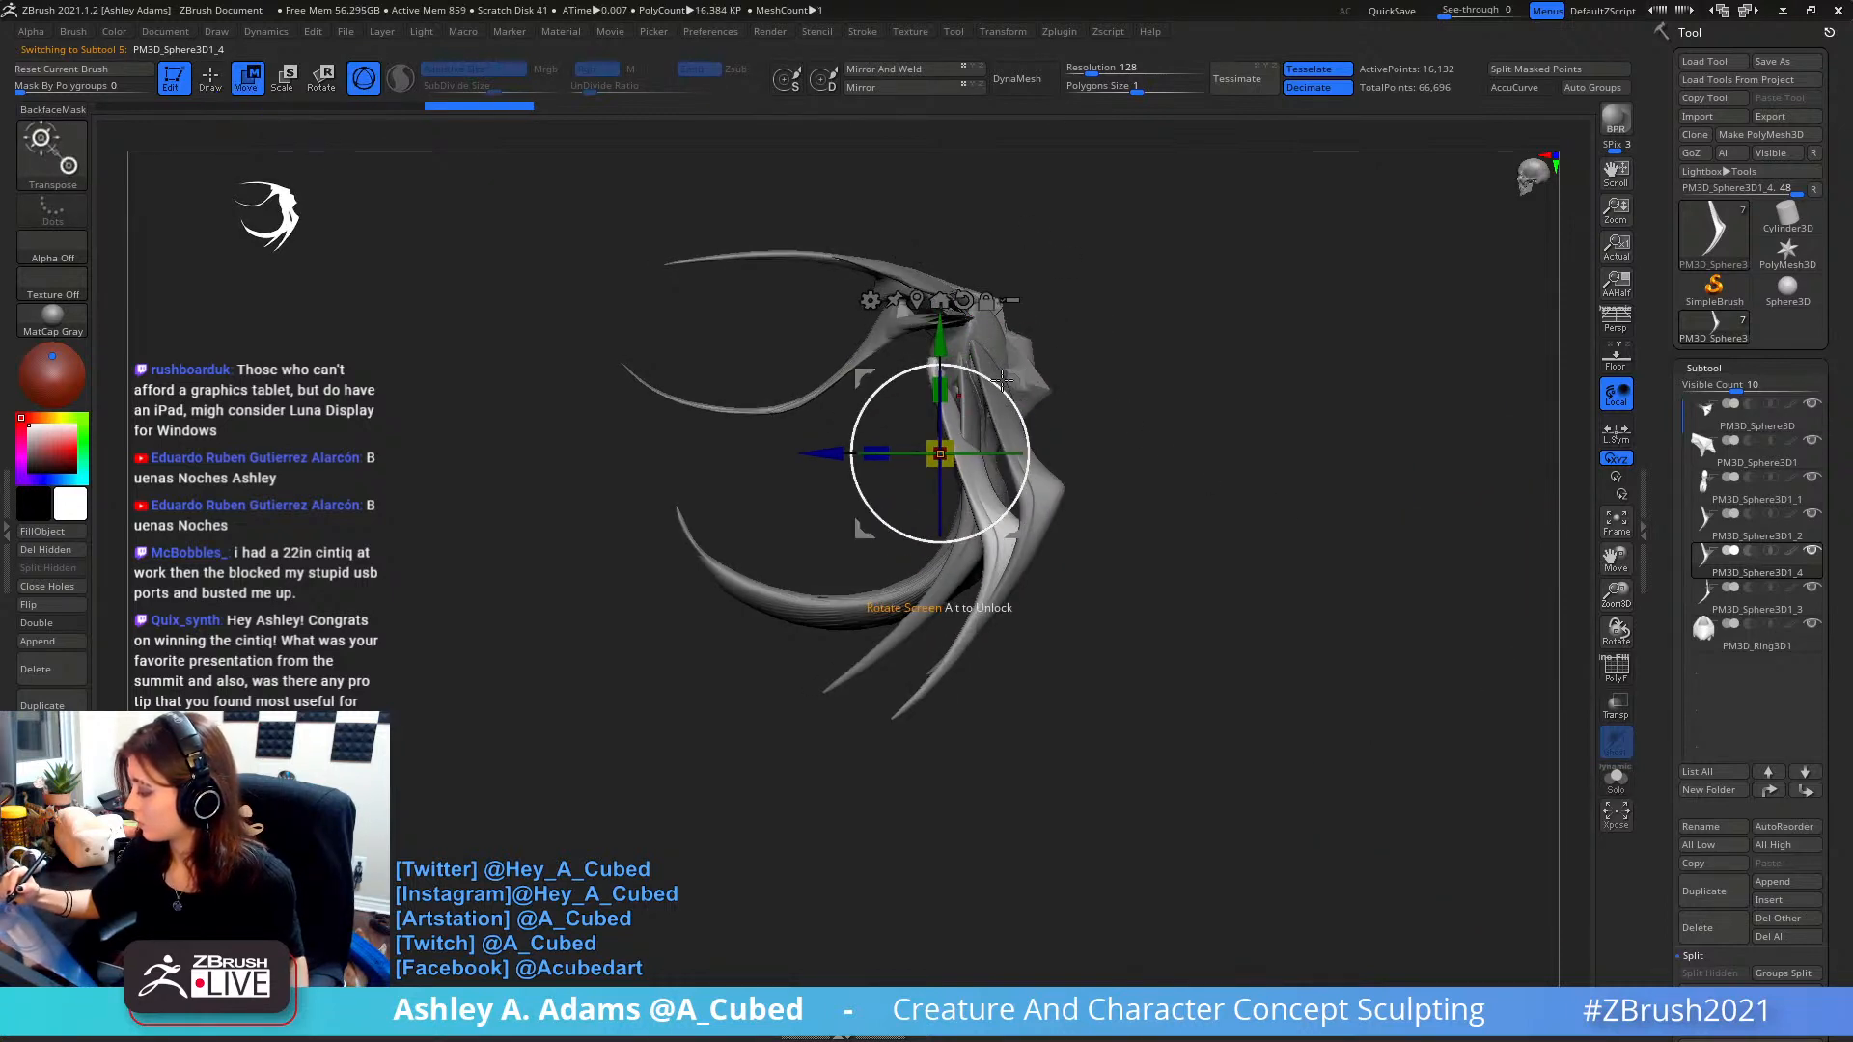
pyautogui.moveTo(1003, 382); pyautogui.dragTo(1119, 397, button='right')
pyautogui.moveTo(1008, 455); pyautogui.dragTo(1003, 474)
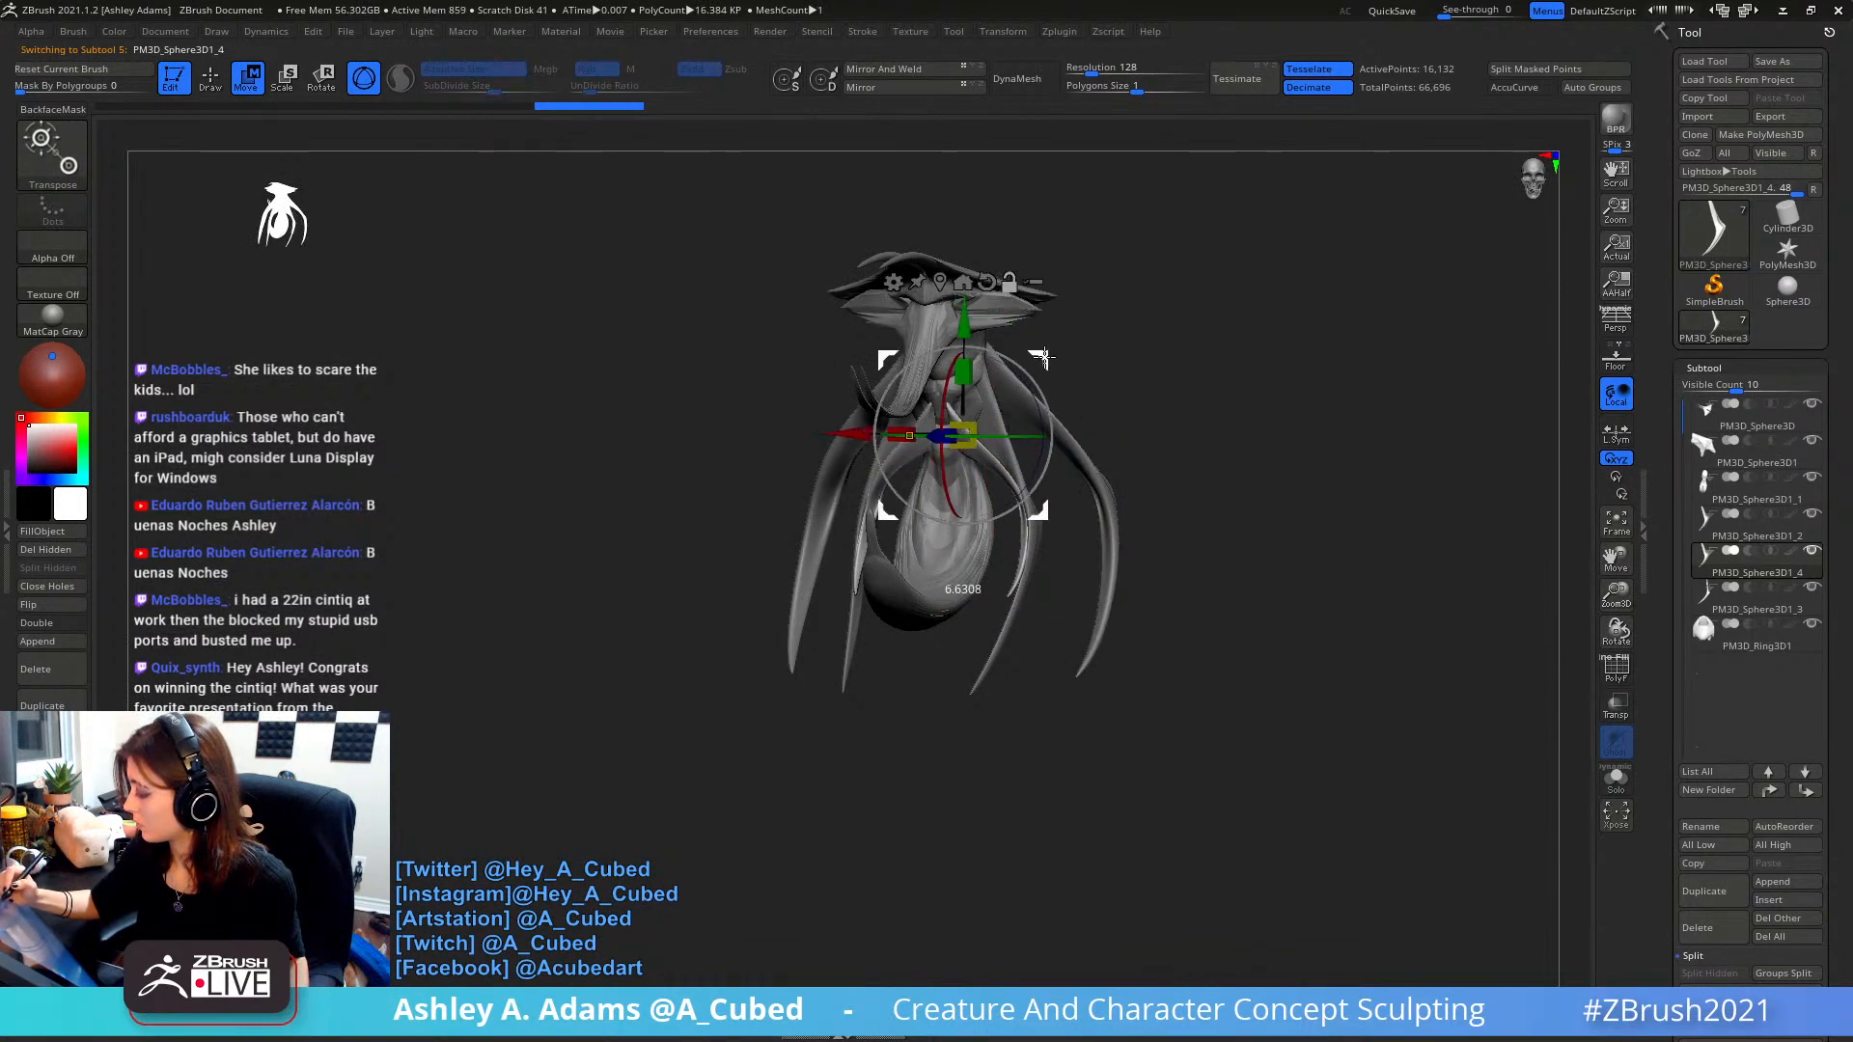
pyautogui.moveTo(1088, 378); pyautogui.dragTo(1044, 363, button='right')
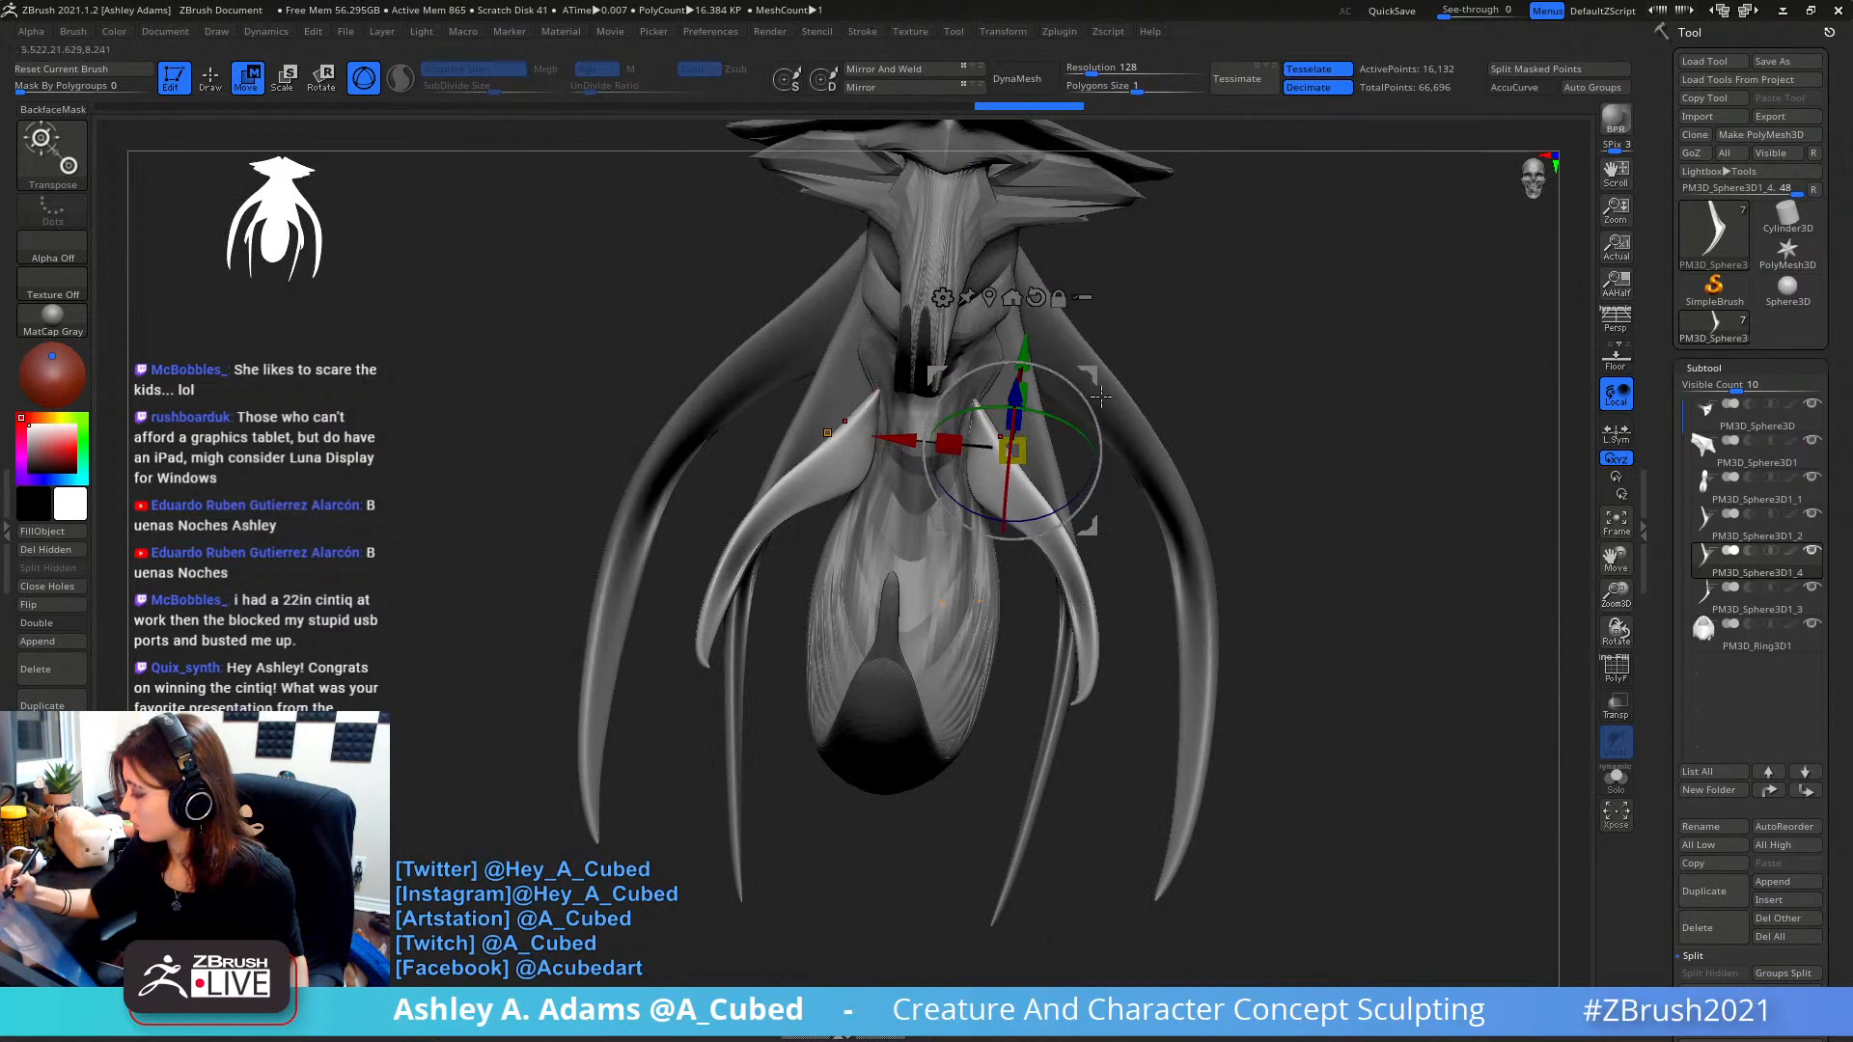
# - Rotate and shift the small duplicated limbs so they lie along the abdomen and point forward above the tail
pyautogui.moveTo(994, 429); pyautogui.dragTo(1050, 345, button='right')
pyautogui.moveTo(1079, 373); pyautogui.dragTo(1087, 358)
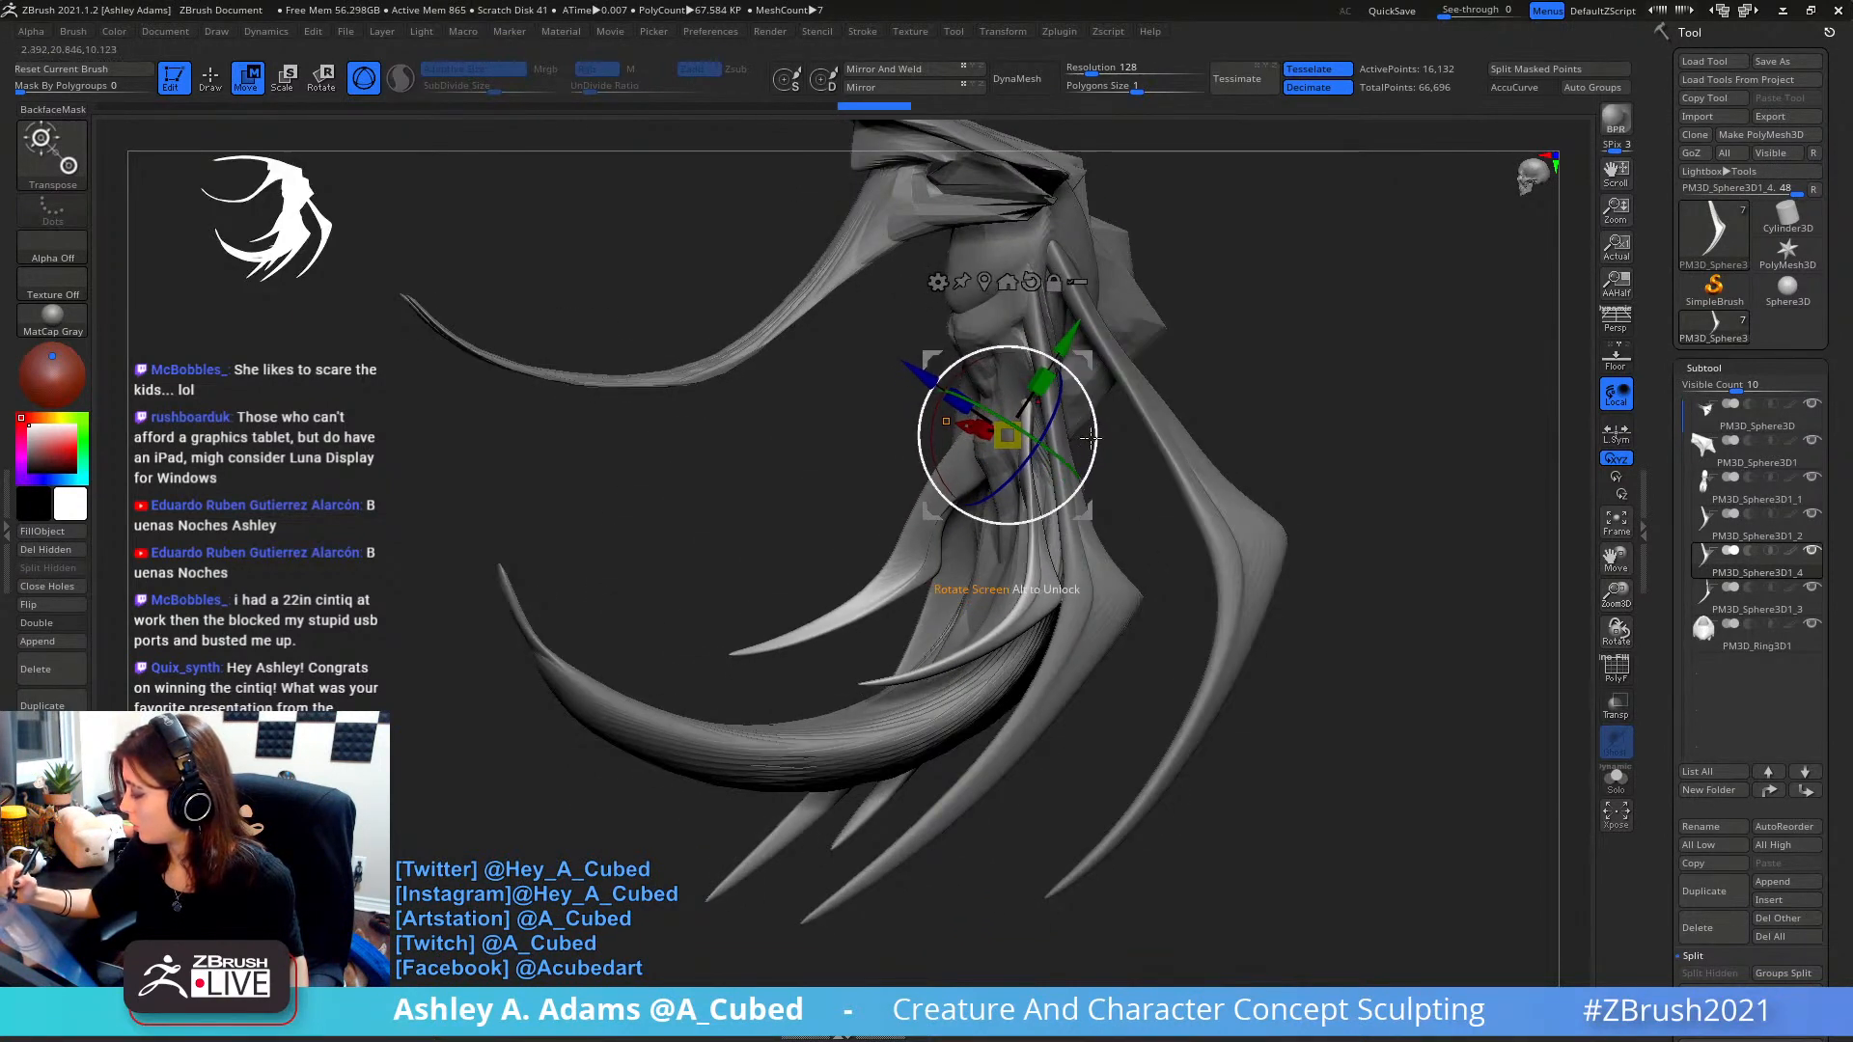
pyautogui.moveTo(1096, 440)
pyautogui.mouseDown()
pyautogui.moveTo(1093, 415)
pyautogui.moveTo(1069, 464)
pyautogui.mouseUp()
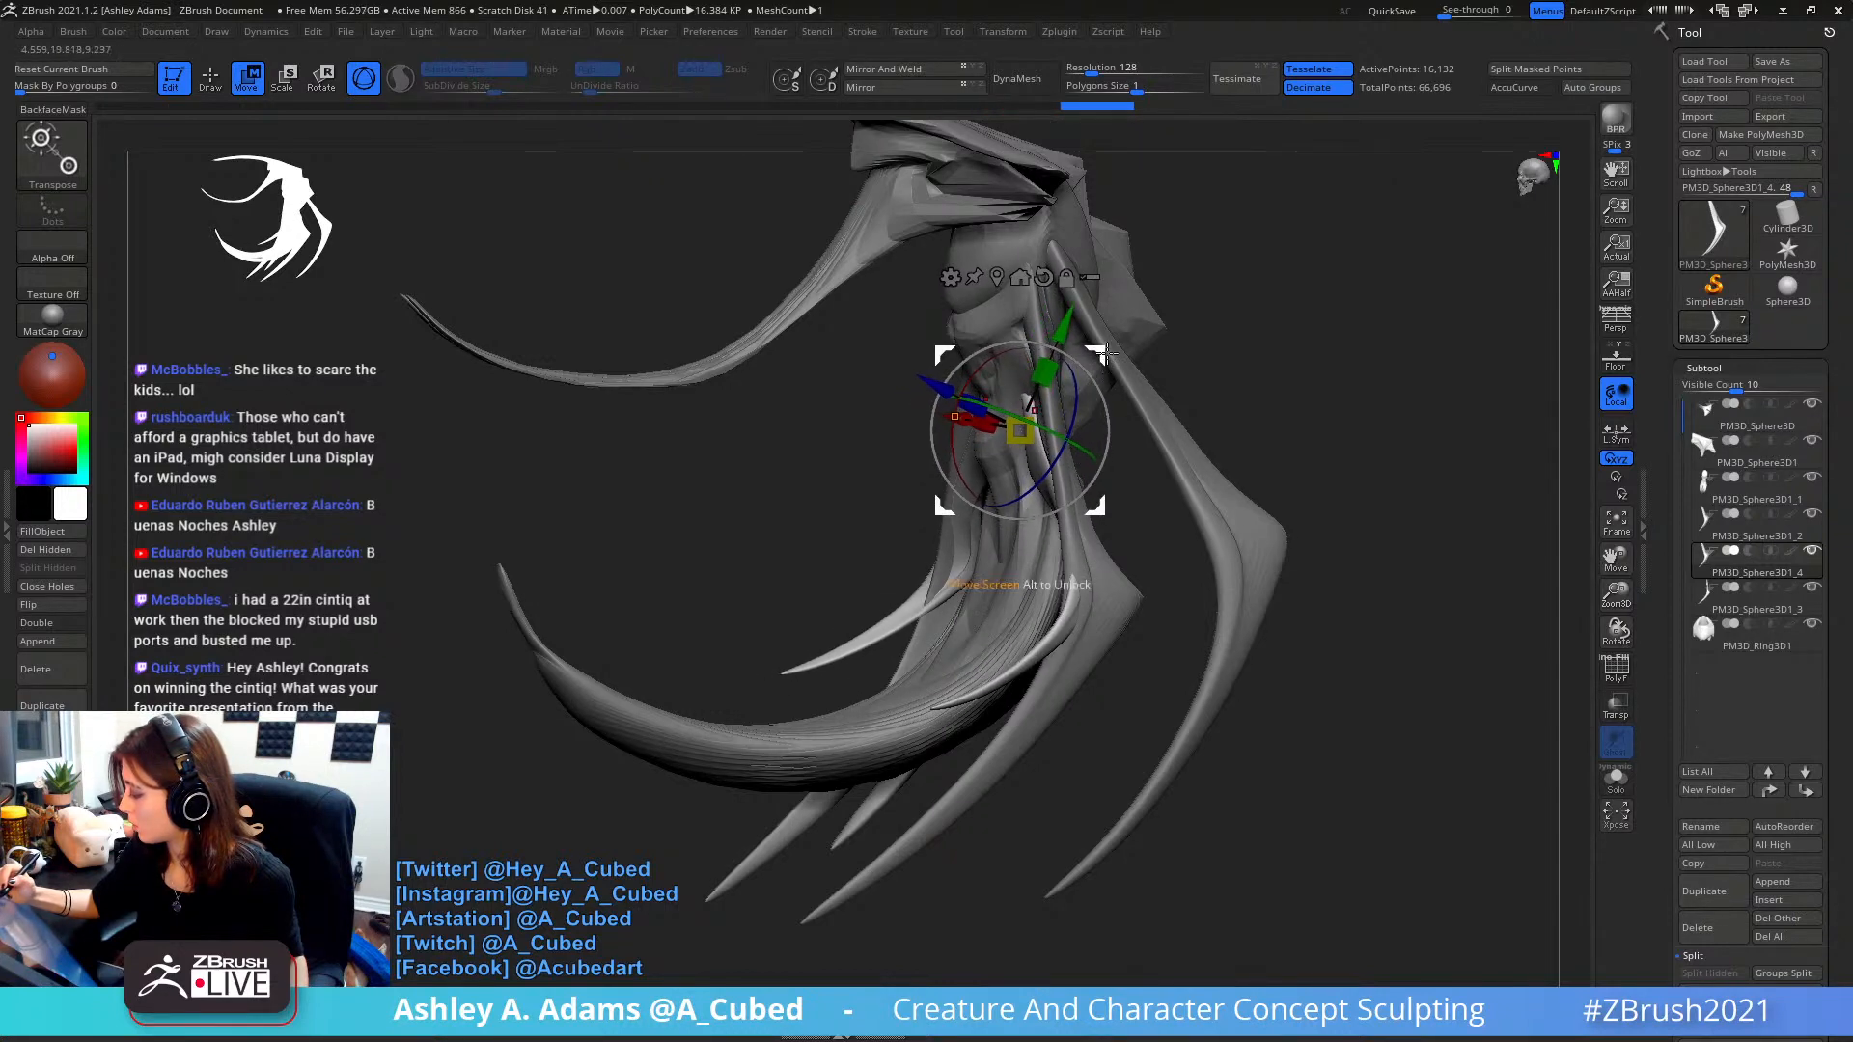
pyautogui.moveTo(1070, 463); pyautogui.dragTo(1173, 384, button='right')
pyautogui.moveTo(1139, 453); pyautogui.dragTo(1126, 481)
pyautogui.moveTo(1149, 434)
pyautogui.keyDown('ctrl'); pyautogui.mouseDown(button='right')
pyautogui.moveTo(1225, 241)
pyautogui.moveTo(1156, 433)
pyautogui.mouseUp(button='right'); pyautogui.keyUp('ctrl')
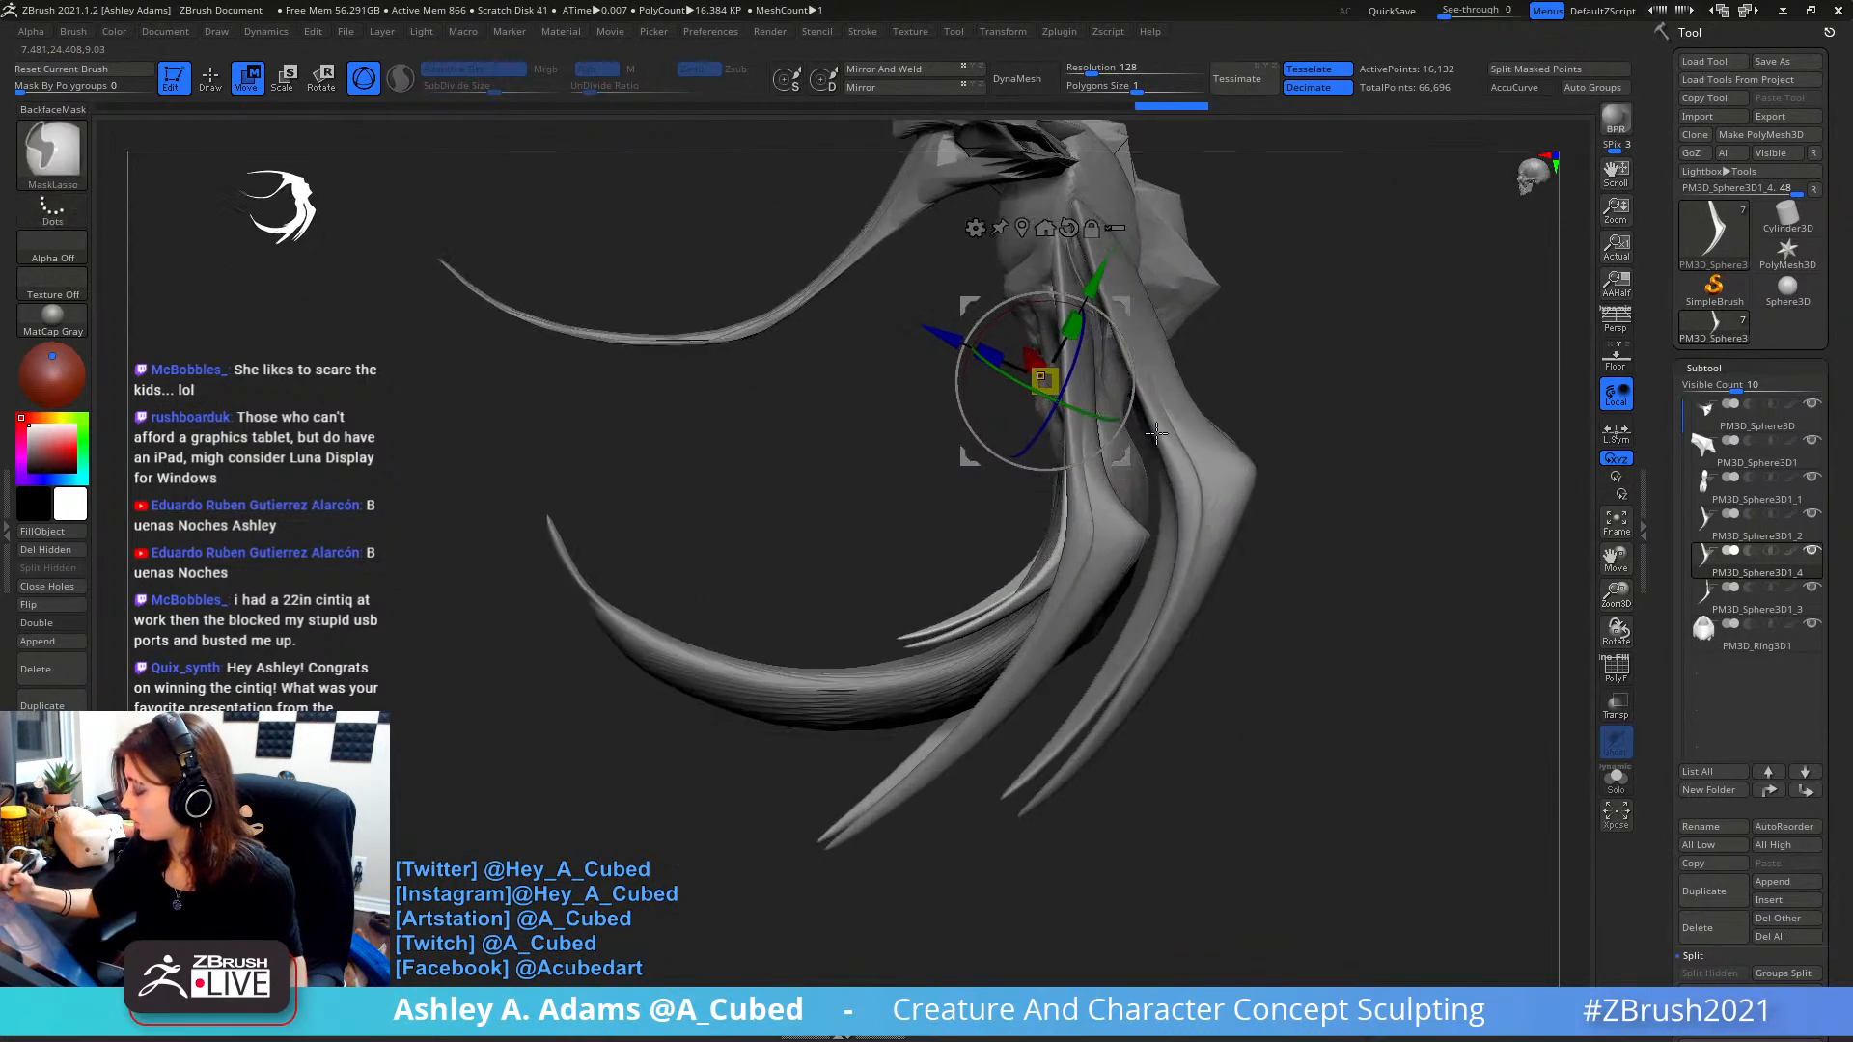
pyautogui.moveTo(1131, 406)
pyautogui.mouseDown()
pyautogui.moveTo(1191, 338)
pyautogui.moveTo(1144, 421)
pyautogui.mouseUp()
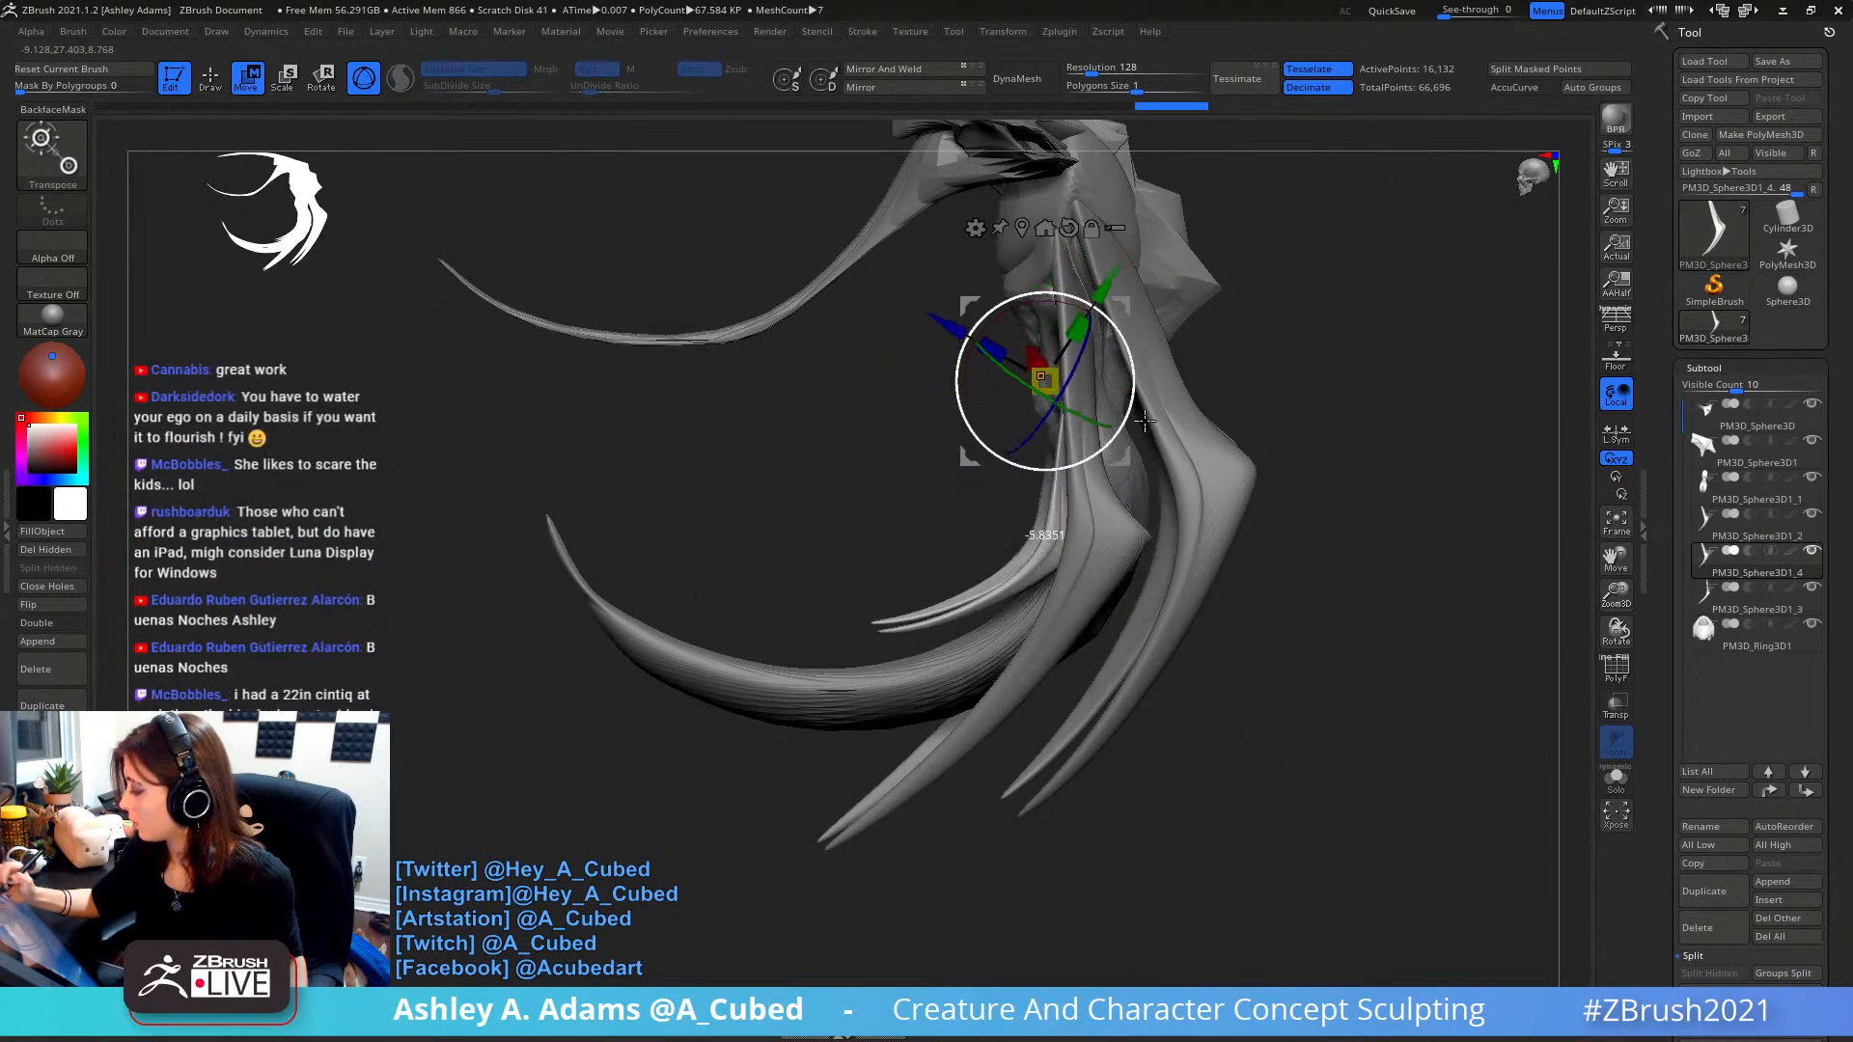
pyautogui.moveTo(1144, 421)
pyautogui.mouseDown(button='right')
pyautogui.moveTo(1097, 399)
pyautogui.moveTo(1072, 469)
pyautogui.mouseUp(button='right')
# - Switch to SnakeHook with a smaller brush and bend the small limbs inward toward the abdomen from the front
pyautogui.press('q')
pyautogui.press('space')
pyautogui.press('space')
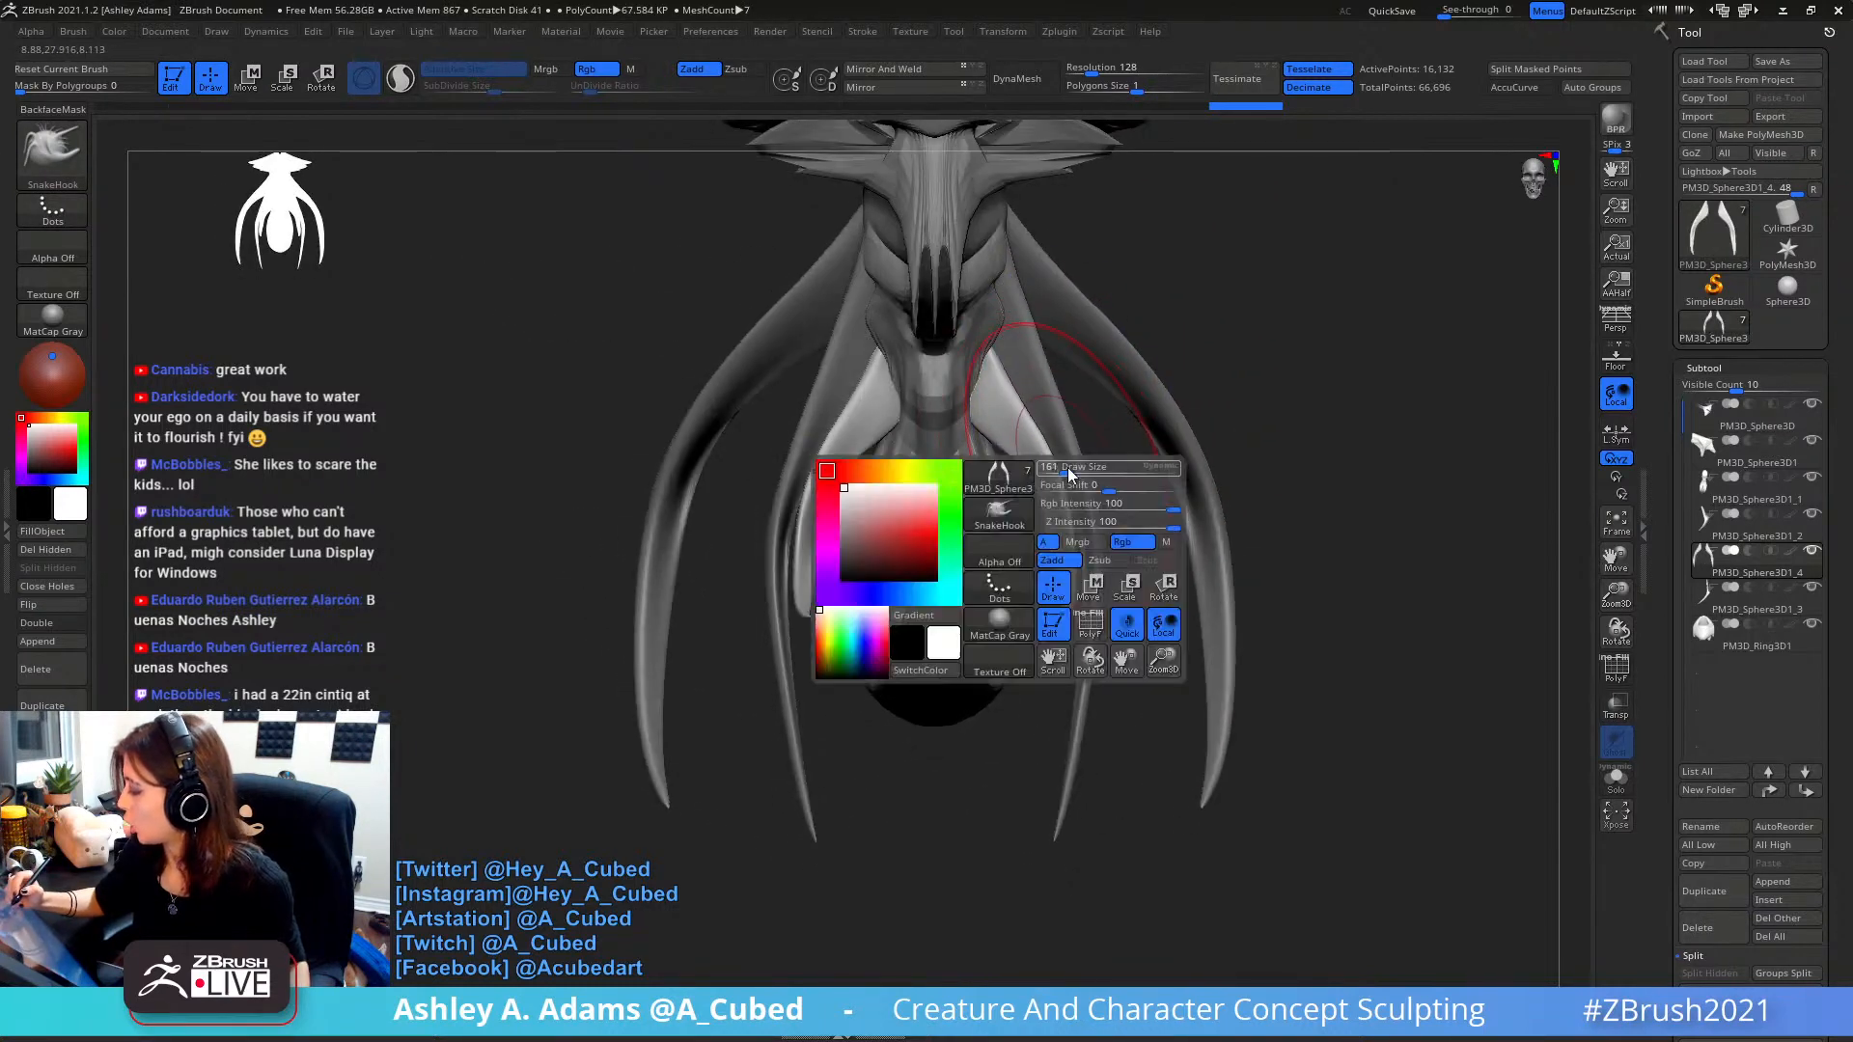
pyautogui.moveTo(1059, 465); pyautogui.dragTo(1028, 439)
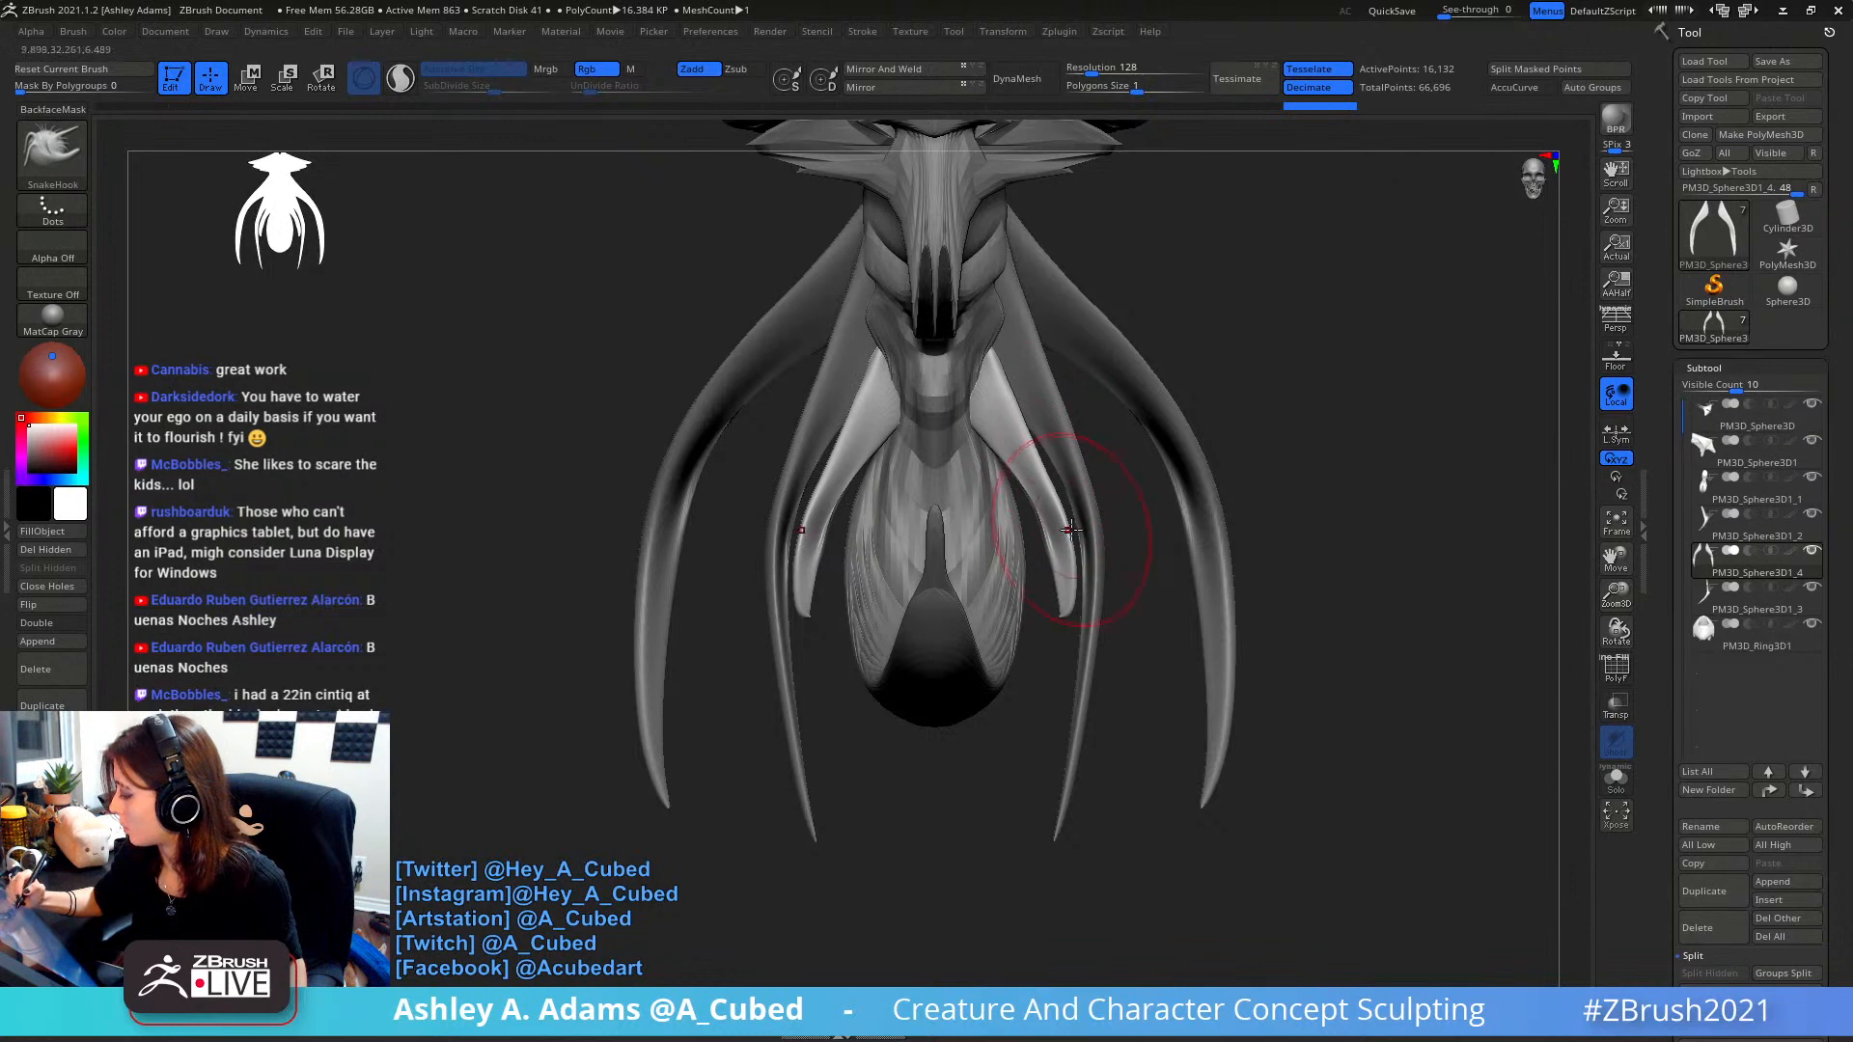
pyautogui.moveTo(1070, 530); pyautogui.dragTo(1050, 526)
pyautogui.moveTo(1163, 511)
pyautogui.mouseDown(button='right')
pyautogui.moveTo(1083, 490)
pyautogui.moveTo(1102, 518)
pyautogui.mouseUp(button='right')
# - Reshape the upper ends and mid sections of the small limbs against the torso with SnakeHook pulls
pyautogui.moveTo(1068, 322); pyautogui.dragTo(1059, 313)
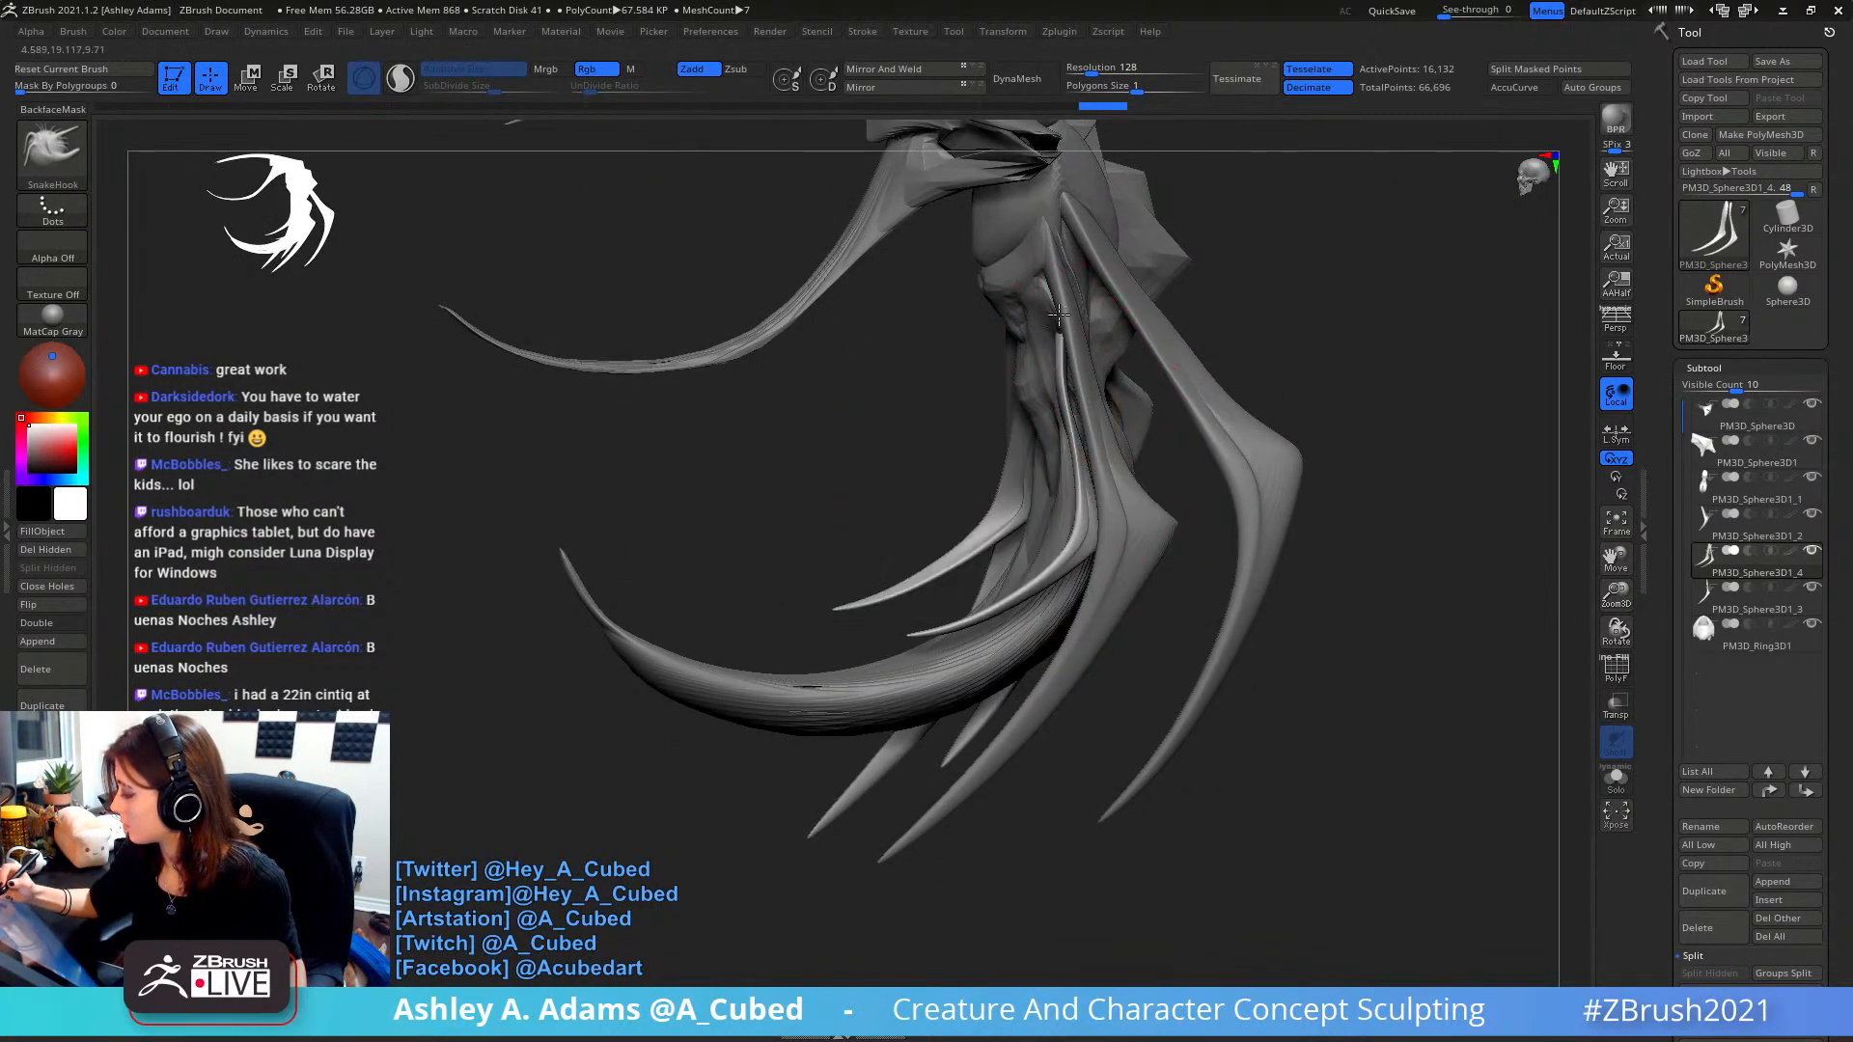
pyautogui.moveTo(1067, 315); pyautogui.dragTo(1083, 311, button='right')
pyautogui.rightClick(1071, 314)
pyautogui.moveTo(1074, 317); pyautogui.dragTo(1063, 318)
pyautogui.moveTo(1085, 326); pyautogui.dragTo(1074, 321, button='right')
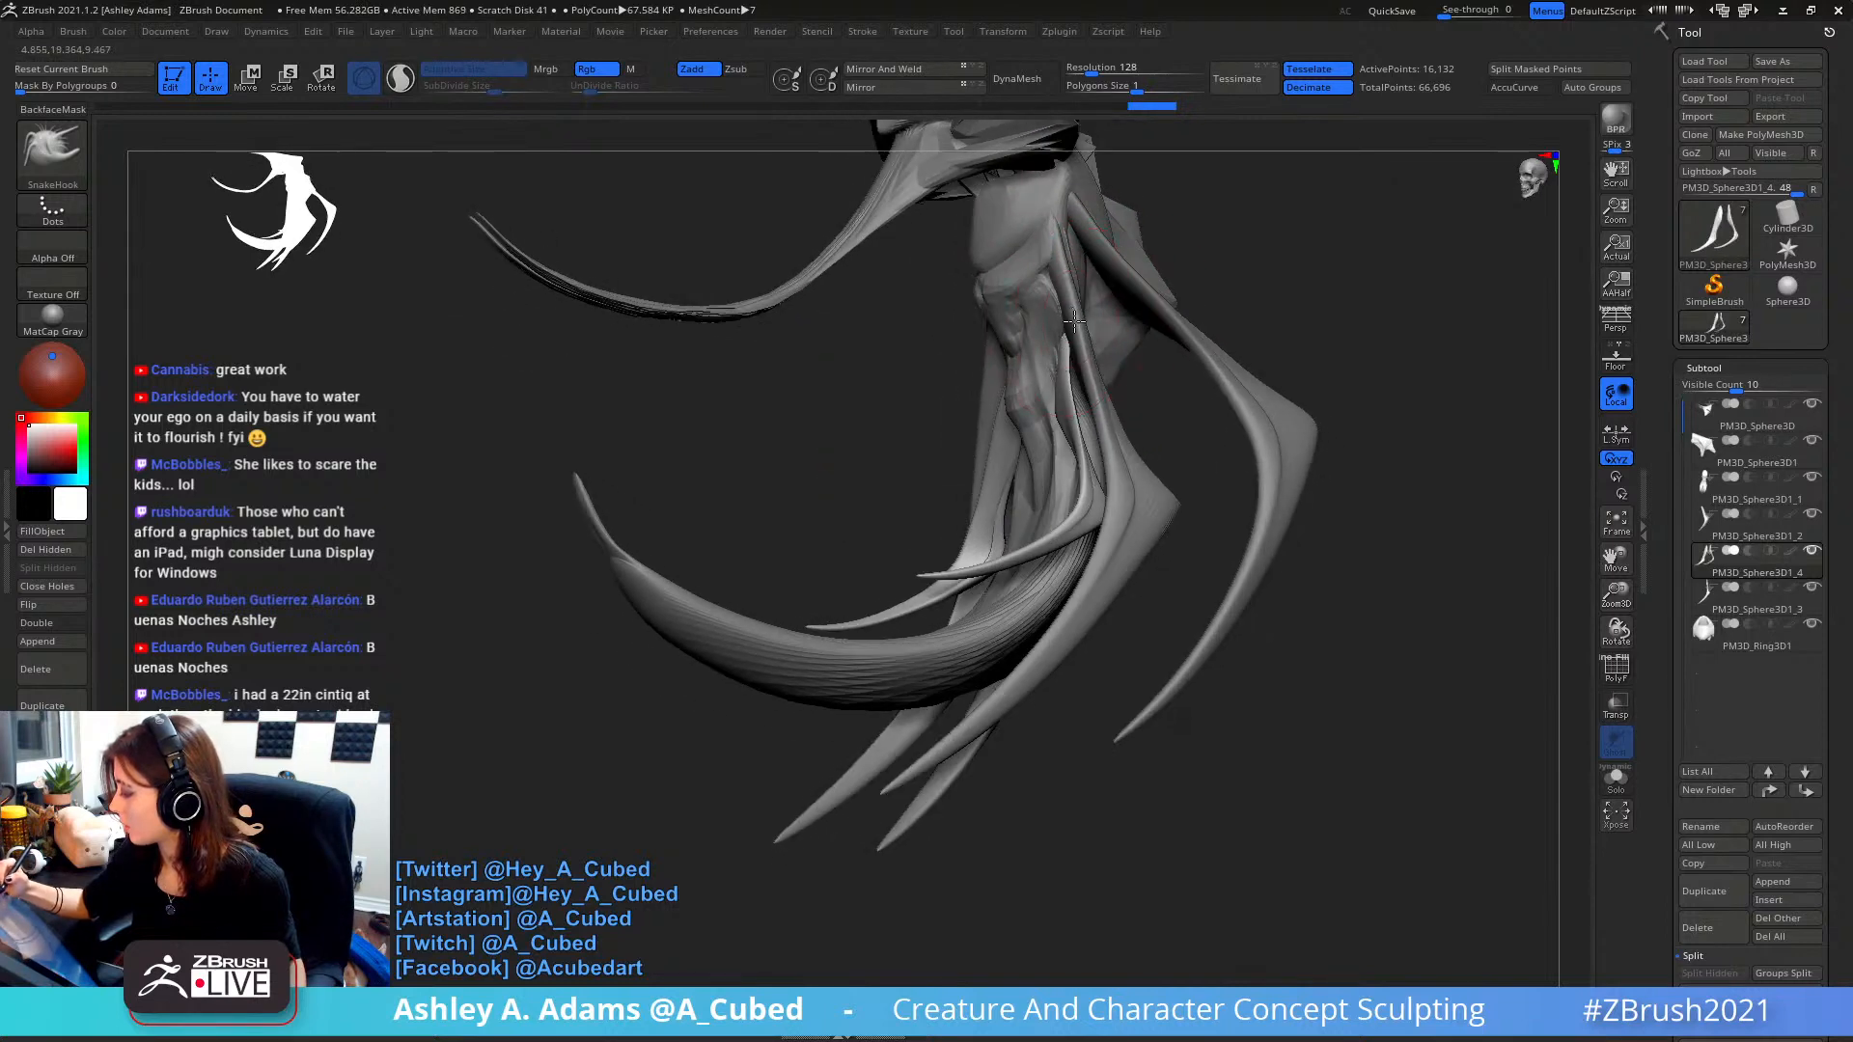
pyautogui.moveTo(1059, 302); pyautogui.dragTo(1049, 275)
pyautogui.moveTo(1066, 363); pyautogui.dragTo(1066, 434)
pyautogui.moveTo(1061, 440); pyautogui.dragTo(1070, 439, button='right')
pyautogui.moveTo(1067, 401); pyautogui.dragTo(1065, 425)
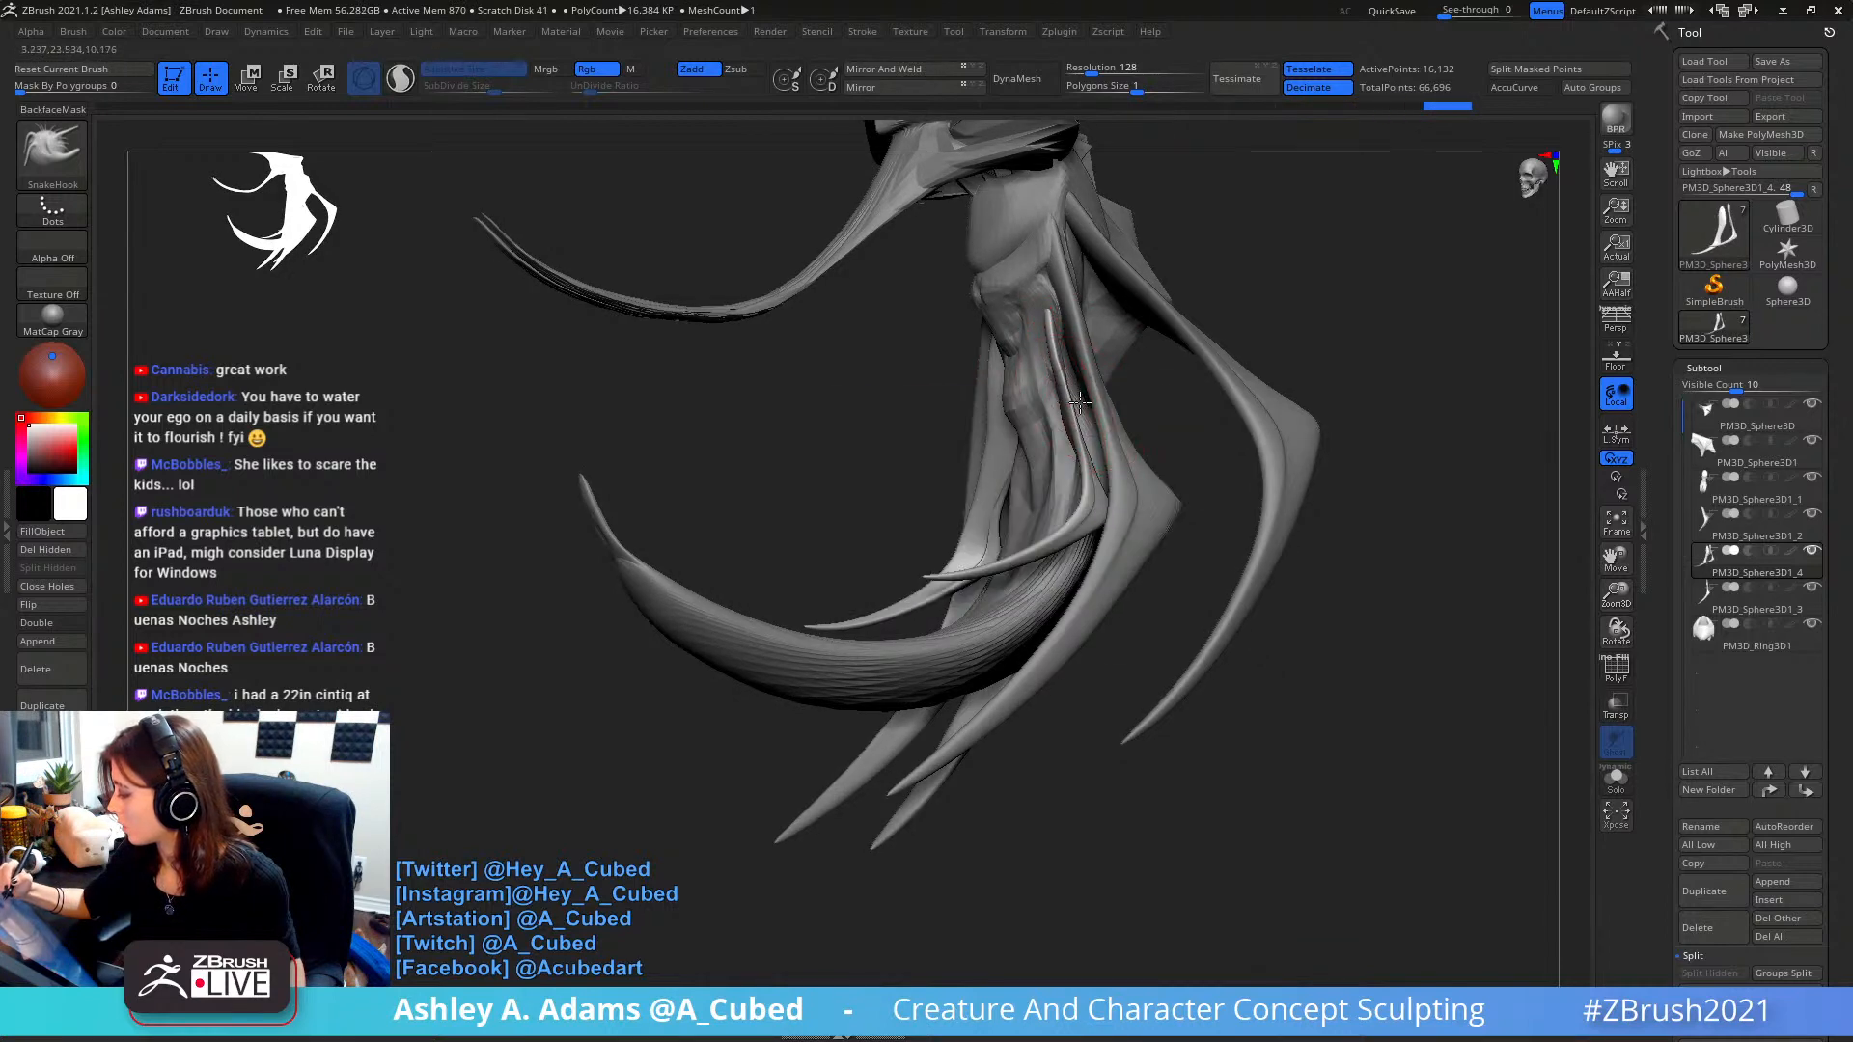
# - Refine the bend and outward curve of the small limbs with SnakeHook from the side and front
pyautogui.moveTo(1020, 504); pyautogui.dragTo(1092, 509, button='right')
pyautogui.moveTo(1103, 491); pyautogui.dragTo(1092, 502)
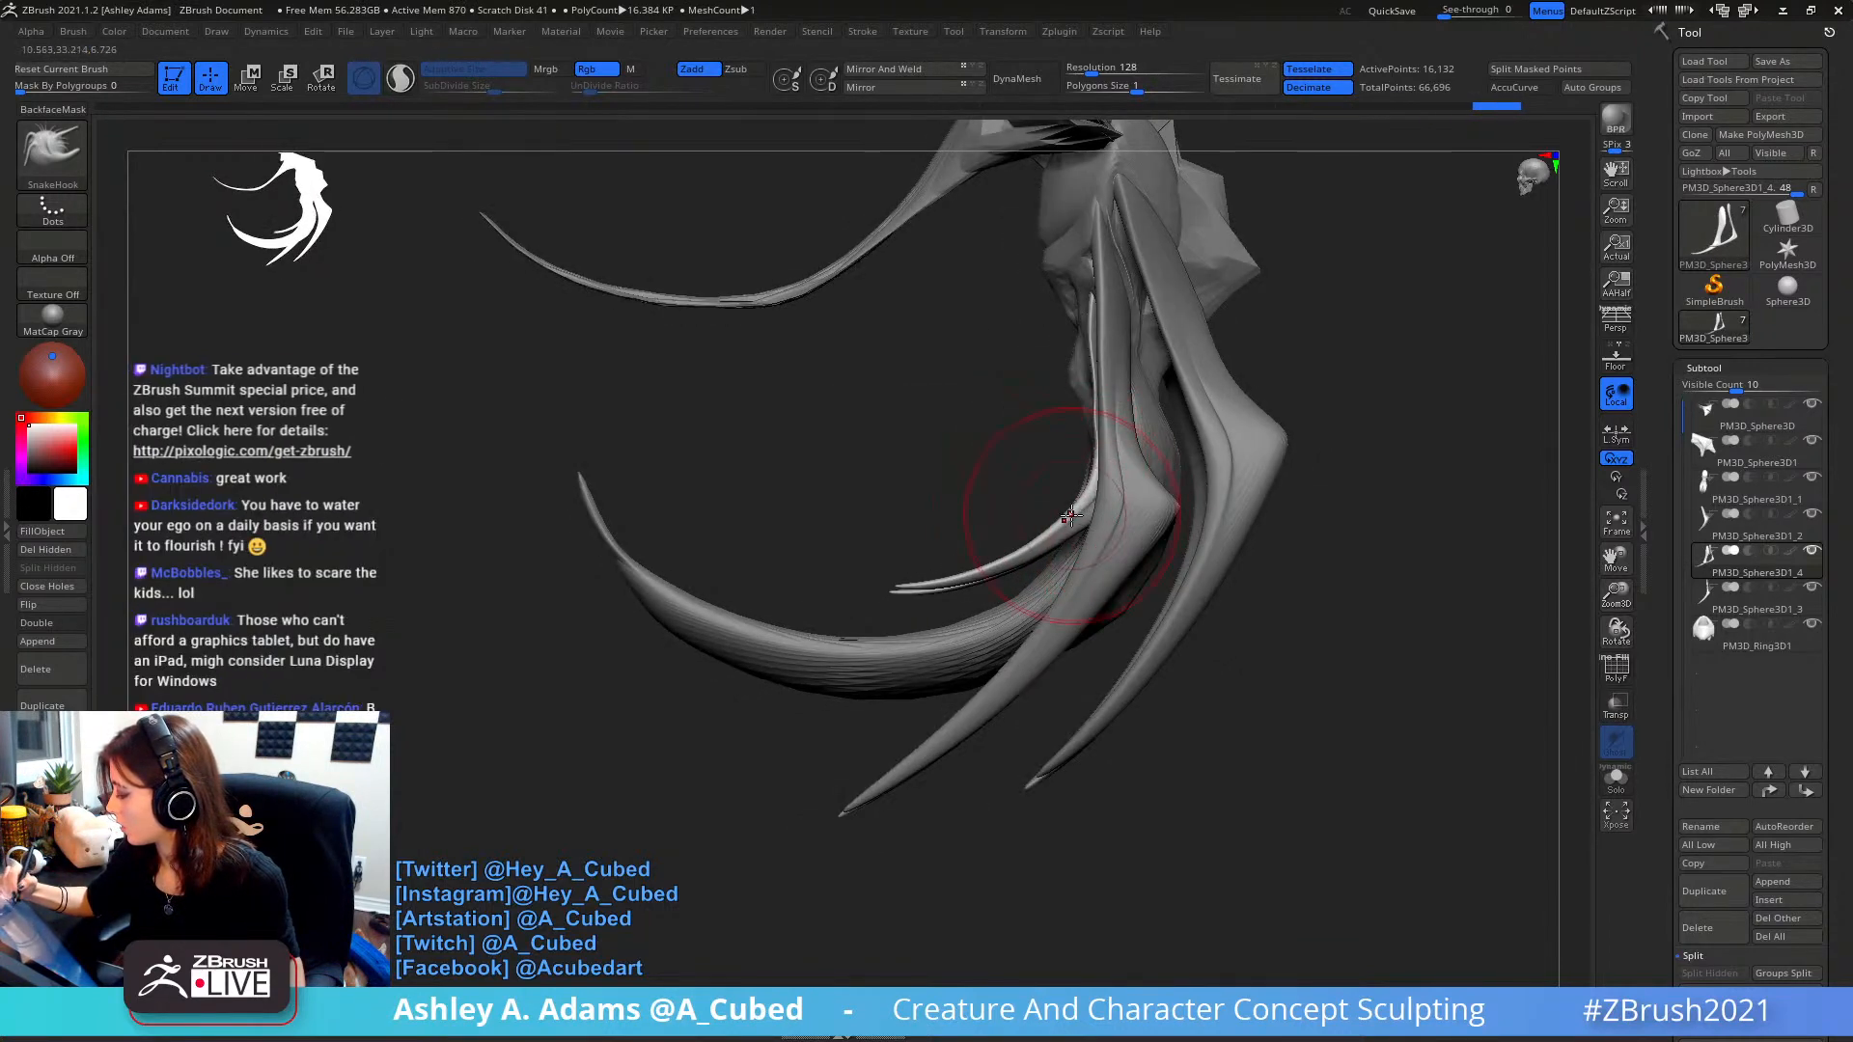
pyautogui.moveTo(1087, 529); pyautogui.dragTo(1202, 540, button='right')
pyautogui.moveTo(1074, 463); pyautogui.dragTo(1086, 463)
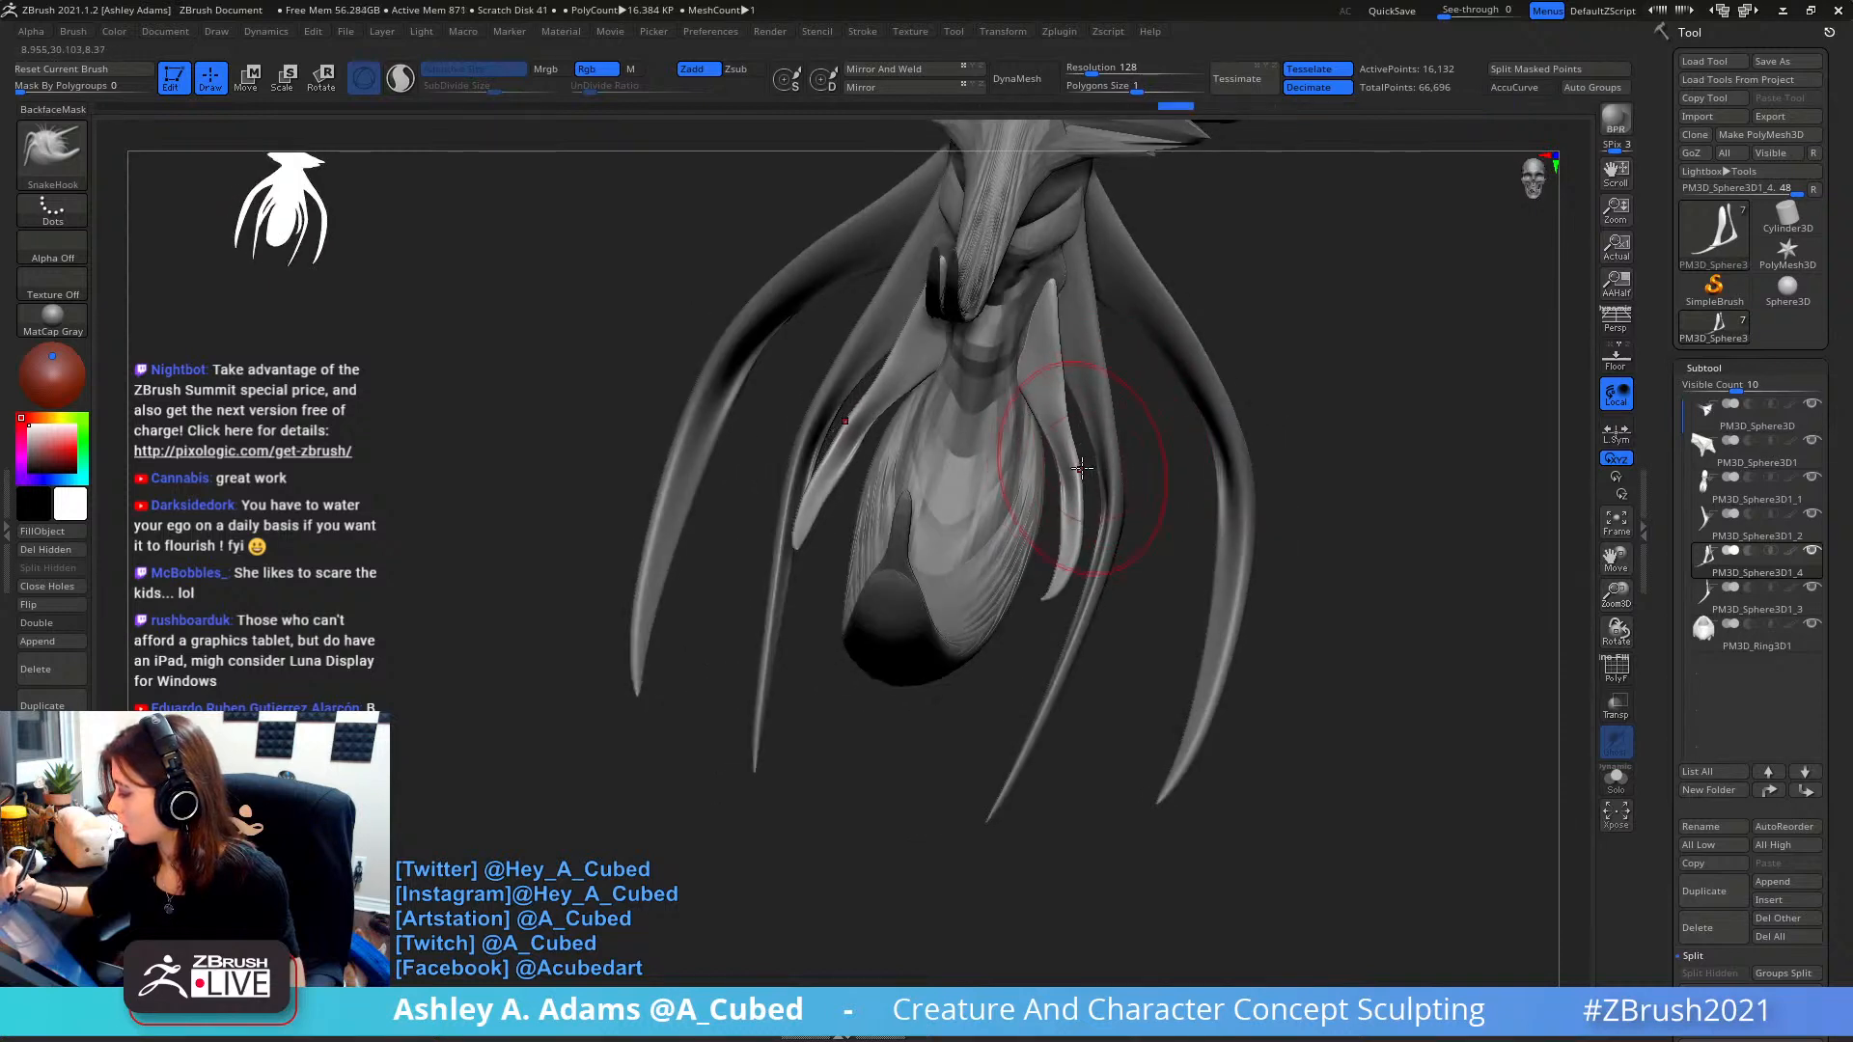
pyautogui.moveTo(1084, 463); pyautogui.dragTo(1112, 440, button='right')
pyautogui.moveTo(1060, 423); pyautogui.dragTo(1060, 379)
pyautogui.moveTo(1083, 459); pyautogui.dragTo(1098, 541)
pyautogui.moveTo(1091, 559); pyautogui.dragTo(1245, 540, button='right')
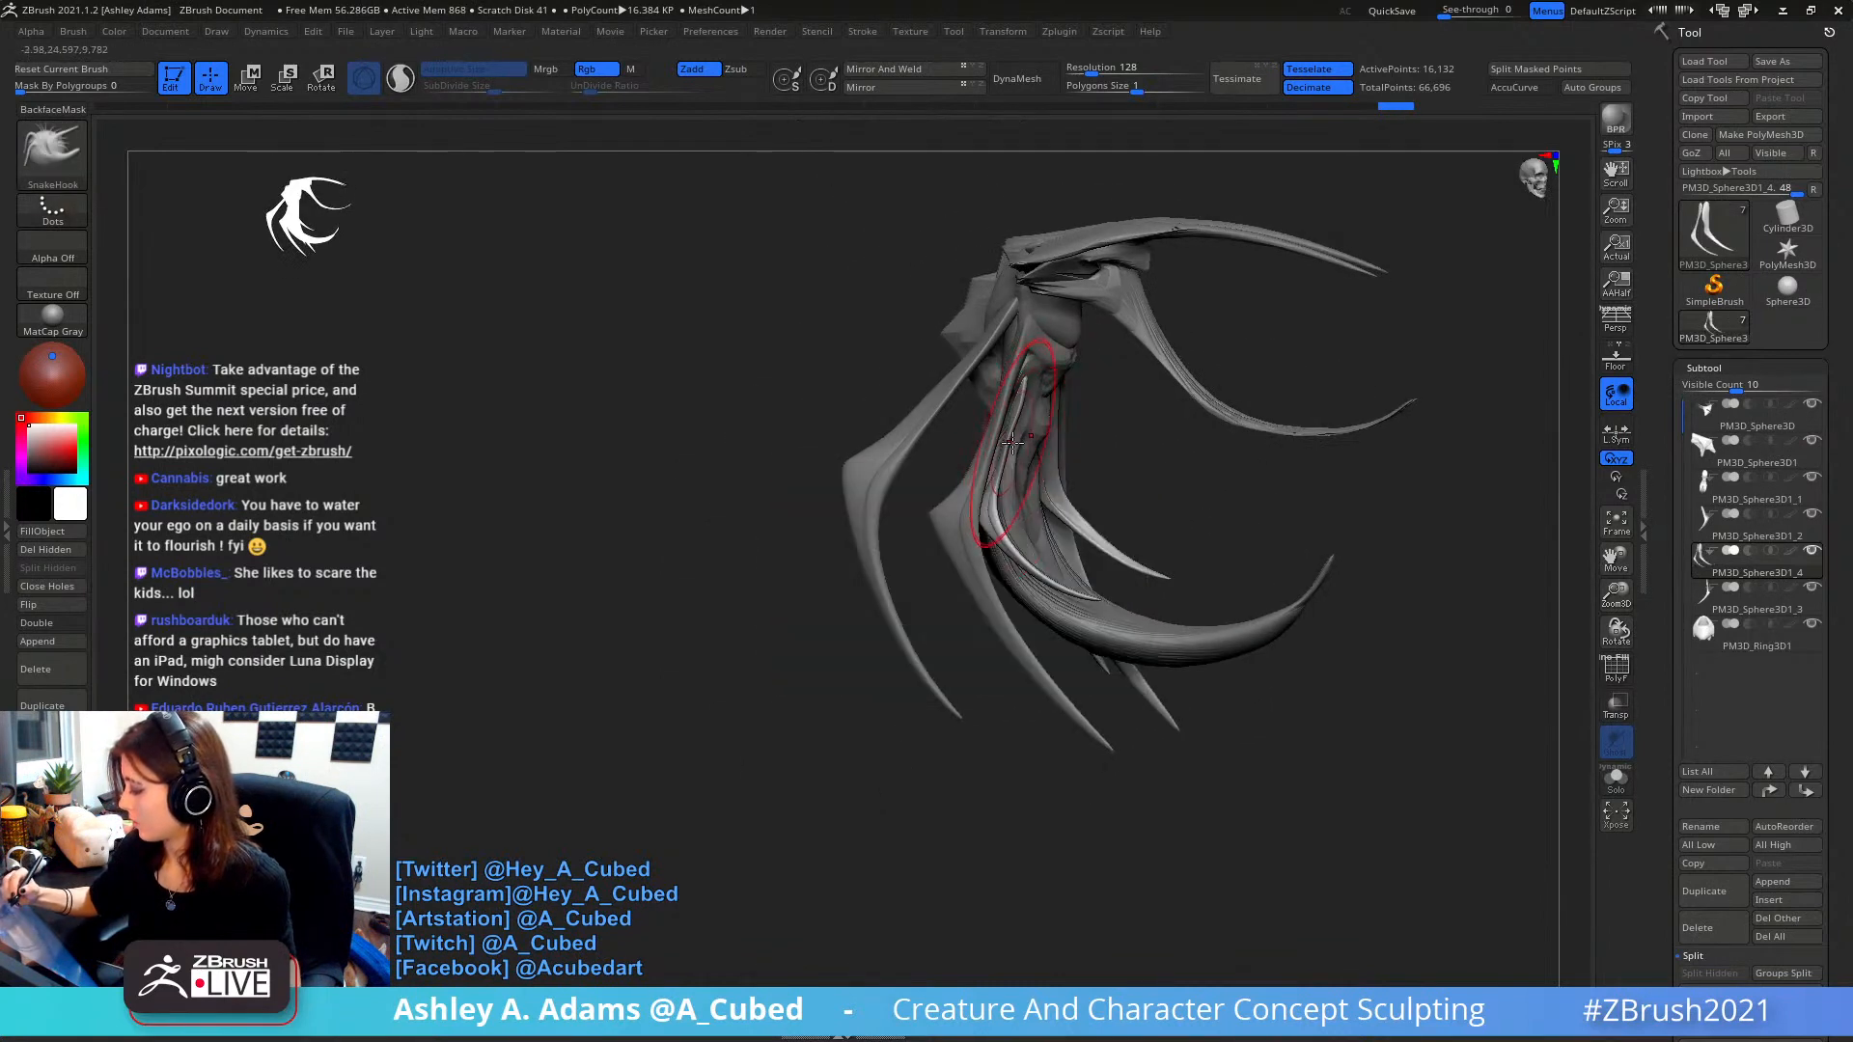
# - Smooth the upper stretch of the small limbs down to their bend
pyautogui.keyDown('shift'); pyautogui.moveTo(1016, 410); pyautogui.dragTo(1009, 446); pyautogui.keyUp('shift')
pyautogui.moveTo(1010, 446); pyautogui.dragTo(1015, 436, button='right')
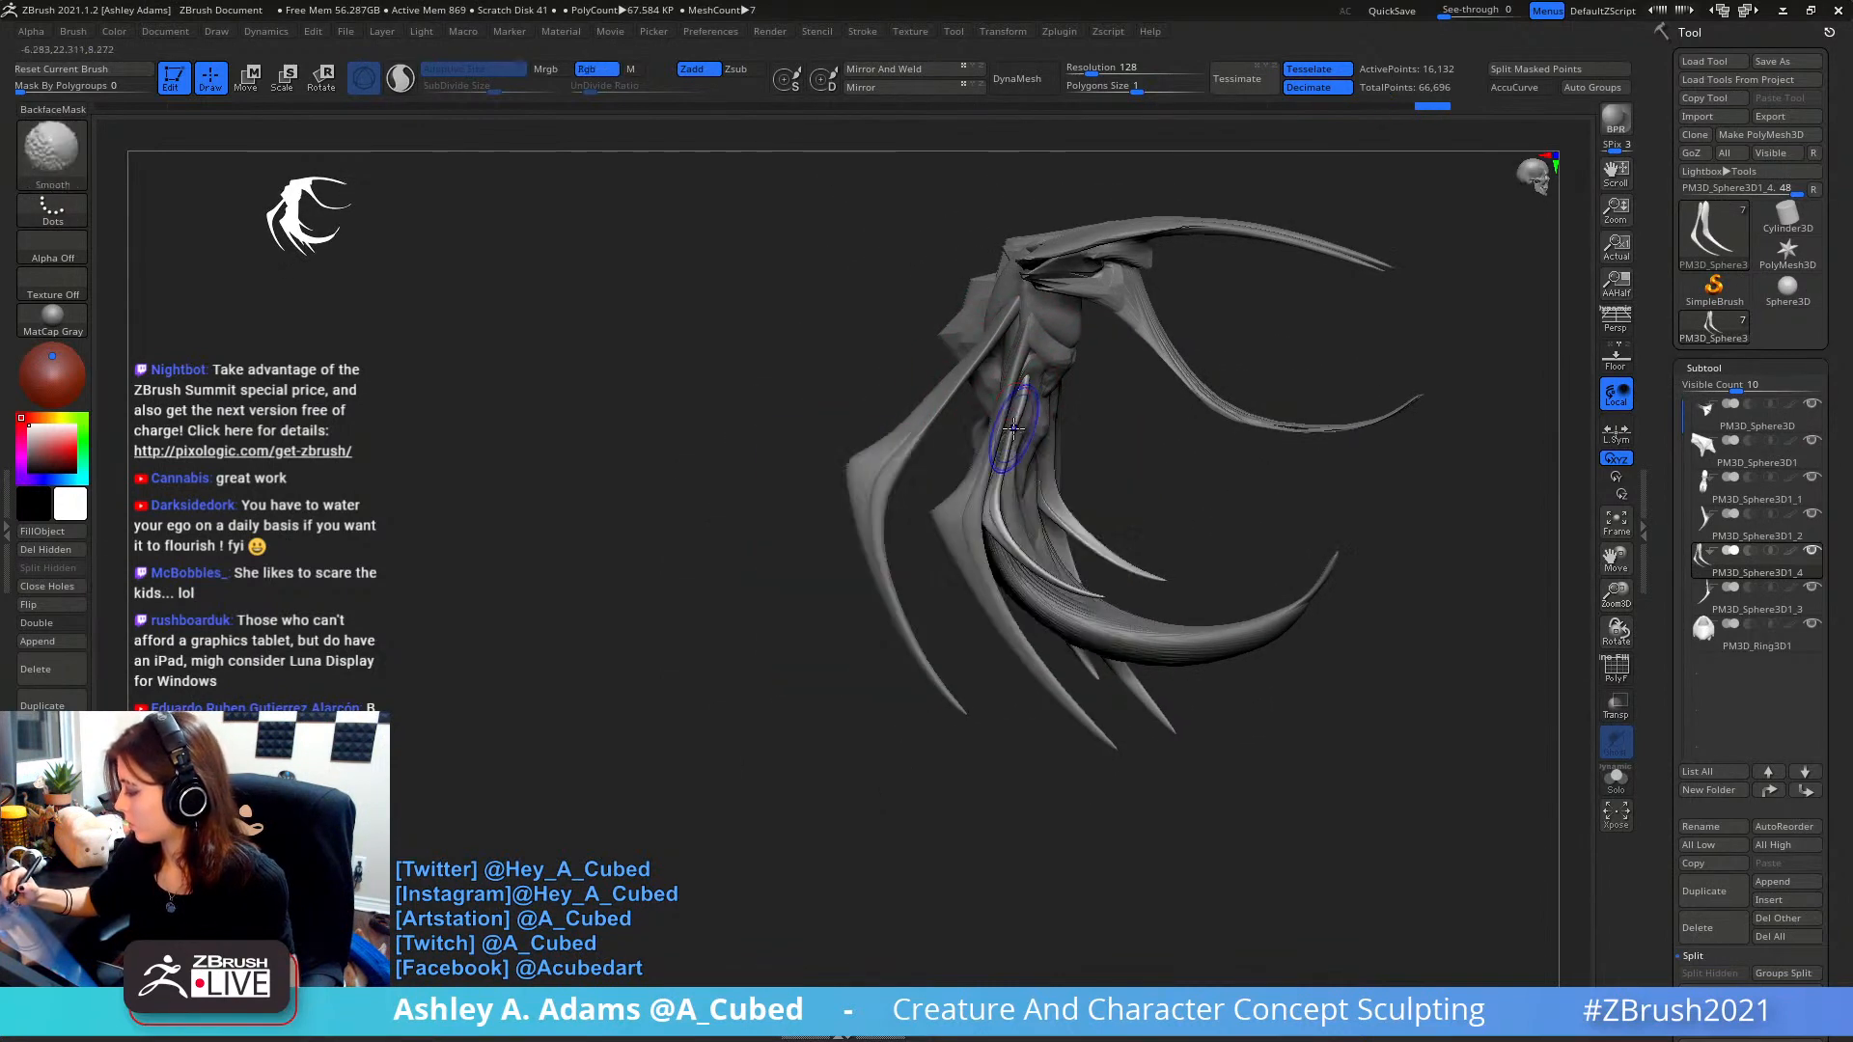
pyautogui.keyDown('shift'); pyautogui.moveTo(1014, 444); pyautogui.dragTo(1031, 519); pyautogui.keyUp('shift')
pyautogui.keyDown('ctrl'); pyautogui.moveTo(1033, 525); pyautogui.dragTo(1044, 423, button='right'); pyautogui.keyUp('ctrl')
pyautogui.rightClick(1046, 419)
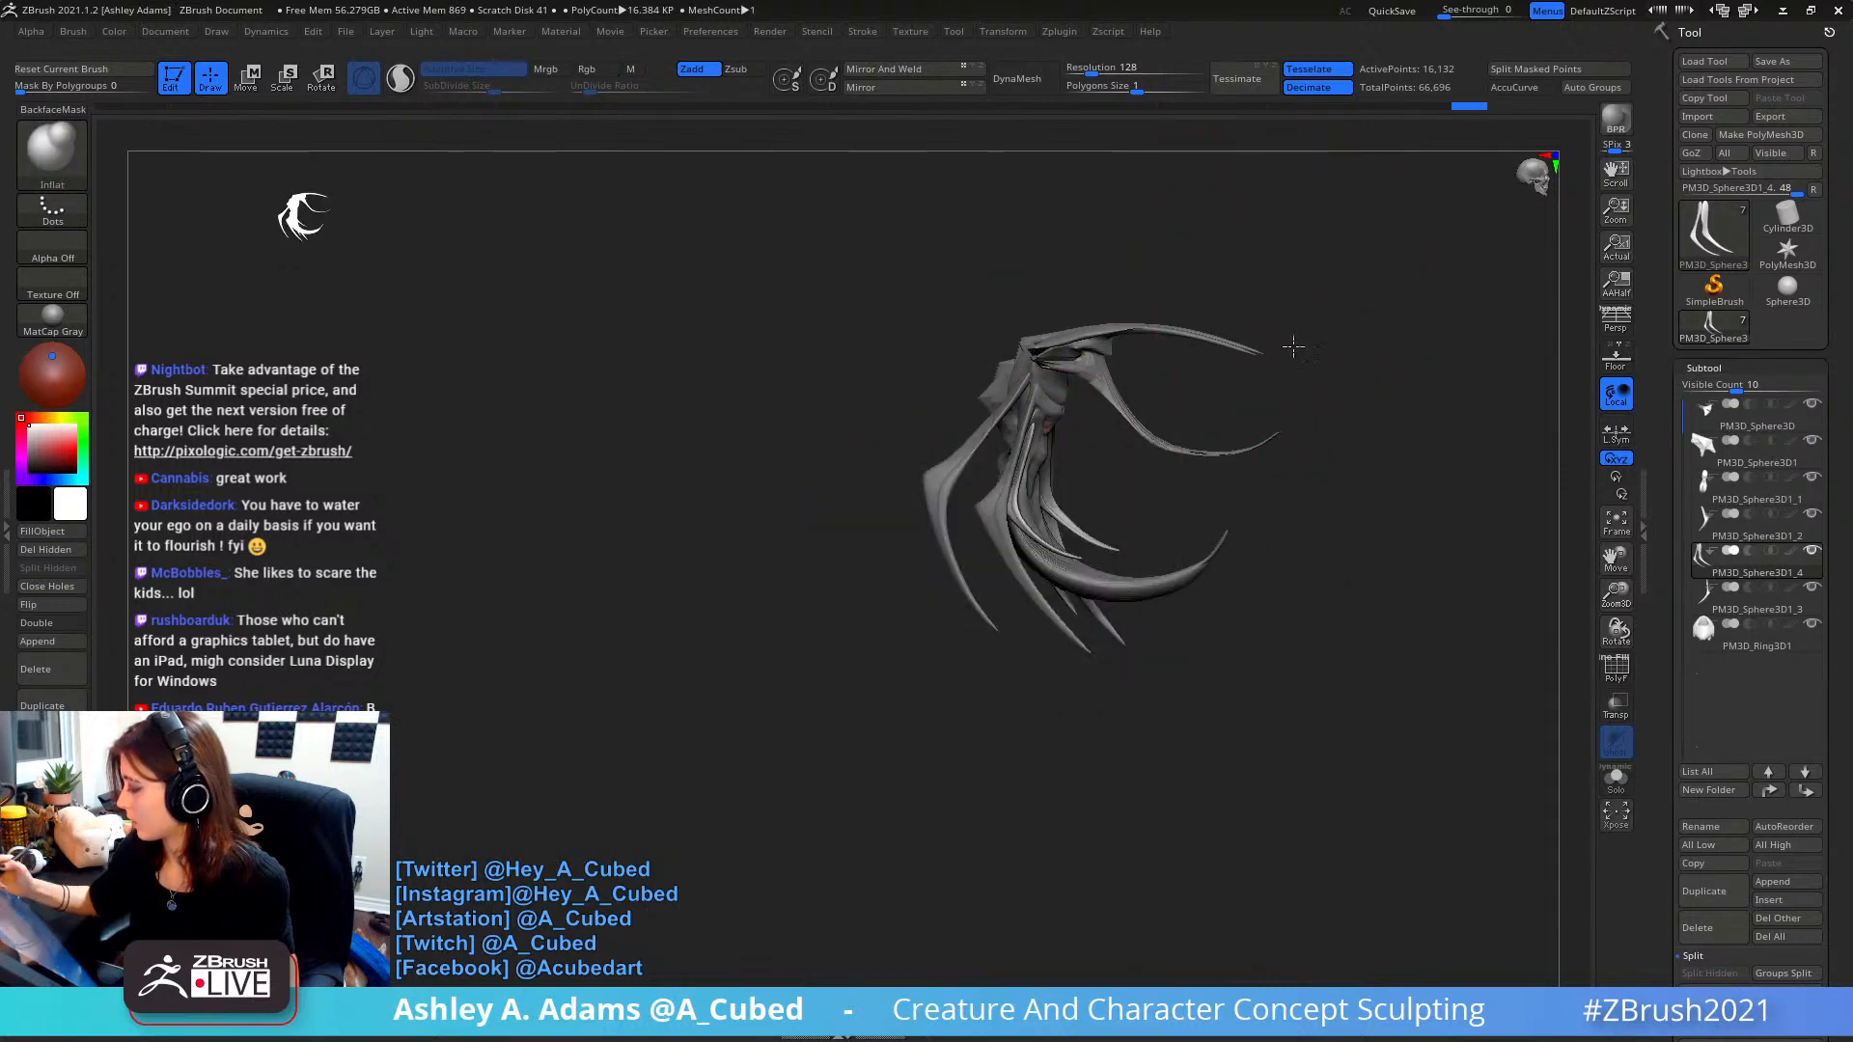
# - Select the outer limb pair and stretch its tips well below the abdomen with SnakeHook in front view
pyautogui.moveTo(1294, 344)
pyautogui.keyDown('shift'); pyautogui.mouseDown(button='right')
pyautogui.moveTo(1168, 423)
pyautogui.moveTo(1125, 379)
pyautogui.mouseUp(button='right'); pyautogui.keyUp('shift')
pyautogui.keyDown('alt'); pyautogui.click(1048, 436); pyautogui.keyUp('alt')
pyautogui.rightClick(994, 492)
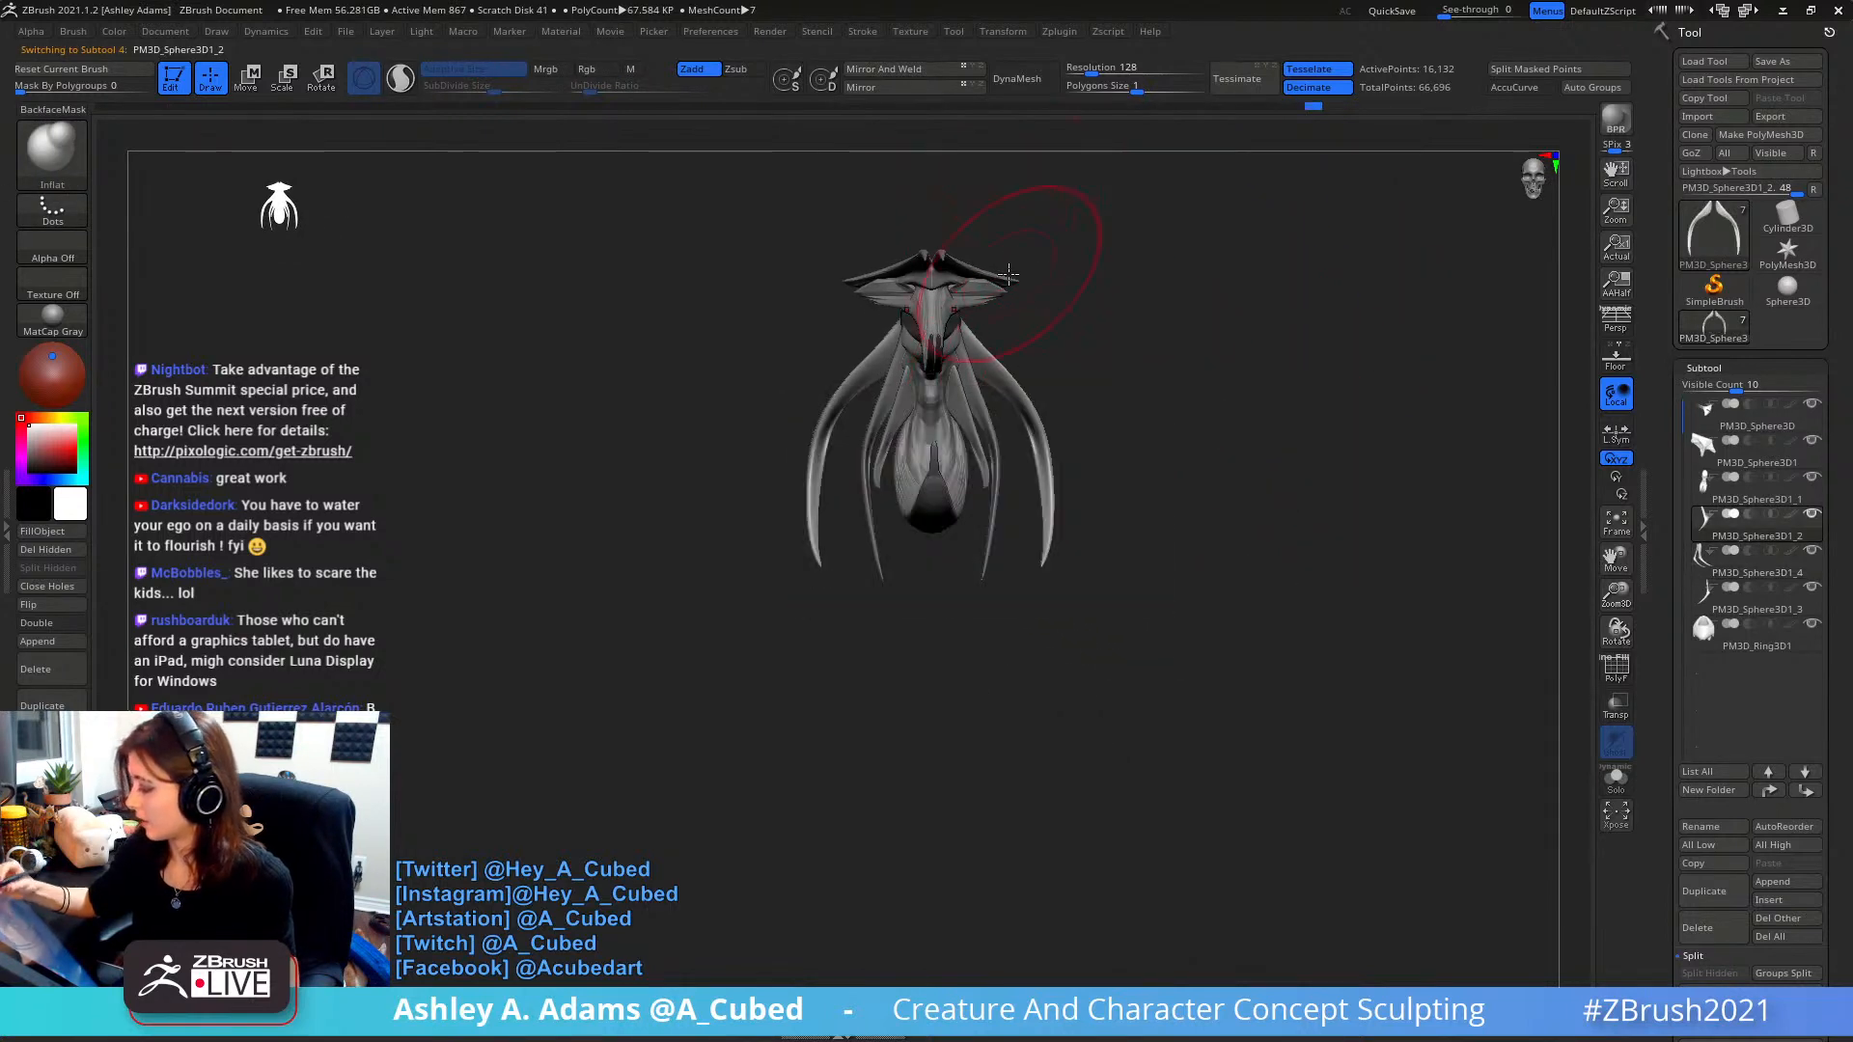
pyautogui.keyDown('ctrl'); pyautogui.moveTo(1006, 275); pyautogui.dragTo(1029, 399, button='right'); pyautogui.keyUp('ctrl')
pyautogui.keyDown('alt'); pyautogui.moveTo(1092, 392); pyautogui.dragTo(1021, 492); pyautogui.keyUp('alt')
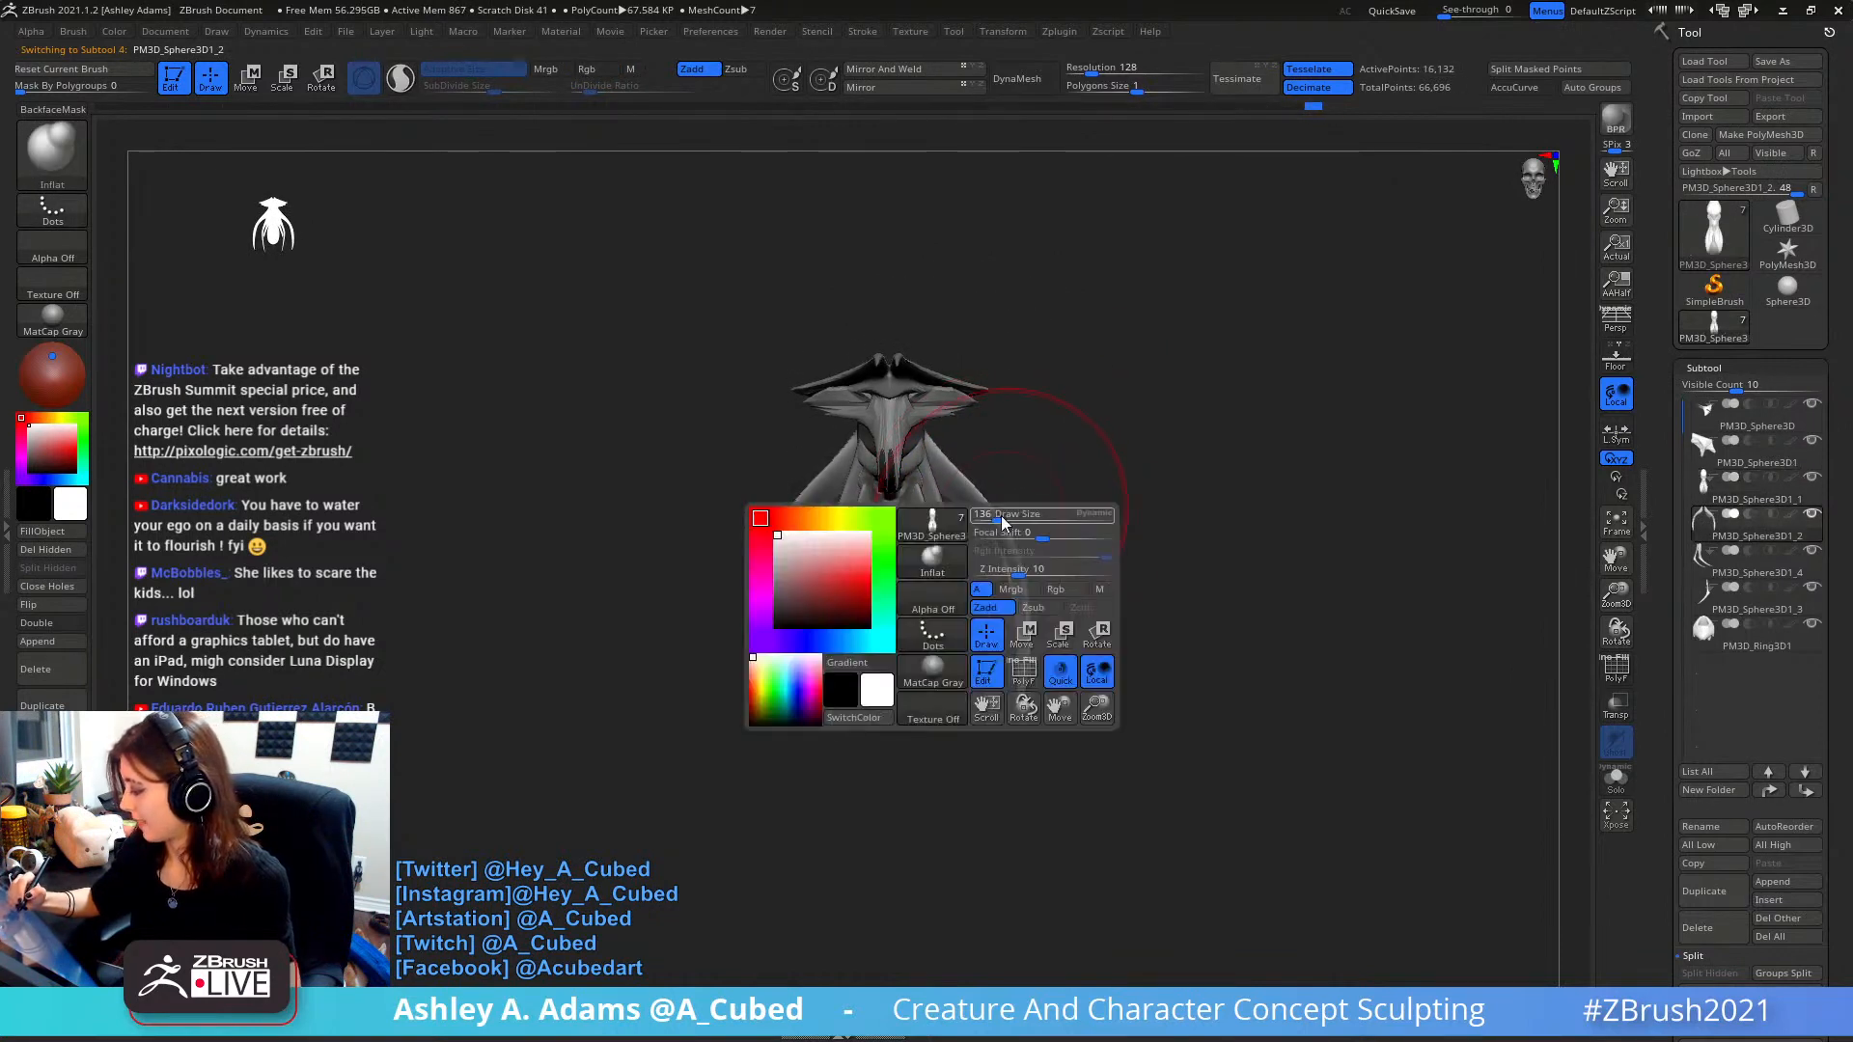
pyautogui.keyDown('alt'); pyautogui.click(1039, 557); pyautogui.keyUp('alt')
pyautogui.press('b')
pyautogui.press('s')
pyautogui.press('h')
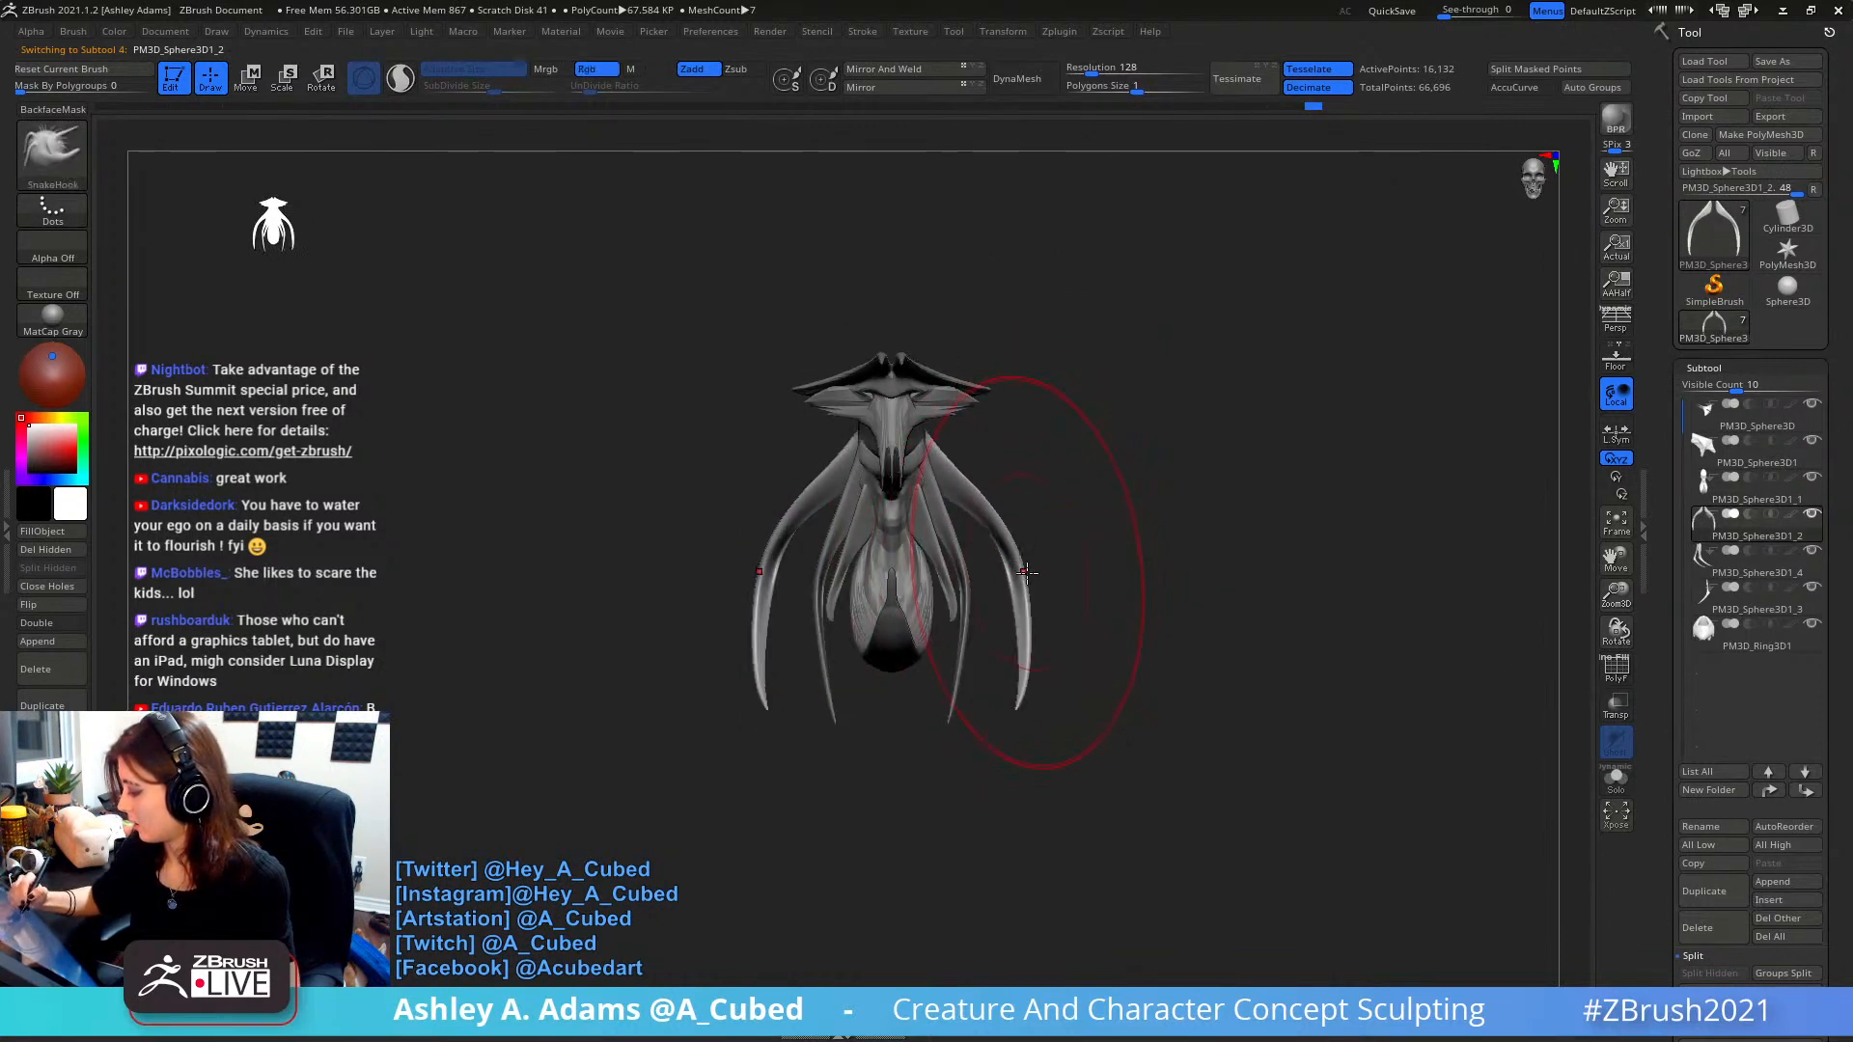
pyautogui.moveTo(1015, 710); pyautogui.dragTo(999, 780)
pyautogui.moveTo(1021, 680); pyautogui.dragTo(1010, 693)
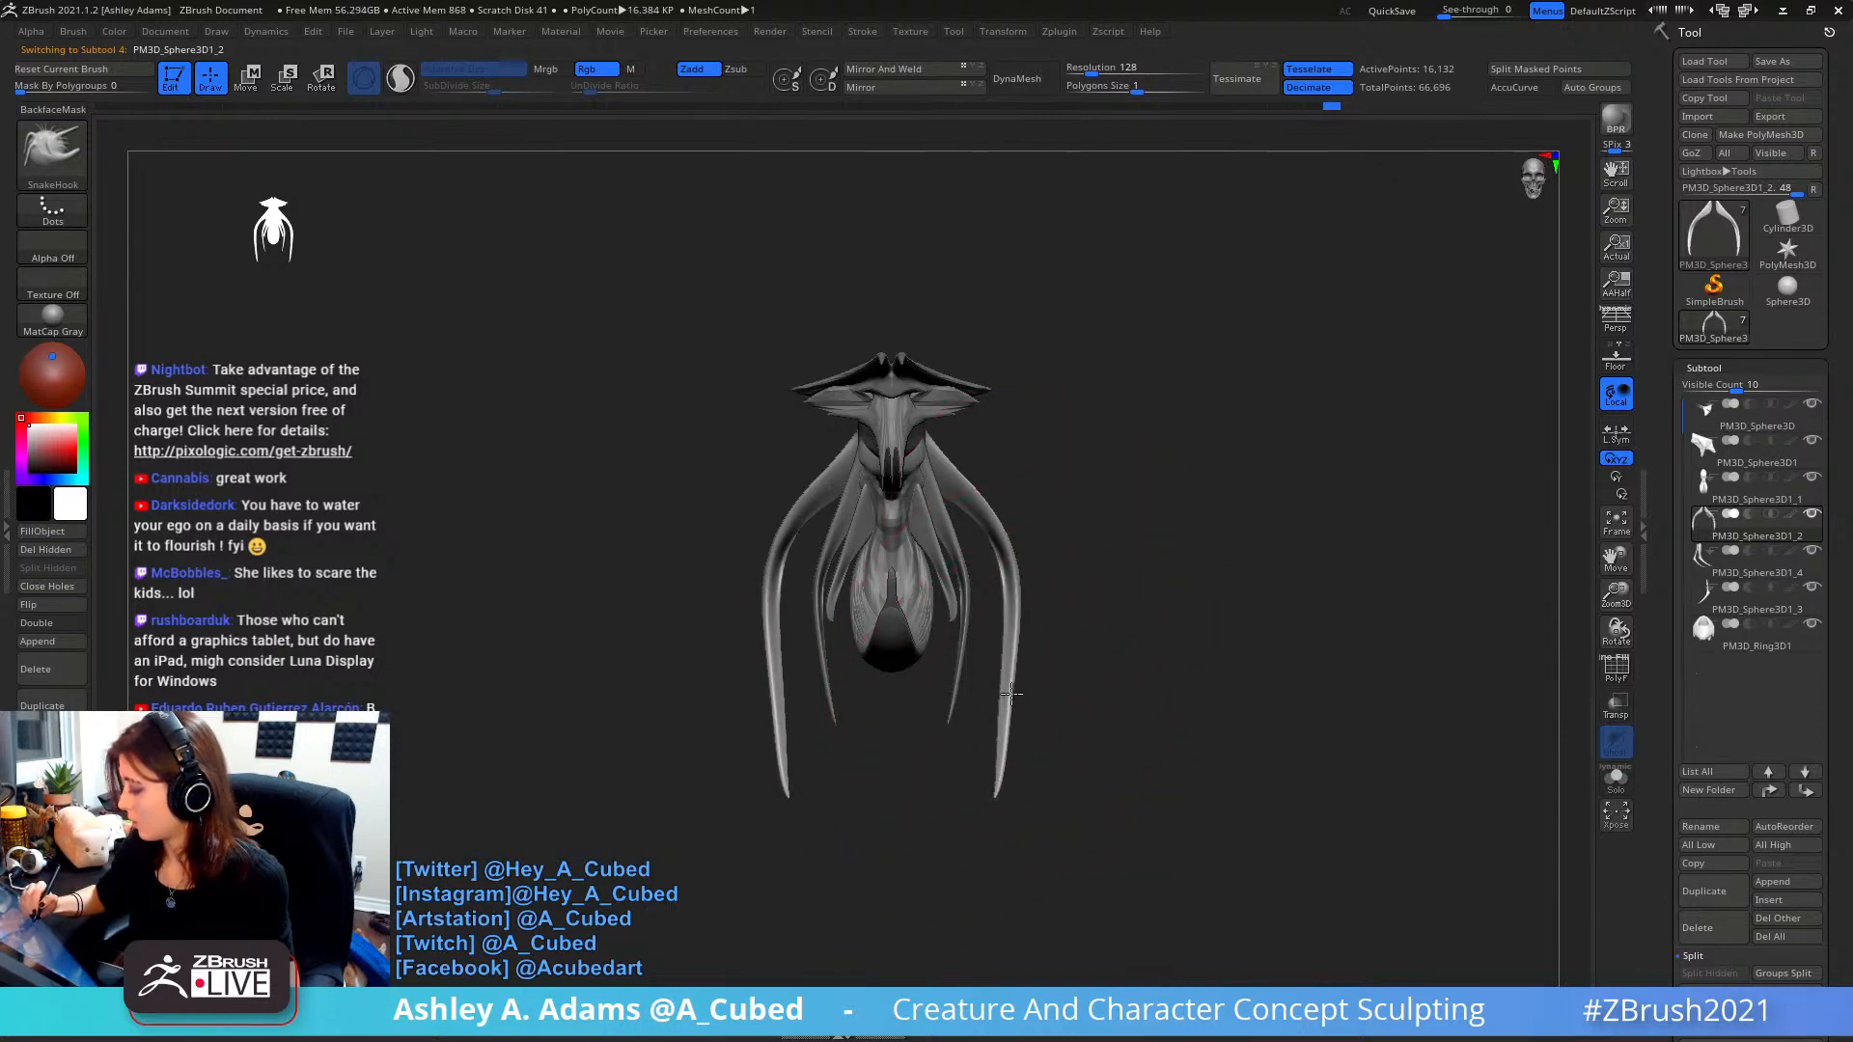
# - Shape the outer limbs into a more angular elbow and straighter lower segments, smoothing their upper sections
pyautogui.moveTo(1012, 681); pyautogui.dragTo(1017, 659, button='right')
pyautogui.moveTo(1020, 618); pyautogui.dragTo(1015, 600)
pyautogui.moveTo(1026, 583); pyautogui.dragTo(1013, 541, button='right')
pyautogui.moveTo(1012, 539)
pyautogui.mouseDown()
pyautogui.moveTo(1027, 557)
pyautogui.moveTo(1013, 610)
pyautogui.mouseUp()
pyautogui.keyDown('shift'); pyautogui.moveTo(972, 488); pyautogui.dragTo(1019, 543); pyautogui.keyUp('shift')
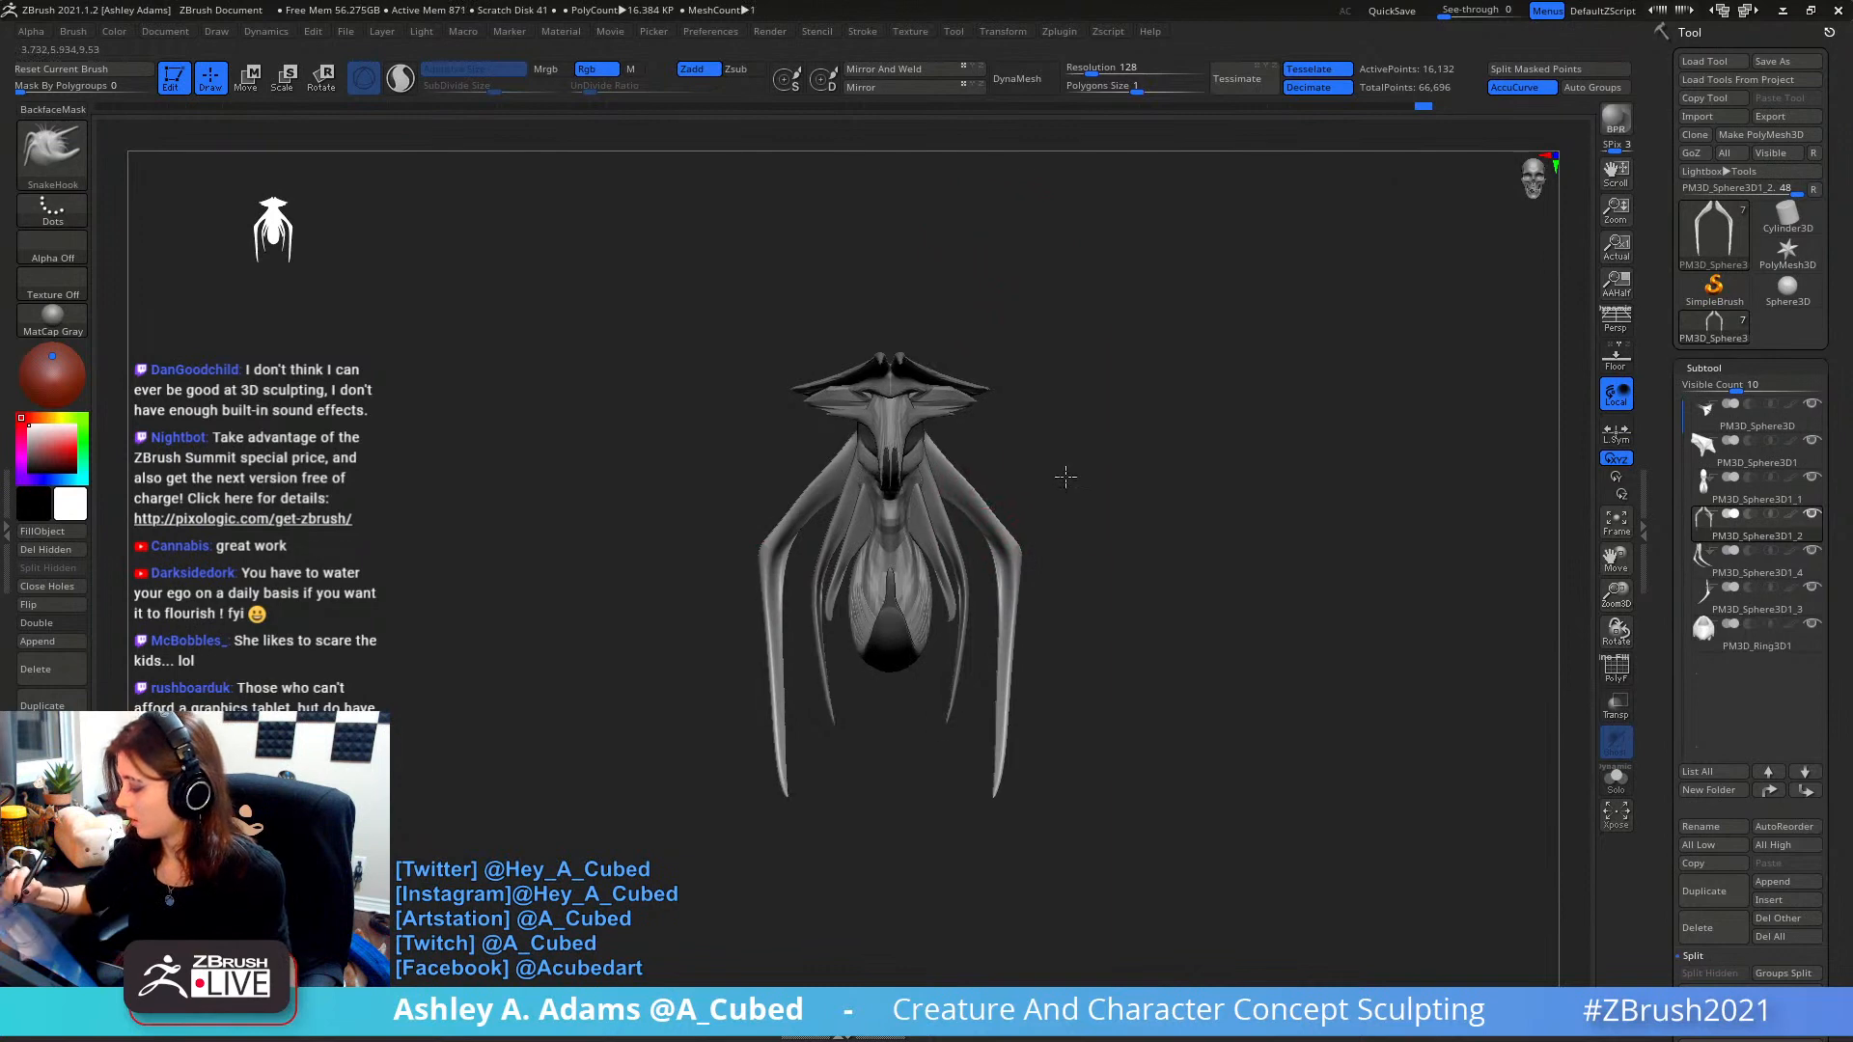
# - Select the head crest and reshape its flared sides with SnakeHook, smoothing the edge beneath them
pyautogui.moveTo(1072, 540)
pyautogui.mouseDown(button='right')
pyautogui.moveTo(992, 480)
pyautogui.moveTo(966, 303)
pyautogui.moveTo(962, 376)
pyautogui.mouseUp(button='right')
pyautogui.rightClick(992, 480)
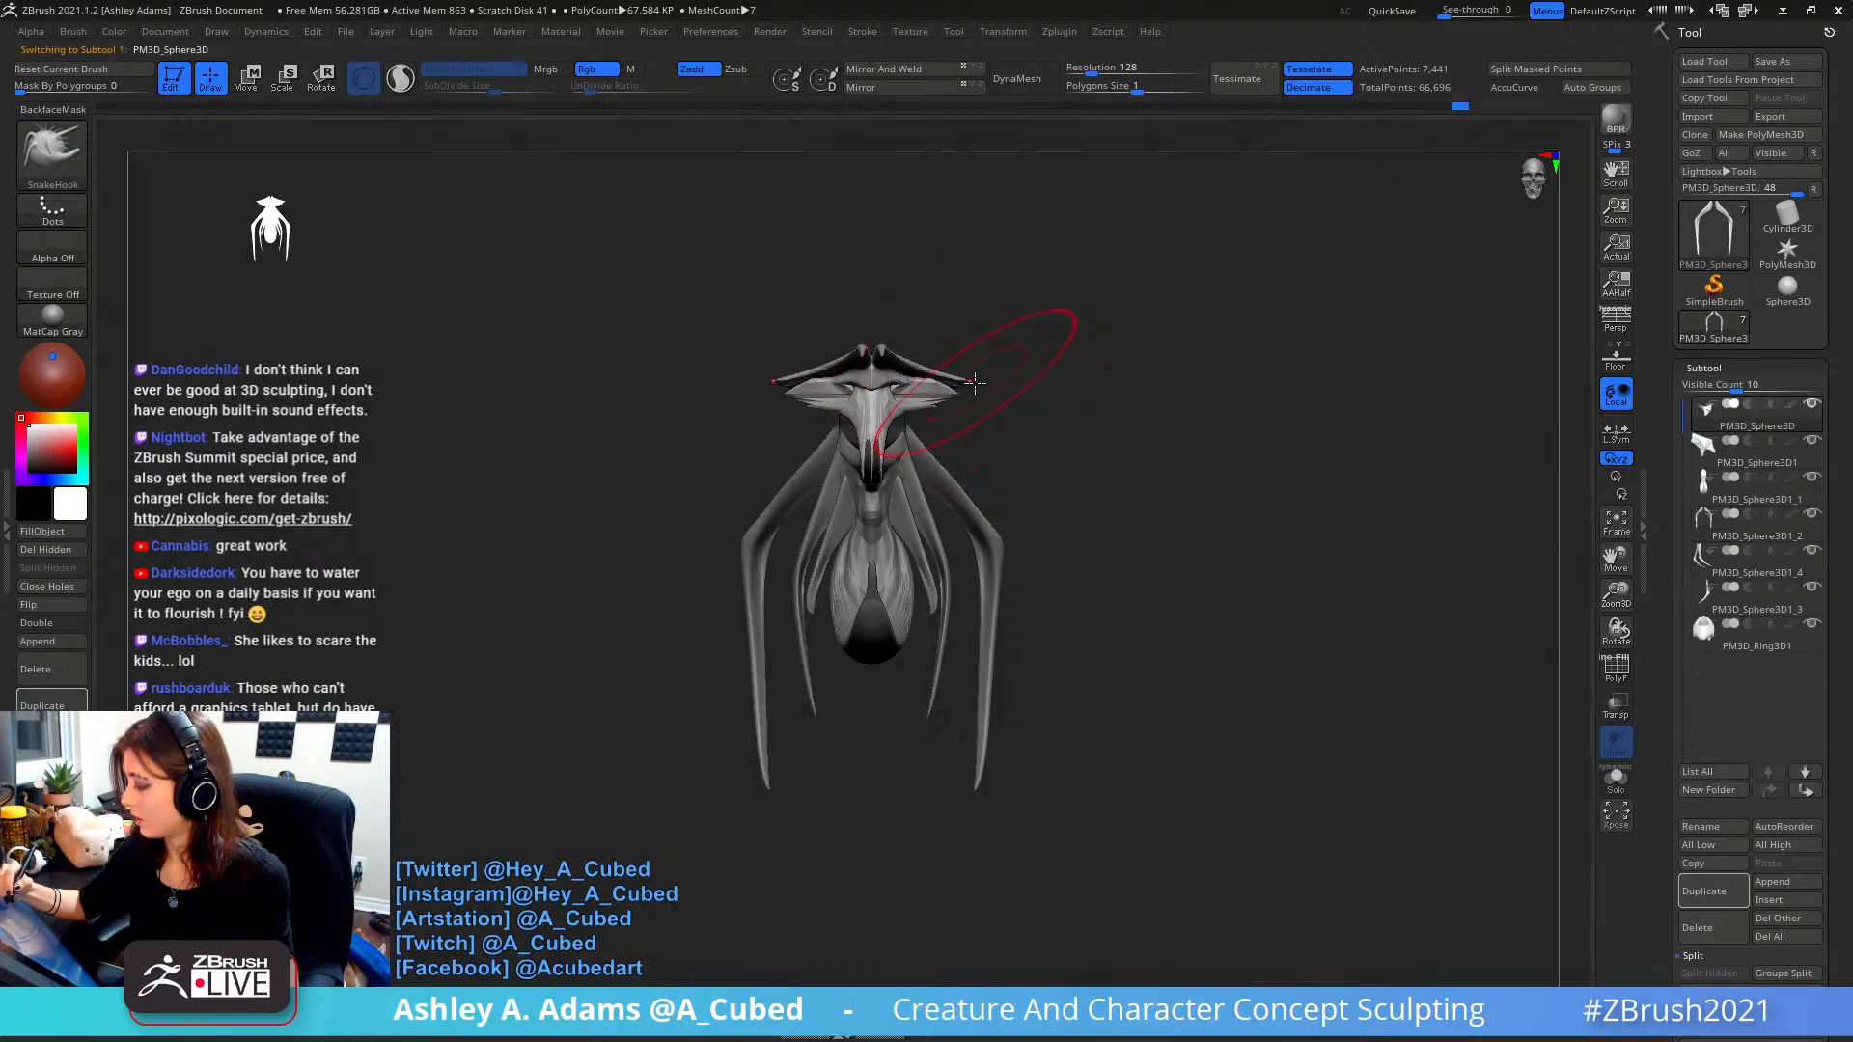
pyautogui.keyDown('alt'); pyautogui.click(982, 388); pyautogui.keyUp('alt')
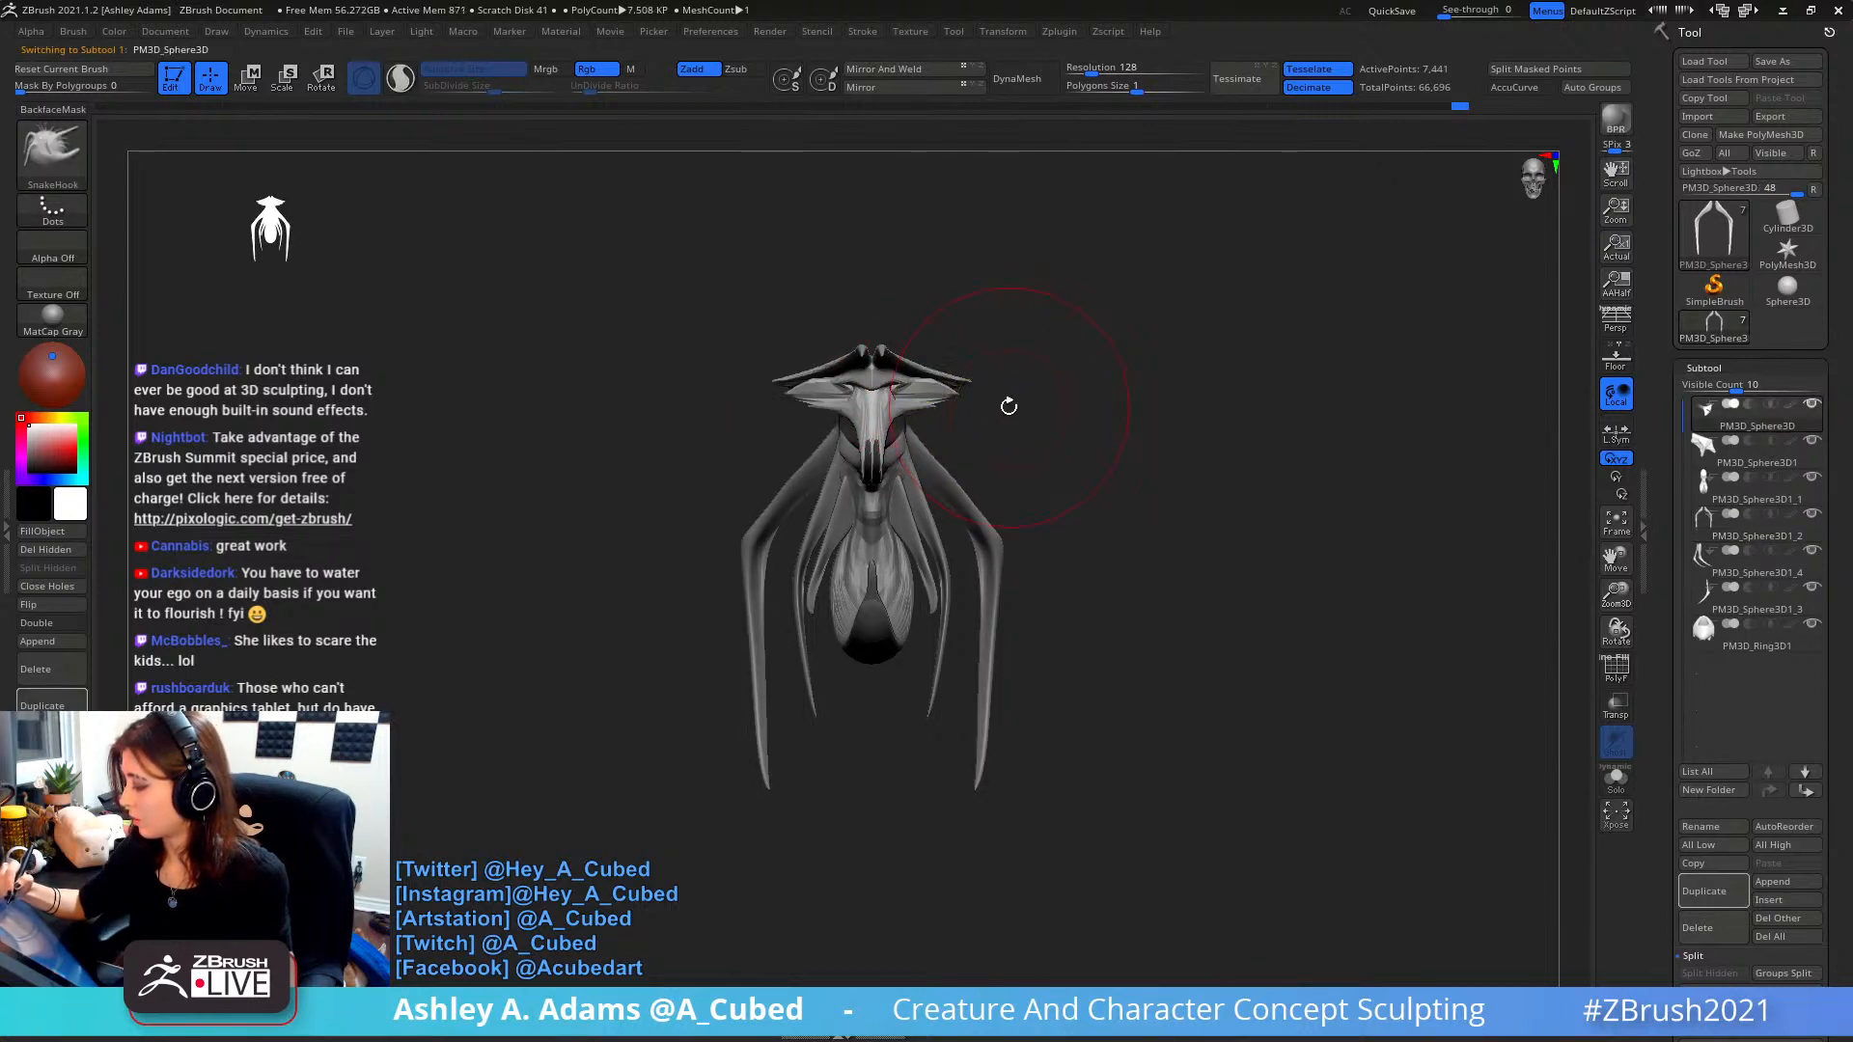
pyautogui.rightClick(911, 347)
pyautogui.moveTo(911, 347)
pyautogui.mouseDown(button='right')
pyautogui.moveTo(947, 252)
pyautogui.moveTo(952, 331)
pyautogui.moveTo(1031, 277)
pyautogui.moveTo(1042, 348)
pyautogui.moveTo(971, 379)
pyautogui.mouseUp(button='right')
pyautogui.rightClick(971, 376)
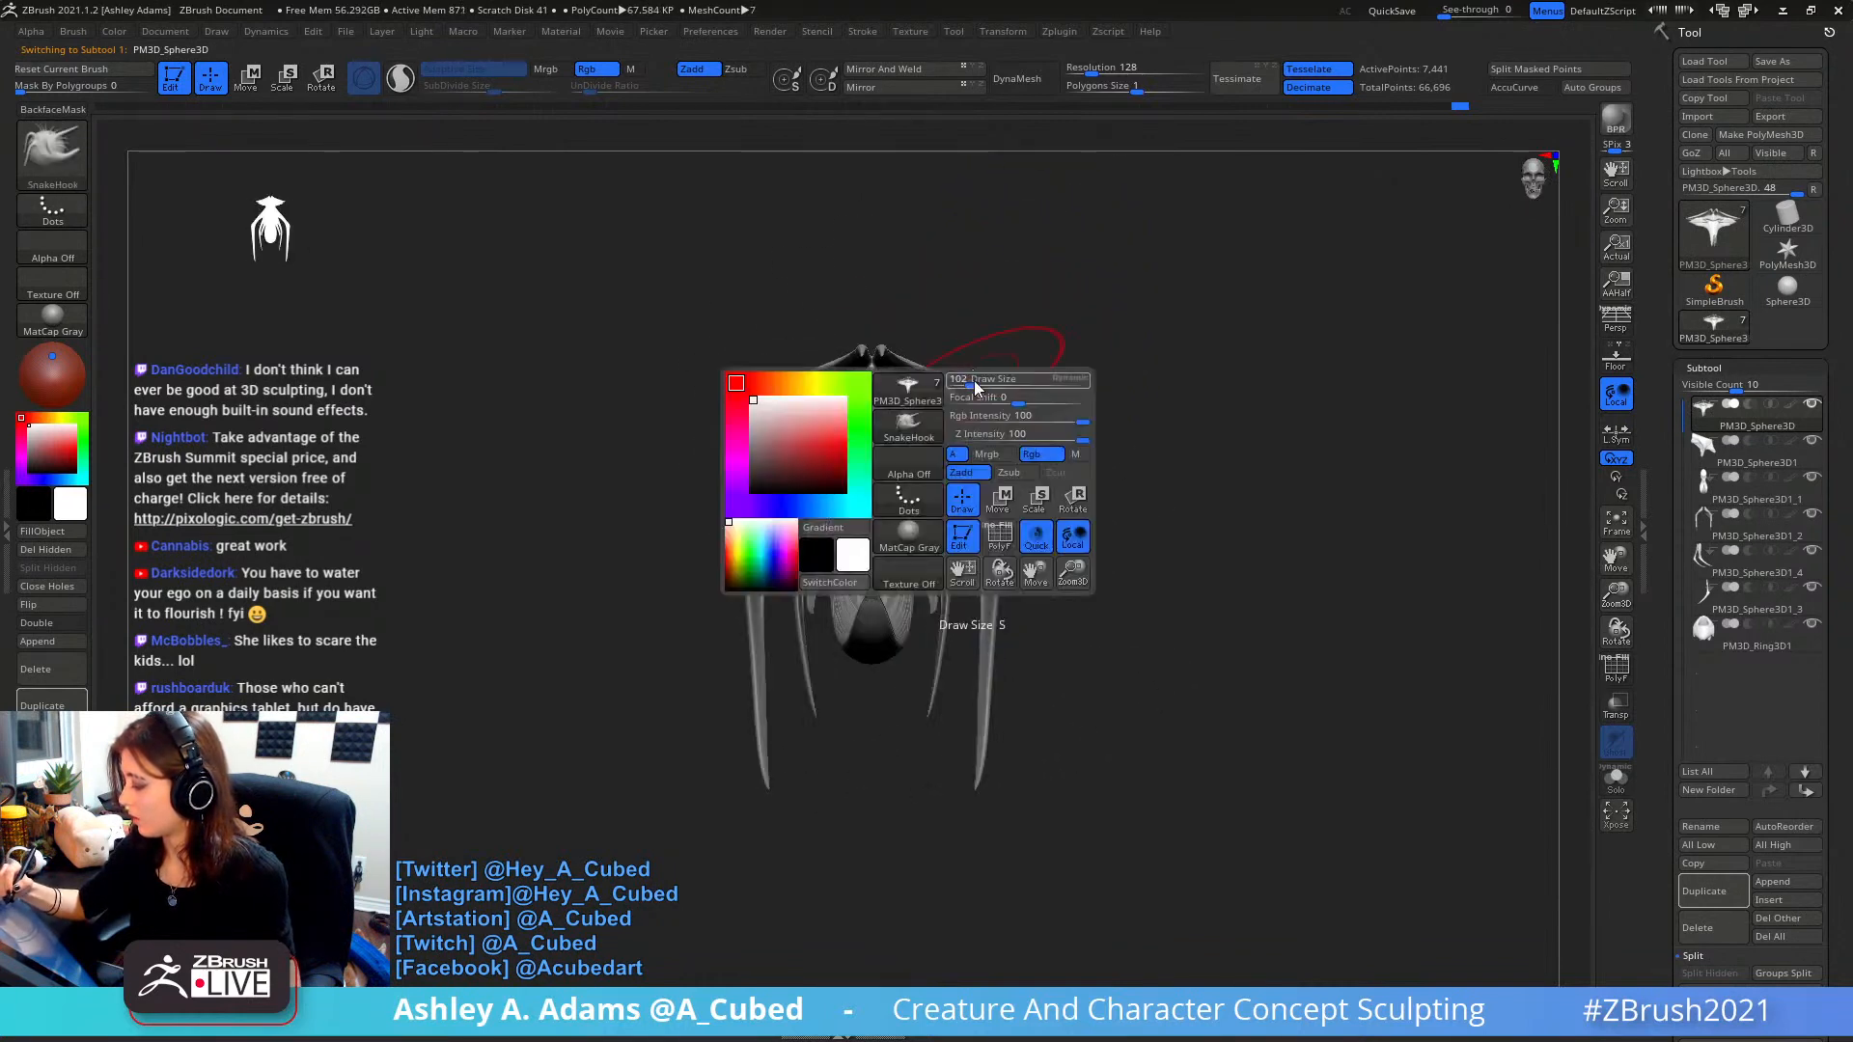
pyautogui.rightClick(955, 374)
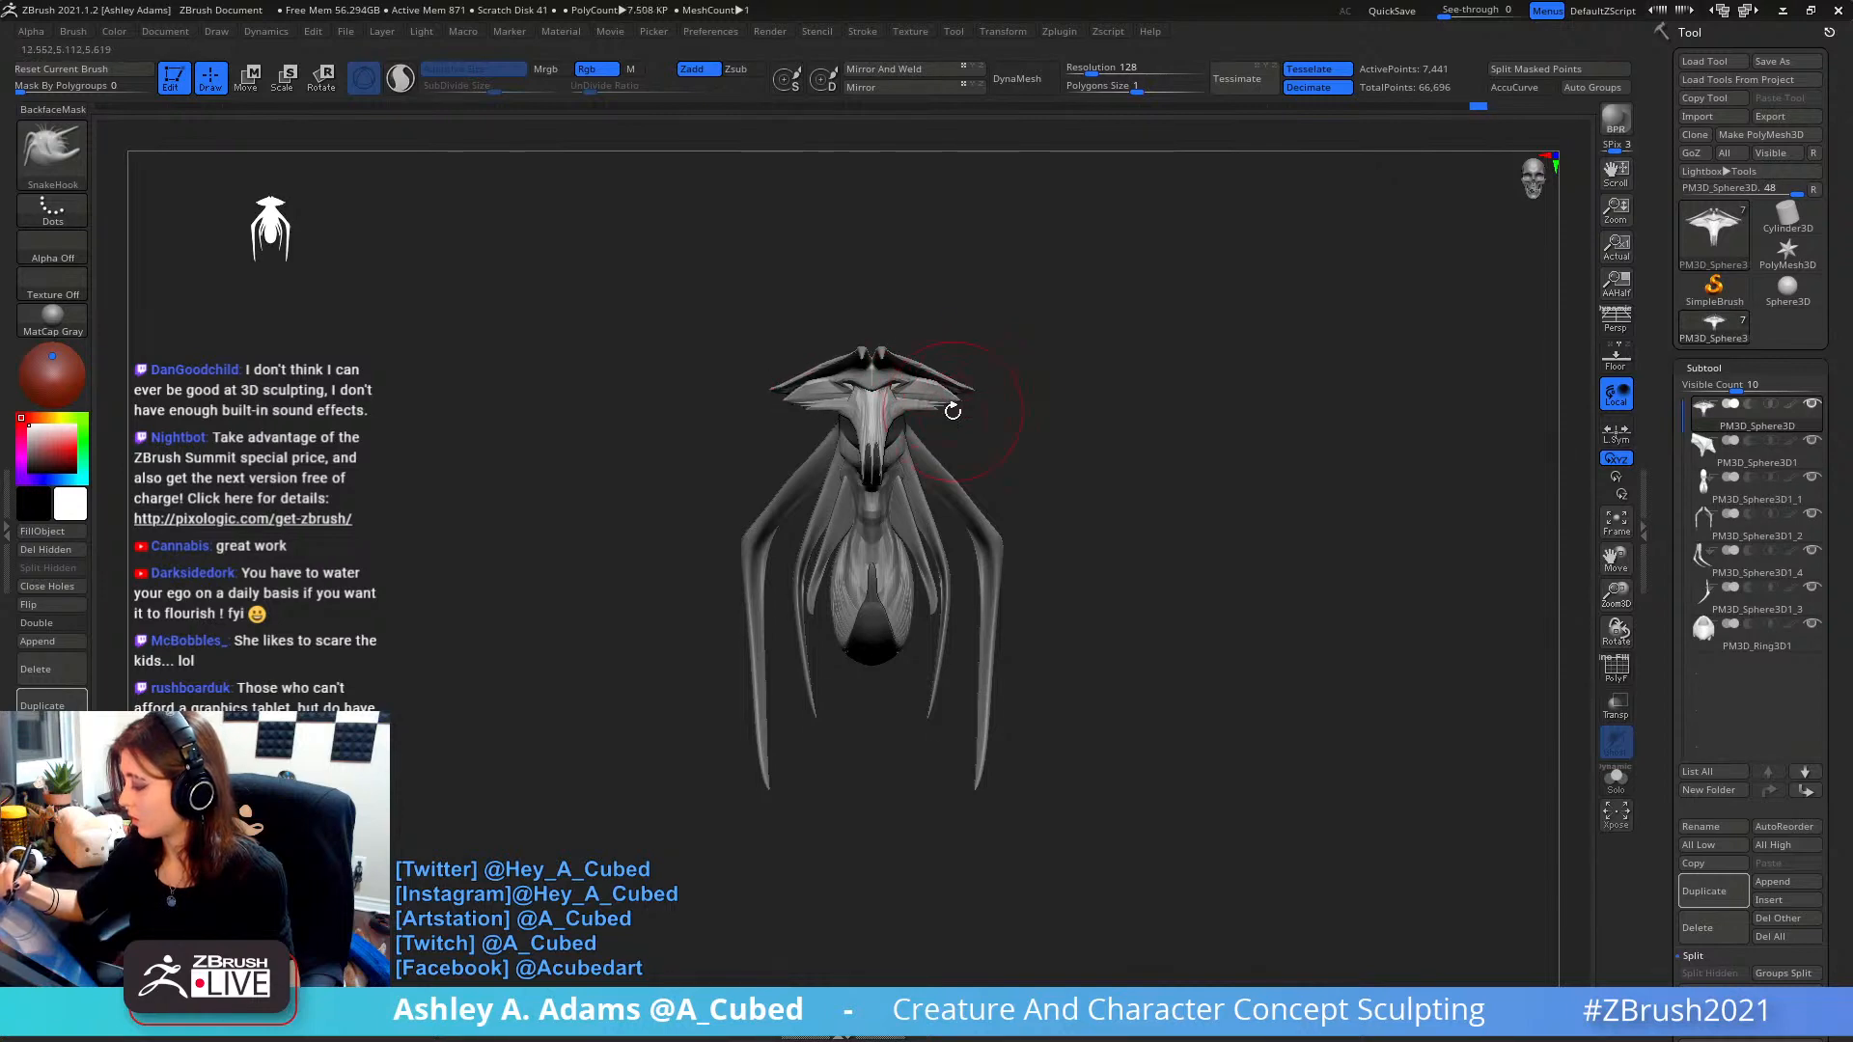
pyautogui.moveTo(953, 411); pyautogui.dragTo(929, 380, button='right')
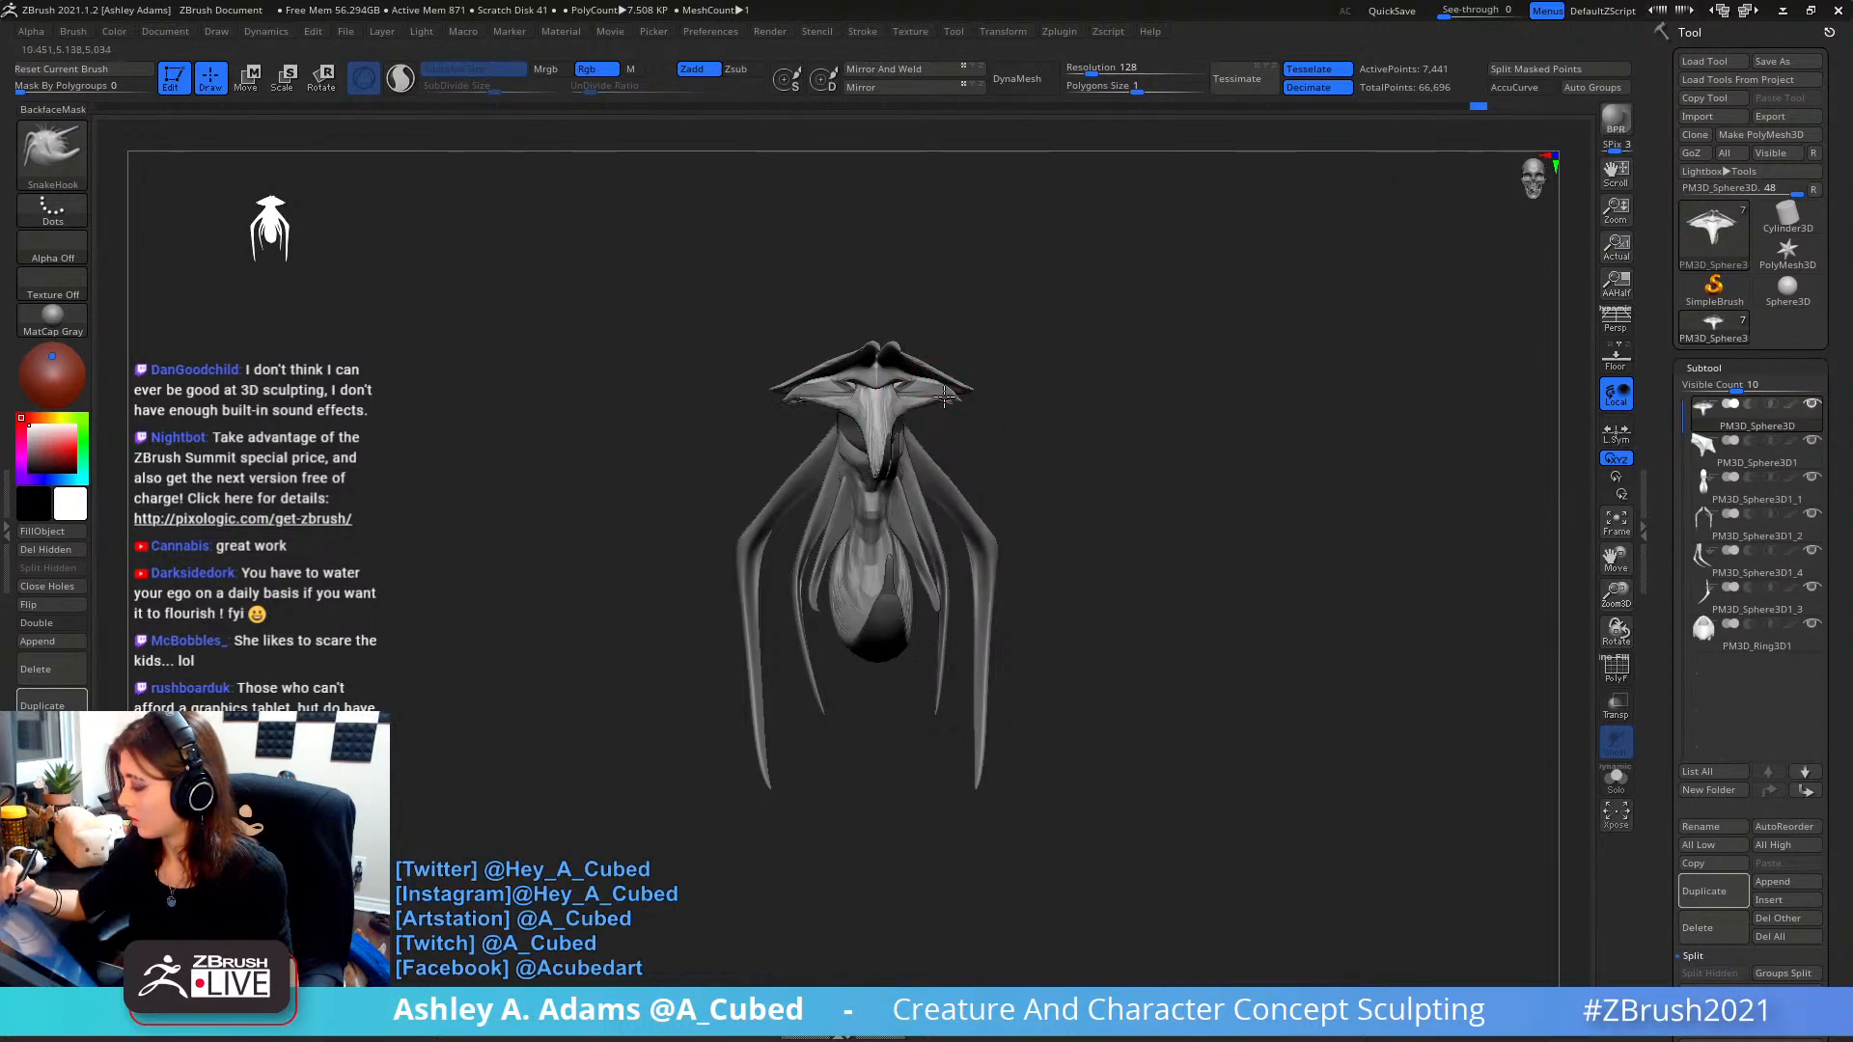
pyautogui.keyDown('shift'); pyautogui.moveTo(963, 398); pyautogui.dragTo(947, 408); pyautogui.keyUp('shift')
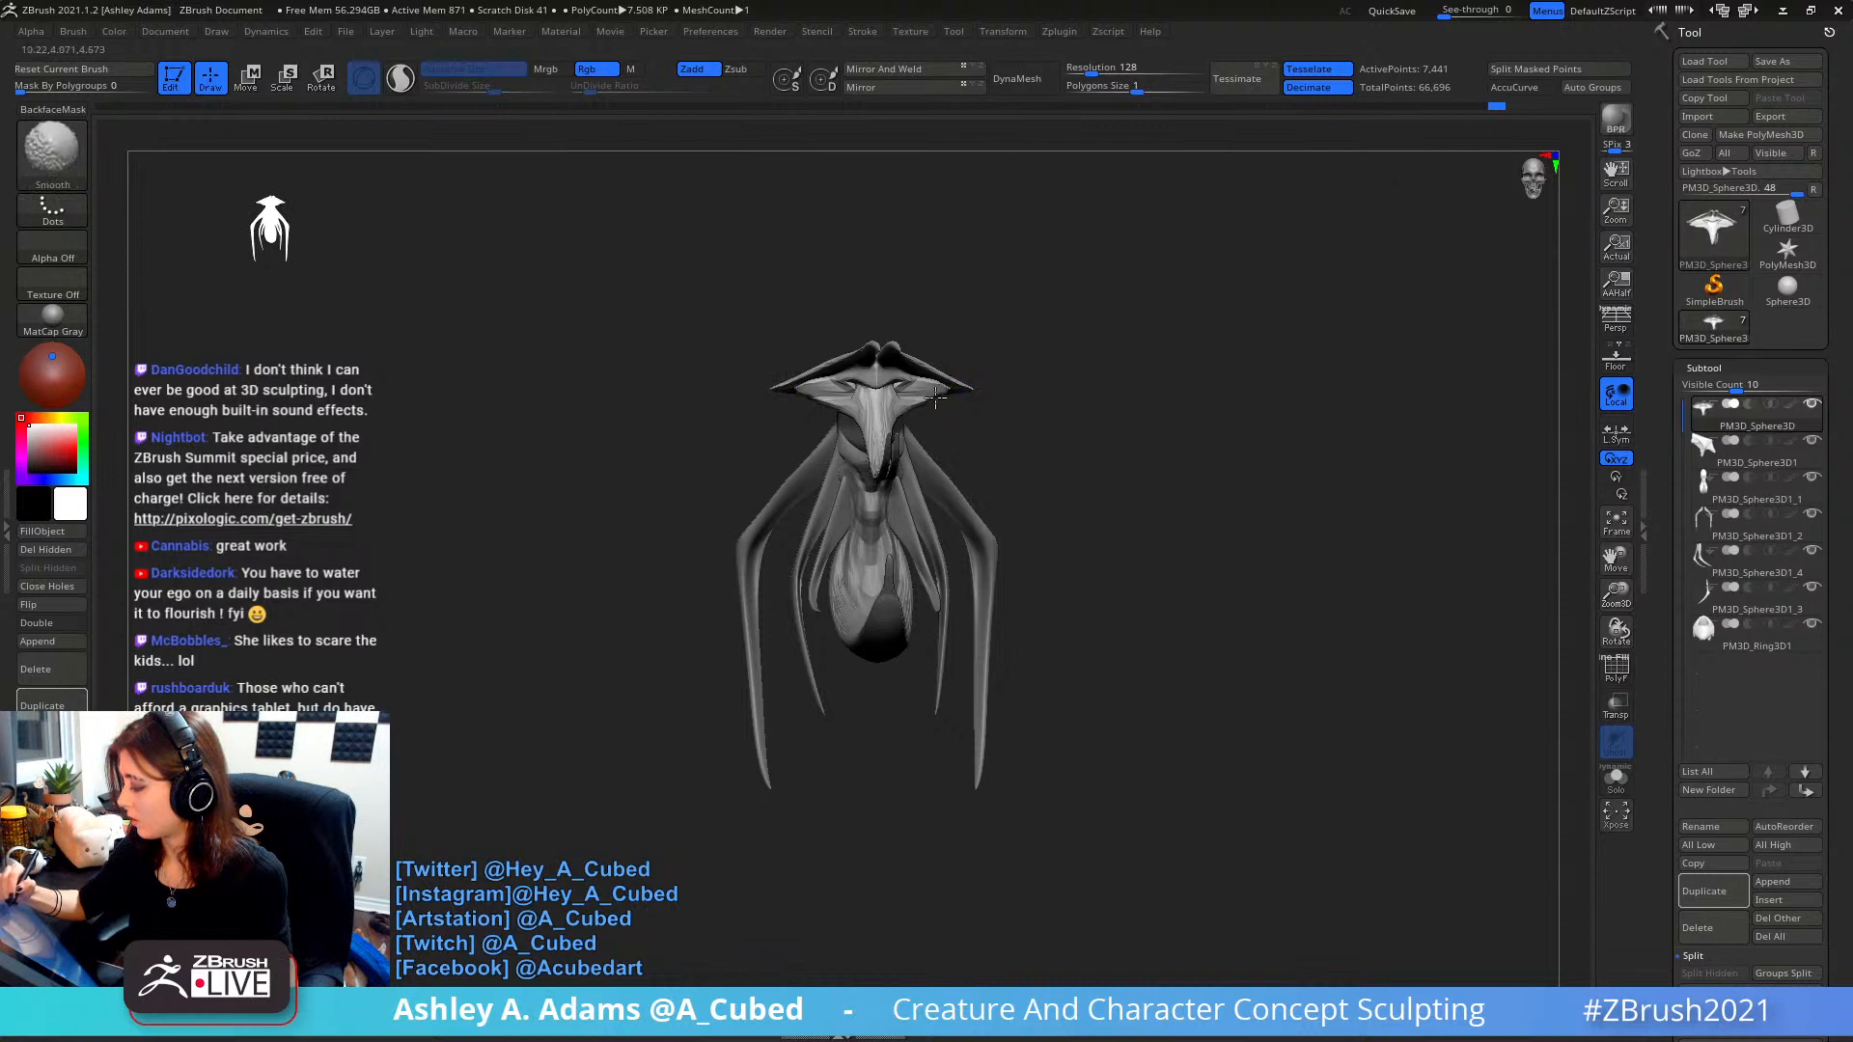
pyautogui.moveTo(939, 389); pyautogui.dragTo(915, 400, button='right')
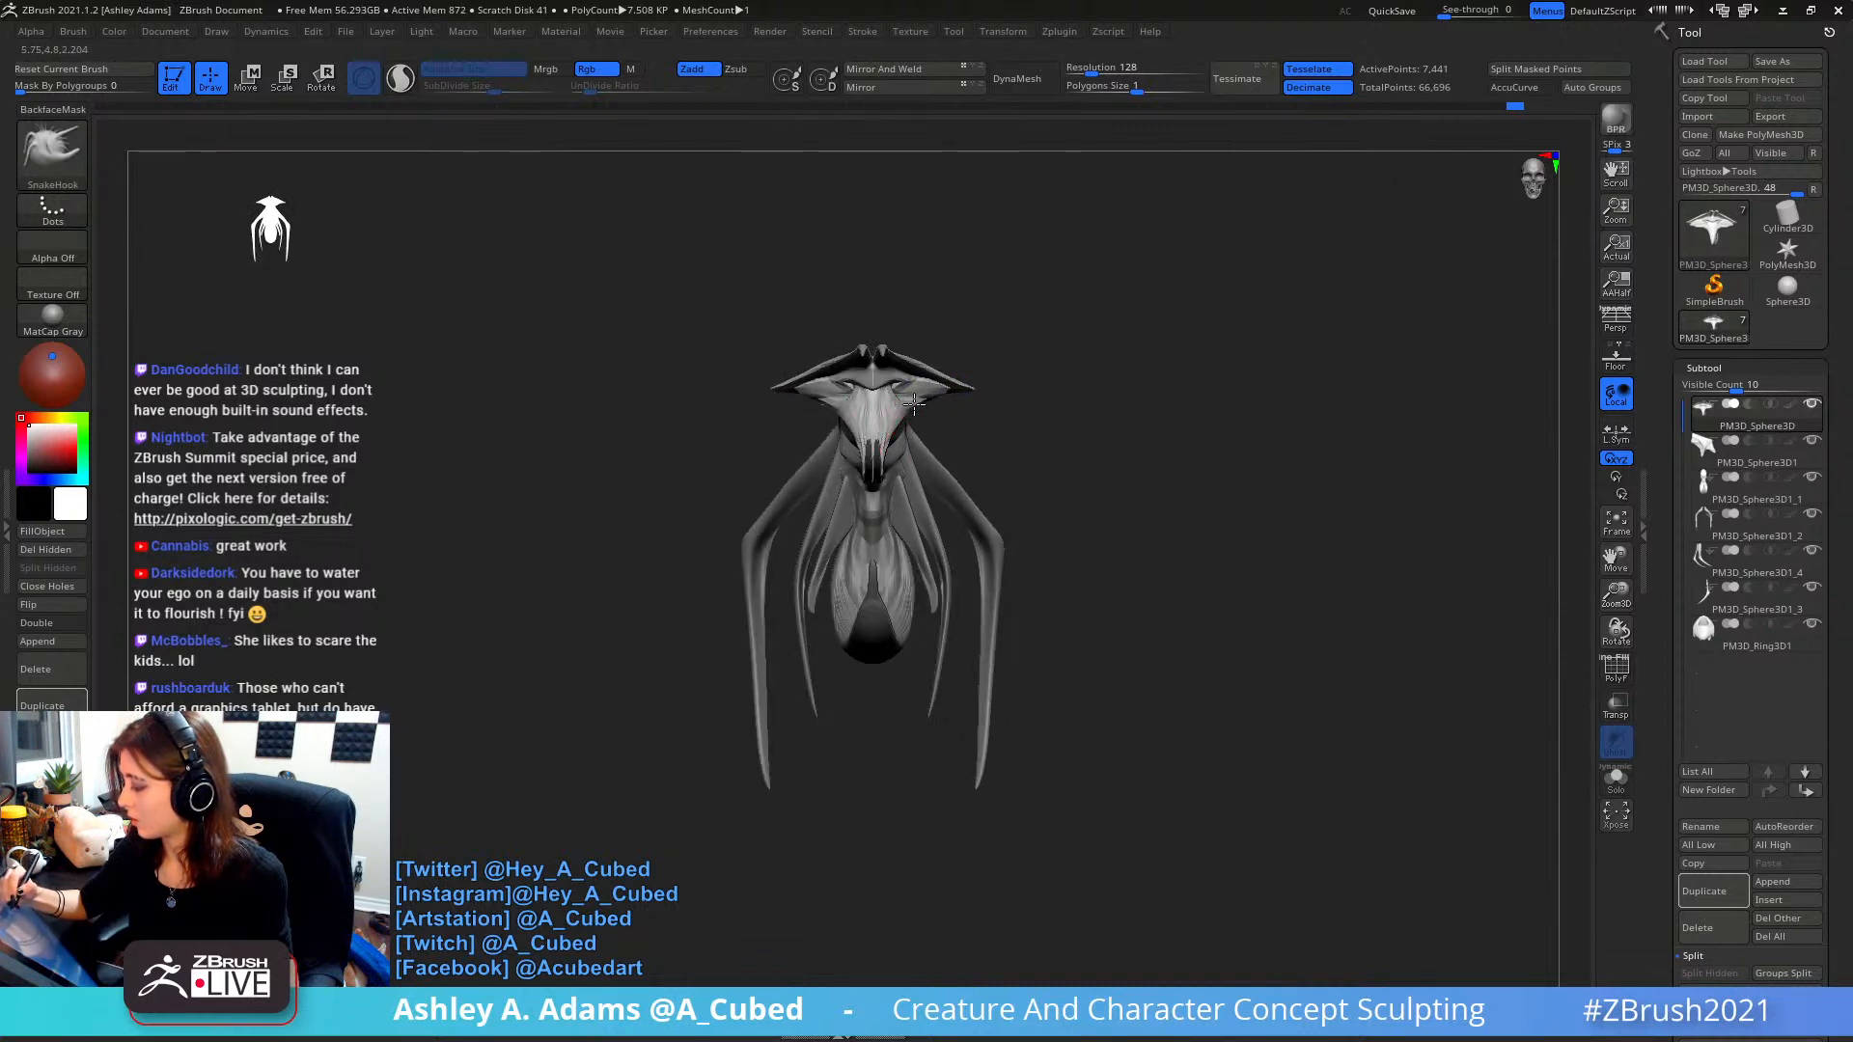
# - Select the collar piece and pull it out over the shoulders with SnakeHook into a wider, flared shape
pyautogui.press('space')
pyautogui.keyDown('alt'); pyautogui.click(909, 490); pyautogui.keyUp('alt')
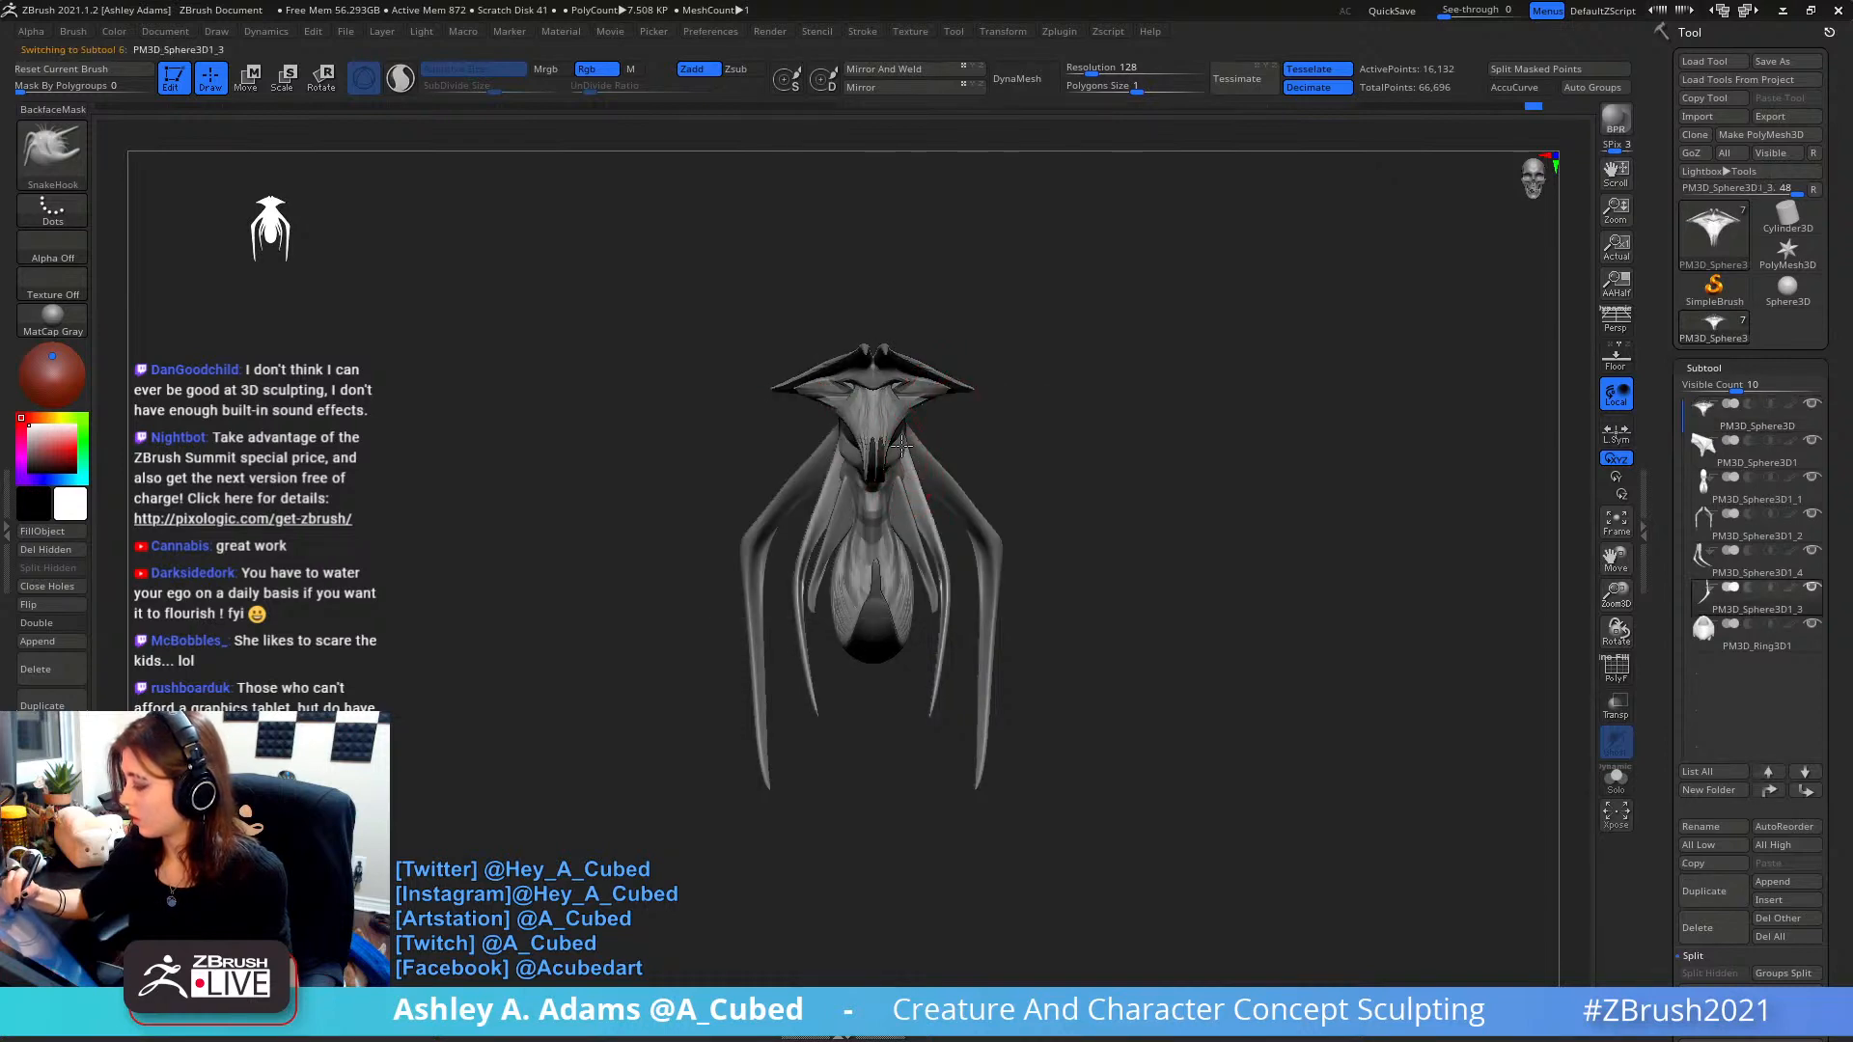
pyautogui.press('space')
pyautogui.keyDown('alt'); pyautogui.click(914, 441); pyautogui.keyUp('alt')
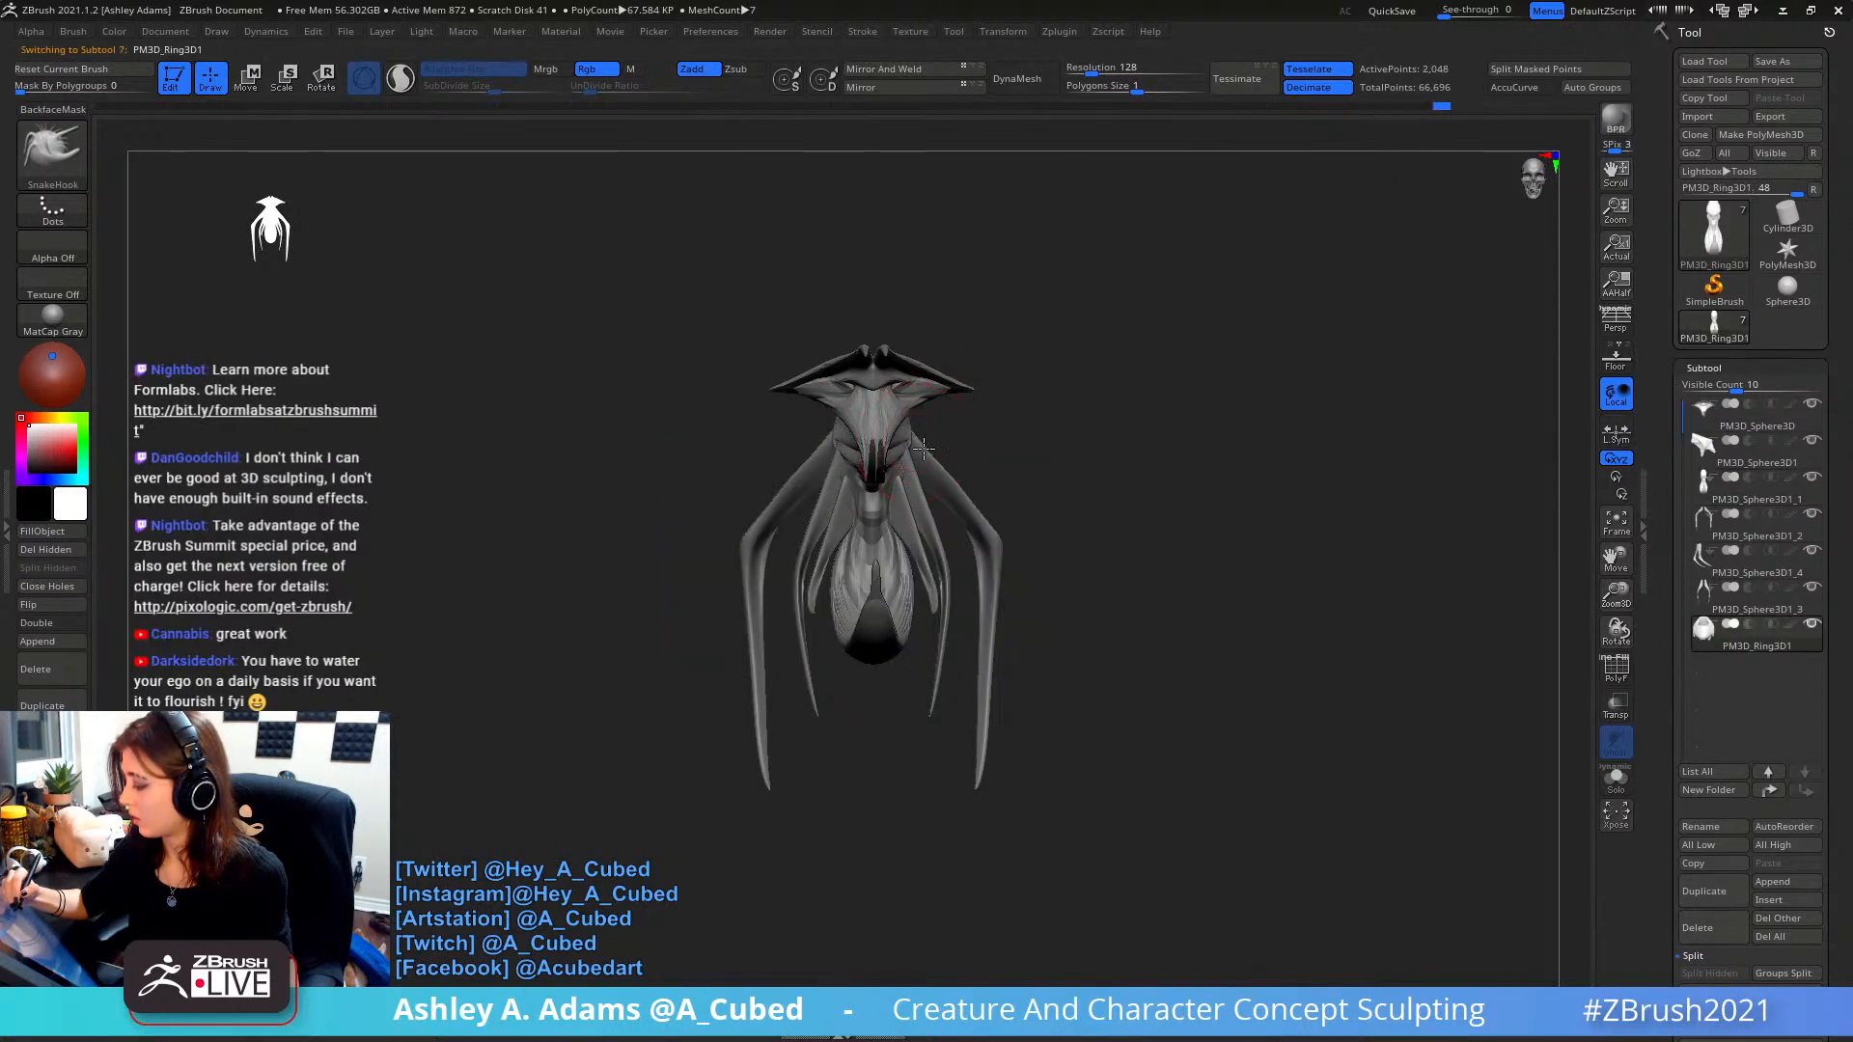
pyautogui.moveTo(935, 451)
pyautogui.mouseDown(button='right')
pyautogui.moveTo(1028, 460)
pyautogui.moveTo(1005, 447)
pyautogui.moveTo(994, 485)
pyautogui.moveTo(1125, 483)
pyautogui.mouseUp(button='right')
pyautogui.press('space')
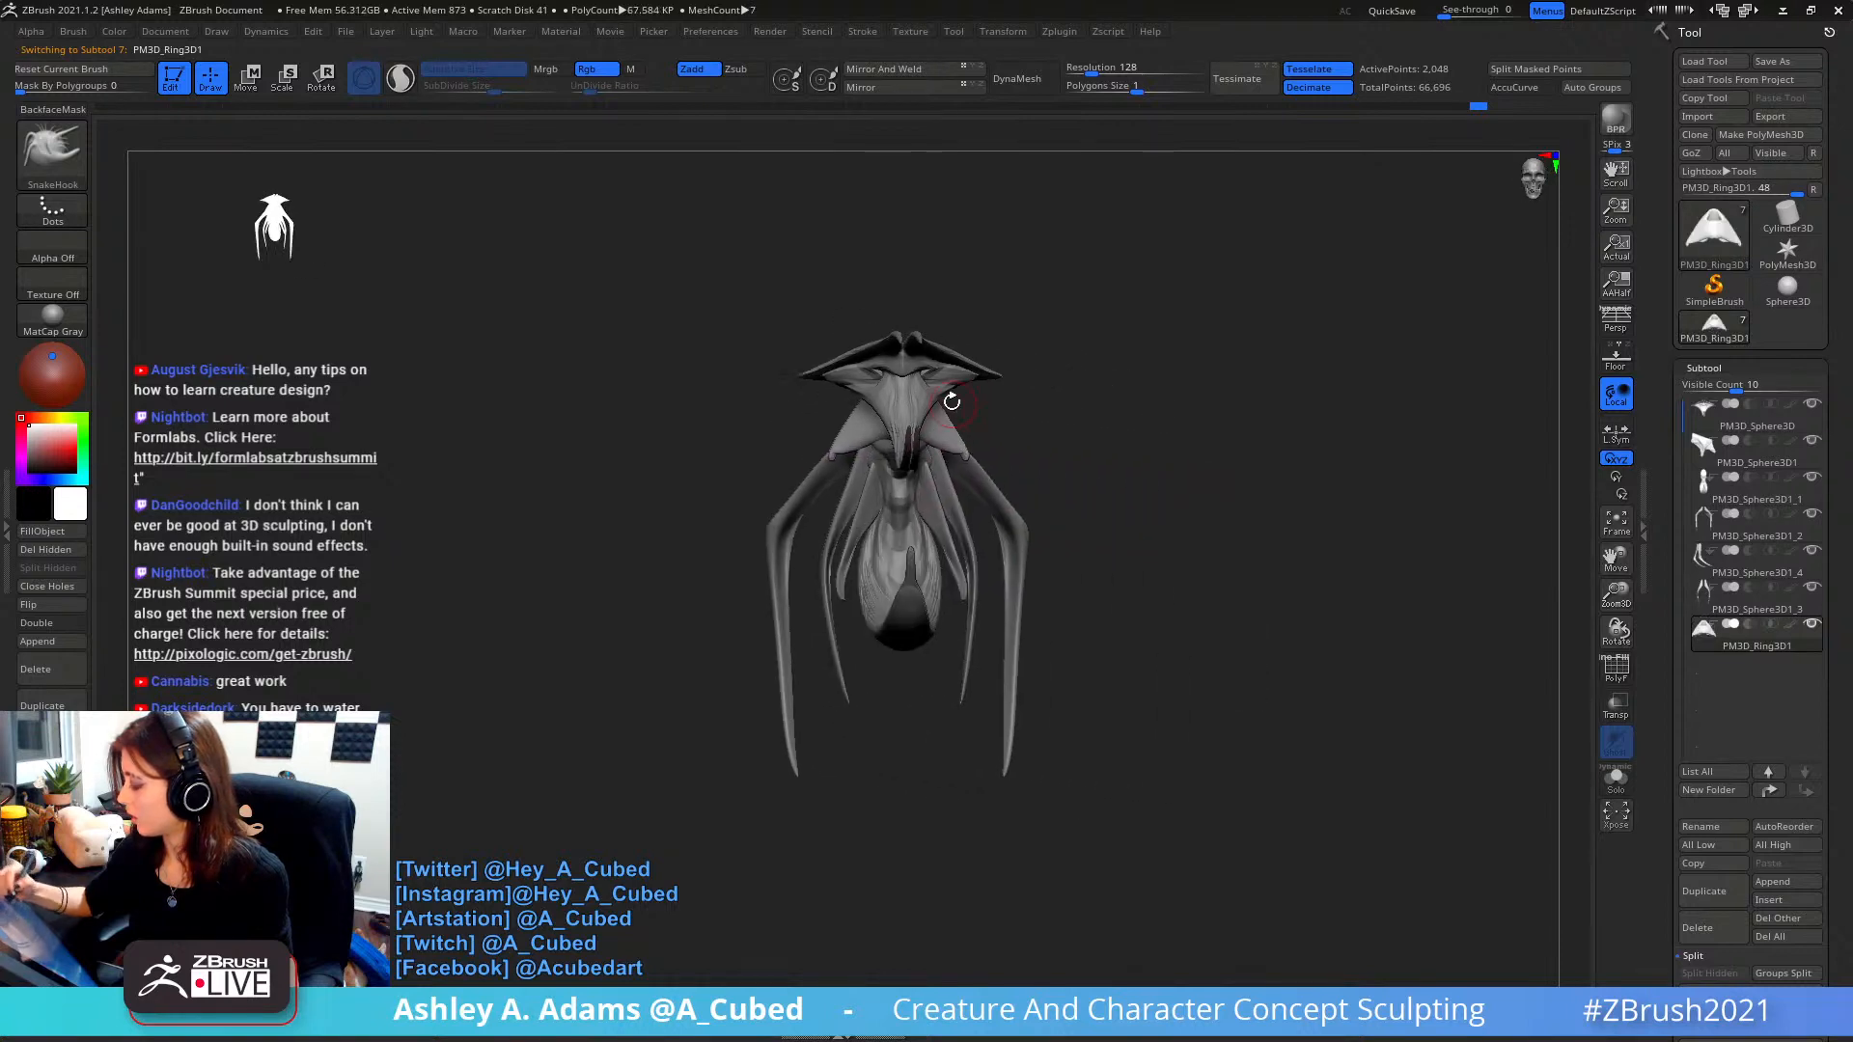
# - Append a Sphere3D subtool to the creature for the eyes
pyautogui.click(1759, 845)
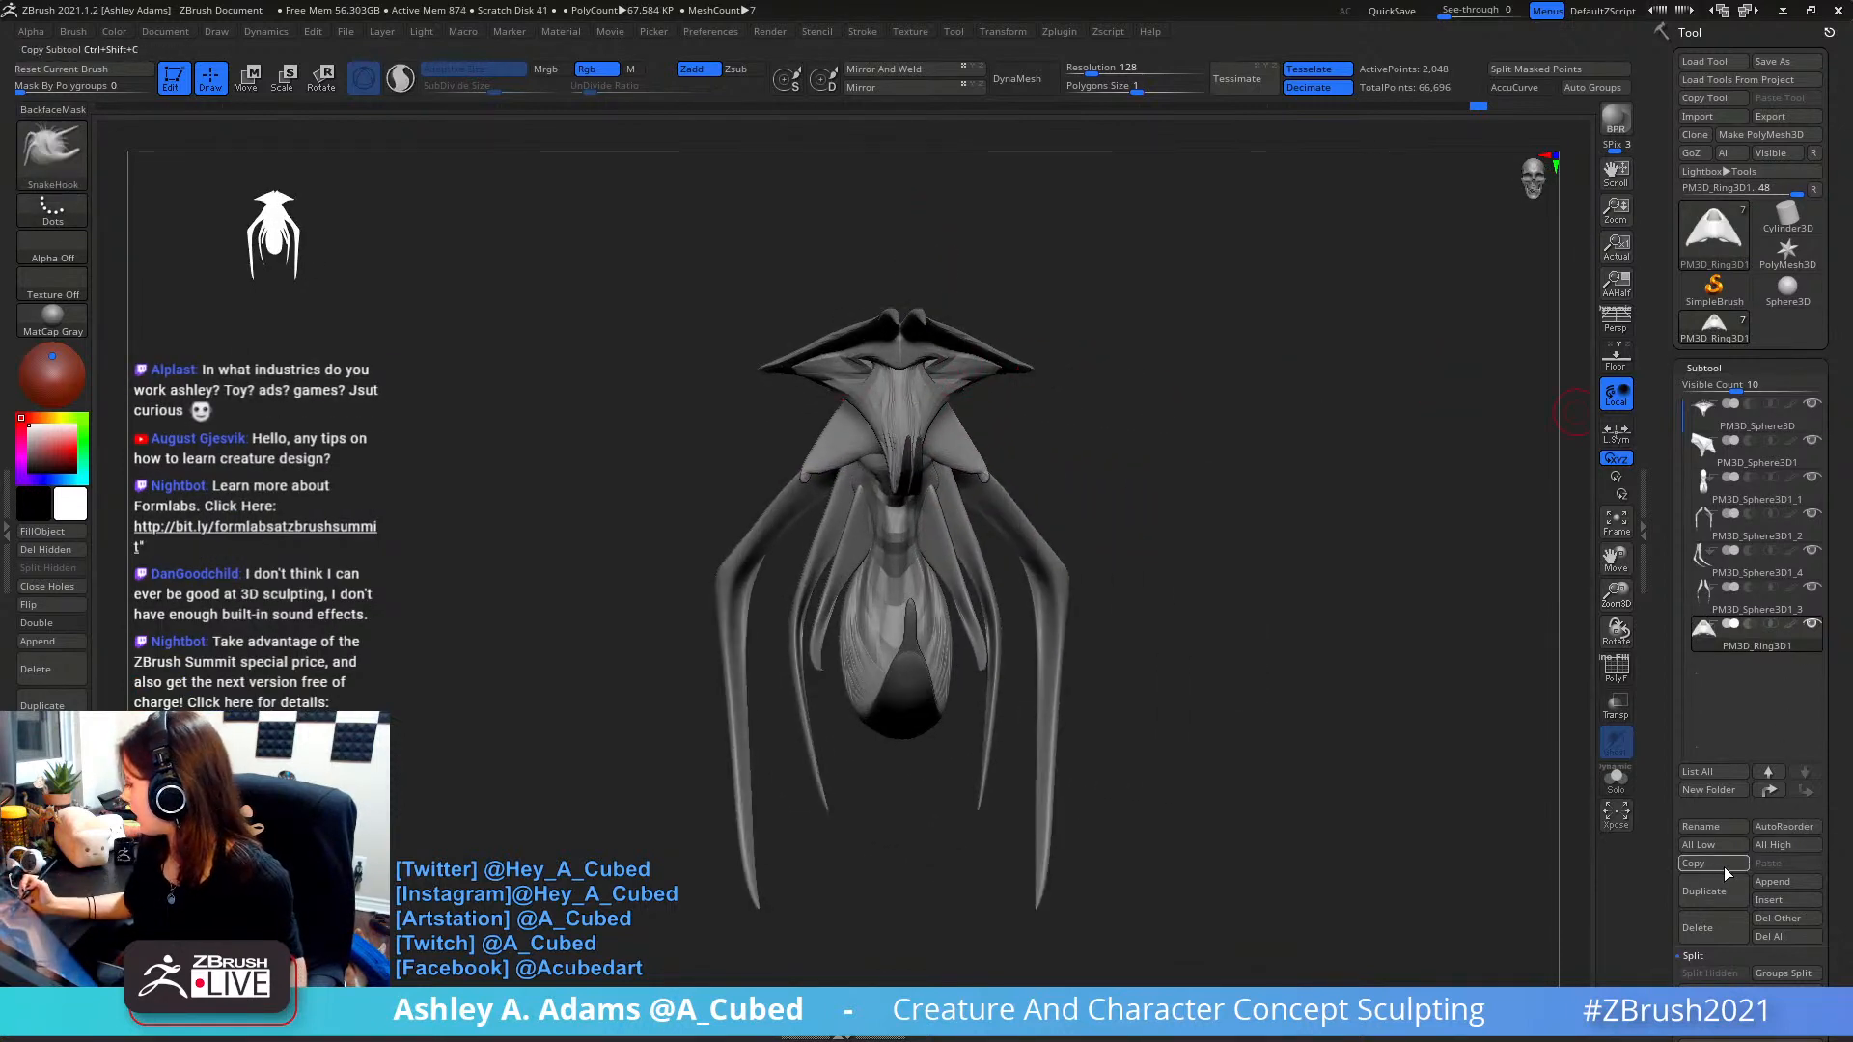
pyautogui.click(1771, 886)
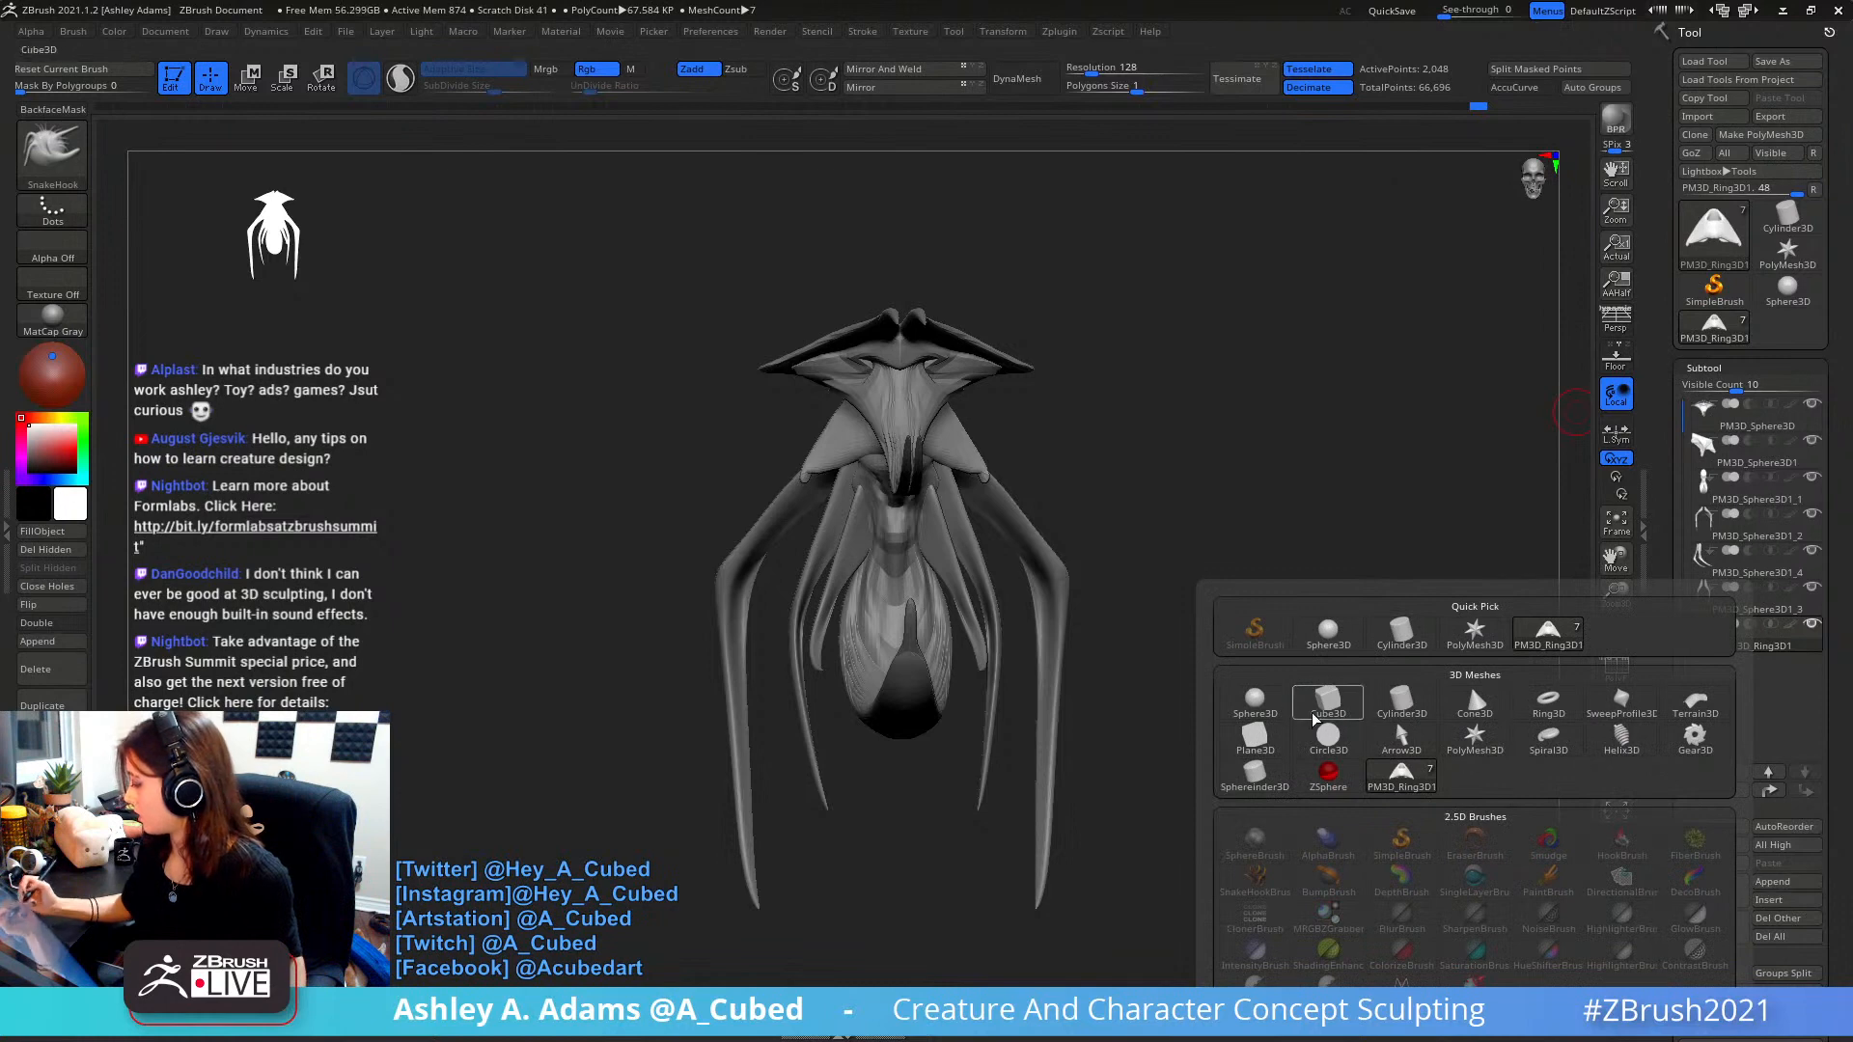
pyautogui.click(1255, 703)
pyautogui.press('w')
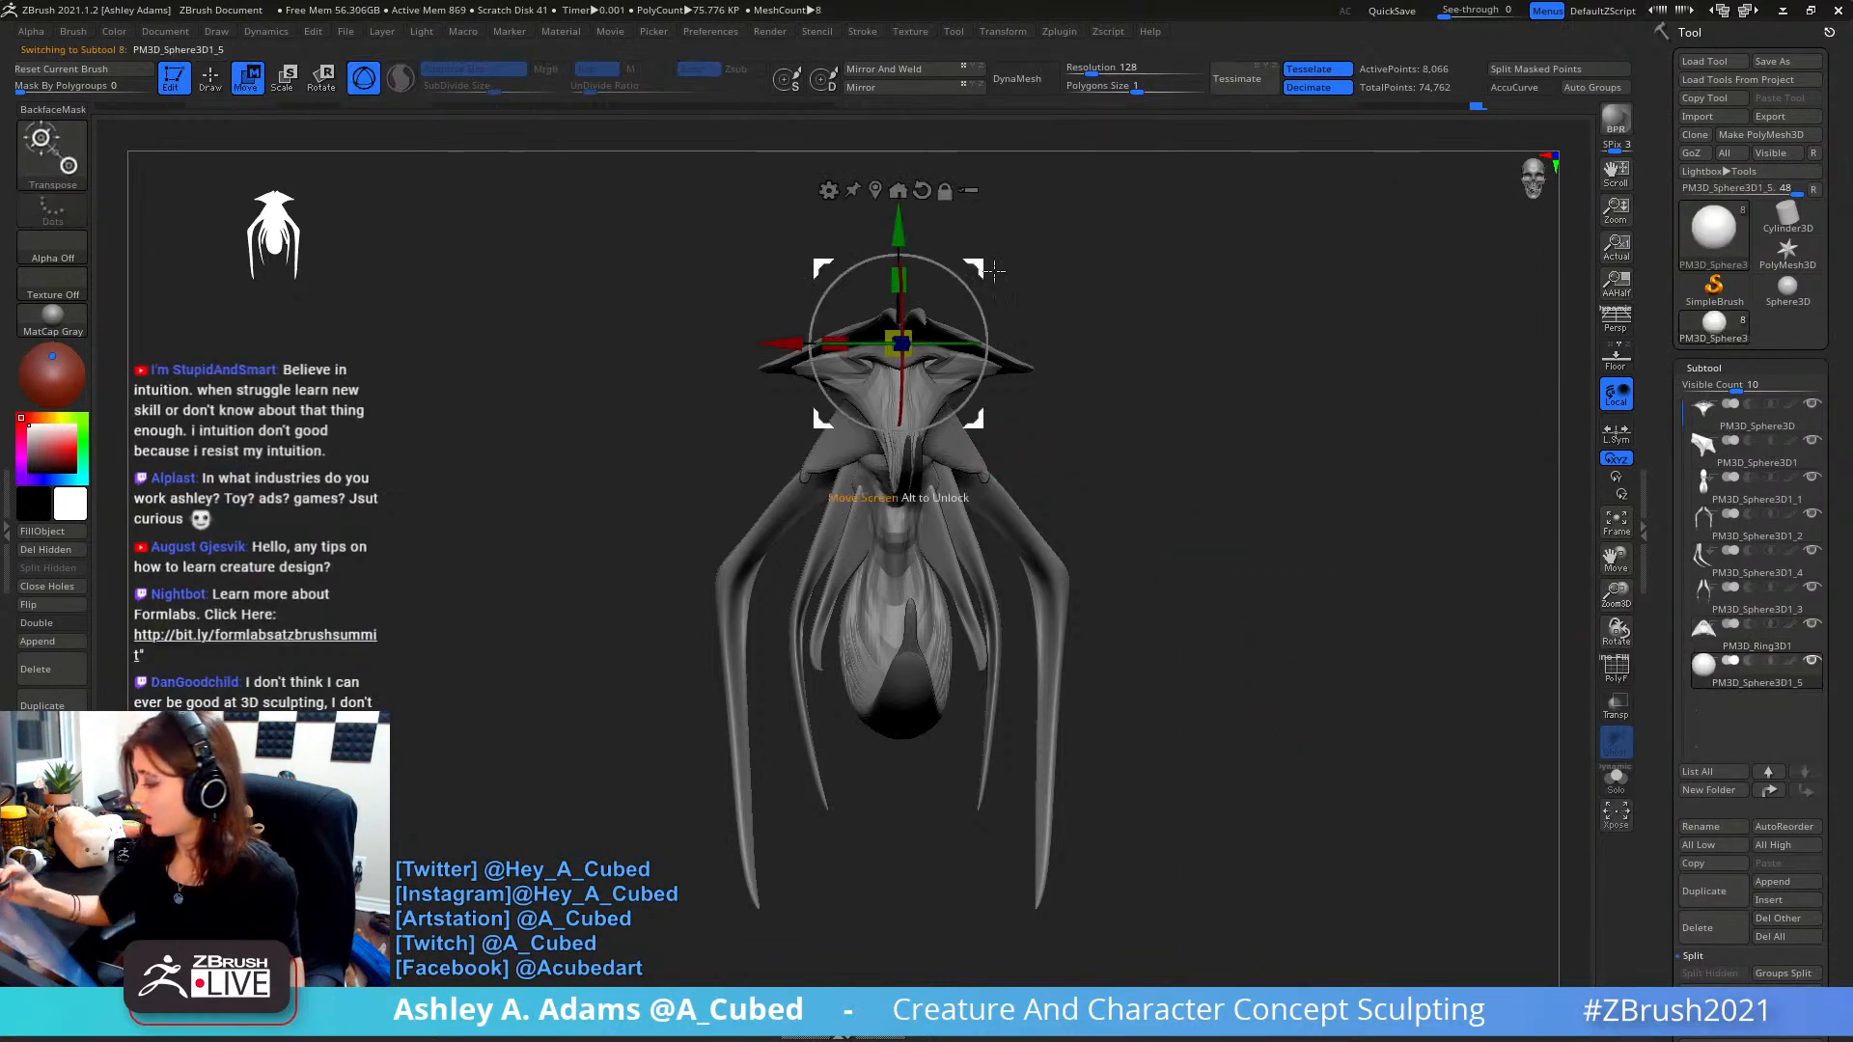
# - Shrink the new sphere to eye size, position it beside the face, and mirror it to the other side with Mirror And Weld
pyautogui.moveTo(994, 272); pyautogui.dragTo(1119, 320)
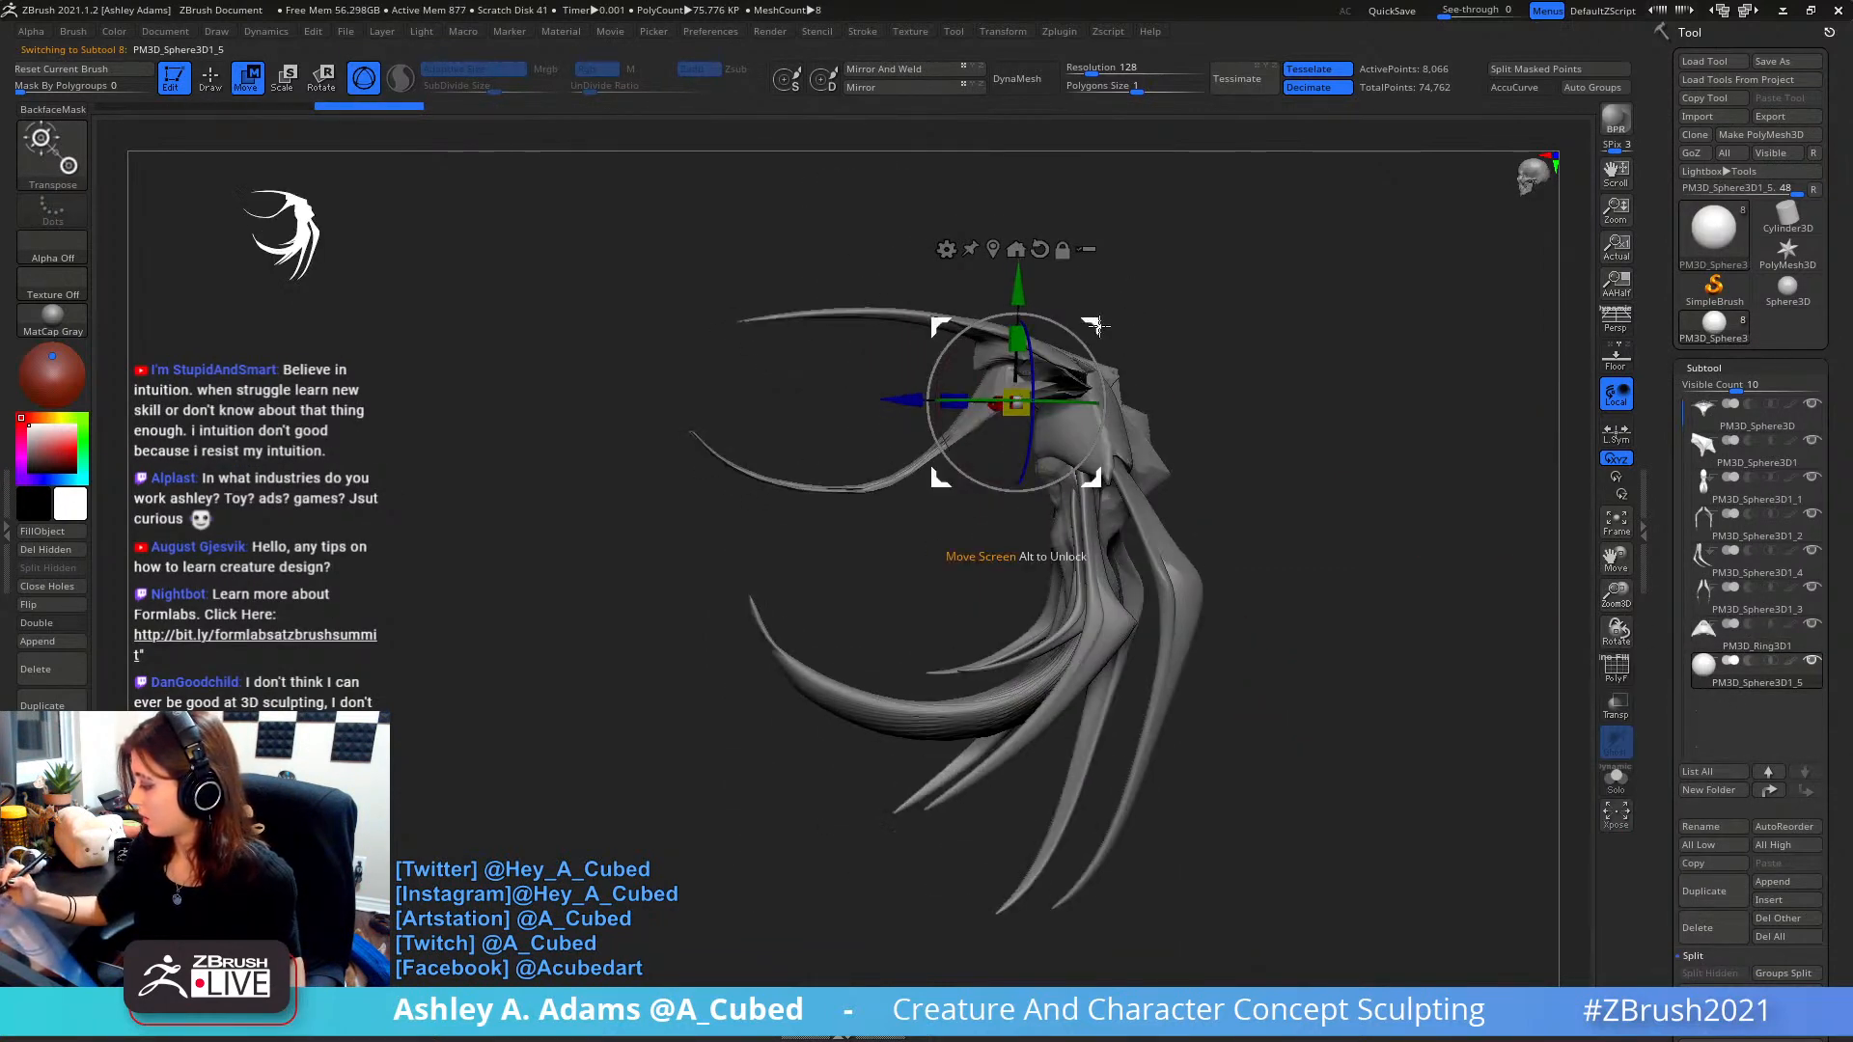
pyautogui.keyDown('shift'); pyautogui.moveTo(1099, 326); pyautogui.dragTo(1117, 315, button='right'); pyautogui.keyUp('shift')
pyautogui.moveTo(1099, 323); pyautogui.dragTo(1018, 294)
pyautogui.moveTo(1018, 293); pyautogui.dragTo(965, 302, button='right')
pyautogui.keyDown('ctrl'); pyautogui.moveTo(965, 301); pyautogui.dragTo(1061, 317, button='right'); pyautogui.keyUp('ctrl')
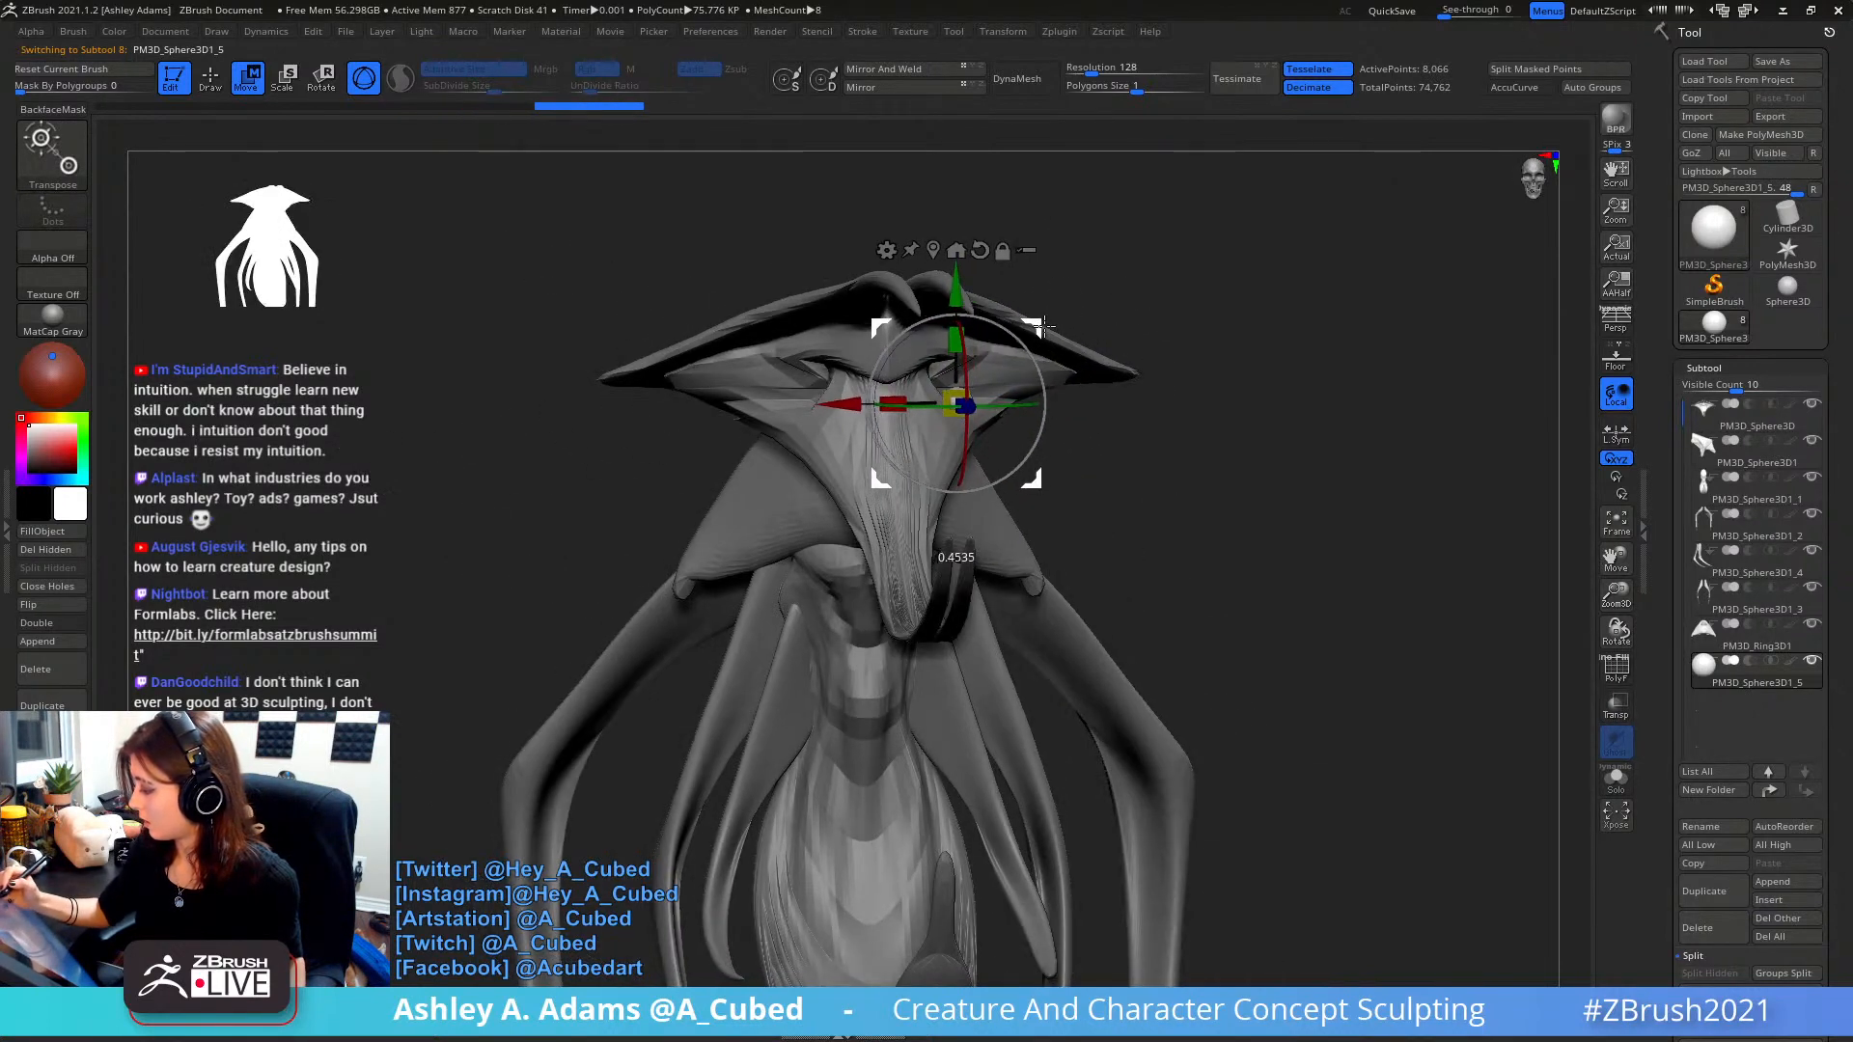
pyautogui.moveTo(1043, 326); pyautogui.dragTo(1047, 326)
pyautogui.moveTo(1047, 327); pyautogui.dragTo(1050, 265, button='right')
pyautogui.moveTo(1041, 328); pyautogui.dragTo(1034, 243)
pyautogui.moveTo(1037, 243)
pyautogui.mouseDown(button='right')
pyautogui.moveTo(1074, 246)
pyautogui.moveTo(1052, 269)
pyautogui.mouseUp(button='right')
pyautogui.click(933, 72)
# - Duplicate and place more eye spheres under the crest until there are three on each side of the head
pyautogui.press('space')
pyautogui.click(1095, 234)
pyautogui.keyDown('alt'); pyautogui.moveTo(1052, 269); pyautogui.dragTo(1088, 377, button='right'); pyautogui.keyUp('alt')
pyautogui.moveTo(1019, 214); pyautogui.dragTo(1098, 193, button='right')
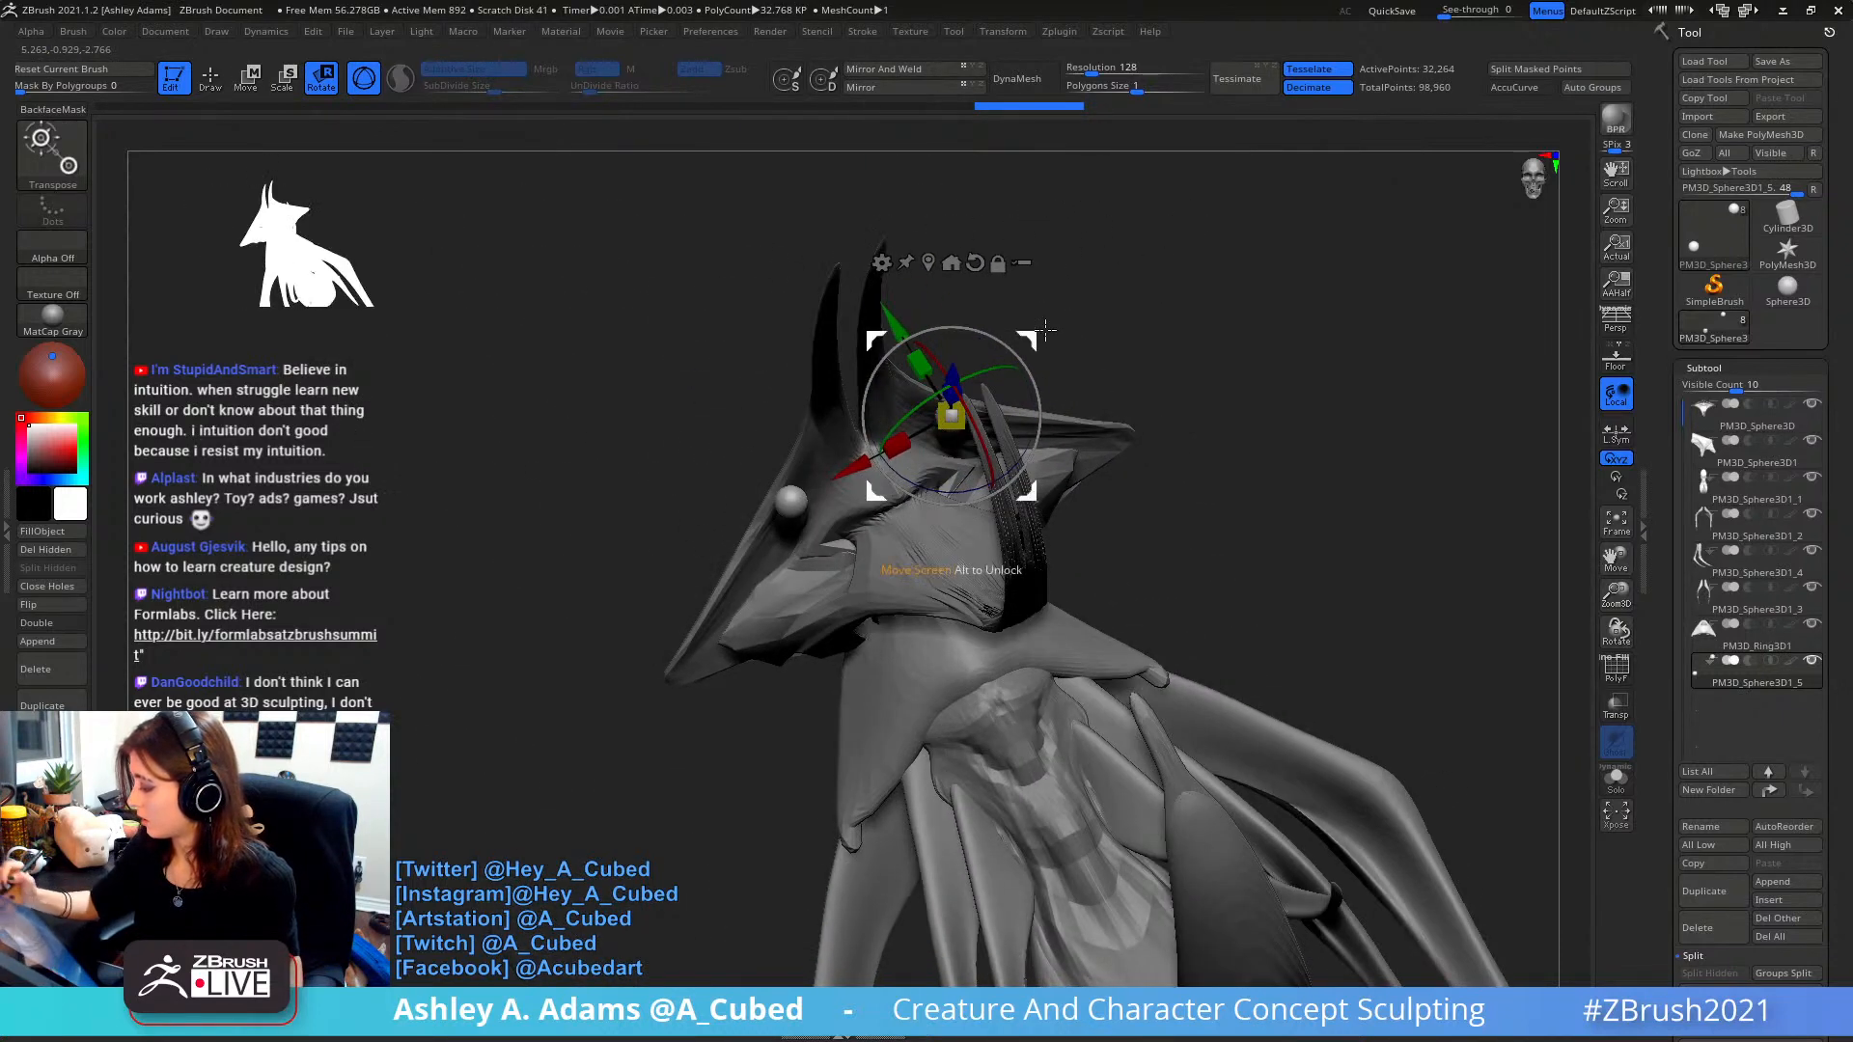
pyautogui.moveTo(1040, 311); pyautogui.dragTo(1025, 357, button='right')
pyautogui.moveTo(836, 473); pyautogui.dragTo(1079, 295, button='right')
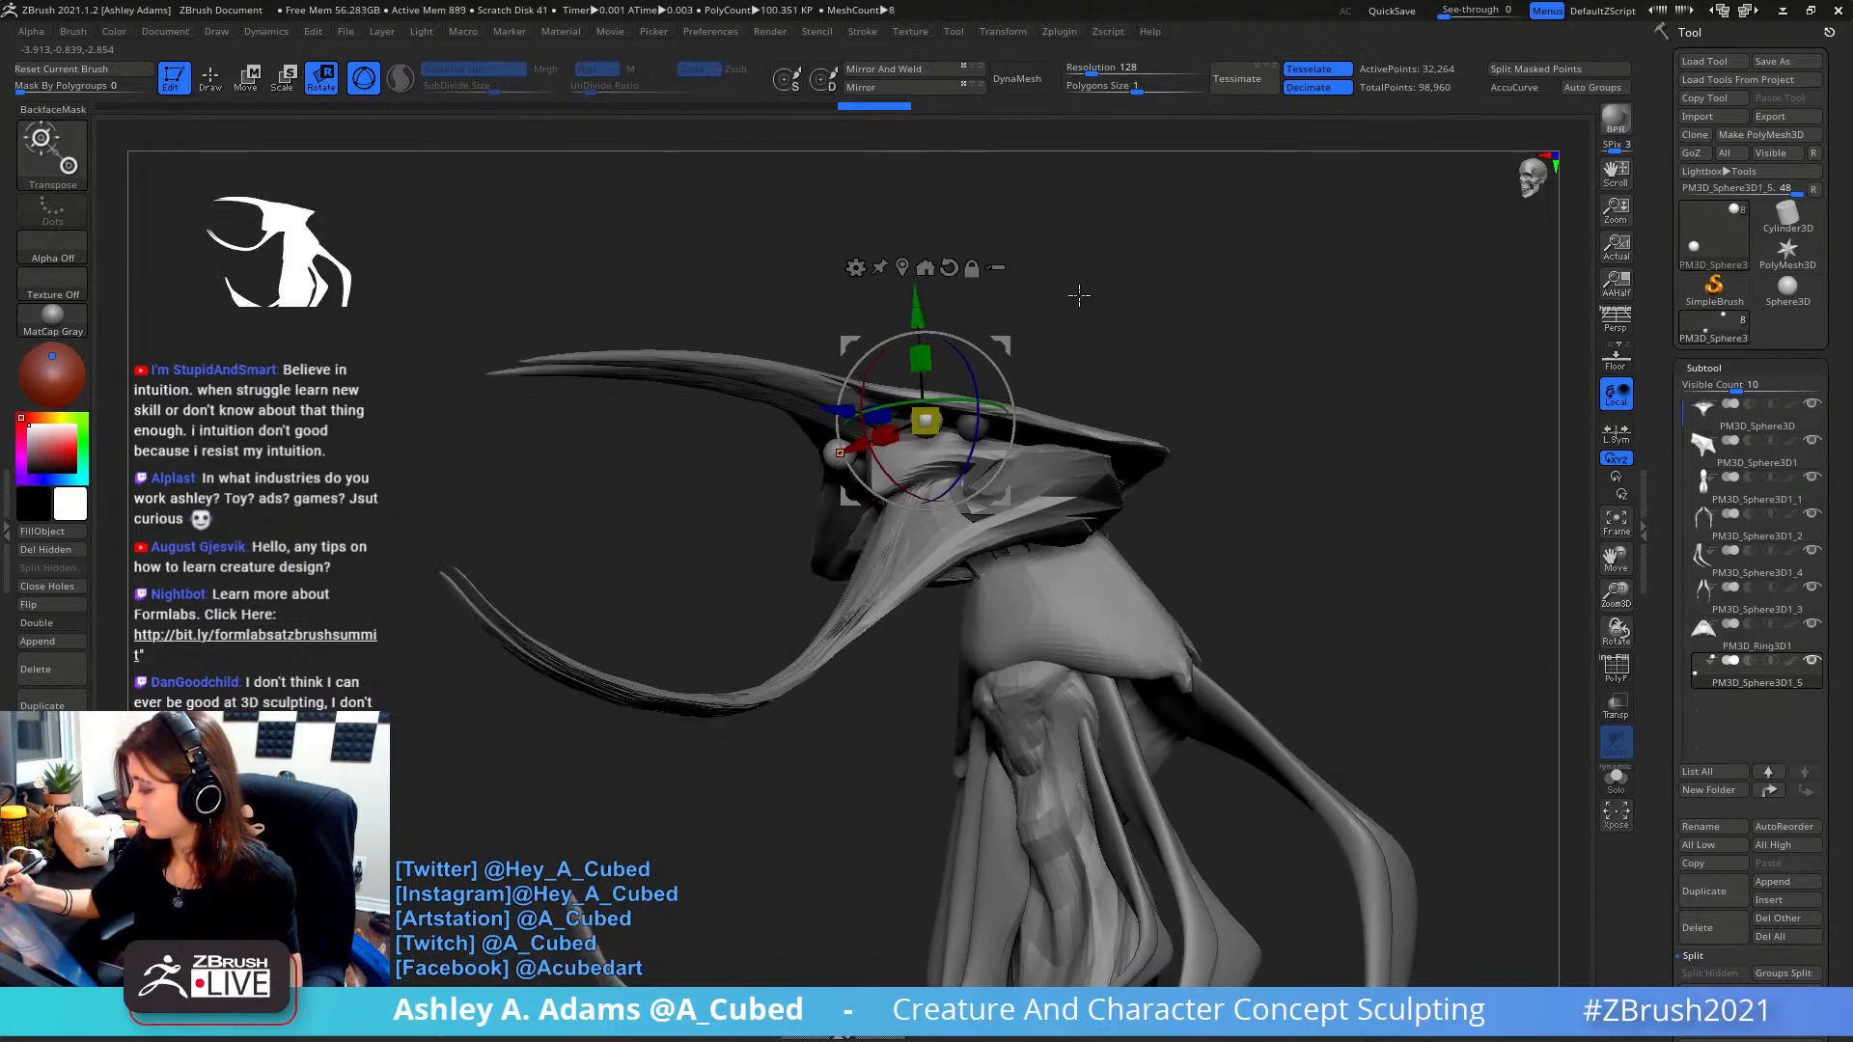
pyautogui.moveTo(819, 348); pyautogui.dragTo(974, 186, button='right')
pyautogui.moveTo(804, 480)
pyautogui.mouseDown(button='right')
pyautogui.moveTo(883, 393)
pyautogui.moveTo(1028, 439)
pyautogui.moveTo(1067, 496)
pyautogui.moveTo(1072, 481)
pyautogui.moveTo(1014, 484)
pyautogui.moveTo(996, 428)
pyautogui.moveTo(863, 334)
pyautogui.mouseUp(button='right')
# - Stretch the front and rear eyes into elongated ovals with SnakeHook and smooth them, keeping the middle pair round
pyautogui.press('q')
pyautogui.rightClick(992, 443)
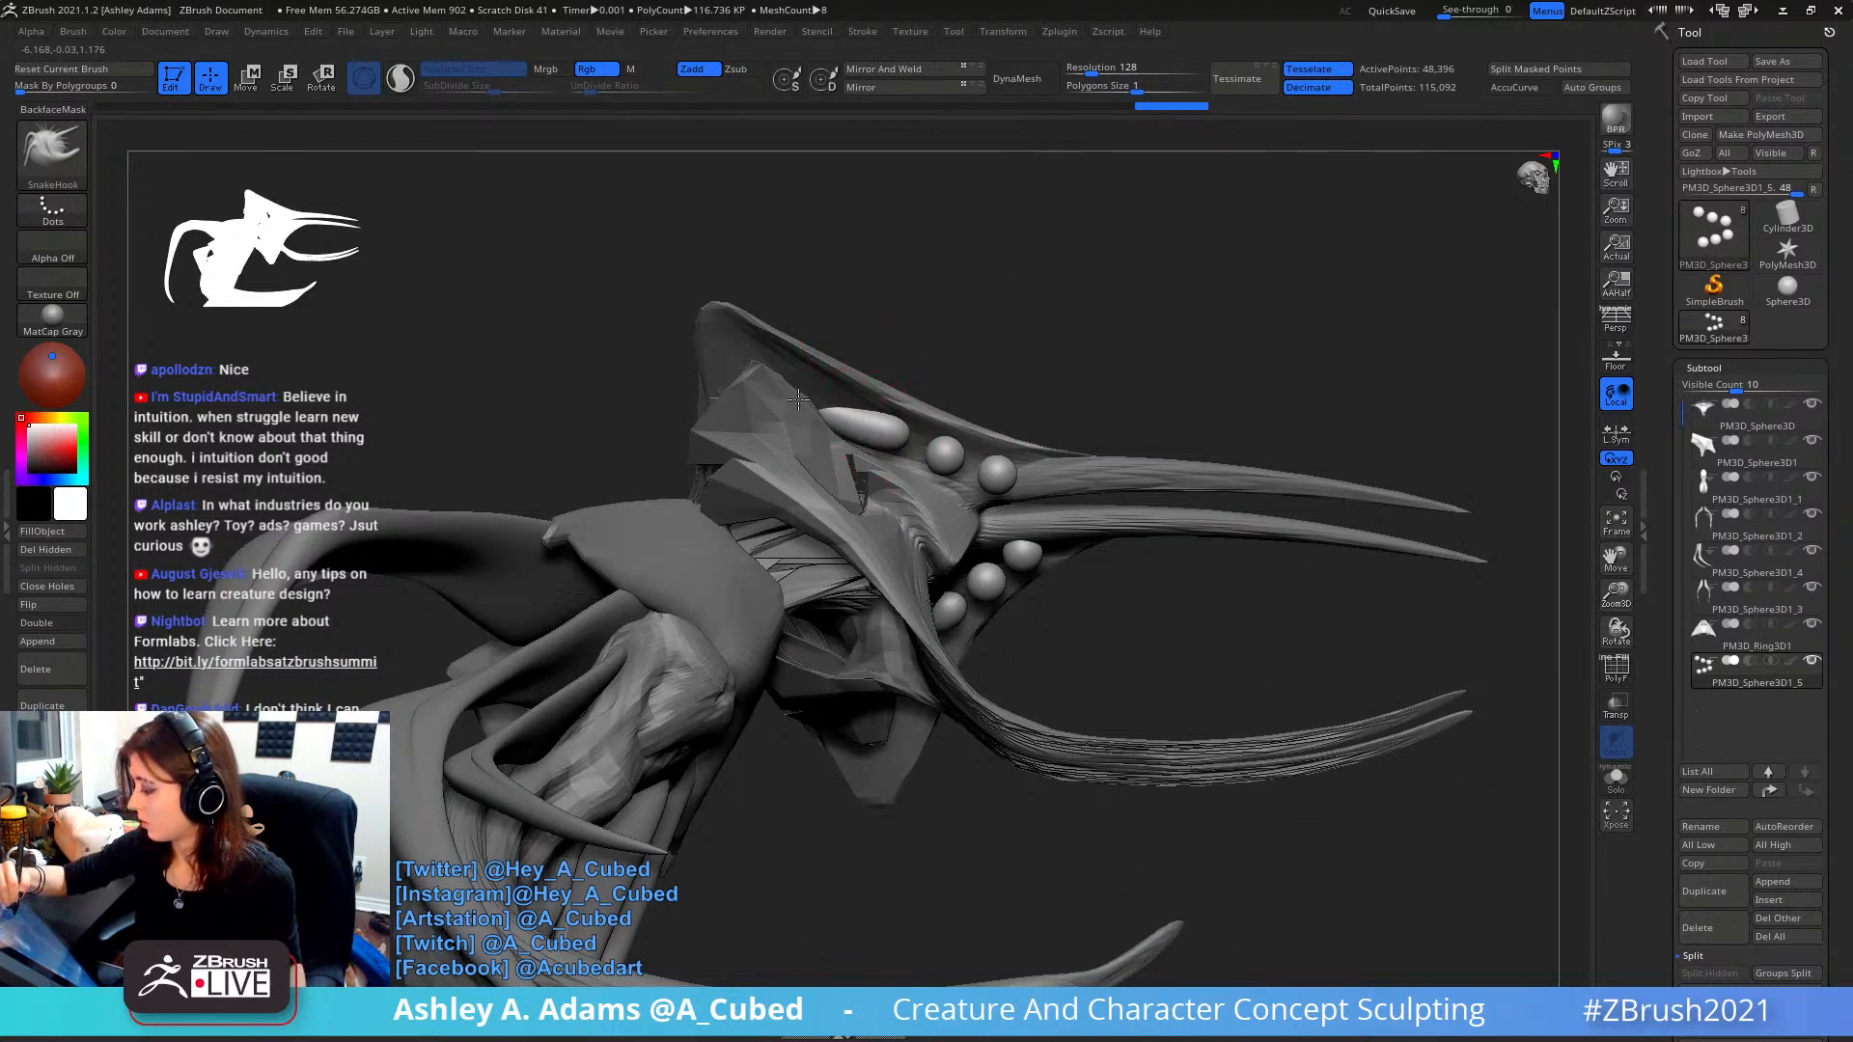
pyautogui.moveTo(1019, 486)
pyautogui.mouseDown(button='right')
pyautogui.moveTo(1084, 426)
pyautogui.moveTo(1053, 455)
pyautogui.moveTo(889, 421)
pyautogui.mouseUp(button='right')
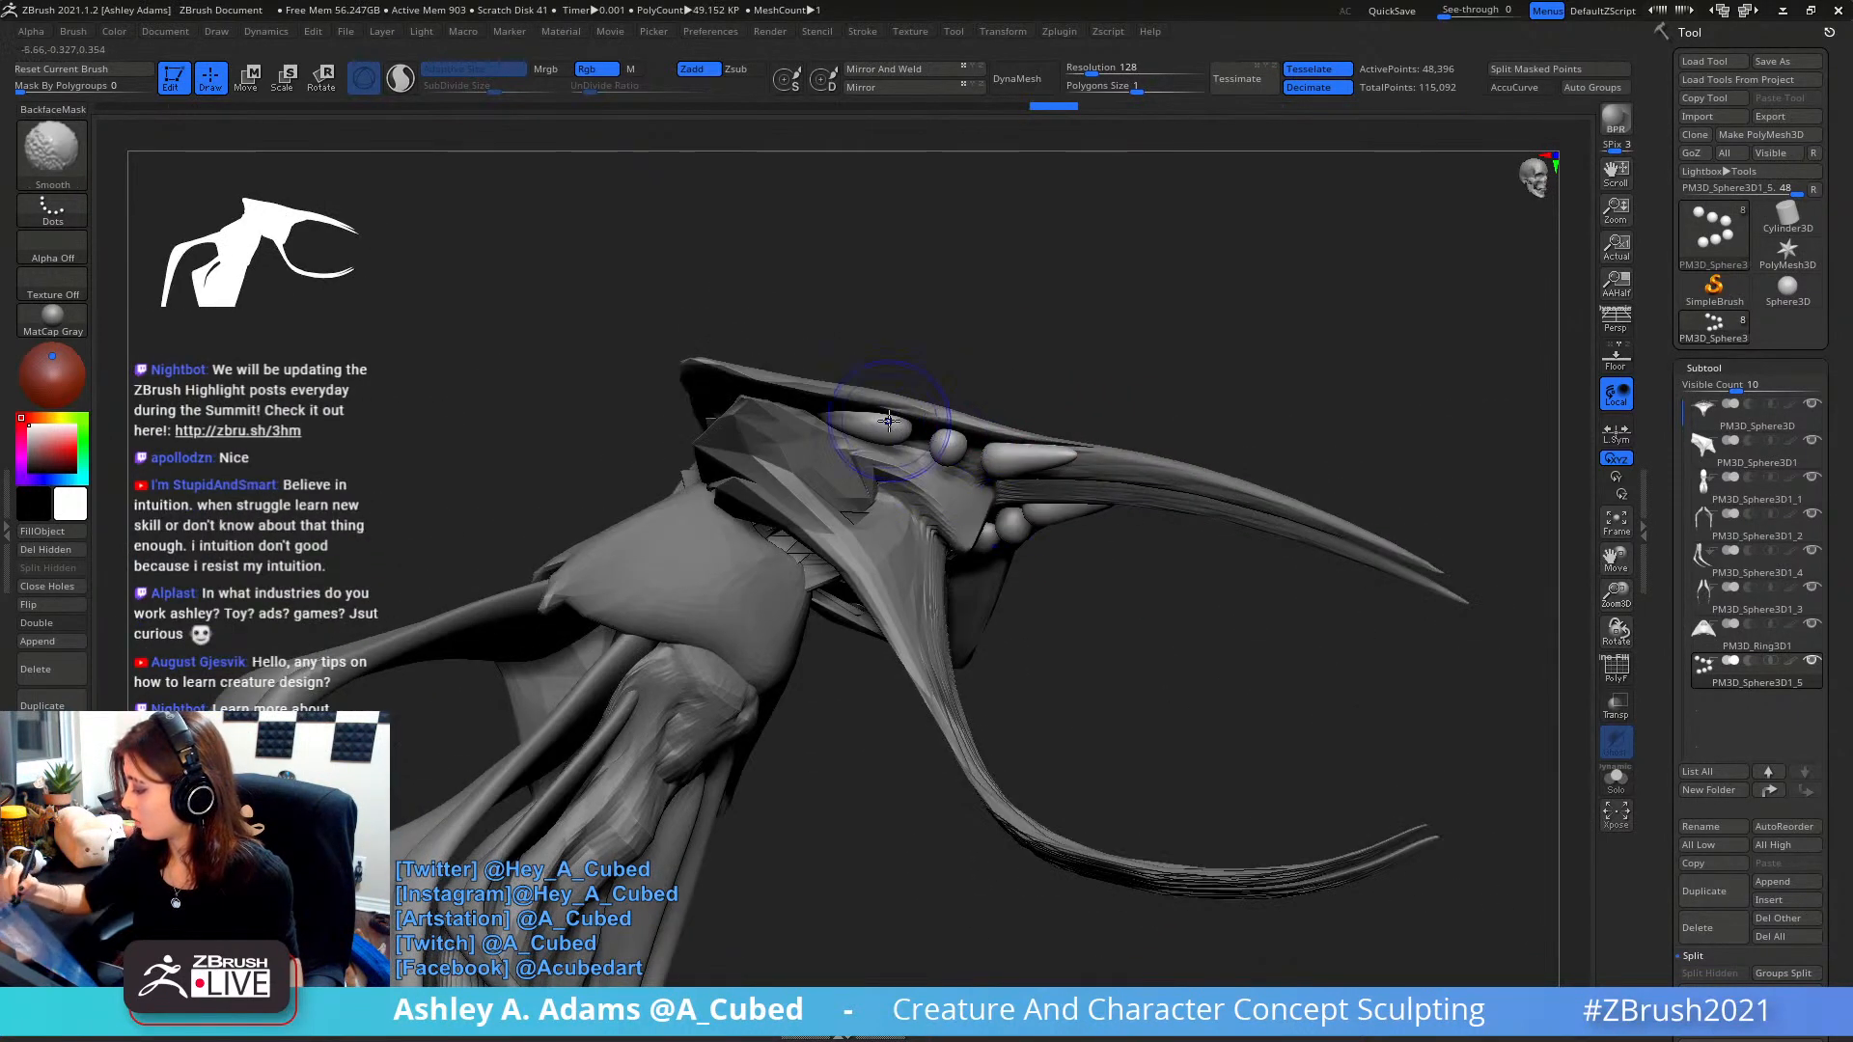
pyautogui.moveTo(1111, 470); pyautogui.dragTo(998, 473, button='right')
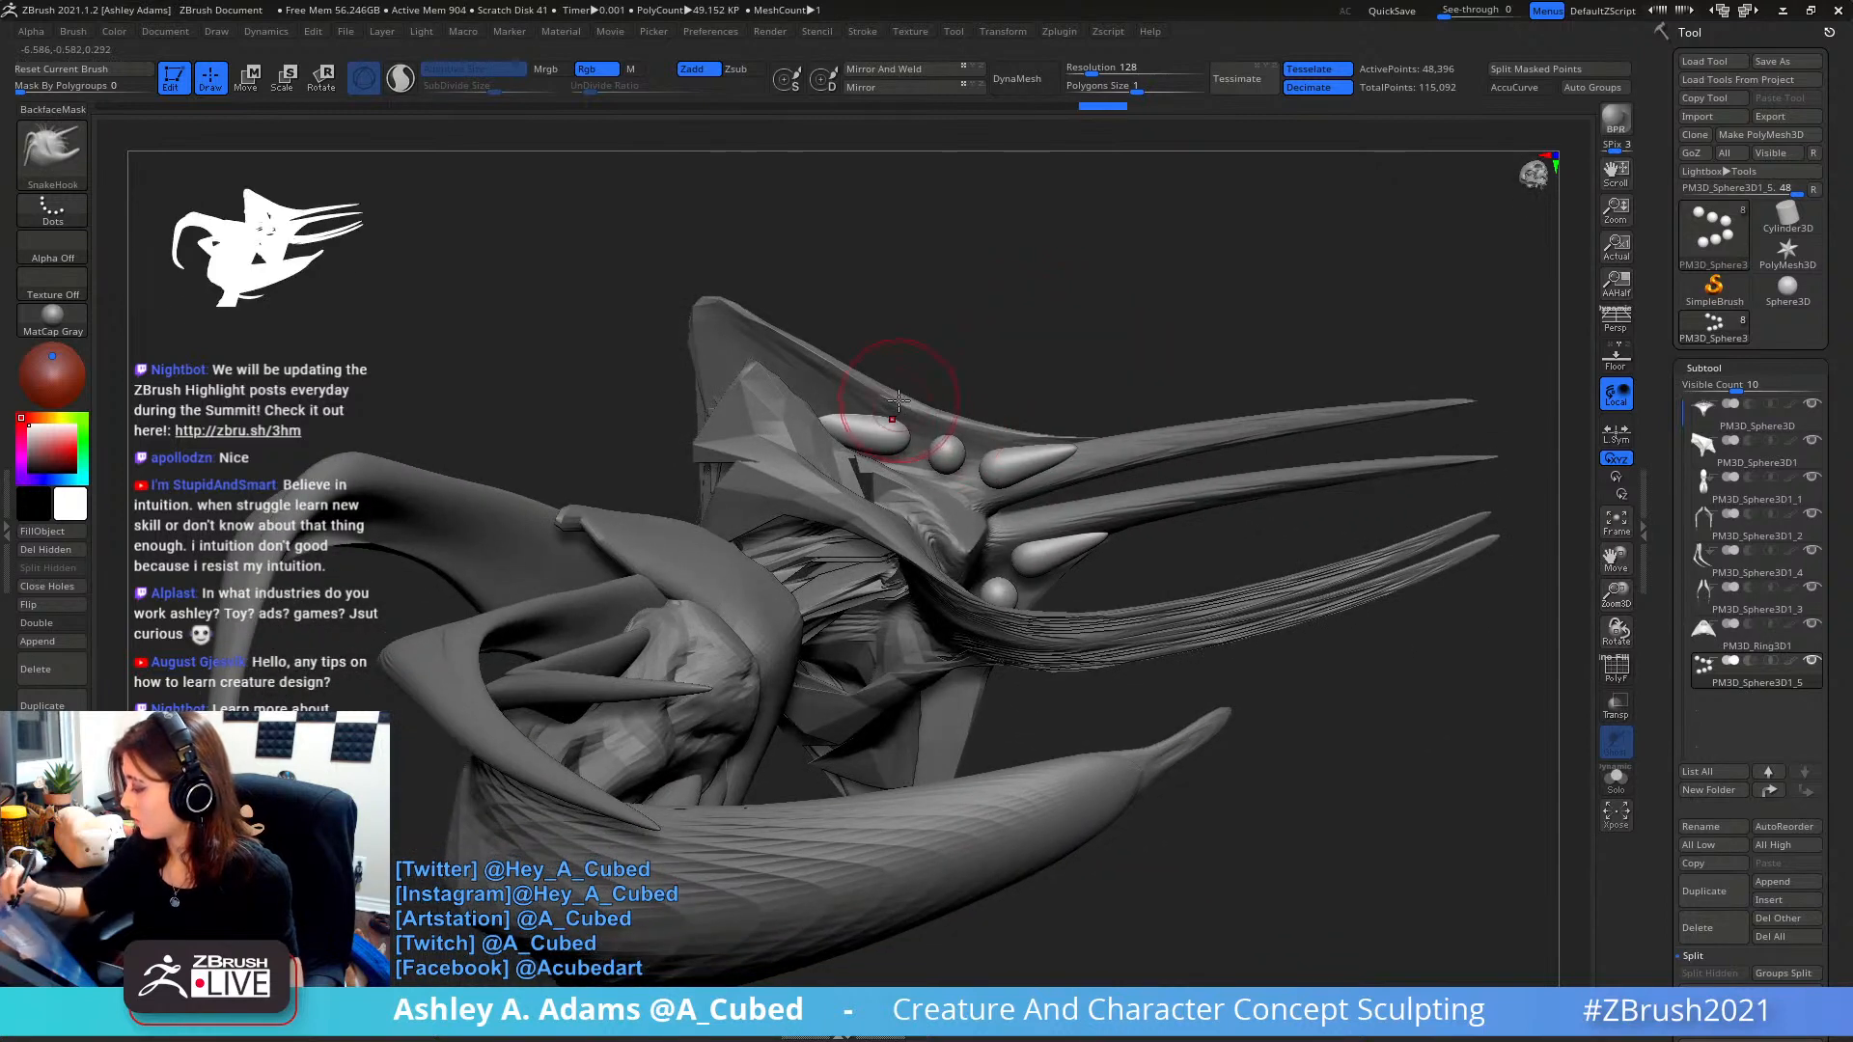
pyautogui.moveTo(897, 399)
pyautogui.mouseDown(button='right')
pyautogui.moveTo(954, 423)
pyautogui.moveTo(1038, 413)
pyautogui.moveTo(1038, 547)
pyautogui.moveTo(1005, 467)
pyautogui.moveTo(1086, 496)
pyautogui.moveTo(1028, 497)
pyautogui.moveTo(994, 468)
pyautogui.moveTo(1051, 418)
pyautogui.mouseUp(button='right')
# - Auto-reorder the subtools and append another Sphere3D for the face around the eyes
pyautogui.keyDown('alt'); pyautogui.click(1054, 511); pyautogui.keyUp('alt')
pyautogui.keyDown('alt'); pyautogui.click(961, 323); pyautogui.keyUp('alt')
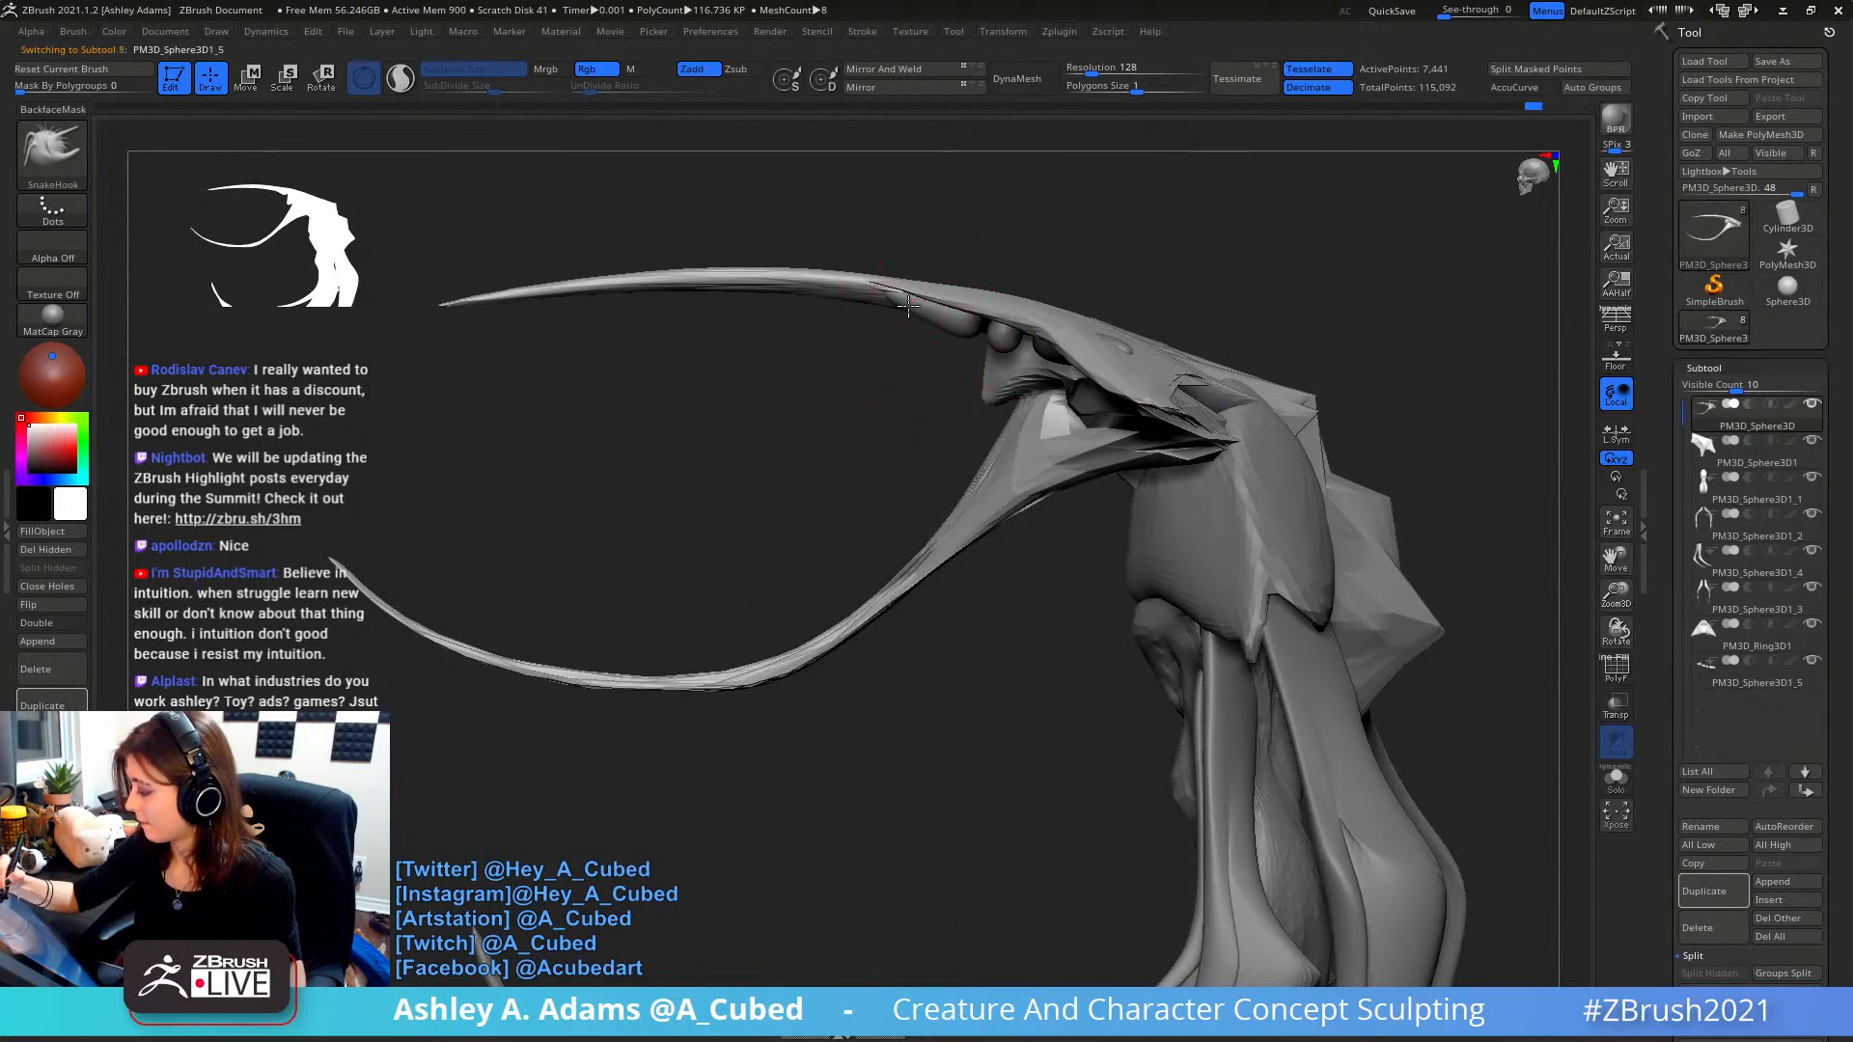
pyautogui.click(1785, 827)
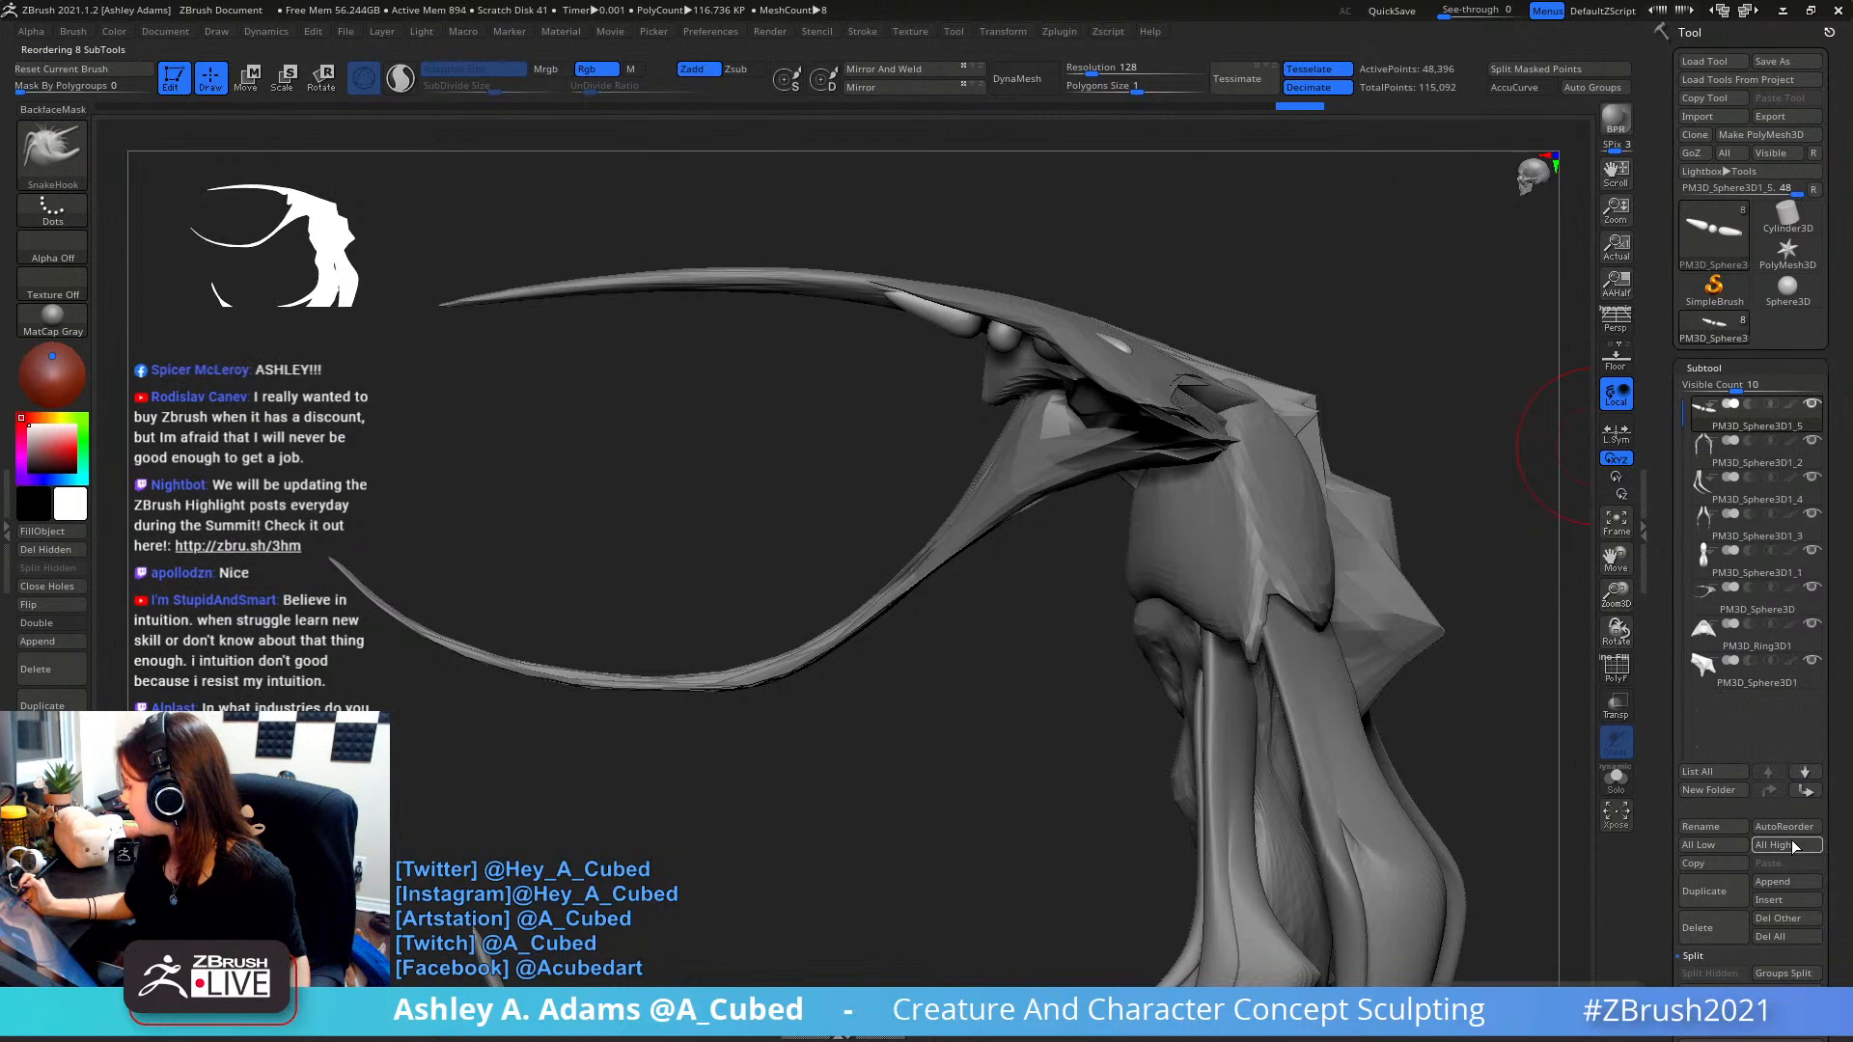
pyautogui.click(1793, 882)
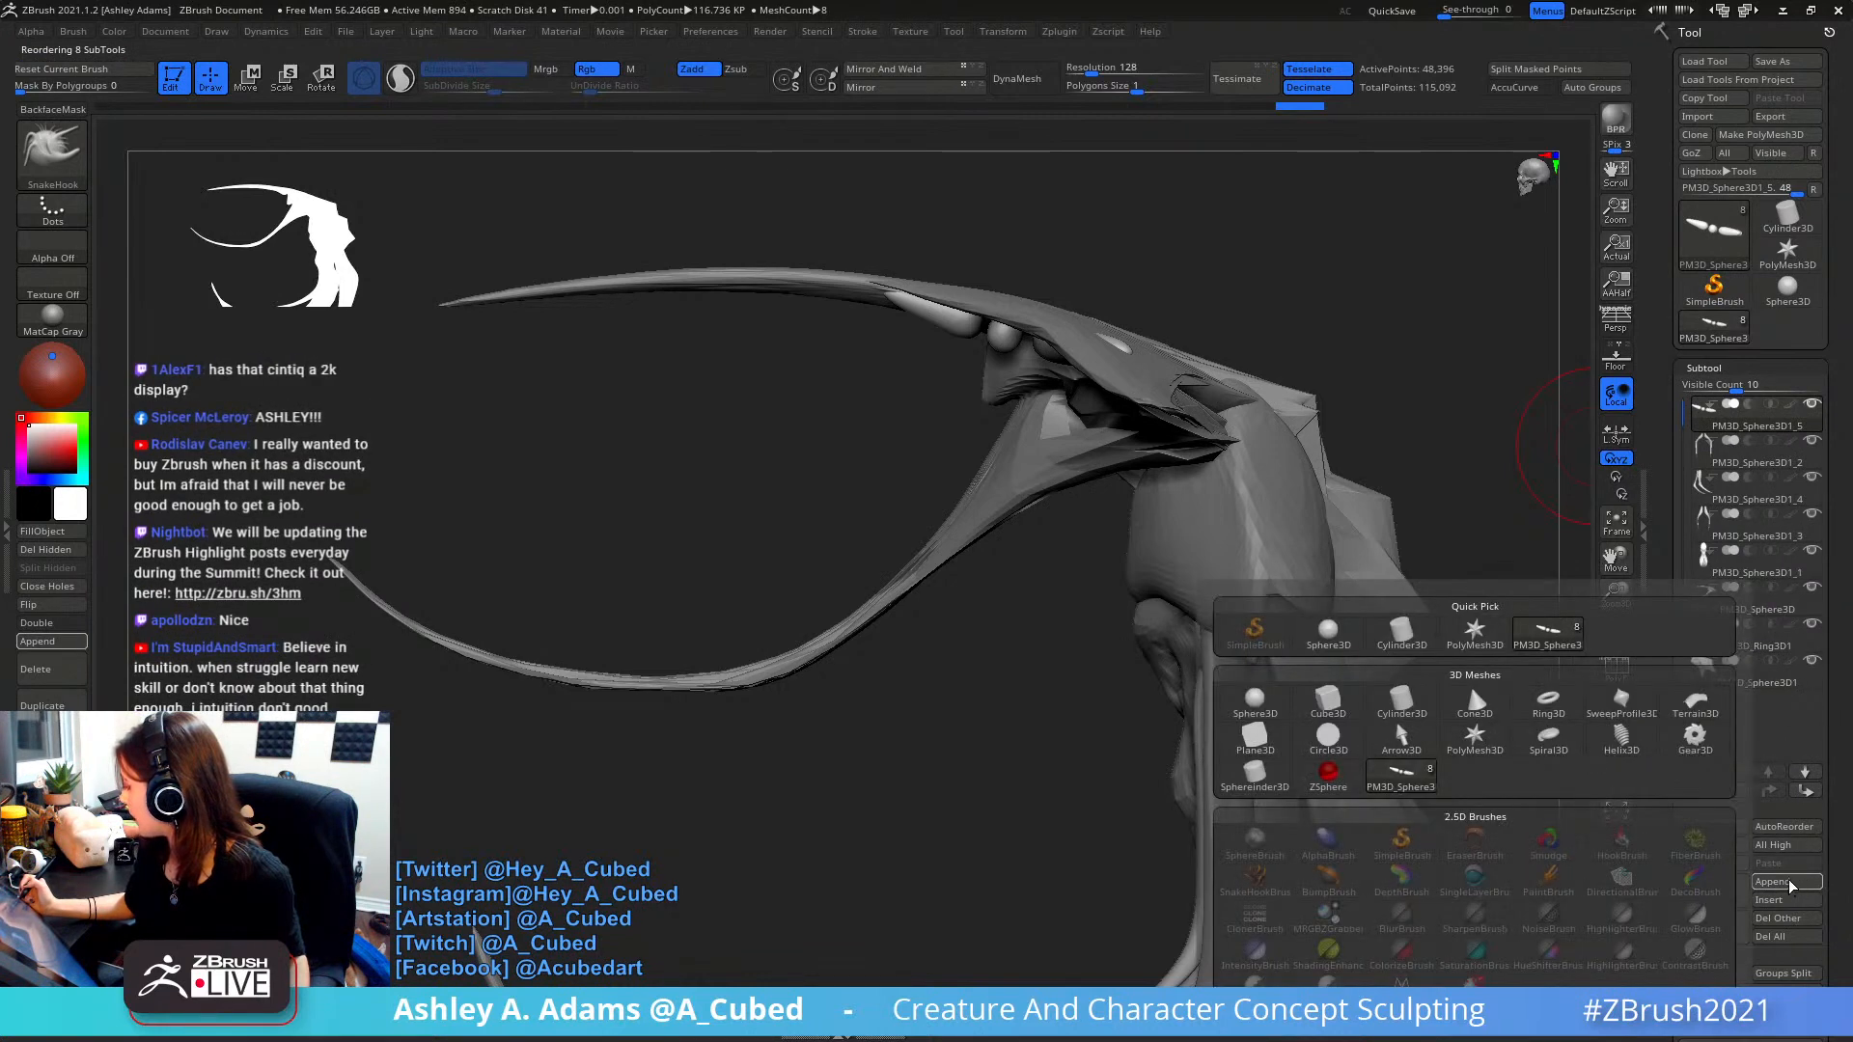
pyautogui.click(1780, 882)
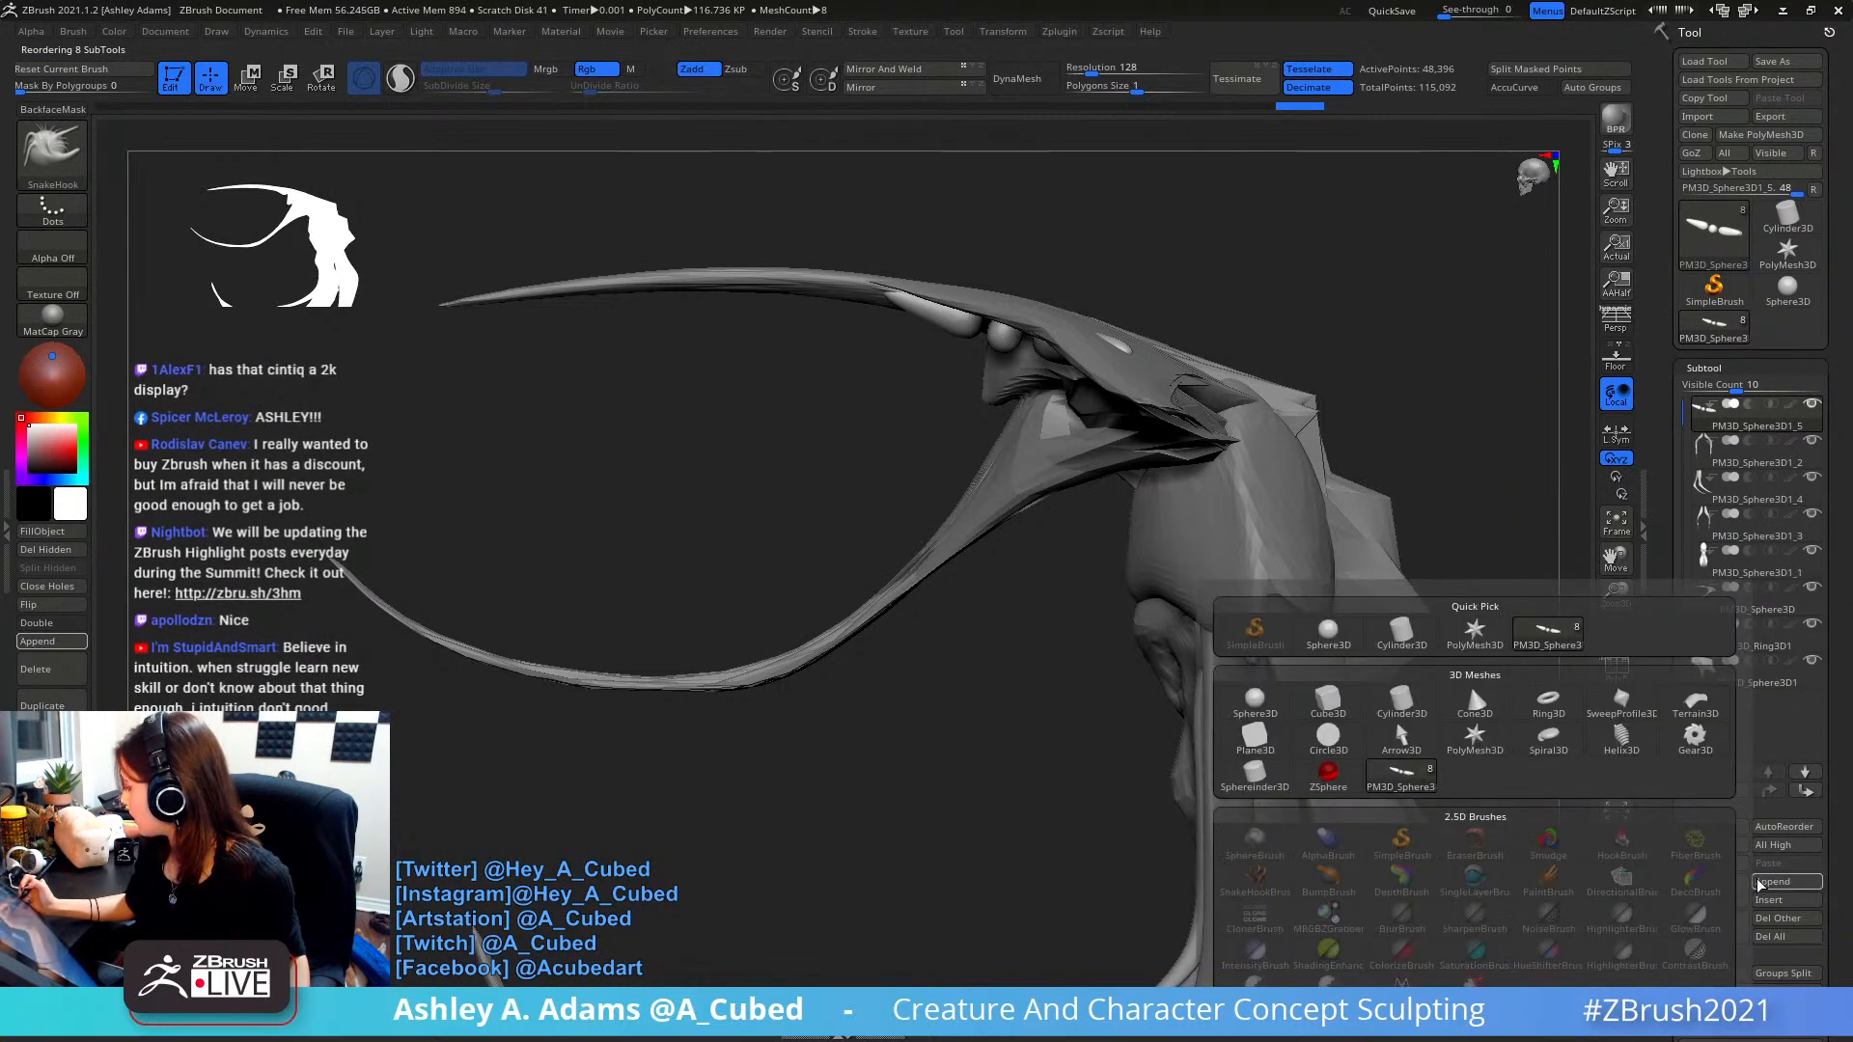
pyautogui.click(1255, 700)
pyautogui.click(1723, 709)
pyautogui.press('w')
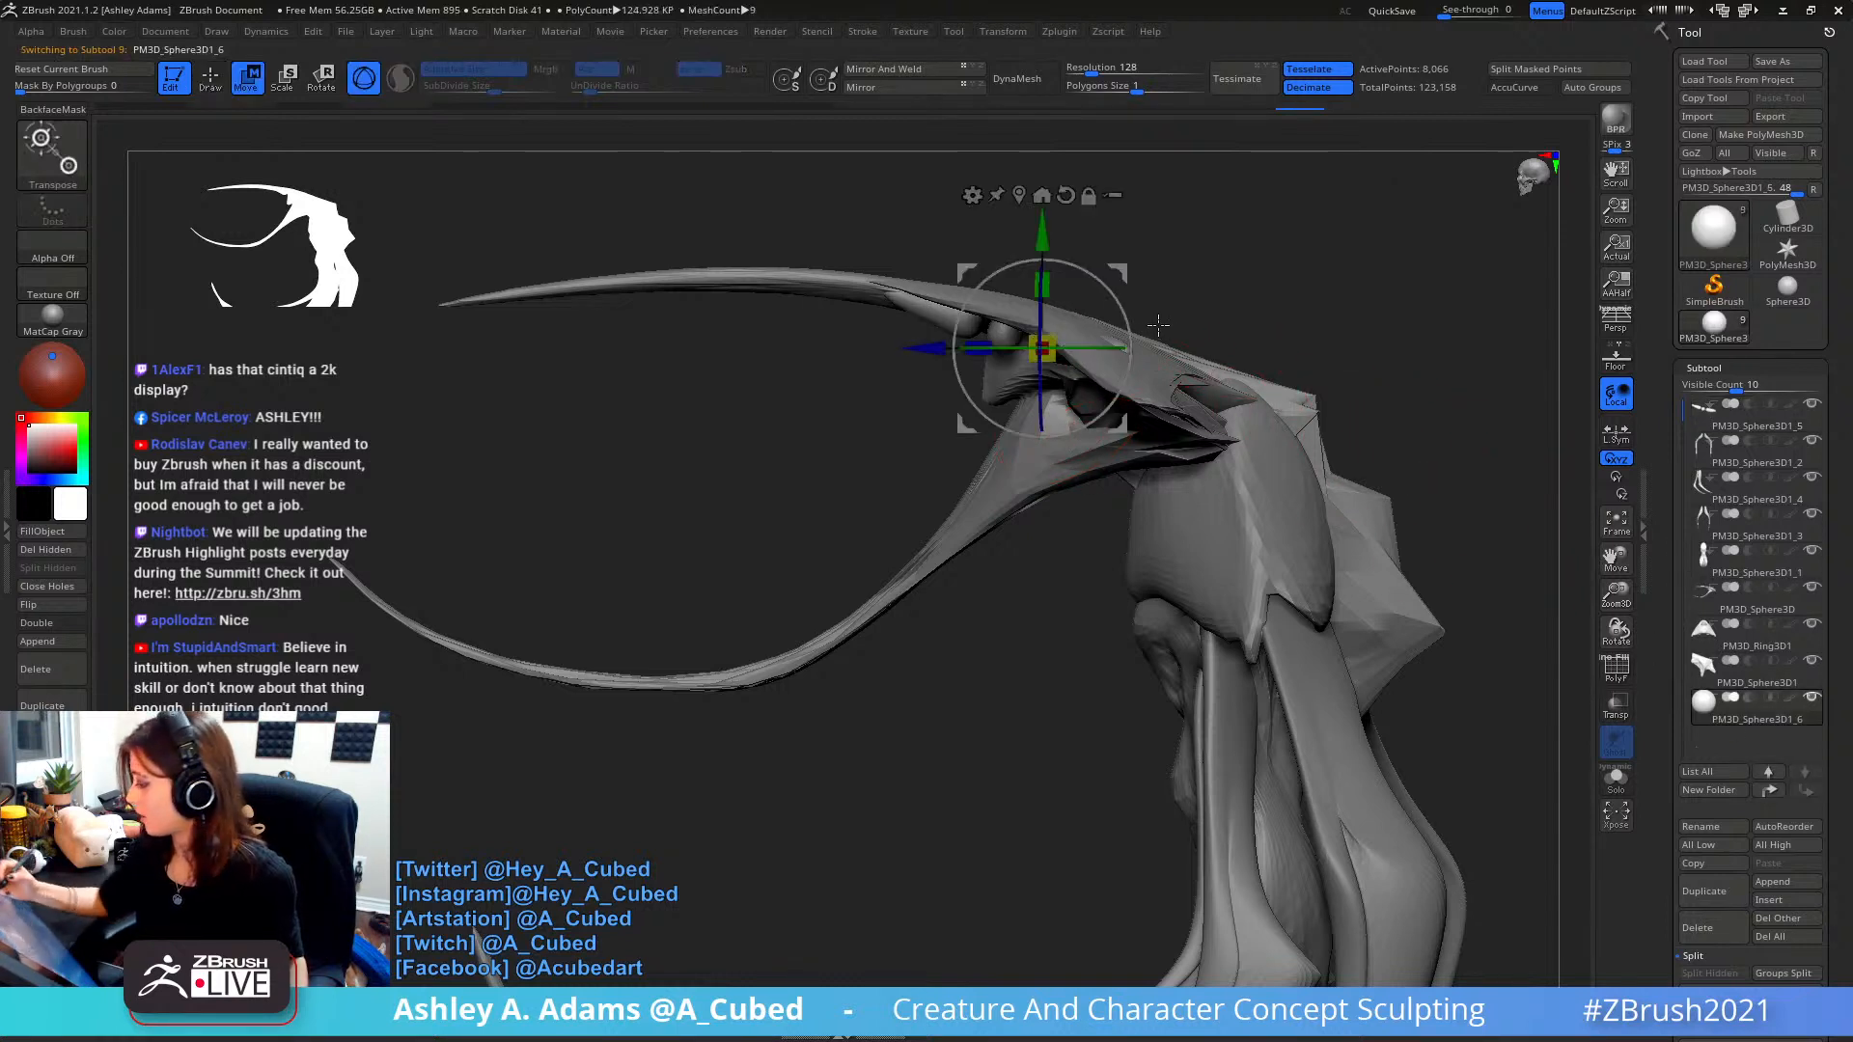
# - Shrink the new sphere, move it into the head and stretch it sideways across the face between the eyes
pyautogui.moveTo(1121, 271); pyautogui.dragTo(1046, 314)
pyautogui.moveTo(966, 389)
pyautogui.mouseDown()
pyautogui.moveTo(985, 323)
pyautogui.moveTo(974, 360)
pyautogui.mouseUp()
pyautogui.moveTo(811, 405); pyautogui.dragTo(1042, 386, button='right')
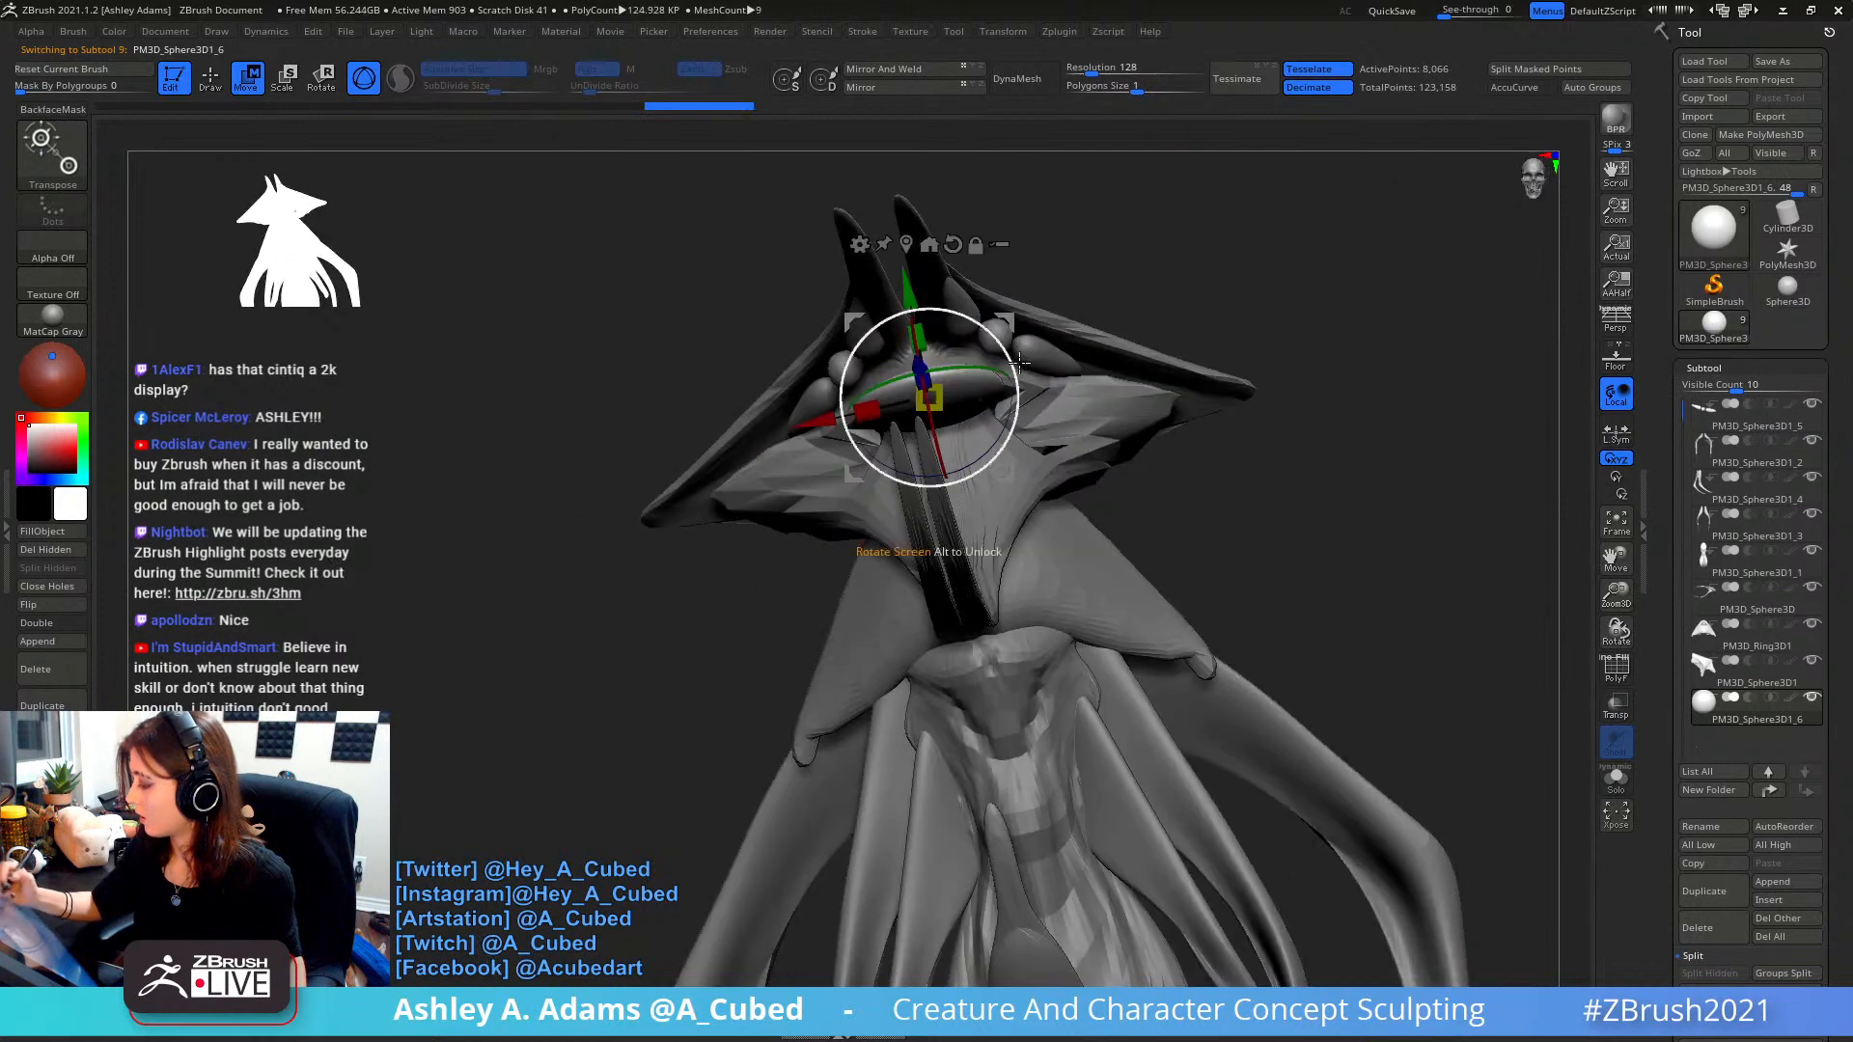
pyautogui.moveTo(872, 412); pyautogui.dragTo(841, 418)
# - Pull the stretched sphere with SnakeHook up to the horn bases and down to the jaw to form face plates around the eyes
pyautogui.press('q')
pyautogui.moveTo(1057, 374)
pyautogui.mouseDown(button='right')
pyautogui.moveTo(1018, 368)
pyautogui.moveTo(973, 397)
pyautogui.moveTo(1058, 293)
pyautogui.moveTo(1100, 394)
pyautogui.moveTo(1055, 405)
pyautogui.mouseUp(button='right')
pyautogui.moveTo(957, 479)
pyautogui.mouseDown()
pyautogui.moveTo(980, 462)
pyautogui.moveTo(965, 425)
pyautogui.mouseUp()
pyautogui.moveTo(912, 530); pyautogui.dragTo(989, 407, button='right')
pyautogui.moveTo(924, 494); pyautogui.dragTo(915, 482)
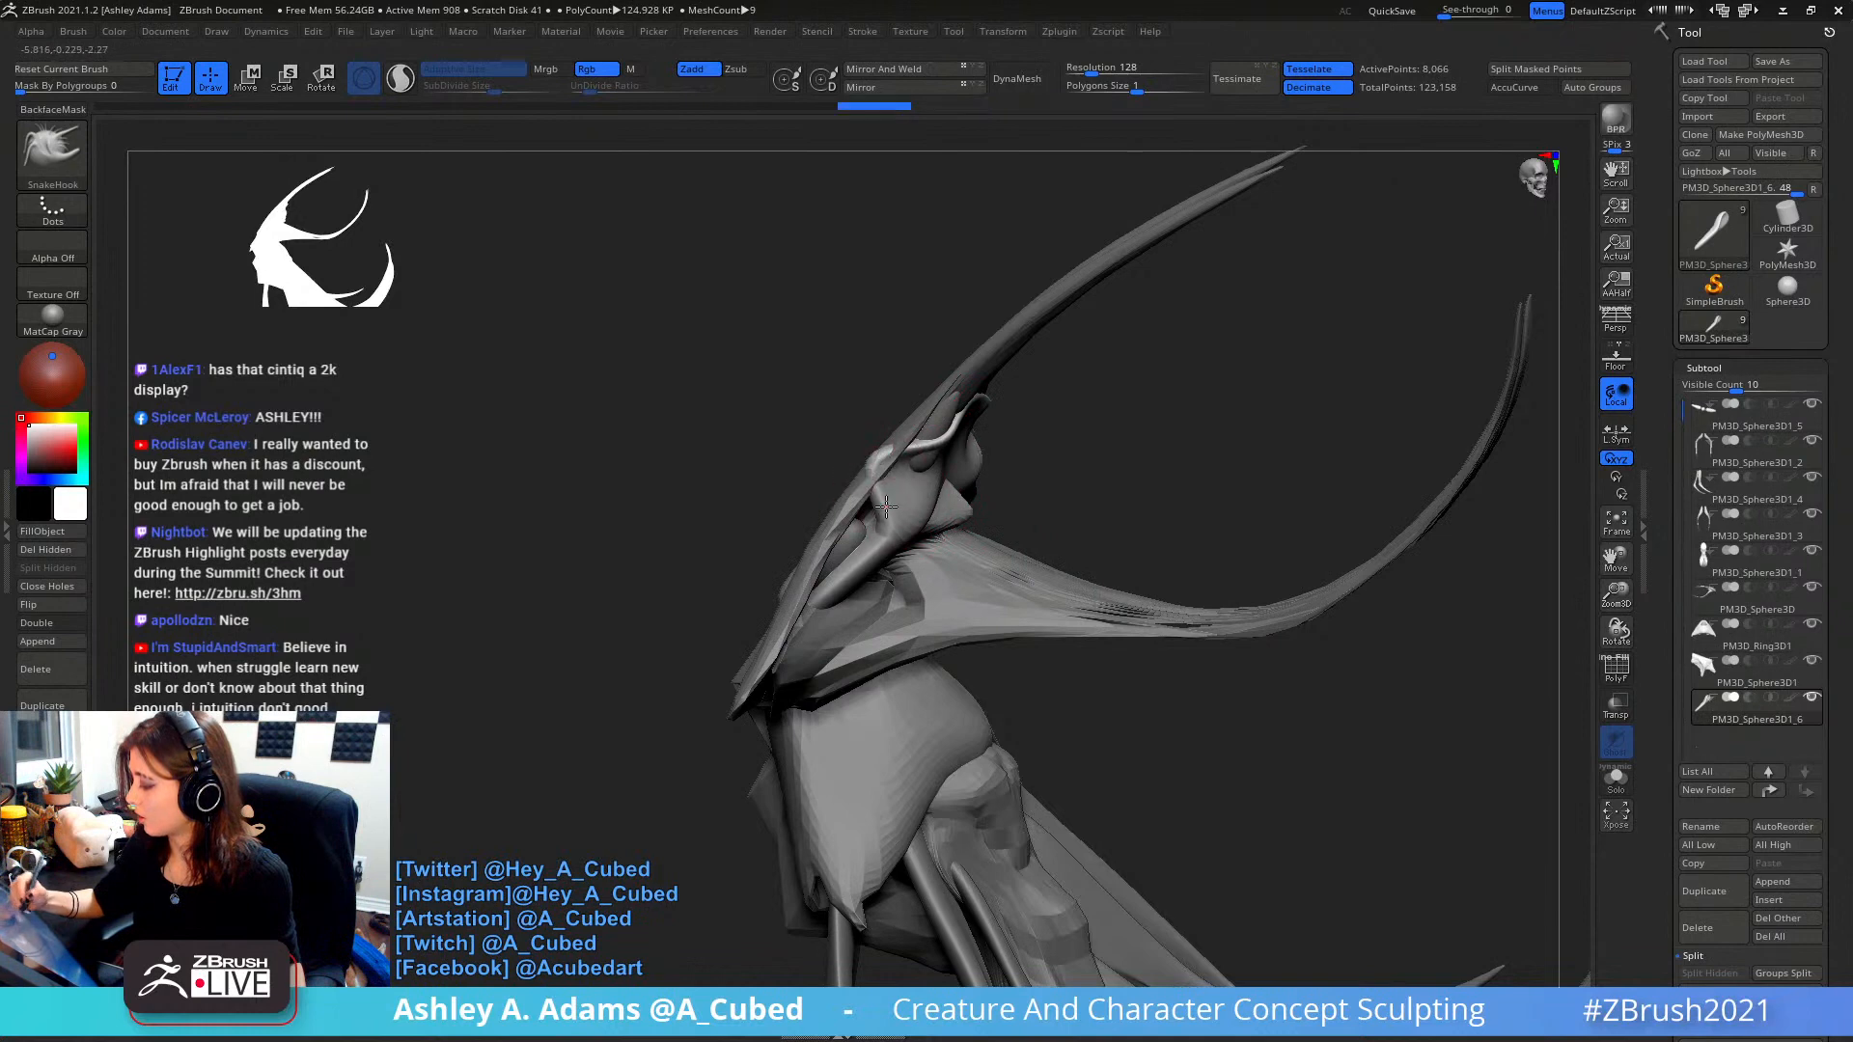
pyautogui.moveTo(886, 506)
pyautogui.mouseDown(button='right')
pyautogui.moveTo(893, 531)
pyautogui.moveTo(924, 512)
pyautogui.mouseUp(button='right')
pyautogui.moveTo(893, 546); pyautogui.dragTo(873, 560)
pyautogui.moveTo(874, 560)
pyautogui.mouseDown(button='right')
pyautogui.moveTo(825, 557)
pyautogui.moveTo(886, 582)
pyautogui.mouseUp(button='right')
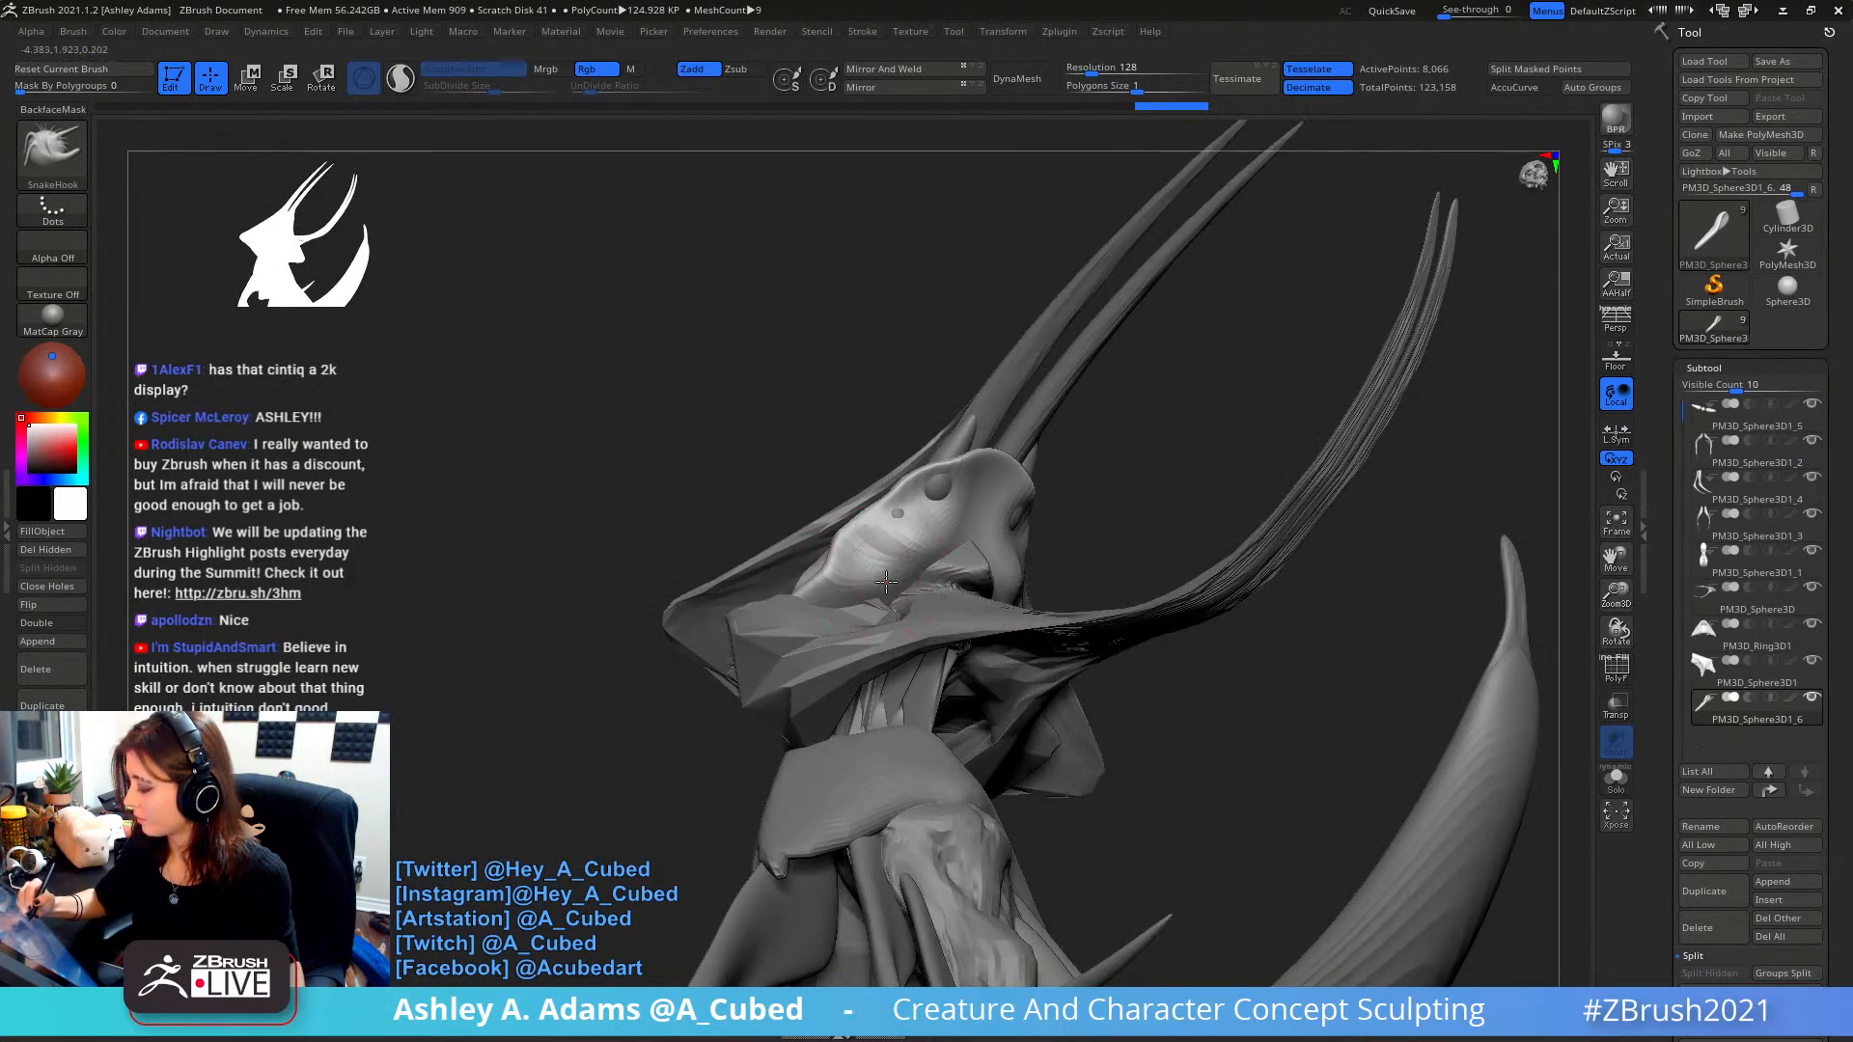
pyautogui.moveTo(880, 608); pyautogui.dragTo(890, 627)
pyautogui.moveTo(890, 623); pyautogui.dragTo(960, 564, button='right')
pyautogui.moveTo(960, 550); pyautogui.dragTo(945, 529)
pyautogui.moveTo(994, 535)
pyautogui.mouseDown(button='right')
pyautogui.moveTo(1014, 526)
pyautogui.moveTo(989, 470)
pyautogui.moveTo(1028, 457)
pyautogui.moveTo(1027, 418)
pyautogui.moveTo(1003, 482)
pyautogui.moveTo(1030, 437)
pyautogui.mouseUp(button='right')
# - Smooth the face plates and build up the area around the upper eyes with ClayBuildup
pyautogui.press('shift')
pyautogui.press('shift')
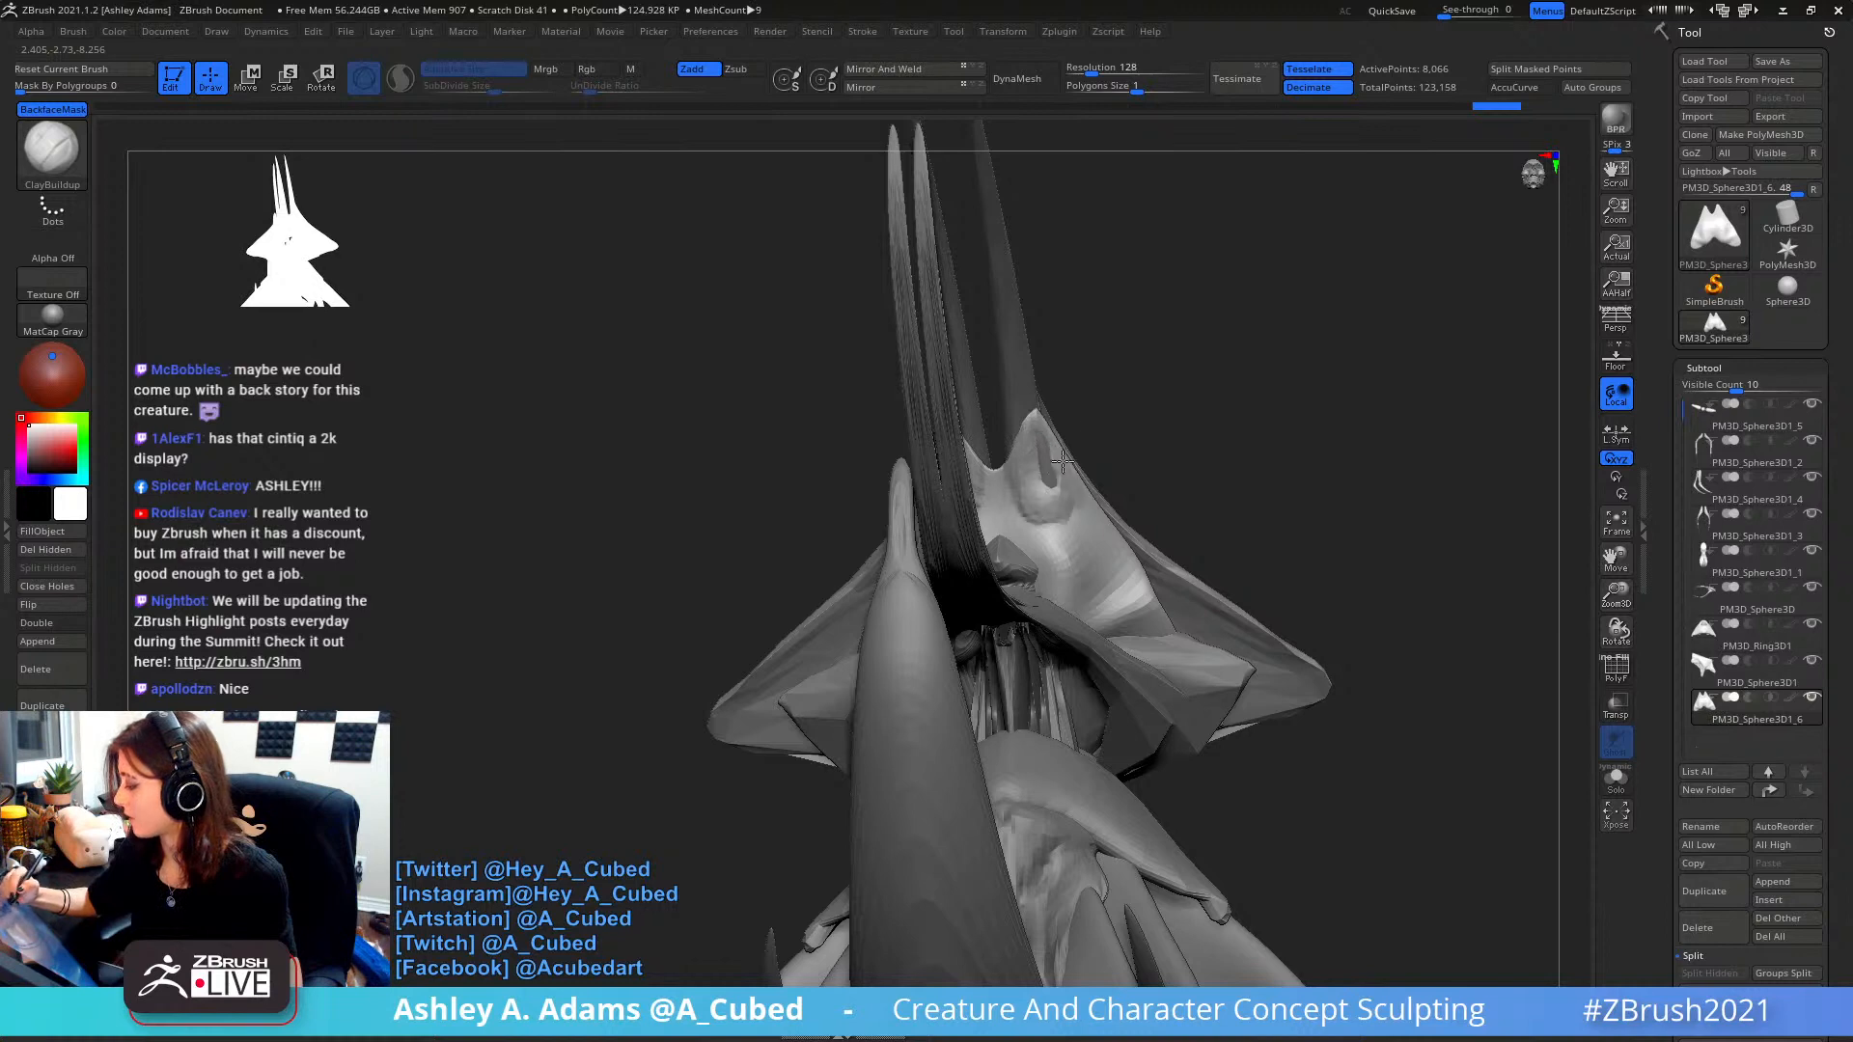
pyautogui.moveTo(1061, 463)
pyautogui.mouseDown(button='right')
pyautogui.moveTo(1092, 552)
pyautogui.moveTo(1061, 463)
pyautogui.mouseUp(button='right')
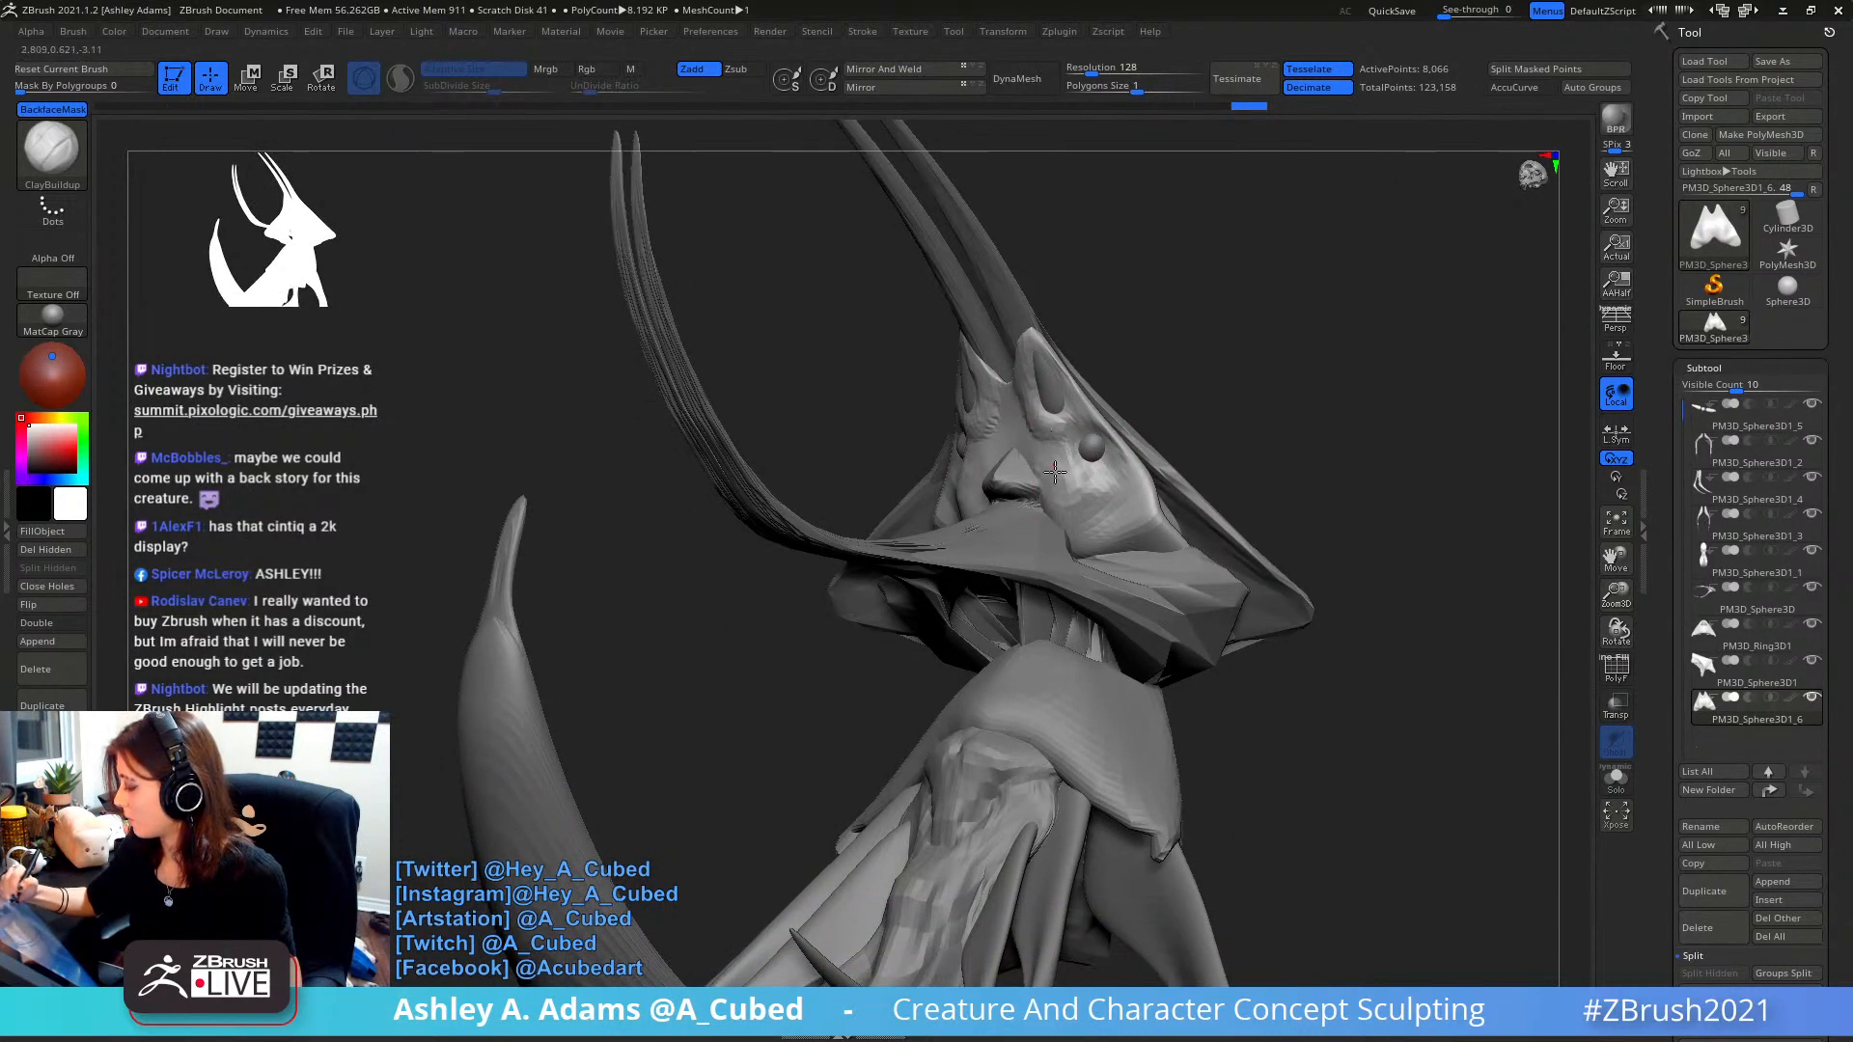
pyautogui.moveTo(1165, 409); pyautogui.dragTo(1117, 503, button='right')
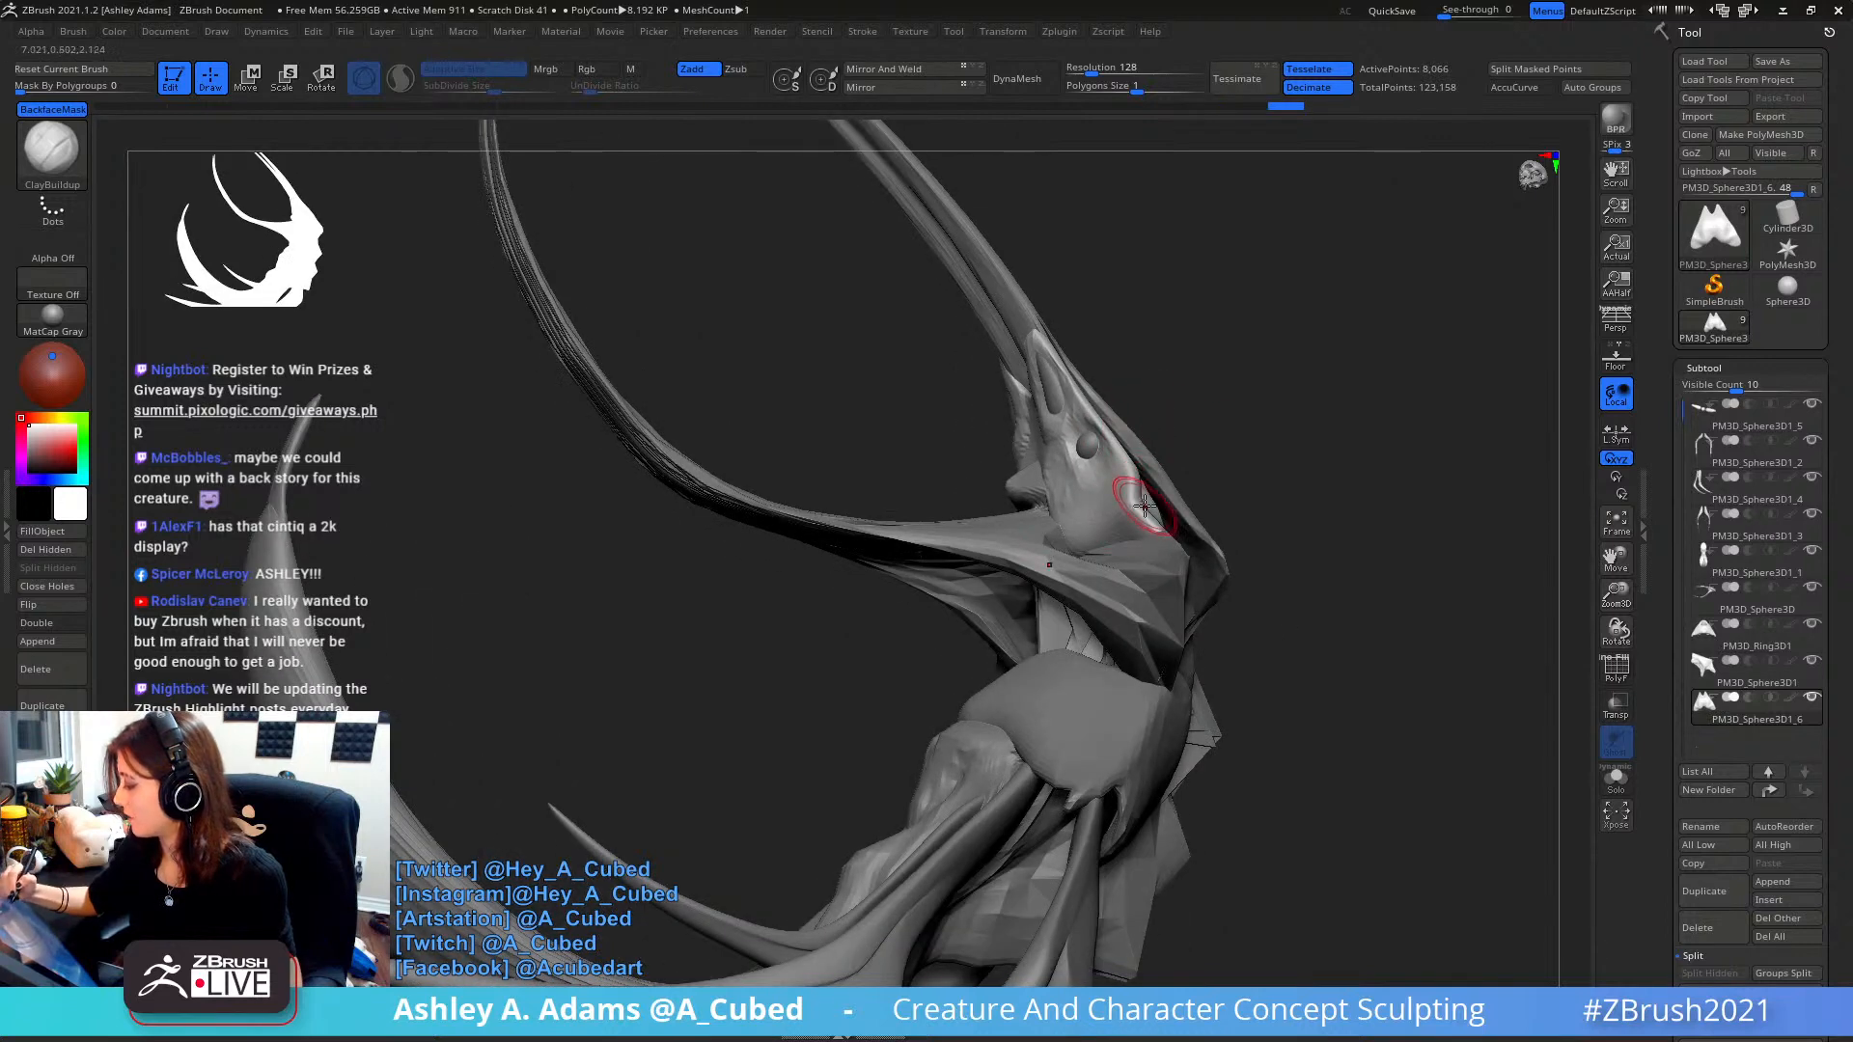
# - Carve the face plate back around the outermost eyes and shape their sockets with ClayBuildup
pyautogui.press('b')
pyautogui.press('s')
pyautogui.press('h')
pyautogui.press('b')
pyautogui.press('c')
pyautogui.press('b')
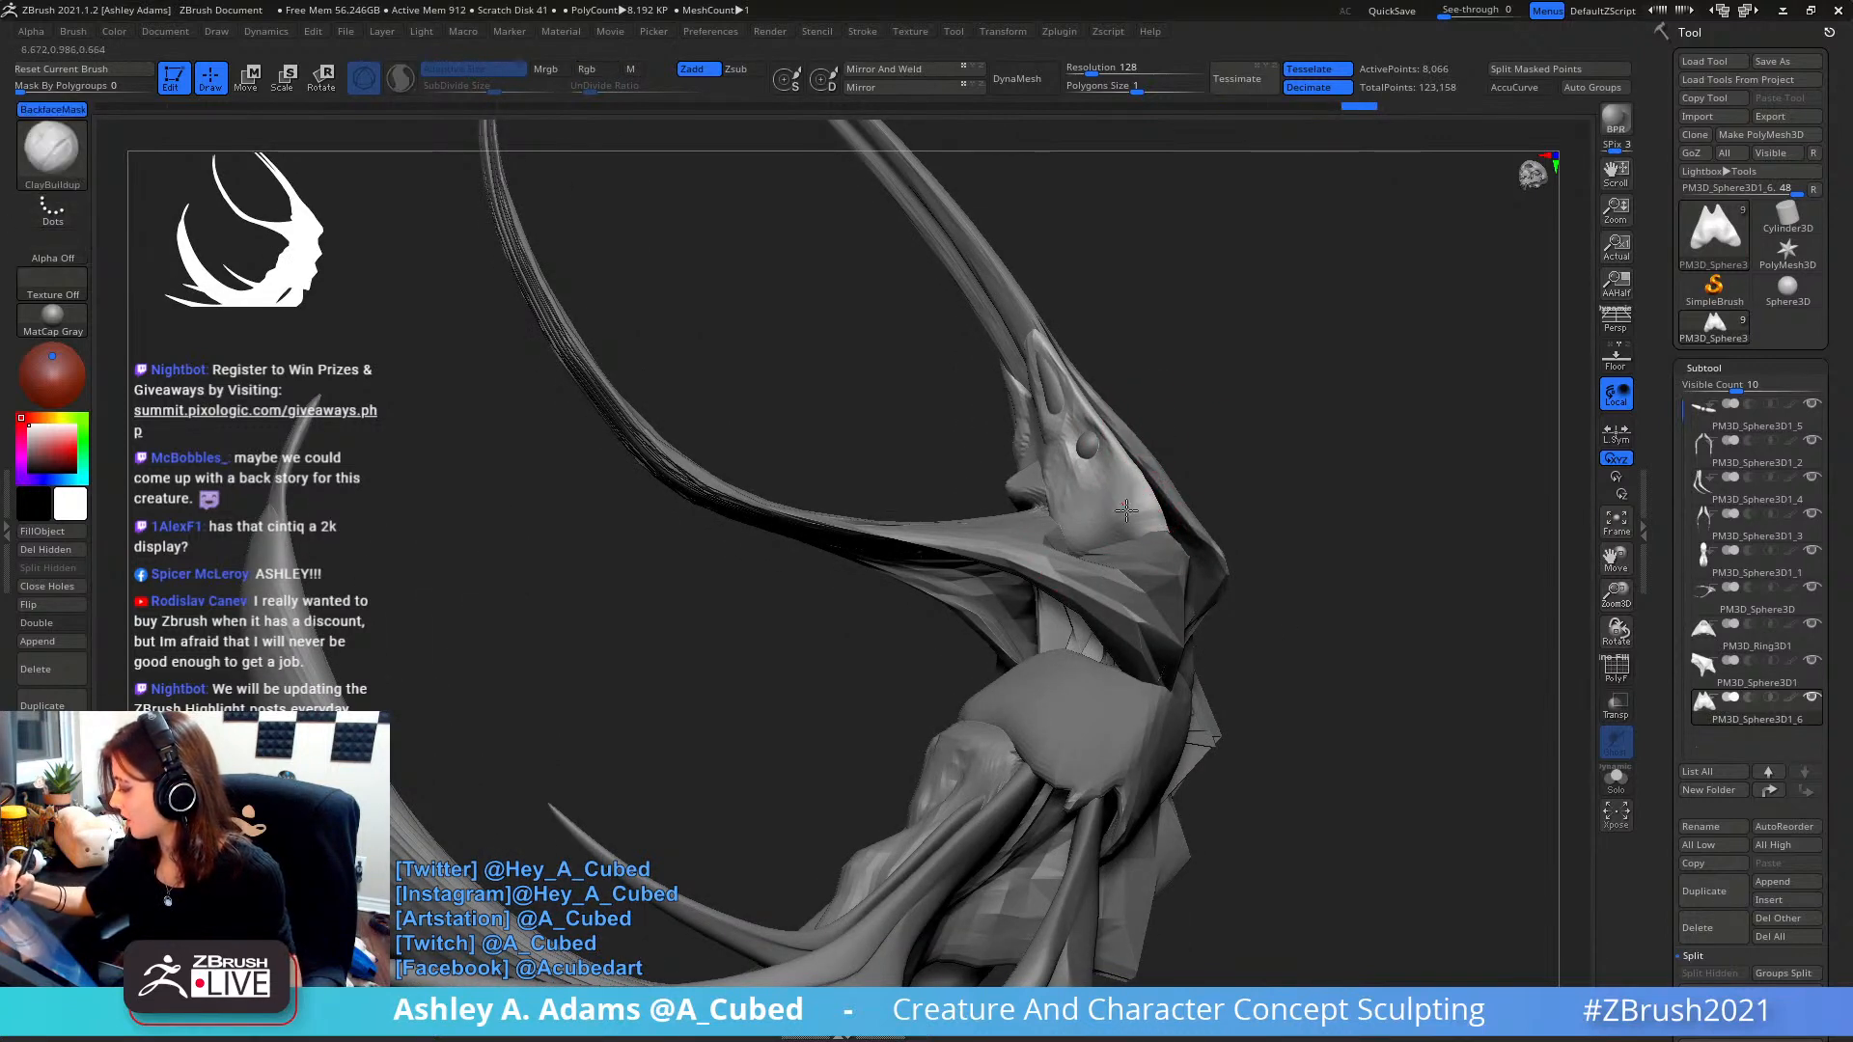
pyautogui.press('shift')
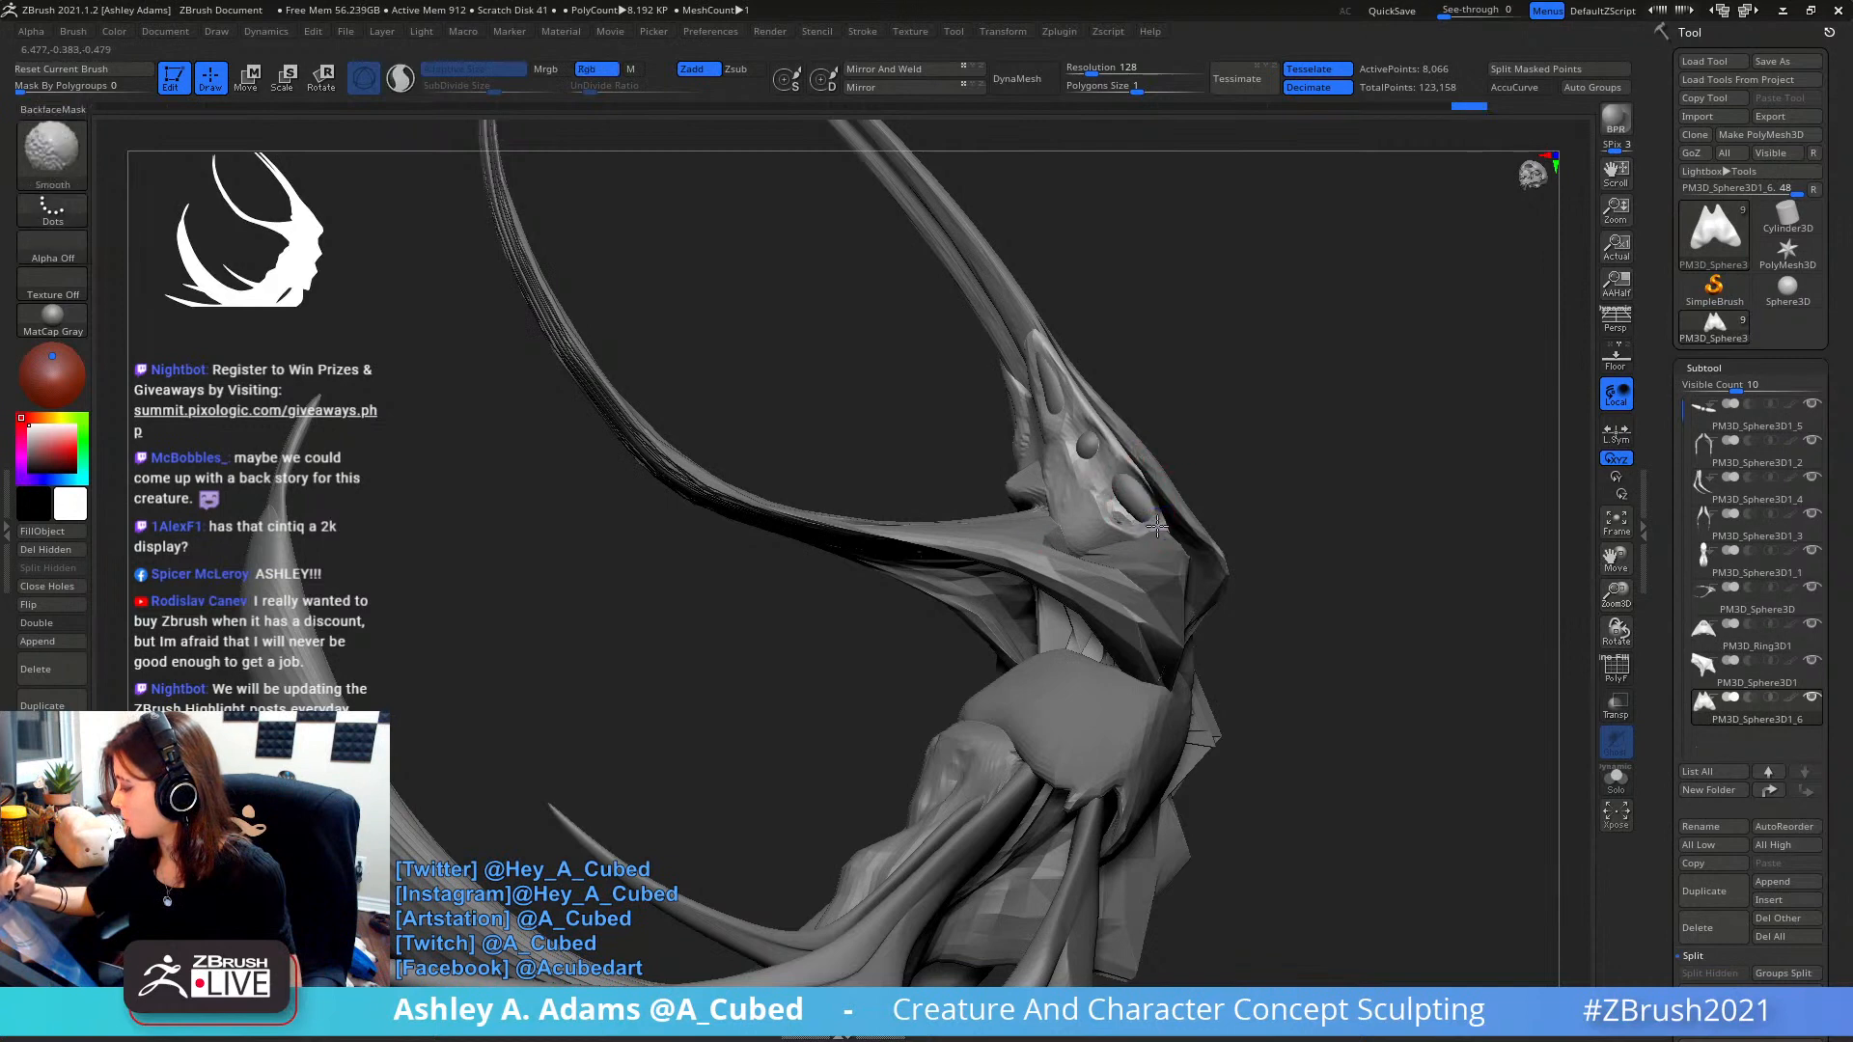
# - Smooth the face surface between and around the eyes on both sides of the head
pyautogui.moveTo(1115, 514); pyautogui.dragTo(1126, 489, button='right')
pyautogui.keyDown('shift'); pyautogui.moveTo(1051, 428); pyautogui.dragTo(1042, 465); pyautogui.keyUp('shift')
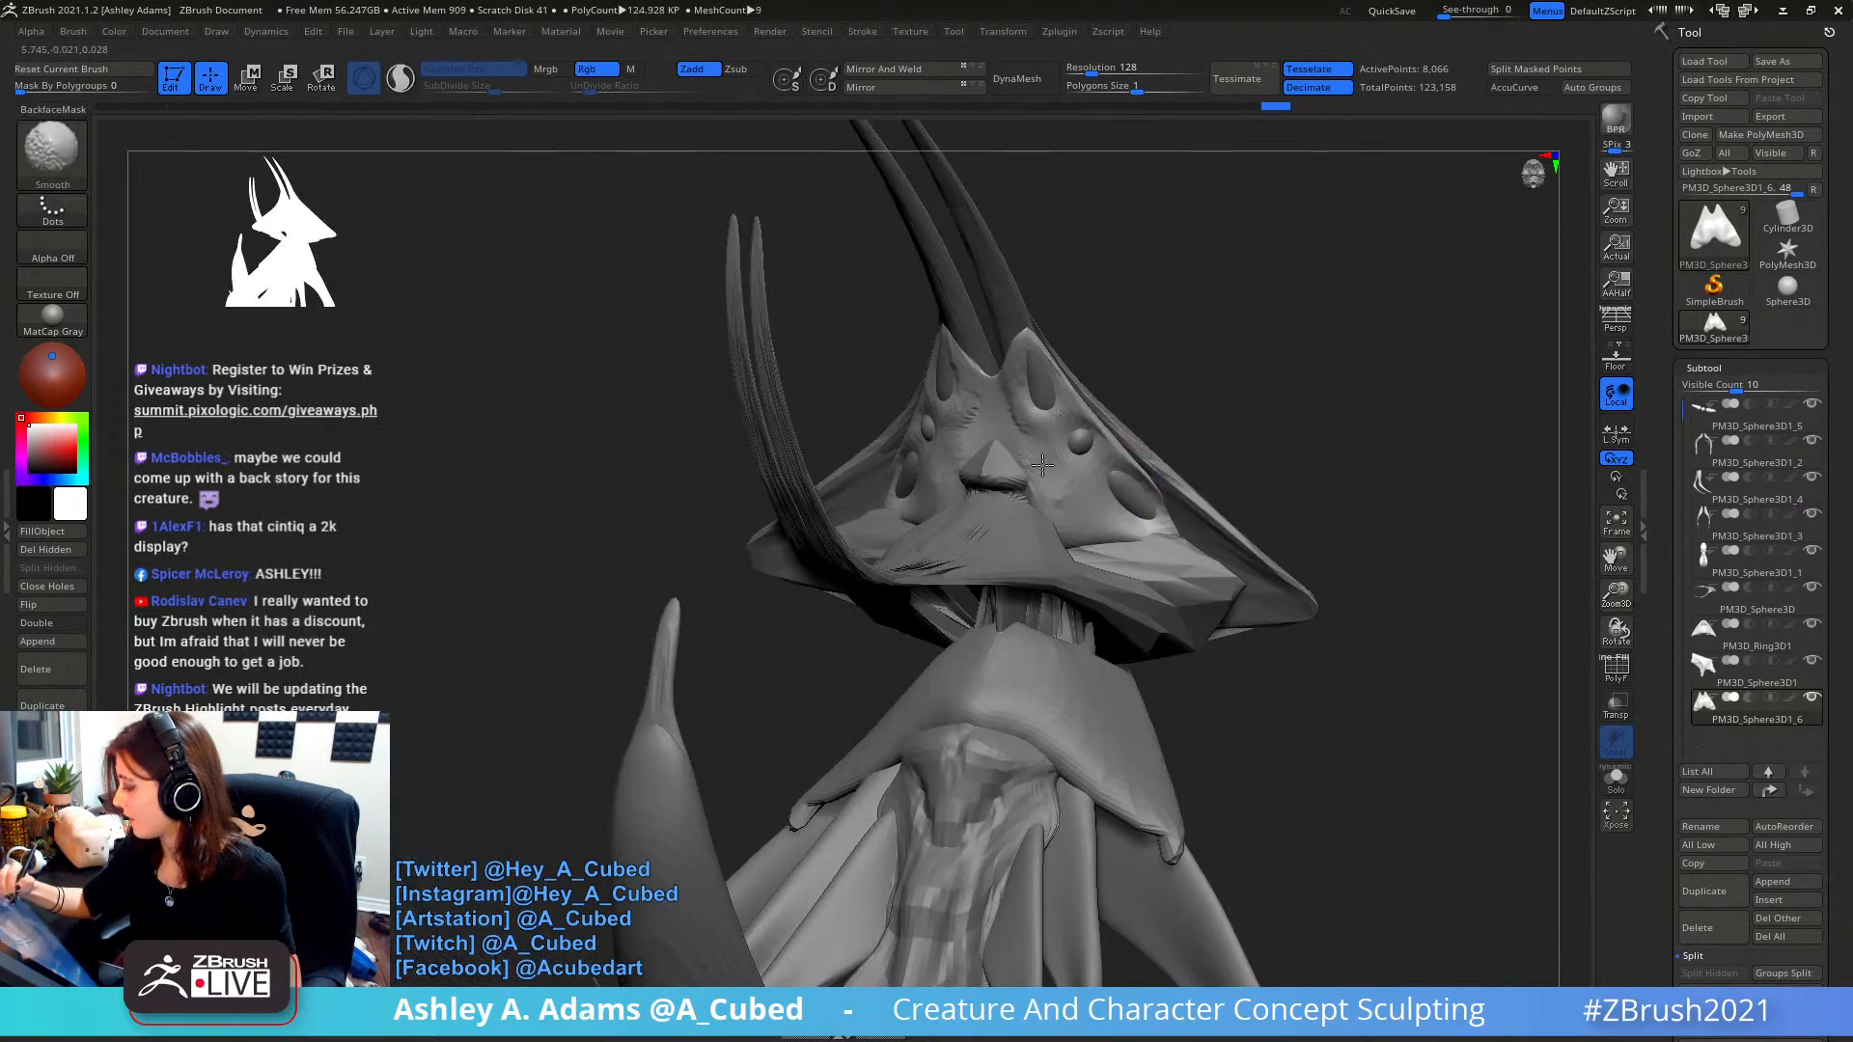
pyautogui.moveTo(1028, 459); pyautogui.dragTo(1043, 446, button='right')
pyautogui.keyDown('shift'); pyautogui.moveTo(938, 423); pyautogui.dragTo(940, 454); pyautogui.keyUp('shift')
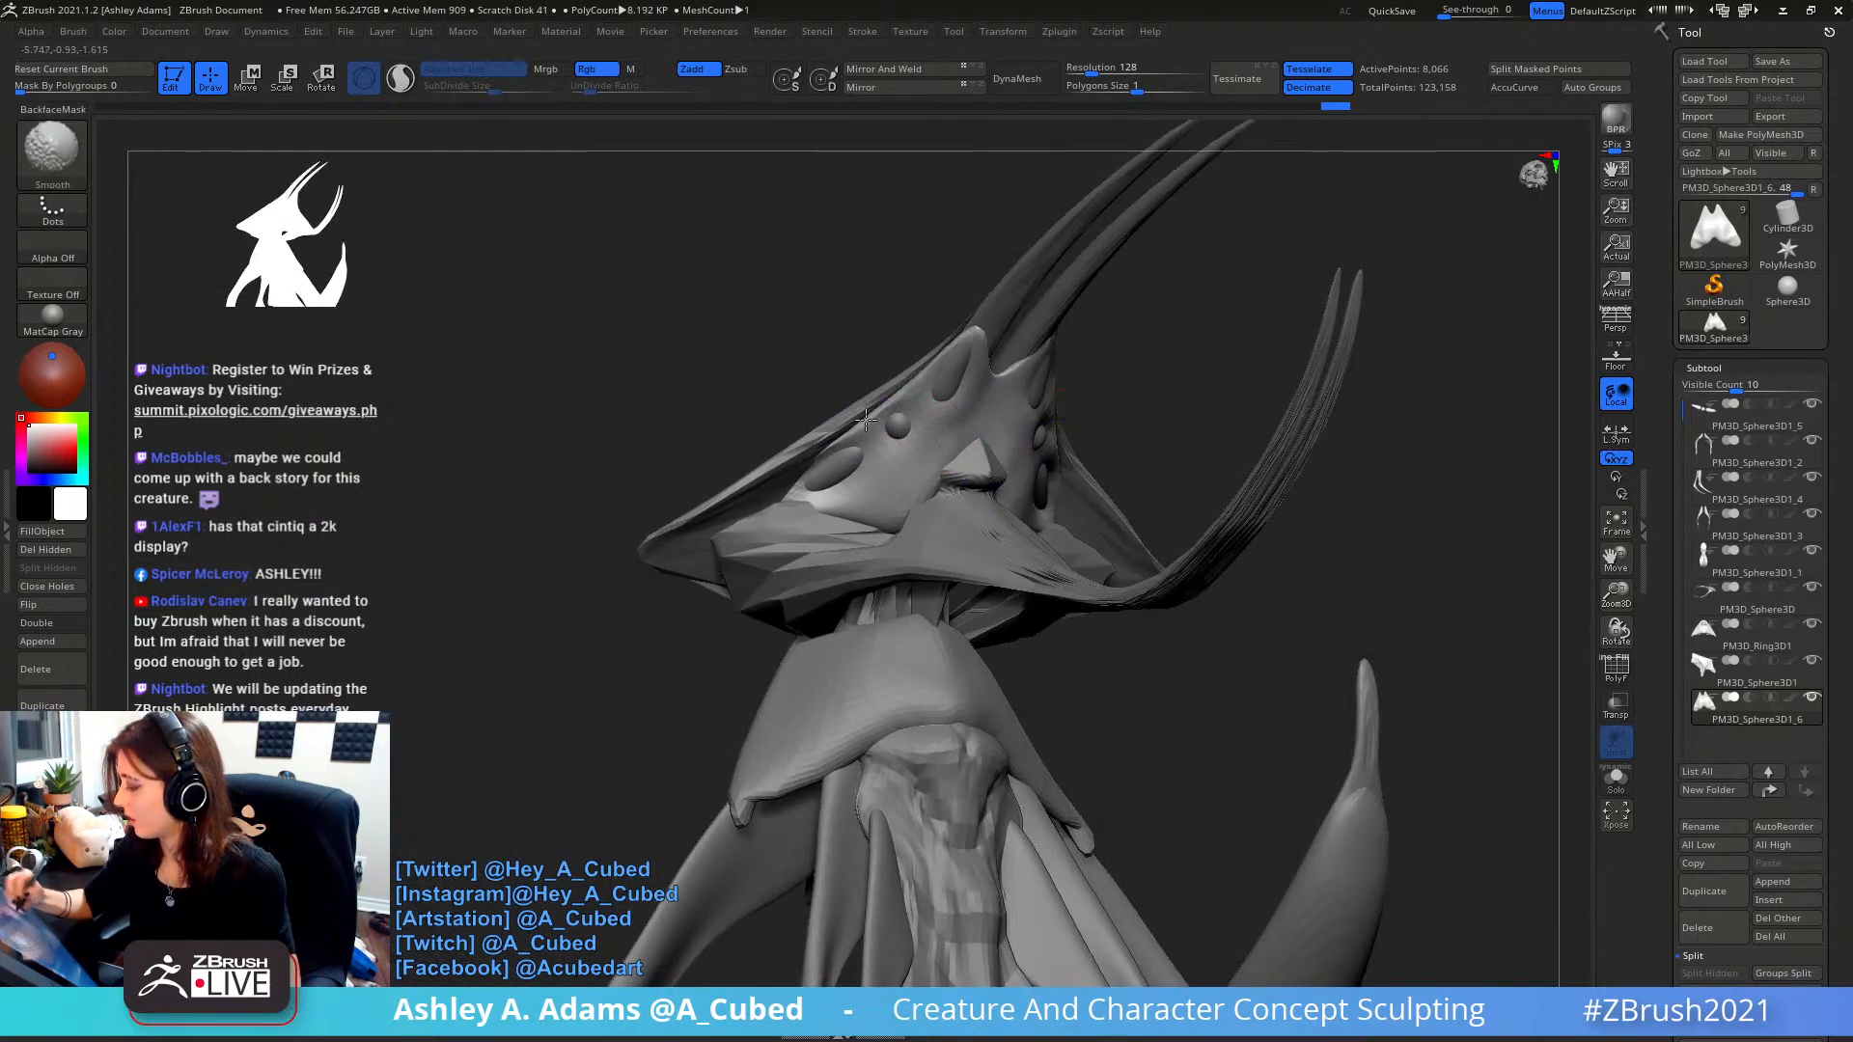
# - Carve creases into the face plate beside and between the eyes with the DamStandard brush
pyautogui.moveTo(951, 277); pyautogui.dragTo(816, 333, button='right')
pyautogui.press('space')
pyautogui.press('b')
pyautogui.press('s')
pyautogui.press('h')
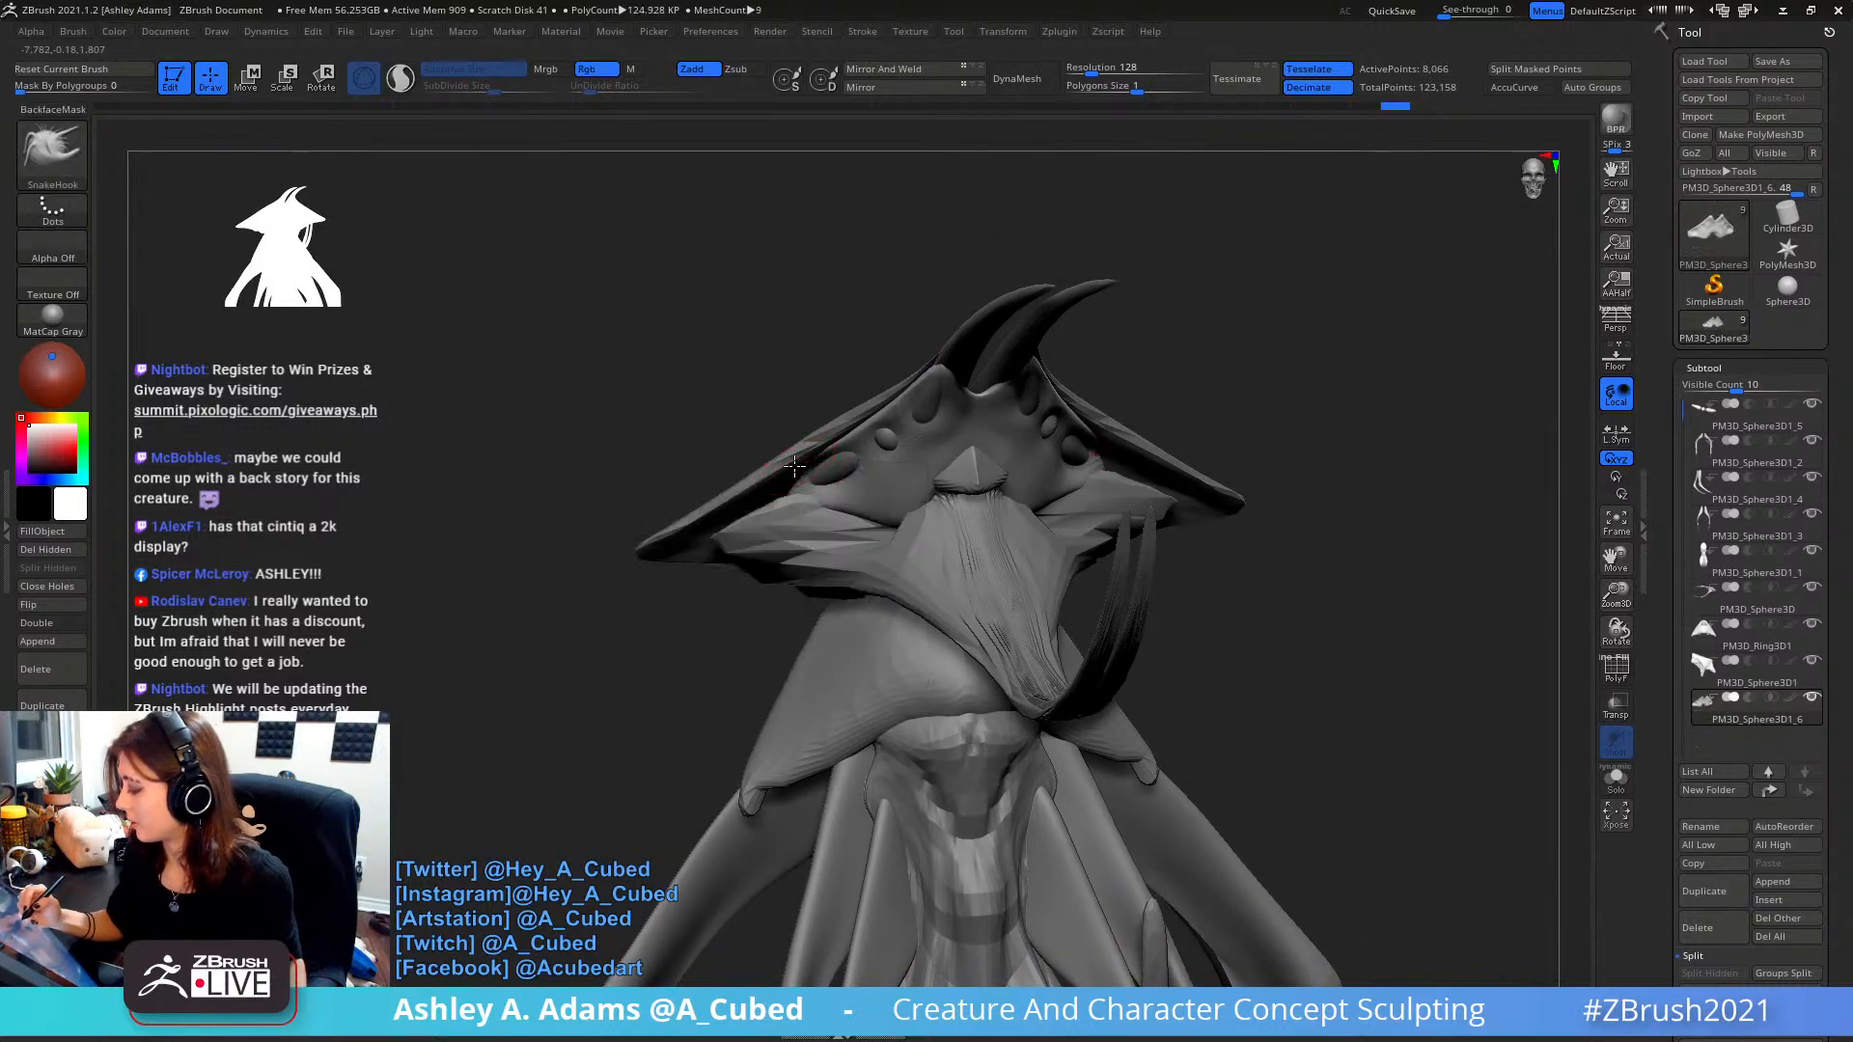
pyautogui.moveTo(795, 472)
pyautogui.mouseDown(button='right')
pyautogui.moveTo(775, 496)
pyautogui.moveTo(854, 473)
pyautogui.moveTo(873, 444)
pyautogui.moveTo(838, 430)
pyautogui.mouseUp(button='right')
pyautogui.press('b')
pyautogui.press('d')
pyautogui.press('s')
pyautogui.moveTo(836, 458)
pyautogui.mouseDown()
pyautogui.moveTo(794, 493)
pyautogui.moveTo(897, 534)
pyautogui.moveTo(928, 456)
pyautogui.moveTo(982, 449)
pyautogui.mouseUp()
pyautogui.moveTo(950, 384)
pyautogui.mouseDown()
pyautogui.moveTo(978, 429)
pyautogui.moveTo(876, 494)
pyautogui.moveTo(929, 469)
pyautogui.mouseUp()
pyautogui.moveTo(1005, 554)
pyautogui.mouseDown(button='right')
pyautogui.moveTo(963, 573)
pyautogui.moveTo(1083, 434)
pyautogui.moveTo(1125, 424)
pyautogui.moveTo(1129, 269)
pyautogui.moveTo(1088, 414)
pyautogui.moveTo(1037, 371)
pyautogui.mouseUp(button='right')
pyautogui.rightClick(1084, 436)
pyautogui.press('b')
pyautogui.press('s')
pyautogui.press('h')
pyautogui.keyDown('alt'); pyautogui.click(1097, 437); pyautogui.keyUp('alt')
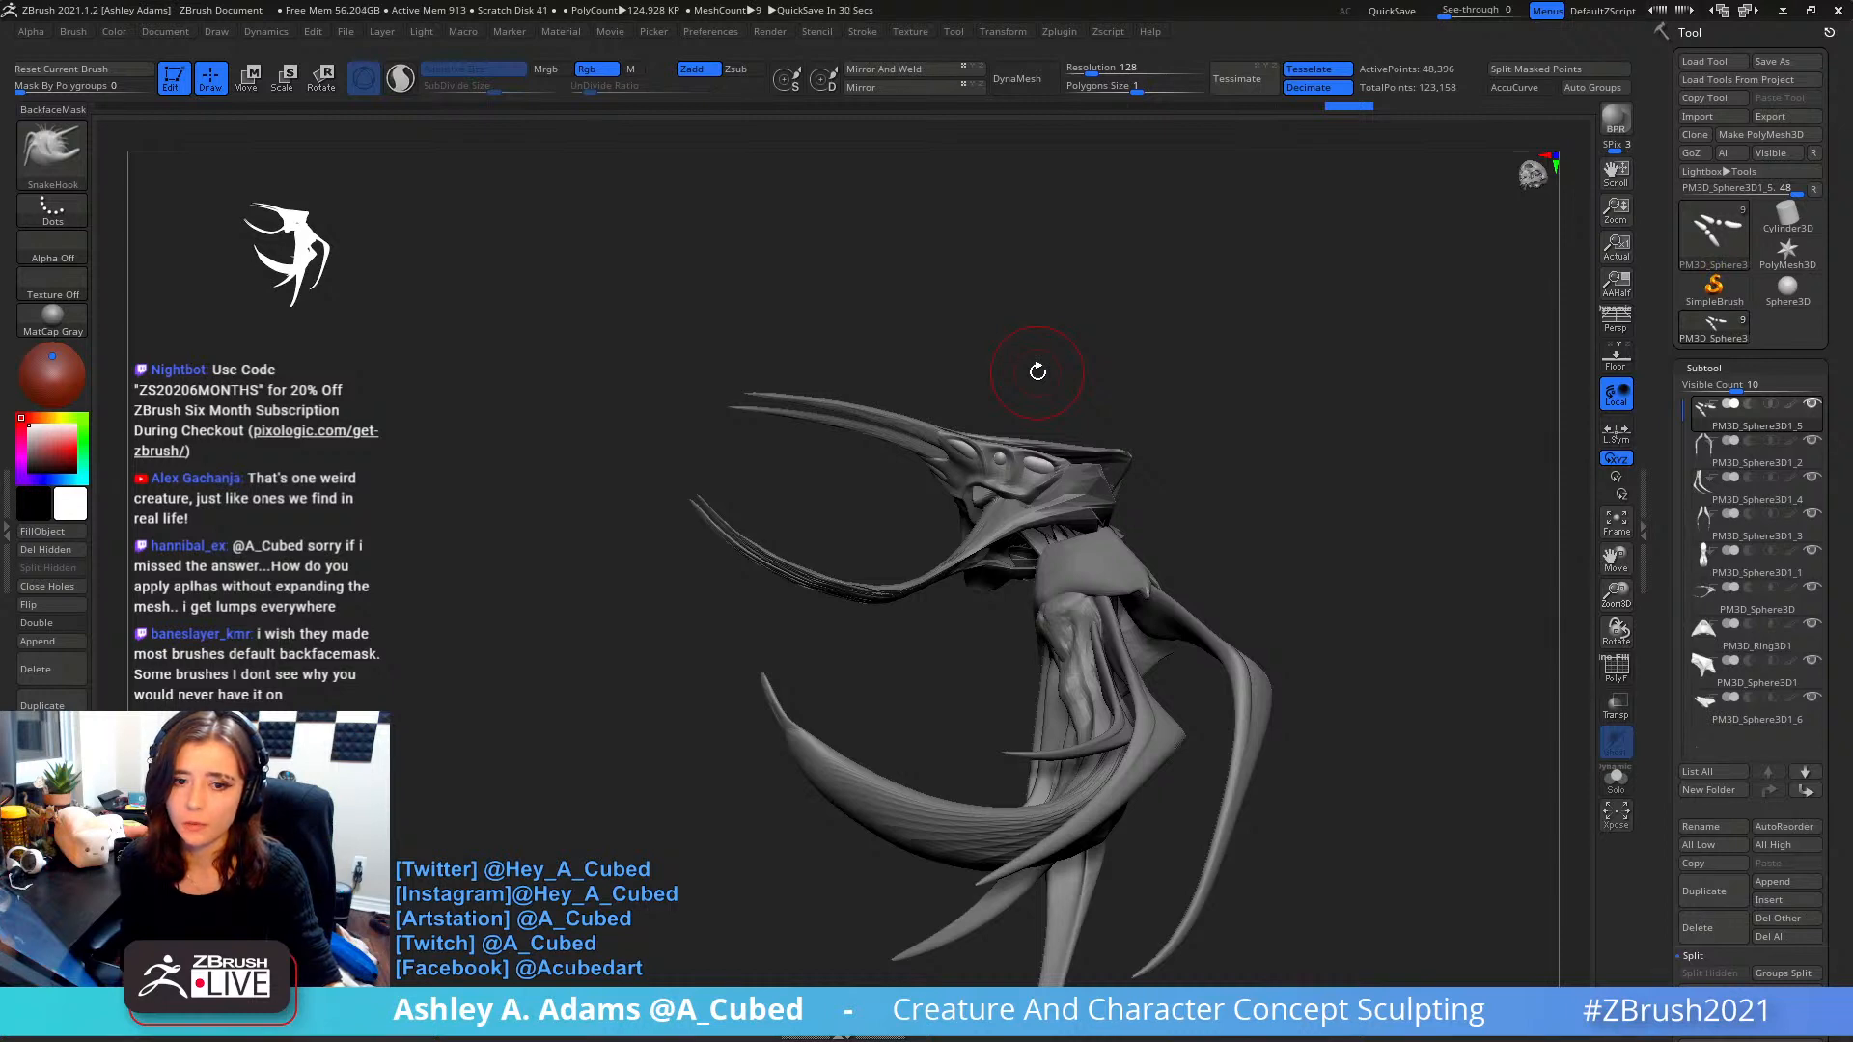
pyautogui.keyDown('alt'); pyautogui.moveTo(1040, 394); pyautogui.dragTo(842, 305); pyautogui.keyUp('alt')
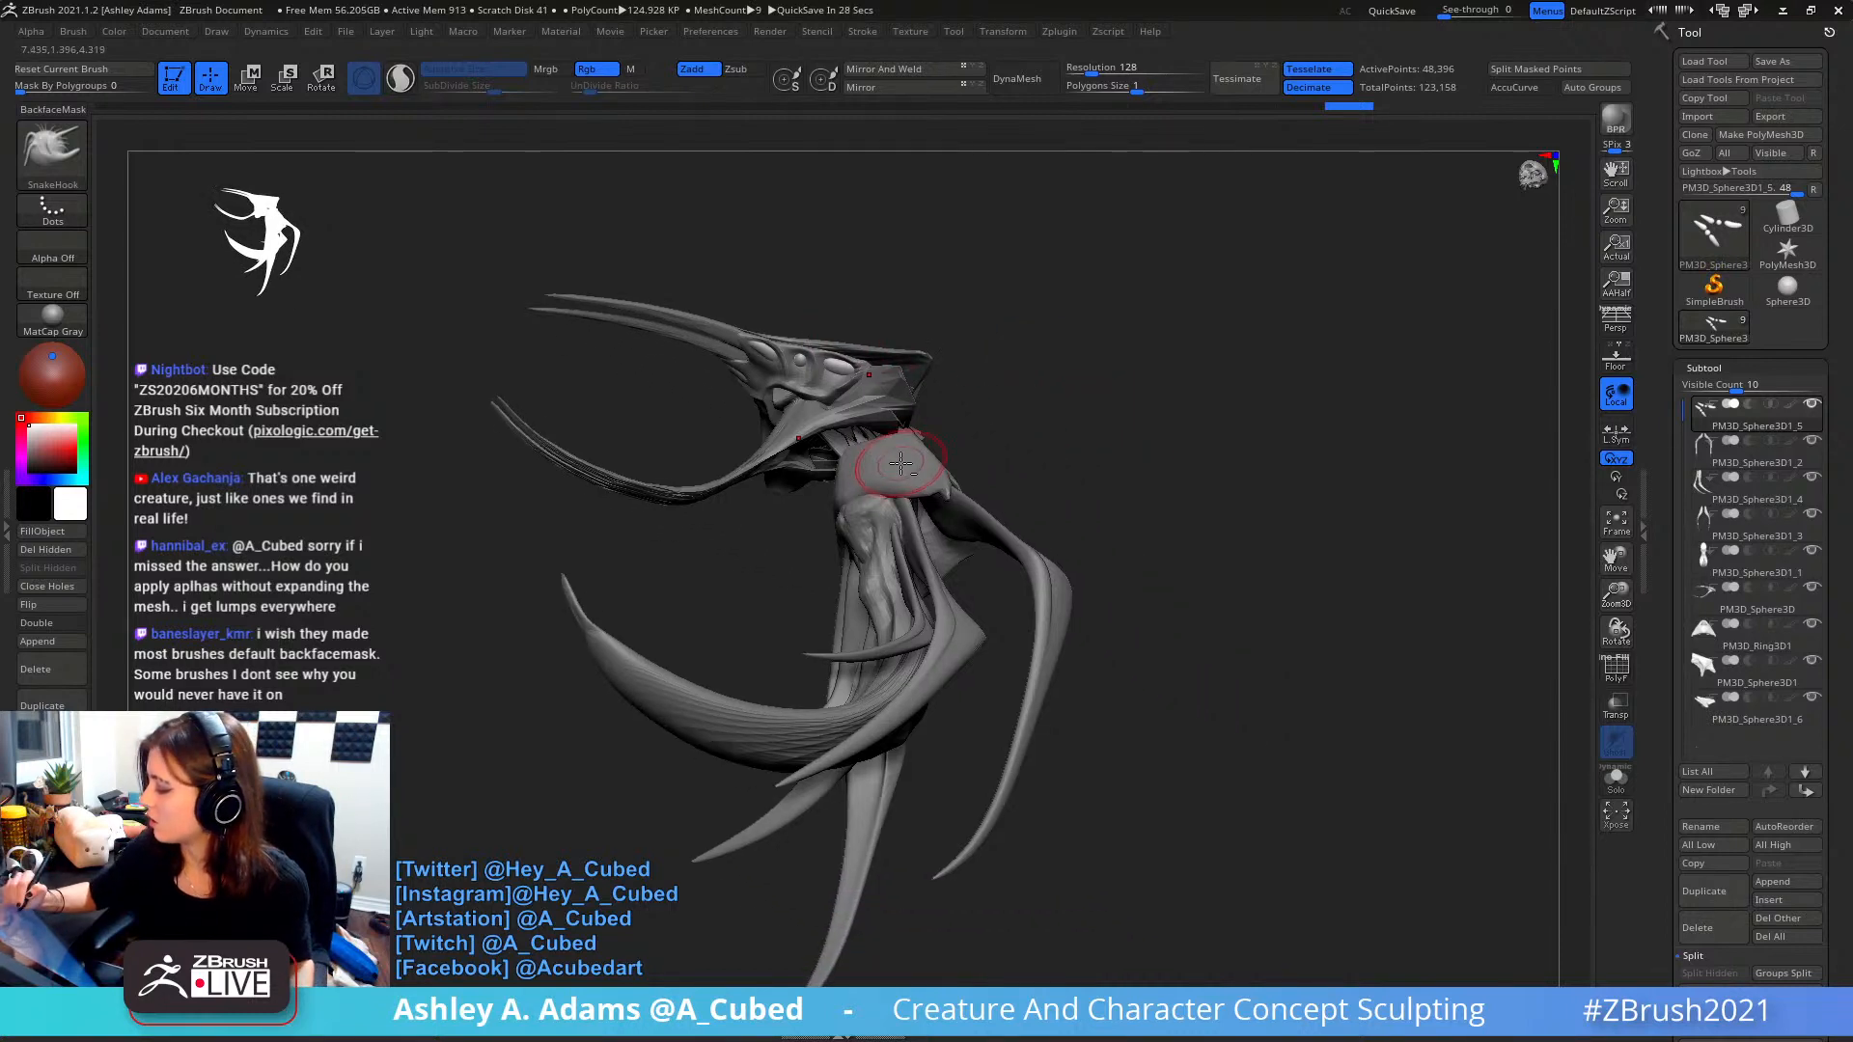
# - Make the collar the active subtool and load the Standard brush with the Leathery Skin alpha
pyautogui.keyDown('alt'); pyautogui.click(907, 459); pyautogui.keyUp('alt')
pyautogui.keyDown('alt'); pyautogui.moveTo(668, 439); pyautogui.dragTo(680, 546); pyautogui.keyUp('alt')
pyautogui.press('space')
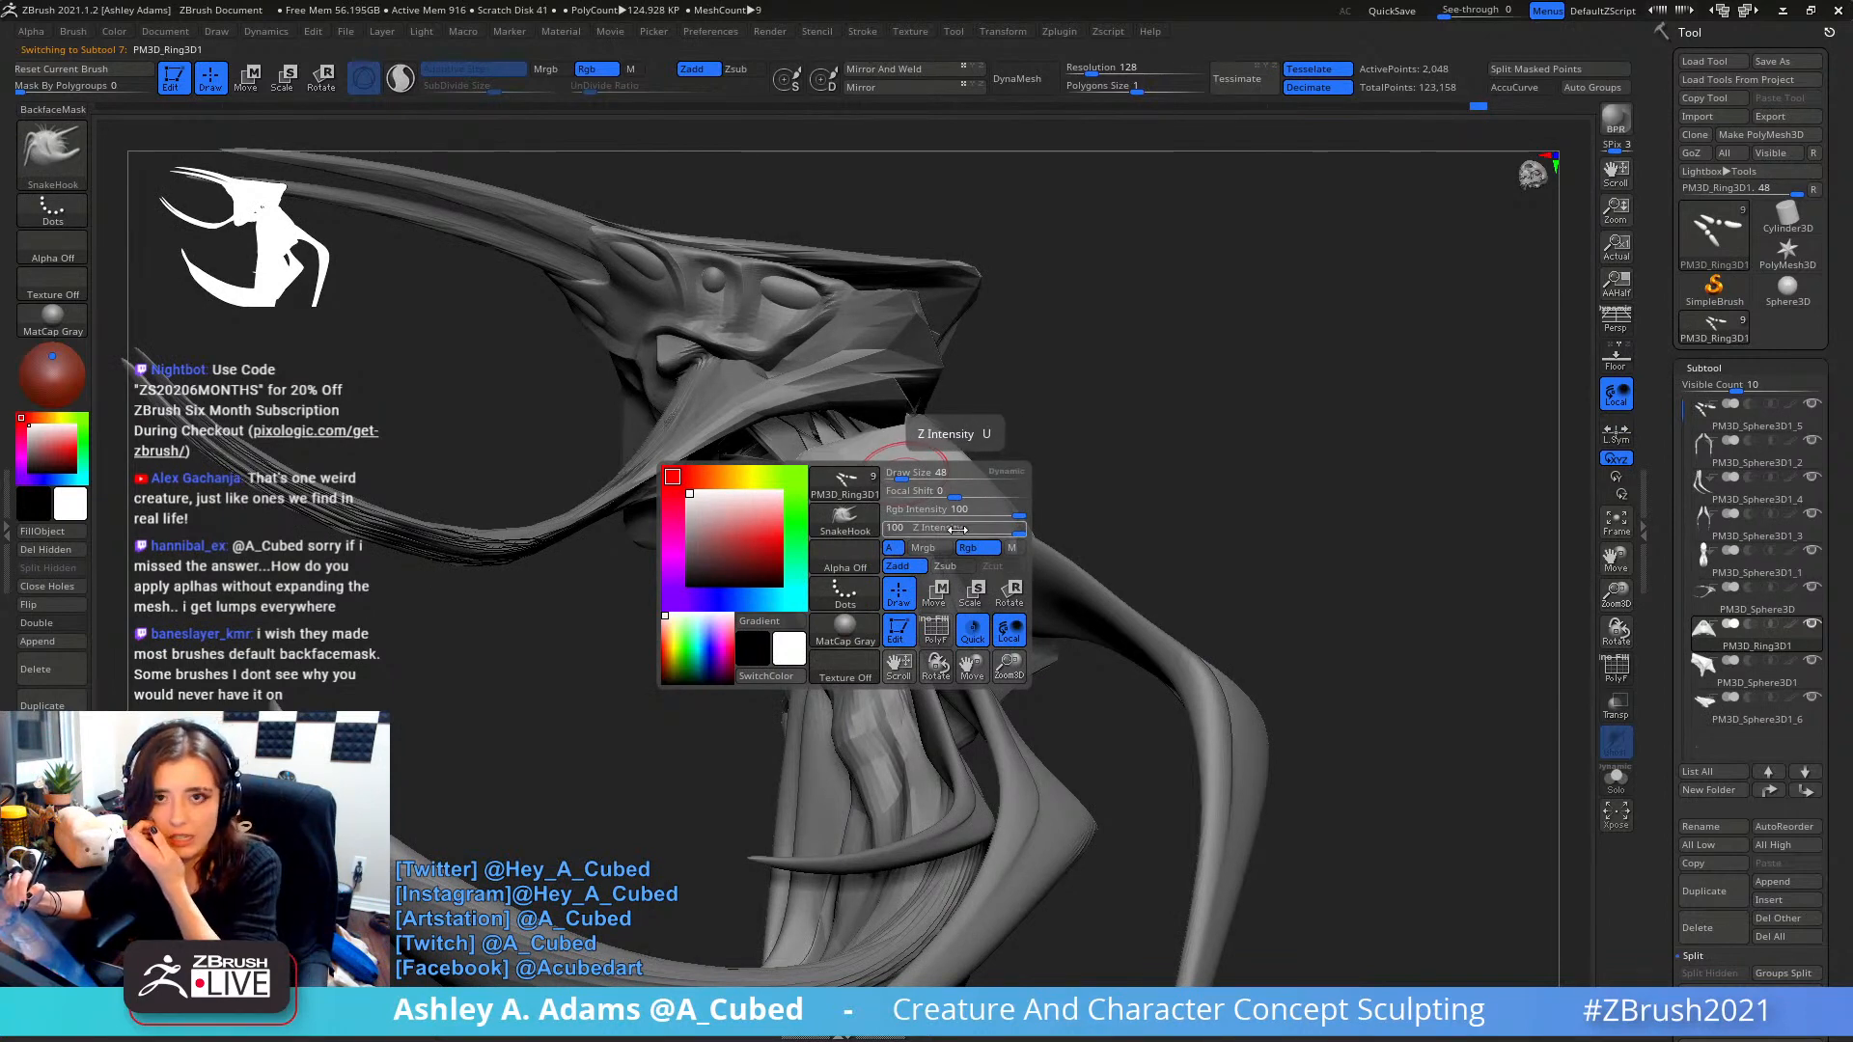
pyautogui.press('b')
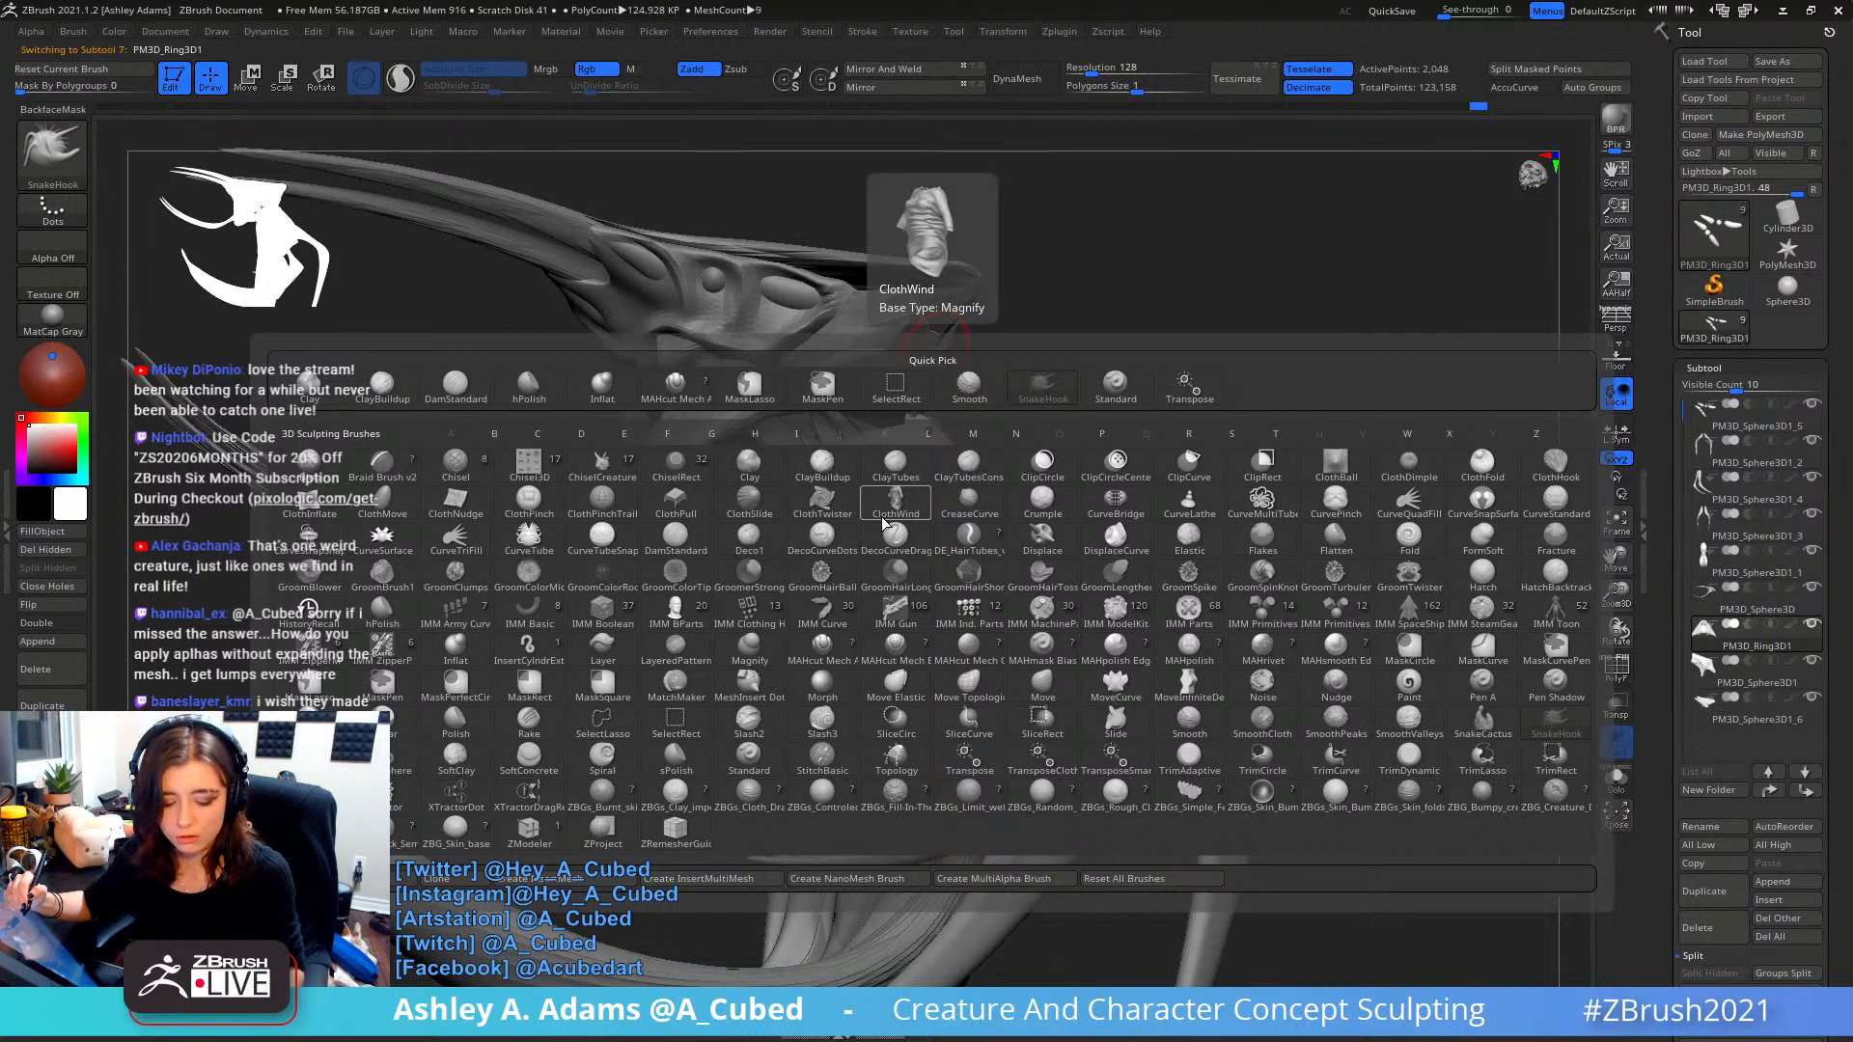
pyautogui.press('s')
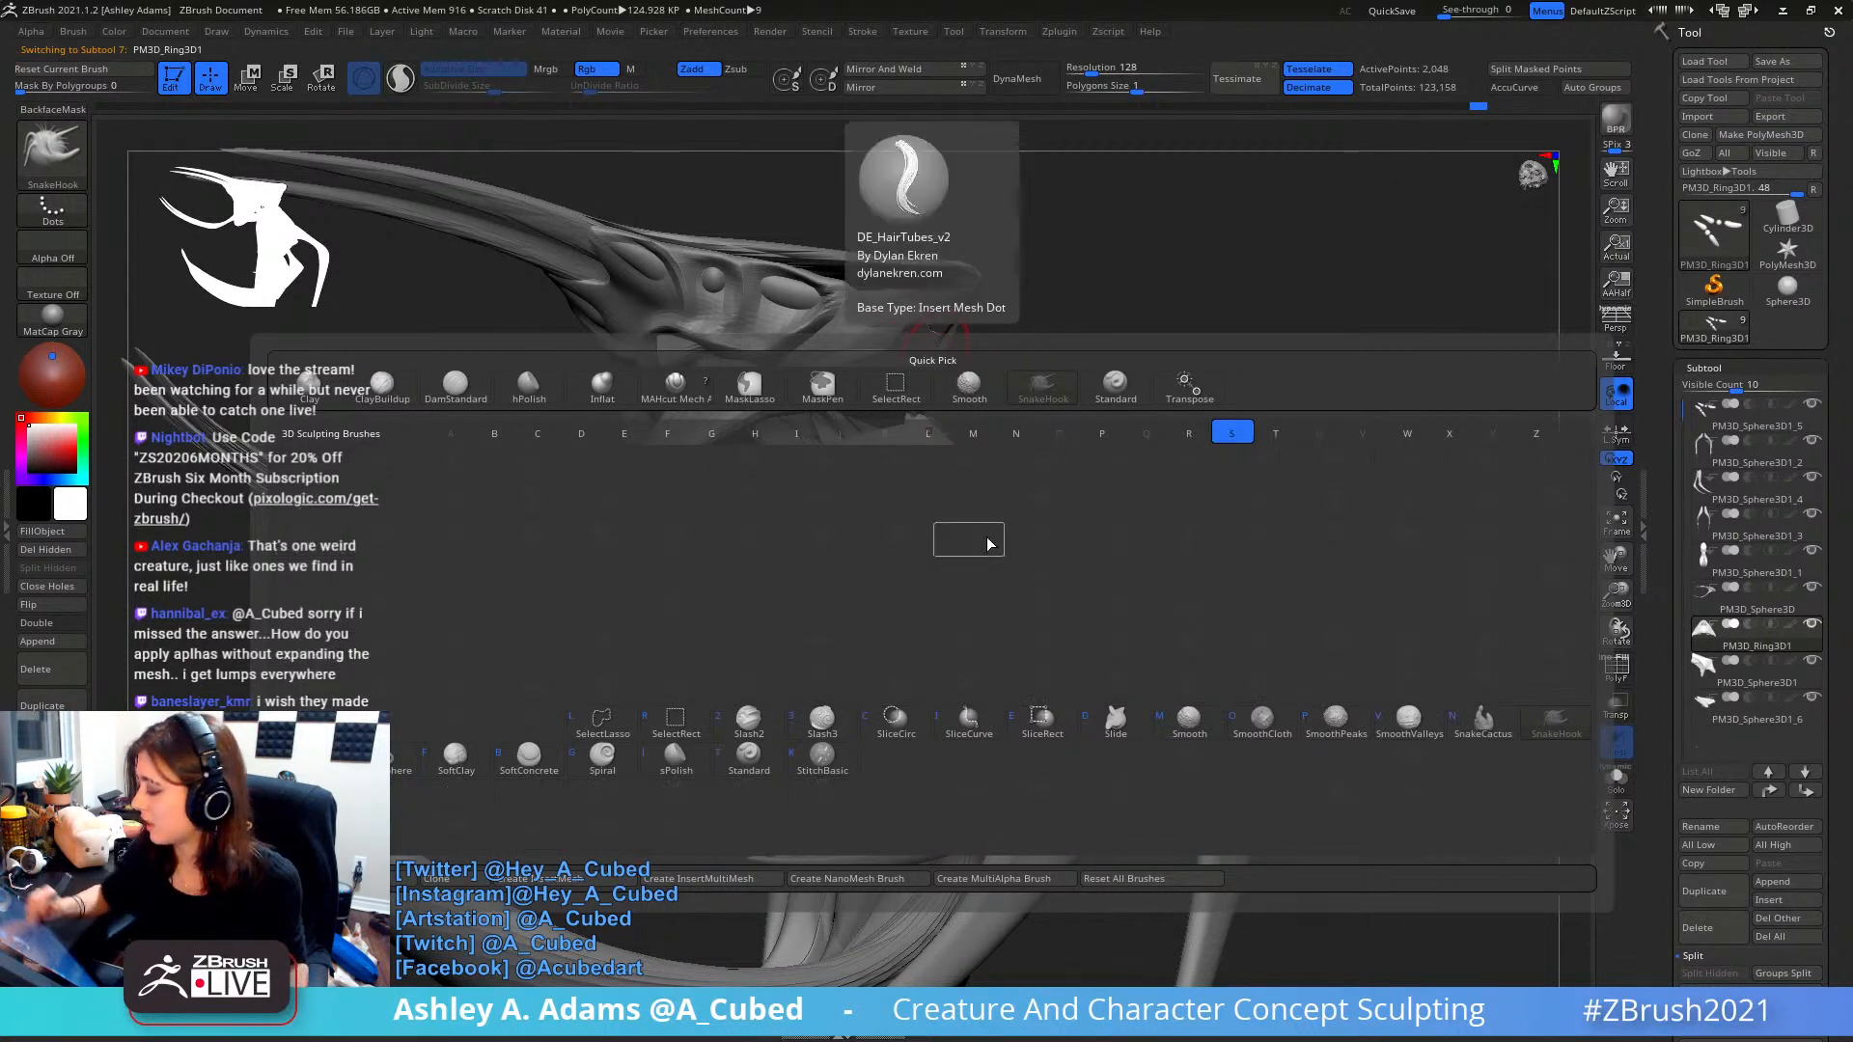
pyautogui.press('t')
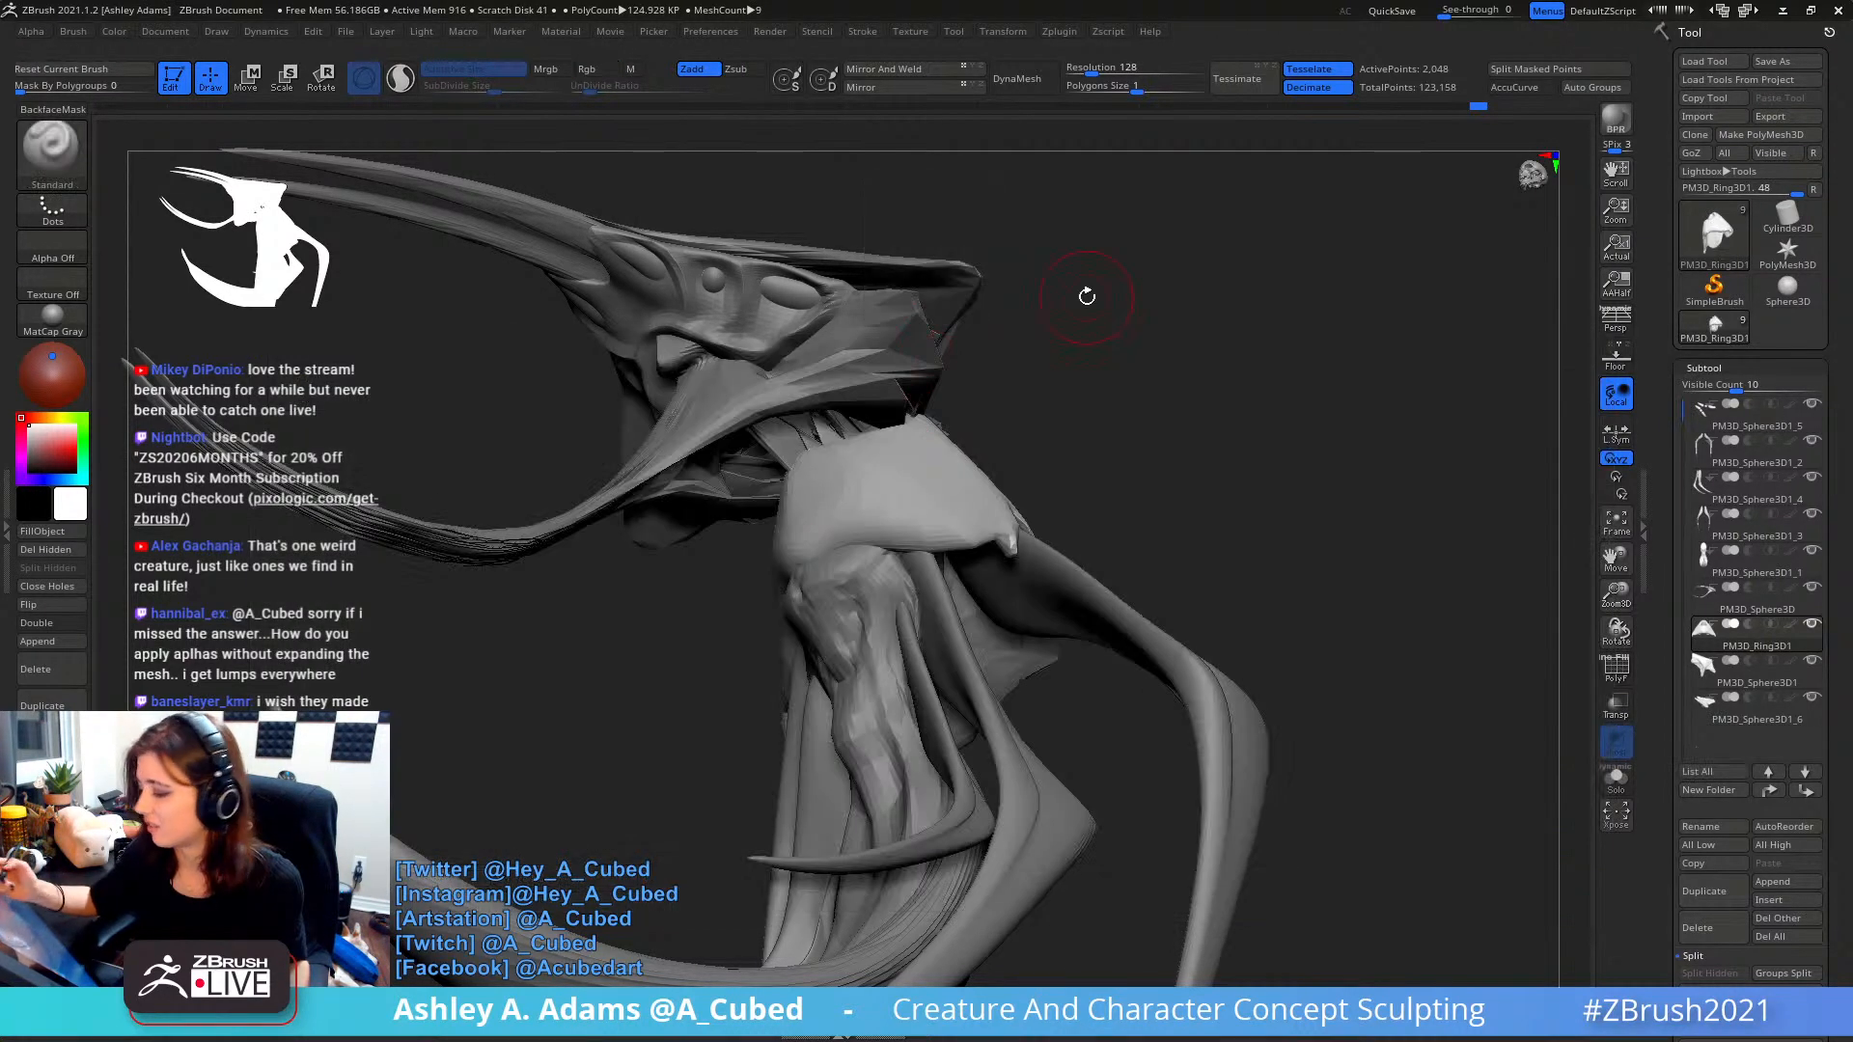
pyautogui.click(58, 251)
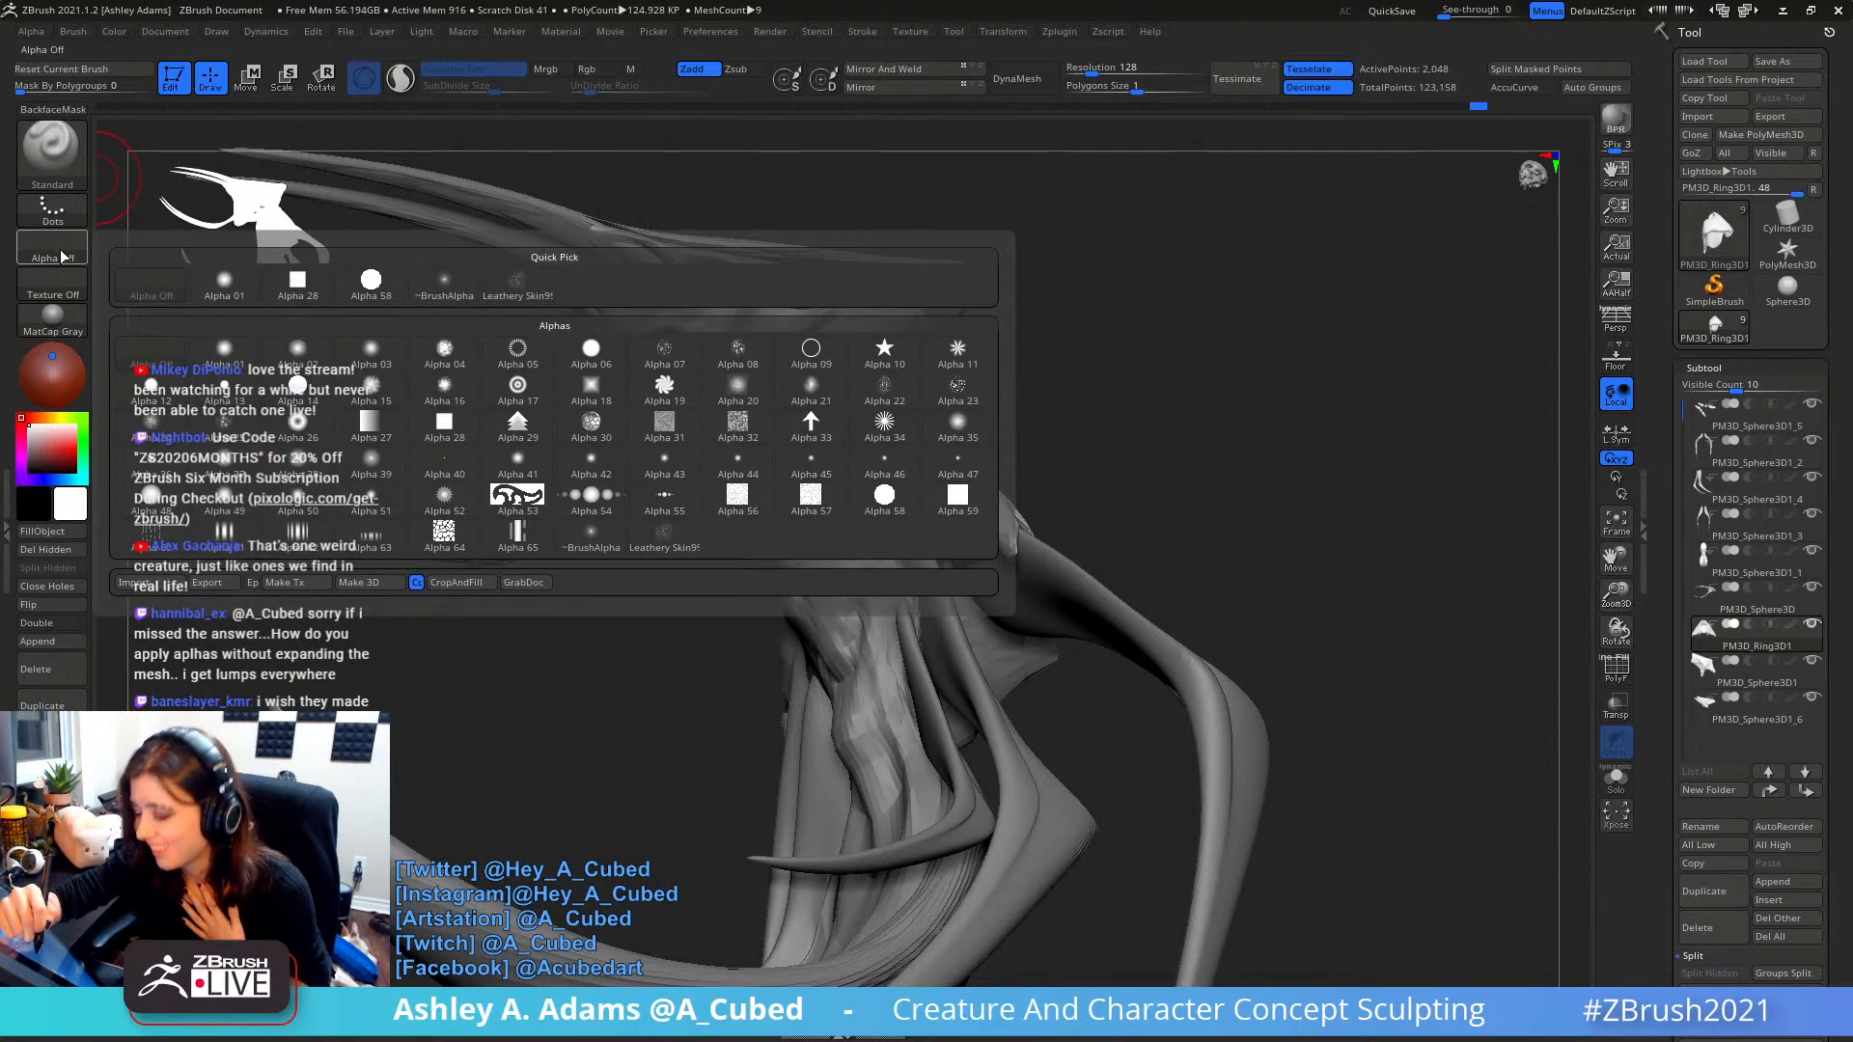
pyautogui.click(59, 240)
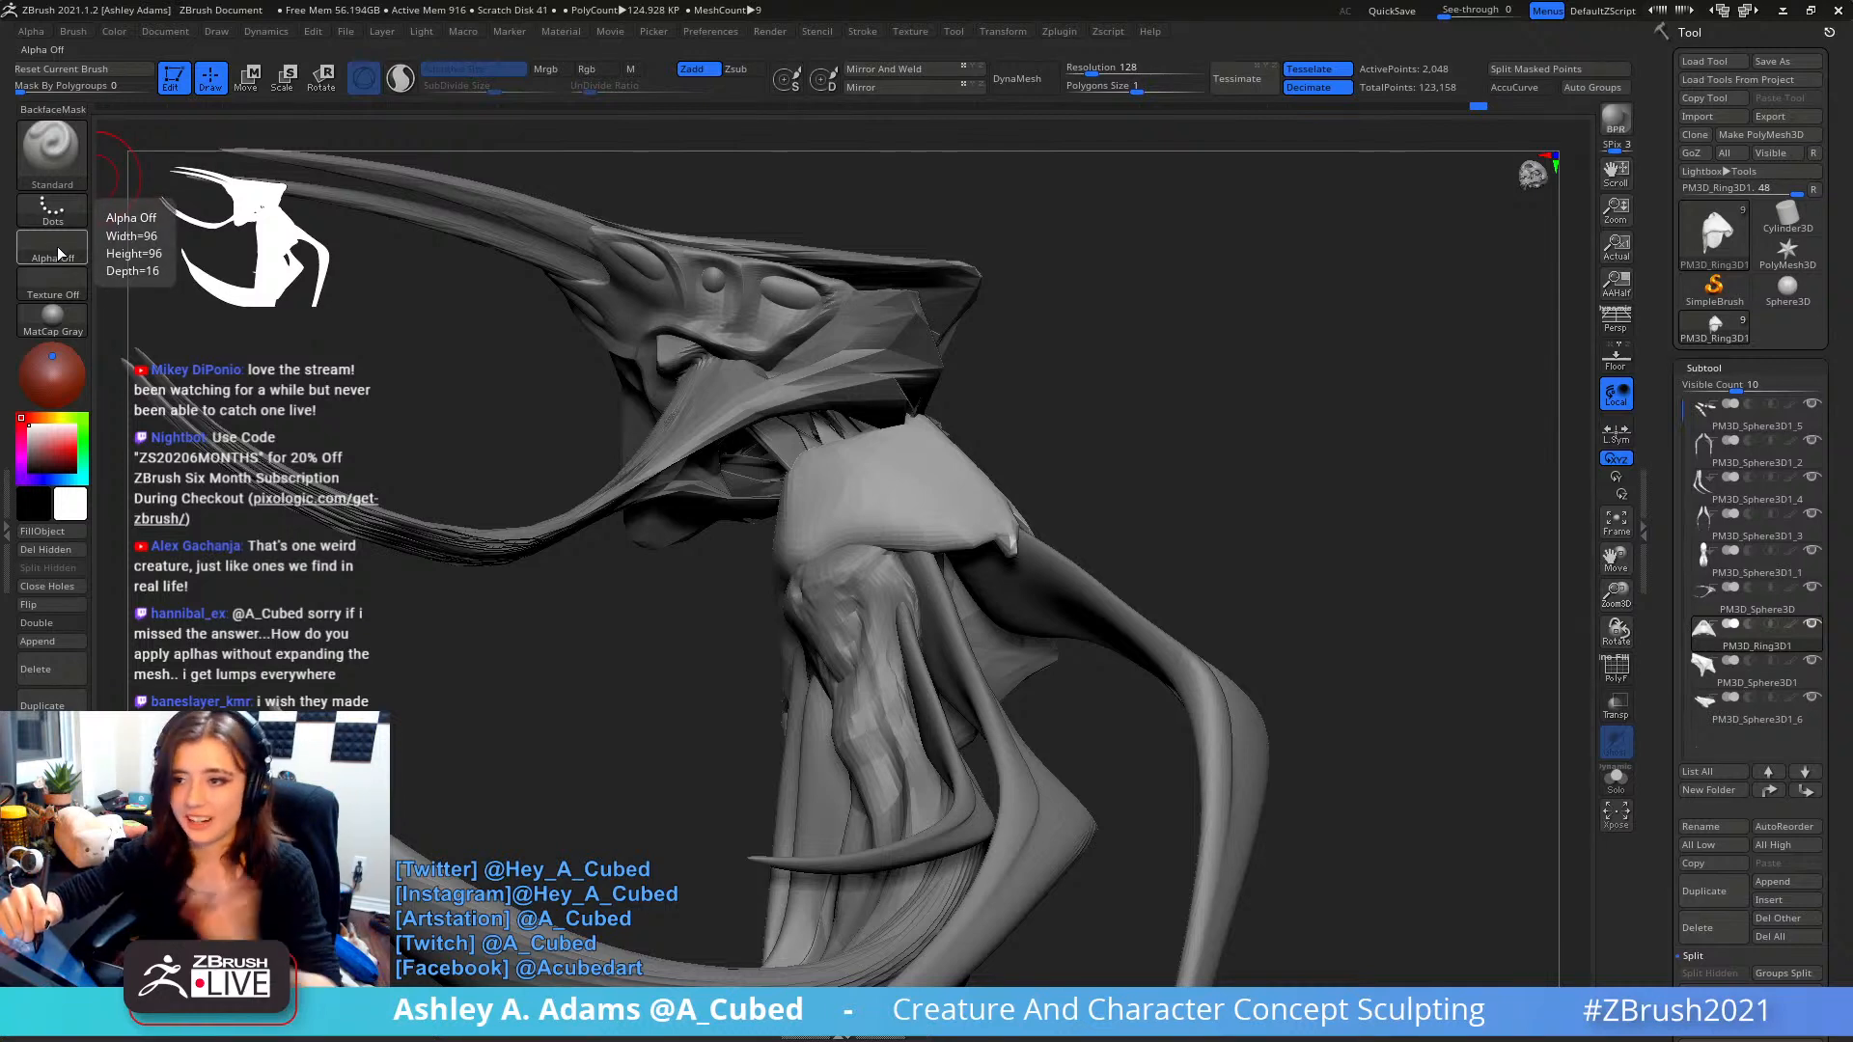
pyautogui.click(56, 248)
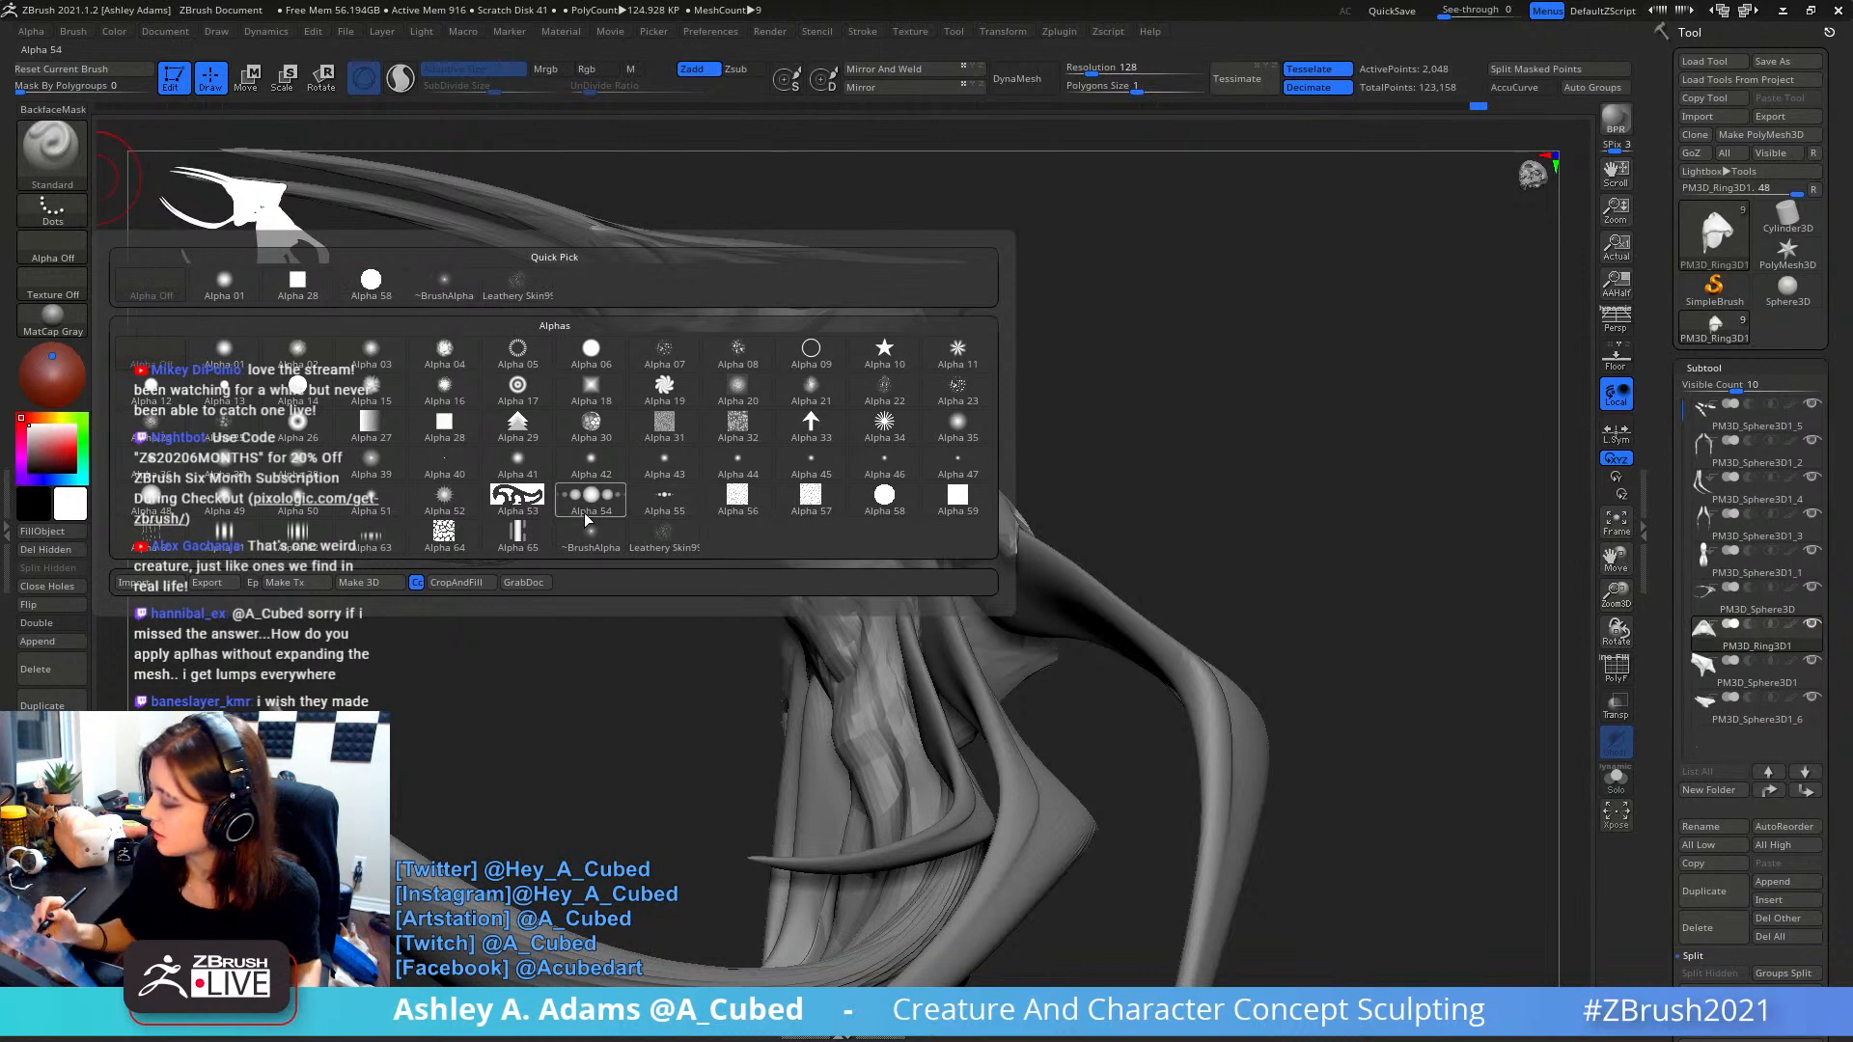
pyautogui.click(668, 535)
# - Make the long limbs emerging below the collar the active subtool and set the brush stroke to DragRect
pyautogui.moveTo(932, 415)
pyautogui.mouseDown(button='right')
pyautogui.moveTo(1179, 517)
pyautogui.moveTo(1022, 488)
pyautogui.moveTo(791, 548)
pyautogui.moveTo(772, 589)
pyautogui.mouseUp(button='right')
pyautogui.keyDown('alt'); pyautogui.click(791, 549); pyautogui.keyUp('alt')
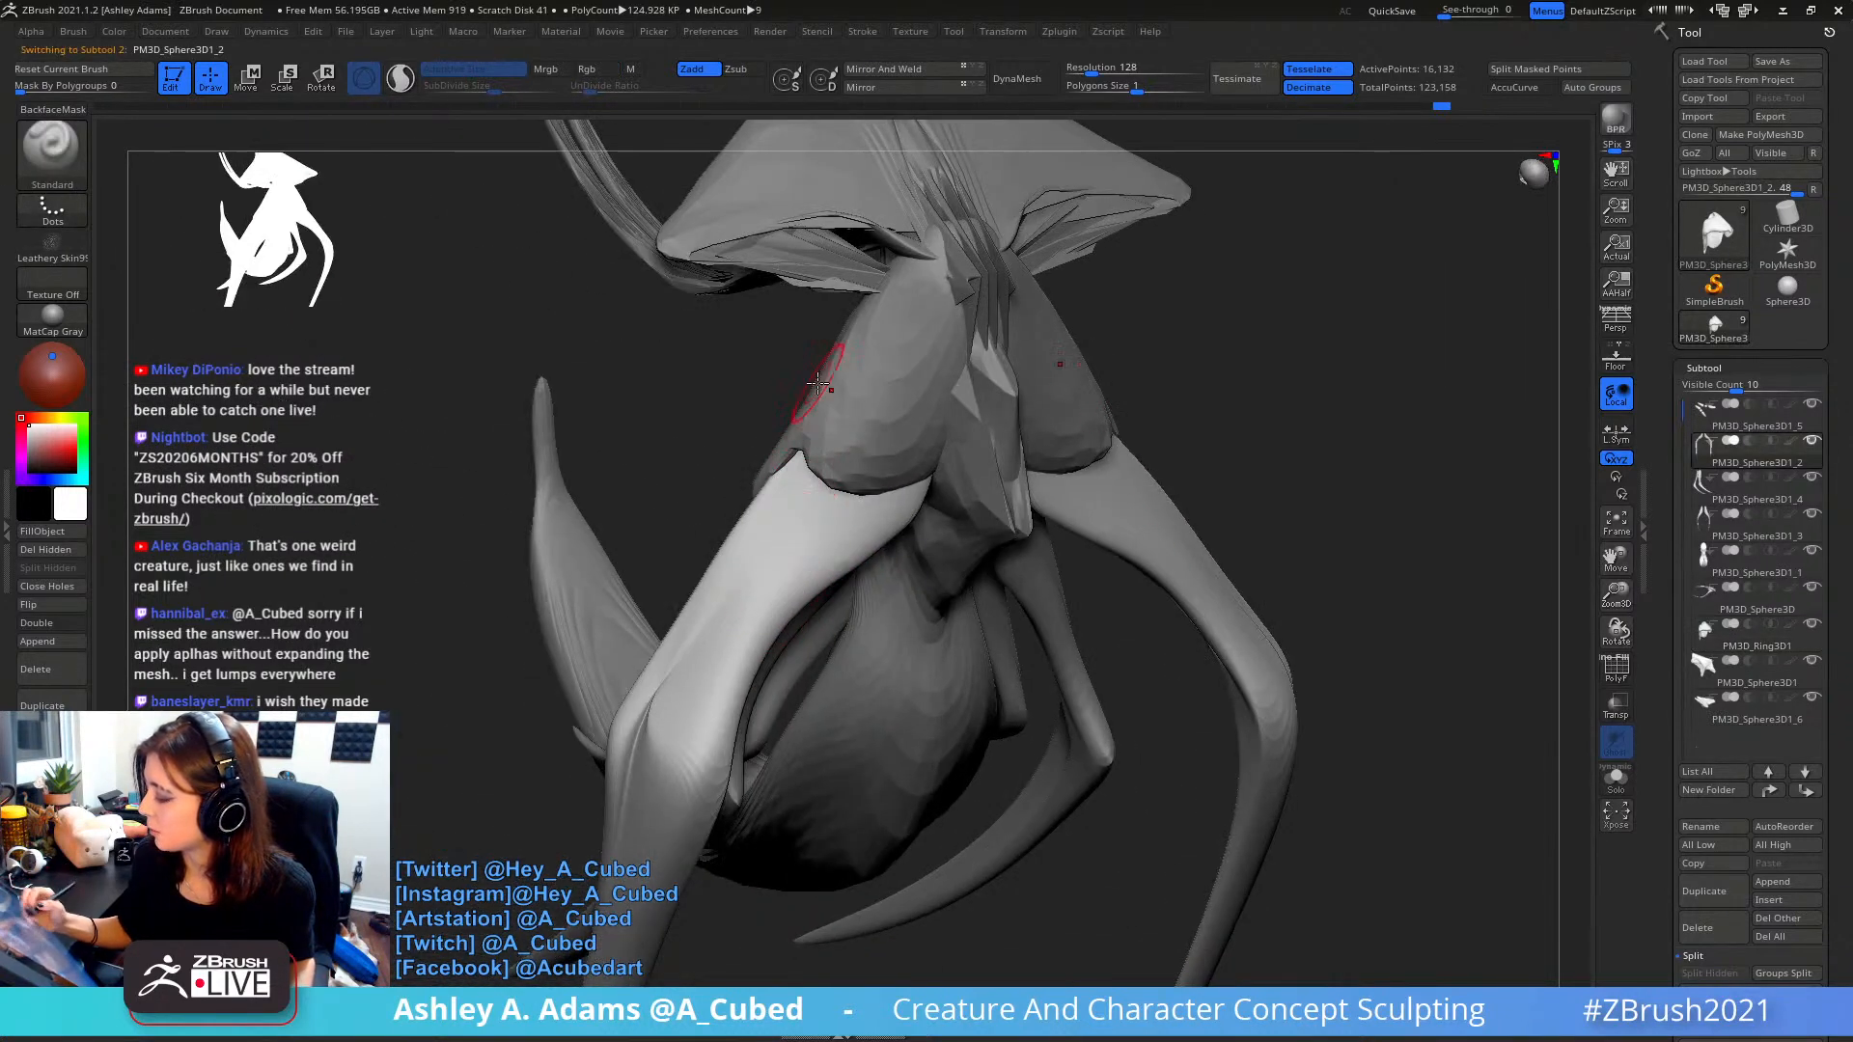
pyautogui.click(58, 214)
pyautogui.click(226, 253)
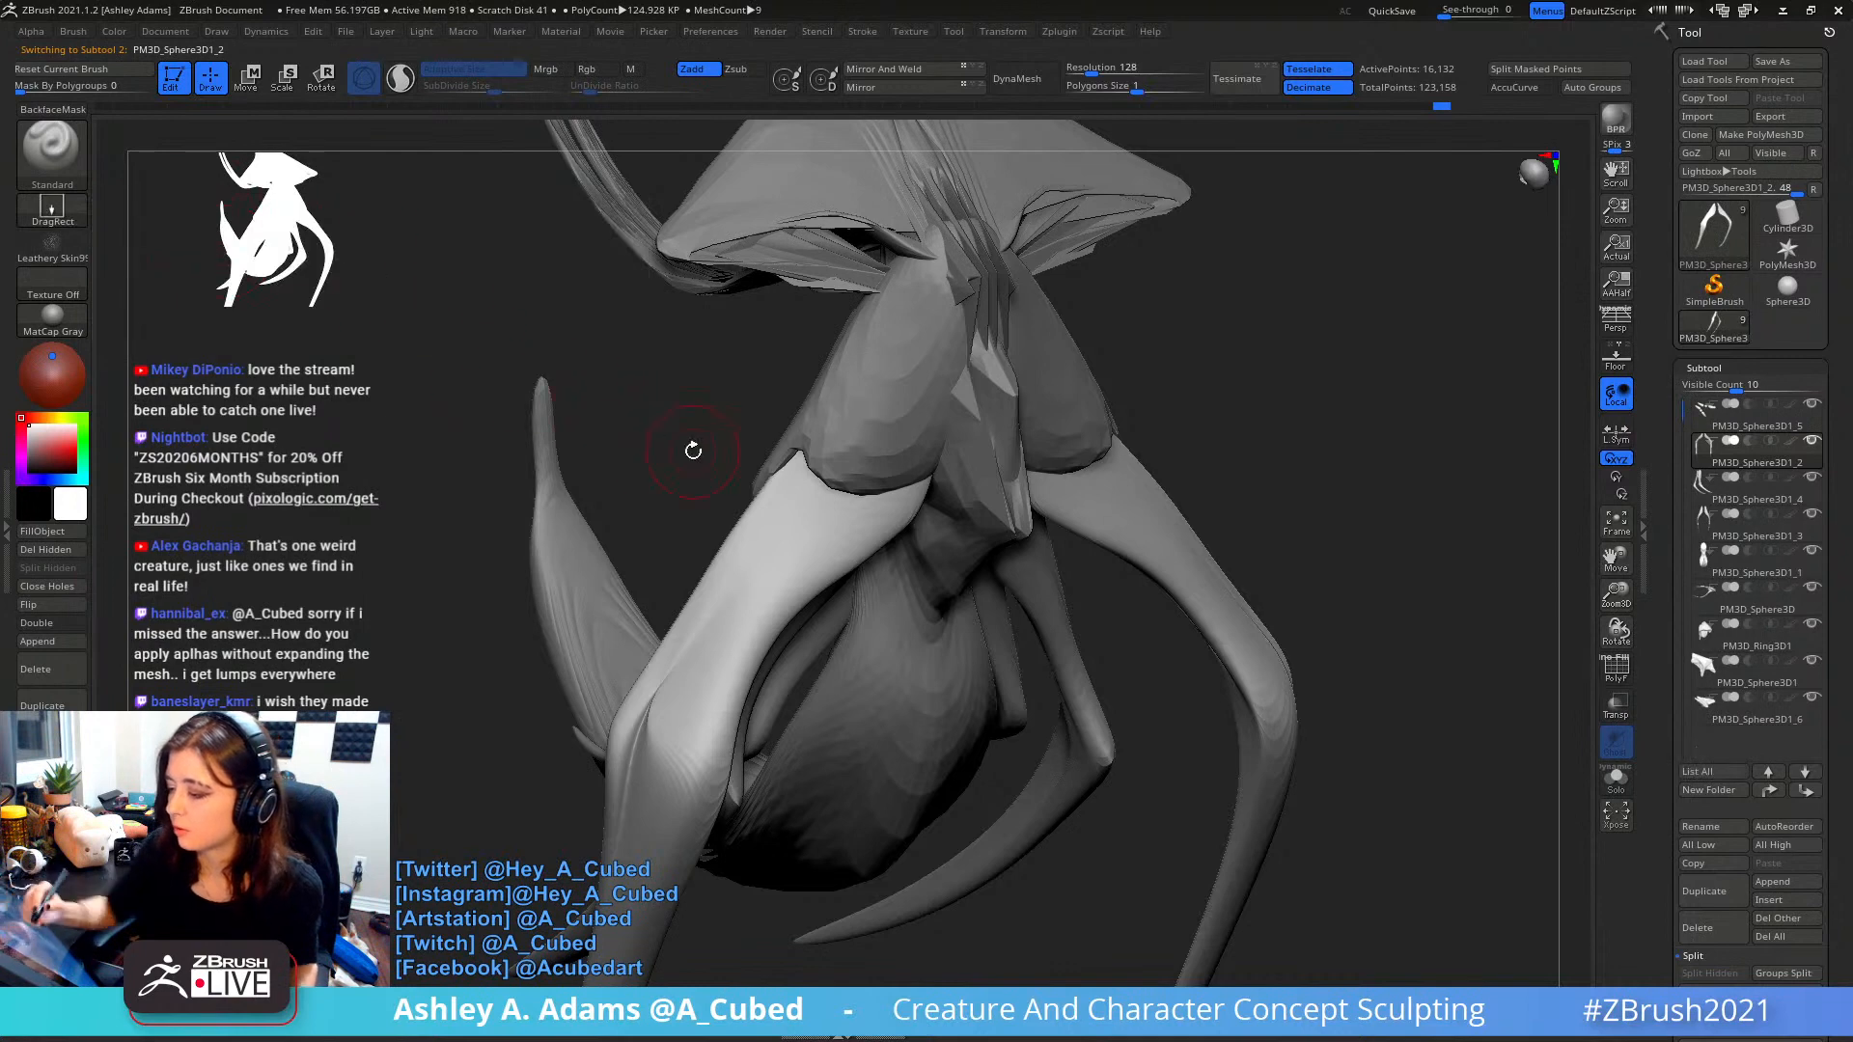
# - Try stamping the leathery skin texture onto the upper section of the limbs below the collar
pyautogui.keyDown('alt'); pyautogui.moveTo(865, 508); pyautogui.dragTo(756, 531, button='right'); pyautogui.keyUp('alt')
pyautogui.moveTo(756, 530)
pyautogui.keyDown('ctrl'); pyautogui.mouseDown(button='right')
pyautogui.moveTo(724, 497)
pyautogui.moveTo(733, 517)
pyautogui.mouseUp(button='right'); pyautogui.keyUp('ctrl')
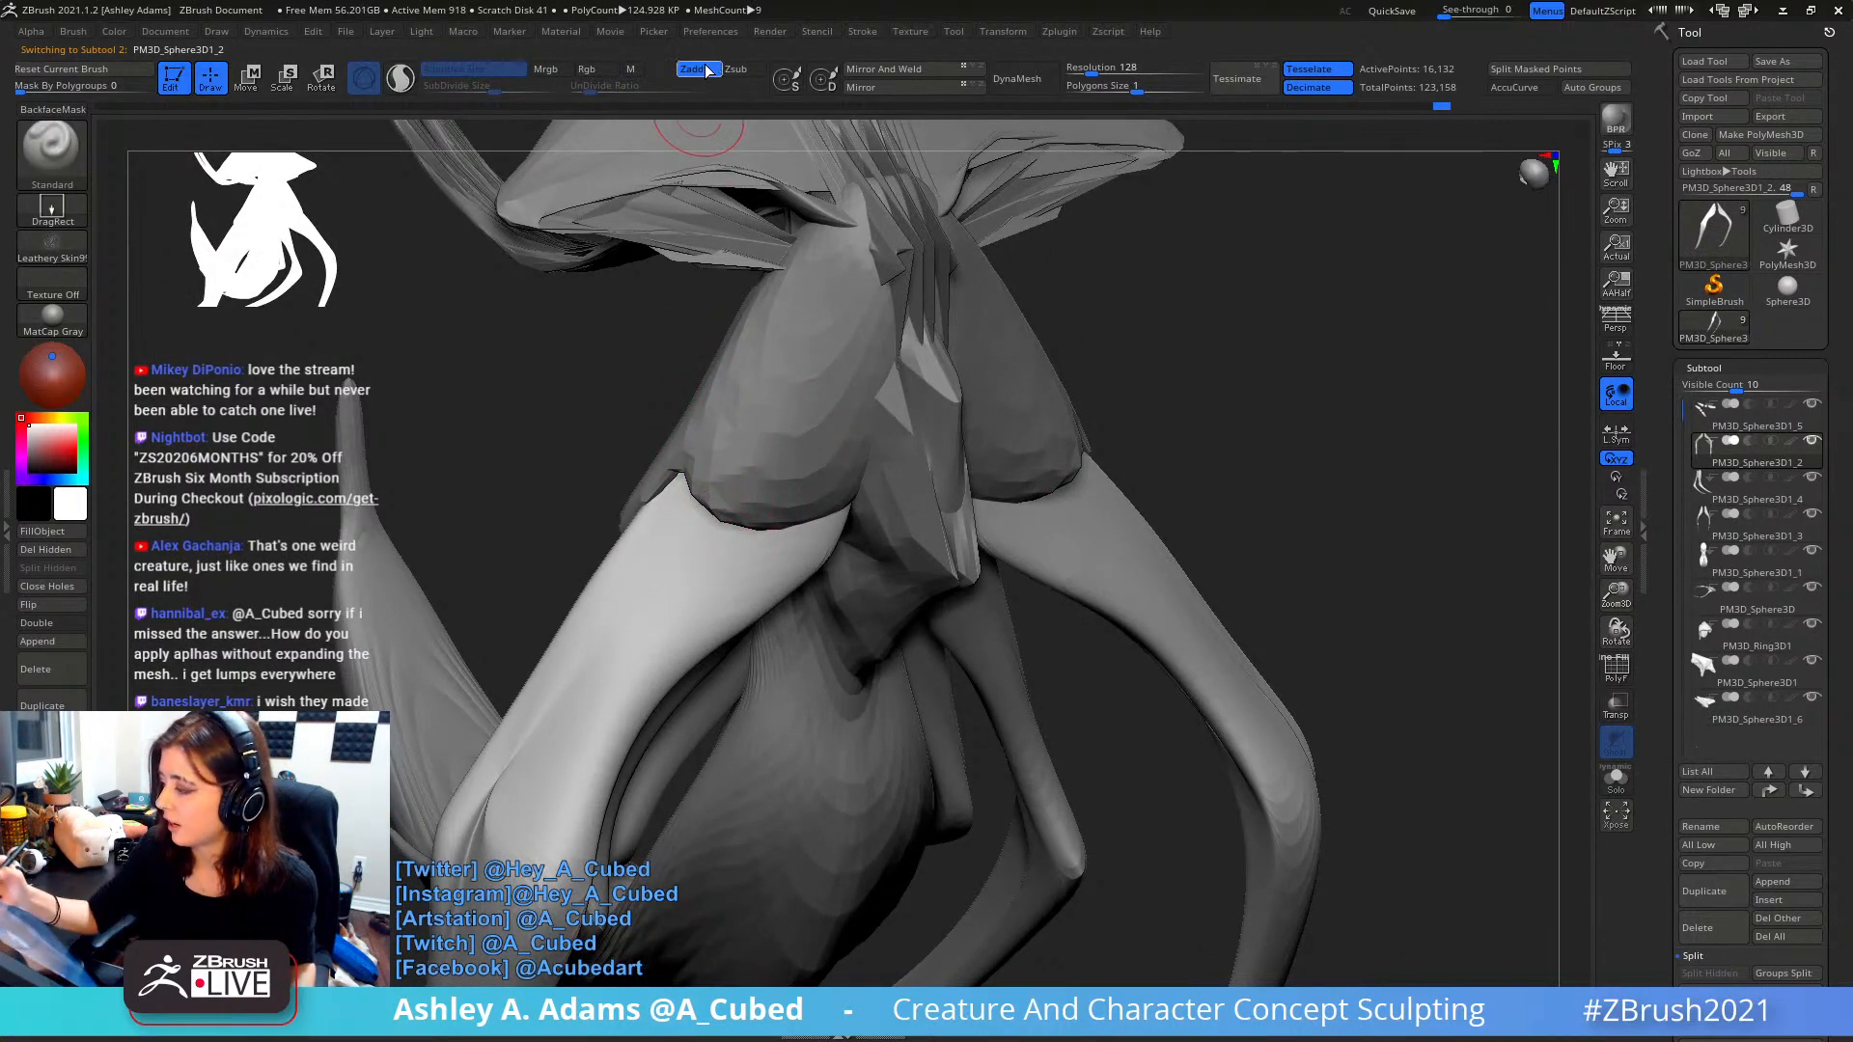
pyautogui.moveTo(670, 579); pyautogui.dragTo(592, 734)
pyautogui.moveTo(598, 726); pyautogui.dragTo(699, 700, button='right')
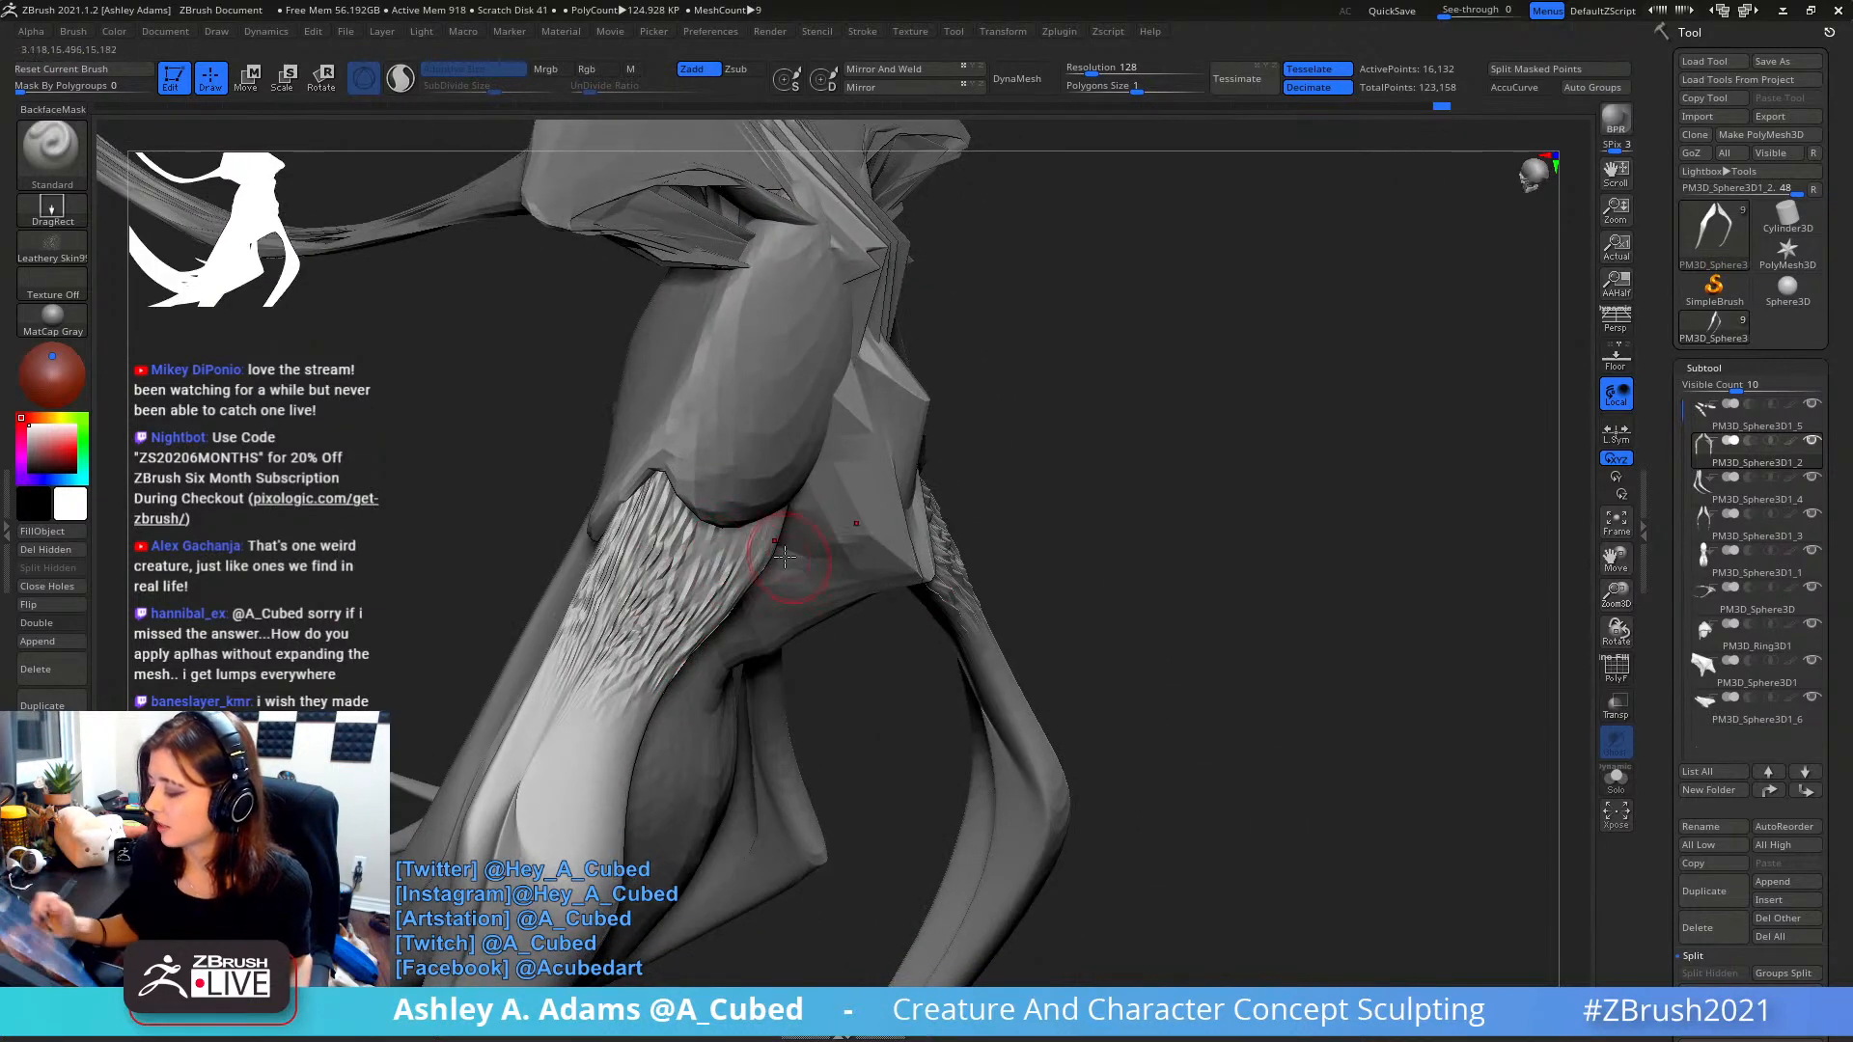
pyautogui.moveTo(780, 555)
pyautogui.mouseDown(button='right')
pyautogui.moveTo(675, 552)
pyautogui.moveTo(705, 568)
pyautogui.moveTo(745, 542)
pyautogui.mouseUp(button='right')
pyautogui.moveTo(691, 600)
pyautogui.mouseDown(button='right')
pyautogui.moveTo(715, 584)
pyautogui.moveTo(666, 579)
pyautogui.mouseUp(button='right')
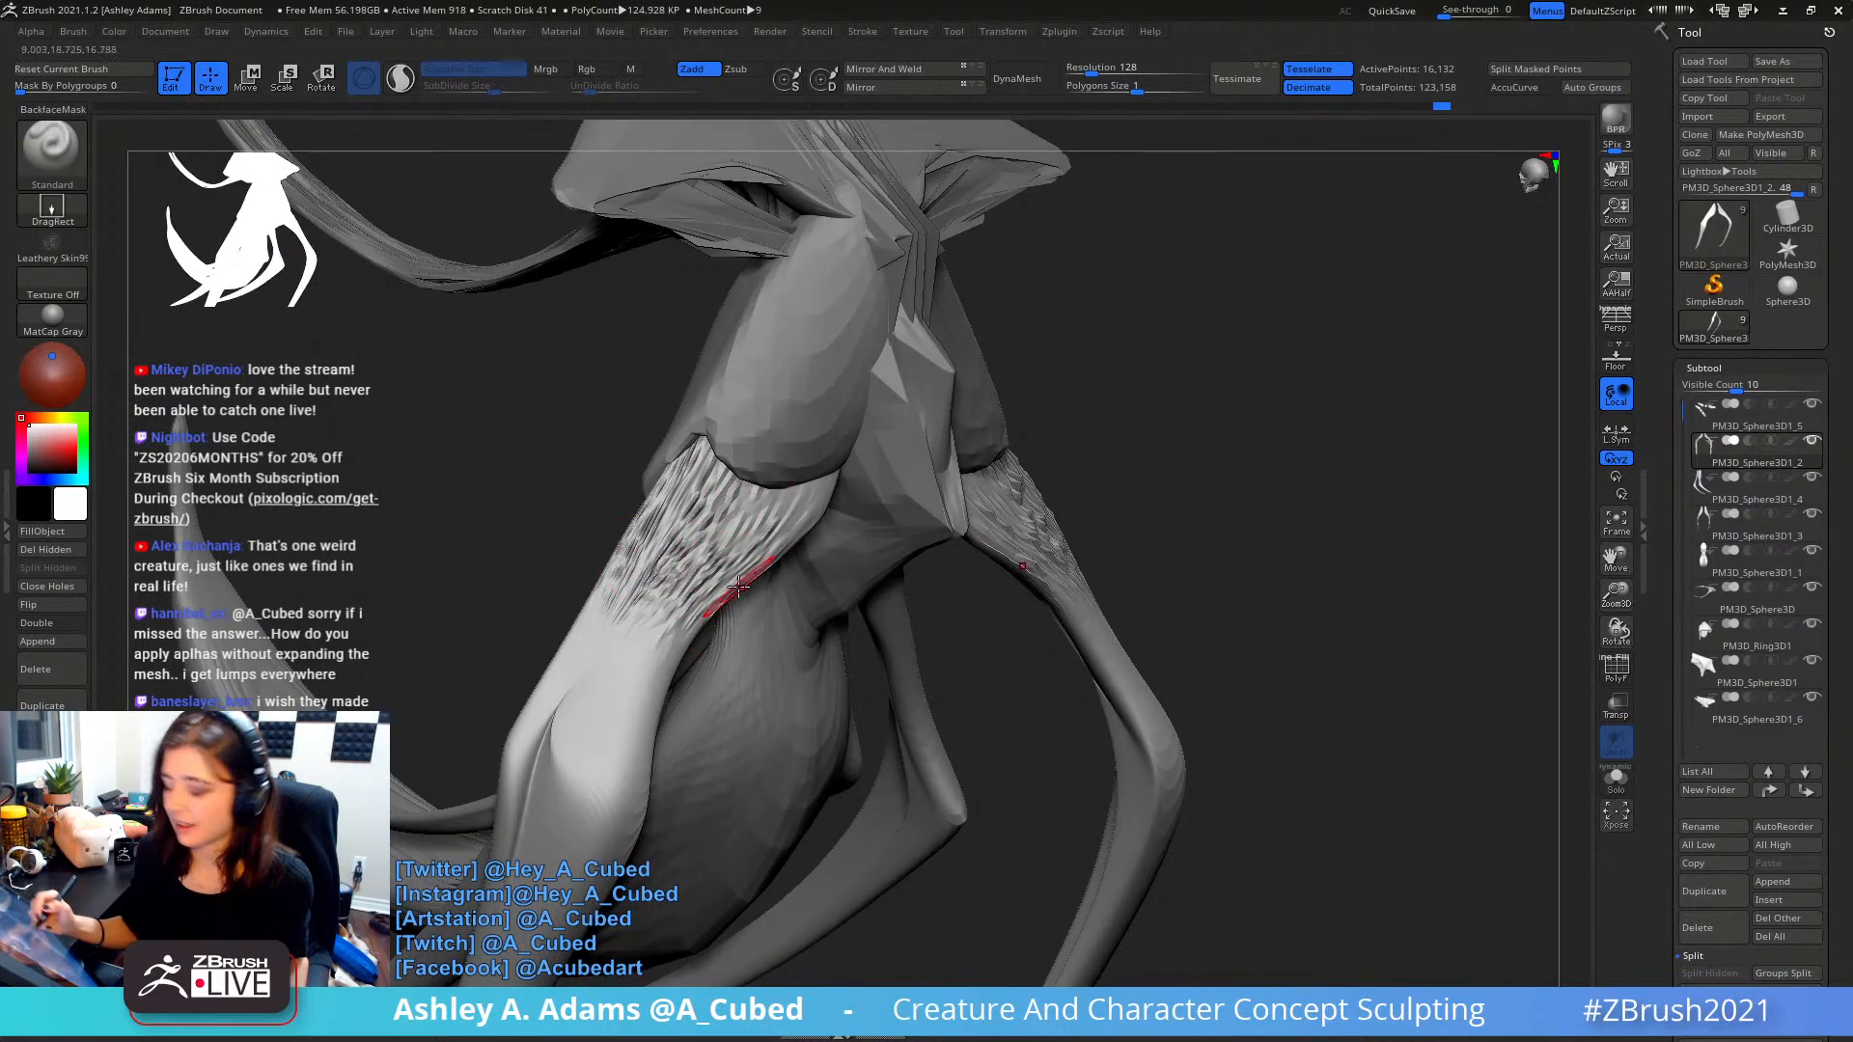
pyautogui.hotkey('ctrl', 'z')
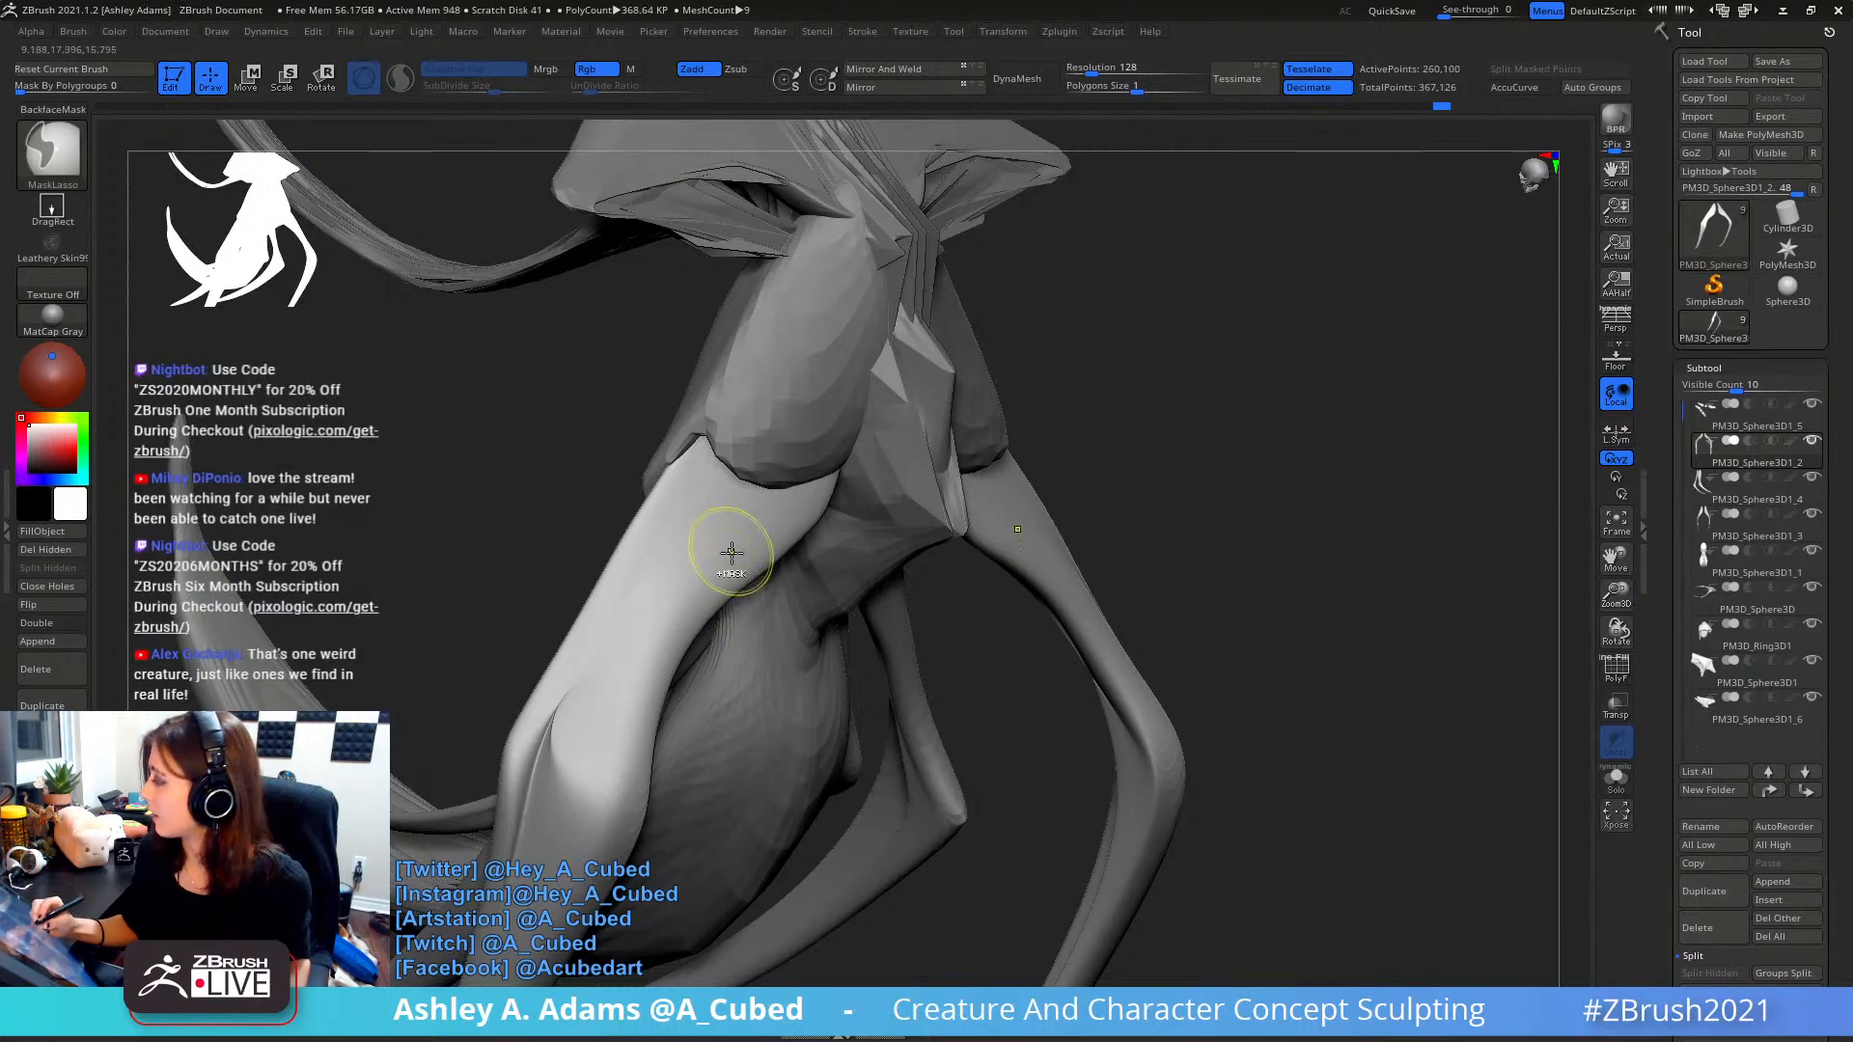
# - Subdivide the limb mesh to about 1.04 million polygons and try the leathery skin stamp again near the collar
pyautogui.click(1448, 107)
pyautogui.hotkey('ctrl', 'd')
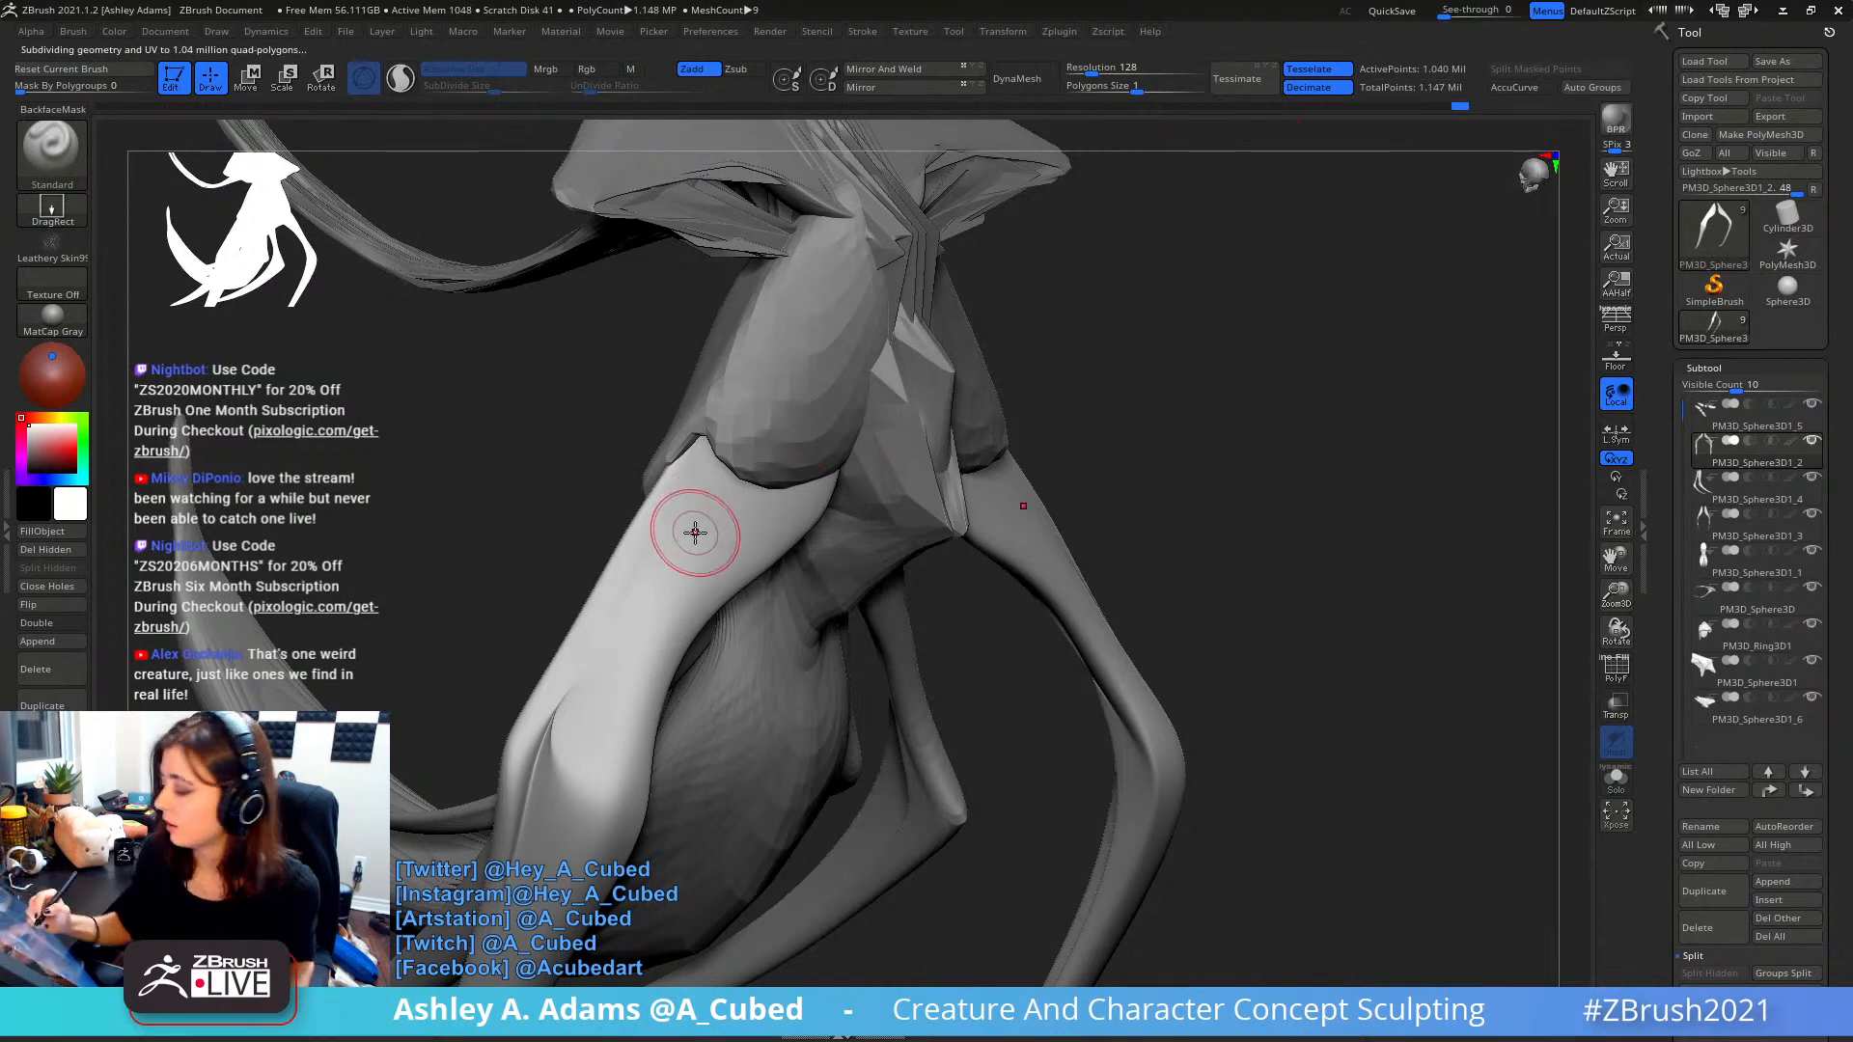
pyautogui.moveTo(676, 579); pyautogui.dragTo(648, 646)
pyautogui.moveTo(671, 599)
pyautogui.mouseDown(button='right')
pyautogui.moveTo(719, 567)
pyautogui.moveTo(825, 425)
pyautogui.moveTo(676, 439)
pyautogui.mouseUp(button='right')
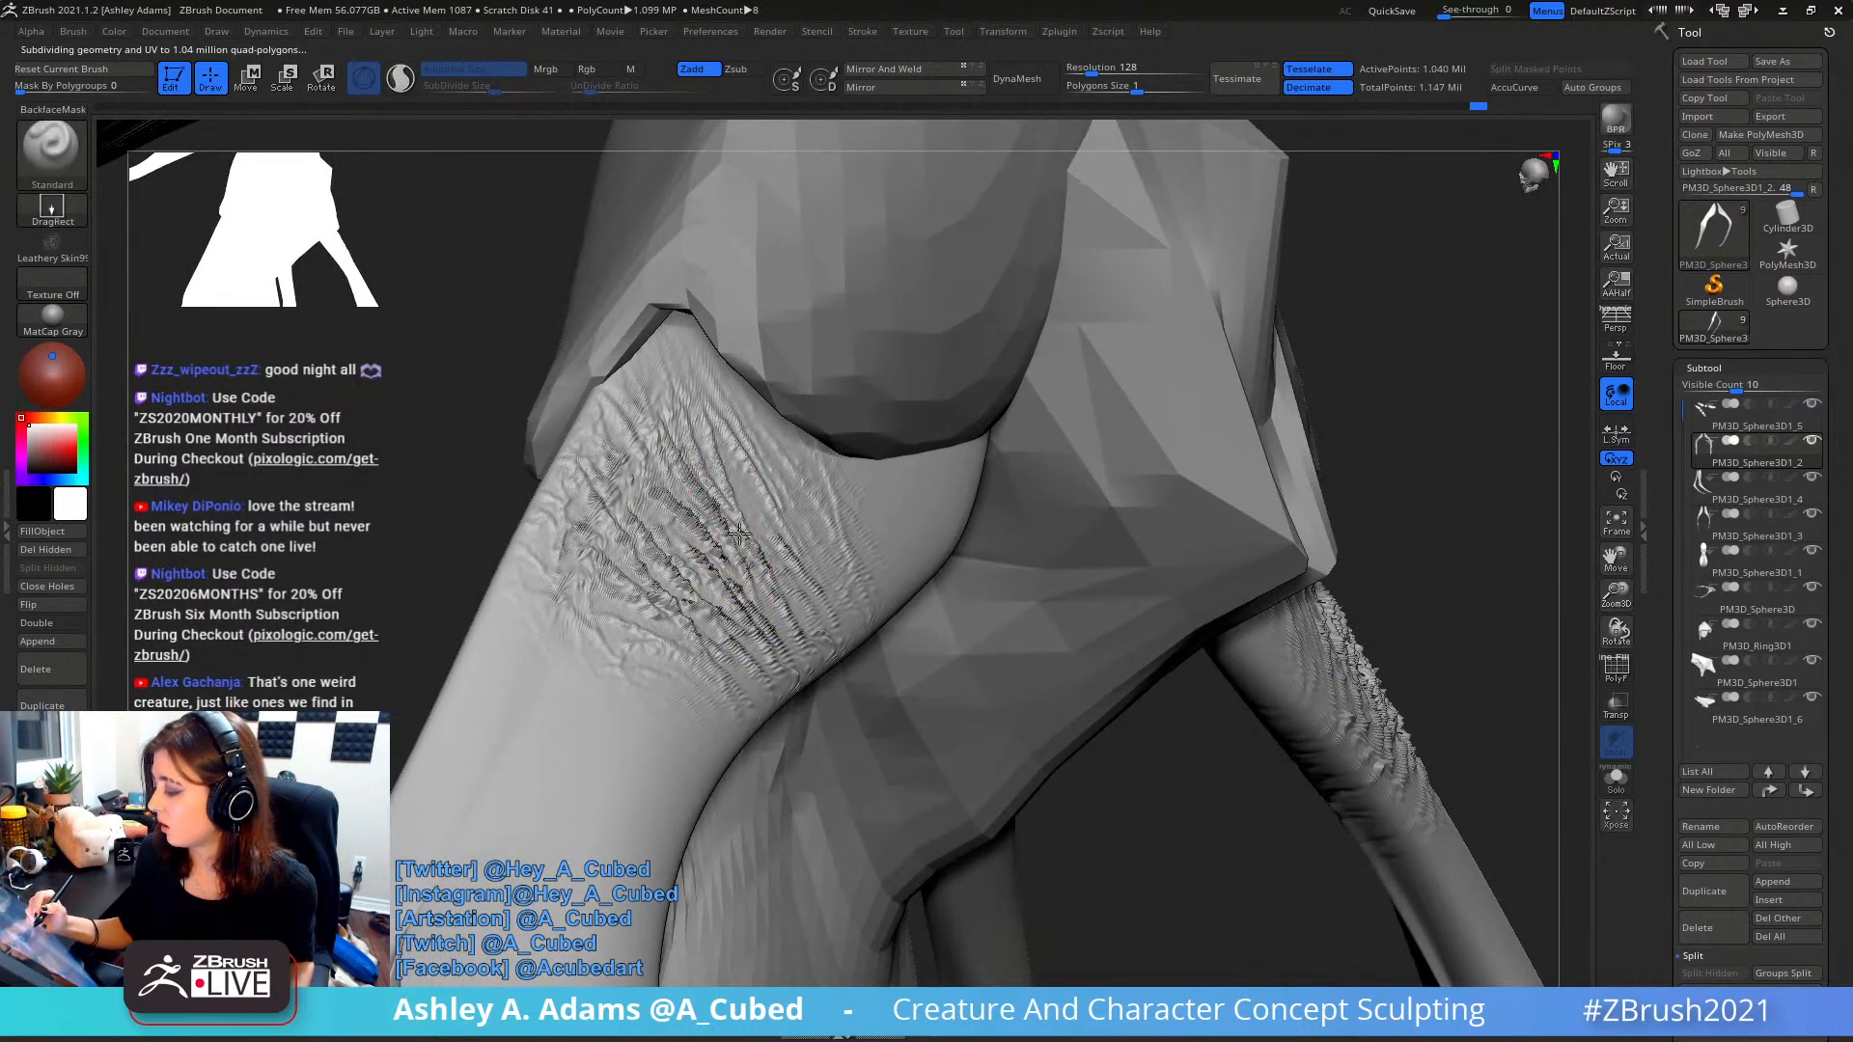
pyautogui.moveTo(739, 534)
pyautogui.mouseDown(button='right')
pyautogui.moveTo(716, 646)
pyautogui.moveTo(778, 488)
pyautogui.moveTo(817, 467)
pyautogui.mouseUp(button='right')
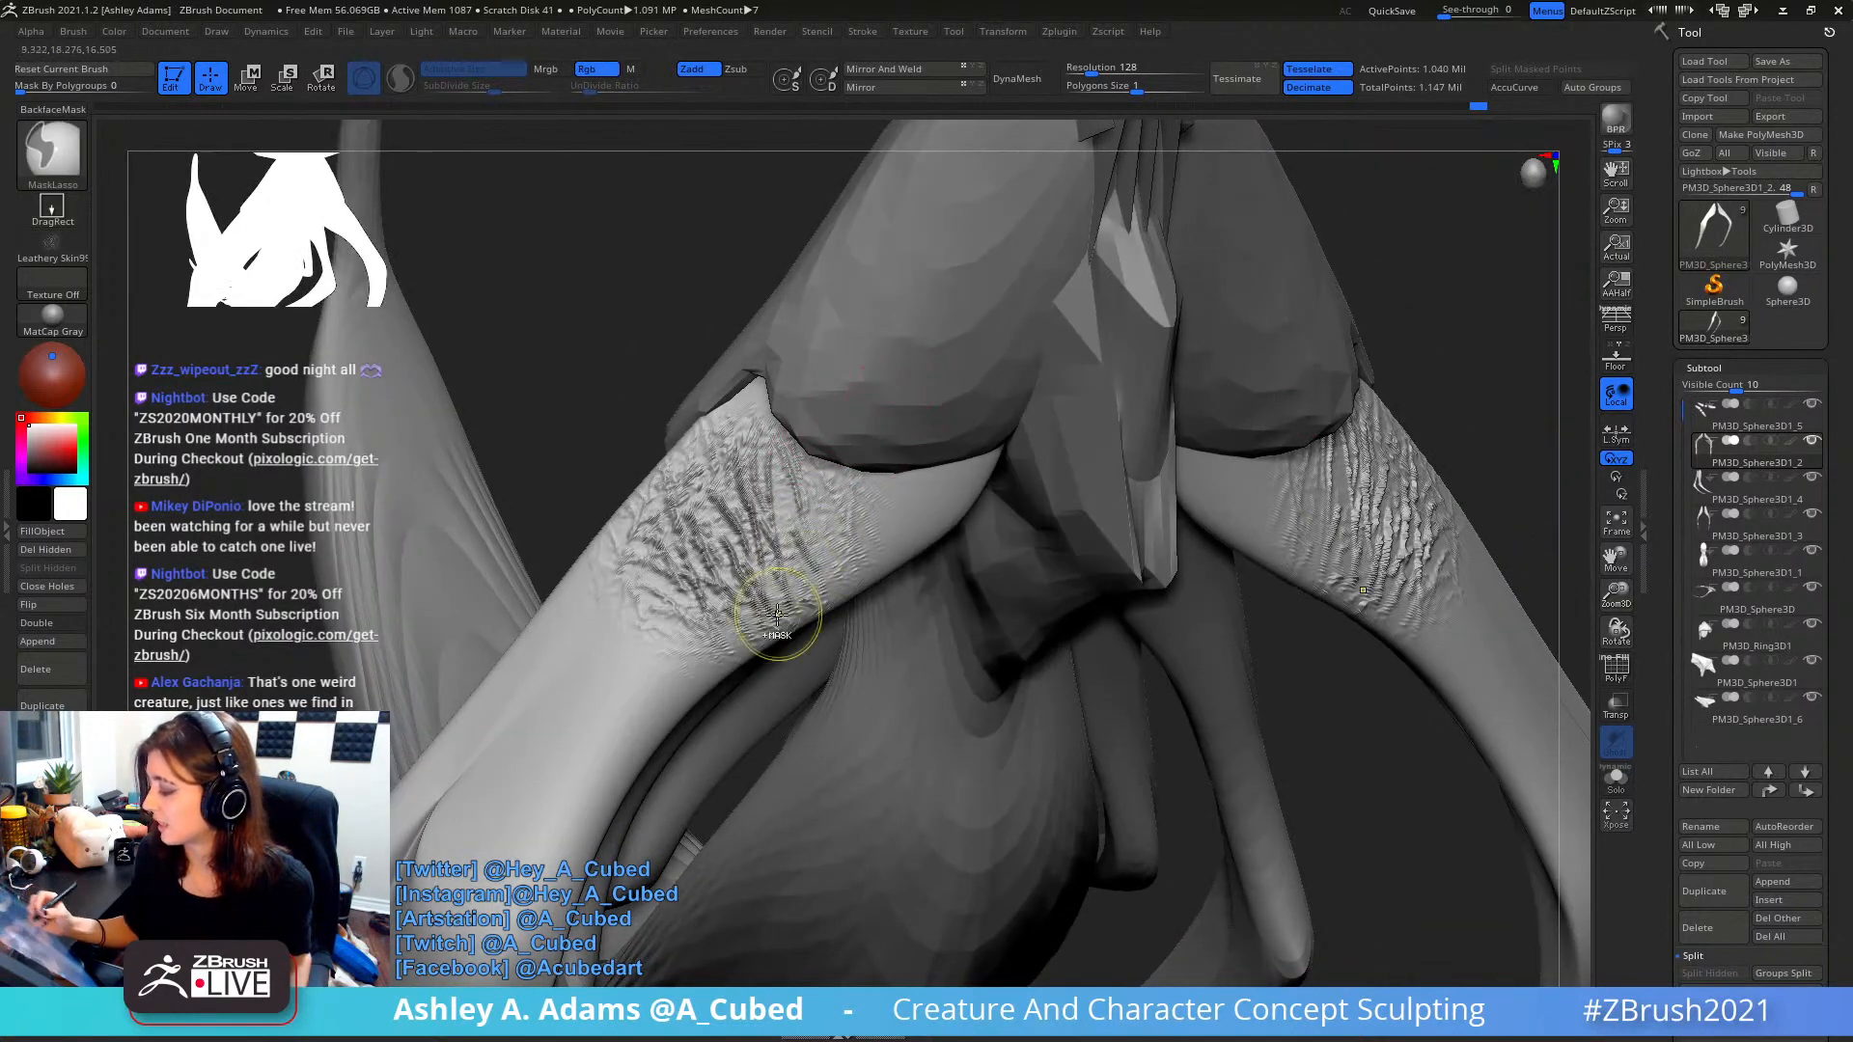
# - Undo the last leathery skin stamp and set the brush's Z Intensity to 10
pyautogui.hotkey('ctrl', 'z')
pyautogui.press('space')
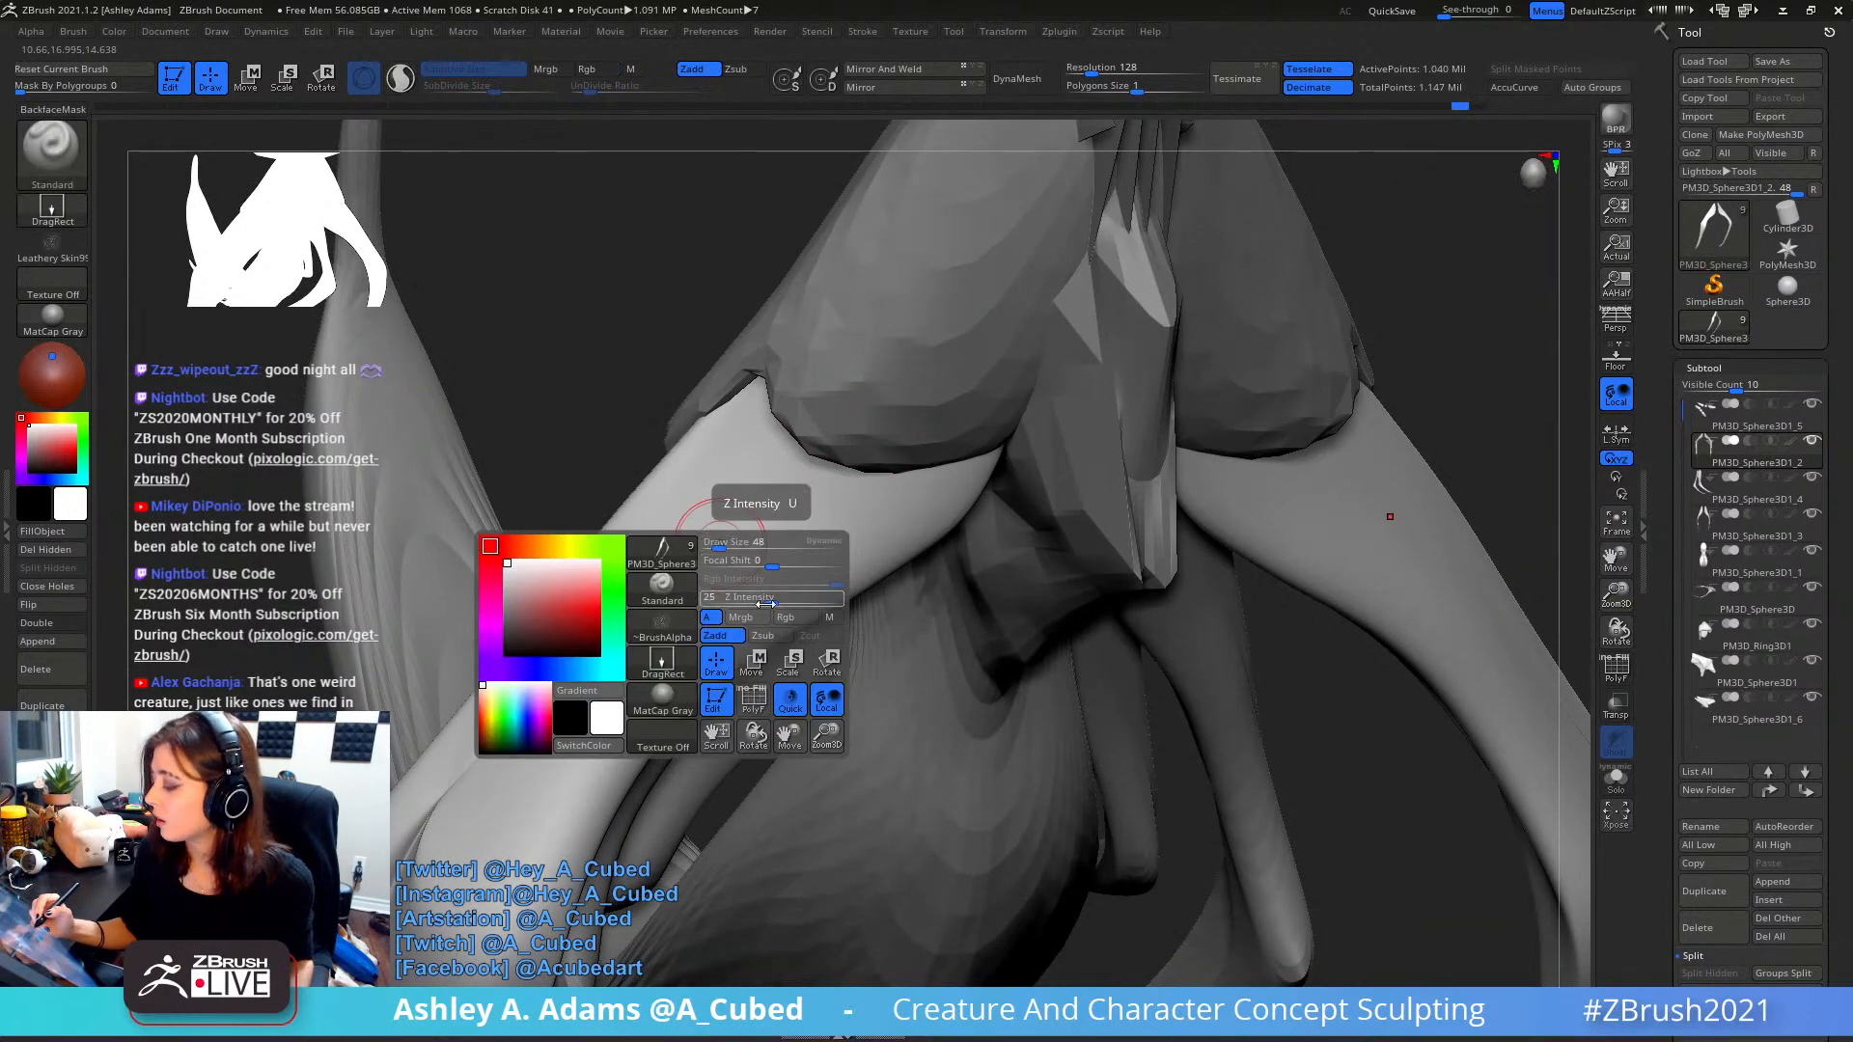
pyautogui.moveTo(768, 600); pyautogui.dragTo(752, 600)
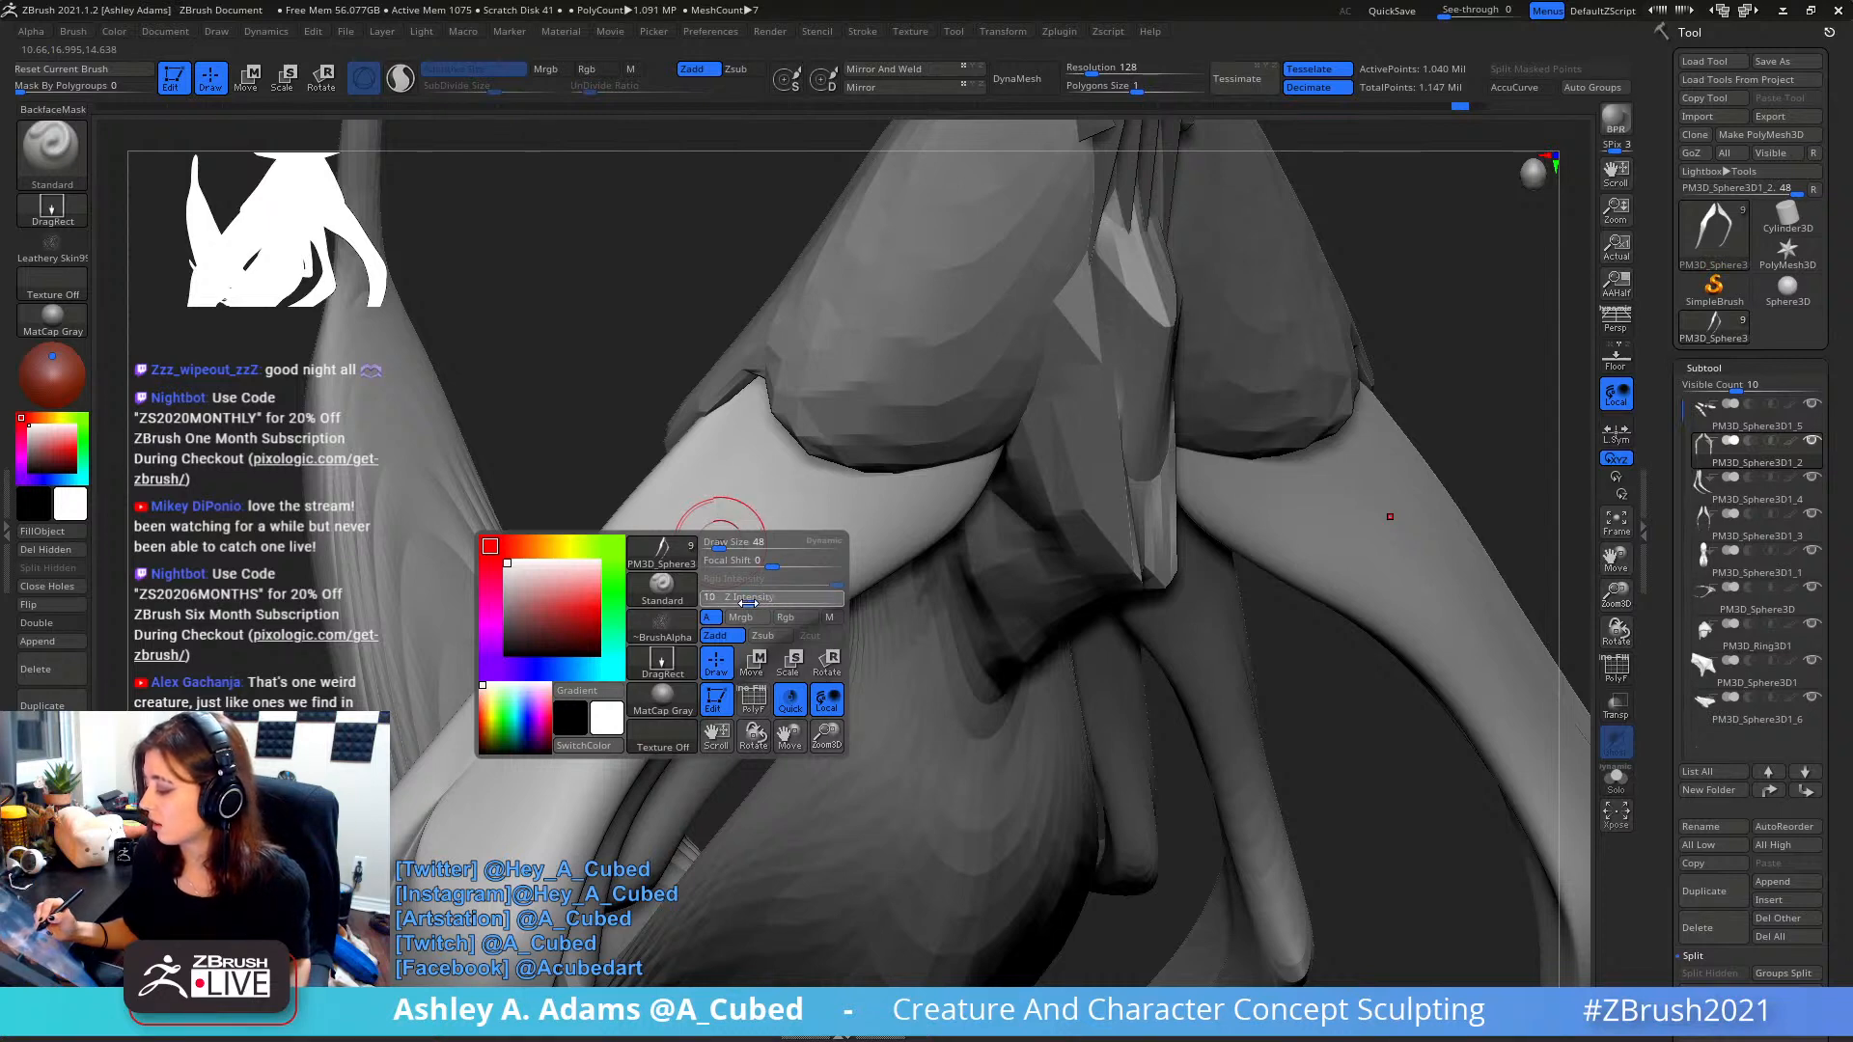
# - Try fainter leathery skin stamps on the upper limb at the reduced intensity
pyautogui.moveTo(724, 525); pyautogui.dragTo(744, 603)
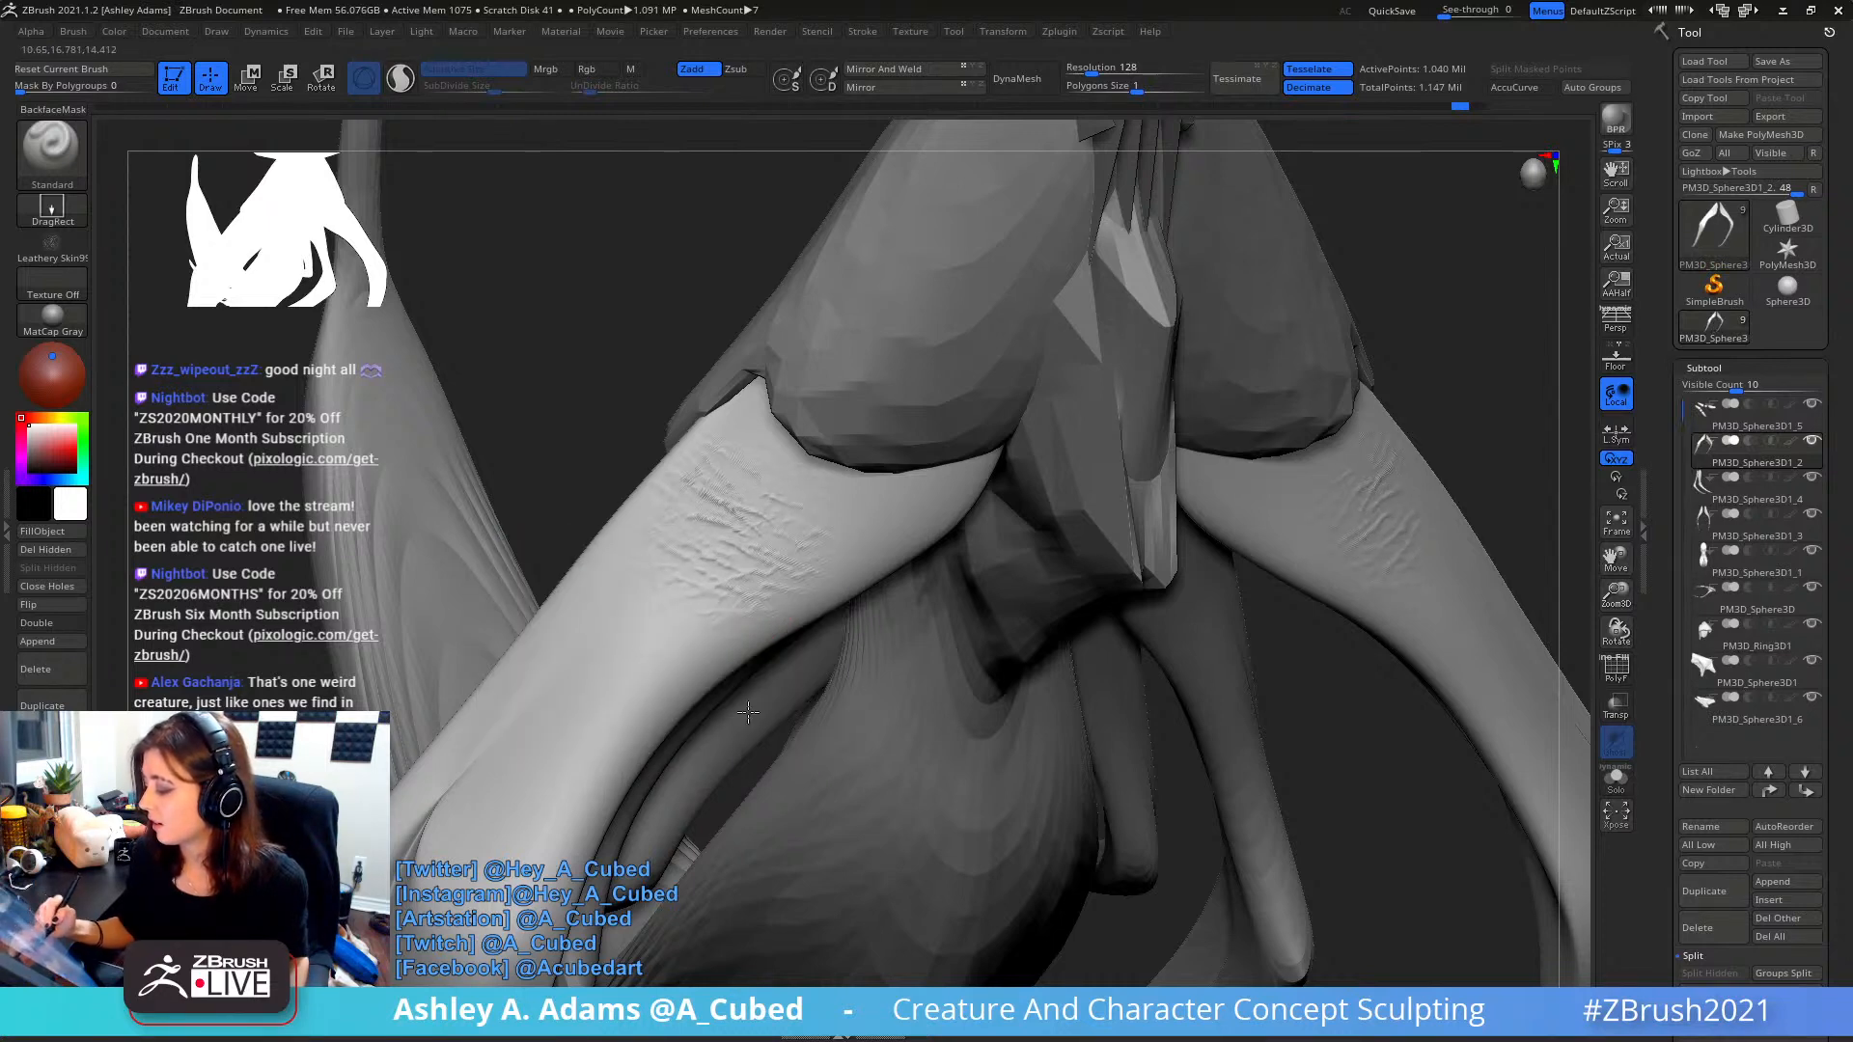
pyautogui.moveTo(747, 712); pyautogui.dragTo(754, 634, button='right')
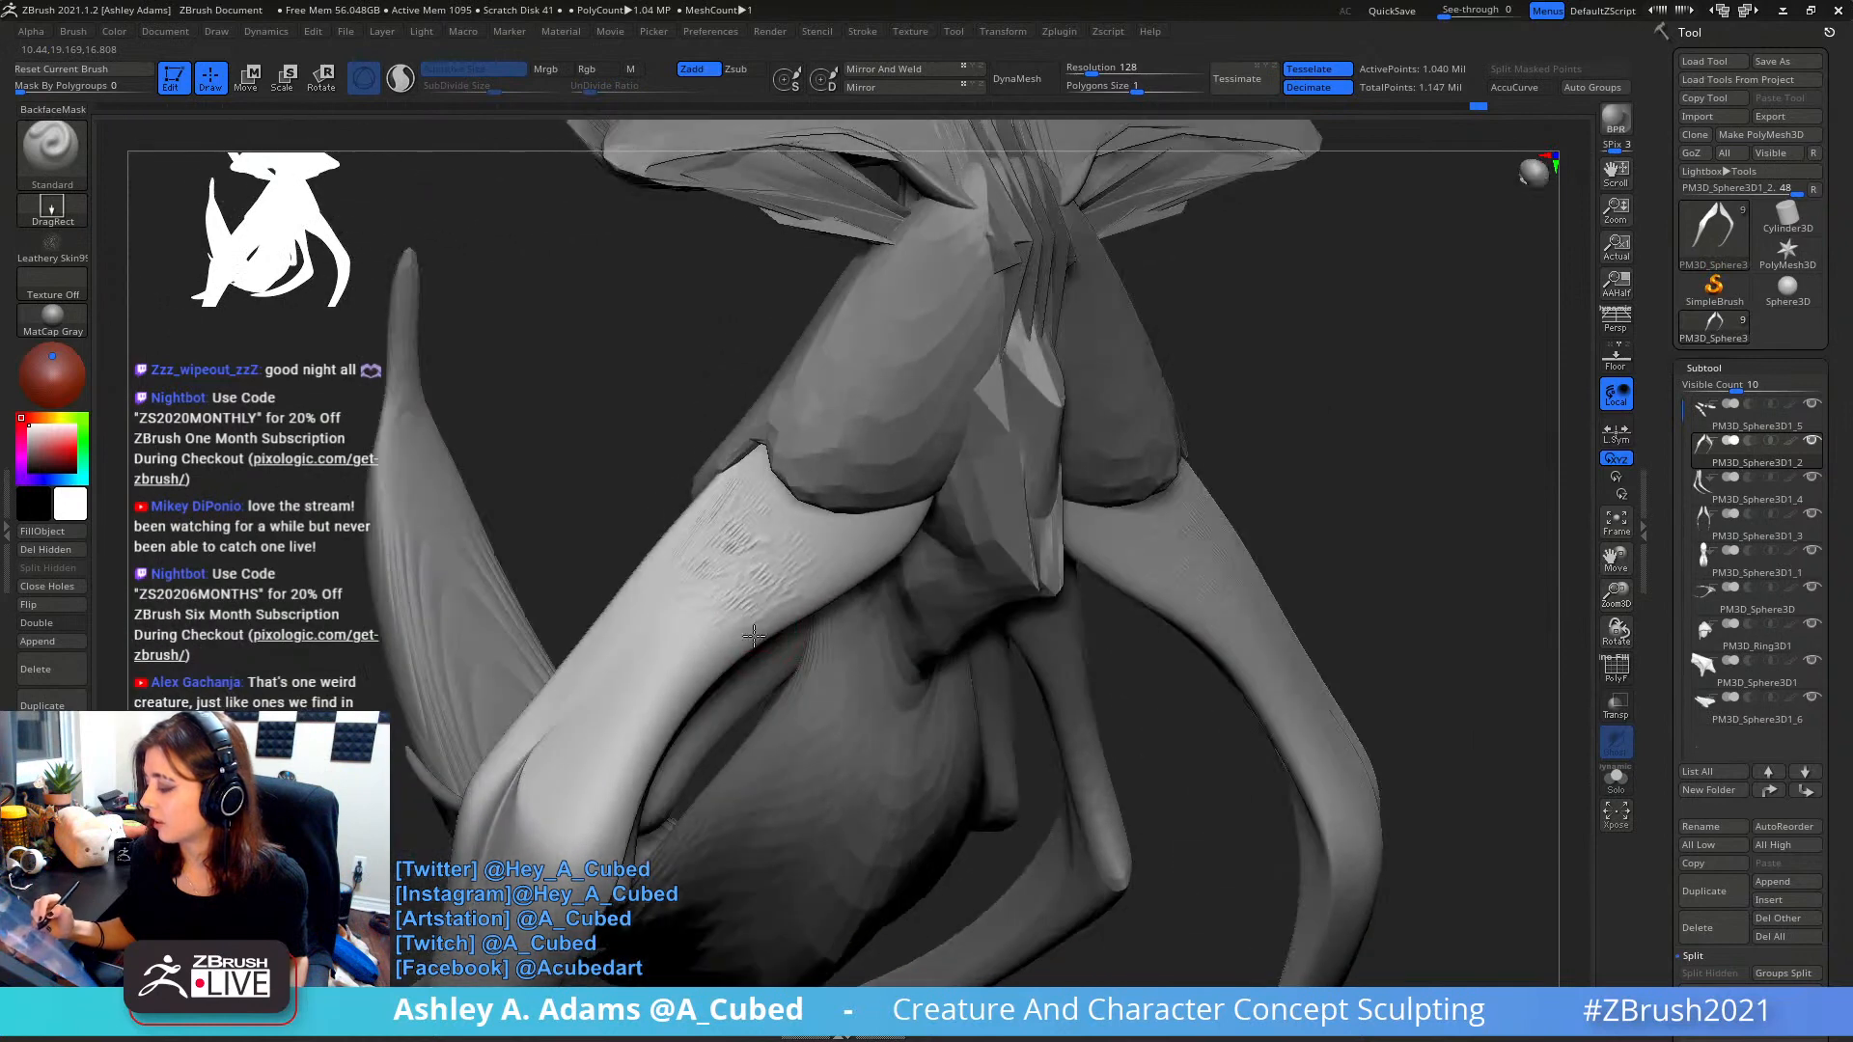
pyautogui.moveTo(762, 598); pyautogui.dragTo(767, 568)
pyautogui.keyDown('ctrl'); pyautogui.moveTo(749, 600); pyautogui.dragTo(697, 561, button='right'); pyautogui.keyUp('ctrl')
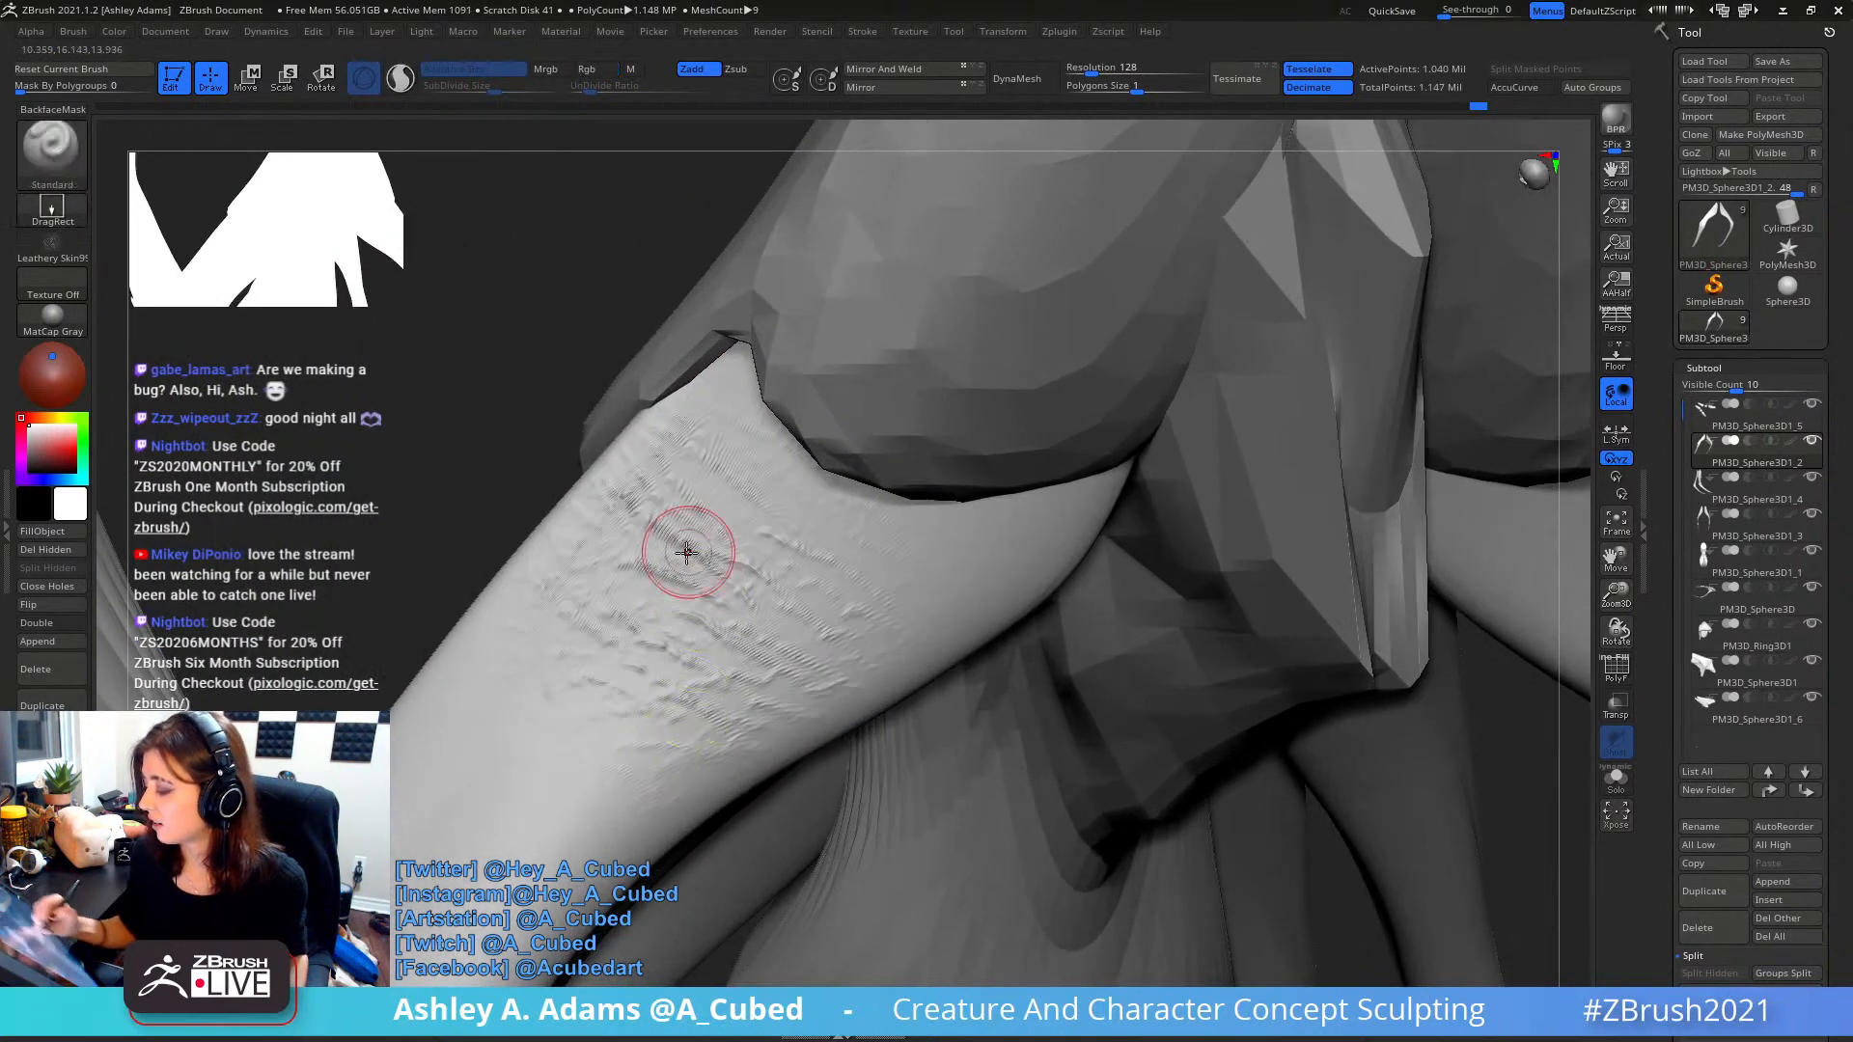
# - Check the limb's wireframe, and undo the skin stamps and the added subdivisions
pyautogui.click(1619, 676)
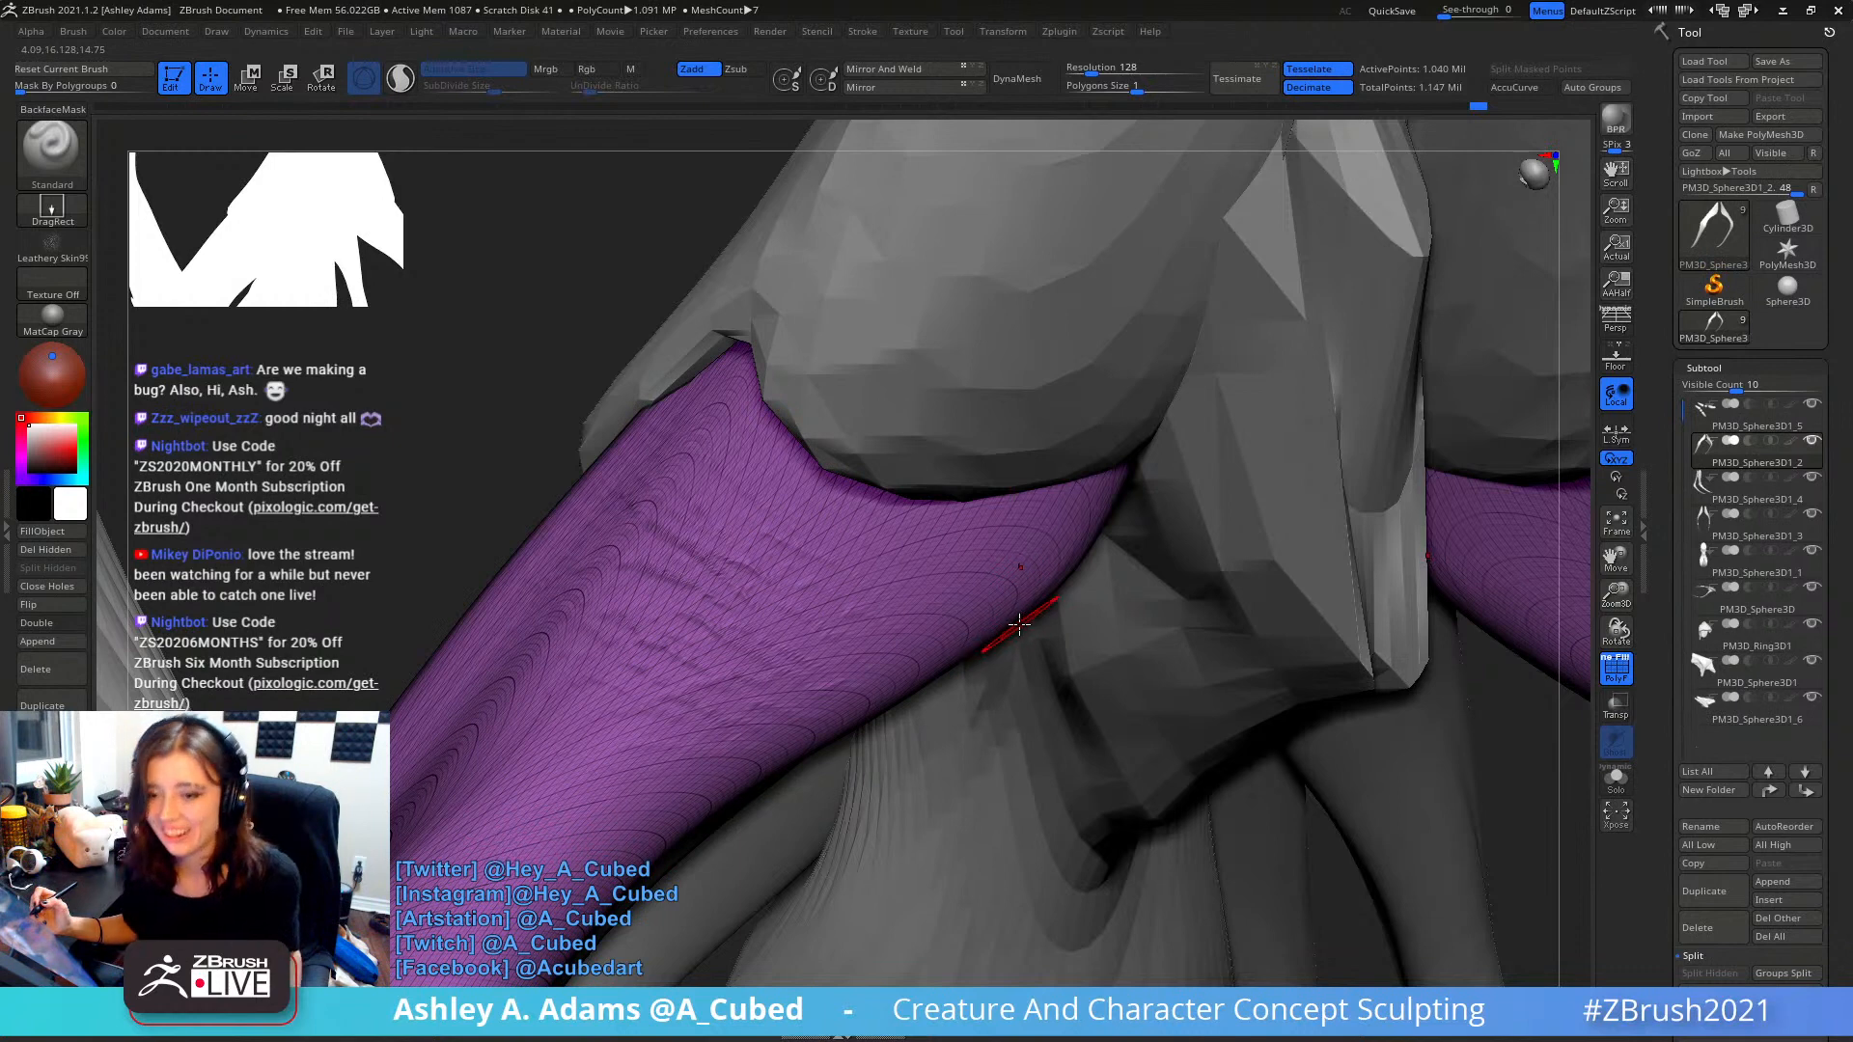
pyautogui.click(1626, 666)
pyautogui.hotkey('ctrl', 'z')
pyautogui.hotkey('ctrl', 'z')
pyautogui.keyDown('ctrl'); pyautogui.moveTo(1035, 799); pyautogui.dragTo(1023, 631, button='right'); pyautogui.keyUp('ctrl')
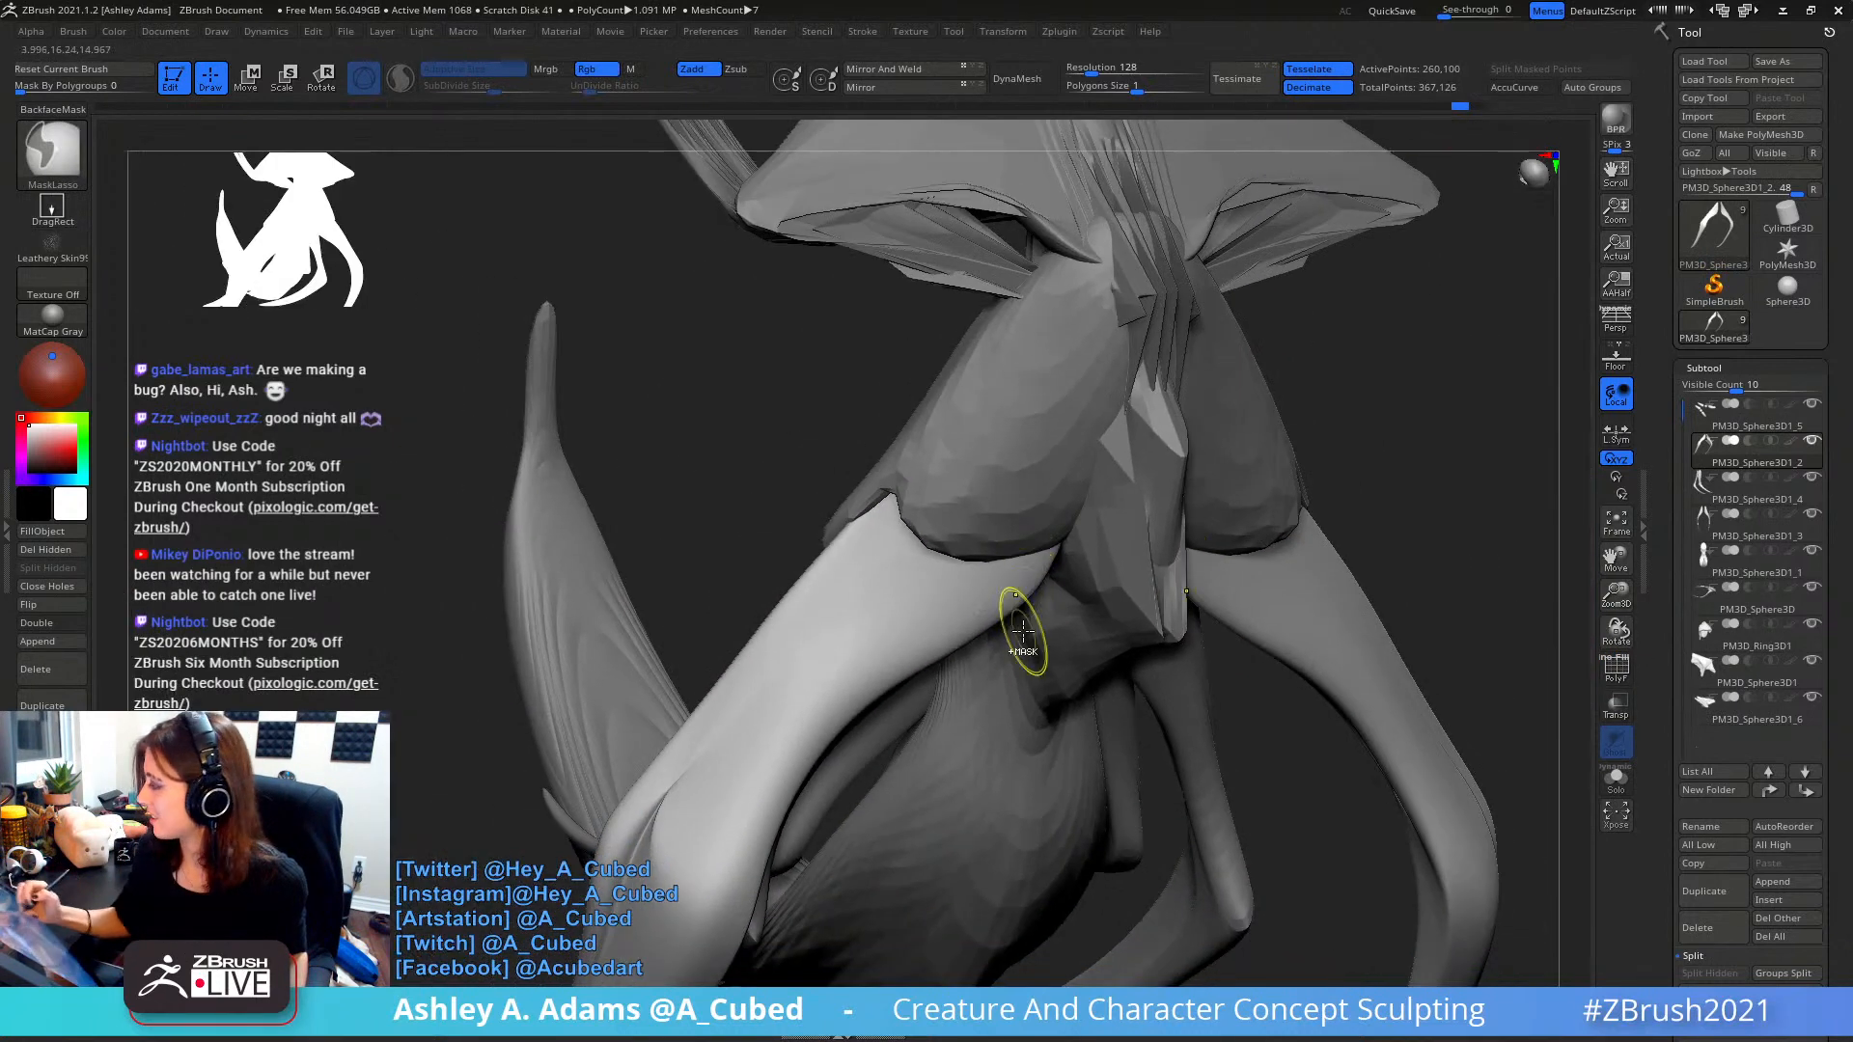
pyautogui.hotkey('ctrl', 'z')
pyautogui.hotkey('ctrl', 'z')
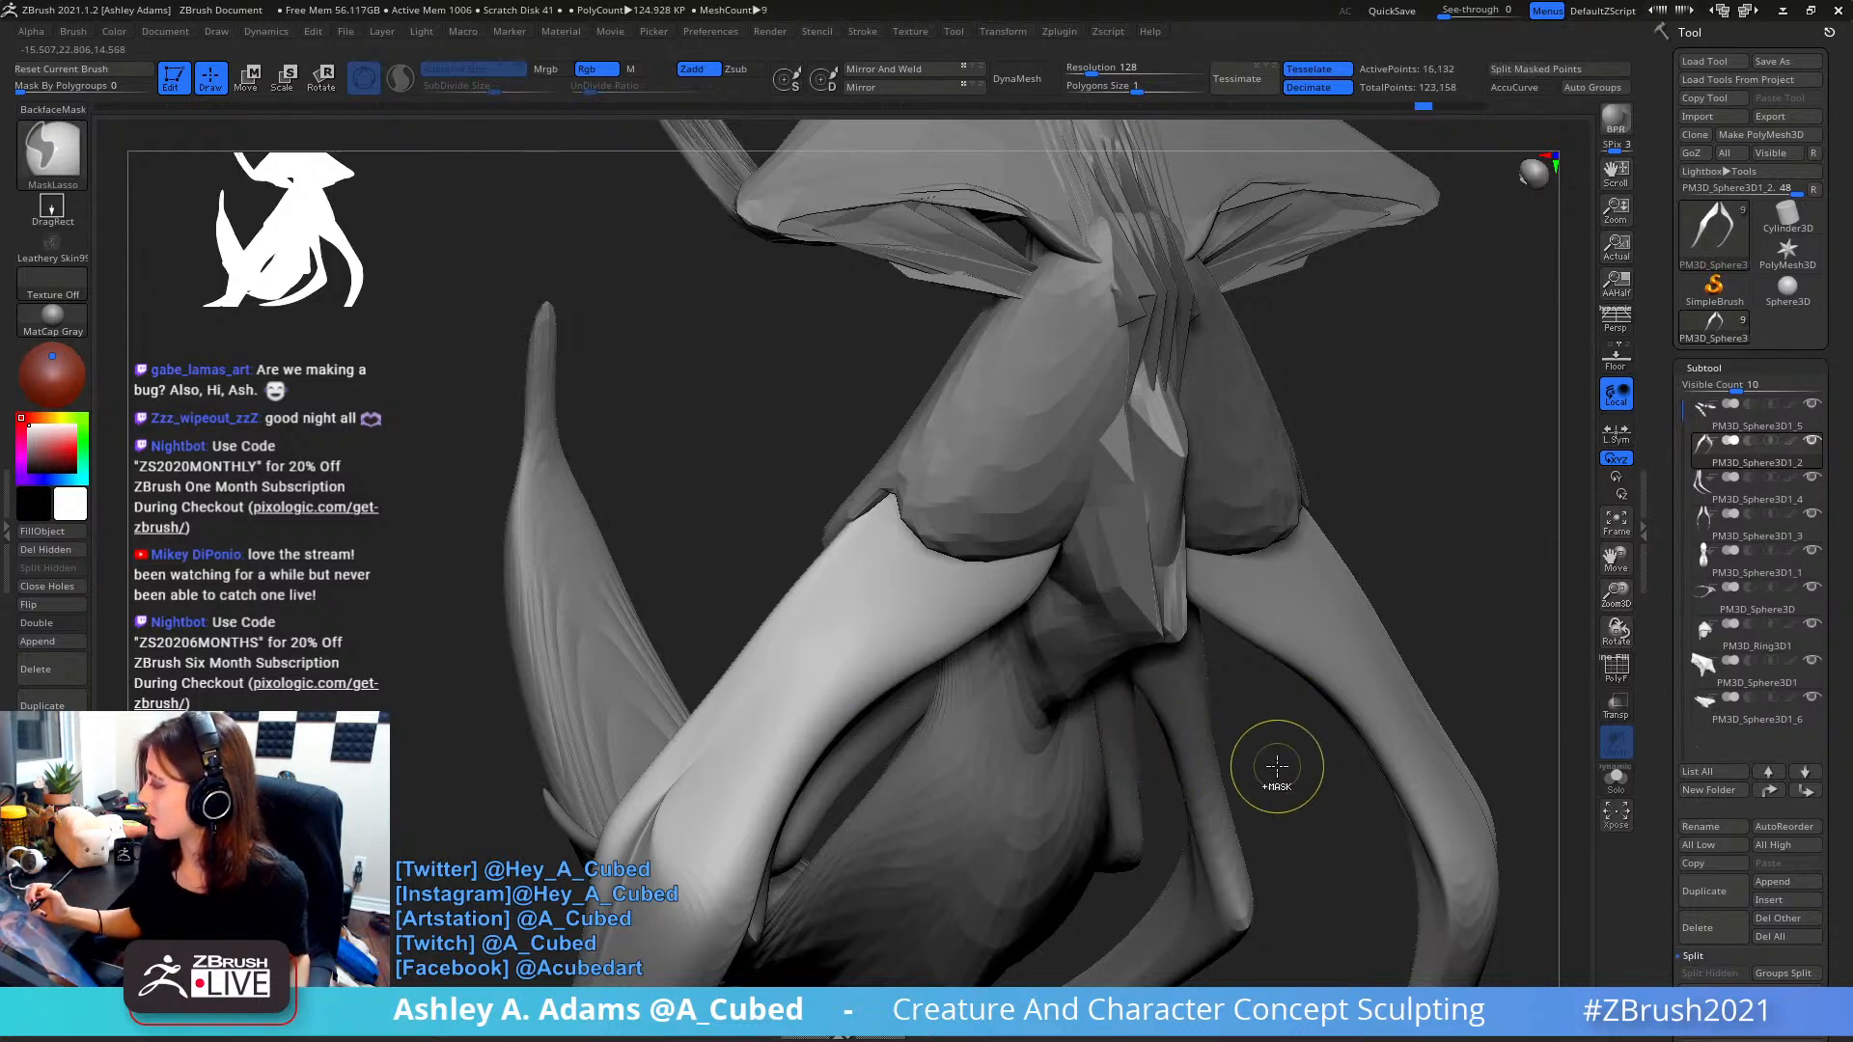
# - Remesh the limbs with ZRemesher at a target polygon count of 5 and inspect the new topology in wireframe
pyautogui.keyDown('alt'); pyautogui.moveTo(1515, 809); pyautogui.dragTo(1181, 706); pyautogui.keyUp('alt')
pyautogui.moveTo(1658, 877); pyautogui.dragTo(1662, 685)
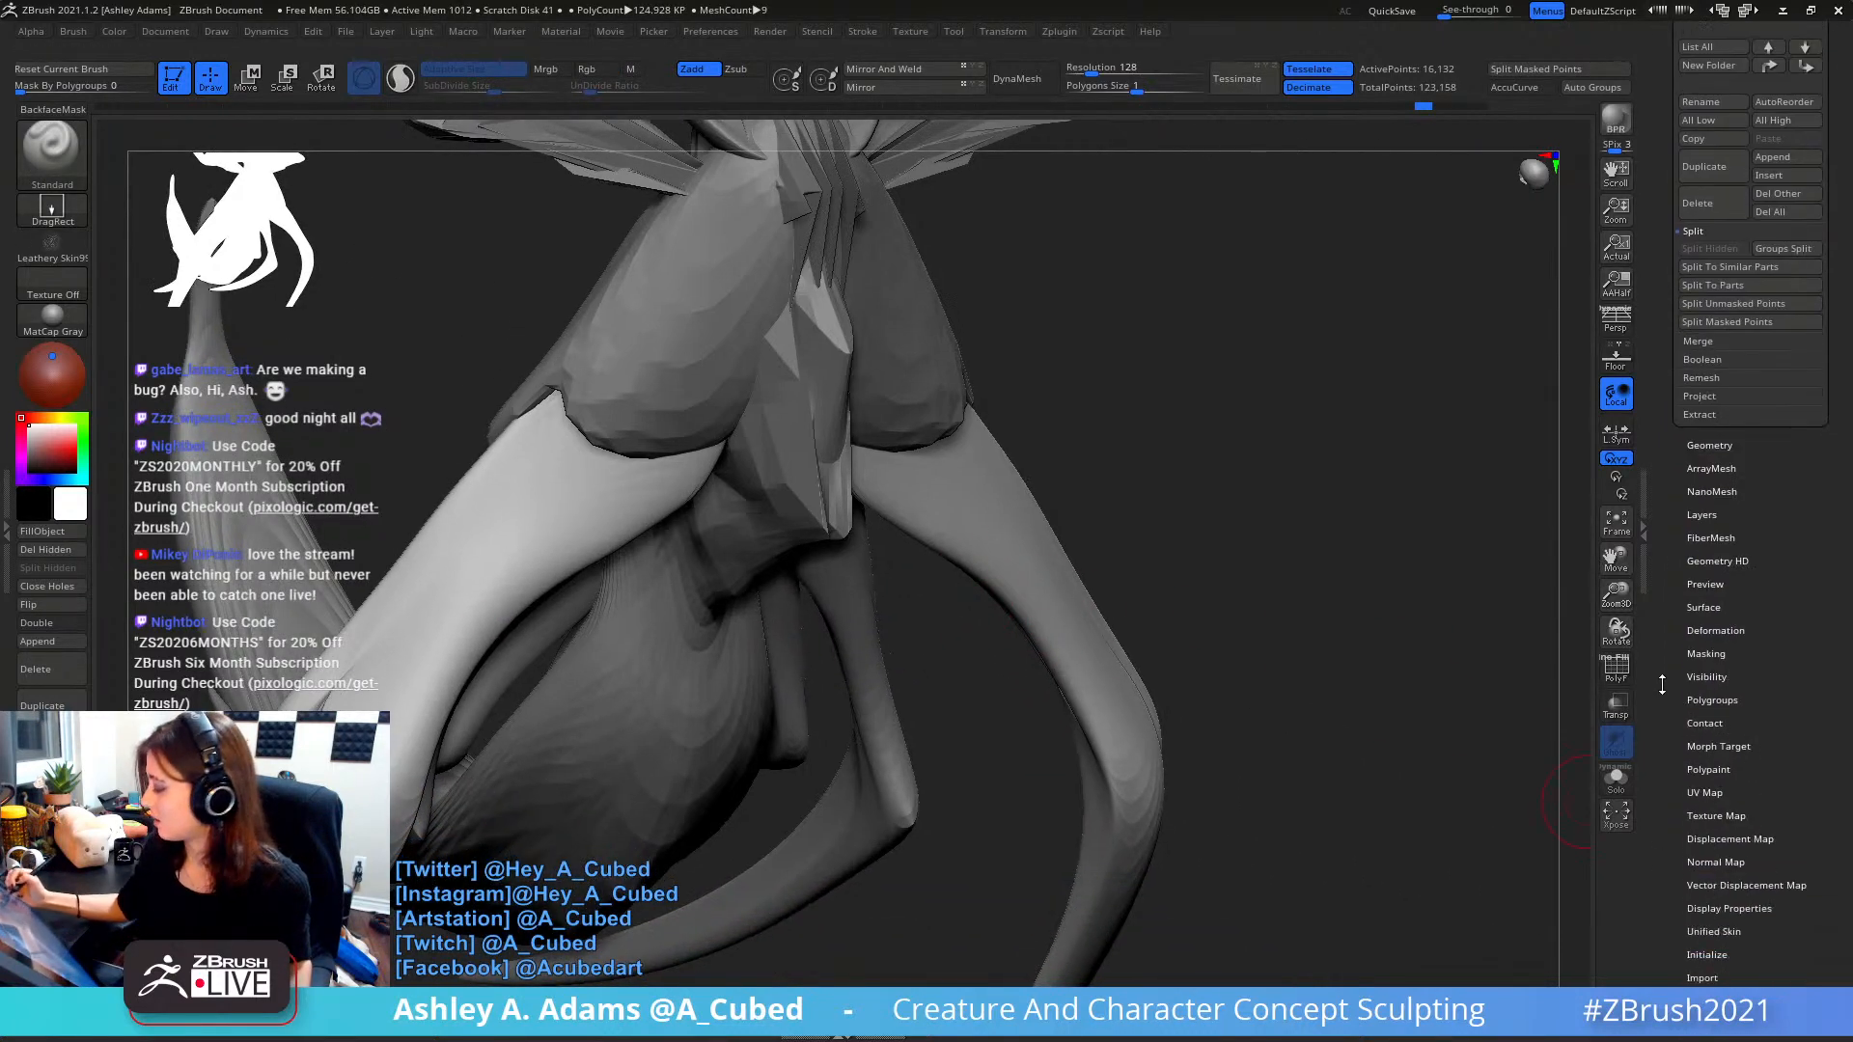
pyautogui.click(1709, 445)
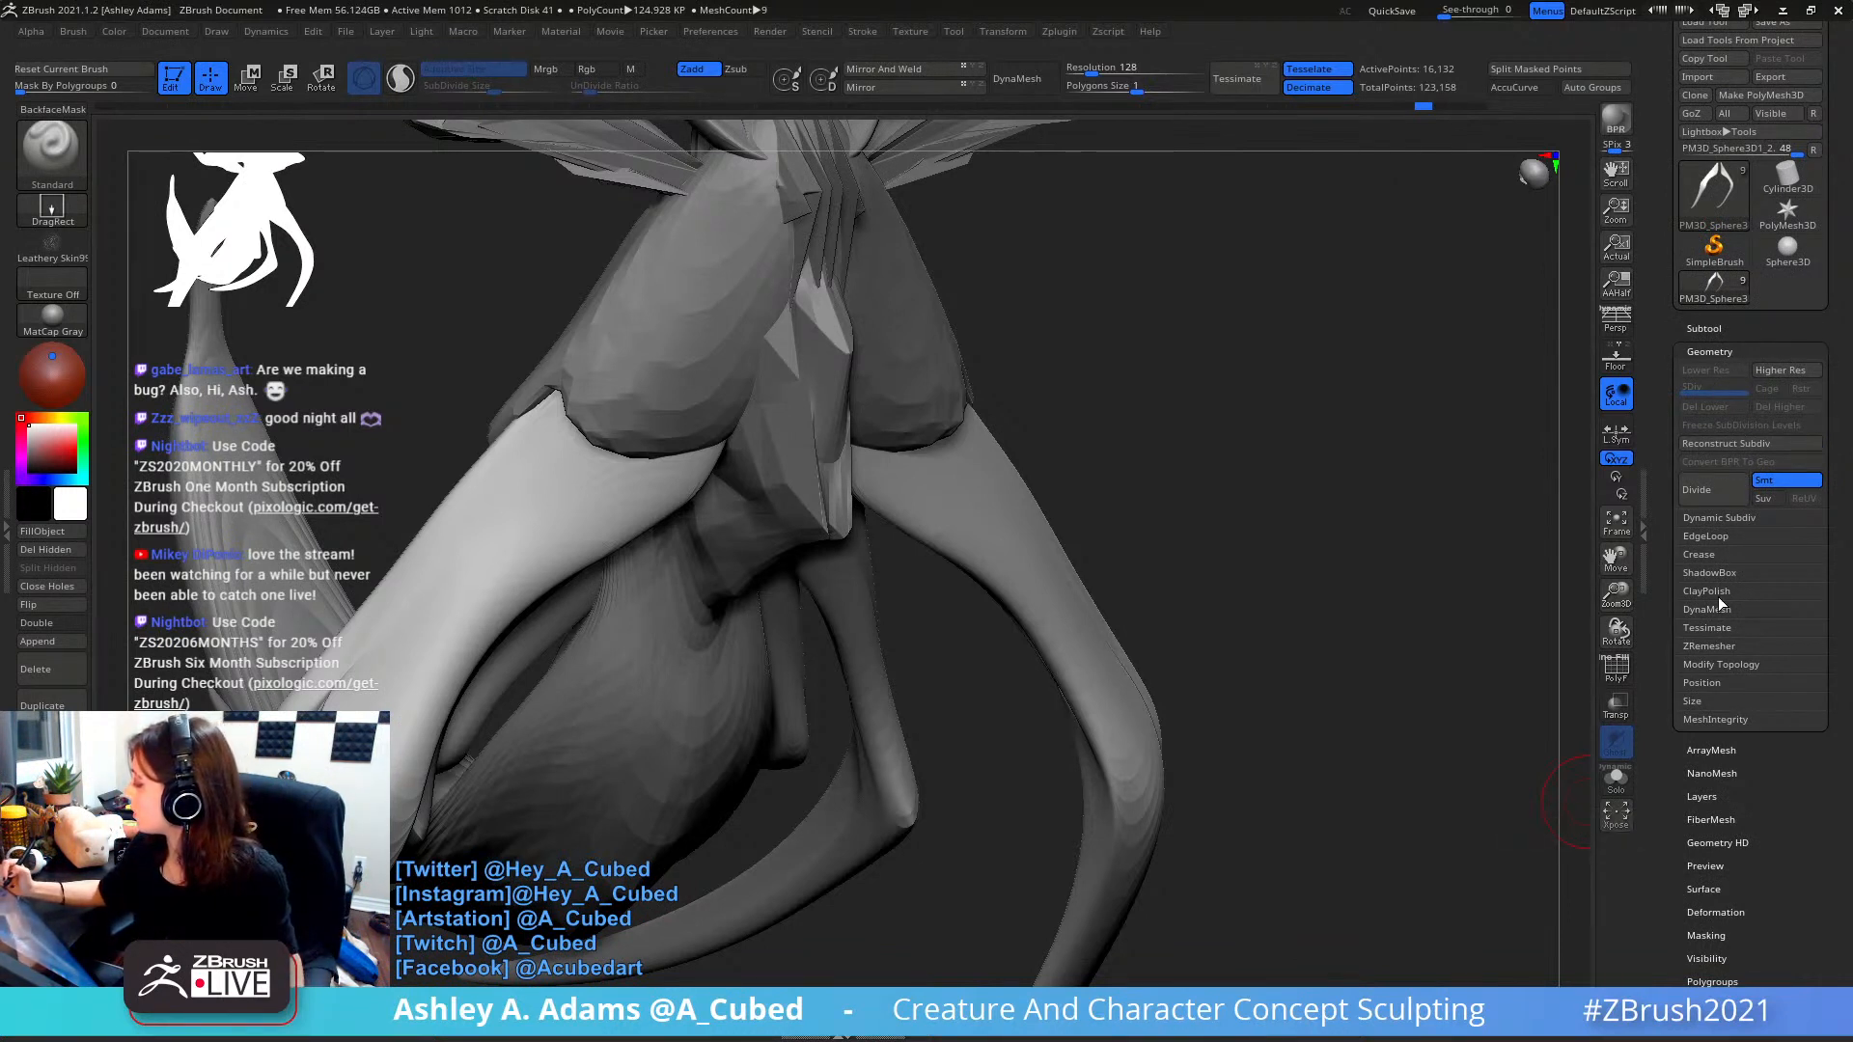
pyautogui.click(1711, 647)
pyautogui.click(1708, 506)
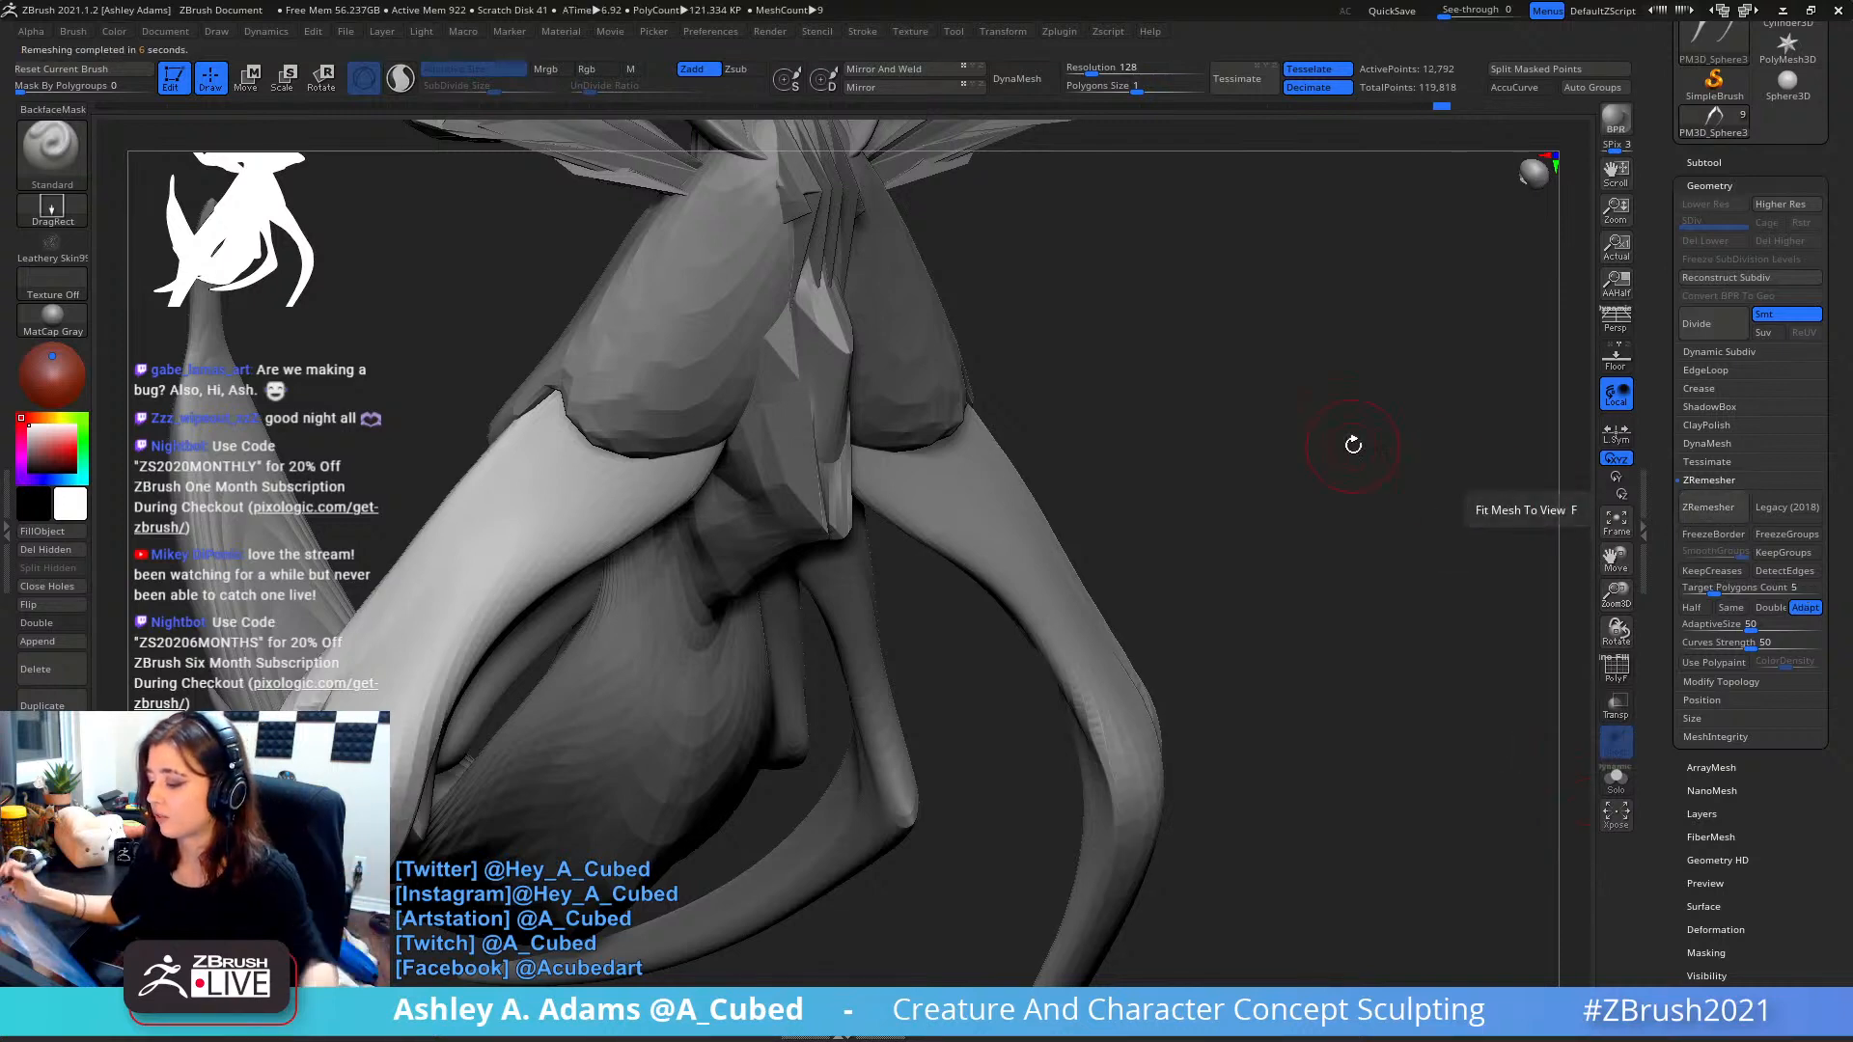
pyautogui.moveTo(719, 575); pyautogui.dragTo(830, 608, button='right')
pyautogui.keyDown('ctrl'); pyautogui.moveTo(830, 608); pyautogui.dragTo(881, 426, button='right'); pyautogui.keyUp('ctrl')
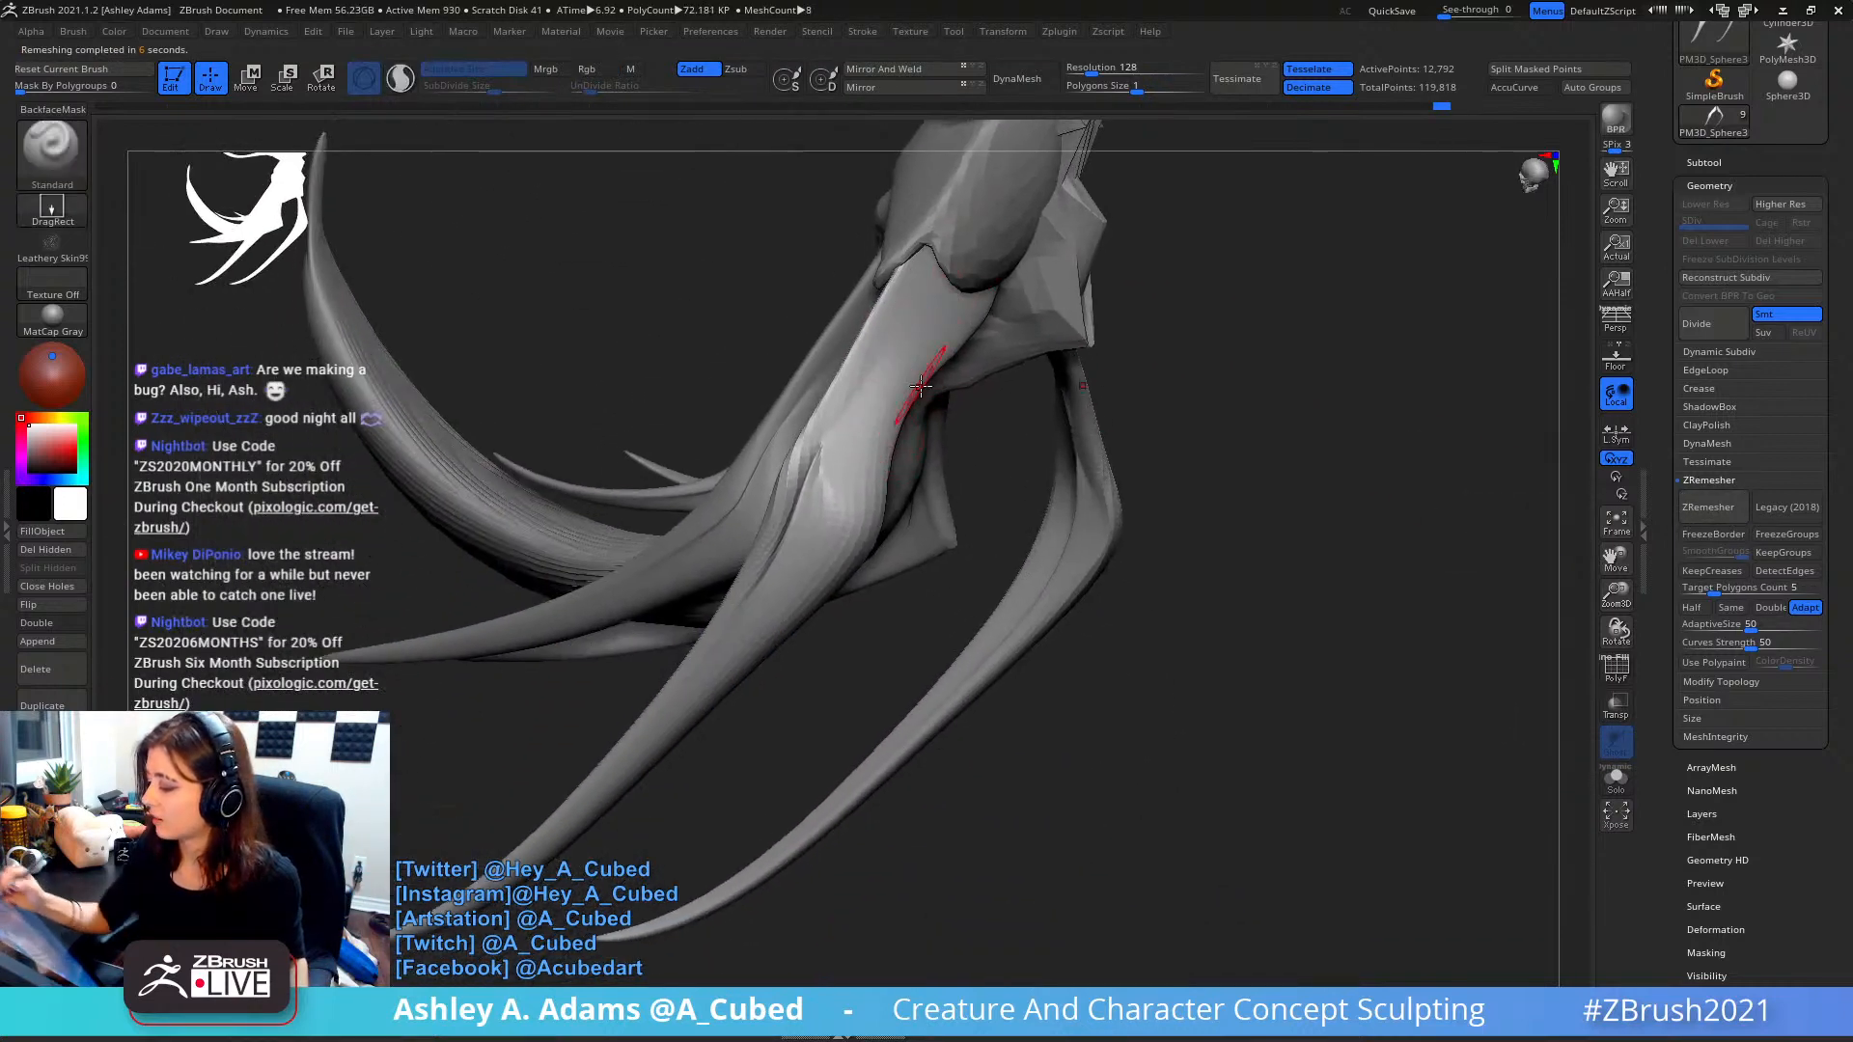
pyautogui.moveTo(930, 360); pyautogui.dragTo(859, 521, button='right')
pyautogui.click(1617, 668)
pyautogui.moveTo(734, 541); pyautogui.dragTo(603, 573, button='right')
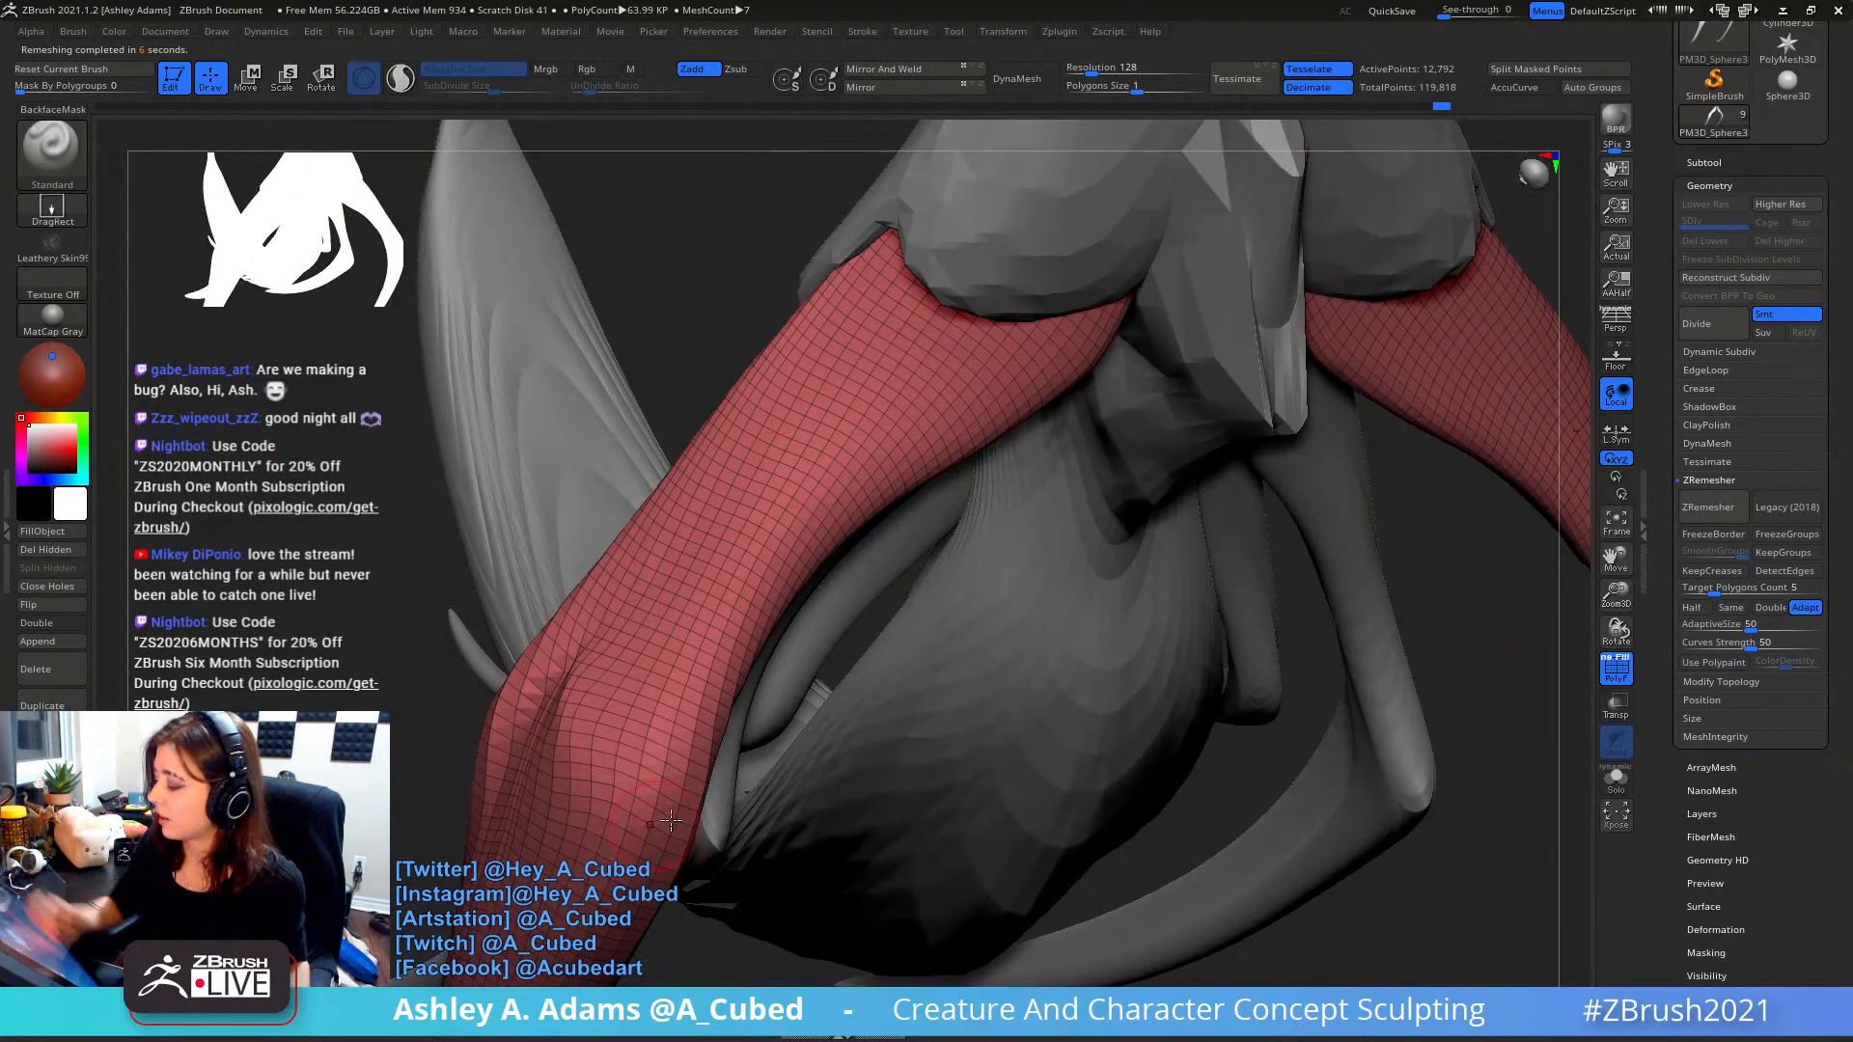
pyautogui.click(1616, 668)
# - Subdivide the remeshed limbs three times, up to subdivision level 4
pyautogui.moveTo(1066, 635)
pyautogui.keyDown('alt'); pyautogui.mouseDown(button='right')
pyautogui.moveTo(1061, 680)
pyautogui.moveTo(999, 546)
pyautogui.mouseUp(button='right'); pyautogui.keyUp('alt')
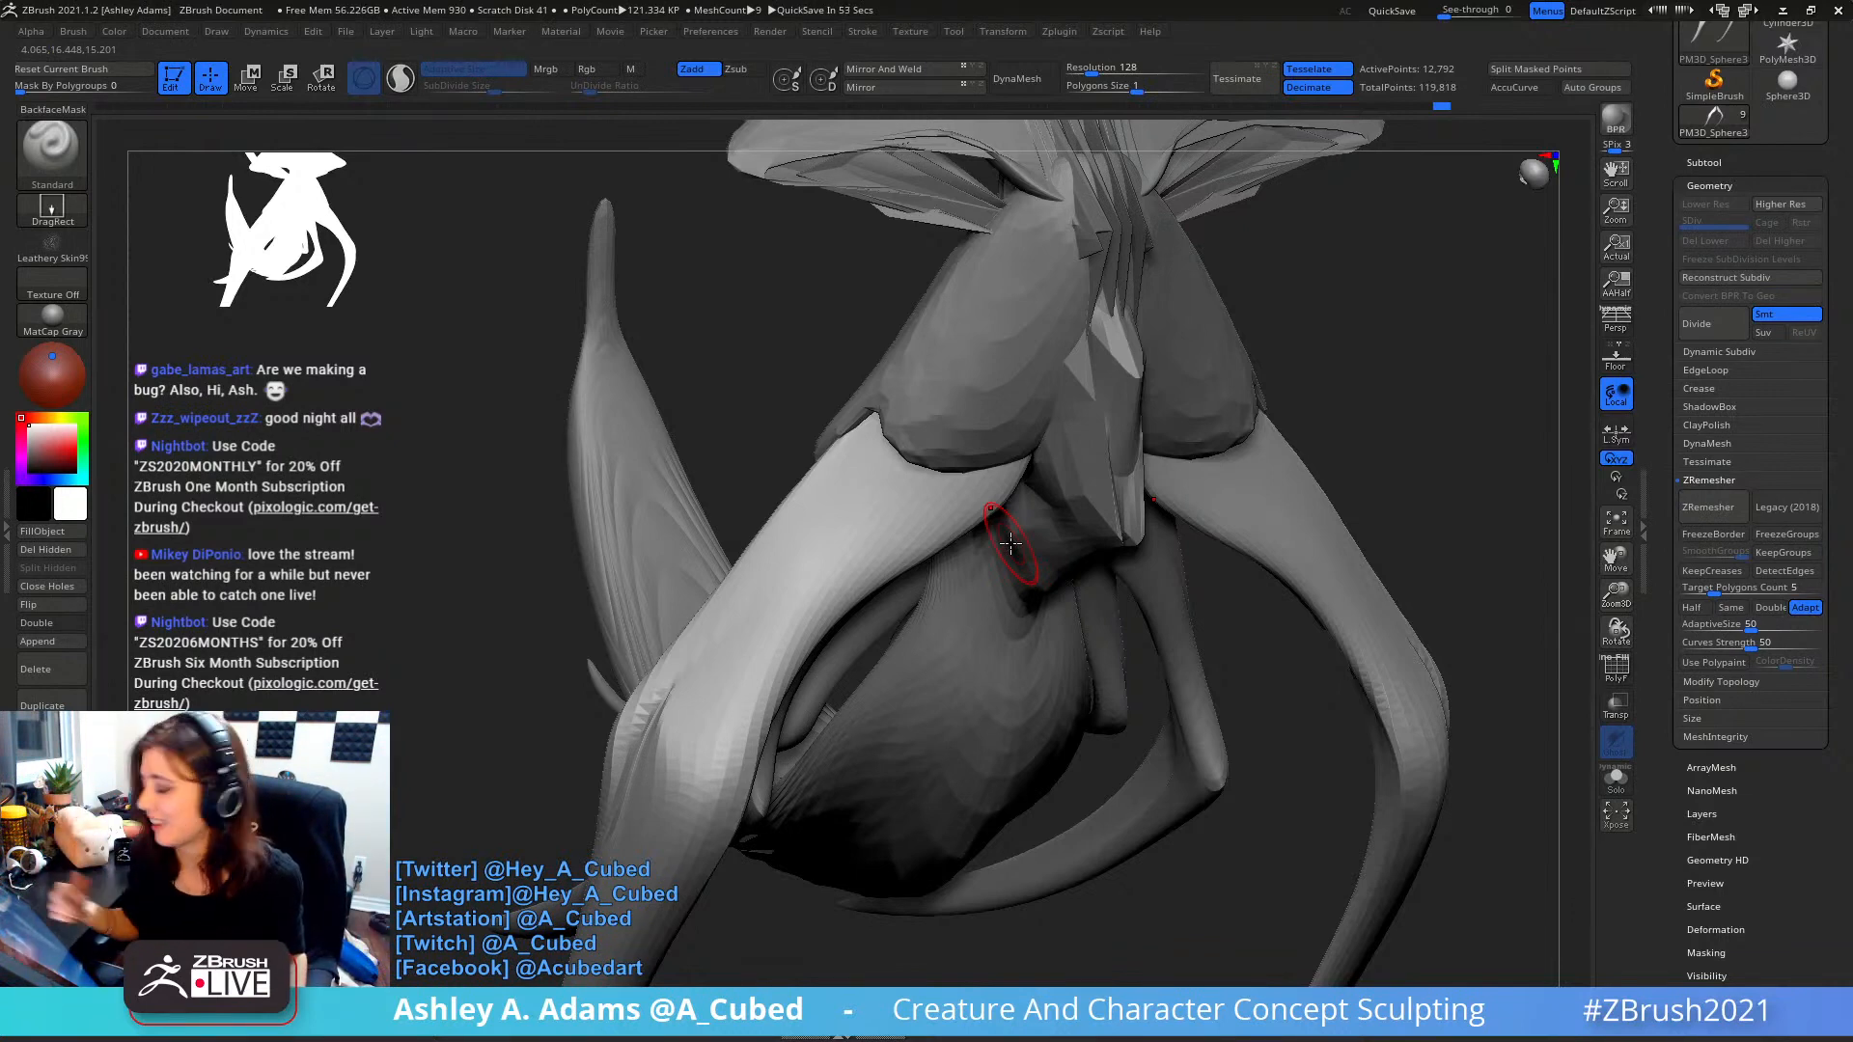
pyautogui.press('ctrl')
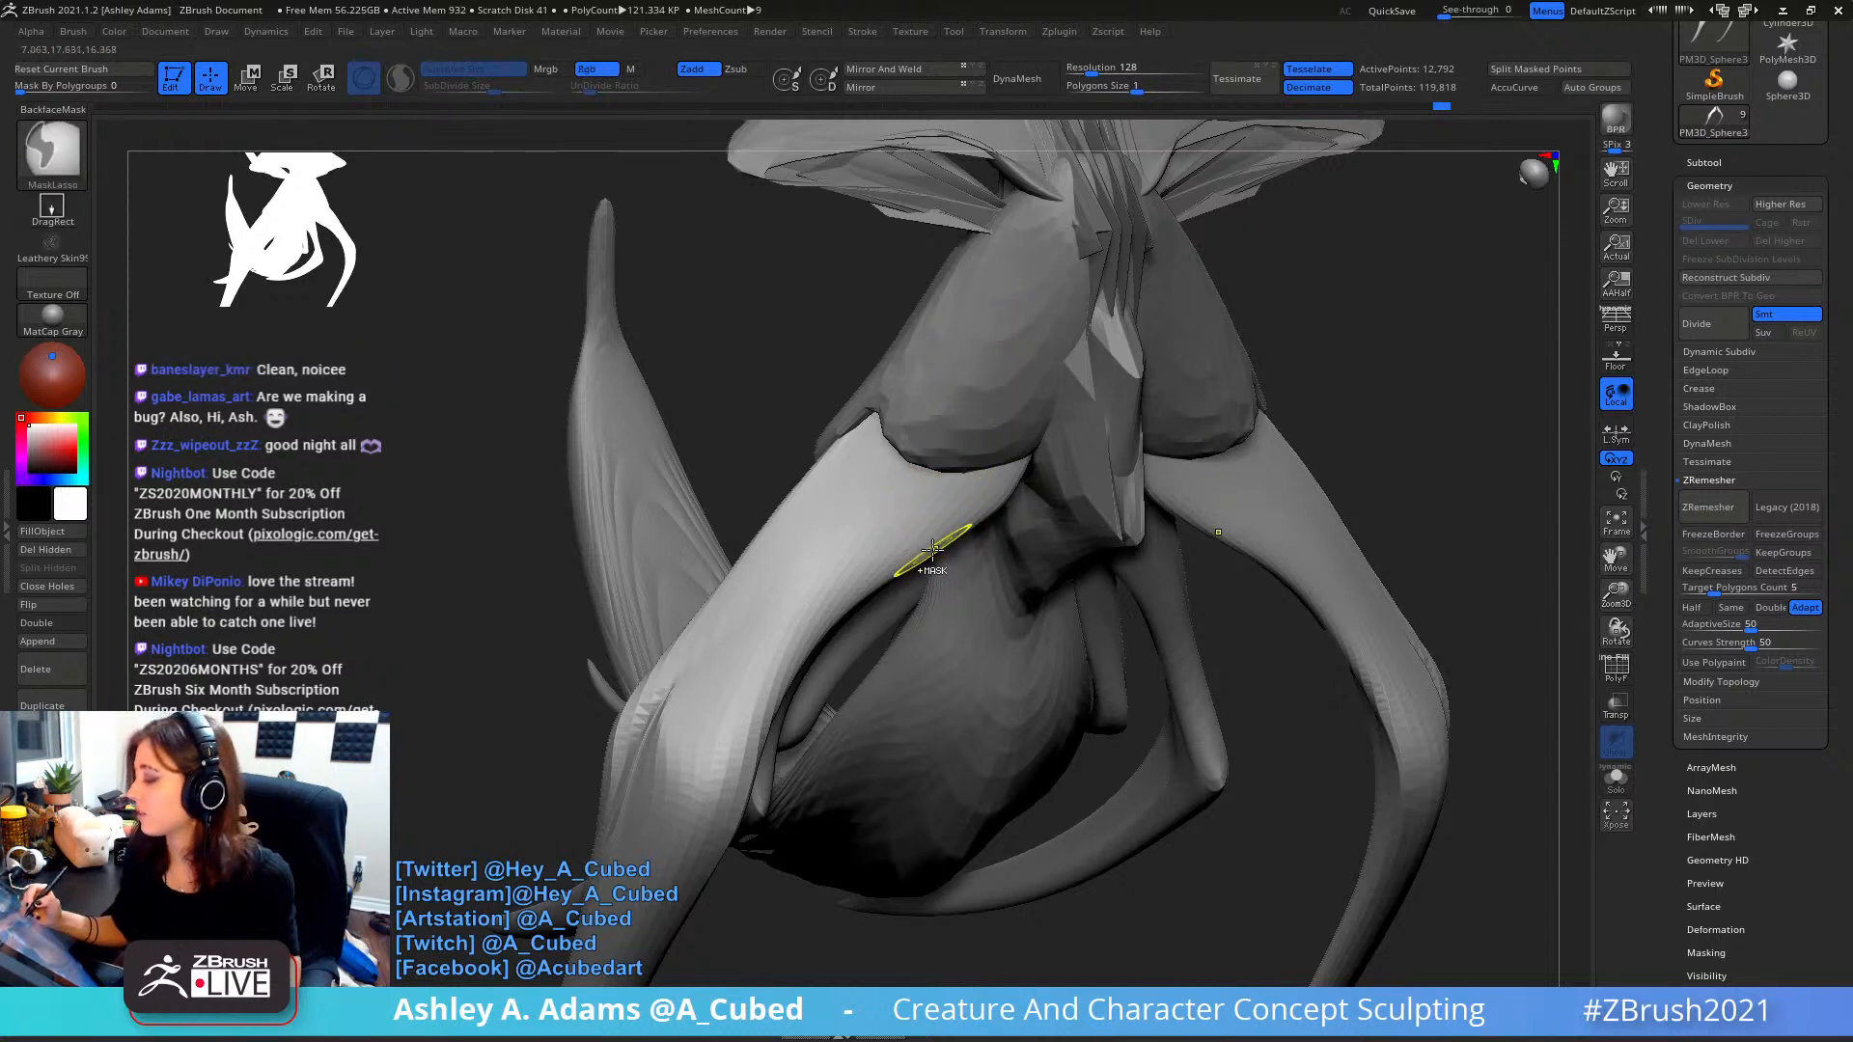
pyautogui.hotkey('ctrl', 'd')
pyautogui.hotkey('ctrl', 'd')
pyautogui.hotkey('ctrl', 'd')
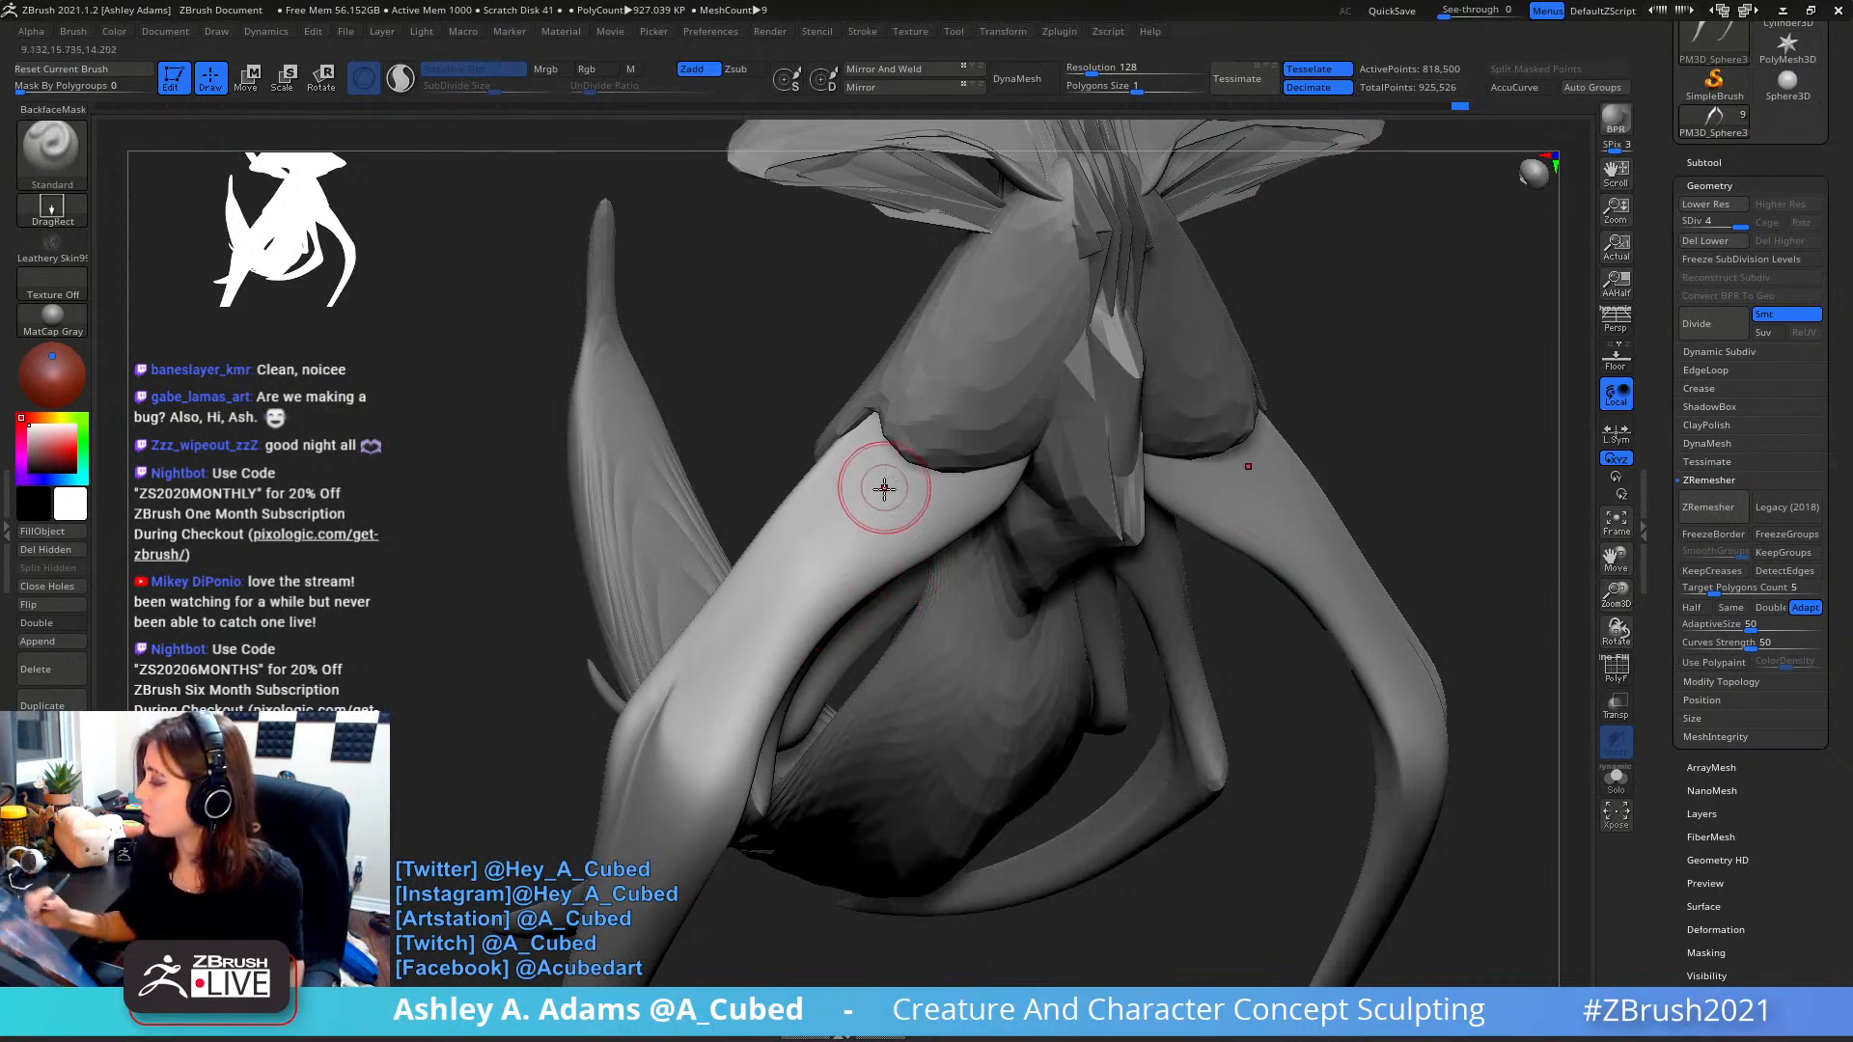
# - Undo the test skin stamp on the upper limb and subdivide the limbs once more, to subdivision level 5
pyautogui.keyDown('ctrl'); pyautogui.moveTo(928, 460); pyautogui.dragTo(872, 705, button='right'); pyautogui.keyUp('ctrl')
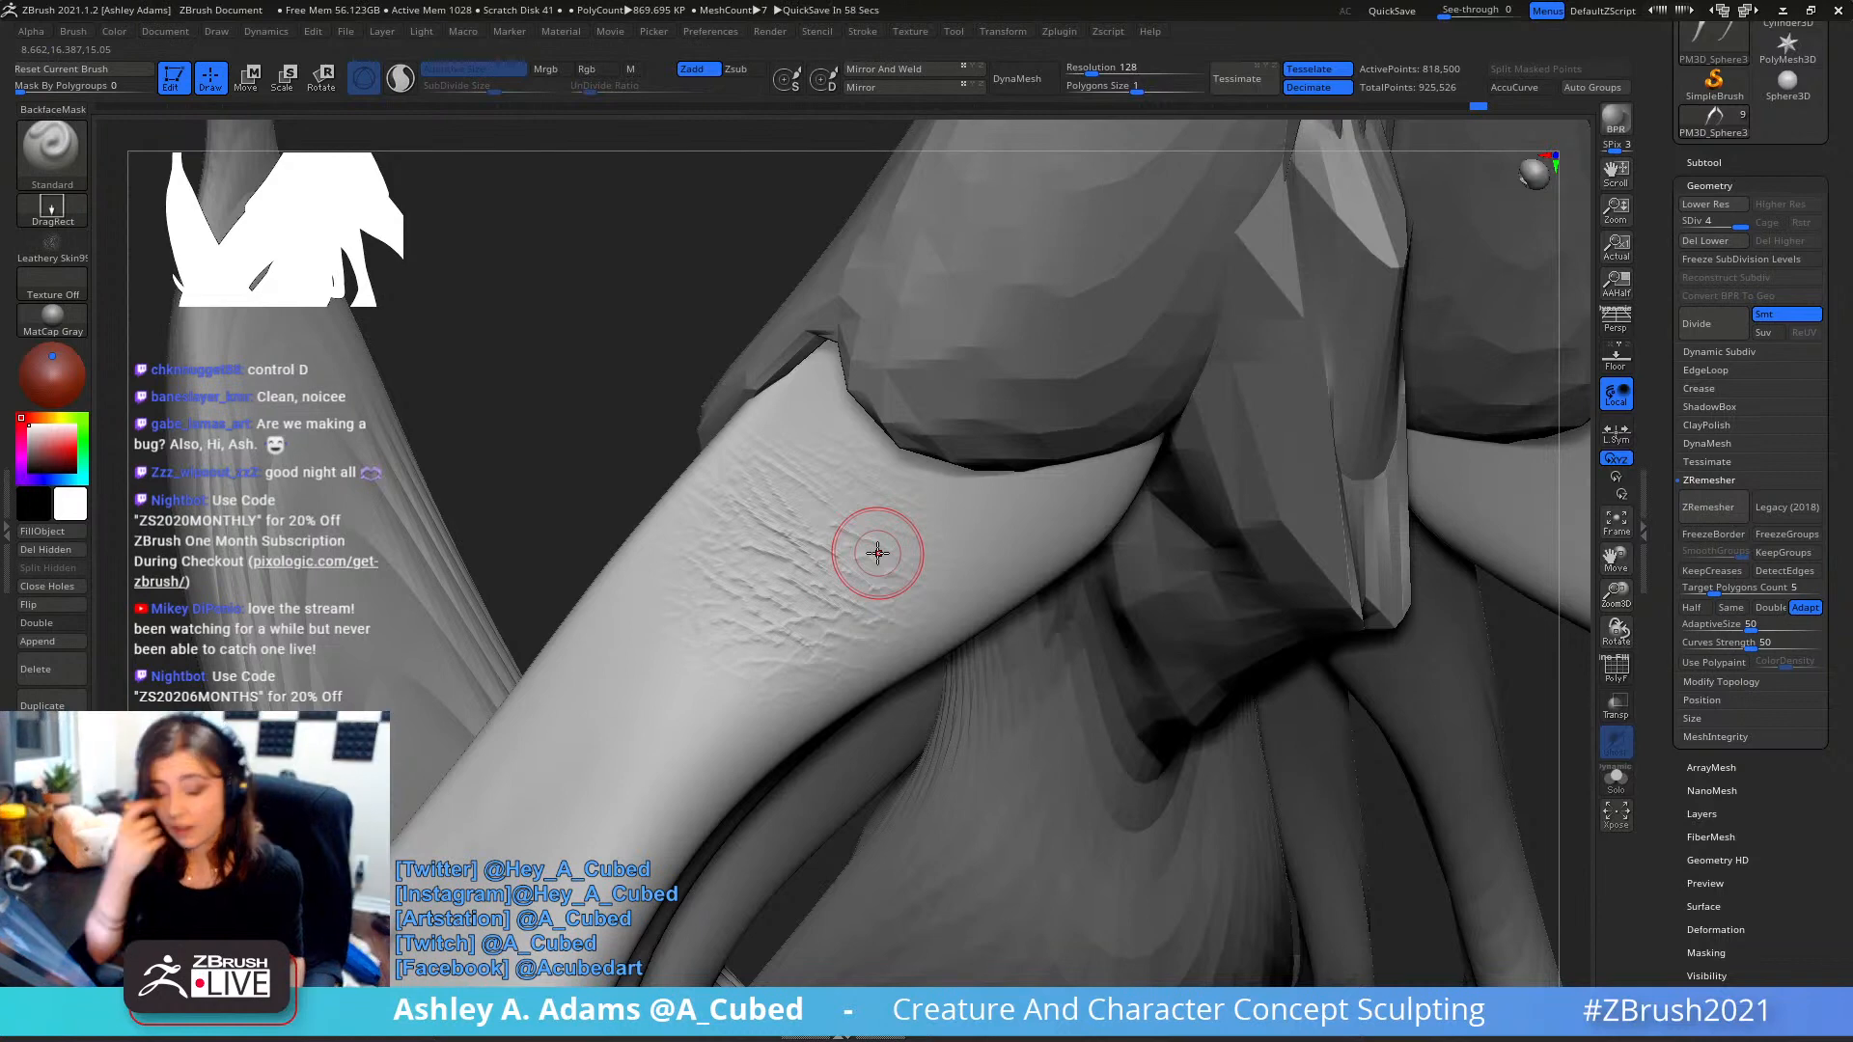
pyautogui.hotkey('ctrl', 'z')
pyautogui.hotkey('ctrl', 'd')
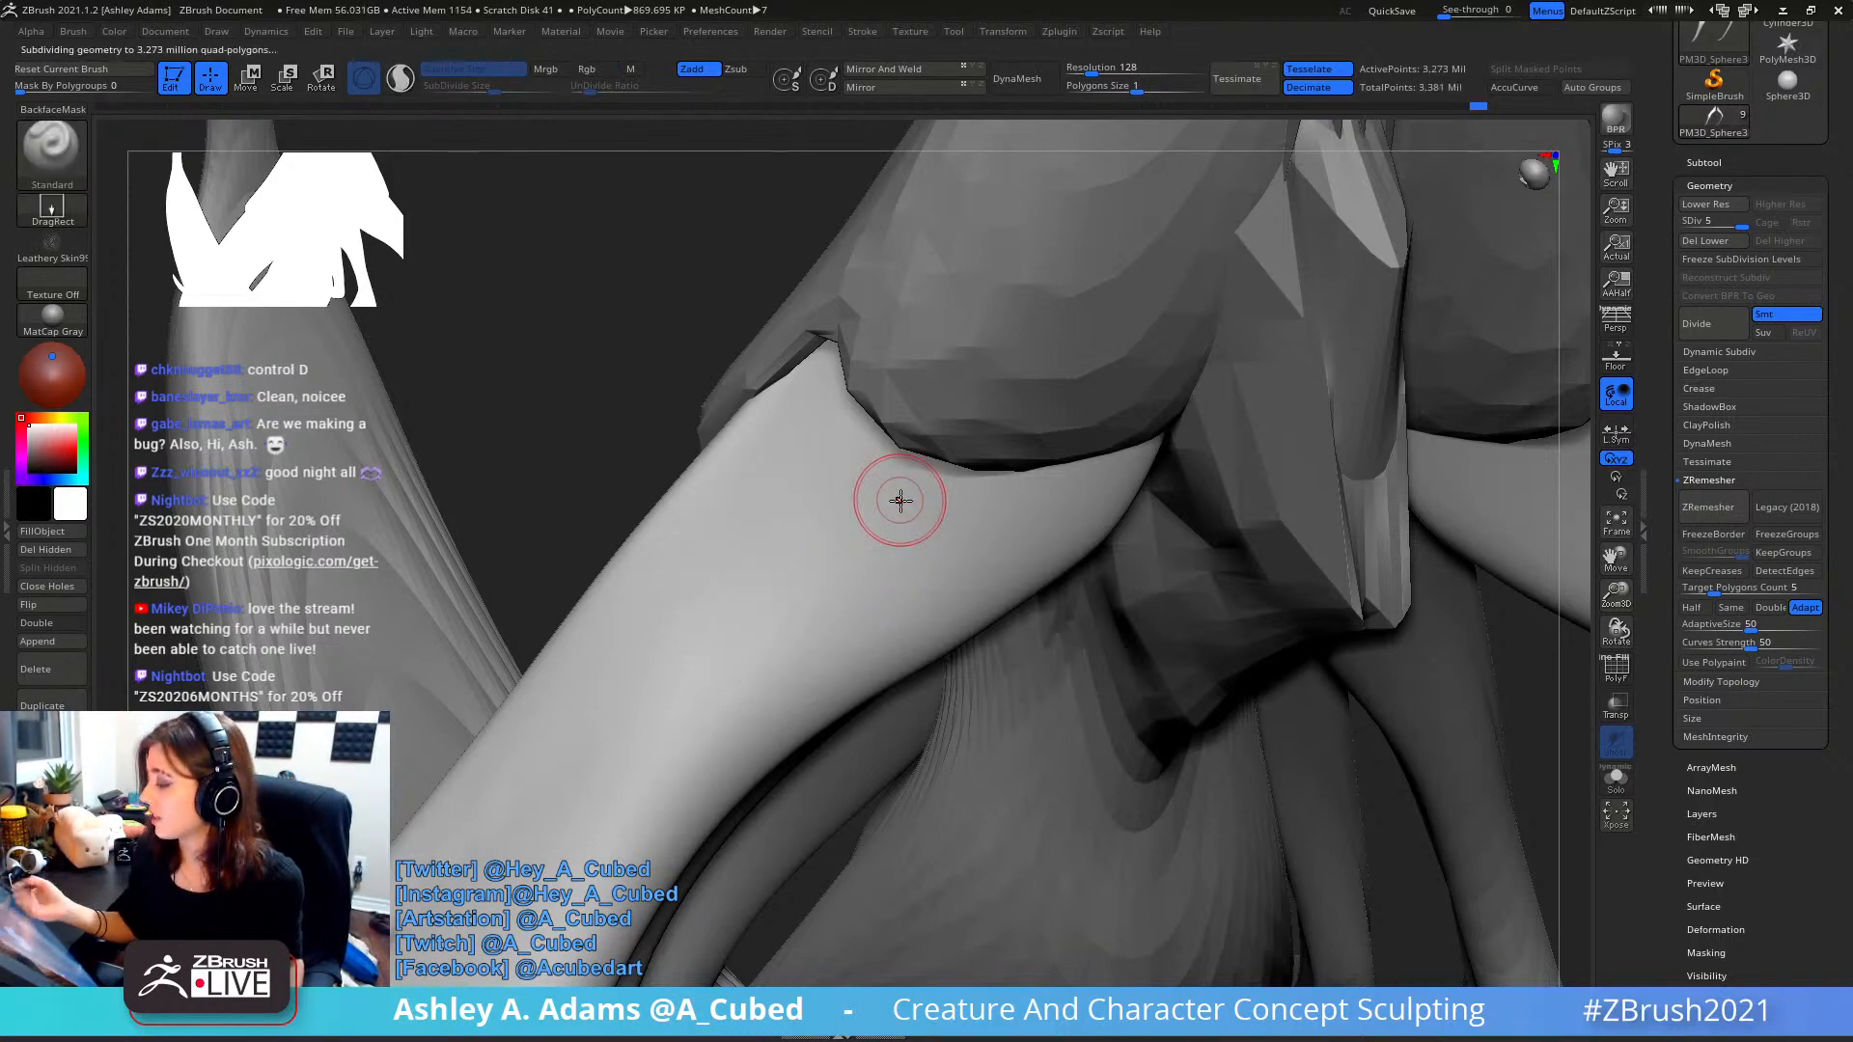
# - Try a leathery skin stamp on the upper limb at subdivision level 5 and inspect it from another angle
pyautogui.moveTo(798, 550); pyautogui.dragTo(778, 811)
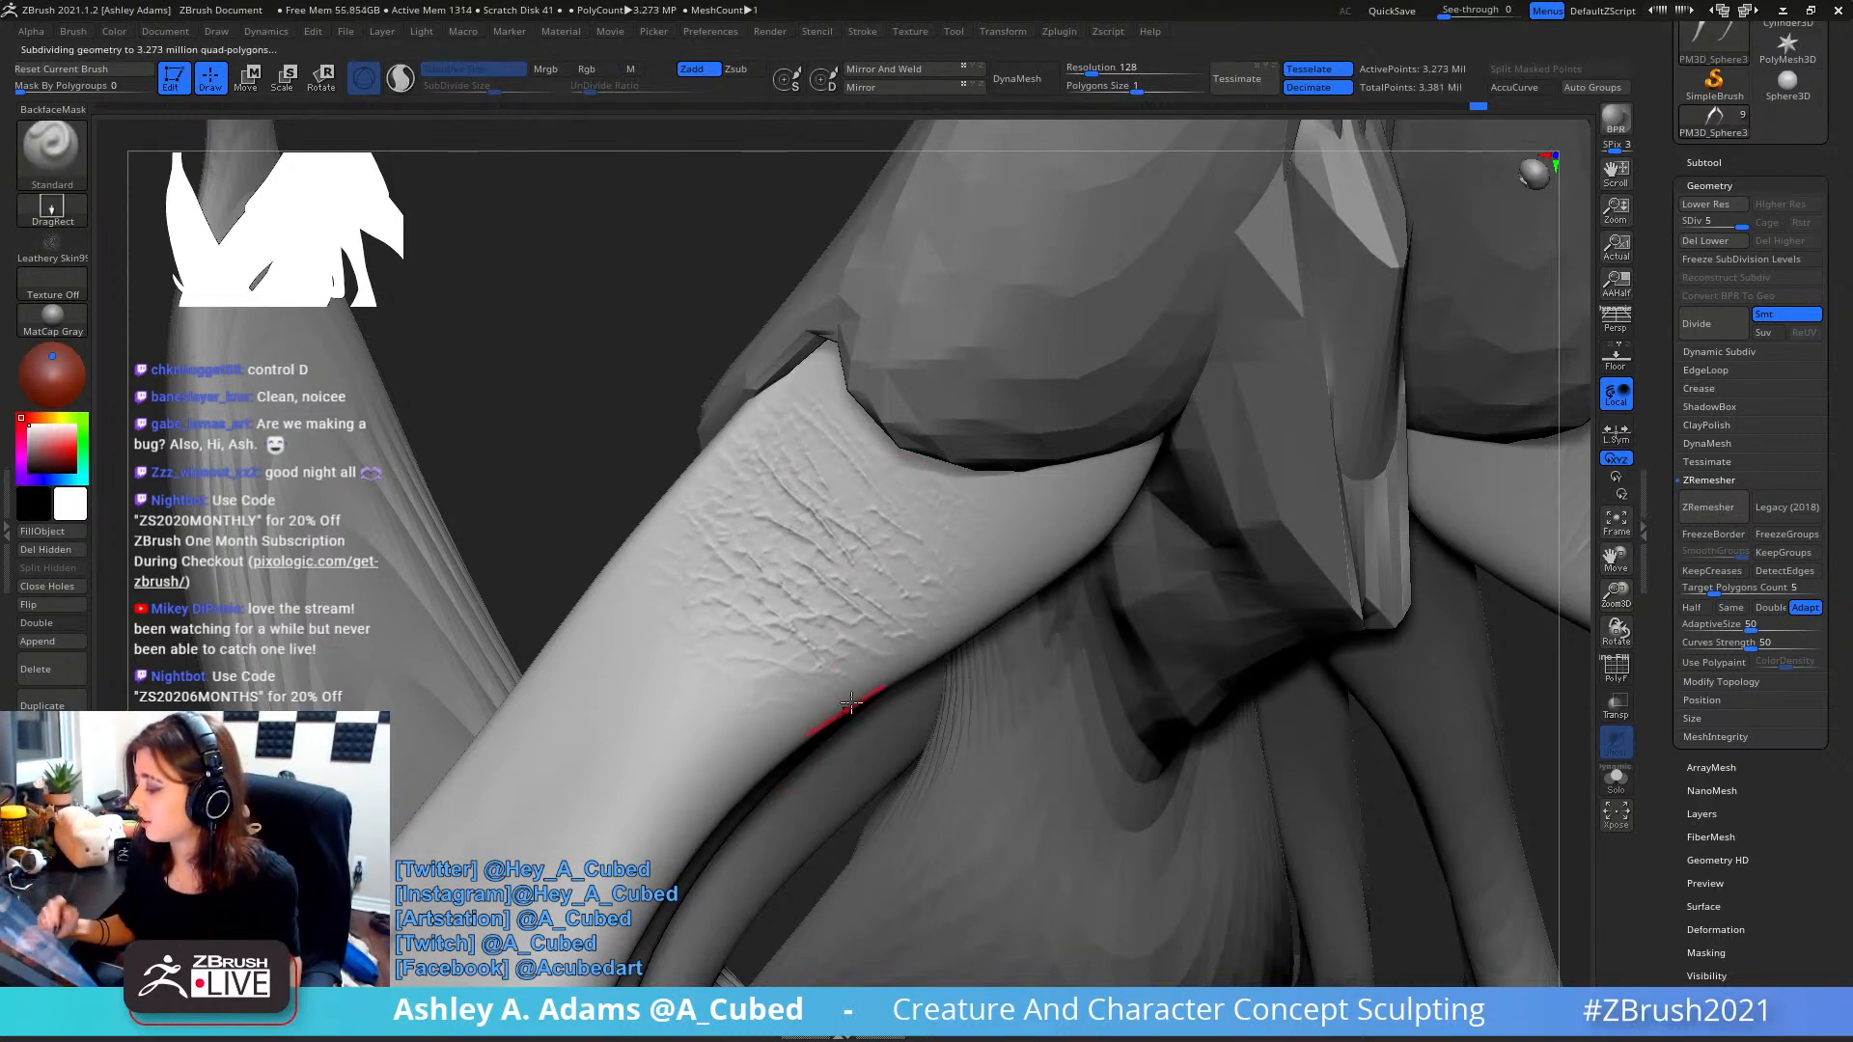
pyautogui.moveTo(877, 646); pyautogui.dragTo(898, 574, button='right')
pyautogui.moveTo(1006, 467); pyautogui.dragTo(922, 476, button='right')
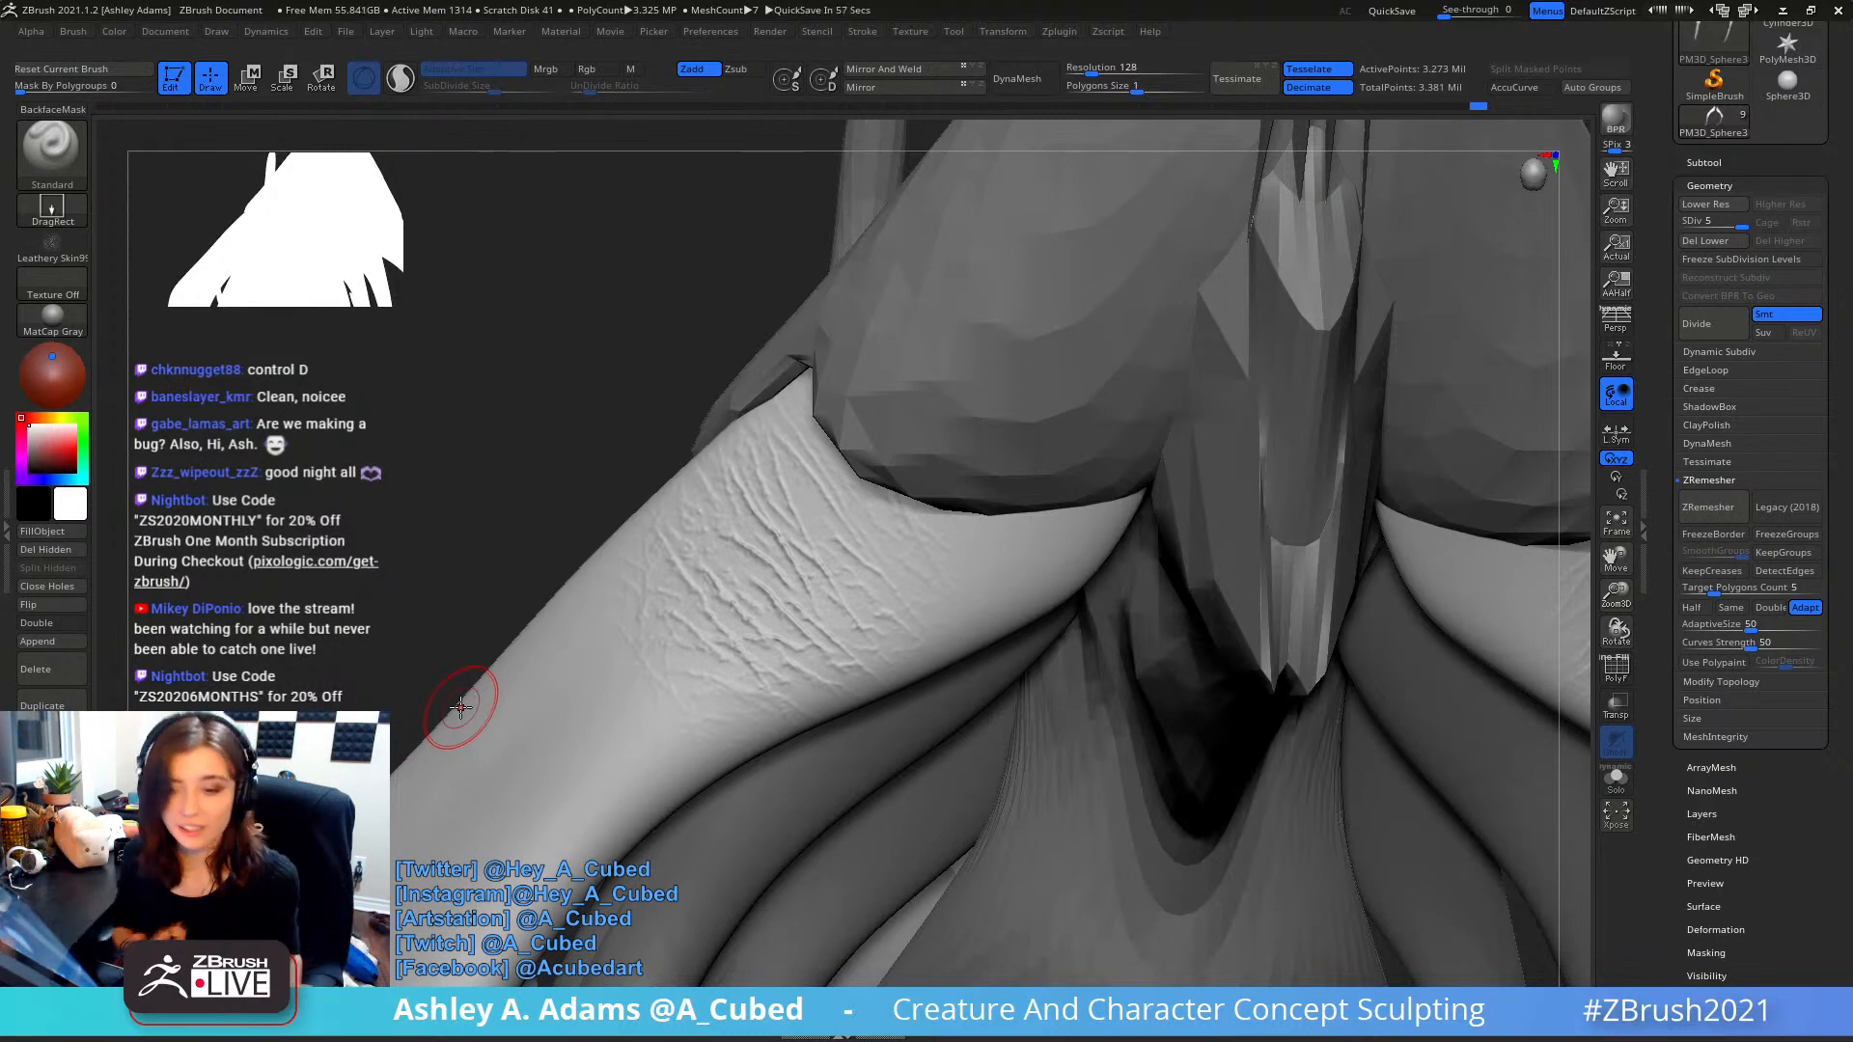
# - Set the brush's Z Intensity to 20, test a leathery skin stamp on the upper limb, and undo the stamp
pyautogui.press('space')
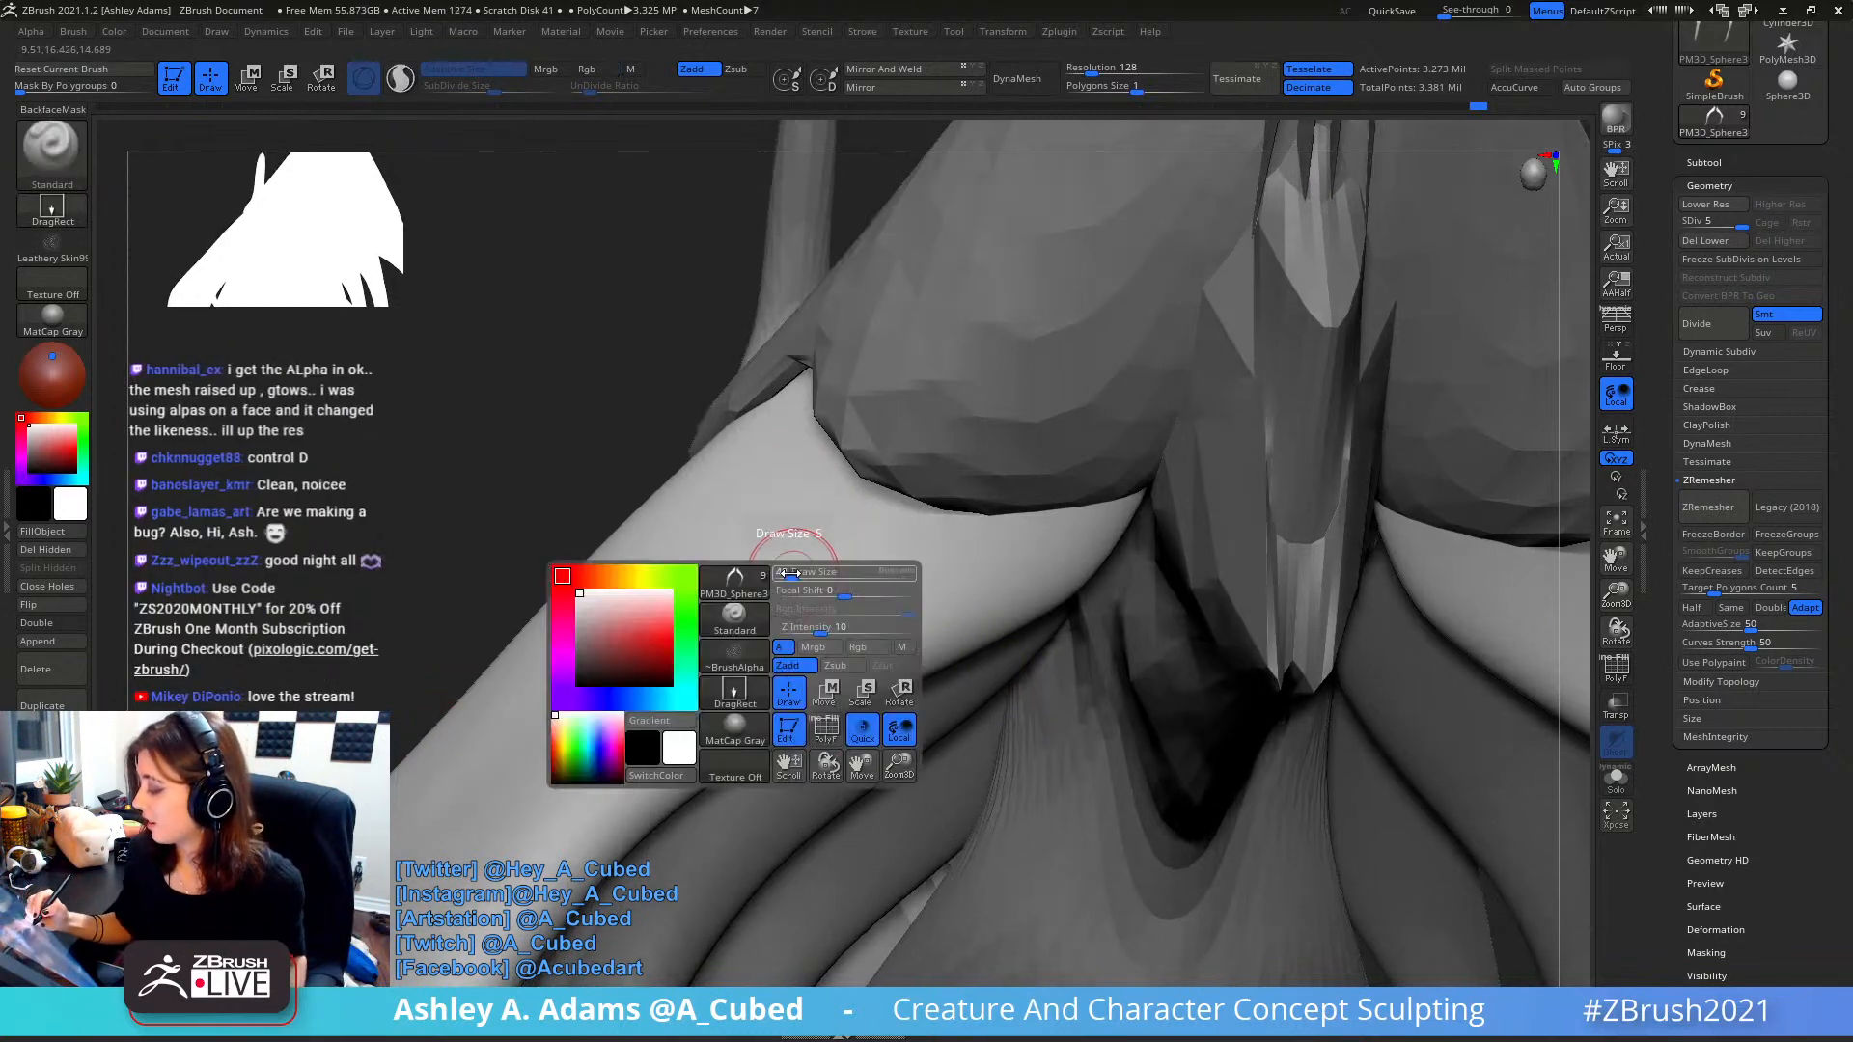
pyautogui.moveTo(823, 628); pyautogui.dragTo(832, 628)
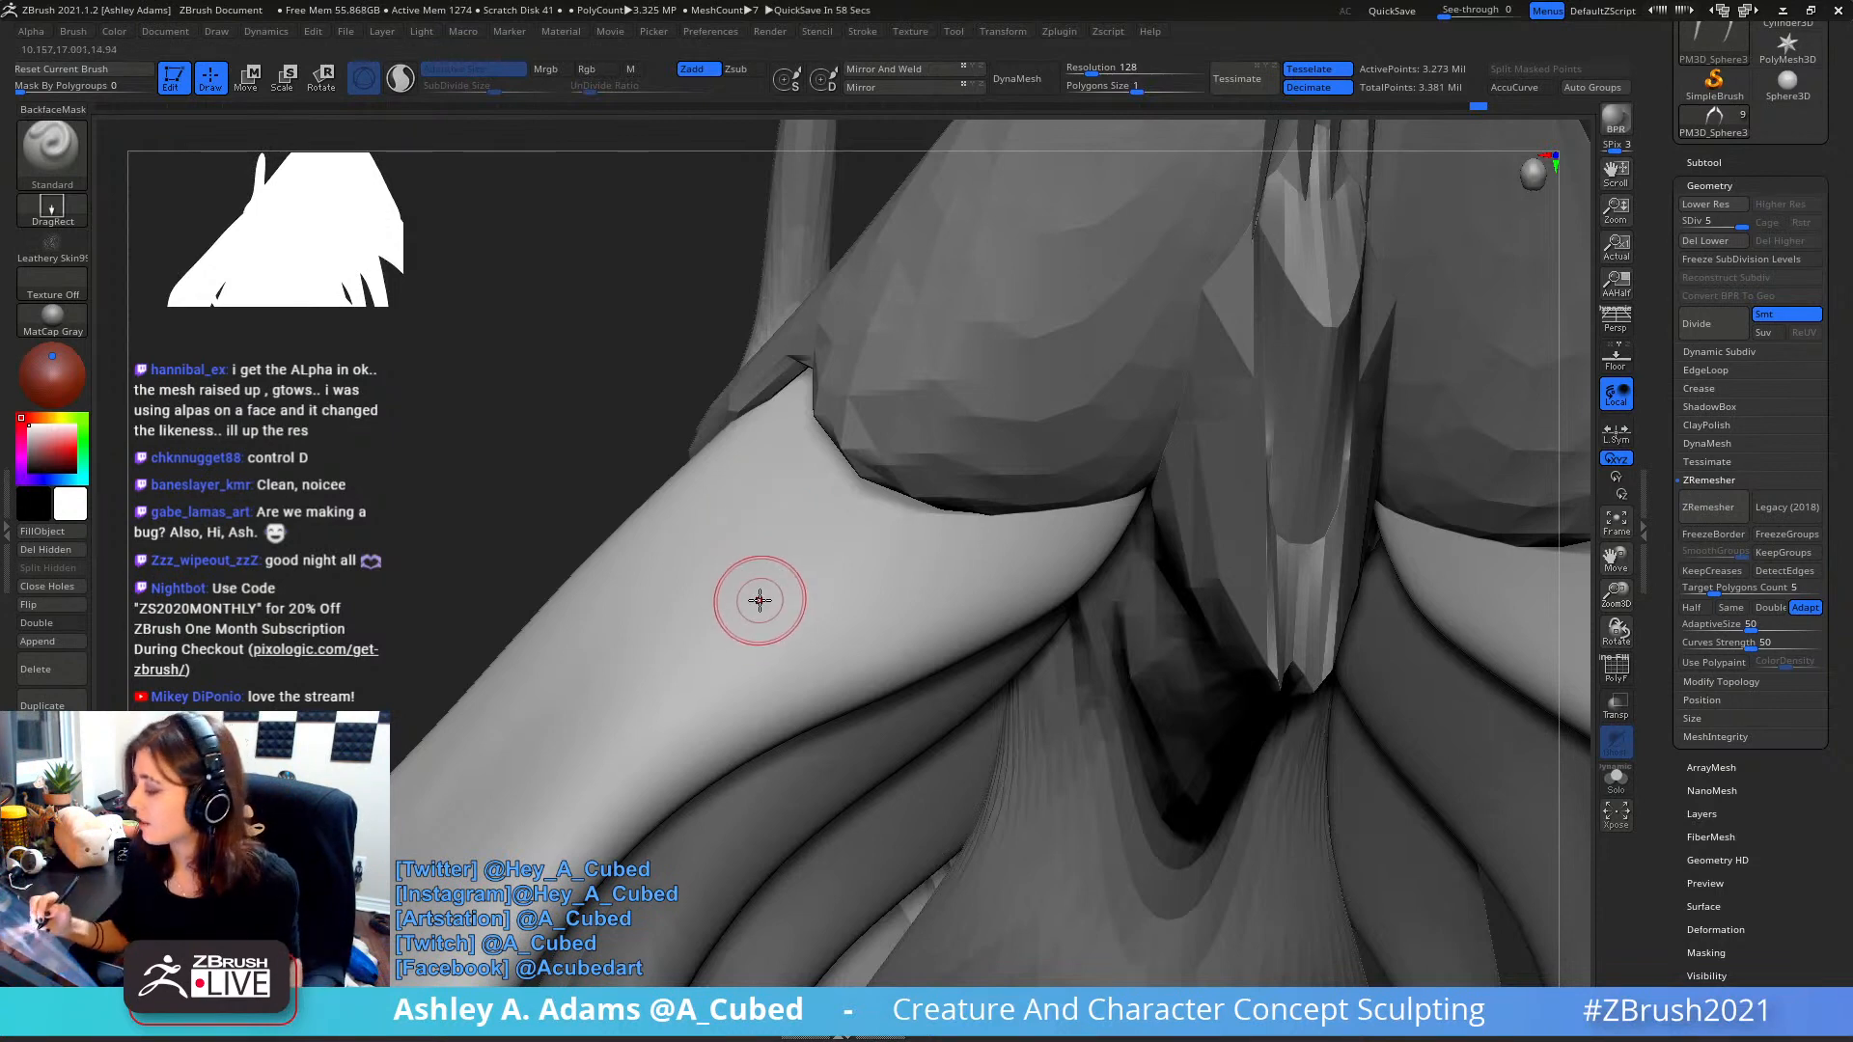
pyautogui.moveTo(757, 604)
pyautogui.mouseDown()
pyautogui.moveTo(772, 632)
pyautogui.moveTo(830, 598)
pyautogui.moveTo(900, 651)
pyautogui.mouseUp()
pyautogui.moveTo(901, 651)
pyautogui.mouseDown(button='right')
pyautogui.moveTo(947, 616)
pyautogui.moveTo(953, 540)
pyautogui.mouseUp(button='right')
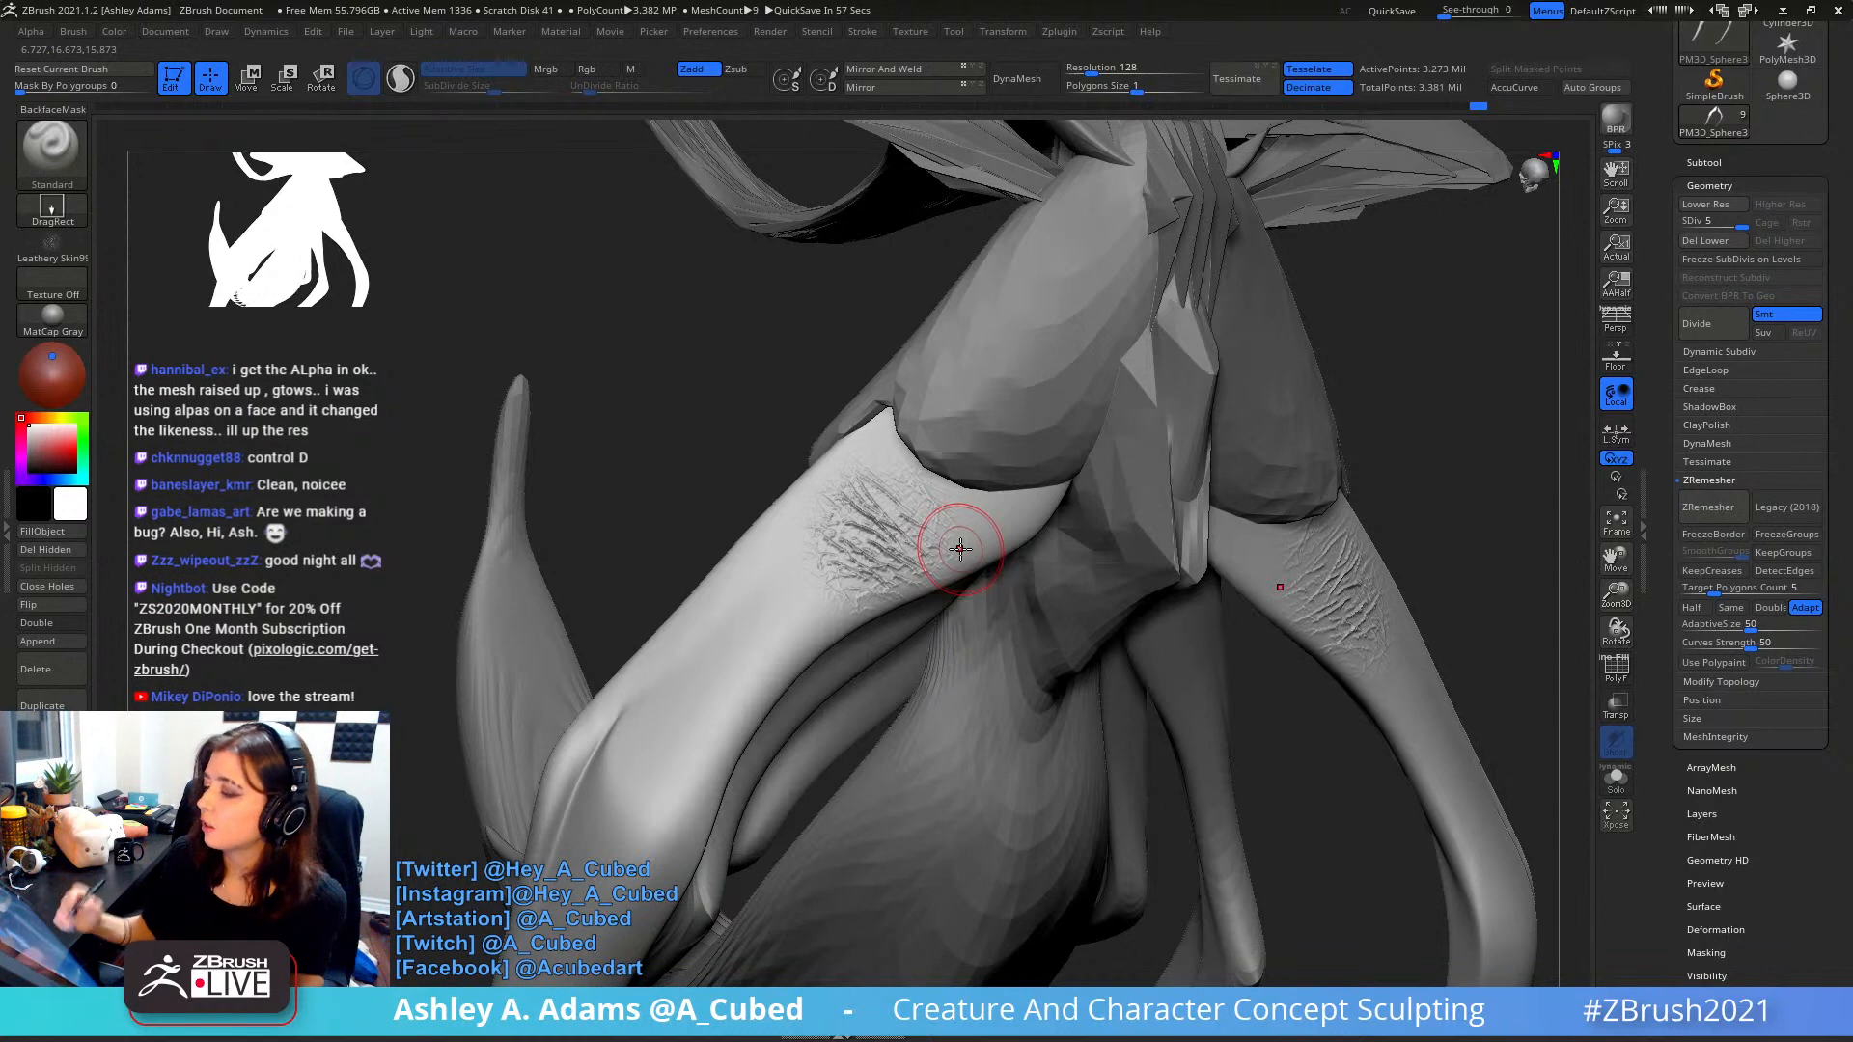
pyautogui.press('ctrl')
pyautogui.hotkey('ctrl', 'z')
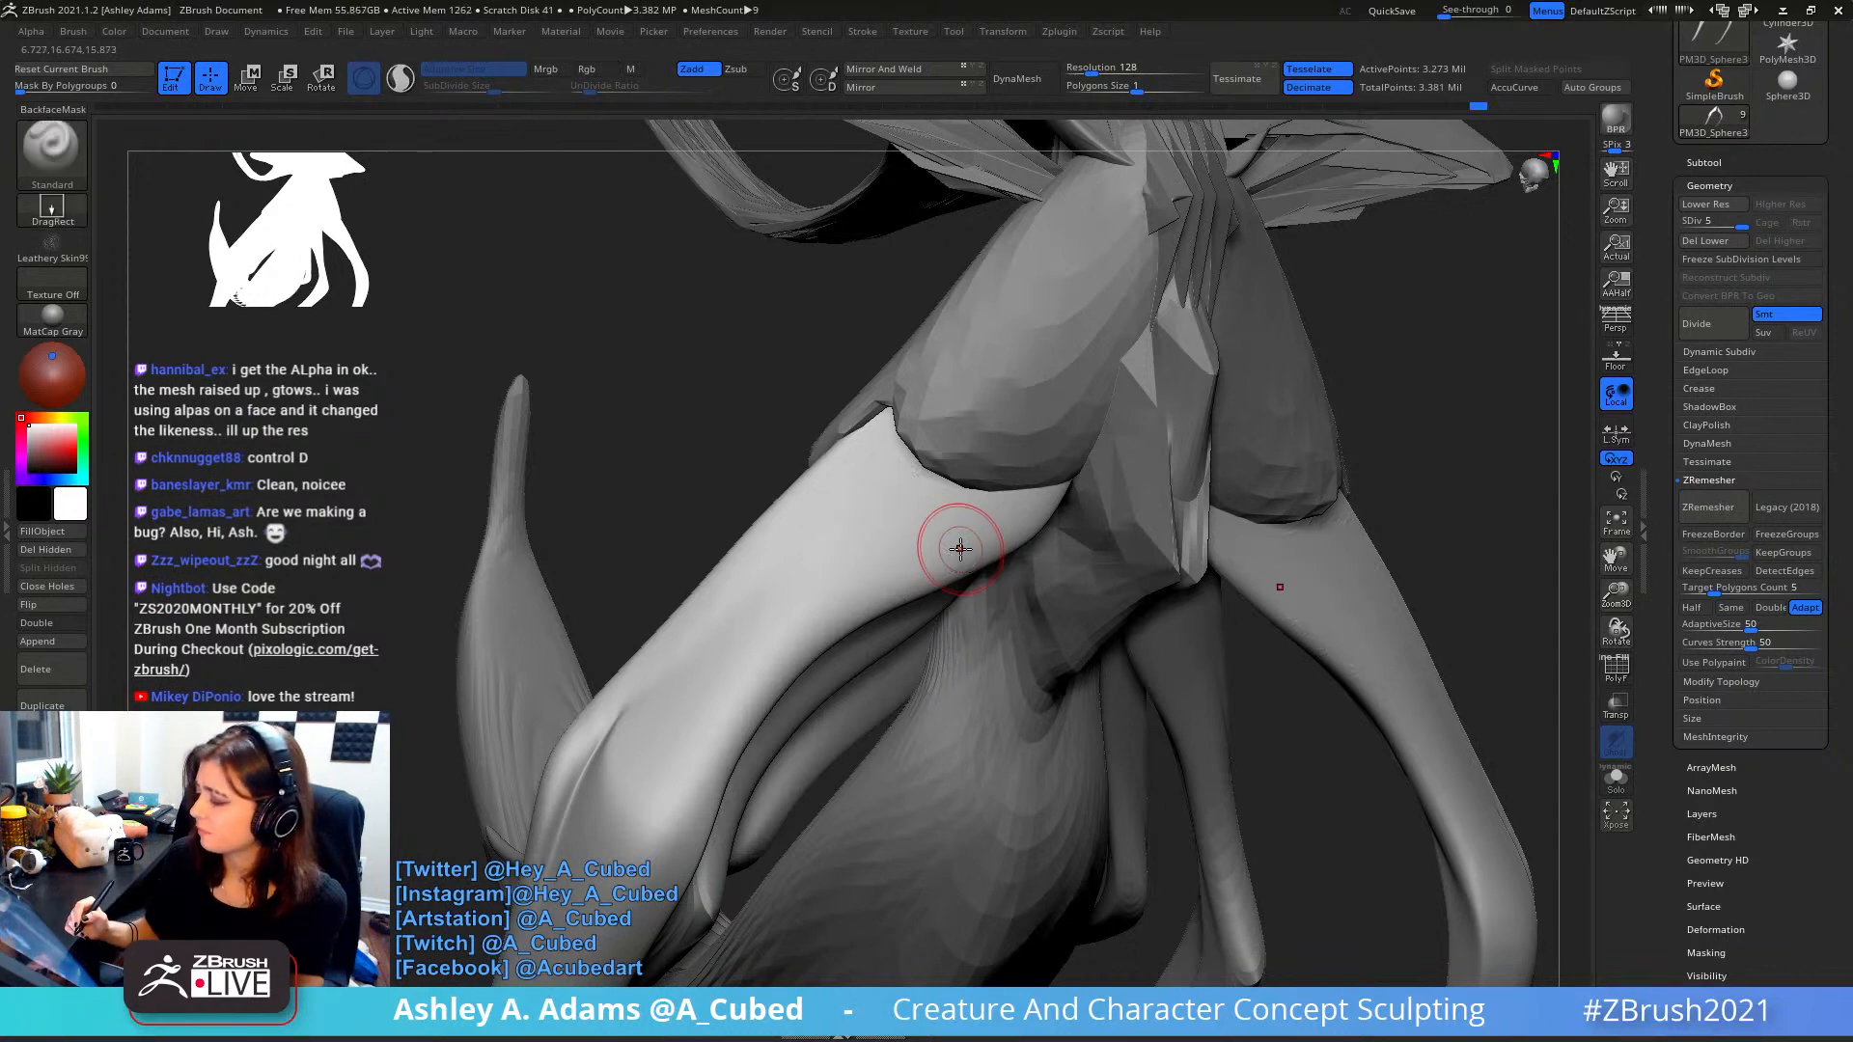
# - Replace the brush's leathery skin alpha with the built-in Alpha 56
pyautogui.click(57, 242)
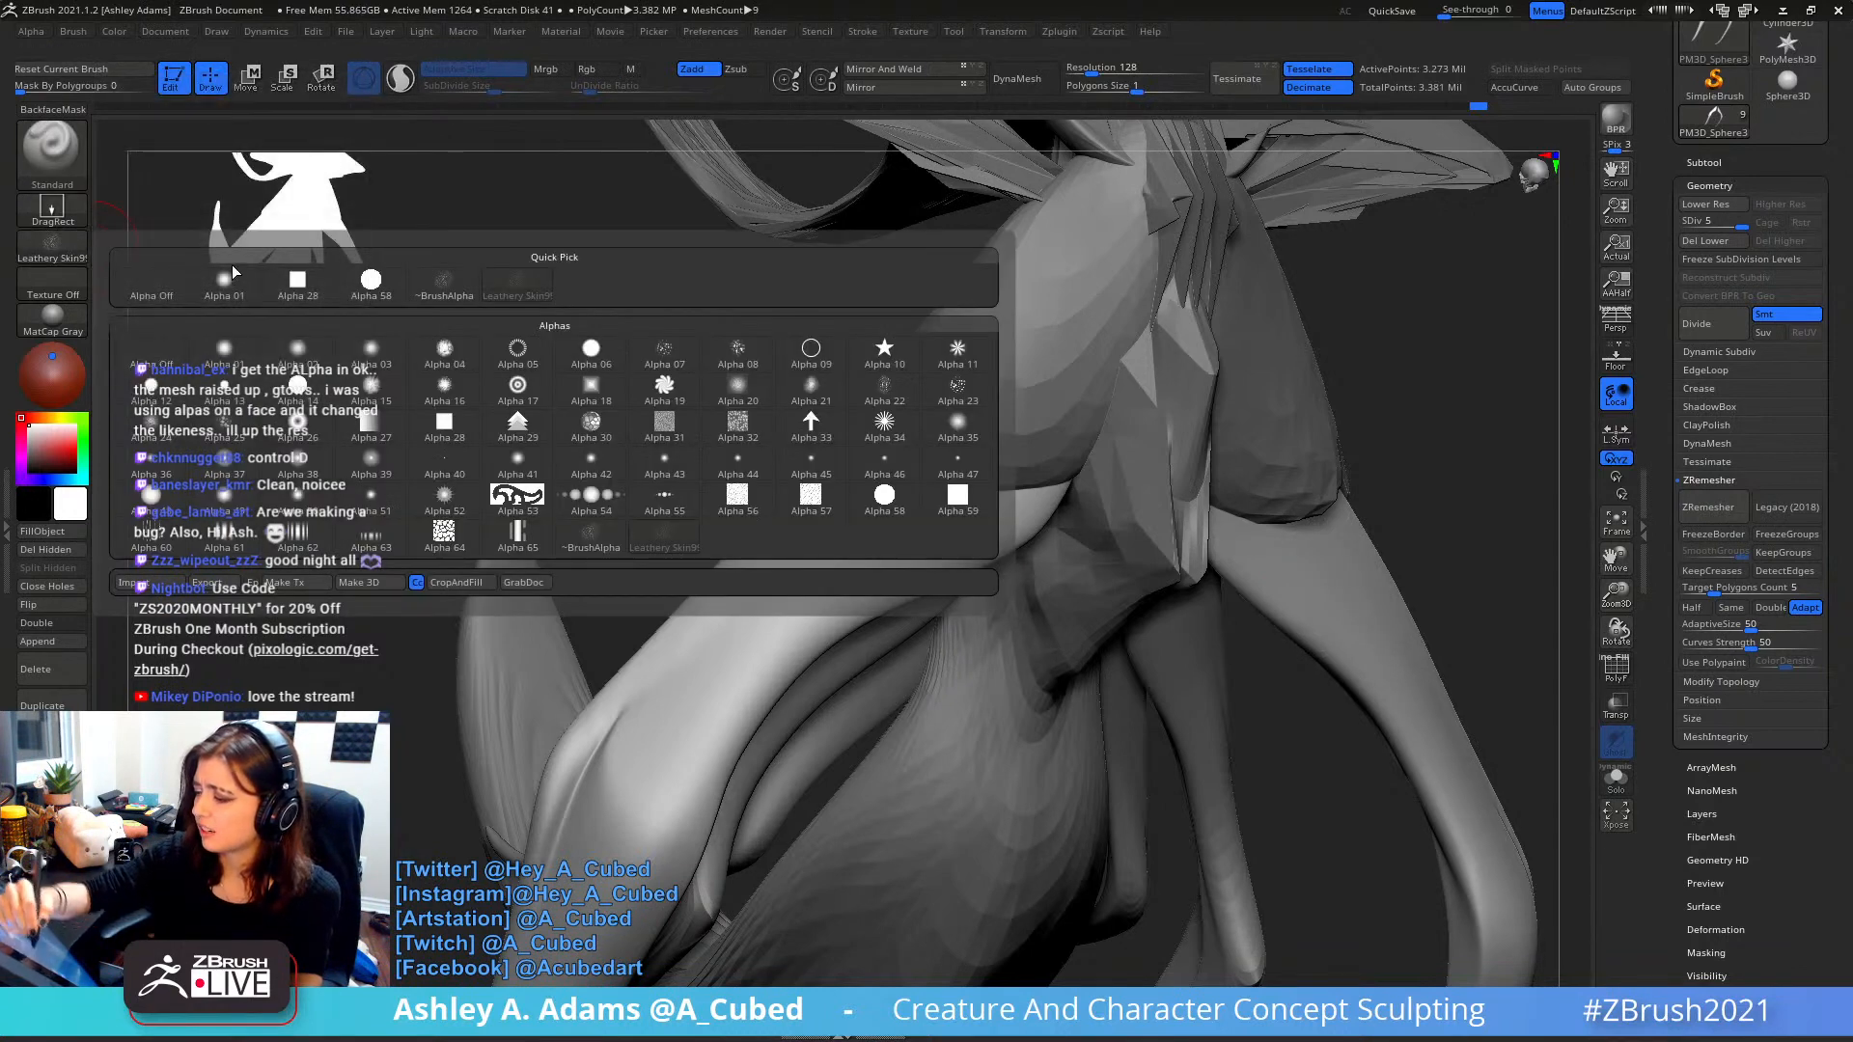
pyautogui.moveTo(457, 290)
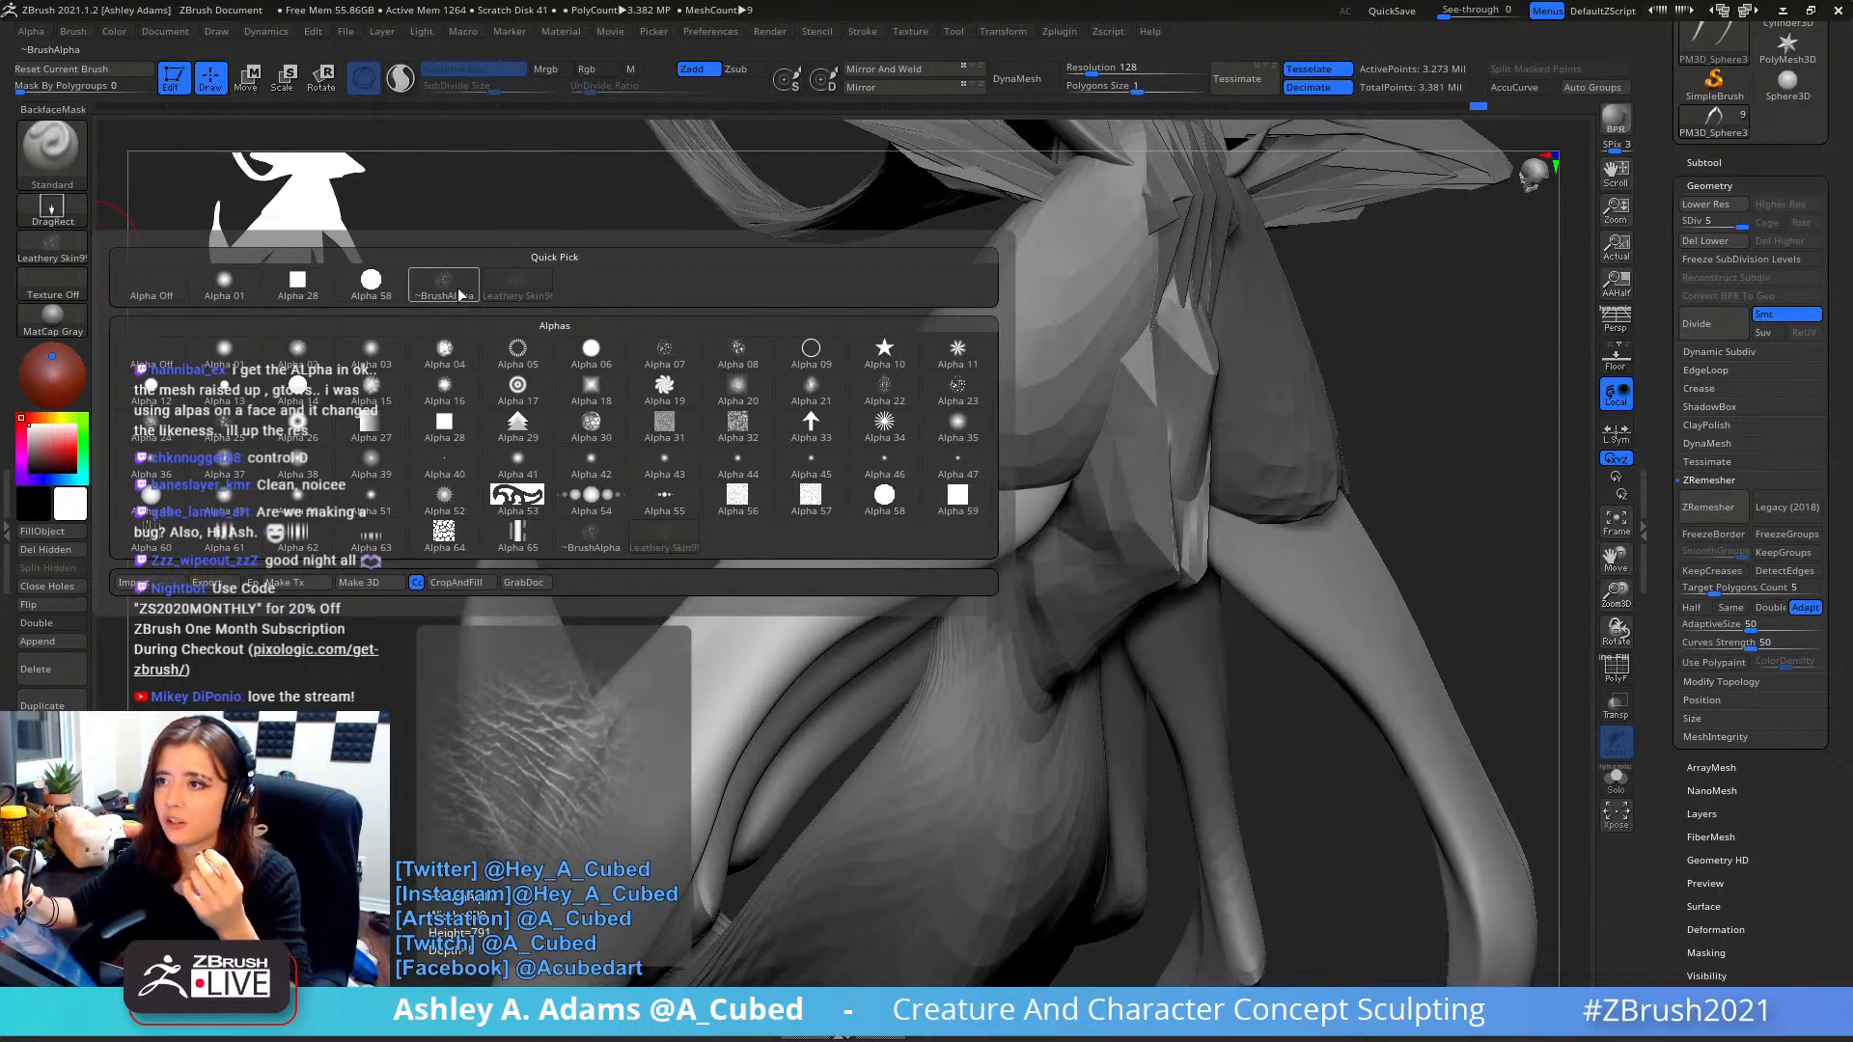
pyautogui.click(446, 531)
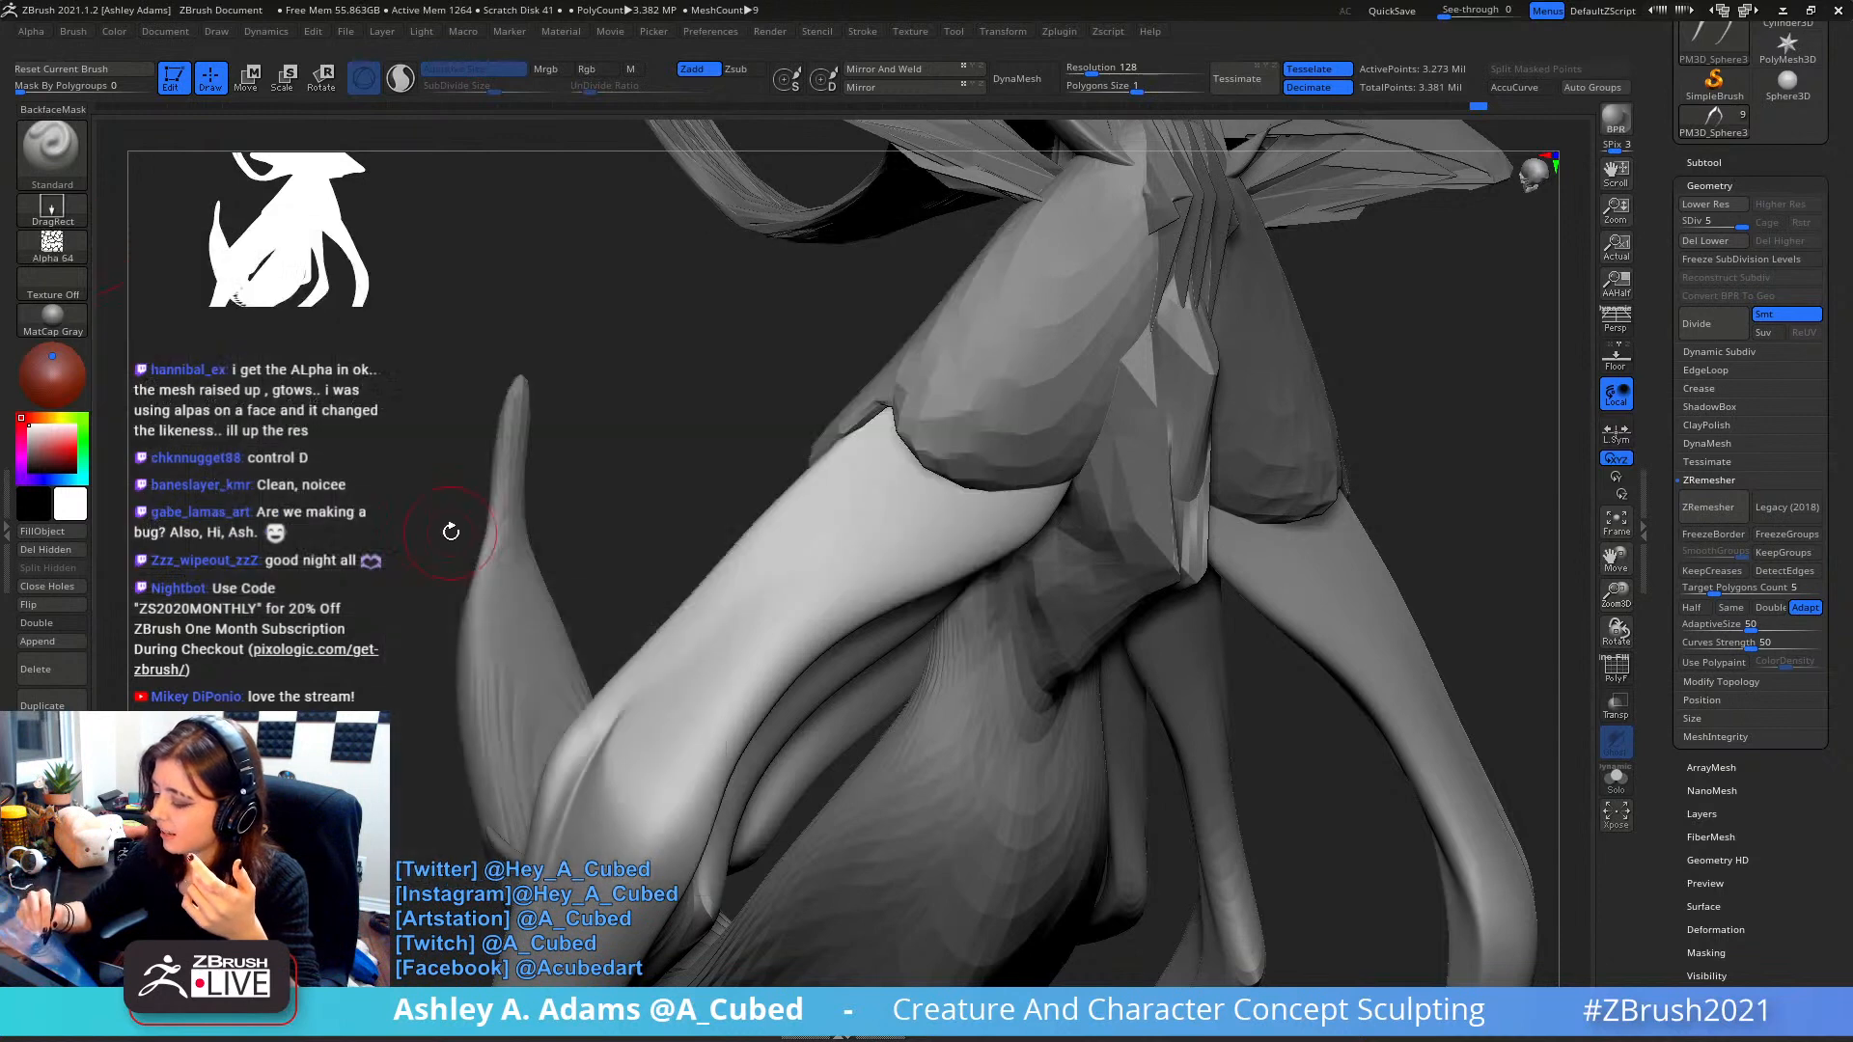
pyautogui.click(70, 253)
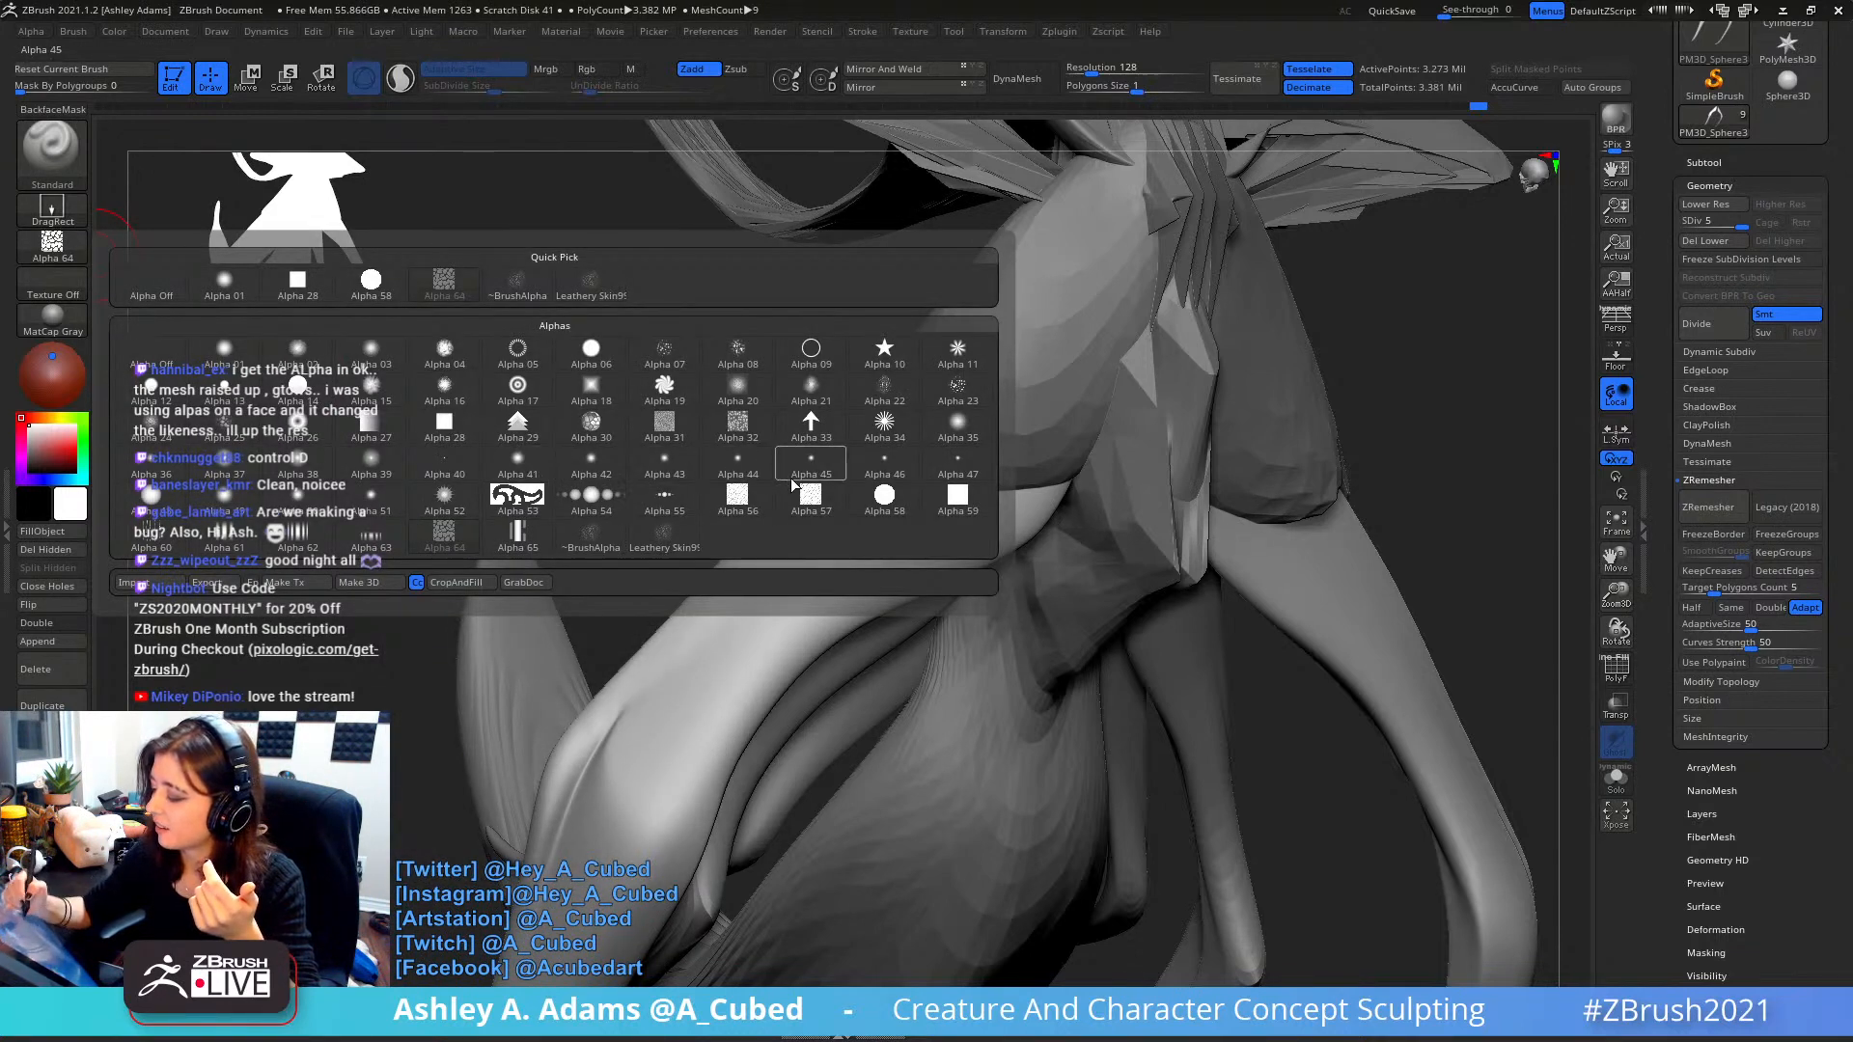
pyautogui.click(744, 496)
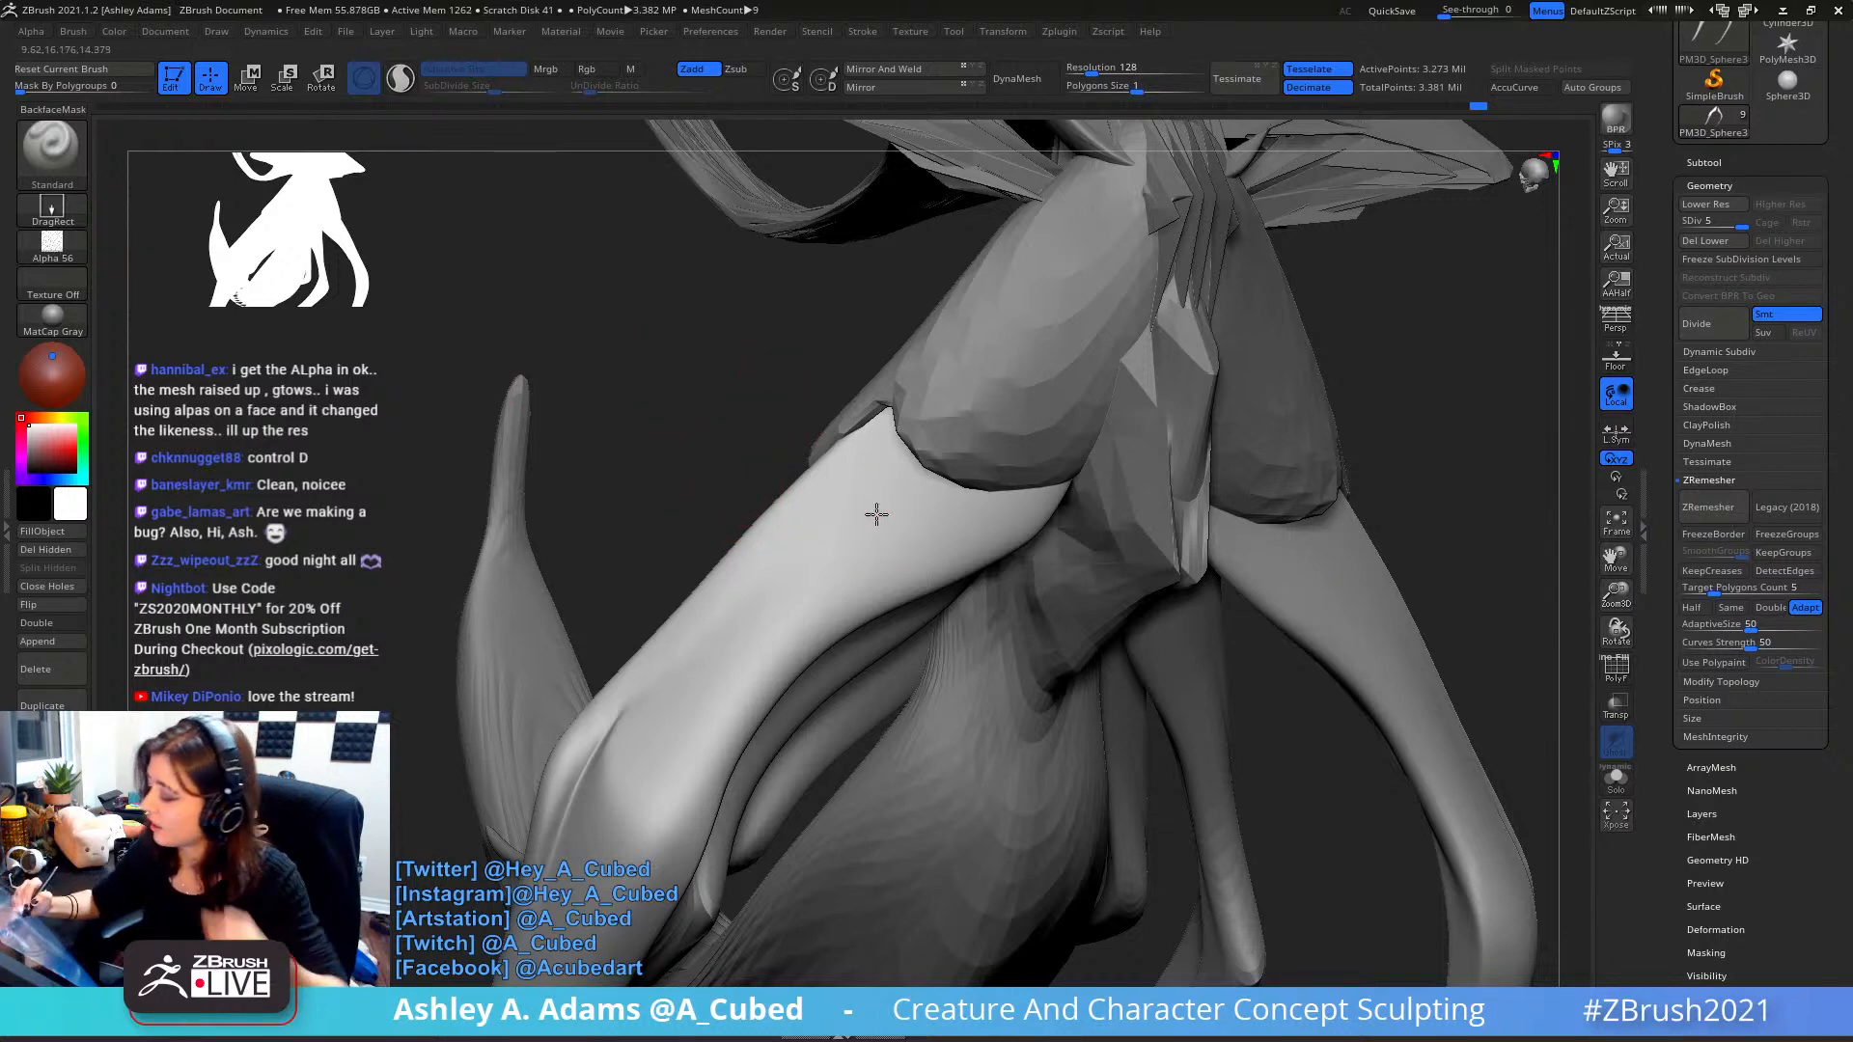
# - Try an Alpha 56 stamp on the upper limb, inspect it up close, and undo it
pyautogui.moveTo(873, 512); pyautogui.dragTo(900, 603)
pyautogui.keyDown('ctrl'); pyautogui.moveTo(899, 552); pyautogui.dragTo(927, 538, button='right'); pyautogui.keyUp('ctrl')
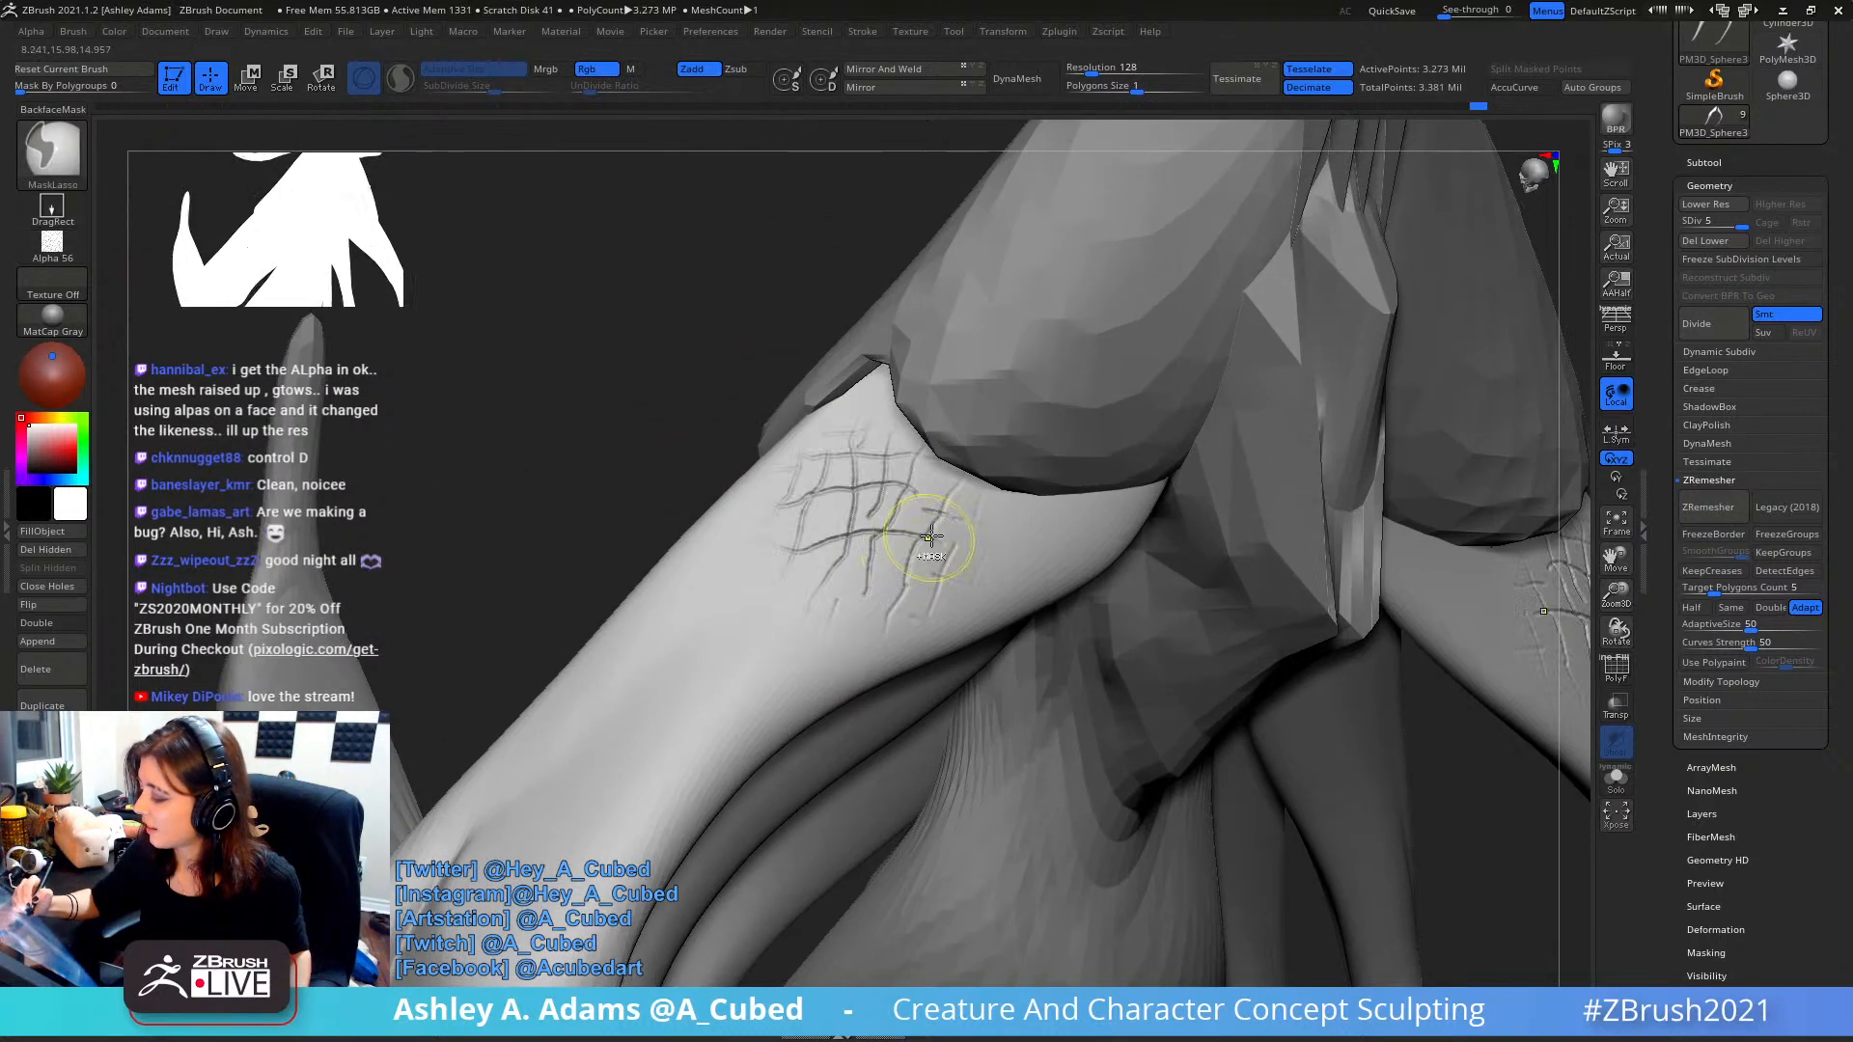
pyautogui.hotkey('ctrl', 'z')
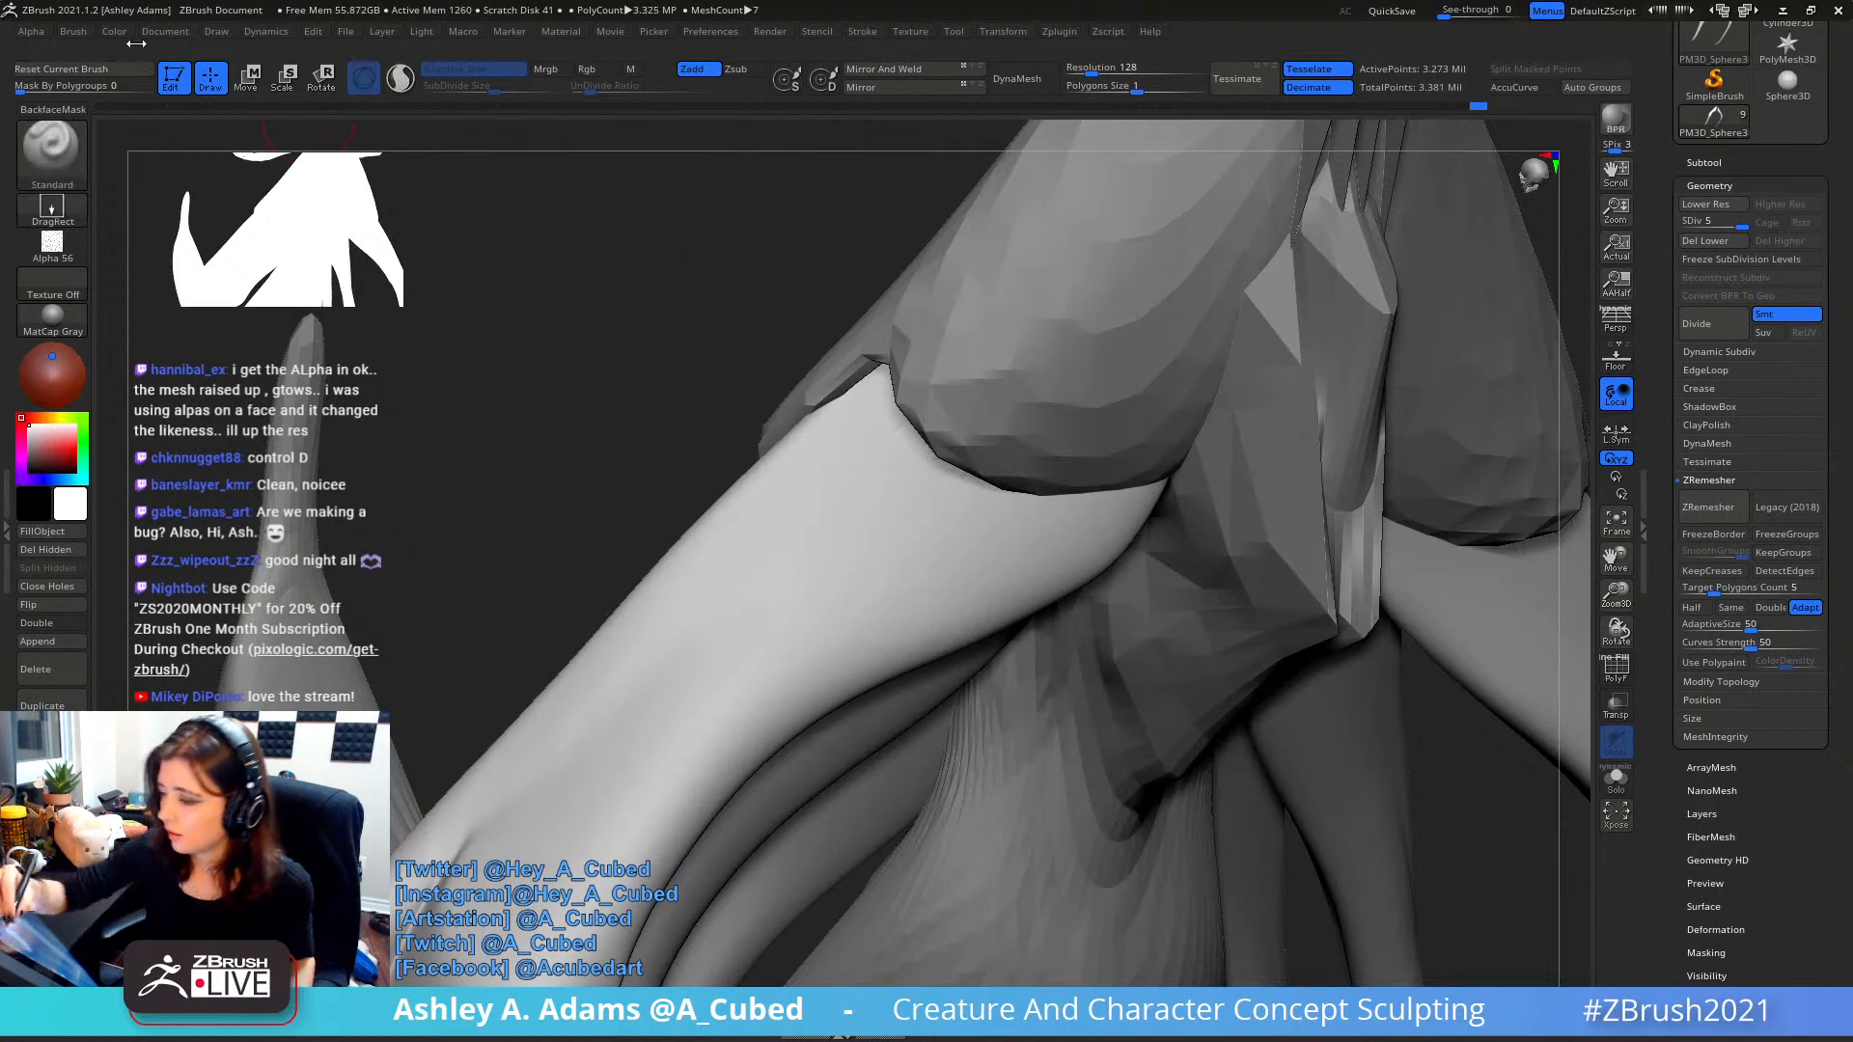
# - Set the alpha's Radial Fade to 10, test a stamp on the upper limb, and undo the stamp
pyautogui.click(31, 31)
pyautogui.moveTo(55, 332); pyautogui.dragTo(39, 177)
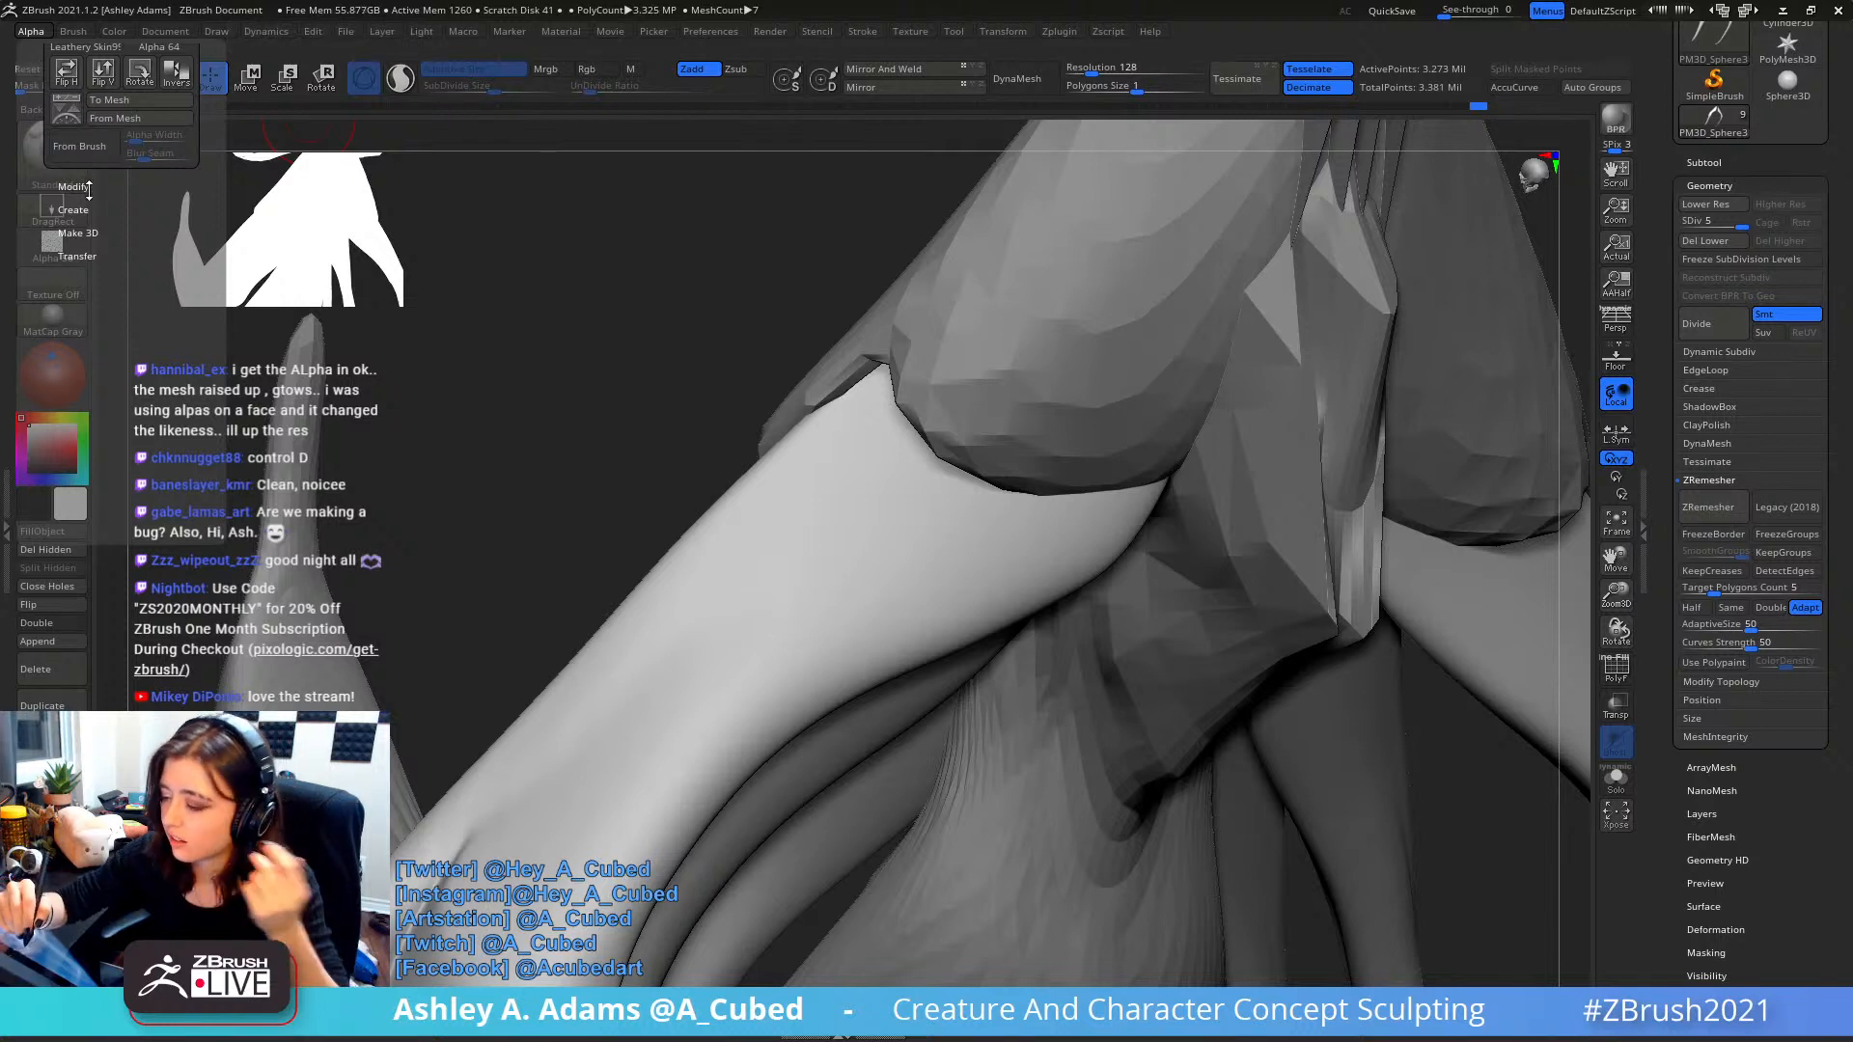
pyautogui.moveTo(118, 183); pyautogui.dragTo(48, 124)
pyautogui.click(78, 219)
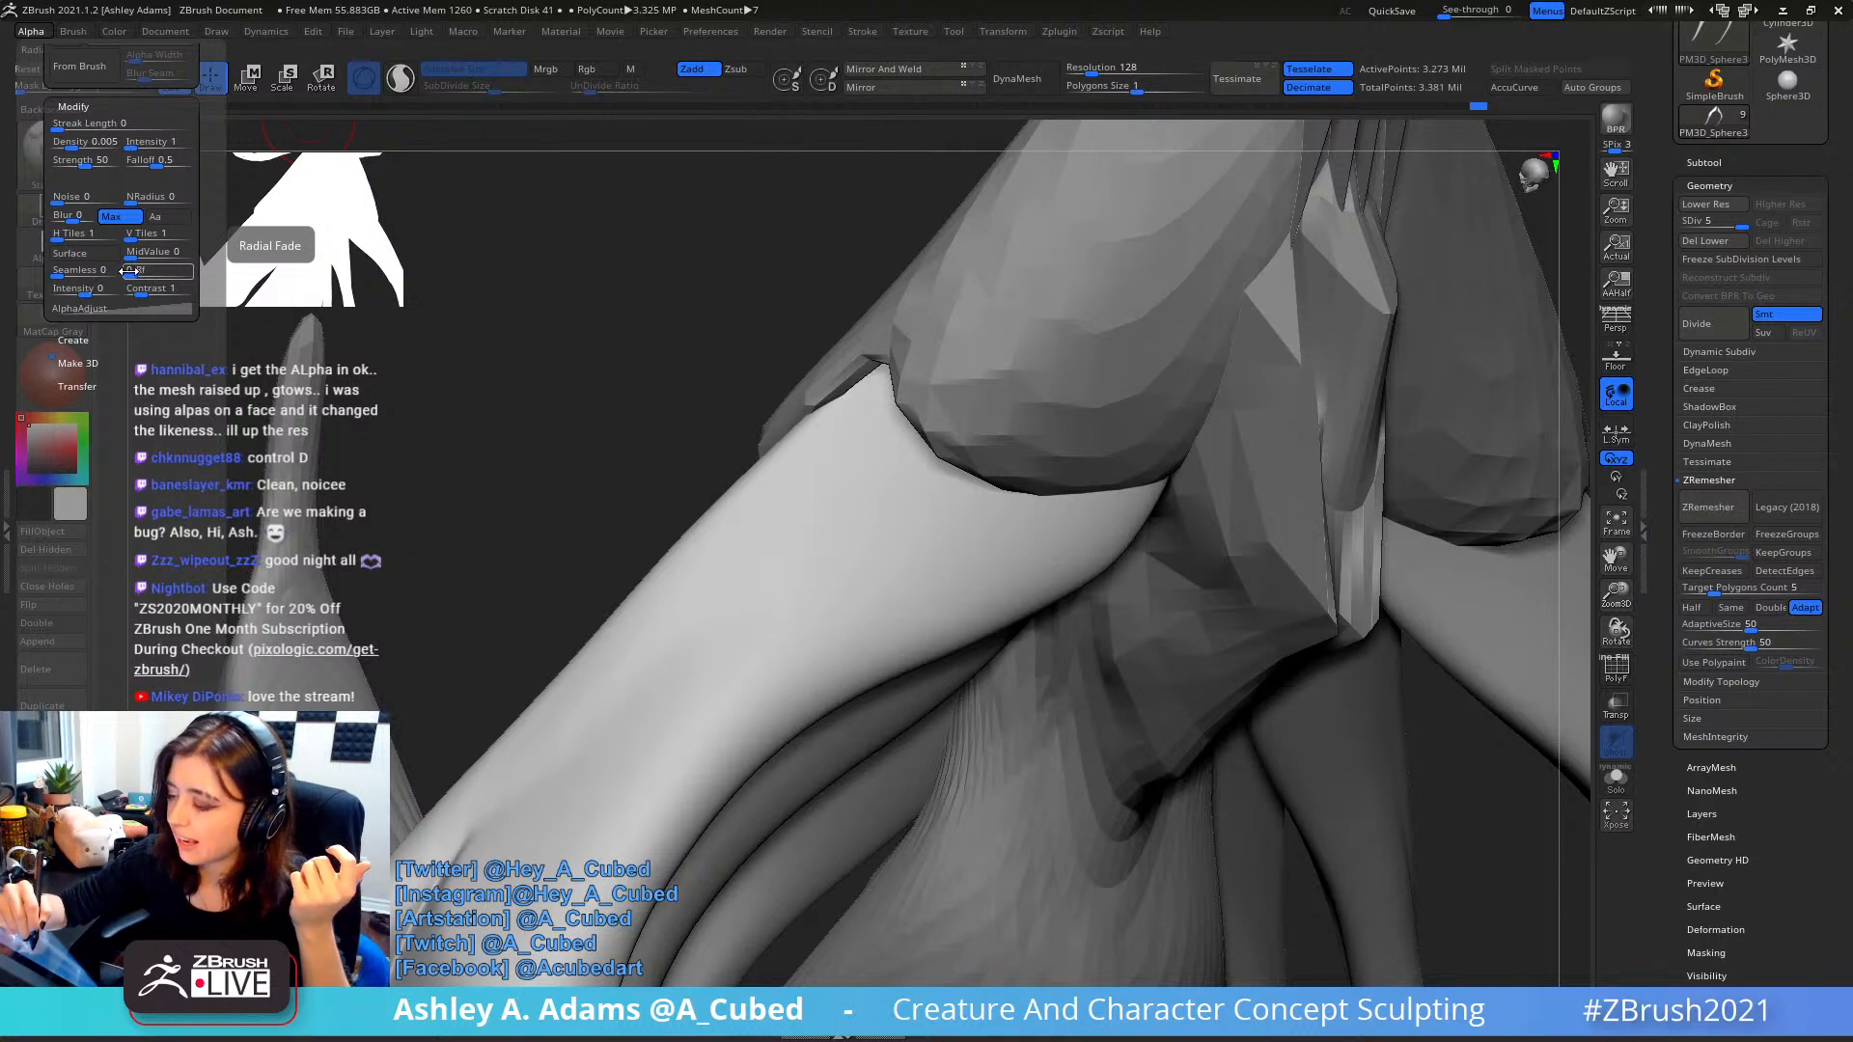
pyautogui.moveTo(135, 273); pyautogui.dragTo(149, 276)
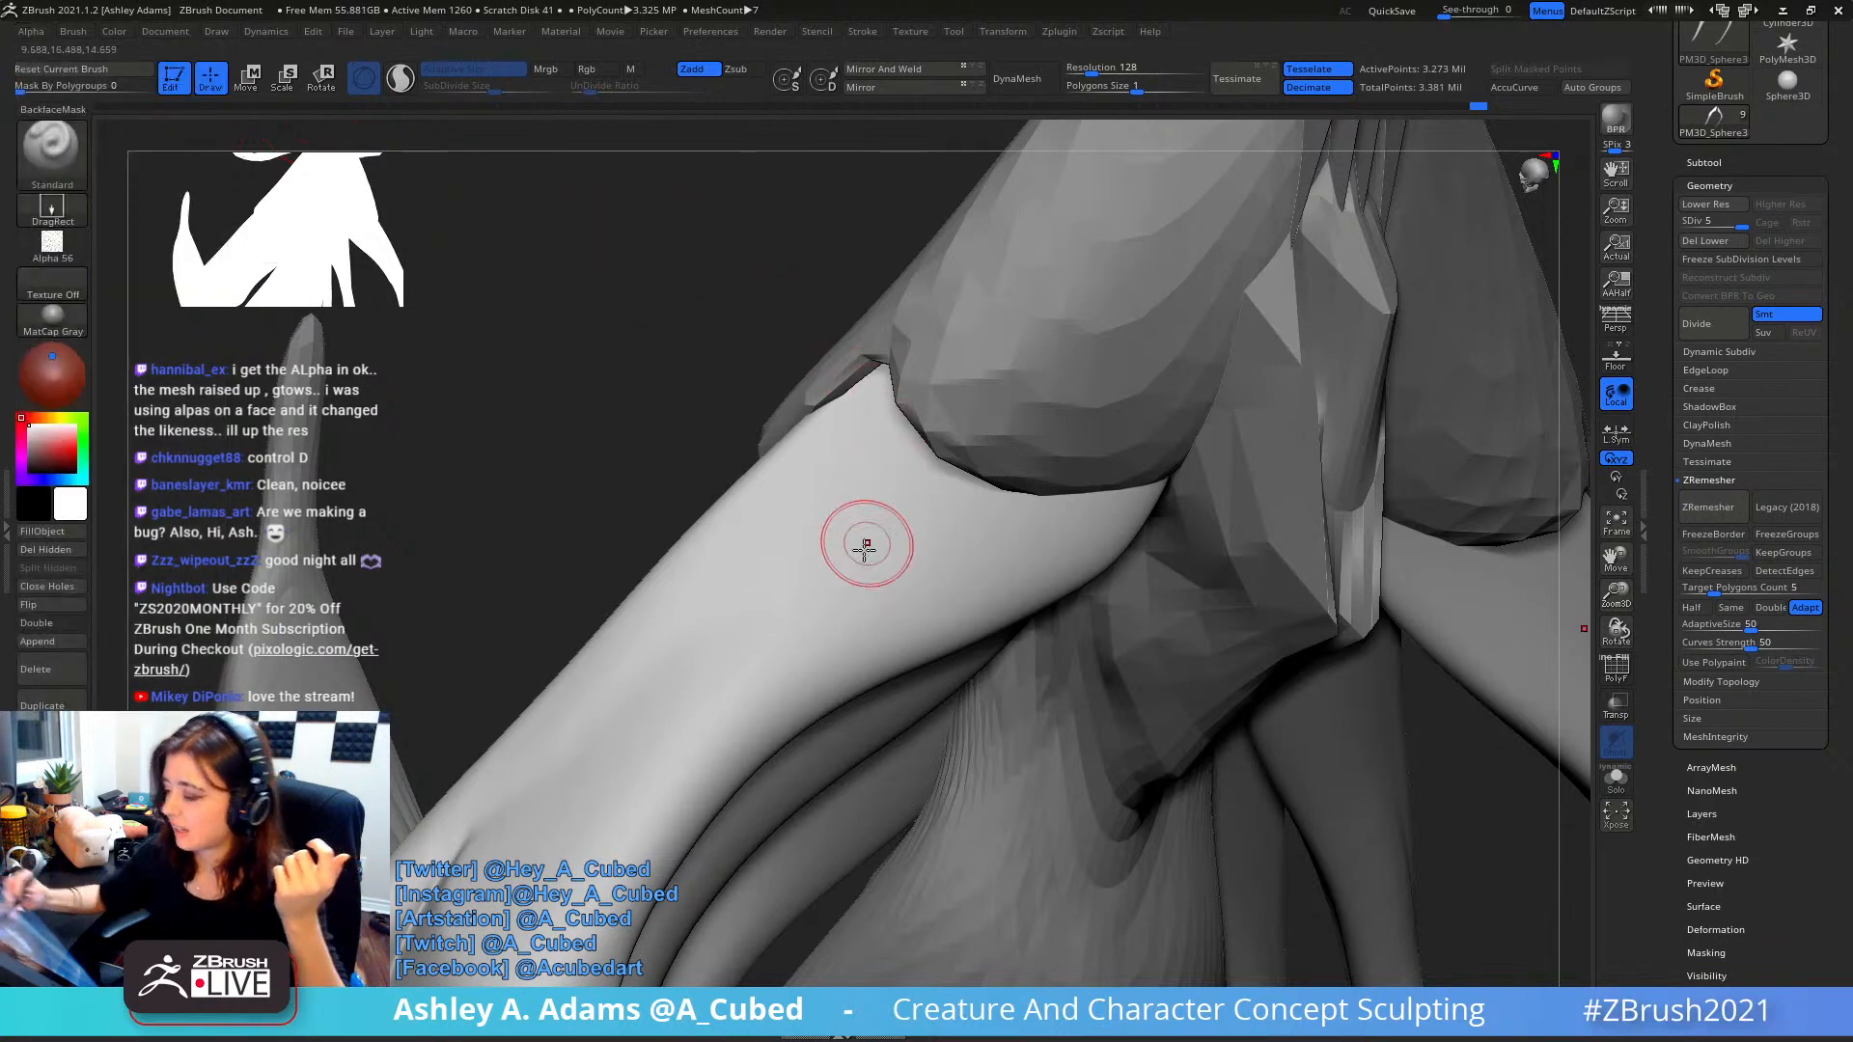
pyautogui.moveTo(854, 561)
pyautogui.mouseDown()
pyautogui.moveTo(907, 617)
pyautogui.moveTo(923, 681)
pyautogui.moveTo(918, 591)
pyautogui.mouseUp()
pyautogui.hotkey('ctrl', 'z')
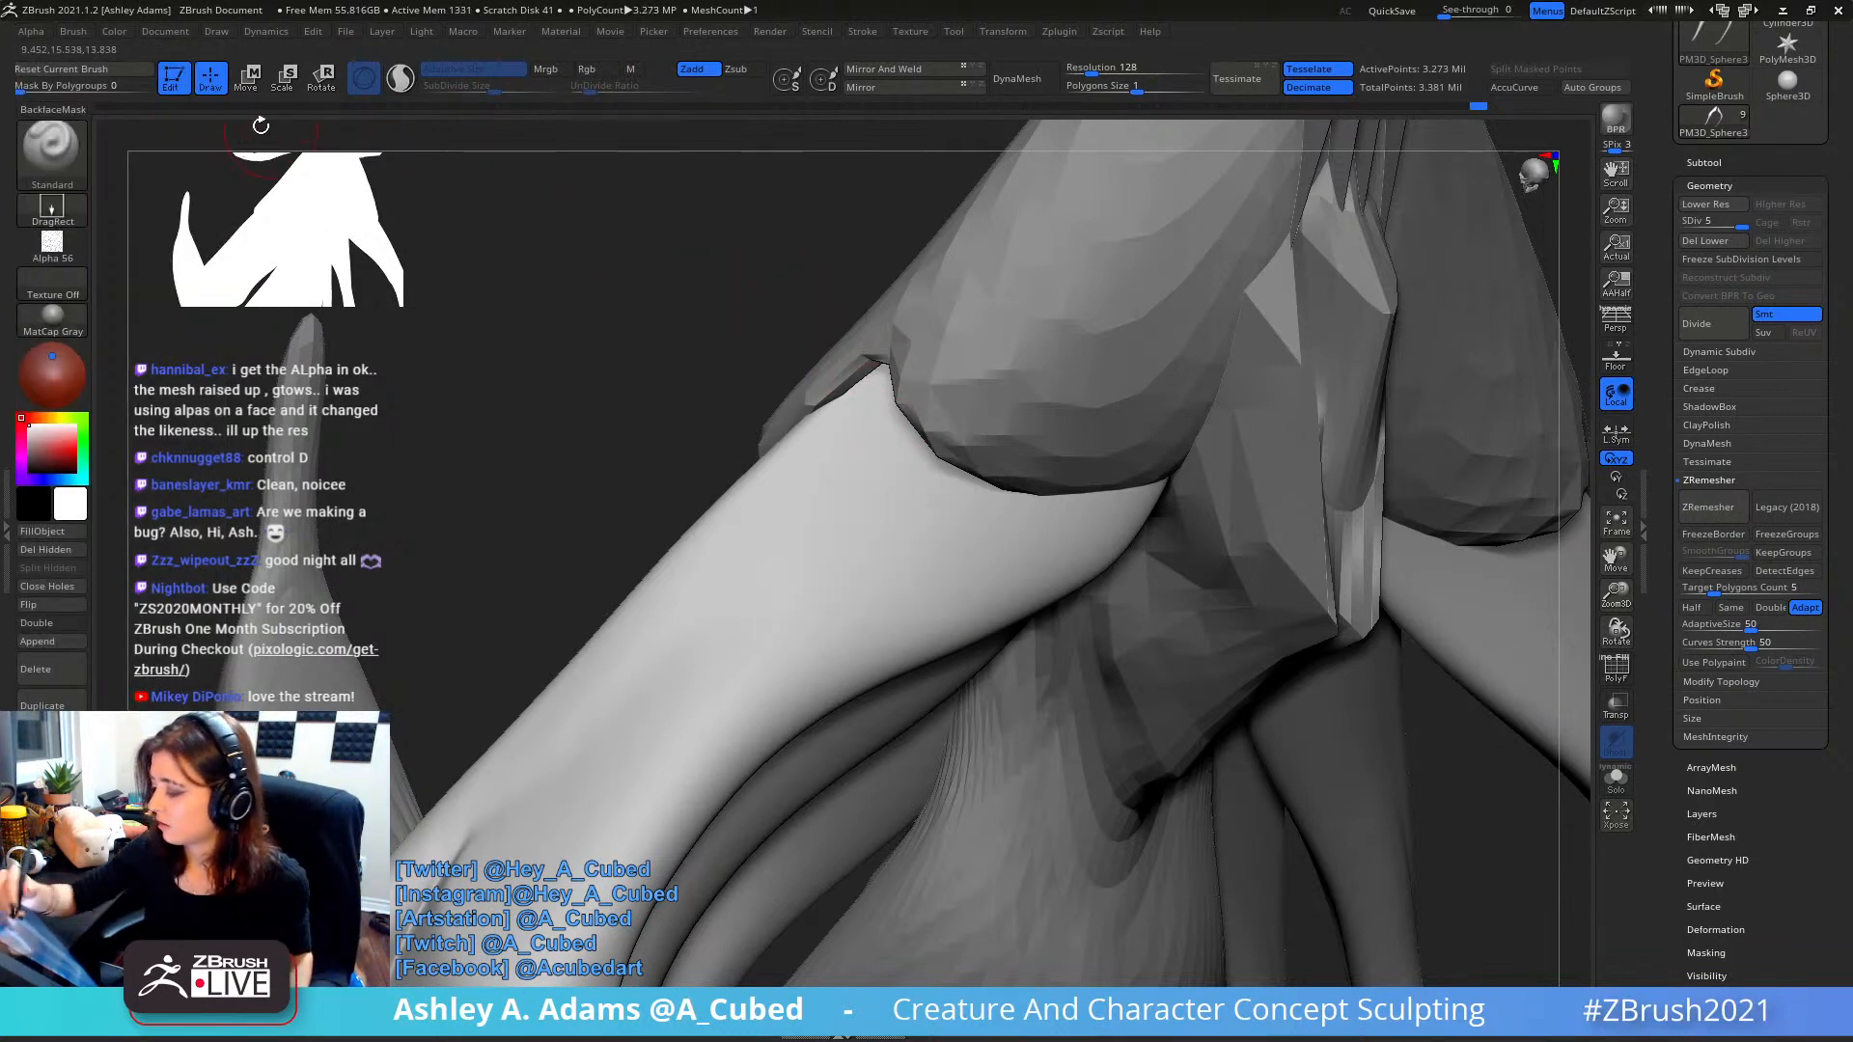
# - Raise the alpha's Radial Fade further, test another stamp on the upper limb, and undo it
pyautogui.click(30, 31)
pyautogui.scroll(-5, 71, 143)
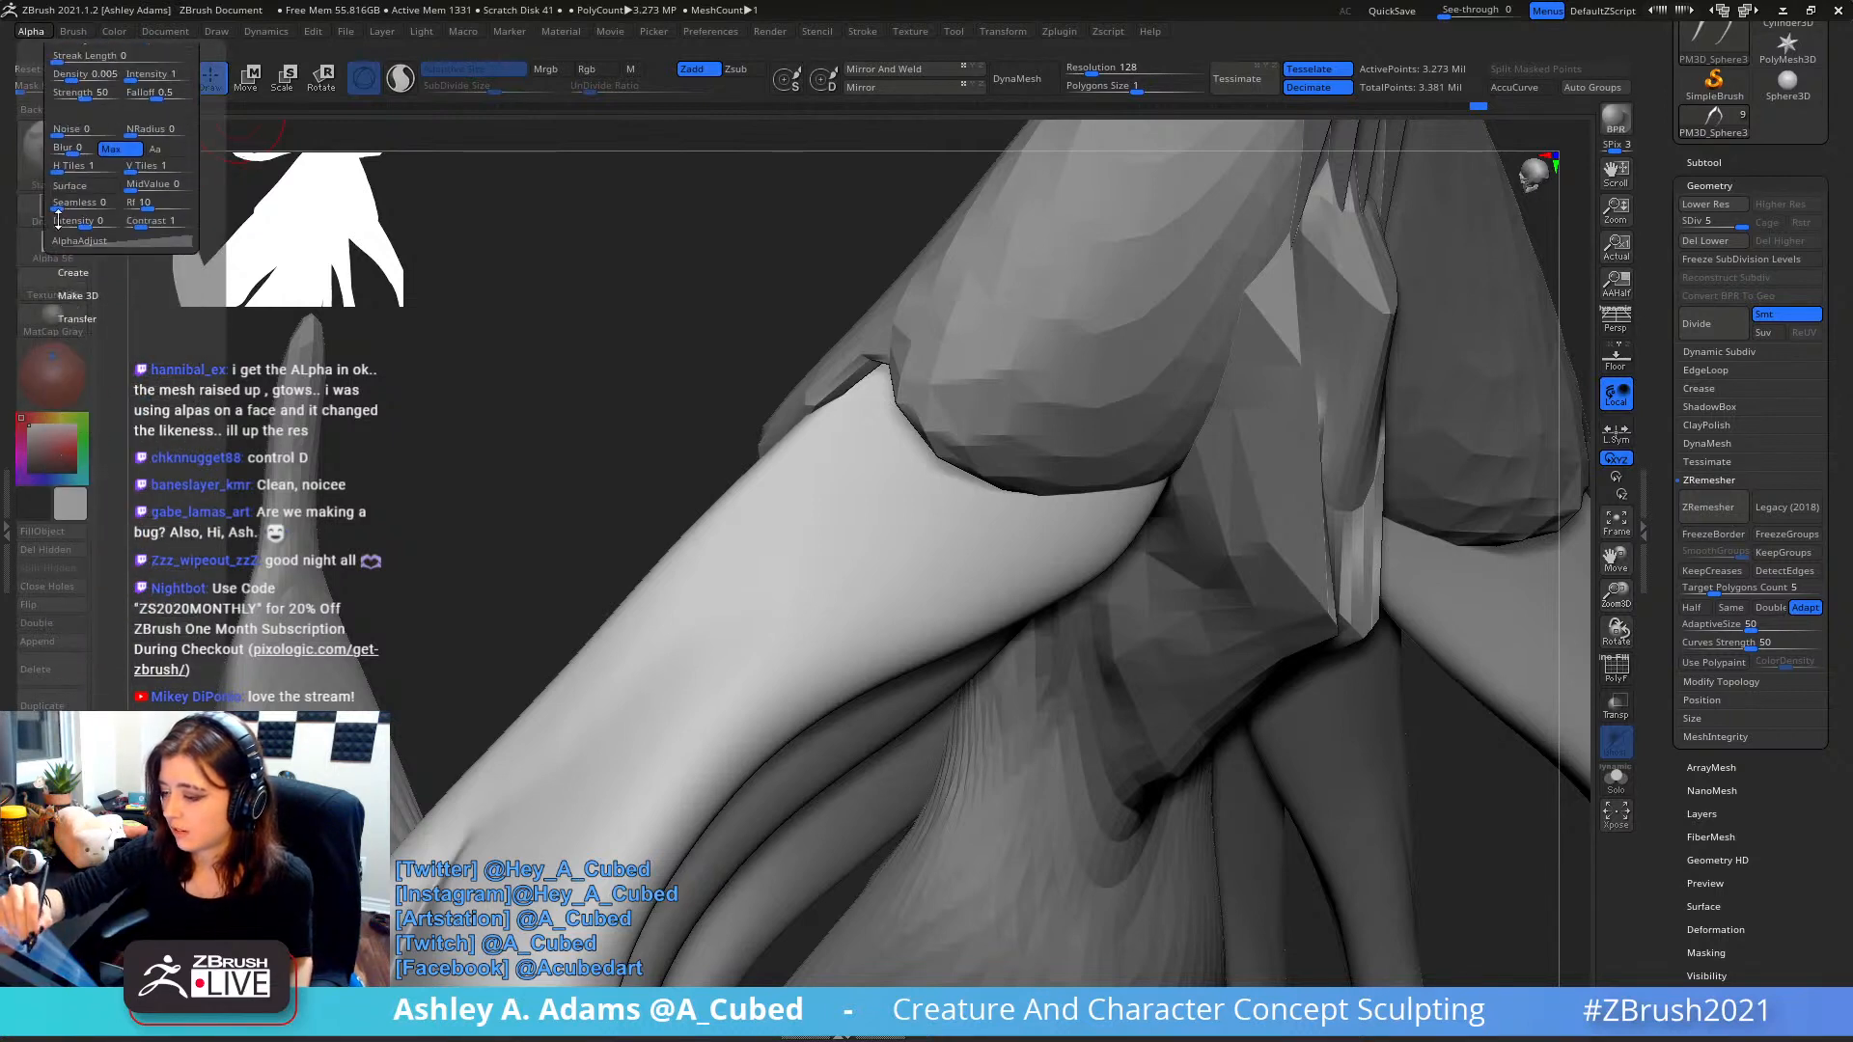
pyautogui.scroll(-2, 58, 174)
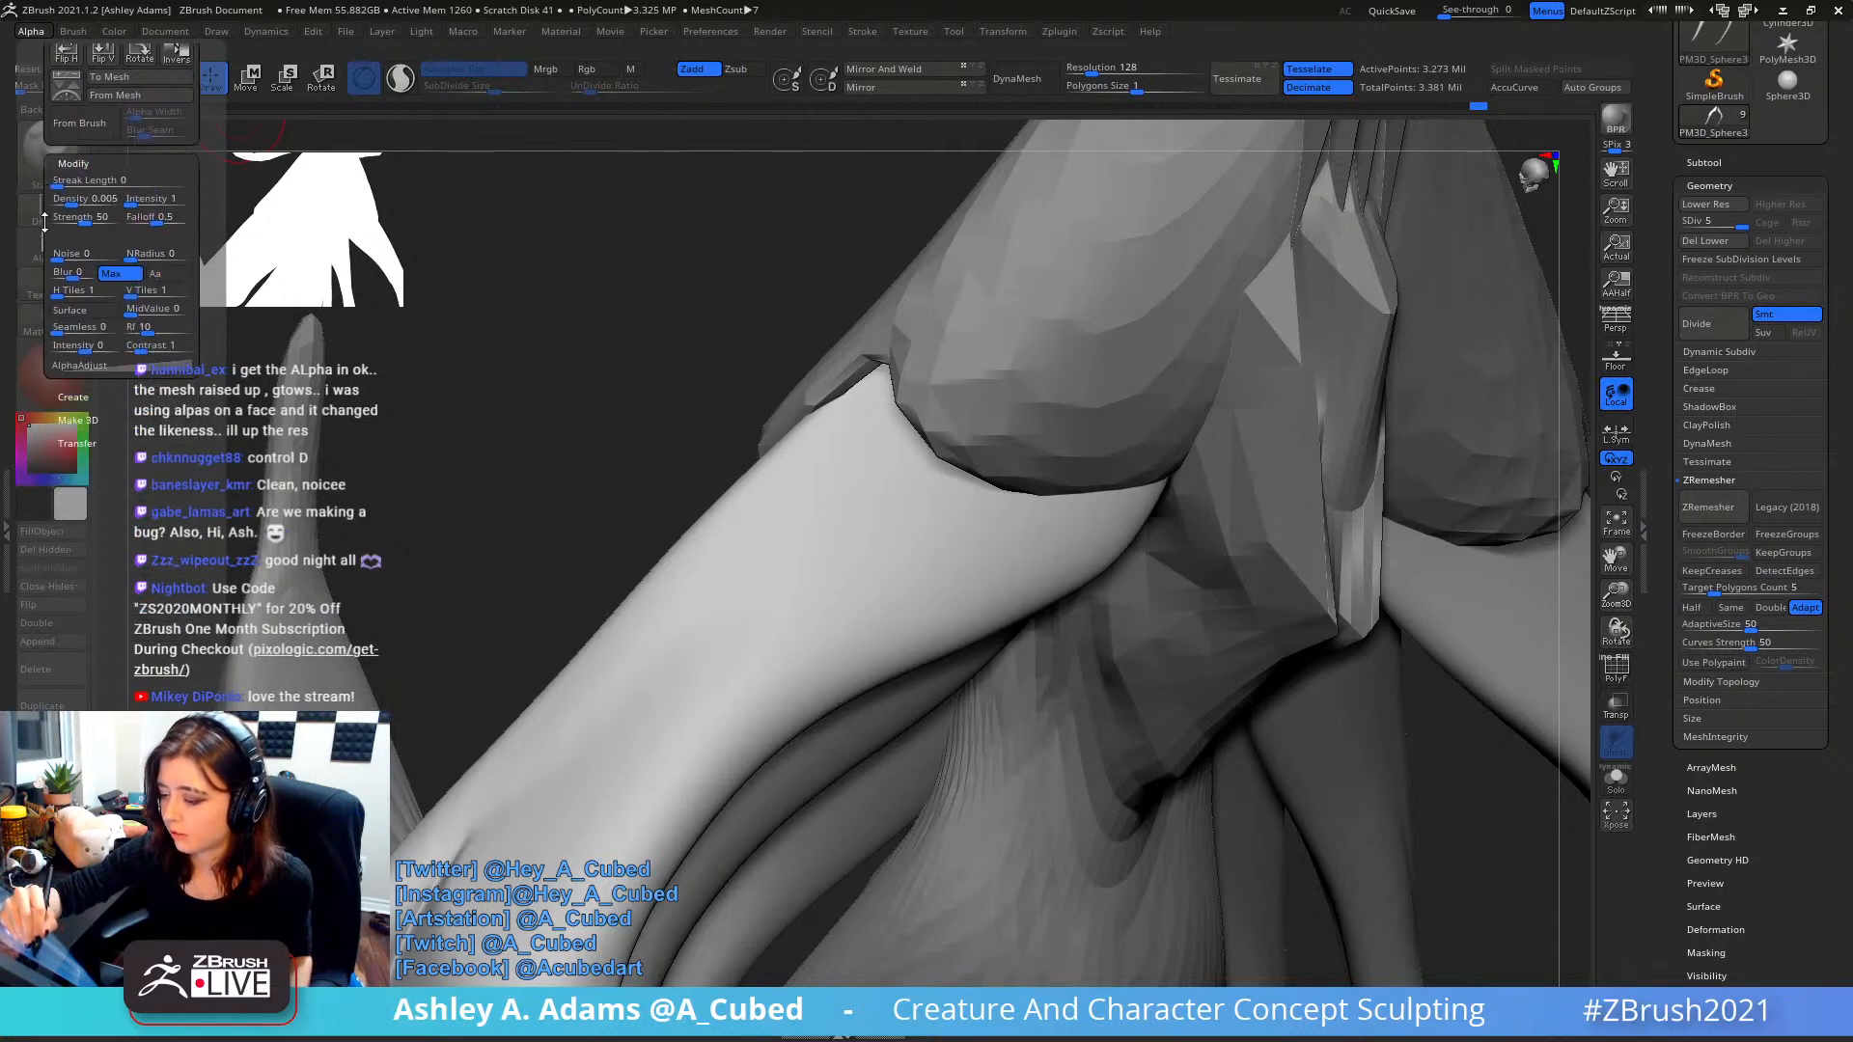
pyautogui.scroll(-2, 48, 196)
pyautogui.moveTo(142, 194); pyautogui.dragTo(174, 197)
pyautogui.moveTo(835, 571); pyautogui.dragTo(905, 661)
pyautogui.hotkey('ctrl', 'z')
# - Reduce the alpha's Radial Fade, try an upper limb stamp with Focal Shift at 100, and undo the stamp
pyautogui.click(32, 31)
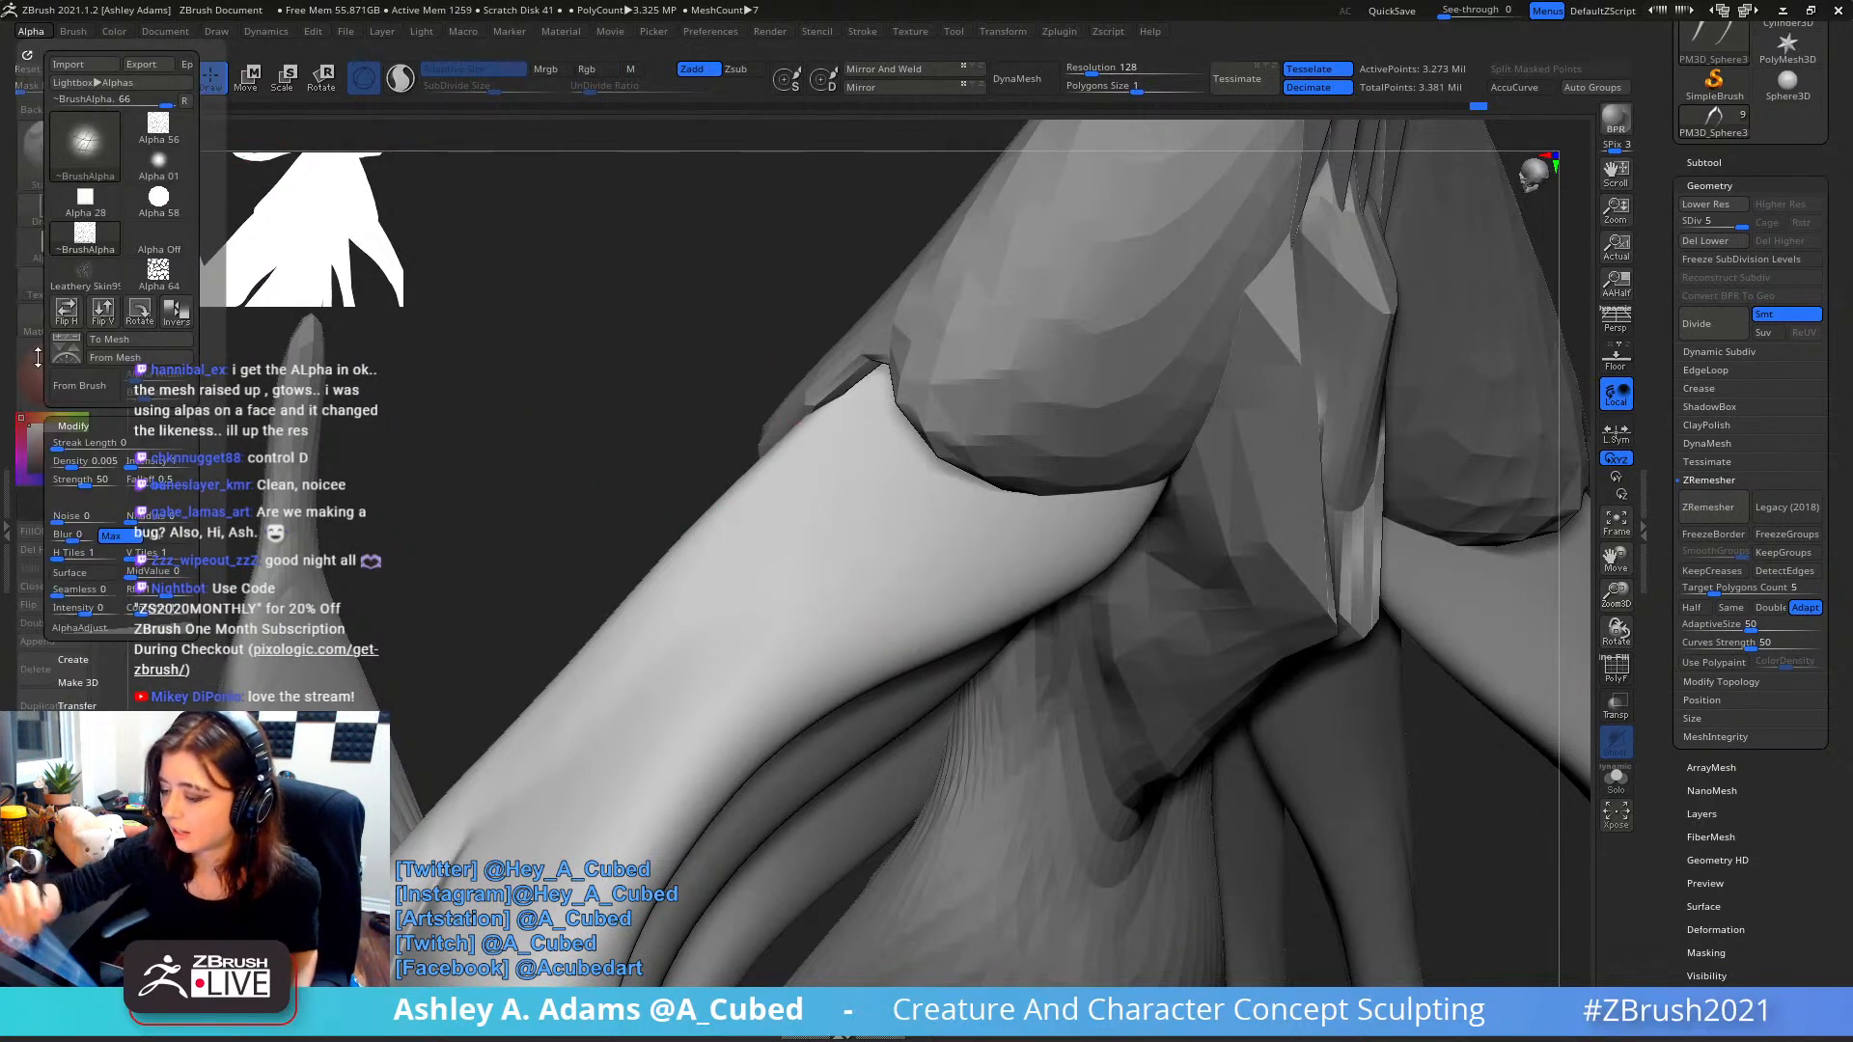
pyautogui.scroll(-5, 37, 357)
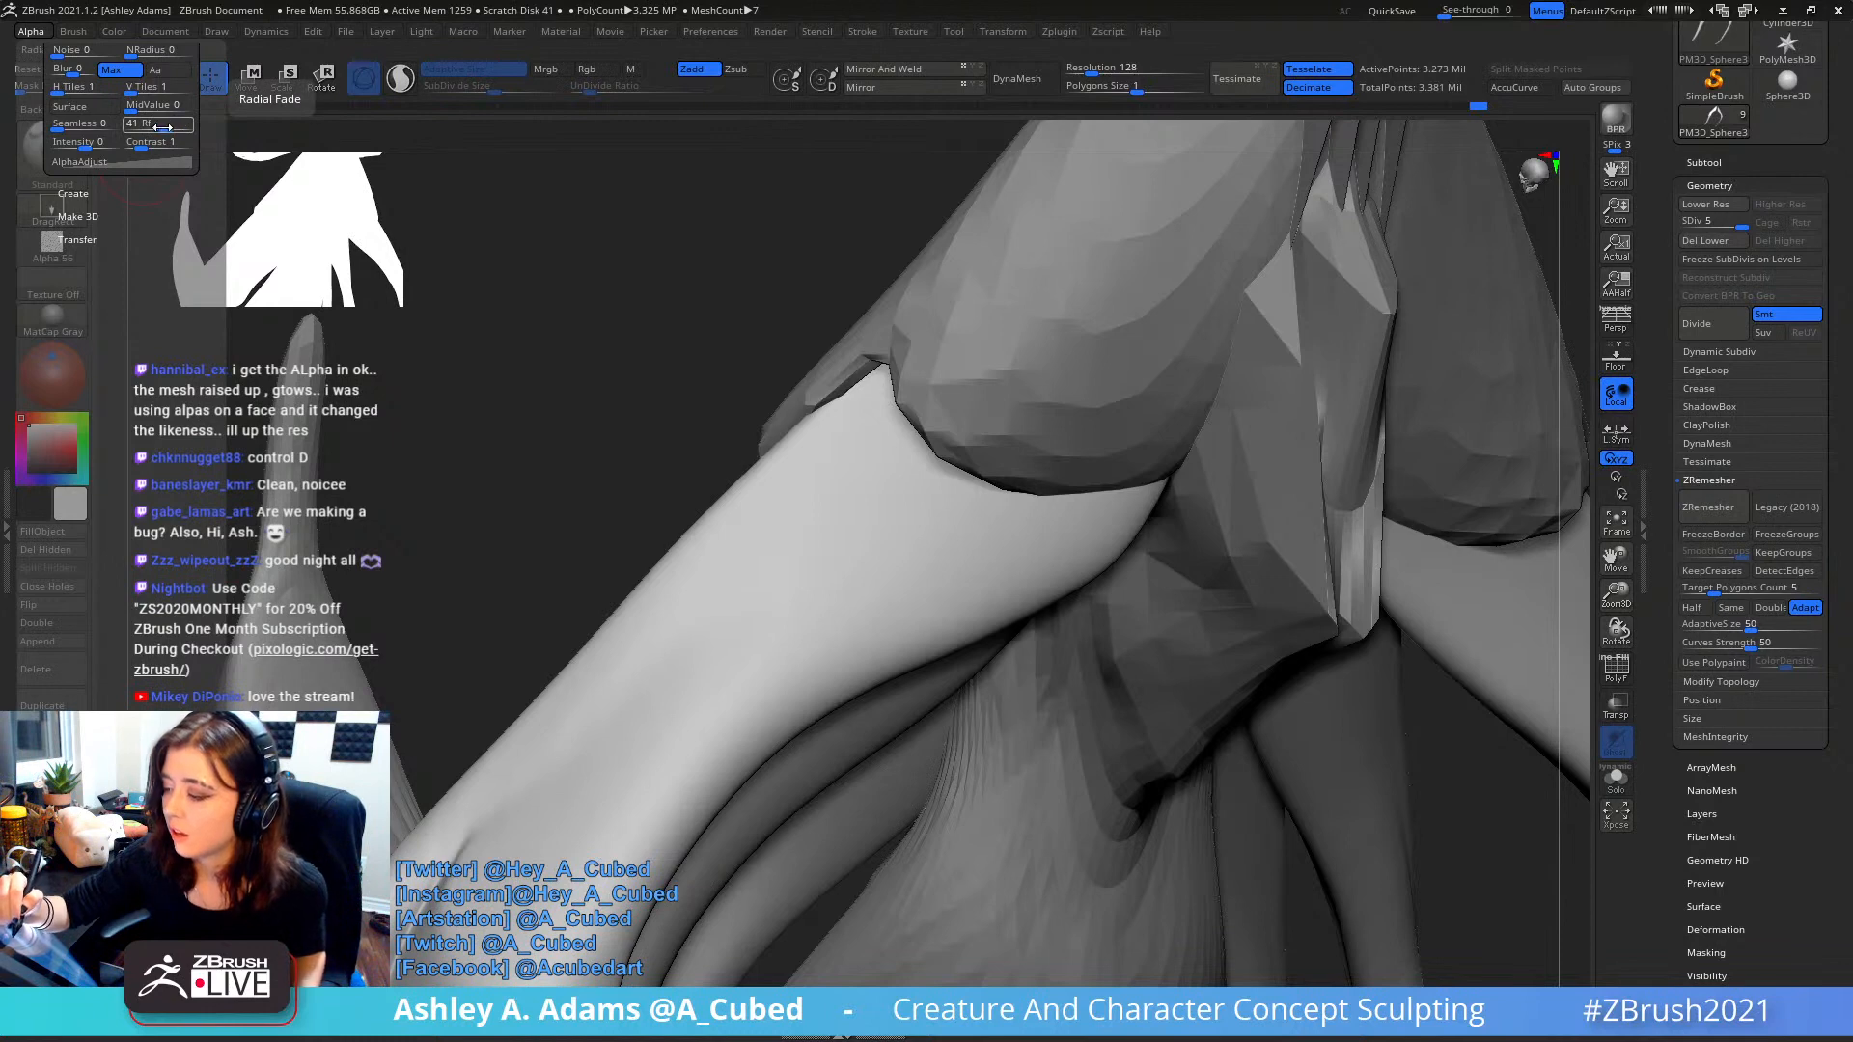
pyautogui.moveTo(162, 127); pyautogui.dragTo(133, 125)
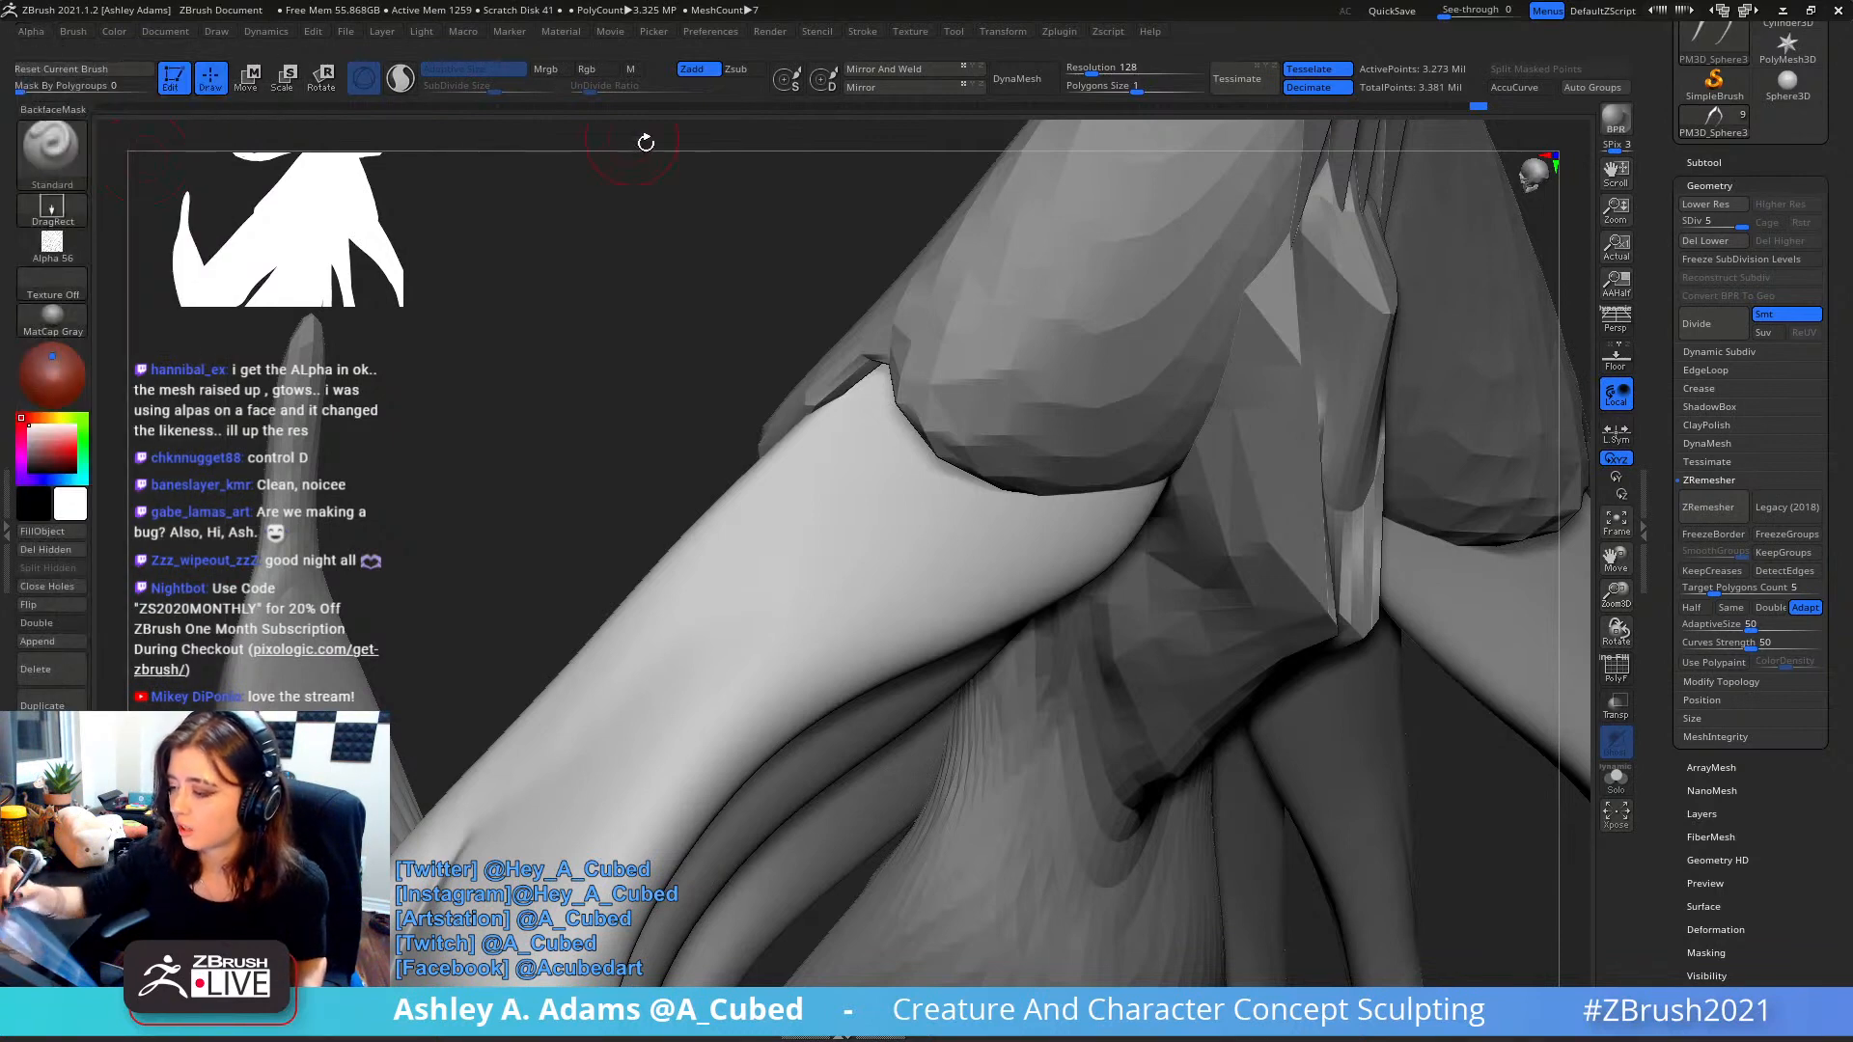
pyautogui.press('space')
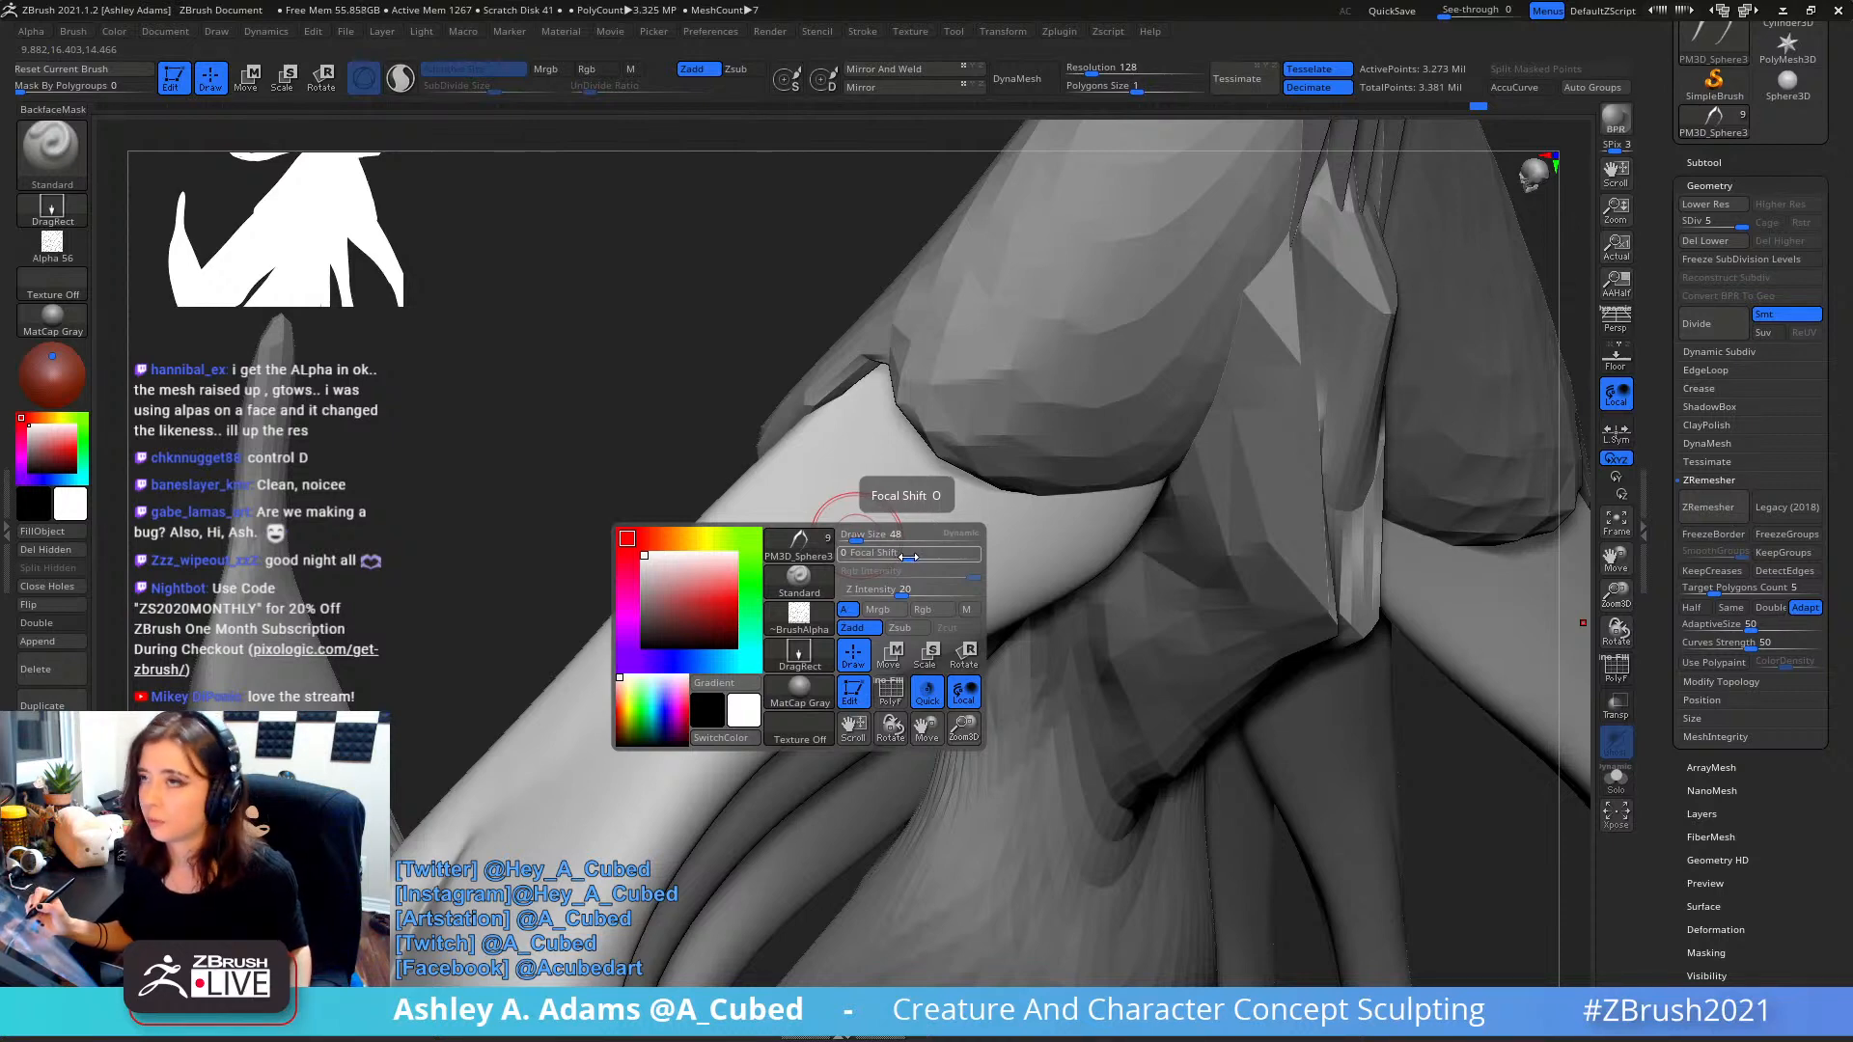
pyautogui.moveTo(909, 557)
pyautogui.mouseDown()
pyautogui.moveTo(841, 560)
pyautogui.moveTo(876, 637)
pyautogui.moveTo(910, 648)
pyautogui.mouseUp()
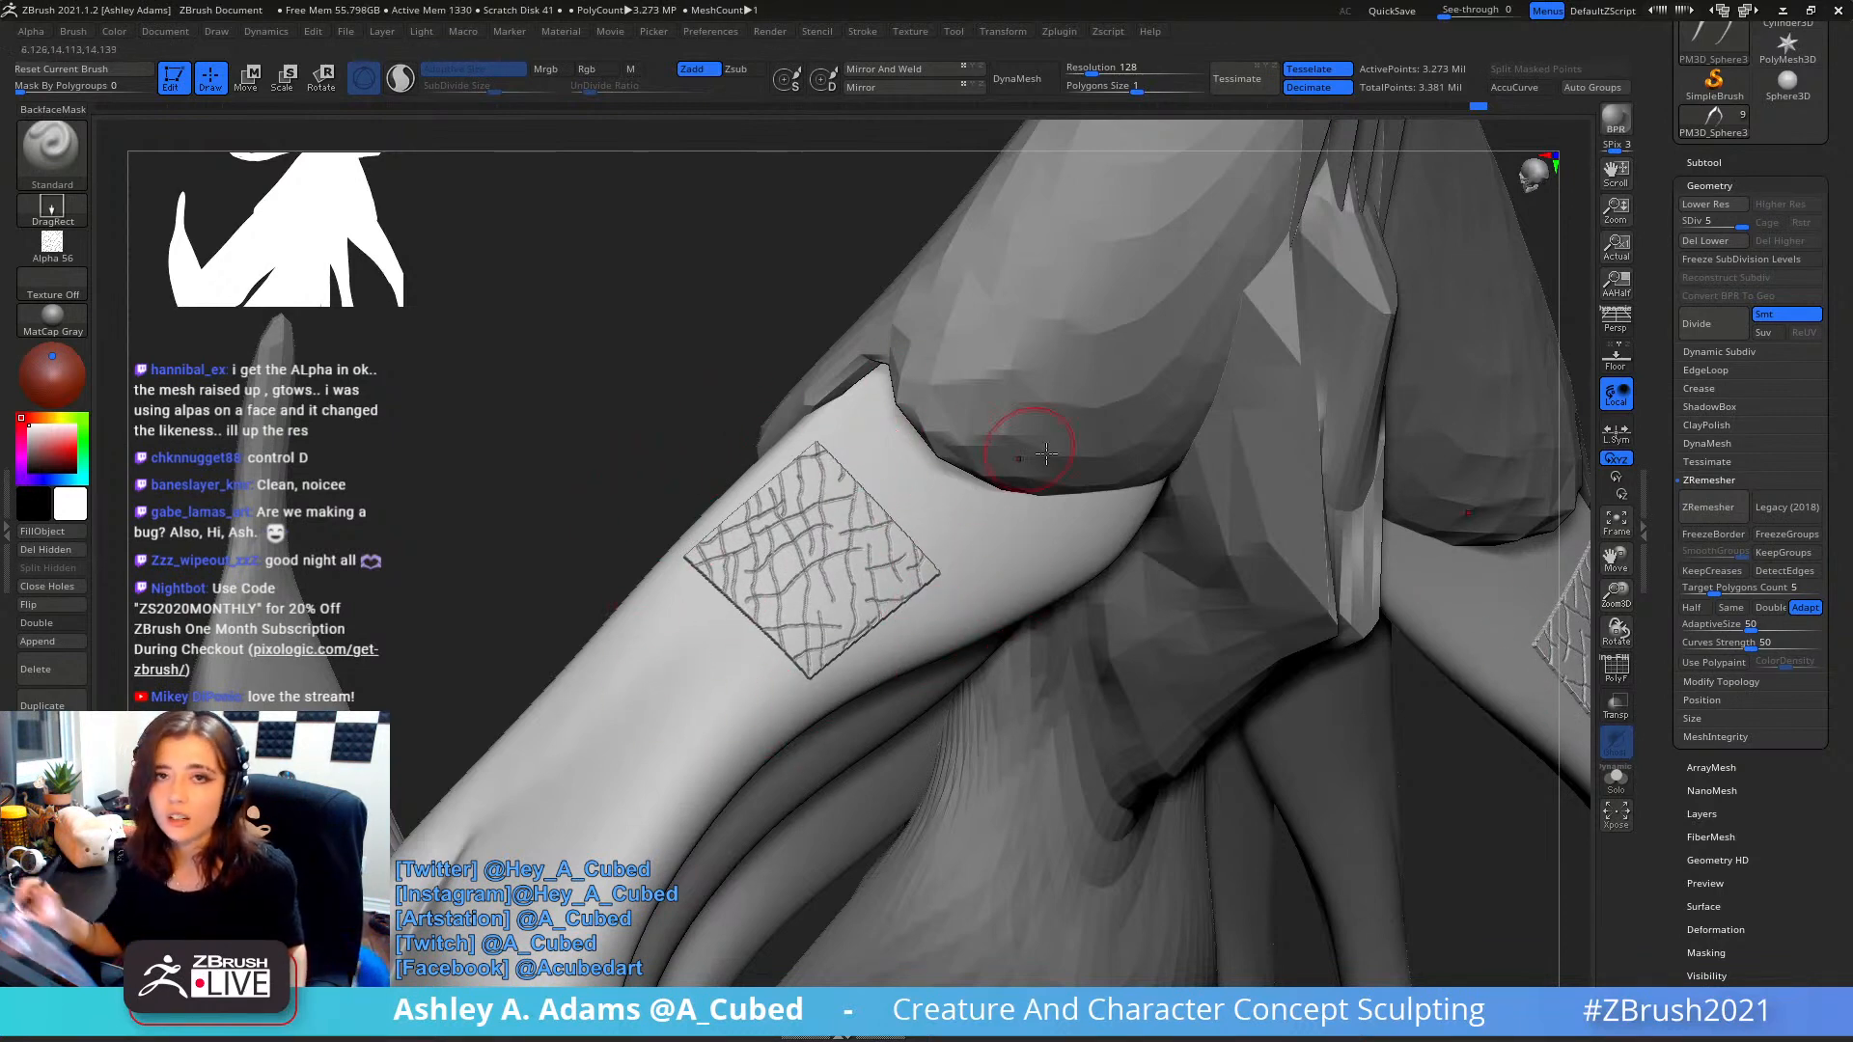
pyautogui.hotkey('ctrl', 'z')
# - Lower the brush's Focal Shift in two stages, testing an Alpha 56 stamp on the upper limb each time and undoing it
pyautogui.press('space')
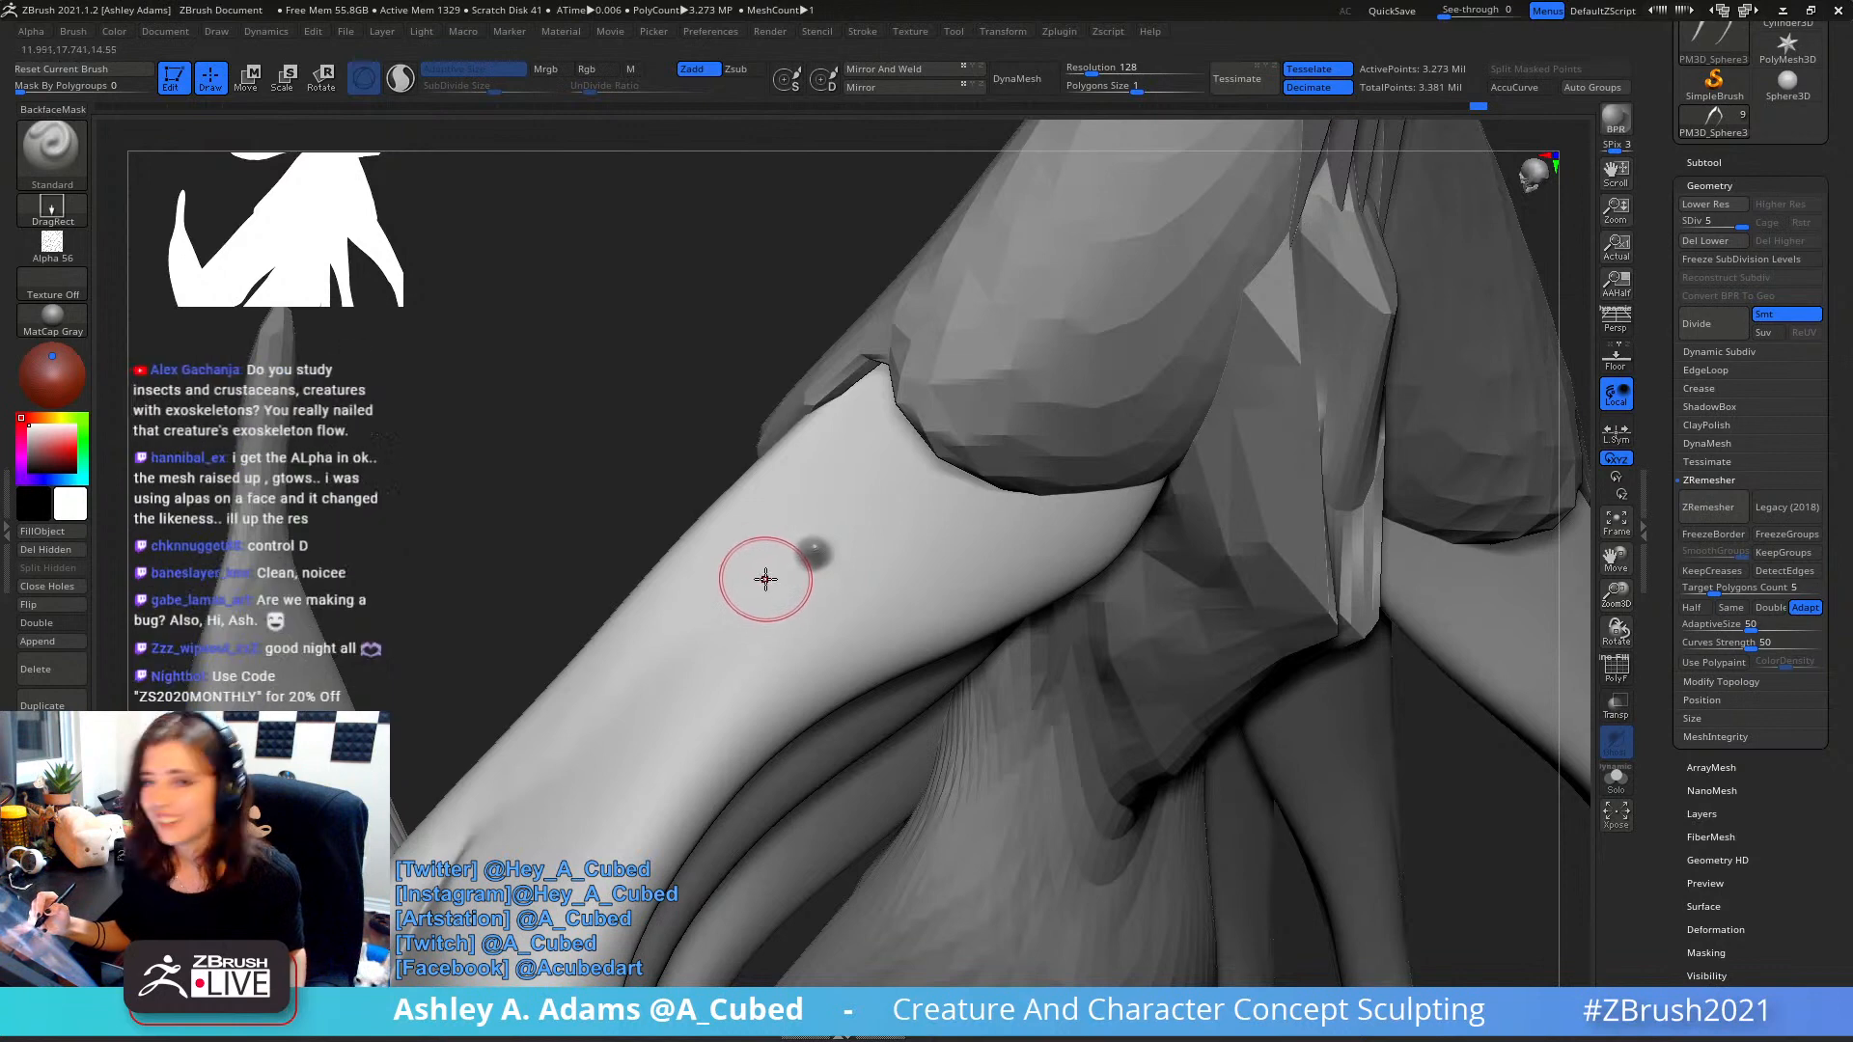
pyautogui.press('space')
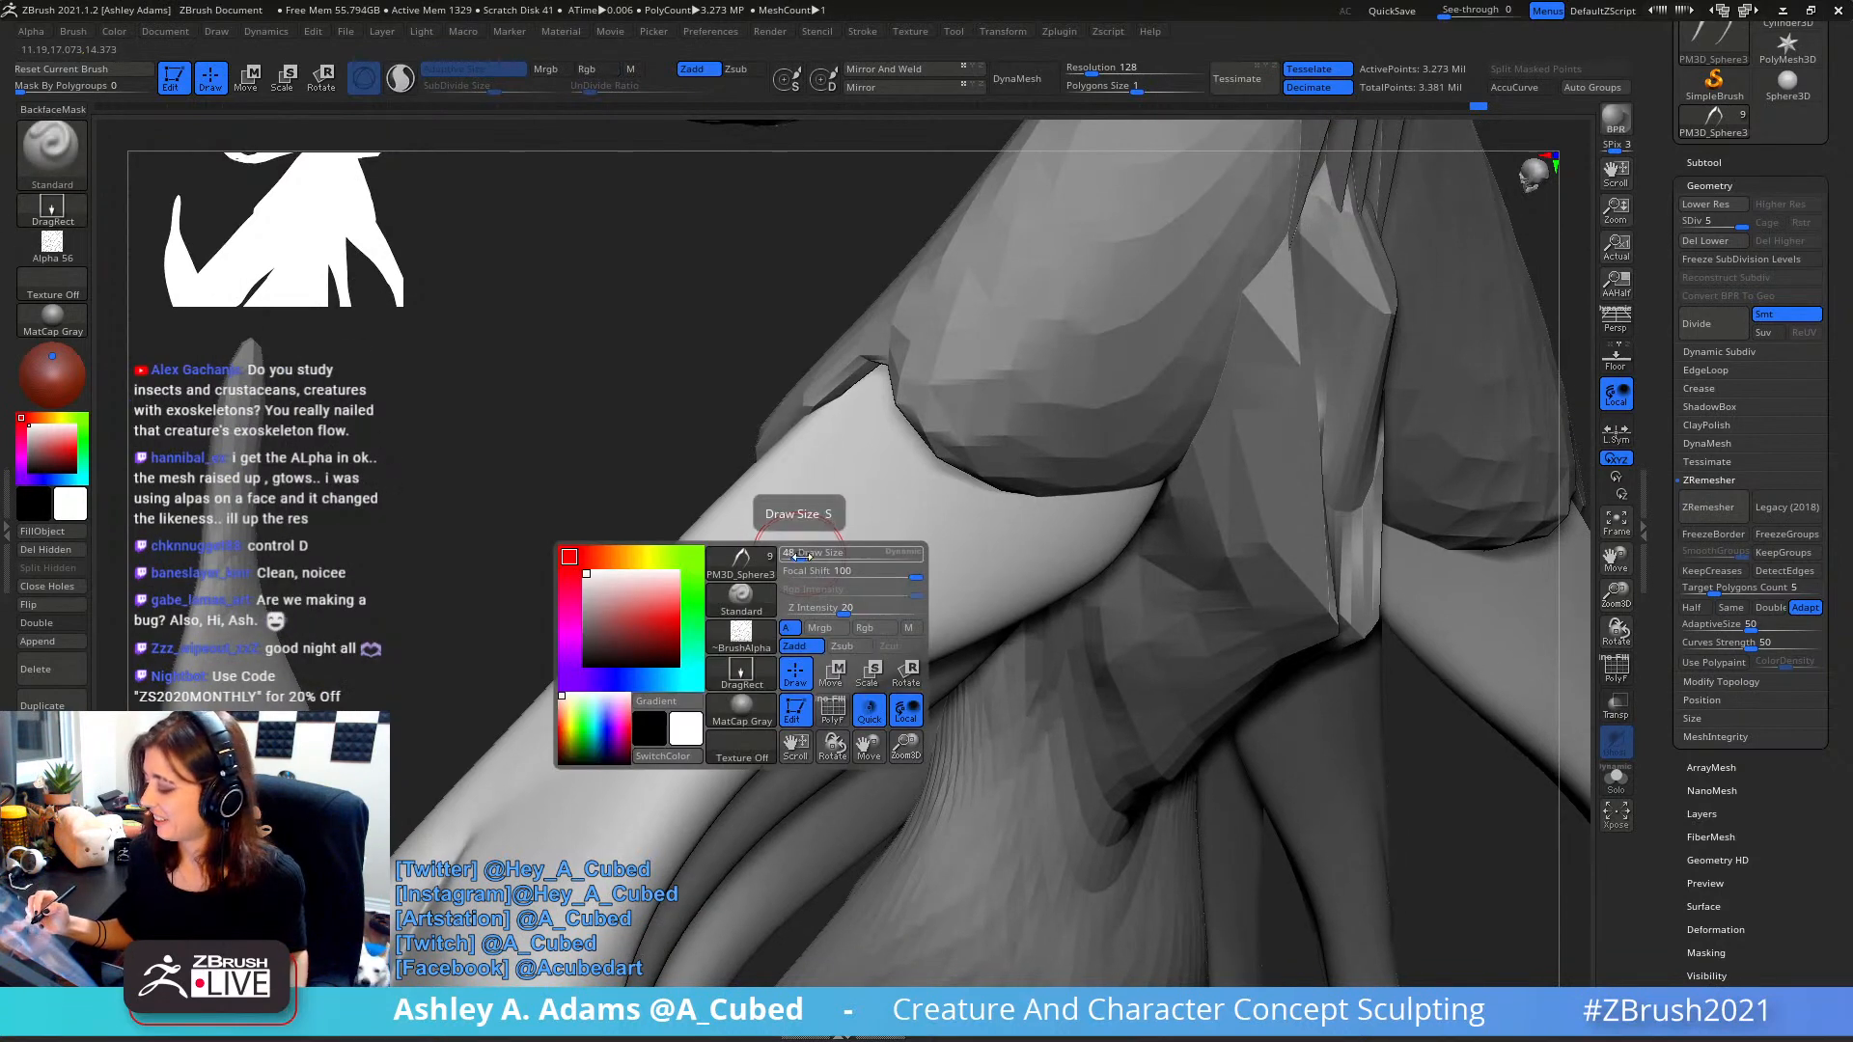
pyautogui.moveTo(853, 571)
pyautogui.mouseDown()
pyautogui.moveTo(838, 573)
pyautogui.moveTo(896, 655)
pyautogui.mouseUp()
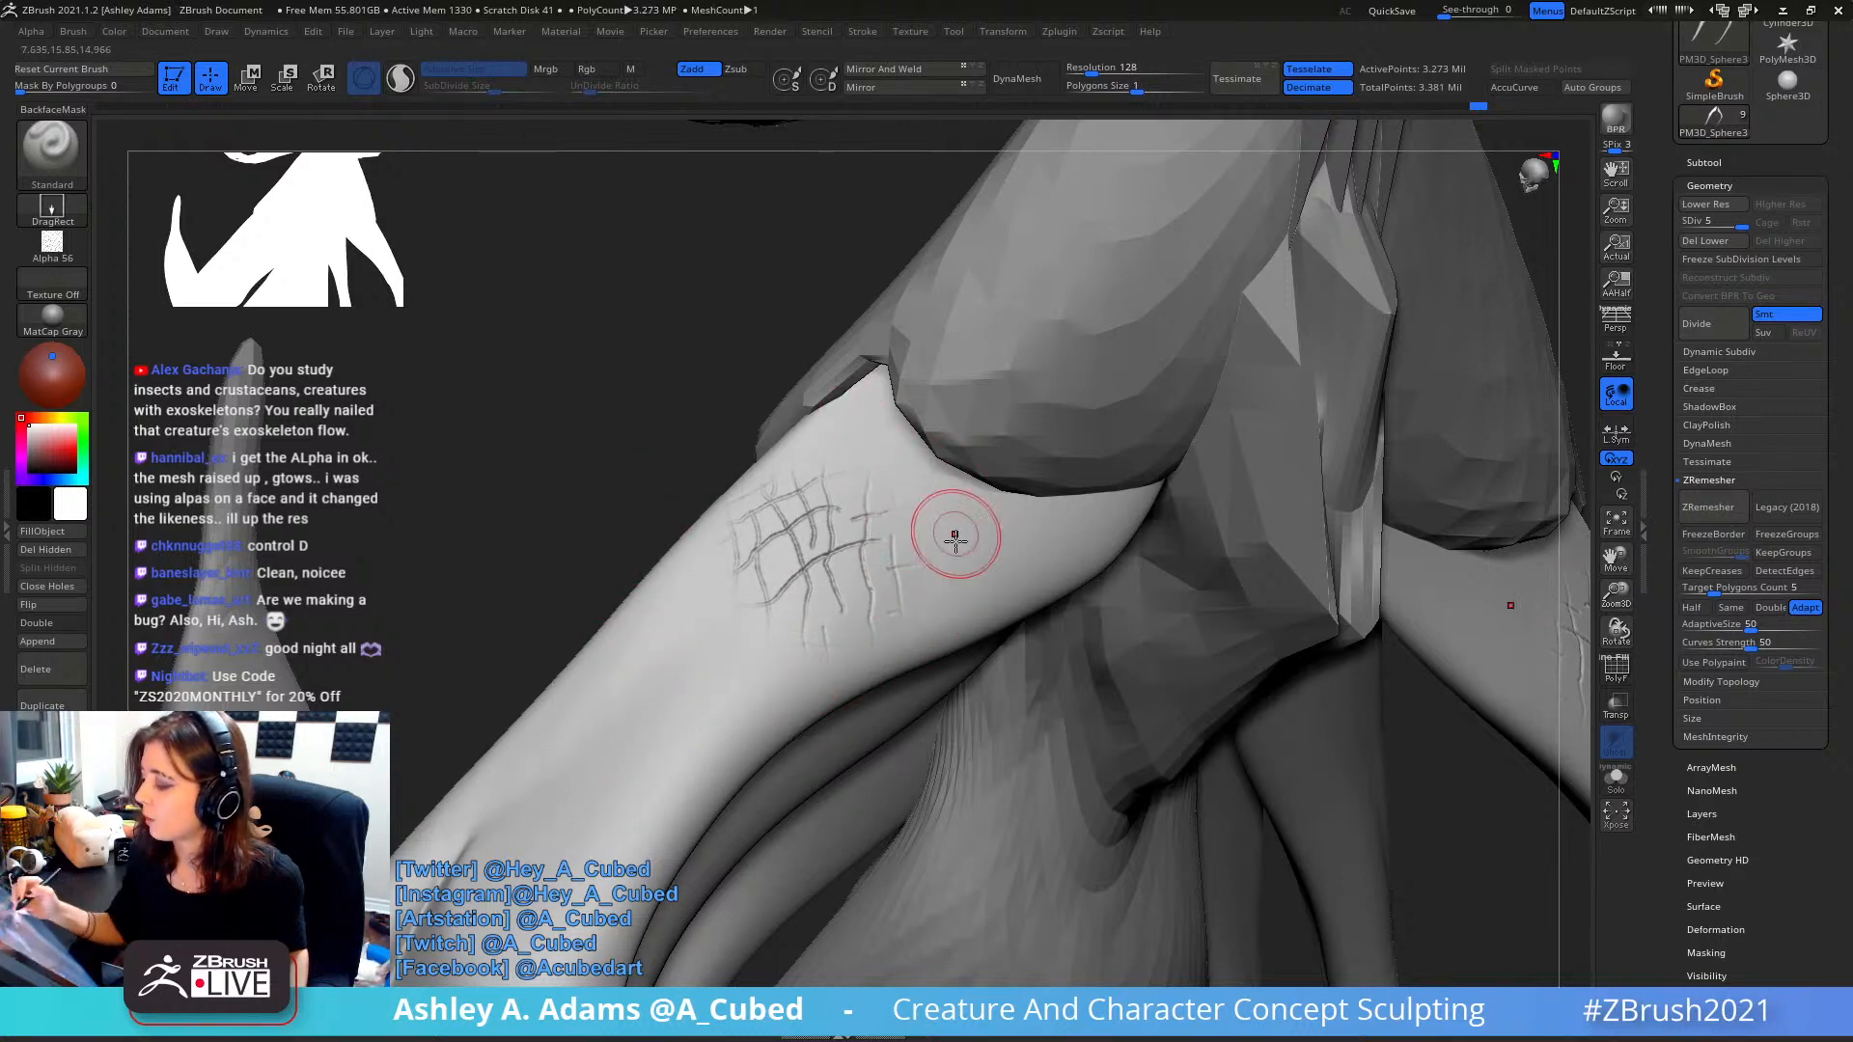
pyautogui.press('ctrl')
pyautogui.hotkey('ctrl', 'z')
pyautogui.press('space')
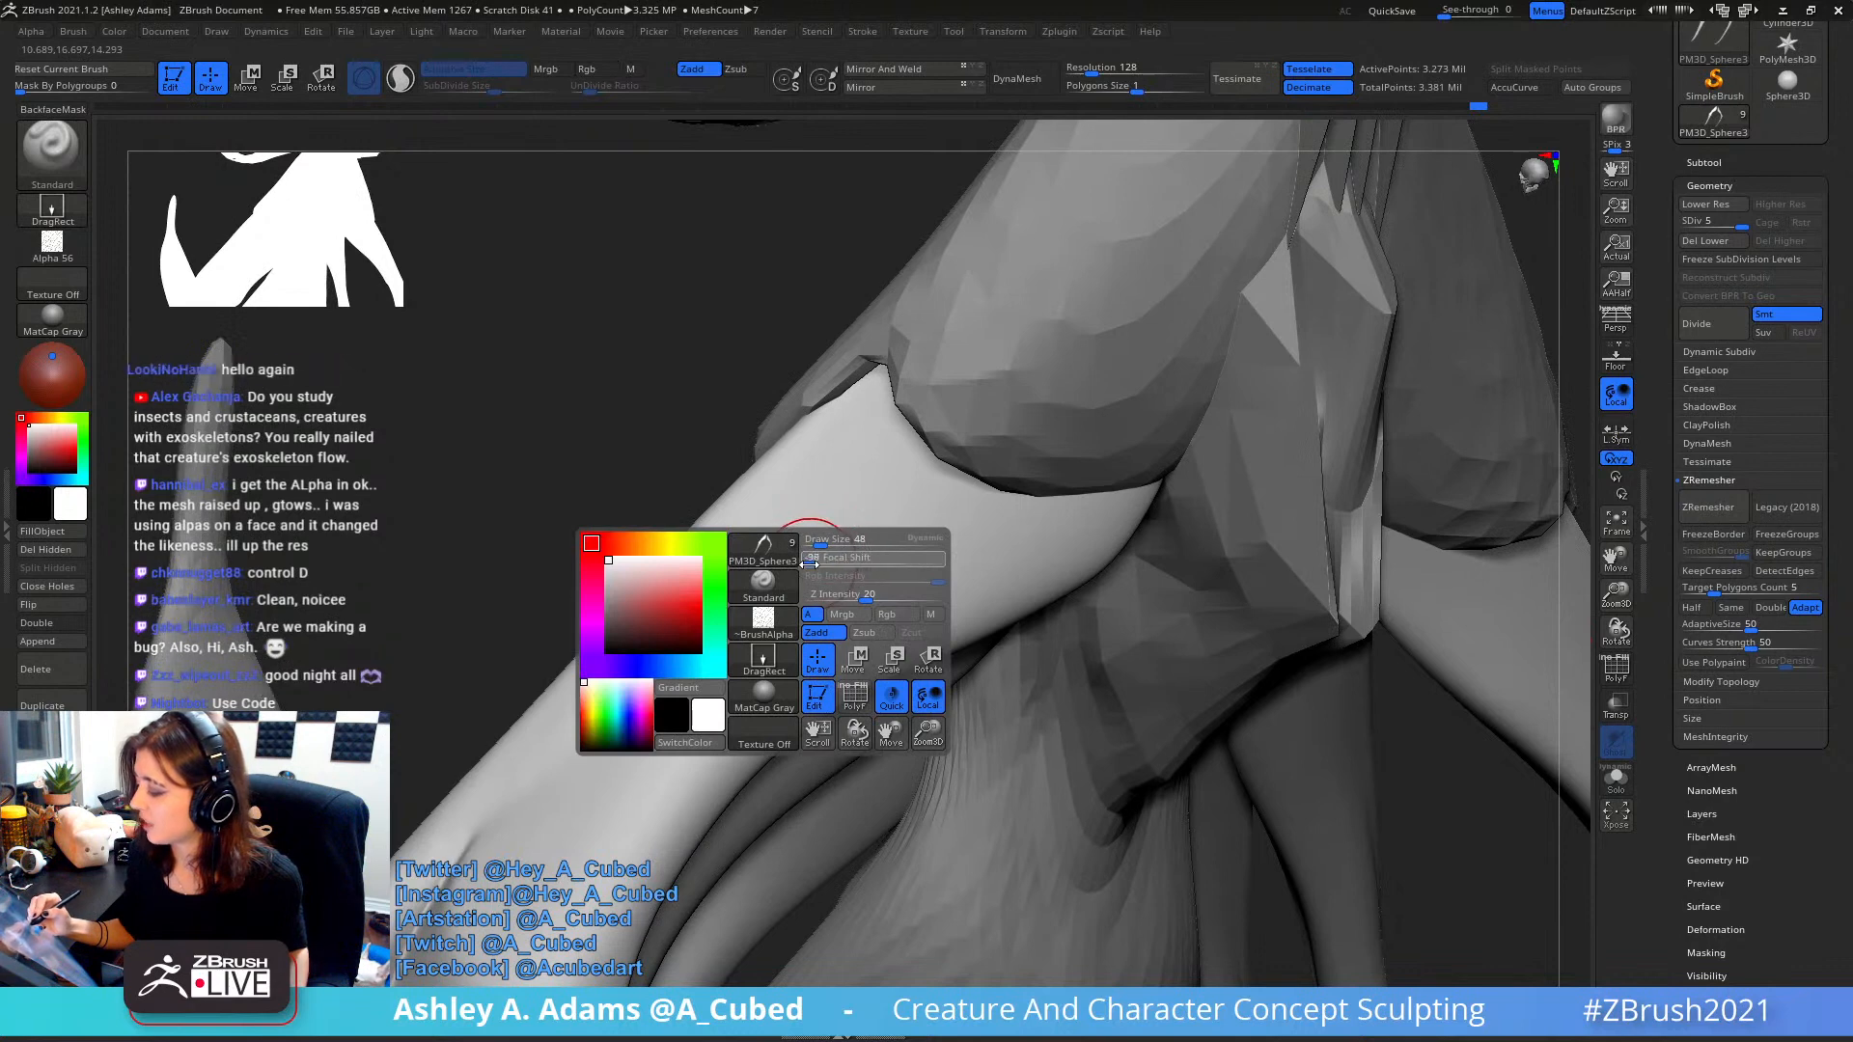
pyautogui.moveTo(815, 543); pyautogui.dragTo(889, 612)
pyautogui.hotkey('ctrl', 'z')
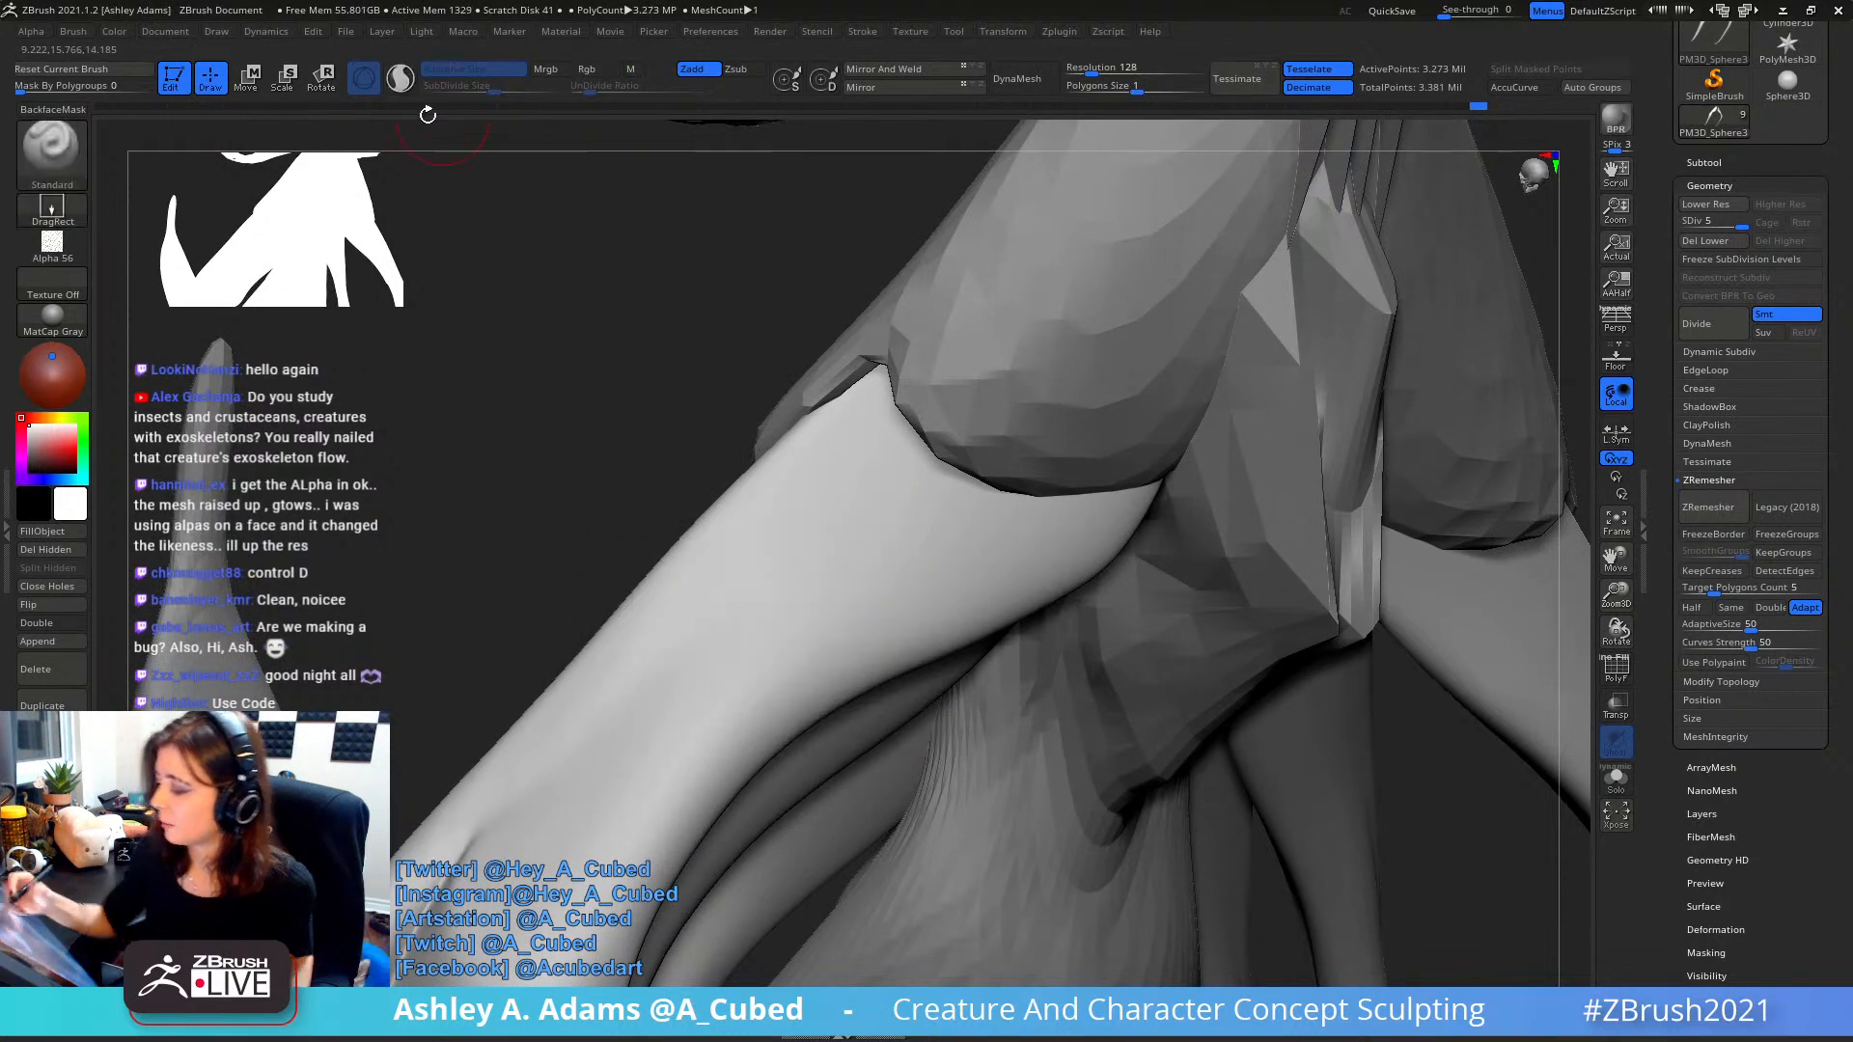
# - Test another Alpha 56 stamp on the upper limb, undo it, and readjust the alpha's Radial Fade
pyautogui.click(32, 31)
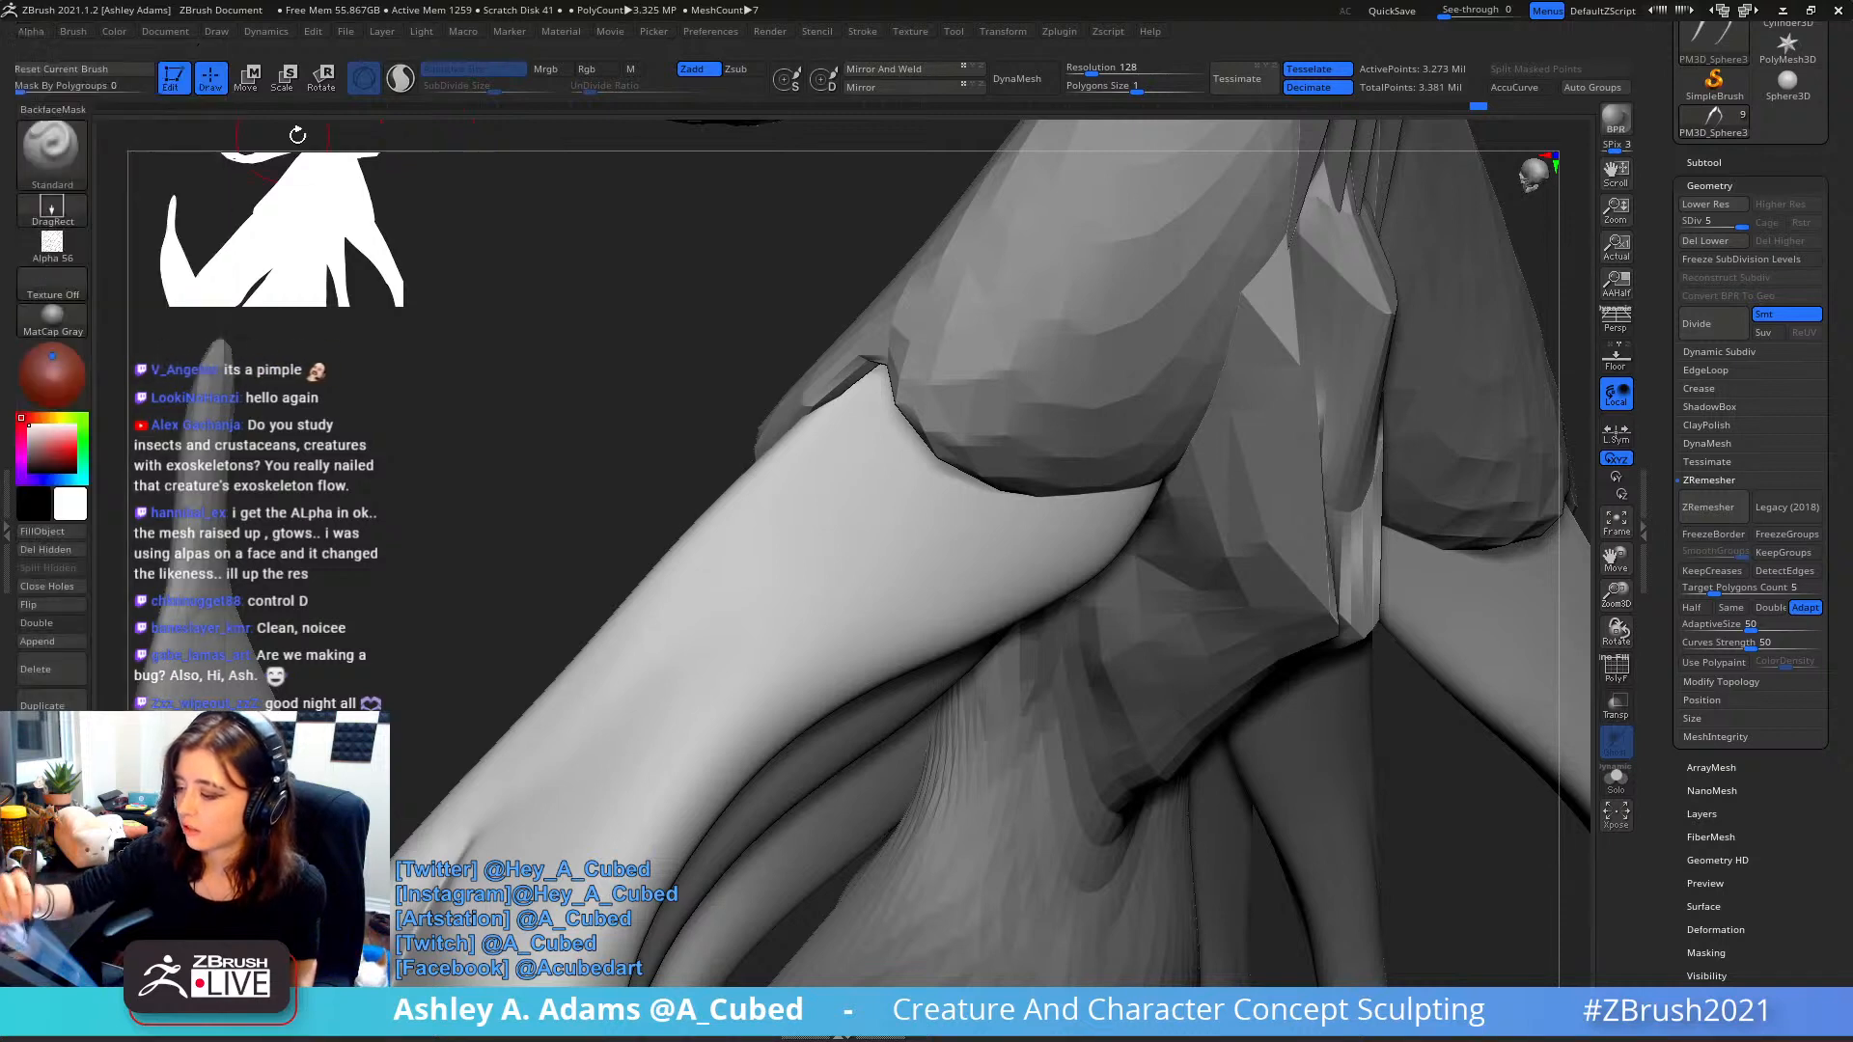
pyautogui.moveTo(807, 575)
pyautogui.mouseDown()
pyautogui.moveTo(877, 632)
pyautogui.moveTo(967, 630)
pyautogui.mouseUp()
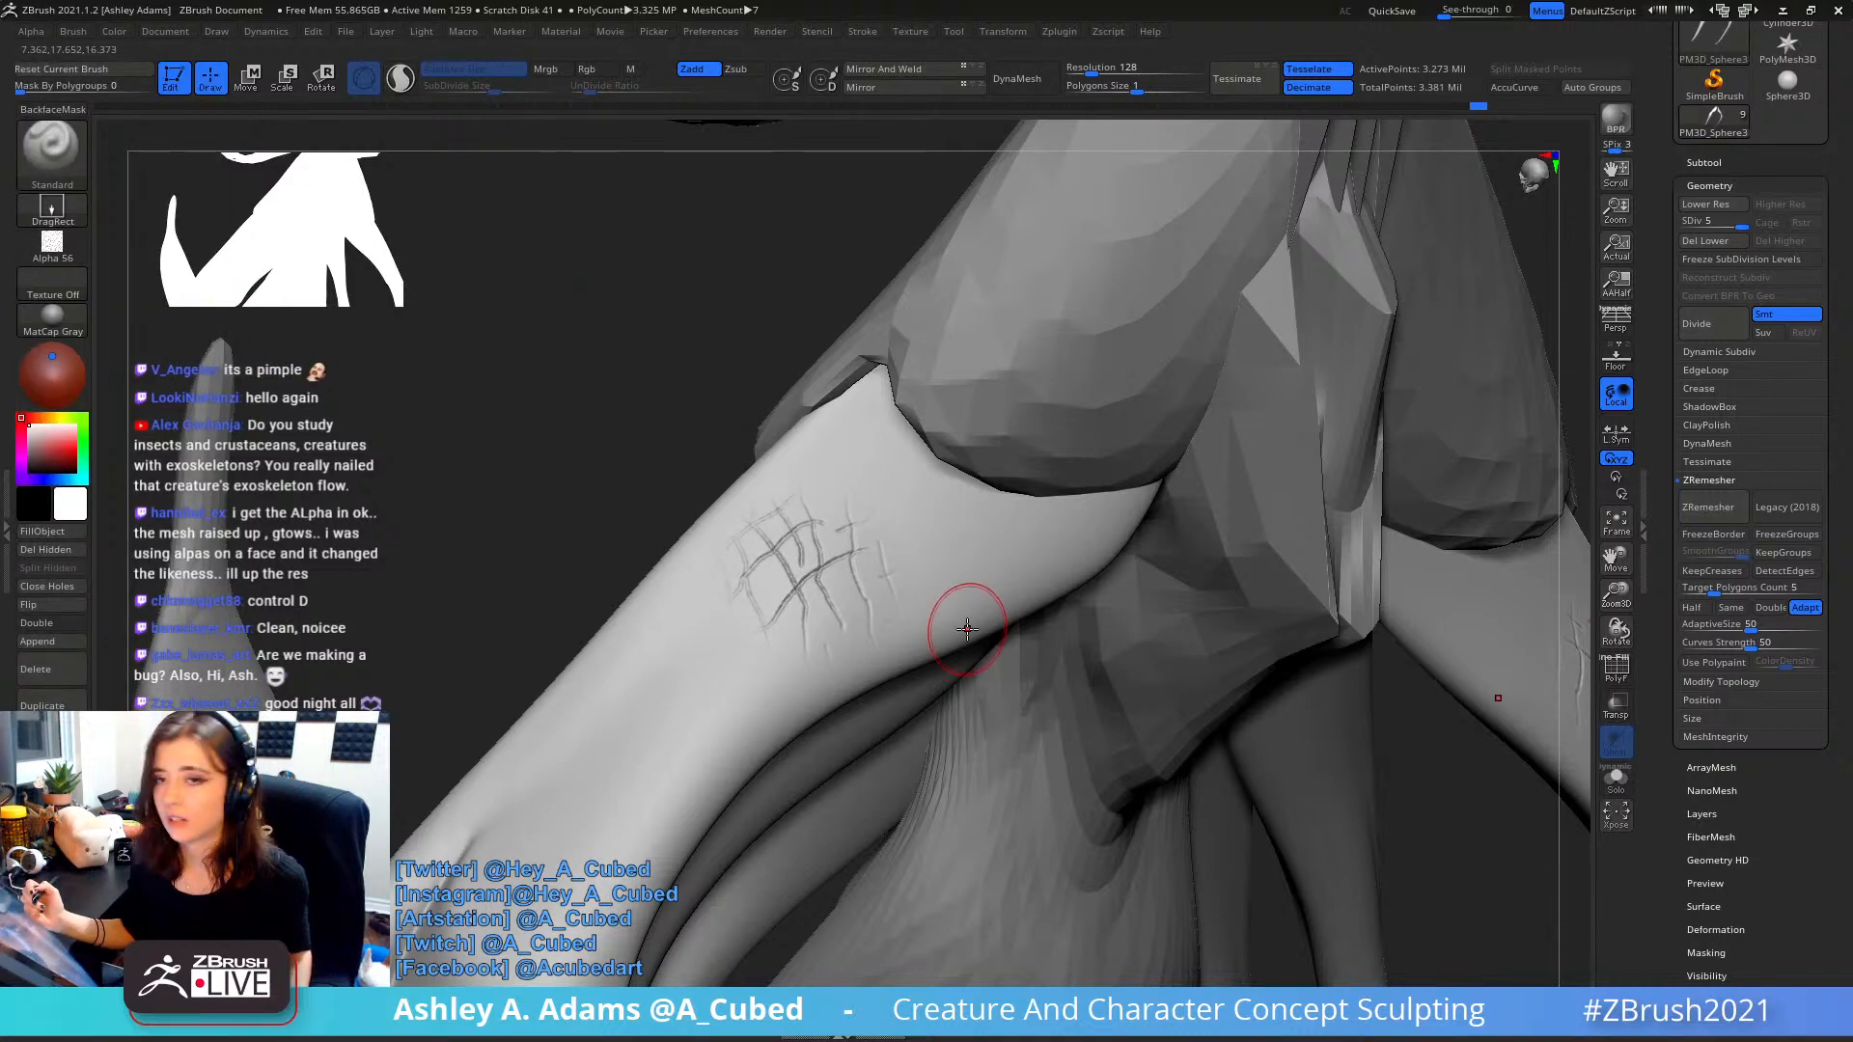
pyautogui.hotkey('ctrl', 'z')
pyautogui.click(38, 32)
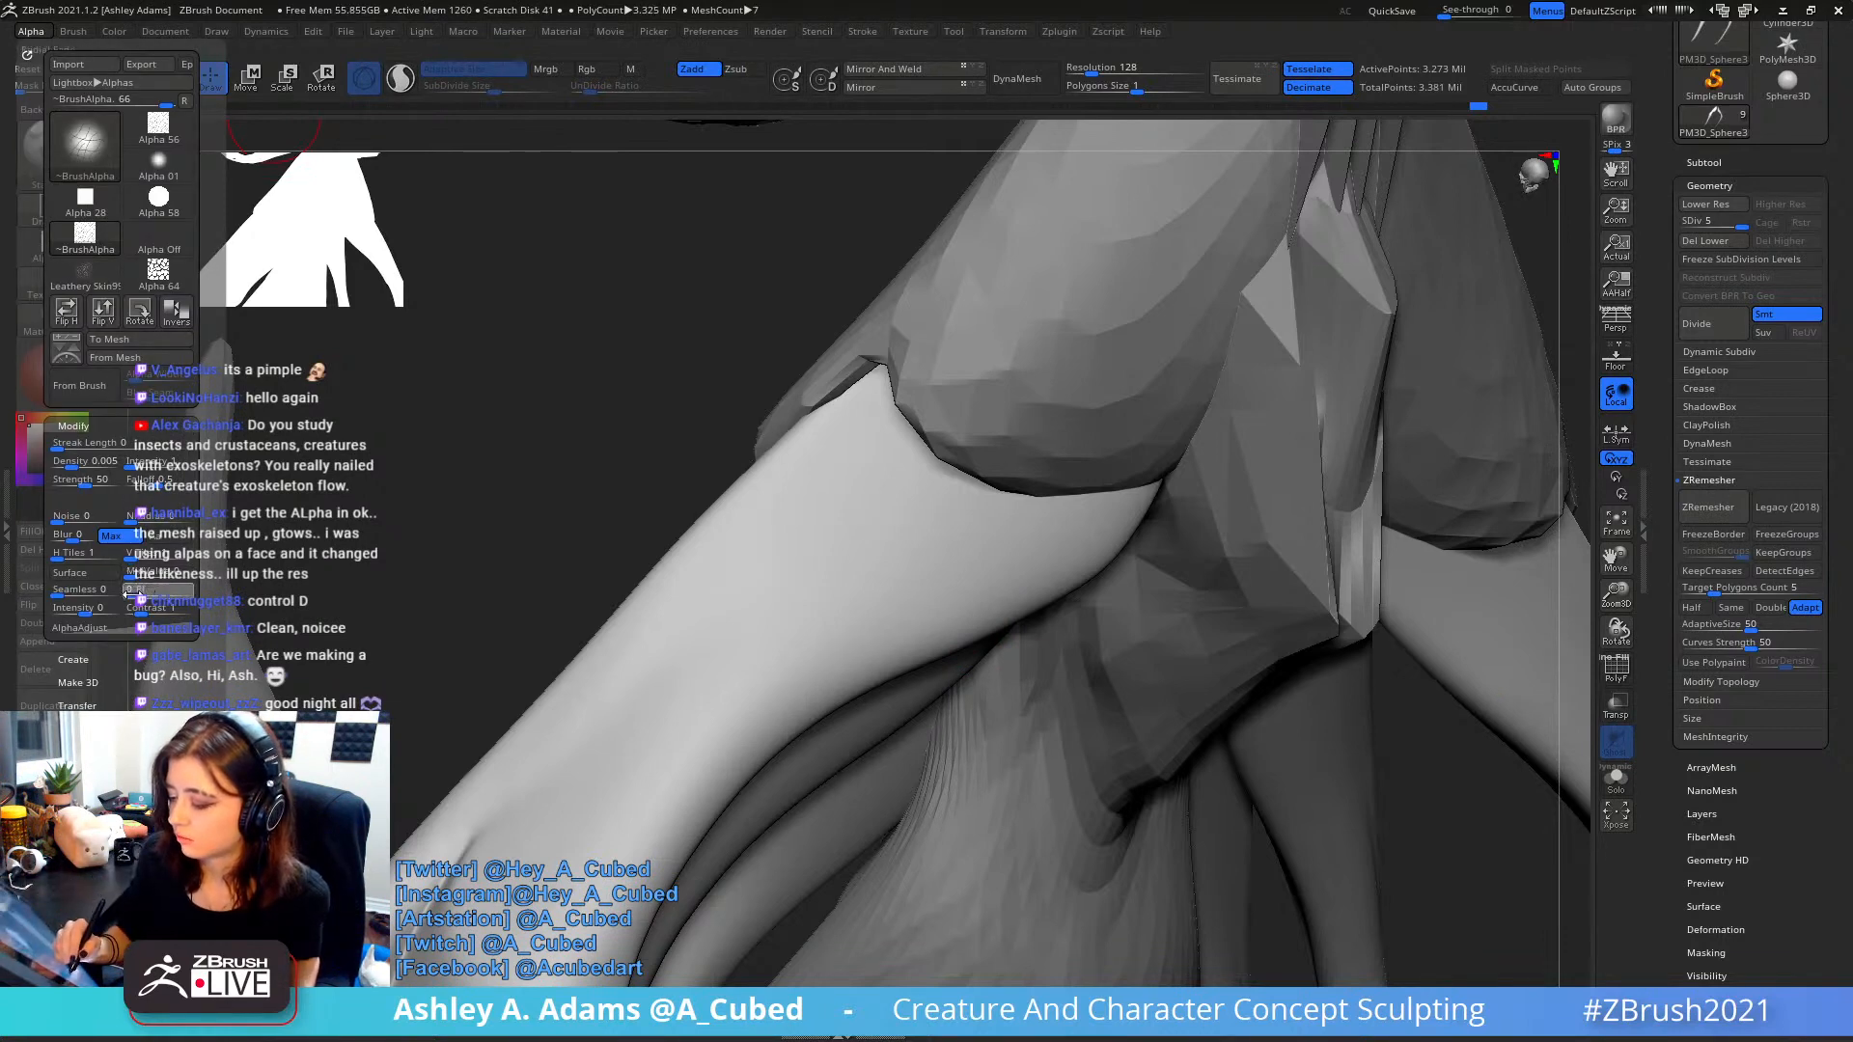
pyautogui.keyDown('ctrl'); pyautogui.moveTo(868, 573); pyautogui.dragTo(860, 550, button='right'); pyautogui.keyUp('ctrl')
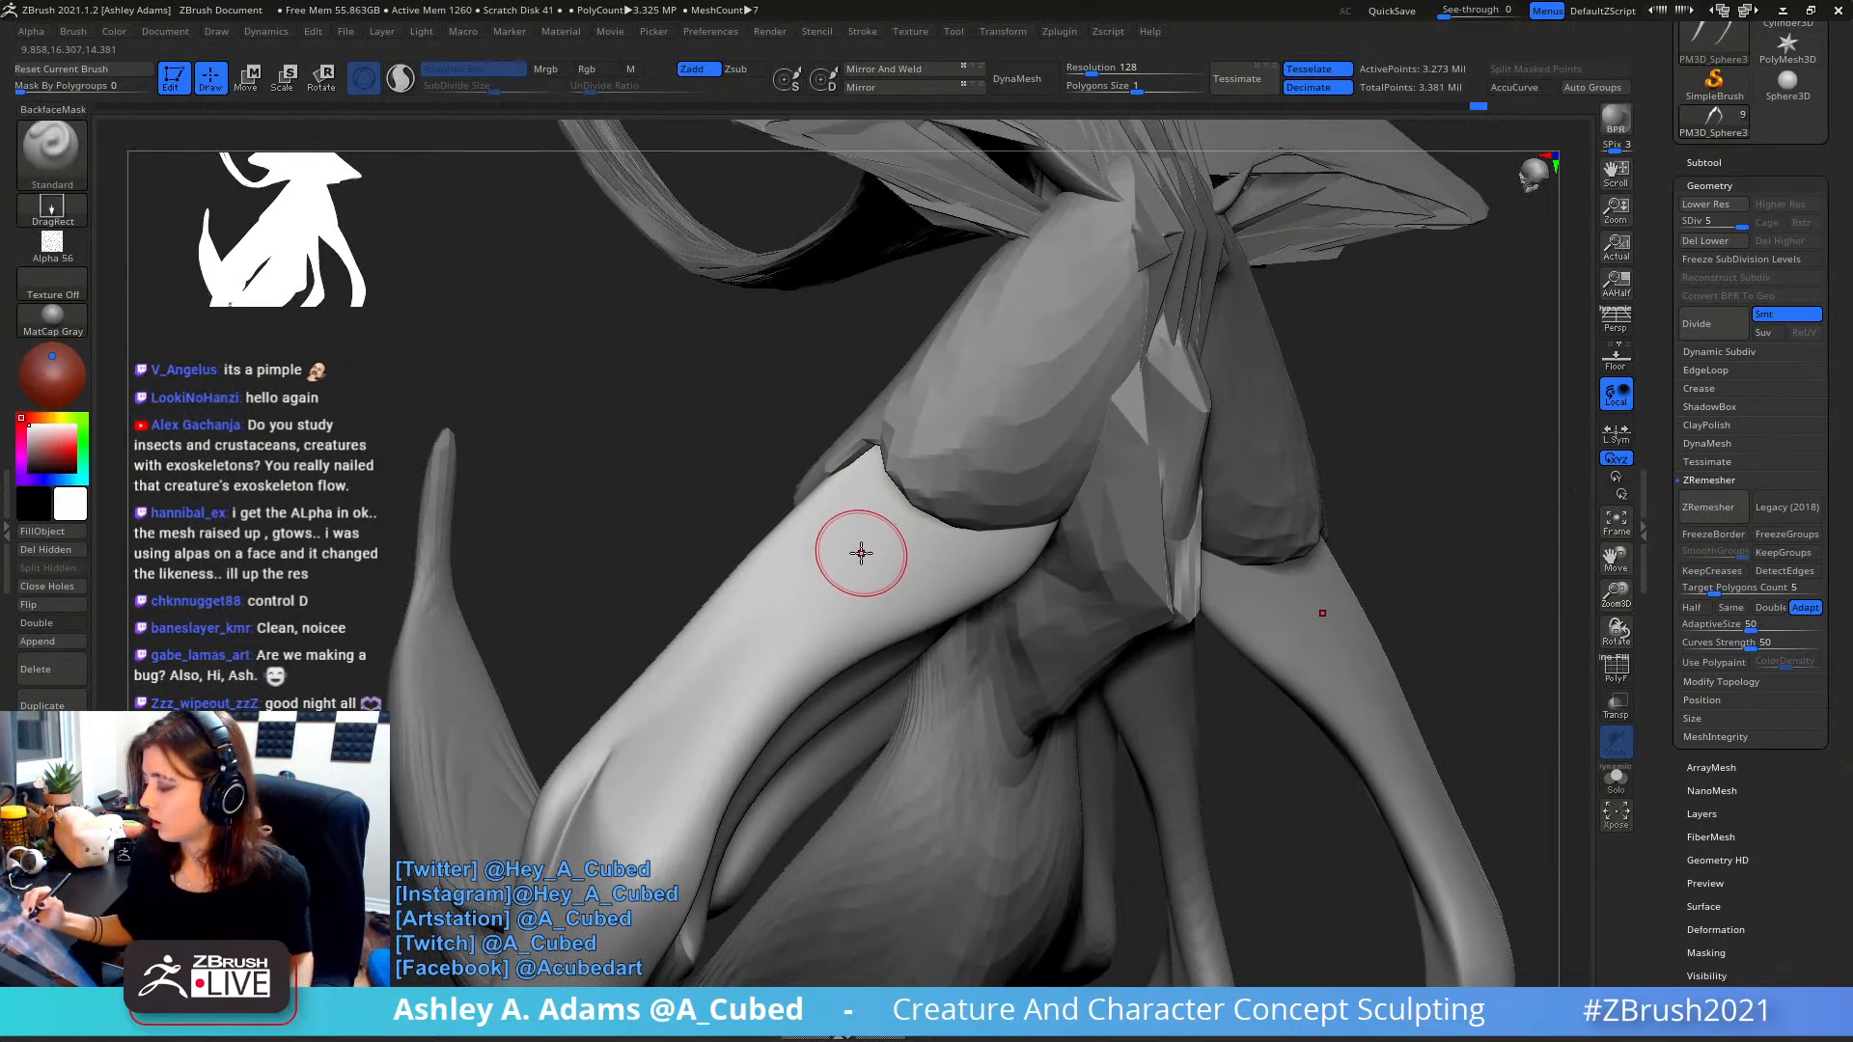
# - Try a SnakeHook pull on the upper limb, and undo it together with the limb's recent subdivisions
pyautogui.press('b')
pyautogui.press('s')
pyautogui.press('h')
pyautogui.press('space')
pyautogui.moveTo(865, 553); pyautogui.dragTo(922, 553)
pyautogui.moveTo(831, 612); pyautogui.dragTo(880, 512, button='right')
pyautogui.hotkey('ctrl', 'z')
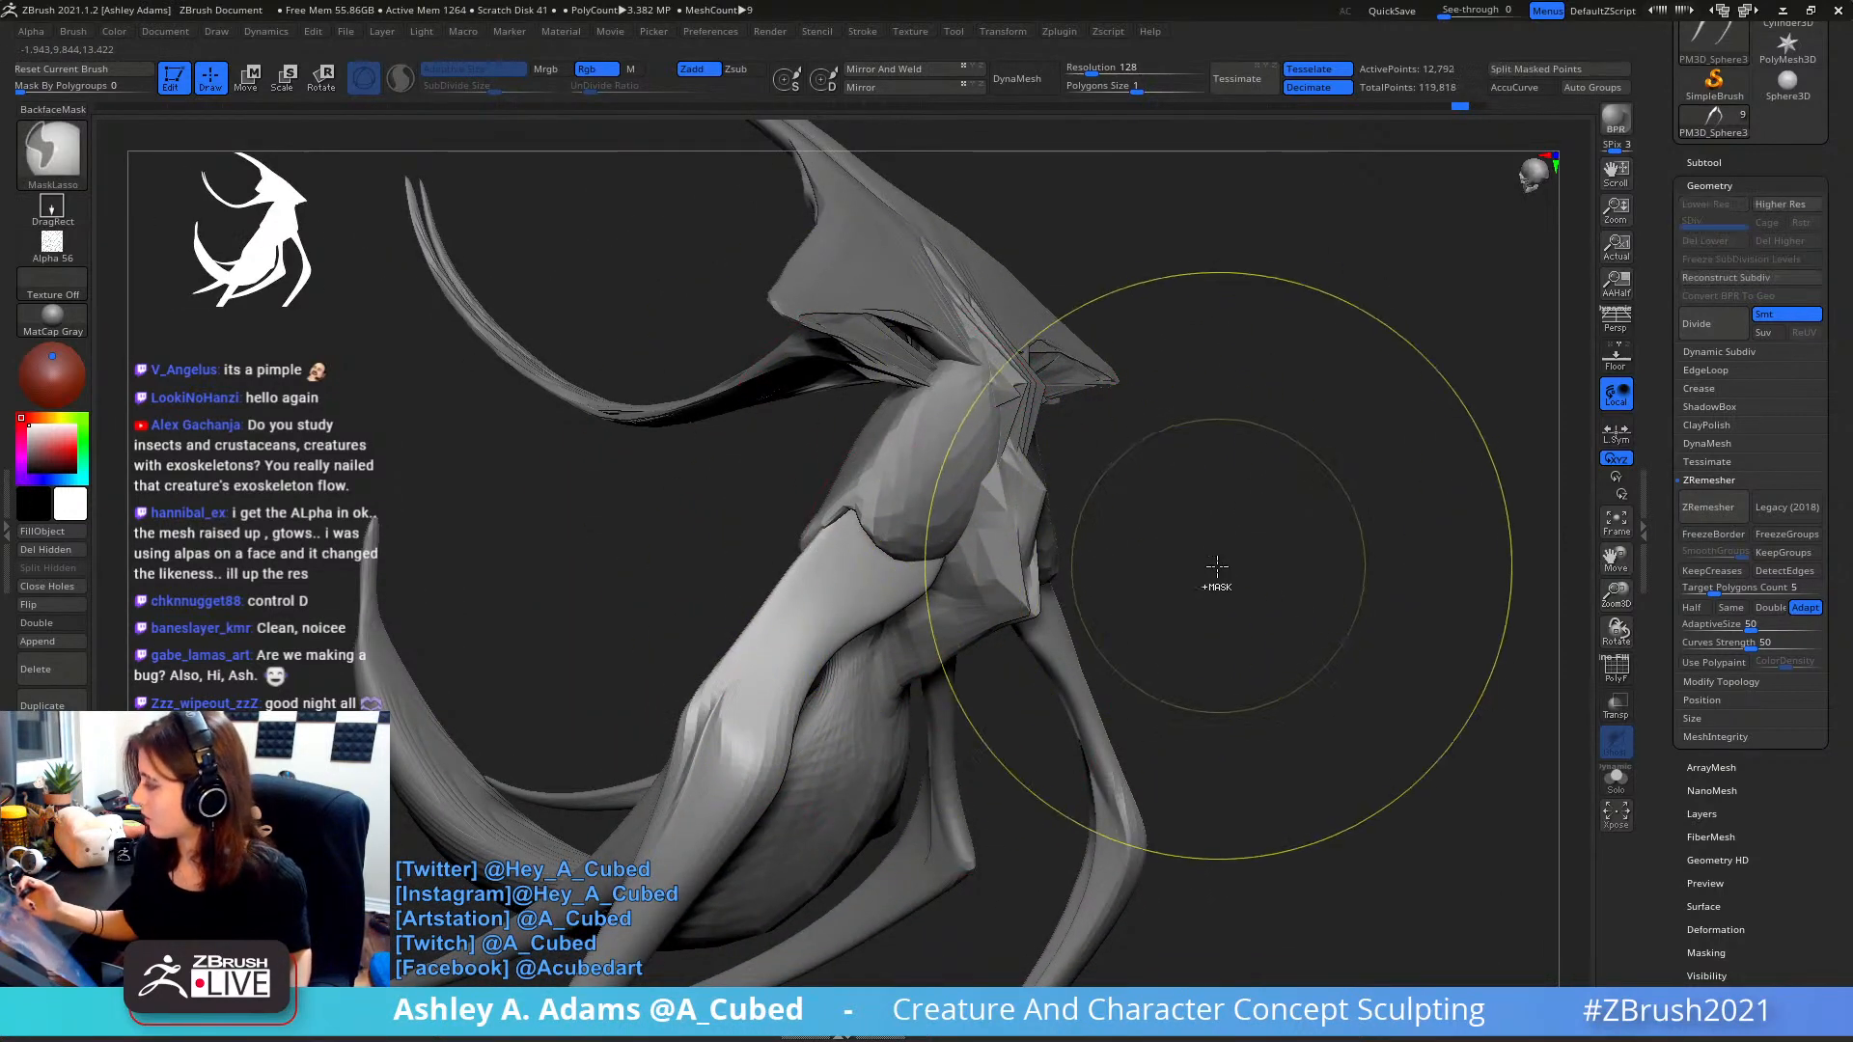
pyautogui.hotkey('ctrl', 'z')
pyautogui.hotkey('ctrl', 'z')
pyautogui.moveTo(1249, 608)
pyautogui.mouseDown(button='right')
pyautogui.moveTo(1218, 612)
pyautogui.moveTo(1044, 519)
pyautogui.mouseUp(button='right')
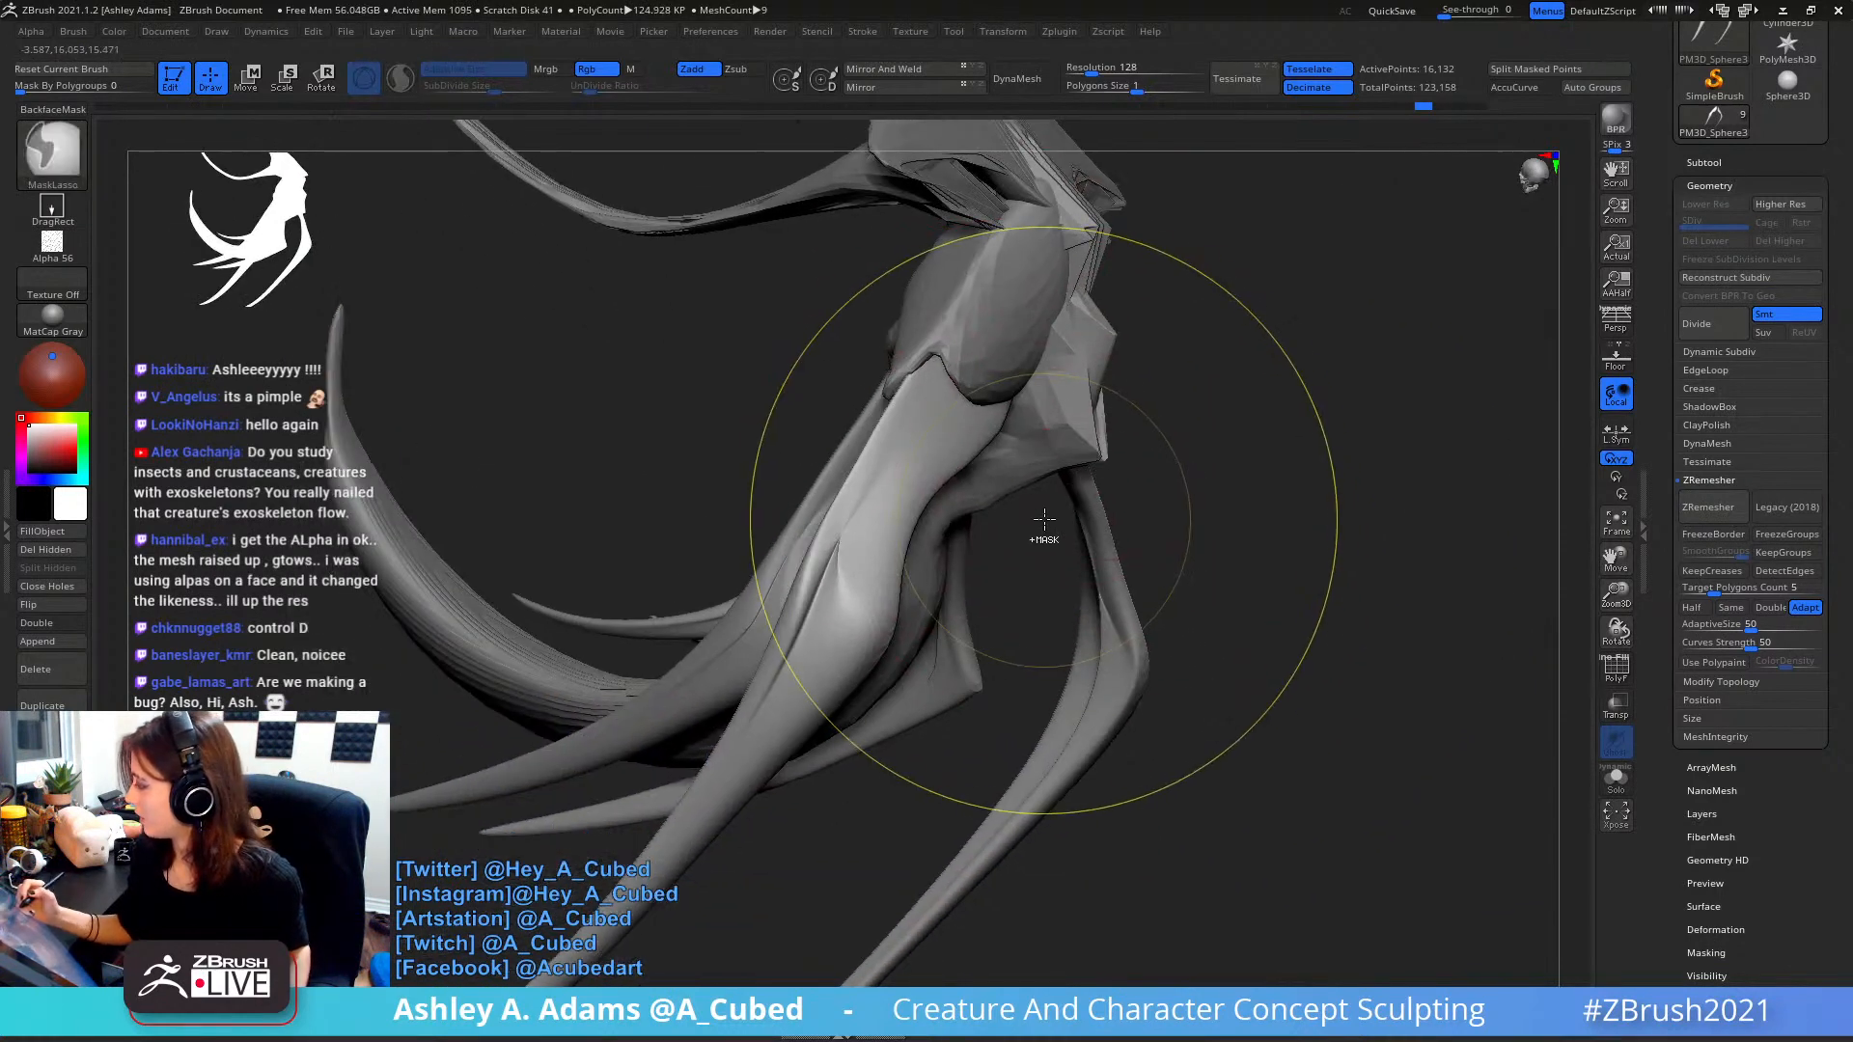
# - Make the curved lower jaw mesh PM3D_Sphere3D the active subtool and choose the Inflat brush
pyautogui.rightClick(893, 584)
pyautogui.moveTo(898, 581)
pyautogui.mouseDown(button='right')
pyautogui.moveTo(1057, 463)
pyautogui.moveTo(1071, 401)
pyautogui.moveTo(1027, 447)
pyautogui.moveTo(1013, 390)
pyautogui.moveTo(883, 419)
pyautogui.mouseUp(button='right')
pyautogui.keyDown('alt'); pyautogui.click(1063, 402); pyautogui.keyUp('alt')
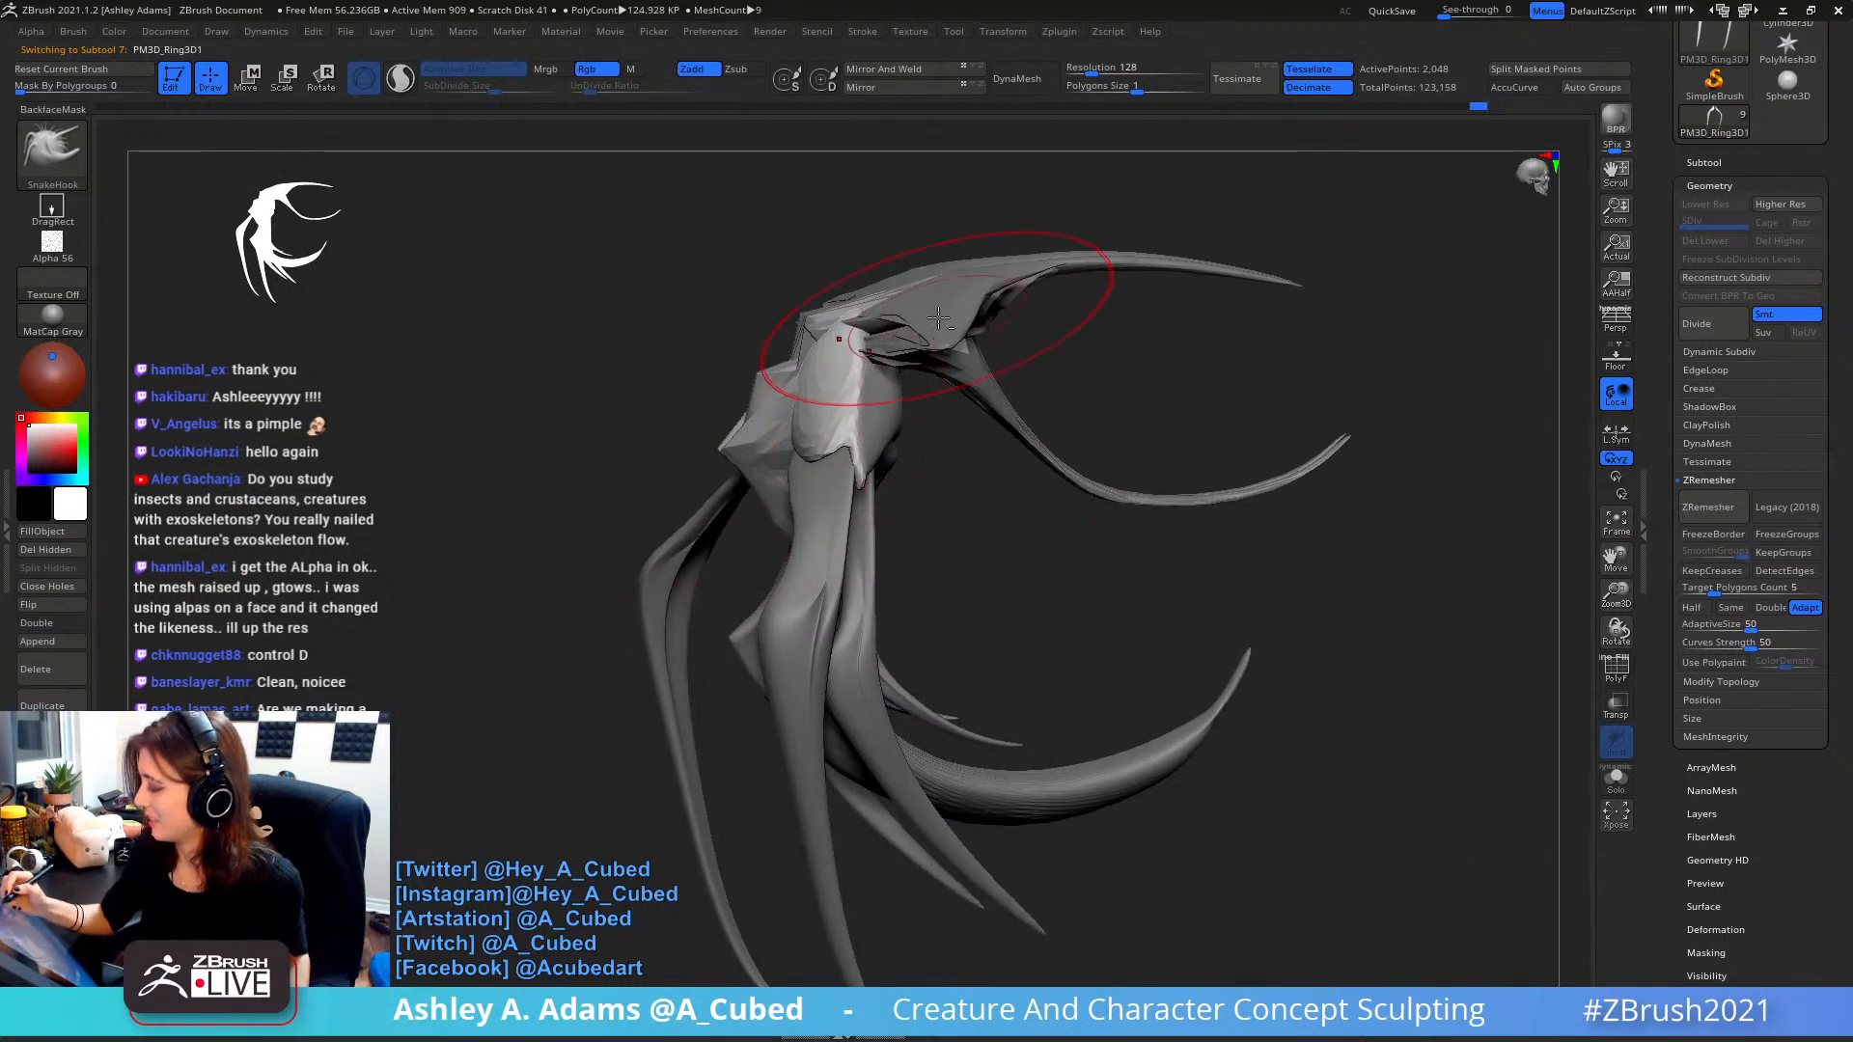
pyautogui.moveTo(955, 322); pyautogui.dragTo(865, 389, button='right')
pyautogui.keyDown('alt'); pyautogui.click(1006, 307); pyautogui.keyUp('alt')
pyautogui.rightClick(803, 425)
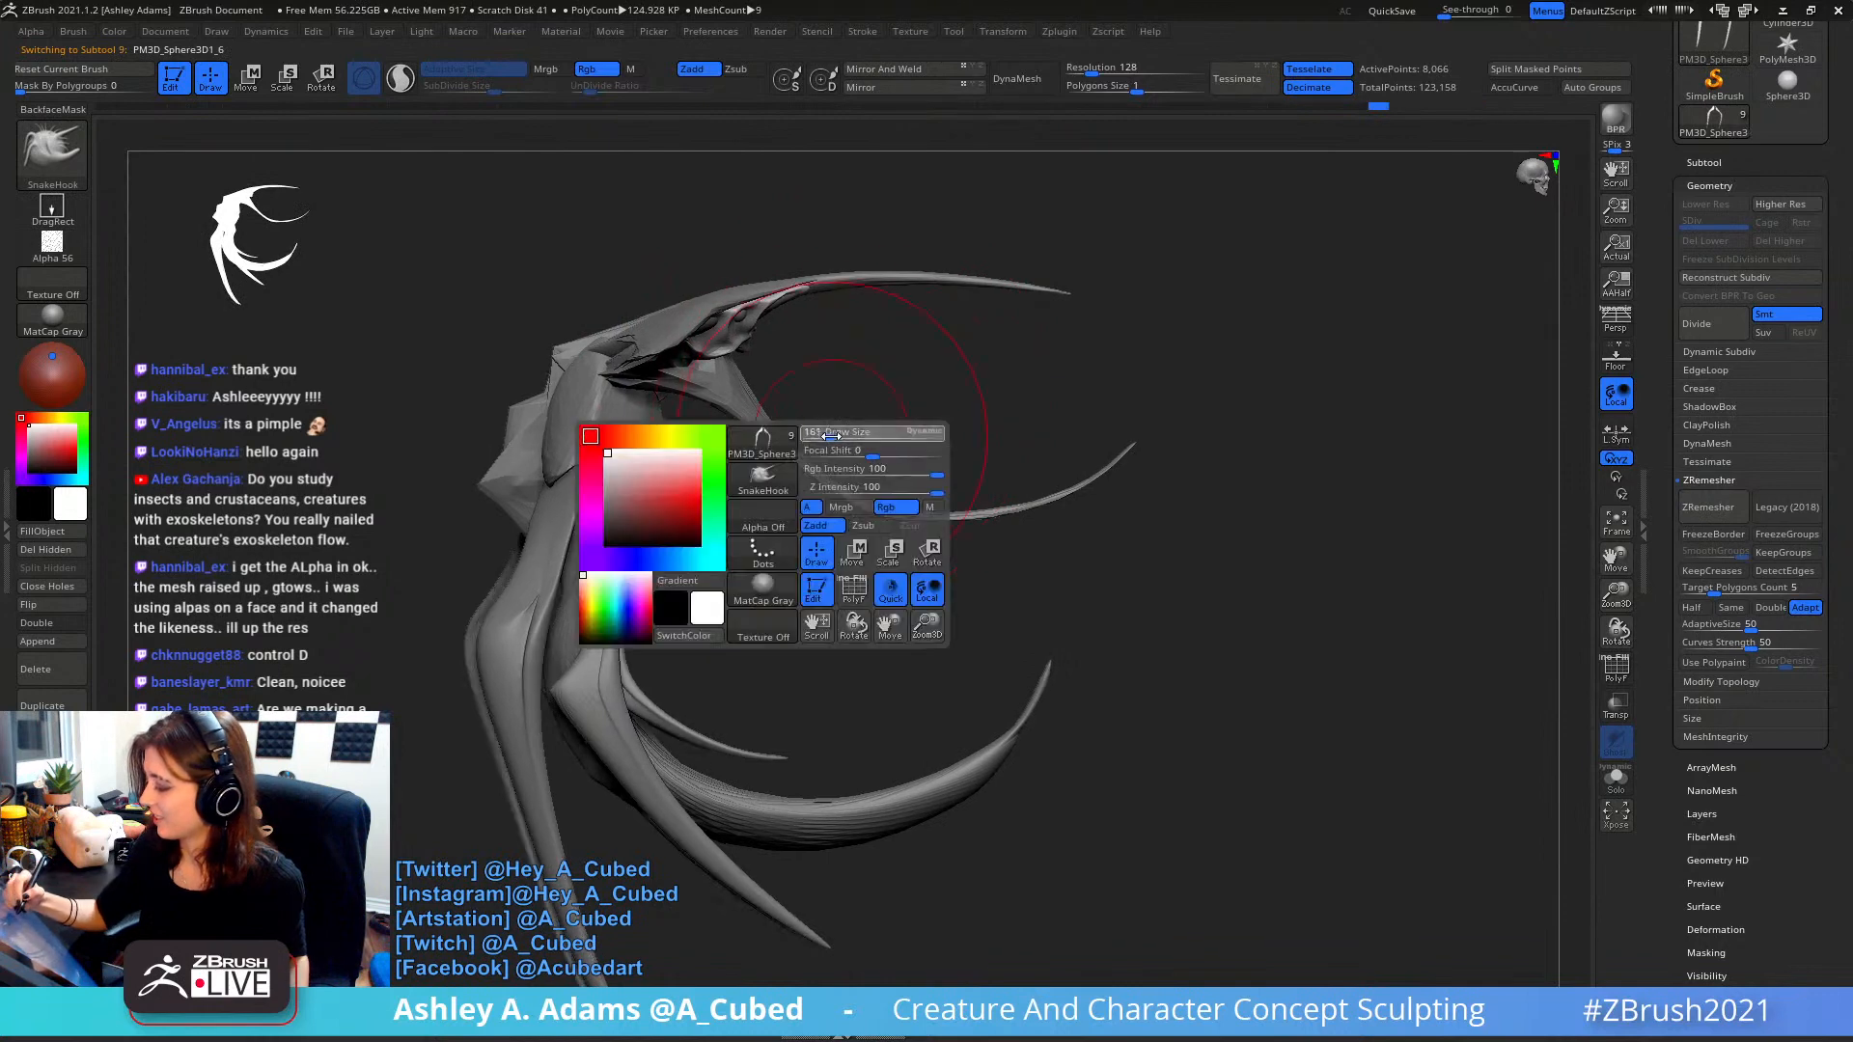
pyautogui.keyDown('alt'); pyautogui.click(753, 424); pyautogui.keyUp('alt')
pyautogui.press('b')
pyautogui.press('i')
pyautogui.press('n')
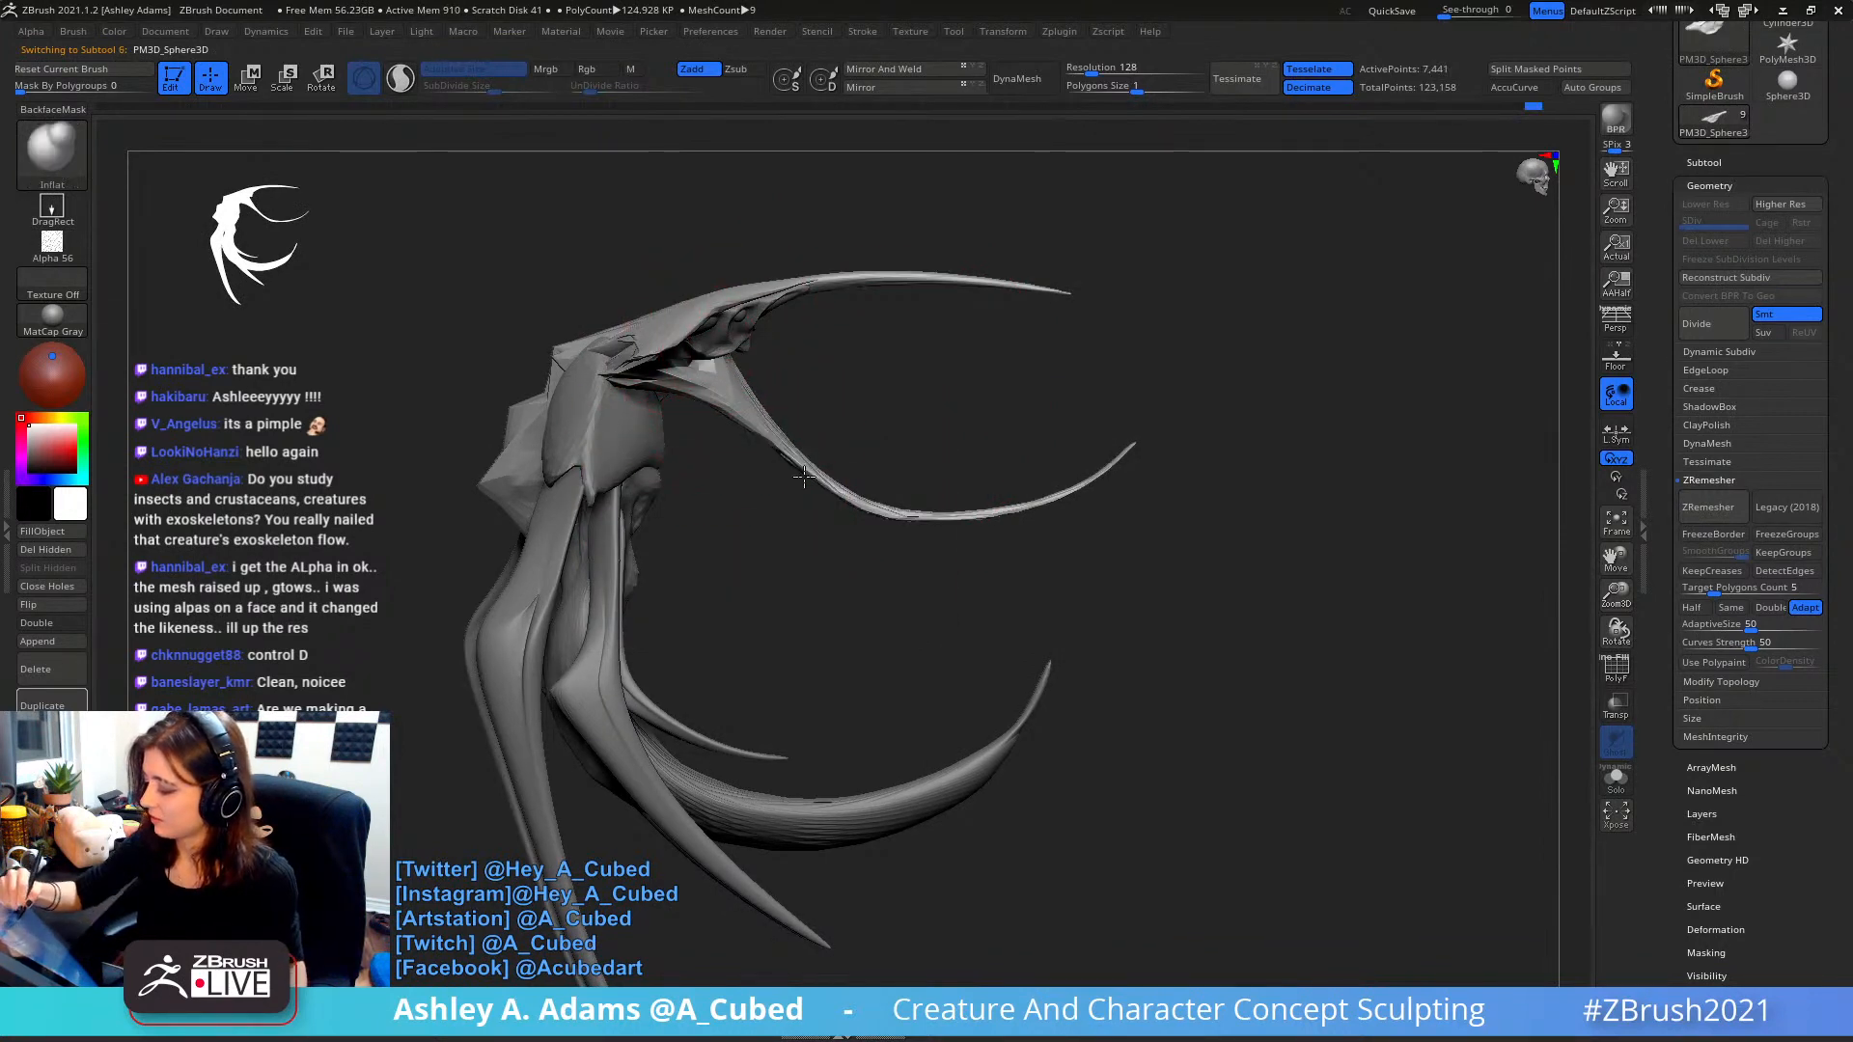
# - Pull the inner edge of the lower jaw mesh up toward the mouth with the SnakeHook brush
pyautogui.moveTo(736, 415); pyautogui.dragTo(541, 376, button='right')
pyautogui.rightClick(1107, 472)
pyautogui.moveTo(1118, 309)
pyautogui.mouseDown(button='right')
pyautogui.moveTo(951, 324)
pyautogui.moveTo(917, 355)
pyautogui.mouseUp(button='right')
pyautogui.press('b')
pyautogui.press('s')
pyautogui.press('h')
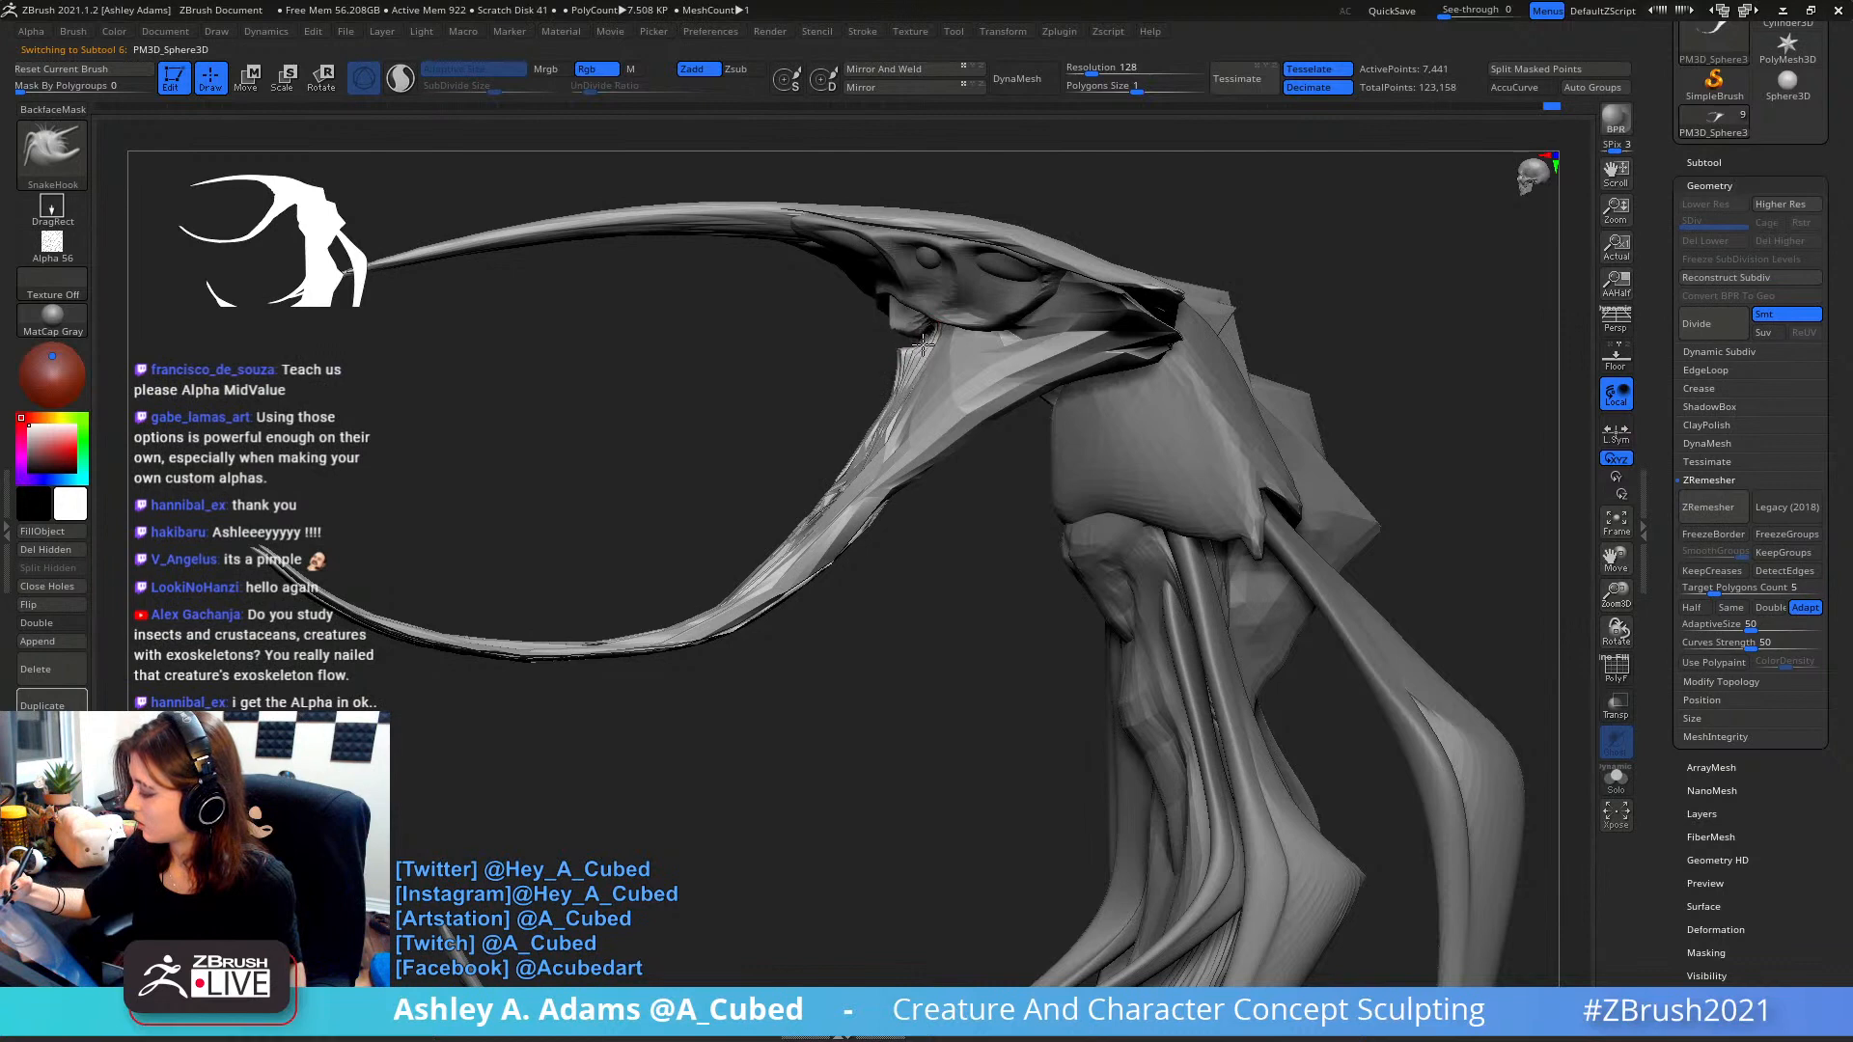
pyautogui.moveTo(917, 340)
pyautogui.mouseDown(button='right')
pyautogui.moveTo(986, 321)
pyautogui.moveTo(933, 303)
pyautogui.mouseUp(button='right')
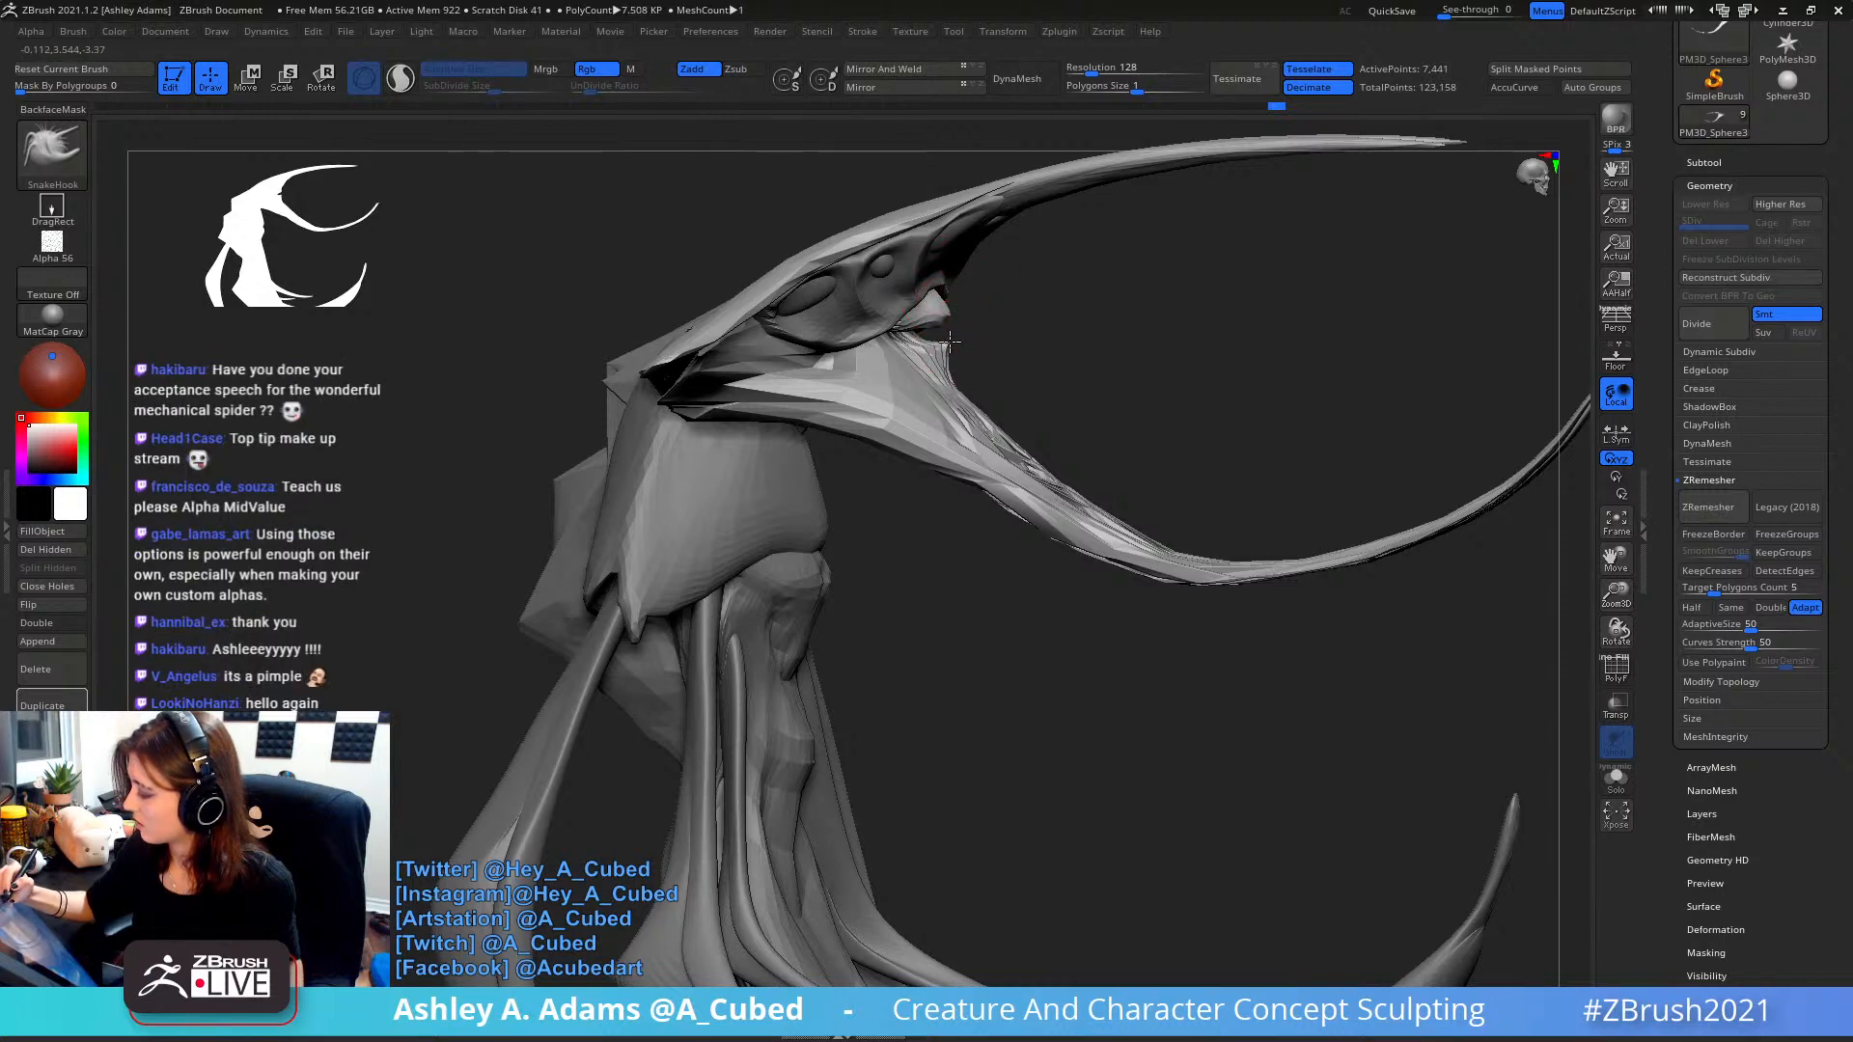
pyautogui.moveTo(962, 335)
pyautogui.keyDown('ctrl'); pyautogui.mouseDown(button='right')
pyautogui.moveTo(923, 184)
pyautogui.moveTo(989, 365)
pyautogui.moveTo(981, 290)
pyautogui.moveTo(993, 331)
pyautogui.mouseUp(button='right'); pyautogui.keyUp('ctrl')
pyautogui.rightClick(997, 378)
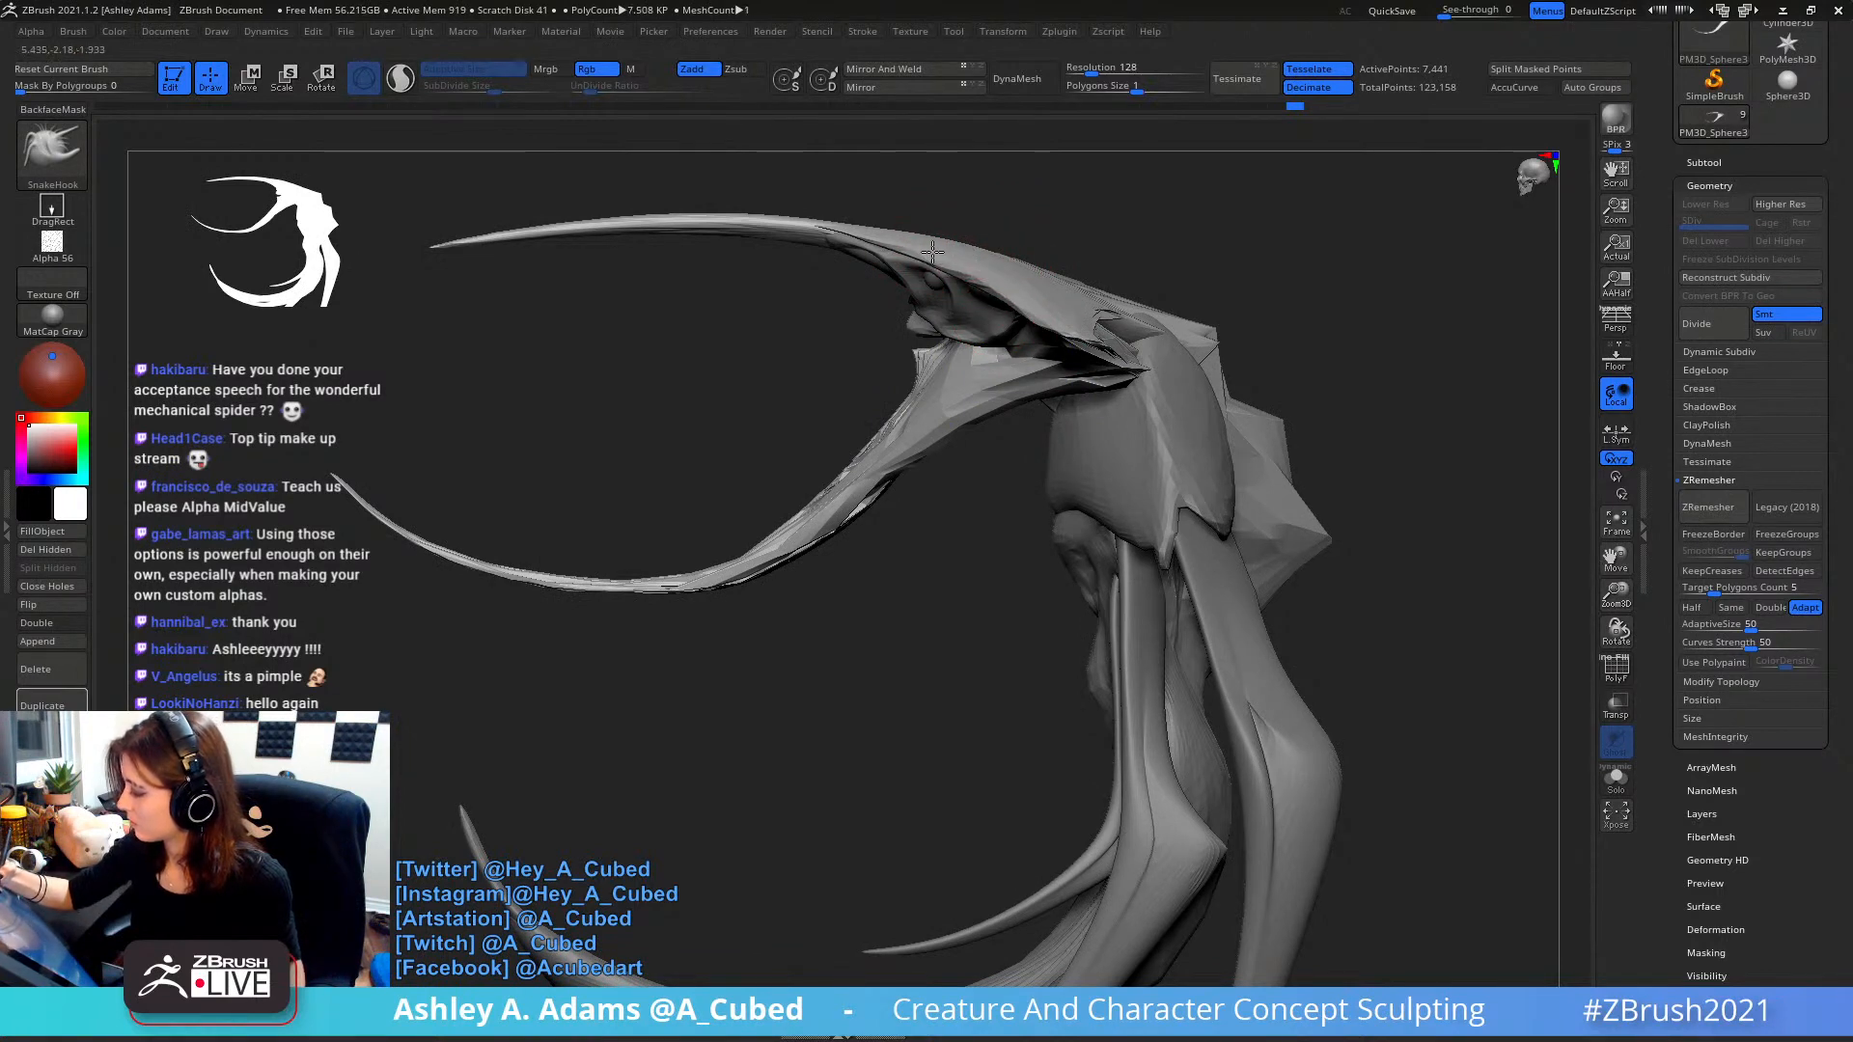
pyautogui.rightClick(934, 463)
pyautogui.moveTo(934, 463)
pyautogui.mouseDown(button='right')
pyautogui.moveTo(1052, 387)
pyautogui.moveTo(958, 376)
pyautogui.moveTo(960, 307)
pyautogui.mouseUp(button='right')
pyautogui.rightClick(961, 372)
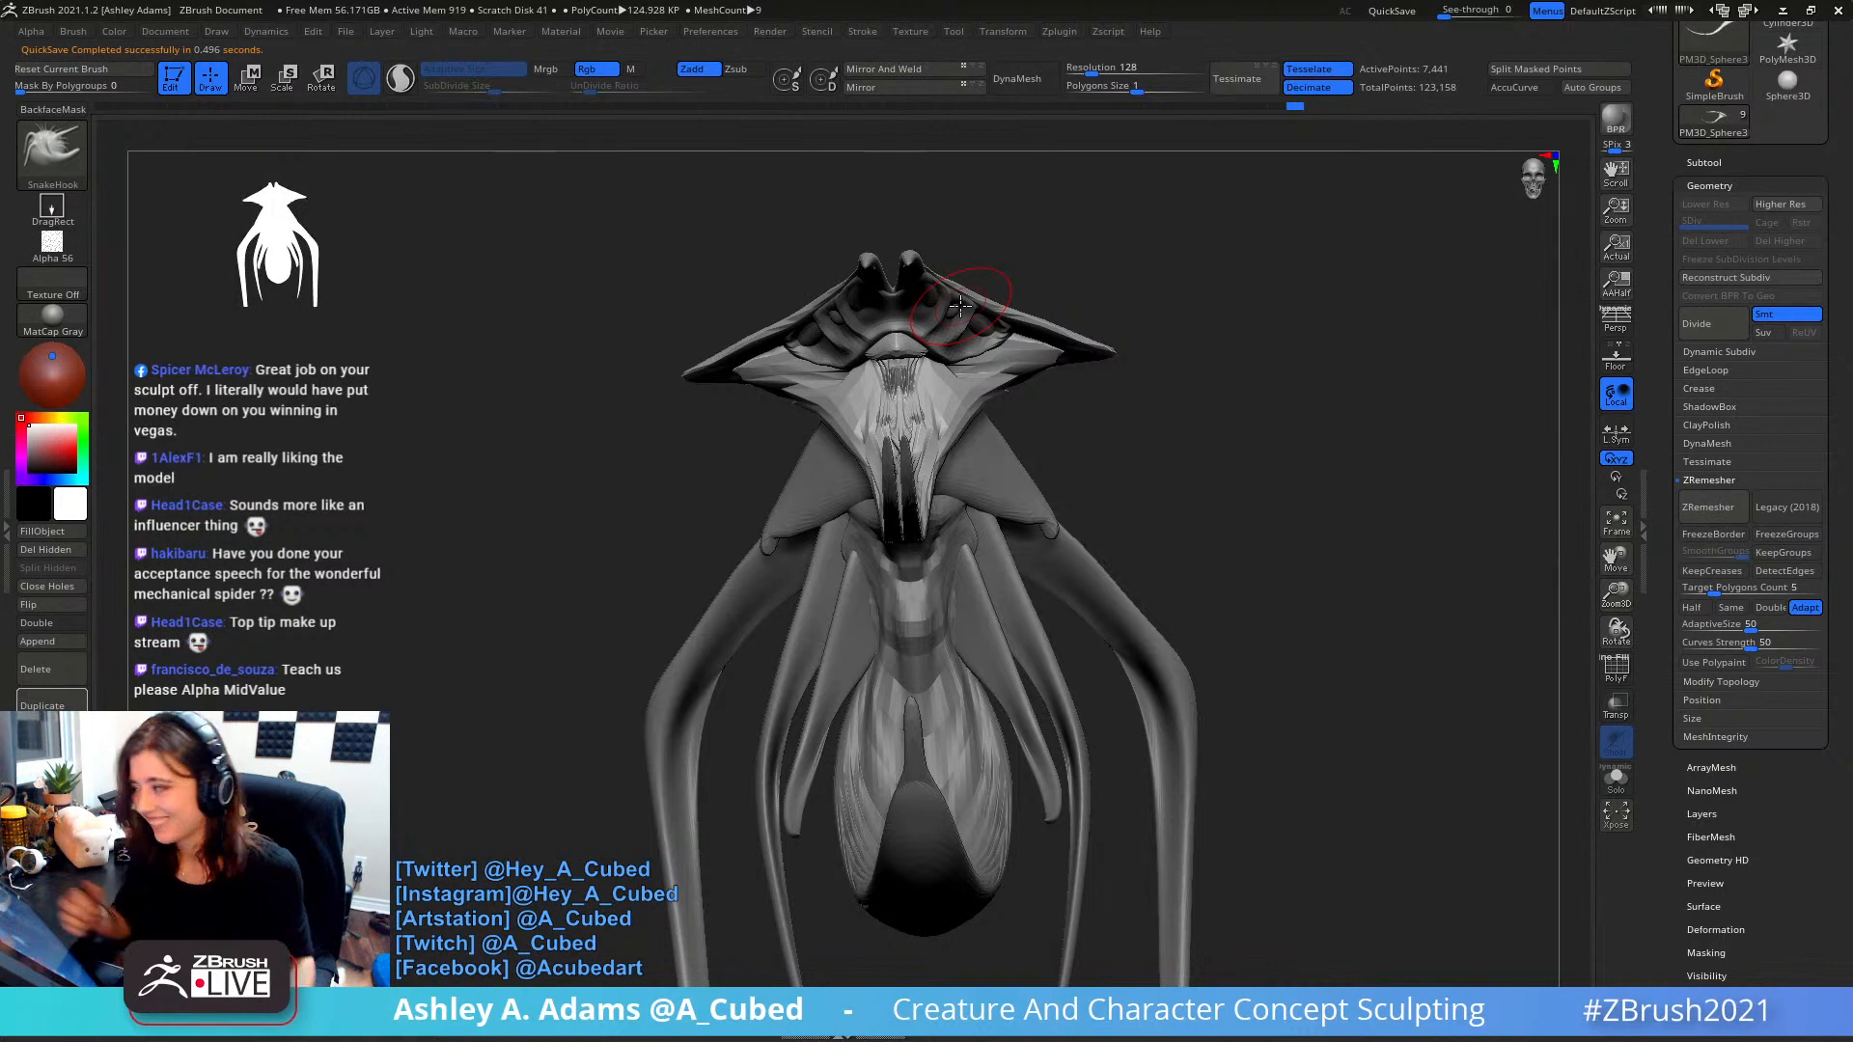
# - Append a sphere as a new subtool and make it the active one for moving
pyautogui.moveTo(1215, 421); pyautogui.dragTo(1147, 406)
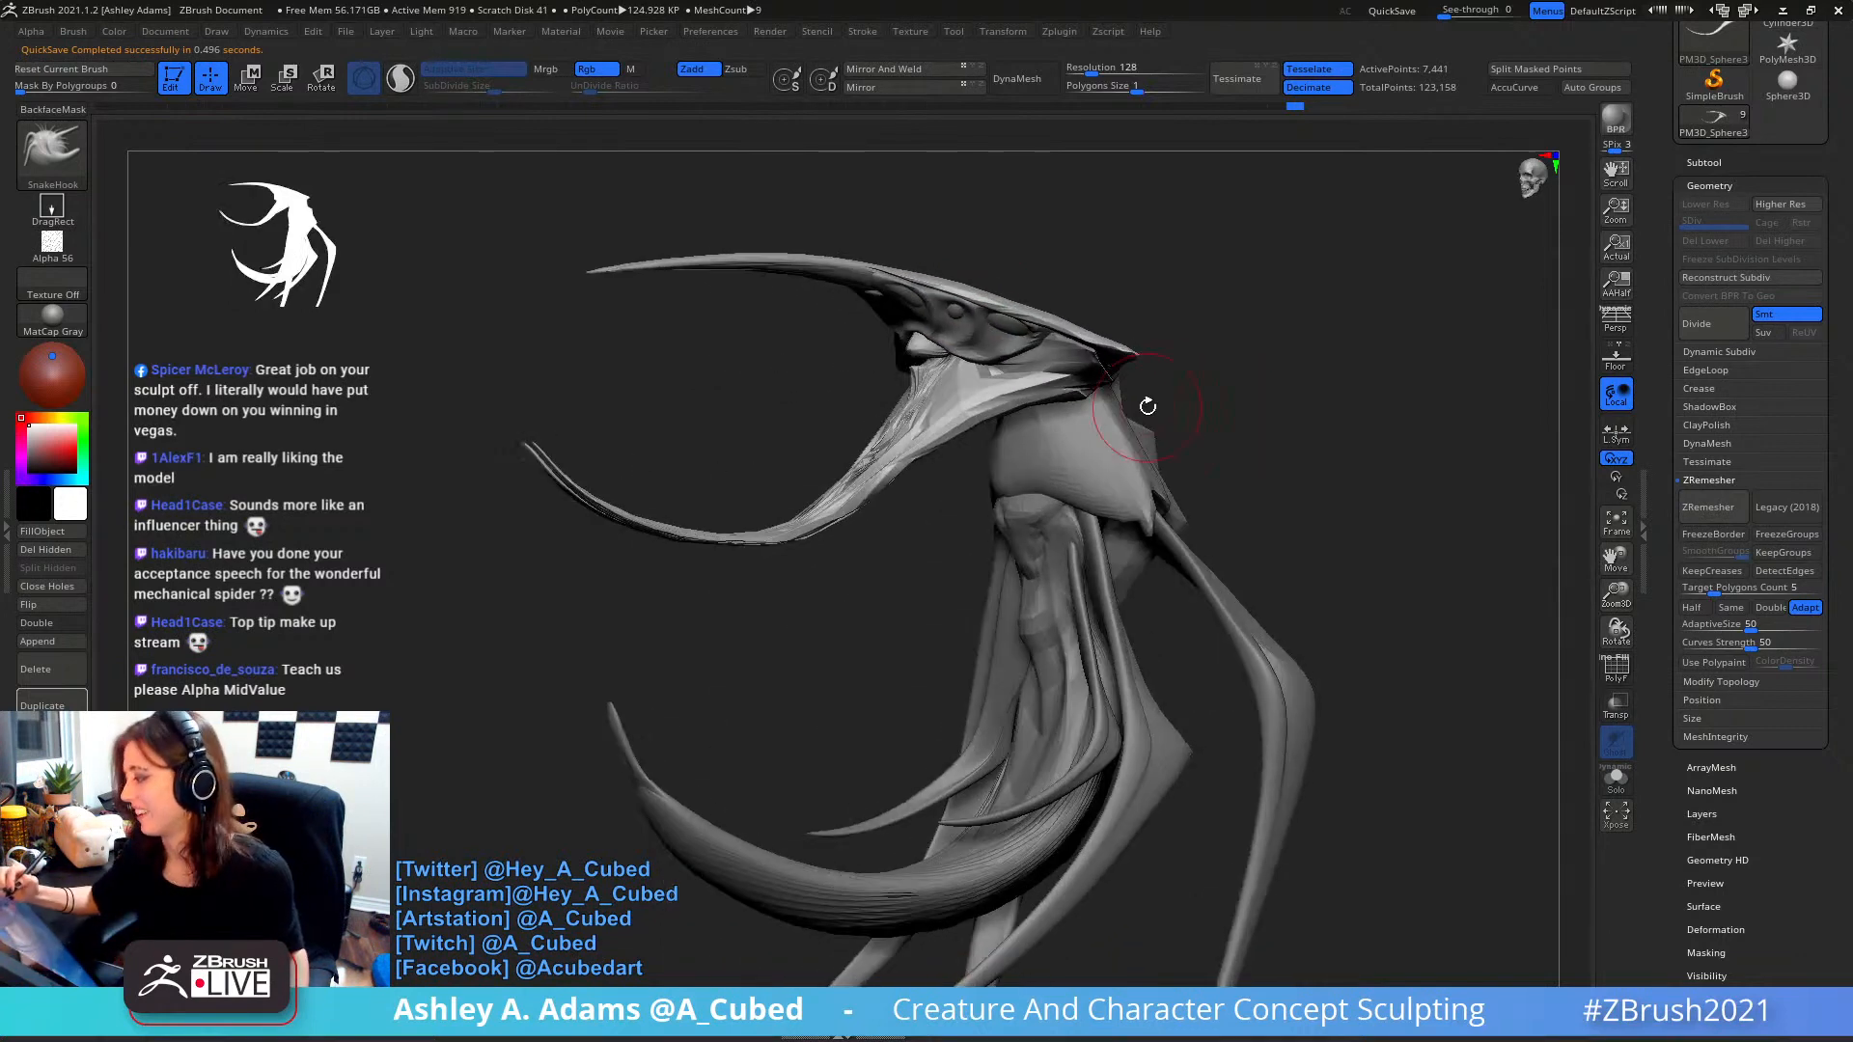
pyautogui.click(1748, 160)
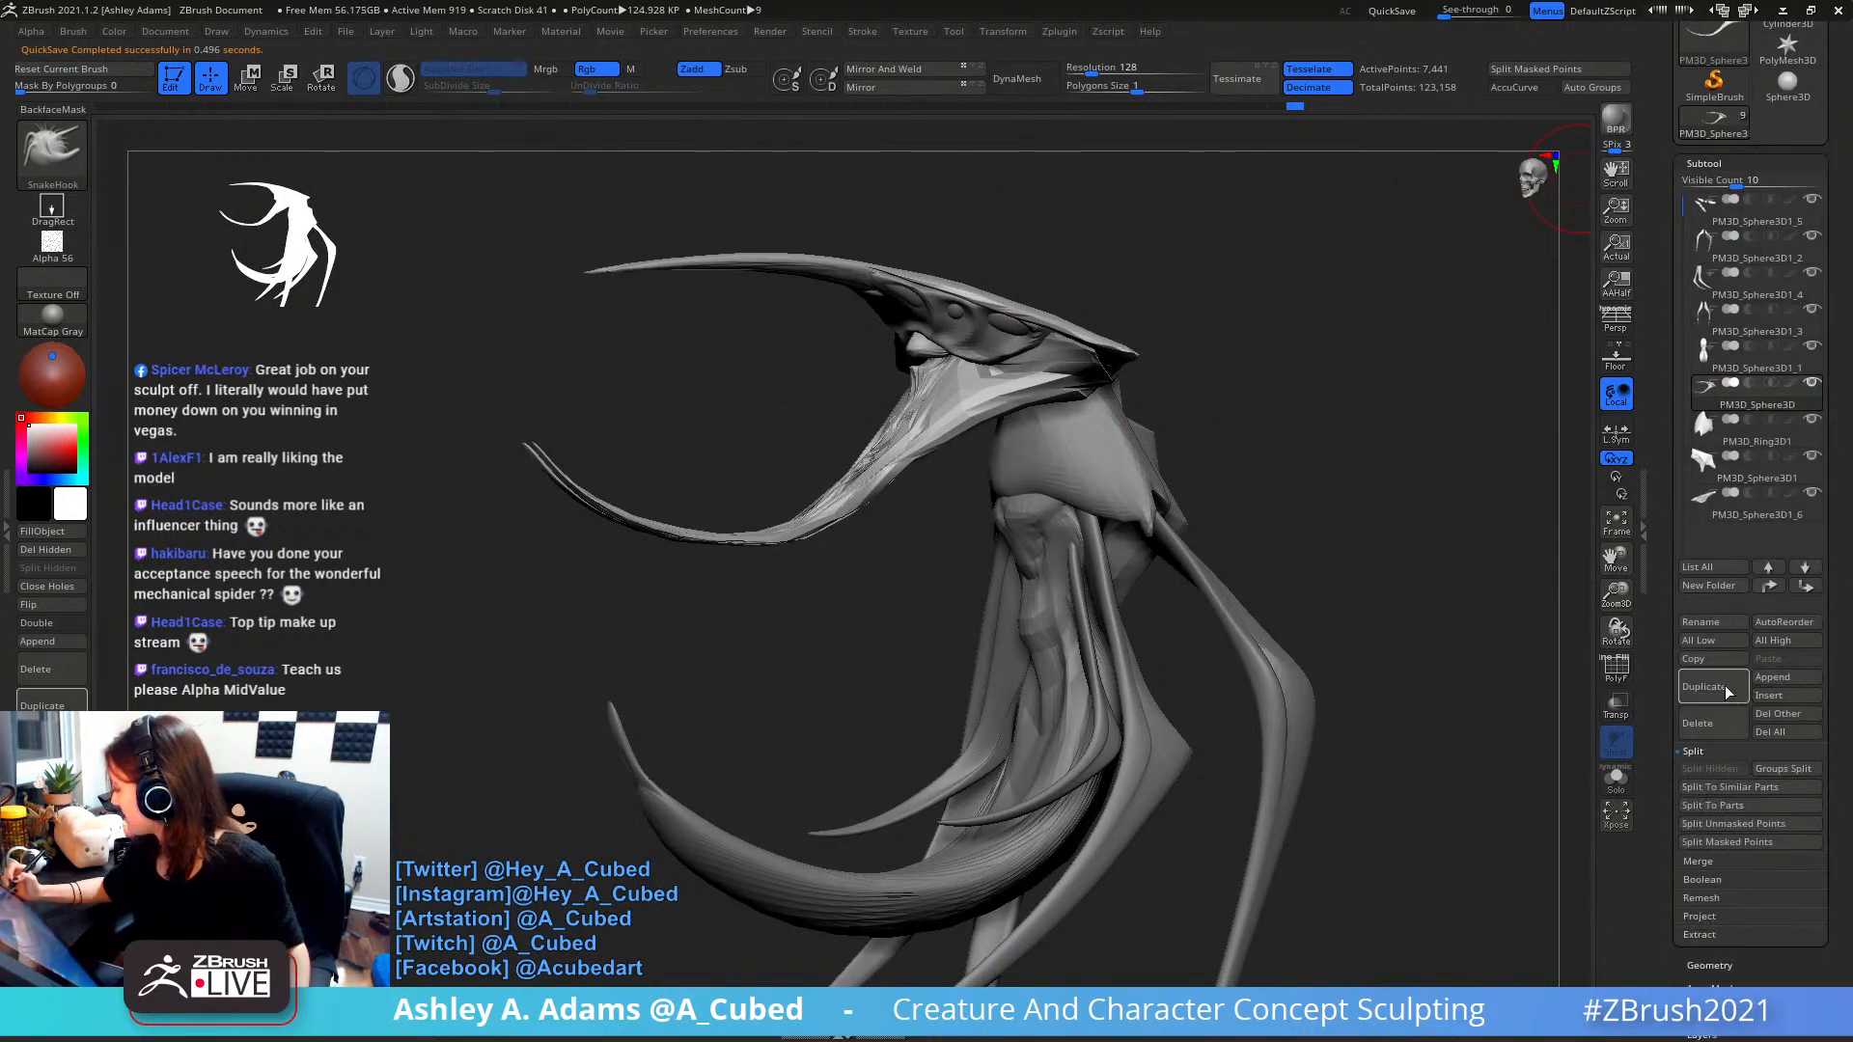
pyautogui.click(1769, 695)
pyautogui.click(1255, 701)
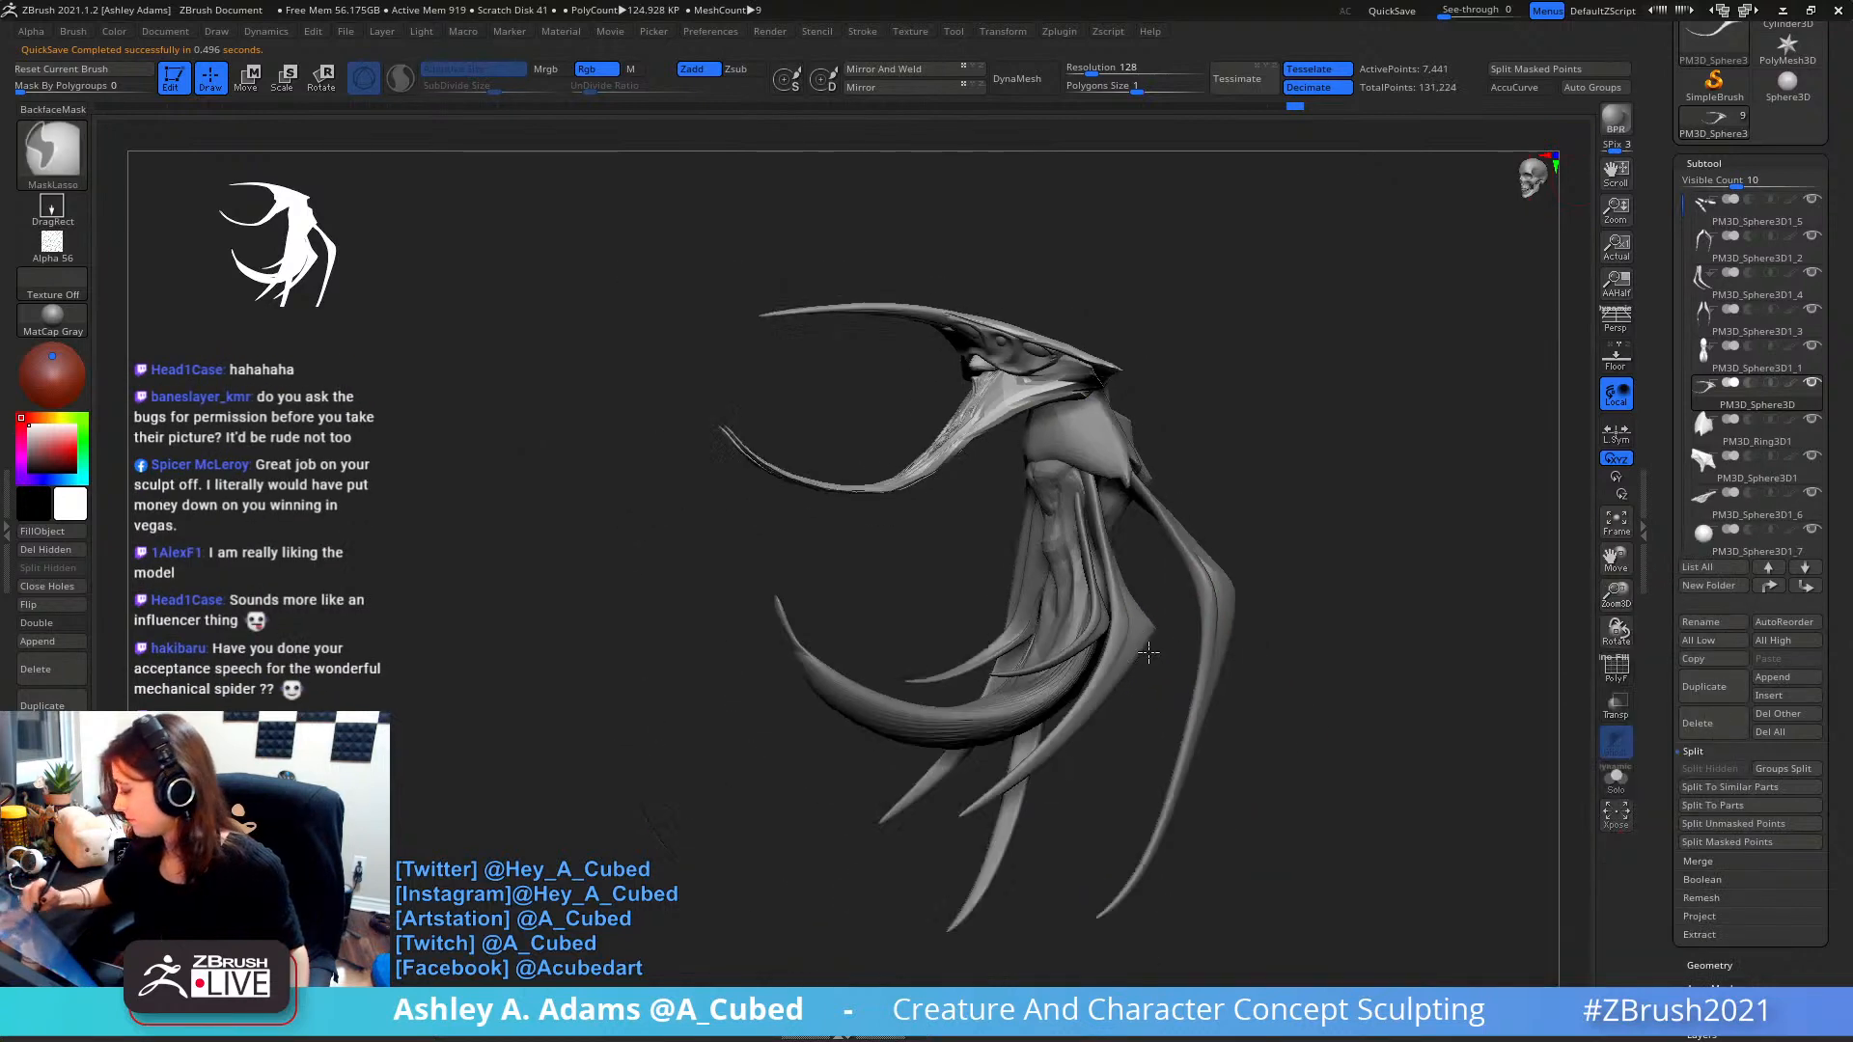
pyautogui.press('w')
pyautogui.moveTo(1684, 209); pyautogui.dragTo(1678, 293)
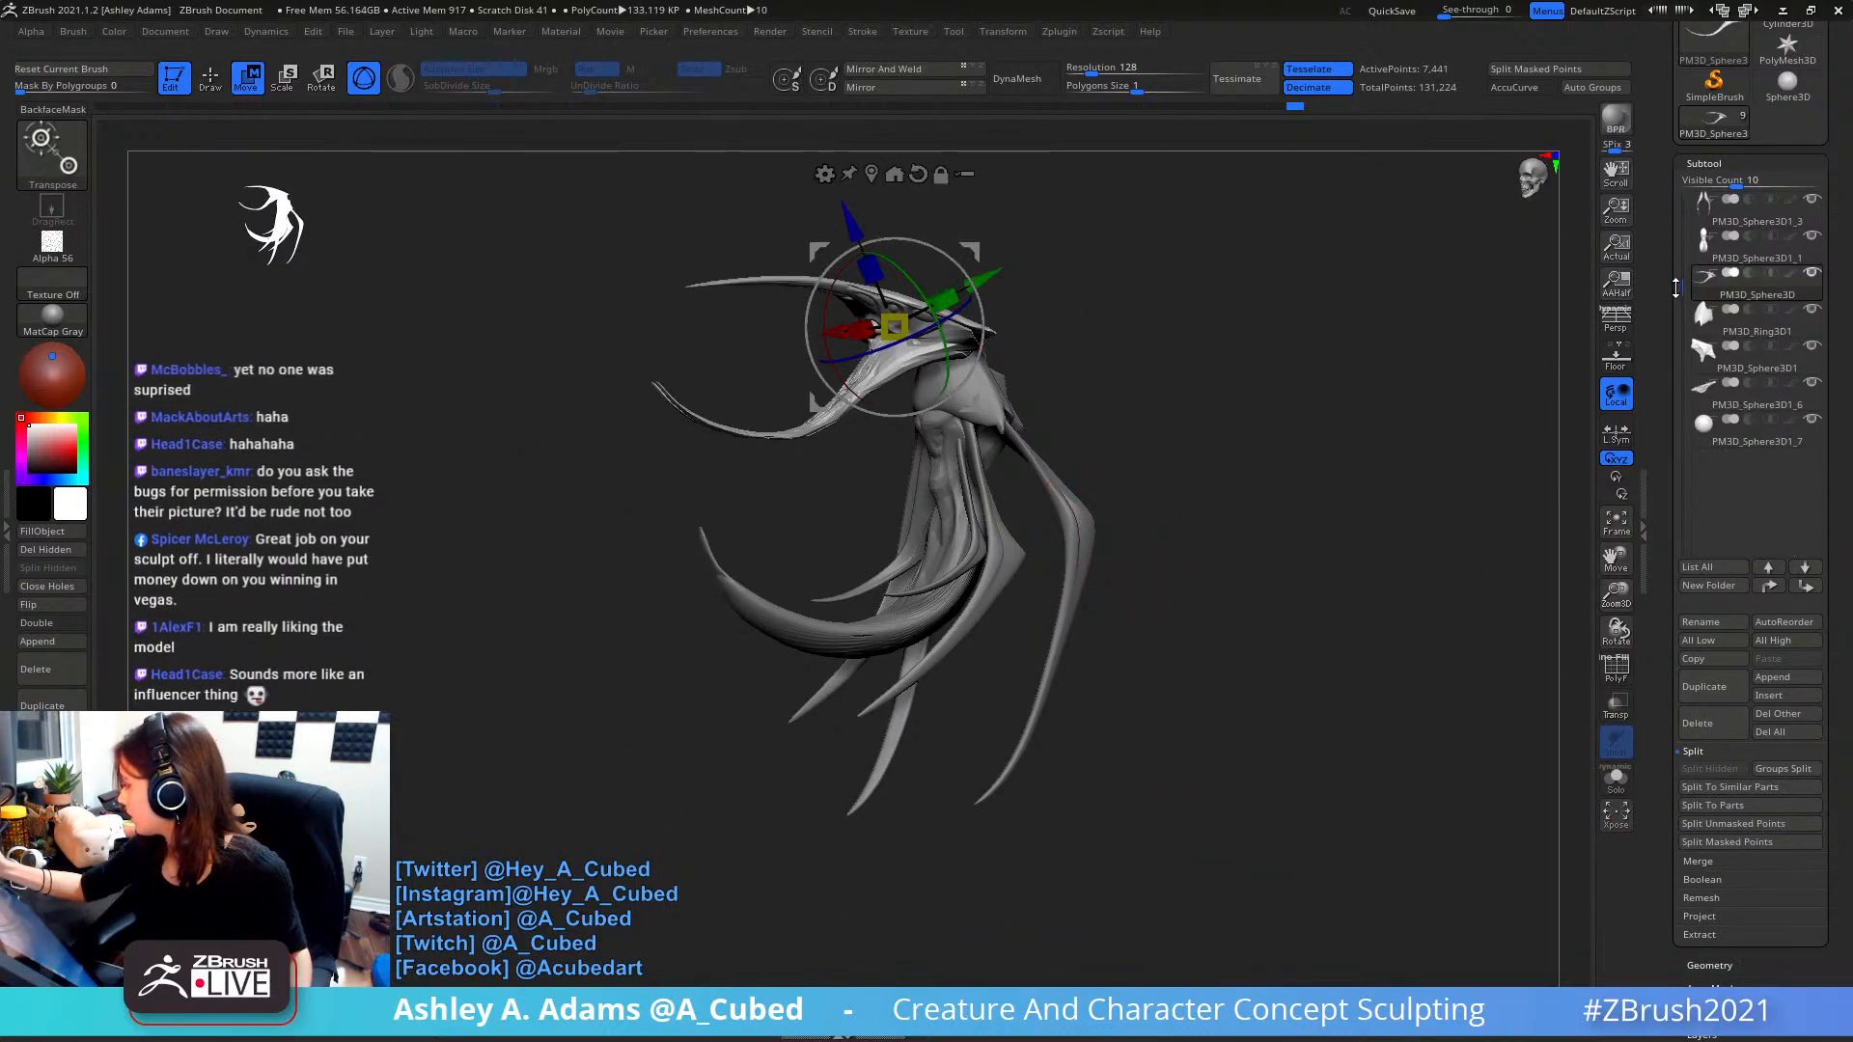
pyautogui.click(1706, 437)
# - Scale the new sphere down into a thin upright spike and position it at the side of the mouth
pyautogui.moveTo(899, 190); pyautogui.dragTo(900, 207)
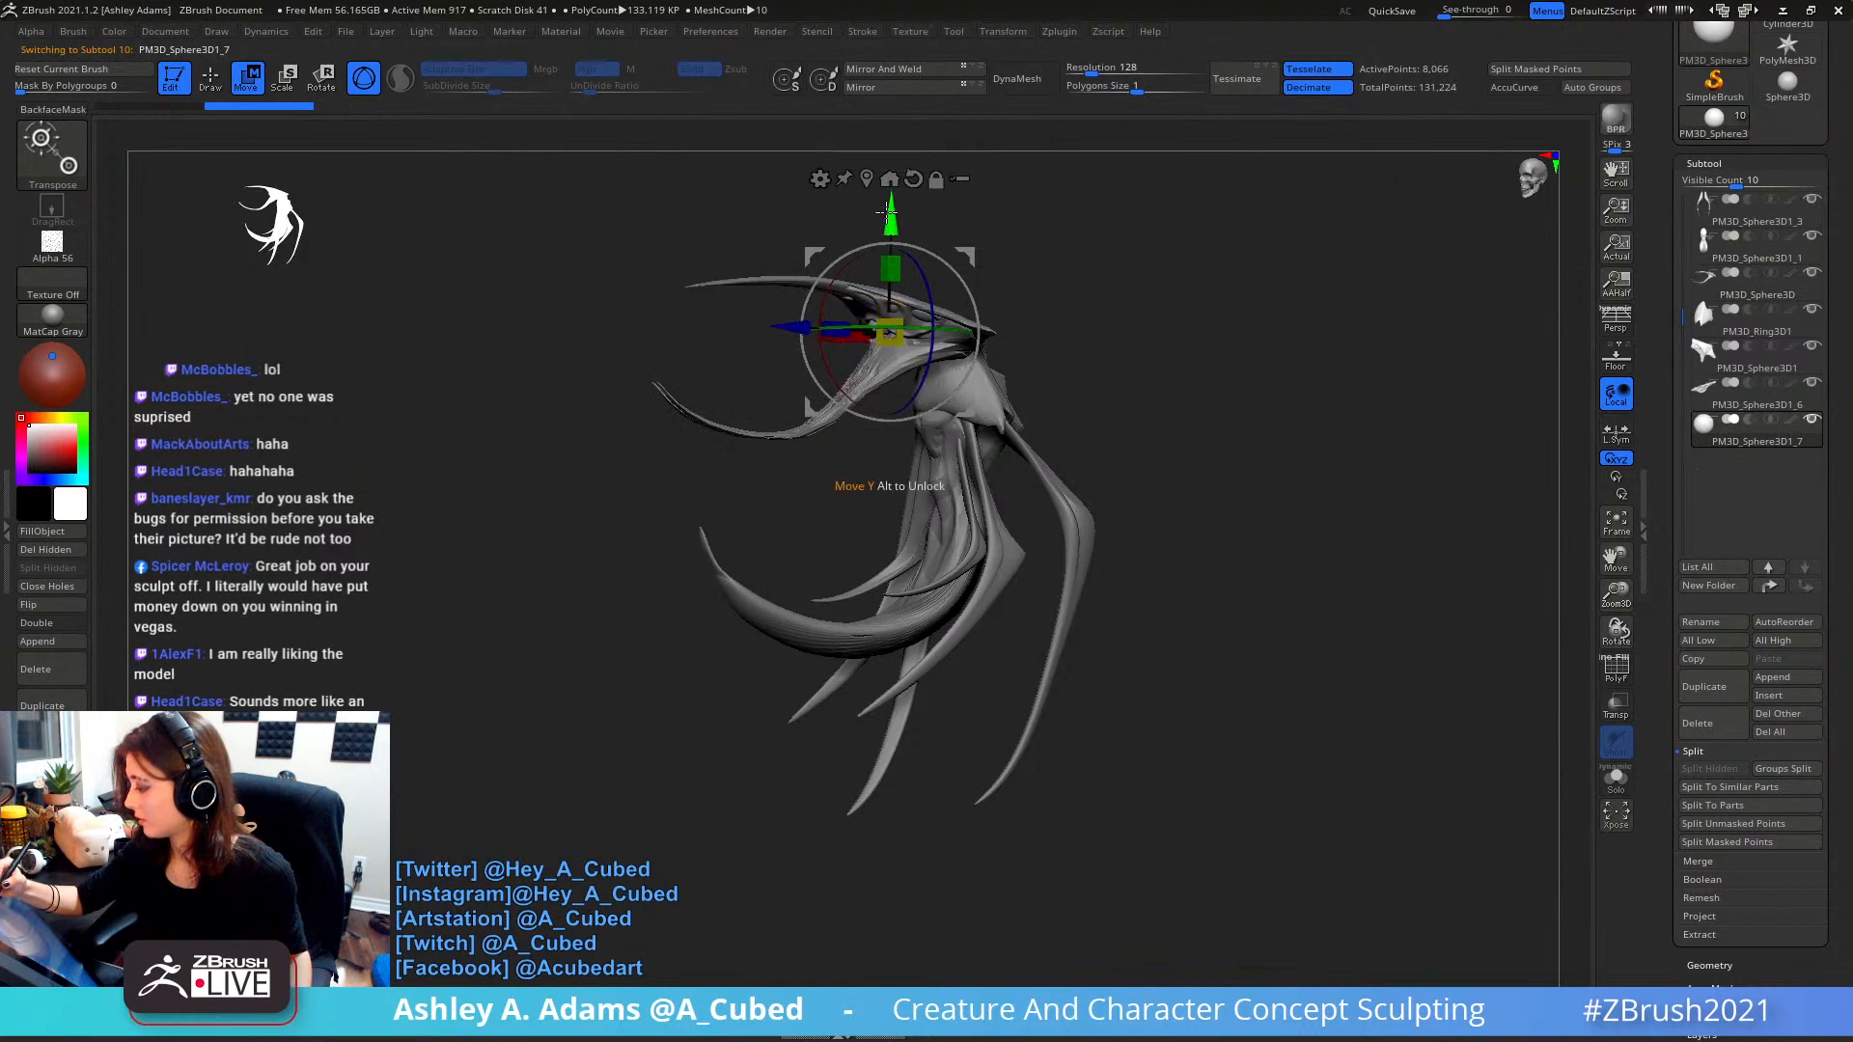
pyautogui.keyDown('ctrl'); pyautogui.moveTo(1057, 208); pyautogui.dragTo(969, 299, button='right'); pyautogui.keyUp('ctrl')
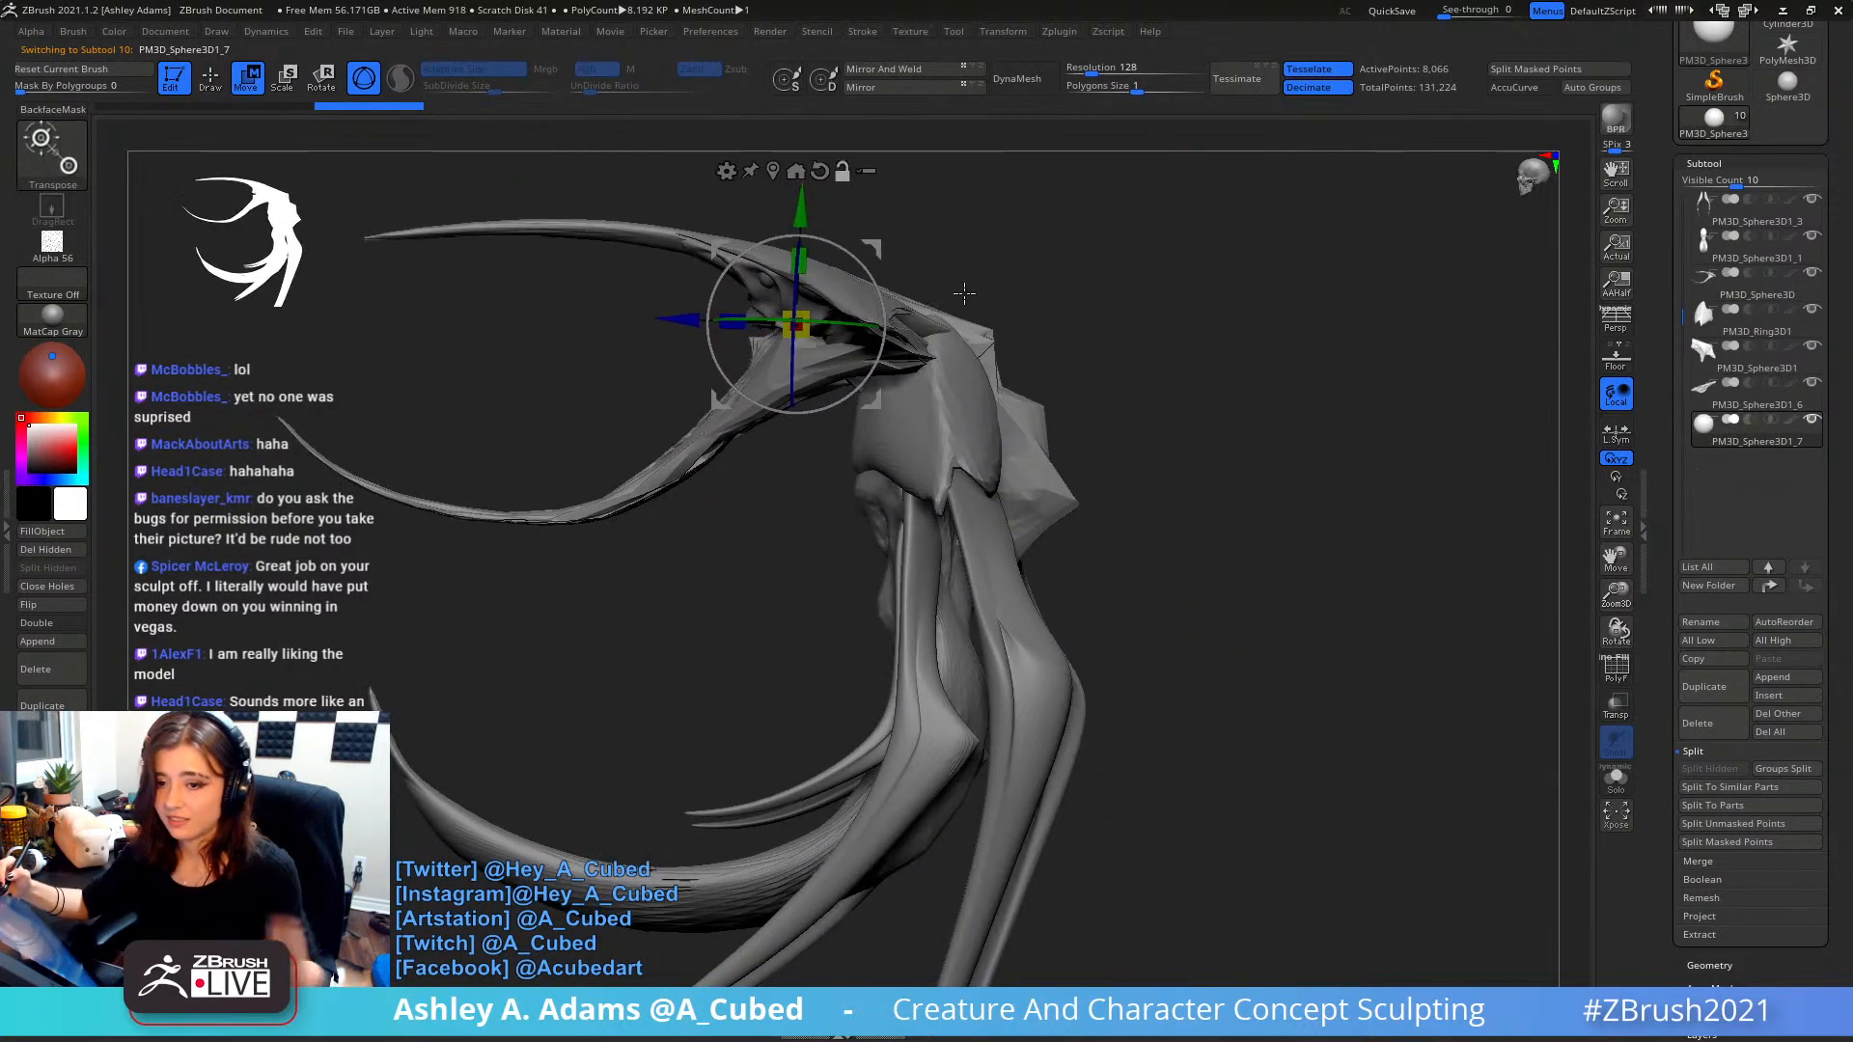
pyautogui.moveTo(973, 151); pyautogui.dragTo(1021, 235, button='right')
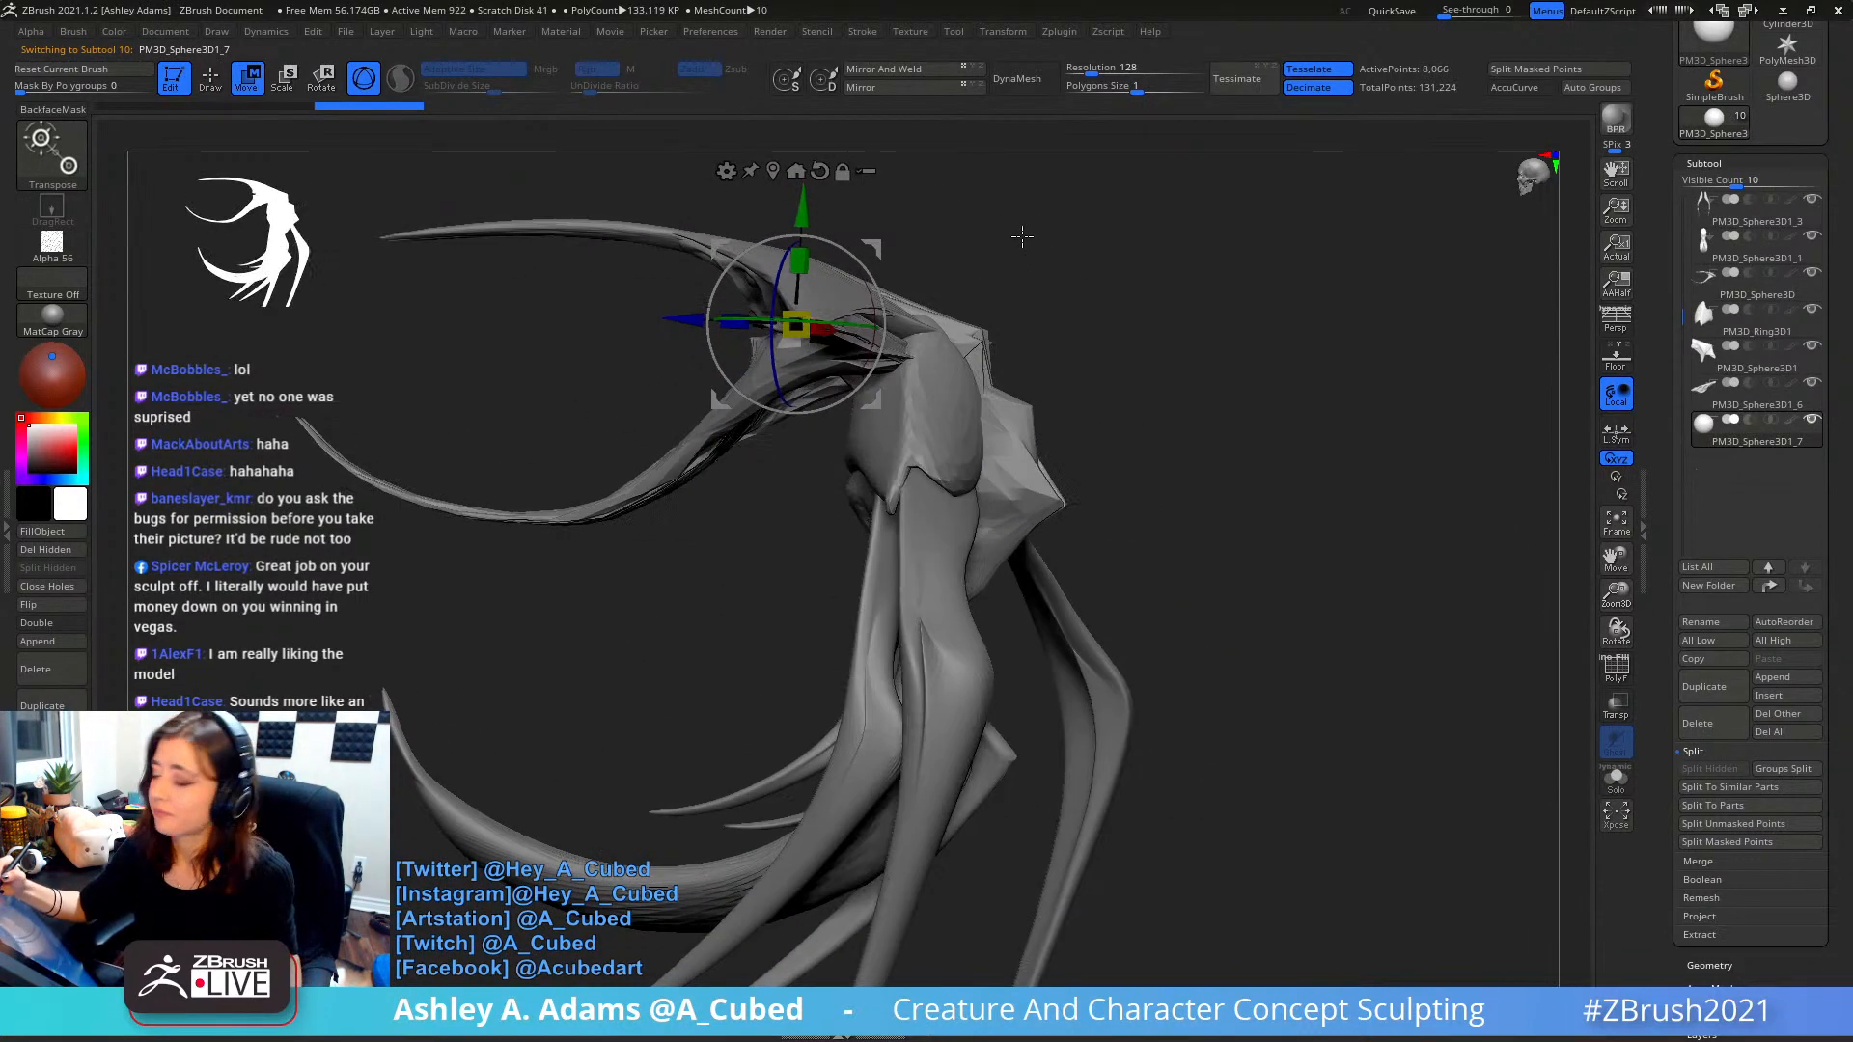
pyautogui.moveTo(873, 249); pyautogui.dragTo(824, 253)
pyautogui.moveTo(850, 222); pyautogui.dragTo(994, 236, button='right')
pyautogui.keyDown('ctrl'); pyautogui.moveTo(994, 237); pyautogui.dragTo(866, 313, button='right'); pyautogui.keyUp('ctrl')
pyautogui.moveTo(749, 331); pyautogui.dragTo(830, 336)
pyautogui.moveTo(827, 278); pyautogui.dragTo(830, 254)
pyautogui.keyDown('alt'); pyautogui.moveTo(980, 222); pyautogui.dragTo(876, 255, button='right'); pyautogui.keyUp('alt')
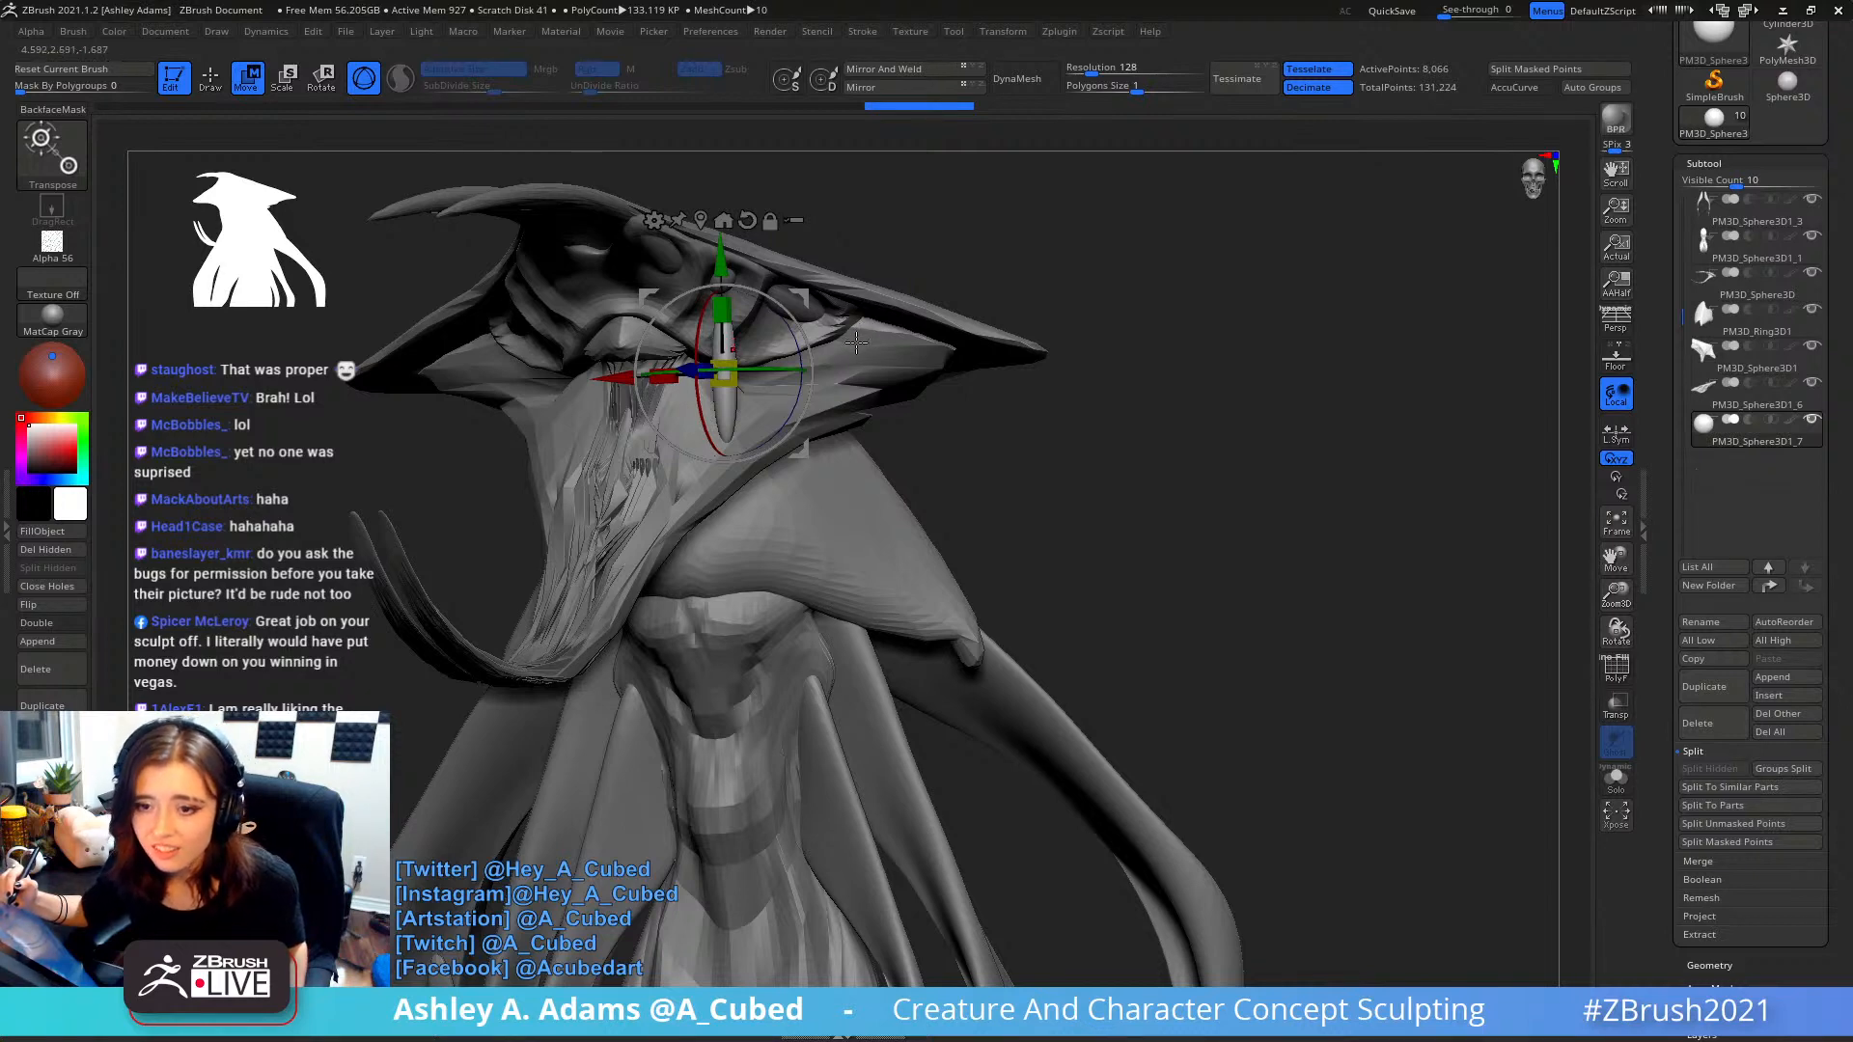
# - Tilt the spike to follow the slope of the face and fine-tune its position beside the mouth
pyautogui.moveTo(950, 278); pyautogui.dragTo(842, 256)
pyautogui.moveTo(769, 288); pyautogui.dragTo(796, 335)
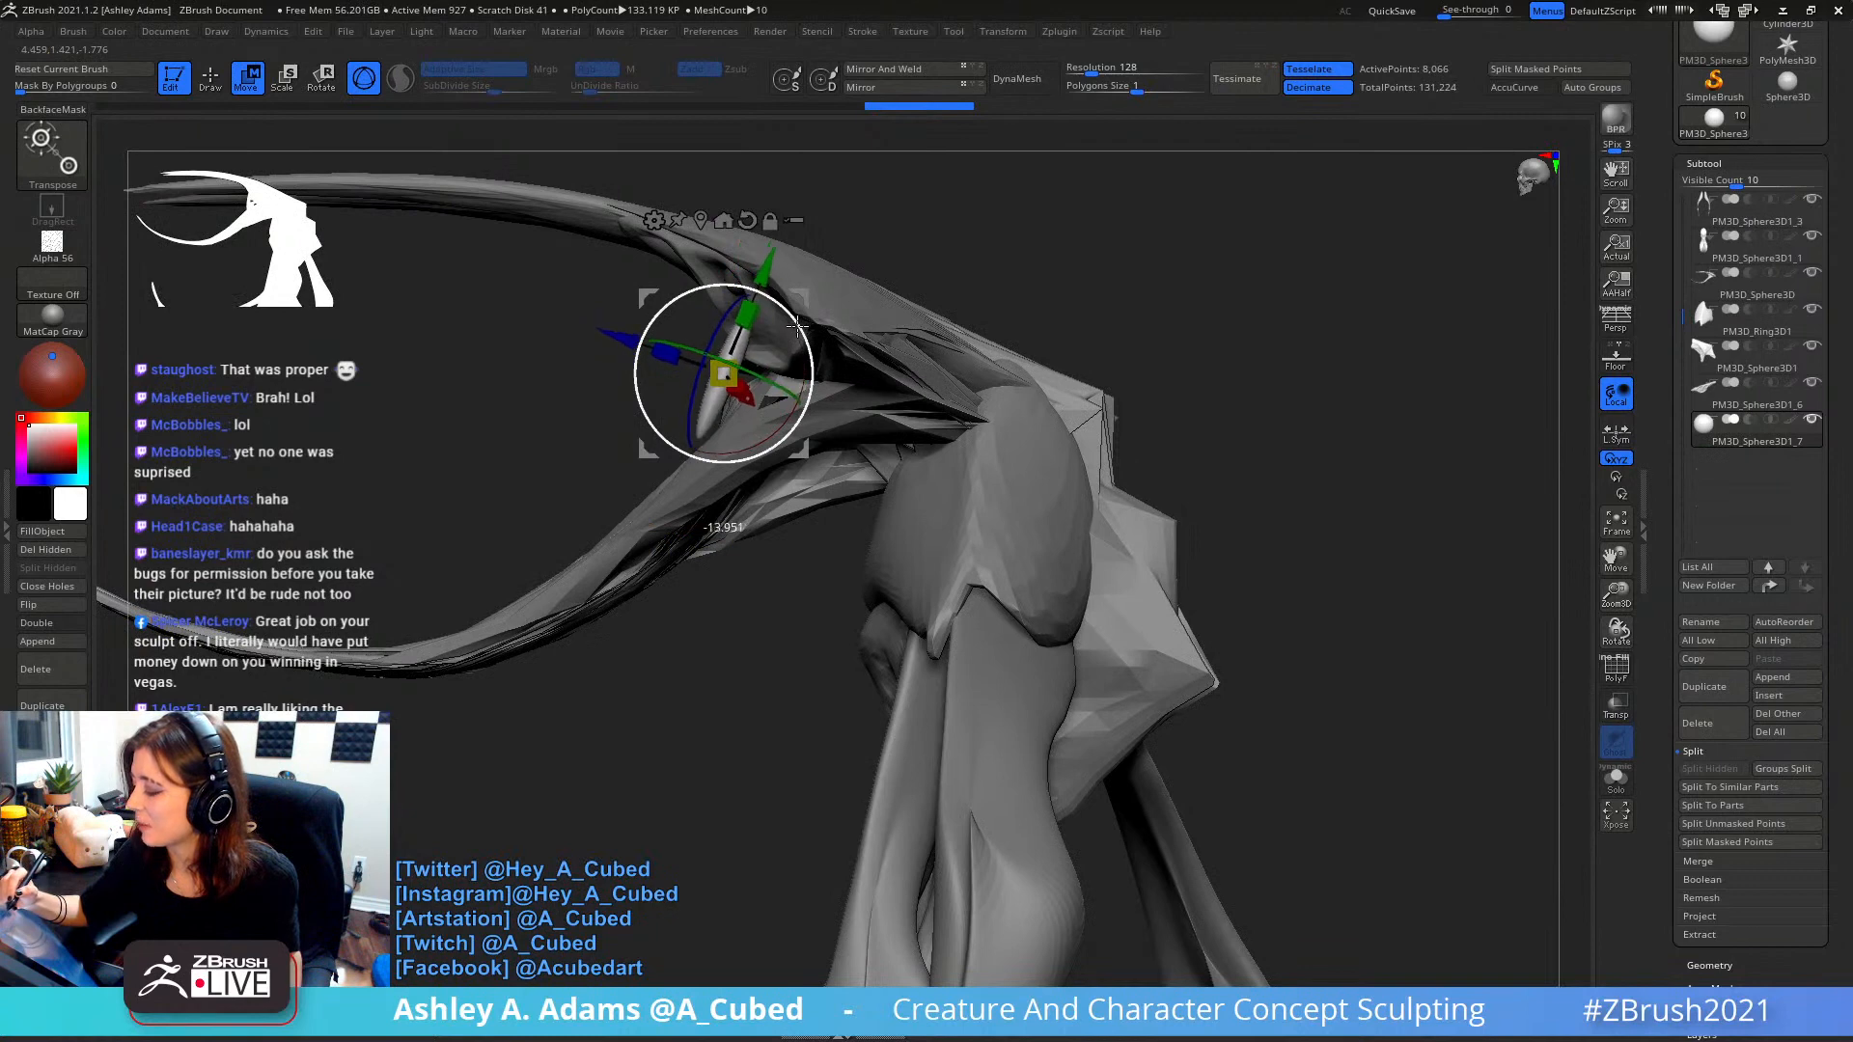
pyautogui.moveTo(855, 245); pyautogui.dragTo(953, 305)
pyautogui.moveTo(641, 386); pyautogui.dragTo(622, 388)
pyautogui.moveTo(818, 378); pyautogui.dragTo(815, 400)
pyautogui.moveTo(931, 401); pyautogui.dragTo(823, 368)
# - Return to Draw mode and use Mirror And Weld to copy the spike to the other side of the face
pyautogui.press('q')
pyautogui.moveTo(871, 175); pyautogui.dragTo(965, 198)
pyautogui.click(940, 70)
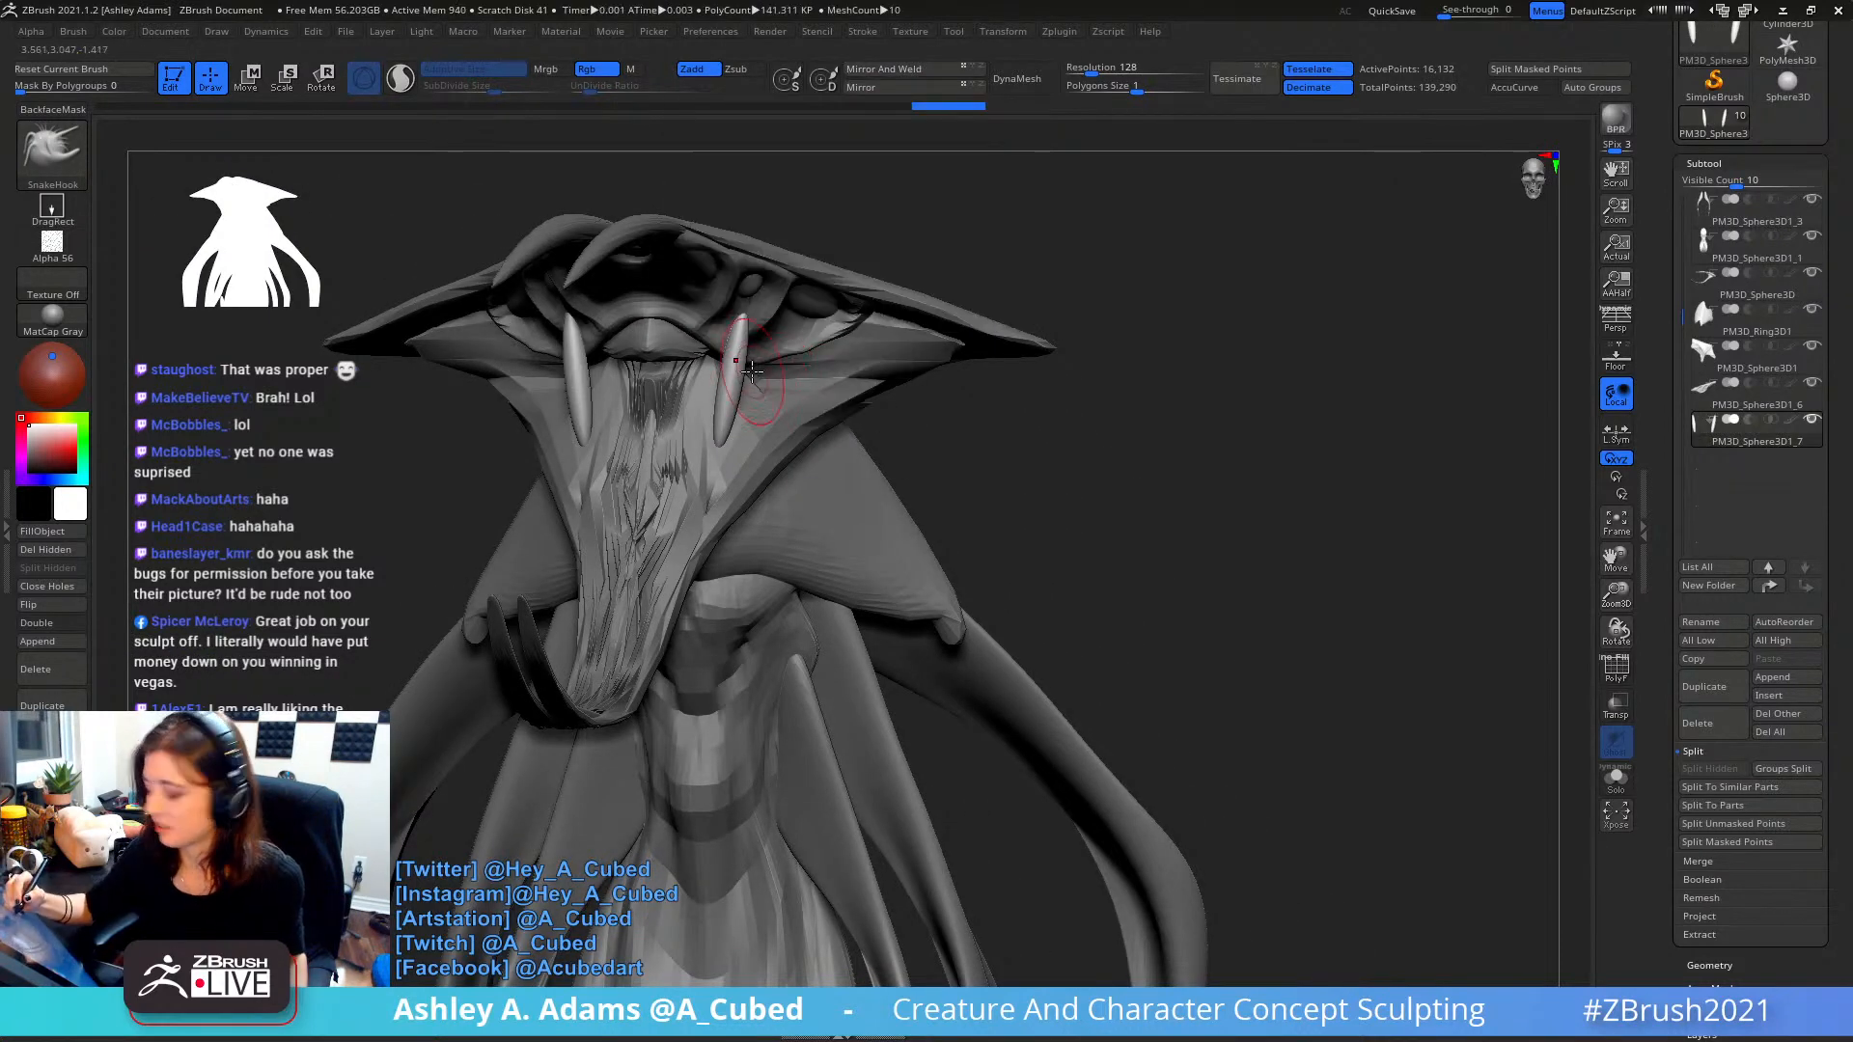
# - Bend the mirrored spikes into curves between the eye area and the jaw with the SnakeHook brush
pyautogui.moveTo(743, 391)
pyautogui.mouseDown(button='right')
pyautogui.moveTo(820, 309)
pyautogui.moveTo(736, 361)
pyautogui.moveTo(777, 372)
pyautogui.moveTo(719, 357)
pyautogui.mouseUp(button='right')
pyautogui.moveTo(688, 353)
pyautogui.keyDown('shift'); pyautogui.mouseDown()
pyautogui.moveTo(660, 447)
pyautogui.moveTo(624, 491)
pyautogui.mouseUp(); pyautogui.keyUp('shift')
pyautogui.moveTo(650, 434); pyautogui.dragTo(671, 450)
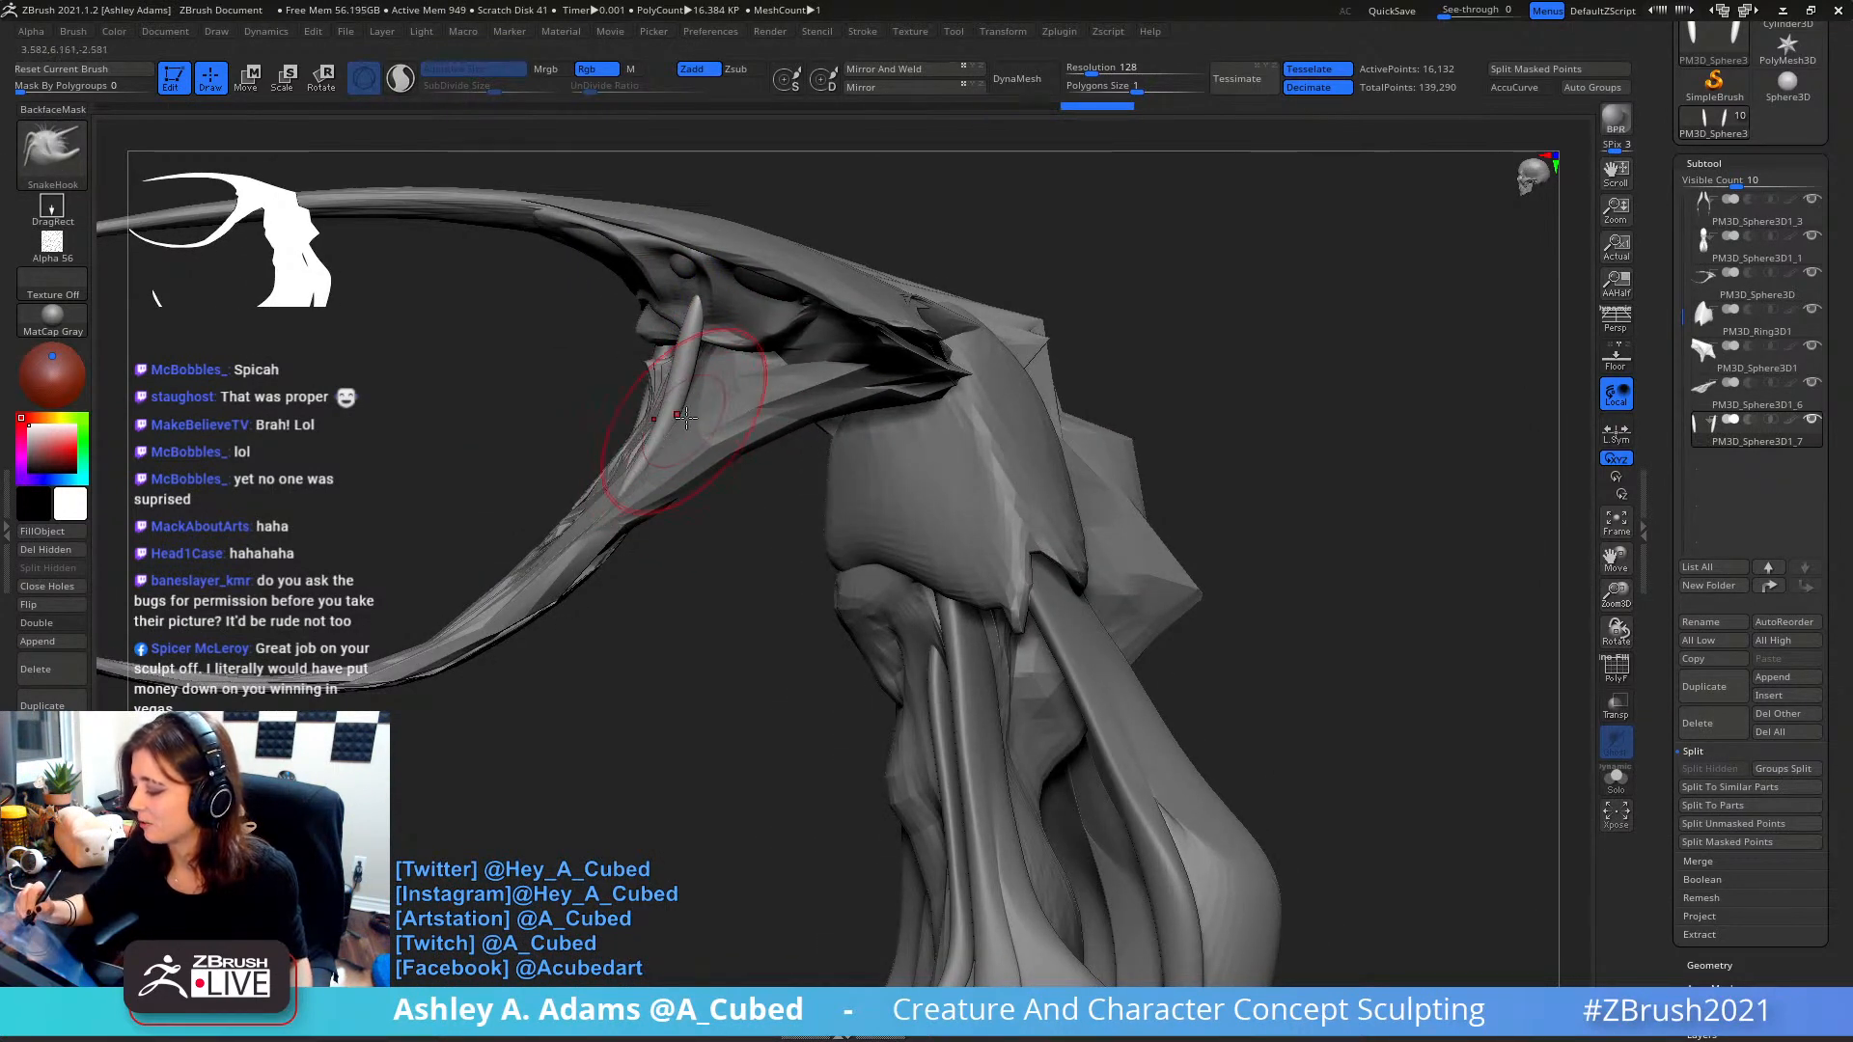
pyautogui.moveTo(710, 386); pyautogui.dragTo(767, 328, button='right')
pyautogui.moveTo(627, 362); pyautogui.dragTo(710, 271, button='right')
pyautogui.moveTo(699, 303)
pyautogui.mouseDown()
pyautogui.moveTo(716, 255)
pyautogui.moveTo(699, 355)
pyautogui.moveTo(695, 290)
pyautogui.mouseUp()
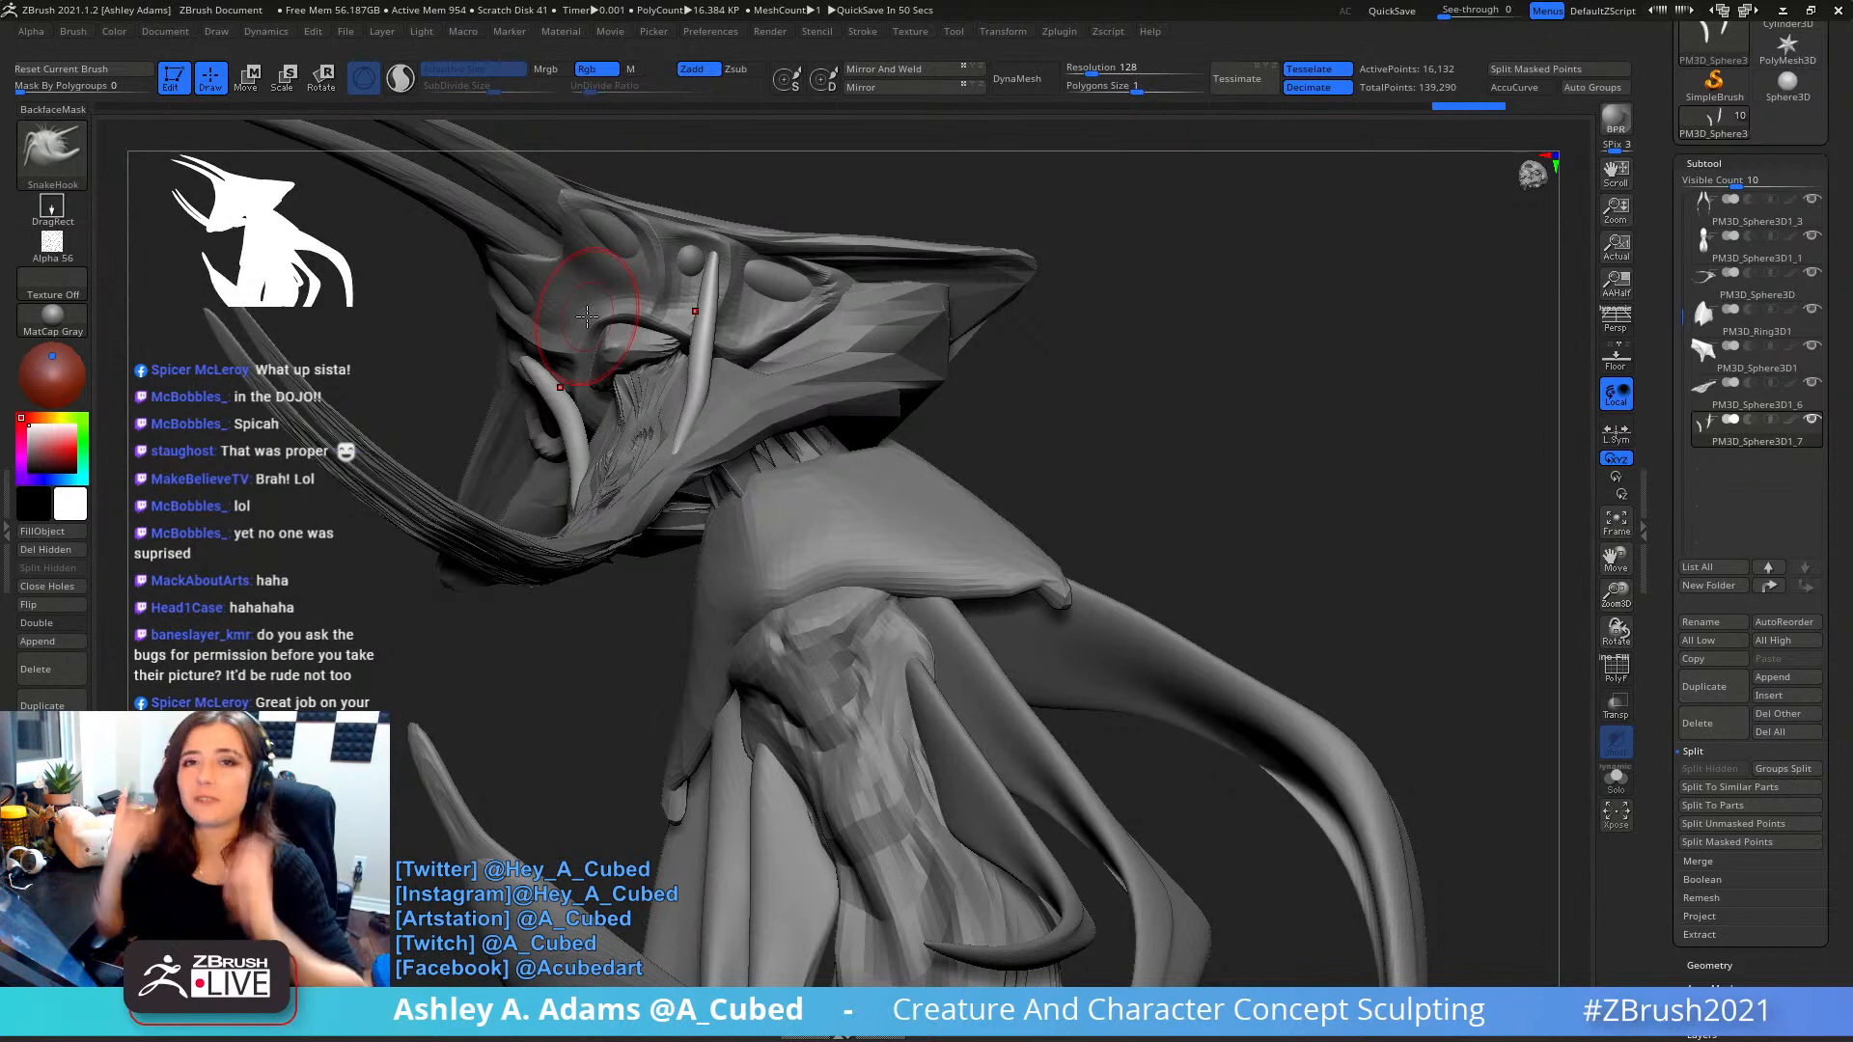
# - Adjust the brush's Draw Size and stretch the mirrored spikes further down along the jaw
pyautogui.moveTo(762, 378)
pyautogui.mouseDown(button='right')
pyautogui.moveTo(927, 415)
pyautogui.moveTo(666, 439)
pyautogui.mouseUp(button='right')
pyautogui.rightClick(651, 450)
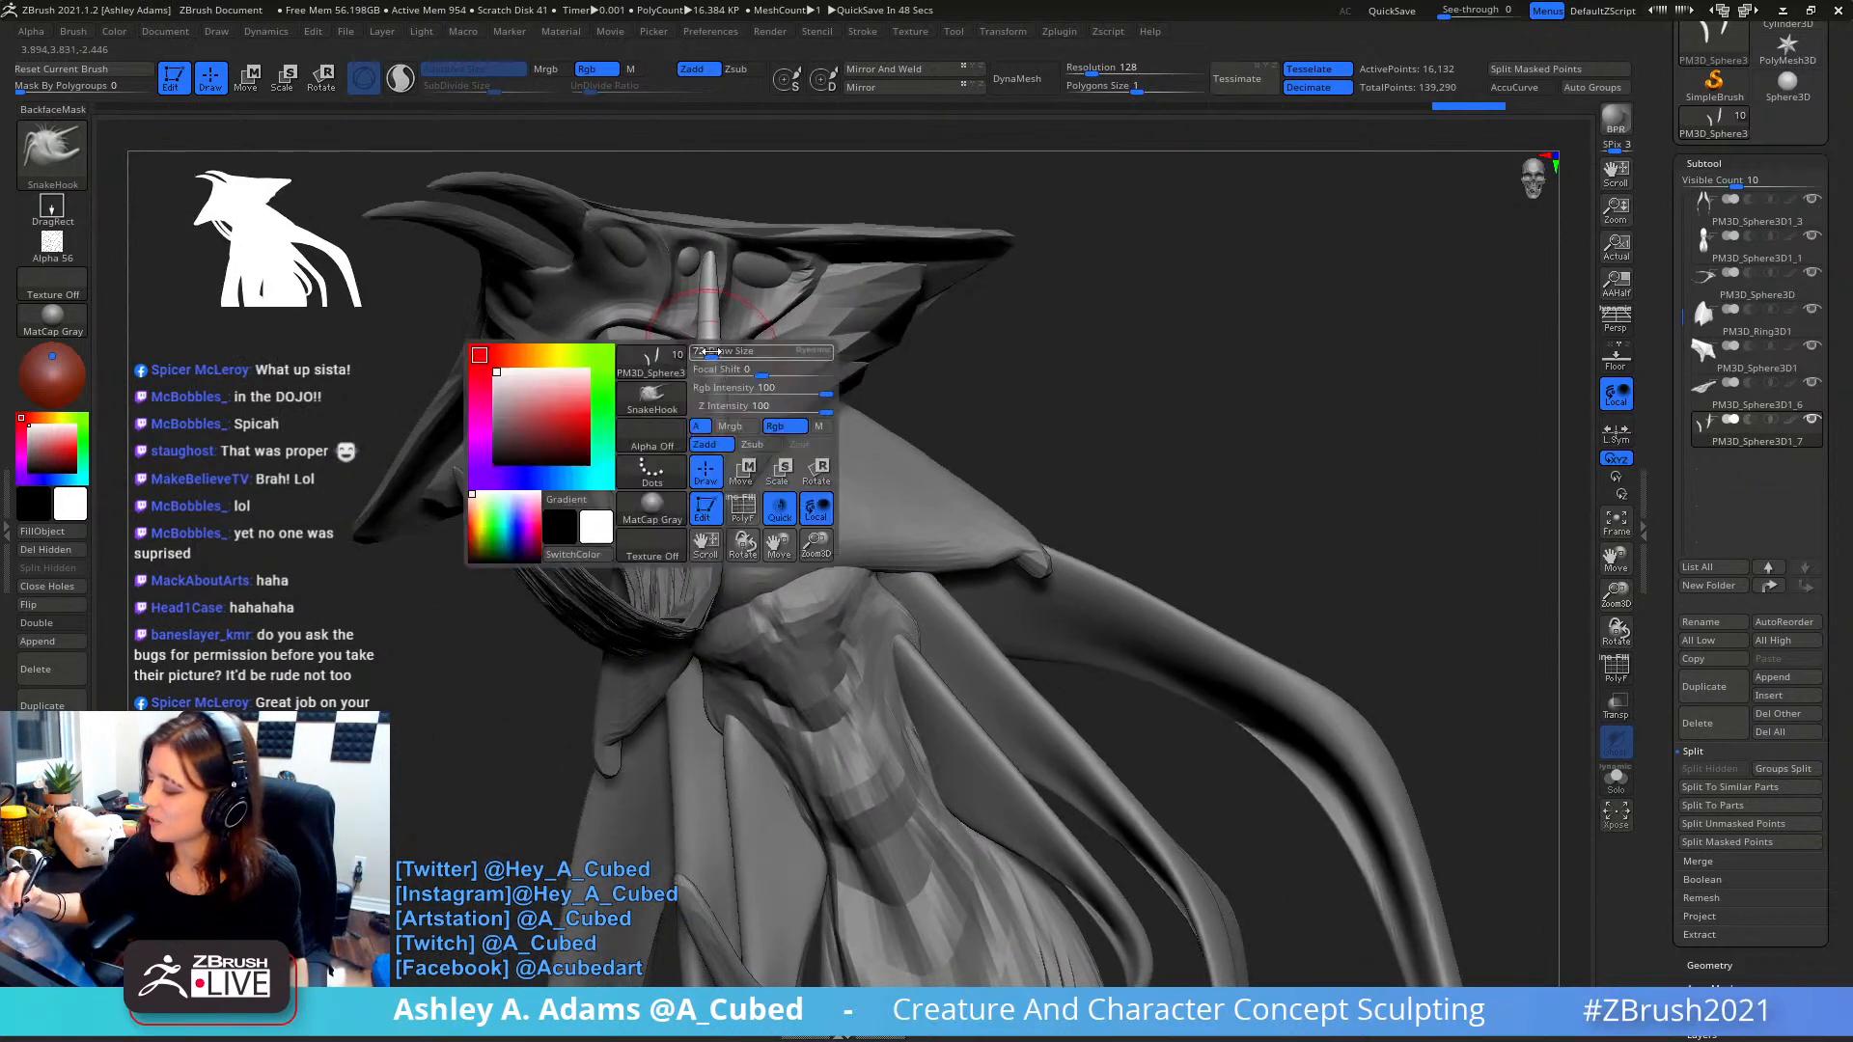
pyautogui.moveTo(708, 330); pyautogui.dragTo(717, 415)
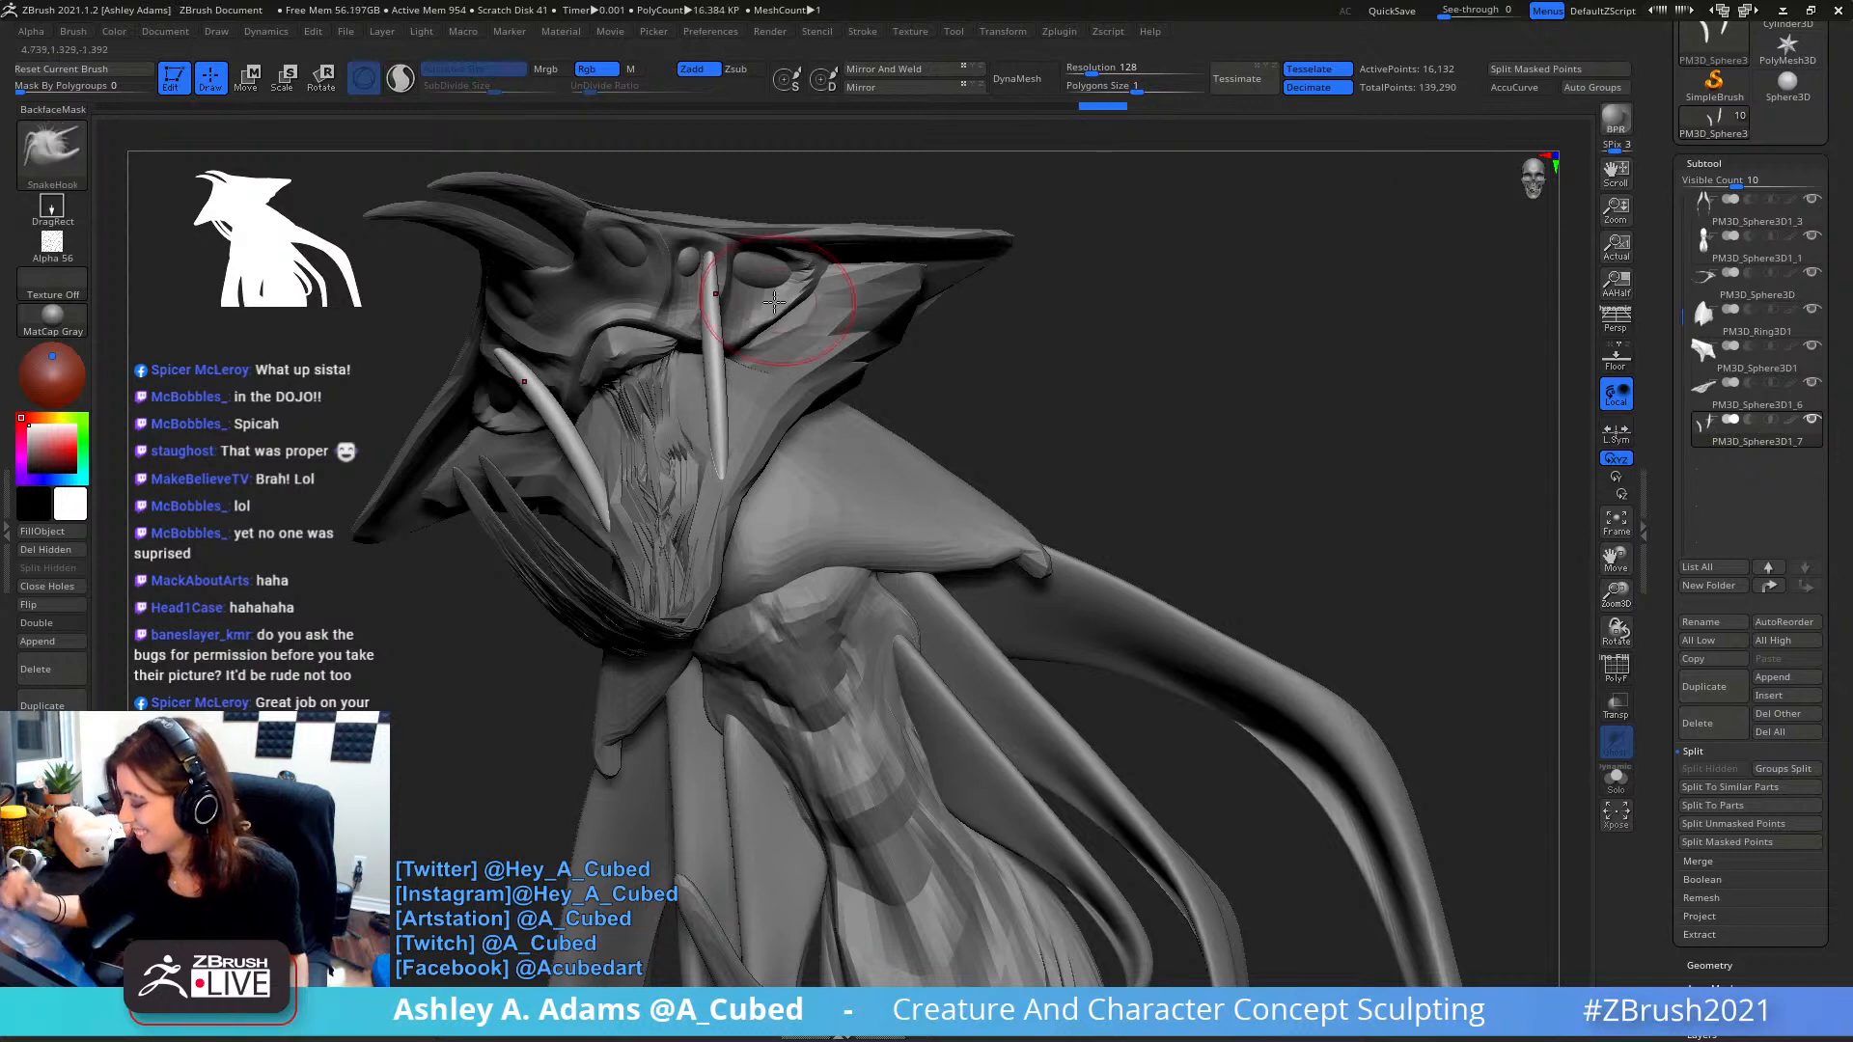
pyautogui.moveTo(743, 372); pyautogui.dragTo(589, 439, button='right')
pyautogui.moveTo(712, 374); pyautogui.dragTo(723, 392)
pyautogui.moveTo(723, 392); pyautogui.dragTo(680, 415, button='right')
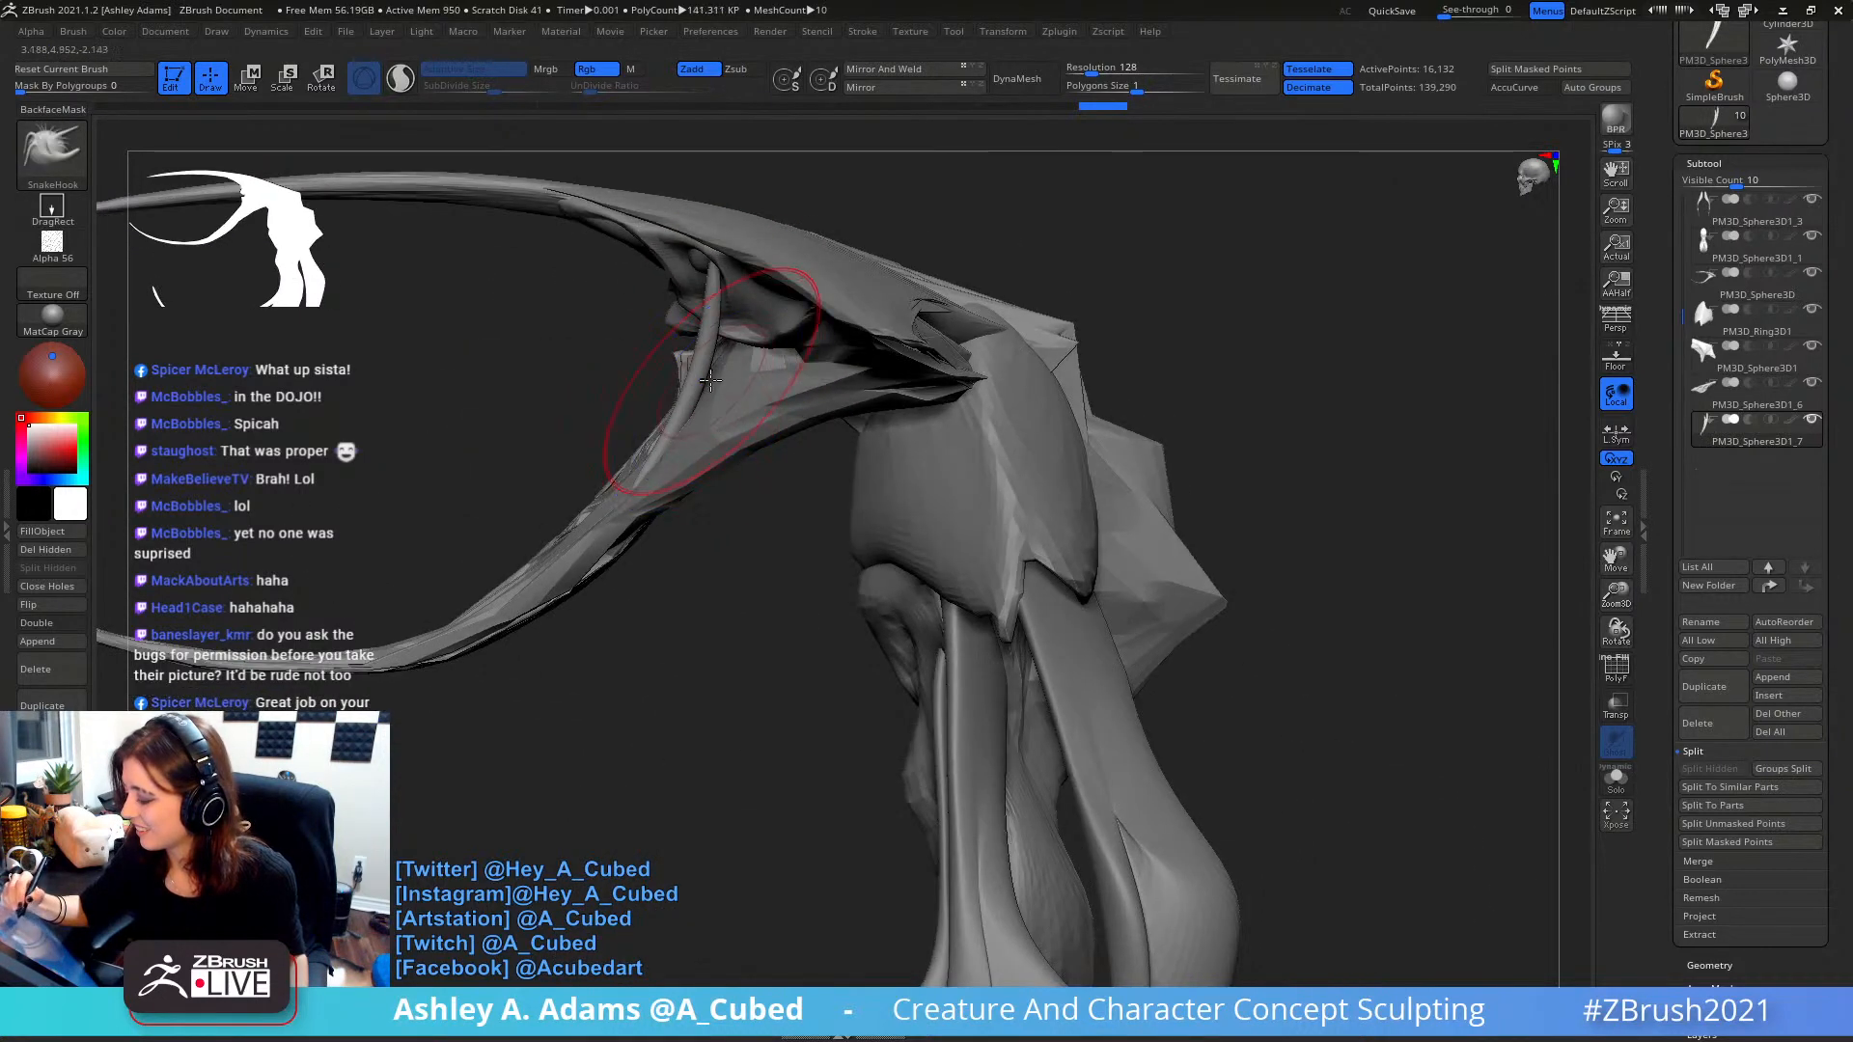
pyautogui.moveTo(706, 377); pyautogui.dragTo(703, 337)
# - Refine the thickness of the spikes along their length with the Inflat brush and smoothing
pyautogui.press('b')
pyautogui.press('i')
pyautogui.press('n')
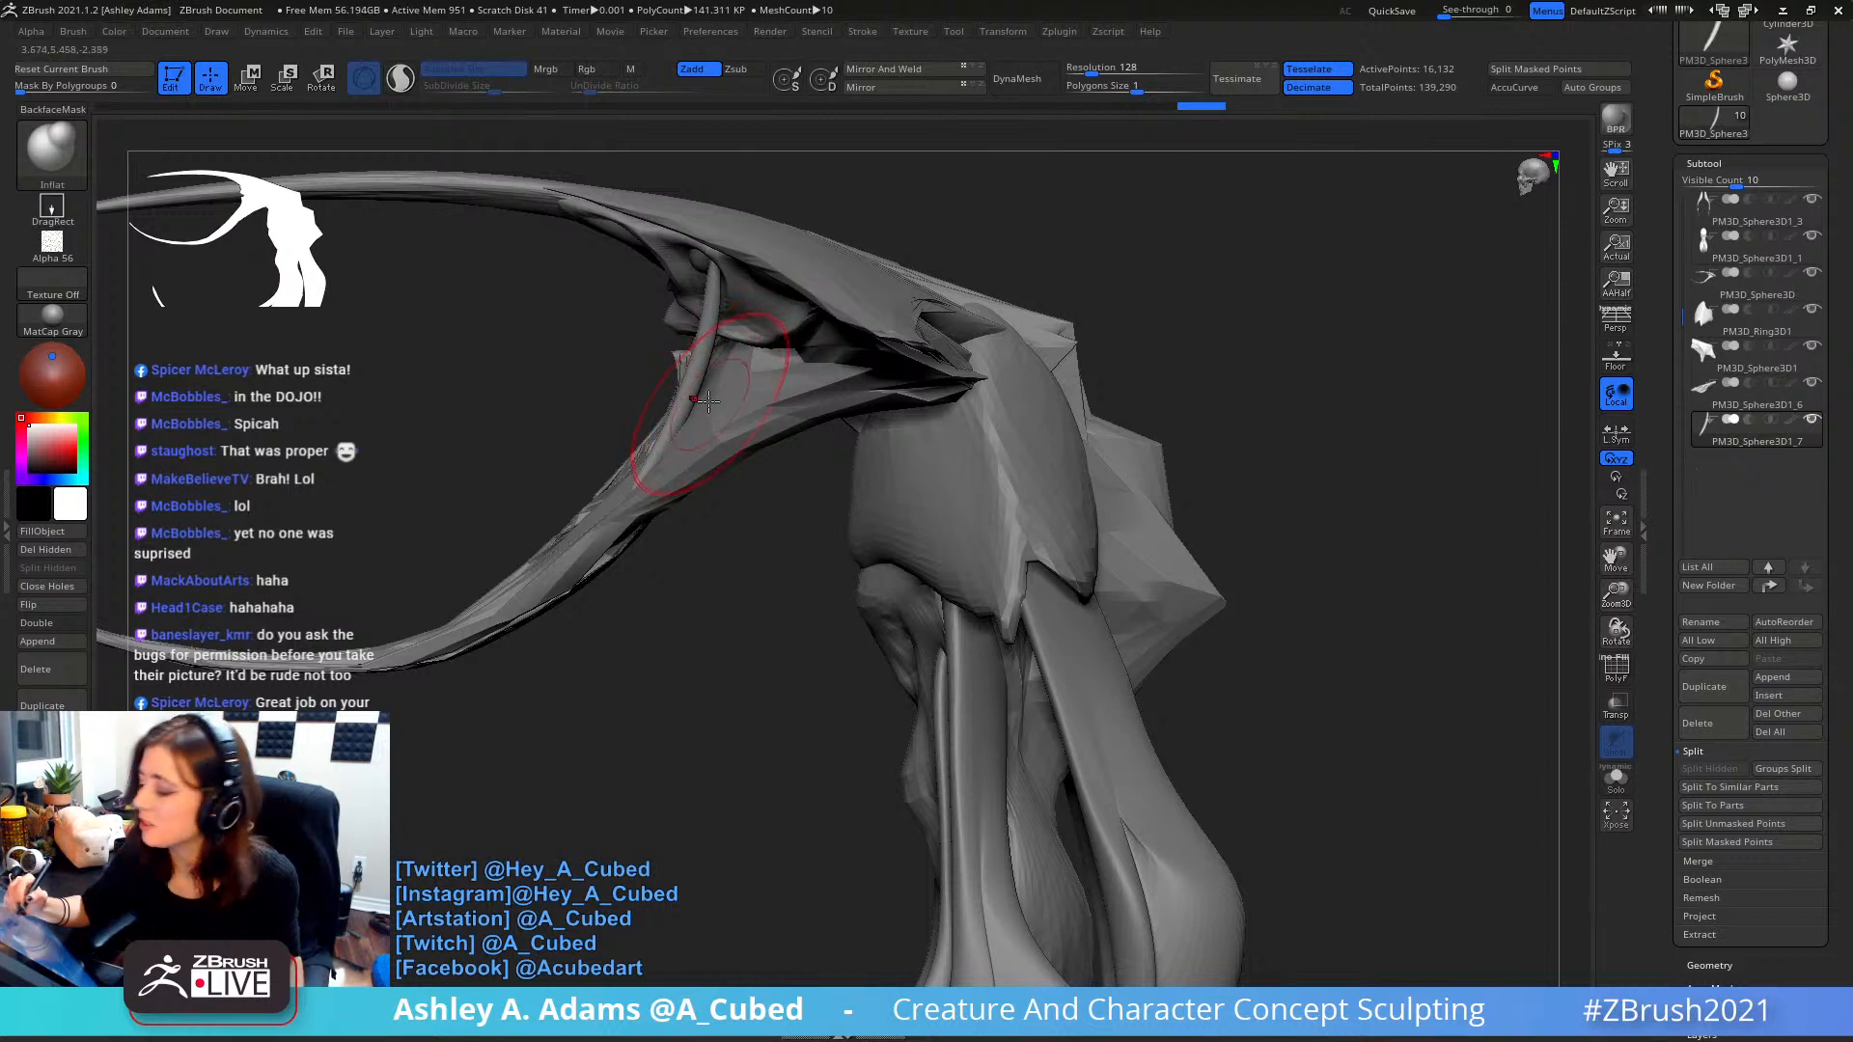
pyautogui.moveTo(709, 314); pyautogui.dragTo(705, 336)
pyautogui.moveTo(679, 422); pyautogui.dragTo(714, 290)
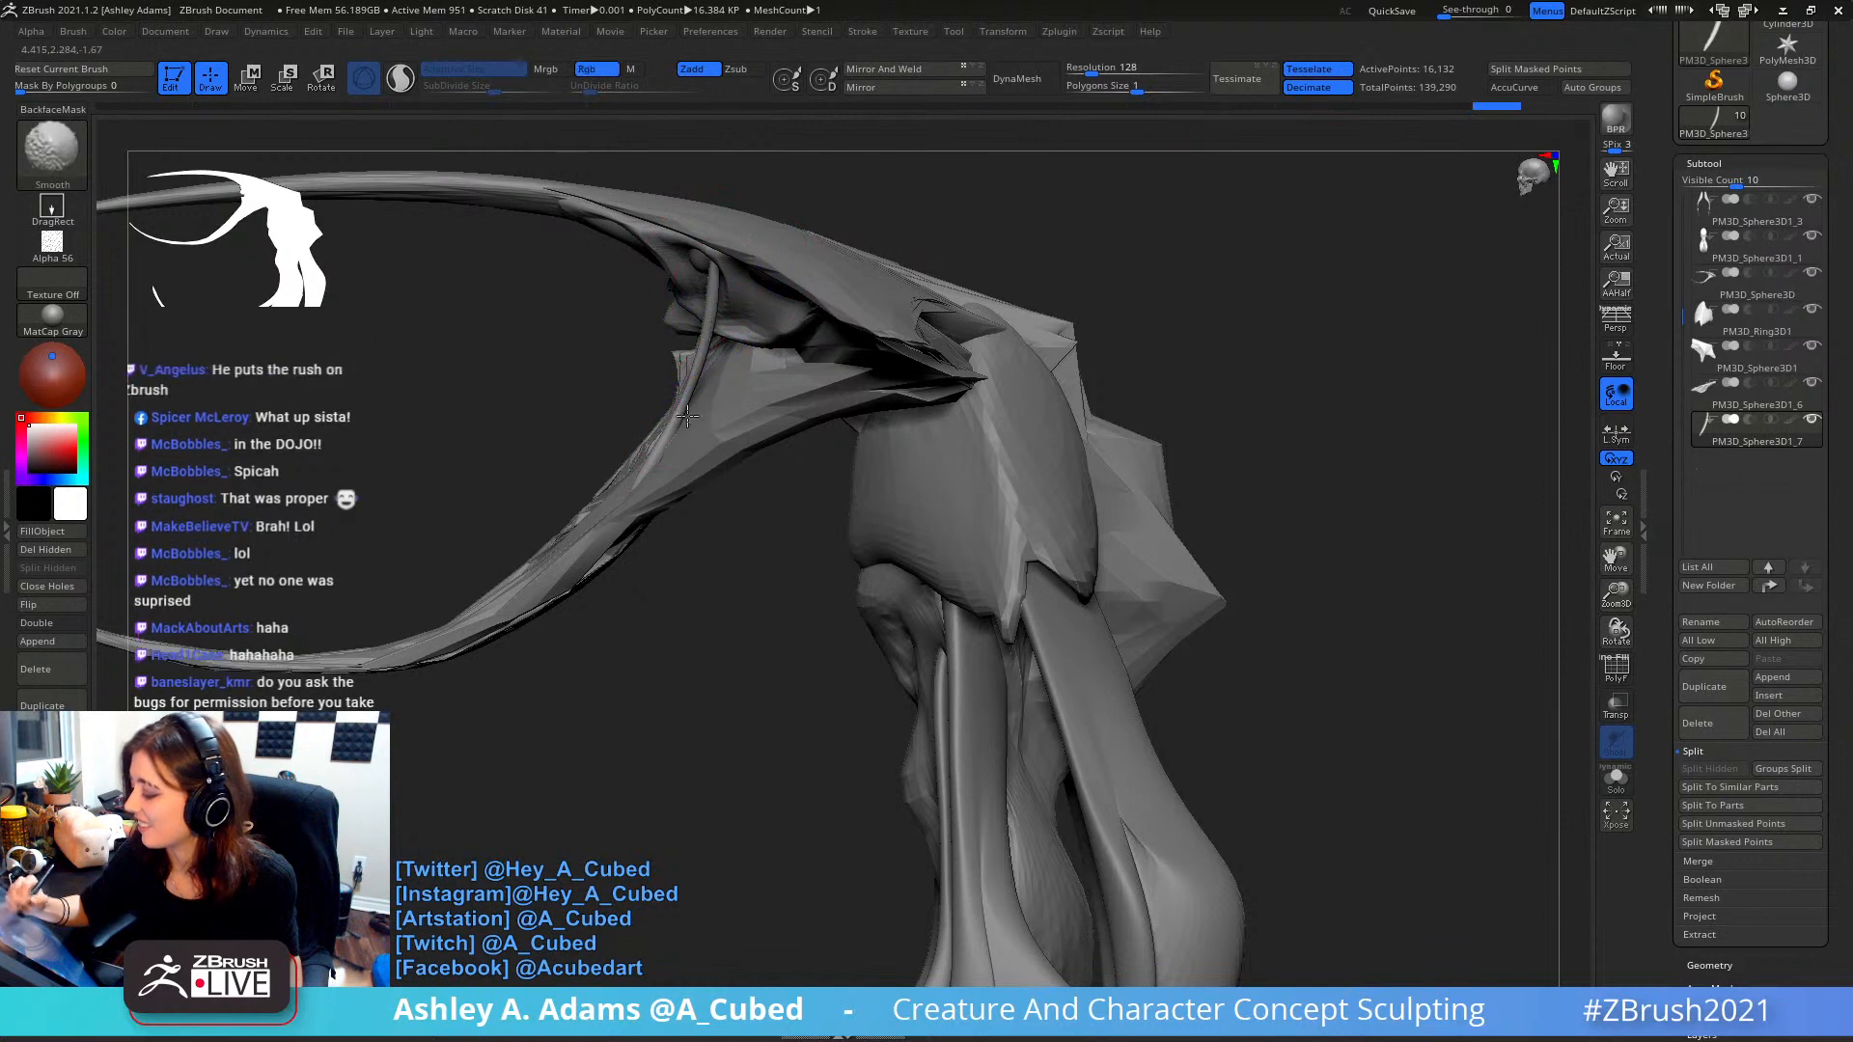
# - Pull the lower ends of the spikes down onto the jaw with the SnakeHook brush
pyautogui.moveTo(483, 338)
pyautogui.mouseDown()
pyautogui.moveTo(647, 333)
pyautogui.moveTo(666, 407)
pyautogui.moveTo(586, 348)
pyautogui.moveTo(570, 442)
pyautogui.moveTo(621, 521)
pyautogui.mouseUp()
pyautogui.press('b')
pyautogui.press('s')
pyautogui.press('h')
pyautogui.moveTo(620, 521); pyautogui.dragTo(618, 434, button='right')
pyautogui.moveTo(632, 415); pyautogui.dragTo(615, 453)
pyautogui.moveTo(616, 454); pyautogui.dragTo(704, 454, button='right')
pyautogui.moveTo(579, 415); pyautogui.dragTo(617, 482)
# - Shape the upper ends of the strands against the face beside the eyes and smooth their lower part
pyautogui.moveTo(603, 424)
pyautogui.mouseDown(button='right')
pyautogui.moveTo(547, 167)
pyautogui.moveTo(513, 173)
pyautogui.mouseUp(button='right')
pyautogui.moveTo(510, 184); pyautogui.dragTo(515, 178)
pyautogui.moveTo(515, 177); pyautogui.dragTo(512, 199, button='right')
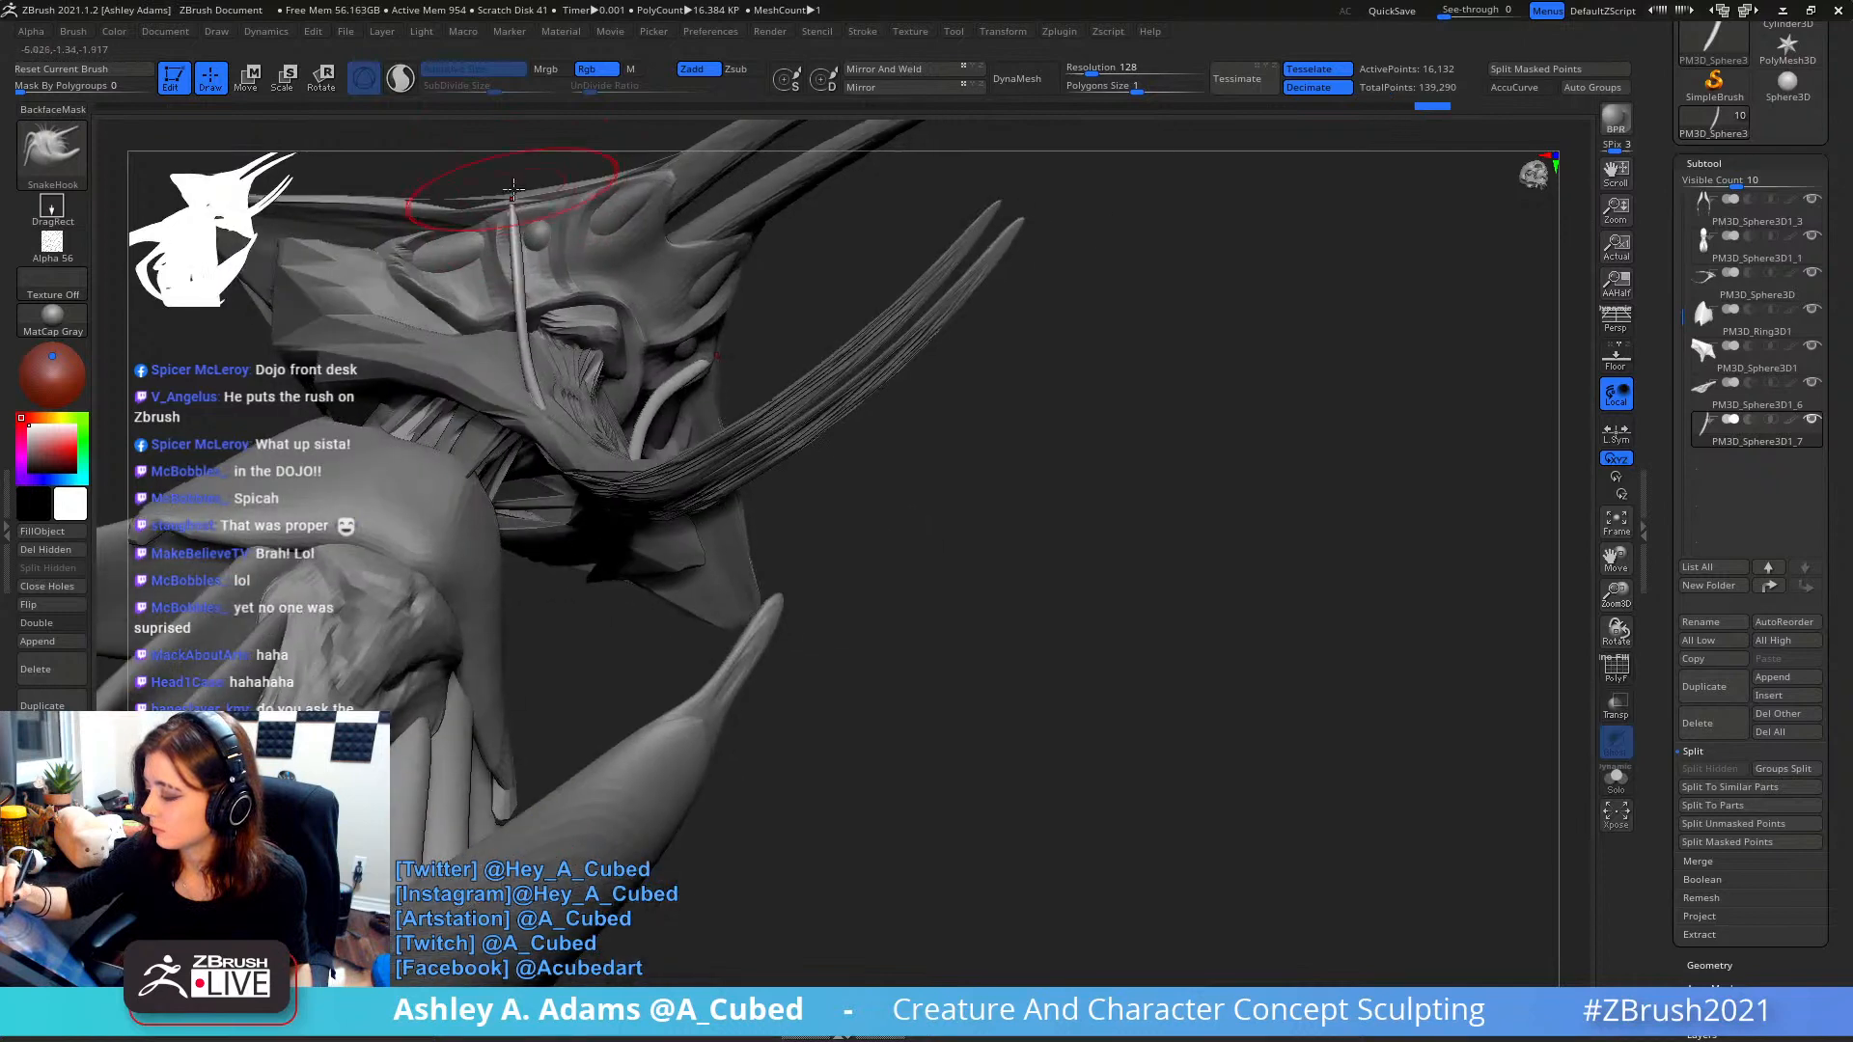
pyautogui.moveTo(521, 222); pyautogui.dragTo(532, 205)
pyautogui.moveTo(533, 205)
pyautogui.mouseDown(button='right')
pyautogui.moveTo(569, 212)
pyautogui.moveTo(579, 256)
pyautogui.mouseUp(button='right')
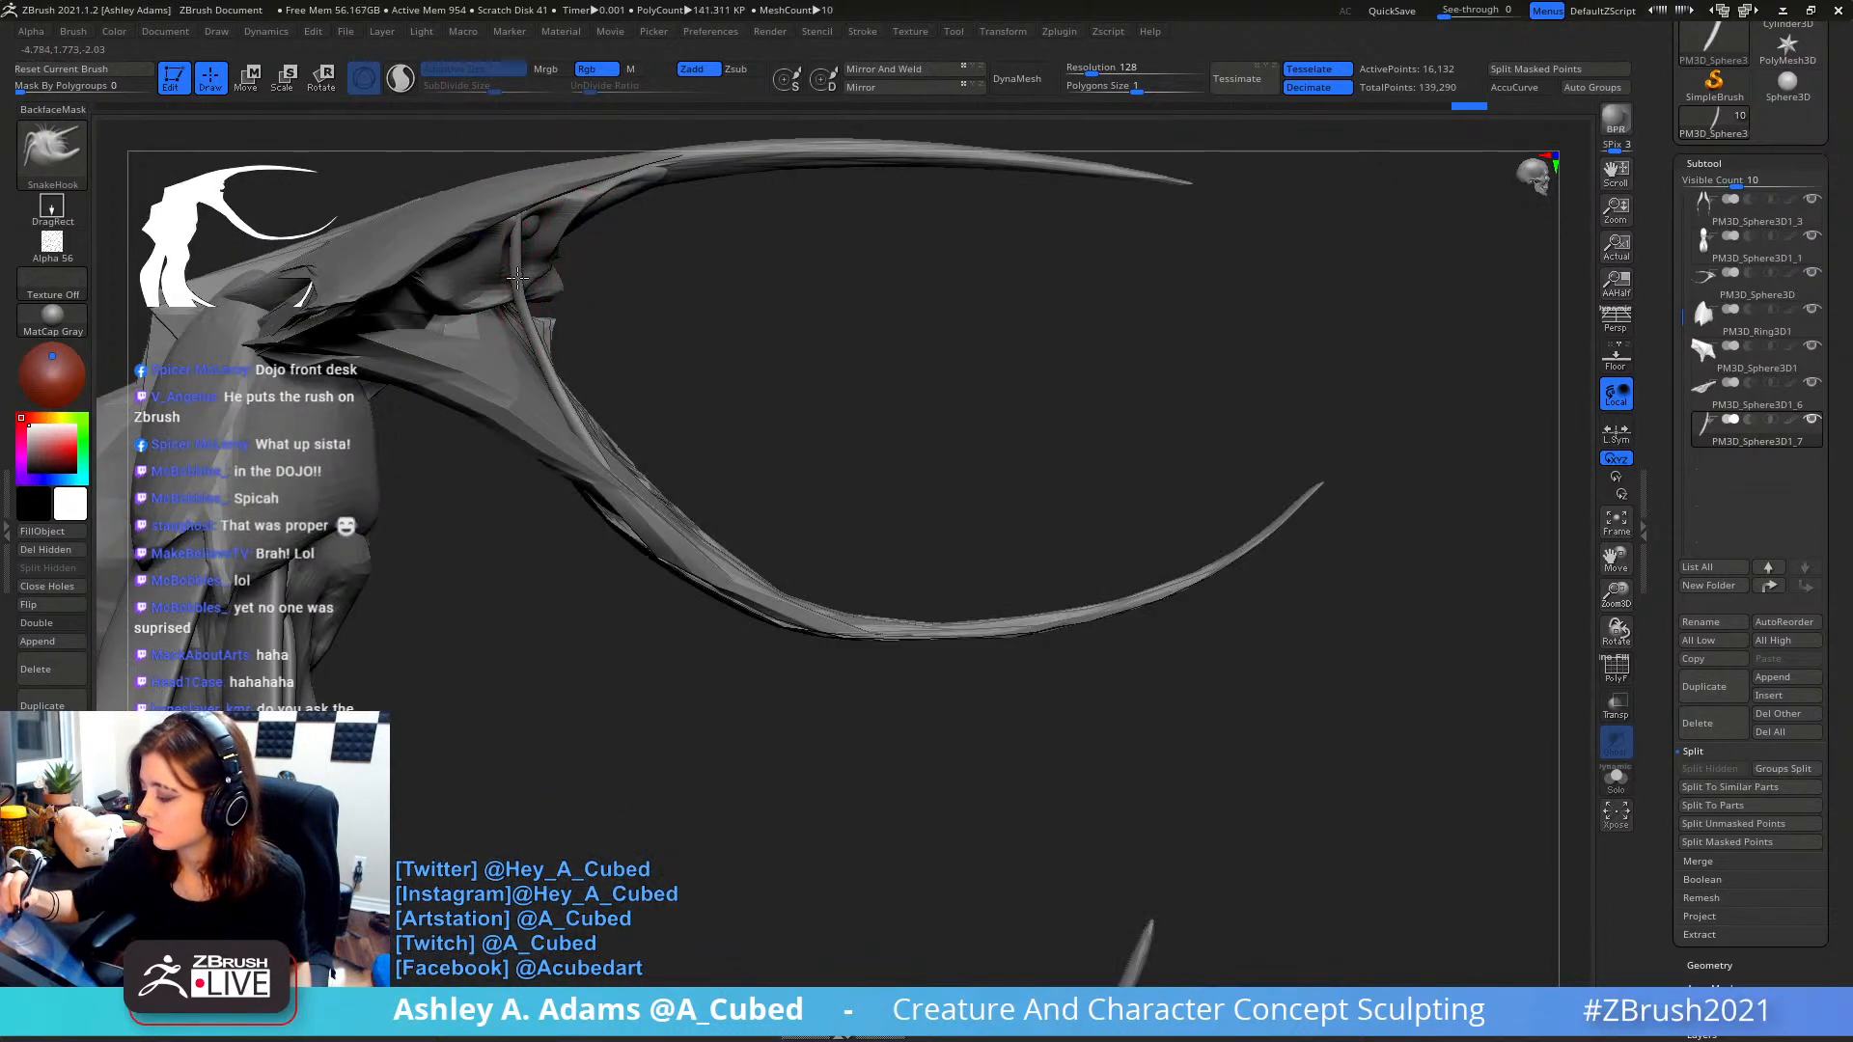
pyautogui.moveTo(523, 257); pyautogui.dragTo(512, 253)
pyautogui.moveTo(539, 351); pyautogui.dragTo(533, 355)
pyautogui.keyDown('shift'); pyautogui.moveTo(552, 382); pyautogui.dragTo(573, 422); pyautogui.keyUp('shift')
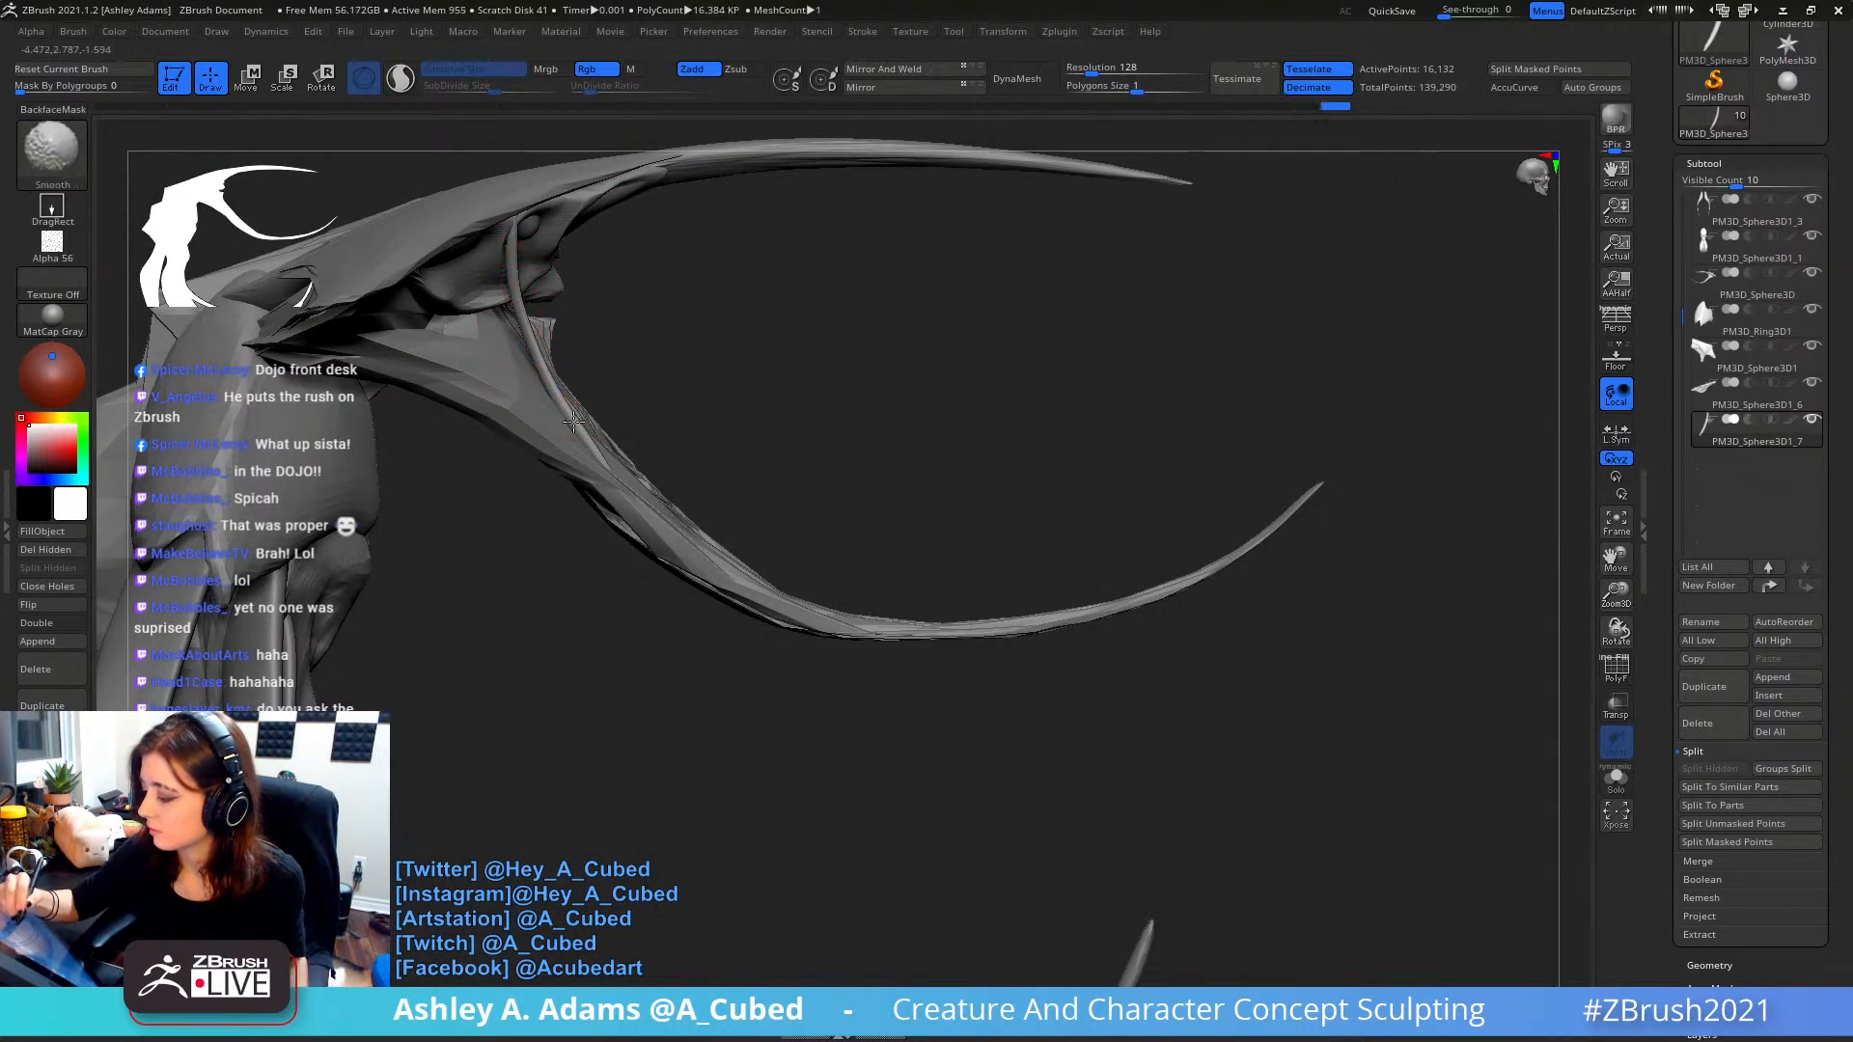
# - Duplicate the strand subtool, then move and rotate the copy in front of the original pair
pyautogui.click(1712, 686)
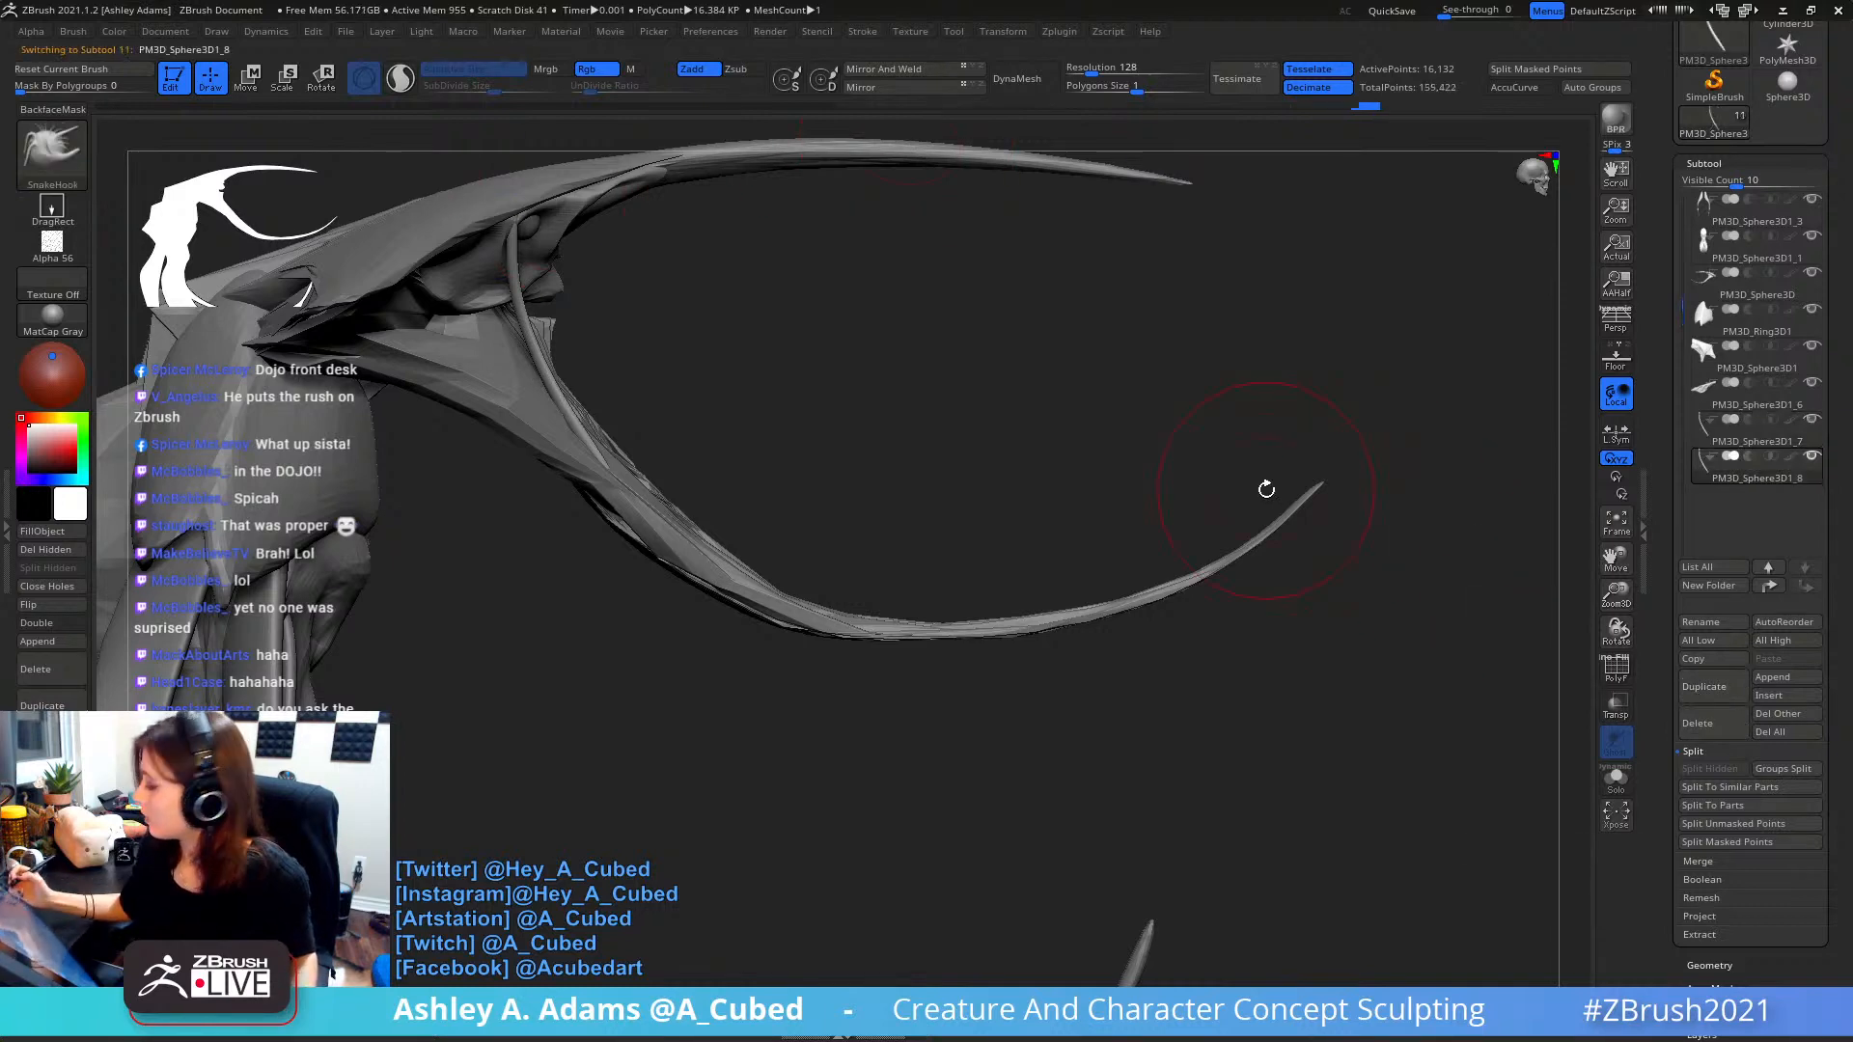
pyautogui.press('w')
pyautogui.keyDown('alt'); pyautogui.moveTo(502, 217); pyautogui.dragTo(537, 370); pyautogui.keyUp('alt')
pyautogui.keyDown('alt'); pyautogui.moveTo(669, 444); pyautogui.dragTo(709, 434); pyautogui.keyUp('alt')
pyautogui.keyDown('alt'); pyautogui.moveTo(799, 311); pyautogui.dragTo(767, 350); pyautogui.keyUp('alt')
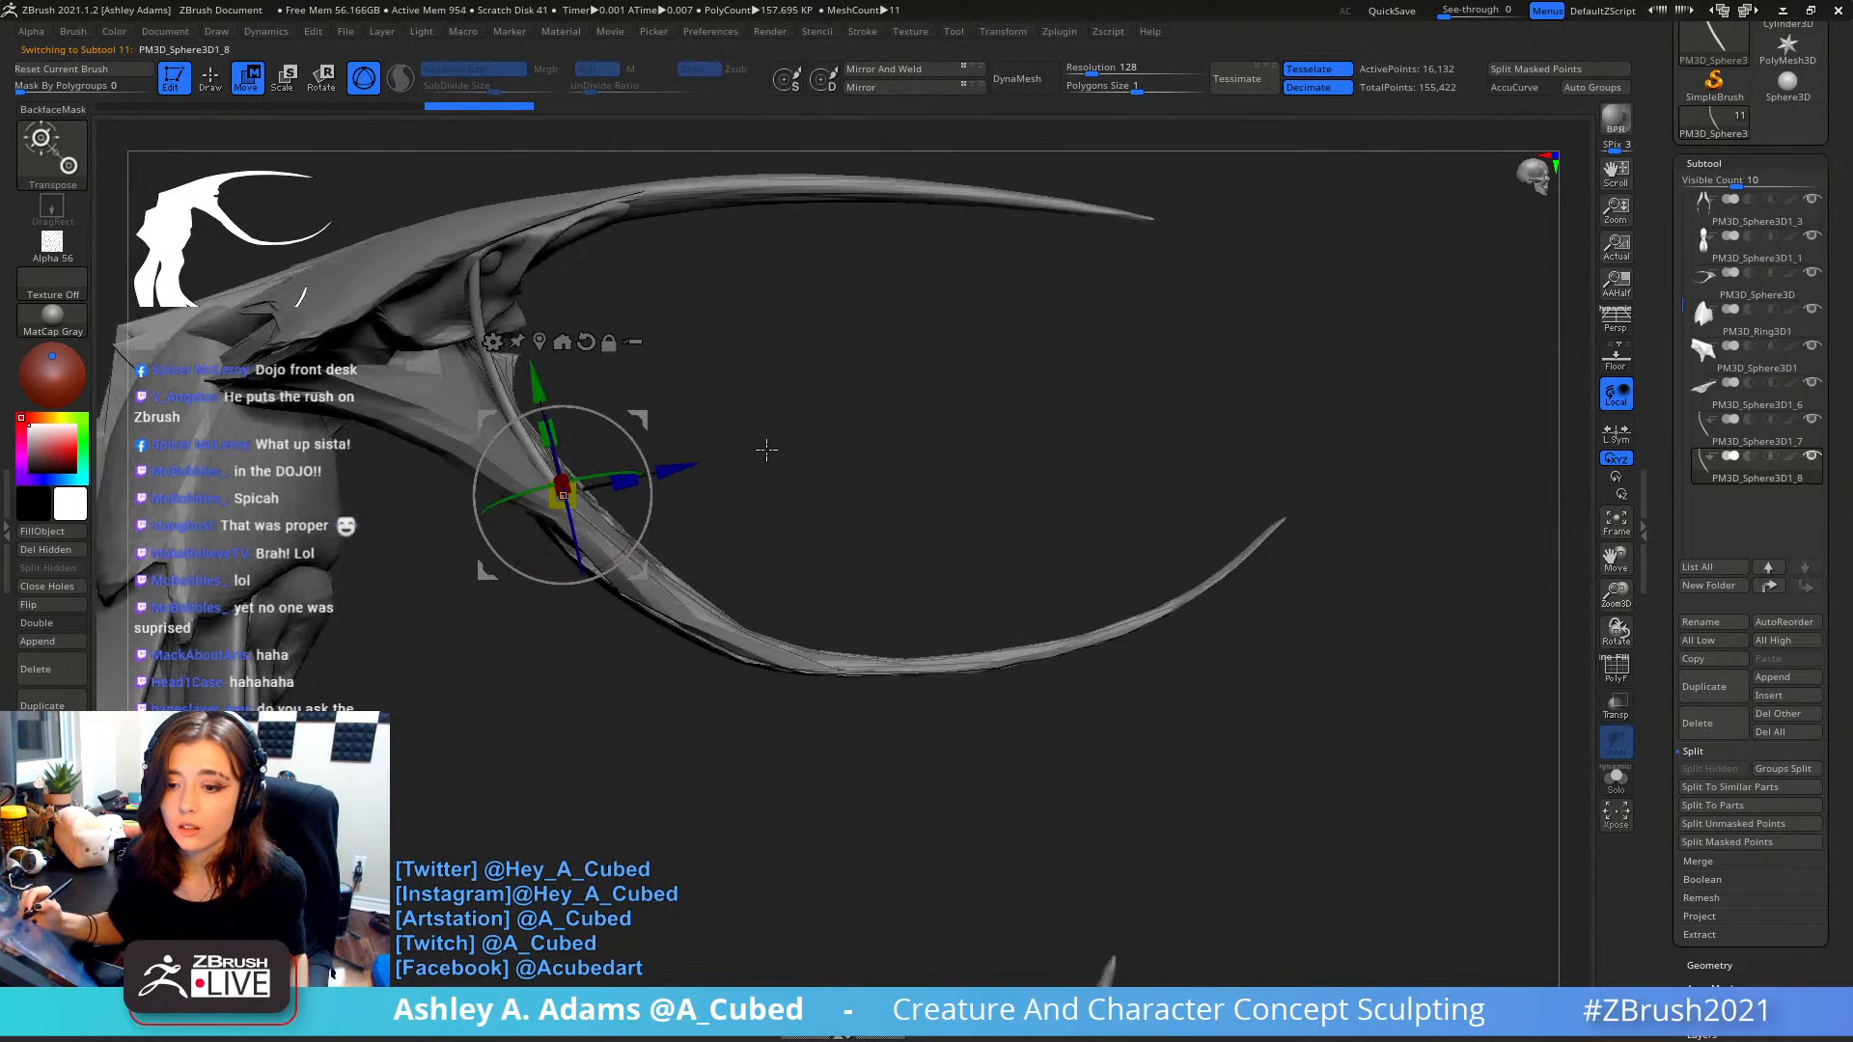
pyautogui.moveTo(645, 462); pyautogui.dragTo(656, 494)
pyautogui.moveTo(868, 465)
pyautogui.mouseDown()
pyautogui.moveTo(614, 477)
pyautogui.moveTo(648, 480)
pyautogui.moveTo(633, 466)
pyautogui.moveTo(569, 509)
pyautogui.moveTo(618, 457)
pyautogui.mouseUp()
# - Stretch the duplicated strands with SnakeHook so they run from the jaw up to the upper face
pyautogui.press('q')
pyautogui.press('space')
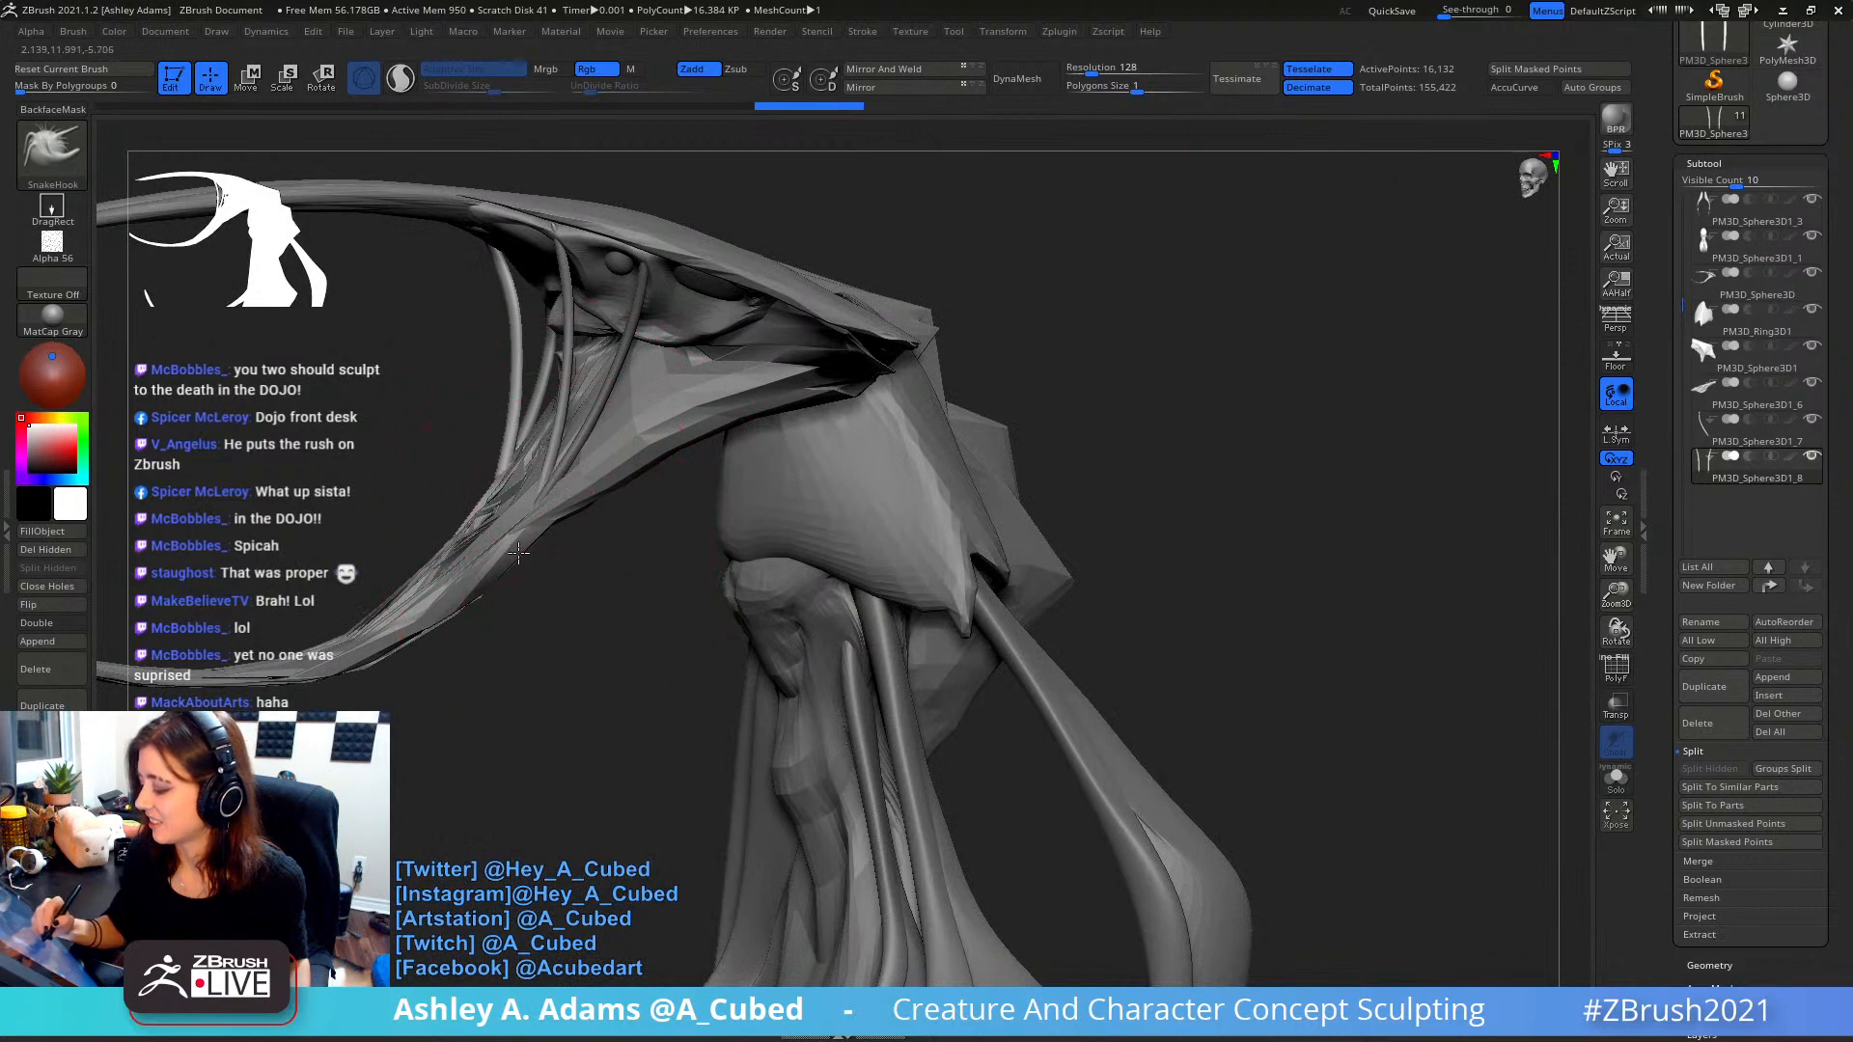
pyautogui.moveTo(519, 552); pyautogui.dragTo(541, 526)
pyautogui.press('space')
pyautogui.moveTo(666, 502); pyautogui.dragTo(569, 485)
pyautogui.moveTo(492, 357)
pyautogui.mouseDown()
pyautogui.moveTo(635, 215)
pyautogui.moveTo(561, 180)
pyautogui.moveTo(577, 198)
pyautogui.mouseUp()
pyautogui.moveTo(569, 220)
pyautogui.mouseDown()
pyautogui.moveTo(558, 205)
pyautogui.moveTo(580, 249)
pyautogui.mouseUp()
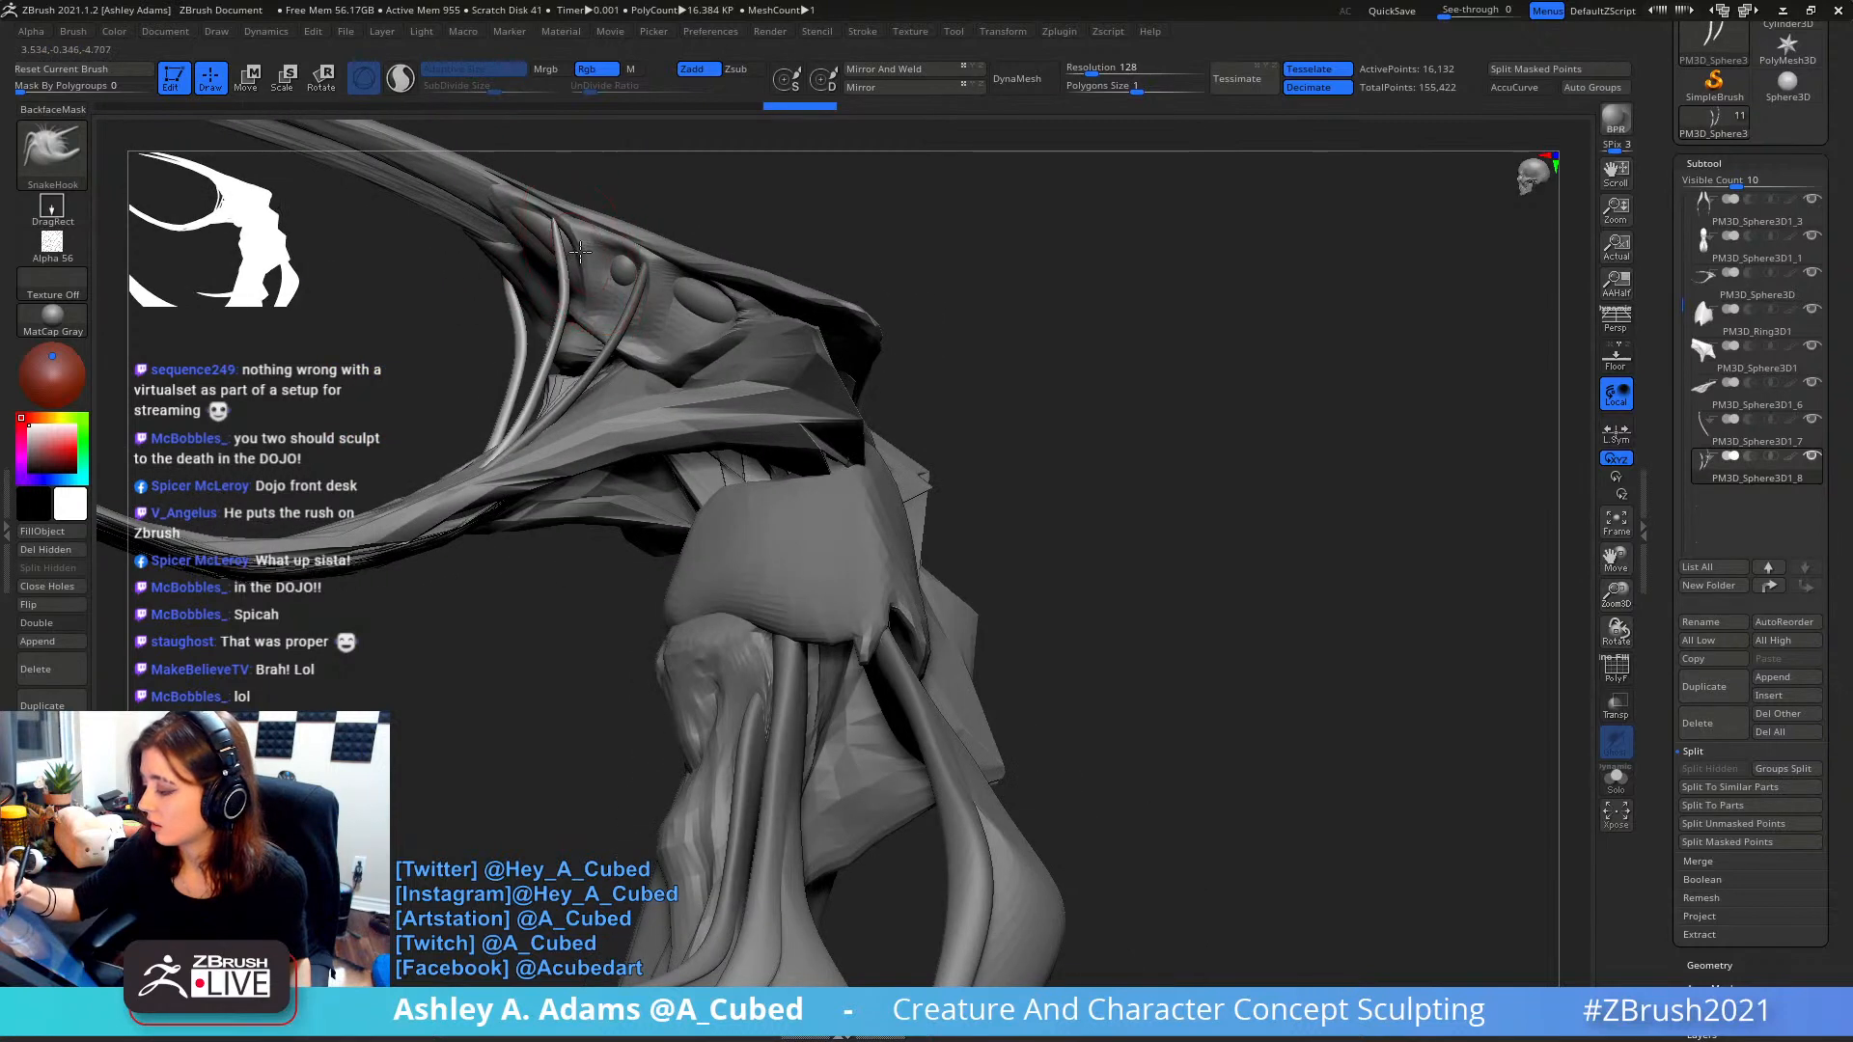
# - Refine the curve and attachment points of the duplicated strands, adjusting the brush size between strokes
pyautogui.moveTo(580, 251); pyautogui.dragTo(582, 253, button='right')
pyautogui.moveTo(564, 253)
pyautogui.mouseDown()
pyautogui.moveTo(562, 222)
pyautogui.moveTo(571, 280)
pyautogui.moveTo(568, 246)
pyautogui.mouseUp()
pyautogui.keyDown('alt'); pyautogui.moveTo(554, 496); pyautogui.dragTo(580, 534); pyautogui.keyUp('alt')
pyautogui.press('space')
pyautogui.moveTo(634, 434)
pyautogui.mouseDown()
pyautogui.moveTo(669, 414)
pyautogui.moveTo(691, 443)
pyautogui.moveTo(678, 405)
pyautogui.moveTo(666, 433)
pyautogui.moveTo(618, 446)
pyautogui.mouseUp()
pyautogui.press('space')
pyautogui.keyDown('alt'); pyautogui.moveTo(622, 374); pyautogui.dragTo(726, 412); pyautogui.keyUp('alt')
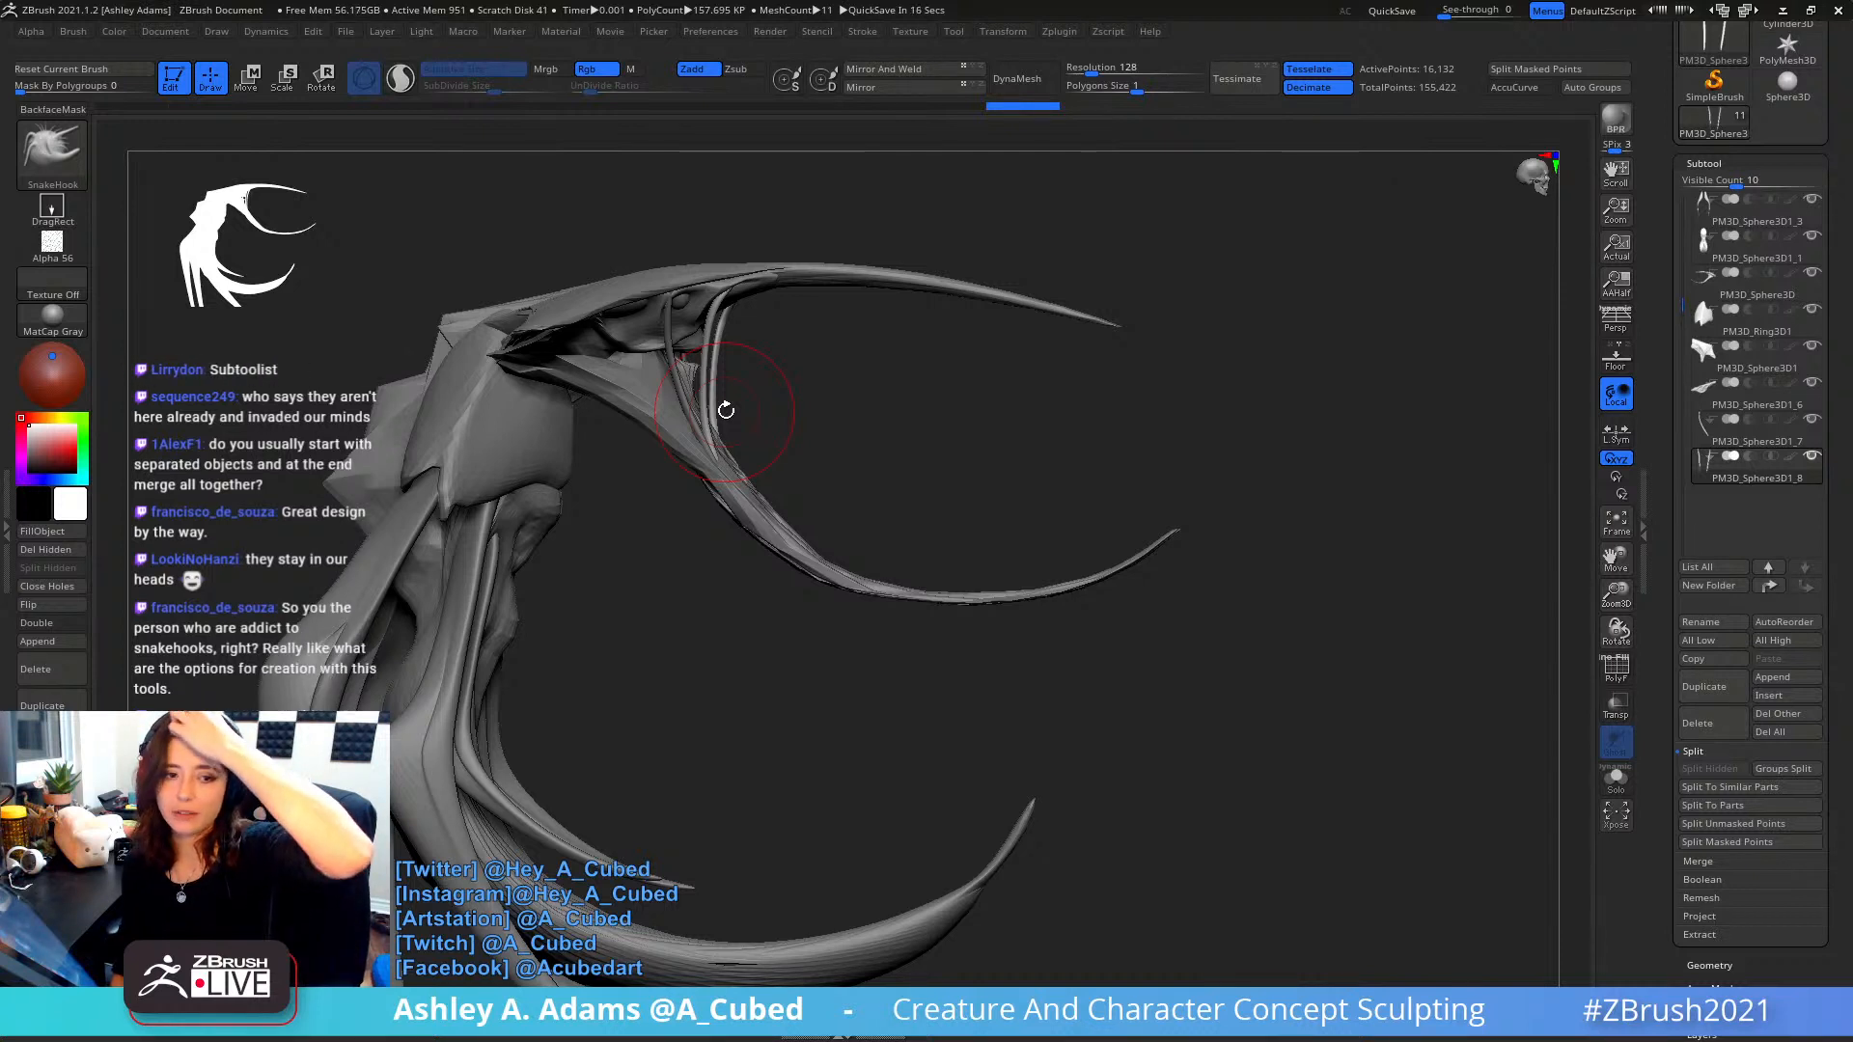
# - Make the head mesh with the eye sockets, PM3D_Sphere3D1_6, the active subtool with a smaller brush
pyautogui.moveTo(849, 401); pyautogui.dragTo(801, 340)
pyautogui.moveTo(801, 339); pyautogui.dragTo(849, 406, button='right')
pyautogui.rightClick(849, 406)
pyautogui.moveTo(743, 344)
pyautogui.keyDown('ctrl'); pyautogui.mouseDown(button='right')
pyautogui.moveTo(757, 391)
pyautogui.moveTo(786, 377)
pyautogui.moveTo(719, 386)
pyautogui.moveTo(796, 434)
pyautogui.moveTo(749, 339)
pyautogui.moveTo(670, 323)
pyautogui.mouseUp(button='right'); pyautogui.keyUp('ctrl')
pyautogui.keyDown('alt'); pyautogui.click(726, 384); pyautogui.keyUp('alt')
pyautogui.keyDown('alt'); pyautogui.click(715, 398); pyautogui.keyUp('alt')
pyautogui.rightClick(715, 395)
pyautogui.rightClick(771, 426)
pyautogui.click(771, 422)
pyautogui.keyDown('alt'); pyautogui.click(643, 435); pyautogui.keyUp('alt')
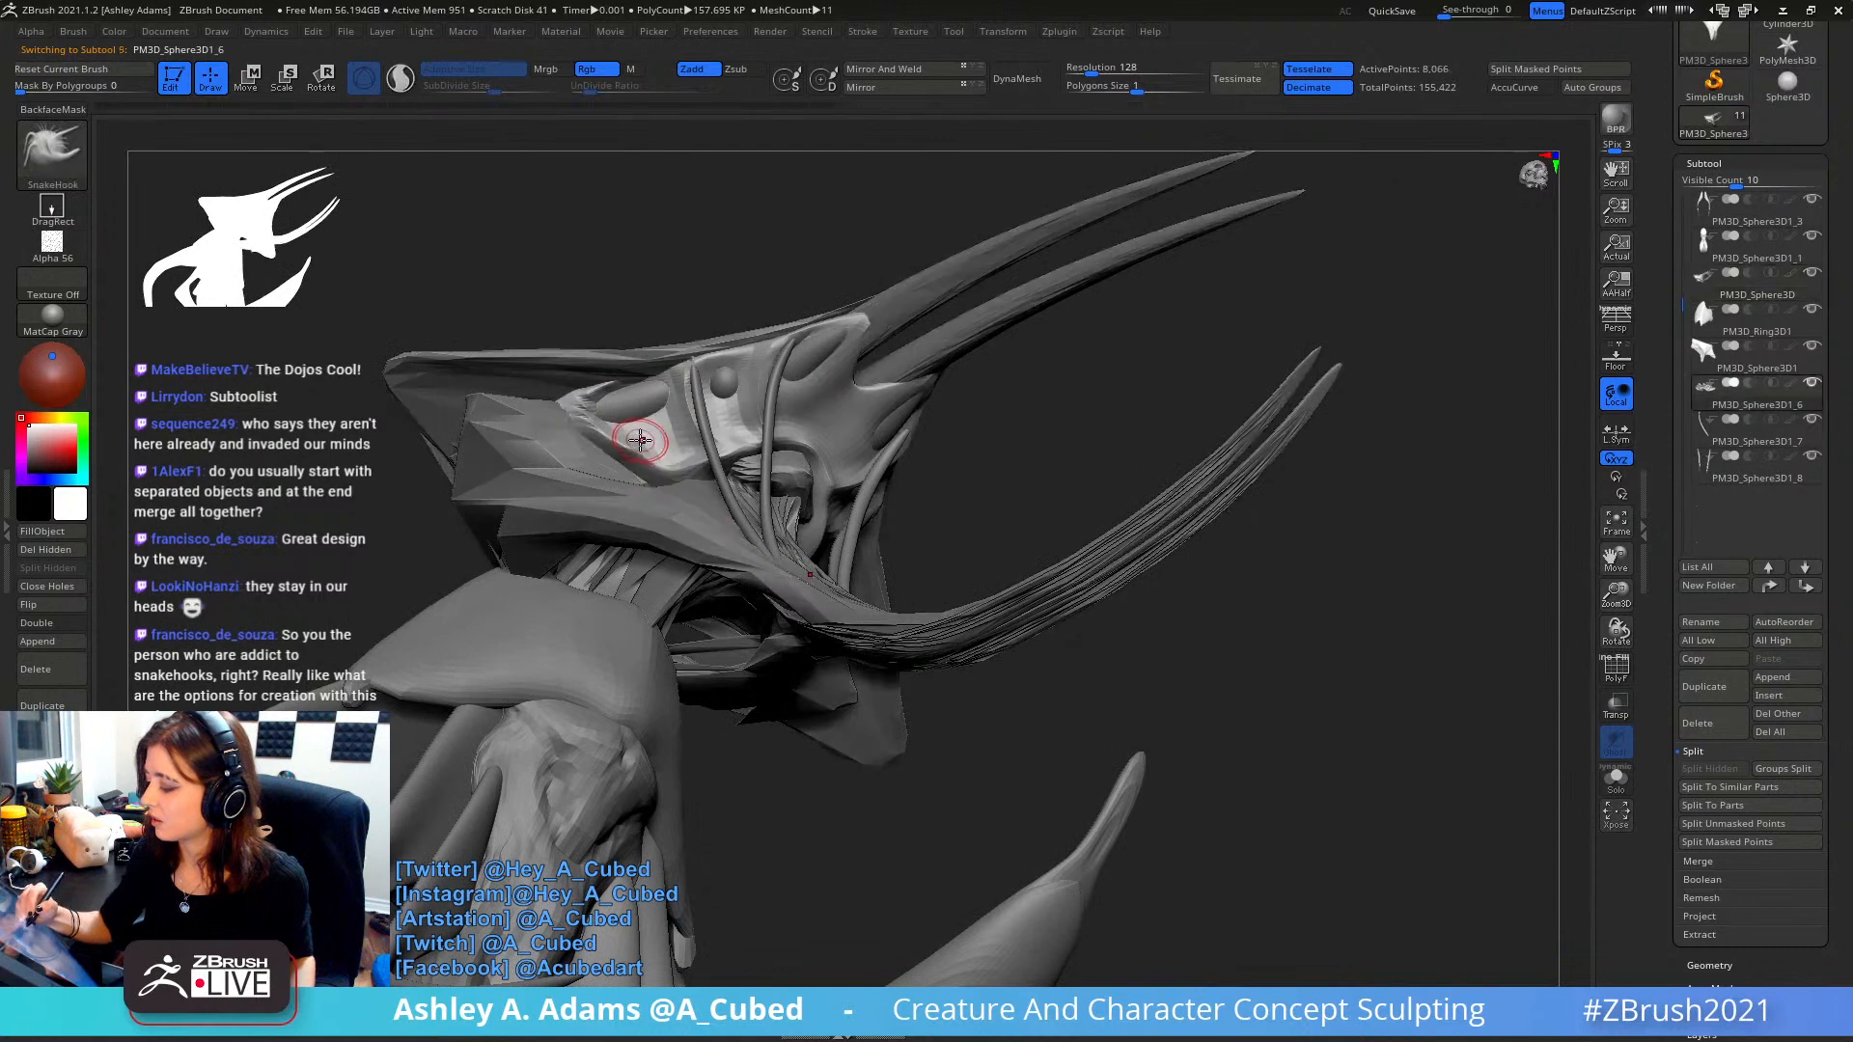
# - Carve creases around the outer eye sockets of the head mesh with a resized DamStandard brush
pyautogui.press('s')
pyautogui.moveTo(641, 432); pyautogui.dragTo(617, 425)
pyautogui.moveTo(613, 333); pyautogui.dragTo(633, 425)
pyautogui.press('s')
pyautogui.press('b')
pyautogui.press('d')
pyautogui.press('s')
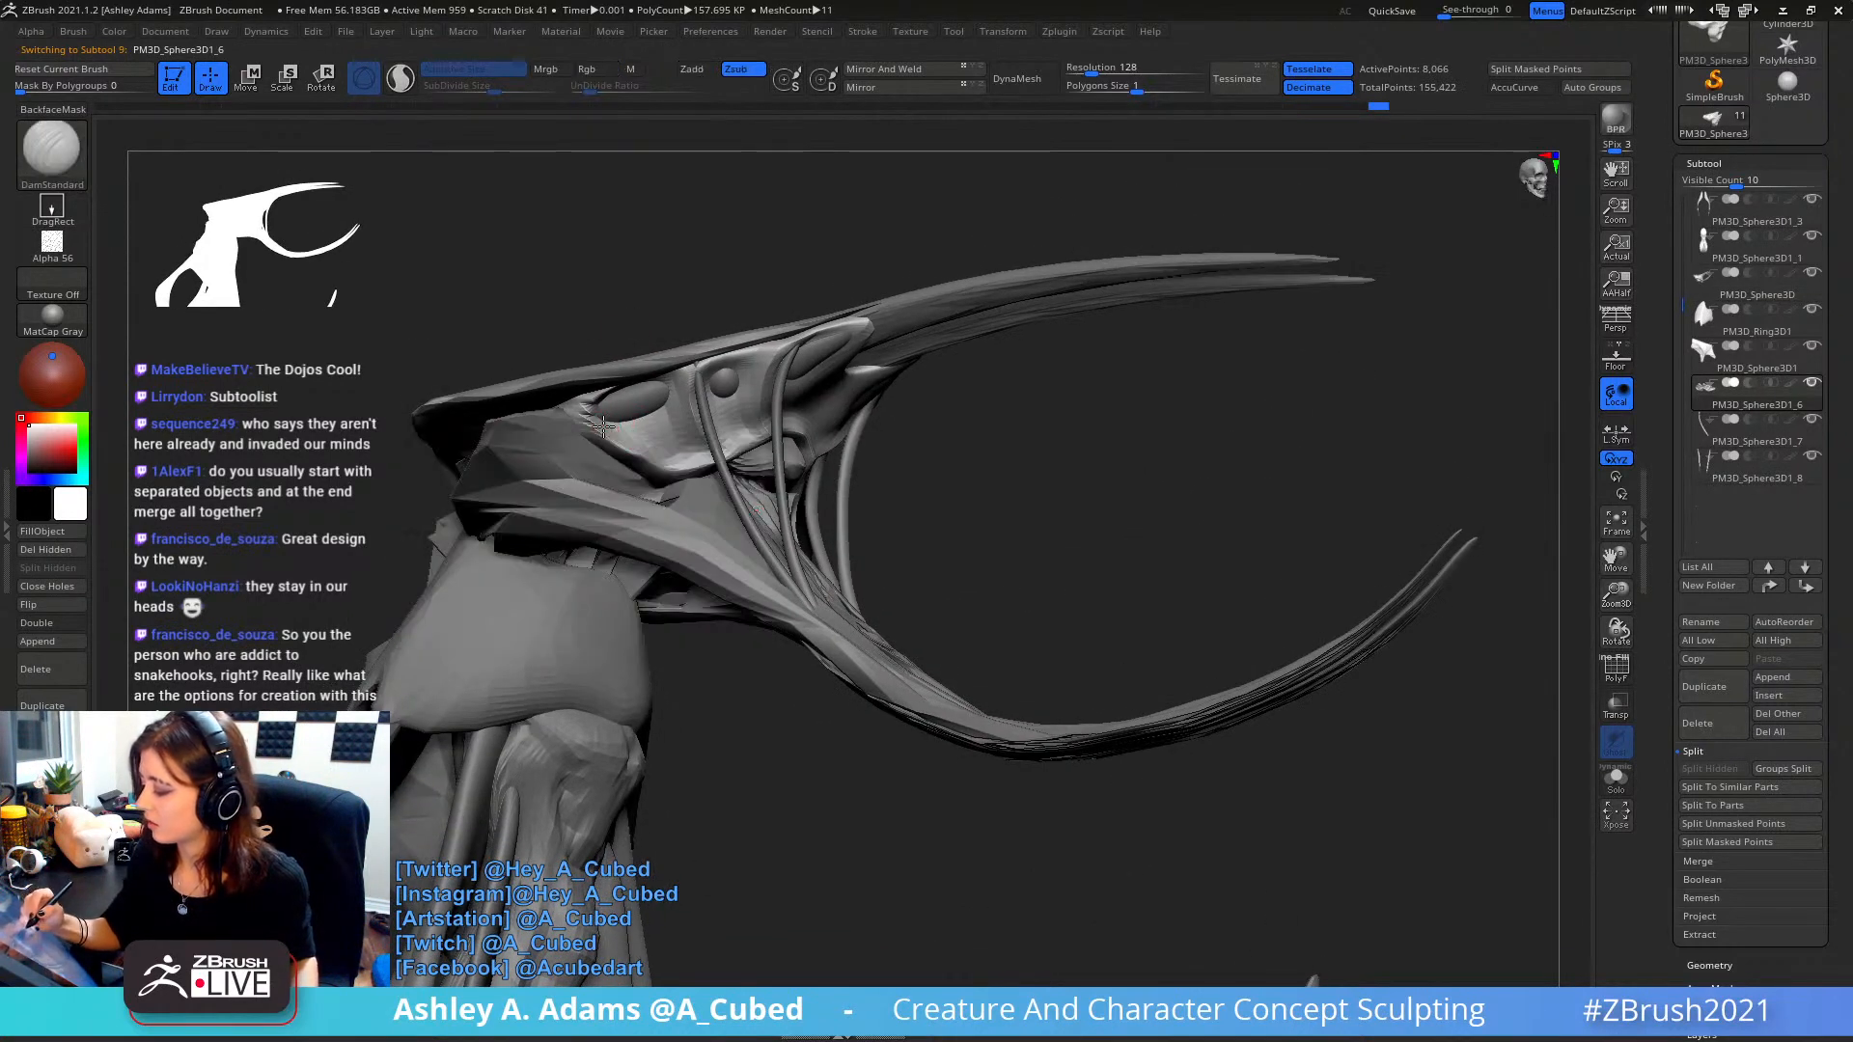
pyautogui.moveTo(762, 410); pyautogui.dragTo(735, 388)
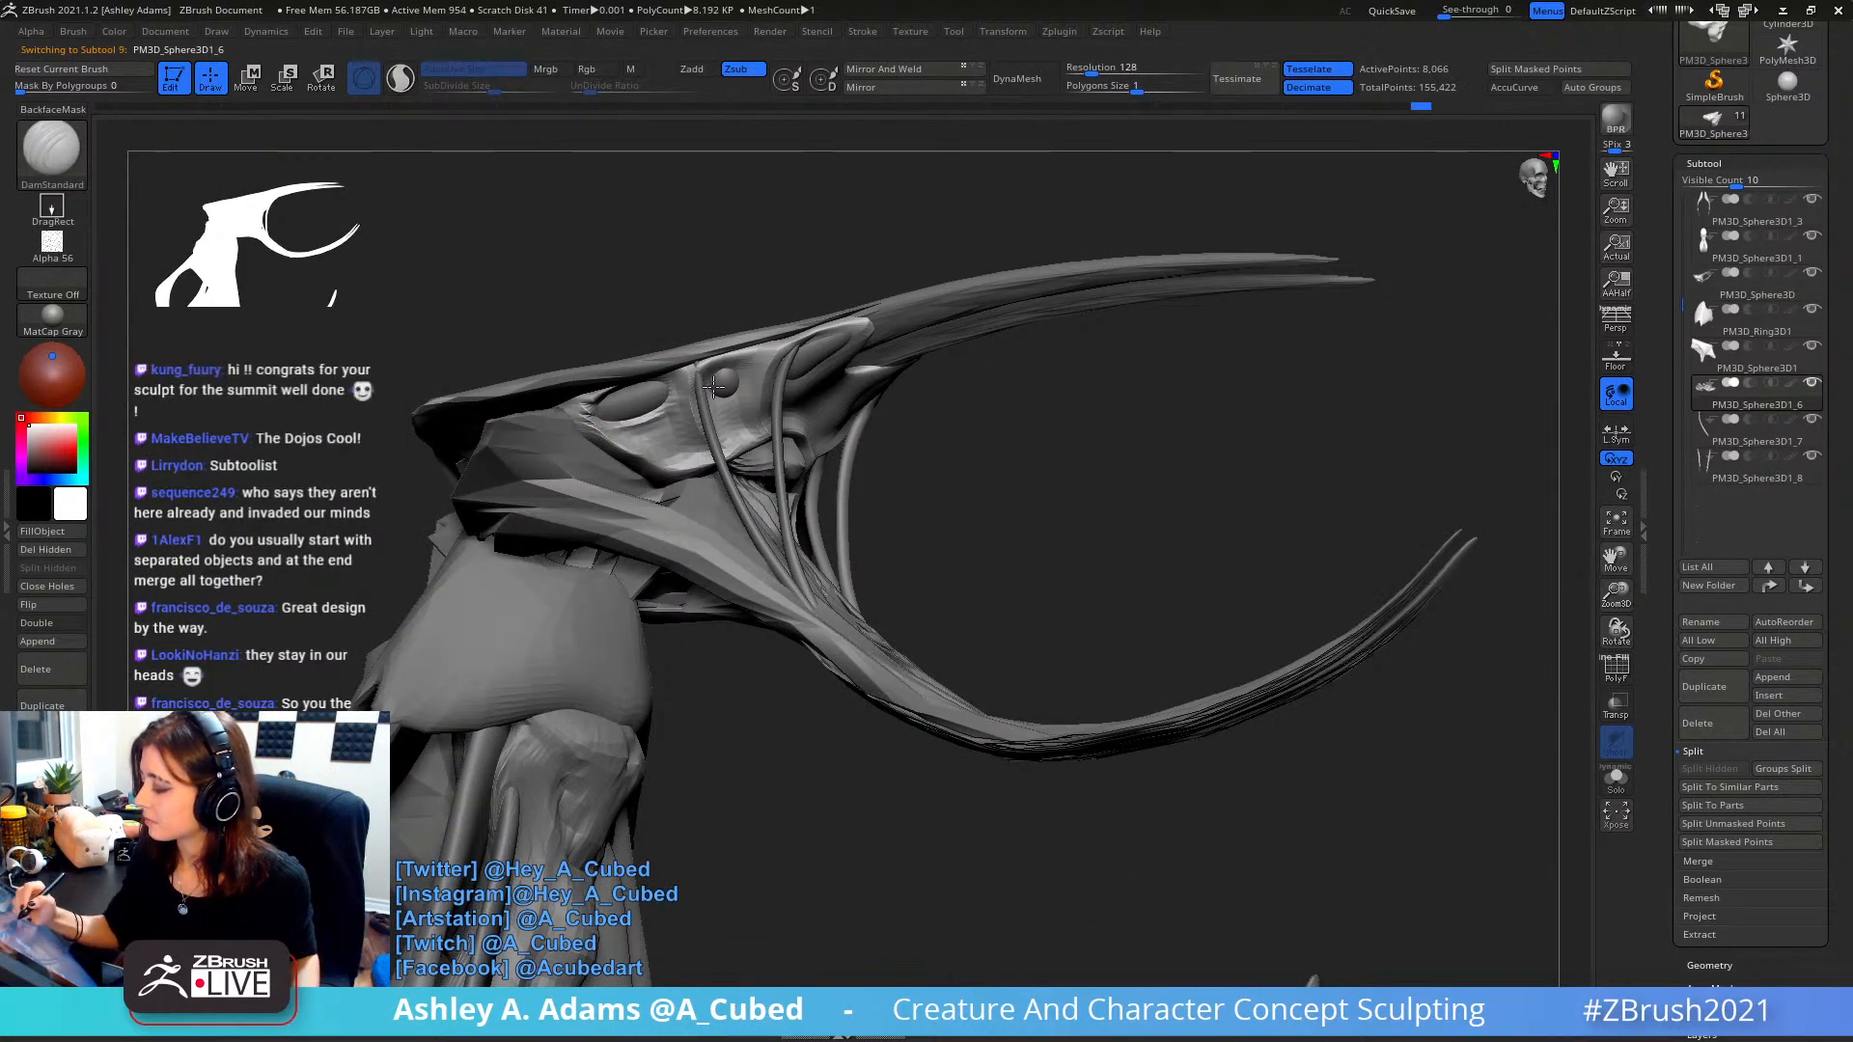
# - Carve further DamStandard creases across the brow, between the upper eyes and below the eye sockets
pyautogui.moveTo(975, 386)
pyautogui.mouseDown()
pyautogui.moveTo(853, 325)
pyautogui.moveTo(793, 396)
pyautogui.mouseUp()
pyautogui.moveTo(840, 502); pyautogui.dragTo(870, 374, button='right')
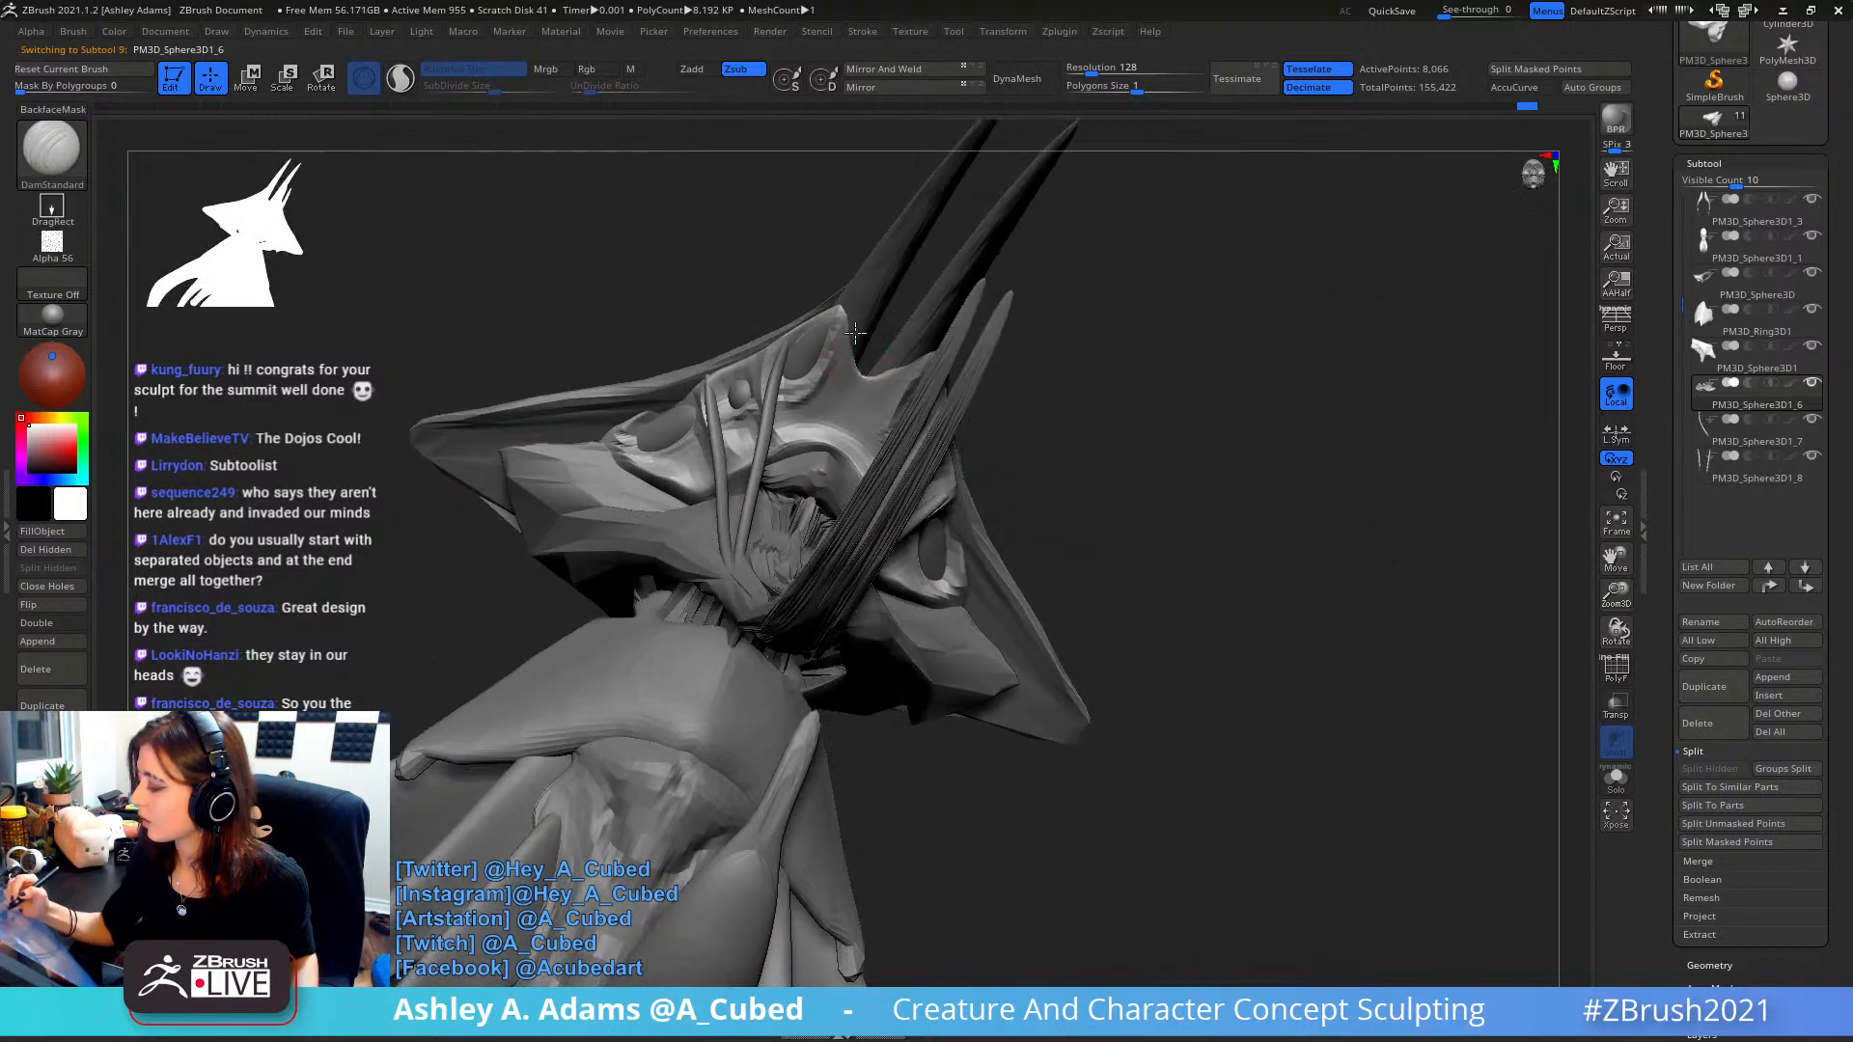
pyautogui.moveTo(813, 424); pyautogui.dragTo(789, 446)
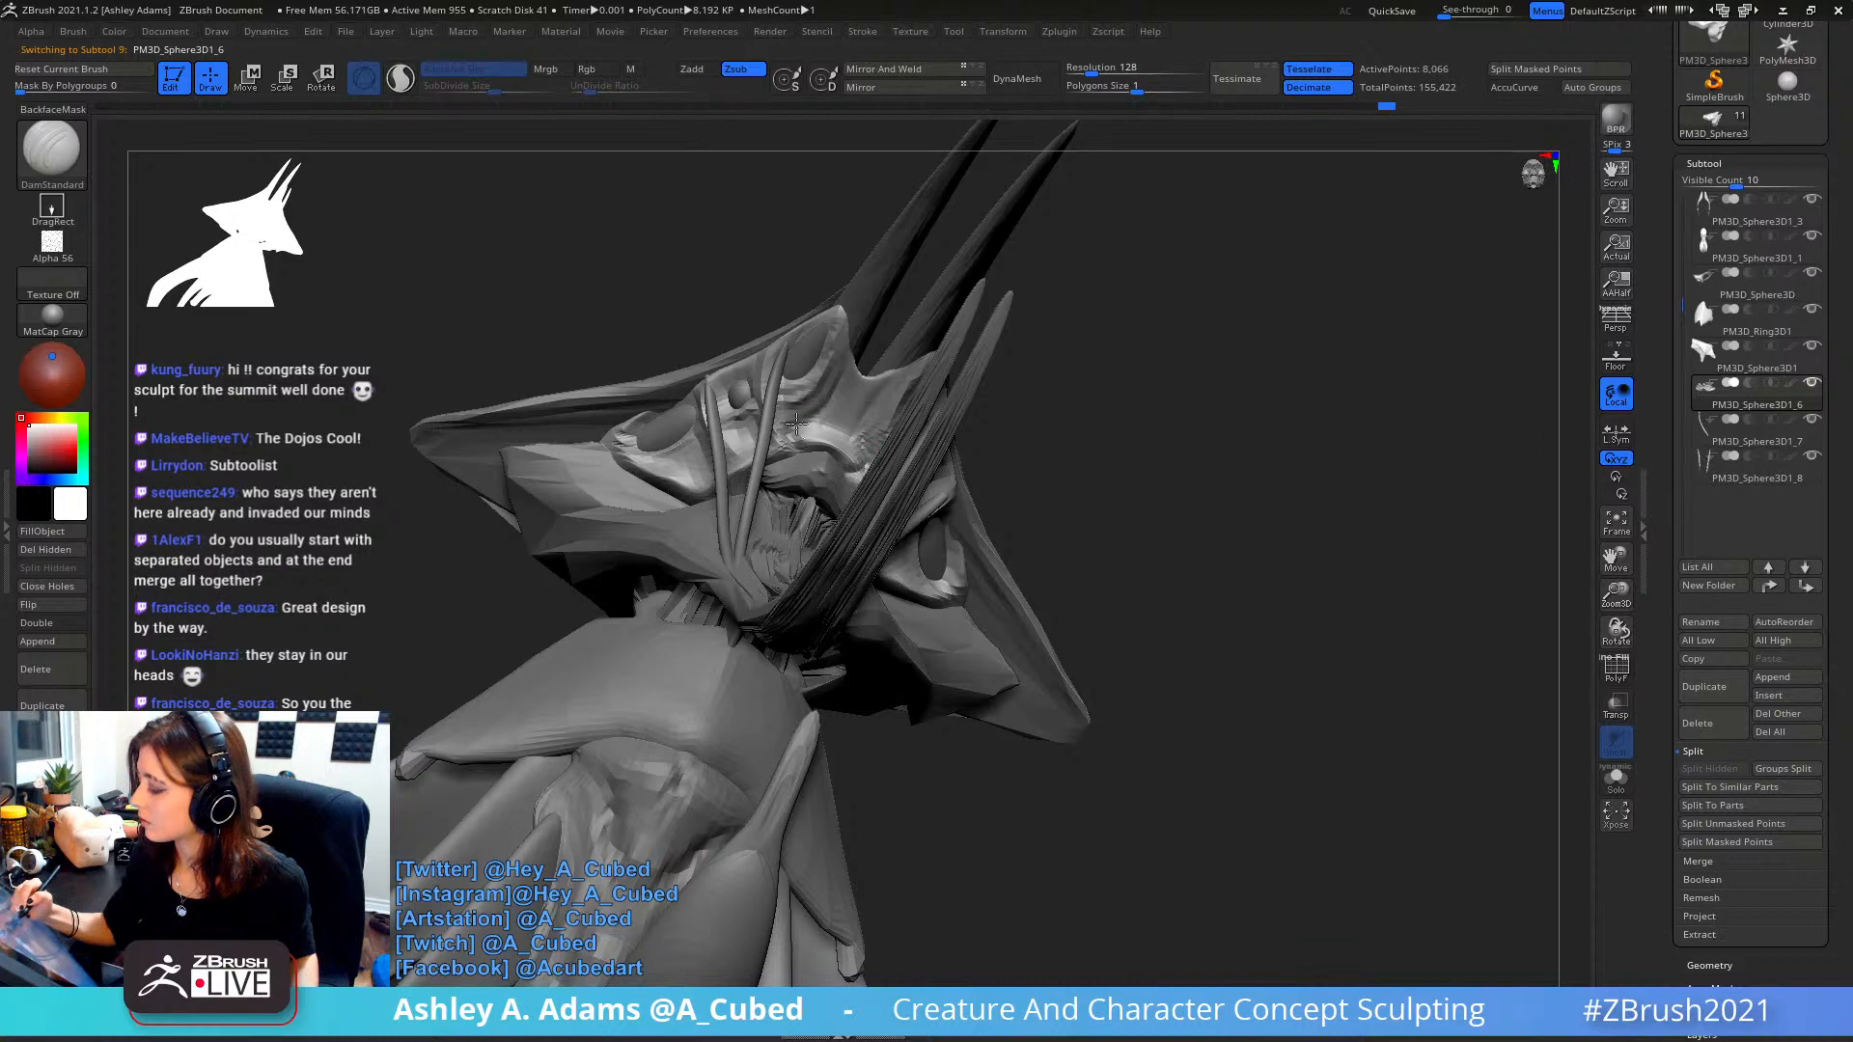
pyautogui.moveTo(876, 333); pyautogui.dragTo(802, 378, button='right')
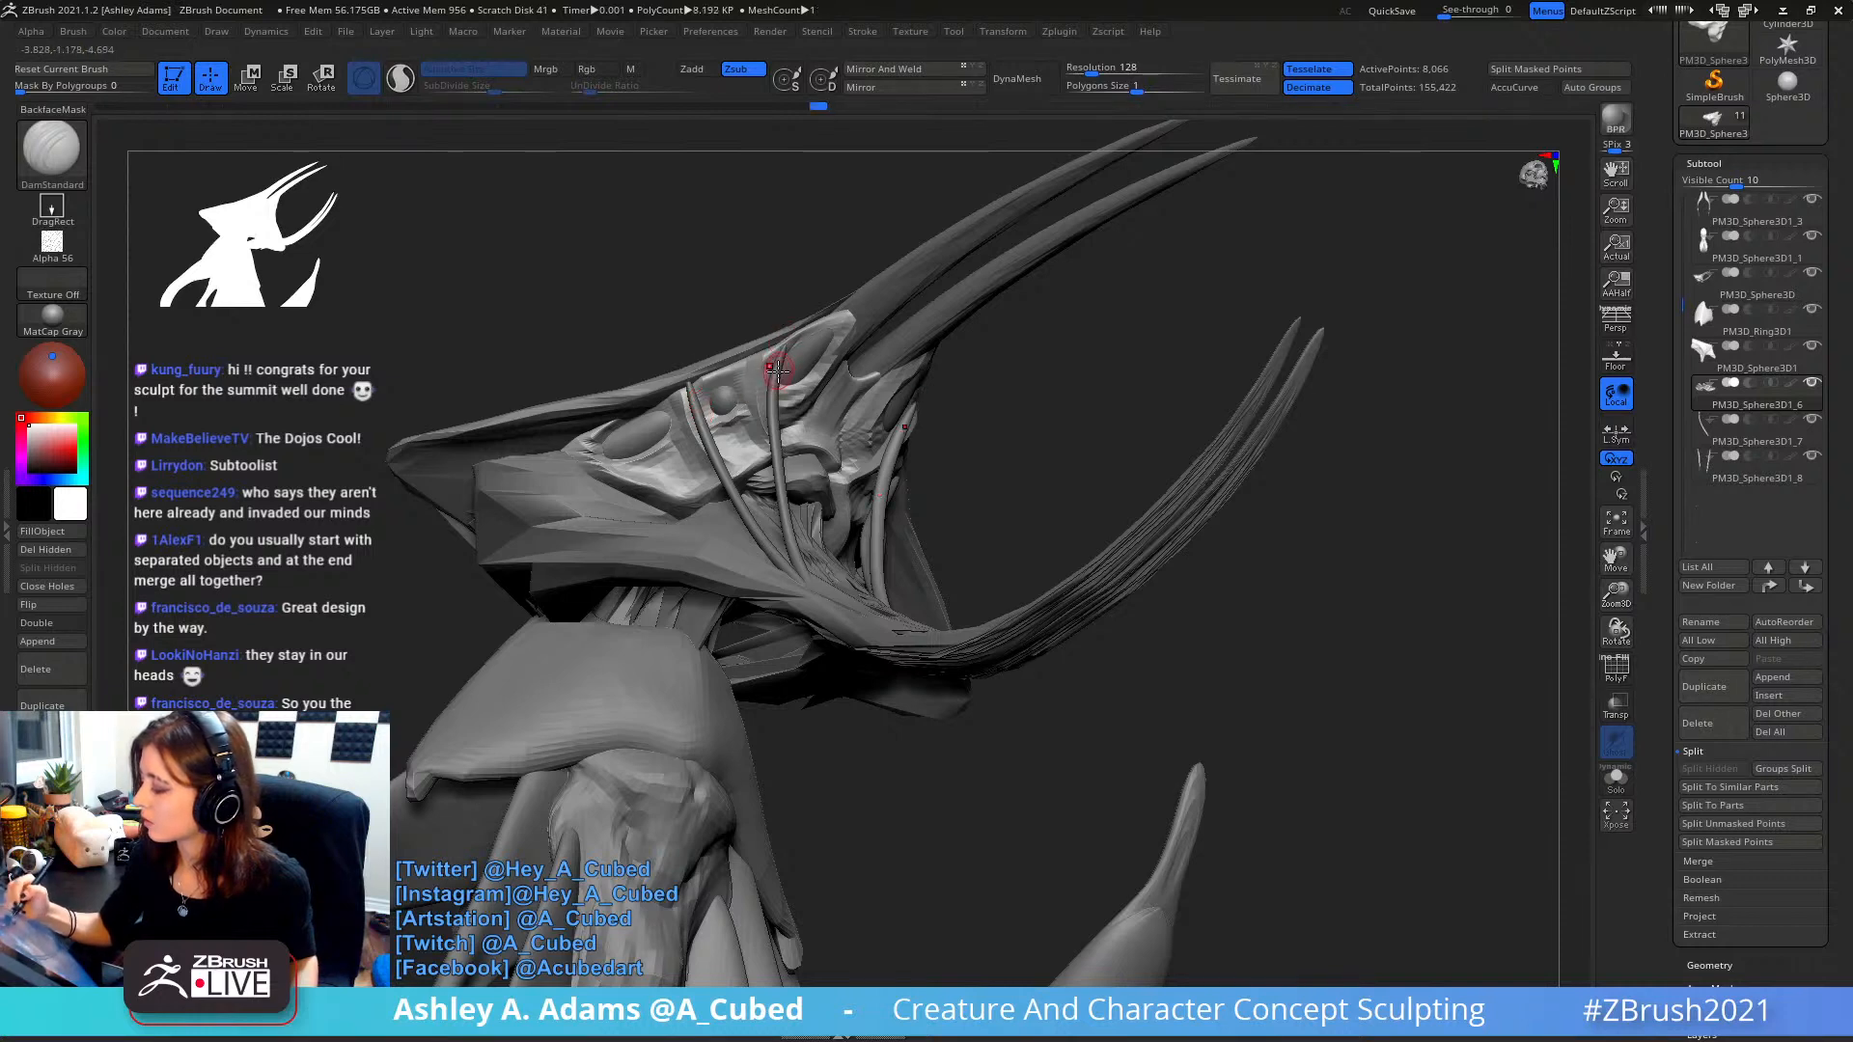
pyautogui.moveTo(667, 435); pyautogui.dragTo(712, 454, button='right')
pyautogui.press('space')
pyautogui.moveTo(710, 502); pyautogui.dragTo(724, 502)
pyautogui.moveTo(706, 482); pyautogui.dragTo(683, 505, button='right')
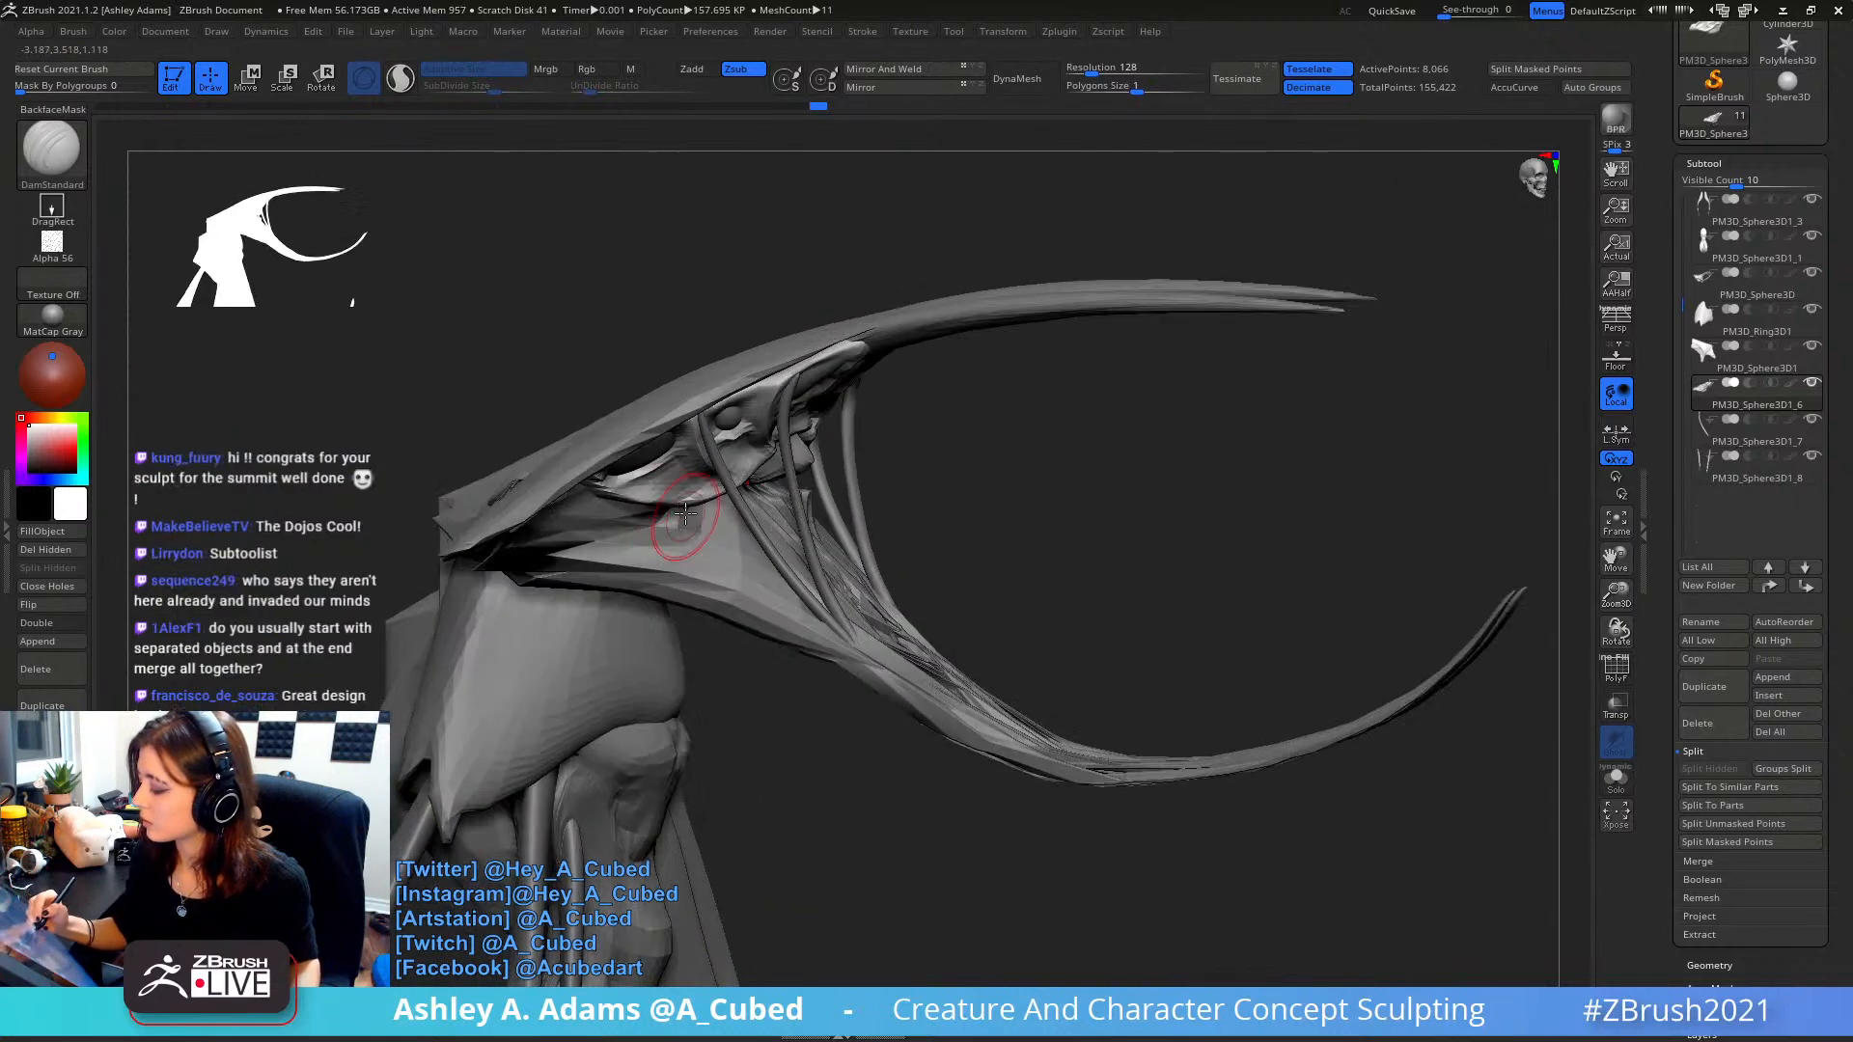
# - Stretch the face mesh's lower edge and outer eye corners outward along the head plate with SnakeHook
pyautogui.press('b')
pyautogui.press('s')
pyautogui.press('h')
pyautogui.moveTo(688, 502); pyautogui.dragTo(690, 528)
pyautogui.moveTo(690, 527)
pyautogui.mouseDown(button='right')
pyautogui.moveTo(875, 505)
pyautogui.moveTo(894, 516)
pyautogui.moveTo(875, 545)
pyautogui.moveTo(832, 543)
pyautogui.moveTo(955, 307)
pyautogui.mouseUp(button='right')
pyautogui.press('space')
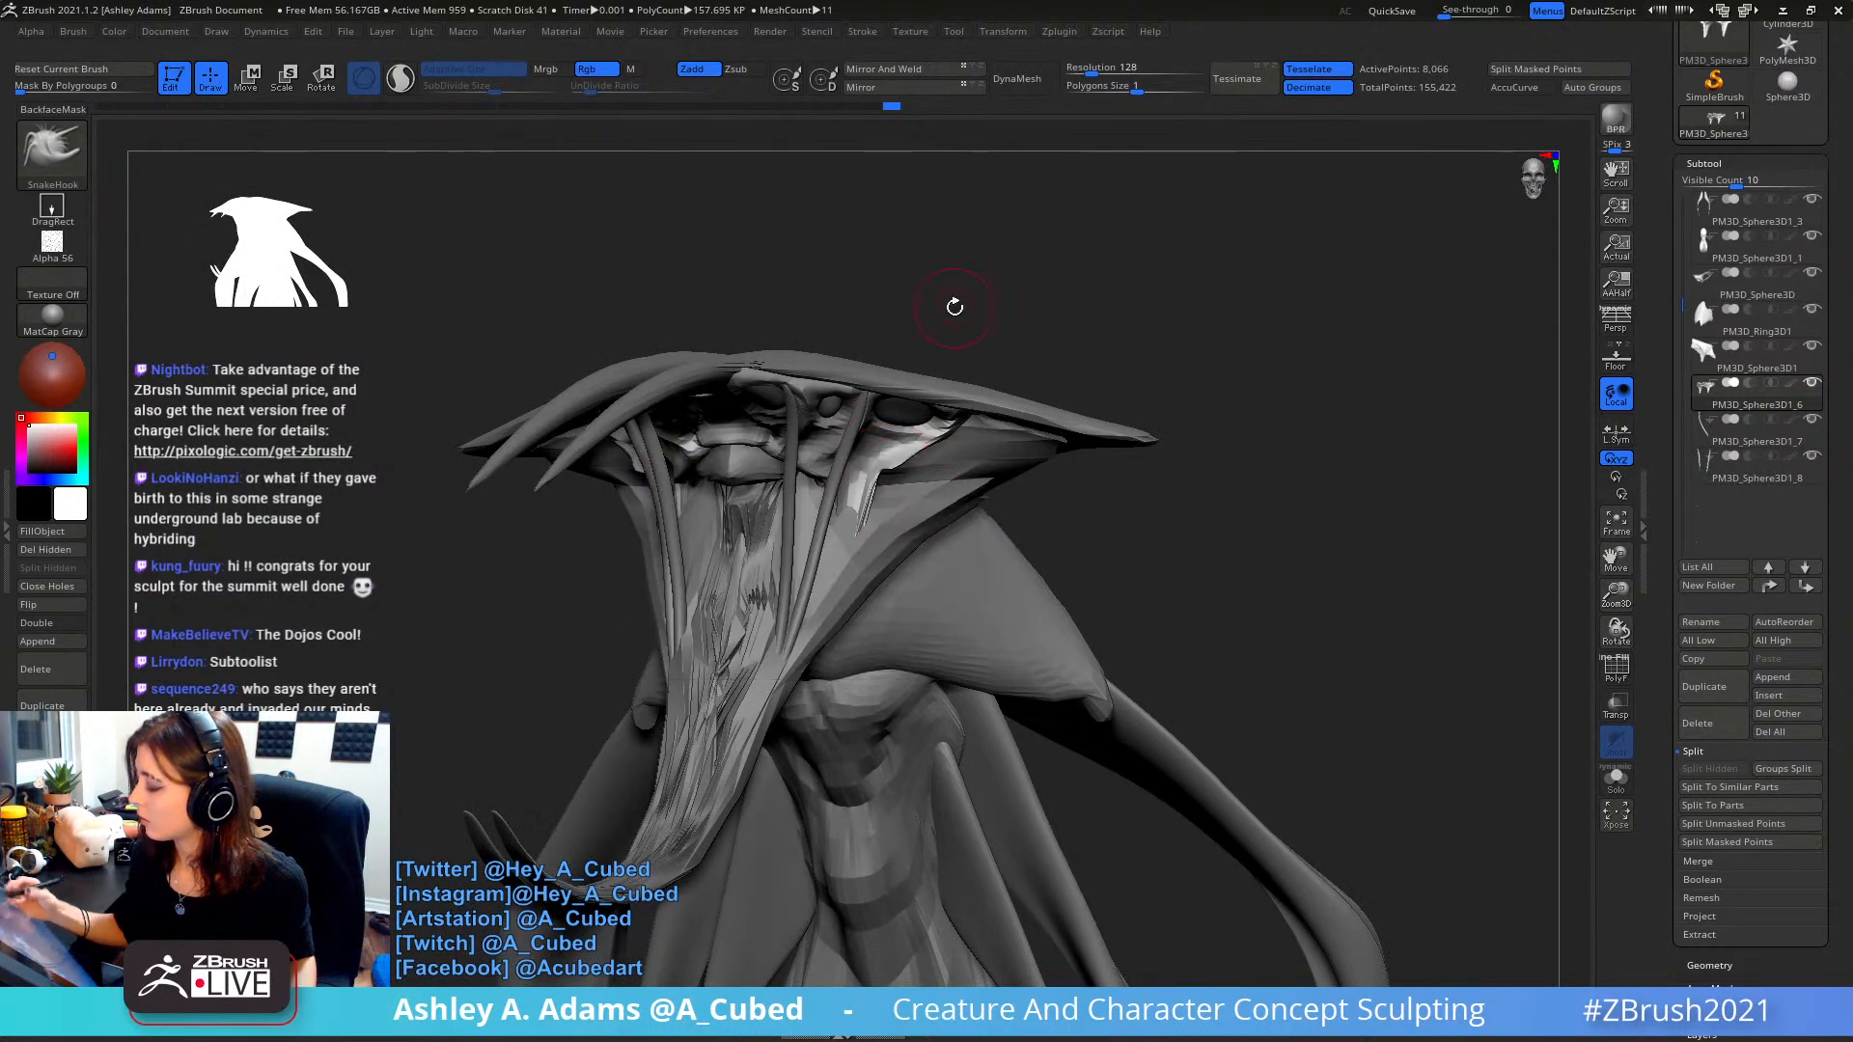
pyautogui.moveTo(901, 466)
pyautogui.mouseDown(button='right')
pyautogui.moveTo(975, 396)
pyautogui.moveTo(963, 405)
pyautogui.mouseUp(button='right')
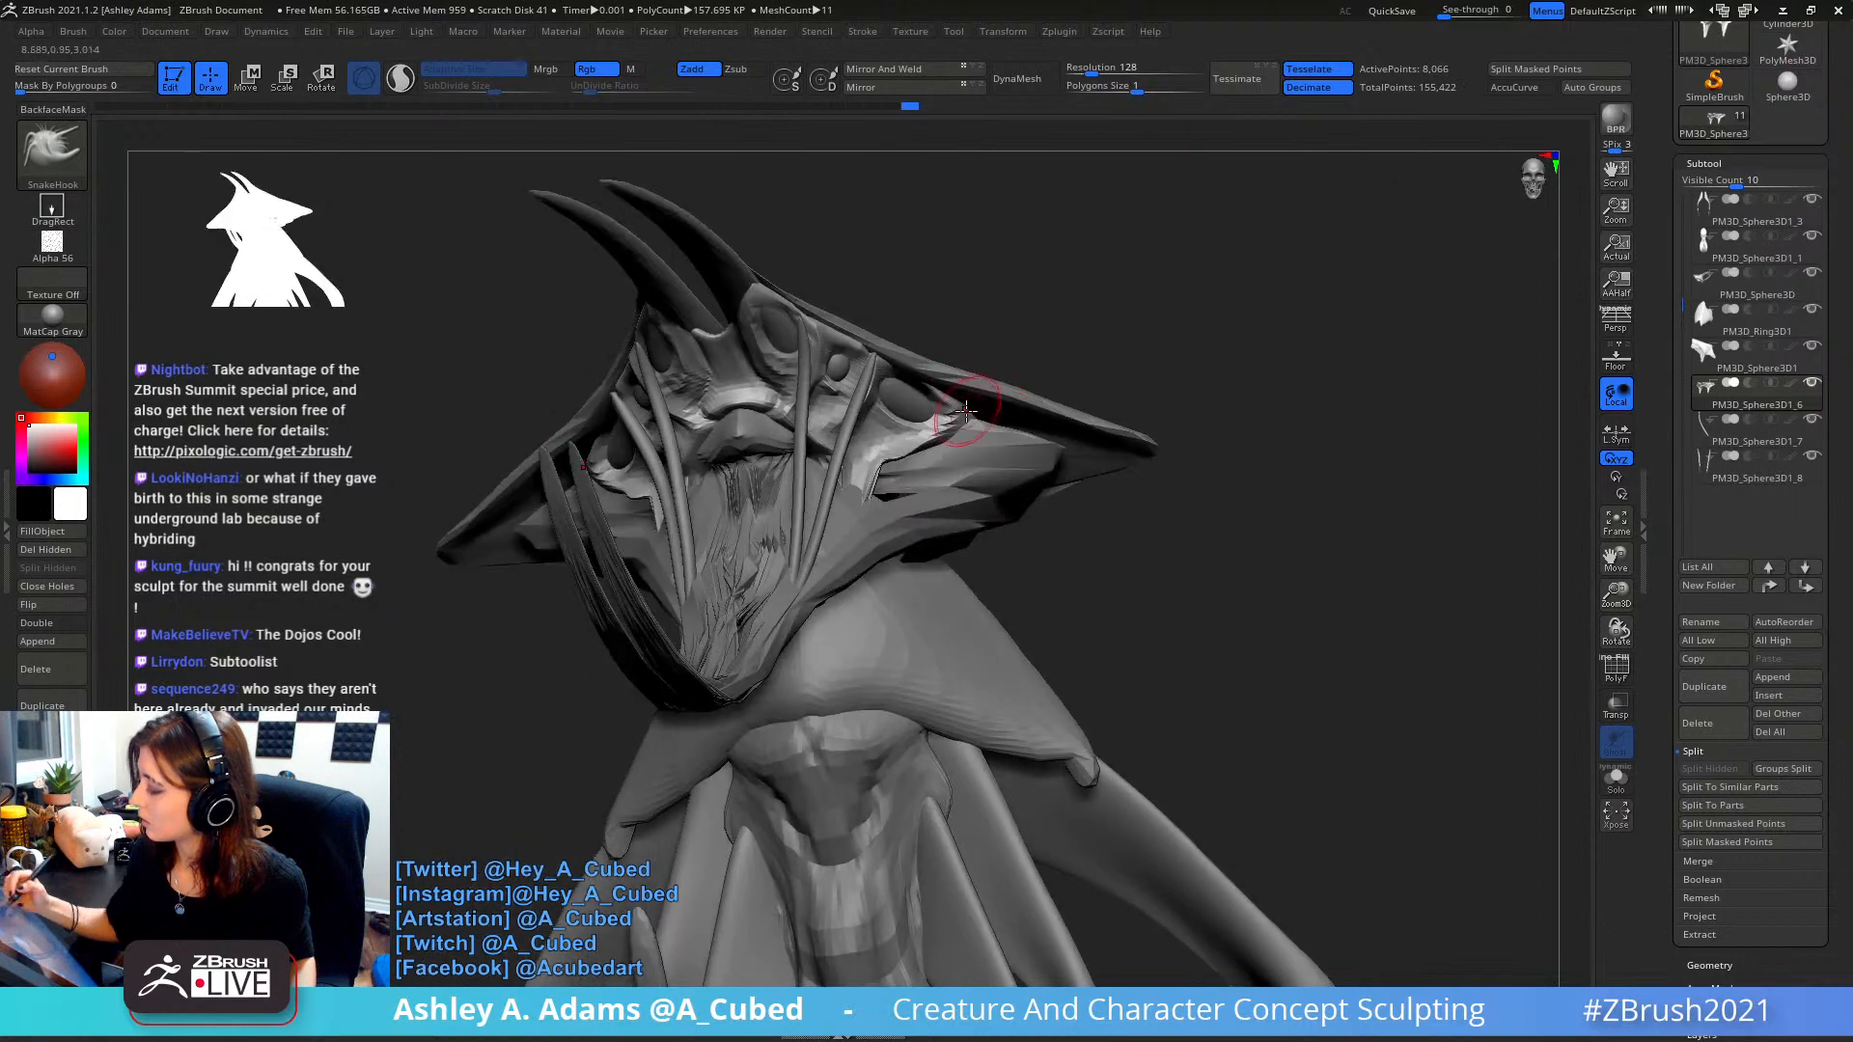
pyautogui.rightClick(955, 410)
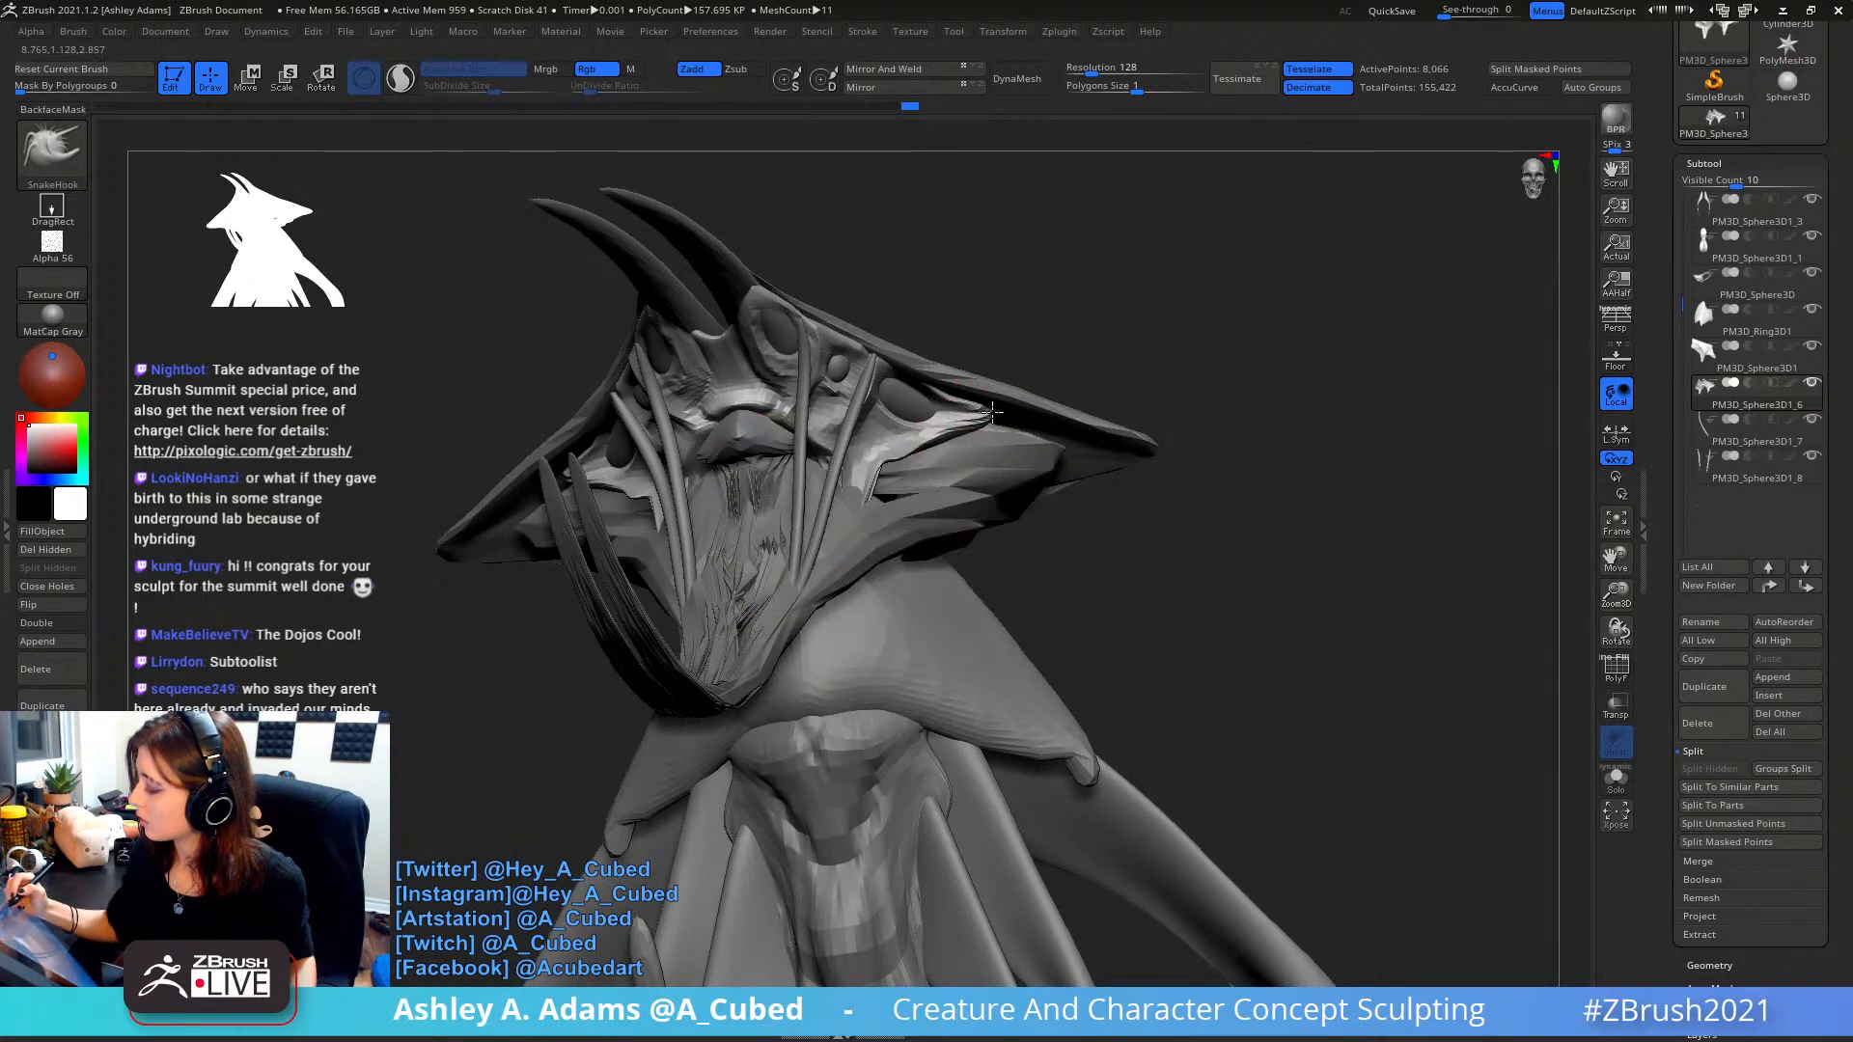
pyautogui.moveTo(1028, 415); pyautogui.dragTo(896, 335, button='right')
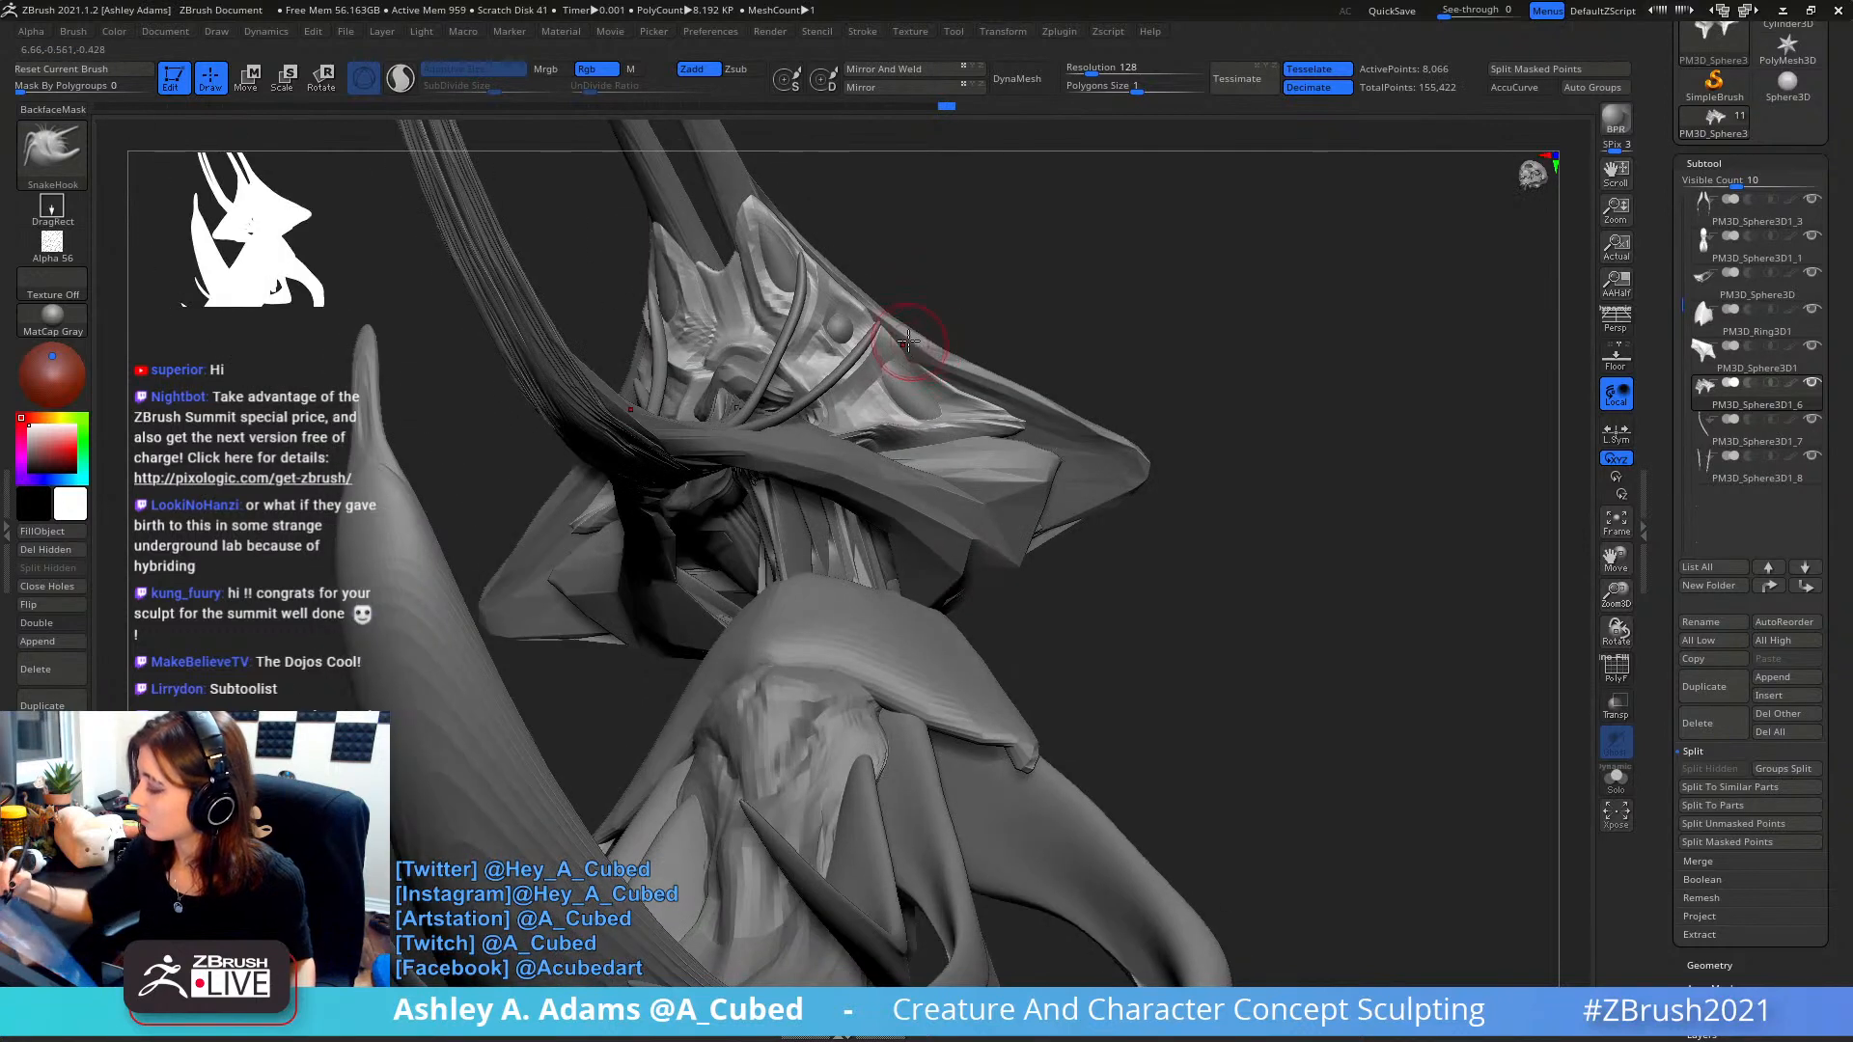
pyautogui.press('b')
pyautogui.press('c')
pyautogui.press('b')
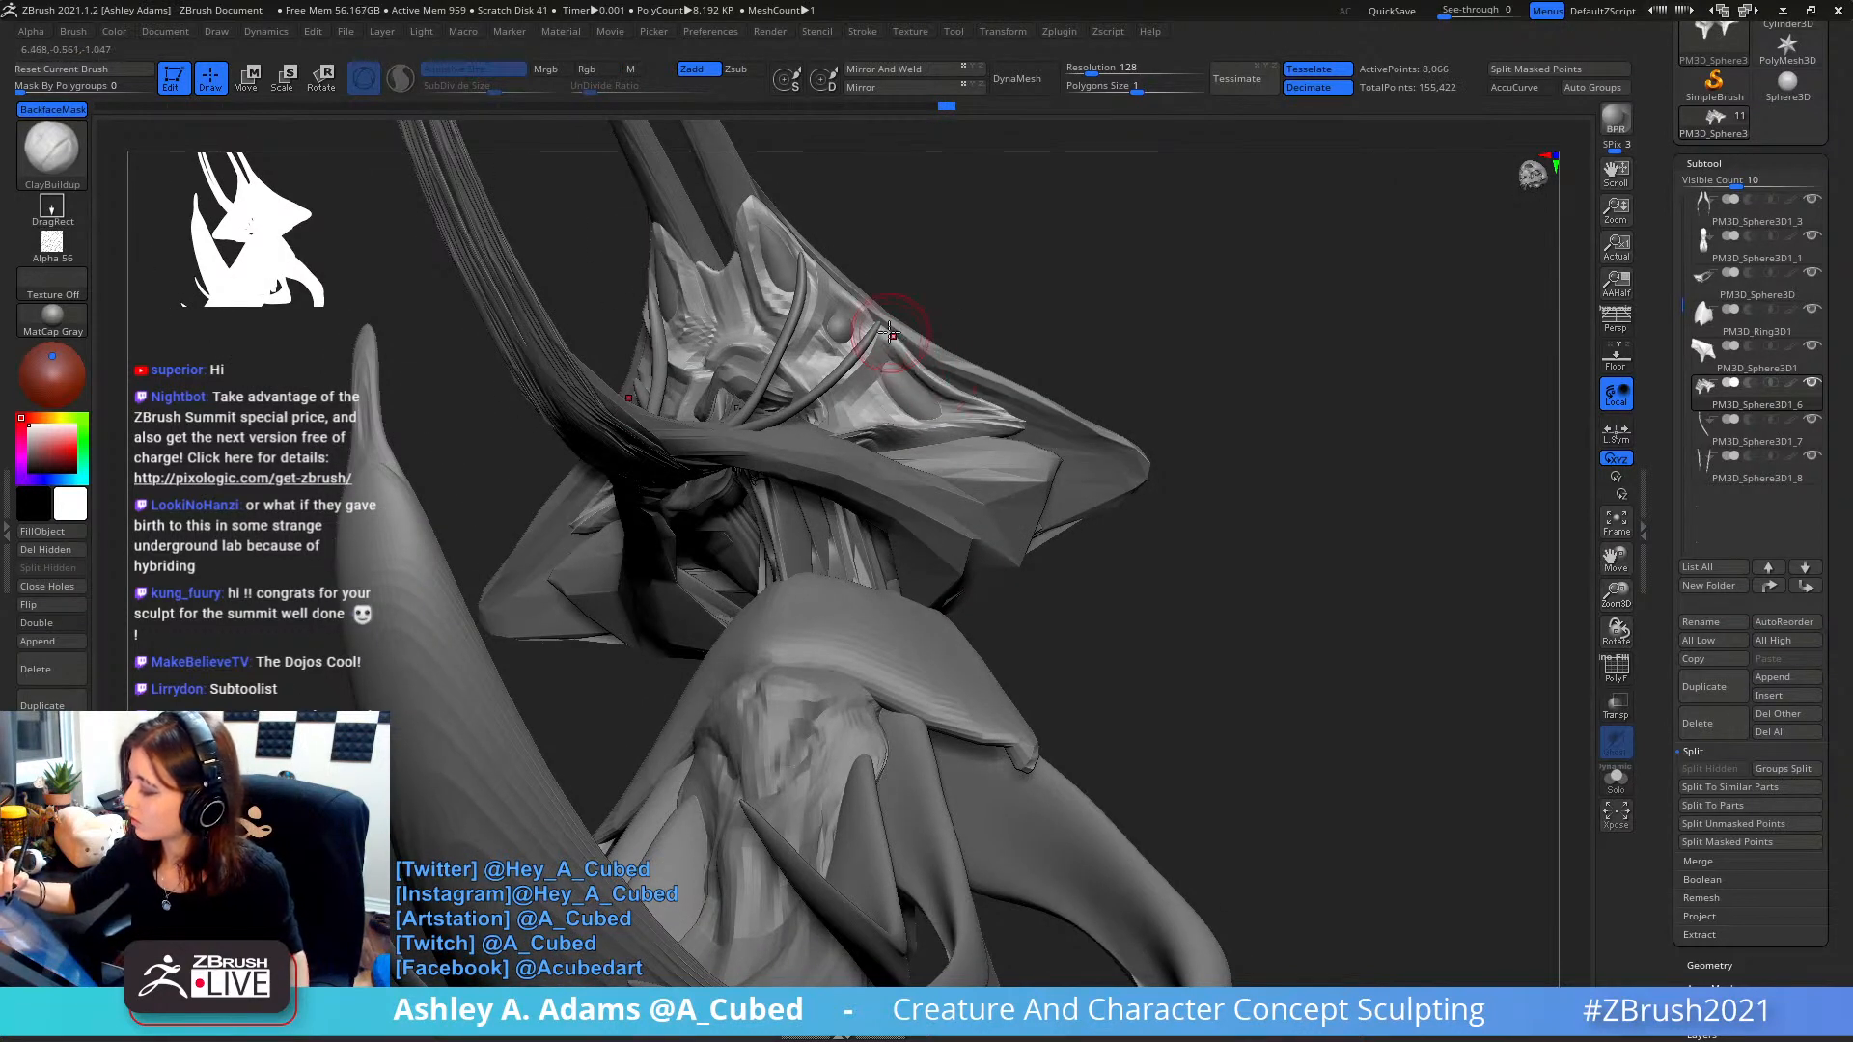
pyautogui.moveTo(895, 353)
pyautogui.mouseDown(button='right')
pyautogui.moveTo(980, 310)
pyautogui.moveTo(952, 464)
pyautogui.moveTo(973, 225)
pyautogui.mouseUp(button='right')
# - Make the collar shell PM3D_Ring3D1 the active subtool, reshape it behind the head with SnakeHook and smooth its surface
pyautogui.keyDown('alt'); pyautogui.click(823, 425); pyautogui.keyUp('alt')
pyautogui.moveTo(823, 436); pyautogui.dragTo(822, 296, button='right')
pyautogui.press('space')
pyautogui.press('b')
pyautogui.press('s')
pyautogui.press('h')
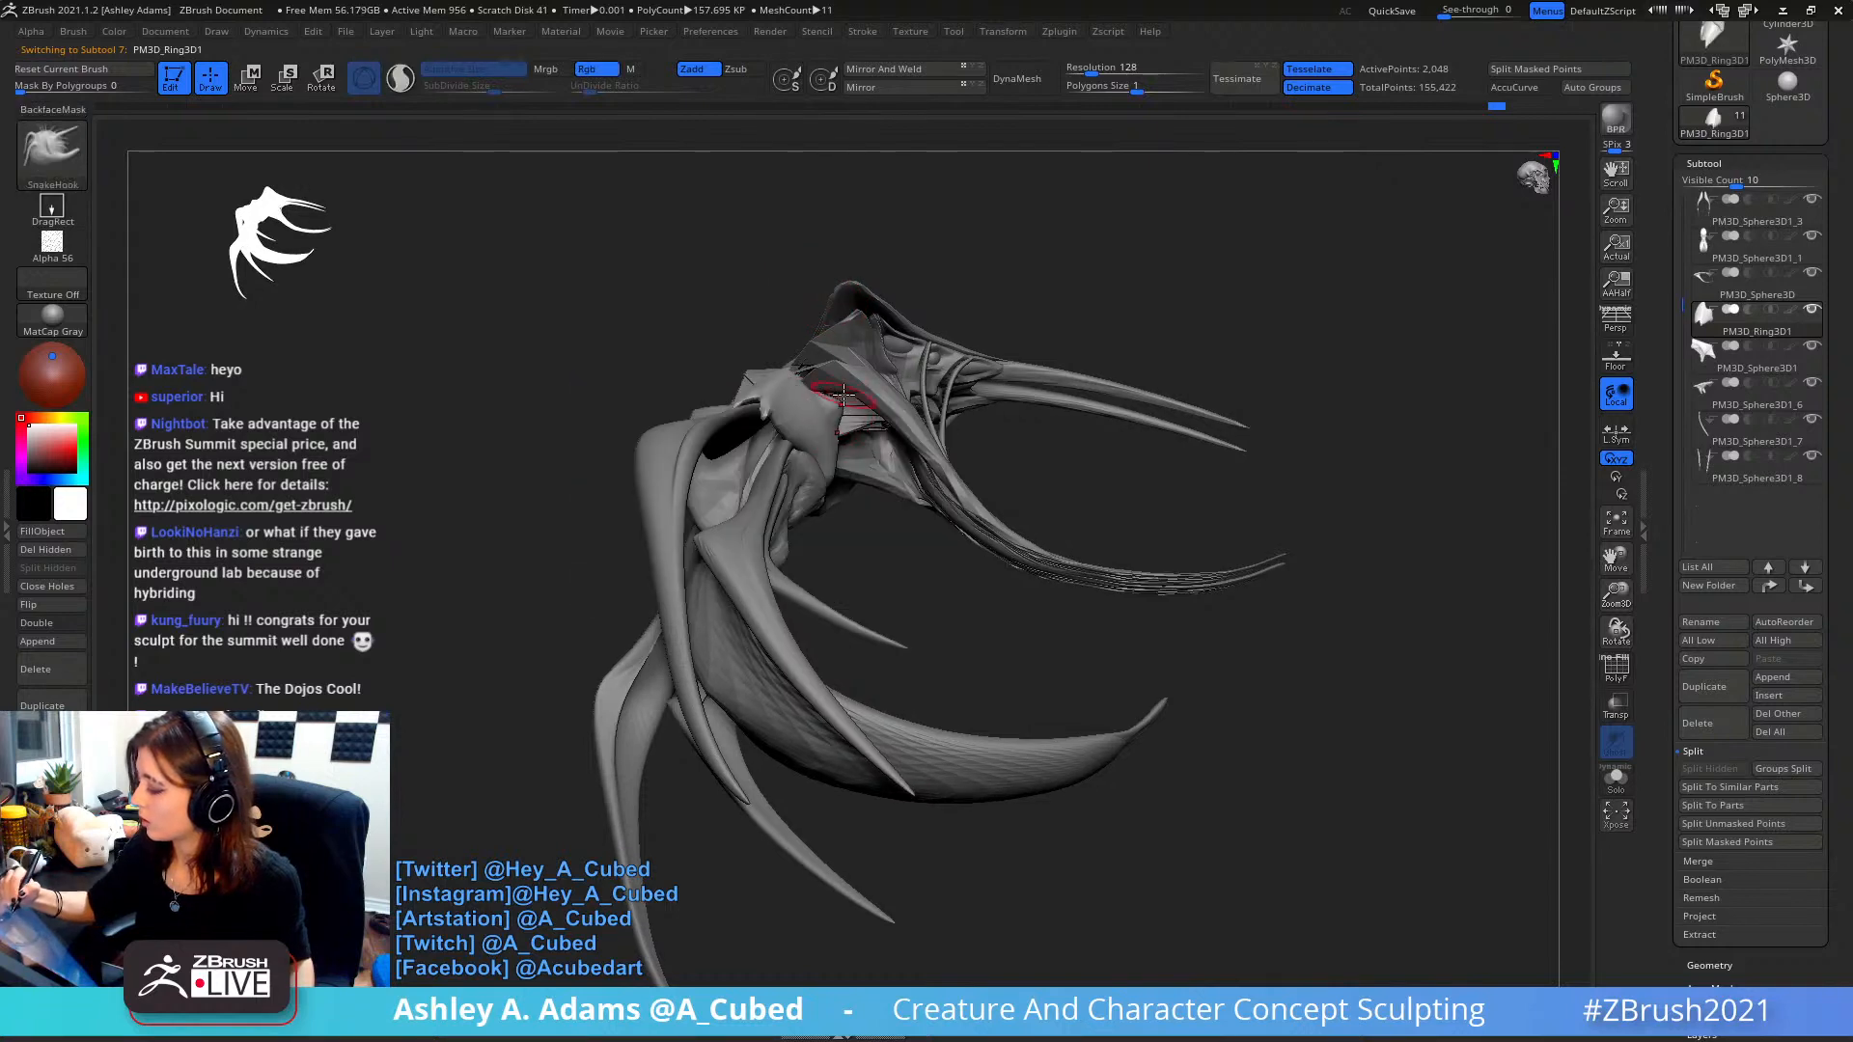
pyautogui.moveTo(843, 394); pyautogui.dragTo(854, 407, button='right')
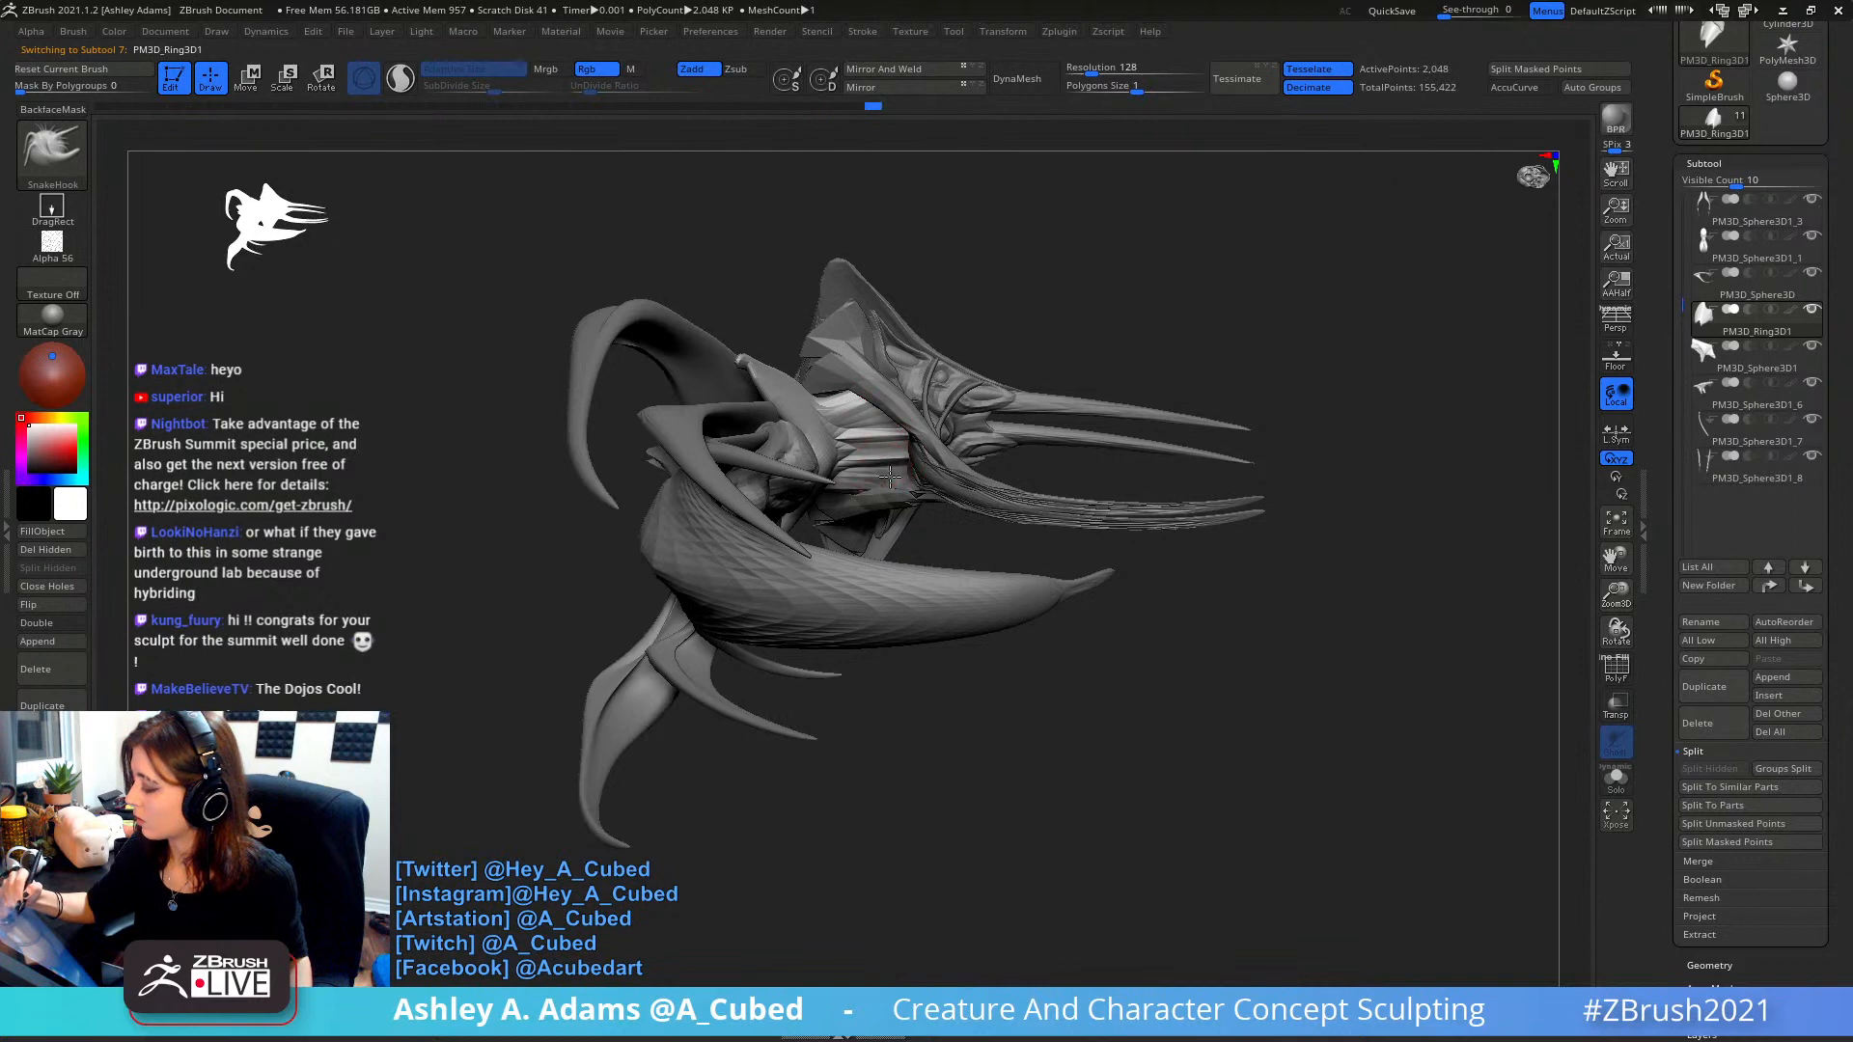
pyautogui.keyDown('shift'); pyautogui.moveTo(869, 439); pyautogui.dragTo(842, 456); pyautogui.keyUp('shift')
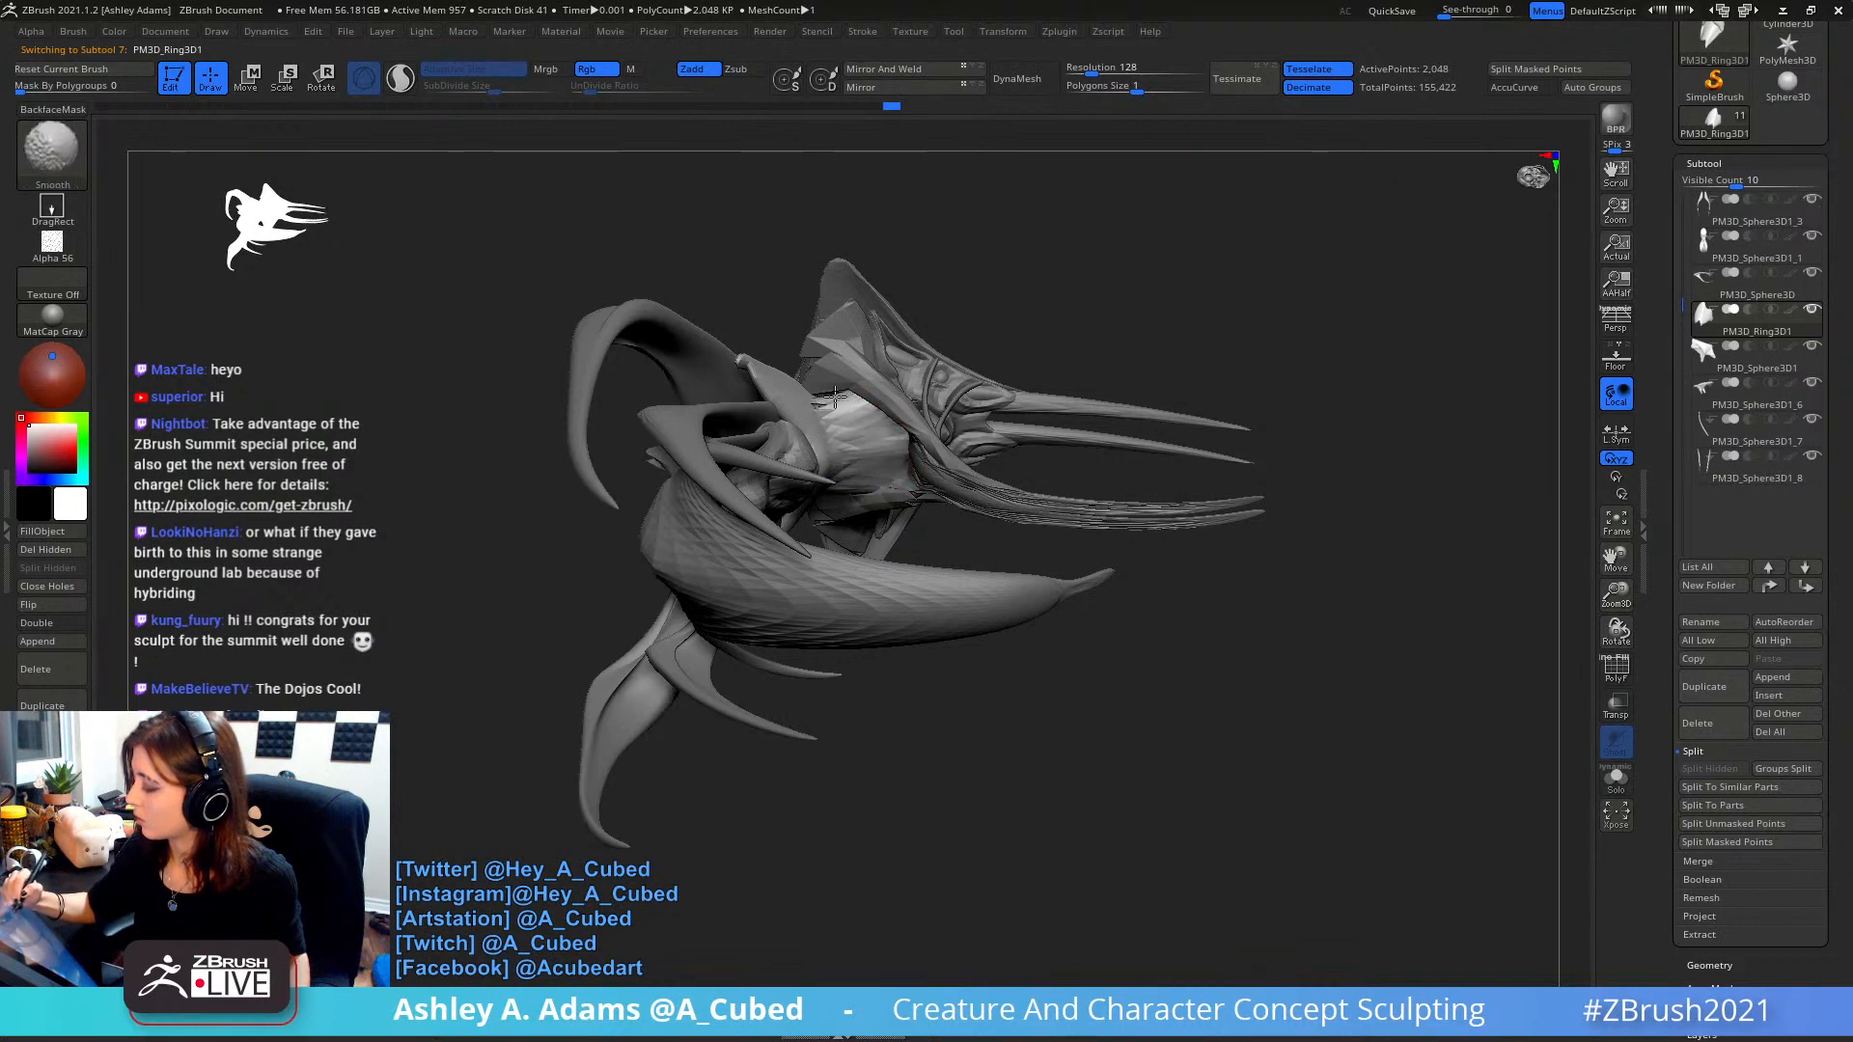
# - Transpose the head subtools and the collar shell together, raising the group above the body and tilting the head downward
pyautogui.moveTo(835, 395)
pyautogui.mouseDown(button='right')
pyautogui.moveTo(807, 473)
pyautogui.moveTo(947, 160)
pyautogui.mouseUp(button='right')
pyautogui.press('space')
pyautogui.moveTo(873, 474)
pyautogui.mouseDown(button='right')
pyautogui.moveTo(997, 588)
pyautogui.moveTo(1067, 546)
pyautogui.mouseUp(button='right')
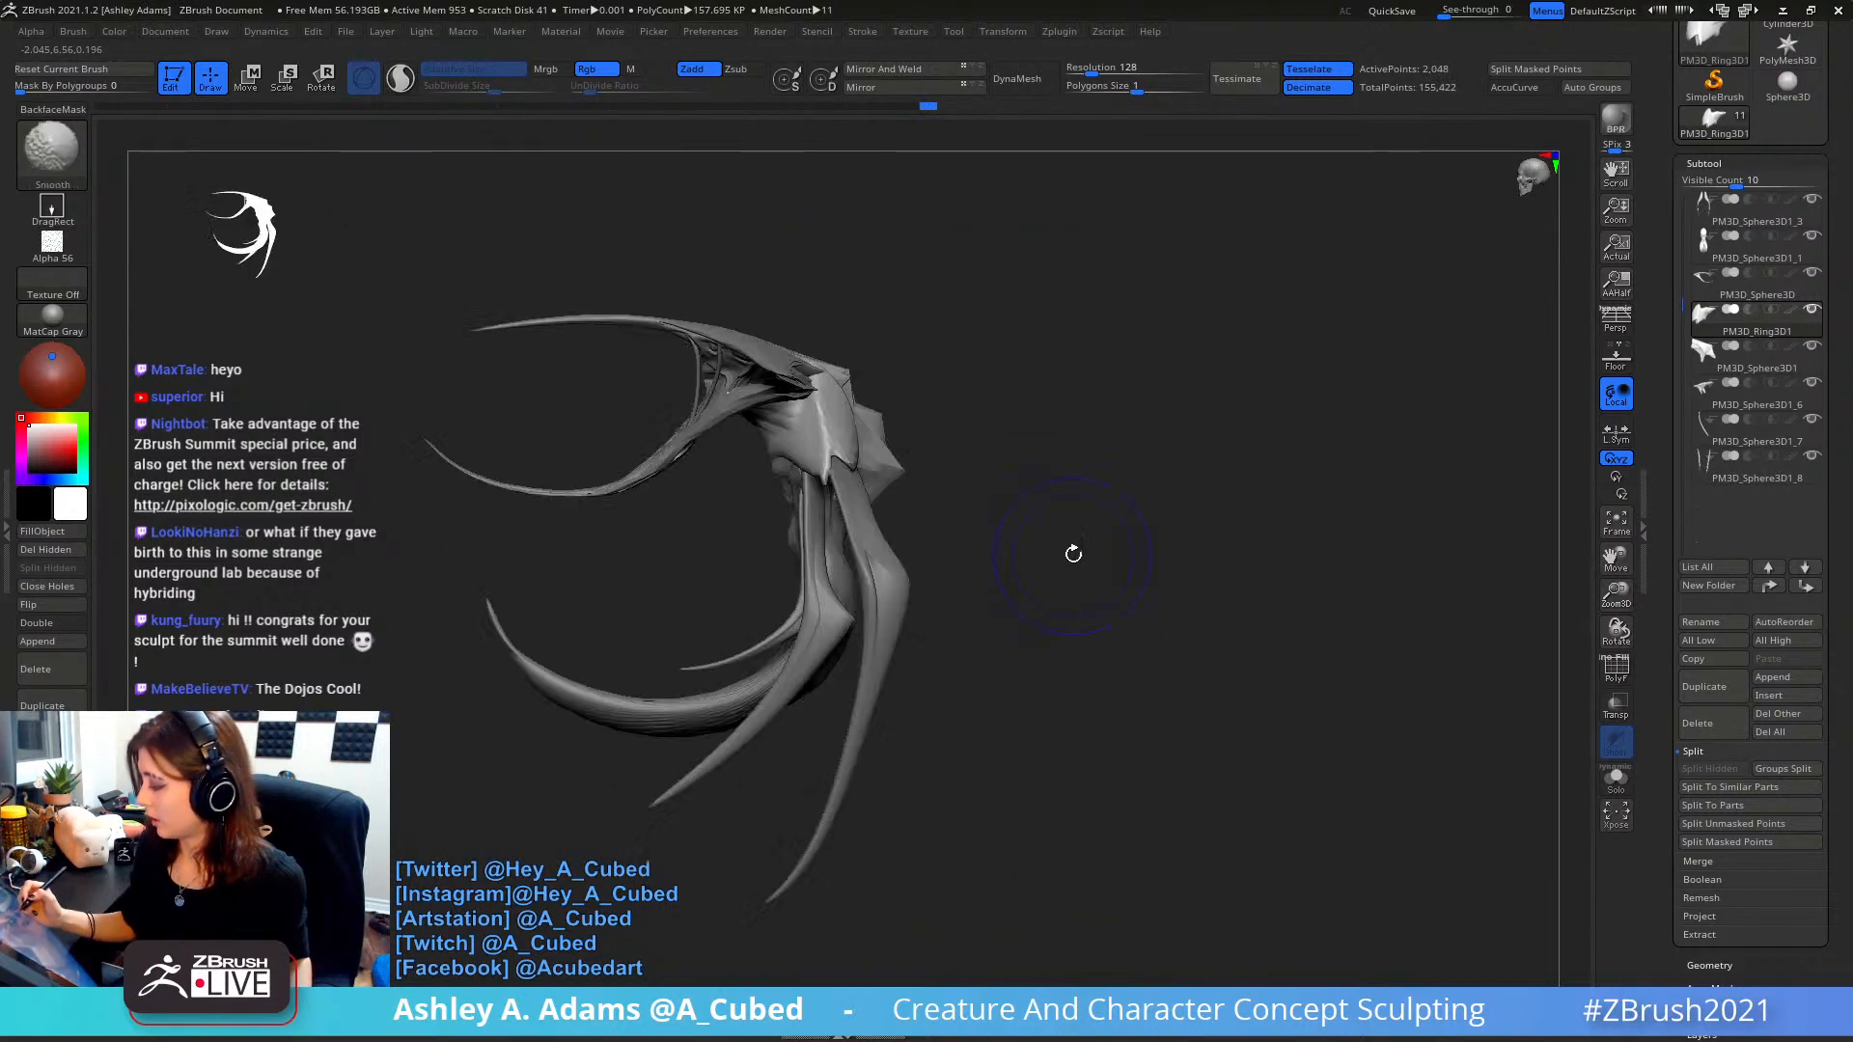
pyautogui.press('w')
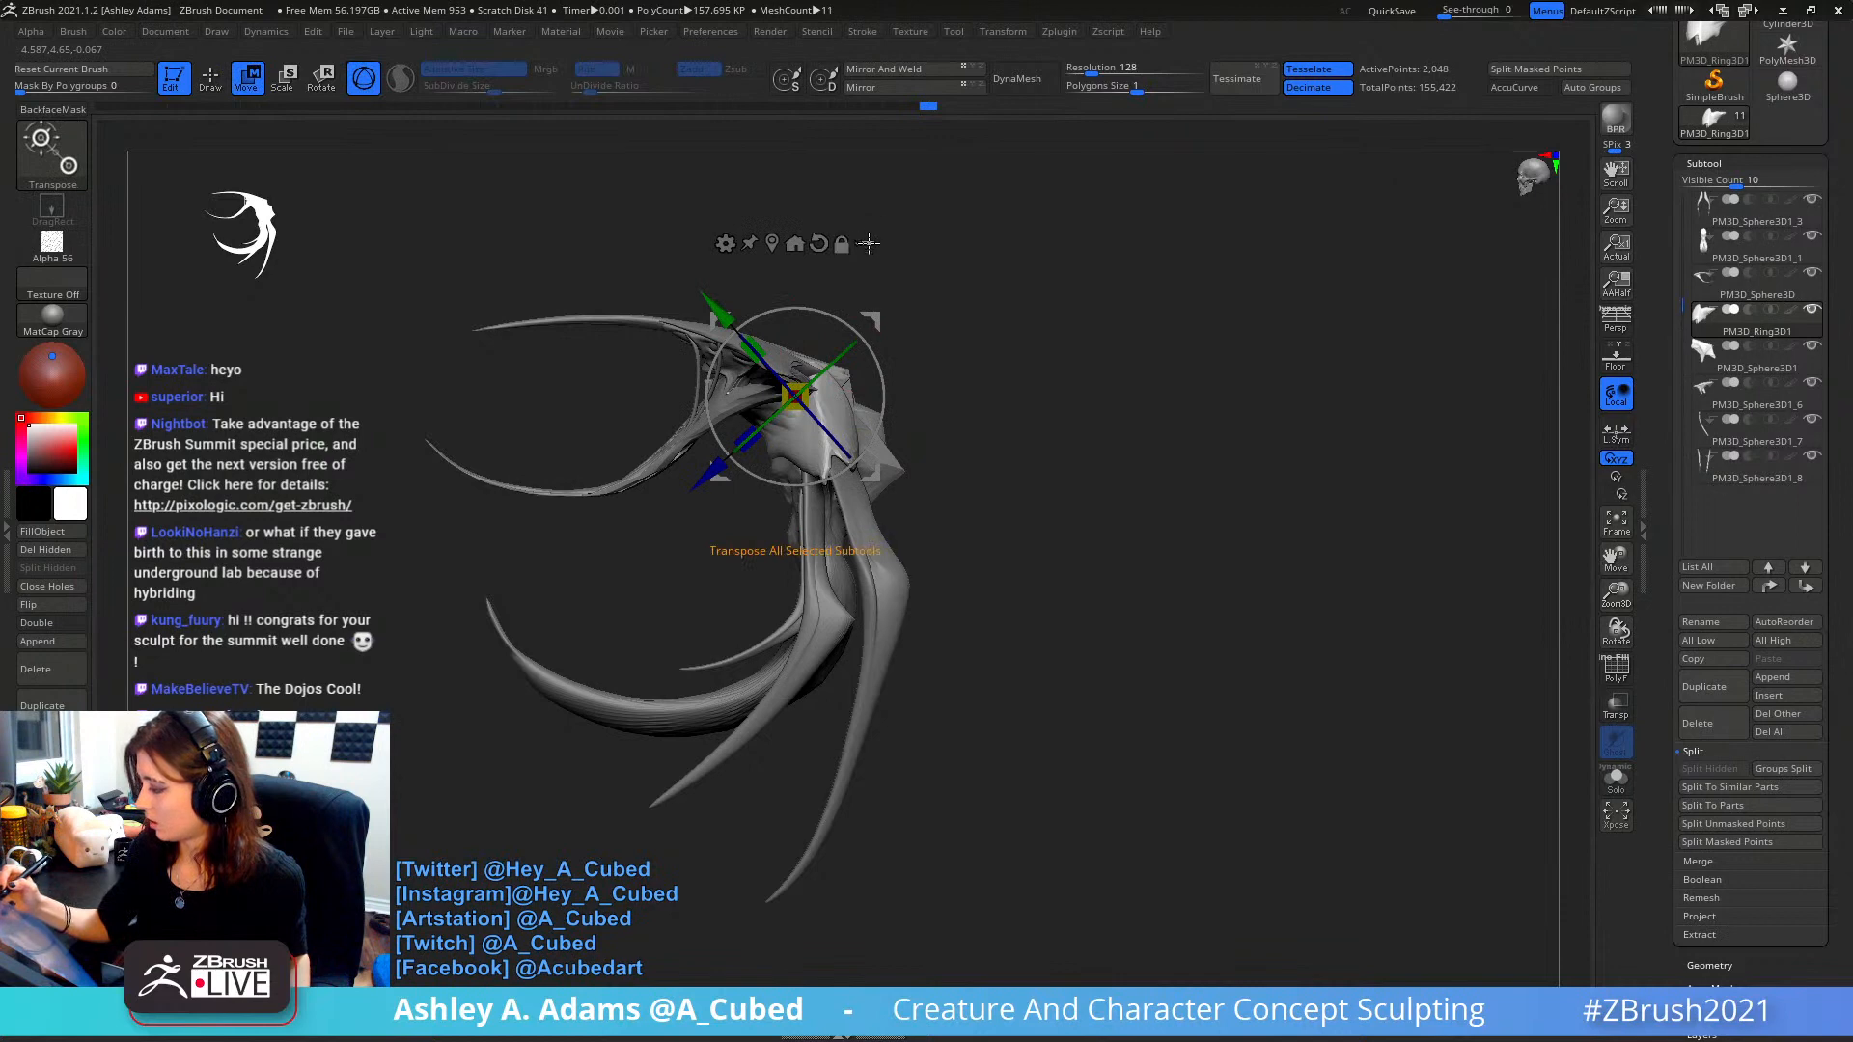
pyautogui.keyDown('ctrl'); pyautogui.keyDown('shift'); pyautogui.moveTo(548, 250); pyautogui.dragTo(735, 528); pyautogui.keyUp('shift'); pyautogui.keyUp('ctrl')
pyautogui.moveTo(827, 463)
pyautogui.keyDown('ctrl'); pyautogui.mouseDown(button='right')
pyautogui.moveTo(939, 351)
pyautogui.moveTo(981, 277)
pyautogui.moveTo(875, 321)
pyautogui.moveTo(786, 292)
pyautogui.moveTo(705, 321)
pyautogui.moveTo(772, 290)
pyautogui.moveTo(913, 328)
pyautogui.mouseUp(button='right'); pyautogui.keyUp('ctrl')
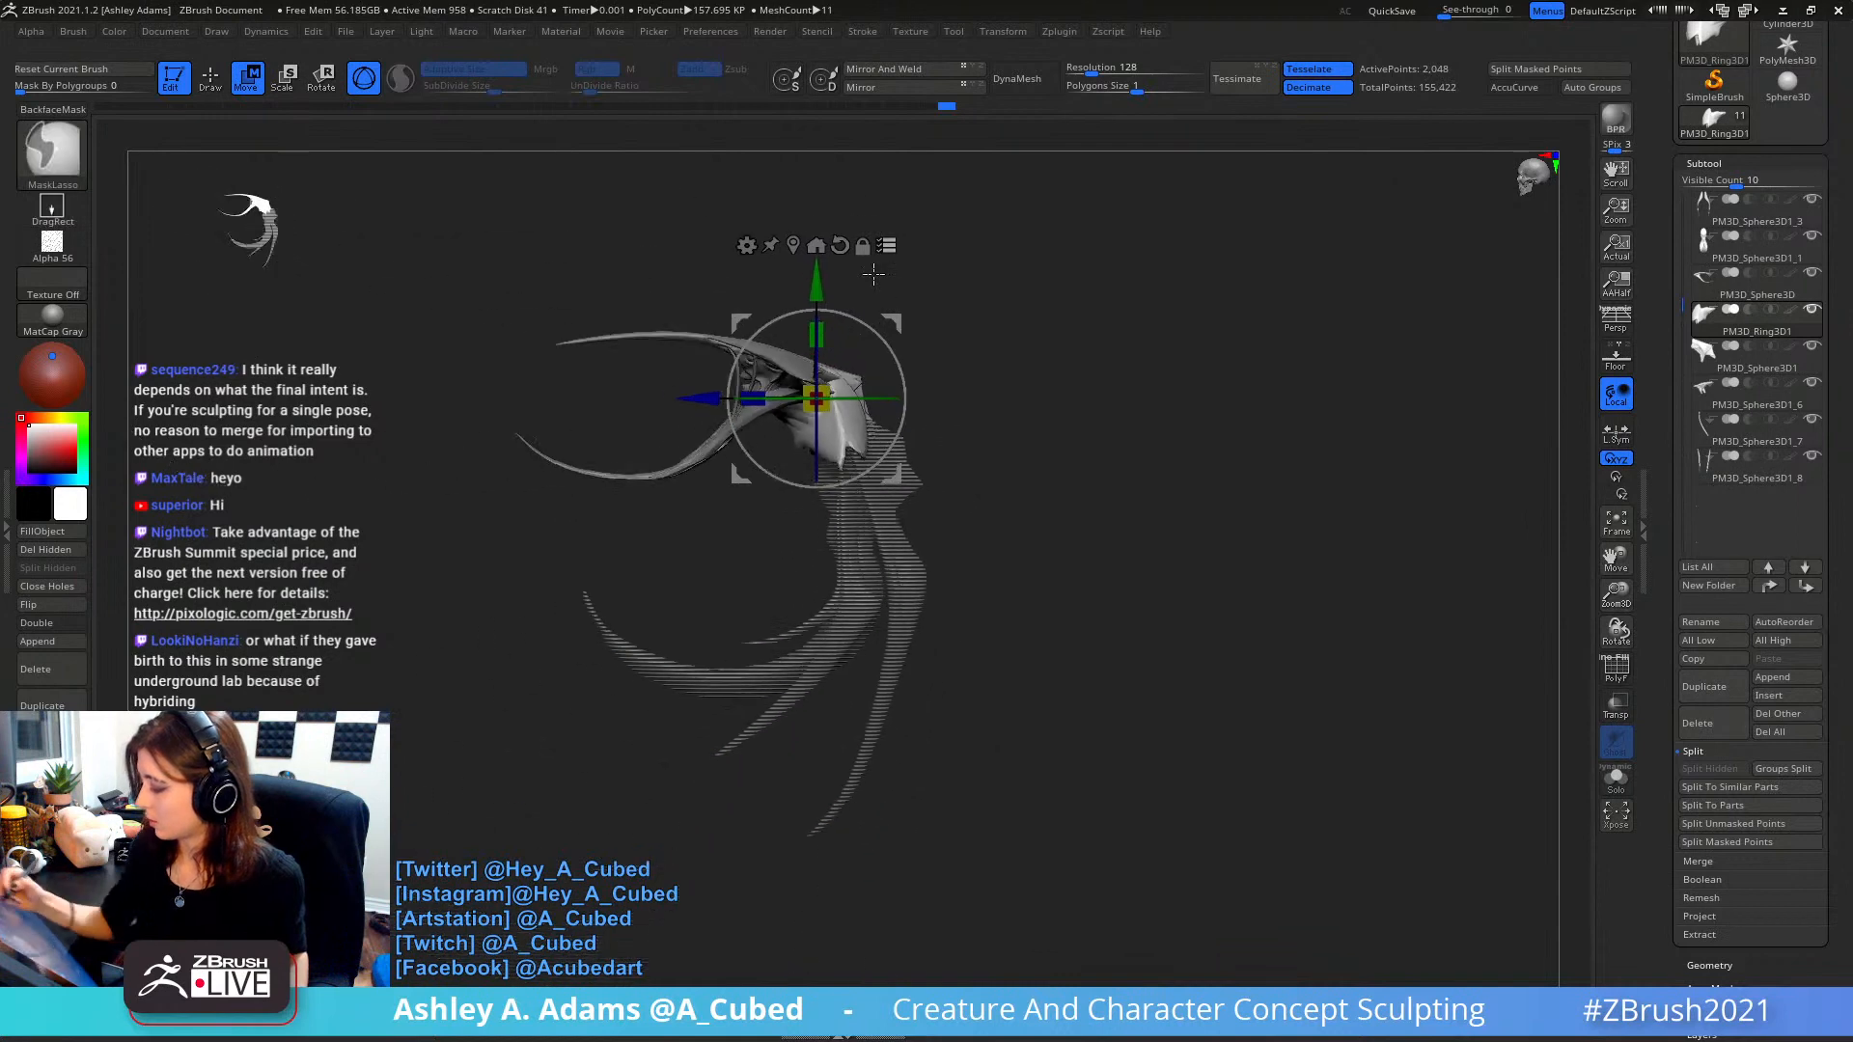
pyautogui.moveTo(904, 406); pyautogui.dragTo(895, 360)
pyautogui.moveTo(898, 315); pyautogui.dragTo(875, 273)
pyautogui.moveTo(902, 299); pyautogui.dragTo(1050, 434, button='right')
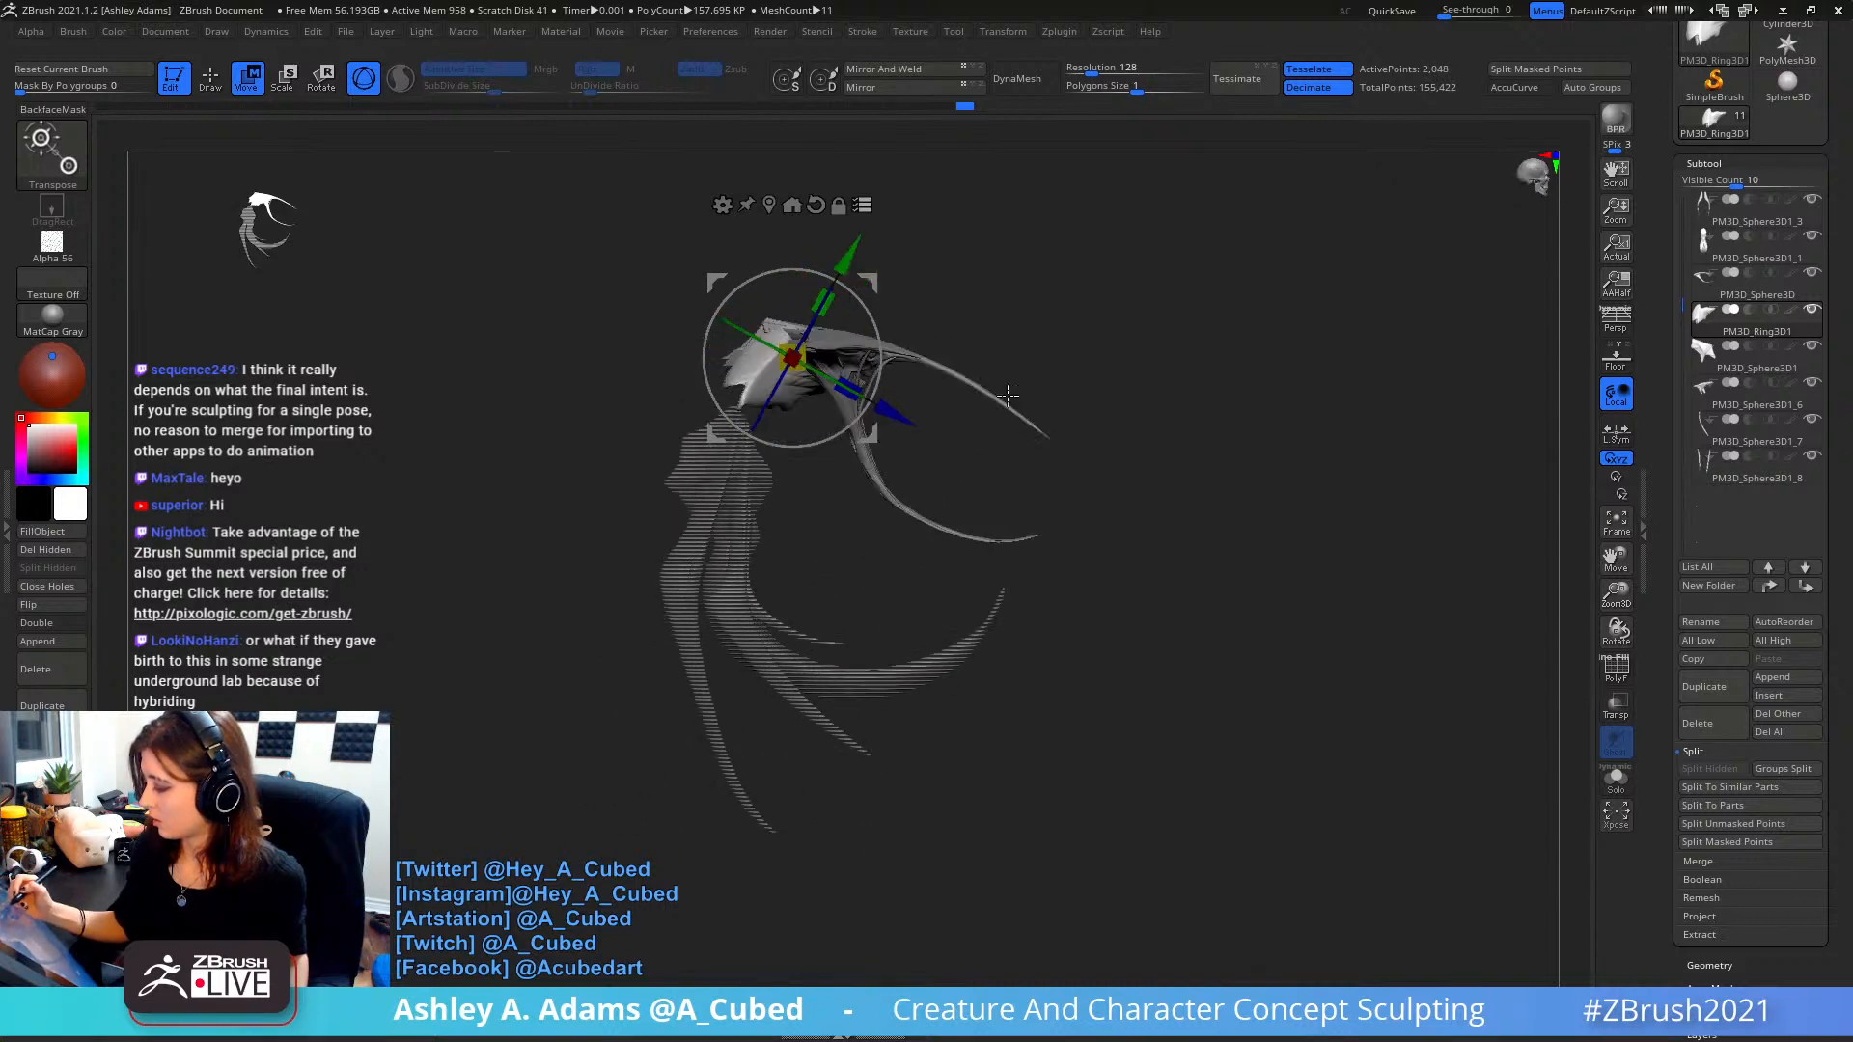
pyautogui.moveTo(880, 367); pyautogui.dragTo(883, 382)
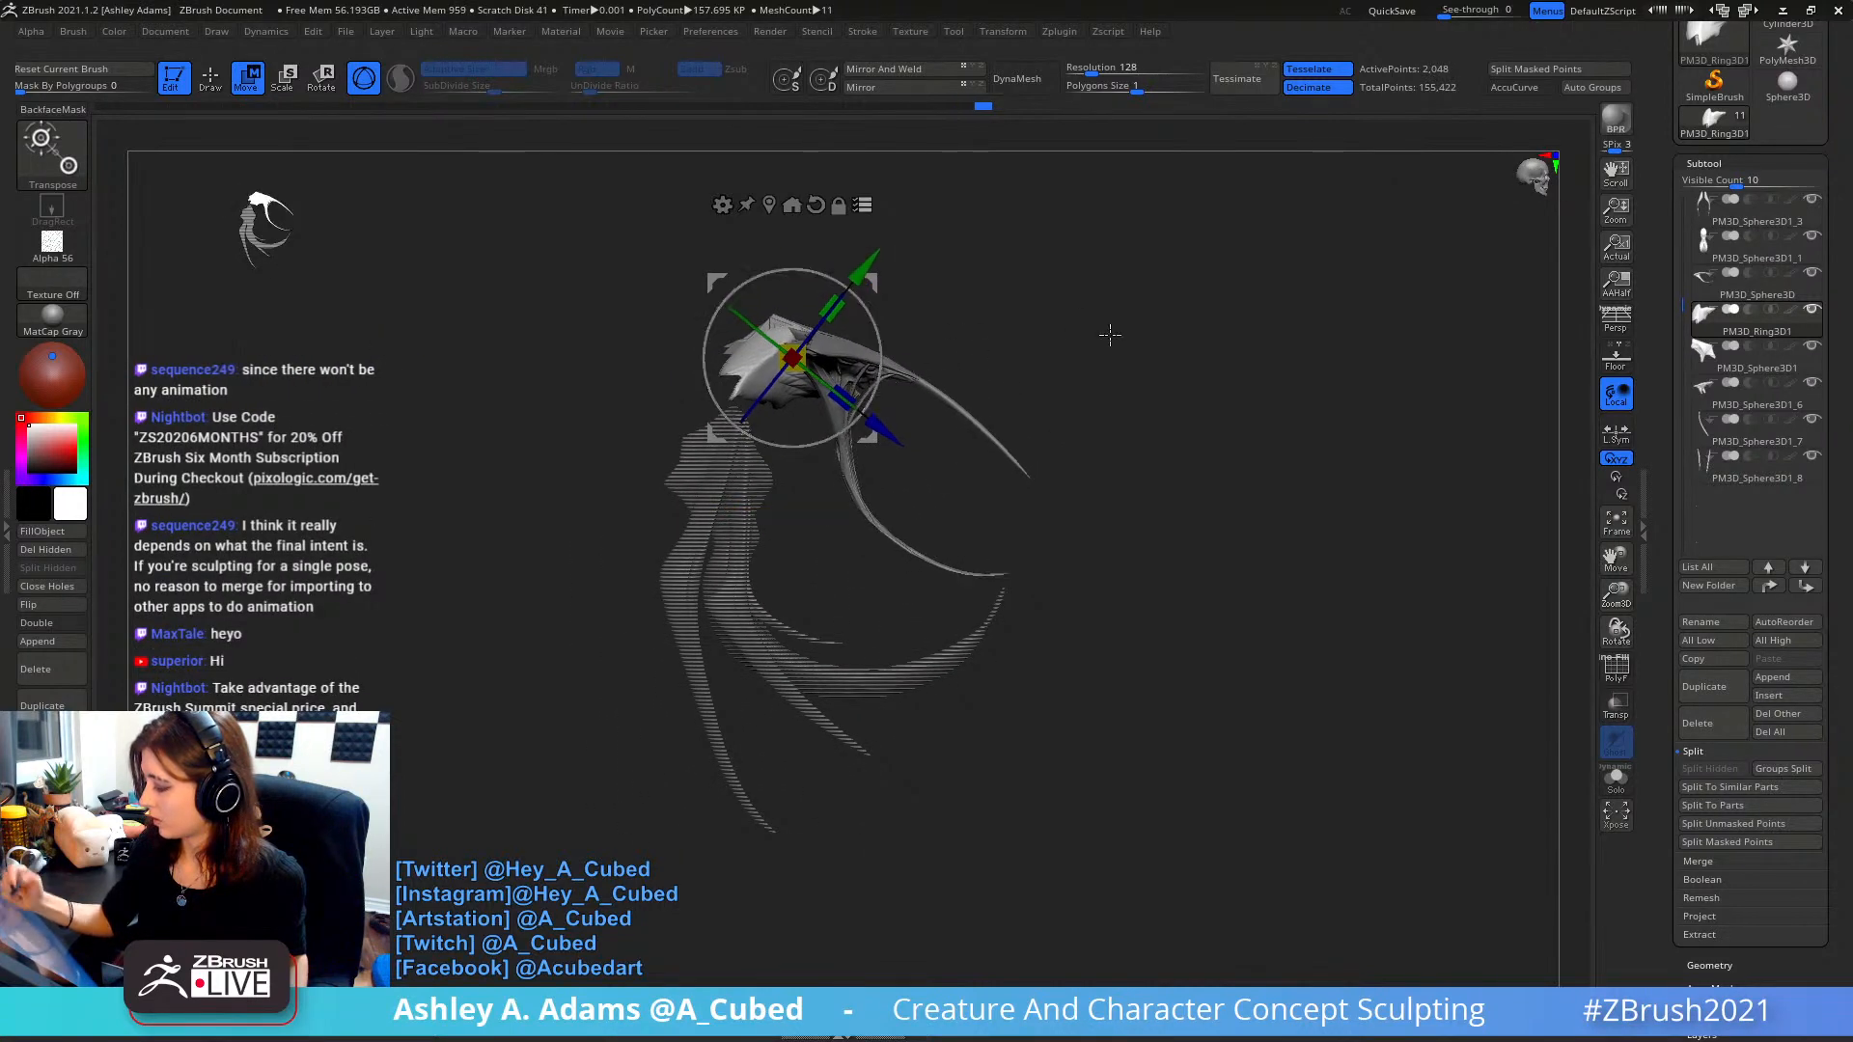
pyautogui.moveTo(1108, 334); pyautogui.dragTo(977, 401, button='right')
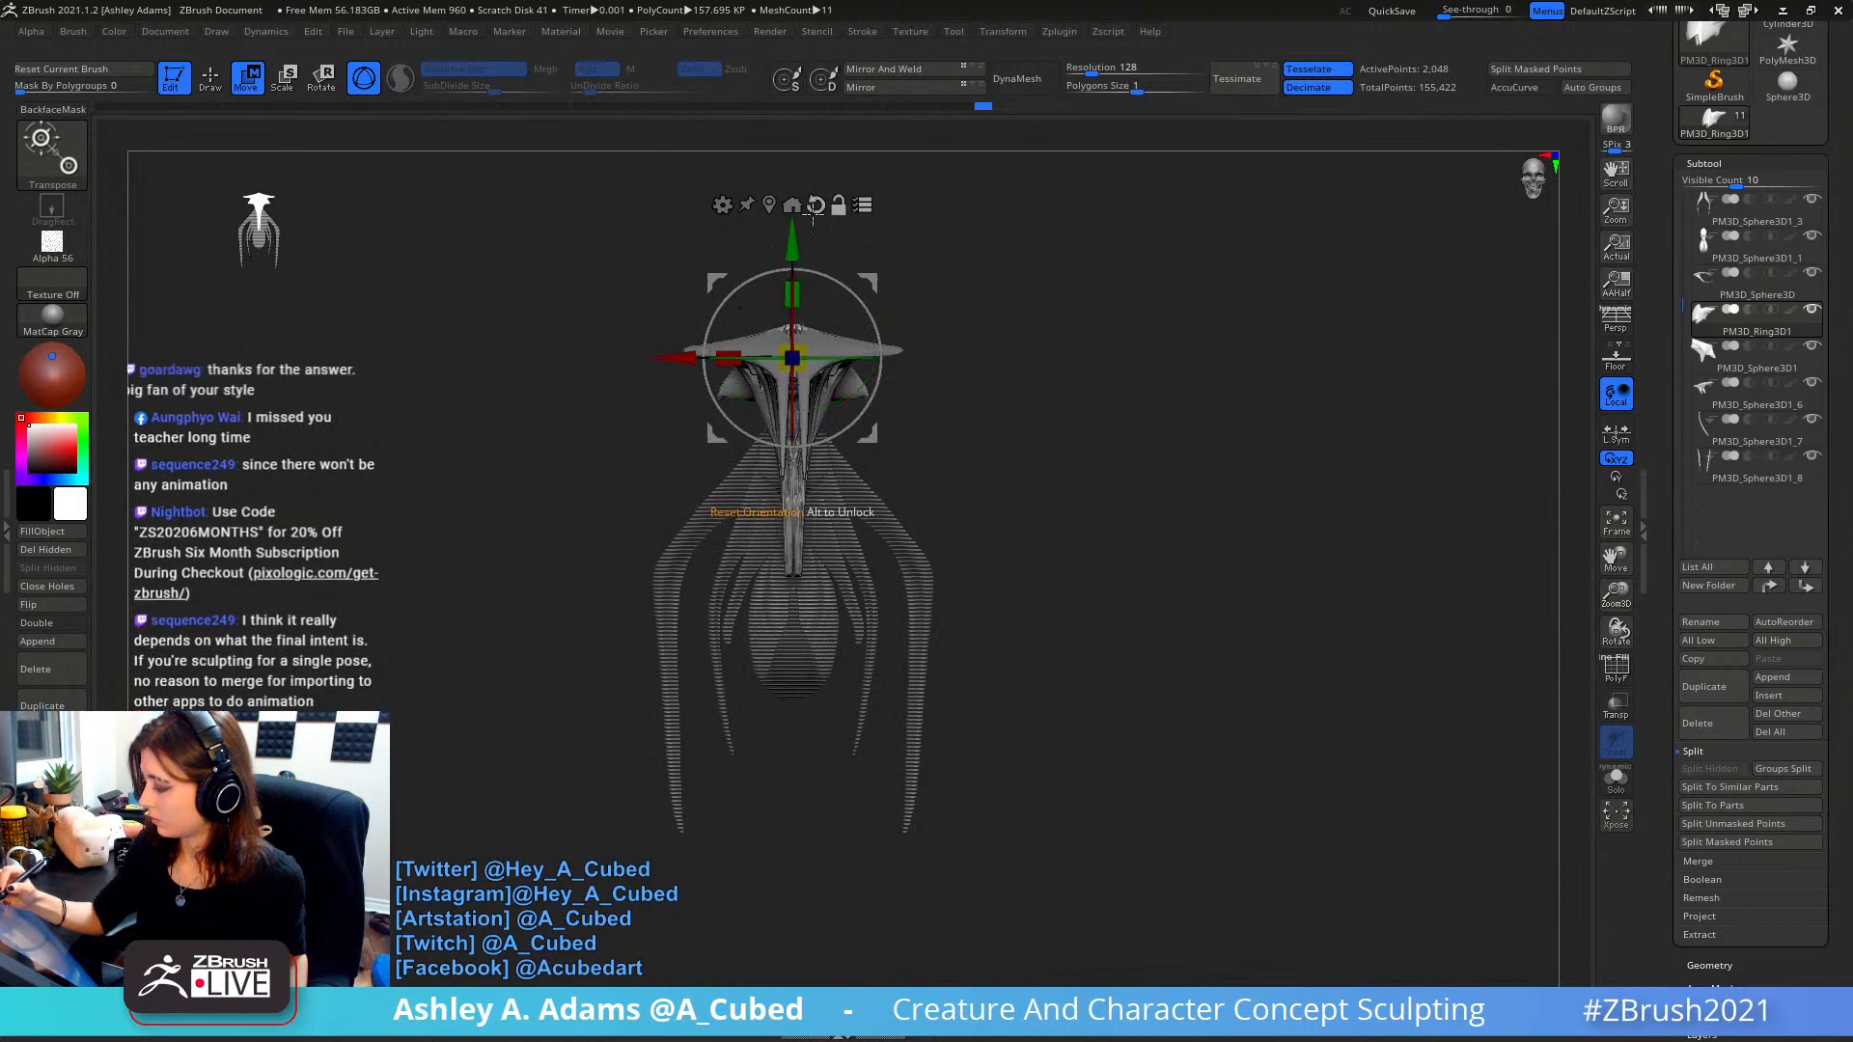
pyautogui.moveTo(792, 253); pyautogui.dragTo(791, 236)
# - Pull the collar shell into a rounded hump covering the creature's upper back with SnakeHook
pyautogui.press('q')
pyautogui.moveTo(970, 290); pyautogui.dragTo(845, 307)
pyautogui.moveTo(946, 303)
pyautogui.mouseDown()
pyautogui.moveTo(893, 315)
pyautogui.moveTo(859, 279)
pyautogui.moveTo(819, 344)
pyautogui.moveTo(789, 347)
pyautogui.mouseUp()
pyautogui.rightClick(809, 353)
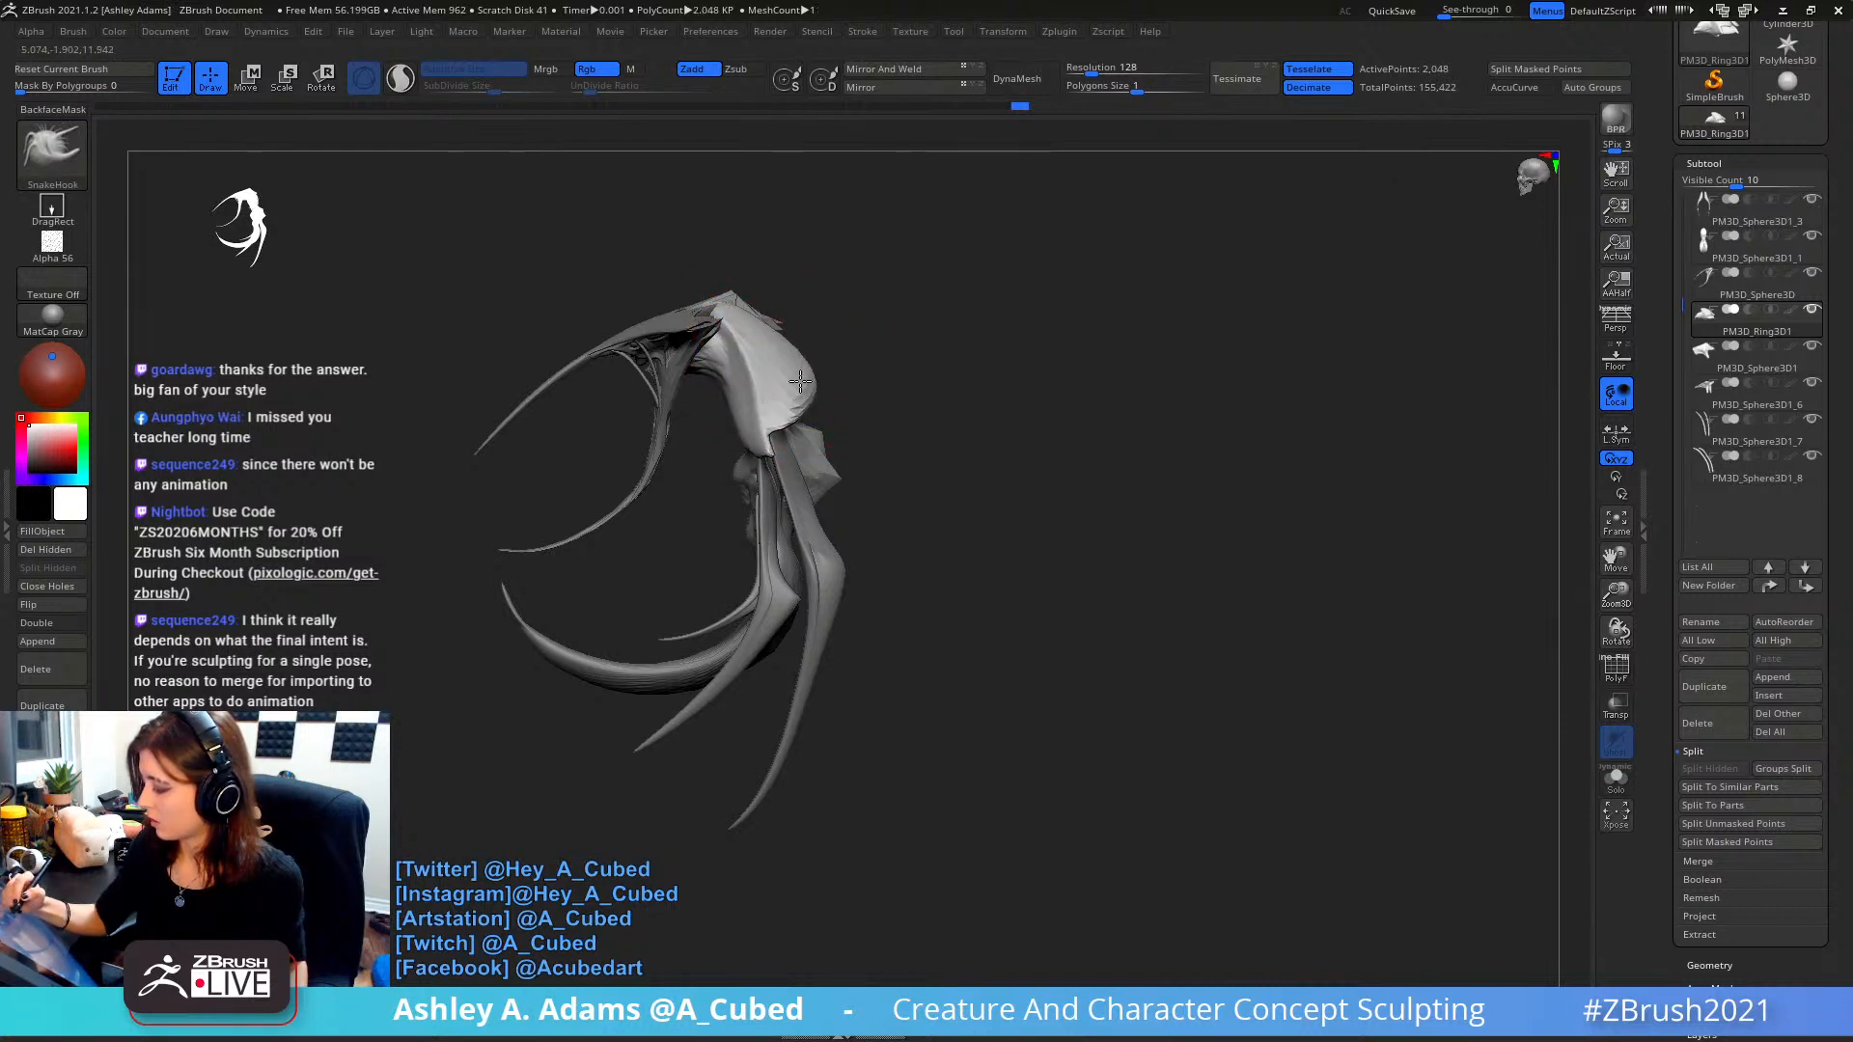
pyautogui.moveTo(748, 388); pyautogui.dragTo(666, 410, button='right')
pyautogui.rightClick(714, 482)
pyautogui.rightClick(709, 425)
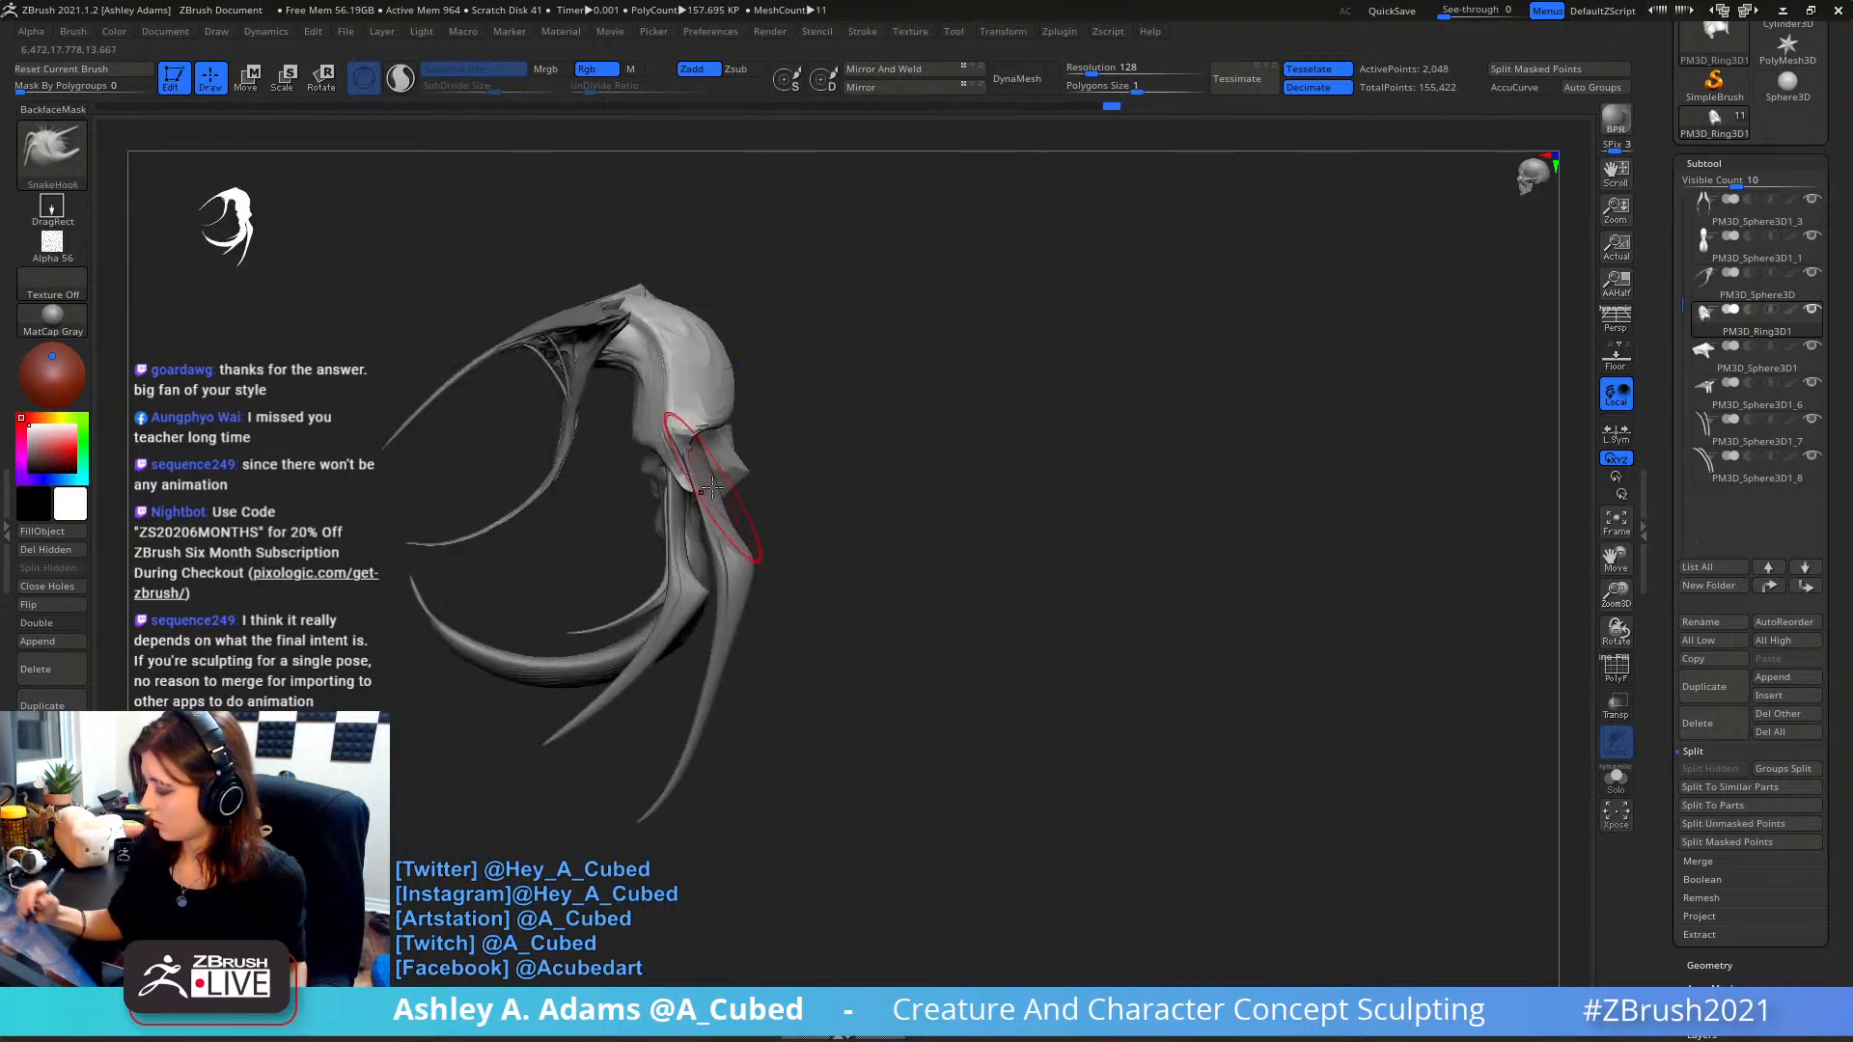
# - Refine the hump's contour, and pull the head crest PM3D_Sphere3D1 up into a pointed spike
pyautogui.keyDown('alt'); pyautogui.moveTo(644, 332); pyautogui.dragTo(706, 352, button='right'); pyautogui.keyUp('alt')
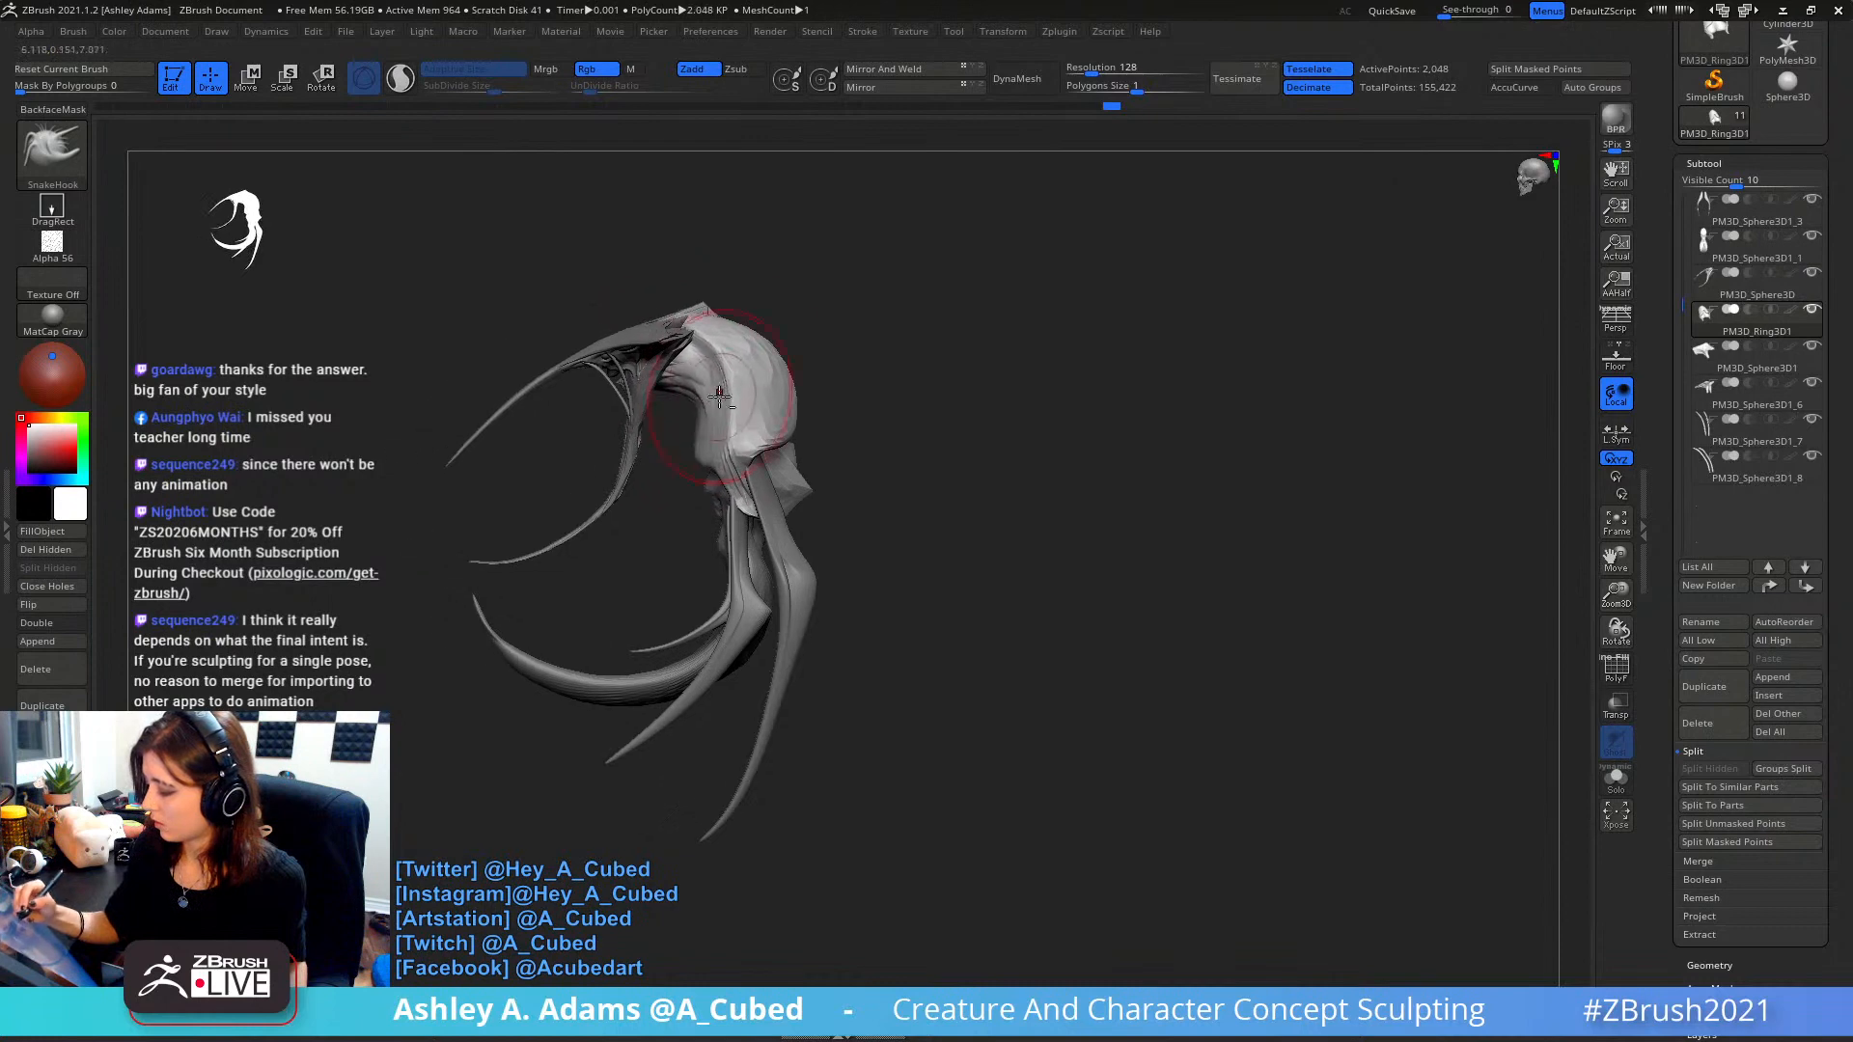
pyautogui.moveTo(709, 313); pyautogui.dragTo(728, 305)
pyautogui.rightClick(655, 404)
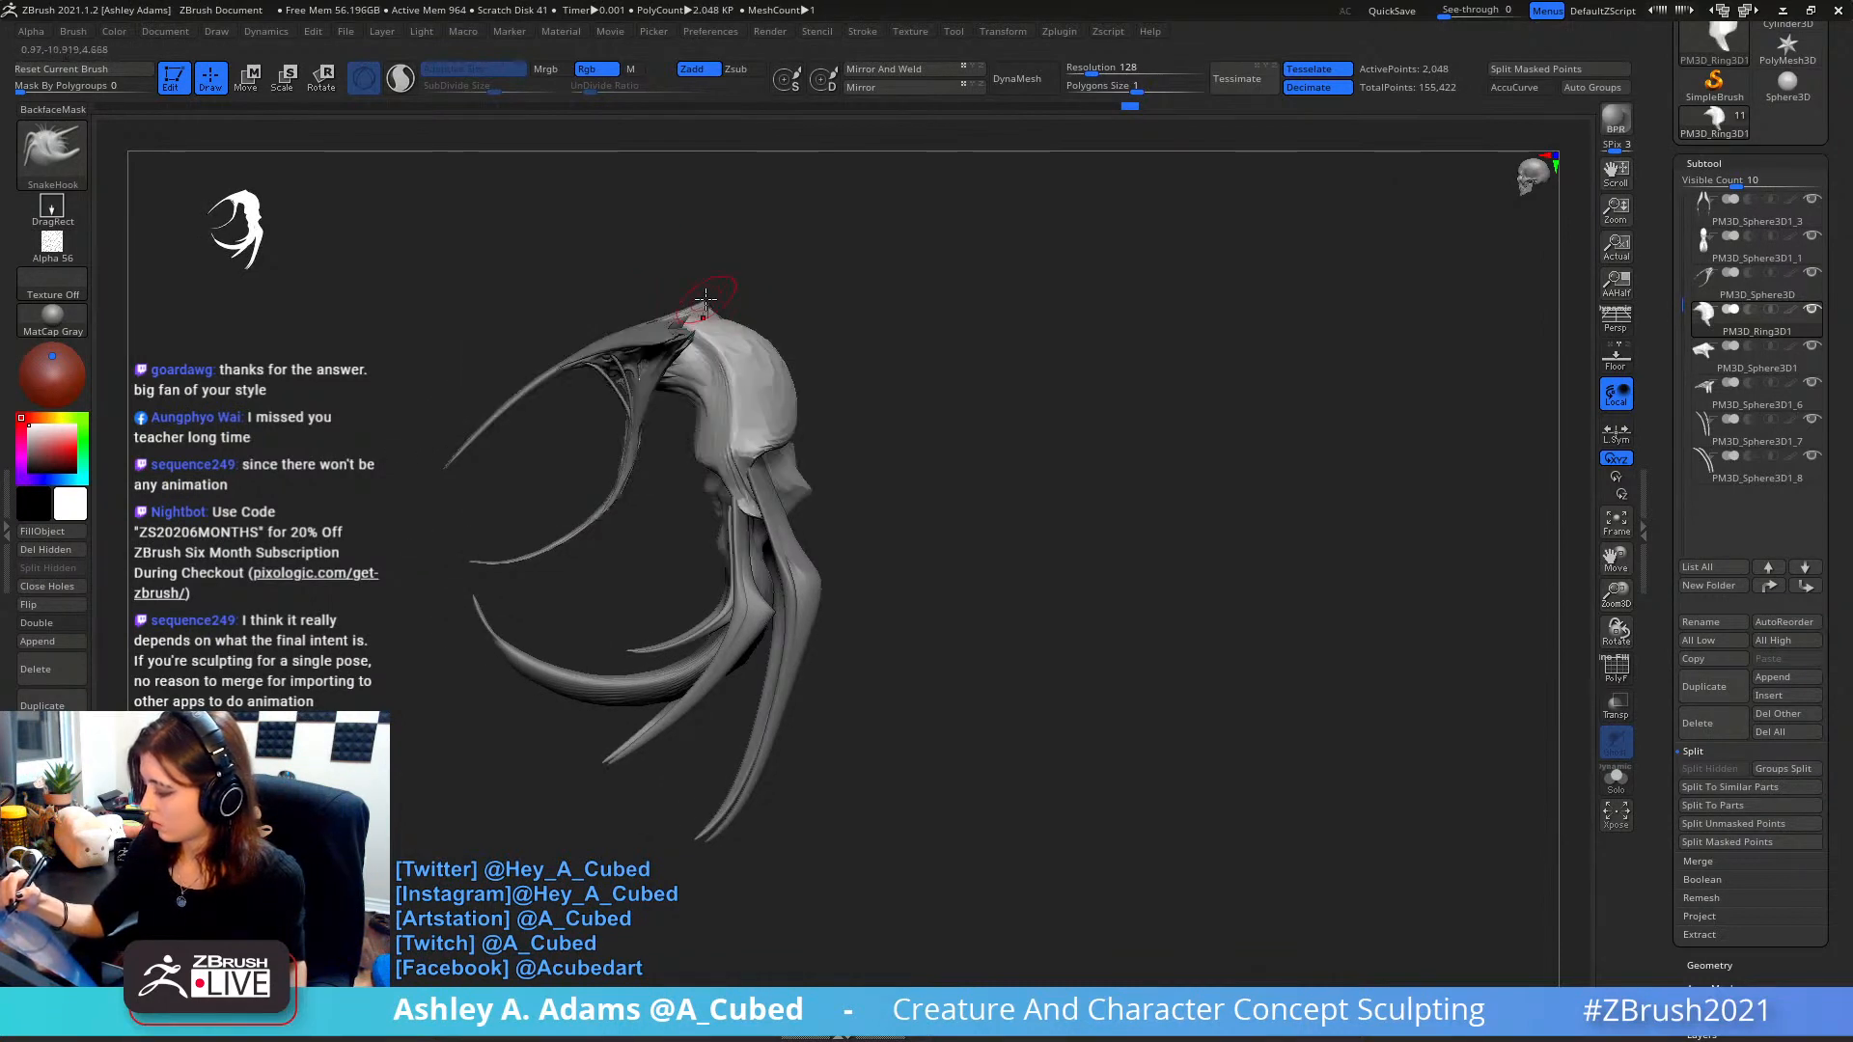
pyautogui.keyDown('alt'); pyautogui.click(714, 291); pyautogui.keyUp('alt')
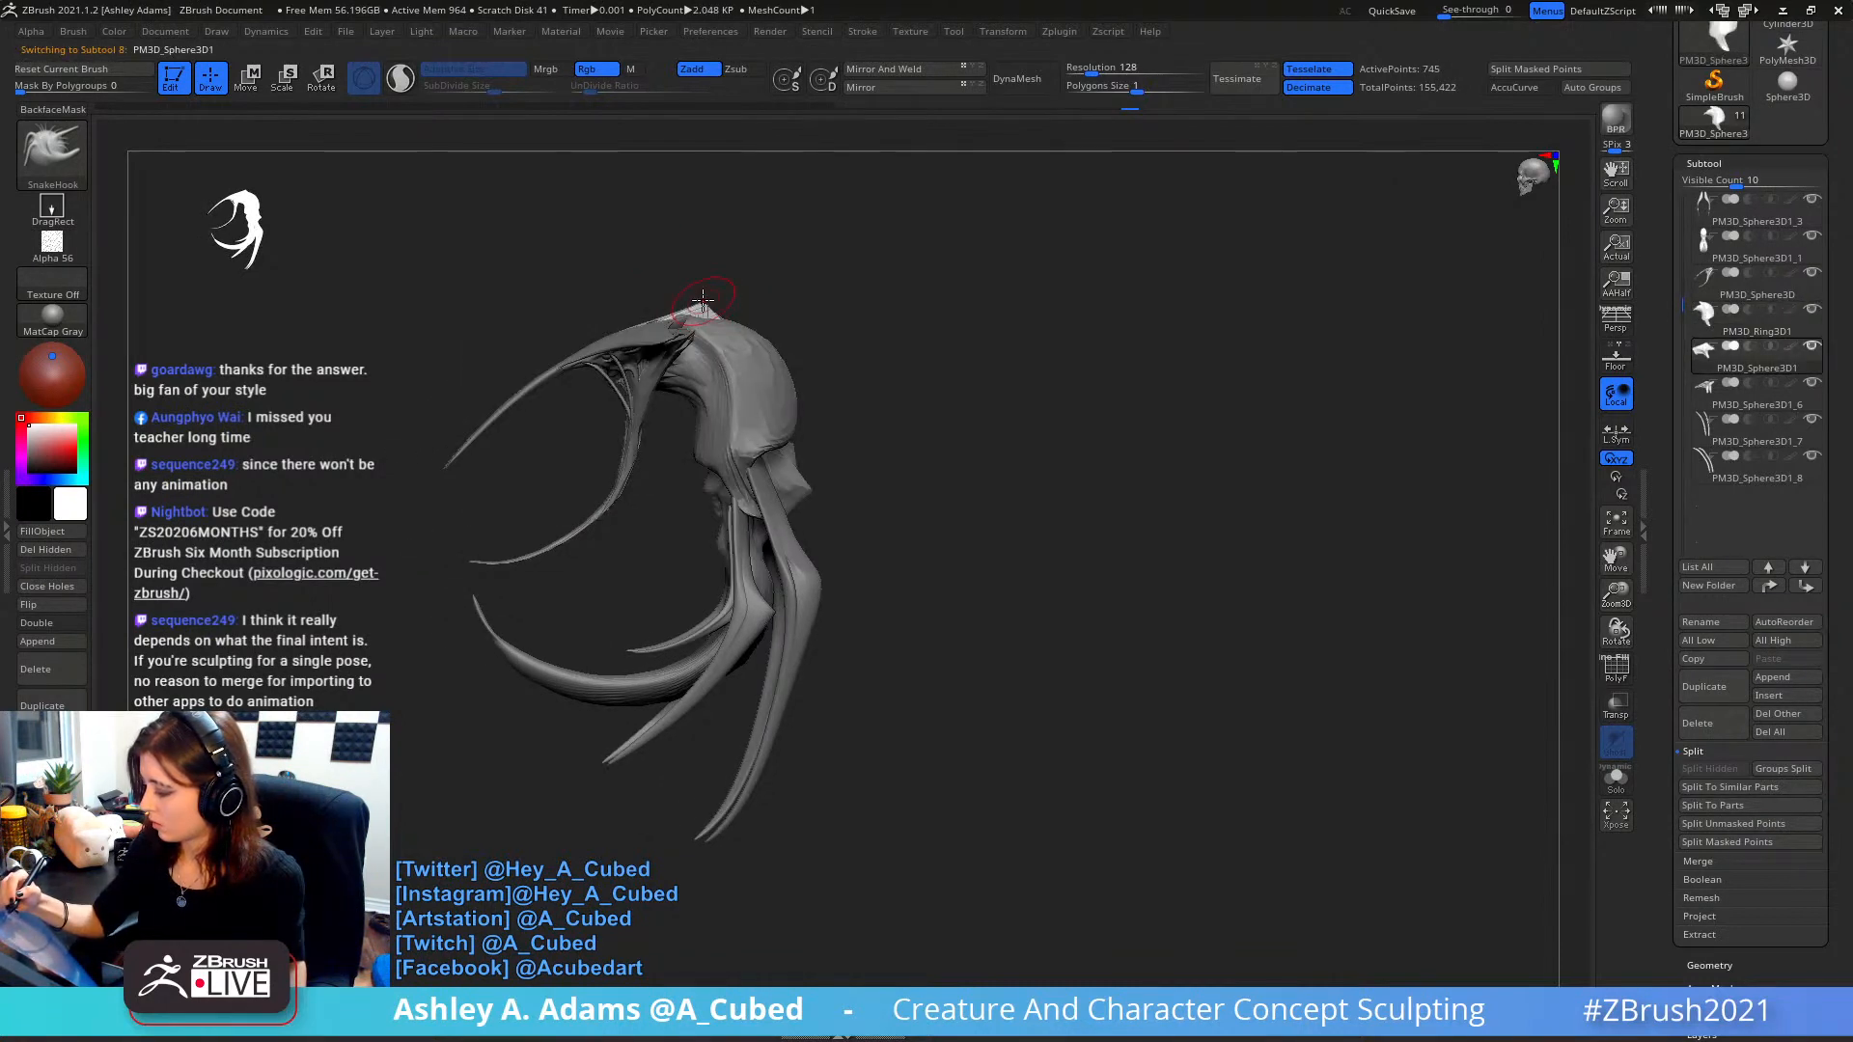
pyautogui.rightClick(767, 362)
# - Make the curved abdomen PM3D_Sphere3D1_1 active and reposition it with the gizmo placed near its upper end
pyautogui.keyDown('alt'); pyautogui.click(697, 674); pyautogui.keyUp('alt')
pyautogui.keyDown('alt'); pyautogui.moveTo(690, 666); pyautogui.dragTo(715, 597, button='right'); pyautogui.keyUp('alt')
pyautogui.moveTo(575, 513)
pyautogui.keyDown('ctrl'); pyautogui.mouseDown()
pyautogui.moveTo(484, 733)
pyautogui.moveTo(748, 494)
pyautogui.moveTo(675, 484)
pyautogui.mouseUp(); pyautogui.keyUp('ctrl')
pyautogui.keyDown('ctrl'); pyautogui.click(874, 539); pyautogui.keyUp('ctrl')
pyautogui.press('w')
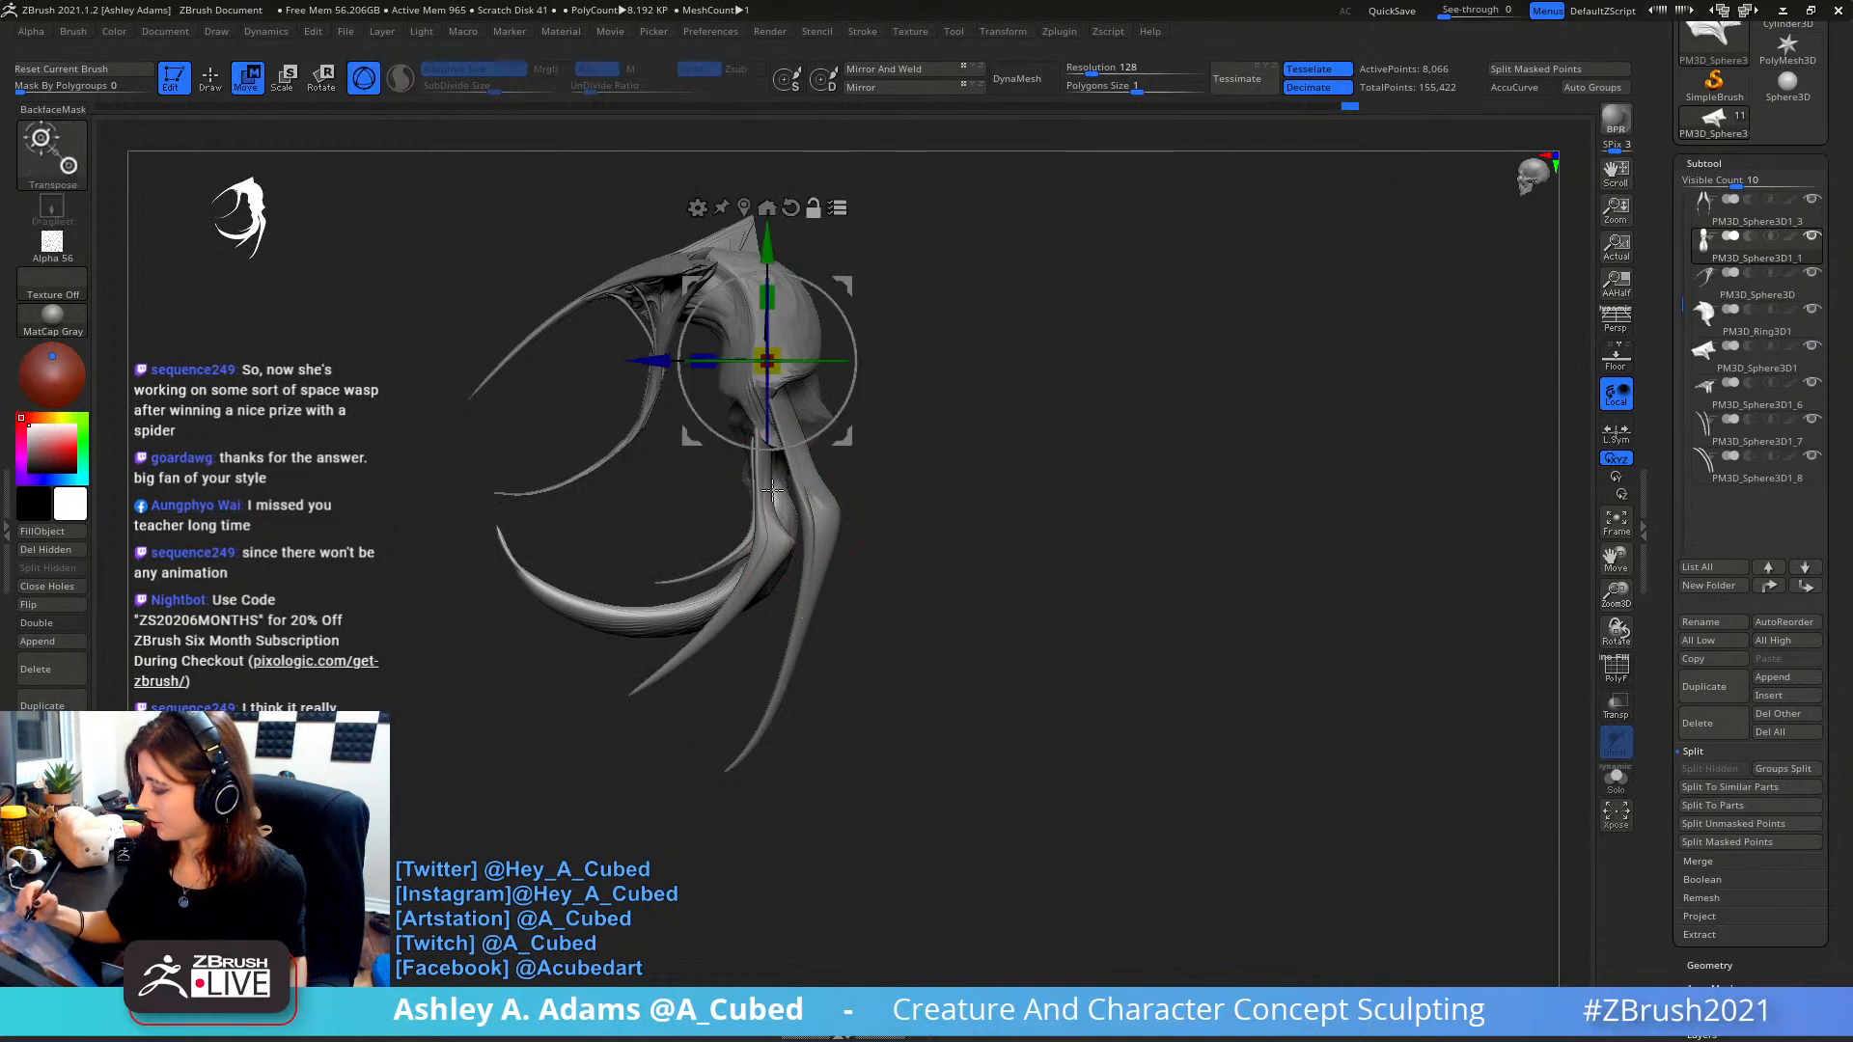
pyautogui.keyDown('alt'); pyautogui.click(771, 490); pyautogui.keyUp('alt')
pyautogui.keyDown('alt'); pyautogui.click(796, 336); pyautogui.keyUp('alt')
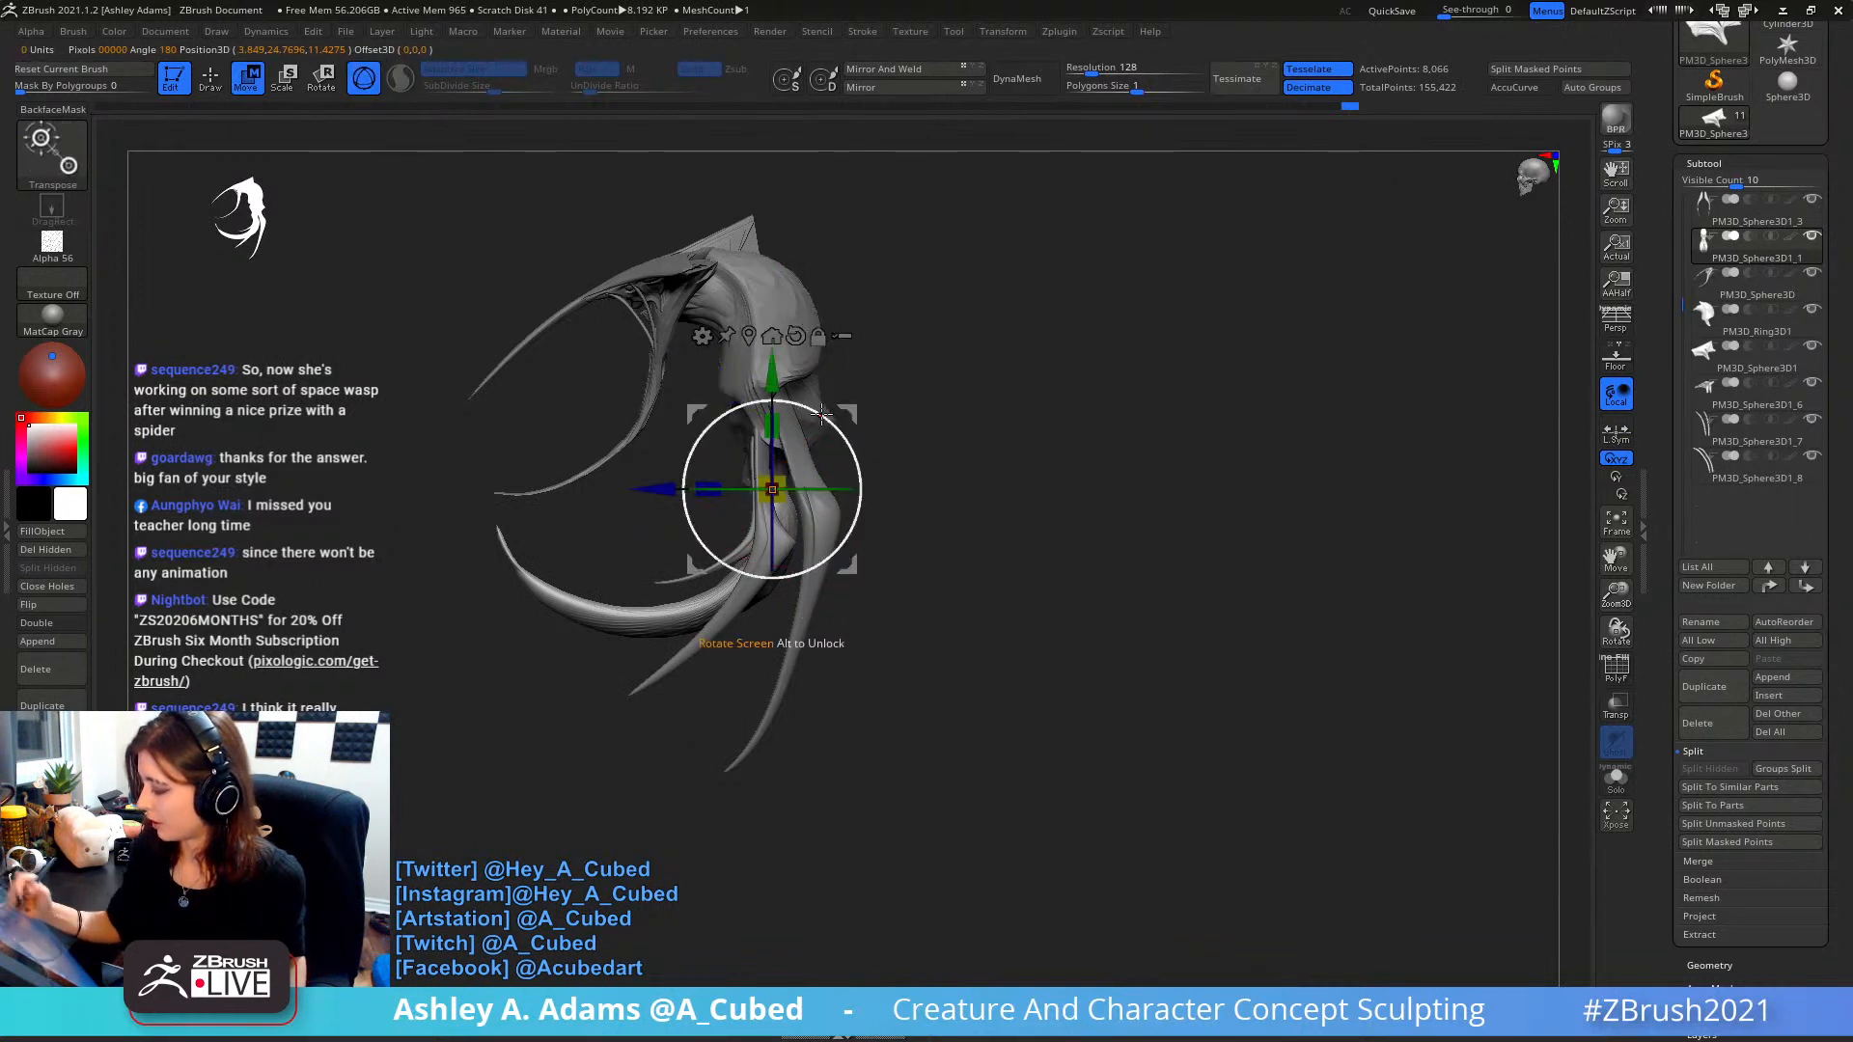
pyautogui.moveTo(772, 379); pyautogui.dragTo(988, 486)
pyautogui.keyDown('alt'); pyautogui.moveTo(1080, 321); pyautogui.dragTo(965, 386); pyautogui.keyUp('alt')
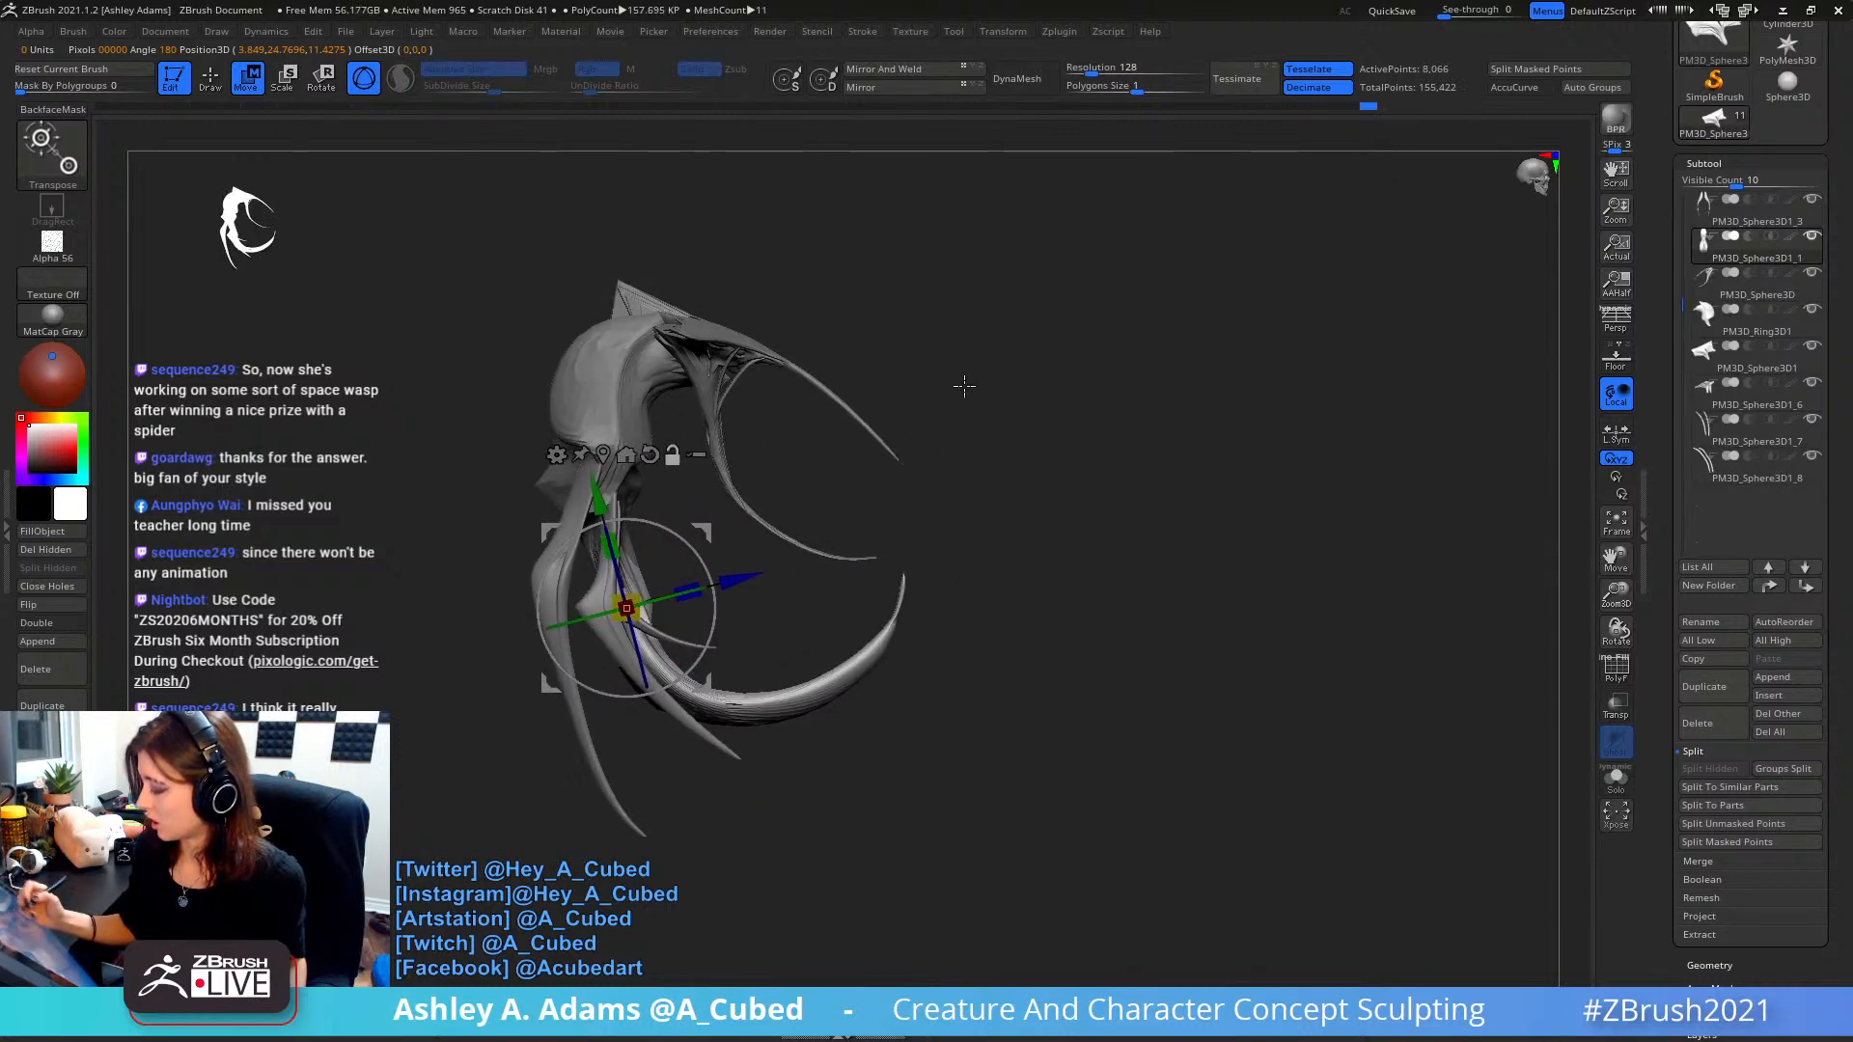
# - Pull the abdomen's upper part and the collar shell's rear outward behind the limbs with SnakeHook
pyautogui.press('q')
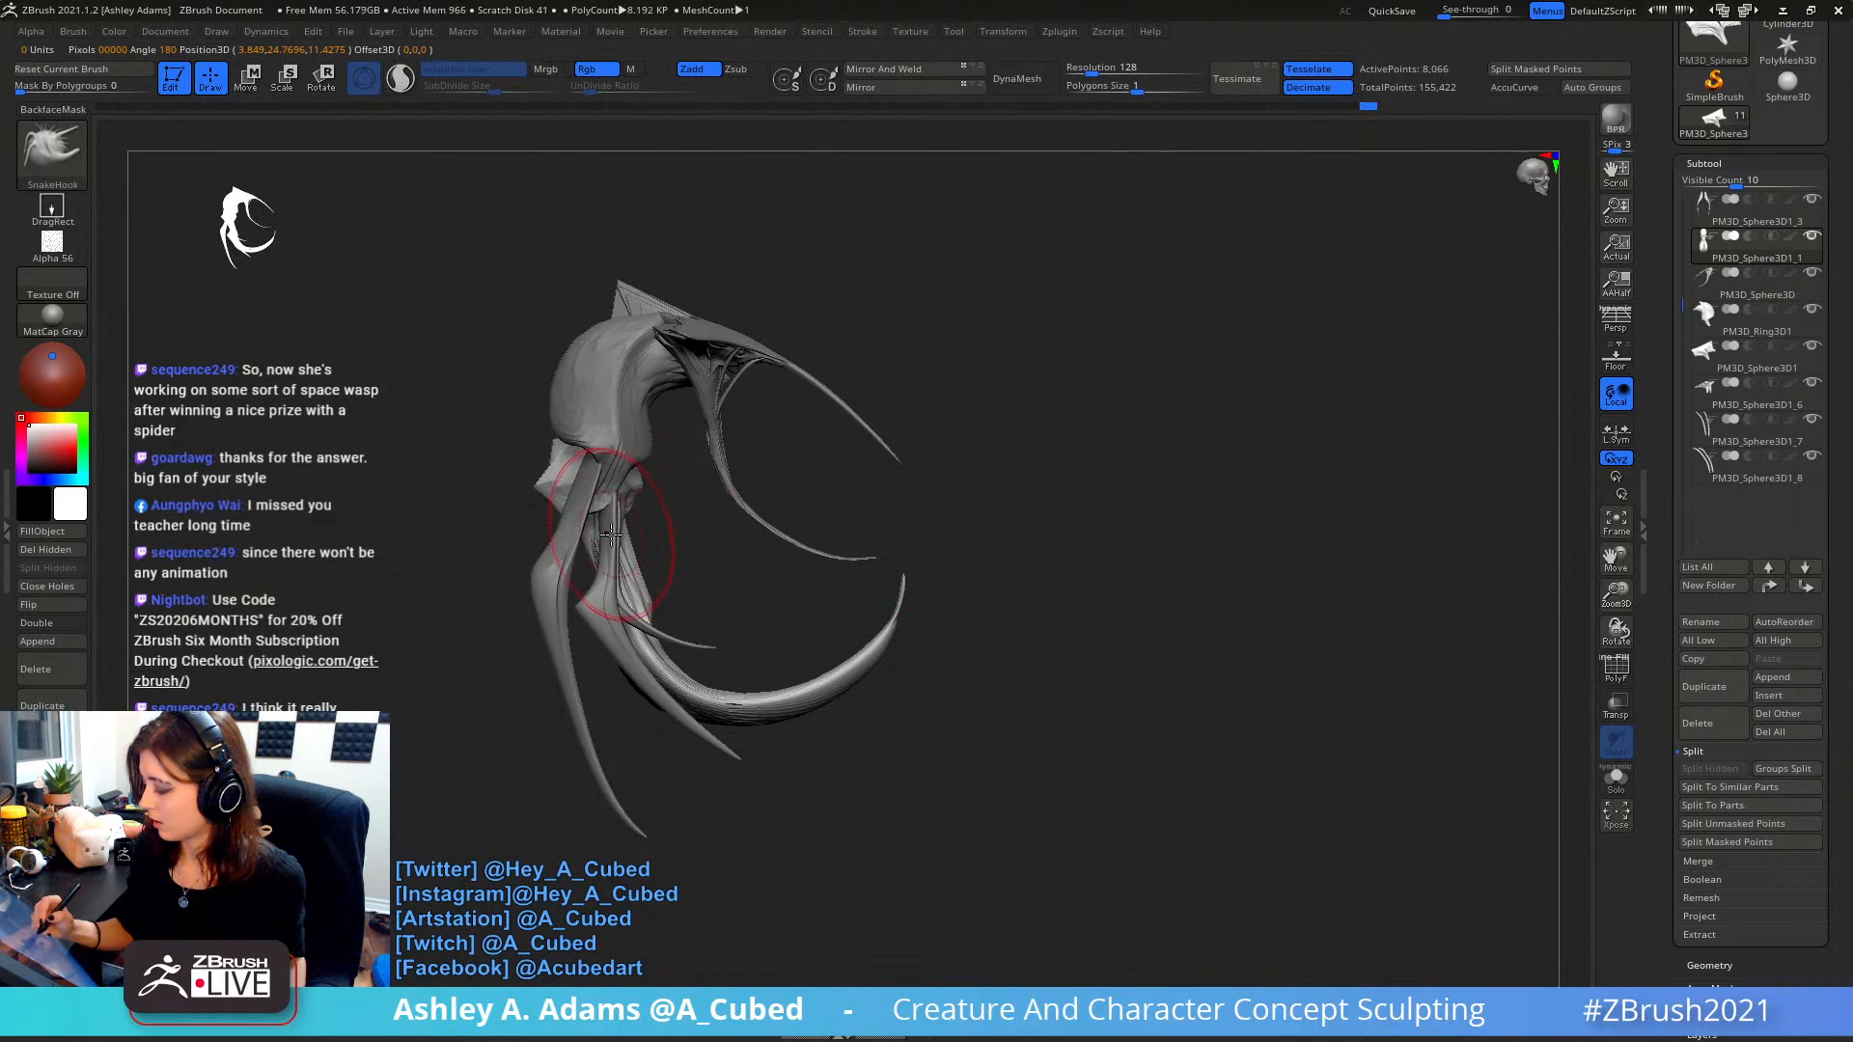
pyautogui.moveTo(618, 536); pyautogui.dragTo(621, 503)
pyautogui.press('space')
pyautogui.press('space')
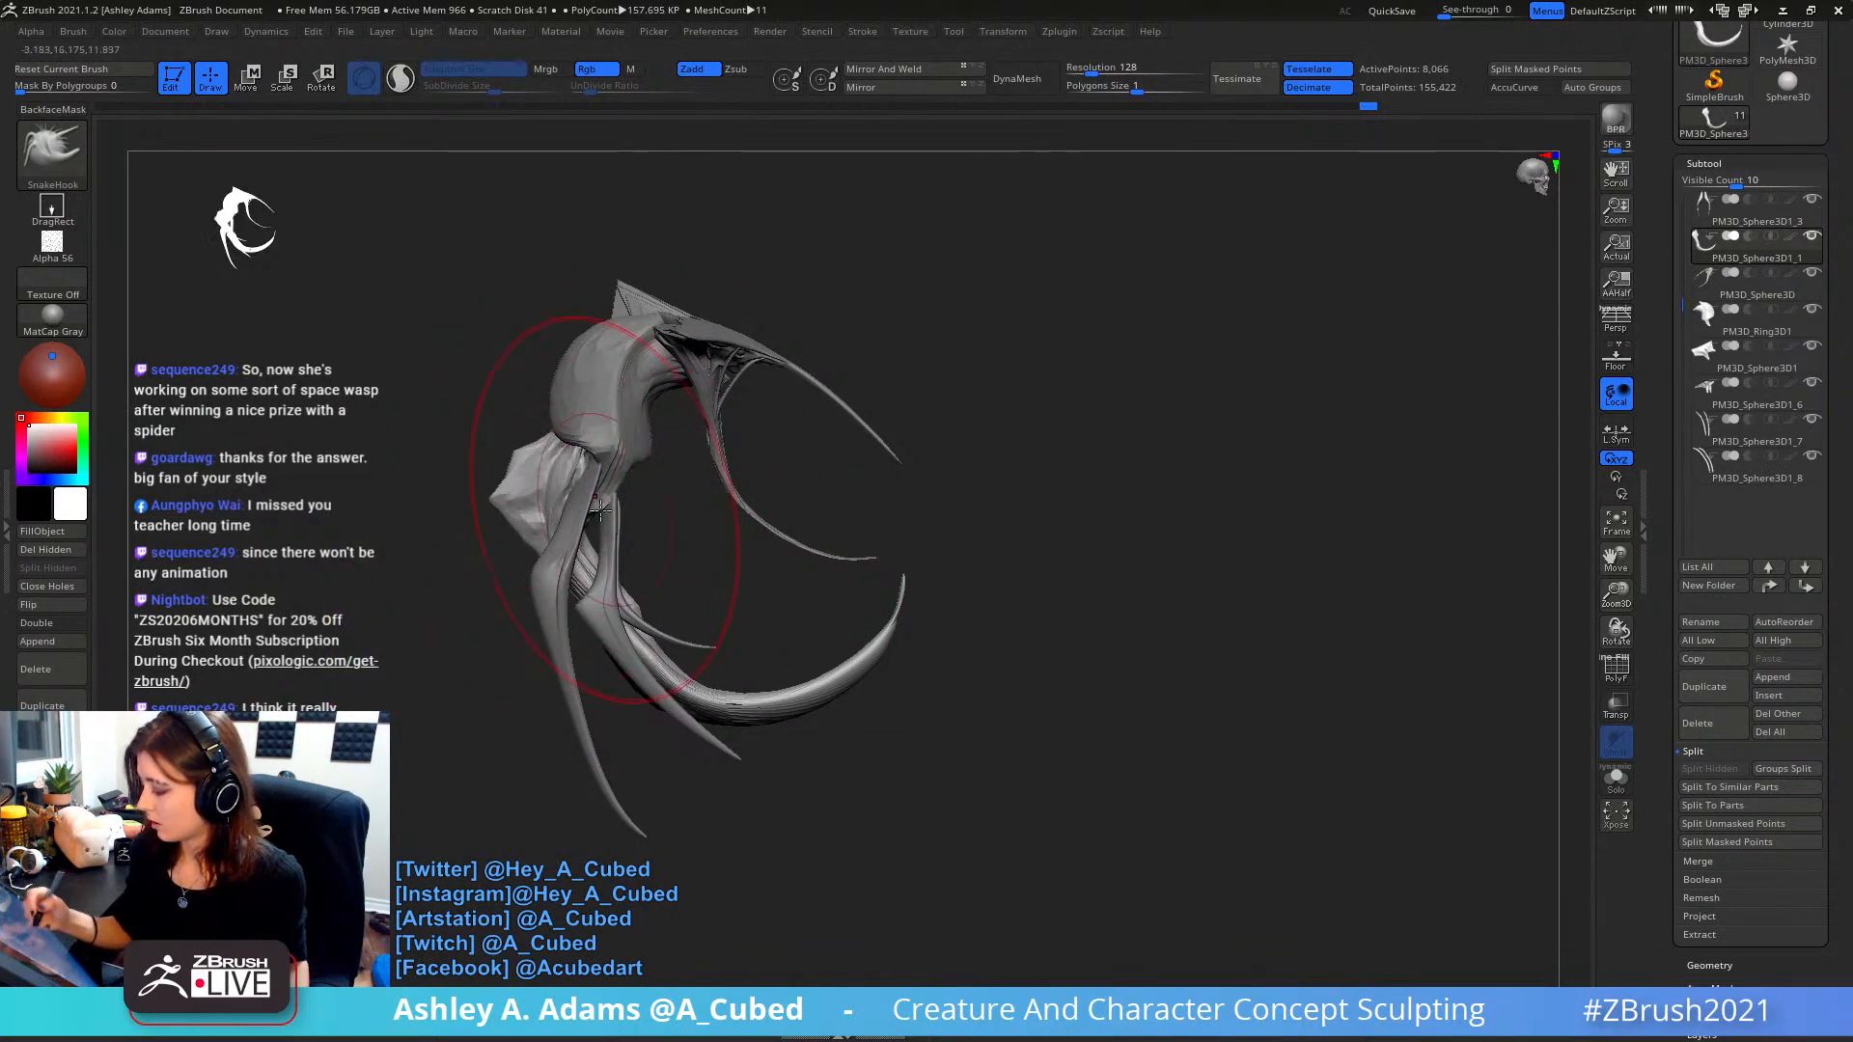
pyautogui.keyDown('alt'); pyautogui.click(580, 452); pyautogui.keyUp('alt')
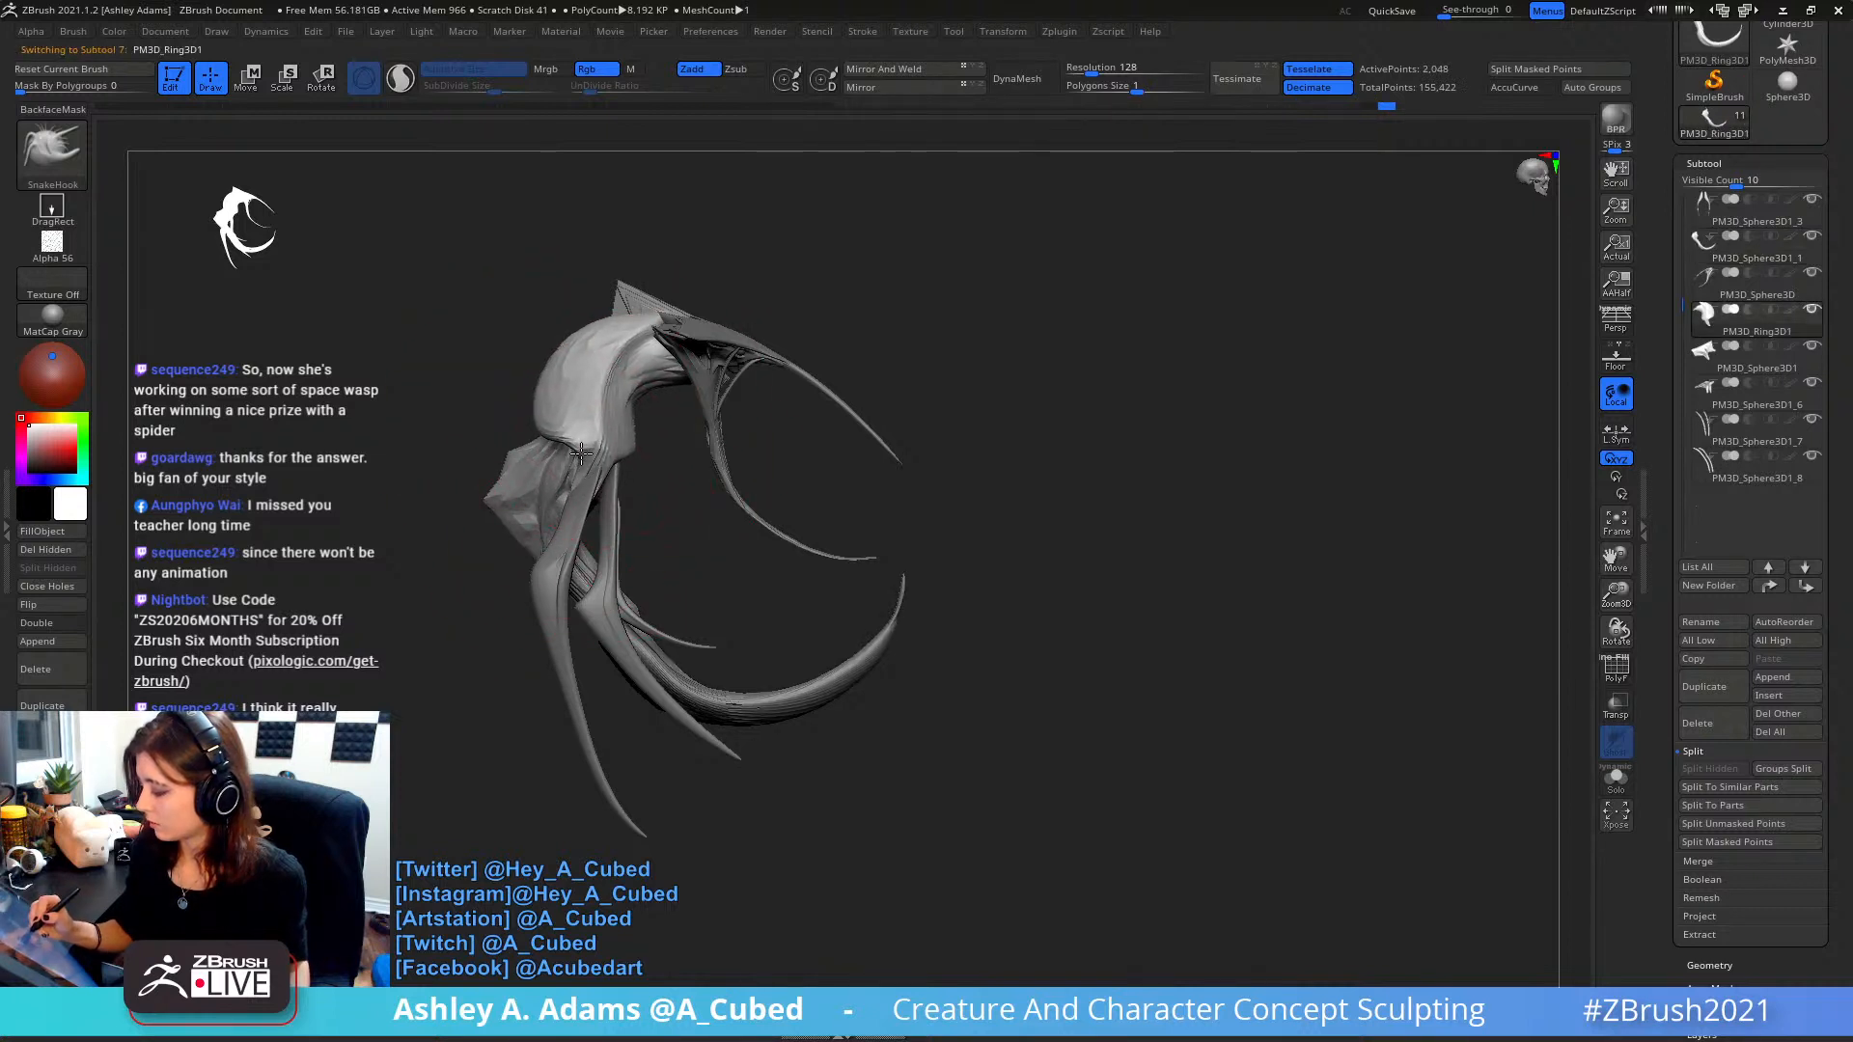
# - Transpose the two long limb subtools together, rotating them backward and shifting them under the collar shell
pyautogui.keyDown('alt'); pyautogui.click(593, 478); pyautogui.keyUp('alt')
pyautogui.press('w')
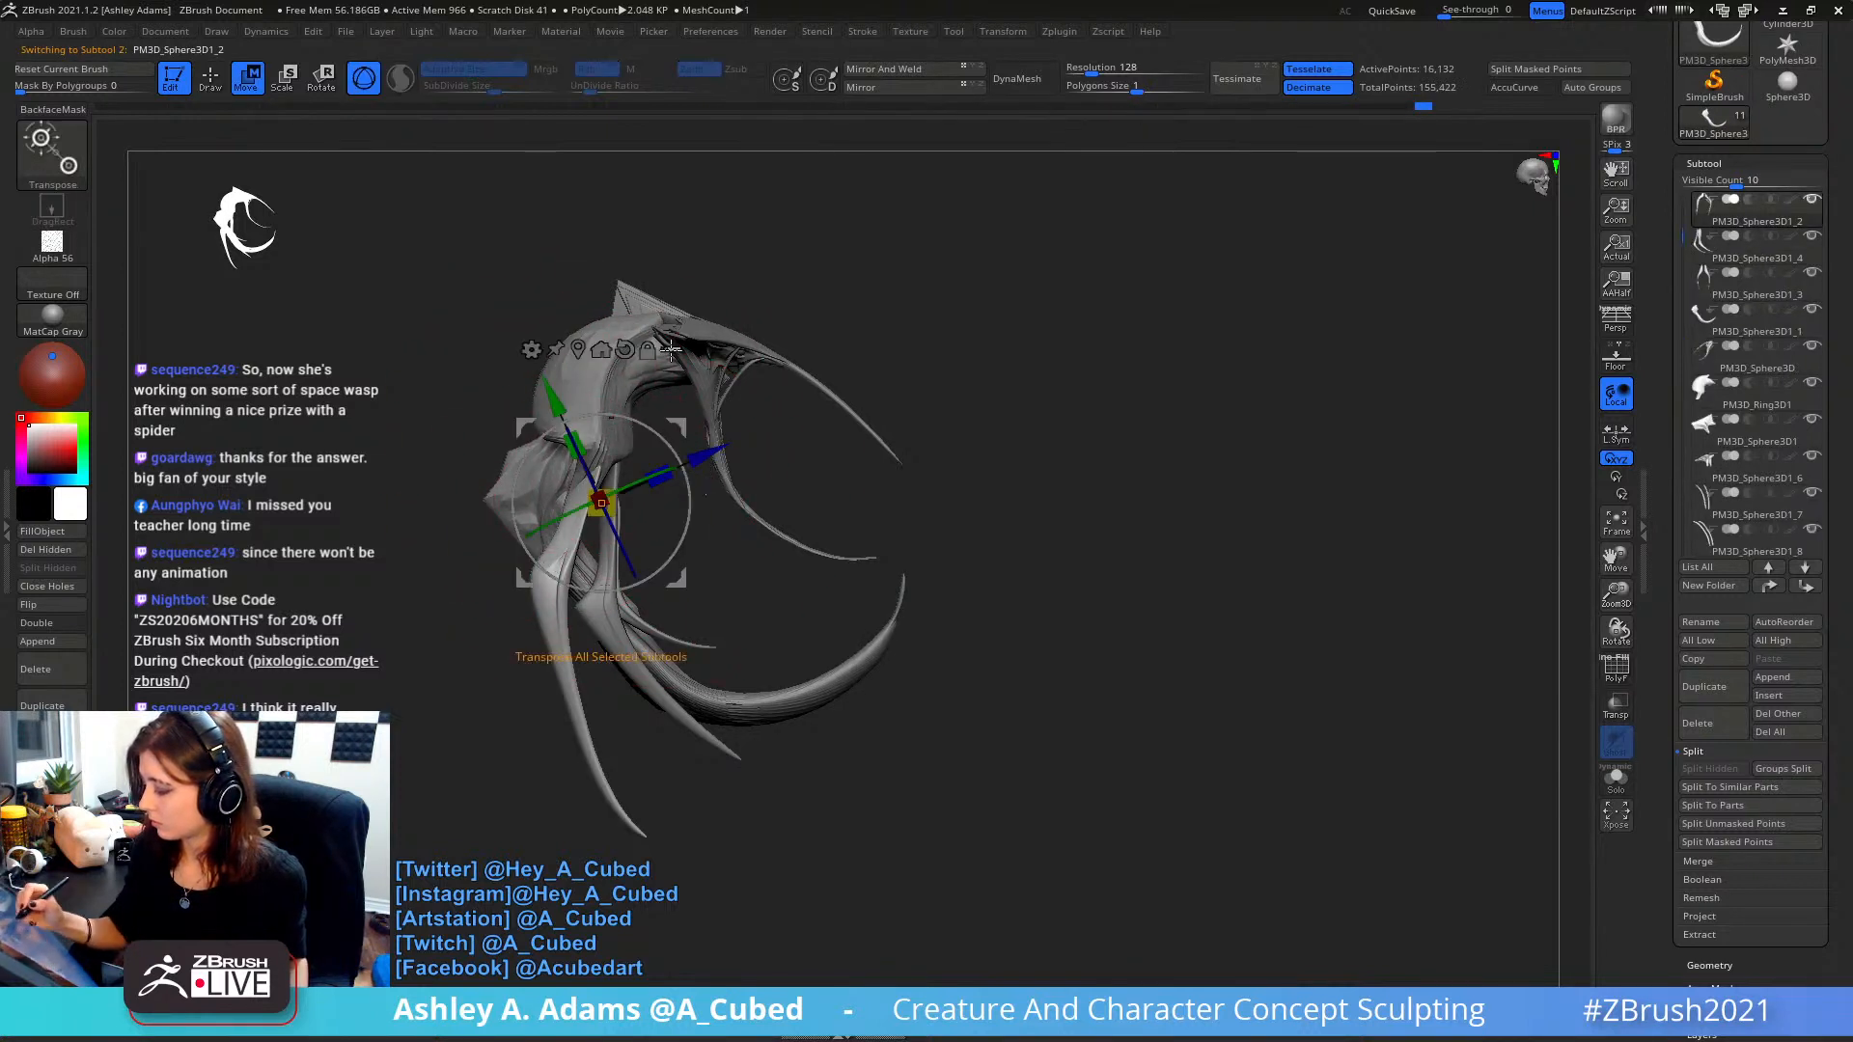
pyautogui.click(671, 349)
pyautogui.moveTo(610, 559); pyautogui.dragTo(617, 558)
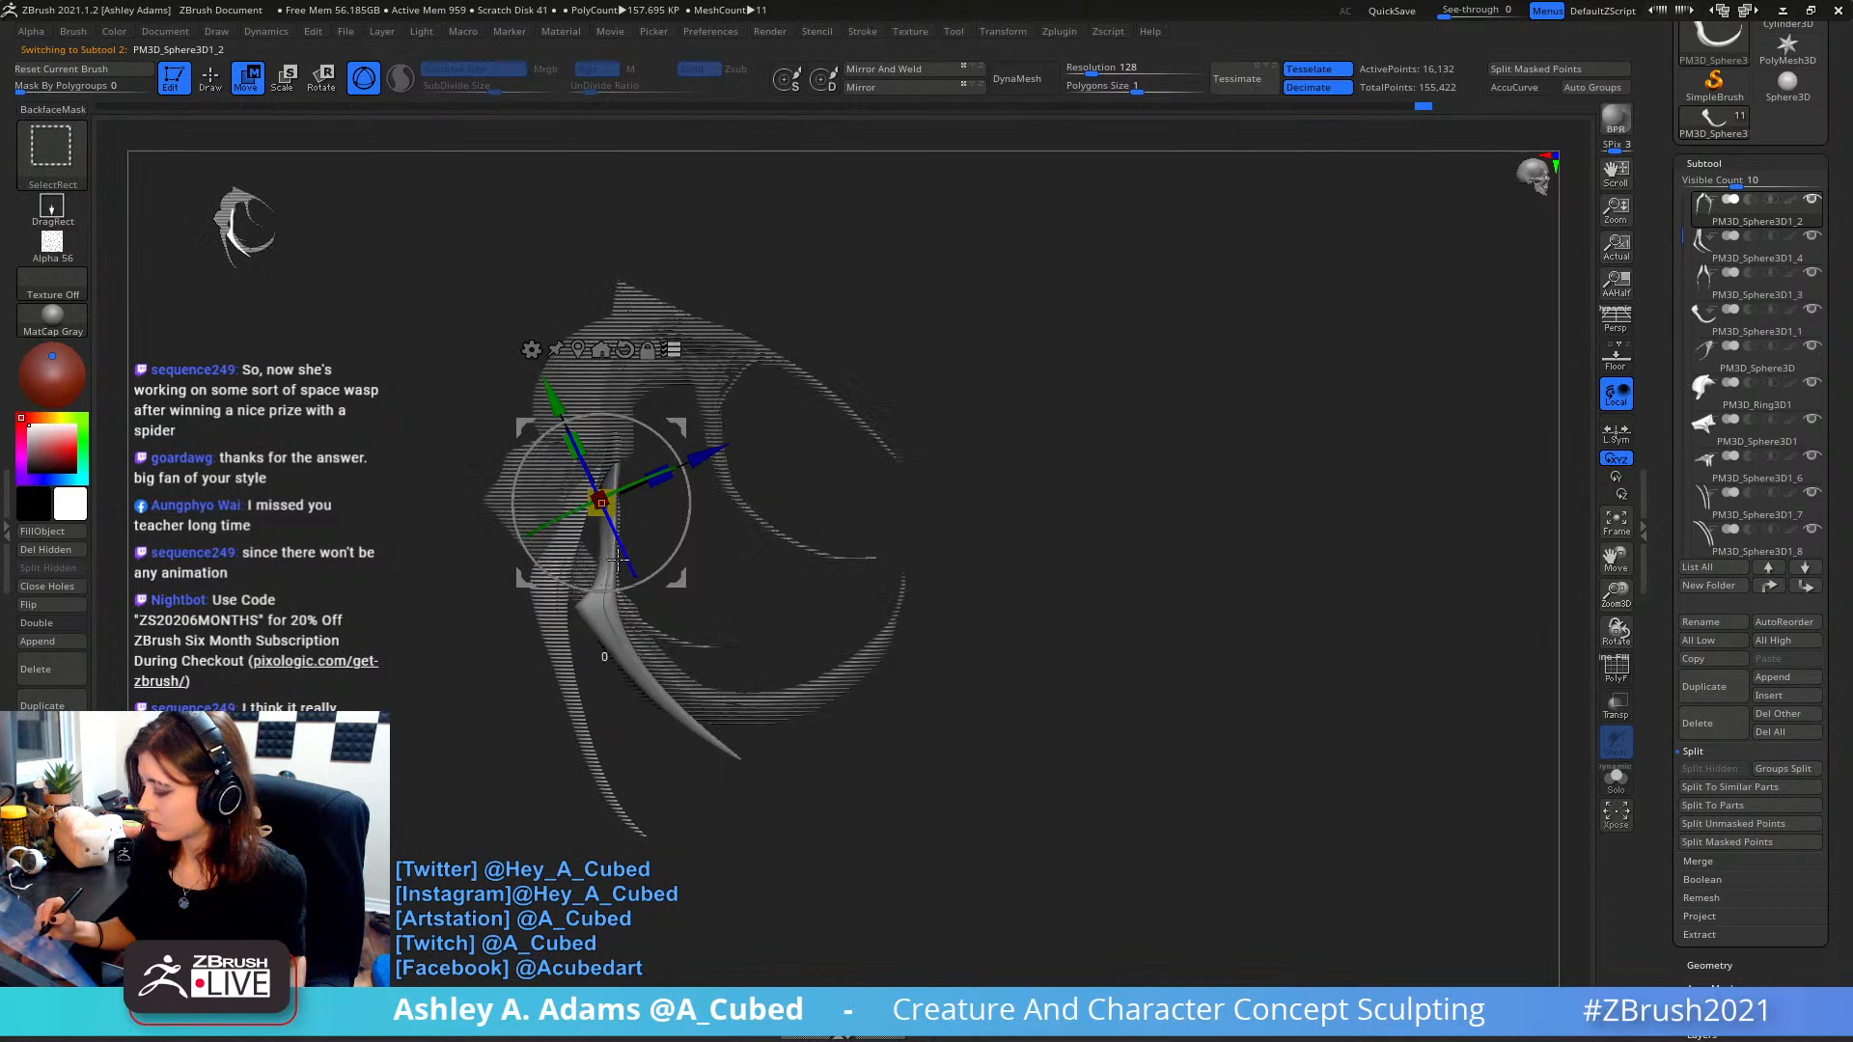
pyautogui.keyDown('ctrl'); pyautogui.keyDown('shift'); pyautogui.click(562, 550); pyautogui.keyUp('shift'); pyautogui.keyUp('ctrl')
pyautogui.moveTo(716, 502); pyautogui.dragTo(660, 576)
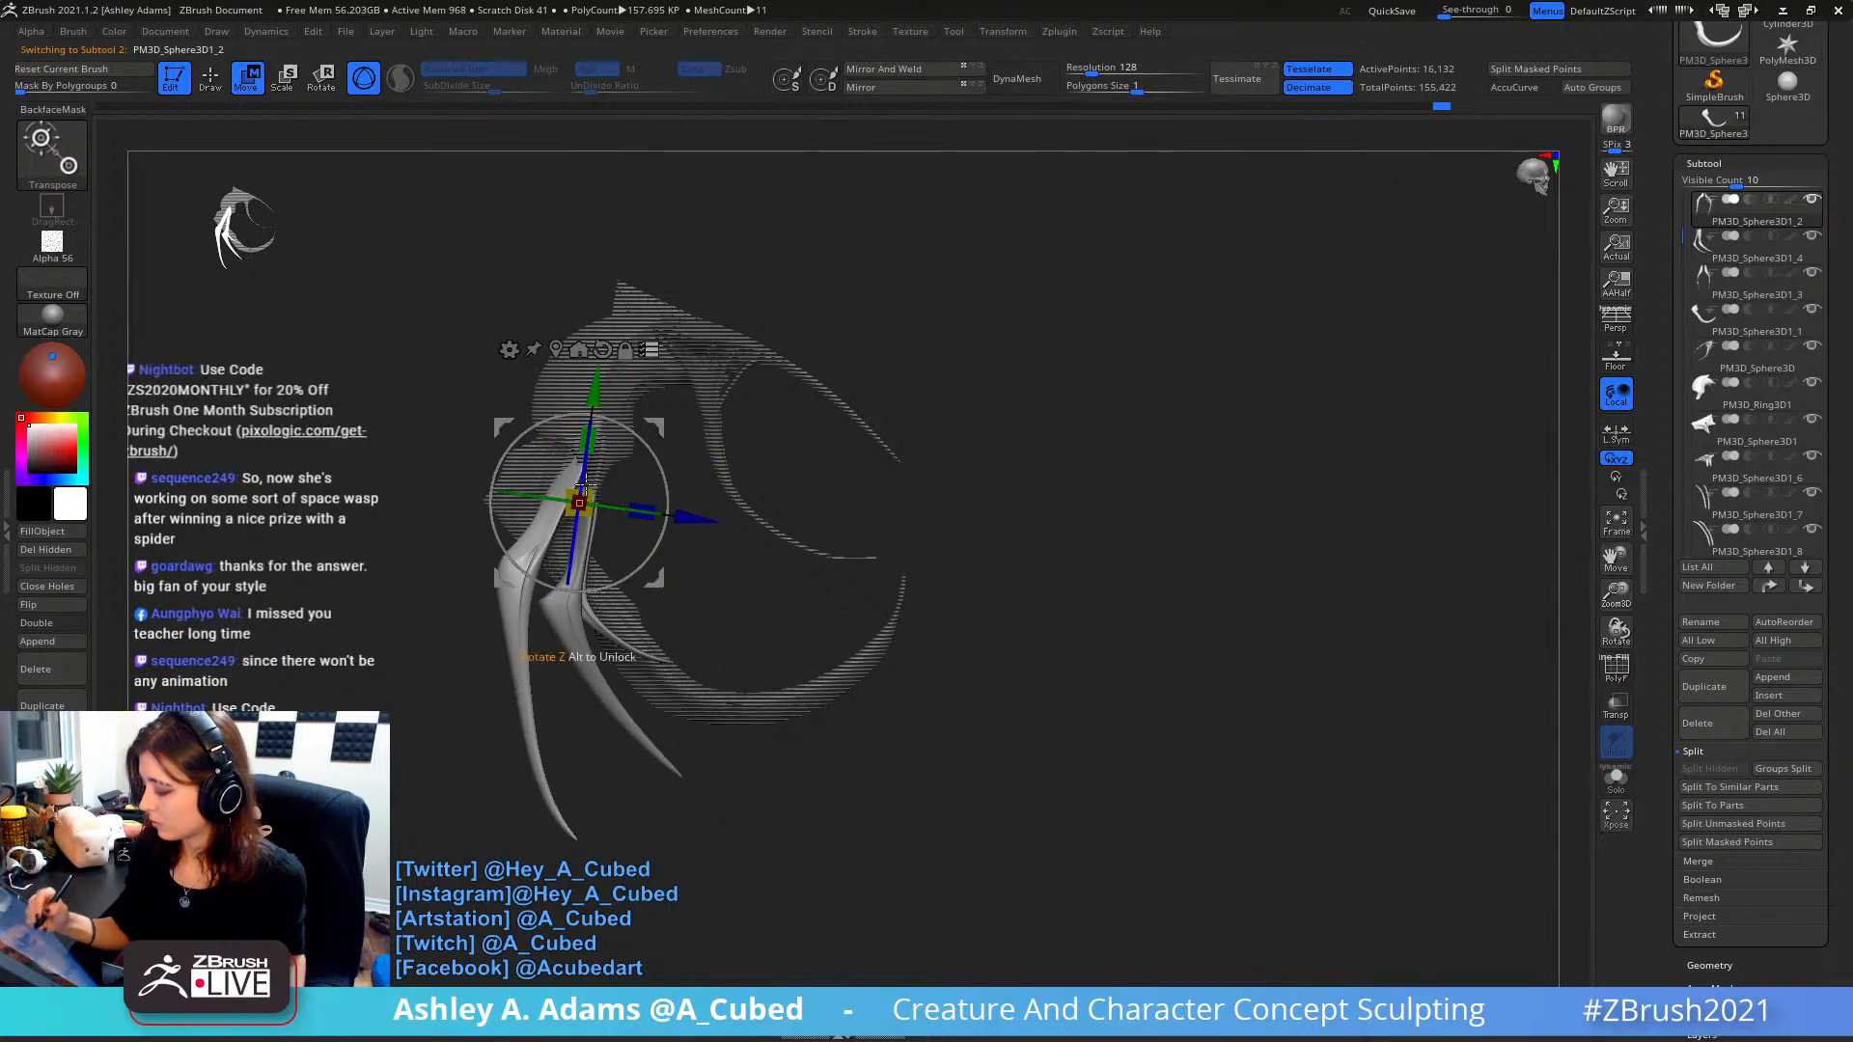
pyautogui.moveTo(579, 503); pyautogui.dragTo(612, 503)
pyautogui.moveTo(1037, 411)
pyautogui.mouseDown()
pyautogui.moveTo(905, 405)
pyautogui.moveTo(753, 461)
pyautogui.moveTo(839, 458)
pyautogui.moveTo(807, 394)
pyautogui.moveTo(781, 493)
pyautogui.mouseUp()
# - Return to sculpting with SnakeHook, make the shell PM3D_Ring3D1 active and nudge its side edge slightly inward near the limb bases
pyautogui.press('q')
pyautogui.press('space')
pyautogui.press('space')
pyautogui.keyDown('alt'); pyautogui.click(672, 441); pyautogui.keyUp('alt')
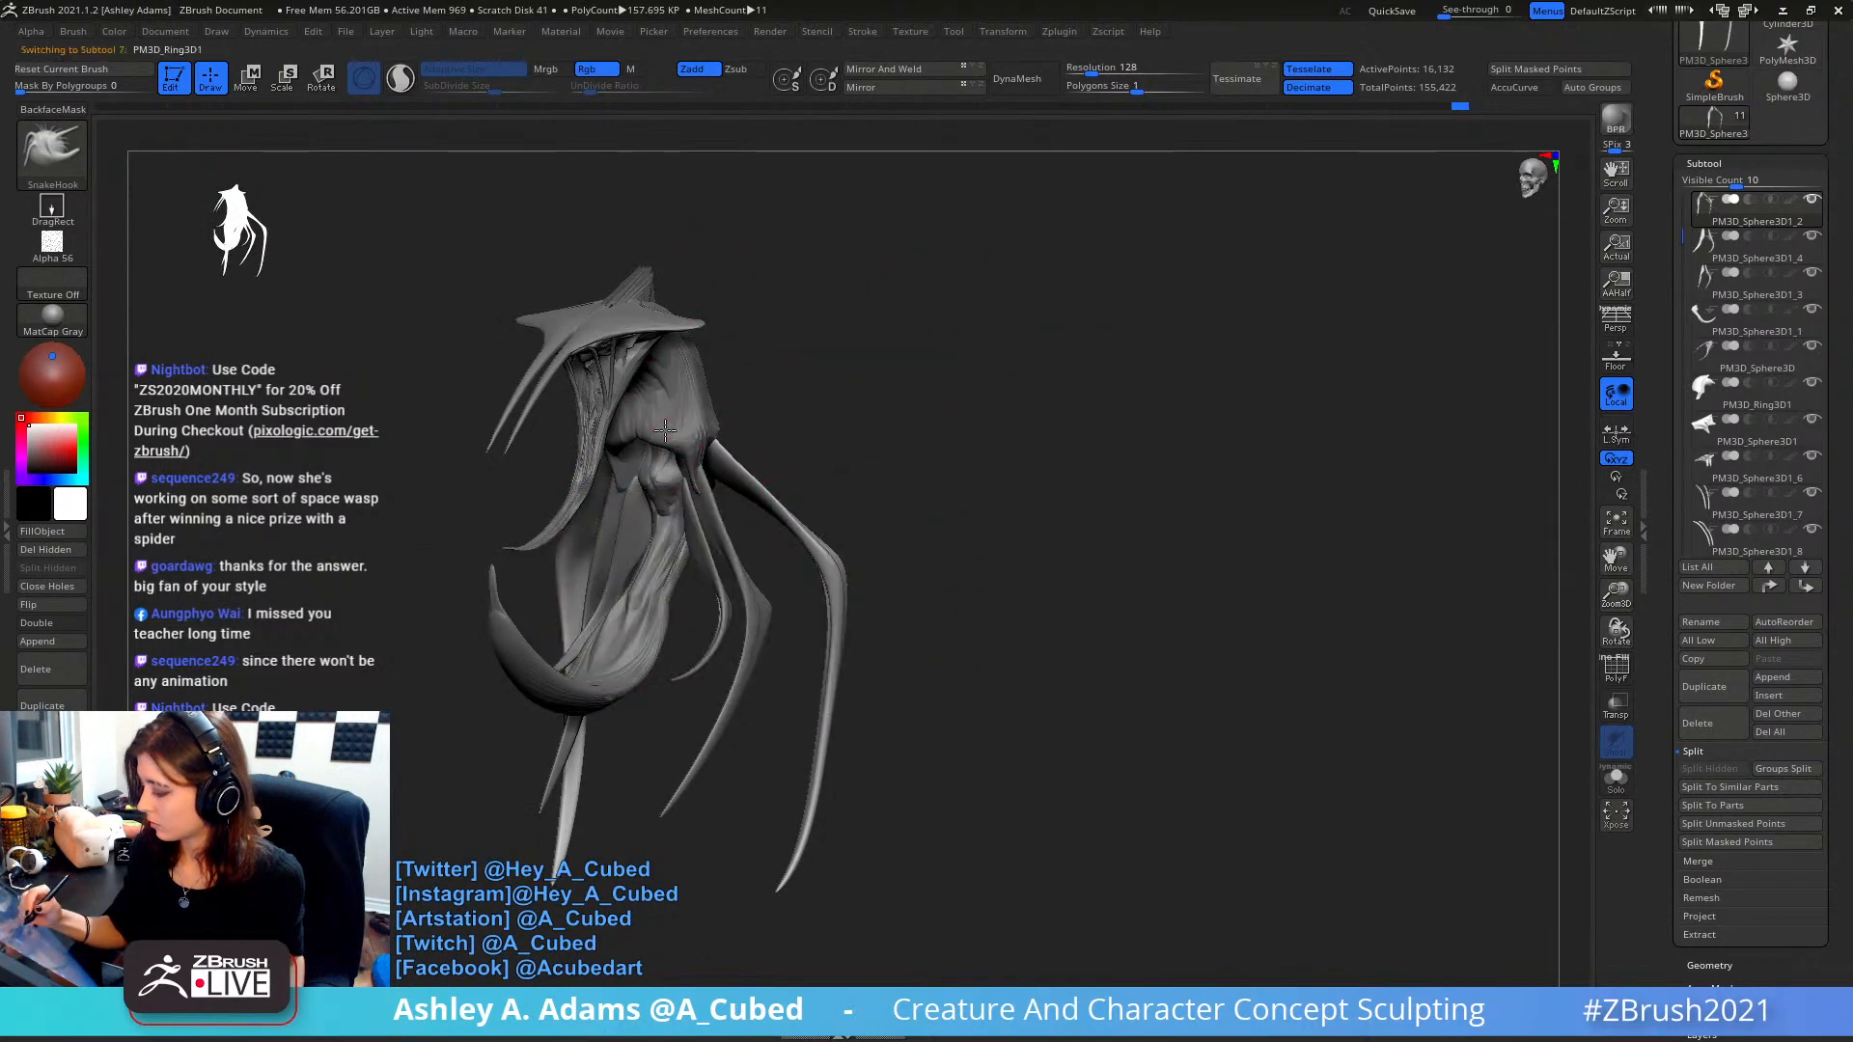
pyautogui.moveTo(672, 441)
pyautogui.mouseDown(button='right')
pyautogui.moveTo(662, 402)
pyautogui.moveTo(670, 436)
pyautogui.mouseUp(button='right')
pyautogui.press('space')
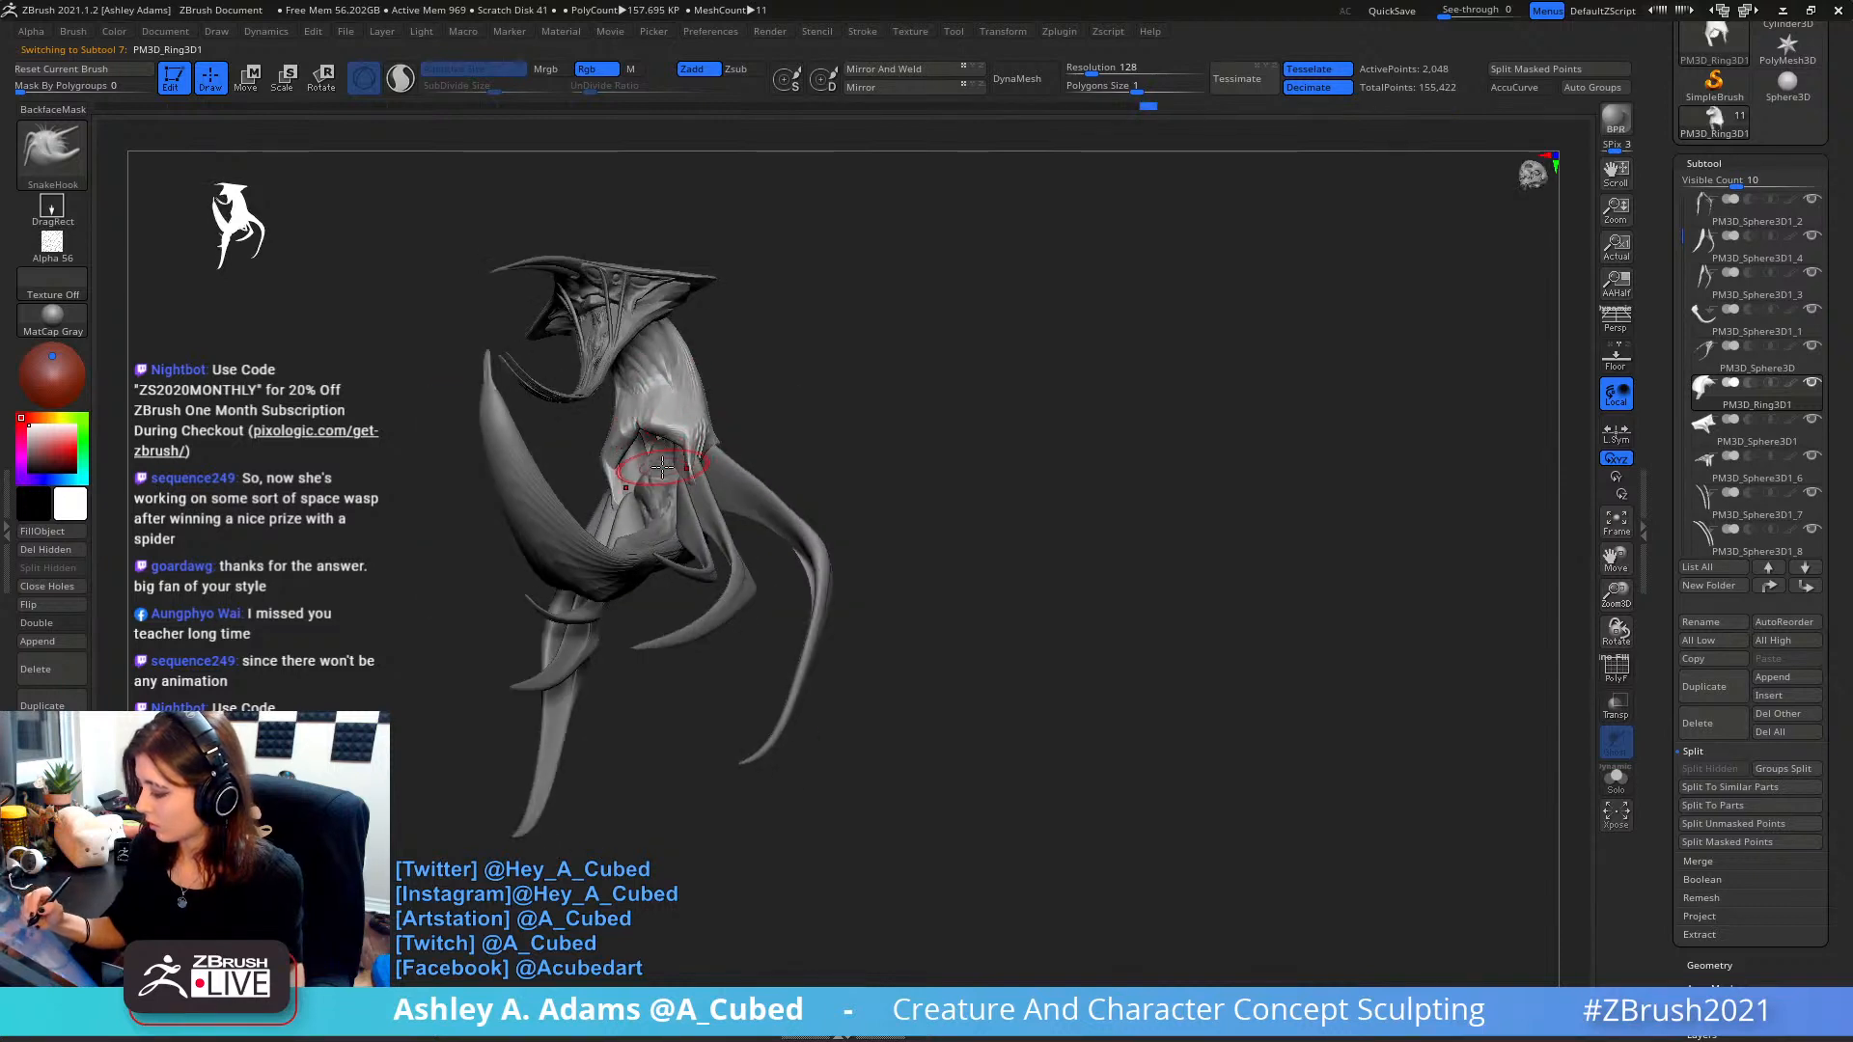
pyautogui.keyDown('alt'); pyautogui.click(664, 439); pyautogui.keyUp('alt')
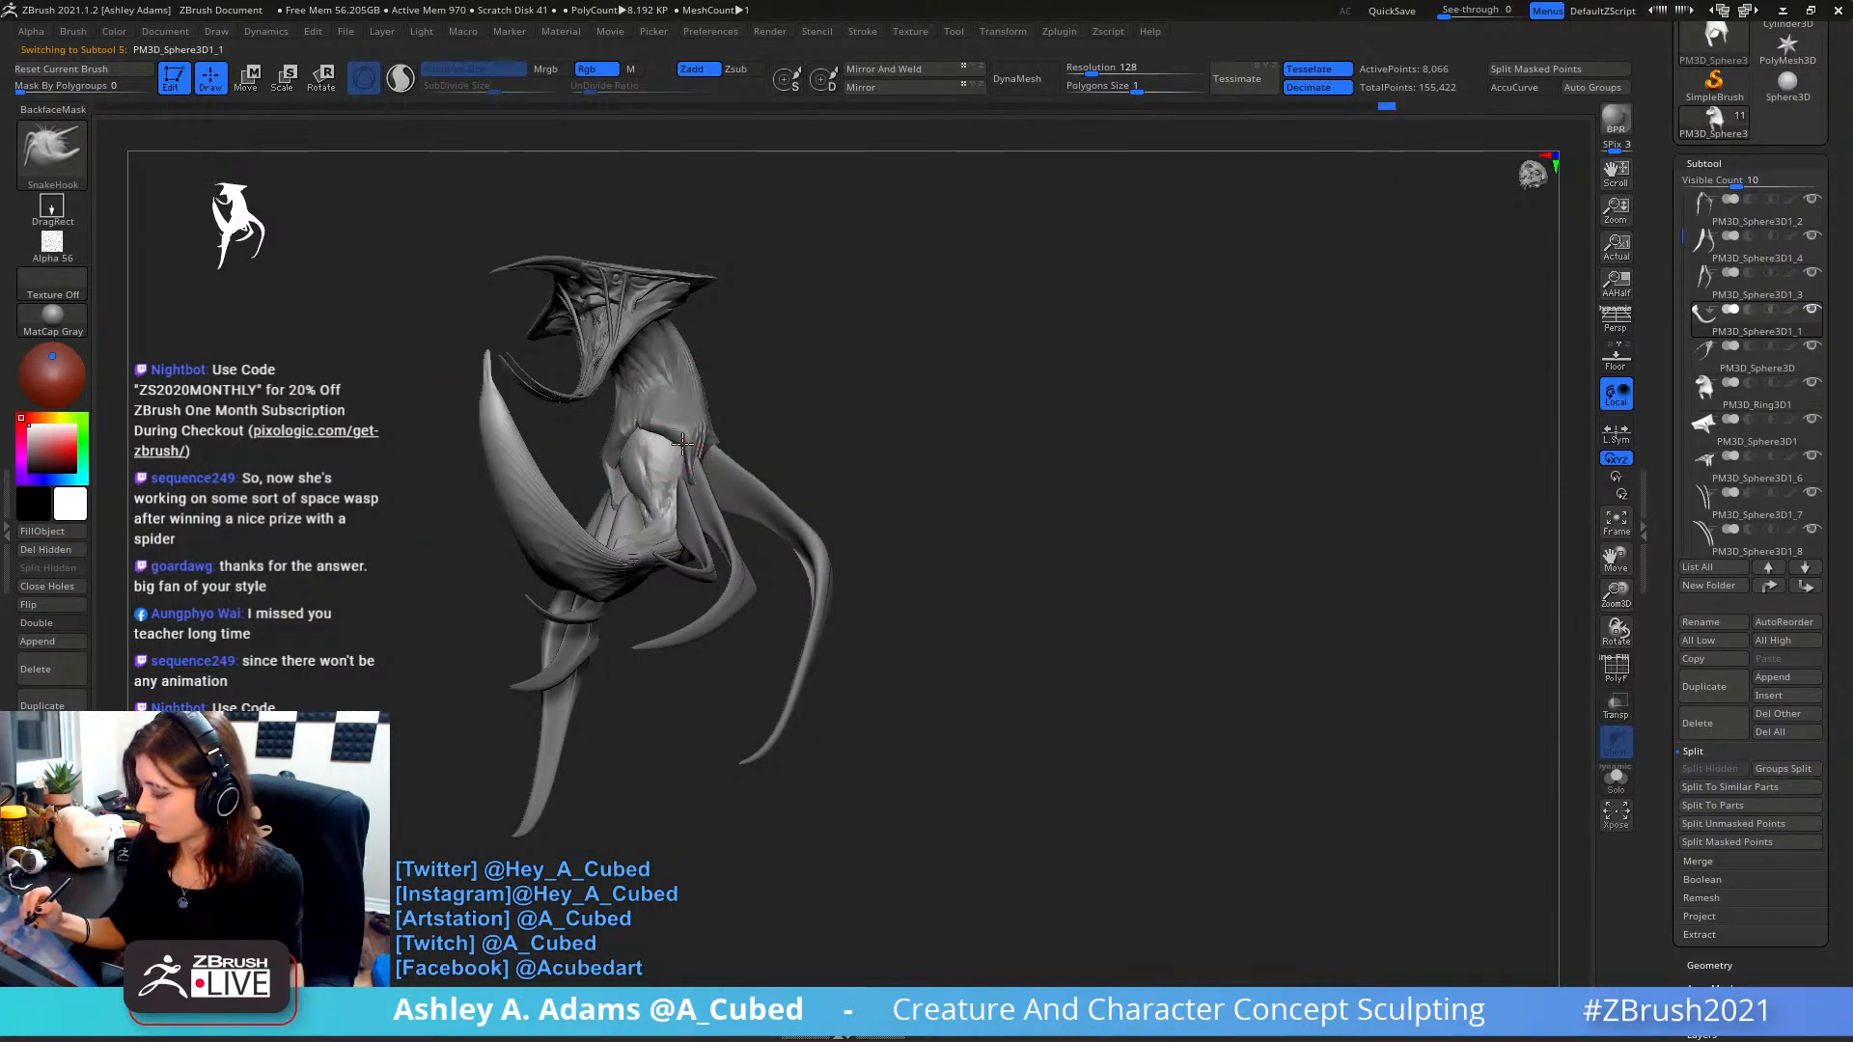
pyautogui.moveTo(661, 439); pyautogui.dragTo(696, 435, button='right')
pyautogui.keyDown('alt'); pyautogui.click(695, 441); pyautogui.keyUp('alt')
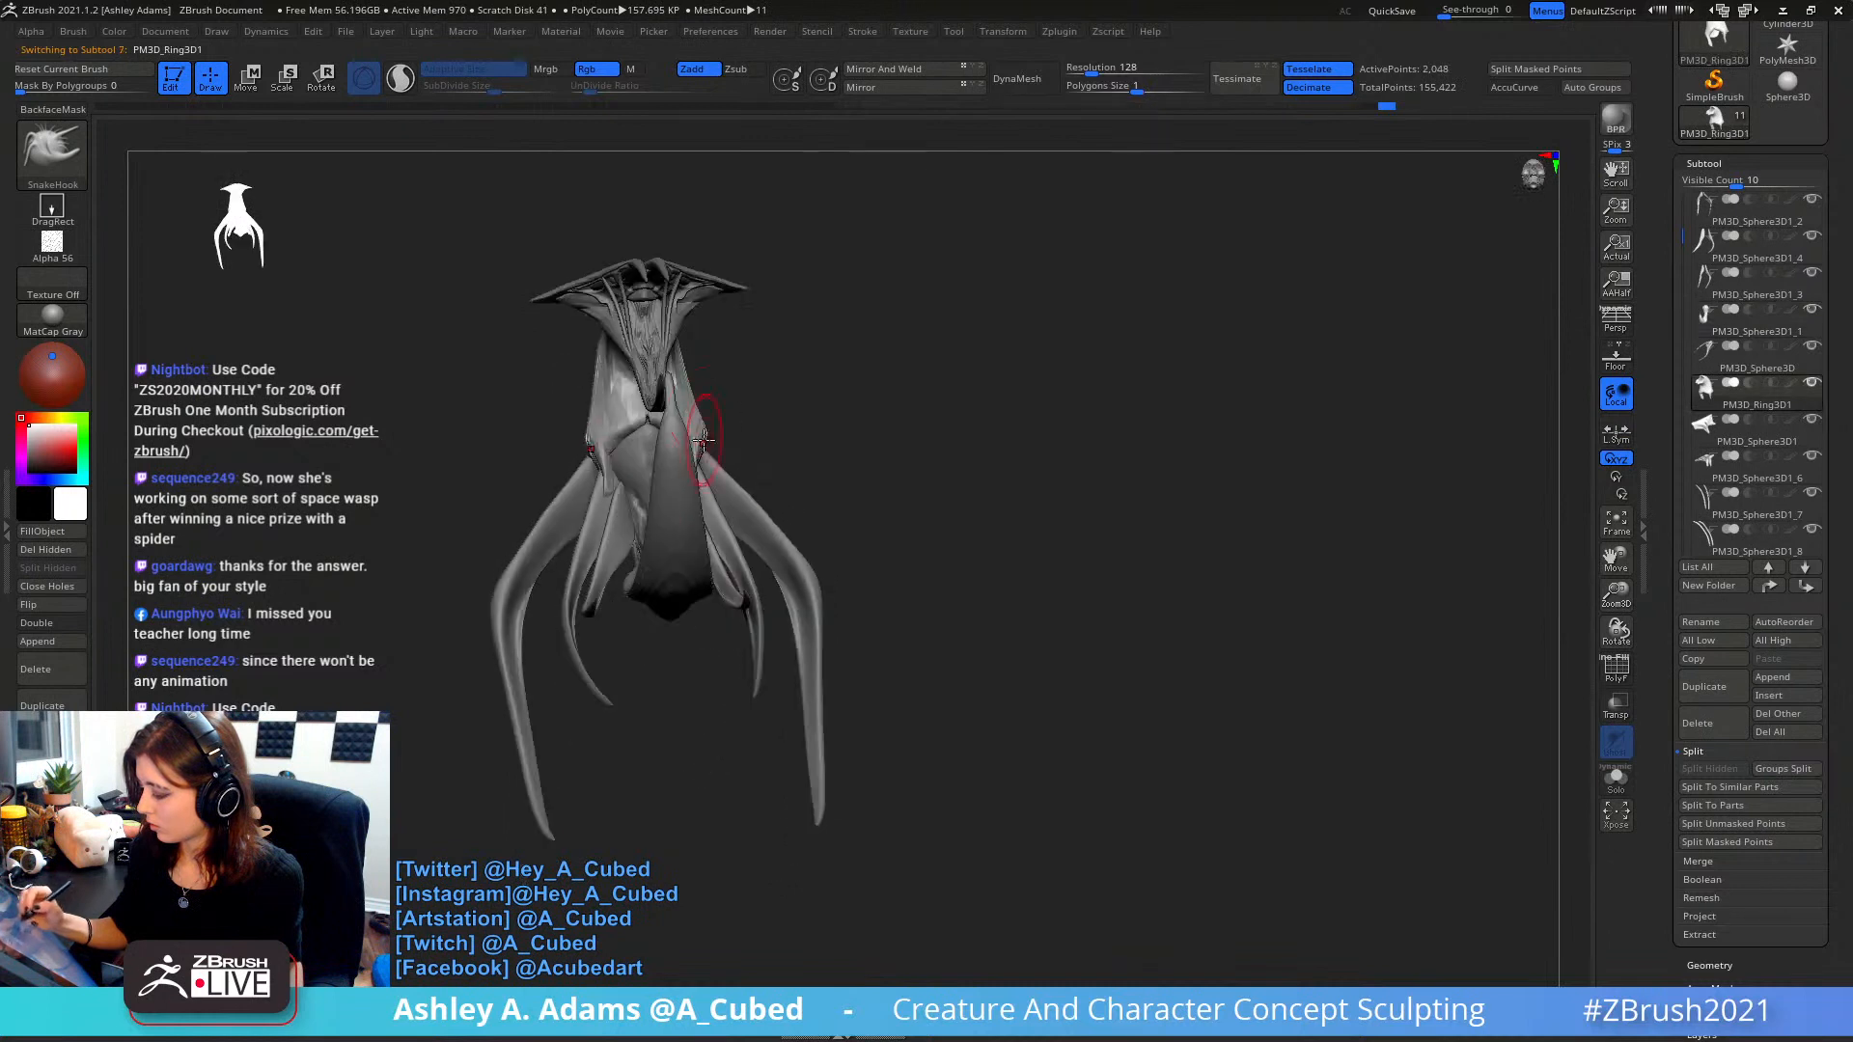
pyautogui.moveTo(697, 436); pyautogui.dragTo(688, 440)
pyautogui.moveTo(676, 435); pyautogui.dragTo(686, 416, button='right')
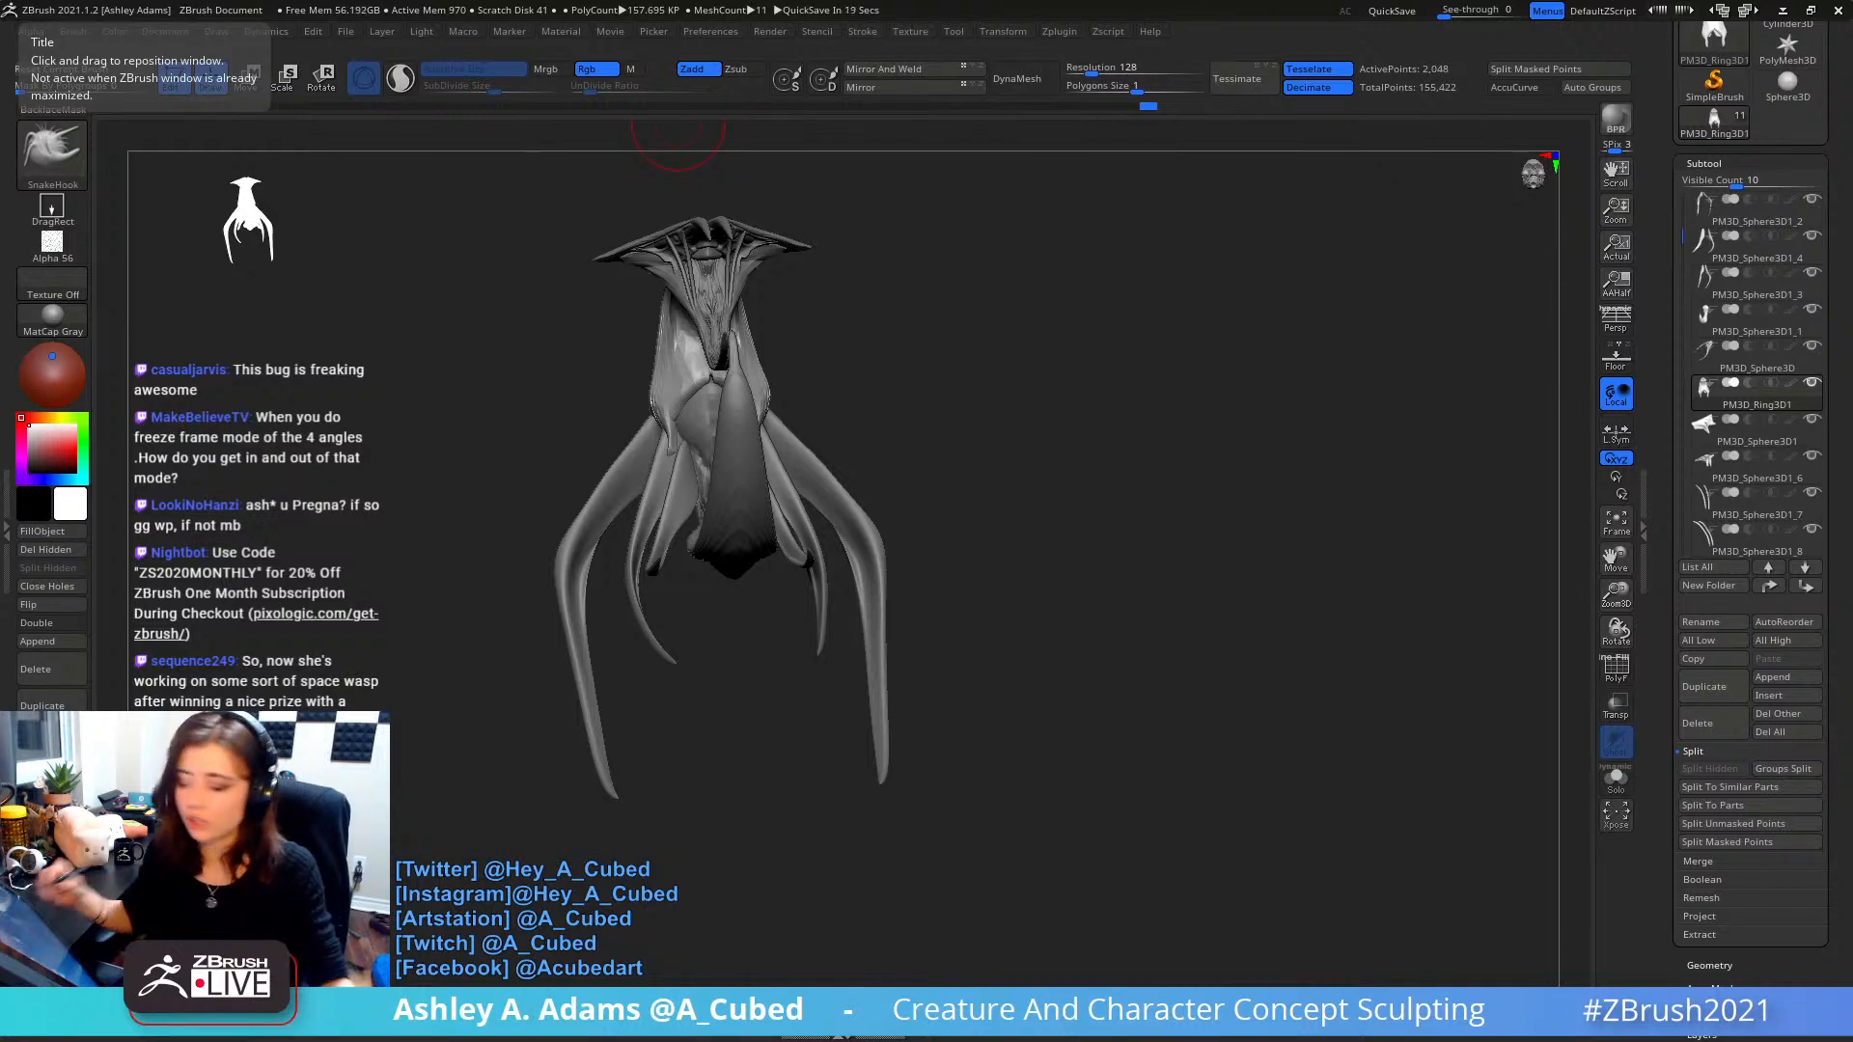
# - Place two snapshots of the creature from different angles on the canvas, compare them with the live model and clear them
pyautogui.moveTo(840, 420)
pyautogui.mouseDown()
pyautogui.moveTo(1029, 455)
pyautogui.moveTo(1008, 470)
pyautogui.moveTo(1322, 491)
pyautogui.moveTo(1315, 450)
pyautogui.moveTo(1422, 477)
pyautogui.moveTo(753, 725)
pyautogui.moveTo(741, 272)
pyautogui.moveTo(1361, 377)
pyautogui.moveTo(724, 460)
pyautogui.moveTo(753, 418)
pyautogui.mouseUp()
pyautogui.hotkey('shift', 's')
pyautogui.hotkey('shift', 's')
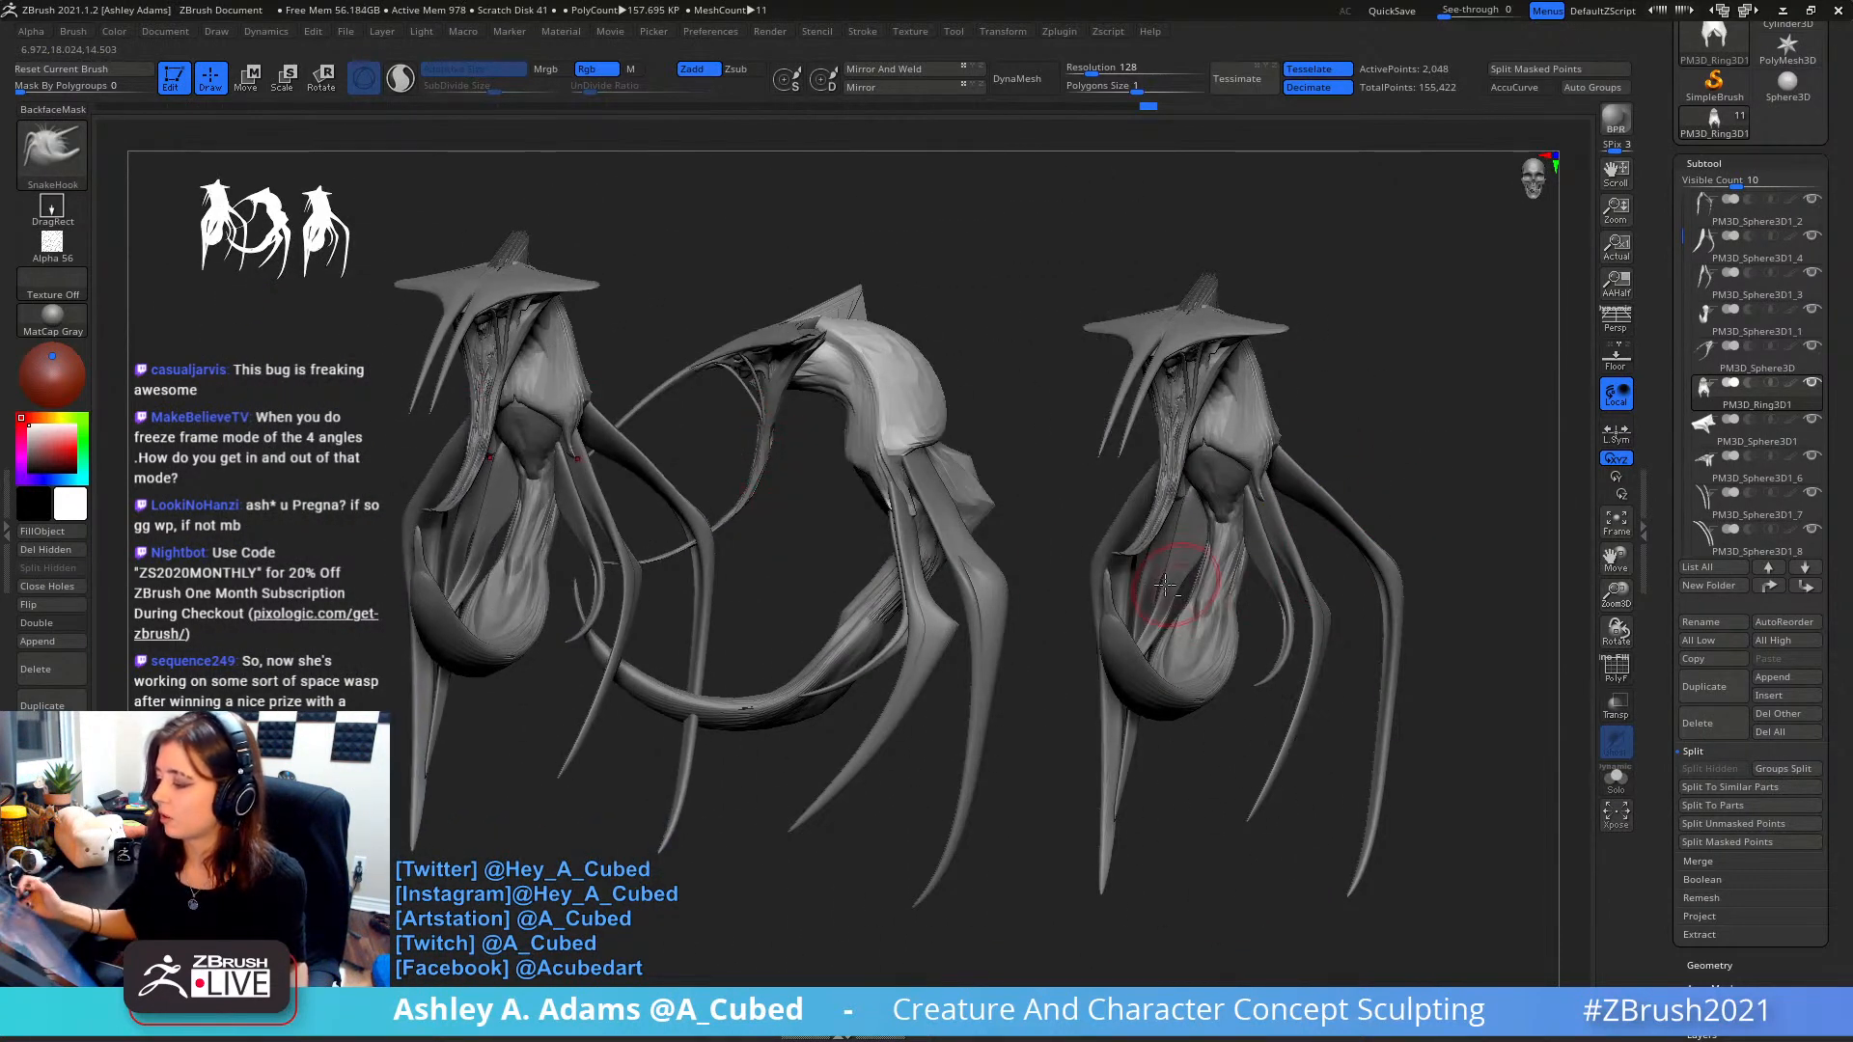
pyautogui.keyDown('alt'); pyautogui.moveTo(984, 576); pyautogui.dragTo(1080, 533); pyautogui.keyUp('alt')
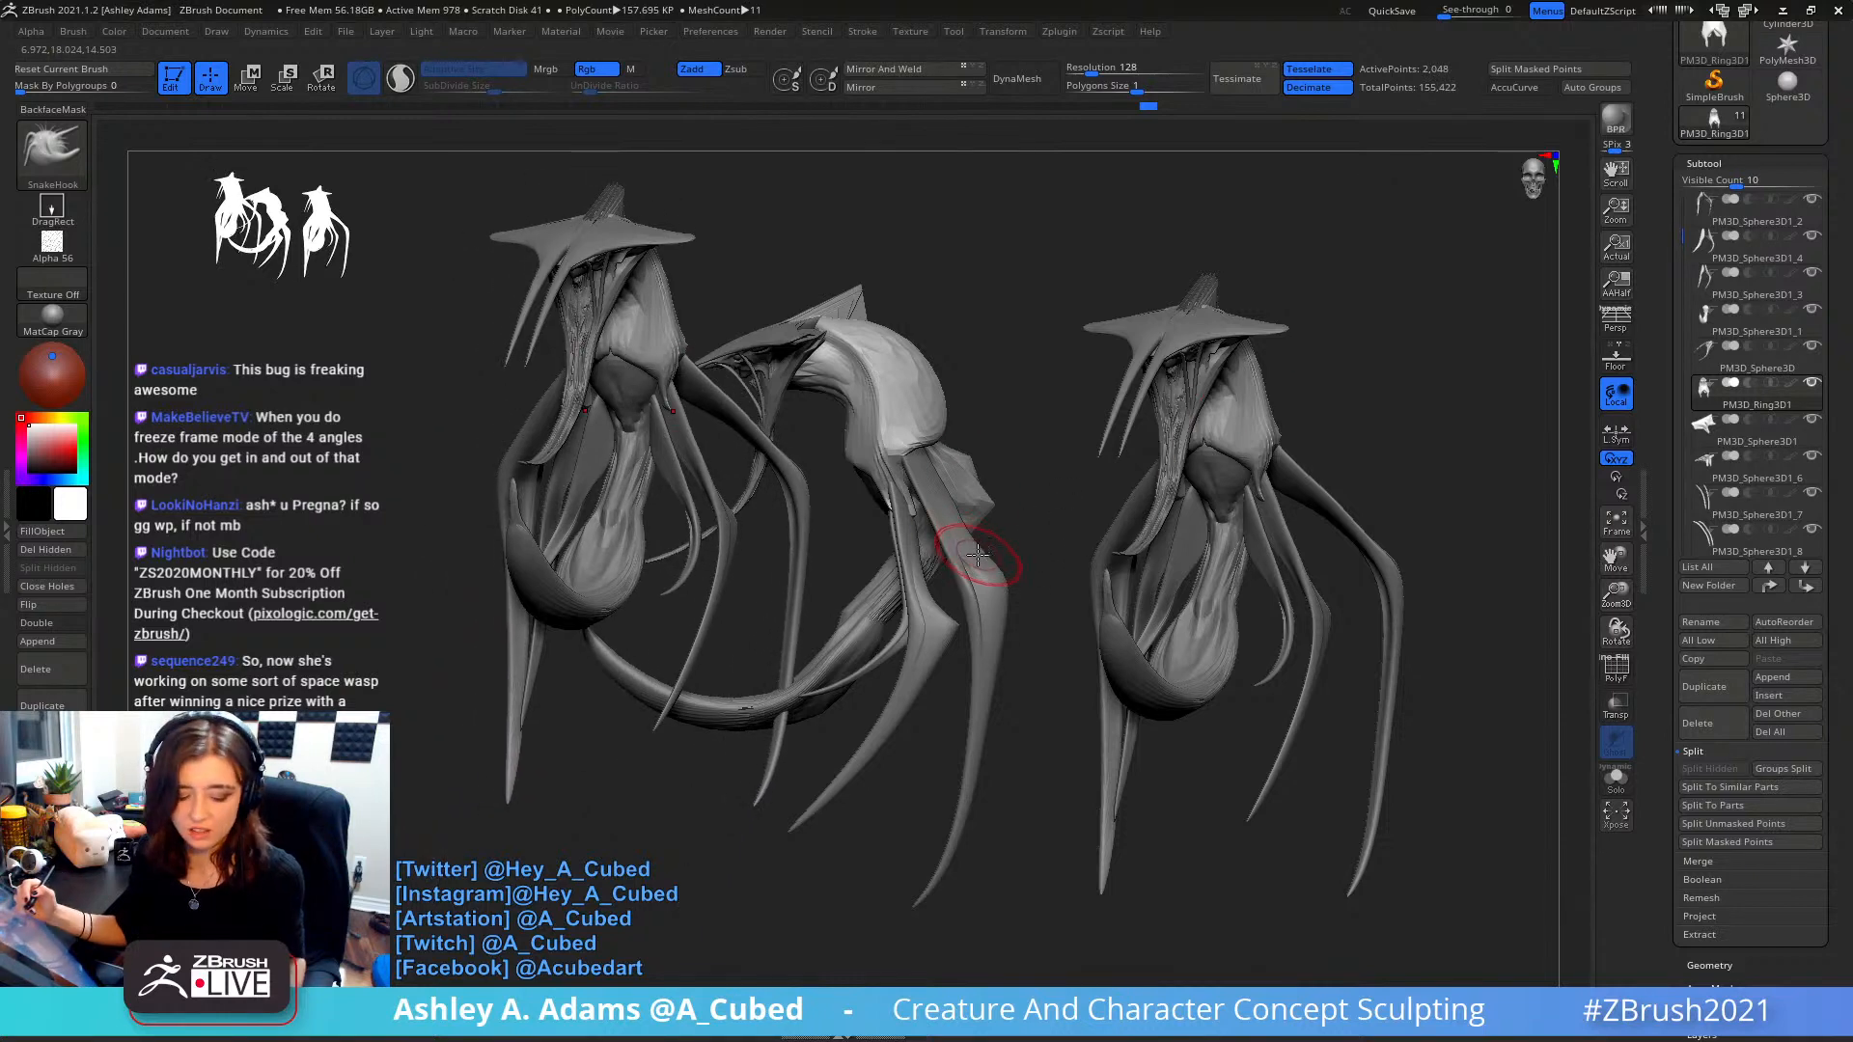
pyautogui.hotkey('ctrl', 'n')
# - Make the abdomen PM3D_Sphere3D1_1 active and set up the Inflat brush for its upper end beside the limb bases
pyautogui.keyDown('alt'); pyautogui.moveTo(974, 556); pyautogui.dragTo(1148, 666); pyautogui.keyUp('alt')
pyautogui.moveTo(1018, 381); pyautogui.dragTo(1092, 513, button='right')
pyautogui.rightClick(968, 471)
pyautogui.rightClick(1091, 515)
pyautogui.moveTo(1109, 425)
pyautogui.mouseDown(button='right')
pyautogui.moveTo(1192, 357)
pyautogui.moveTo(1083, 439)
pyautogui.moveTo(1131, 430)
pyautogui.moveTo(1115, 363)
pyautogui.mouseUp(button='right')
pyautogui.rightClick(1074, 447)
pyautogui.press('b')
pyautogui.press('i')
pyautogui.press('n')
pyautogui.rightClick(1090, 454)
pyautogui.keyDown('alt'); pyautogui.click(1072, 384); pyautogui.keyUp('alt')
pyautogui.press('b')
pyautogui.press('p')
pyautogui.press('i')
pyautogui.rightClick(1065, 371)
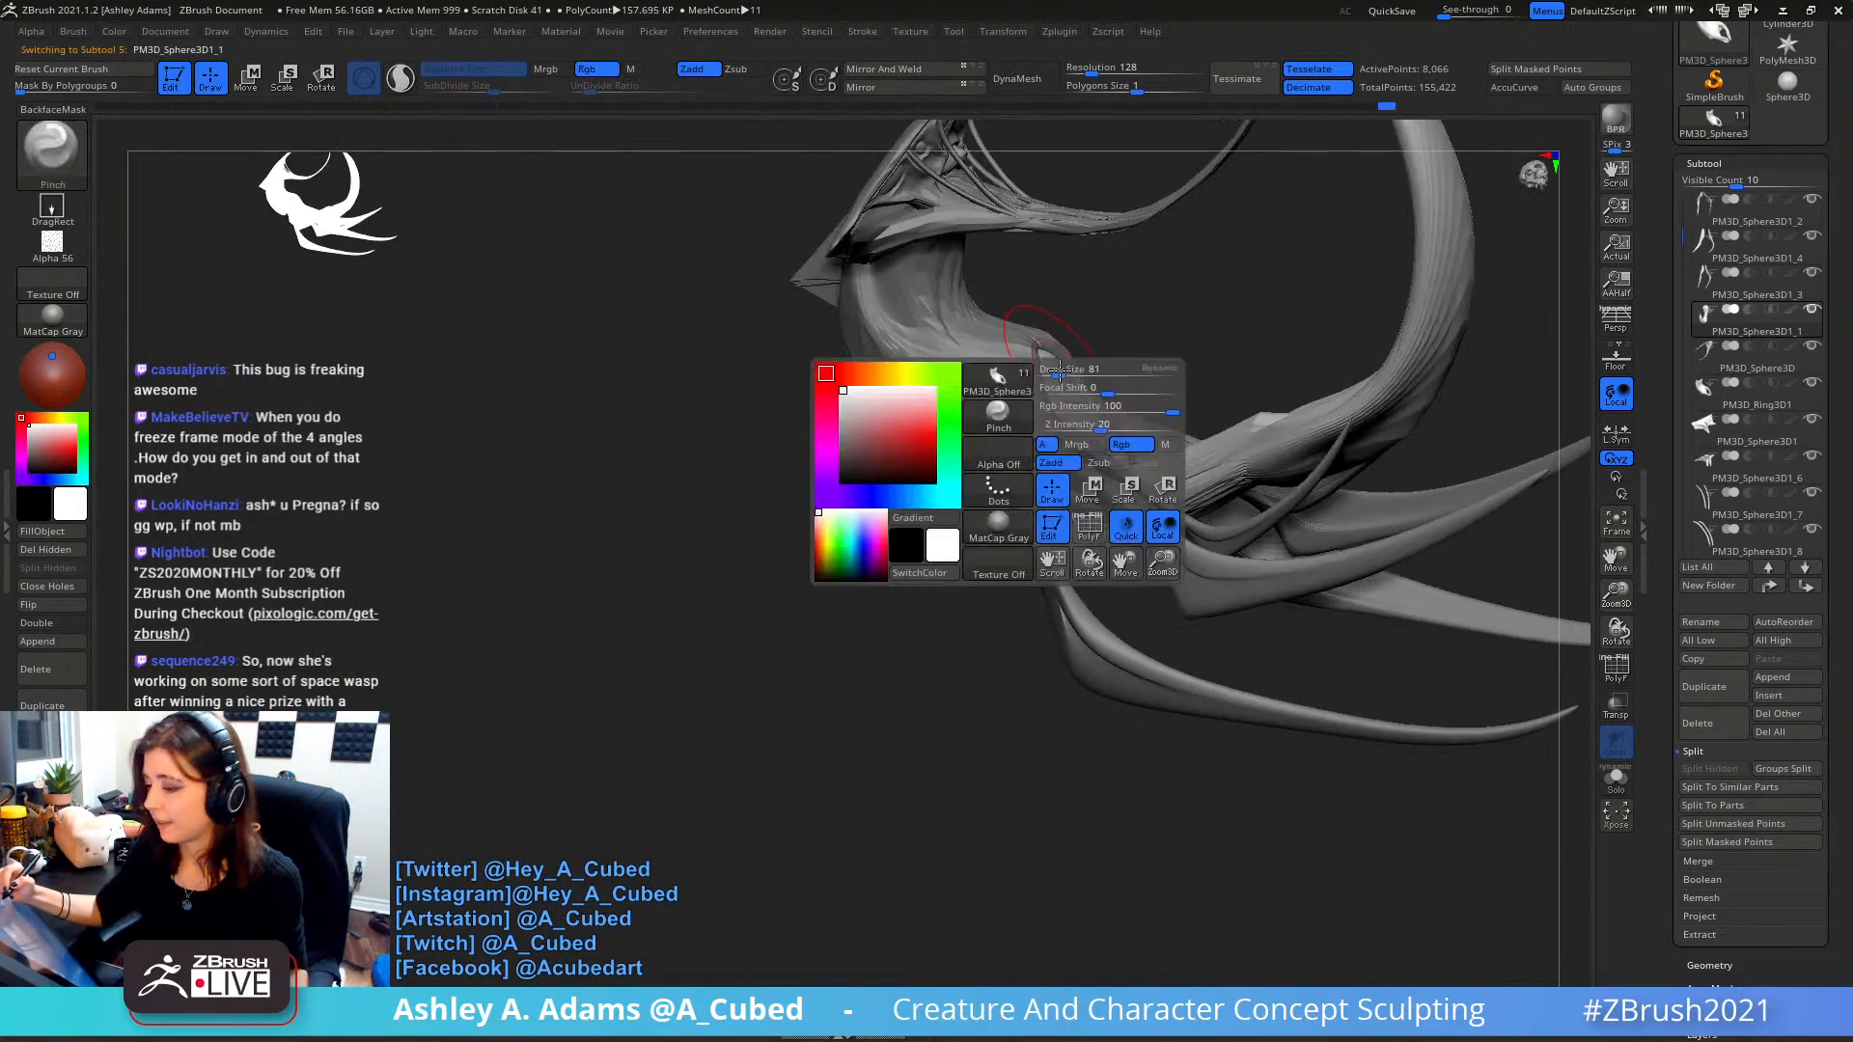
pyautogui.press('b')
pyautogui.press('i')
pyautogui.press('n')
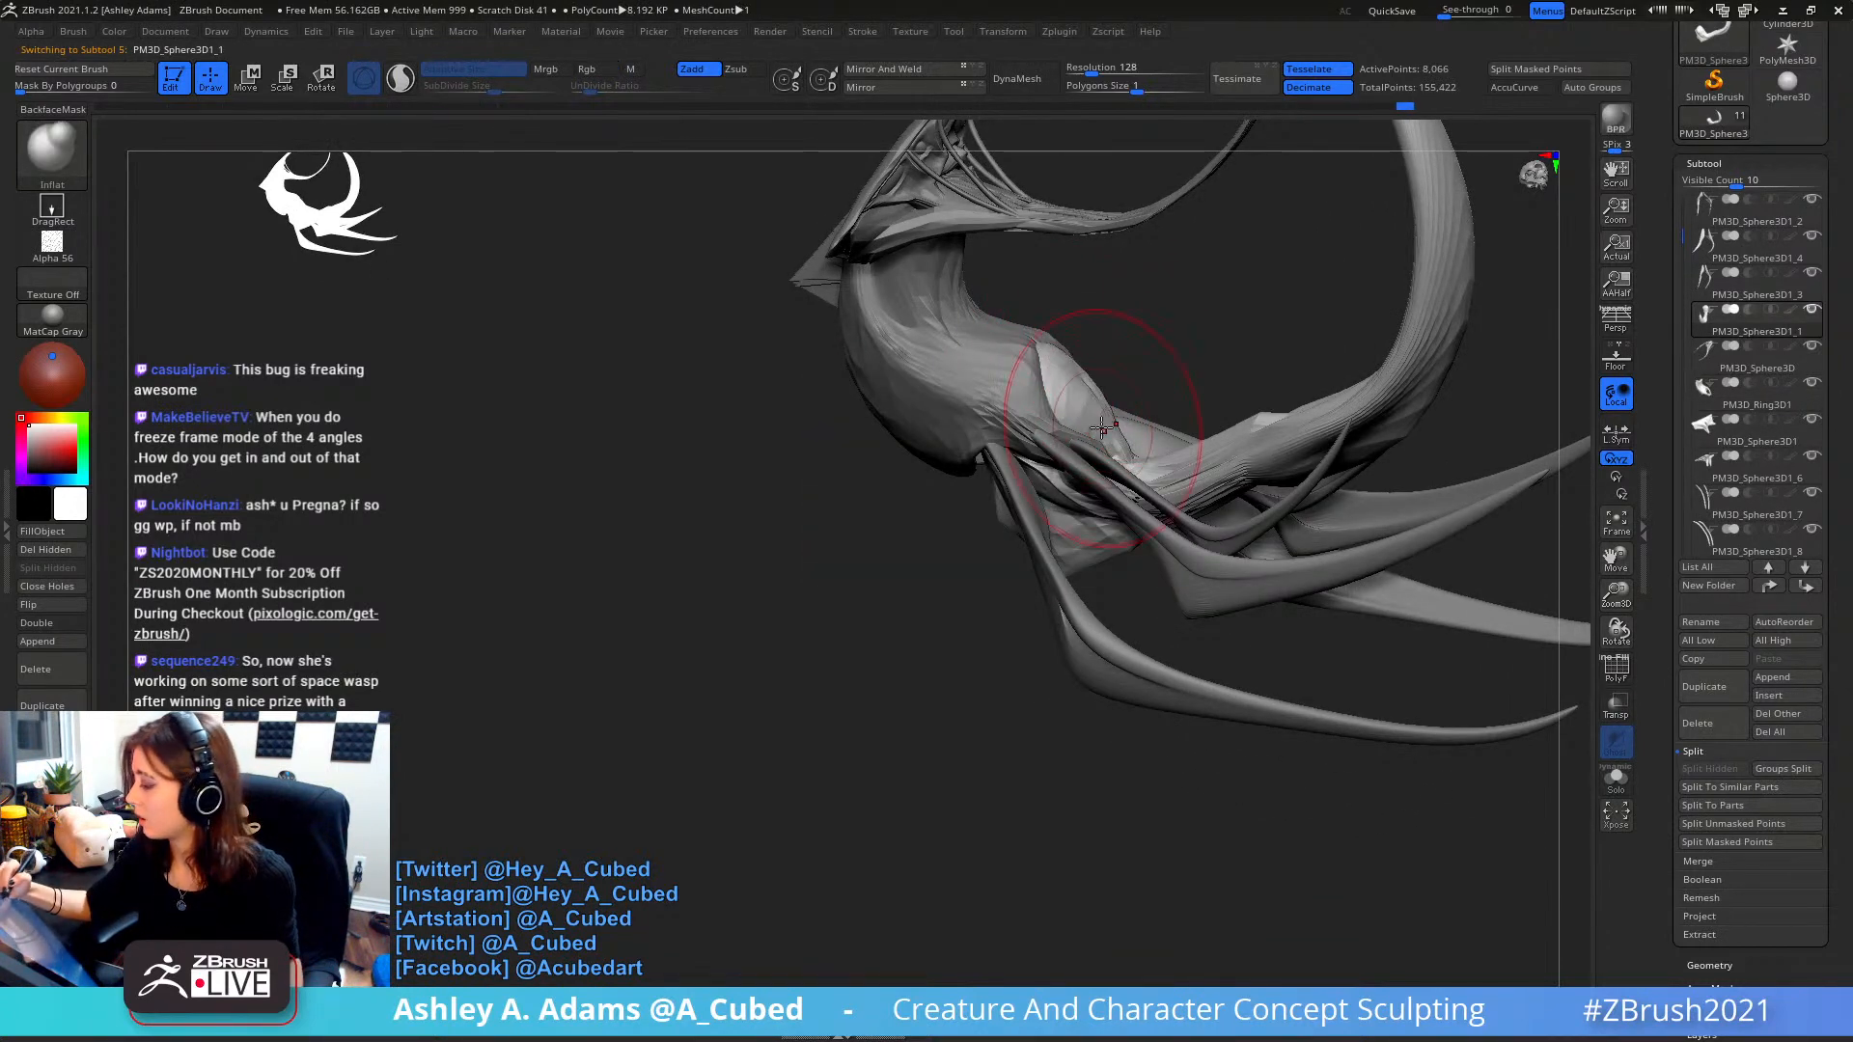
# - Pull the narrow upper part of the creature's tail toward the body with the SnakeHook brush on the tail subtool
pyautogui.moveTo(1116, 422)
pyautogui.mouseDown(button='right')
pyautogui.moveTo(1109, 323)
pyautogui.moveTo(1233, 194)
pyautogui.moveTo(1137, 382)
pyautogui.moveTo(1159, 353)
pyautogui.moveTo(1185, 425)
pyautogui.moveTo(1135, 410)
pyautogui.moveTo(1169, 437)
pyautogui.moveTo(1154, 442)
pyautogui.moveTo(1141, 399)
pyautogui.moveTo(1231, 473)
pyautogui.moveTo(1380, 473)
pyautogui.moveTo(1448, 434)
pyautogui.mouseUp(button='right')
pyautogui.press('b')
pyautogui.press('s')
pyautogui.press('h')
pyautogui.rightClick(1135, 410)
pyautogui.keyDown('alt'); pyautogui.click(1147, 414); pyautogui.keyUp('alt')
pyautogui.keyDown('alt'); pyautogui.click(1137, 410); pyautogui.keyUp('alt')
pyautogui.rightClick(1150, 442)
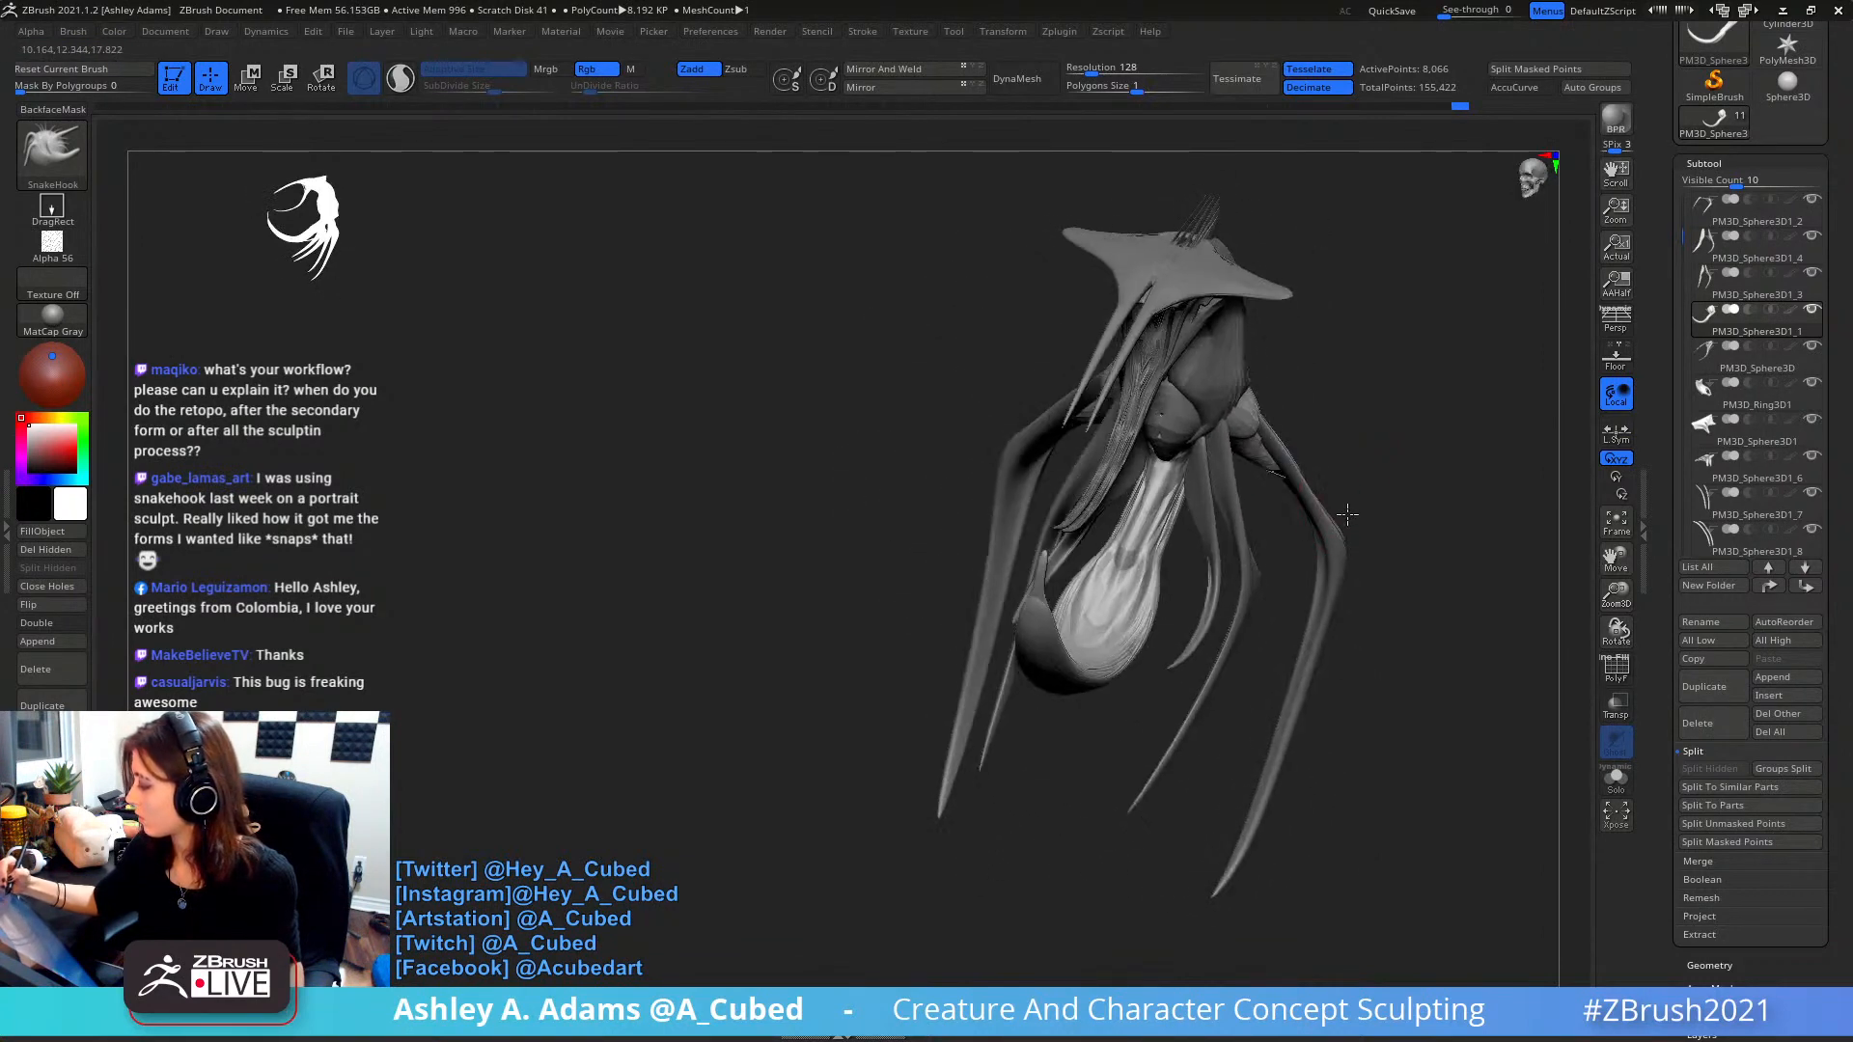
pyautogui.keyDown('alt'); pyautogui.moveTo(1306, 383); pyautogui.dragTo(1214, 345, button='right'); pyautogui.keyUp('alt')
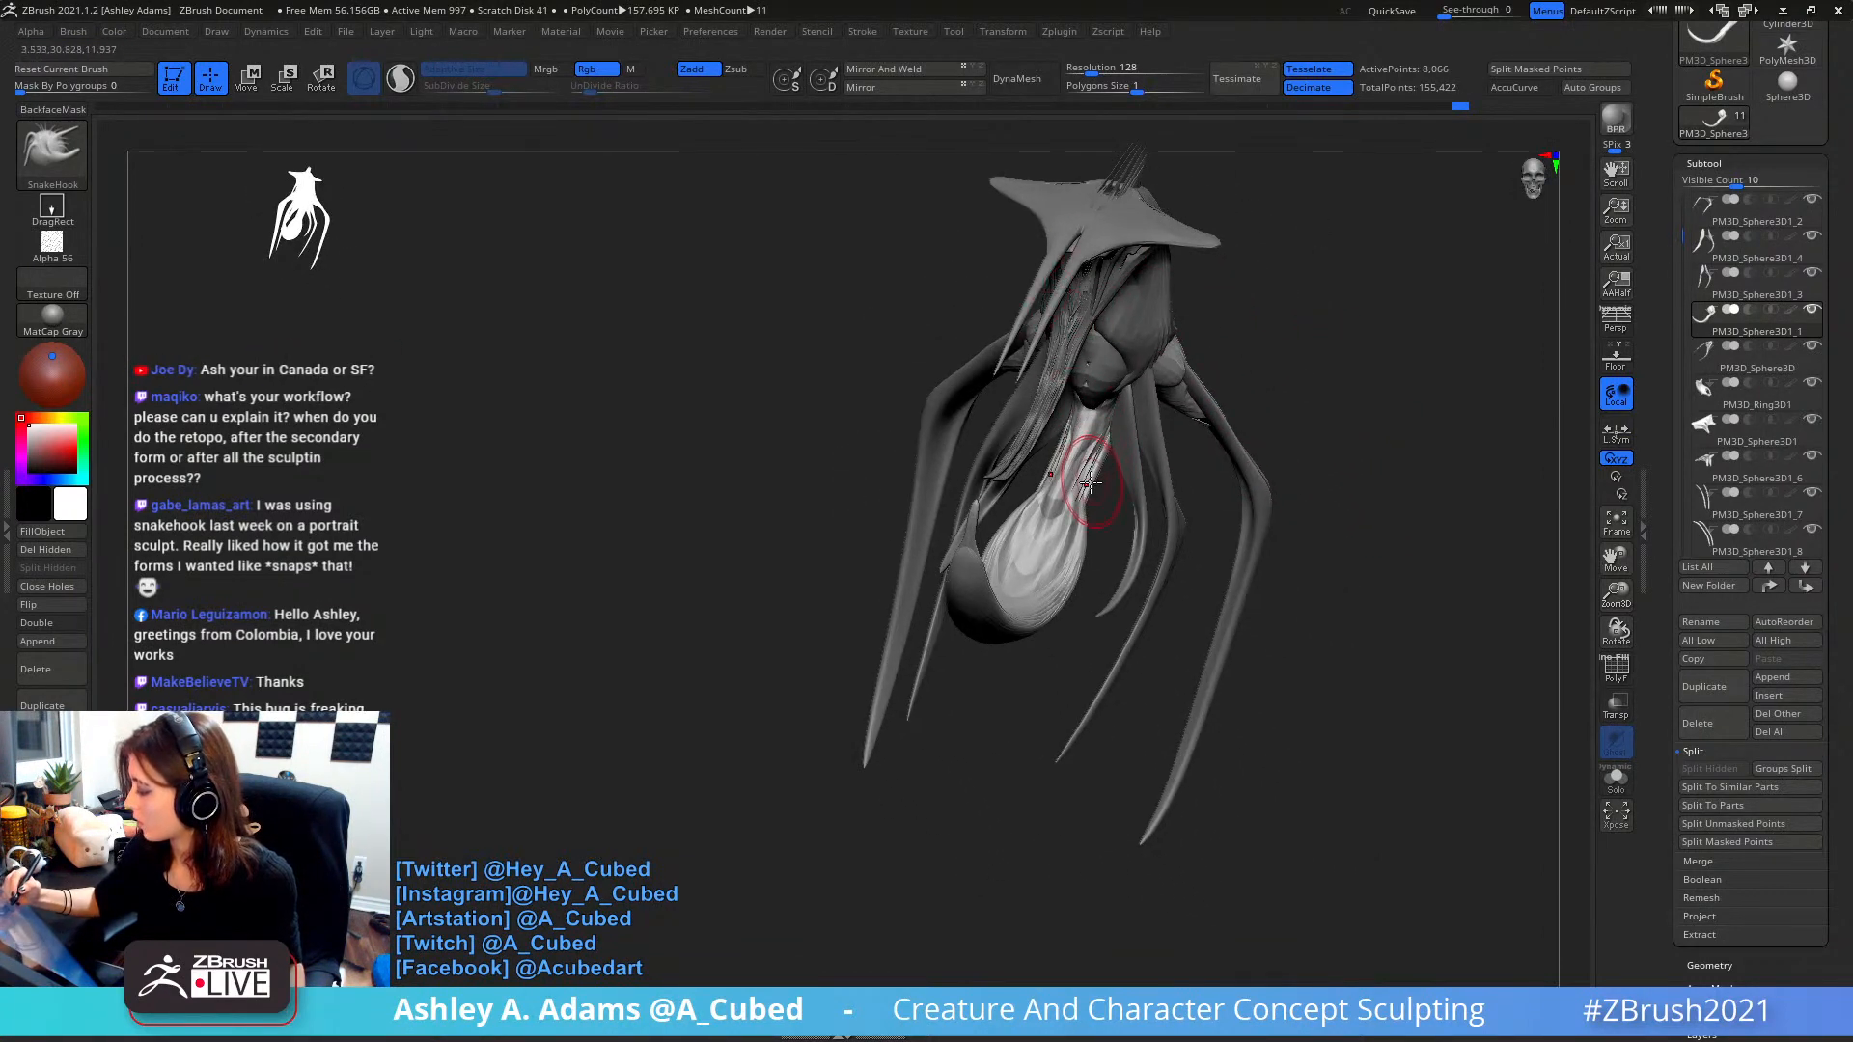
pyautogui.moveTo(1090, 483); pyautogui.dragTo(1116, 435)
# - Stretch the tail's tip outward in side view with SnakeHook to lengthen its curved silhouette
pyautogui.moveTo(1121, 422); pyautogui.dragTo(984, 502, button='right')
pyautogui.moveTo(946, 598)
pyautogui.mouseDown(button='right')
pyautogui.moveTo(968, 610)
pyautogui.moveTo(1066, 473)
pyautogui.moveTo(1097, 542)
pyautogui.moveTo(1091, 484)
pyautogui.moveTo(1064, 451)
pyautogui.moveTo(1216, 440)
pyautogui.mouseUp(button='right')
pyautogui.keyDown('alt'); pyautogui.moveTo(1336, 369); pyautogui.dragTo(1233, 401, button='right'); pyautogui.keyUp('alt')
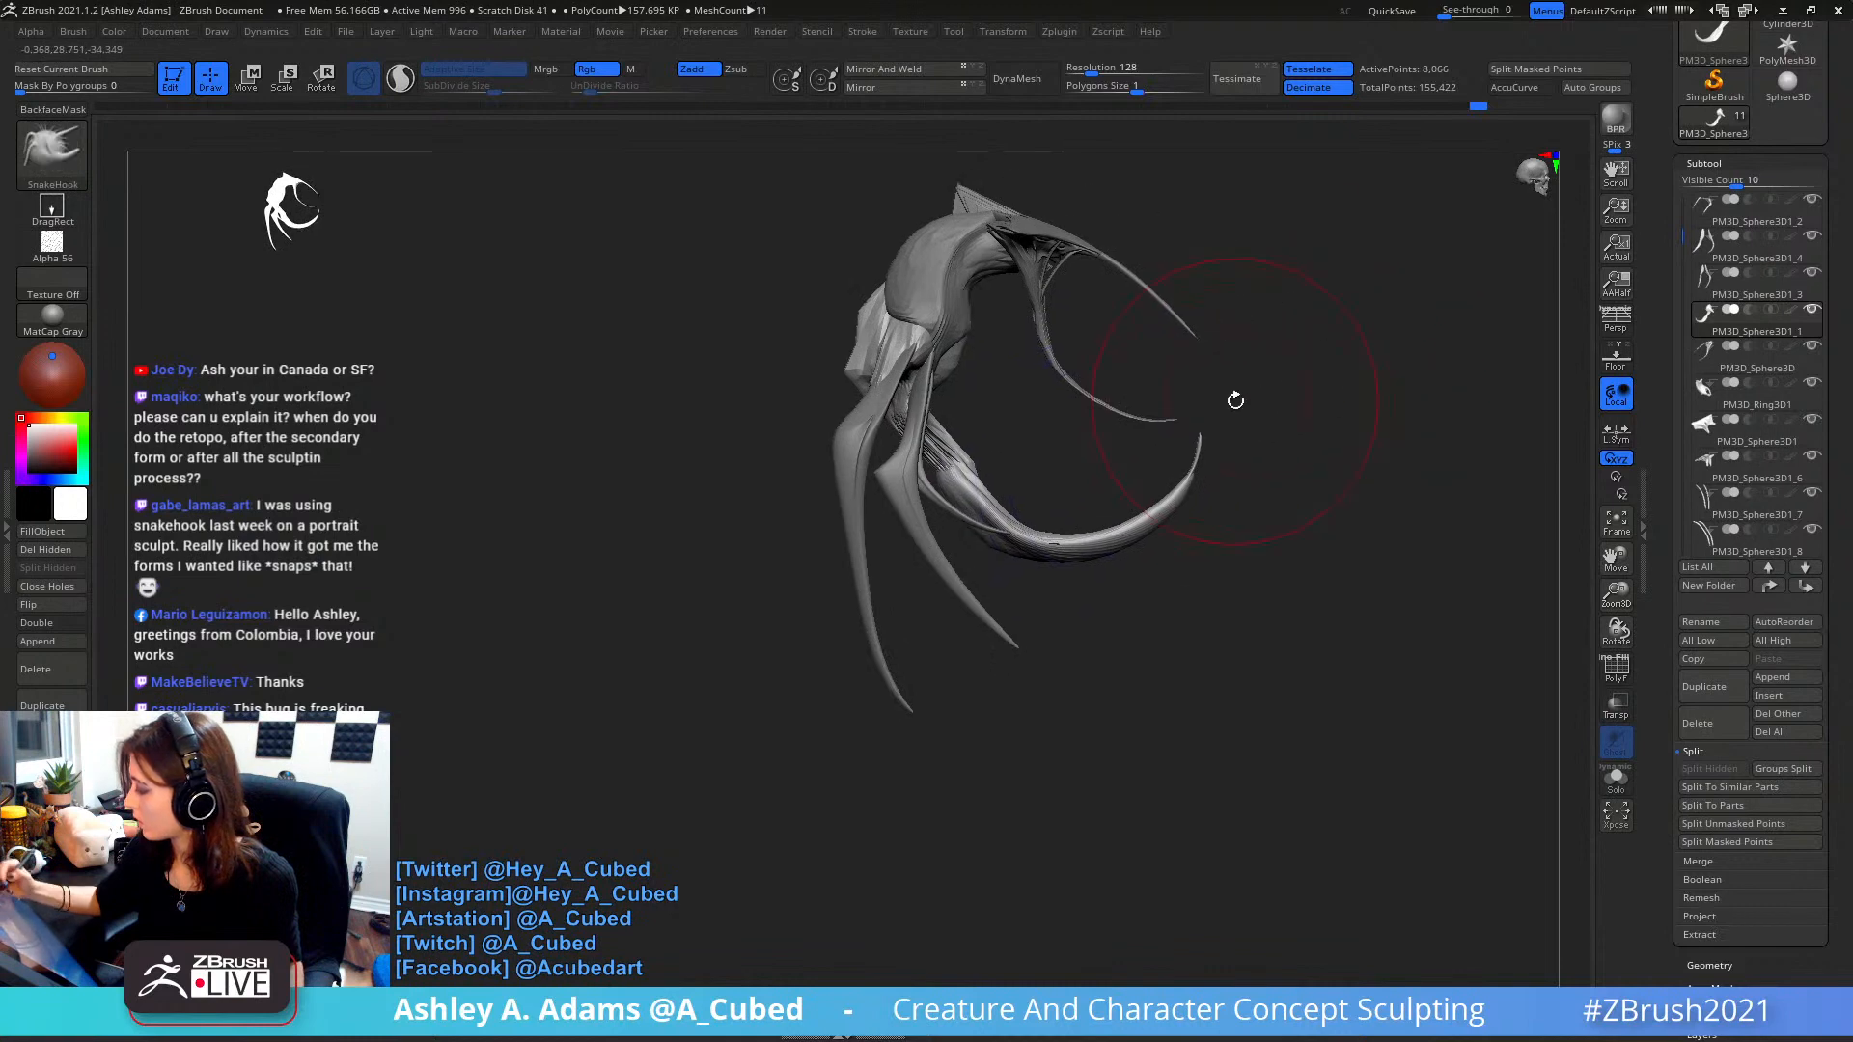
pyautogui.rightClick(1233, 401)
pyautogui.moveTo(1233, 404); pyautogui.dragTo(1241, 389)
pyautogui.rightClick(1170, 482)
pyautogui.moveTo(1170, 490)
pyautogui.mouseDown()
pyautogui.moveTo(1185, 490)
pyautogui.moveTo(1153, 521)
pyautogui.moveTo(1180, 537)
pyautogui.mouseUp()
pyautogui.rightClick(1179, 527)
pyautogui.moveTo(1179, 530); pyautogui.dragTo(1193, 529)
# - Reduce the SnakeHook draw size and adjust the underside of the tail's curve
pyautogui.keyDown('shift'); pyautogui.moveTo(998, 471); pyautogui.dragTo(993, 486, button='right'); pyautogui.keyUp('shift')
pyautogui.rightClick(994, 485)
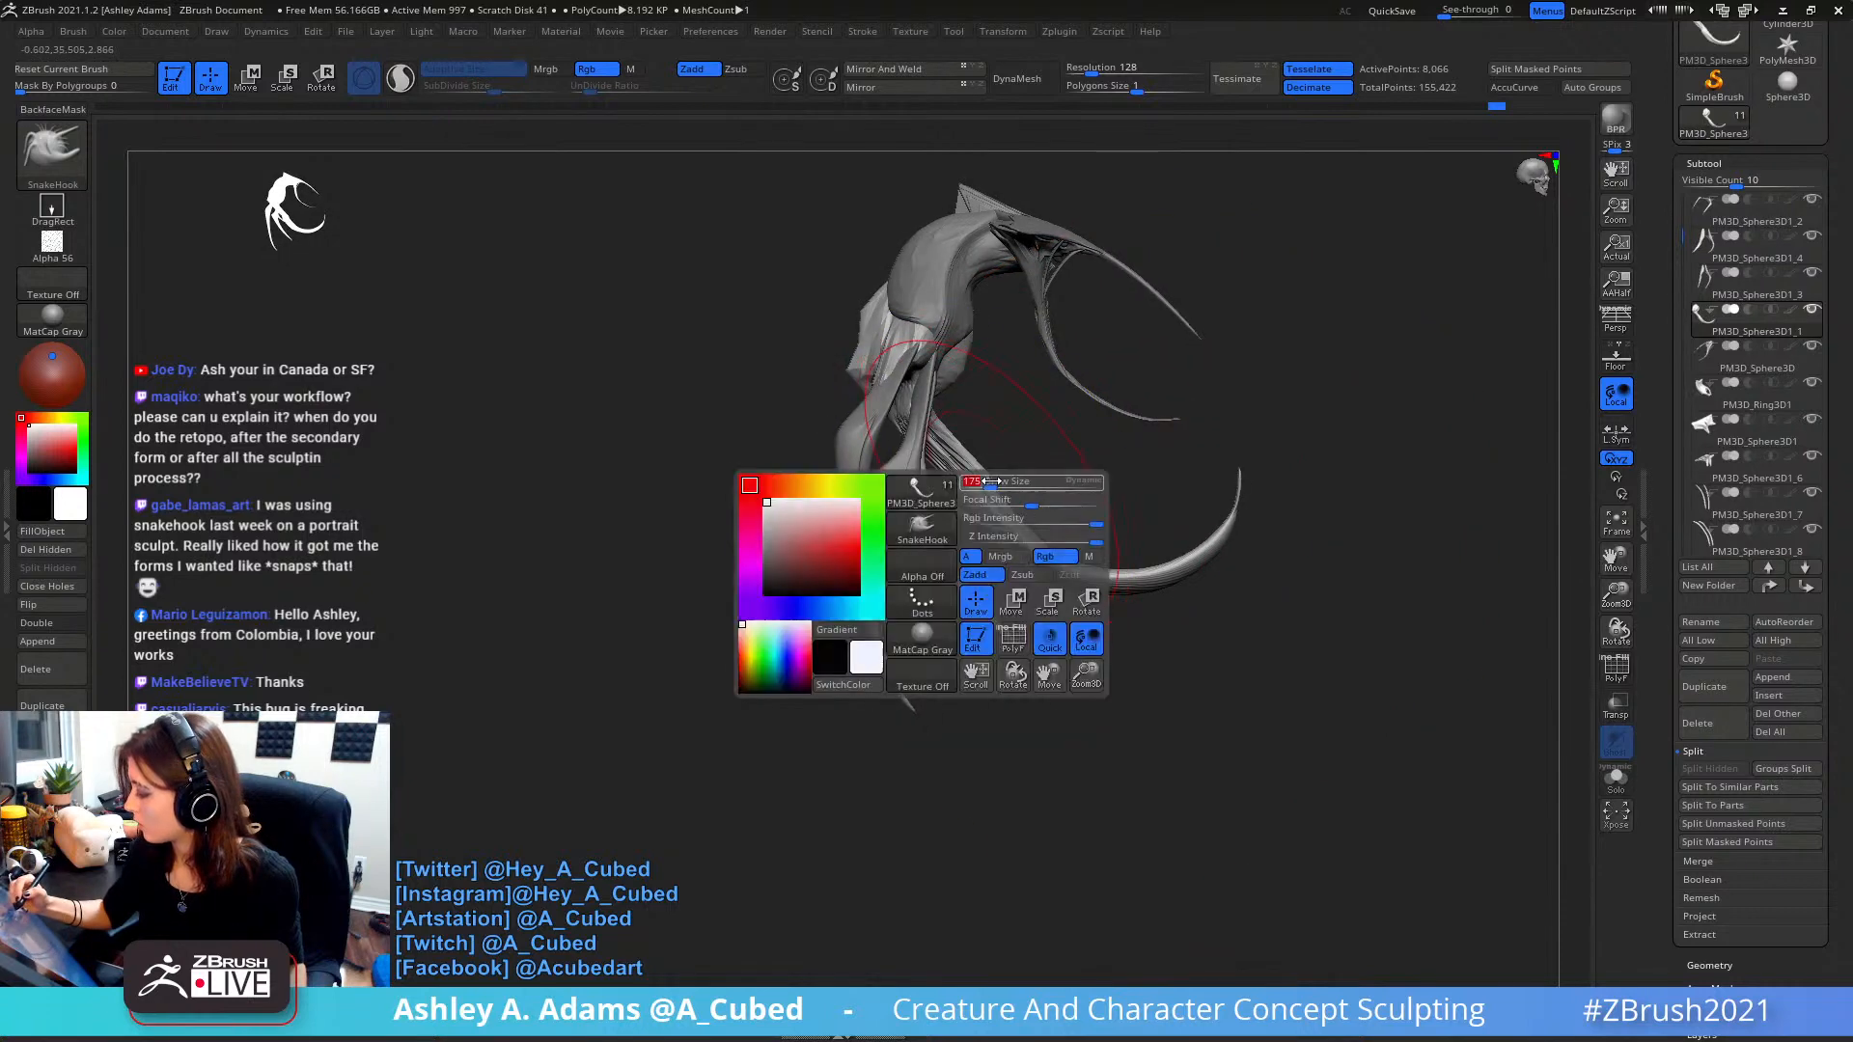
pyautogui.moveTo(993, 486); pyautogui.dragTo(981, 487)
pyautogui.moveTo(990, 480); pyautogui.dragTo(966, 494)
pyautogui.moveTo(1101, 576); pyautogui.dragTo(1087, 596)
pyautogui.keyDown('alt'); pyautogui.moveTo(1266, 439); pyautogui.dragTo(1190, 457); pyautogui.keyUp('alt')
pyautogui.moveTo(1120, 554)
pyautogui.mouseDown()
pyautogui.moveTo(1146, 554)
pyautogui.moveTo(962, 573)
pyautogui.moveTo(984, 483)
pyautogui.mouseUp()
# - Thicken the tail toward its base with the Inflat brush
pyautogui.press('b')
pyautogui.press('i')
pyautogui.press('n')
pyautogui.moveTo(933, 627)
pyautogui.mouseDown()
pyautogui.moveTo(921, 757)
pyautogui.moveTo(960, 712)
pyautogui.moveTo(946, 627)
pyautogui.mouseUp()
pyautogui.moveTo(1037, 579)
pyautogui.mouseDown()
pyautogui.moveTo(1019, 666)
pyautogui.moveTo(1130, 583)
pyautogui.mouseUp()
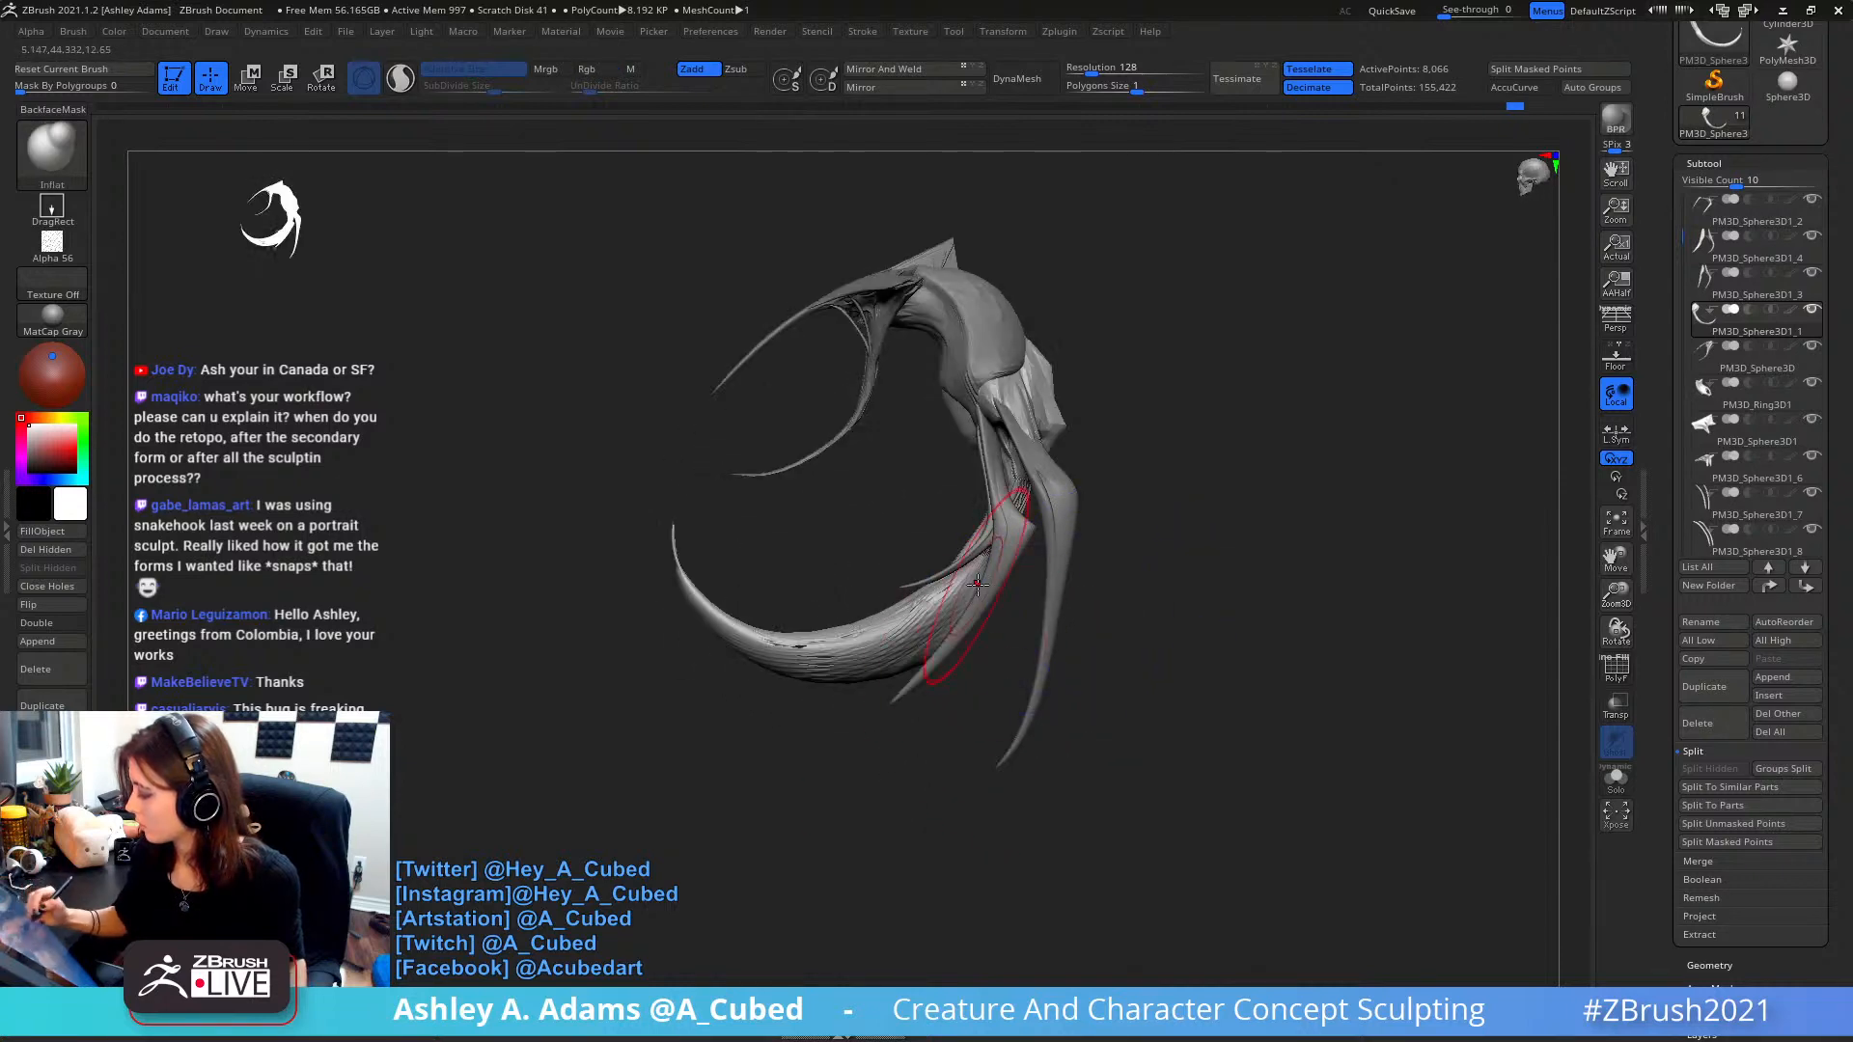
pyautogui.press('space')
# - Select the hanging proboscis subtool beneath the crest and thicken it with a smaller Inflat brush
pyautogui.keyDown('alt'); pyautogui.click(1057, 573); pyautogui.keyUp('alt')
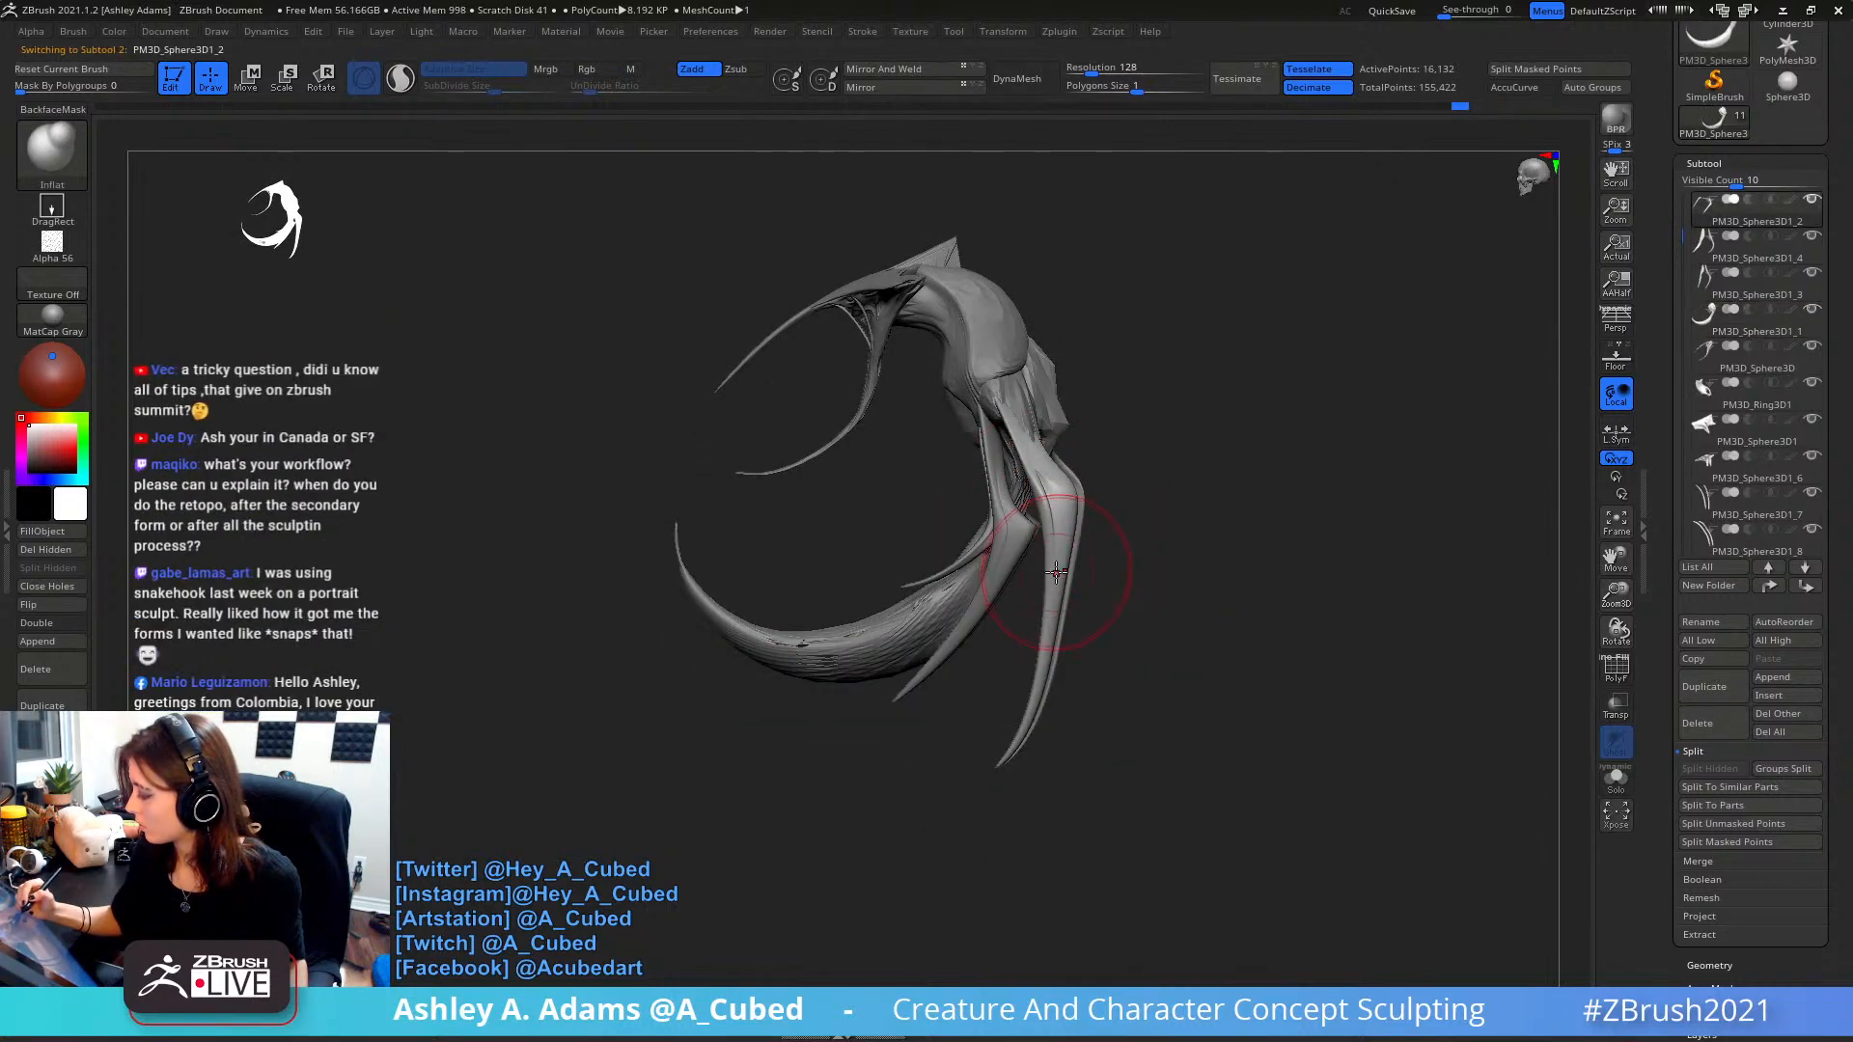
pyautogui.keyDown('alt'); pyautogui.click(862, 400); pyautogui.keyUp('alt')
pyautogui.moveTo(733, 511)
pyautogui.mouseDown()
pyautogui.moveTo(791, 565)
pyautogui.moveTo(758, 434)
pyautogui.moveTo(748, 468)
pyautogui.moveTo(805, 513)
pyautogui.mouseUp()
pyautogui.press('space')
pyautogui.press('space')
pyautogui.moveTo(867, 411); pyautogui.dragTo(856, 412)
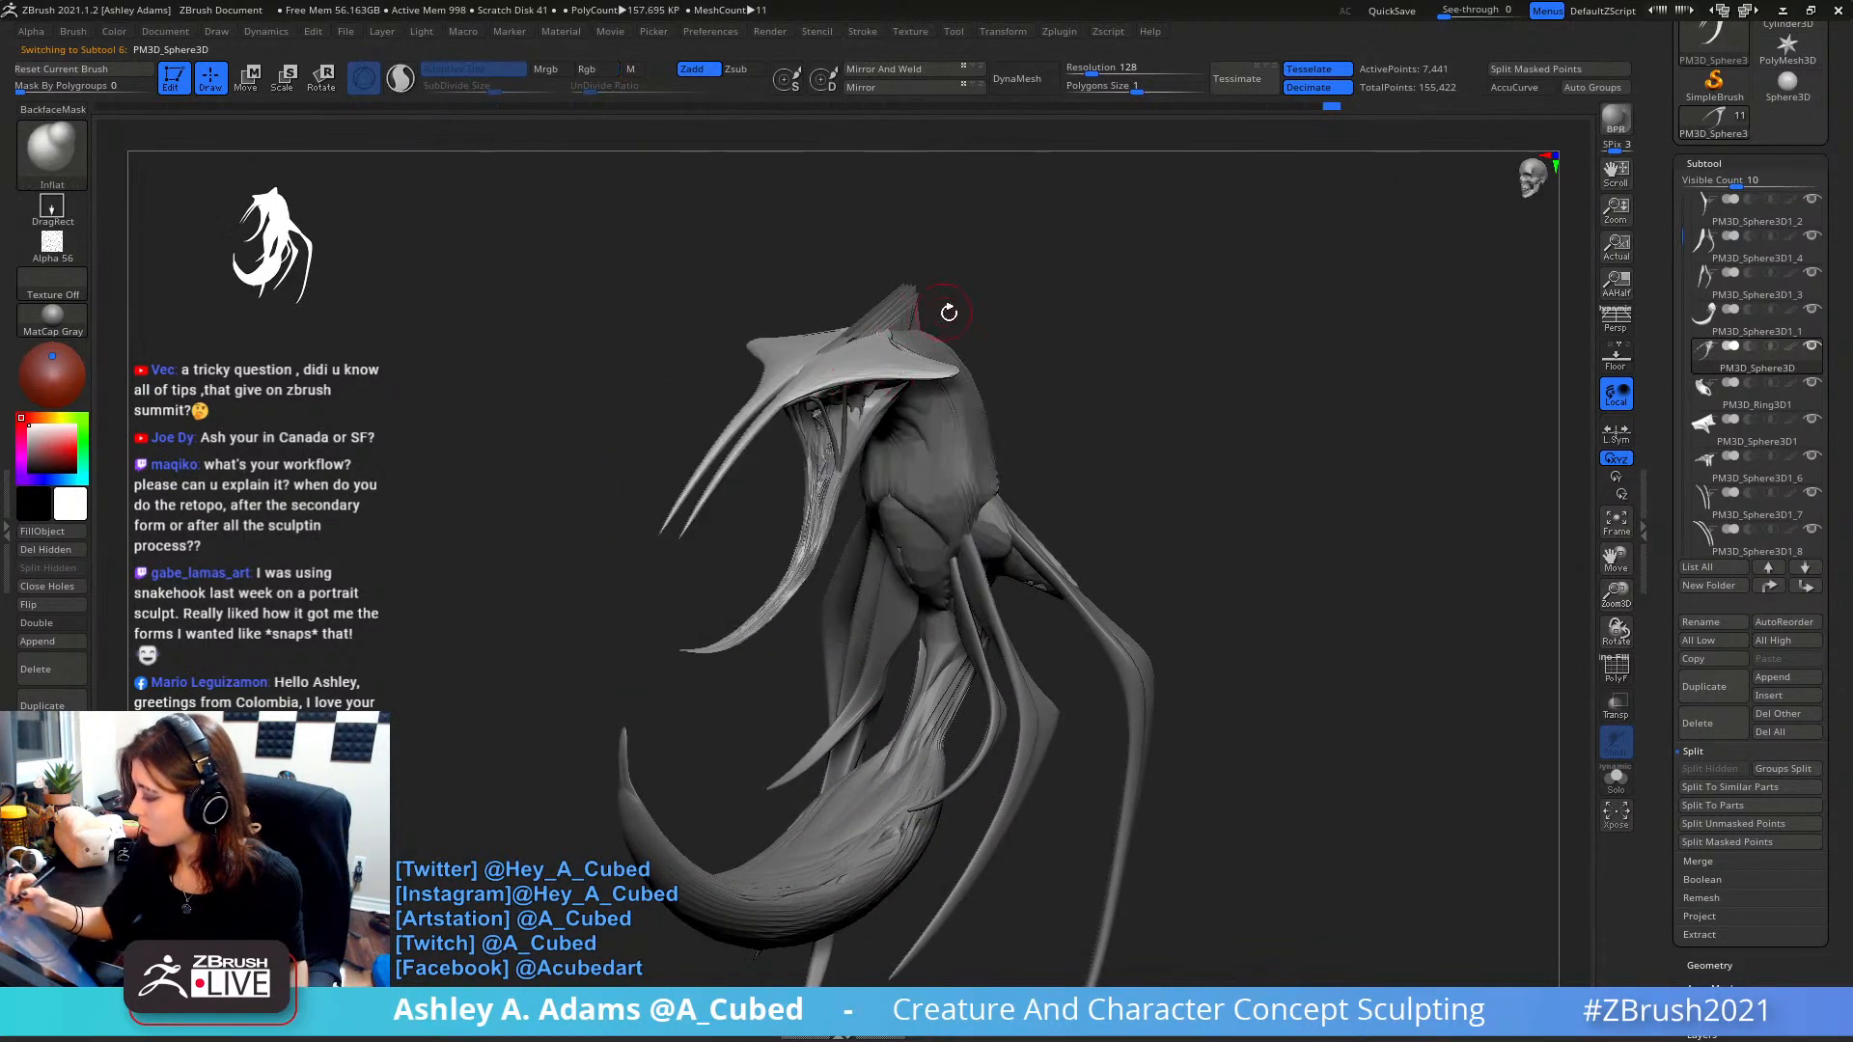
pyautogui.moveTo(949, 312)
pyautogui.mouseDown()
pyautogui.moveTo(943, 348)
pyautogui.moveTo(983, 424)
pyautogui.moveTo(889, 352)
pyautogui.moveTo(874, 371)
pyautogui.mouseUp()
# - Switch to the torso subtool PM3D_Ring3D1 and pull its upper form near the head crest with SnakeHook
pyautogui.keyDown('alt'); pyautogui.click(950, 294); pyautogui.keyUp('alt')
pyautogui.press('space')
pyautogui.click(852, 314)
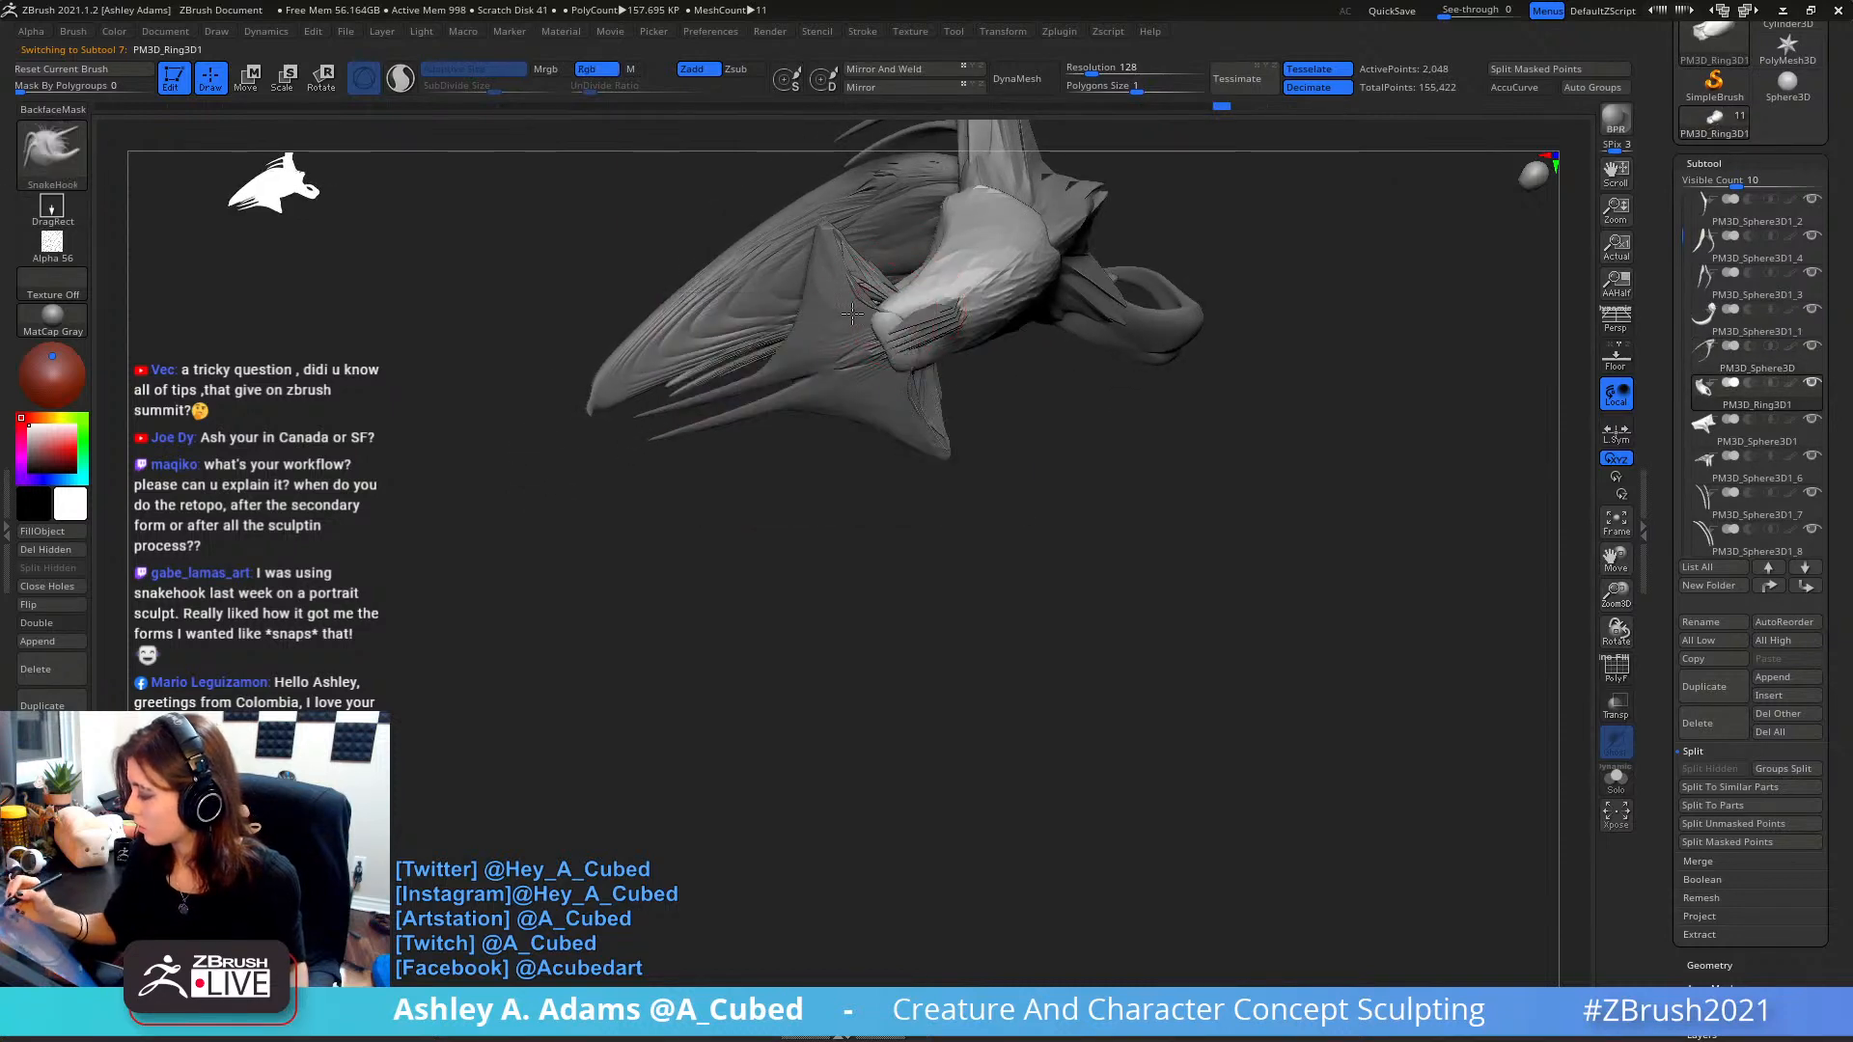
pyautogui.moveTo(897, 335); pyautogui.dragTo(922, 245, button='right')
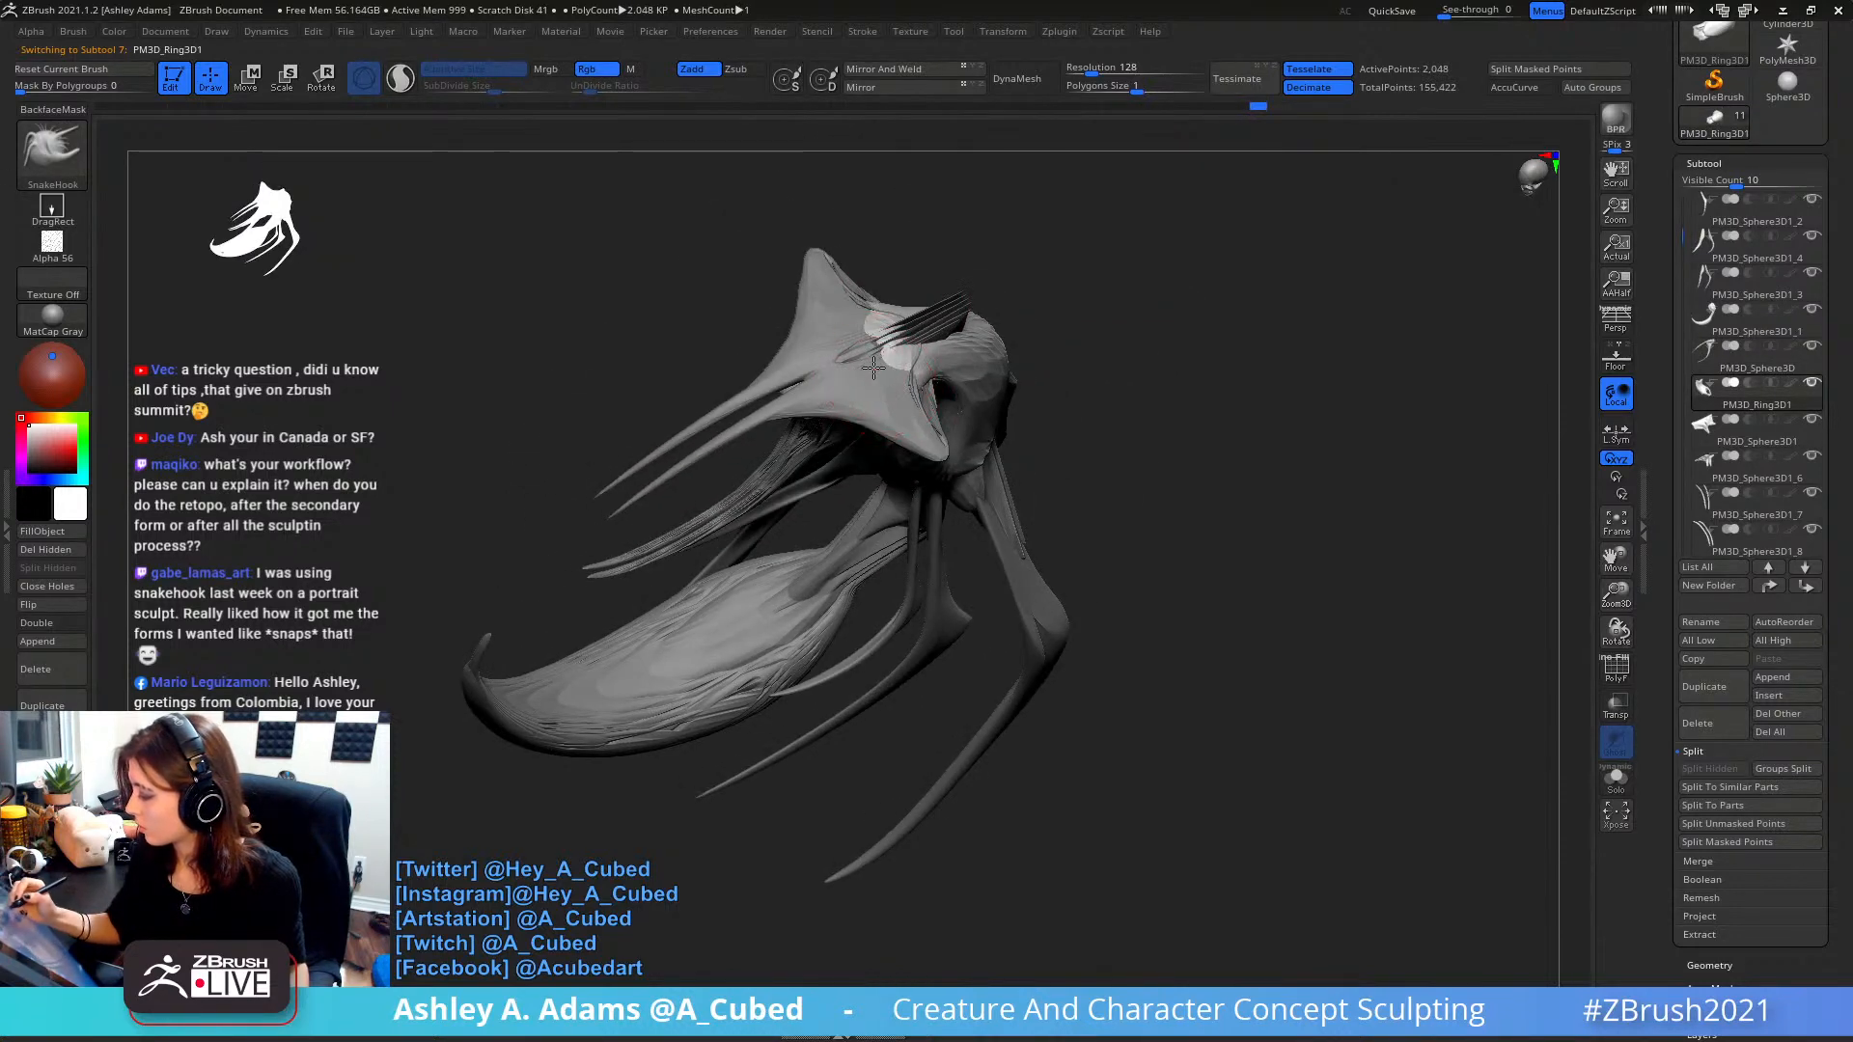
pyautogui.moveTo(874, 365)
pyautogui.mouseDown(button='right')
pyautogui.moveTo(889, 241)
pyautogui.moveTo(882, 483)
pyautogui.moveTo(943, 240)
pyautogui.moveTo(995, 297)
pyautogui.moveTo(930, 331)
pyautogui.mouseUp(button='right')
pyautogui.press('b')
pyautogui.press('c')
pyautogui.press('b')
pyautogui.moveTo(999, 275)
pyautogui.mouseDown(button='right')
pyautogui.moveTo(1037, 178)
pyautogui.moveTo(1044, 280)
pyautogui.mouseUp(button='right')
pyautogui.moveTo(1044, 280)
pyautogui.keyDown('ctrl'); pyautogui.mouseDown(button='right')
pyautogui.moveTo(1051, 342)
pyautogui.moveTo(1043, 298)
pyautogui.moveTo(1059, 309)
pyautogui.mouseUp(button='right'); pyautogui.keyUp('ctrl')
pyautogui.scroll(3, 1755, 84)
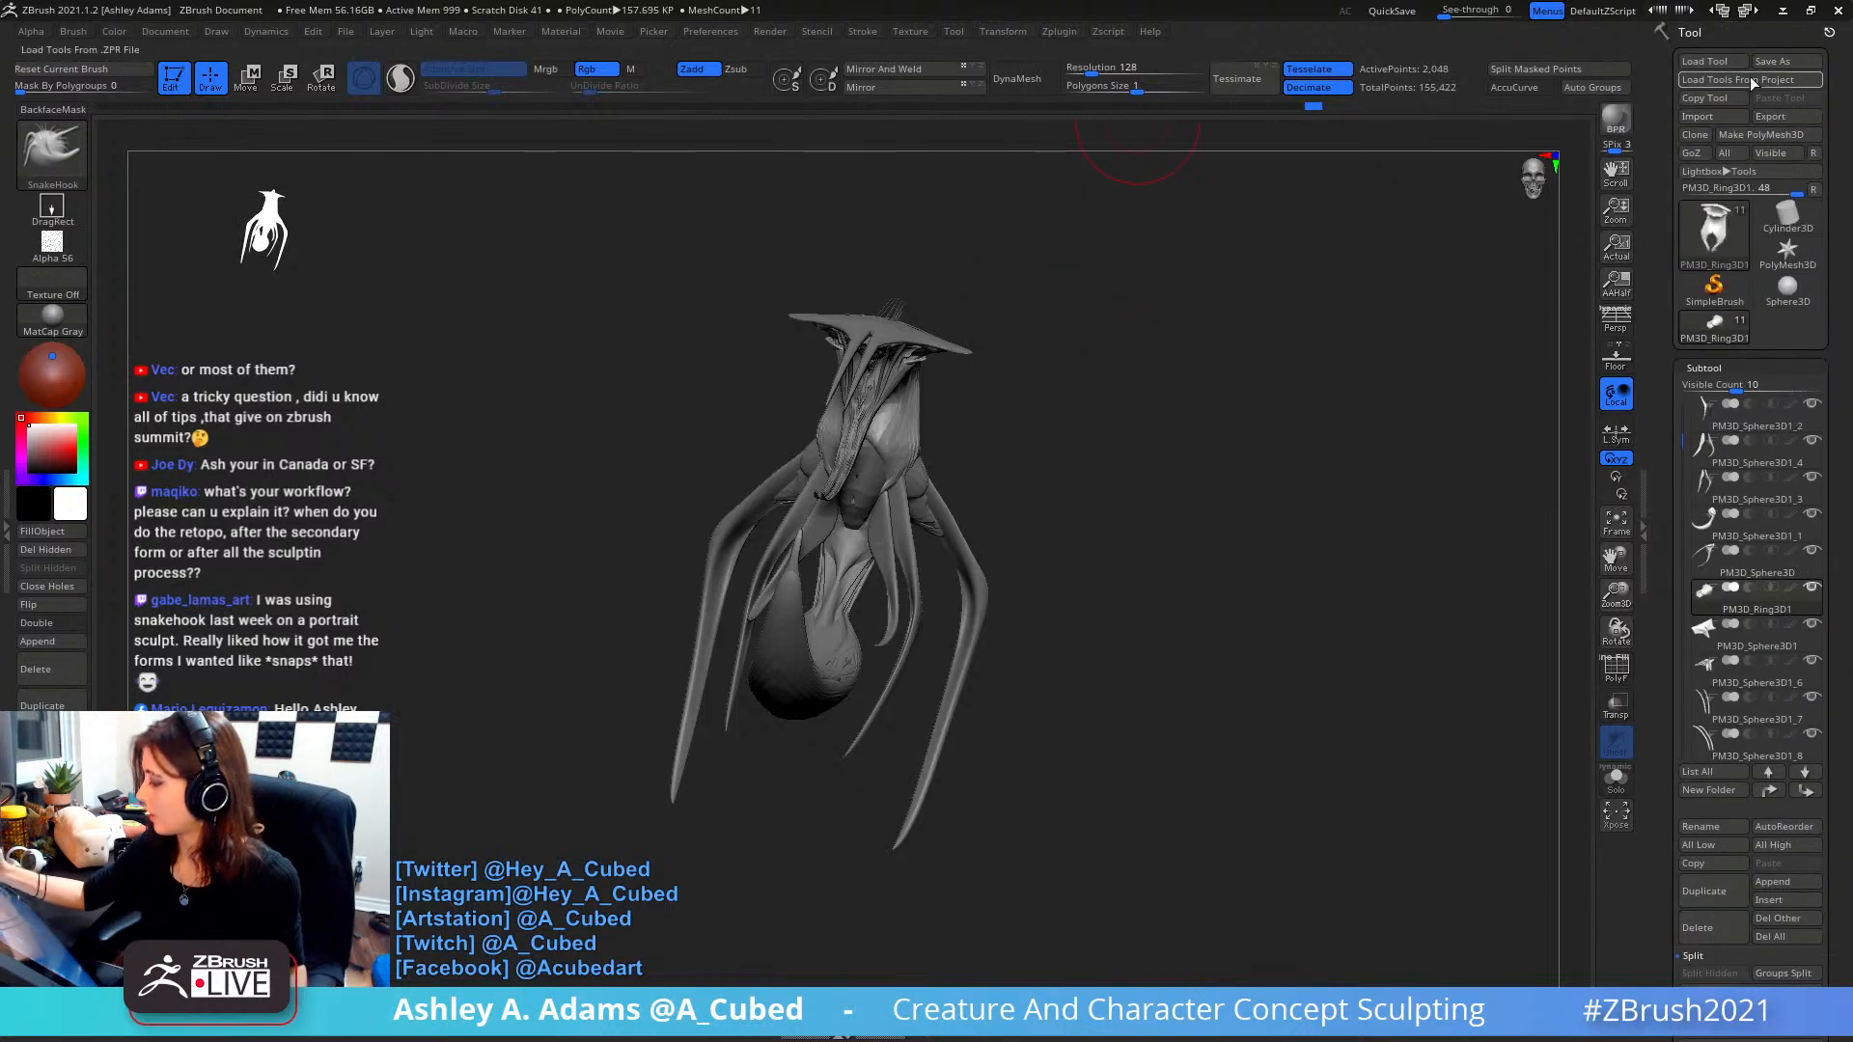
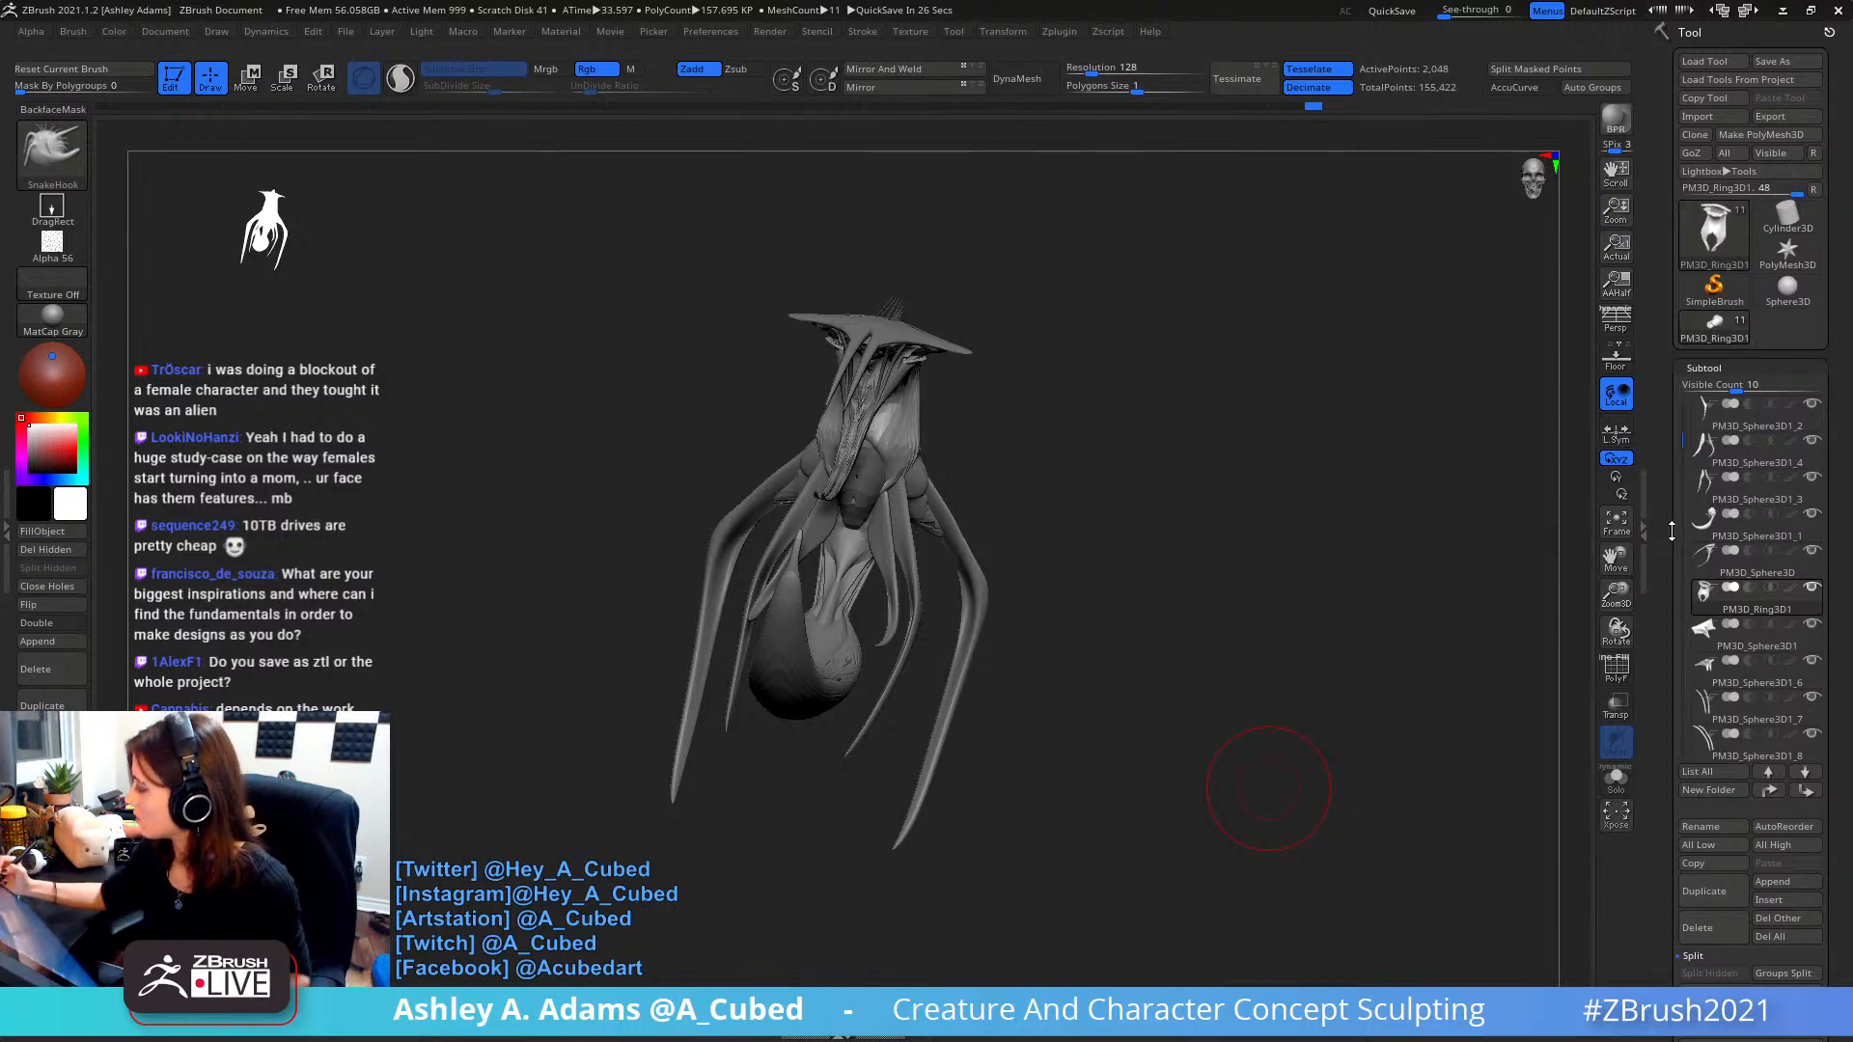
# - Adjust the draw size and pull the torso's side contours upward below the crest with SnakeHook
pyautogui.moveTo(1269, 788)
pyautogui.mouseDown()
pyautogui.moveTo(950, 389)
pyautogui.moveTo(946, 608)
pyautogui.moveTo(978, 521)
pyautogui.moveTo(939, 408)
pyautogui.moveTo(904, 400)
pyautogui.moveTo(950, 406)
pyautogui.mouseUp()
pyautogui.moveTo(976, 521)
pyautogui.mouseDown(button='right')
pyautogui.moveTo(909, 599)
pyautogui.moveTo(955, 517)
pyautogui.moveTo(1043, 508)
pyautogui.moveTo(1010, 534)
pyautogui.moveTo(1055, 529)
pyautogui.mouseUp(button='right')
pyautogui.moveTo(986, 538); pyautogui.dragTo(972, 455)
pyautogui.moveTo(972, 455); pyautogui.dragTo(997, 422, button='right')
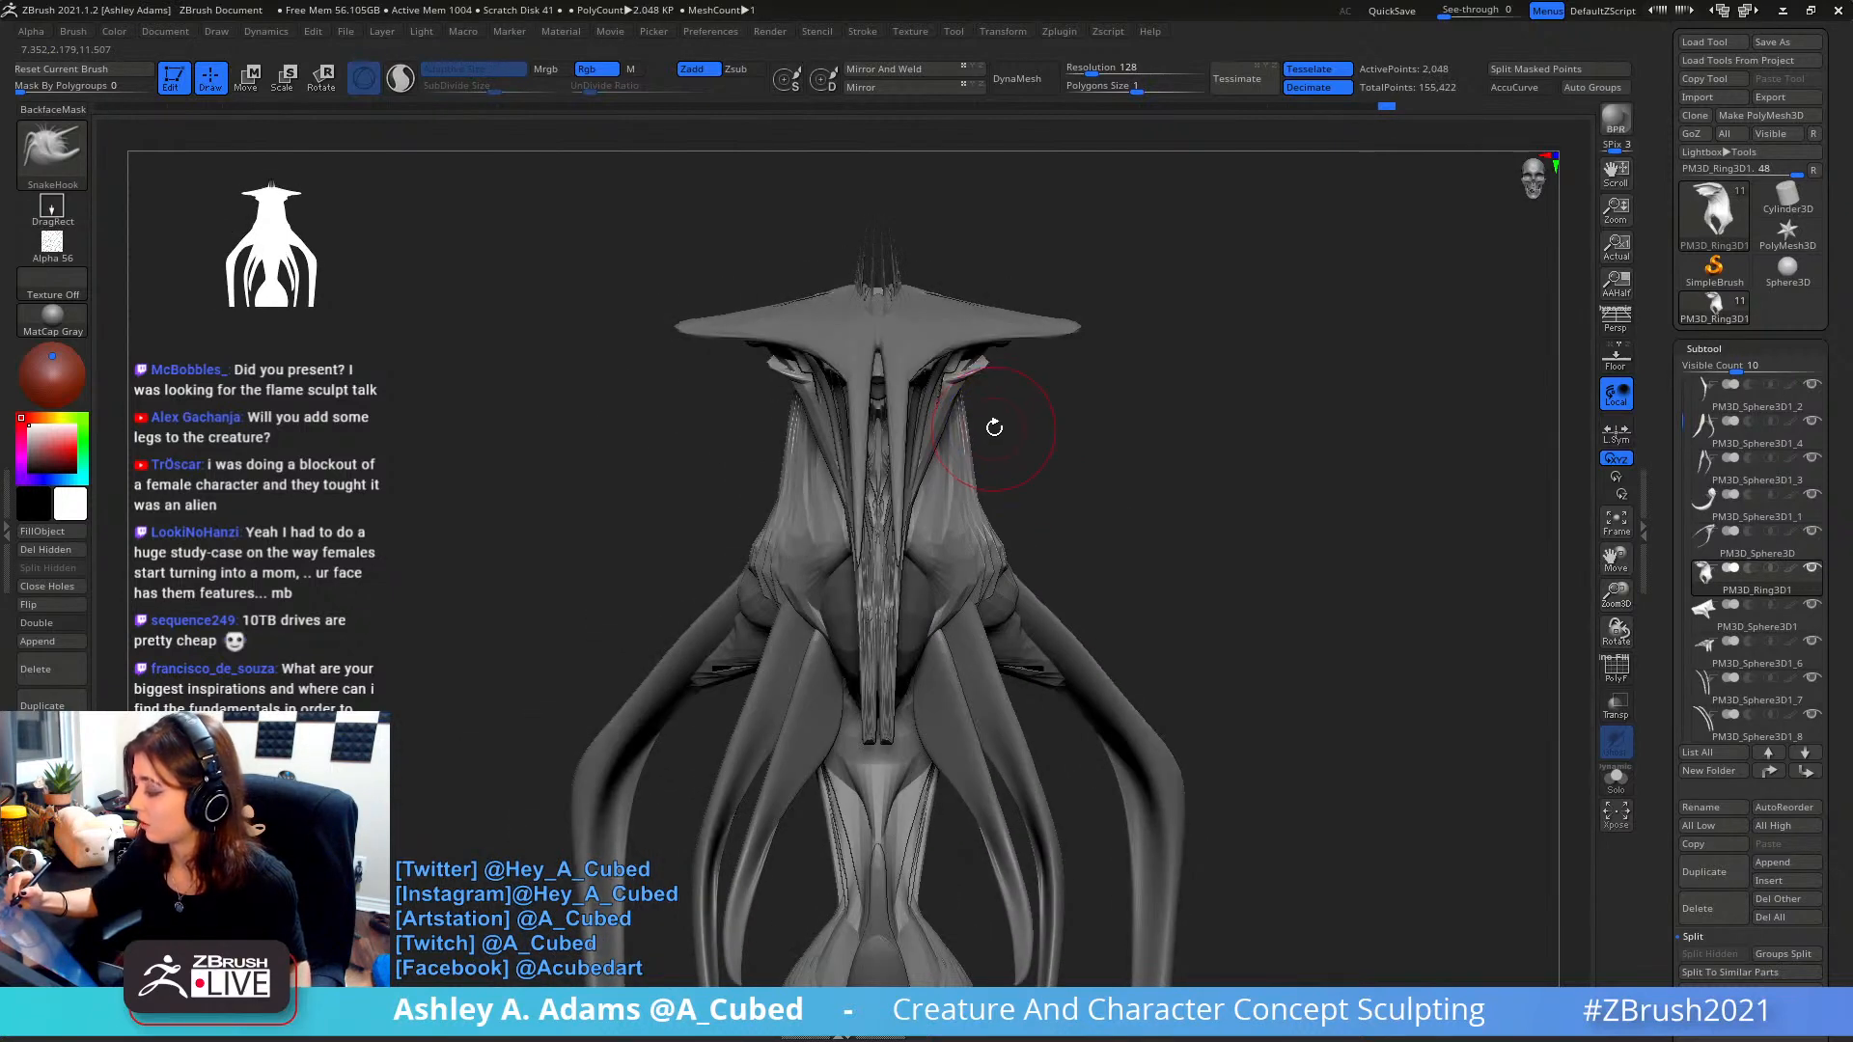
pyautogui.keyDown('ctrl'); pyautogui.moveTo(992, 561); pyautogui.dragTo(924, 374, button='right'); pyautogui.keyUp('ctrl')
pyautogui.rightClick(943, 571)
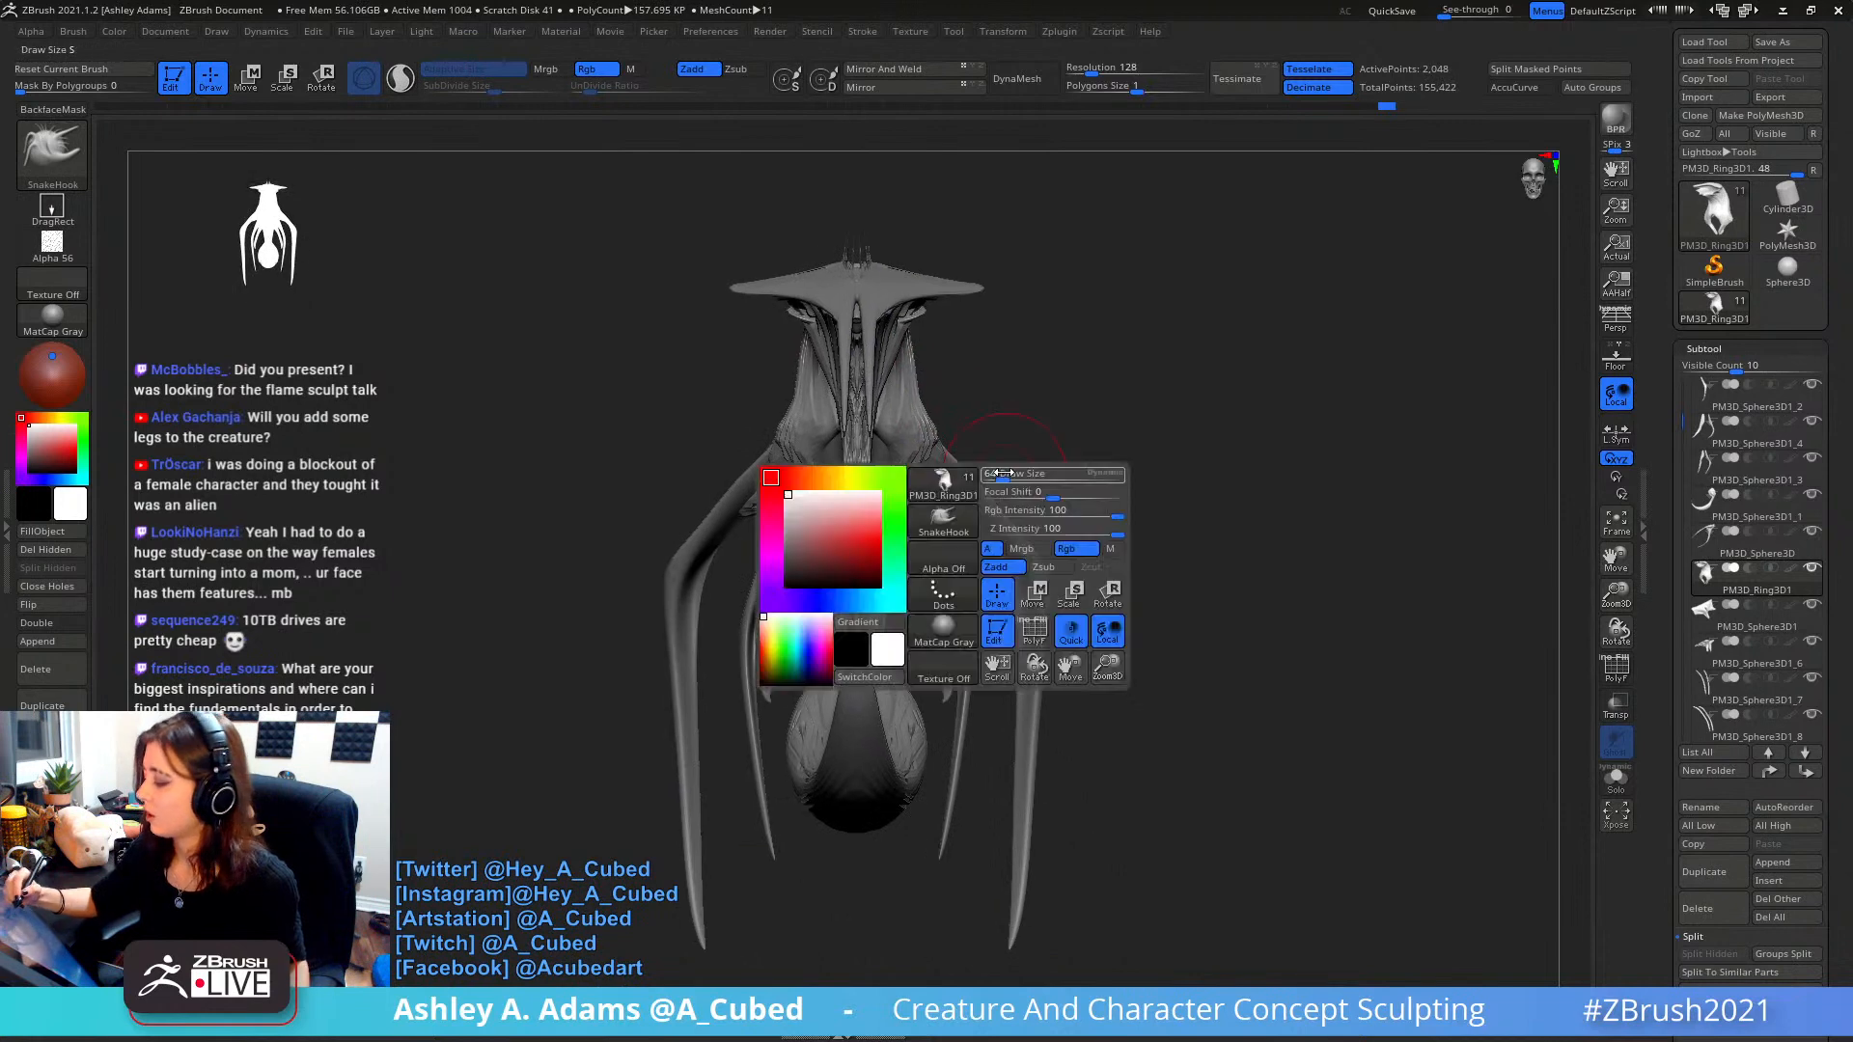
pyautogui.moveTo(943, 541); pyautogui.dragTo(965, 332, button='right')
pyautogui.rightClick(960, 367)
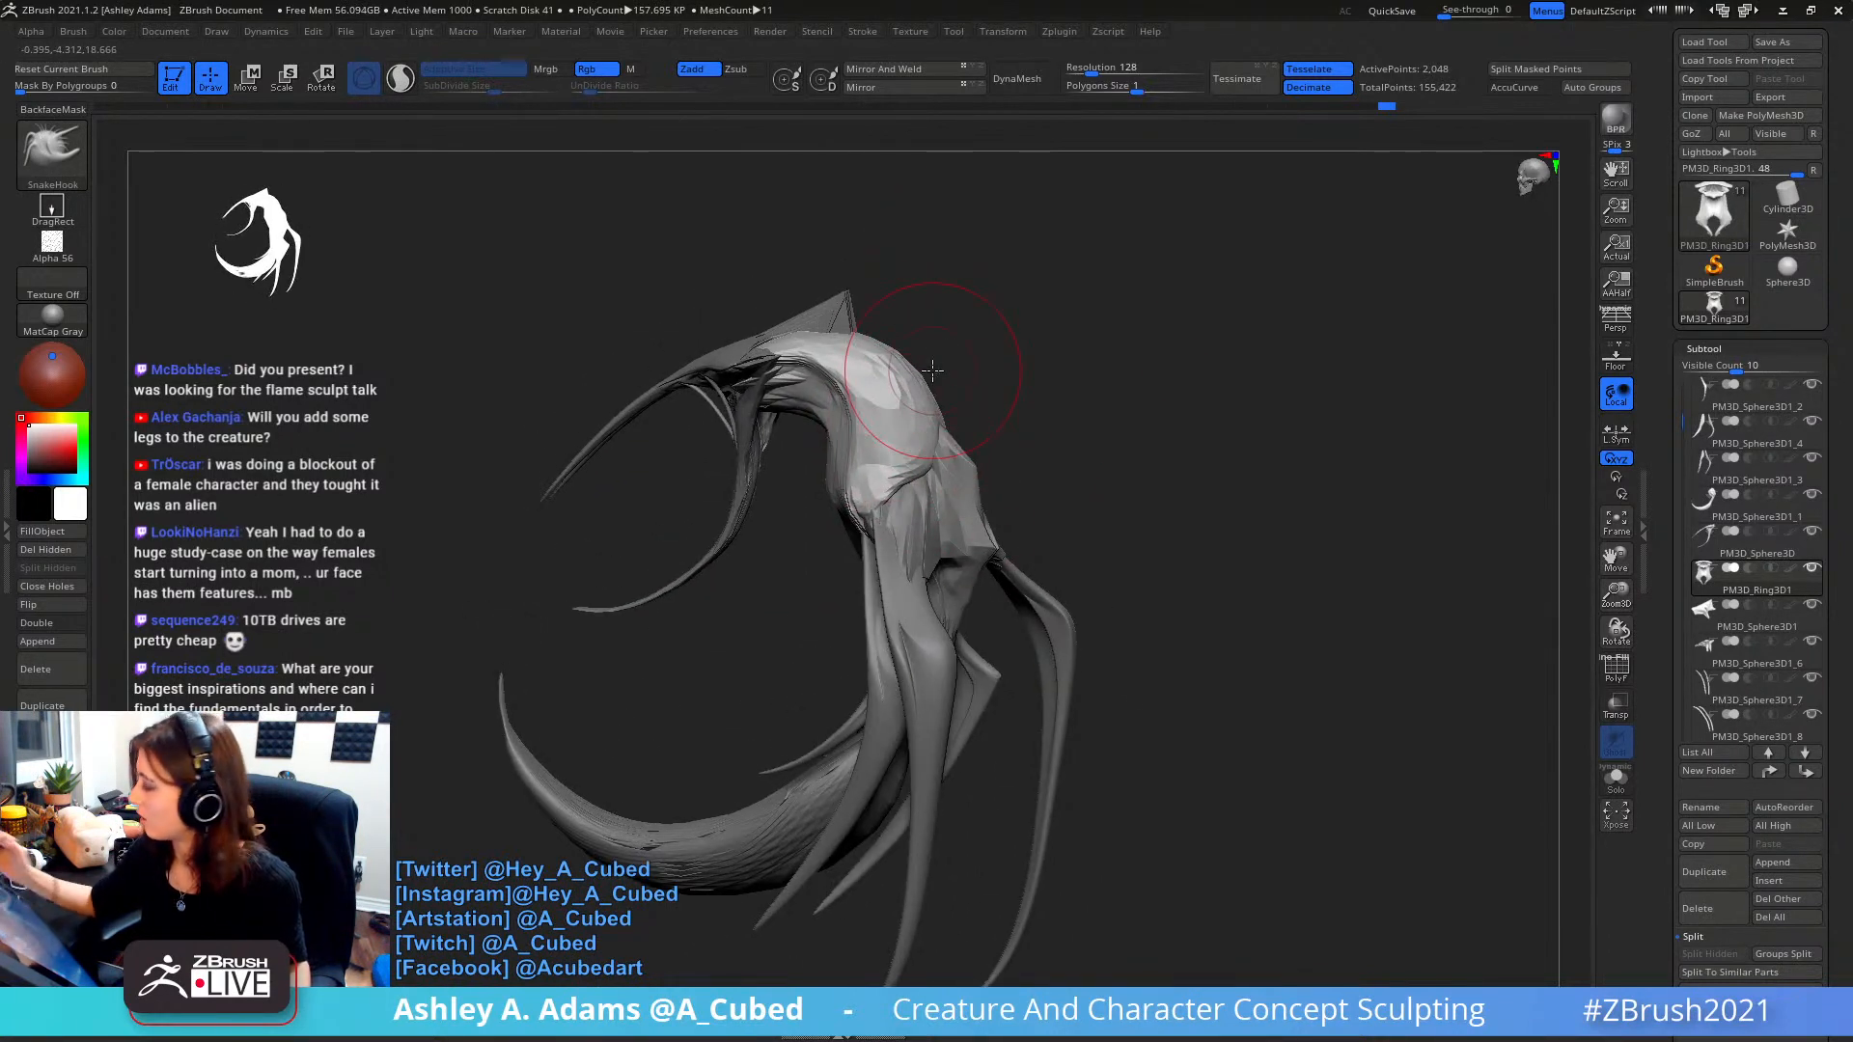
# - Try smoothing the faceted shoulder of the torso with regular Smooth brush strokes
pyautogui.moveTo(970, 463)
pyautogui.keyDown('alt'); pyautogui.mouseDown(button='right')
pyautogui.moveTo(999, 349)
pyautogui.moveTo(974, 434)
pyautogui.mouseUp(button='right'); pyautogui.keyUp('alt')
pyautogui.moveTo(927, 290)
pyautogui.keyDown('alt'); pyautogui.mouseDown(button='right')
pyautogui.moveTo(929, 437)
pyautogui.moveTo(922, 359)
pyautogui.mouseUp(button='right'); pyautogui.keyUp('alt')
pyautogui.press('shift')
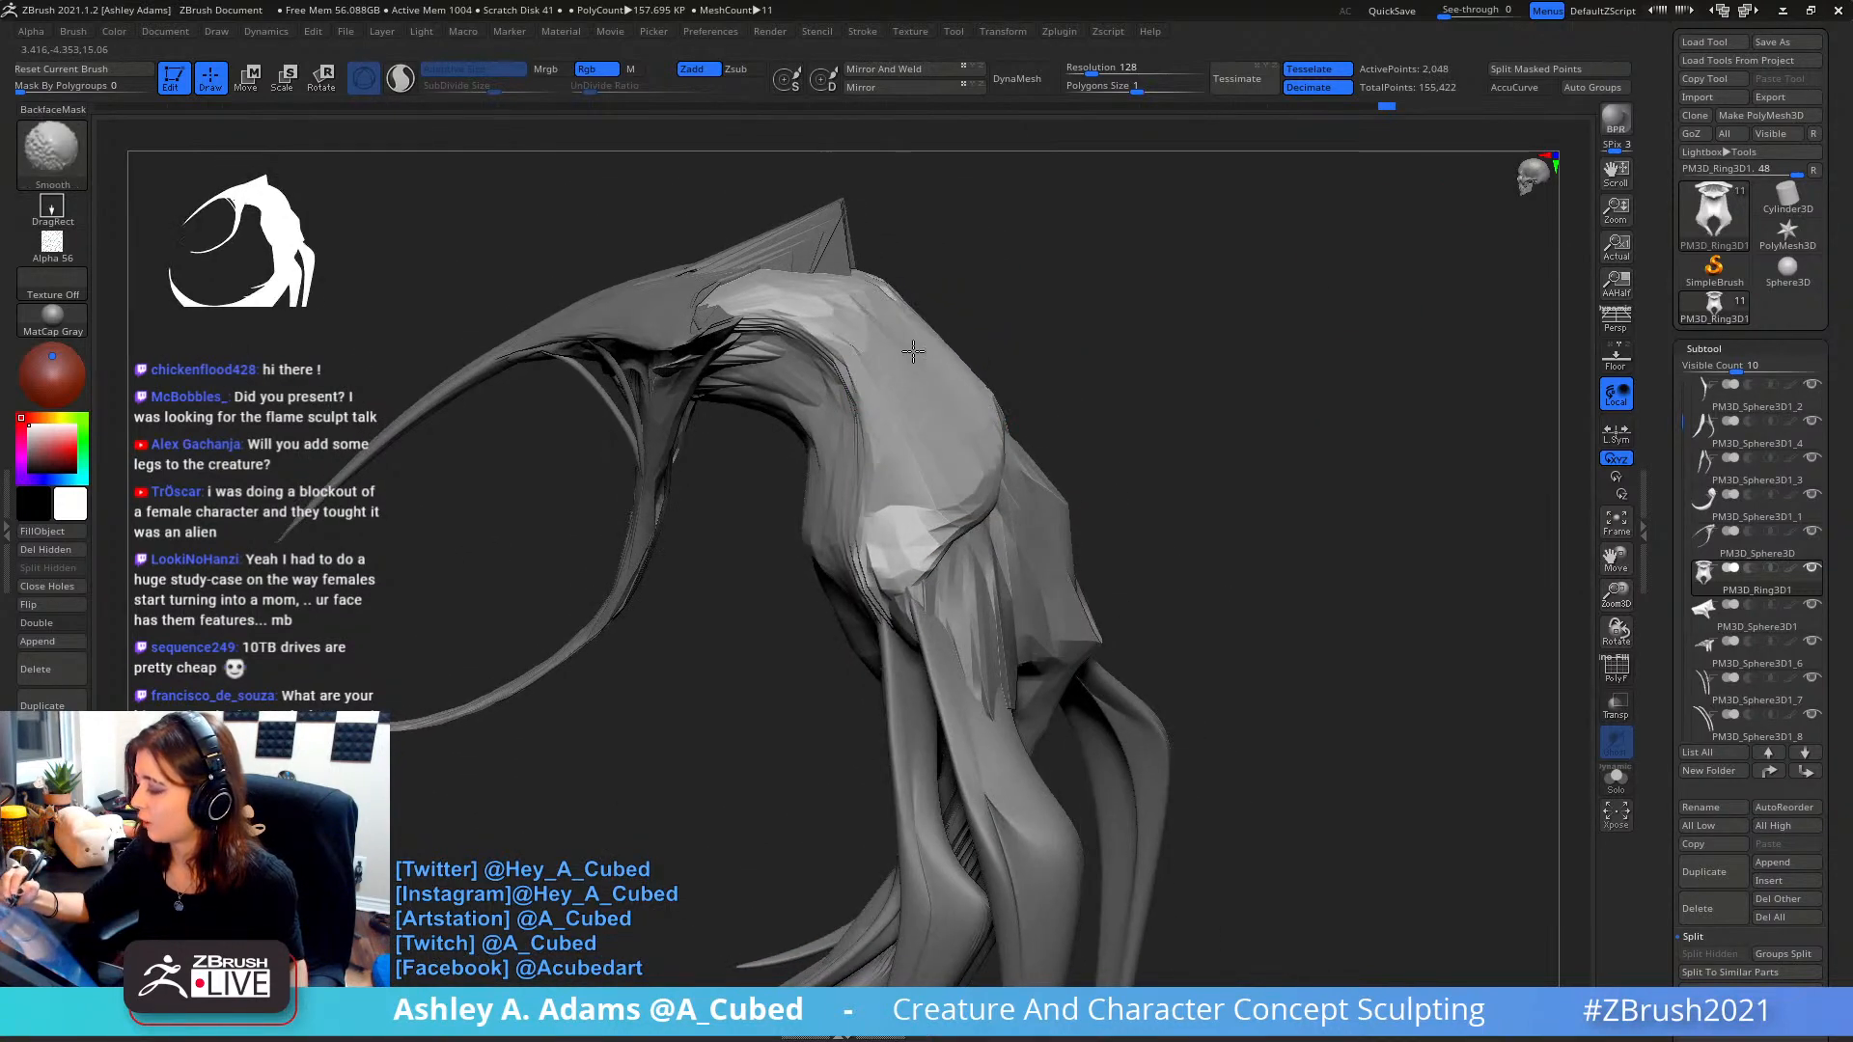
pyautogui.hotkey('ctrl', 'z')
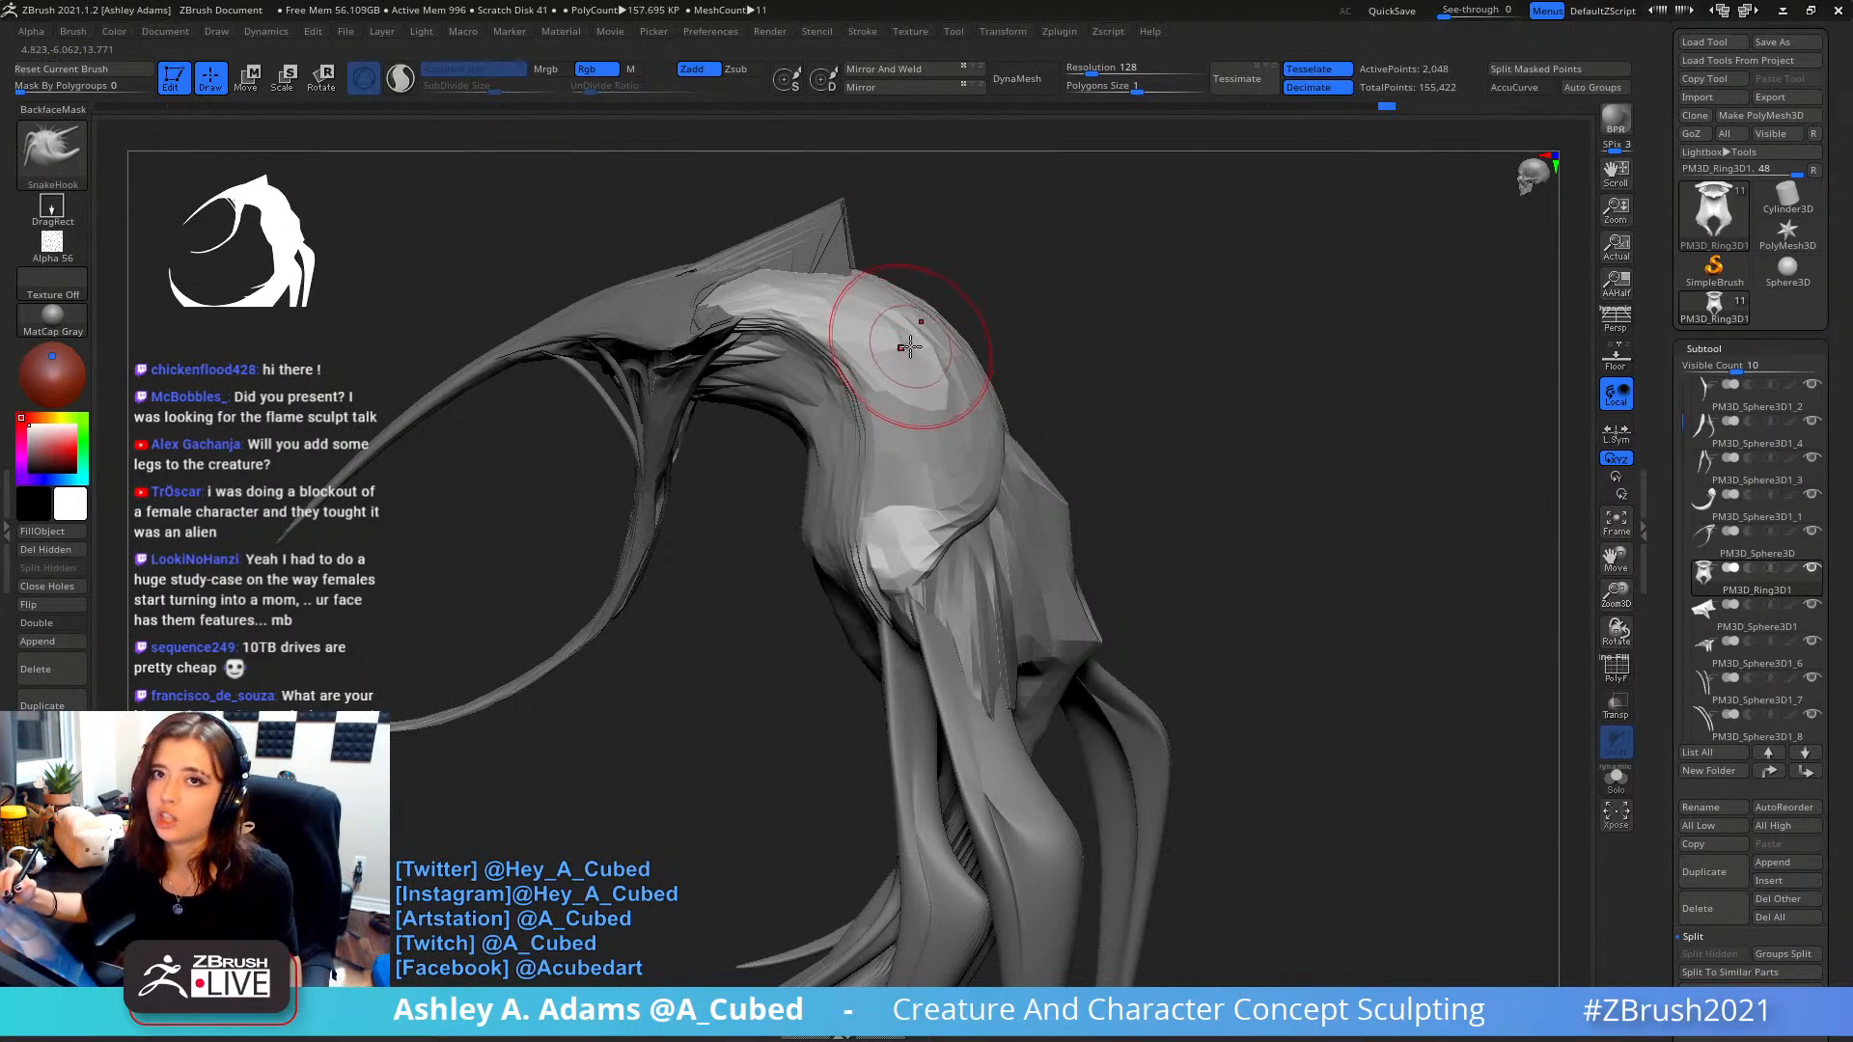
pyautogui.moveTo(915, 336)
pyautogui.keyDown('shift'); pyautogui.mouseDown()
pyautogui.moveTo(889, 322)
pyautogui.moveTo(965, 415)
pyautogui.moveTo(925, 402)
pyautogui.moveTo(912, 453)
pyautogui.moveTo(926, 386)
pyautogui.moveTo(956, 435)
pyautogui.moveTo(921, 386)
pyautogui.moveTo(914, 441)
pyautogui.mouseUp(); pyautogui.keyUp('shift')
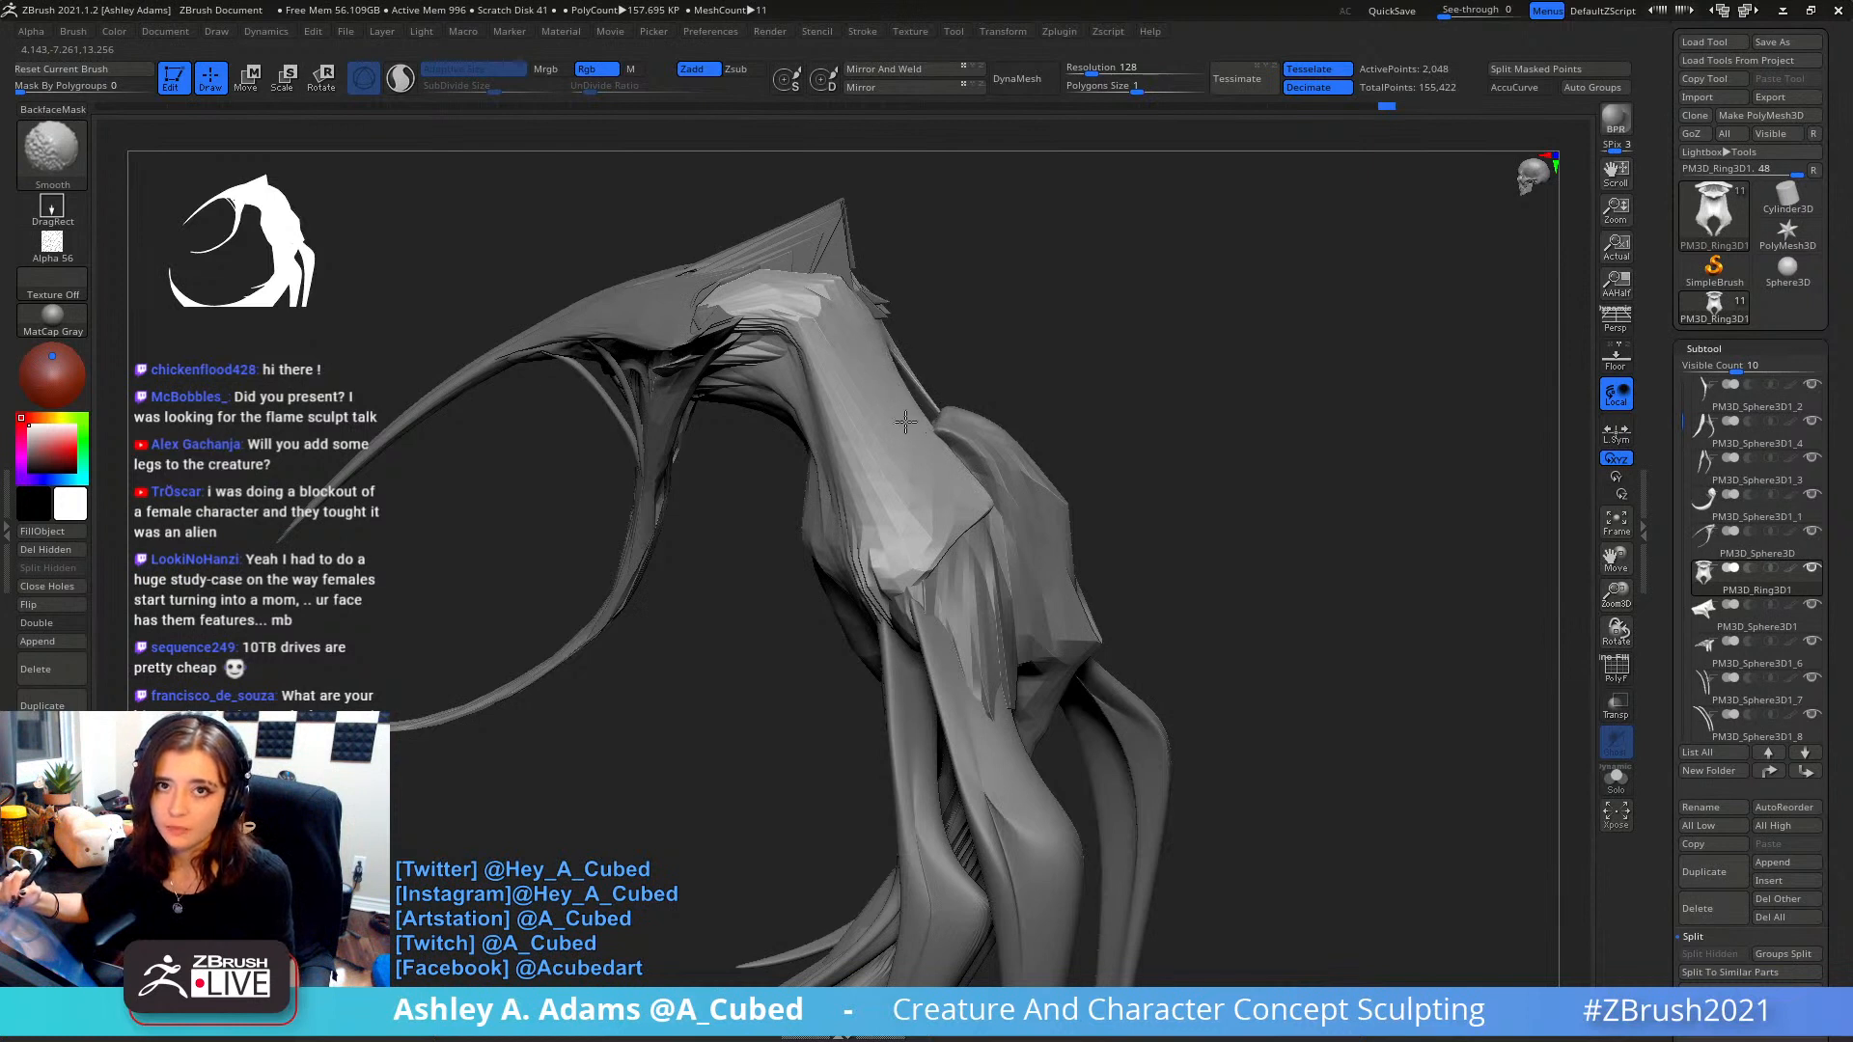
pyautogui.moveTo(1004, 261)
pyautogui.mouseDown()
pyautogui.moveTo(914, 310)
pyautogui.moveTo(889, 280)
pyautogui.mouseUp()
# - Try the volume-preserving alternate smoothing along the torso's shoulder, and undo the strokes
pyautogui.moveTo(839, 347)
pyautogui.keyDown('shift'); pyautogui.mouseDown()
pyautogui.moveTo(811, 415)
pyautogui.moveTo(839, 419)
pyautogui.moveTo(850, 501)
pyautogui.moveTo(898, 521)
pyautogui.moveTo(825, 337)
pyautogui.mouseUp(); pyautogui.keyUp('shift')
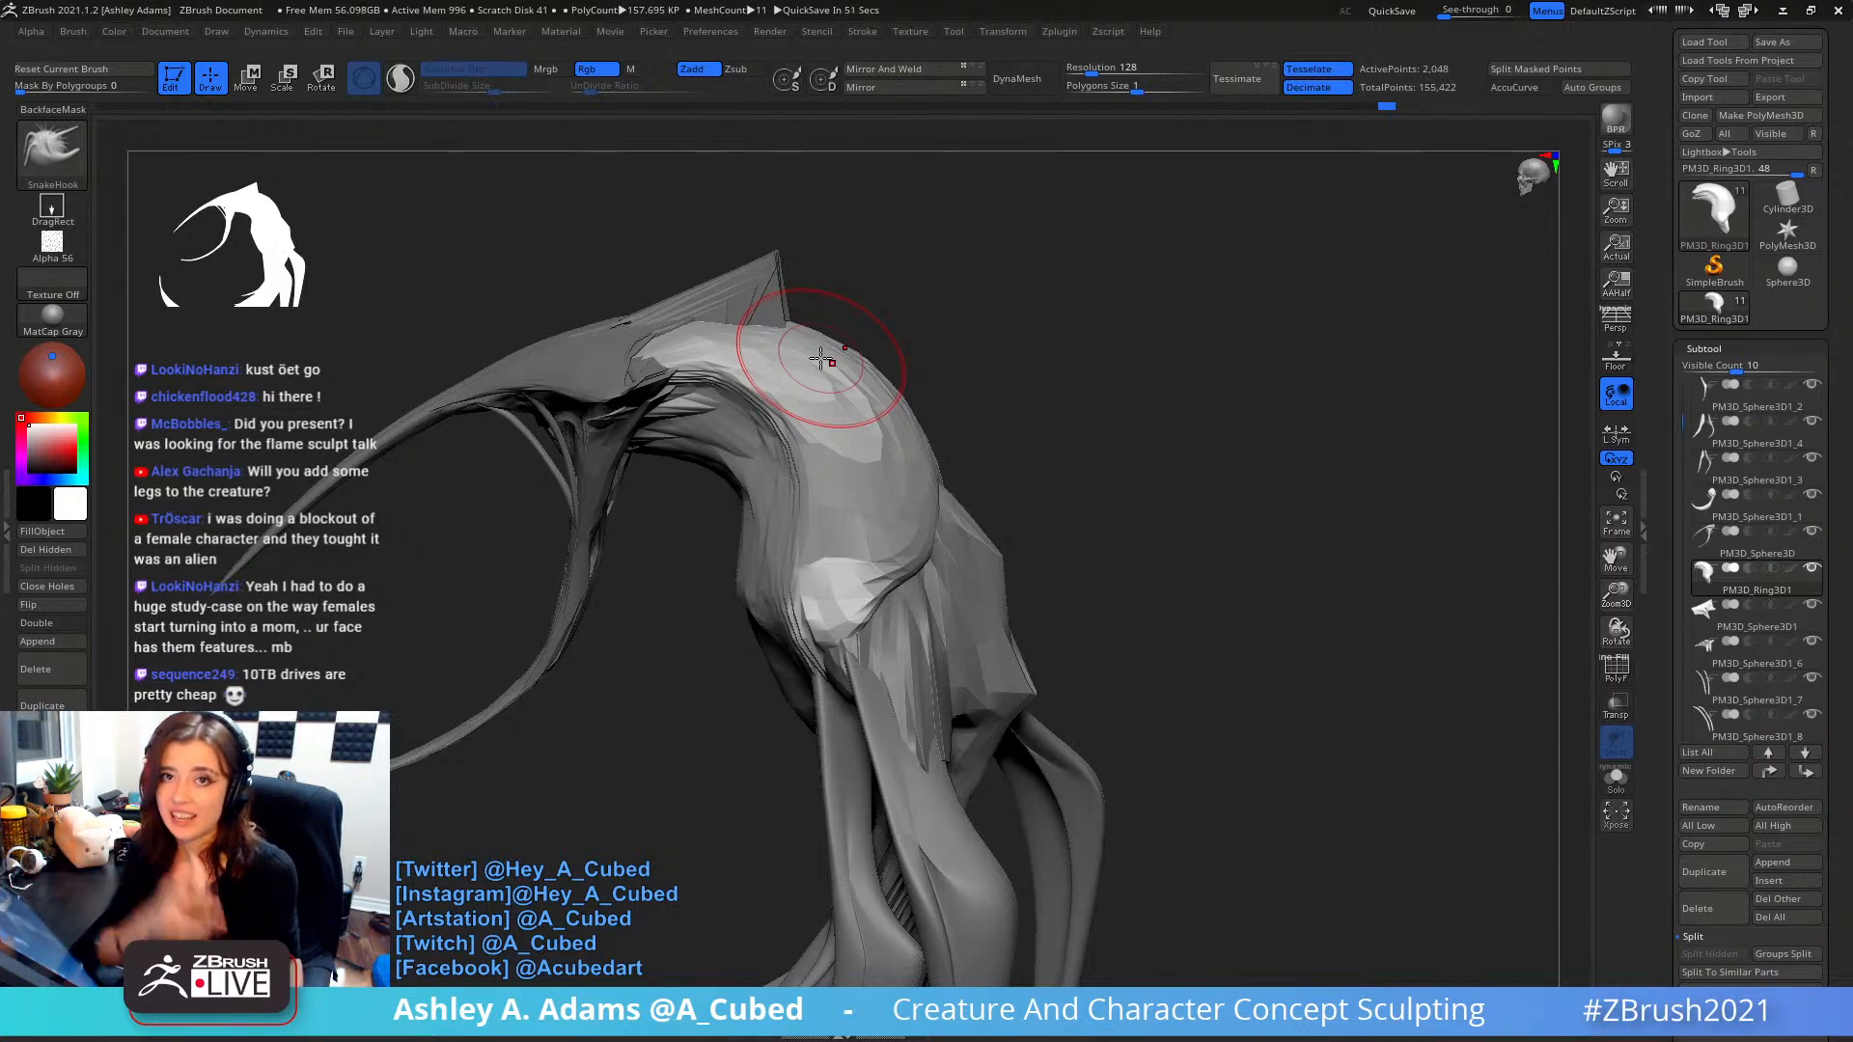
pyautogui.moveTo(842, 370); pyautogui.dragTo(855, 365, button='right')
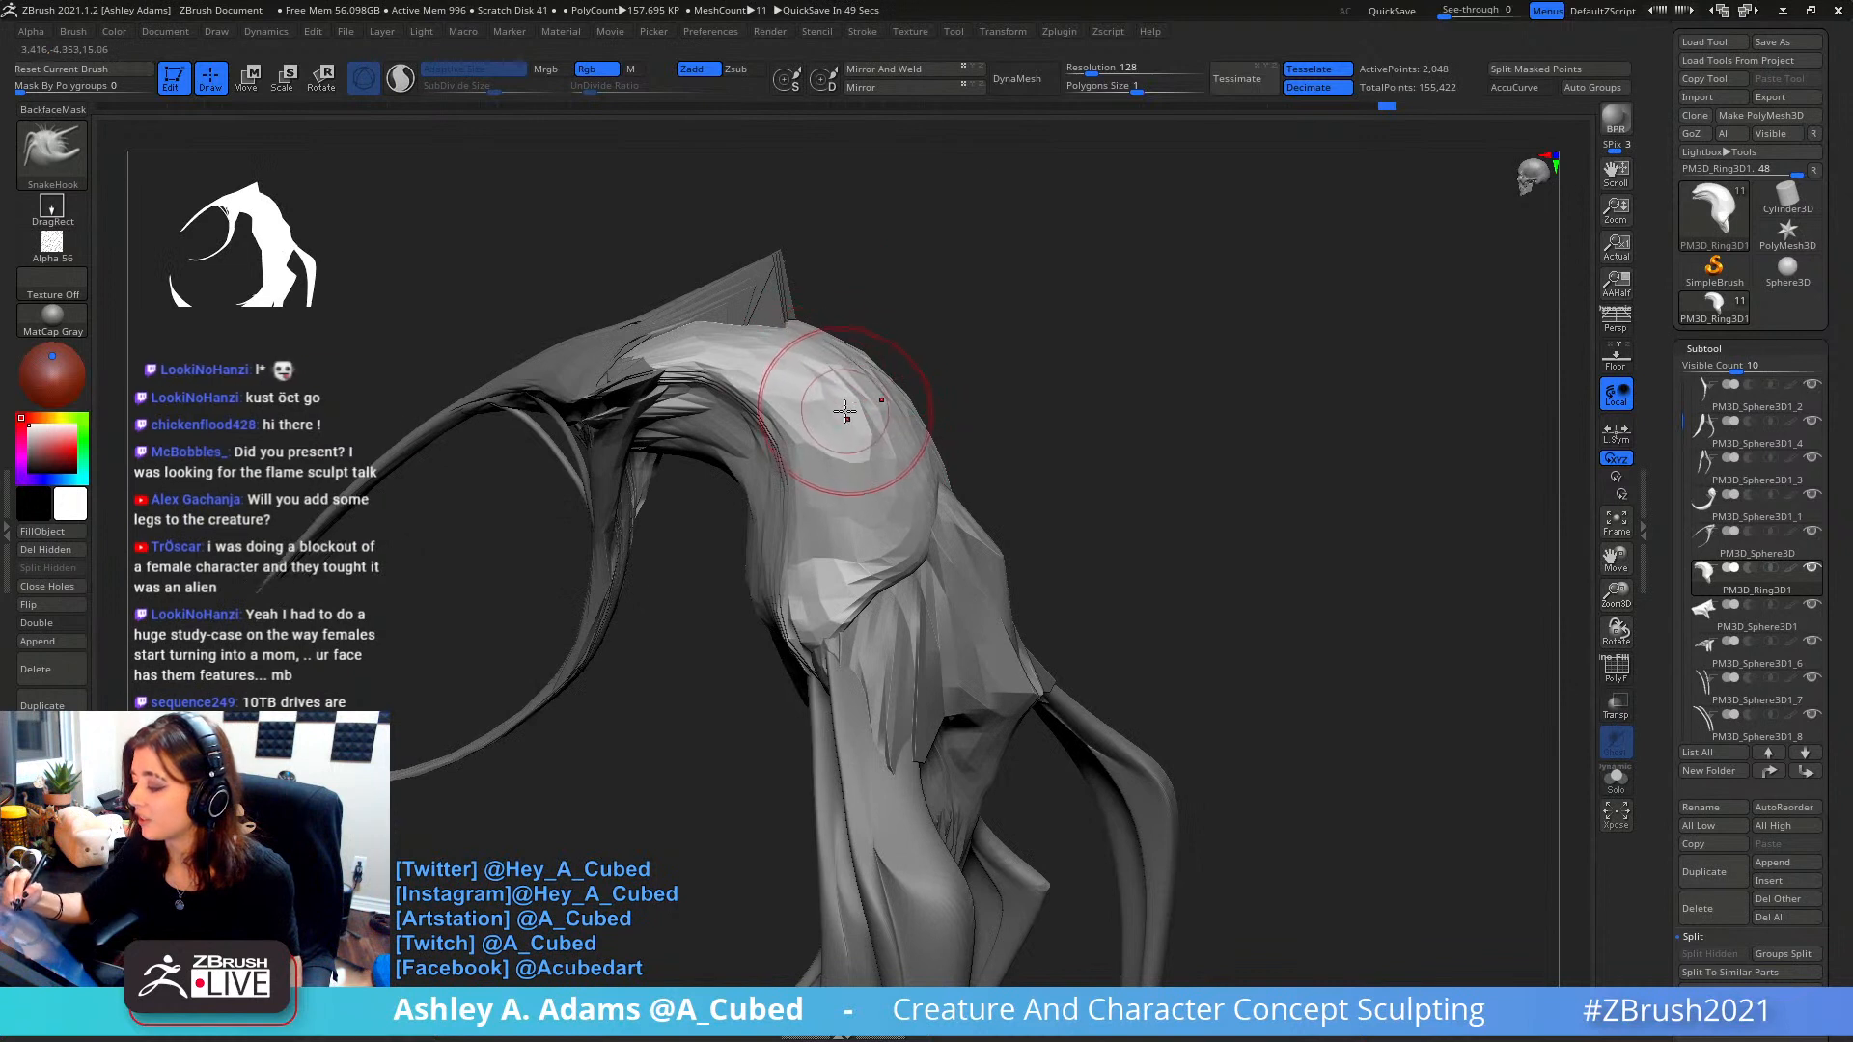
pyautogui.moveTo(848, 401)
pyautogui.keyDown('shift'); pyautogui.mouseDown()
pyautogui.moveTo(840, 435)
pyautogui.moveTo(786, 393)
pyautogui.moveTo(824, 524)
pyautogui.moveTo(837, 391)
pyautogui.moveTo(854, 463)
pyautogui.moveTo(848, 426)
pyautogui.moveTo(884, 422)
pyautogui.moveTo(862, 502)
pyautogui.moveTo(860, 465)
pyautogui.mouseUp(); pyautogui.keyUp('shift')
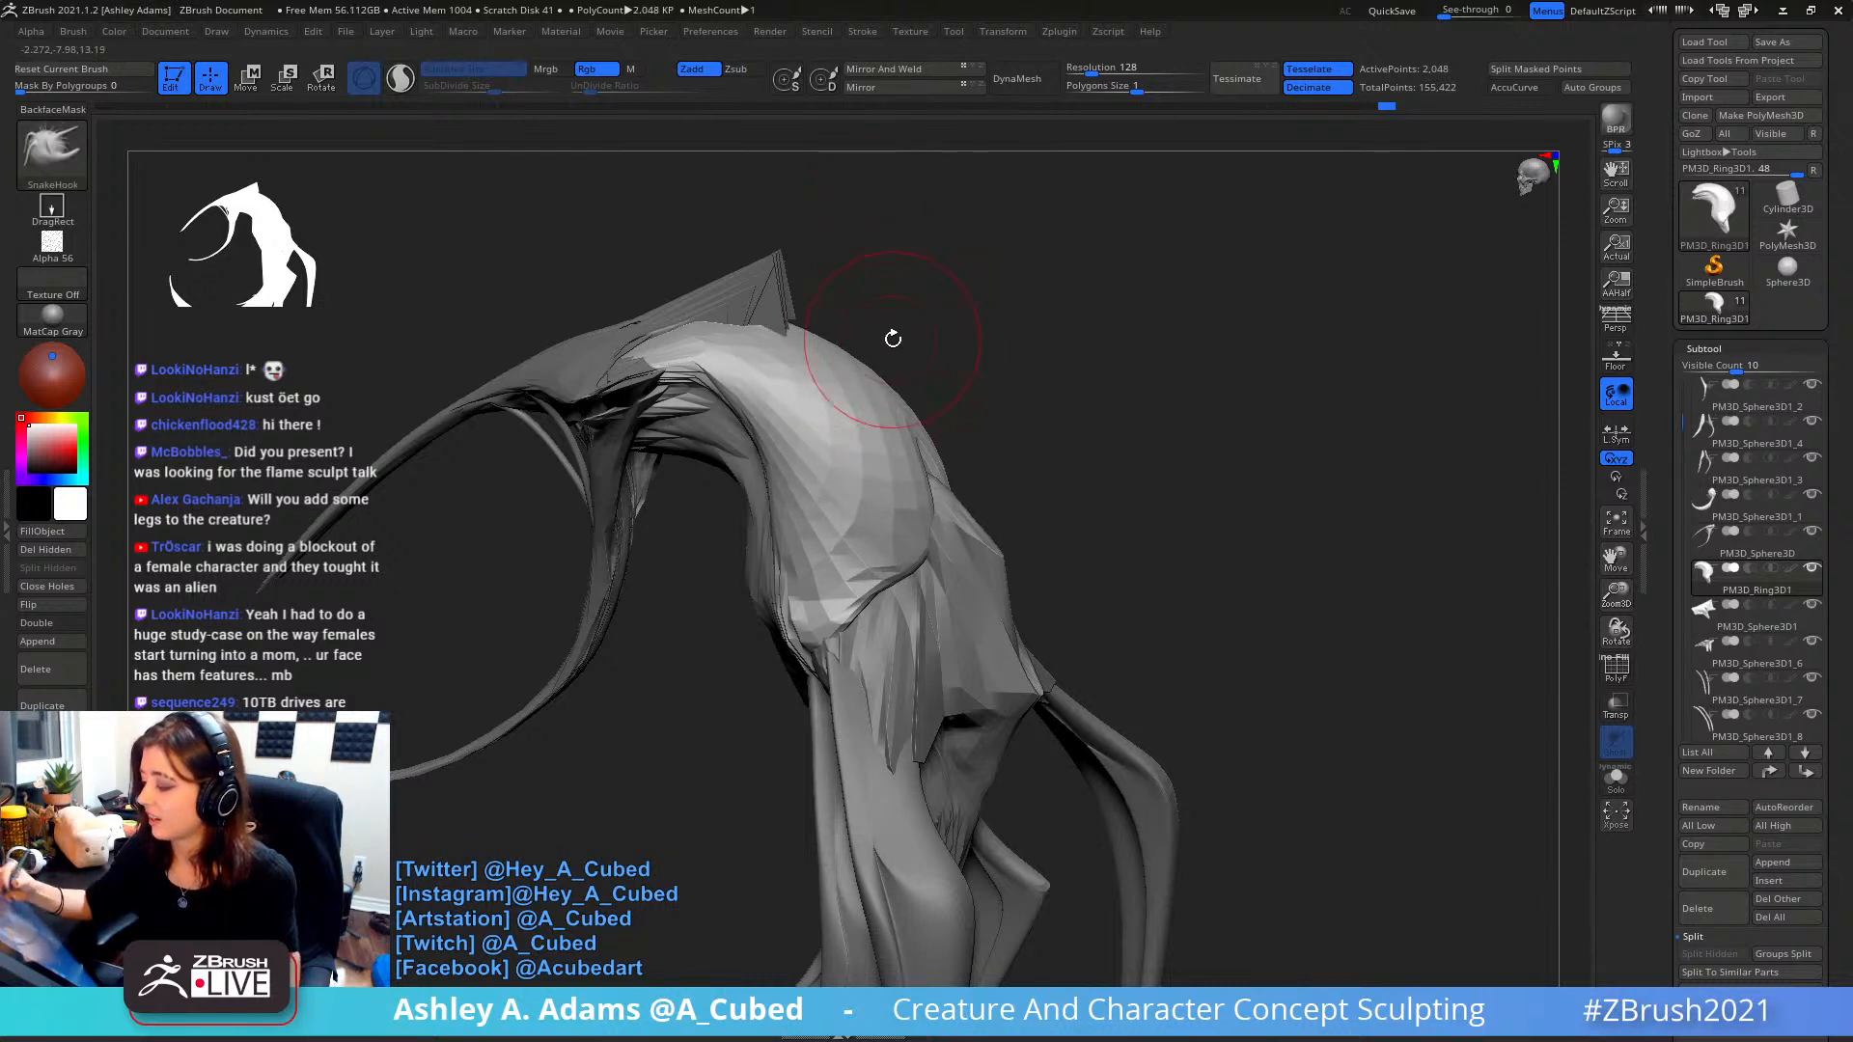
pyautogui.moveTo(856, 390)
pyautogui.keyDown('shift'); pyautogui.mouseDown()
pyautogui.moveTo(827, 386)
pyautogui.moveTo(864, 502)
pyautogui.moveTo(799, 350)
pyautogui.mouseUp(); pyautogui.keyUp('shift')
pyautogui.moveTo(860, 281)
pyautogui.keyDown('shift'); pyautogui.mouseDown()
pyautogui.moveTo(827, 381)
pyautogui.moveTo(868, 454)
pyautogui.moveTo(849, 467)
pyautogui.moveTo(824, 461)
pyautogui.moveTo(852, 434)
pyautogui.moveTo(835, 386)
pyautogui.mouseUp(); pyautogui.keyUp('shift')
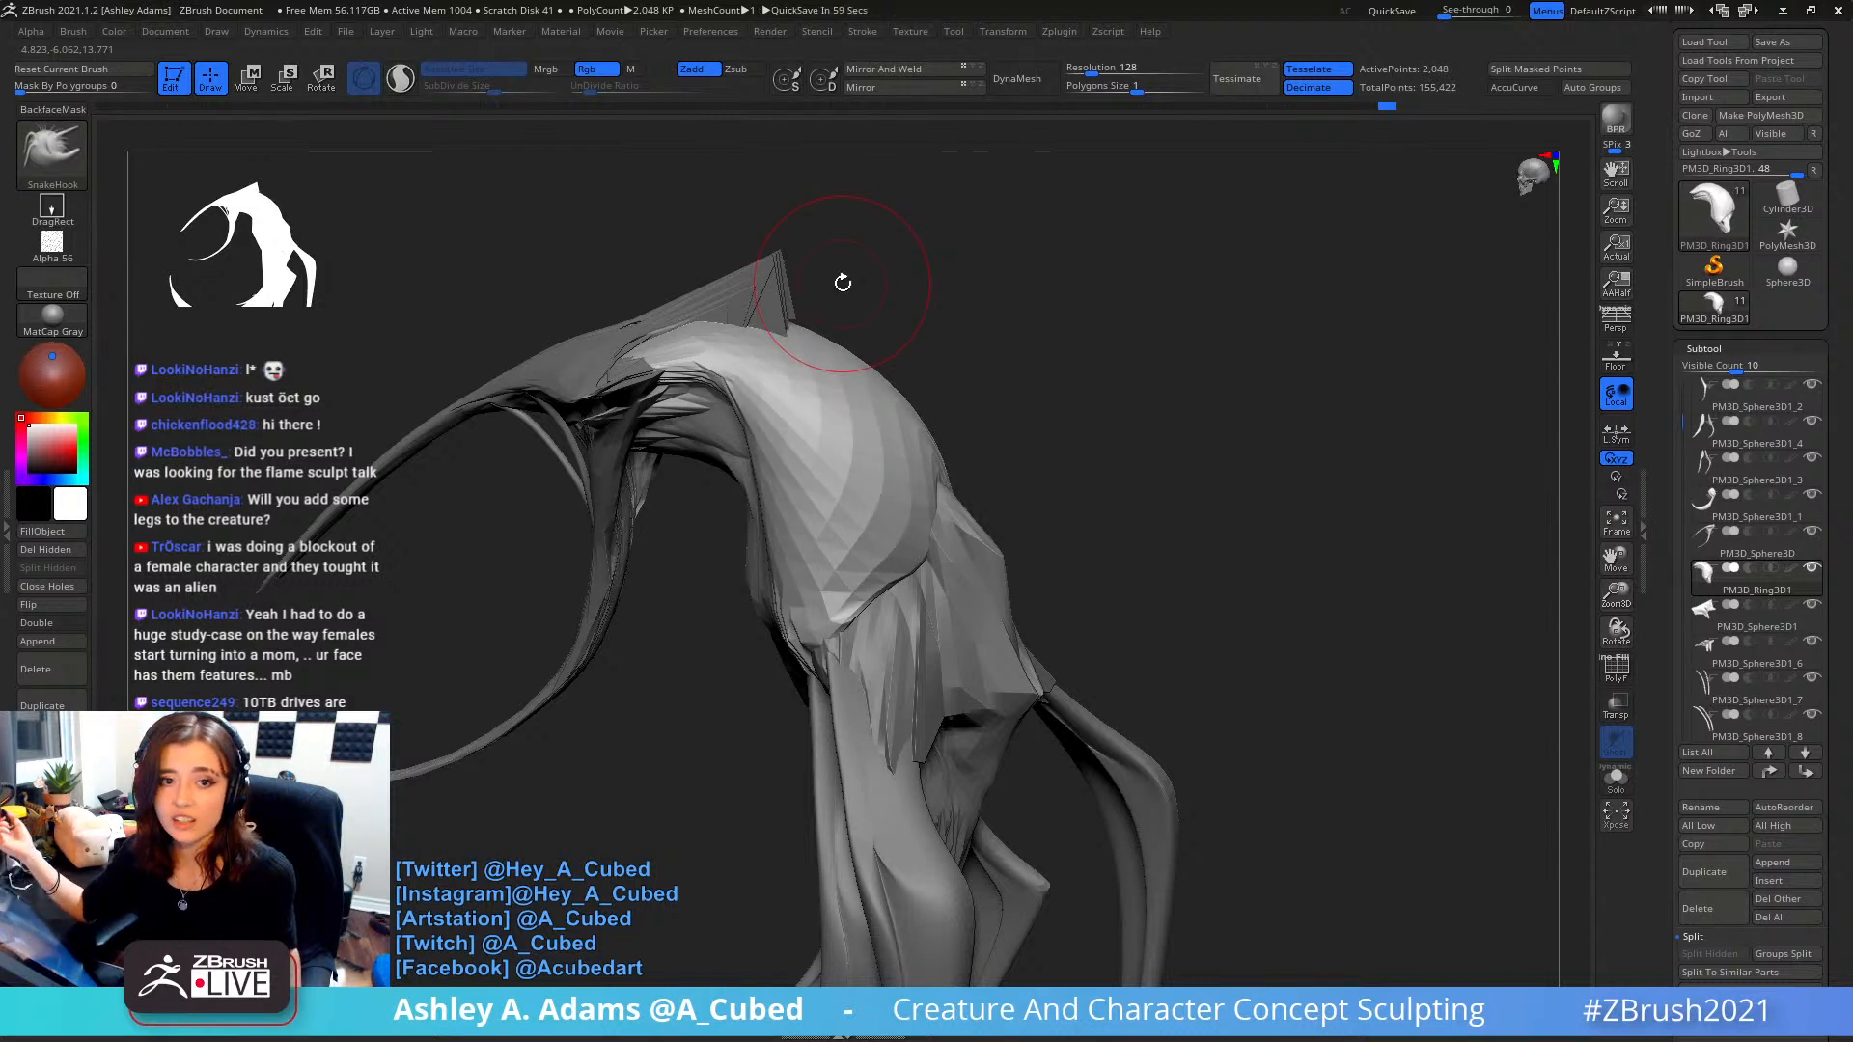
pyautogui.hotkey('ctrl', 'z')
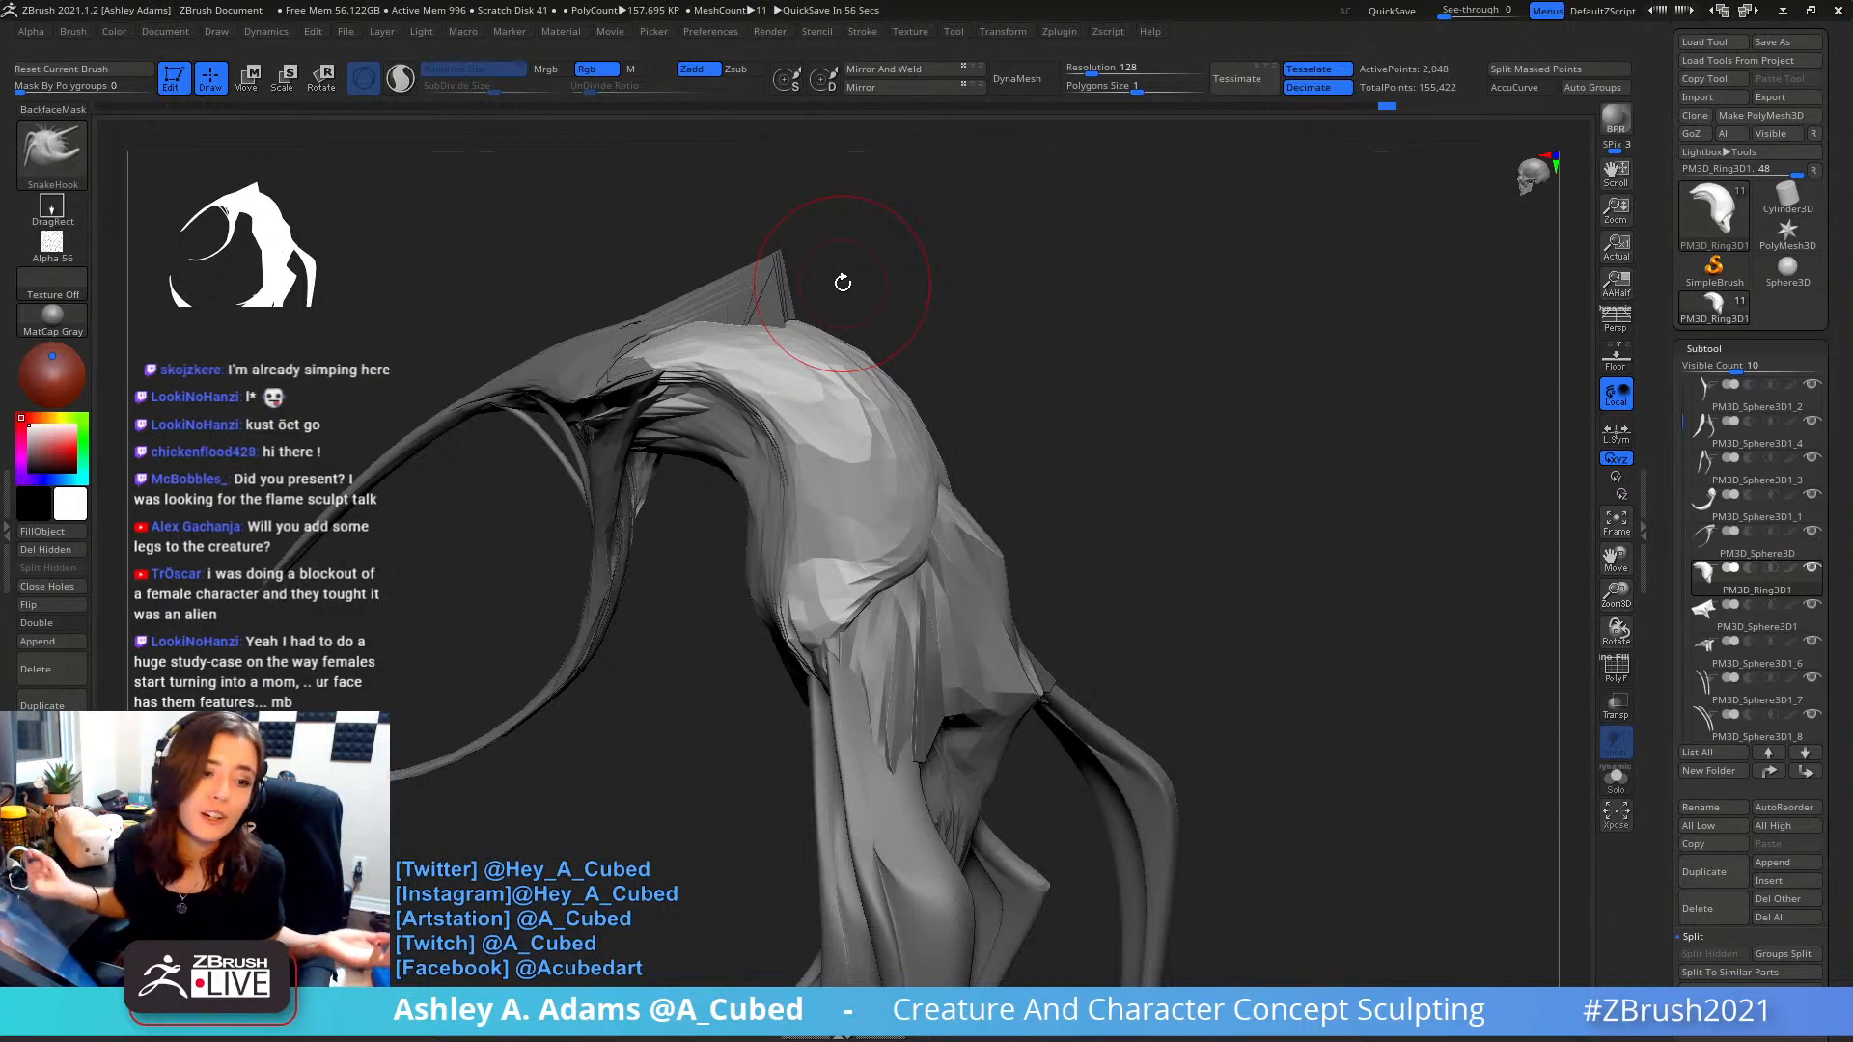
# - Try switching the mode of the Polish By Features deformation on the torso, and undo the result
pyautogui.moveTo(943, 426); pyautogui.dragTo(1058, 426)
pyautogui.scroll(-10, 1696, 442)
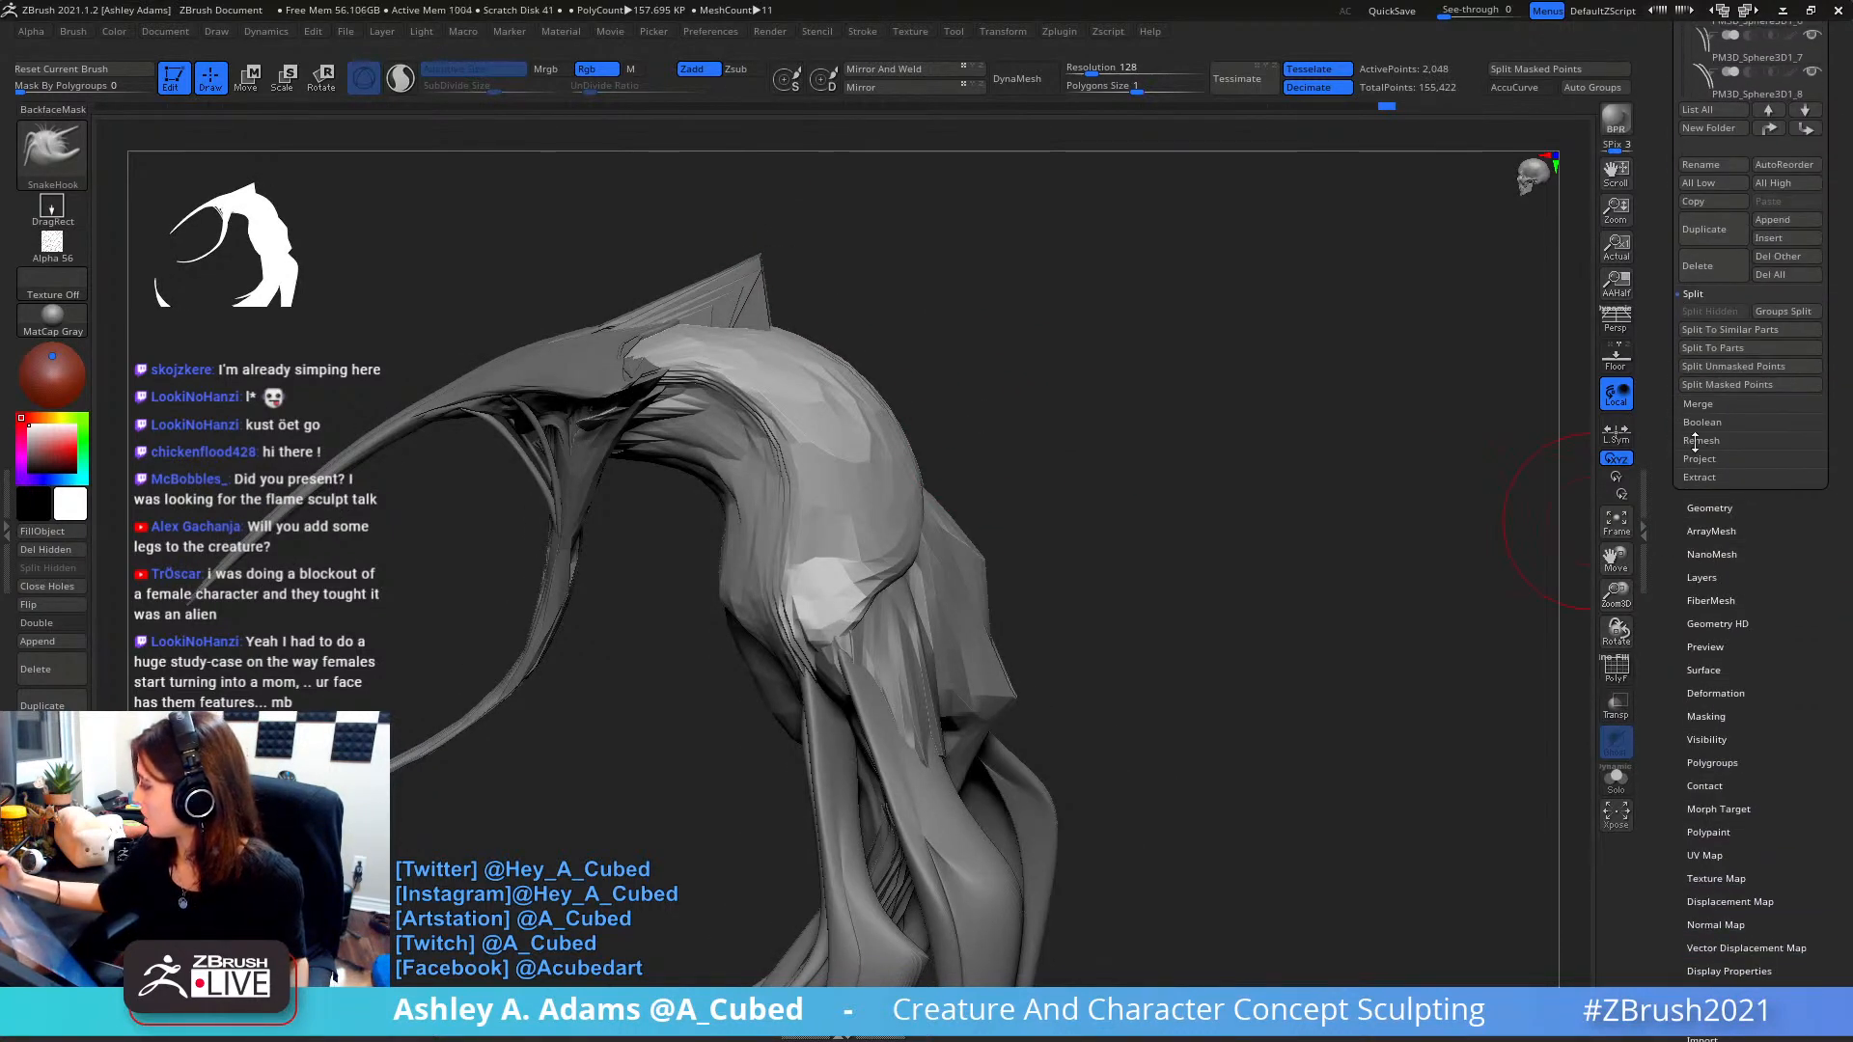
pyautogui.click(1715, 693)
pyautogui.scroll(-5, 1708, 386)
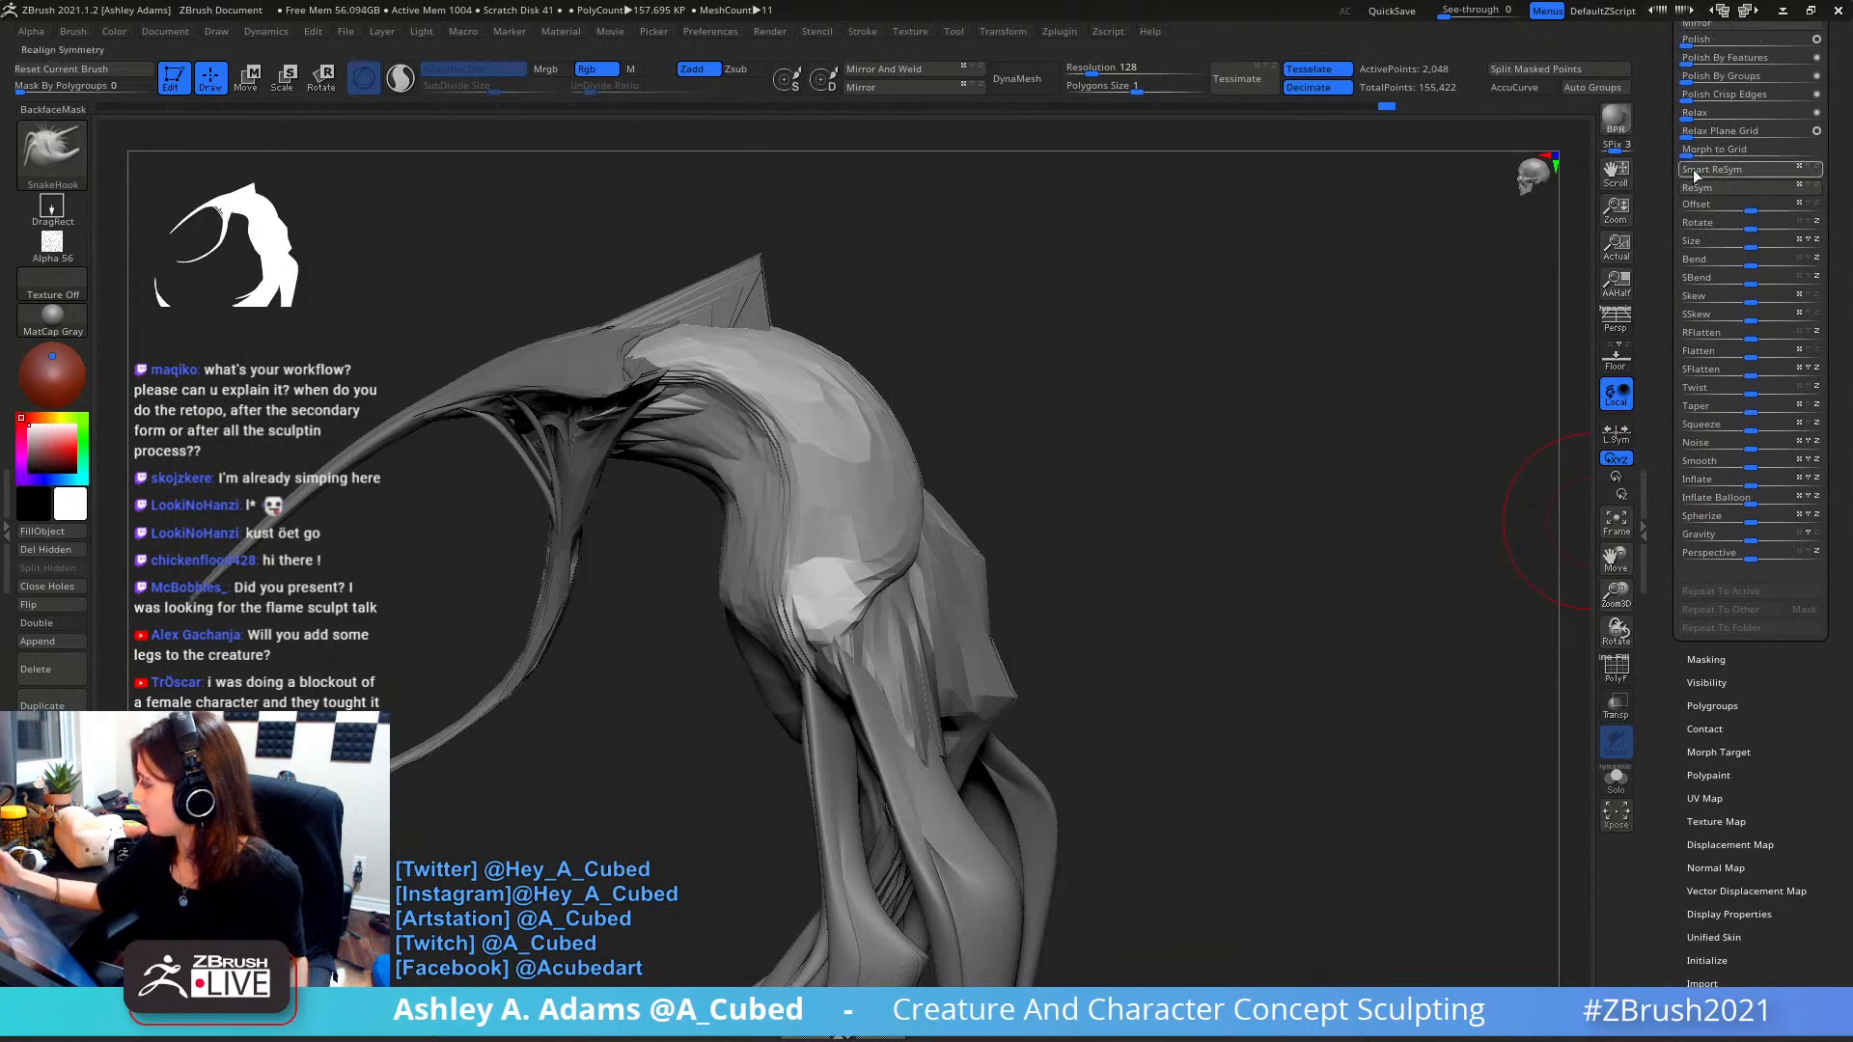
pyautogui.scroll(3, 1695, 174)
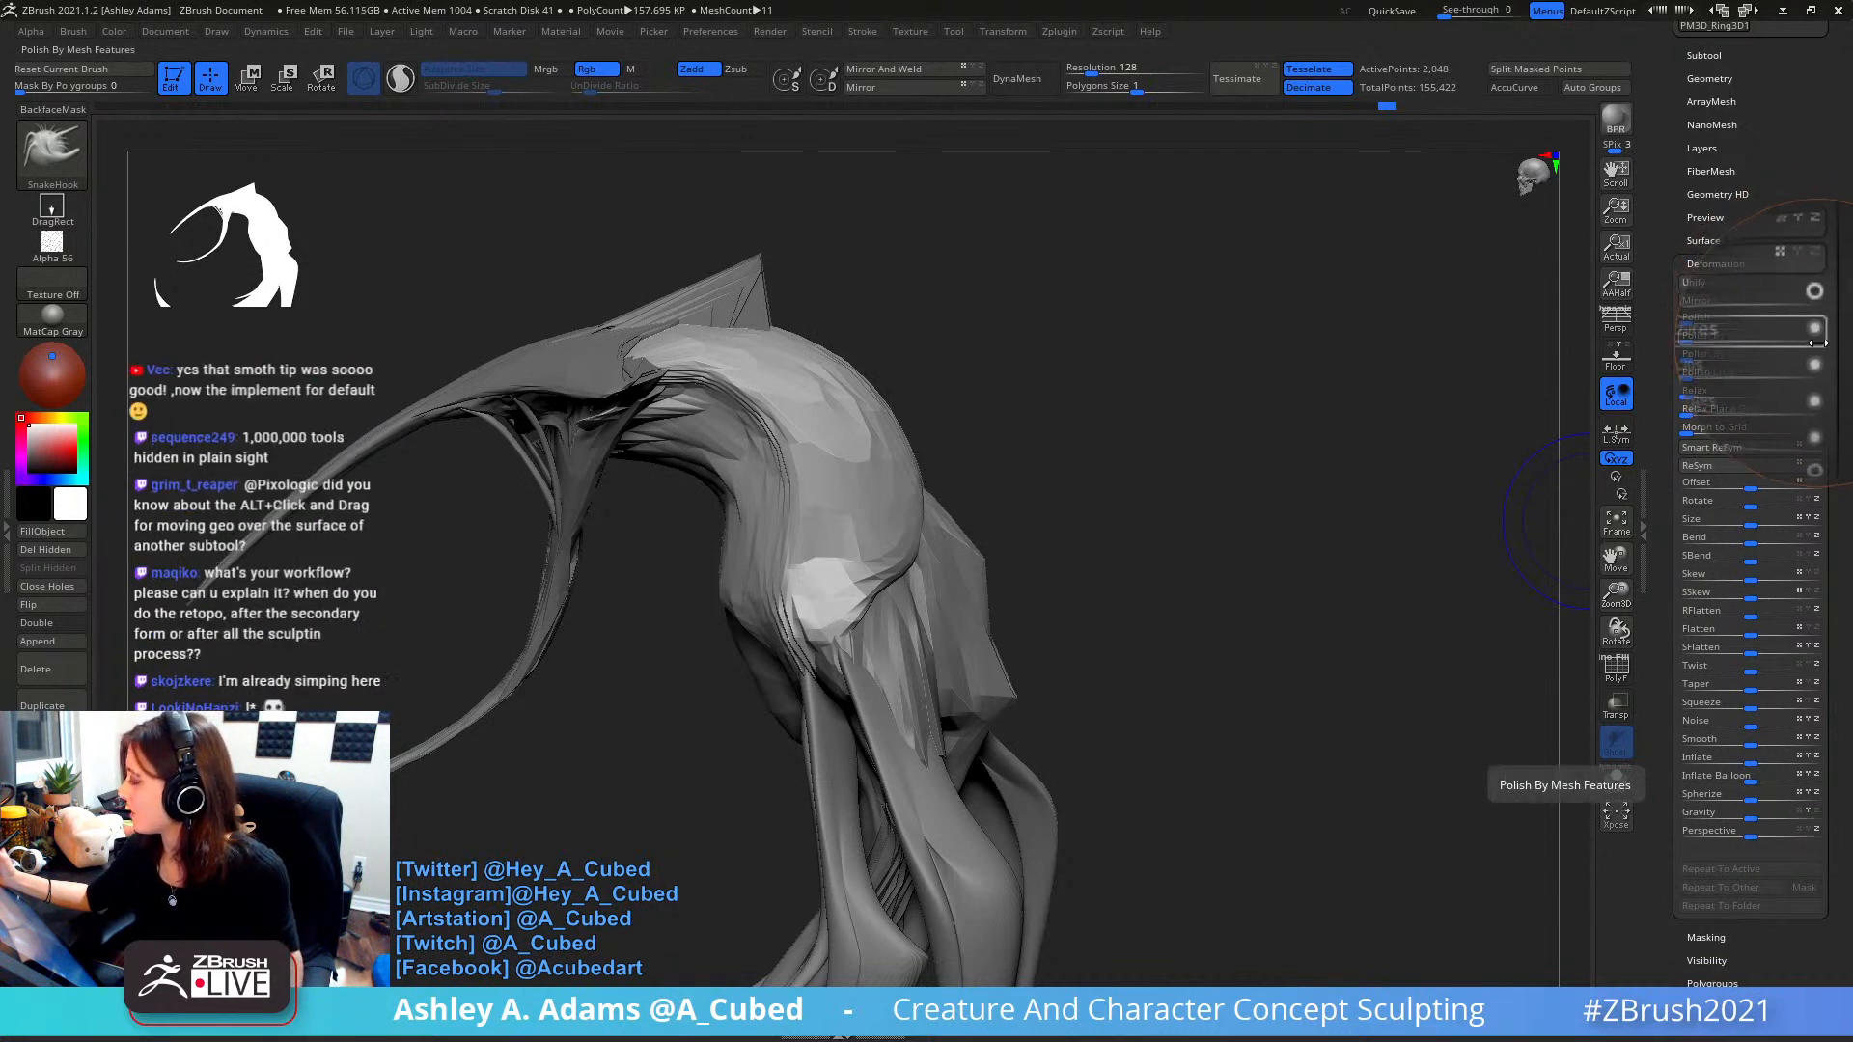
pyautogui.click(1817, 336)
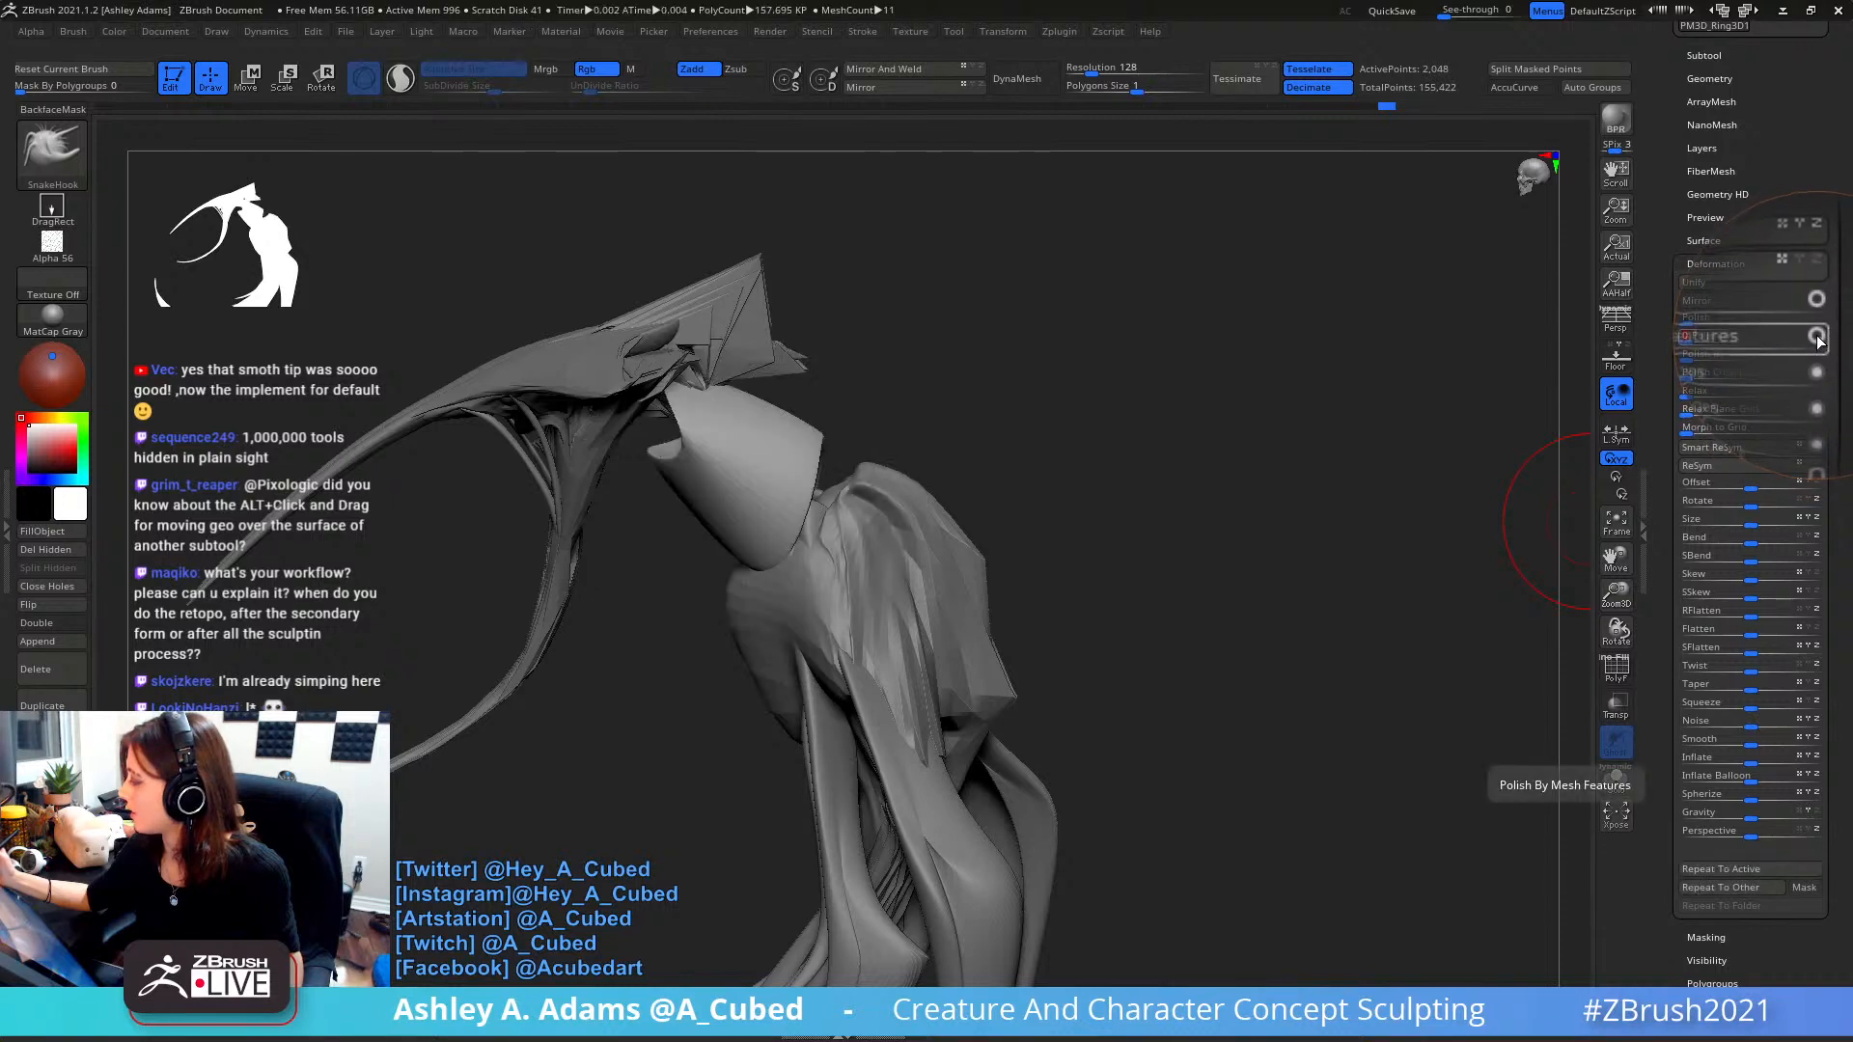
pyautogui.hotkey('ctrl', 'z')
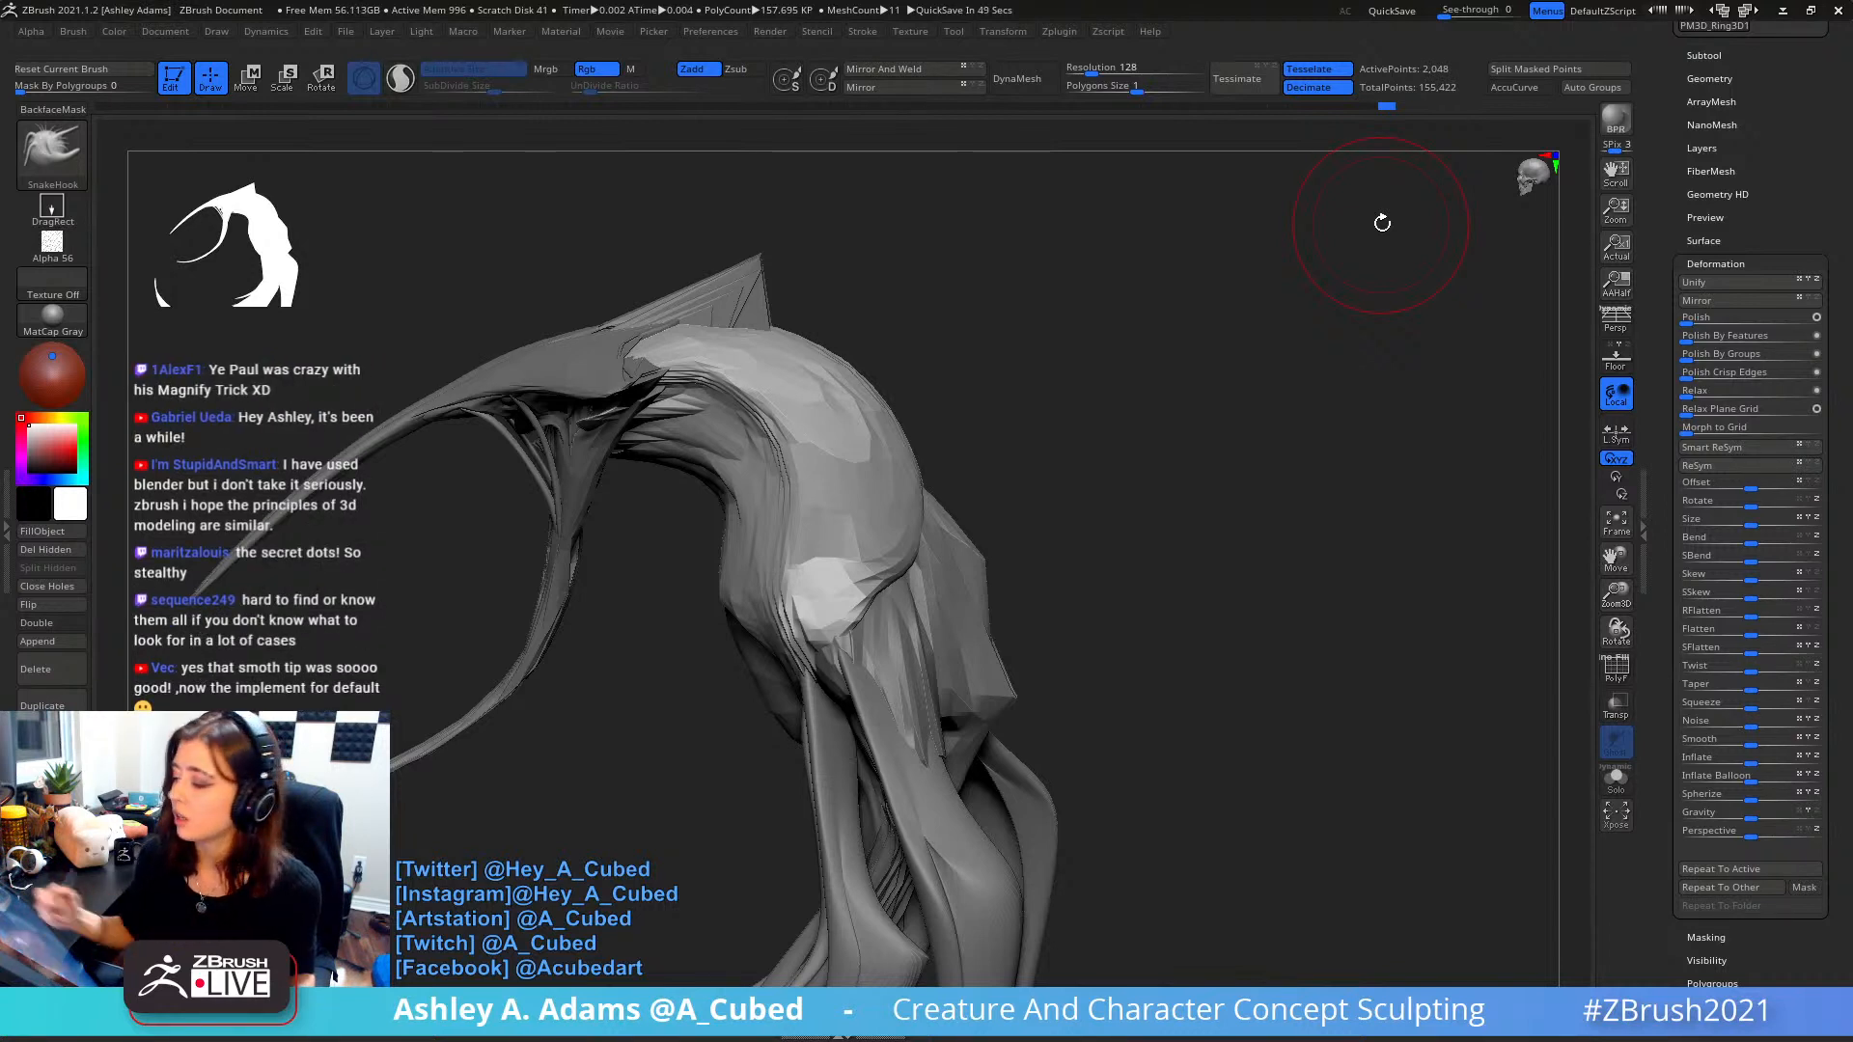
# - Reduce the SnakeHook draw size for detailing the underside of the neck
pyautogui.moveTo(849, 410); pyautogui.dragTo(889, 412, button='right')
pyautogui.rightClick(794, 589)
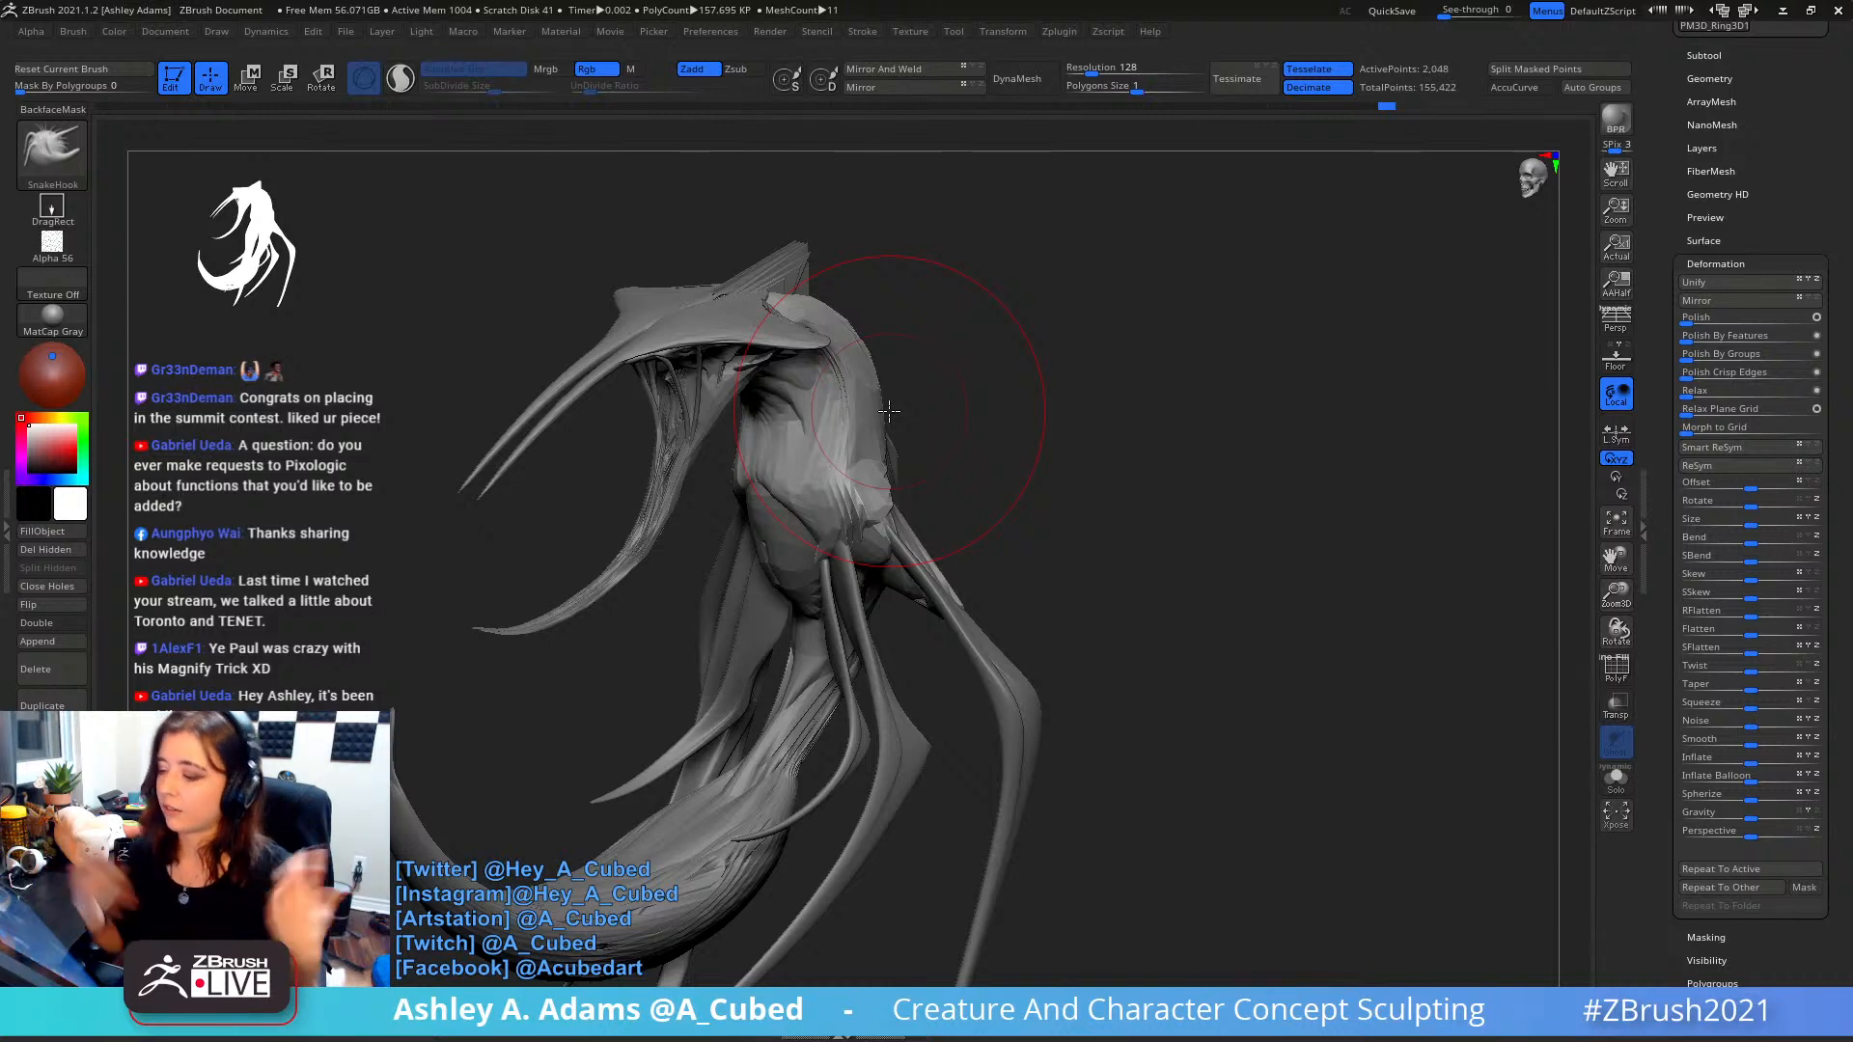
pyautogui.moveTo(956, 430); pyautogui.dragTo(1196, 418)
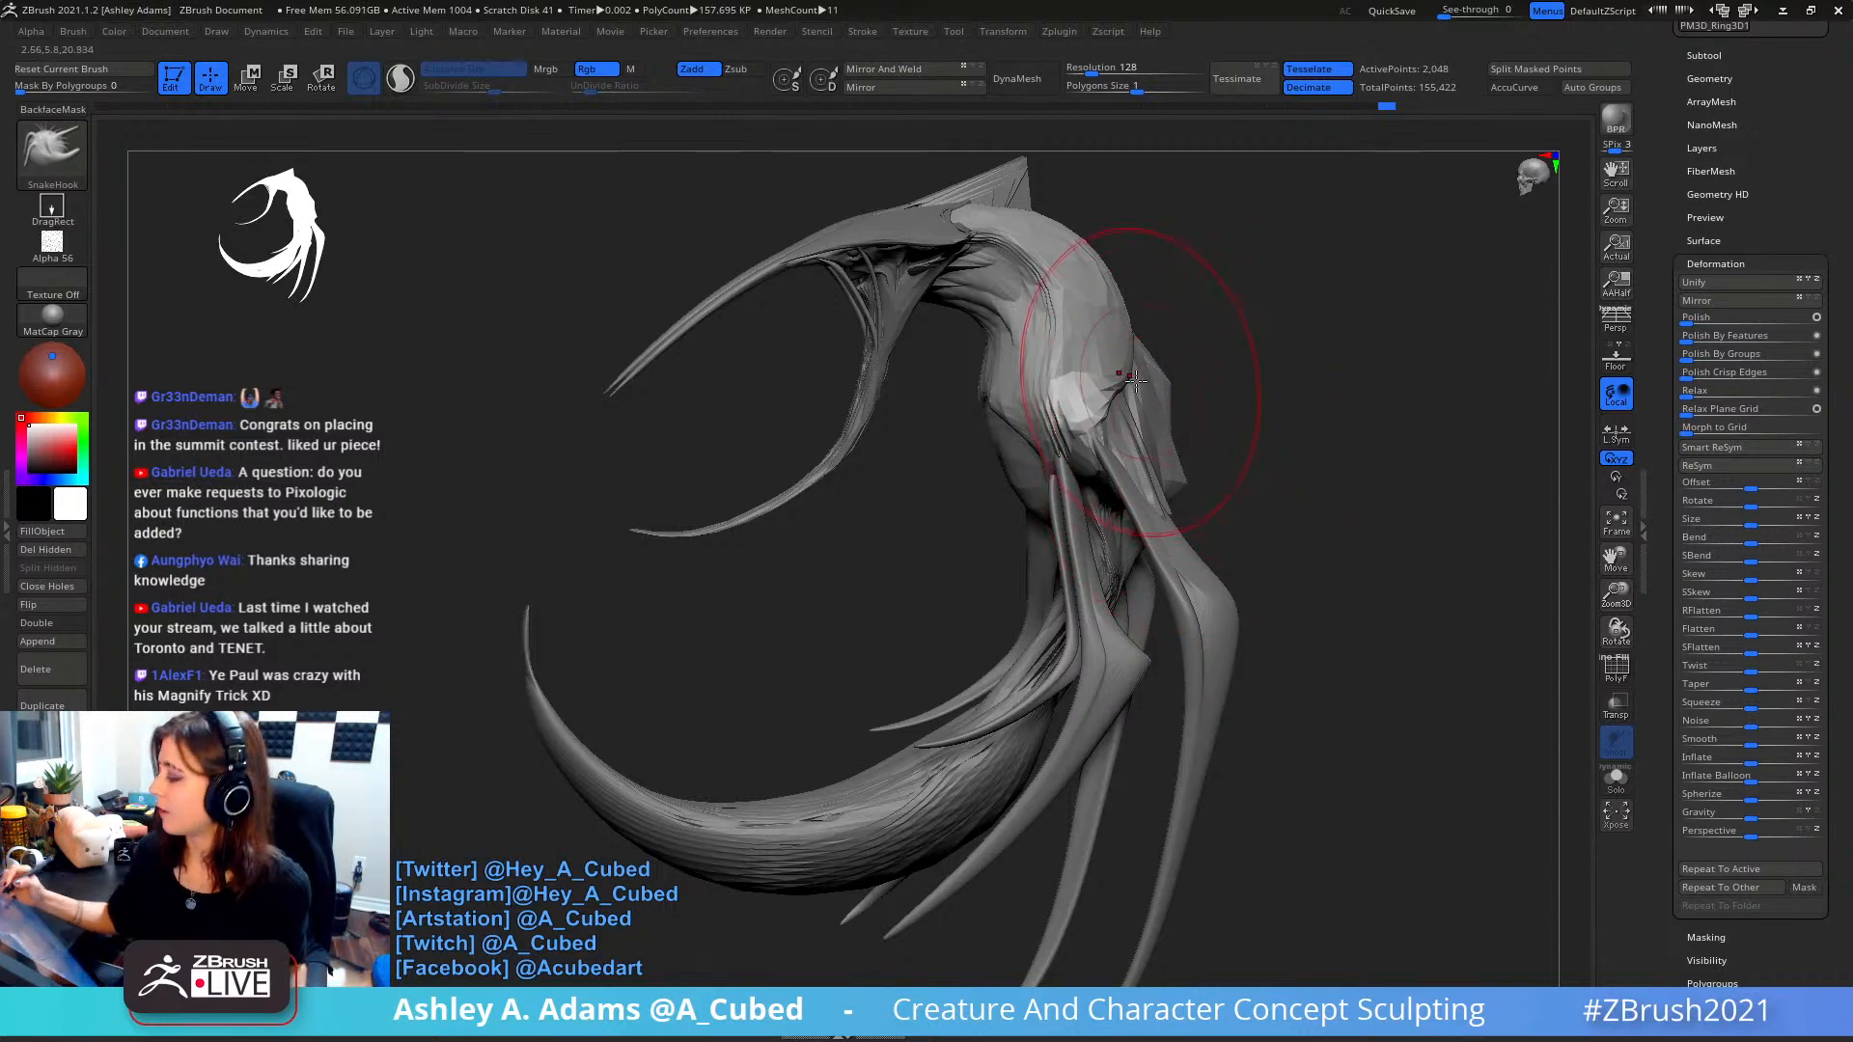
pyautogui.moveTo(1109, 380)
pyautogui.mouseDown(button='right')
pyautogui.moveTo(1062, 331)
pyautogui.moveTo(1031, 360)
pyautogui.moveTo(873, 401)
pyautogui.mouseUp(button='right')
pyautogui.press('space')
pyautogui.press('space')
pyautogui.moveTo(874, 400); pyautogui.dragTo(861, 402)
pyautogui.press('space')
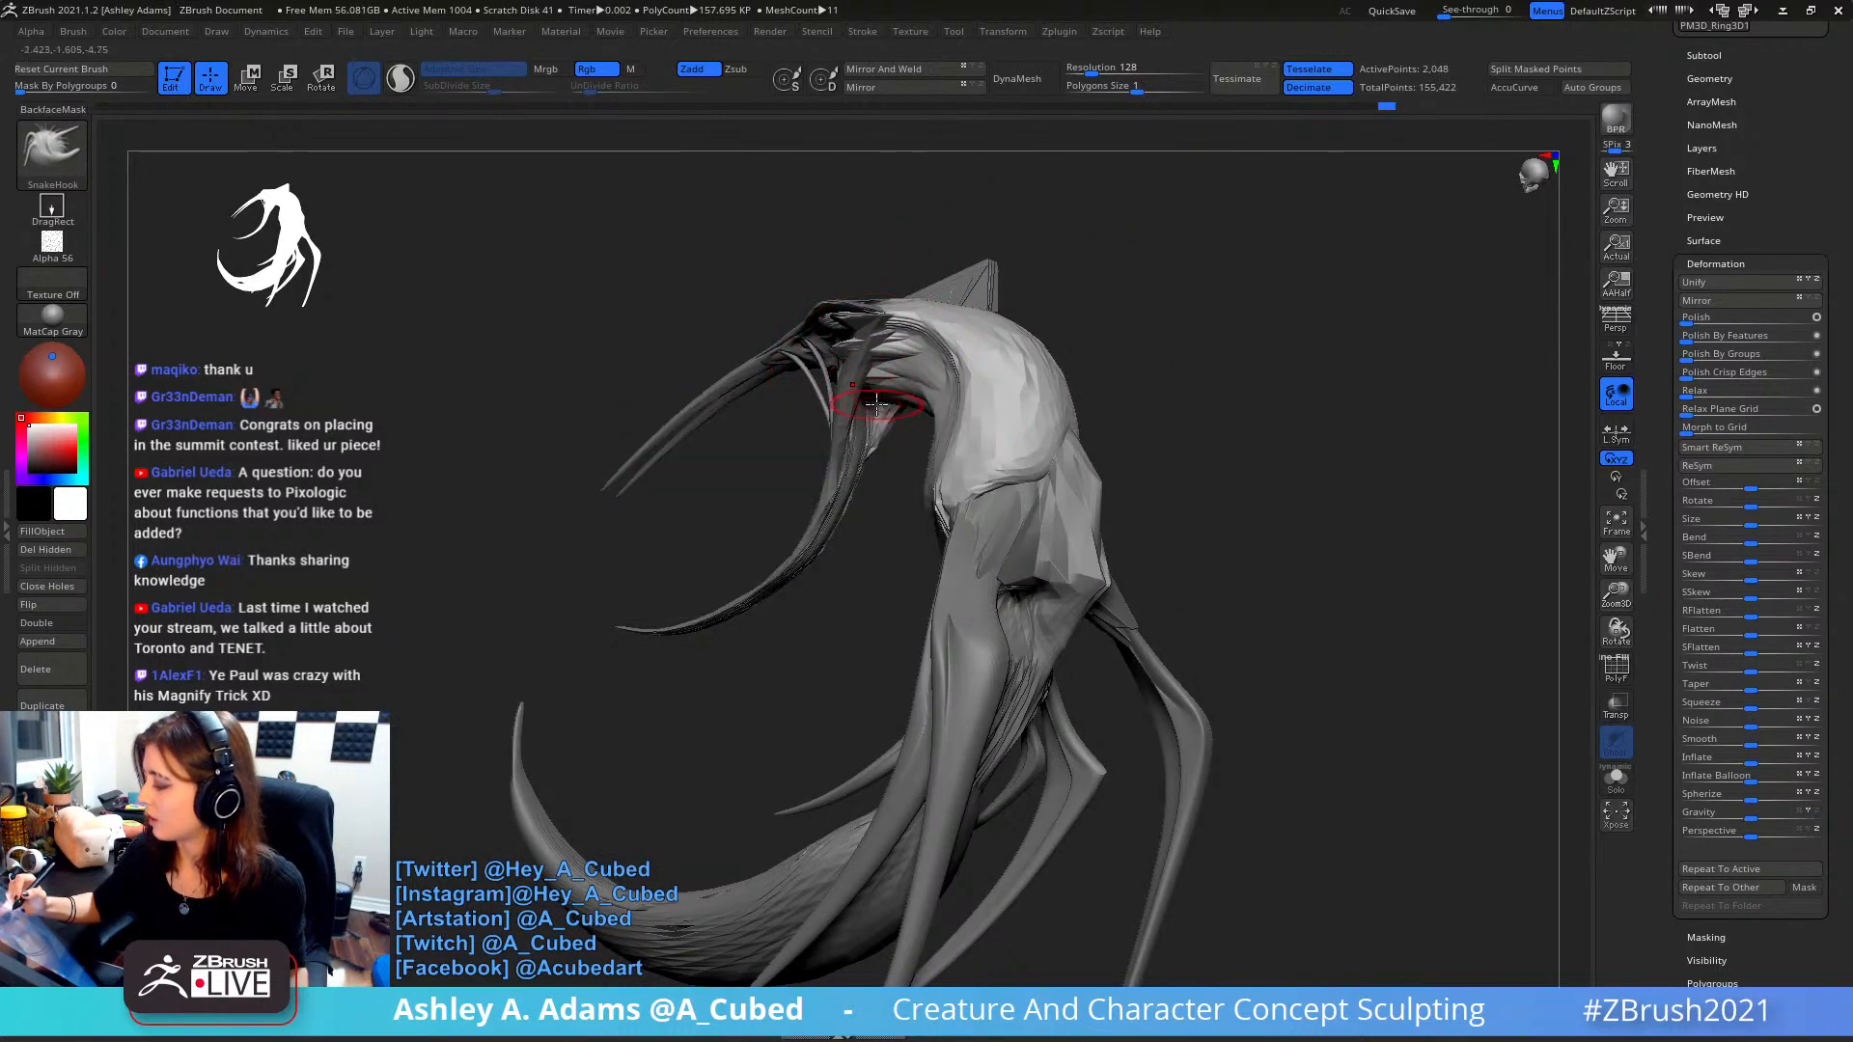
# - Pull the inner neck surface toward the proboscis with SnakeHook and smooth the area beneath the crest
pyautogui.moveTo(865, 402); pyautogui.dragTo(883, 373, button='right')
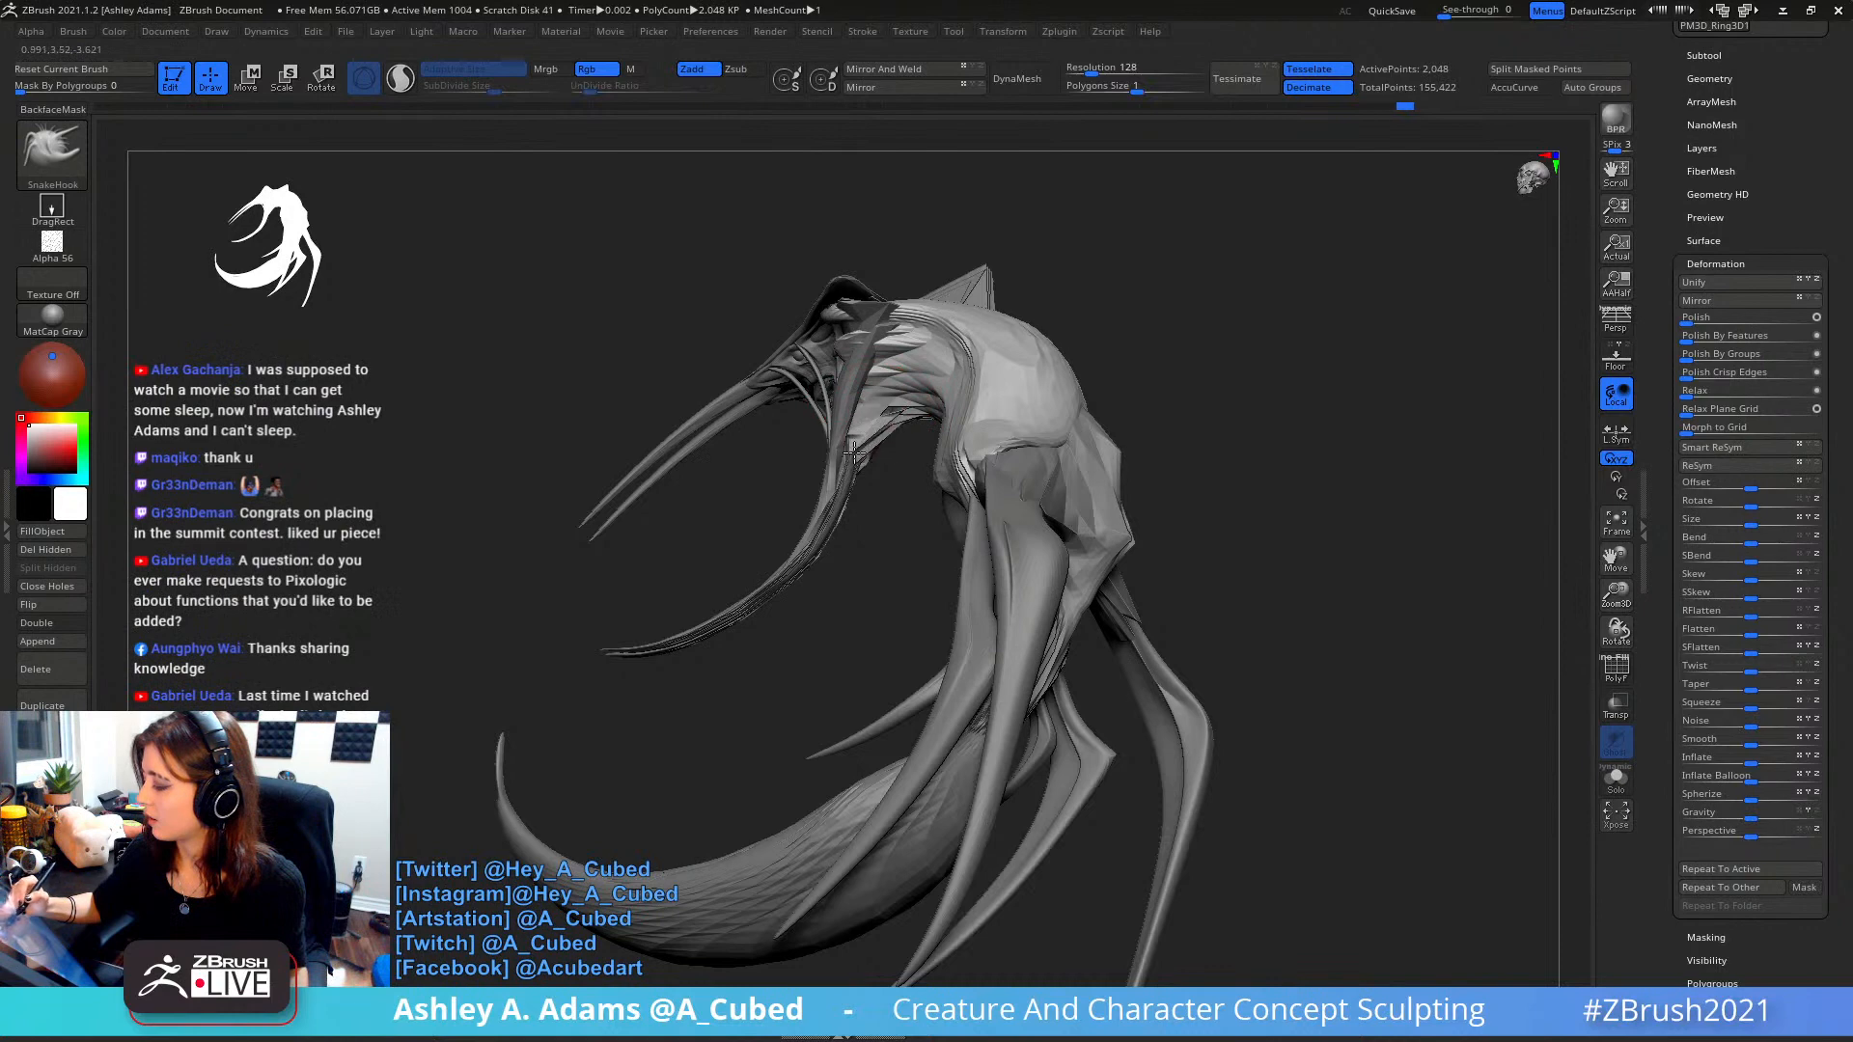
pyautogui.moveTo(854, 452)
pyautogui.mouseDown(button='right')
pyautogui.moveTo(950, 446)
pyautogui.moveTo(868, 452)
pyautogui.moveTo(904, 431)
pyautogui.mouseUp(button='right')
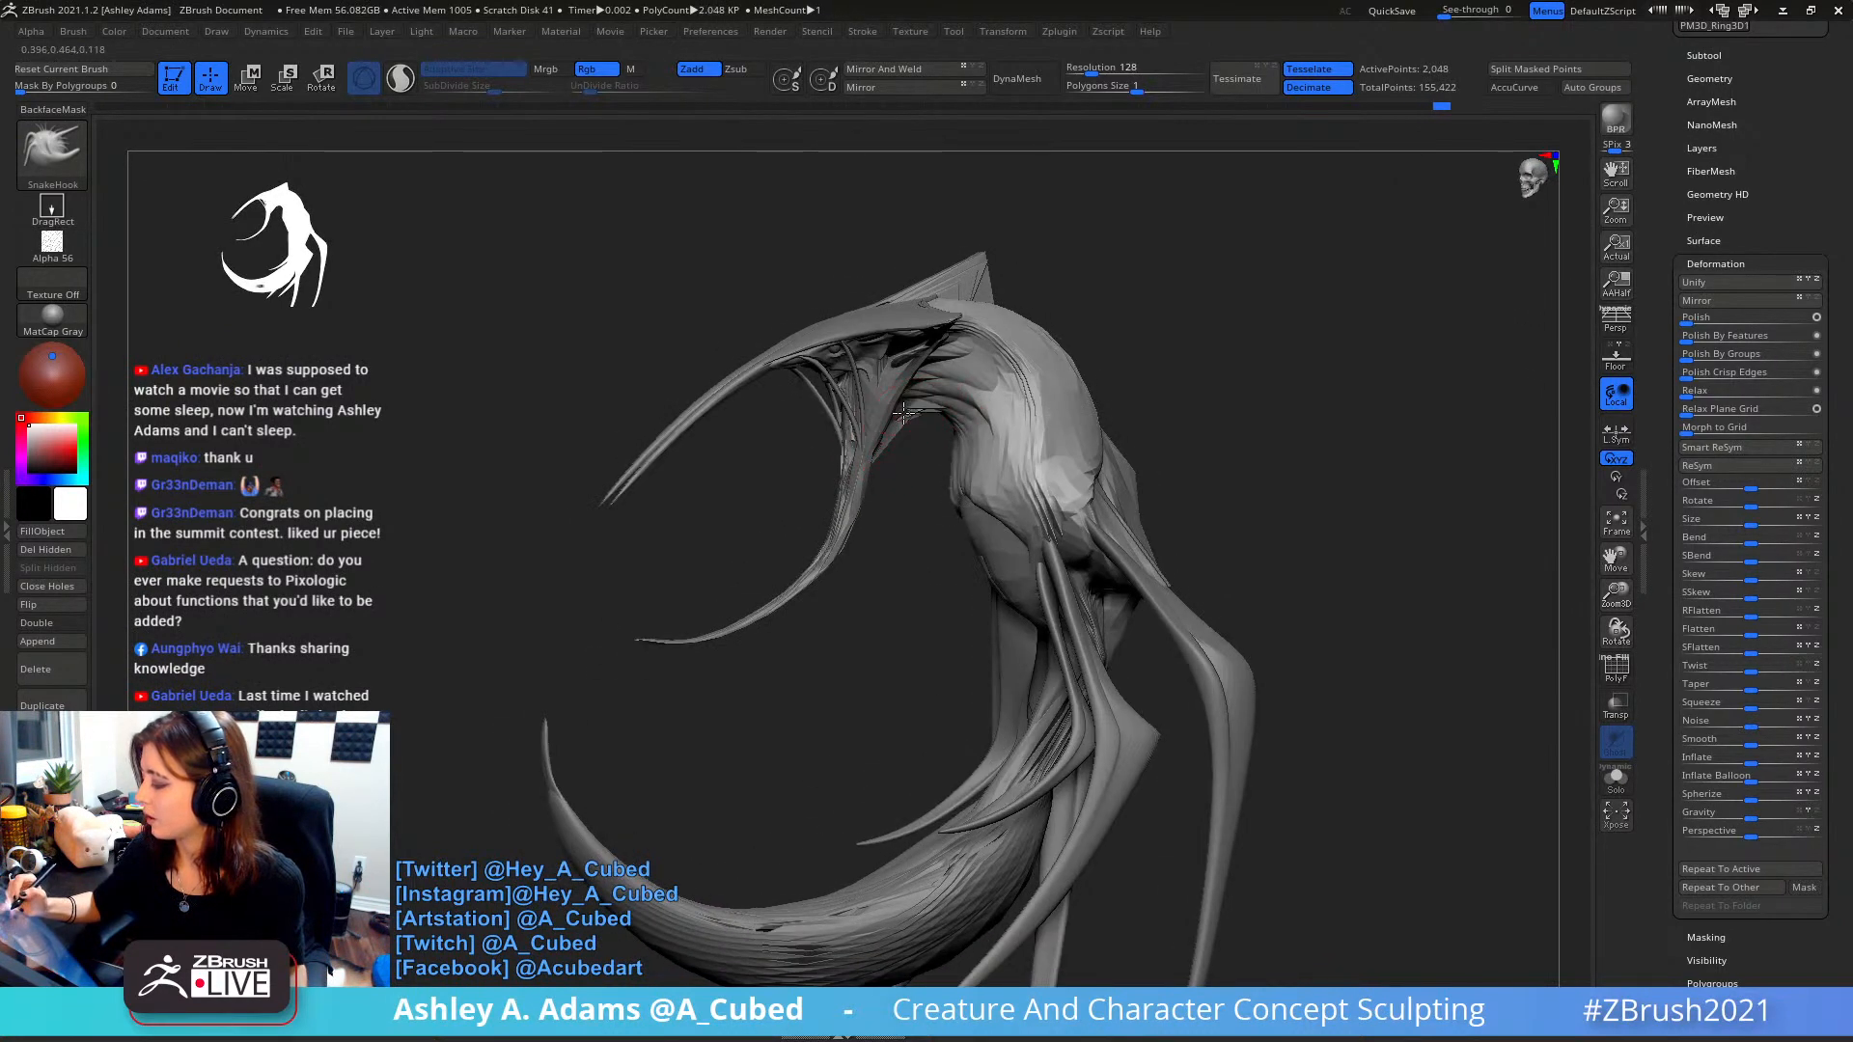
pyautogui.moveTo(903, 413); pyautogui.dragTo(876, 410)
pyautogui.moveTo(877, 411); pyautogui.dragTo(889, 419, button='right')
pyautogui.moveTo(897, 407)
pyautogui.keyDown('shift'); pyautogui.mouseDown()
pyautogui.moveTo(928, 418)
pyautogui.moveTo(946, 370)
pyautogui.mouseUp(); pyautogui.keyUp('shift')
# - Carve into the throat area beneath the crest with a subtractive ClayBuildup stroke
pyautogui.moveTo(973, 386)
pyautogui.mouseDown(button='right')
pyautogui.moveTo(928, 414)
pyautogui.moveTo(1081, 473)
pyautogui.mouseUp(button='right')
pyautogui.rightClick(890, 524)
pyautogui.moveTo(926, 521)
pyautogui.keyDown('ctrl'); pyautogui.mouseDown(button='right')
pyautogui.moveTo(1012, 471)
pyautogui.moveTo(992, 310)
pyautogui.mouseUp(button='right'); pyautogui.keyUp('ctrl')
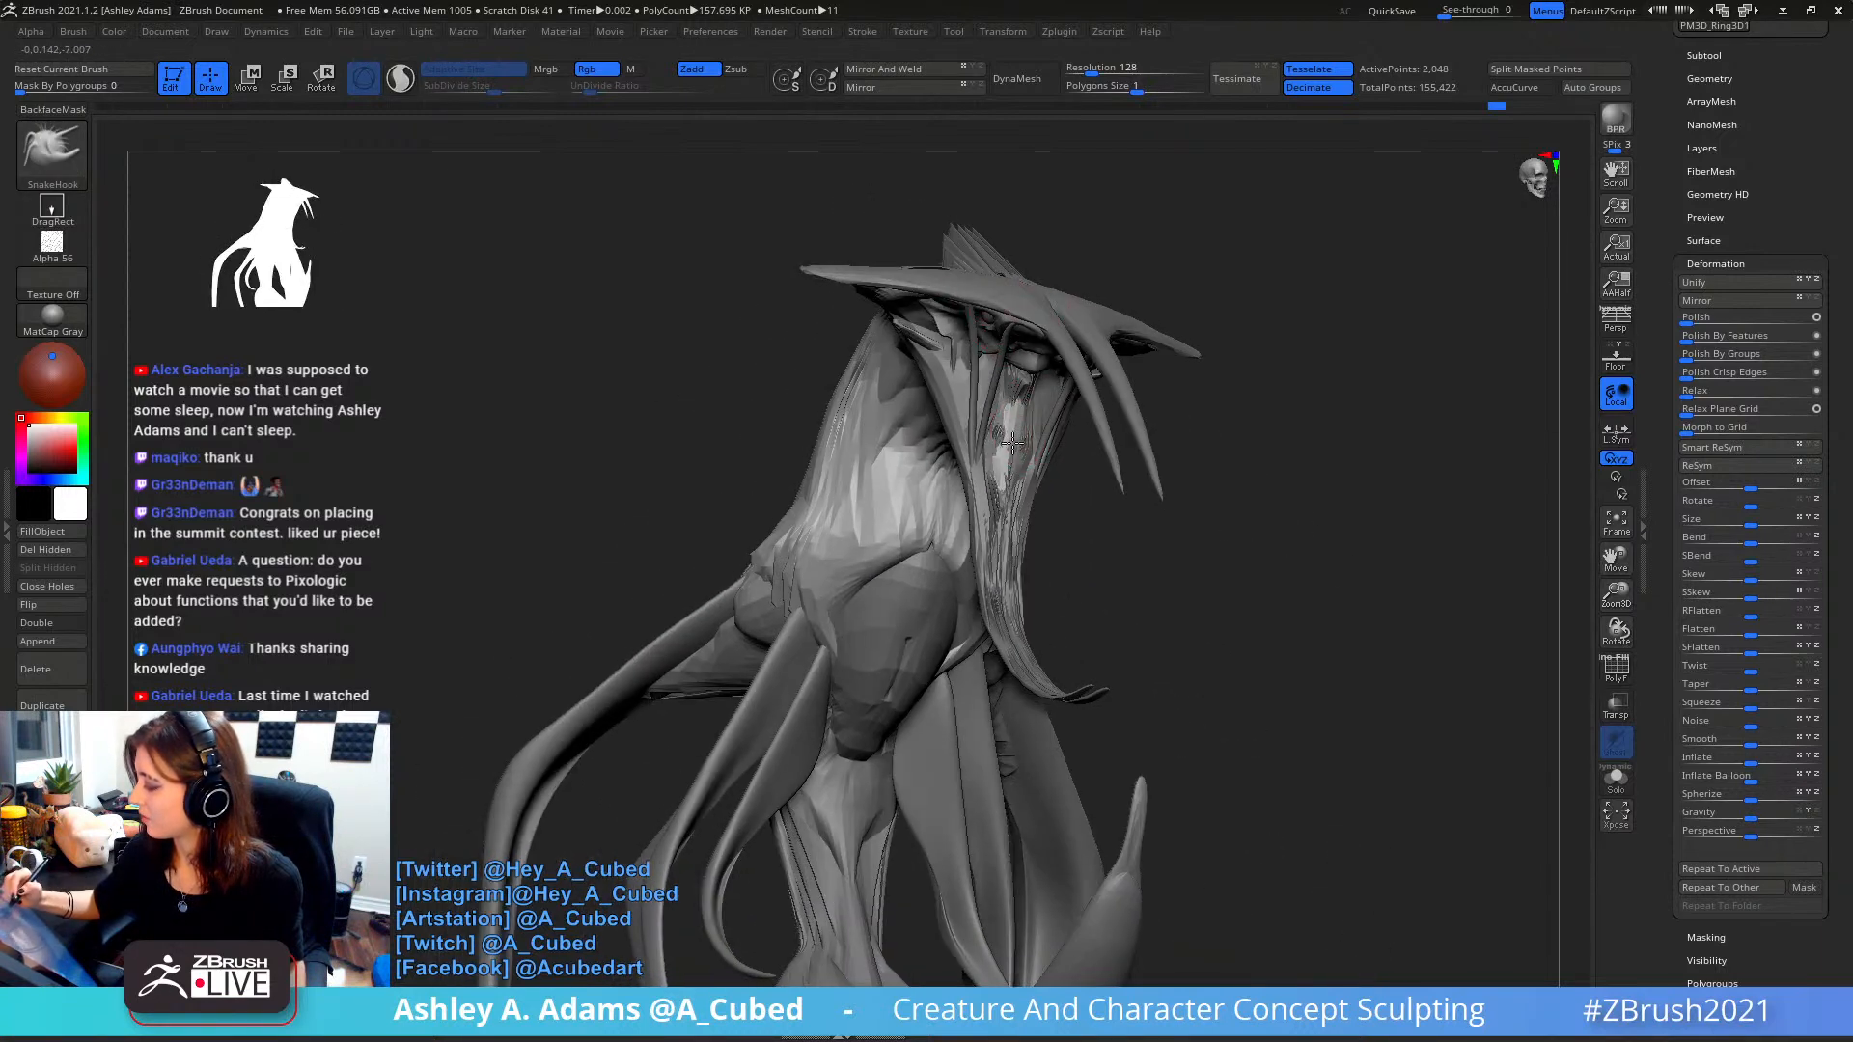
pyautogui.moveTo(1011, 443); pyautogui.dragTo(1059, 430, button='right')
pyautogui.press('b')
pyautogui.press('c')
pyautogui.press('b')
pyautogui.keyDown('alt'); pyautogui.moveTo(1018, 408); pyautogui.dragTo(1017, 432); pyautogui.keyUp('alt')
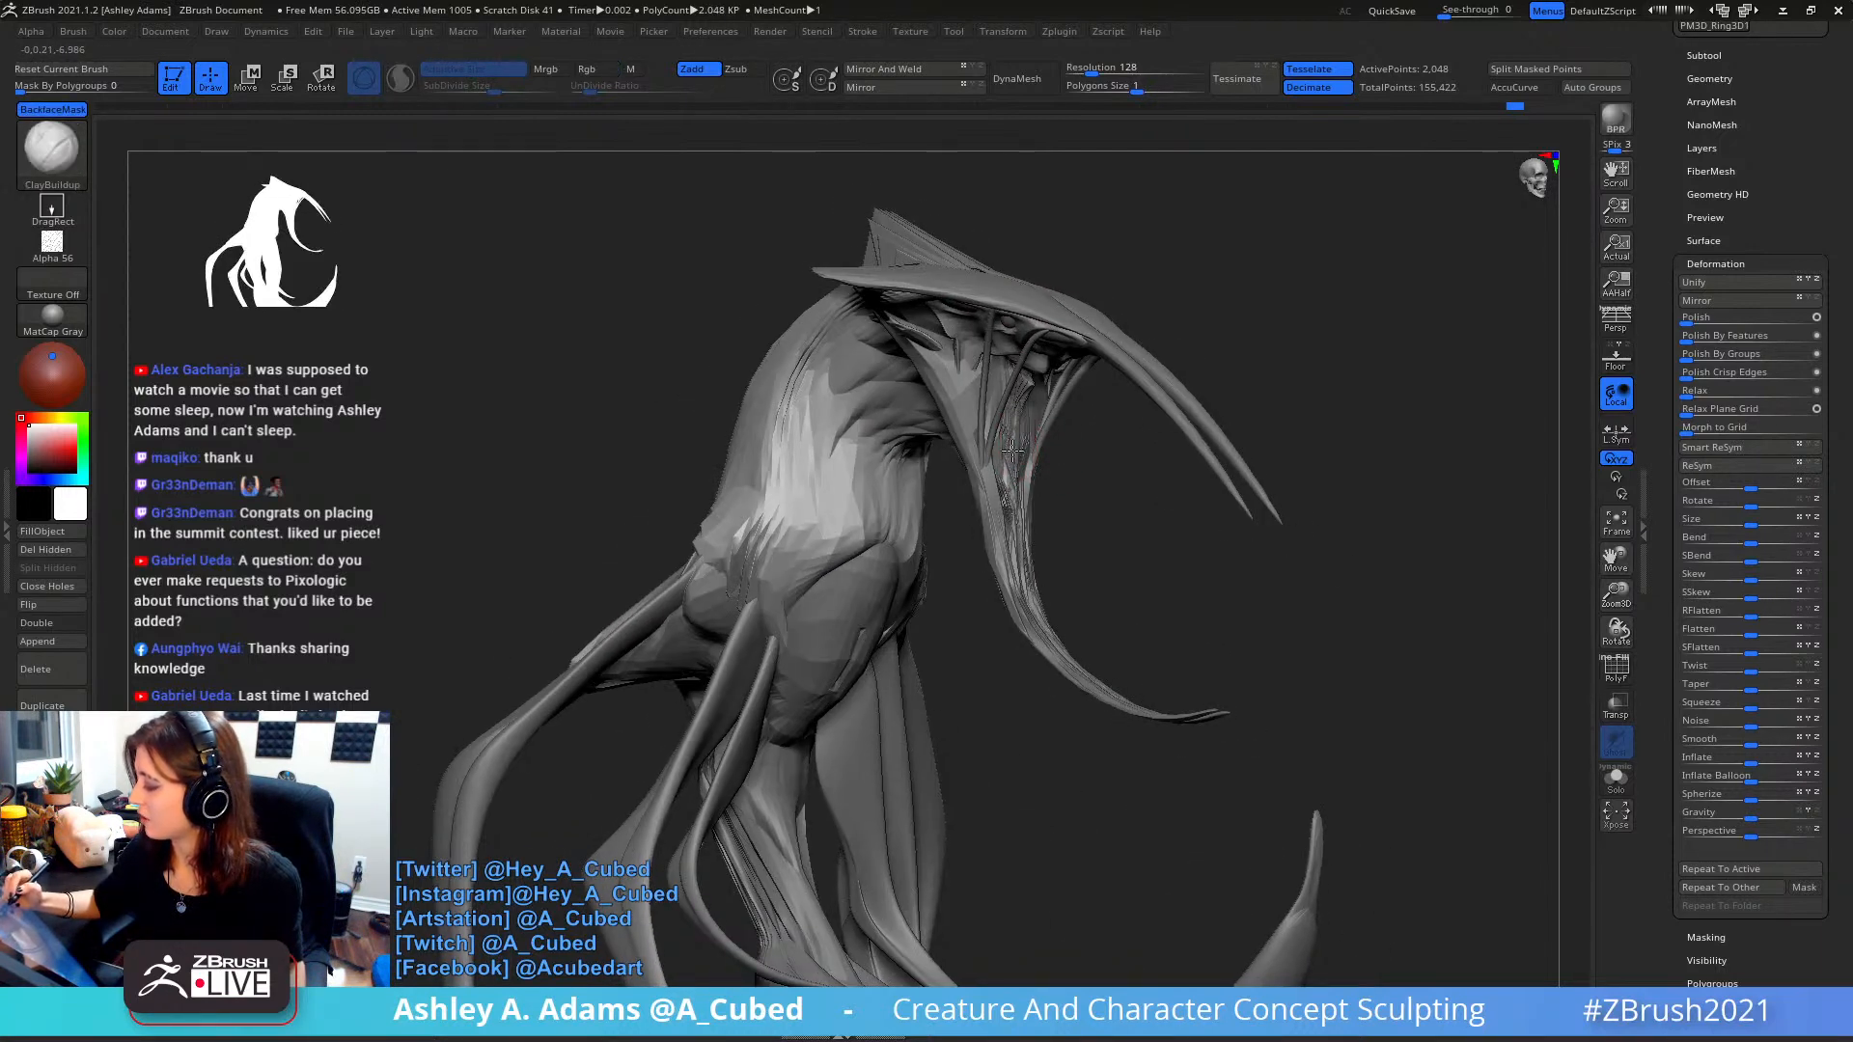
# - Pull the underside of the neck up toward the crest with the SnakeHook brush
pyautogui.moveTo(1052, 410)
pyautogui.keyDown('ctrl'); pyautogui.mouseDown(button='right')
pyautogui.moveTo(1055, 386)
pyautogui.moveTo(956, 294)
pyautogui.moveTo(984, 425)
pyautogui.moveTo(941, 444)
pyautogui.moveTo(951, 420)
pyautogui.moveTo(949, 440)
pyautogui.mouseUp(button='right'); pyautogui.keyUp('ctrl')
pyautogui.rightClick(1061, 417)
pyautogui.rightClick(960, 438)
pyautogui.press('b')
pyautogui.press('s')
pyautogui.press('h')
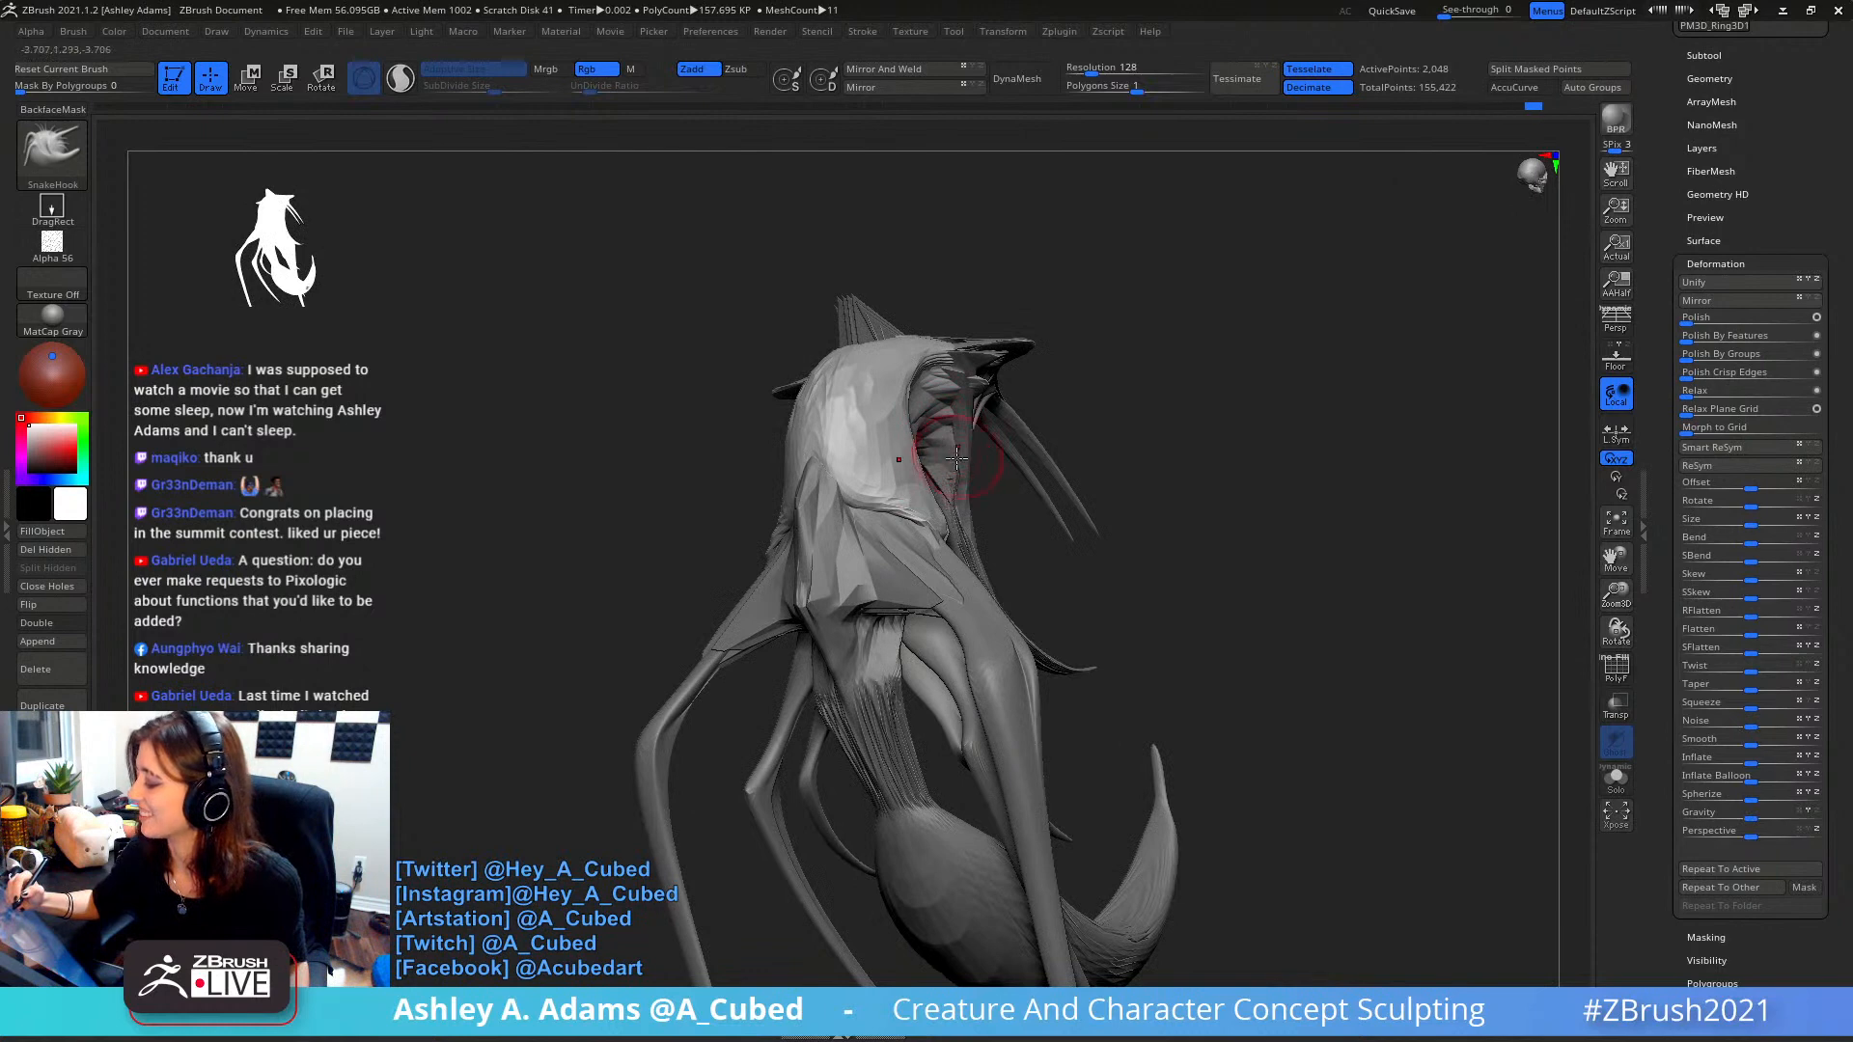
pyautogui.moveTo(957, 459); pyautogui.dragTo(952, 409)
pyautogui.moveTo(969, 417); pyautogui.dragTo(942, 488, button='right')
# - Select the head crest, adjust its side edge with SnakeHook and smooth the area beside the horn
pyautogui.keyDown('alt'); pyautogui.click(881, 465); pyautogui.keyUp('alt')
pyautogui.moveTo(1018, 502)
pyautogui.mouseDown()
pyautogui.moveTo(1022, 529)
pyautogui.moveTo(992, 481)
pyautogui.mouseUp()
pyautogui.press('shift')
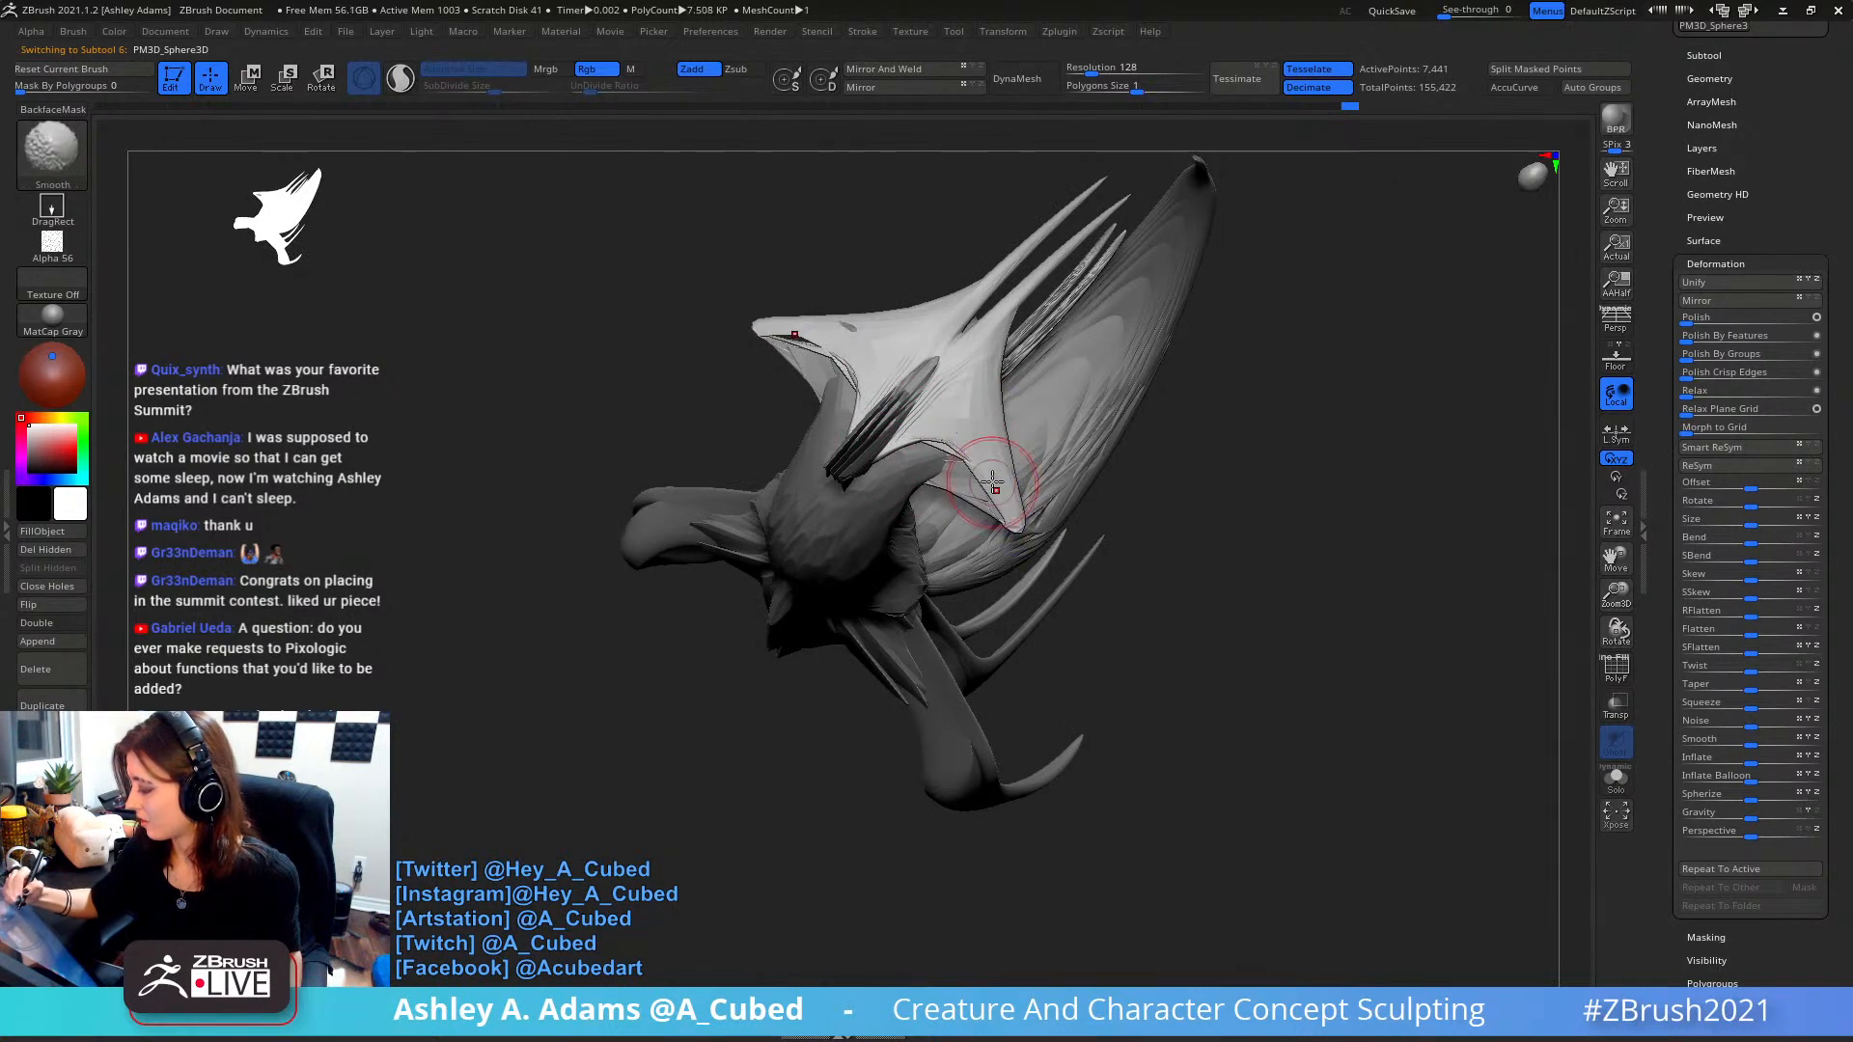
pyautogui.moveTo(988, 468); pyautogui.dragTo(967, 442, button='right')
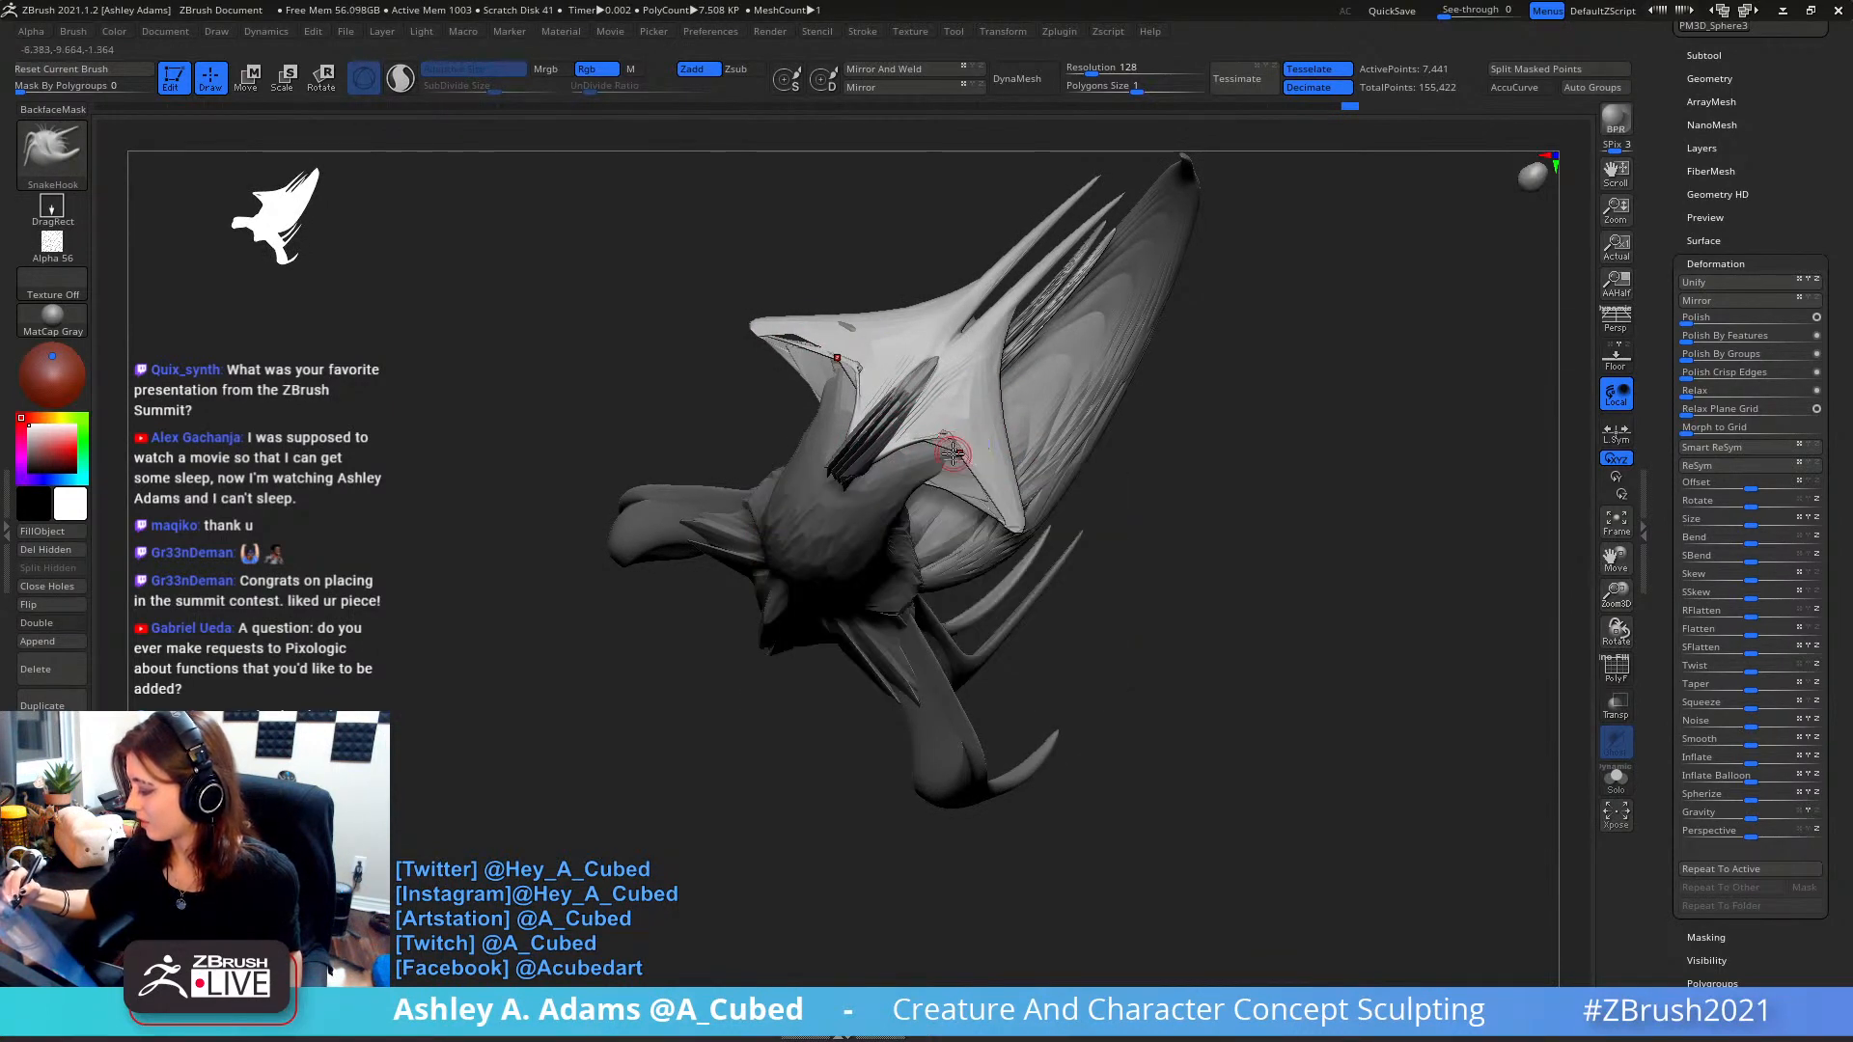
pyautogui.keyDown('shift'); pyautogui.moveTo(945, 433); pyautogui.dragTo(950, 437); pyautogui.keyUp('shift')
# - Select the torso, lasso-mask its upper end beneath the crest and invert the mask
pyautogui.moveTo(992, 483)
pyautogui.mouseDown(button='right')
pyautogui.moveTo(993, 463)
pyautogui.moveTo(1009, 526)
pyautogui.mouseUp(button='right')
pyautogui.moveTo(995, 463)
pyautogui.mouseDown(button='right')
pyautogui.moveTo(1207, 412)
pyautogui.moveTo(1064, 333)
pyautogui.mouseUp(button='right')
pyautogui.keyDown('alt'); pyautogui.click(1052, 314); pyautogui.keyUp('alt')
pyautogui.rightClick(998, 407)
pyautogui.moveTo(1131, 274)
pyautogui.keyDown('alt'); pyautogui.mouseDown(button='right')
pyautogui.moveTo(1003, 380)
pyautogui.moveTo(873, 273)
pyautogui.mouseUp(button='right'); pyautogui.keyUp('alt')
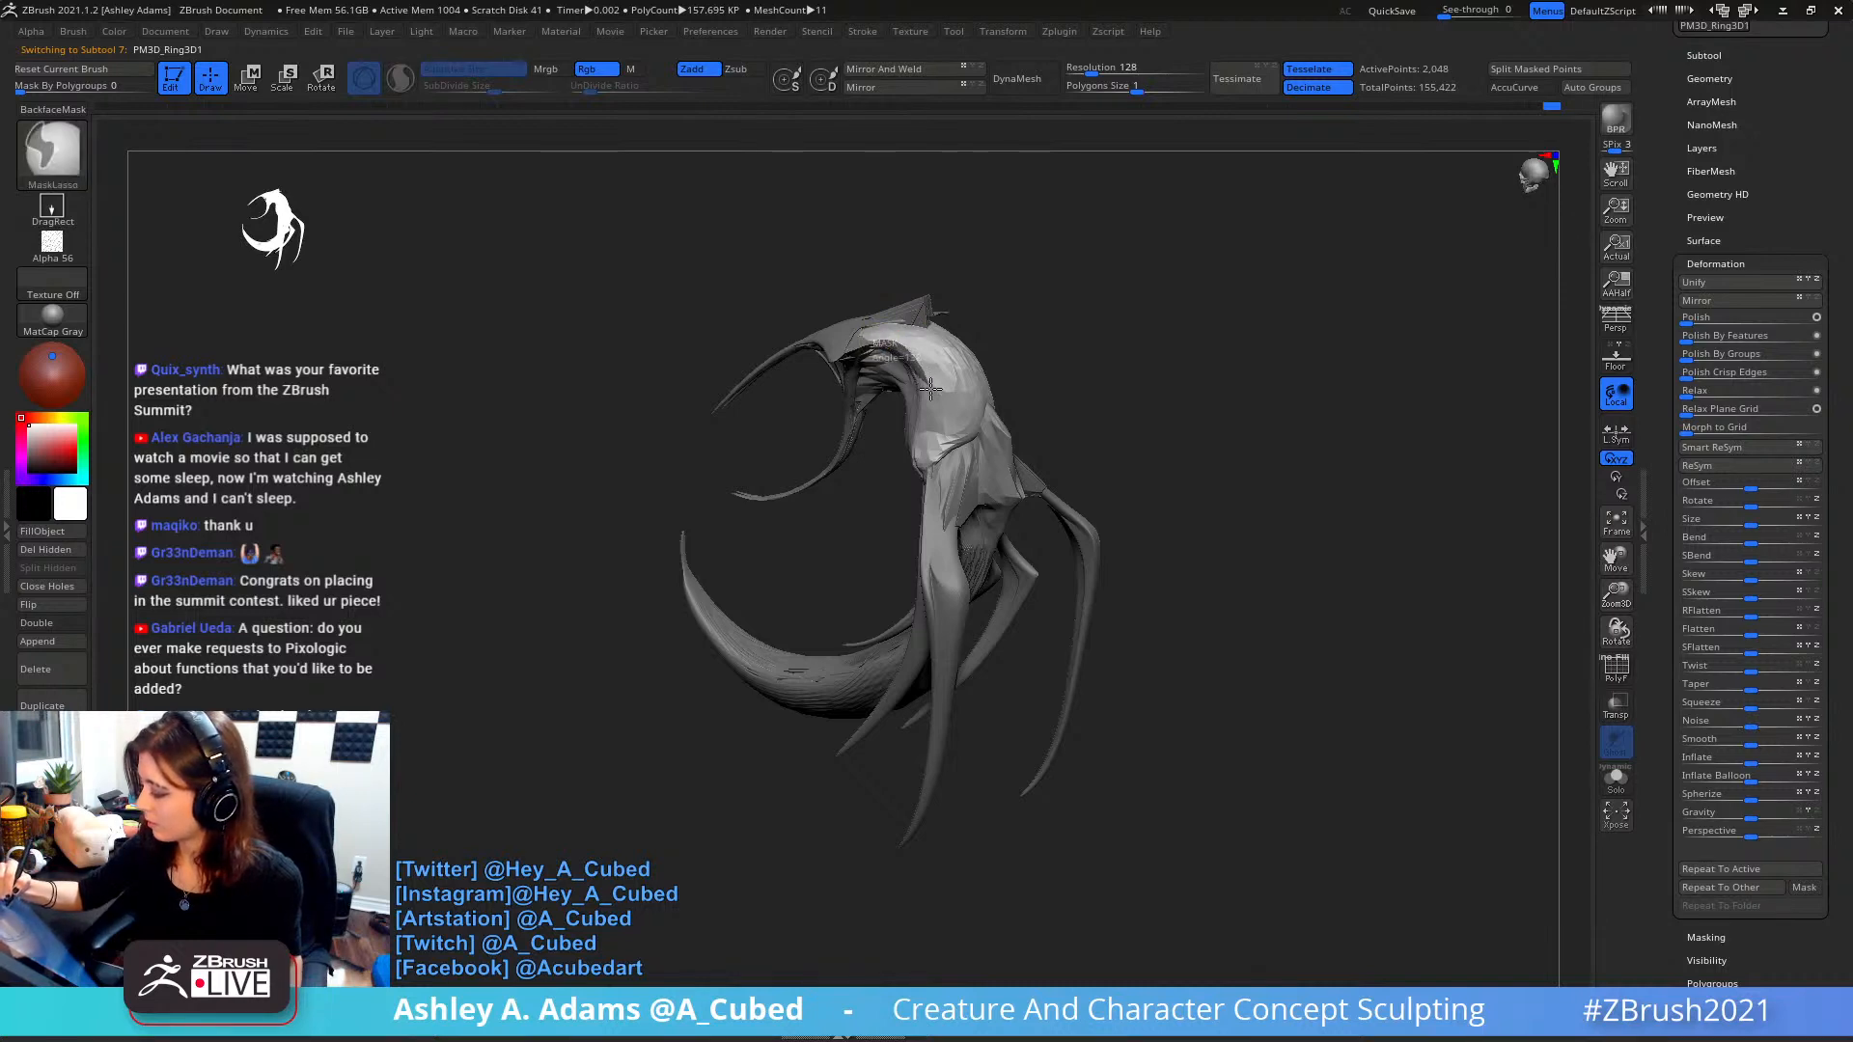
pyautogui.keyDown('ctrl'); pyautogui.click(874, 345); pyautogui.keyUp('ctrl')
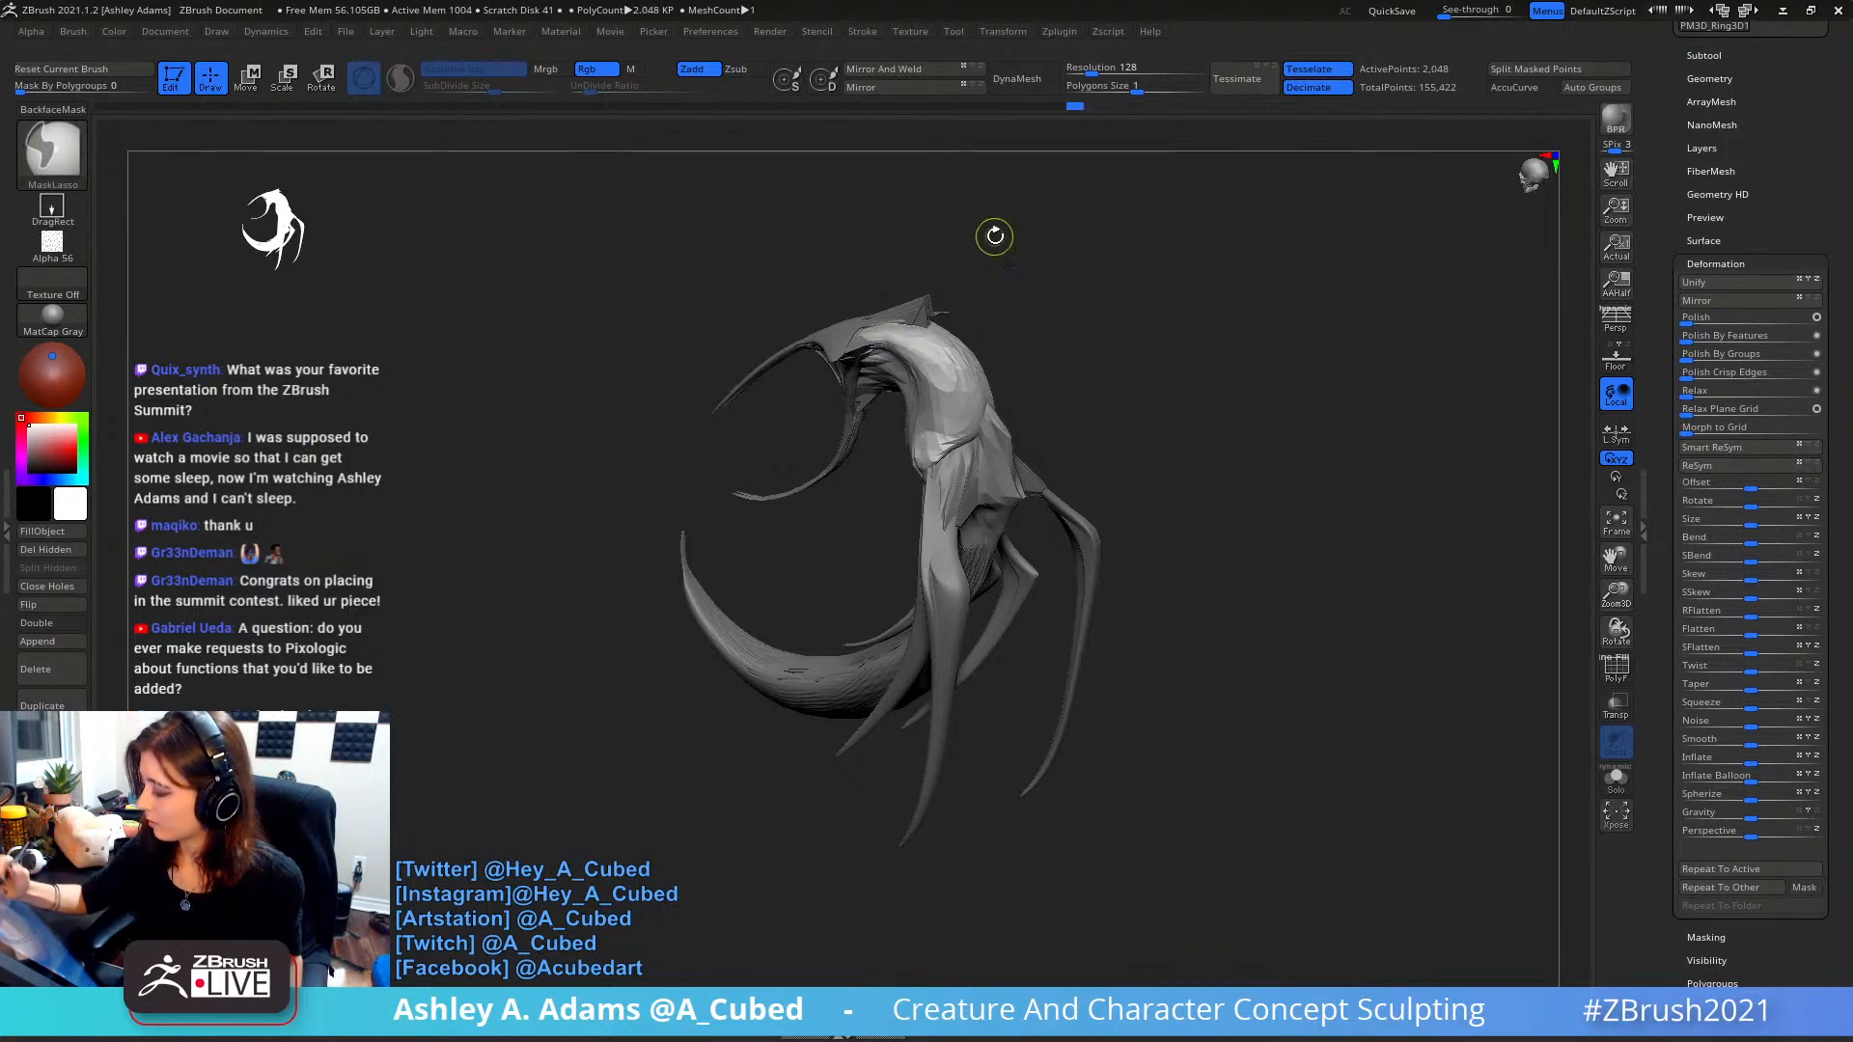
pyautogui.moveTo(993, 236)
pyautogui.mouseDown(button='right')
pyautogui.moveTo(1042, 355)
pyautogui.moveTo(964, 366)
pyautogui.moveTo(1006, 374)
pyautogui.mouseUp(button='right')
pyautogui.keyDown('ctrl'); pyautogui.click(1040, 357); pyautogui.keyUp('ctrl')
# - Enlarge the SnakeHook draw size to about 219
pyautogui.press('space')
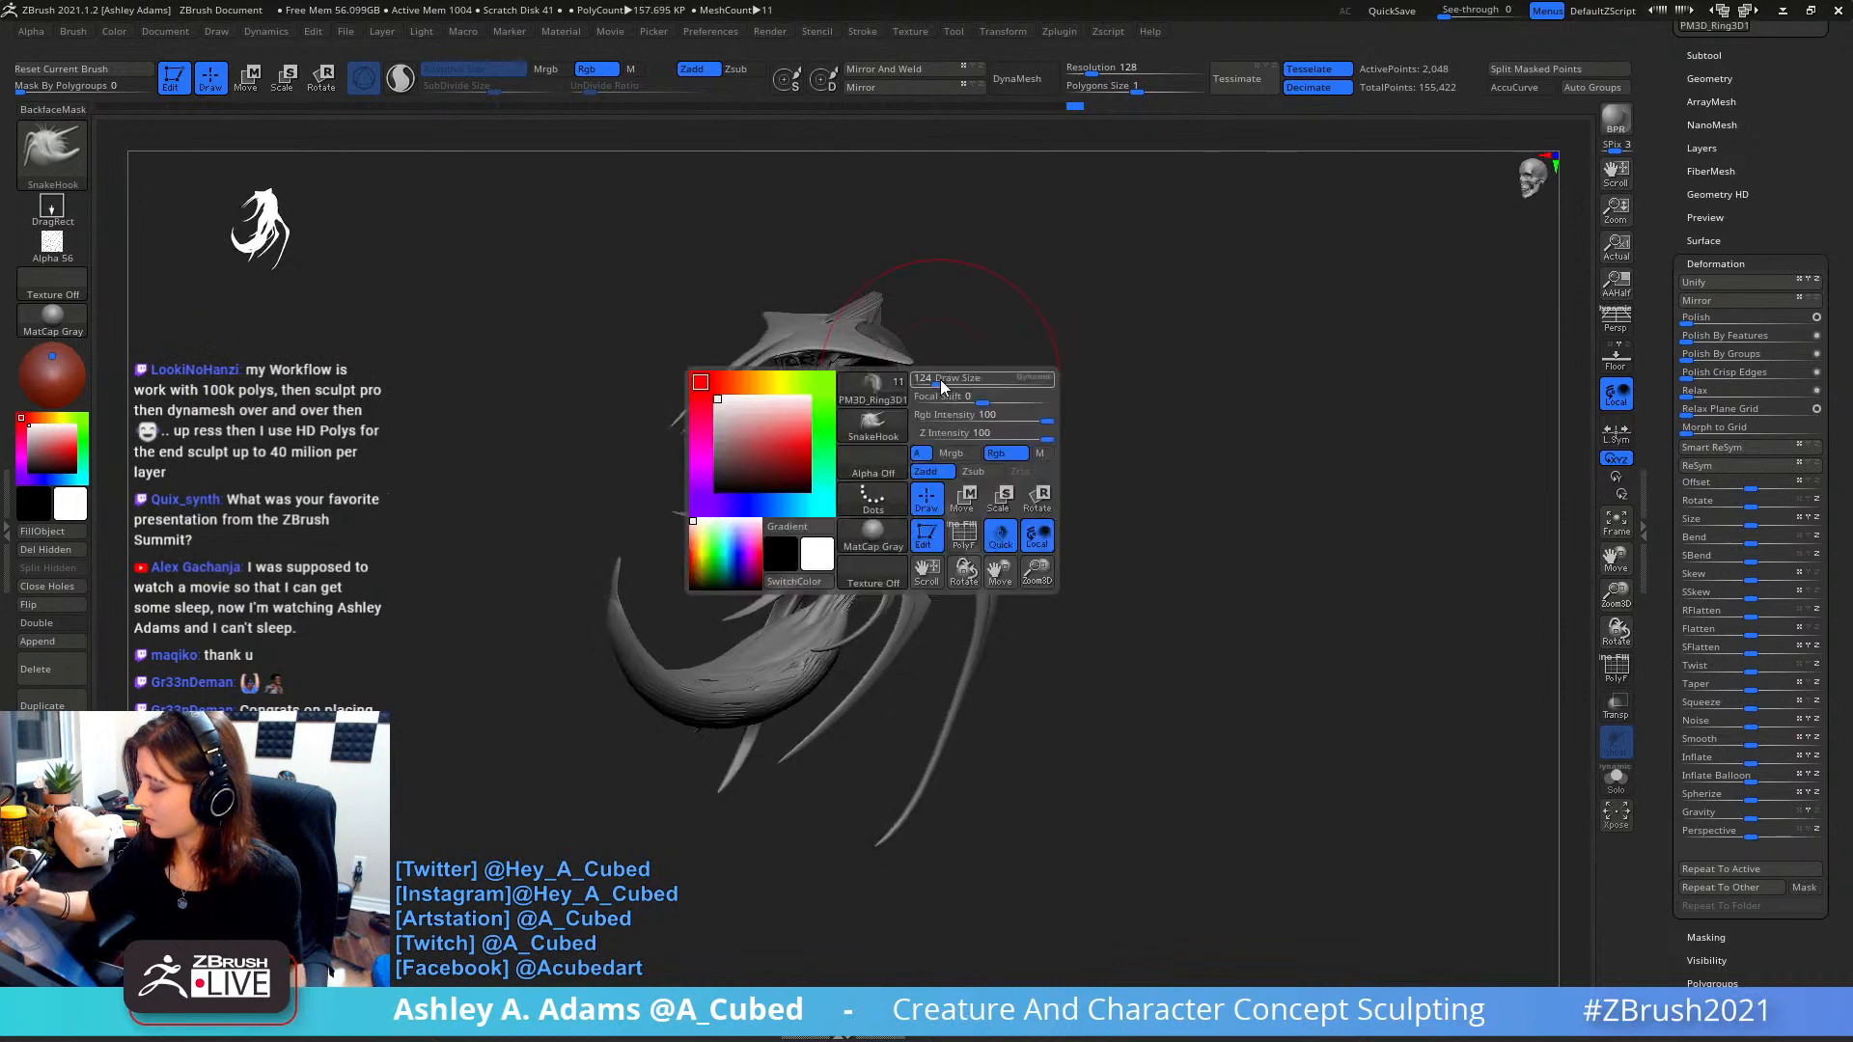
pyautogui.moveTo(940, 379)
pyautogui.mouseDown()
pyautogui.moveTo(959, 422)
pyautogui.moveTo(957, 404)
pyautogui.mouseUp()
pyautogui.moveTo(954, 400); pyautogui.dragTo(925, 409, button='right')
pyautogui.press('space')
pyautogui.moveTo(924, 409); pyautogui.dragTo(915, 410)
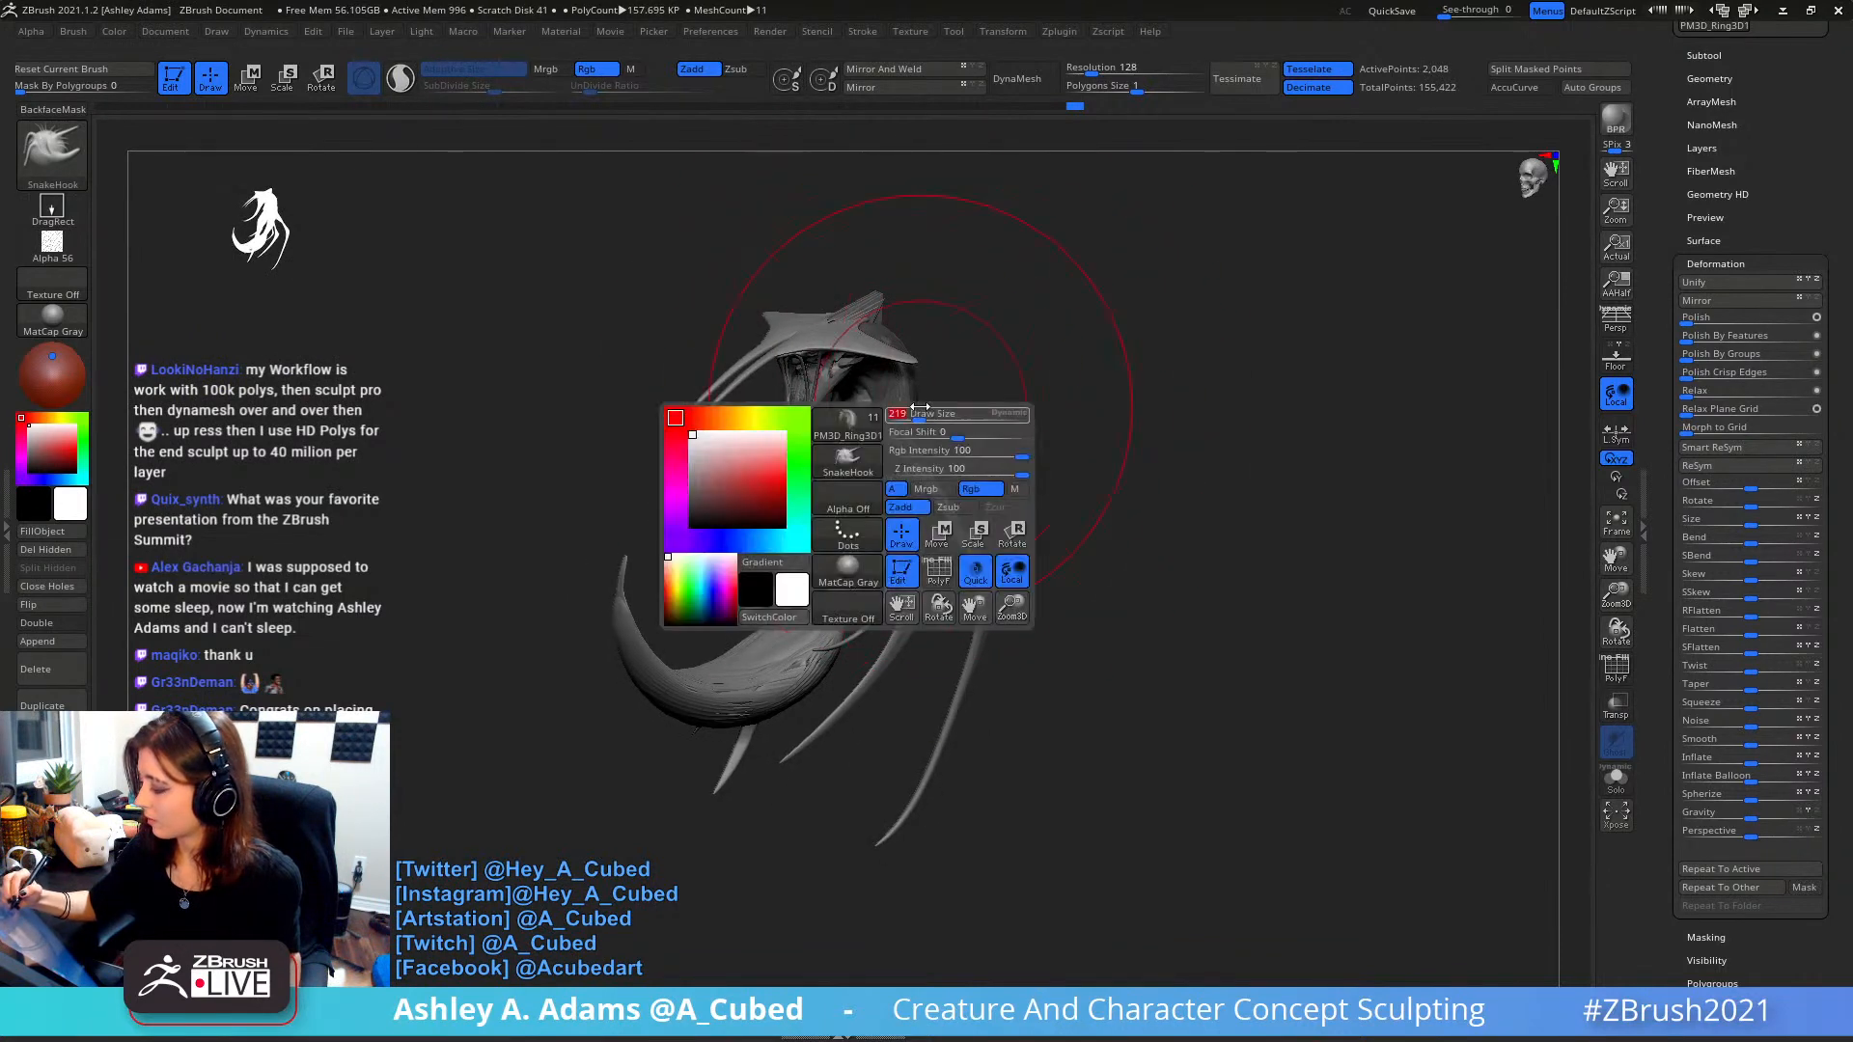
pyautogui.moveTo(912, 425); pyautogui.dragTo(875, 410, button='right')
pyautogui.moveTo(759, 537); pyautogui.dragTo(935, 493, button='right')
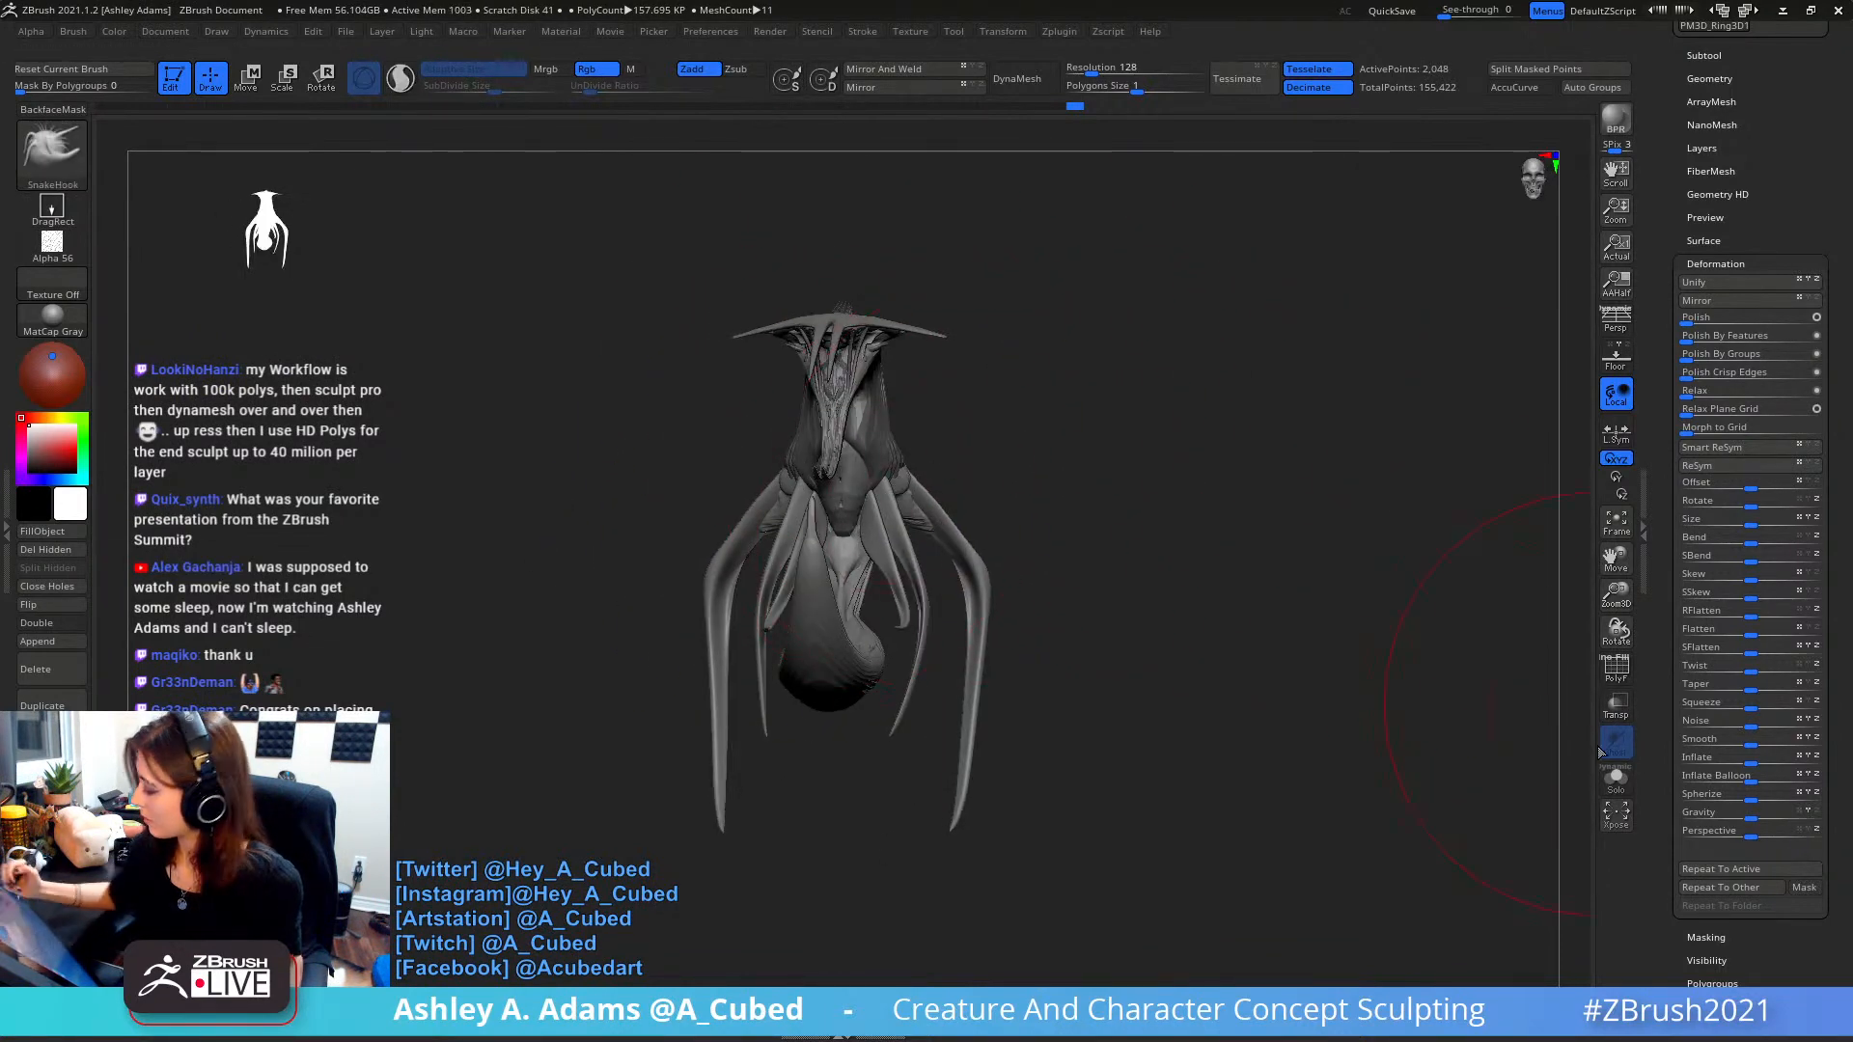
# - Isolate the torso, draw a lasso mask down from the middle of its upper end, and show all parts again
pyautogui.click(1617, 780)
pyautogui.moveTo(1196, 550); pyautogui.dragTo(1192, 609, button='right')
pyautogui.keyDown('ctrl'); pyautogui.moveTo(846, 239); pyautogui.dragTo(853, 243); pyautogui.keyUp('ctrl')
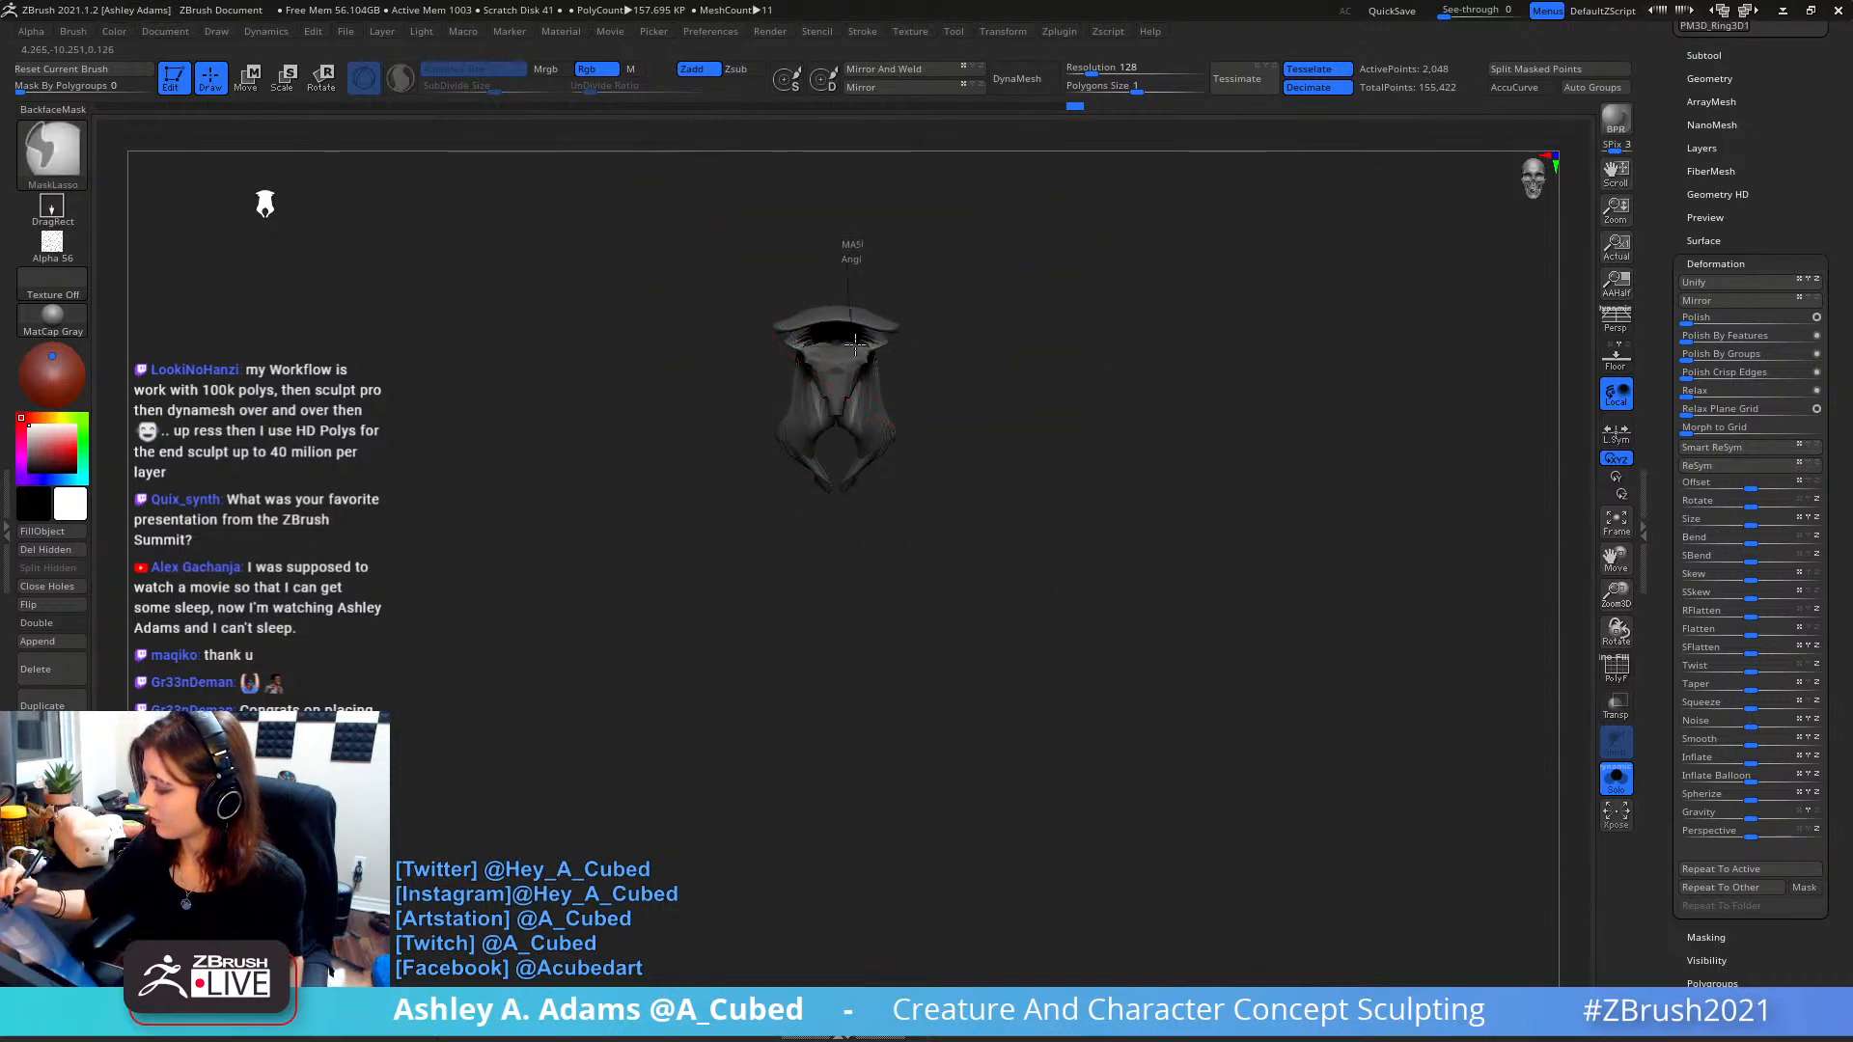
pyautogui.click(1616, 778)
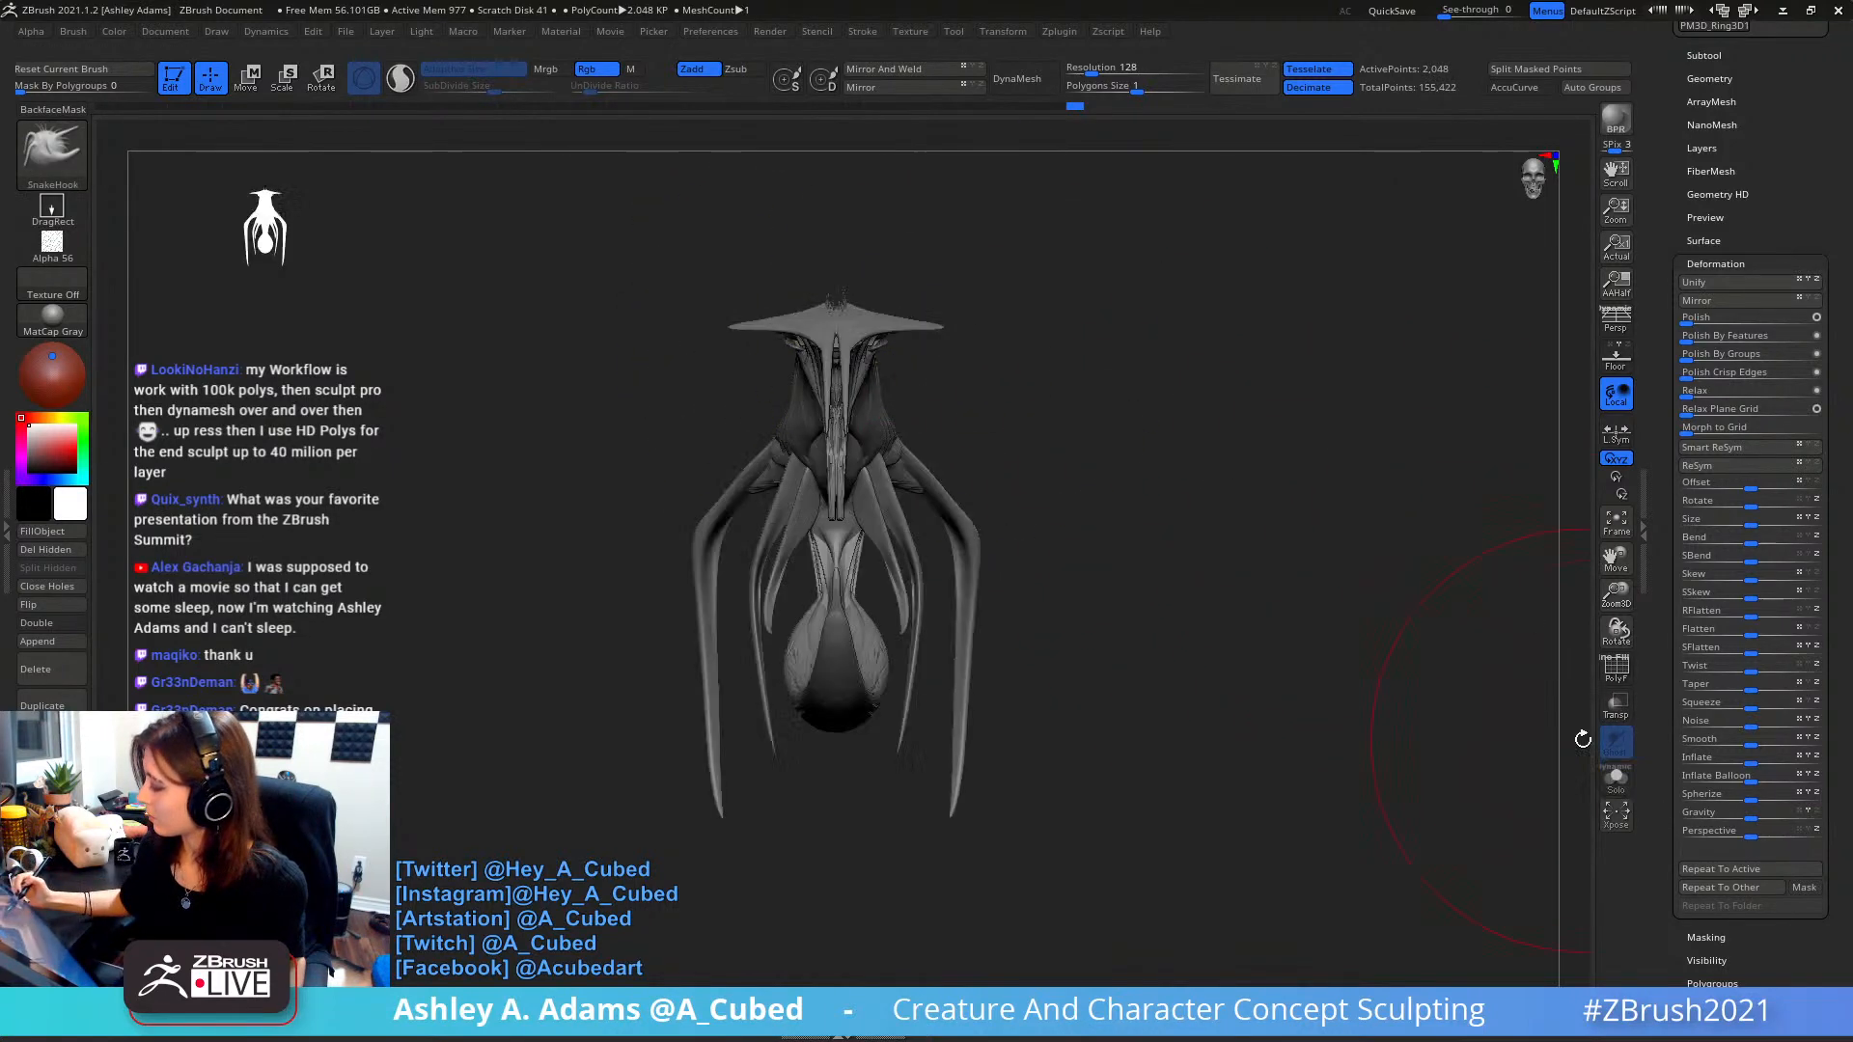
# - Reposition the Move gizmo behind the crest and shift the unmasked upper torso outward by about 14.3
pyautogui.moveTo(1164, 499); pyautogui.dragTo(1075, 463, button='right')
pyautogui.press('w')
pyautogui.moveTo(999, 315); pyautogui.dragTo(1029, 393, button='right')
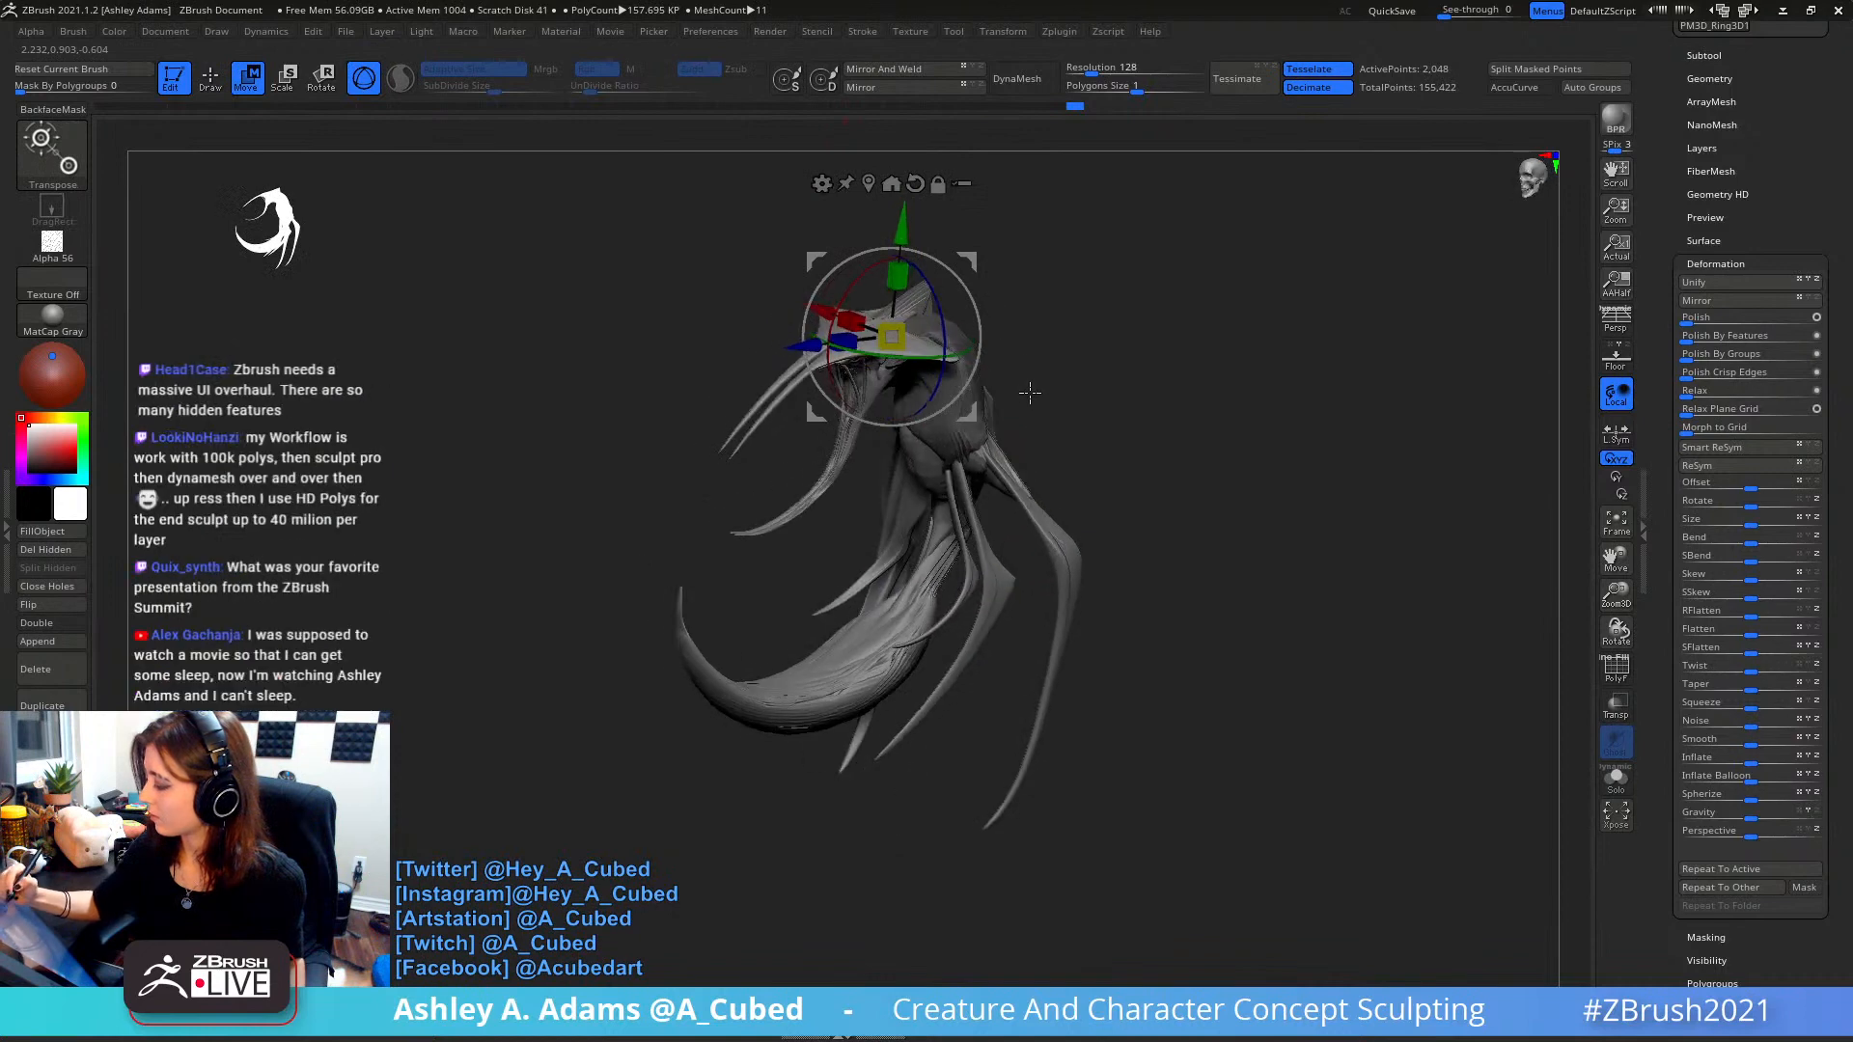
pyautogui.keyDown('alt'); pyautogui.moveTo(968, 262); pyautogui.dragTo(1039, 277); pyautogui.keyUp('alt')
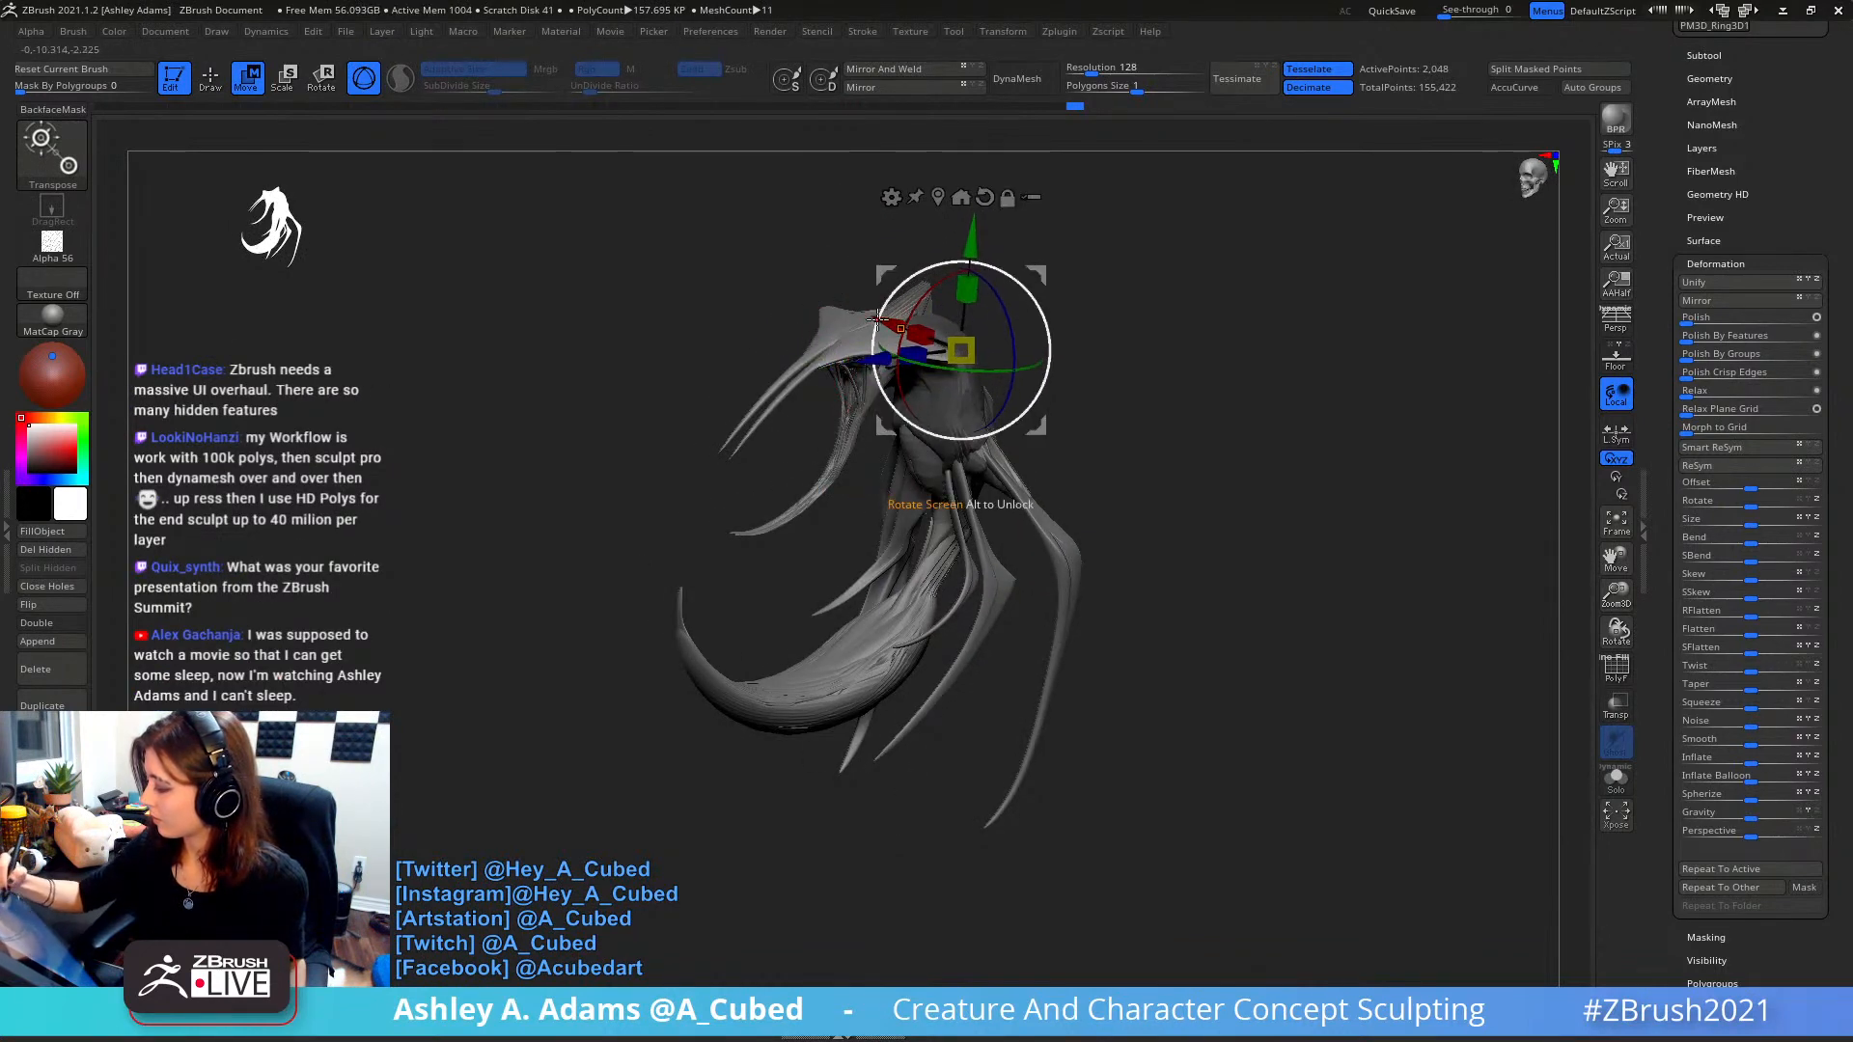
pyautogui.moveTo(883, 328); pyautogui.dragTo(933, 346)
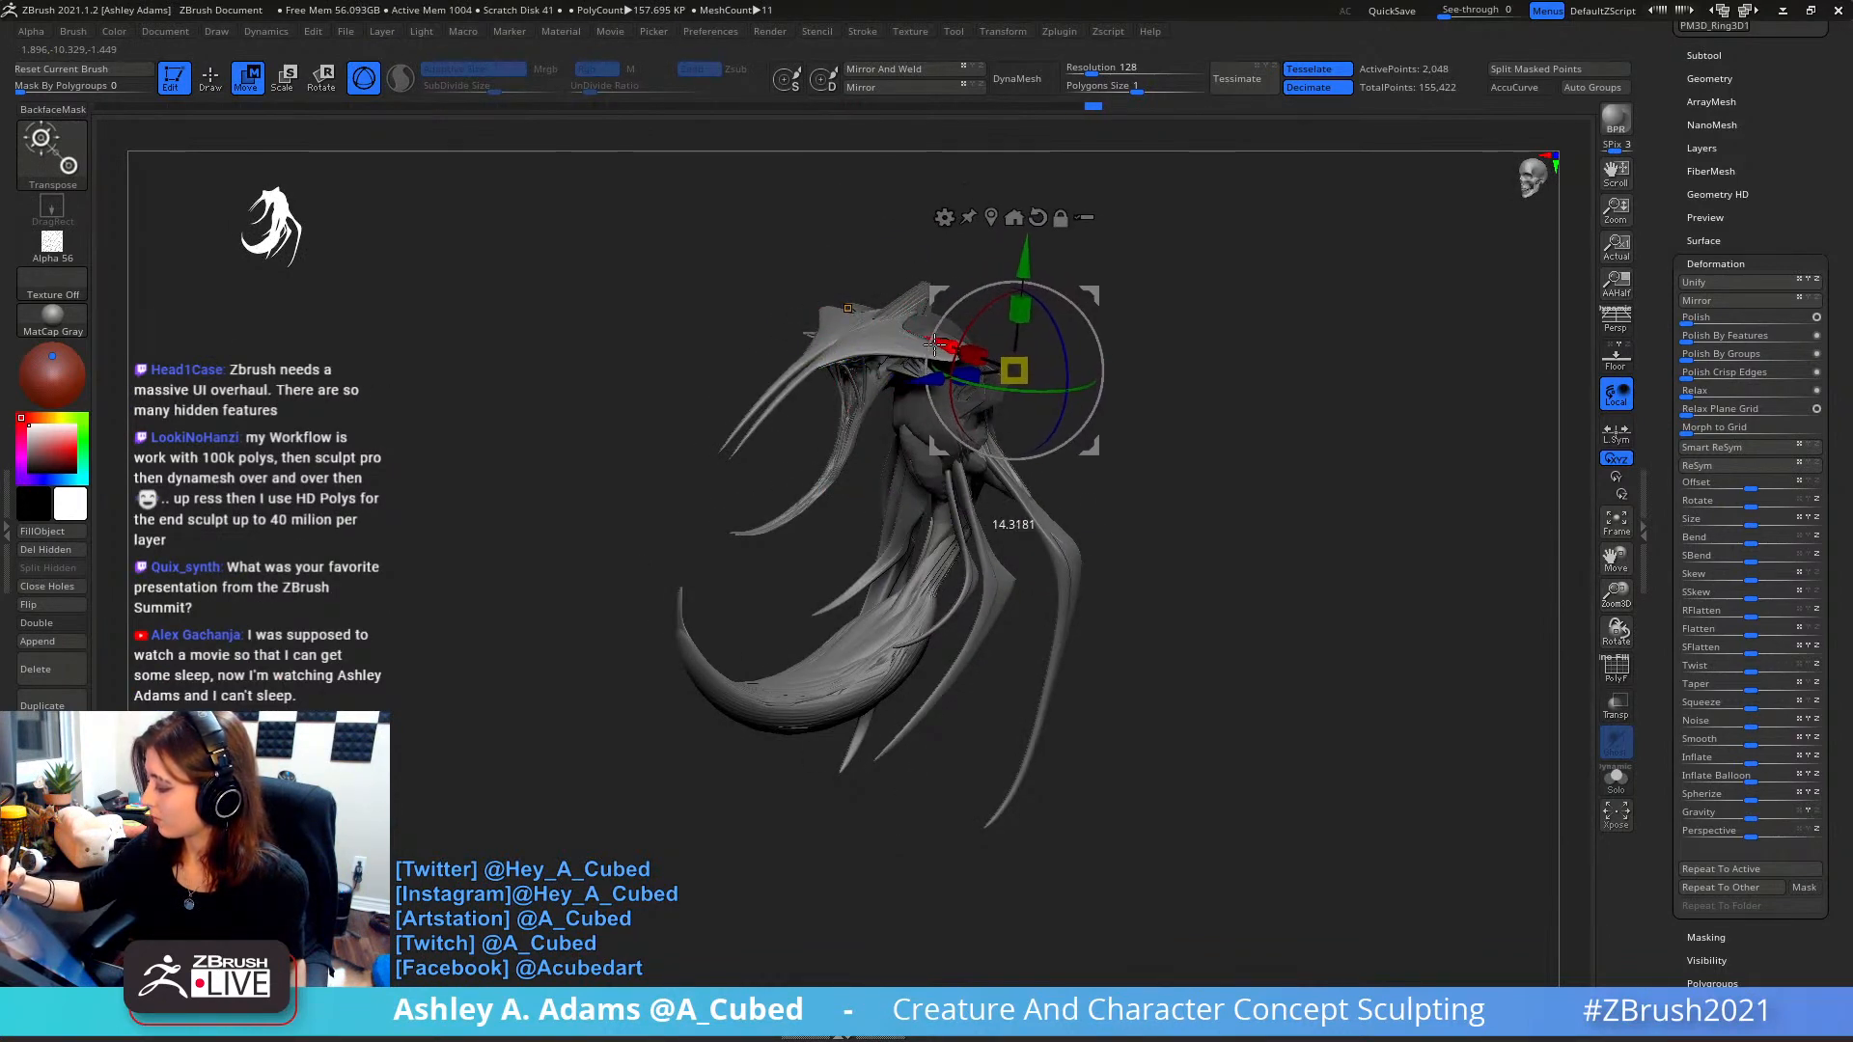
pyautogui.press('q')
pyautogui.moveTo(1009, 307); pyautogui.dragTo(1082, 275, button='right')
# - Check the torso in isolation, and move the side flaps of the upper torso farther out with the gizmo
pyautogui.keyDown('ctrl'); pyautogui.moveTo(954, 307); pyautogui.dragTo(917, 415, button='right'); pyautogui.keyUp('ctrl')
pyautogui.click(1613, 778)
pyautogui.moveTo(1047, 362); pyautogui.dragTo(798, 280, button='right')
pyautogui.click(1625, 789)
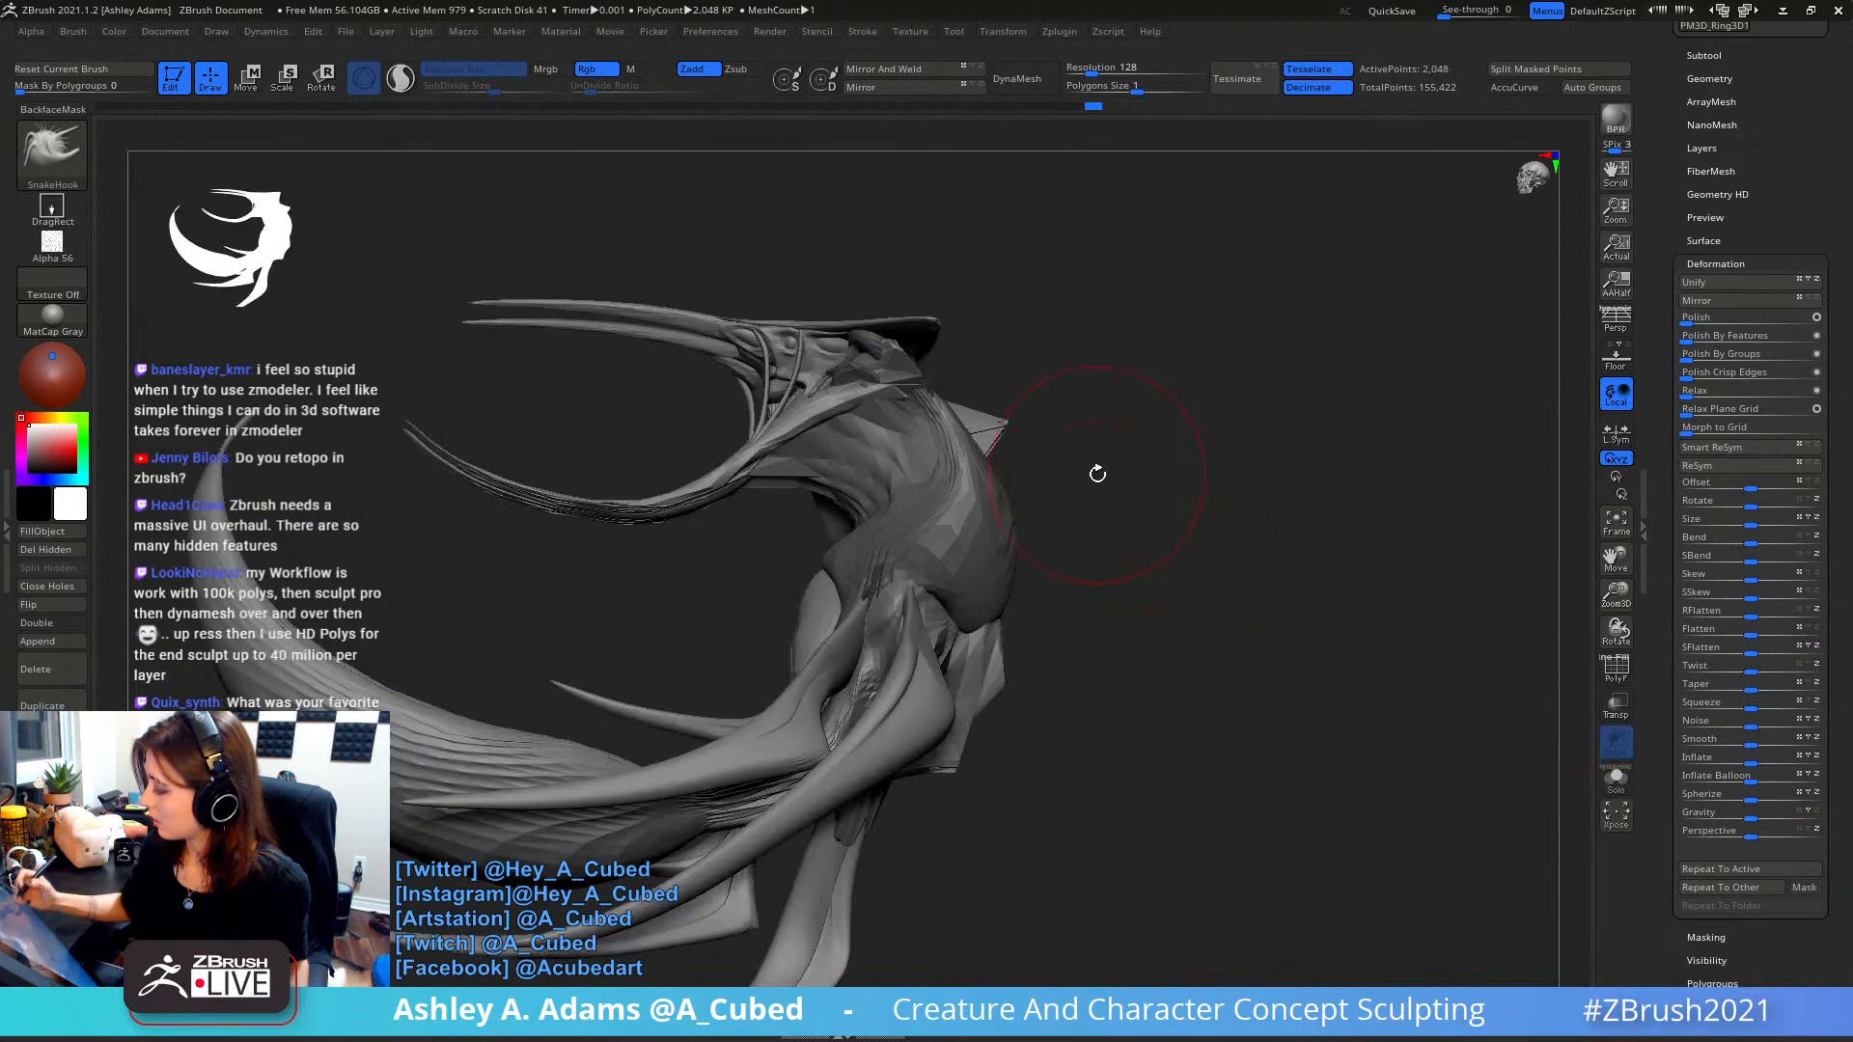
pyautogui.moveTo(1096, 476); pyautogui.dragTo(993, 496, button='right')
pyautogui.press('w')
pyautogui.moveTo(1151, 395); pyautogui.dragTo(1218, 408)
pyautogui.moveTo(1332, 550)
pyautogui.mouseDown(button='right')
pyautogui.moveTo(1212, 566)
pyautogui.moveTo(1100, 540)
pyautogui.mouseUp(button='right')
pyautogui.moveTo(1281, 472)
pyautogui.keyDown('alt'); pyautogui.mouseDown(button='right')
pyautogui.moveTo(1191, 501)
pyautogui.moveTo(1144, 417)
pyautogui.moveTo(1110, 431)
pyautogui.moveTo(1068, 414)
pyautogui.moveTo(1077, 386)
pyautogui.moveTo(1022, 340)
pyautogui.moveTo(971, 332)
pyautogui.moveTo(986, 338)
pyautogui.moveTo(1055, 174)
pyautogui.moveTo(1170, 352)
pyautogui.moveTo(1171, 396)
pyautogui.mouseUp(button='right'); pyautogui.keyUp('alt')
# - Pull the flaps beside the neck outward into points with SnakeHook and make the head crest the active part
pyautogui.press('q')
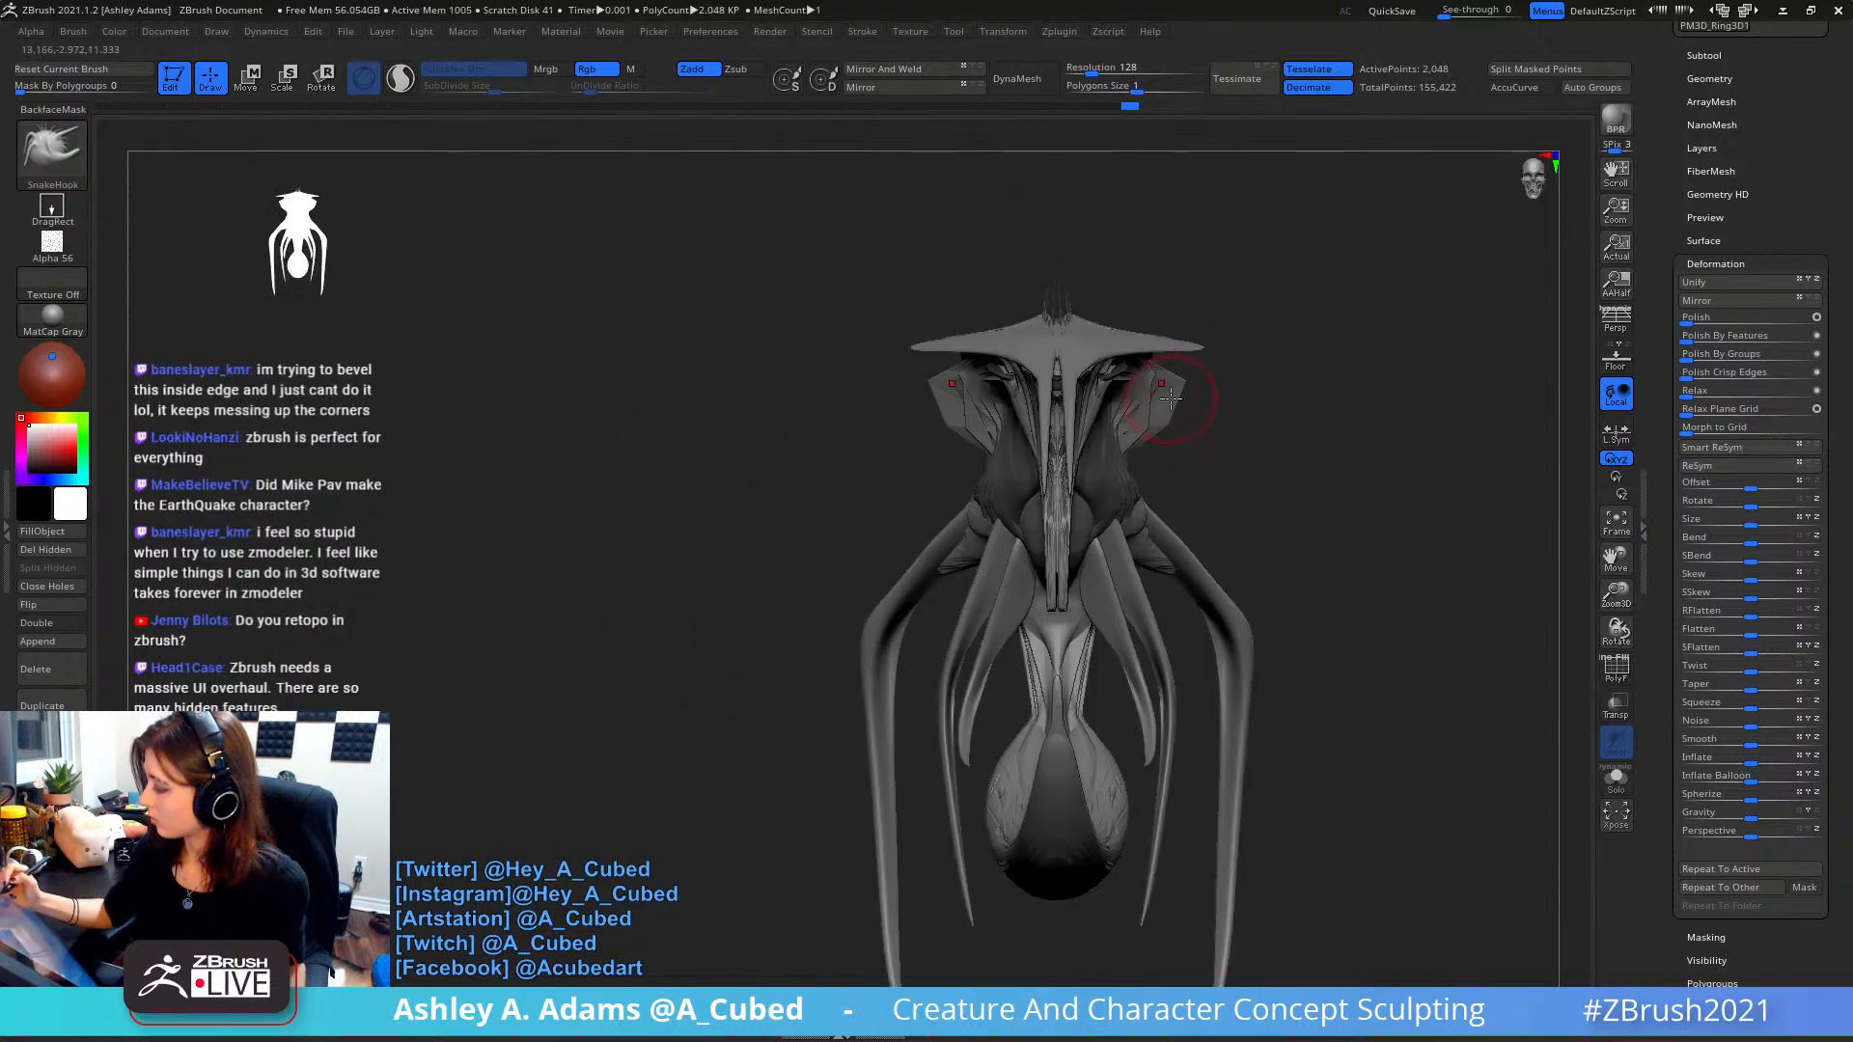
pyautogui.moveTo(1171, 397); pyautogui.dragTo(1193, 398)
pyautogui.moveTo(1190, 404)
pyautogui.keyDown('alt'); pyautogui.mouseDown(button='right')
pyautogui.moveTo(1159, 353)
pyautogui.moveTo(1162, 430)
pyautogui.moveTo(1063, 414)
pyautogui.moveTo(1116, 364)
pyautogui.moveTo(1151, 424)
pyautogui.mouseUp(button='right'); pyautogui.keyUp('alt')
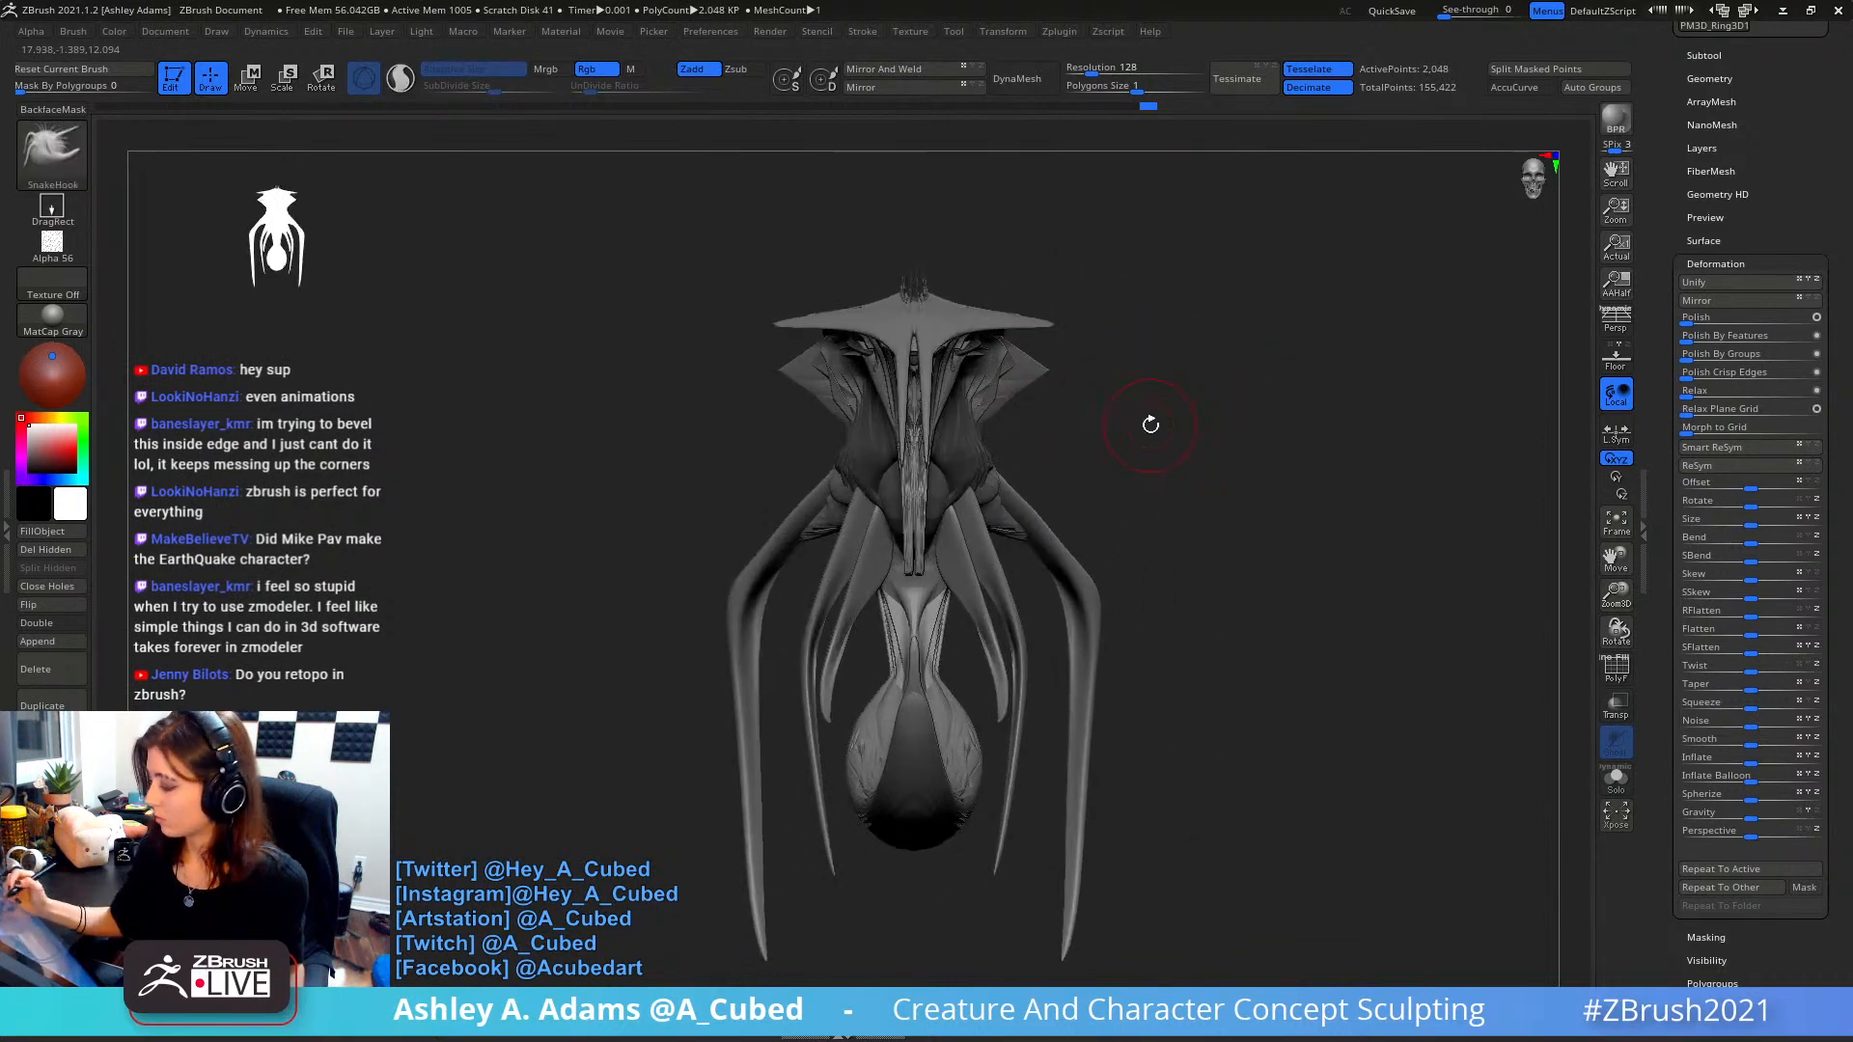
pyautogui.keyDown('alt'); pyautogui.click(1038, 324); pyautogui.keyUp('alt')
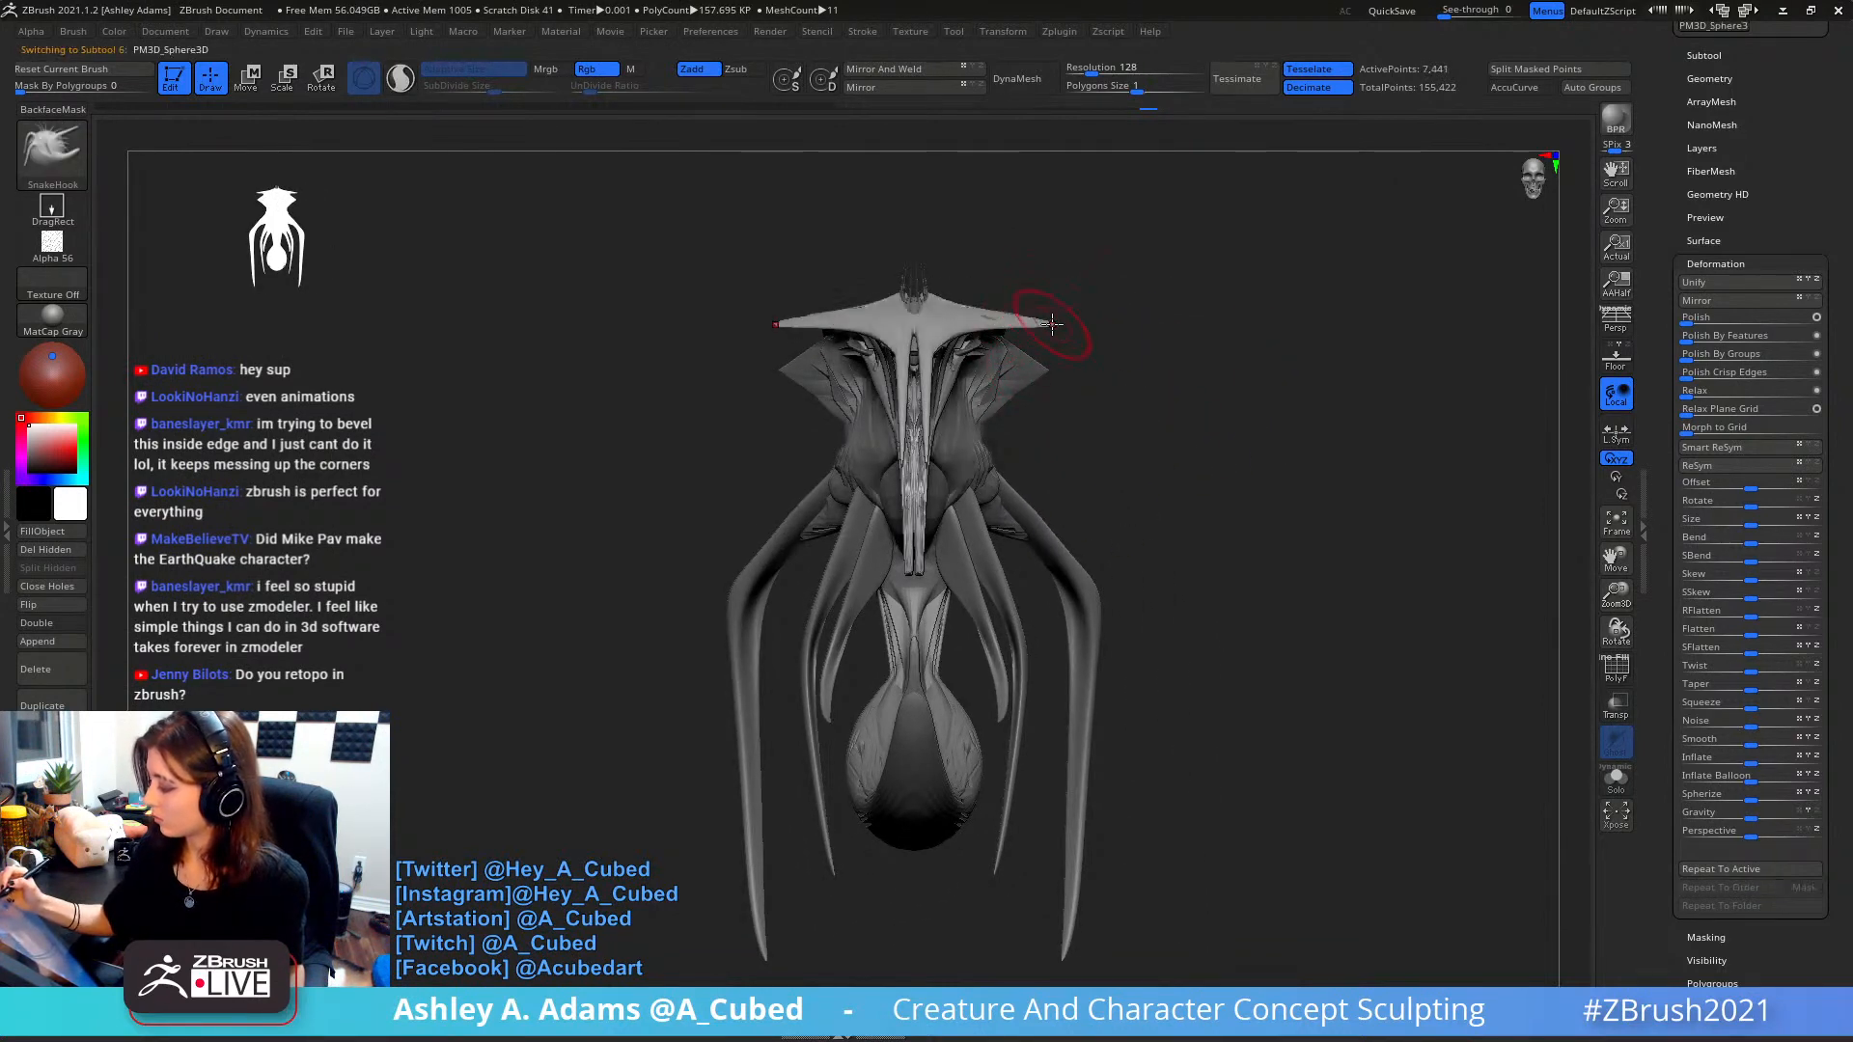
# - Try to pull the crest's side tips downward with SnakeHook, and undo the result
pyautogui.moveTo(1109, 306)
pyautogui.mouseDown(button='right')
pyautogui.moveTo(1134, 357)
pyautogui.moveTo(1045, 319)
pyautogui.mouseUp(button='right')
pyautogui.rightClick(1044, 319)
pyautogui.moveTo(1044, 320); pyautogui.dragTo(1033, 439)
pyautogui.hotkey('ctrl', 'z')
pyautogui.rightClick(1031, 319)
pyautogui.hotkey('ctrl', 'z')
pyautogui.rightClick(1029, 295)
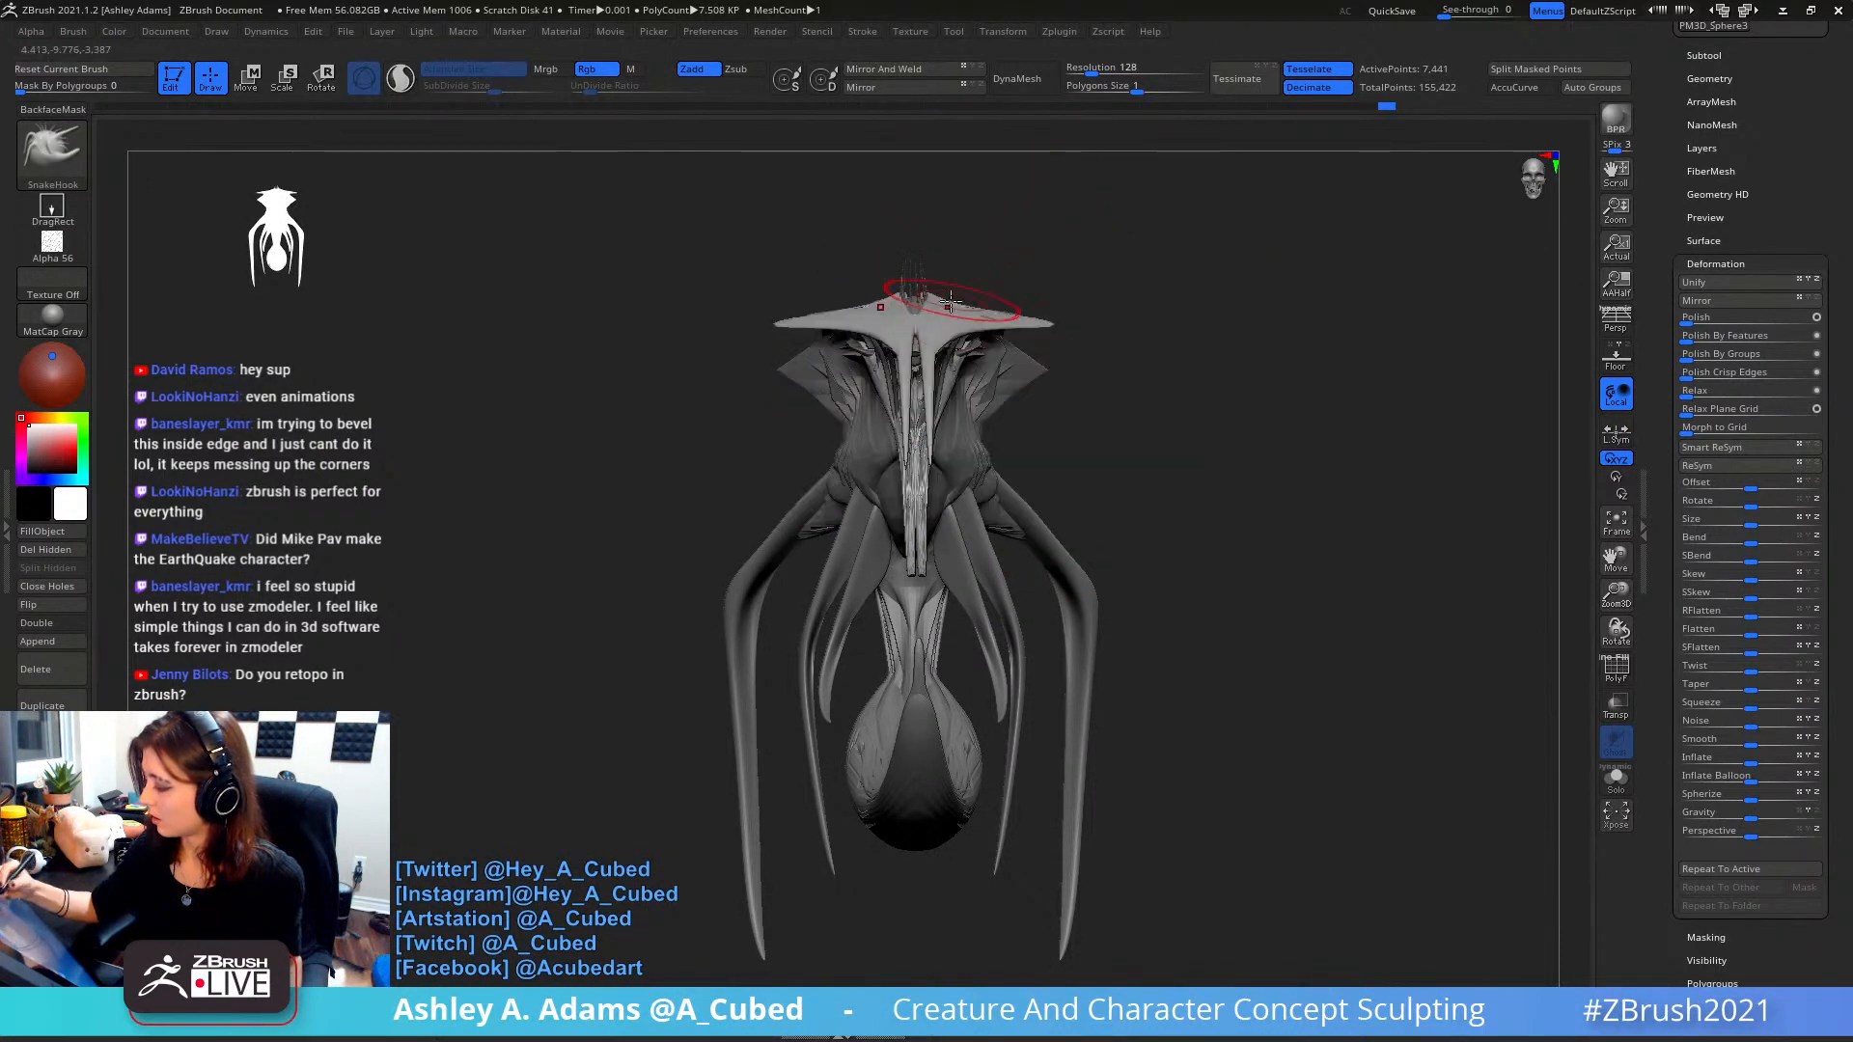
# - Lasso-mask the center of the crest, leaving both side tips unmasked
pyautogui.moveTo(951, 289); pyautogui.dragTo(934, 279, button='right')
pyautogui.keyDown('ctrl'); pyautogui.moveTo(934, 279); pyautogui.dragTo(946, 313); pyautogui.keyUp('ctrl')
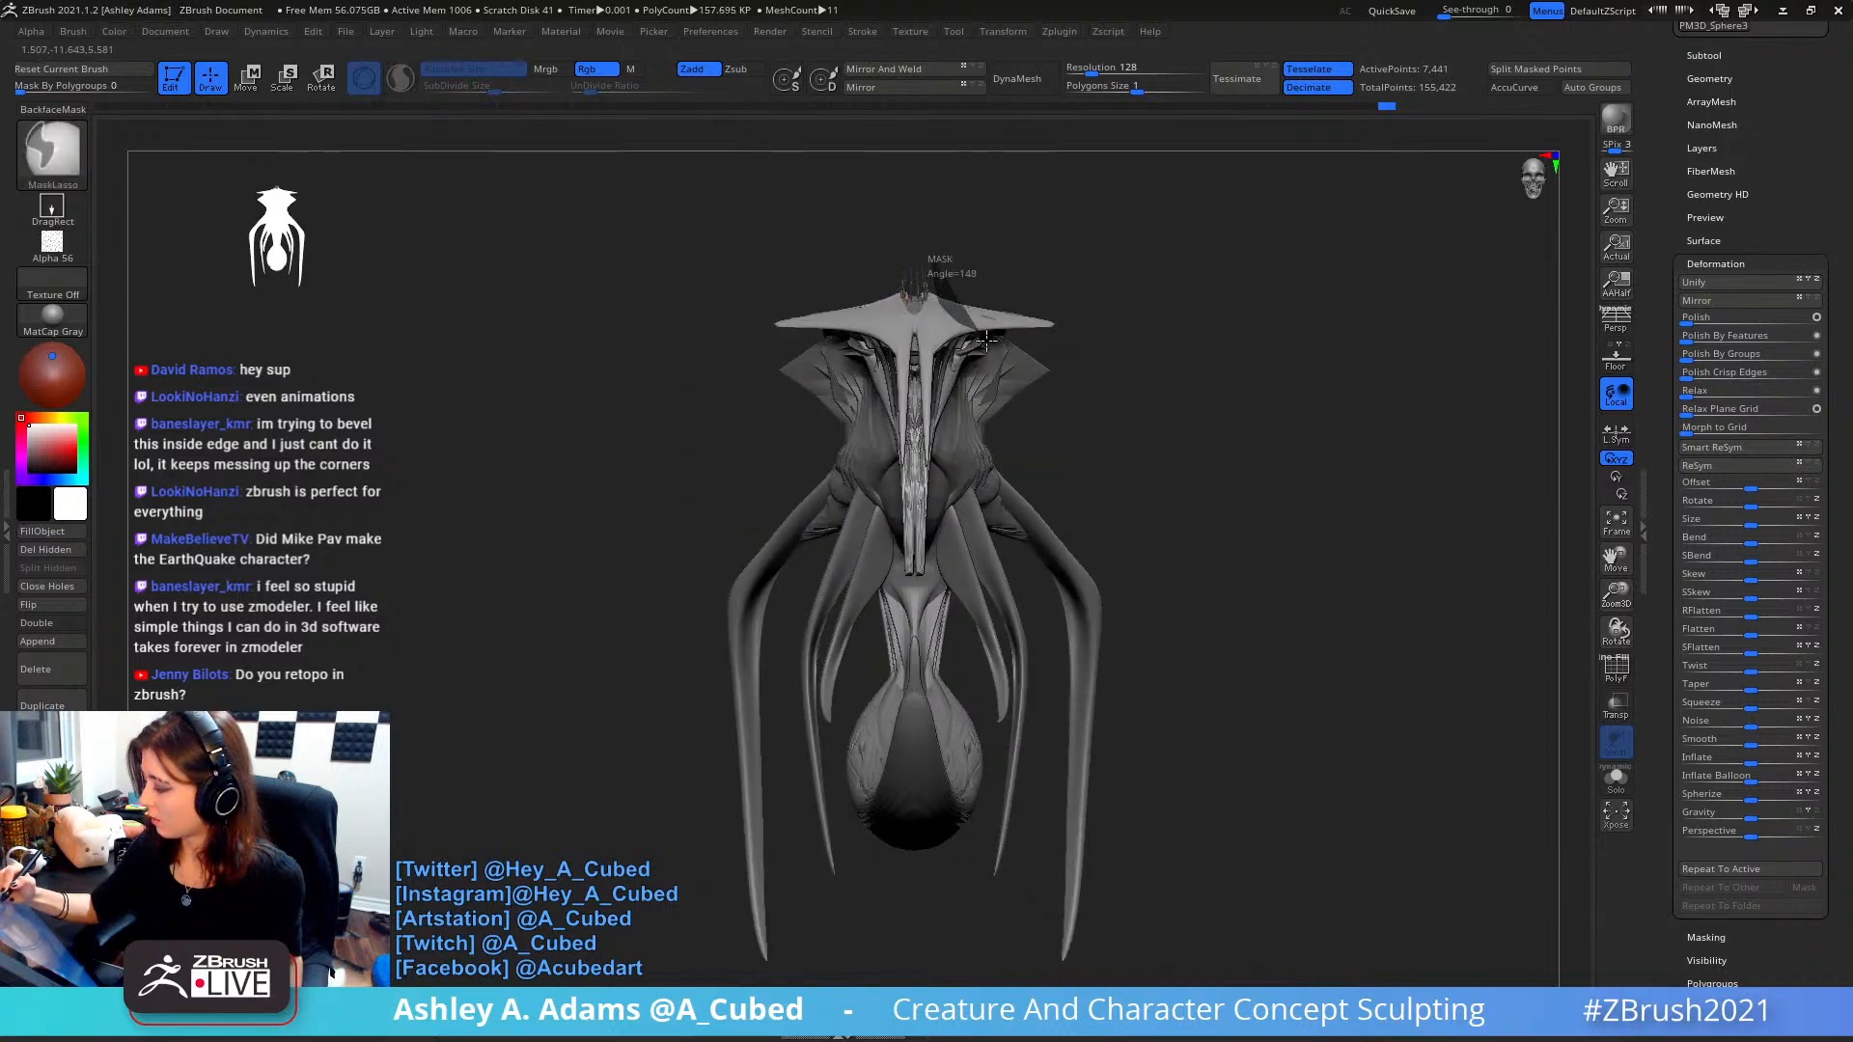
pyautogui.keyDown('ctrl'); pyautogui.moveTo(926, 634); pyautogui.dragTo(868, 275); pyautogui.keyUp('ctrl')
# - Enlarge the SnakeHook draw size and pull the crest's side tips outward and down into long spikes
pyautogui.moveTo(1001, 277); pyautogui.dragTo(1021, 275, button='right')
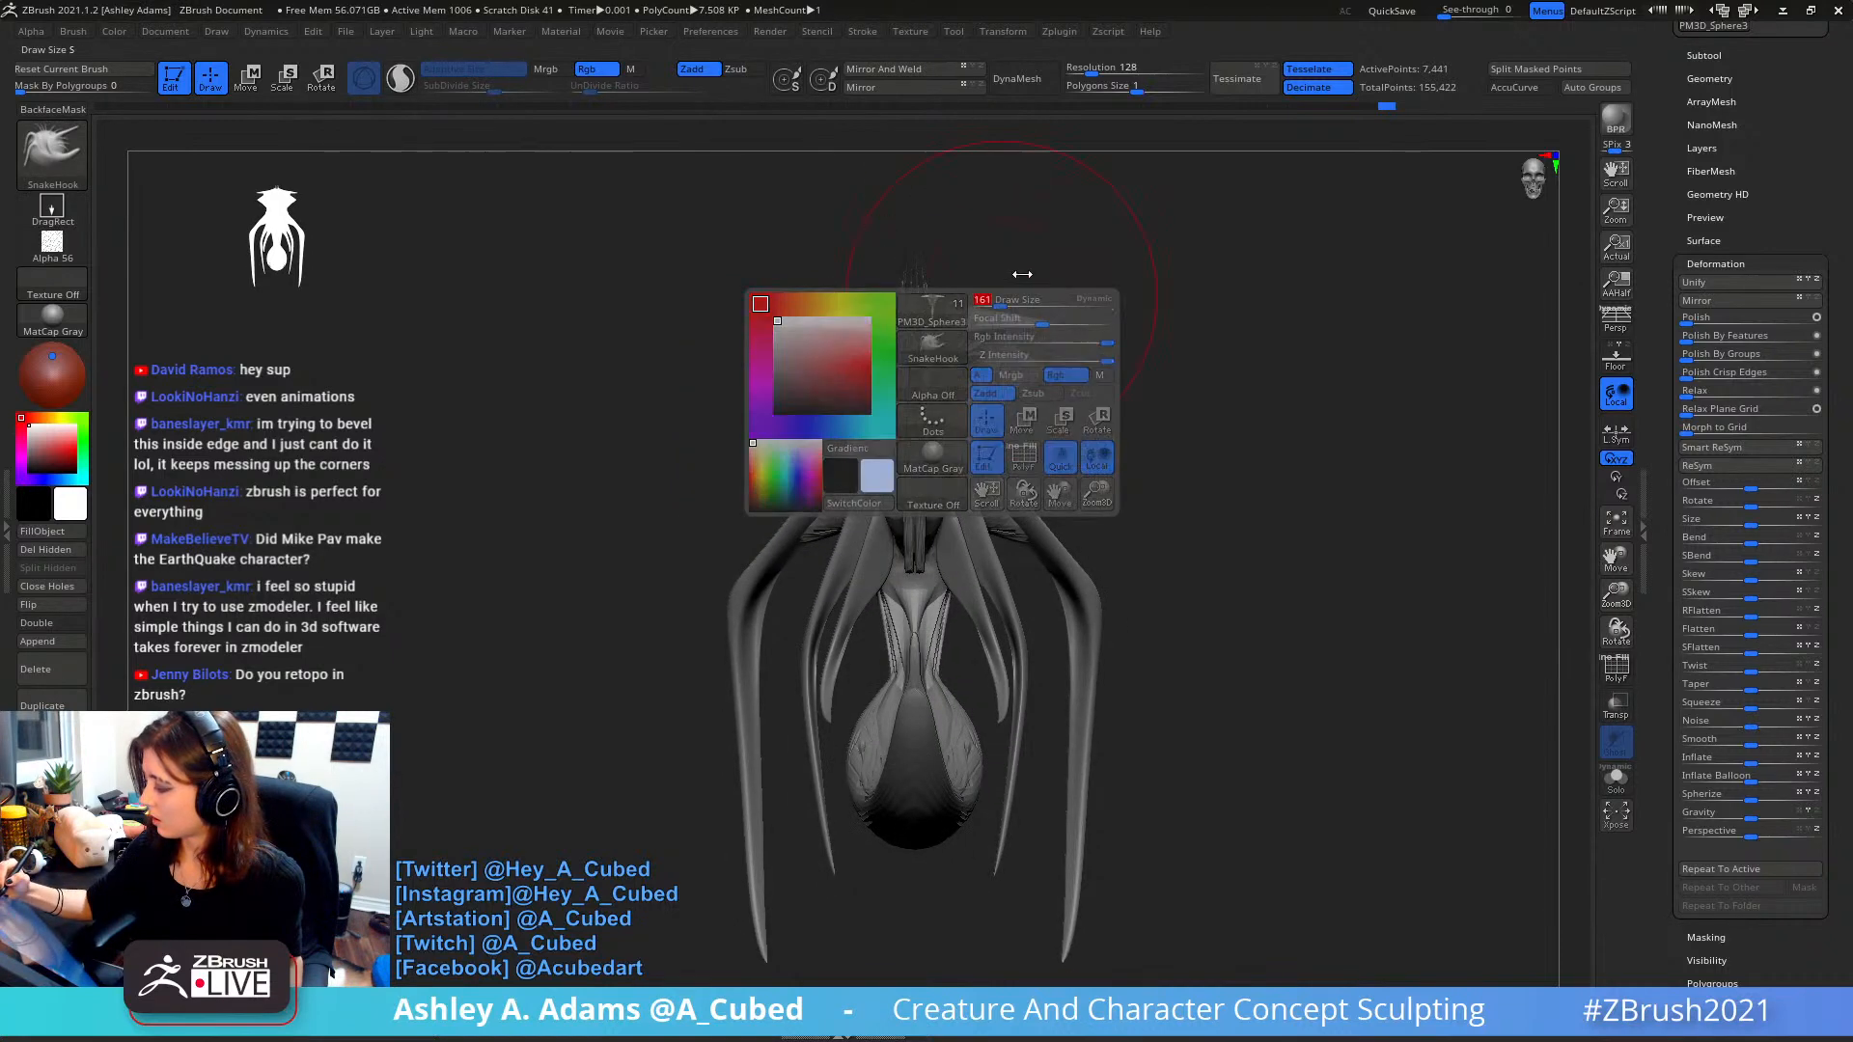
pyautogui.moveTo(1049, 326); pyautogui.dragTo(1238, 442)
pyautogui.moveTo(1245, 444); pyautogui.dragTo(1218, 424, button='right')
pyautogui.moveTo(1219, 424); pyautogui.dragTo(1236, 425)
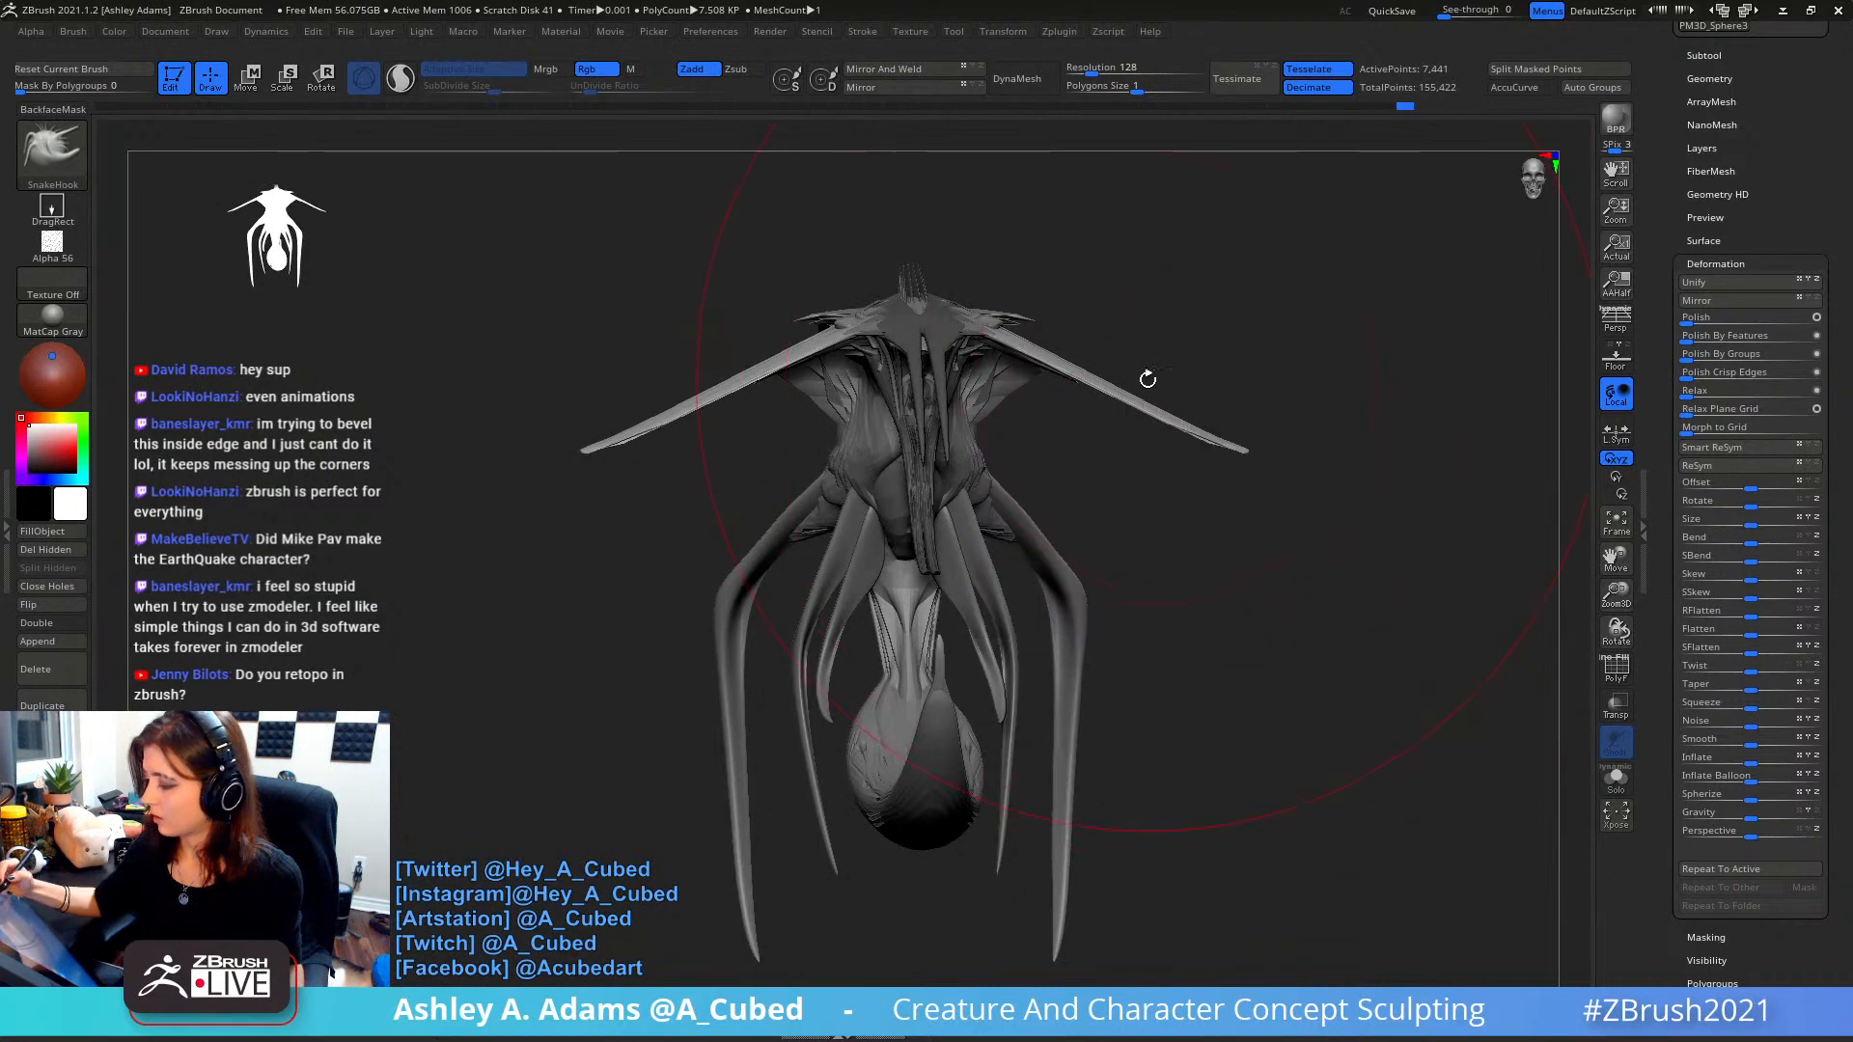
pyautogui.moveTo(1127, 403); pyautogui.dragTo(1159, 388)
# - Resize the SnakeHook brush and adjust the sweep of the crest's side spikes from a side view
pyautogui.moveTo(1120, 394)
pyautogui.keyDown('ctrl'); pyautogui.mouseDown(button='right')
pyautogui.moveTo(1079, 365)
pyautogui.moveTo(1167, 426)
pyautogui.mouseUp(button='right'); pyautogui.keyUp('ctrl')
pyautogui.rightClick(1077, 517)
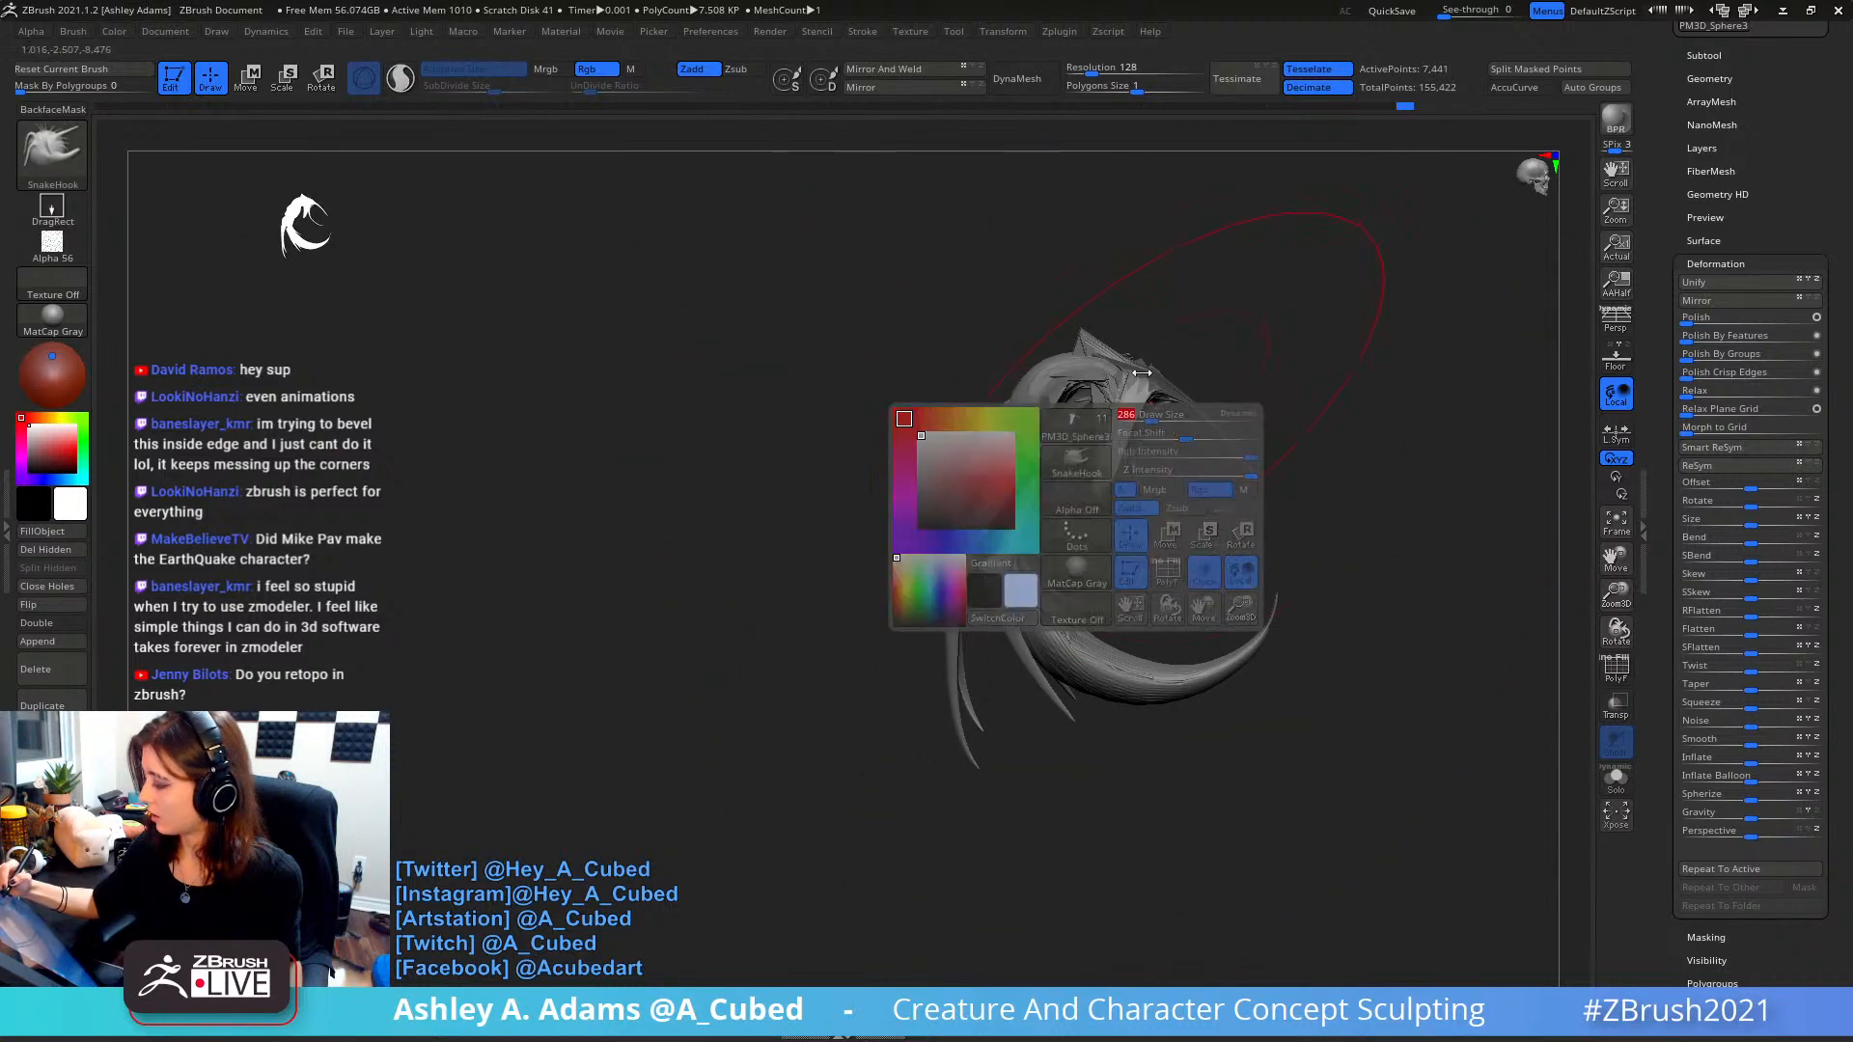
pyautogui.moveTo(1077, 516); pyautogui.dragTo(1124, 550, button='right')
pyautogui.keyDown('alt'); pyautogui.moveTo(1169, 444); pyautogui.dragTo(1015, 533, button='right'); pyautogui.keyUp('alt')
pyautogui.rightClick(1058, 488)
pyautogui.moveTo(1059, 488); pyautogui.dragTo(1040, 488)
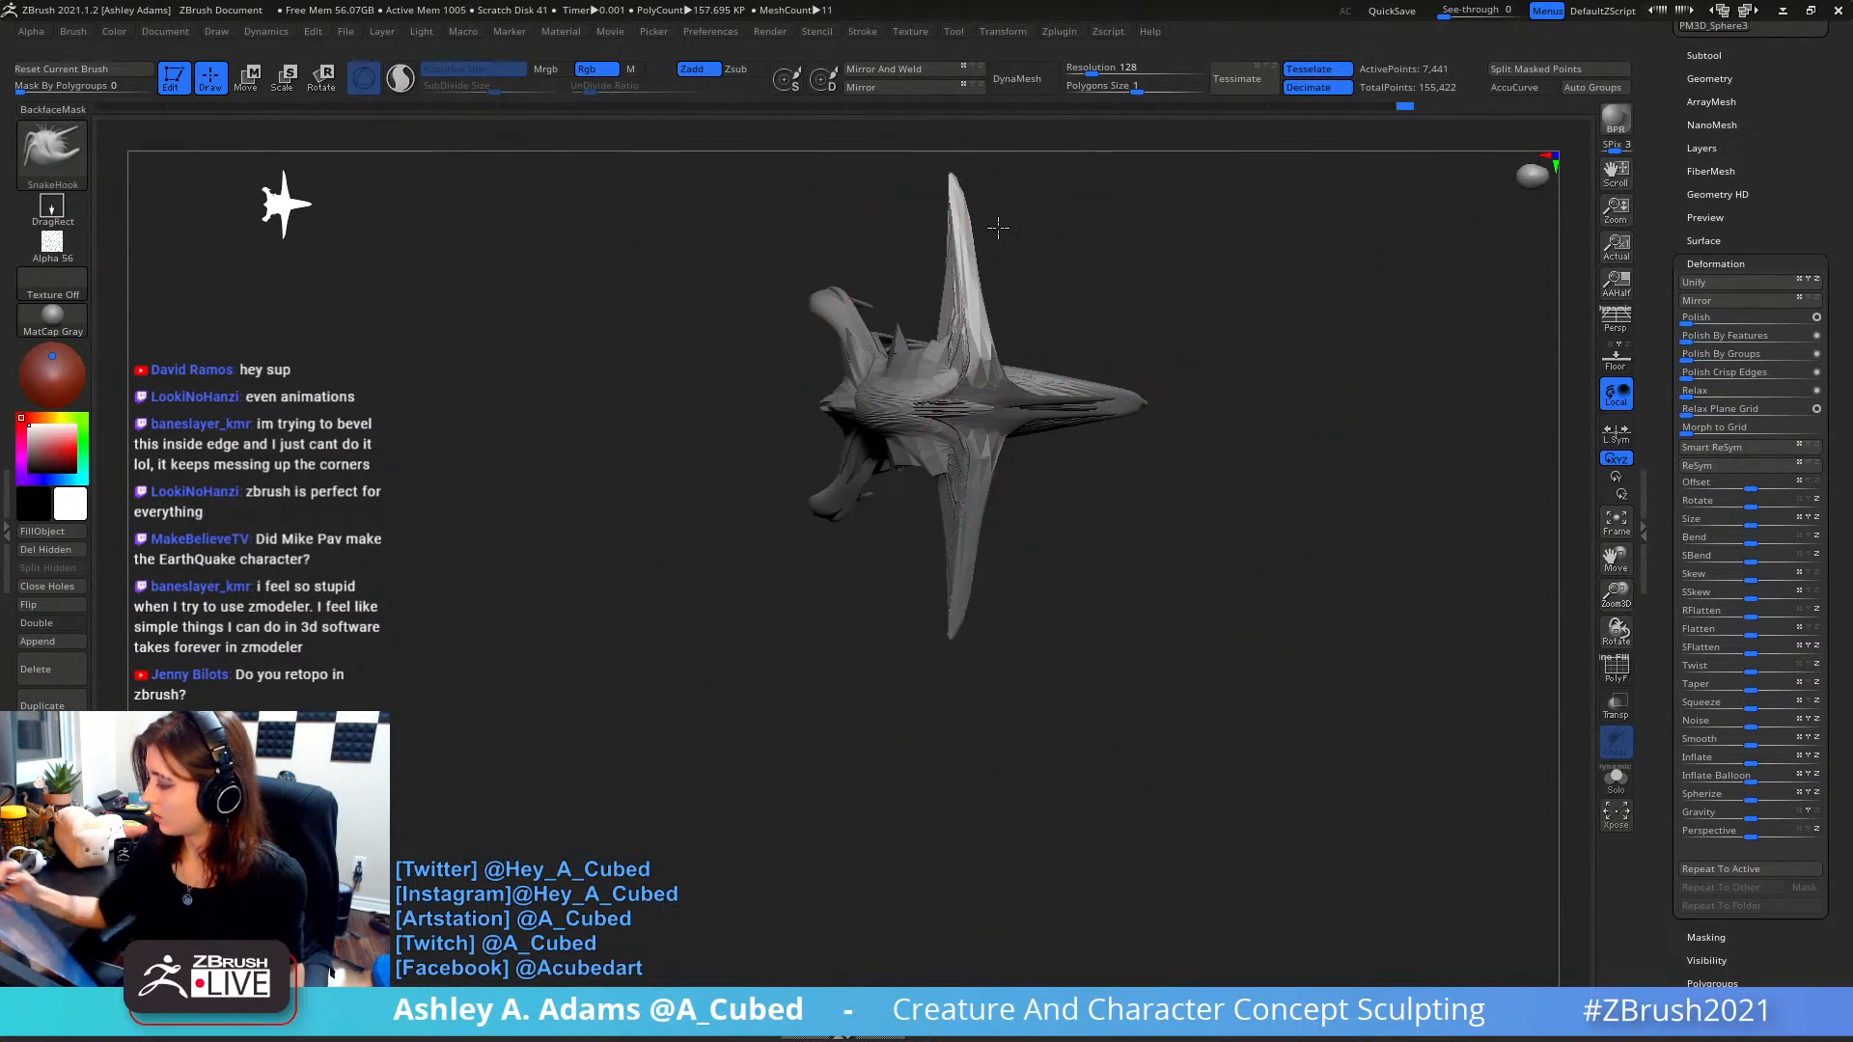
# - Reshape the crest's side spikes from above and broaden their bases with SnakeHook
pyautogui.keyDown('alt'); pyautogui.moveTo(996, 228); pyautogui.dragTo(977, 415, button='right'); pyautogui.keyUp('alt')
pyautogui.rightClick(961, 373)
pyautogui.moveTo(950, 377); pyautogui.dragTo(993, 526)
pyautogui.moveTo(994, 512)
pyautogui.mouseDown(button='right')
pyautogui.moveTo(973, 480)
pyautogui.moveTo(1023, 280)
pyautogui.moveTo(1150, 338)
pyautogui.moveTo(1108, 398)
pyautogui.mouseUp(button='right')
pyautogui.moveTo(977, 325)
pyautogui.mouseDown()
pyautogui.moveTo(977, 308)
pyautogui.moveTo(1008, 326)
pyautogui.mouseUp()
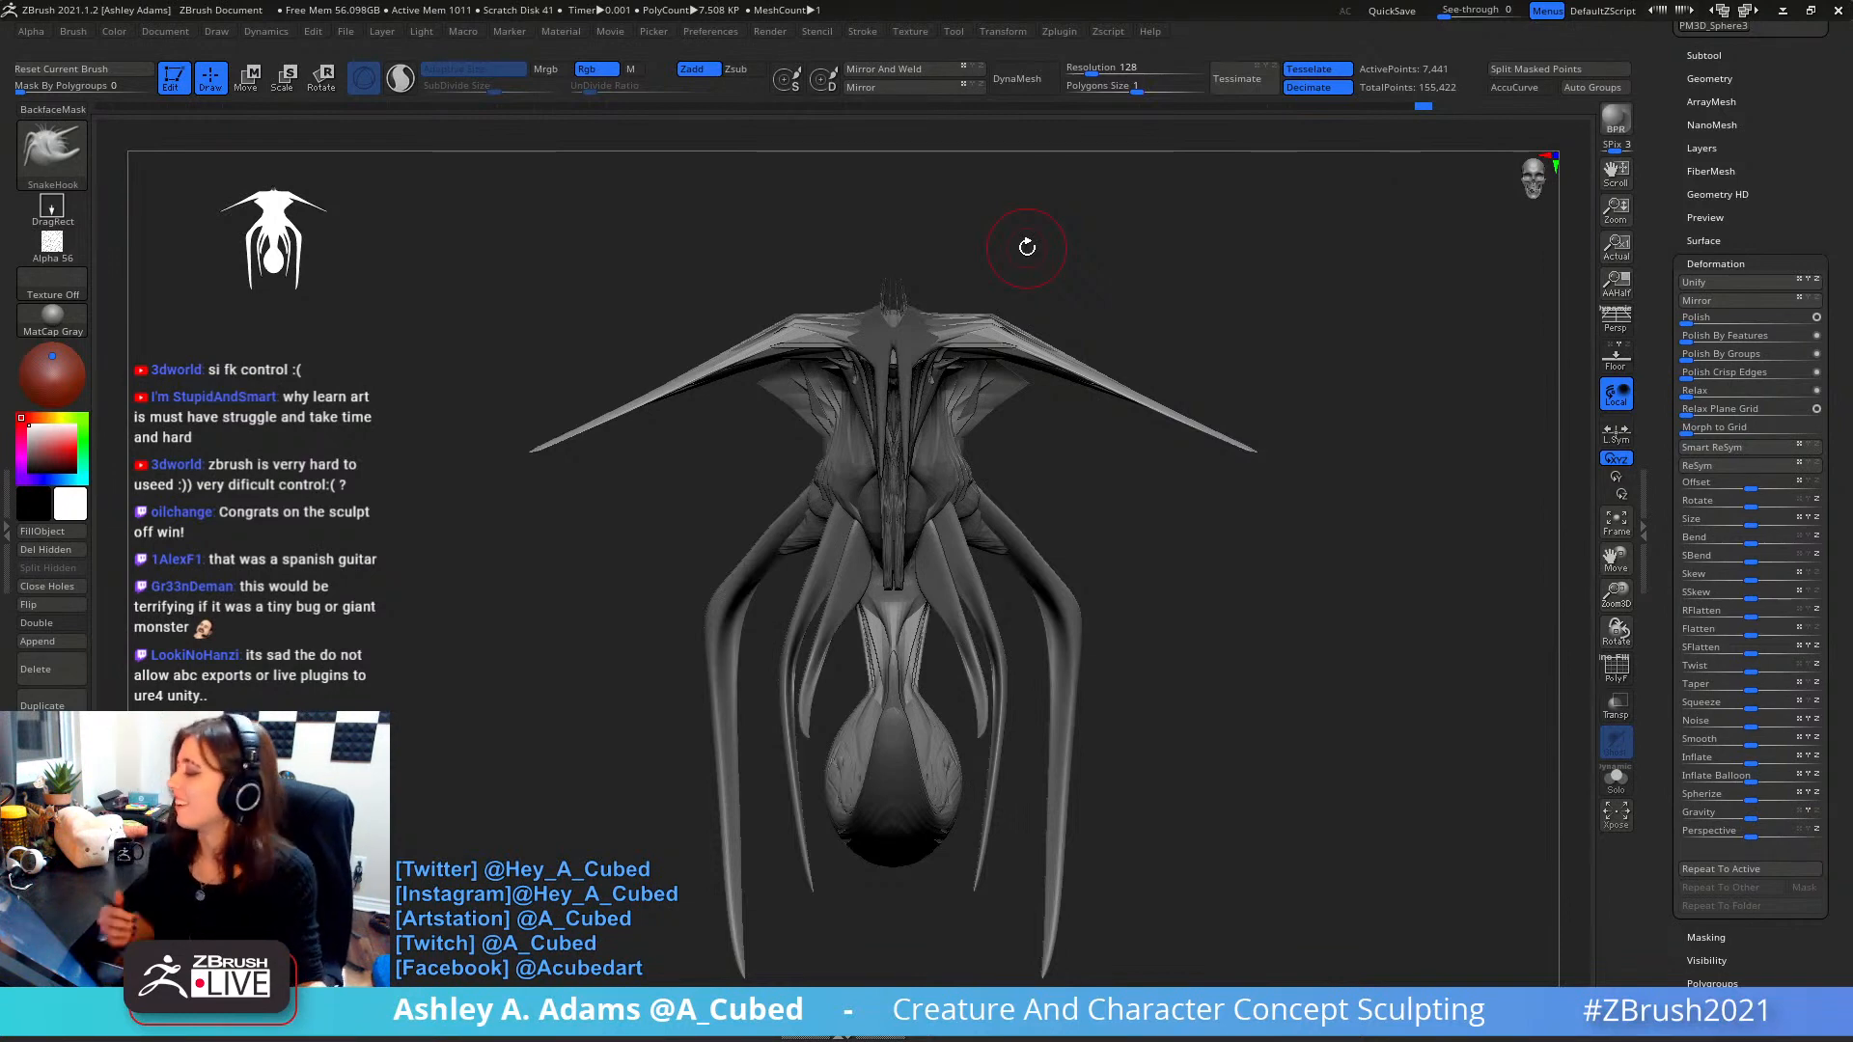
# - Reduce the SnakeHook draw size and pull up the crest's upper edge near the spike base
pyautogui.moveTo(973, 352)
pyautogui.mouseDown(button='right')
pyautogui.moveTo(1009, 464)
pyautogui.moveTo(1014, 392)
pyautogui.moveTo(1061, 318)
pyautogui.moveTo(1158, 298)
pyautogui.moveTo(1200, 372)
pyautogui.moveTo(1023, 407)
pyautogui.mouseUp(button='right')
pyautogui.rightClick(1023, 407)
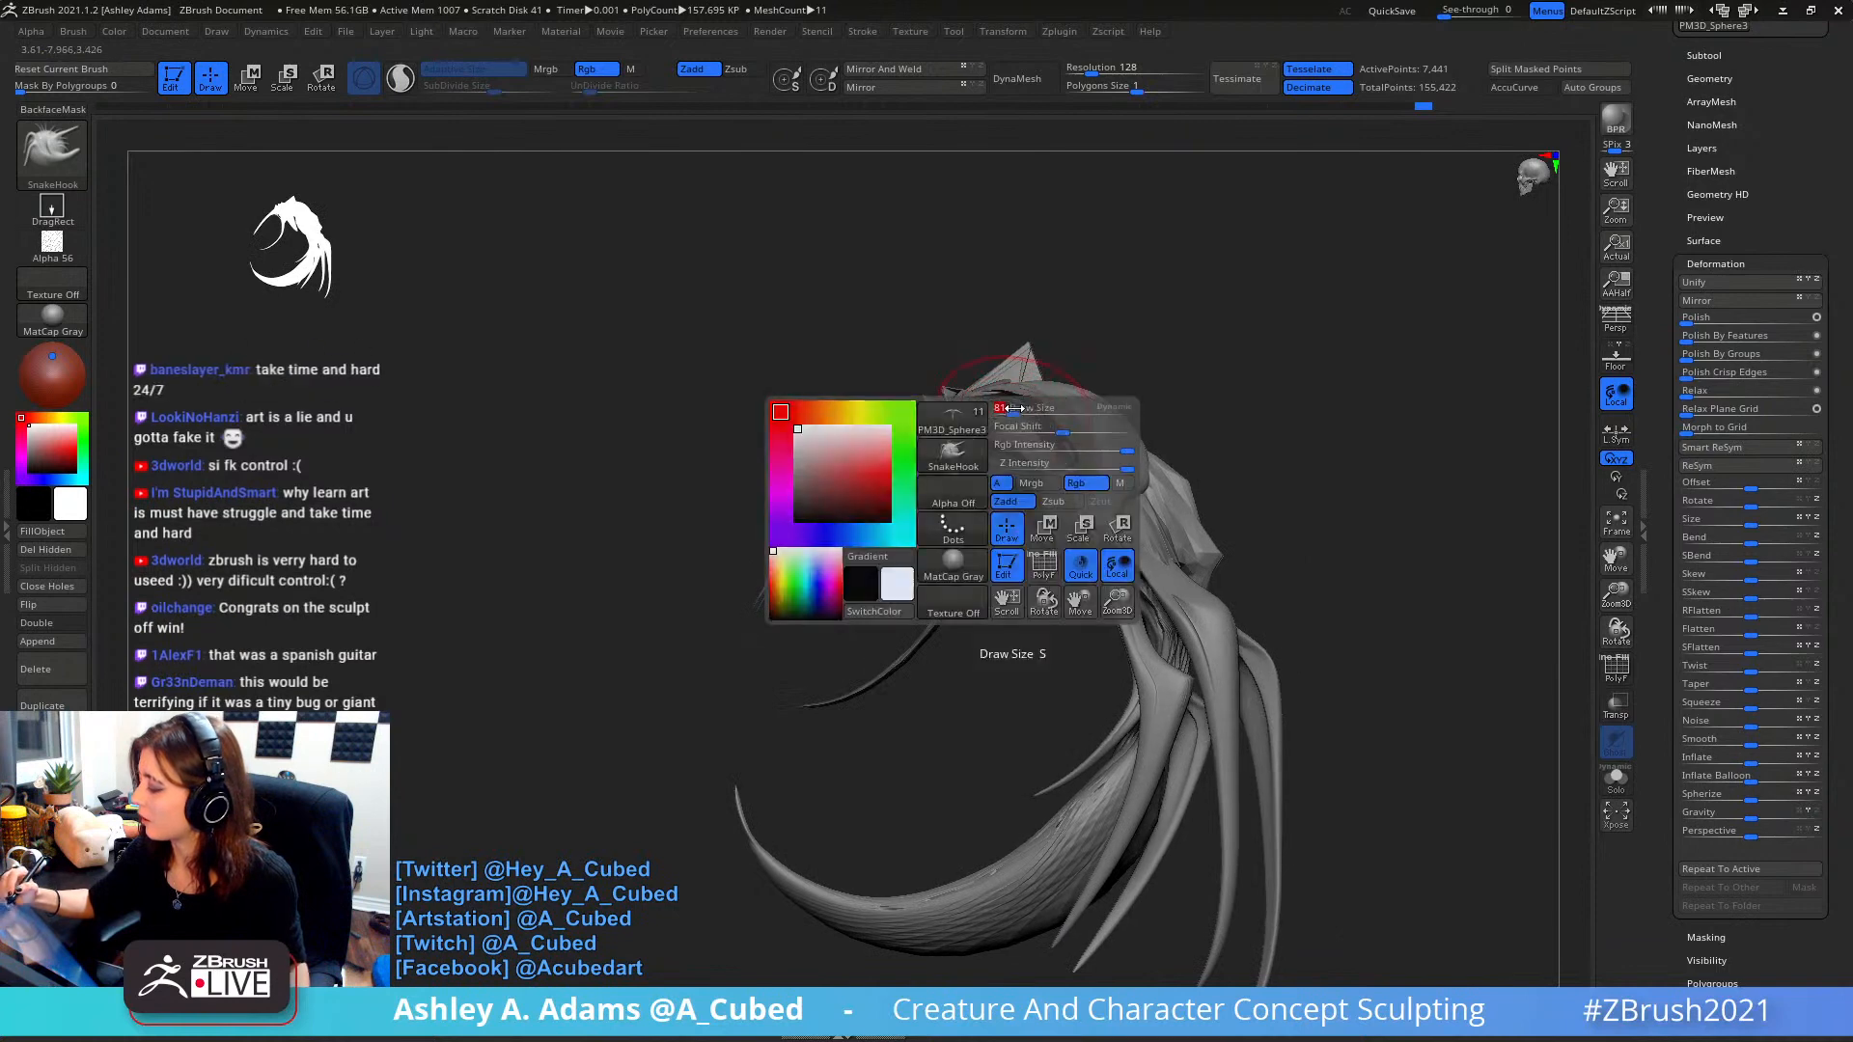
pyautogui.moveTo(978, 394); pyautogui.dragTo(1007, 376)
pyautogui.moveTo(1007, 377)
pyautogui.mouseDown(button='right')
pyautogui.moveTo(1038, 395)
pyautogui.moveTo(1023, 418)
pyautogui.moveTo(1086, 322)
pyautogui.moveTo(1137, 378)
pyautogui.mouseUp(button='right')
pyautogui.rightClick(1023, 419)
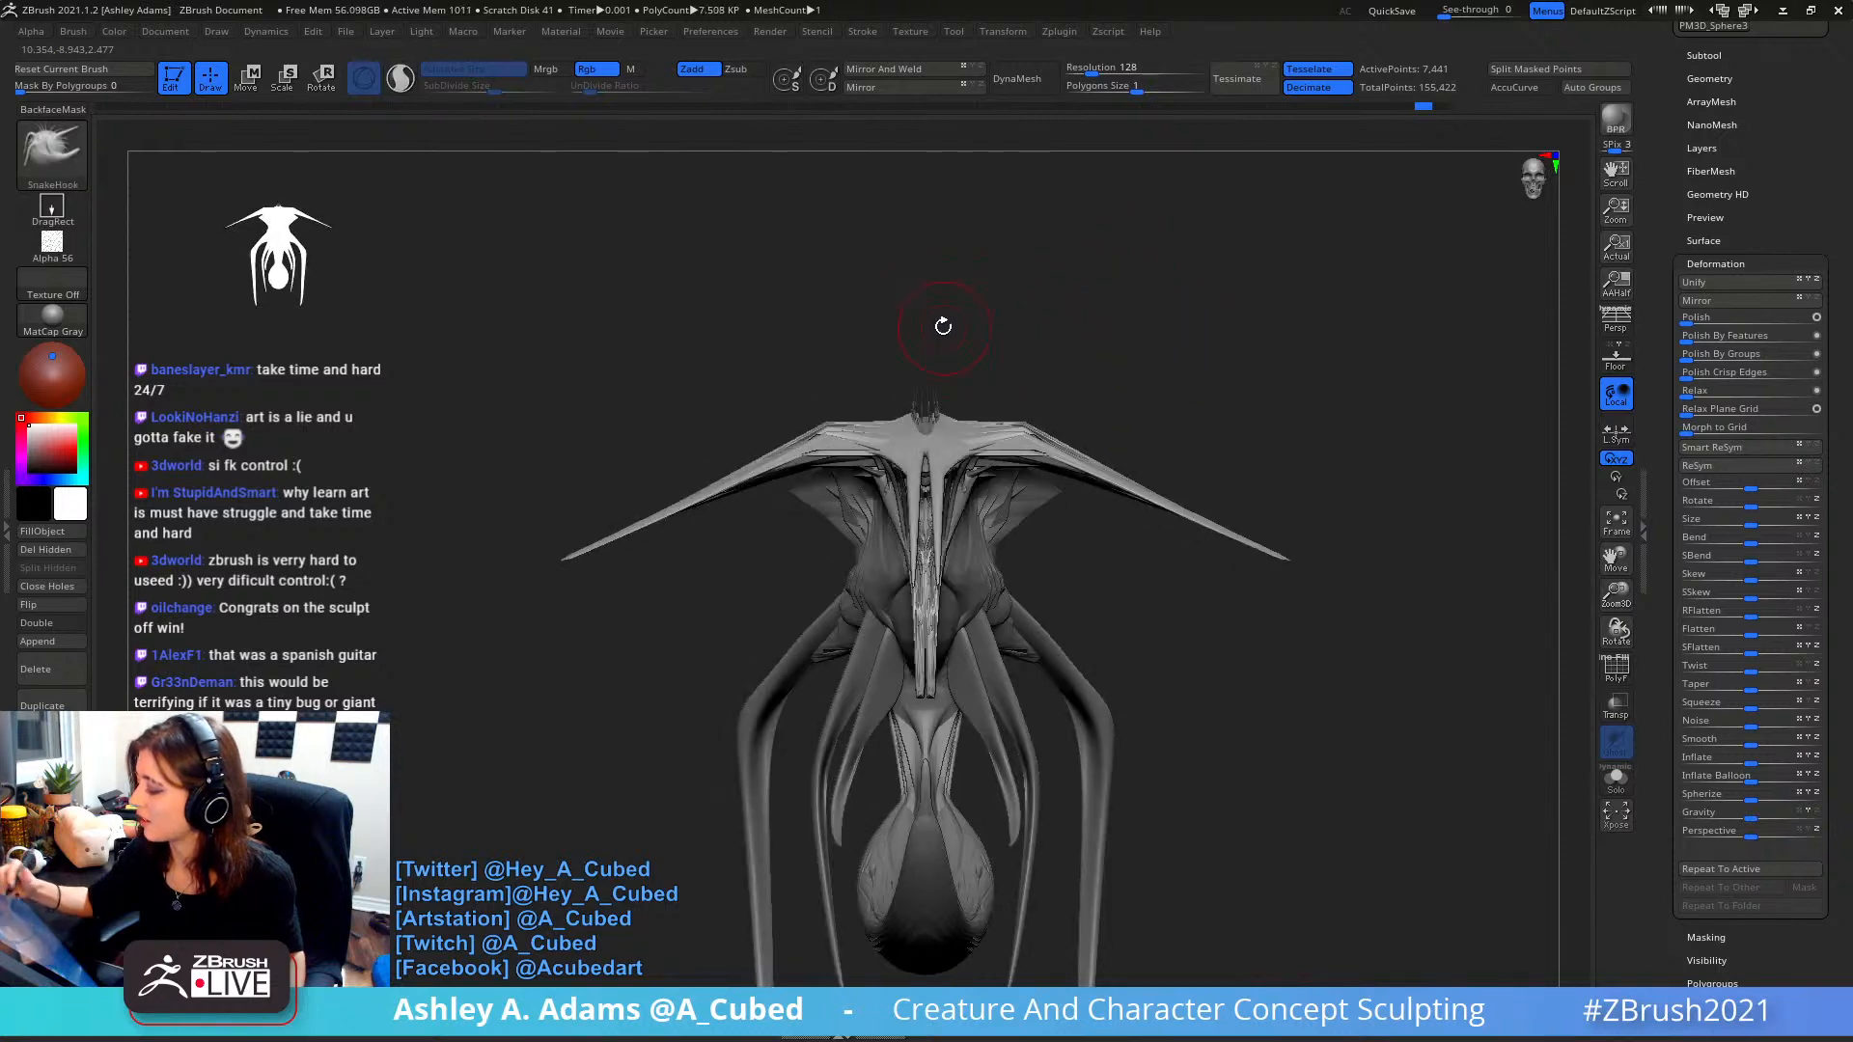
pyautogui.moveTo(955, 430)
pyautogui.mouseDown(button='right')
pyautogui.moveTo(961, 405)
pyautogui.moveTo(996, 406)
pyautogui.mouseUp(button='right')
pyautogui.rightClick(962, 406)
# - Select the torso and reshape its sides and back above the legs with SnakeHook
pyautogui.keyDown('alt'); pyautogui.click(969, 403); pyautogui.keyUp('alt')
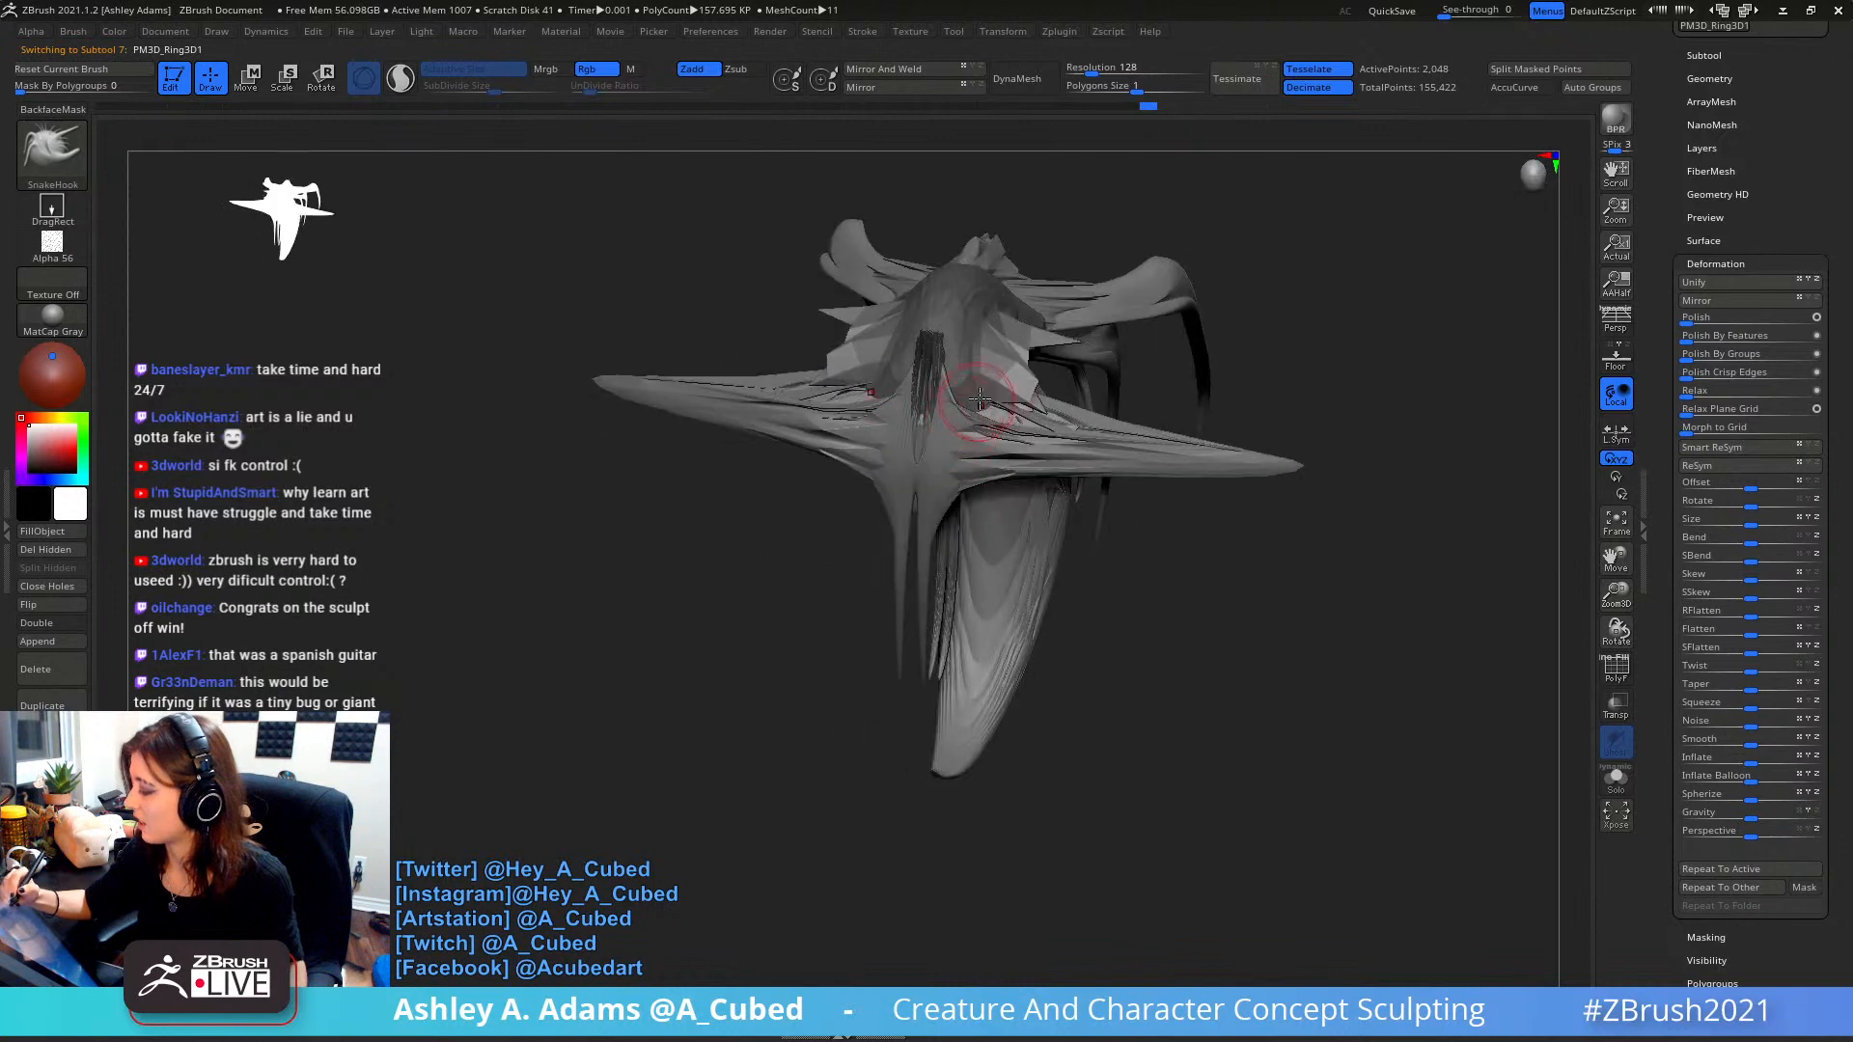
pyautogui.moveTo(1120, 337)
pyautogui.mouseDown(button='right')
pyautogui.moveTo(1080, 331)
pyautogui.moveTo(1142, 380)
pyautogui.moveTo(1229, 379)
pyautogui.moveTo(994, 328)
pyautogui.mouseUp(button='right')
pyautogui.keyDown('shift'); pyautogui.moveTo(1063, 430); pyautogui.dragTo(1052, 391); pyautogui.keyUp('shift')
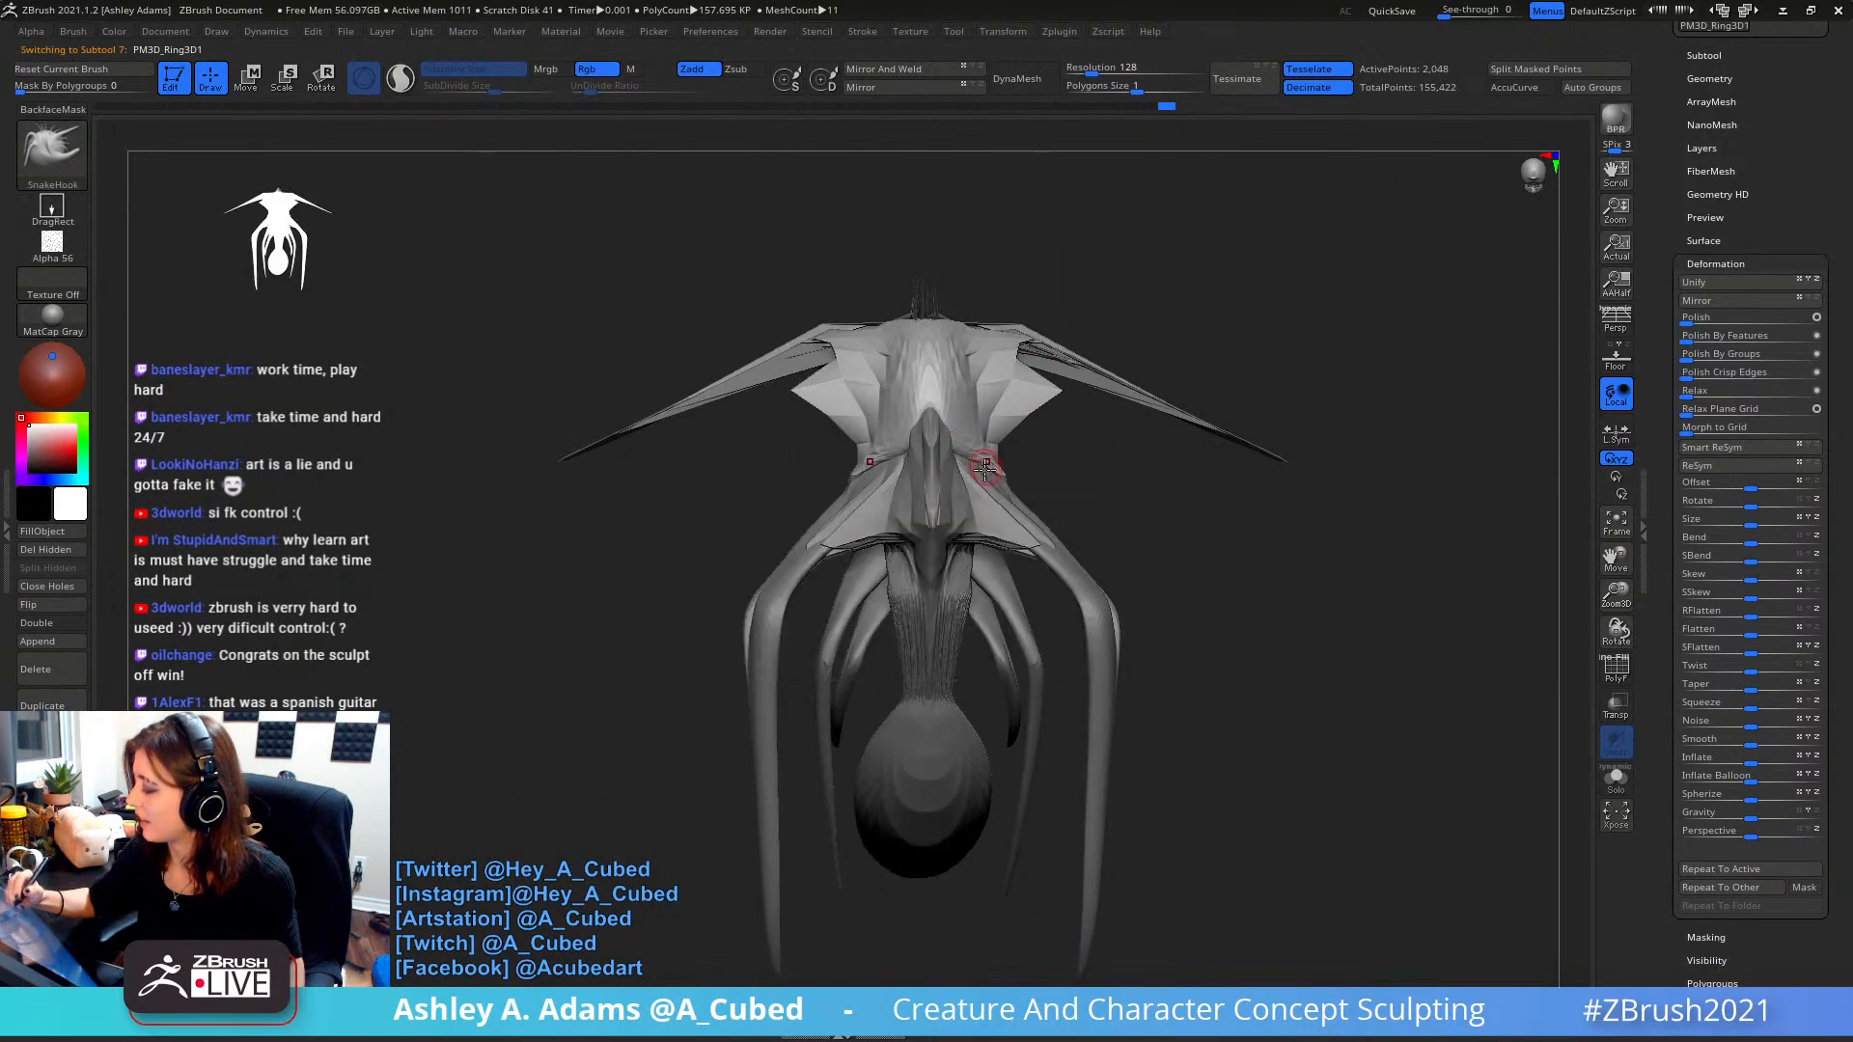
pyautogui.moveTo(984, 463); pyautogui.dragTo(944, 461, button='right')
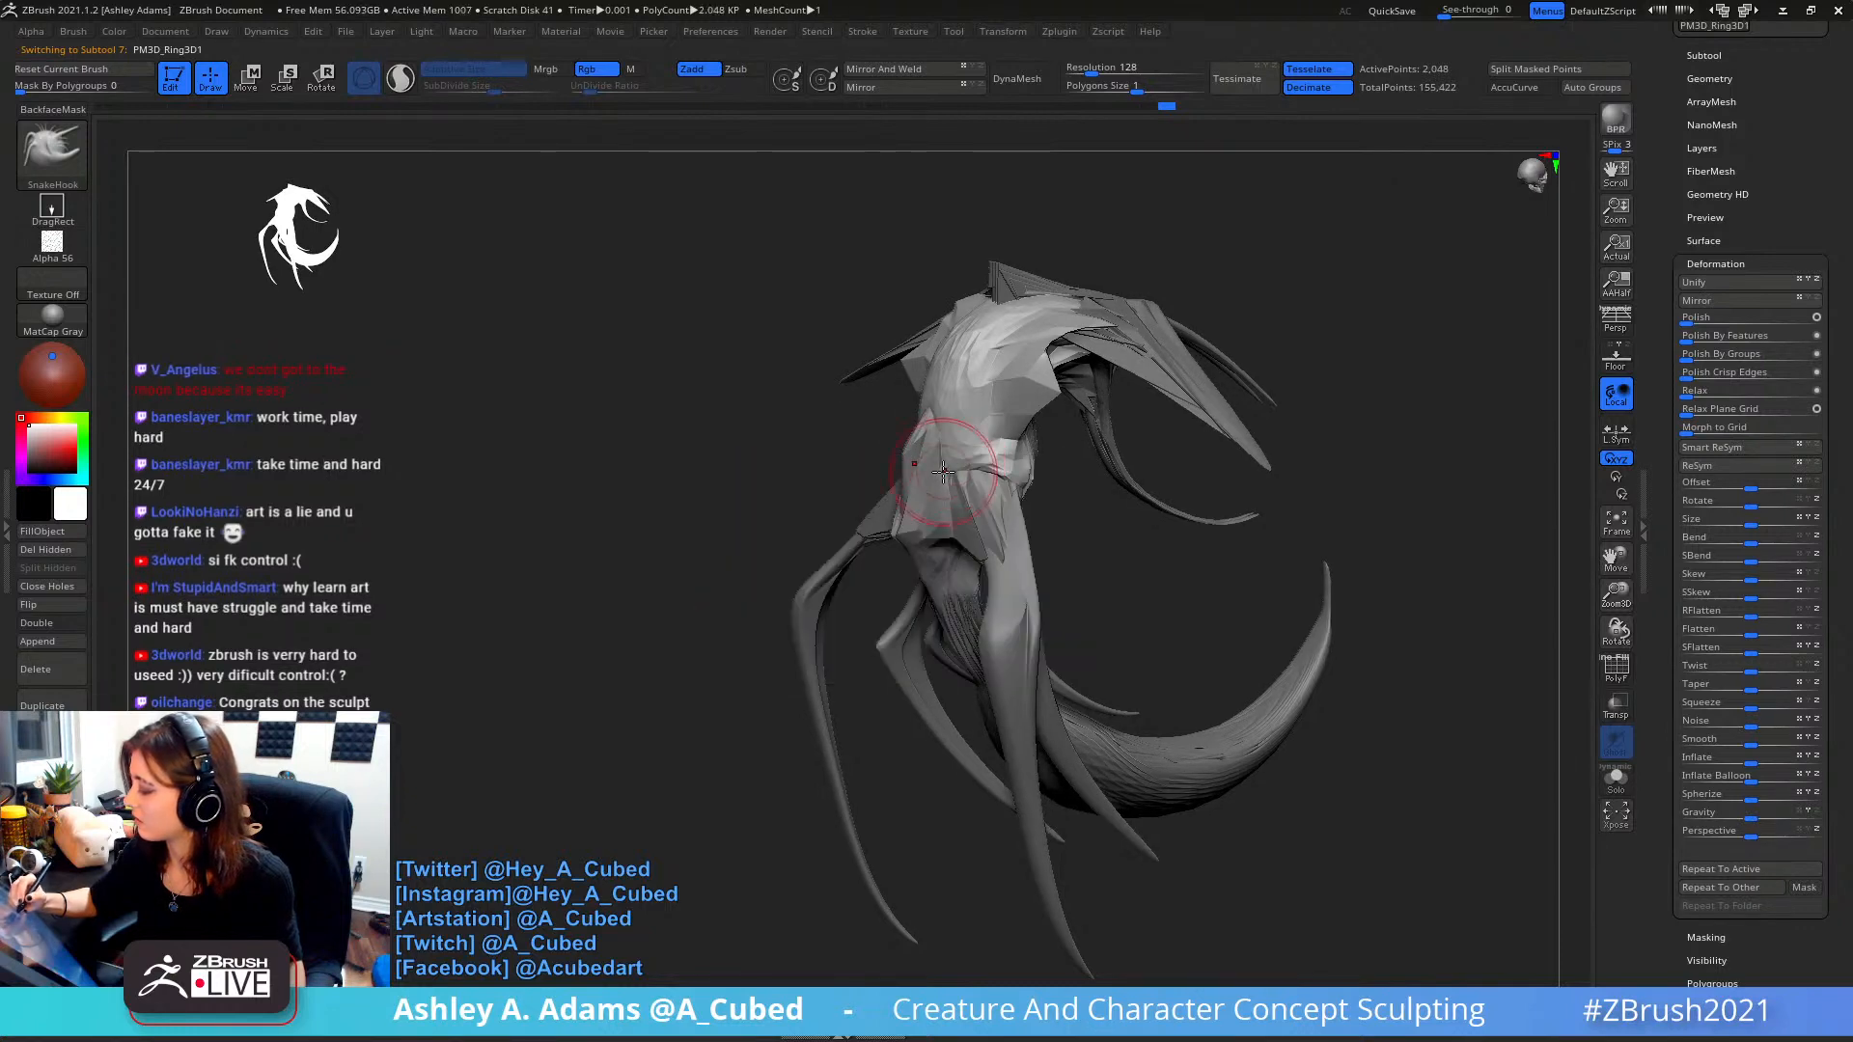
pyautogui.rightClick(980, 470)
pyautogui.moveTo(983, 470)
pyautogui.mouseDown(button='right')
pyautogui.moveTo(1025, 476)
pyautogui.moveTo(928, 494)
pyautogui.moveTo(950, 494)
pyautogui.moveTo(911, 526)
pyautogui.moveTo(927, 479)
pyautogui.mouseUp(button='right')
pyautogui.rightClick(995, 456)
pyautogui.rightClick(946, 489)
pyautogui.rightClick(928, 495)
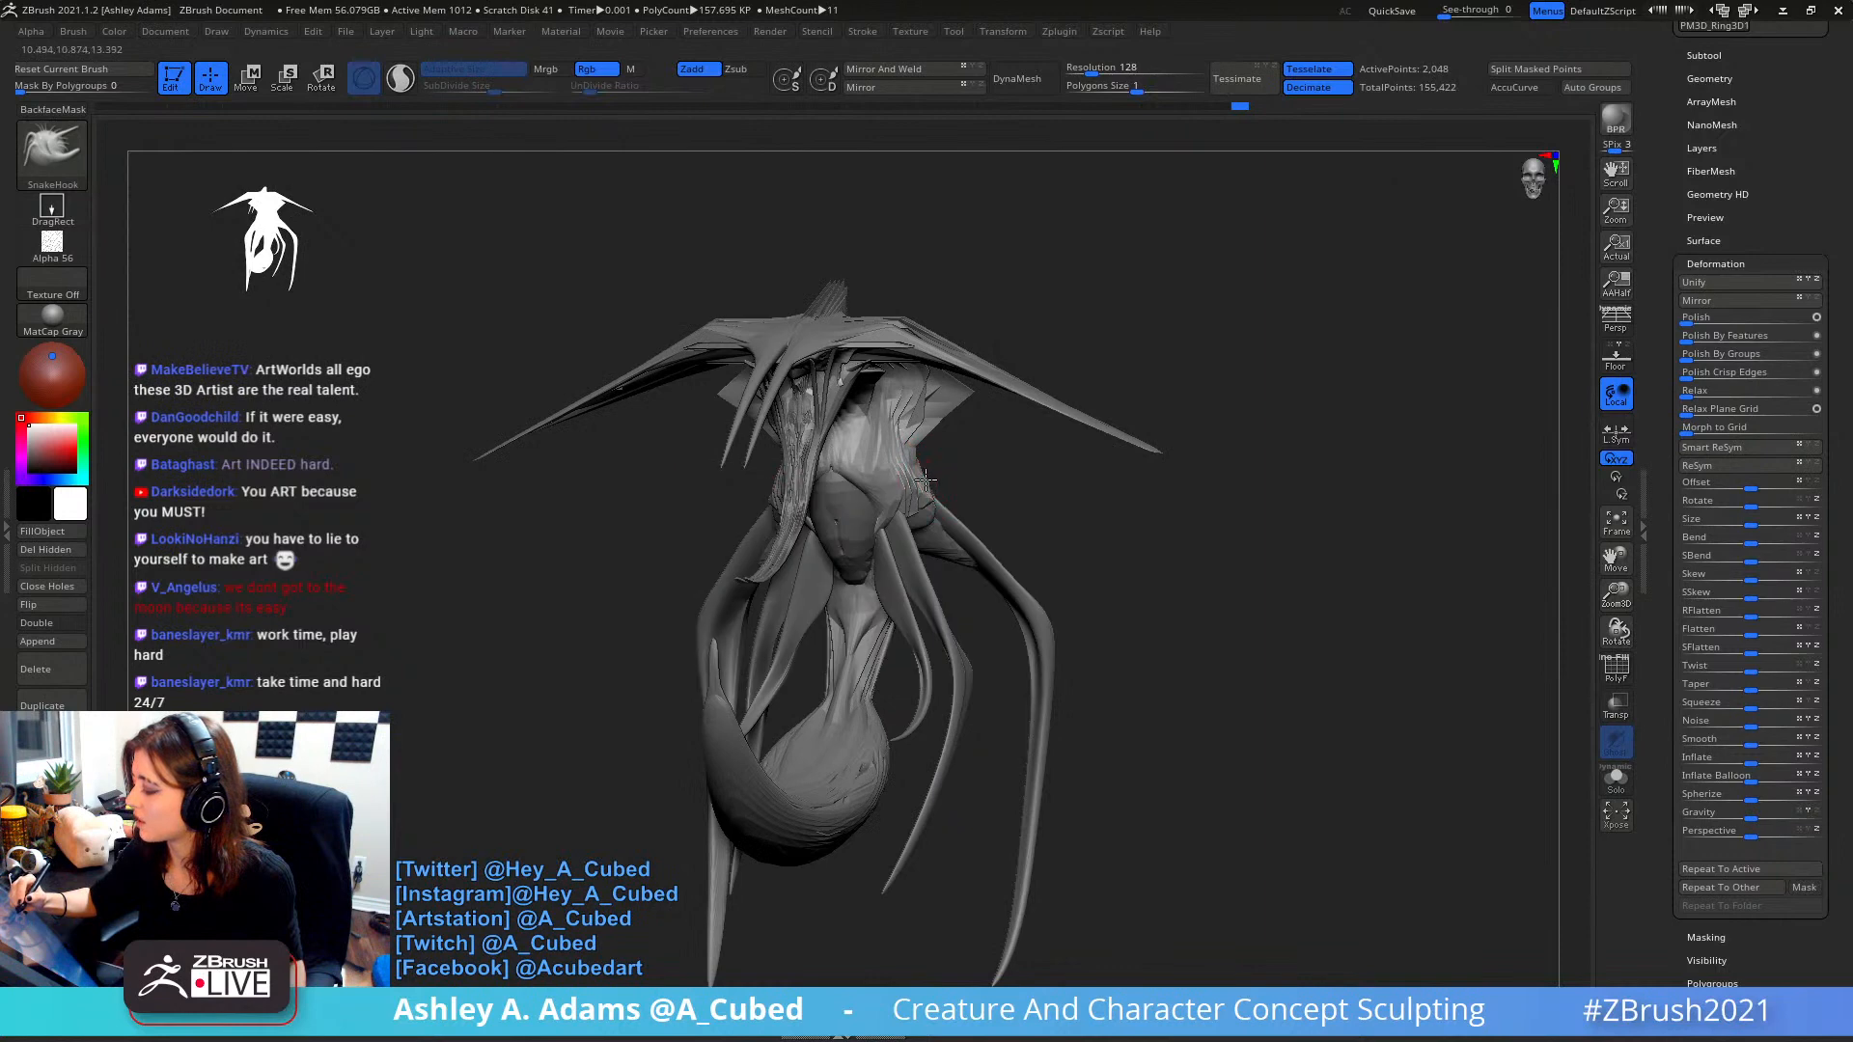
# - Pull the torso corners above the leg bases outward into small points with SnakeHook
pyautogui.moveTo(925, 481); pyautogui.dragTo(936, 498)
pyautogui.keyDown('shift'); pyautogui.moveTo(937, 498); pyautogui.dragTo(920, 506, button='right'); pyautogui.keyUp('shift')
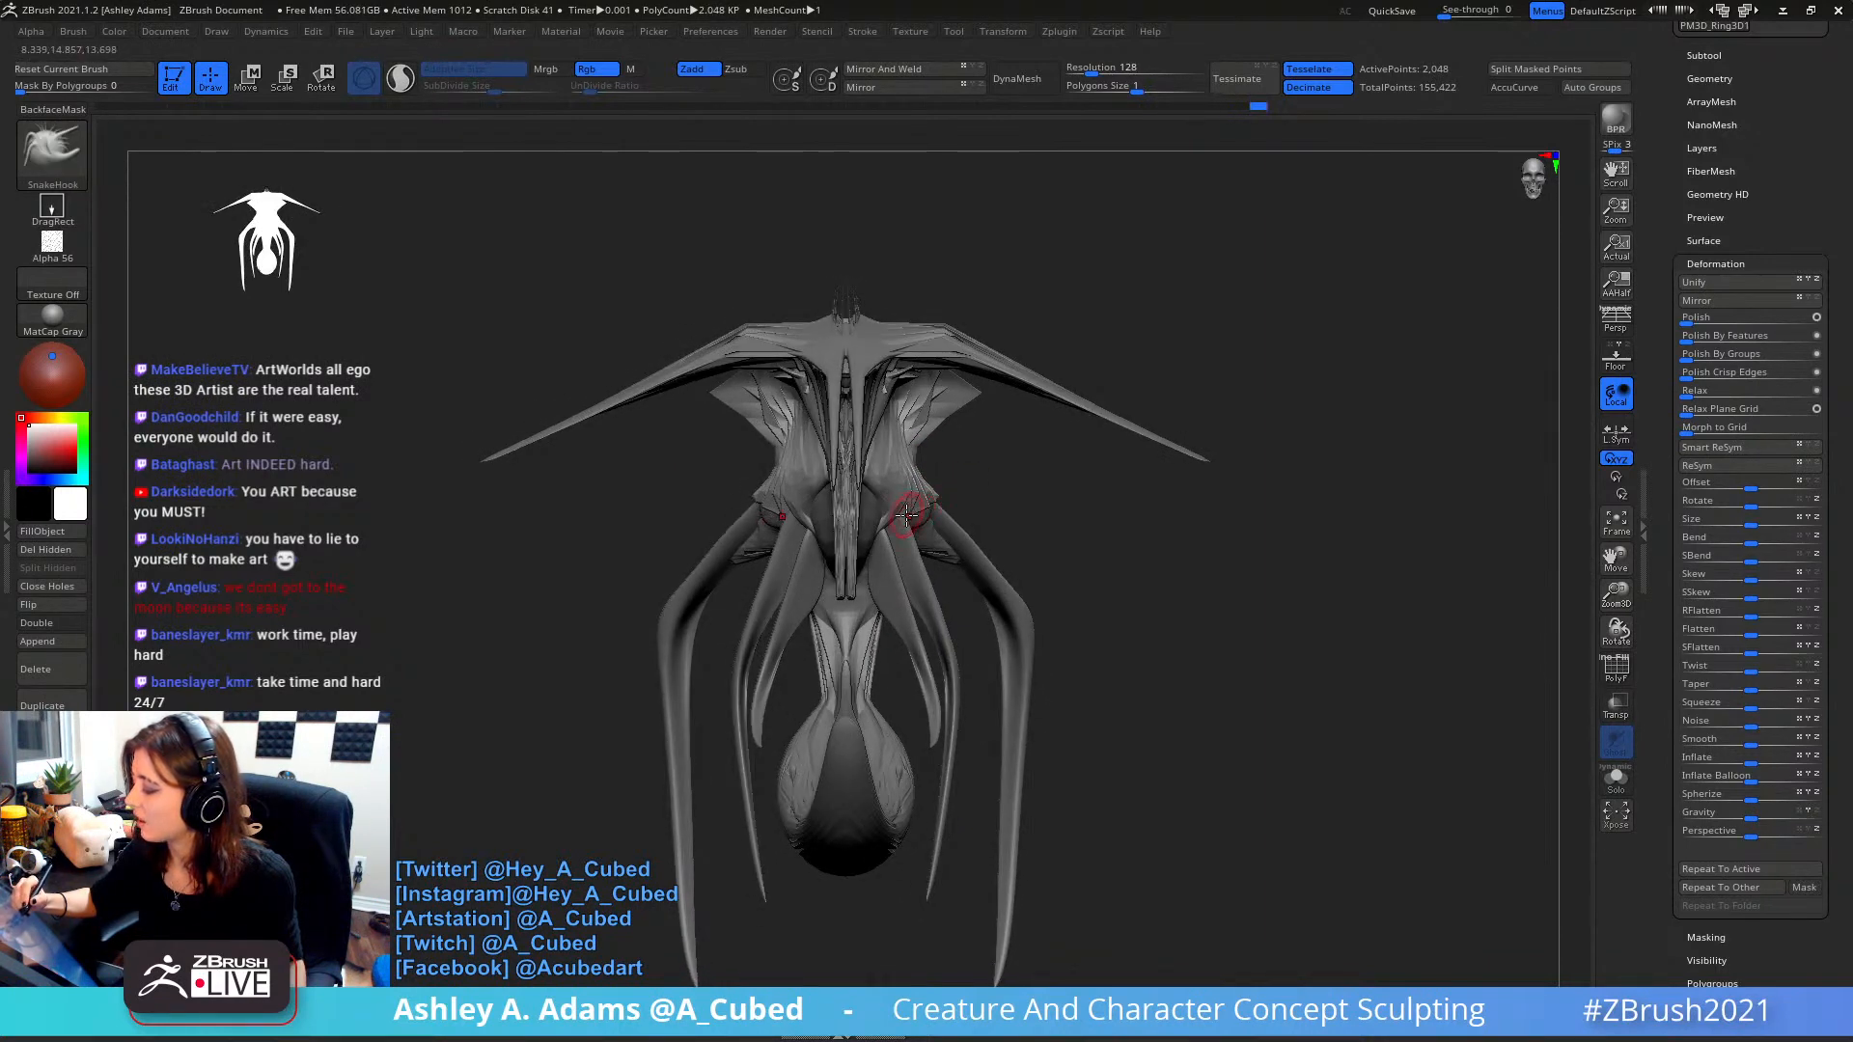
pyautogui.moveTo(908, 514); pyautogui.dragTo(917, 510)
pyautogui.moveTo(945, 480); pyautogui.dragTo(947, 469, button='right')
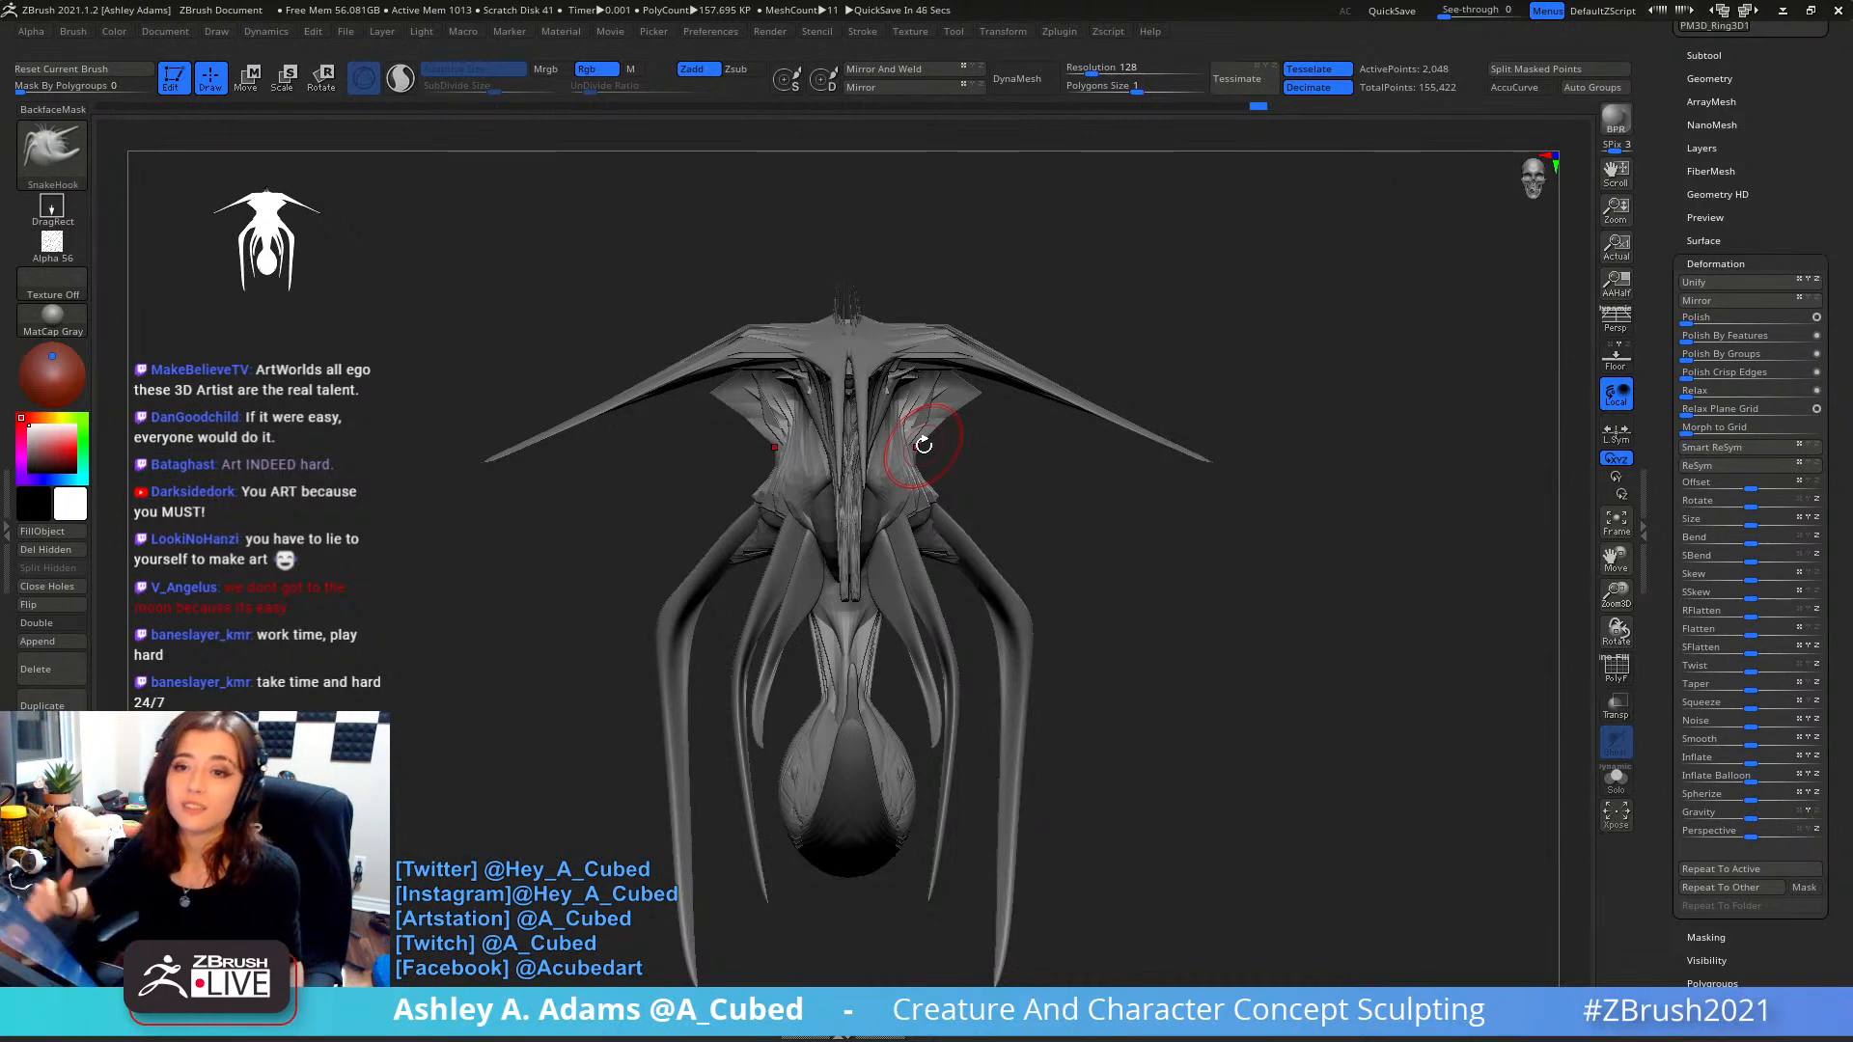
# - Build up the front of the torso below the neck with the ClayBuildup brush
pyautogui.moveTo(1097, 322); pyautogui.dragTo(1003, 406)
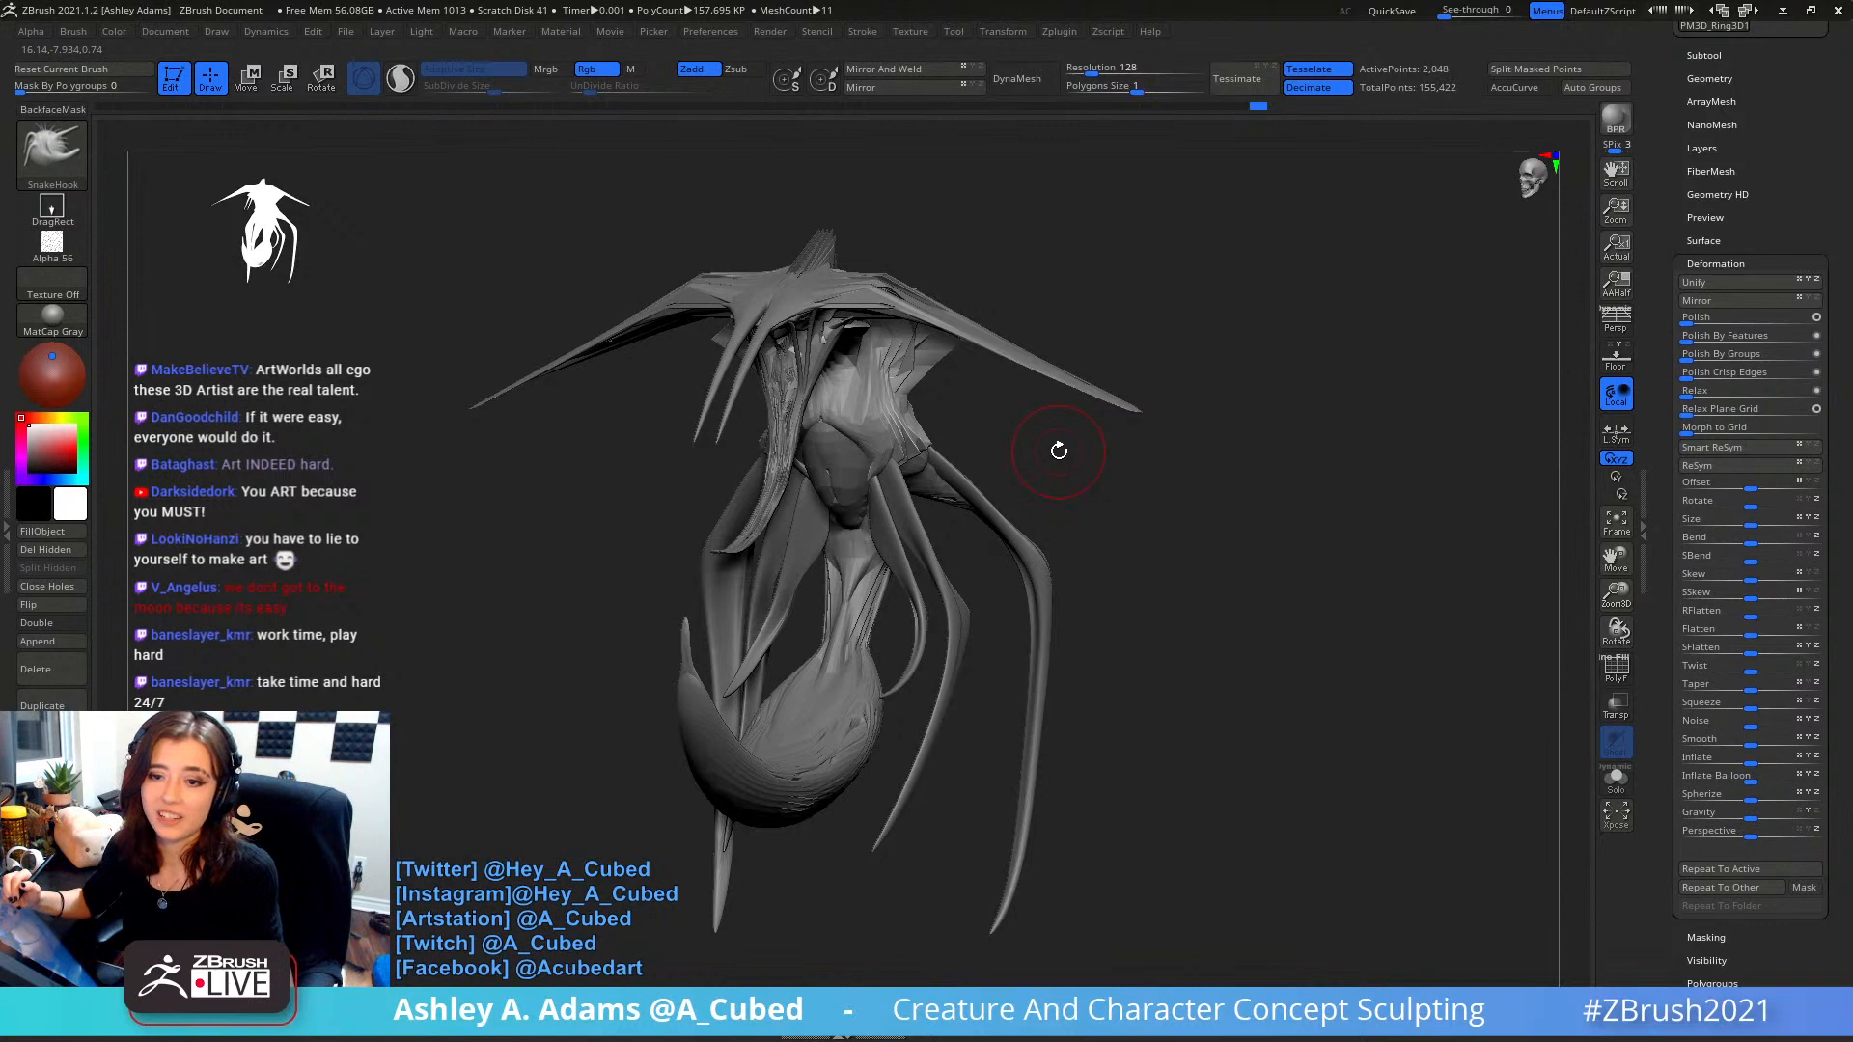
pyautogui.moveTo(868, 401)
pyautogui.mouseDown(button='right')
pyautogui.moveTo(898, 391)
pyautogui.moveTo(870, 450)
pyautogui.moveTo(813, 425)
pyautogui.moveTo(826, 415)
pyautogui.mouseUp(button='right')
pyautogui.rightClick(809, 422)
pyautogui.press('b')
pyautogui.press('c')
pyautogui.press('b')
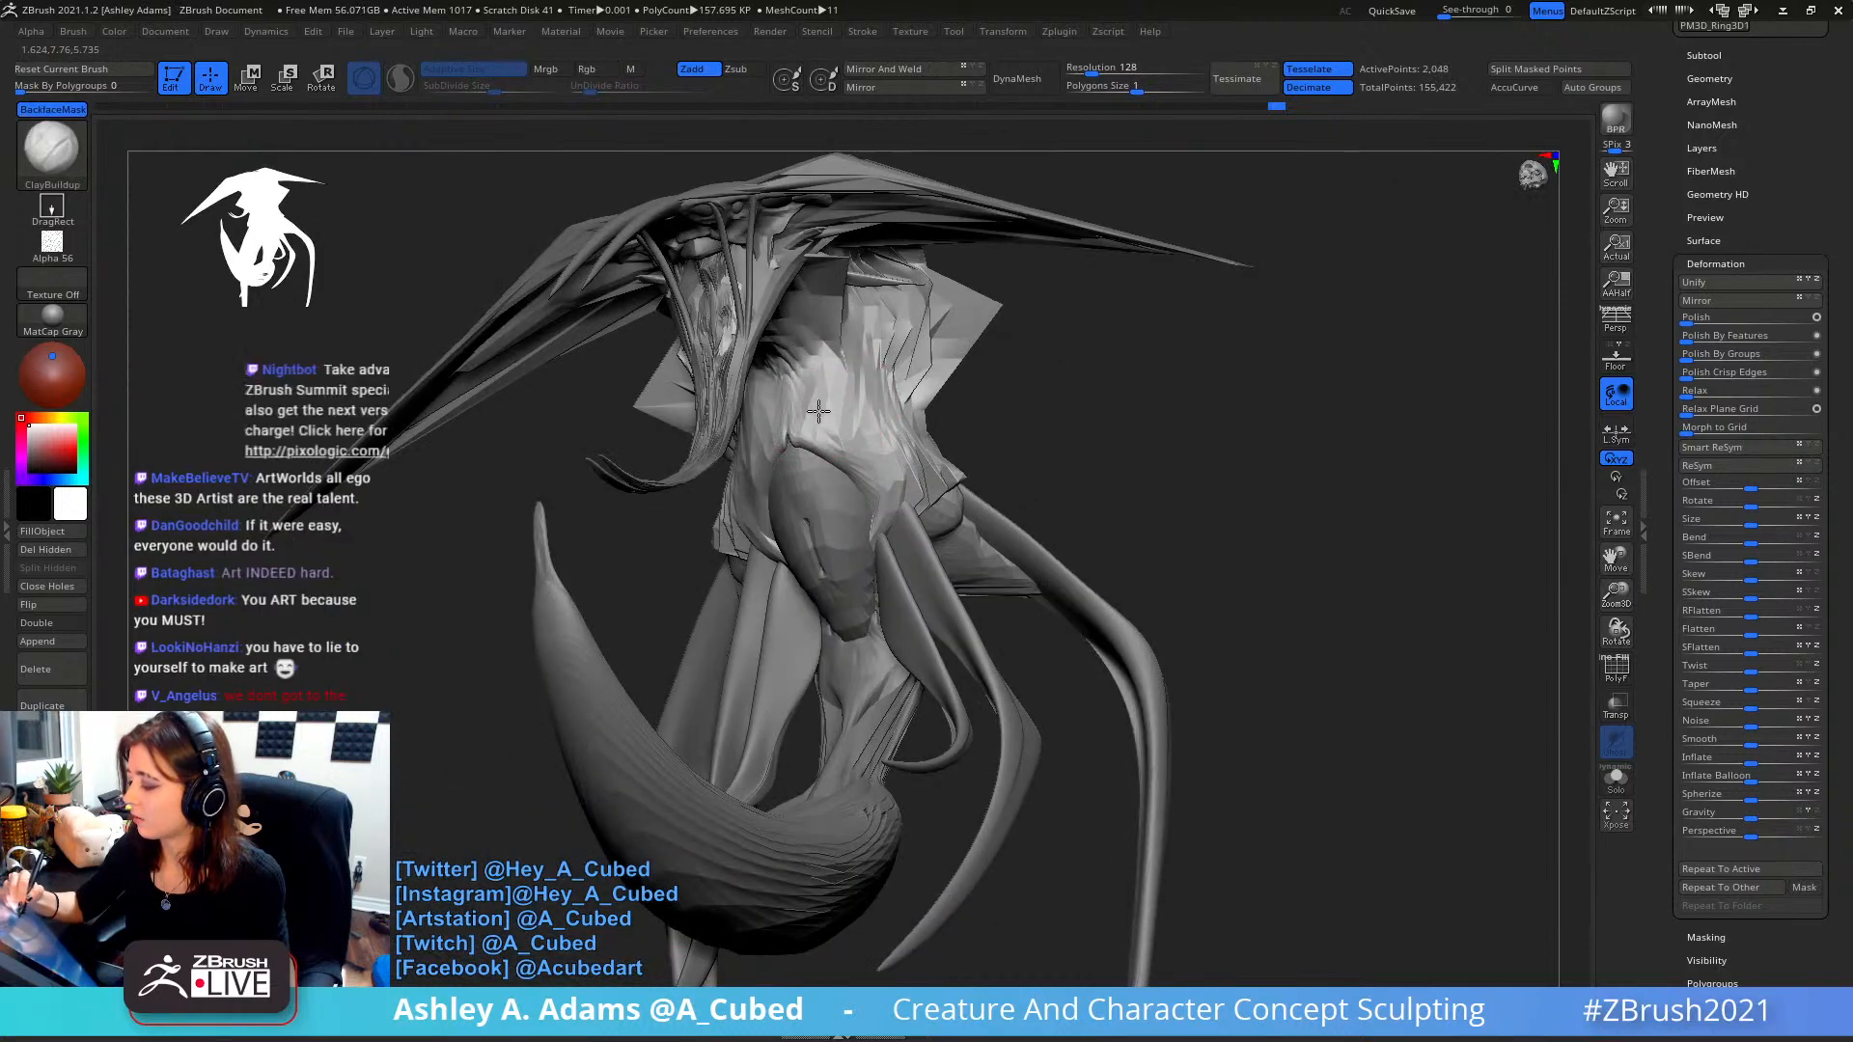
pyautogui.moveTo(818, 418)
pyautogui.mouseDown(button='right')
pyautogui.moveTo(813, 364)
pyautogui.moveTo(743, 478)
pyautogui.moveTo(816, 376)
pyautogui.moveTo(777, 499)
pyautogui.moveTo(827, 489)
pyautogui.moveTo(808, 493)
pyautogui.mouseUp(button='right')
pyautogui.rightClick(808, 492)
# - Switch to the SnakeHook brush, select the armour plates above the legs and pull their rear edge outward along the back
pyautogui.press('b')
pyautogui.press('s')
pyautogui.press('h')
pyautogui.keyDown('alt'); pyautogui.click(796, 511); pyautogui.keyUp('alt')
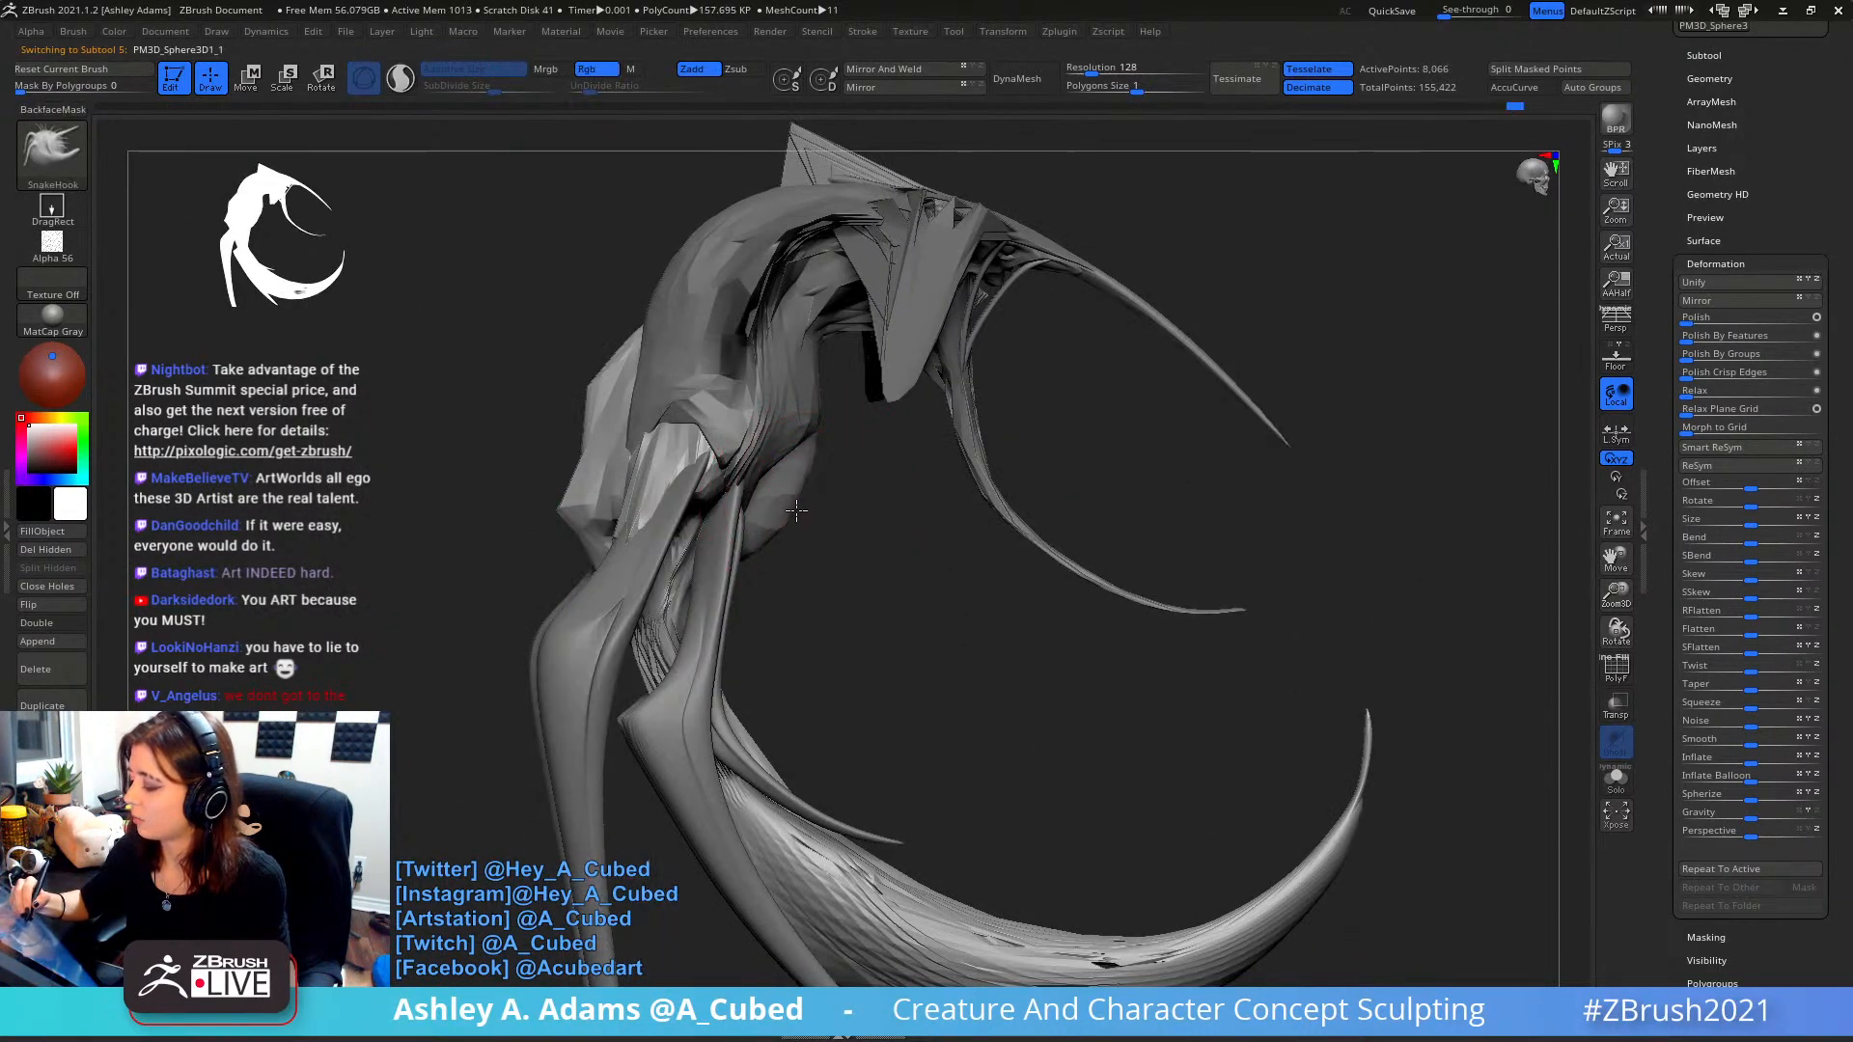
pyautogui.keyDown('ctrl'); pyautogui.moveTo(816, 629); pyautogui.dragTo(856, 521, button='right'); pyautogui.keyUp('ctrl')
pyautogui.moveTo(786, 526); pyautogui.dragTo(821, 543)
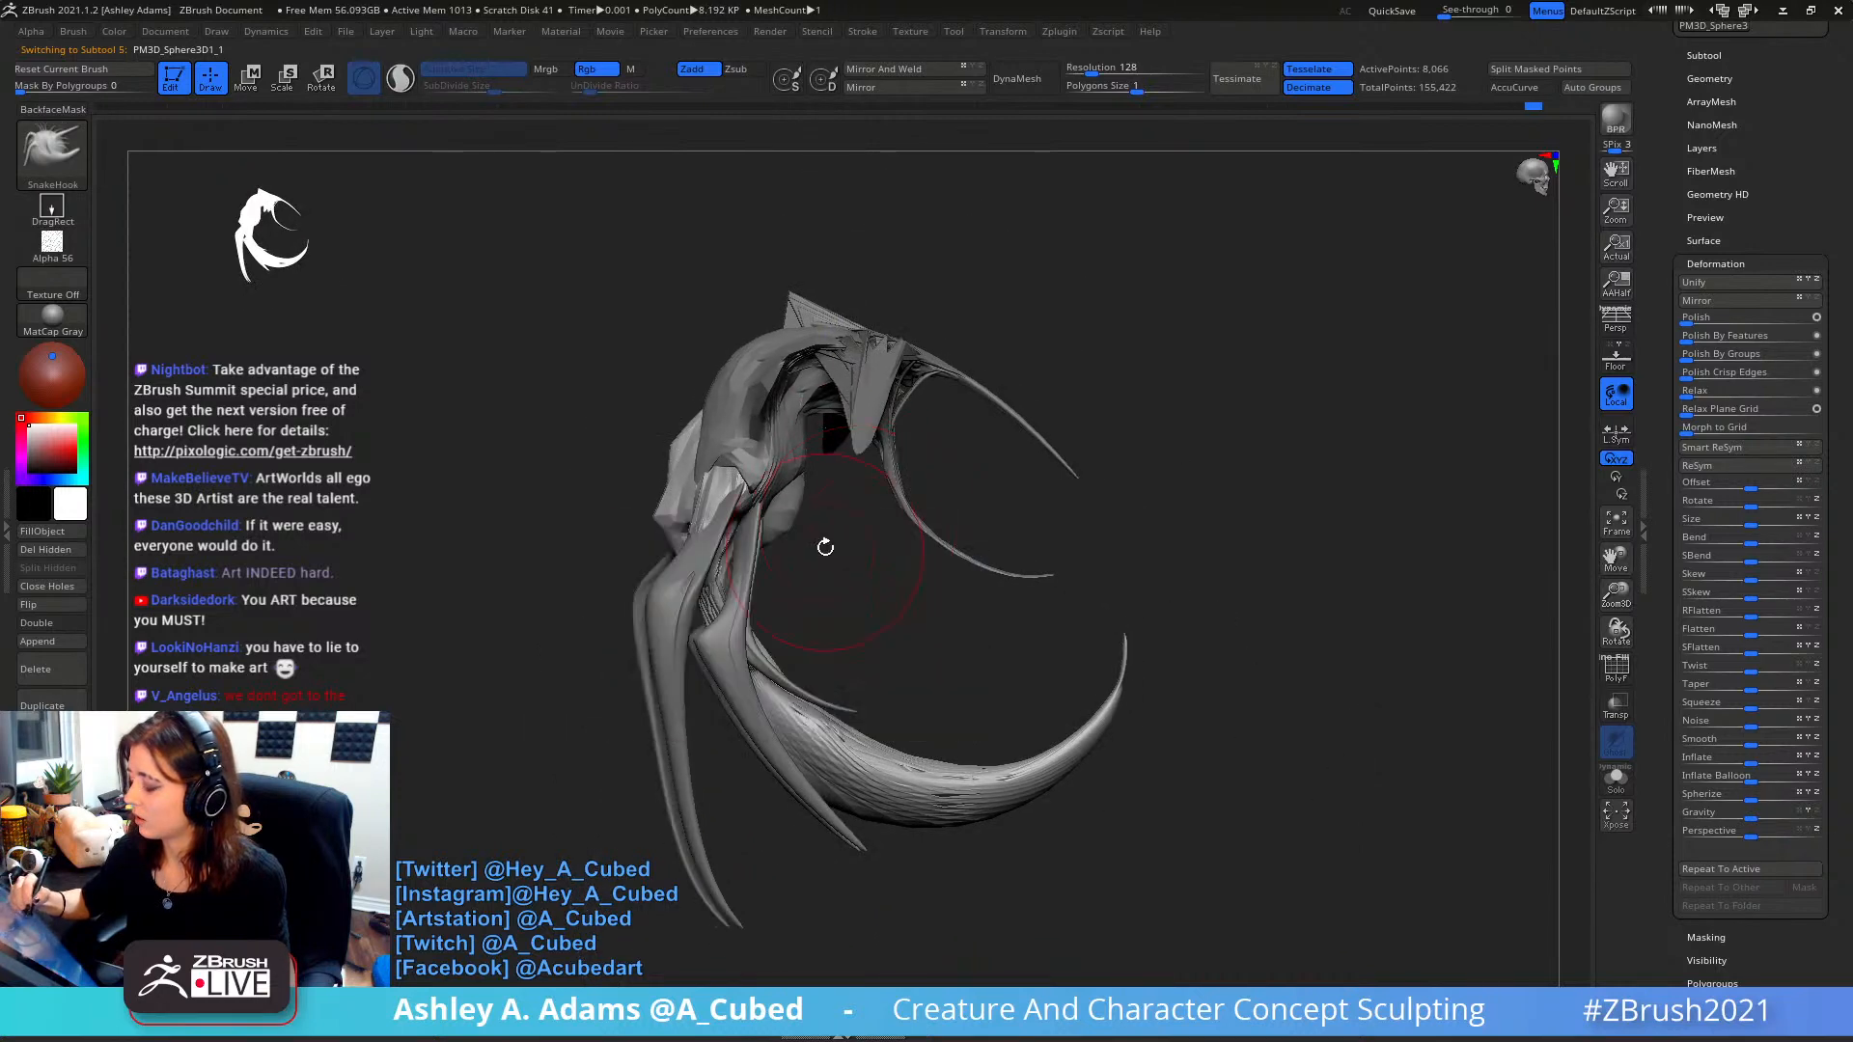
pyautogui.moveTo(825, 547)
pyautogui.keyDown('ctrl'); pyautogui.mouseDown(button='right')
pyautogui.moveTo(827, 482)
pyautogui.moveTo(762, 478)
pyautogui.moveTo(835, 430)
pyautogui.mouseUp(button='right'); pyautogui.keyUp('ctrl')
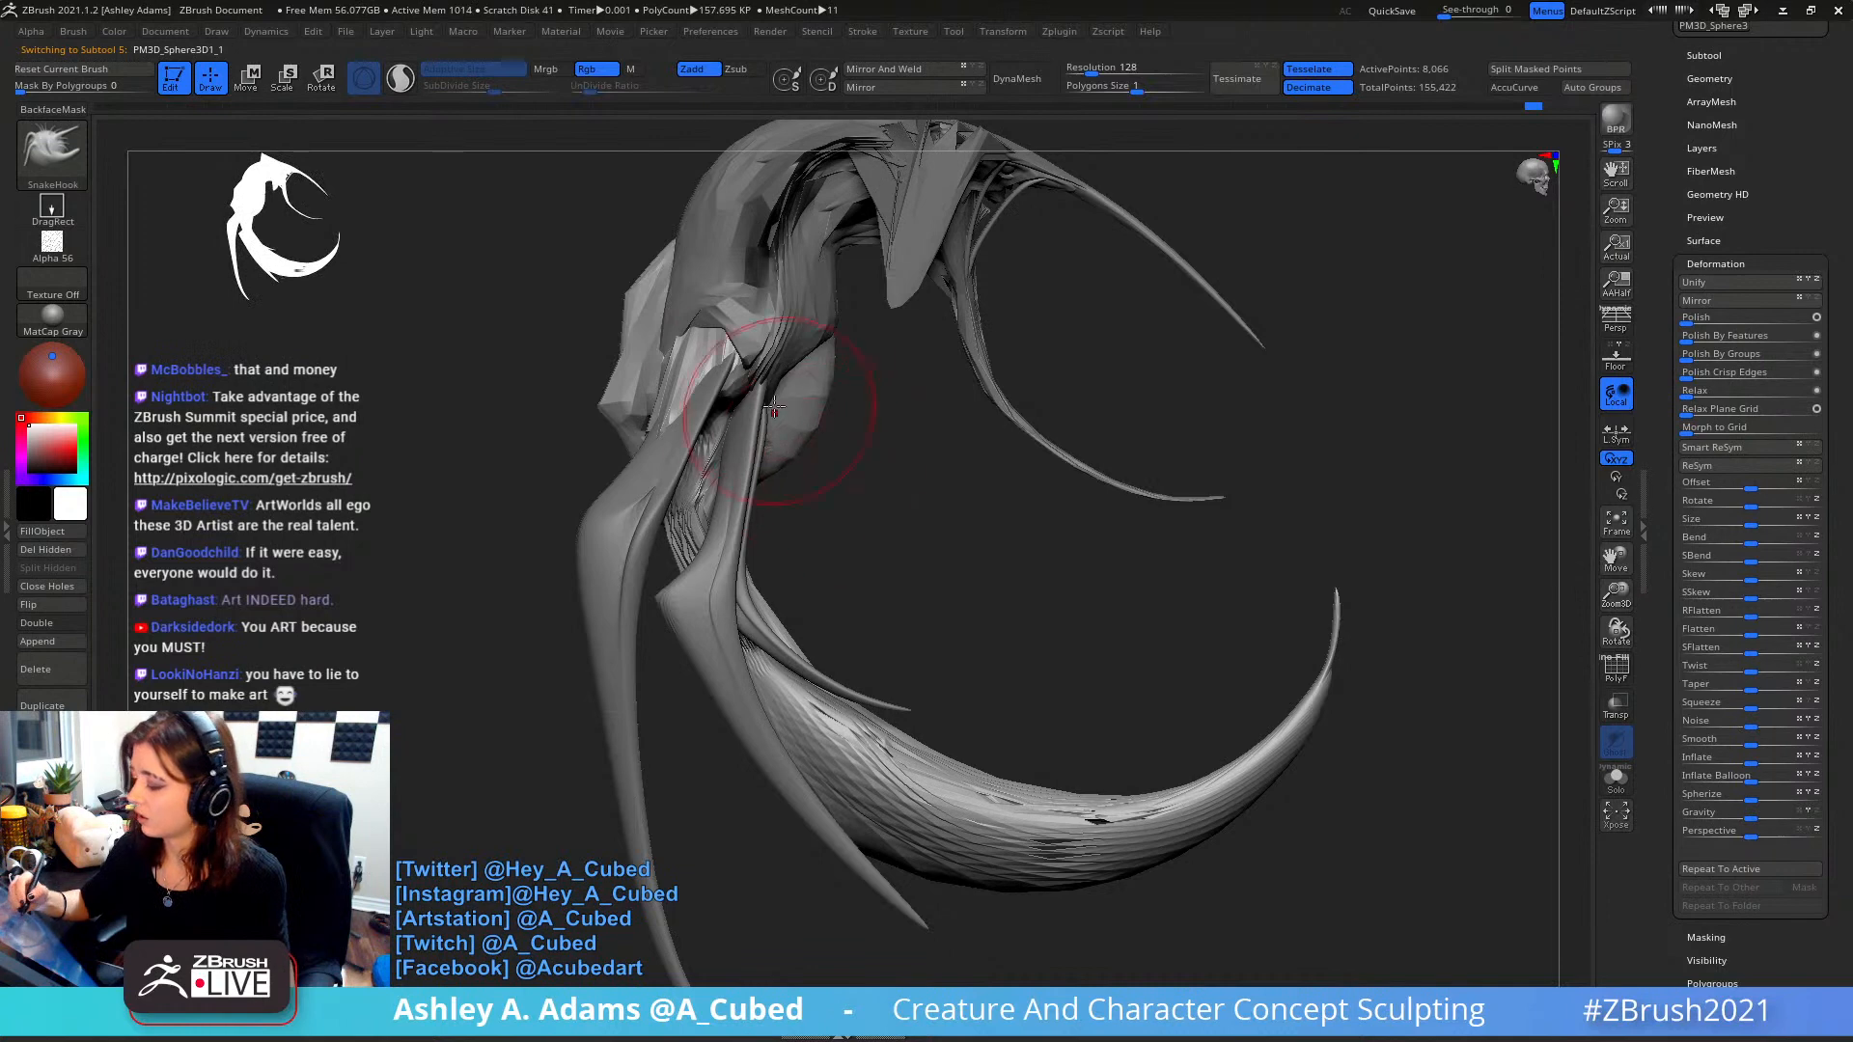
pyautogui.keyDown('ctrl'); pyautogui.moveTo(645, 319); pyautogui.dragTo(727, 429, button='right'); pyautogui.keyUp('ctrl')
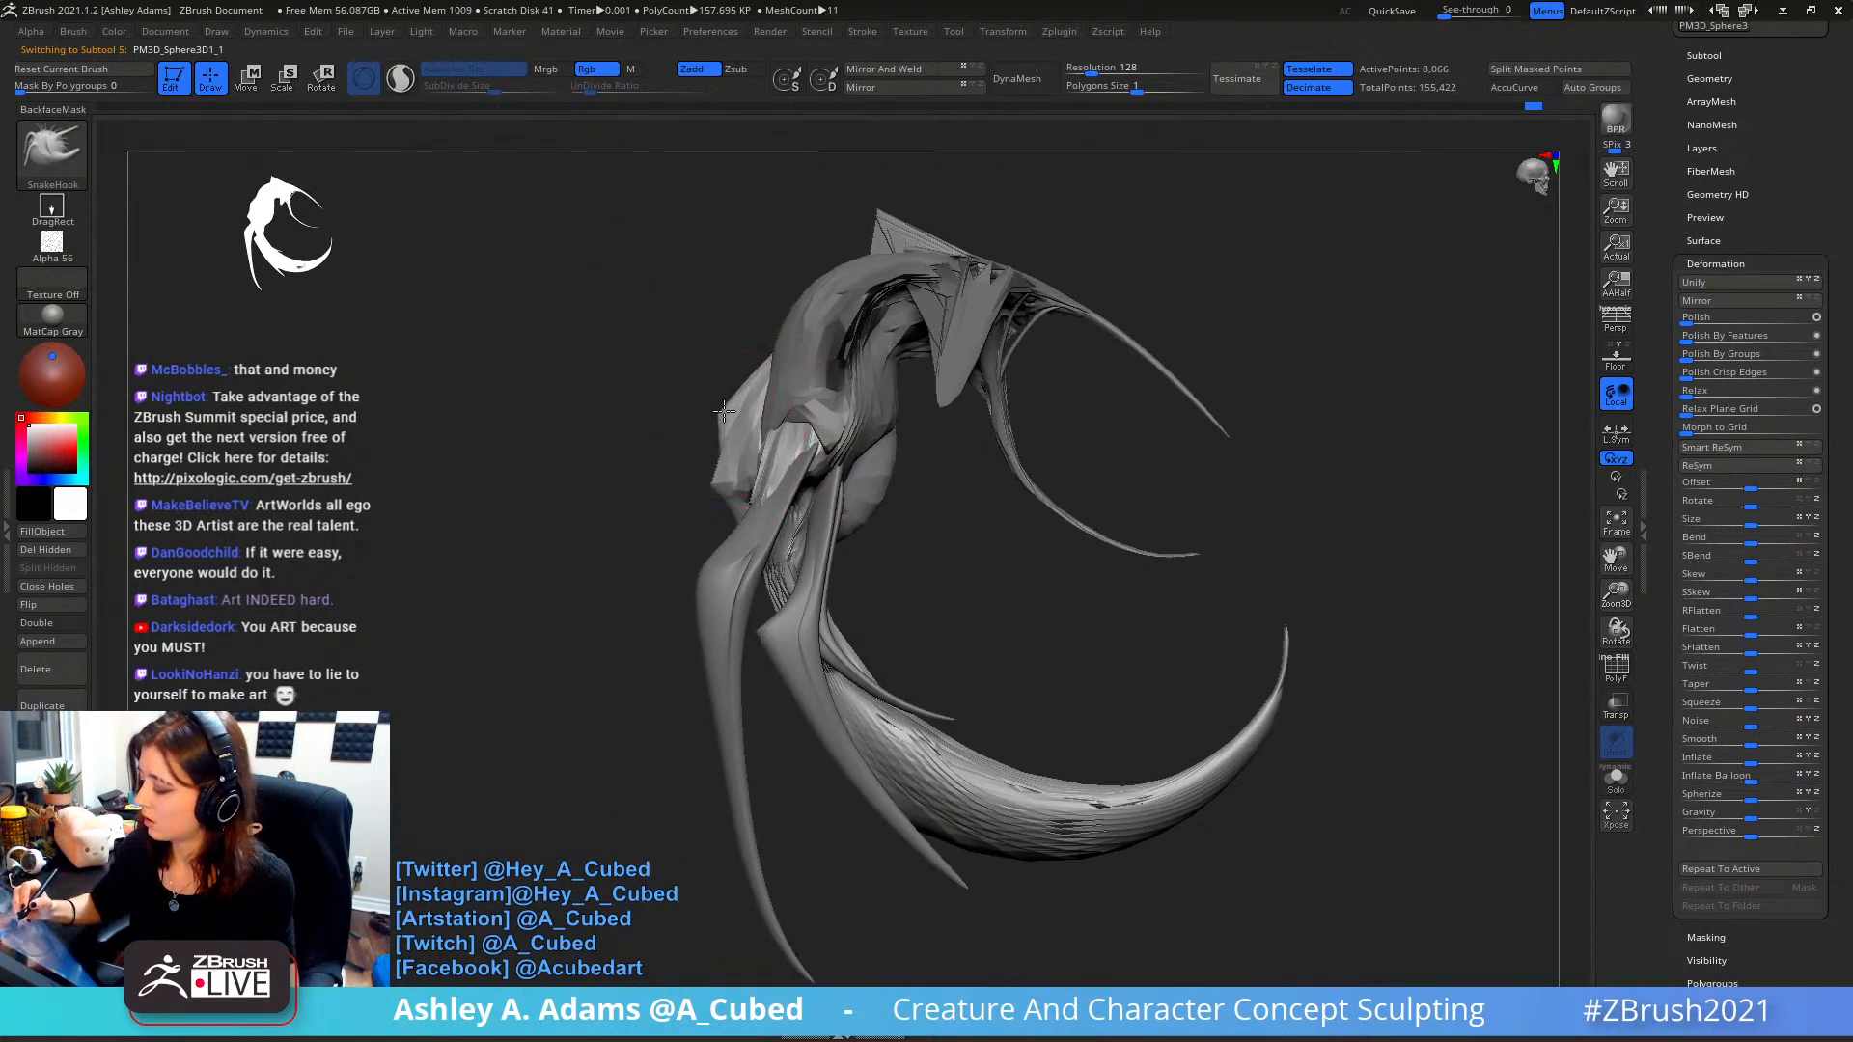
pyautogui.moveTo(724, 411); pyautogui.dragTo(726, 474)
# - Adjust the SnakeHook draw size and extend the lower and upper corners of the back plates
pyautogui.press('space')
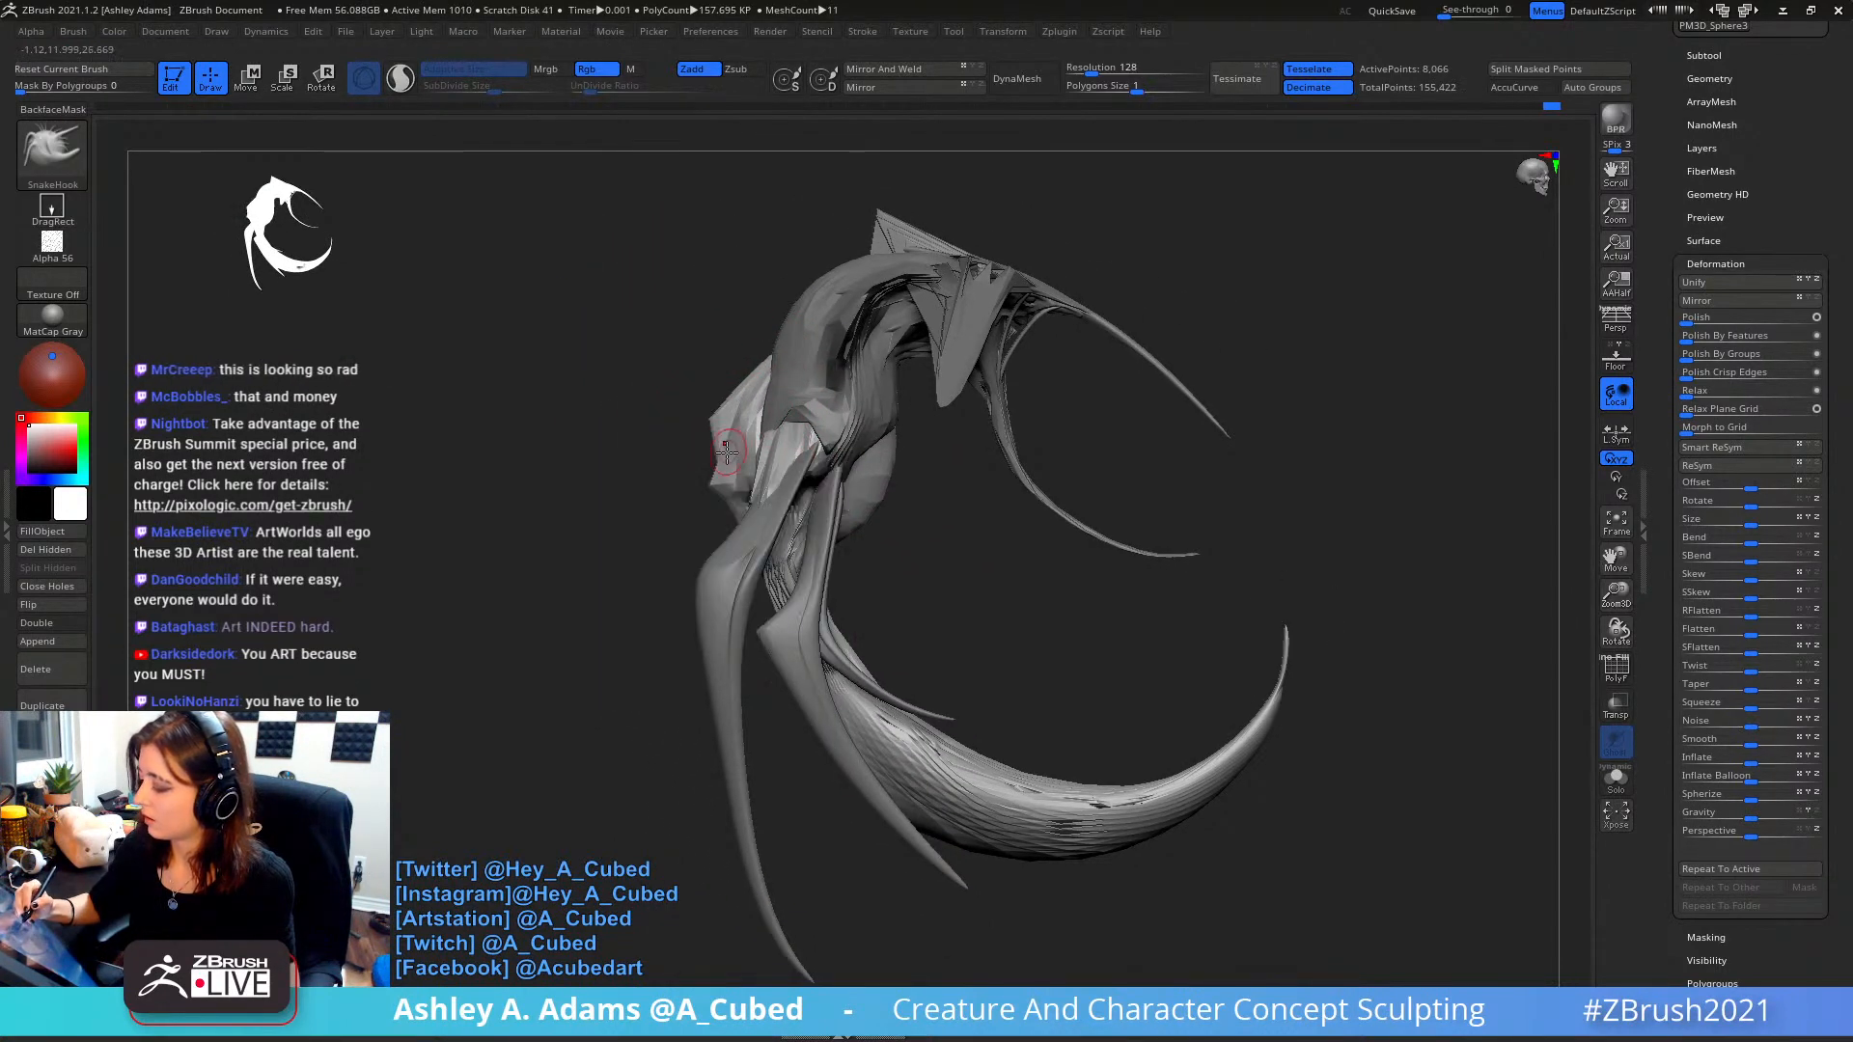
pyautogui.press('space')
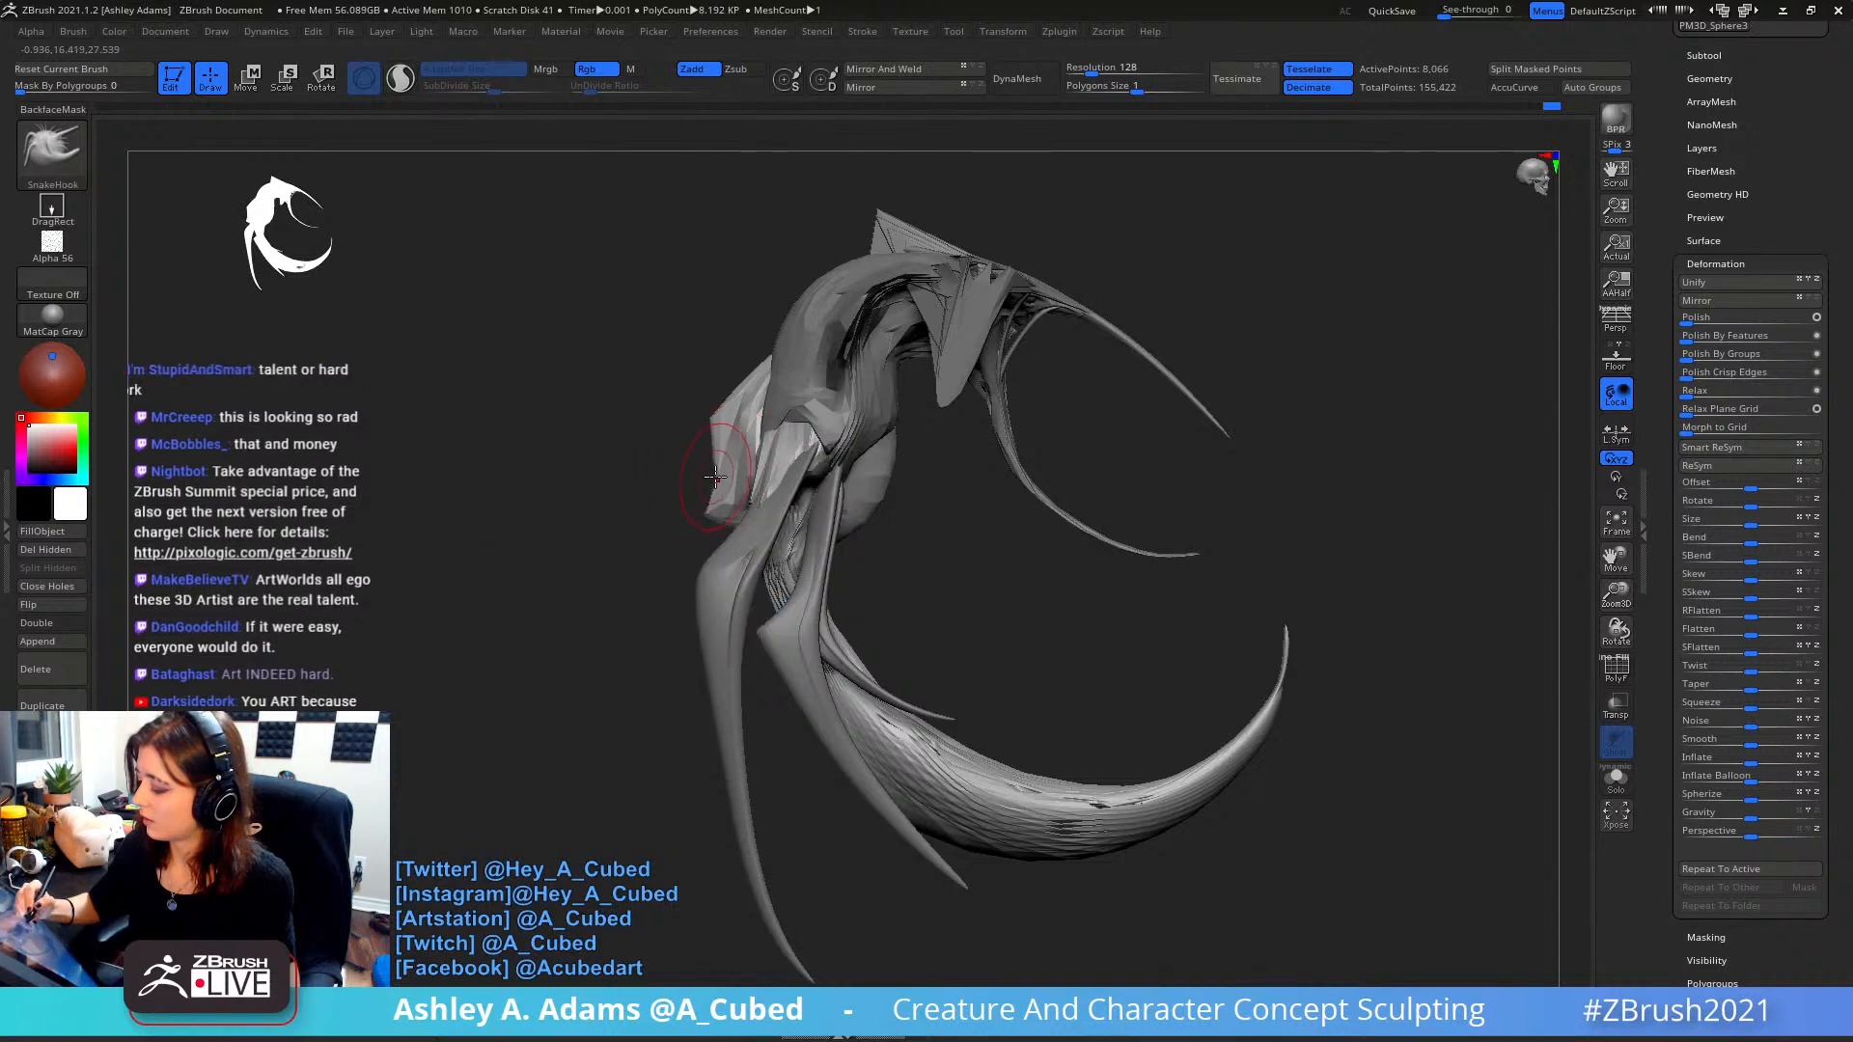
pyautogui.press('space')
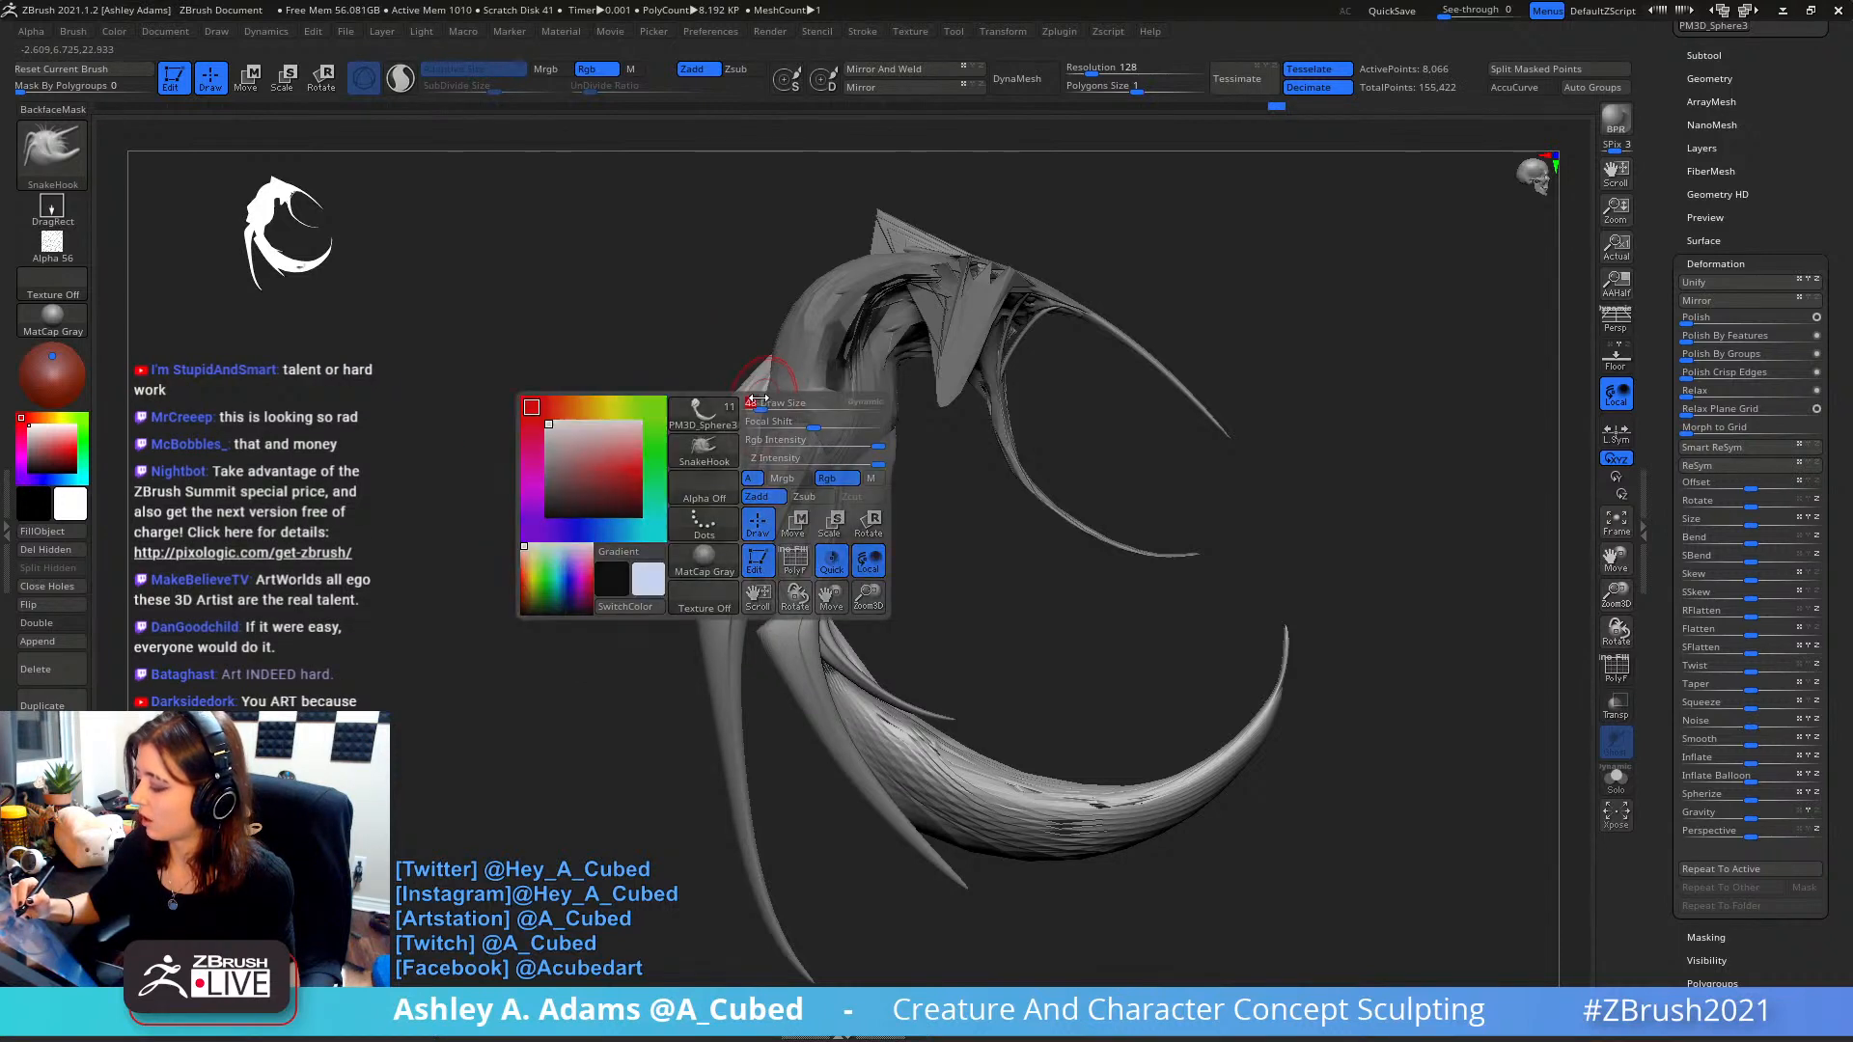
pyautogui.moveTo(758, 398)
pyautogui.mouseDown(button='right')
pyautogui.moveTo(797, 405)
pyautogui.moveTo(767, 408)
pyautogui.mouseUp(button='right')
pyautogui.rightClick(755, 407)
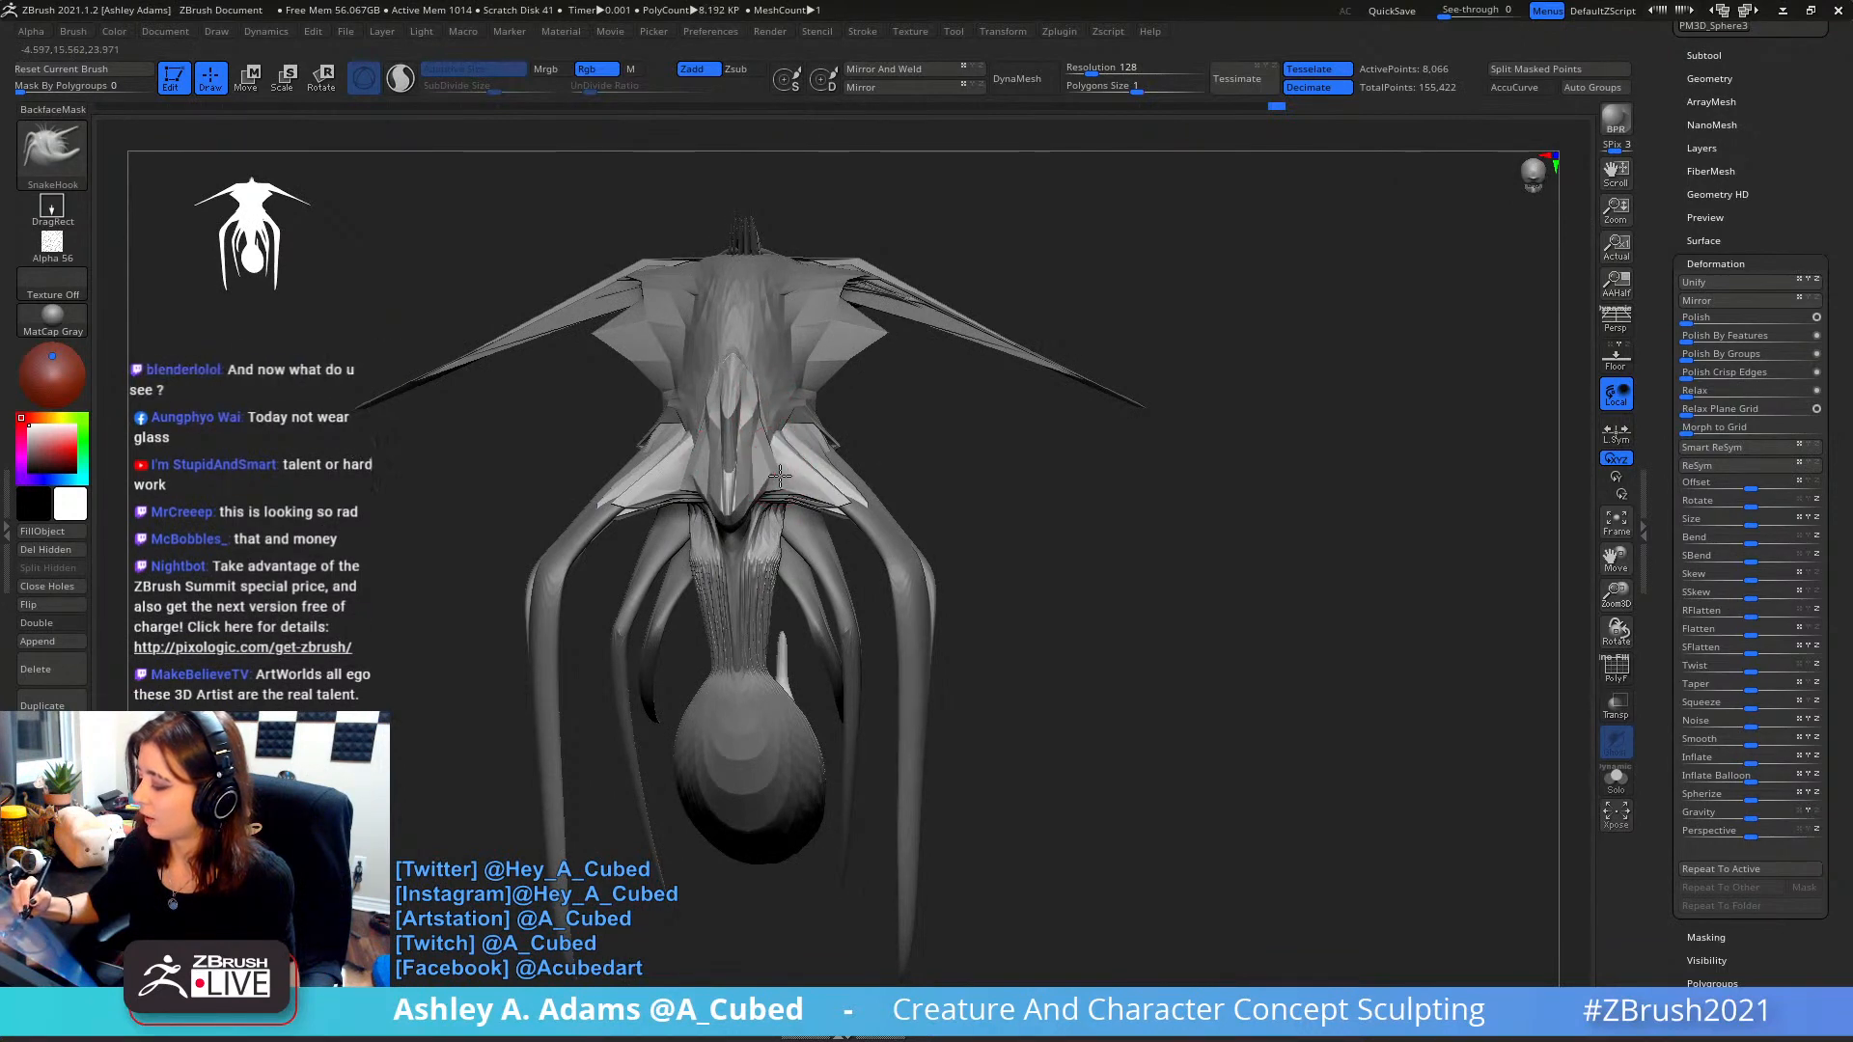
# - Pull the central back plates downward from behind into layered pointed tips over the base of the tail
pyautogui.press('space')
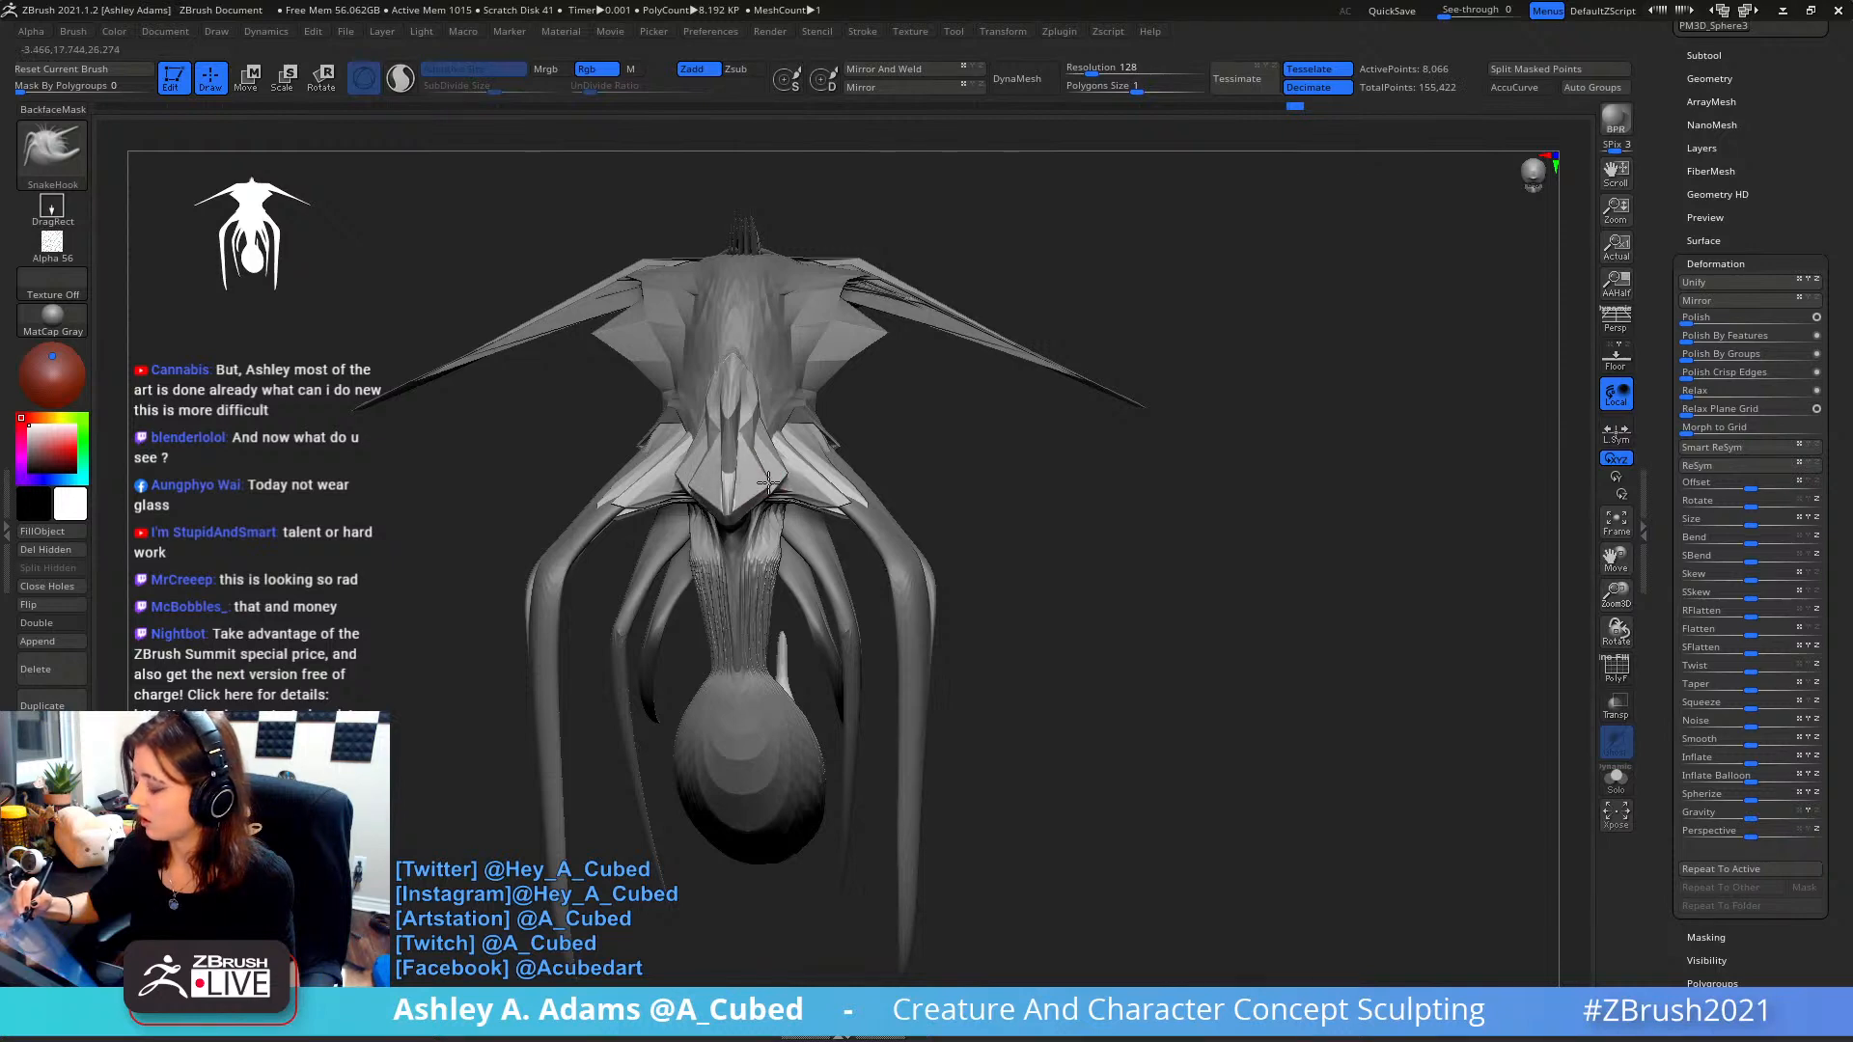
pyautogui.moveTo(791, 478); pyautogui.dragTo(874, 541, button='right')
pyautogui.rightClick(868, 461)
pyautogui.rightClick(856, 519)
pyautogui.rightClick(835, 540)
pyautogui.rightClick(873, 541)
pyautogui.rightClick(861, 542)
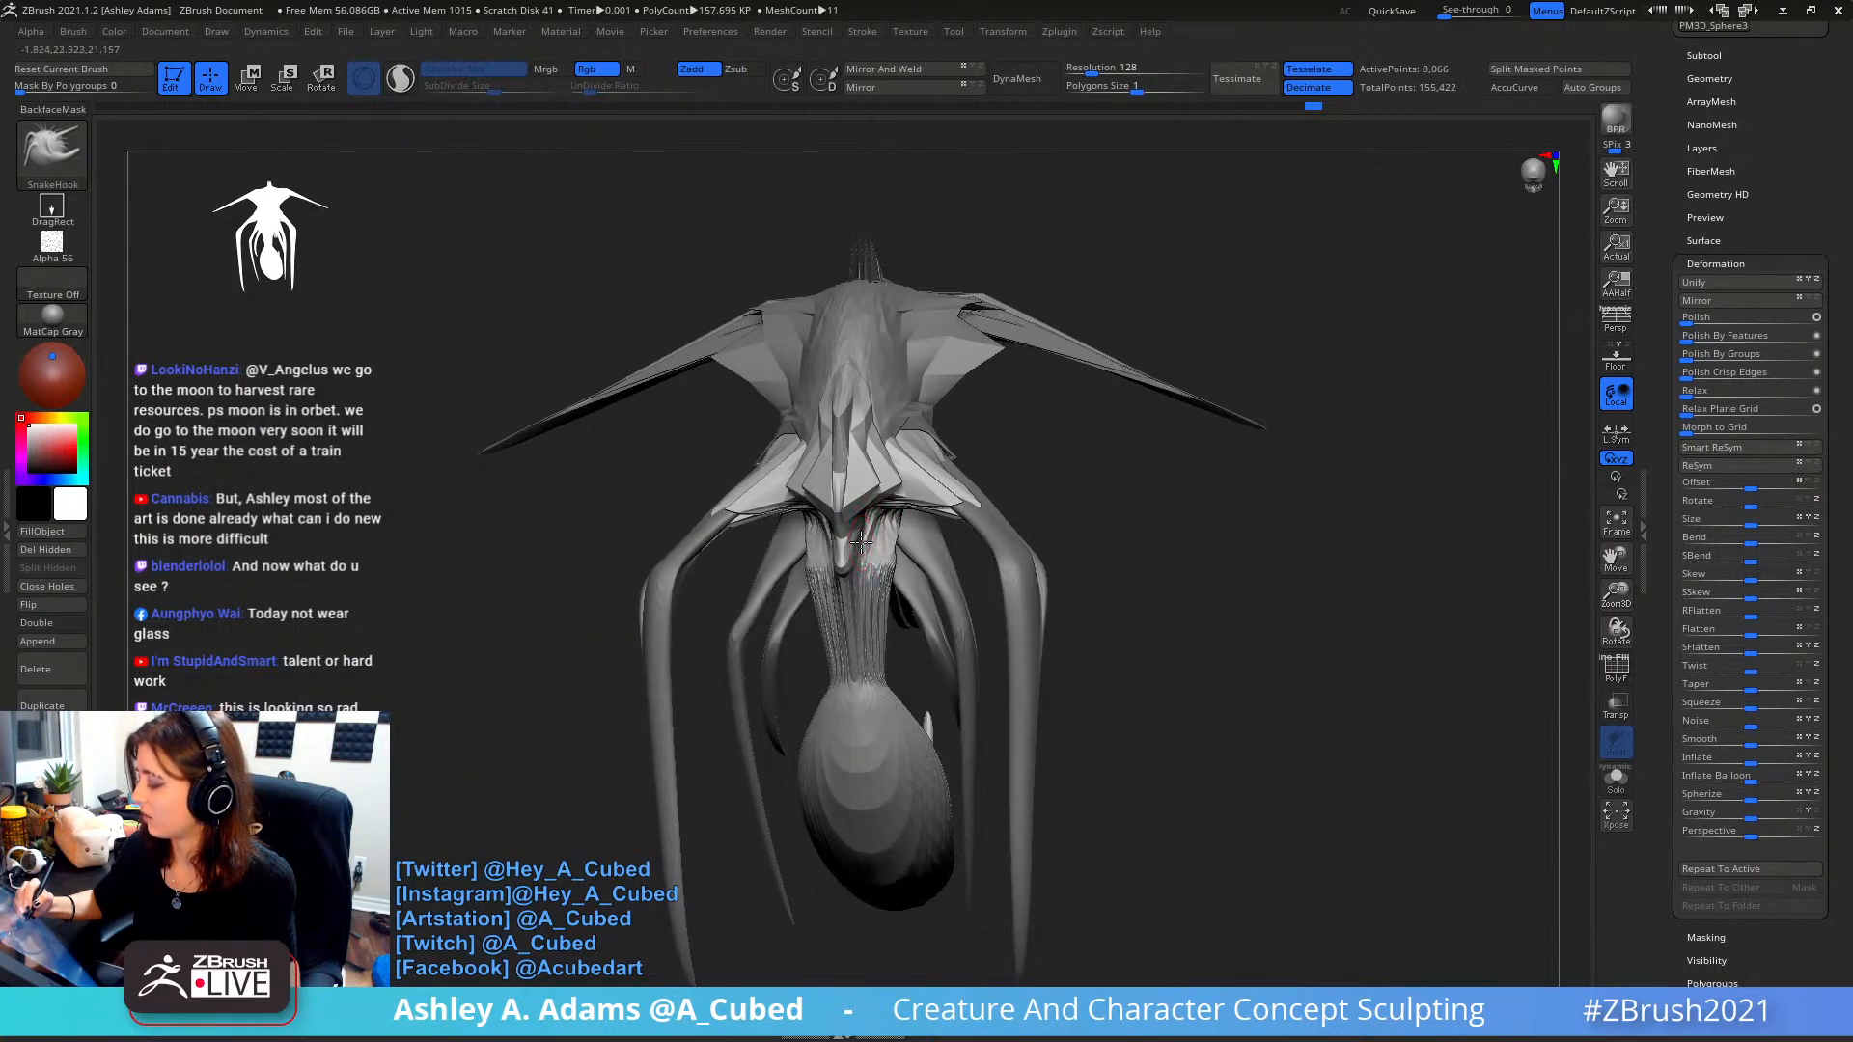
# - Shape and smooth the small pointed tip beneath the central back plates
pyautogui.moveTo(877, 542); pyautogui.dragTo(858, 552)
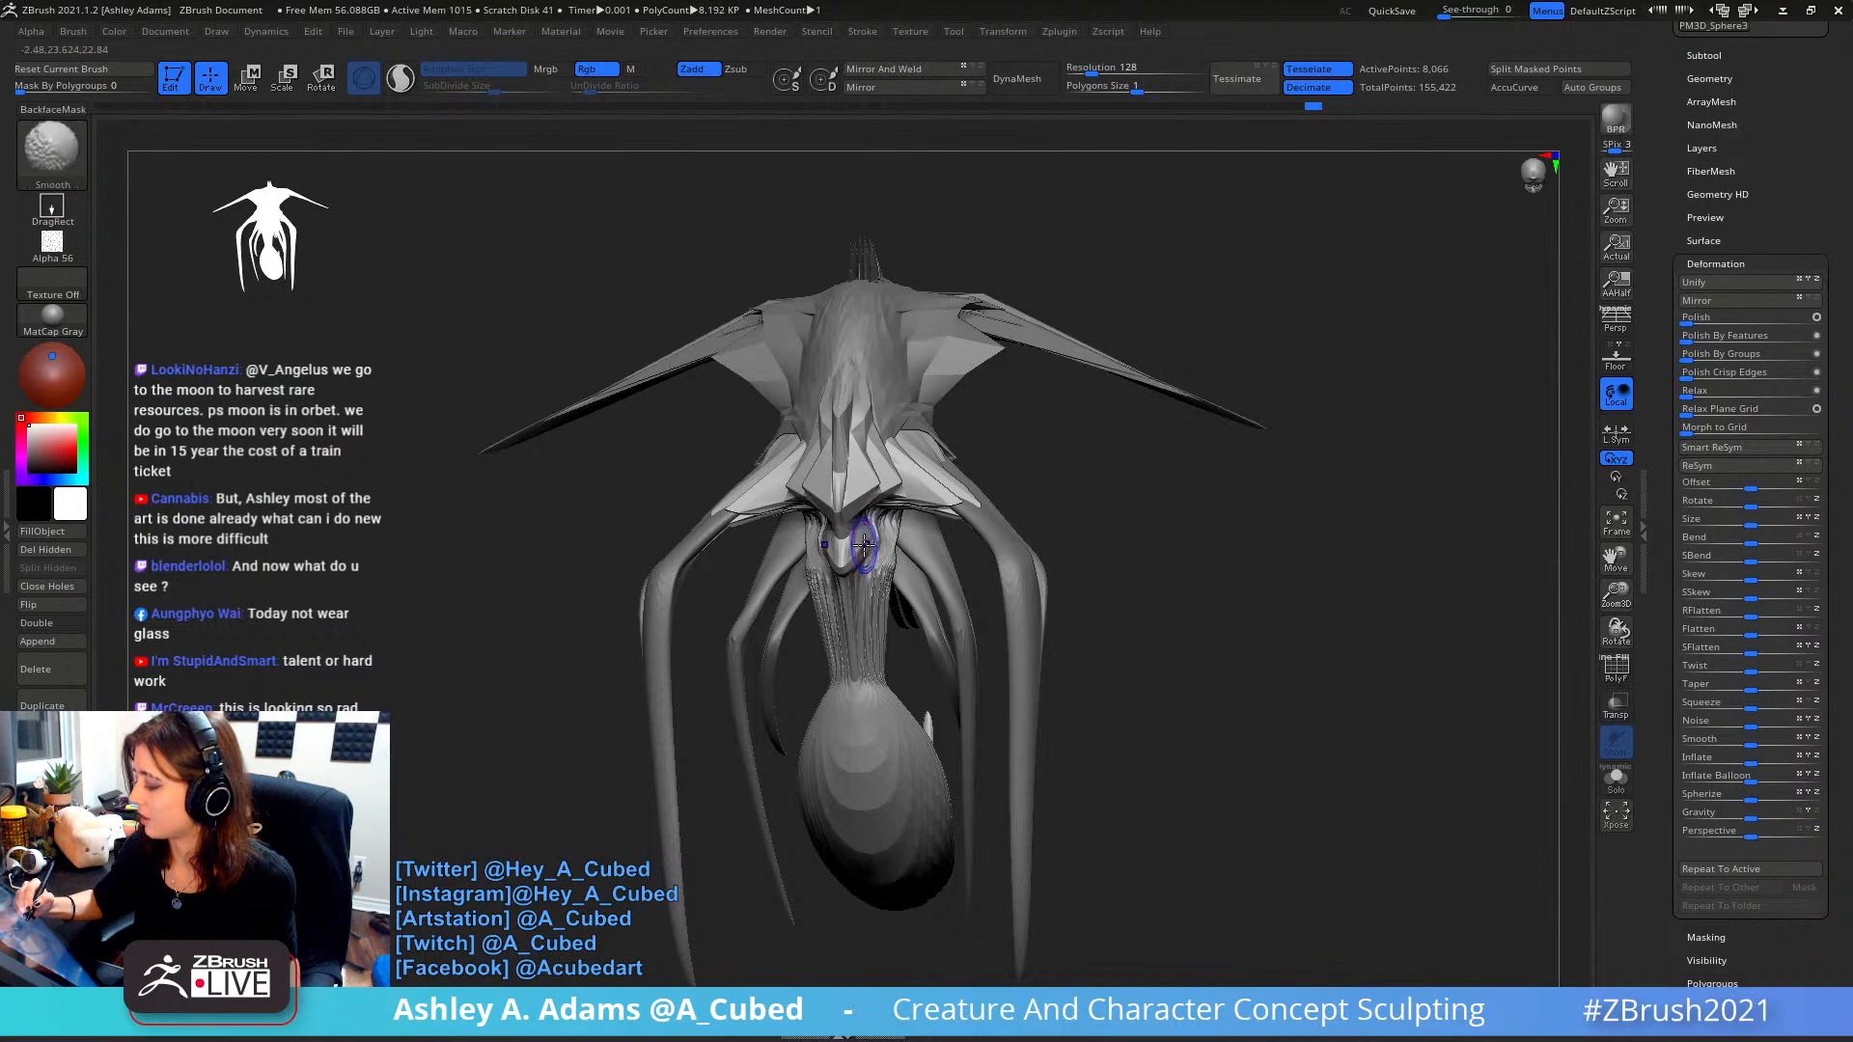
pyautogui.moveTo(862, 546)
pyautogui.mouseDown(button='right')
pyautogui.moveTo(878, 526)
pyautogui.moveTo(839, 514)
pyautogui.moveTo(897, 552)
pyautogui.moveTo(962, 449)
pyautogui.moveTo(1003, 449)
pyautogui.mouseUp(button='right')
pyautogui.rightClick(839, 514)
pyautogui.rightClick(959, 467)
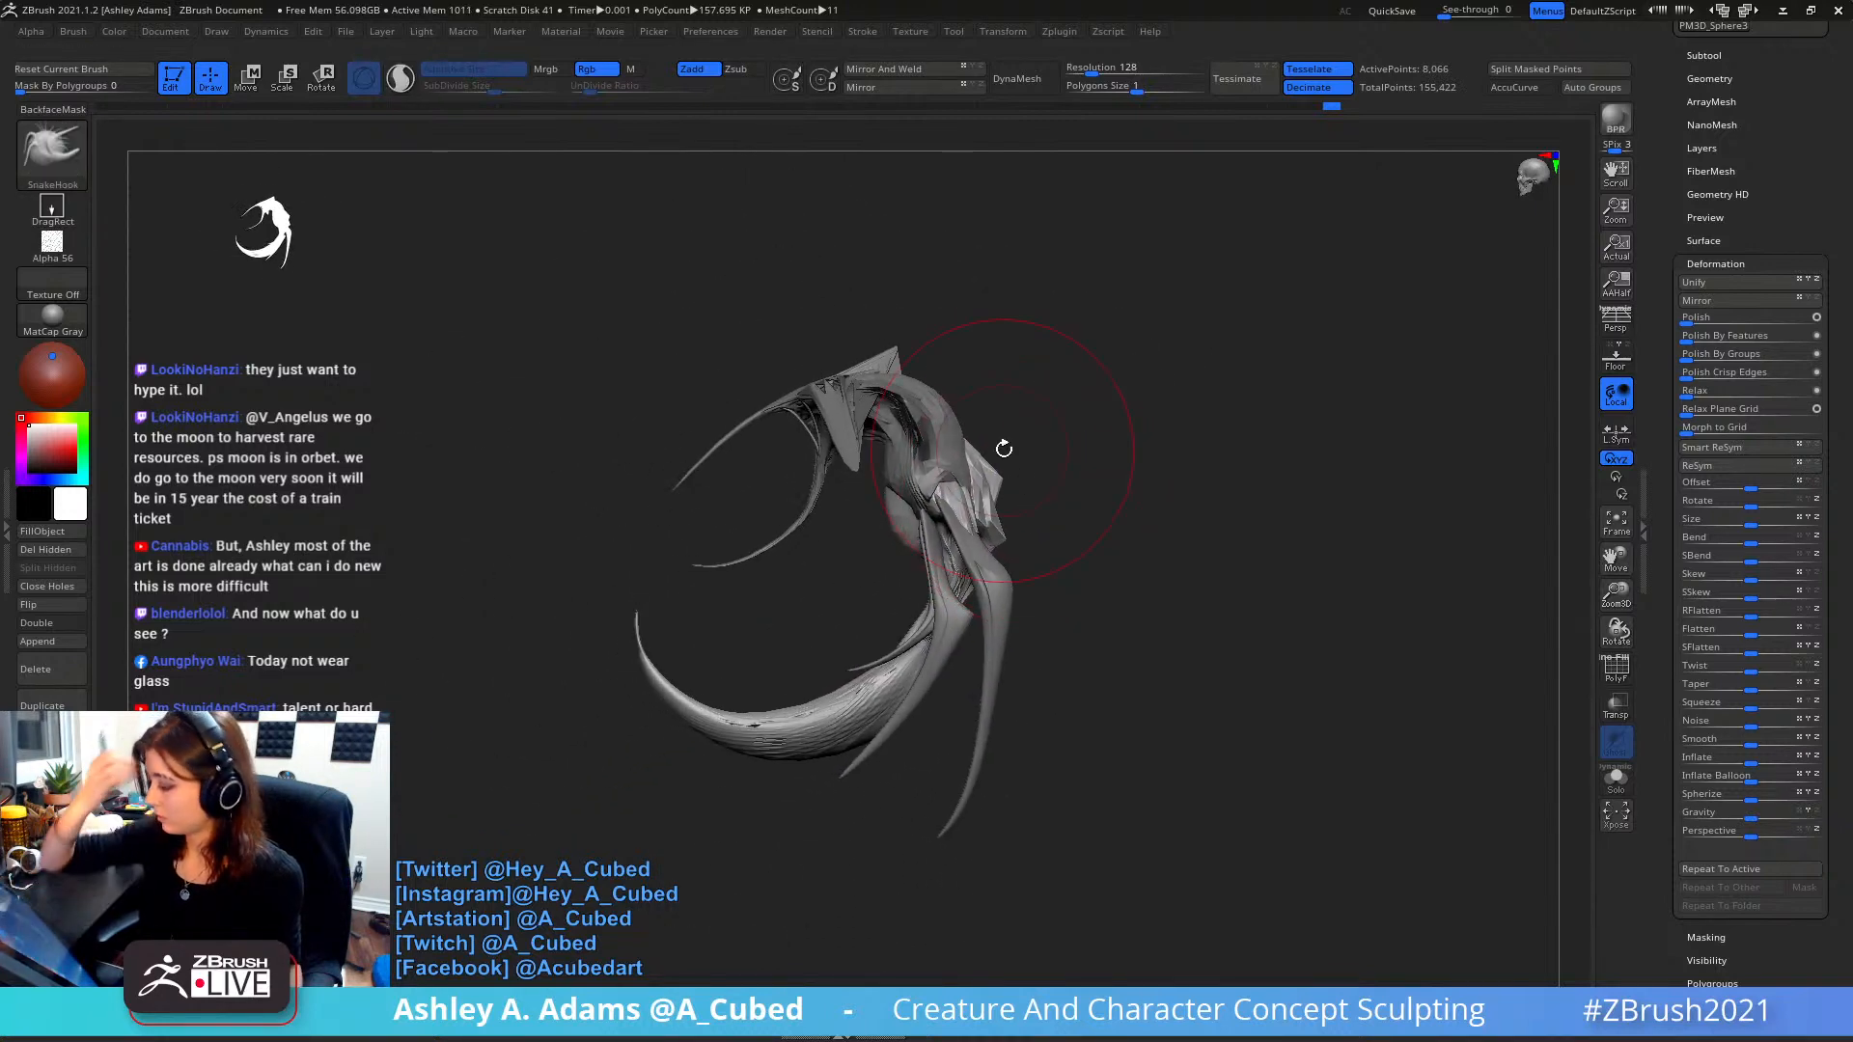
# - Select the crest's side spike part, lasso-mask the spikes and invert the mask so only they can be moved
pyautogui.keyDown('alt'); pyautogui.click(841, 426); pyautogui.keyUp('alt')
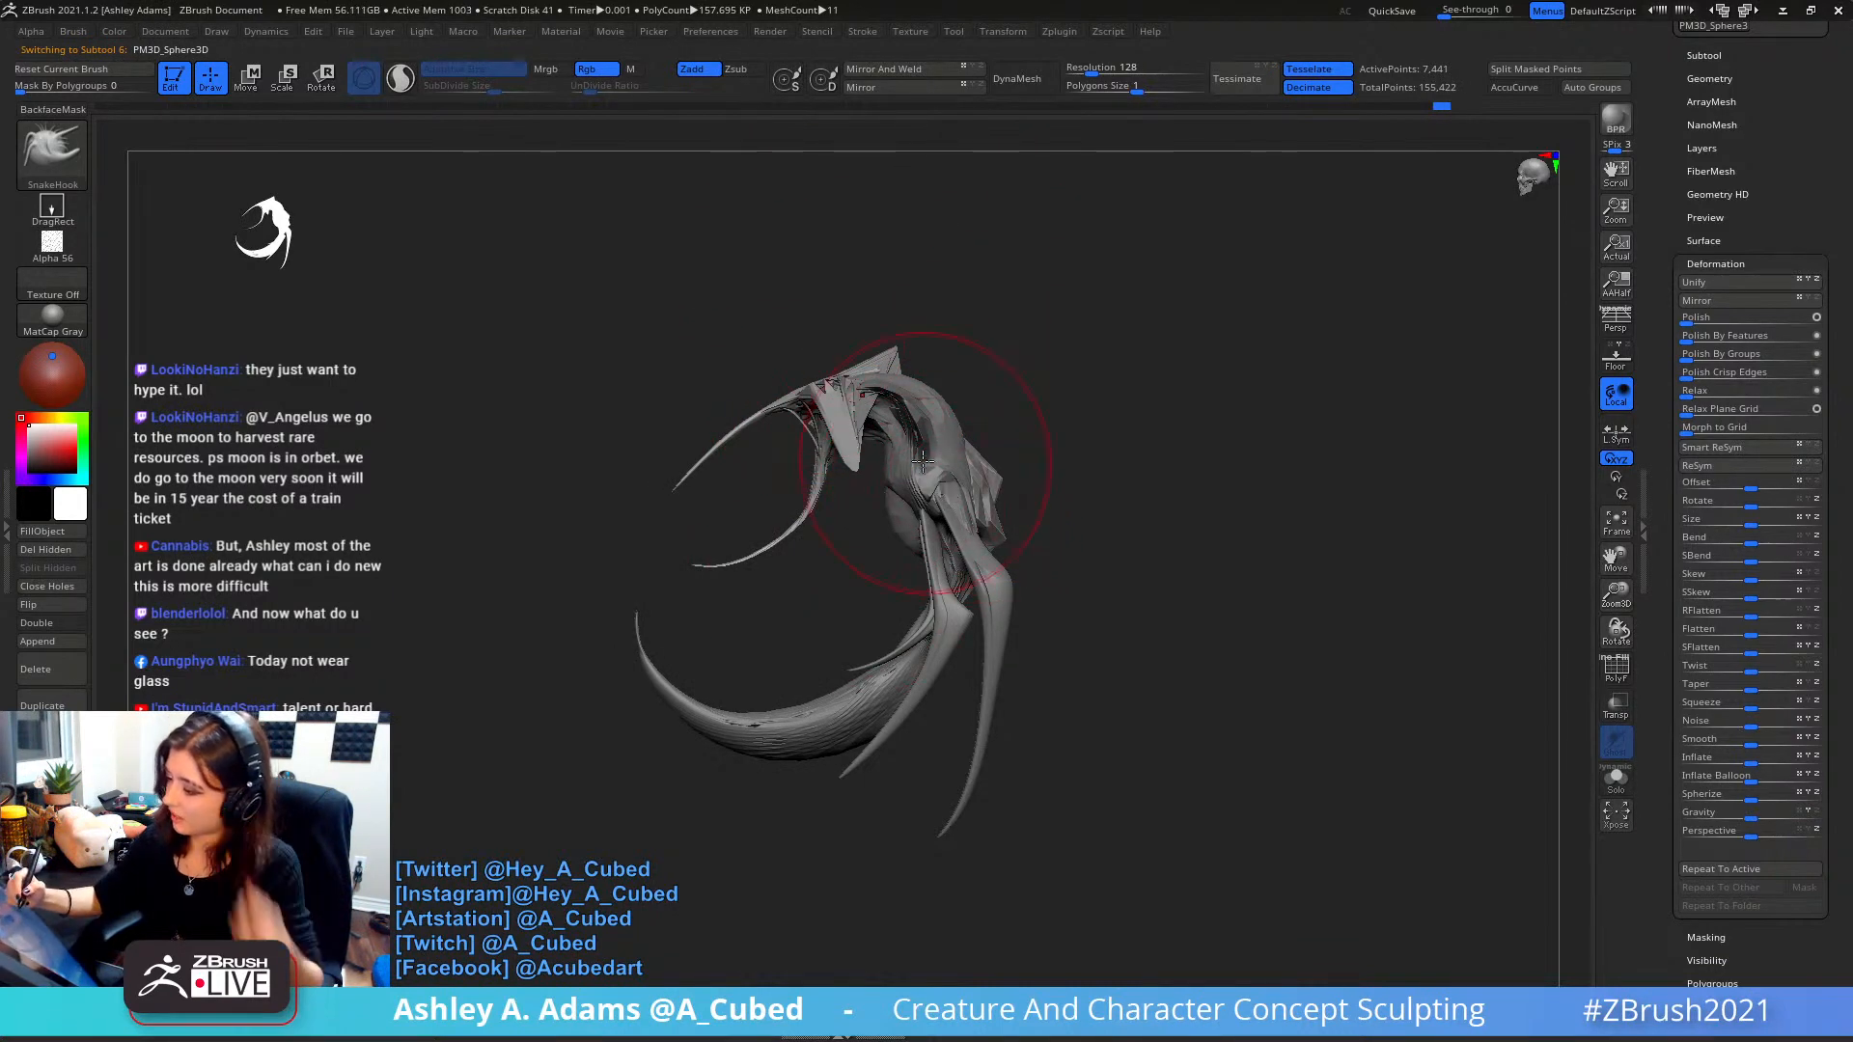
pyautogui.moveTo(923, 463); pyautogui.dragTo(939, 666, button='right')
pyautogui.keyDown('ctrl'); pyautogui.moveTo(925, 249); pyautogui.dragTo(791, 540); pyautogui.keyUp('ctrl')
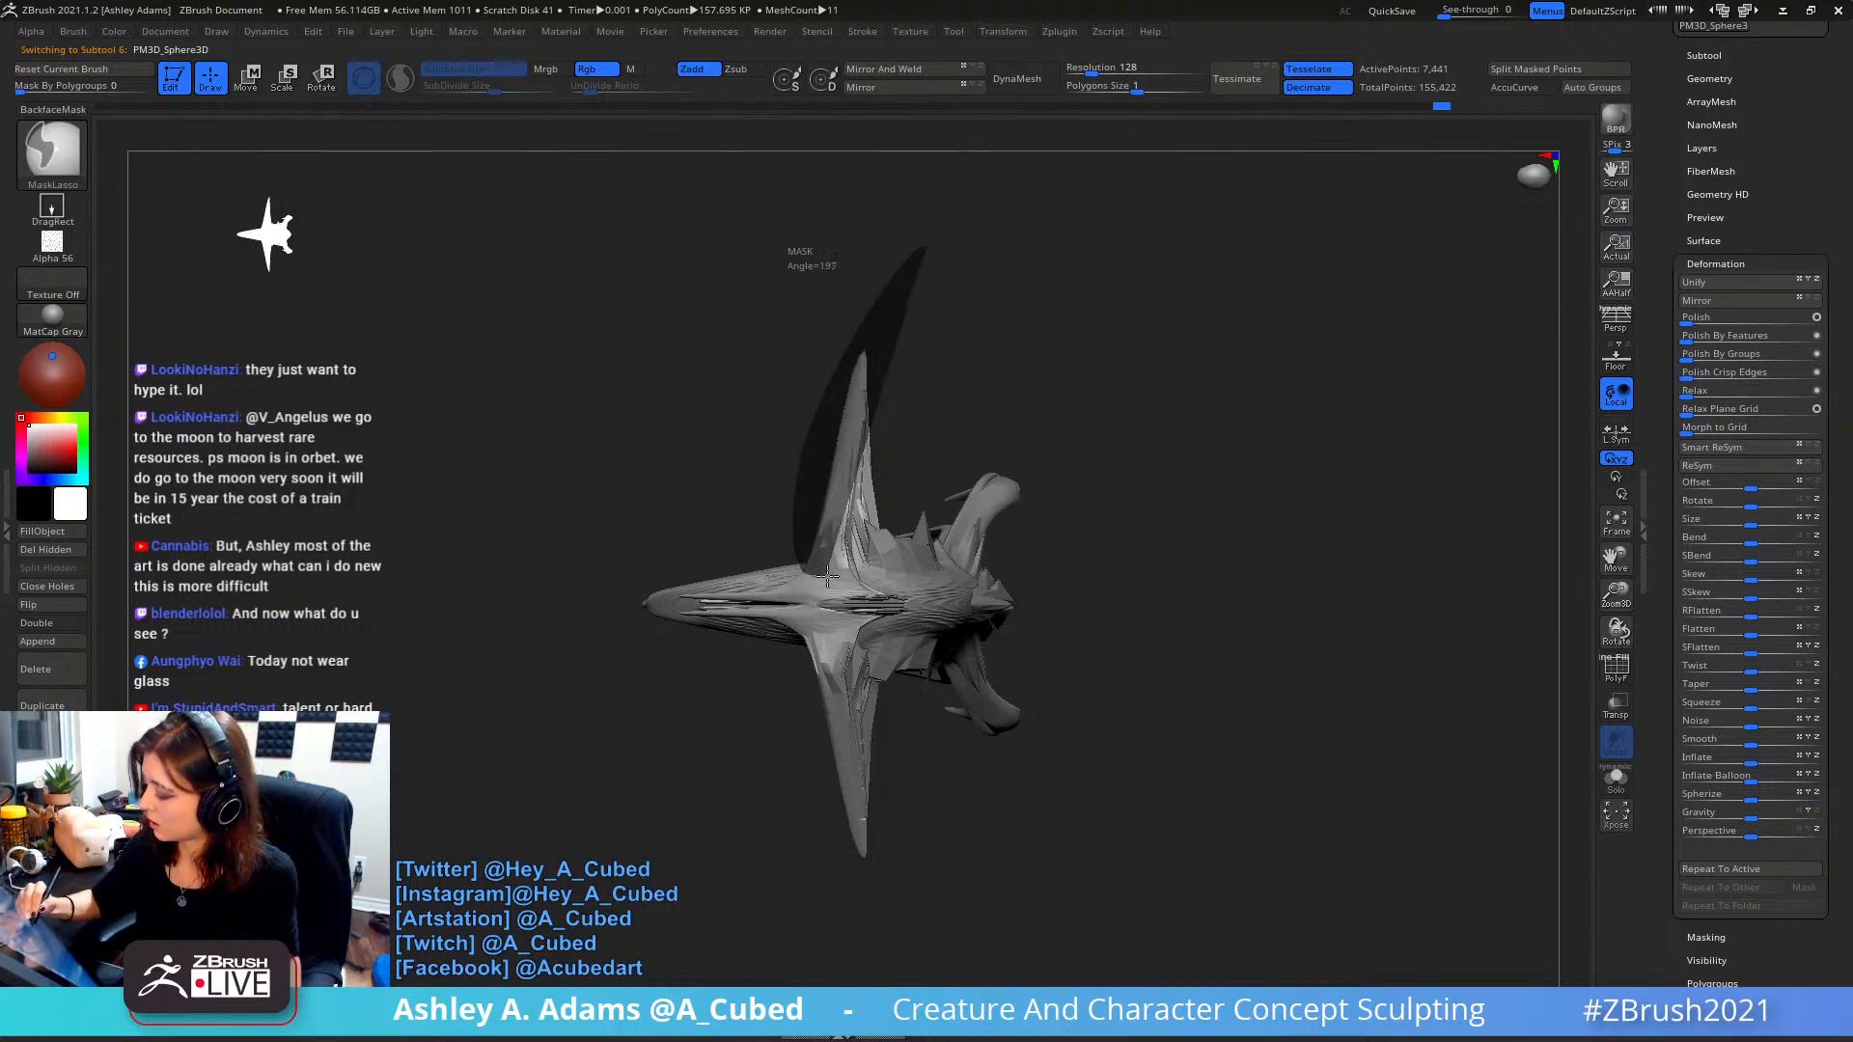
pyautogui.keyDown('ctrl'); pyautogui.moveTo(947, 381); pyautogui.dragTo(941, 333); pyautogui.keyUp('ctrl')
pyautogui.moveTo(951, 711); pyautogui.dragTo(980, 521, button='right')
pyautogui.keyDown('ctrl'); pyautogui.click(981, 522); pyautogui.keyUp('ctrl')
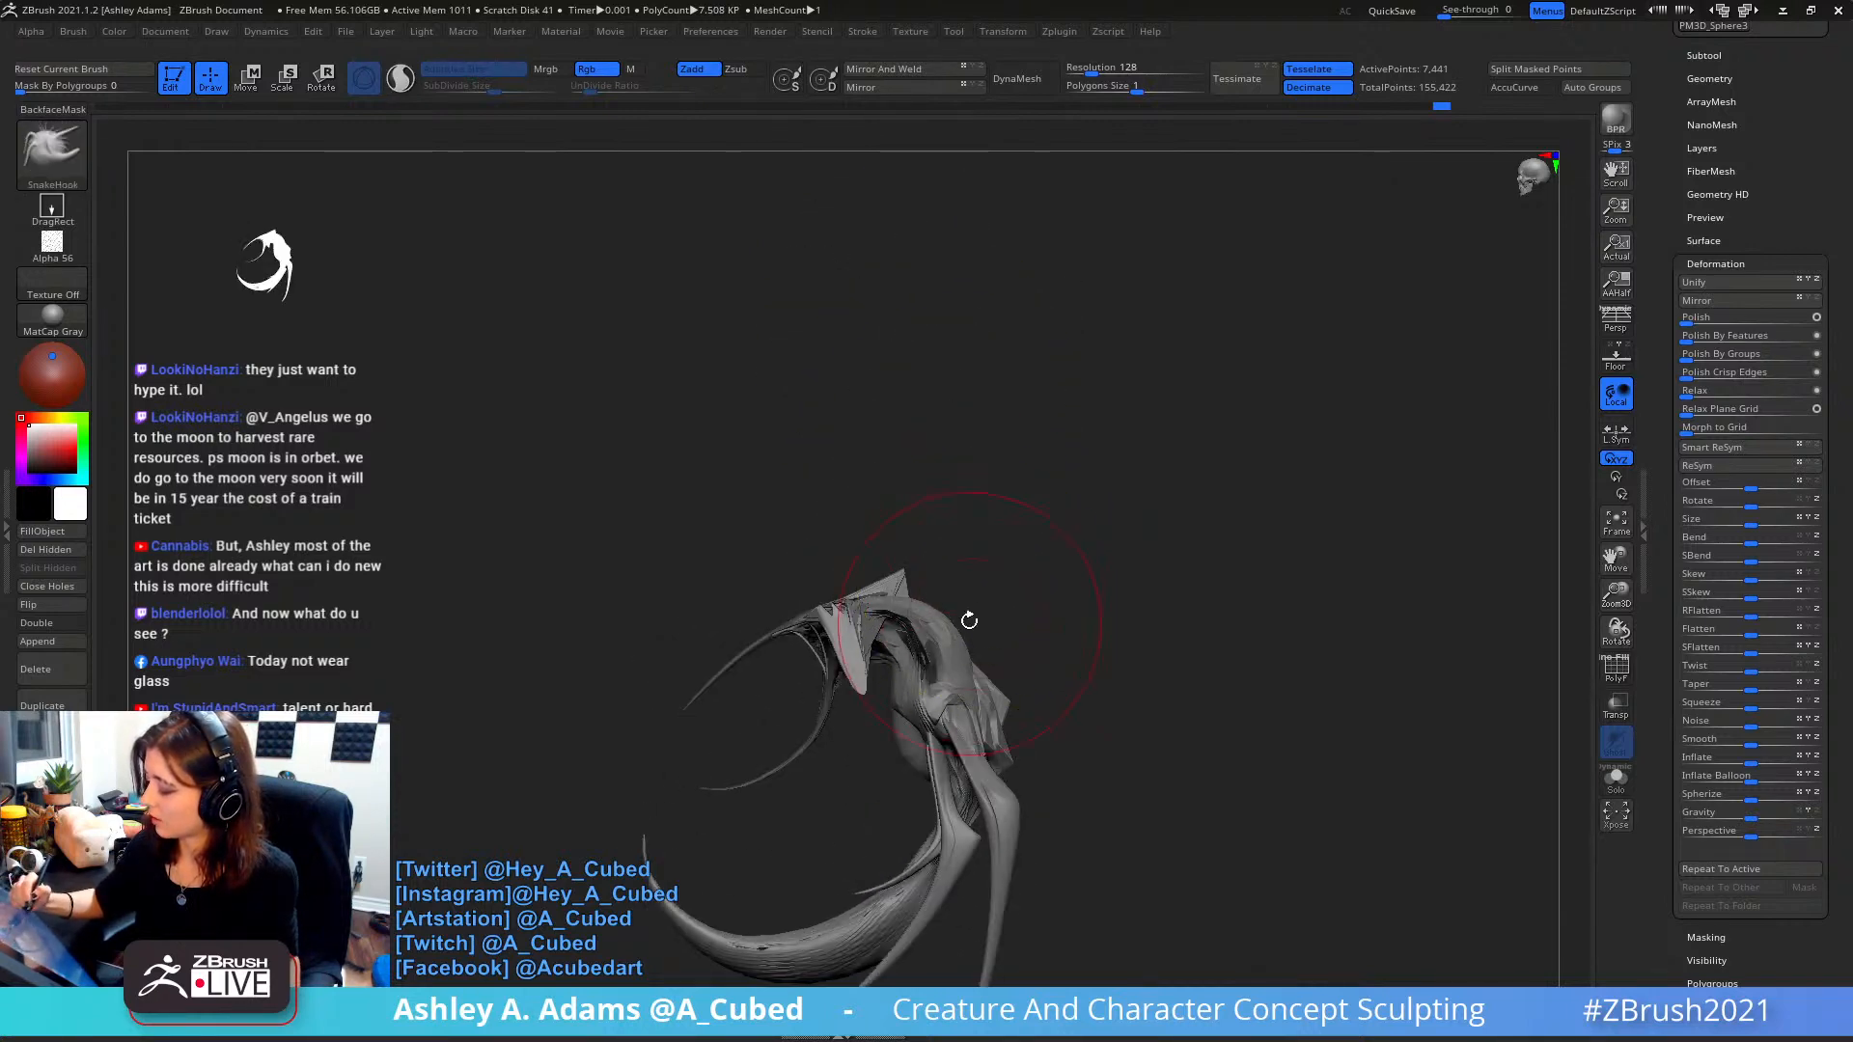
# - Bring up the transform gizmo on the crest and place it at the base of one side spike
pyautogui.keyDown('alt'); pyautogui.moveTo(968, 621); pyautogui.dragTo(978, 461, button='right'); pyautogui.keyUp('alt')
pyautogui.press('w')
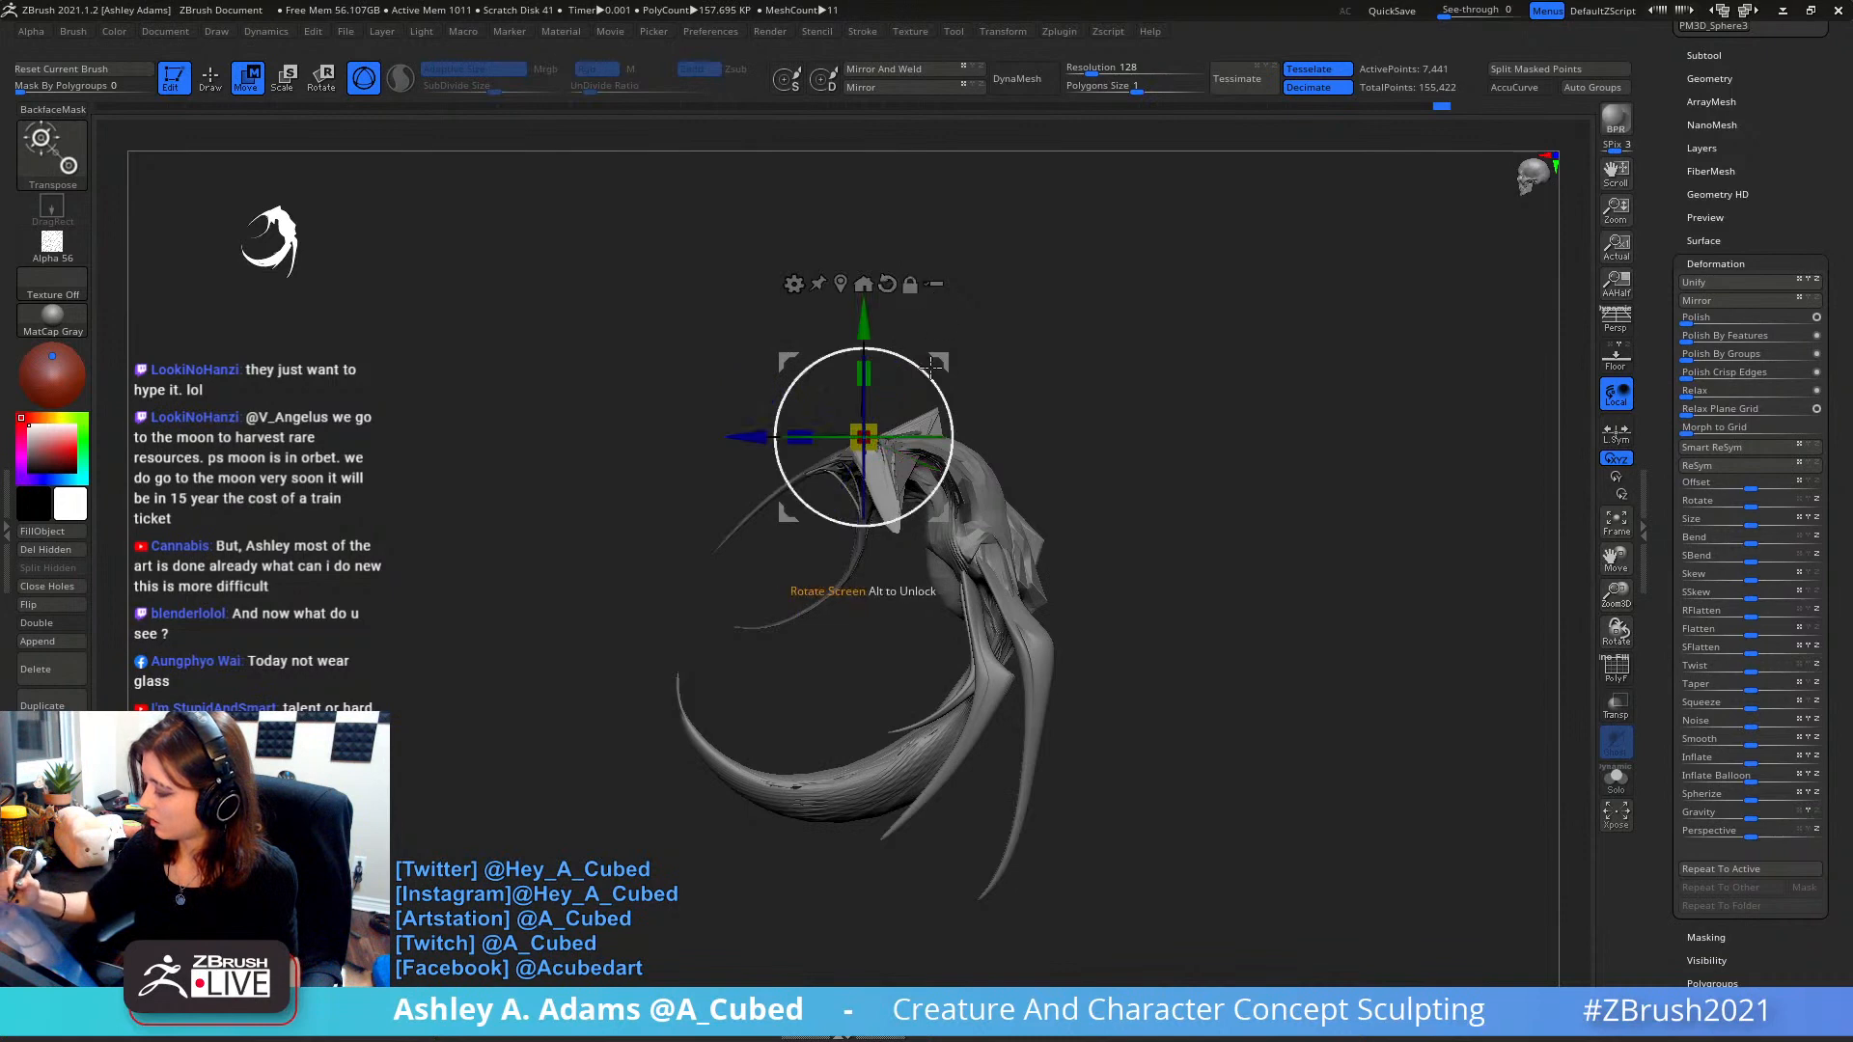
pyautogui.keyDown('shift'); pyautogui.moveTo(762, 439); pyautogui.dragTo(850, 434, button='right'); pyautogui.keyUp('shift')
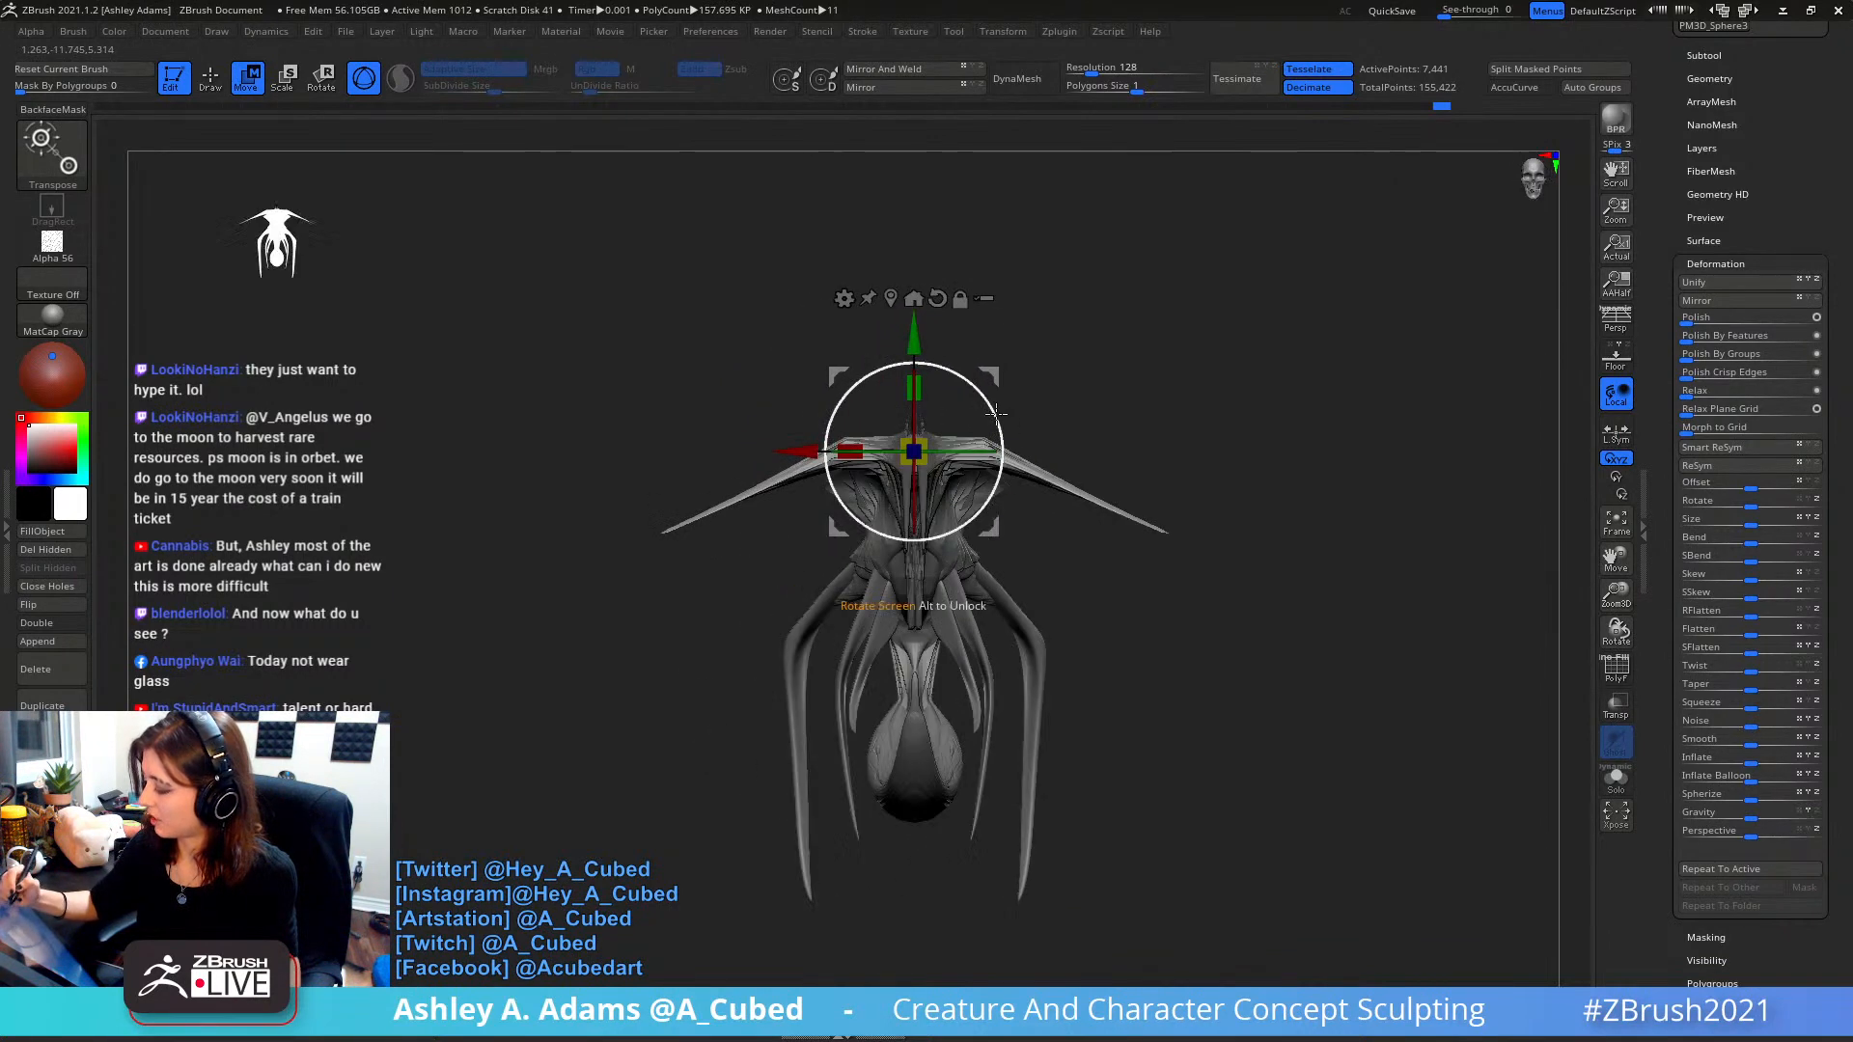
pyautogui.moveTo(797, 447); pyautogui.dragTo(836, 445)
pyautogui.keyDown('shift'); pyautogui.moveTo(1114, 343); pyautogui.dragTo(1055, 333, button='right'); pyautogui.keyUp('shift')
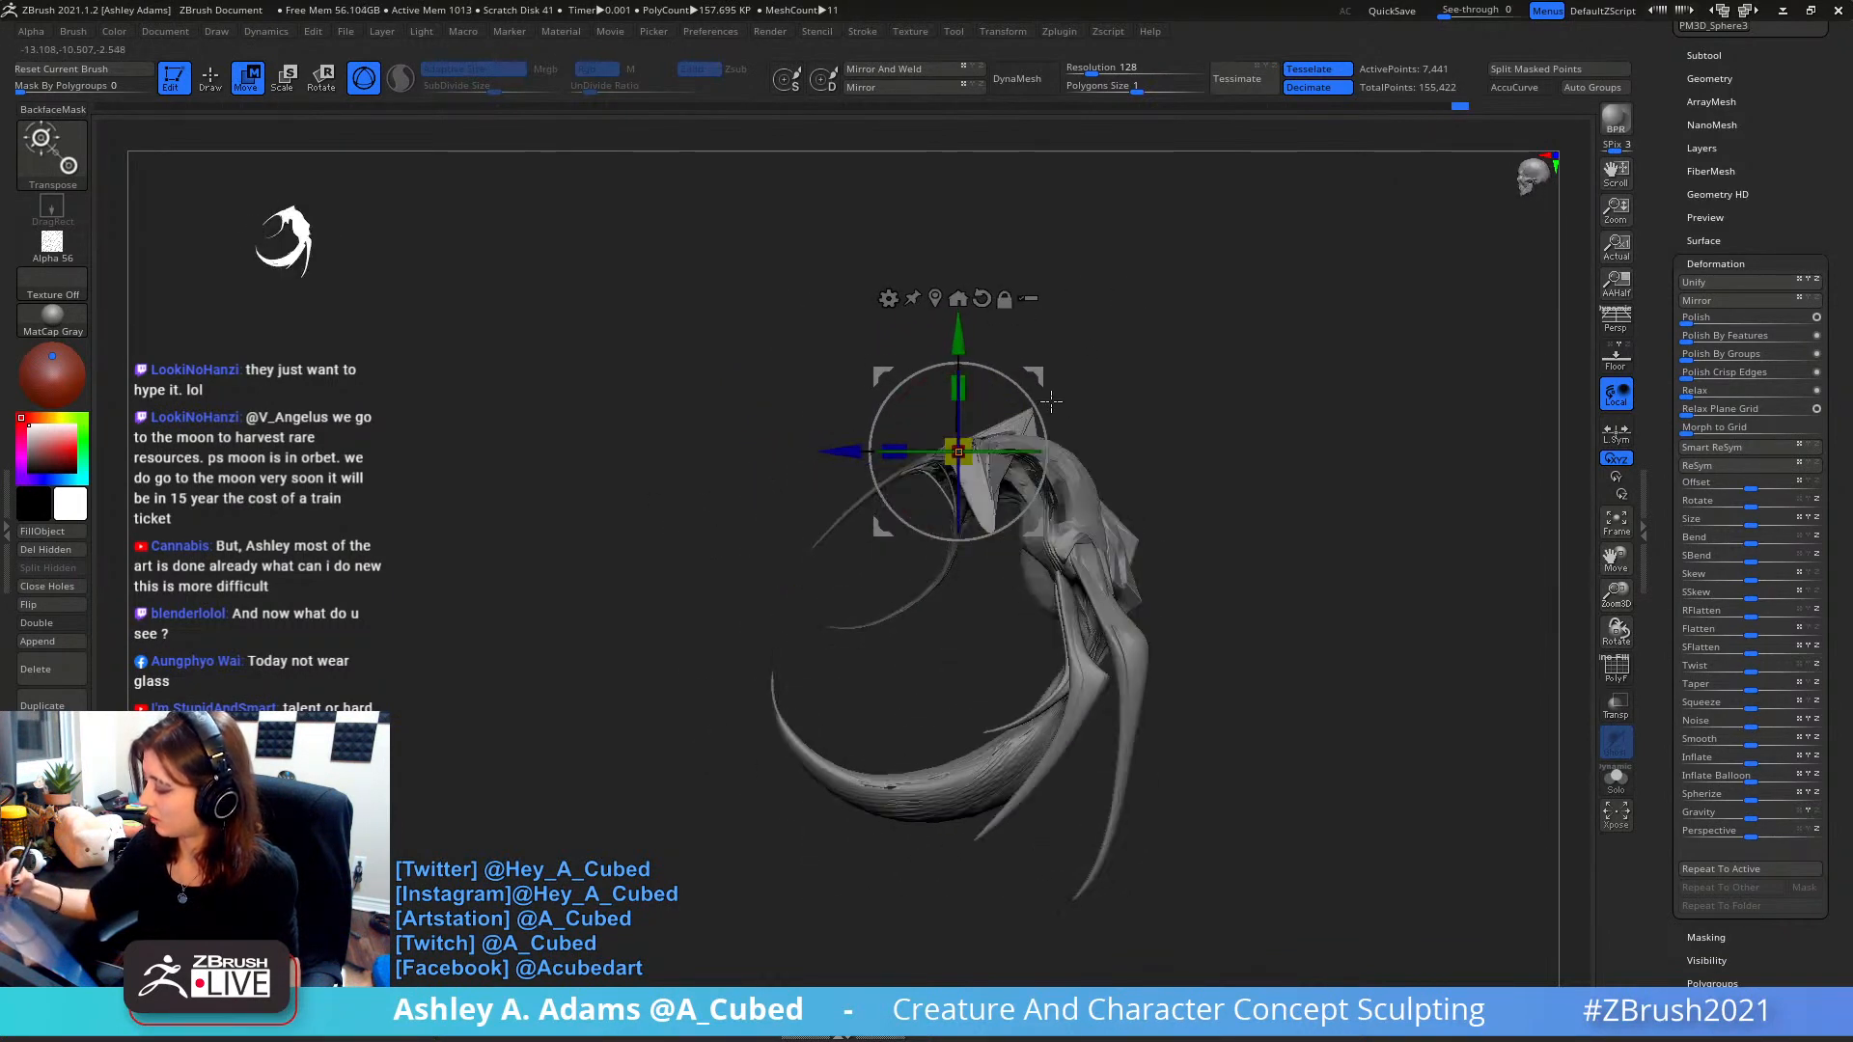
pyautogui.keyDown('alt'); pyautogui.moveTo(1051, 402); pyautogui.dragTo(888, 400, button='right'); pyautogui.keyUp('alt')
# - Try rotating the crest's side spikes backward over the torso with the gizmo
pyautogui.moveTo(933, 398); pyautogui.dragTo(957, 398)
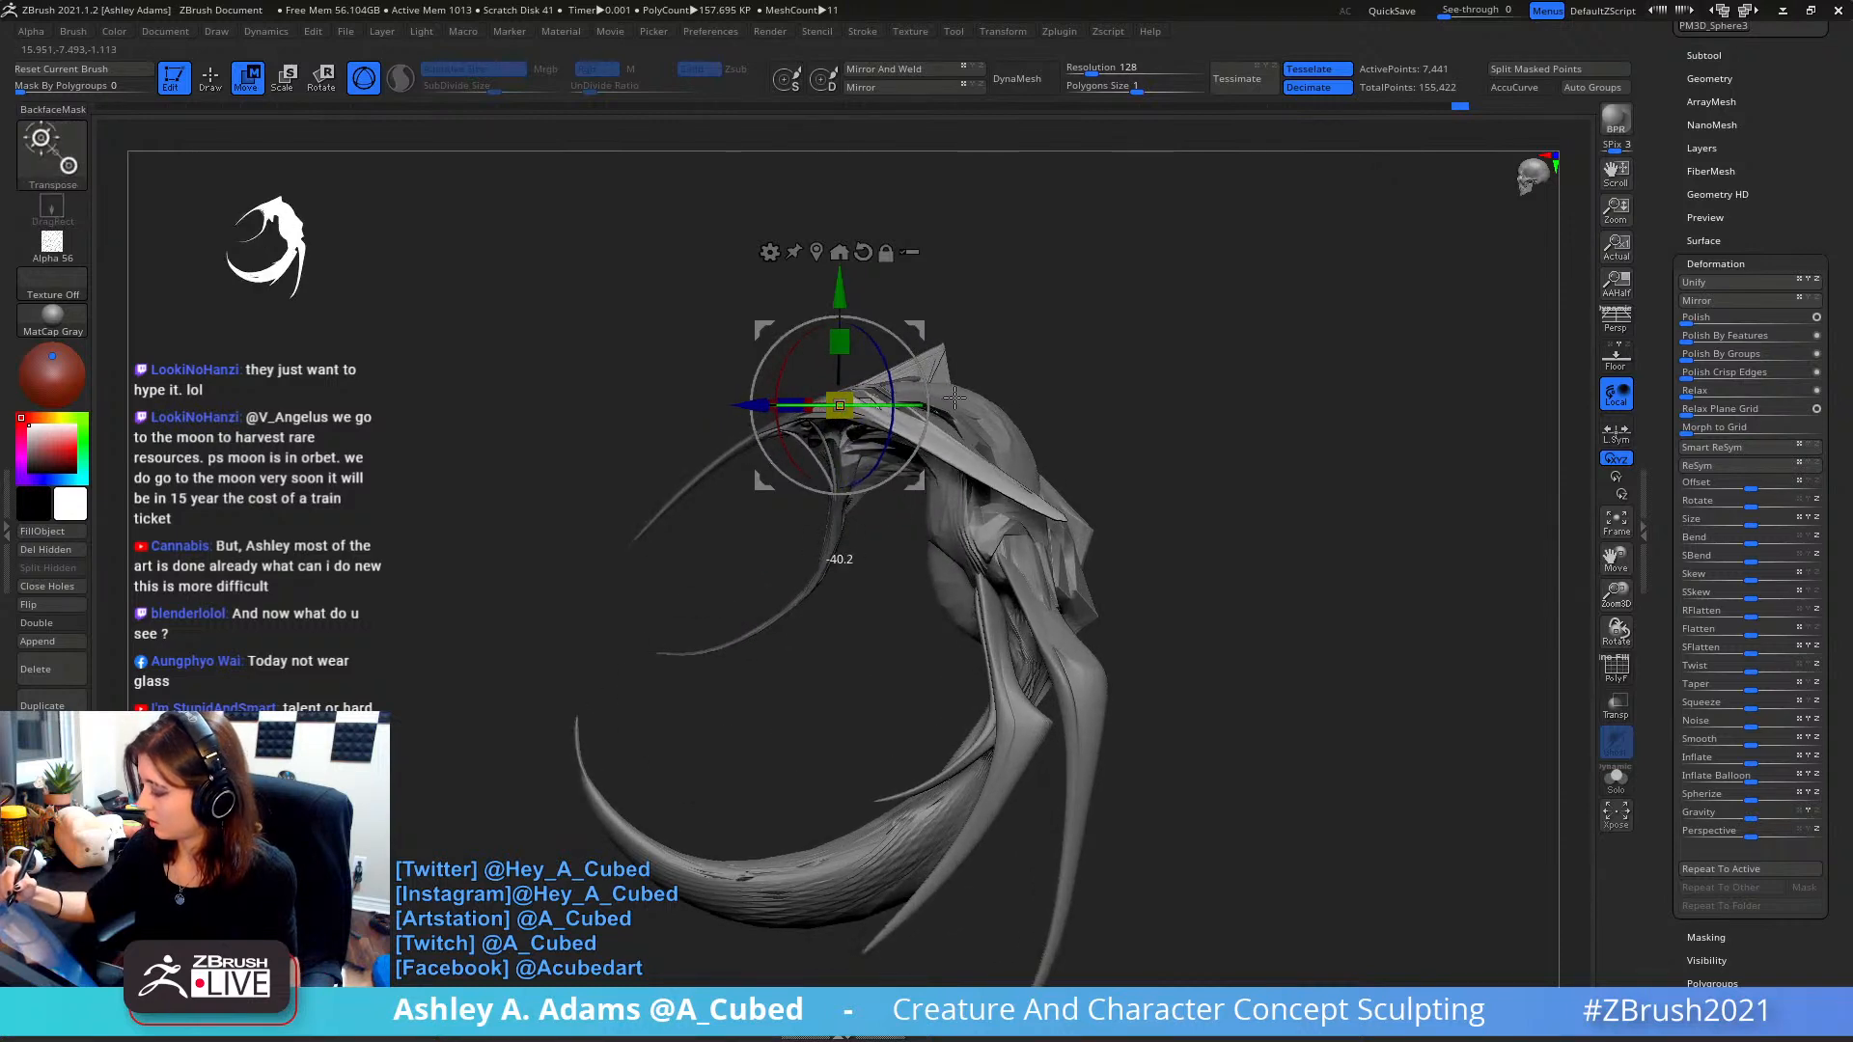
pyautogui.moveTo(921, 295); pyautogui.dragTo(994, 274, button='right')
pyautogui.press('q')
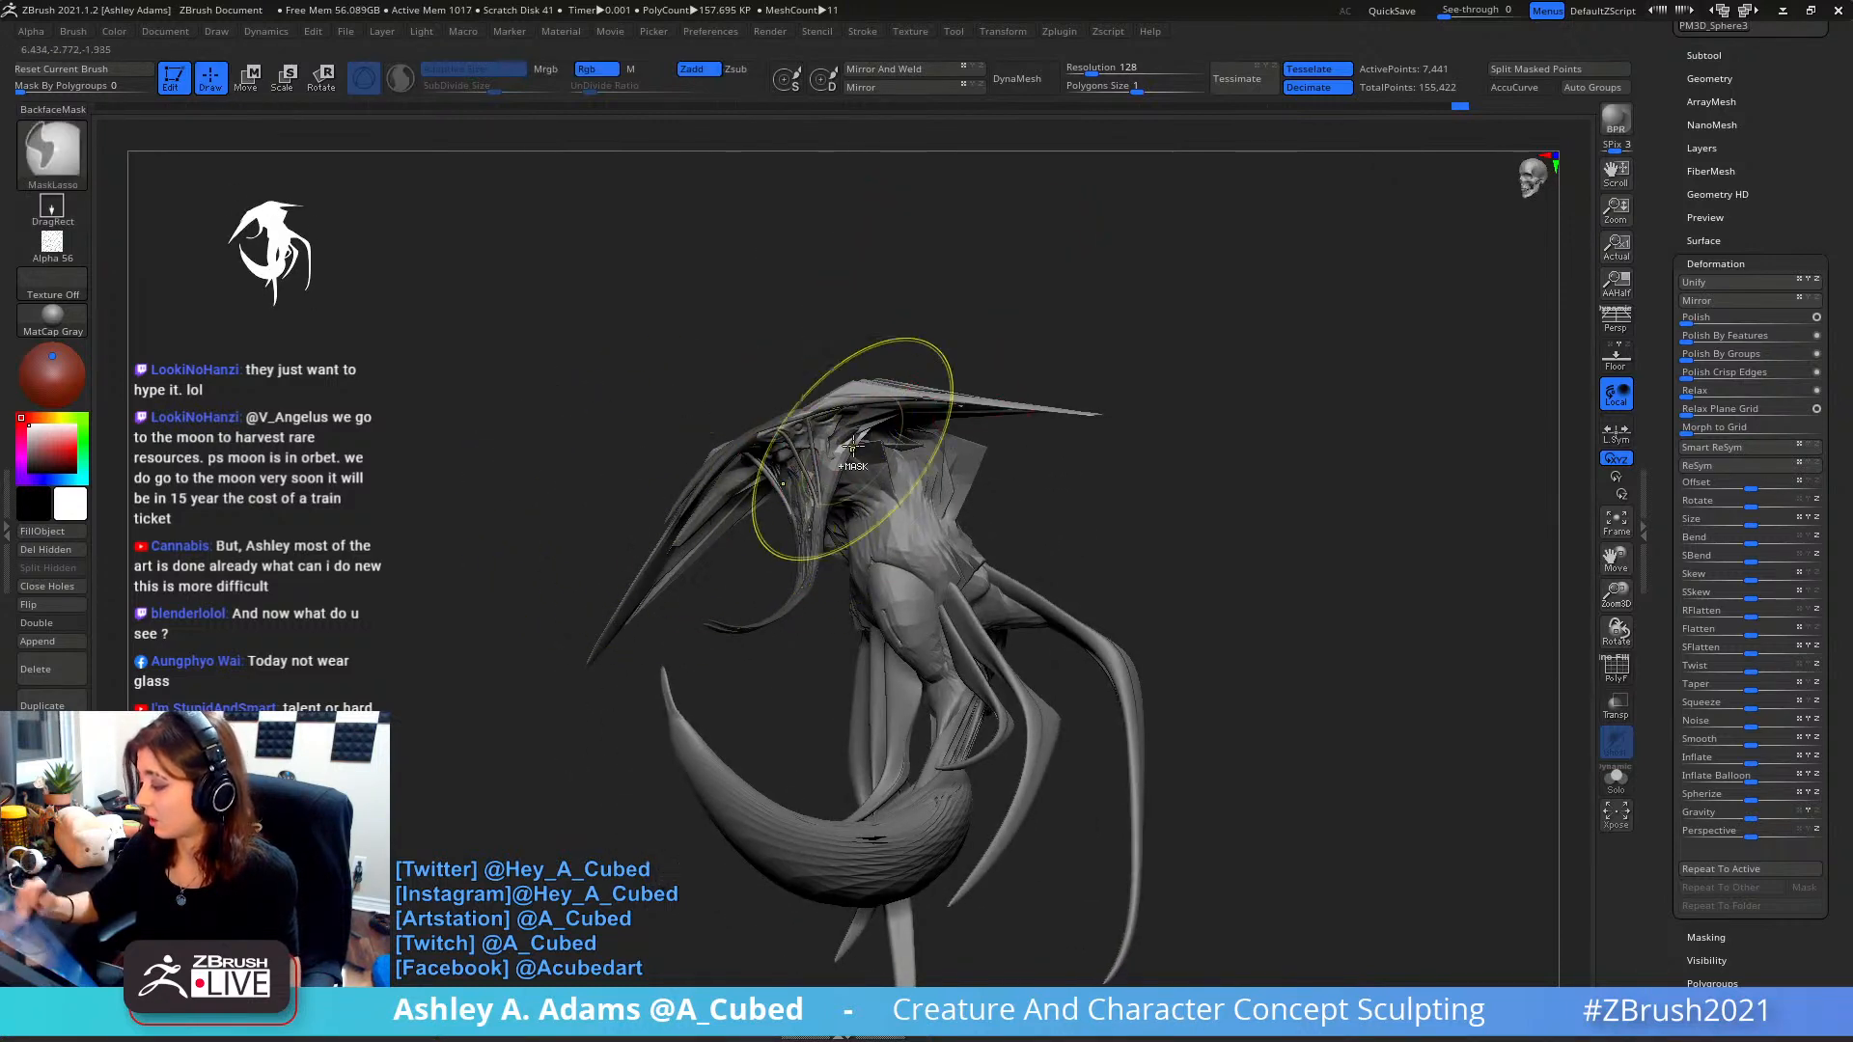
pyautogui.moveTo(856, 450); pyautogui.dragTo(918, 476, button='right')
pyautogui.moveTo(850, 425); pyautogui.dragTo(997, 314)
pyautogui.press('w')
pyautogui.moveTo(883, 355); pyautogui.dragTo(911, 405)
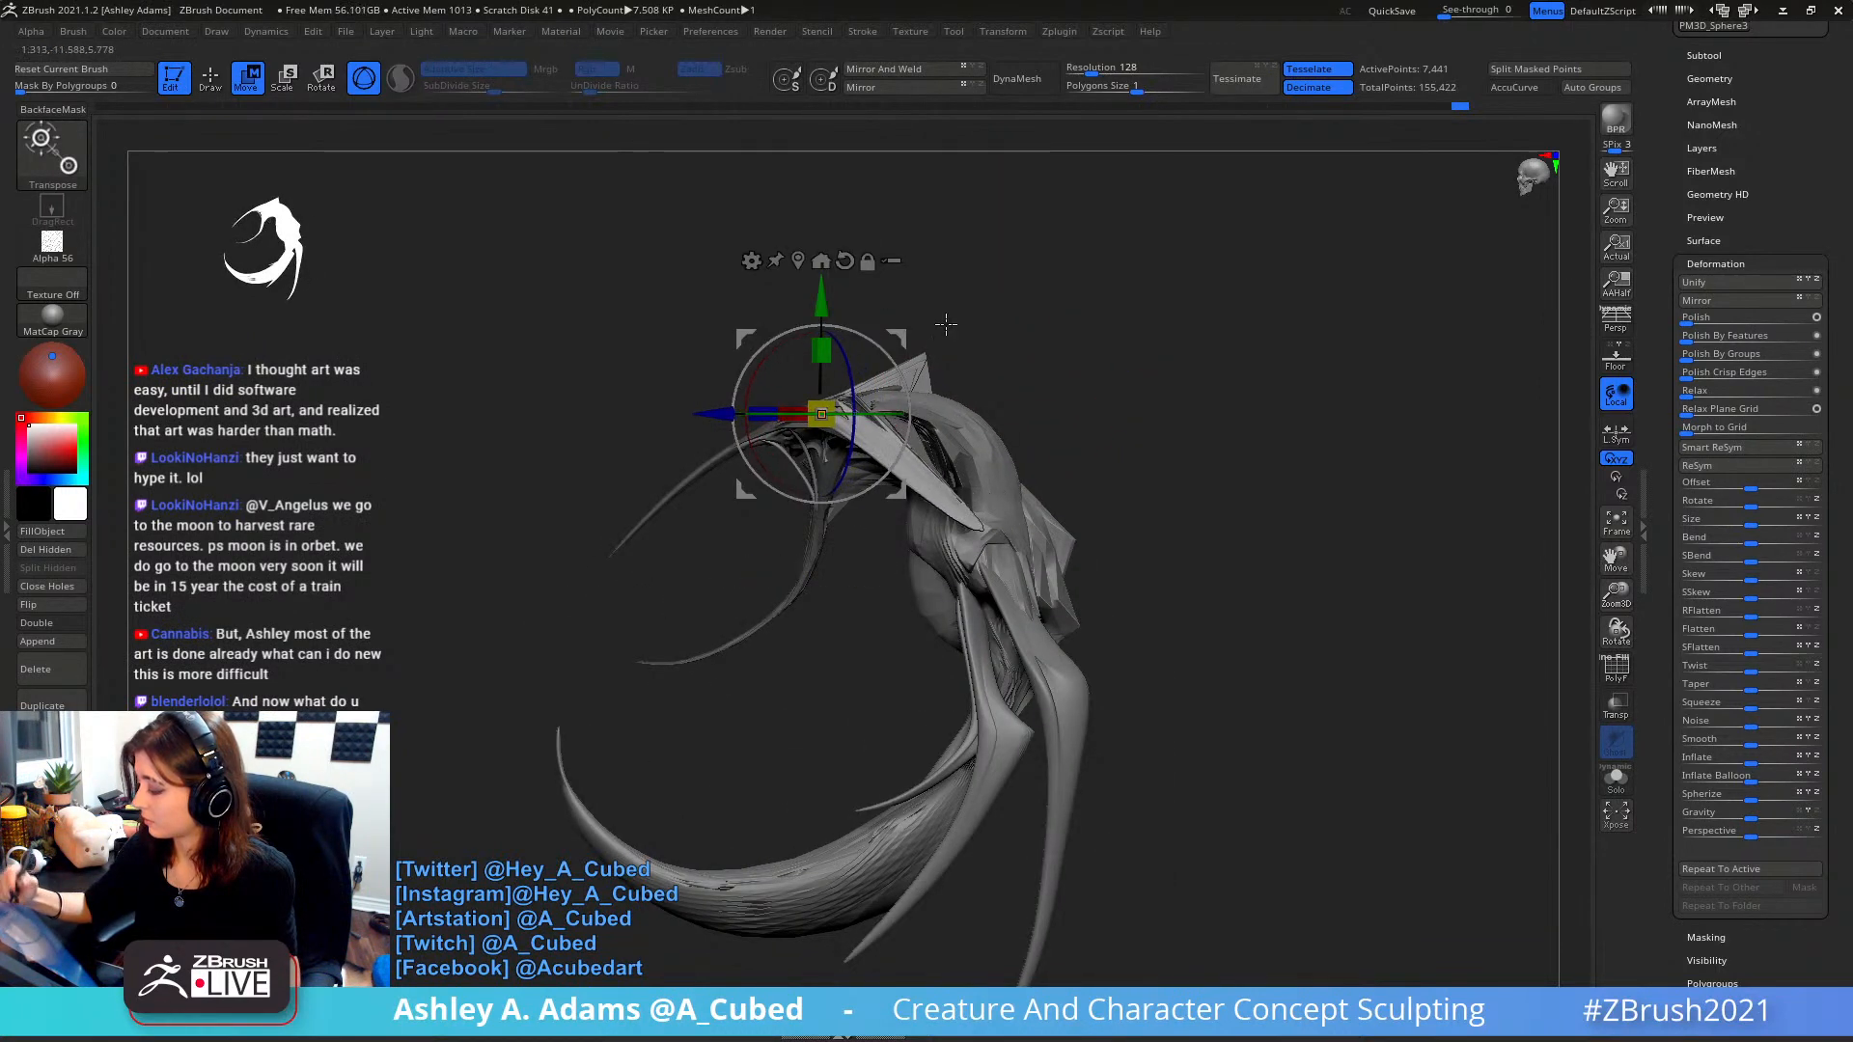
# - Rotate the crest's side spikes forward with the gizmo so they follow the long front crest spikes
pyautogui.press('q')
pyautogui.moveTo(952, 302)
pyautogui.mouseDown()
pyautogui.moveTo(1043, 364)
pyautogui.moveTo(960, 403)
pyautogui.moveTo(1042, 415)
pyautogui.moveTo(980, 397)
pyautogui.moveTo(923, 413)
pyautogui.mouseUp()
pyautogui.press('w')
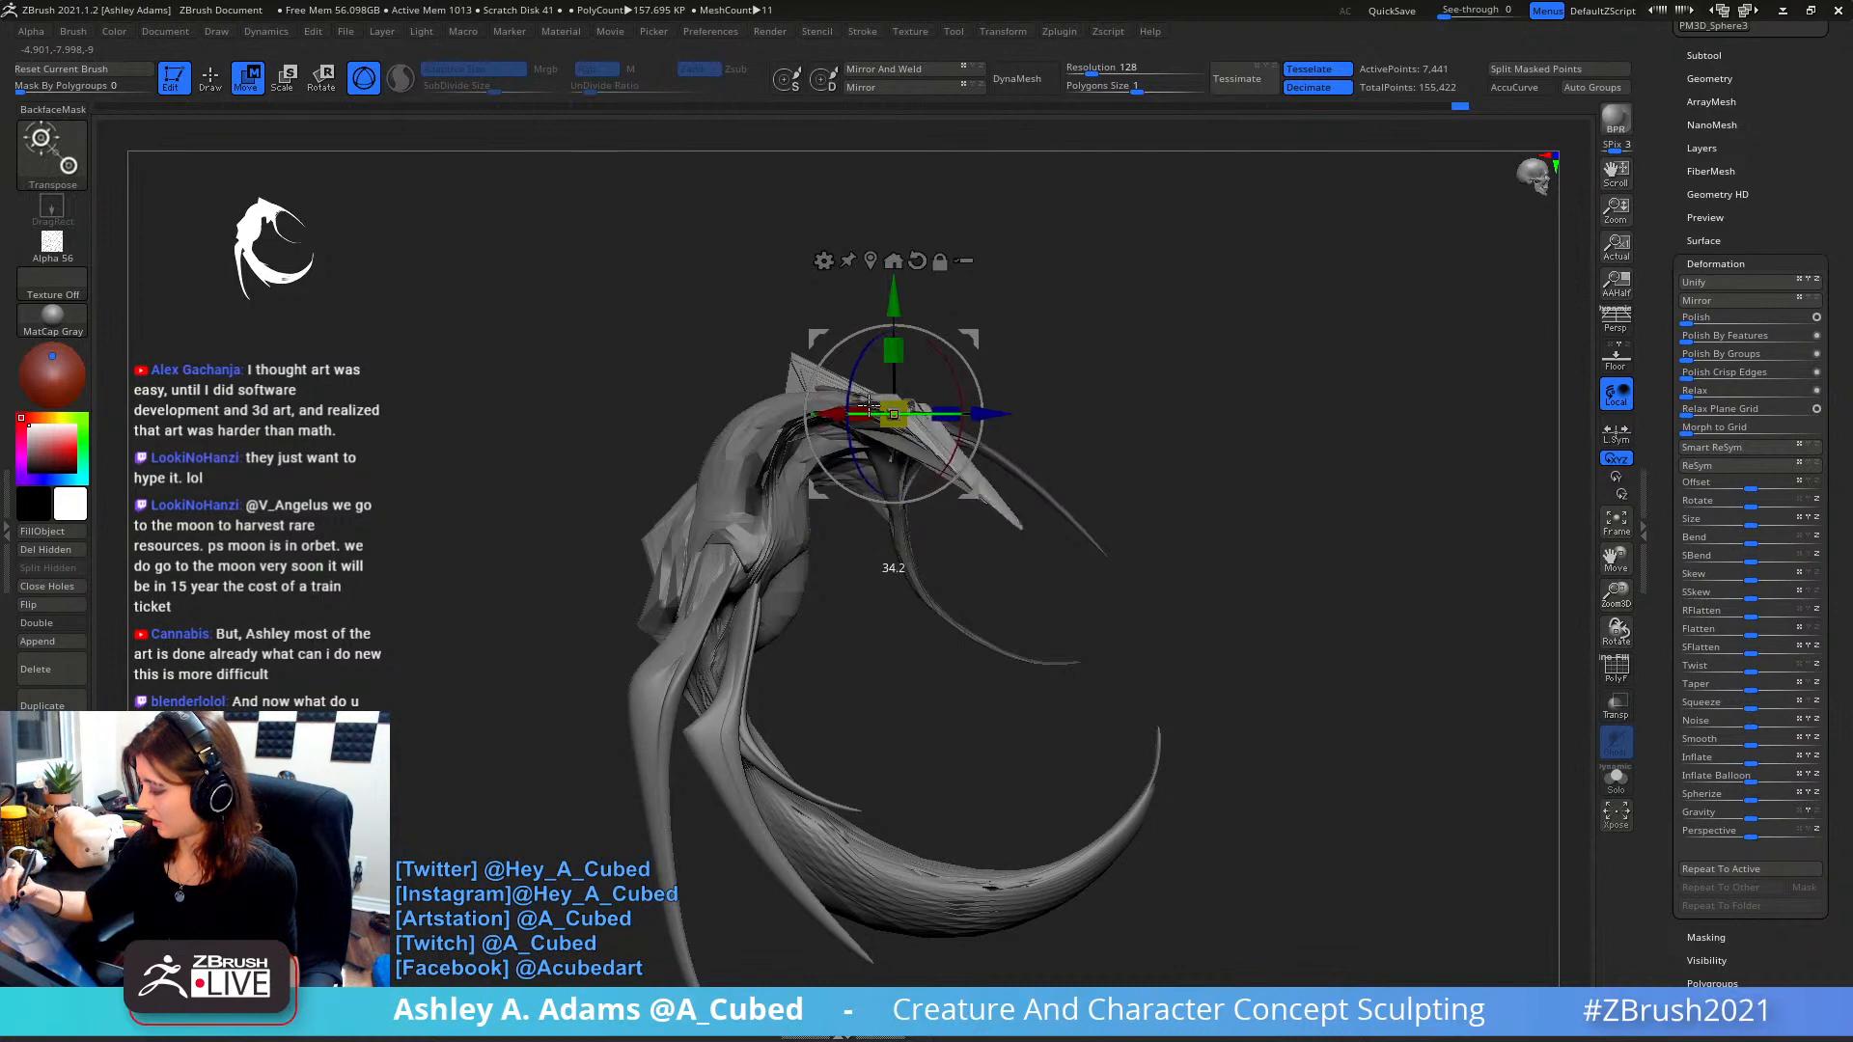
pyautogui.press('q')
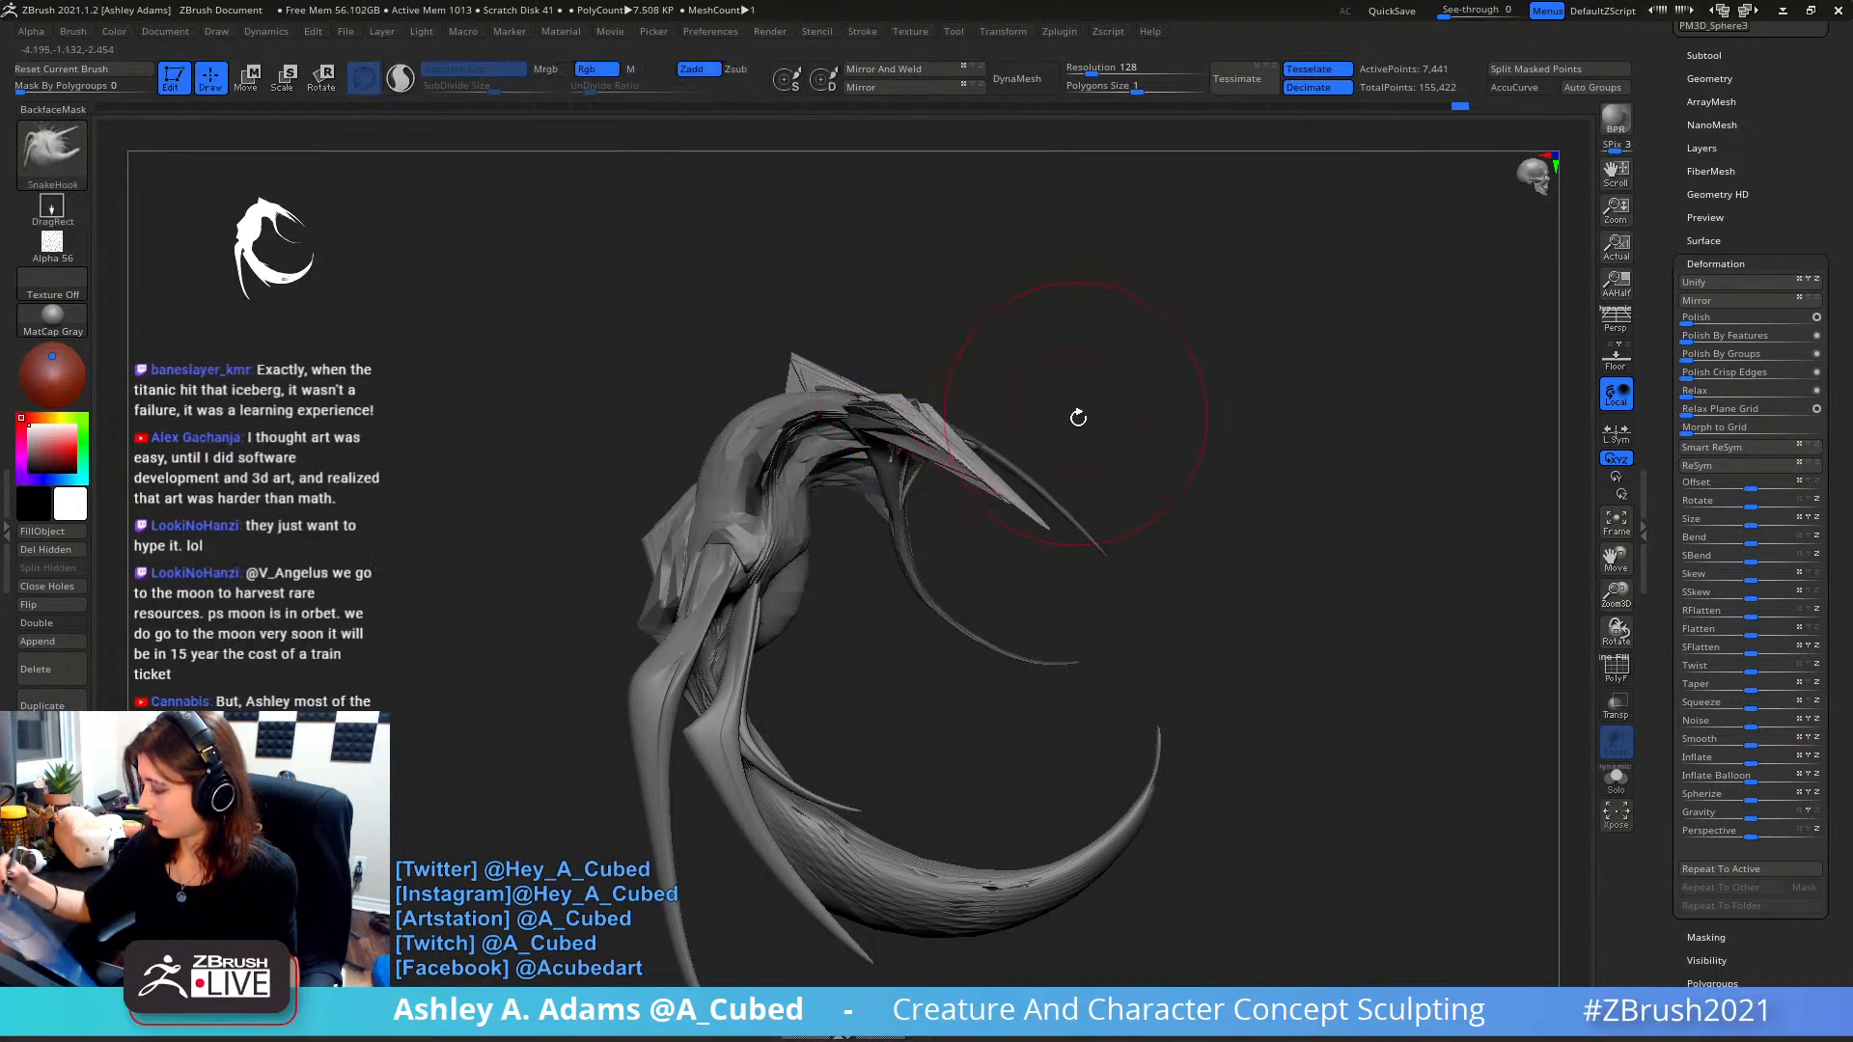
pyautogui.moveTo(1079, 415)
pyautogui.keyDown('ctrl'); pyautogui.mouseDown(button='right')
pyautogui.moveTo(1135, 330)
pyautogui.moveTo(976, 348)
pyautogui.moveTo(914, 252)
pyautogui.moveTo(1026, 352)
pyautogui.mouseUp(button='right'); pyautogui.keyUp('ctrl')
# - Rotate the side spikes inward as seen from above so their tips point farther forward
pyautogui.press('w')
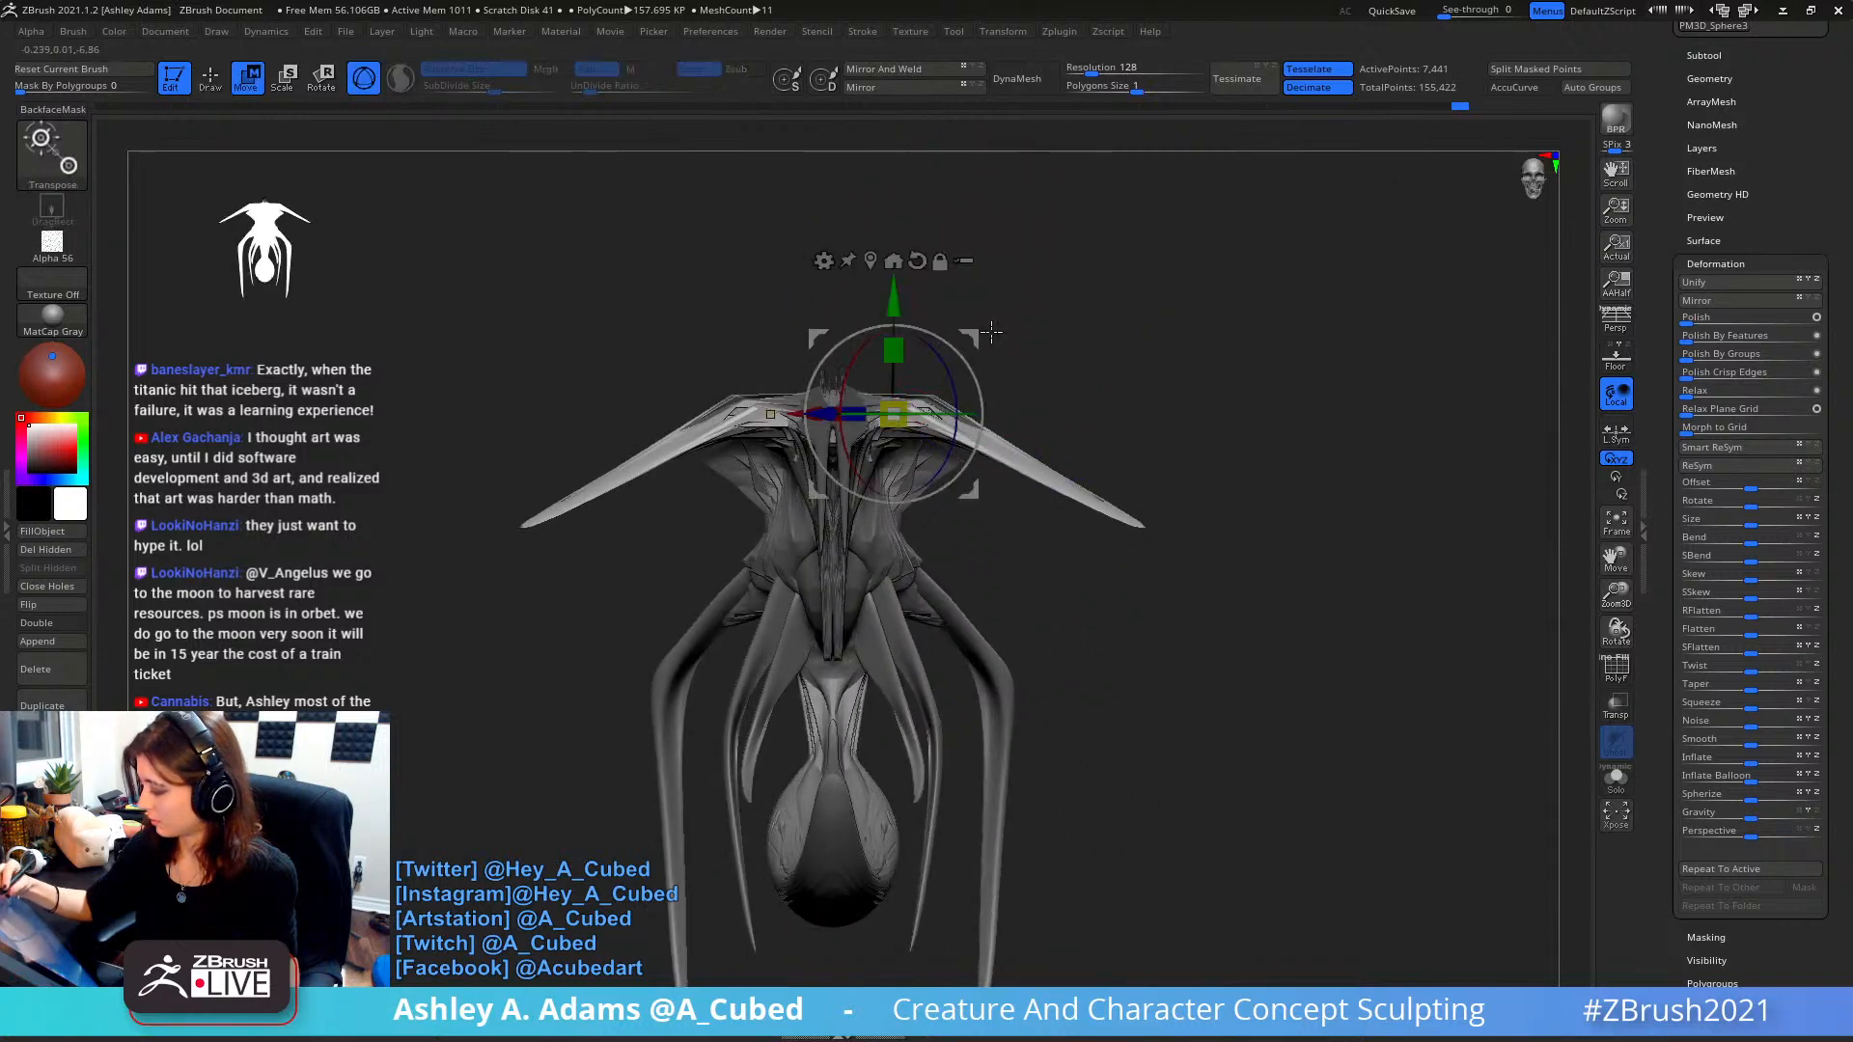
pyautogui.moveTo(905, 304); pyautogui.dragTo(977, 464, button='right')
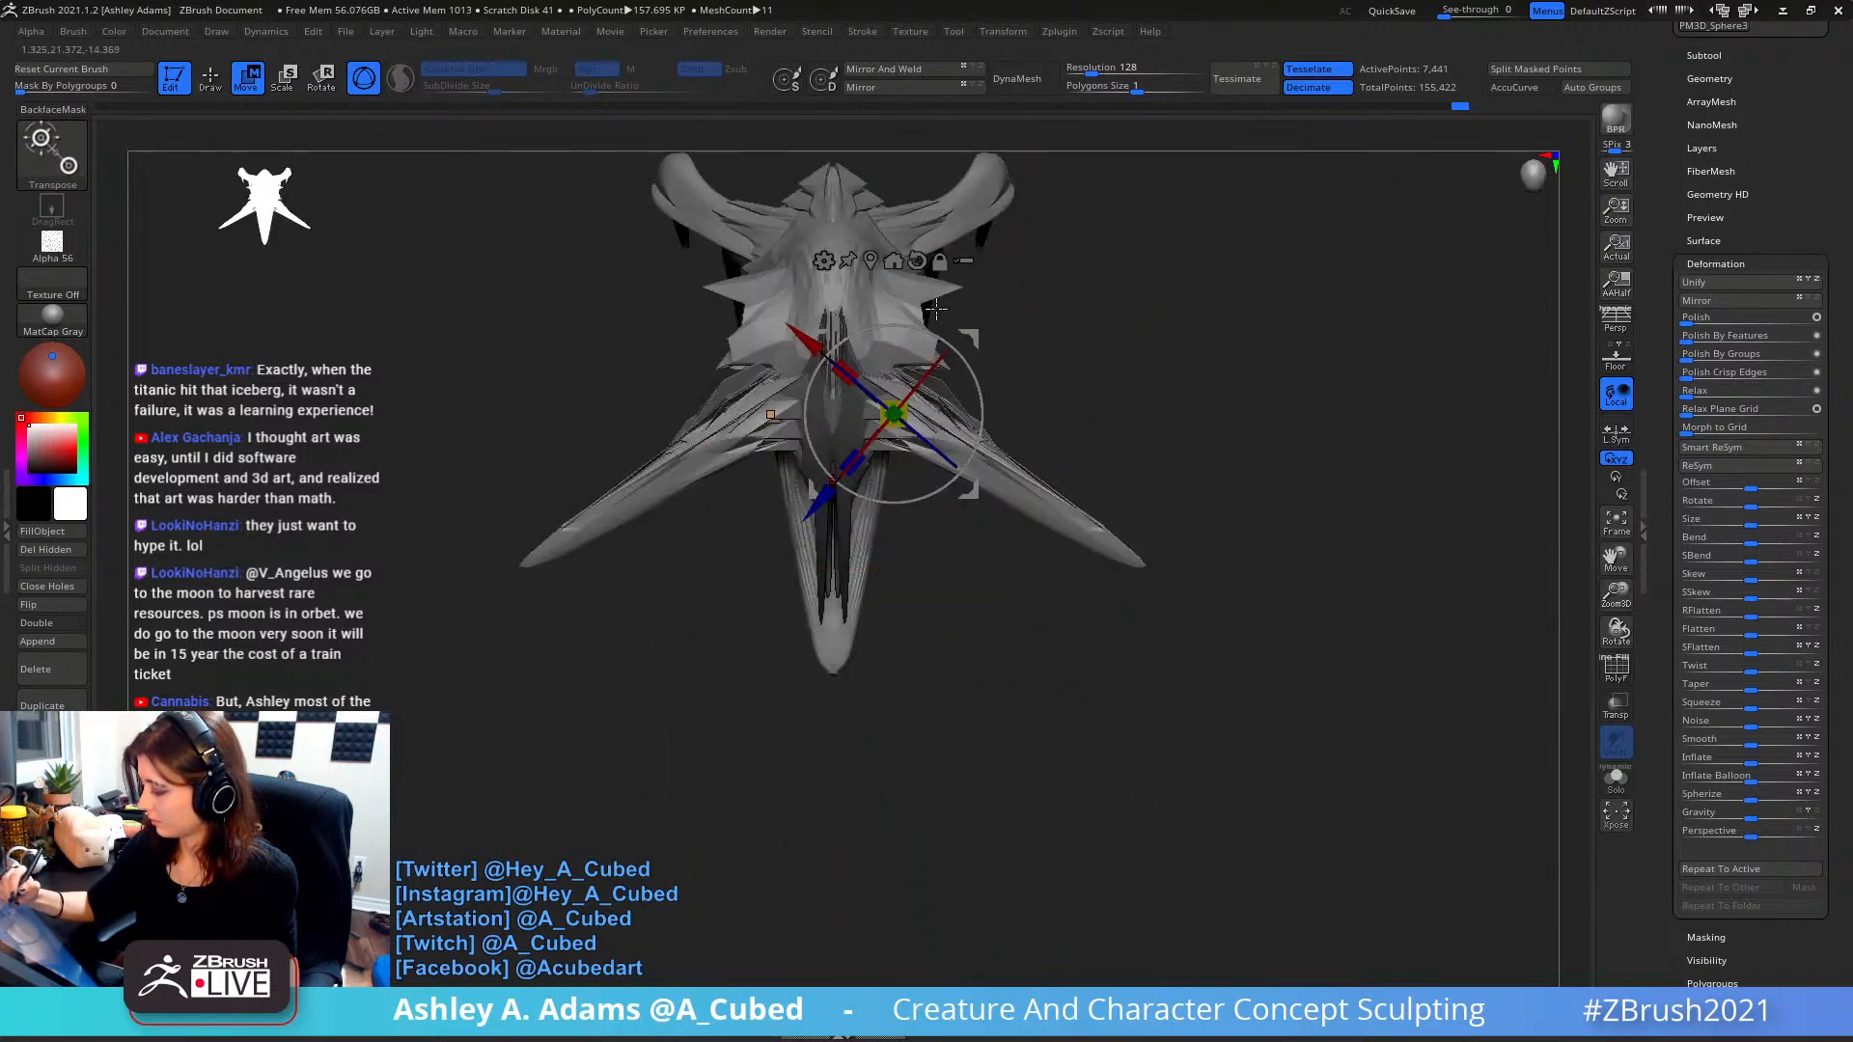
pyautogui.moveTo(907, 501); pyautogui.dragTo(960, 500)
pyautogui.press('q')
pyautogui.keyDown('alt'); pyautogui.moveTo(951, 377); pyautogui.dragTo(946, 450, button='right'); pyautogui.keyUp('alt')
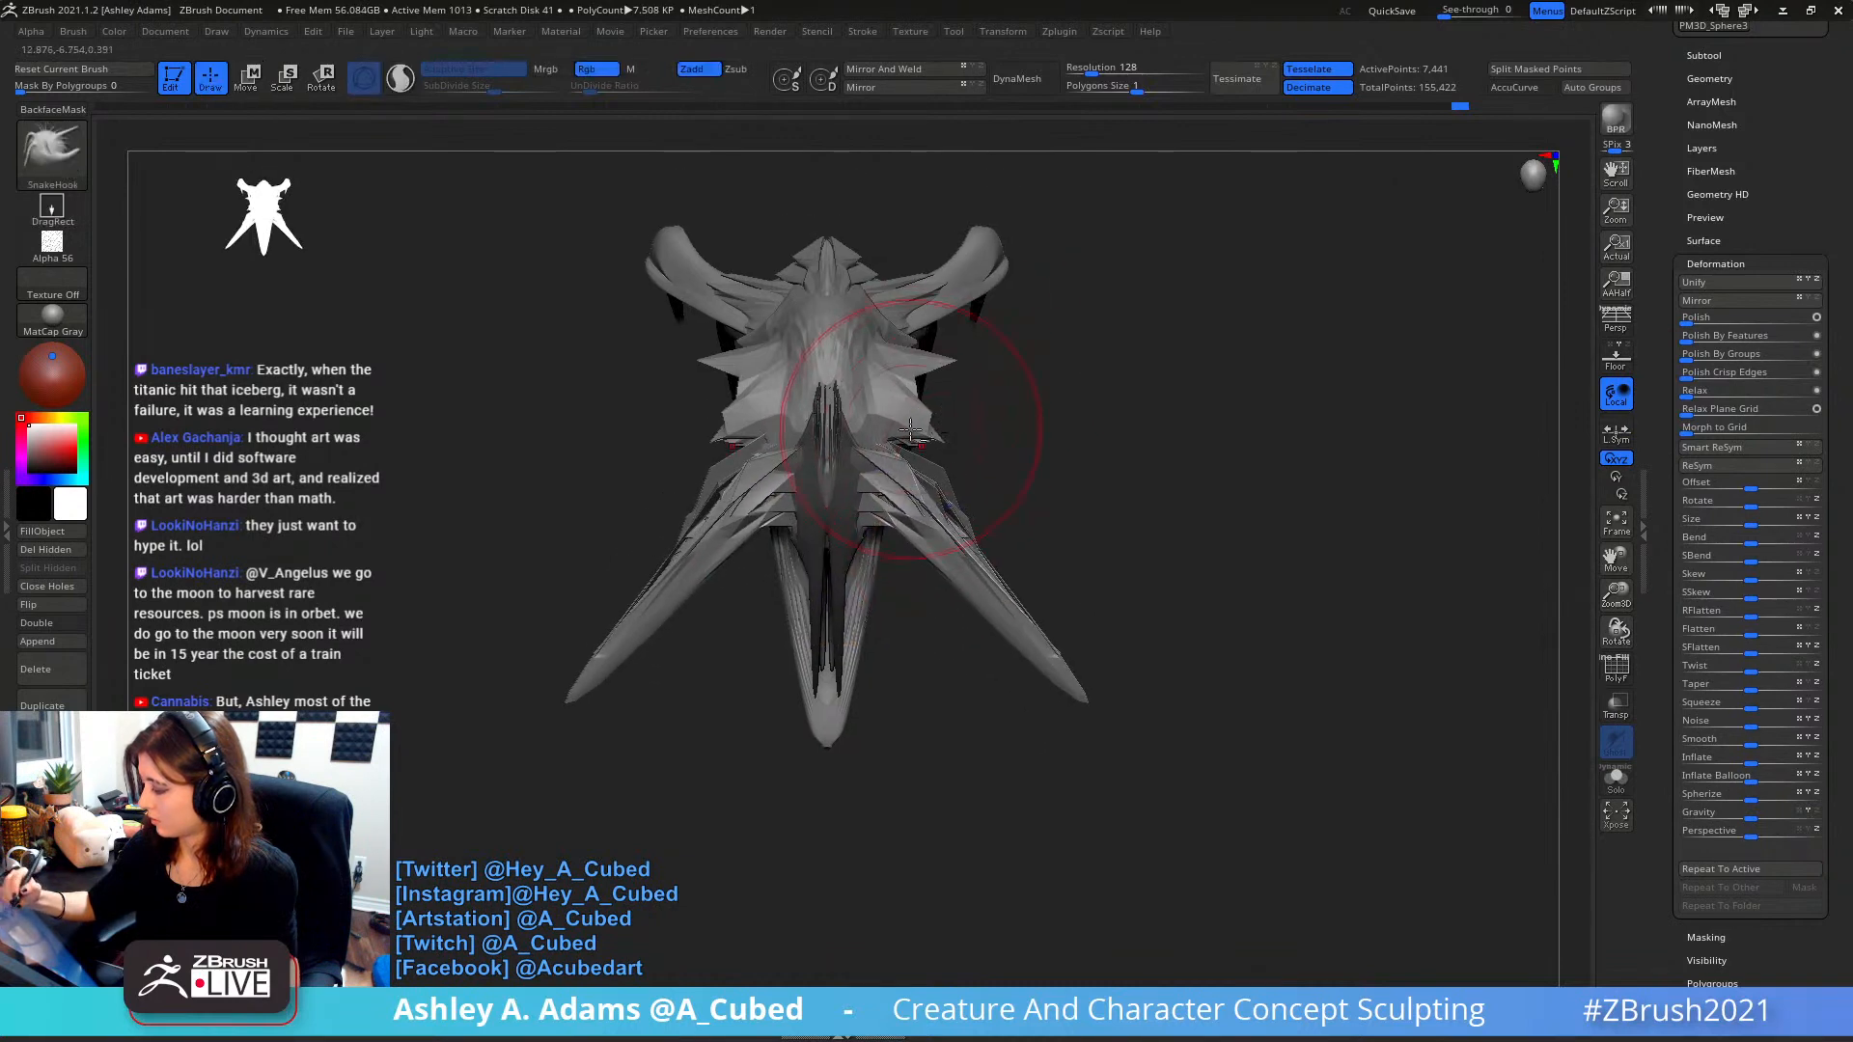
# - Select the torso and reshape its side corners behind the spike bases with SnakeHook
pyautogui.keyDown('alt'); pyautogui.click(911, 429); pyautogui.keyUp('alt')
pyautogui.moveTo(921, 421); pyautogui.dragTo(938, 451)
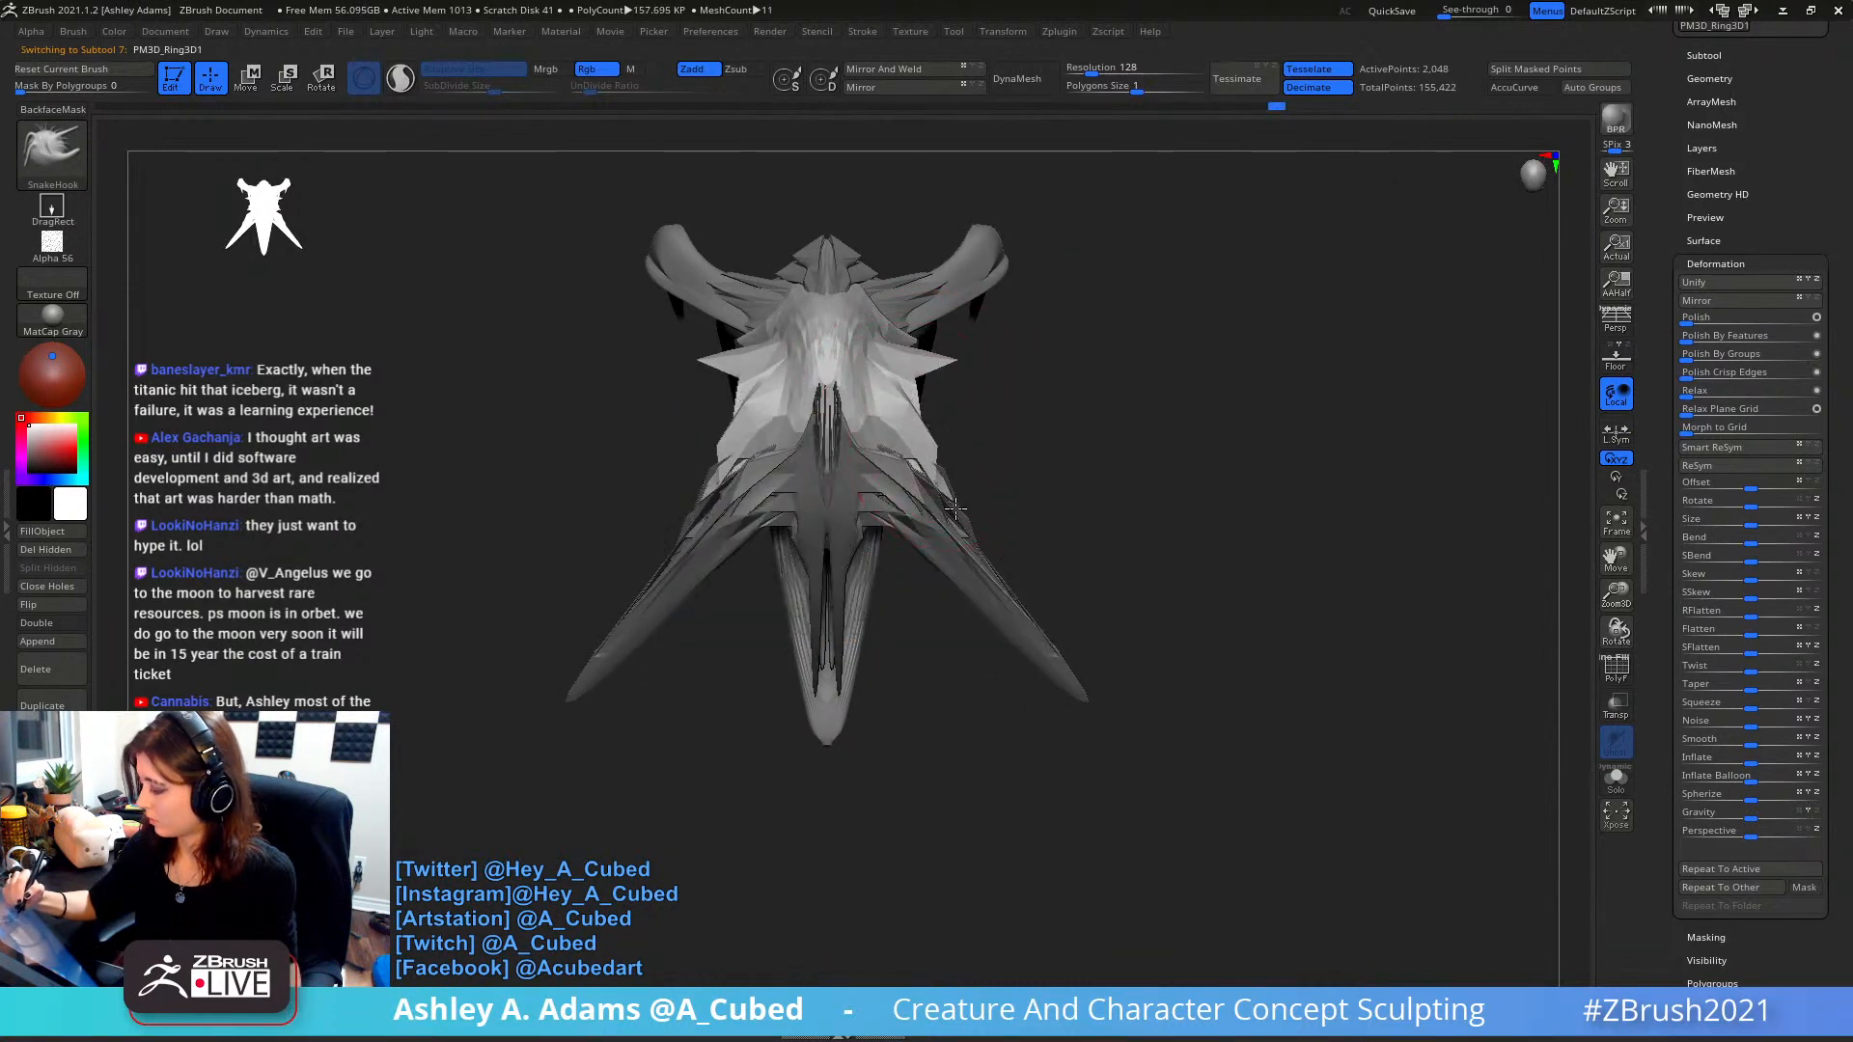
pyautogui.moveTo(951, 414)
pyautogui.mouseDown(button='right')
pyautogui.moveTo(943, 240)
pyautogui.moveTo(959, 475)
pyautogui.moveTo(986, 421)
pyautogui.moveTo(981, 319)
pyautogui.moveTo(1075, 402)
pyautogui.moveTo(977, 355)
pyautogui.mouseUp(button='right')
pyautogui.keyDown('alt'); pyautogui.click(987, 425); pyautogui.keyUp('alt')
pyautogui.keyDown('shift'); pyautogui.moveTo(976, 355); pyautogui.dragTo(969, 348); pyautogui.keyUp('shift')
# - Reselect the crest's side spikes, reduce the draw size and smooth the spikes along their length
pyautogui.moveTo(969, 349)
pyautogui.mouseDown(button='right')
pyautogui.moveTo(1137, 290)
pyautogui.moveTo(1174, 318)
pyautogui.moveTo(1010, 338)
pyautogui.moveTo(970, 415)
pyautogui.moveTo(983, 378)
pyautogui.moveTo(987, 460)
pyautogui.moveTo(1043, 484)
pyautogui.moveTo(1039, 415)
pyautogui.mouseUp(button='right')
pyautogui.moveTo(762, 306); pyautogui.dragTo(864, 351, button='right')
pyautogui.keyDown('alt'); pyautogui.click(866, 355); pyautogui.keyUp('alt')
pyautogui.press('space')
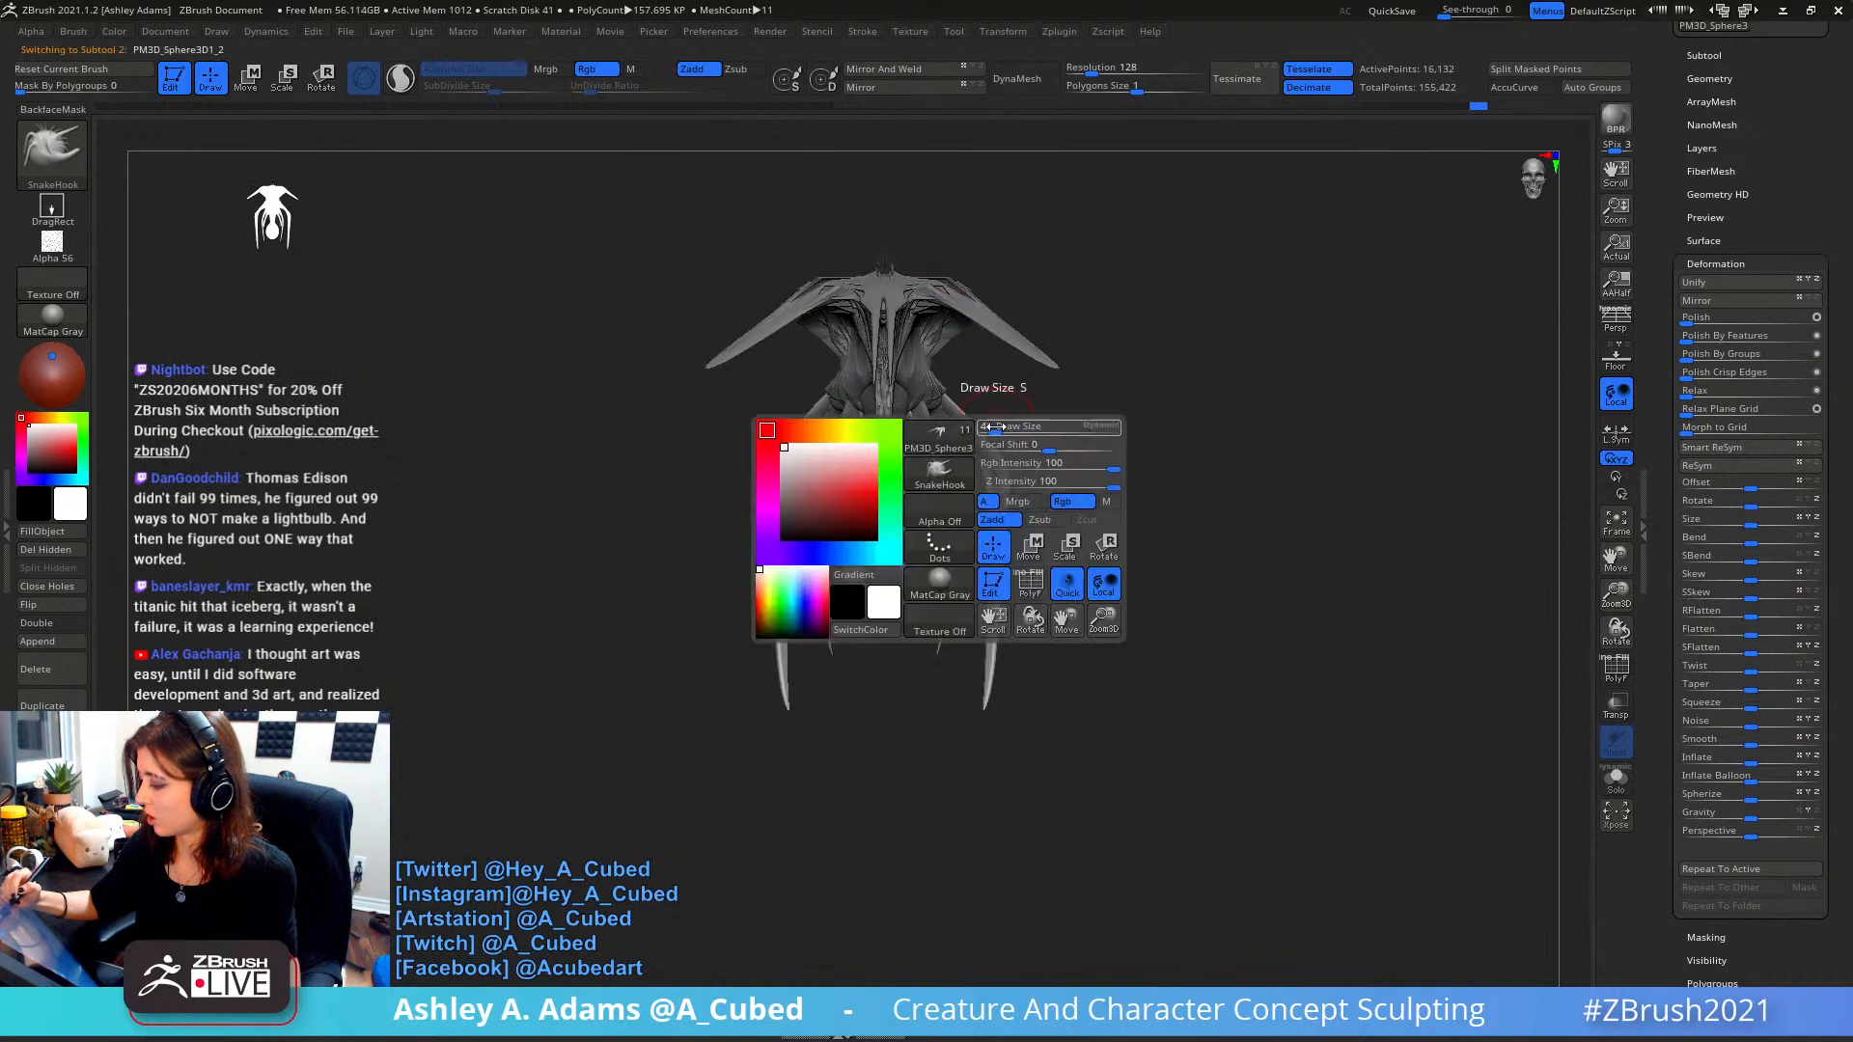
pyautogui.keyDown('alt'); pyautogui.click(1041, 344); pyautogui.keyUp('alt')
pyautogui.press('space')
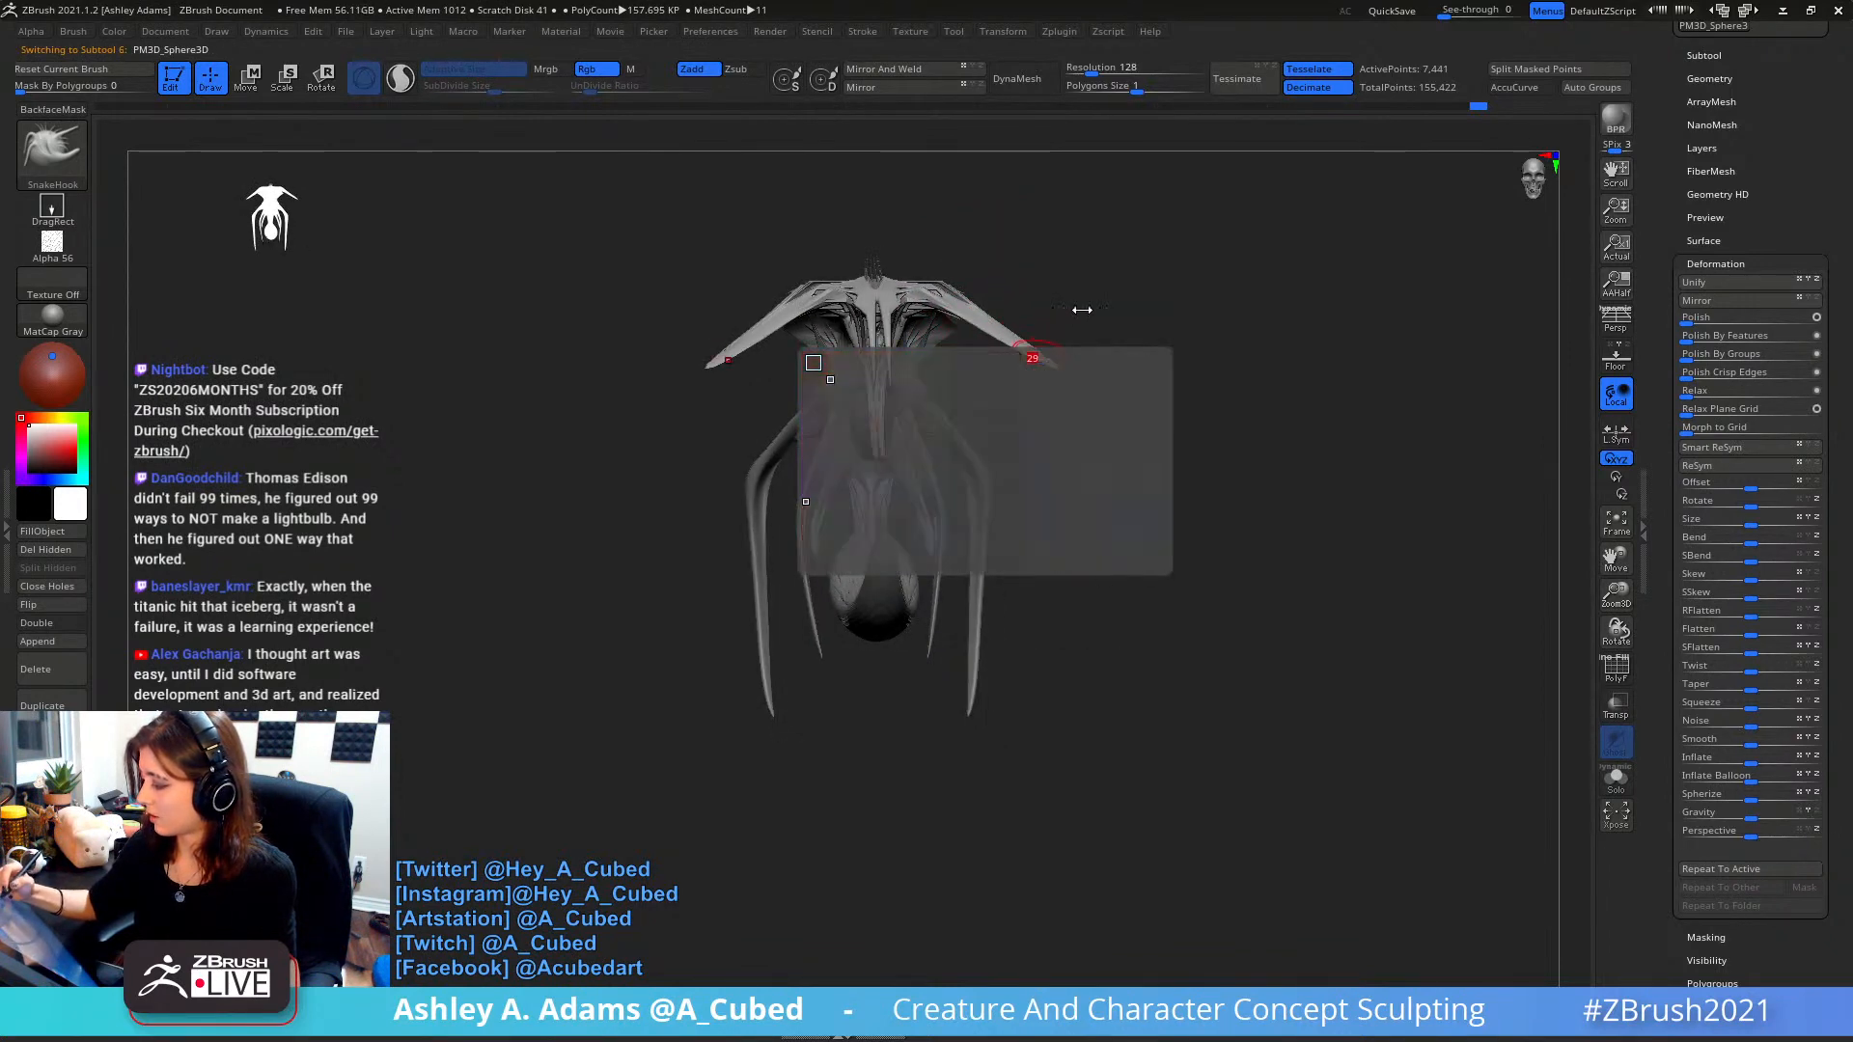
pyautogui.moveTo(1084, 310); pyautogui.dragTo(1052, 346, button='right')
pyautogui.press('shift')
pyautogui.keyDown('shift'); pyautogui.moveTo(1008, 301); pyautogui.dragTo(1026, 319); pyautogui.keyUp('shift')
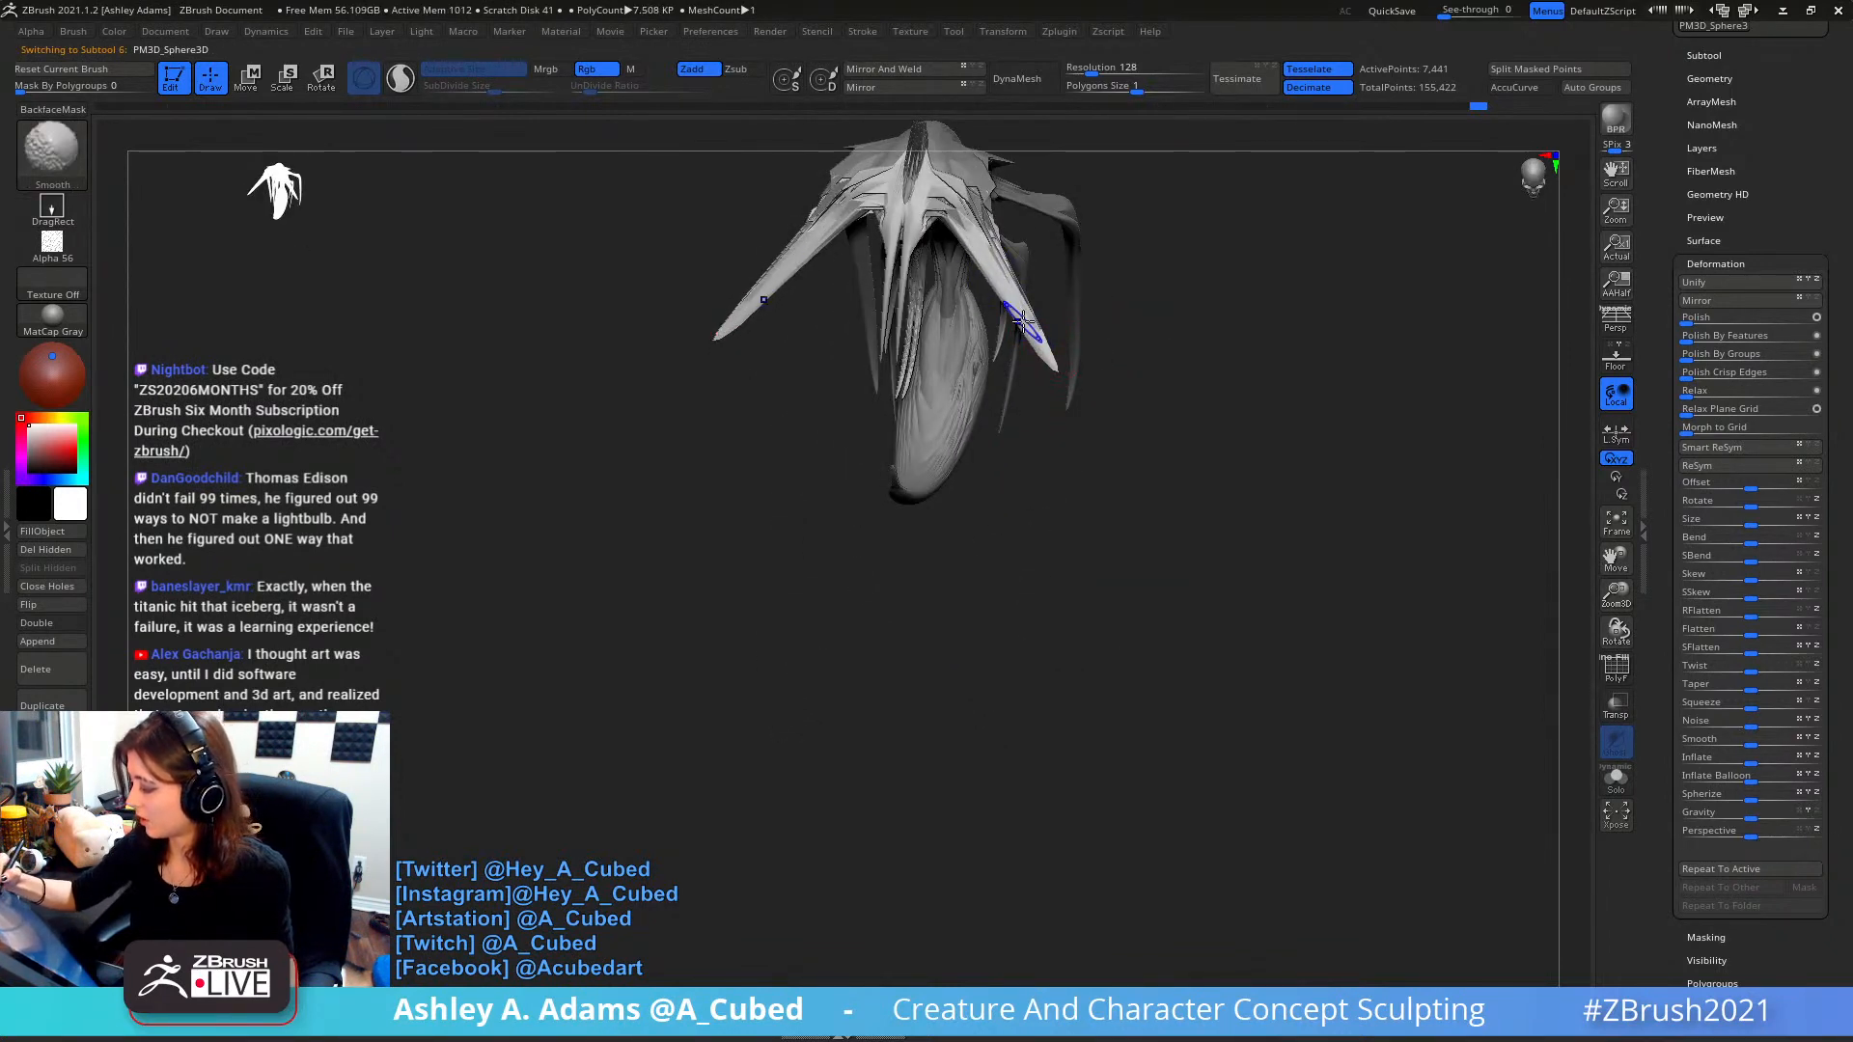
pyautogui.moveTo(941, 396); pyautogui.dragTo(950, 395, button='right')
pyautogui.keyDown('shift'); pyautogui.moveTo(992, 267); pyautogui.dragTo(984, 270); pyautogui.keyUp('shift')
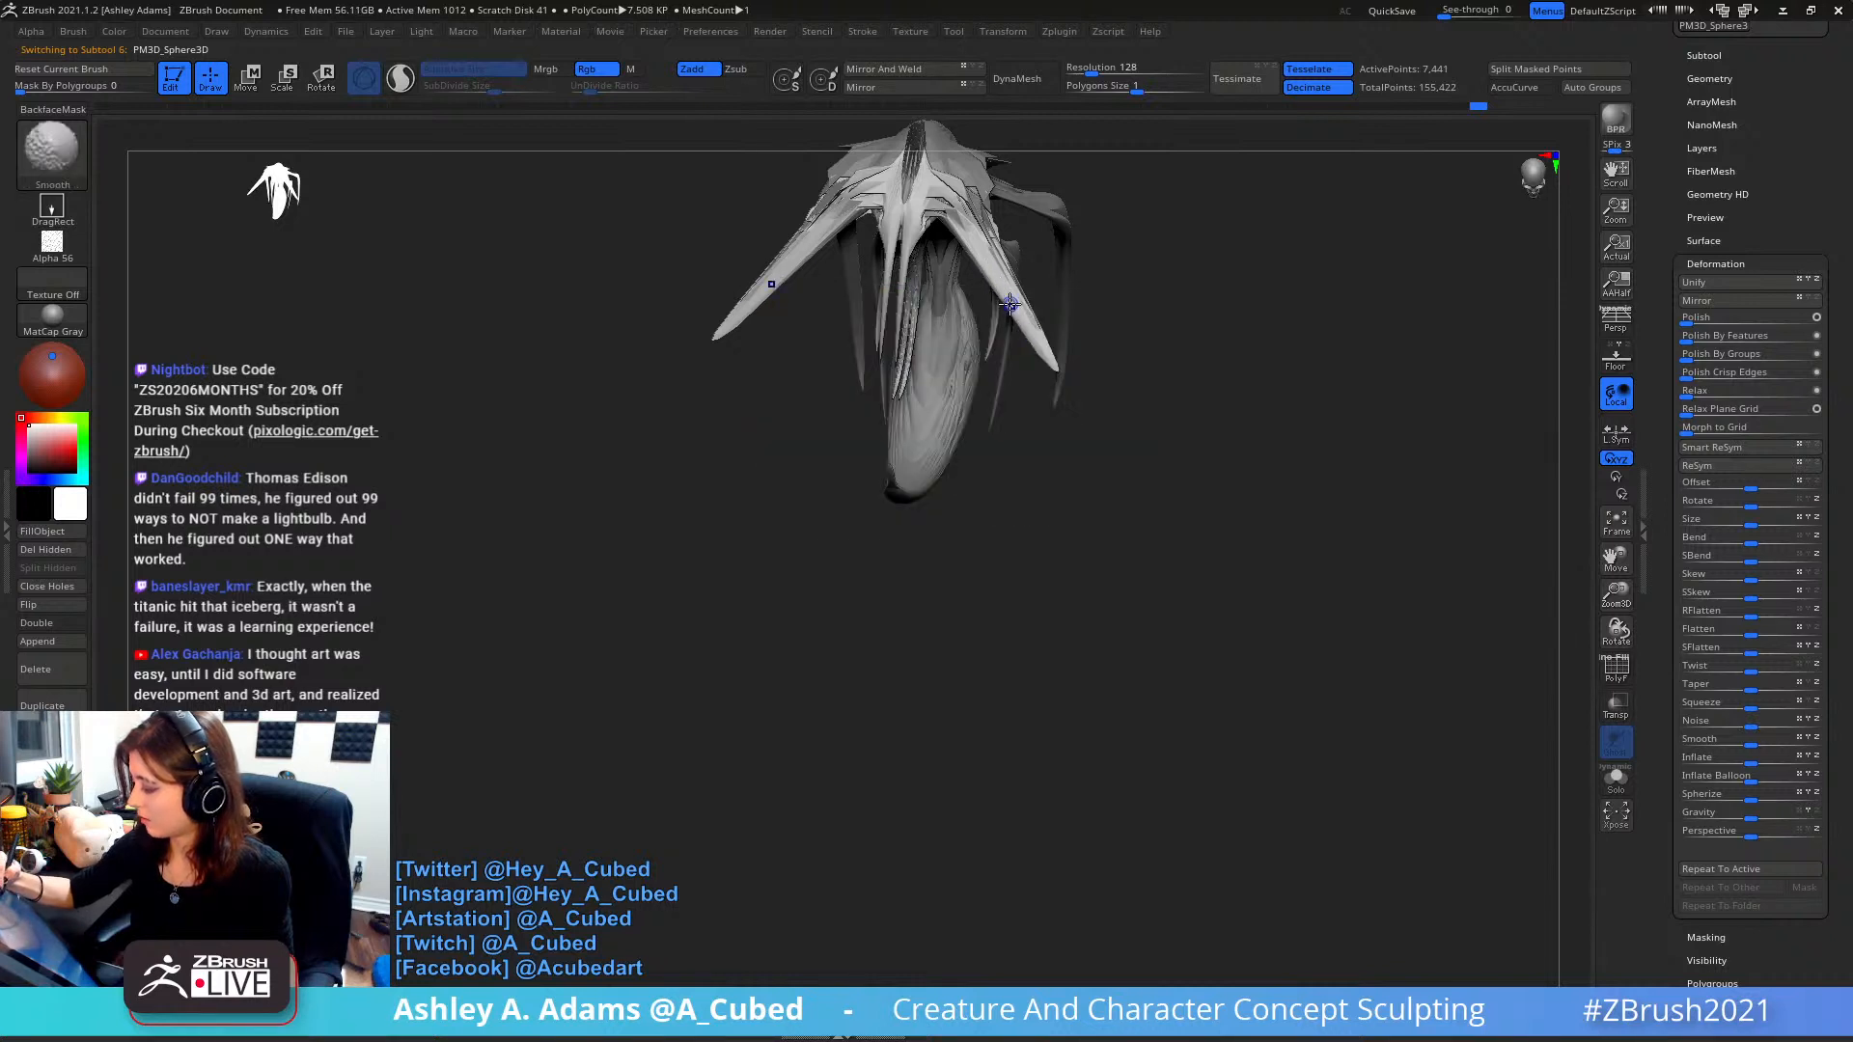
pyautogui.moveTo(1034, 333)
pyautogui.keyDown('shift'); pyautogui.mouseDown()
pyautogui.moveTo(989, 266)
pyautogui.moveTo(1005, 300)
pyautogui.mouseUp(); pyautogui.keyUp('shift')
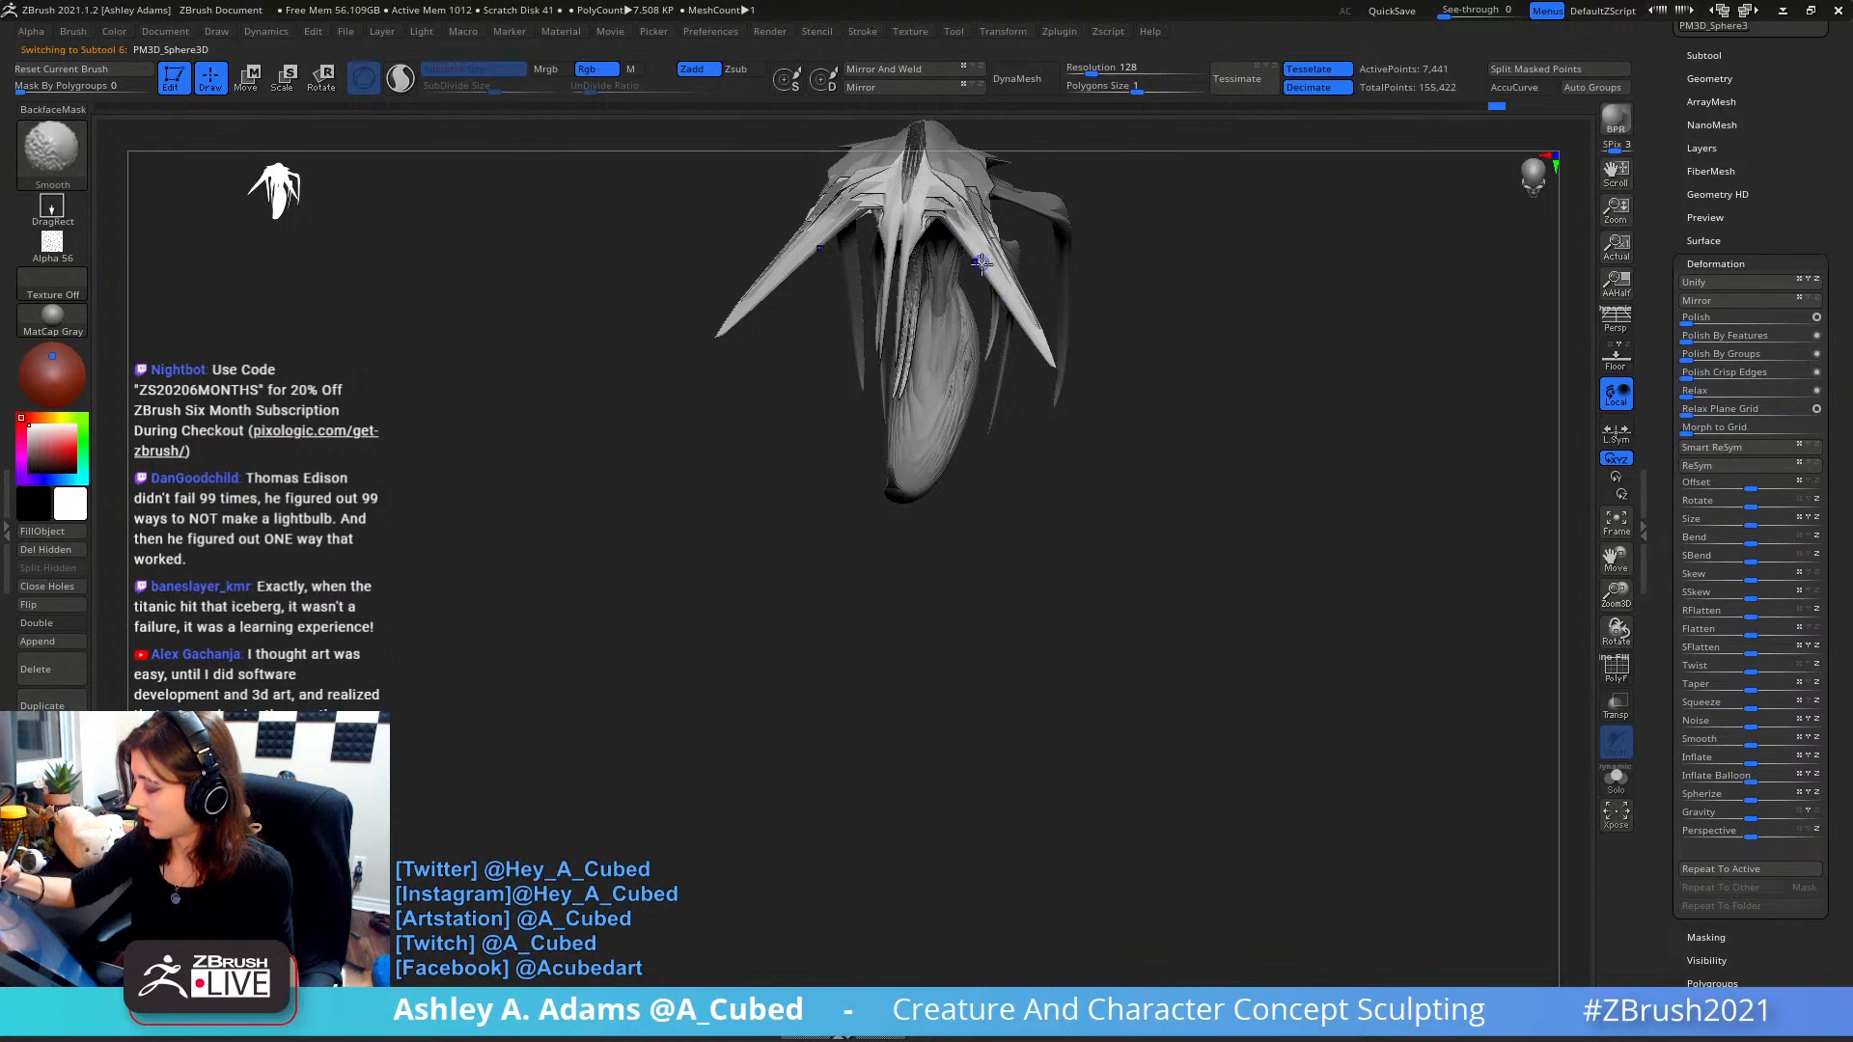
# - Refine the outline and tips of the smoothed side spikes with SnakeHook
pyautogui.moveTo(912, 372); pyautogui.dragTo(989, 365, button='right')
pyautogui.moveTo(863, 207); pyautogui.dragTo(763, 295)
pyautogui.keyDown('shift'); pyautogui.moveTo(898, 280); pyautogui.dragTo(866, 160, button='right'); pyautogui.keyUp('shift')
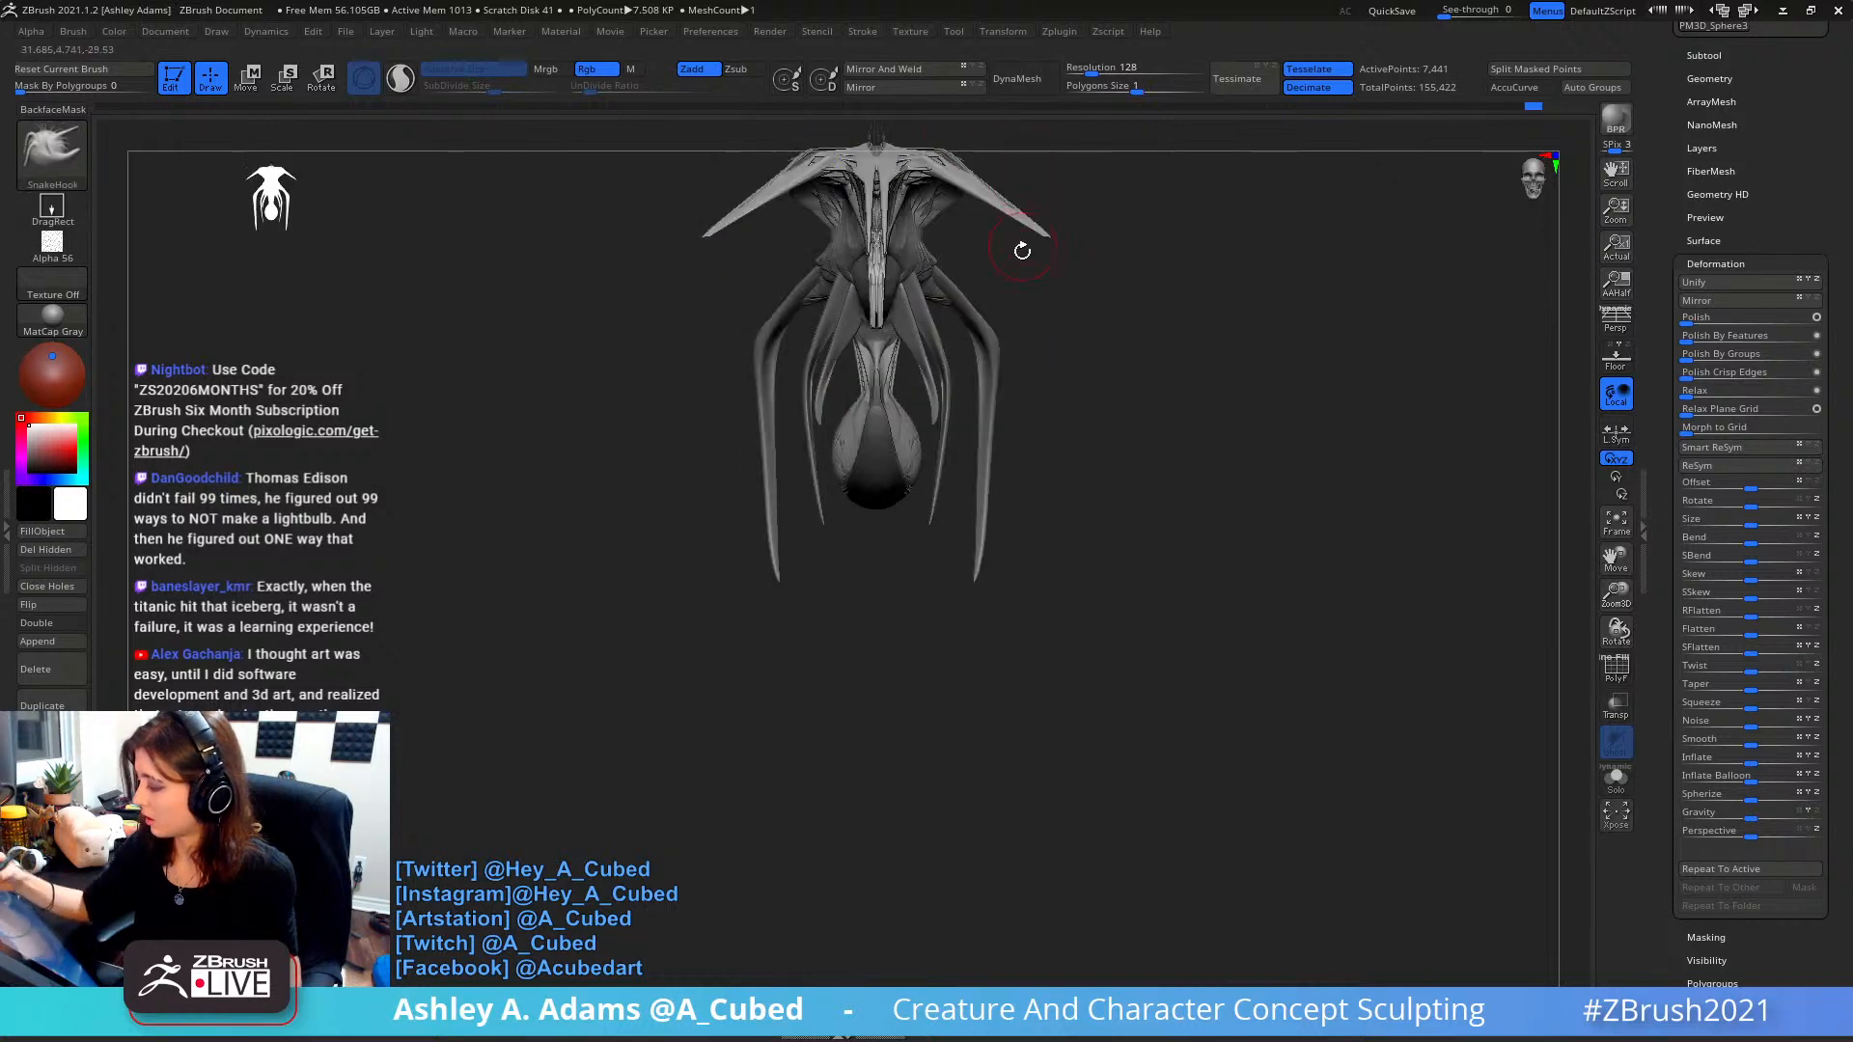
pyautogui.keyDown('alt'); pyautogui.moveTo(1017, 282); pyautogui.dragTo(997, 570, button='right'); pyautogui.keyUp('alt')
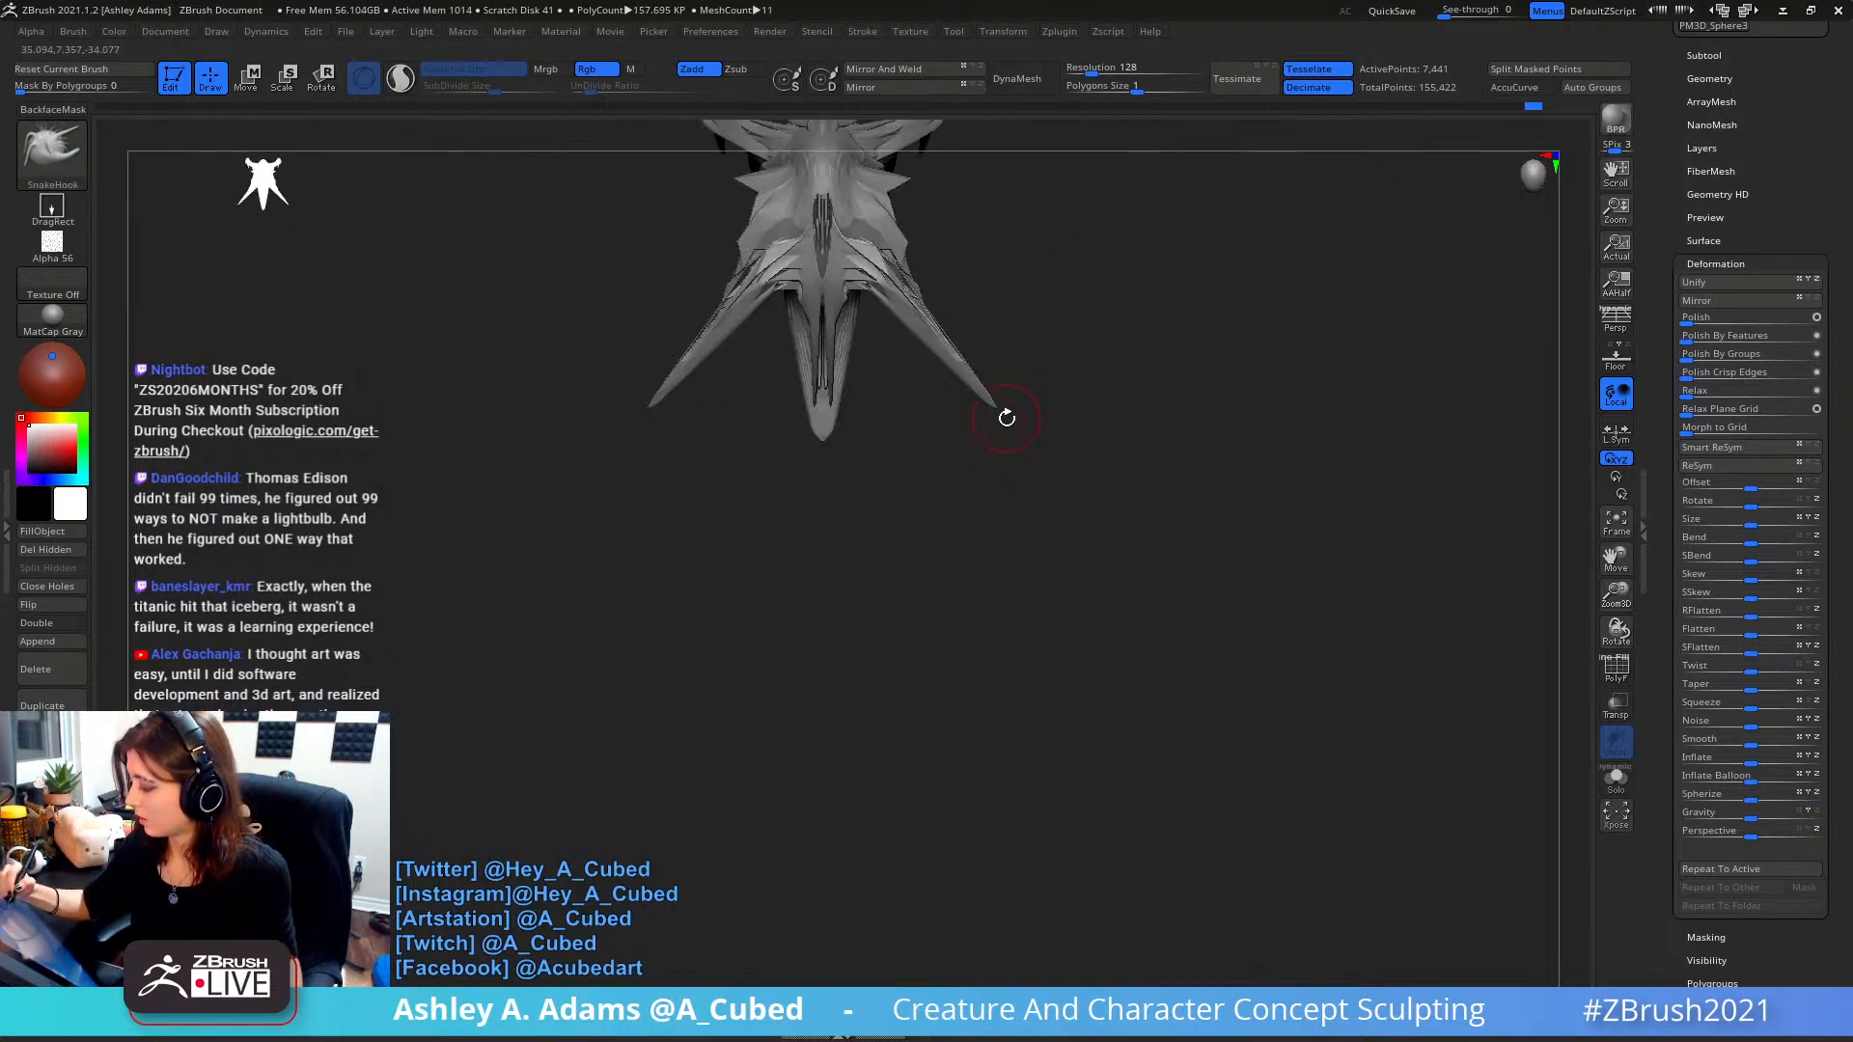
pyautogui.moveTo(1007, 416); pyautogui.dragTo(1117, 240, button='right')
pyautogui.rightClick(968, 409)
pyautogui.keyDown('ctrl'); pyautogui.moveTo(968, 410); pyautogui.dragTo(964, 464, button='right'); pyautogui.keyUp('ctrl')
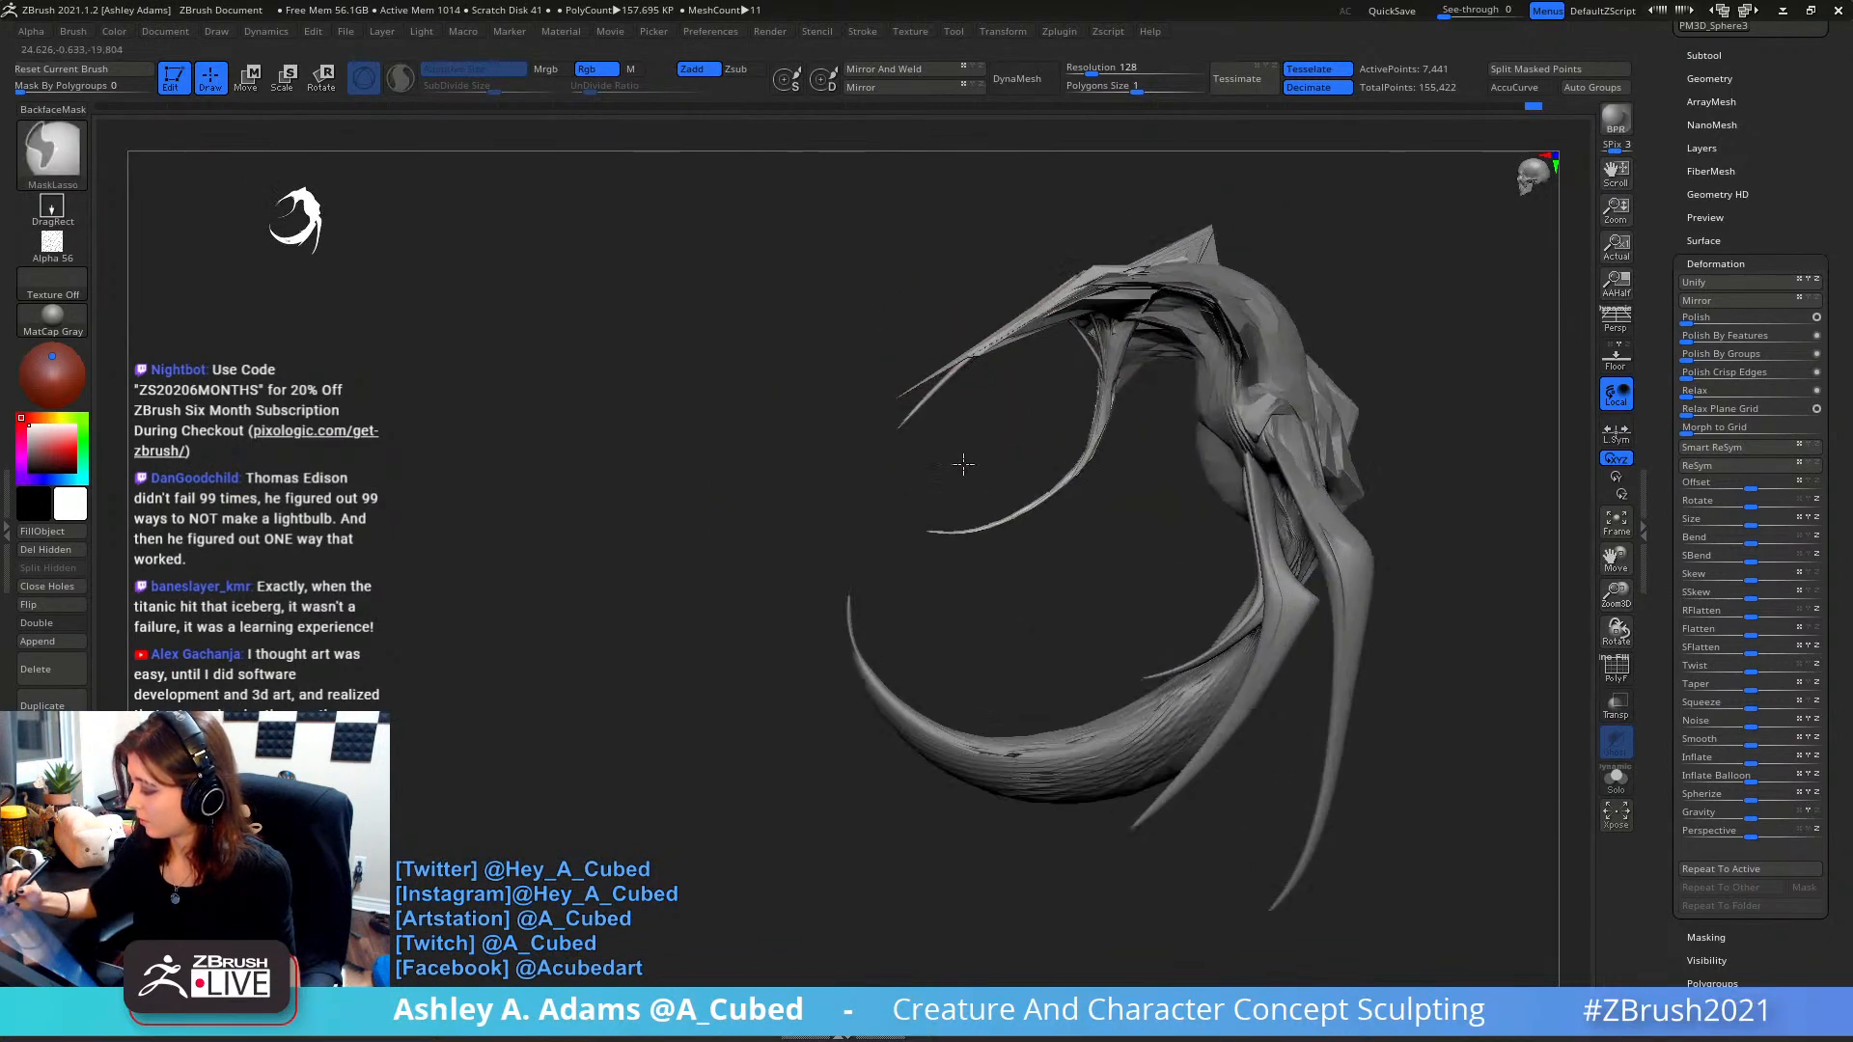
# - Bend the tips of the crest's front prongs downward into a hook with SnakeHook, adjusting the draw size between pulls
pyautogui.press('b')
pyautogui.press('s')
pyautogui.press('h')
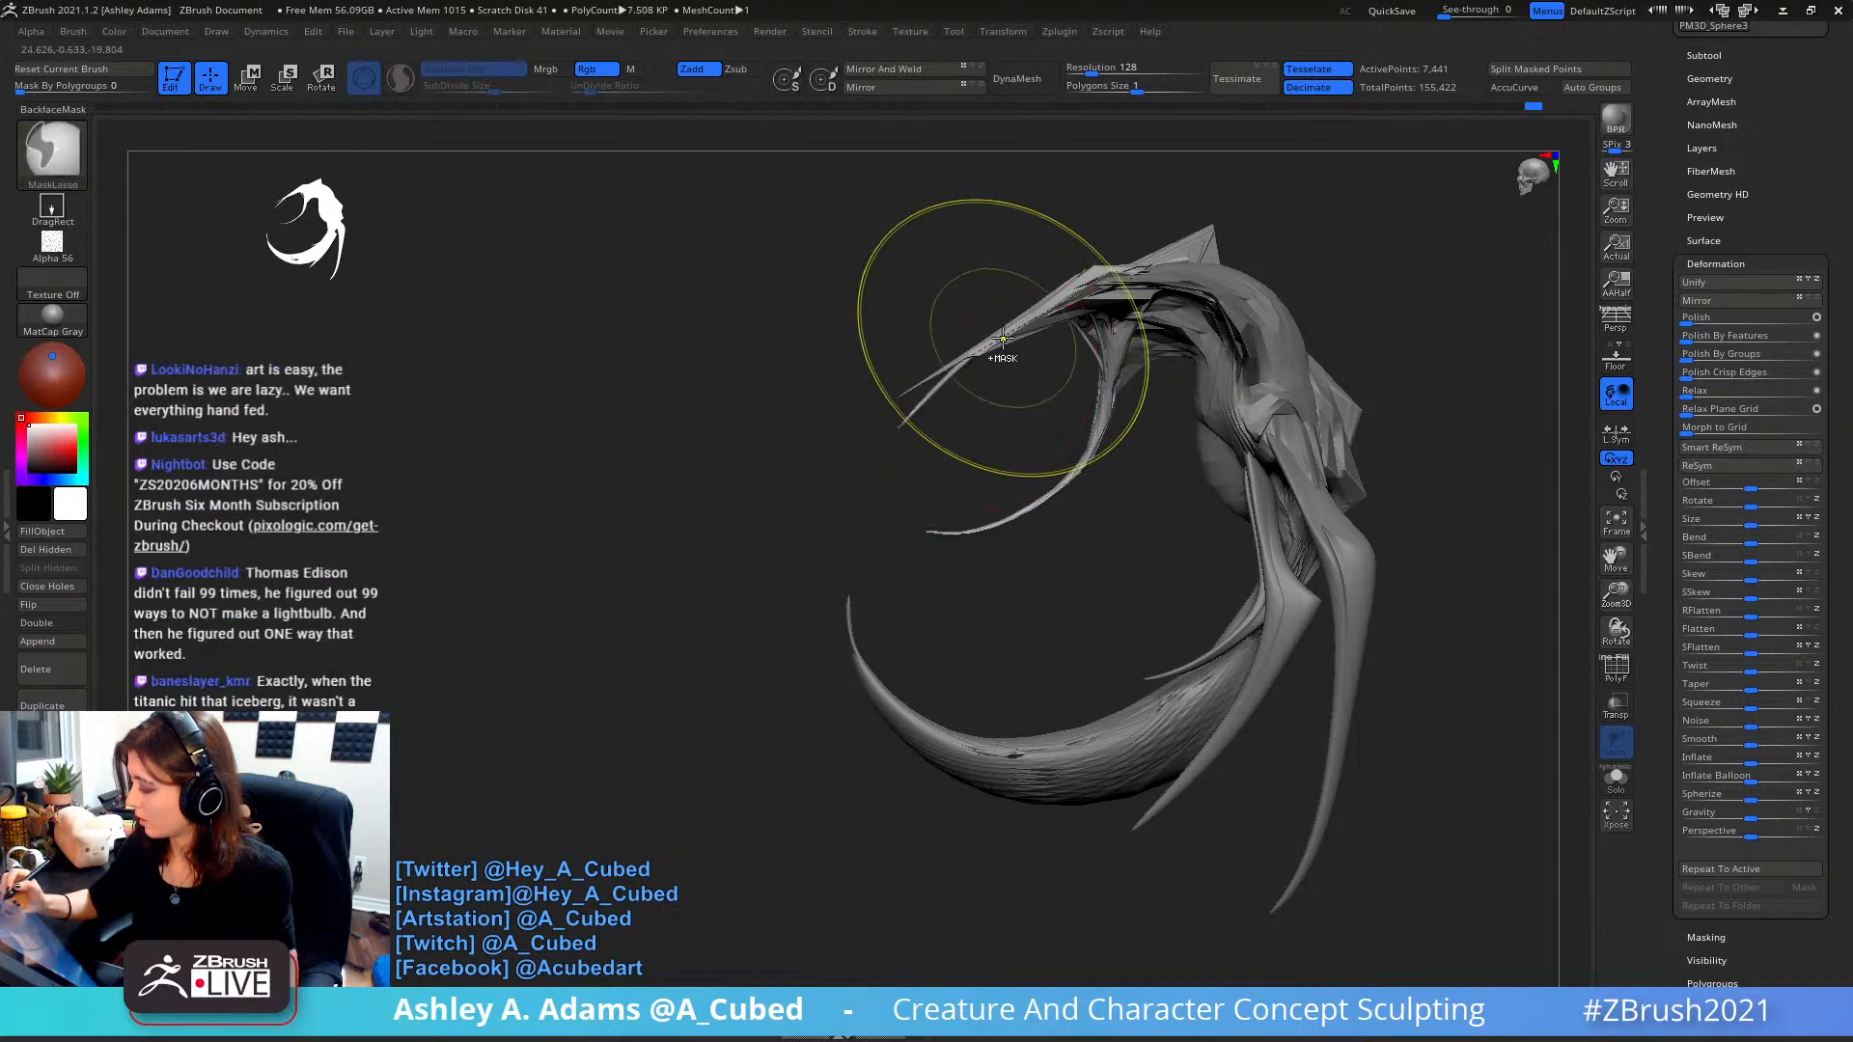
pyautogui.rightClick(997, 344)
pyautogui.moveTo(982, 358); pyautogui.dragTo(991, 365, button='right')
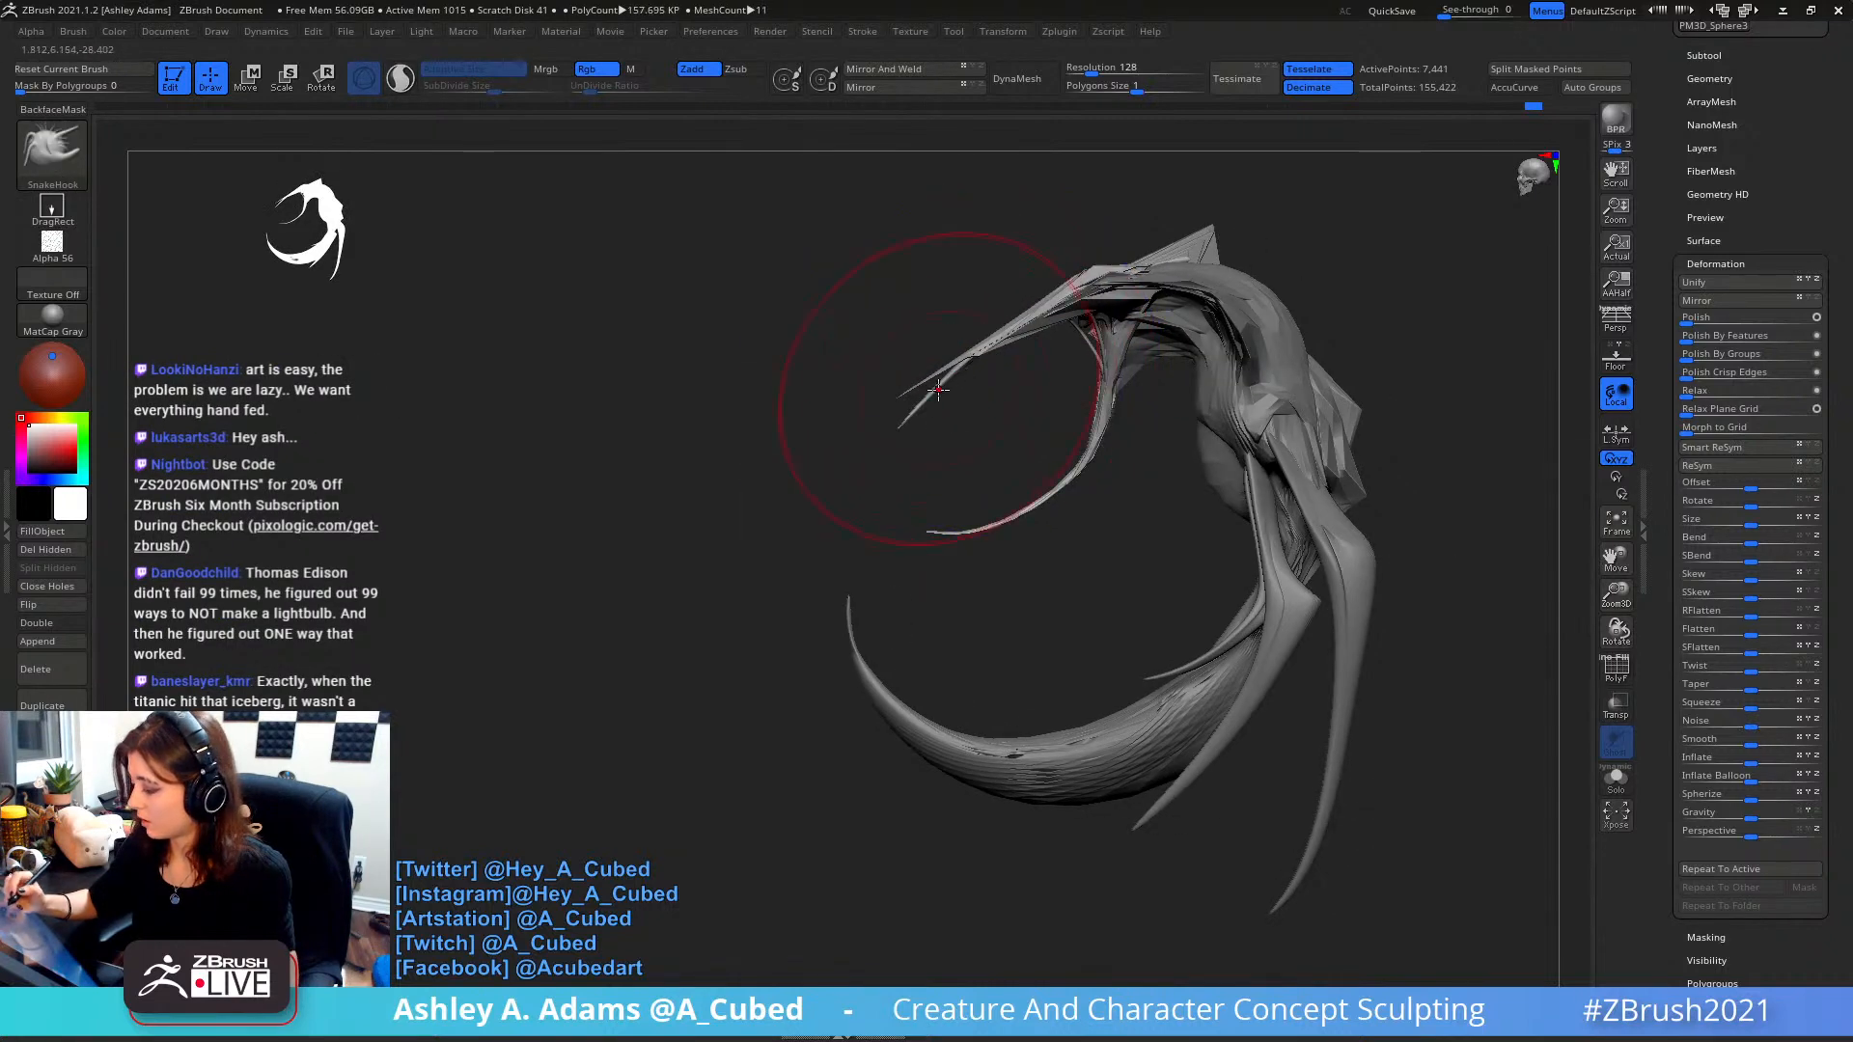
pyautogui.press('space')
pyautogui.moveTo(910, 429); pyautogui.dragTo(900, 436)
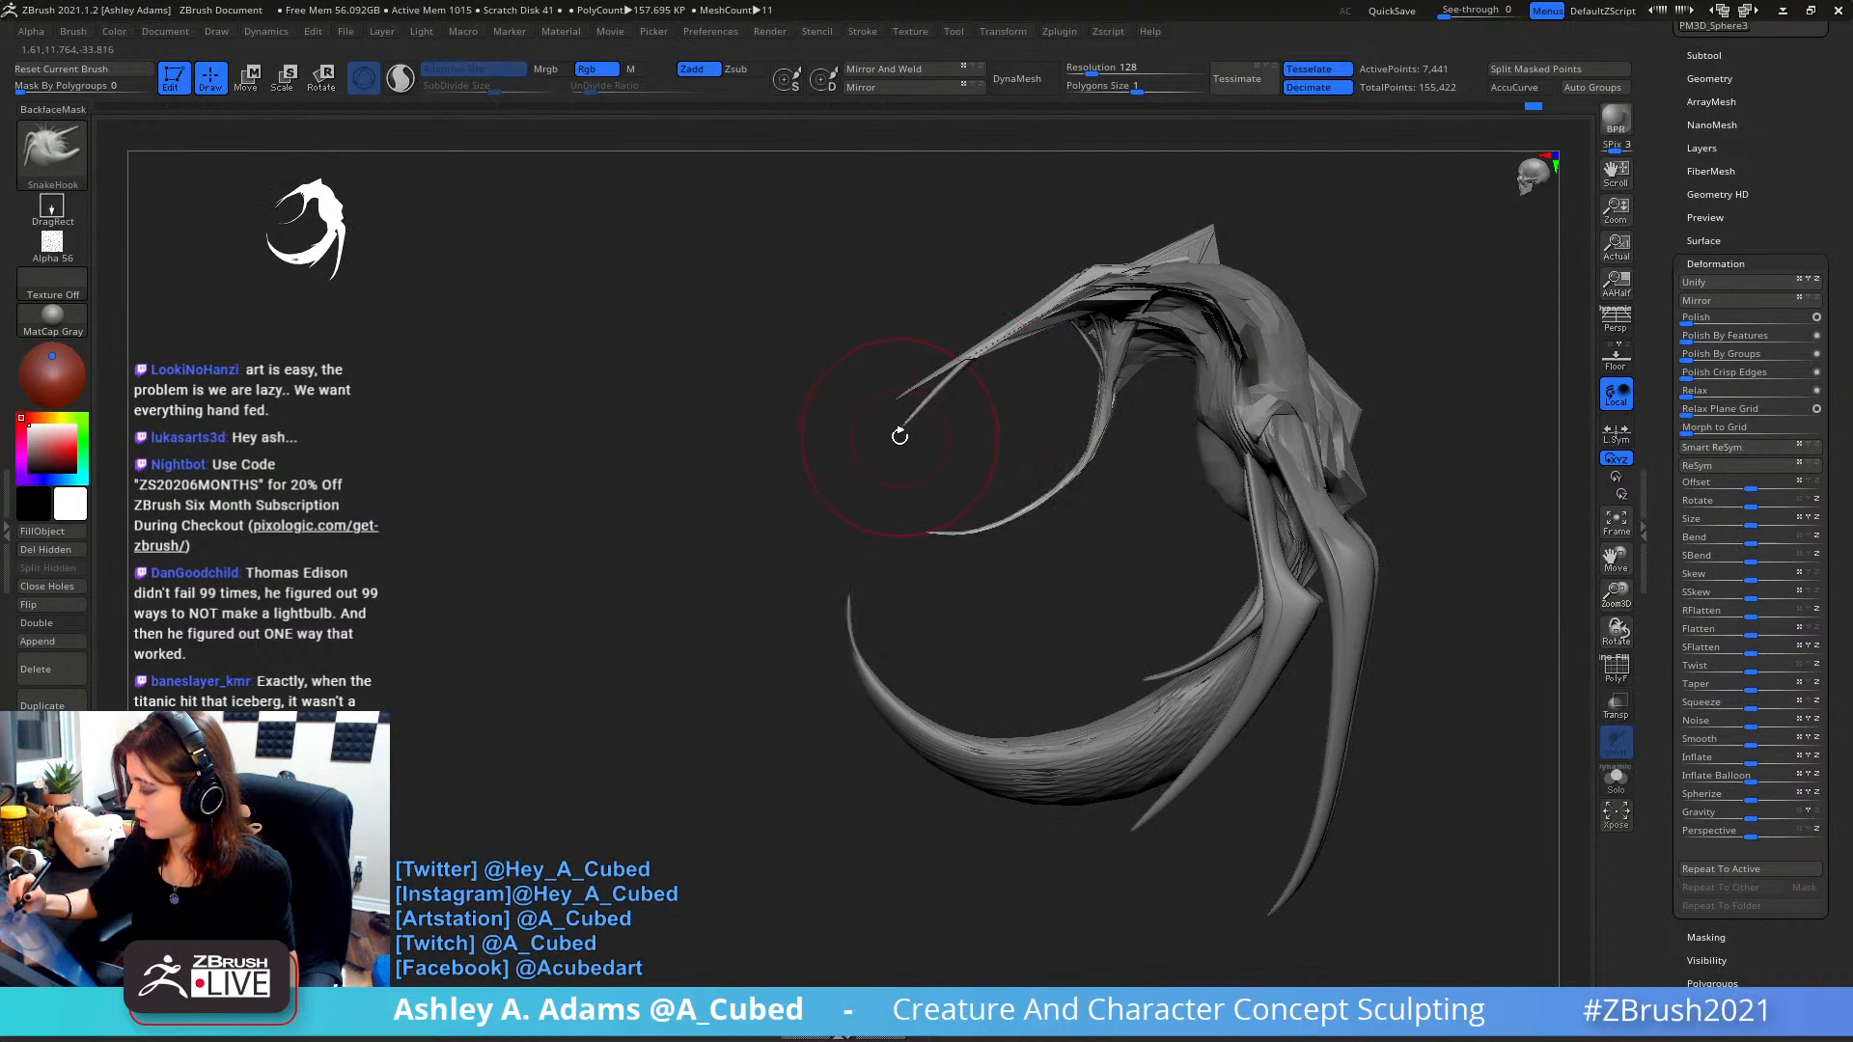
pyautogui.moveTo(950, 412); pyautogui.dragTo(943, 410, button='right')
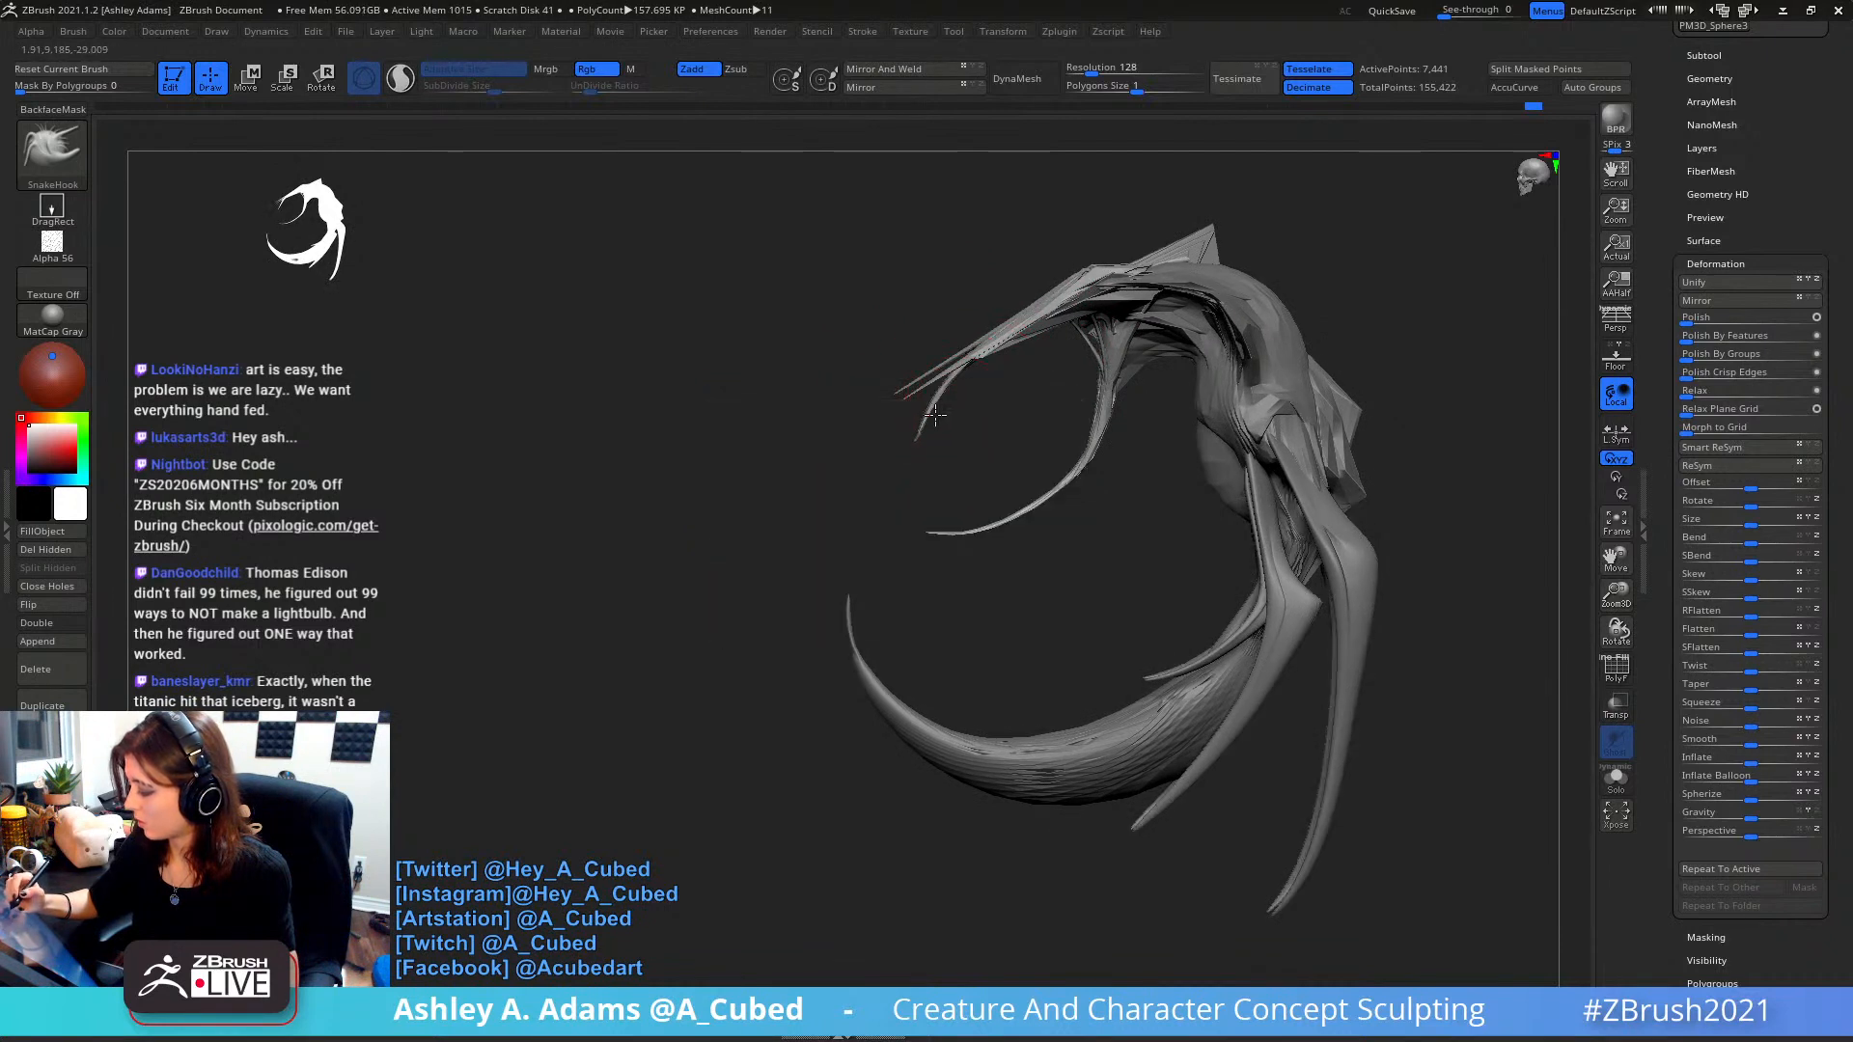
# - Smooth the bent prong tips and adjust the curve of the proboscis from the opposite side
pyautogui.press('shift')
pyautogui.keyDown('shift'); pyautogui.moveTo(934, 421); pyautogui.dragTo(928, 415); pyautogui.keyUp('shift')
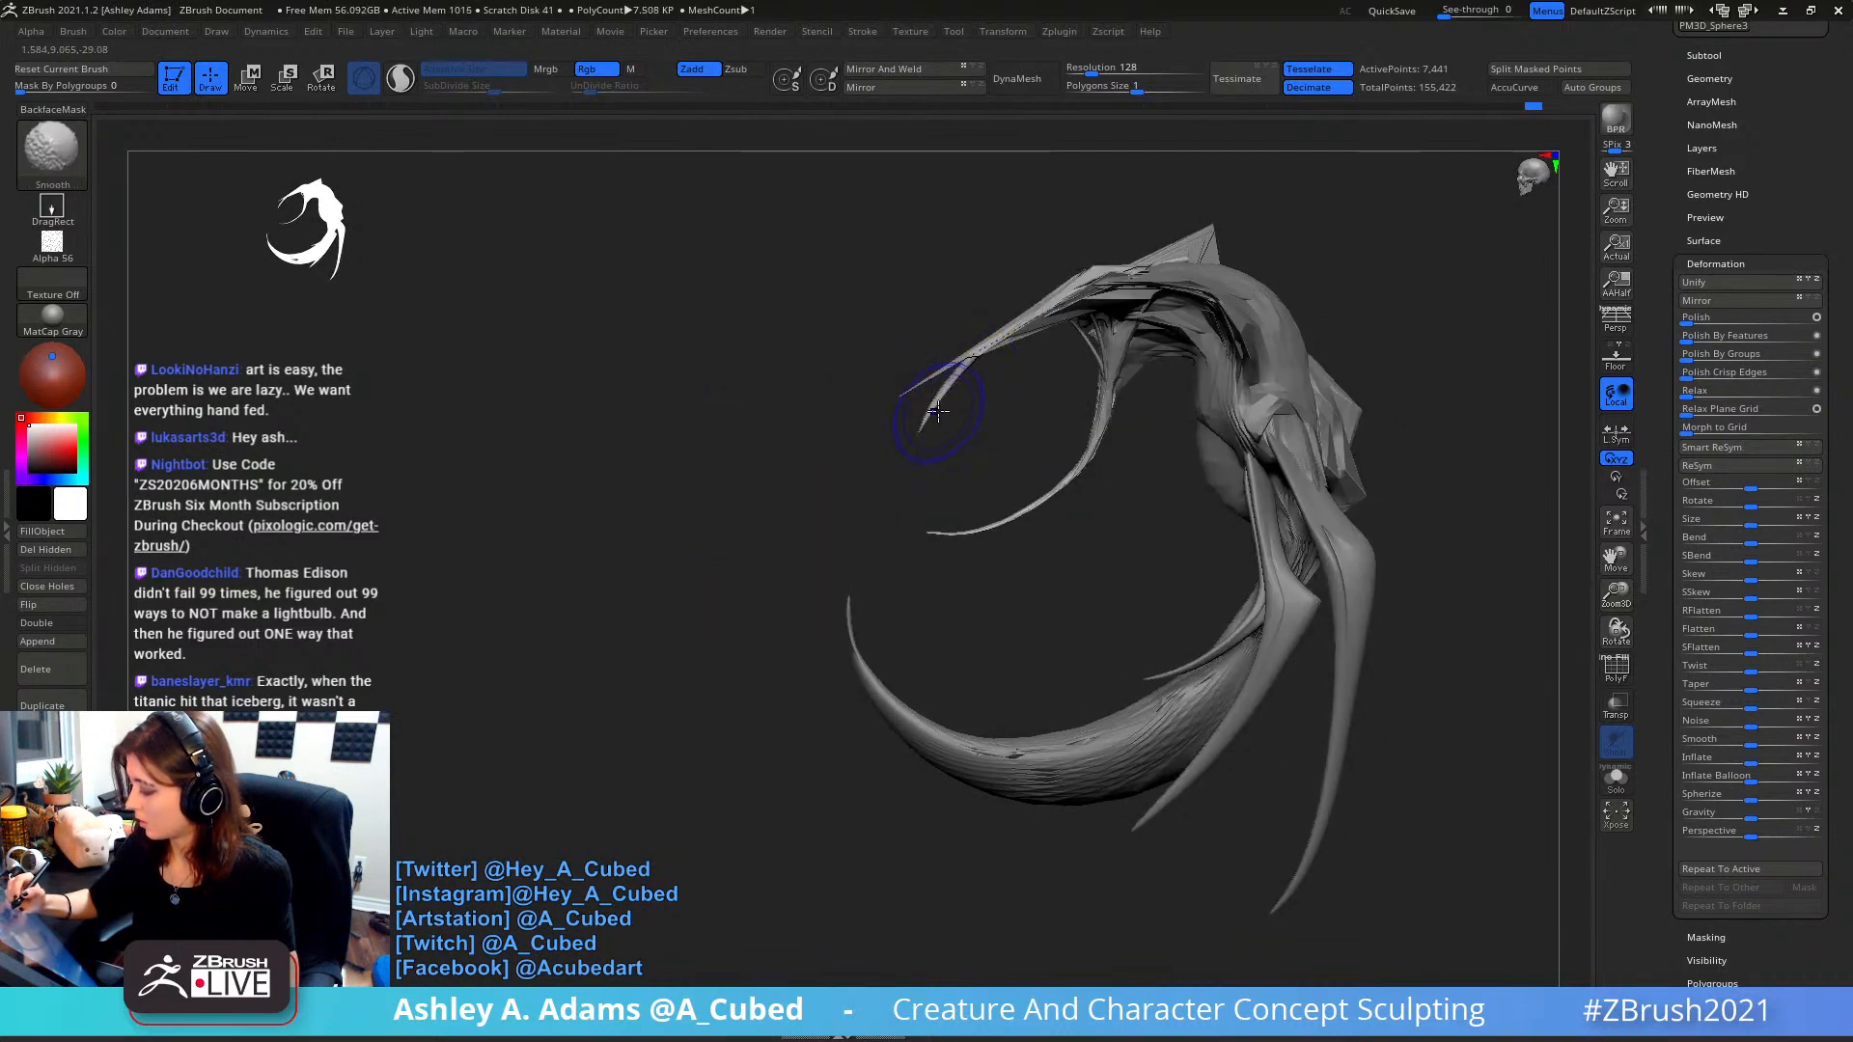
pyautogui.press('space')
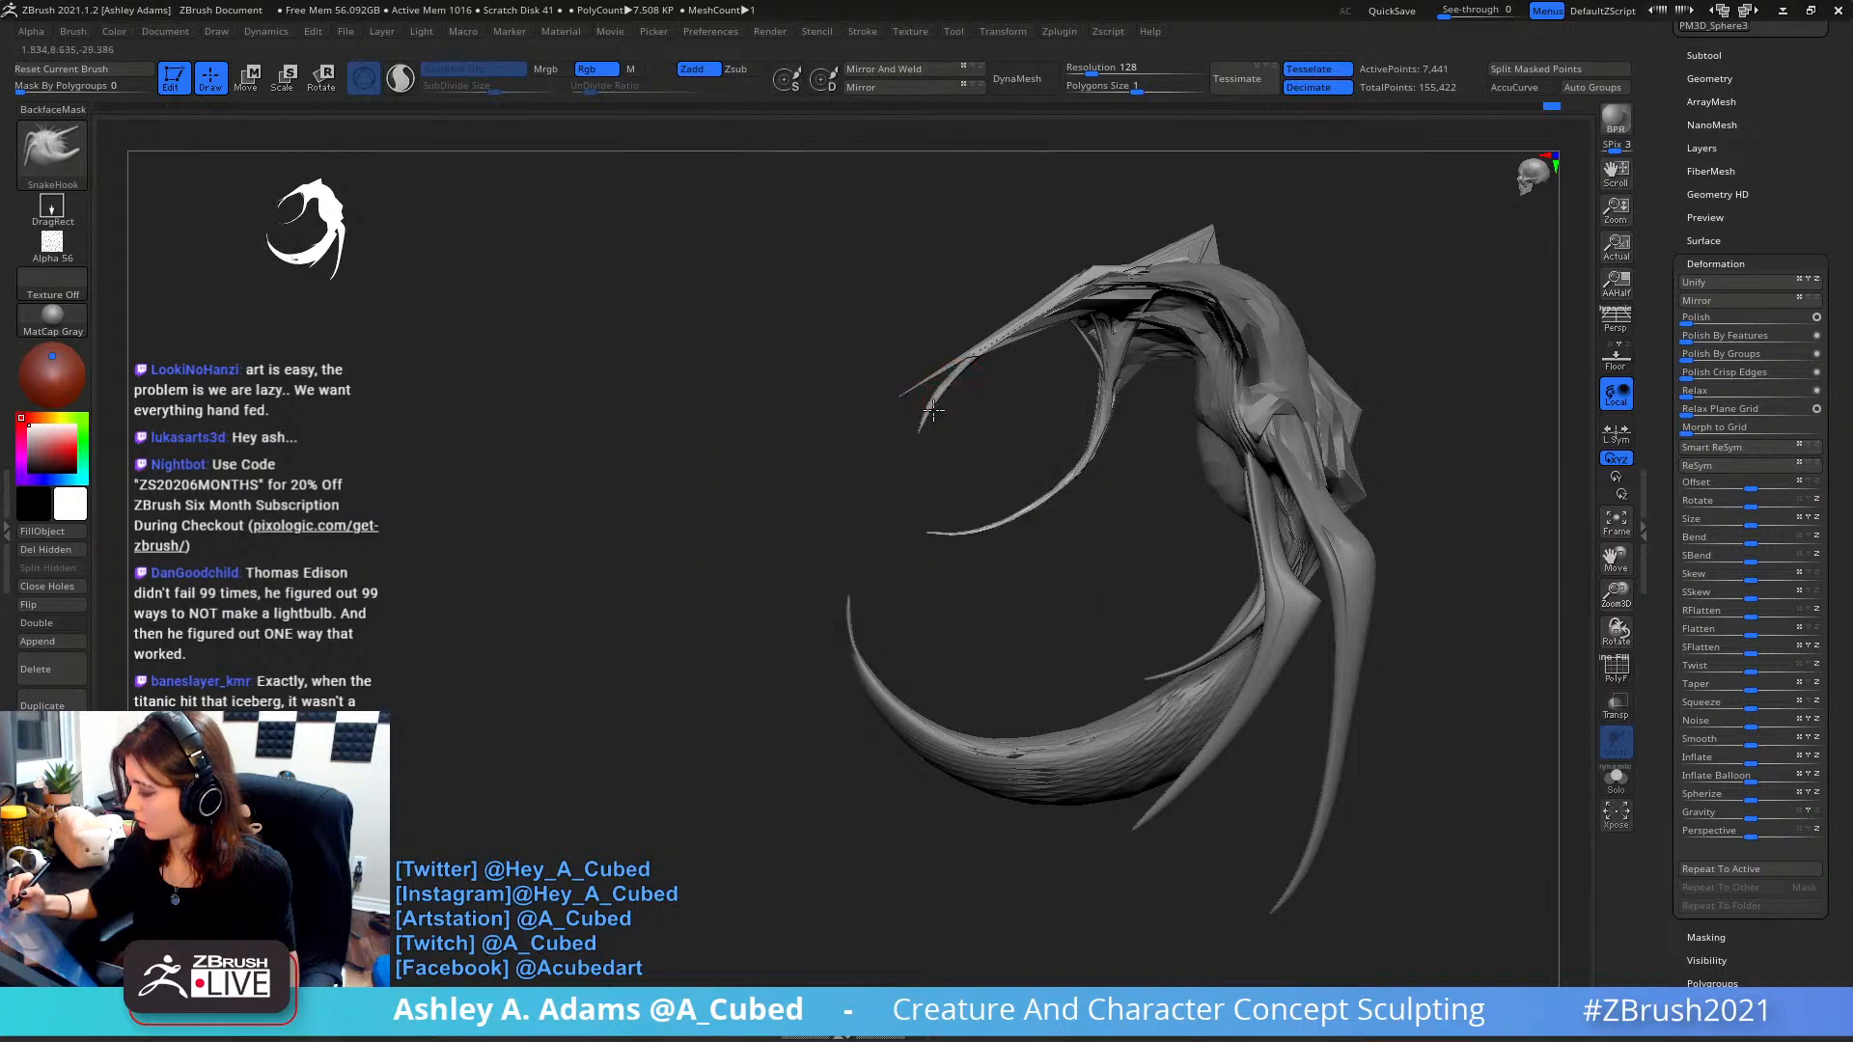
pyautogui.moveTo(1028, 349); pyautogui.dragTo(1149, 431, button='right')
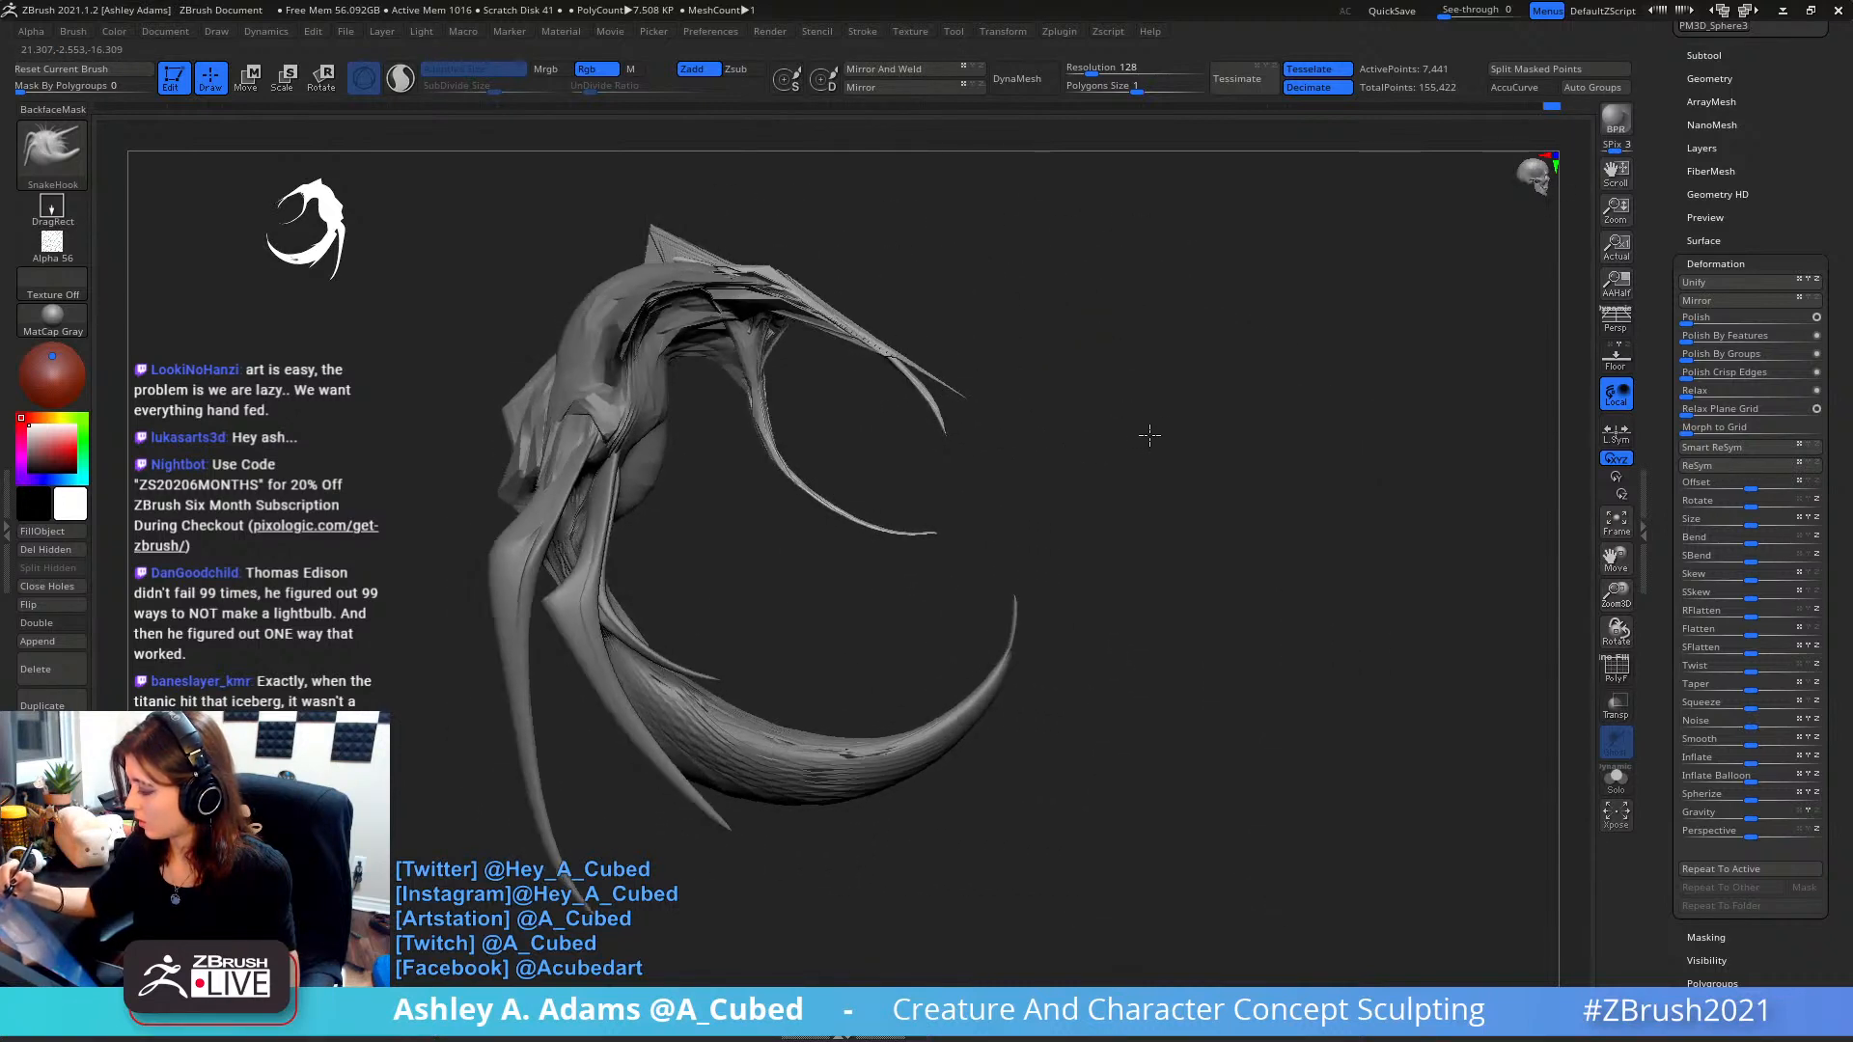
pyautogui.press('space')
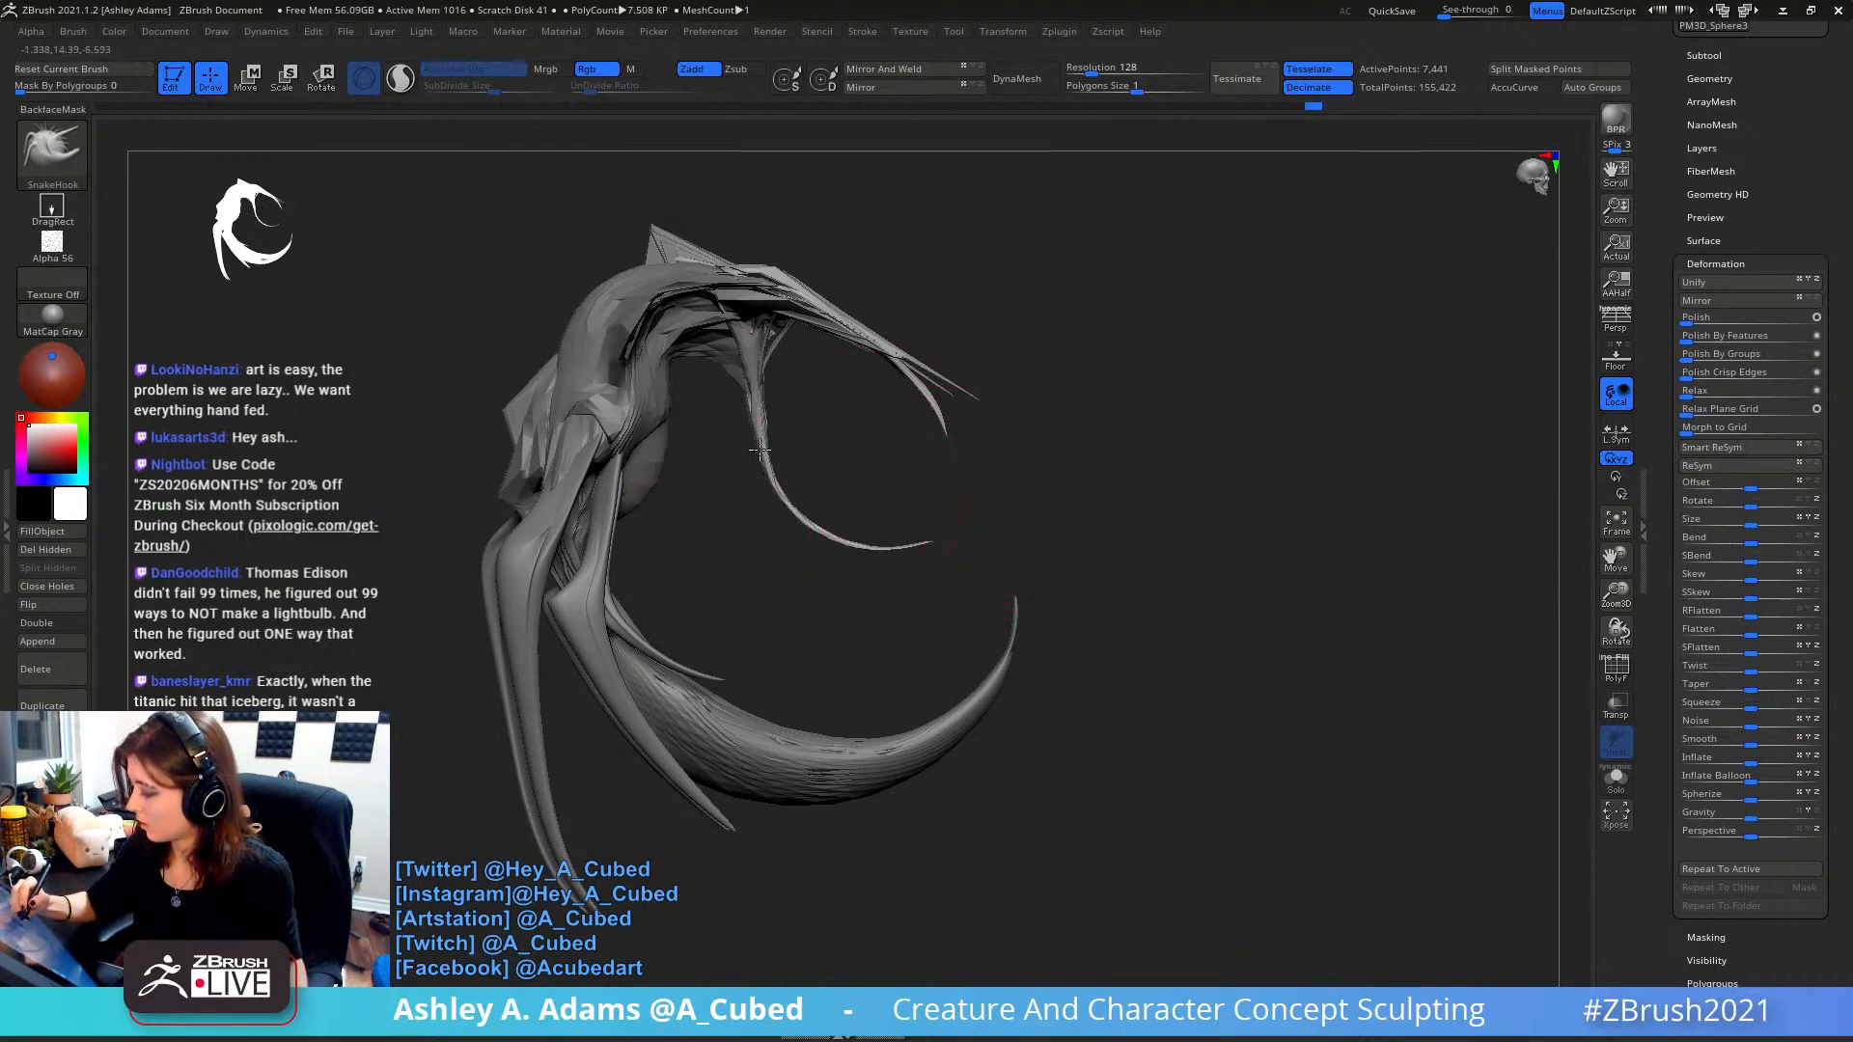
# - Thicken the proboscis with the Inflat brush and smooth the swollen area
pyautogui.press('space')
pyautogui.press('b')
pyautogui.press('i')
pyautogui.press('n')
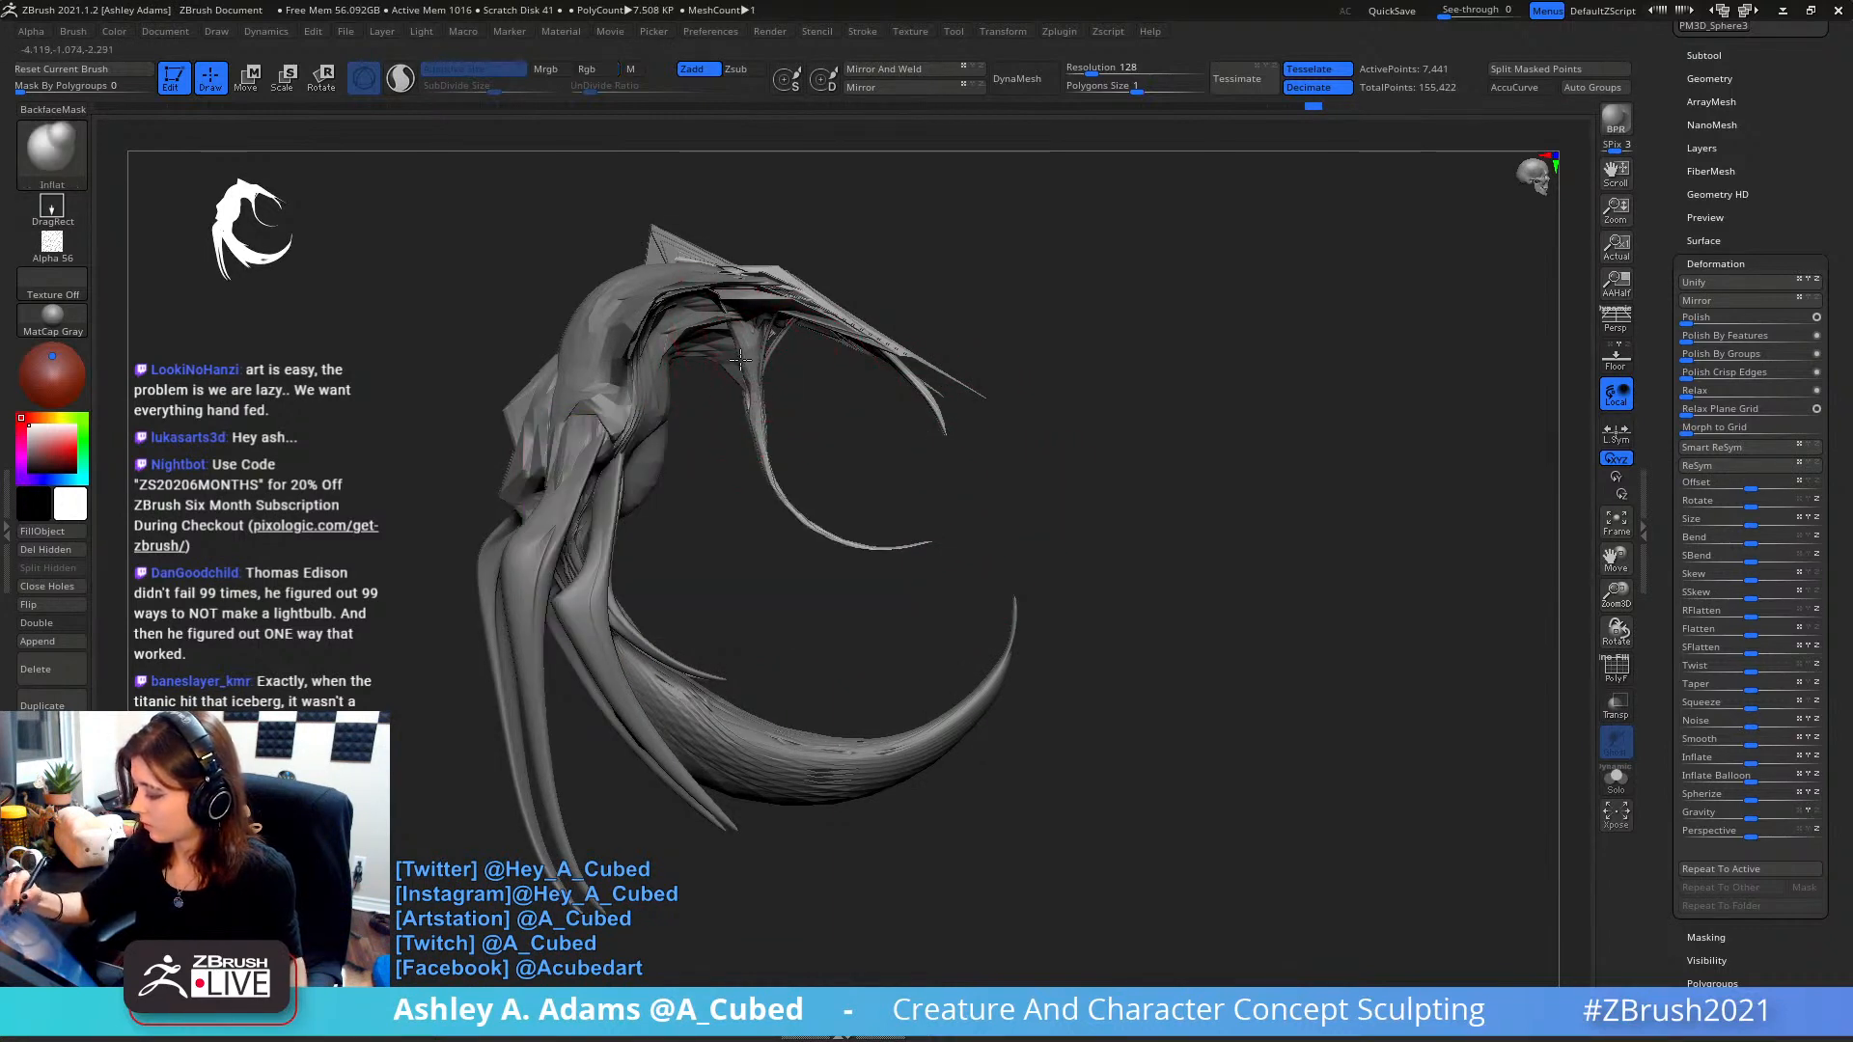
pyautogui.press('space')
pyautogui.moveTo(760, 405); pyautogui.dragTo(749, 405)
pyautogui.moveTo(1245, 541)
pyautogui.mouseDown()
pyautogui.moveTo(1148, 540)
pyautogui.moveTo(1072, 512)
pyautogui.mouseUp()
pyautogui.moveTo(1255, 482); pyautogui.dragTo(1168, 511)
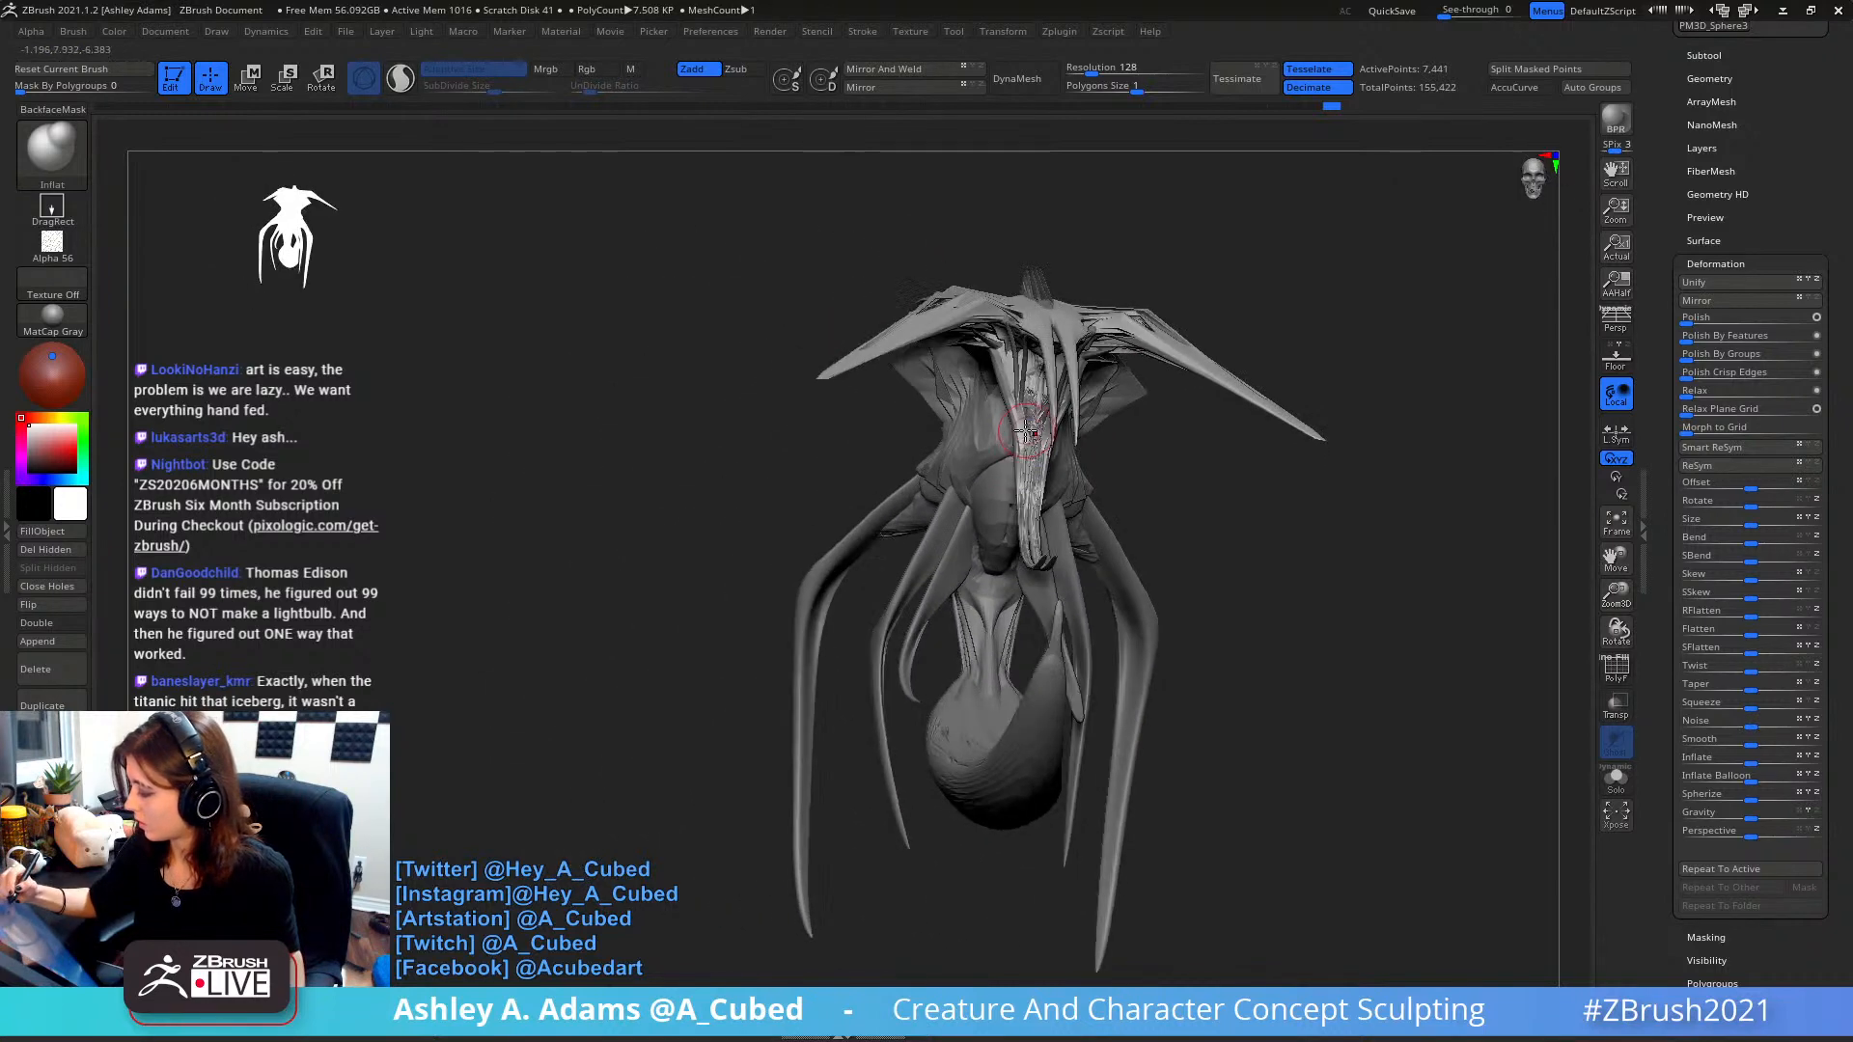
pyautogui.press('shift')
pyautogui.keyDown('shift'); pyautogui.moveTo(1036, 494); pyautogui.dragTo(1069, 446); pyautogui.keyUp('shift')
# - Smooth the ridged surface of the proboscis along its length, working from the front and three-quarter views
pyautogui.moveTo(1216, 463); pyautogui.dragTo(1052, 448)
pyautogui.moveTo(1158, 406); pyautogui.dragTo(1207, 482)
pyautogui.press('space')
pyautogui.press('space')
pyautogui.moveTo(959, 402)
pyautogui.mouseDown(button='right')
pyautogui.moveTo(957, 338)
pyautogui.moveTo(951, 415)
pyautogui.mouseUp(button='right')
pyautogui.press('space')
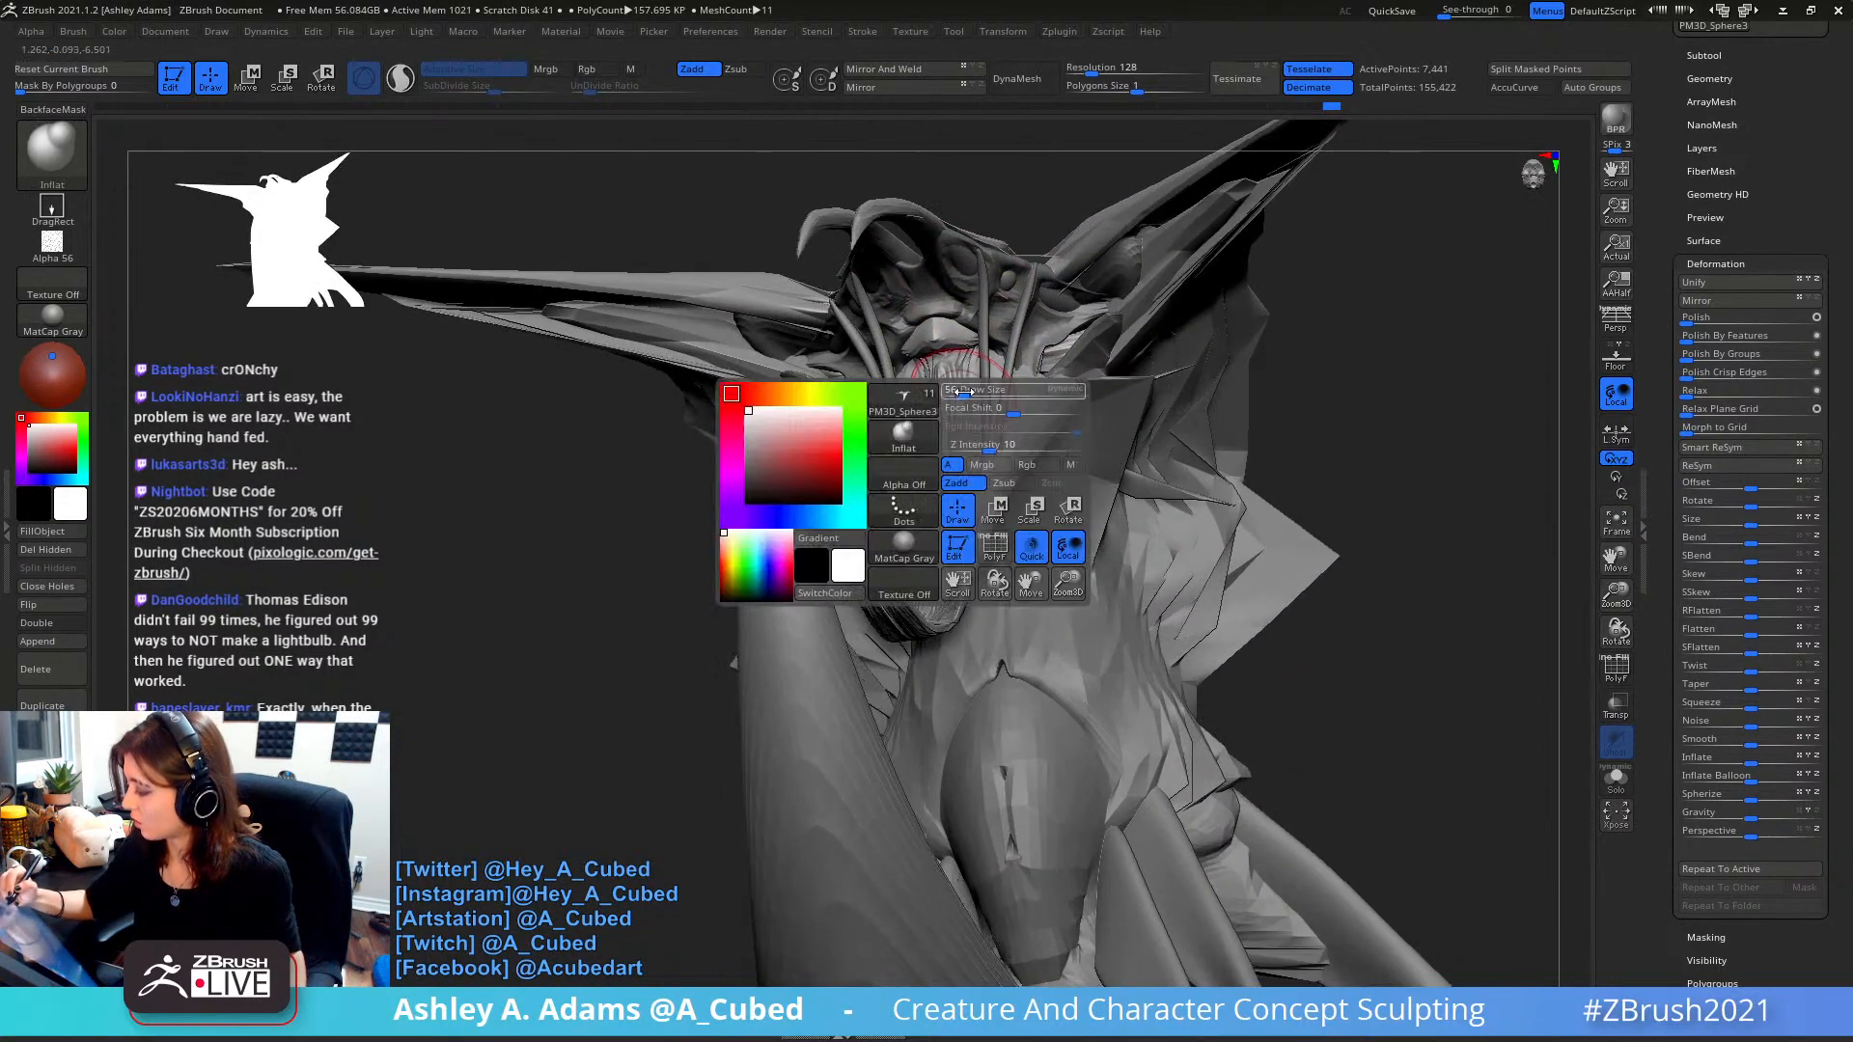
pyautogui.moveTo(942, 289); pyautogui.dragTo(917, 463, button='right')
pyautogui.press('space')
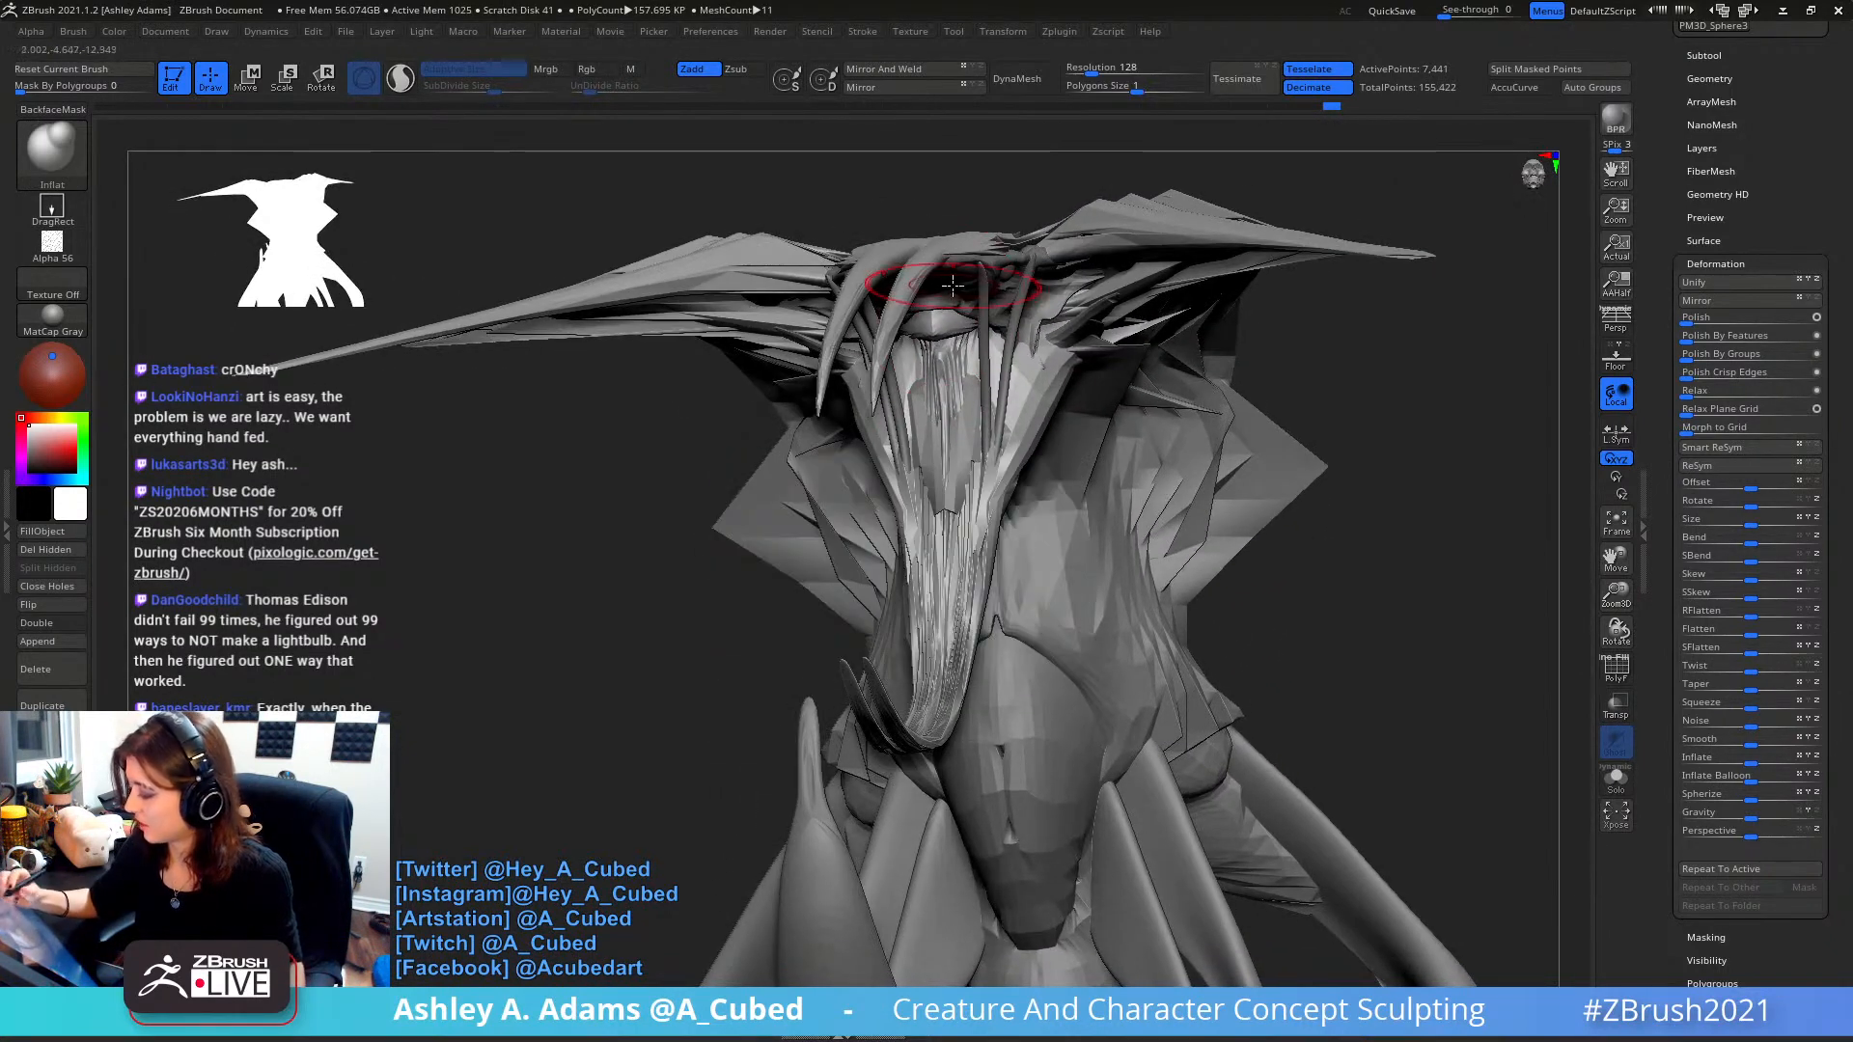
pyautogui.moveTo(1076, 384); pyautogui.dragTo(950, 434, button='right')
pyautogui.moveTo(951, 434)
pyautogui.keyDown('ctrl'); pyautogui.mouseDown(button='right')
pyautogui.moveTo(938, 582)
pyautogui.moveTo(931, 522)
pyautogui.mouseUp(button='right'); pyautogui.keyUp('ctrl')
pyautogui.moveTo(931, 521); pyautogui.dragTo(647, 536, button='right')
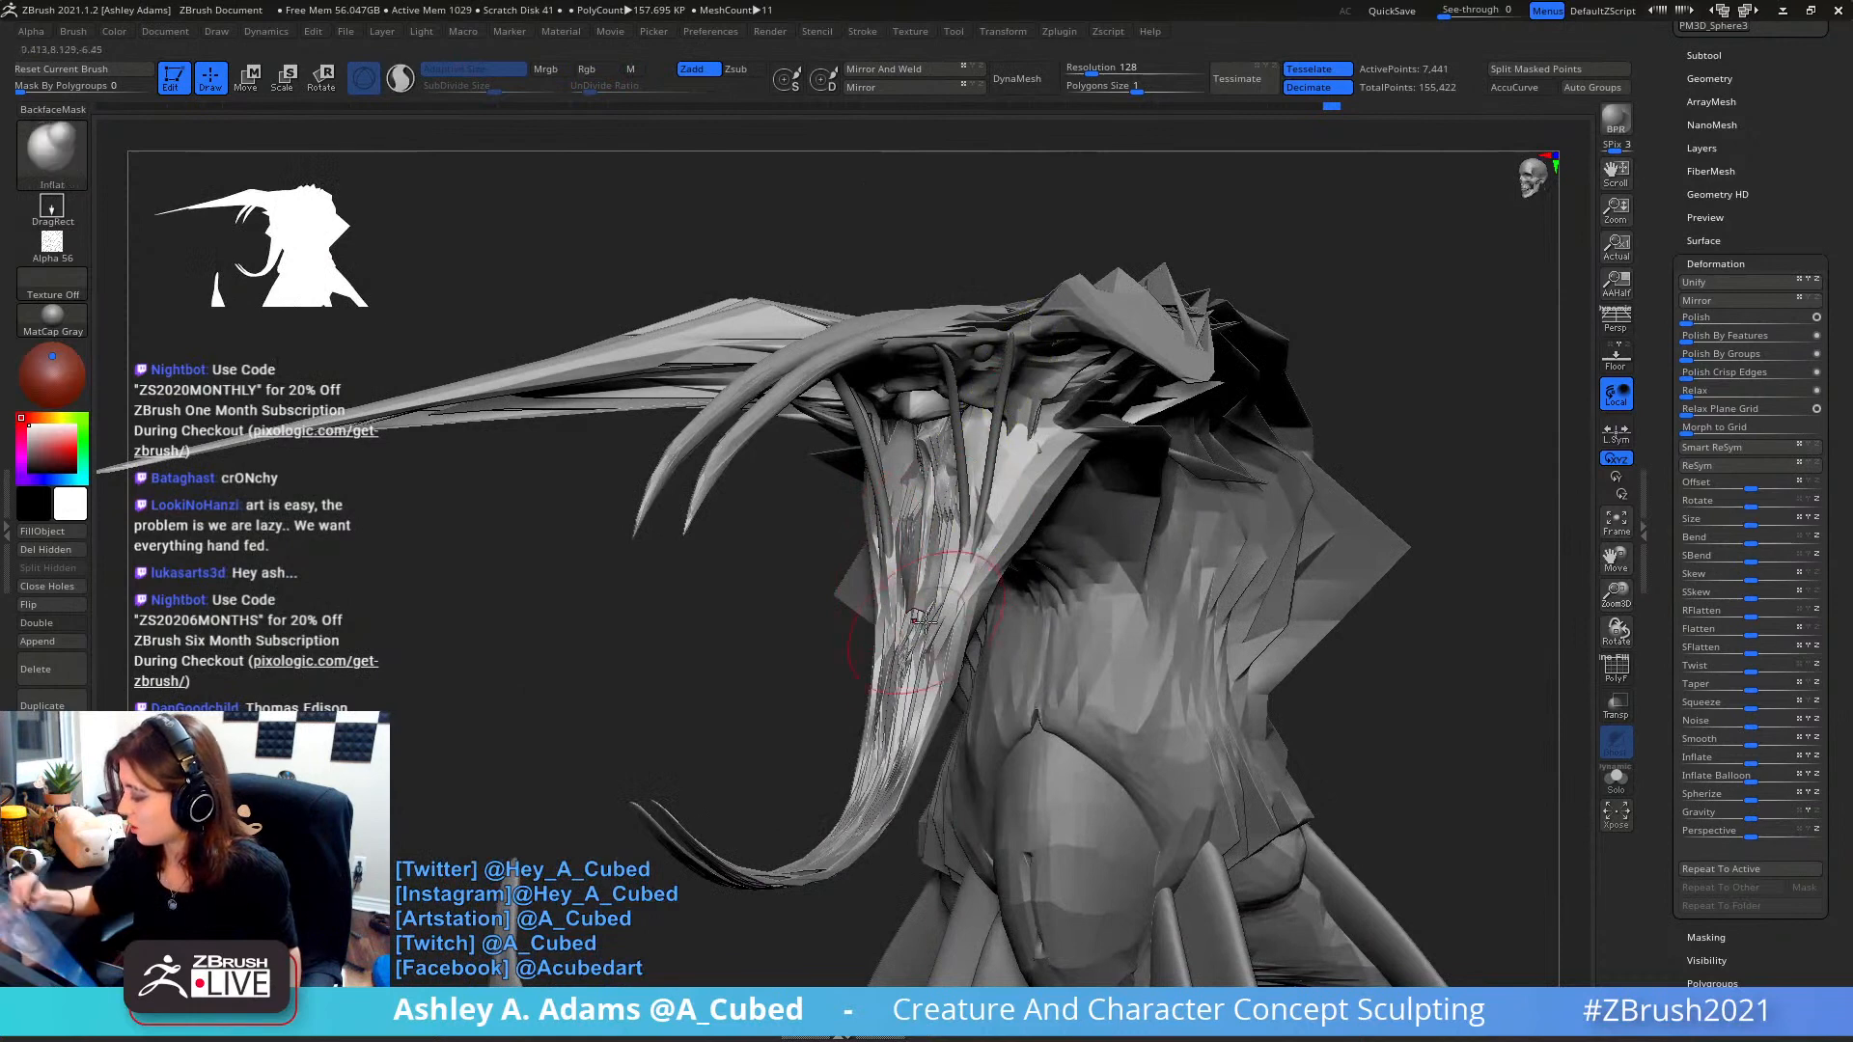
pyautogui.keyDown('shift'); pyautogui.moveTo(898, 734); pyautogui.dragTo(933, 594); pyautogui.keyUp('shift')
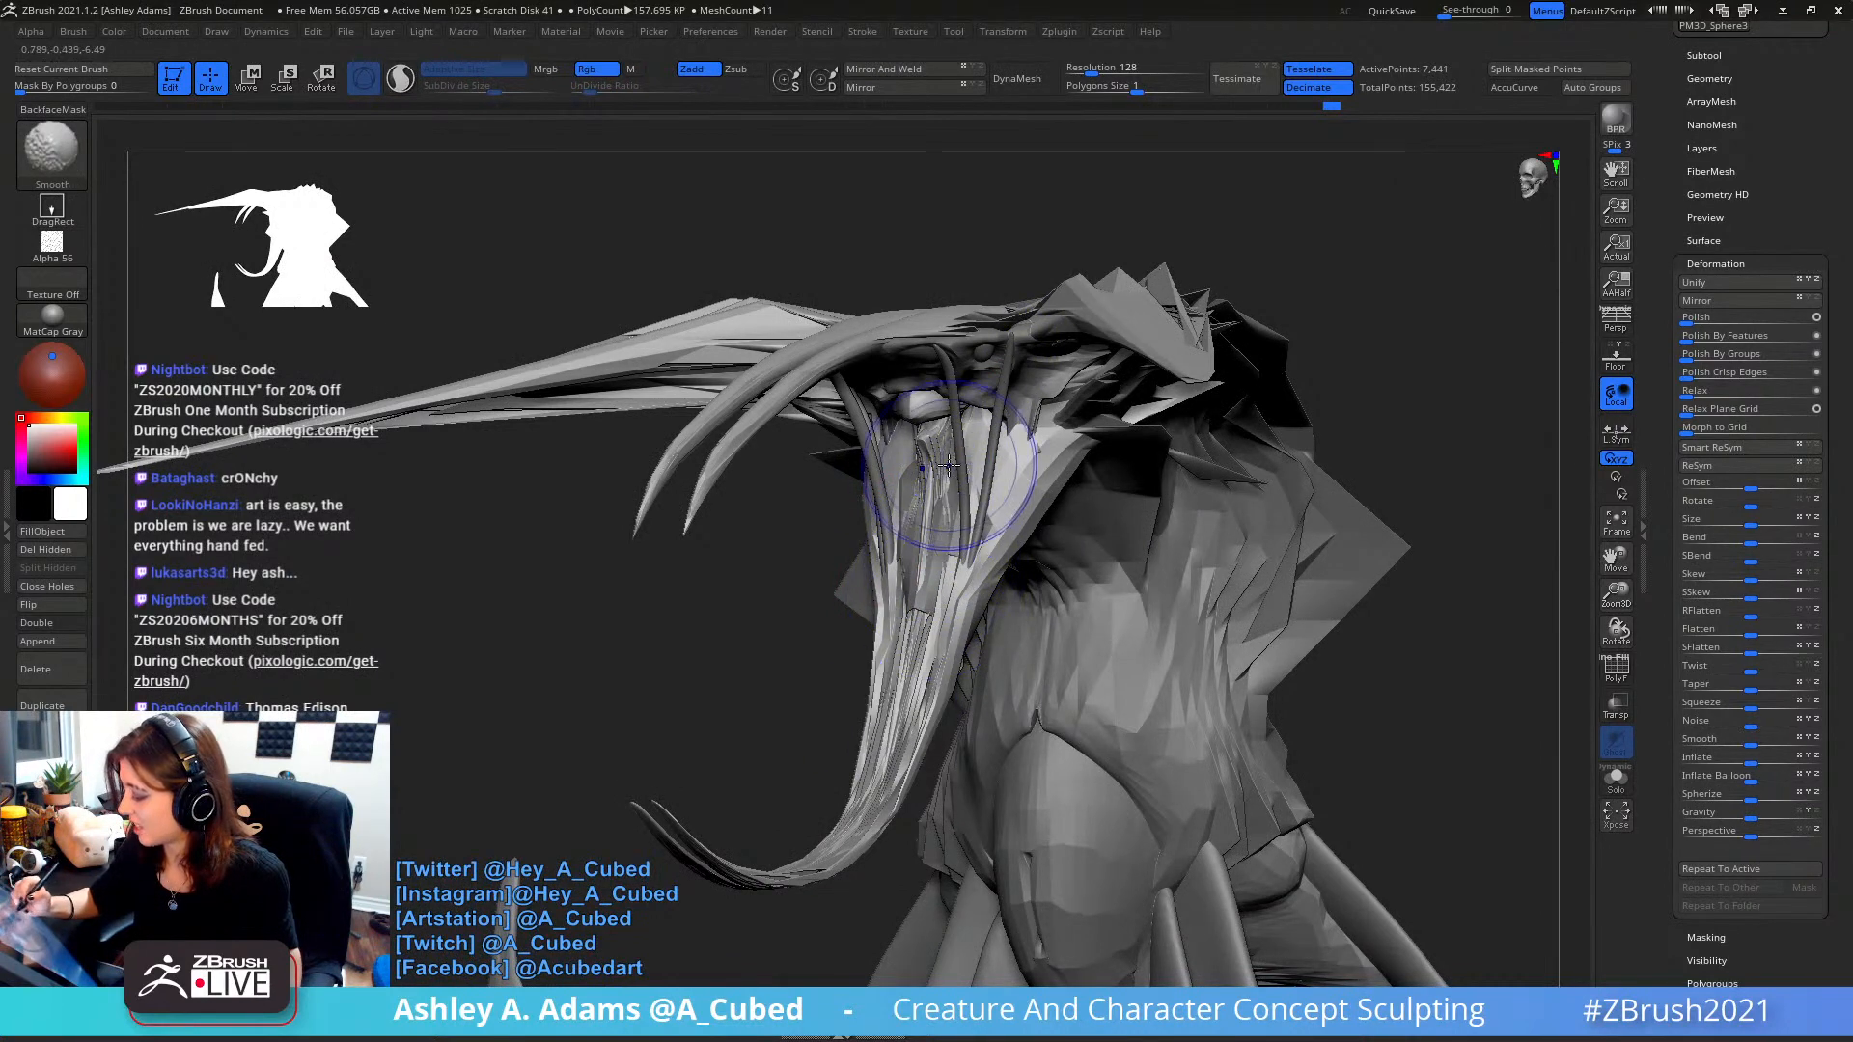
pyautogui.moveTo(948, 473); pyautogui.dragTo(1071, 492, button='right')
pyautogui.keyDown('shift'); pyautogui.moveTo(928, 676); pyautogui.dragTo(921, 822); pyautogui.keyUp('shift')
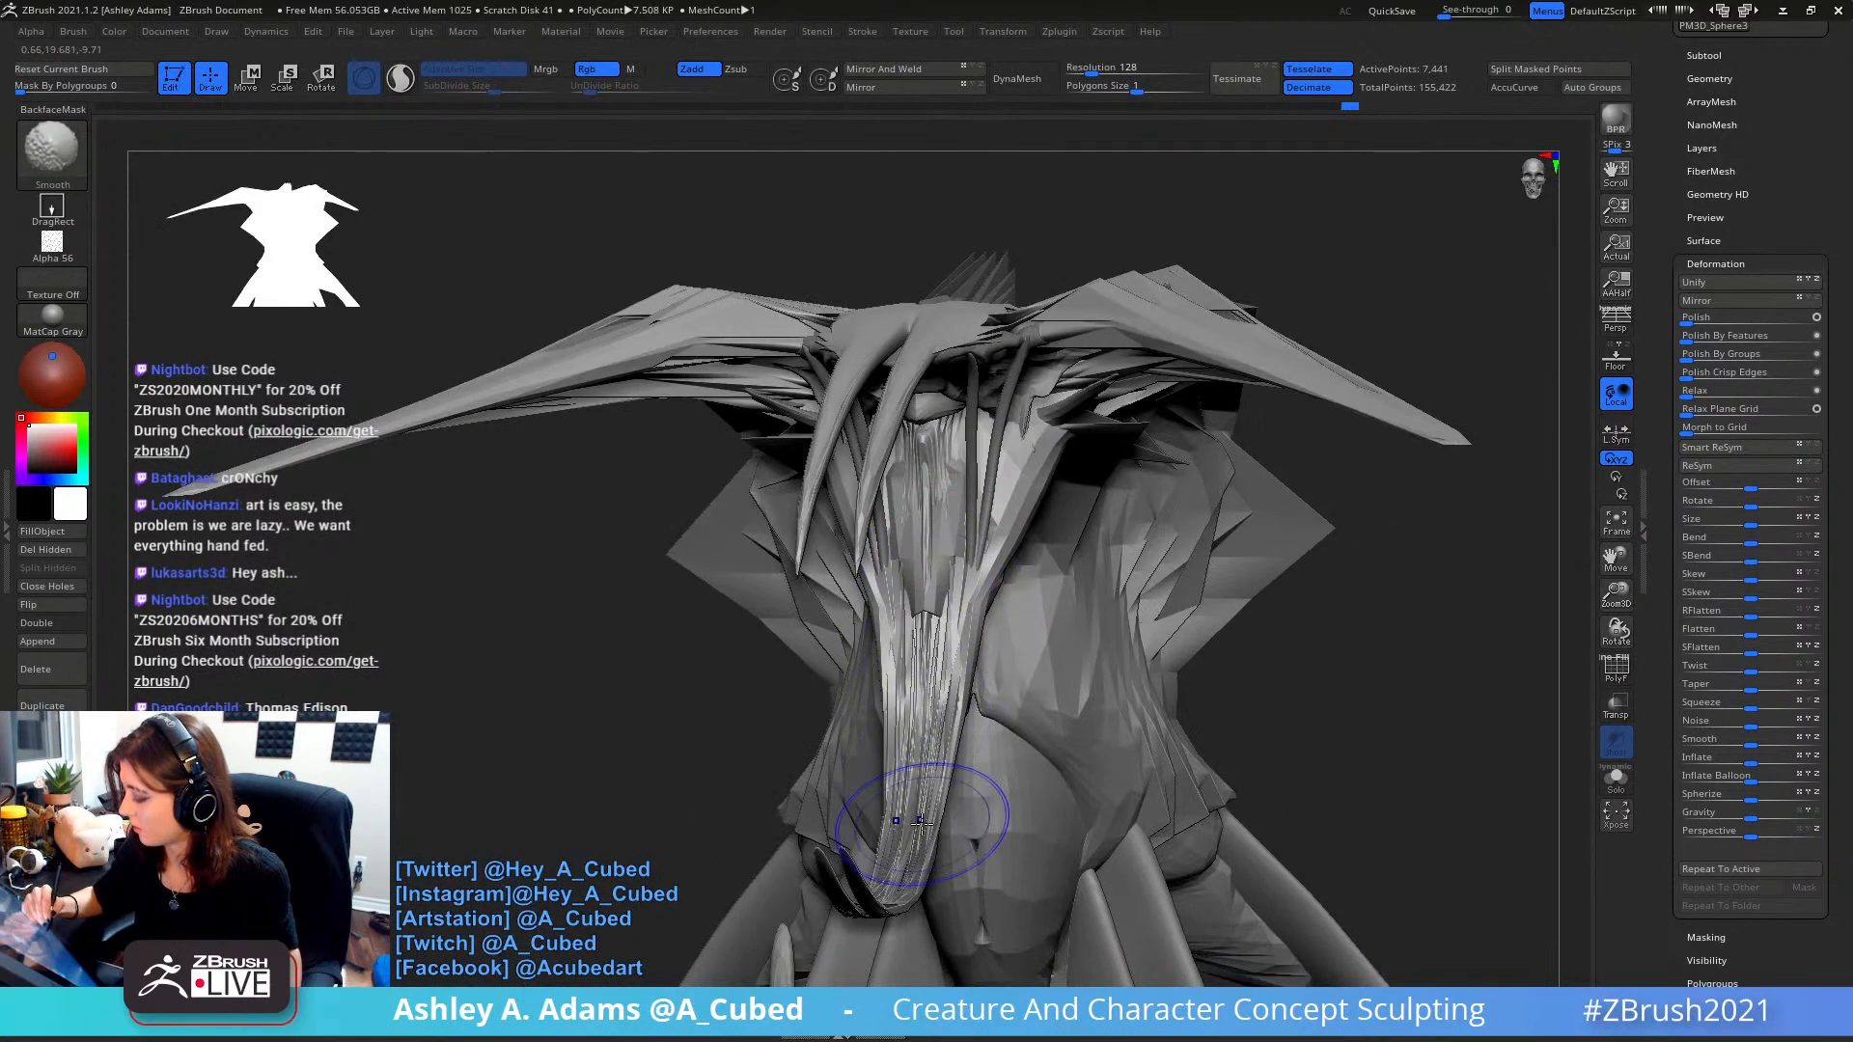
pyautogui.moveTo(1052, 463)
pyautogui.mouseDown(button='right')
pyautogui.moveTo(907, 477)
pyautogui.moveTo(955, 485)
pyautogui.mouseUp(button='right')
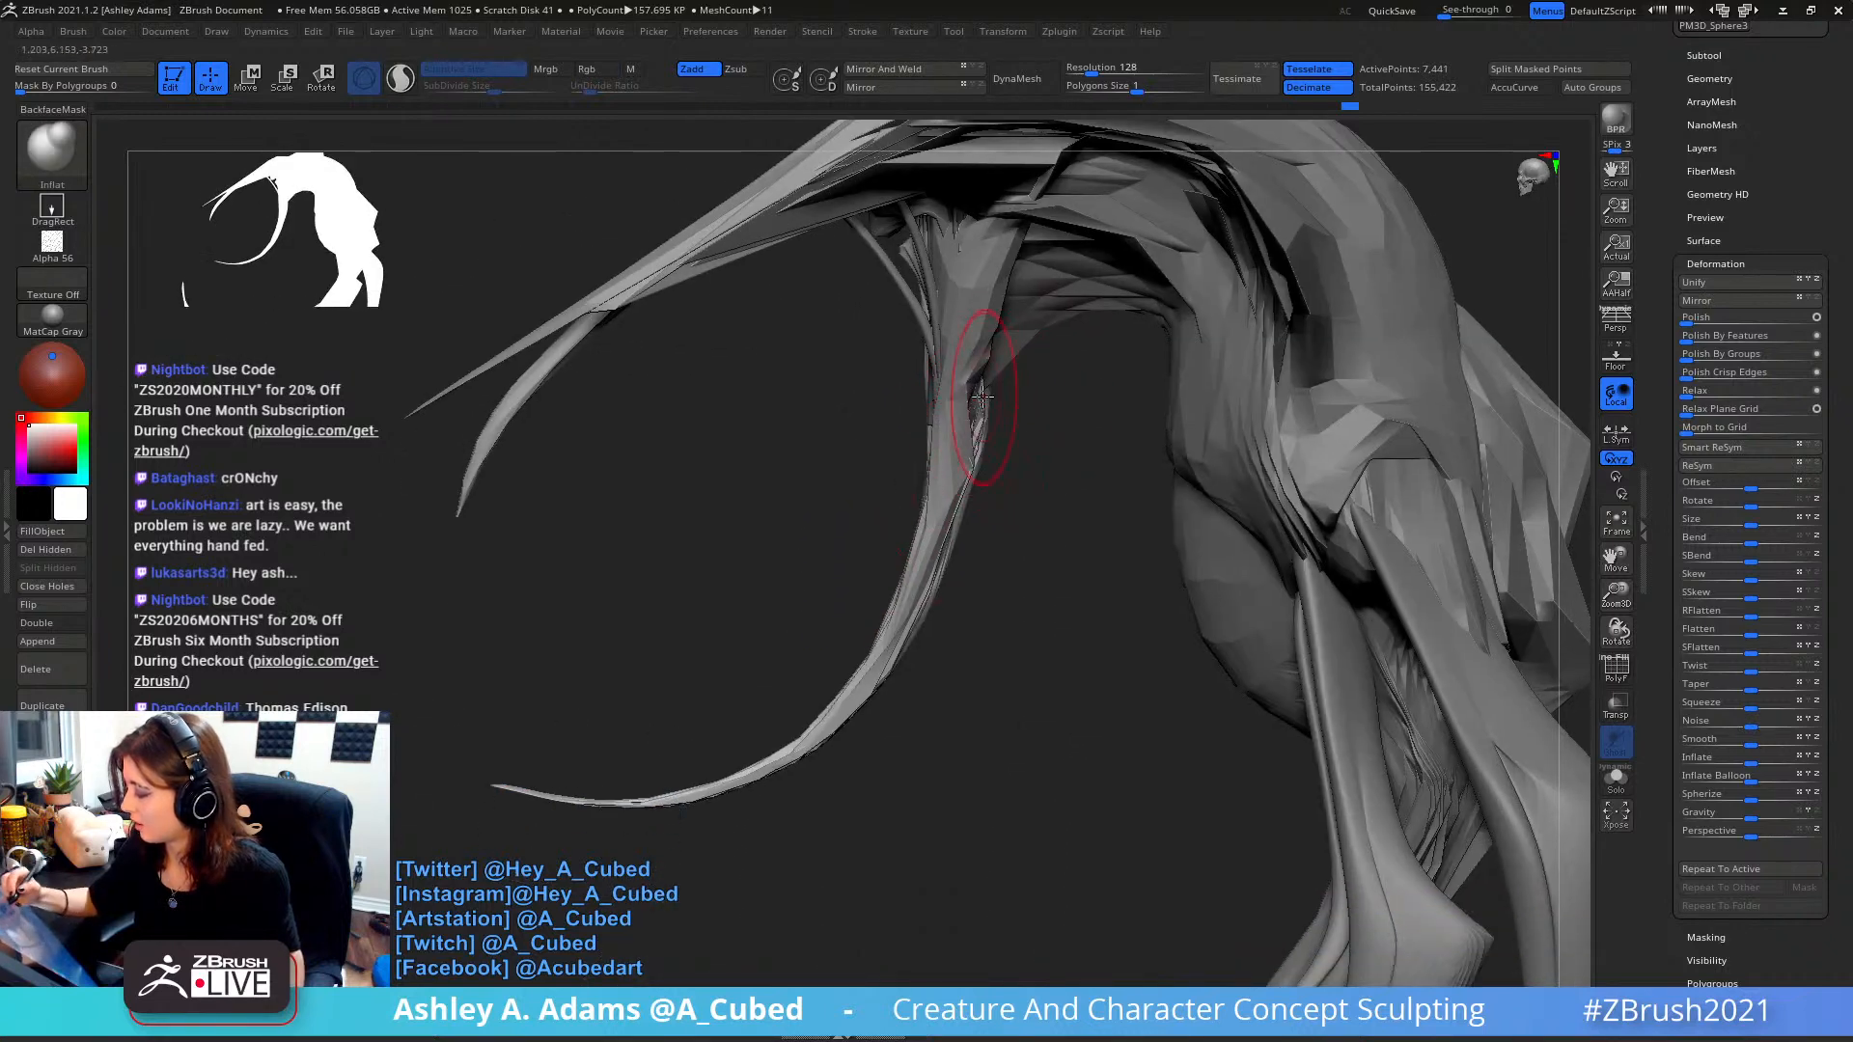
# - Pull the rear edge of the upper proboscis backward into a thin flap with SnakeHook
pyautogui.press('b')
pyautogui.press('s')
pyautogui.press('h')
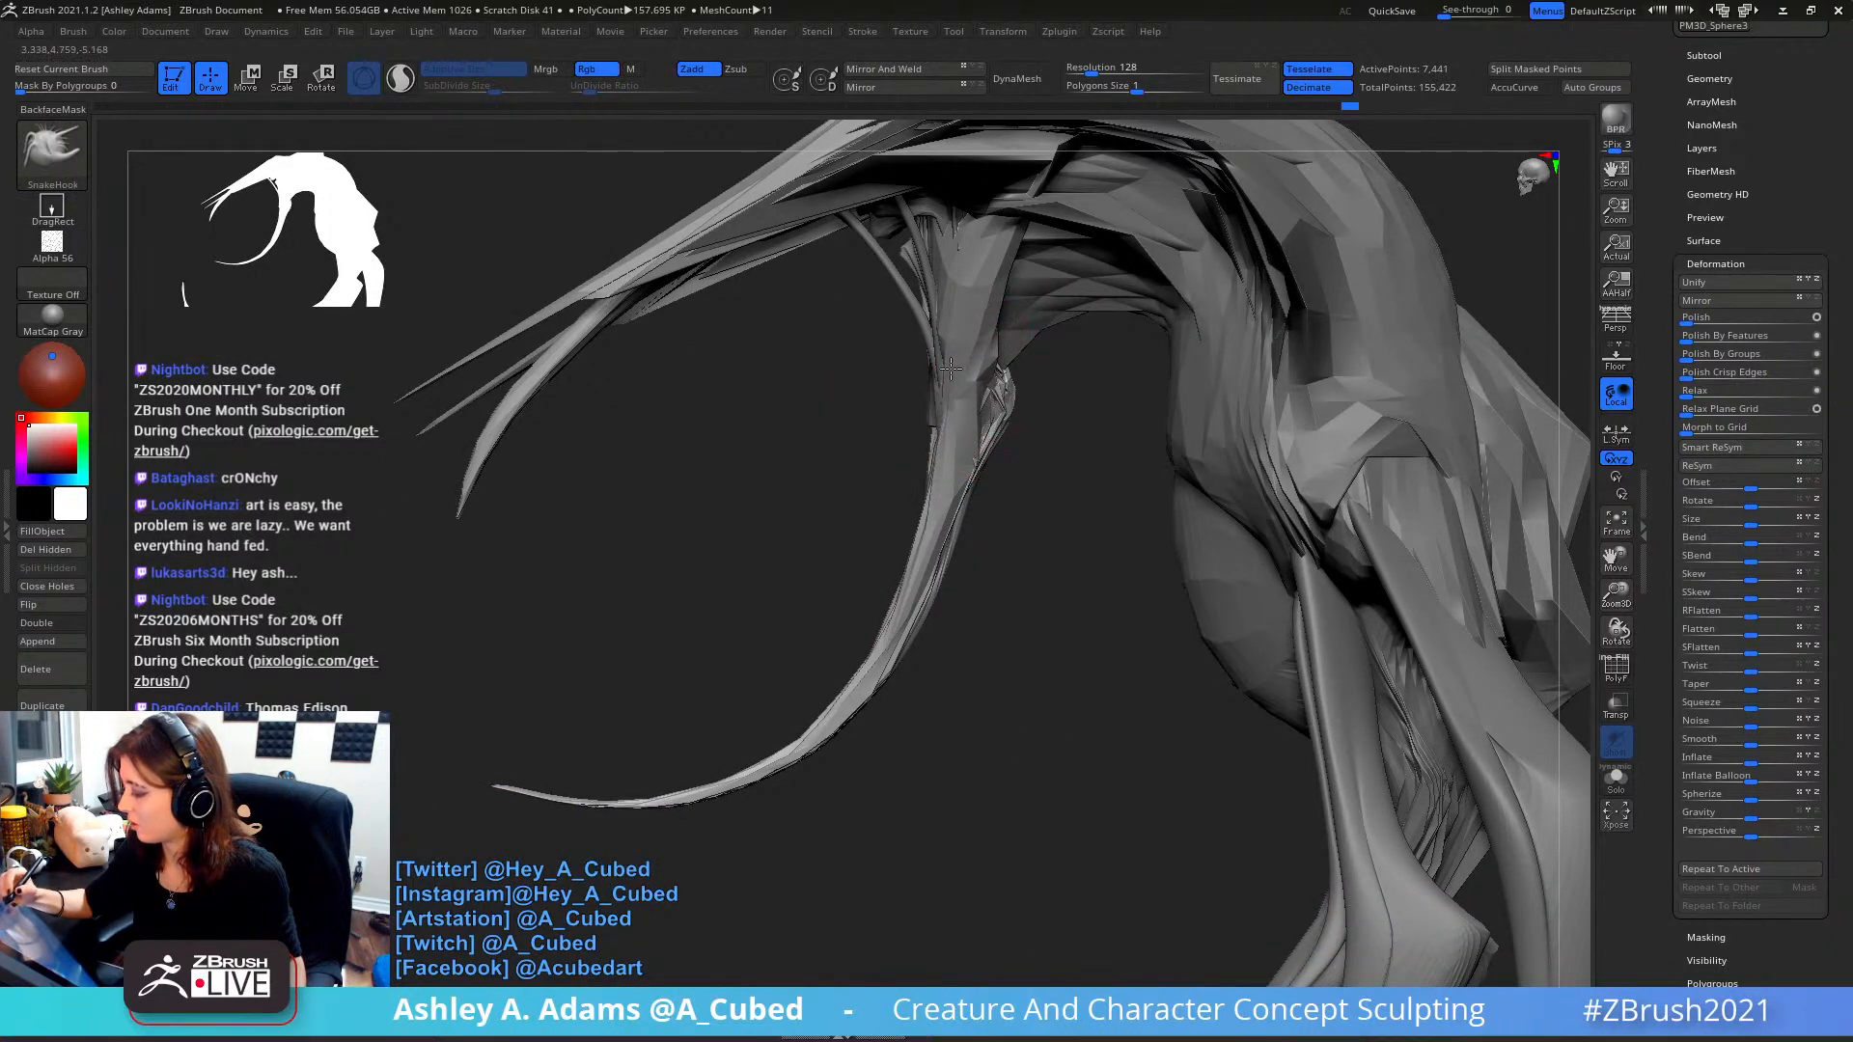
pyautogui.moveTo(951, 367); pyautogui.dragTo(1042, 415, button='right')
pyautogui.rightClick(947, 475)
pyautogui.moveTo(947, 475); pyautogui.dragTo(965, 468, button='right')
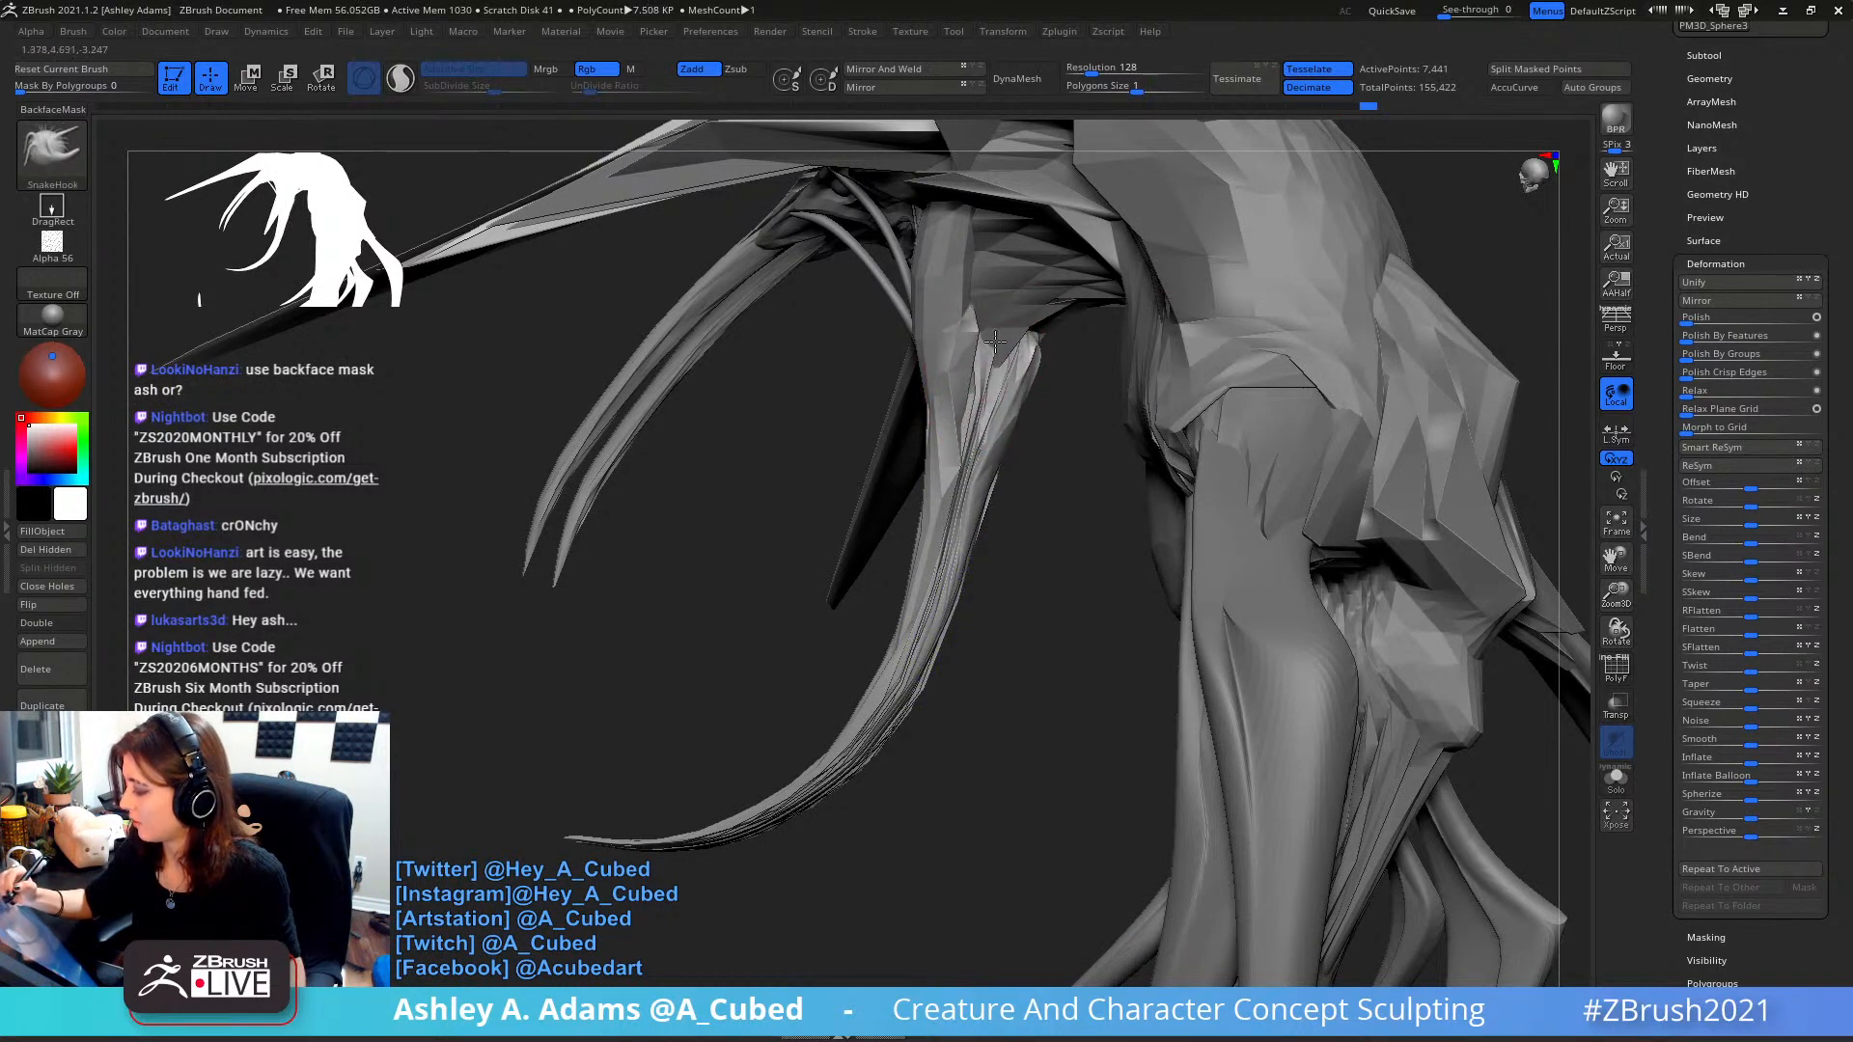
pyautogui.moveTo(1017, 268)
pyautogui.mouseDown(button='right')
pyautogui.moveTo(1023, 242)
pyautogui.moveTo(1023, 299)
pyautogui.moveTo(982, 360)
pyautogui.mouseUp(button='right')
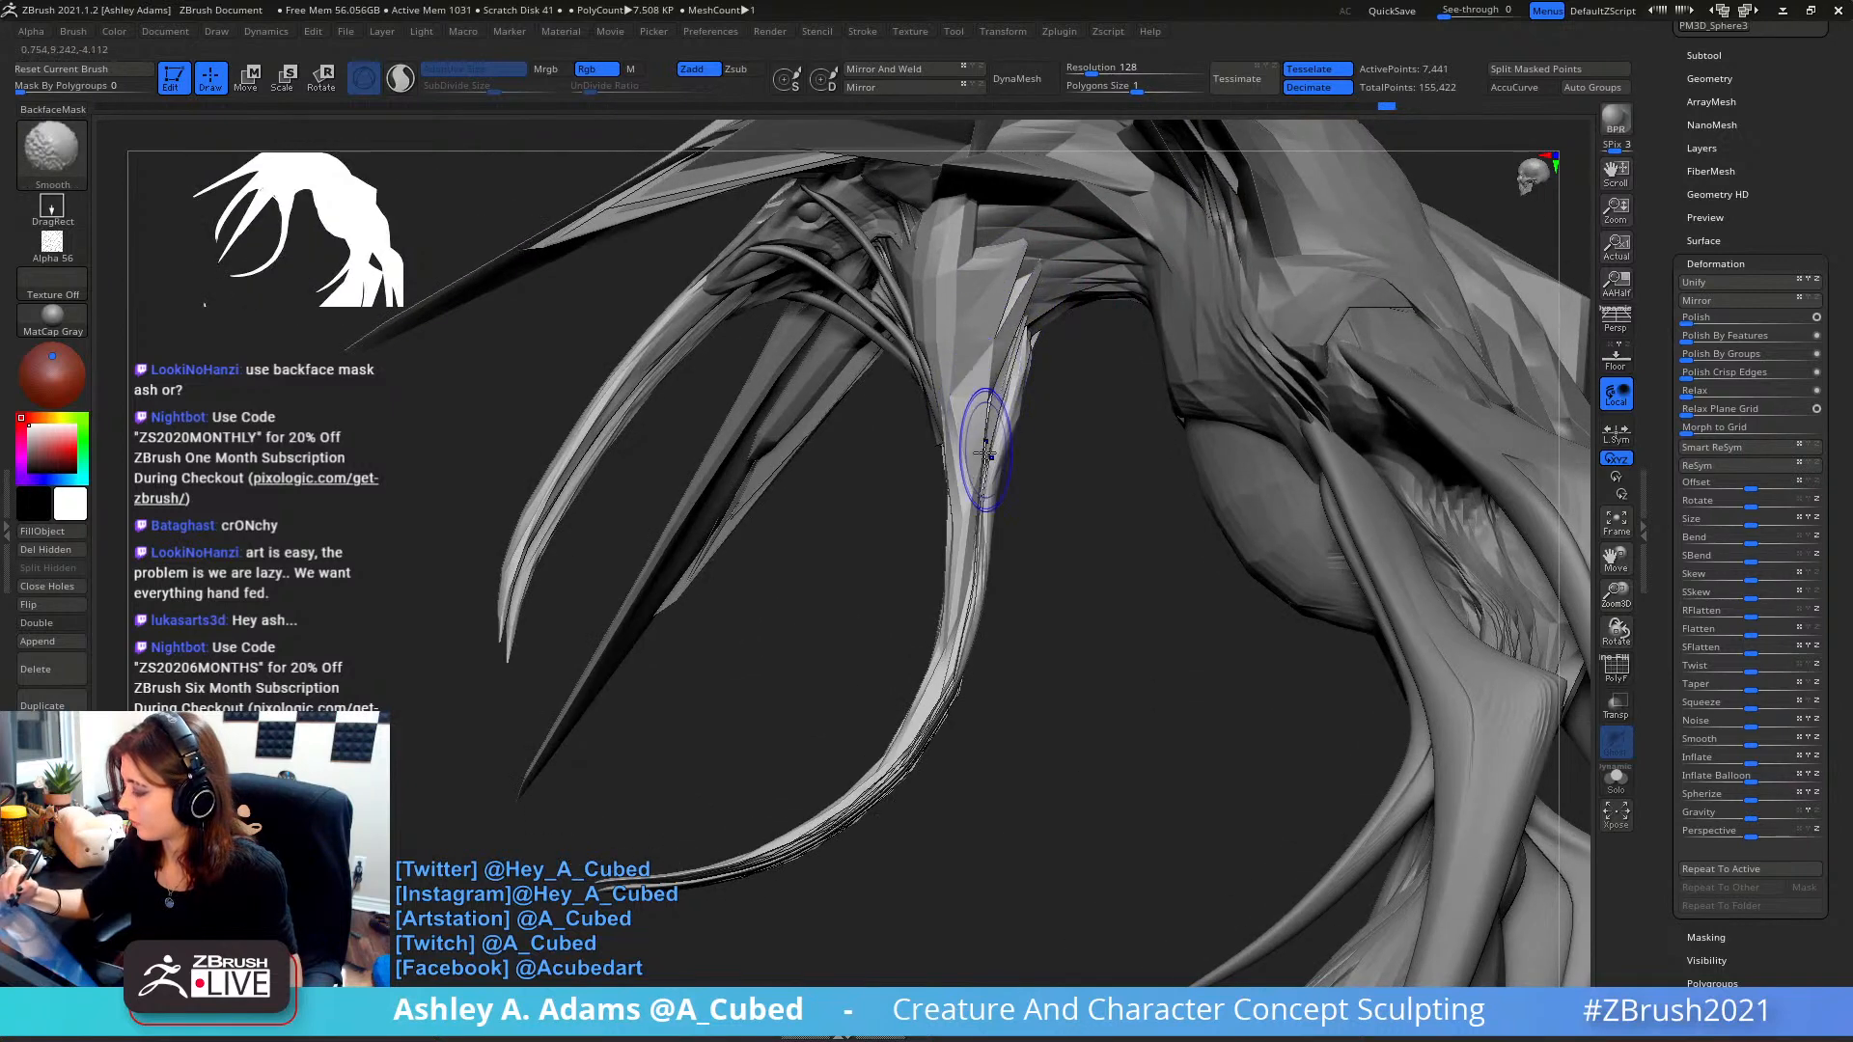
pyautogui.moveTo(995, 430)
pyautogui.mouseDown(button='right')
pyautogui.moveTo(1090, 336)
pyautogui.moveTo(1085, 354)
pyautogui.mouseUp(button='right')
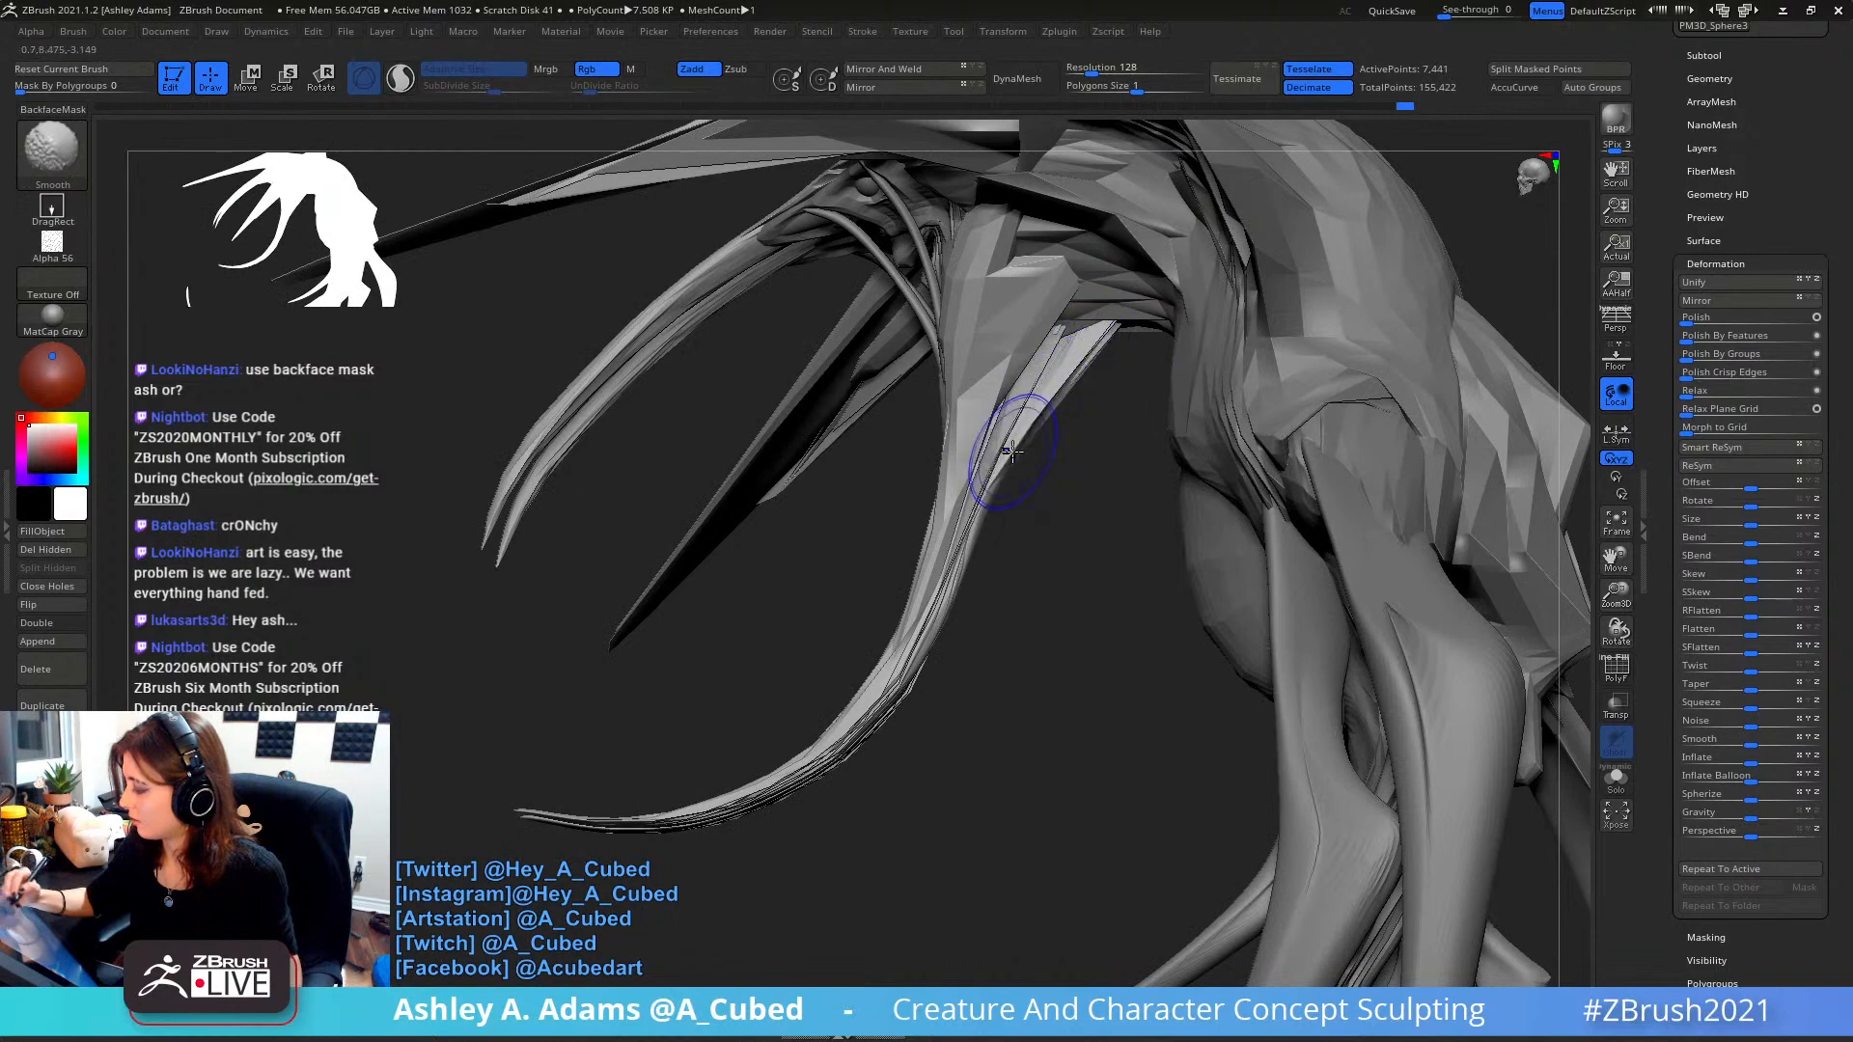
# - Smooth the drawn-out rear flap and the shaft of the proboscis
pyautogui.keyDown('shift'); pyautogui.moveTo(982, 522); pyautogui.dragTo(912, 637); pyautogui.keyUp('shift')
pyautogui.moveTo(1004, 540)
pyautogui.mouseDown(button='right')
pyautogui.moveTo(1051, 482)
pyautogui.moveTo(1025, 463)
pyautogui.moveTo(1052, 415)
pyautogui.moveTo(1016, 415)
pyautogui.moveTo(1018, 378)
pyautogui.mouseUp(button='right')
pyautogui.rightClick(1052, 414)
pyautogui.keyDown('alt'); pyautogui.click(1001, 418); pyautogui.keyUp('alt')
pyautogui.moveTo(1017, 378)
pyautogui.keyDown('shift'); pyautogui.mouseDown()
pyautogui.moveTo(1004, 338)
pyautogui.moveTo(1008, 405)
pyautogui.mouseUp(); pyautogui.keyUp('shift')
pyautogui.moveTo(1016, 492)
pyautogui.mouseDown(button='right')
pyautogui.moveTo(1091, 512)
pyautogui.moveTo(996, 427)
pyautogui.moveTo(1005, 496)
pyautogui.moveTo(1012, 435)
pyautogui.mouseUp(button='right')
pyautogui.keyDown('alt'); pyautogui.click(1013, 422); pyautogui.keyUp('alt')
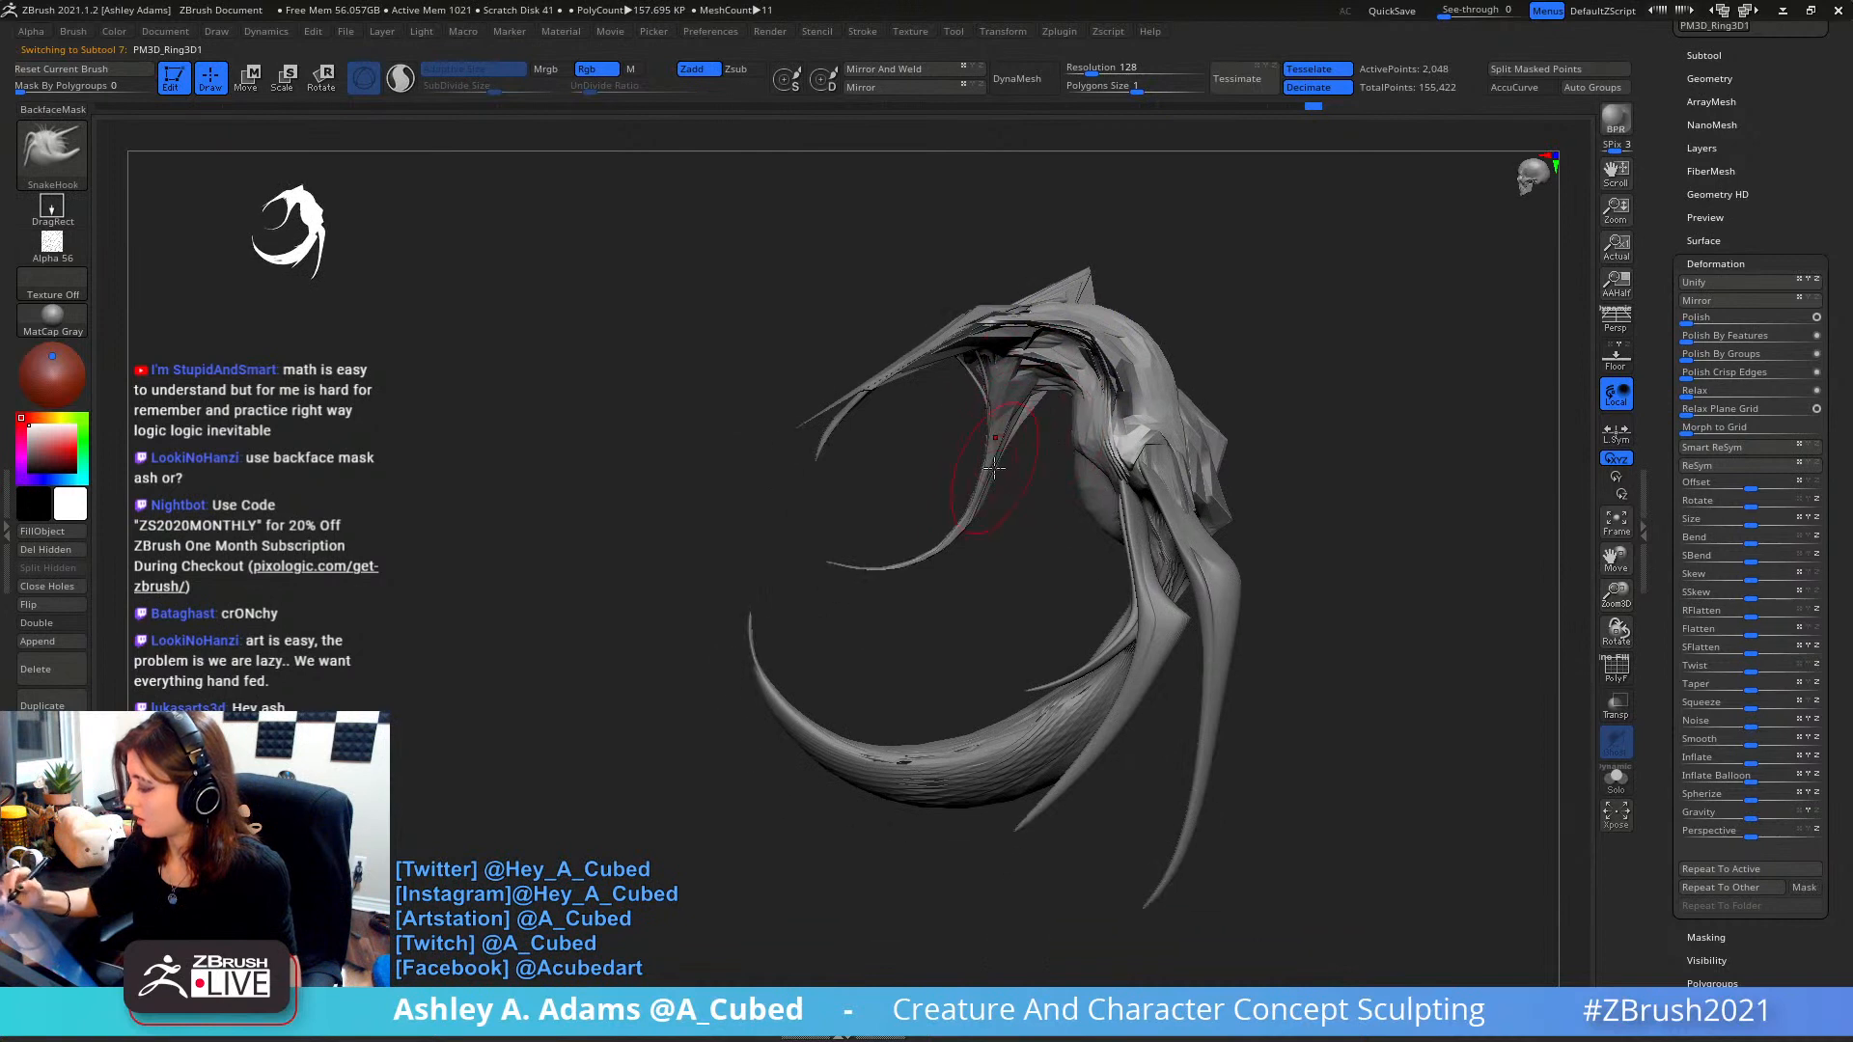
pyautogui.moveTo(1017, 522); pyautogui.dragTo(1058, 362, button='right')
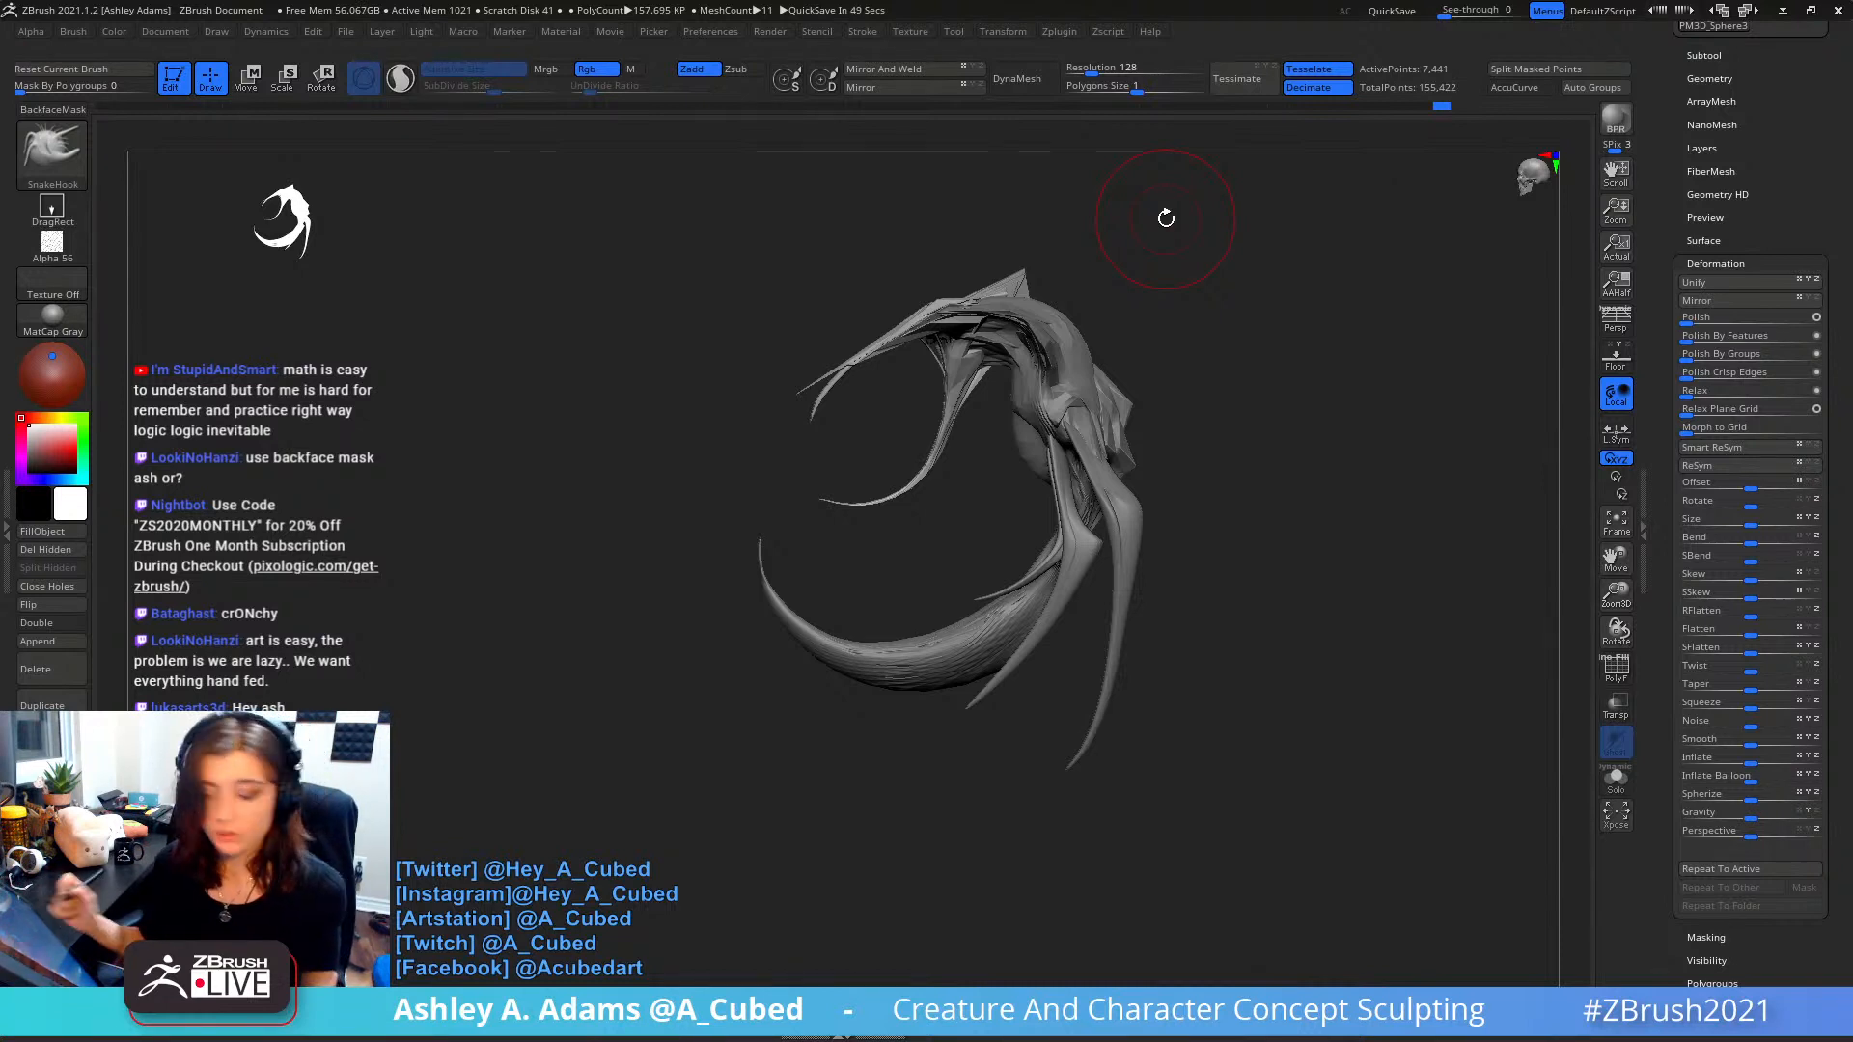
pyautogui.moveTo(1166, 218); pyautogui.dragTo(1148, 240)
pyautogui.press('b')
pyautogui.press('c')
pyautogui.press('b')
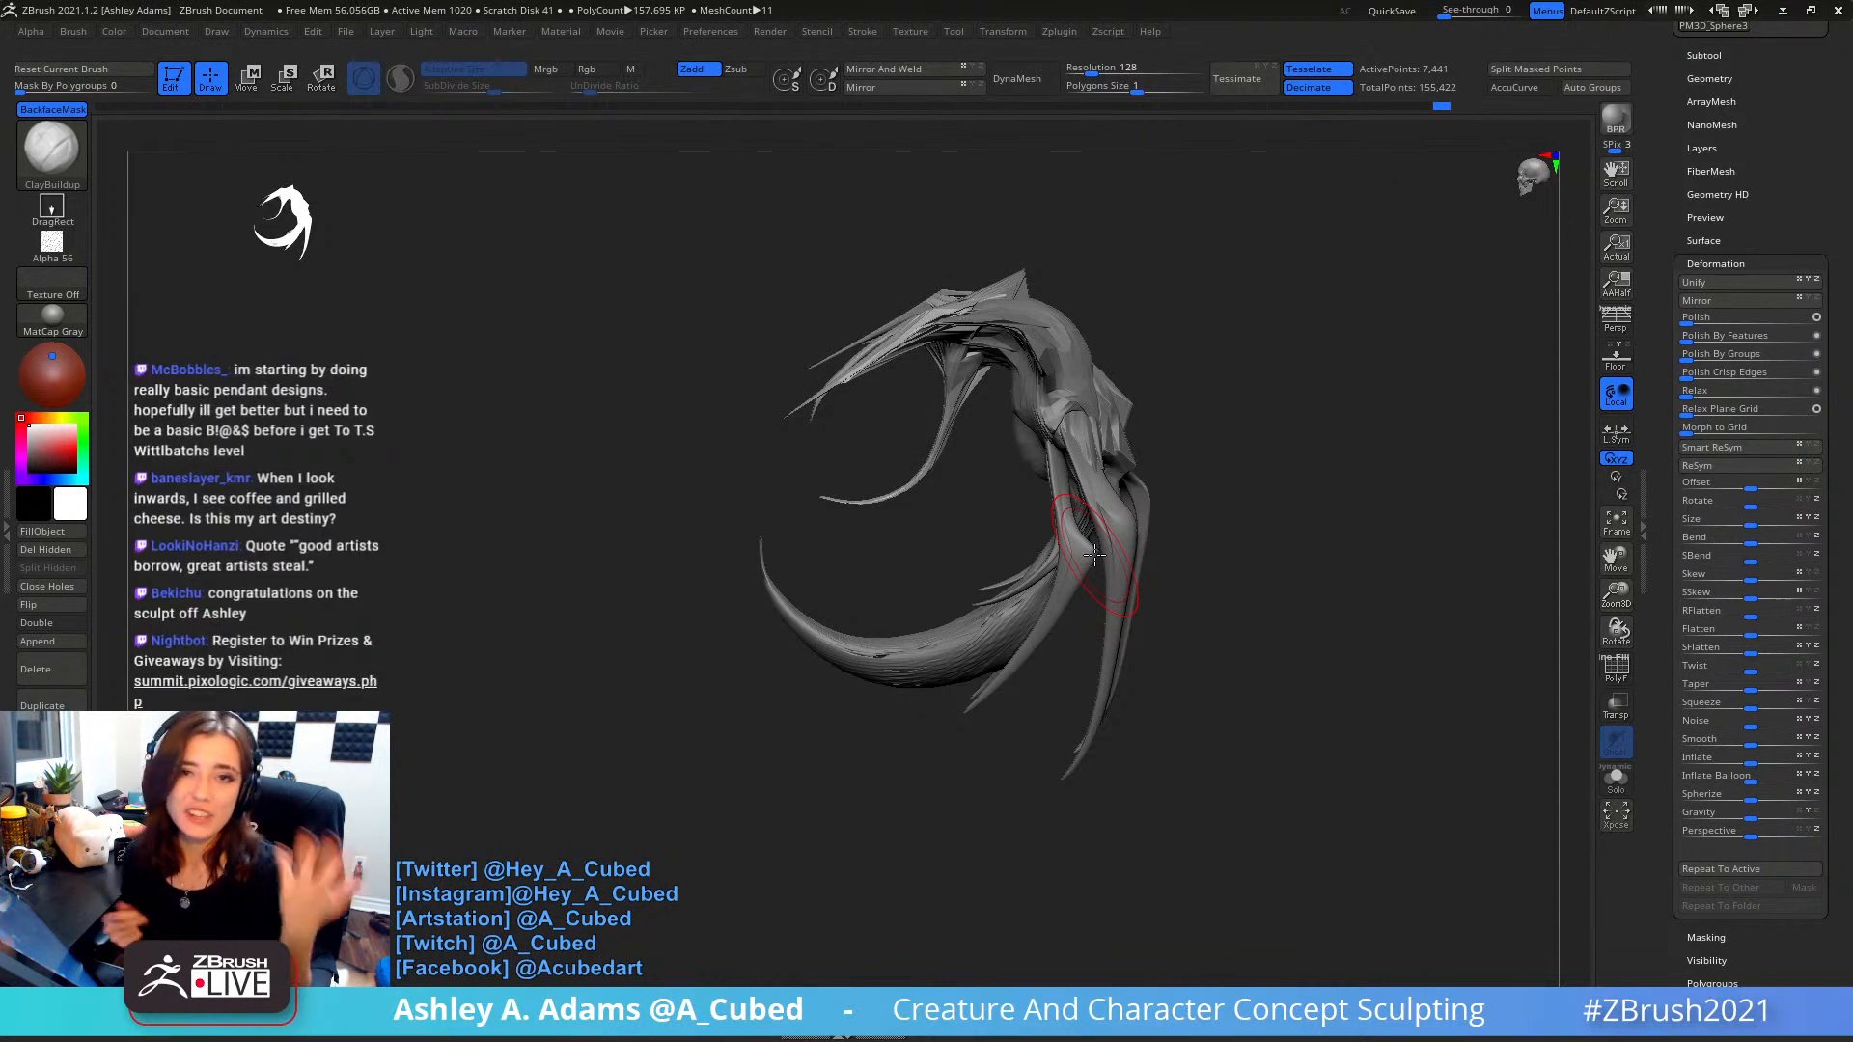
# - Select the tail and reshape its thick upper base with SnakeHook, adjusting the draw size
pyautogui.moveTo(1158, 413); pyautogui.dragTo(995, 523, button='right')
pyautogui.keyDown('alt'); pyautogui.click(839, 714); pyautogui.keyUp('alt')
pyautogui.keyDown('alt'); pyautogui.moveTo(840, 714); pyautogui.dragTo(848, 598, button='right'); pyautogui.keyUp('alt')
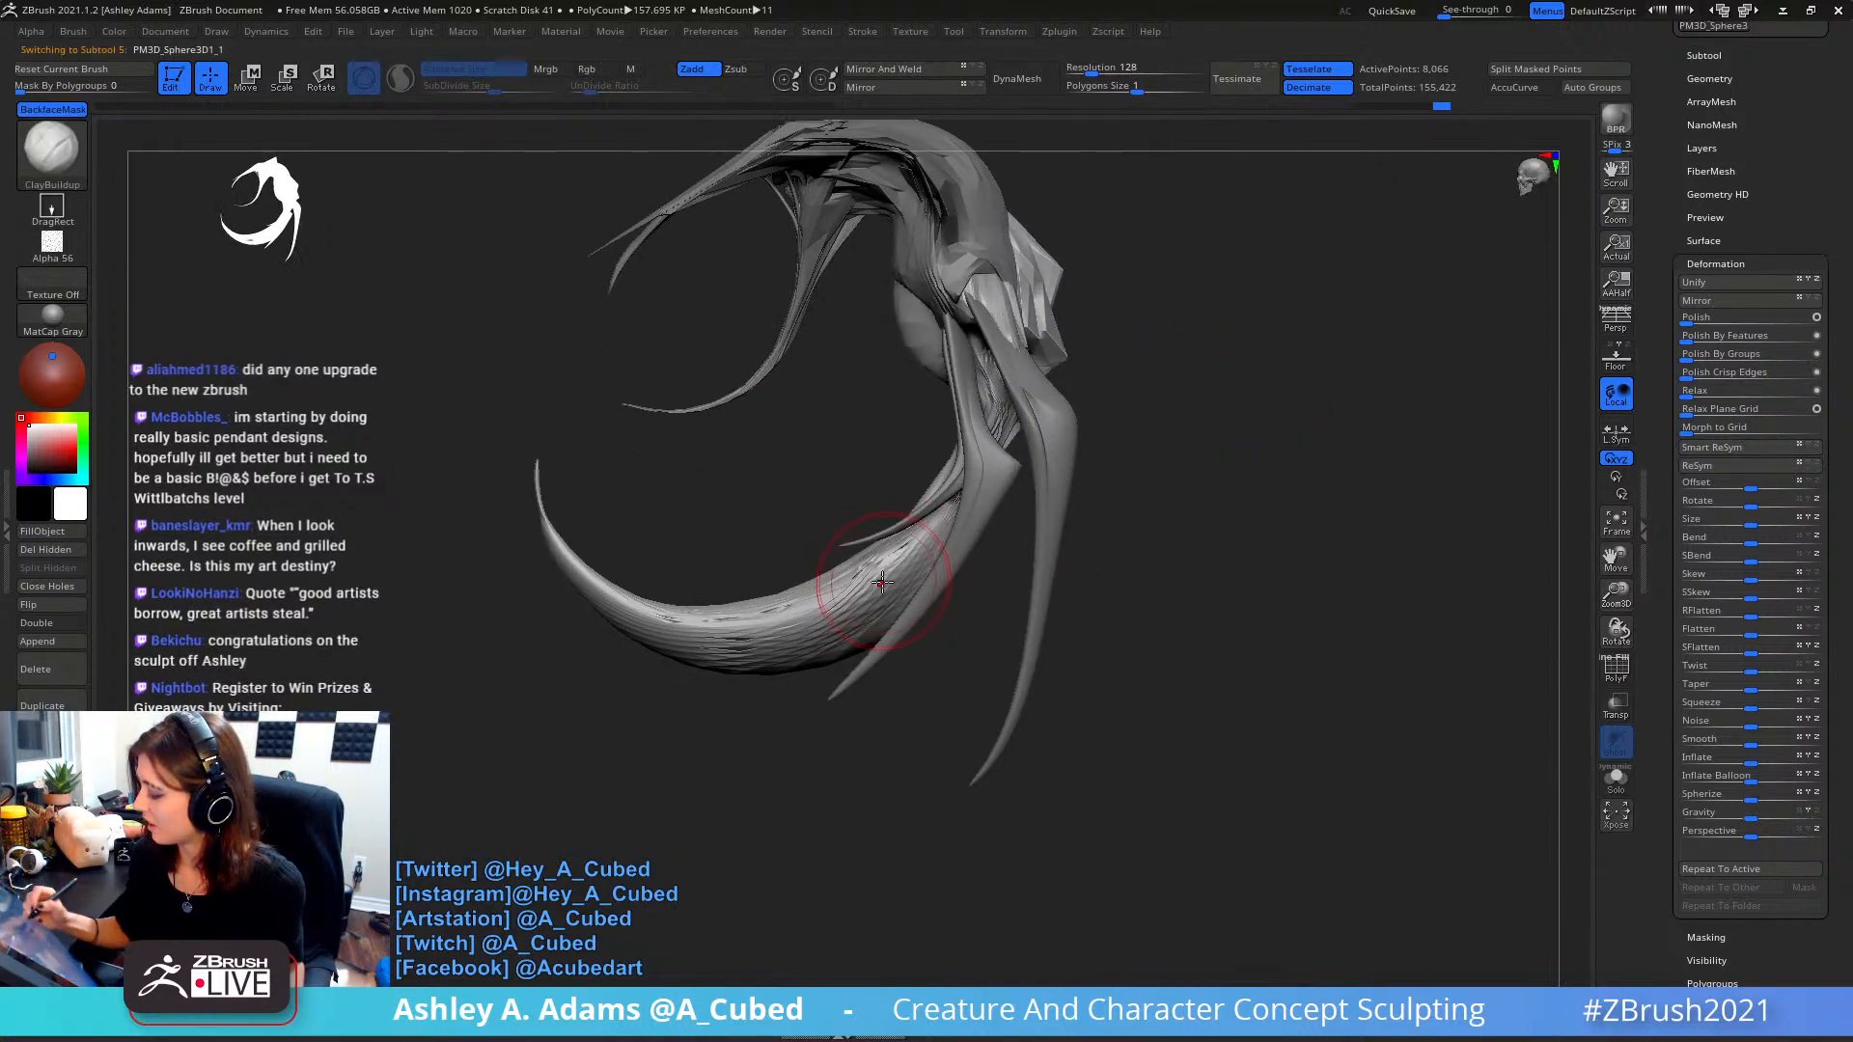
pyautogui.press('space')
pyautogui.moveTo(886, 632)
pyautogui.mouseDown()
pyautogui.moveTo(913, 588)
pyautogui.moveTo(886, 581)
pyautogui.mouseUp()
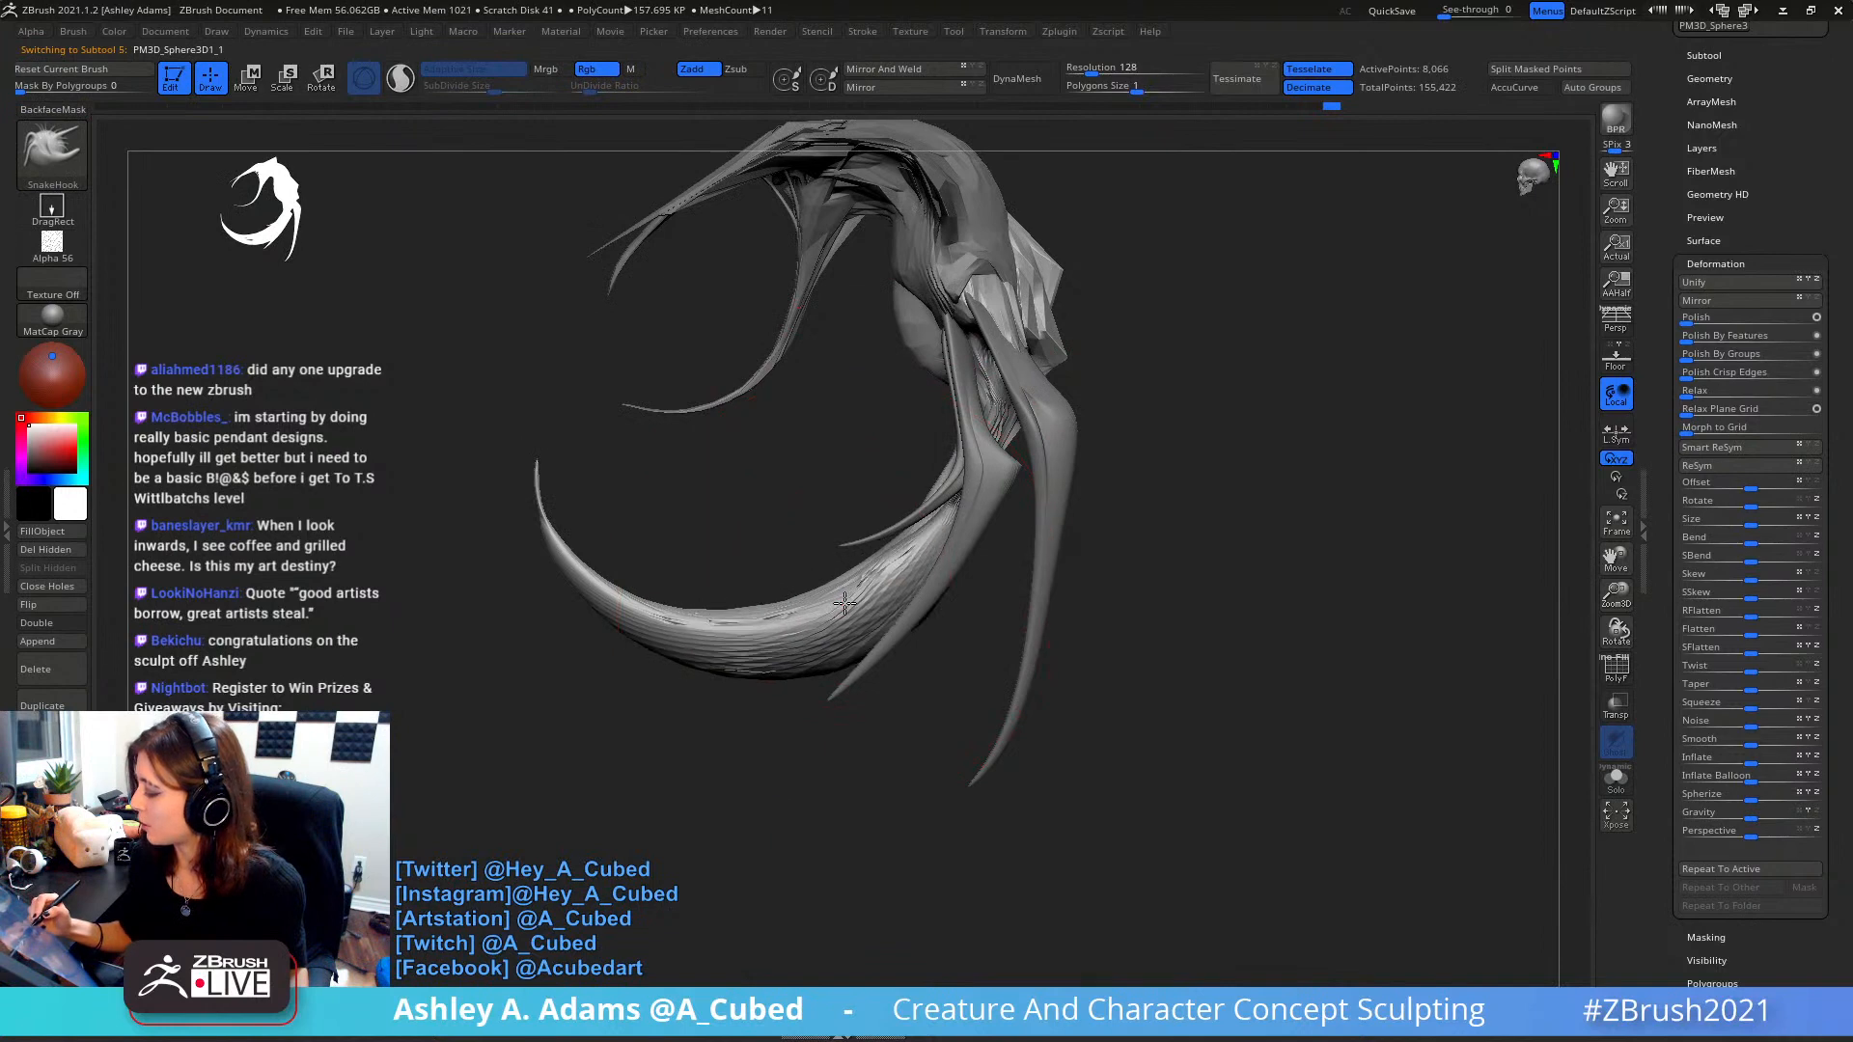
pyautogui.moveTo(894, 577); pyautogui.dragTo(907, 577, button='right')
pyautogui.press('space')
pyautogui.moveTo(911, 581); pyautogui.dragTo(895, 574)
pyautogui.moveTo(899, 644)
pyautogui.mouseDown(button='right')
pyautogui.moveTo(893, 454)
pyautogui.moveTo(939, 618)
pyautogui.moveTo(973, 550)
pyautogui.moveTo(976, 633)
pyautogui.mouseUp(button='right')
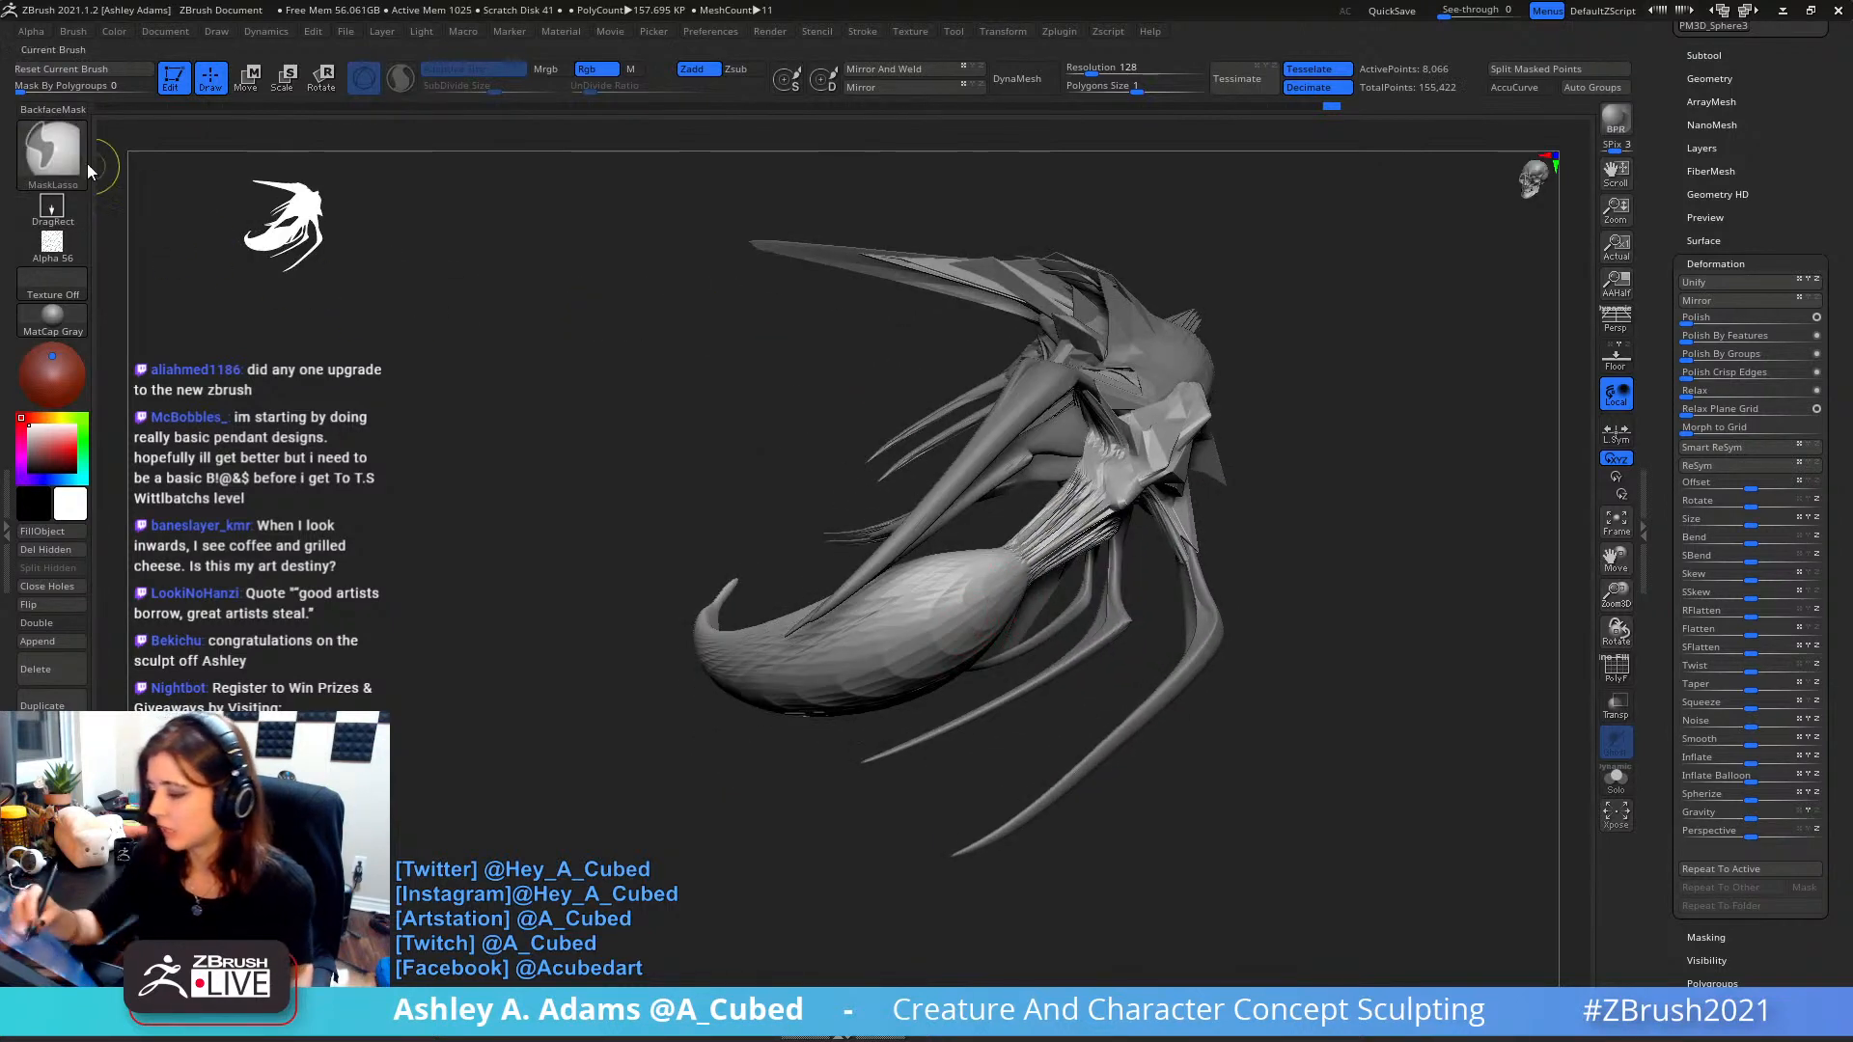
# - Set the masking brush to MaskPen and paint a mask on the tail
pyautogui.keyDown('ctrl'); pyautogui.click(64, 115); pyautogui.keyUp('ctrl')
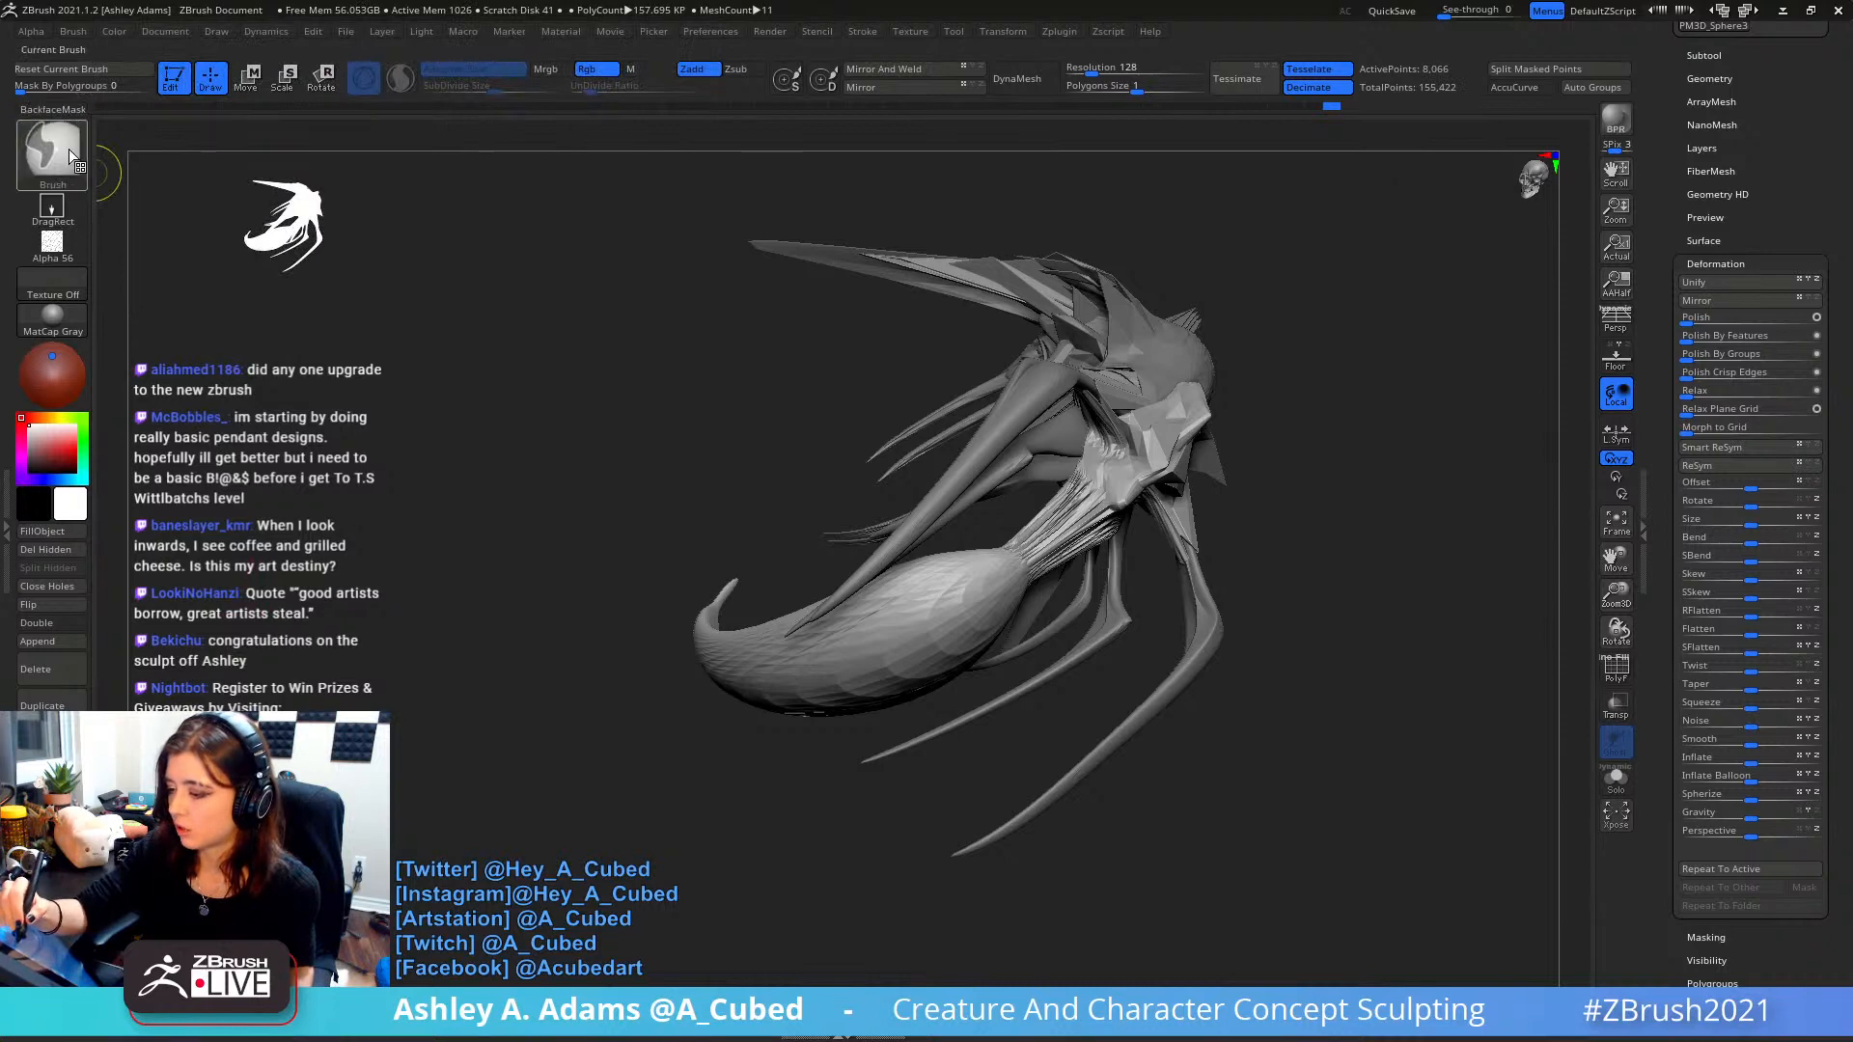
pyautogui.keyDown('ctrl'); pyautogui.click(67, 152); pyautogui.keyUp('ctrl')
pyautogui.keyDown('ctrl'); pyautogui.click(487, 248); pyautogui.keyUp('ctrl')
pyautogui.moveTo(936, 690); pyautogui.dragTo(950, 528, button='right')
pyautogui.moveTo(792, 719)
pyautogui.keyDown('ctrl'); pyautogui.mouseDown()
pyautogui.moveTo(1032, 590)
pyautogui.moveTo(815, 724)
pyautogui.mouseUp(); pyautogui.keyUp('ctrl')
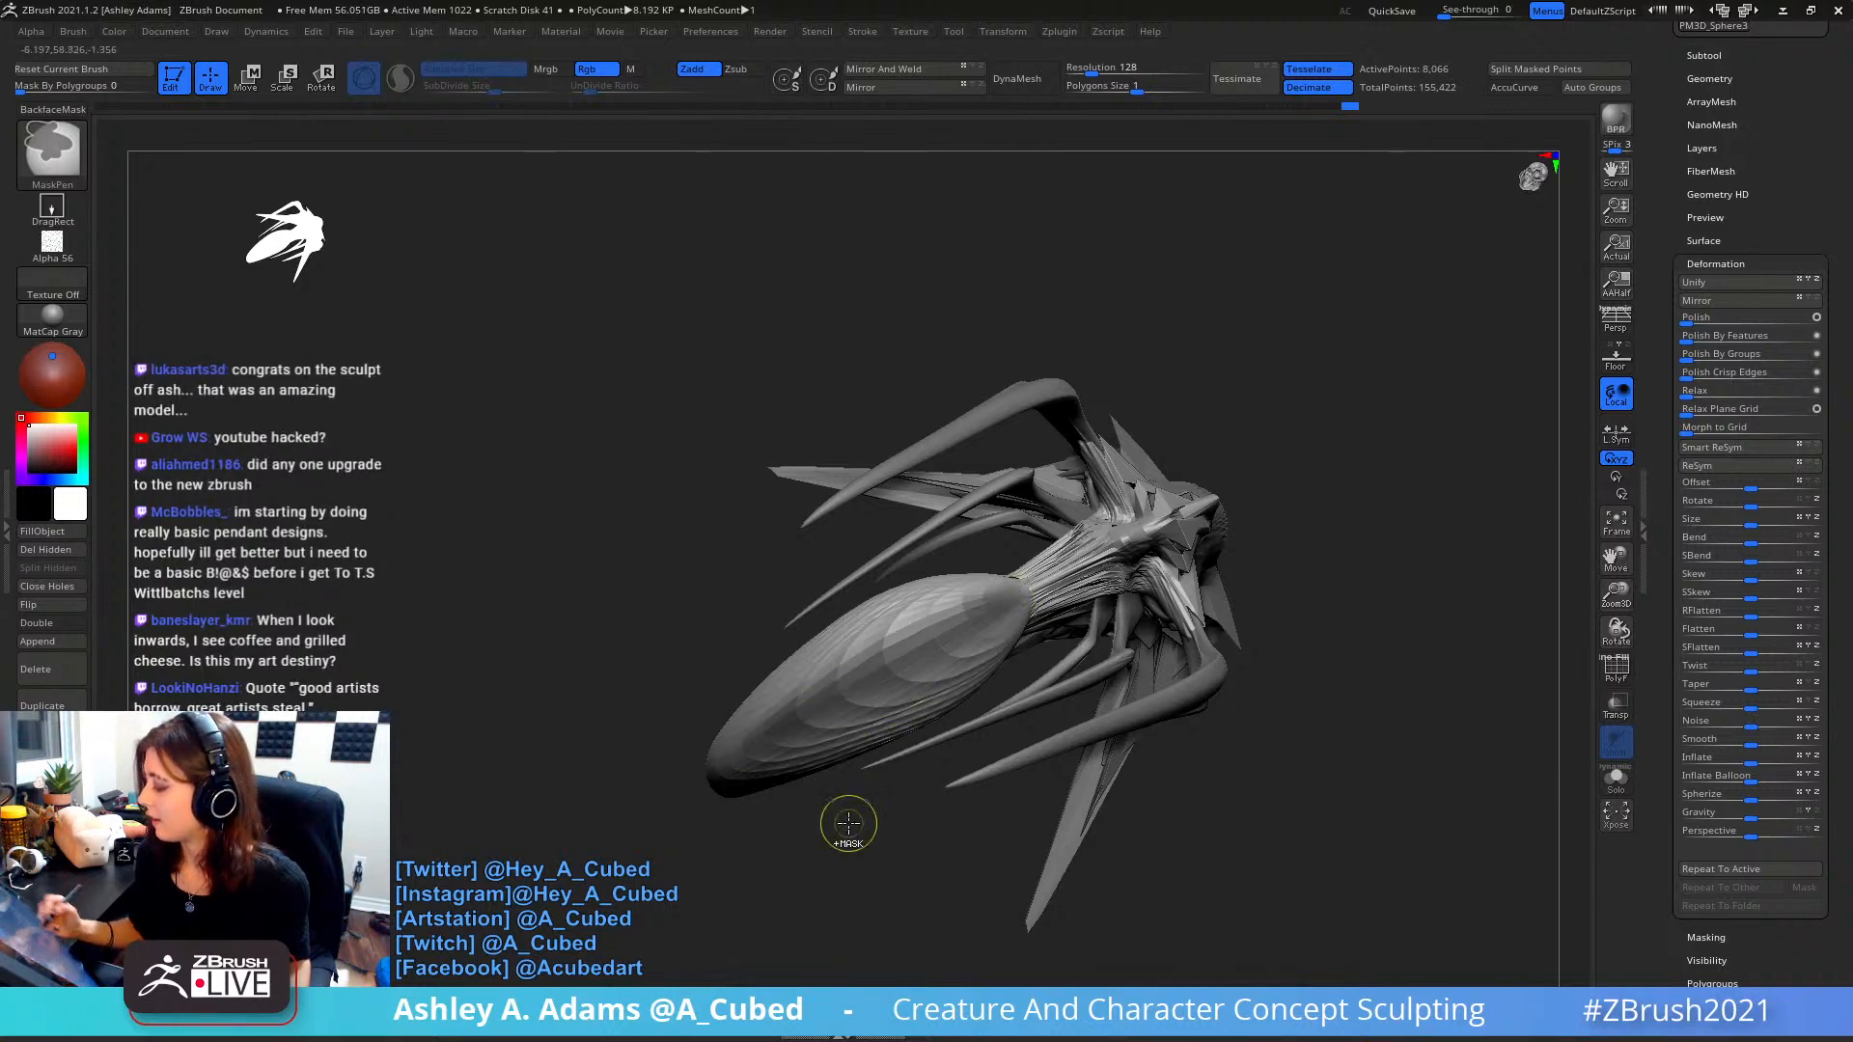
pyautogui.moveTo(849, 823); pyautogui.dragTo(877, 774, button='right')
# - Pull the tail's rear underside outward into a bulging keel with SnakeHook, adjusting the draw size and working from both sides
pyautogui.moveTo(1014, 647); pyautogui.dragTo(935, 773, button='right')
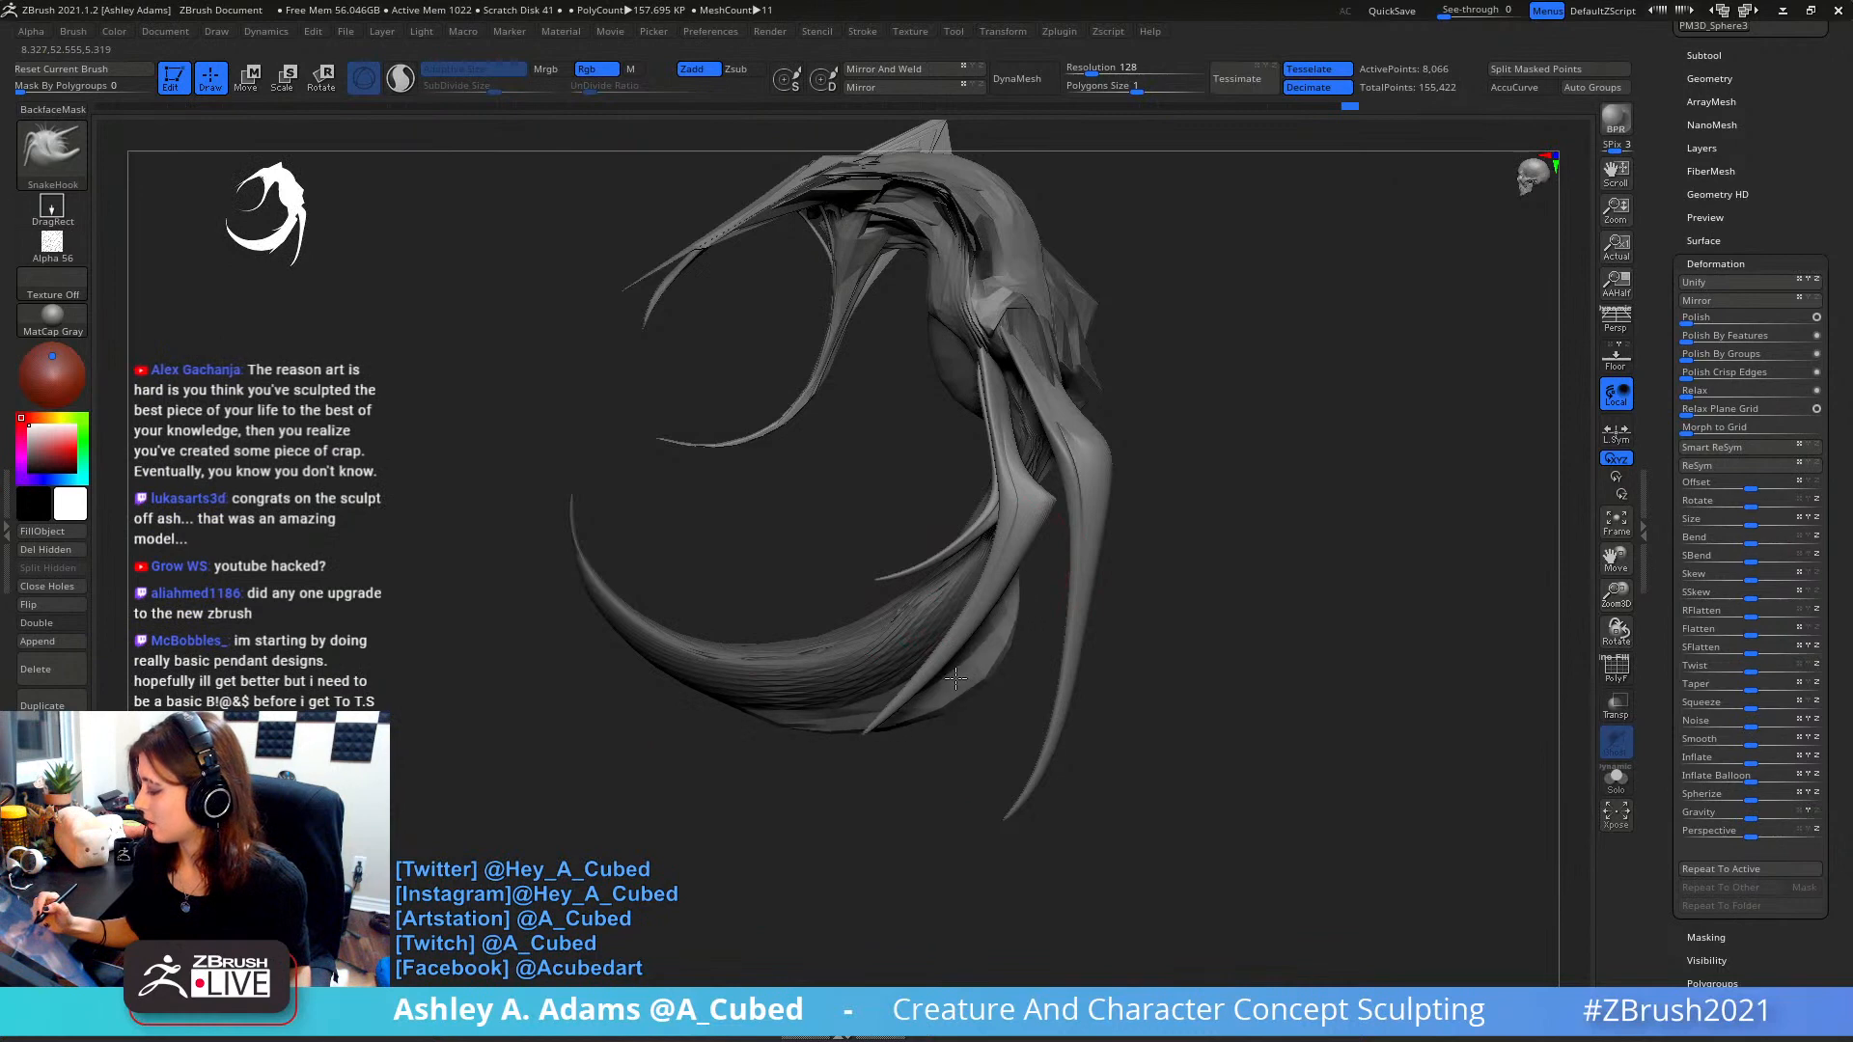
pyautogui.rightClick(1010, 581)
pyautogui.moveTo(969, 585); pyautogui.dragTo(1039, 559, button='right')
pyautogui.rightClick(1040, 559)
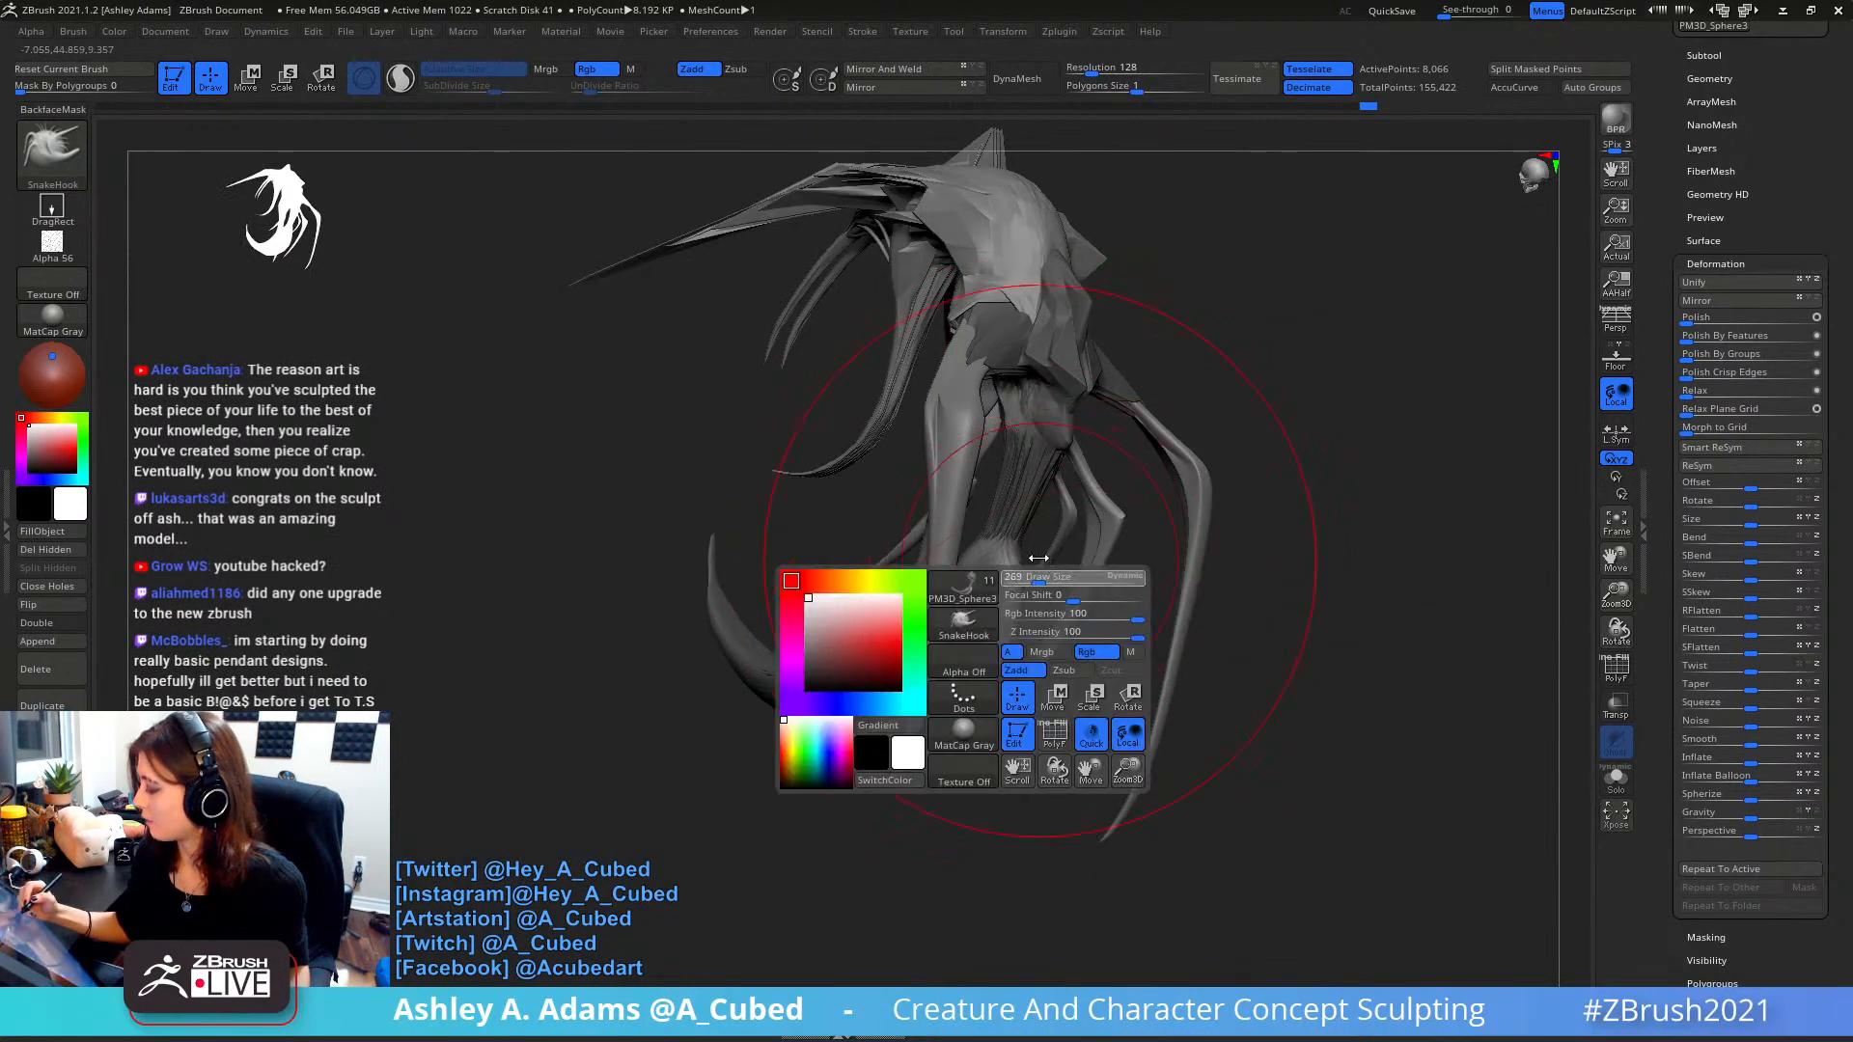
pyautogui.moveTo(1031, 465)
pyautogui.mouseDown(button='right')
pyautogui.moveTo(1039, 415)
pyautogui.moveTo(1121, 529)
pyautogui.moveTo(1059, 608)
pyautogui.mouseUp(button='right')
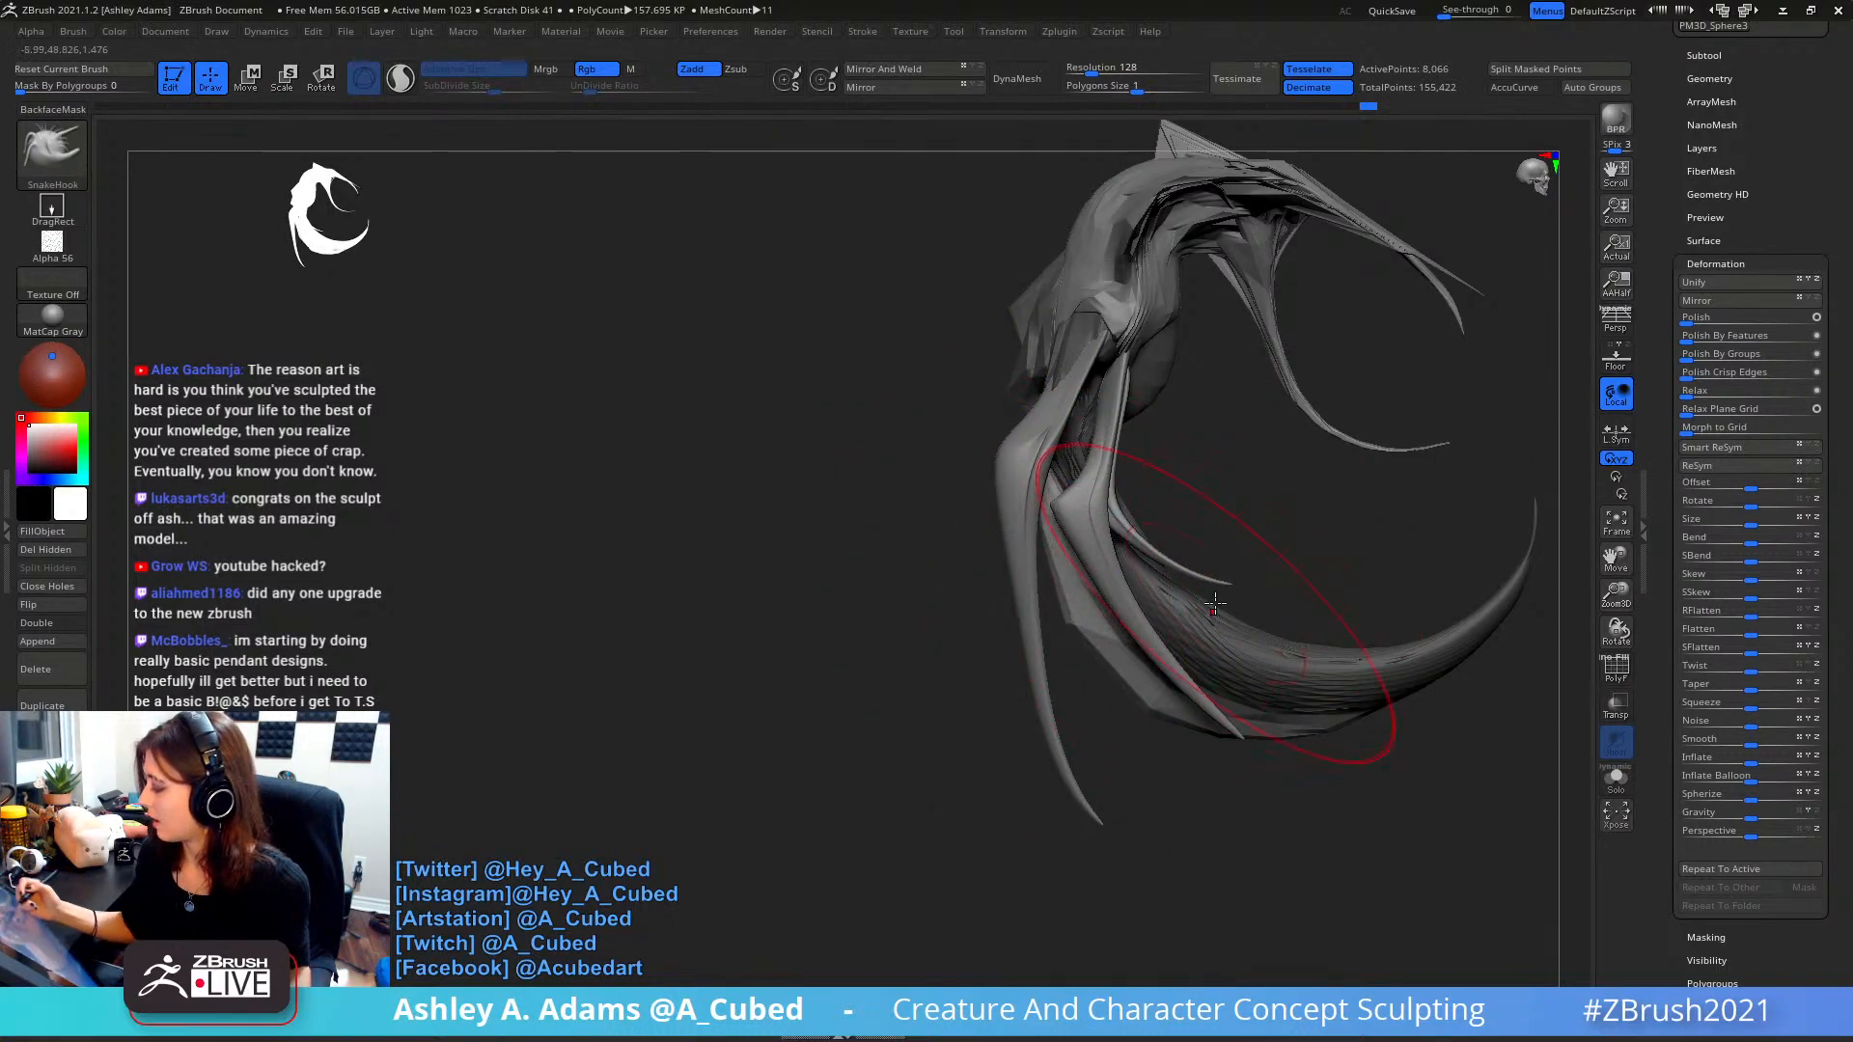
pyautogui.moveTo(1172, 707); pyautogui.dragTo(1135, 738)
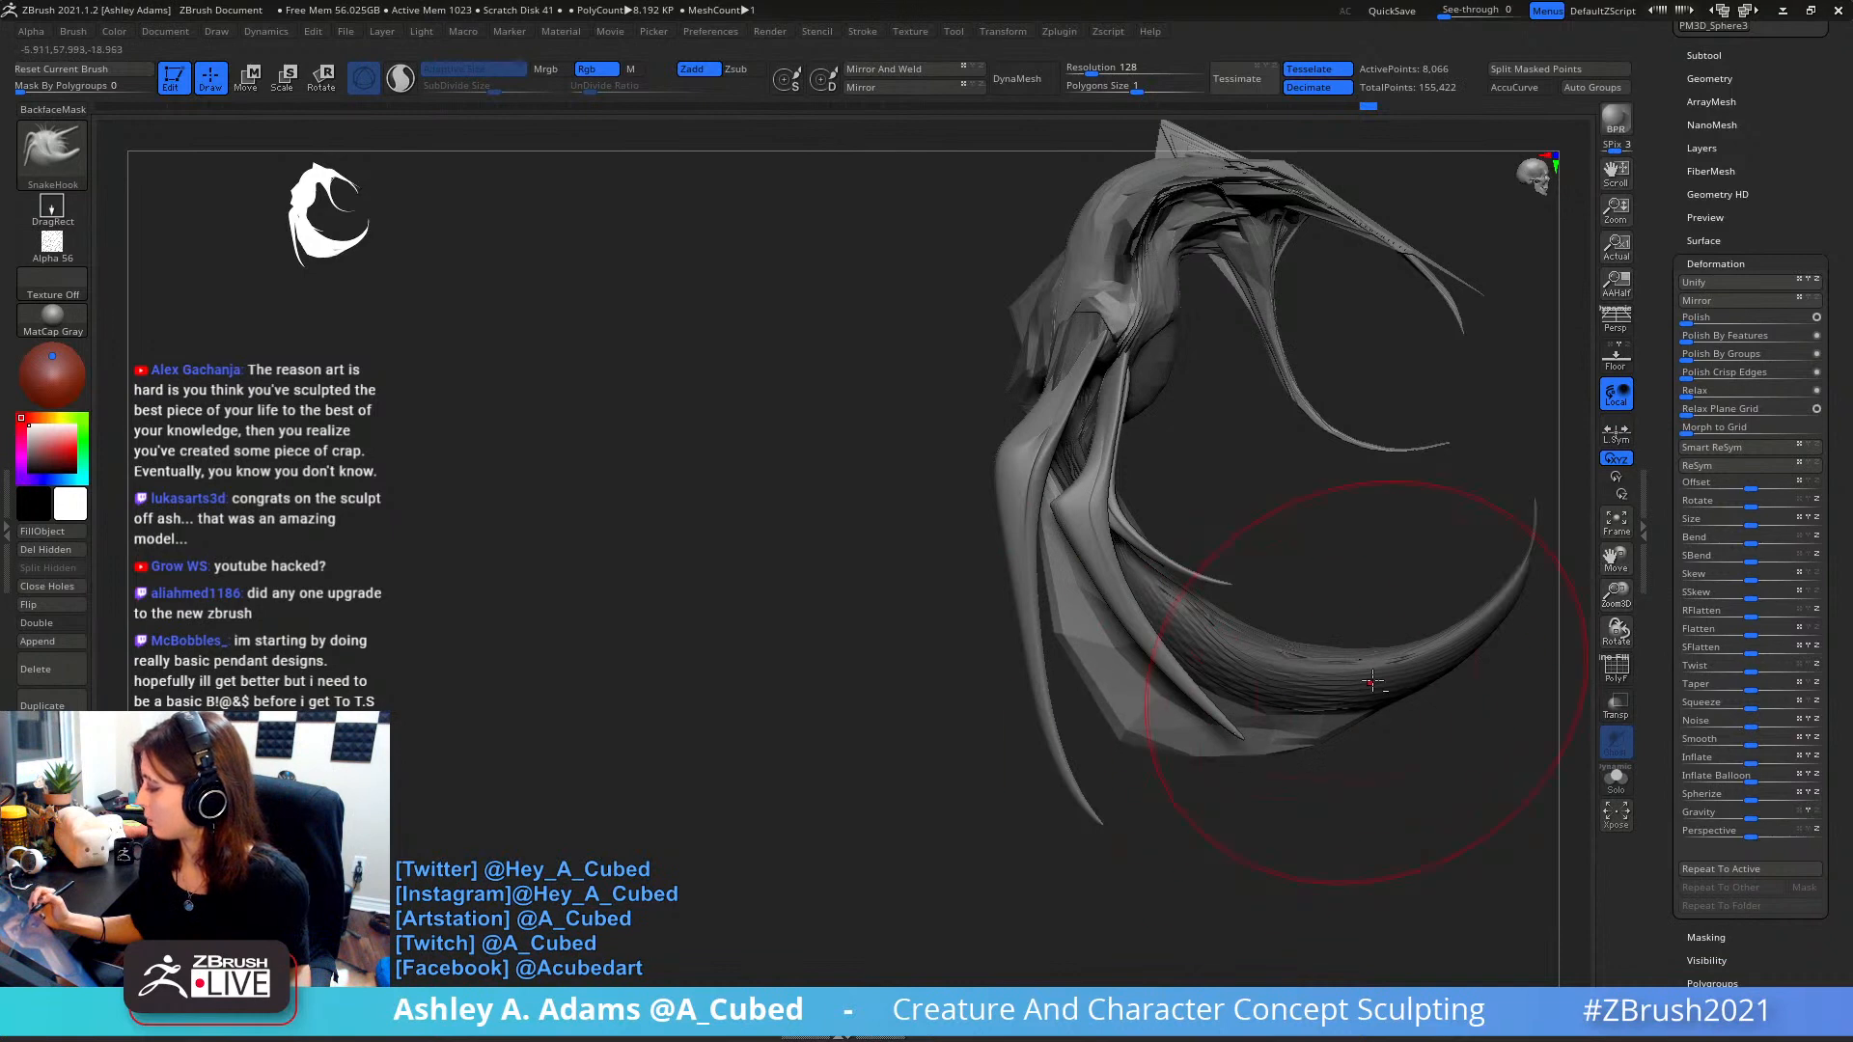
pyautogui.keyDown('alt'); pyautogui.moveTo(1373, 681); pyautogui.dragTo(1188, 665, button='right'); pyautogui.keyUp('alt')
pyautogui.moveTo(944, 622); pyautogui.dragTo(927, 608)
# - Adjust the draw size and smooth the lower edge of the tail's bulge
pyautogui.moveTo(1102, 714)
pyautogui.keyDown('ctrl'); pyautogui.mouseDown(button='right')
pyautogui.moveTo(1139, 653)
pyautogui.moveTo(1118, 653)
pyautogui.moveTo(1135, 654)
pyautogui.mouseUp(button='right'); pyautogui.keyUp('ctrl')
pyautogui.rightClick(1110, 645)
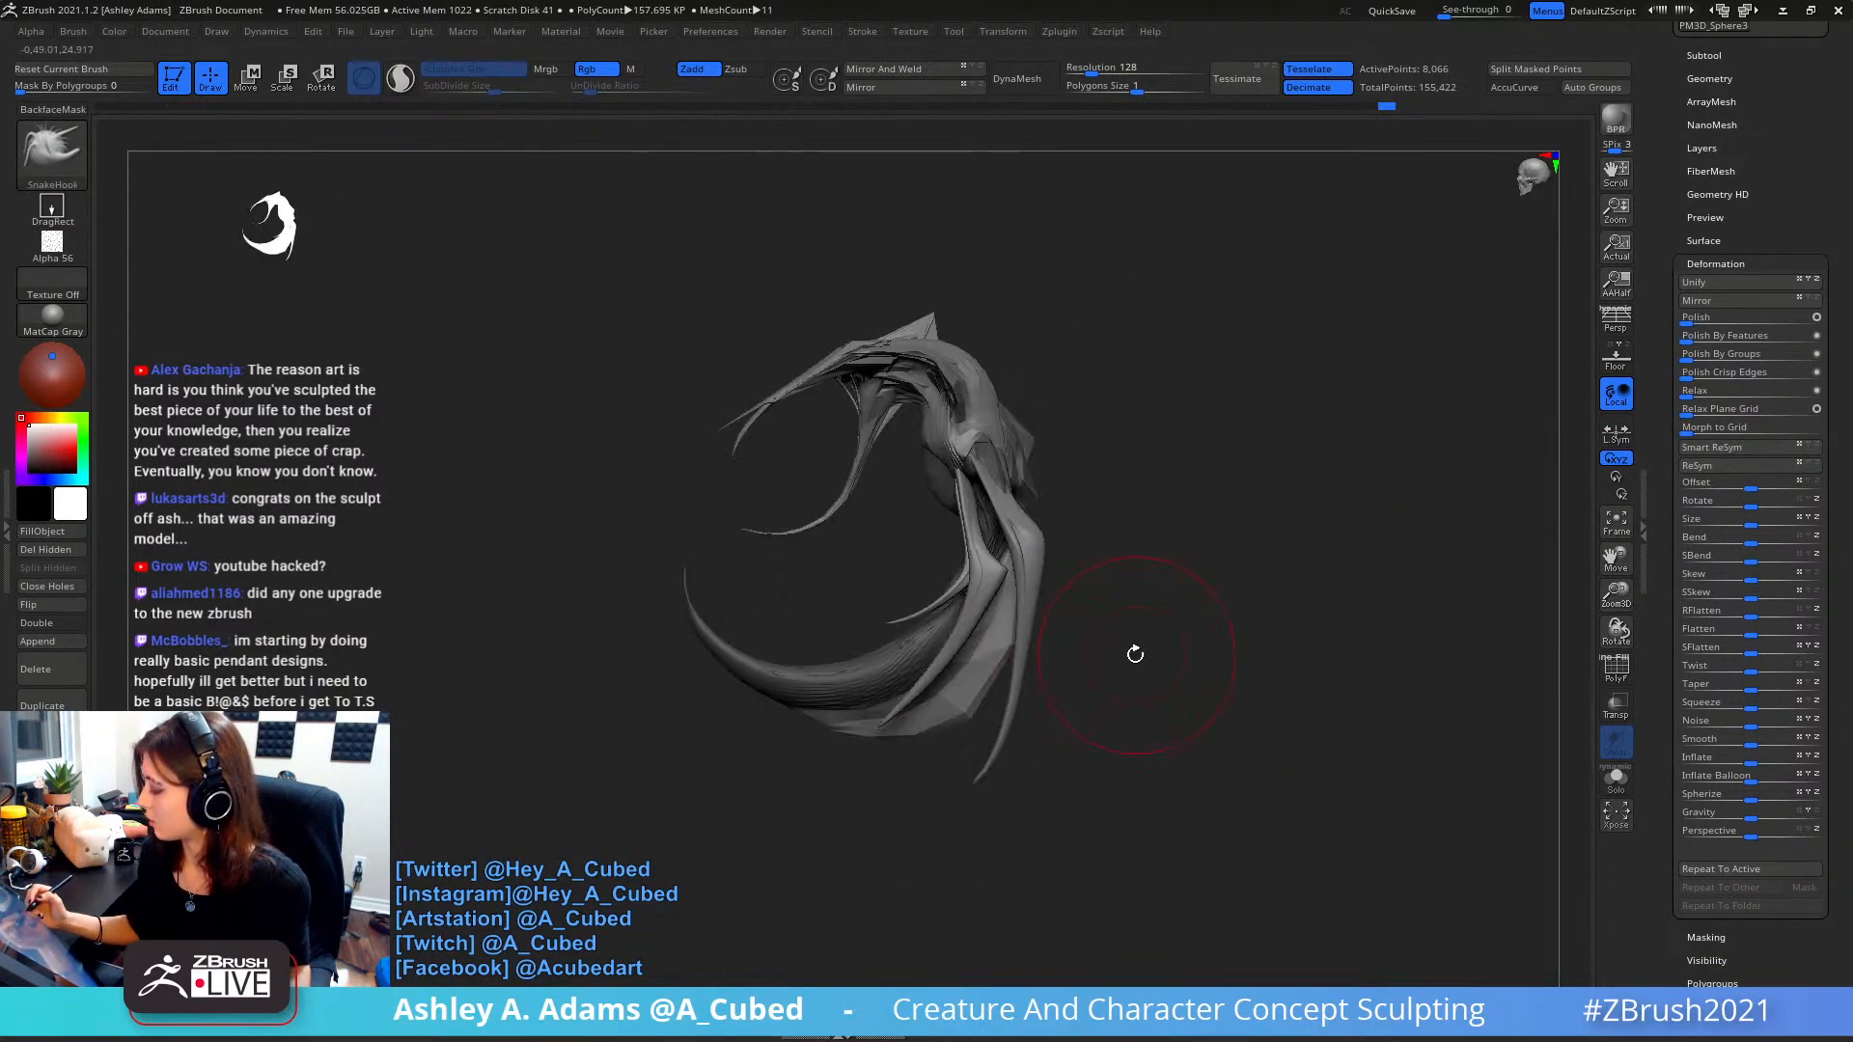
pyautogui.rightClick(909, 784)
pyautogui.keyDown('shift'); pyautogui.moveTo(855, 736); pyautogui.dragTo(917, 741); pyautogui.keyUp('shift')
pyautogui.moveTo(927, 759); pyautogui.dragTo(914, 761, button='right')
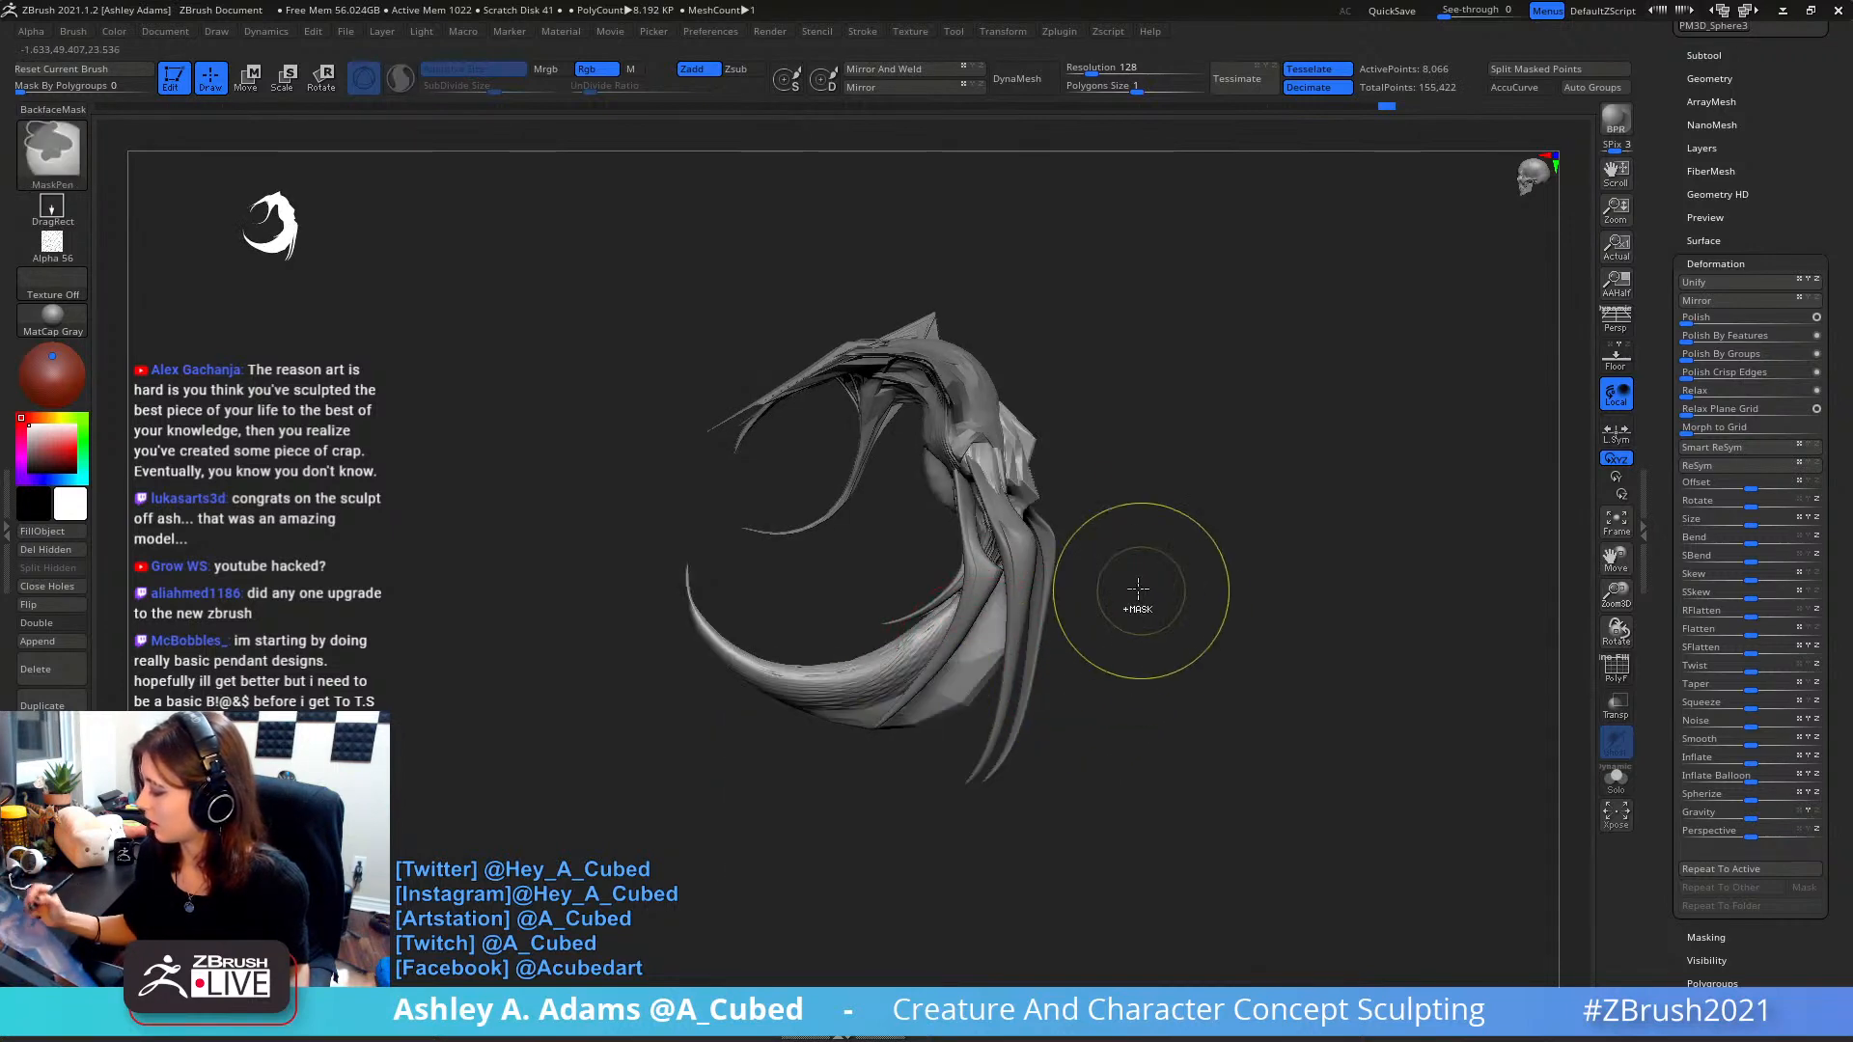
# - Select the long outer legs, bow them outward and bring their tips inward with SnakeHook, and undo the last pull
pyautogui.rightClick(1068, 468)
pyautogui.moveTo(1110, 521); pyautogui.dragTo(988, 502, button='right')
pyautogui.rightClick(1034, 541)
pyautogui.keyDown('alt'); pyautogui.click(1071, 567); pyautogui.keyUp('alt')
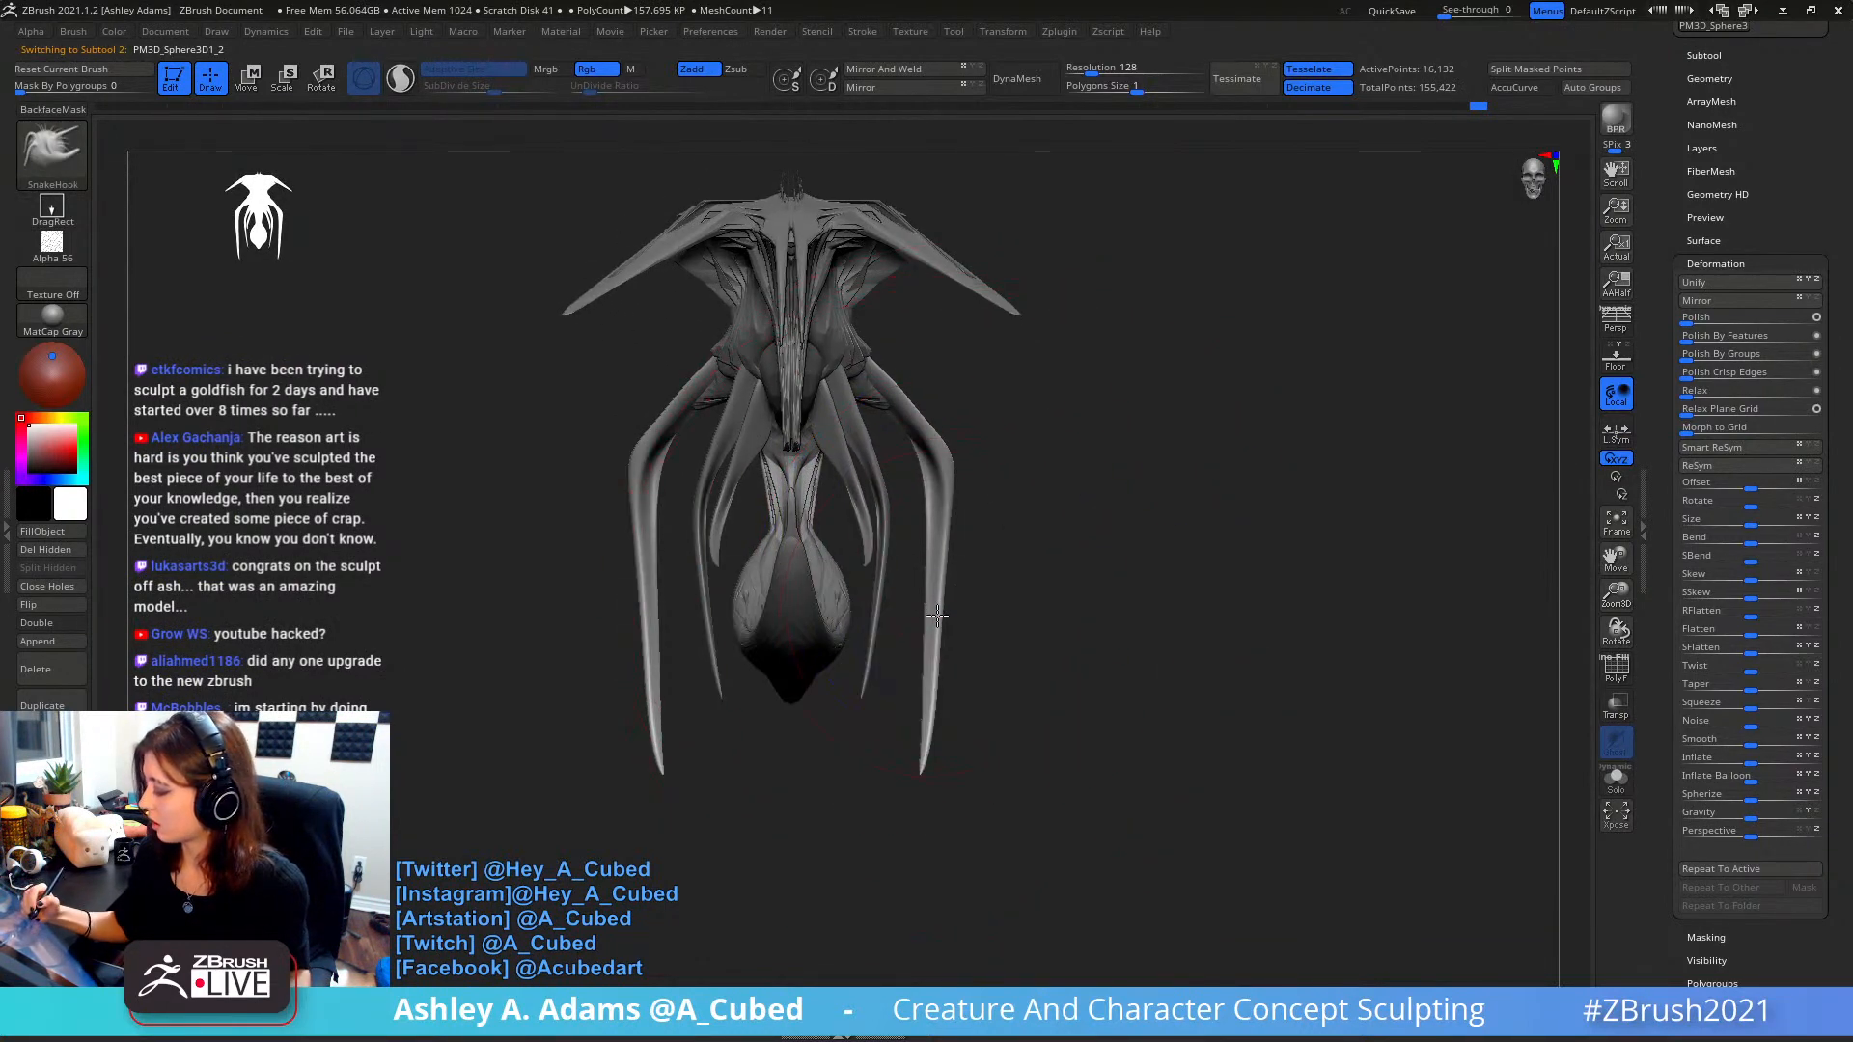
pyautogui.moveTo(937, 616); pyautogui.dragTo(977, 626)
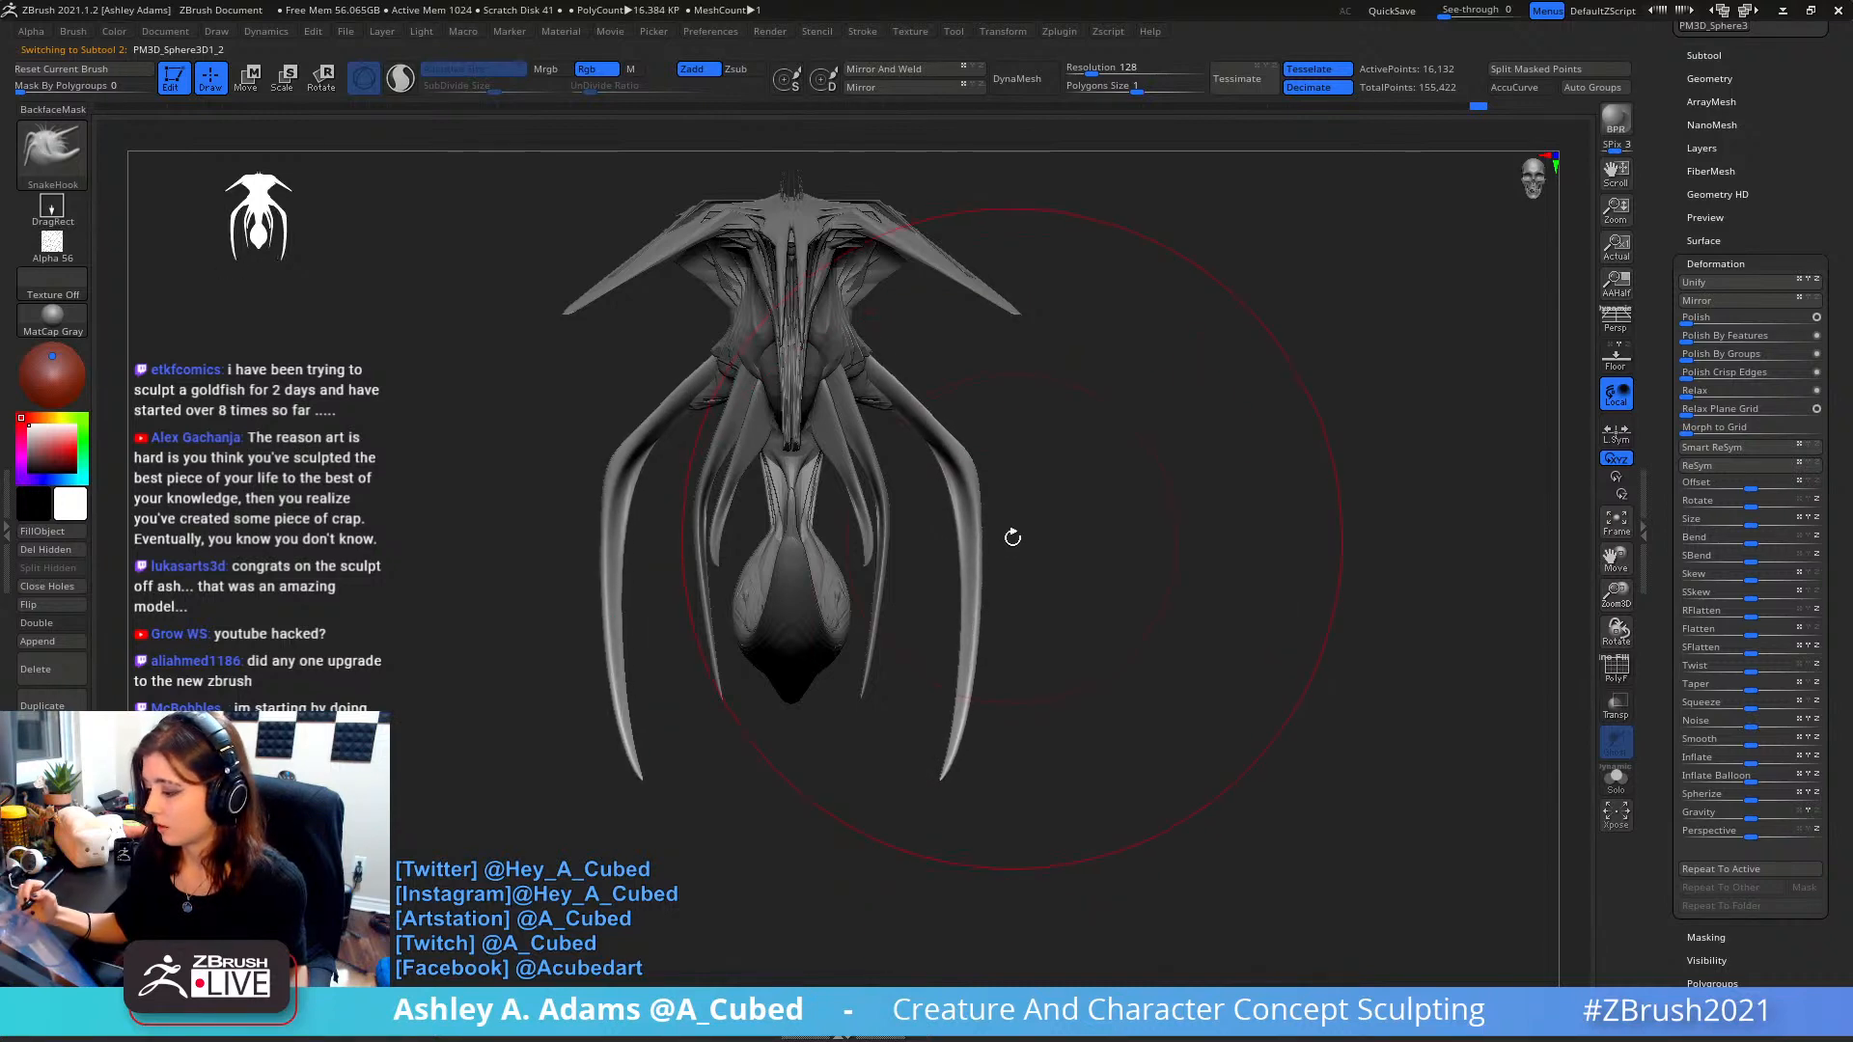
pyautogui.moveTo(938, 774); pyautogui.dragTo(836, 816)
pyautogui.moveTo(990, 668); pyautogui.dragTo(964, 683)
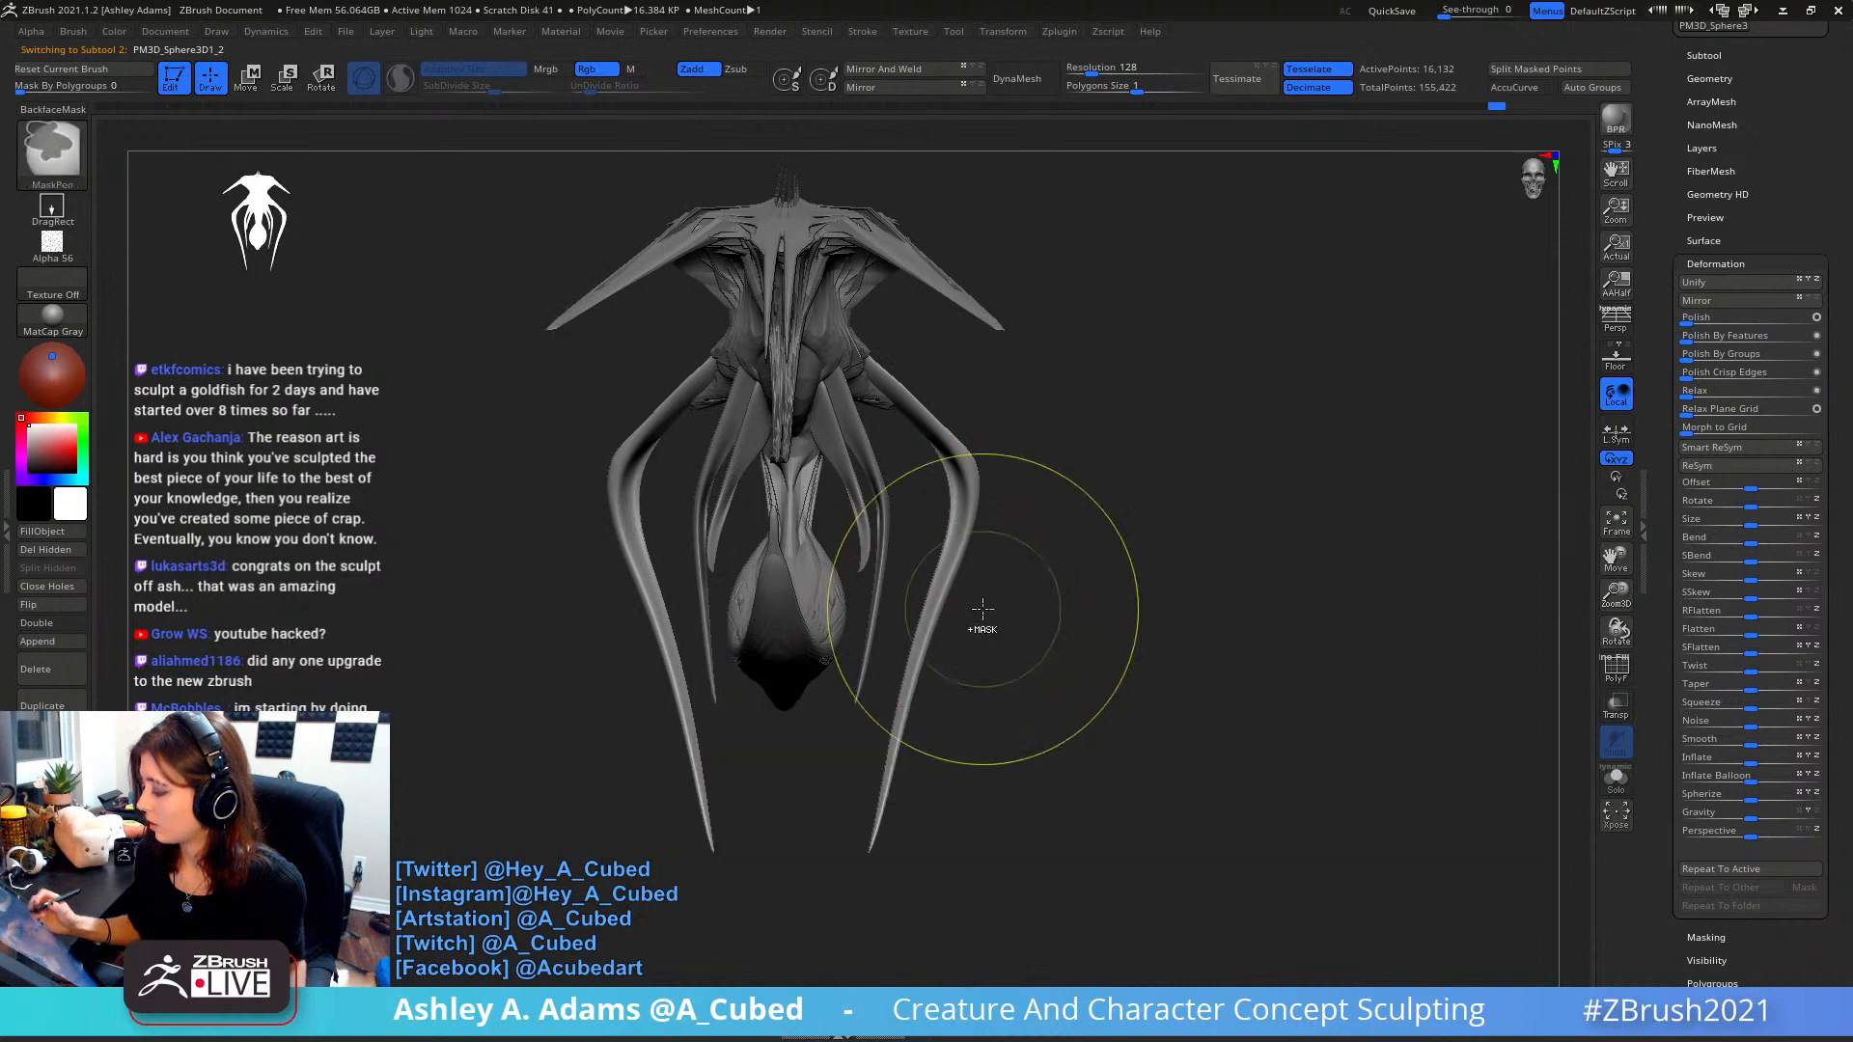
pyautogui.hotkey('ctrl', 'z')
# - Pull the outer legs' tips inward and down into long points with SnakeHook and smooth their lower shafts
pyautogui.rightClick(956, 757)
pyautogui.moveTo(959, 761); pyautogui.dragTo(873, 836)
pyautogui.moveTo(979, 730)
pyautogui.mouseDown(button='right')
pyautogui.moveTo(976, 617)
pyautogui.moveTo(981, 674)
pyautogui.mouseUp(button='right')
pyautogui.moveTo(869, 807)
pyautogui.mouseDown()
pyautogui.moveTo(881, 827)
pyautogui.moveTo(863, 850)
pyautogui.mouseUp()
pyautogui.moveTo(896, 724)
pyautogui.keyDown('shift'); pyautogui.mouseDown()
pyautogui.moveTo(910, 697)
pyautogui.moveTo(900, 724)
pyautogui.mouseUp(); pyautogui.keyUp('shift')
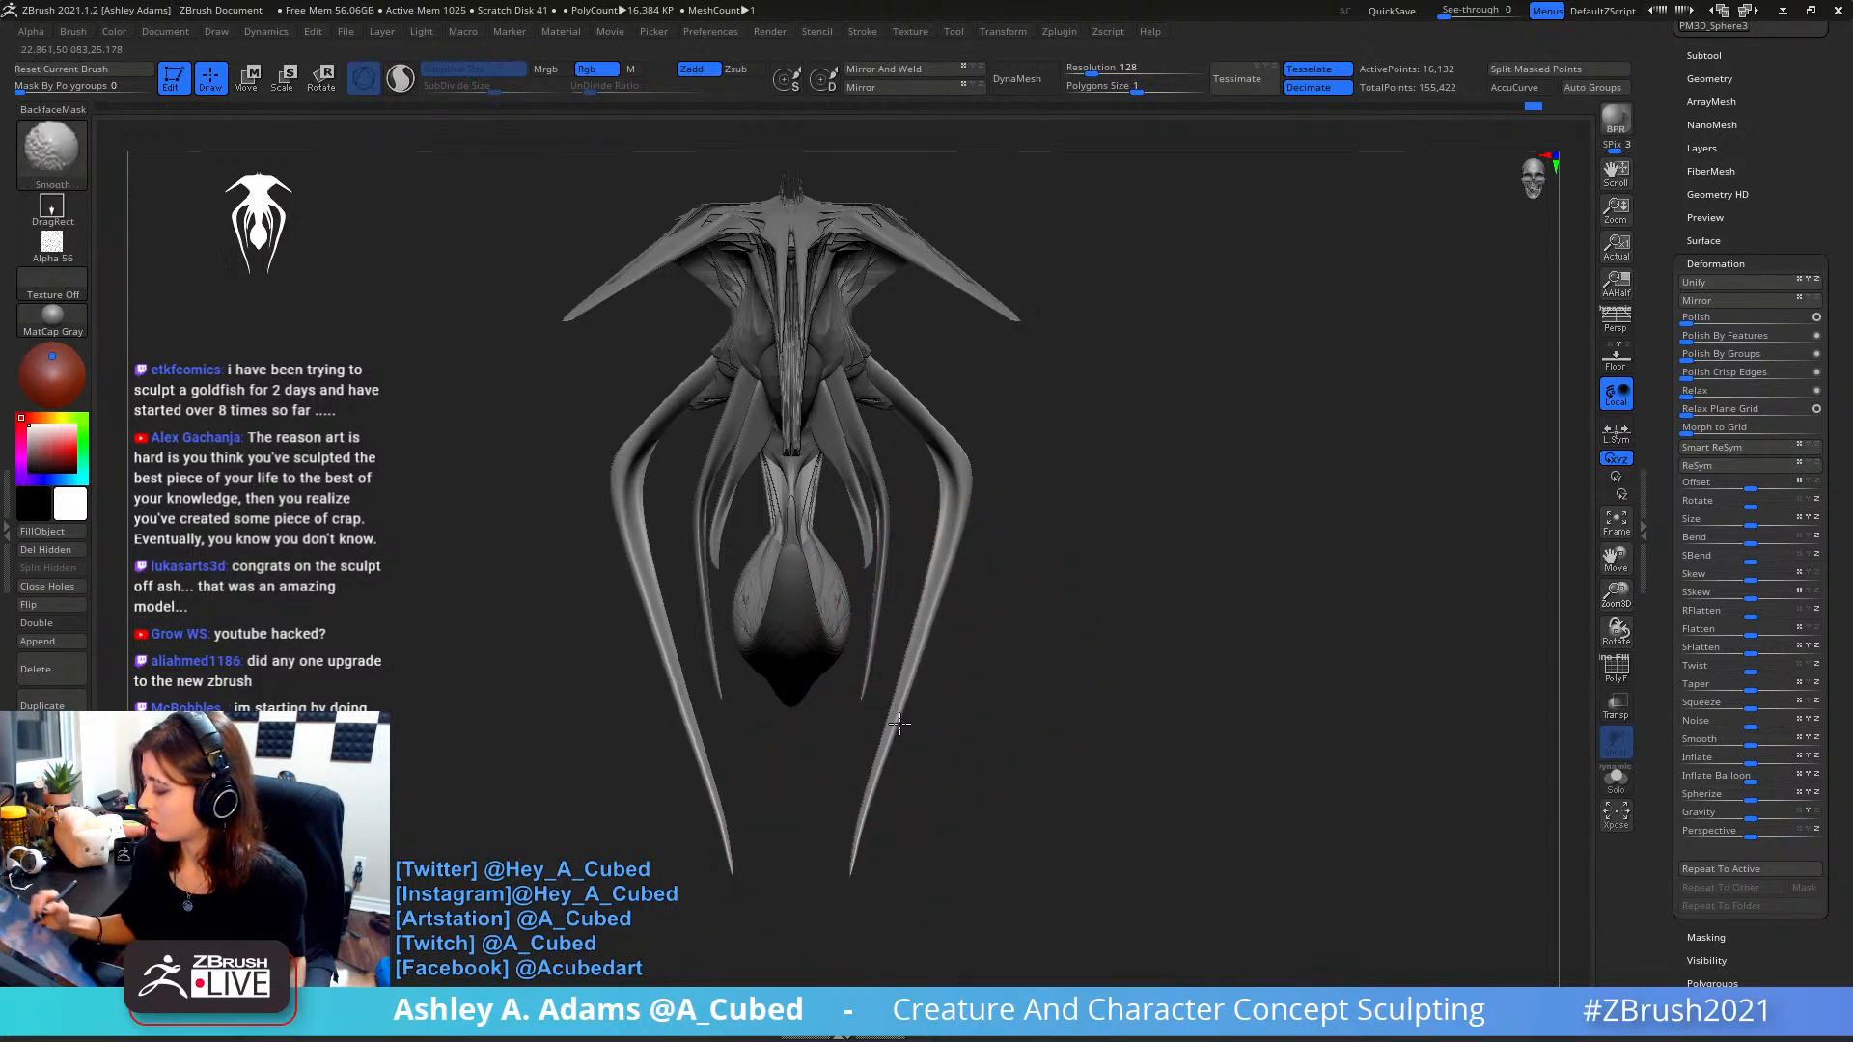
# - Turn on AccuCurve, pull the outer legs' knees into sharp corners and smooth the area just below them
pyautogui.moveTo(997, 467)
pyautogui.mouseDown(button='right')
pyautogui.moveTo(975, 449)
pyautogui.moveTo(976, 391)
pyautogui.mouseUp(button='right')
pyautogui.click(1515, 87)
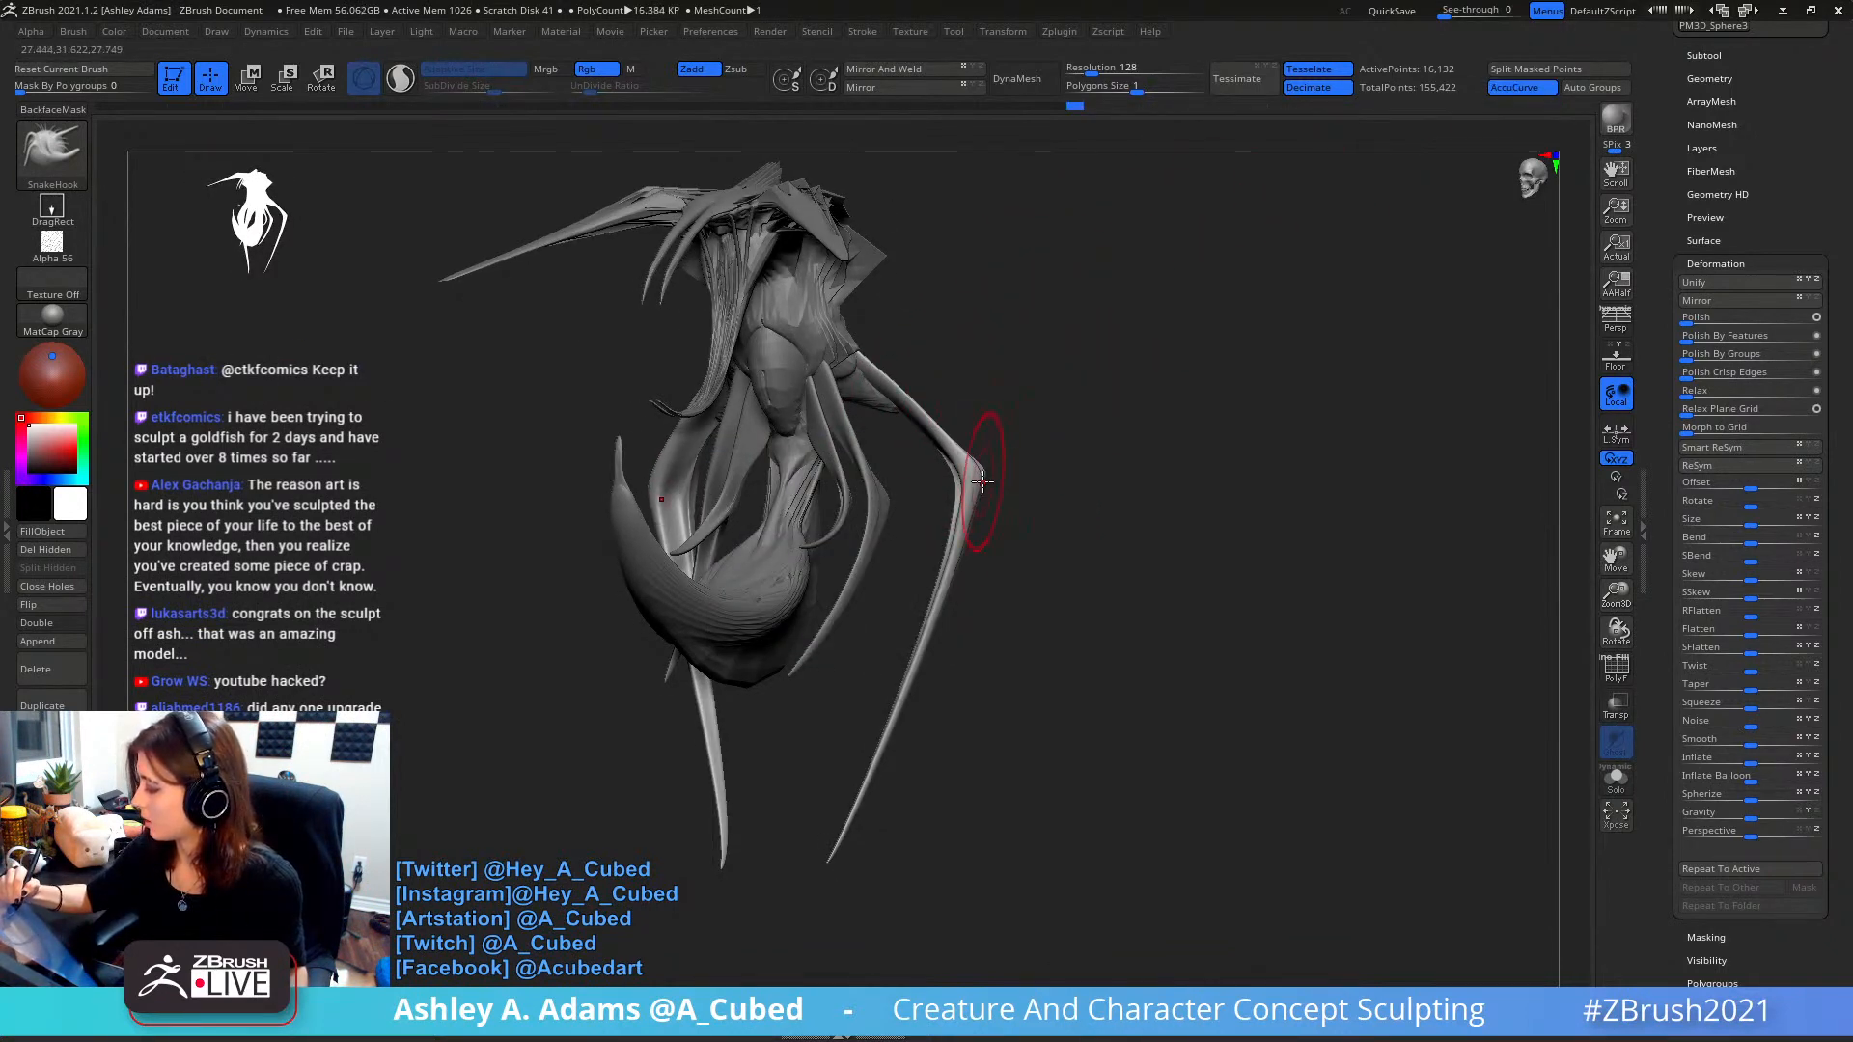
pyautogui.keyDown('shift'); pyautogui.moveTo(982, 483); pyautogui.dragTo(1013, 460, button='right'); pyautogui.keyUp('shift')
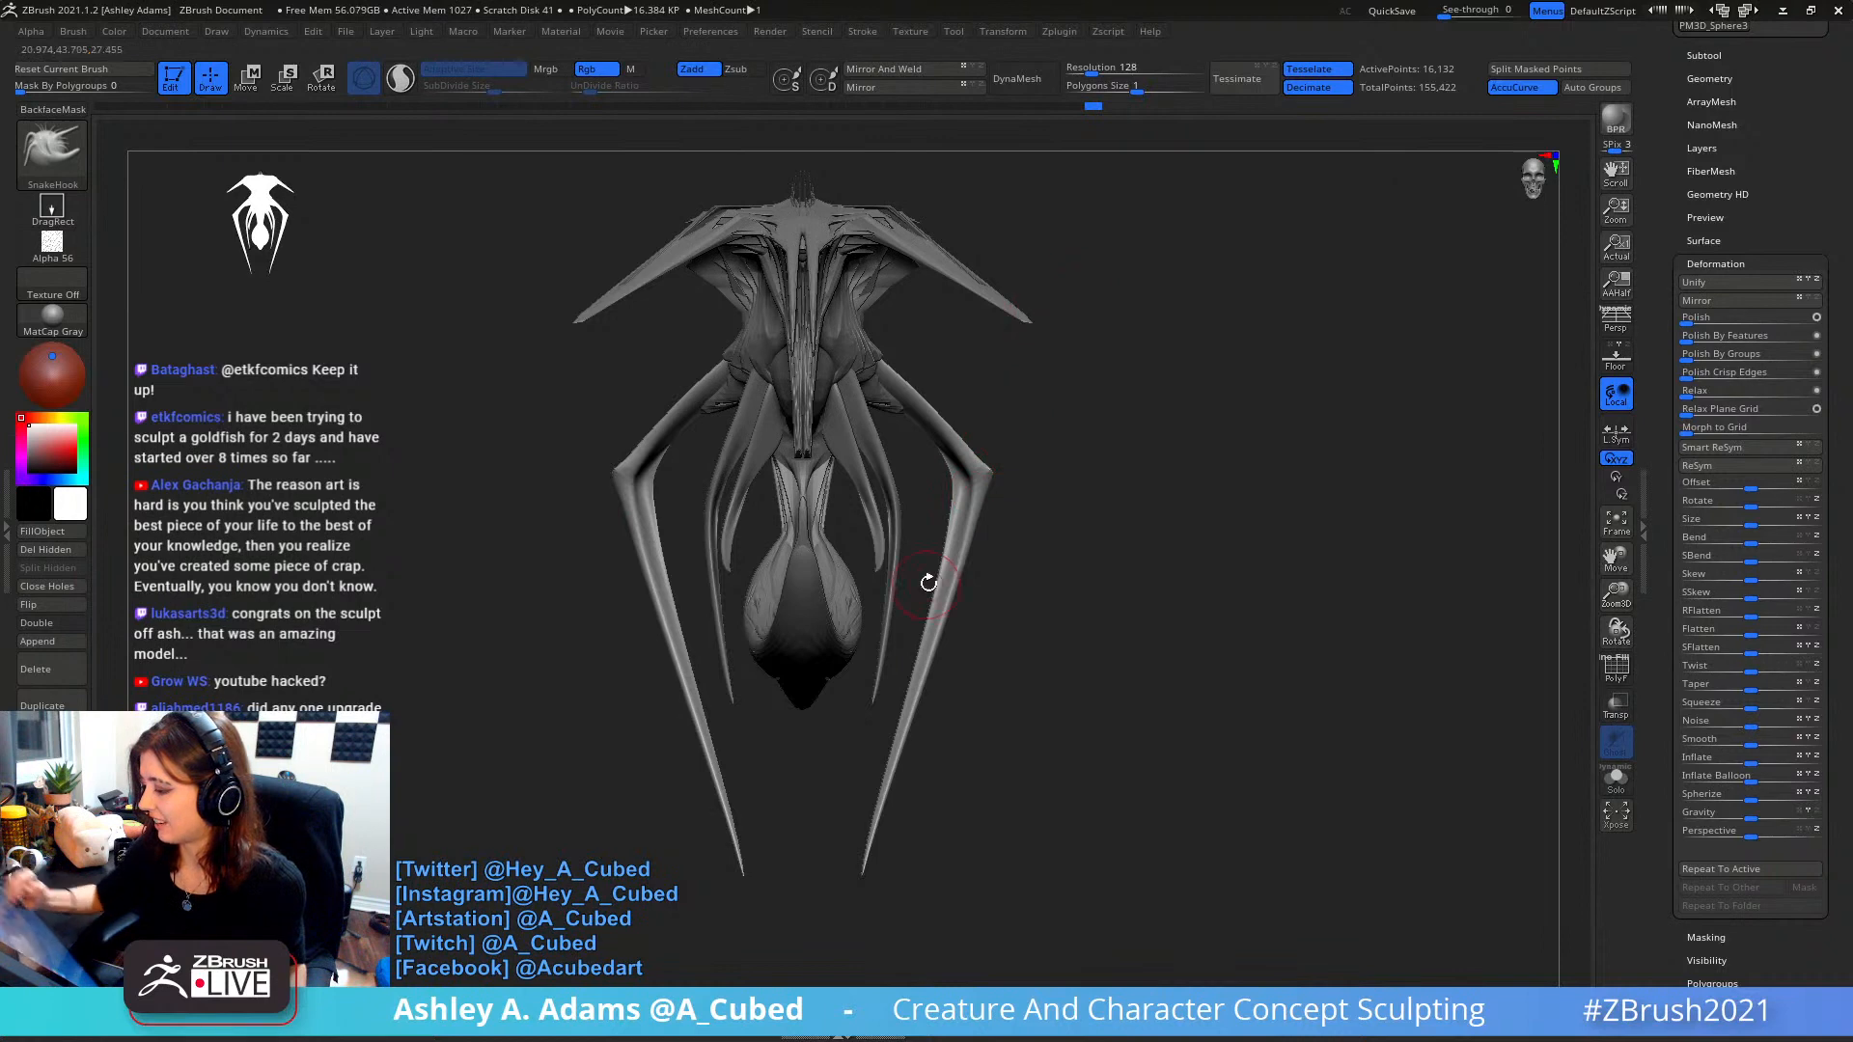
pyautogui.moveTo(1019, 459); pyautogui.dragTo(1009, 465, button='right')
pyautogui.keyDown('shift'); pyautogui.moveTo(993, 476); pyautogui.dragTo(974, 498); pyautogui.keyUp('shift')
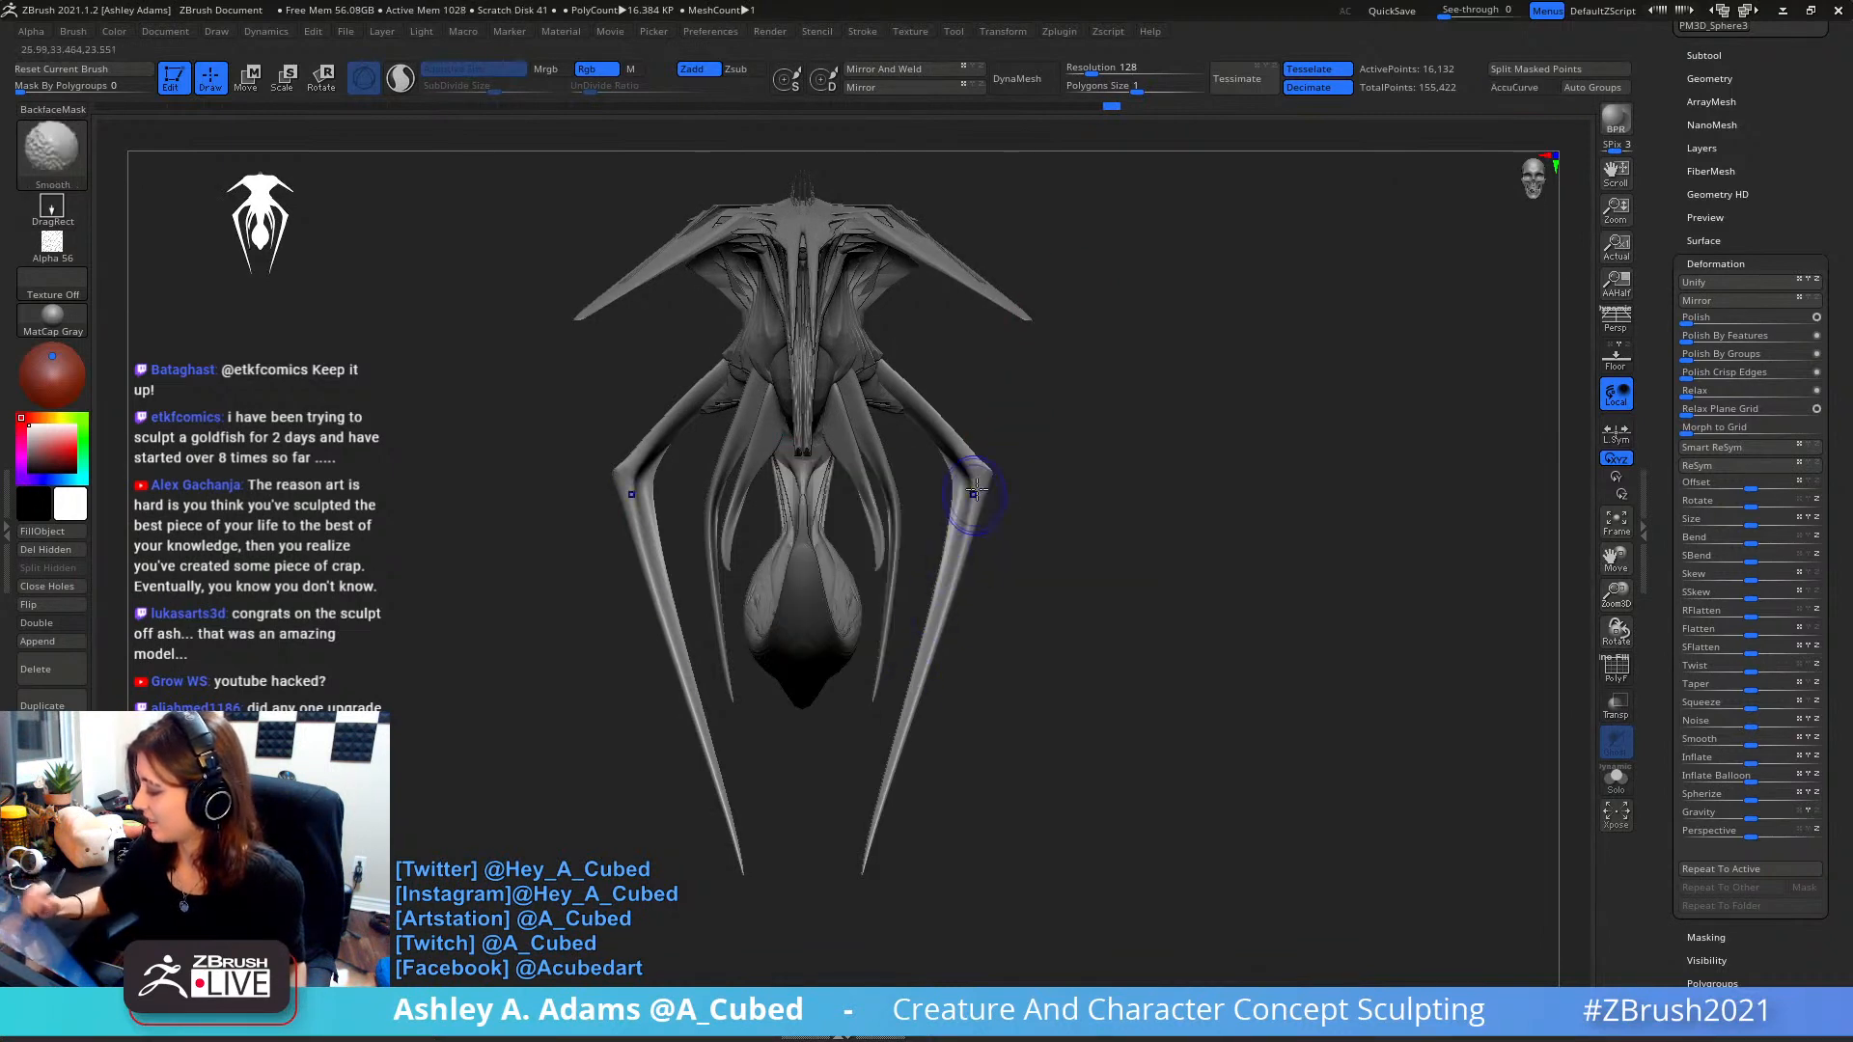
# - Turn off AccuCurve, select the head crest and refine the tips of its long side spikes with SnakeHook, adjusting the draw size
pyautogui.moveTo(1157, 370)
pyautogui.mouseDown()
pyautogui.moveTo(954, 453)
pyautogui.moveTo(975, 386)
pyautogui.mouseUp()
pyautogui.moveTo(975, 386)
pyautogui.keyDown('alt'); pyautogui.mouseDown()
pyautogui.moveTo(1293, 372)
pyautogui.moveTo(1370, 319)
pyautogui.moveTo(977, 351)
pyautogui.mouseUp(); pyautogui.keyUp('alt')
pyautogui.click(1519, 85)
pyautogui.keyDown('alt'); pyautogui.click(955, 365); pyautogui.keyUp('alt')
pyautogui.press('space')
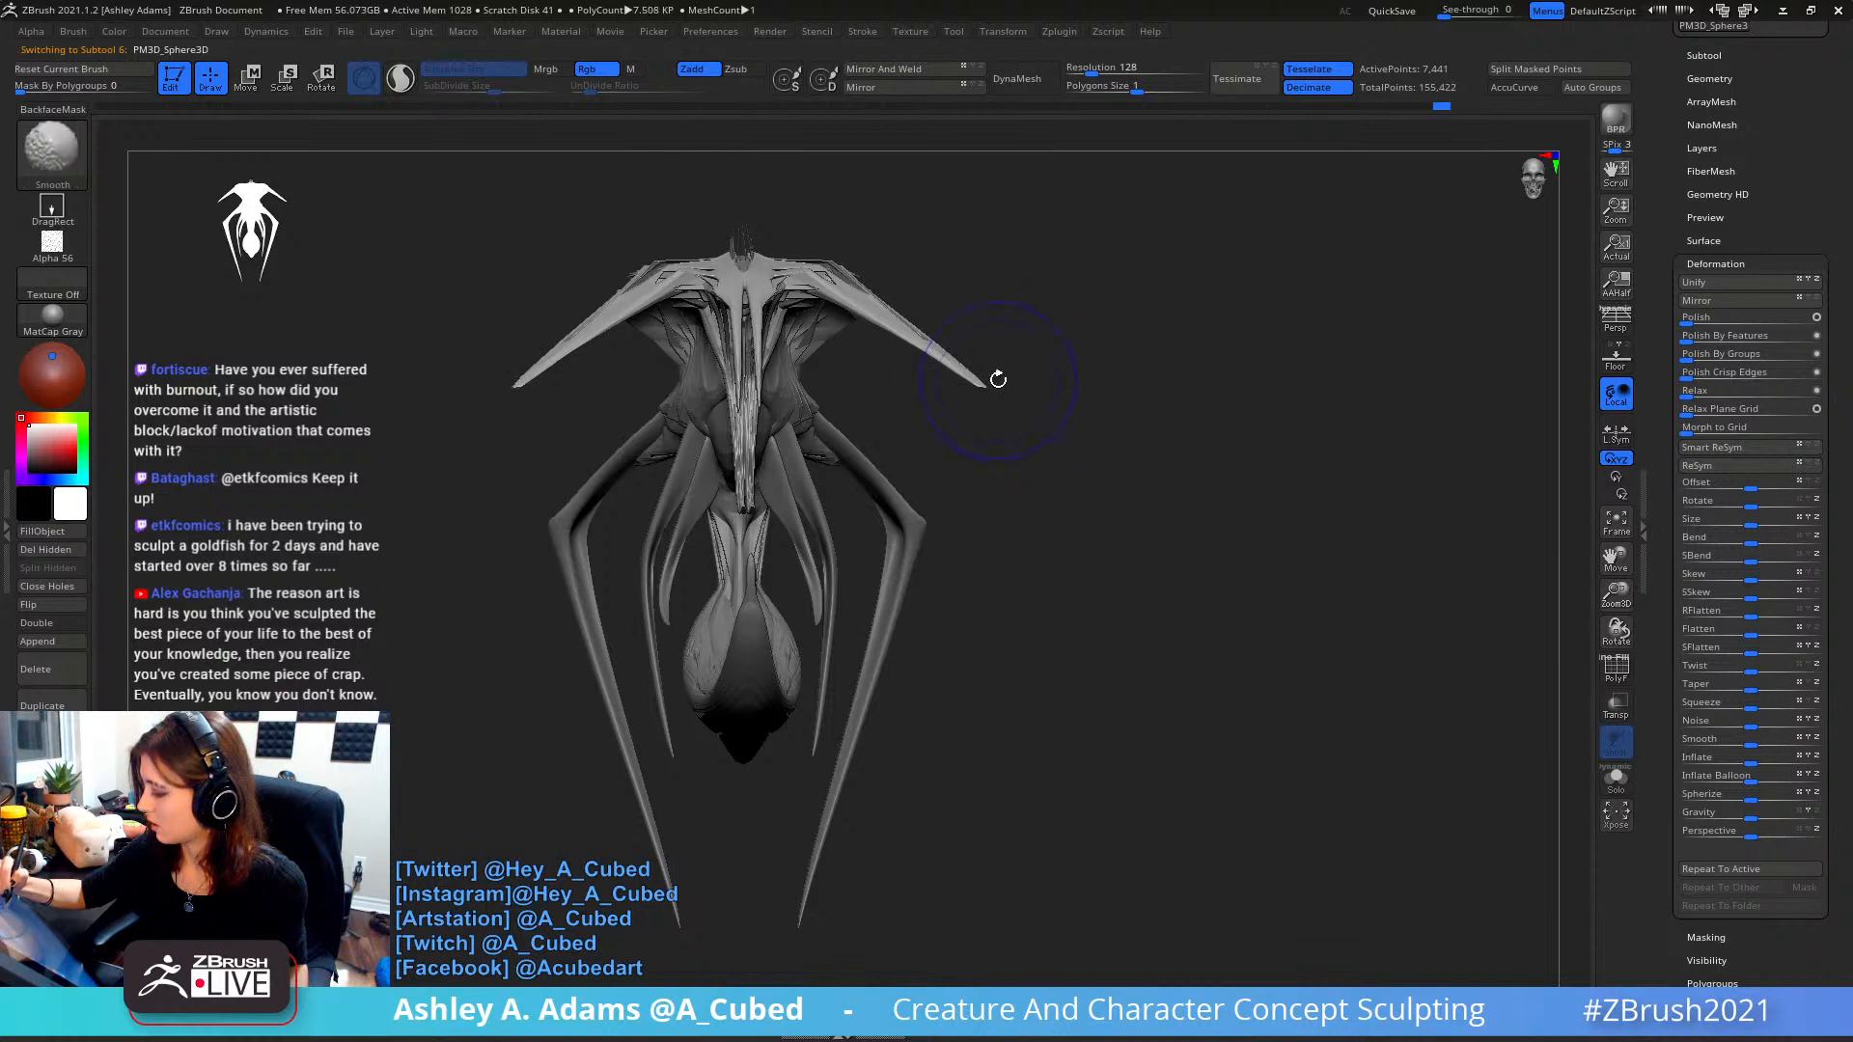
pyautogui.moveTo(994, 380)
pyautogui.mouseDown()
pyautogui.moveTo(972, 351)
pyautogui.moveTo(991, 383)
pyautogui.mouseUp()
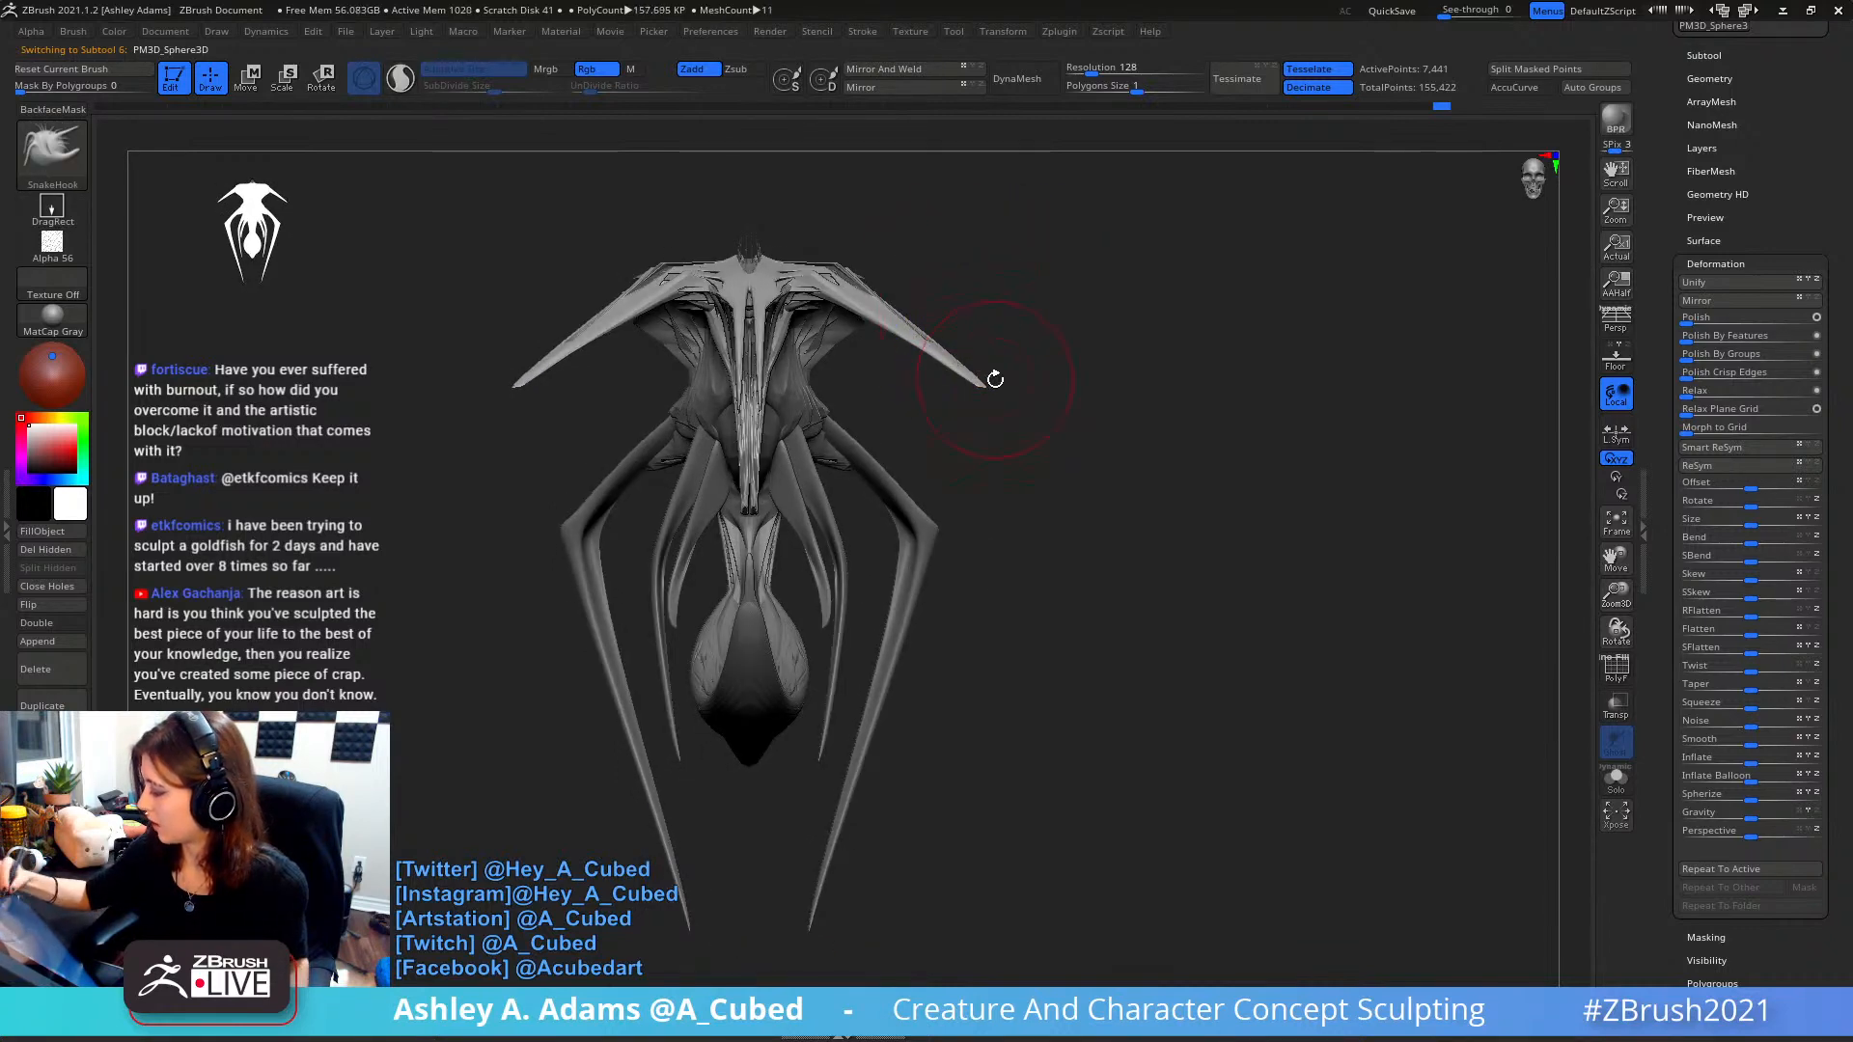
pyautogui.moveTo(982, 382); pyautogui.dragTo(986, 384, button='right')
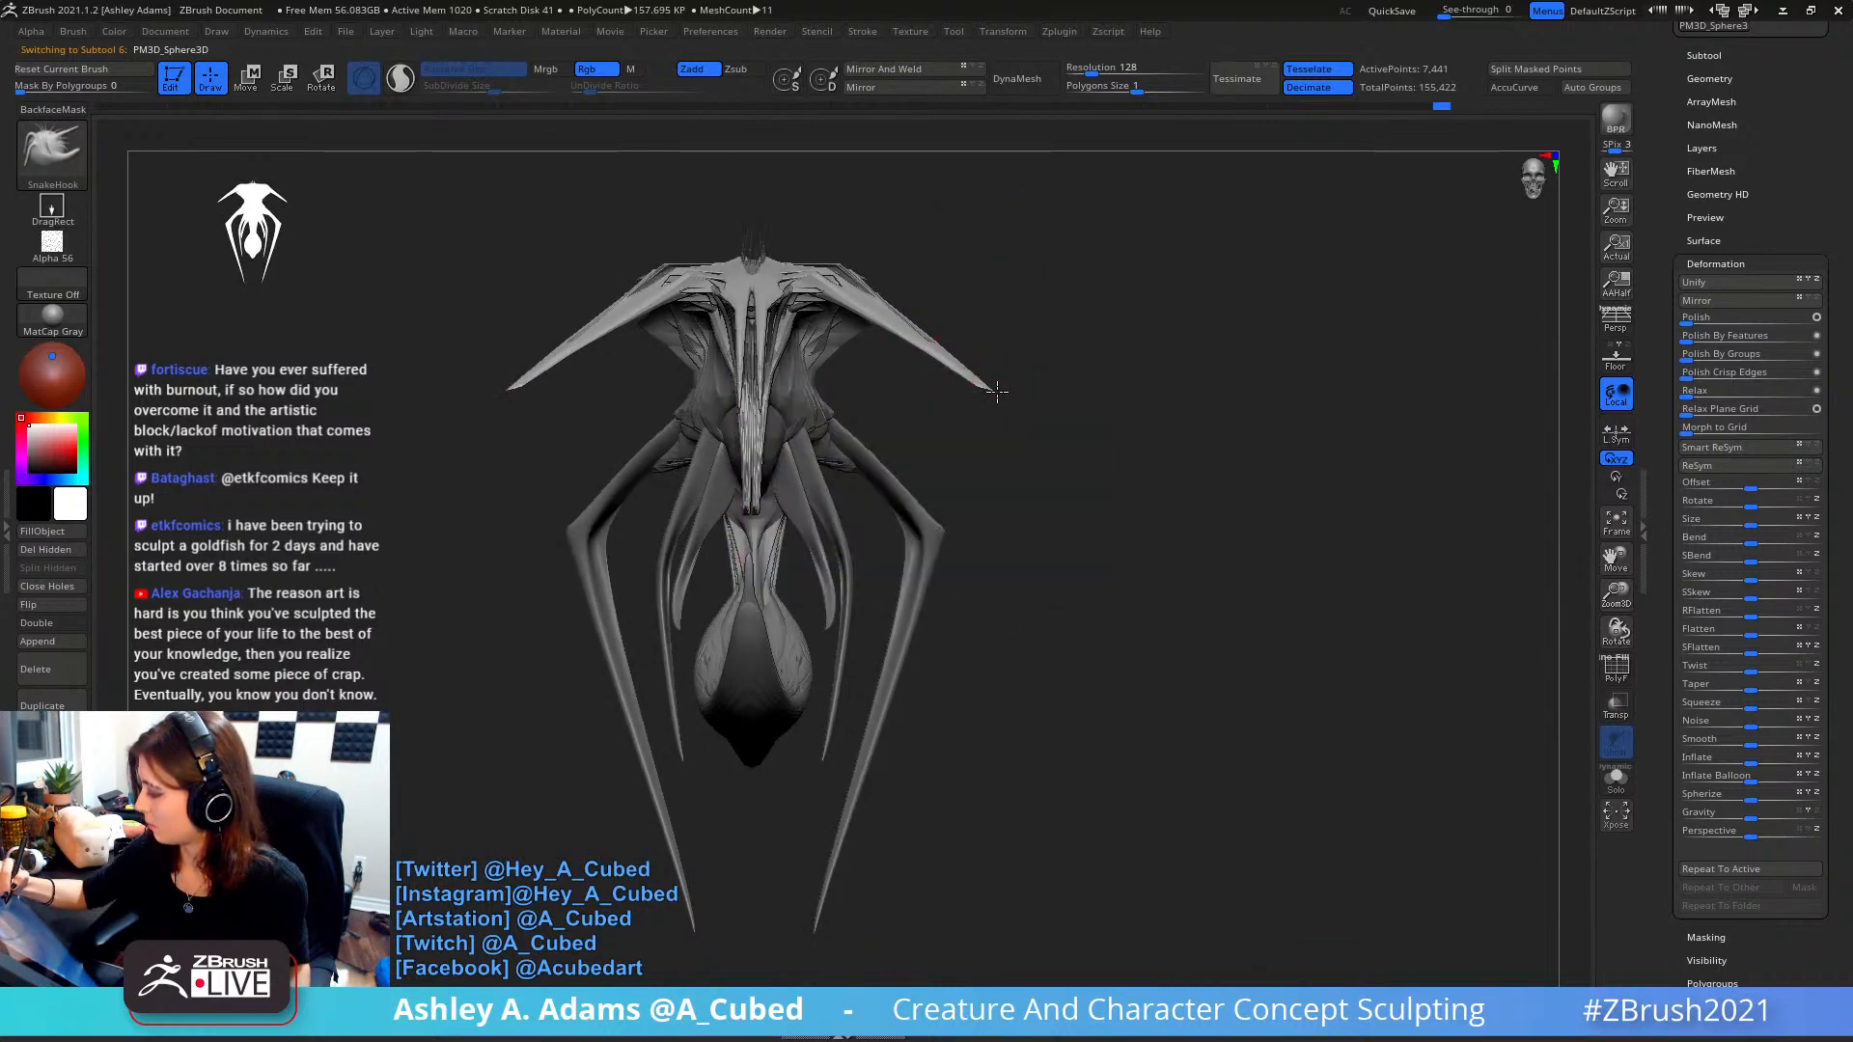
pyautogui.moveTo(1014, 315)
pyautogui.keyDown('shift'); pyautogui.mouseDown()
pyautogui.moveTo(1031, 340)
pyautogui.moveTo(949, 367)
pyautogui.moveTo(975, 374)
pyautogui.mouseUp(); pyautogui.keyUp('shift')
pyautogui.keyDown('ctrl'); pyautogui.moveTo(979, 374); pyautogui.dragTo(1023, 425, button='right'); pyautogui.keyUp('ctrl')
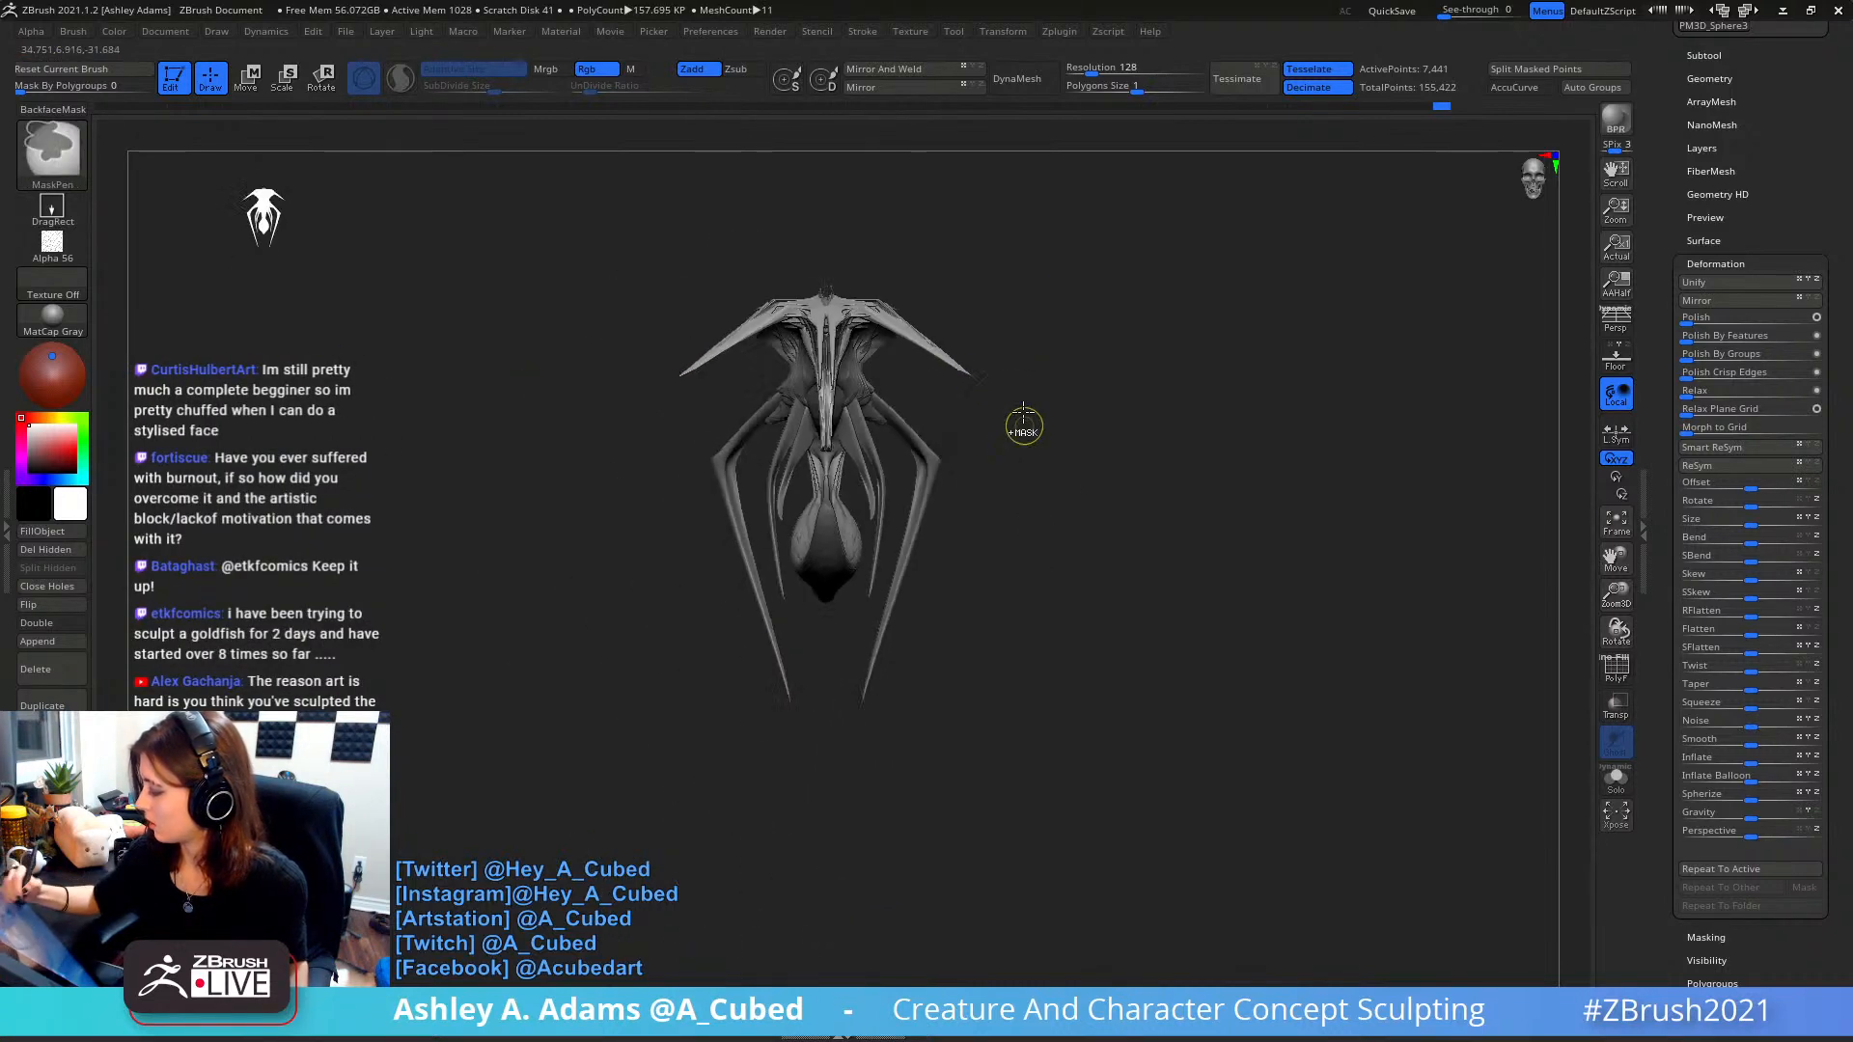
pyautogui.rightClick(1024, 425)
pyautogui.moveTo(1028, 427); pyautogui.dragTo(1042, 427)
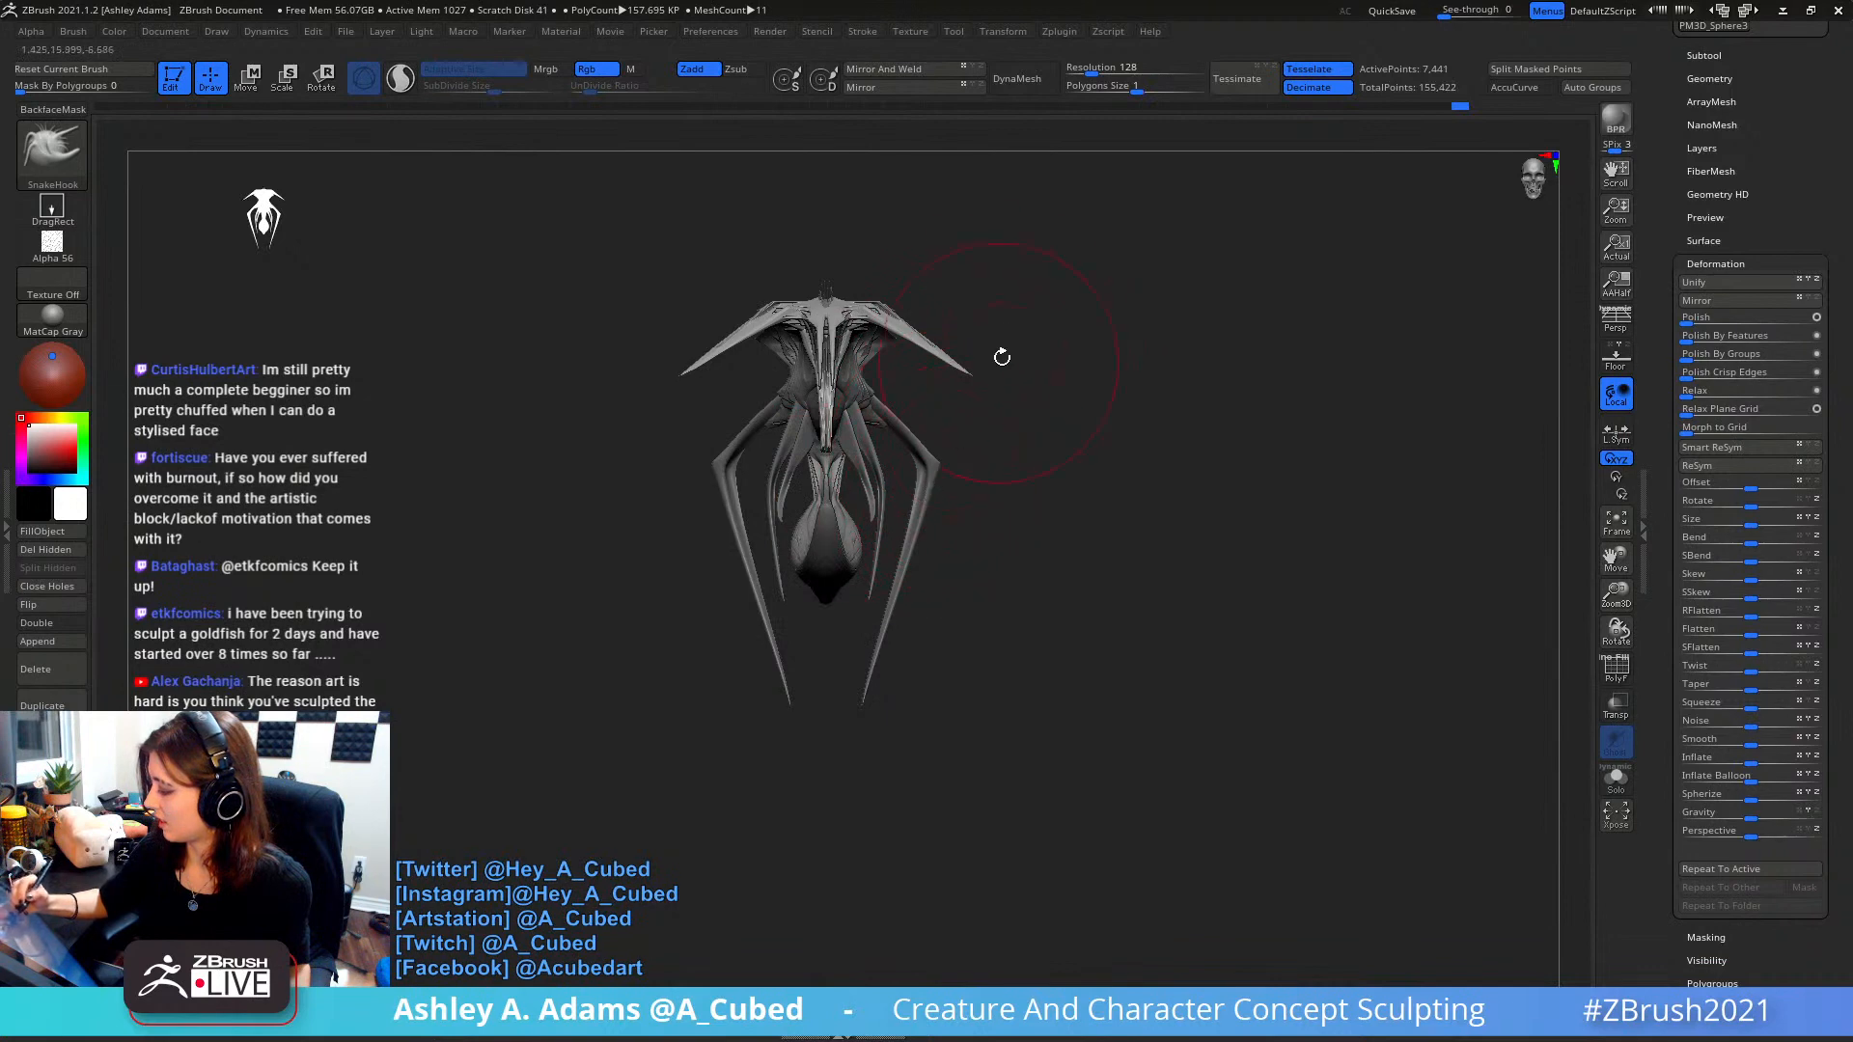
pyautogui.keyDown('ctrl'); pyautogui.moveTo(960, 439); pyautogui.dragTo(976, 380, button='right'); pyautogui.keyUp('ctrl')
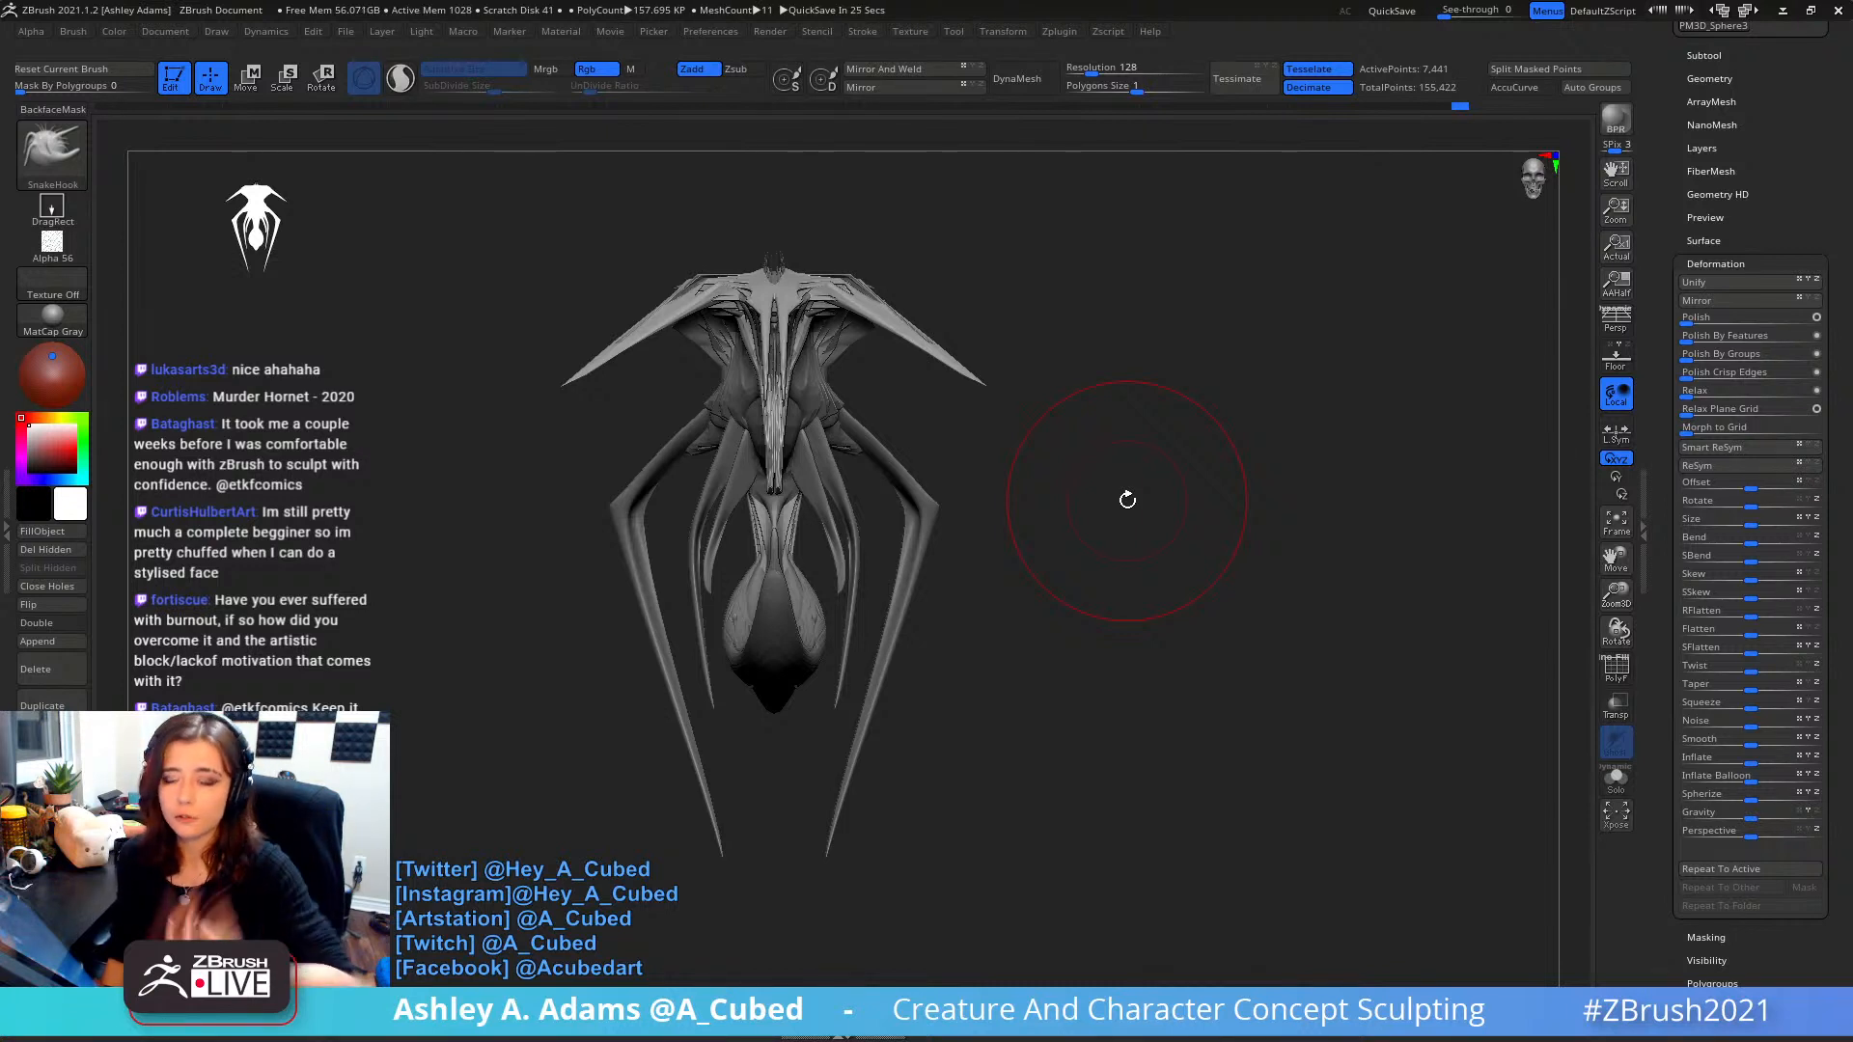
# - Pull small flares outward beside the bases of the inner front prongs with SnakeHook and smooth them
pyautogui.moveTo(1127, 500); pyautogui.dragTo(968, 285)
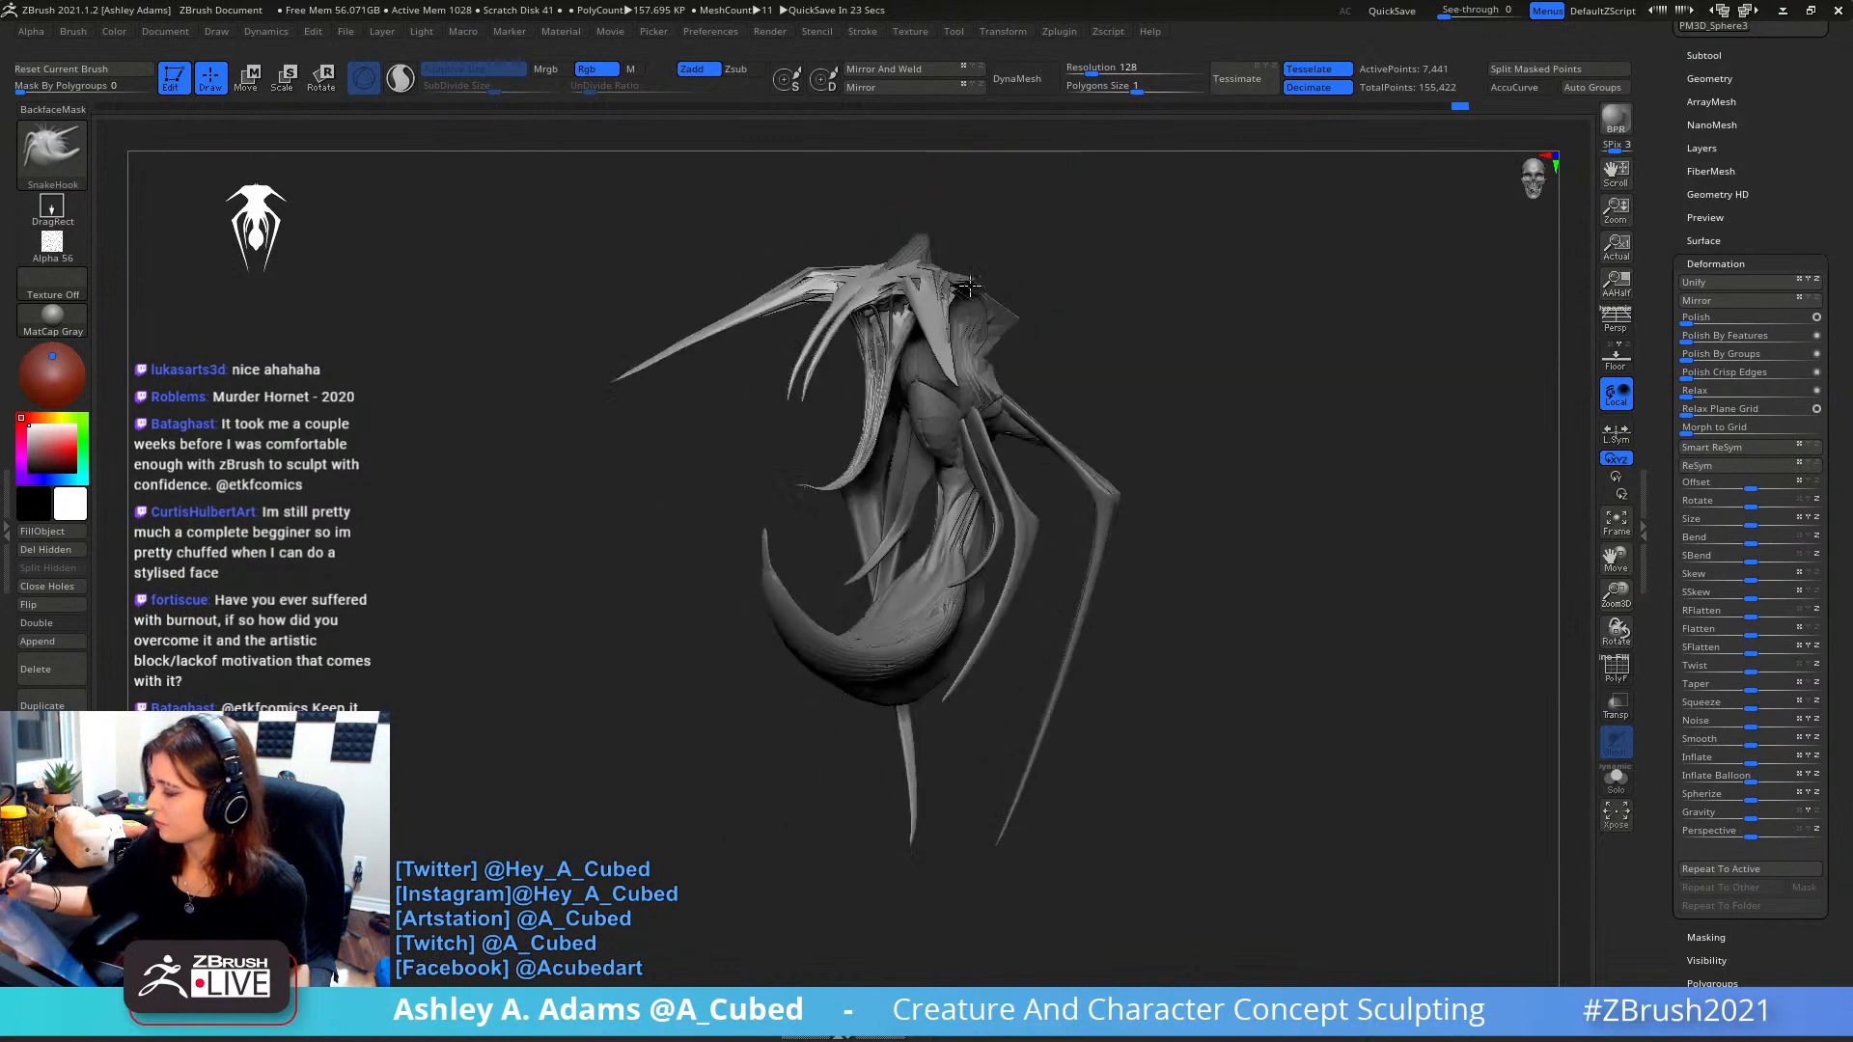
pyautogui.moveTo(970, 285); pyautogui.dragTo(965, 324, button='right')
pyautogui.moveTo(965, 323)
pyautogui.keyDown('ctrl'); pyautogui.mouseDown(button='right')
pyautogui.moveTo(963, 380)
pyautogui.moveTo(943, 331)
pyautogui.mouseUp(button='right'); pyautogui.keyUp('ctrl')
pyautogui.rightClick(880, 436)
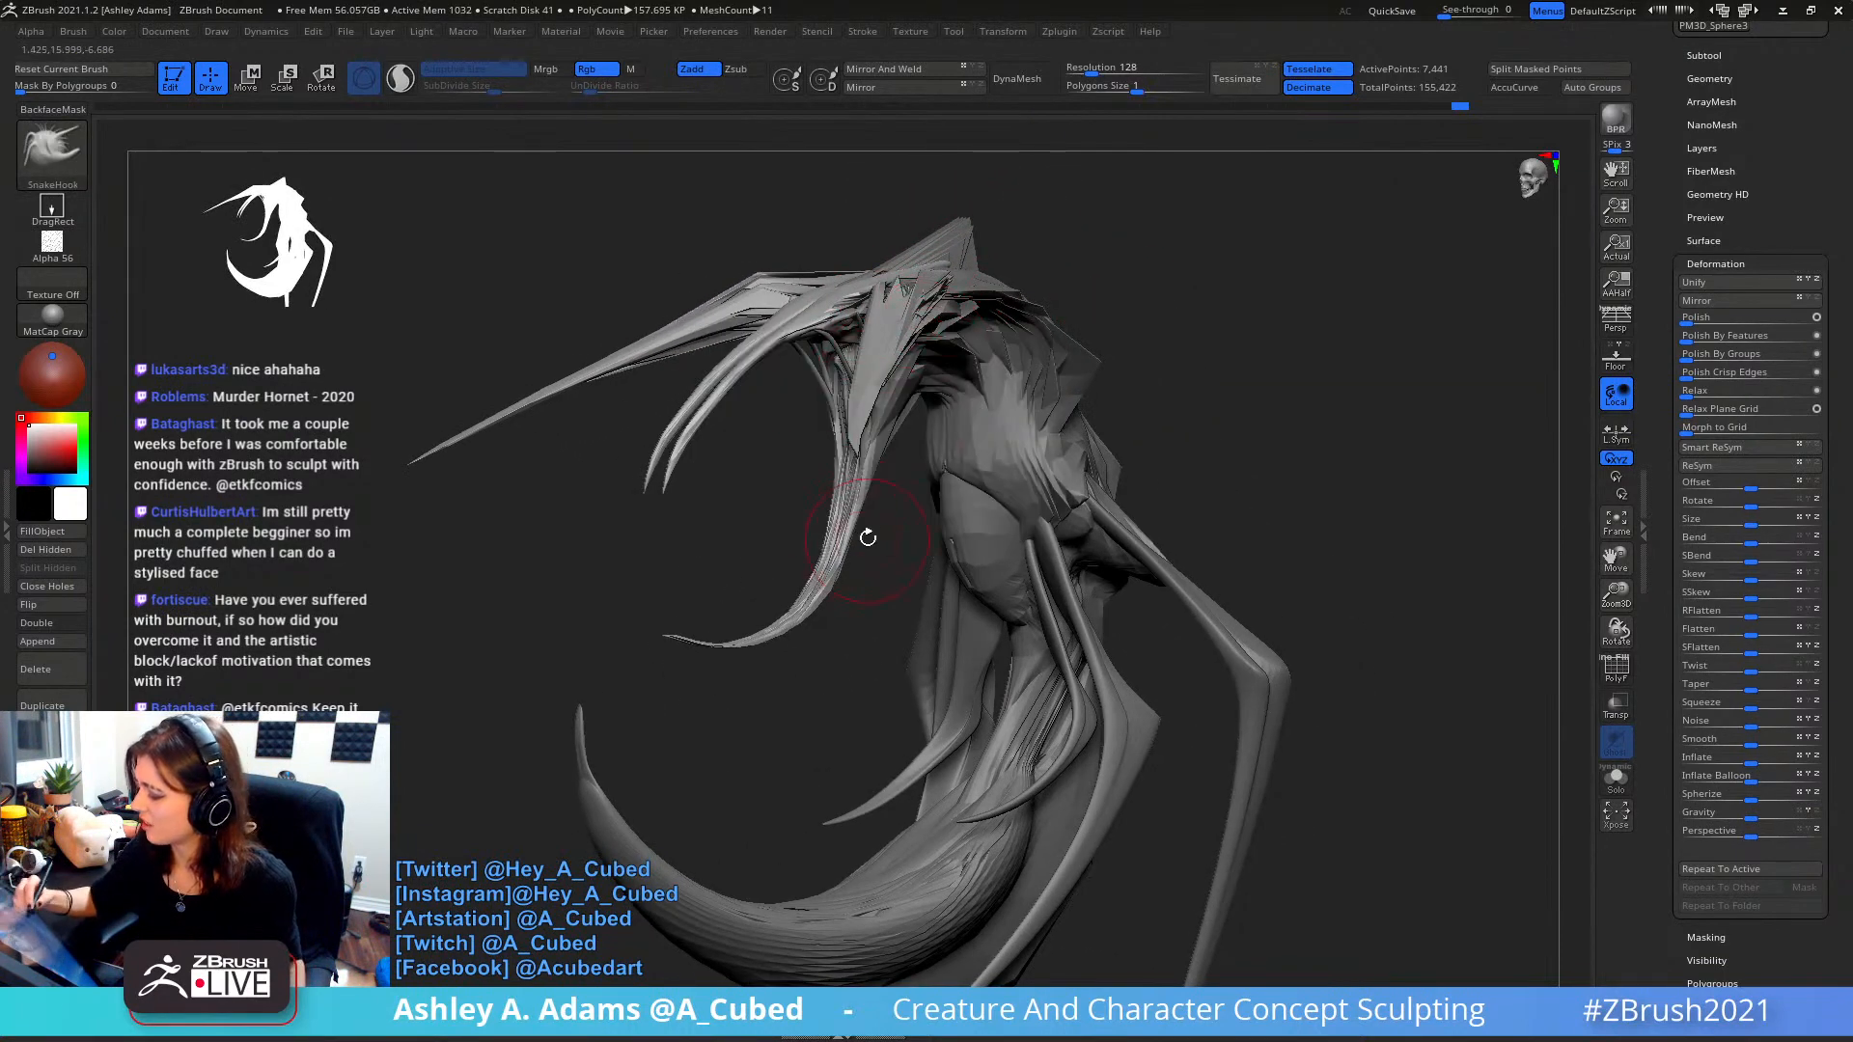
pyautogui.keyDown('alt'); pyautogui.moveTo(868, 538); pyautogui.dragTo(856, 475, button='right'); pyautogui.keyUp('alt')
pyautogui.rightClick(738, 333)
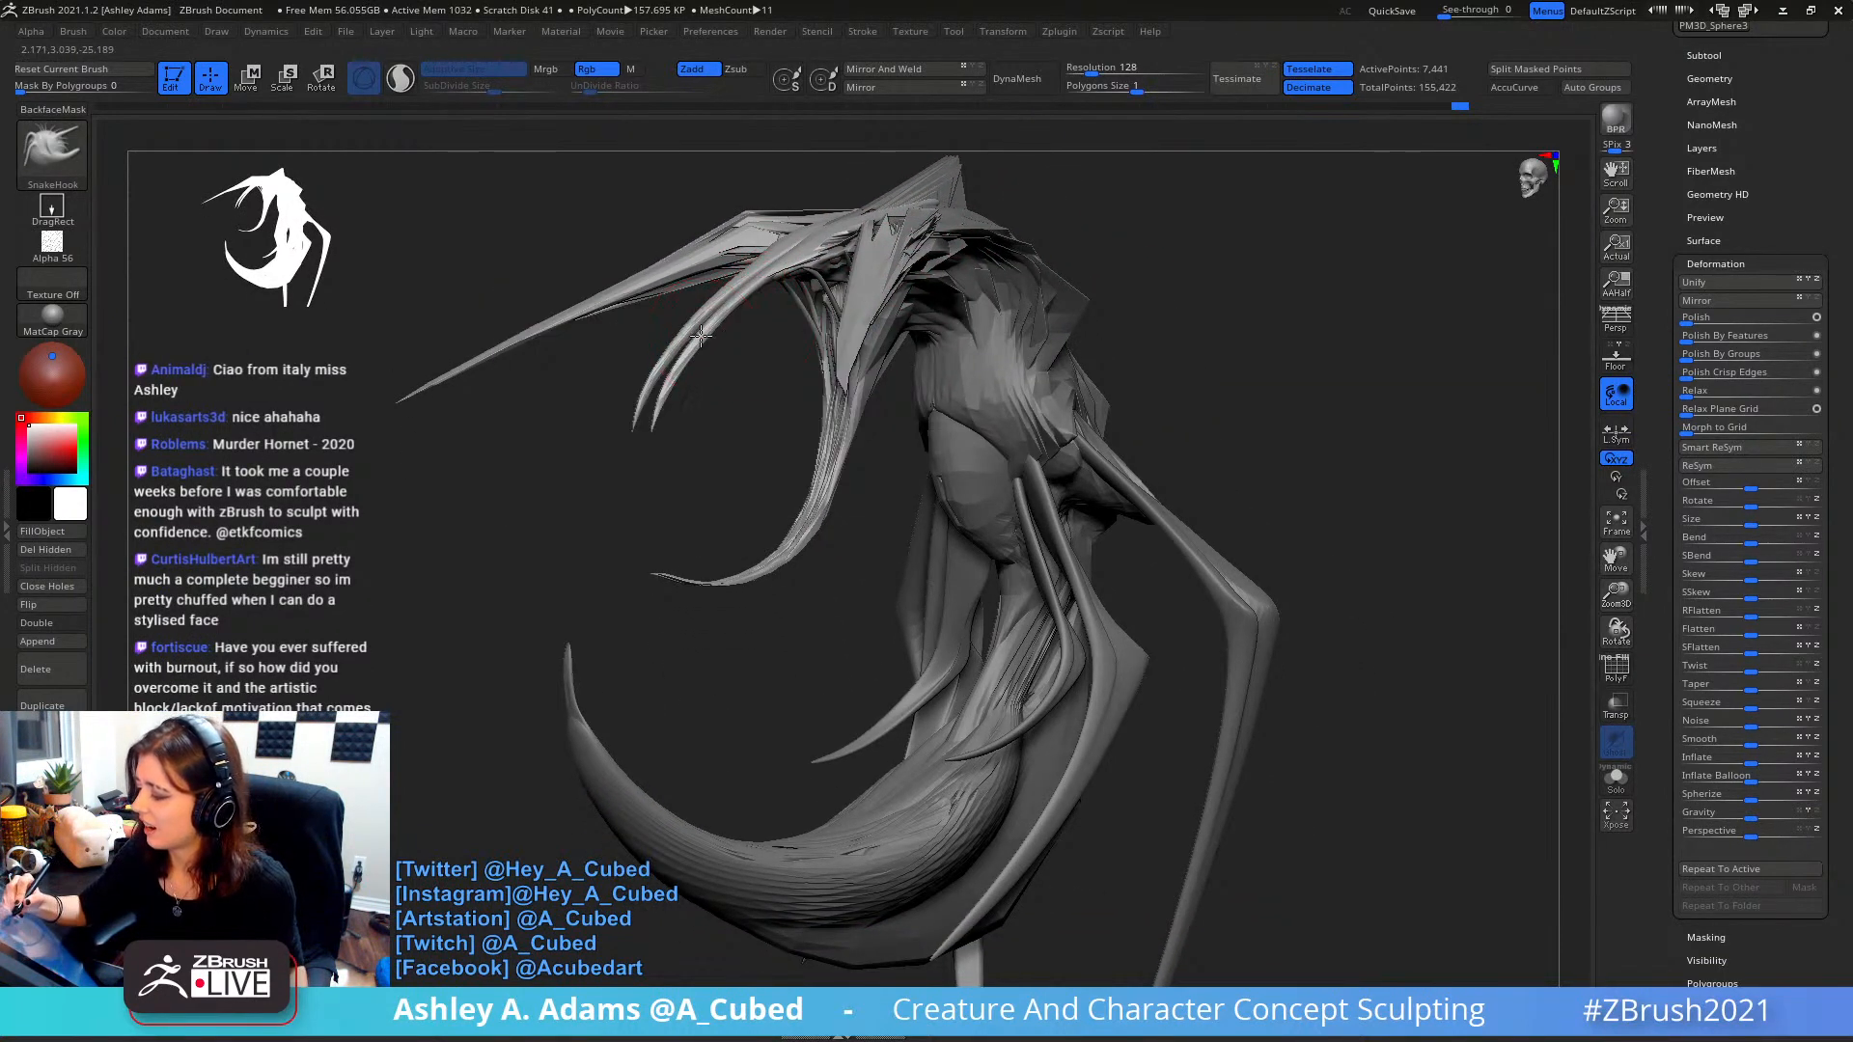
pyautogui.moveTo(701, 336)
pyautogui.mouseDown()
pyautogui.moveTo(672, 382)
pyautogui.moveTo(712, 329)
pyautogui.mouseUp()
pyautogui.rightClick(726, 321)
pyautogui.moveTo(727, 331)
pyautogui.mouseDown(button='right')
pyautogui.moveTo(759, 280)
pyautogui.moveTo(736, 308)
pyautogui.moveTo(729, 271)
pyautogui.moveTo(733, 340)
pyautogui.moveTo(731, 309)
pyautogui.mouseUp(button='right')
pyautogui.rightClick(729, 268)
pyautogui.rightClick(731, 305)
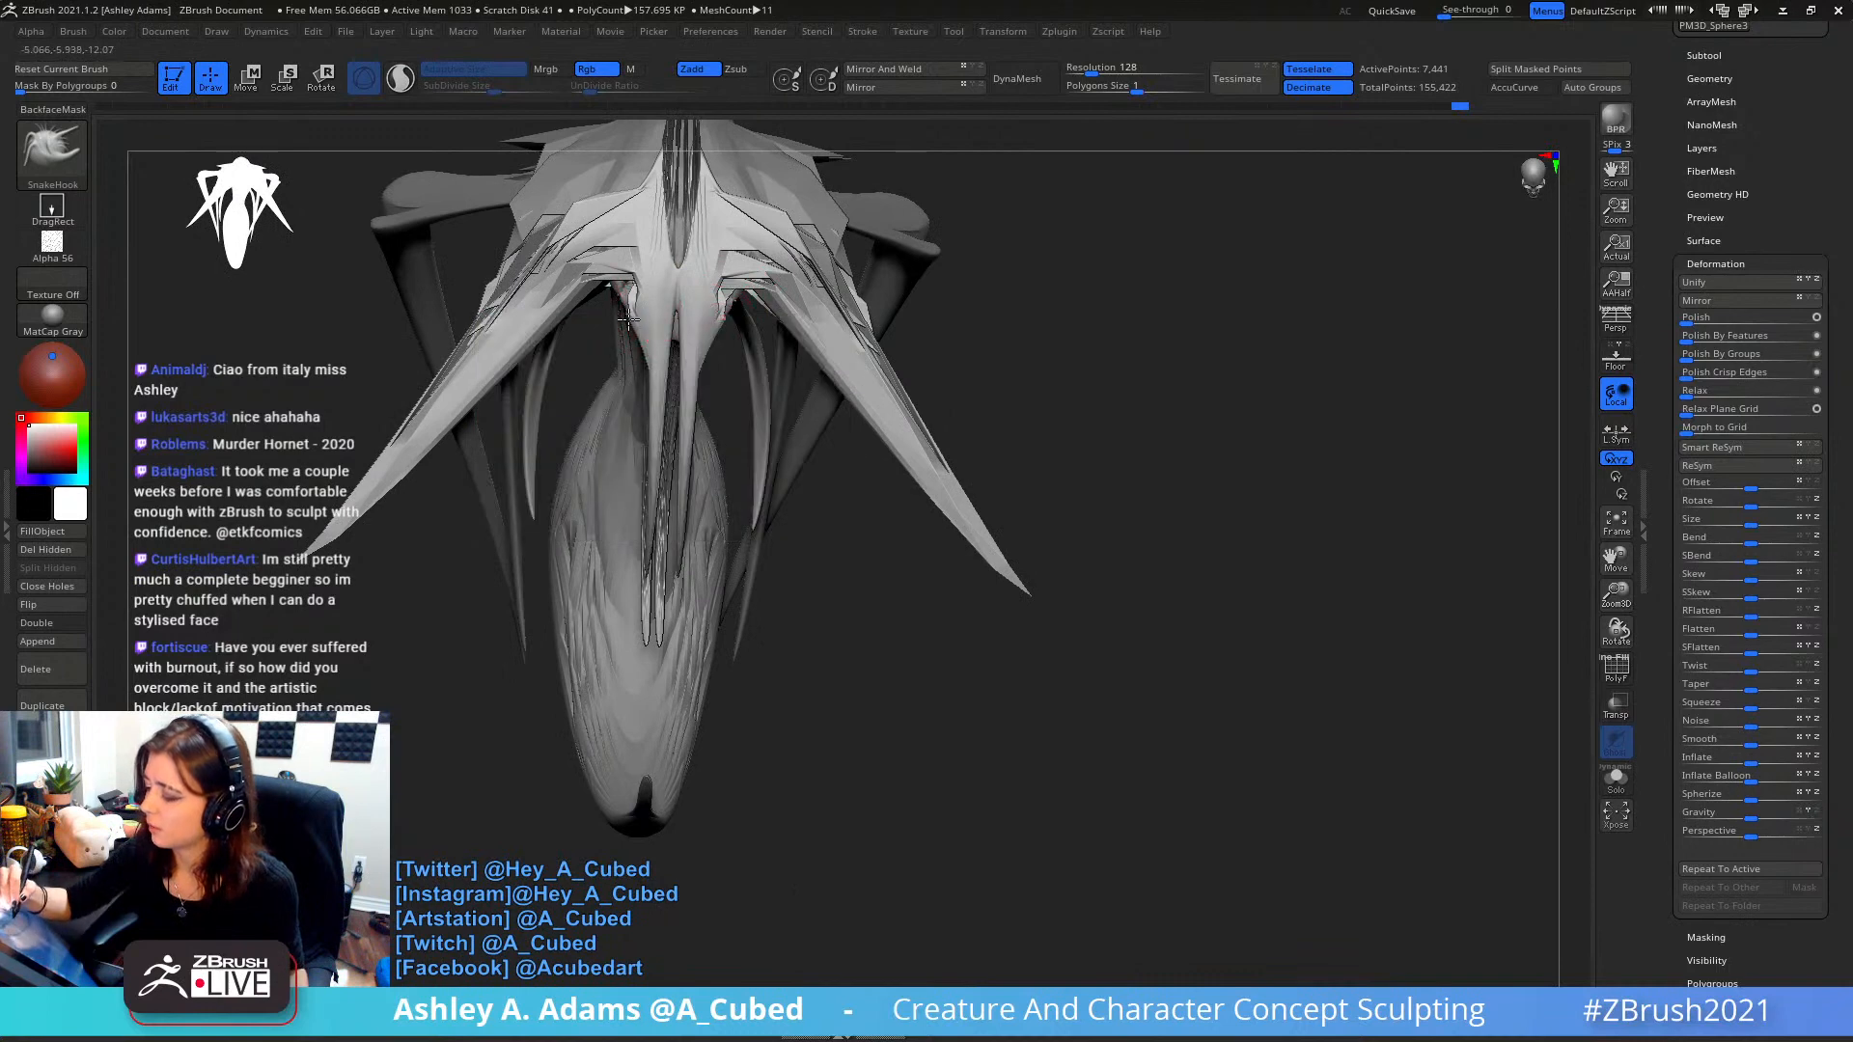
pyautogui.moveTo(634, 316); pyautogui.dragTo(623, 312)
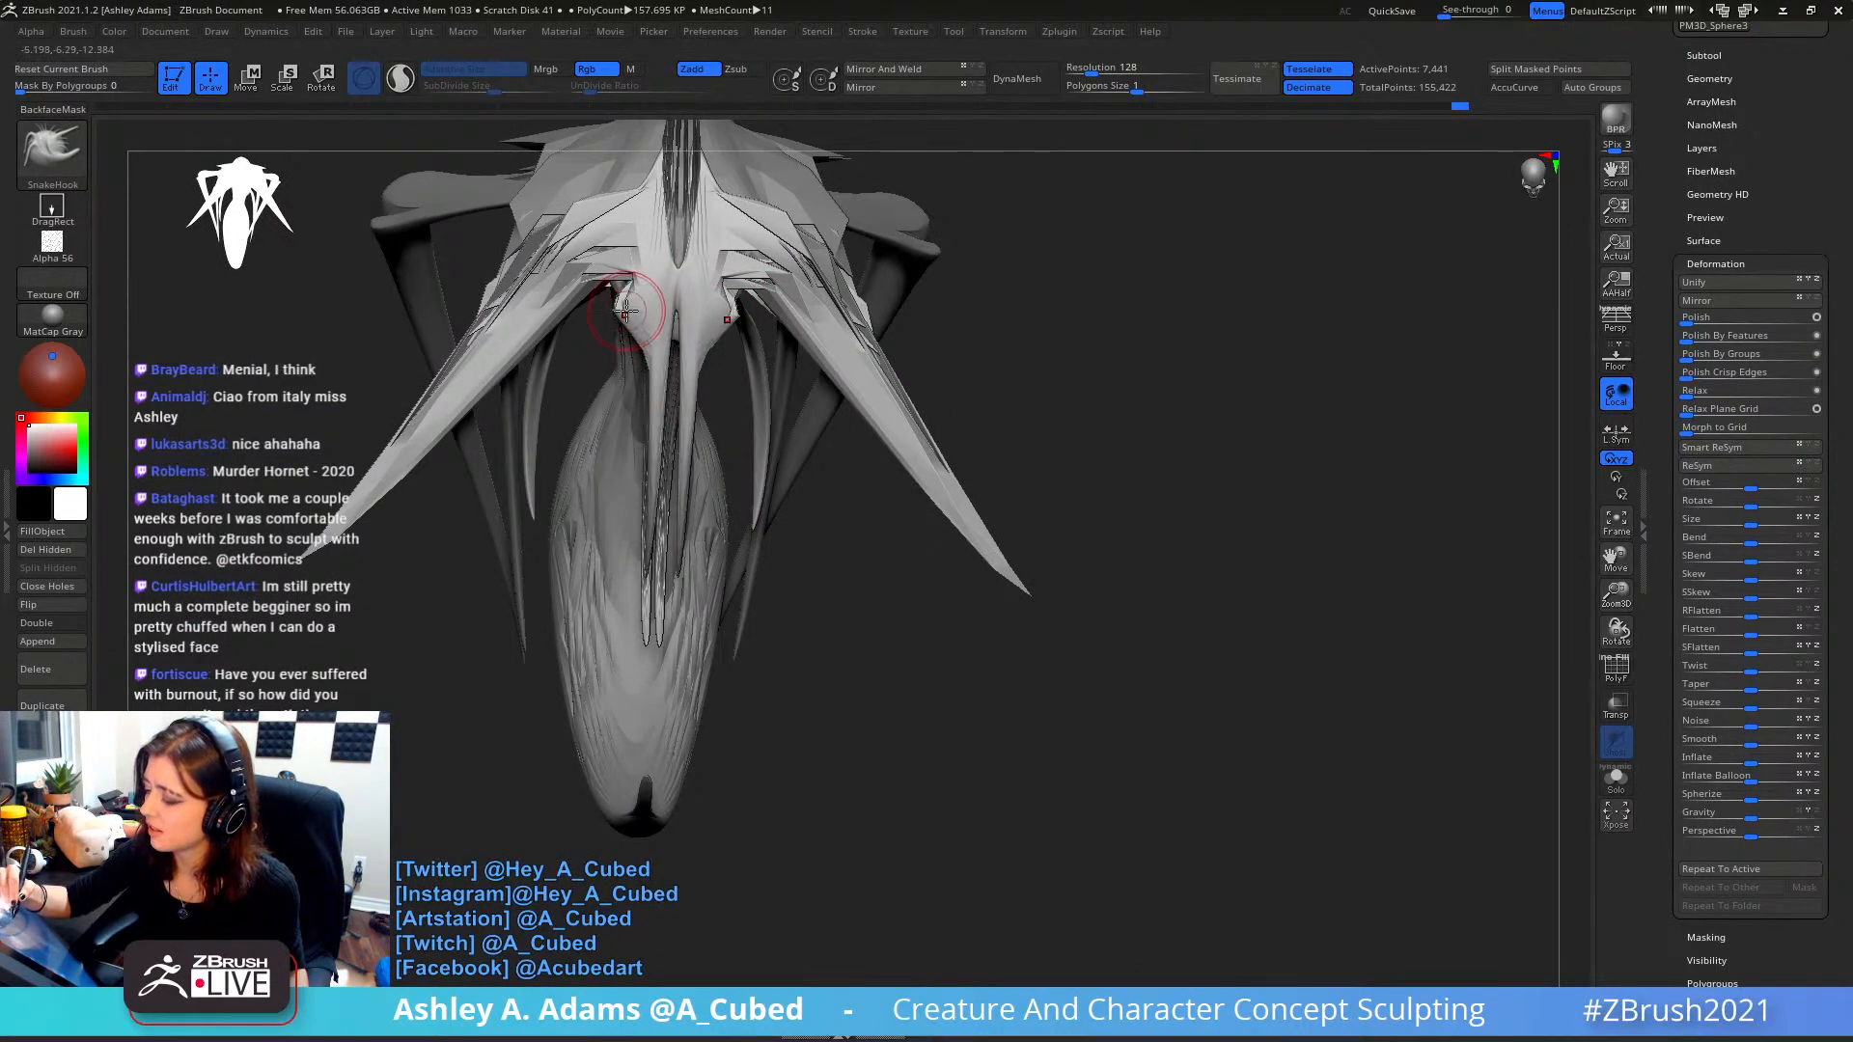
pyautogui.moveTo(745, 237); pyautogui.dragTo(718, 357, button='right')
pyautogui.moveTo(715, 316)
pyautogui.keyDown('shift'); pyautogui.mouseDown()
pyautogui.moveTo(693, 369)
pyautogui.moveTo(716, 324)
pyautogui.mouseUp(); pyautogui.keyUp('shift')
pyautogui.moveTo(707, 287); pyautogui.dragTo(710, 318, button='right')
# - Carve creases into the face around the bases of the inner prongs with DamStandard, smoothing between strokes
pyautogui.press('b')
pyautogui.press('d')
pyautogui.press('s')
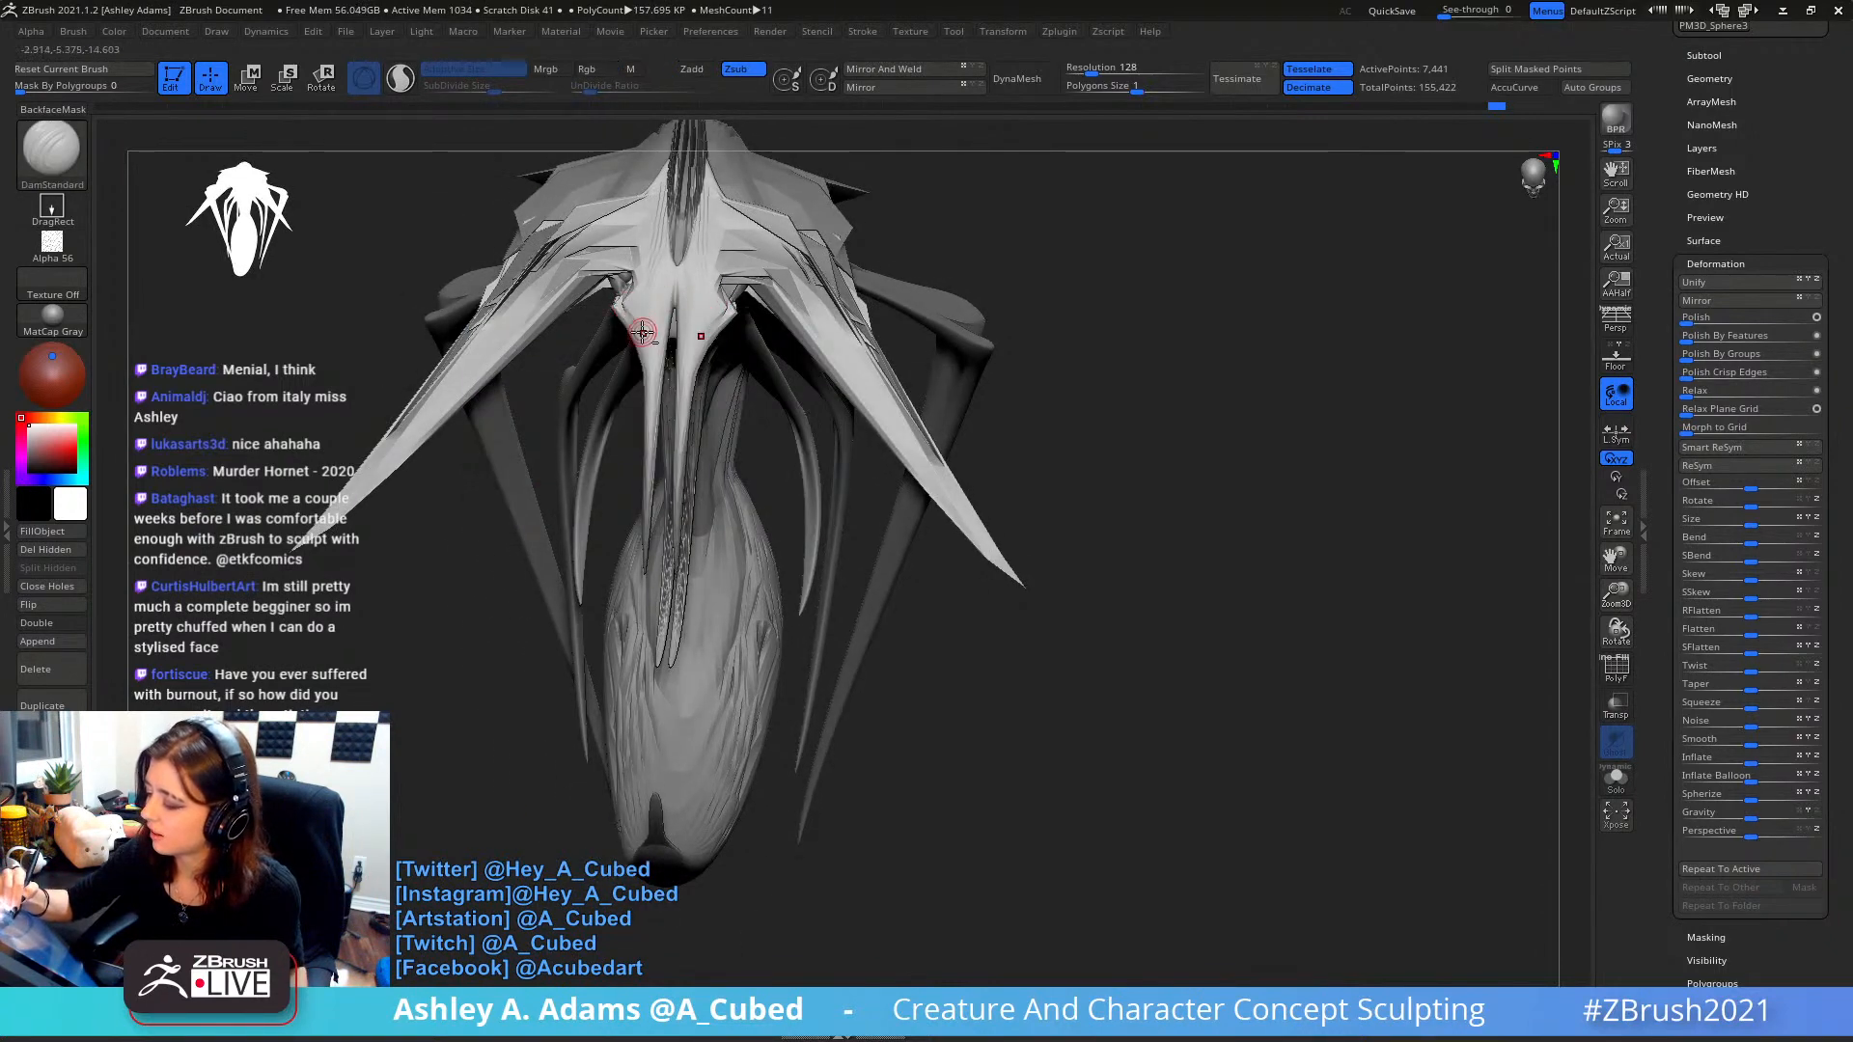
pyautogui.moveTo(642, 332); pyautogui.dragTo(700, 362, button='right')
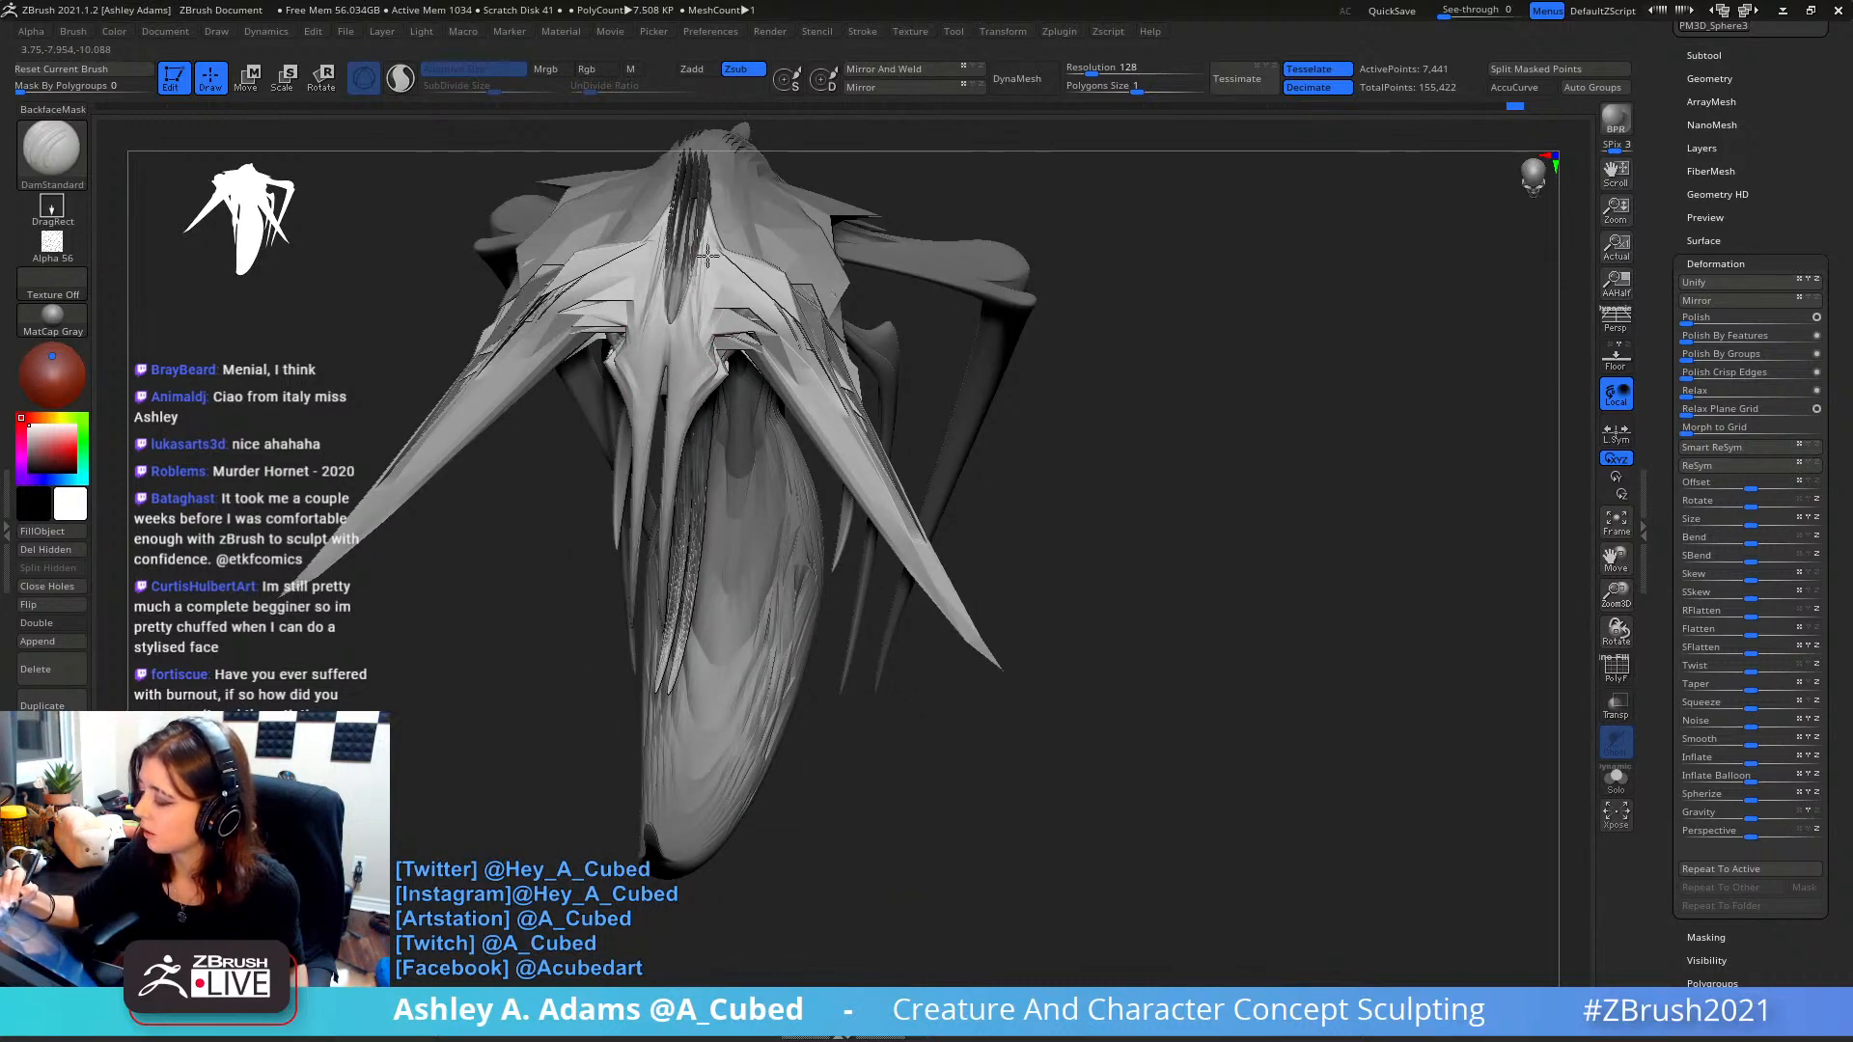
pyautogui.press('shift')
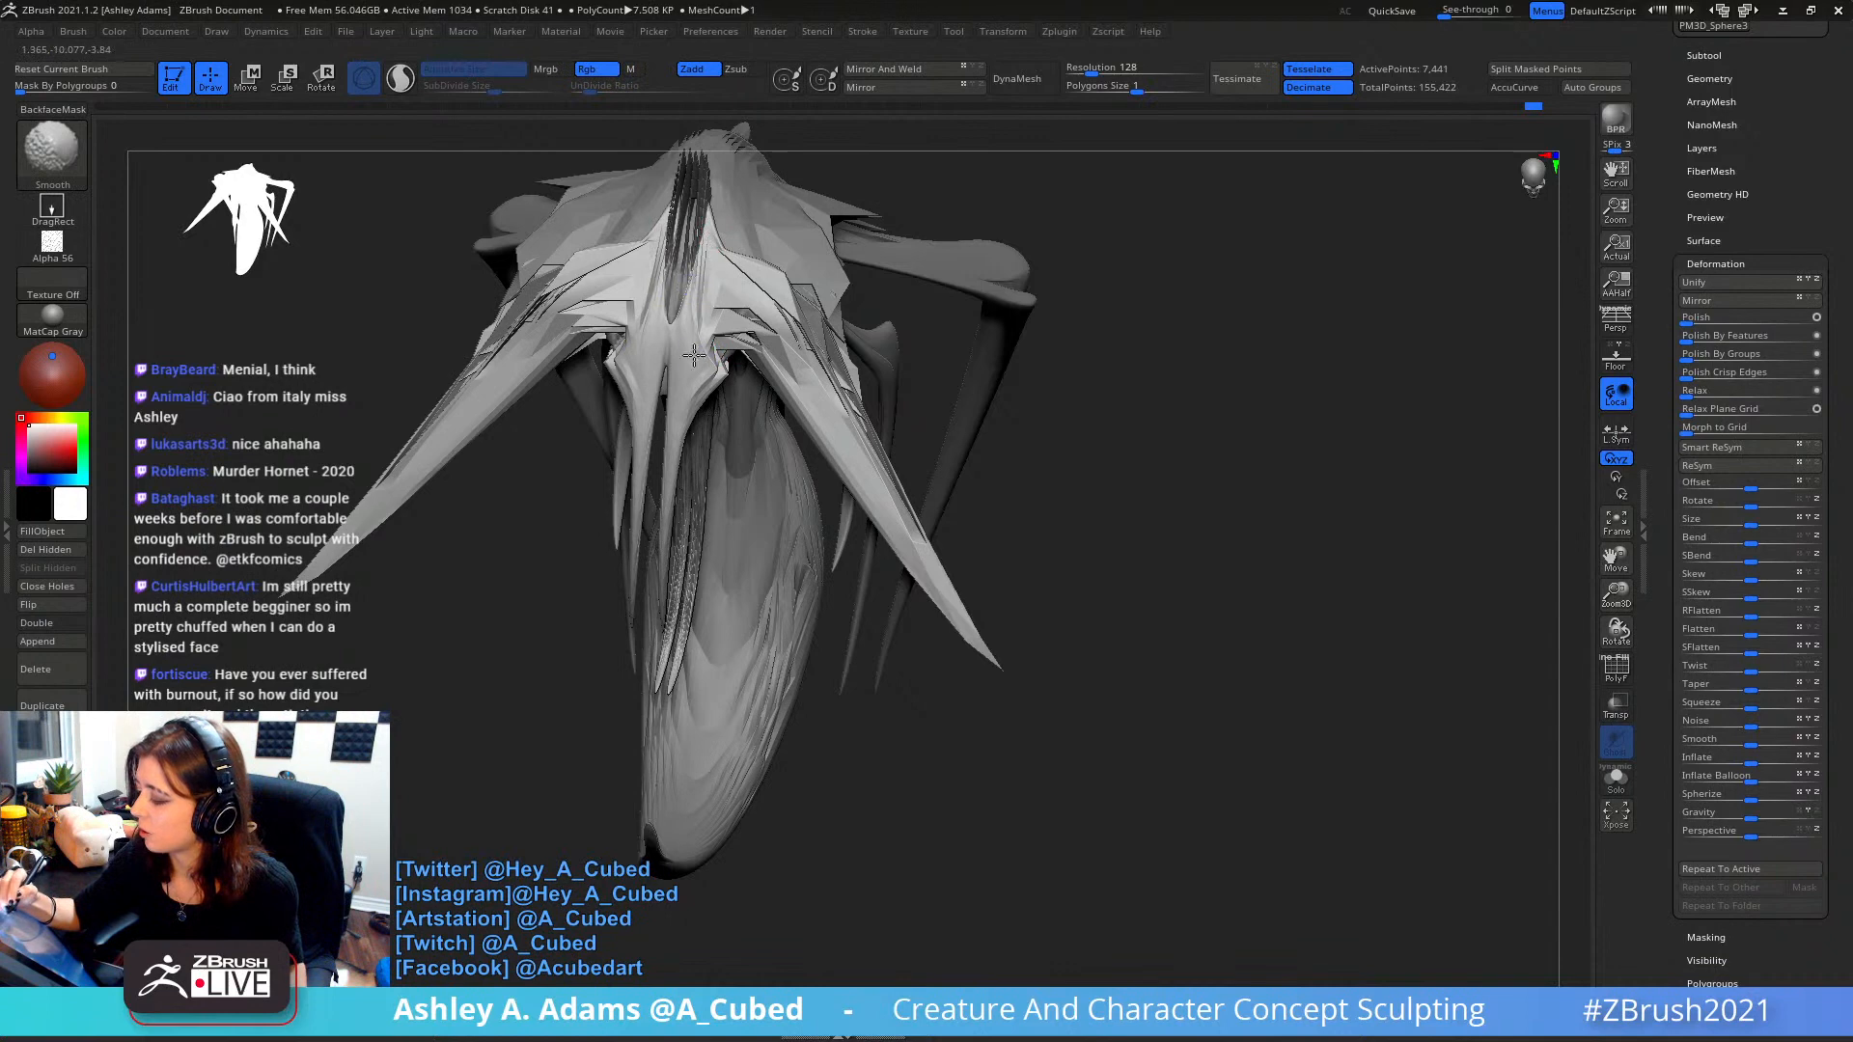
pyautogui.moveTo(695, 289)
pyautogui.mouseDown(button='right')
pyautogui.moveTo(633, 367)
pyautogui.moveTo(650, 372)
pyautogui.mouseUp(button='right')
pyautogui.keyDown('shift'); pyautogui.moveTo(649, 372); pyautogui.dragTo(639, 353); pyautogui.keyUp('shift')
pyautogui.moveTo(679, 305); pyautogui.dragTo(725, 294, button='right')
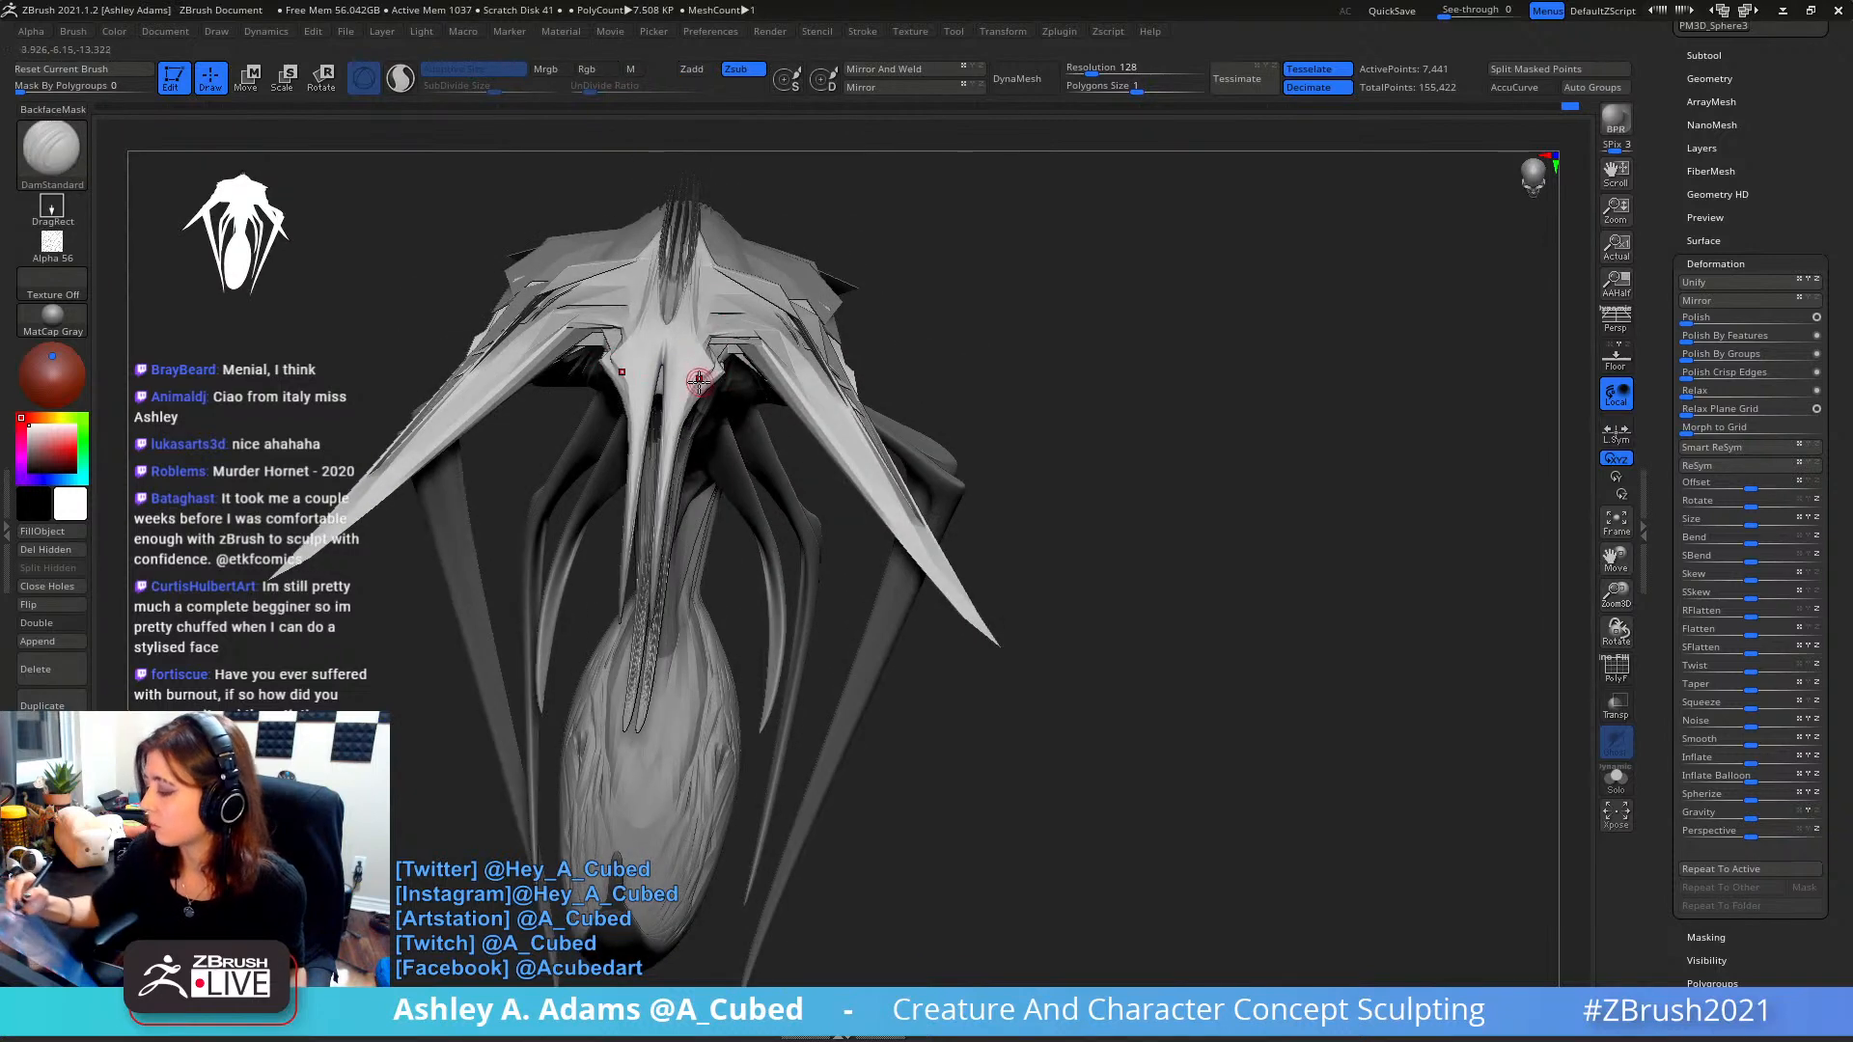
pyautogui.moveTo(699, 379); pyautogui.dragTo(687, 386, button='right')
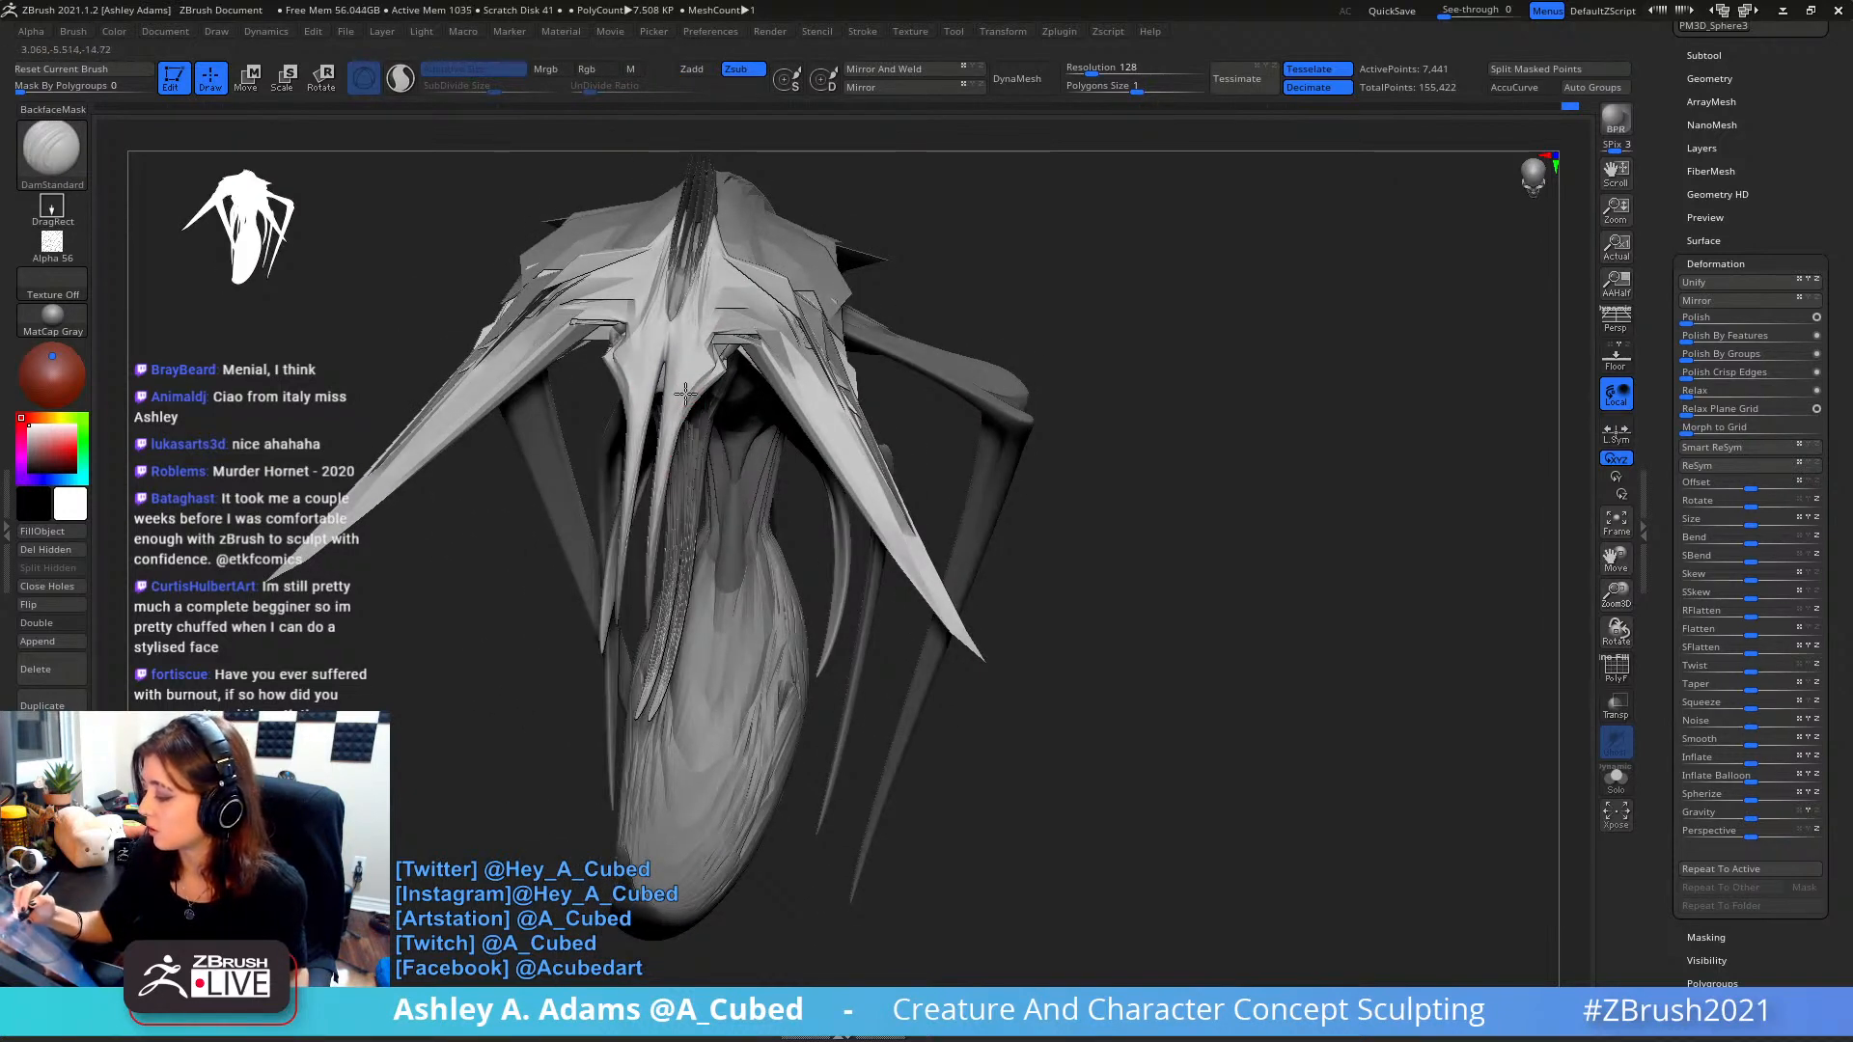
pyautogui.moveTo(687, 391)
pyautogui.mouseDown(button='right')
pyautogui.moveTo(790, 378)
pyautogui.moveTo(874, 406)
pyautogui.mouseUp(button='right')
pyautogui.press('shift')
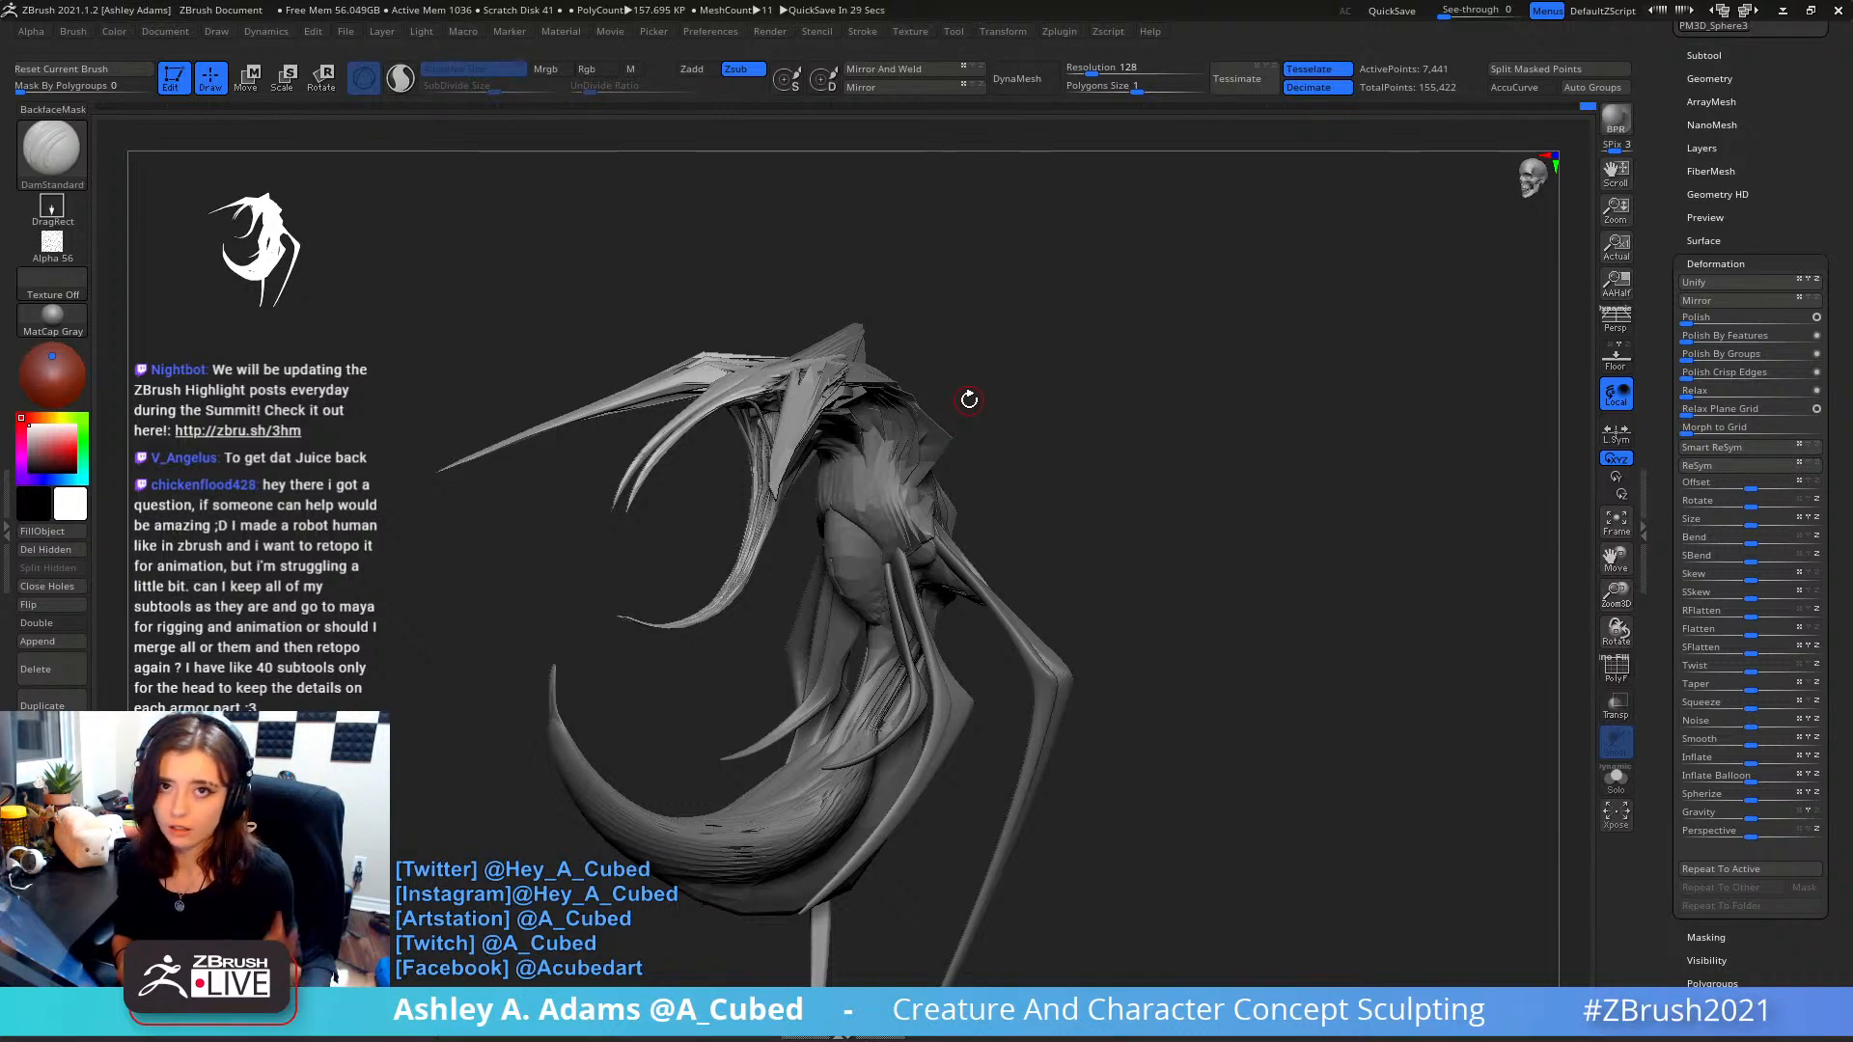
# - Select the collar piece where the legs join the torso and reshape its front edge with SnakeHook, adjusting the draw size
pyautogui.moveTo(969, 399); pyautogui.dragTo(927, 487)
pyautogui.keyDown('alt'); pyautogui.click(917, 503); pyautogui.keyUp('alt')
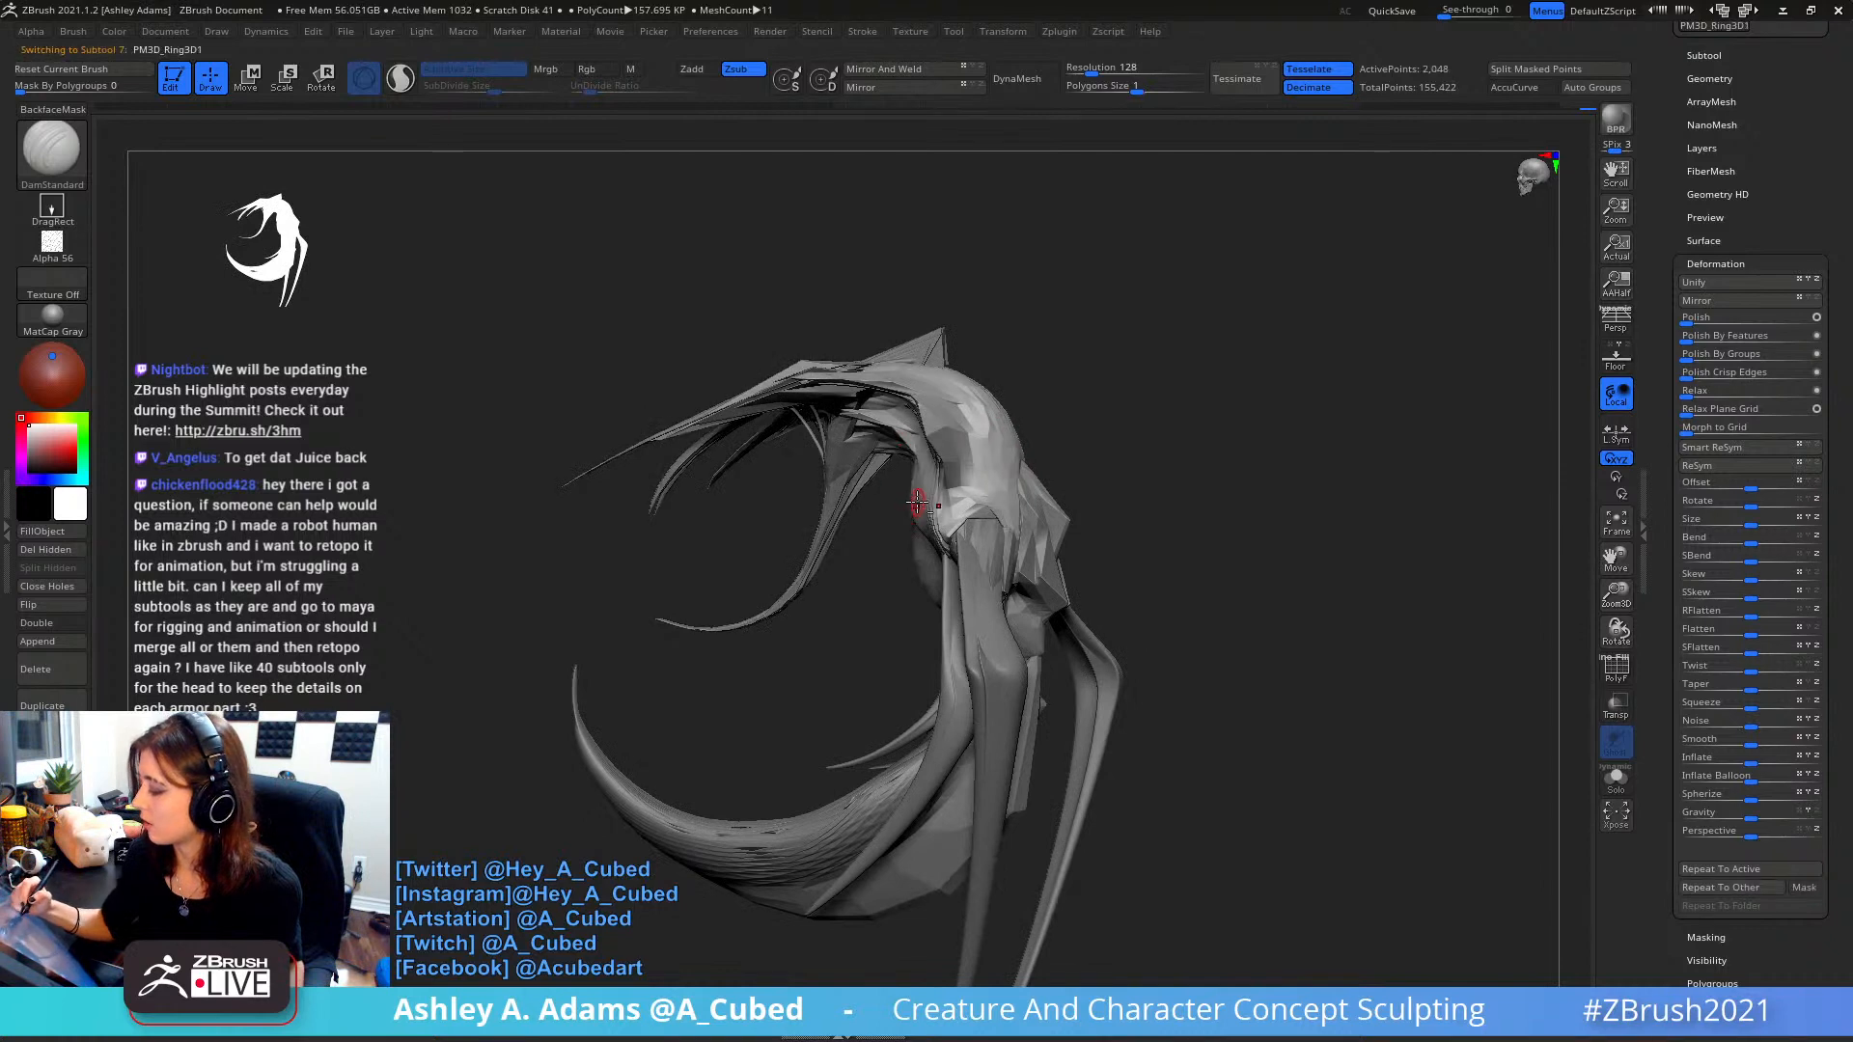
pyautogui.moveTo(917, 503)
pyautogui.mouseDown(button='right')
pyautogui.moveTo(946, 526)
pyautogui.moveTo(911, 546)
pyautogui.mouseUp(button='right')
pyautogui.keyDown('alt'); pyautogui.moveTo(911, 546); pyautogui.dragTo(895, 485, button='right'); pyautogui.keyUp('alt')
pyautogui.press('b')
pyautogui.press('s')
pyautogui.press('h')
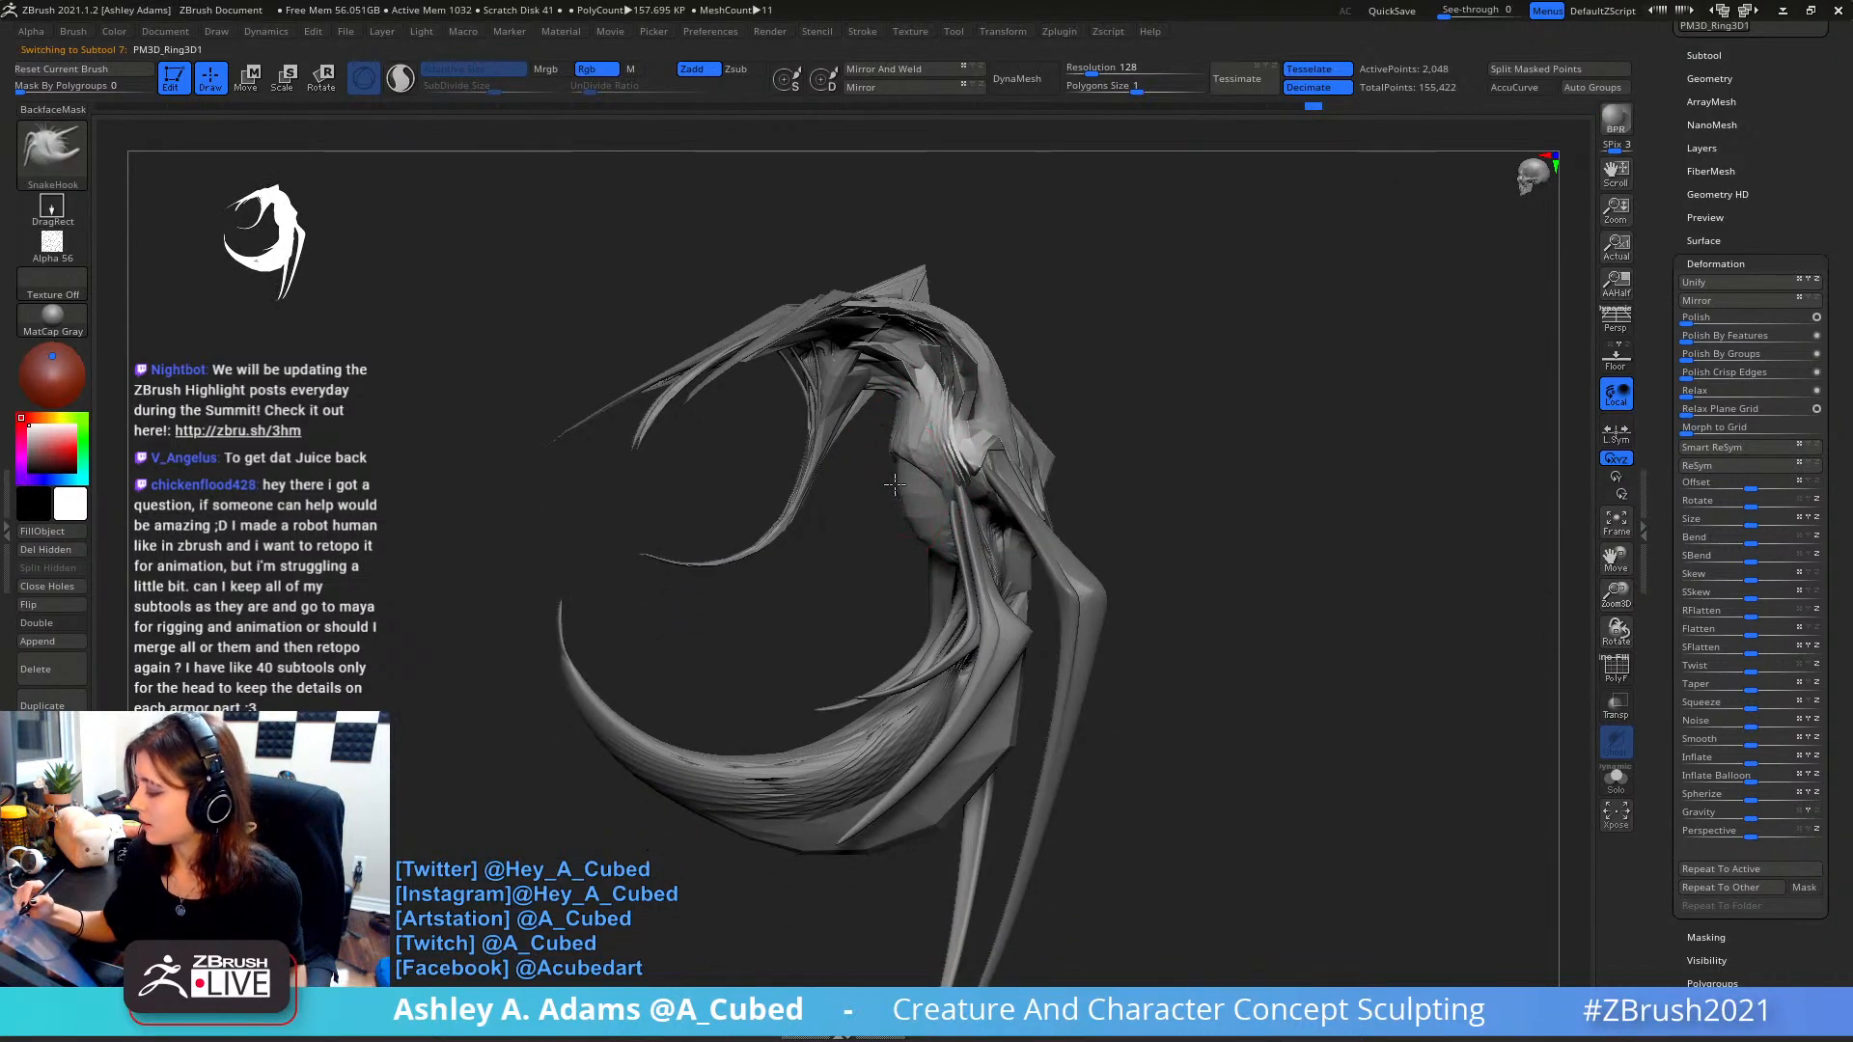
pyautogui.moveTo(902, 442); pyautogui.dragTo(906, 479)
pyautogui.moveTo(906, 480); pyautogui.dragTo(919, 434, button='right')
pyautogui.moveTo(919, 434); pyautogui.dragTo(890, 482)
pyautogui.press('space')
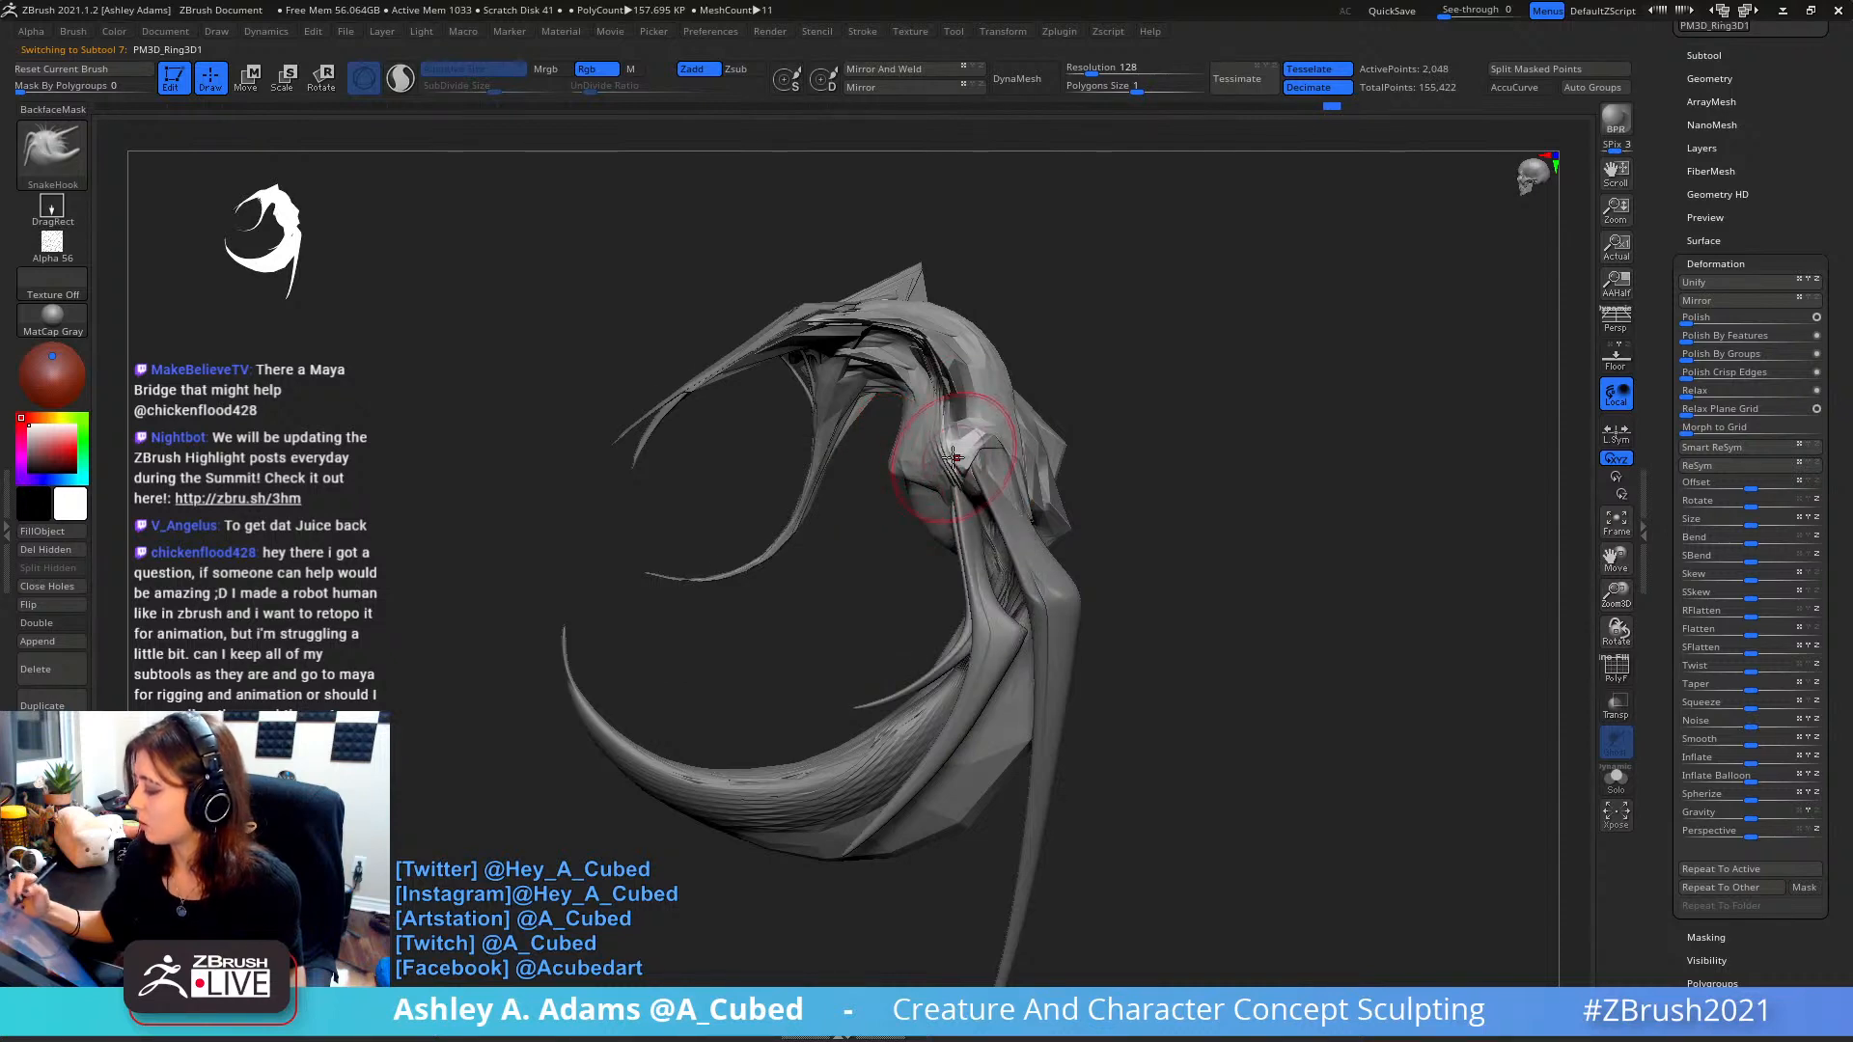
# - Select the belly form below the chest and reshape its bulge with SnakeHook, adjusting the draw size and smoothing the surface
pyautogui.moveTo(916, 522)
pyautogui.mouseDown(button='right')
pyautogui.moveTo(953, 492)
pyautogui.moveTo(926, 498)
pyautogui.moveTo(941, 470)
pyautogui.moveTo(925, 461)
pyautogui.mouseUp(button='right')
pyautogui.press('space')
pyautogui.keyDown('alt'); pyautogui.click(925, 498); pyautogui.keyUp('alt')
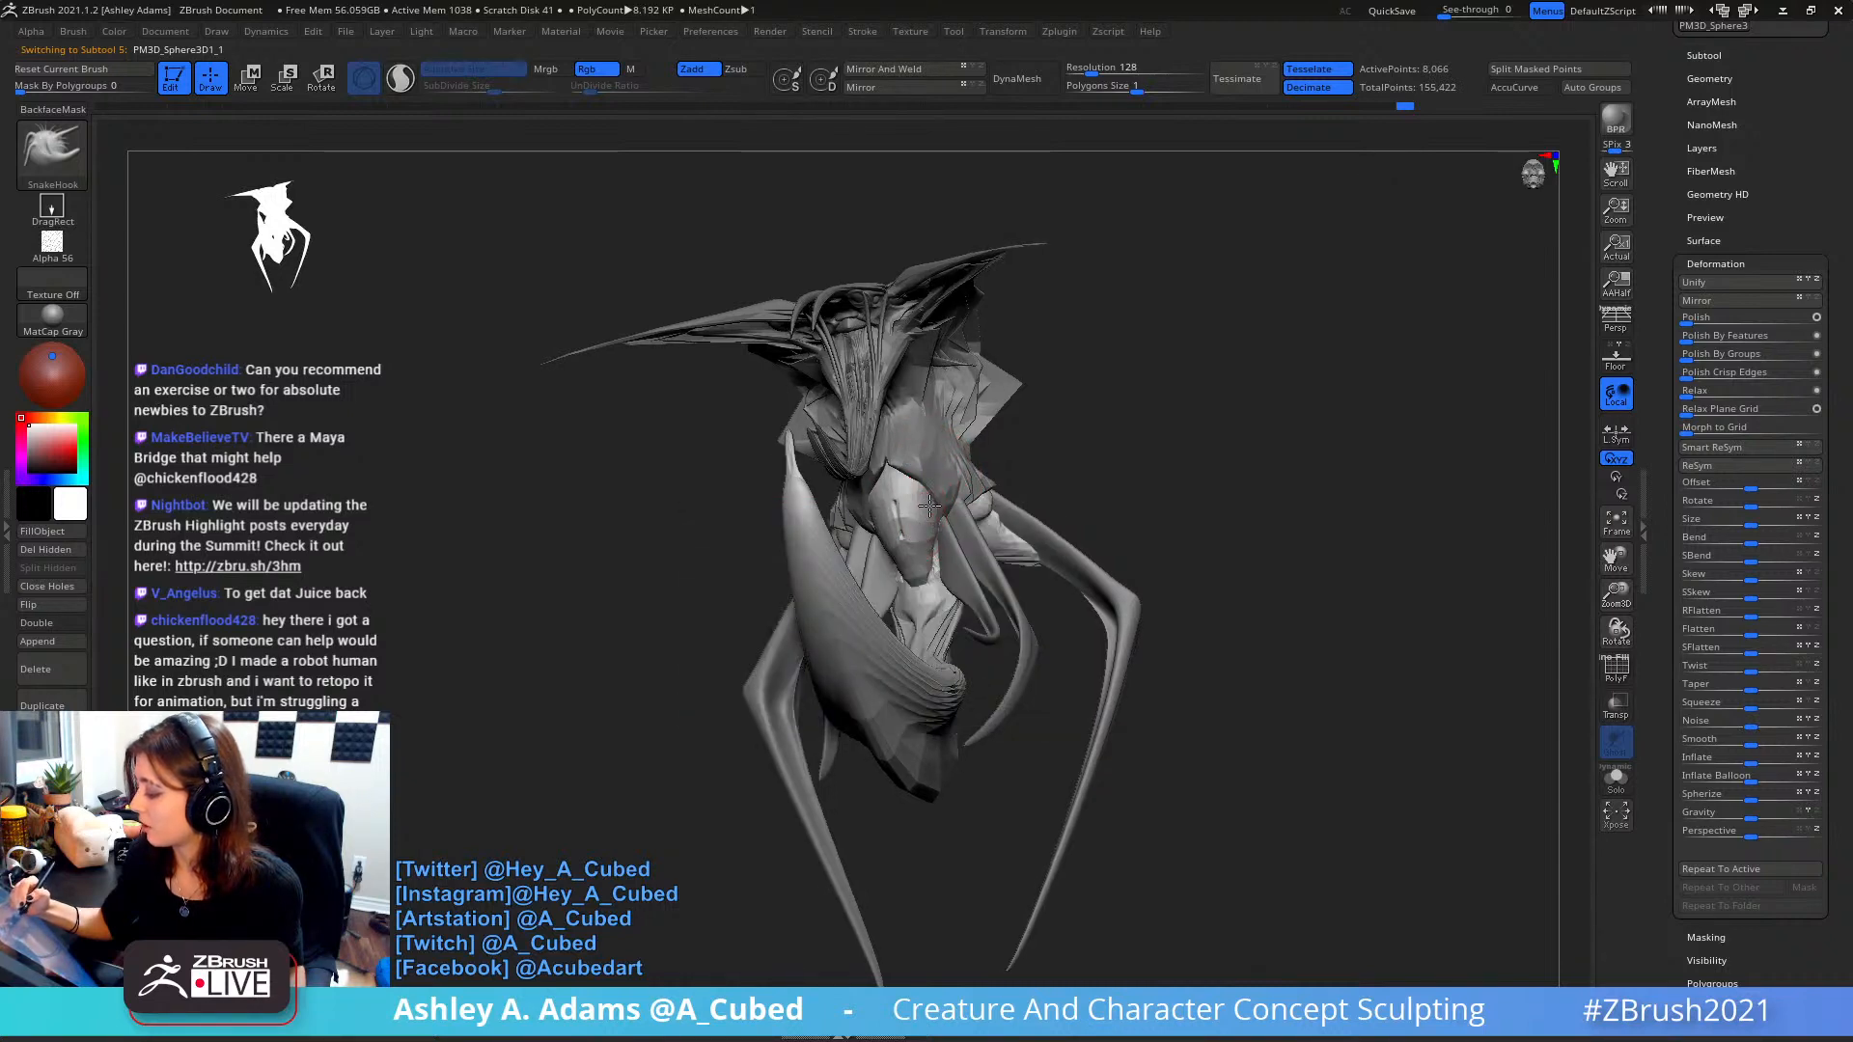
pyautogui.moveTo(930, 551)
pyautogui.mouseDown(button='right')
pyautogui.moveTo(883, 564)
pyautogui.moveTo(950, 504)
pyautogui.moveTo(914, 520)
pyautogui.mouseUp(button='right')
pyautogui.rightClick(883, 570)
pyautogui.rightClick(909, 529)
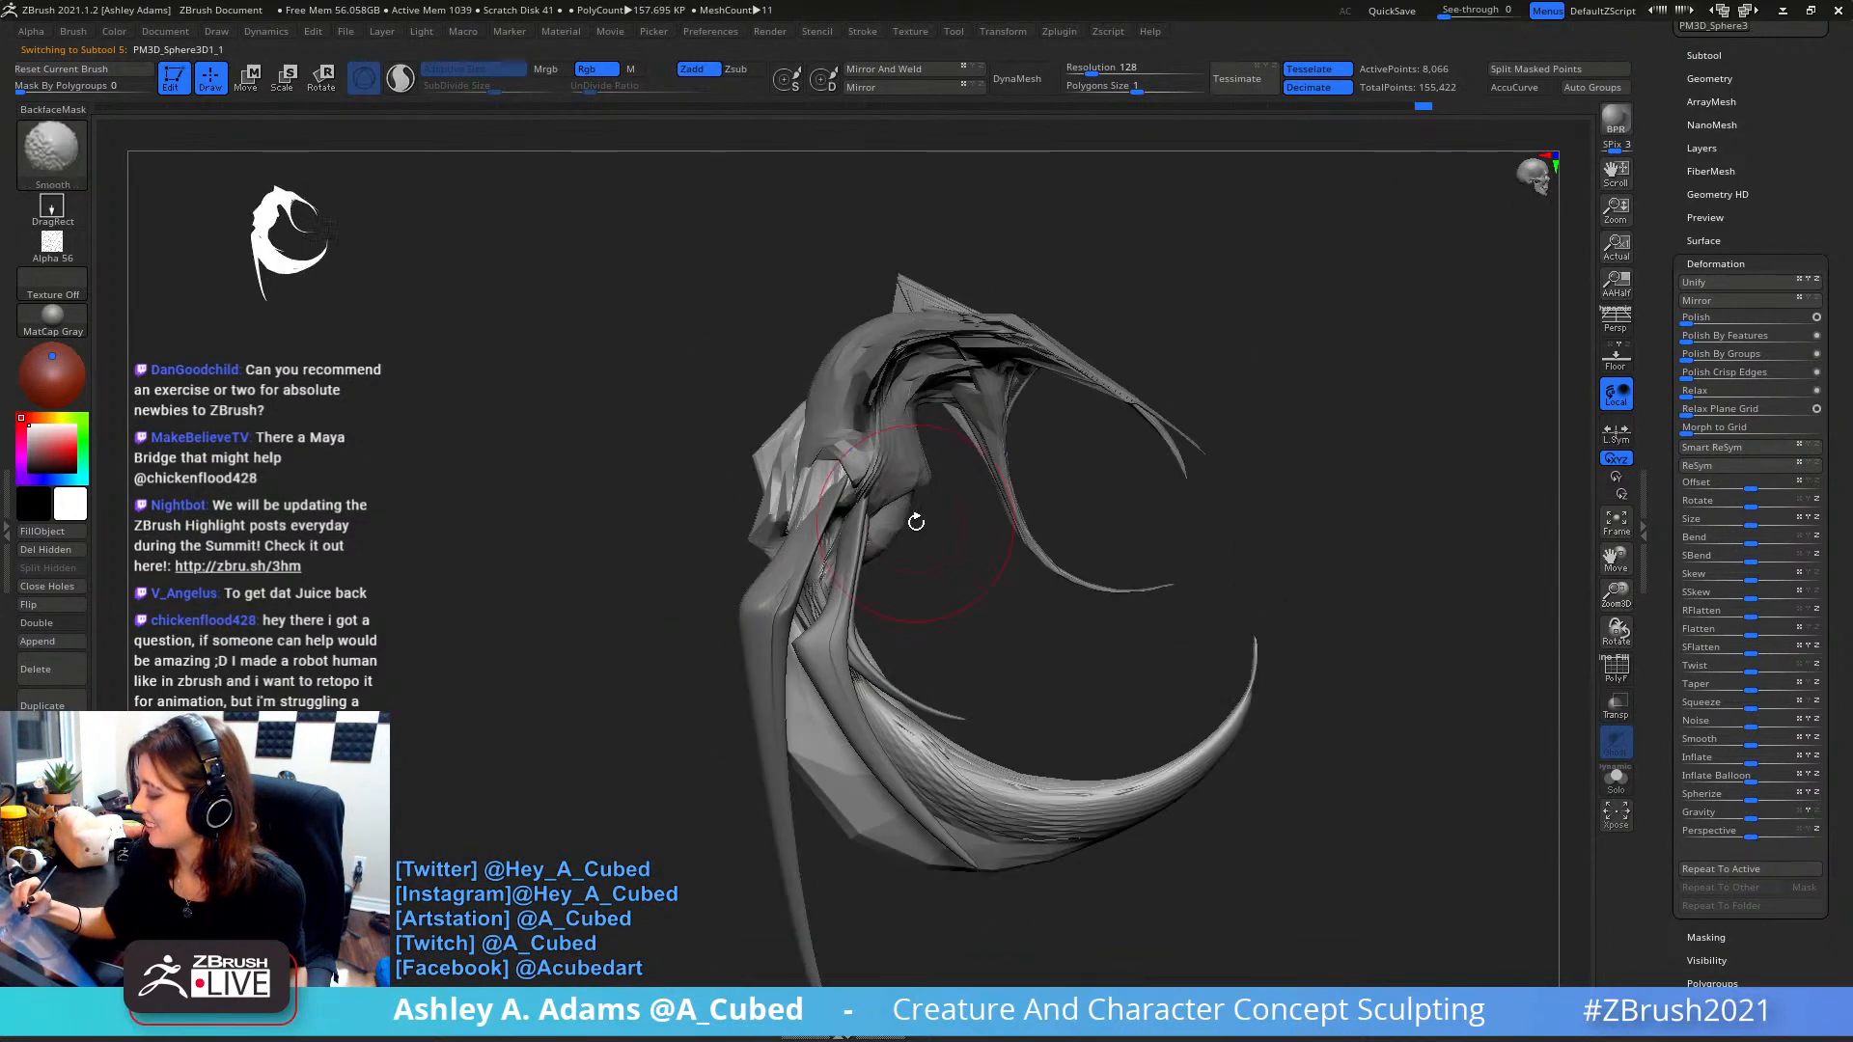
# - Reselect the collar piece at the leg joints and pull its sides outward into pointed flares with SnakeHook
pyautogui.keyDown('alt'); pyautogui.click(881, 454); pyautogui.keyUp('alt')
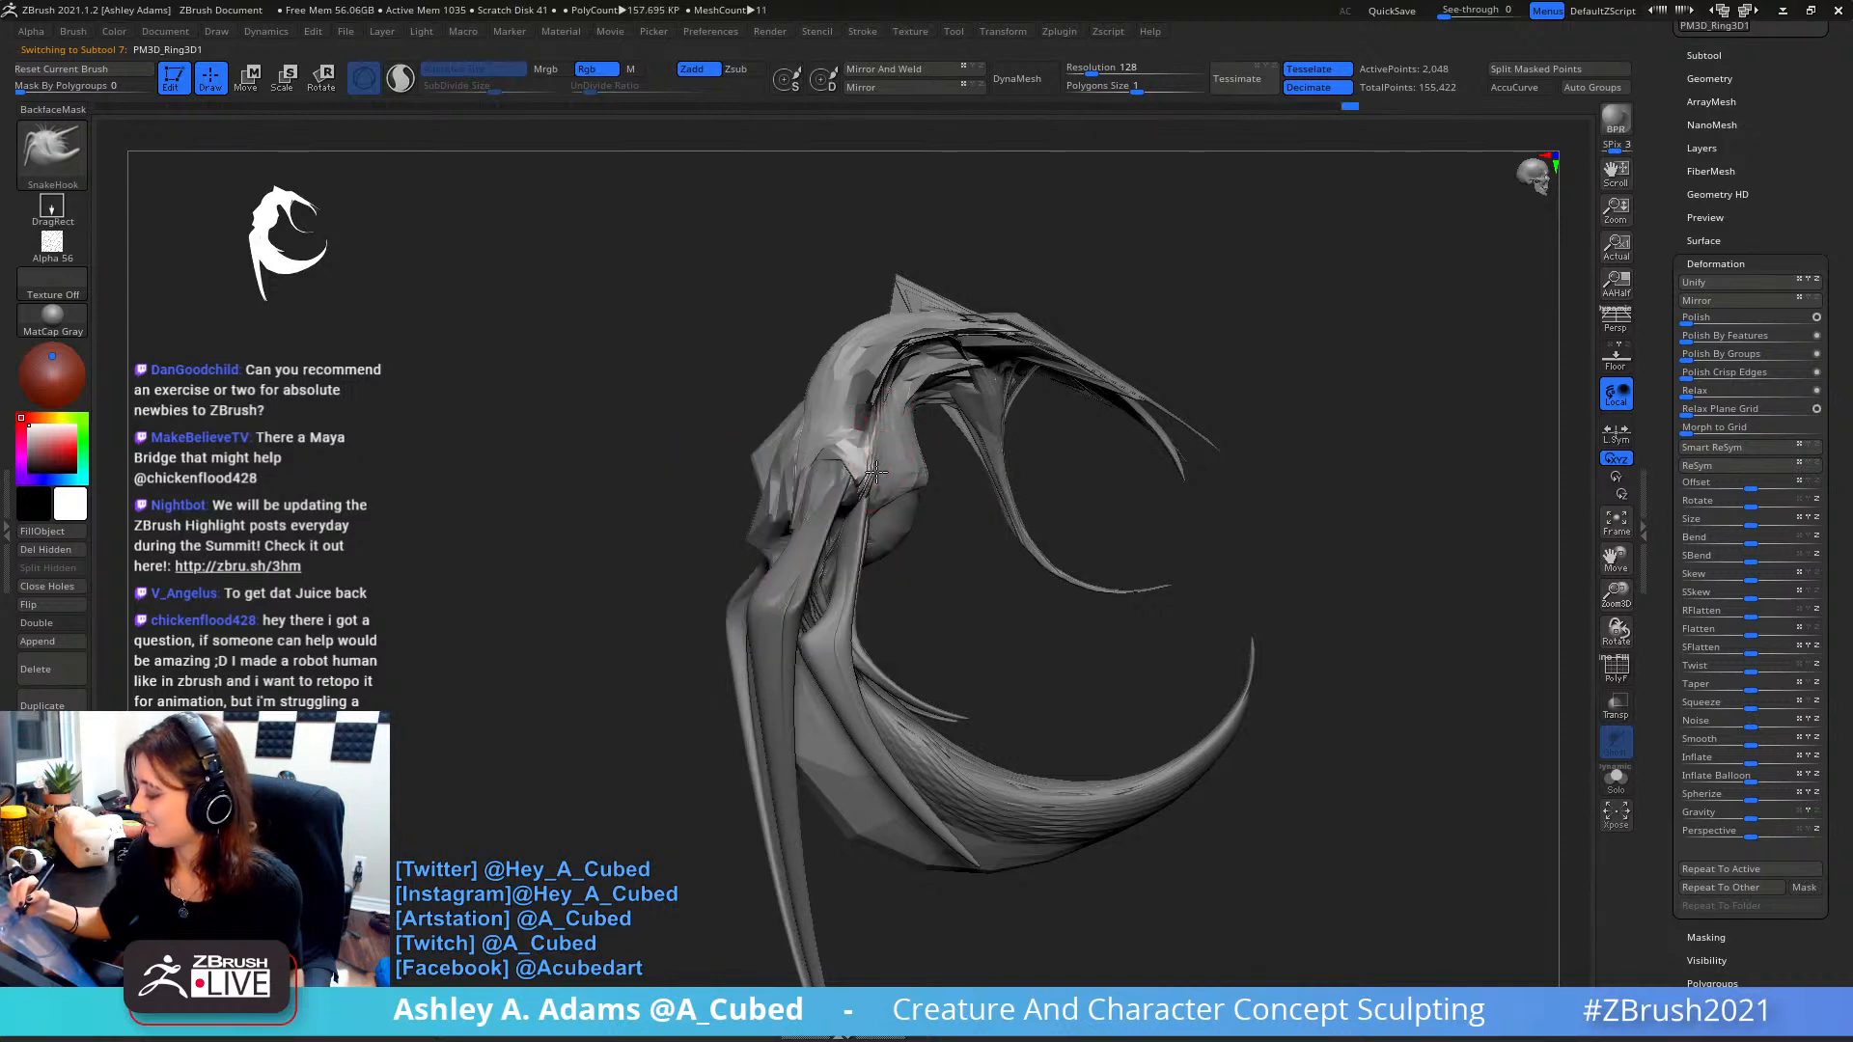
pyautogui.moveTo(873, 470)
pyautogui.mouseDown(button='right')
pyautogui.moveTo(832, 486)
pyautogui.moveTo(1059, 487)
pyautogui.mouseUp(button='right')
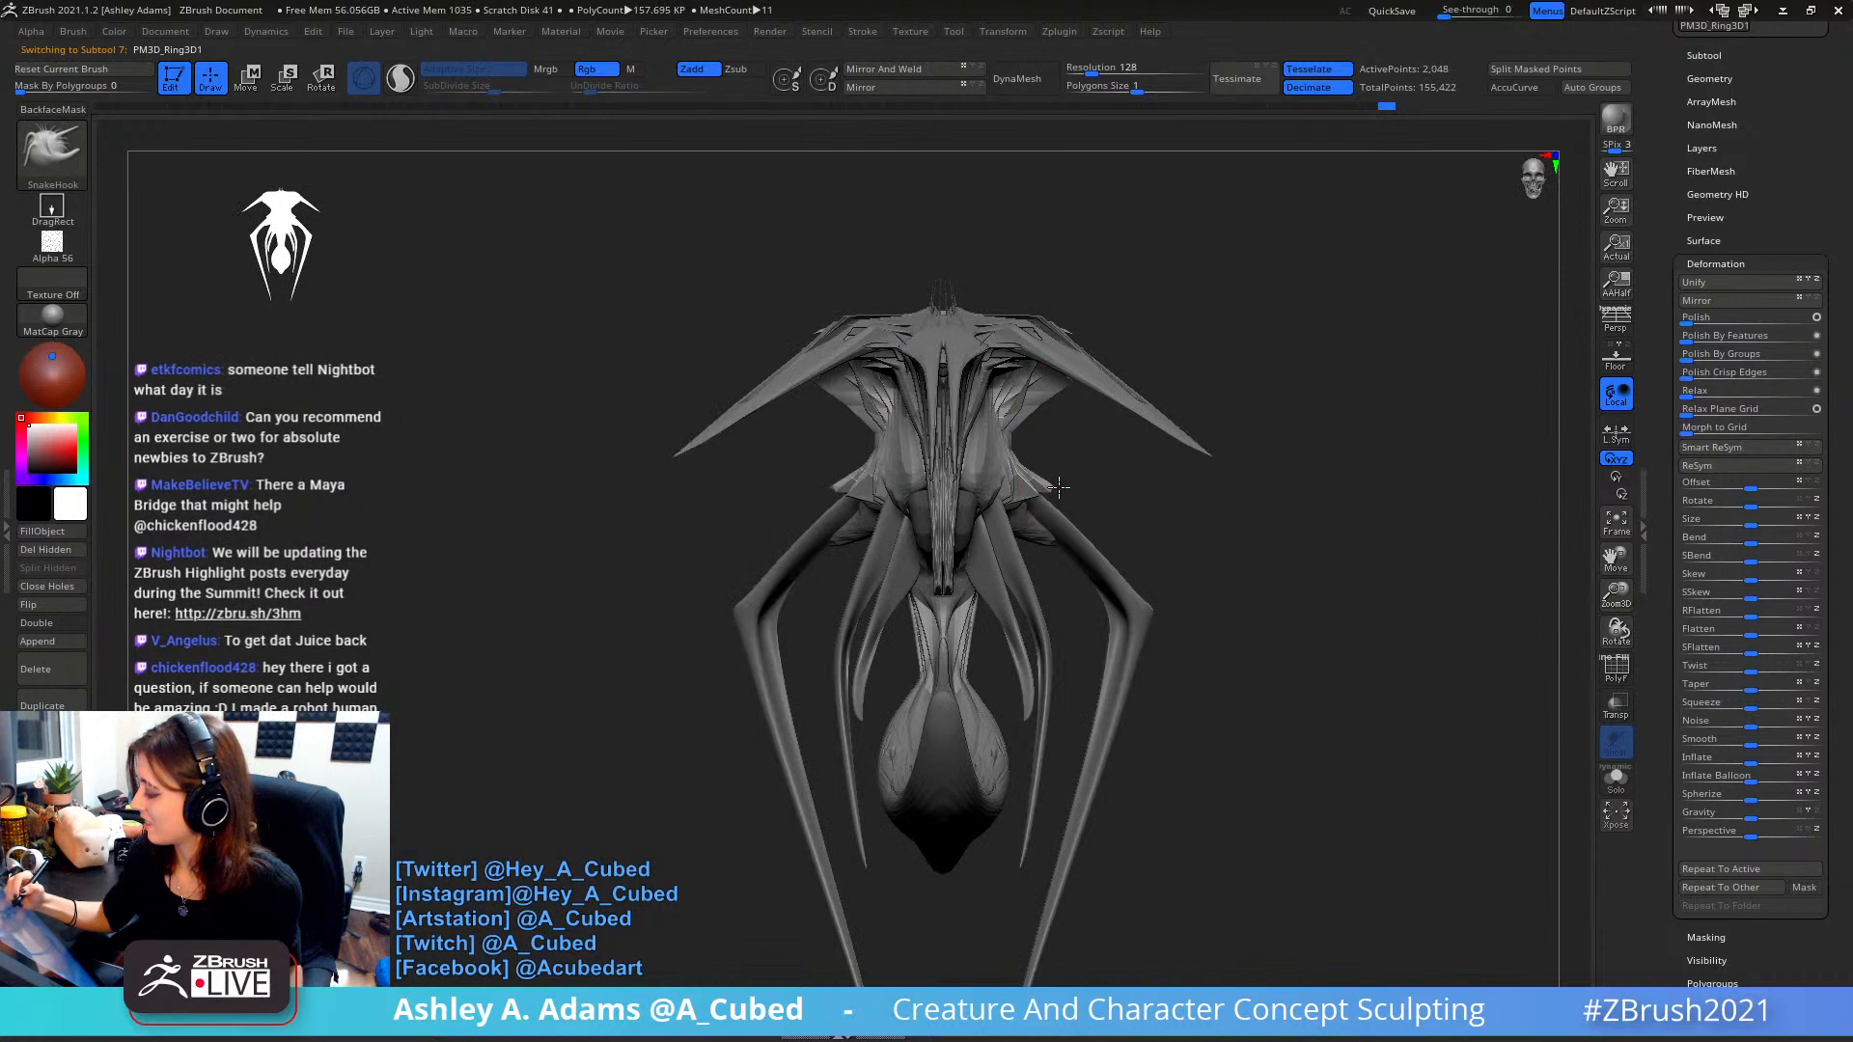
pyautogui.moveTo(1068, 570)
pyautogui.keyDown('ctrl'); pyautogui.mouseDown(button='right')
pyautogui.moveTo(1026, 402)
pyautogui.moveTo(965, 328)
pyautogui.moveTo(1006, 489)
pyautogui.mouseUp(button='right'); pyautogui.keyUp('ctrl')
# - Select the thin inner legs and bend their middle sections outward with SnakeHook, adjusting the draw size
pyautogui.keyDown('alt'); pyautogui.click(966, 336); pyautogui.keyUp('alt')
pyautogui.press('space')
pyautogui.moveTo(1007, 489); pyautogui.dragTo(939, 492)
pyautogui.keyDown('alt'); pyautogui.click(931, 495); pyautogui.keyUp('alt')
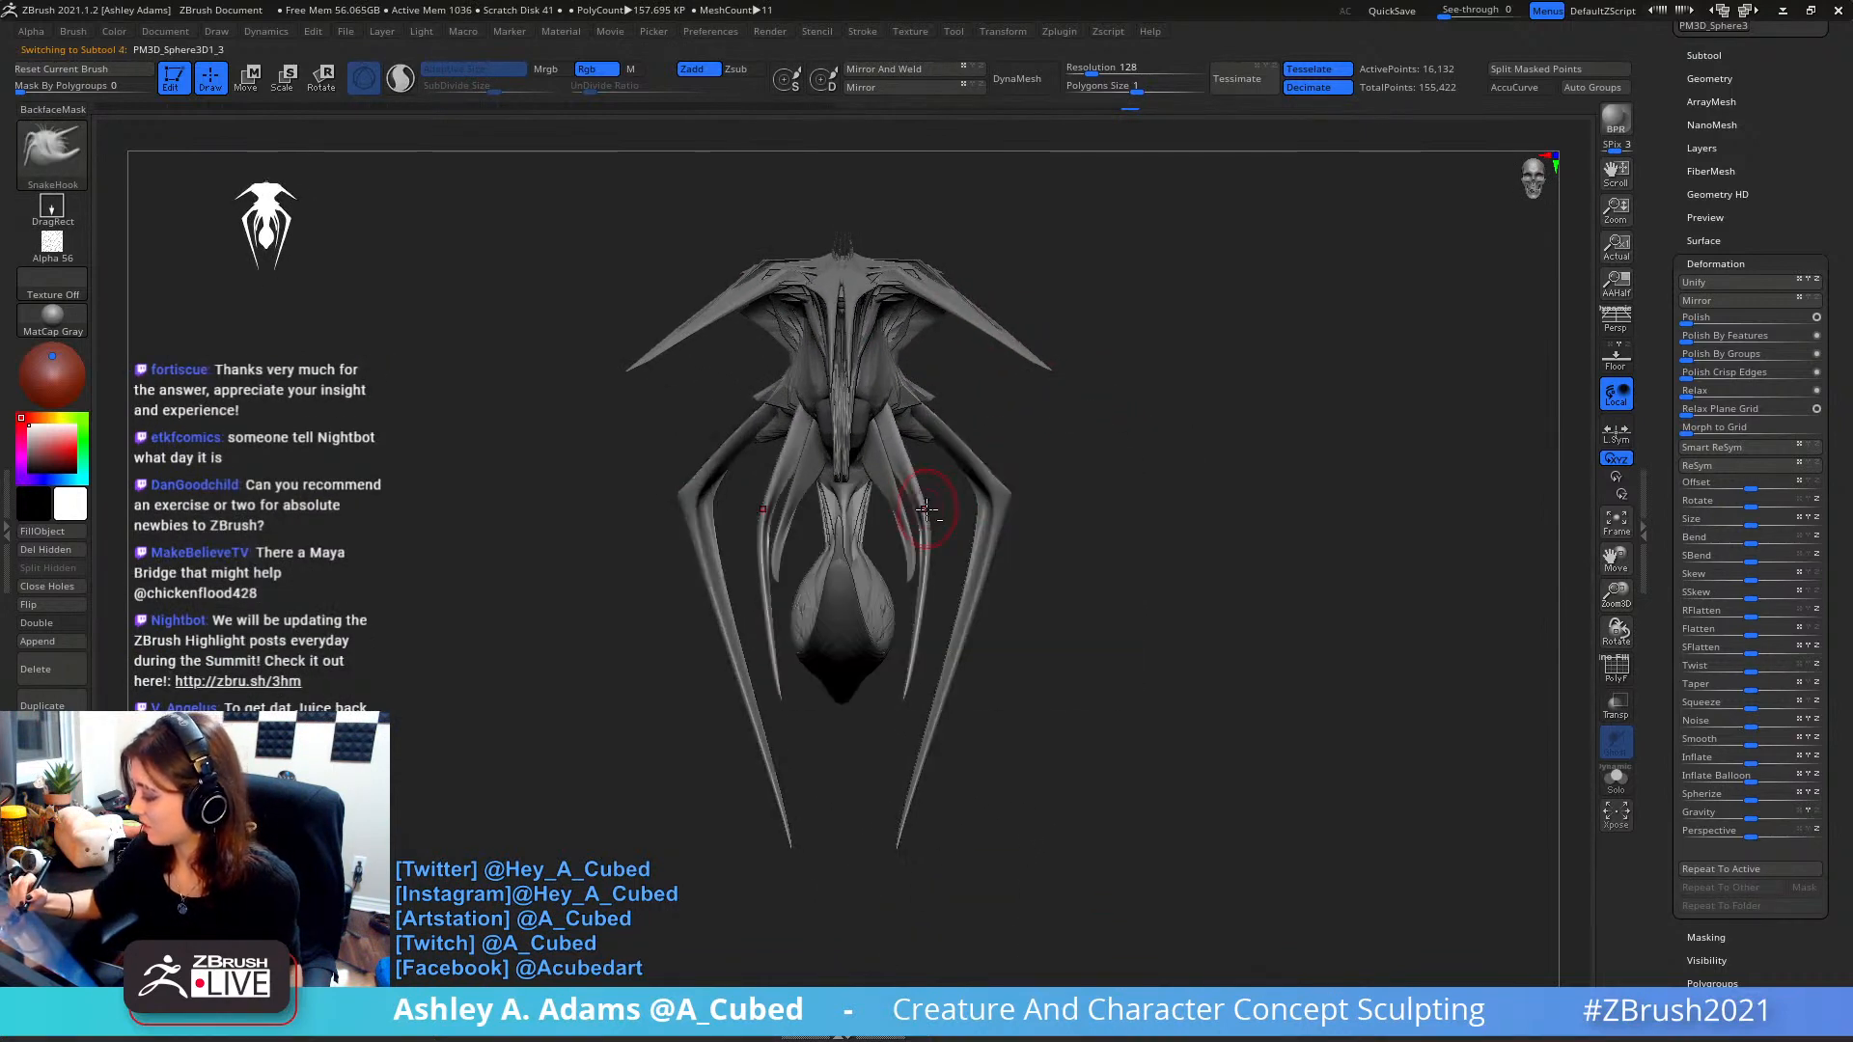
pyautogui.press('space')
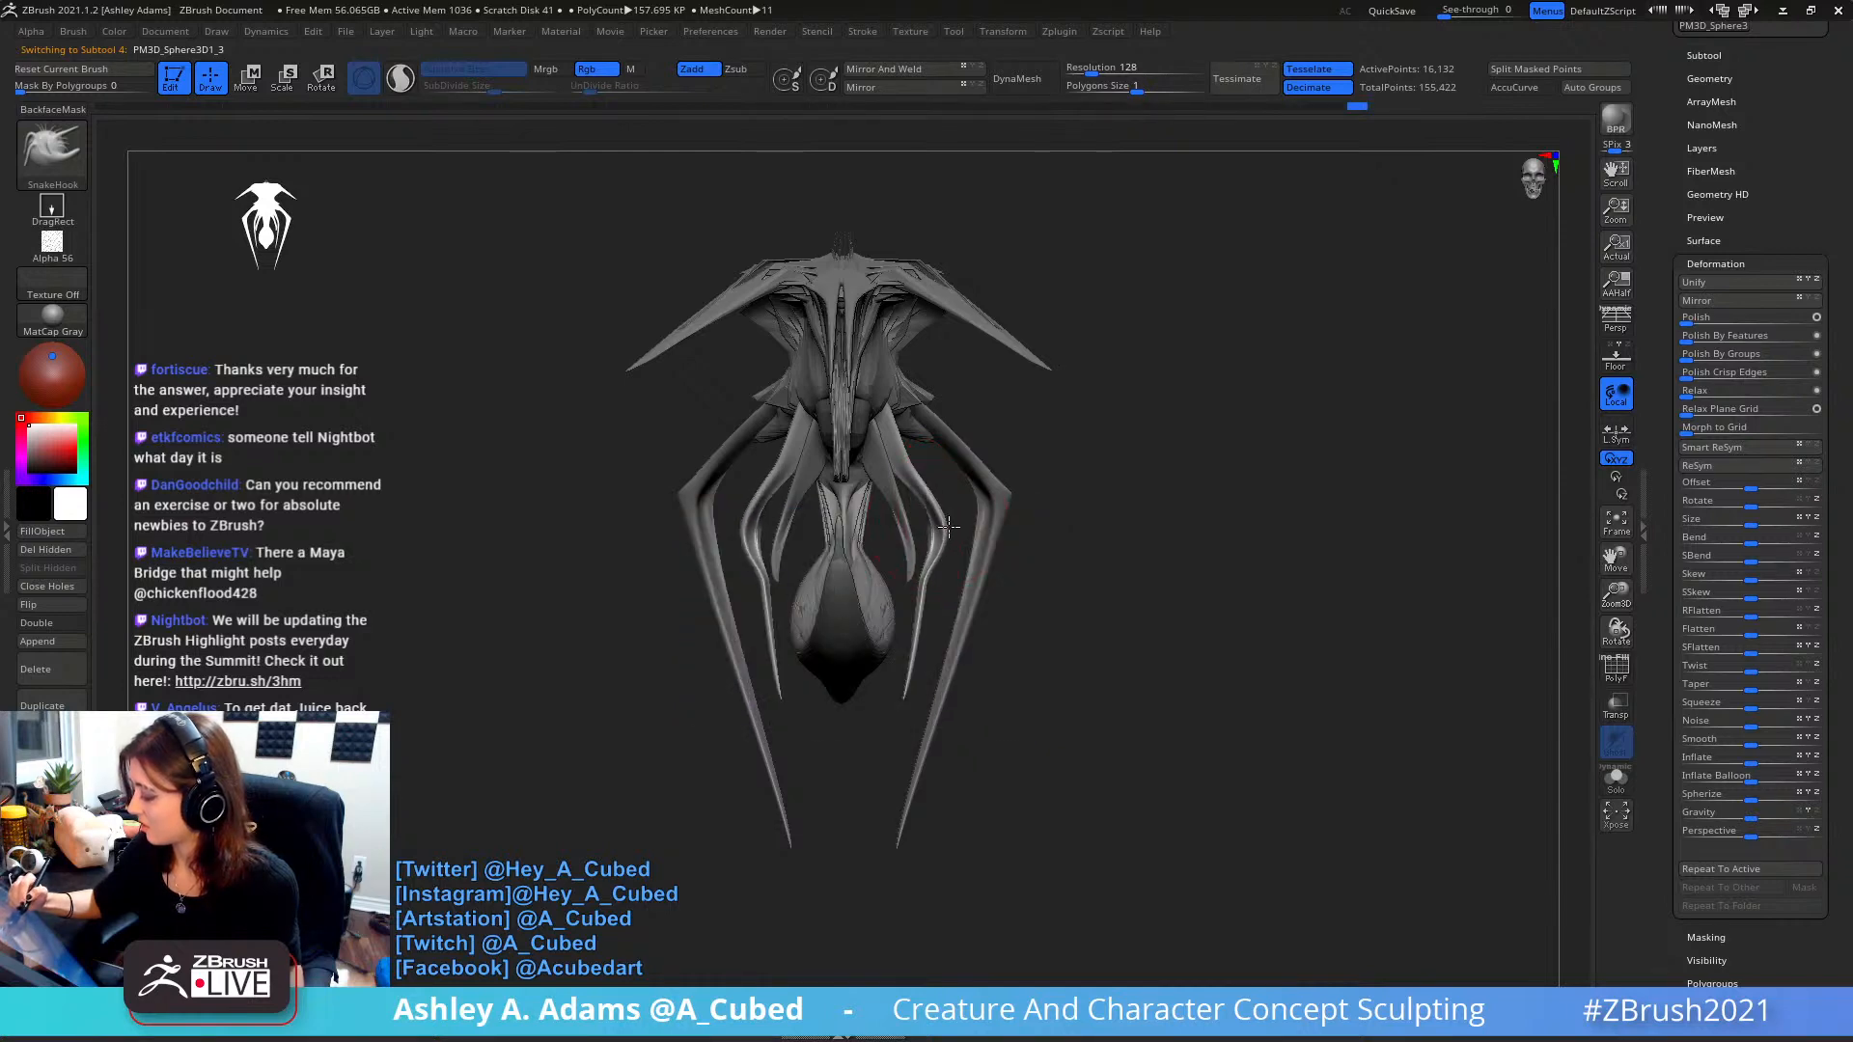
pyautogui.press('ctrl')
# - Select the long outer legs and cut planes into their upper segments with MAHcut Mech A, adjusting the draw size and smoothing the surface
pyautogui.keyDown('alt'); pyautogui.click(1005, 491); pyautogui.keyUp('alt')
pyautogui.moveTo(1033, 455)
pyautogui.mouseDown(button='right')
pyautogui.moveTo(1092, 442)
pyautogui.moveTo(943, 422)
pyautogui.moveTo(901, 488)
pyautogui.moveTo(922, 490)
pyautogui.moveTo(898, 463)
pyautogui.moveTo(812, 579)
pyautogui.mouseUp(button='right')
pyautogui.press('space')
pyautogui.press('space')
pyautogui.keyDown('alt'); pyautogui.click(916, 428); pyautogui.keyUp('alt')
pyautogui.press('space')
pyautogui.keyDown('alt'); pyautogui.click(870, 479); pyautogui.keyUp('alt')
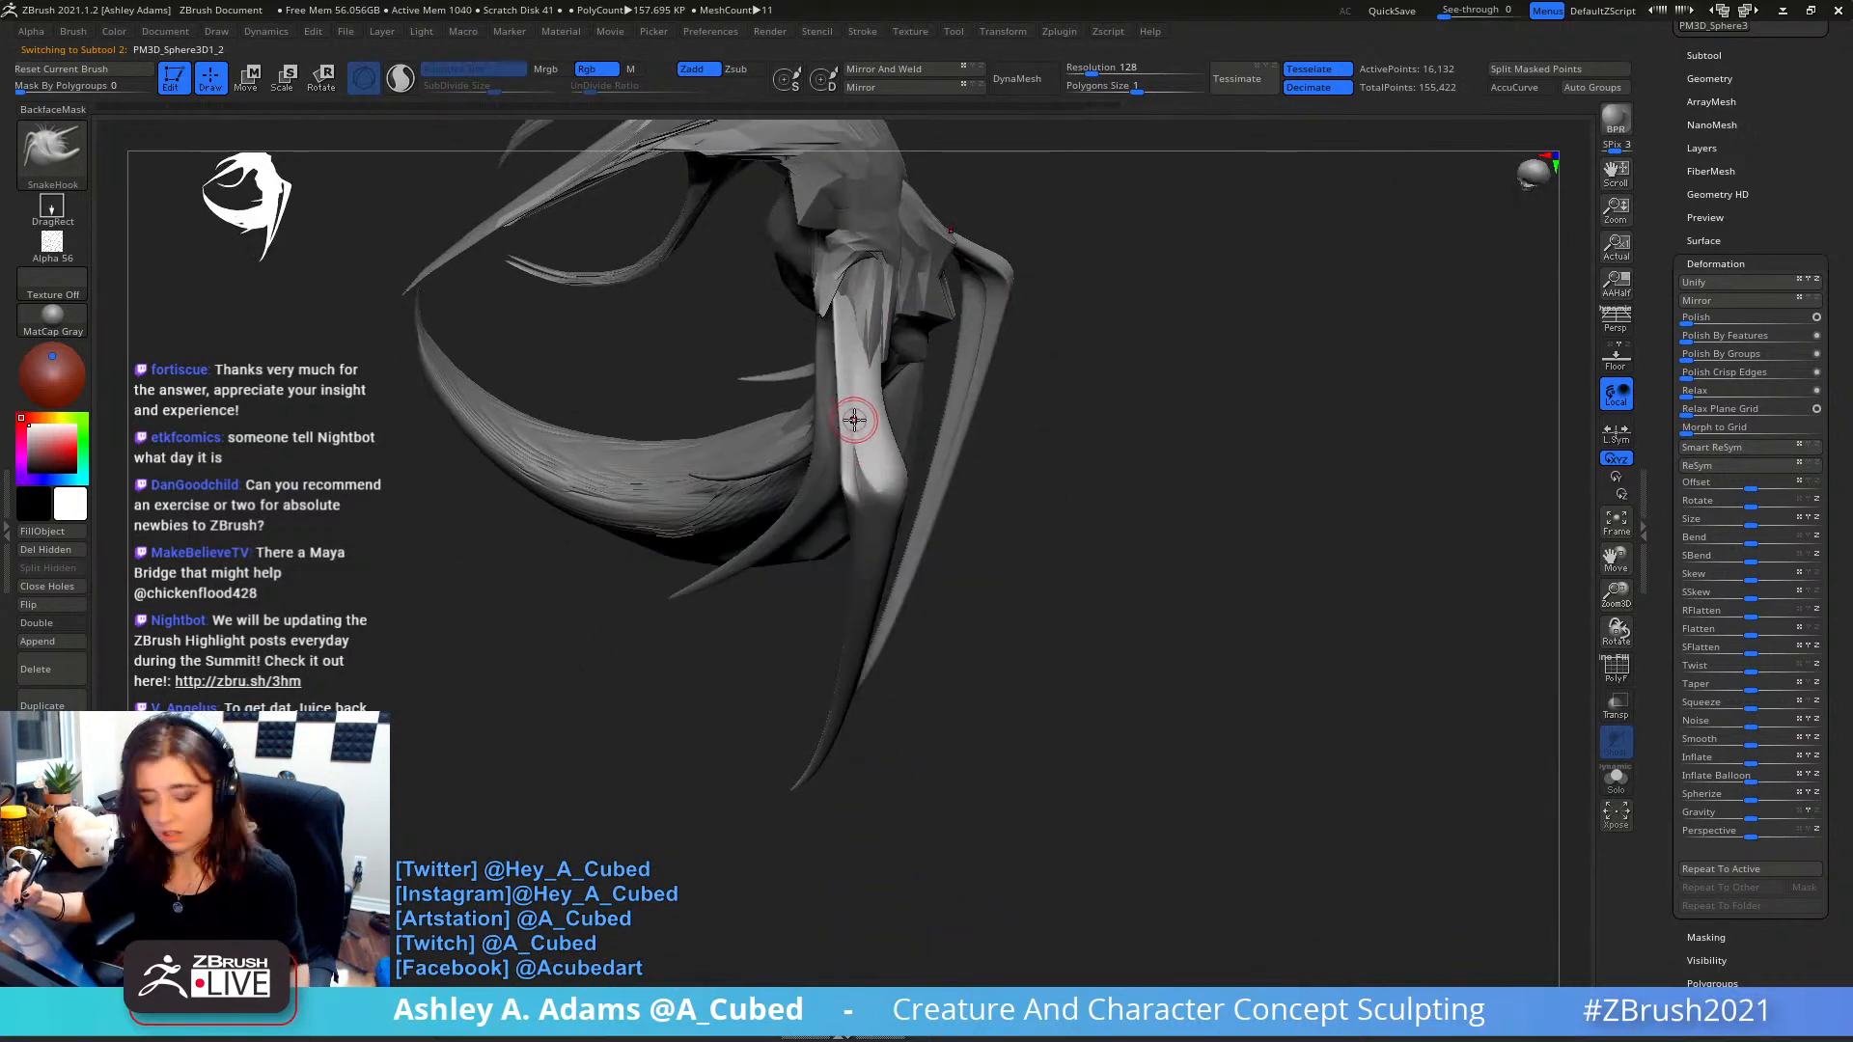
pyautogui.press('2')
pyautogui.press('space')
pyautogui.moveTo(855, 390); pyautogui.dragTo(849, 311, button='right')
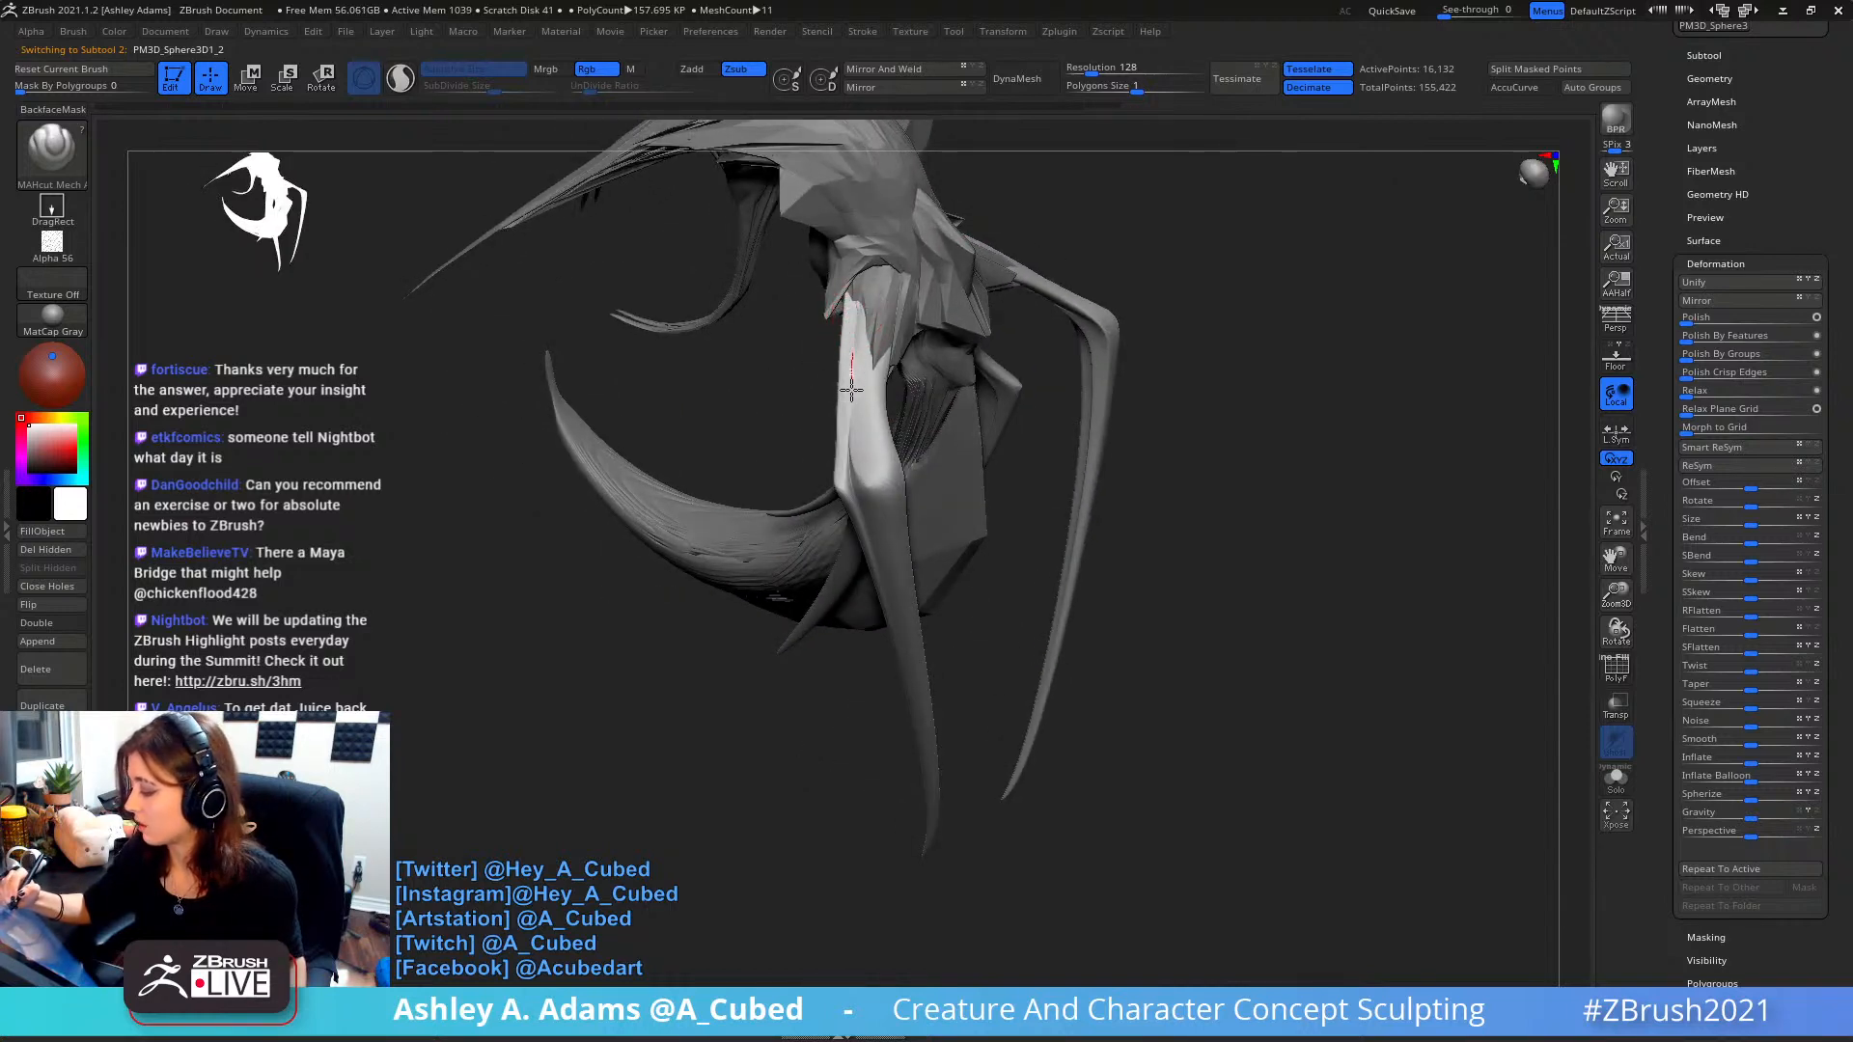
pyautogui.moveTo(856, 471)
pyautogui.mouseDown()
pyautogui.moveTo(895, 501)
pyautogui.moveTo(886, 422)
pyautogui.mouseUp()
pyautogui.moveTo(886, 422); pyautogui.dragTo(830, 434, button='right')
pyautogui.keyDown('shift'); pyautogui.moveTo(902, 467); pyautogui.dragTo(858, 313); pyautogui.keyUp('shift')
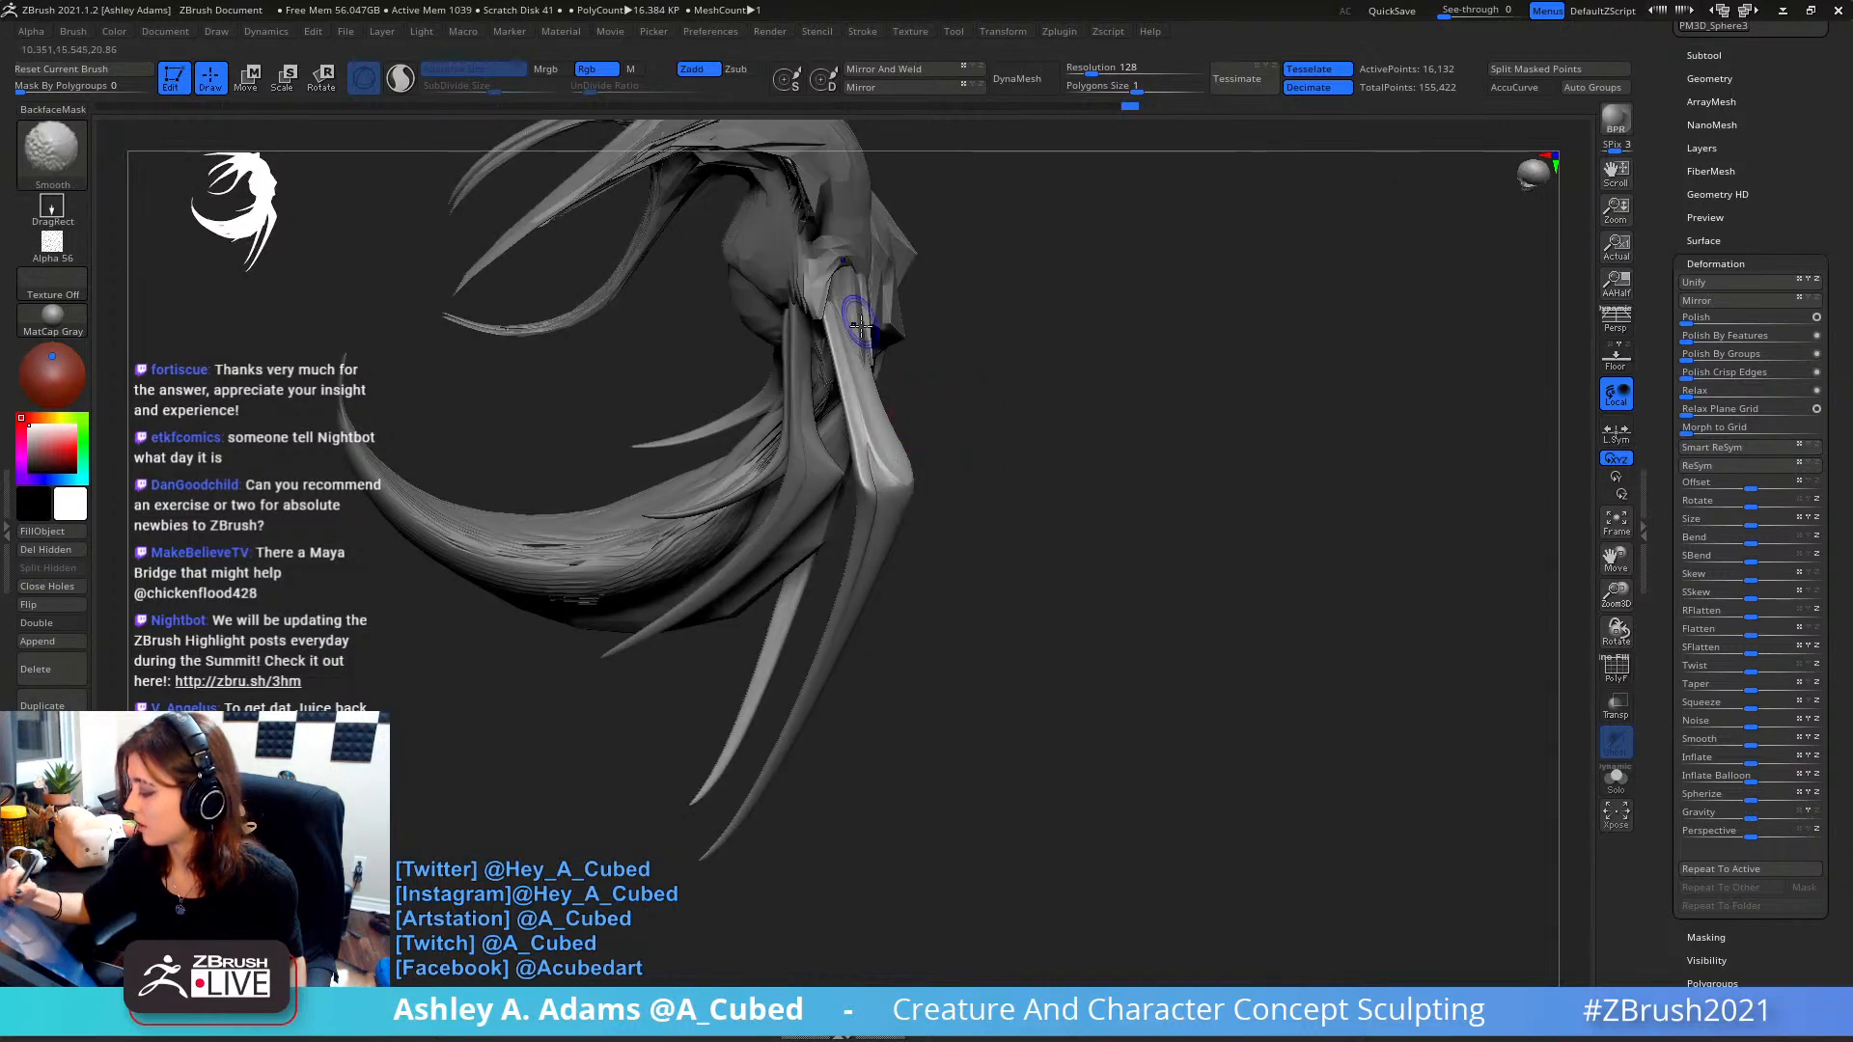
pyautogui.moveTo(858, 312)
pyautogui.mouseDown(button='right')
pyautogui.moveTo(850, 364)
pyautogui.moveTo(807, 319)
pyautogui.mouseUp(button='right')
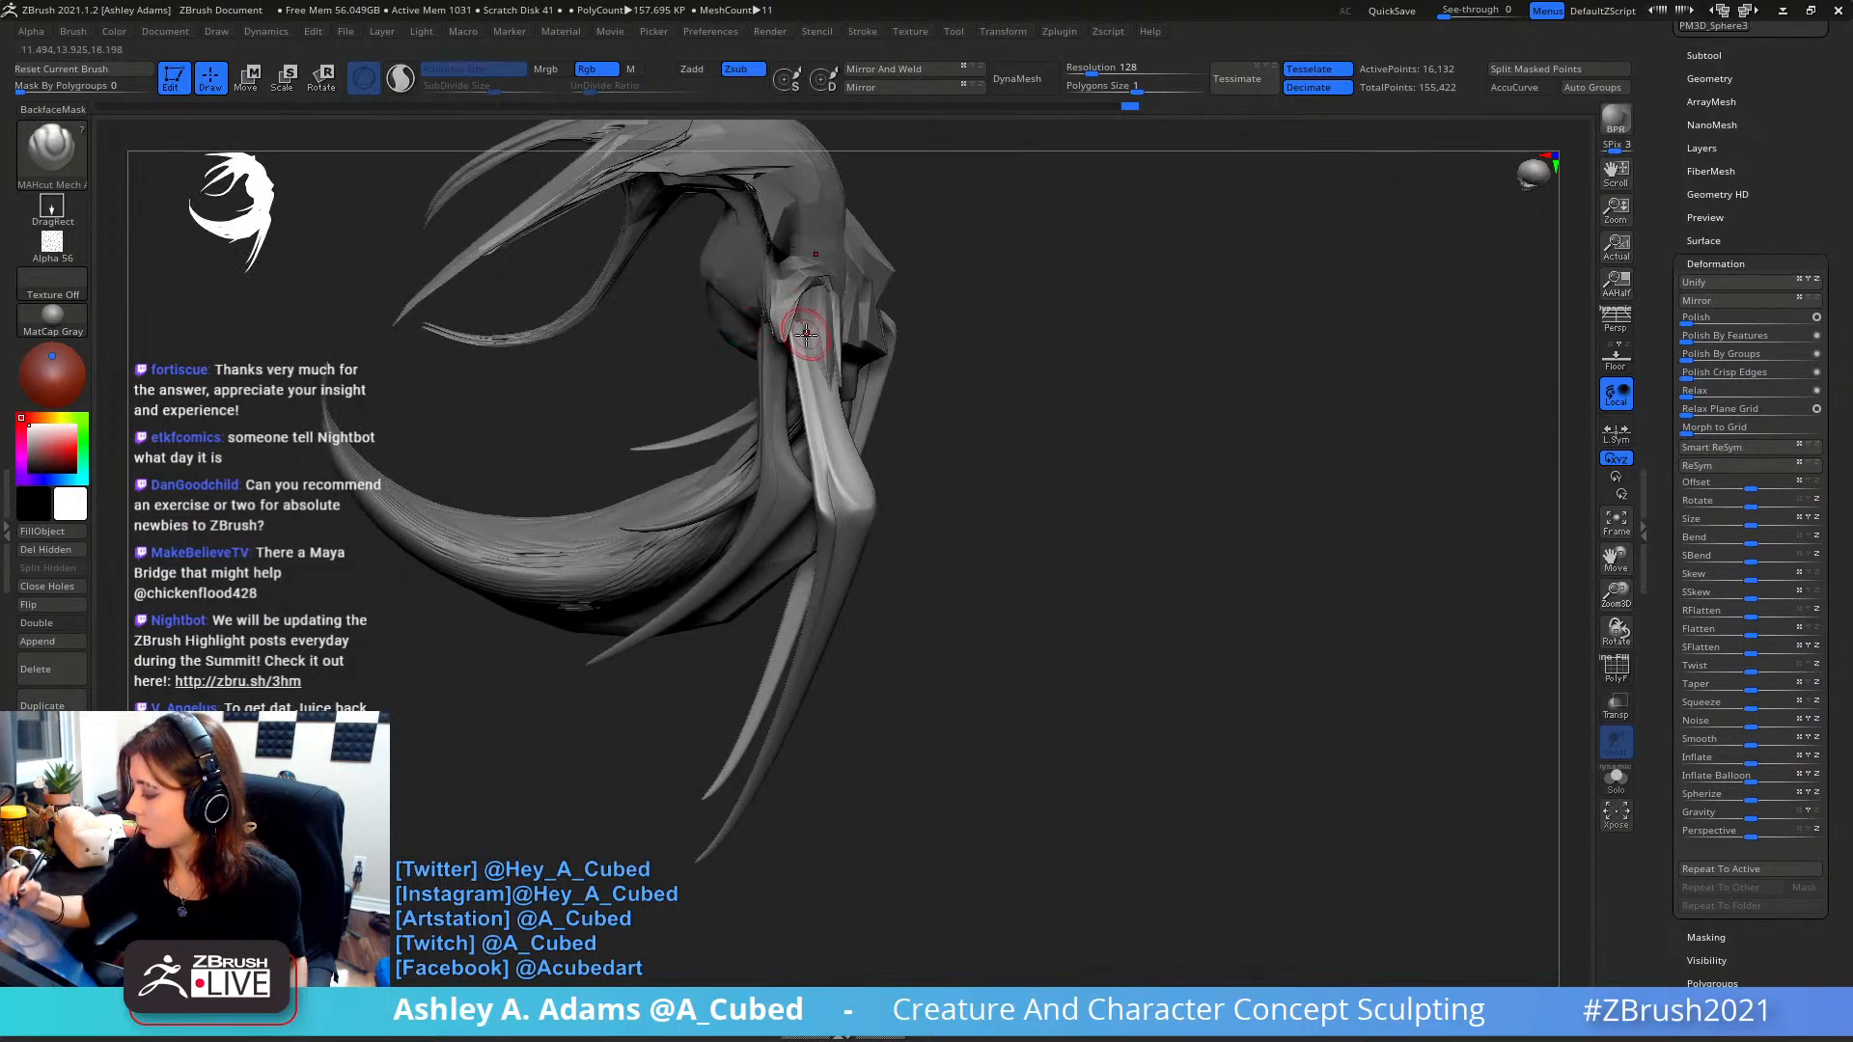
# - Cut a groove along the front side of the outer leg's upper segment, from the collar toward the knee, adjusting the draw size
pyautogui.press('space')
pyautogui.moveTo(807, 324); pyautogui.dragTo(802, 325)
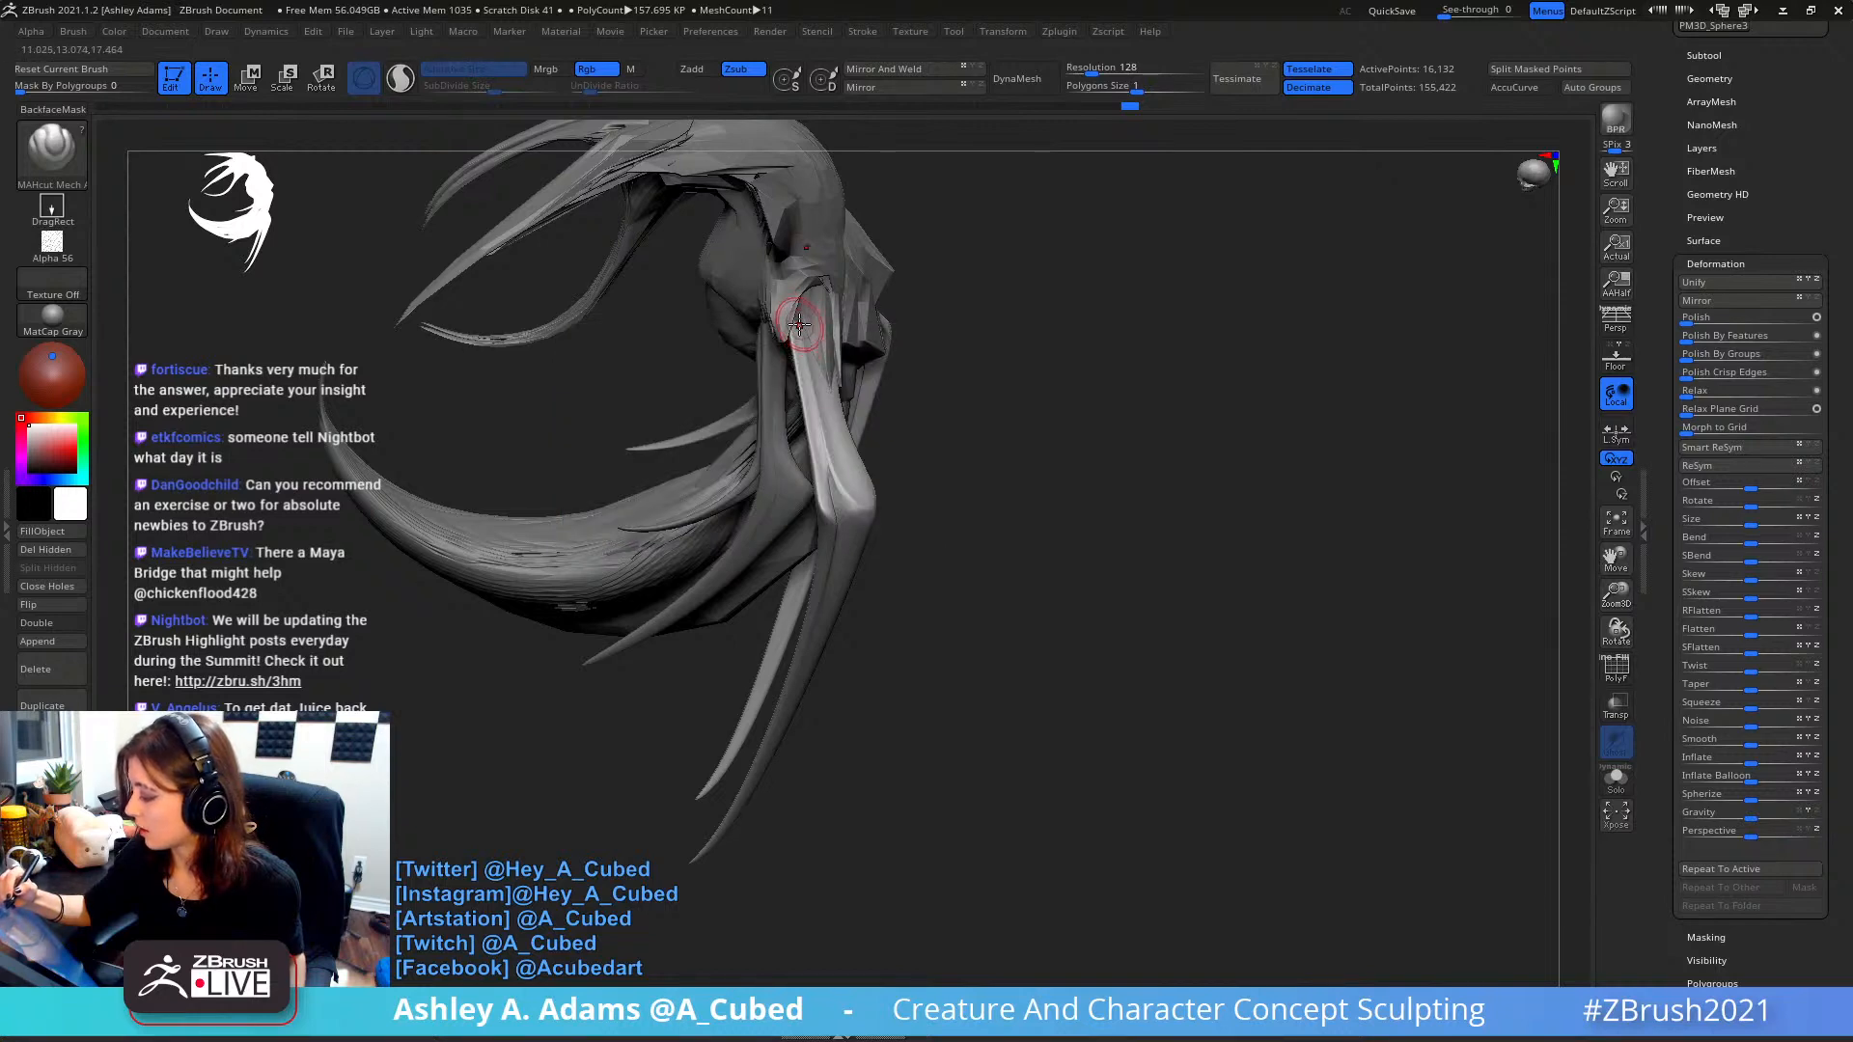
pyautogui.press('space')
pyautogui.moveTo(801, 357); pyautogui.dragTo(814, 429)
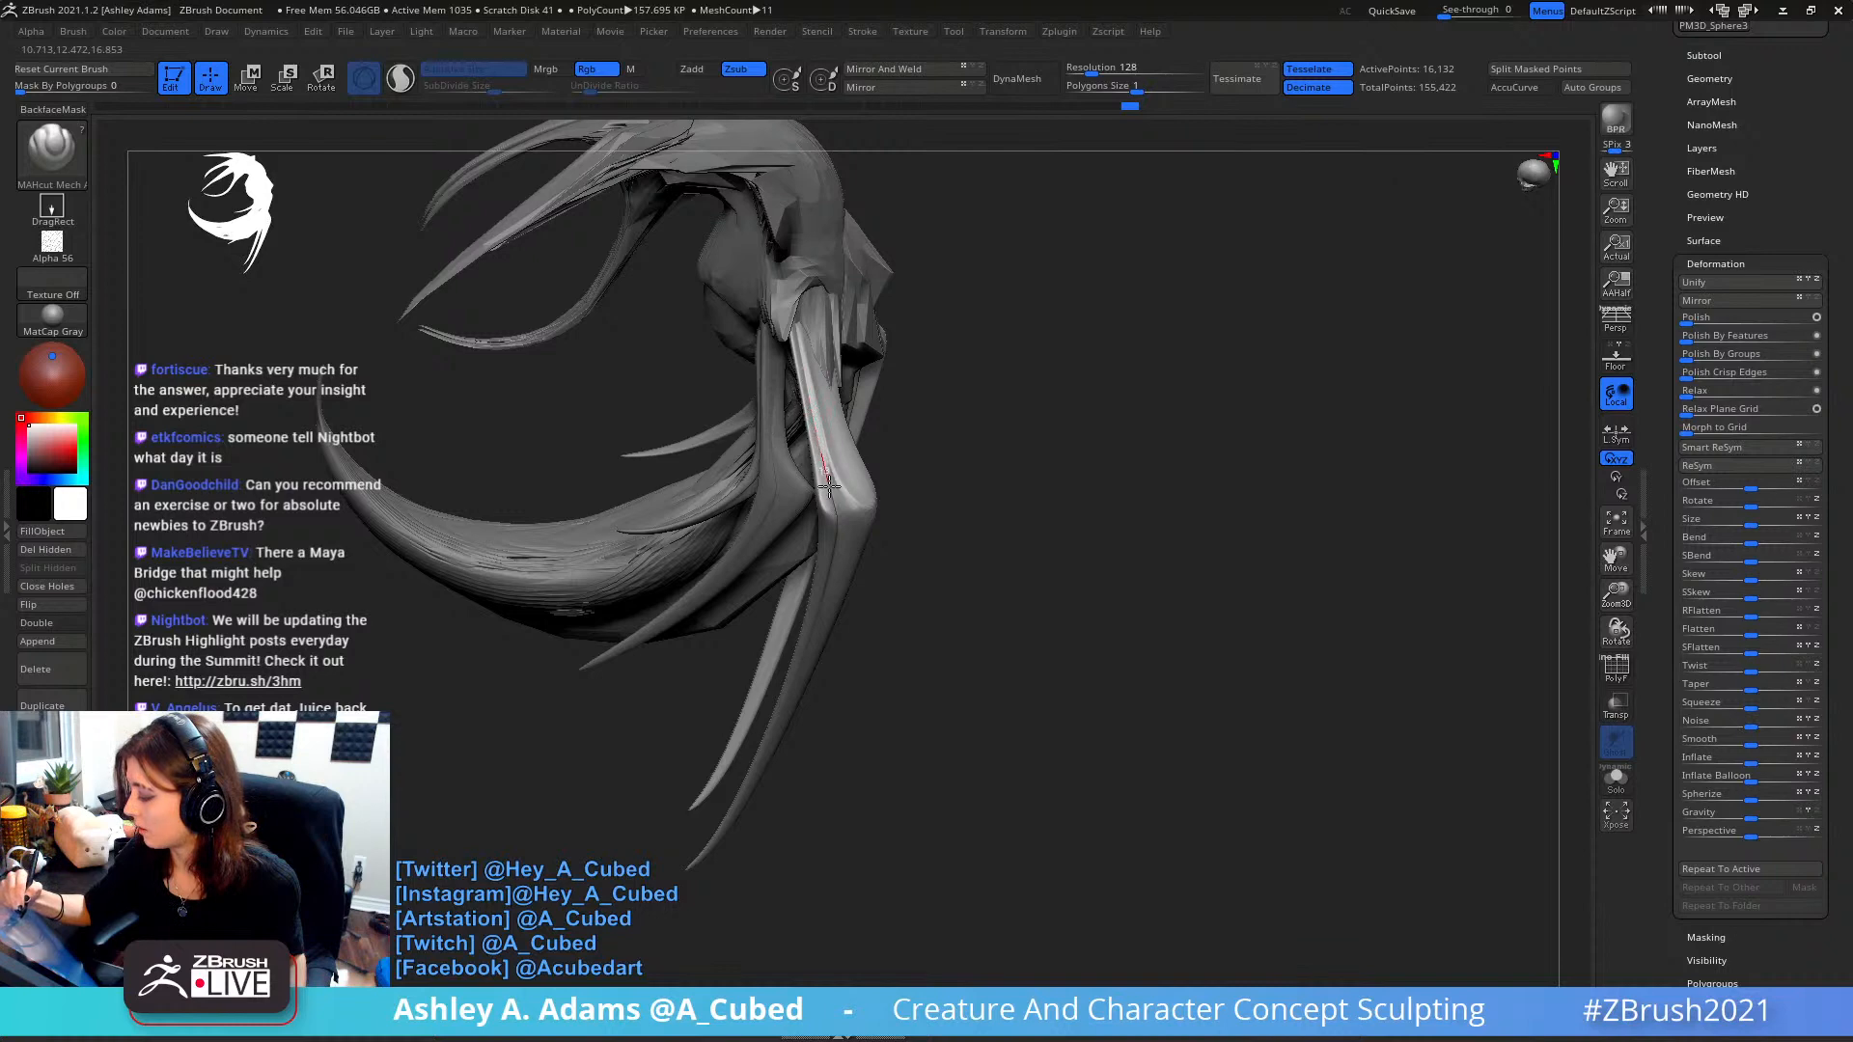
pyautogui.moveTo(830, 482)
pyautogui.mouseDown(button='right')
pyautogui.moveTo(827, 385)
pyautogui.moveTo(819, 519)
pyautogui.moveTo(828, 381)
pyautogui.moveTo(804, 302)
pyautogui.mouseUp(button='right')
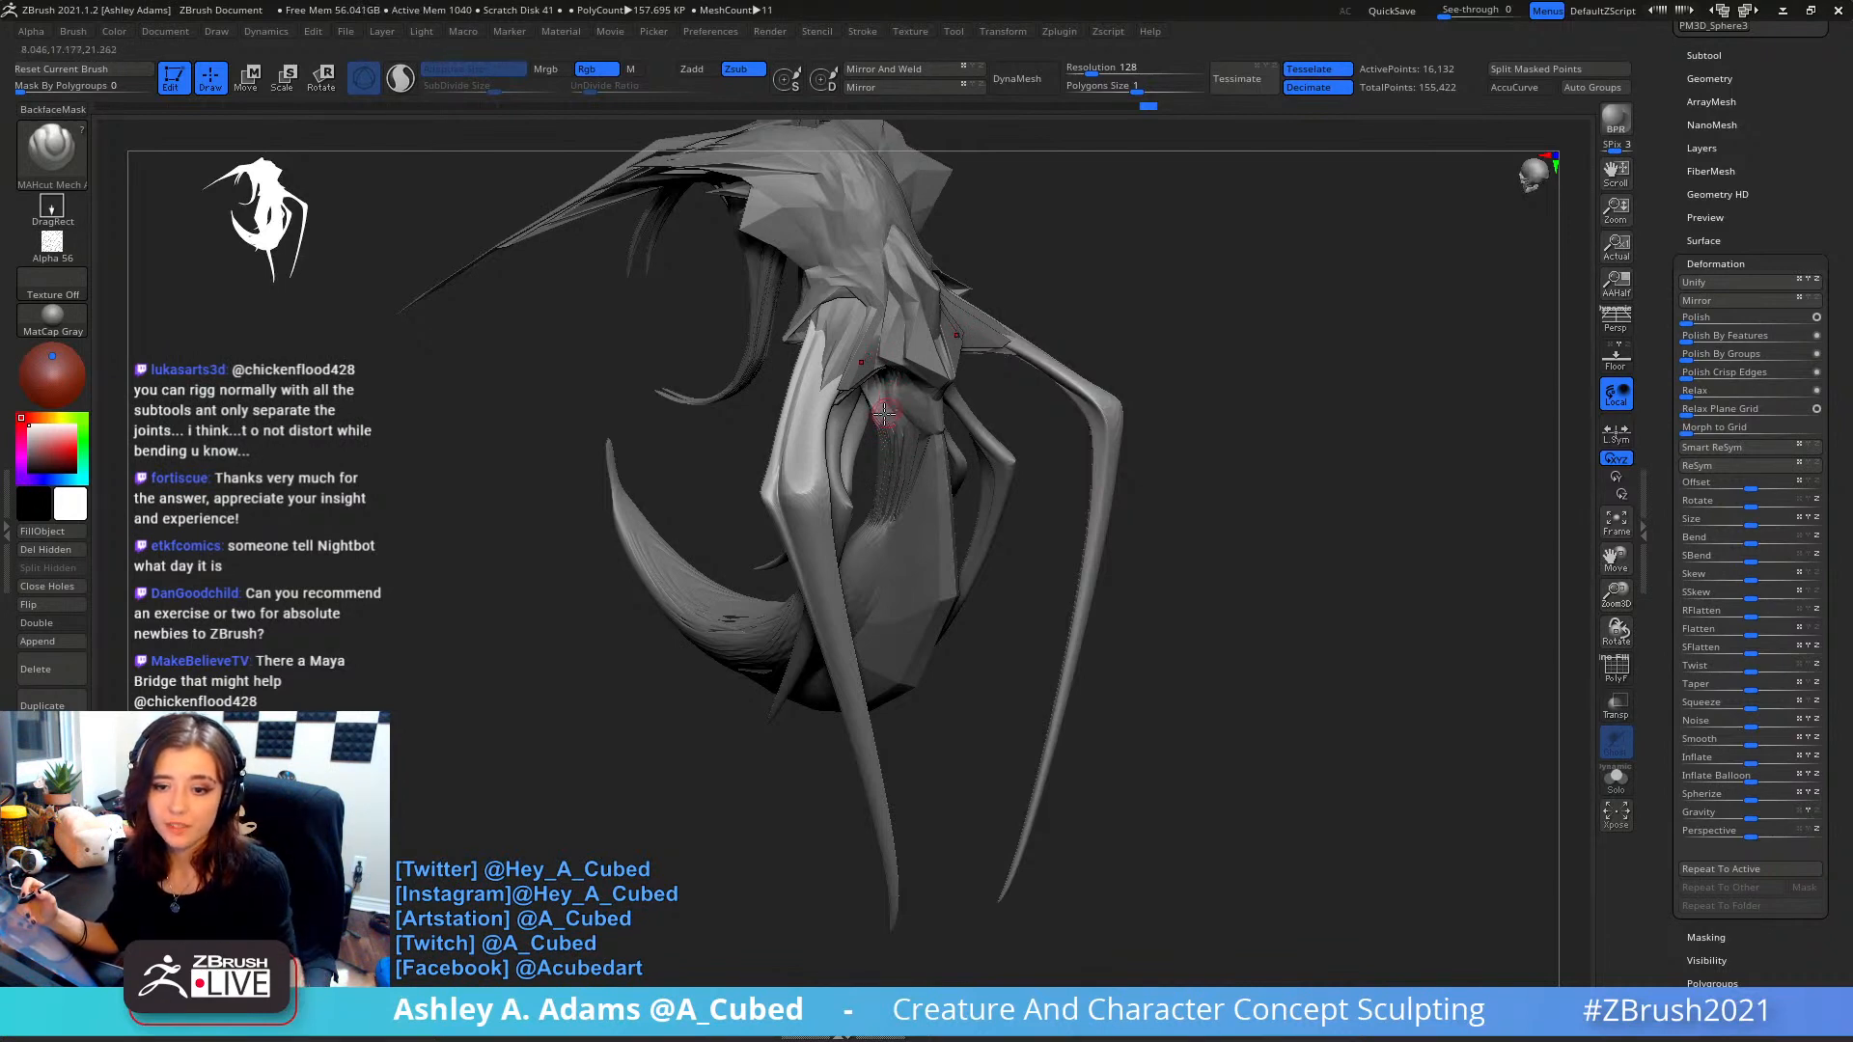
# - Cut a plane along the back of the outer leg's upper segment, from the knee up toward the torso
pyautogui.moveTo(884, 413)
pyautogui.mouseDown(button='right')
pyautogui.moveTo(850, 425)
pyautogui.moveTo(867, 388)
pyautogui.moveTo(791, 382)
pyautogui.mouseUp(button='right')
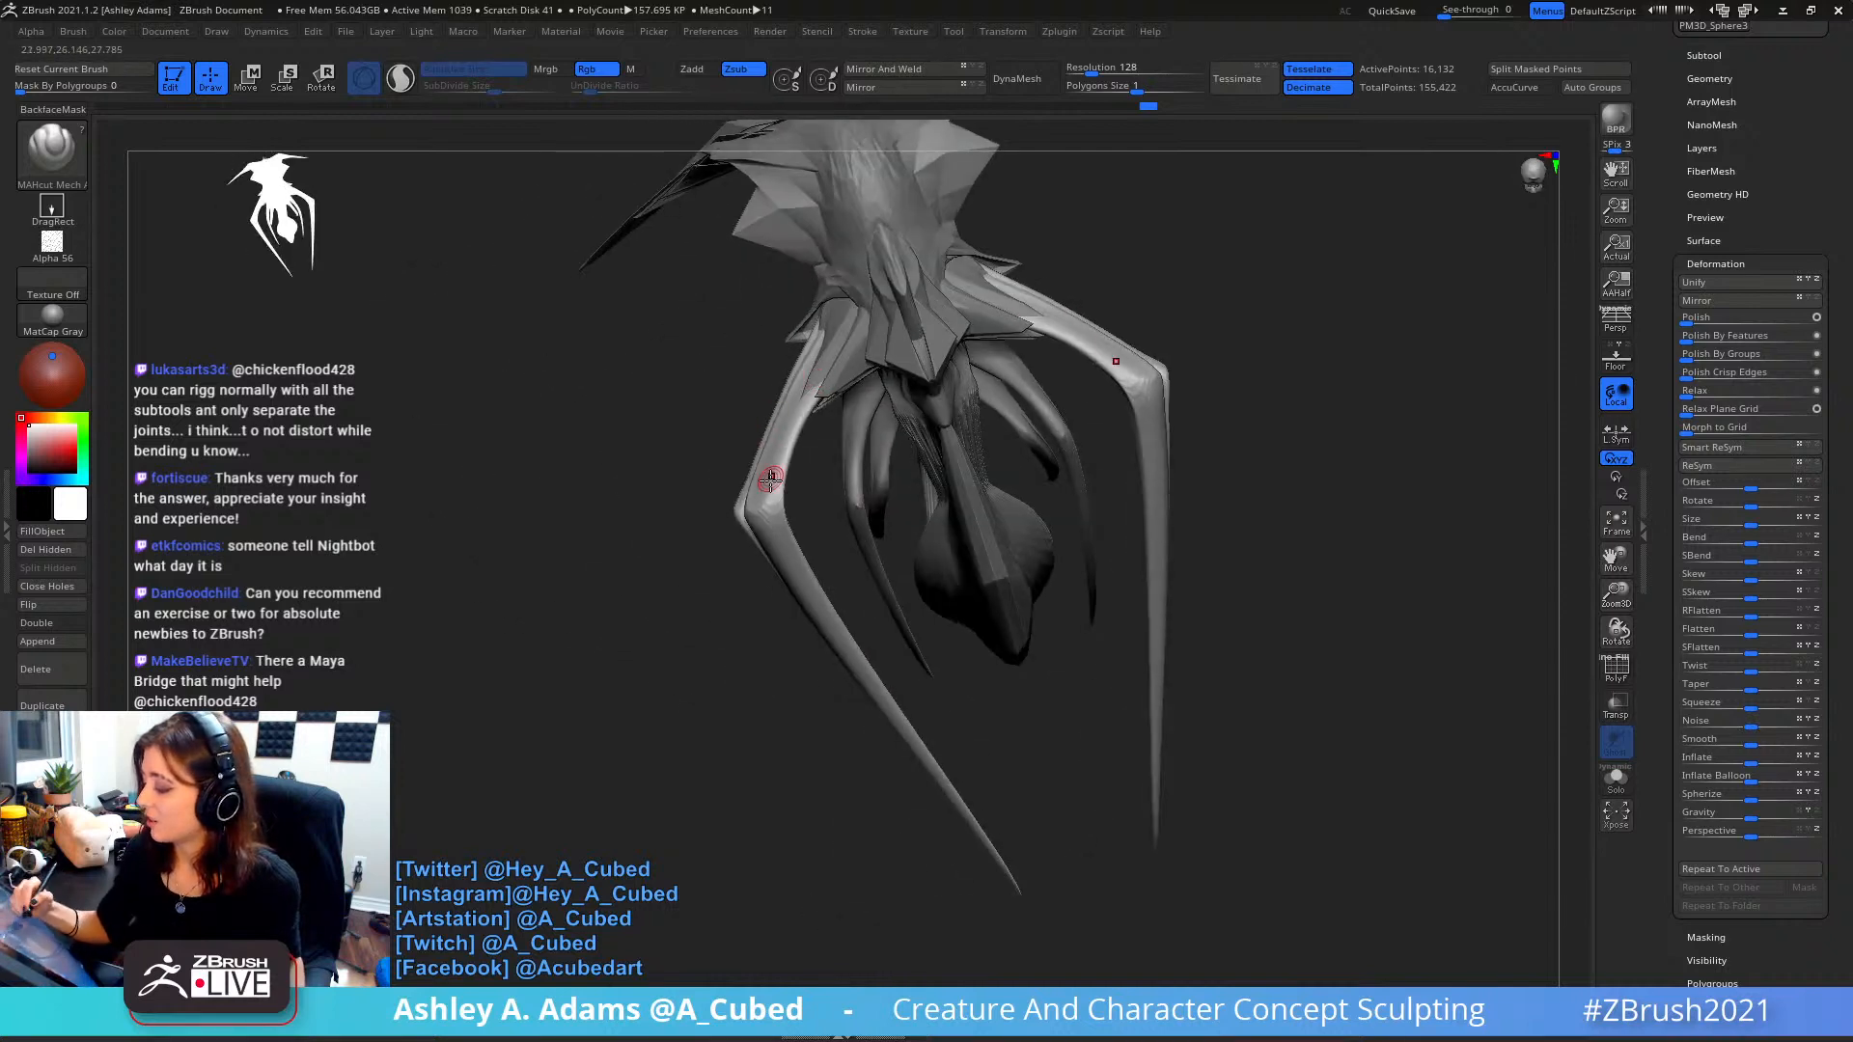
pyautogui.moveTo(771, 480); pyautogui.dragTo(761, 507, button='right')
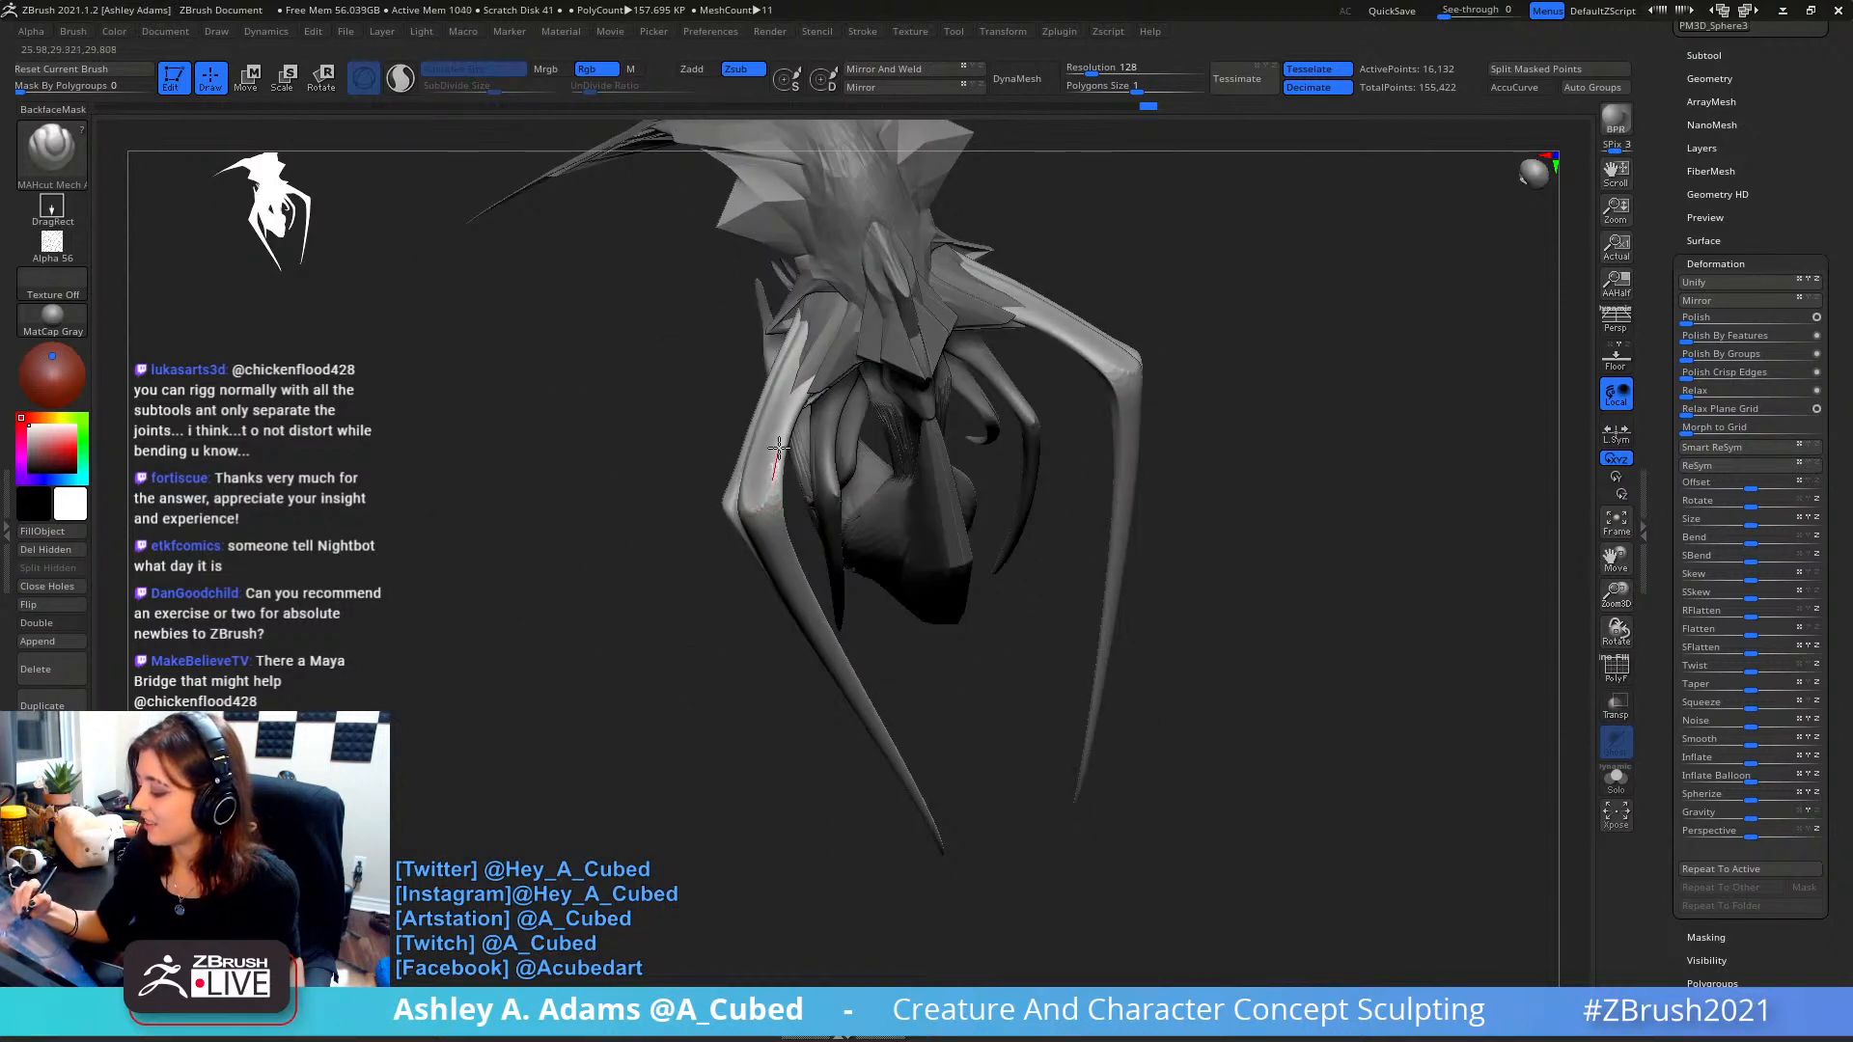
pyautogui.press('ctrl')
pyautogui.moveTo(793, 432); pyautogui.dragTo(772, 489, button='right')
pyautogui.moveTo(758, 544); pyautogui.dragTo(826, 342)
pyautogui.moveTo(826, 342)
pyautogui.mouseDown(button='right')
pyautogui.moveTo(839, 363)
pyautogui.moveTo(811, 292)
pyautogui.mouseUp(button='right')
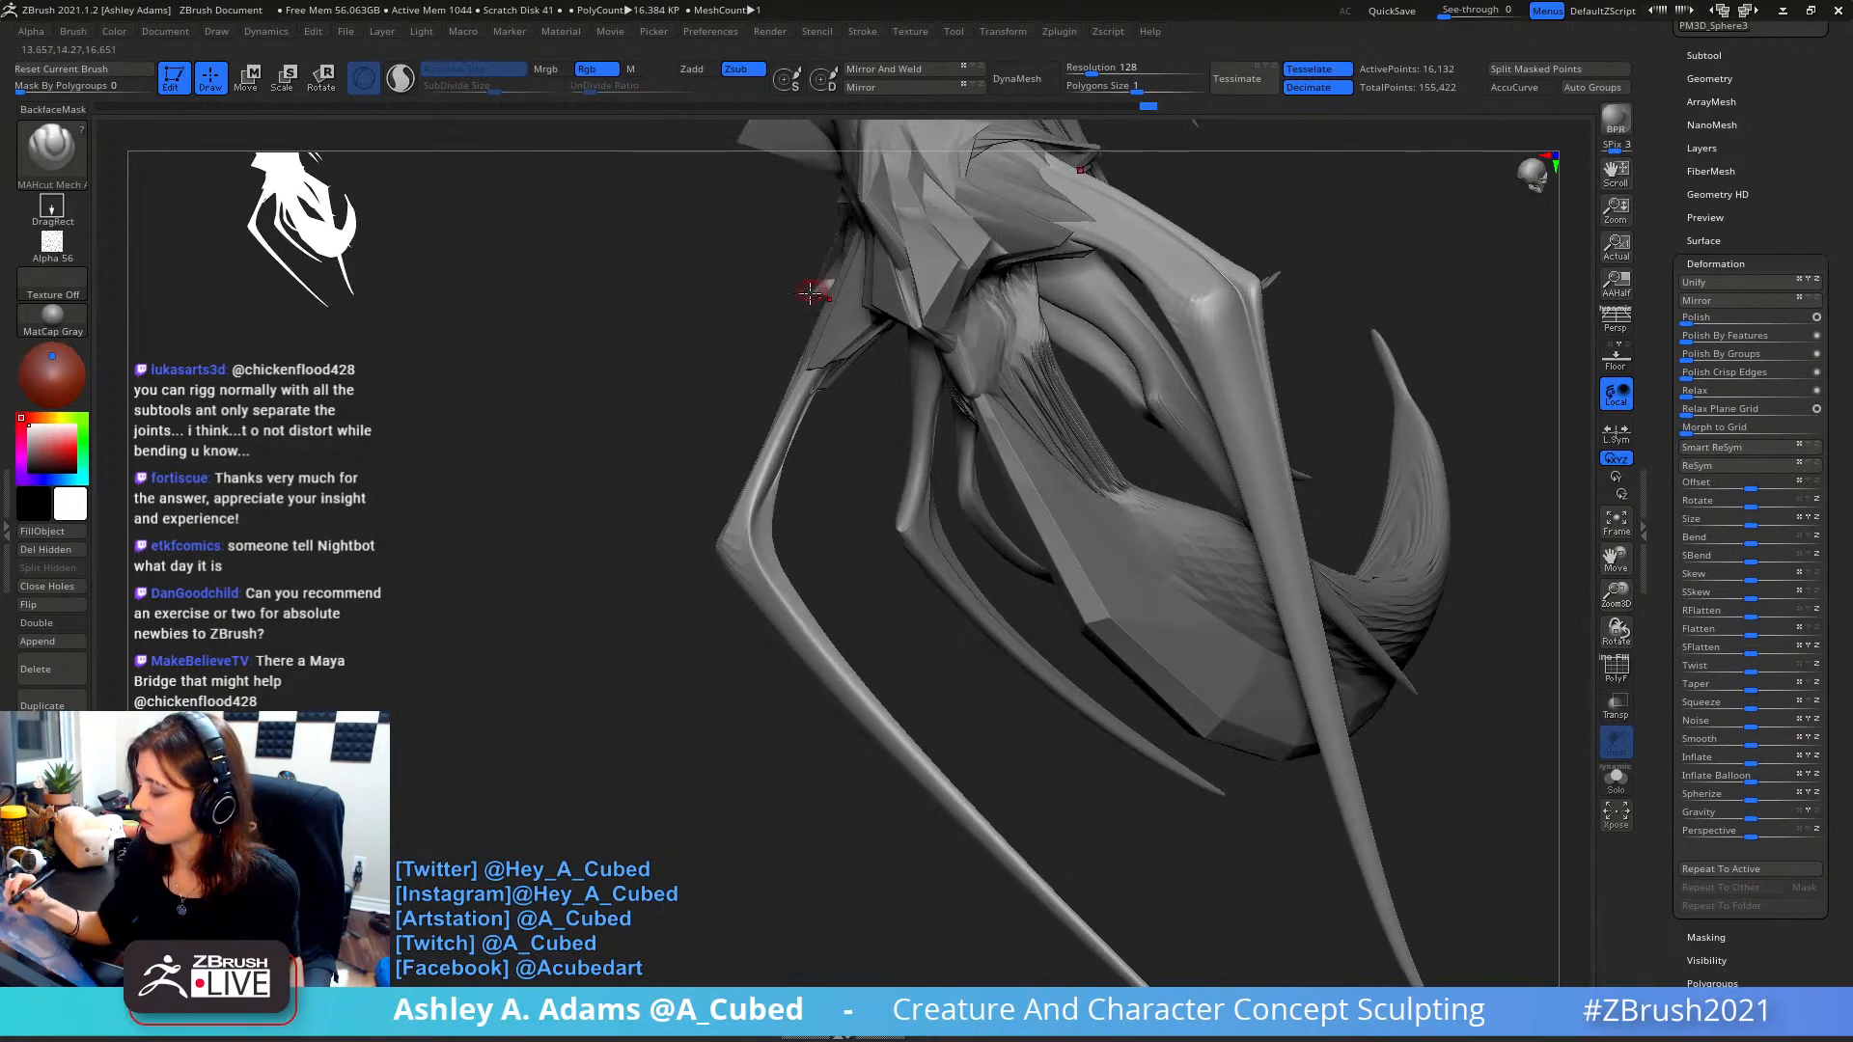
# - Carve the edge of the outer leg from the knee to the collar, undoing the first stroke and recutting it
pyautogui.moveTo(755, 504); pyautogui.dragTo(727, 530, button='right')
pyautogui.moveTo(728, 530)
pyautogui.mouseDown()
pyautogui.moveTo(789, 466)
pyautogui.moveTo(842, 340)
pyautogui.mouseUp()
pyautogui.hotkey('ctrl', 'z')
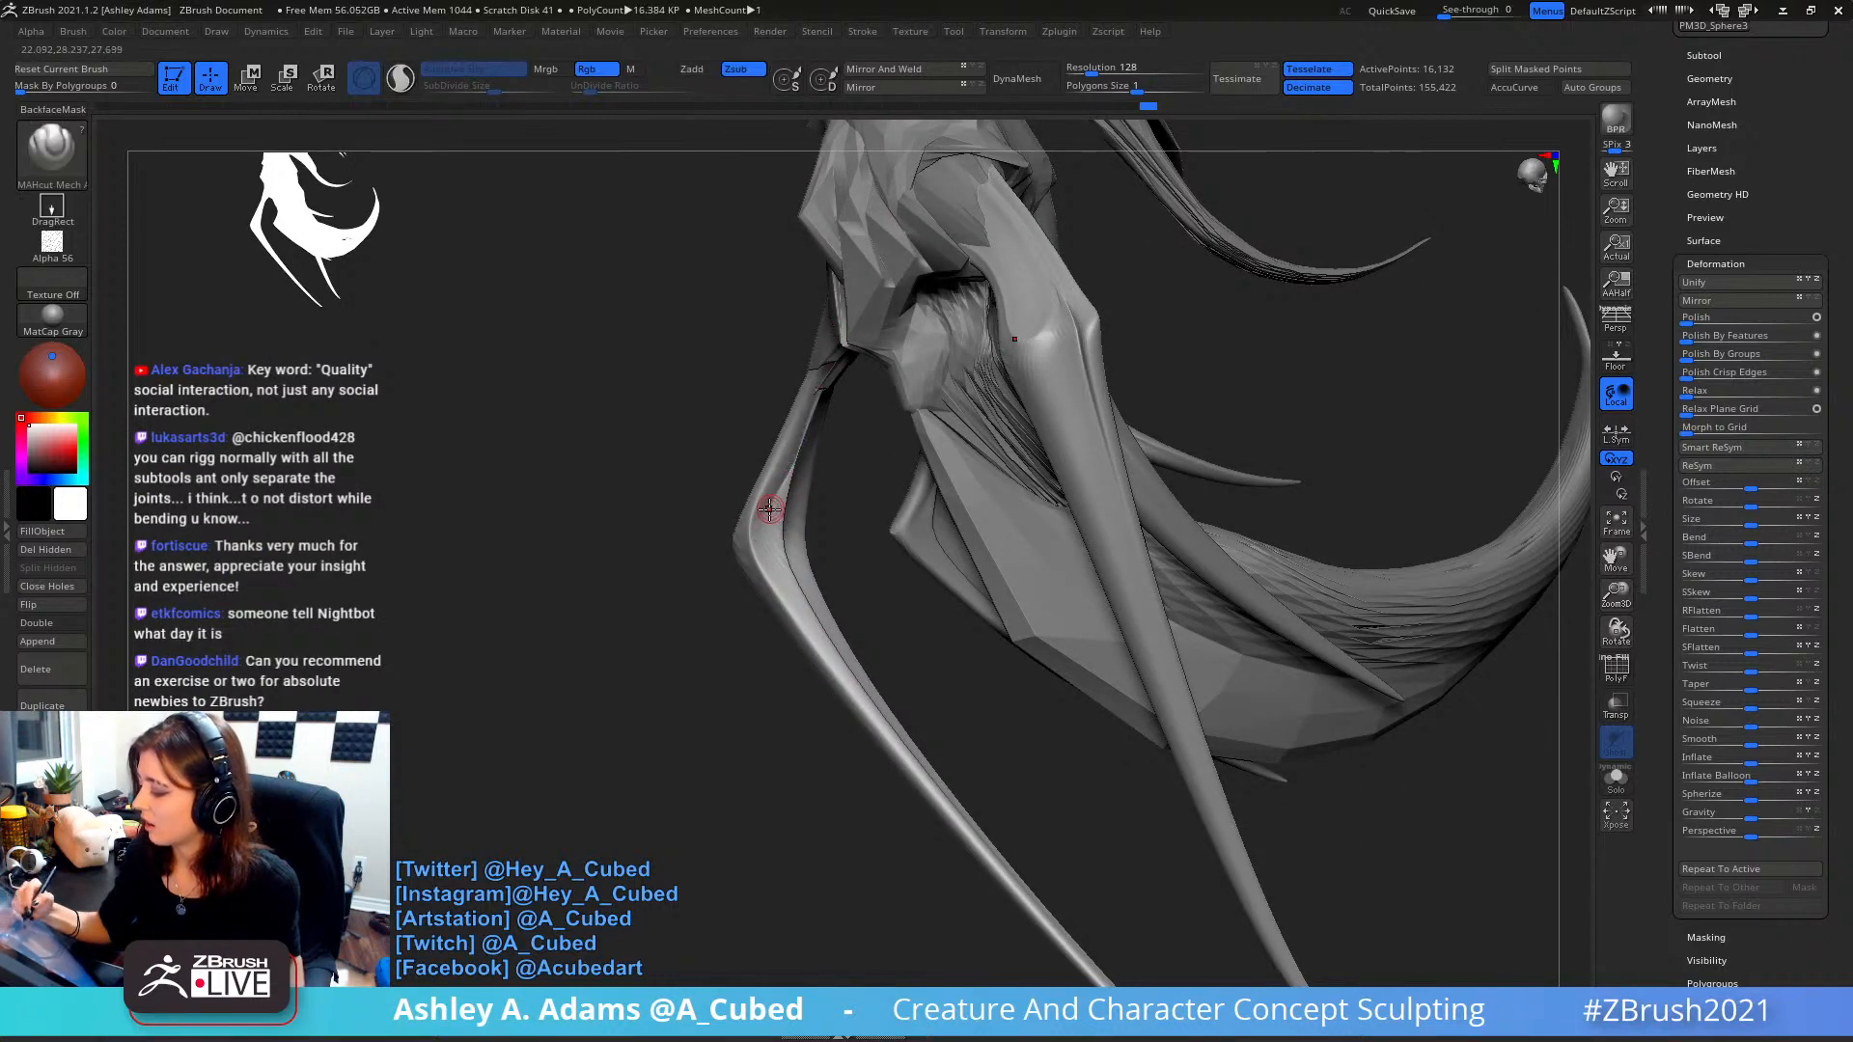
pyautogui.moveTo(754, 518); pyautogui.dragTo(846, 331)
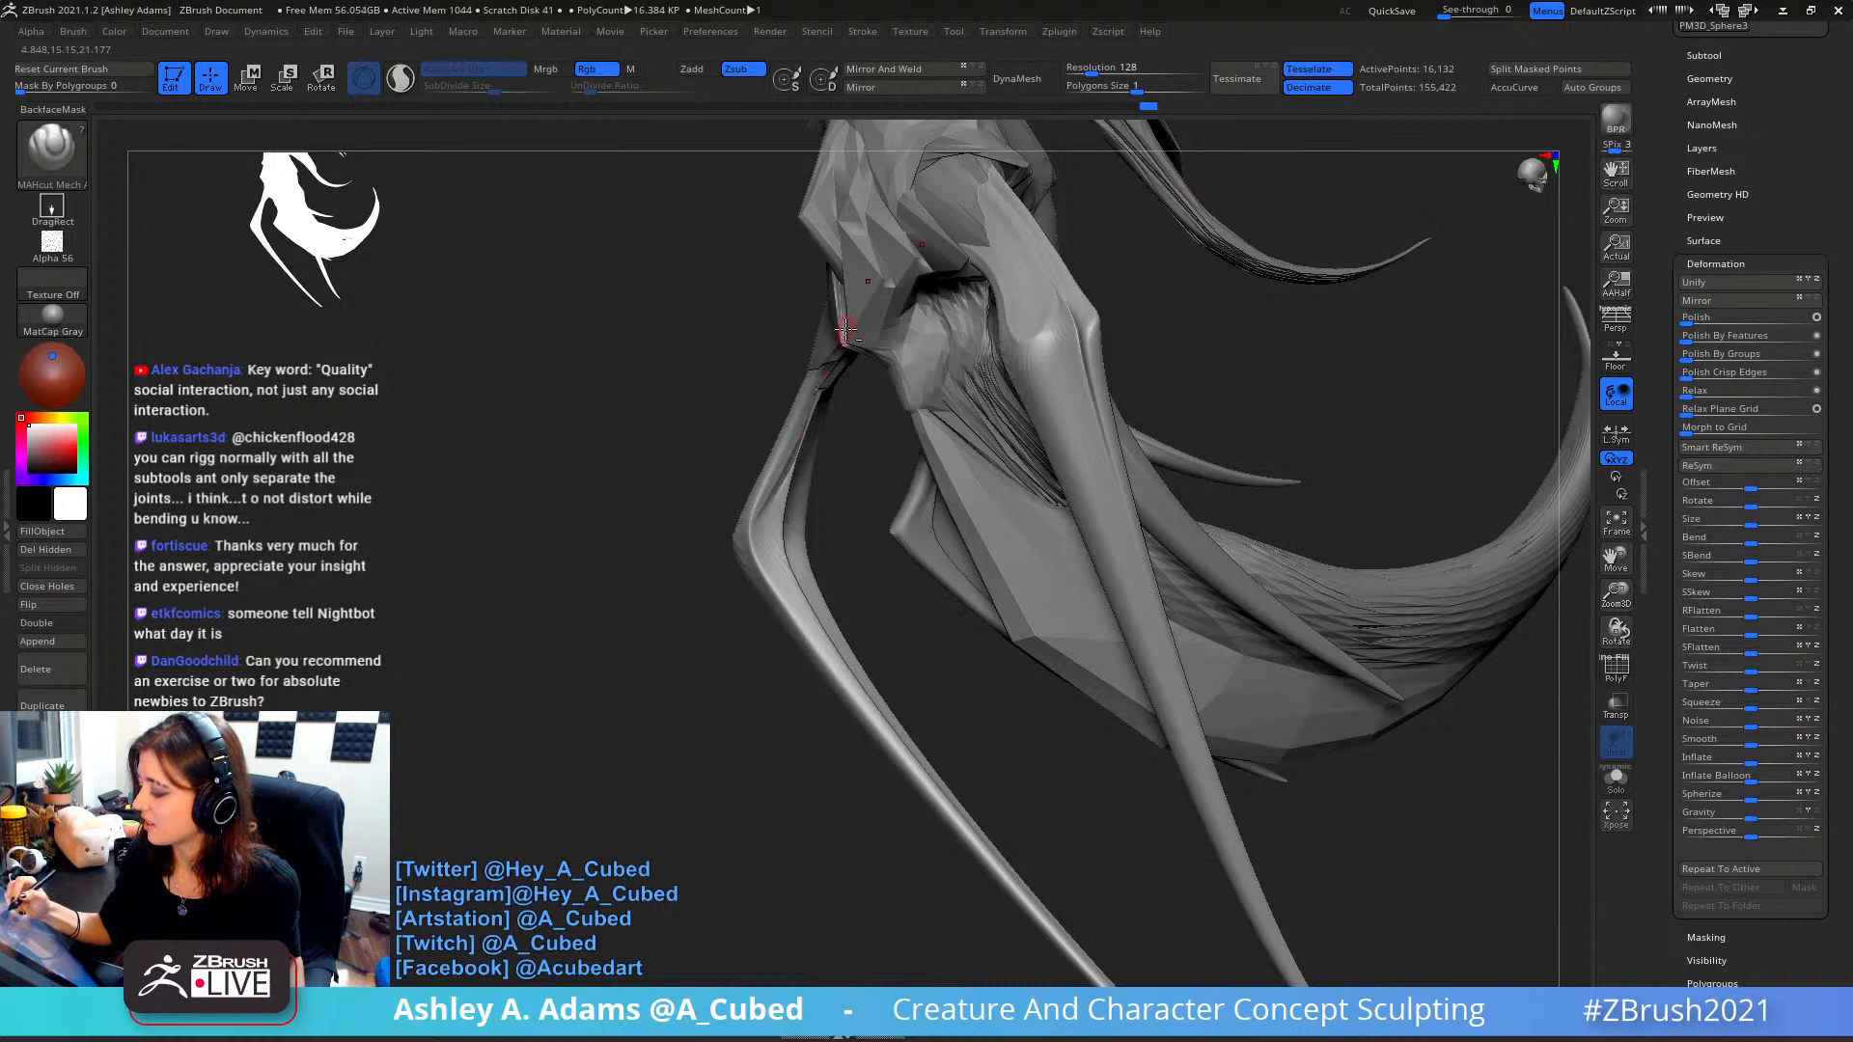
pyautogui.moveTo(845, 331)
pyautogui.mouseDown(button='right')
pyautogui.moveTo(877, 359)
pyautogui.moveTo(777, 394)
pyautogui.moveTo(839, 431)
pyautogui.moveTo(810, 534)
pyautogui.mouseUp(button='right')
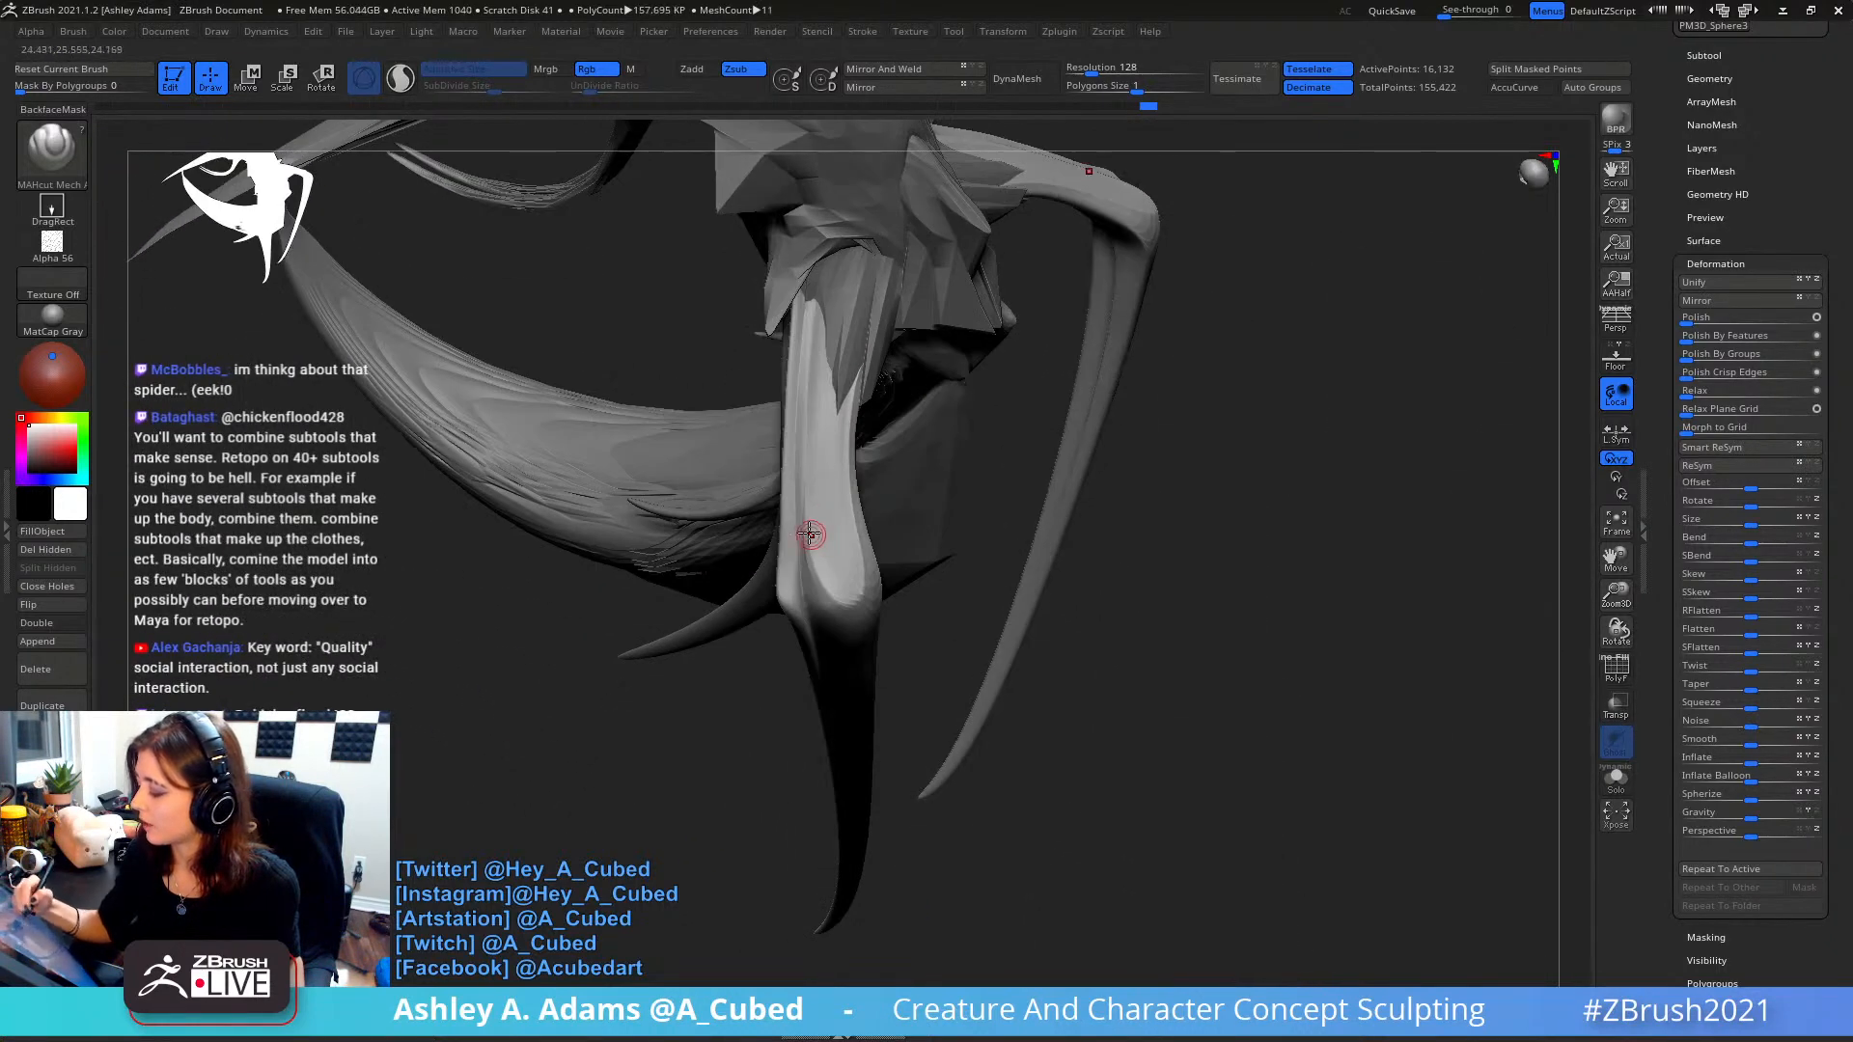
# - Carve the outward-facing side of the outer leg's upper segment and smooth the area just above the knee
pyautogui.moveTo(806, 448)
pyautogui.mouseDown()
pyautogui.moveTo(805, 522)
pyautogui.moveTo(849, 597)
pyautogui.moveTo(847, 369)
pyautogui.mouseUp()
pyautogui.moveTo(847, 425); pyautogui.dragTo(903, 386, button='right')
pyautogui.moveTo(840, 507)
pyautogui.keyDown('shift'); pyautogui.mouseDown()
pyautogui.moveTo(869, 555)
pyautogui.moveTo(846, 450)
pyautogui.moveTo(861, 532)
pyautogui.mouseUp(); pyautogui.keyUp('shift')
pyautogui.moveTo(861, 531); pyautogui.dragTo(845, 542, button='right')
pyautogui.moveTo(819, 472); pyautogui.dragTo(824, 492, button='right')
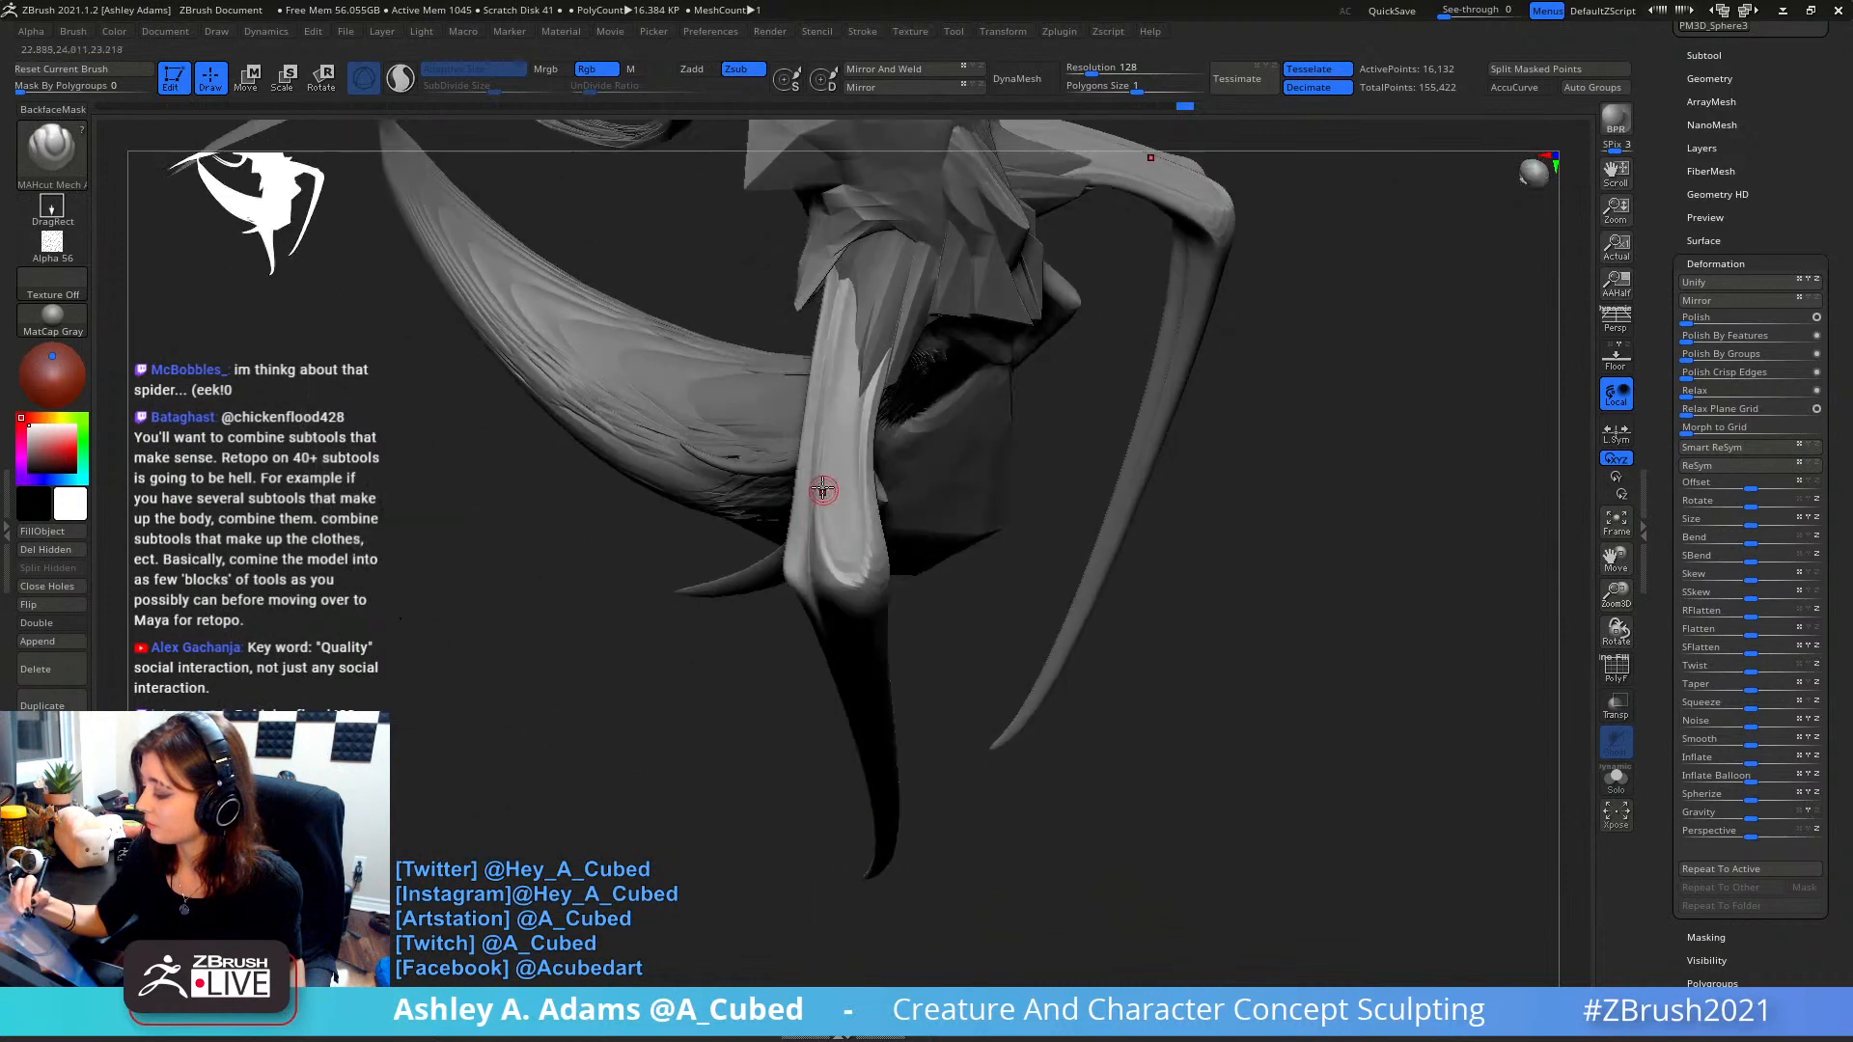
# - Undo a long cut on the upper leg, then recarve shorter grooves above the knee and smooth them
pyautogui.moveTo(818, 451)
pyautogui.mouseDown()
pyautogui.moveTo(823, 548)
pyautogui.moveTo(849, 586)
pyautogui.moveTo(873, 339)
pyautogui.moveTo(853, 226)
pyautogui.mouseUp()
pyautogui.hotkey('ctrl', 'z')
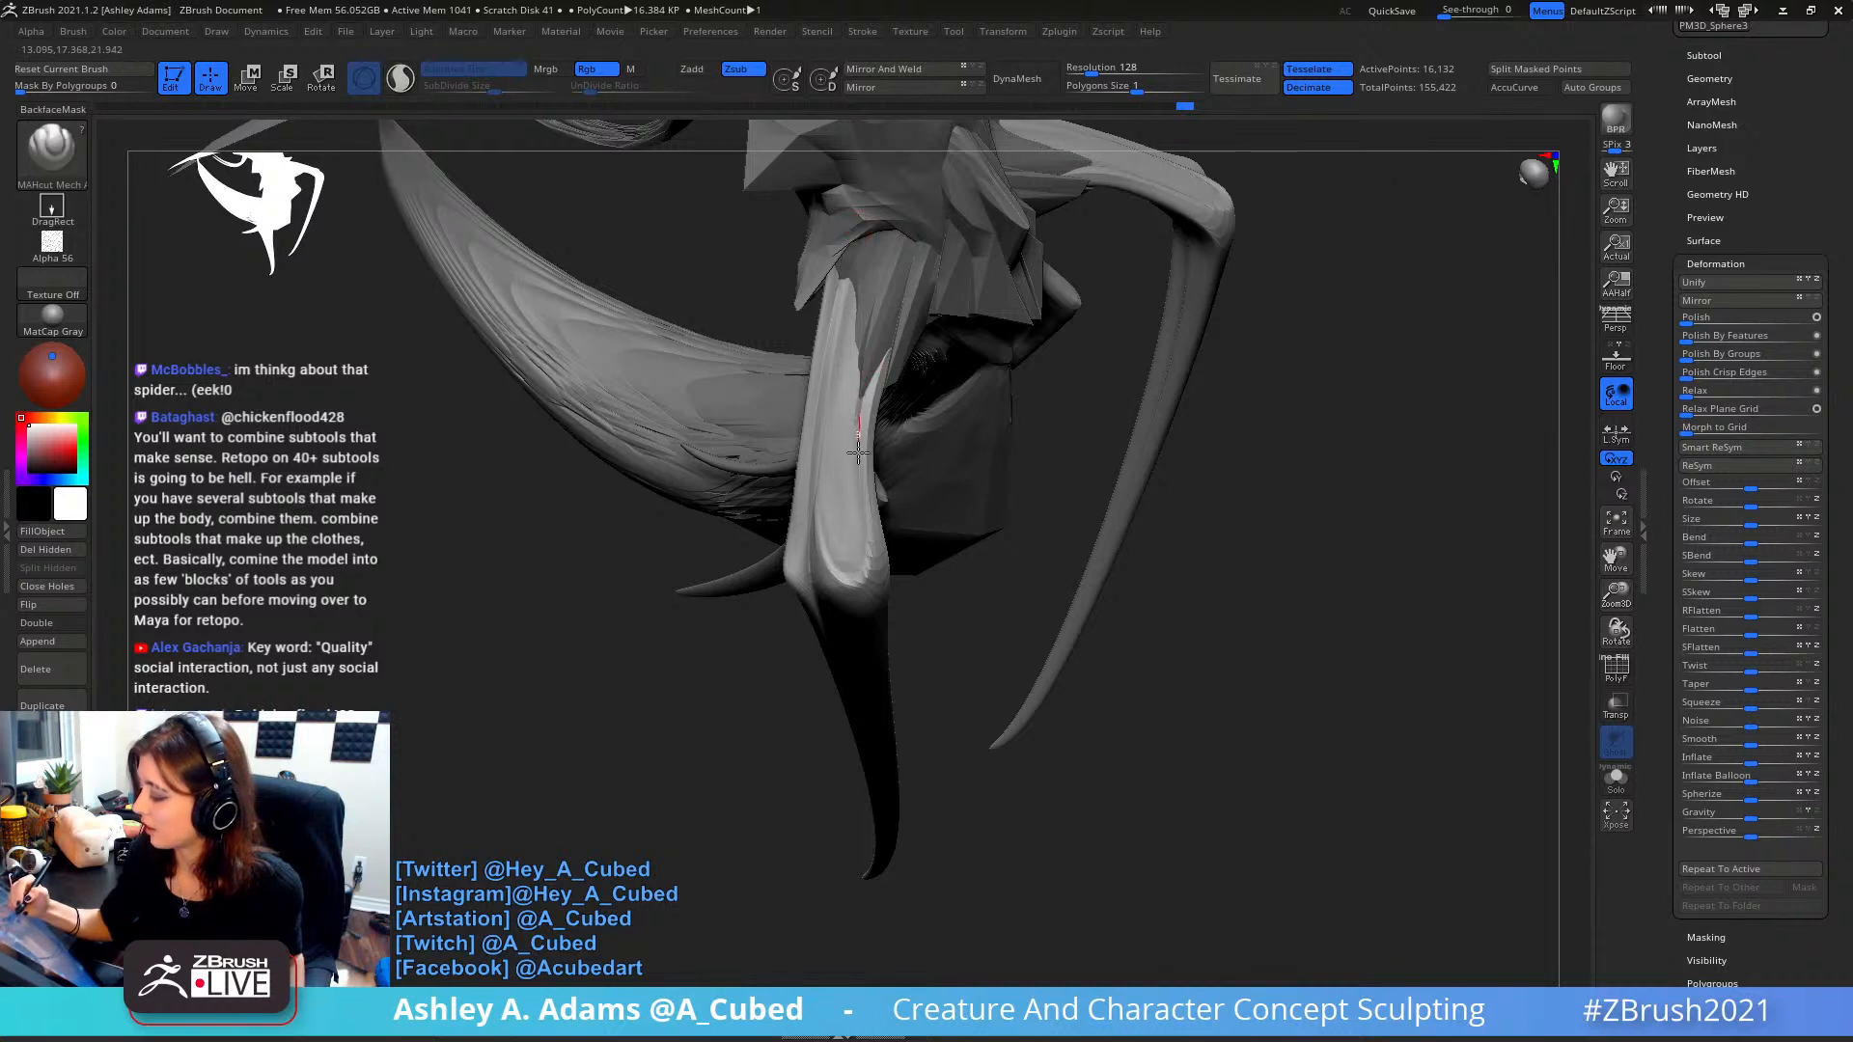
pyautogui.moveTo(858, 451)
pyautogui.mouseDown()
pyautogui.moveTo(866, 534)
pyautogui.moveTo(805, 544)
pyautogui.moveTo(808, 508)
pyautogui.mouseUp()
pyautogui.moveTo(852, 569)
pyautogui.mouseDown()
pyautogui.moveTo(820, 552)
pyautogui.moveTo(812, 513)
pyautogui.moveTo(827, 386)
pyautogui.mouseUp()
pyautogui.moveTo(832, 326)
pyautogui.mouseDown(button='right')
pyautogui.moveTo(845, 398)
pyautogui.moveTo(827, 427)
pyautogui.mouseUp(button='right')
pyautogui.keyDown('shift'); pyautogui.moveTo(827, 427); pyautogui.dragTo(847, 526); pyautogui.keyUp('shift')
pyautogui.moveTo(847, 526)
pyautogui.keyDown('ctrl'); pyautogui.mouseDown(button='right')
pyautogui.moveTo(813, 397)
pyautogui.moveTo(860, 401)
pyautogui.moveTo(873, 483)
pyautogui.mouseUp(button='right'); pyautogui.keyUp('ctrl')
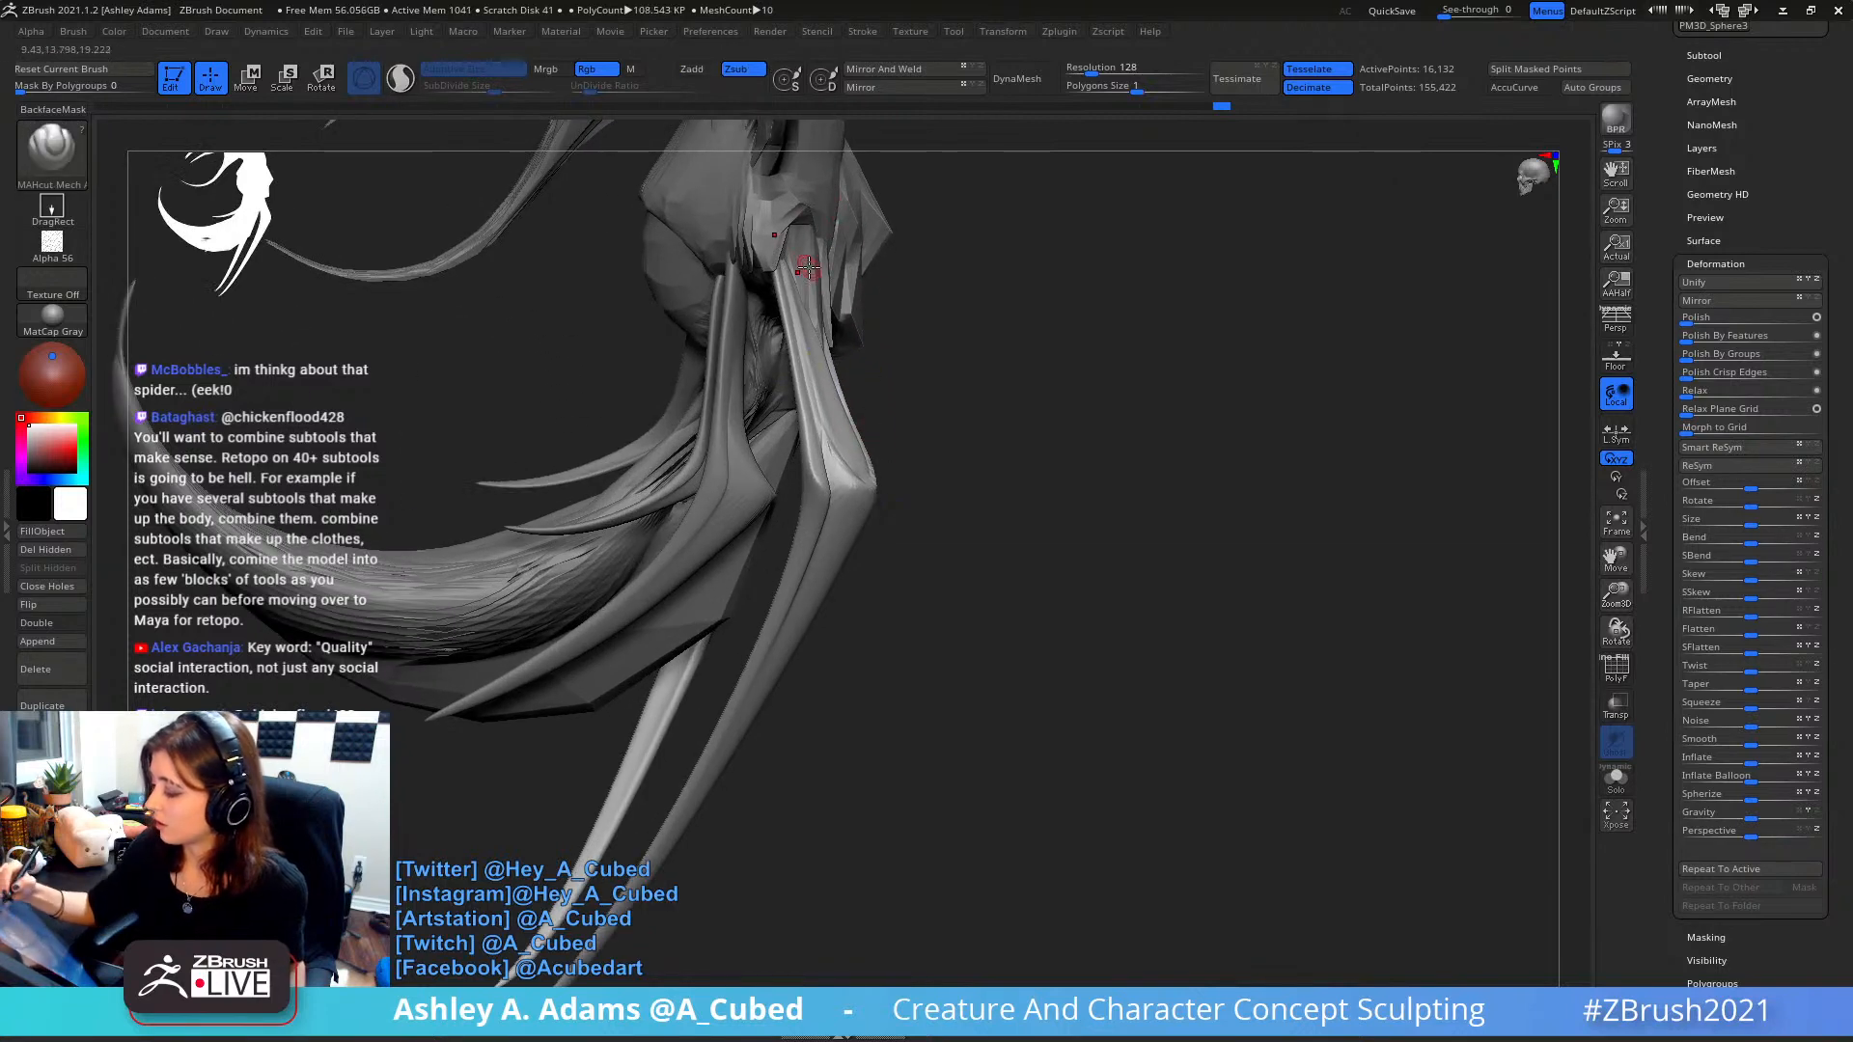
# - Smooth the top of the outer leg's upper segment where it emerges from the collar, adjusting the draw size
pyautogui.moveTo(809, 267); pyautogui.dragTo(774, 239, button='right')
pyautogui.rightClick(770, 241)
pyautogui.rightClick(774, 250)
pyautogui.rightClick(772, 239)
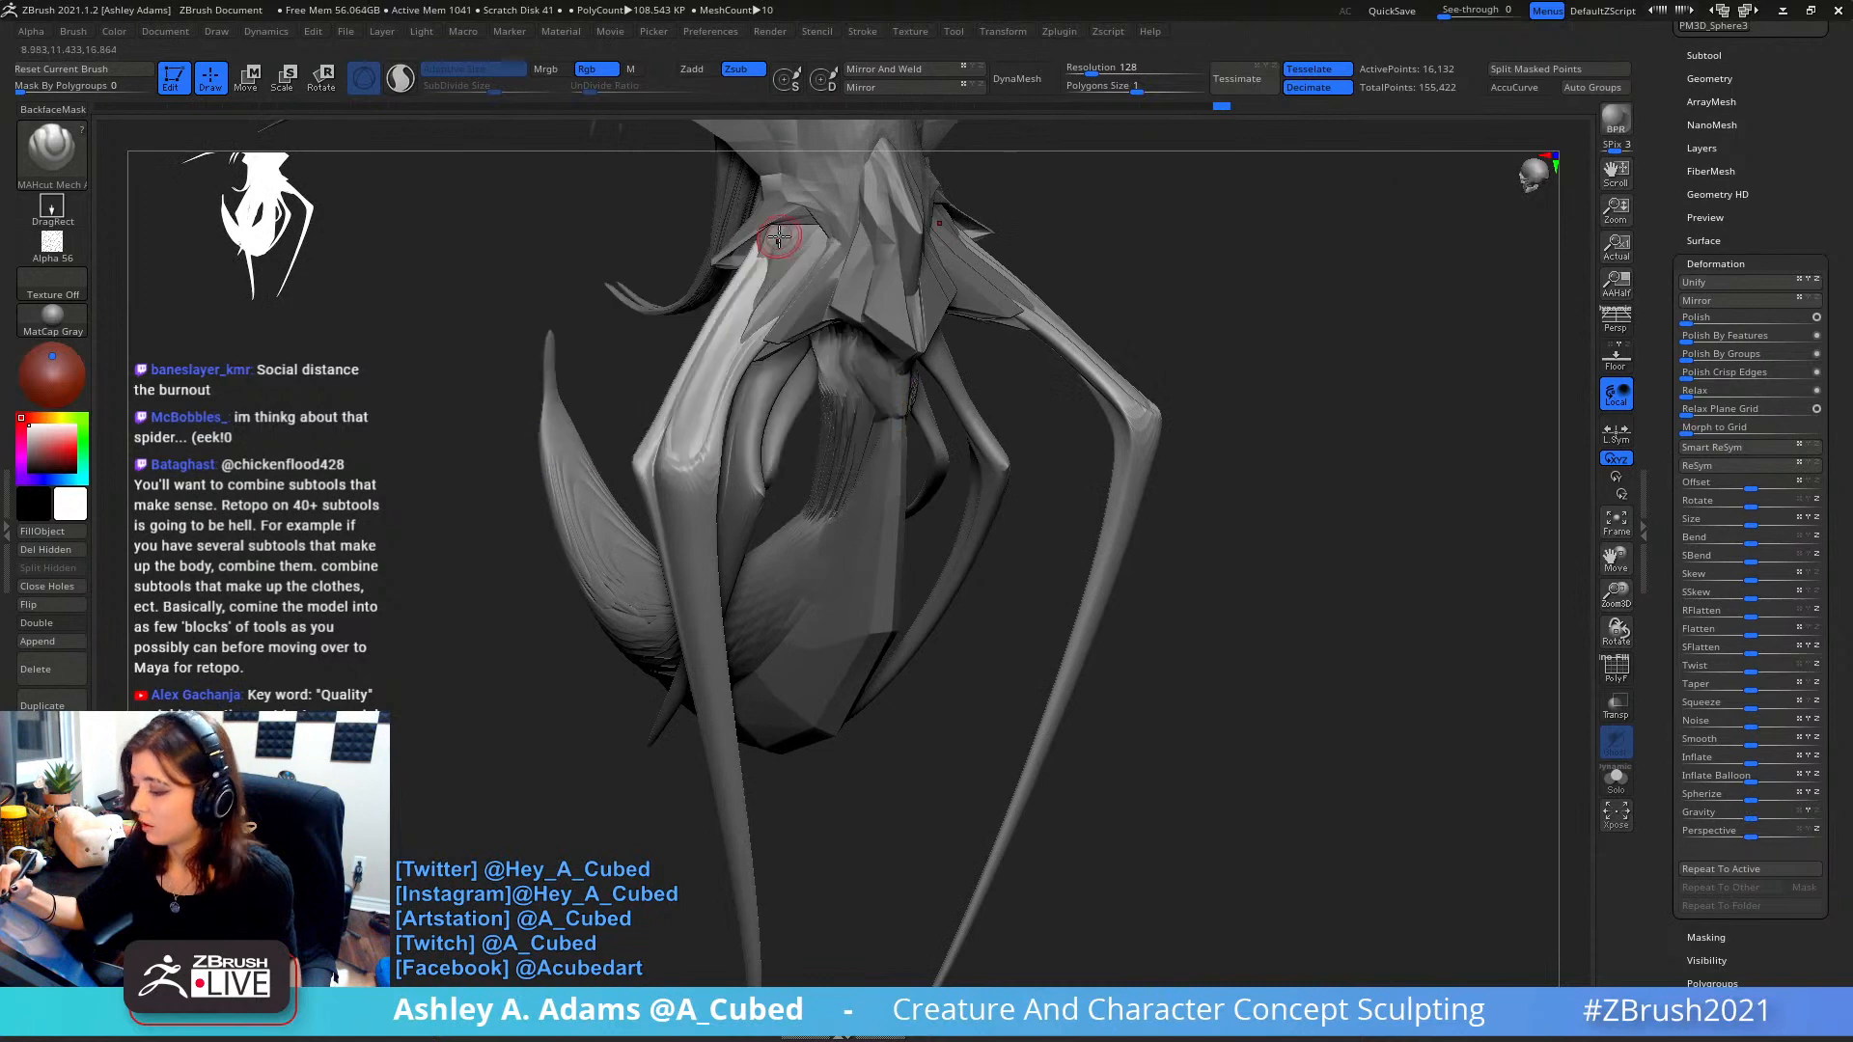
pyautogui.press('ctrl')
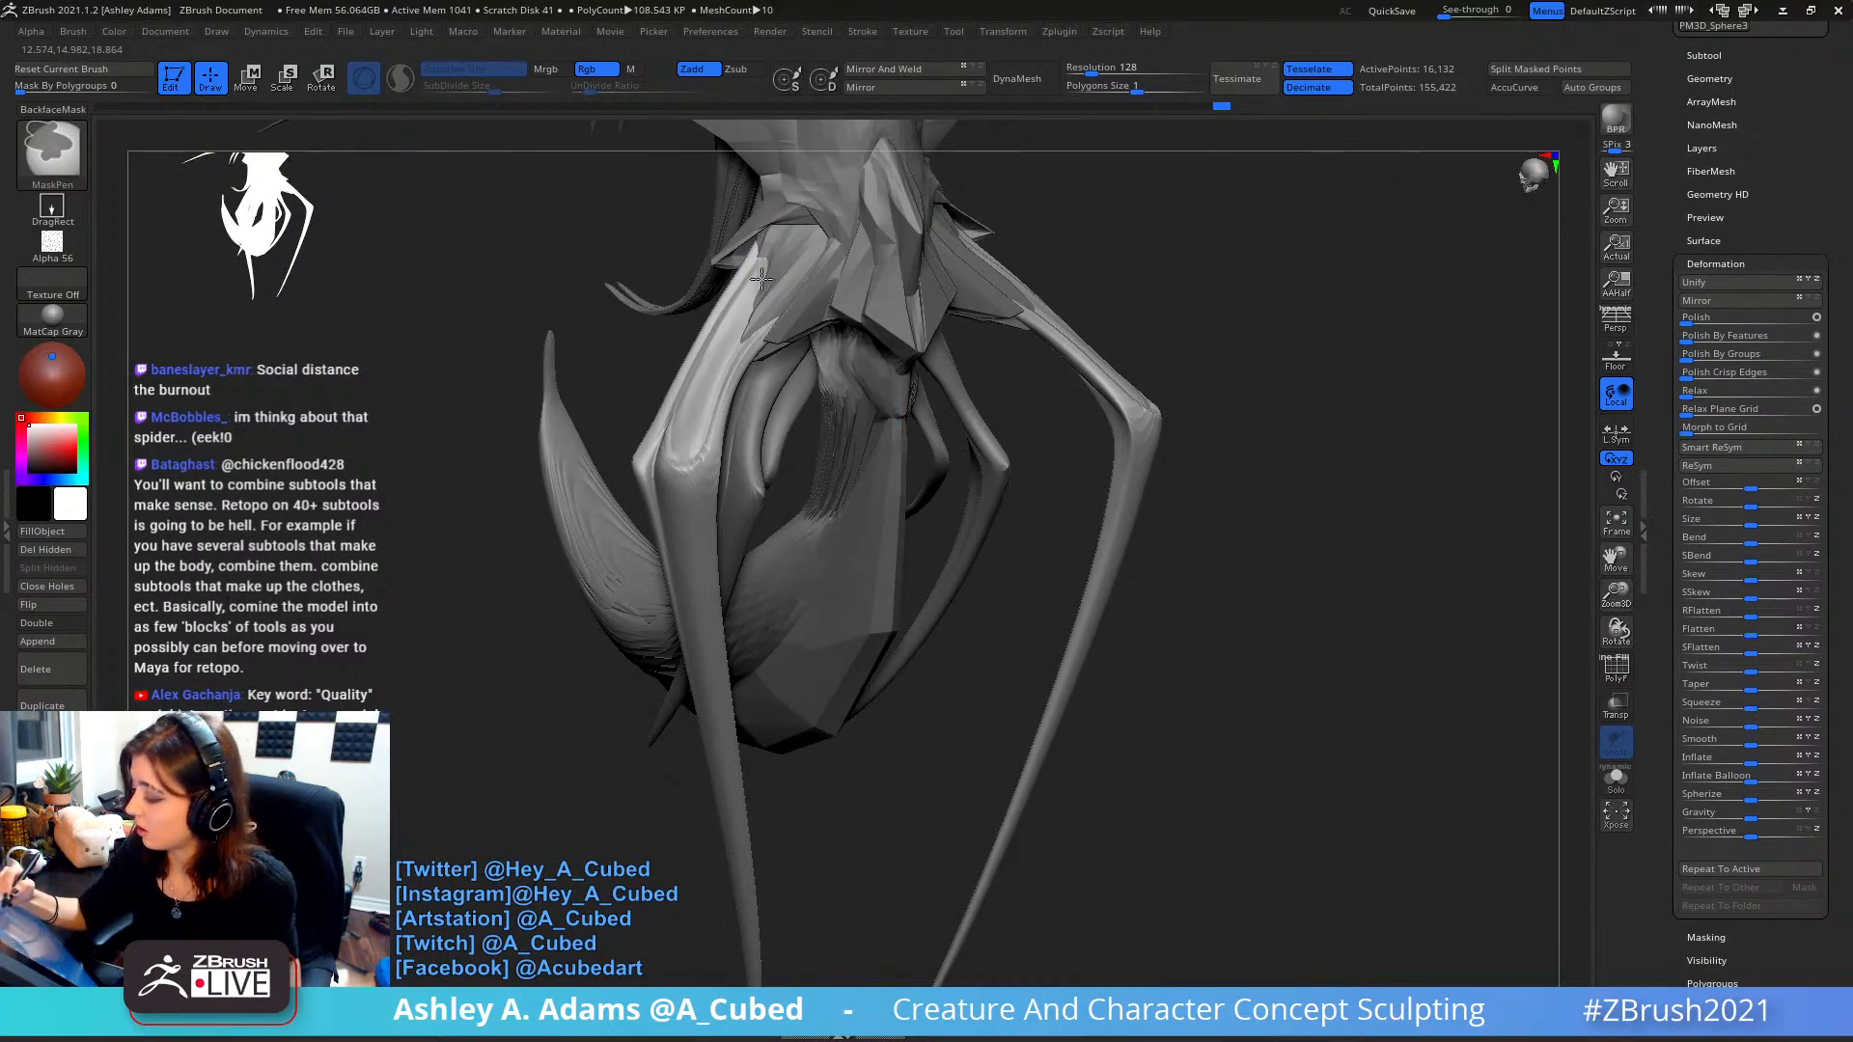
pyautogui.keyDown('ctrl'); pyautogui.click(1079, 209); pyautogui.keyUp('ctrl')
pyautogui.moveTo(810, 275)
pyautogui.mouseDown(button='right')
pyautogui.moveTo(757, 307)
pyautogui.moveTo(747, 329)
pyautogui.moveTo(776, 338)
pyautogui.moveTo(751, 284)
pyautogui.moveTo(763, 336)
pyautogui.mouseUp(button='right')
pyautogui.rightClick(756, 311)
pyautogui.press('4')
pyautogui.keyDown('shift'); pyautogui.moveTo(768, 332); pyautogui.dragTo(758, 375); pyautogui.keyUp('shift')
pyautogui.moveTo(761, 371); pyautogui.dragTo(800, 309, button='right')
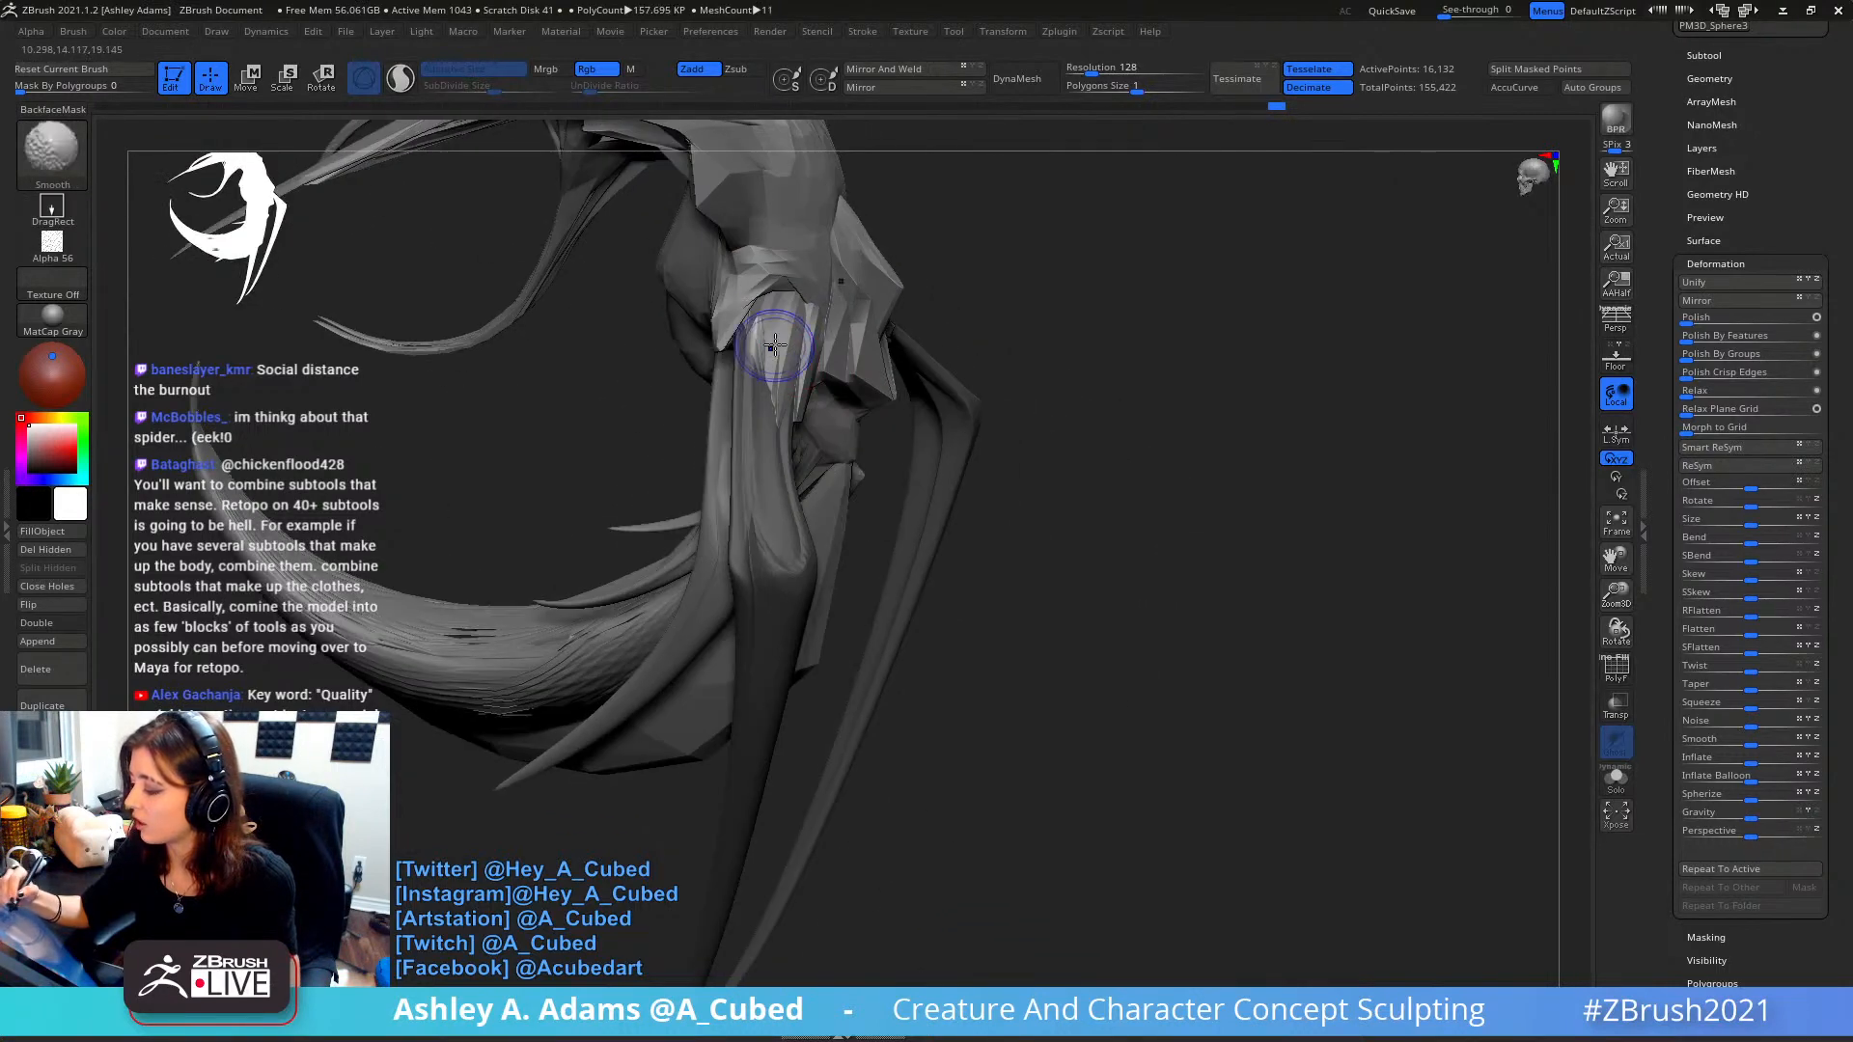
# - Clear the mask and refine the top of the outer leg below the collar with DamStandard, smoothing its surface
pyautogui.keyDown('ctrl'); pyautogui.moveTo(1001, 264); pyautogui.dragTo(1025, 290); pyautogui.keyUp('ctrl')
pyautogui.moveTo(790, 290)
pyautogui.mouseDown(button='right')
pyautogui.moveTo(750, 346)
pyautogui.moveTo(769, 318)
pyautogui.mouseUp(button='right')
pyautogui.rightClick(764, 330)
pyautogui.press('b')
pyautogui.press('d')
pyautogui.press('s')
pyautogui.press('b')
pyautogui.press('s')
pyautogui.press('h')
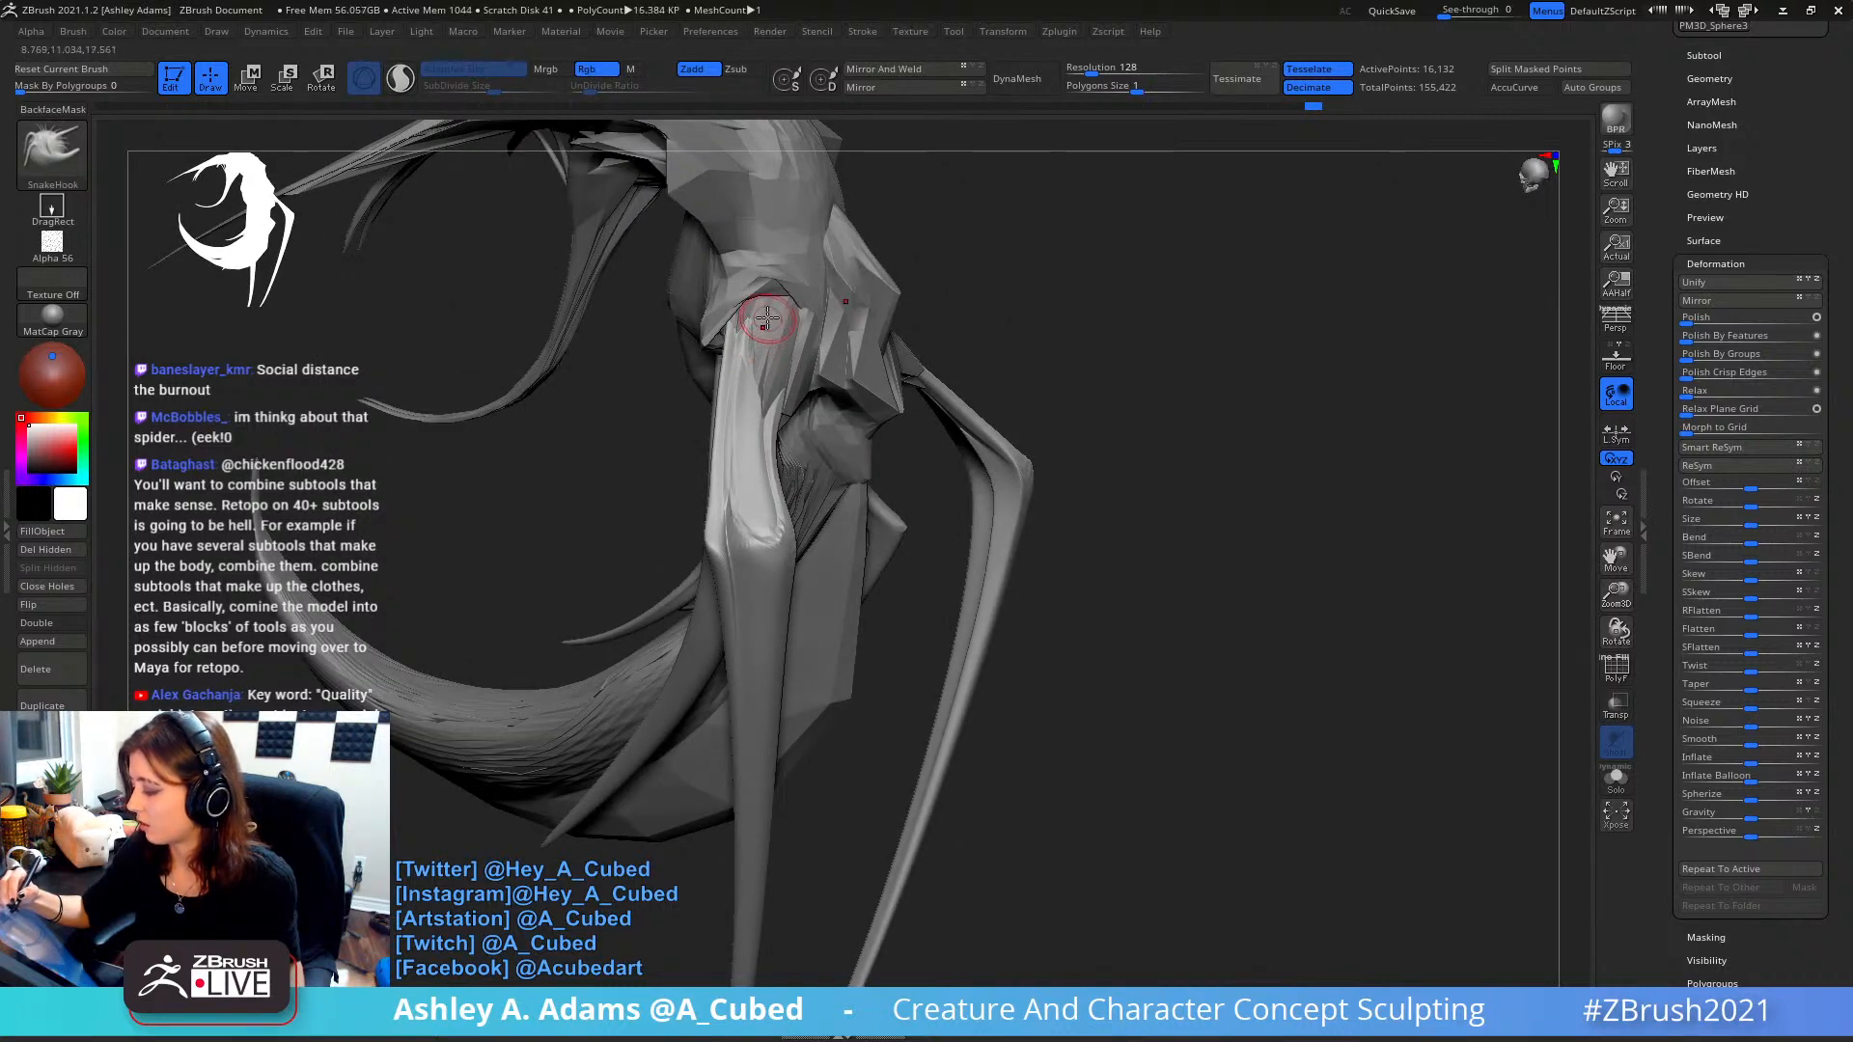
pyautogui.keyDown('shift'); pyautogui.moveTo(772, 319); pyautogui.dragTo(722, 333, button='right'); pyautogui.keyUp('shift')
pyautogui.press('b')
pyautogui.press('d')
pyautogui.press('s')
pyautogui.keyDown('shift'); pyautogui.moveTo(724, 324); pyautogui.dragTo(722, 343); pyautogui.keyUp('shift')
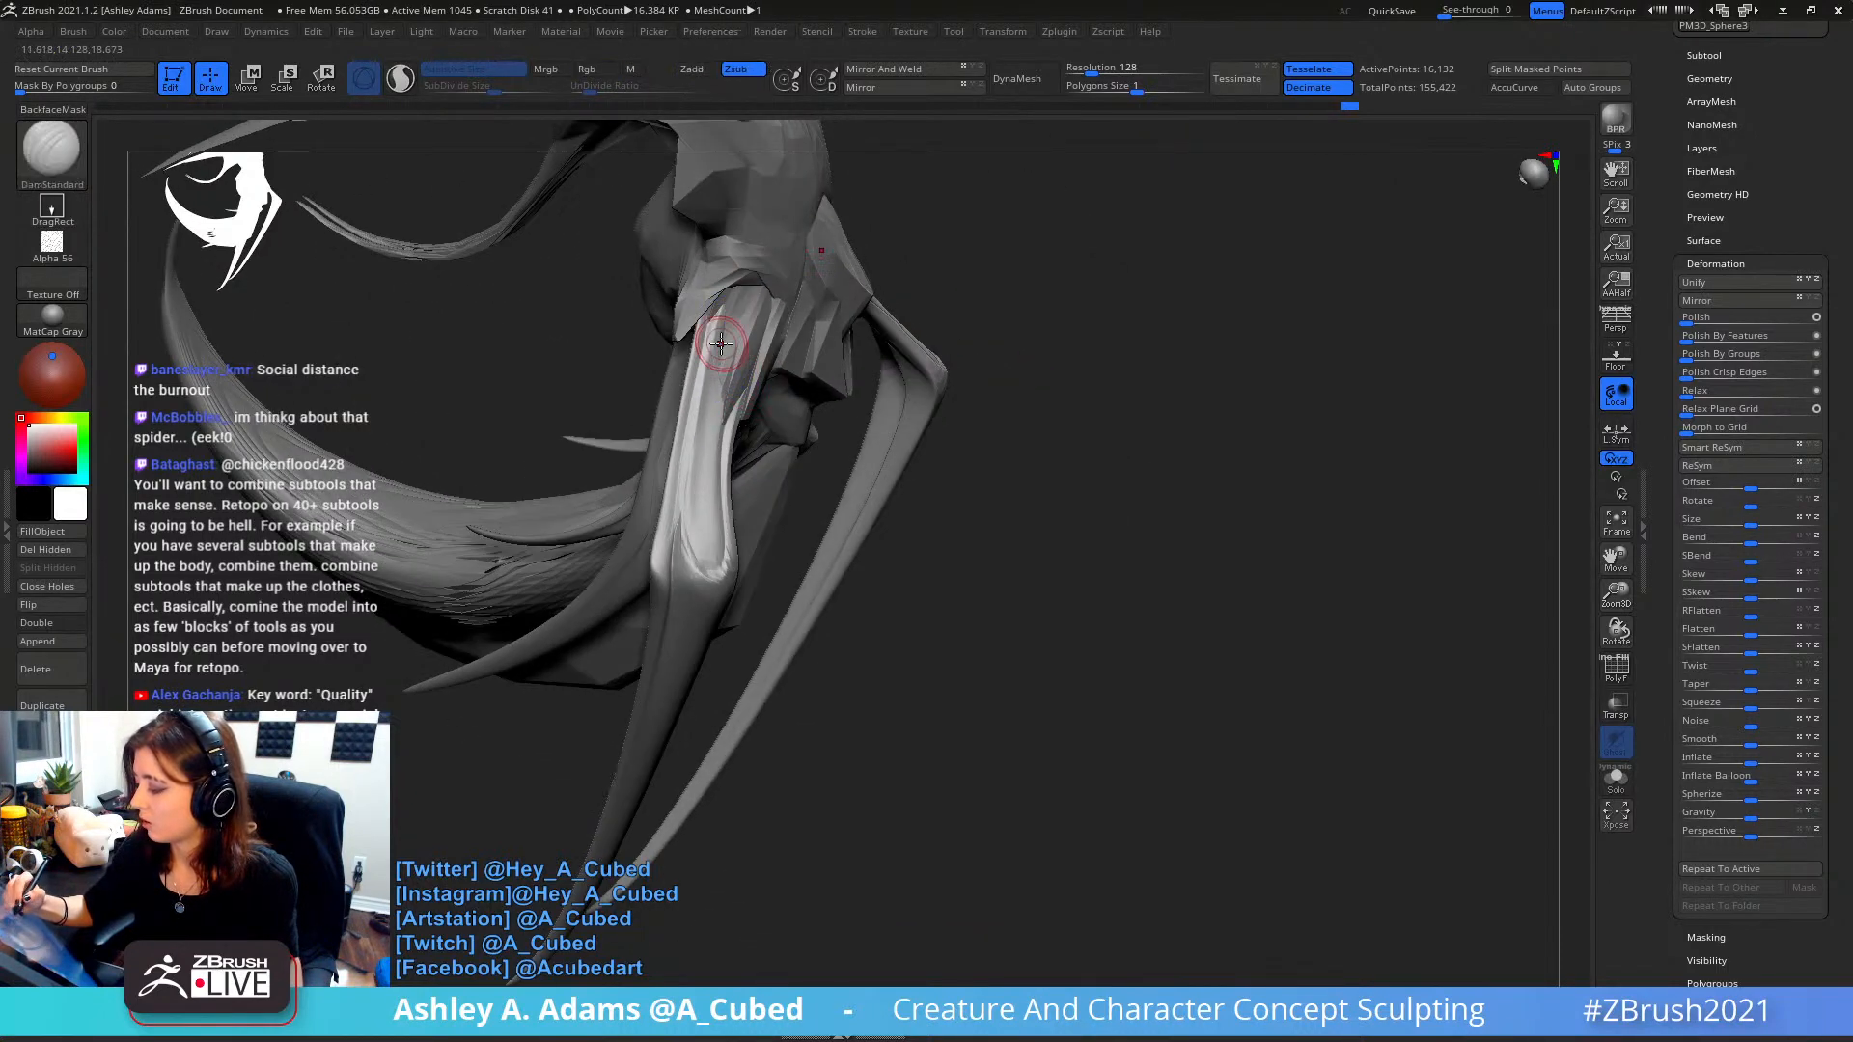
pyautogui.moveTo(719, 368); pyautogui.dragTo(776, 361, button='right')
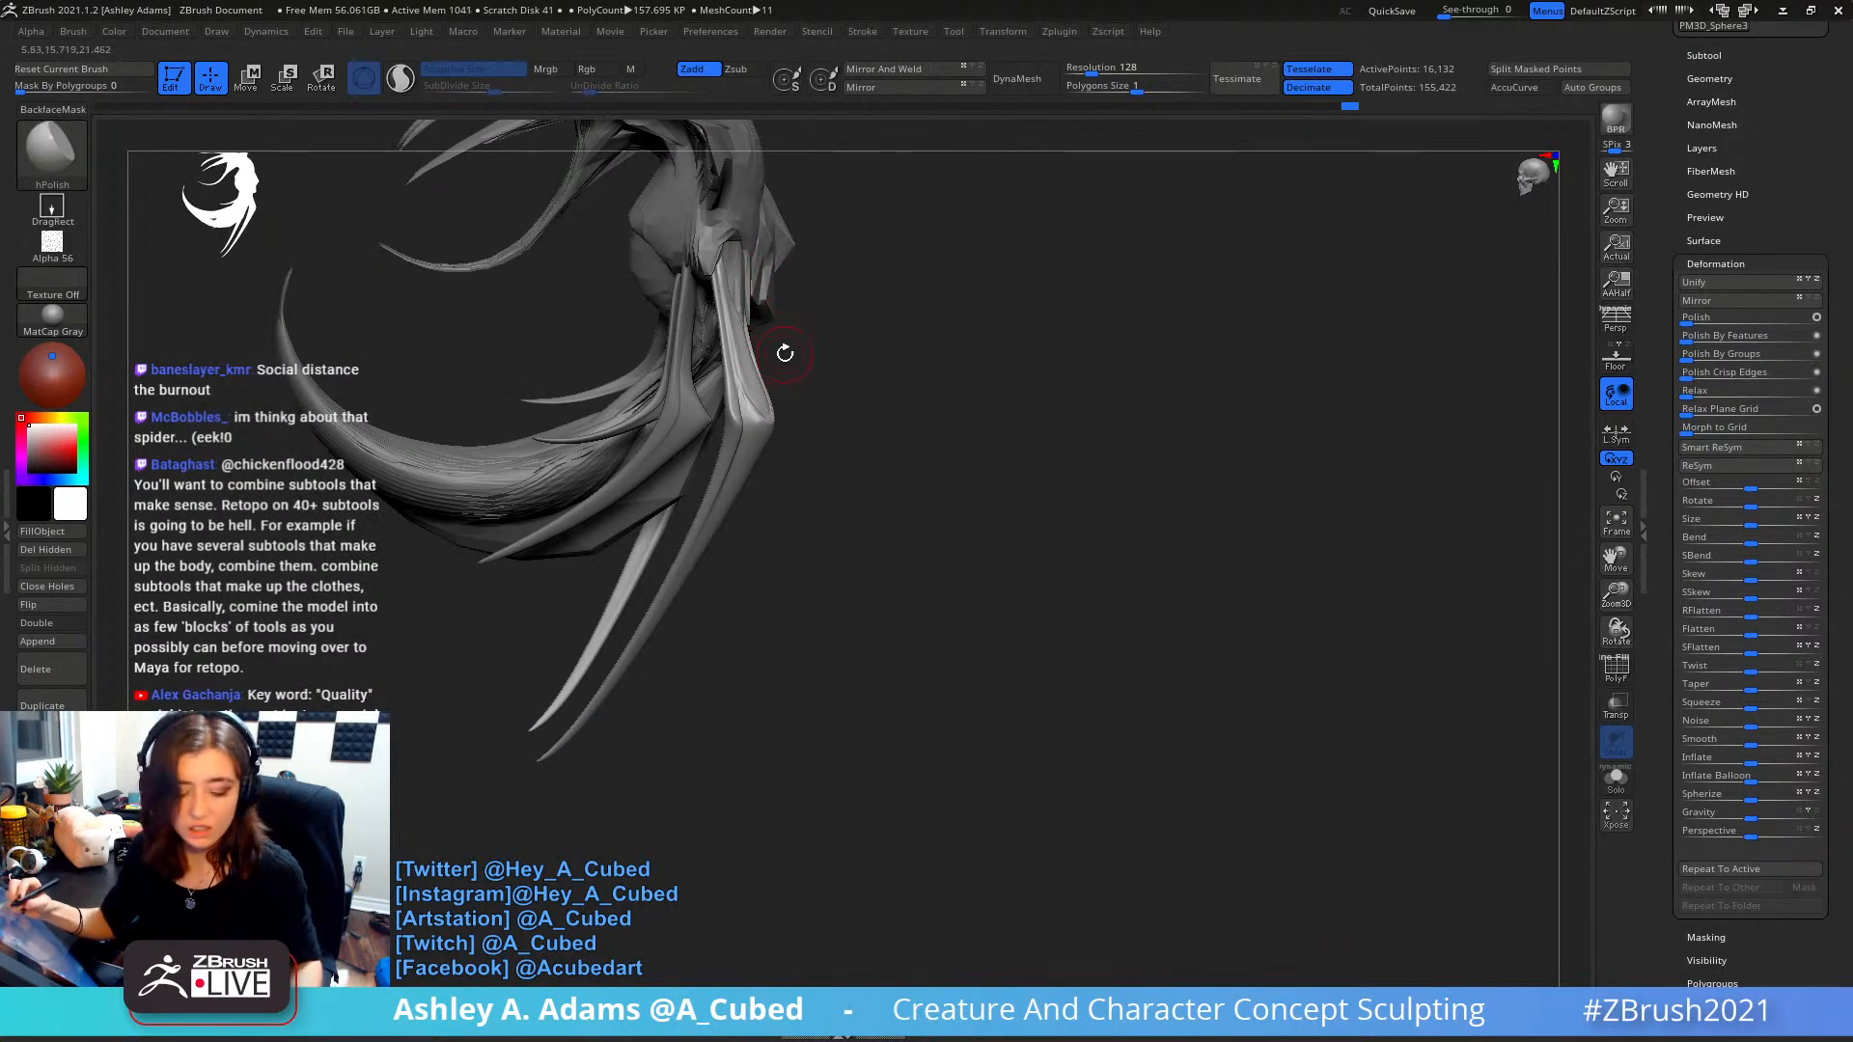
pyautogui.press('b')
pyautogui.press('m')
pyautogui.press('a')
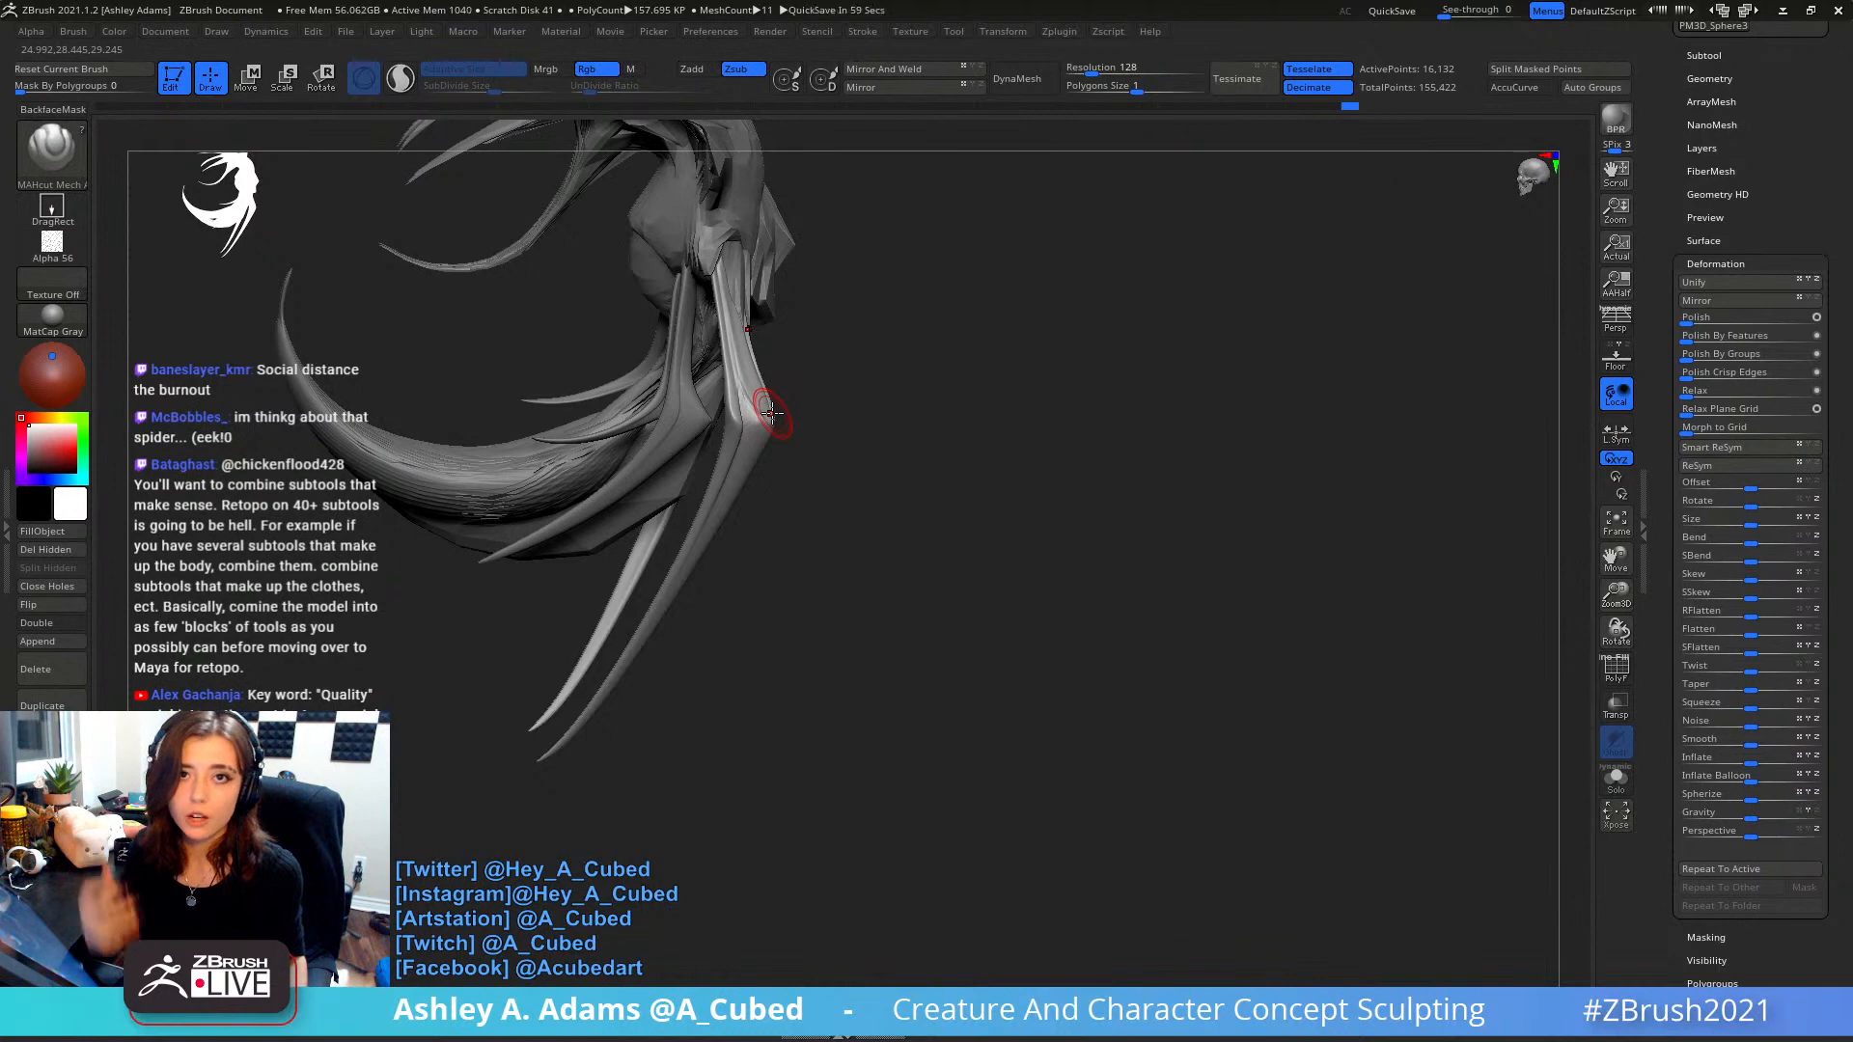
pyautogui.moveTo(856, 522); pyautogui.dragTo(874, 455, button='right')
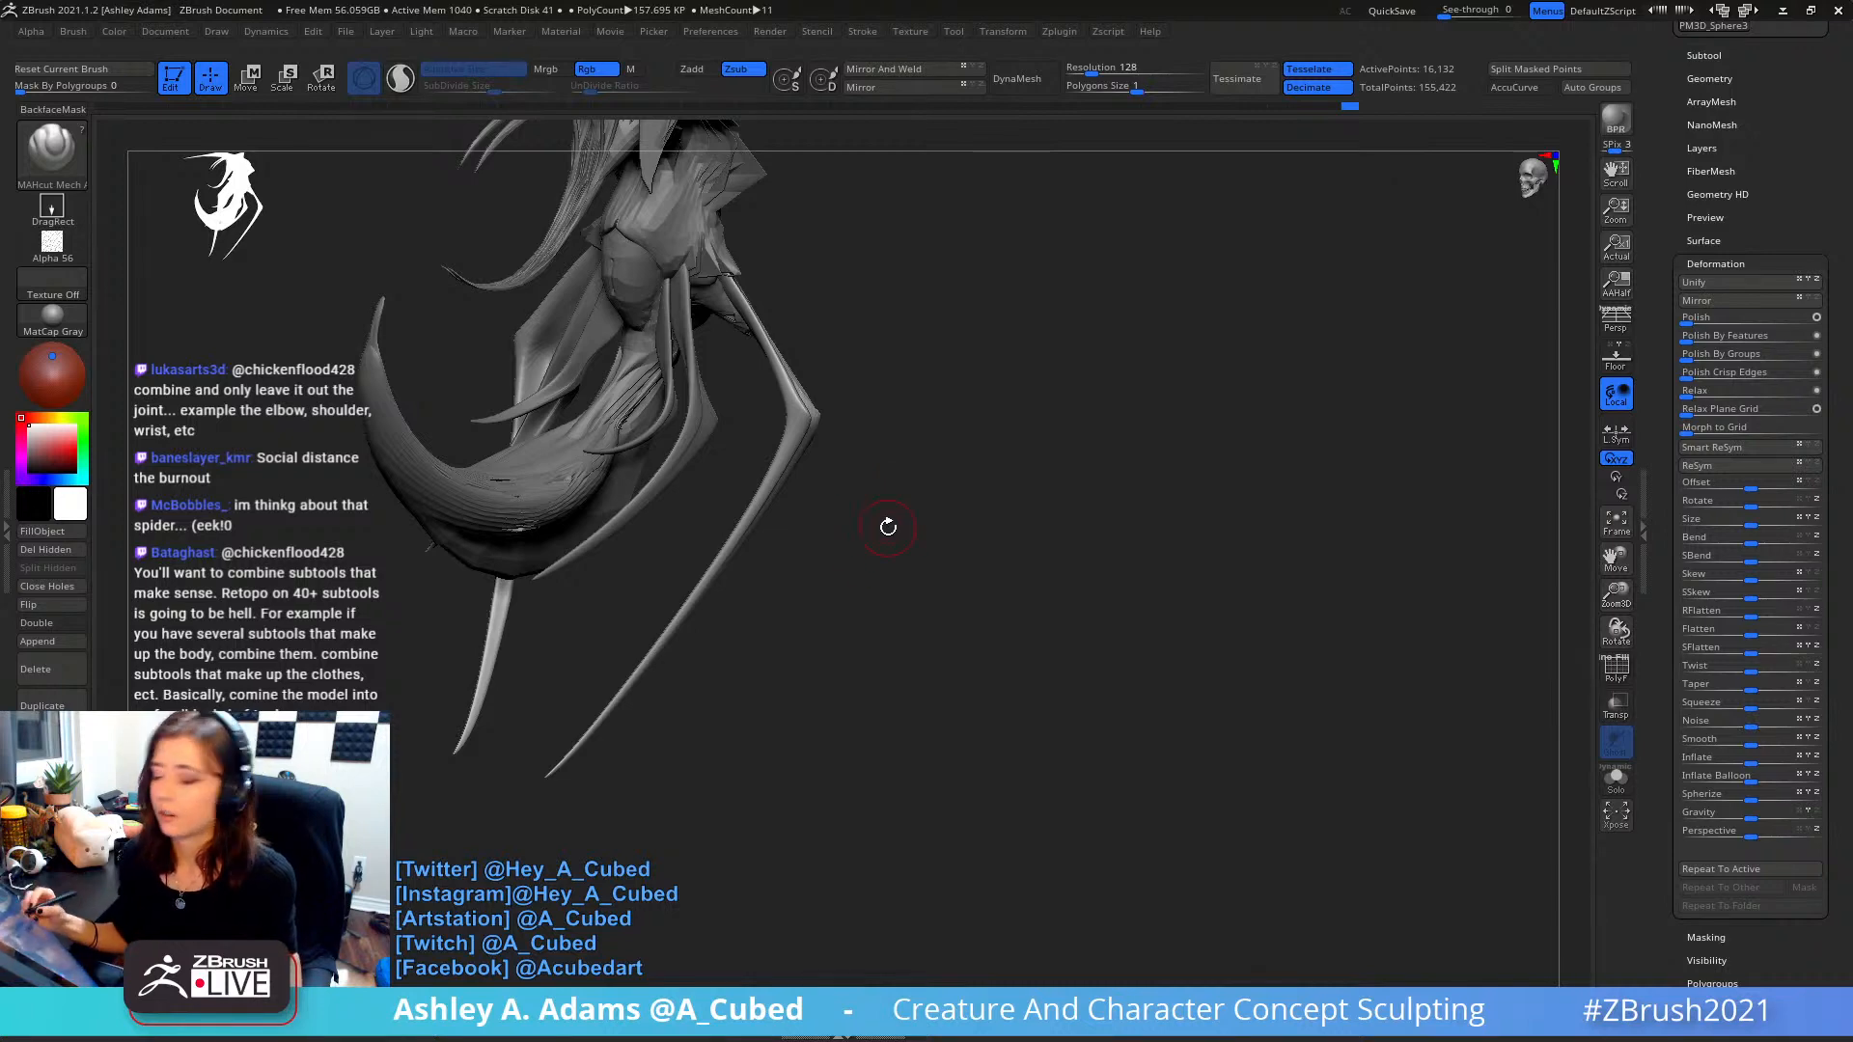
# - Select the collar piece at the leg joints and pull its lower edge outward along the outer legs with SnakeHook
pyautogui.moveTo(888, 526); pyautogui.dragTo(816, 350)
pyautogui.rightClick(604, 359)
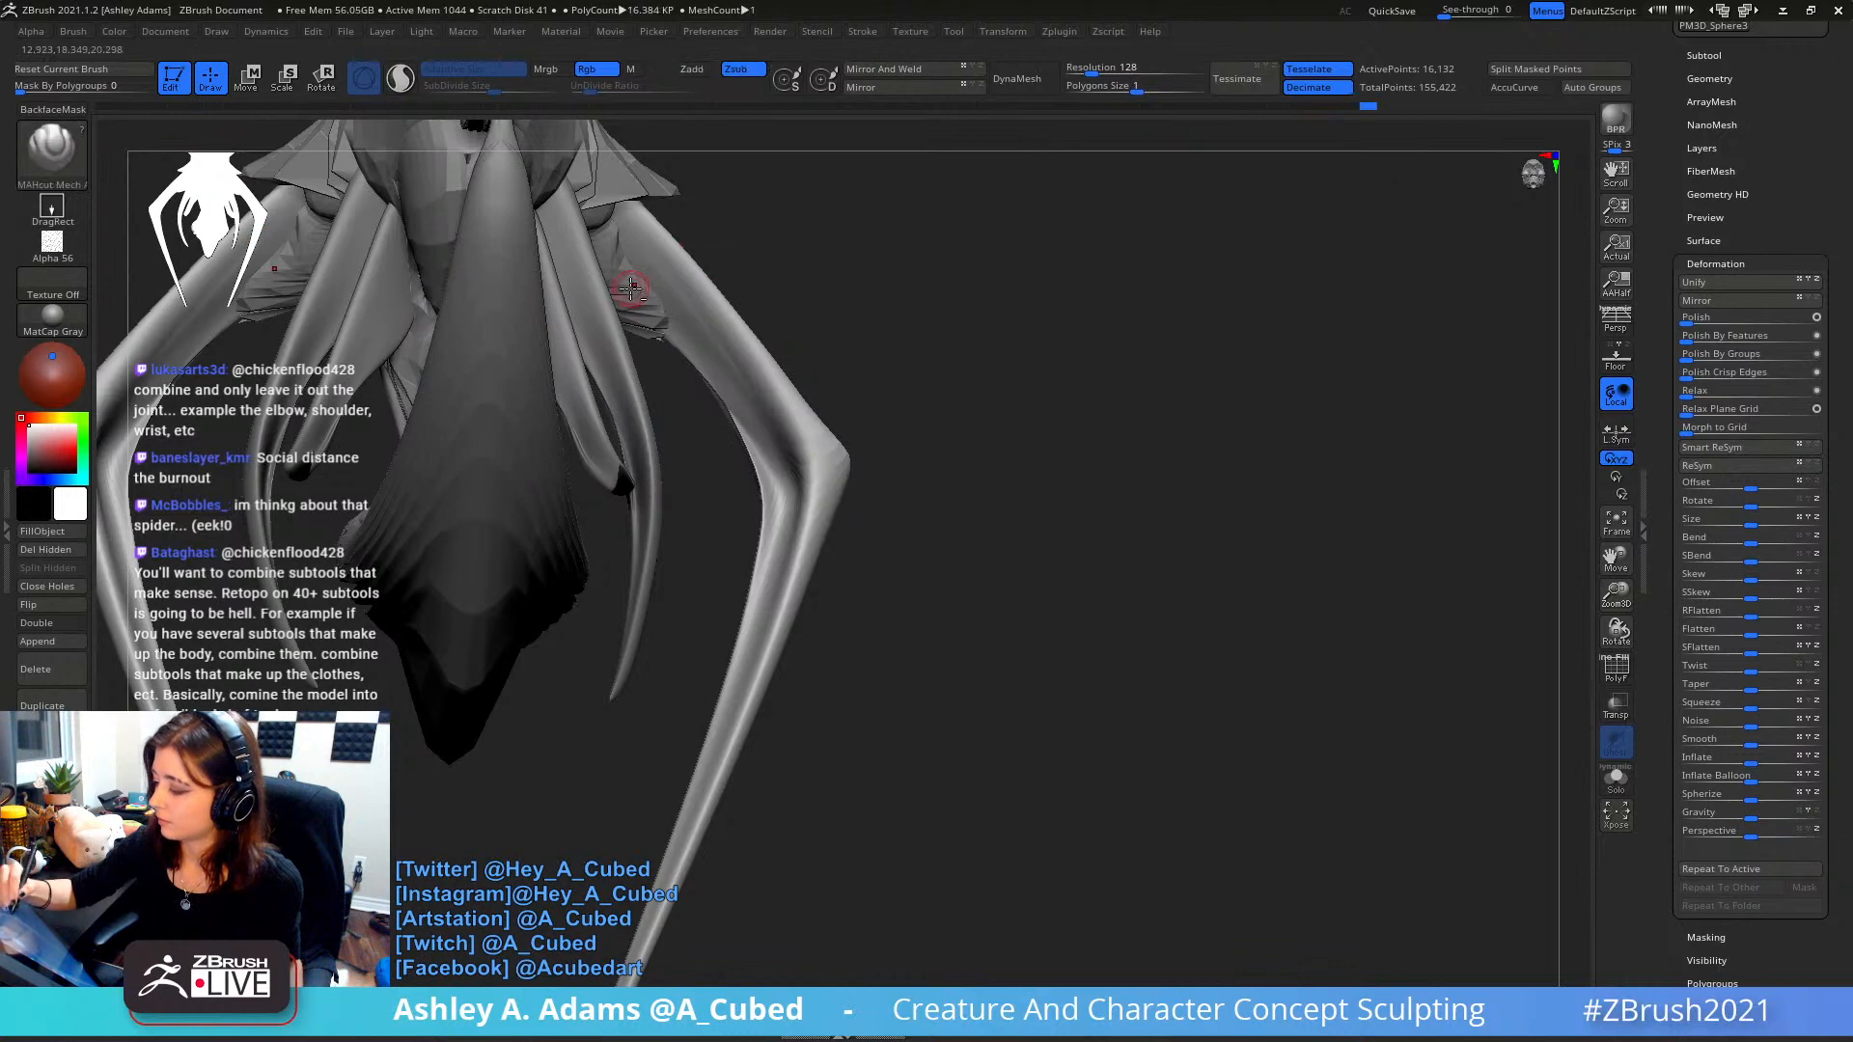
pyautogui.rightClick(579, 371)
pyautogui.moveTo(630, 287)
pyautogui.mouseDown(button='right')
pyautogui.moveTo(589, 362)
pyautogui.moveTo(632, 241)
pyautogui.moveTo(681, 304)
pyautogui.moveTo(632, 371)
pyautogui.mouseUp(button='right')
pyautogui.keyDown('alt'); pyautogui.click(629, 236); pyautogui.keyUp('alt')
pyautogui.rightClick(623, 386)
pyautogui.press('b')
pyautogui.press('s')
pyautogui.press('h')
pyautogui.moveTo(658, 314); pyautogui.dragTo(684, 335)
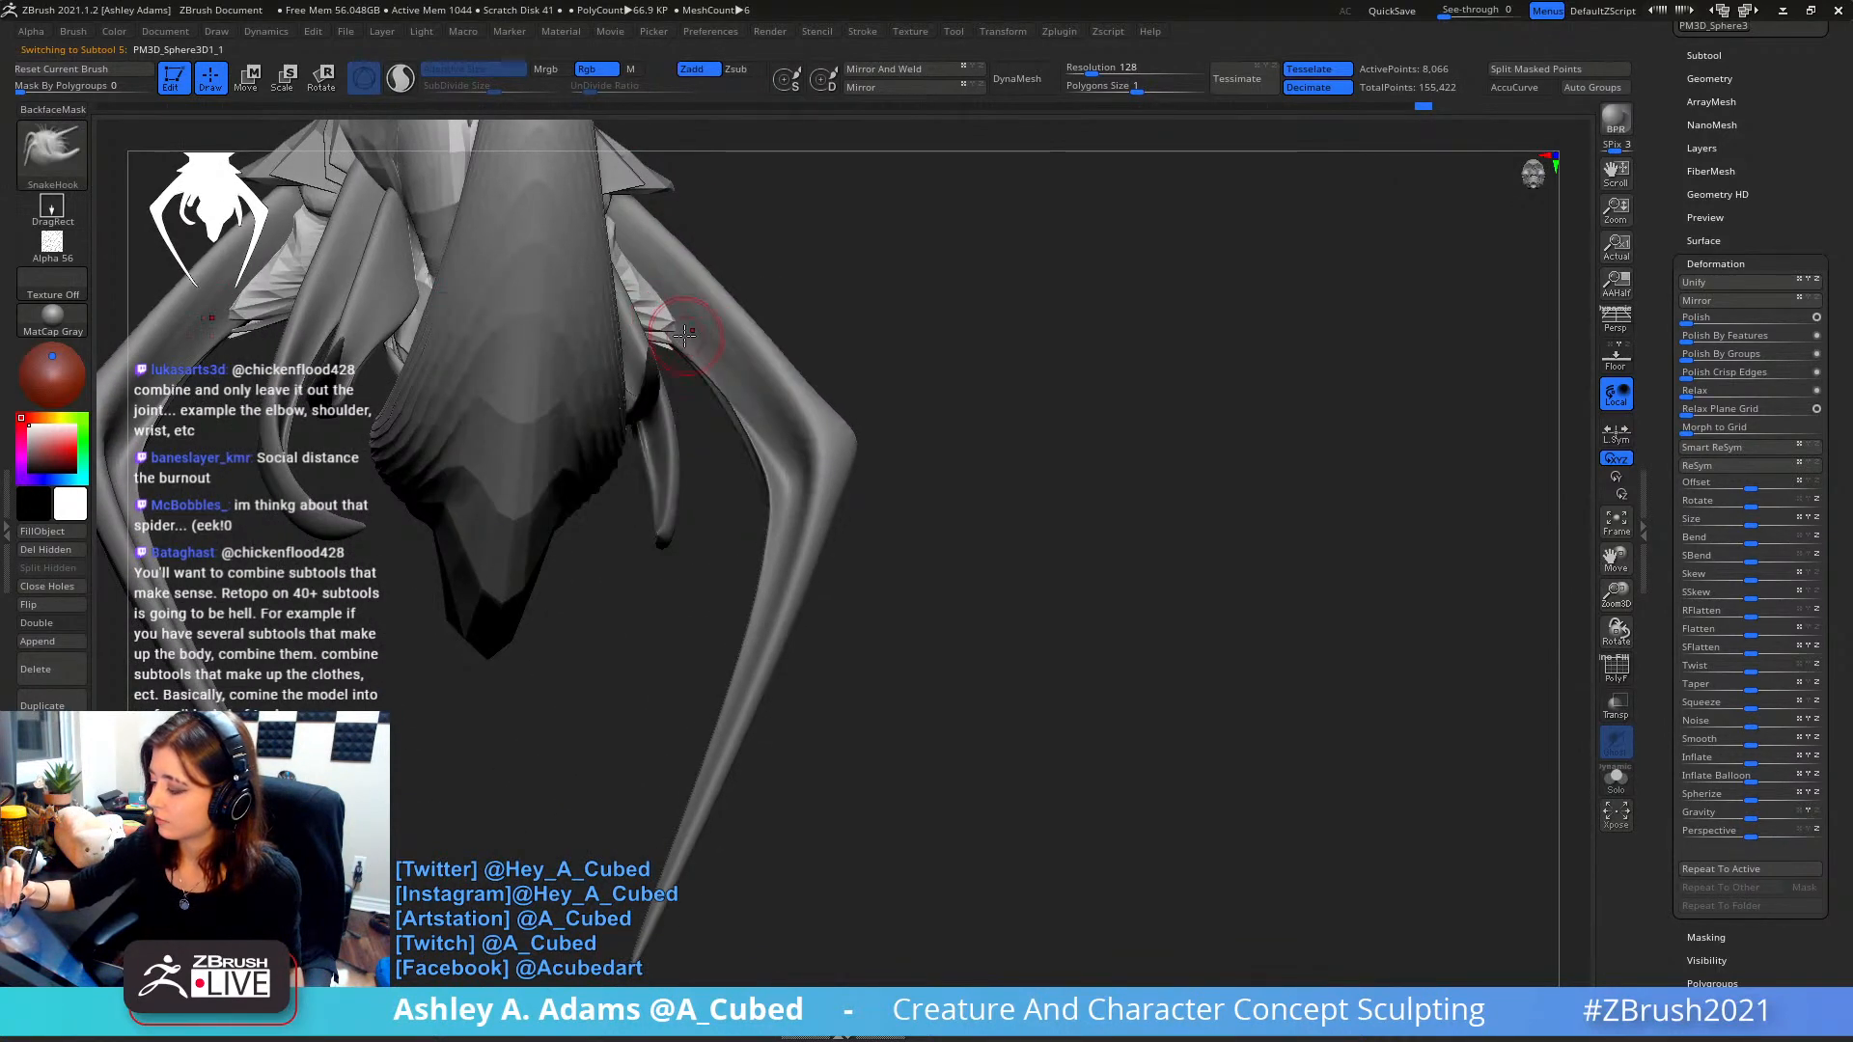
pyautogui.moveTo(745, 388); pyautogui.dragTo(724, 299, button='right')
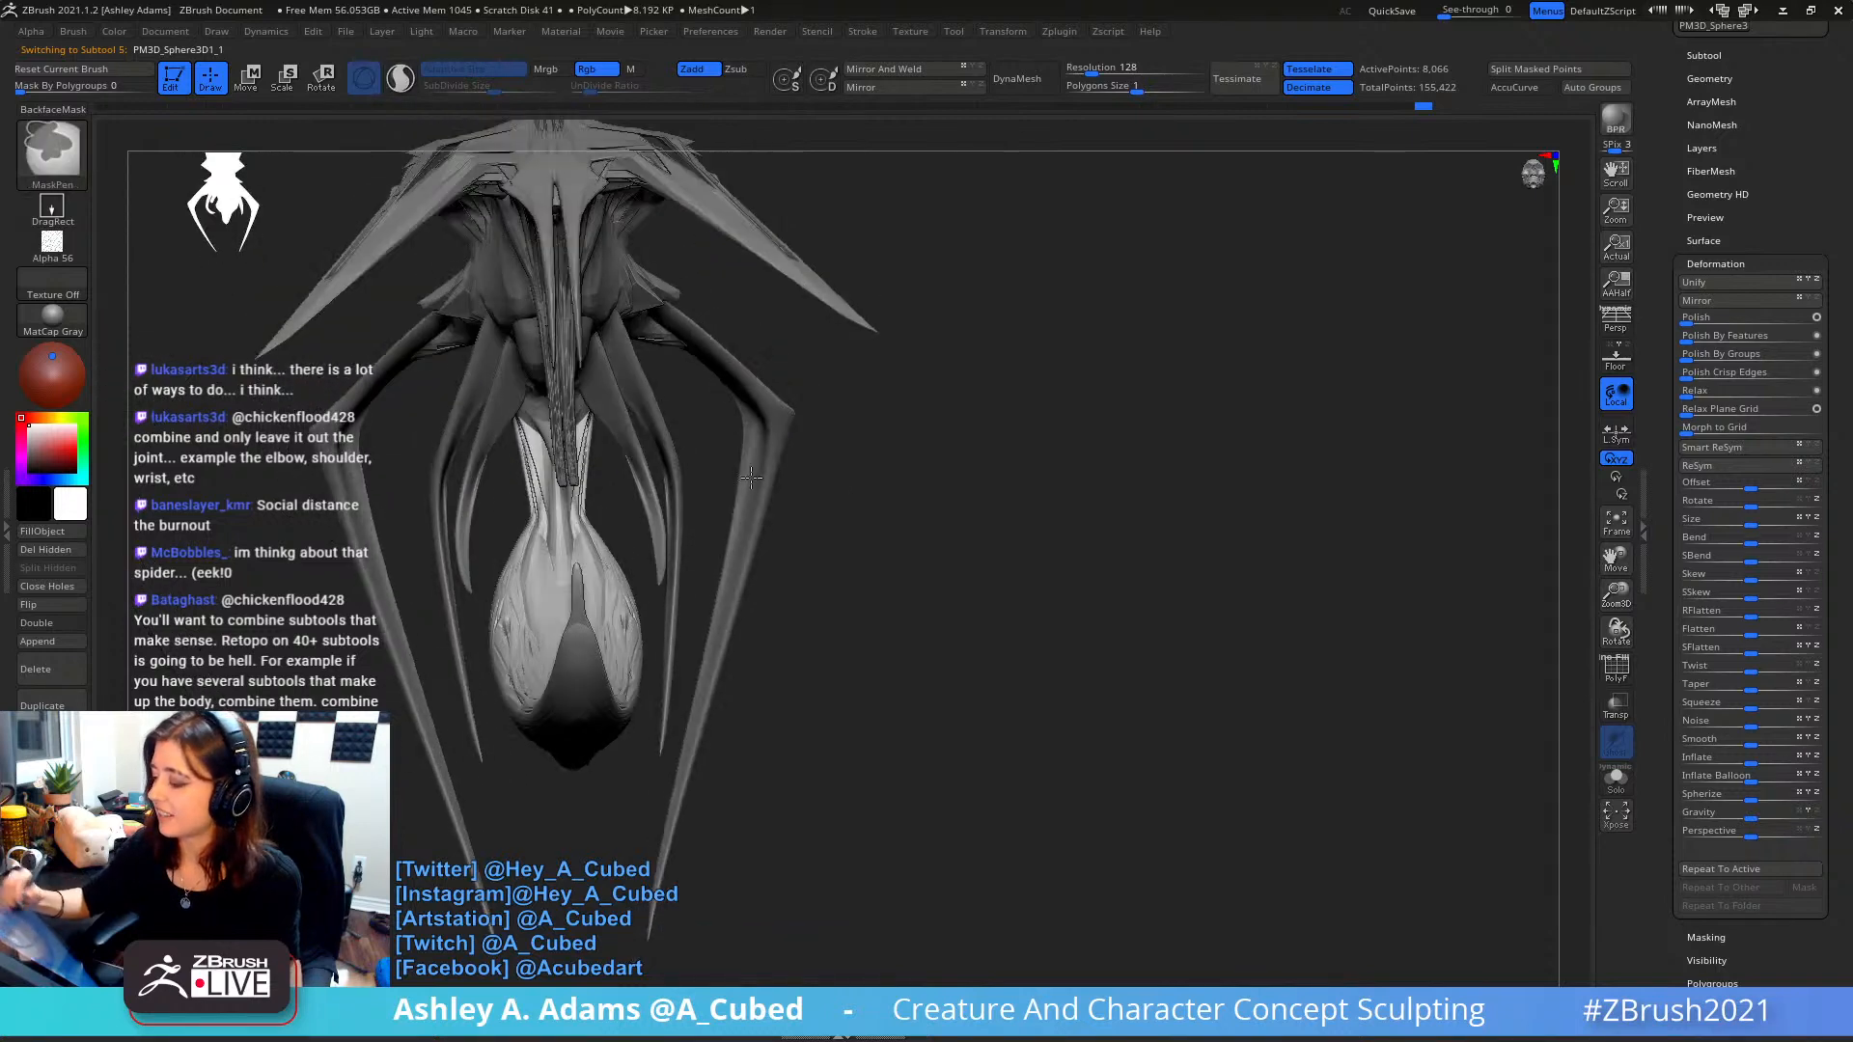
# - Reselect the long outer legs and flatten the planes around and above the knee with hPolish
pyautogui.moveTo(724, 589); pyautogui.dragTo(682, 531, button='right')
pyautogui.rightClick(683, 531)
pyautogui.keyDown('alt'); pyautogui.click(675, 464); pyautogui.keyUp('alt')
pyautogui.moveTo(801, 458)
pyautogui.mouseDown(button='right')
pyautogui.moveTo(676, 480)
pyautogui.moveTo(719, 454)
pyautogui.moveTo(697, 450)
pyautogui.moveTo(713, 359)
pyautogui.moveTo(719, 431)
pyautogui.moveTo(742, 403)
pyautogui.moveTo(599, 434)
pyautogui.moveTo(762, 426)
pyautogui.mouseUp(button='right')
pyautogui.keyDown('alt'); pyautogui.click(738, 521); pyautogui.keyUp('alt')
pyautogui.rightClick(652, 553)
pyautogui.press('b')
pyautogui.press('d')
pyautogui.press('s')
pyautogui.rightClick(713, 359)
pyautogui.press('b')
pyautogui.press('h')
pyautogui.press('p')
pyautogui.moveTo(576, 425); pyautogui.dragTo(582, 436)
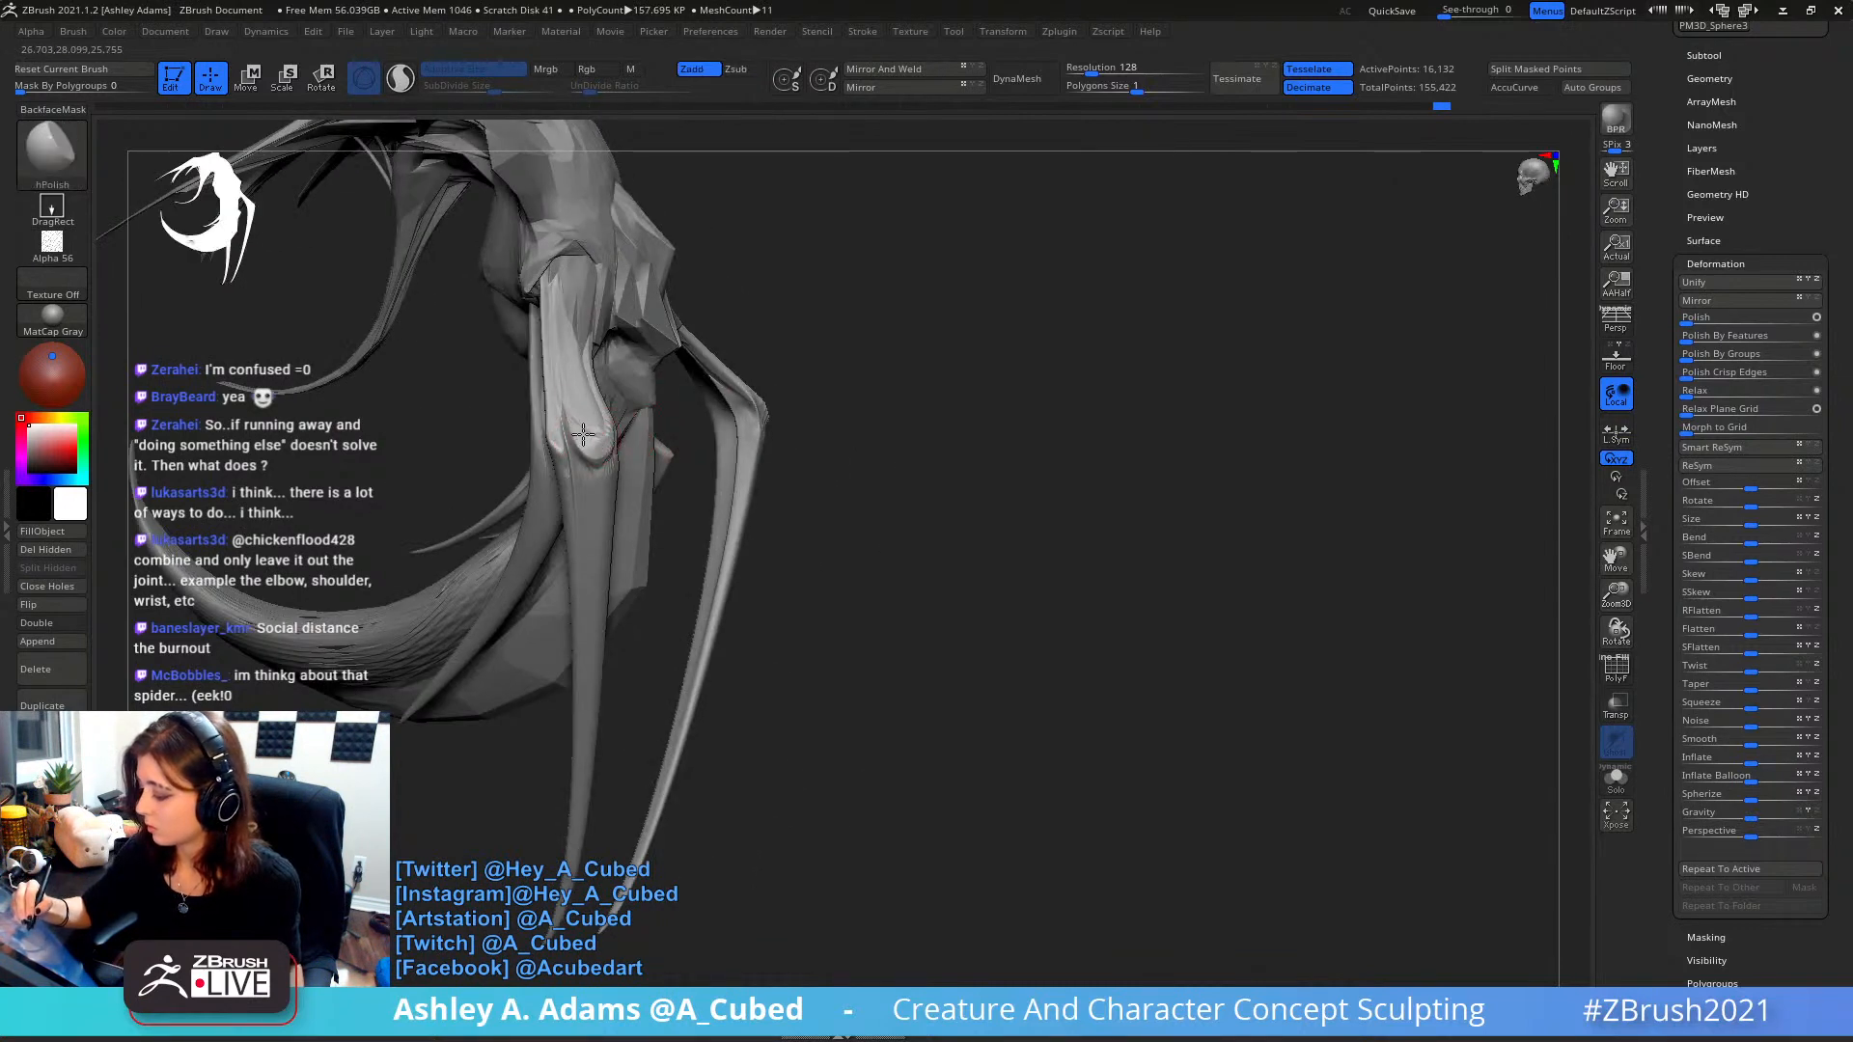
pyautogui.moveTo(606, 441); pyautogui.dragTo(555, 433, button='right')
pyautogui.moveTo(516, 460); pyautogui.dragTo(537, 467)
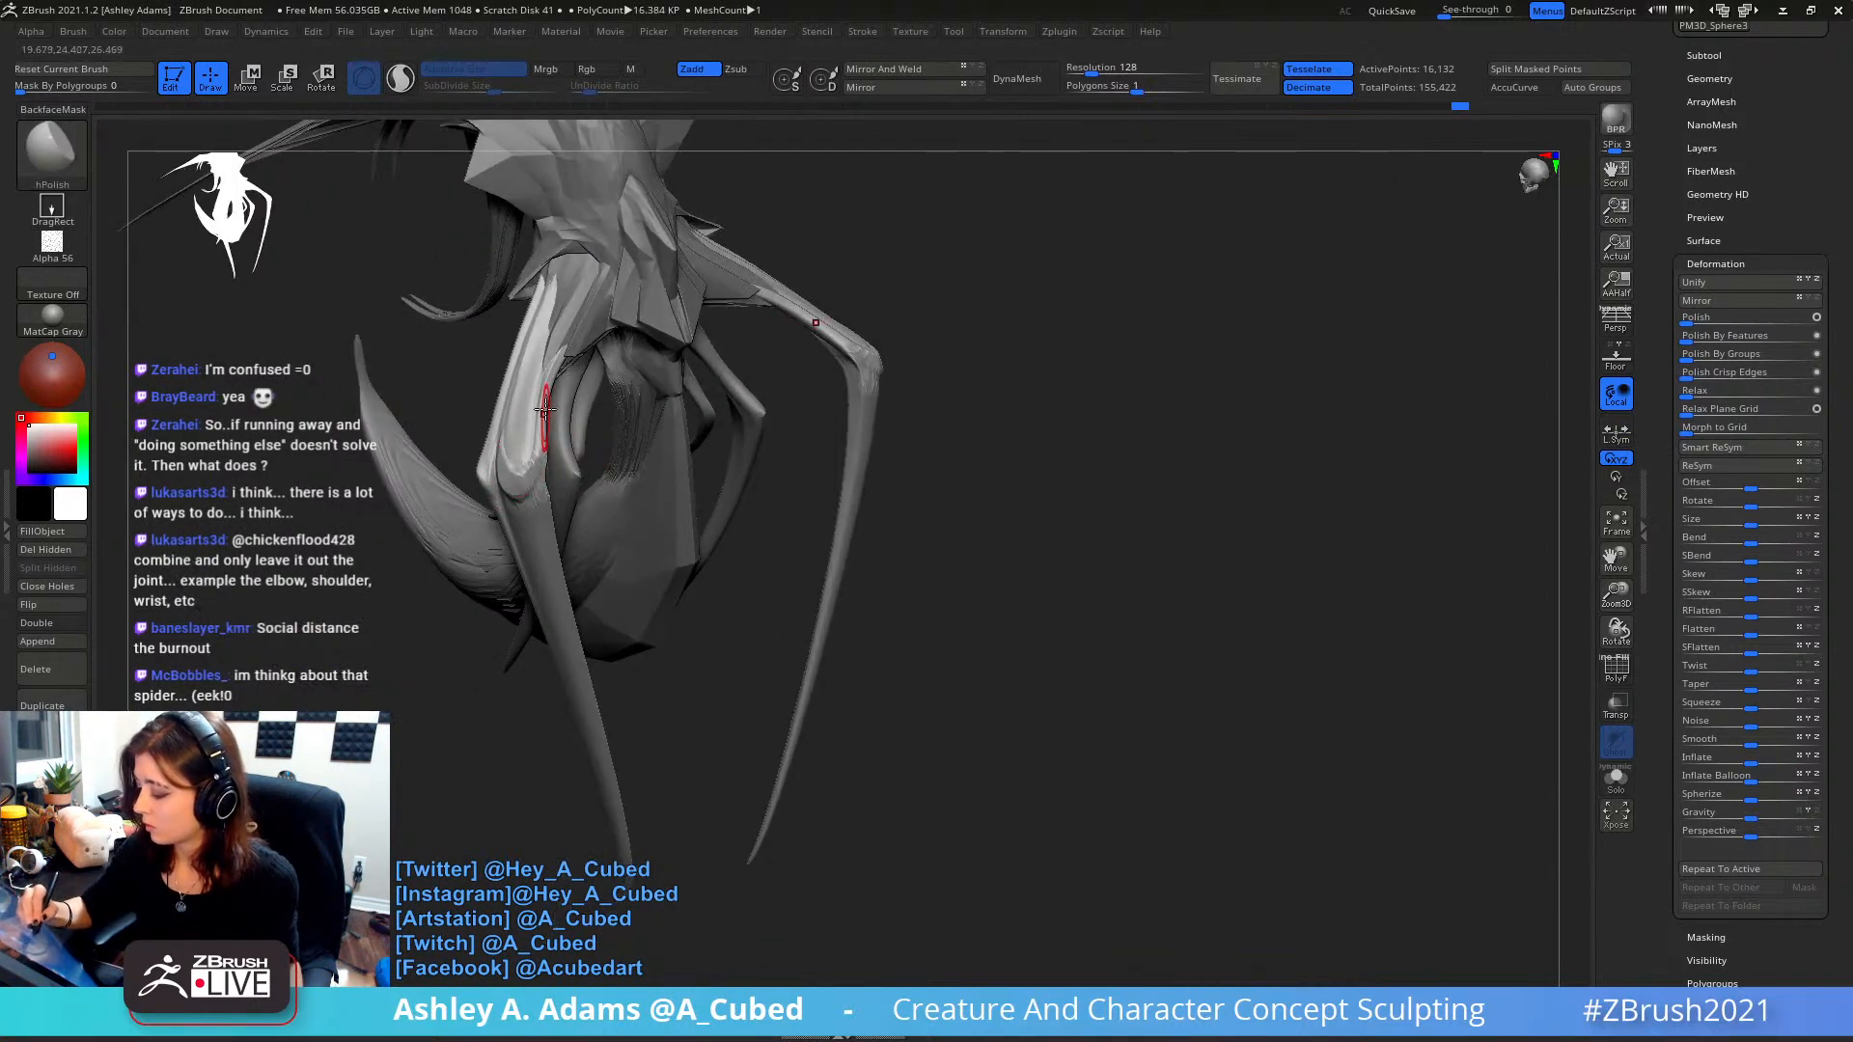
# - Engrave creases with DamStandard at the outer leg's knee and up along its upper segment
pyautogui.moveTo(546, 425)
pyautogui.mouseDown(button='right')
pyautogui.moveTo(623, 474)
pyautogui.moveTo(709, 350)
pyautogui.moveTo(757, 345)
pyautogui.moveTo(797, 391)
pyautogui.mouseUp(button='right')
pyautogui.press('b')
pyautogui.press('d')
pyautogui.press('s')
pyautogui.moveTo(796, 393); pyautogui.dragTo(790, 378)
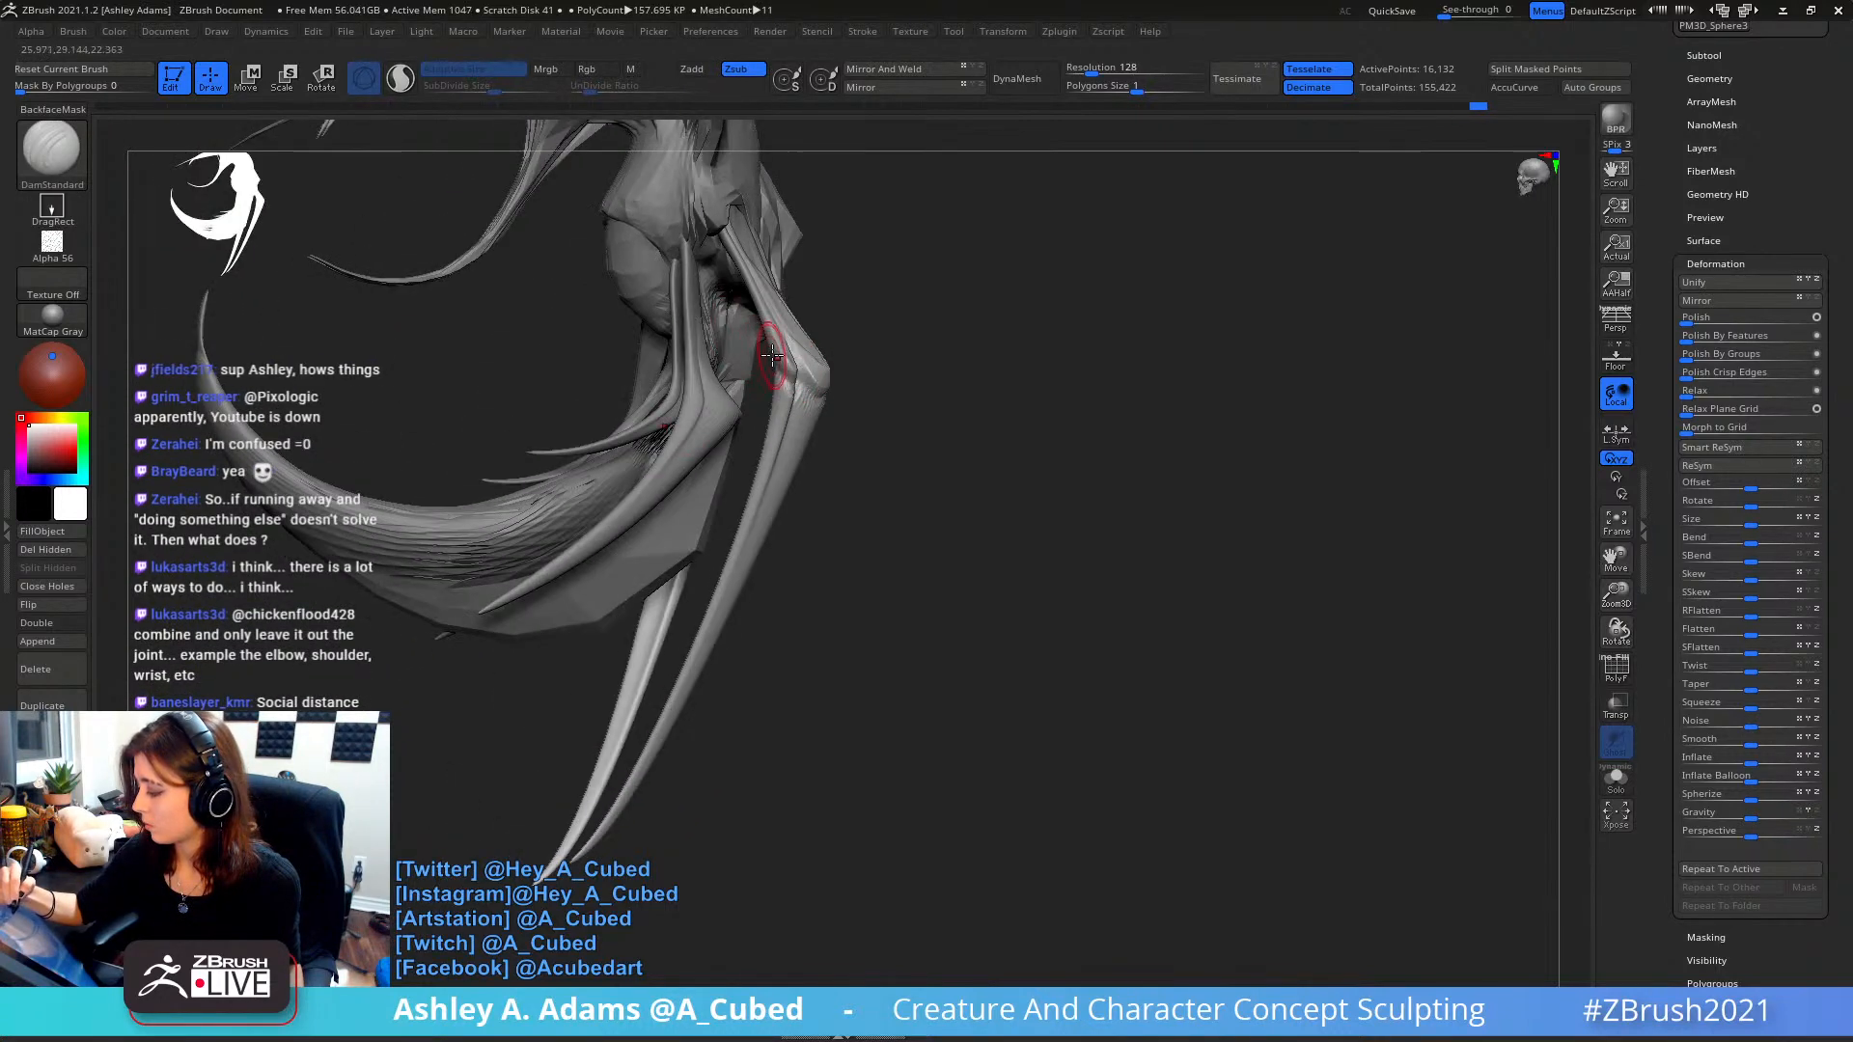
pyautogui.moveTo(761, 364)
pyautogui.mouseDown(button='right')
pyautogui.moveTo(789, 363)
pyautogui.moveTo(756, 333)
pyautogui.mouseUp(button='right')
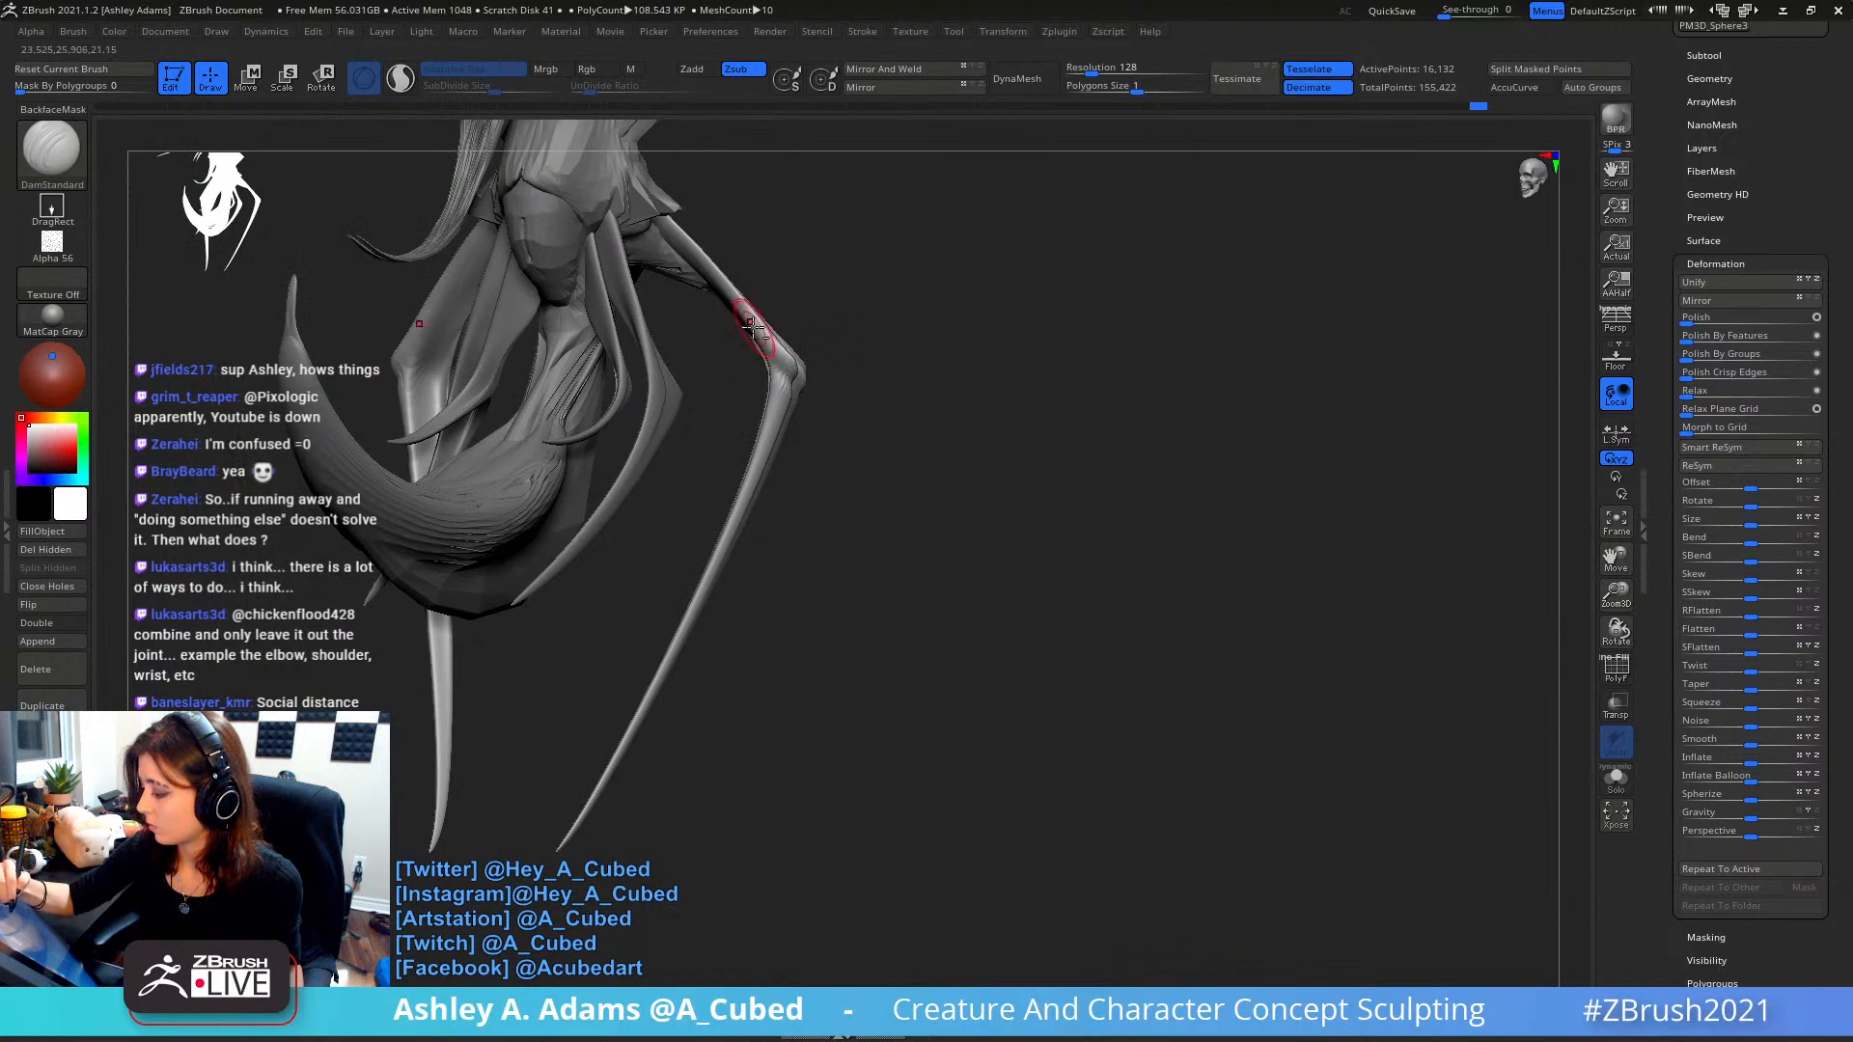
pyautogui.moveTo(763, 345); pyautogui.dragTo(711, 231)
pyautogui.moveTo(745, 280)
pyautogui.keyDown('ctrl'); pyautogui.mouseDown(button='right')
pyautogui.moveTo(757, 337)
pyautogui.moveTo(796, 339)
pyautogui.mouseUp(button='right'); pyautogui.keyUp('ctrl')
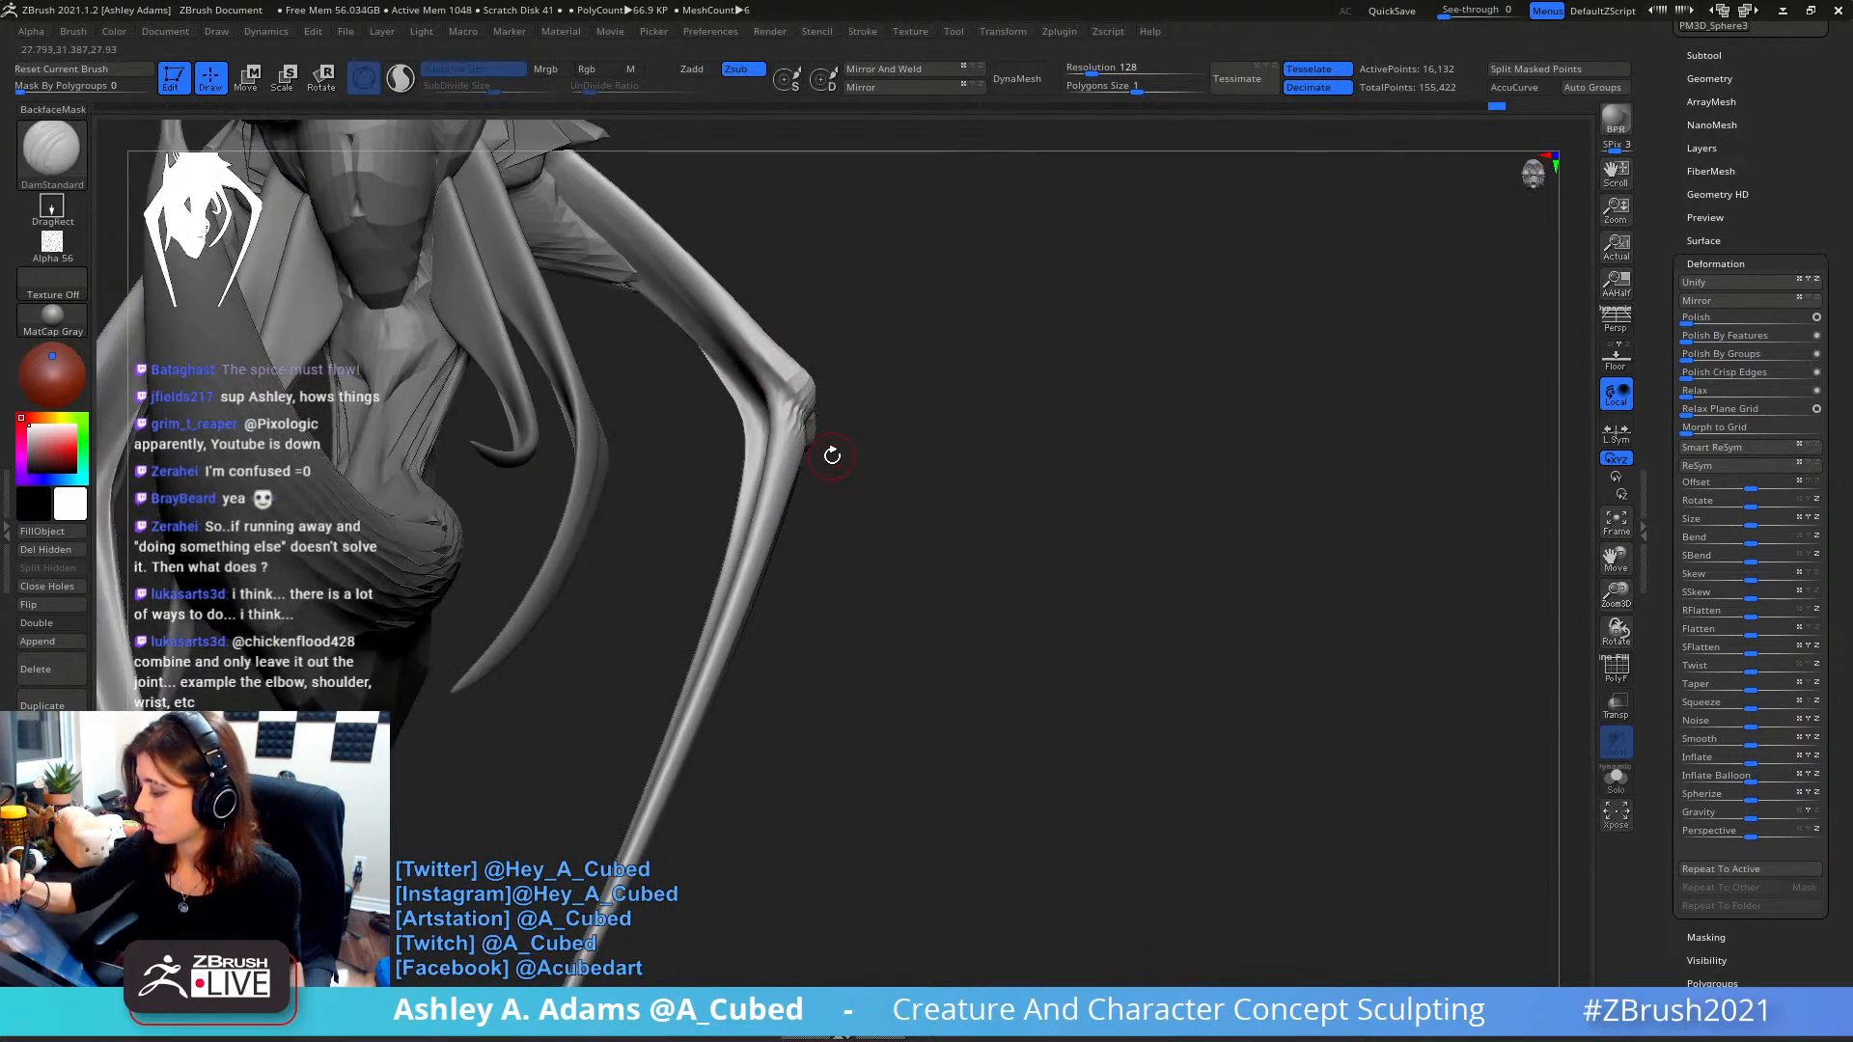
pyautogui.keyDown('ctrl'); pyautogui.moveTo(831, 455); pyautogui.dragTo(816, 395, button='right'); pyautogui.keyUp('ctrl')
pyautogui.moveTo(816, 396)
pyautogui.mouseDown(button='right')
pyautogui.moveTo(772, 394)
pyautogui.moveTo(840, 364)
pyautogui.moveTo(782, 362)
pyautogui.mouseUp(button='right')
pyautogui.rightClick(791, 381)
pyautogui.keyDown('alt'); pyautogui.moveTo(782, 361); pyautogui.dragTo(859, 434, button='right'); pyautogui.keyUp('alt')
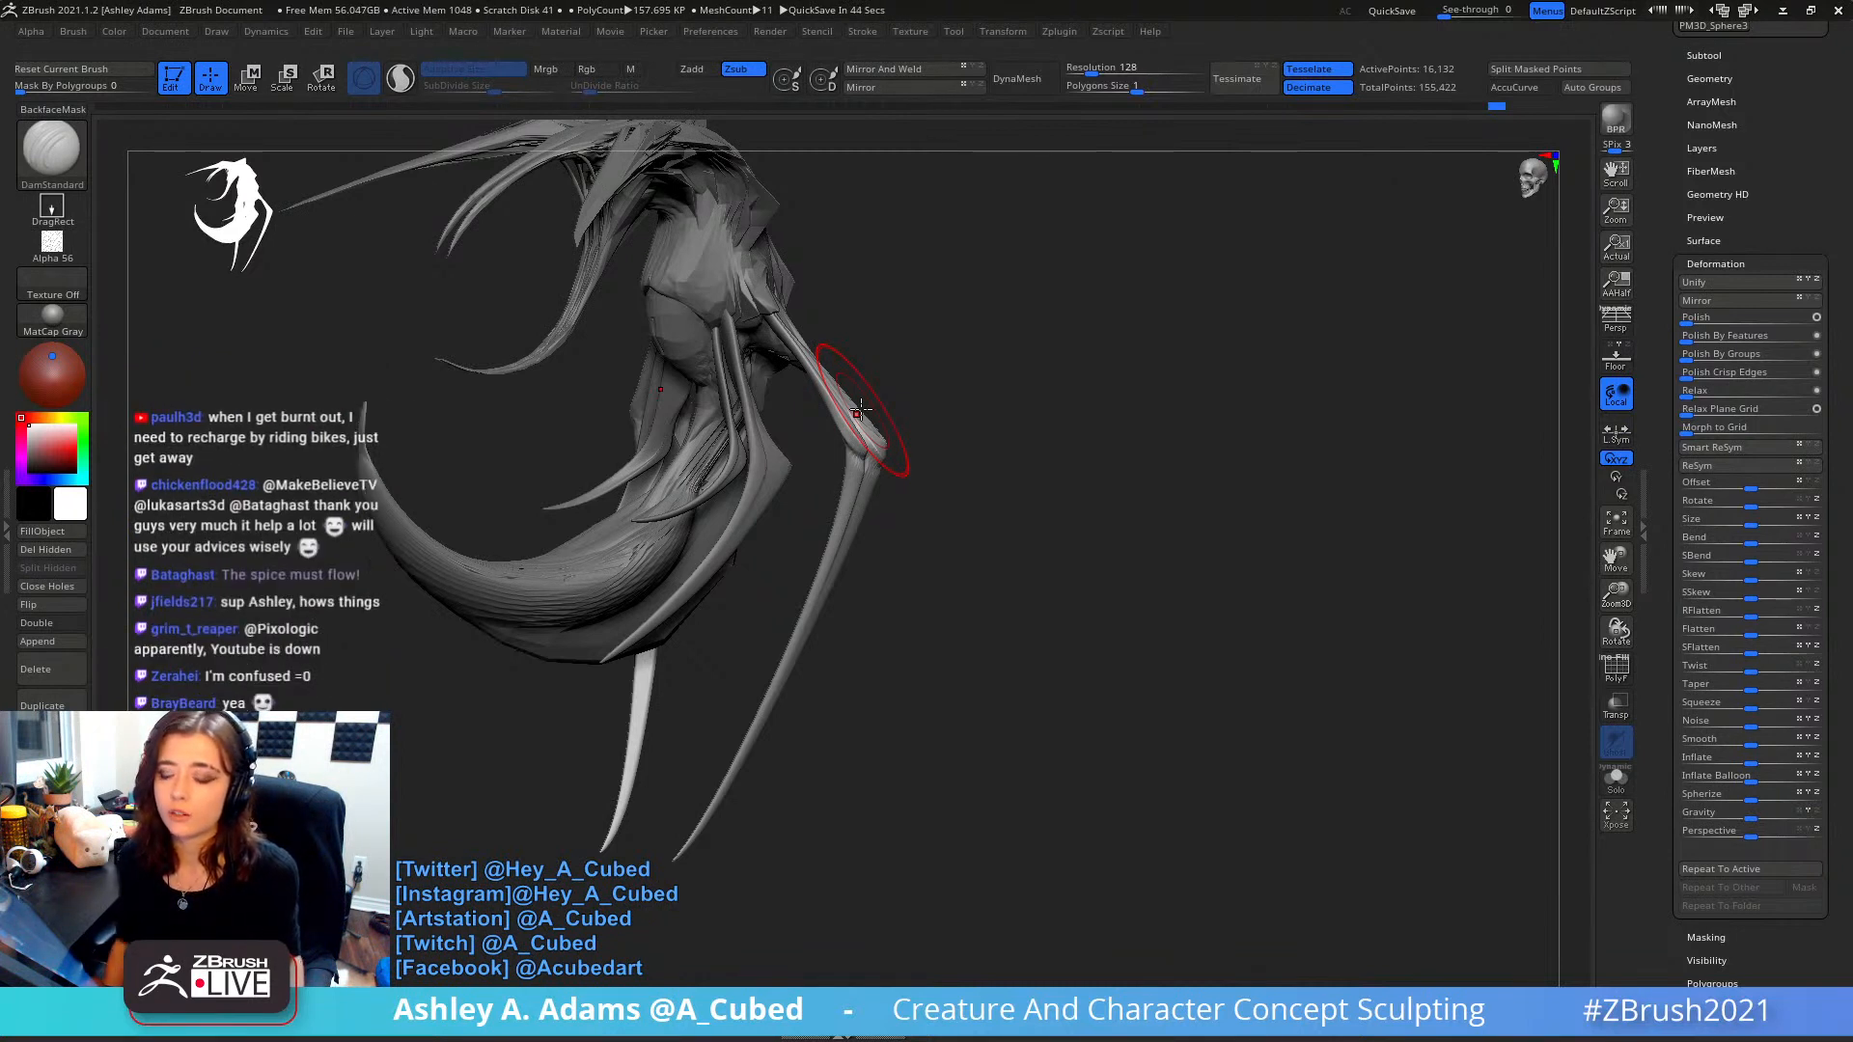
pyautogui.moveTo(901, 326); pyautogui.dragTo(1132, 486)
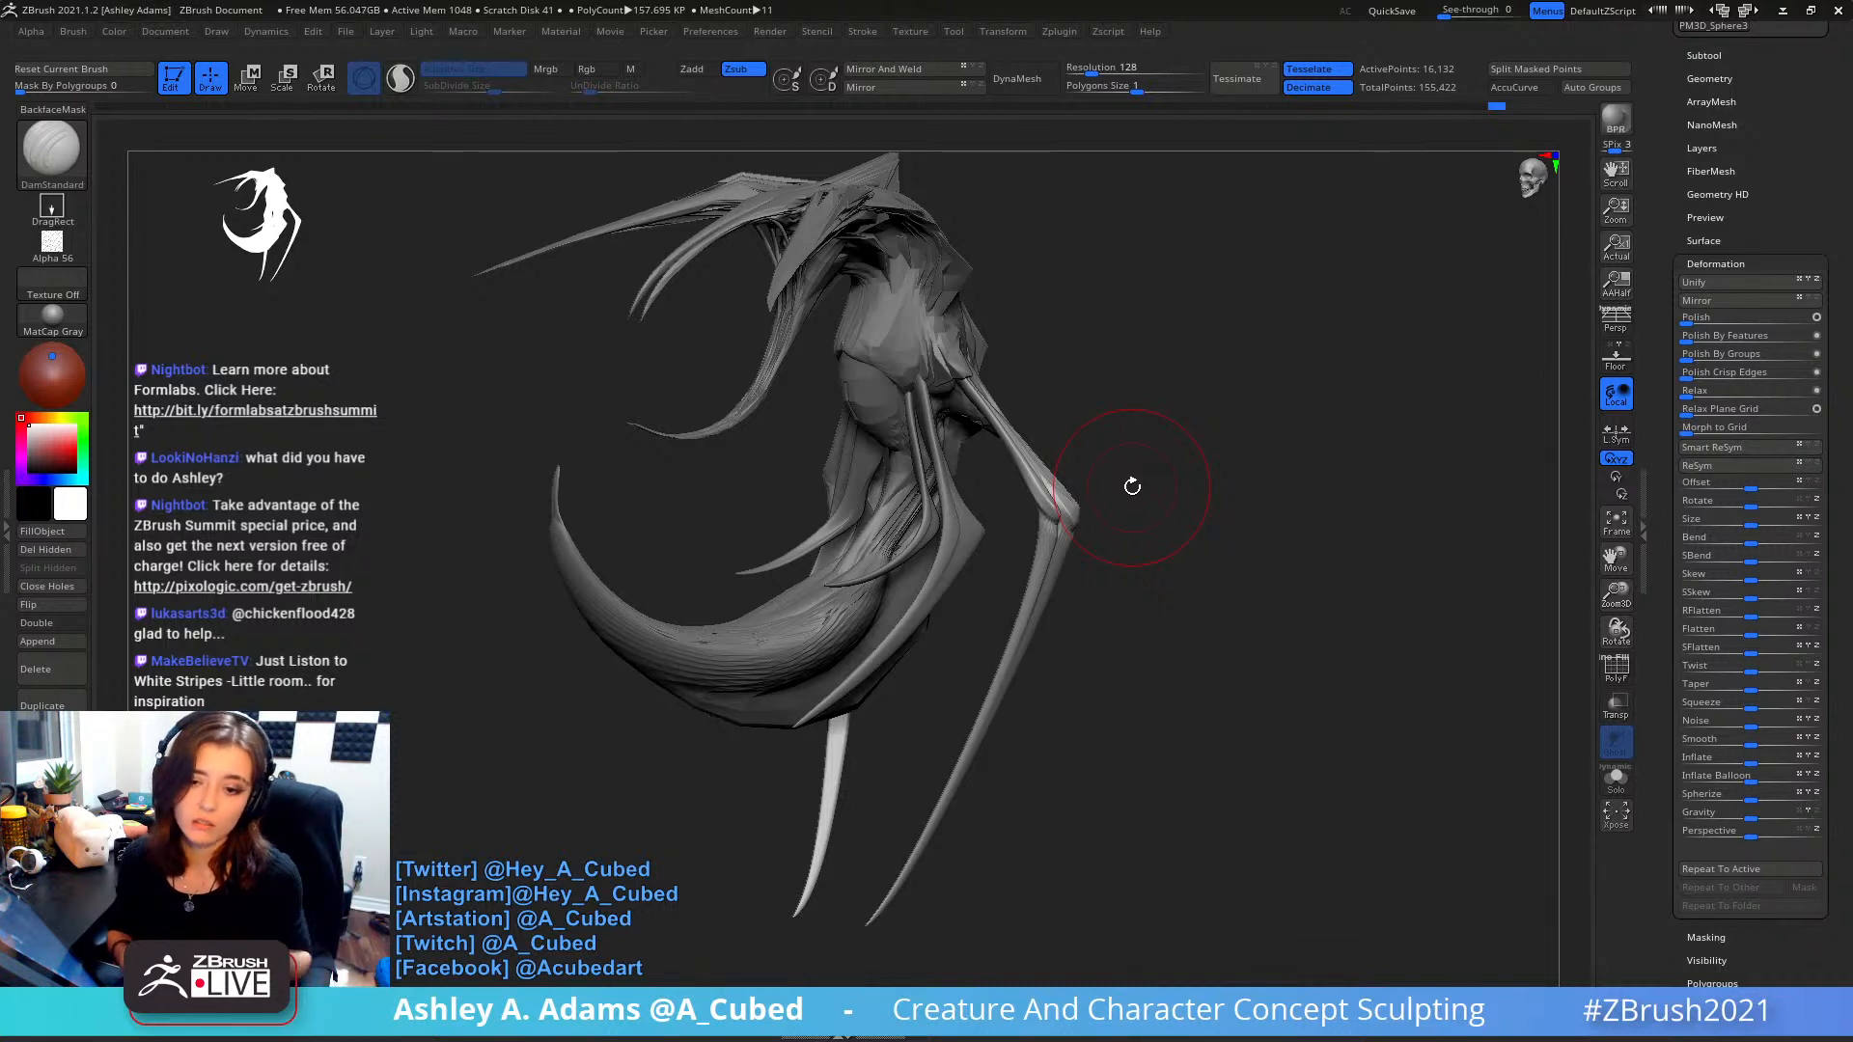
pyautogui.moveTo(1090, 376)
pyautogui.mouseDown()
pyautogui.moveTo(1048, 401)
pyautogui.moveTo(969, 334)
pyautogui.moveTo(926, 424)
pyautogui.moveTo(846, 381)
pyautogui.mouseUp()
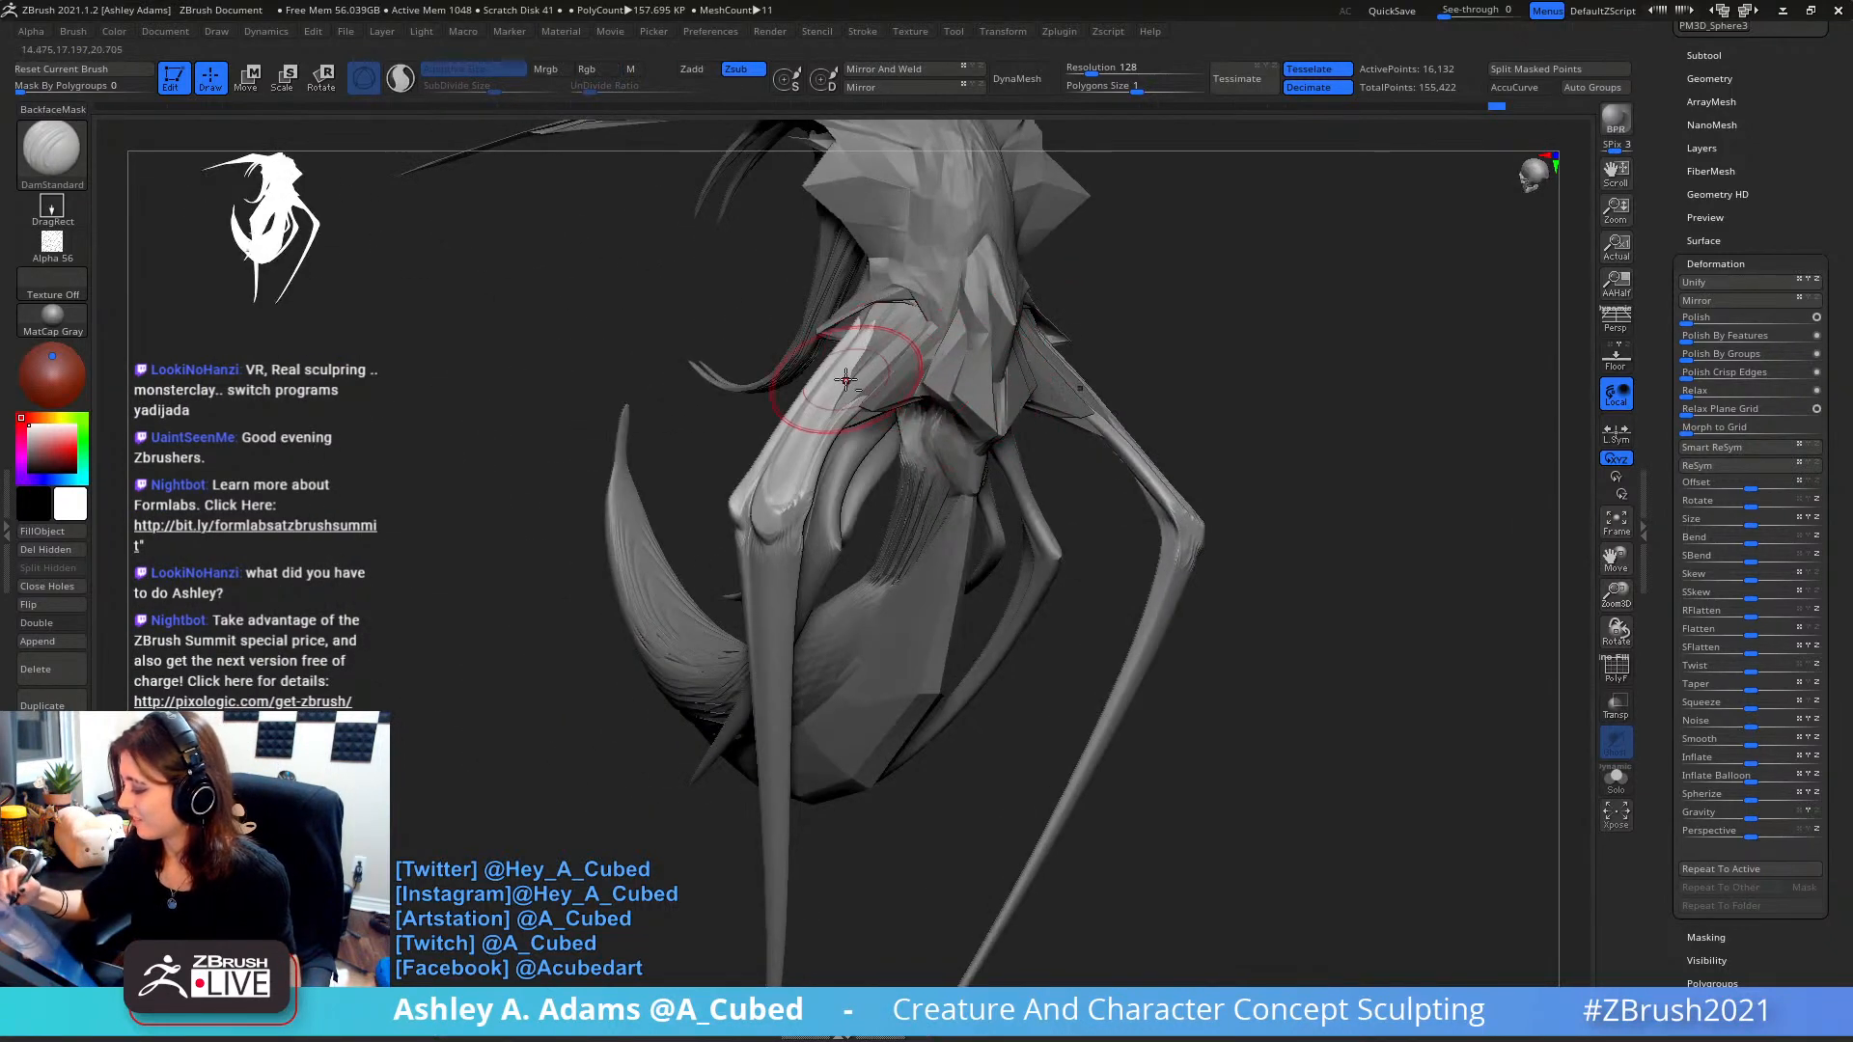
pyautogui.keyDown('alt'); pyautogui.click(894, 360); pyautogui.keyUp('alt')
pyautogui.moveTo(796, 284)
pyautogui.mouseDown()
pyautogui.moveTo(902, 362)
pyautogui.moveTo(877, 364)
pyautogui.mouseUp()
pyautogui.moveTo(1071, 280)
pyautogui.mouseDown()
pyautogui.moveTo(1130, 289)
pyautogui.moveTo(876, 286)
pyautogui.moveTo(879, 307)
pyautogui.mouseUp()
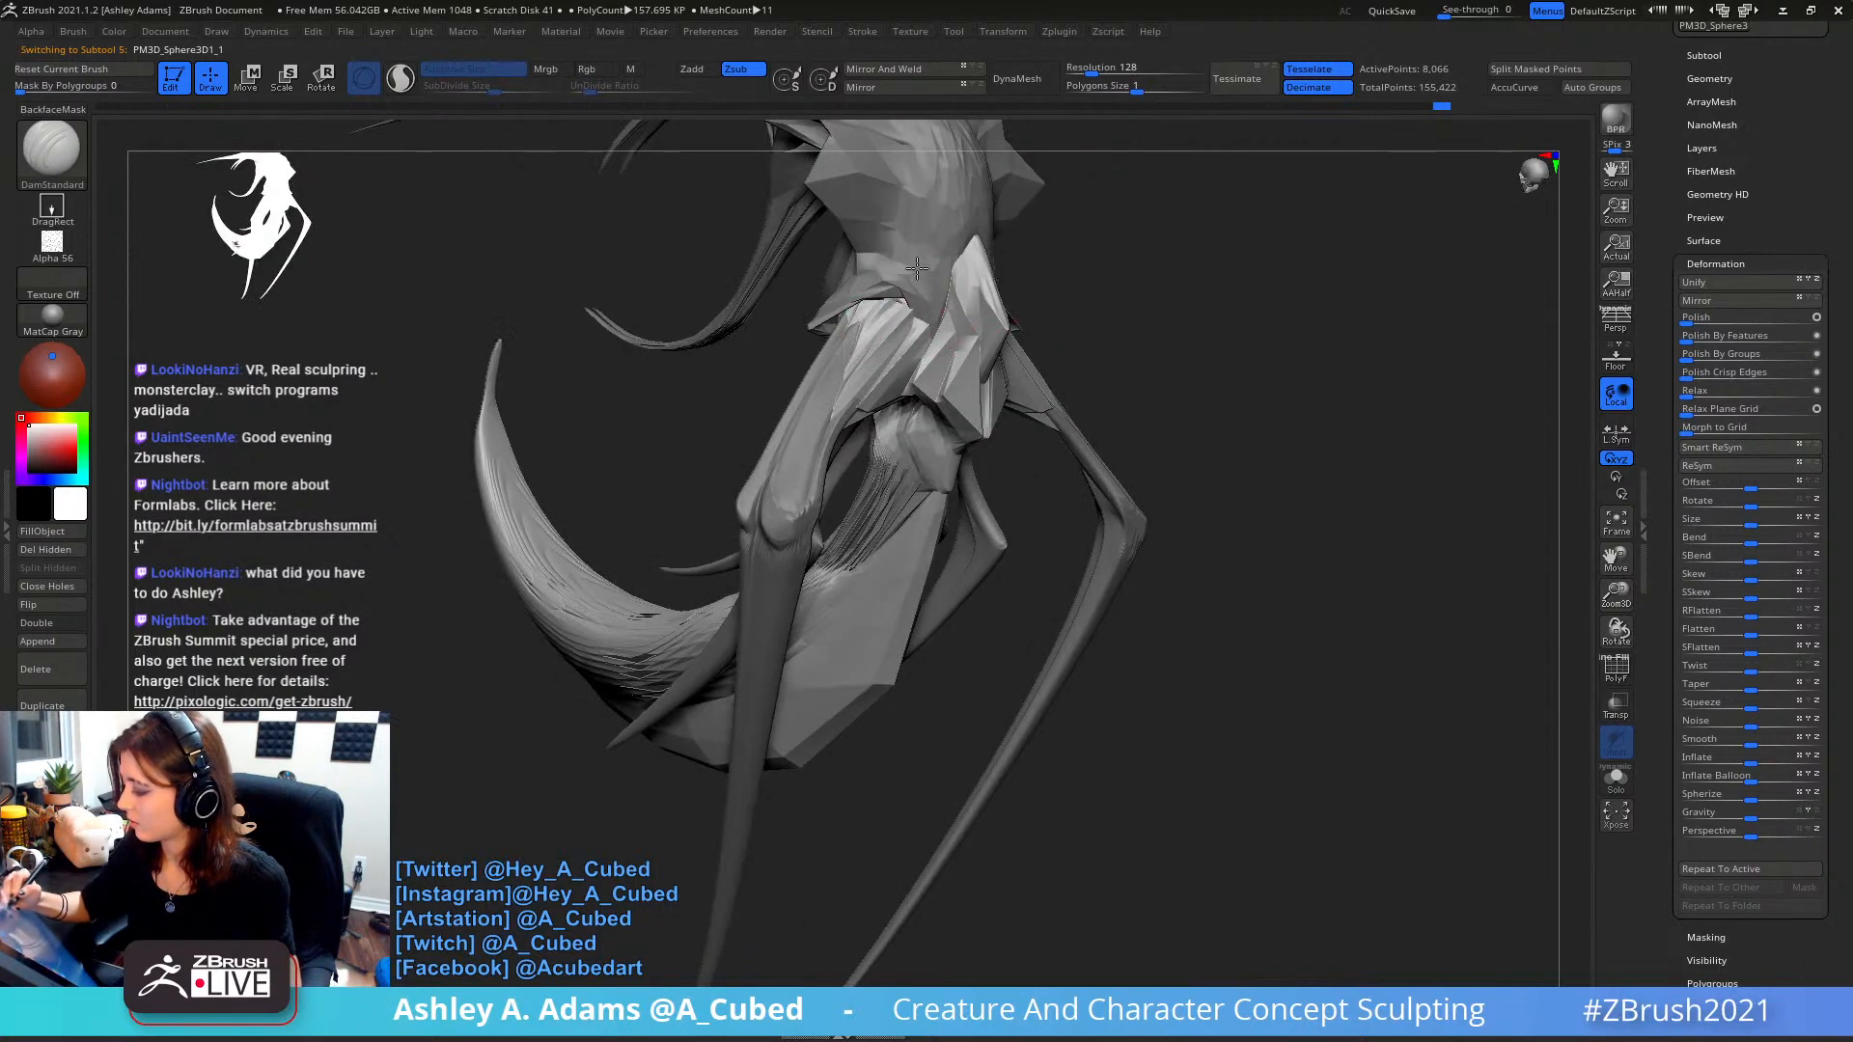
pyautogui.moveTo(874, 307); pyautogui.dragTo(905, 300, button='right')
pyautogui.press('b')
pyautogui.press('h')
pyautogui.press('p')
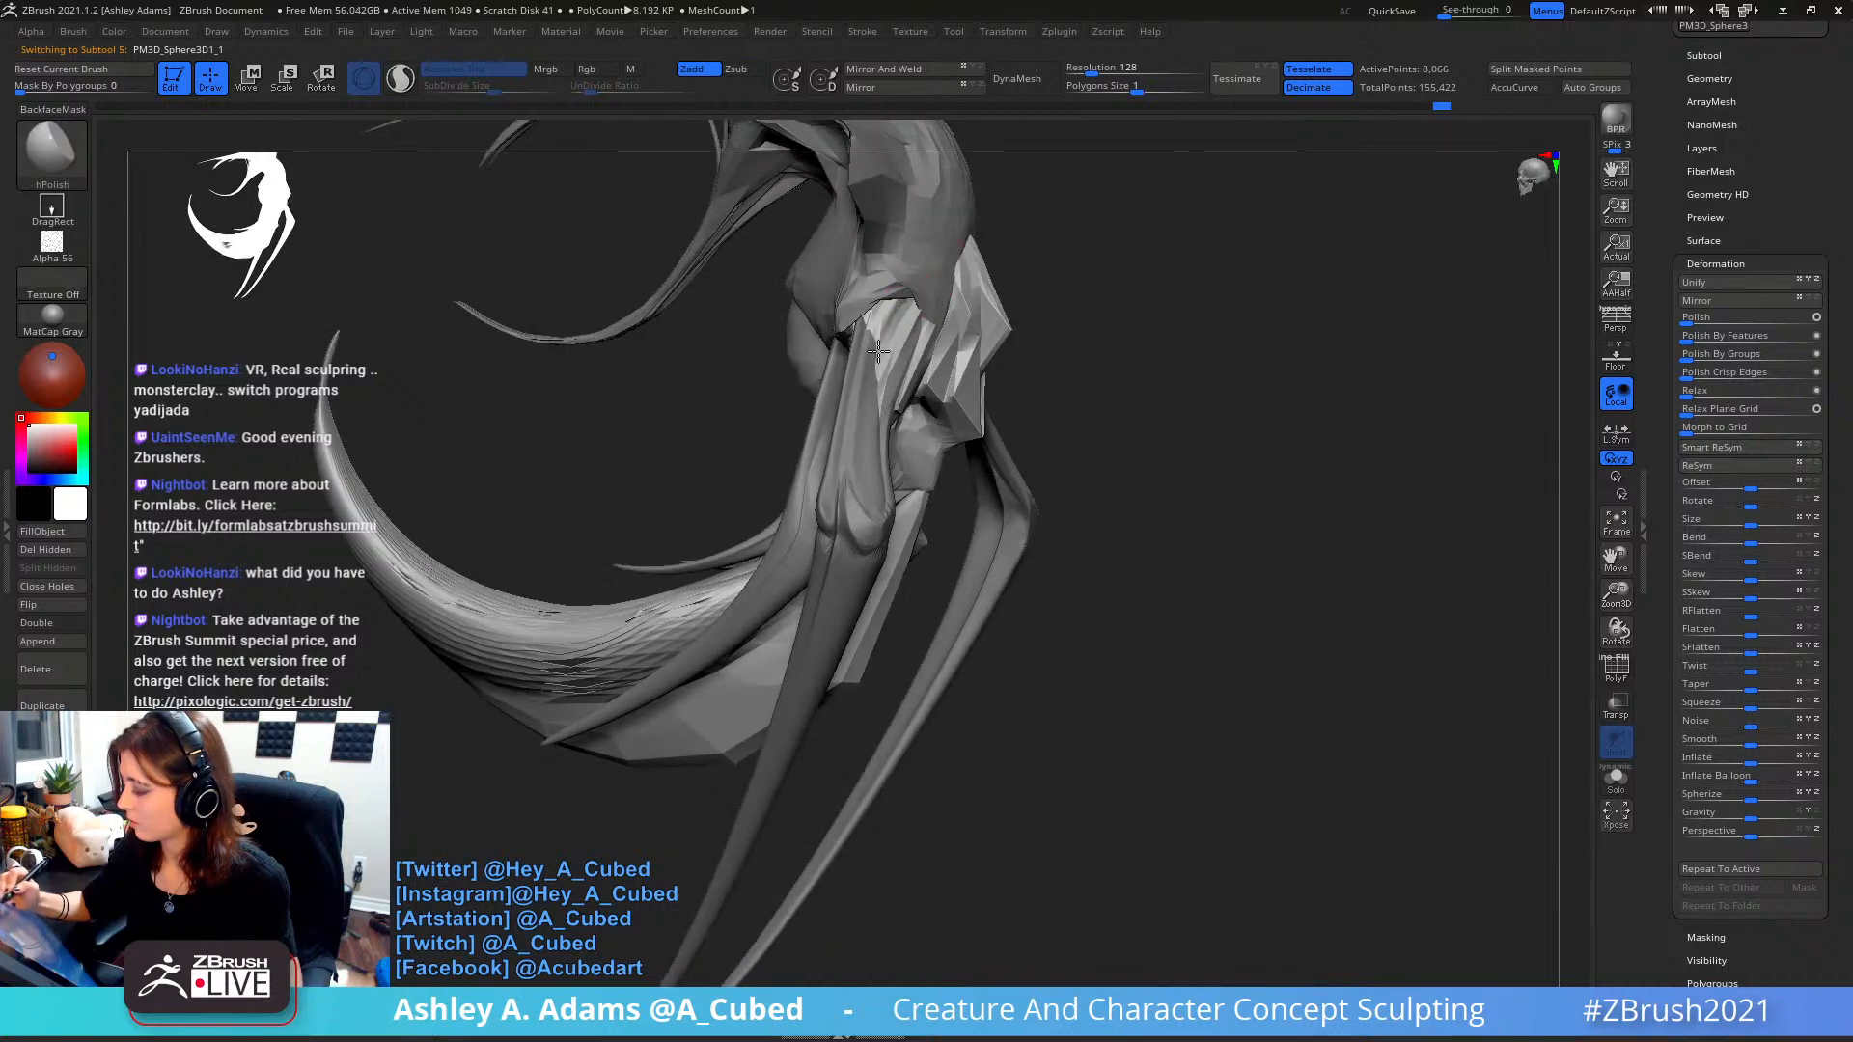
pyautogui.moveTo(1030, 257)
pyautogui.mouseDown(button='right')
pyautogui.moveTo(836, 430)
pyautogui.moveTo(844, 401)
pyautogui.mouseUp(button='right')
pyautogui.keyDown('alt'); pyautogui.click(831, 429); pyautogui.keyUp('alt')
pyautogui.press('b')
pyautogui.press('d')
pyautogui.press('s')
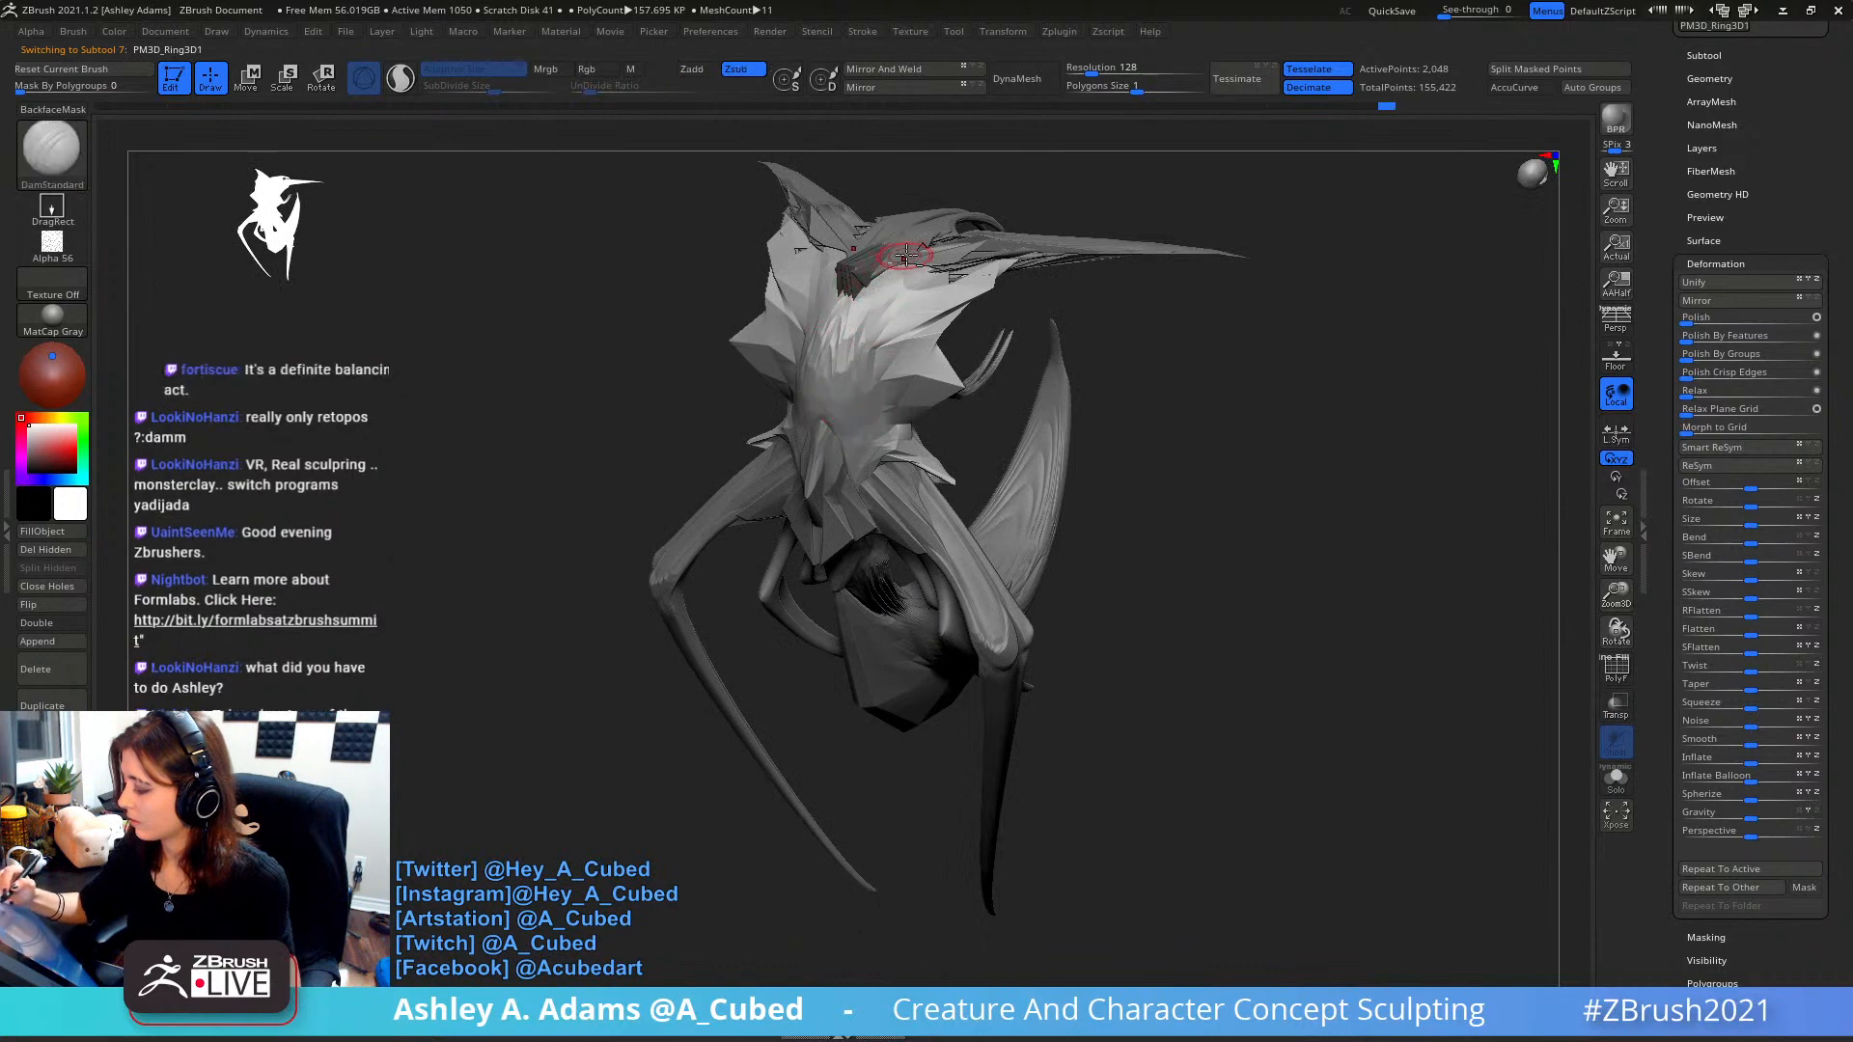
pyautogui.moveTo(907, 256); pyautogui.dragTo(975, 369, button='right')
# - Select the curved abdomen and flatten the plane running down its outer face with hPolish
pyautogui.keyDown('alt'); pyautogui.click(842, 537); pyautogui.keyUp('alt')
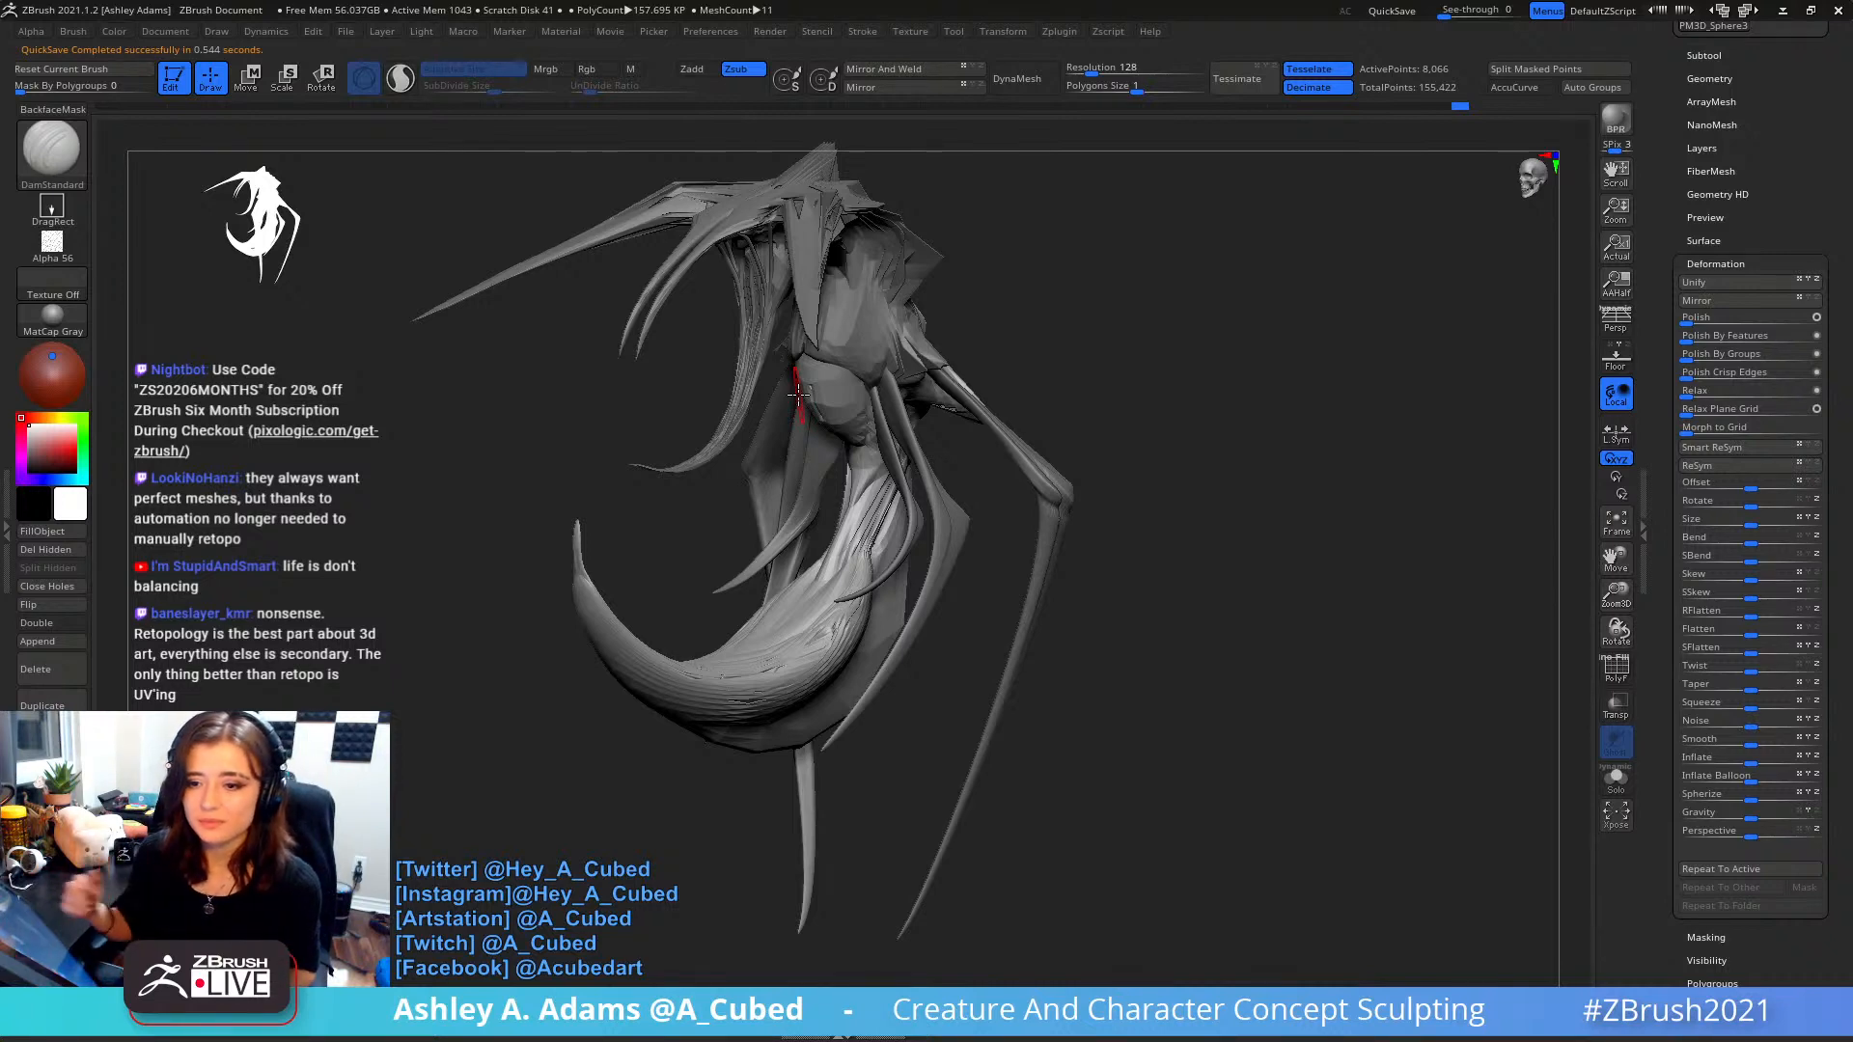
pyautogui.moveTo(1133, 360); pyautogui.dragTo(869, 378)
pyautogui.moveTo(868, 379); pyautogui.dragTo(893, 666, button='right')
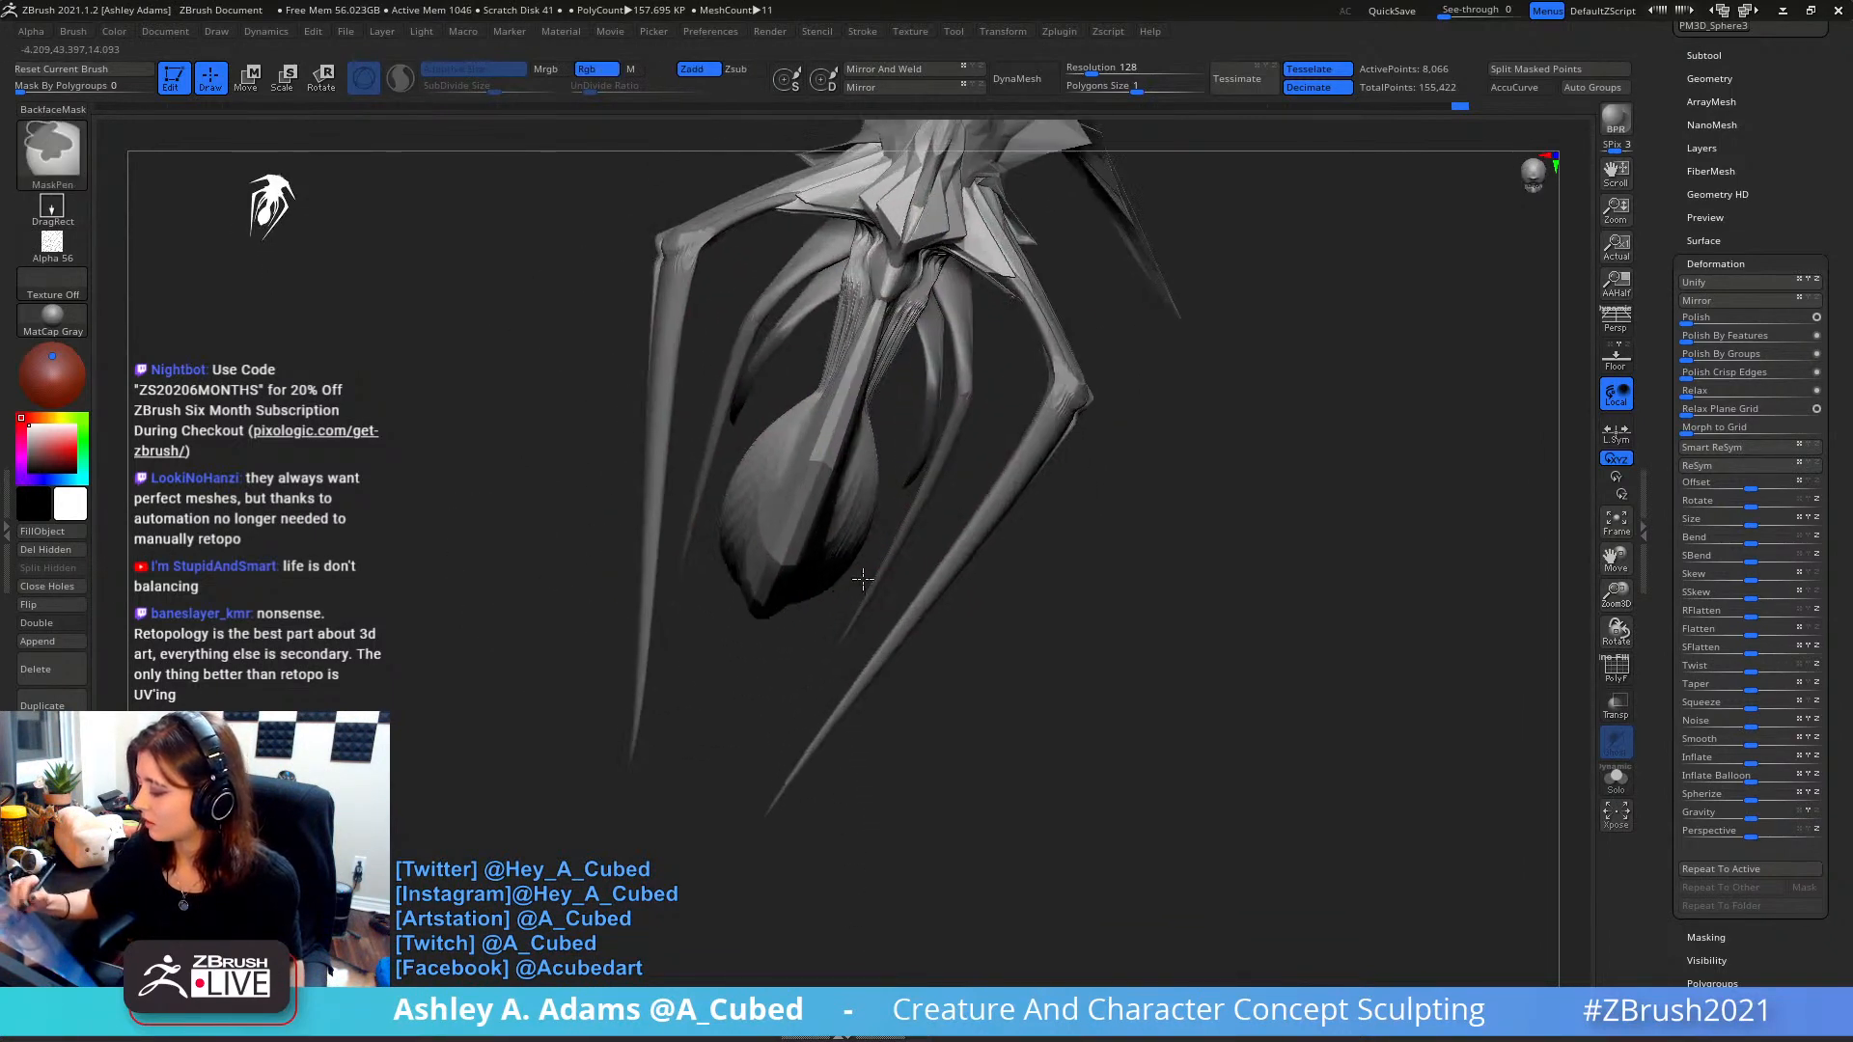
pyautogui.rightClick(782, 575)
pyautogui.moveTo(782, 575)
pyautogui.mouseDown(button='right')
pyautogui.moveTo(700, 511)
pyautogui.moveTo(824, 497)
pyautogui.moveTo(820, 579)
pyautogui.mouseUp(button='right')
pyautogui.press('b')
pyautogui.press('s')
pyautogui.press('h')
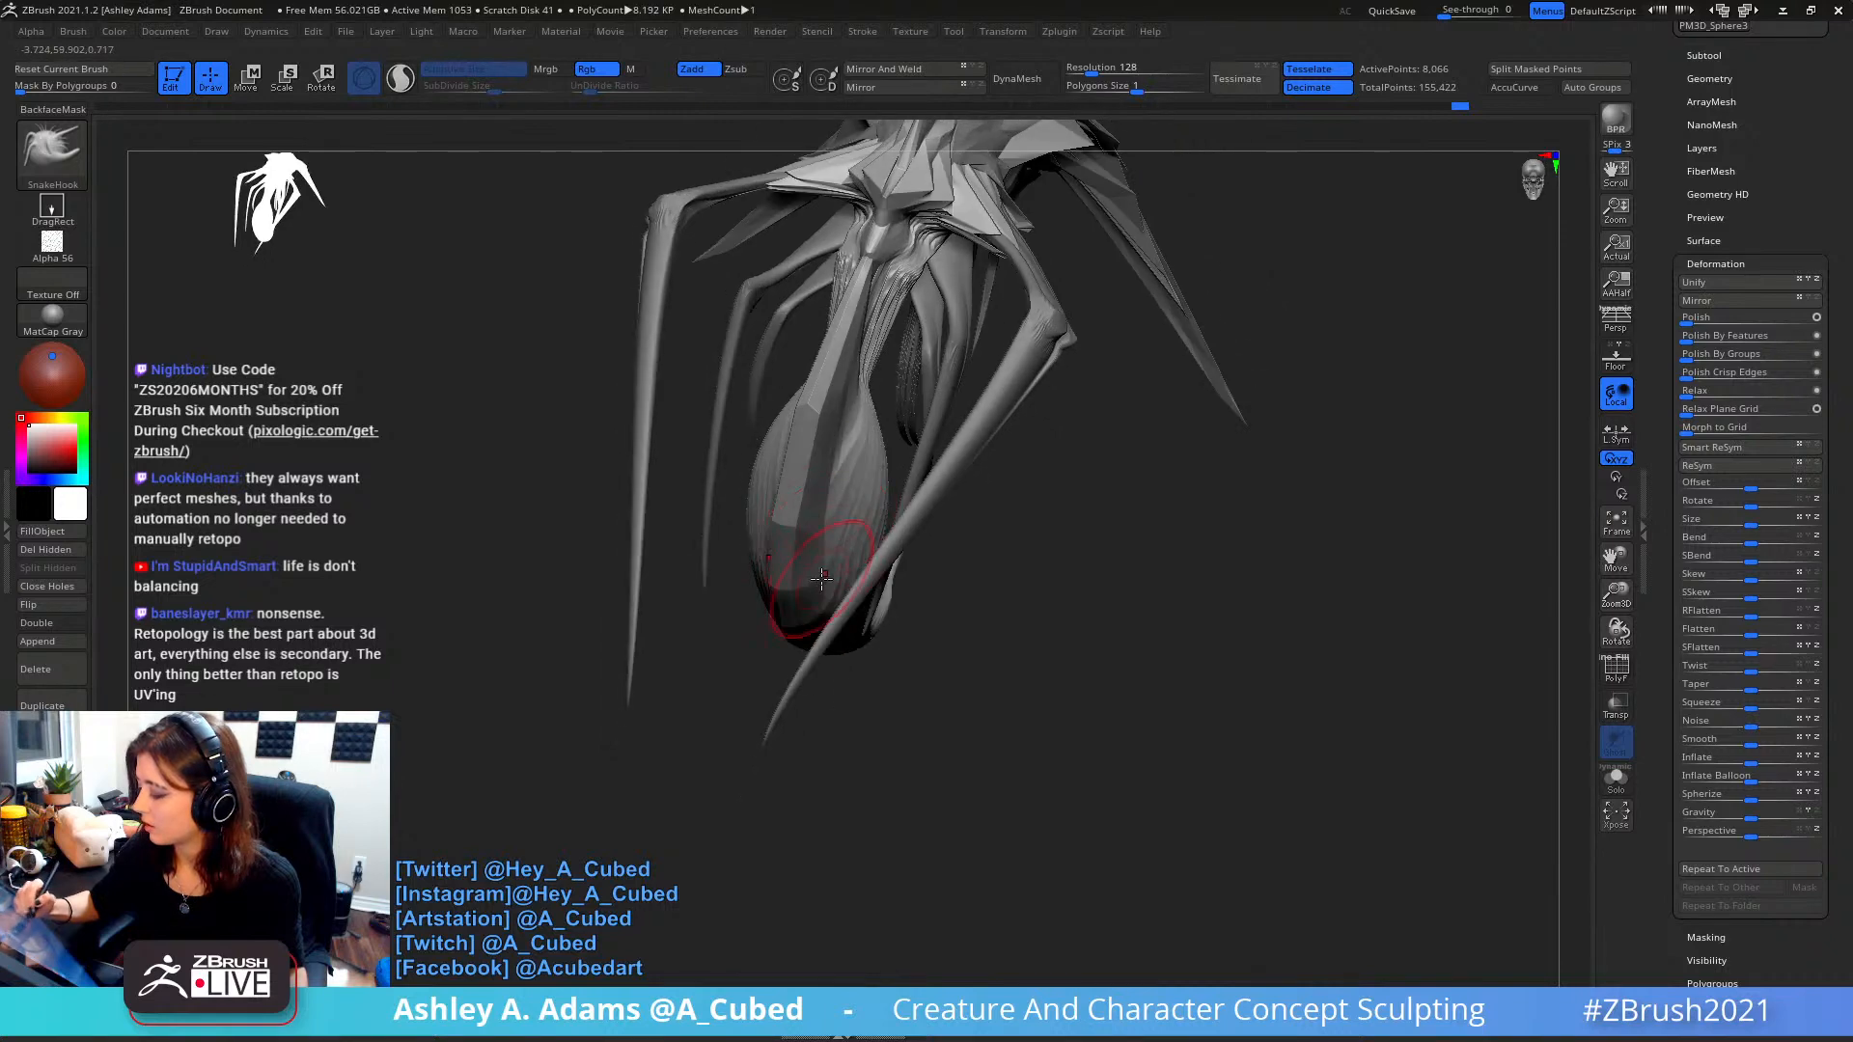
pyautogui.press('b')
pyautogui.press('h')
pyautogui.press('p')
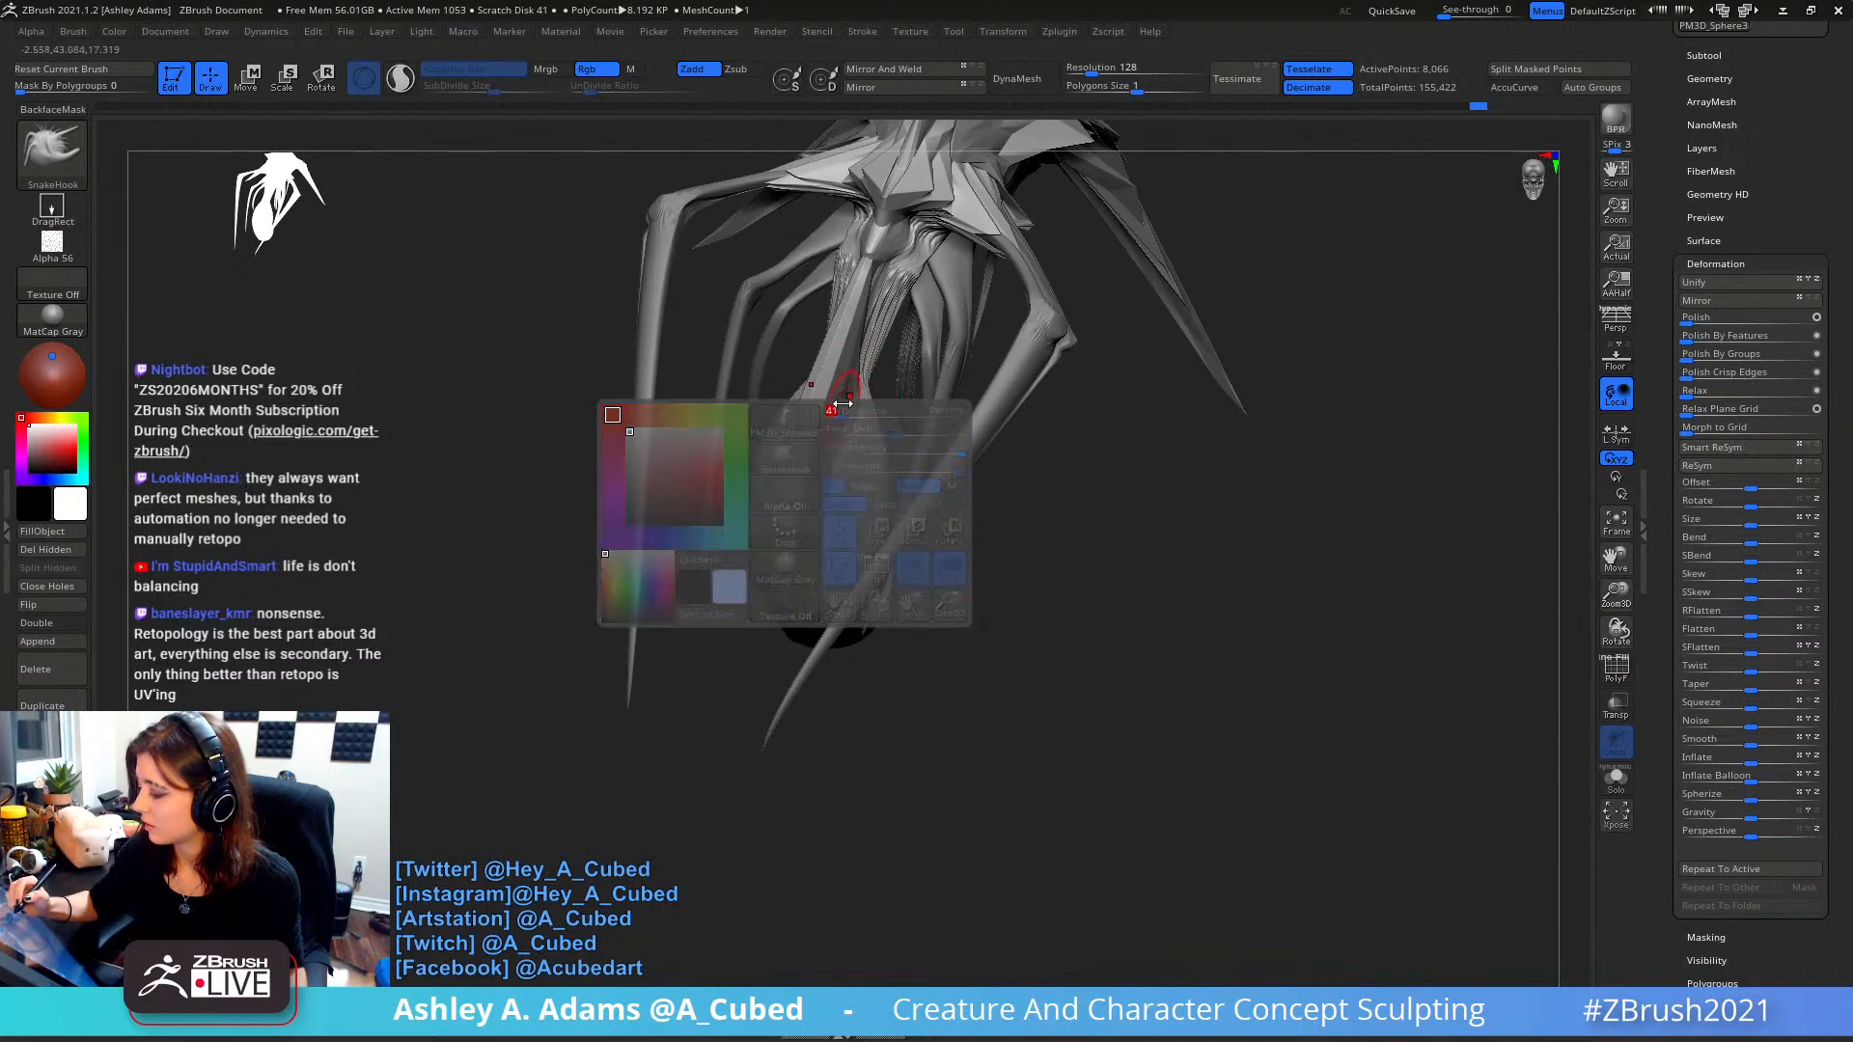
pyautogui.moveTo(845, 409)
pyautogui.mouseDown(button='right')
pyautogui.moveTo(815, 401)
pyautogui.moveTo(815, 494)
pyautogui.mouseUp(button='right')
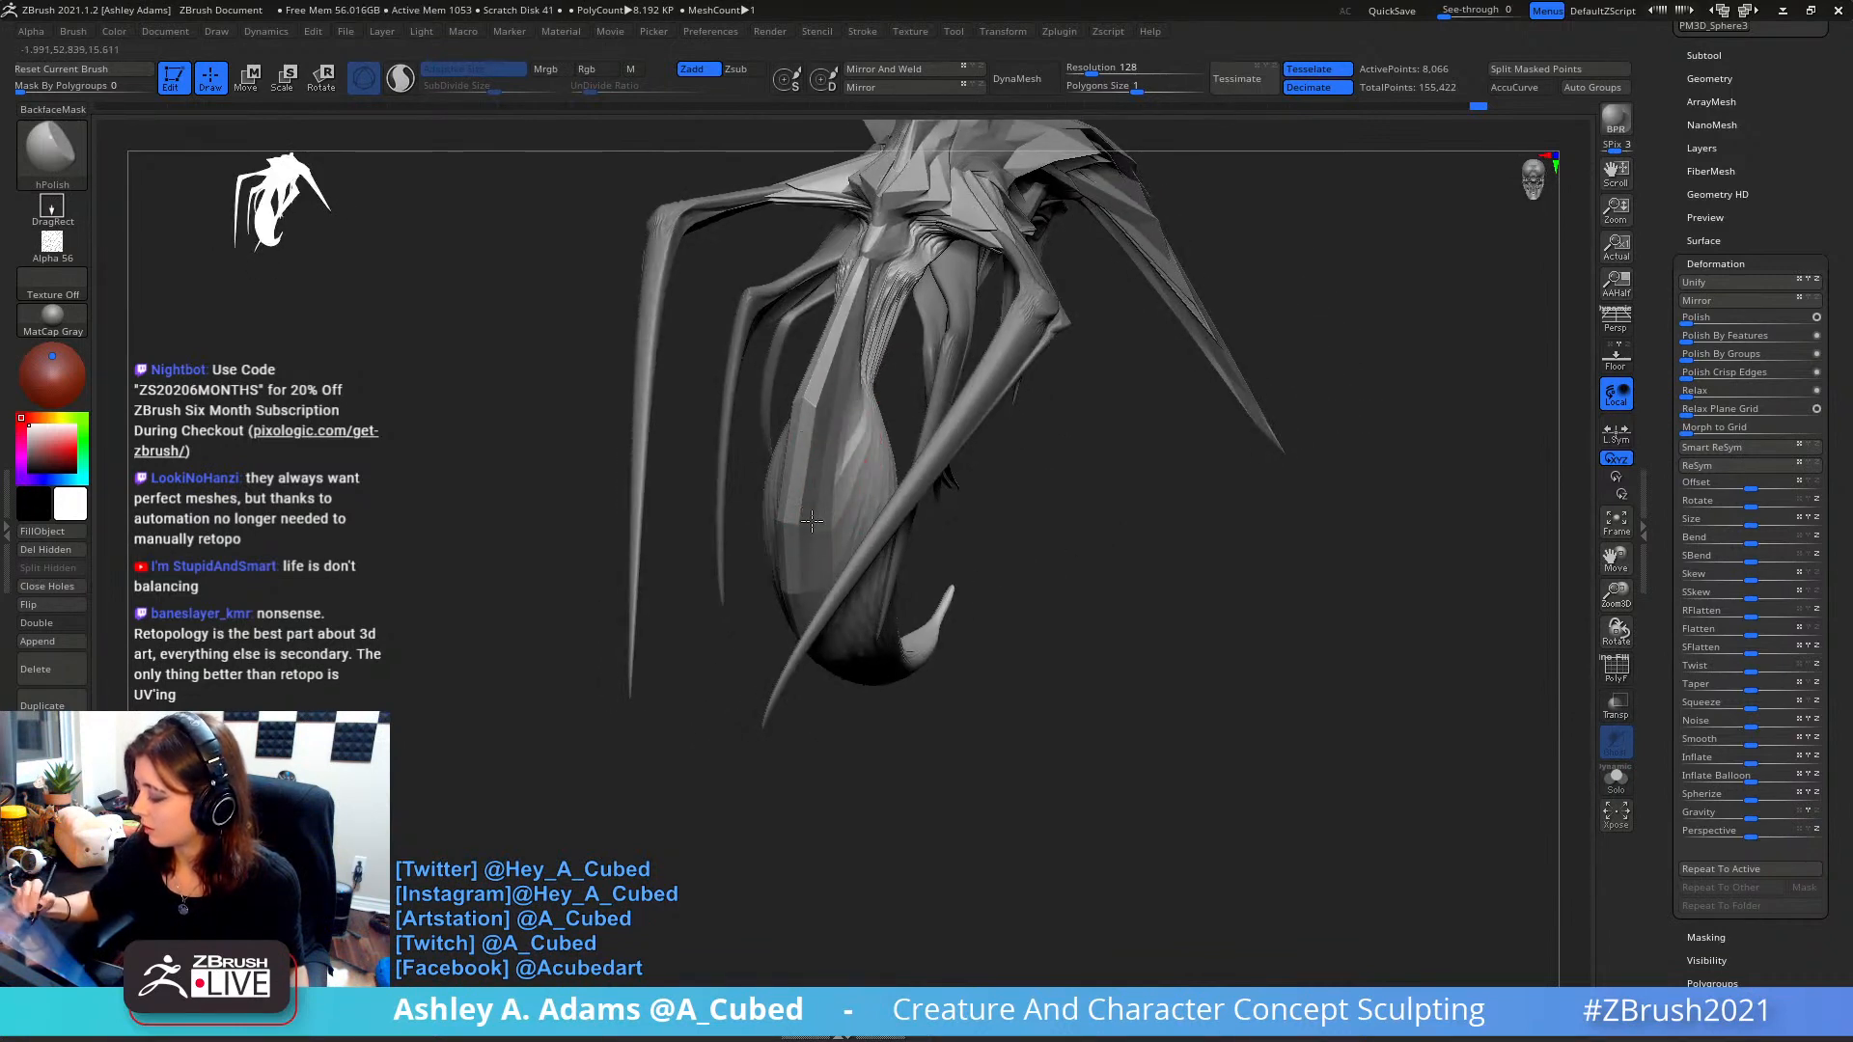
pyautogui.moveTo(812, 521); pyautogui.dragTo(814, 579)
# - Polish the abdomen's lower curve and carry the flattened planes up its ridge toward the narrow neck
pyautogui.moveTo(814, 618); pyautogui.dragTo(818, 541, button='right')
pyautogui.moveTo(818, 318)
pyautogui.mouseDown(button='right')
pyautogui.moveTo(841, 235)
pyautogui.moveTo(862, 344)
pyautogui.moveTo(839, 489)
pyautogui.moveTo(853, 569)
pyautogui.mouseUp(button='right')
pyautogui.moveTo(799, 612); pyautogui.dragTo(745, 658)
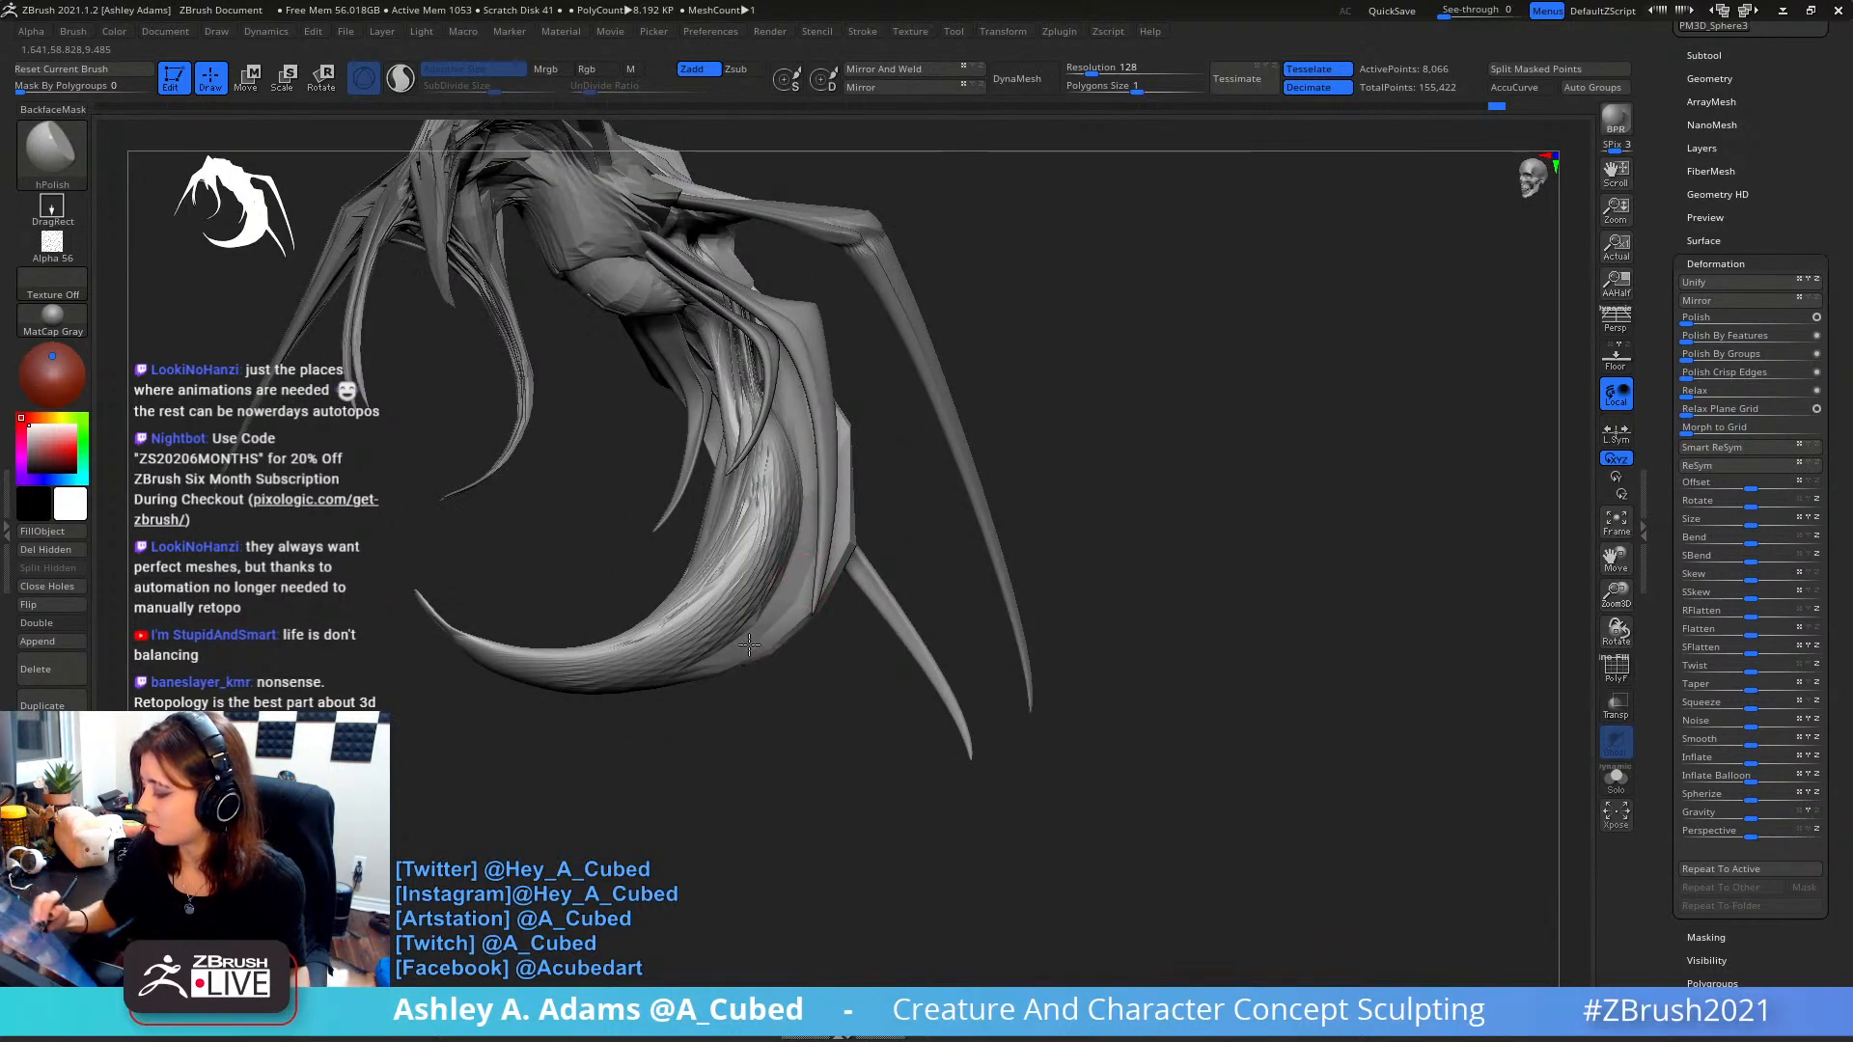
pyautogui.moveTo(757, 641)
pyautogui.mouseDown(button='right')
pyautogui.moveTo(818, 612)
pyautogui.moveTo(809, 315)
pyautogui.mouseUp(button='right')
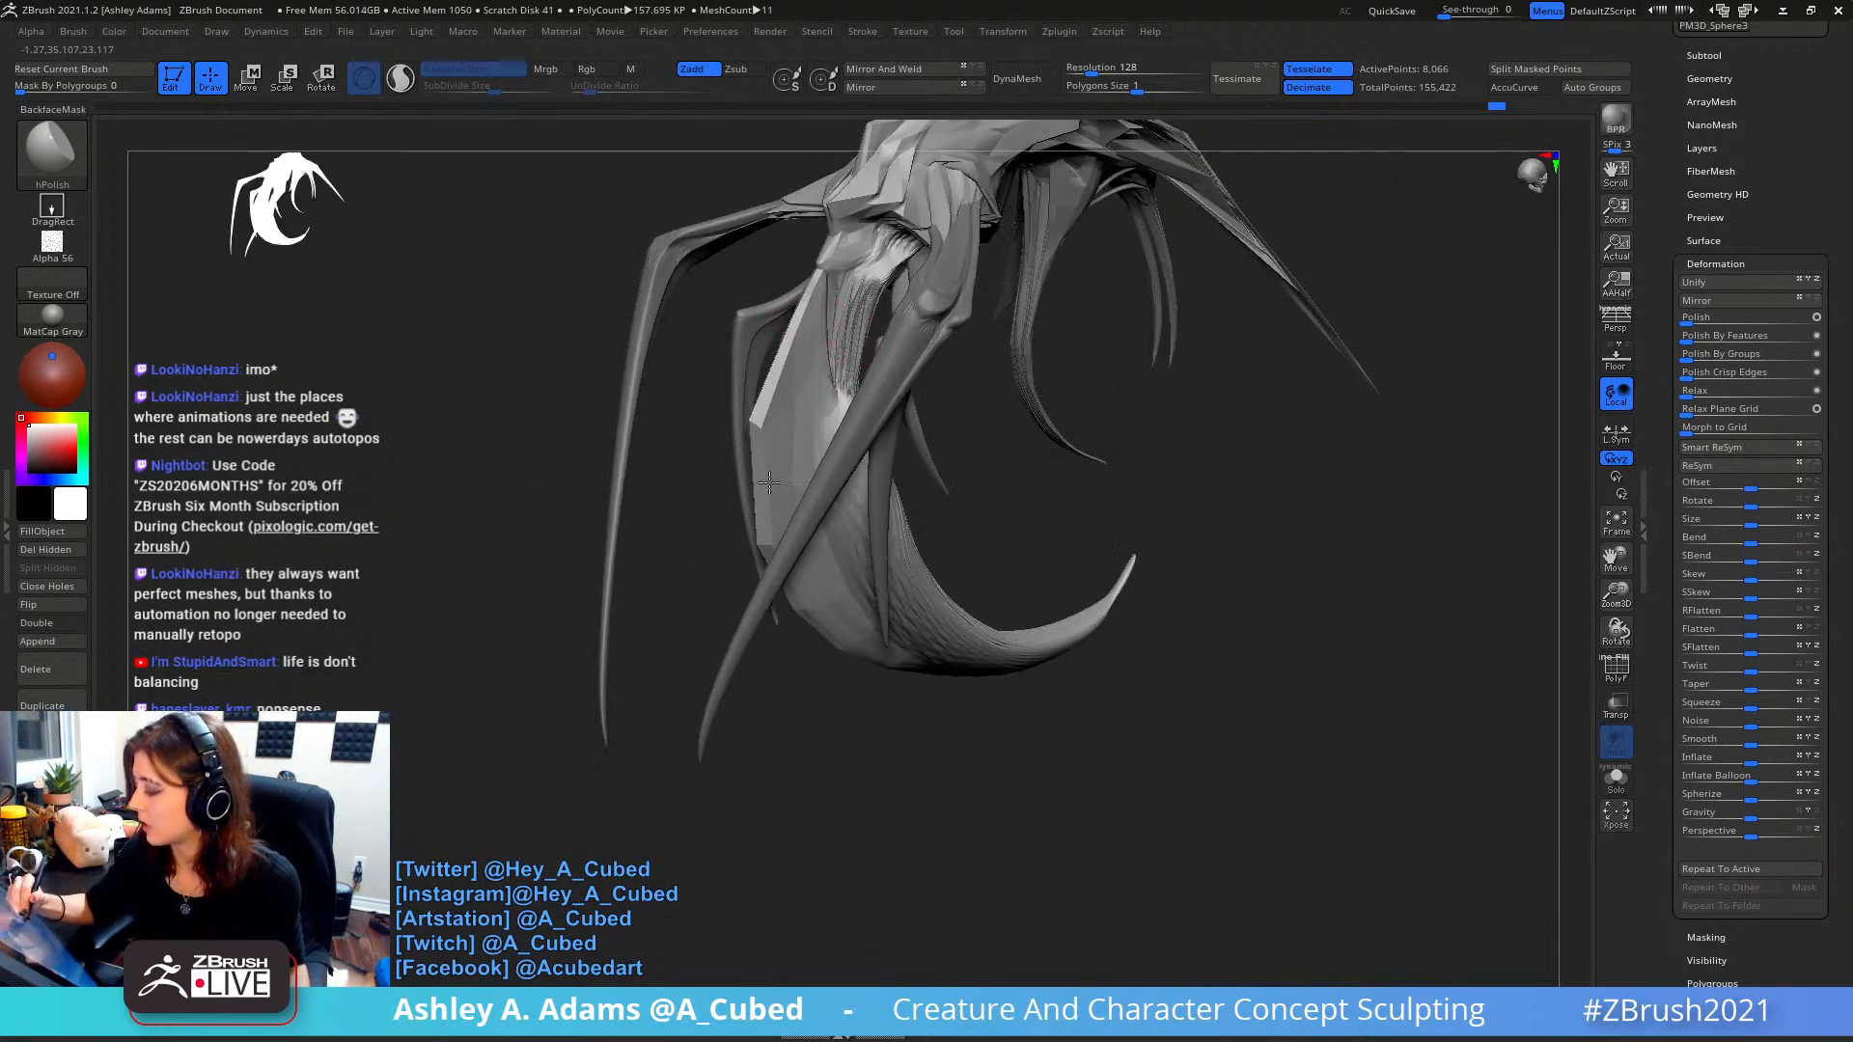
pyautogui.moveTo(767, 482); pyautogui.dragTo(789, 534, button='right')
pyautogui.moveTo(786, 457); pyautogui.dragTo(789, 381)
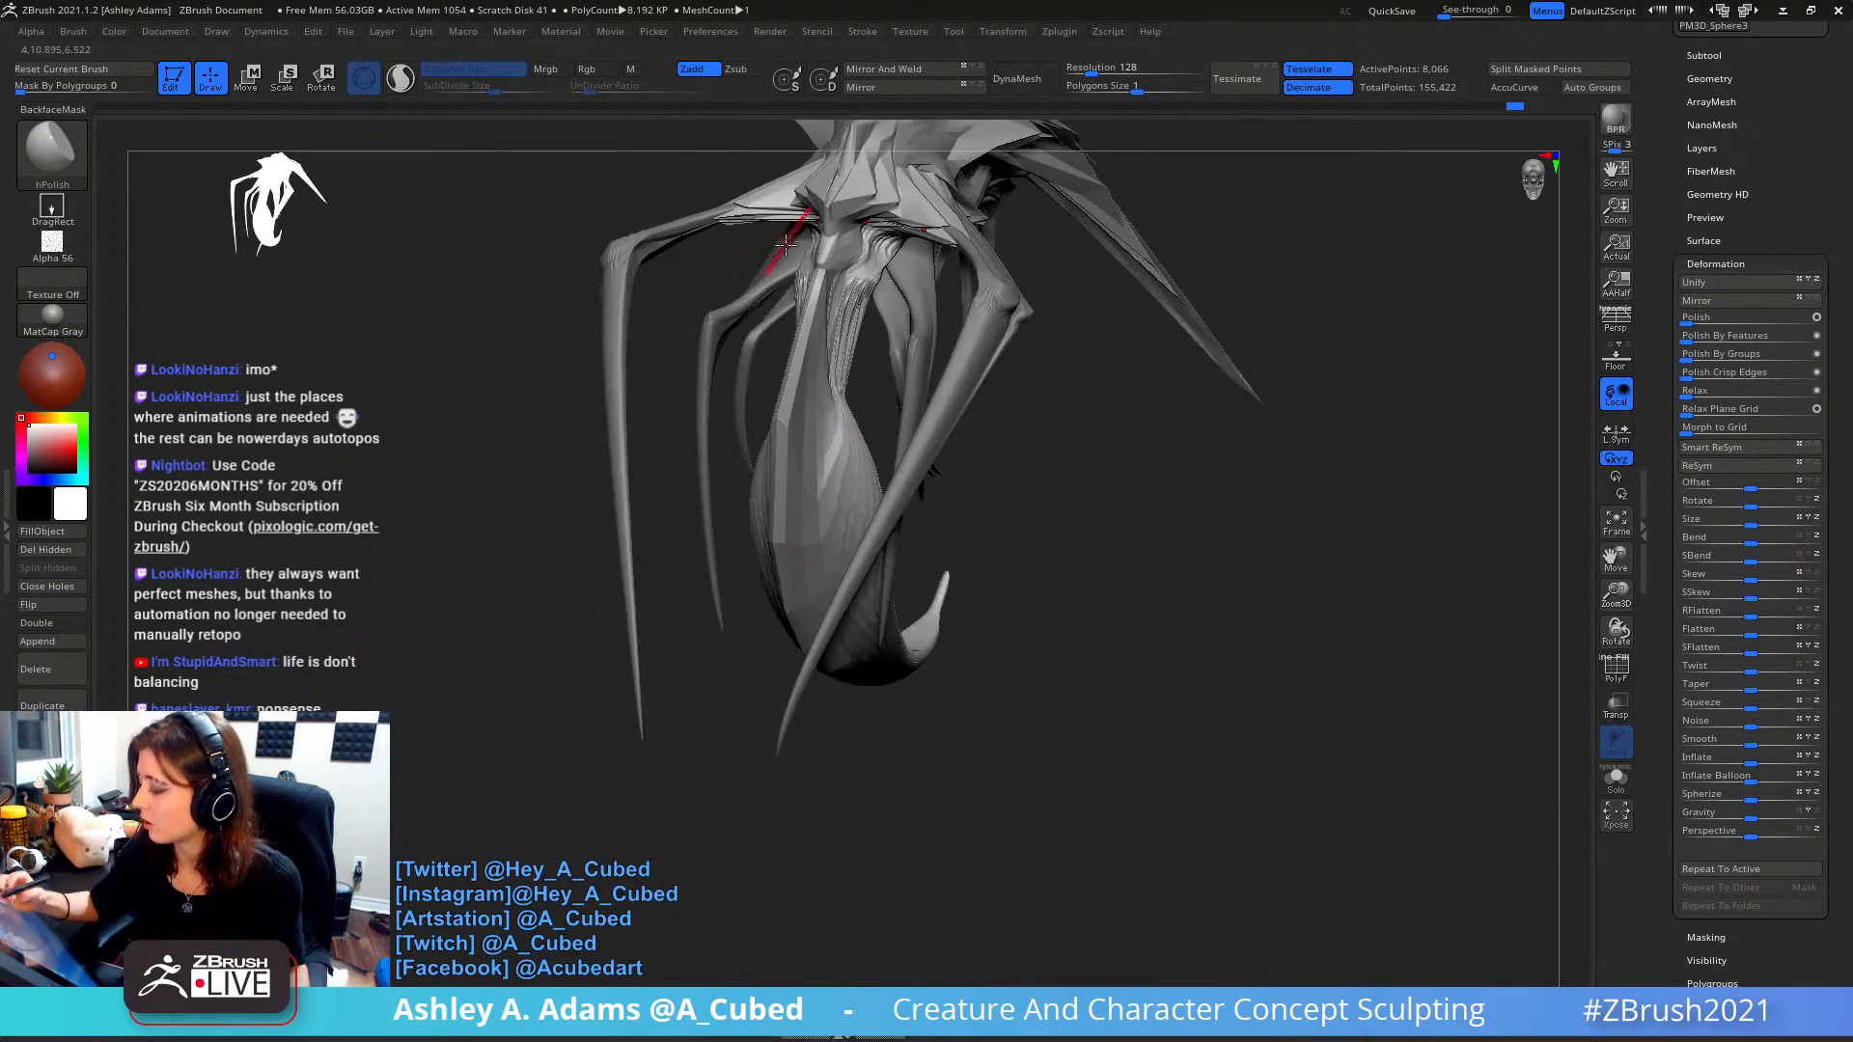
pyautogui.moveTo(821, 280)
pyautogui.mouseDown(button='right')
pyautogui.moveTo(851, 275)
pyautogui.moveTo(844, 227)
pyautogui.mouseUp(button='right')
pyautogui.press('space')
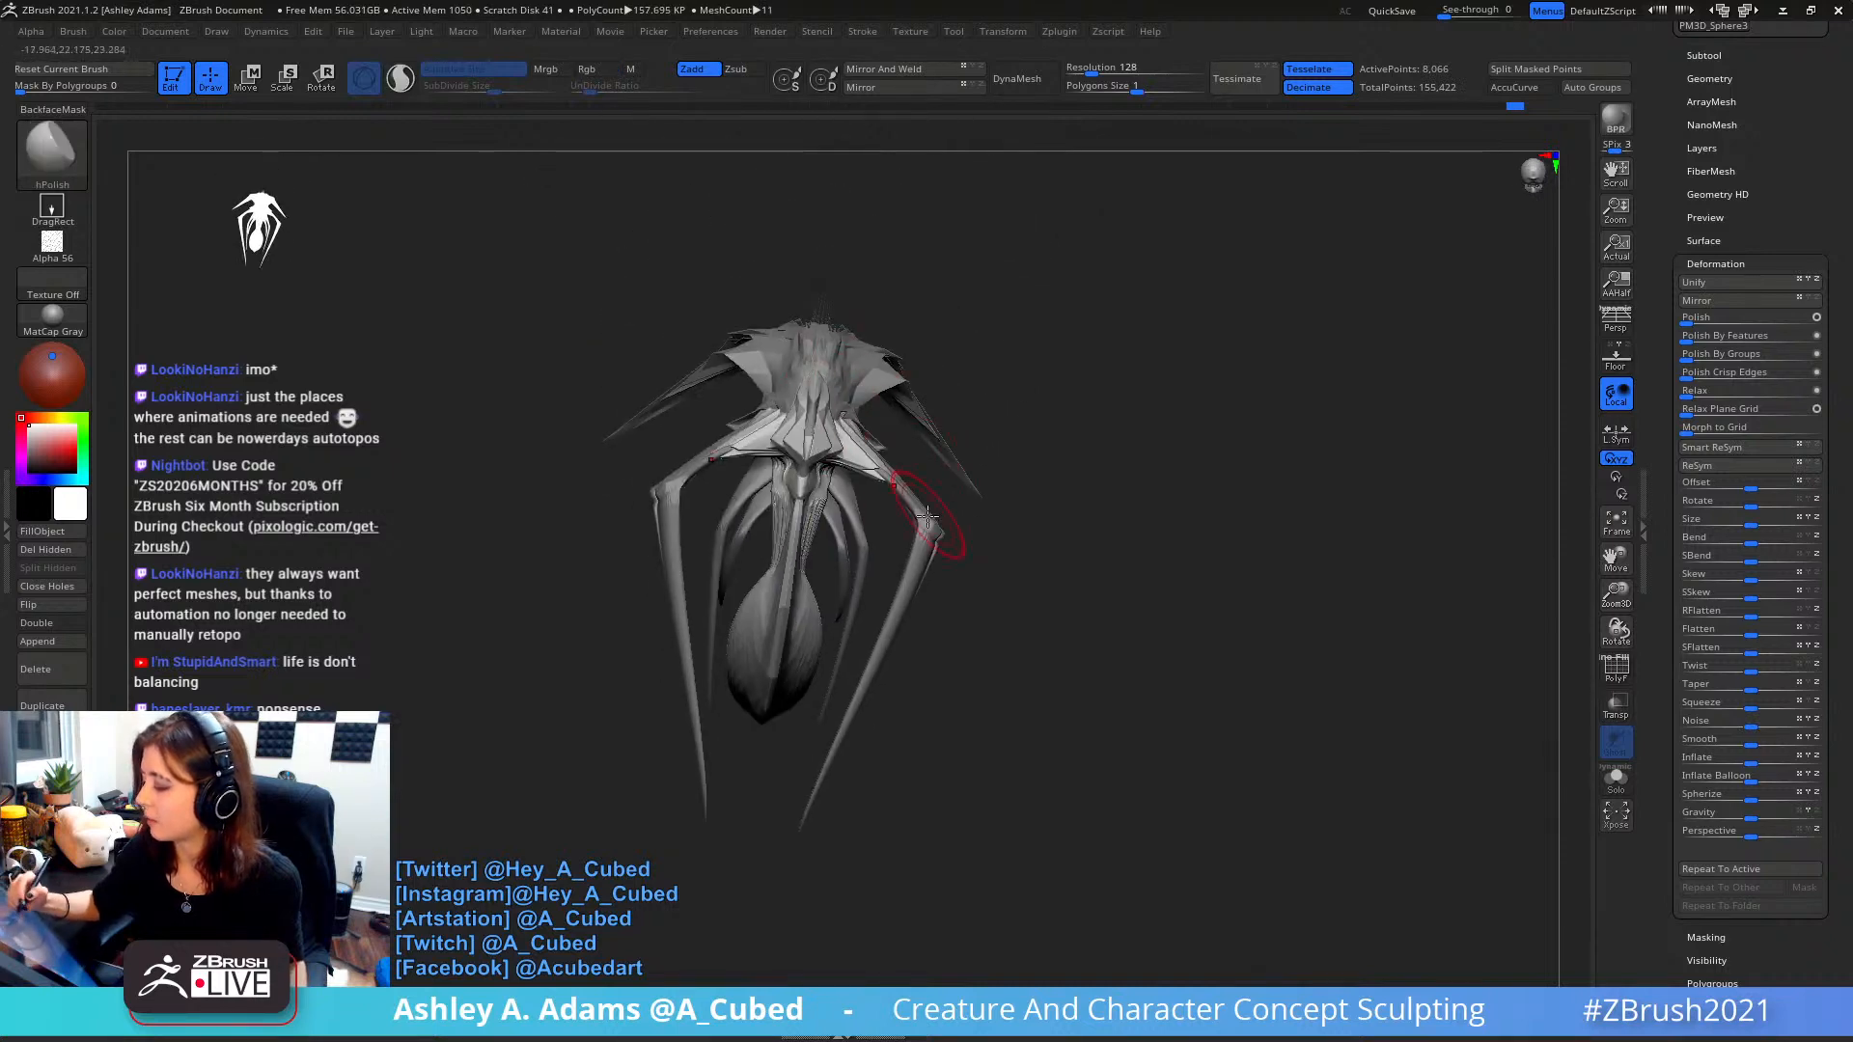
pyautogui.moveTo(932, 507); pyautogui.dragTo(1023, 523, button='right')
pyautogui.keyDown('alt'); pyautogui.click(907, 518); pyautogui.keyUp('alt')
pyautogui.moveTo(949, 467)
pyautogui.mouseDown(button='right')
pyautogui.moveTo(1269, 329)
pyautogui.moveTo(1027, 226)
pyautogui.mouseUp(button='right')
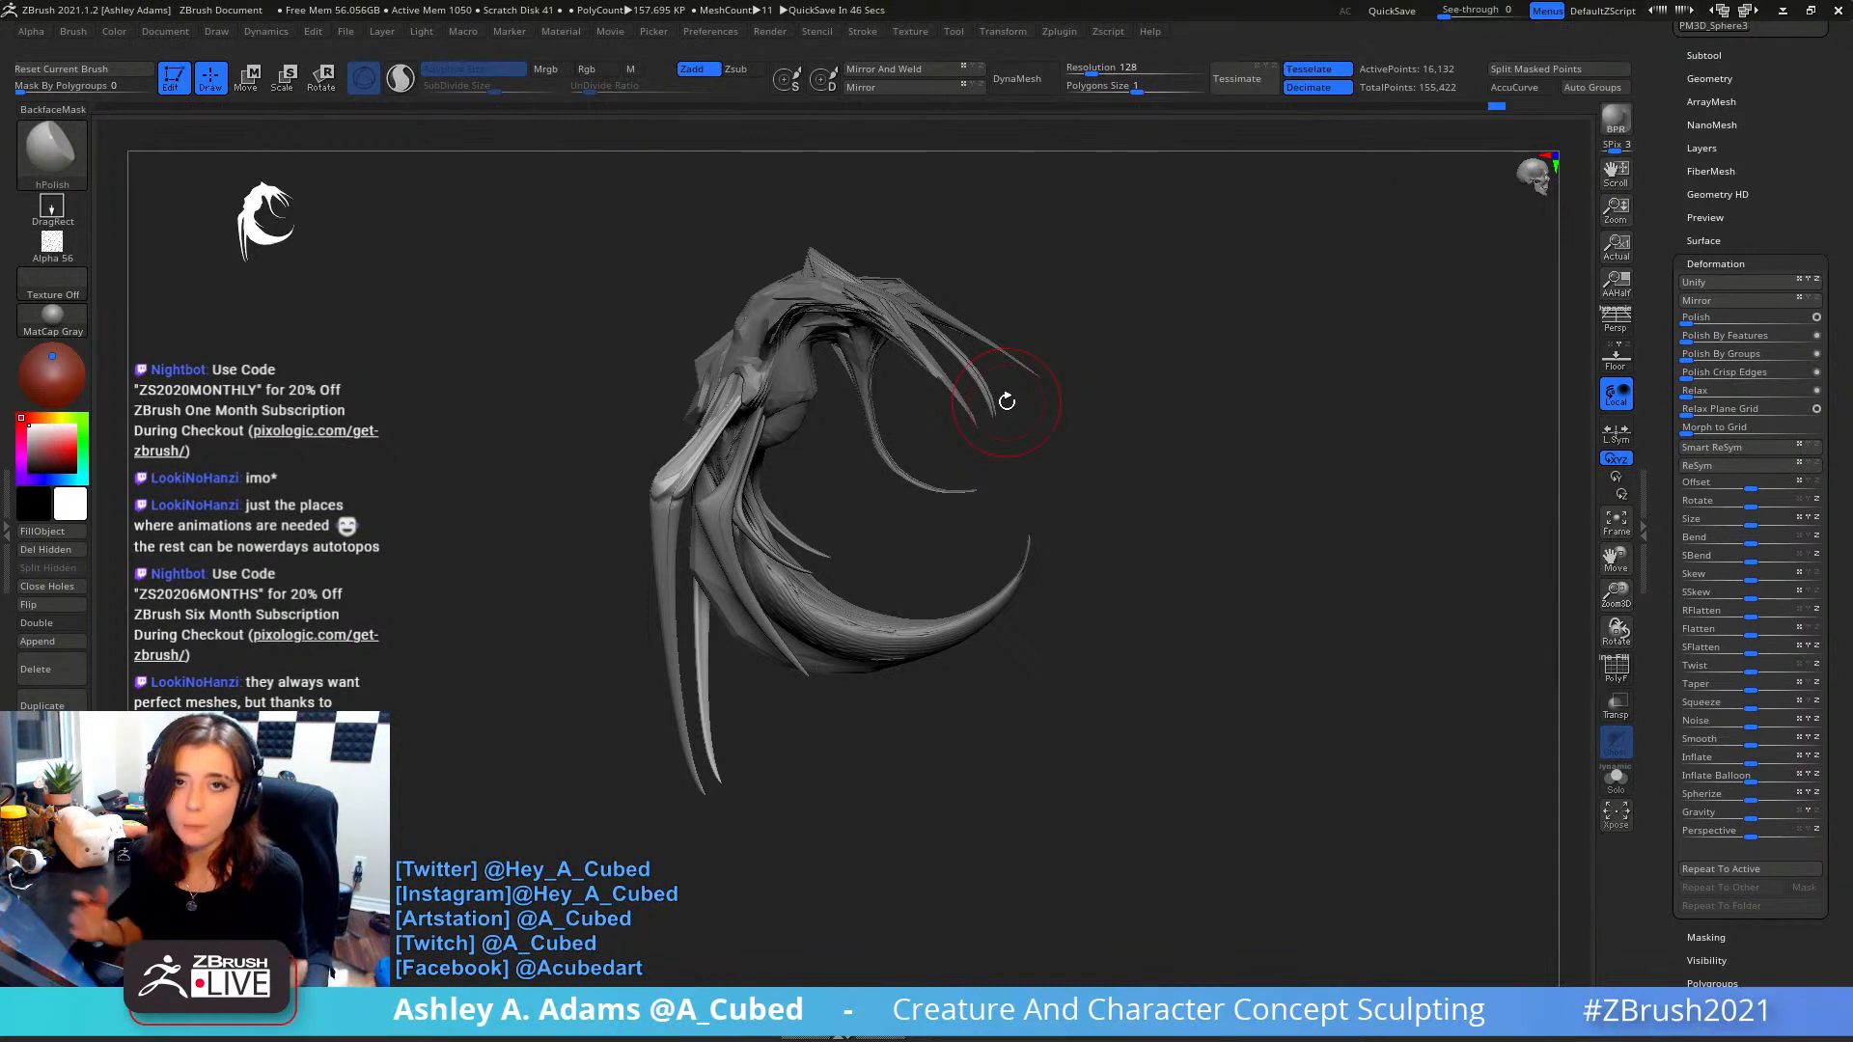
pyautogui.moveTo(1074, 493)
pyautogui.mouseDown()
pyautogui.moveTo(1106, 496)
pyautogui.moveTo(1034, 436)
pyautogui.mouseUp()
pyautogui.keyDown('ctrl'); pyautogui.moveTo(898, 461); pyautogui.dragTo(877, 515, button='right'); pyautogui.keyUp('ctrl')
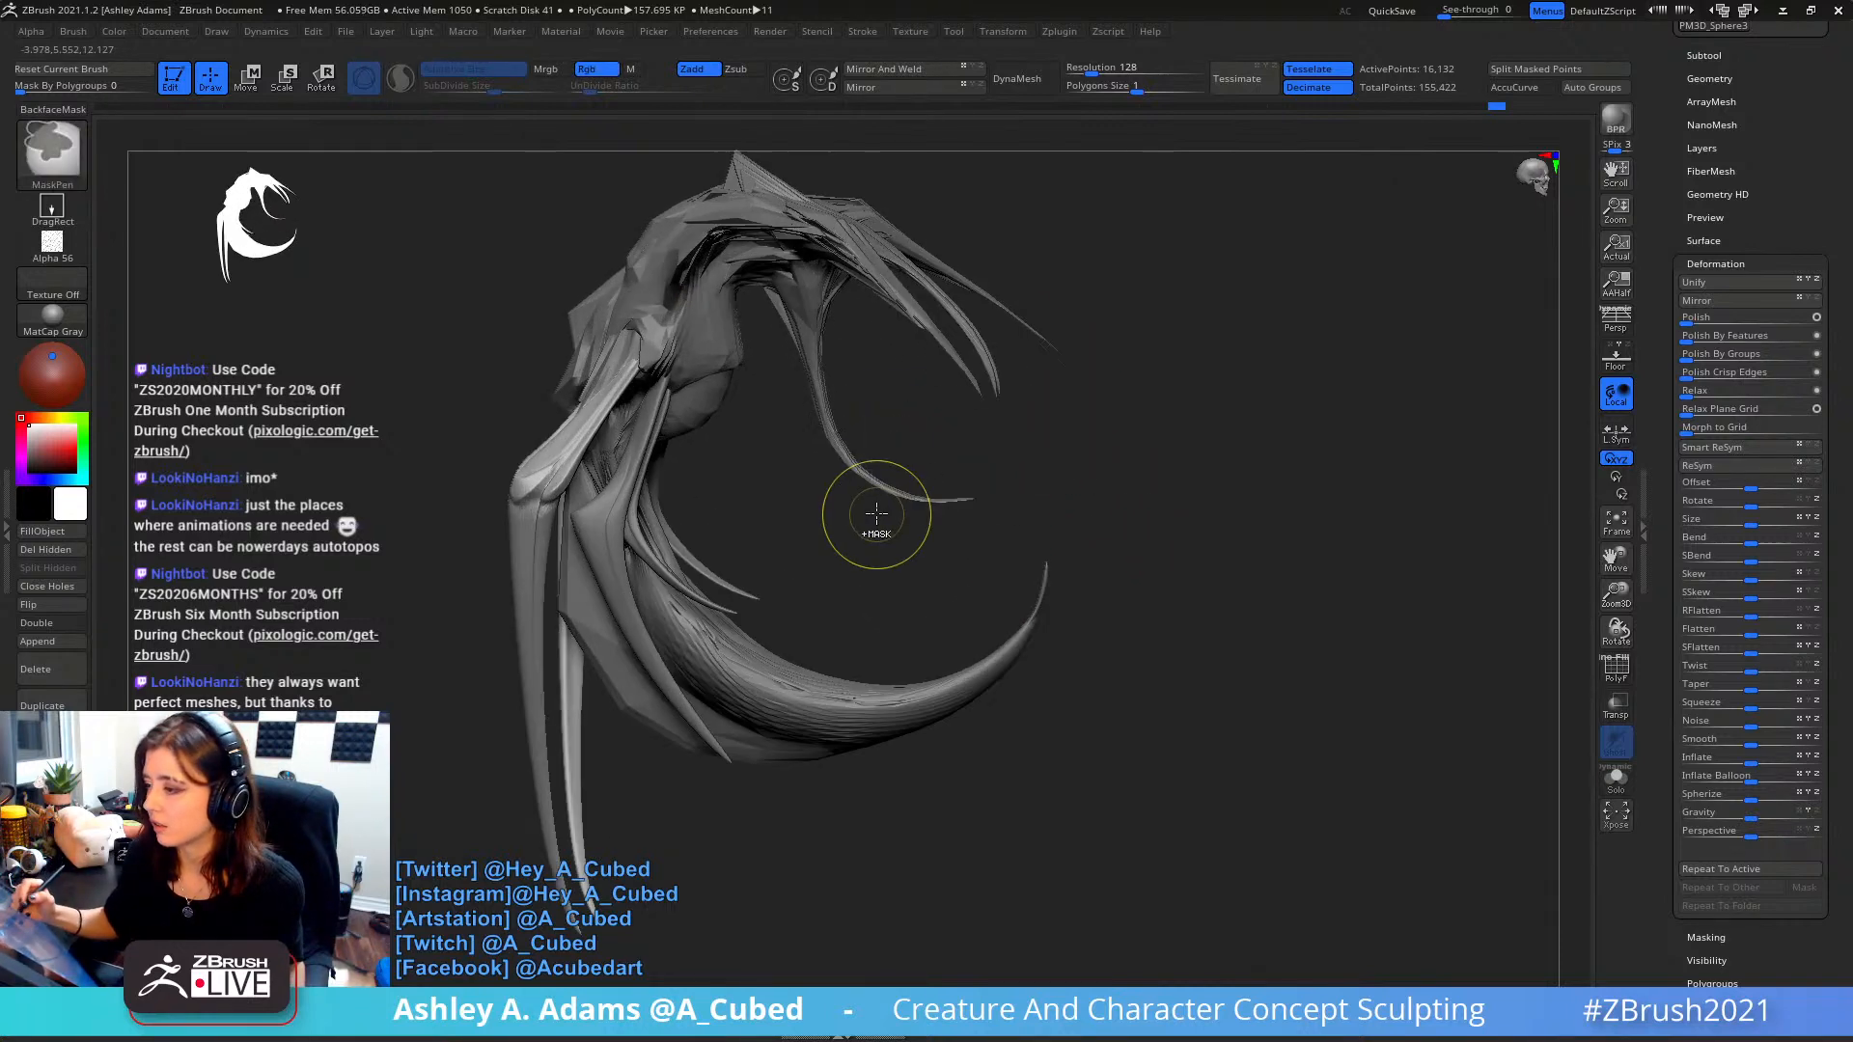
# - Reselect the curved abdomen, adjust the brush size and refine the narrow neck below the torso with hPolish and smoothing
pyautogui.keyDown('alt'); pyautogui.click(921, 696); pyautogui.keyUp('alt')
pyautogui.moveTo(1009, 585); pyautogui.dragTo(976, 434)
pyautogui.press('space')
pyautogui.press('space')
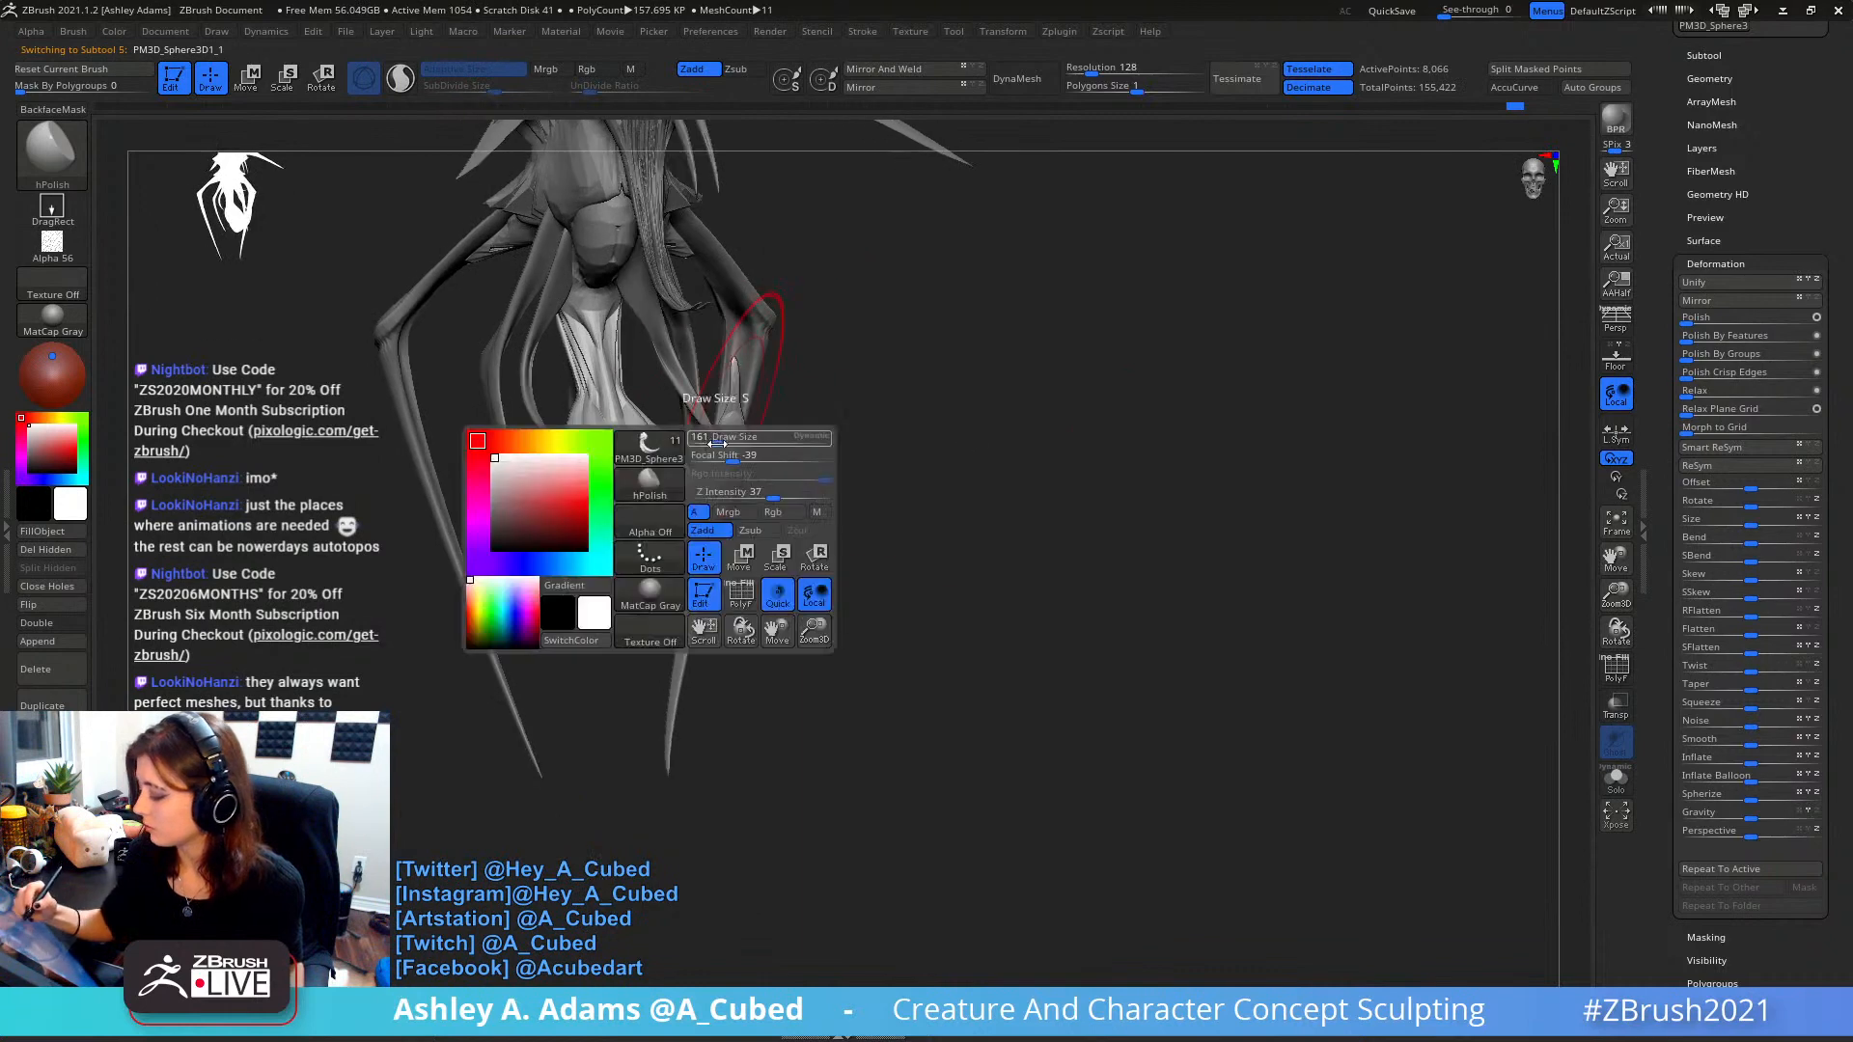
pyautogui.moveTo(717, 444)
pyautogui.mouseDown(button='right')
pyautogui.moveTo(809, 417)
pyautogui.moveTo(782, 472)
pyautogui.moveTo(684, 292)
pyautogui.mouseUp(button='right')
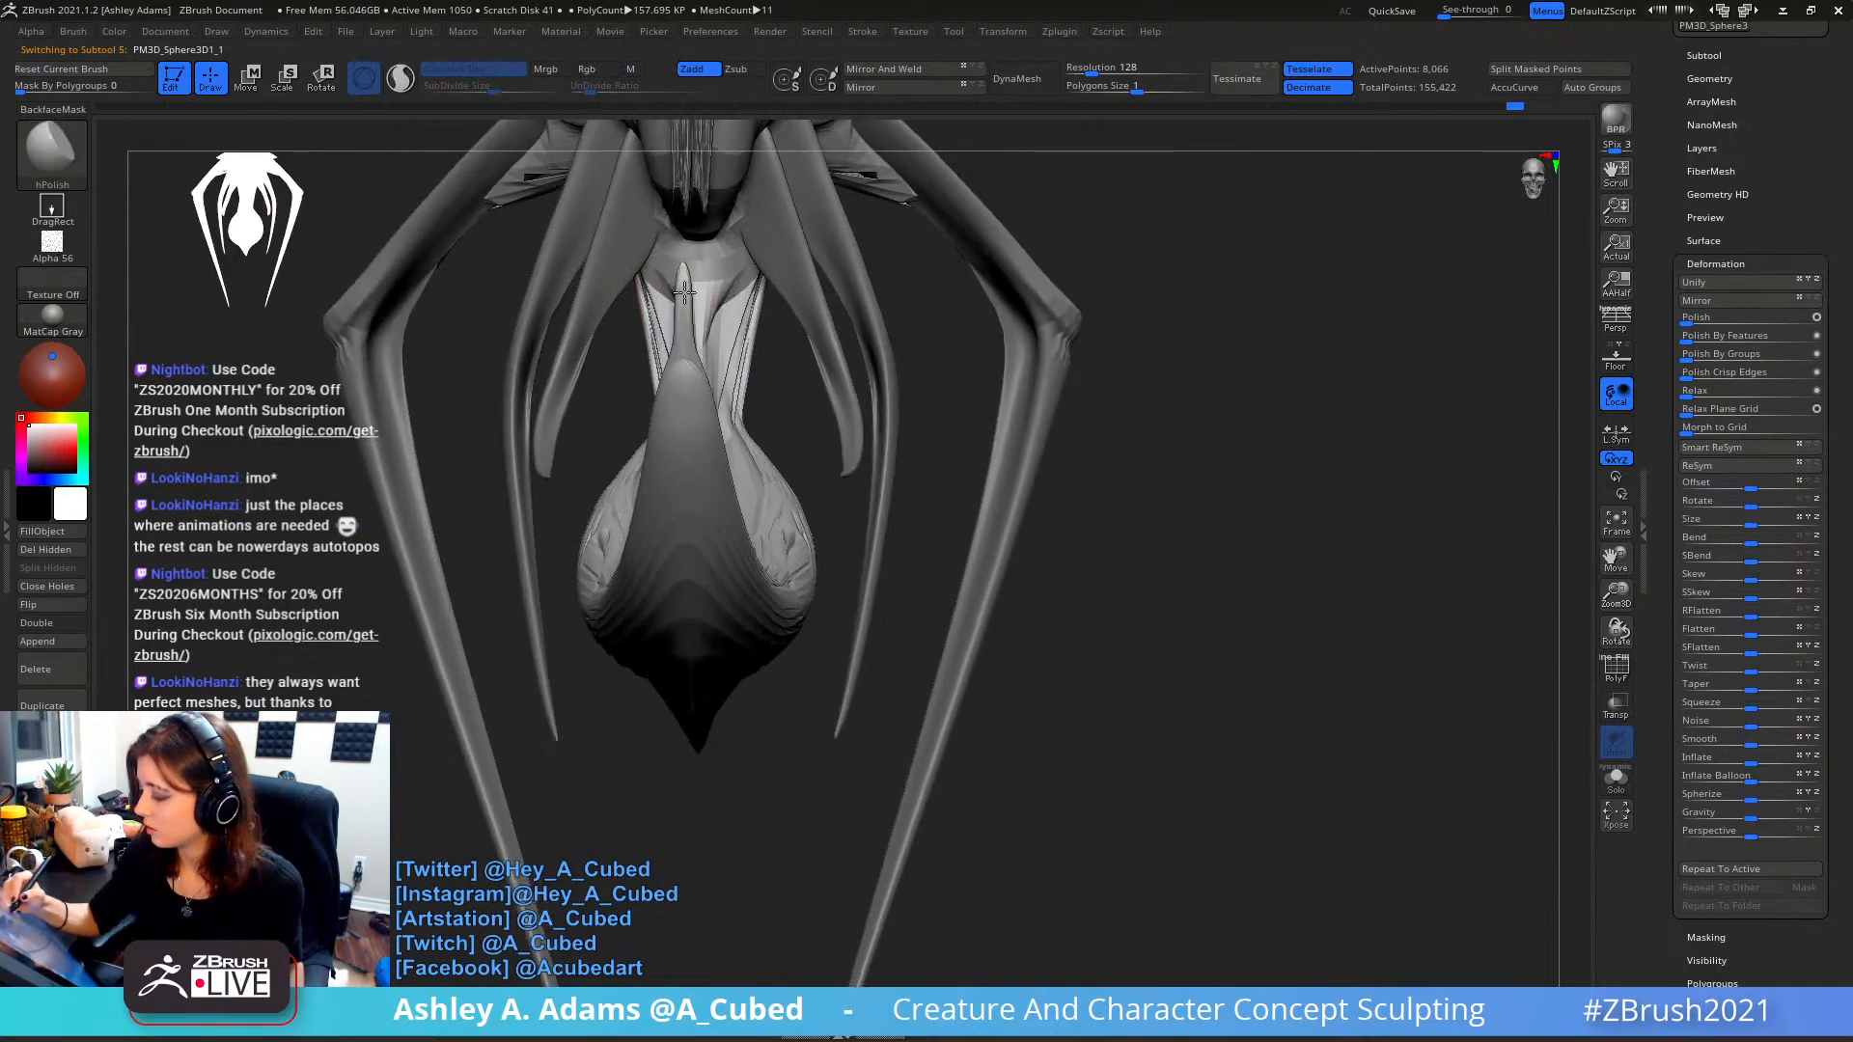
pyautogui.press('space')
pyautogui.keyDown('shift'); pyautogui.moveTo(686, 262); pyautogui.dragTo(691, 358); pyautogui.keyUp('shift')
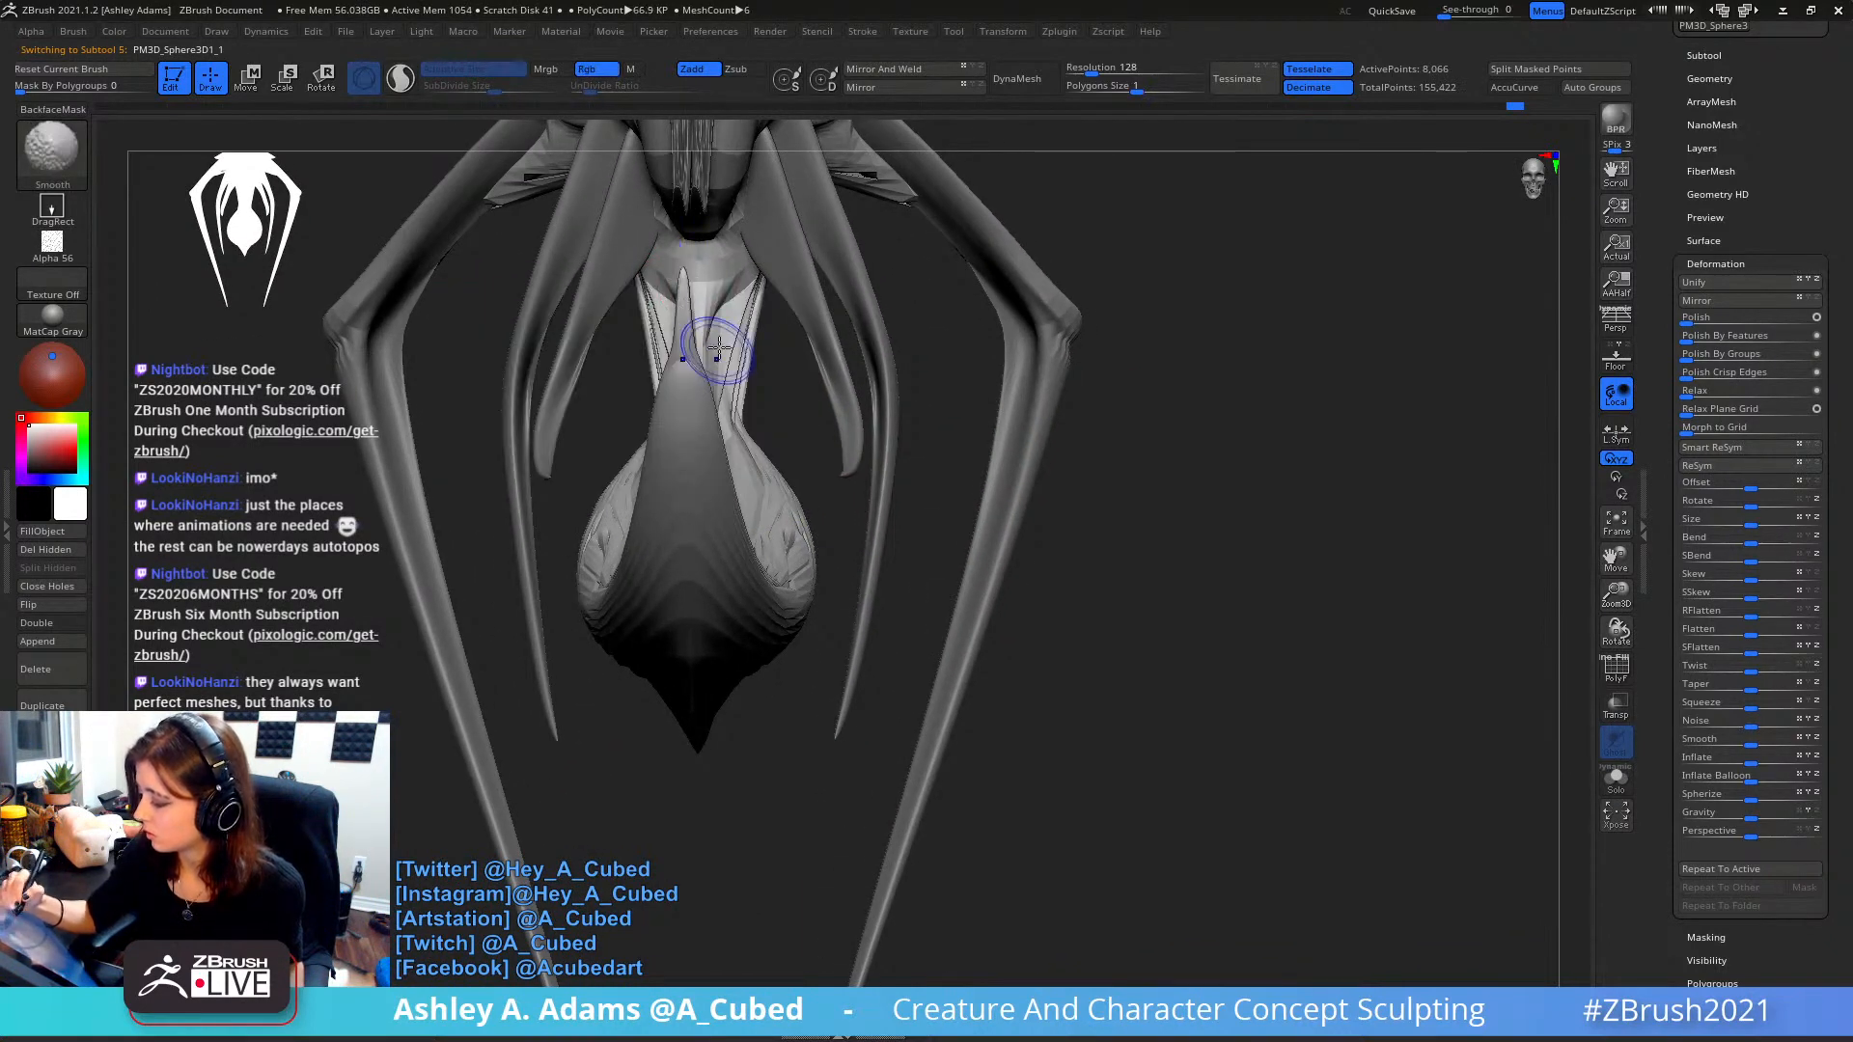
pyautogui.moveTo(719, 347)
pyautogui.mouseDown(button='right')
pyautogui.moveTo(869, 378)
pyautogui.moveTo(1117, 324)
pyautogui.mouseUp(button='right')
pyautogui.press('space')
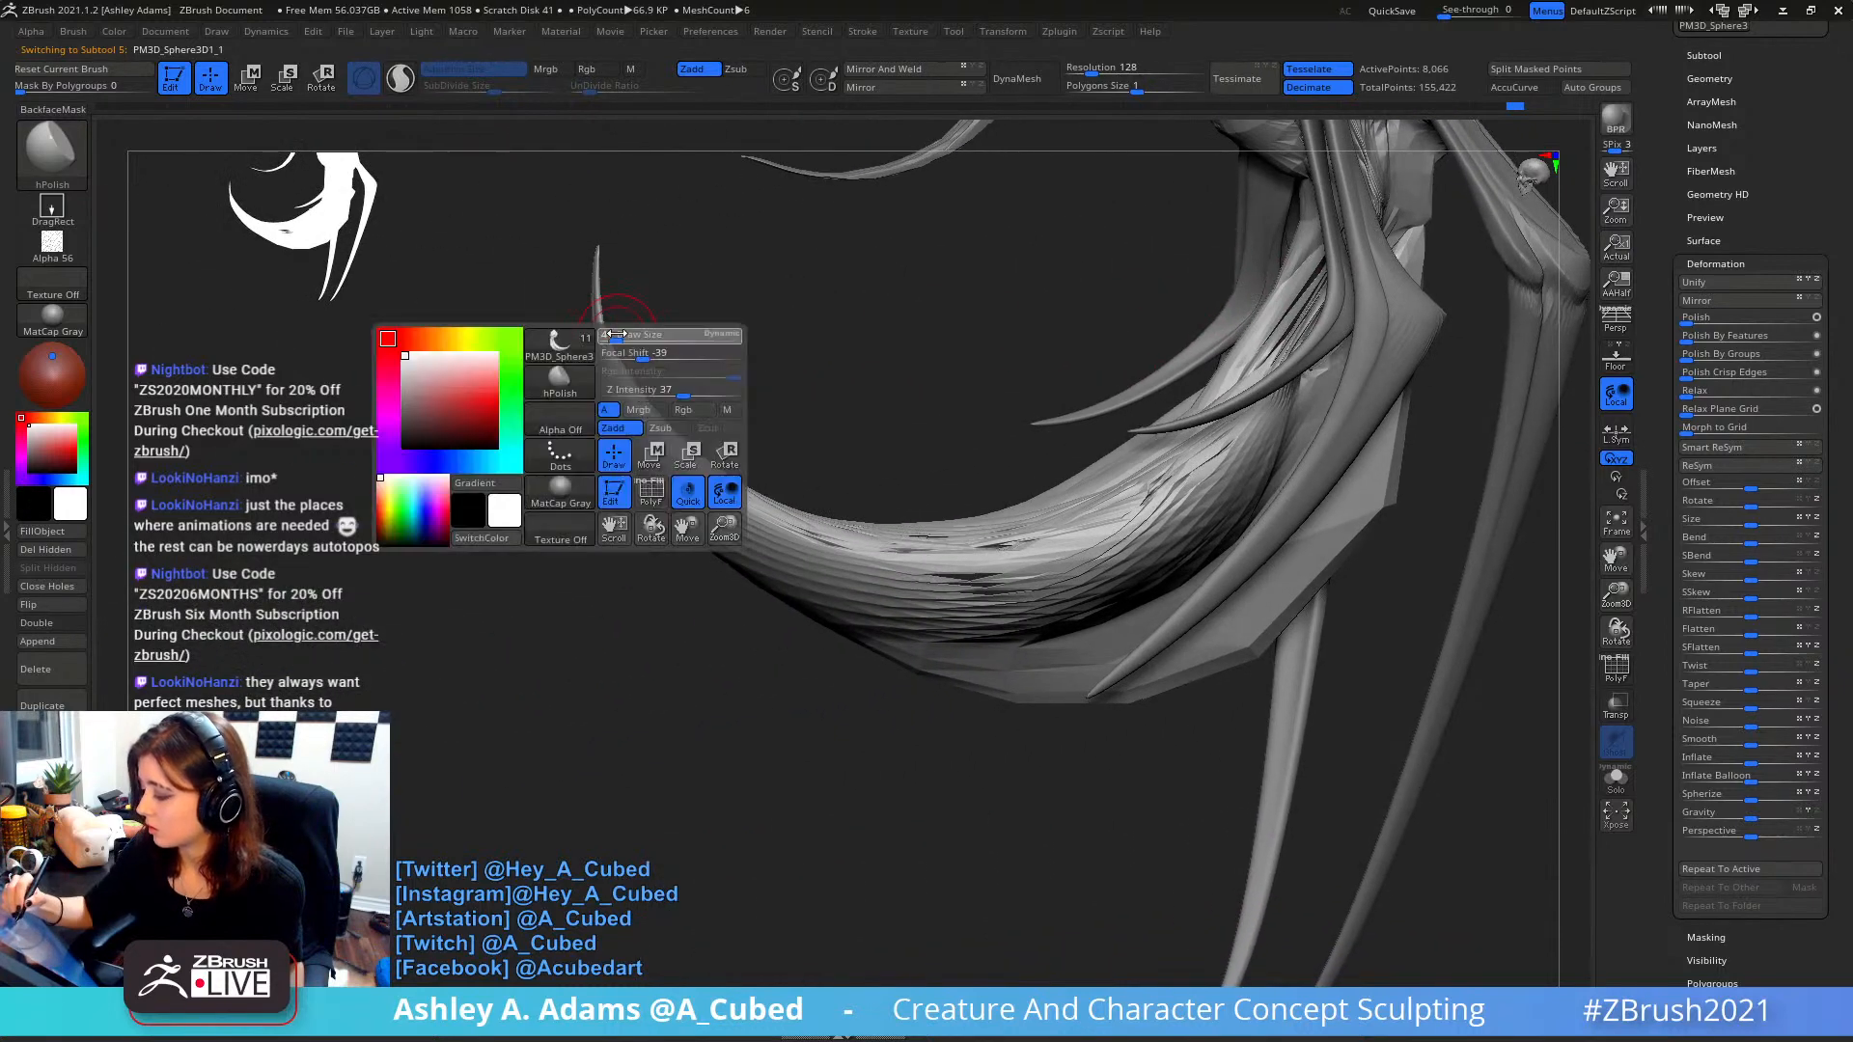
pyautogui.moveTo(719, 346); pyautogui.dragTo(650, 356, button='right')
pyautogui.press('b')
pyautogui.press('d')
pyautogui.press('s')
pyautogui.moveTo(729, 449)
pyautogui.keyDown('ctrl'); pyautogui.mouseDown(button='right')
pyautogui.moveTo(740, 368)
pyautogui.moveTo(894, 358)
pyautogui.mouseUp(button='right'); pyautogui.keyUp('ctrl')
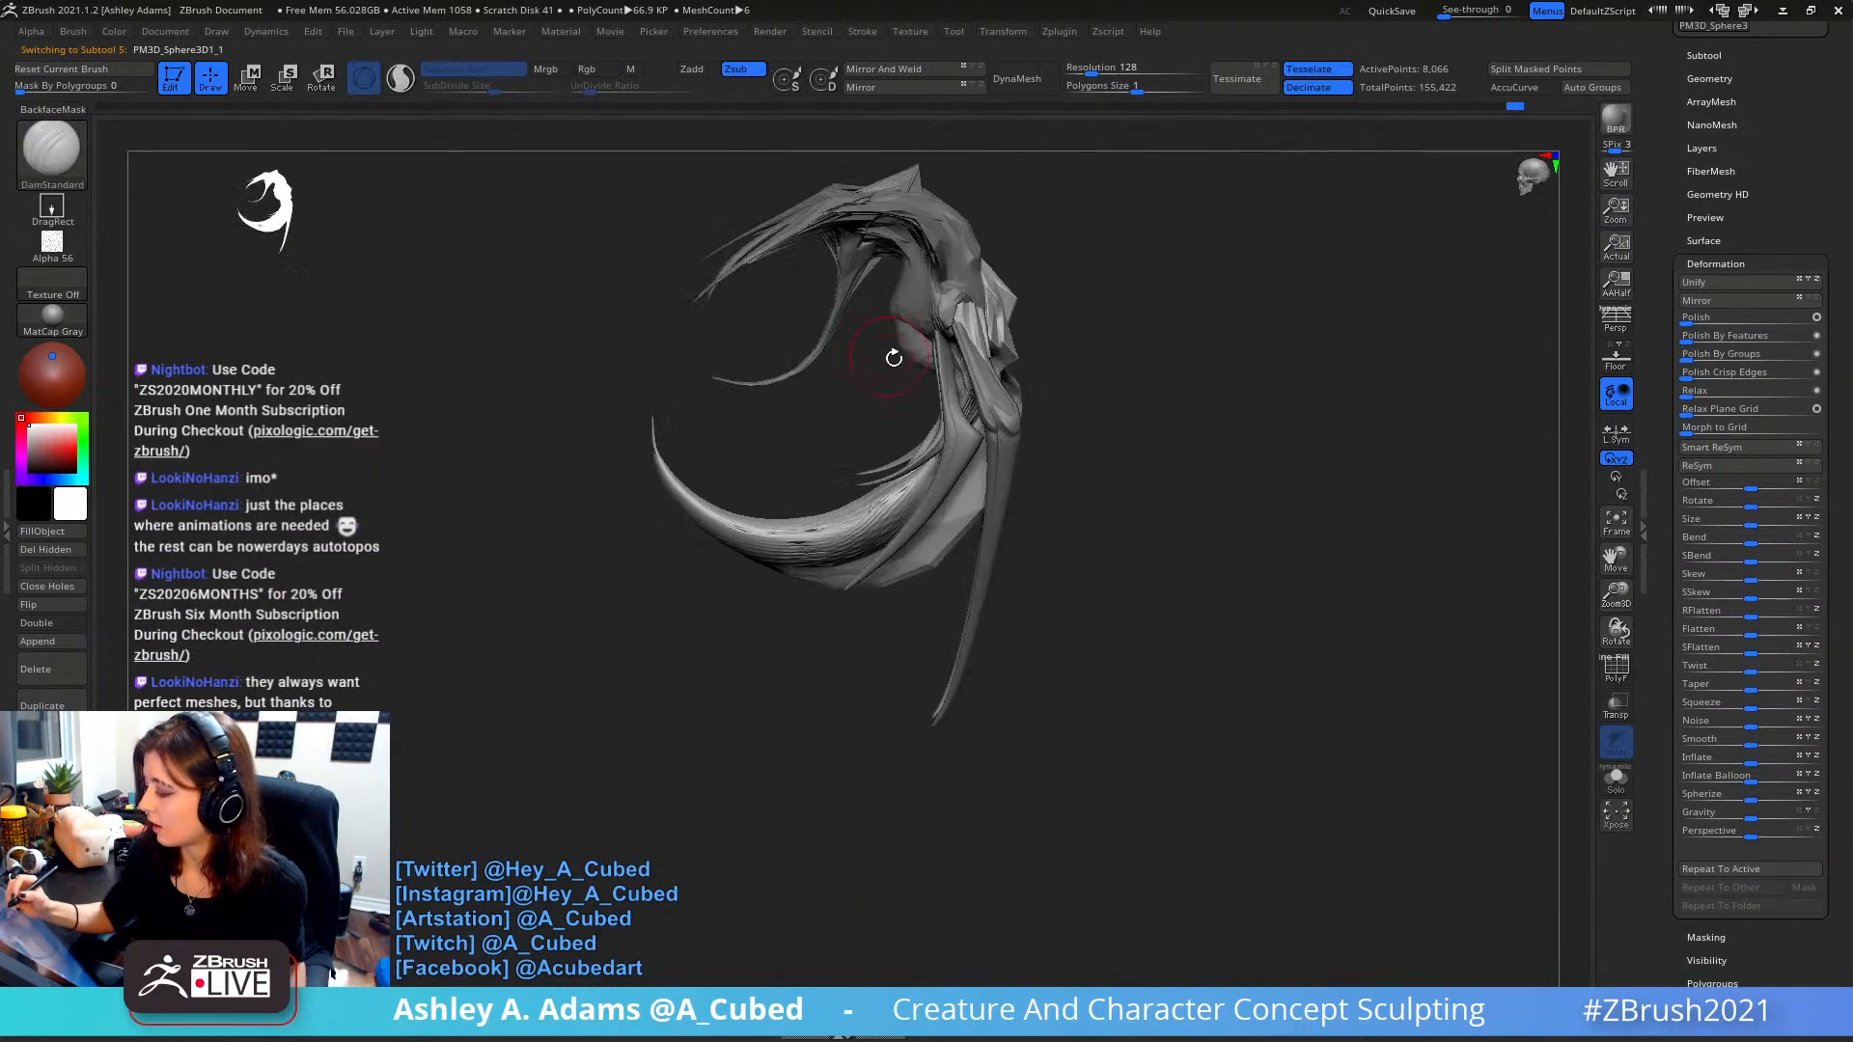
# - Select the long outer legs and save the creature file
pyautogui.keyDown('alt'); pyautogui.click(999, 386); pyautogui.keyUp('alt')
pyautogui.keyDown('alt'); pyautogui.moveTo(1124, 355); pyautogui.dragTo(989, 384, button='right'); pyautogui.keyUp('alt')
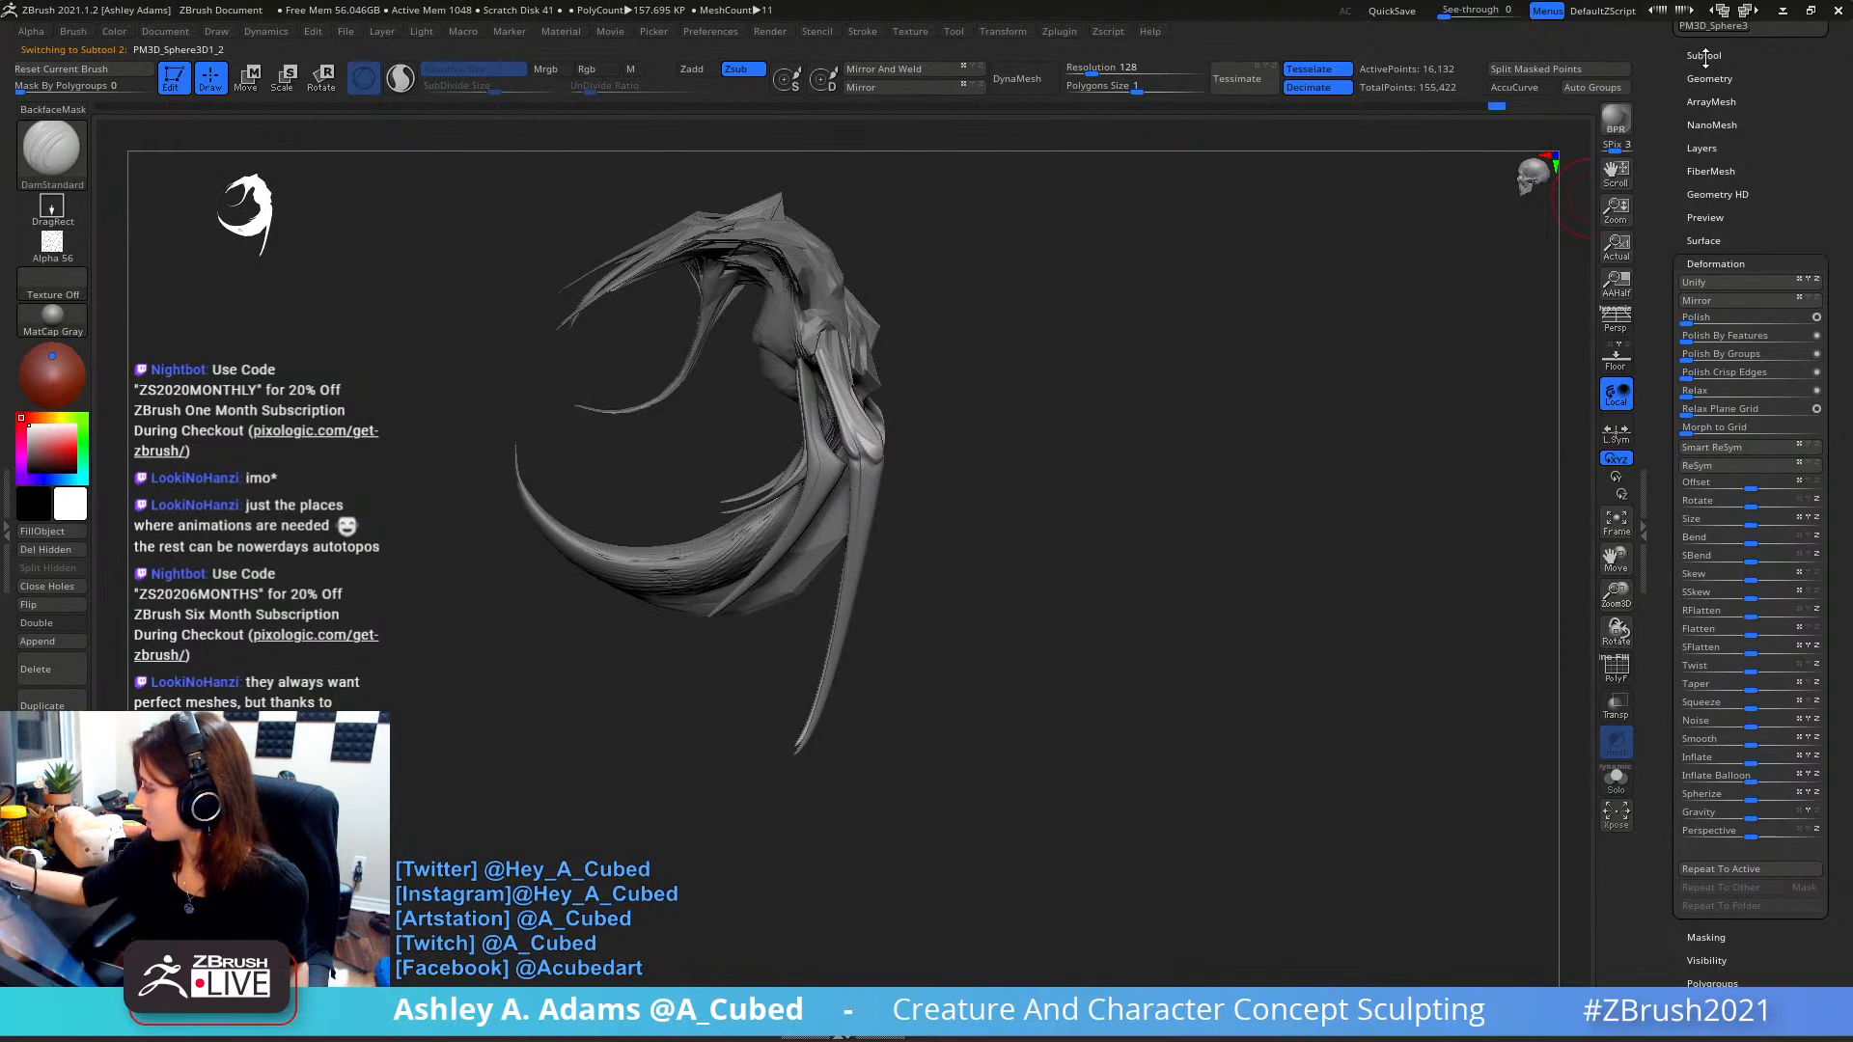
pyautogui.moveTo(1705, 58); pyautogui.dragTo(1707, 370)
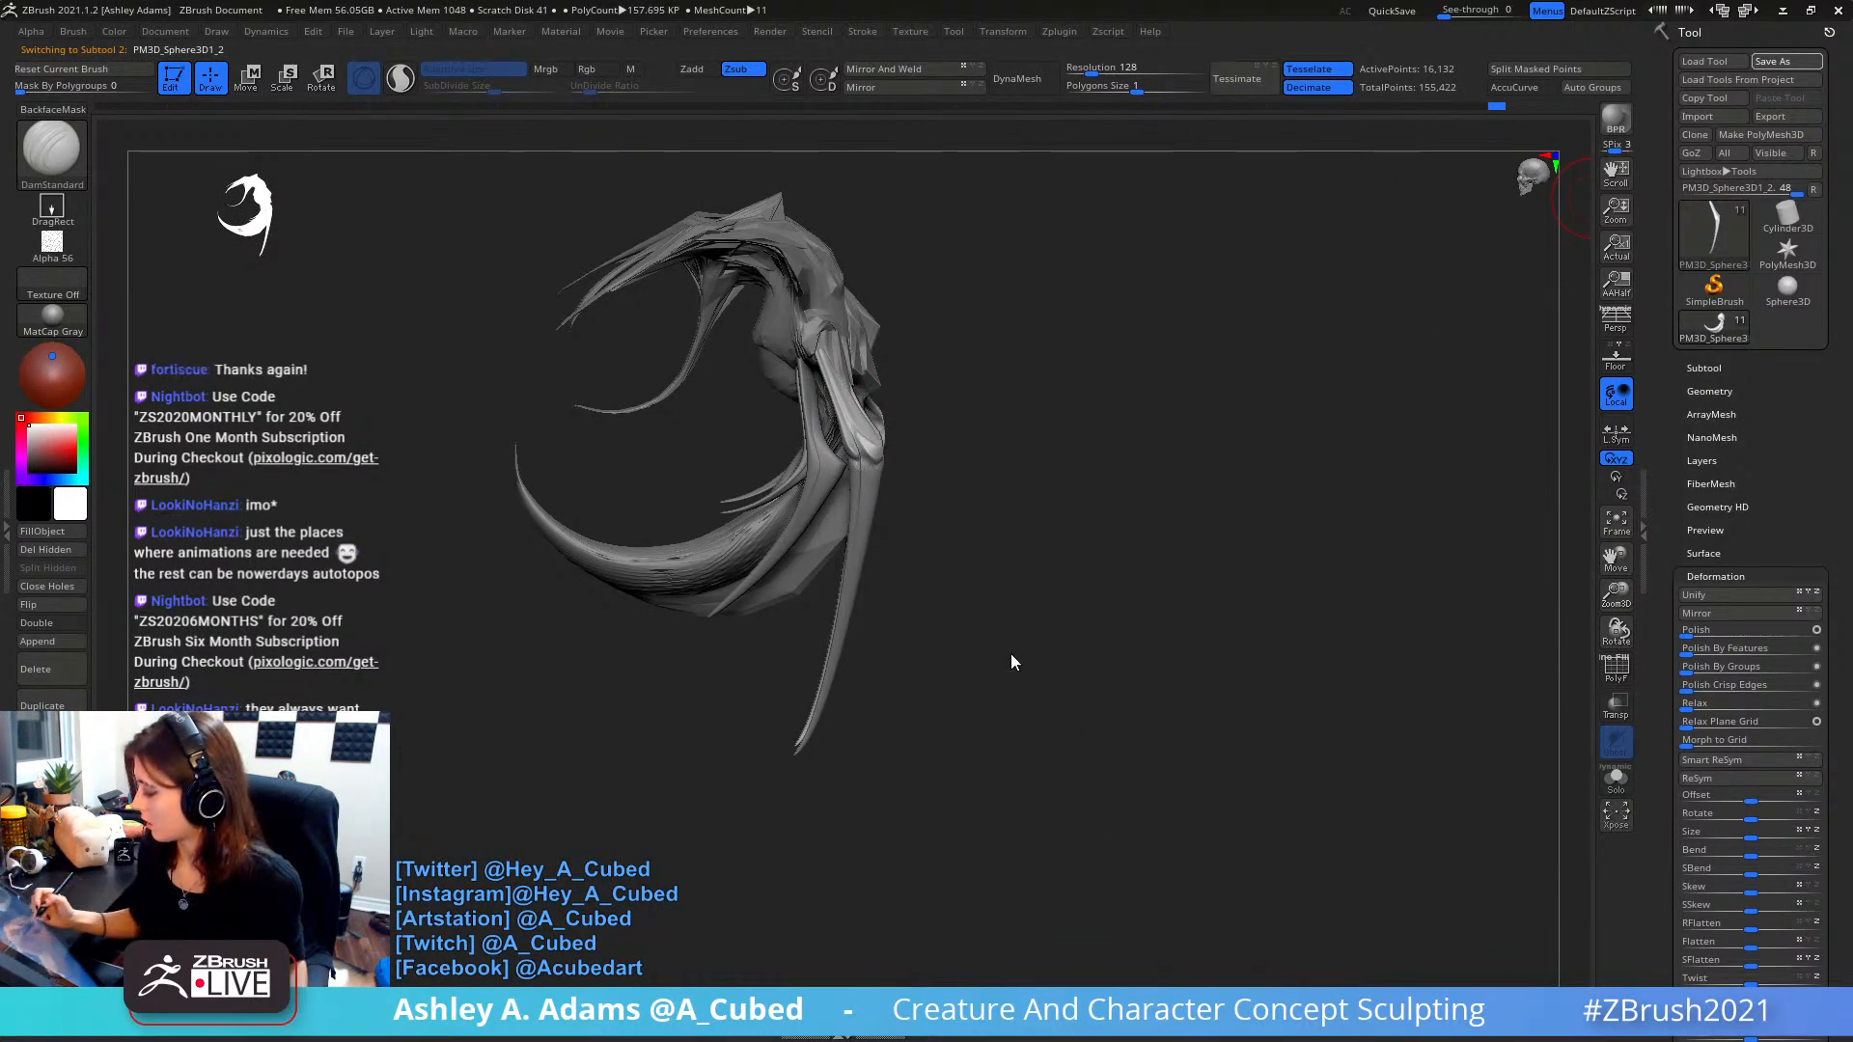
pyautogui.hotkey('ctrl', 's')
# - Append a sphere as a new subtool and select it
pyautogui.click(1703, 368)
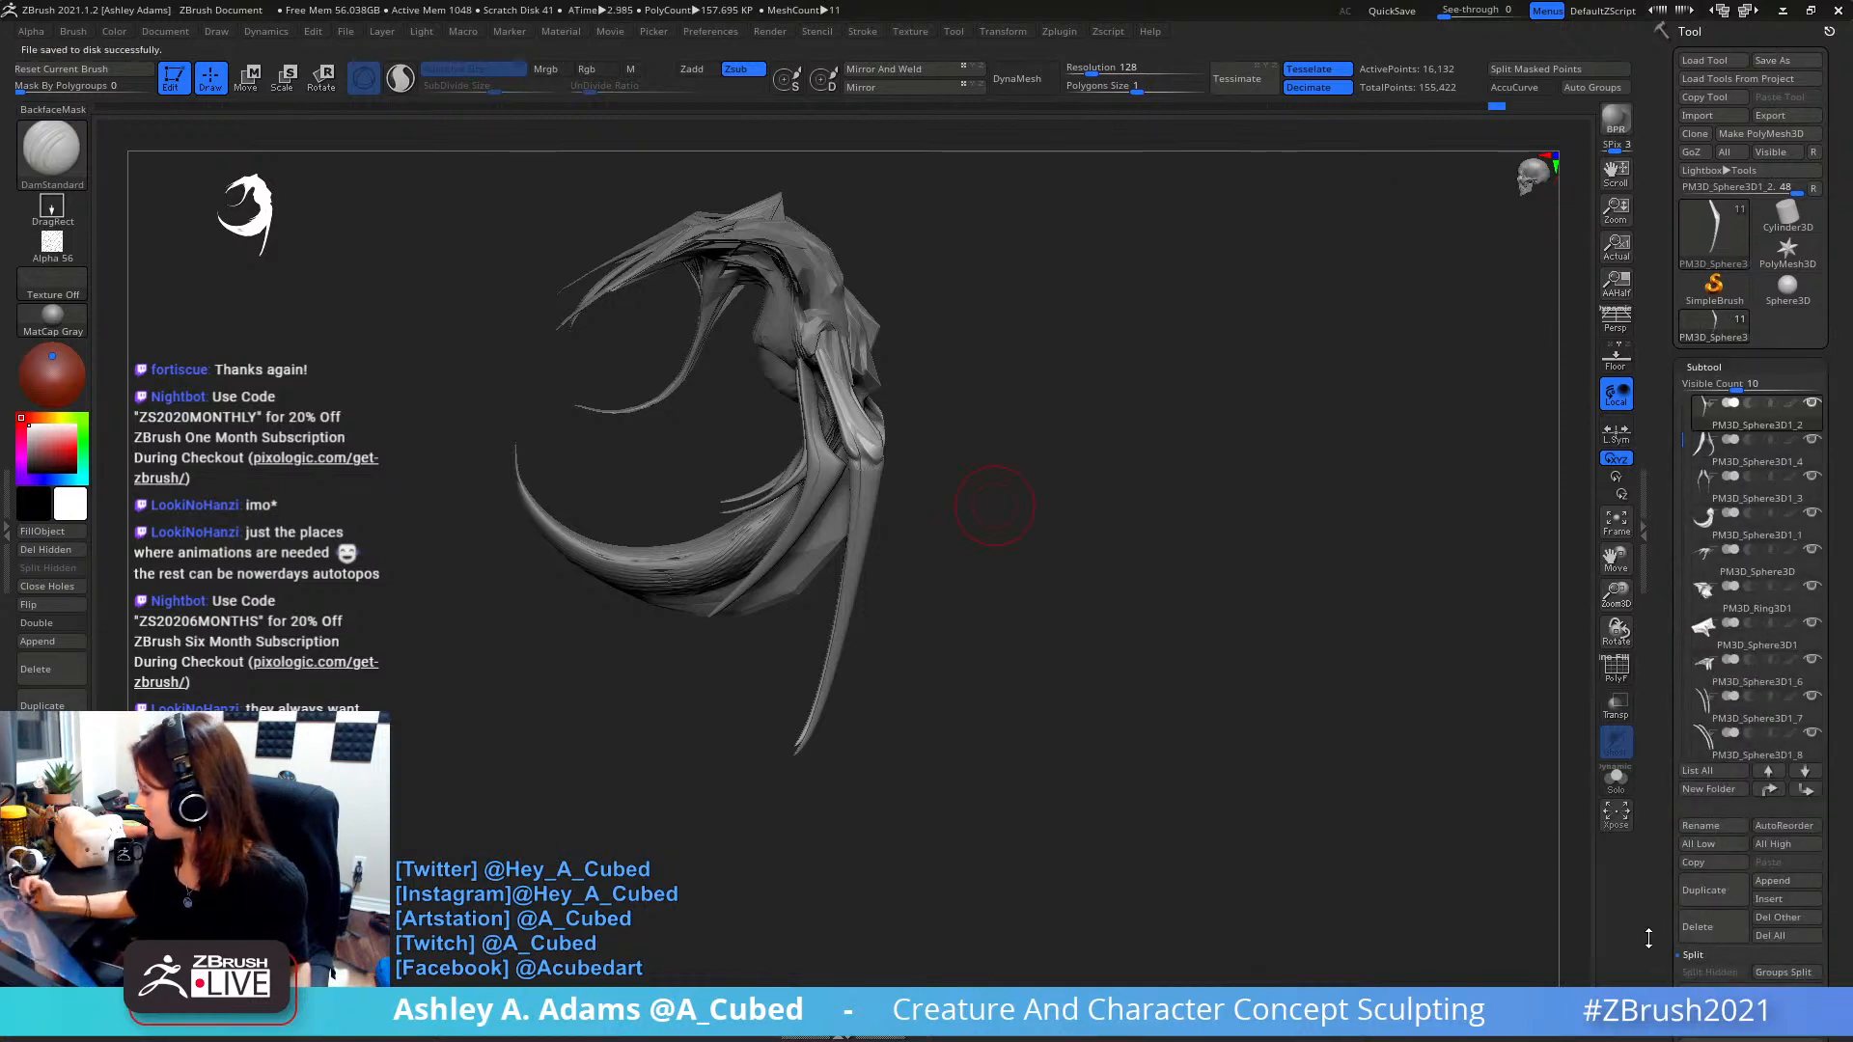
pyautogui.moveTo(1648, 938); pyautogui.dragTo(1651, 751)
pyautogui.click(1772, 693)
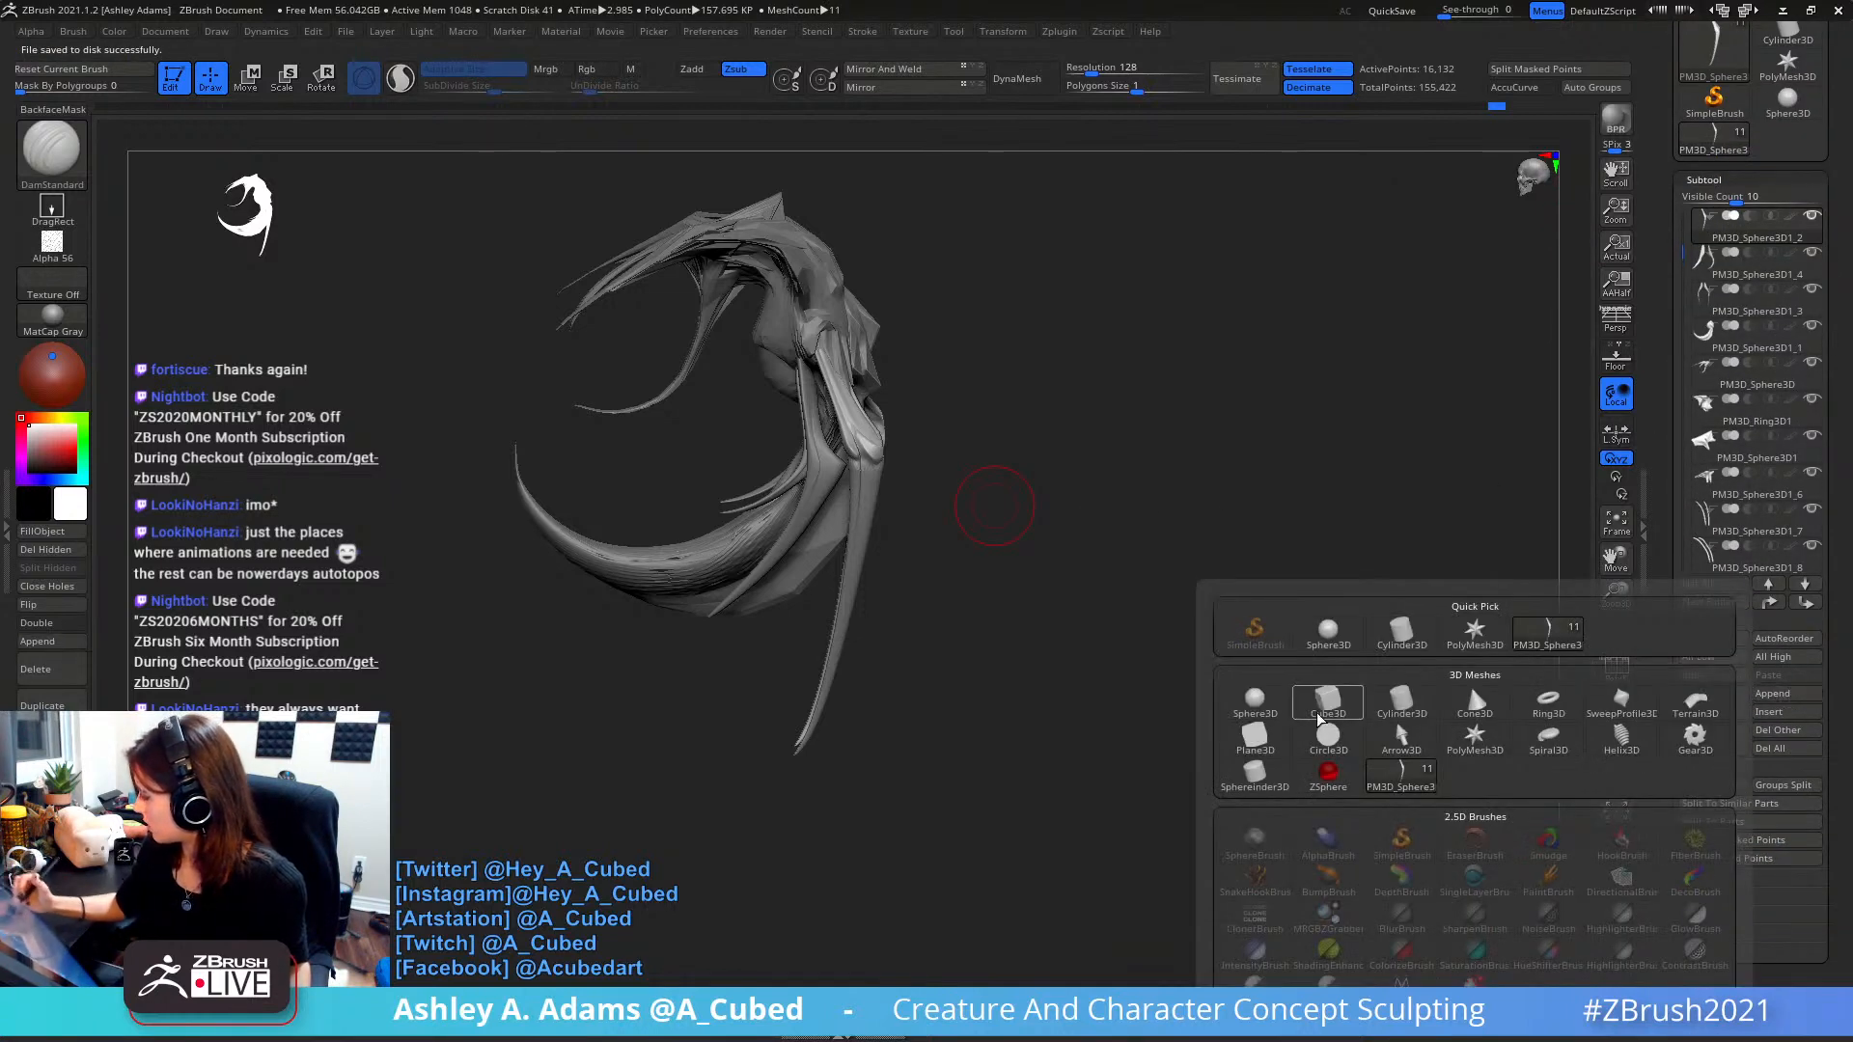
pyautogui.click(1330, 737)
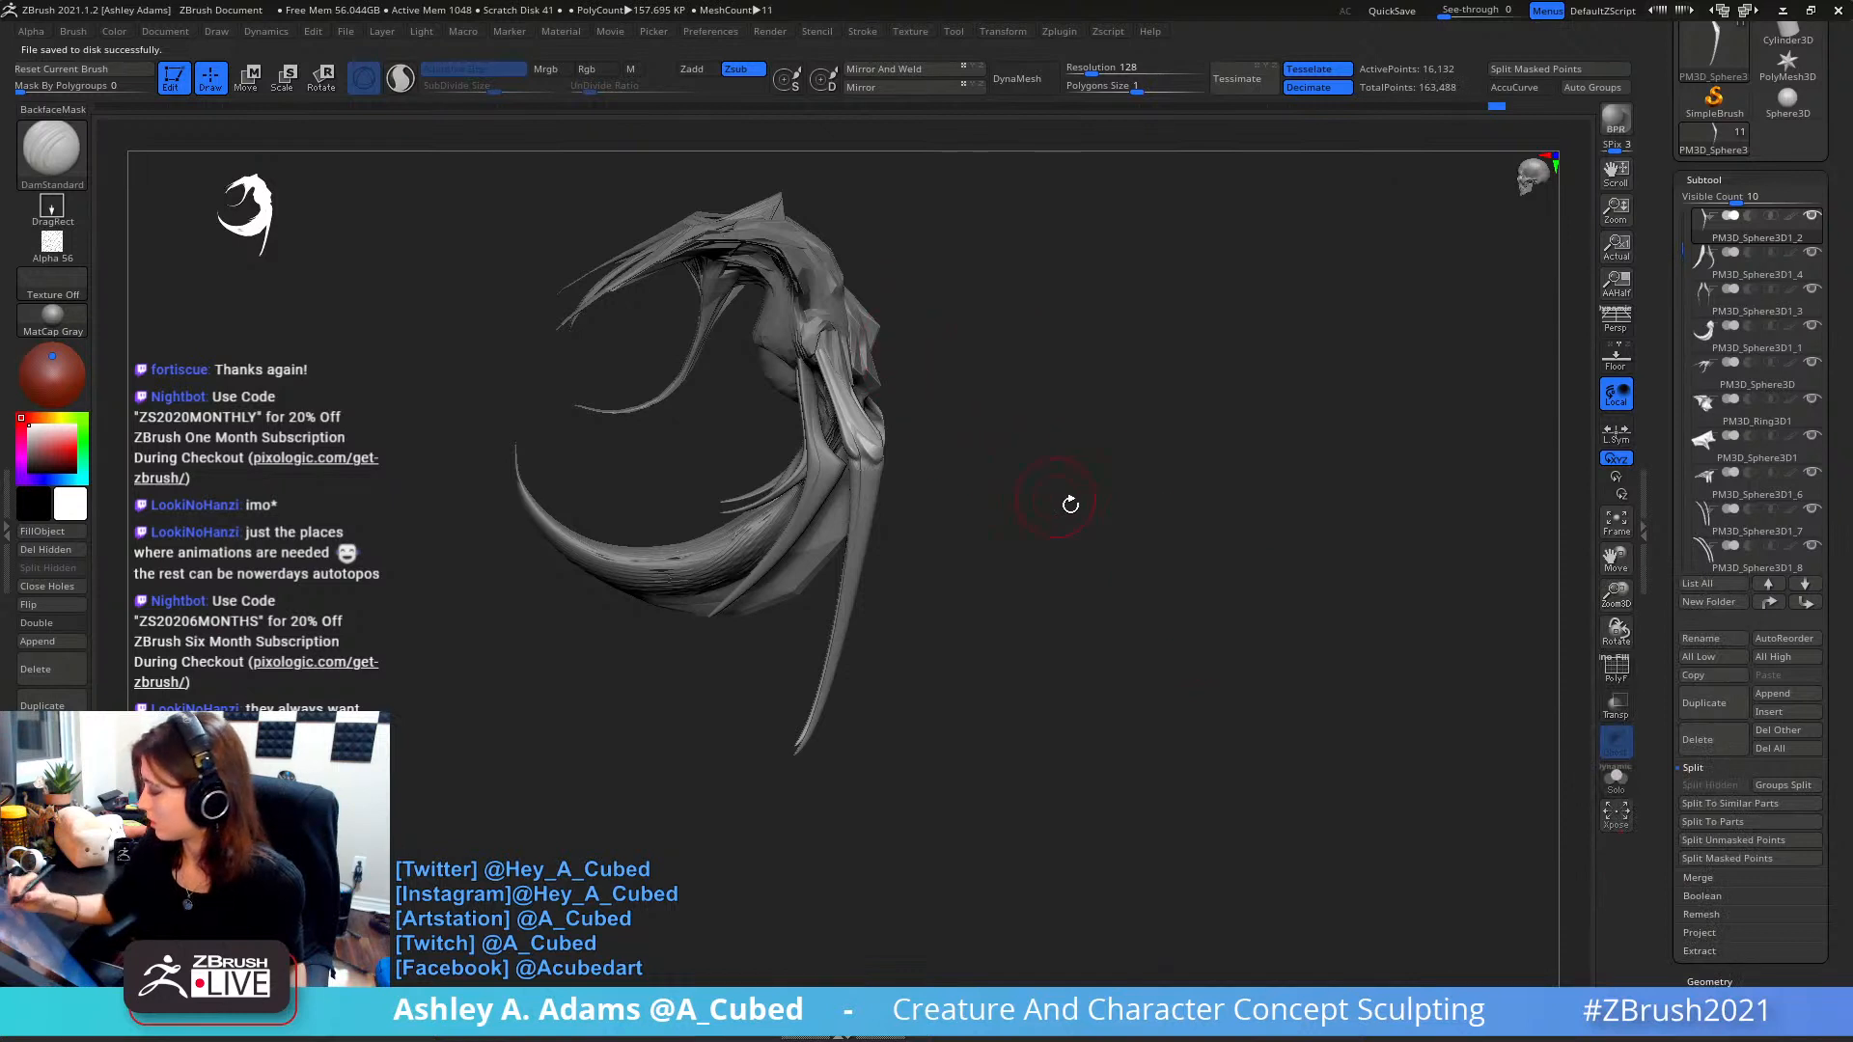
pyautogui.moveTo(1680, 248); pyautogui.dragTo(1679, 387)
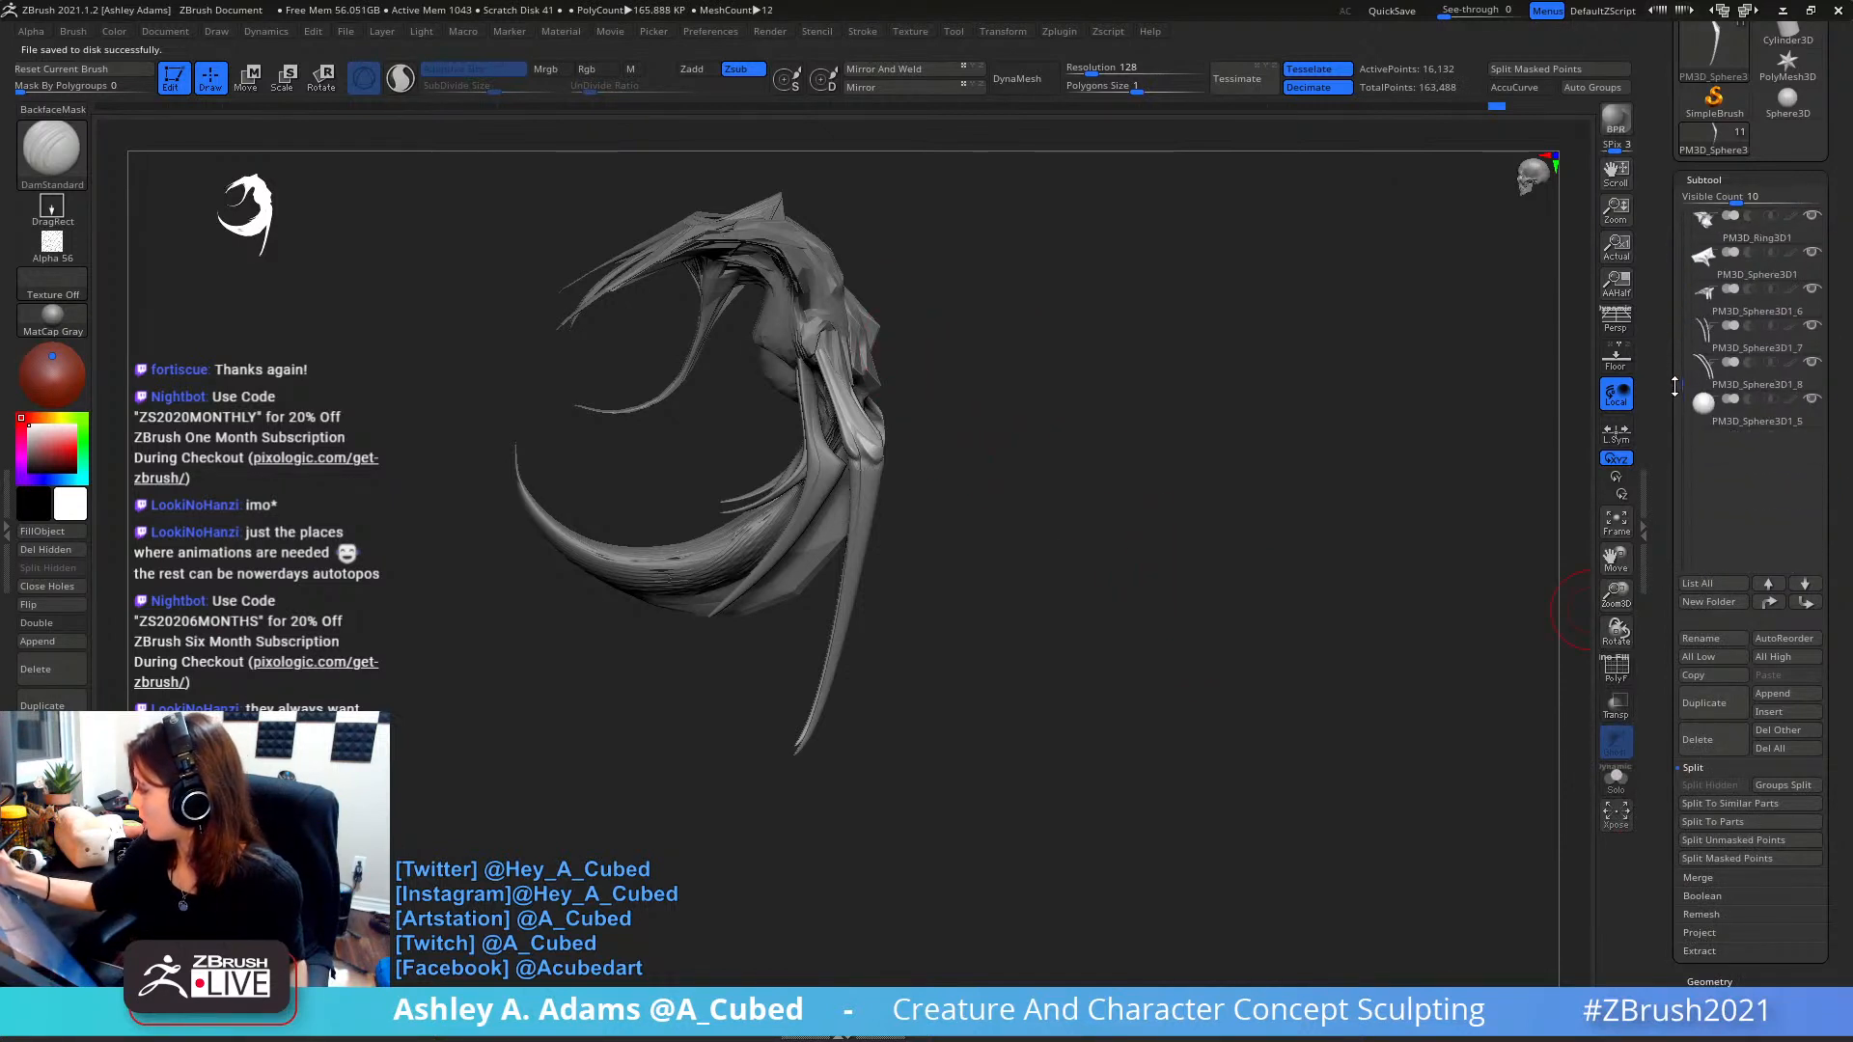
pyautogui.click(1708, 425)
# - Move the sphere out to the creature's back and enlarge it
pyautogui.press('w')
pyautogui.moveTo(618, 274); pyautogui.dragTo(754, 277)
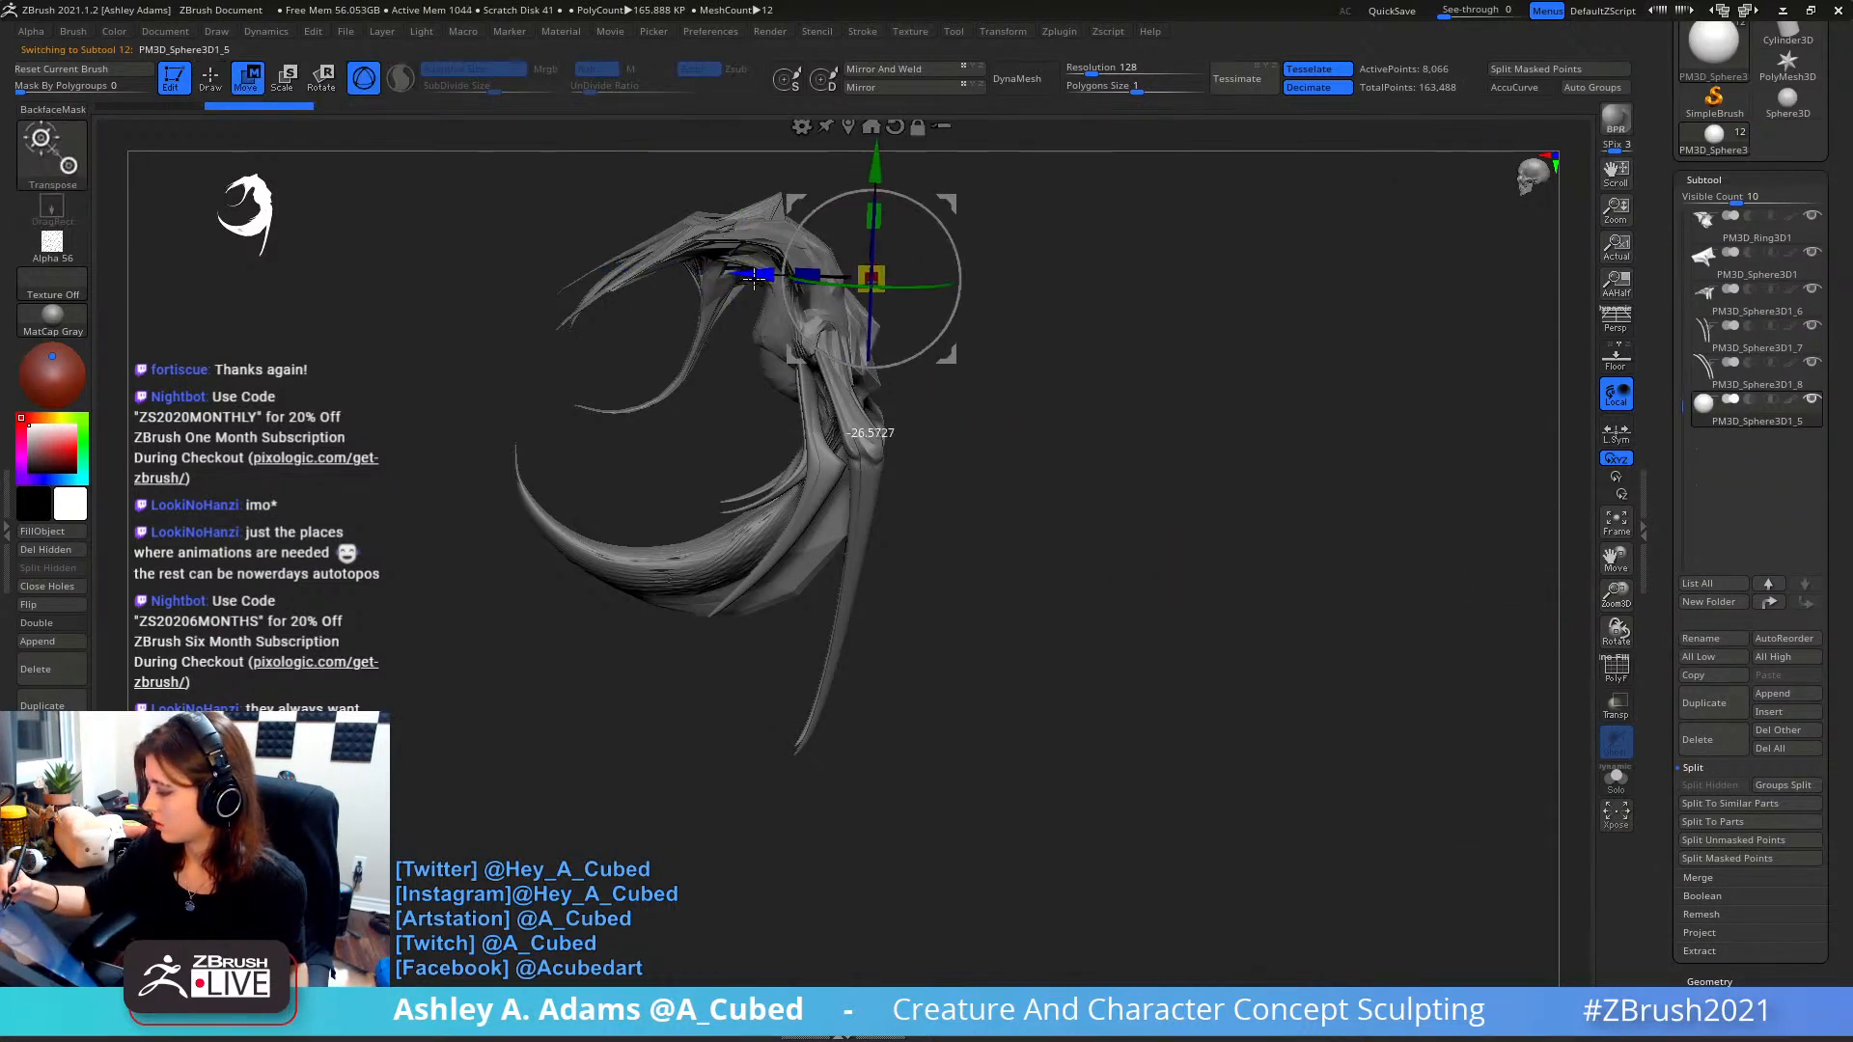
pyautogui.moveTo(1047, 278)
pyautogui.mouseDown()
pyautogui.moveTo(1109, 273)
pyautogui.moveTo(1059, 260)
pyautogui.mouseUp()
pyautogui.moveTo(872, 279); pyautogui.dragTo(1040, 205)
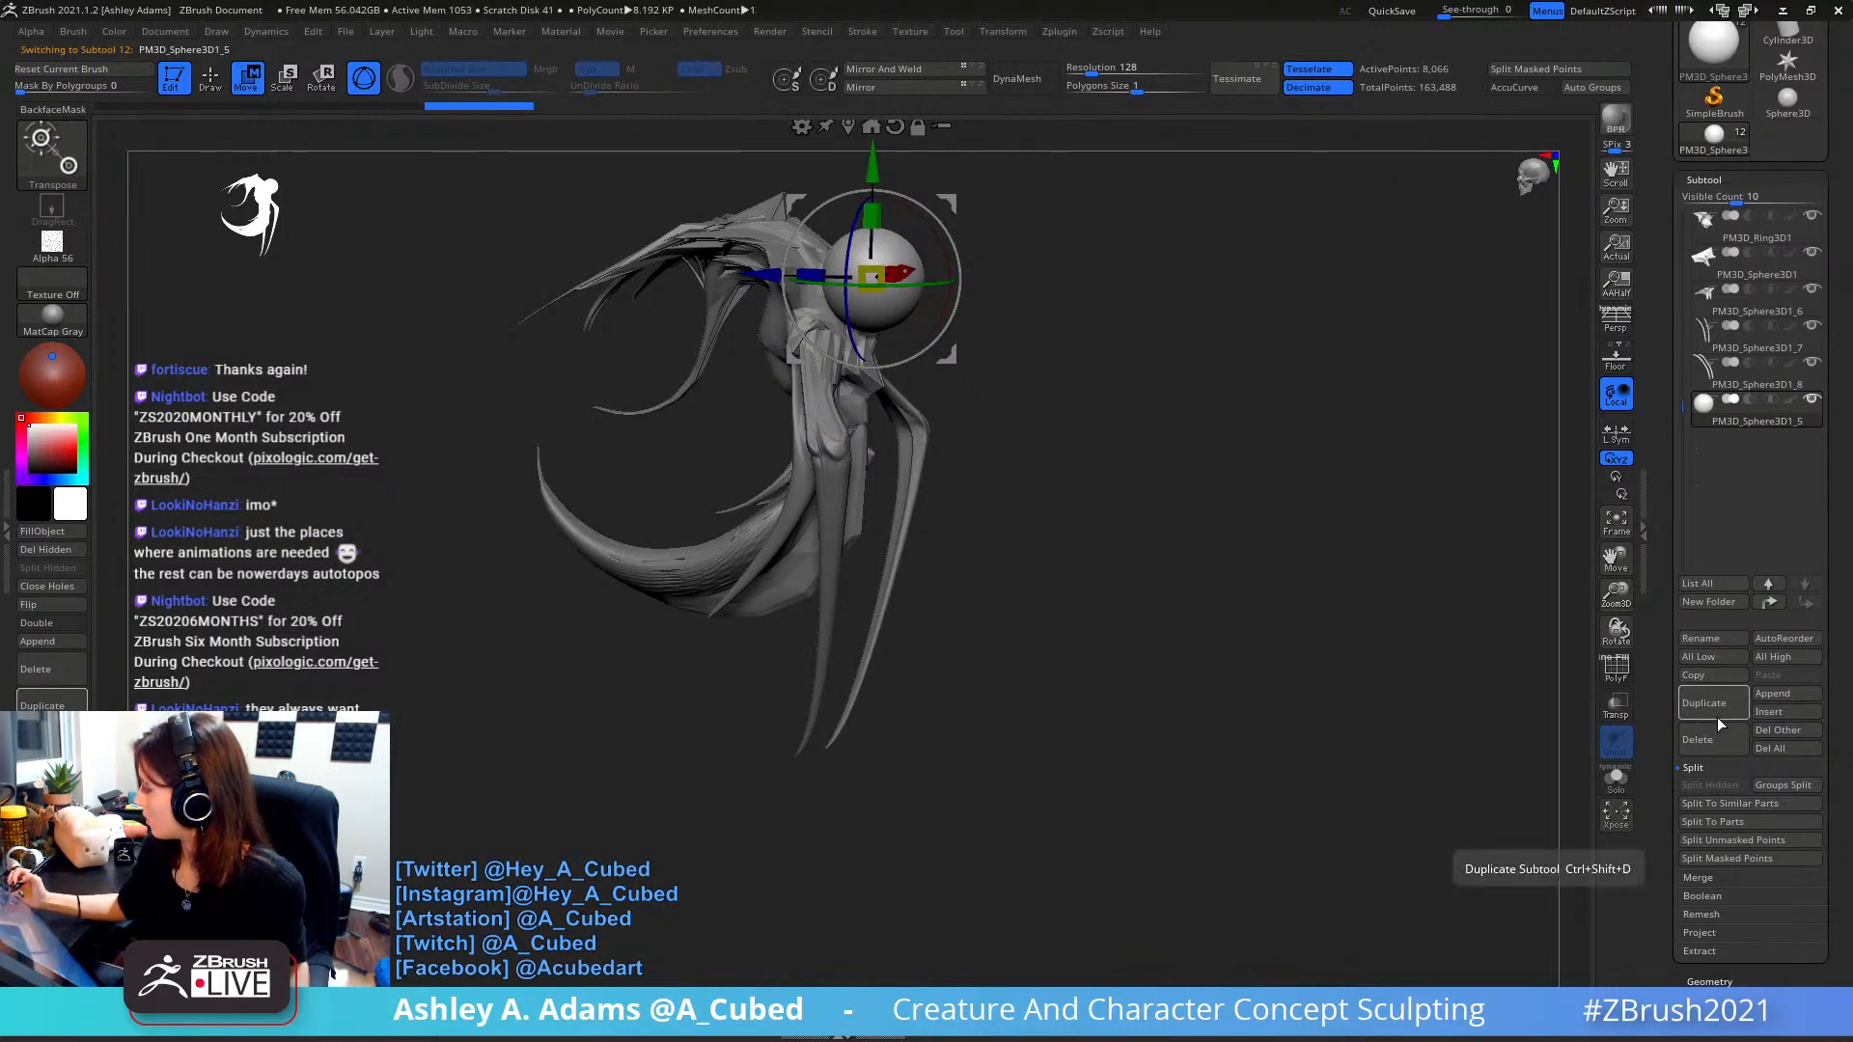
# - Enlarge the sphere until it covers the torso, and delete its subtool
pyautogui.moveTo(1245, 424)
pyautogui.mouseDown()
pyautogui.moveTo(1166, 405)
pyautogui.moveTo(1272, 434)
pyautogui.mouseUp()
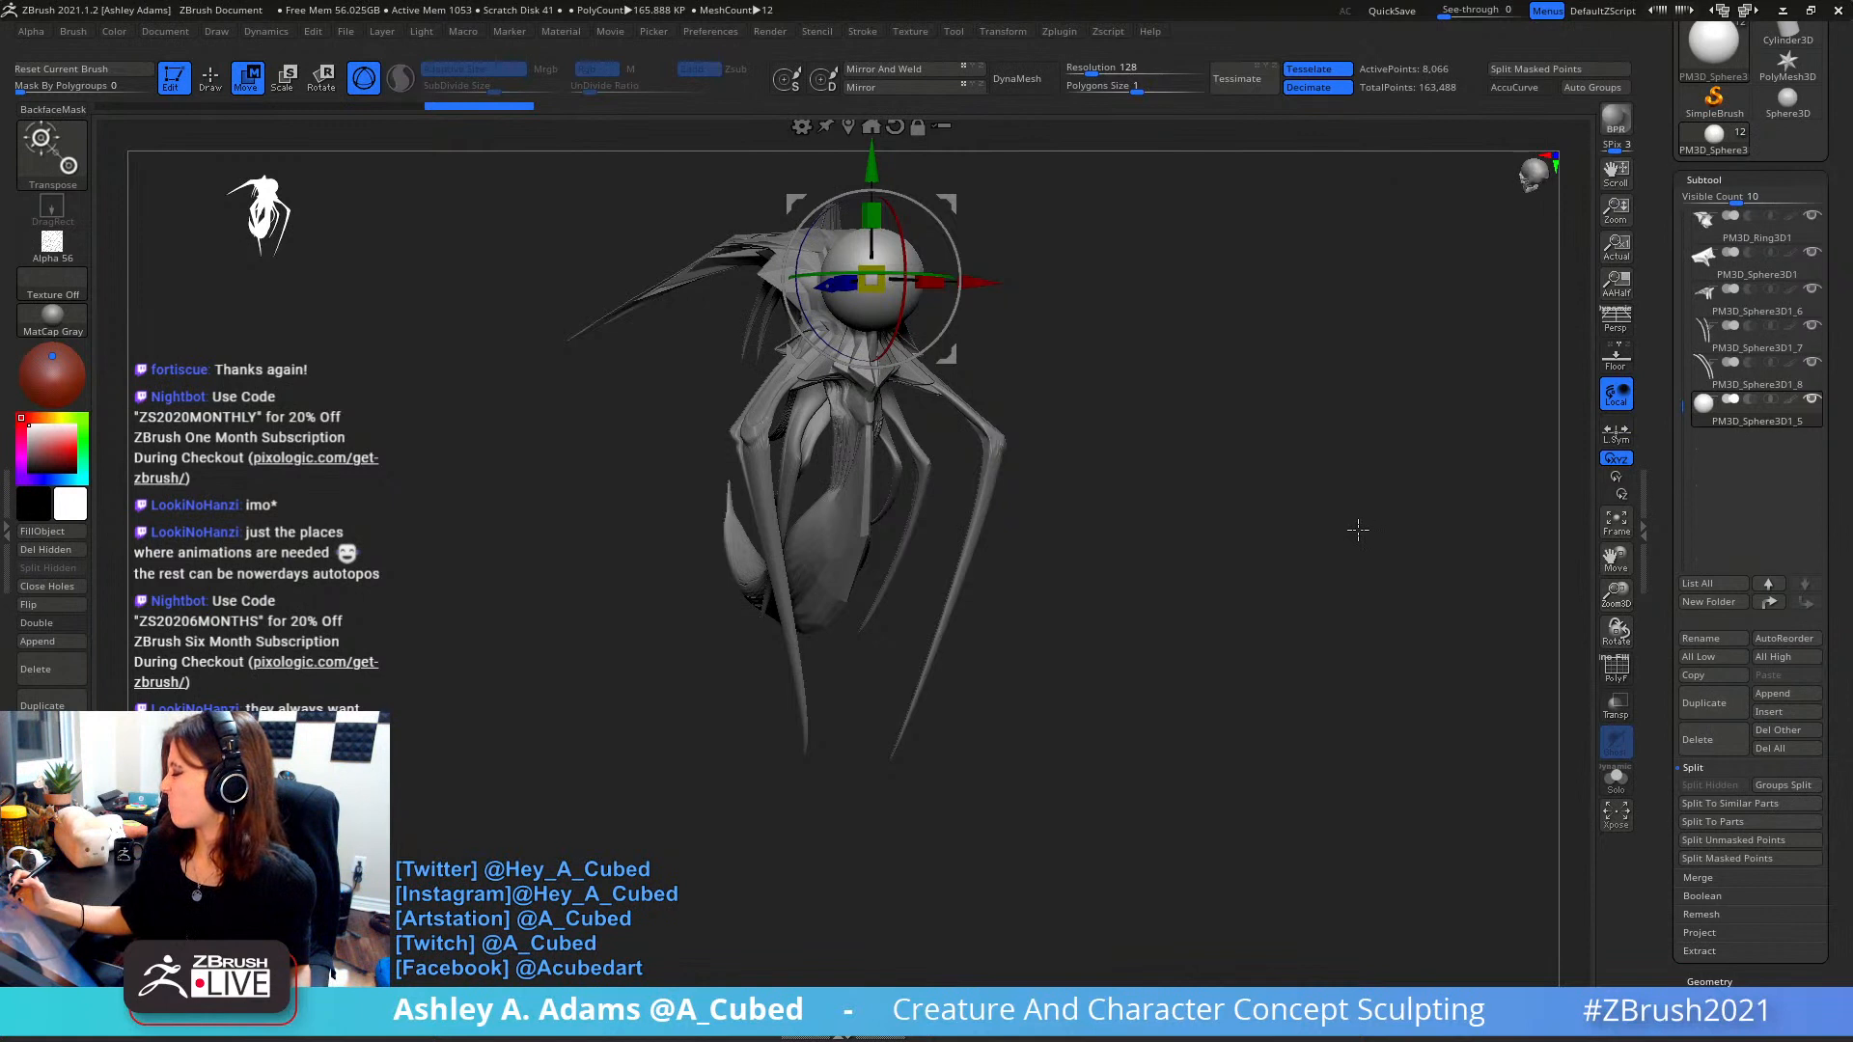
pyautogui.moveTo(872, 279); pyautogui.dragTo(974, 214)
pyautogui.click(1726, 736)
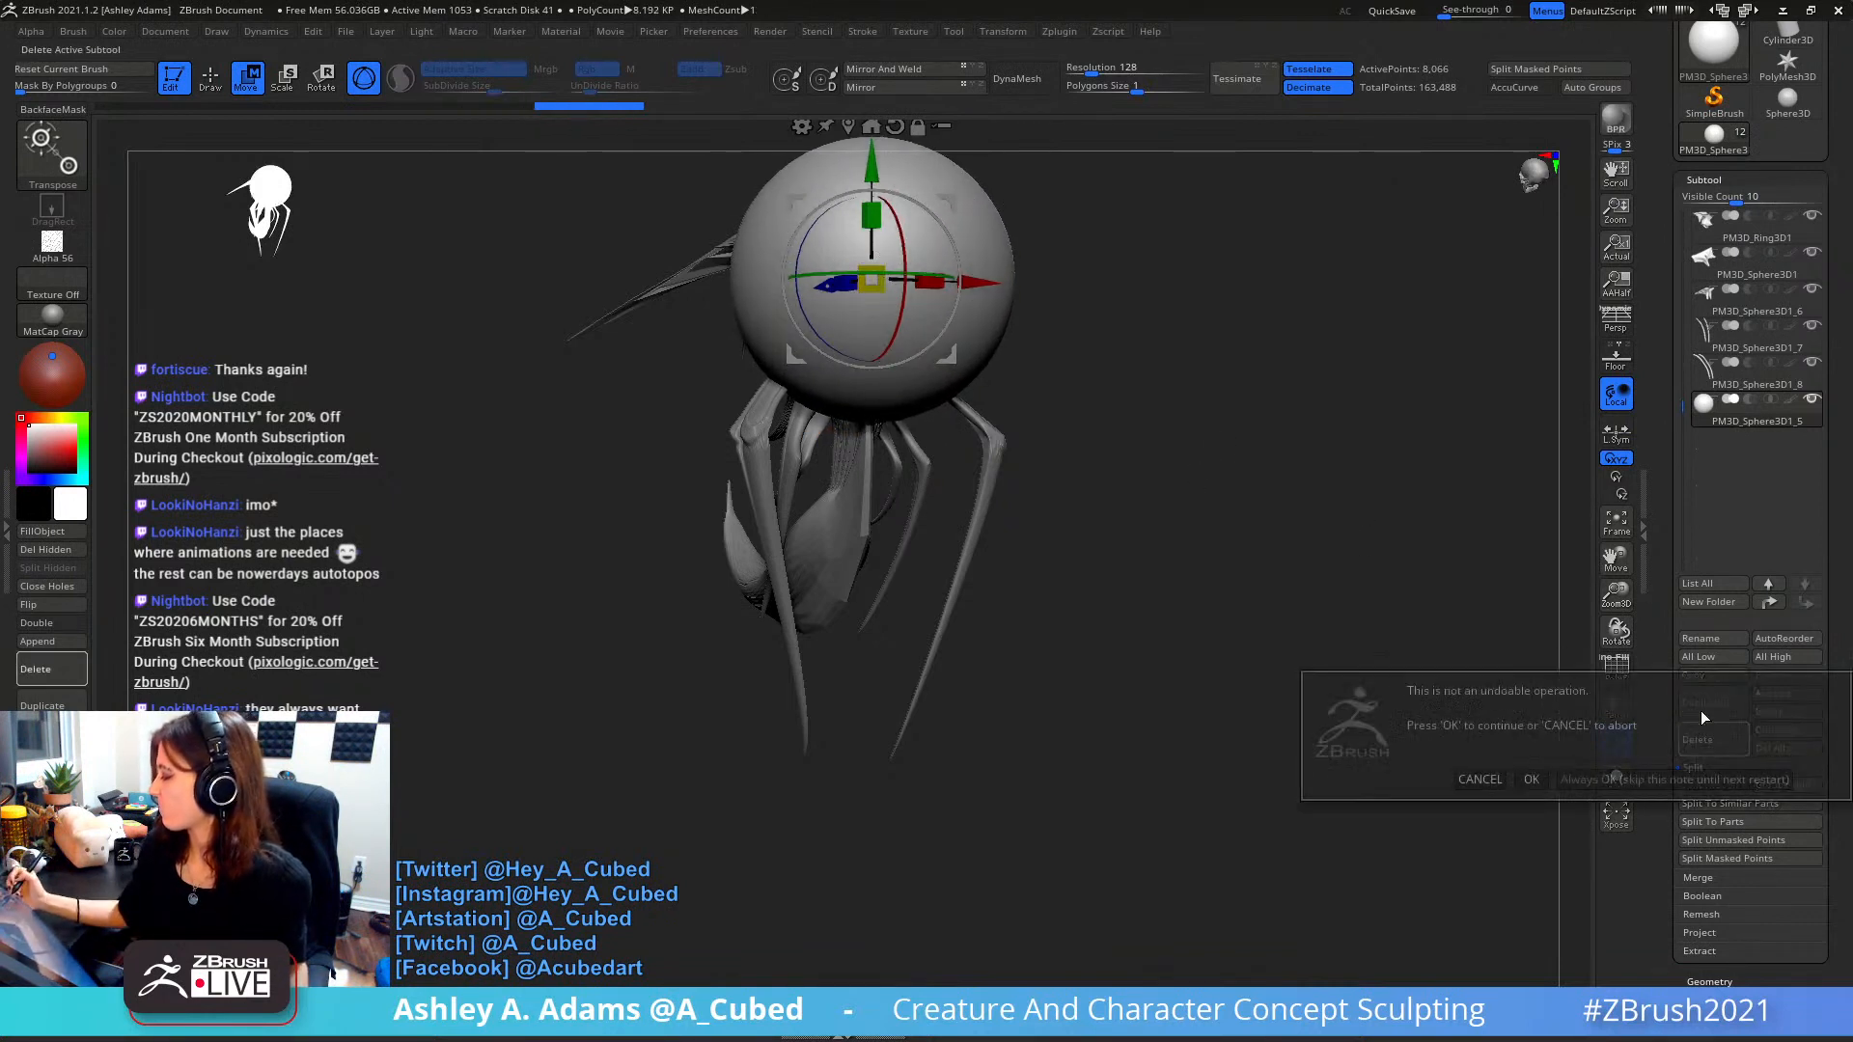
pyautogui.click(1543, 778)
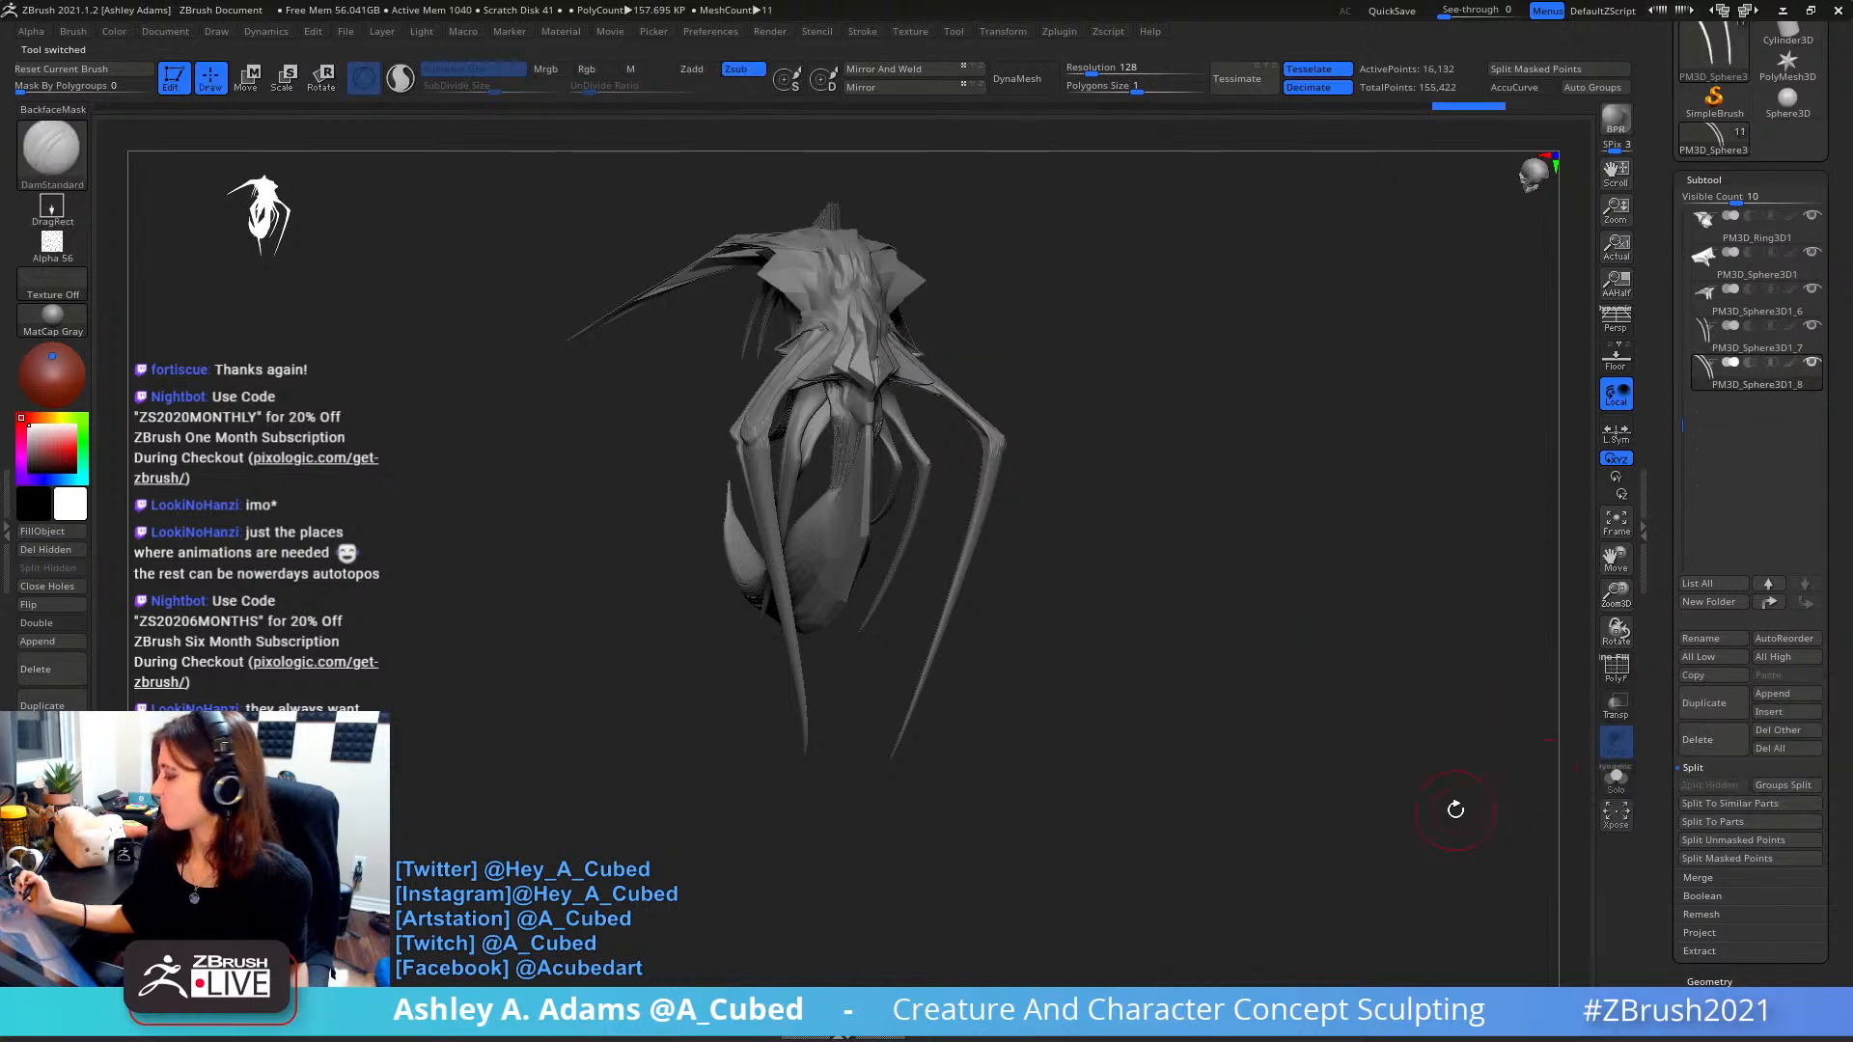
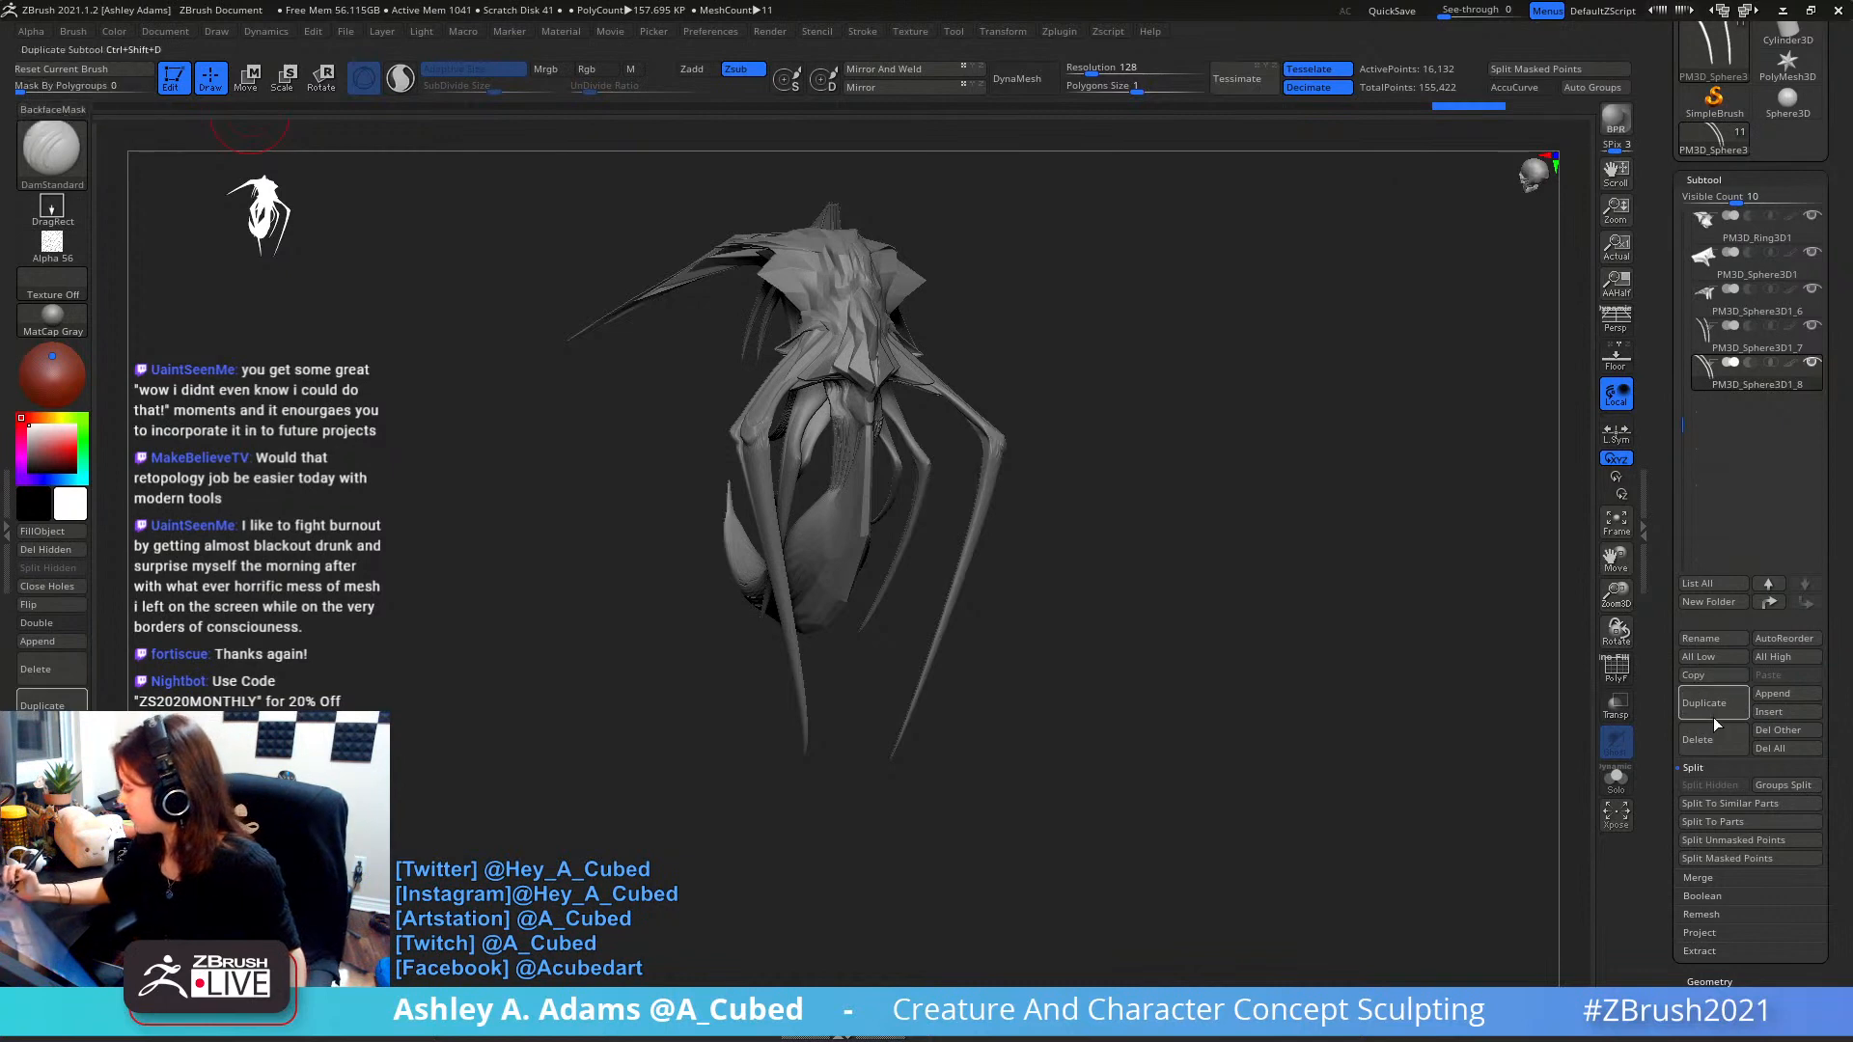
# - Add a Cube3D as a new subtool and select it
pyautogui.click(1766, 714)
pyautogui.click(1329, 700)
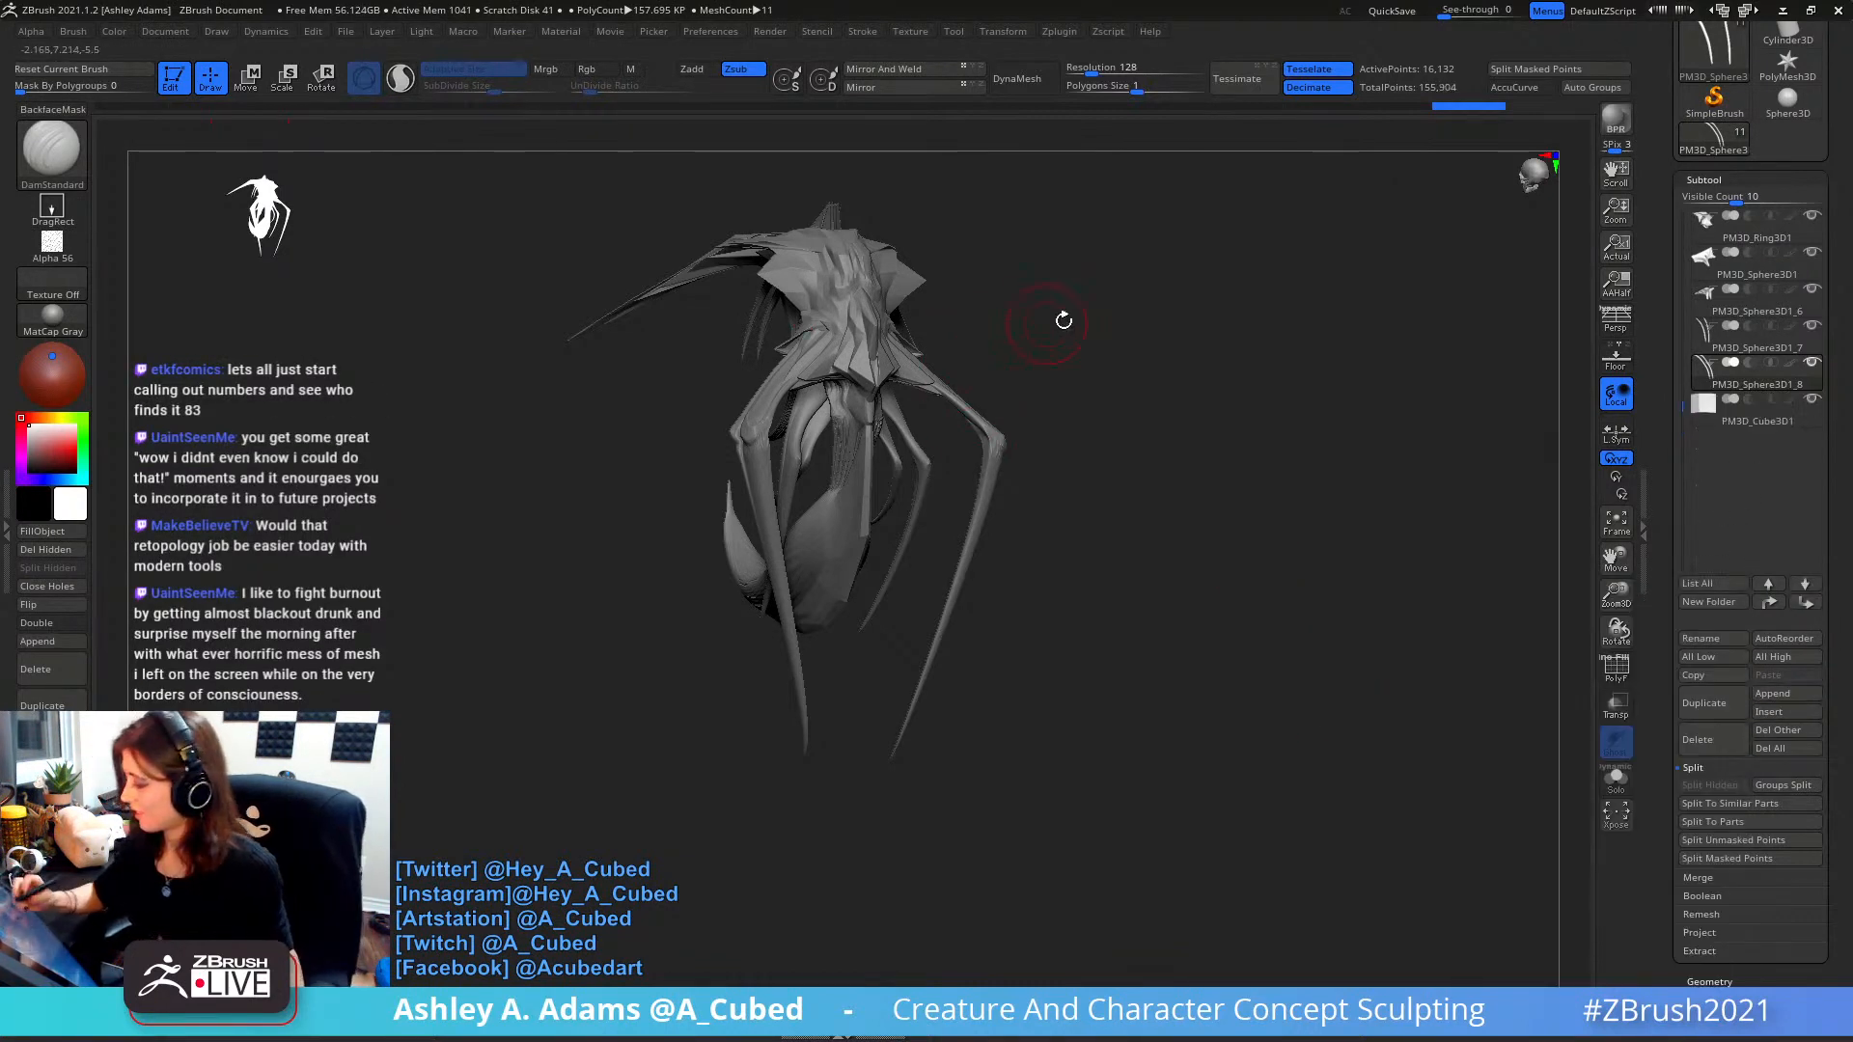
pyautogui.moveTo(1207, 463); pyautogui.dragTo(1135, 509)
# - Place the cube at the creature's back, stretching it into a long thin plate angled diagonally outward from the torso
pyautogui.press('w')
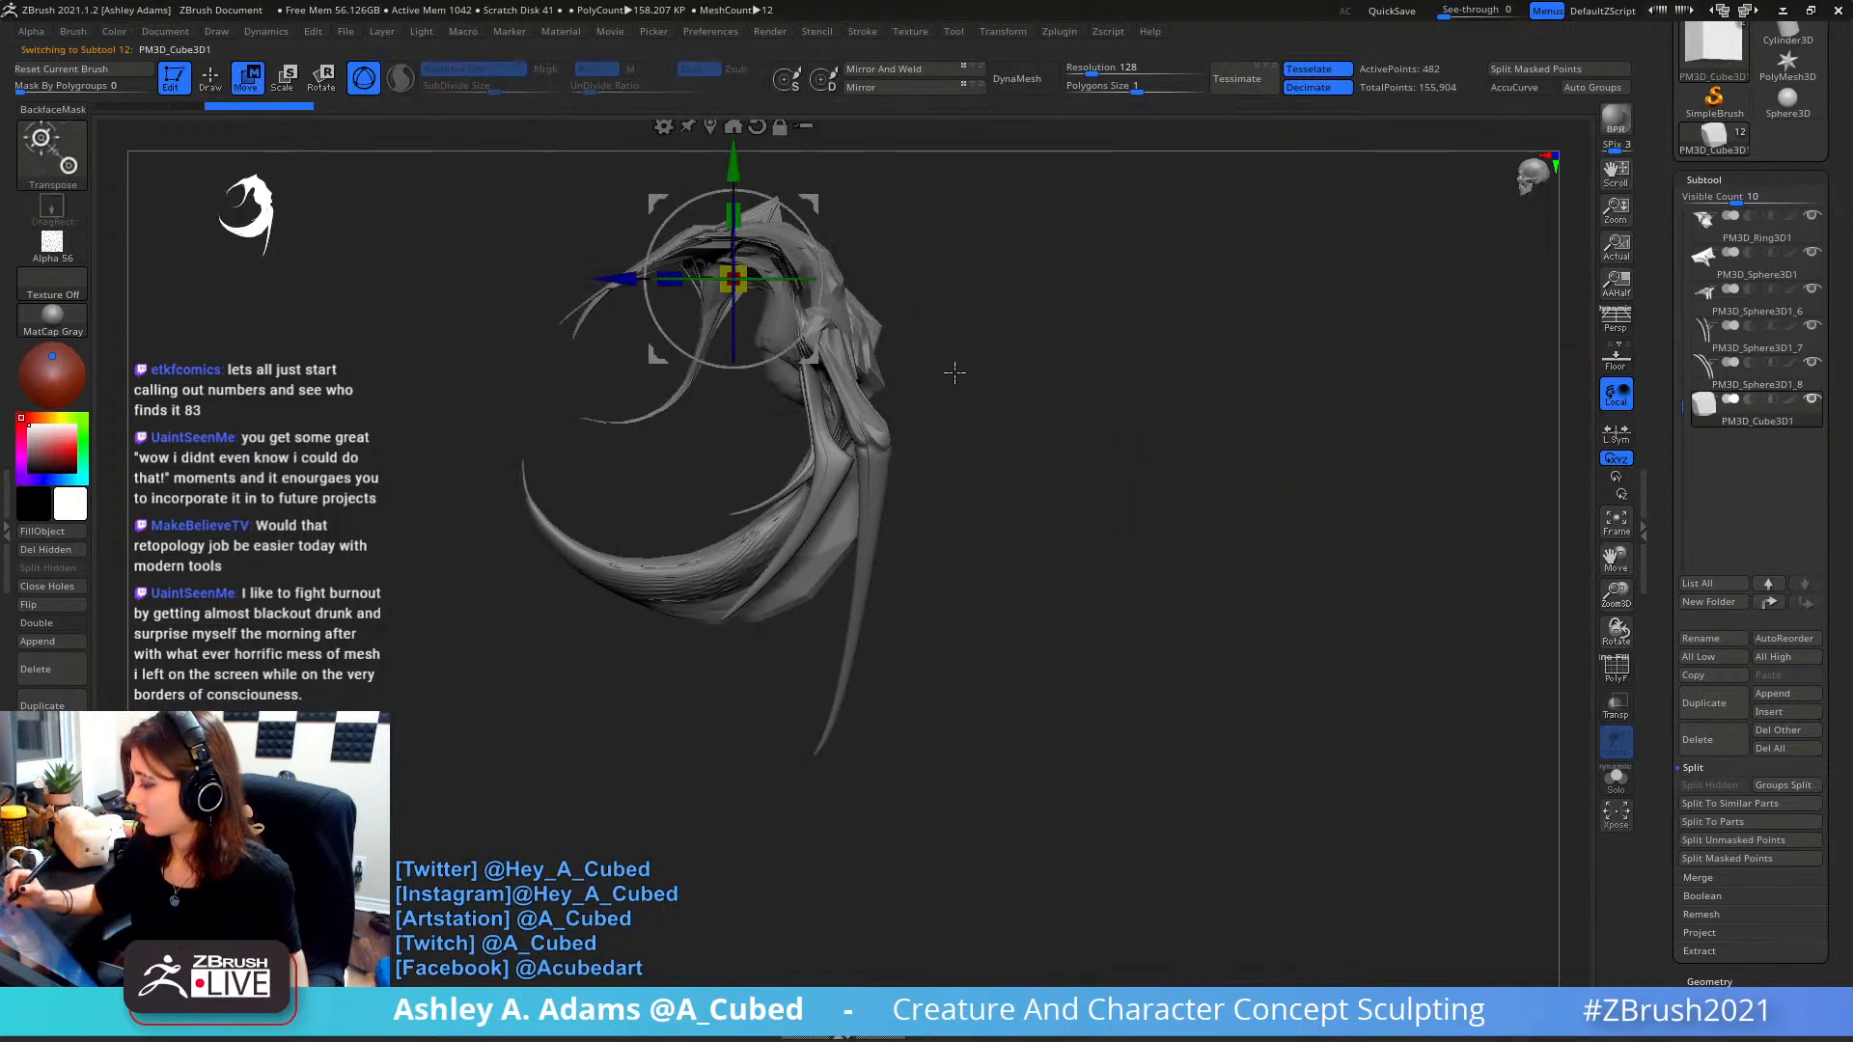
pyautogui.moveTo(813, 357); pyautogui.dragTo(1060, 432)
pyautogui.moveTo(983, 293); pyautogui.dragTo(1127, 296)
pyautogui.moveTo(983, 294); pyautogui.dragTo(1021, 293)
pyautogui.moveTo(839, 438)
pyautogui.mouseDown()
pyautogui.moveTo(826, 450)
pyautogui.moveTo(912, 447)
pyautogui.moveTo(836, 451)
pyautogui.mouseUp()
pyautogui.moveTo(928, 507); pyautogui.dragTo(900, 369)
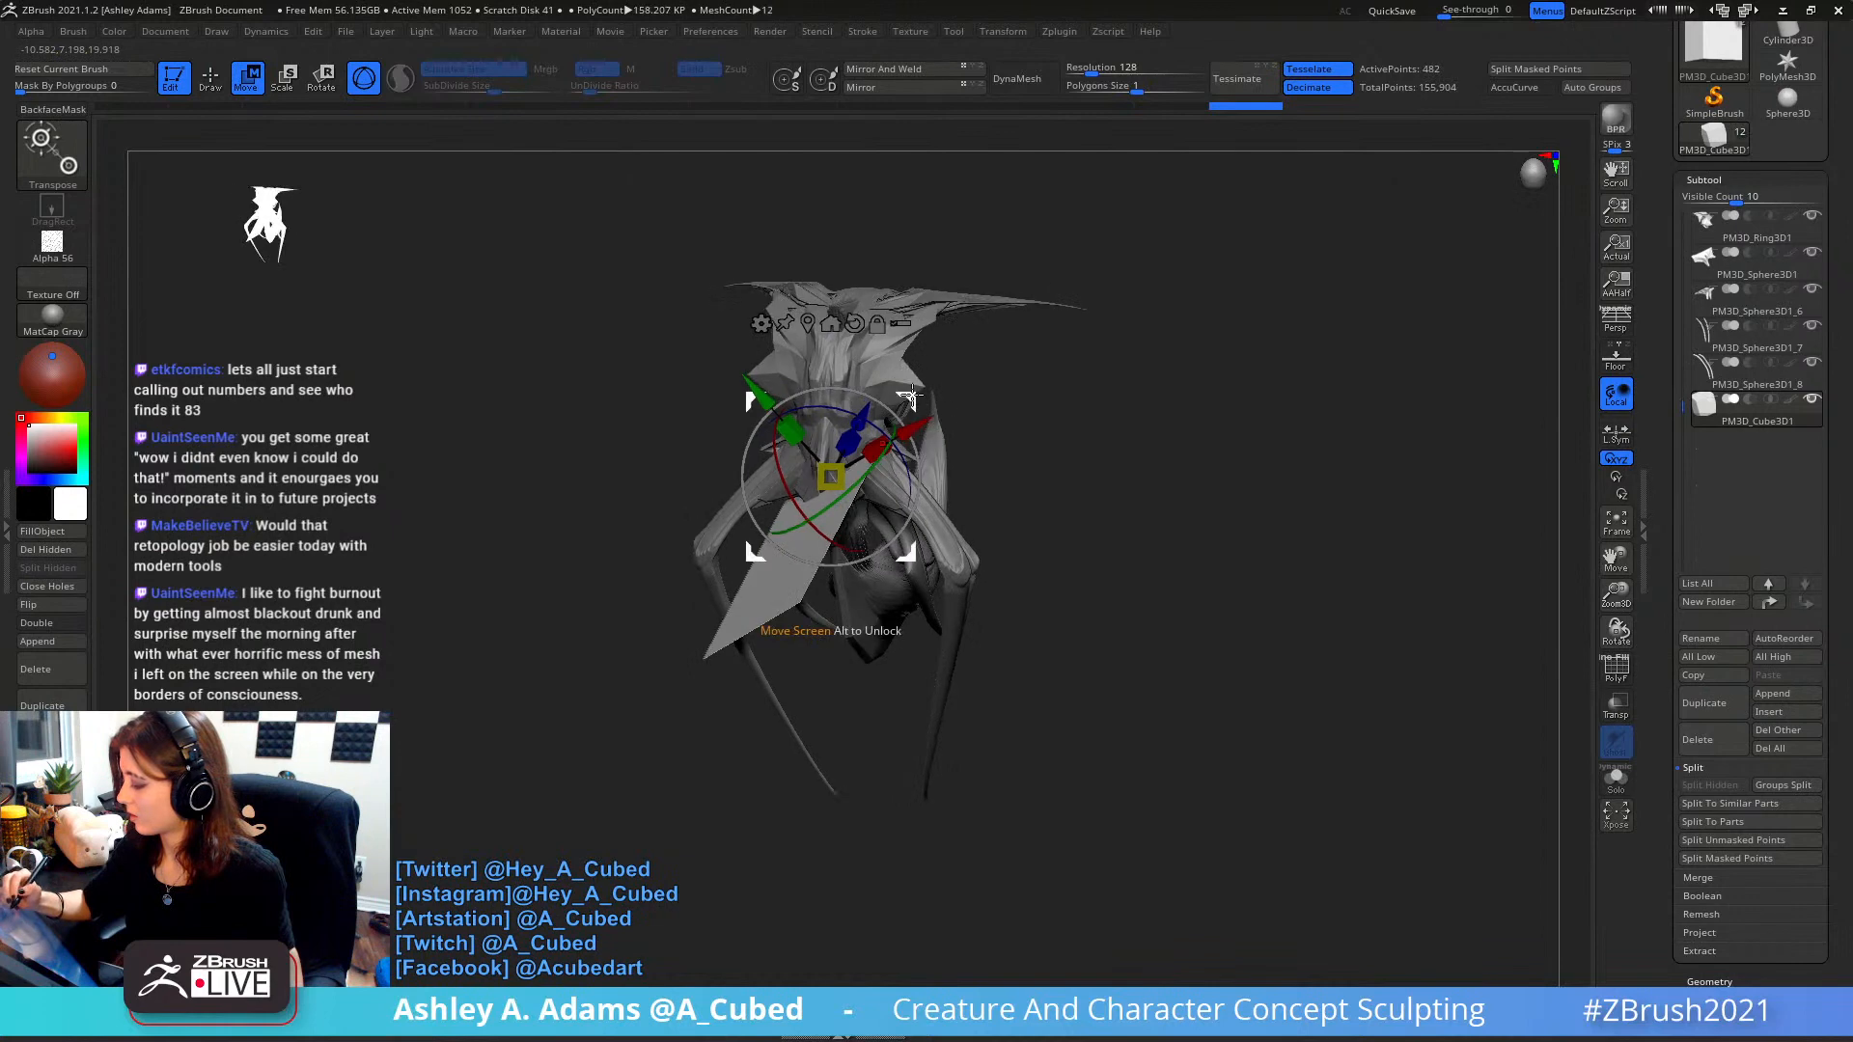
pyautogui.moveTo(873, 257); pyautogui.dragTo(895, 200)
pyautogui.moveTo(912, 398)
pyautogui.mouseDown()
pyautogui.moveTo(877, 377)
pyautogui.moveTo(972, 397)
pyautogui.moveTo(1046, 288)
pyautogui.moveTo(972, 345)
pyautogui.moveTo(979, 378)
pyautogui.mouseUp()
# - Switch to the SnakeHook brush and pull the plate's upper end toward the creature's back
pyautogui.press('q')
pyautogui.press('space')
pyautogui.moveTo(951, 378)
pyautogui.mouseDown(button='right')
pyautogui.moveTo(997, 385)
pyautogui.moveTo(969, 318)
pyautogui.mouseUp(button='right')
pyautogui.press('b')
pyautogui.press('s')
pyautogui.press('h')
pyautogui.moveTo(874, 342); pyautogui.dragTo(855, 314)
pyautogui.moveTo(854, 313); pyautogui.dragTo(950, 297, button='right')
pyautogui.press('space')
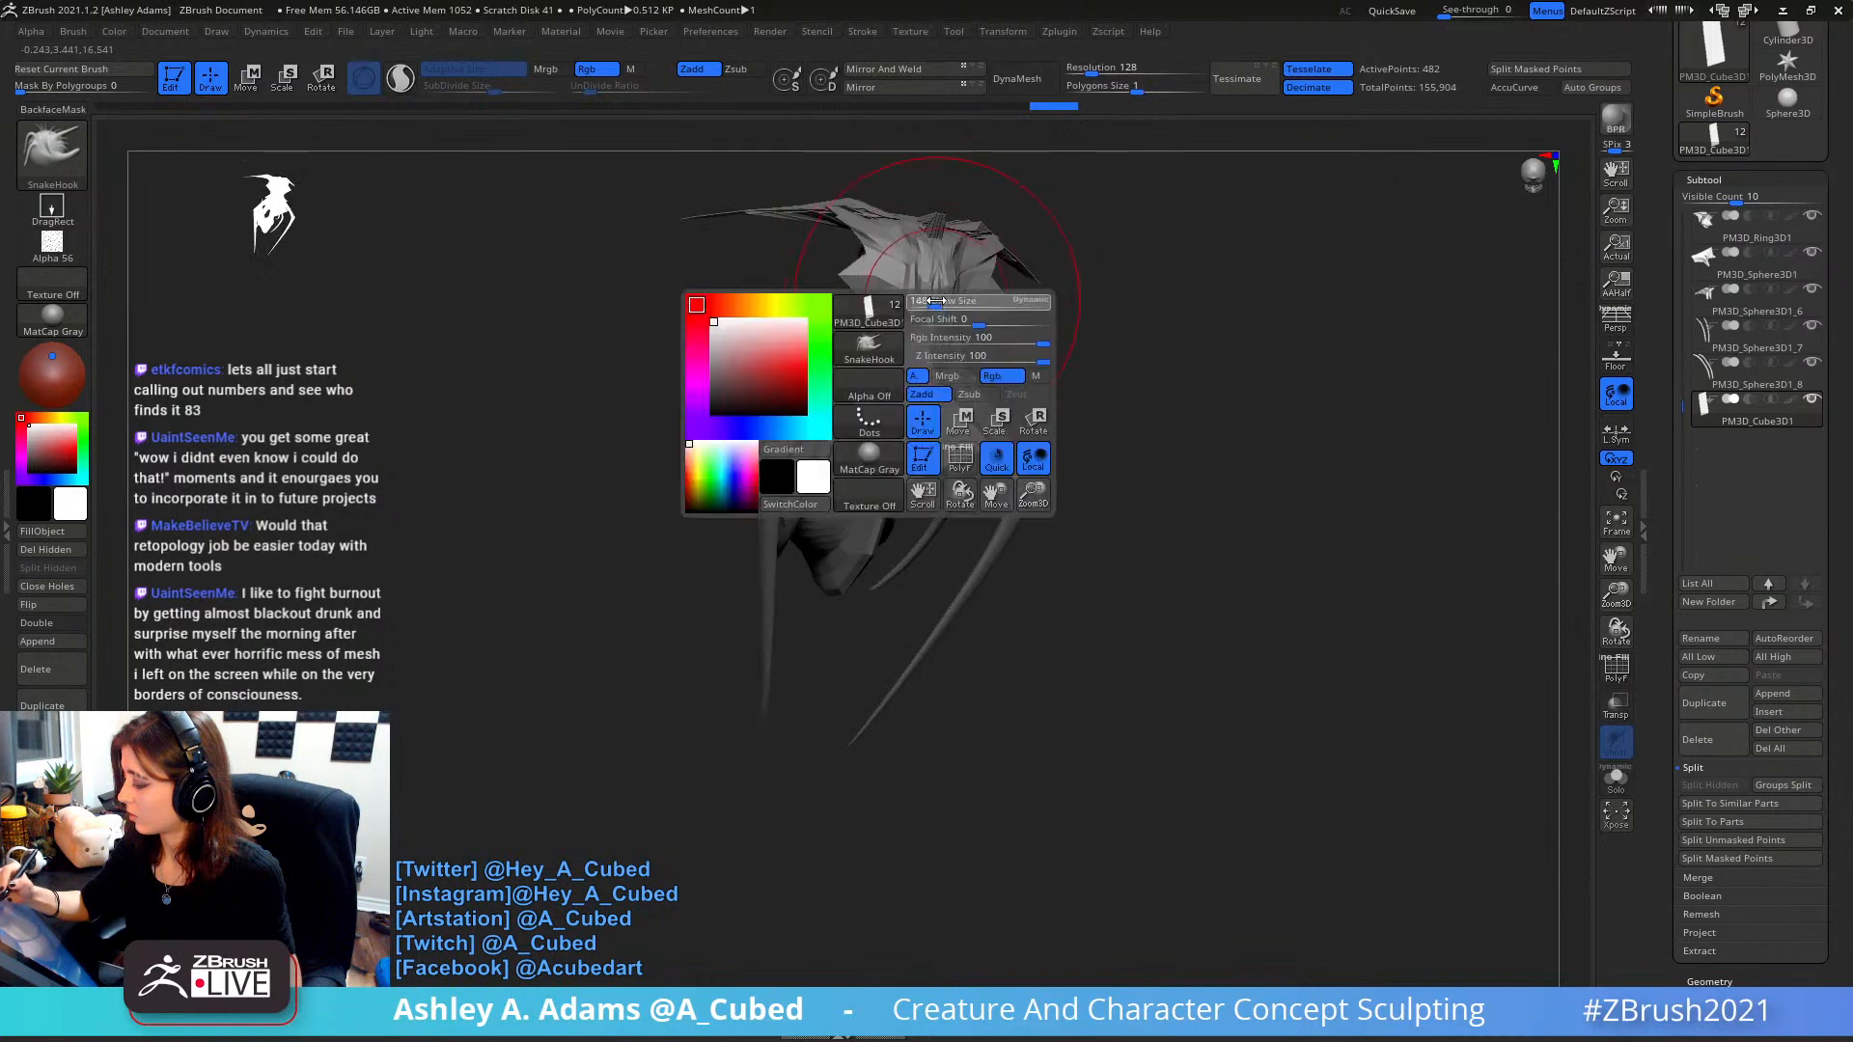
# - Bend the straight plate with a resized SnakeHook brush into a curved strip sweeping out from the torso
pyautogui.moveTo(938, 333); pyautogui.dragTo(941, 317)
pyautogui.moveTo(941, 307); pyautogui.dragTo(1004, 326, button='right')
pyautogui.press('space')
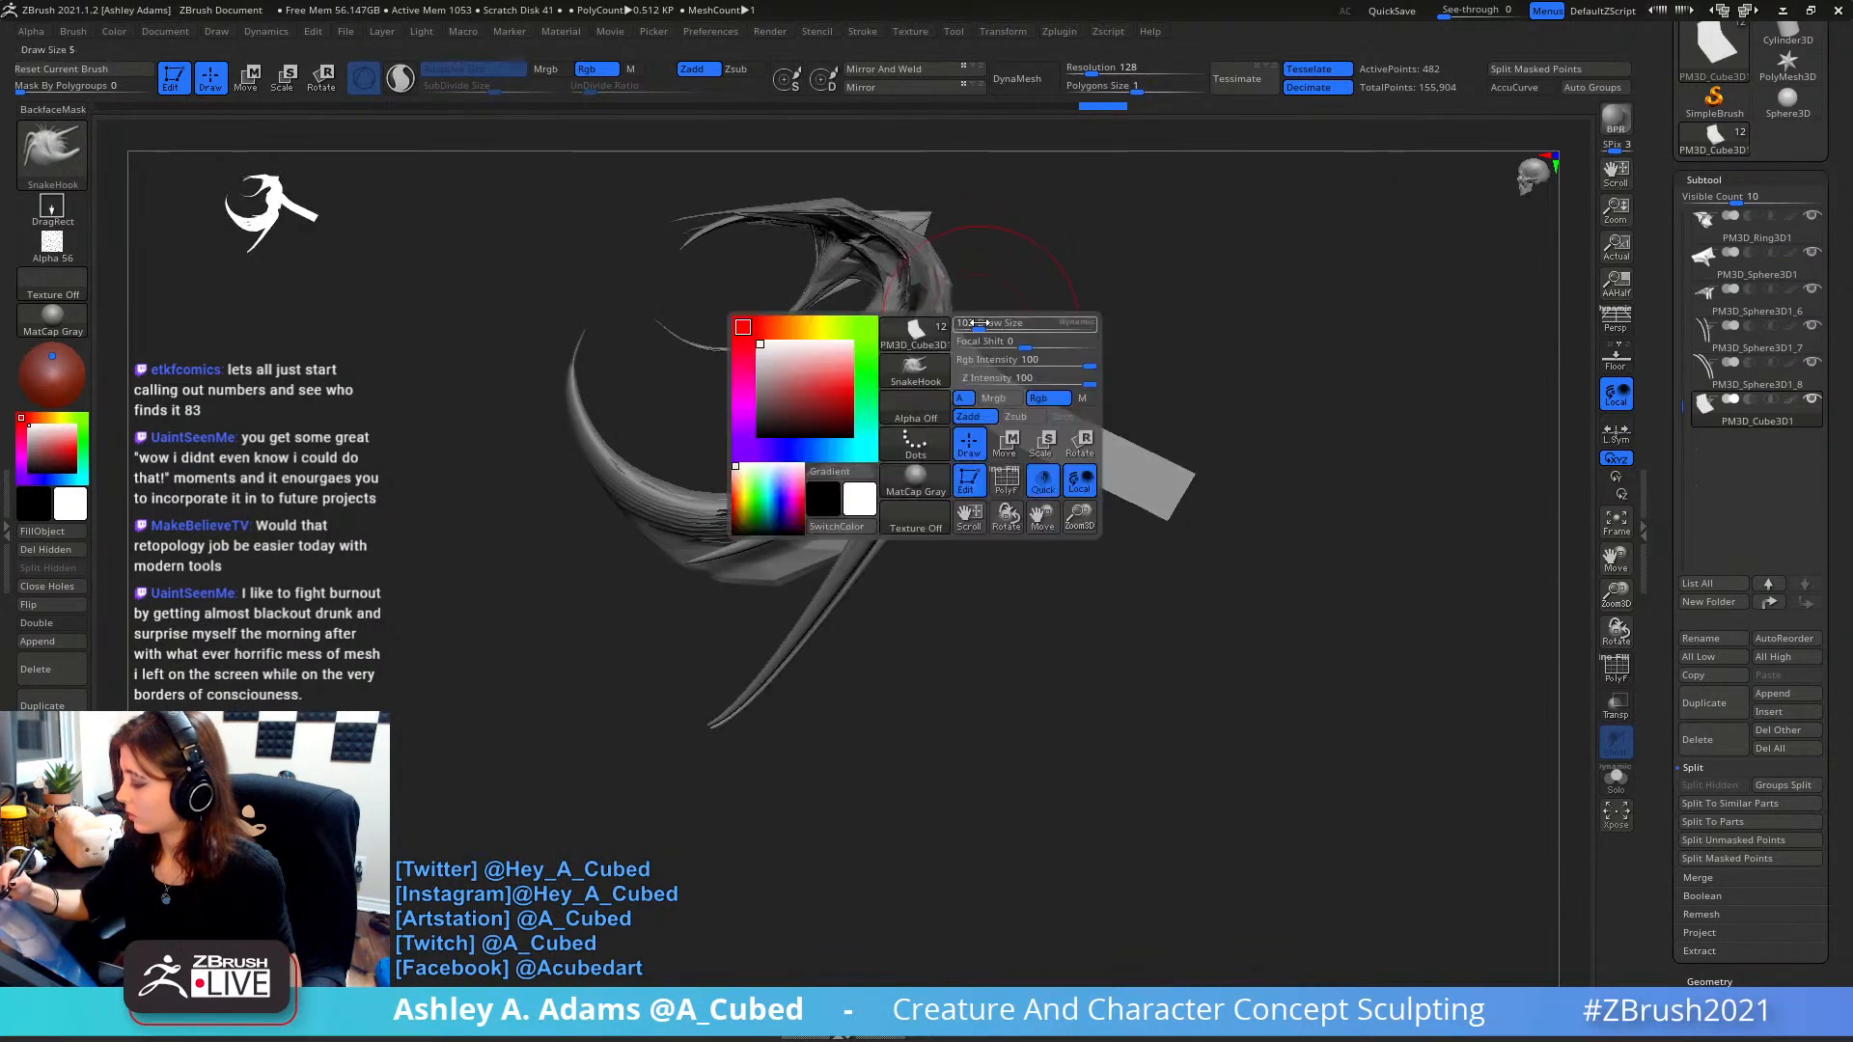
pyautogui.moveTo(1063, 447)
pyautogui.mouseDown(button='right')
pyautogui.moveTo(1026, 322)
pyautogui.moveTo(1019, 355)
pyautogui.moveTo(1063, 447)
pyautogui.mouseUp(button='right')
pyautogui.press('space')
pyautogui.moveTo(1056, 437); pyautogui.dragTo(941, 543)
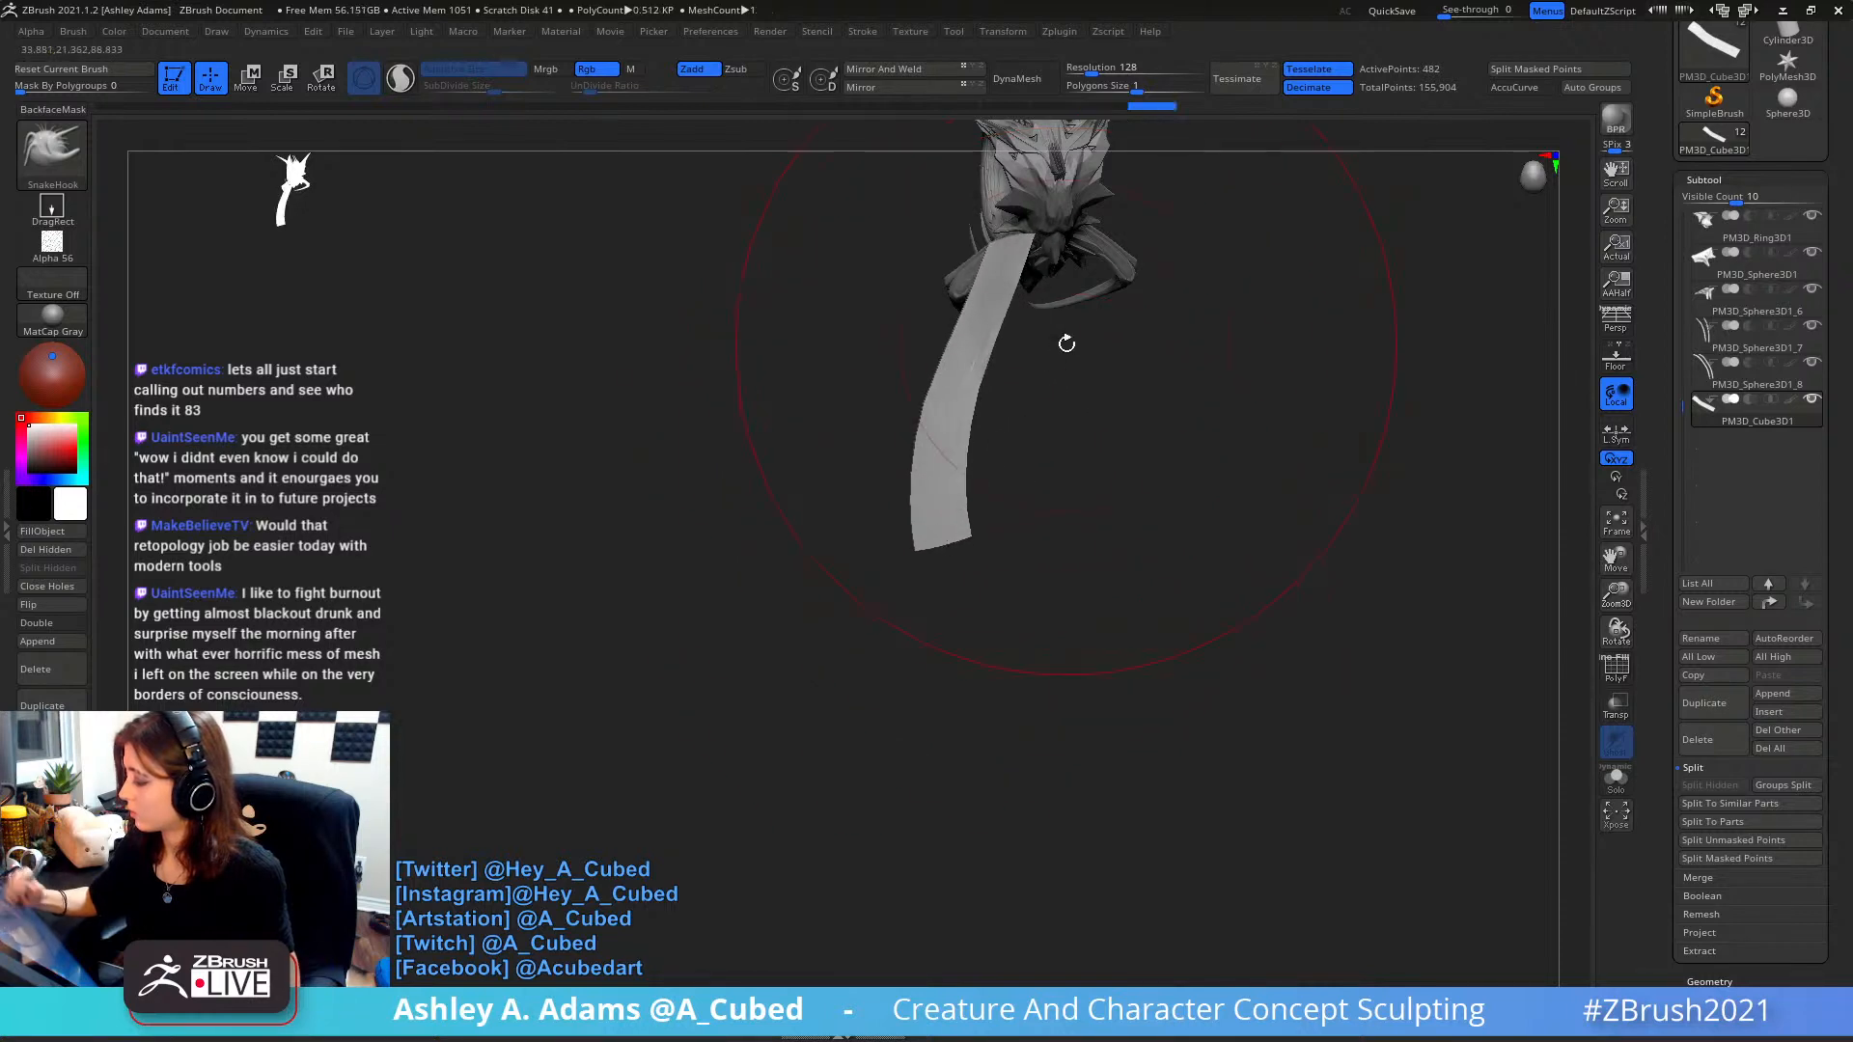
pyautogui.moveTo(1033, 231)
pyautogui.mouseDown(button='right')
pyautogui.moveTo(1125, 186)
pyautogui.moveTo(1040, 220)
pyautogui.mouseUp(button='right')
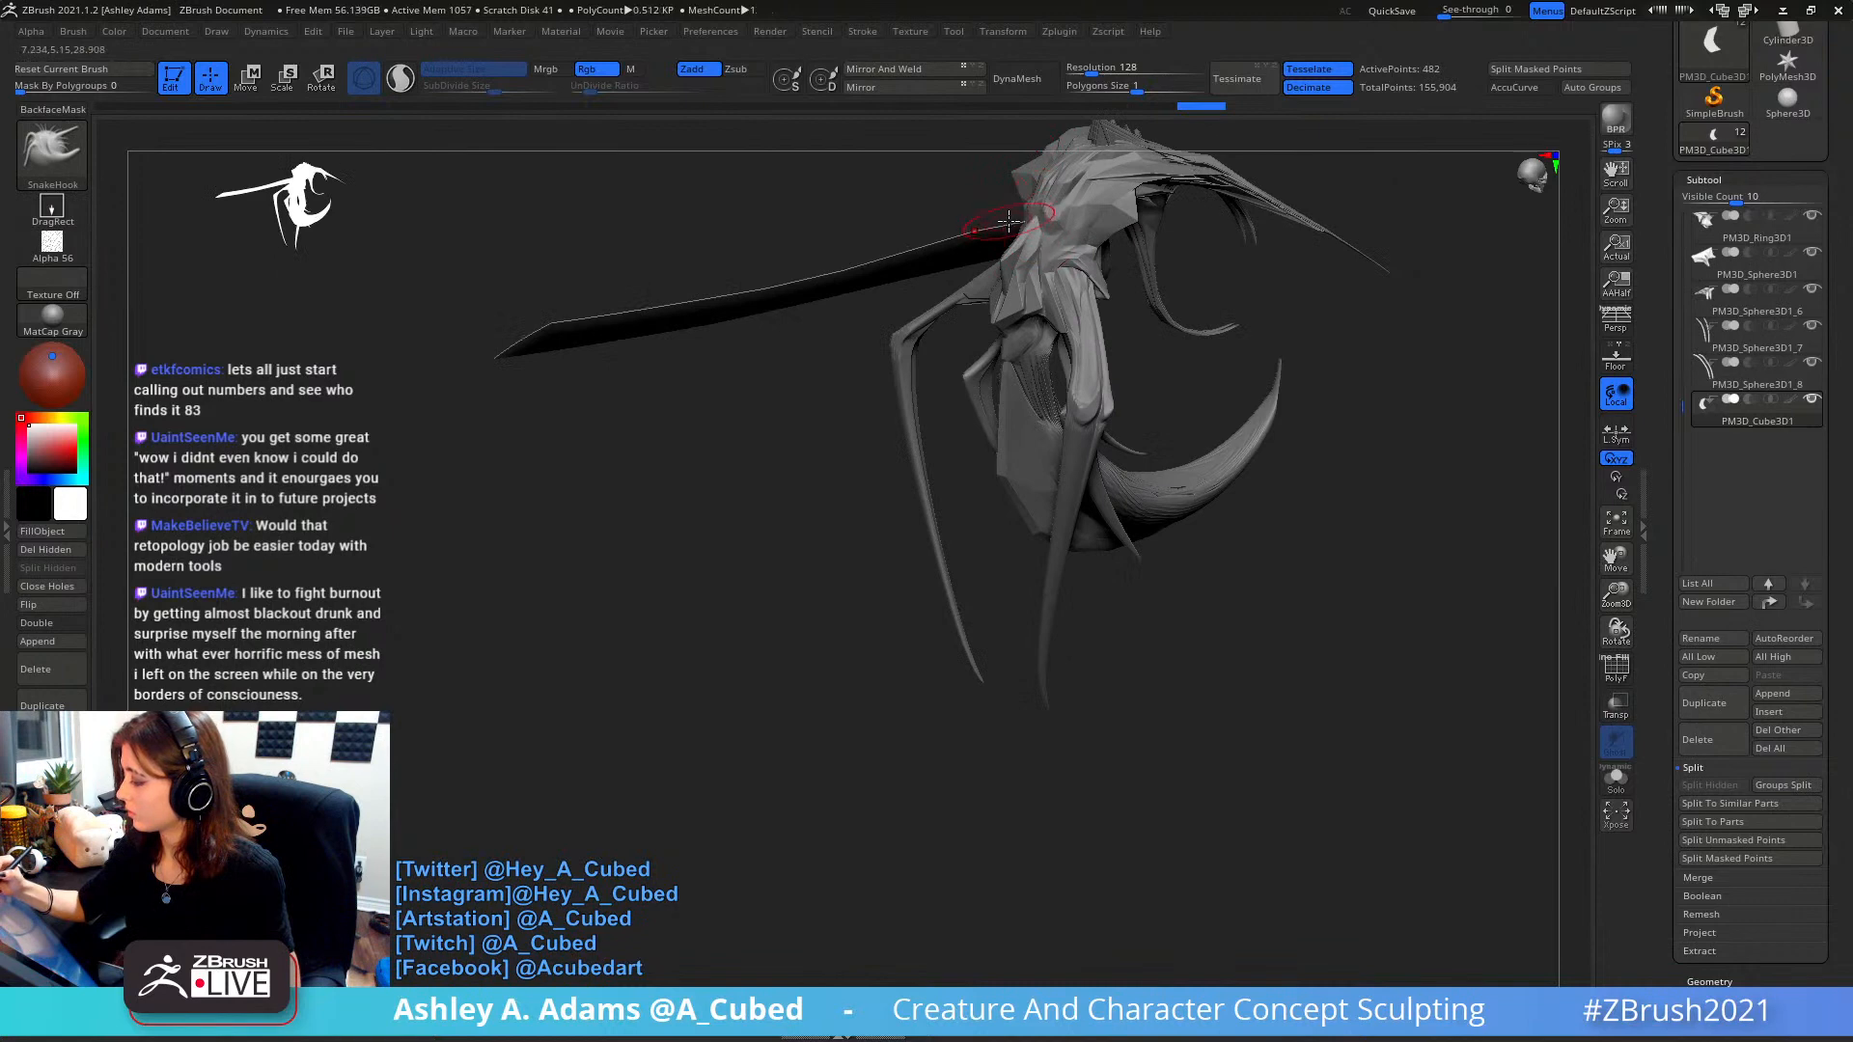
# - Adjust the brush size and smooth the strip's curve along its length
pyautogui.press('space')
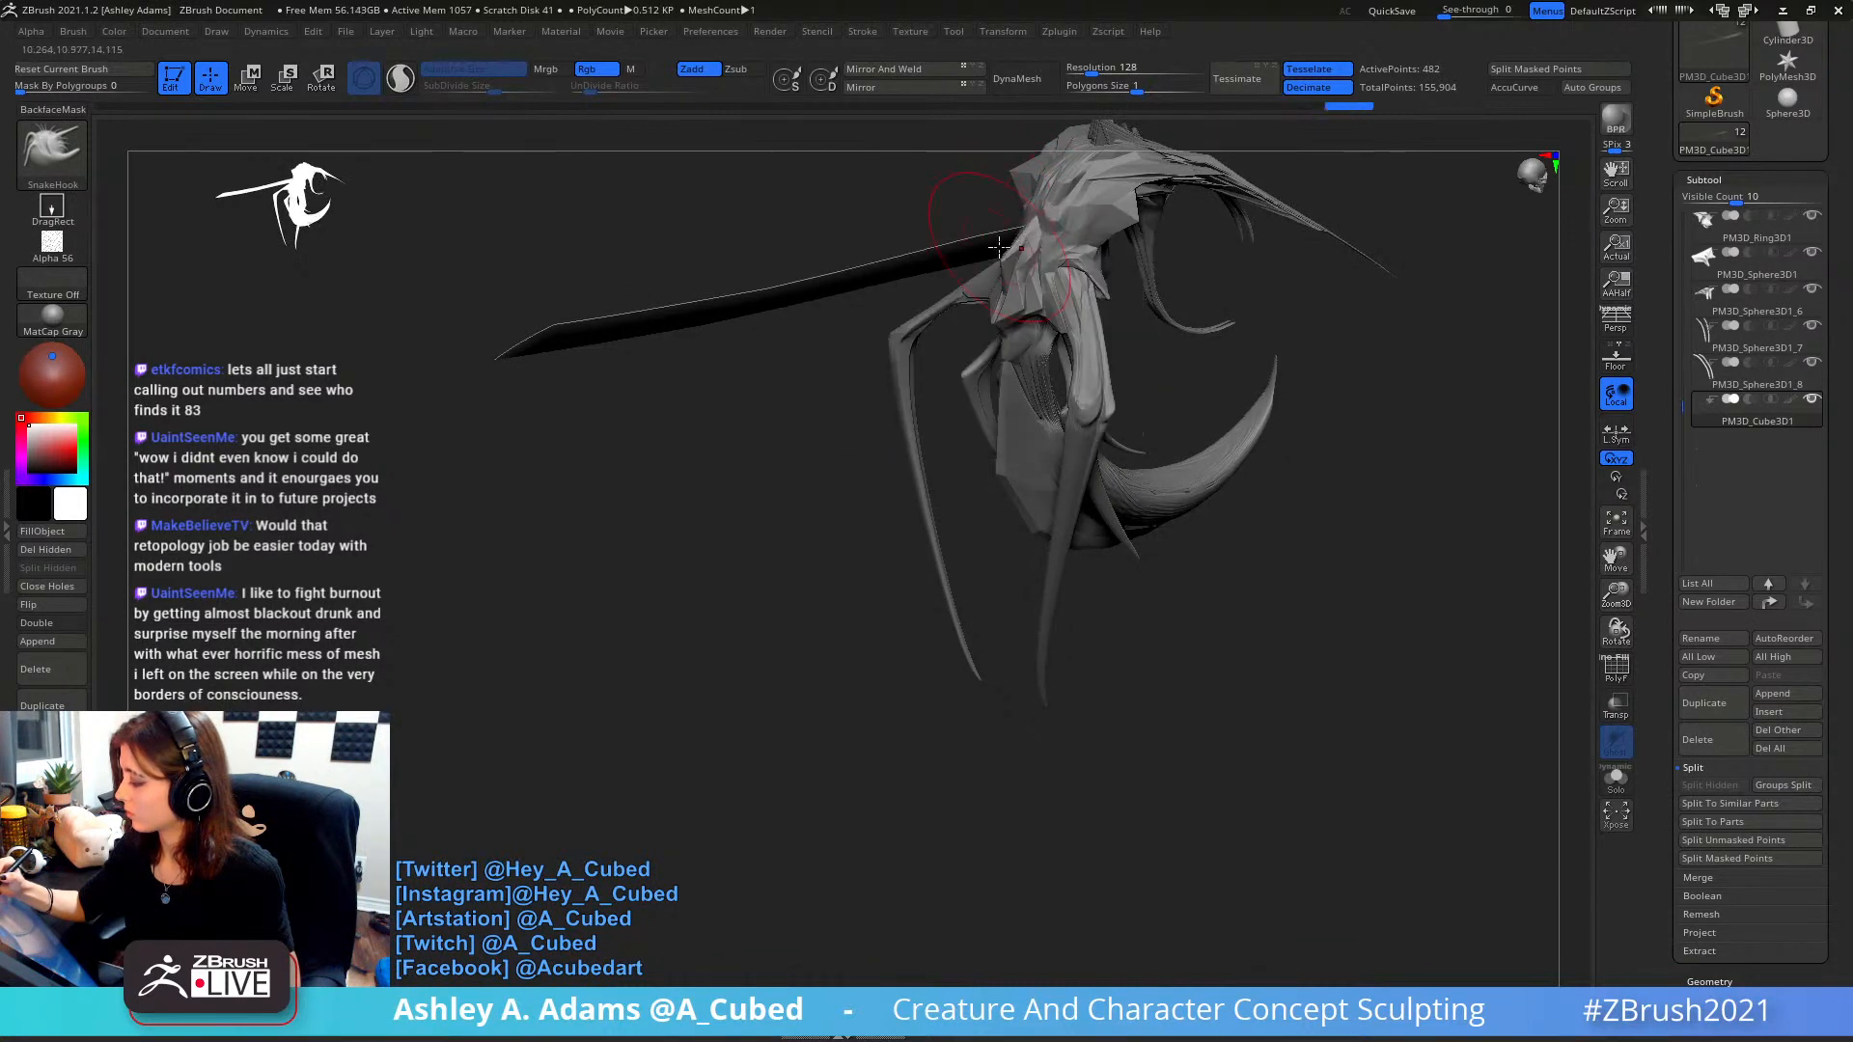
pyautogui.moveTo(1004, 236); pyautogui.dragTo(1166, 225, button='right')
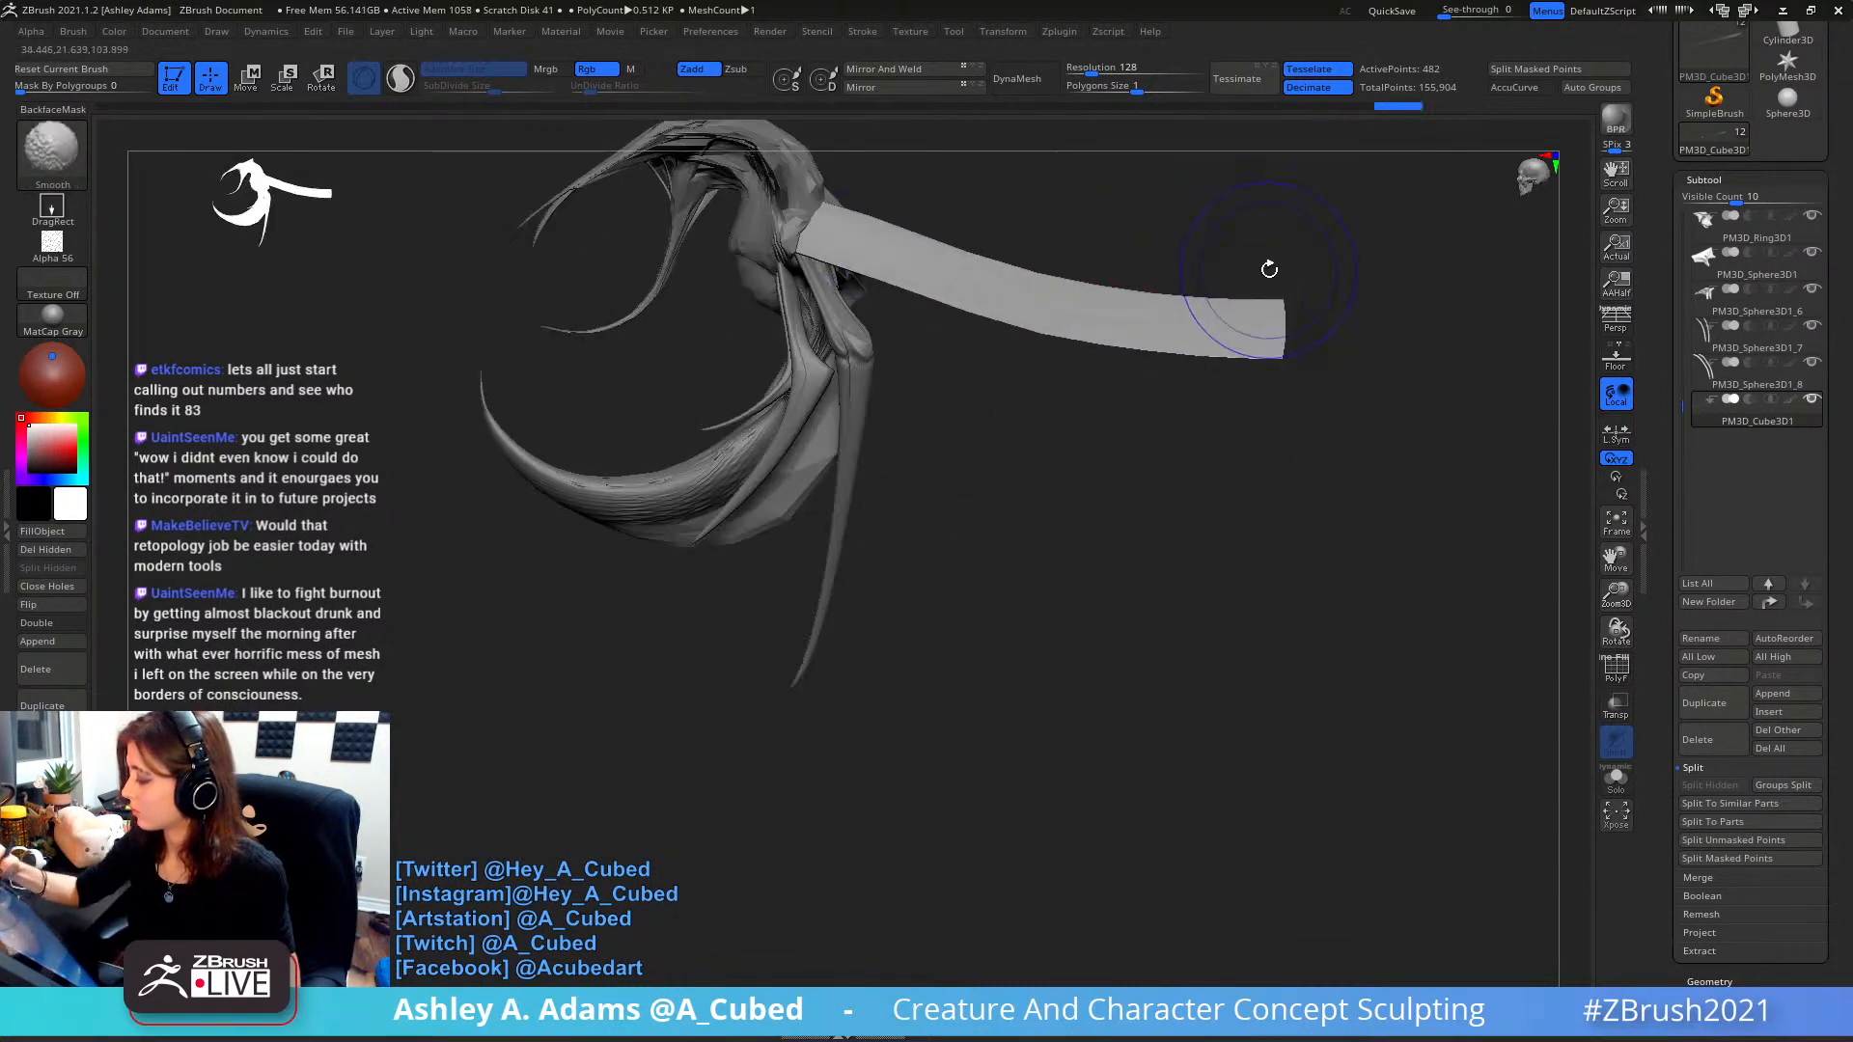
pyautogui.moveTo(1266, 277); pyautogui.dragTo(1184, 293, button='right')
pyautogui.press('space')
pyautogui.moveTo(1178, 364); pyautogui.dragTo(1167, 355, button='right')
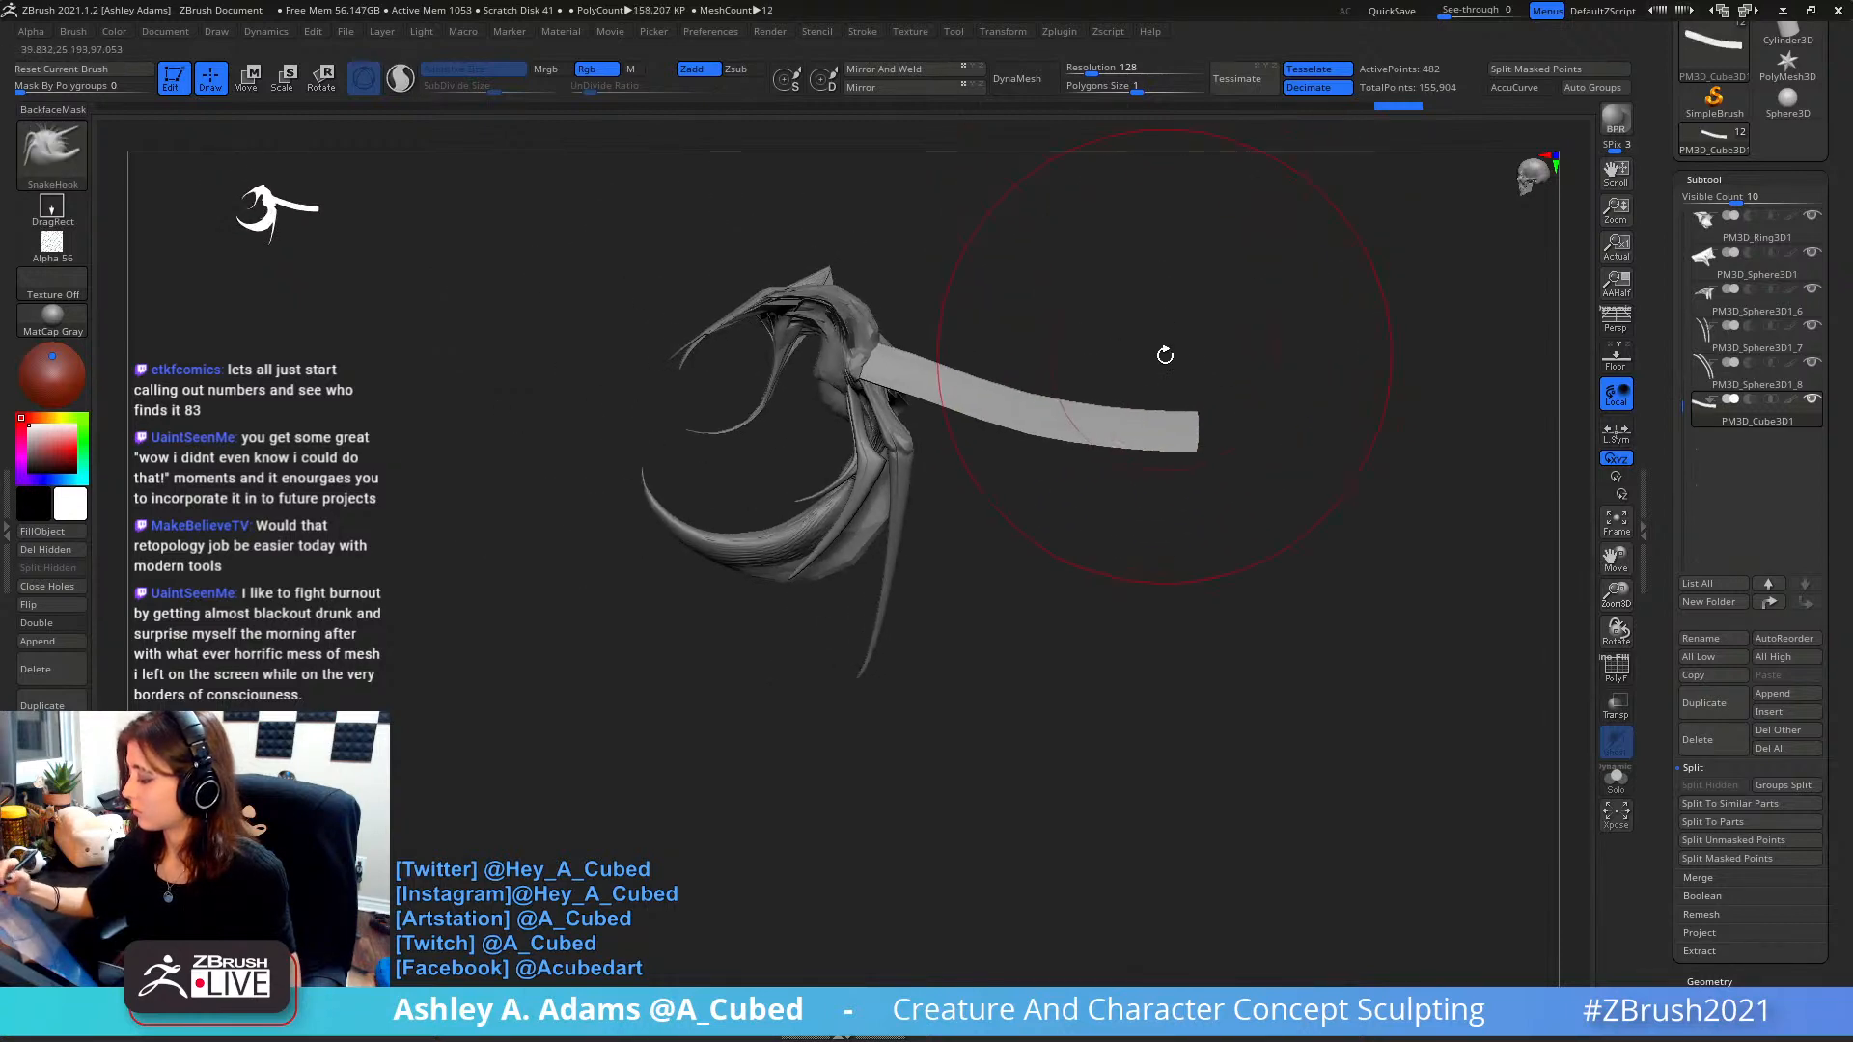
# - Try MaskRect for masking the strip, and set the masking brush to MaskLasso instead
pyautogui.moveTo(943, 261)
pyautogui.keyDown('ctrl'); pyautogui.mouseDown()
pyautogui.moveTo(831, 294)
pyautogui.moveTo(798, 467)
pyautogui.mouseUp(); pyautogui.keyUp('ctrl')
pyautogui.keyDown('ctrl'); pyautogui.click(78, 165); pyautogui.keyUp('ctrl')
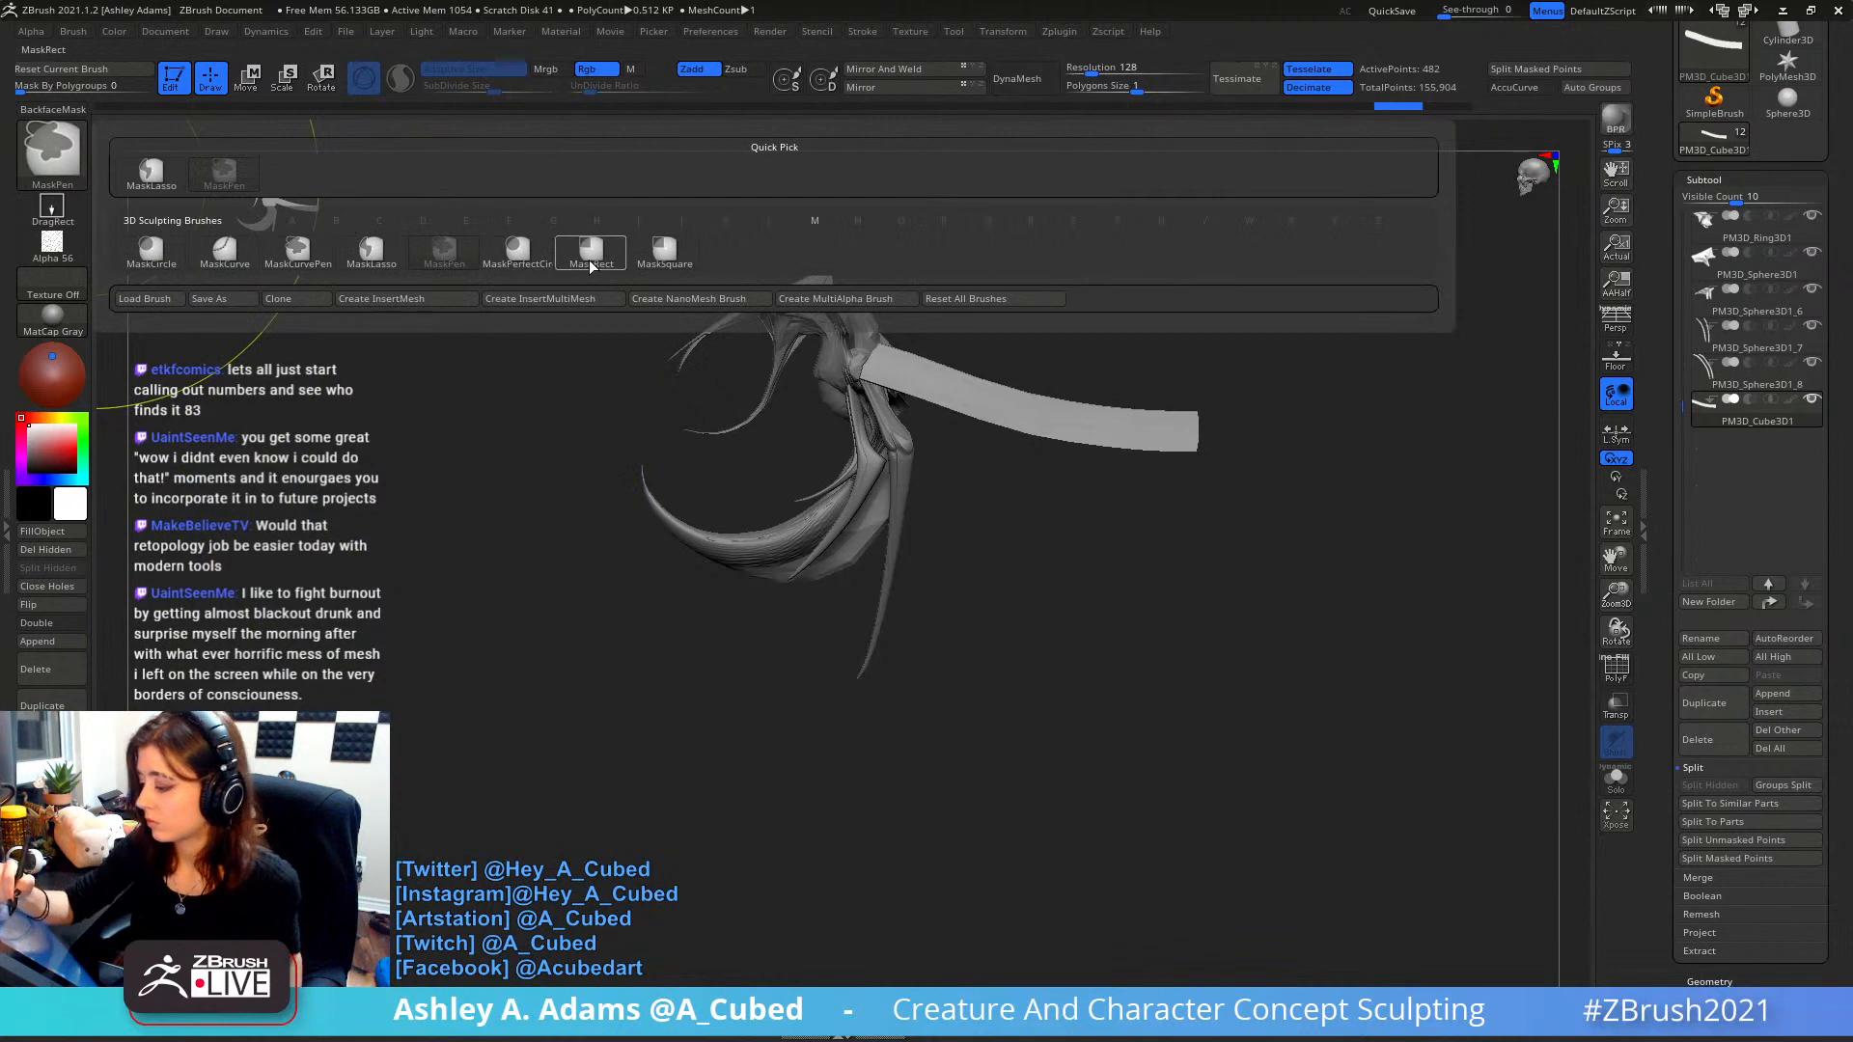
pyautogui.keyDown('ctrl'); pyautogui.click(590, 253); pyautogui.keyUp('ctrl')
pyautogui.keyDown('ctrl'); pyautogui.click(69, 143); pyautogui.keyUp('ctrl')
pyautogui.keyDown('ctrl'); pyautogui.click(156, 172); pyautogui.keyUp('ctrl')
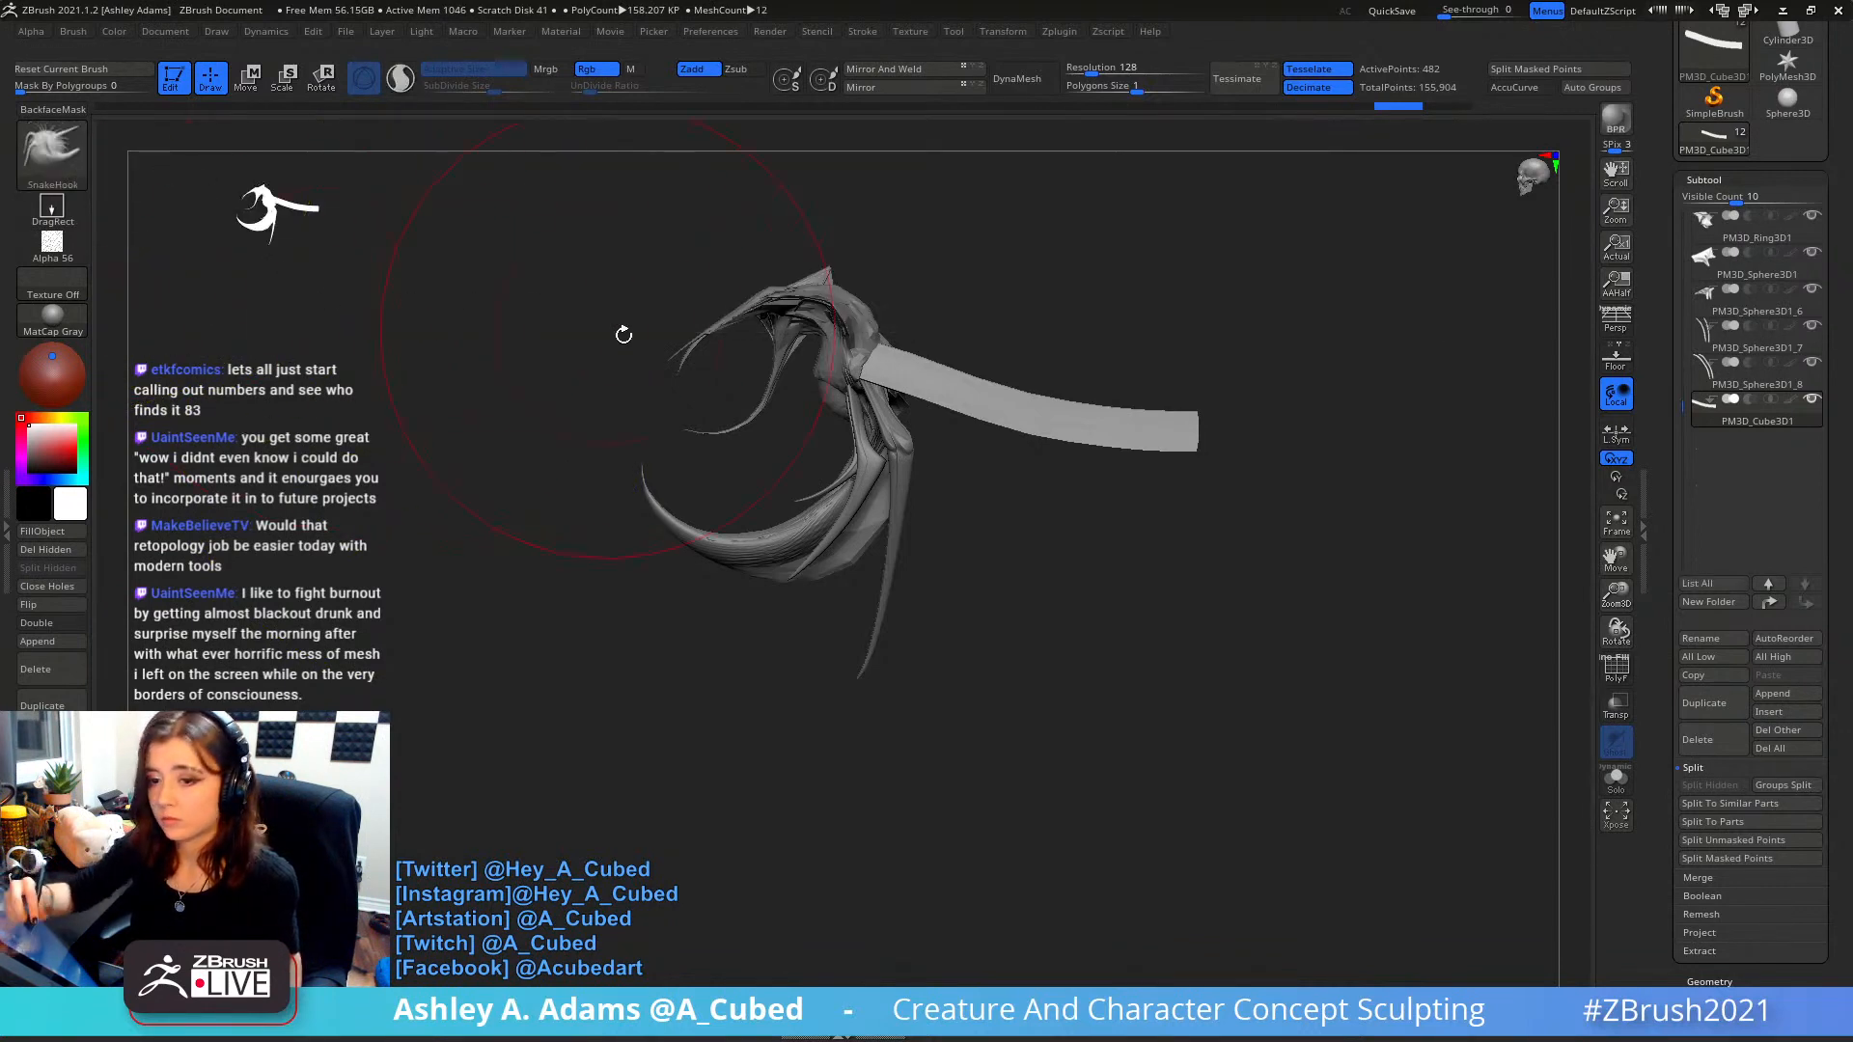
# - Mask the end of the strip where it joins the back and soften the mask's edge
pyautogui.moveTo(753, 362)
pyautogui.keyDown('alt'); pyautogui.mouseDown(button='right')
pyautogui.moveTo(827, 377)
pyautogui.moveTo(832, 420)
pyautogui.mouseUp(button='right'); pyautogui.keyUp('alt')
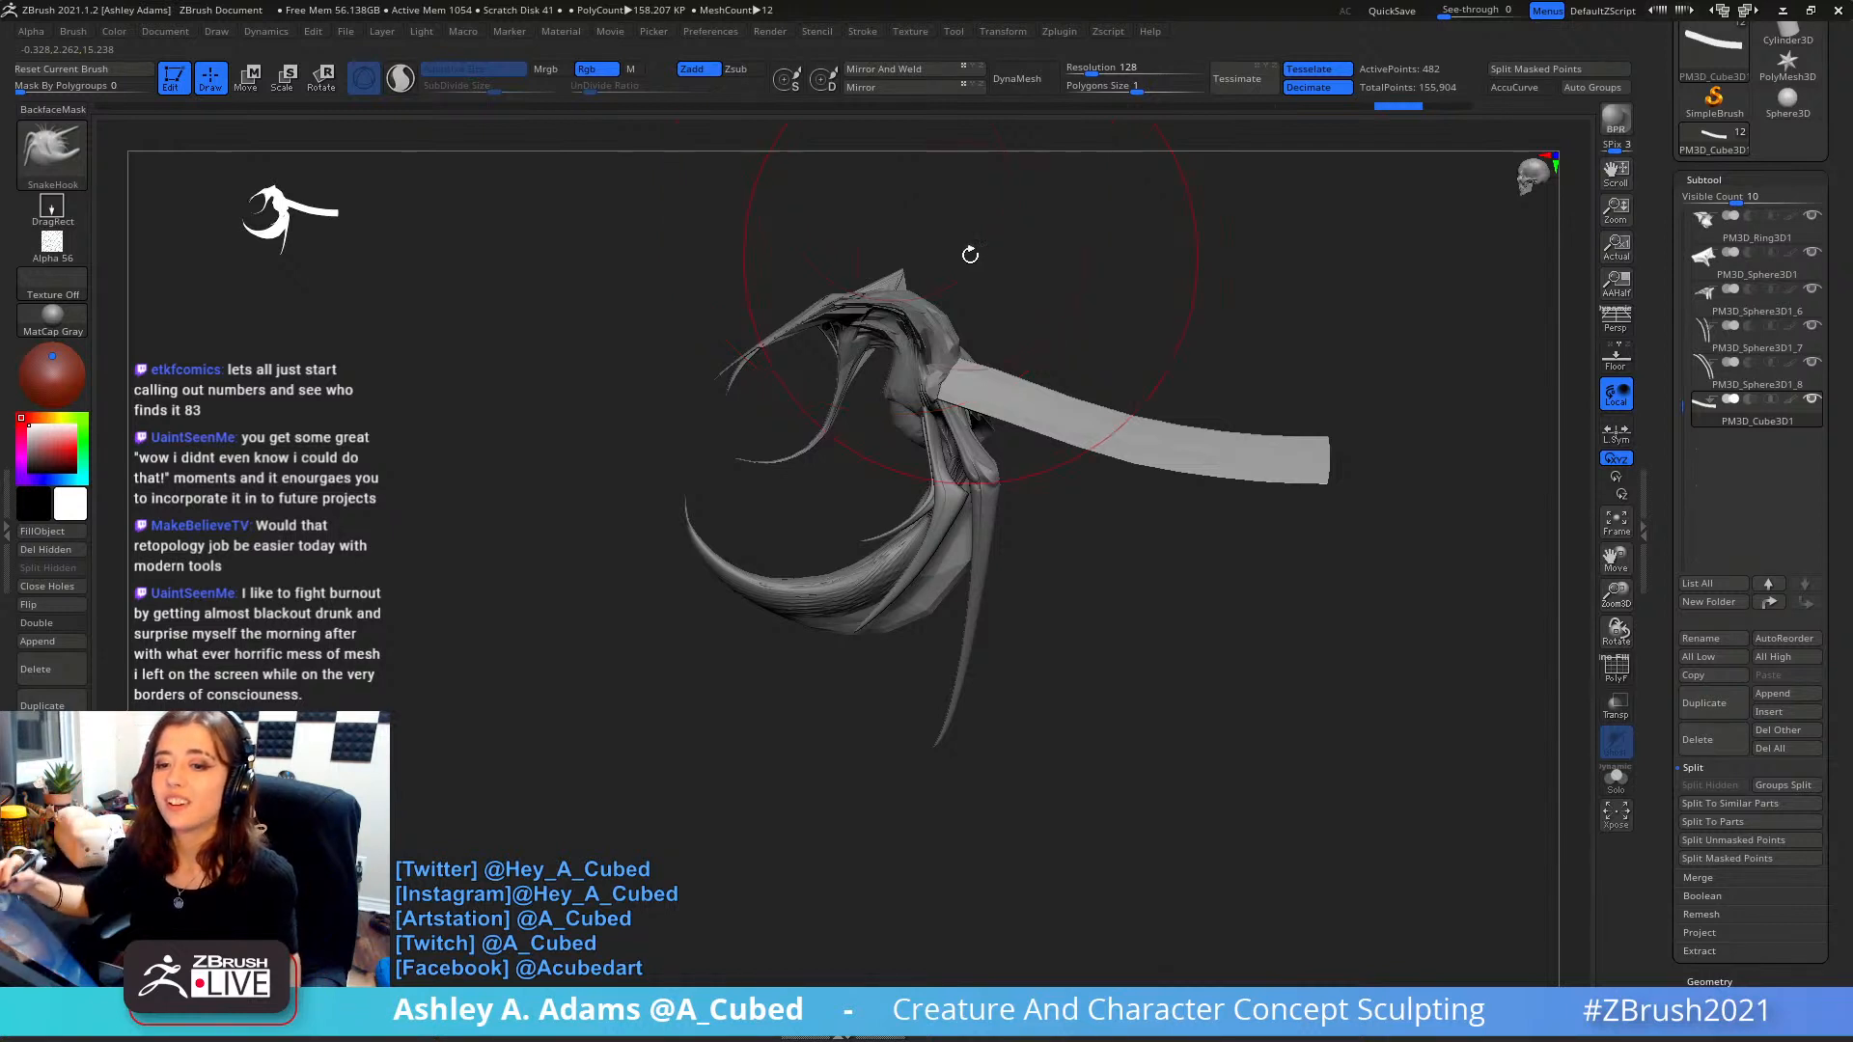
pyautogui.press('ctrl')
pyautogui.moveTo(999, 270)
pyautogui.keyDown('ctrl'); pyautogui.mouseDown()
pyautogui.moveTo(893, 425)
pyautogui.moveTo(916, 333)
pyautogui.mouseUp(); pyautogui.keyUp('ctrl')
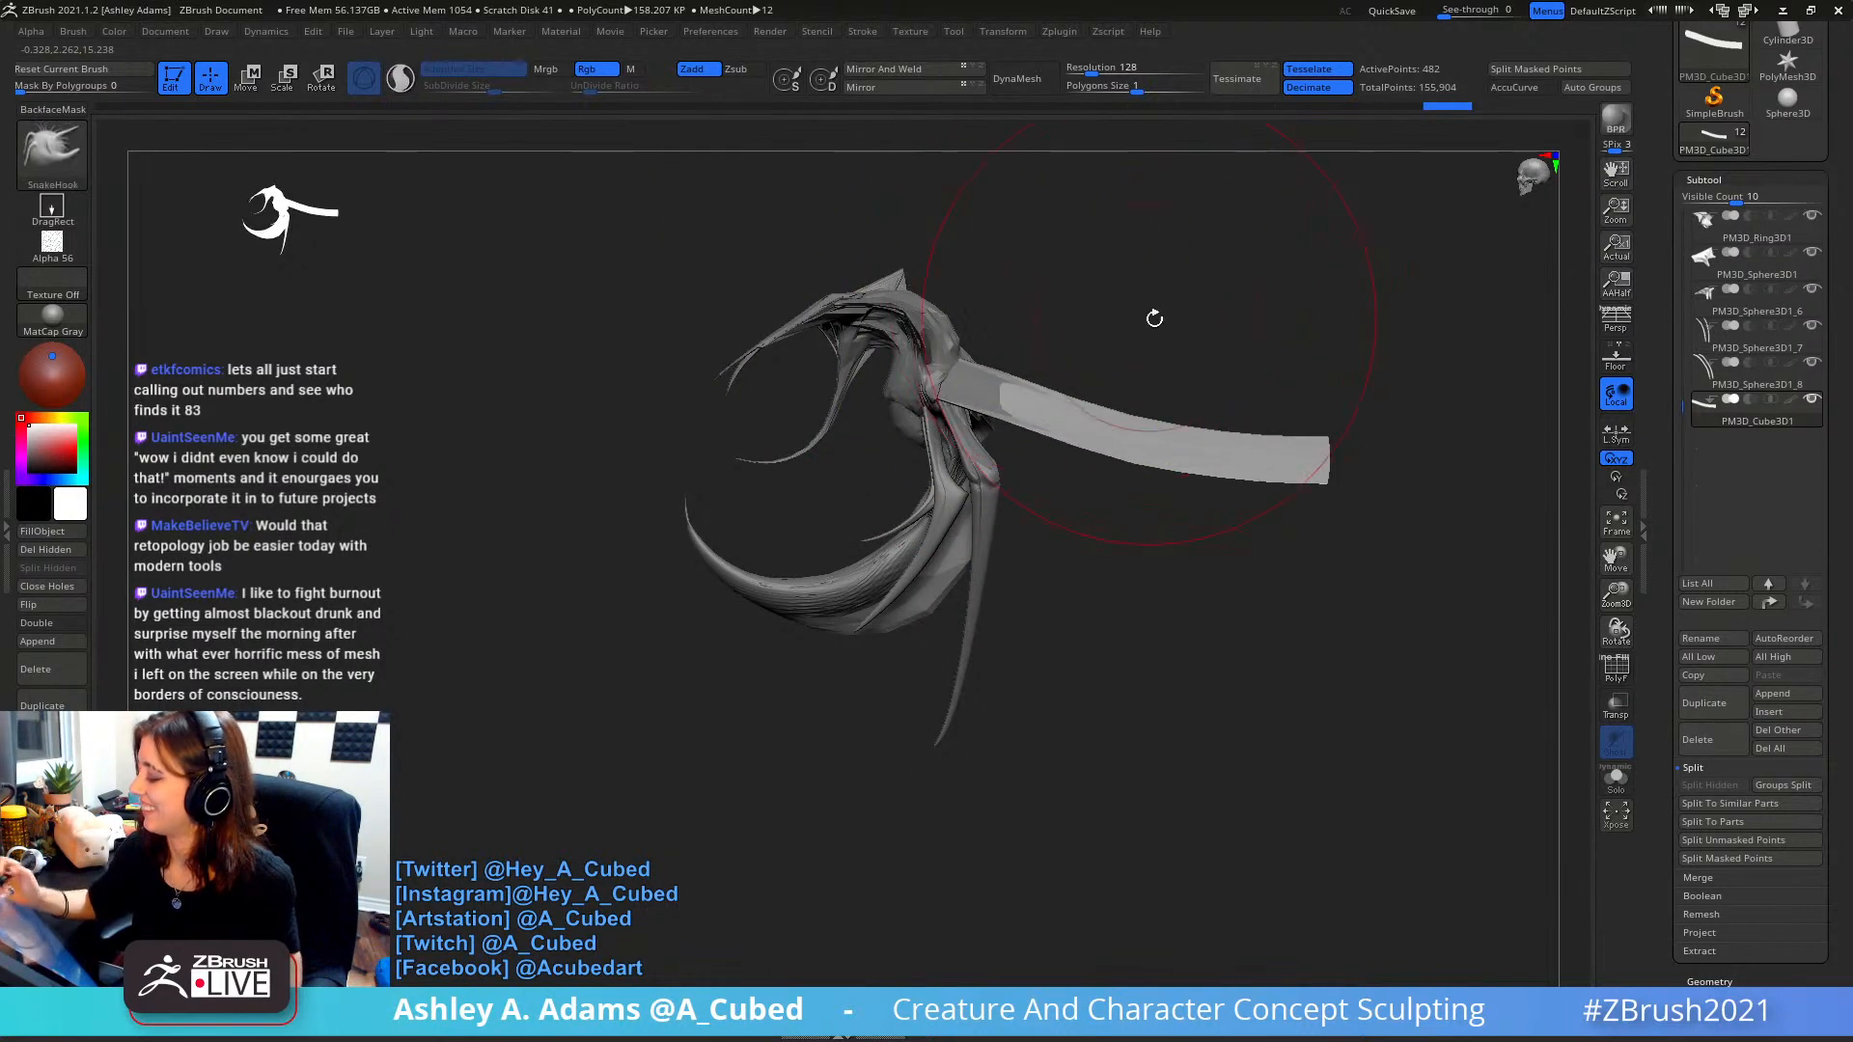
pyautogui.keyDown('alt'); pyautogui.moveTo(1154, 315); pyautogui.dragTo(1065, 294, button='right'); pyautogui.keyUp('alt')
pyautogui.keyDown('ctrl'); pyautogui.click(1067, 343); pyautogui.keyUp('ctrl')
# - Rotate the unmasked part of the strip downward with the gizmo and adjust its bend with SnakeHook
pyautogui.press('w')
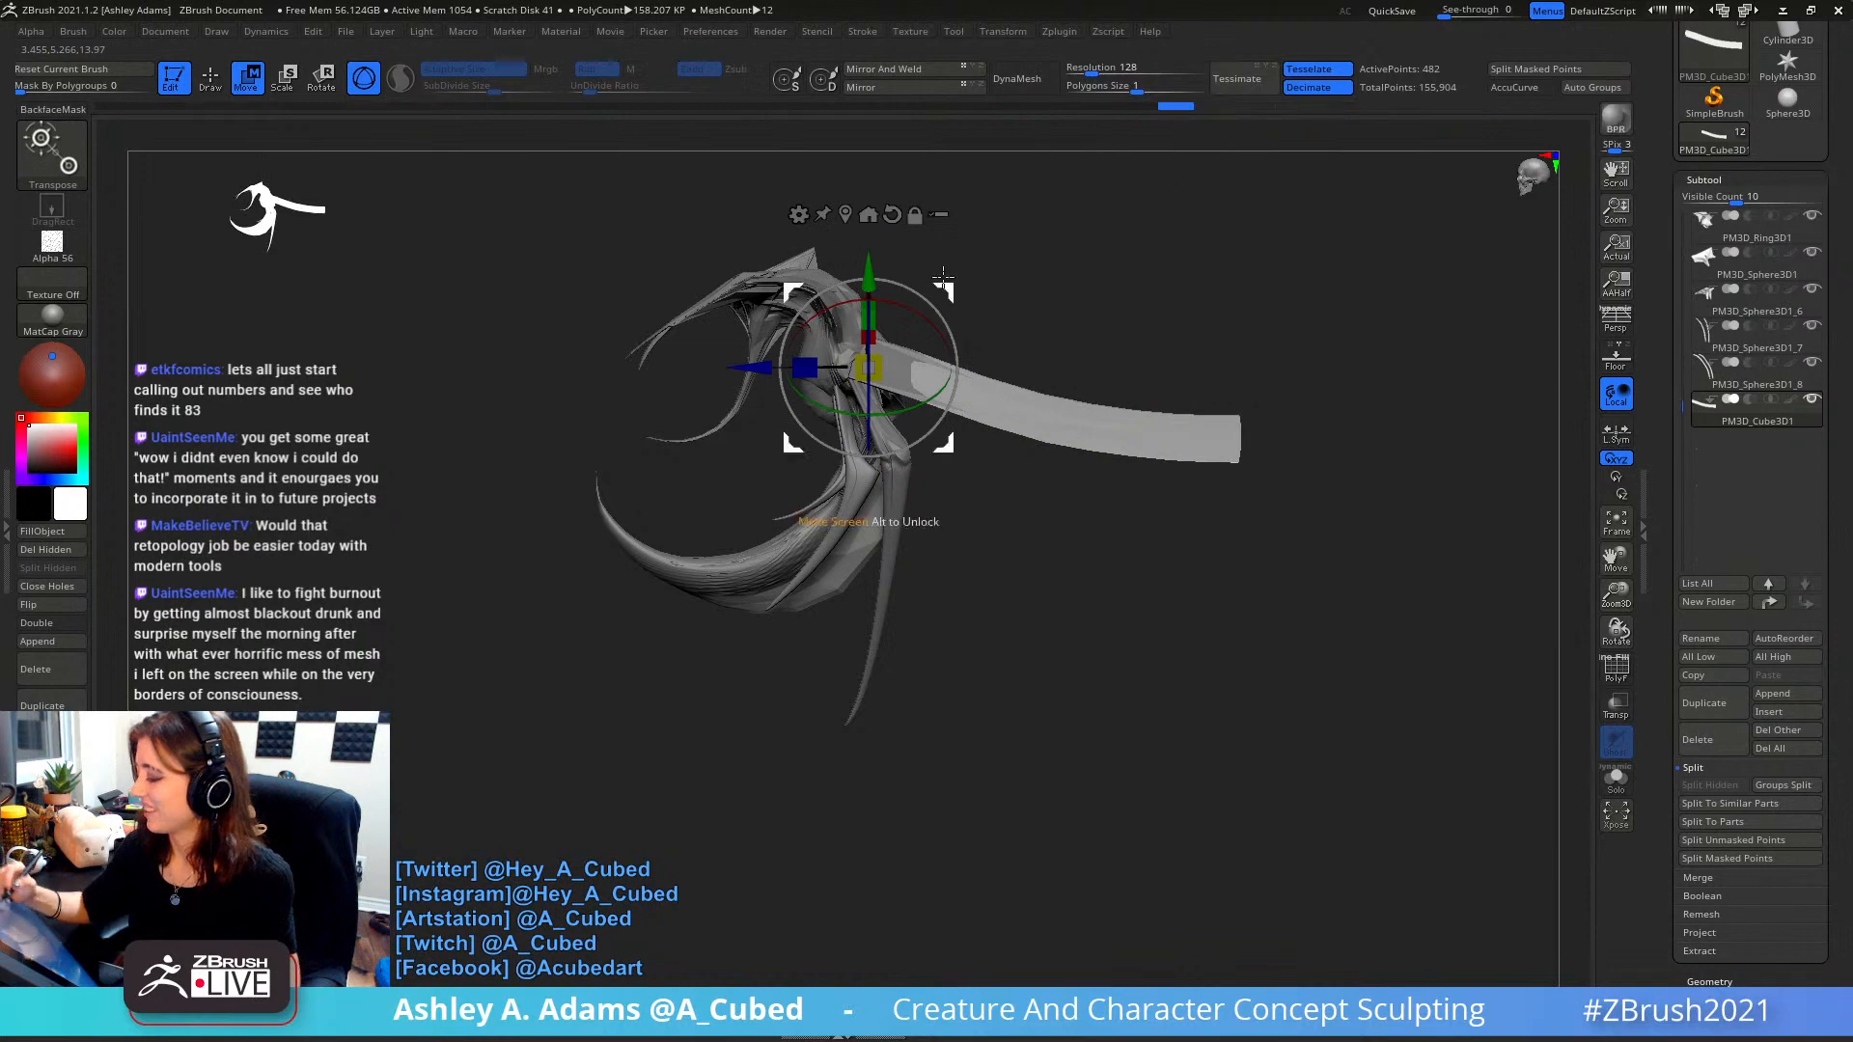
pyautogui.moveTo(927, 309); pyautogui.dragTo(949, 391)
pyautogui.moveTo(970, 386)
pyautogui.mouseDown(button='right')
pyautogui.moveTo(849, 301)
pyautogui.moveTo(985, 392)
pyautogui.moveTo(832, 363)
pyautogui.moveTo(849, 348)
pyautogui.moveTo(830, 322)
pyautogui.mouseUp(button='right')
pyautogui.press('q')
pyautogui.moveTo(829, 321); pyautogui.dragTo(842, 293)
pyautogui.moveTo(842, 292); pyautogui.dragTo(954, 384, button='right')
pyautogui.press('space')
pyautogui.moveTo(956, 420); pyautogui.dragTo(967, 421)
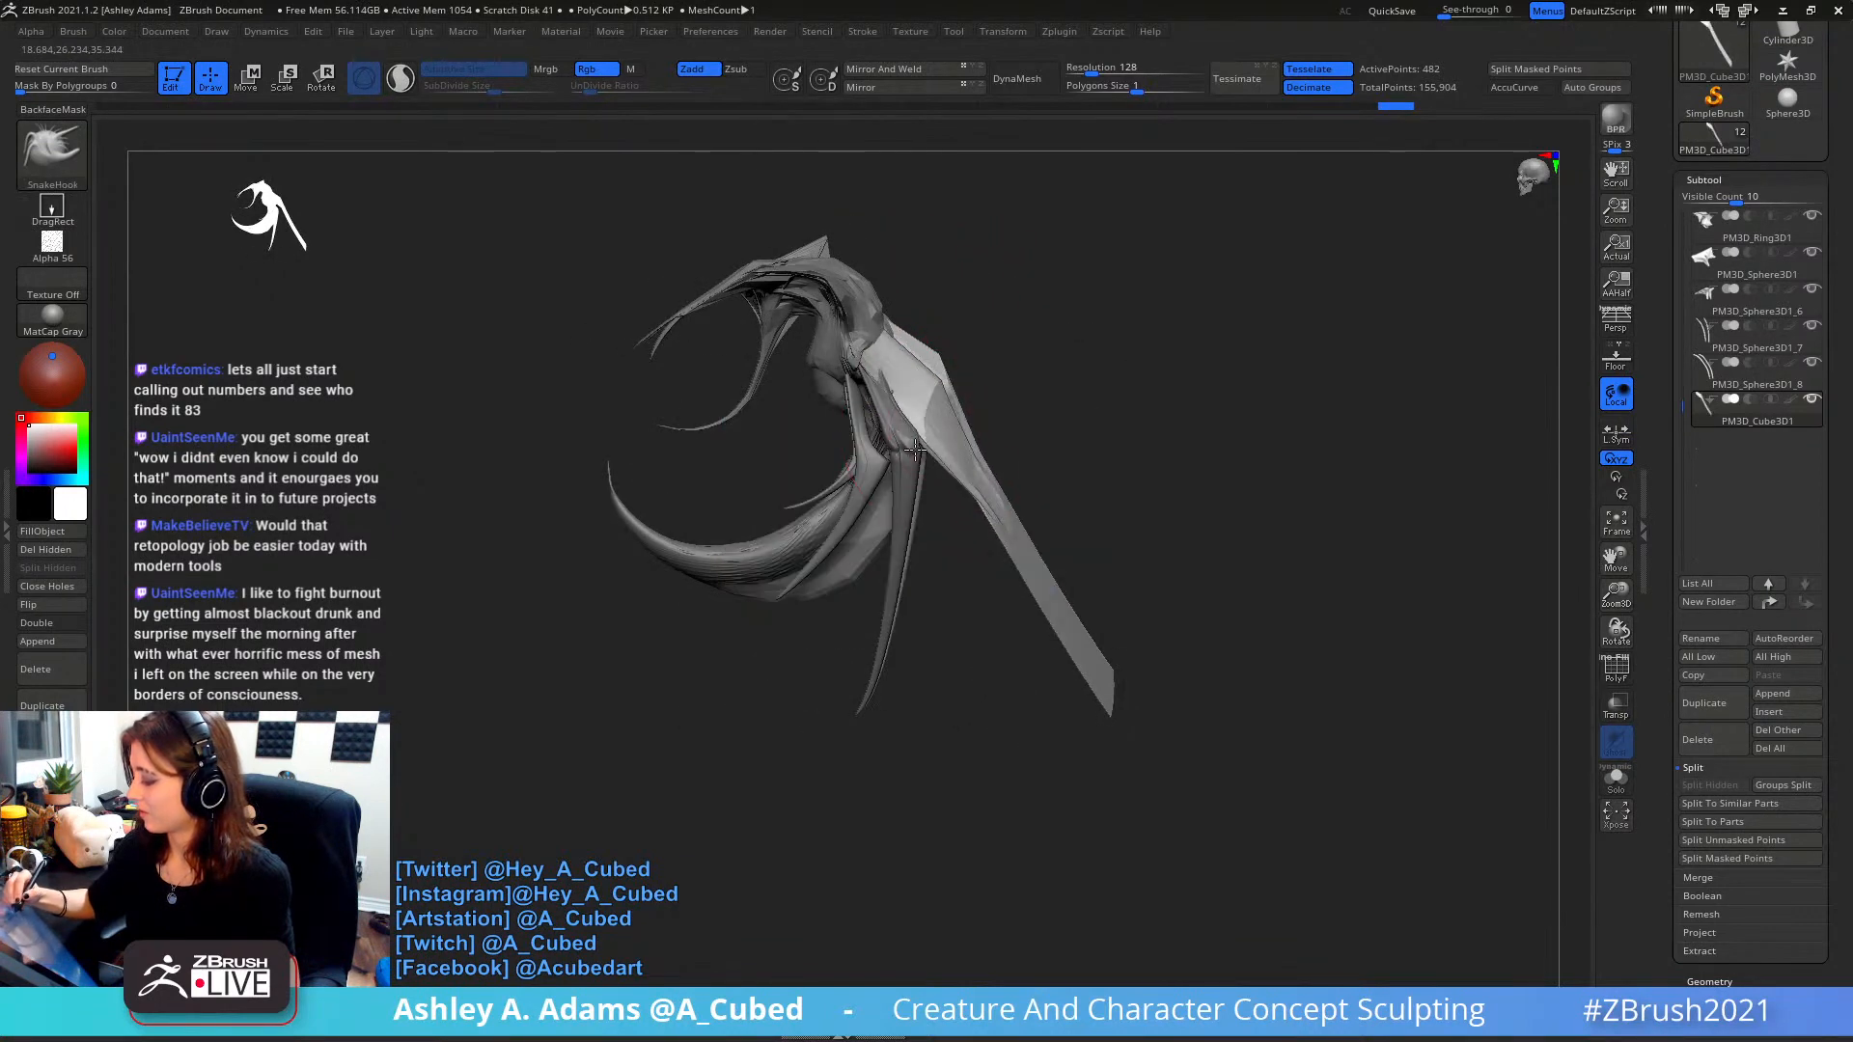
# - Reshape the strip's upper side edges beside the torso with SnakeHook
pyautogui.moveTo(915, 449); pyautogui.dragTo(919, 432, button='right')
pyautogui.moveTo(910, 417); pyautogui.dragTo(905, 413)
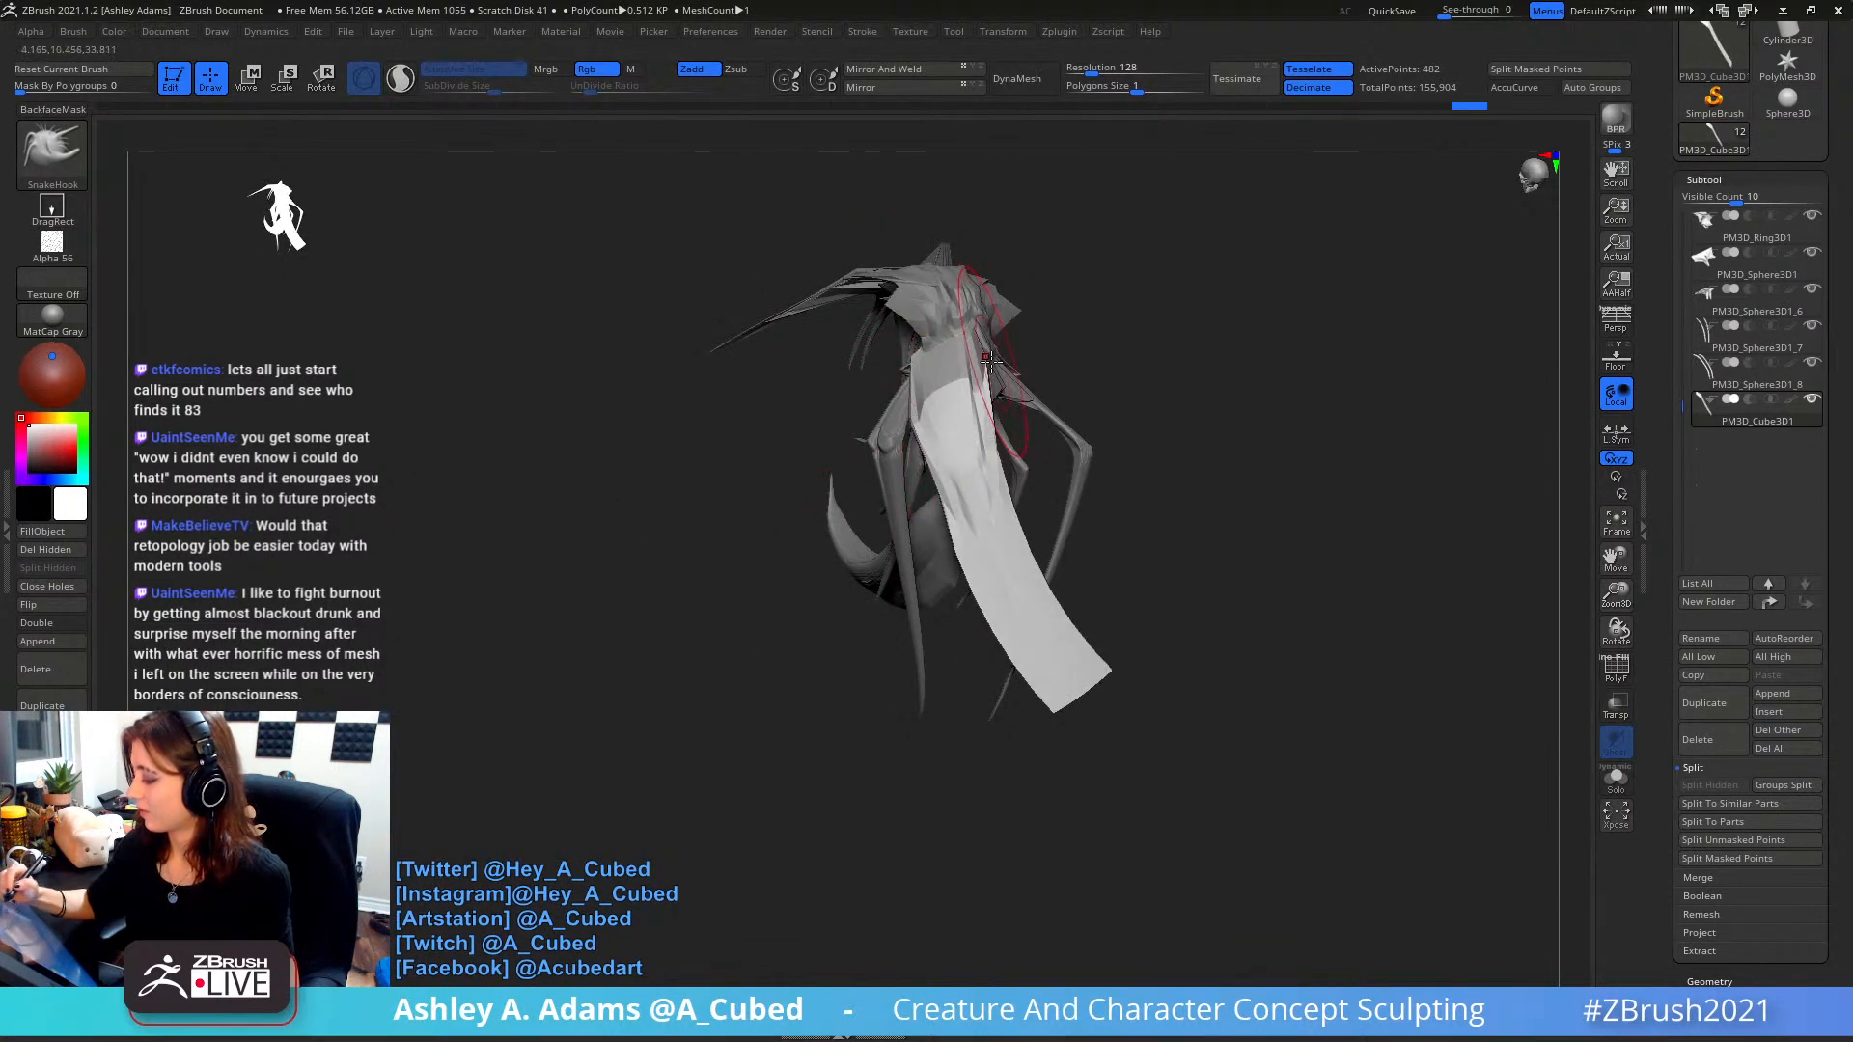
pyautogui.moveTo(992, 368); pyautogui.dragTo(977, 380)
pyautogui.keyDown('alt'); pyautogui.moveTo(978, 423); pyautogui.dragTo(944, 349, button='right'); pyautogui.keyUp('alt')
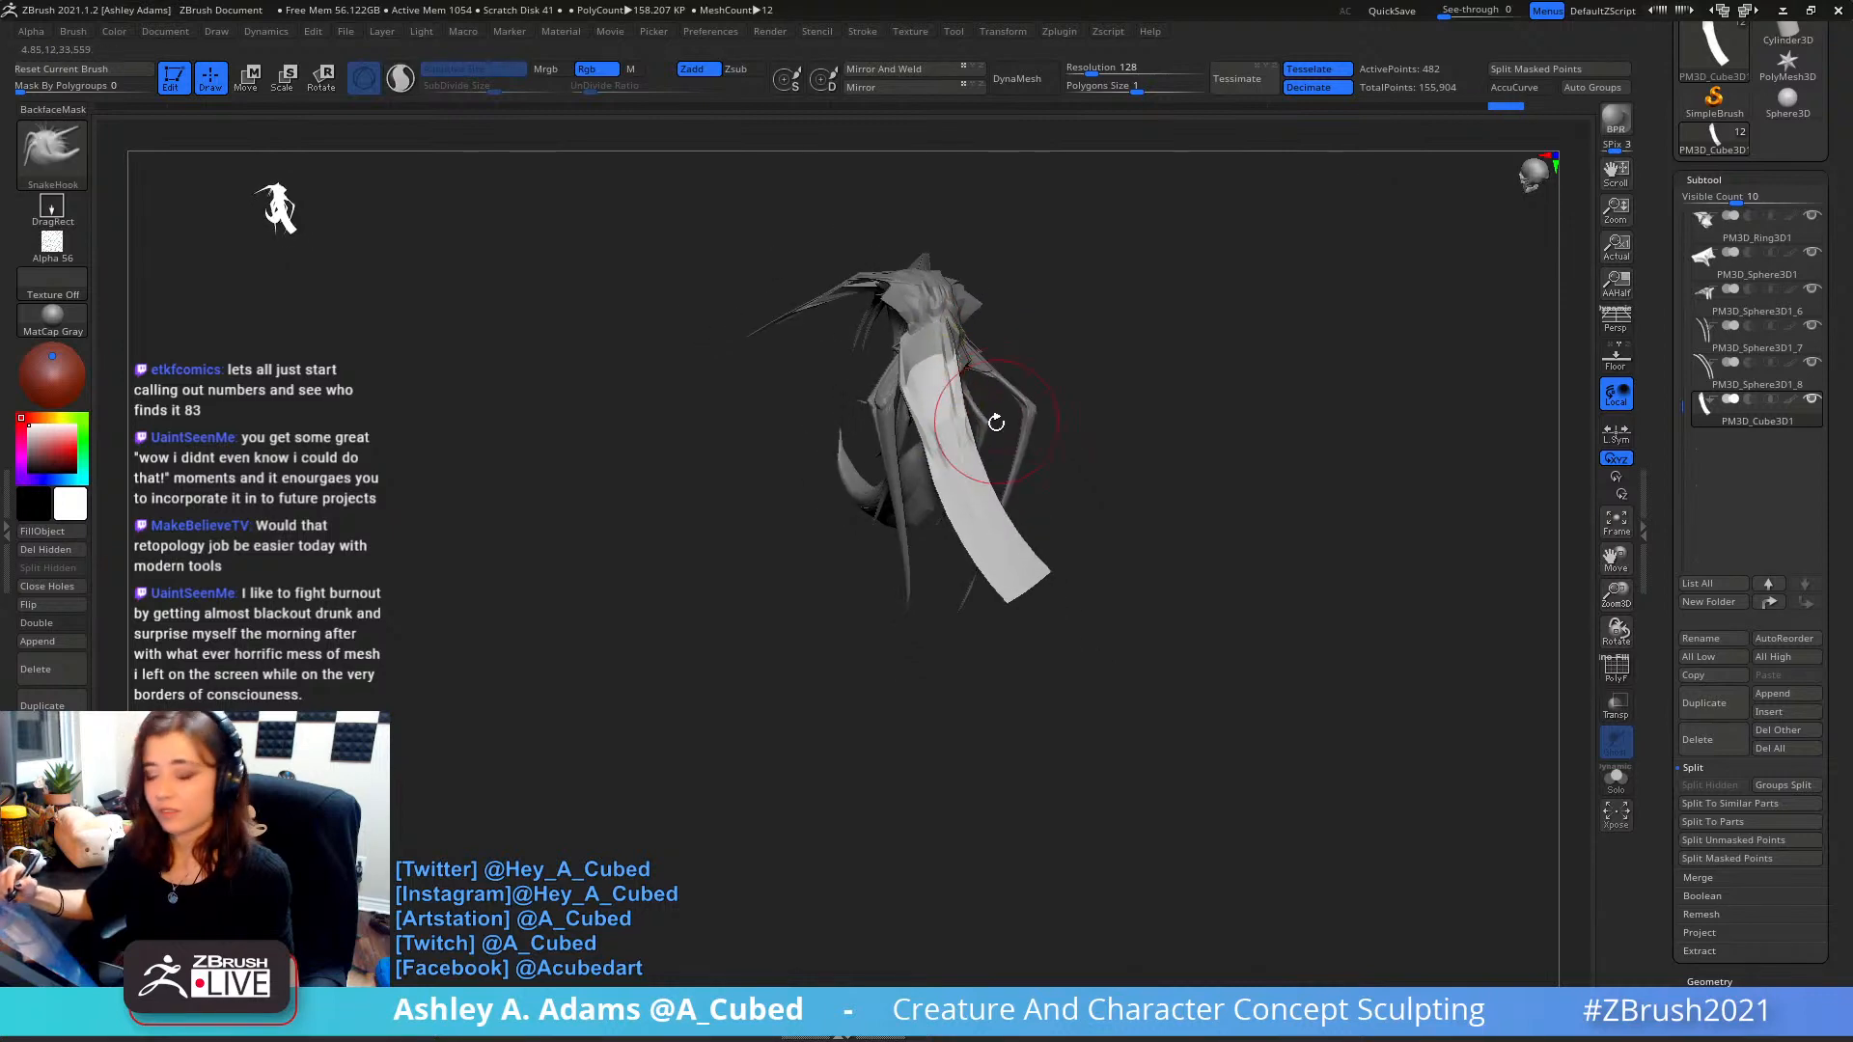
# - Round off the squared corners at the strip's lower end
pyautogui.press('space')
pyautogui.moveTo(972, 444); pyautogui.dragTo(1018, 447)
pyautogui.press('space')
pyautogui.moveTo(1052, 567); pyautogui.dragTo(1025, 526)
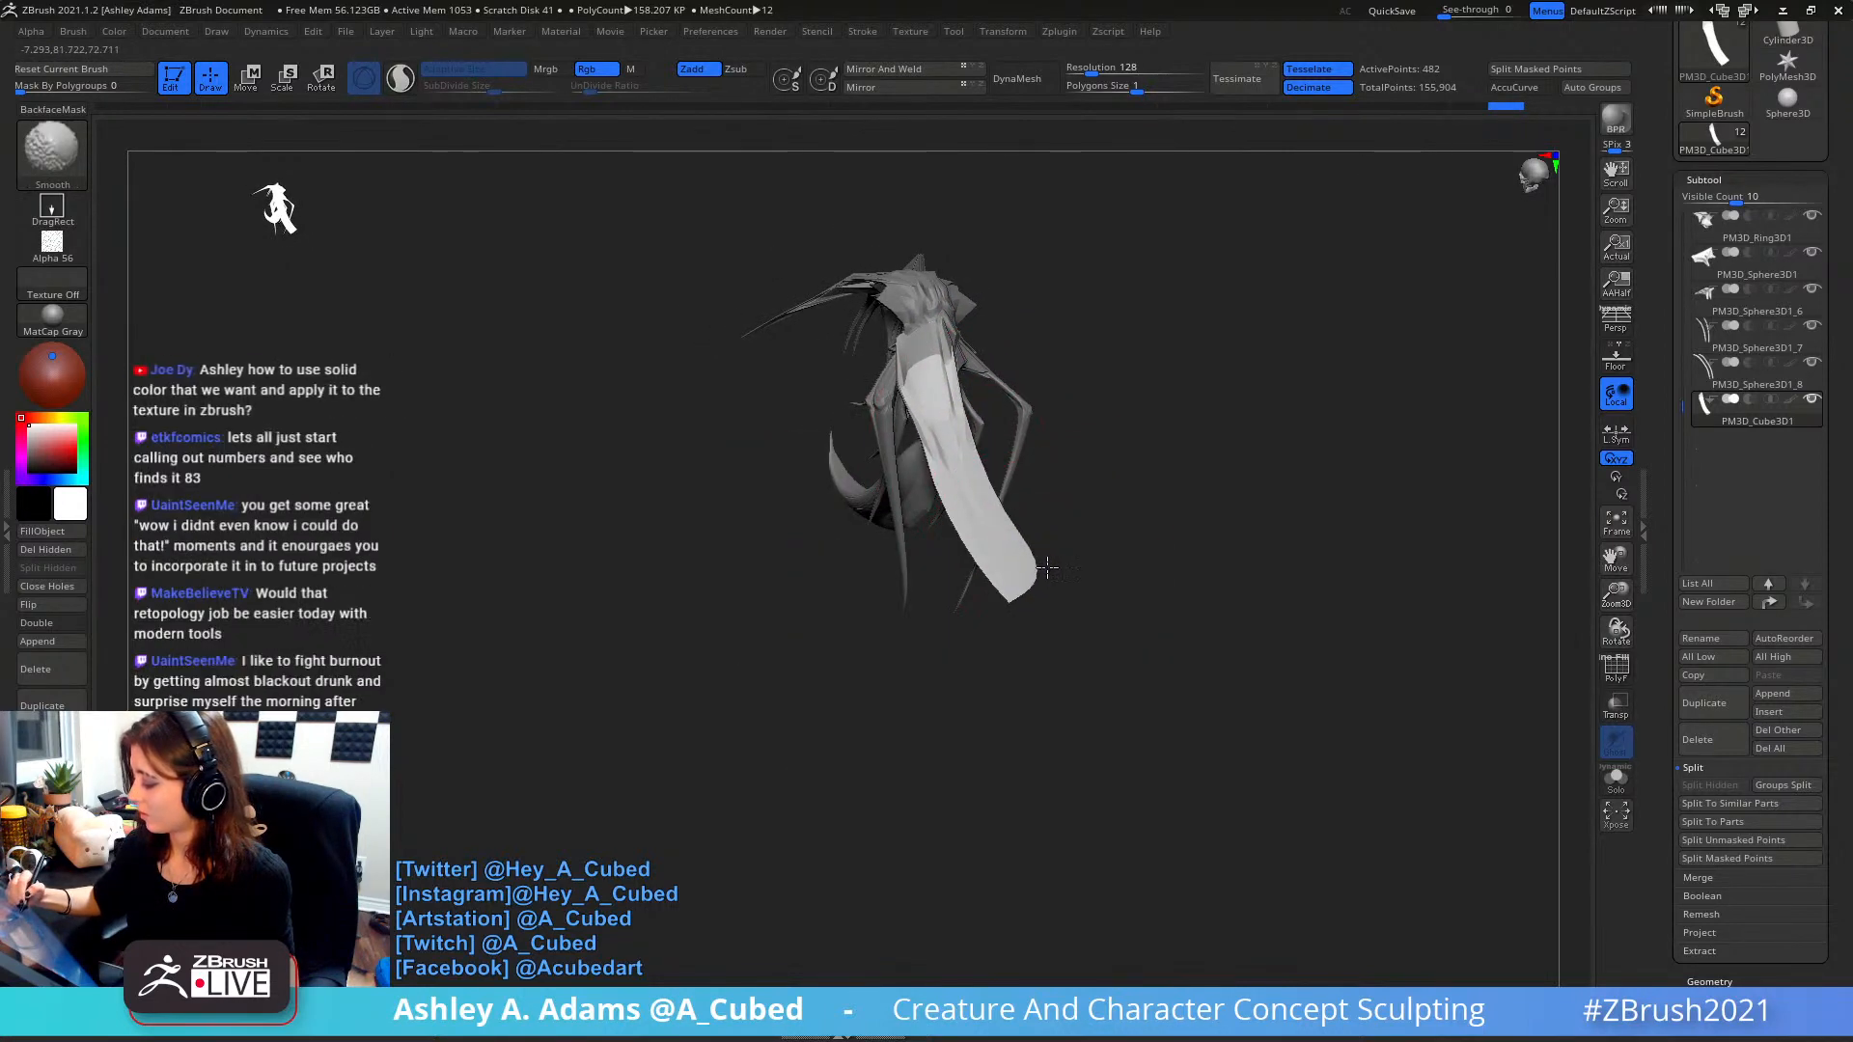
pyautogui.press('space')
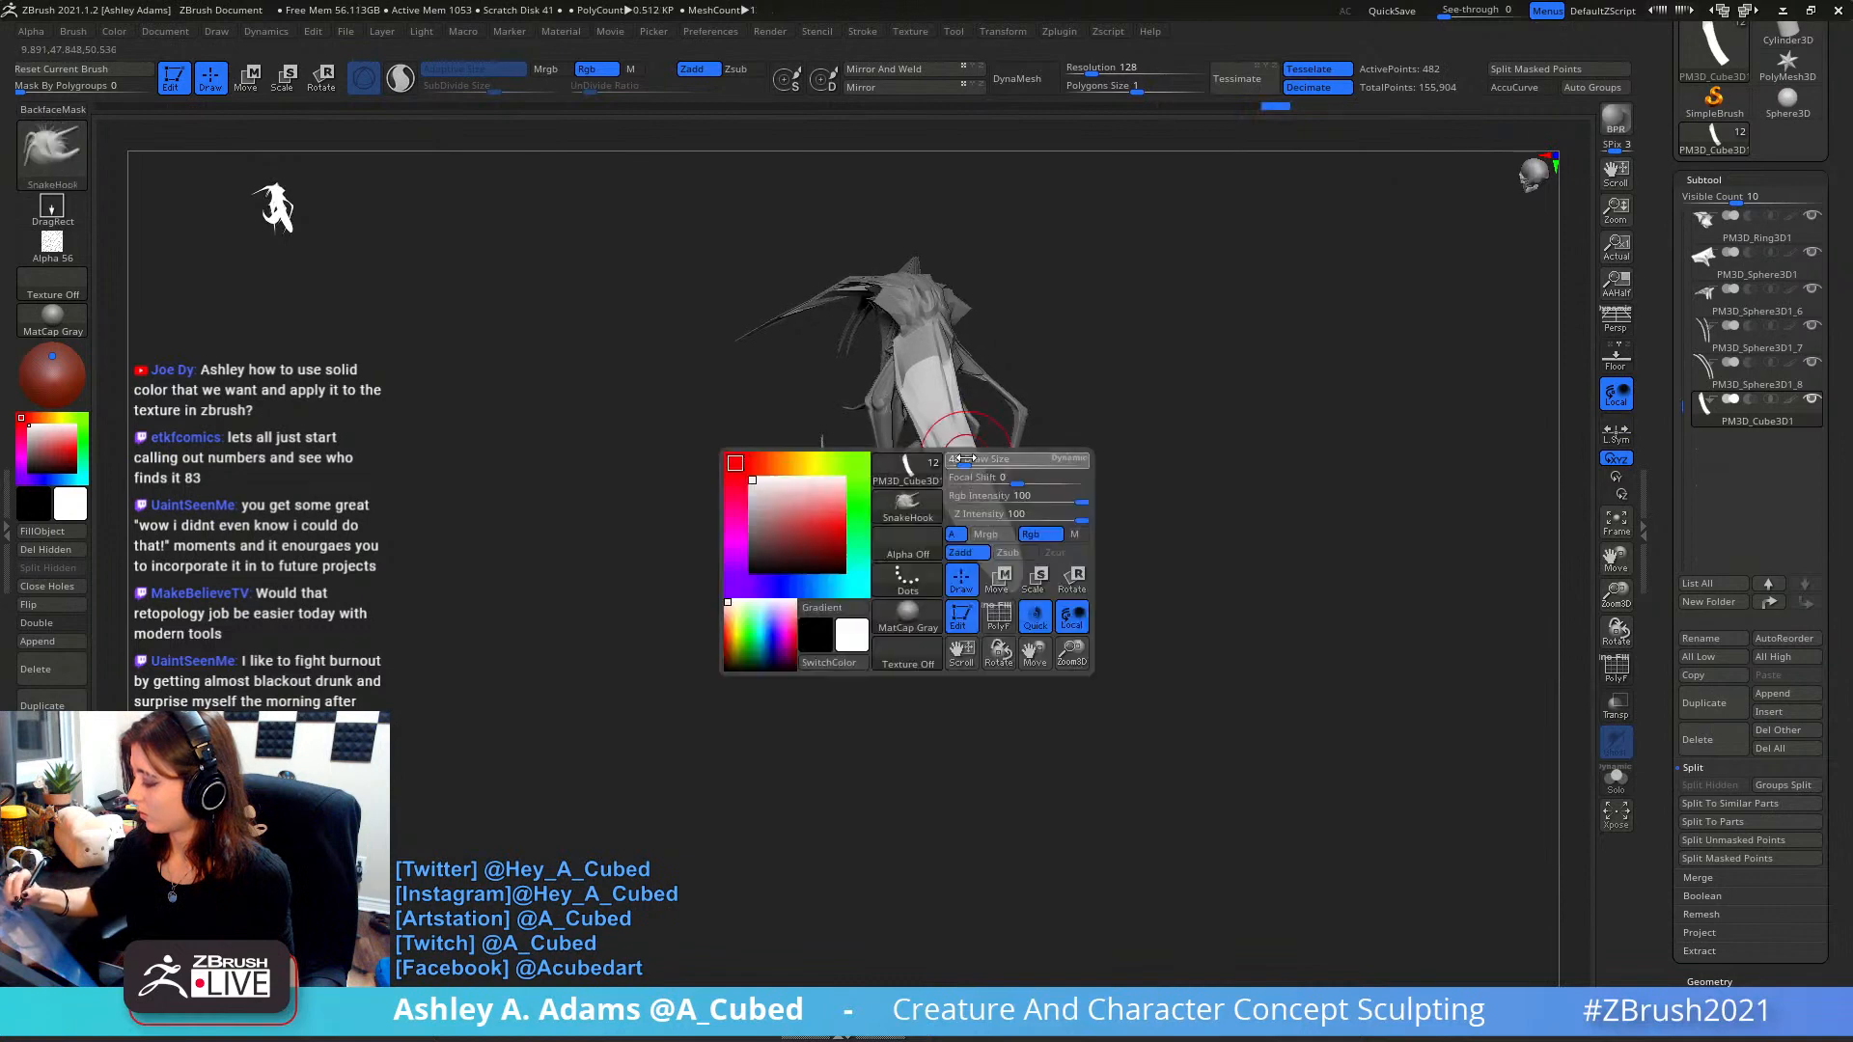
# - Widen the strip's lower half and draw out its tip into a long insect-wing outline
pyautogui.moveTo(951, 431)
pyautogui.mouseDown(button='right')
pyautogui.moveTo(963, 470)
pyautogui.moveTo(966, 454)
pyautogui.moveTo(994, 471)
pyautogui.mouseUp(button='right')
pyautogui.press('space')
pyautogui.moveTo(982, 480); pyautogui.dragTo(993, 467)
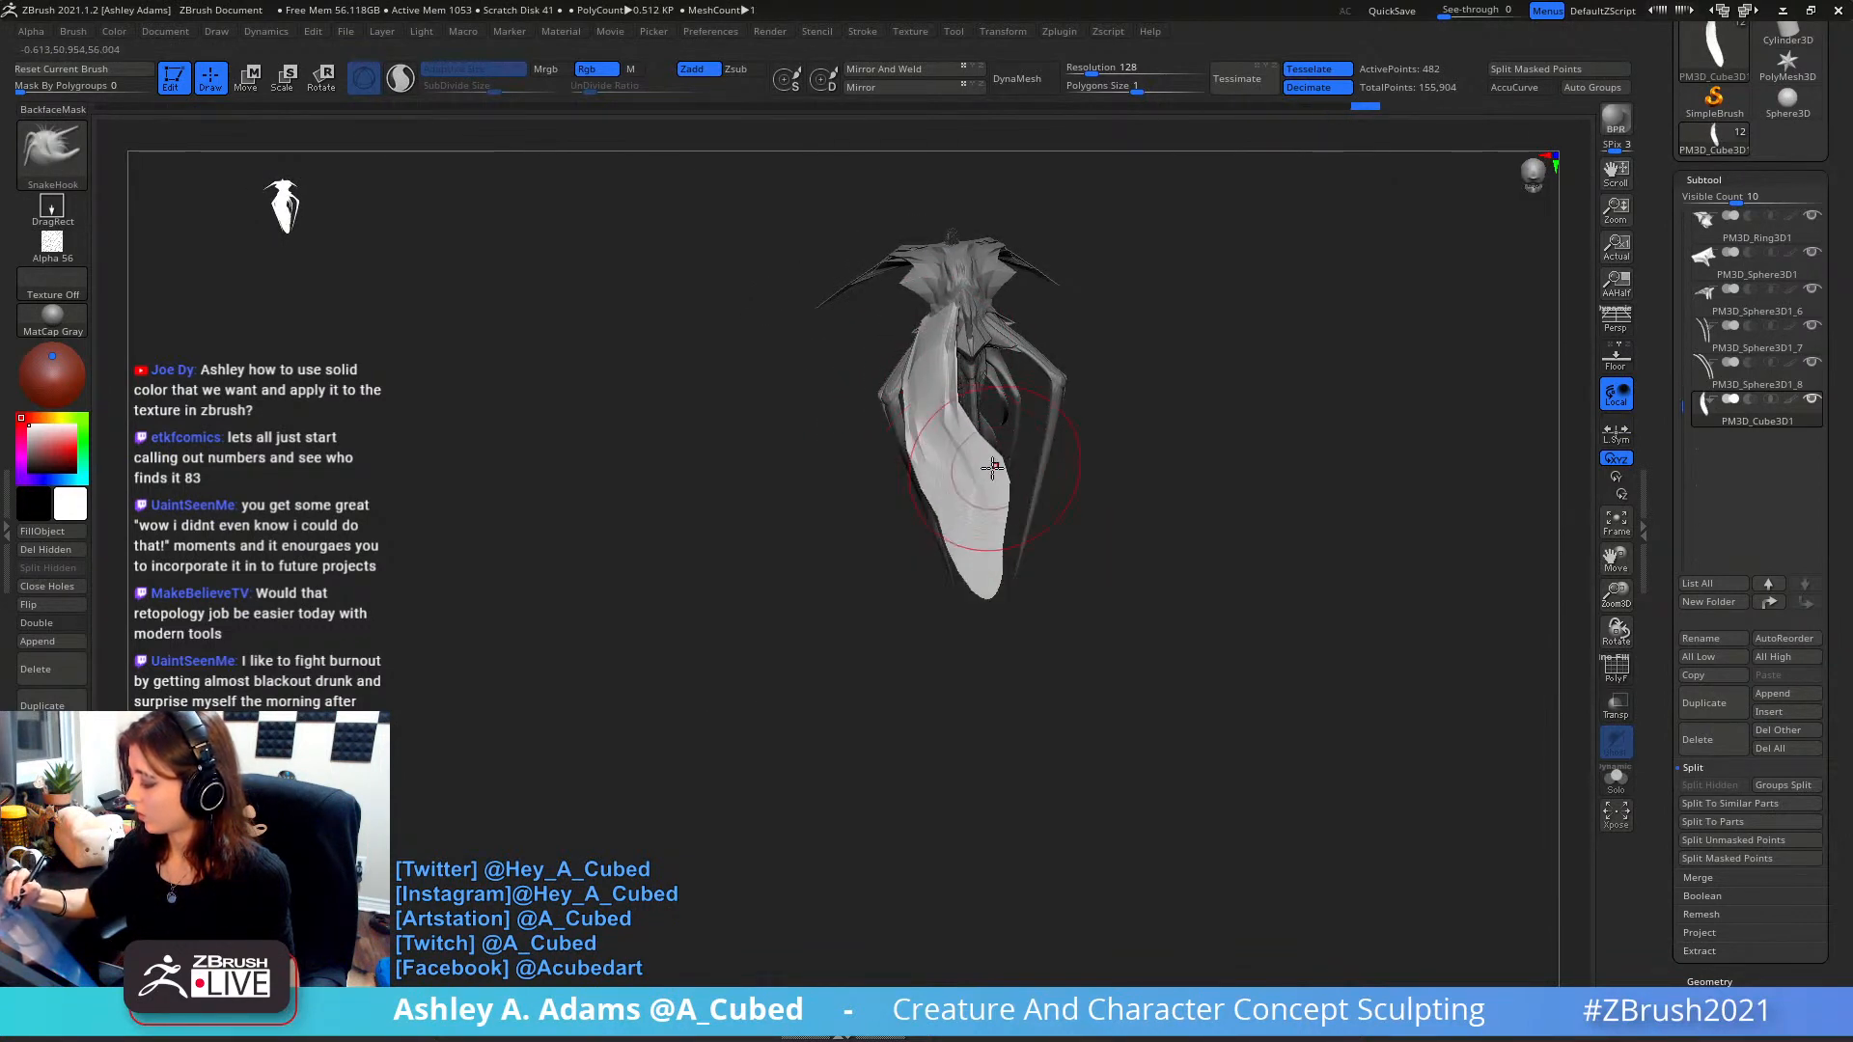
pyautogui.moveTo(949, 507); pyautogui.dragTo(992, 456, button='right')
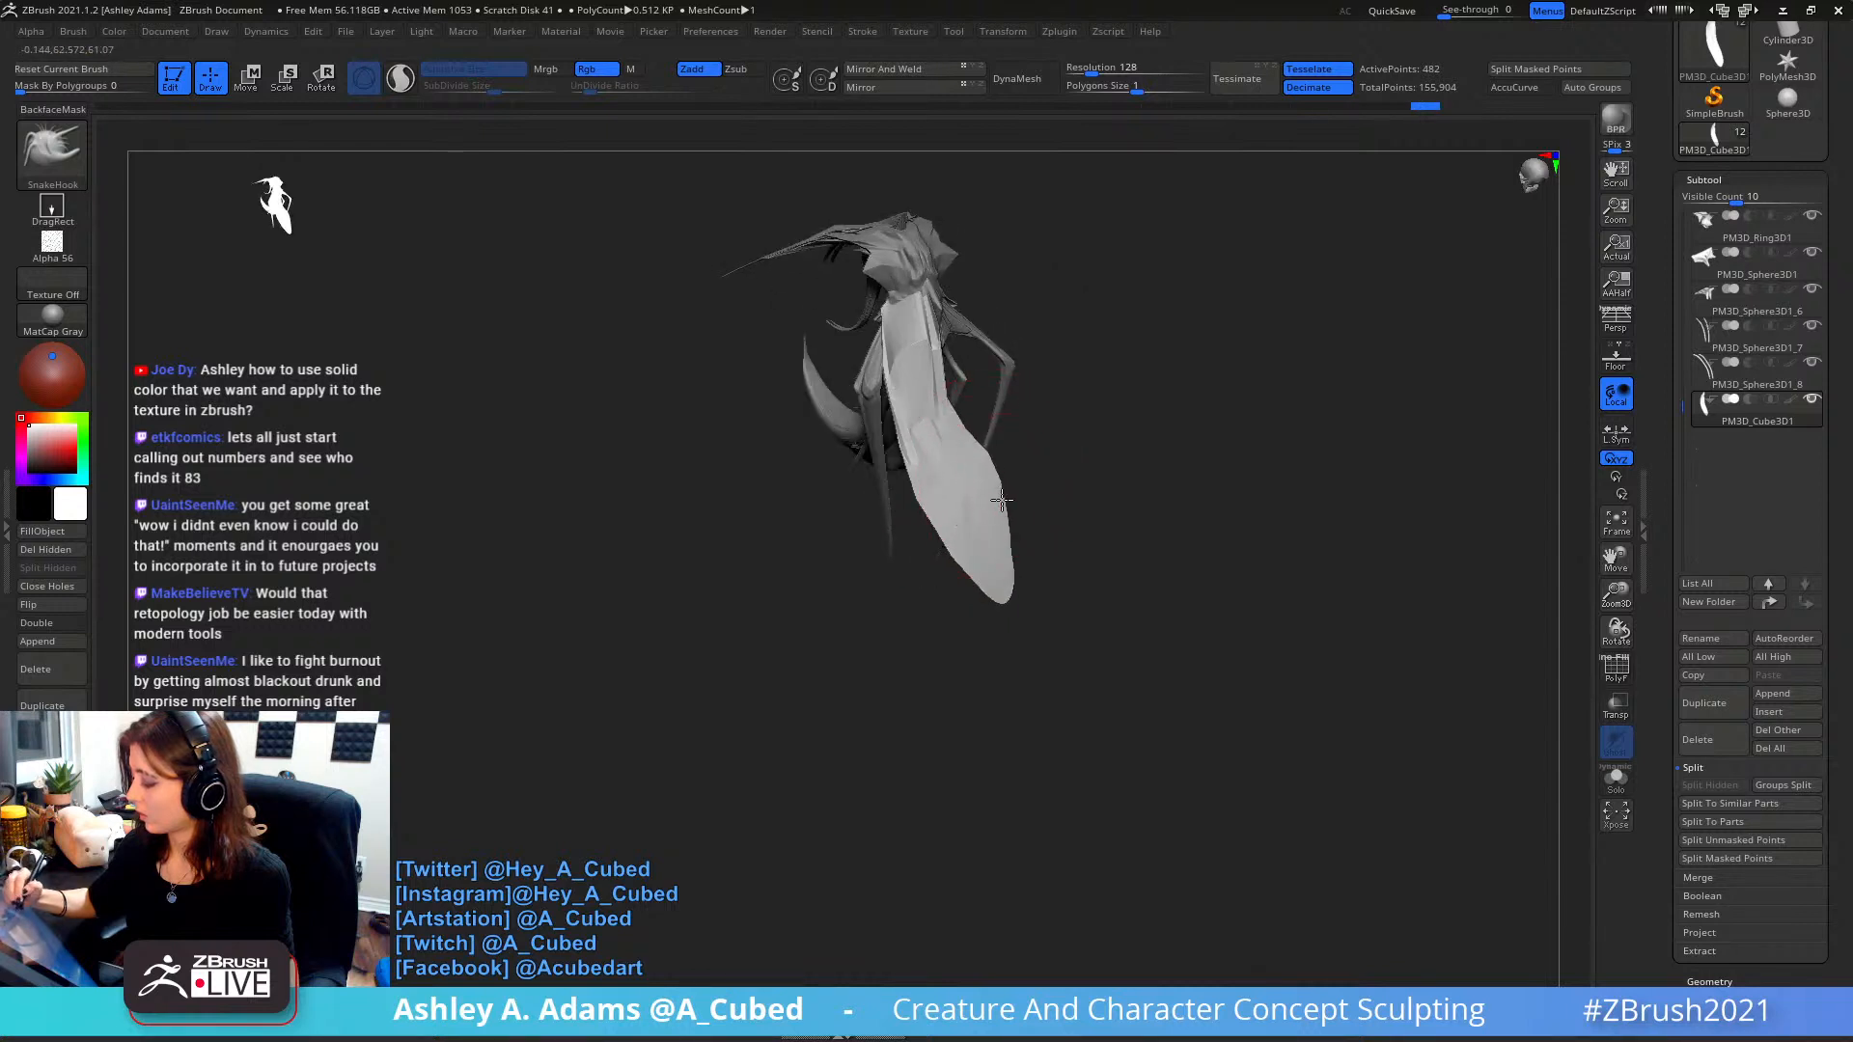
pyautogui.moveTo(1001, 499)
pyautogui.mouseDown()
pyautogui.moveTo(975, 547)
pyautogui.moveTo(999, 624)
pyautogui.moveTo(1009, 500)
pyautogui.mouseUp()
pyautogui.keyDown('shift'); pyautogui.moveTo(1006, 499); pyautogui.dragTo(977, 565); pyautogui.keyUp('shift')
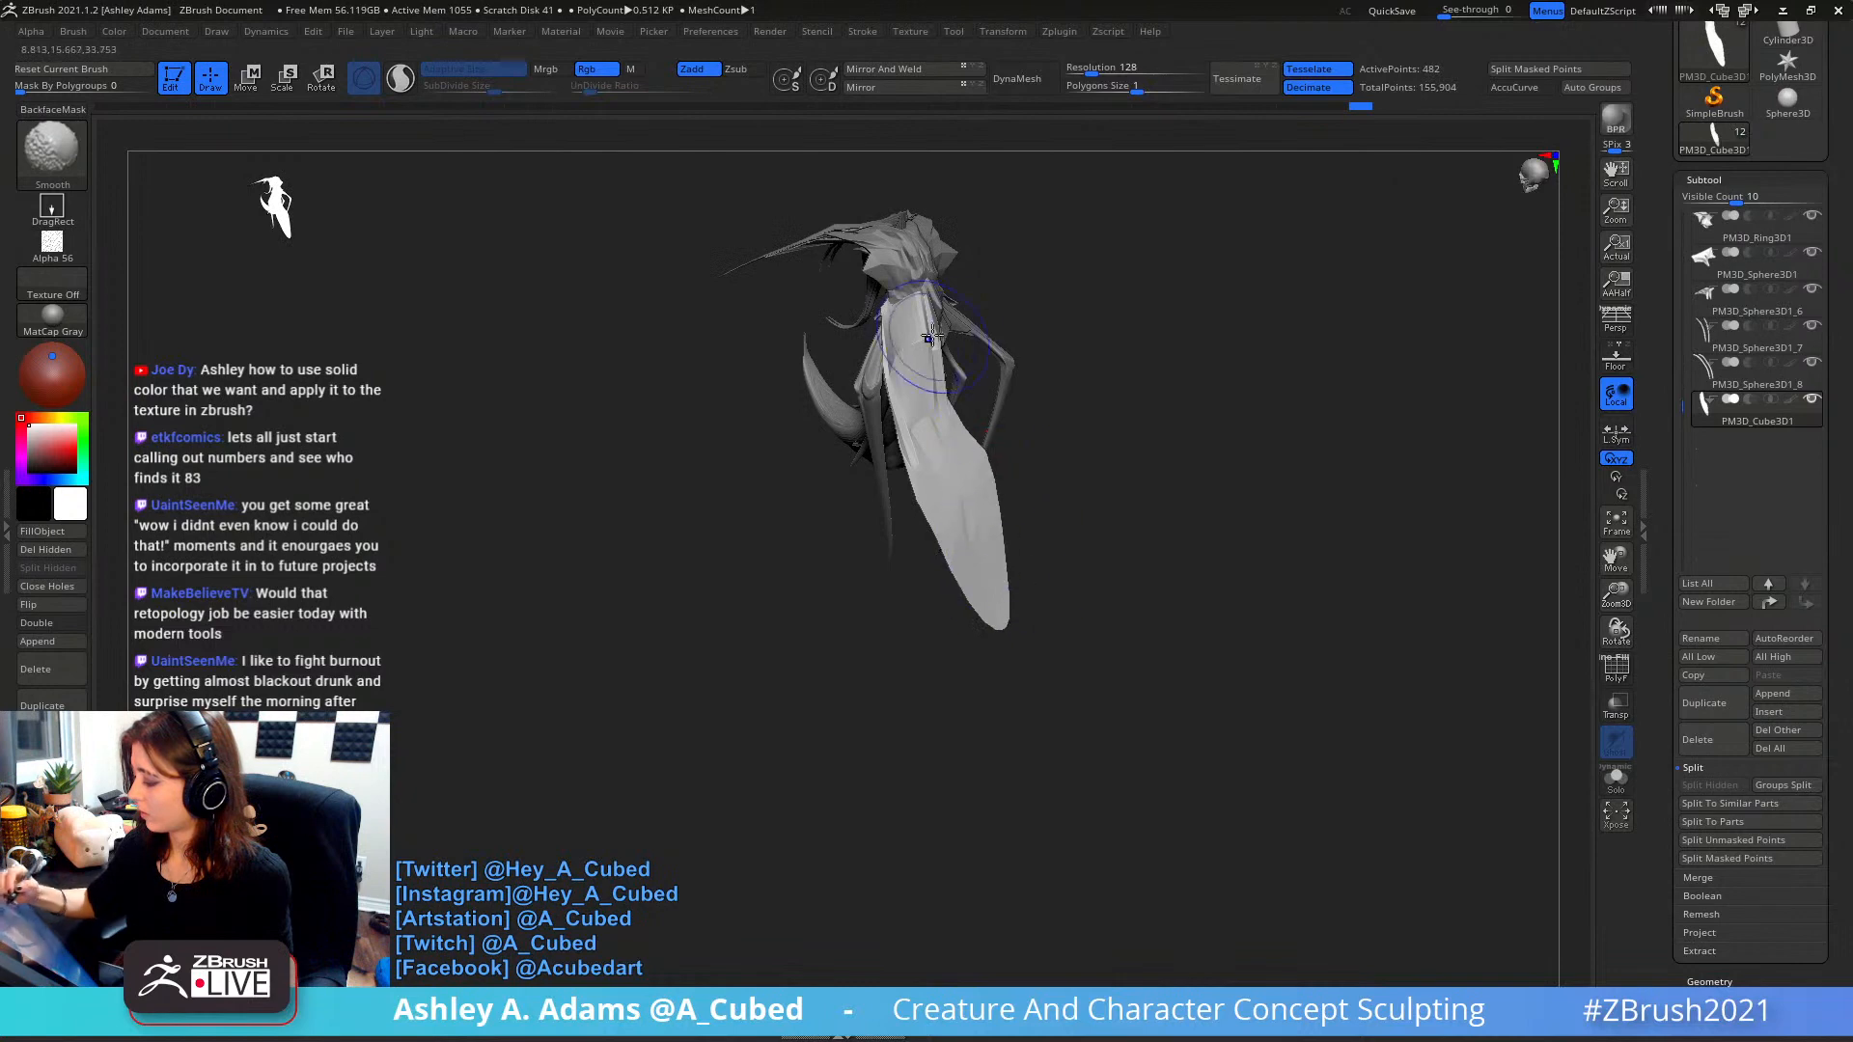
# - Smooth the wing's upper section and thicken it near the base with the Inflat brush
pyautogui.keyDown('shift'); pyautogui.moveTo(937, 328); pyautogui.dragTo(918, 313); pyautogui.keyUp('shift')
pyautogui.rightClick(879, 434)
pyautogui.moveTo(1052, 405); pyautogui.dragTo(932, 293, button='right')
pyautogui.press('b')
pyautogui.press('i')
pyautogui.press('n')
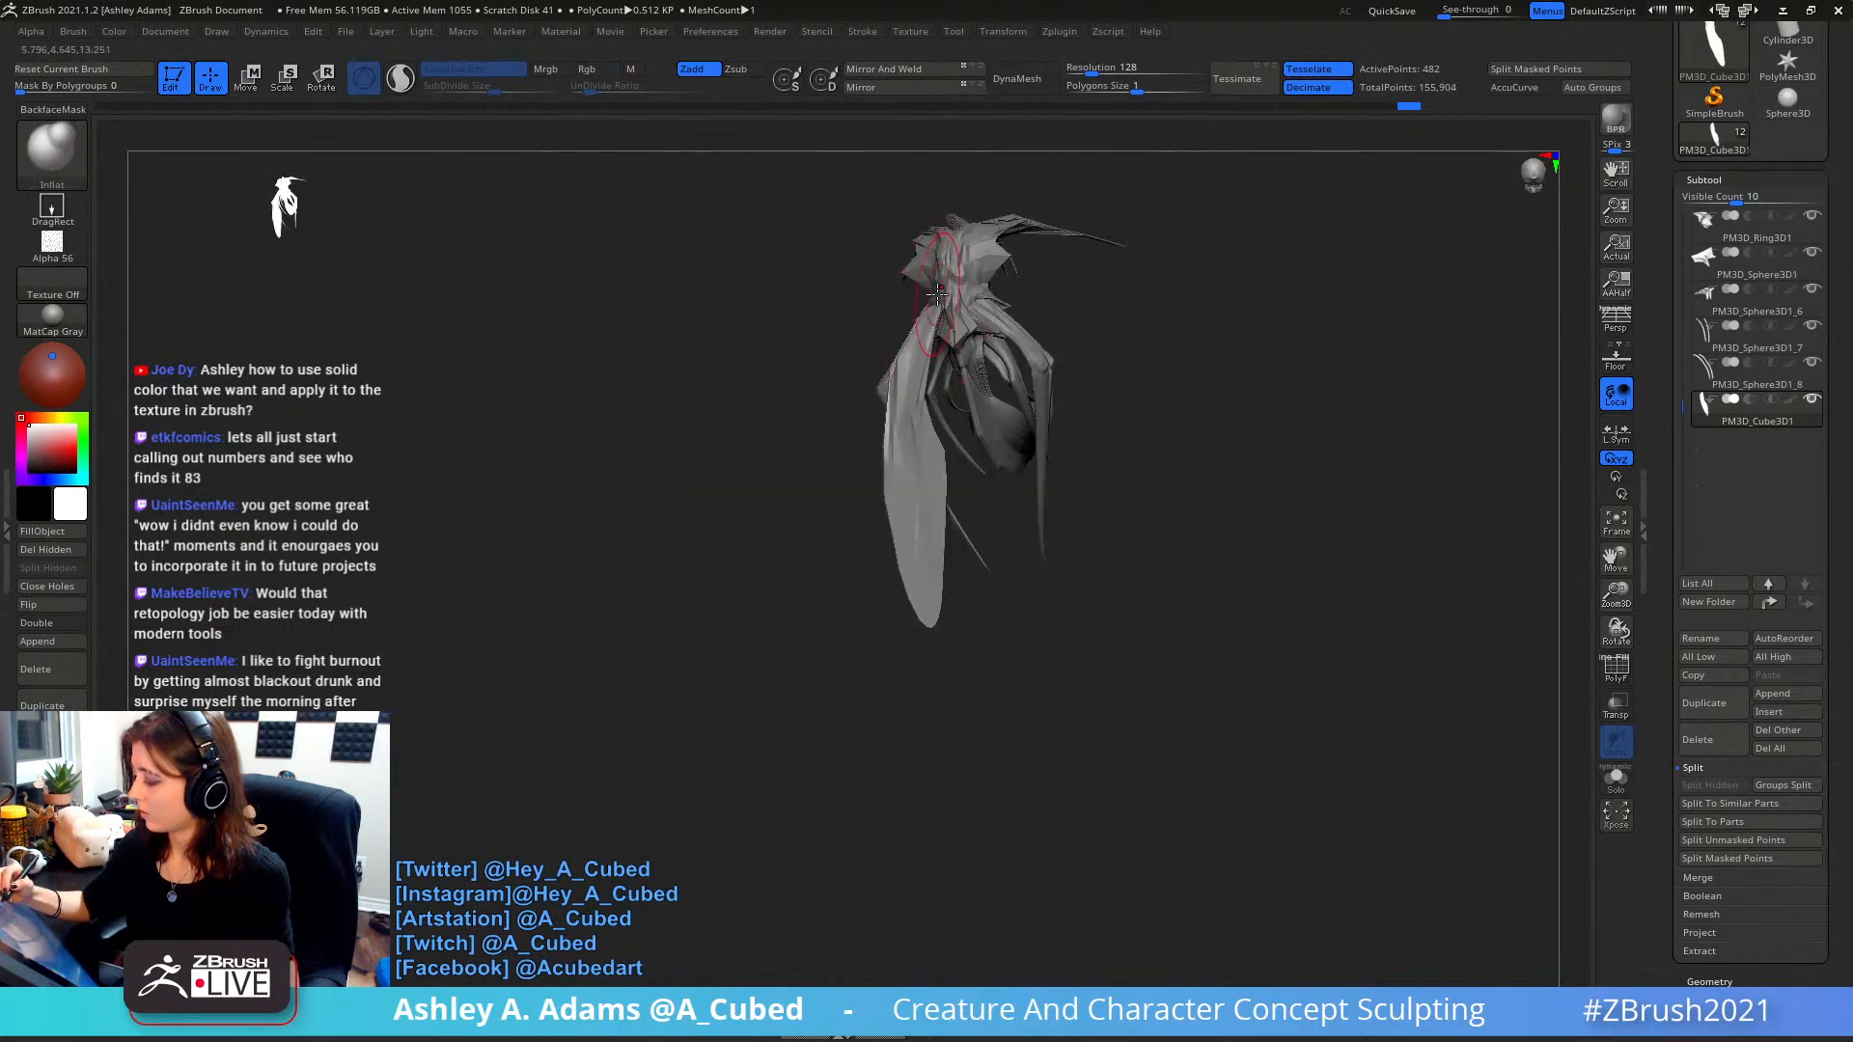
pyautogui.moveTo(933, 301); pyautogui.dragTo(899, 421)
pyautogui.moveTo(899, 421); pyautogui.dragTo(1097, 366, button='right')
pyautogui.rightClick(1097, 366)
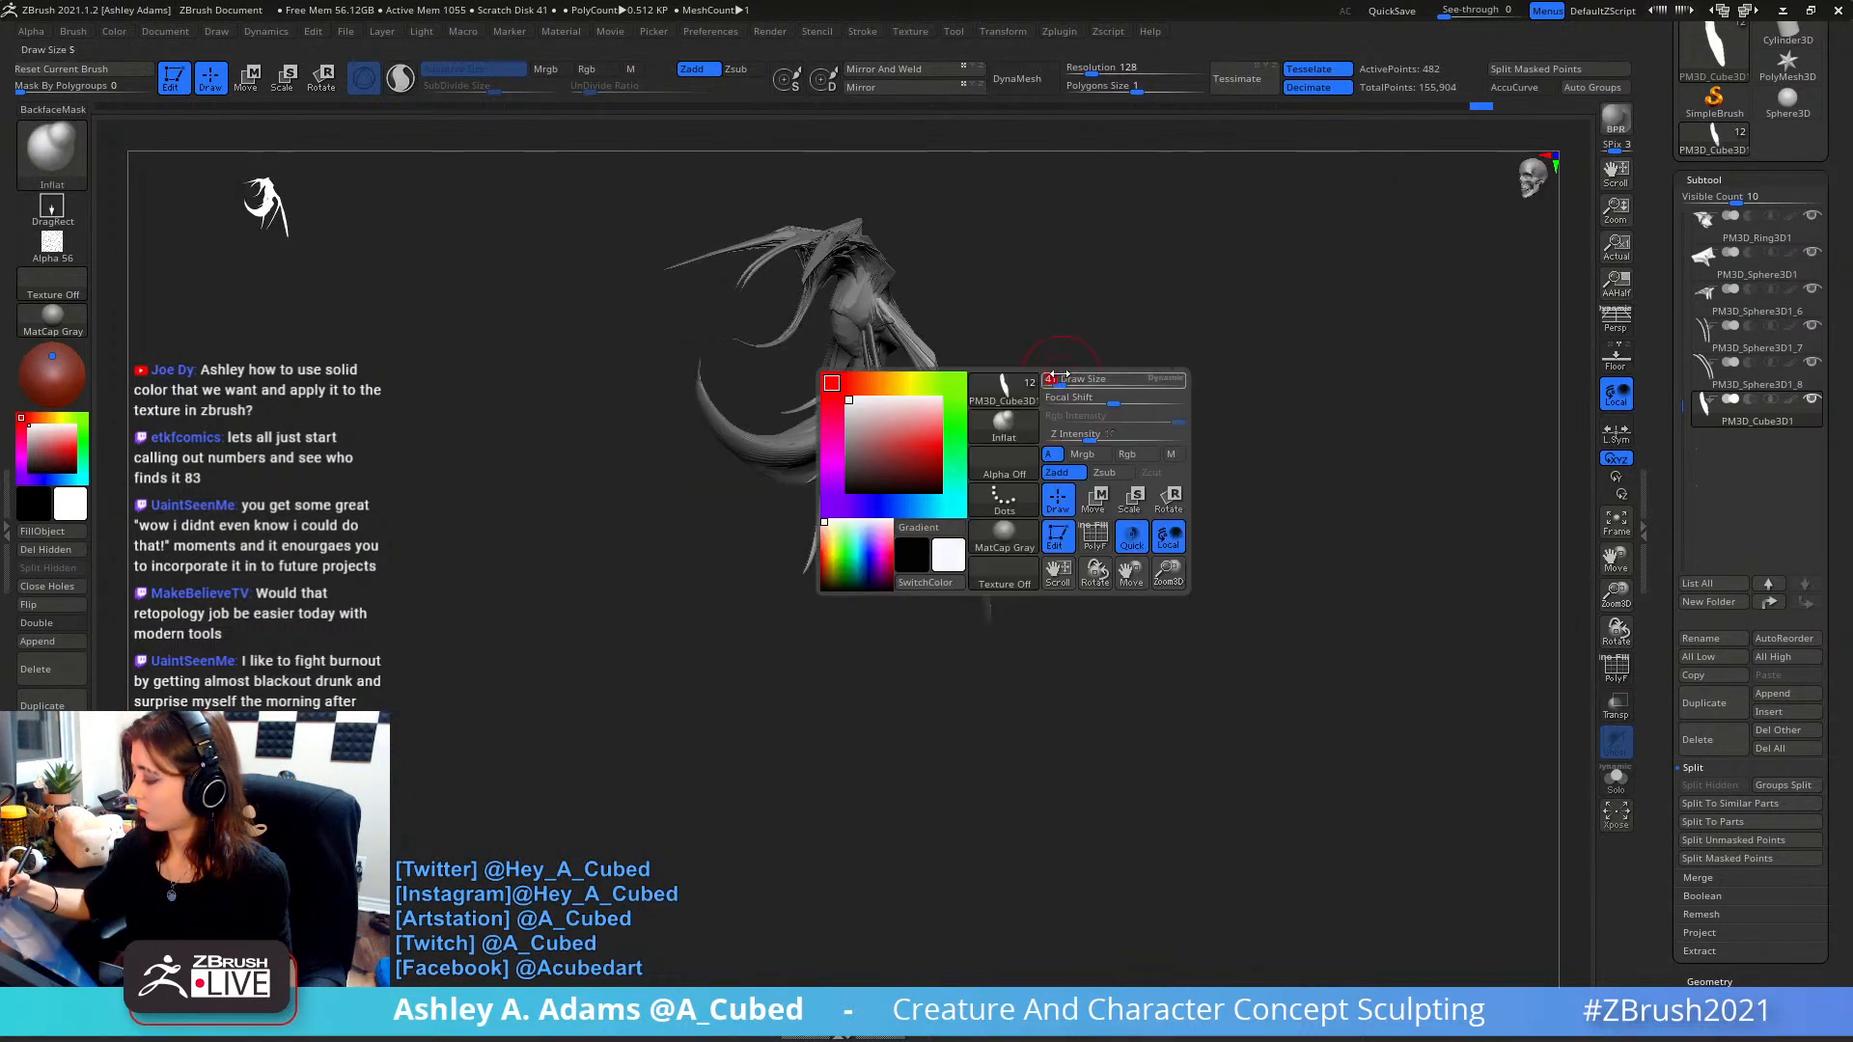
pyautogui.moveTo(1071, 270); pyautogui.dragTo(1022, 331, button='right')
pyautogui.rightClick(1020, 370)
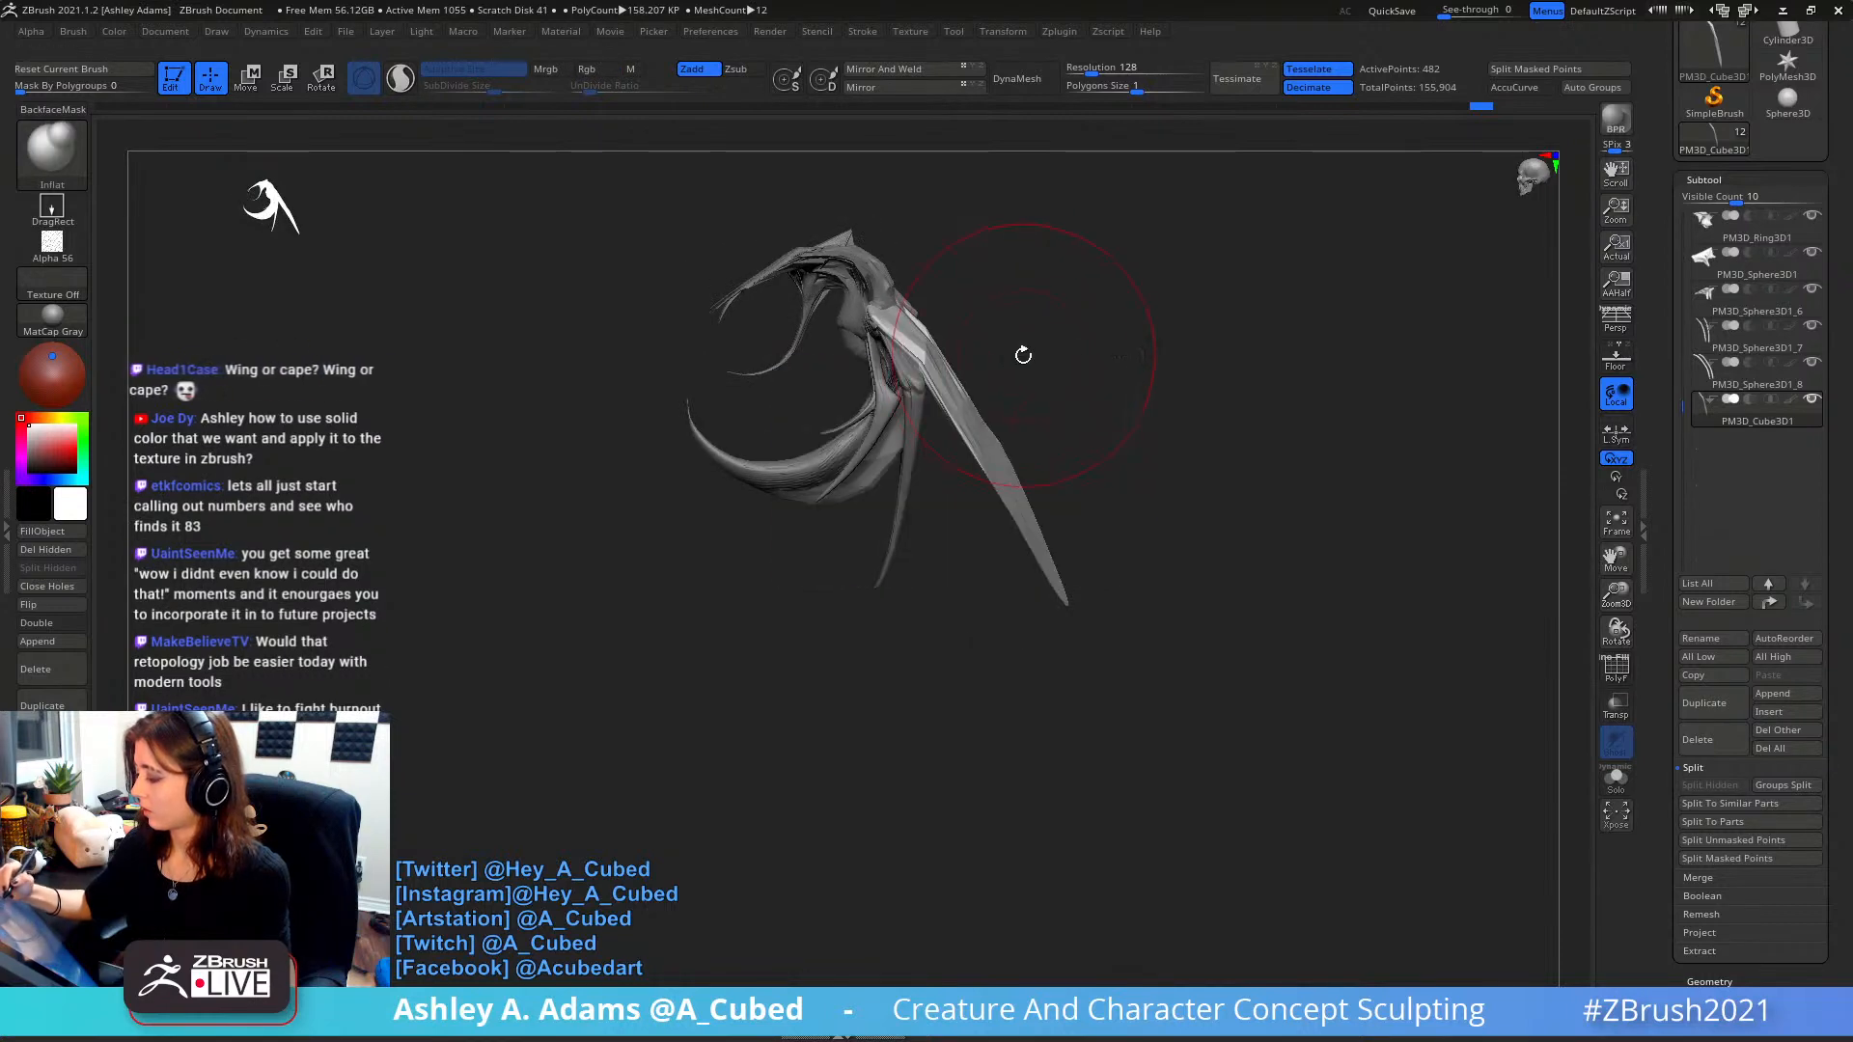
# - Switch back to the SnakeHook brush and enlarge its draw size
pyautogui.rightClick(1022, 439)
pyautogui.press('b')
pyautogui.press('s')
pyautogui.press('h')
pyautogui.rightClick(992, 454)
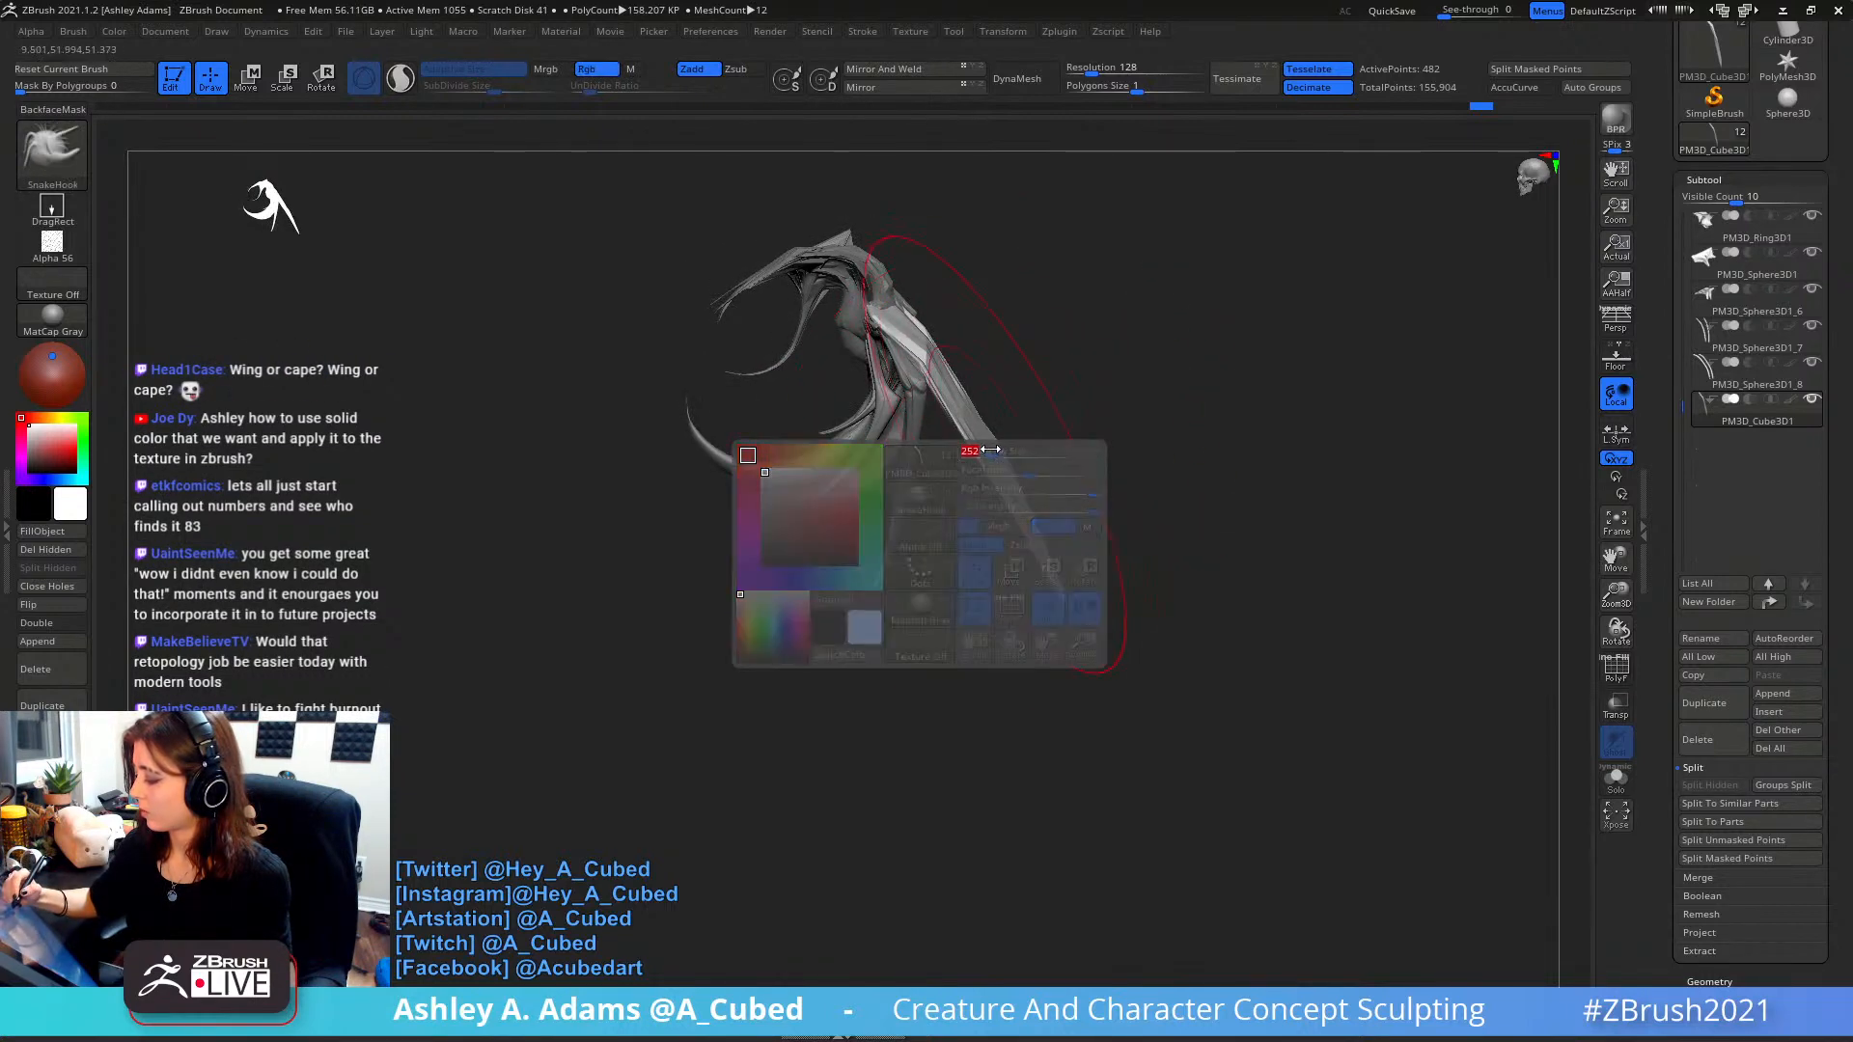
pyautogui.rightClick(987, 463)
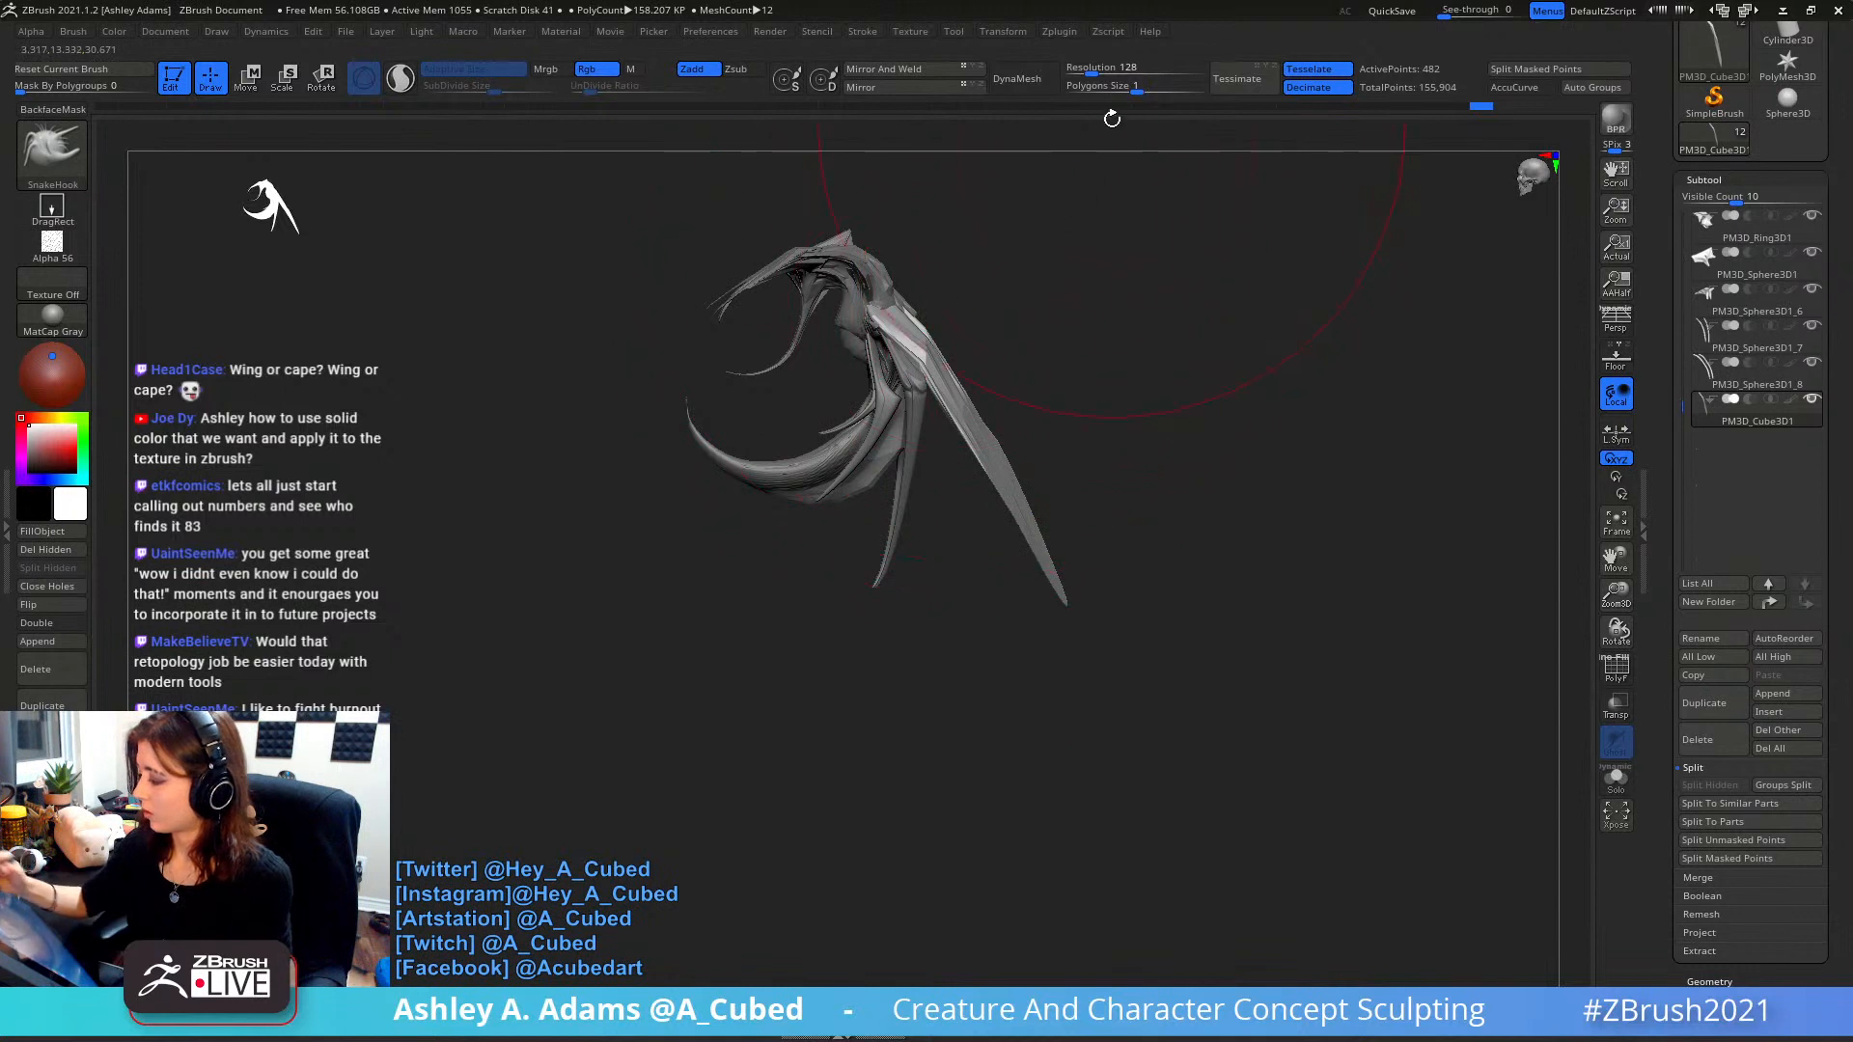
# - Try remeshing the wing with DynaMesh at resolution 32 and smoothing its base, and undo it
pyautogui.moveTo(1096, 72); pyautogui.dragTo(1073, 72)
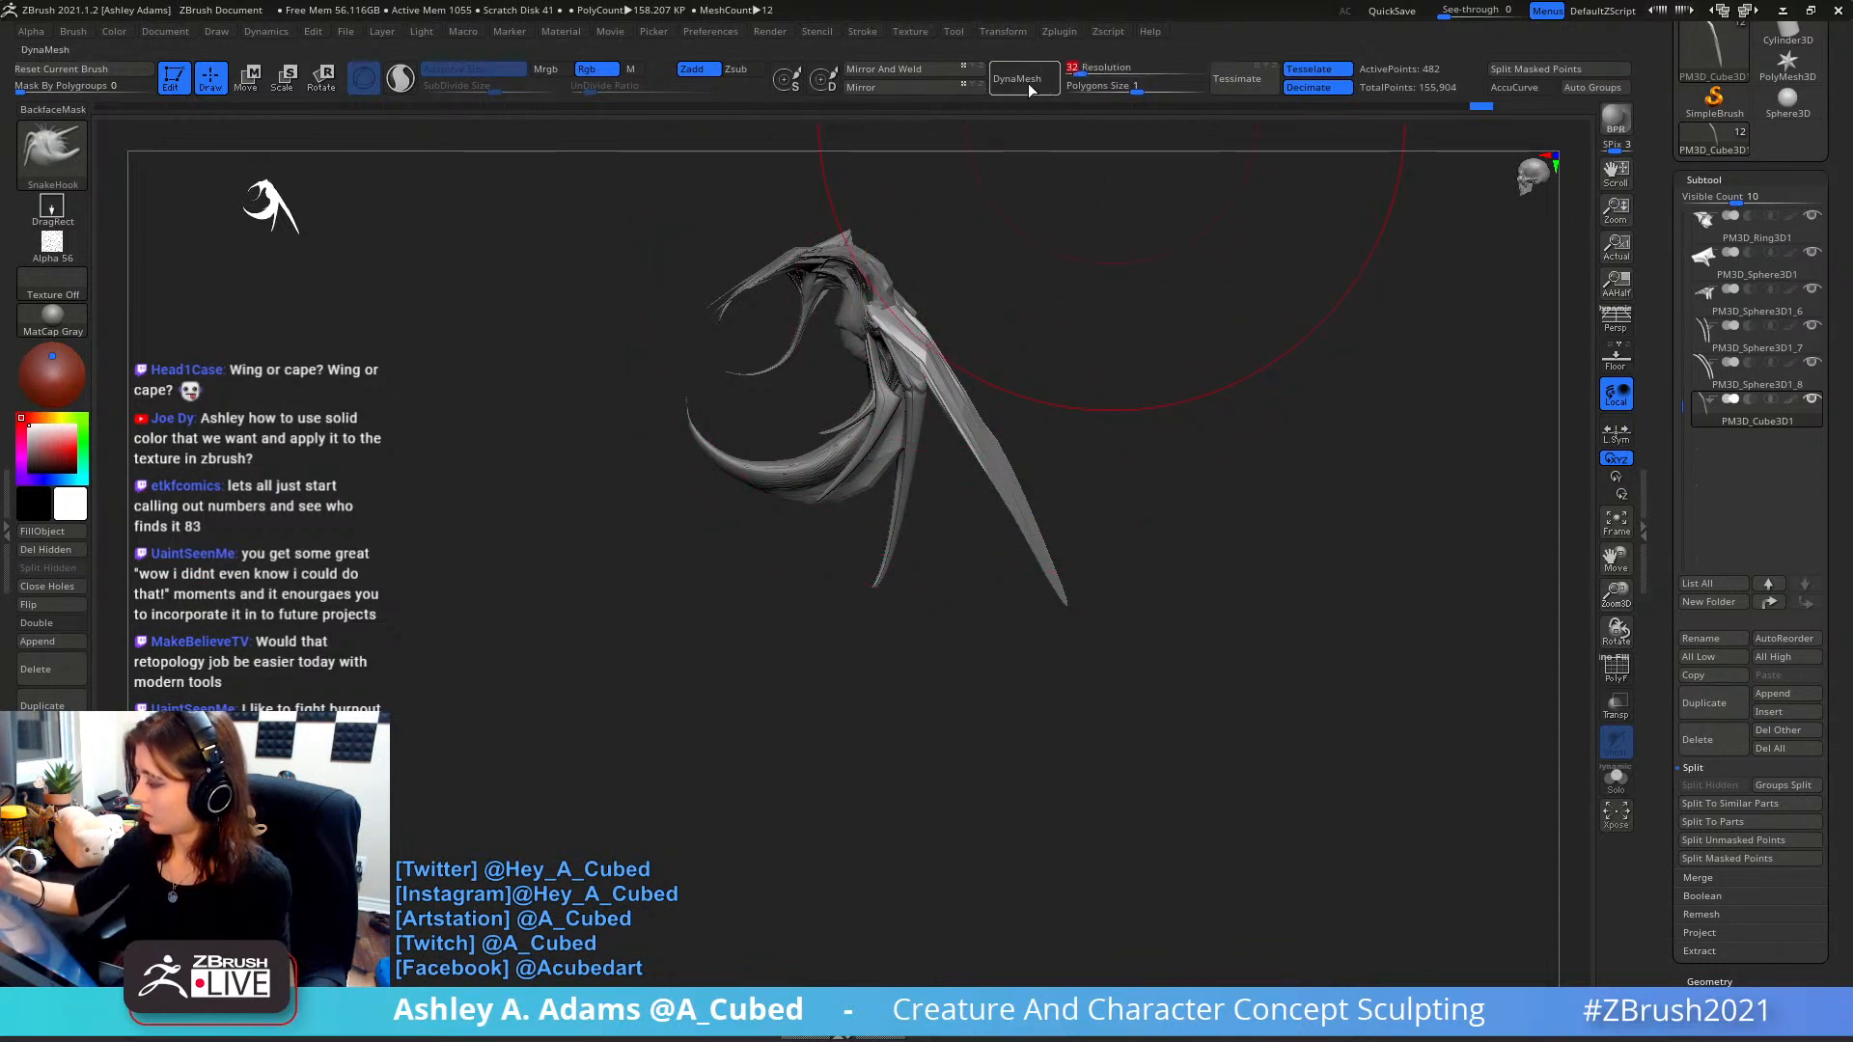
pyautogui.keyDown('shift'); pyautogui.moveTo(923, 339); pyautogui.dragTo(906, 331); pyautogui.keyUp('shift')
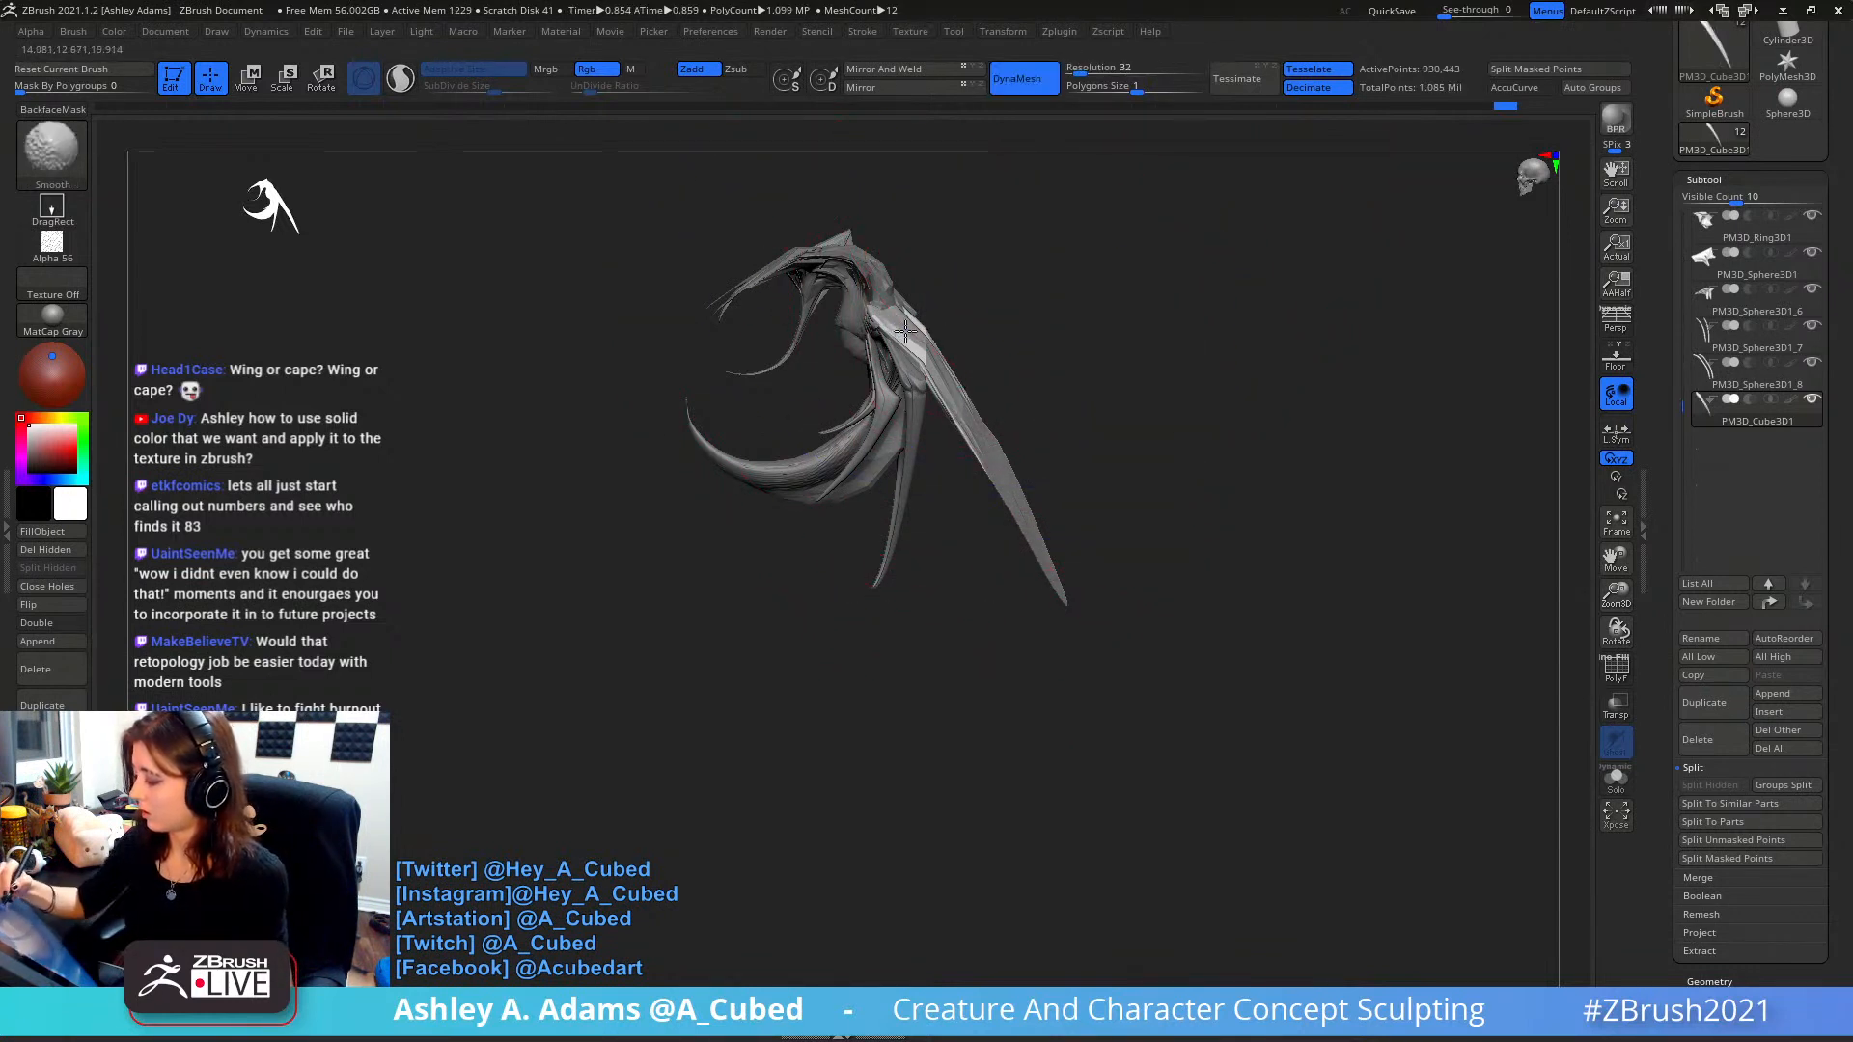
pyautogui.hotkey('ctrl', 'z')
pyautogui.hotkey('ctrl', 'z')
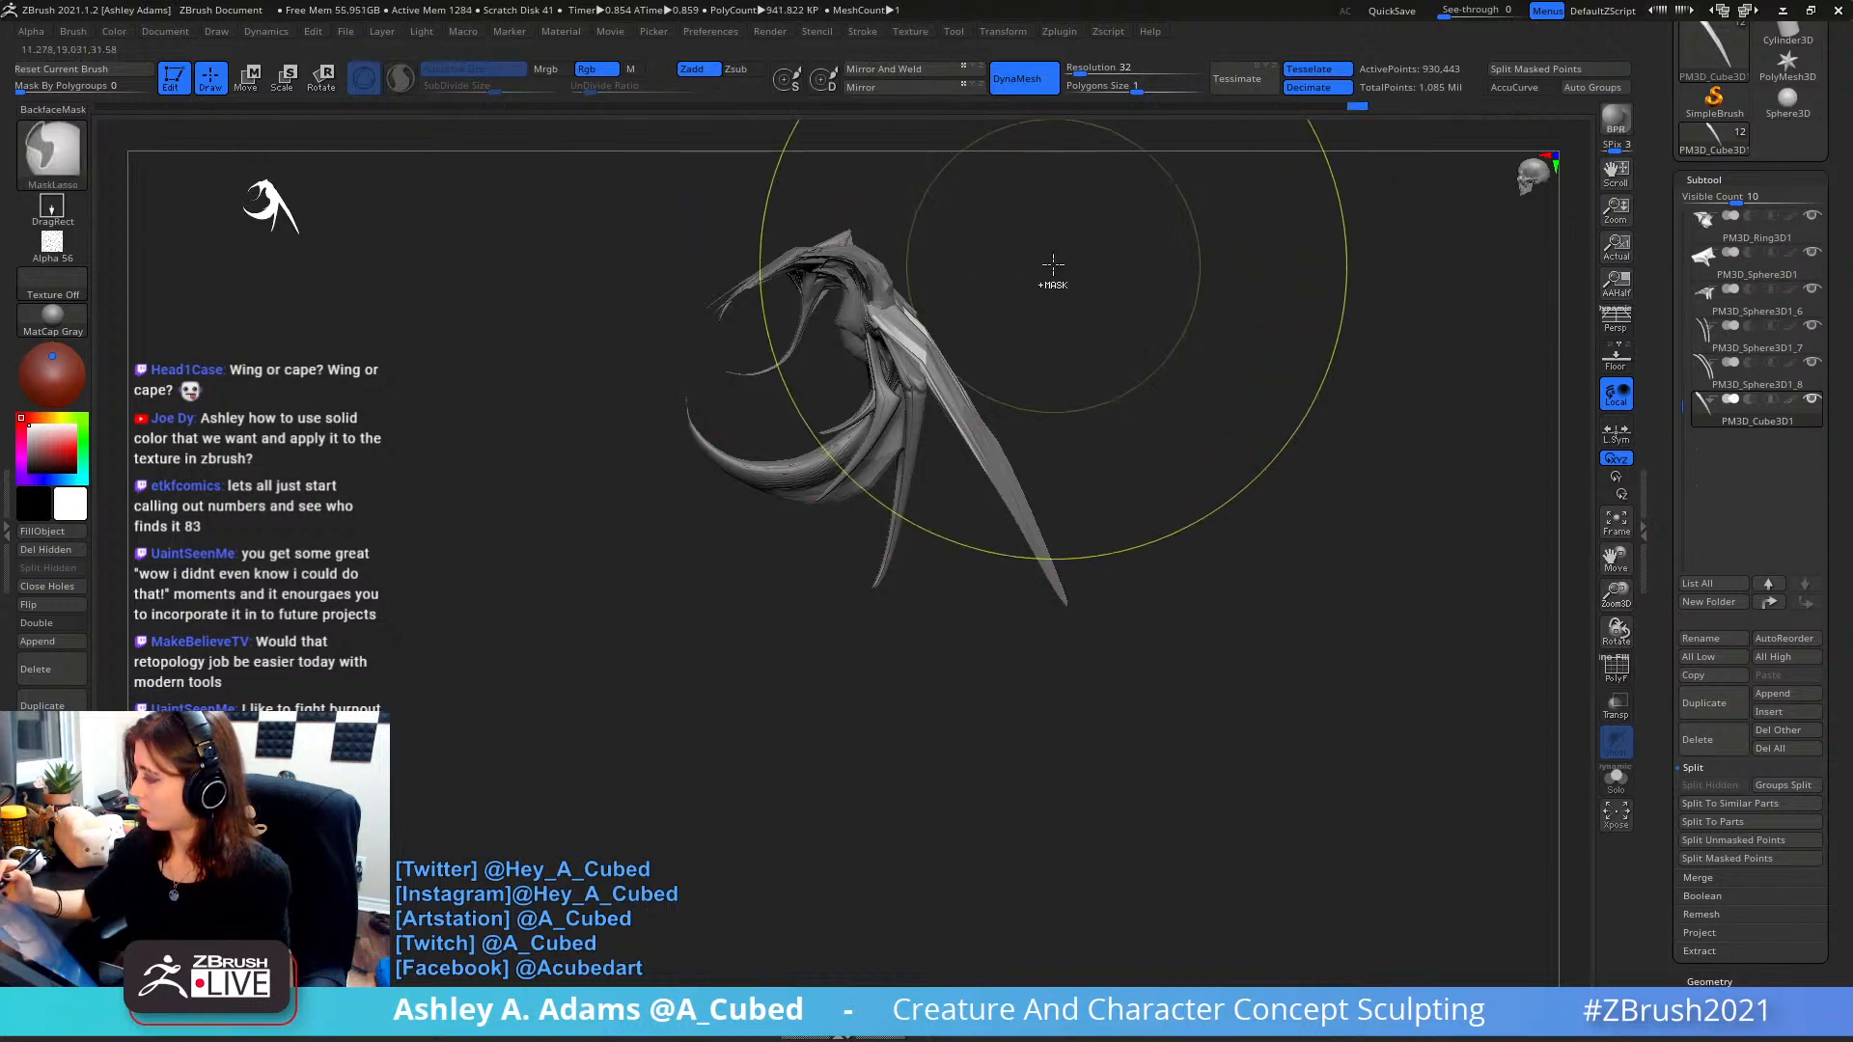
# - Remesh the wing with DynaMesh at resolution 16
pyautogui.moveTo(1084, 69); pyautogui.dragTo(1079, 70)
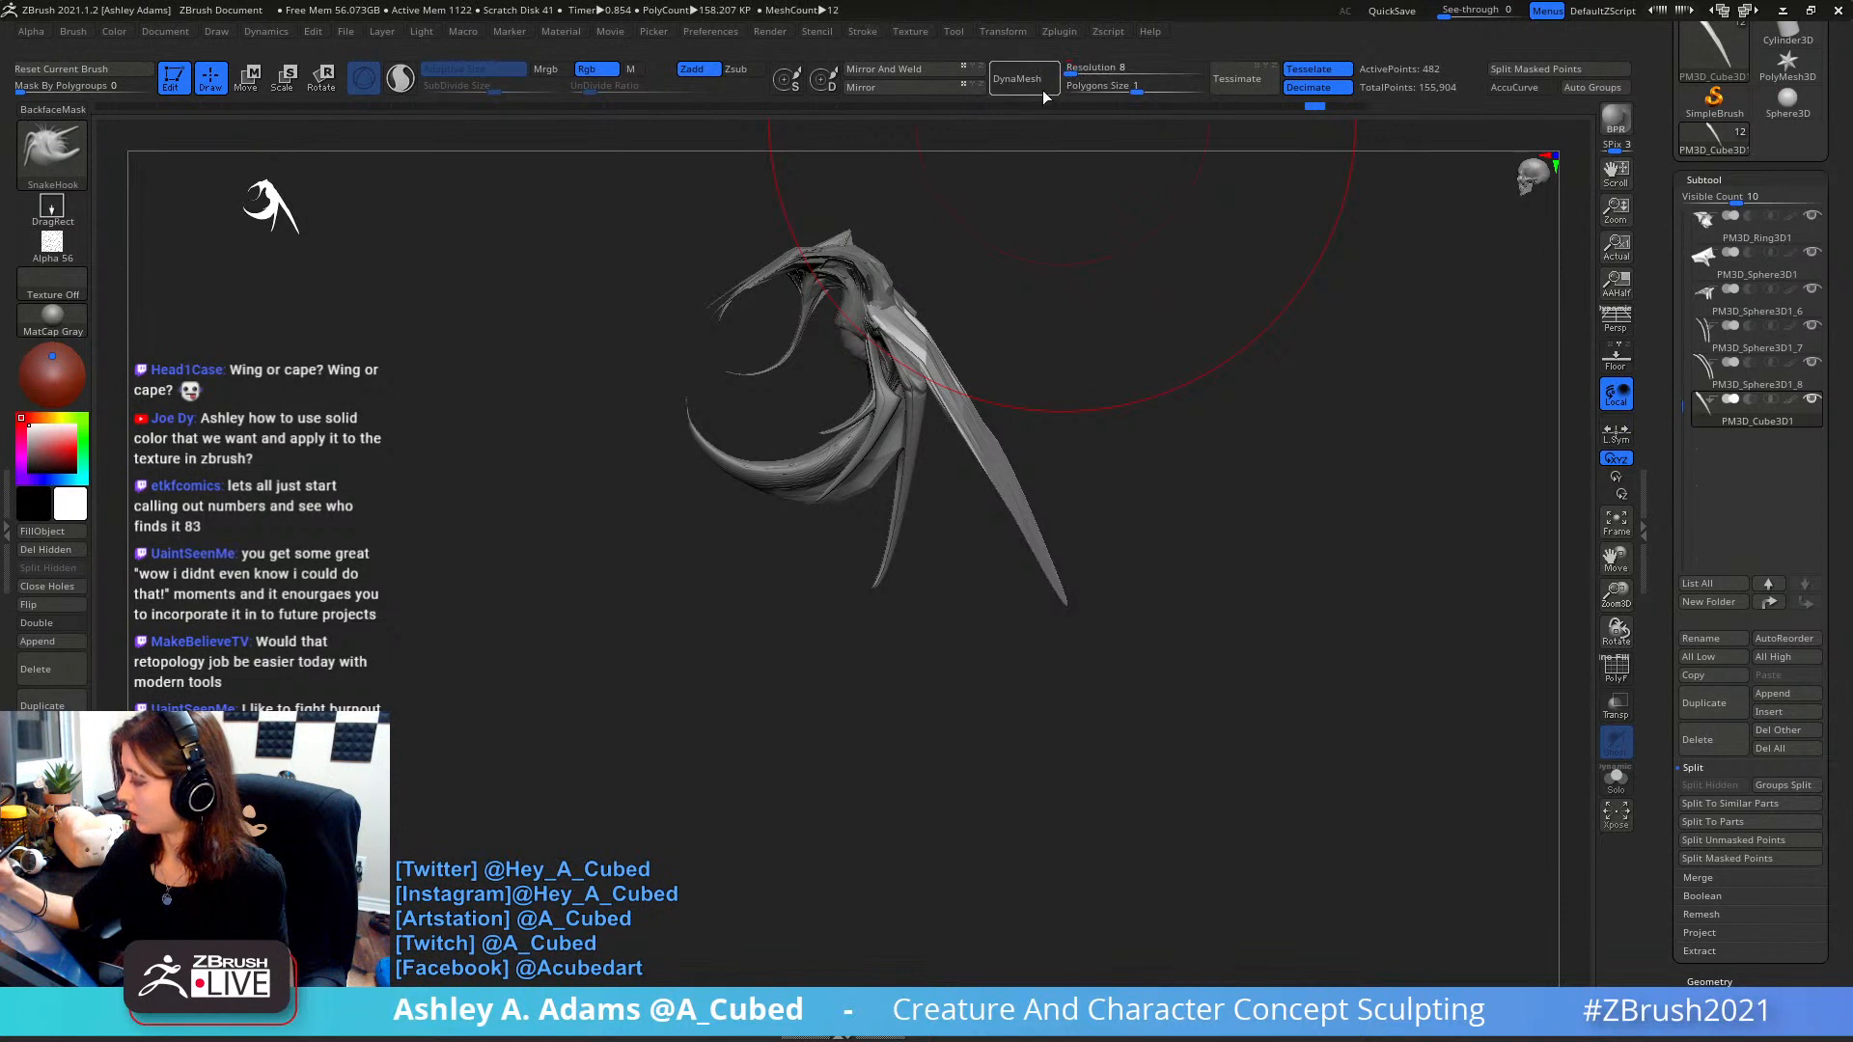
pyautogui.click(1017, 79)
pyautogui.press('shift')
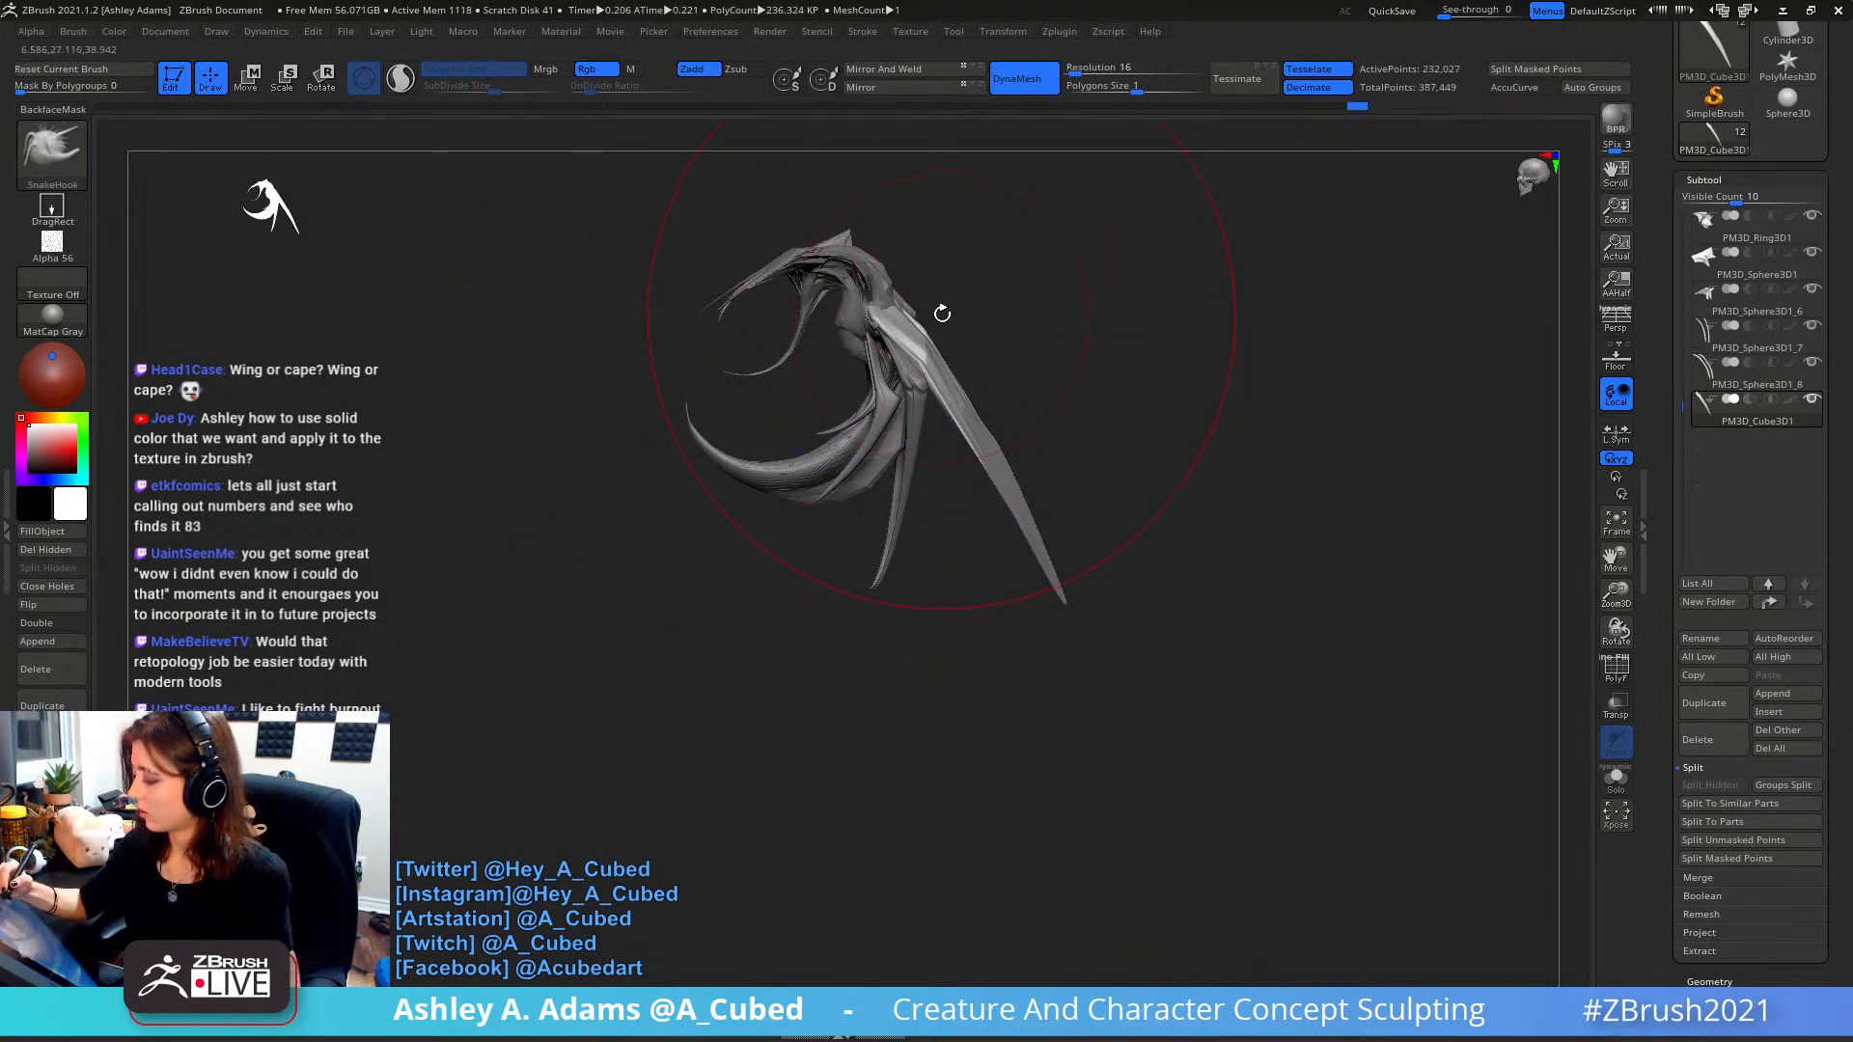
pyautogui.moveTo(954, 247)
pyautogui.keyDown('ctrl'); pyautogui.mouseDown()
pyautogui.moveTo(914, 240)
pyautogui.moveTo(869, 347)
pyautogui.moveTo(959, 313)
pyautogui.mouseUp(); pyautogui.keyUp('ctrl')
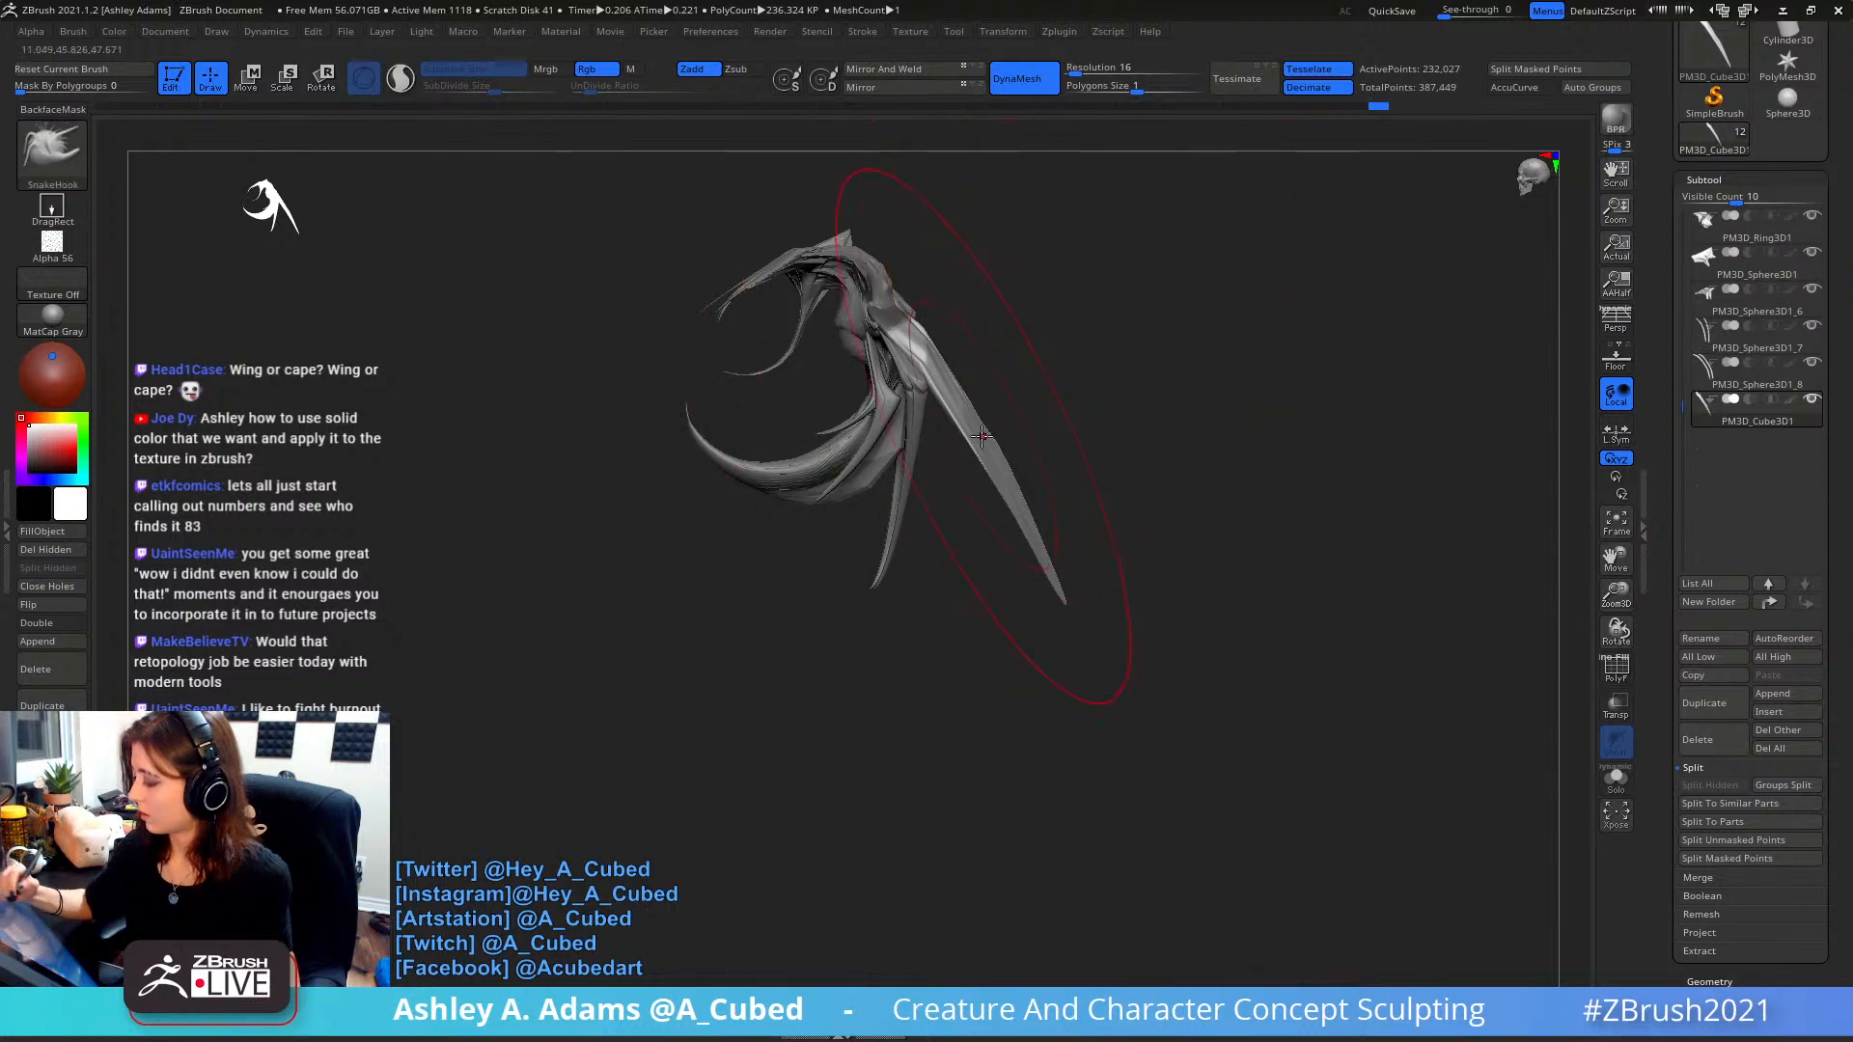
# - Bend the wing with SnakeHook into a smooth arc that rises from the back and droops to a pointed tip
pyautogui.moveTo(972, 438); pyautogui.dragTo(1056, 444)
pyautogui.hotkey('ctrl', 'z')
pyautogui.press('space')
pyautogui.press('space')
pyautogui.moveTo(1069, 551); pyautogui.dragTo(1084, 550)
pyautogui.press('space')
pyautogui.moveTo(1070, 436); pyautogui.dragTo(1068, 435)
pyautogui.press('space')
pyautogui.press('space')
pyautogui.moveTo(1097, 581); pyautogui.dragTo(1088, 560)
pyautogui.press('space')
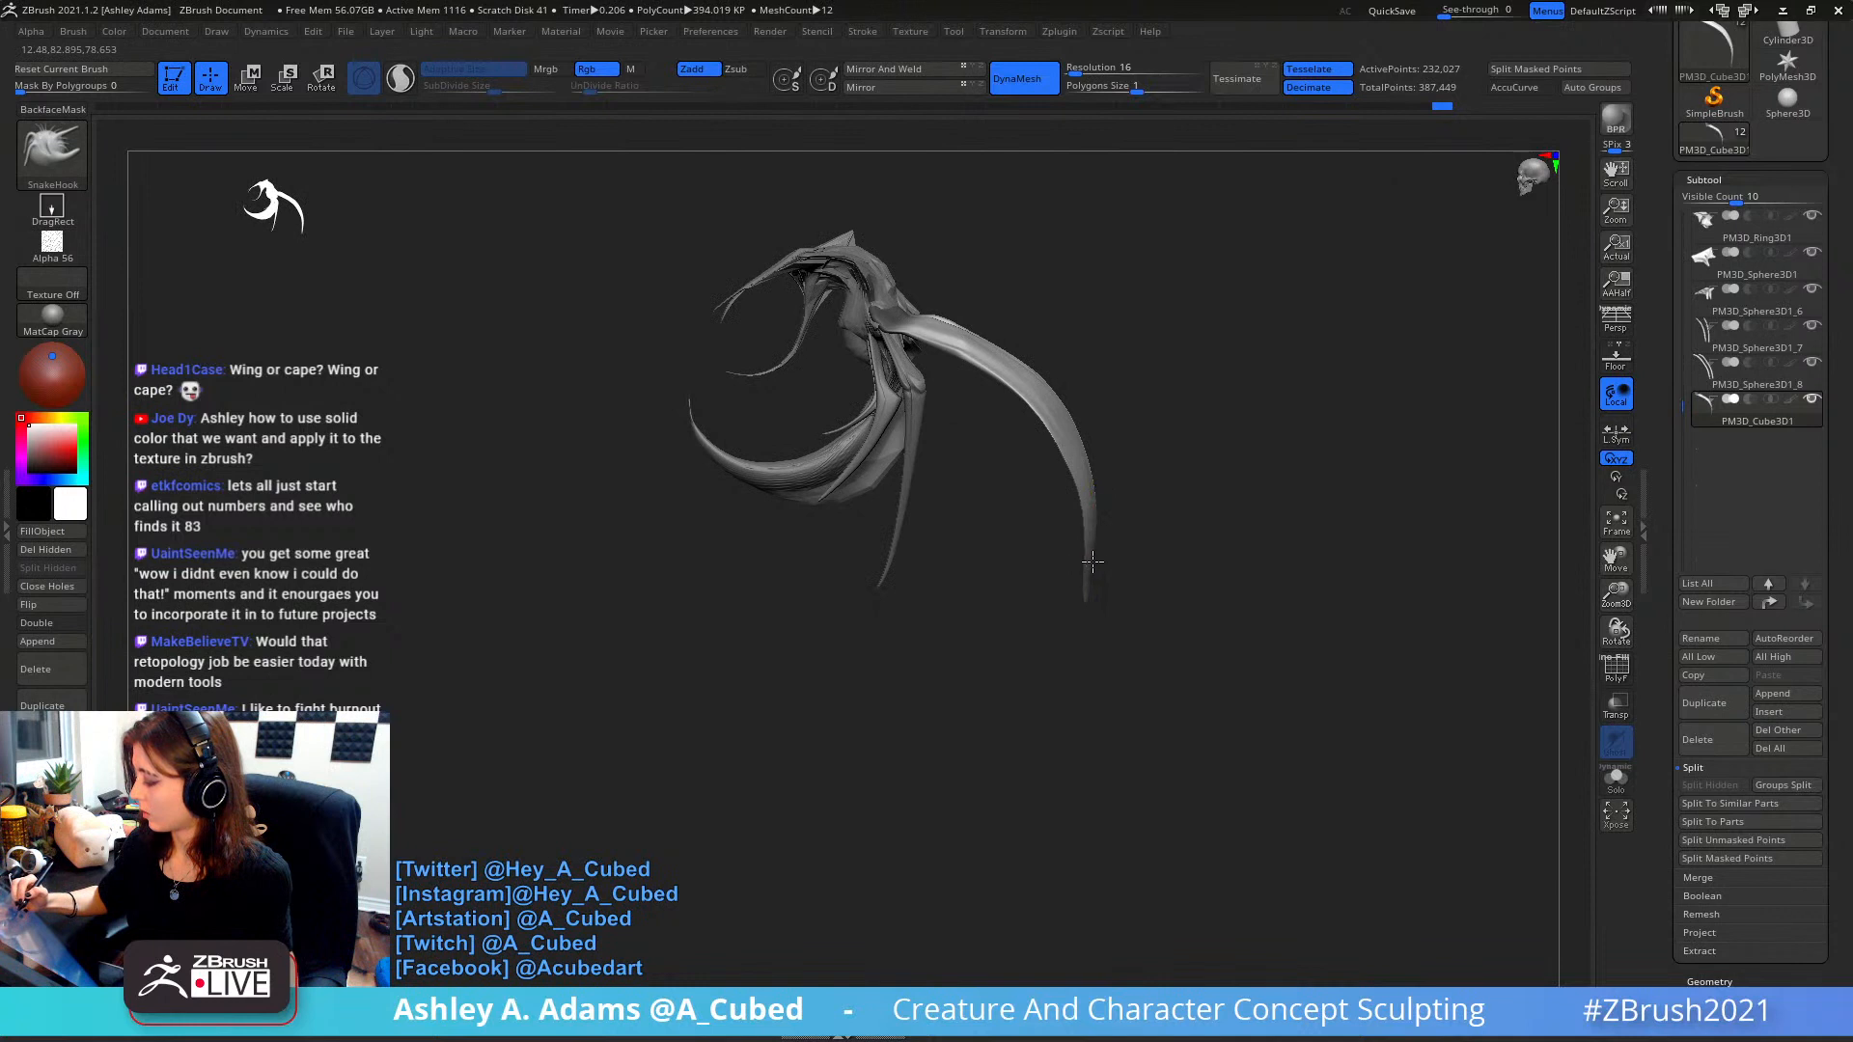
# - Reposition the arched wing with the gizmo and pull in its upper edge beside the torso
pyautogui.press('w')
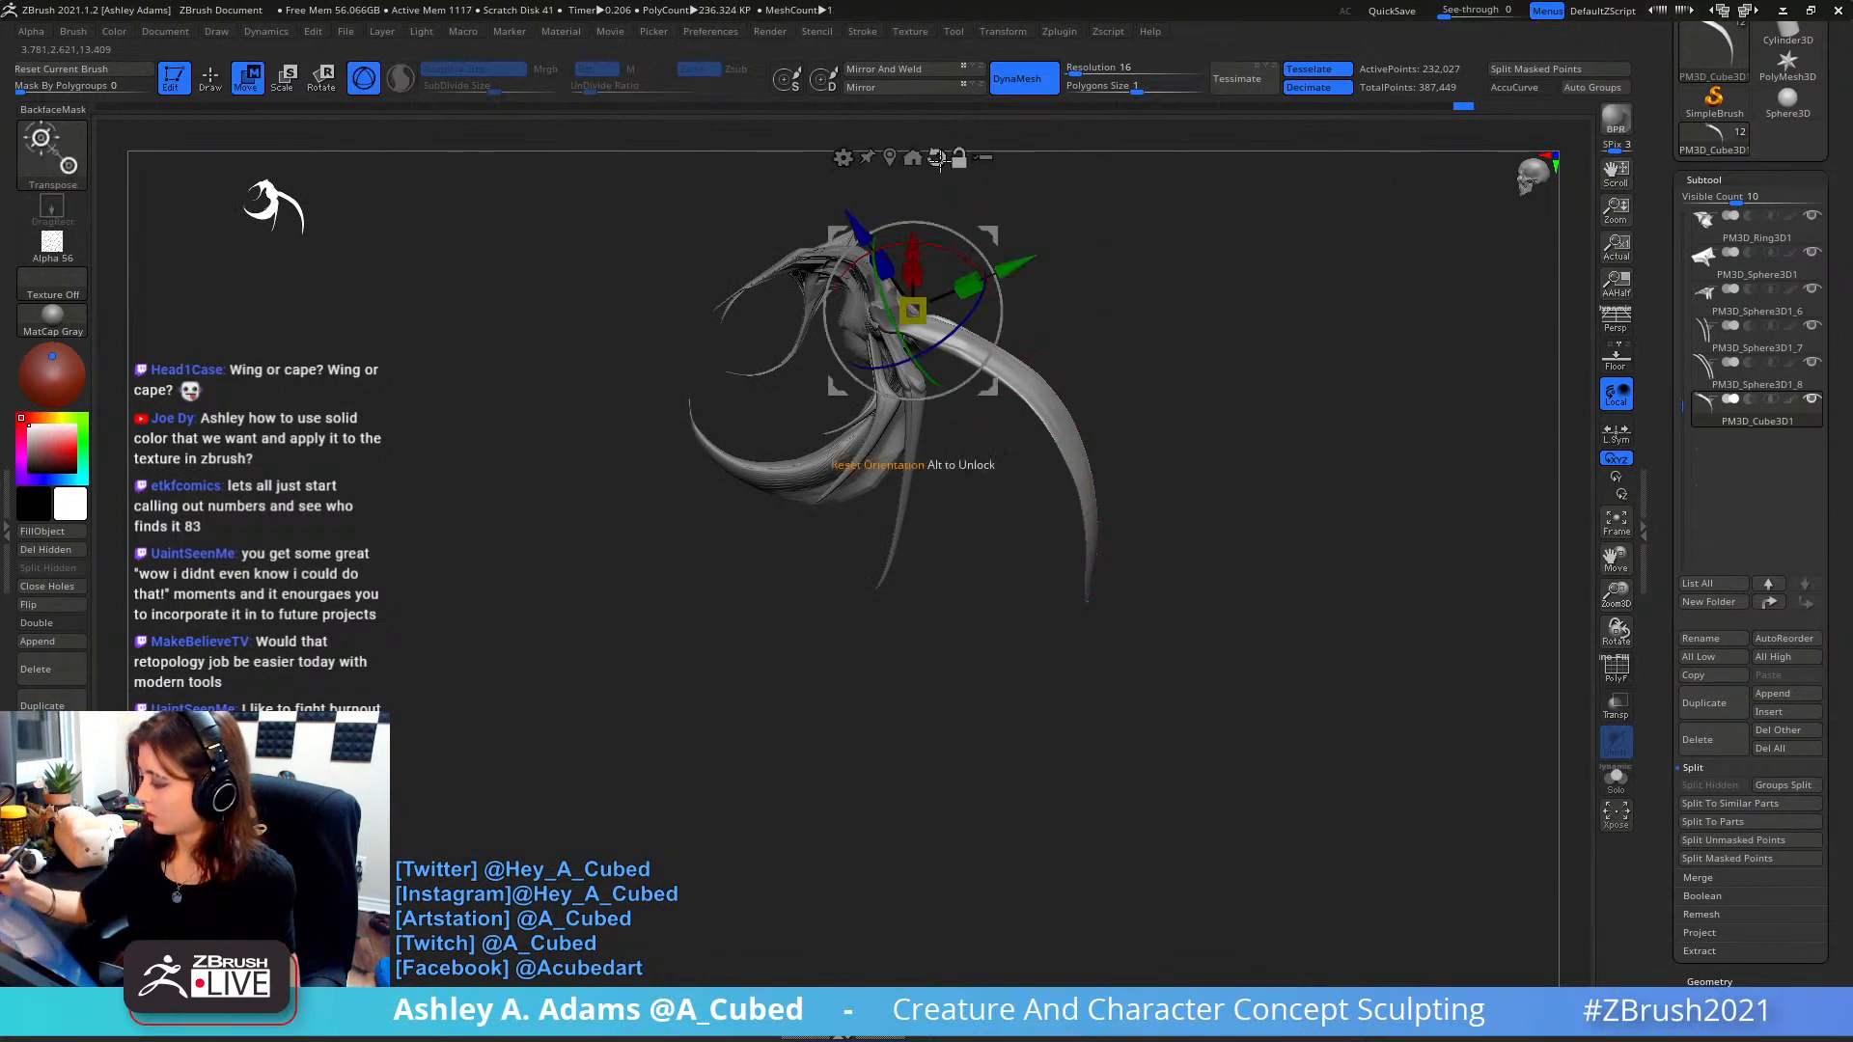
pyautogui.moveTo(924, 191); pyautogui.dragTo(989, 258)
pyautogui.press('q')
pyautogui.moveTo(1004, 367)
pyautogui.mouseDown()
pyautogui.moveTo(1021, 386)
pyautogui.moveTo(1103, 378)
pyautogui.moveTo(888, 476)
pyautogui.moveTo(992, 413)
pyautogui.moveTo(952, 413)
pyautogui.mouseUp()
pyautogui.press('space')
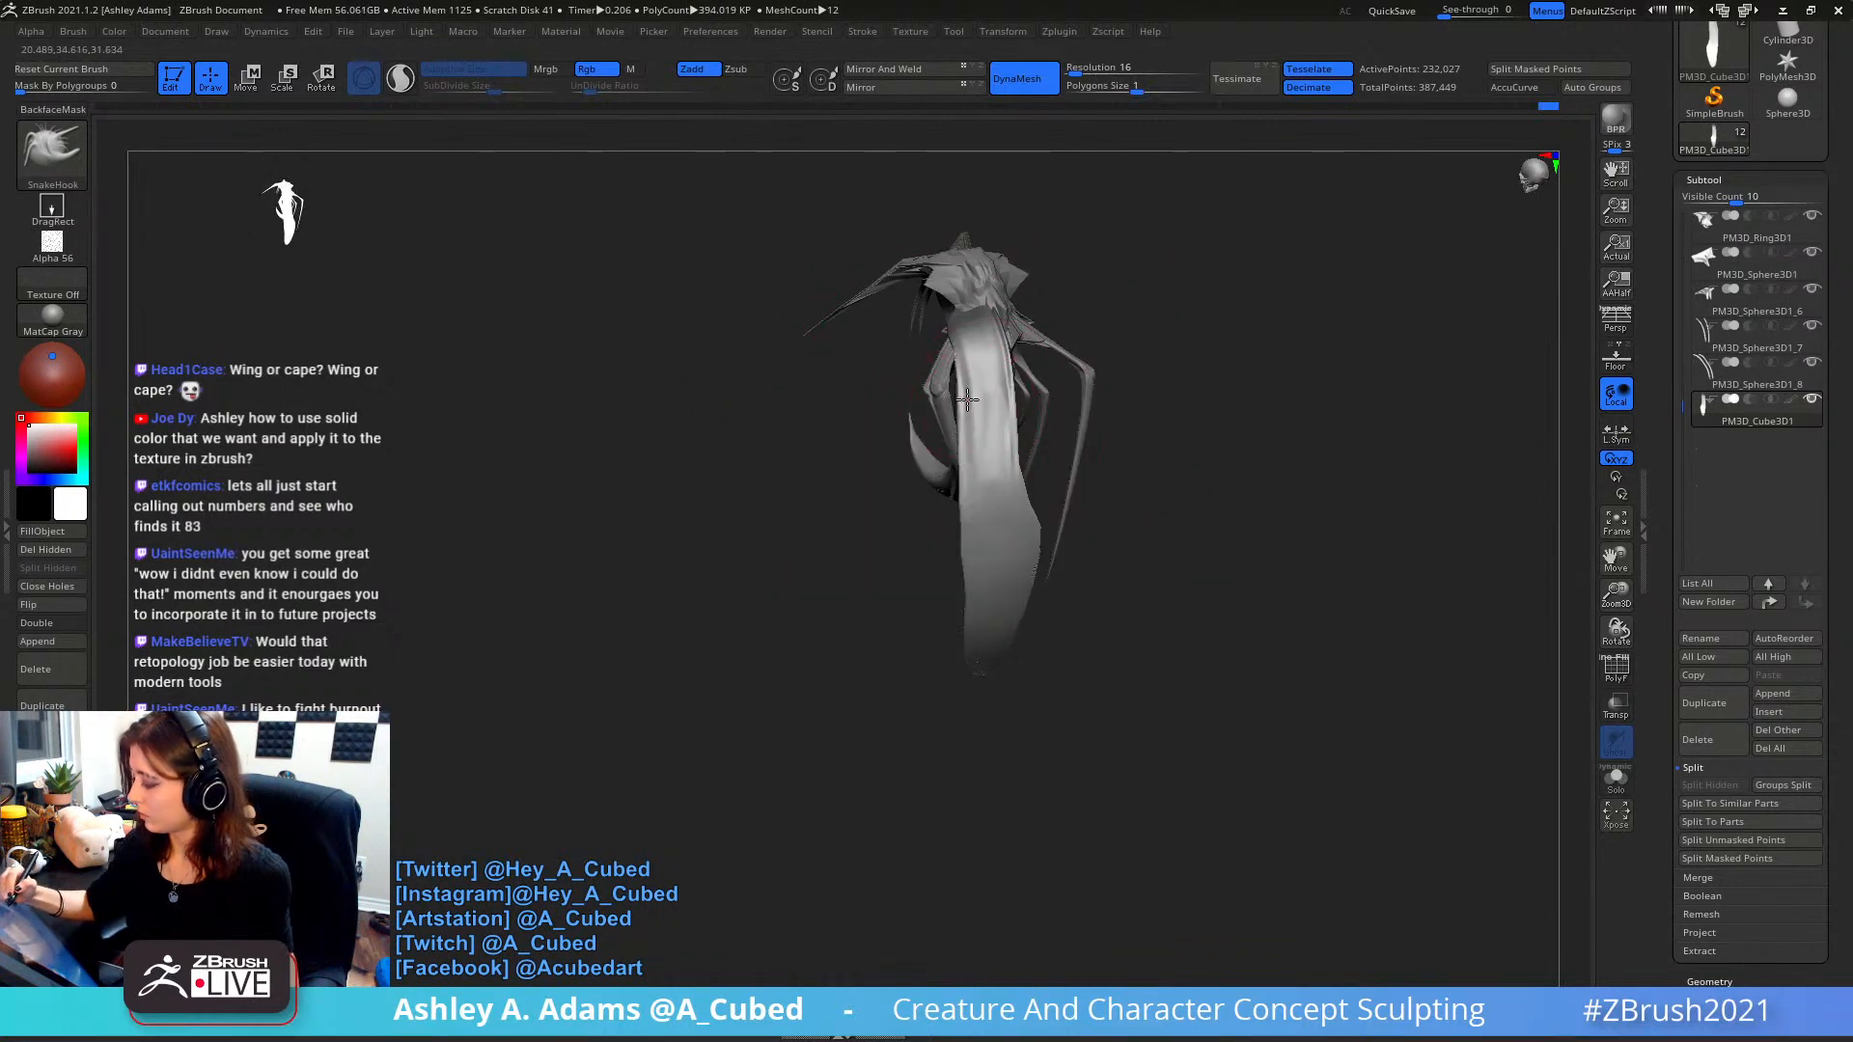
# - Smooth the broad lower half of the wing toward its rounded tip
pyautogui.press('shift')
pyautogui.keyDown('shift'); pyautogui.moveTo(984, 533); pyautogui.dragTo(982, 526); pyautogui.keyUp('shift')
pyautogui.moveTo(983, 569); pyautogui.dragTo(980, 537, button='right')
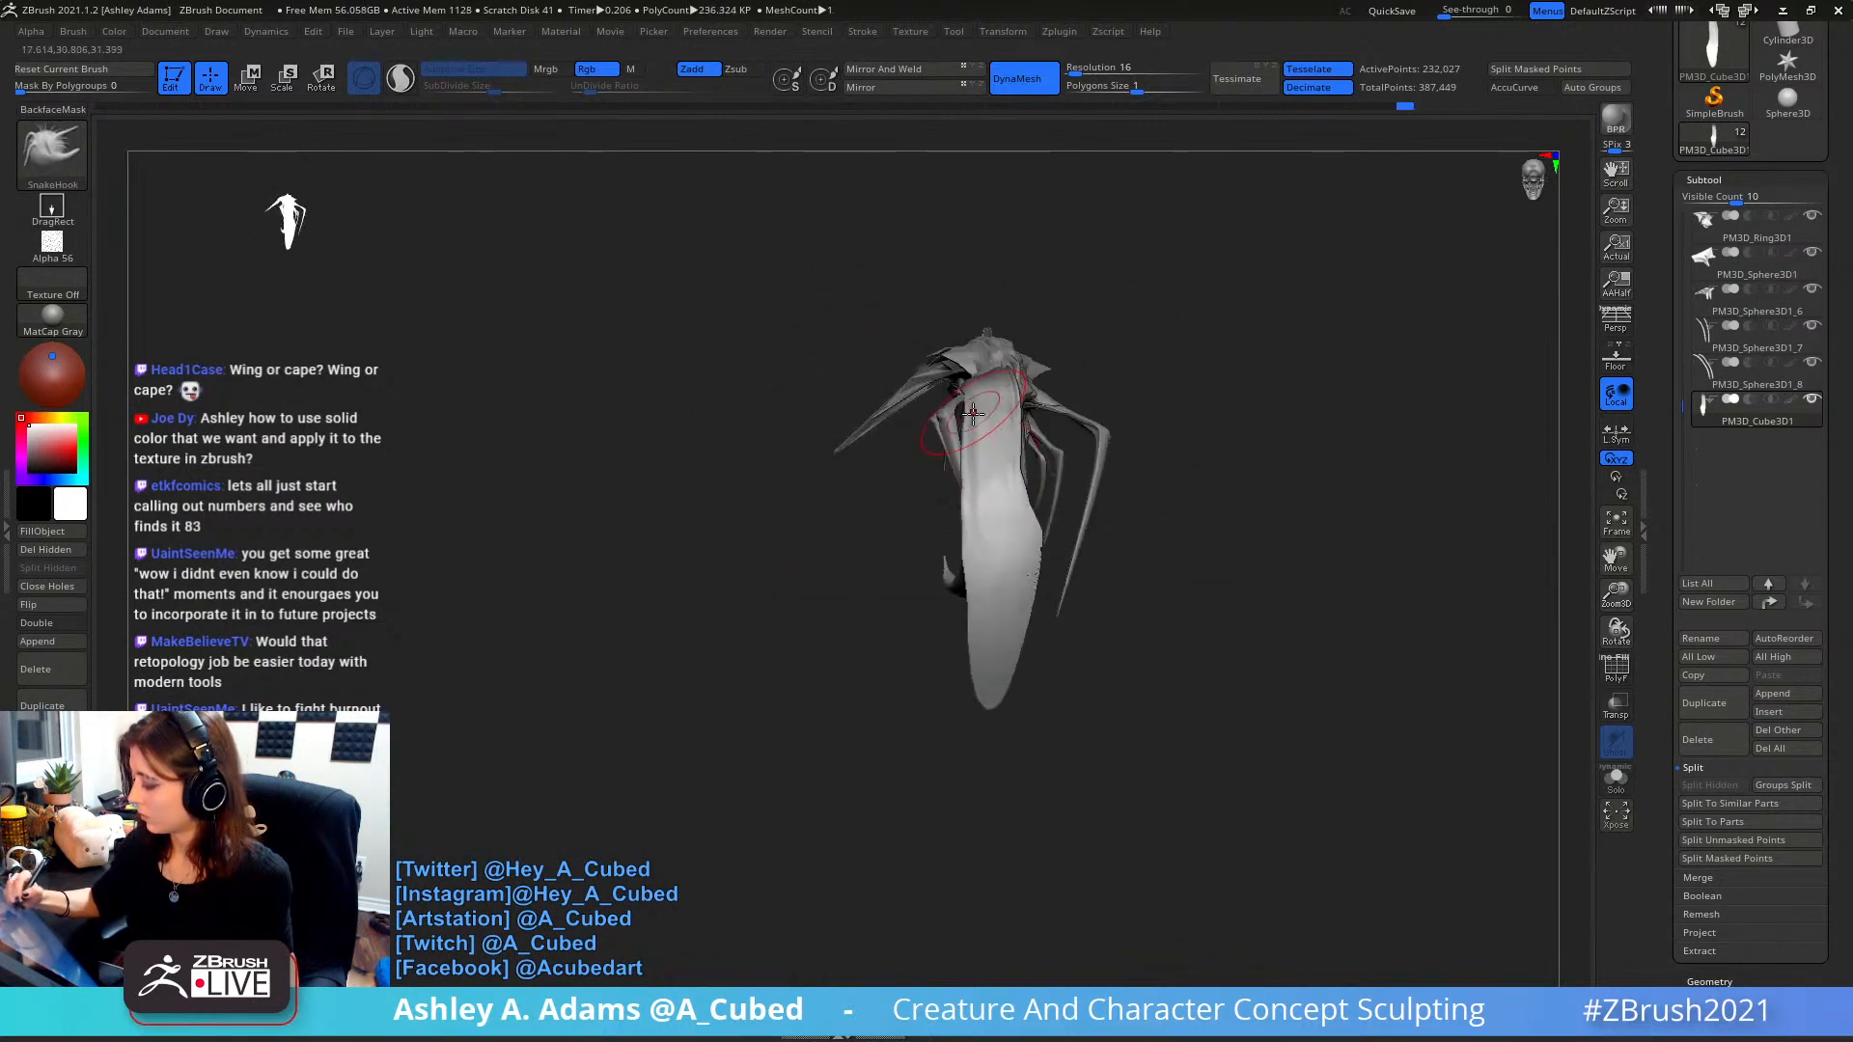
pyautogui.press('space')
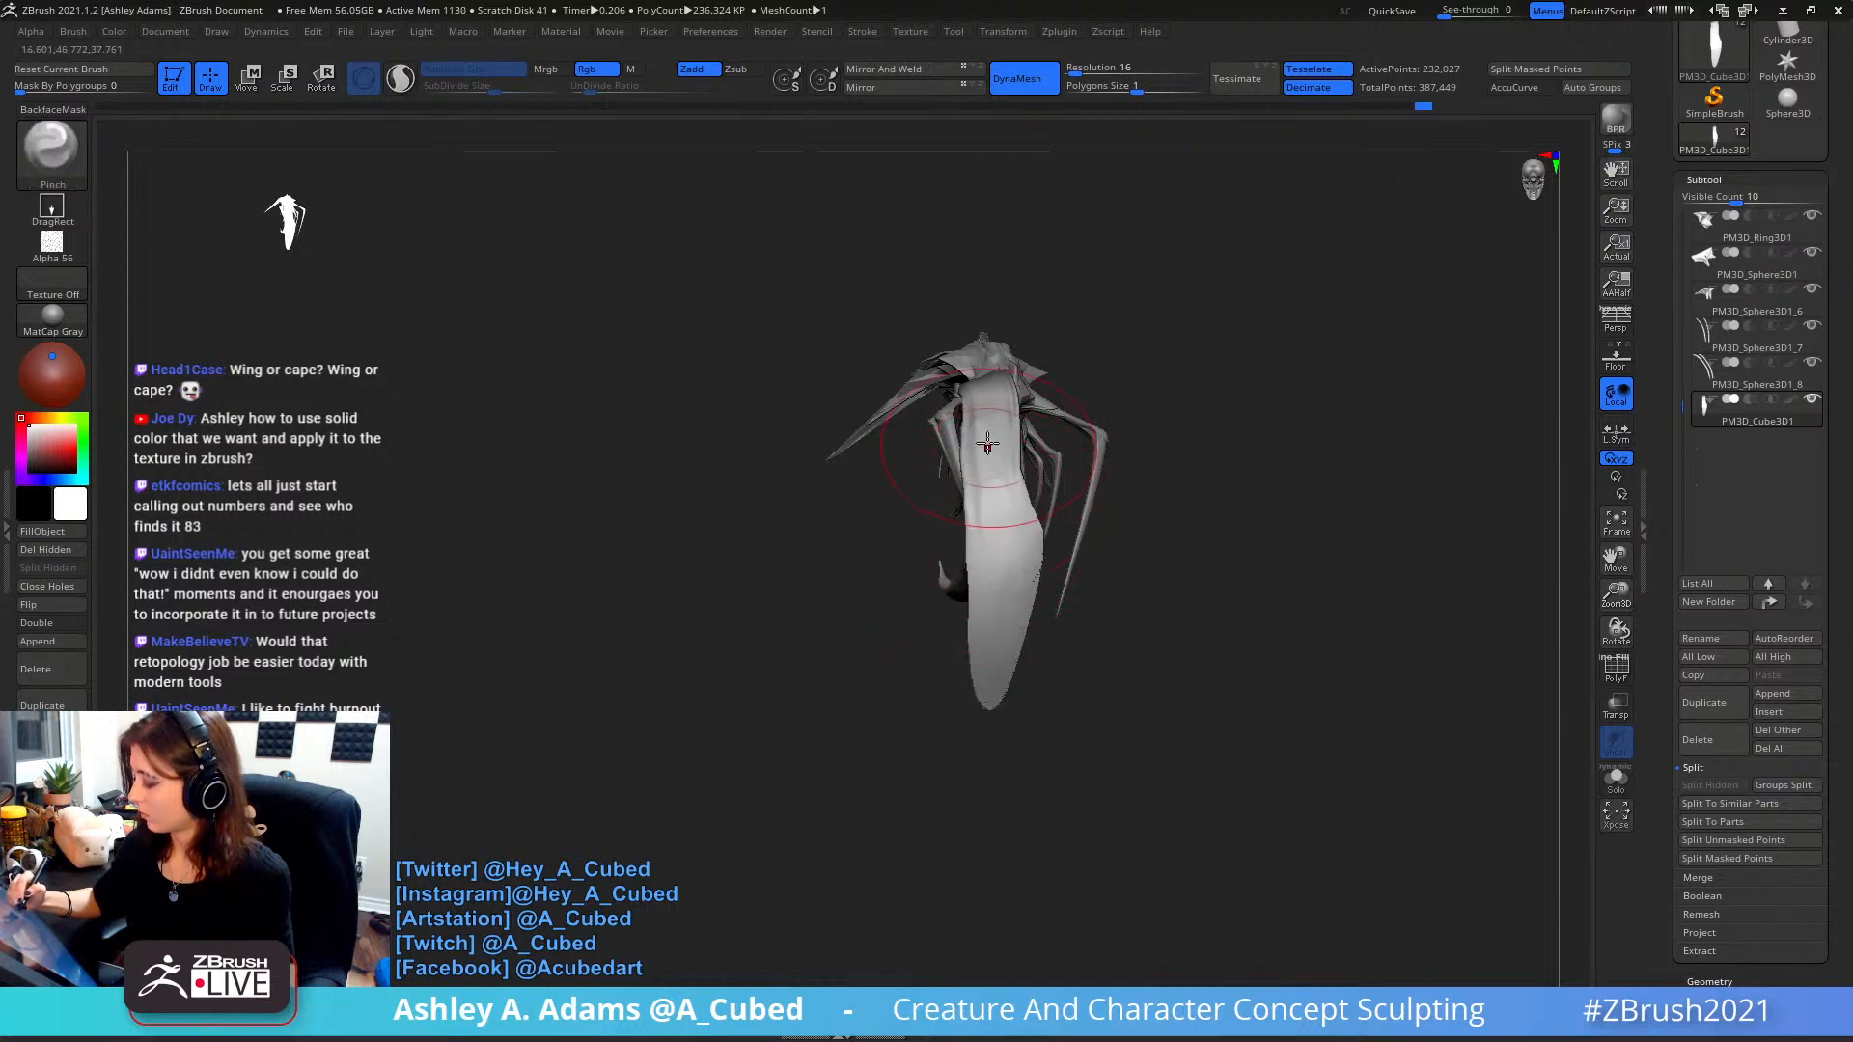
pyautogui.keyDown('shift'); pyautogui.moveTo(993, 448); pyautogui.dragTo(1002, 608); pyautogui.keyUp('shift')
pyautogui.press('ctrl')
pyautogui.hotkey('ctrl', 'z')
pyautogui.hotkey('ctrl', 'z')
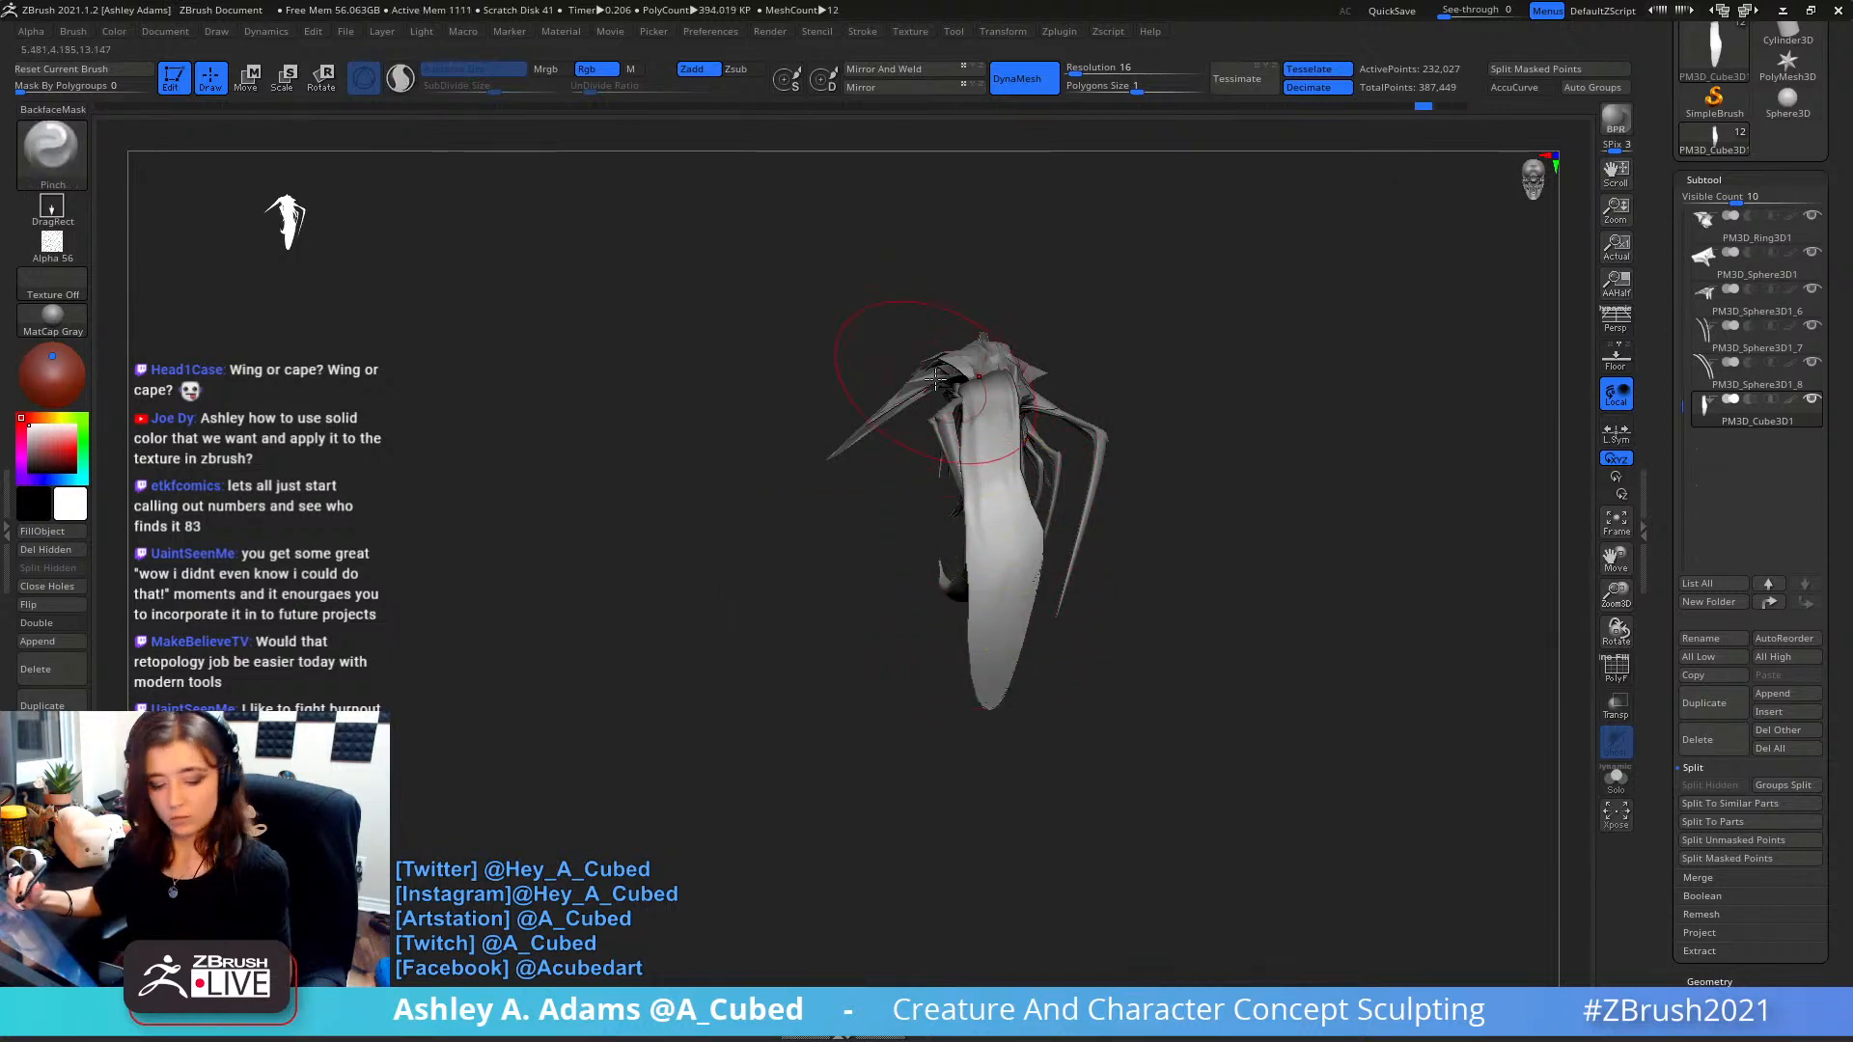
# - Thicken the narrow upper half of the wing with the Inflate brush
pyautogui.press('b')
pyautogui.press('i')
pyautogui.press('n')
pyautogui.keyDown('alt'); pyautogui.moveTo(1014, 515); pyautogui.dragTo(976, 417, button='right'); pyautogui.keyUp('alt')
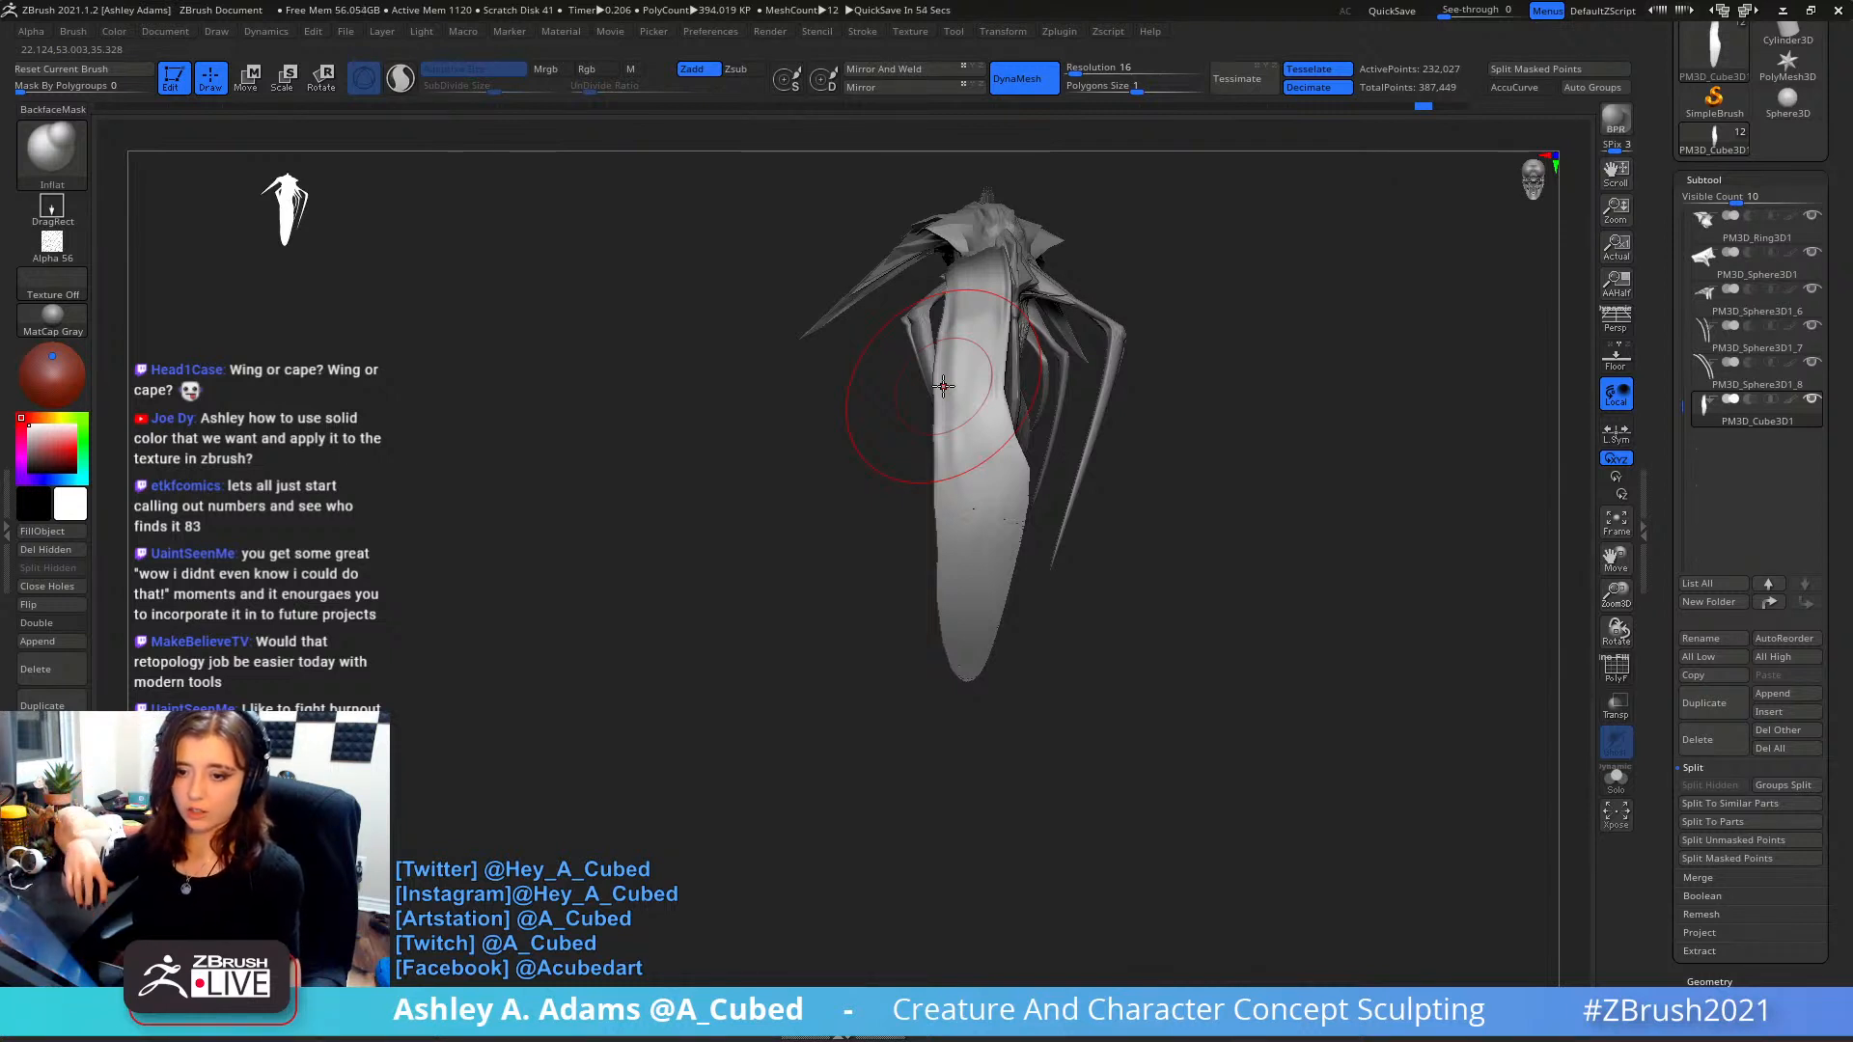
pyautogui.moveTo(974, 504); pyautogui.dragTo(976, 507)
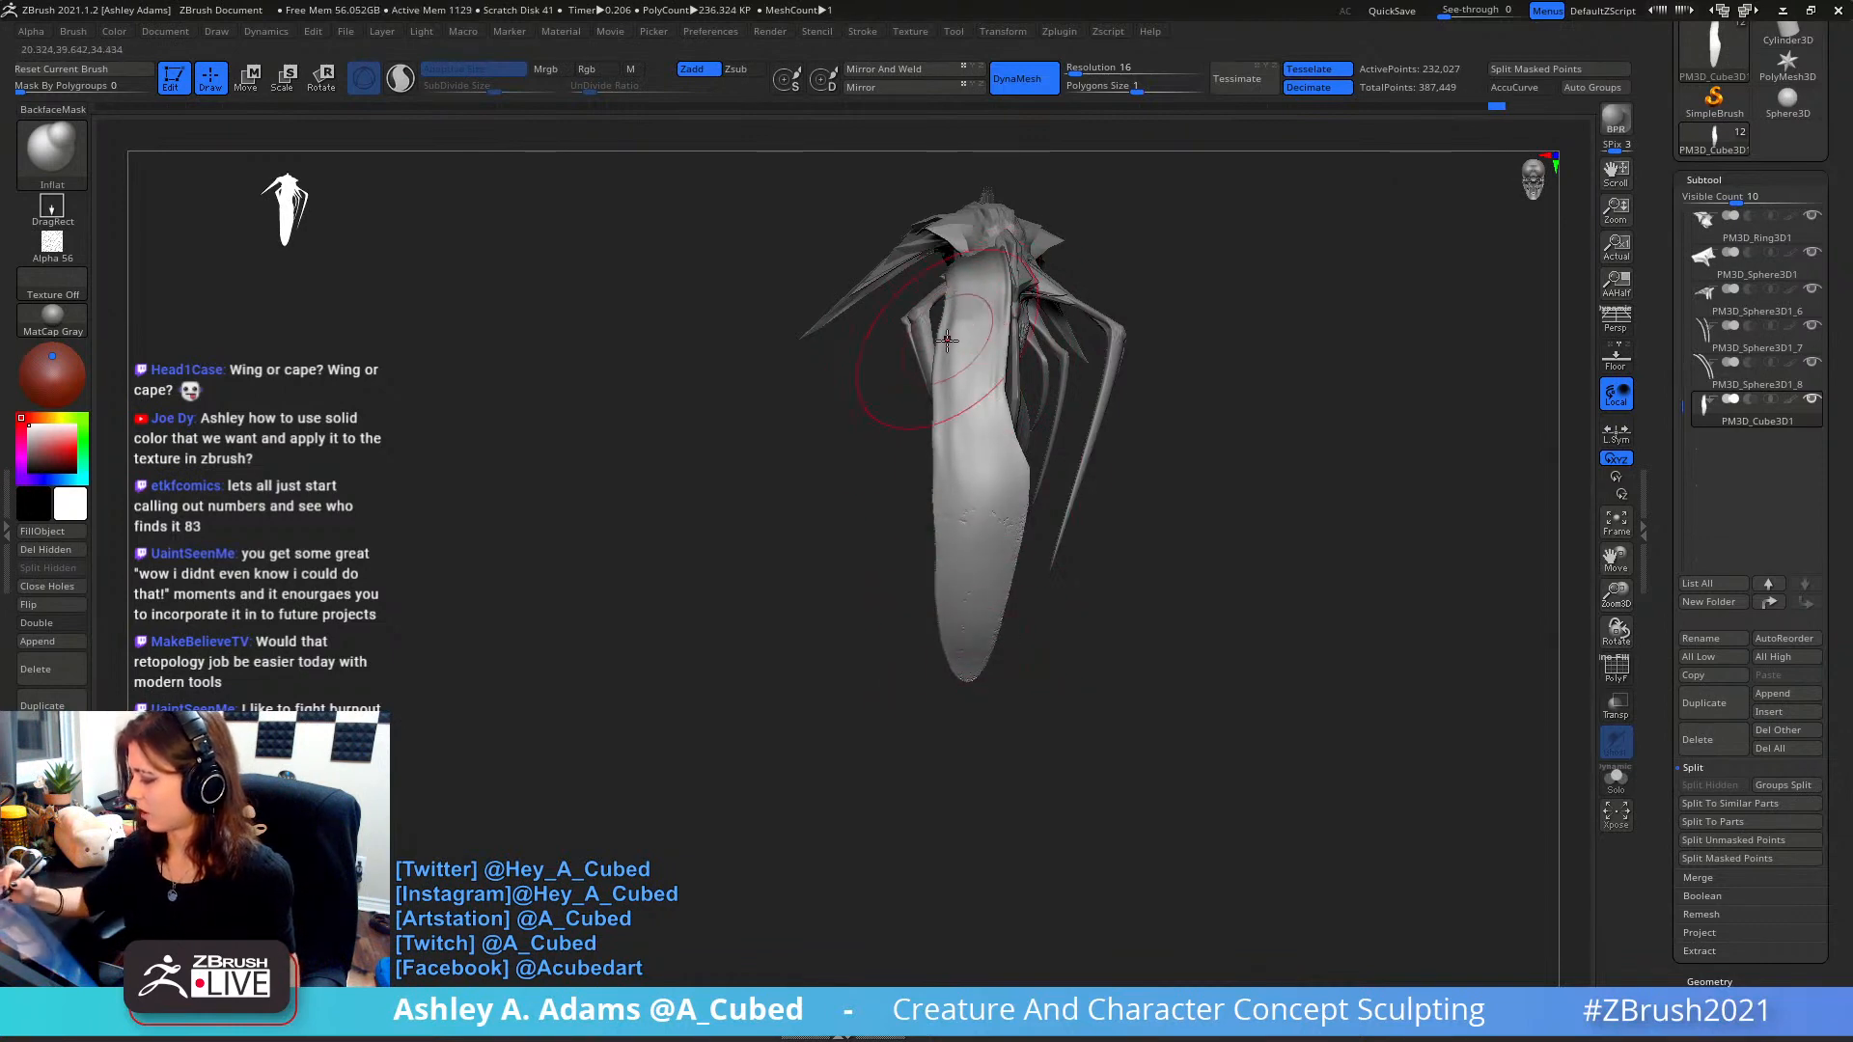
pyautogui.moveTo(911, 382); pyautogui.dragTo(898, 426)
# - Nudge the wing's outer side edge inward along its upper and middle stretch with the SnakeHook brush
pyautogui.press('space')
pyautogui.press('space')
pyautogui.press('b')
pyautogui.press('s')
pyautogui.press('h')
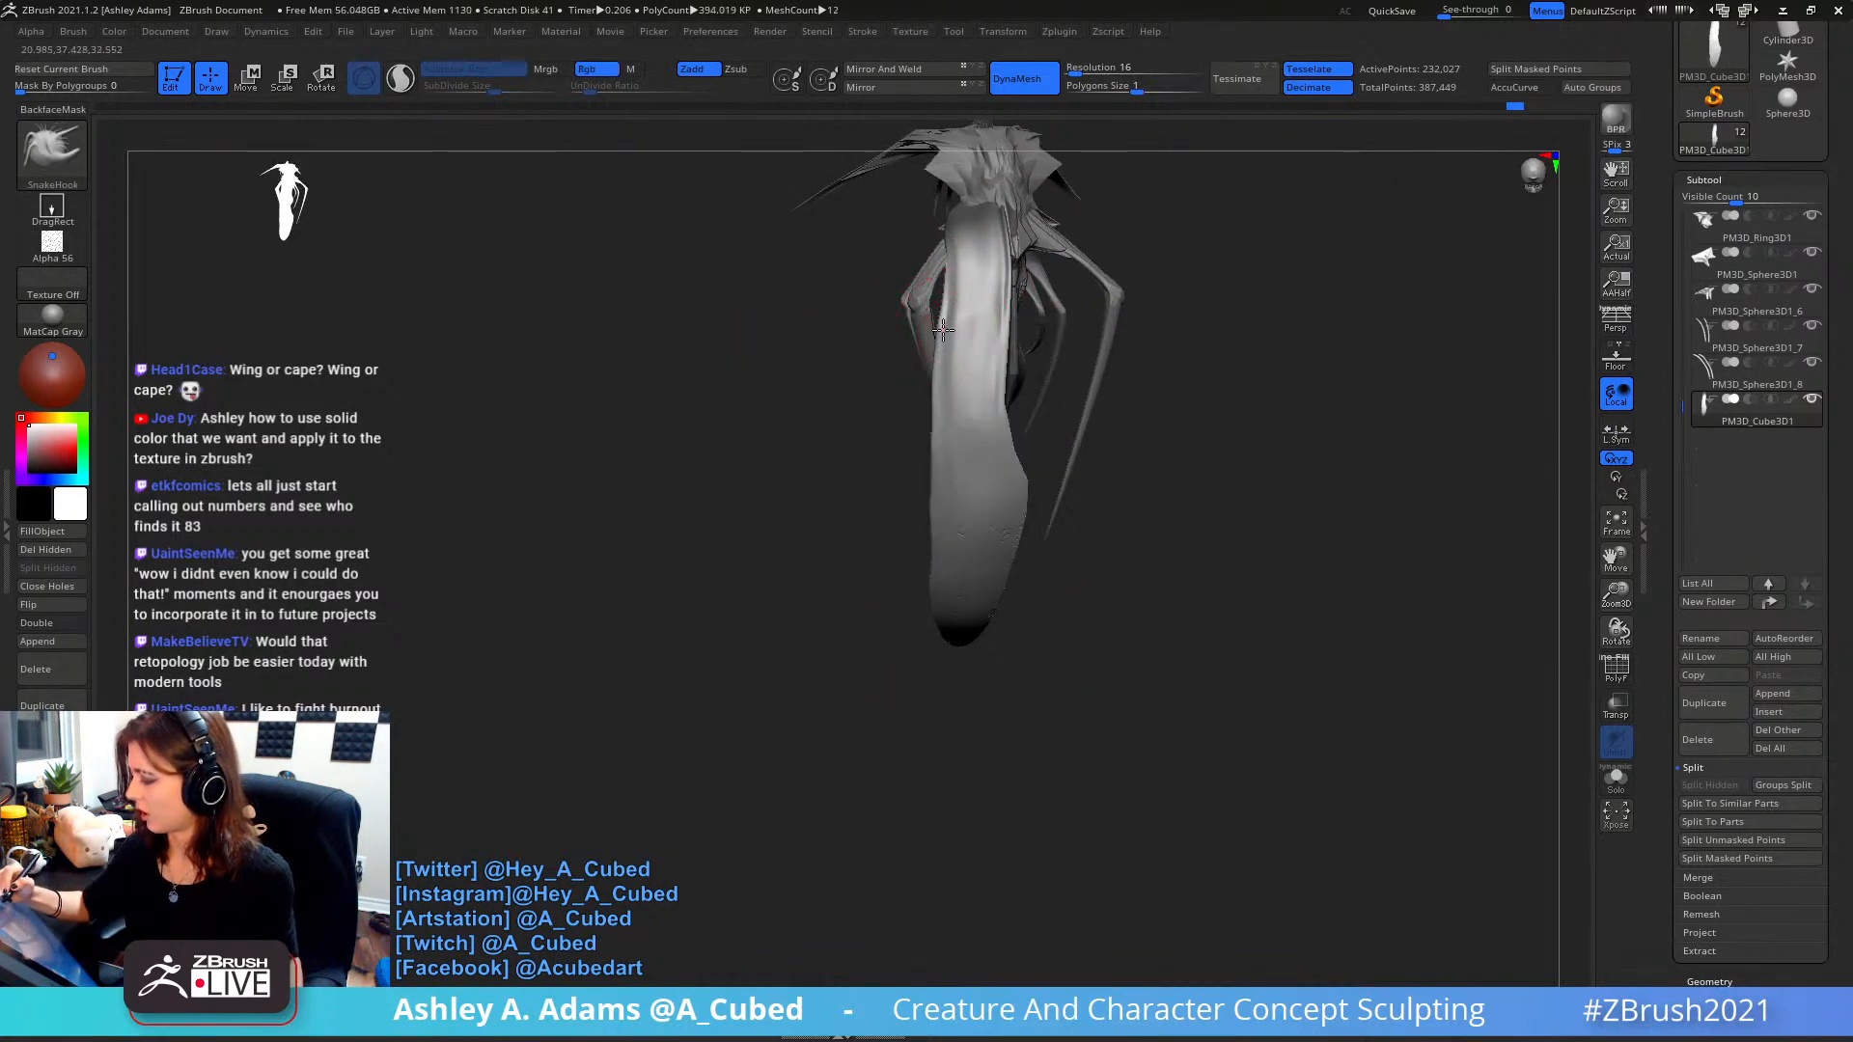
pyautogui.moveTo(940, 331); pyautogui.dragTo(950, 332)
pyautogui.moveTo(938, 430); pyautogui.dragTo(948, 440)
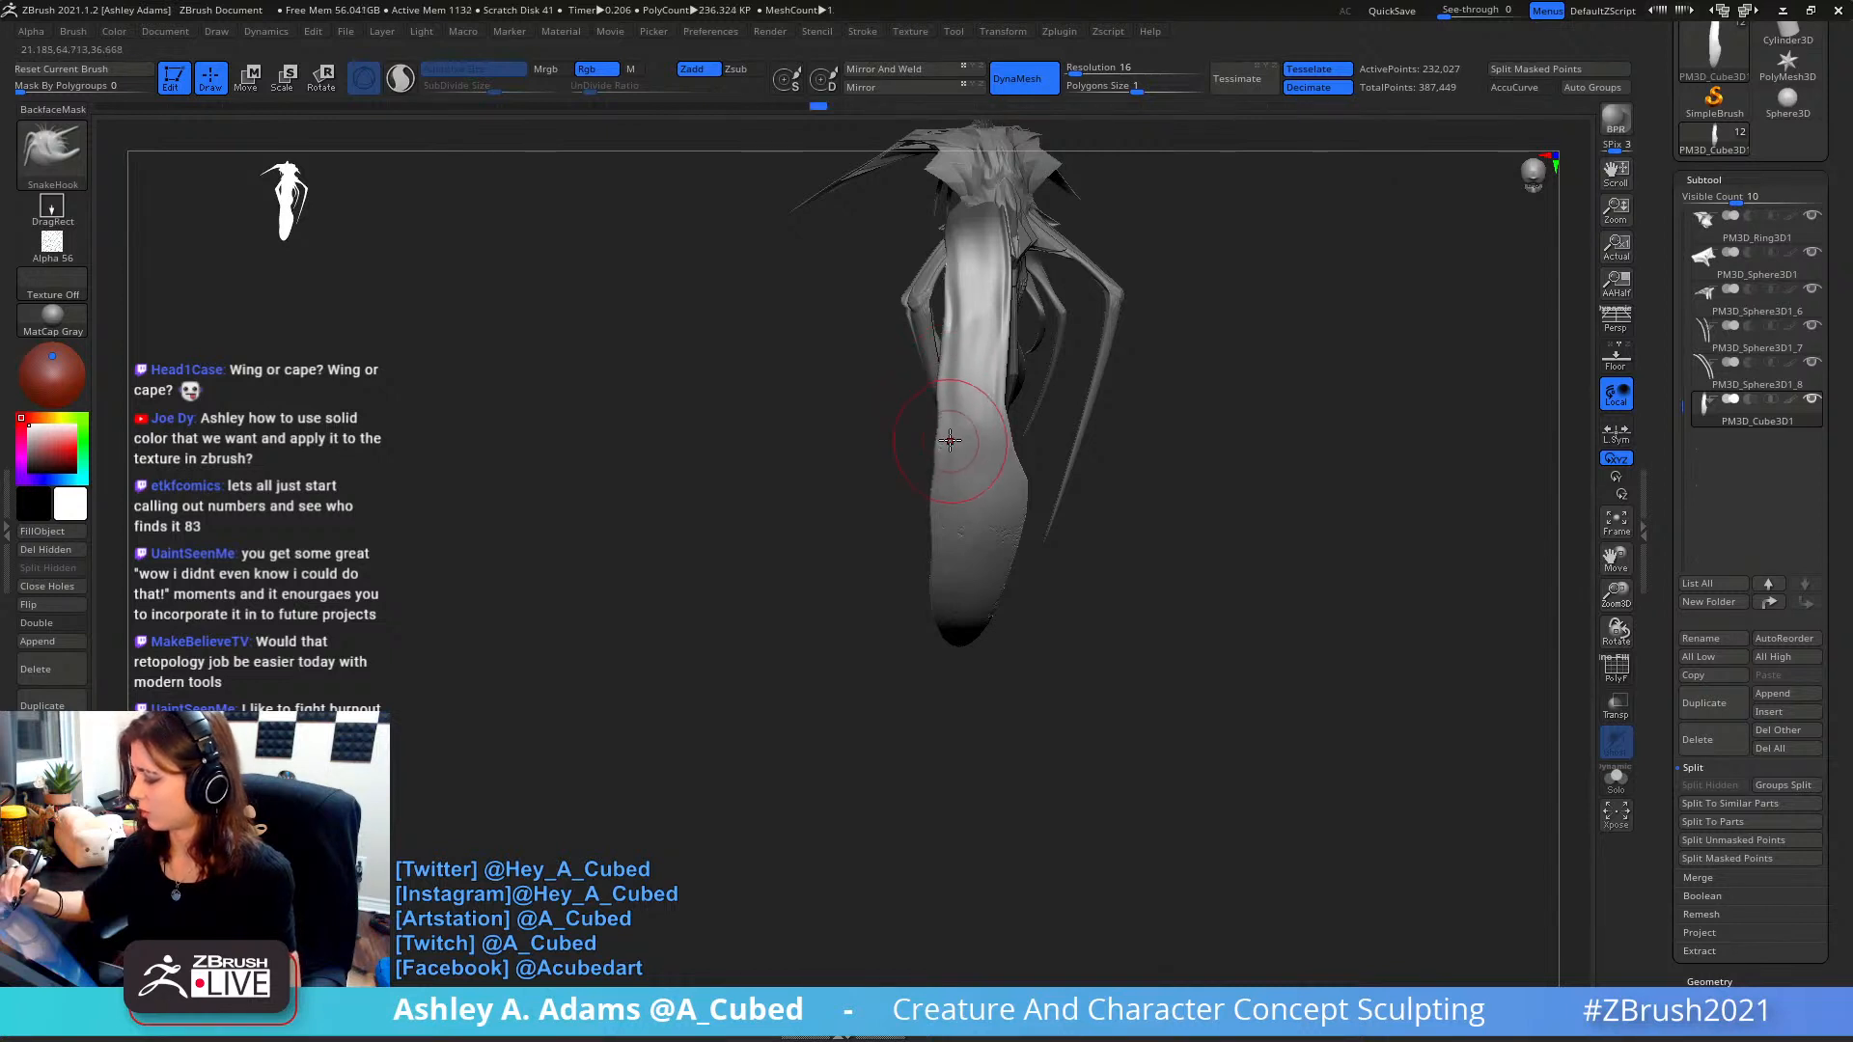
# - Refine the wing's outer contour with small SnakeHook pulls at its middle and near the shoulder
pyautogui.moveTo(949, 430); pyautogui.dragTo(946, 419, button='right')
pyautogui.press('space')
pyautogui.moveTo(951, 414); pyautogui.dragTo(943, 415)
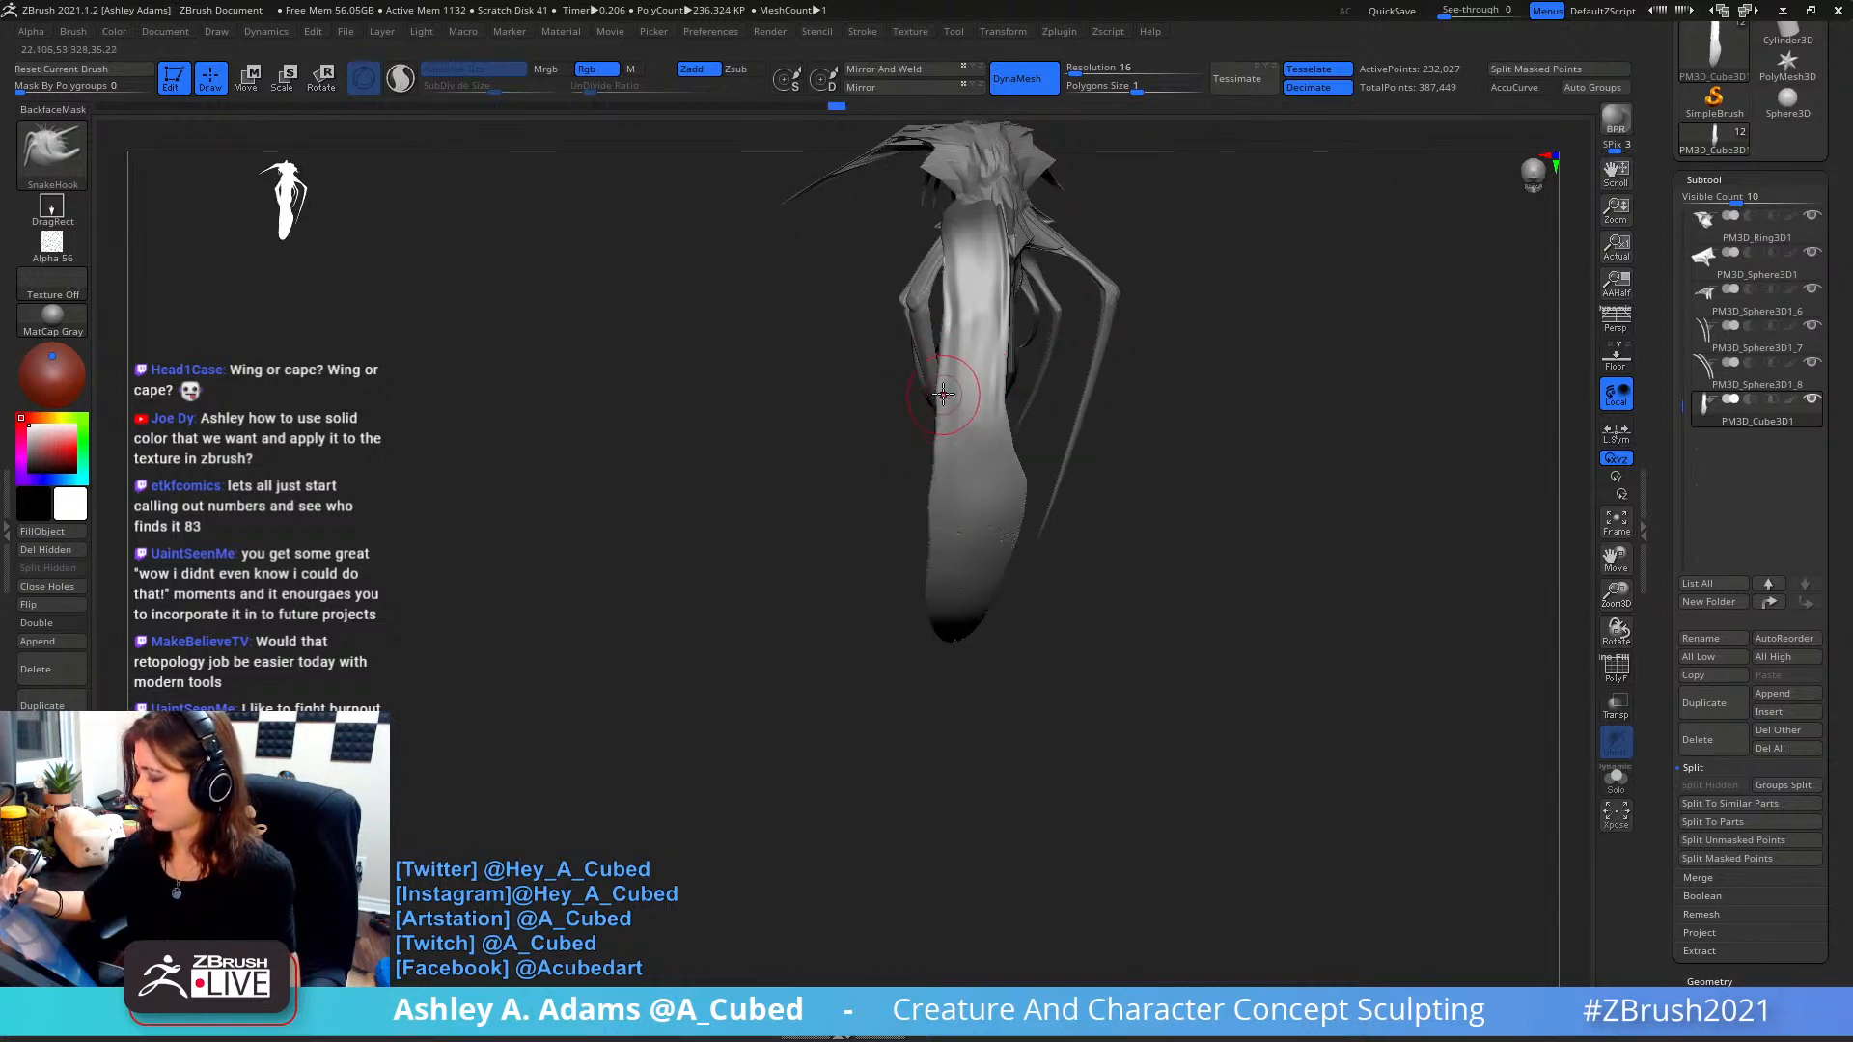
pyautogui.moveTo(947, 445); pyautogui.dragTo(943, 494, button='right')
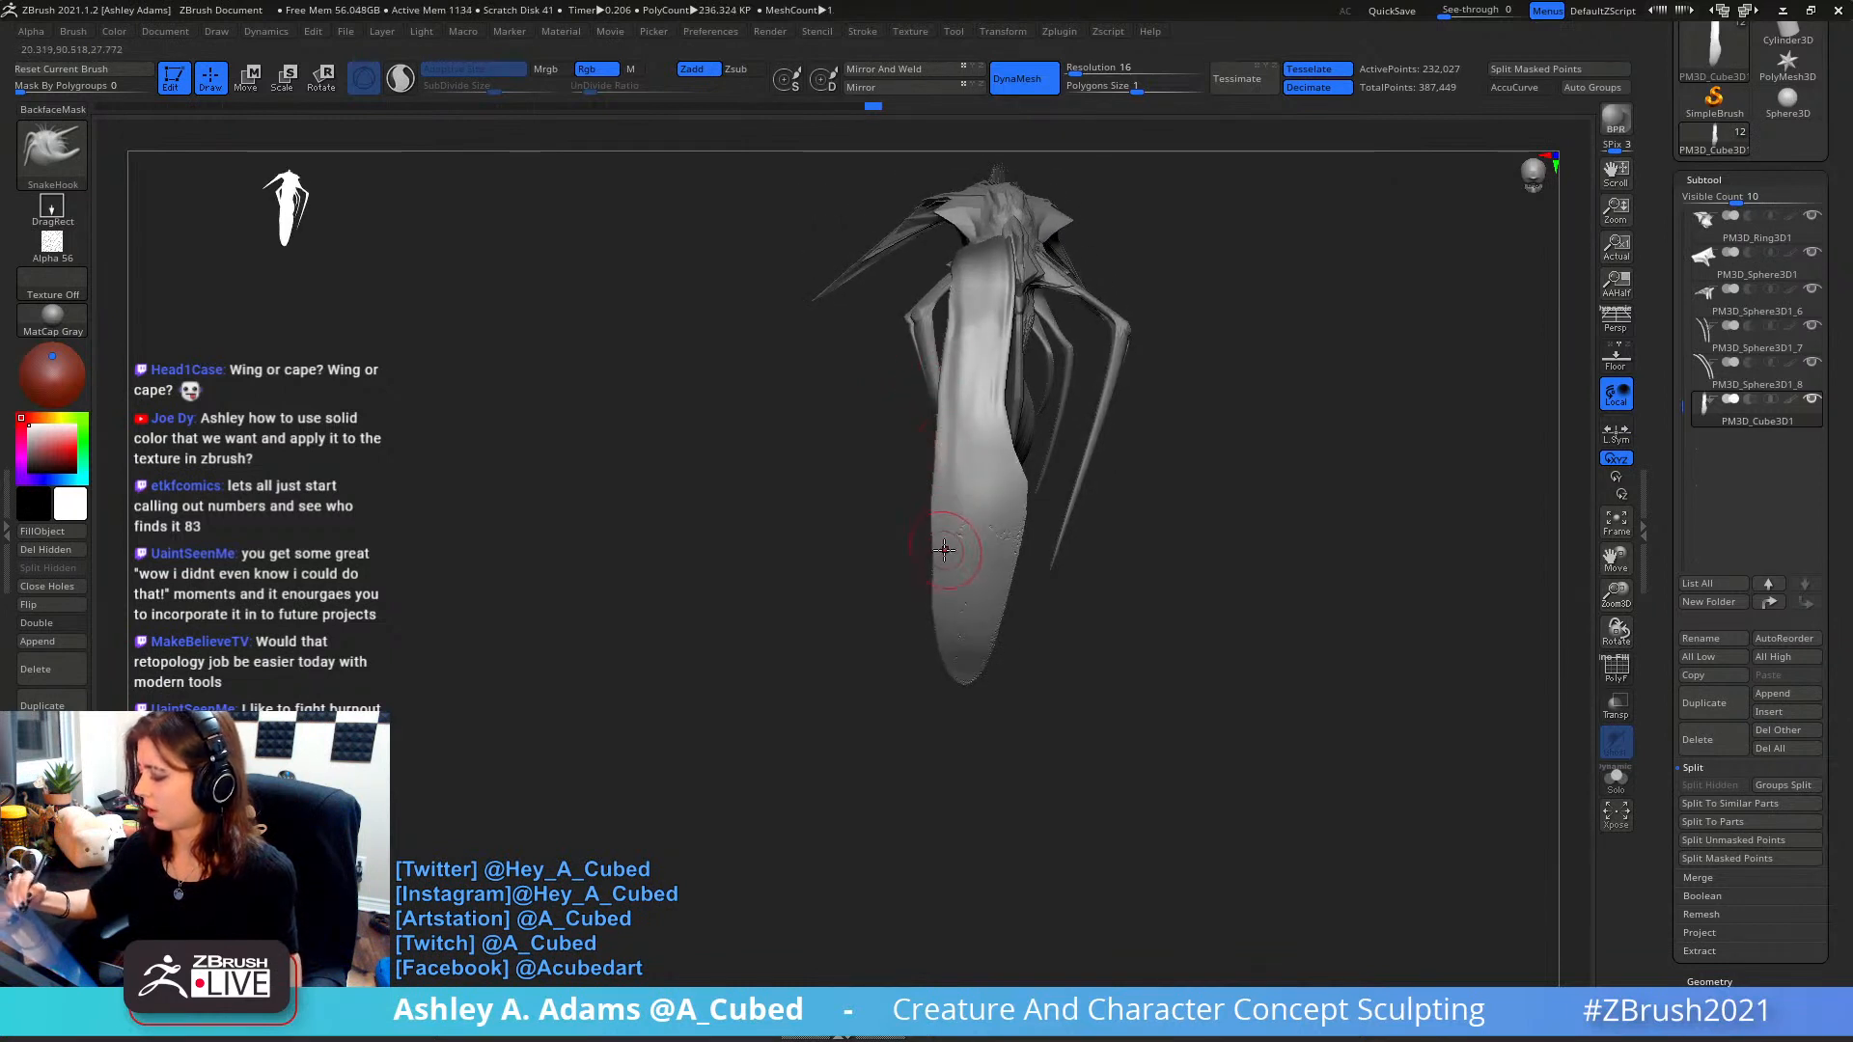
pyautogui.moveTo(970, 415)
pyautogui.mouseDown(button='right')
pyautogui.moveTo(966, 338)
pyautogui.moveTo(1014, 302)
pyautogui.moveTo(998, 363)
pyautogui.moveTo(962, 334)
pyautogui.mouseUp(button='right')
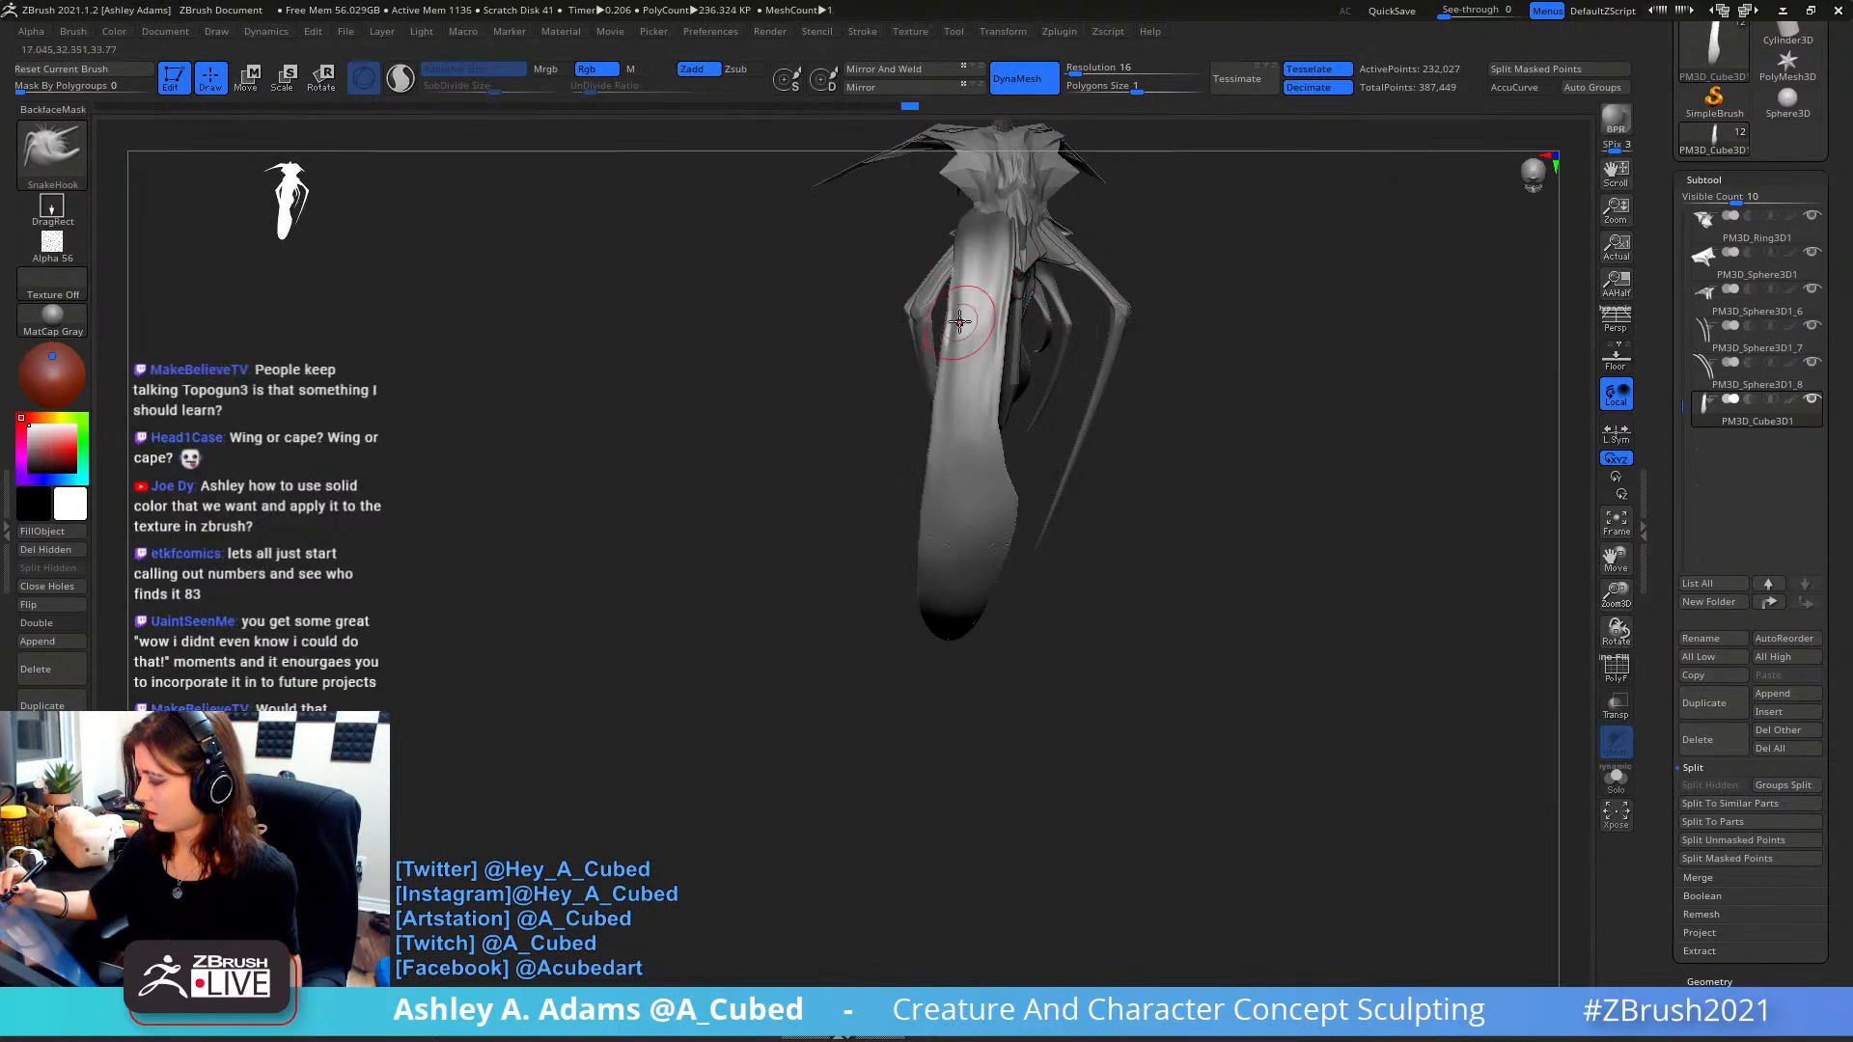
pyautogui.moveTo(963, 301); pyautogui.dragTo(956, 282)
pyautogui.moveTo(956, 278); pyautogui.dragTo(962, 263, button='right')
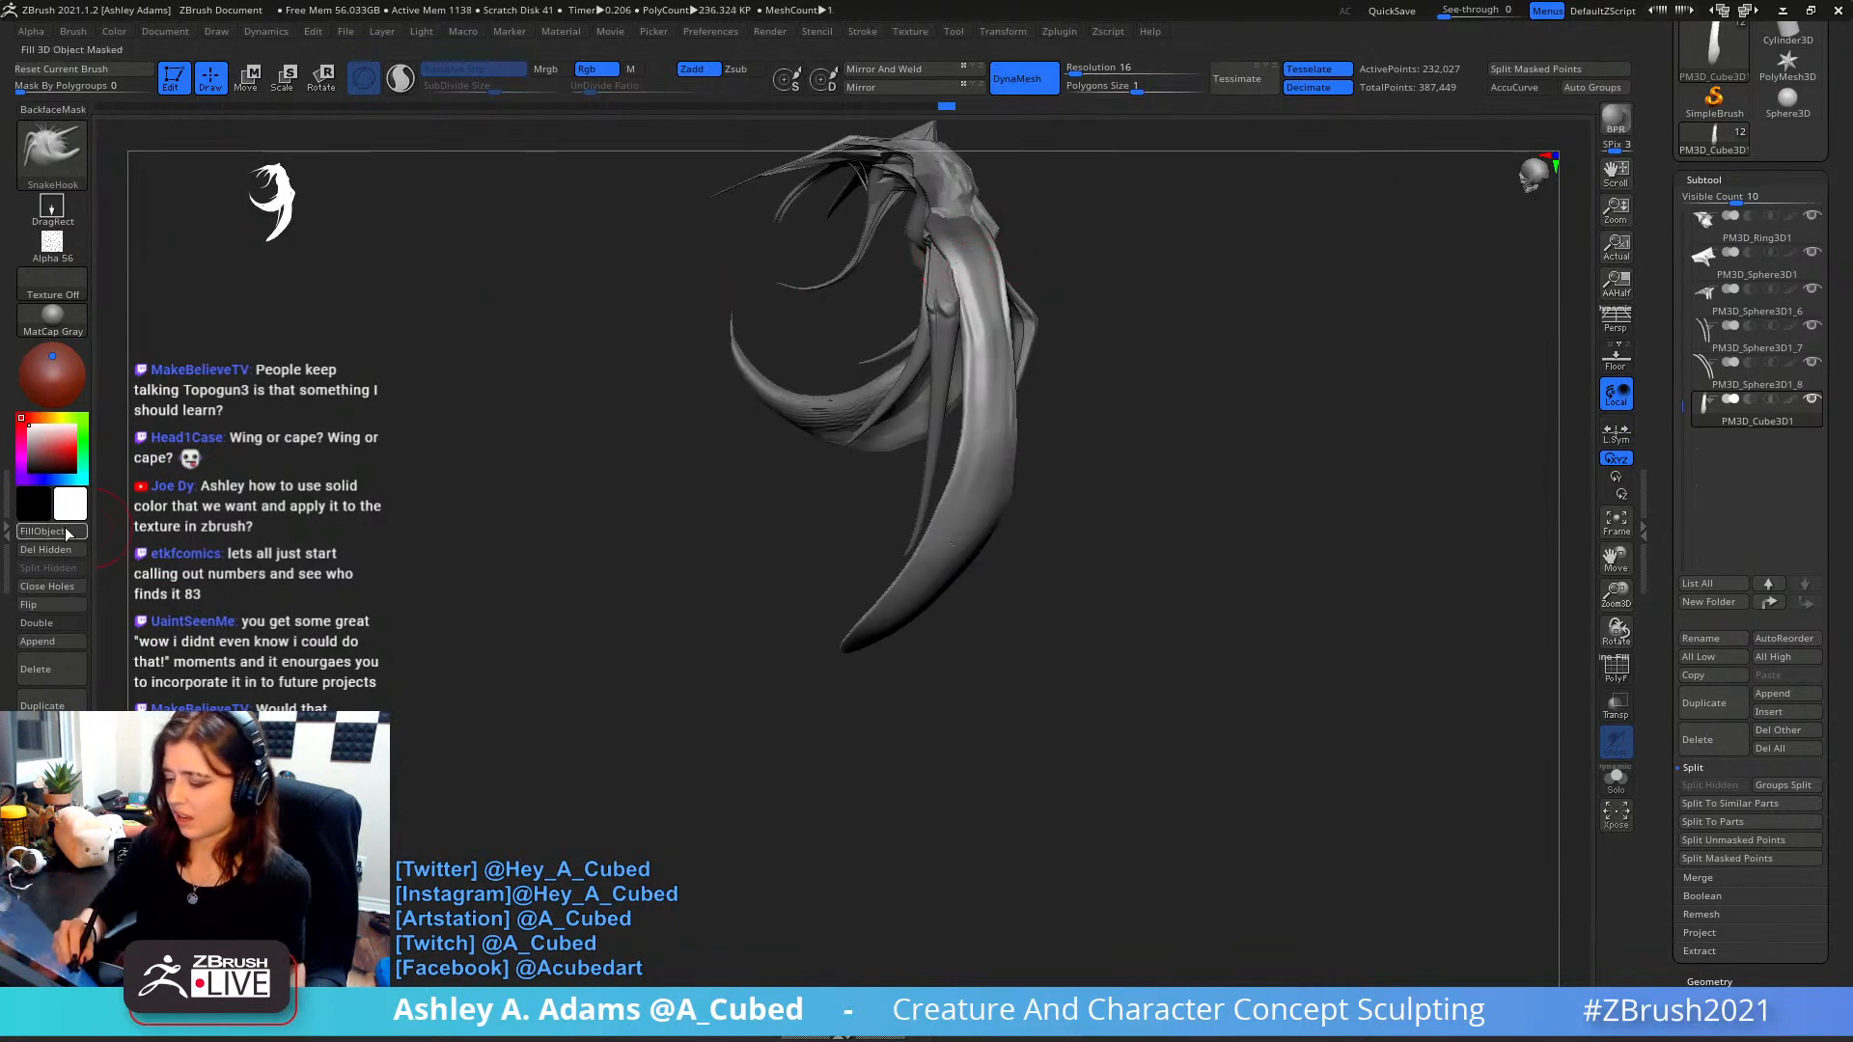
# - Locate the FillObject command that applies a solid color to the whole object
pyautogui.click(220, 36)
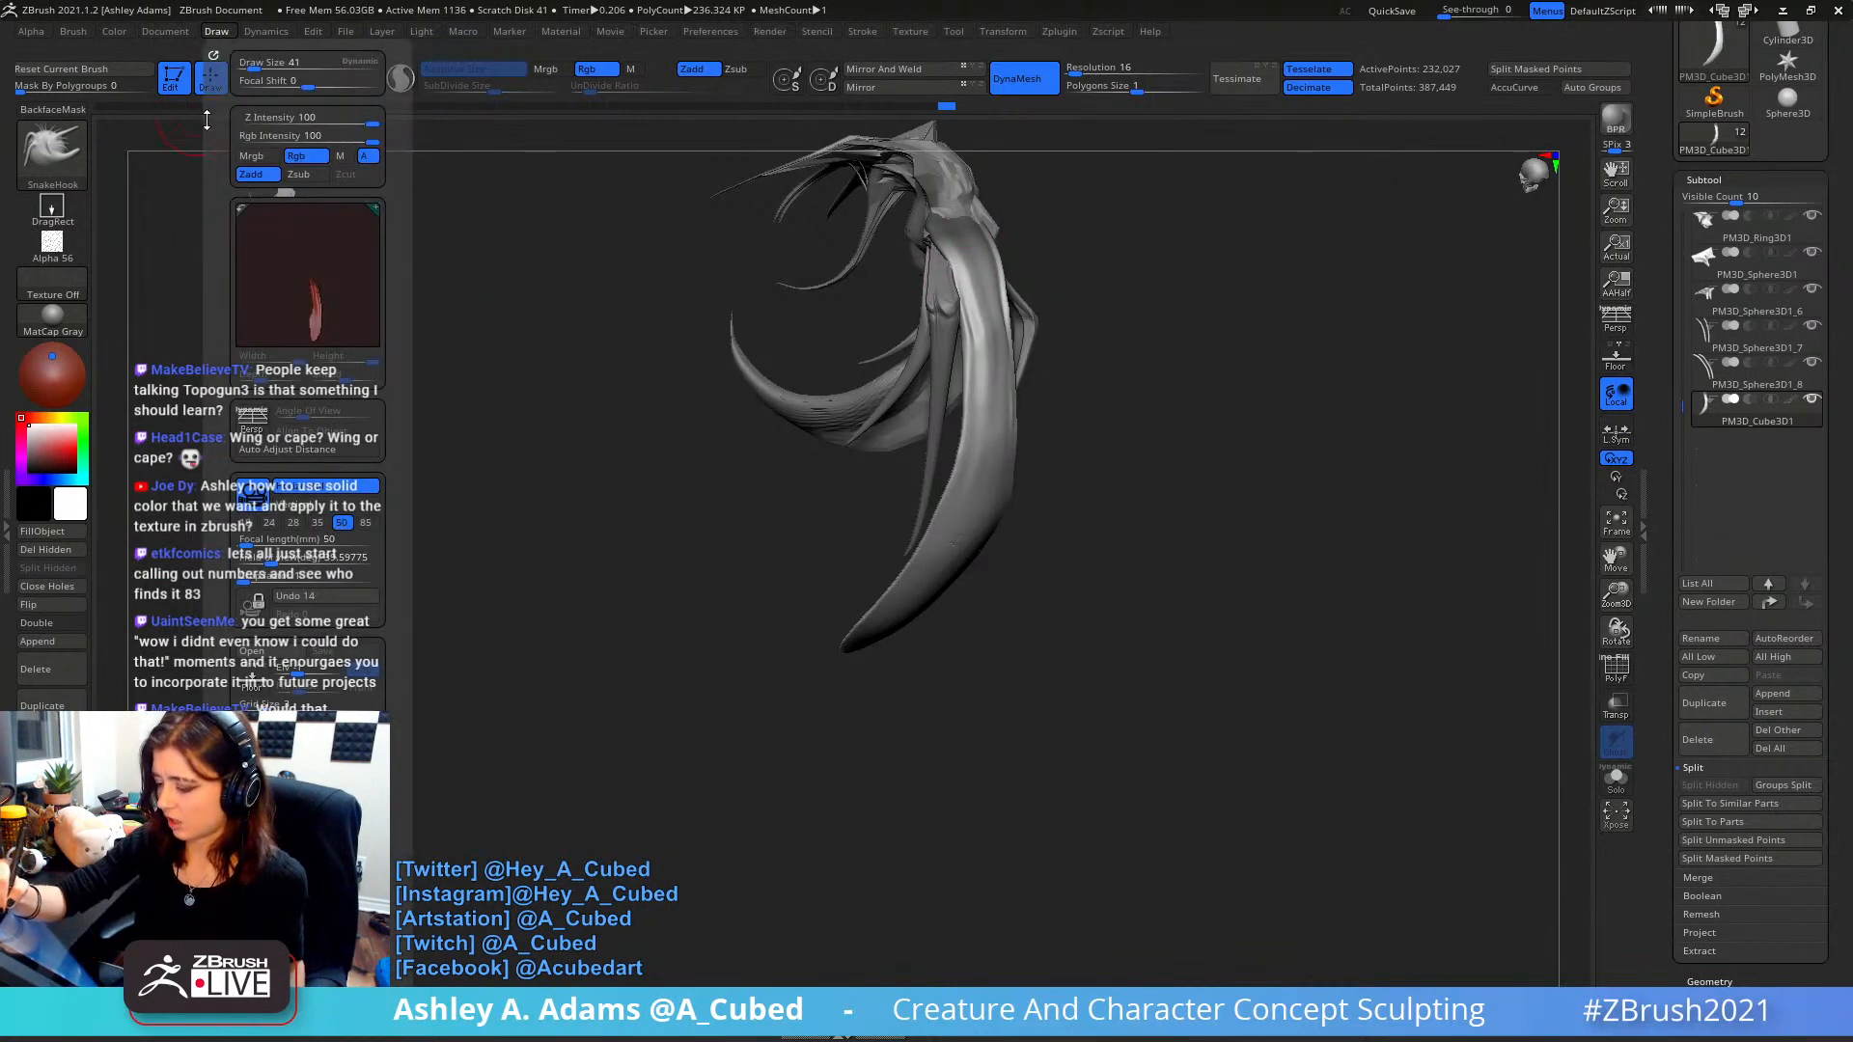
pyautogui.moveTo(205, 357); pyautogui.dragTo(218, 257)
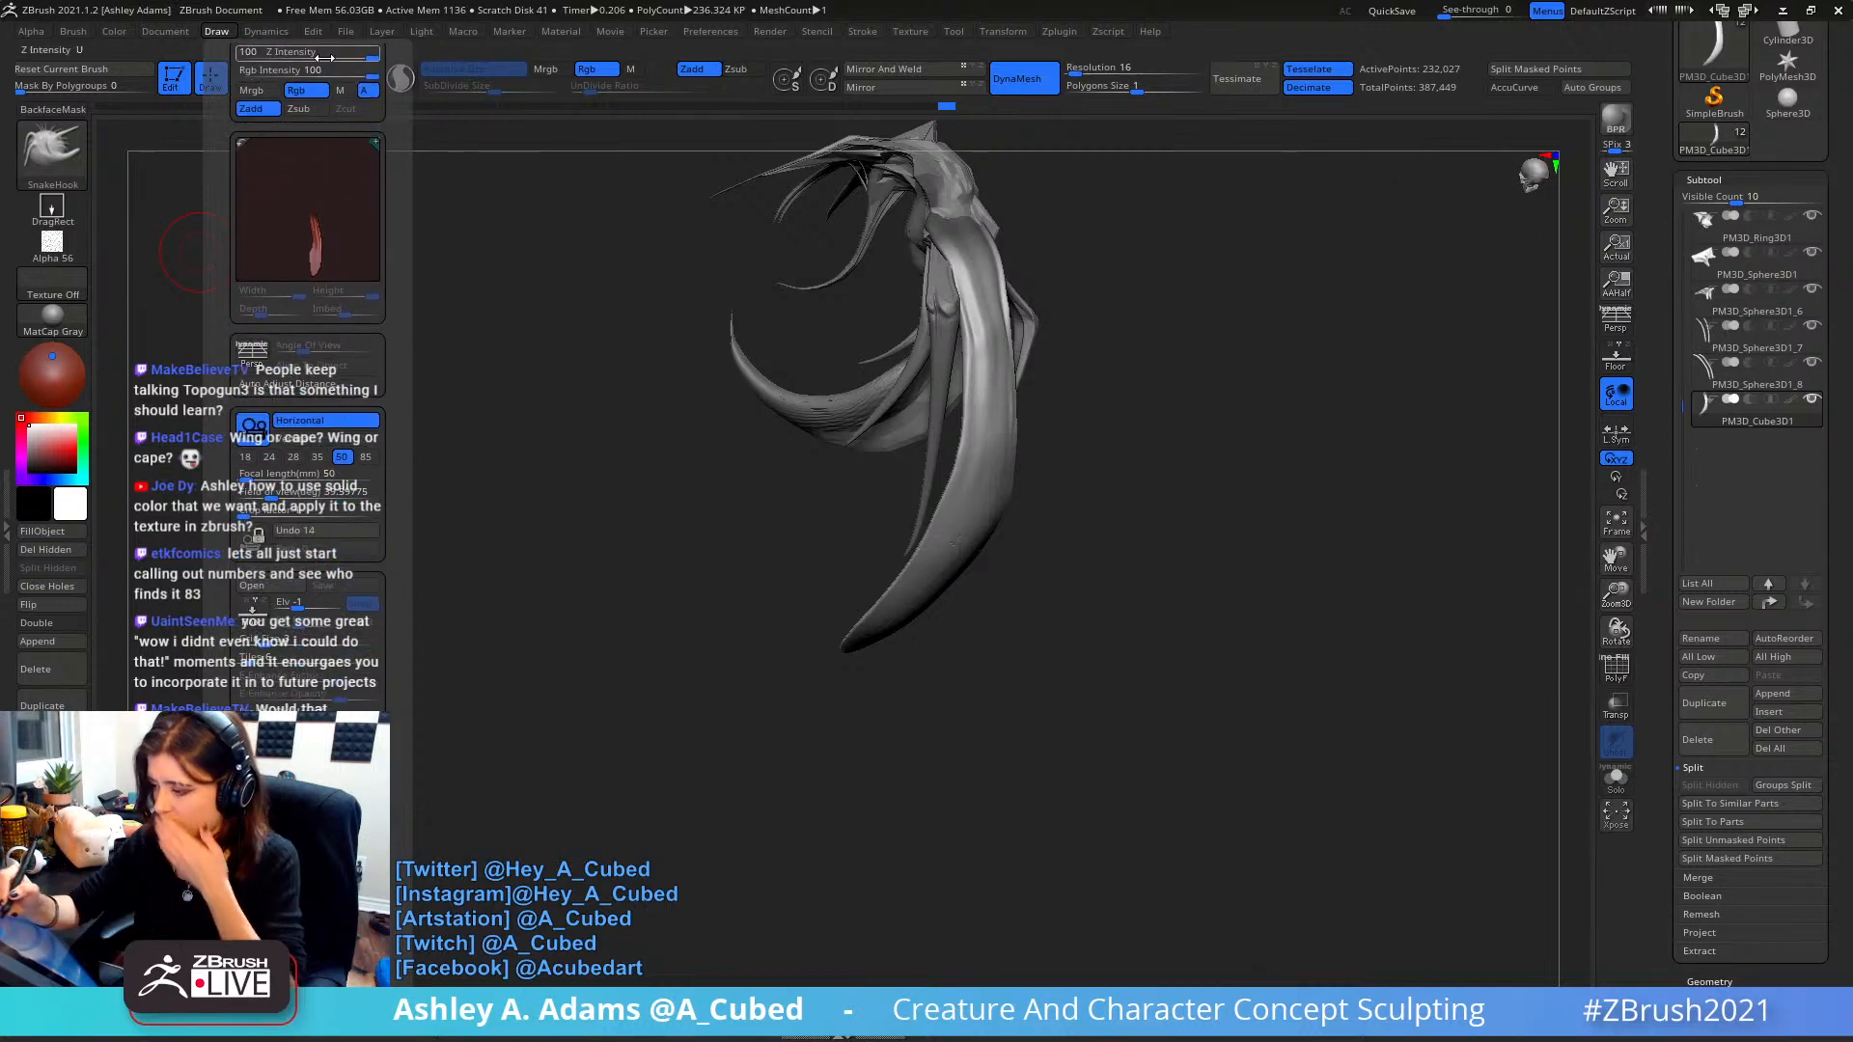
pyautogui.click(181, 33)
pyautogui.click(116, 33)
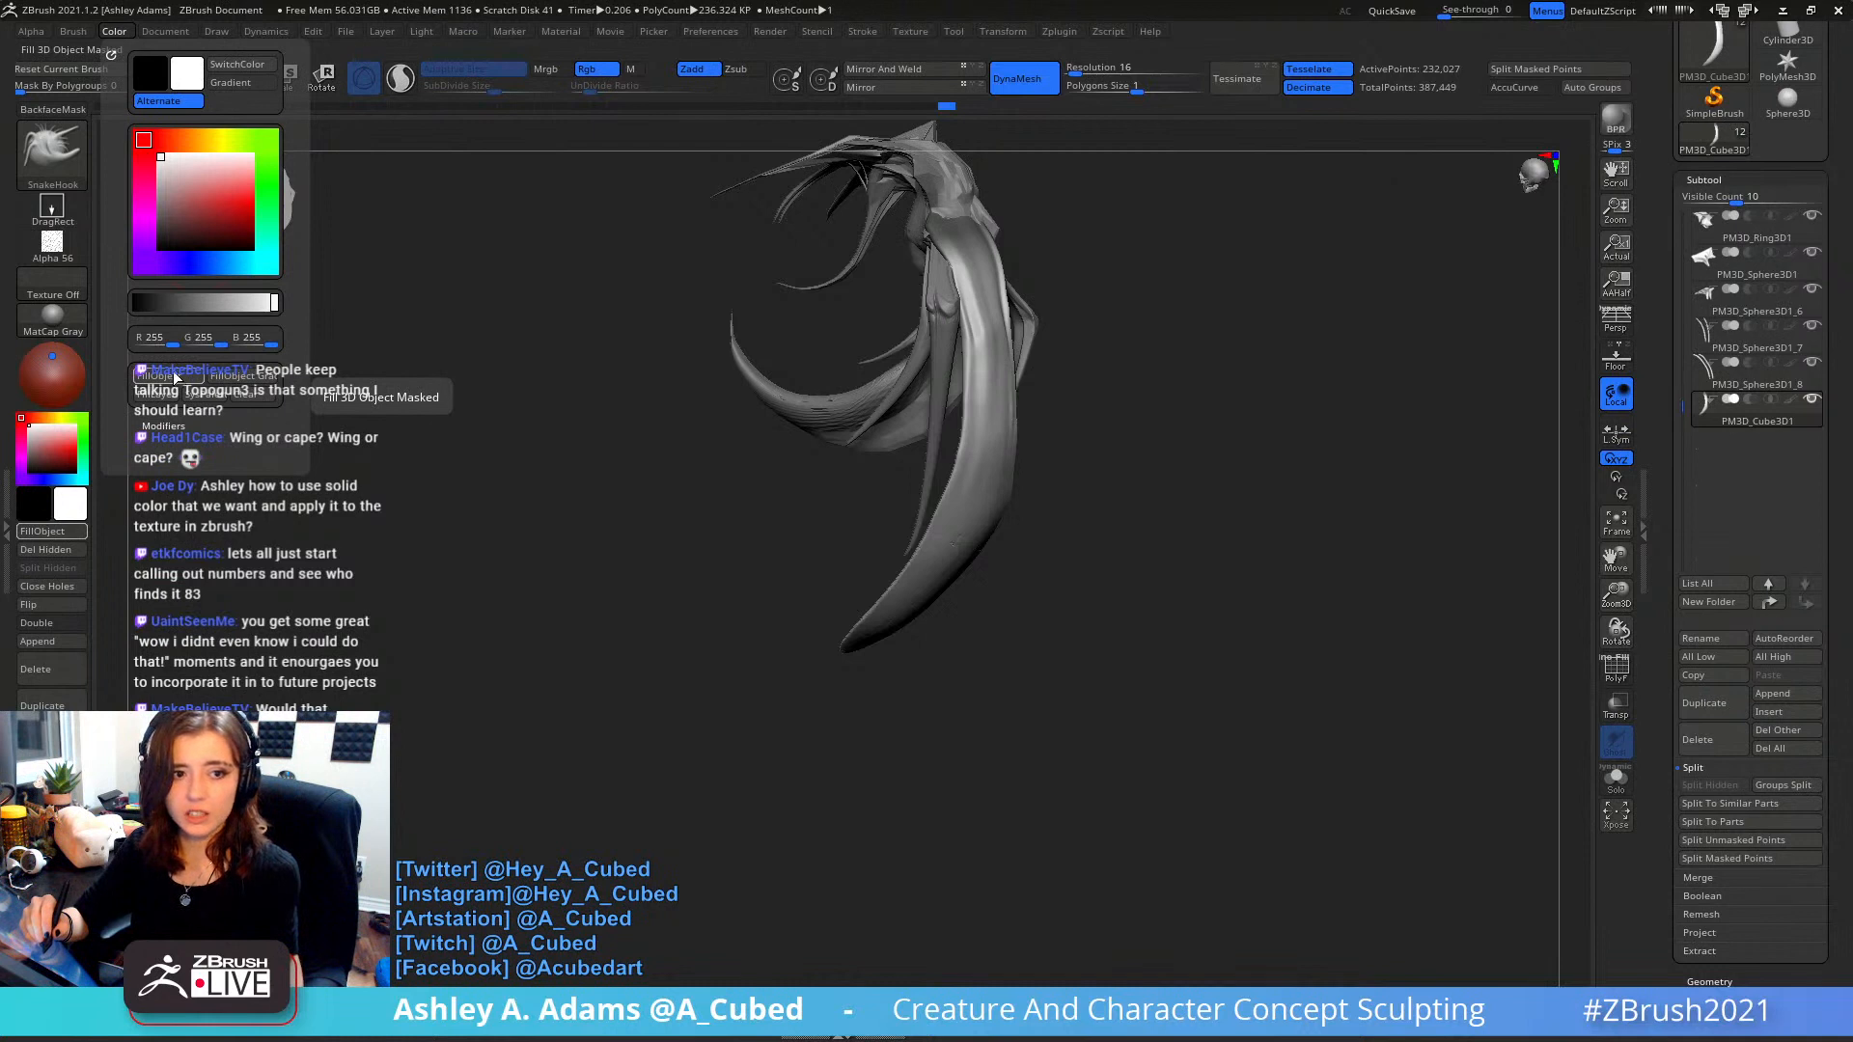
pyautogui.moveTo(176, 359); pyautogui.dragTo(176, 349)
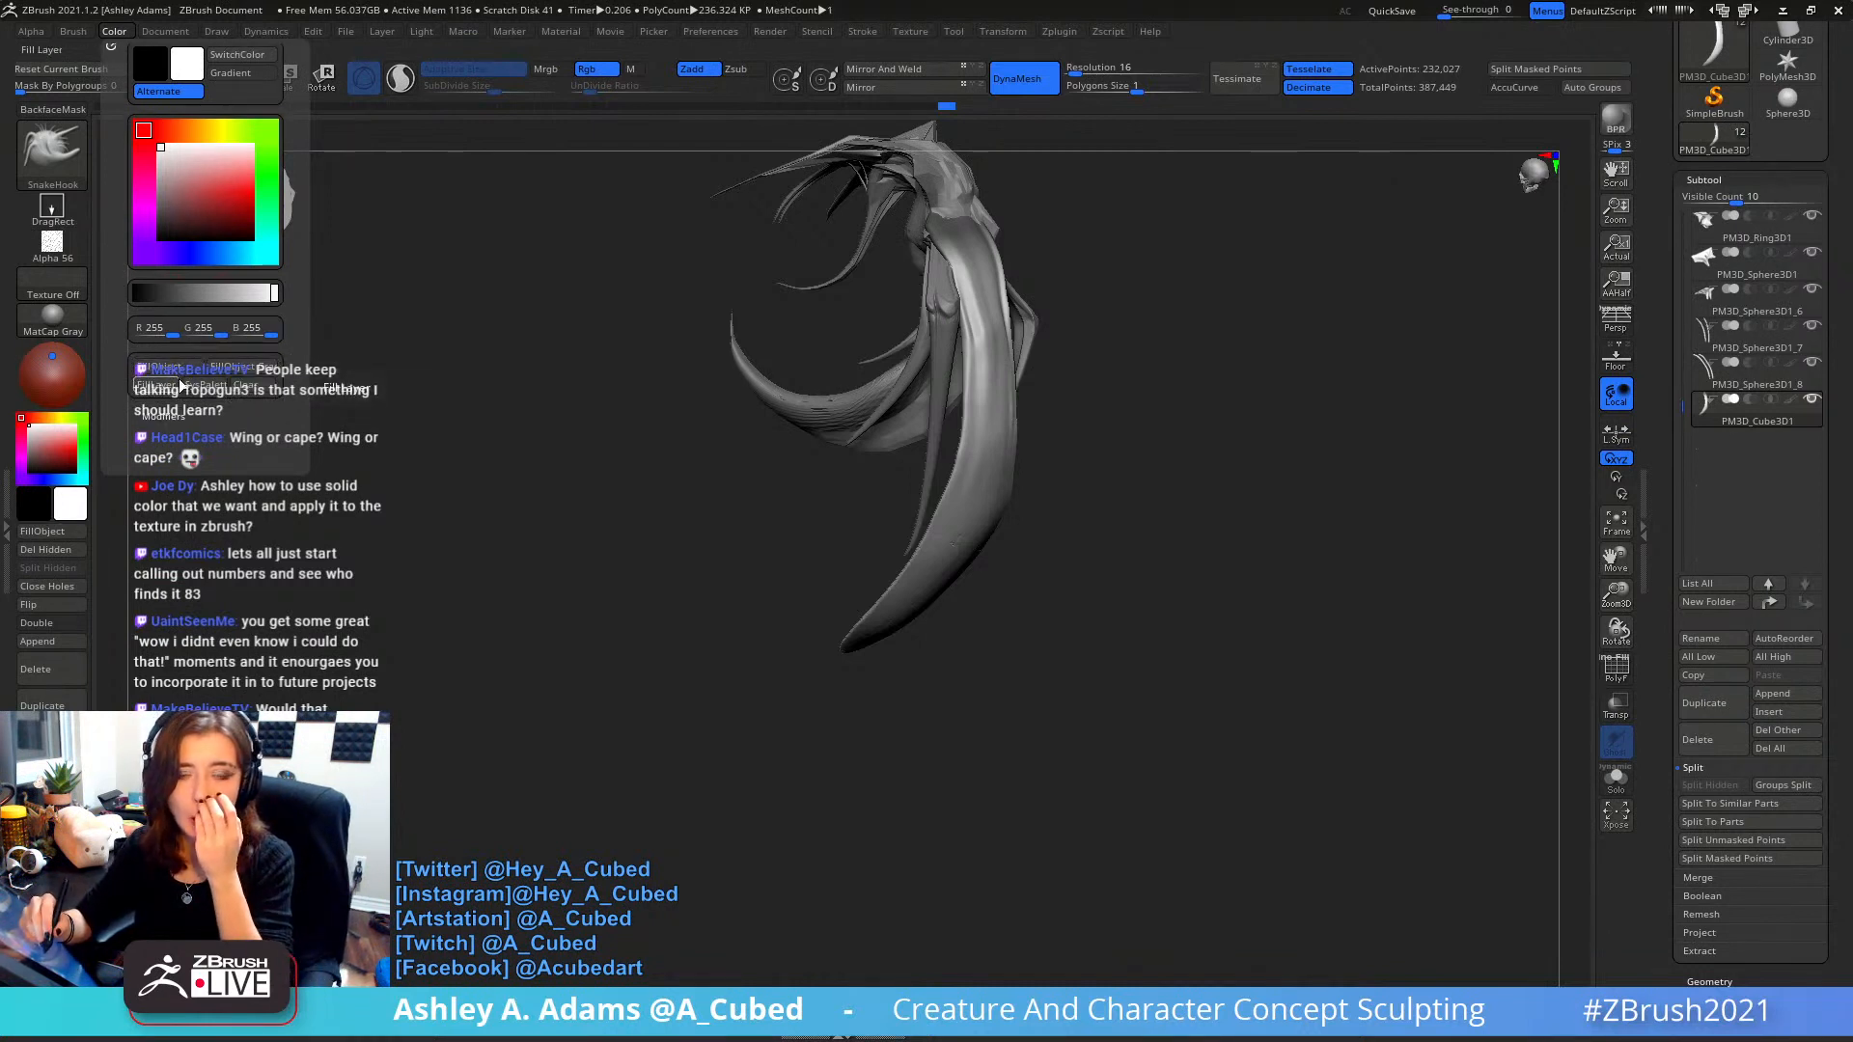
pyautogui.press('z')
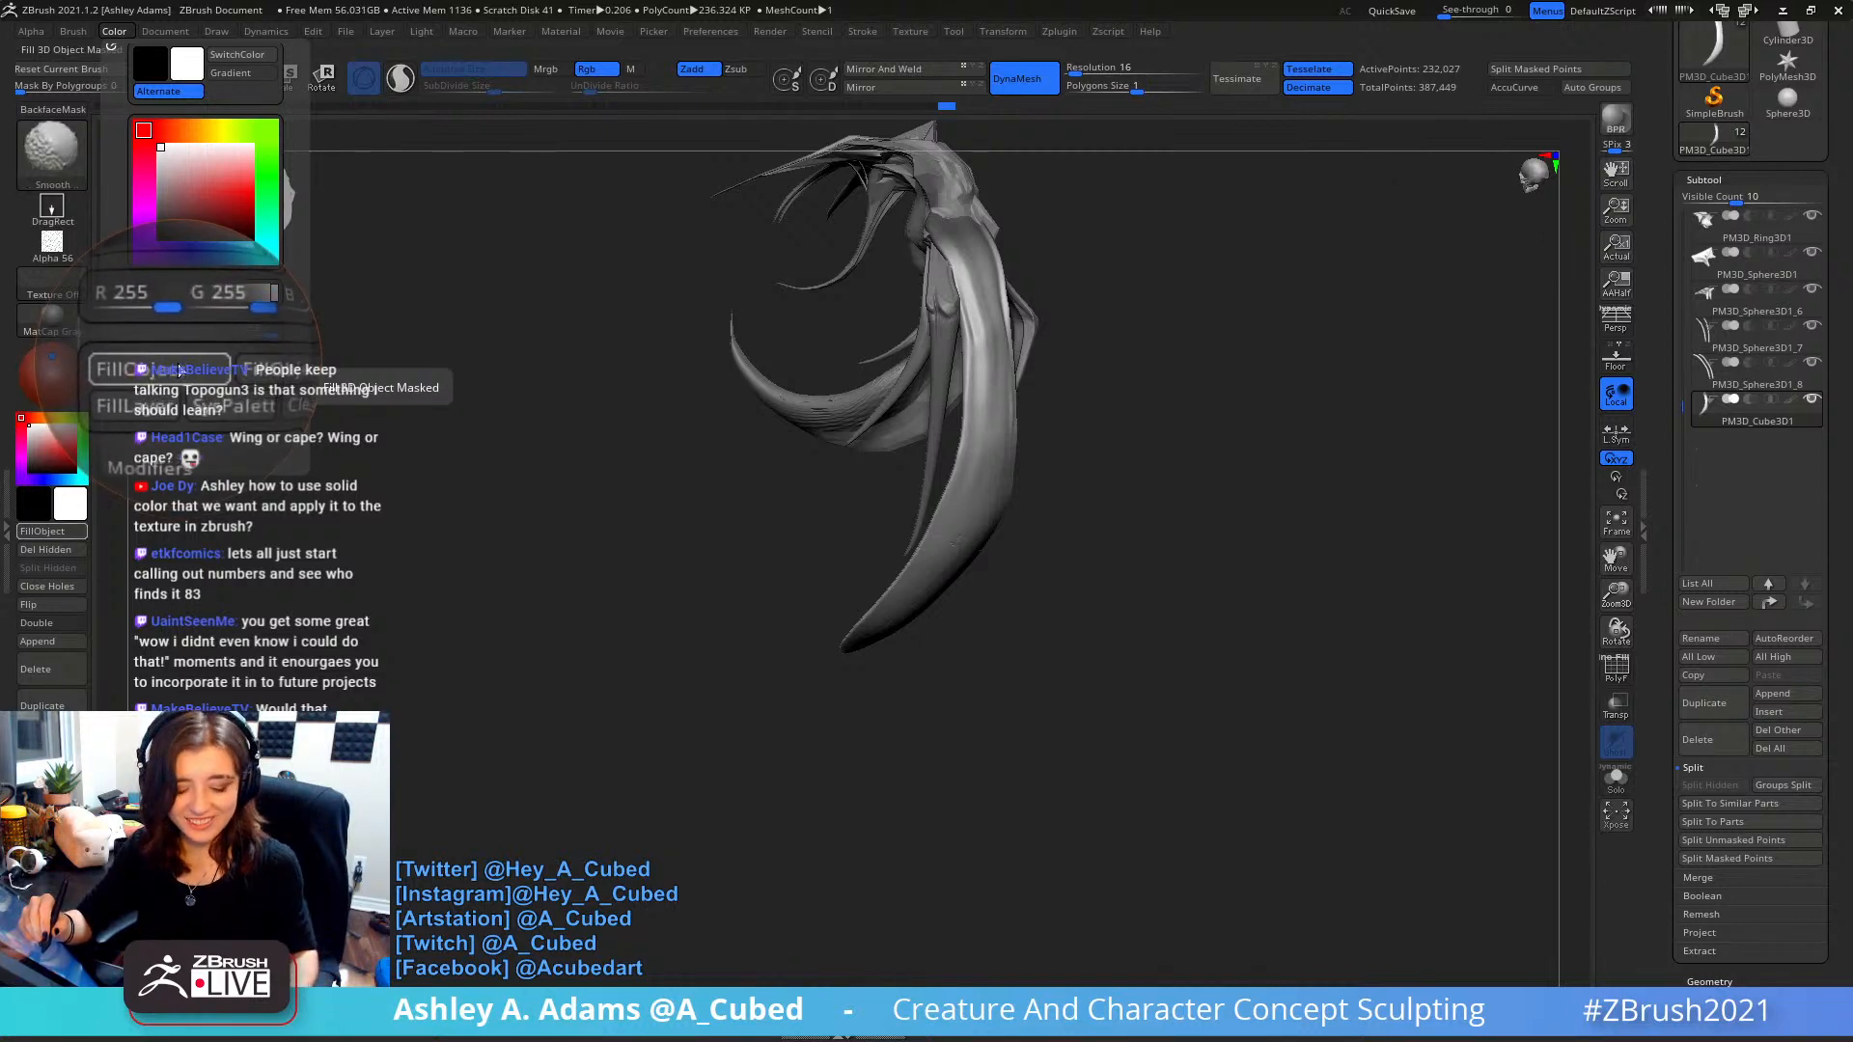
pyautogui.hotkey('shift', 'z')
# - Smooth the wing's middle and adjust its inner edge below the shoulder with SnakeHook
pyautogui.moveTo(1071, 322)
pyautogui.mouseDown()
pyautogui.moveTo(1080, 302)
pyautogui.moveTo(977, 344)
pyautogui.moveTo(912, 334)
pyautogui.mouseUp()
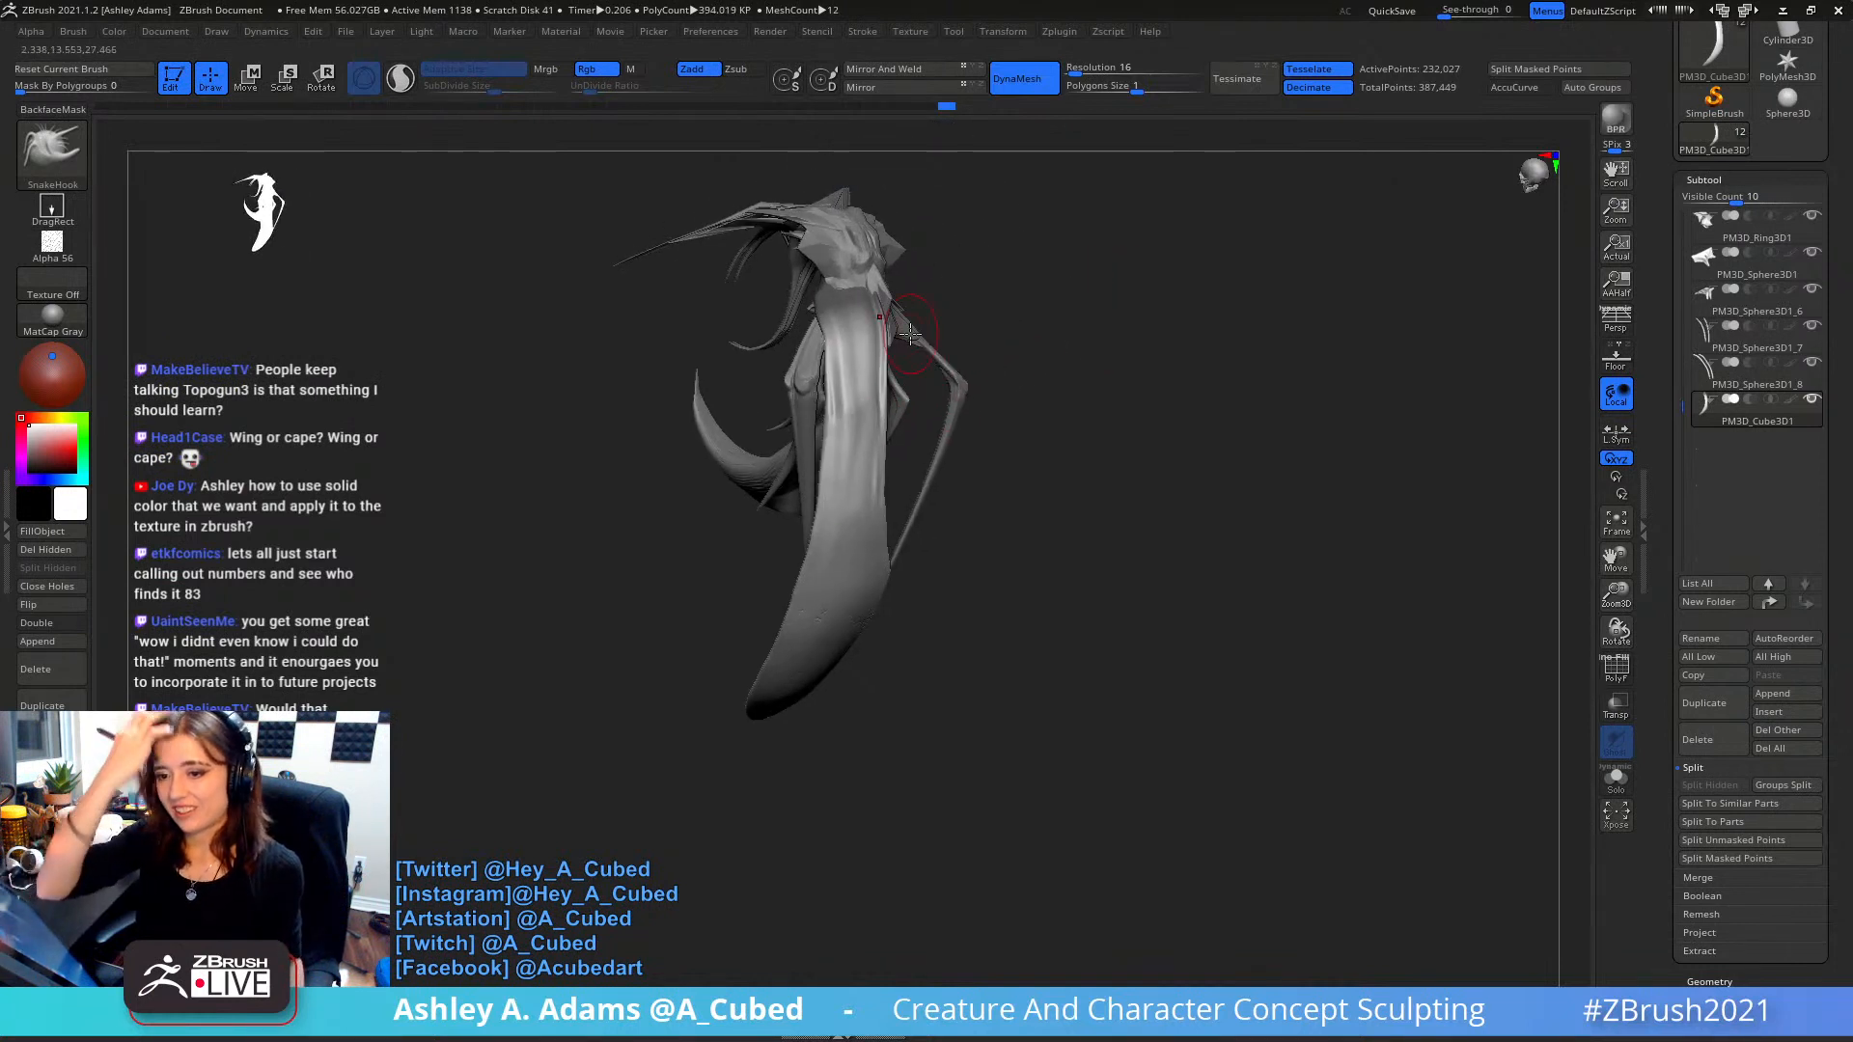
pyautogui.moveTo(1051, 376); pyautogui.dragTo(917, 321)
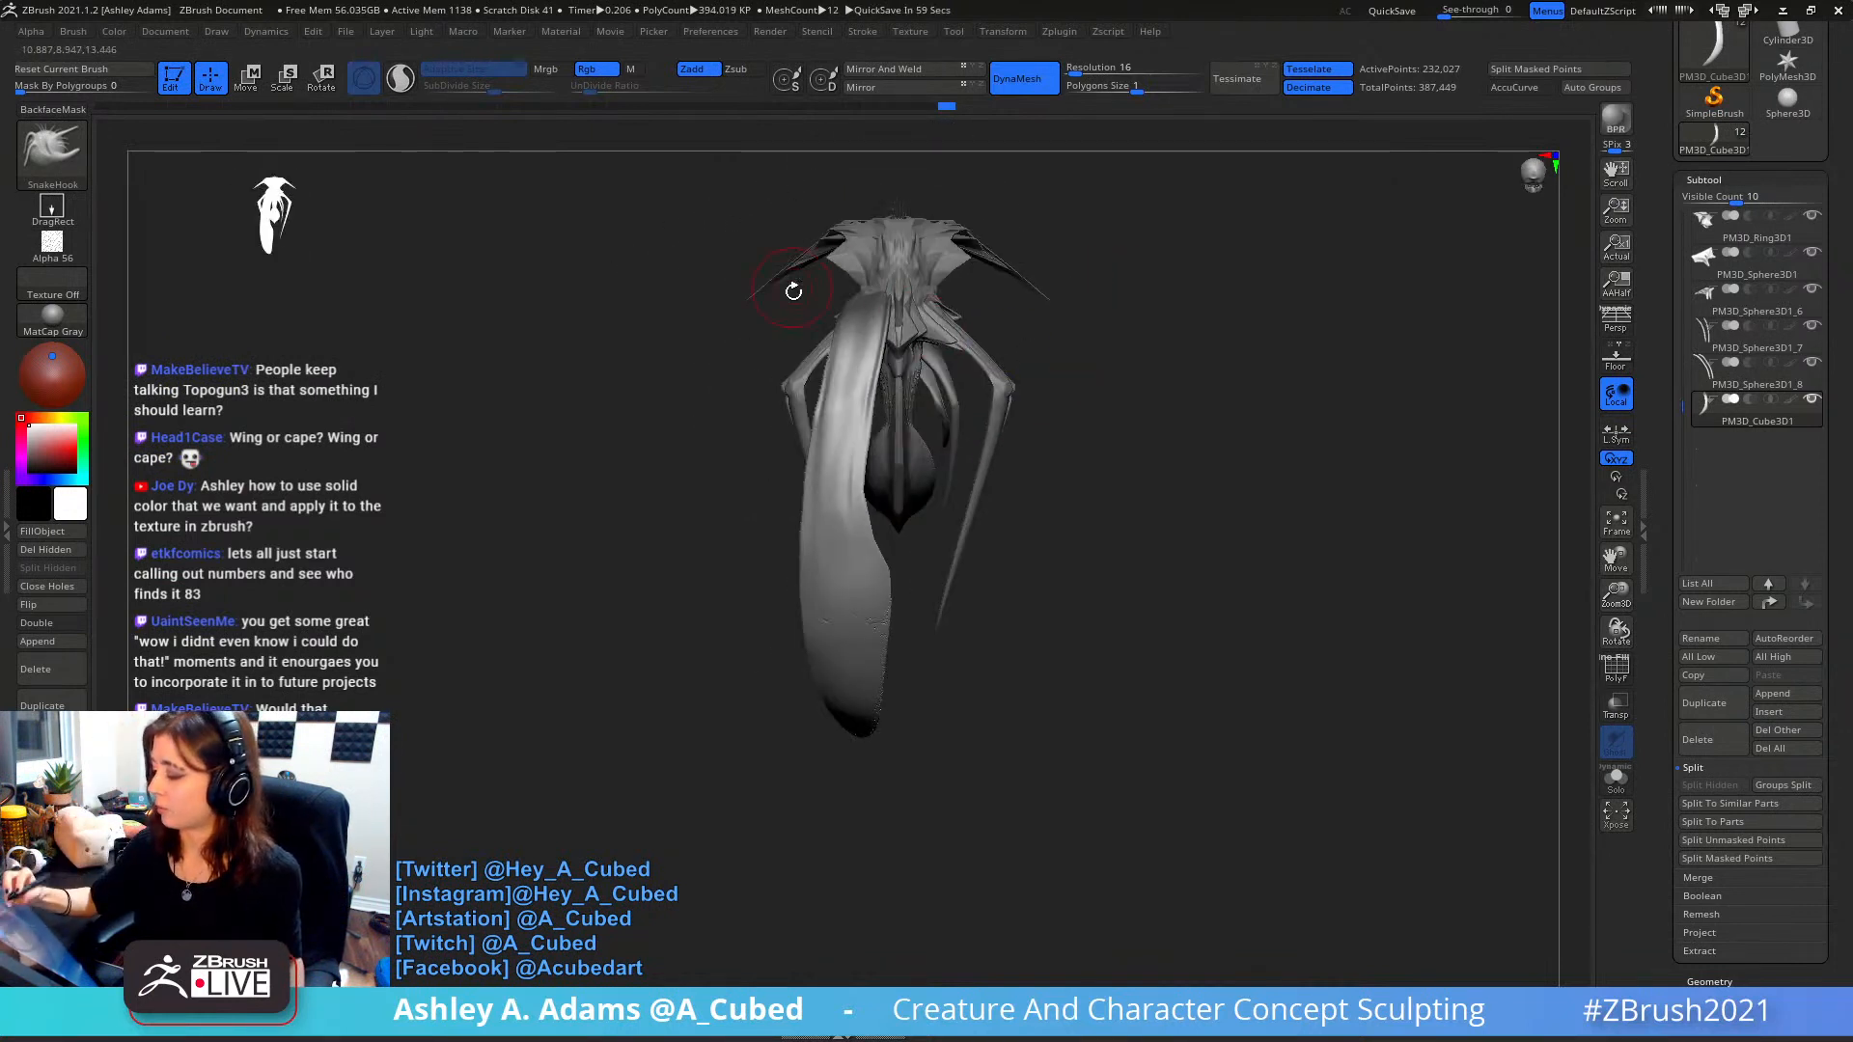
pyautogui.press('space')
pyautogui.moveTo(839, 390); pyautogui.dragTo(823, 403, button='right')
pyautogui.press('space')
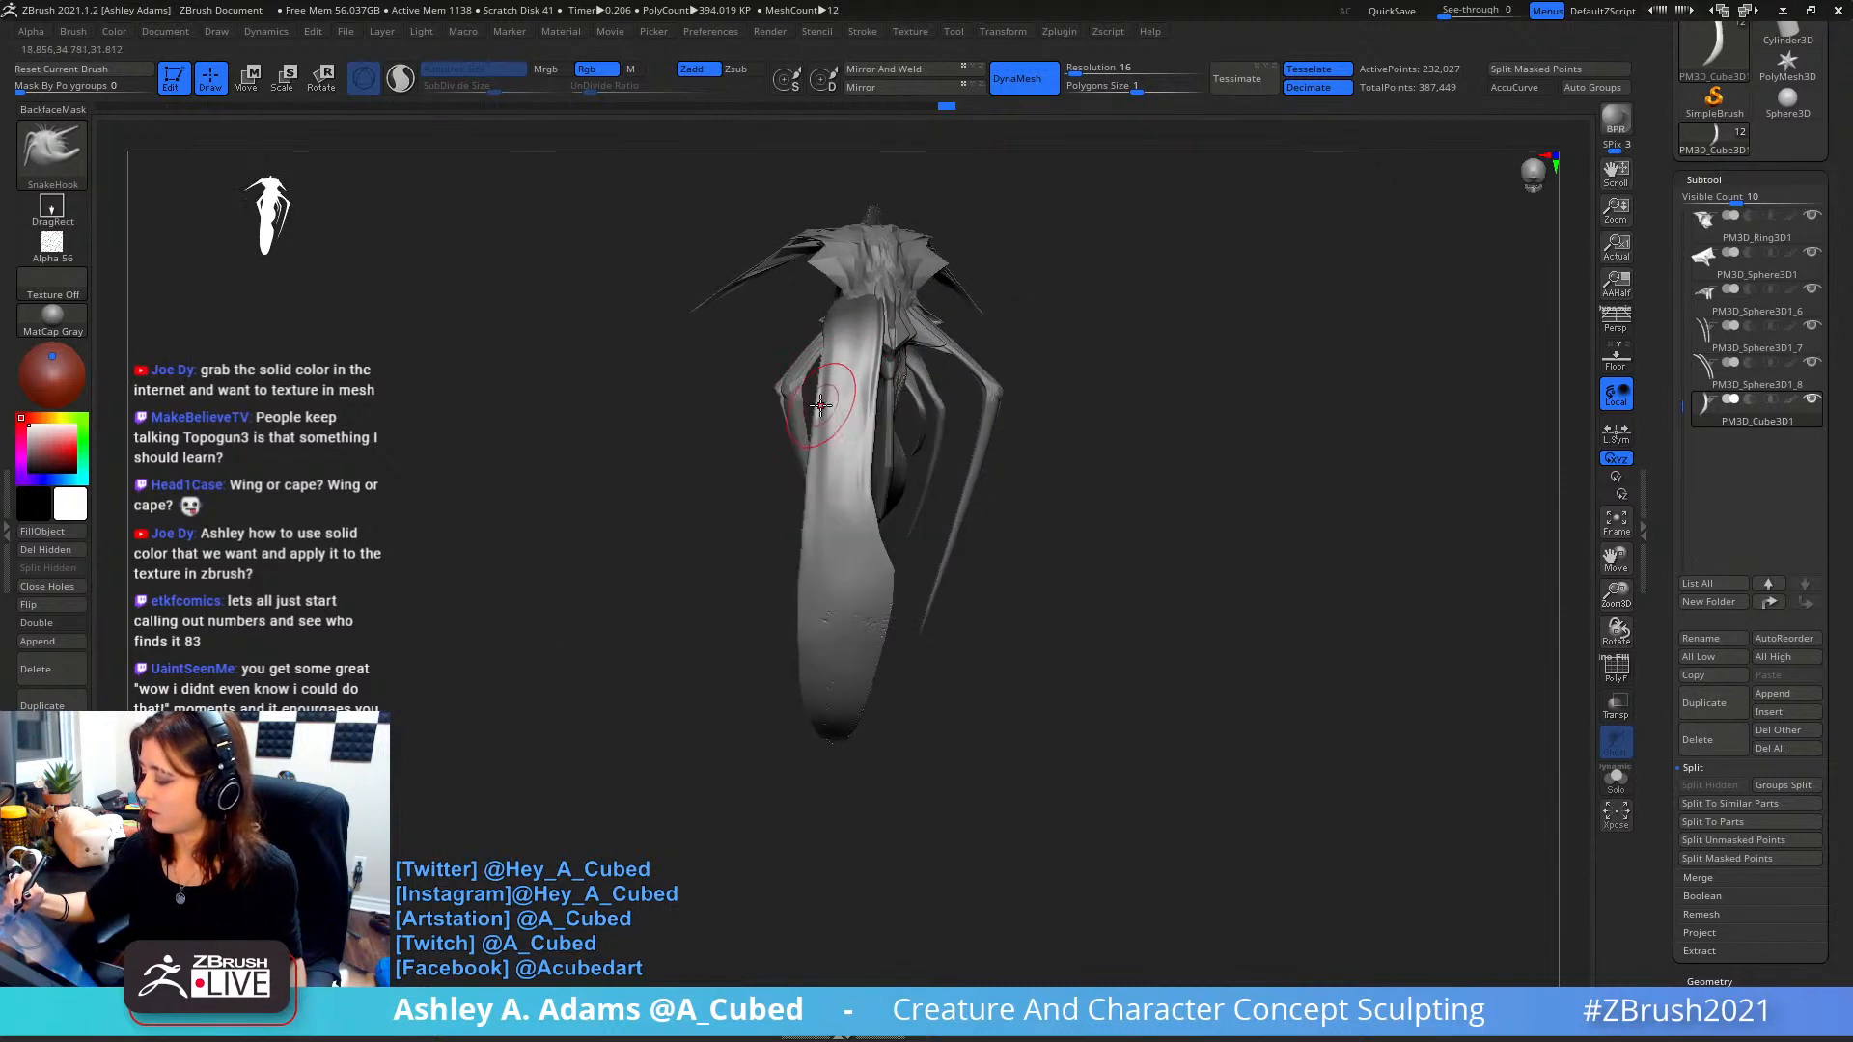
pyautogui.press('shift')
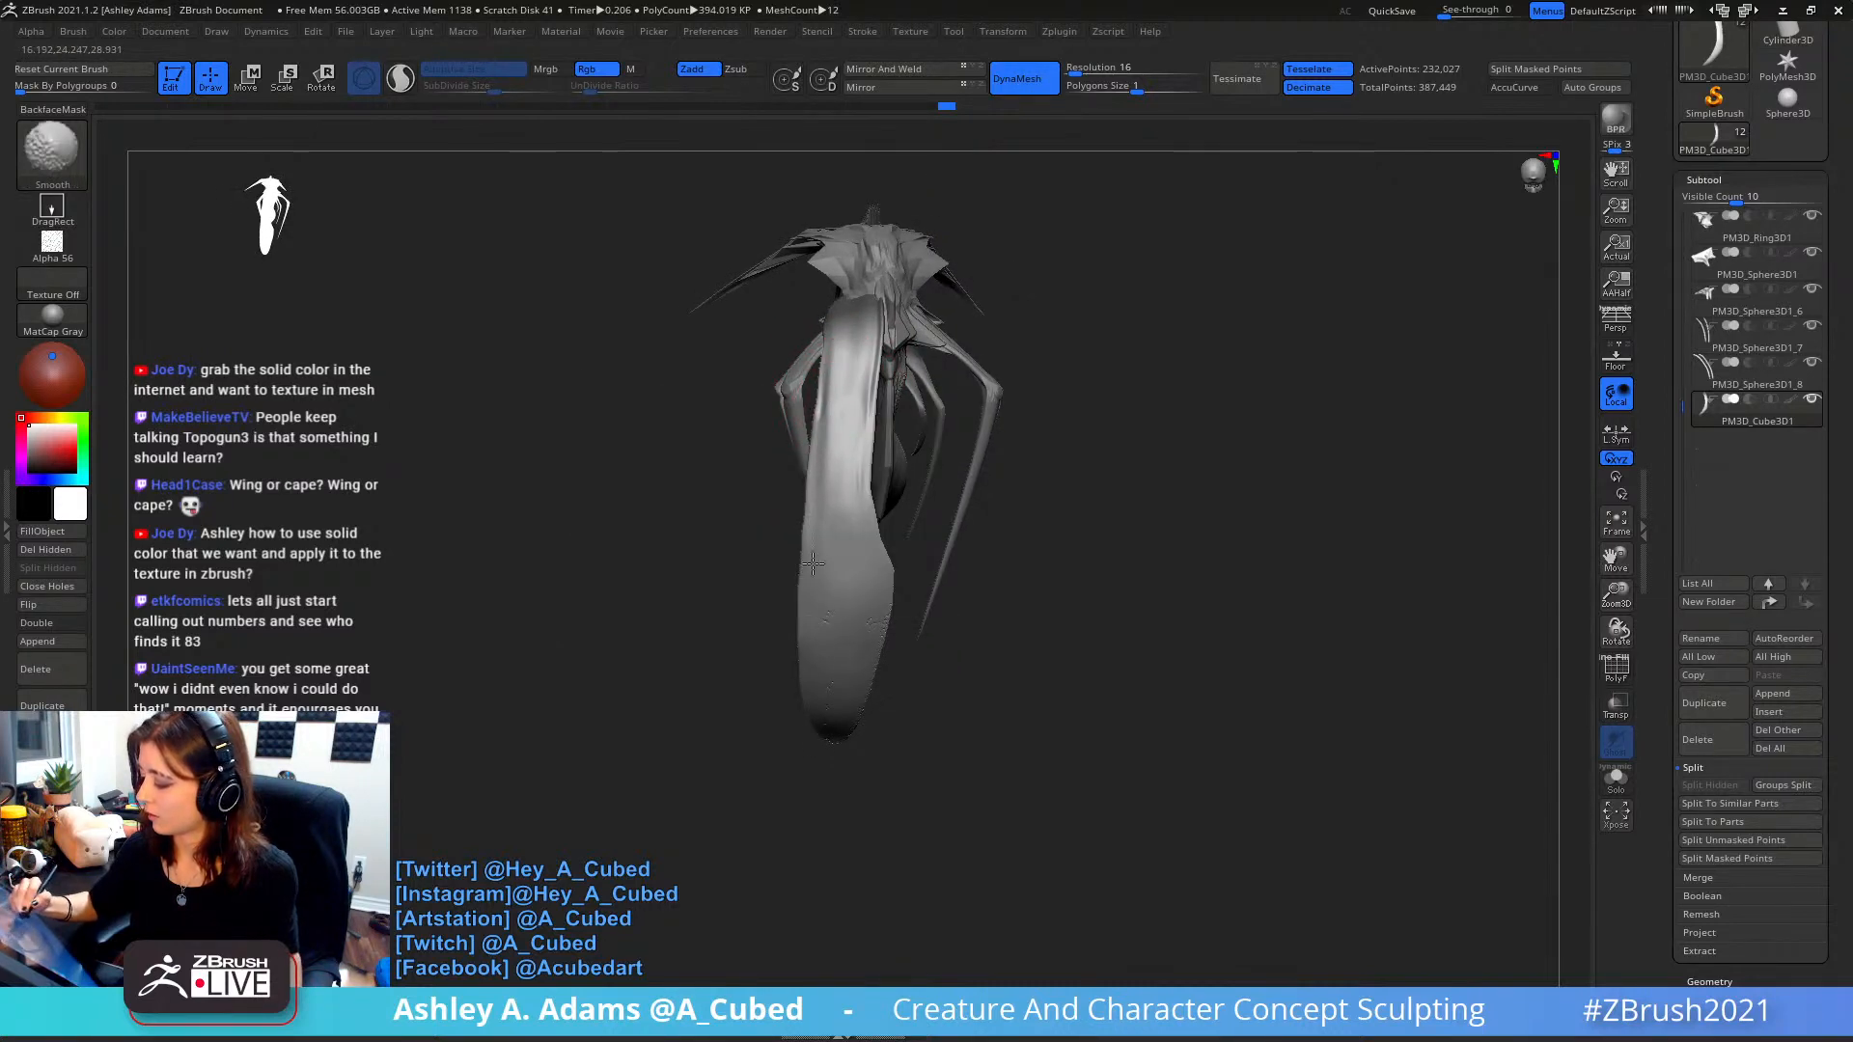
pyautogui.press('space')
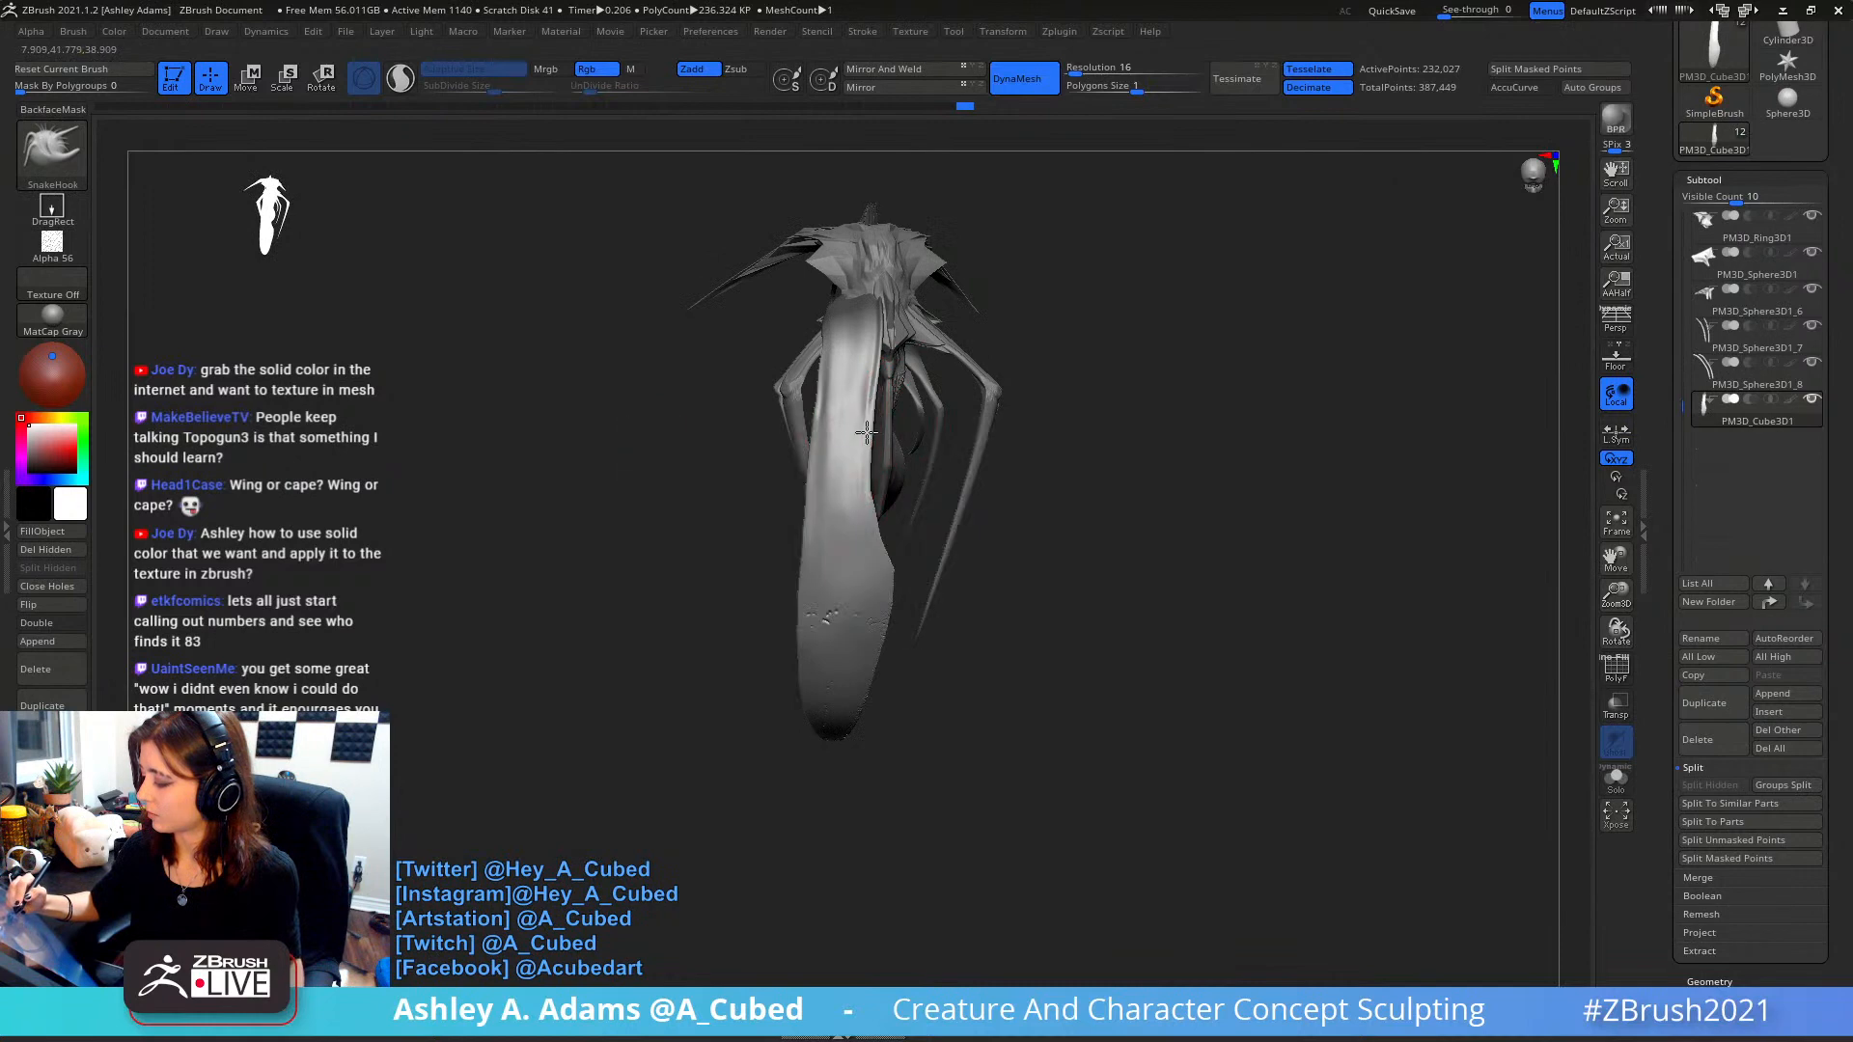
pyautogui.moveTo(876, 340); pyautogui.dragTo(862, 467)
pyautogui.rightClick(865, 417)
pyautogui.moveTo(862, 415); pyautogui.dragTo(861, 487, button='right')
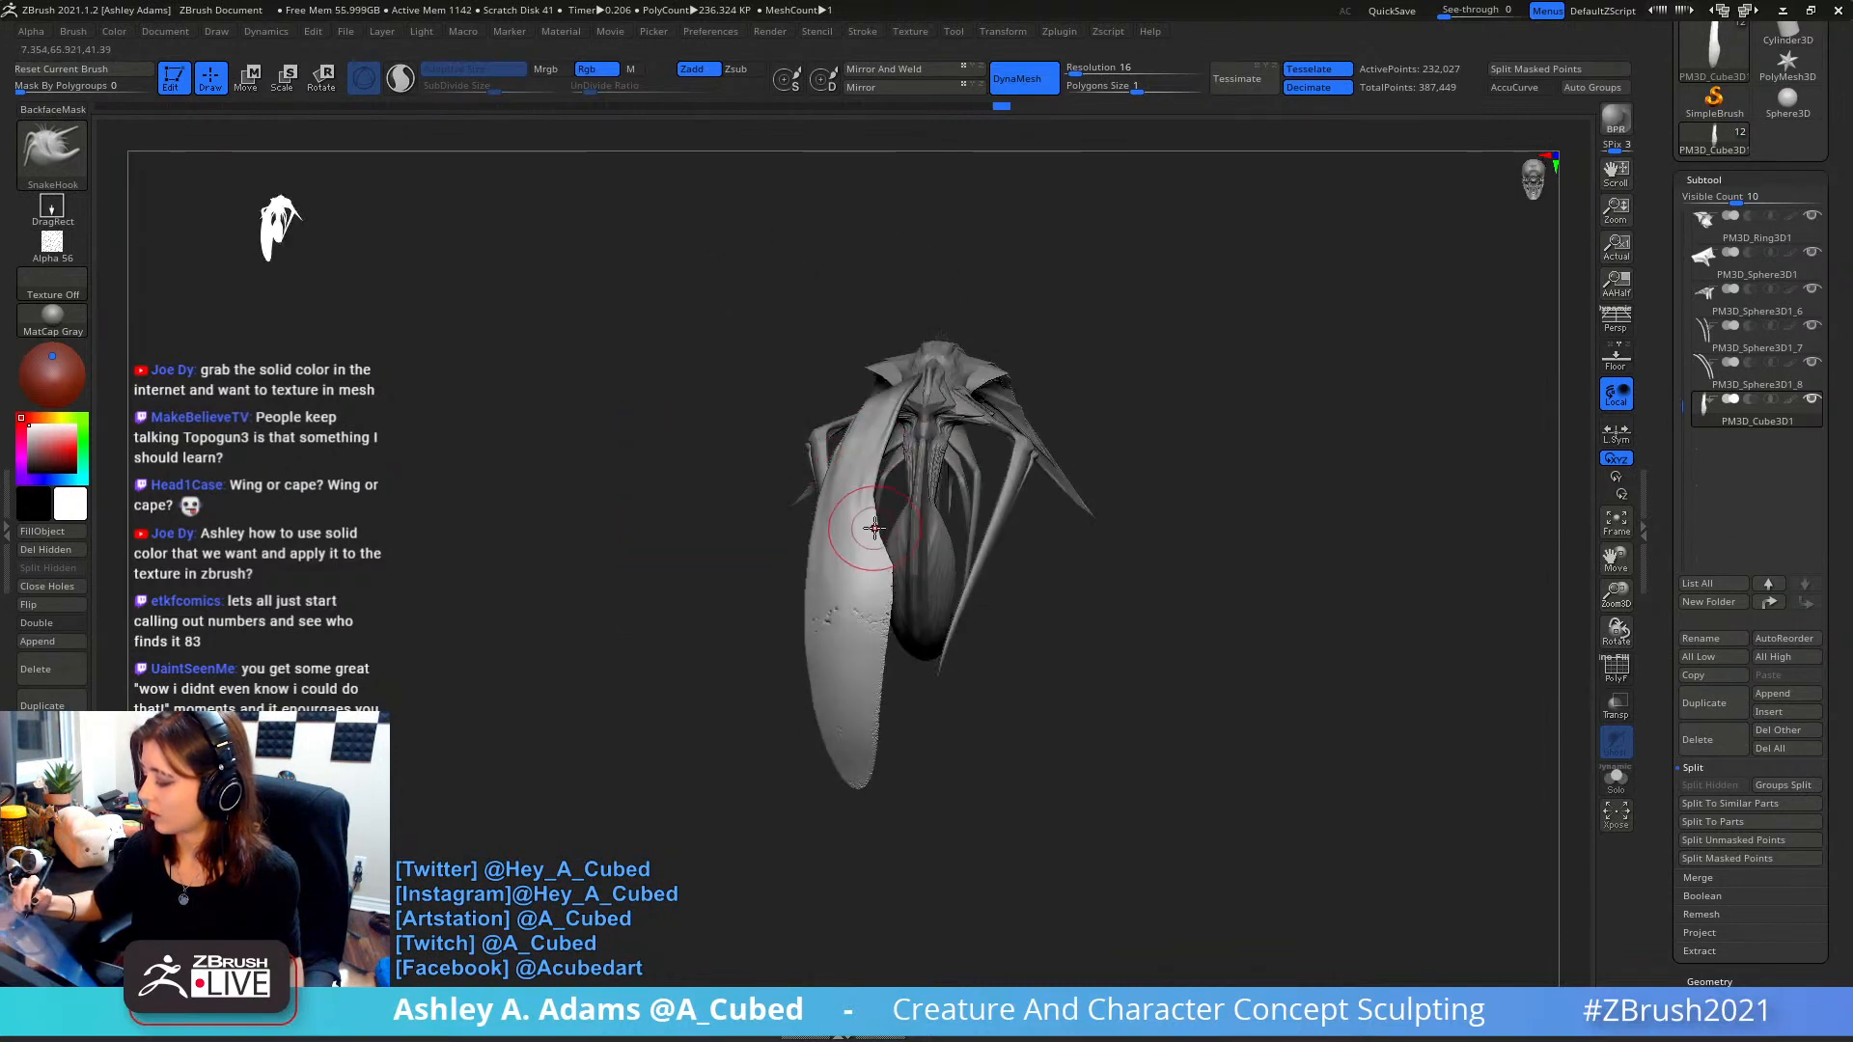
# - Smooth the wing's broad lower half down toward its tip
pyautogui.press('shift')
pyautogui.keyDown('shift'); pyautogui.moveTo(861, 554); pyautogui.dragTo(857, 714); pyautogui.keyUp('shift')
pyautogui.moveTo(859, 684); pyautogui.dragTo(1021, 678, button='right')
pyautogui.keyDown('shift'); pyautogui.moveTo(849, 349); pyautogui.dragTo(859, 386); pyautogui.keyUp('shift')
pyautogui.moveTo(873, 540); pyautogui.dragTo(900, 607, button='right')
# - Add thickness along the wing's full length down to the tip with the Inflate brush
pyautogui.press('b')
pyautogui.press('i')
pyautogui.press('n')
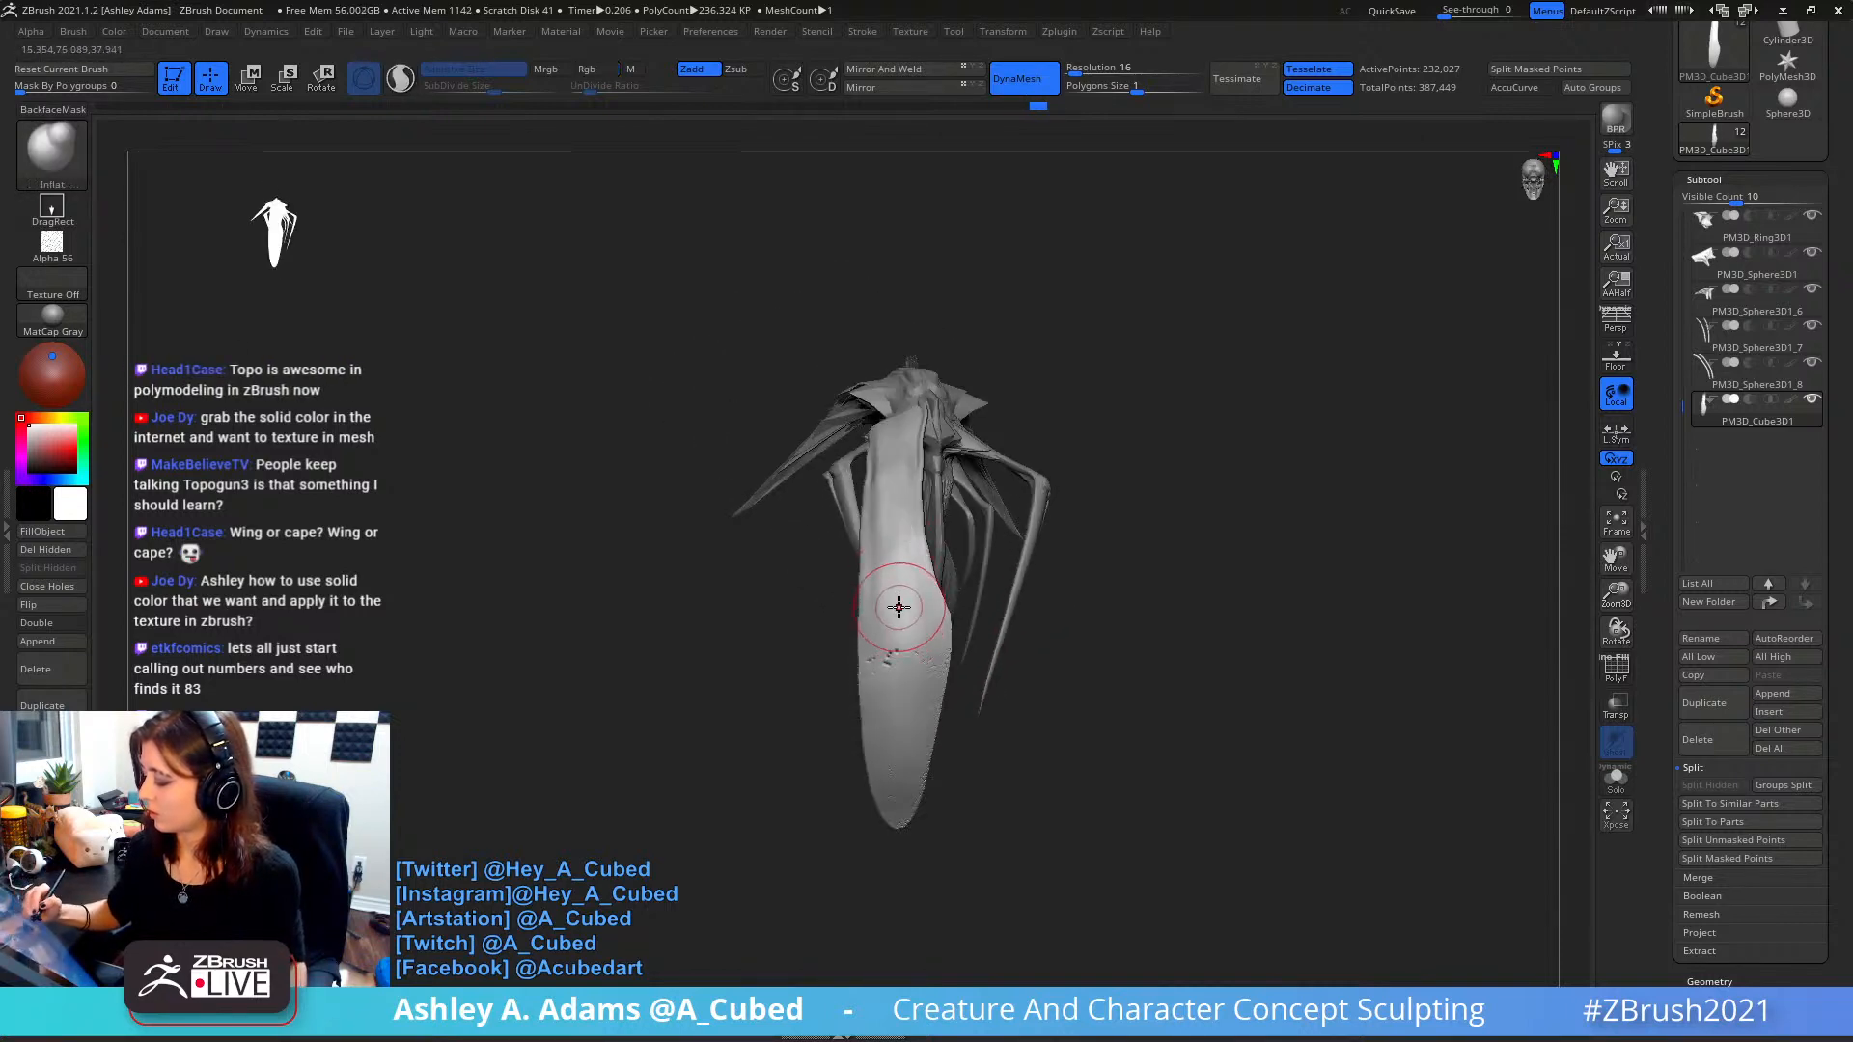
pyautogui.rightClick(899, 607)
pyautogui.moveTo(890, 532); pyautogui.dragTo(910, 776)
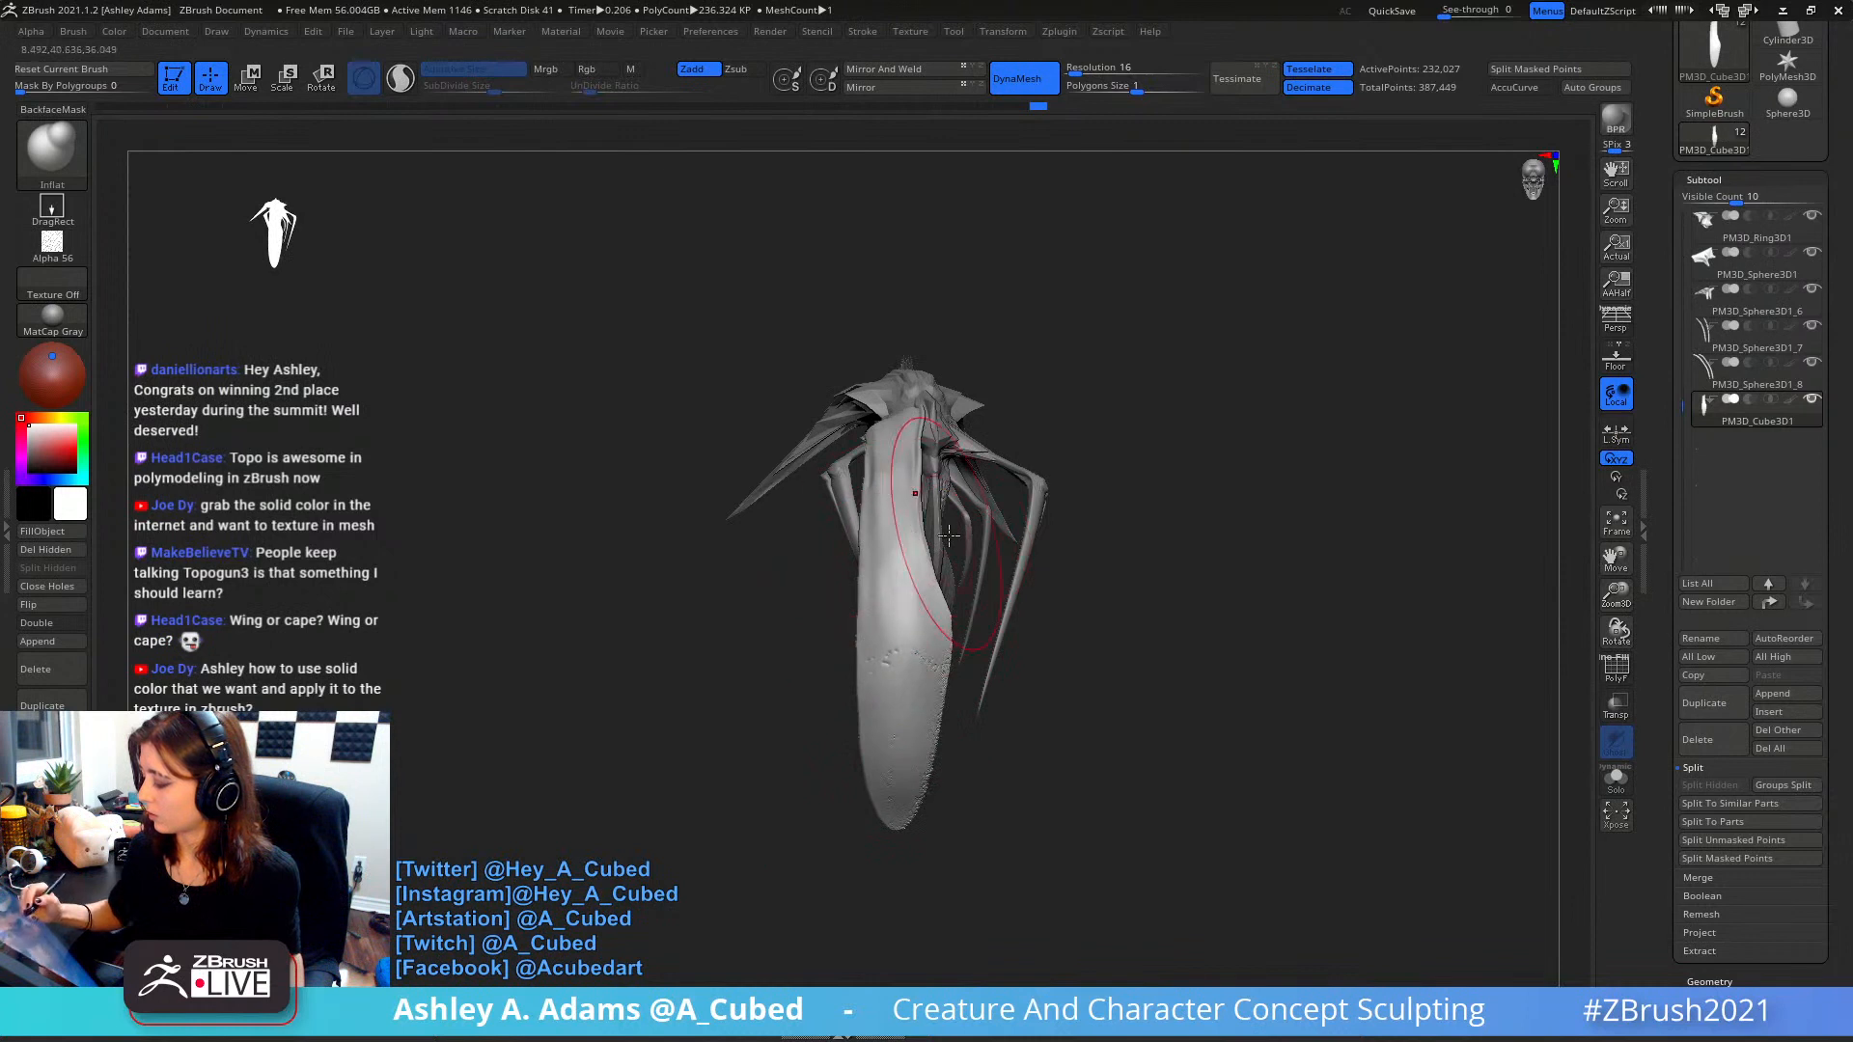
pyautogui.moveTo(910, 776); pyautogui.dragTo(1068, 592, button='right')
pyautogui.moveTo(1034, 658); pyautogui.dragTo(1027, 579, button='right')
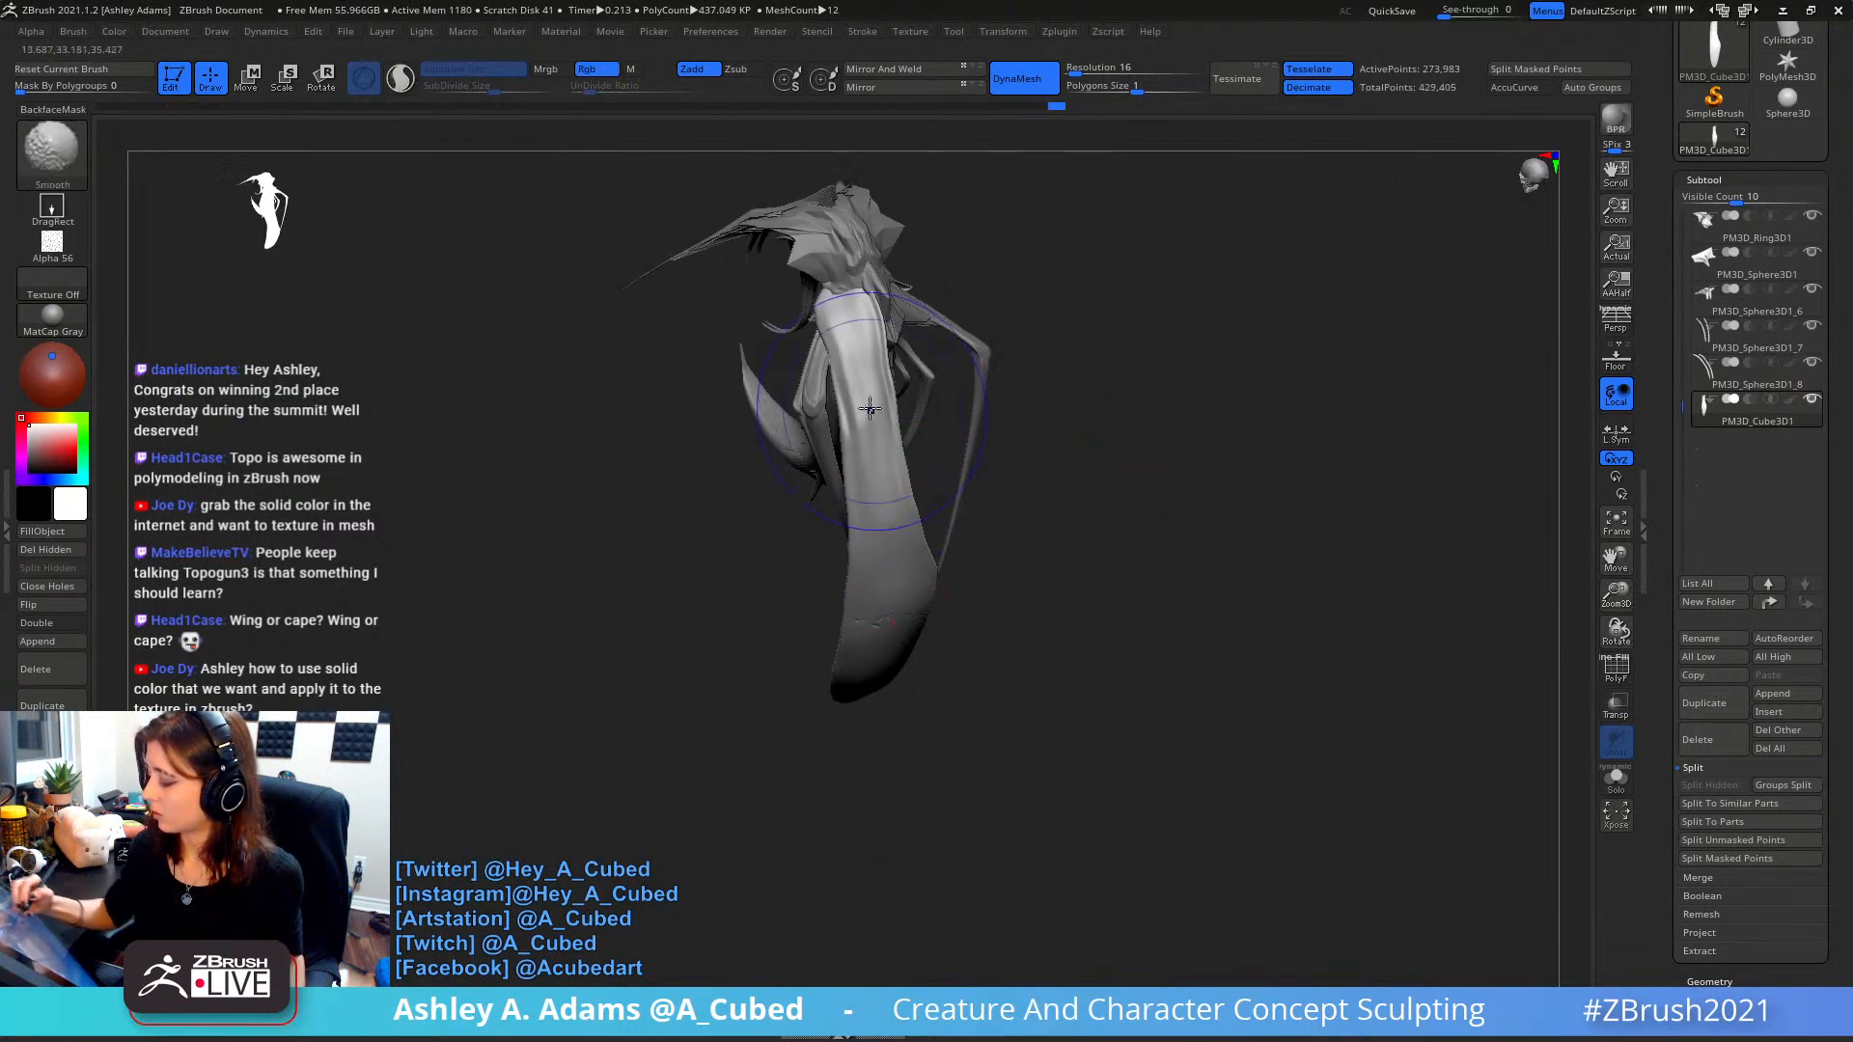
# - Smooth the inflated wing surface from the upper section down to the rounded tip
pyautogui.keyDown('shift'); pyautogui.moveTo(871, 408); pyautogui.dragTo(874, 728); pyautogui.keyUp('shift')
pyautogui.moveTo(873, 618); pyautogui.dragTo(872, 469, button='right')
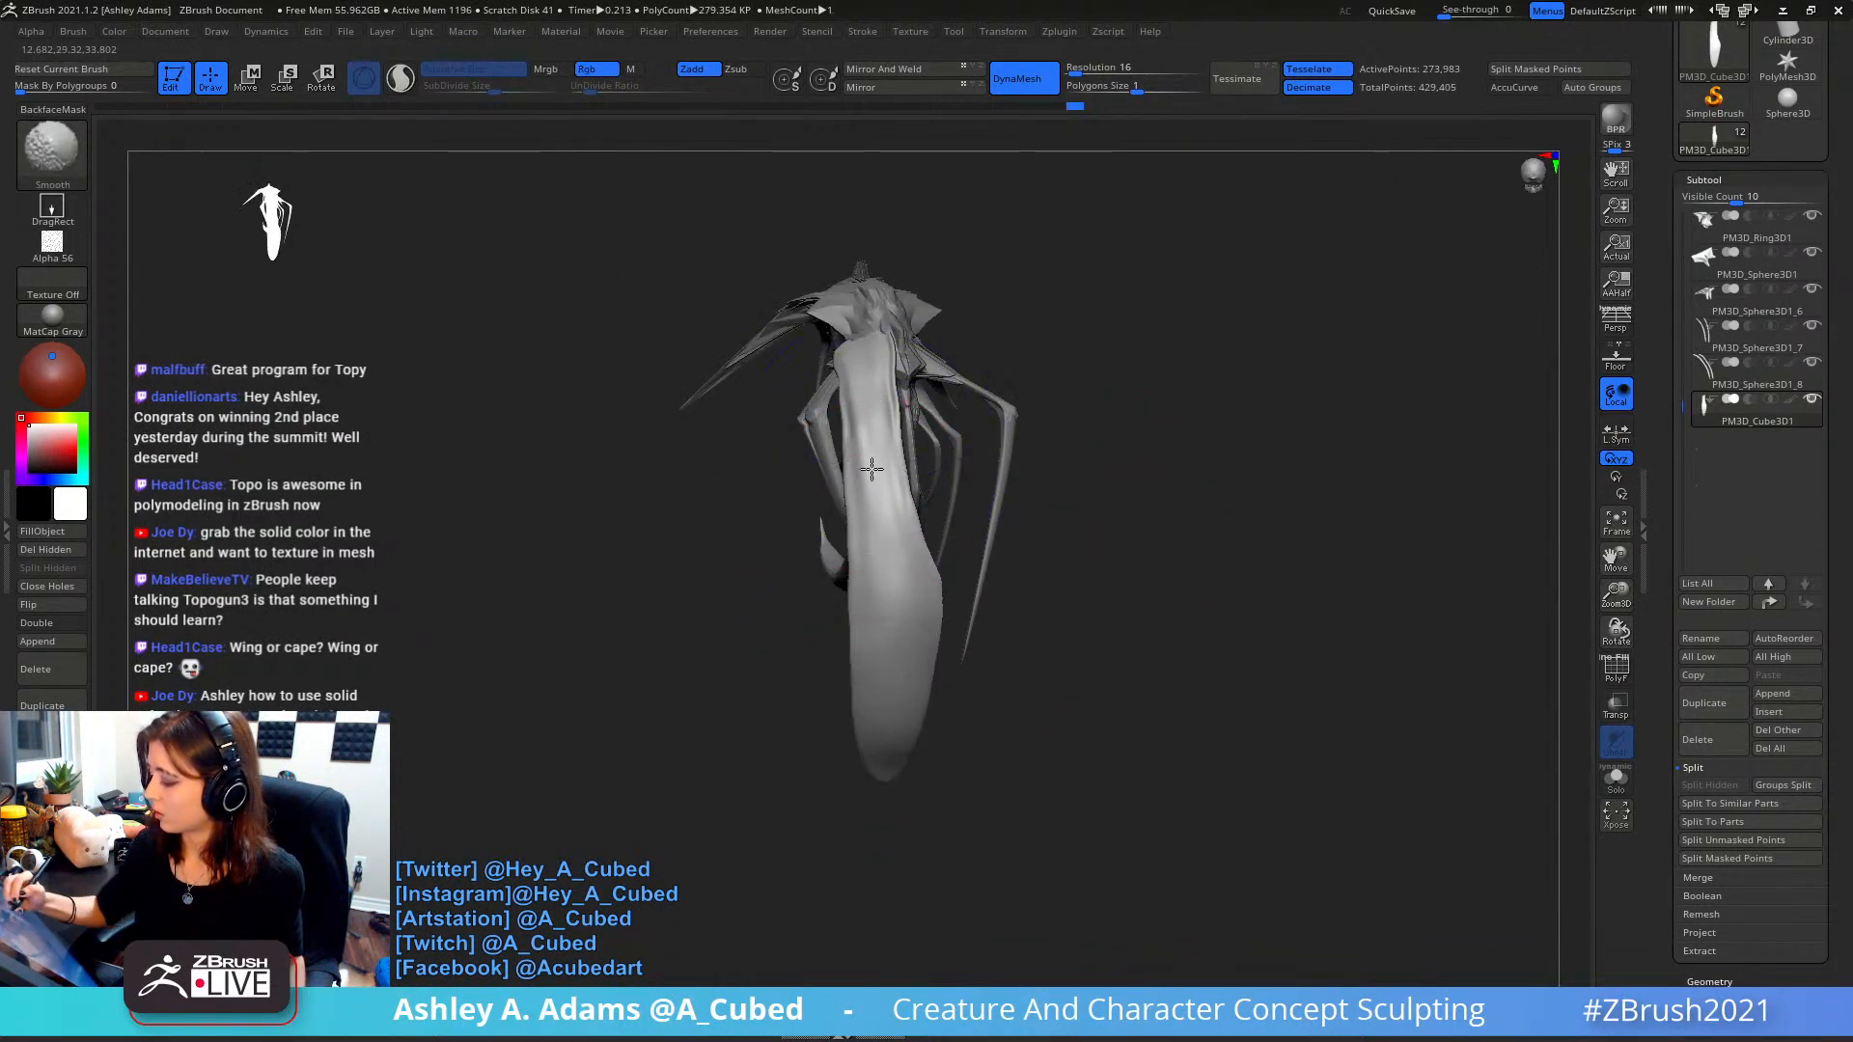
pyautogui.keyDown('shift'); pyautogui.moveTo(872, 469); pyautogui.dragTo(892, 710); pyautogui.keyUp('shift')
# - Remesh the wing with DynaMesh at resolution 16 and retopologize it with ZRemesher at a target polygon count of 5
pyautogui.click(1077, 73)
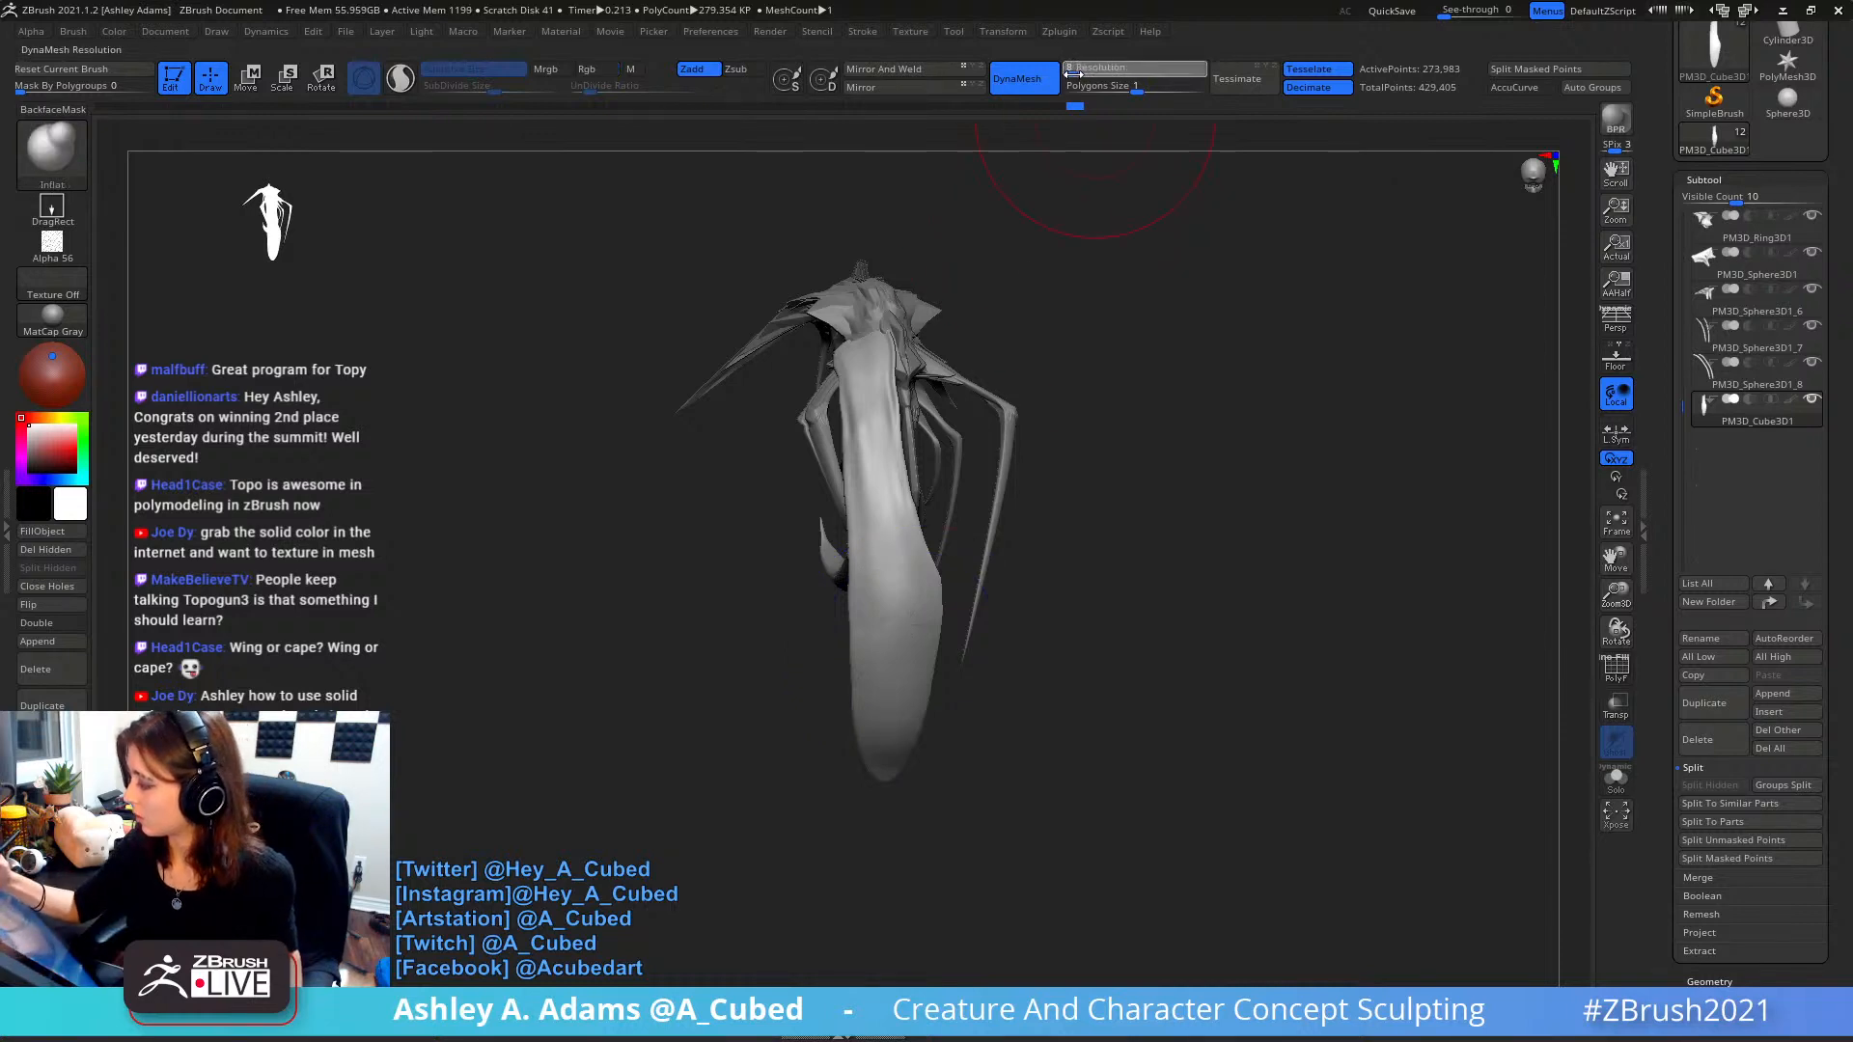
pyautogui.keyDown('ctrl'); pyautogui.moveTo(1107, 488); pyautogui.dragTo(1244, 399); pyautogui.keyUp('ctrl')
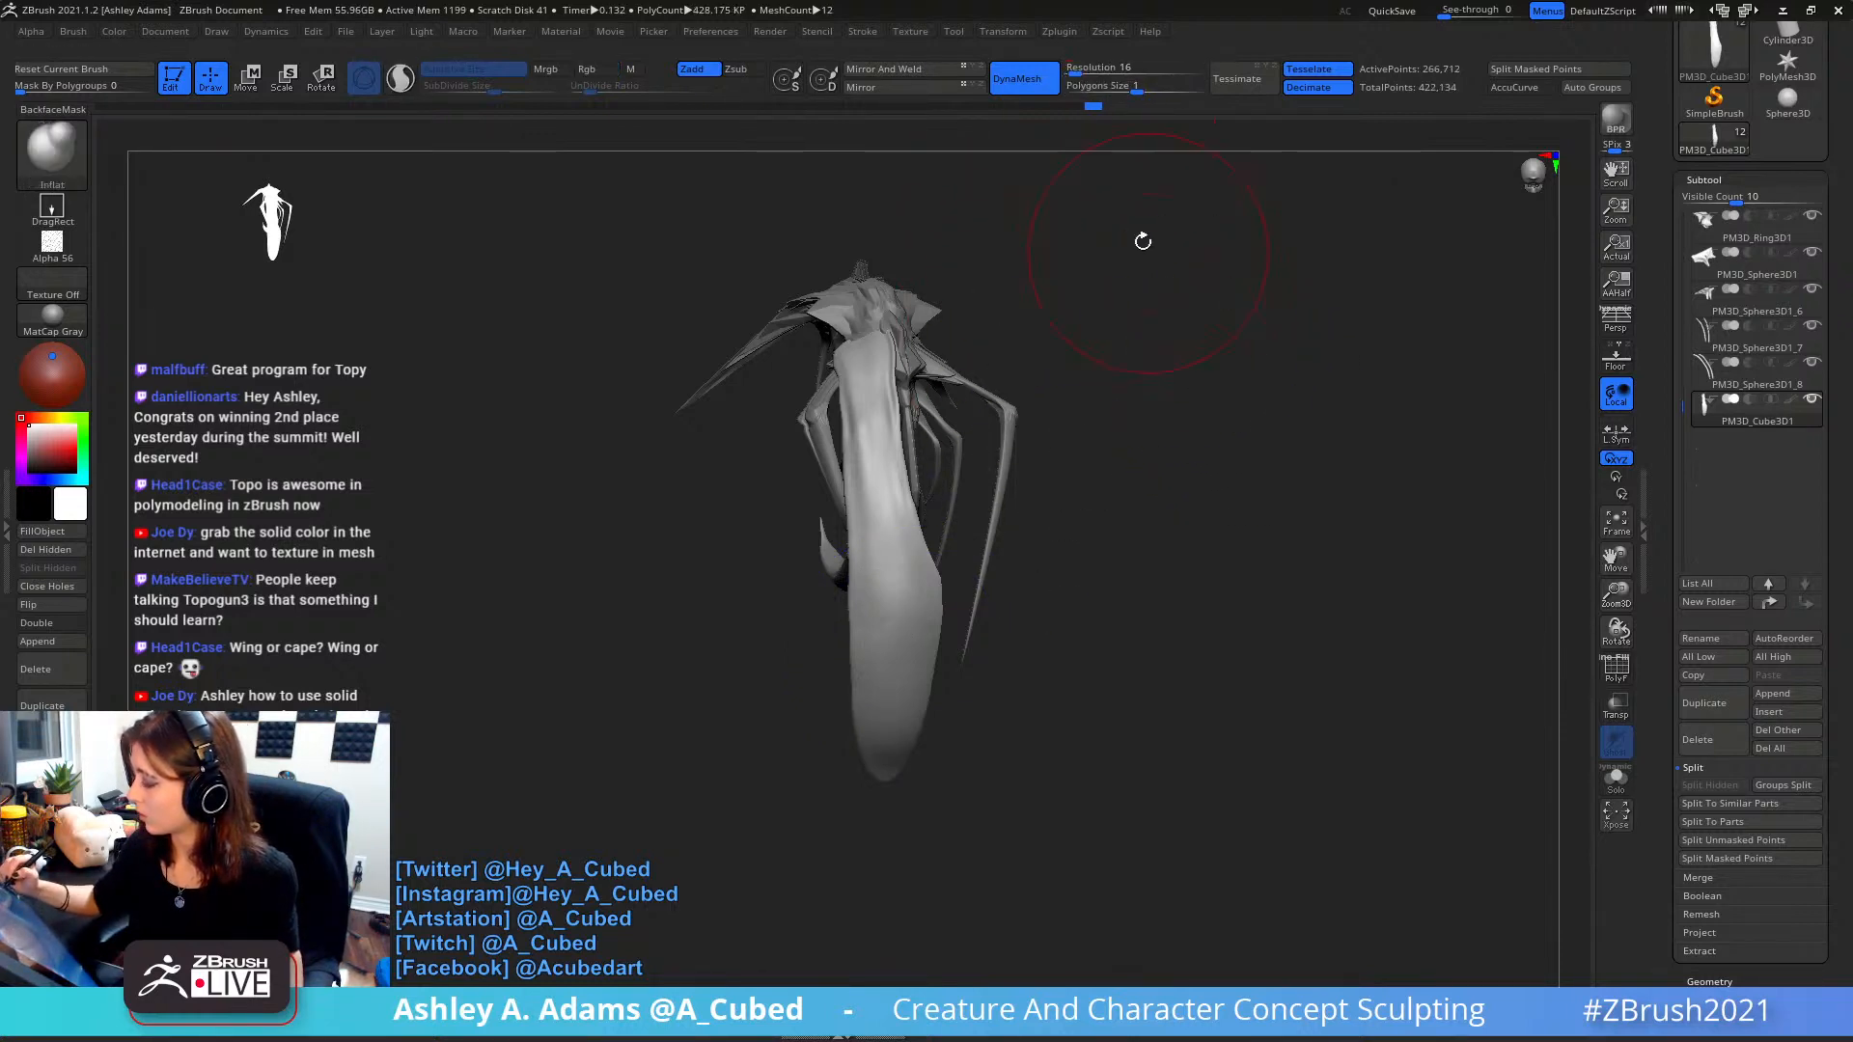
pyautogui.moveTo(1658, 666); pyautogui.dragTo(1681, 548)
pyautogui.click(1709, 494)
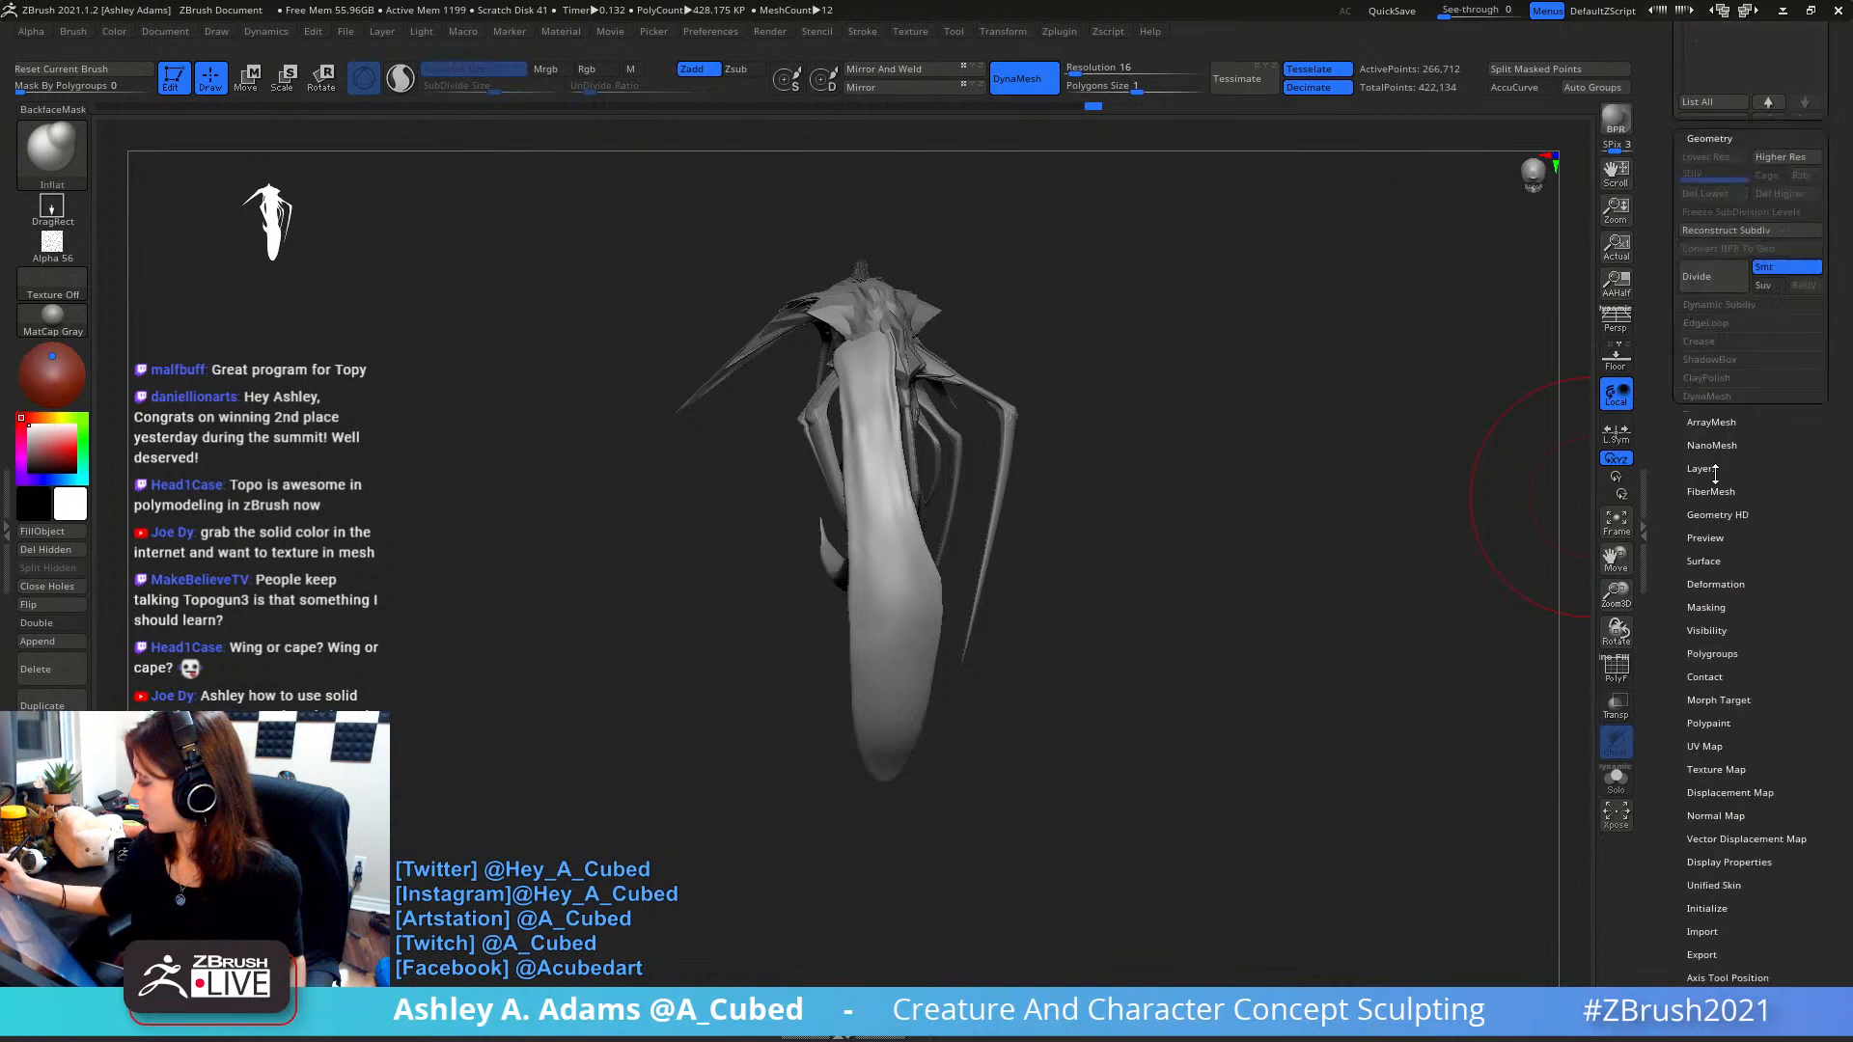
pyautogui.moveTo(1712, 470); pyautogui.dragTo(1715, 432)
pyautogui.click(1714, 127)
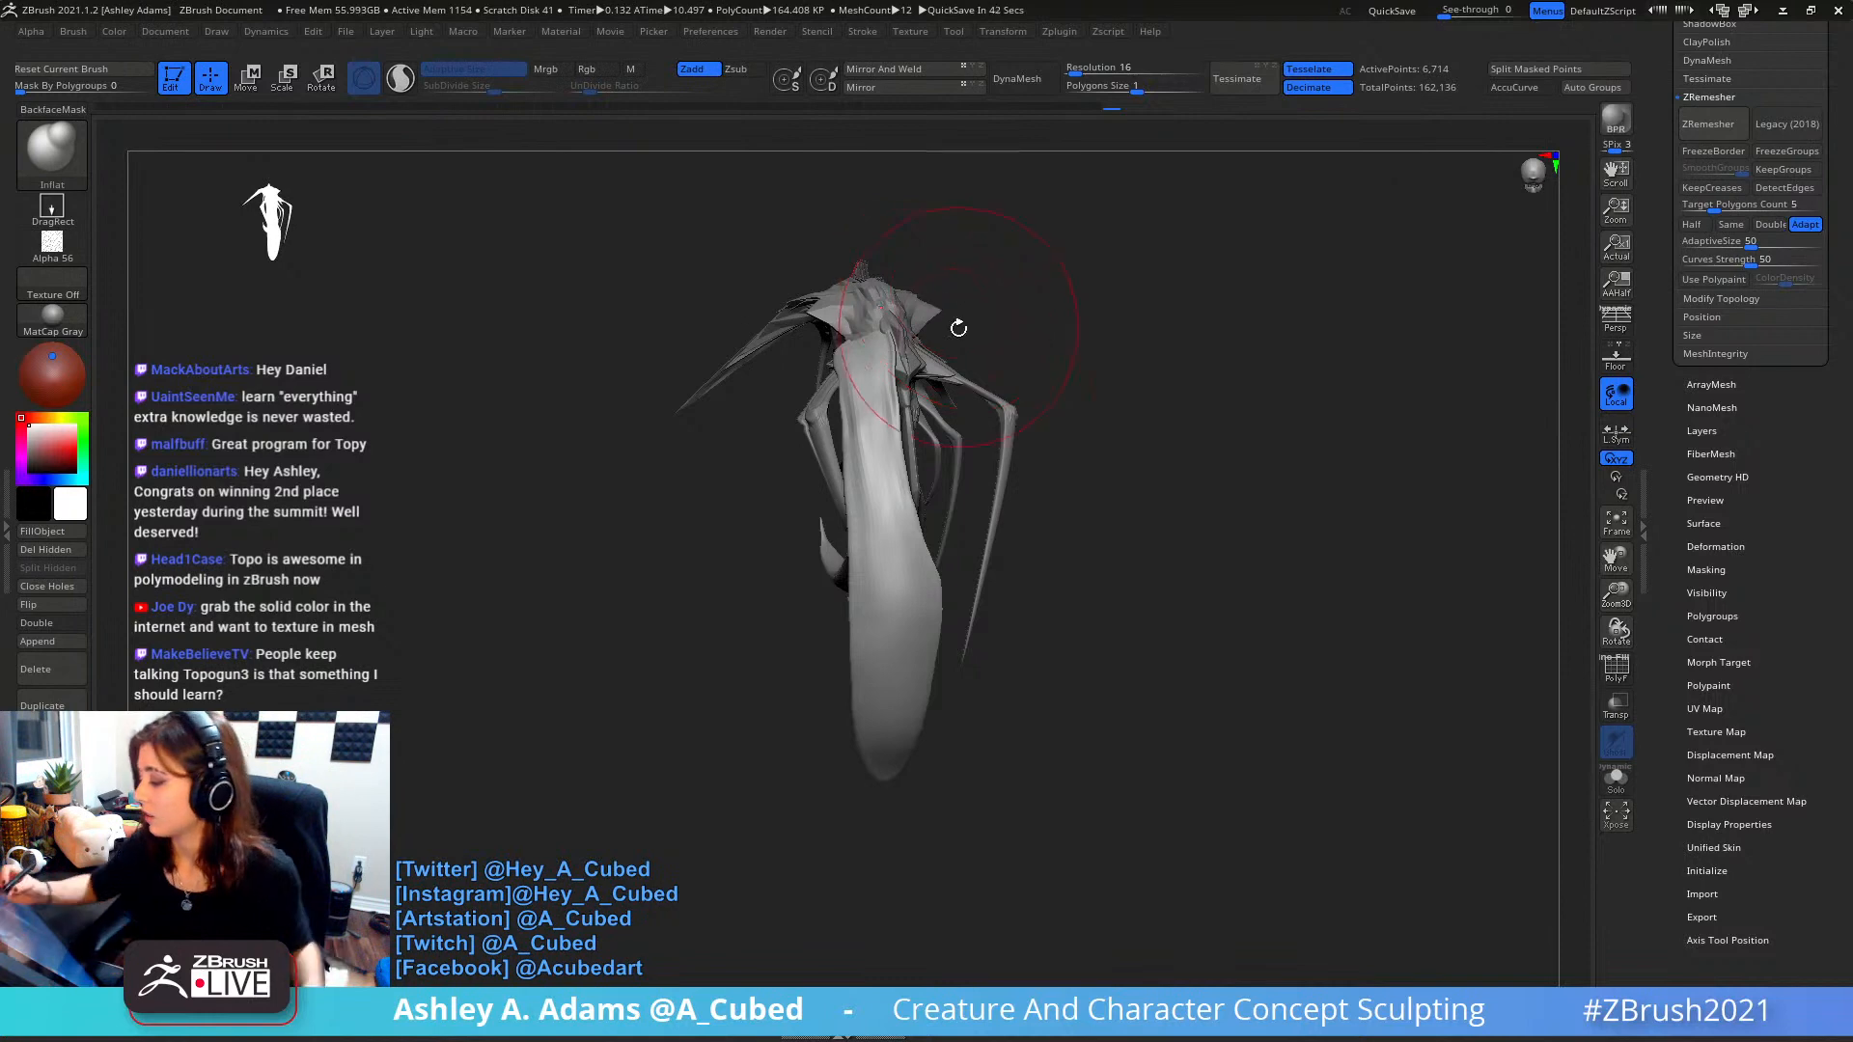
# - Reshape the wing's upper end where it meets the back with SnakeHook and smooth its surface
pyautogui.moveTo(847, 330)
pyautogui.mouseDown(button='right')
pyautogui.moveTo(811, 395)
pyautogui.moveTo(811, 483)
pyautogui.moveTo(846, 378)
pyautogui.moveTo(830, 374)
pyautogui.moveTo(848, 402)
pyautogui.moveTo(832, 414)
pyautogui.moveTo(769, 353)
pyautogui.moveTo(803, 359)
pyautogui.mouseUp(button='right')
pyautogui.rightClick(794, 444)
pyautogui.press('b')
pyautogui.press('s')
pyautogui.press('h')
pyautogui.rightClick(825, 398)
pyautogui.rightClick(758, 386)
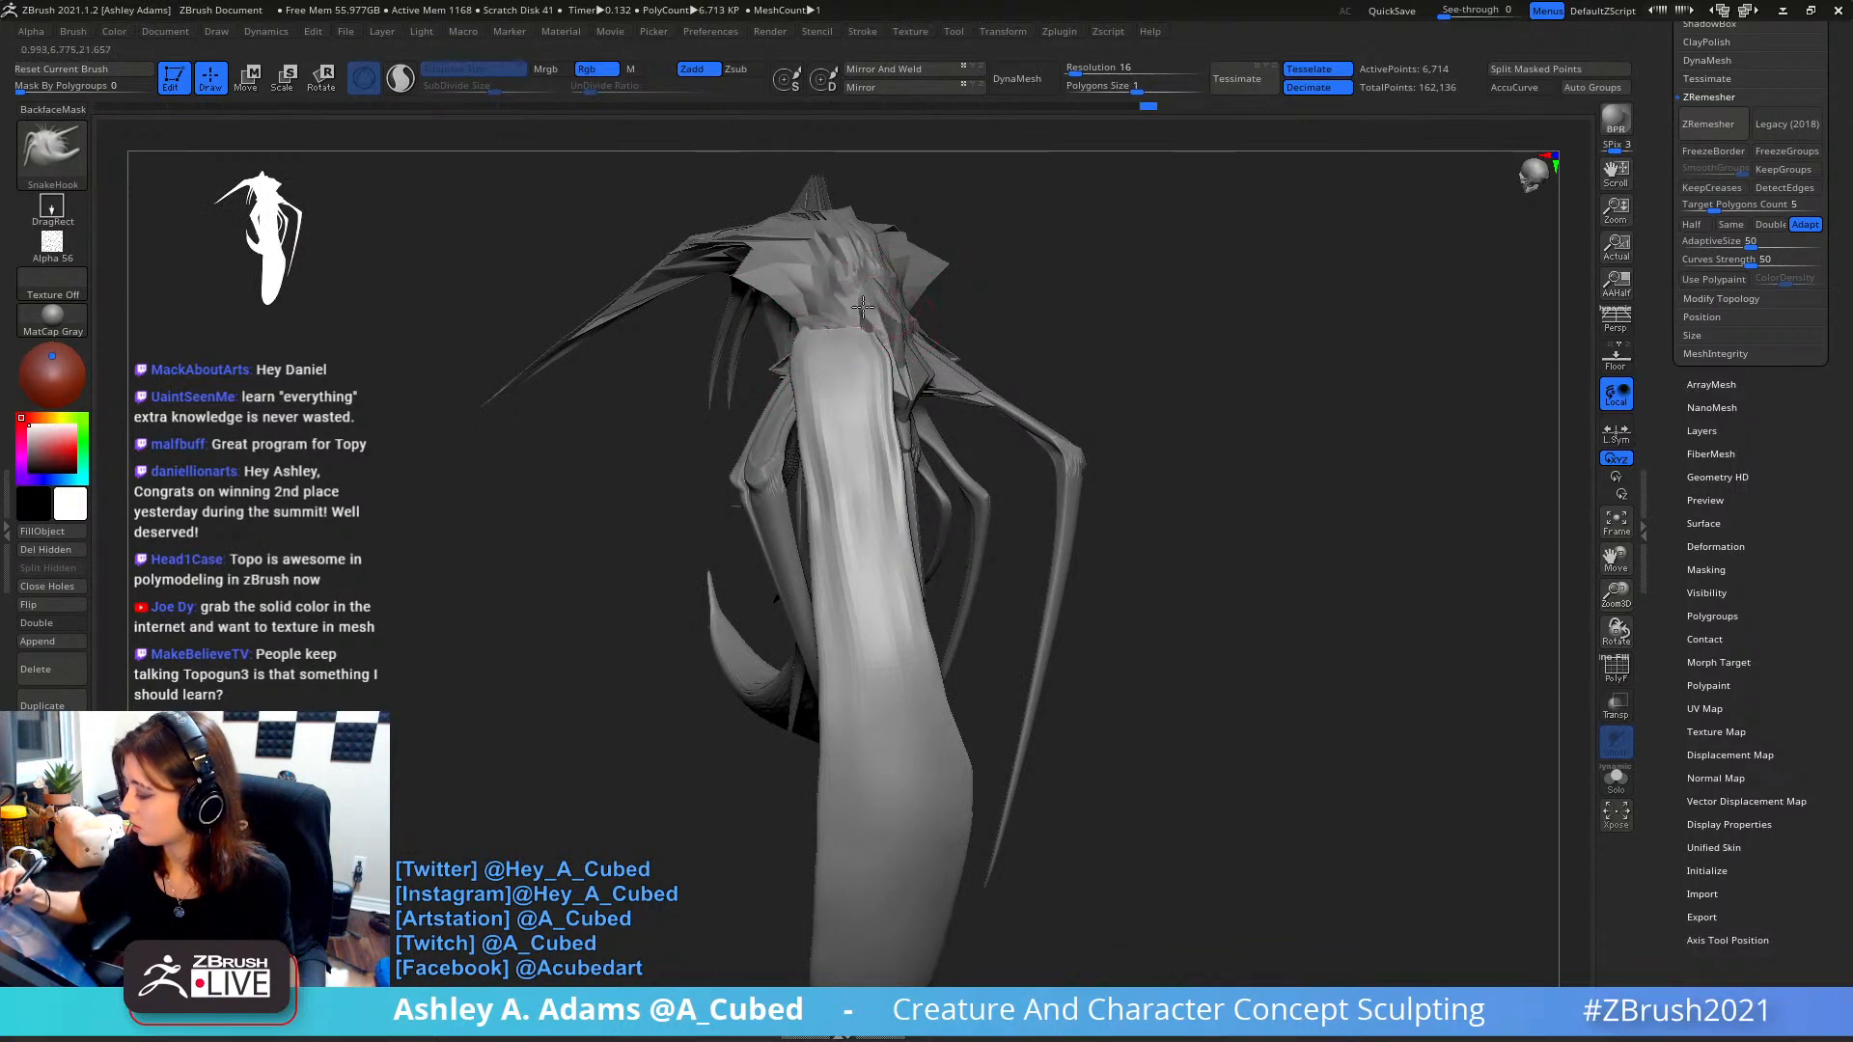
pyautogui.moveTo(862, 307); pyautogui.dragTo(886, 412, button='right')
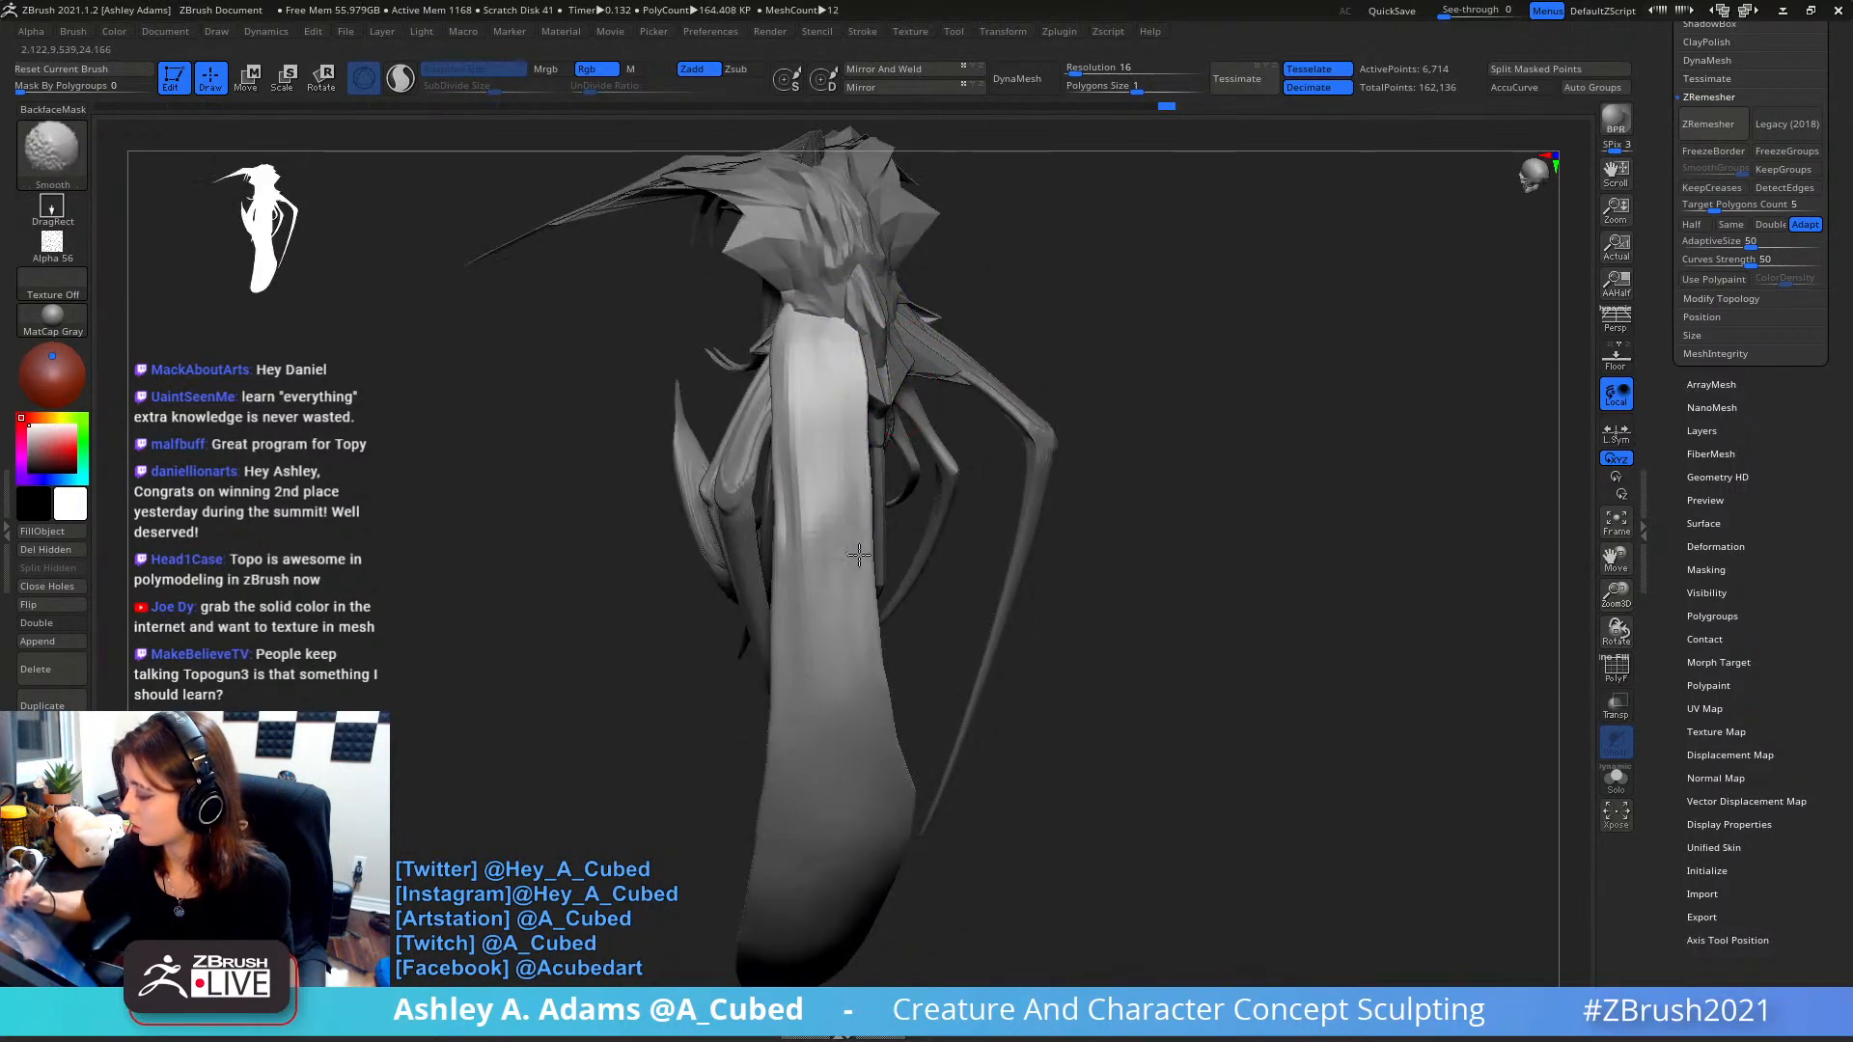
pyautogui.moveTo(864, 634)
pyautogui.keyDown('ctrl'); pyautogui.mouseDown(button='right')
pyautogui.moveTo(848, 414)
pyautogui.moveTo(856, 447)
pyautogui.mouseUp(button='right'); pyautogui.keyUp('ctrl')
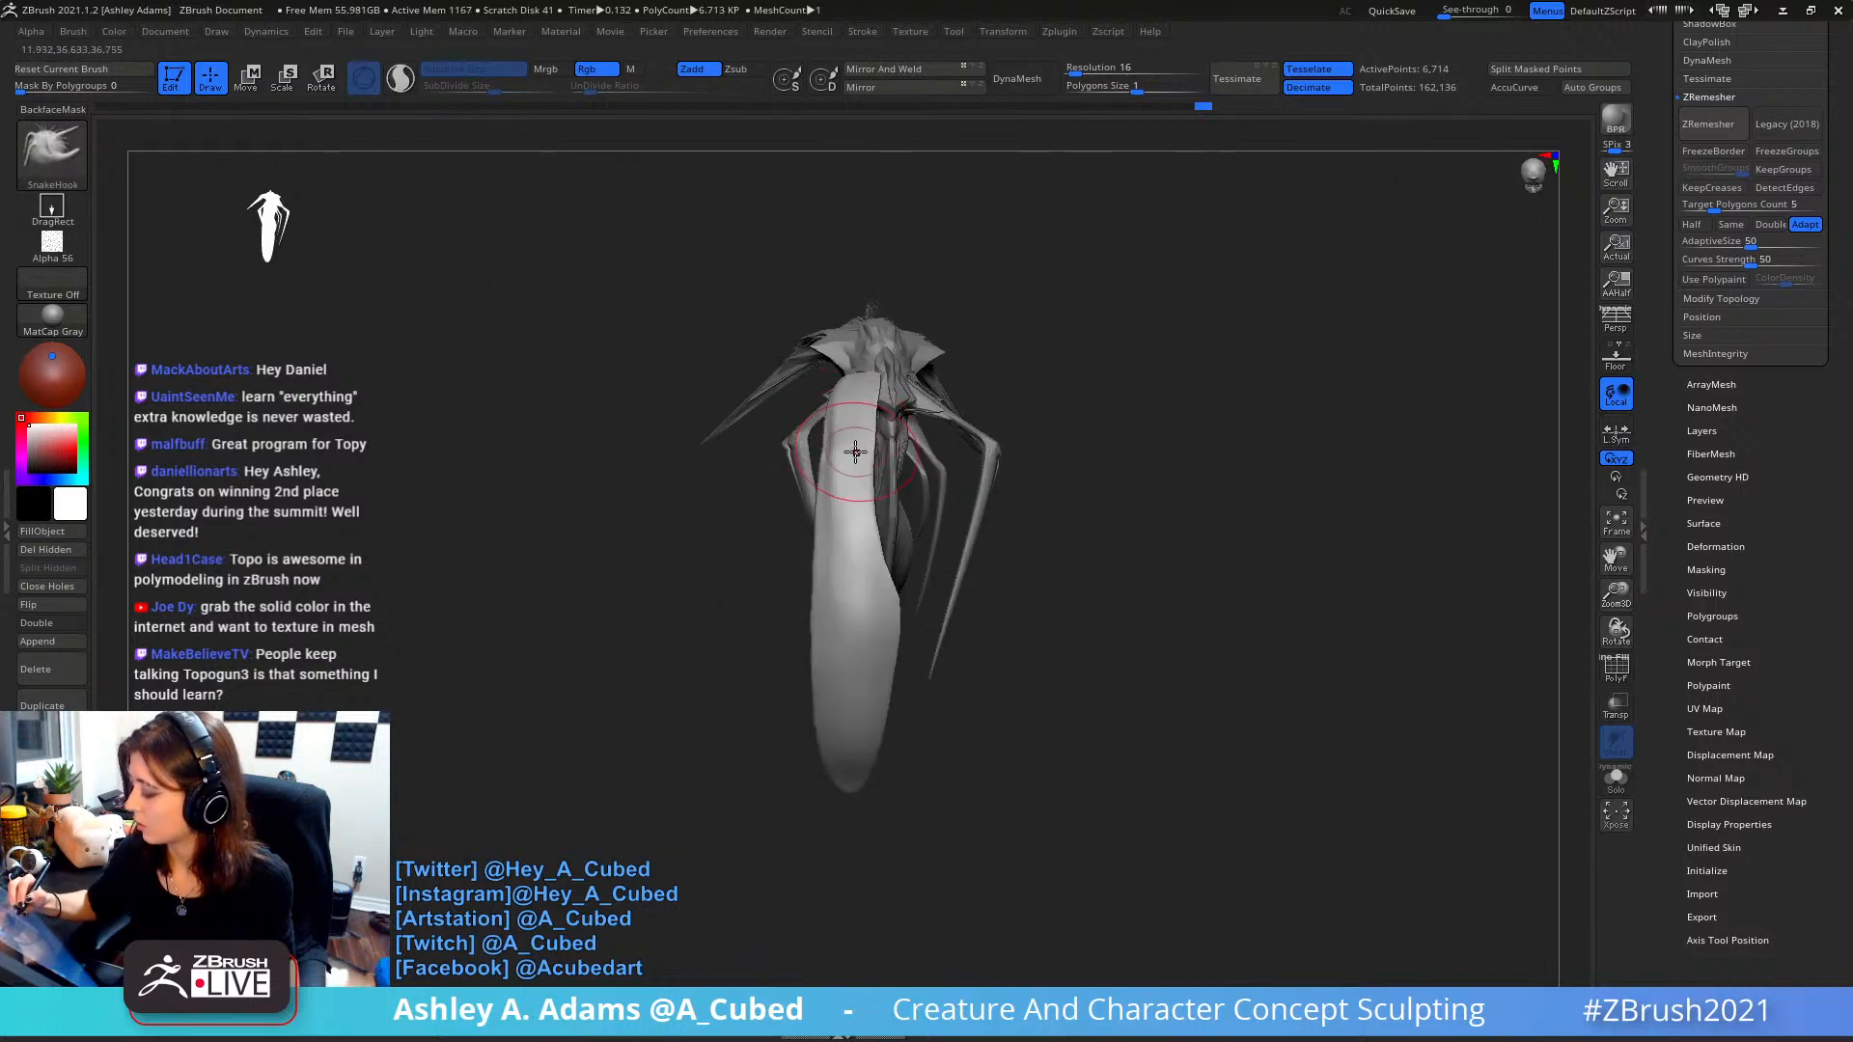
# - Adjust the wing's inner edge and root beside the torso with a resized SnakeHook brush
pyautogui.rightClick(858, 451)
pyautogui.press('space')
pyautogui.moveTo(877, 441); pyautogui.dragTo(872, 441)
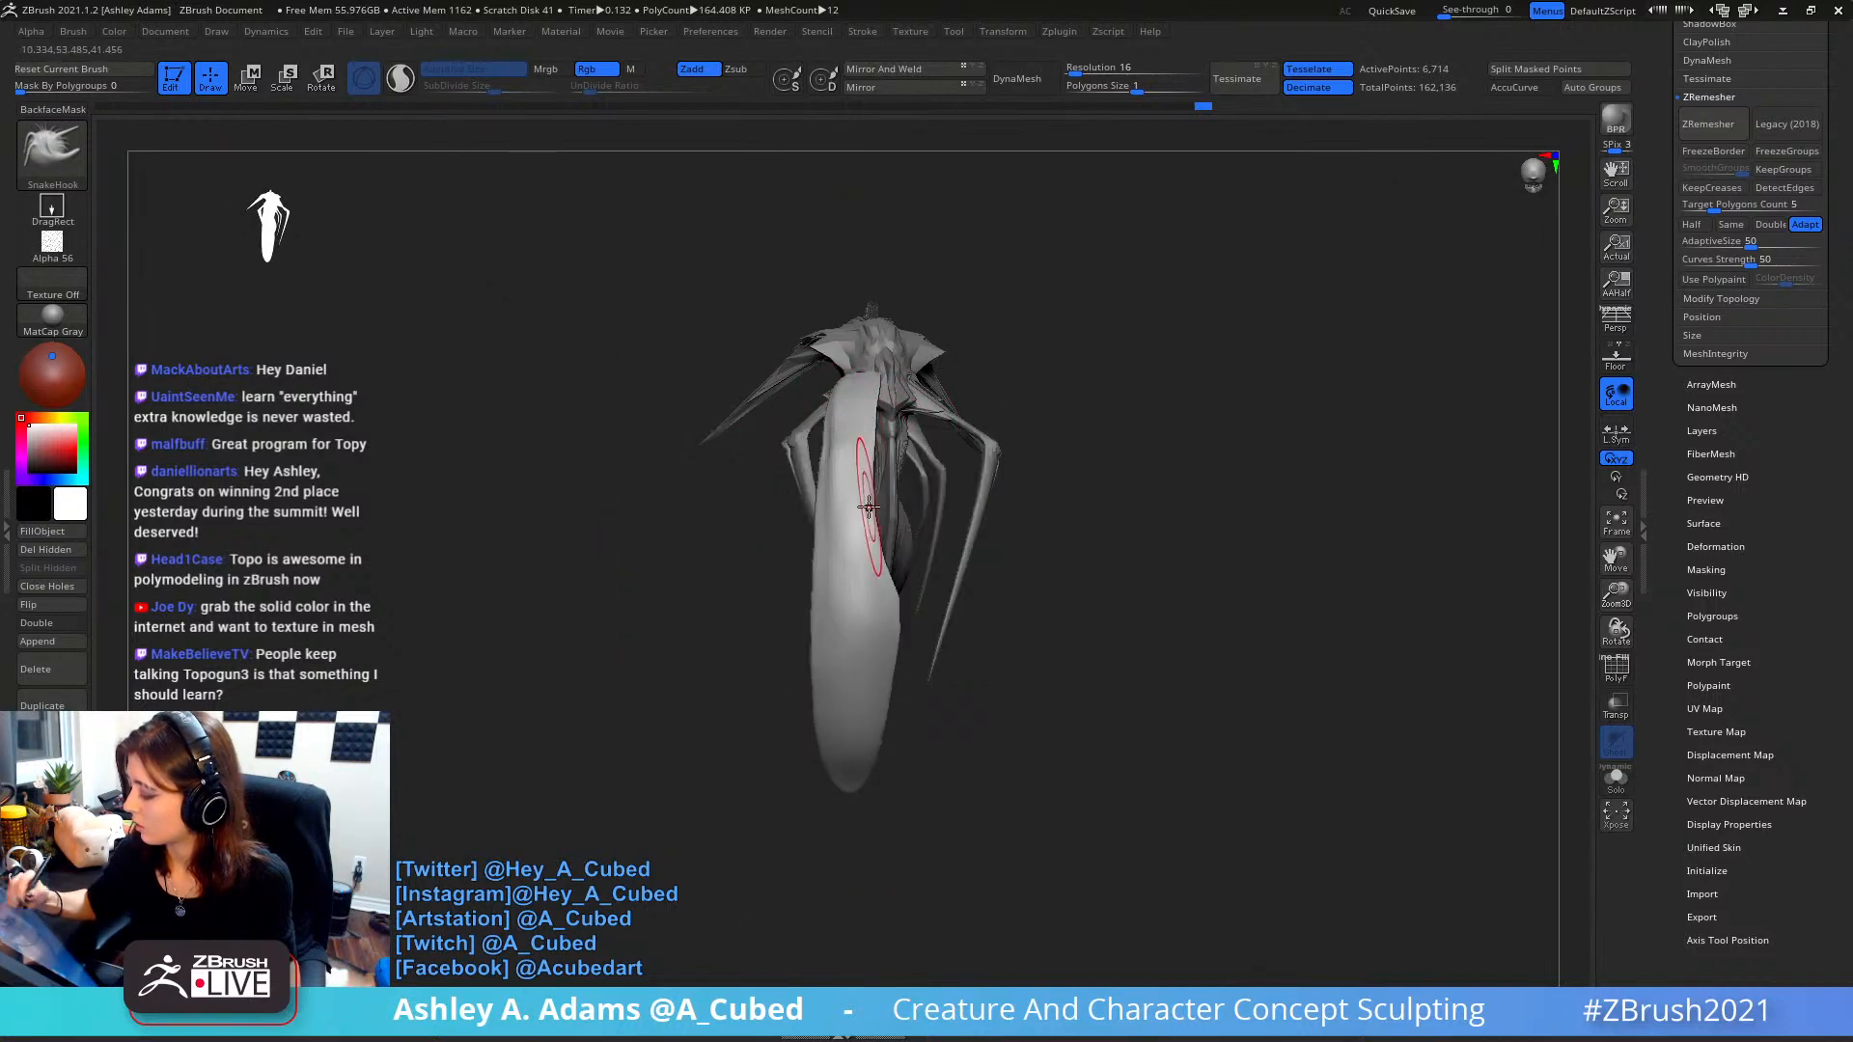
pyautogui.moveTo(867, 446); pyautogui.dragTo(875, 436, button='right')
pyautogui.press('space')
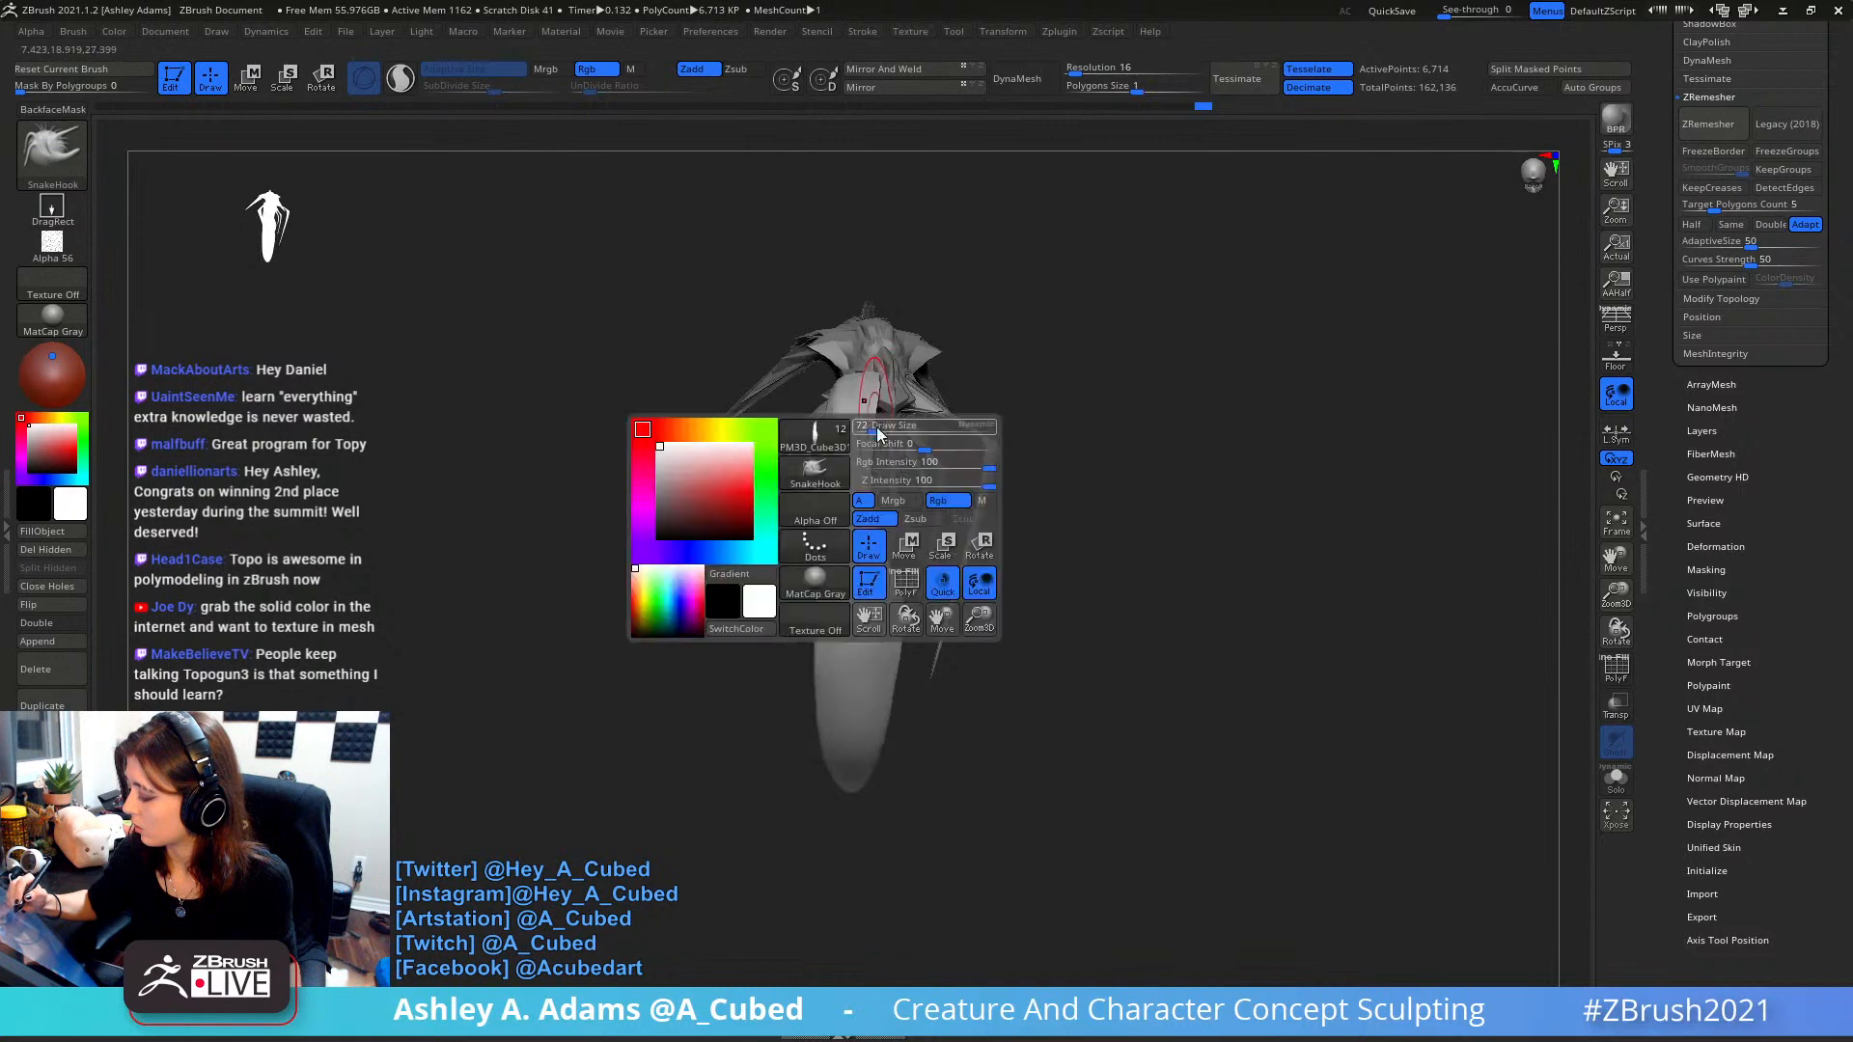
pyautogui.moveTo(877, 432); pyautogui.dragTo(882, 433)
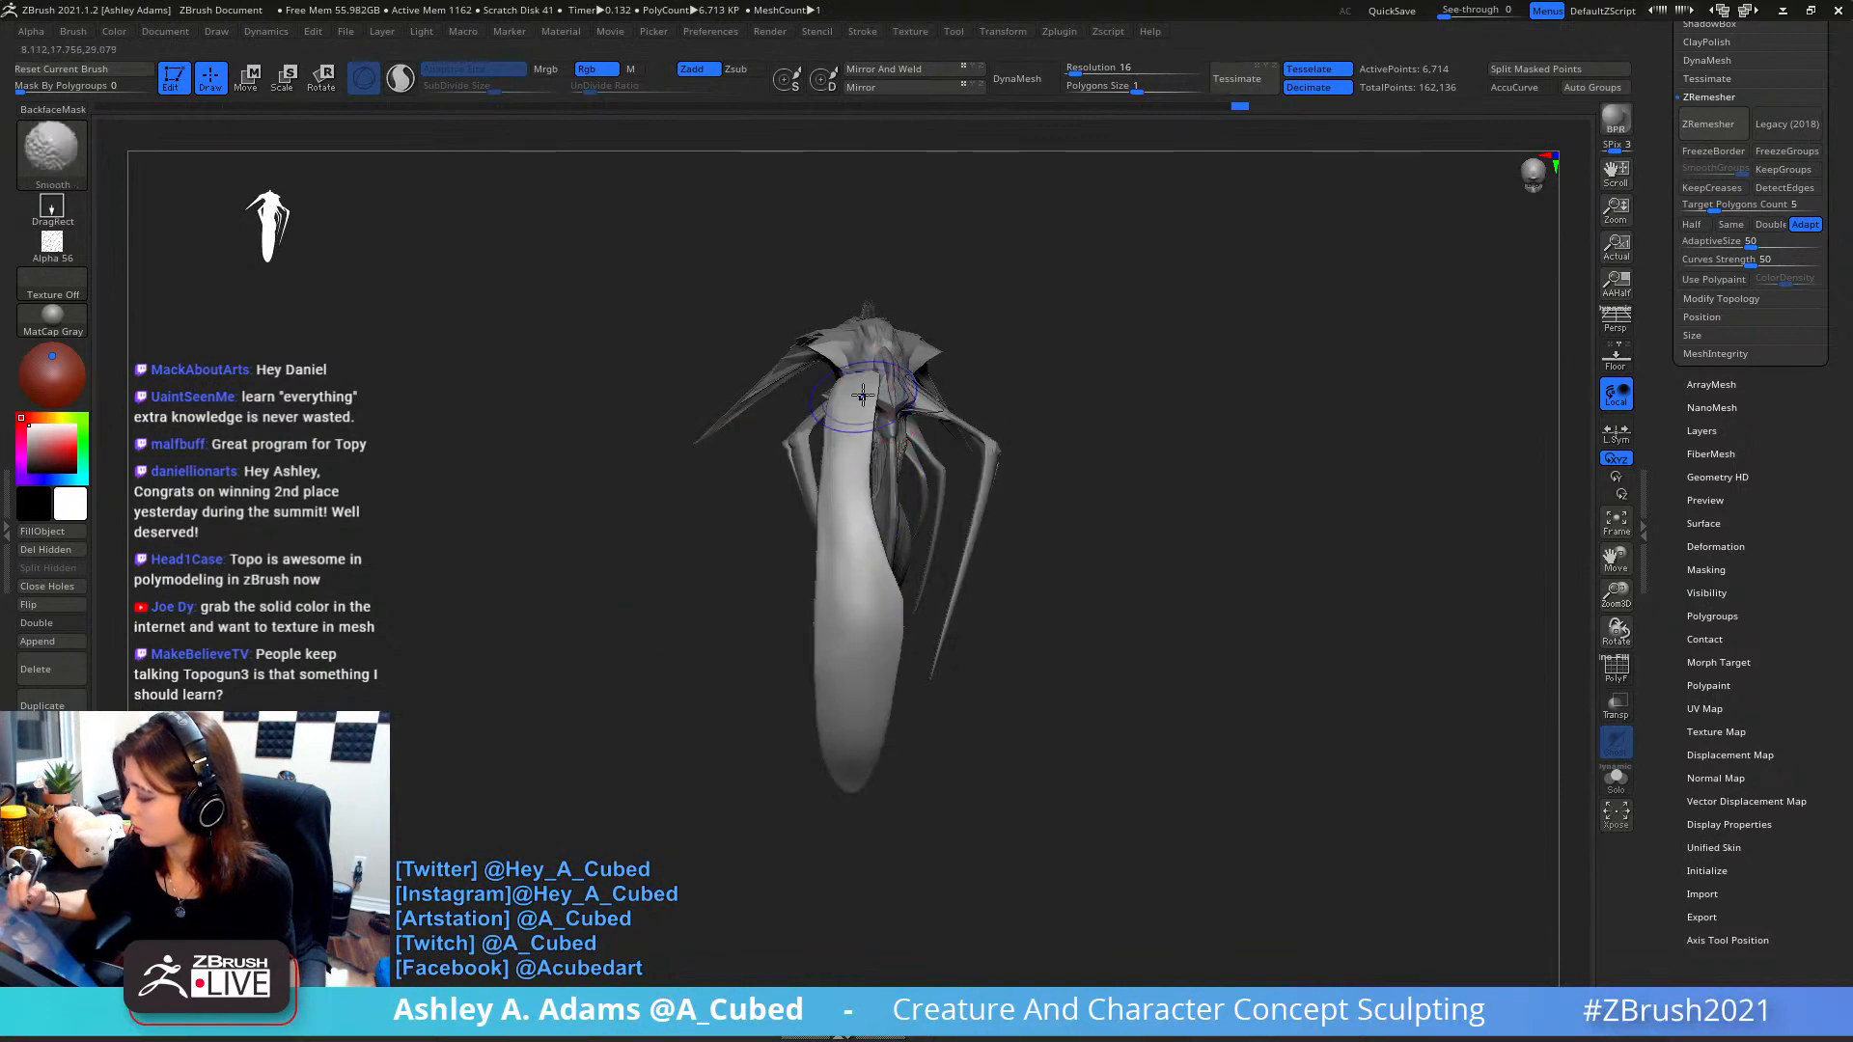
# - Smooth the wing's upper section and refine its edge beside the torso with a resized SnakeHook brush
pyautogui.keyDown('shift'); pyautogui.moveTo(865, 571); pyautogui.dragTo(868, 529); pyautogui.keyUp('shift')
pyautogui.keyDown('alt'); pyautogui.moveTo(868, 529); pyautogui.dragTo(877, 434, button='right'); pyautogui.keyUp('alt')
pyautogui.press('space')
pyautogui.moveTo(877, 434); pyautogui.dragTo(881, 434)
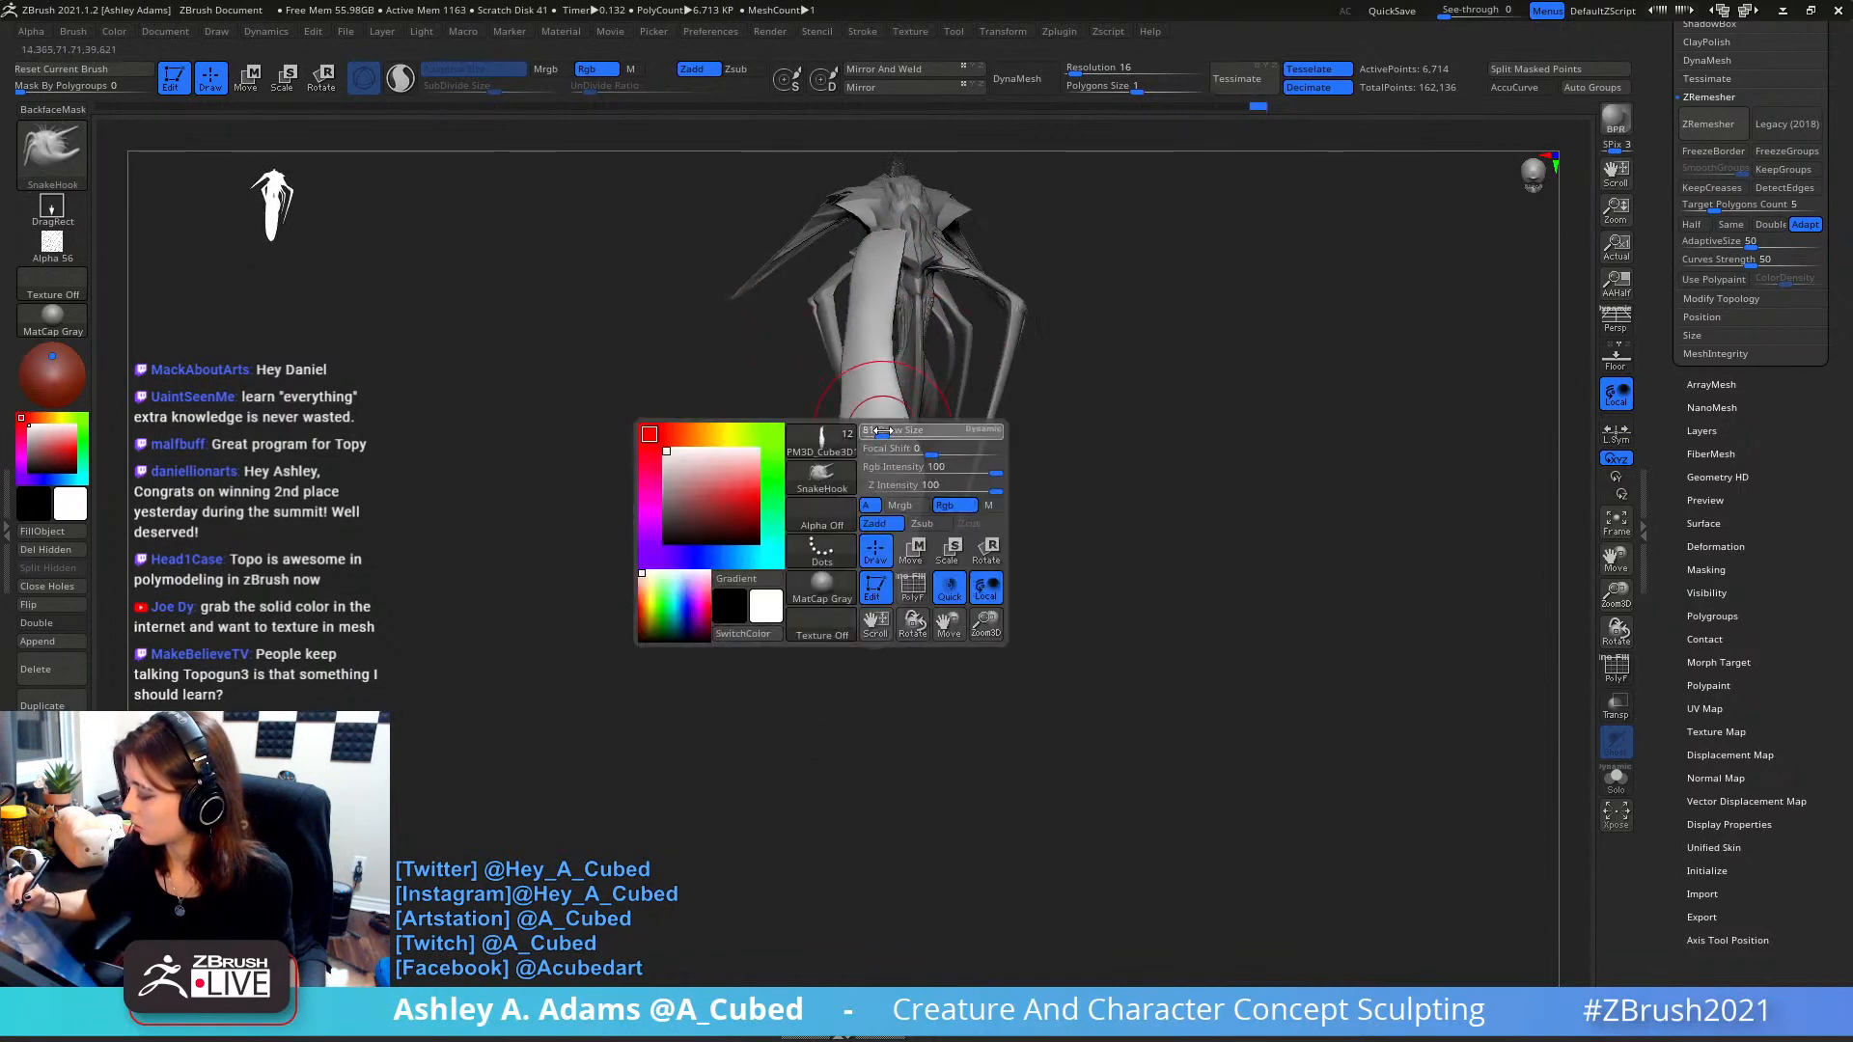
pyautogui.moveTo(882, 434); pyautogui.dragTo(872, 418, button='right')
pyautogui.press('space')
pyautogui.moveTo(869, 305); pyautogui.dragTo(865, 305)
pyautogui.moveTo(866, 297); pyautogui.dragTo(866, 286, button='right')
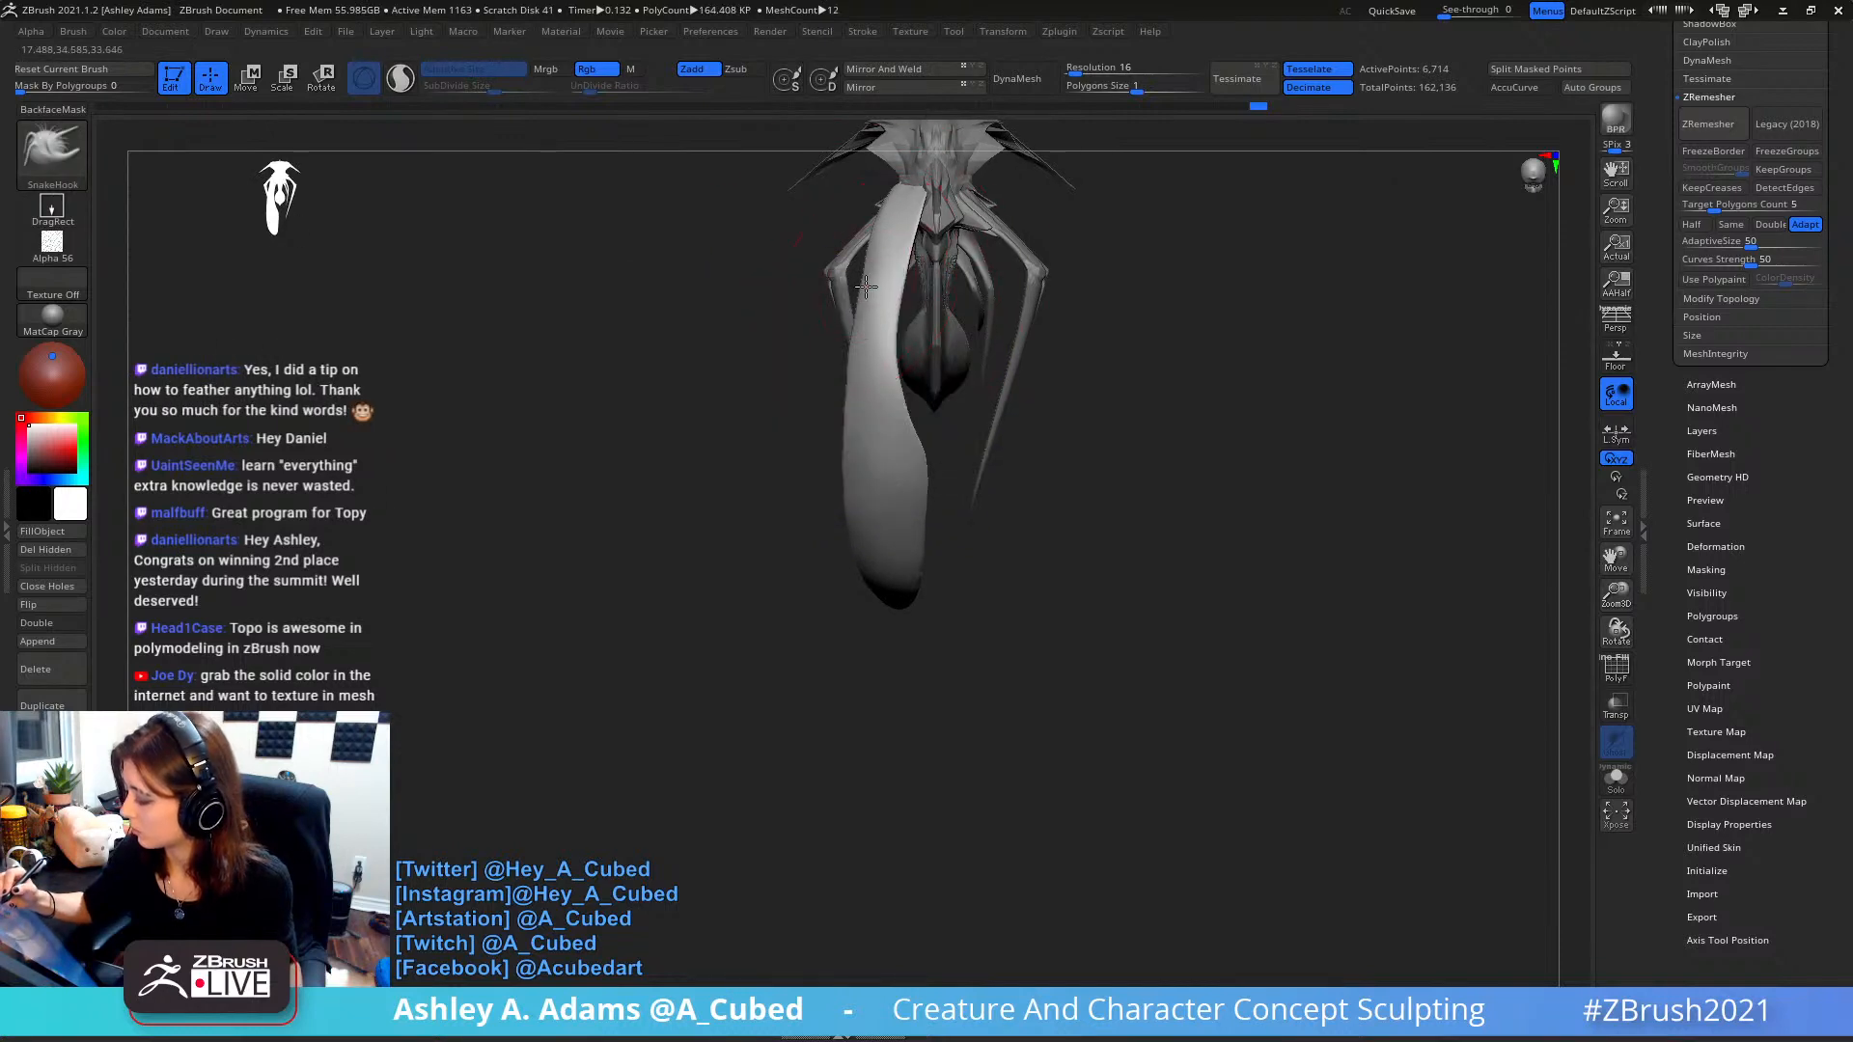
pyautogui.click(936, 67)
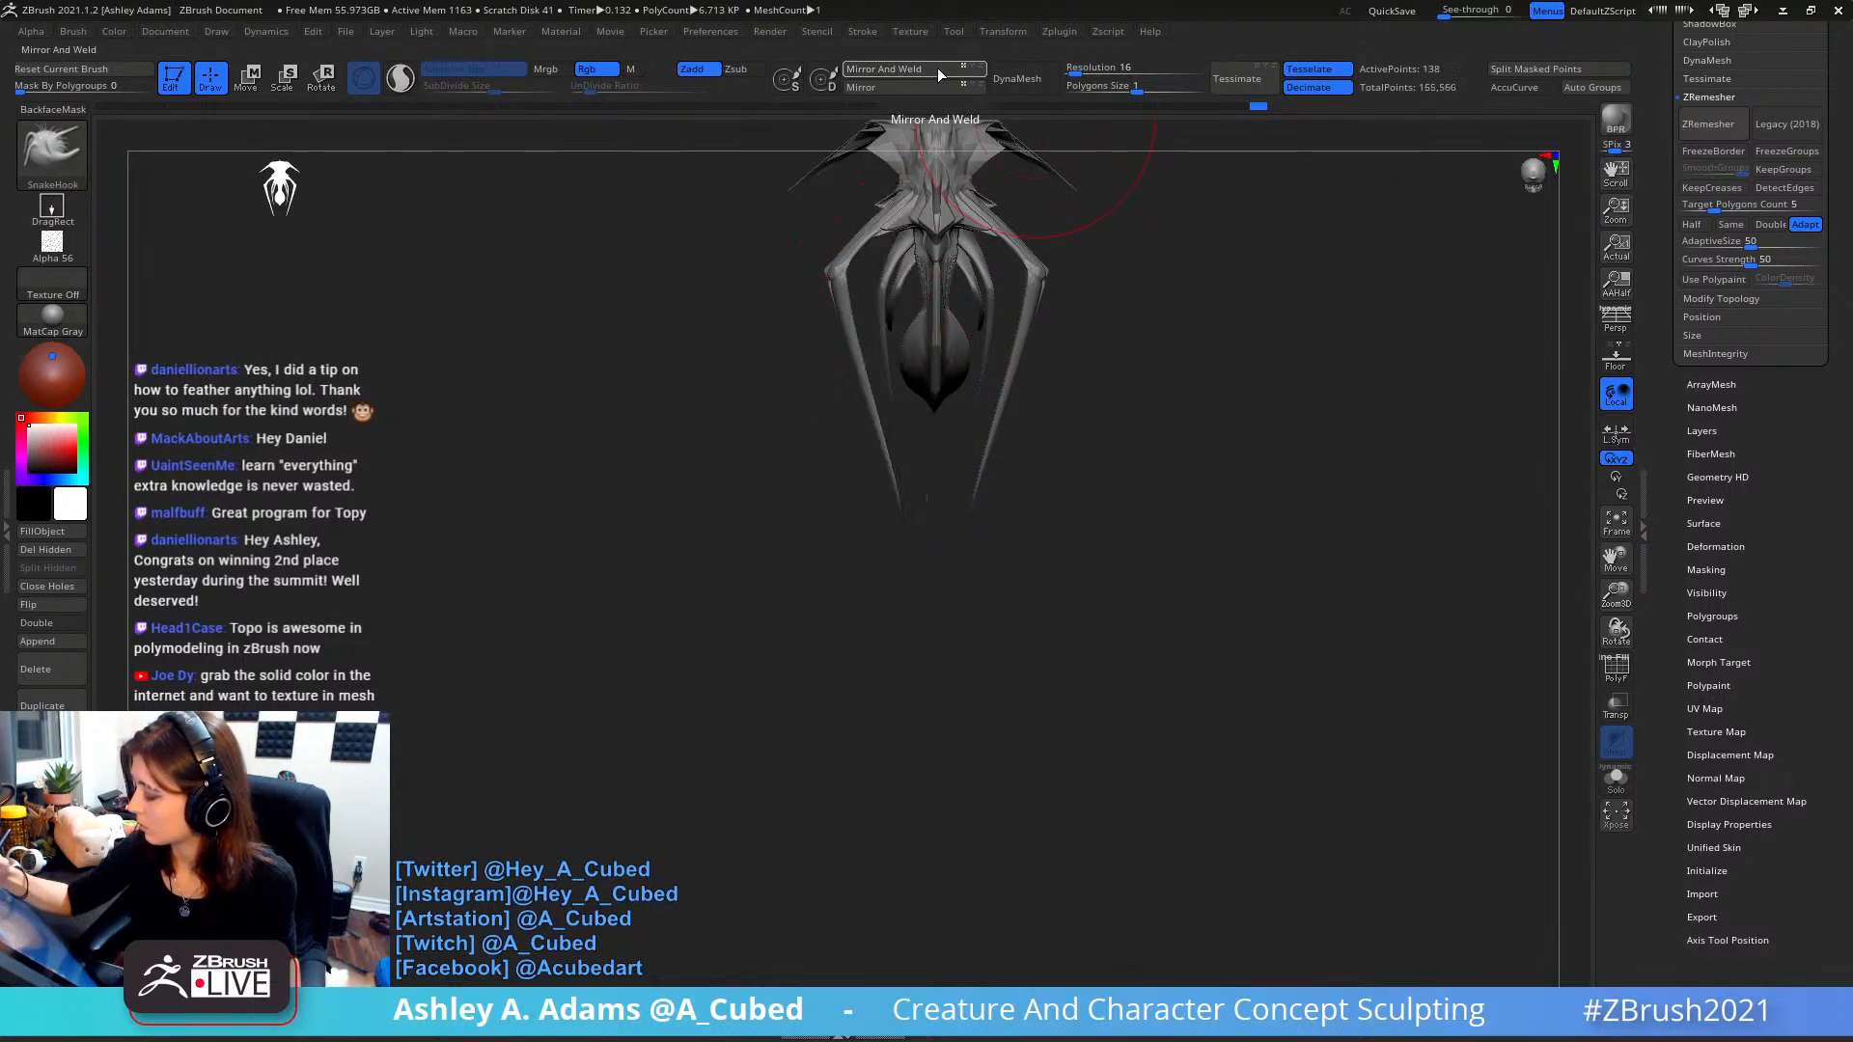
pyautogui.press('space')
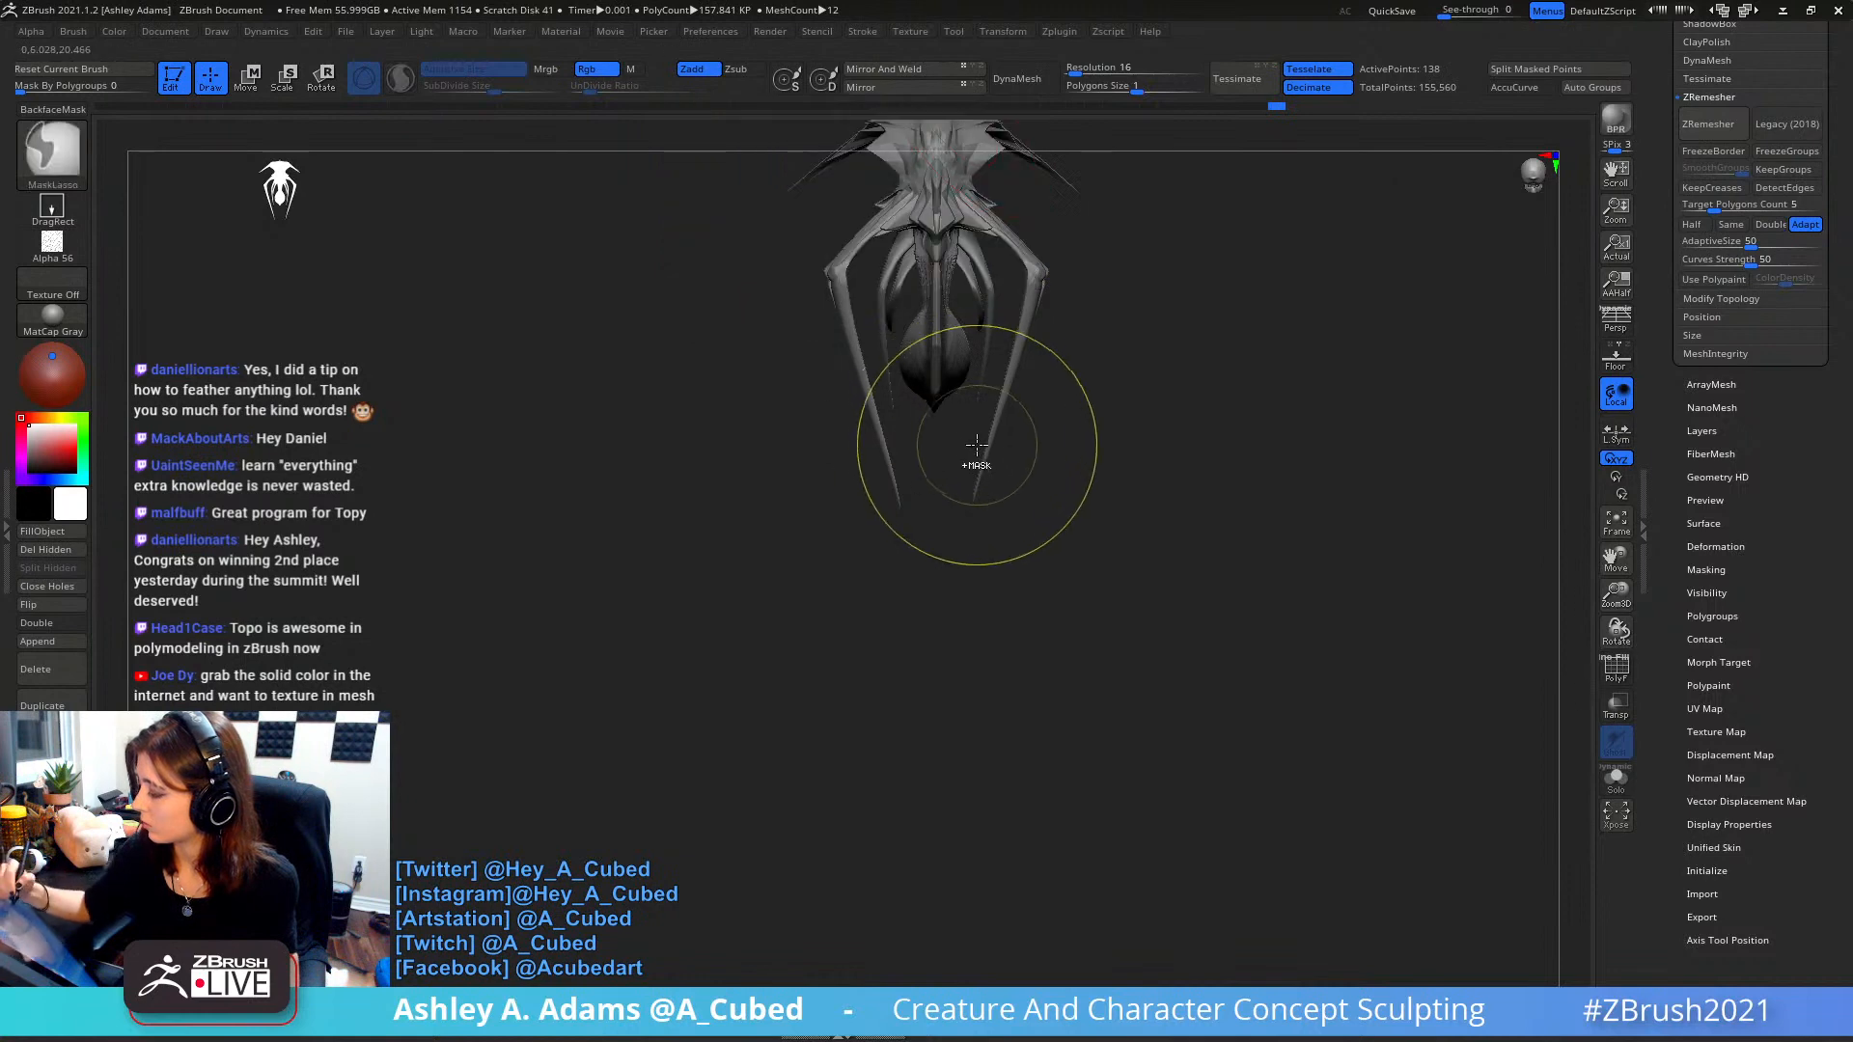
pyautogui.hotkey('ctrl', 'z')
pyautogui.hotkey('ctrl', 'z')
# - Flip the wing with Mirror and apply Mirror And Weld to form a symmetrical pair of wings
pyautogui.click(913, 89)
pyautogui.click(913, 69)
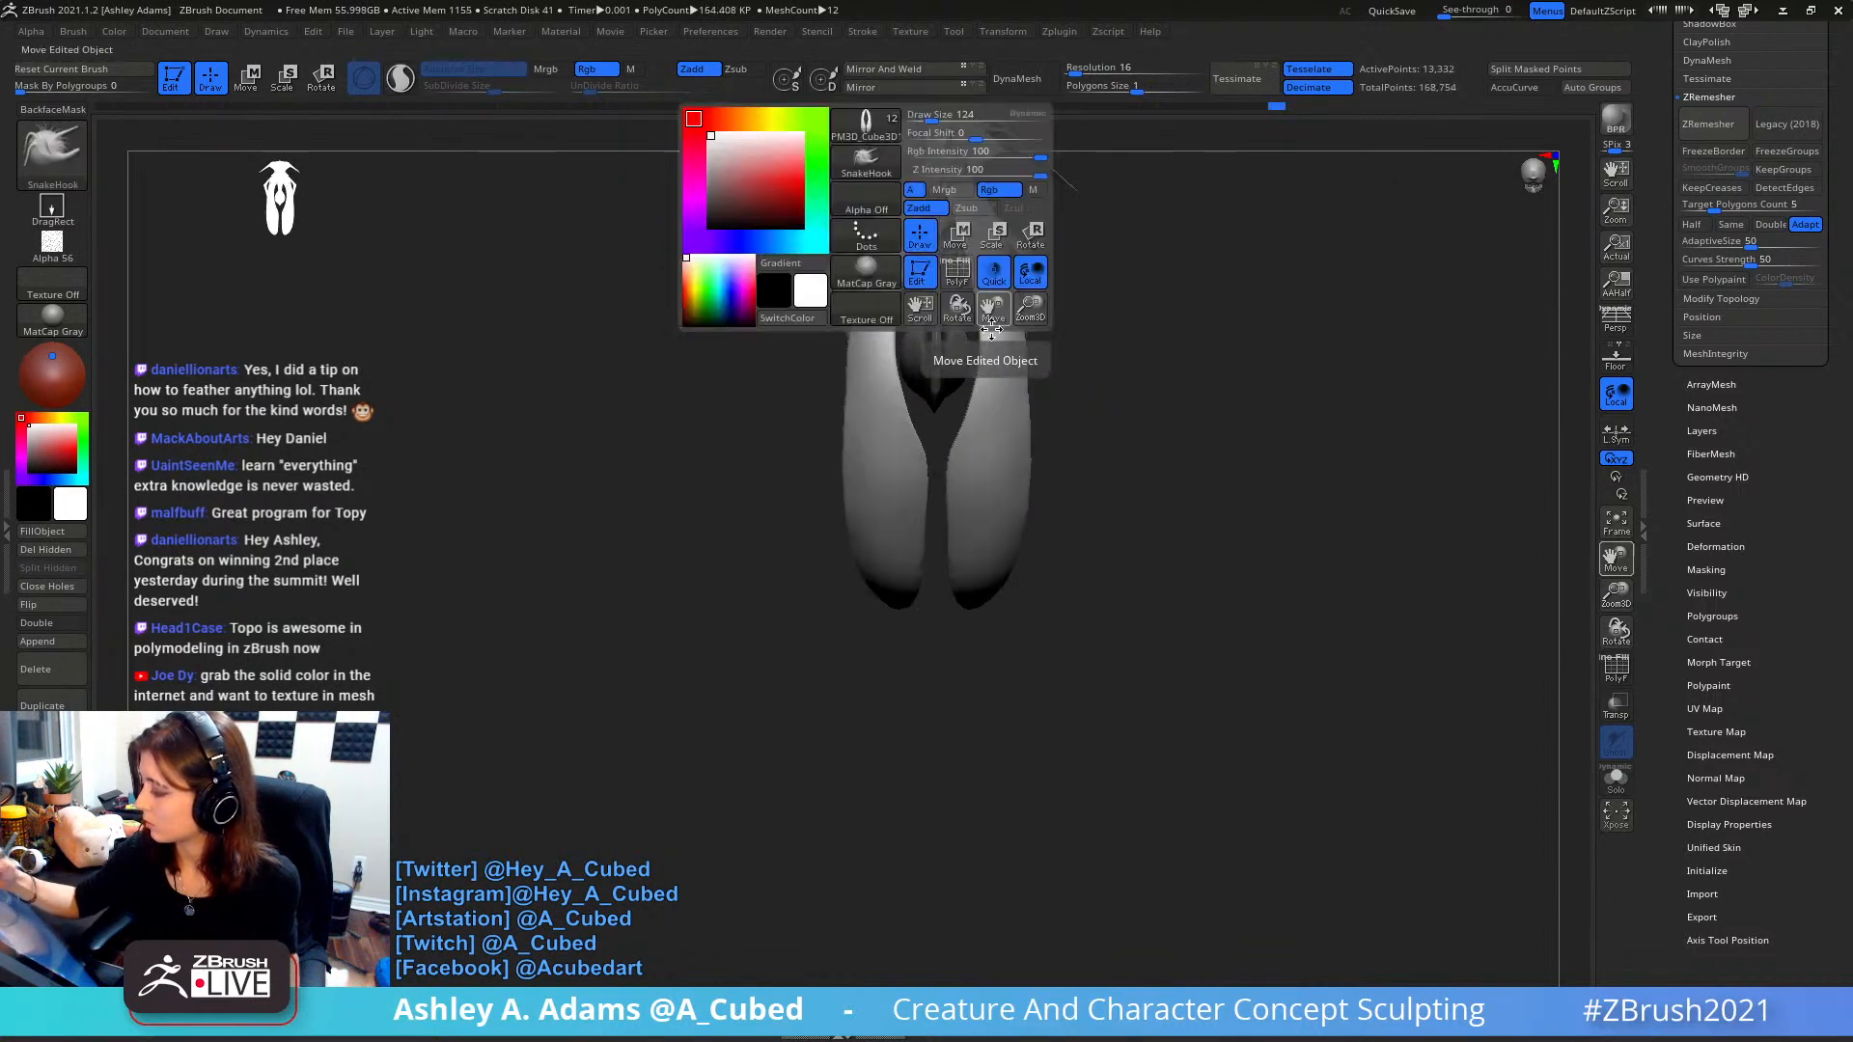
# - Pull the middle and upper outer edges of both wings outward with SnakeHook, starting at draw size 252
pyautogui.press('space')
pyautogui.click(1011, 404)
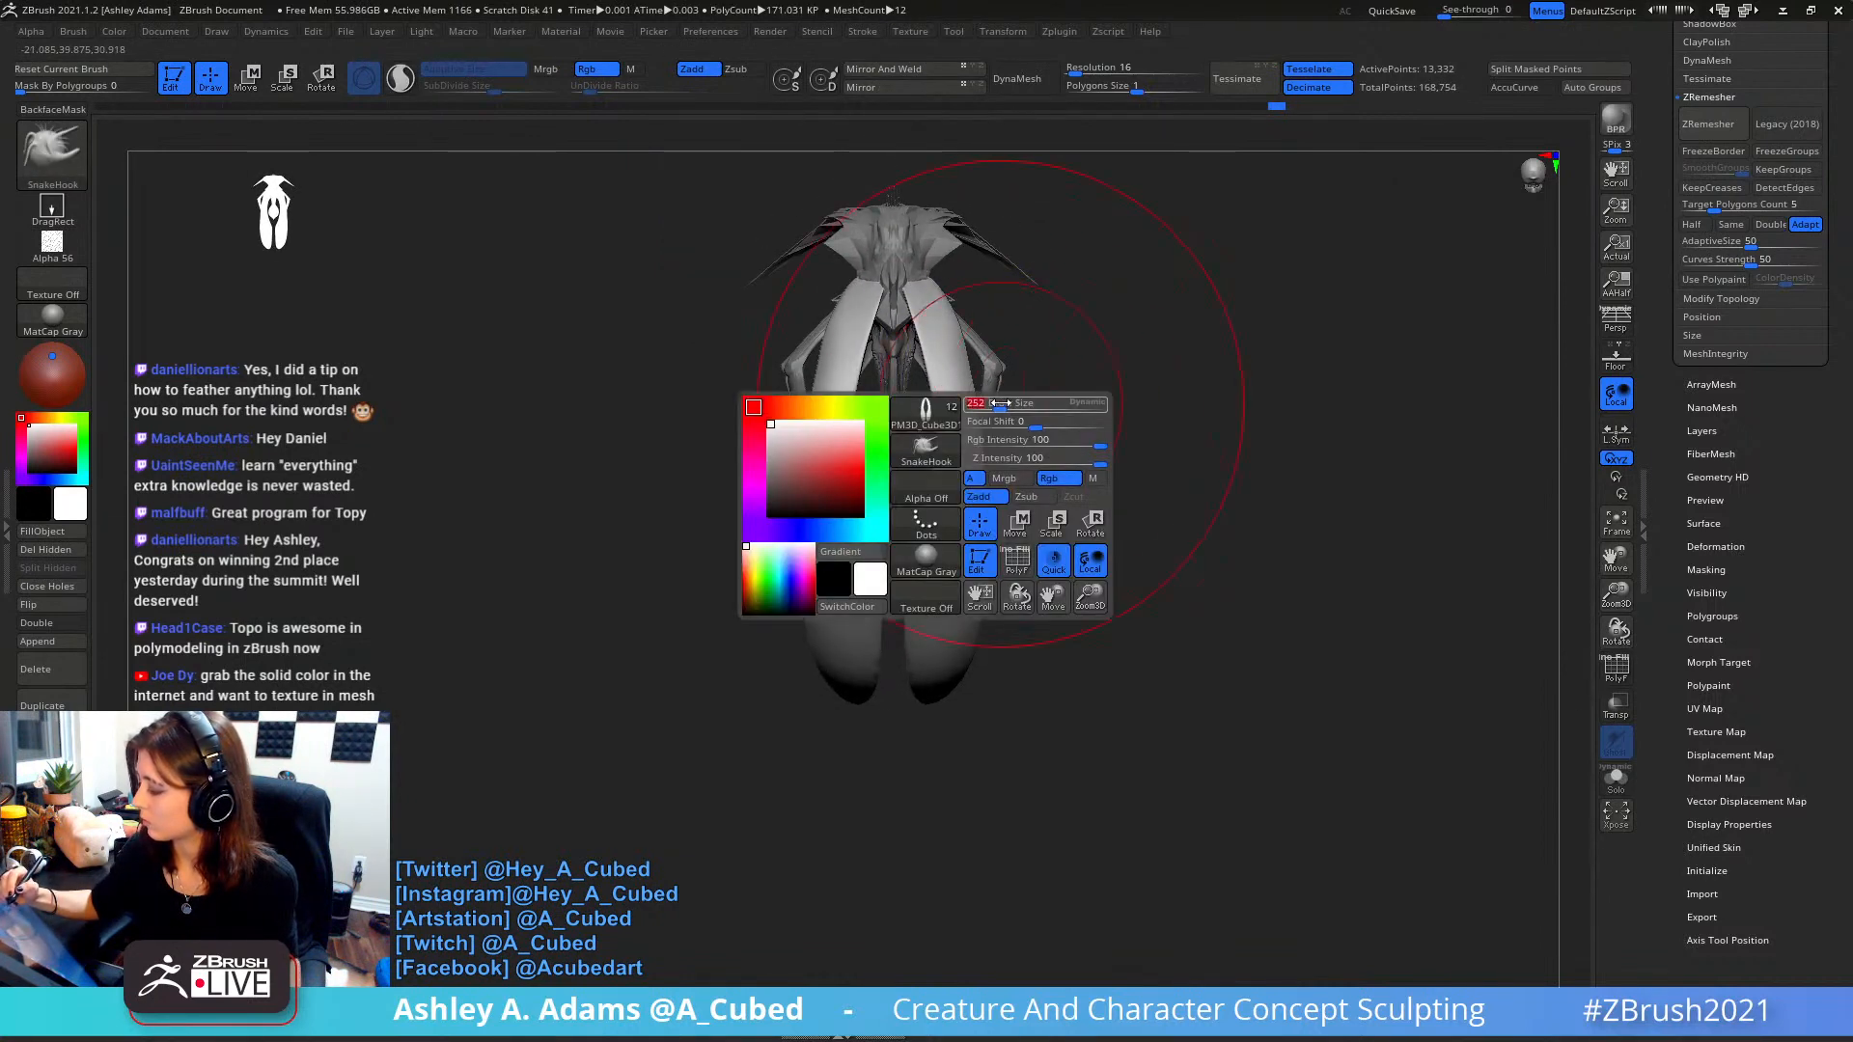
pyautogui.moveTo(981, 505); pyautogui.dragTo(1022, 509)
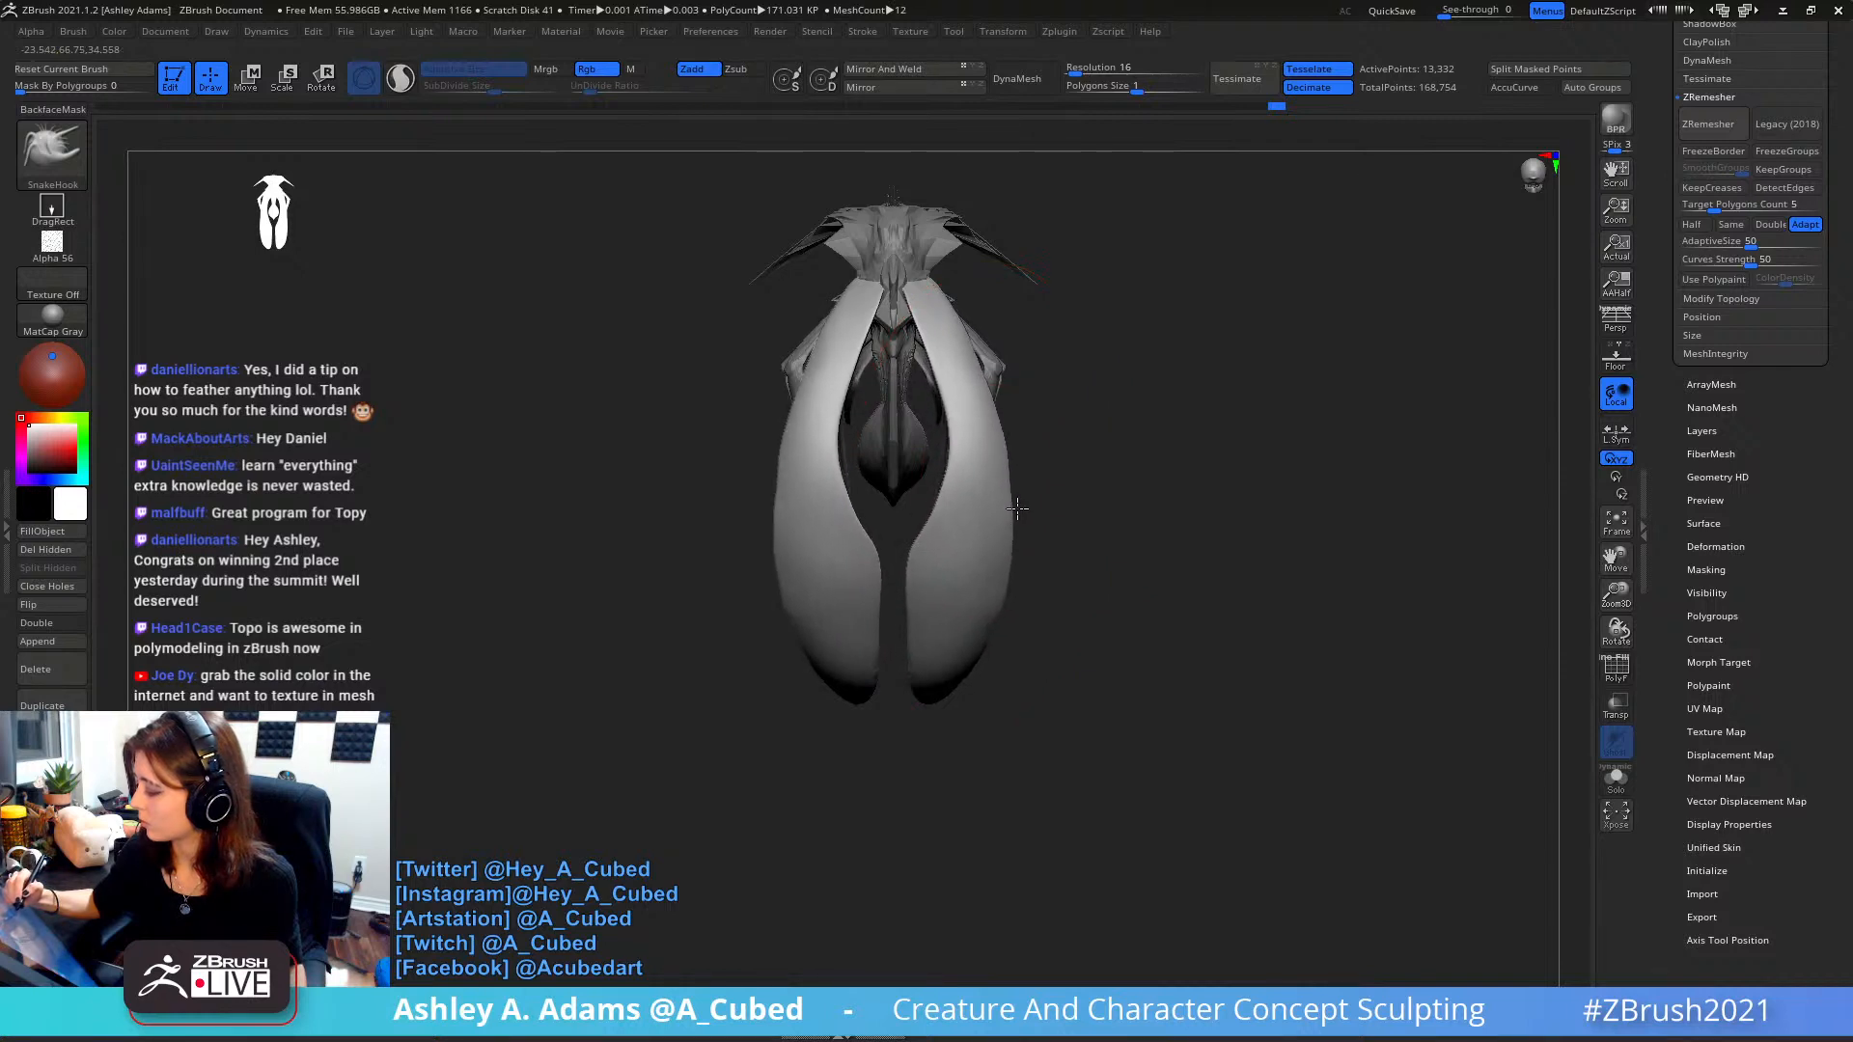
pyautogui.rightClick(943, 524)
pyautogui.click(1013, 432)
pyautogui.moveTo(985, 364); pyautogui.dragTo(999, 361)
pyautogui.rightClick(931, 455)
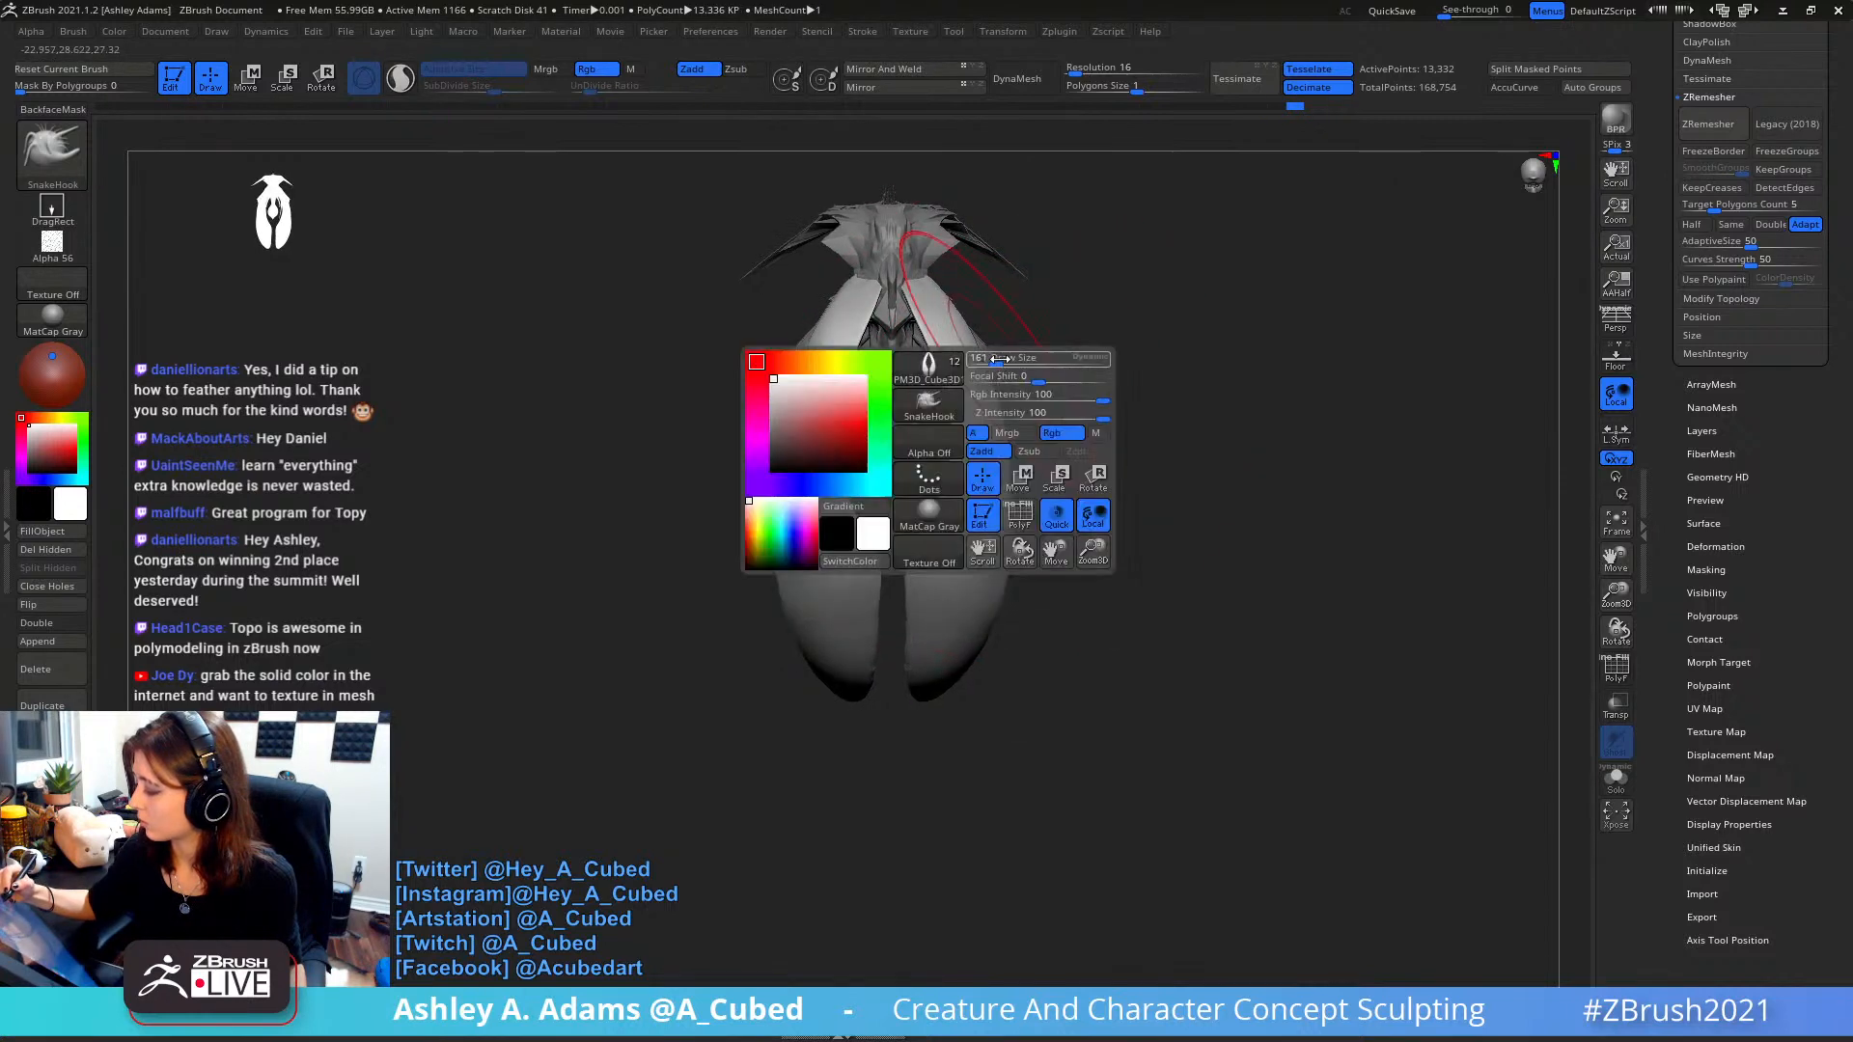
# - Refine the wings' upper curve in side view with SnakeHook and smooth it near the back
pyautogui.moveTo(917, 454); pyautogui.dragTo(1071, 435, button='right')
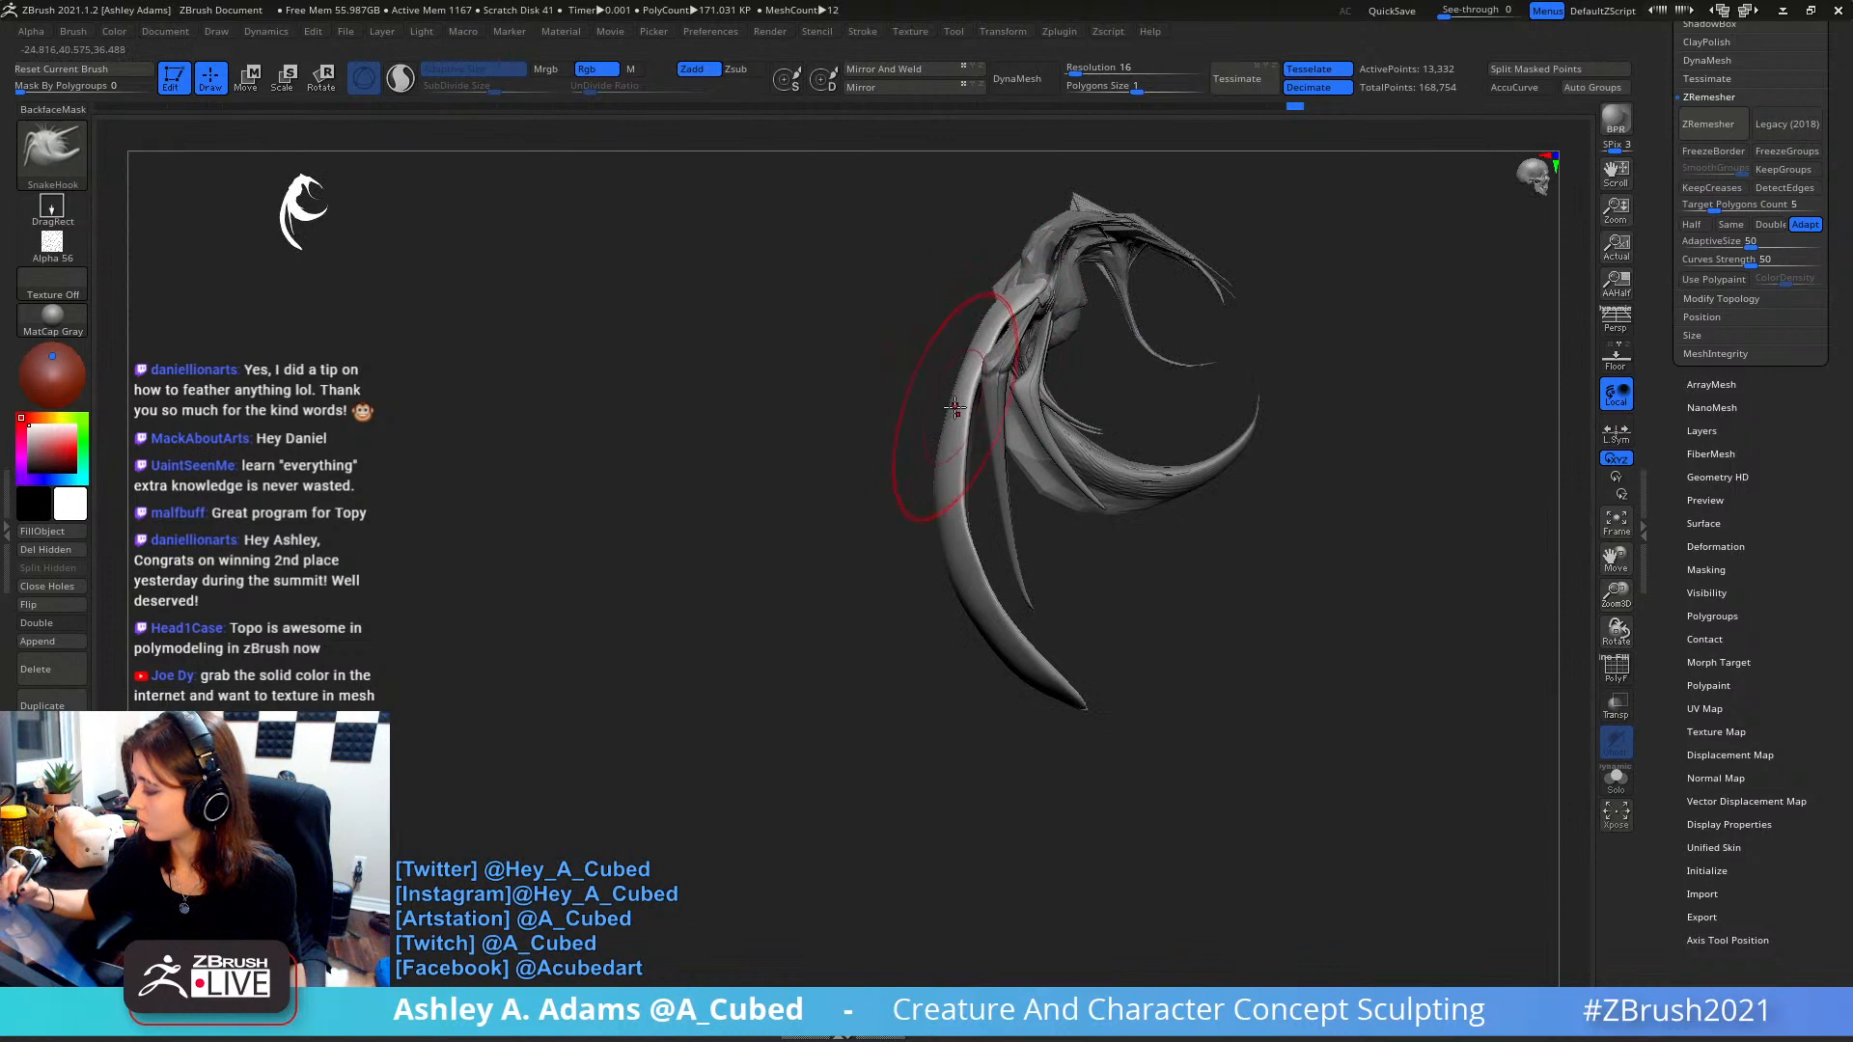
pyautogui.rightClick(936, 434)
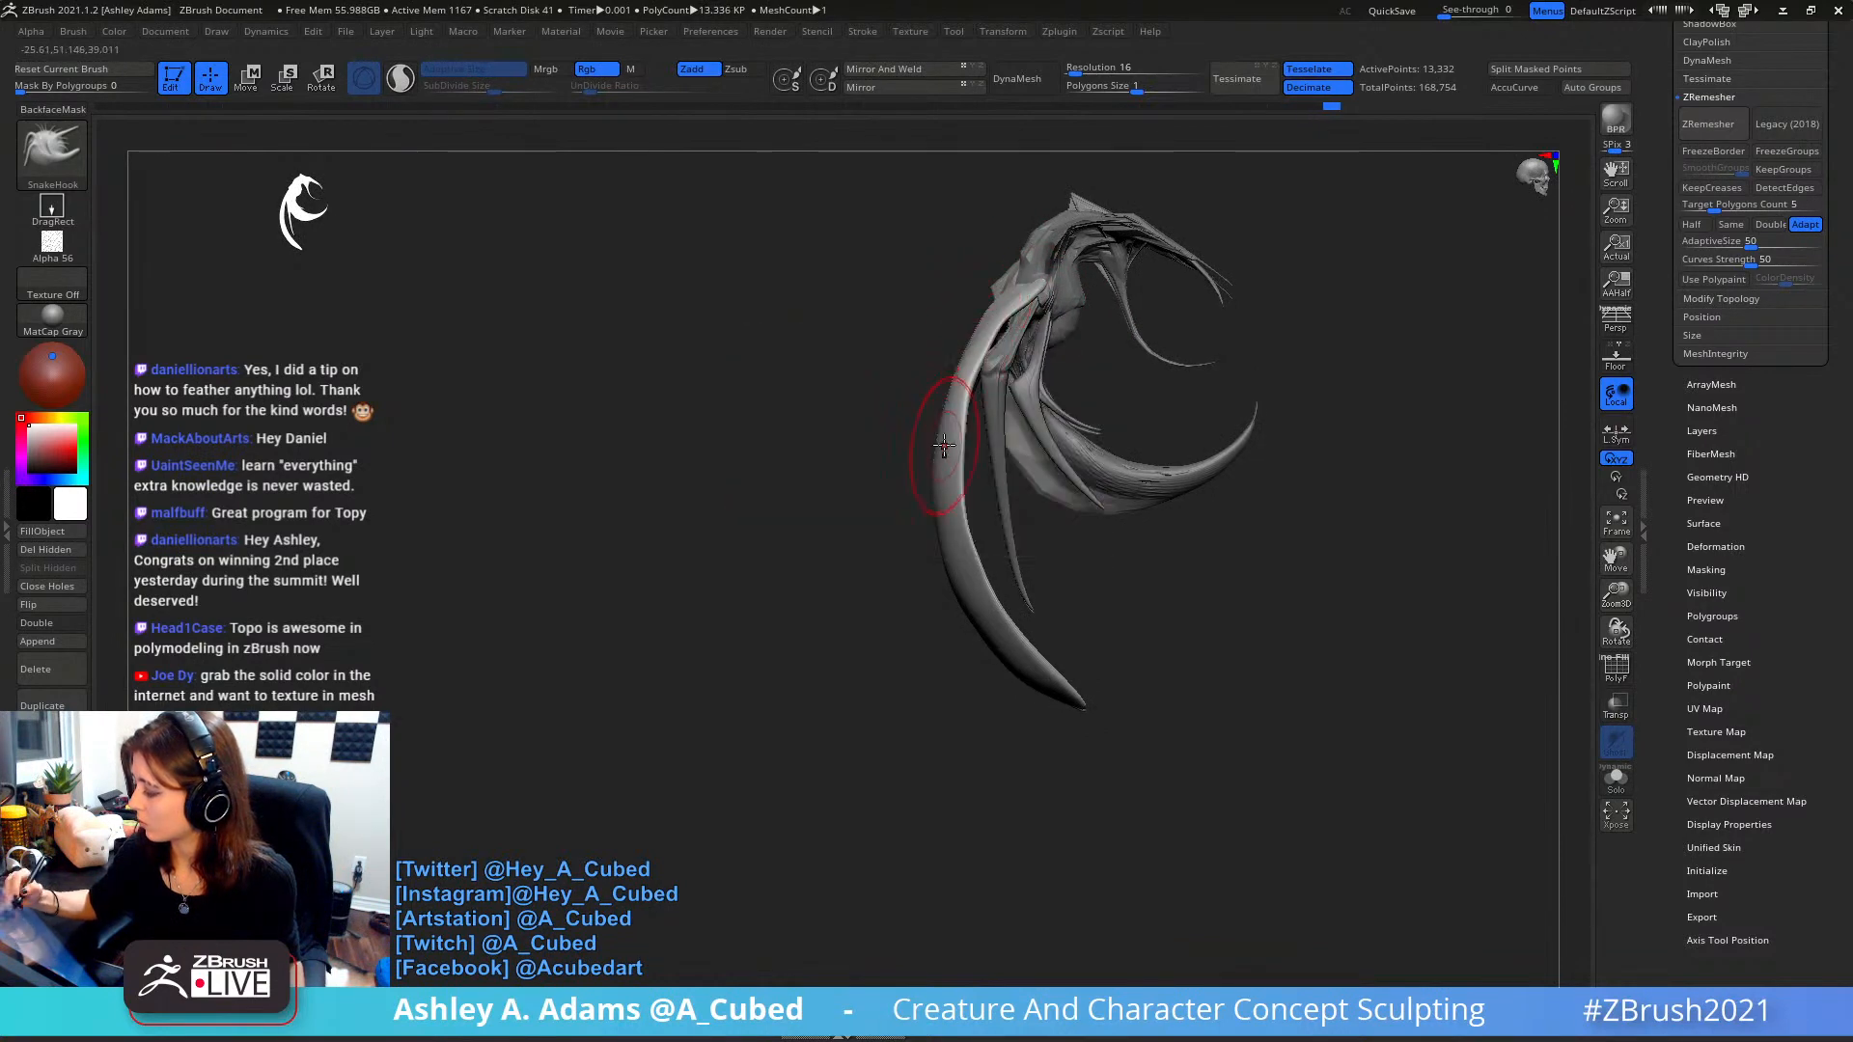
pyautogui.press('shift')
pyautogui.keyDown('shift'); pyautogui.moveTo(997, 328); pyautogui.dragTo(976, 386); pyautogui.keyUp('shift')
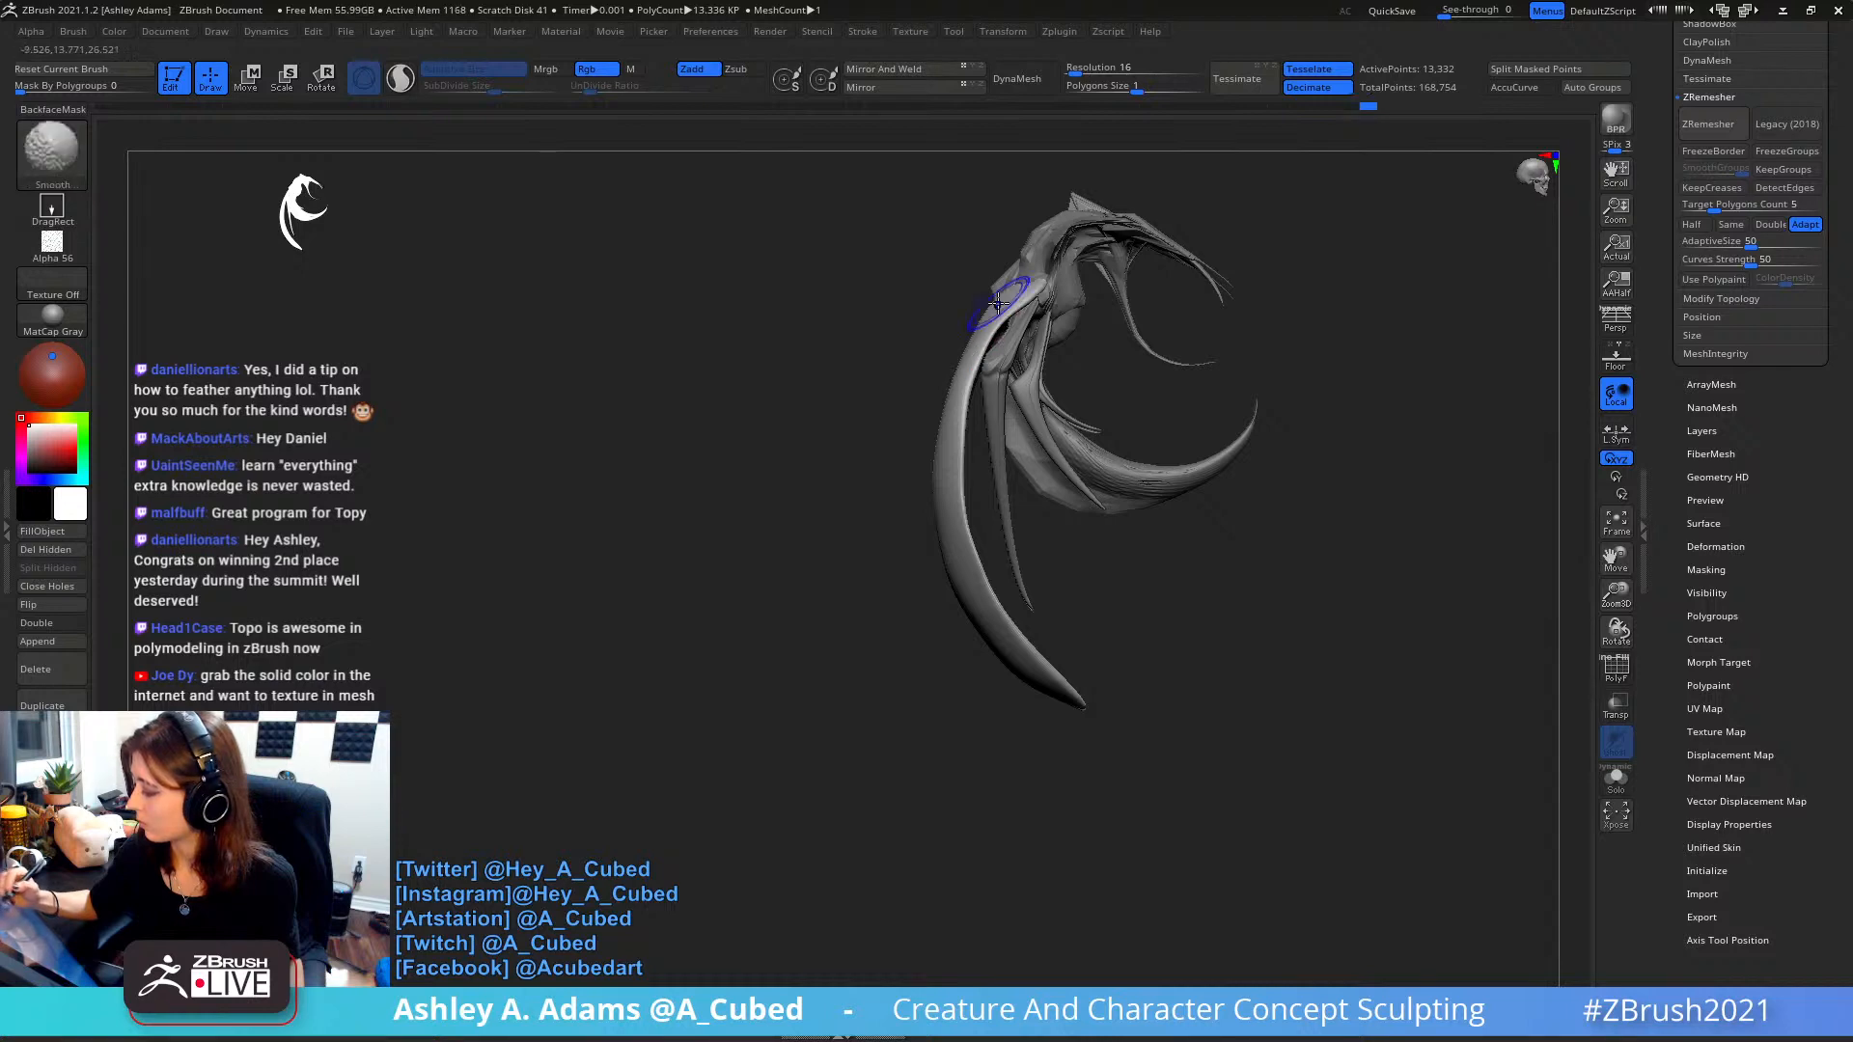
# - Bend the lower halves of the wings forward beneath the body with a larger SnakeHook brush
pyautogui.keyDown('alt'); pyautogui.moveTo(1083, 491); pyautogui.dragTo(998, 431, button='right'); pyautogui.keyUp('alt')
pyautogui.moveTo(1138, 364)
pyautogui.keyDown('alt'); pyautogui.mouseDown(button='right')
pyautogui.moveTo(1114, 353)
pyautogui.moveTo(1007, 394)
pyautogui.mouseUp(button='right'); pyautogui.keyUp('alt')
pyautogui.rightClick(839, 664)
pyautogui.moveTo(904, 561); pyautogui.dragTo(920, 559)
pyautogui.moveTo(839, 675); pyautogui.dragTo(1028, 494, button='right')
pyautogui.rightClick(953, 557)
pyautogui.moveTo(1029, 451); pyautogui.dragTo(1018, 450)
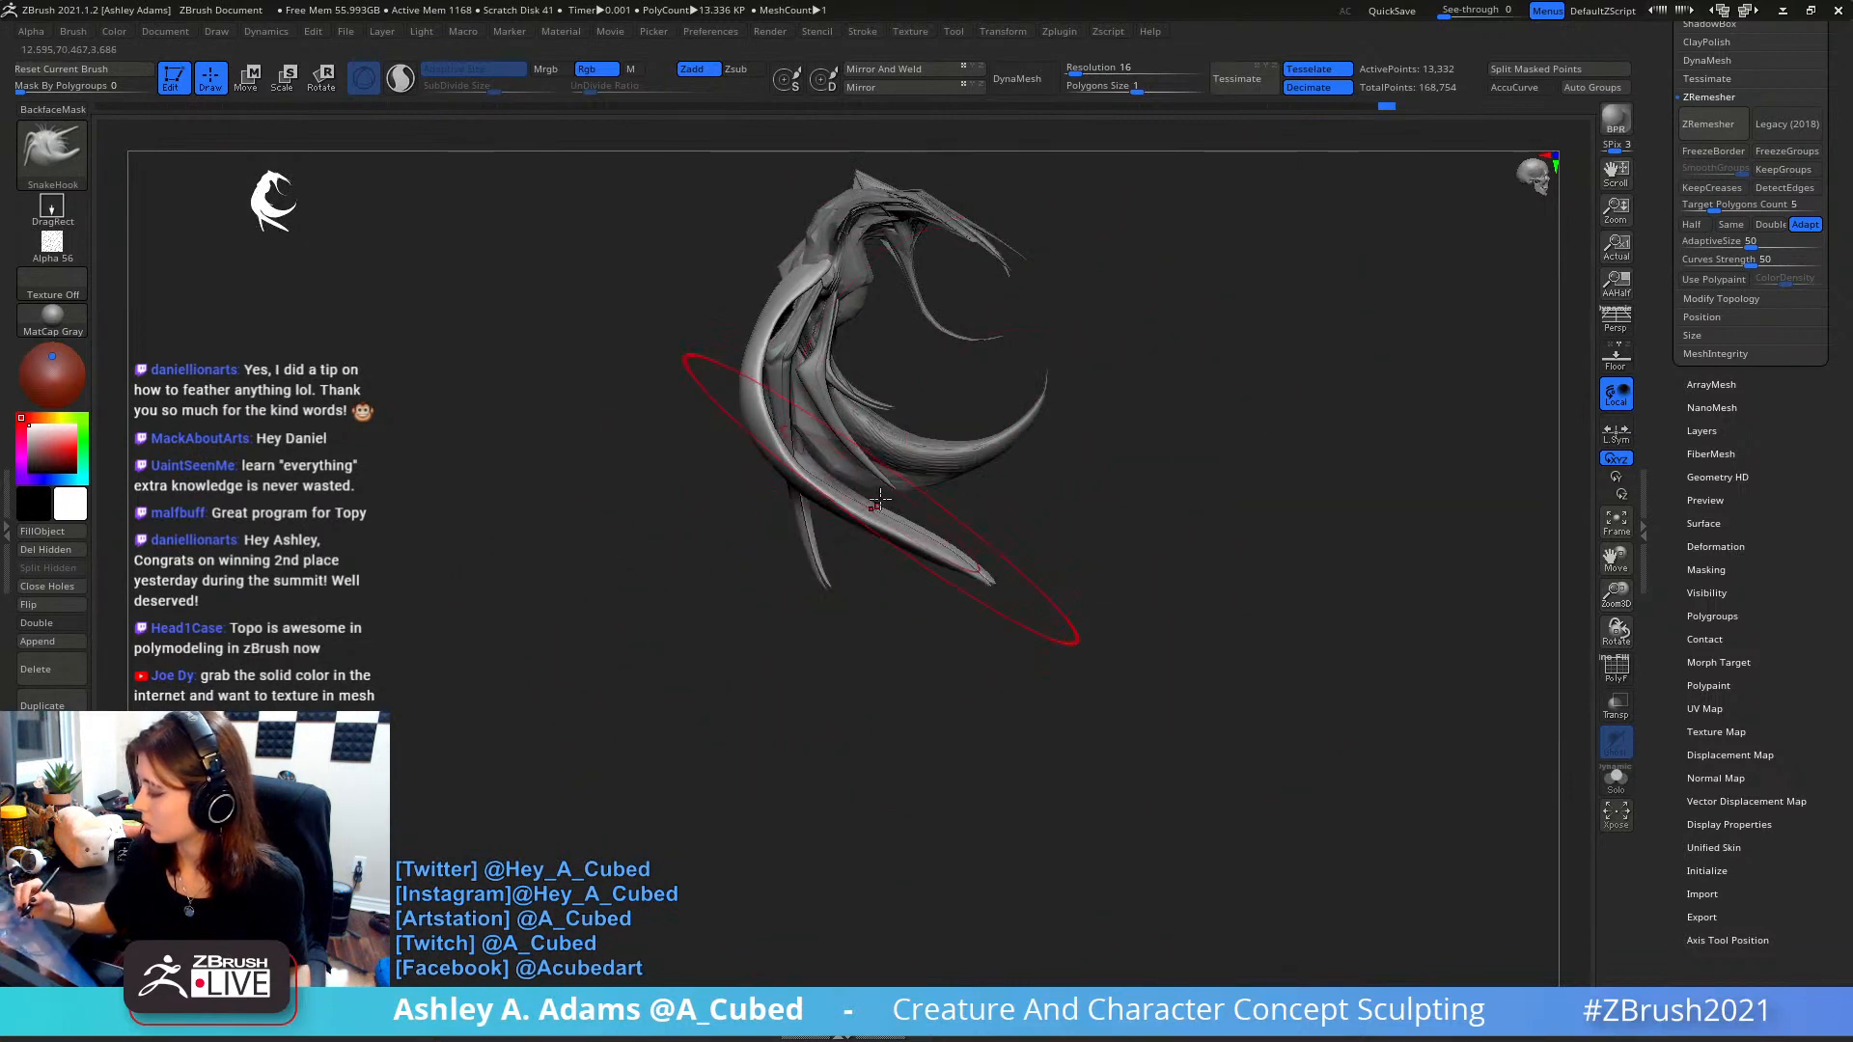
pyautogui.moveTo(880, 499); pyautogui.dragTo(867, 561)
# - Select the long rear limbs and bend them forward along the wings' inner curve with SnakeHook
pyautogui.moveTo(1124, 415)
pyautogui.mouseDown(button='right')
pyautogui.moveTo(992, 447)
pyautogui.moveTo(952, 521)
pyautogui.mouseUp(button='right')
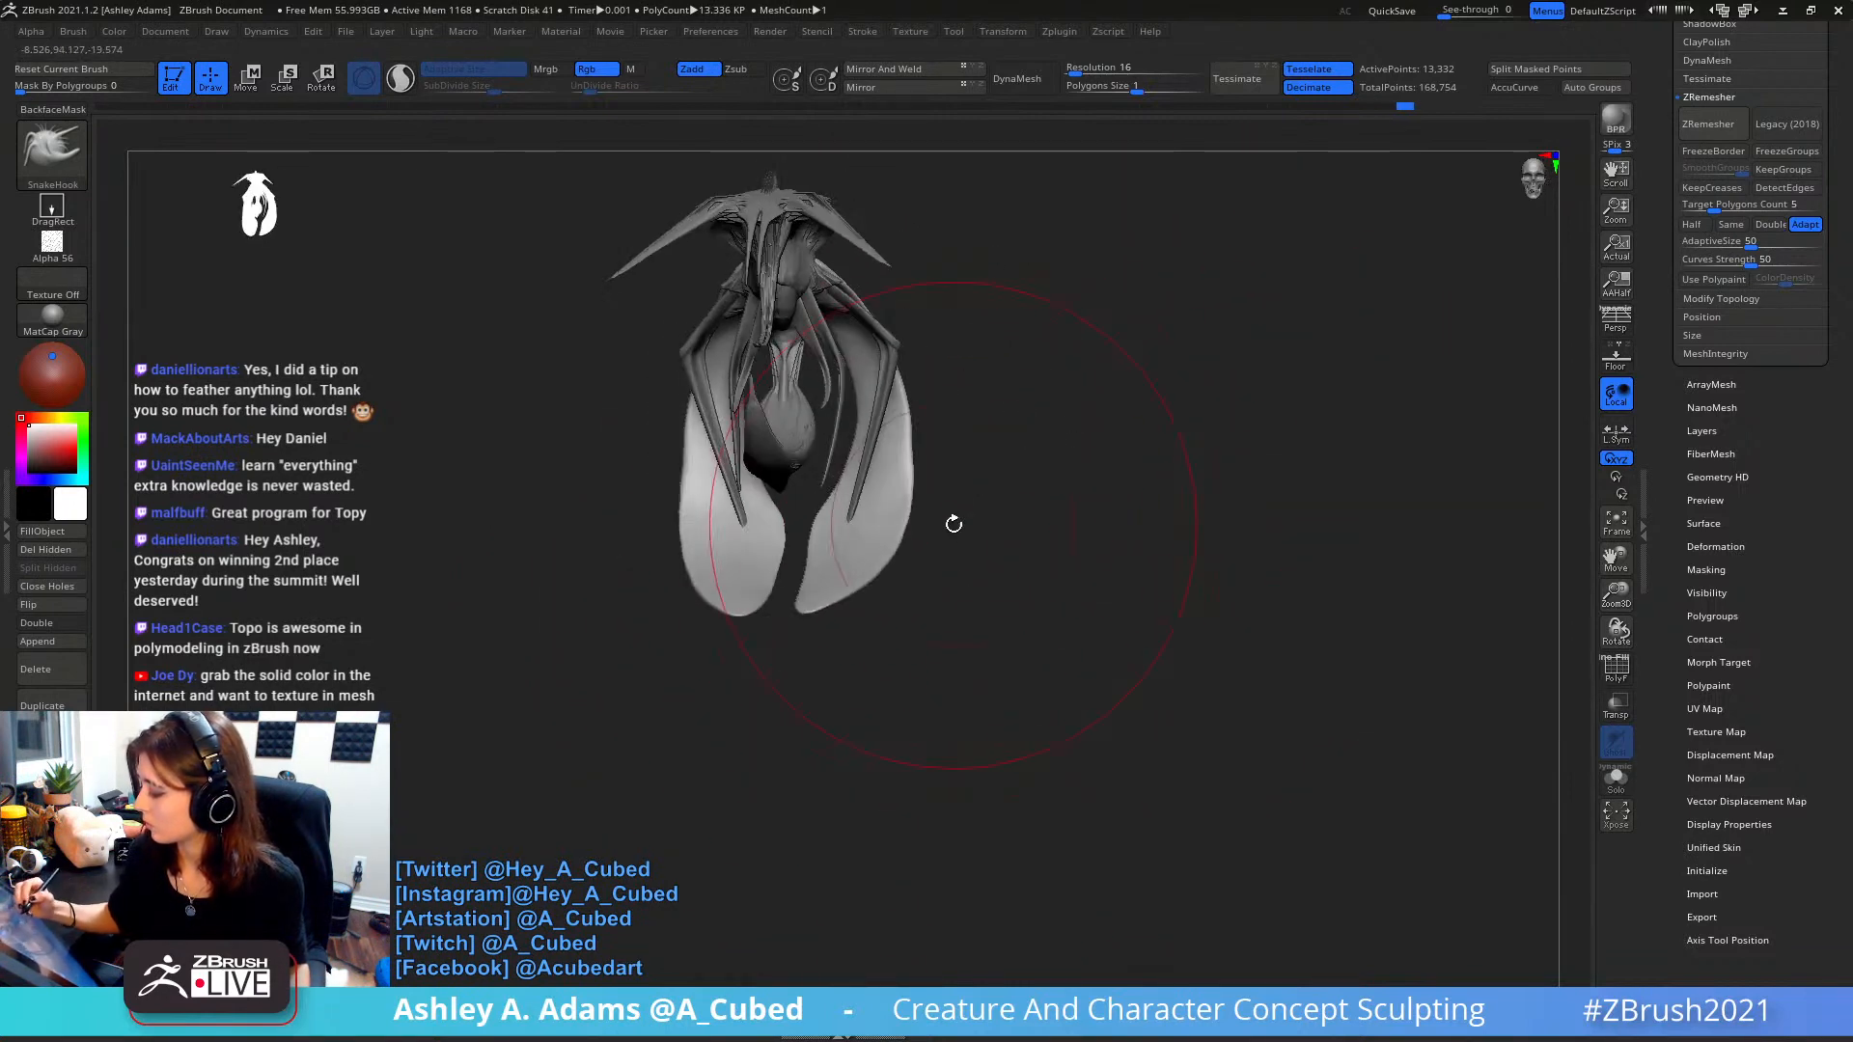
pyautogui.rightClick(854, 576)
pyautogui.moveTo(920, 473); pyautogui.dragTo(907, 473)
pyautogui.keyDown('alt'); pyautogui.click(873, 425); pyautogui.keyUp('alt')
pyautogui.moveTo(955, 482)
pyautogui.mouseDown(button='right')
pyautogui.moveTo(959, 422)
pyautogui.moveTo(1110, 430)
pyautogui.mouseUp(button='right')
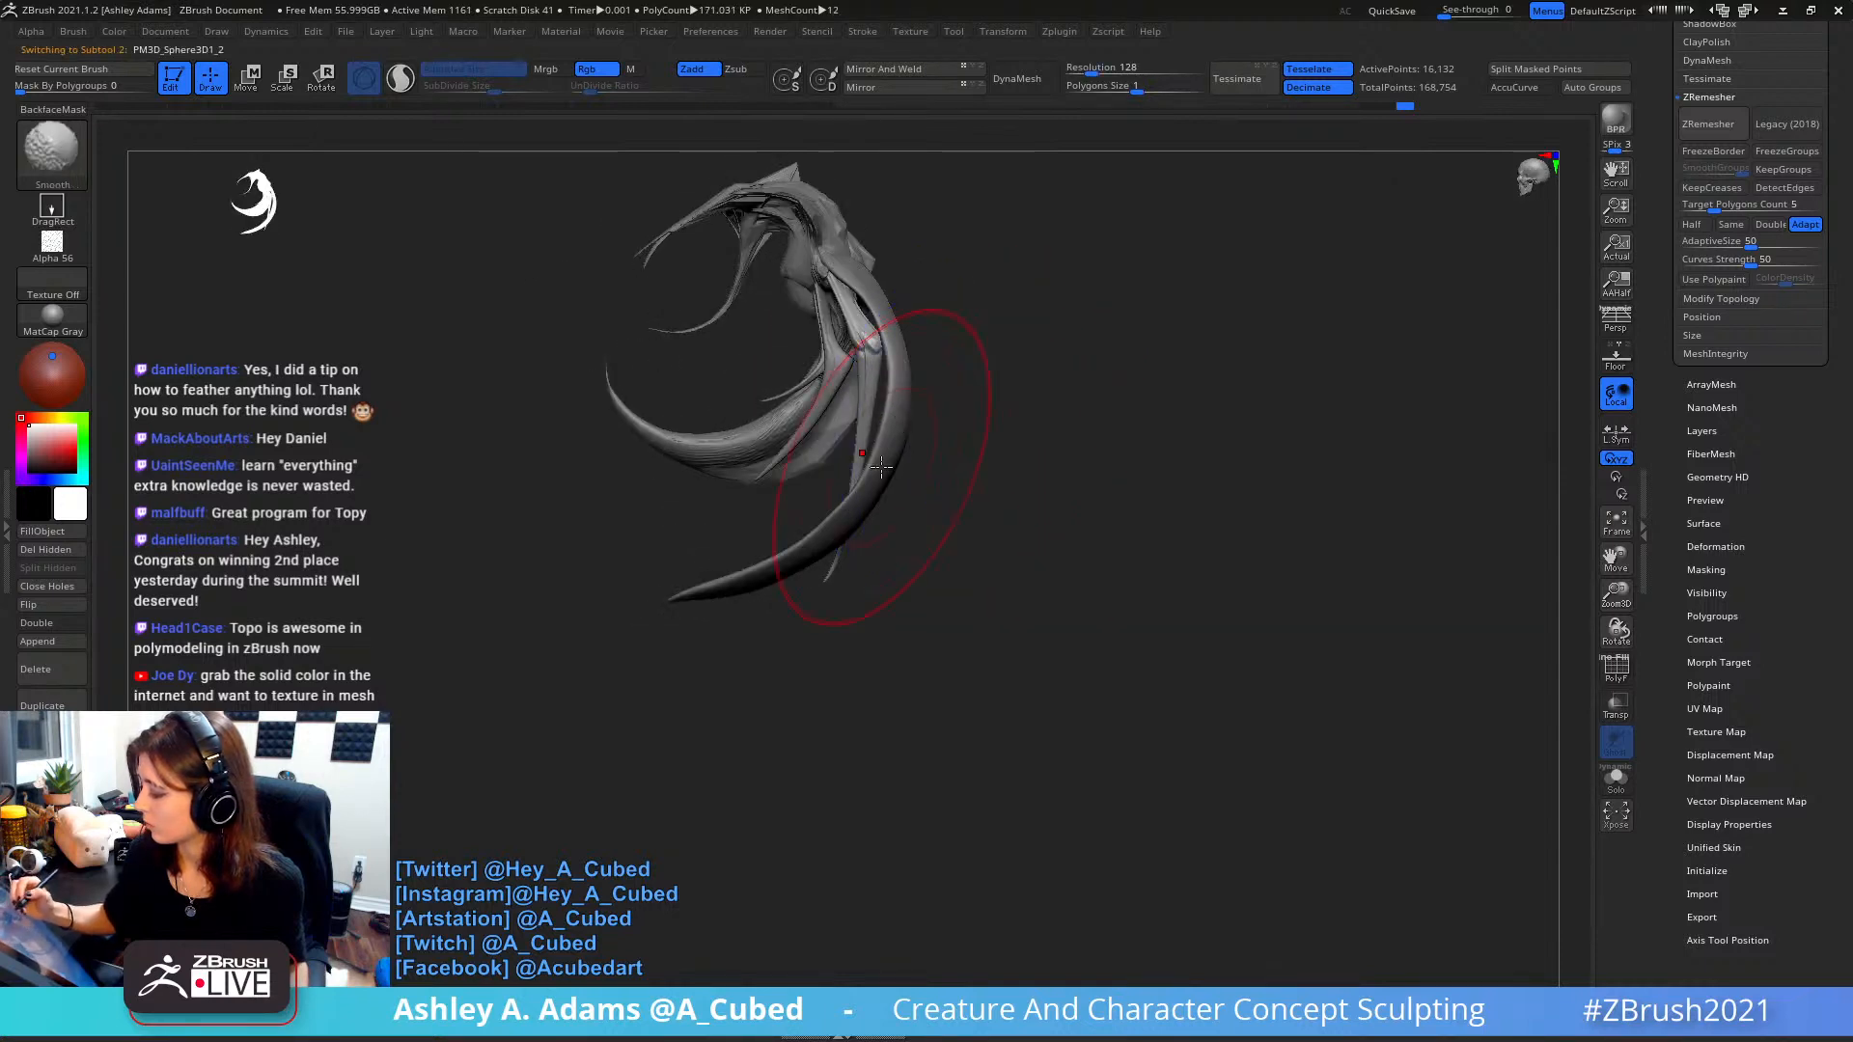
pyautogui.rightClick(811, 567)
pyautogui.moveTo(882, 463); pyautogui.dragTo(896, 460)
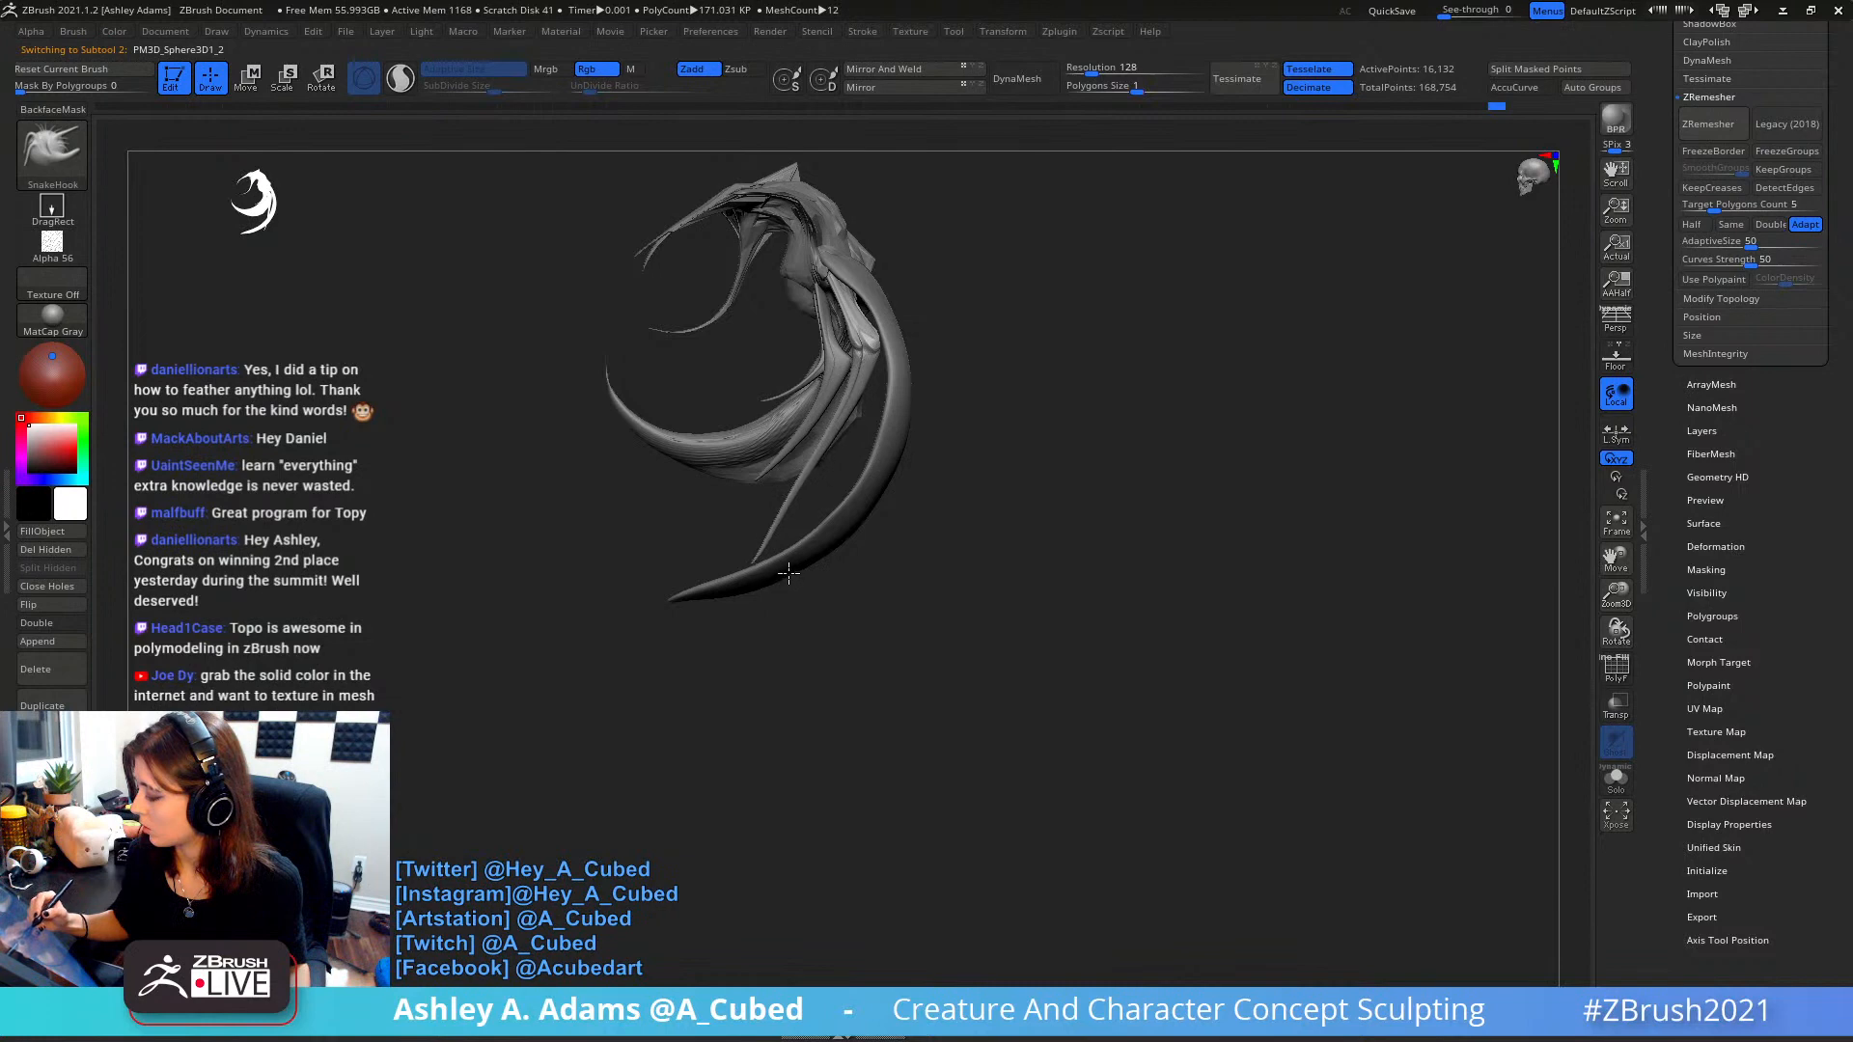
pyautogui.moveTo(790, 570); pyautogui.dragTo(807, 543)
pyautogui.moveTo(1048, 517); pyautogui.dragTo(910, 530, button='right')
pyautogui.rightClick(814, 598)
pyautogui.moveTo(898, 492); pyautogui.dragTo(885, 492)
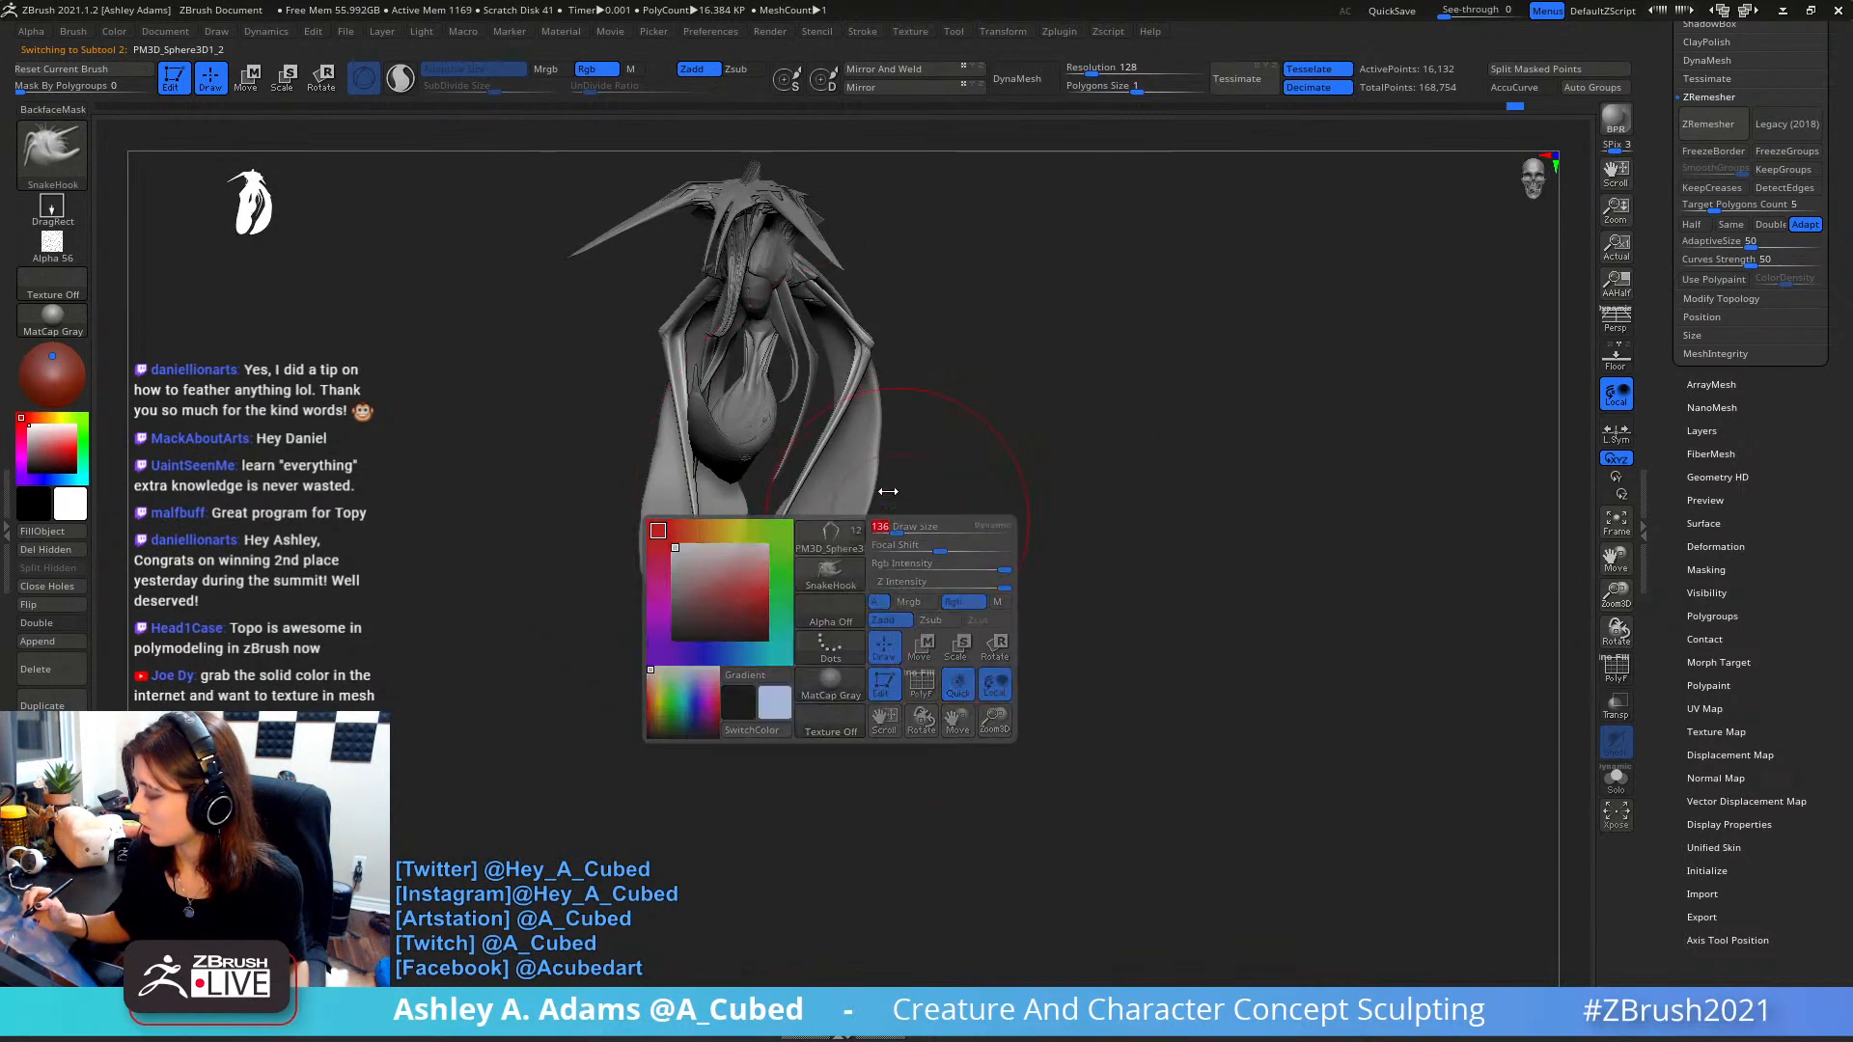
pyautogui.moveTo(956, 434)
pyautogui.mouseDown(button='right')
pyautogui.moveTo(946, 502)
pyautogui.moveTo(821, 530)
pyautogui.moveTo(804, 559)
pyautogui.mouseUp(button='right')
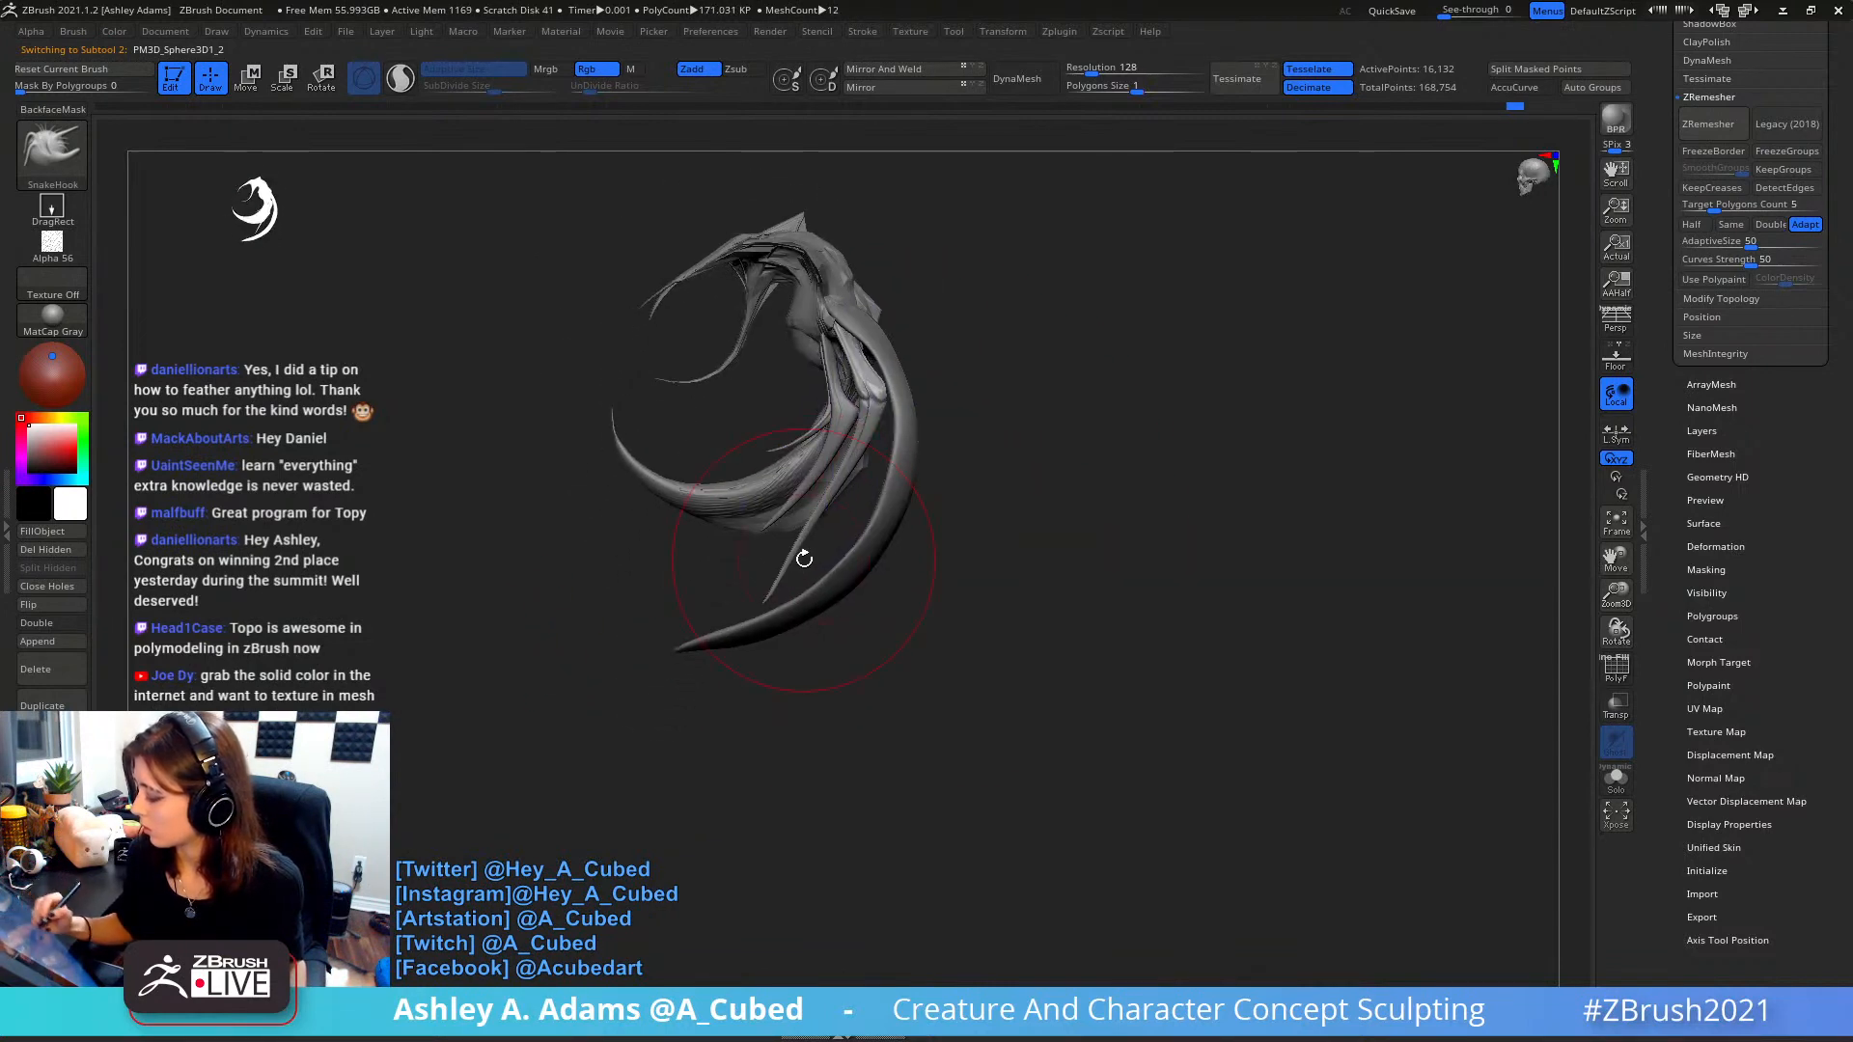
# - Adjust the abdomen base, and select and reposition the inner limbs beside it with a resized SnakeHook brush
pyautogui.keyDown('alt'); pyautogui.click(757, 499); pyautogui.keyUp('alt')
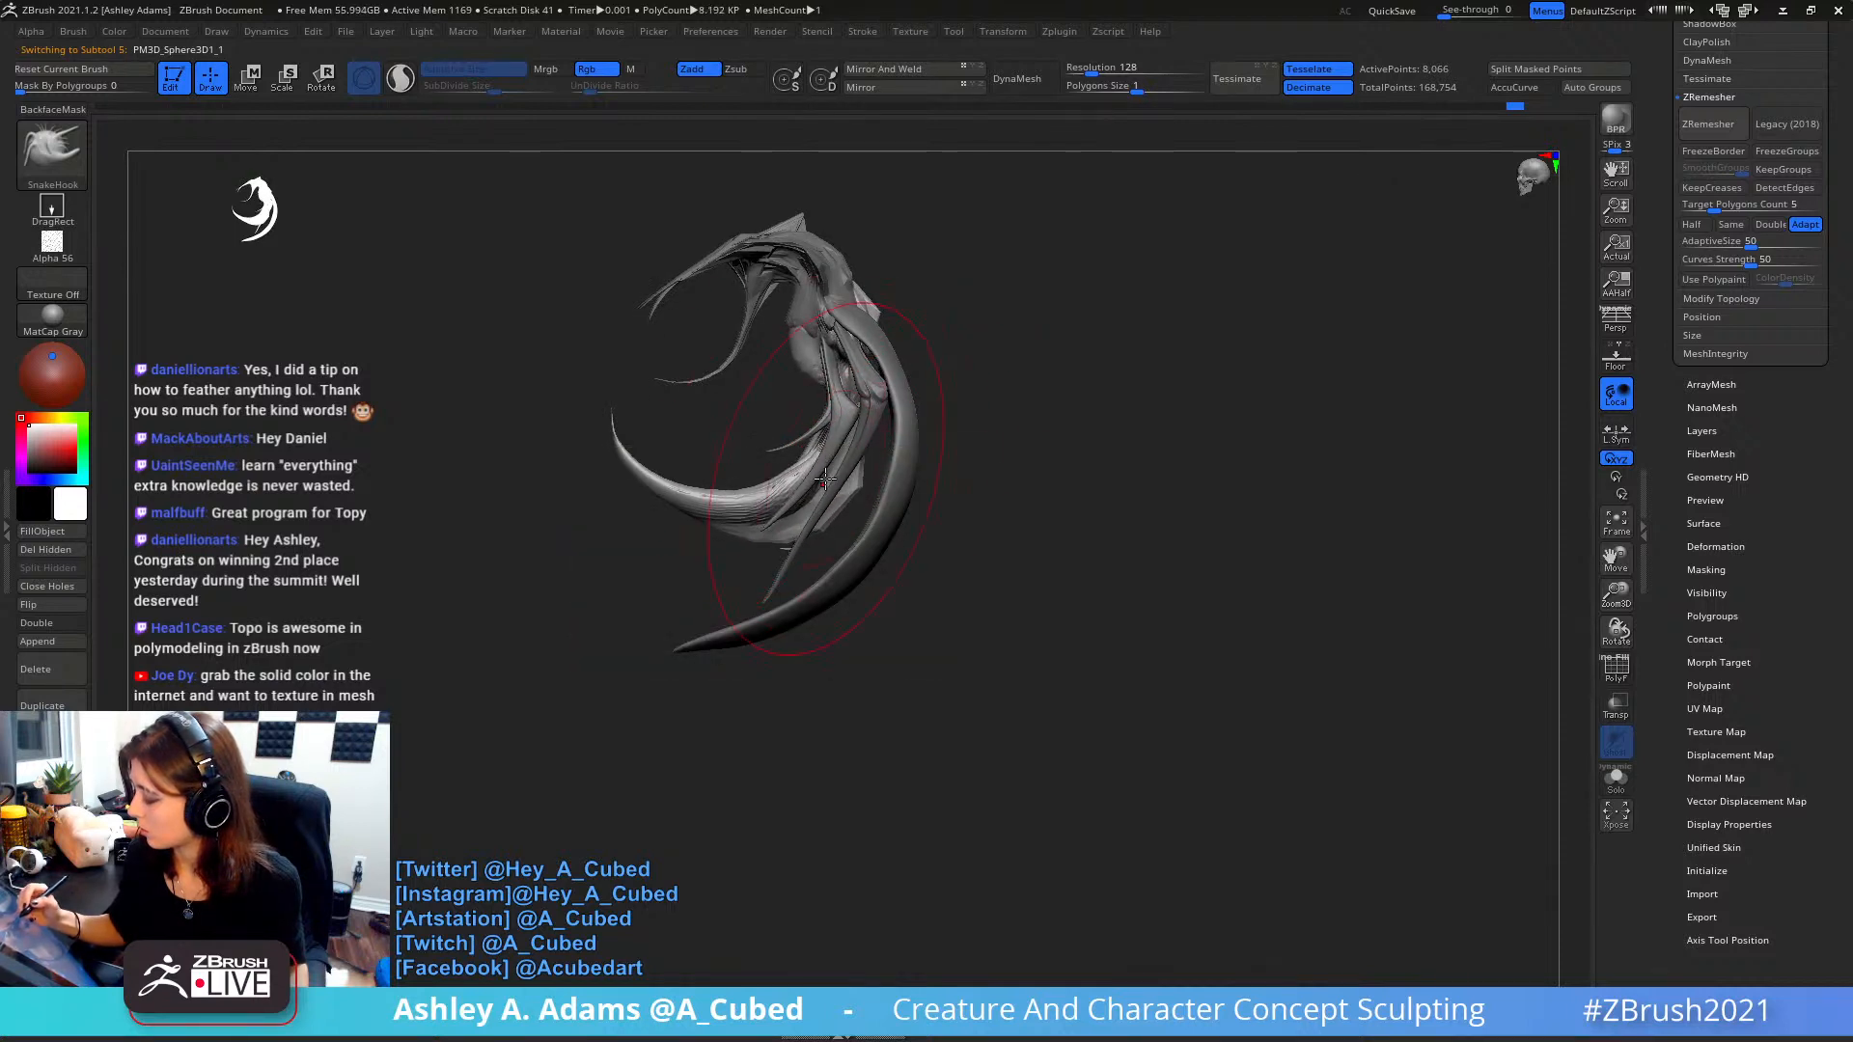
pyautogui.press('space')
pyautogui.moveTo(825, 482); pyautogui.dragTo(836, 421)
pyautogui.keyDown('alt'); pyautogui.click(824, 431); pyautogui.keyUp('alt')
pyautogui.press('space')
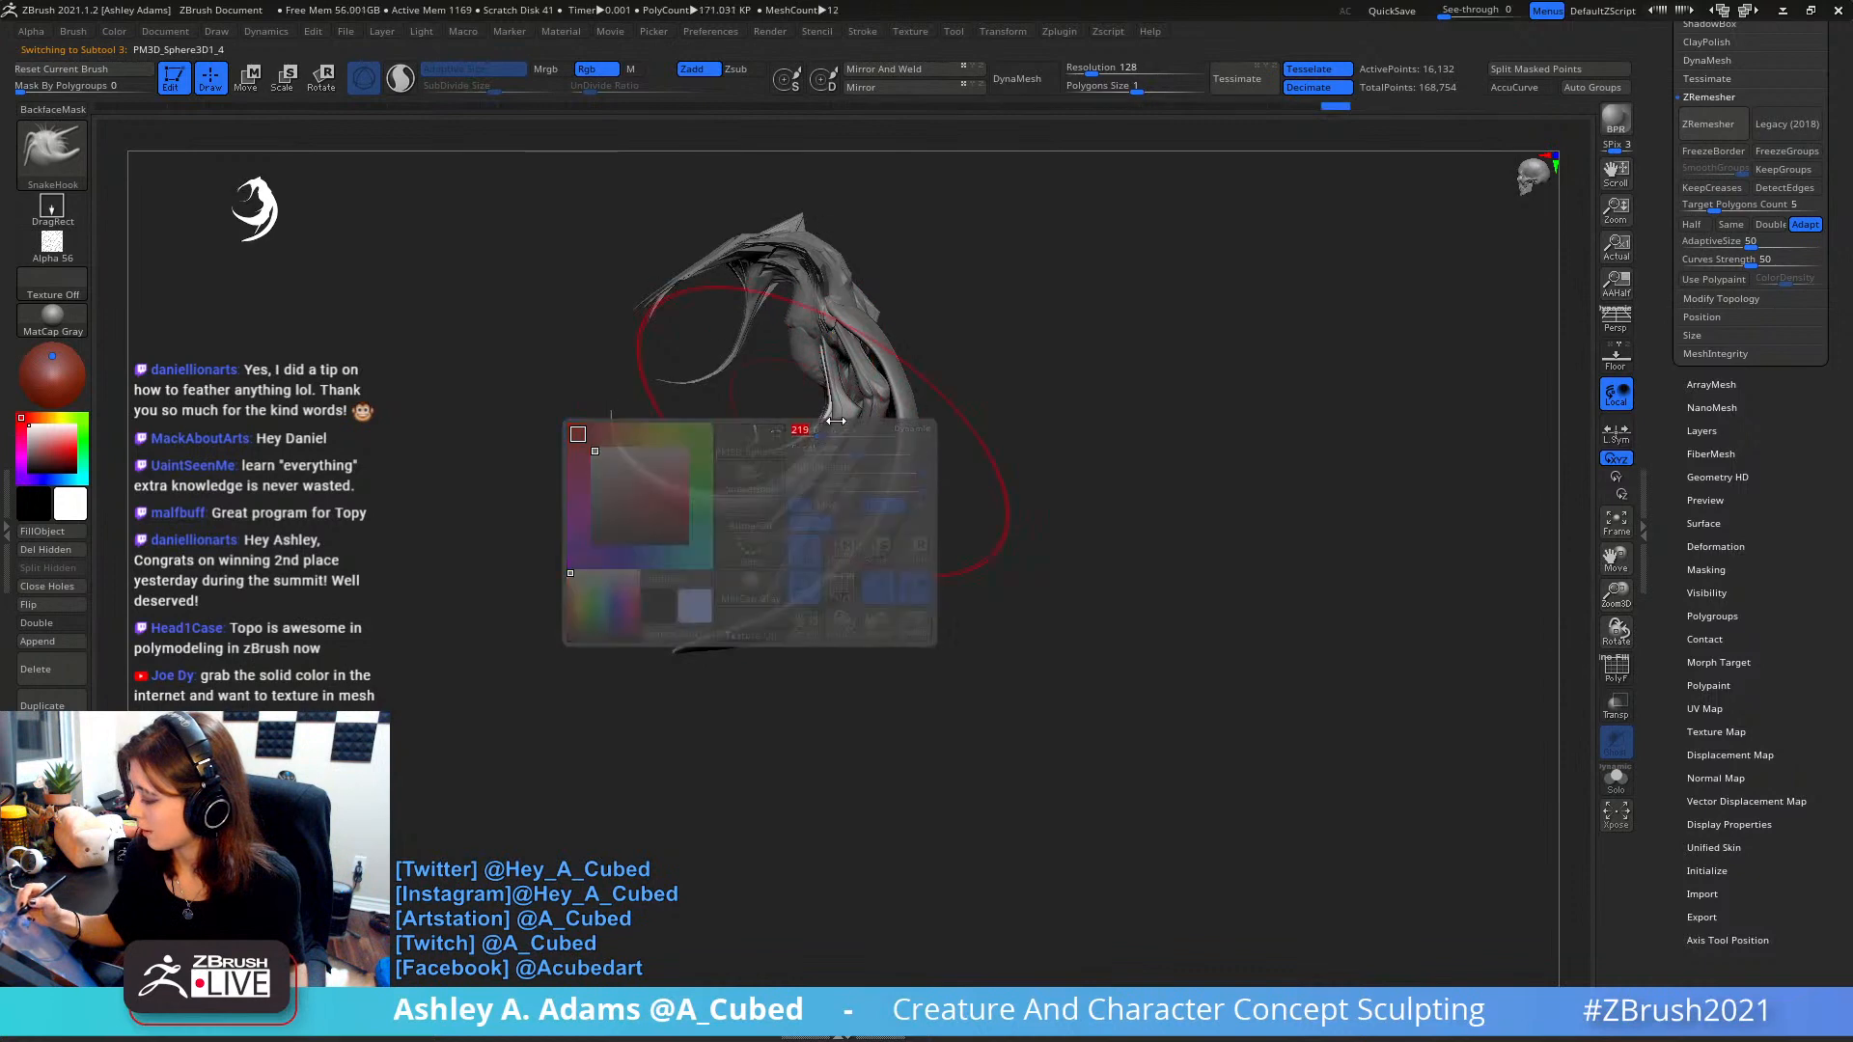
pyautogui.press('space')
pyautogui.moveTo(774, 473)
pyautogui.mouseDown()
pyautogui.moveTo(787, 463)
pyautogui.moveTo(770, 490)
pyautogui.moveTo(828, 457)
pyautogui.mouseUp()
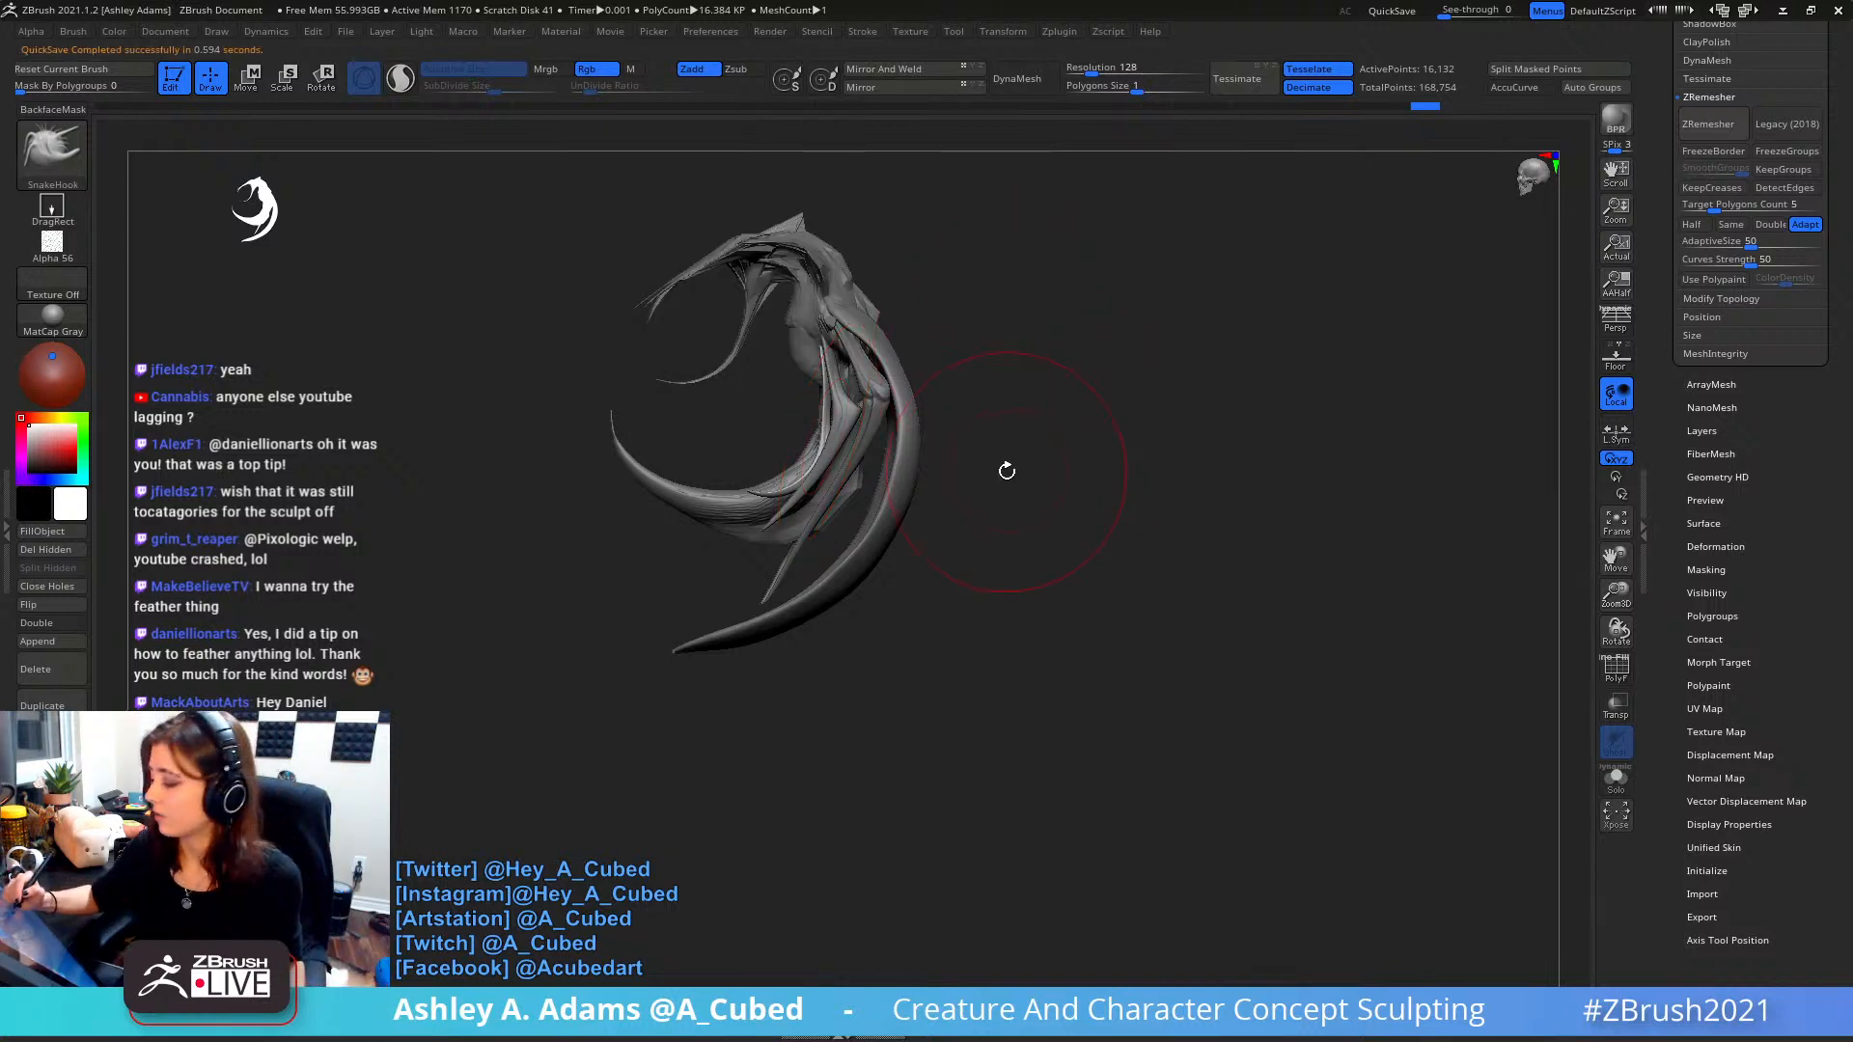
# - Select the wings again and reshape their curved lower tips with SnakeHook in side view
pyautogui.keyDown('ctrl'); pyautogui.moveTo(864, 492); pyautogui.dragTo(871, 580, button='right'); pyautogui.keyUp('ctrl')
pyautogui.keyDown('alt'); pyautogui.click(856, 656); pyautogui.keyUp('alt')
pyautogui.keyDown('alt'); pyautogui.moveTo(849, 677); pyautogui.dragTo(941, 540, button='right'); pyautogui.keyUp('alt')
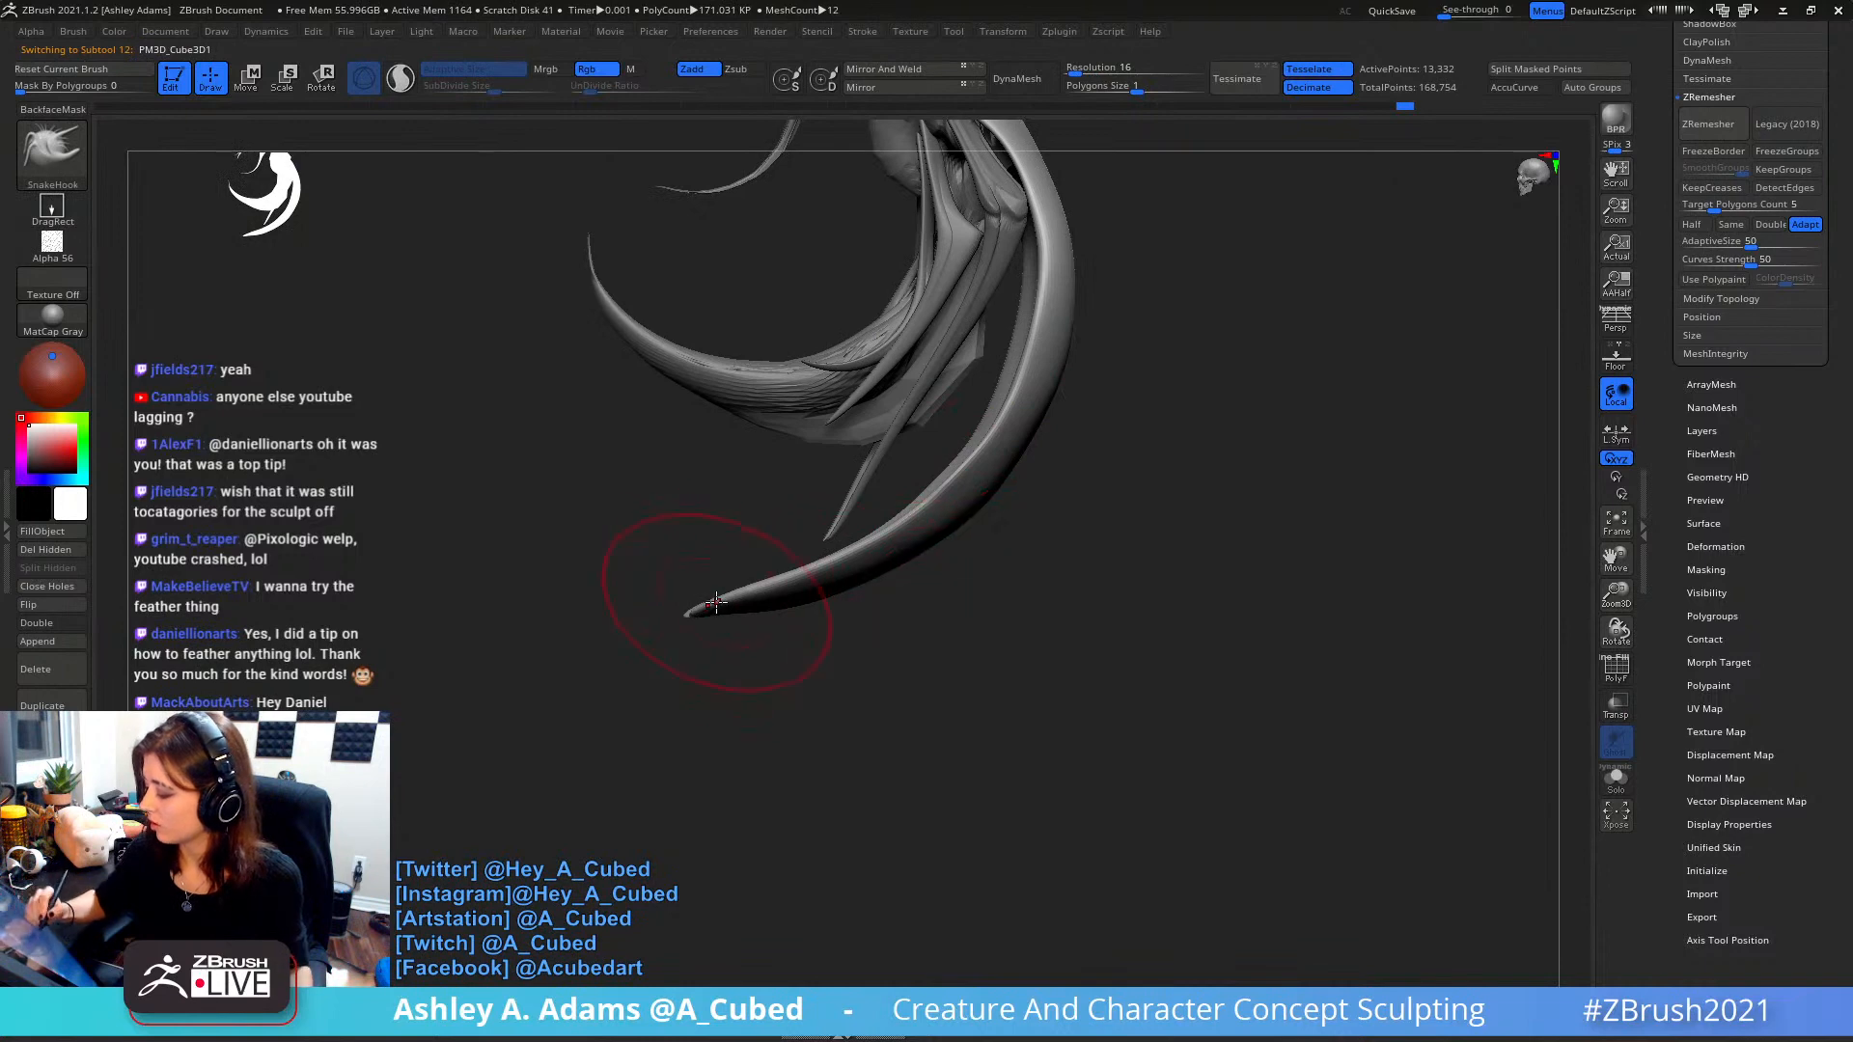
pyautogui.moveTo(719, 605); pyautogui.dragTo(739, 595)
pyautogui.moveTo(863, 555); pyautogui.dragTo(873, 552)
pyautogui.moveTo(910, 581)
pyautogui.keyDown('ctrl'); pyautogui.mouseDown(button='right')
pyautogui.moveTo(911, 466)
pyautogui.moveTo(1030, 426)
pyautogui.moveTo(1009, 411)
pyautogui.moveTo(982, 453)
pyautogui.mouseUp(button='right'); pyautogui.keyUp('ctrl')
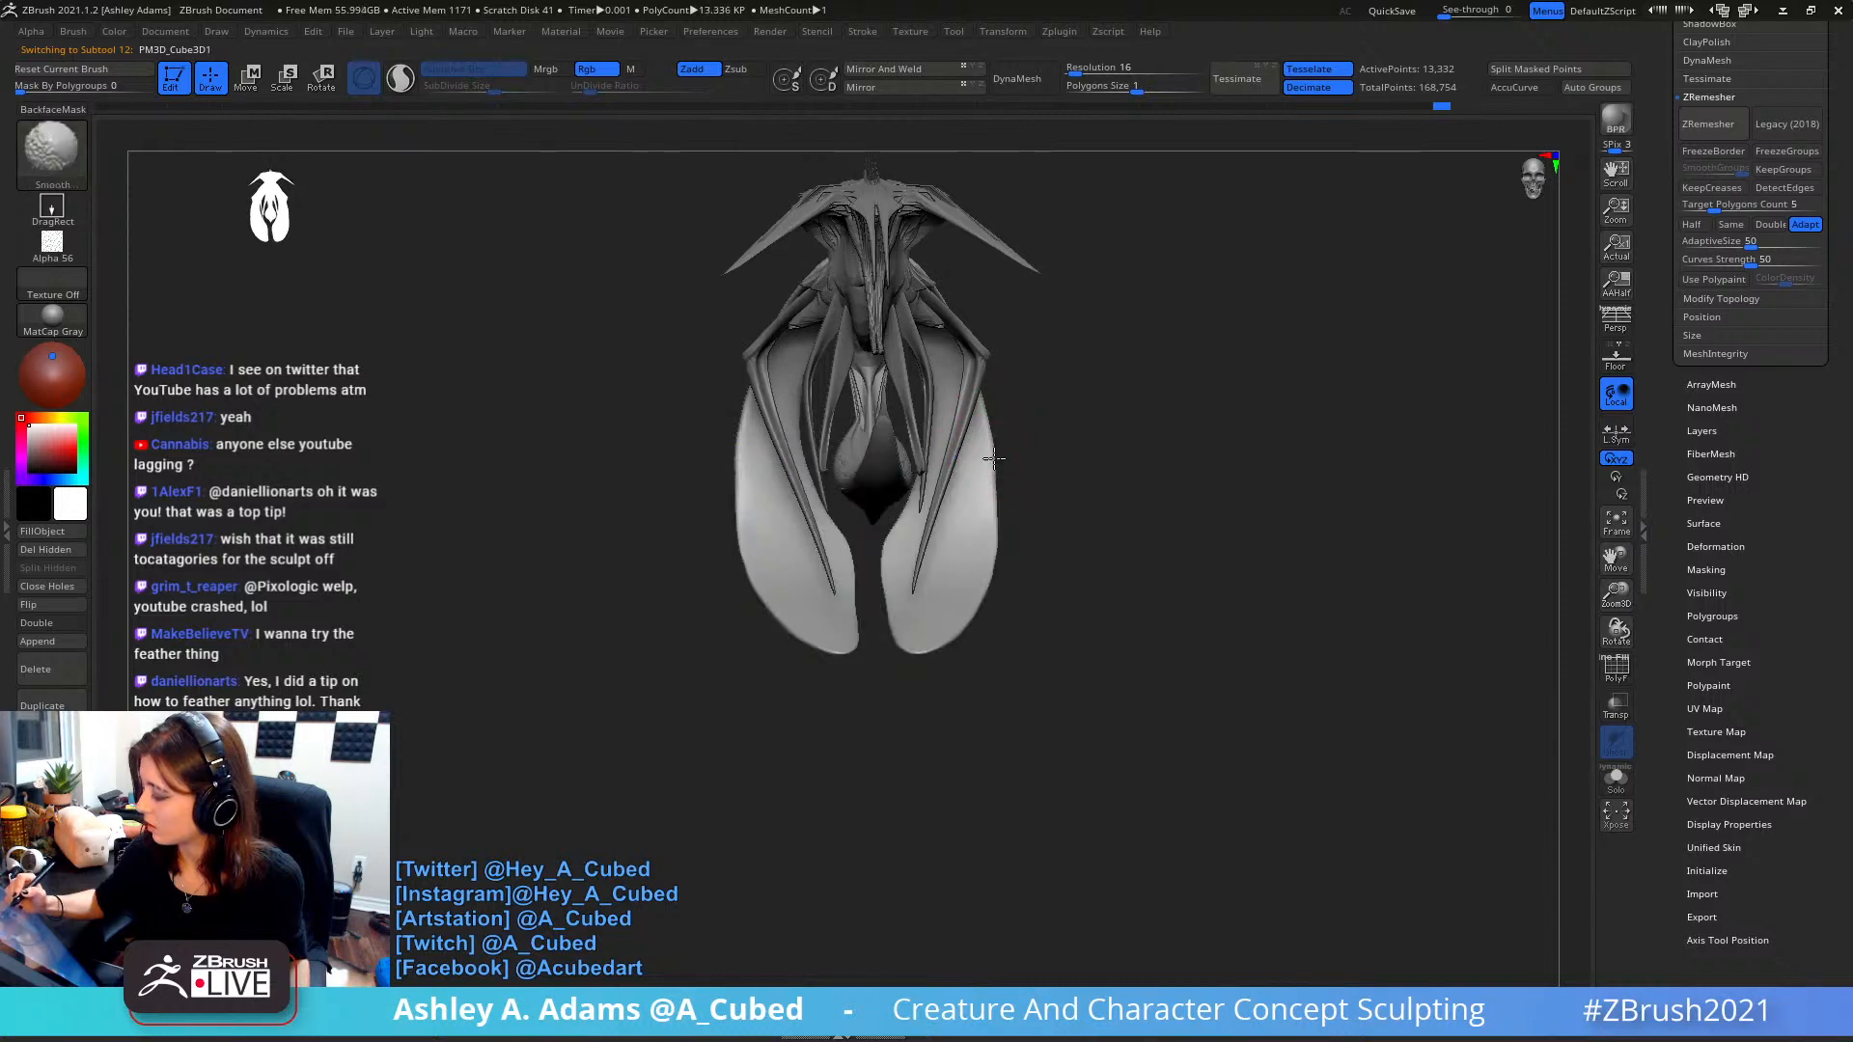
# - Smooth the outer edges of the wings from the front with a smaller brush
pyautogui.press('space')
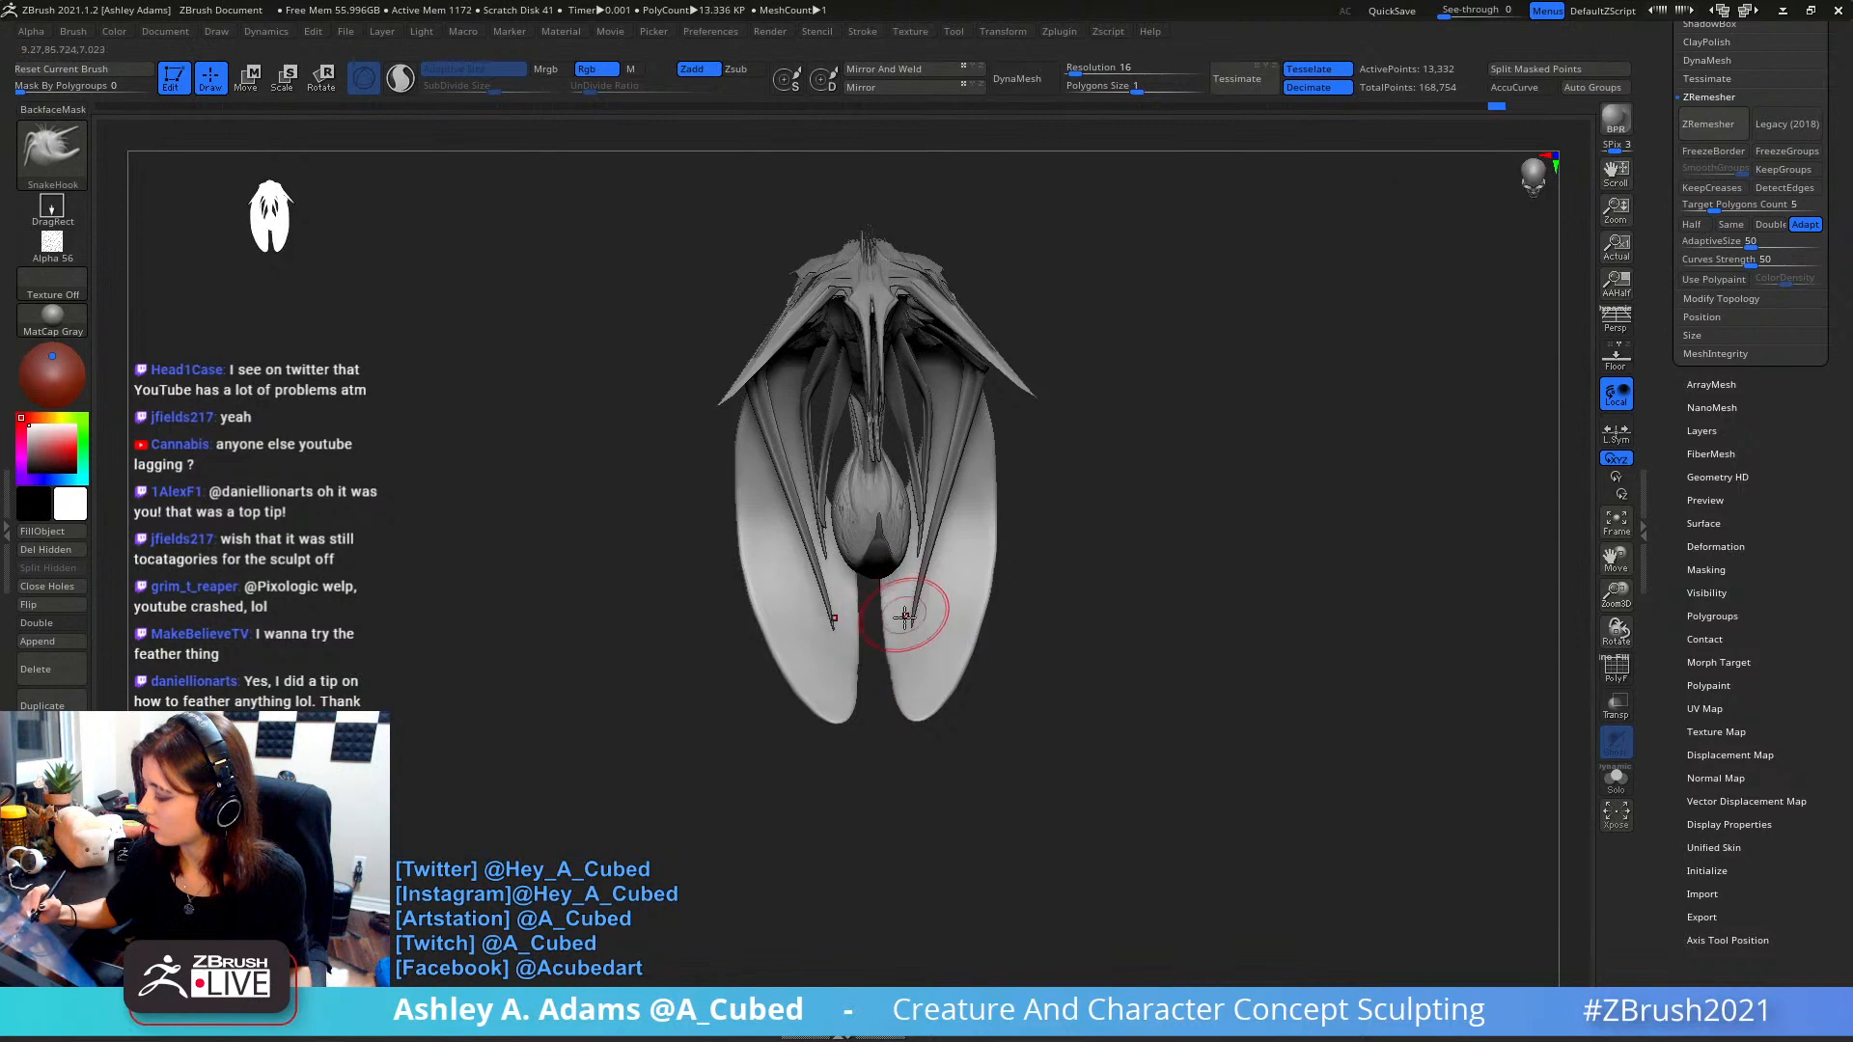
pyautogui.press('shift')
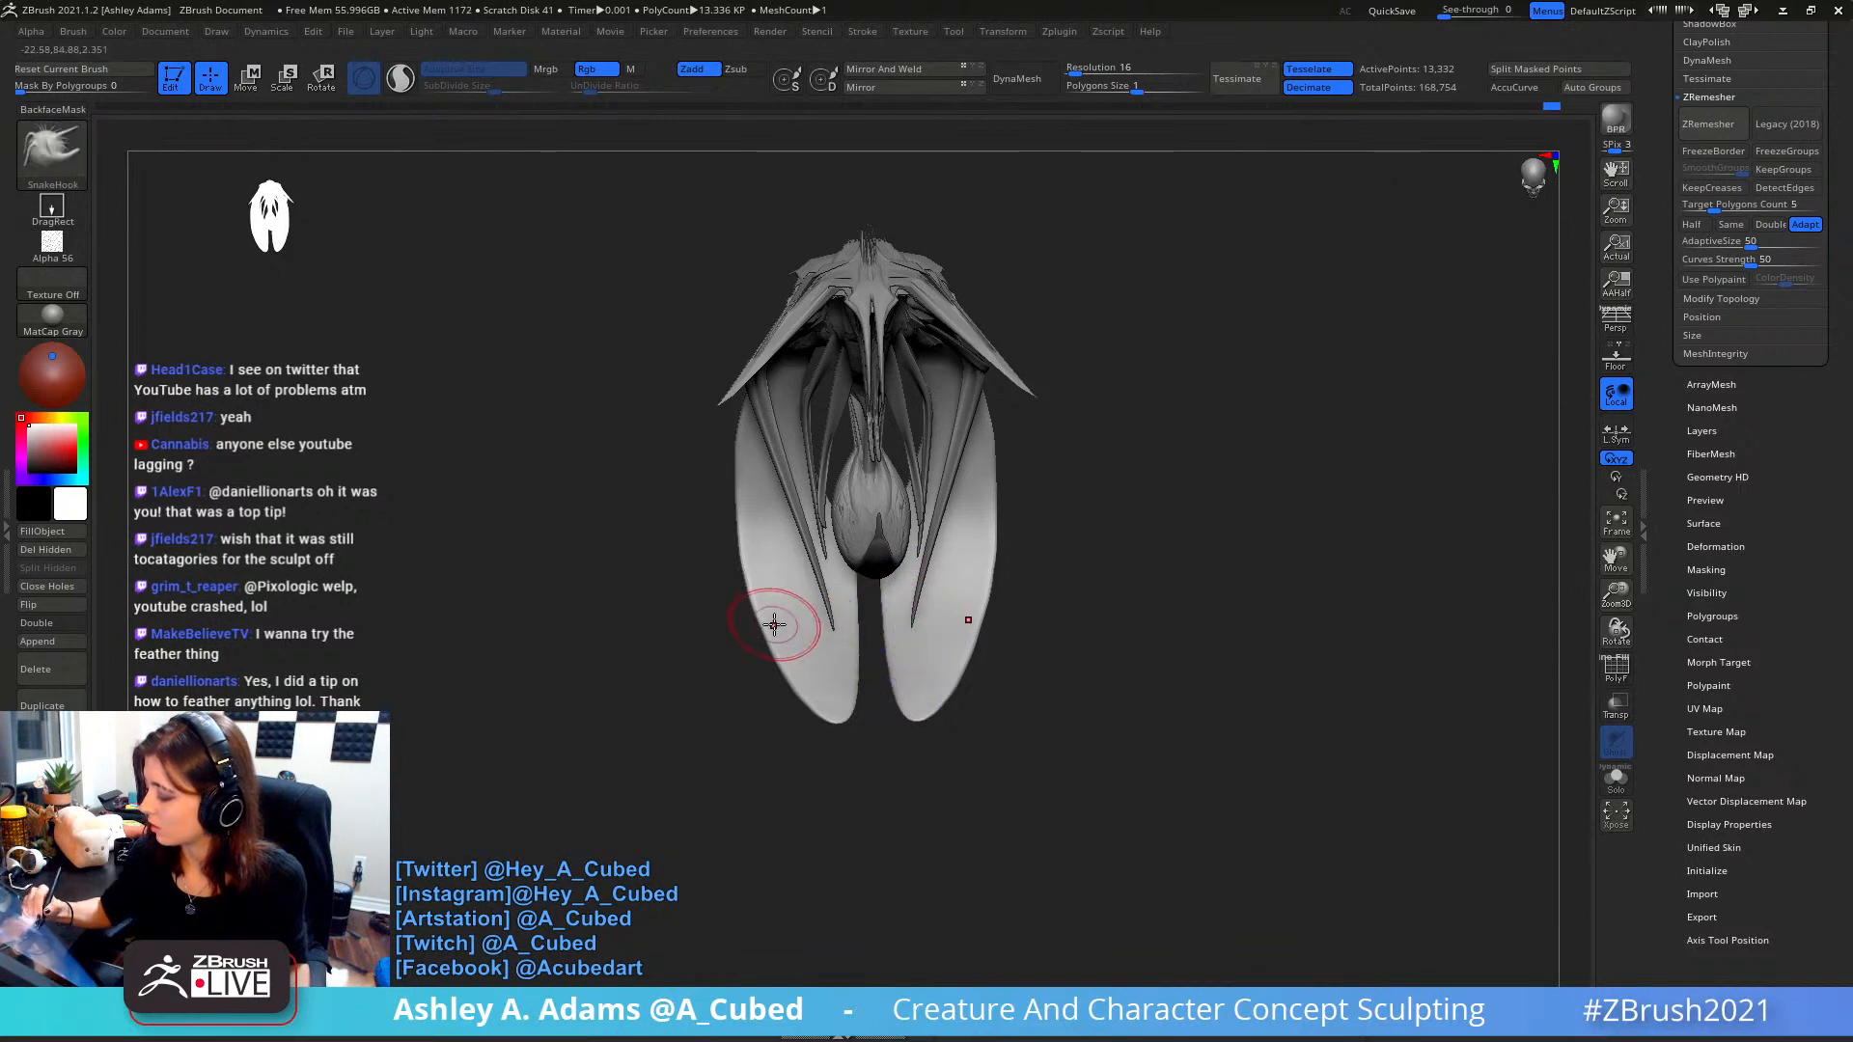
pyautogui.keyDown('shift'); pyautogui.moveTo(749, 476); pyautogui.dragTo(749, 536); pyautogui.keyUp('shift')
pyautogui.moveTo(1004, 463)
pyautogui.mouseDown()
pyautogui.moveTo(1013, 319)
pyautogui.moveTo(1022, 344)
pyautogui.moveTo(953, 455)
pyautogui.mouseUp()
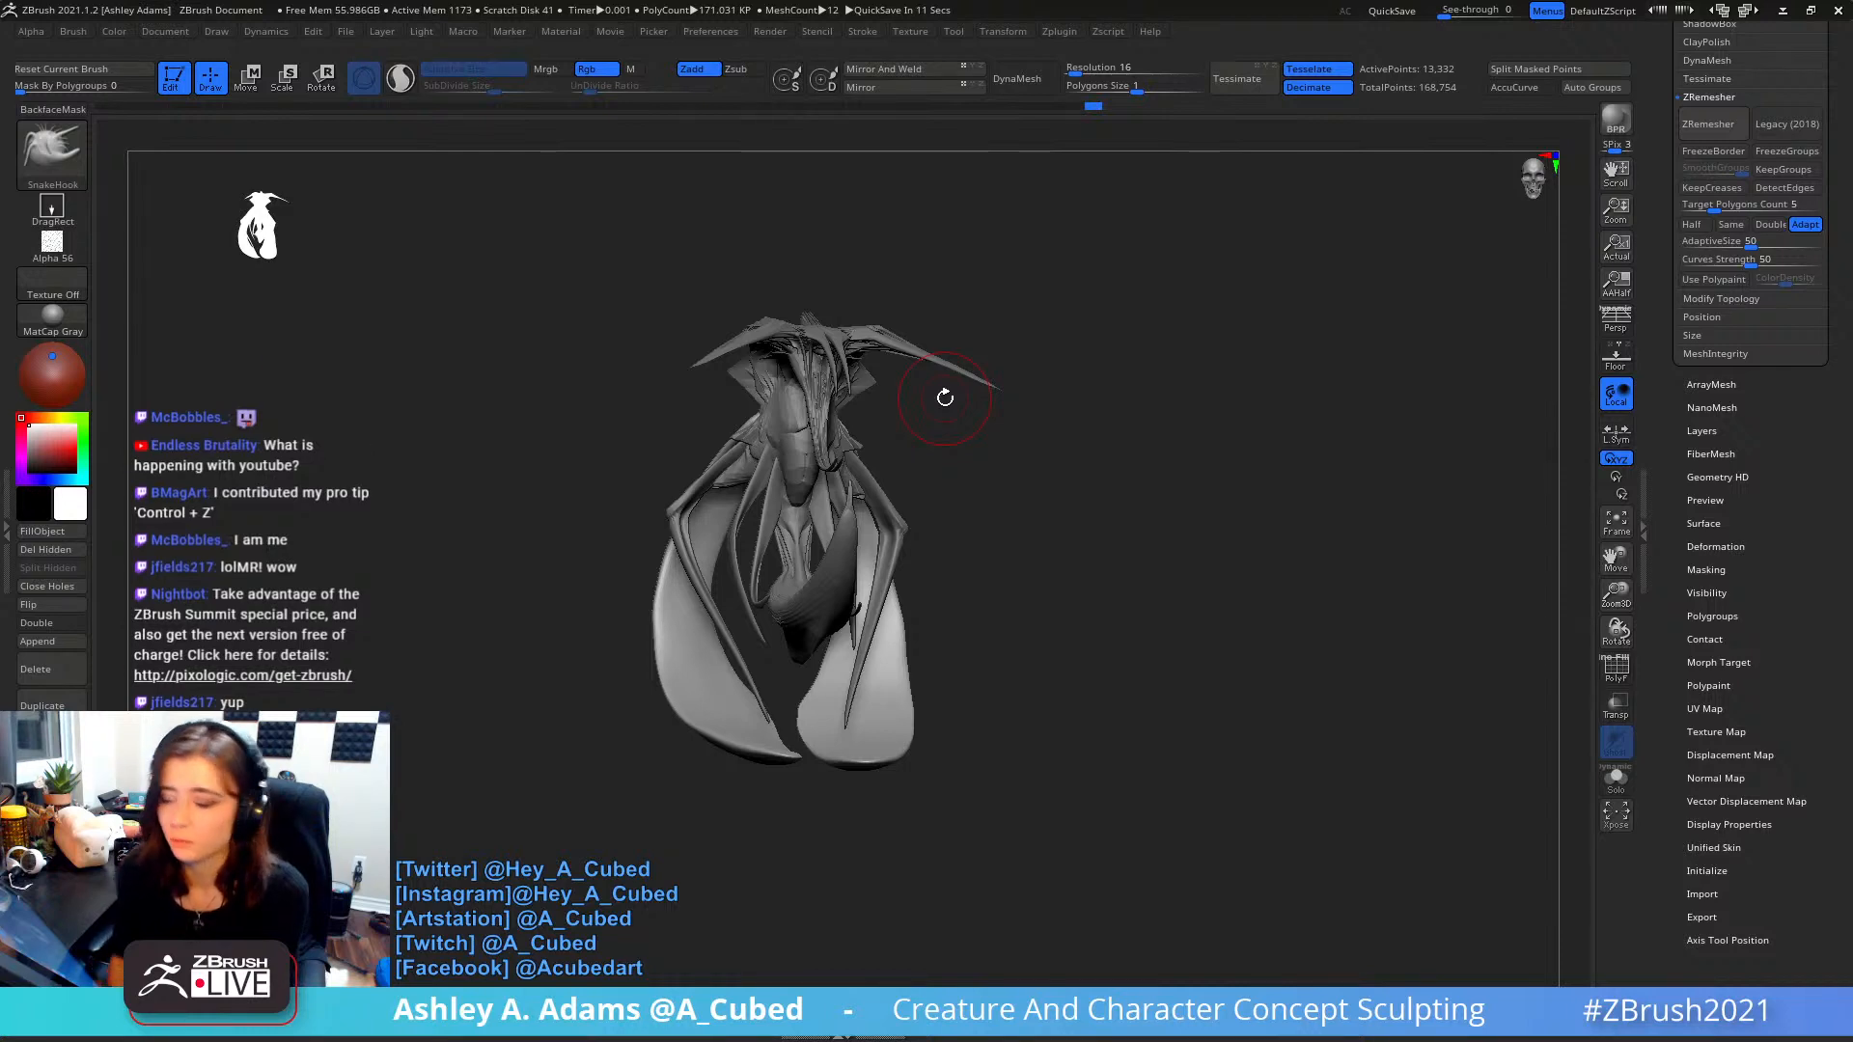
# - Reshape the wing roots under the jagged shoulder plates with SnakeHook and smooth their upper ends
pyautogui.moveTo(1080, 499); pyautogui.dragTo(903, 502)
pyautogui.rightClick(903, 502)
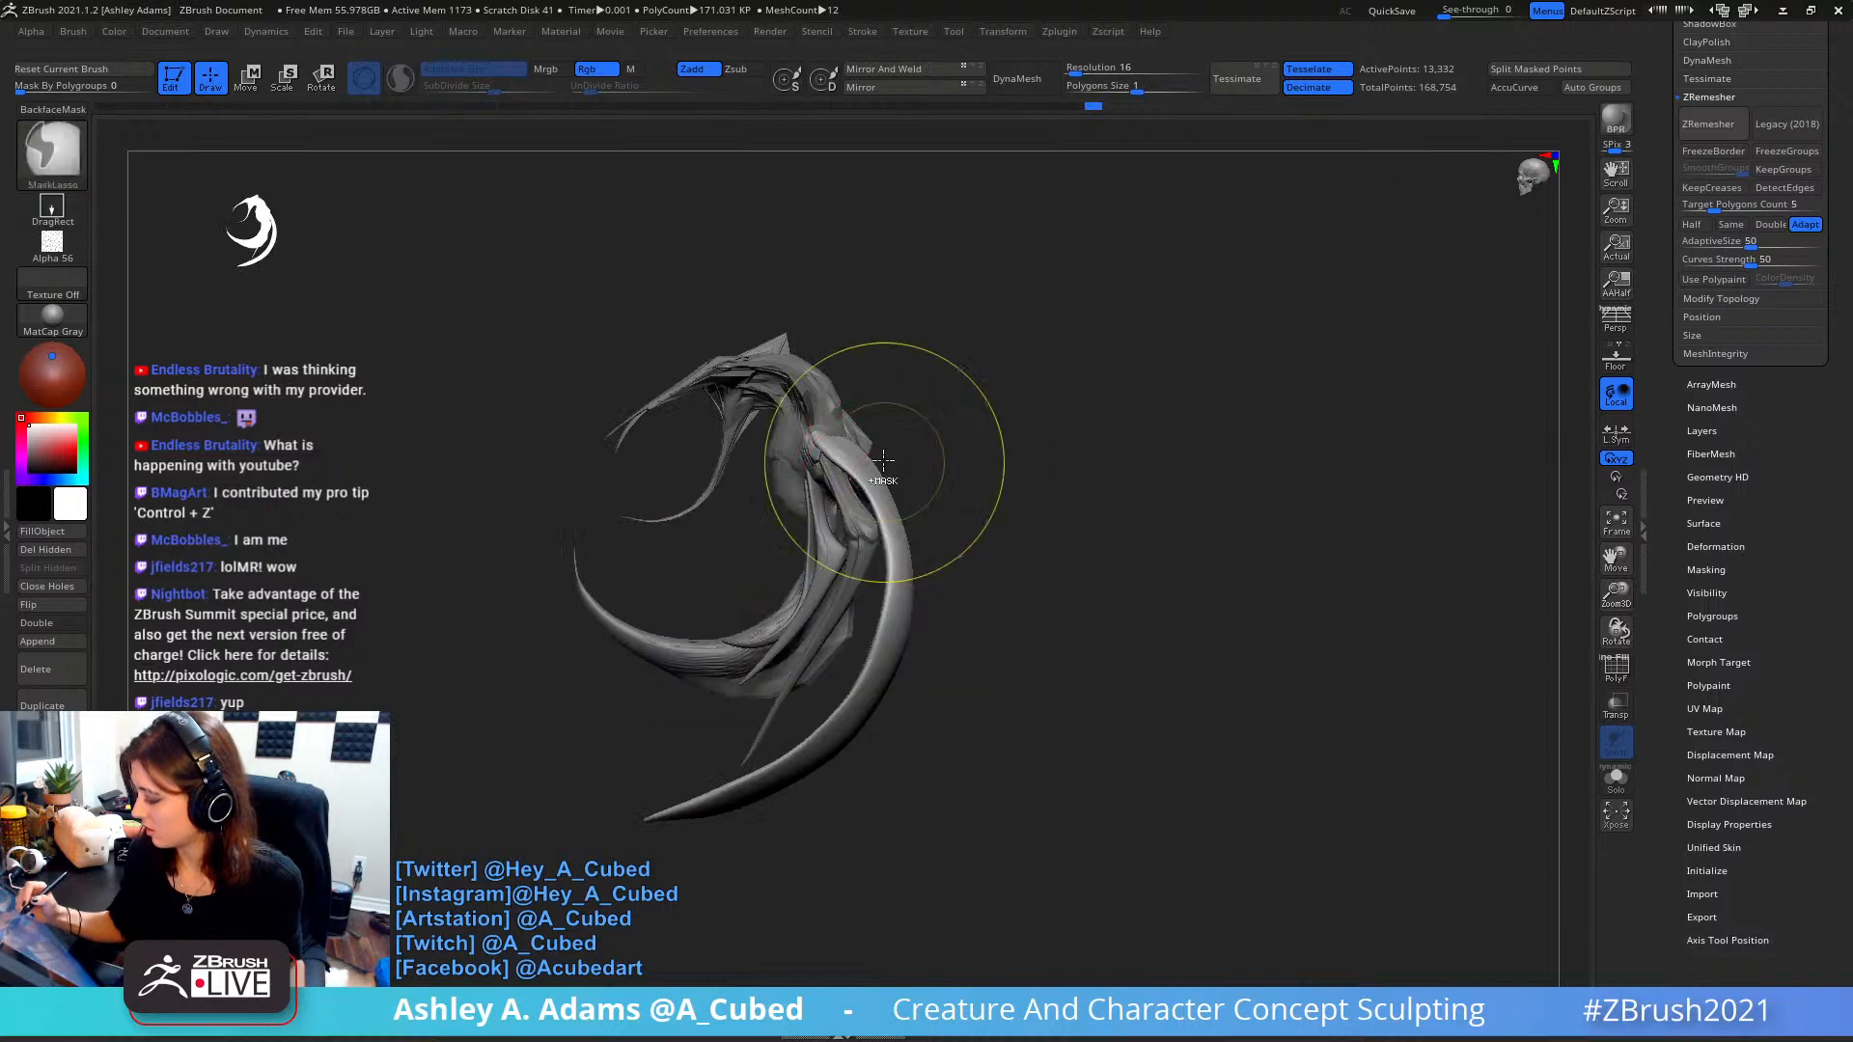
pyautogui.moveTo(902, 463)
pyautogui.keyDown('ctrl'); pyautogui.mouseDown(button='right')
pyautogui.moveTo(907, 516)
pyautogui.moveTo(845, 431)
pyautogui.mouseUp(button='right'); pyautogui.keyUp('ctrl')
pyautogui.rightClick(843, 431)
pyautogui.moveTo(842, 431); pyautogui.dragTo(844, 431)
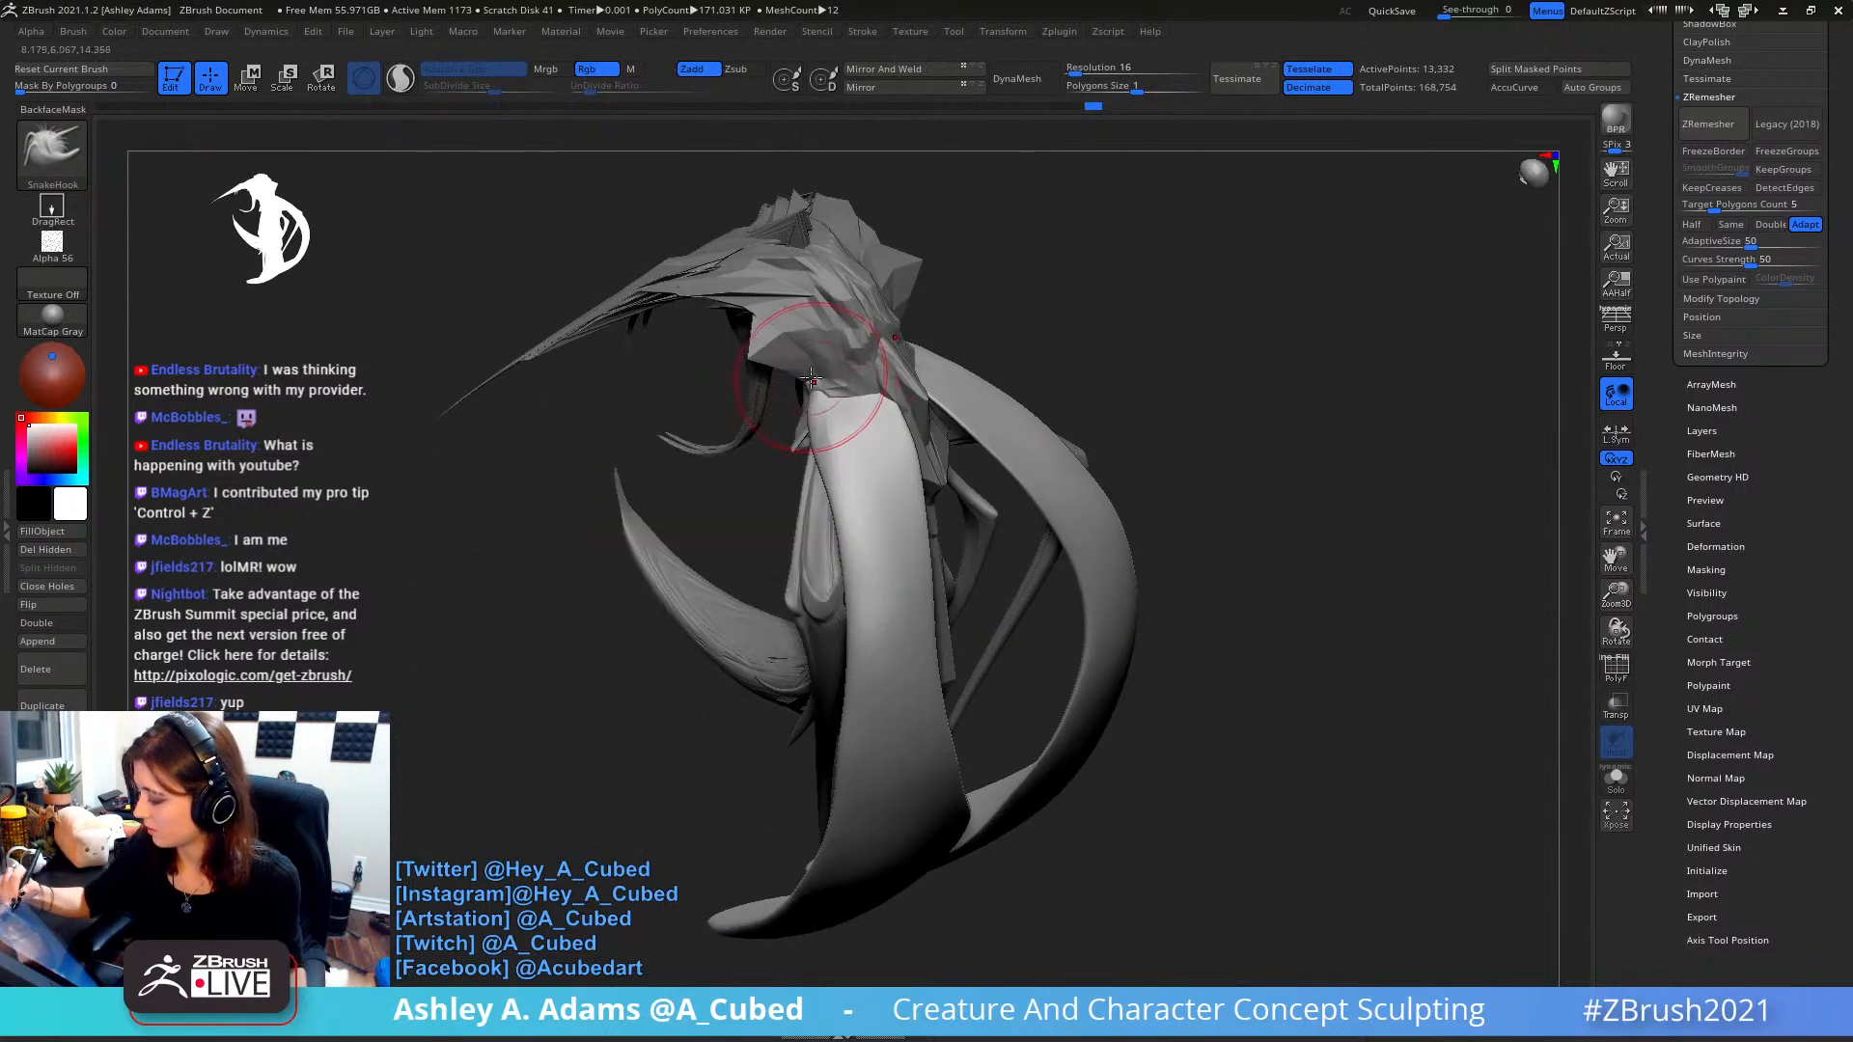
pyautogui.moveTo(922, 365); pyautogui.dragTo(878, 413, button='right')
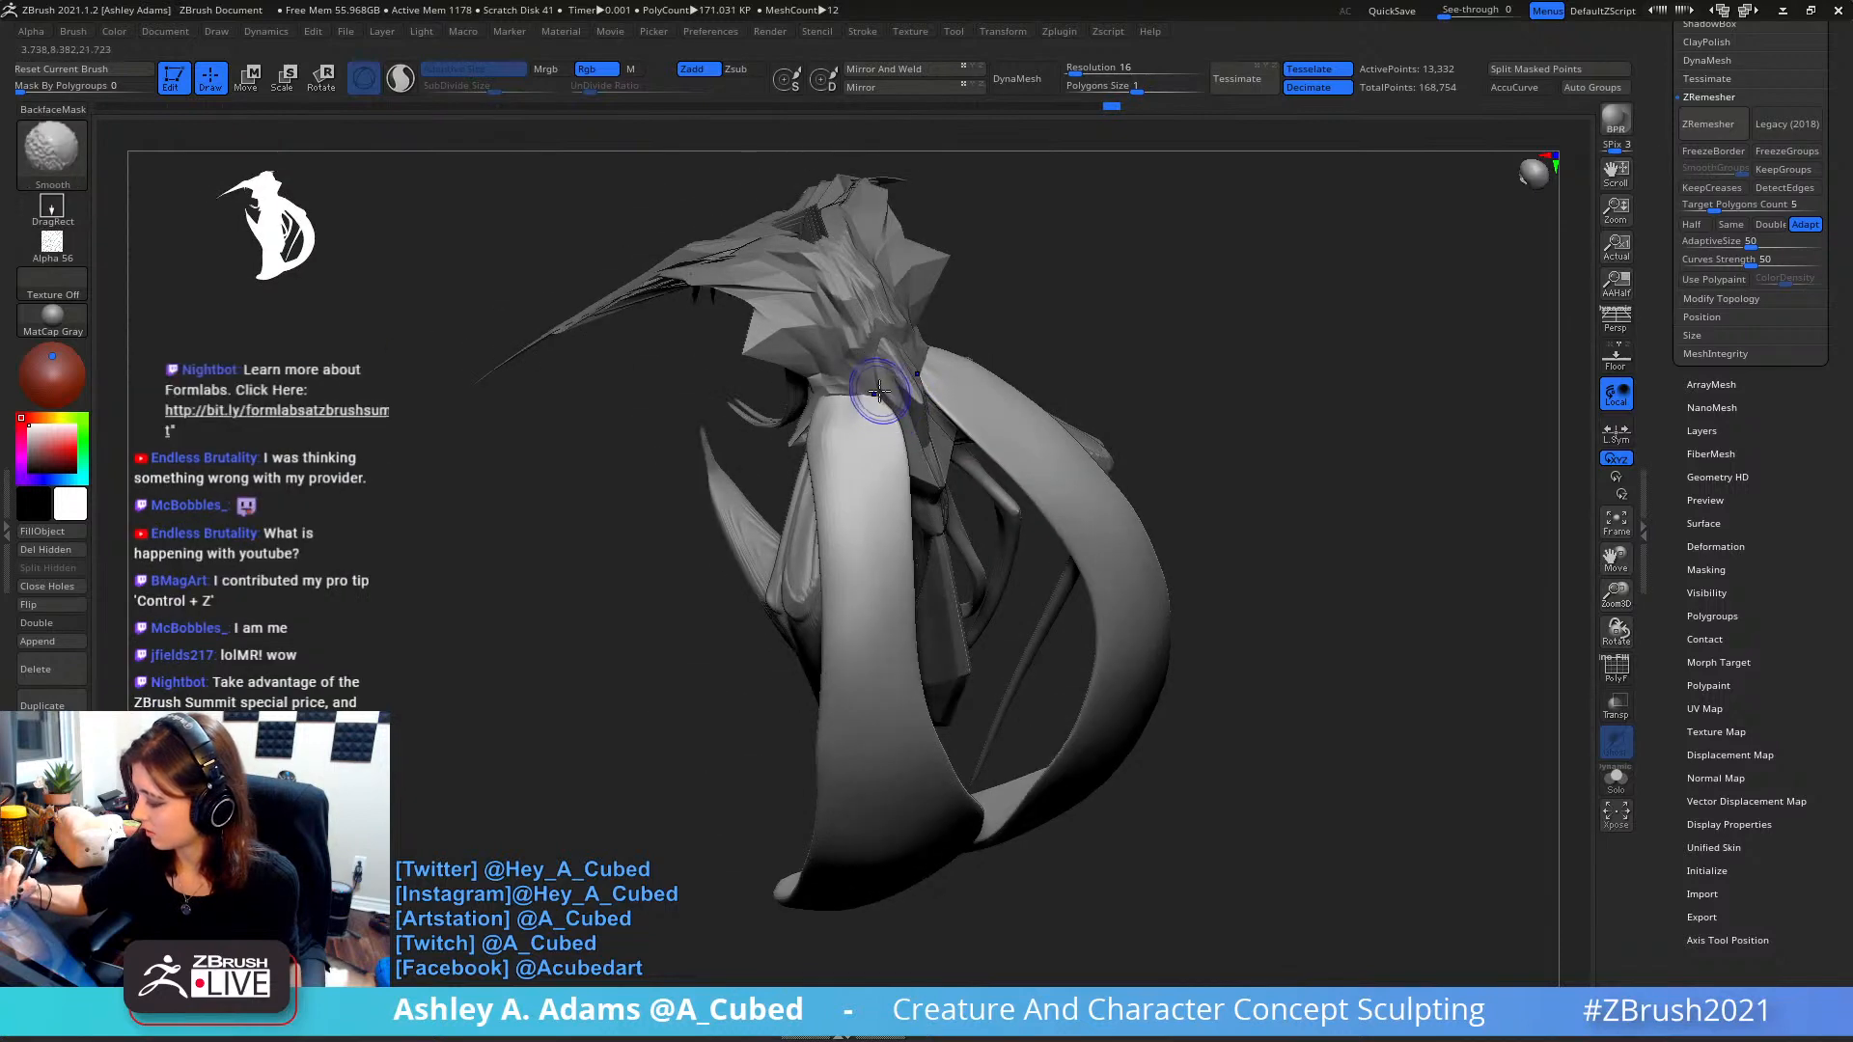
pyautogui.keyDown('shift'); pyautogui.moveTo(819, 405); pyautogui.dragTo(816, 452); pyautogui.keyUp('shift')
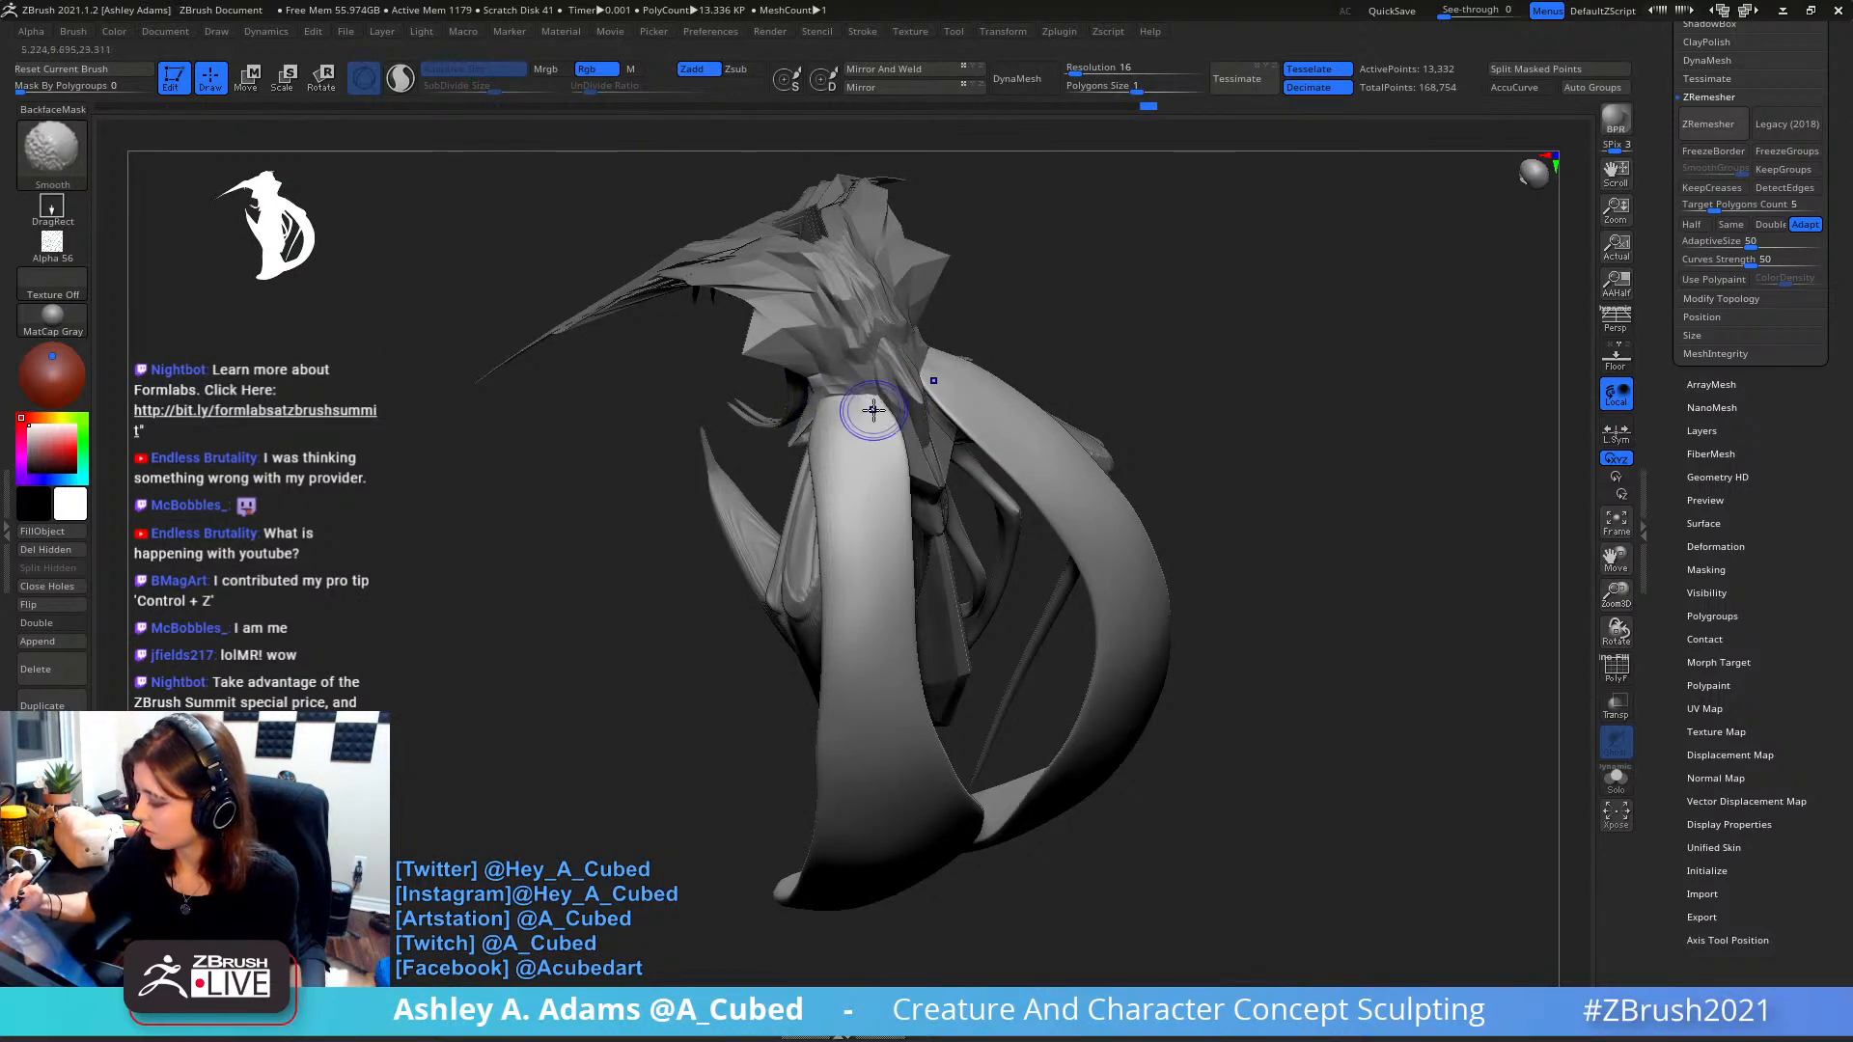
pyautogui.moveTo(868, 410)
pyautogui.mouseDown(button='right')
pyautogui.moveTo(869, 359)
pyautogui.moveTo(823, 374)
pyautogui.moveTo(848, 413)
pyautogui.mouseUp(button='right')
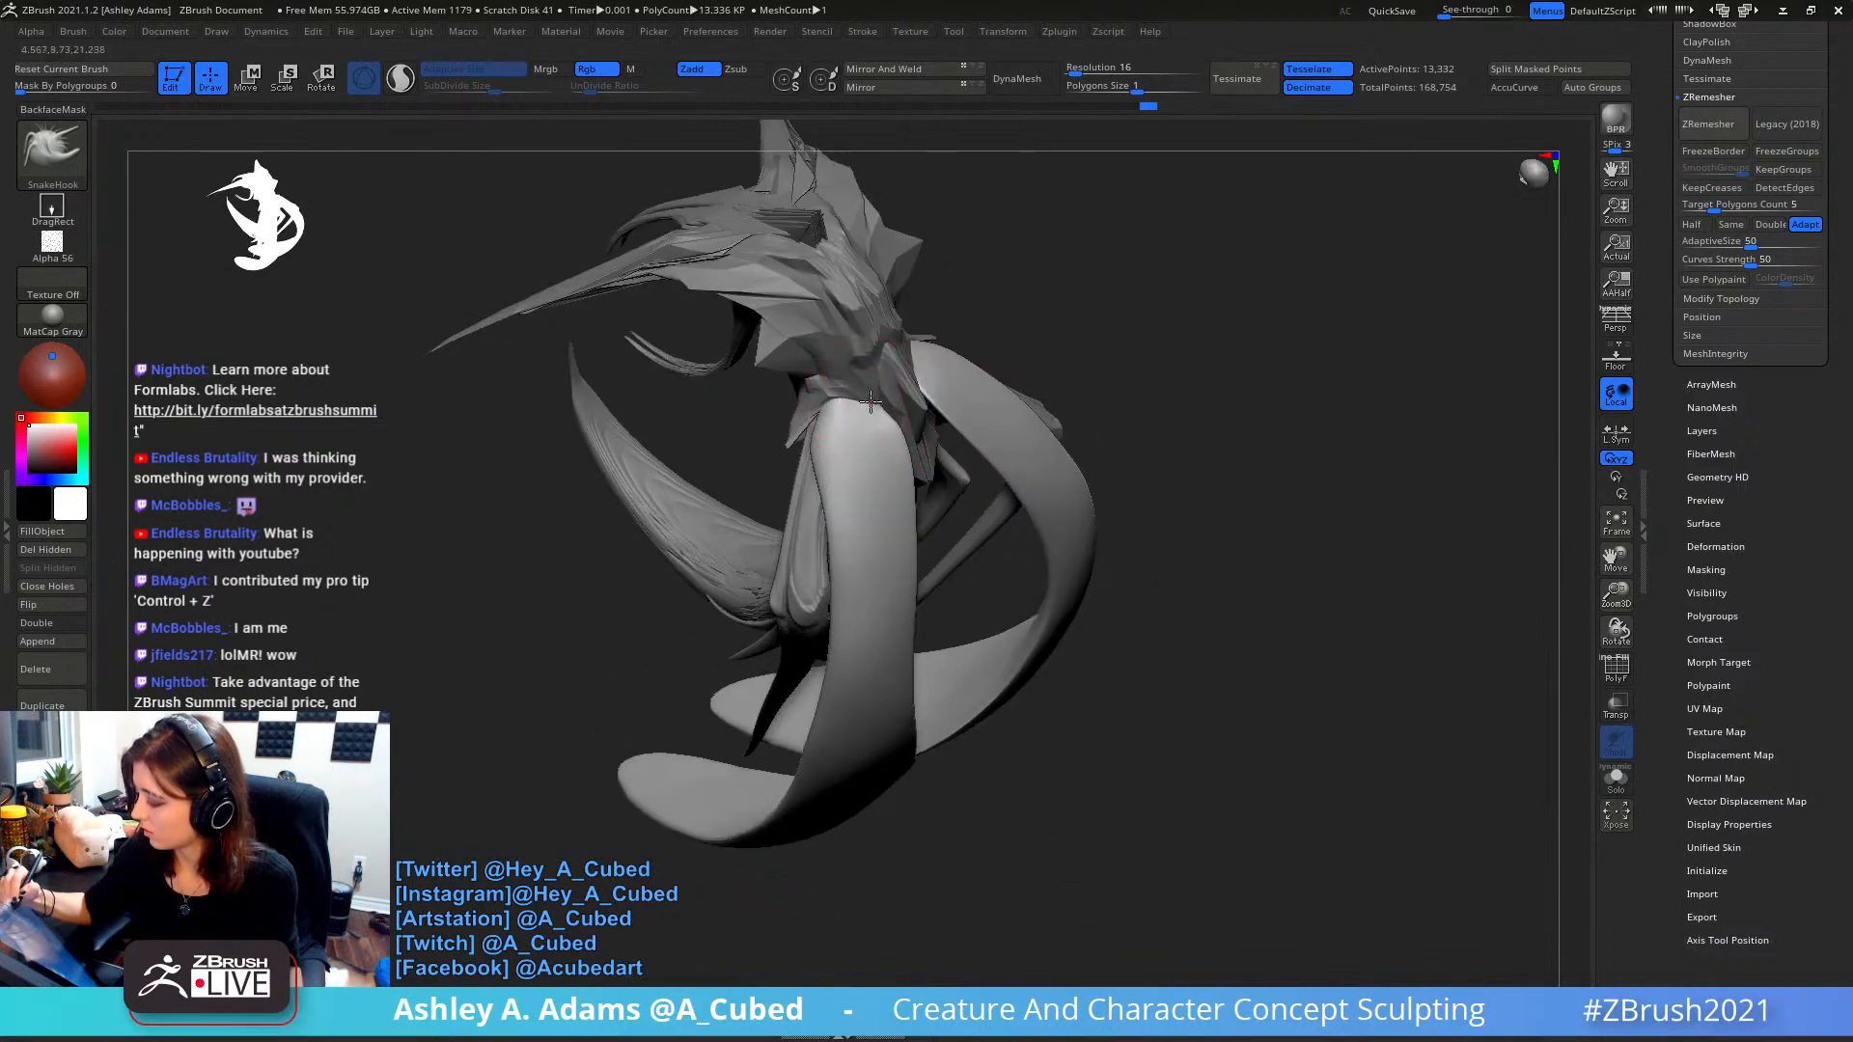
# - Select the abdomen and reshape its long forward curve with SnakeHook at draw size 252
pyautogui.moveTo(873, 522)
pyautogui.mouseDown(button='right')
pyautogui.moveTo(831, 441)
pyautogui.moveTo(946, 542)
pyautogui.moveTo(918, 480)
pyautogui.moveTo(934, 607)
pyautogui.moveTo(951, 478)
pyautogui.moveTo(984, 538)
pyautogui.moveTo(944, 502)
pyautogui.mouseUp(button='right')
pyautogui.keyDown('alt'); pyautogui.click(886, 550); pyautogui.keyUp('alt')
pyautogui.press('space')
pyautogui.moveTo(871, 503); pyautogui.dragTo(886, 422)
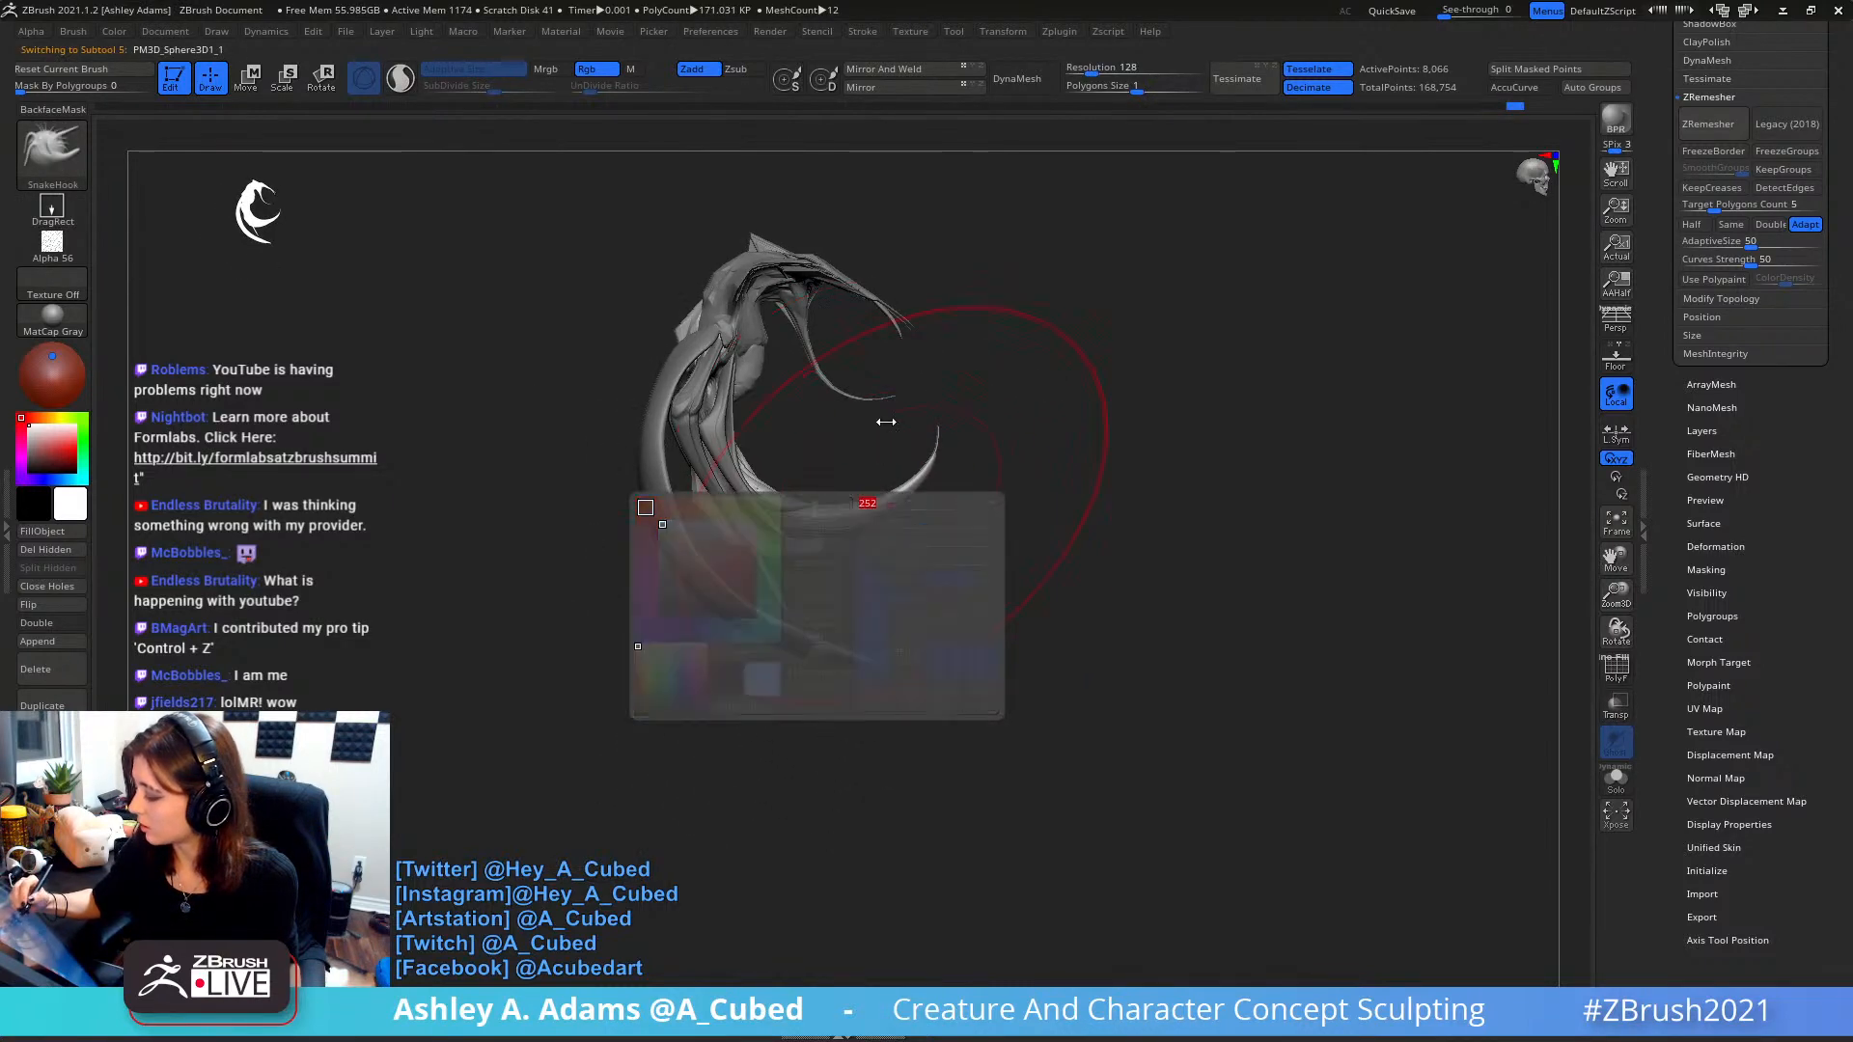
pyautogui.keyDown('ctrl'); pyautogui.moveTo(886, 421); pyautogui.dragTo(884, 505, button='right'); pyautogui.keyUp('ctrl')
pyautogui.moveTo(889, 509); pyautogui.dragTo(983, 496)
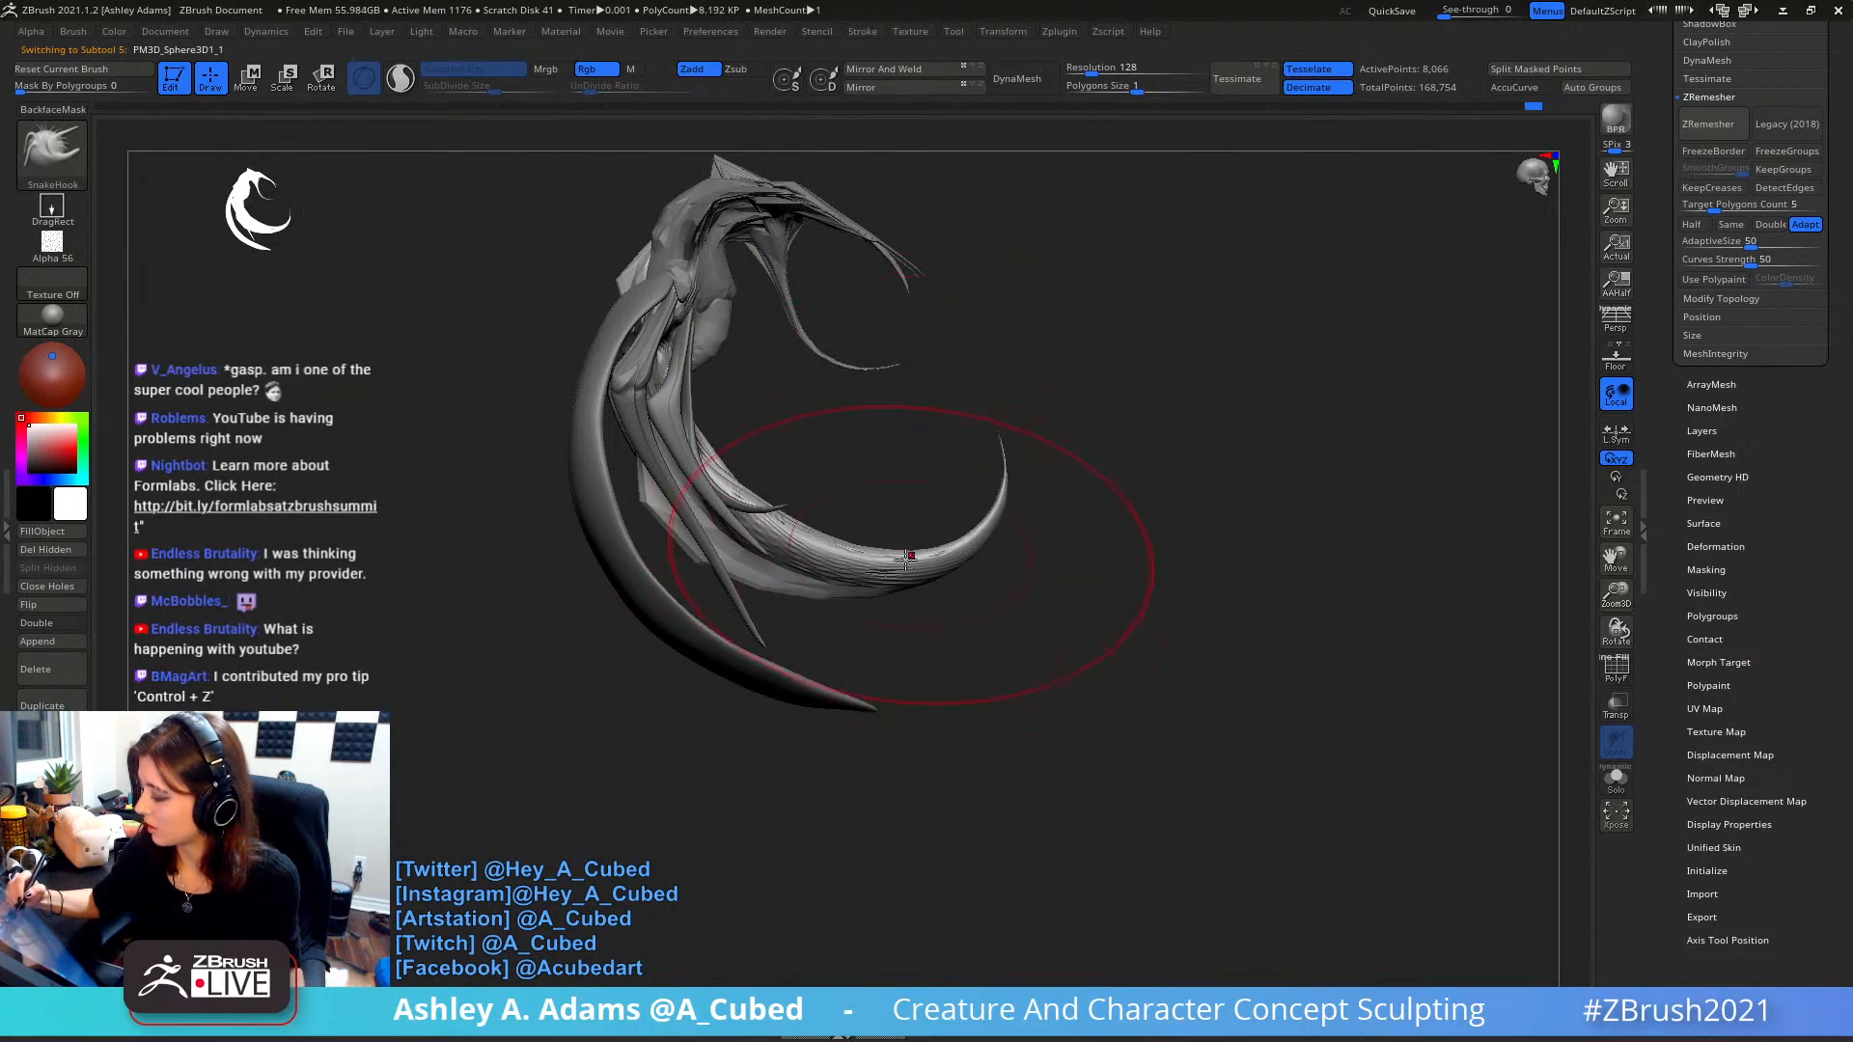
pyautogui.moveTo(909, 555); pyautogui.dragTo(911, 566)
# - Taper the upturned tip of the abdomen into a finer point with a smaller SnakeHook brush
pyautogui.keyDown('ctrl'); pyautogui.moveTo(970, 579); pyautogui.dragTo(975, 468, button='right'); pyautogui.keyUp('ctrl')
pyautogui.moveTo(1132, 415)
pyautogui.mouseDown(button='right')
pyautogui.moveTo(996, 439)
pyautogui.moveTo(831, 505)
pyautogui.mouseUp(button='right')
pyautogui.rightClick(754, 462)
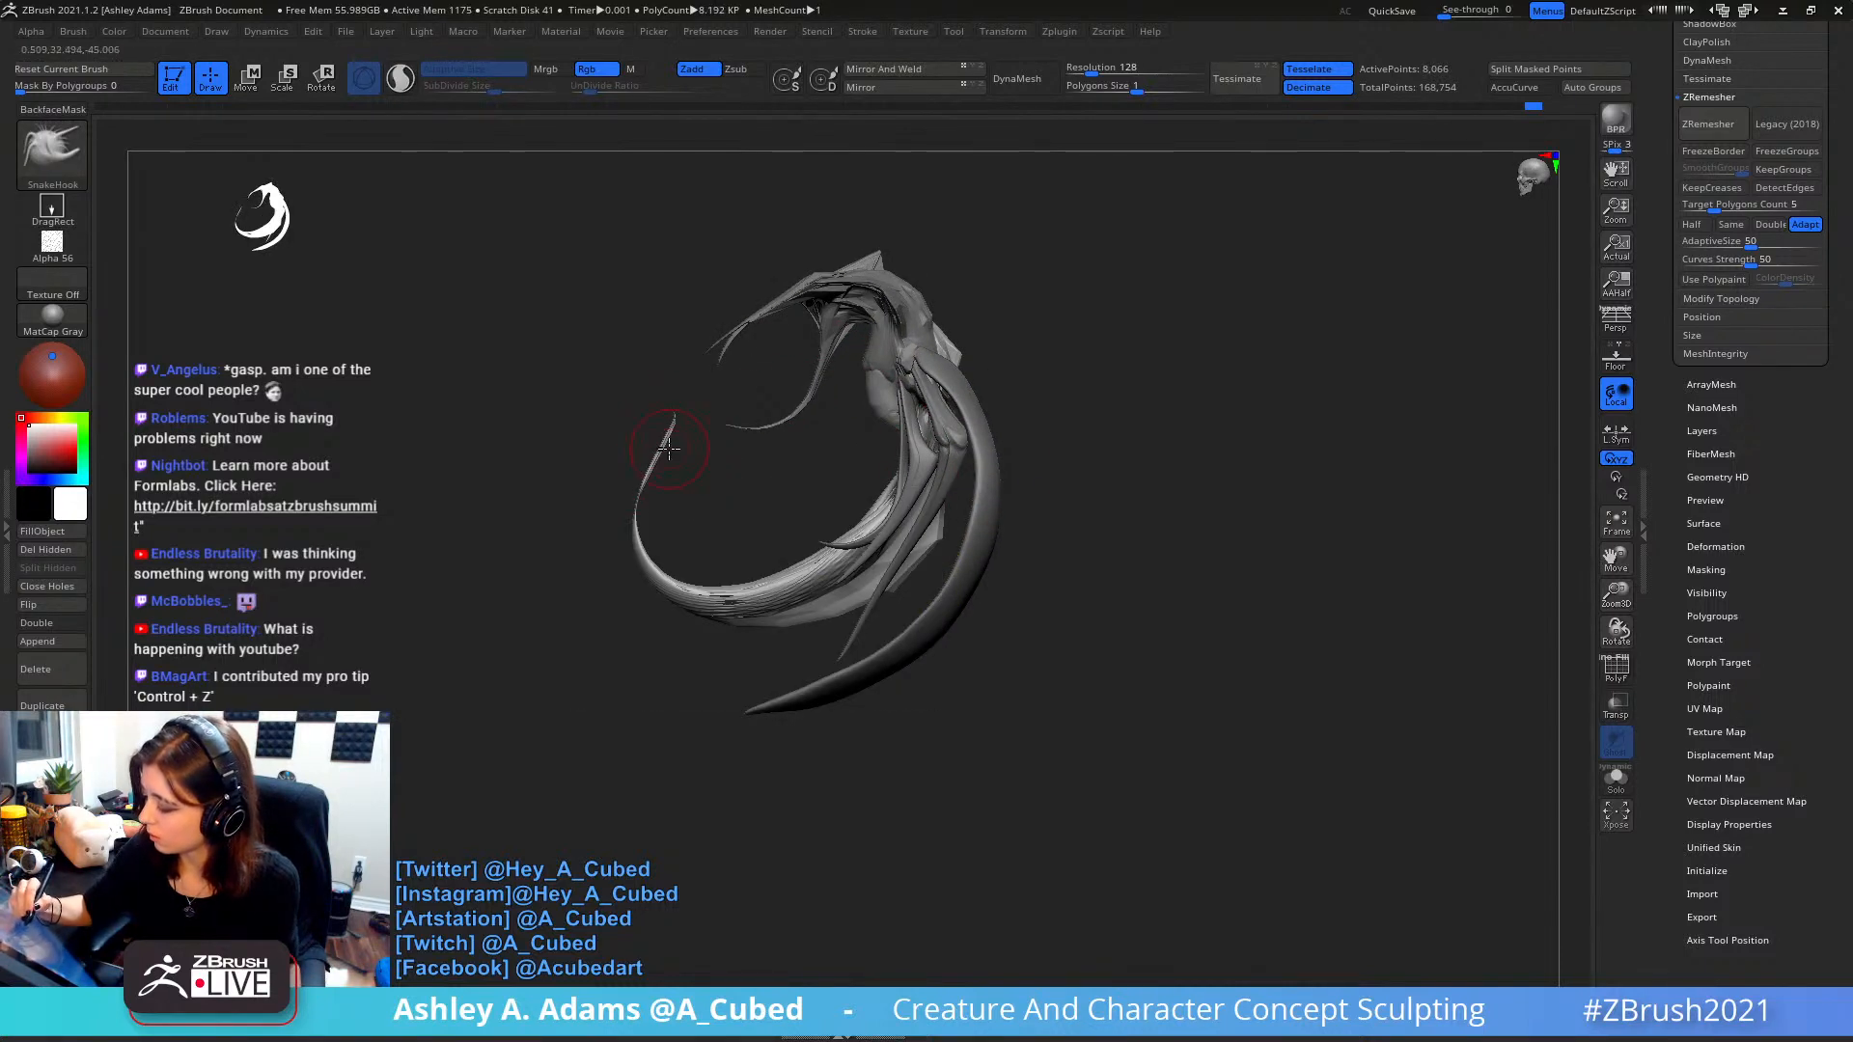
pyautogui.moveTo(712, 380)
pyautogui.mouseDown(button='right')
pyautogui.moveTo(779, 389)
pyautogui.moveTo(749, 434)
pyautogui.mouseUp(button='right')
pyautogui.rightClick(748, 434)
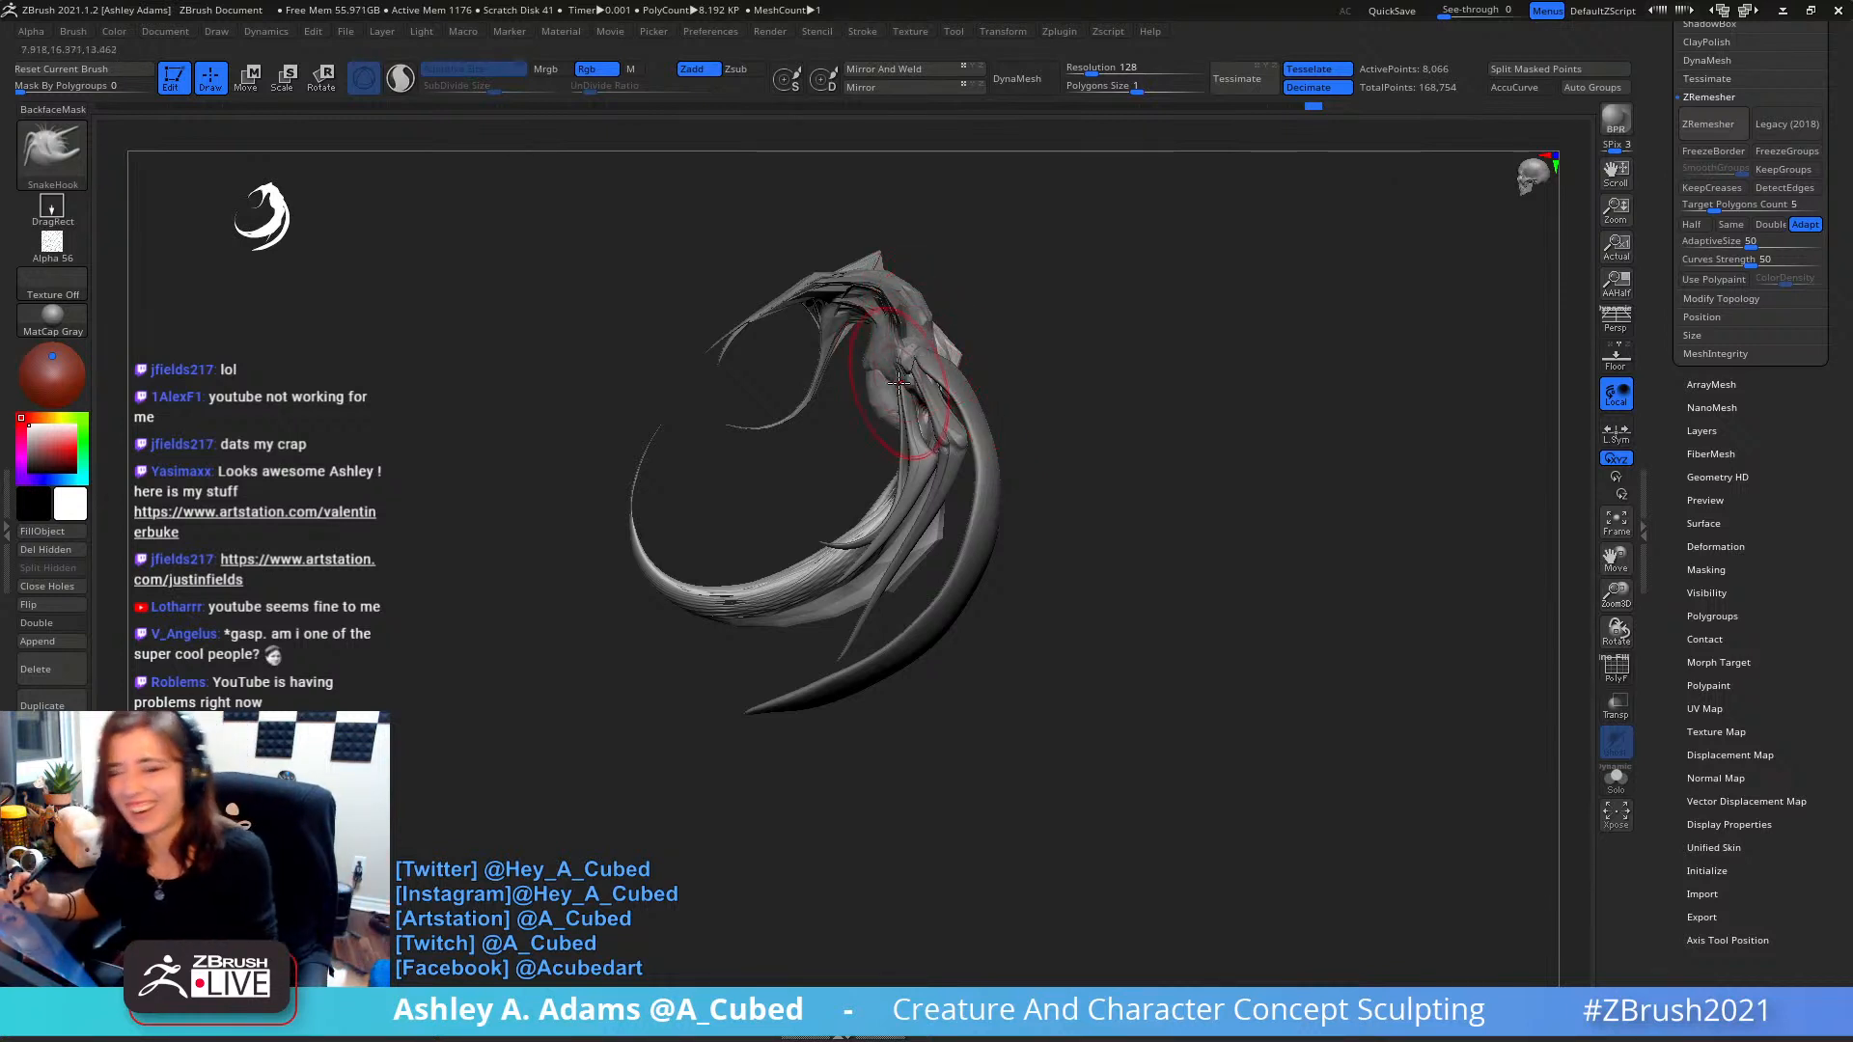
pyautogui.moveTo(937, 463)
pyautogui.mouseDown(button='right')
pyautogui.moveTo(950, 492)
pyautogui.moveTo(863, 511)
pyautogui.mouseUp(button='right')
pyautogui.moveTo(864, 512); pyautogui.dragTo(892, 617, button='right')
pyautogui.rightClick(888, 633)
pyautogui.moveTo(887, 540); pyautogui.dragTo(877, 583, button='right')
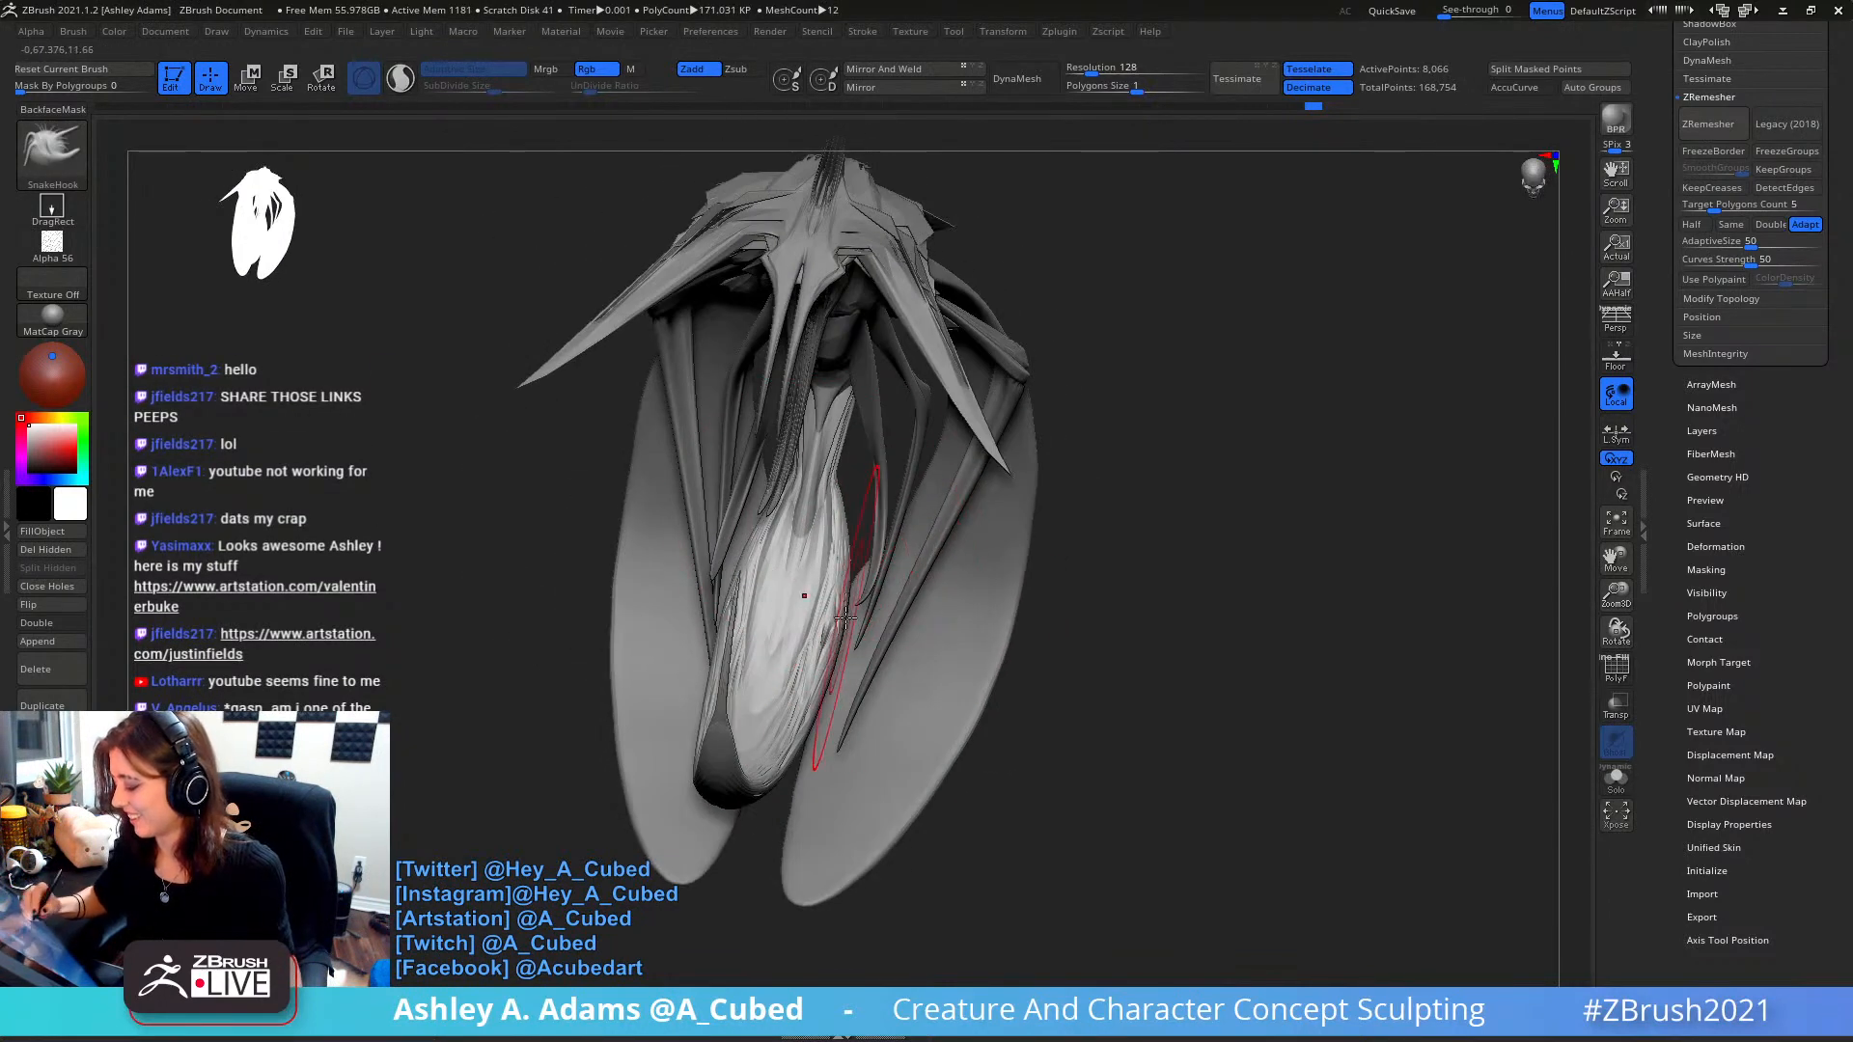
# - Refine the side contour of the abdomen from the front with short SnakeHook strokes
pyautogui.moveTo(845, 618); pyautogui.dragTo(840, 610)
pyautogui.moveTo(823, 687); pyautogui.dragTo(817, 738, button='right')
pyautogui.moveTo(814, 712); pyautogui.dragTo(818, 707)
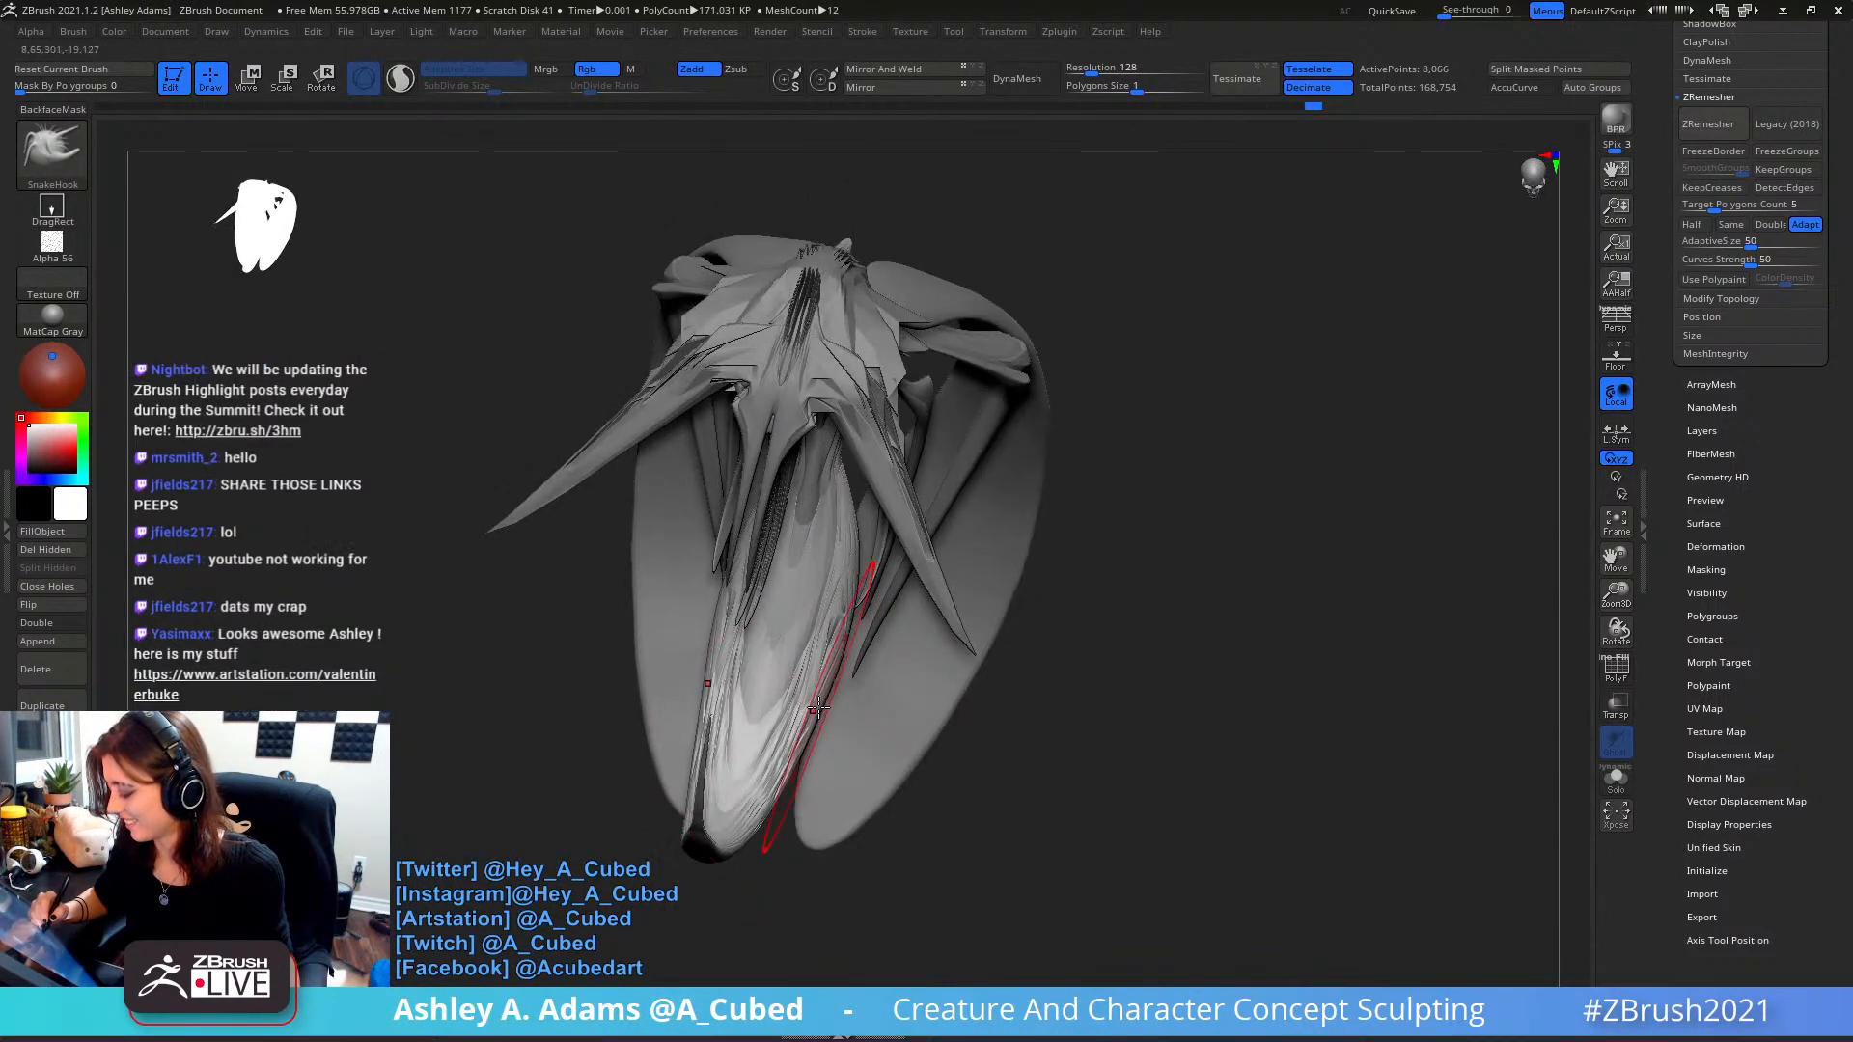
pyautogui.moveTo(818, 707); pyautogui.dragTo(918, 575, button='right')
pyautogui.press('space')
pyautogui.moveTo(926, 576); pyautogui.dragTo(918, 576)
pyautogui.keyDown('alt'); pyautogui.moveTo(910, 629); pyautogui.dragTo(901, 547, button='right'); pyautogui.keyUp('alt')
# - Enlarge the SnakeHook brush and adjust the abdomen's forward curve and upturned tip in side view
pyautogui.press('space')
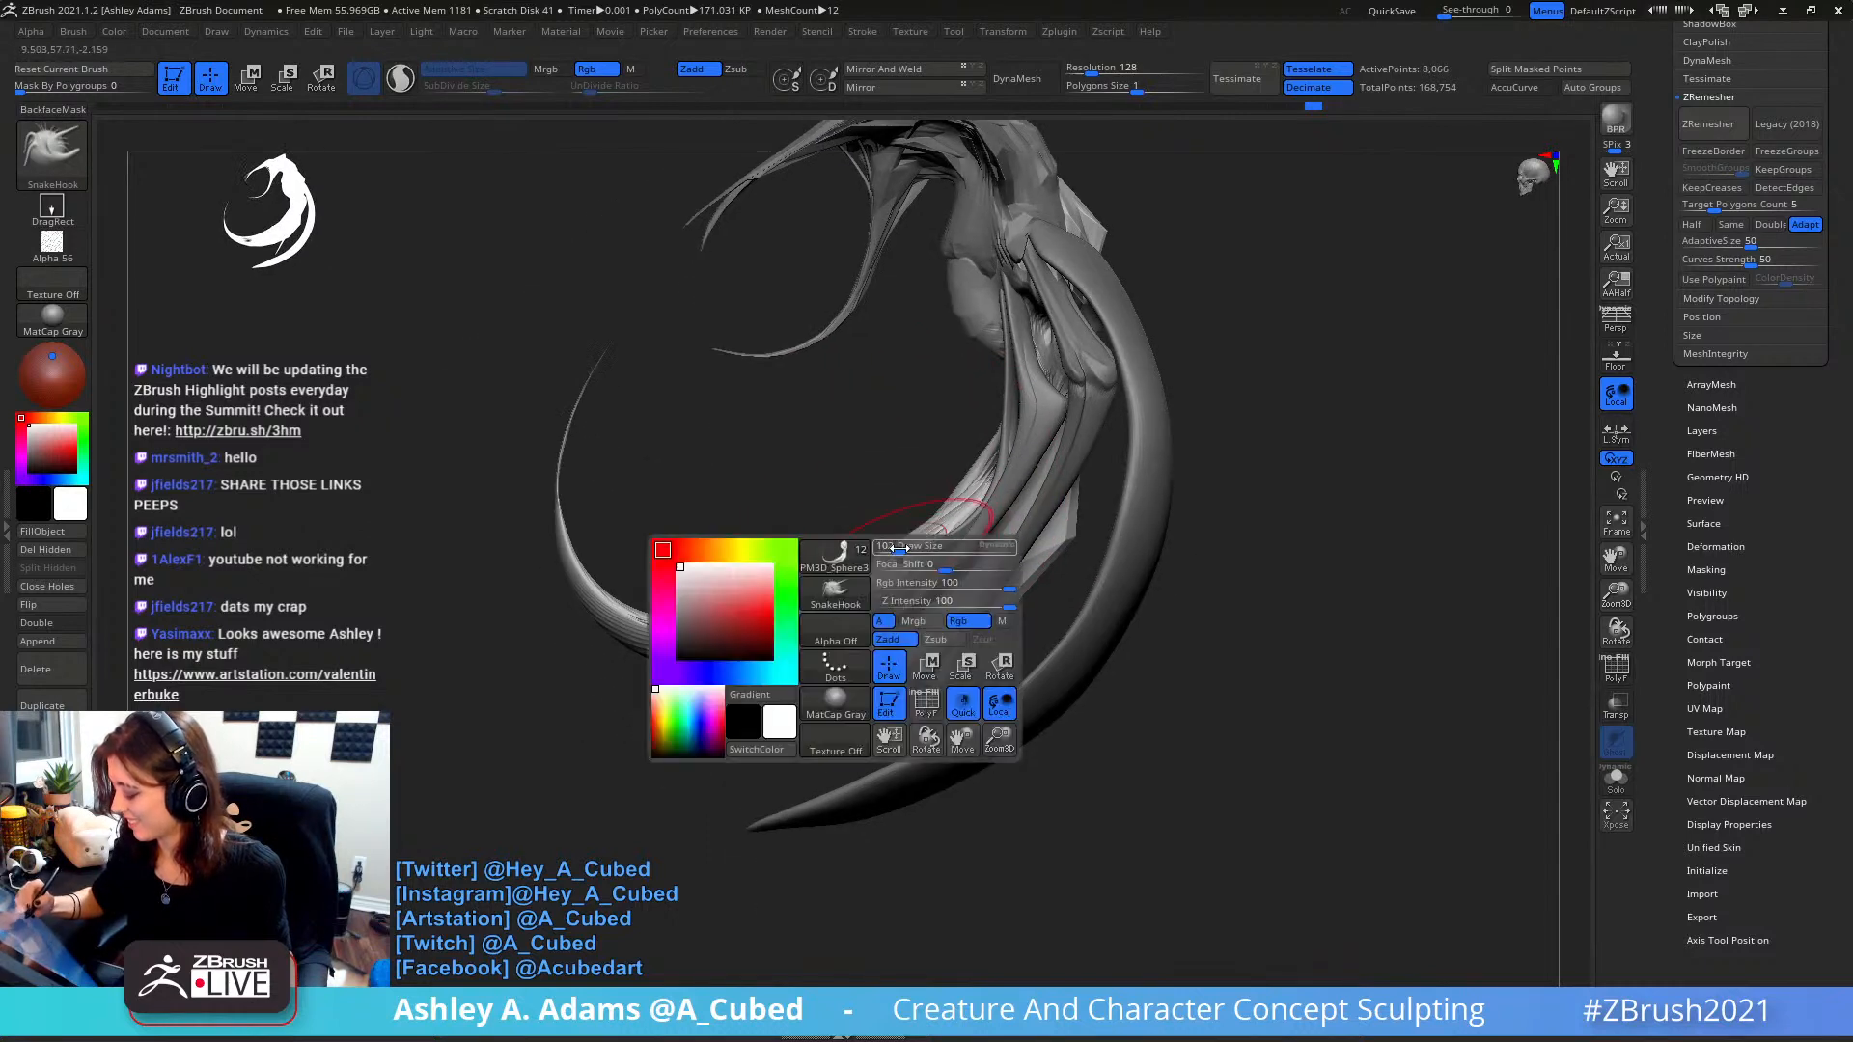
pyautogui.moveTo(900, 548); pyautogui.dragTo(912, 569)
pyautogui.keyDown('ctrl'); pyautogui.moveTo(854, 610); pyautogui.dragTo(834, 563, button='right'); pyautogui.keyUp('ctrl')
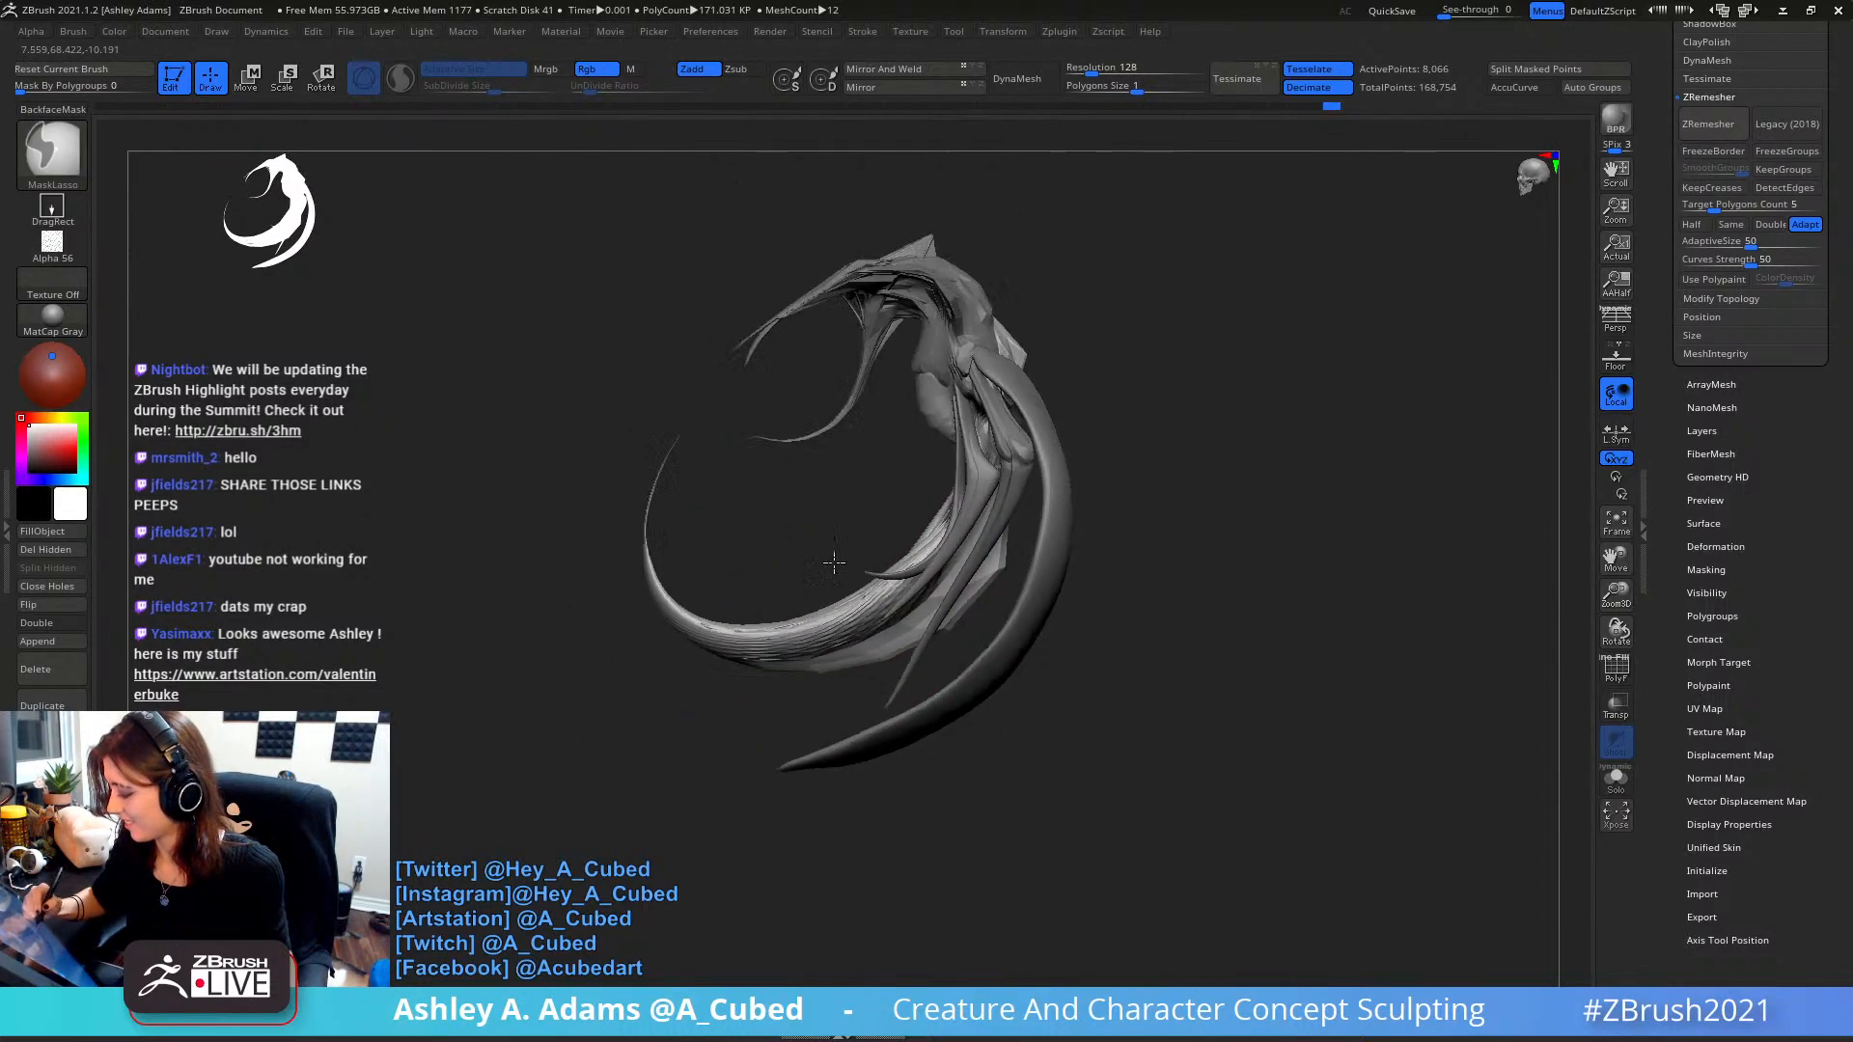
pyautogui.press('space')
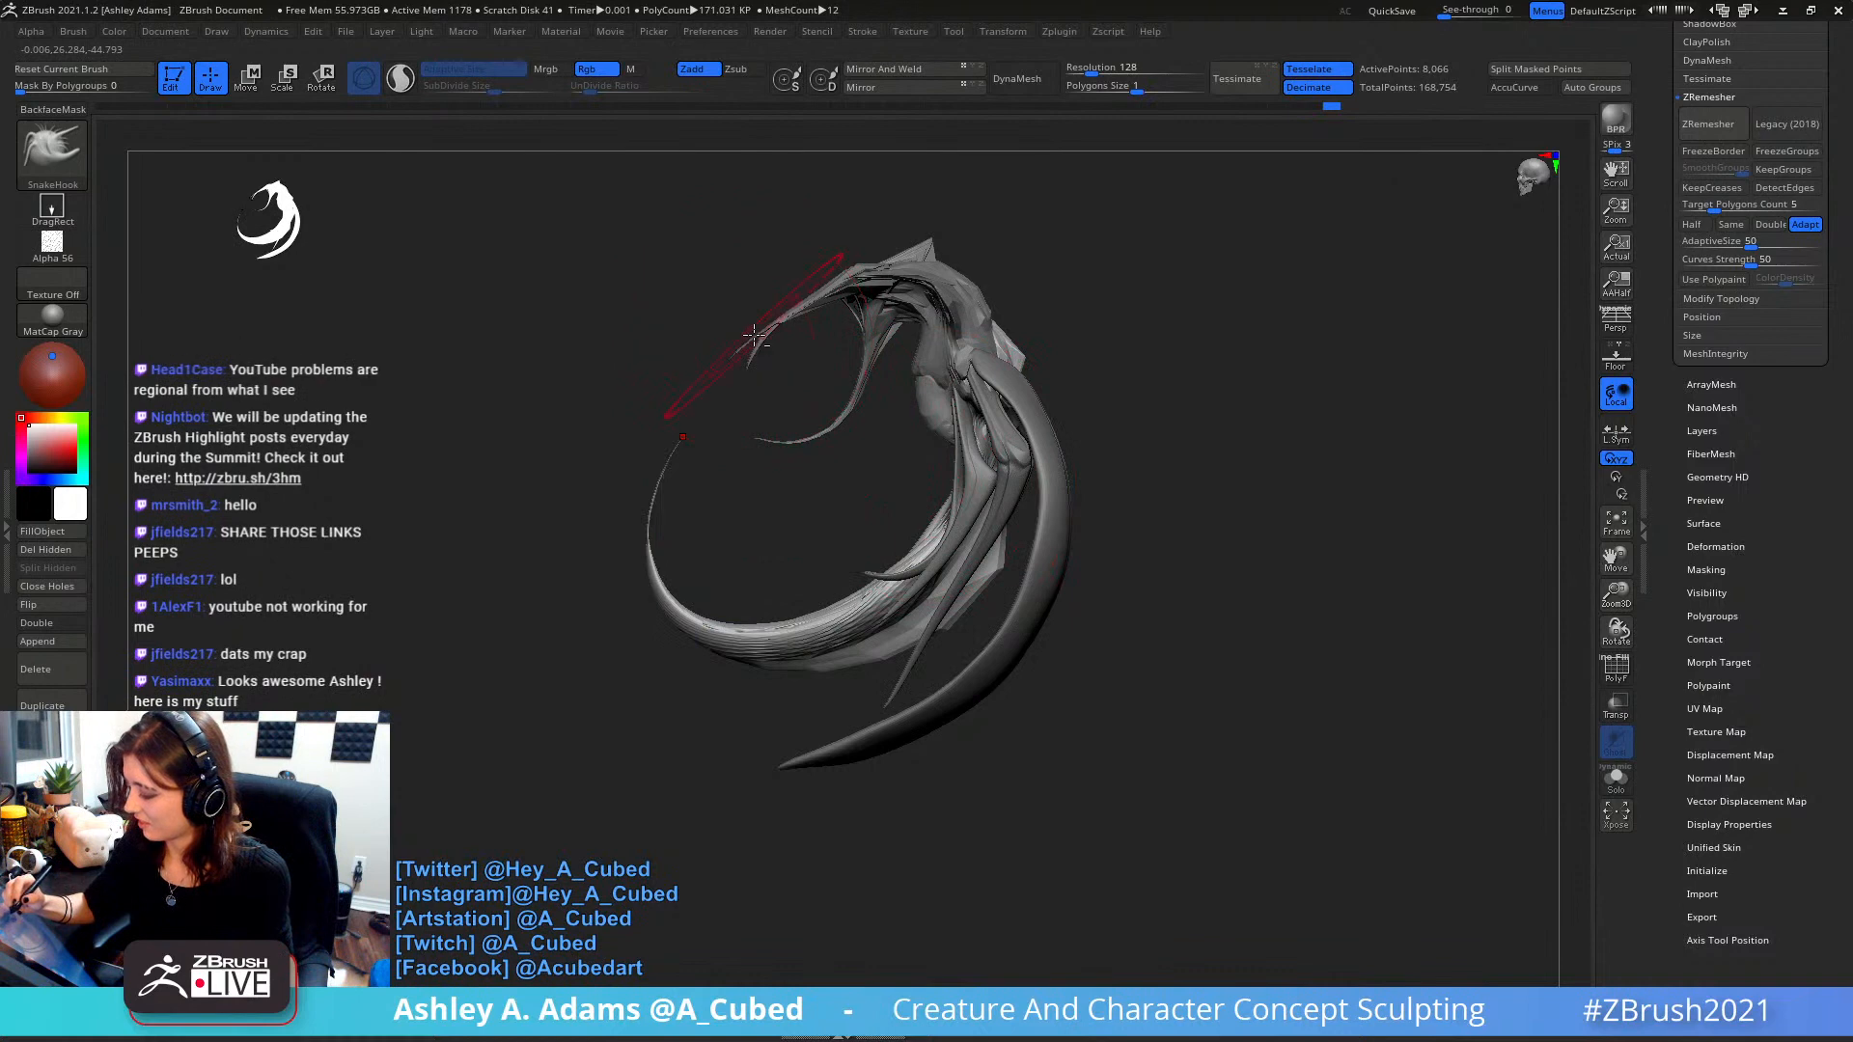
pyautogui.press('space')
pyautogui.moveTo(775, 392); pyautogui.dragTo(784, 394)
pyautogui.keyDown('alt'); pyautogui.moveTo(907, 351); pyautogui.dragTo(848, 406, button='right'); pyautogui.keyUp('alt')
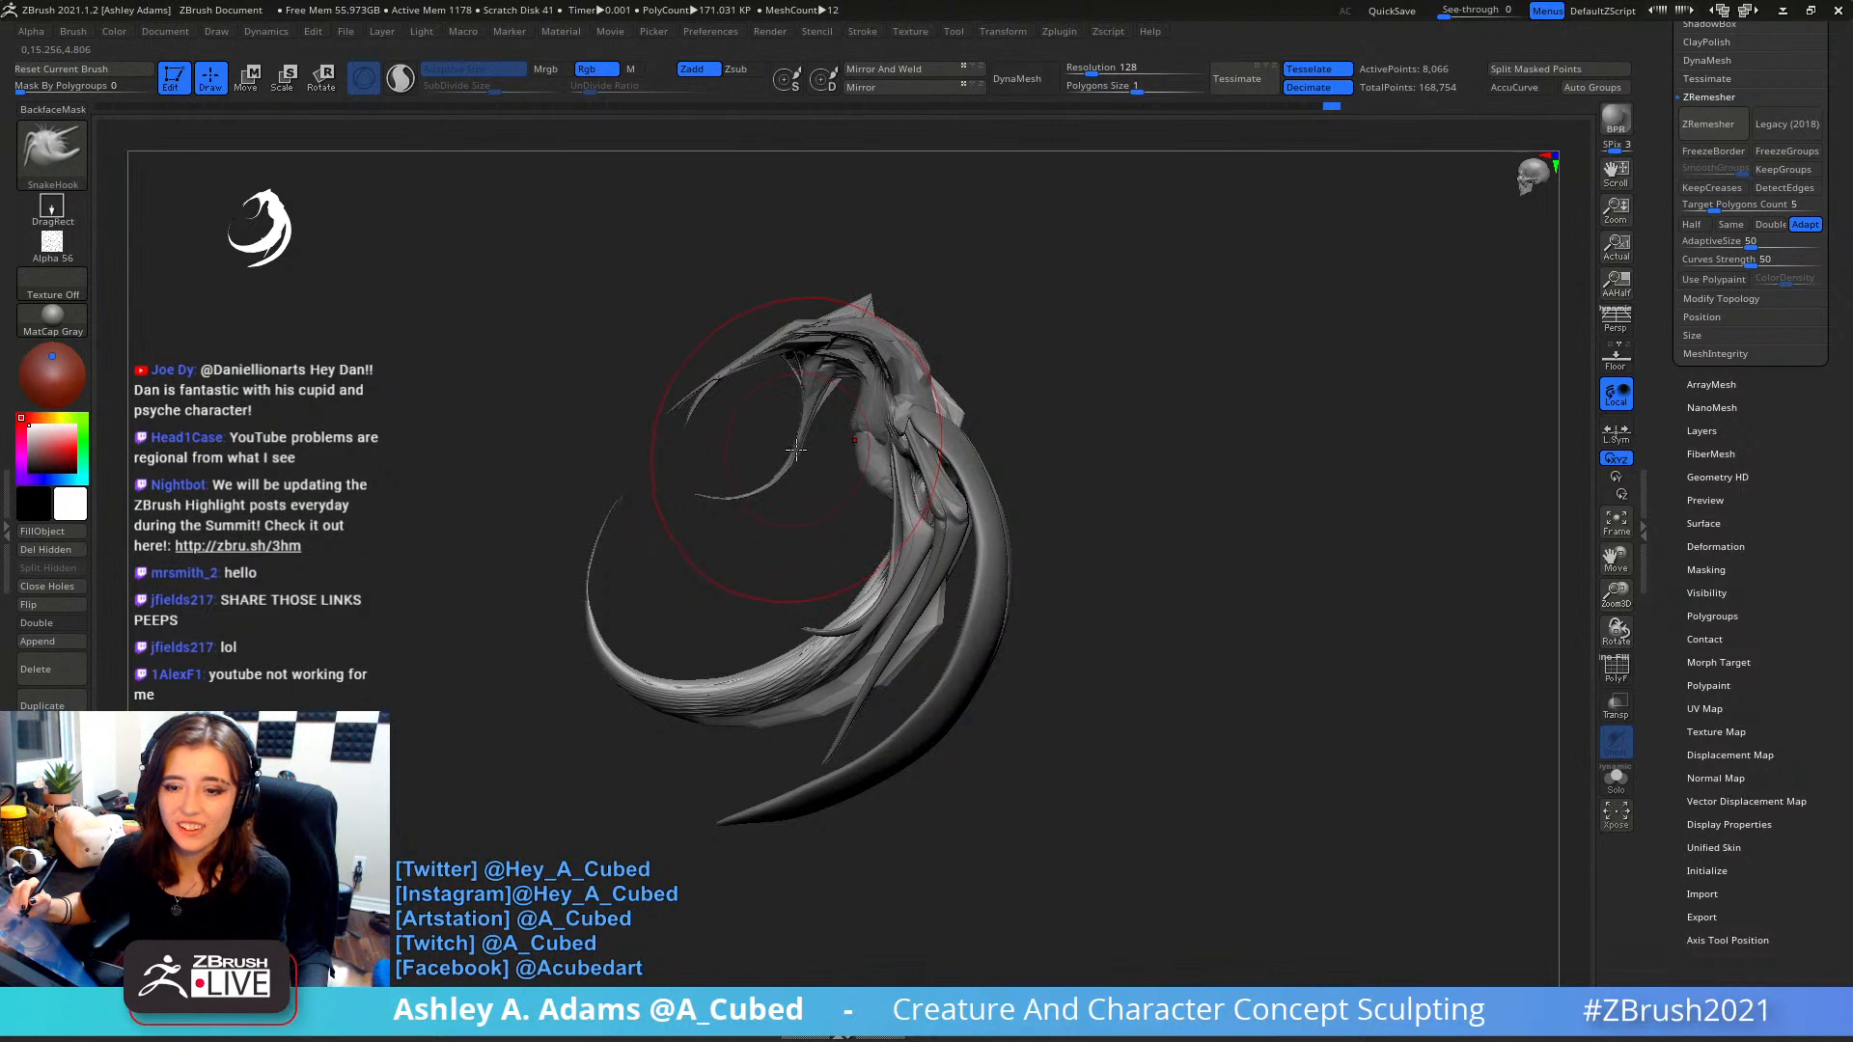
pyautogui.moveTo(823, 434)
pyautogui.keyDown('ctrl'); pyautogui.mouseDown(button='right')
pyautogui.moveTo(828, 487)
pyautogui.moveTo(922, 375)
pyautogui.mouseUp(button='right'); pyautogui.keyUp('ctrl')
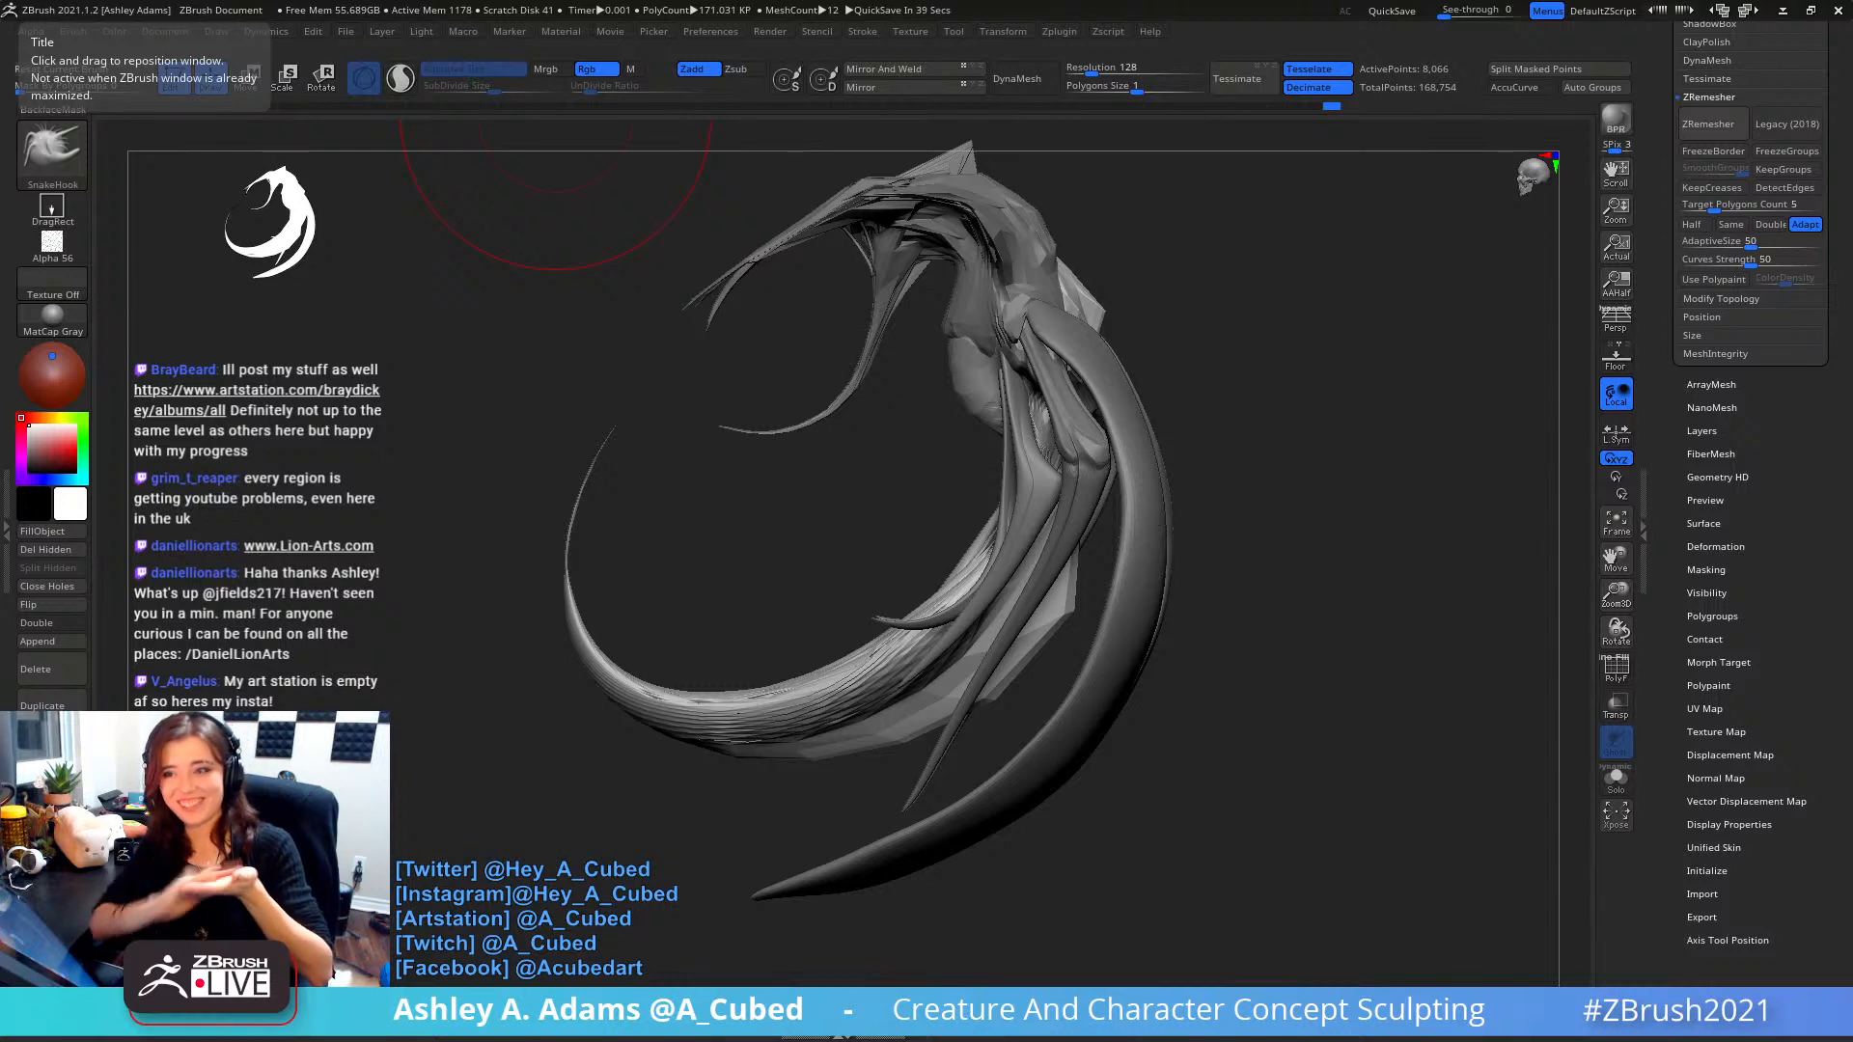
# - Reshape the rounded bulge on the body's inner side beside the wing roots with a large SnakeHook brush
pyautogui.moveTo(1125, 291); pyautogui.dragTo(1134, 294)
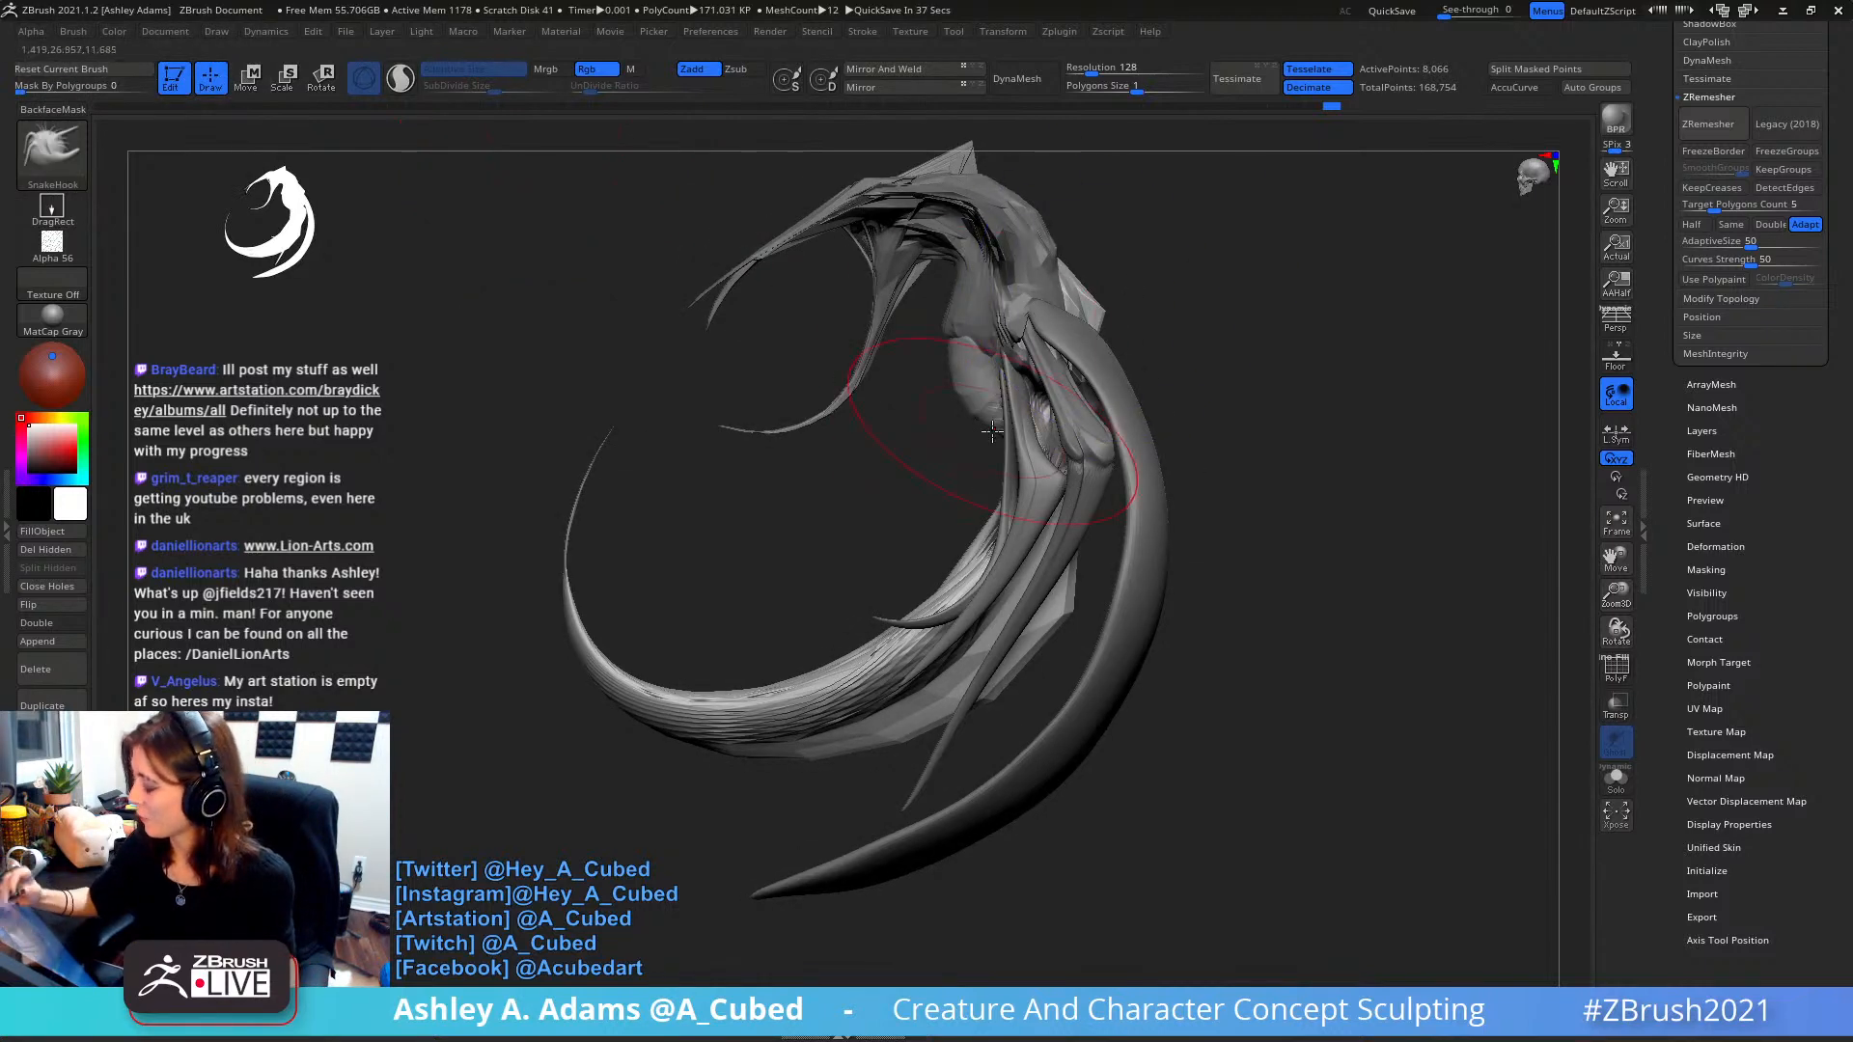
pyautogui.press('space')
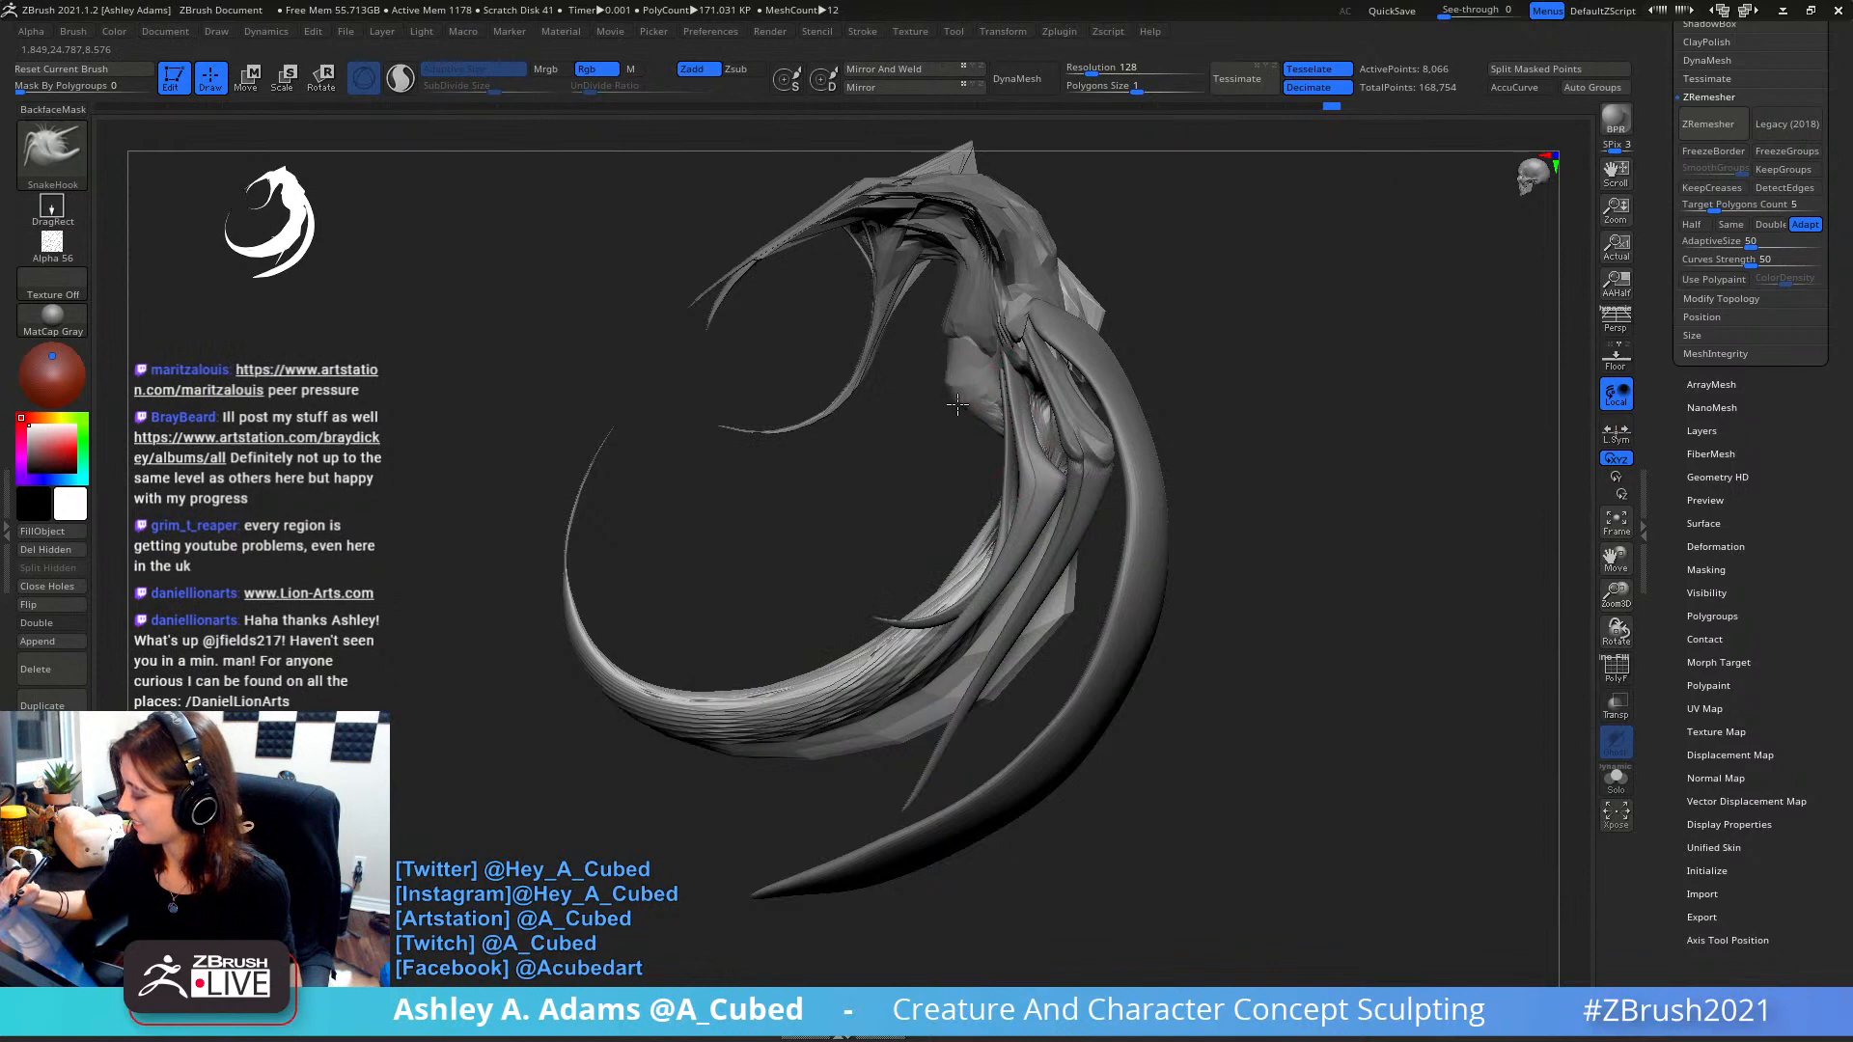
# - Refine the side of the creature's torso around the waist with the DamStandard brush
pyautogui.moveTo(965, 372)
pyautogui.mouseDown(button='right')
pyautogui.moveTo(1034, 385)
pyautogui.moveTo(980, 401)
pyautogui.moveTo(951, 370)
pyautogui.moveTo(966, 368)
pyautogui.moveTo(939, 374)
pyautogui.moveTo(1020, 379)
pyautogui.moveTo(1030, 352)
pyautogui.mouseUp(button='right')
pyautogui.rightClick(974, 401)
pyautogui.rightClick(966, 367)
pyautogui.press('b')
pyautogui.press('d')
pyautogui.press('s')
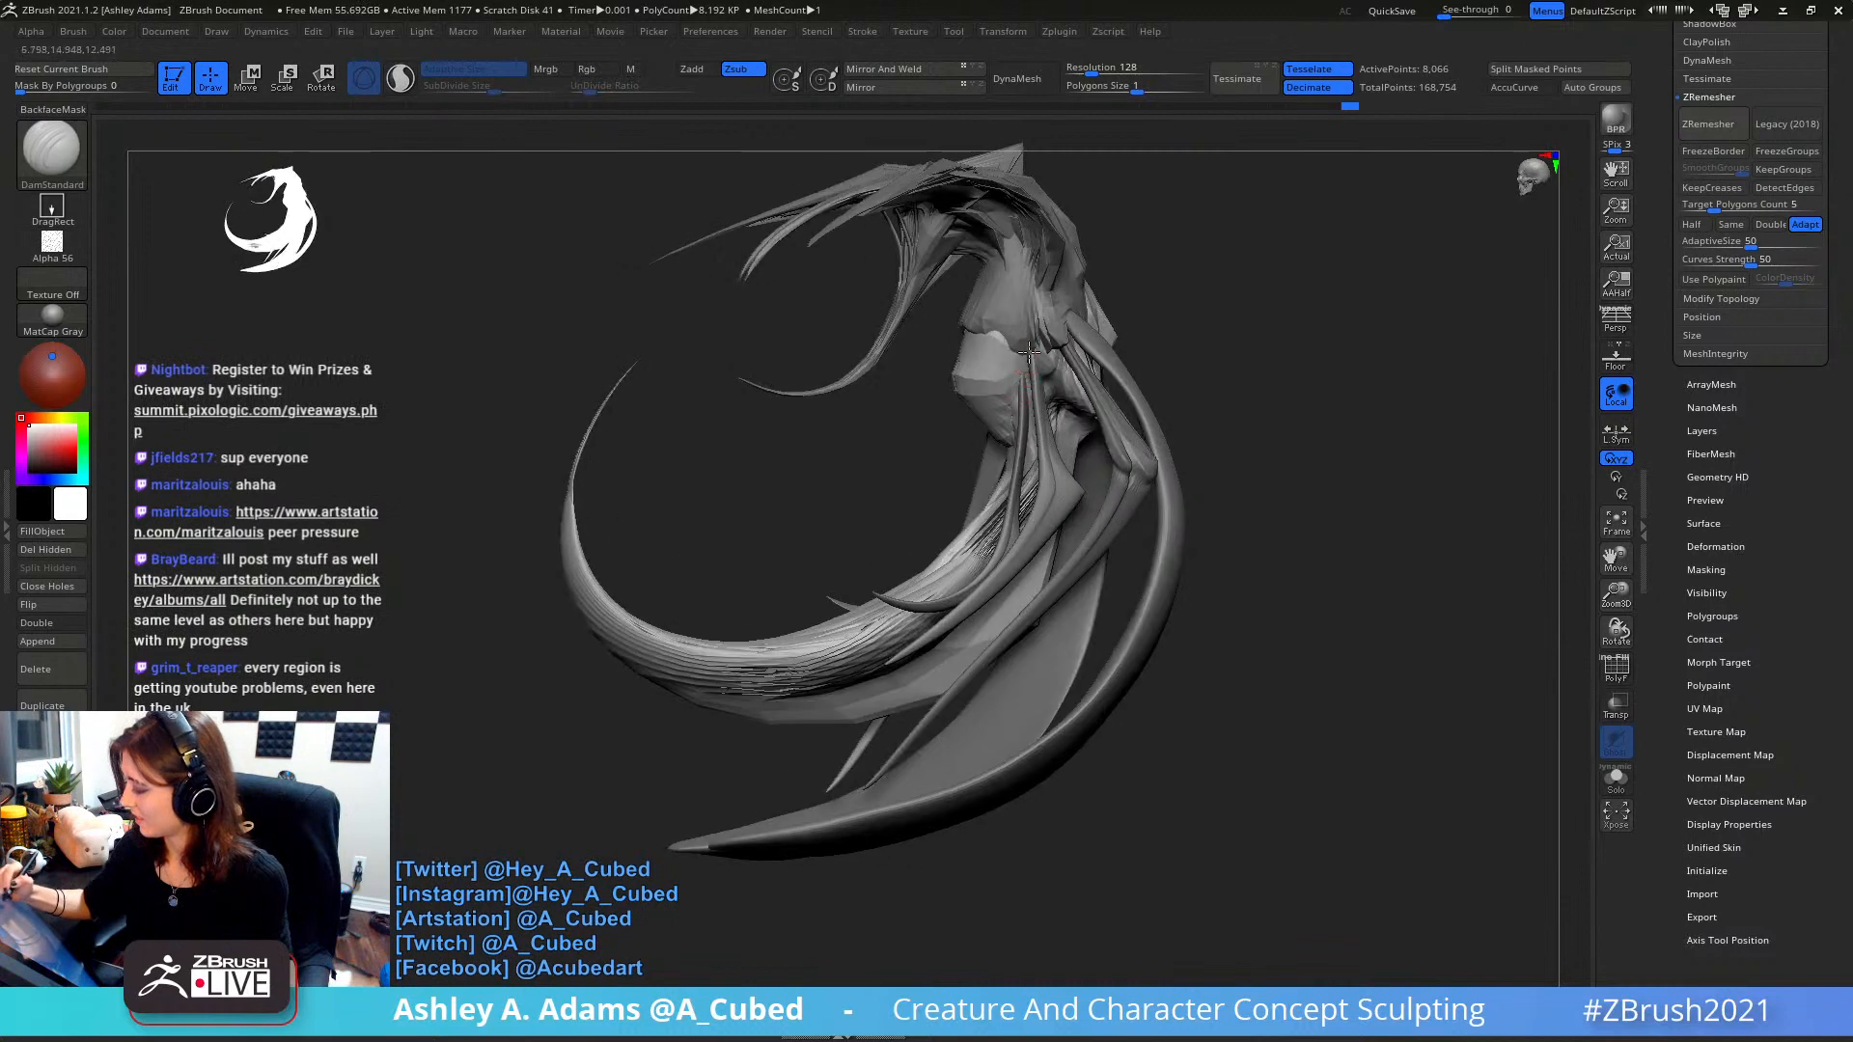
pyautogui.moveTo(1035, 428)
pyautogui.mouseDown(button='right')
pyautogui.moveTo(1024, 344)
pyautogui.moveTo(1018, 366)
pyautogui.mouseUp(button='right')
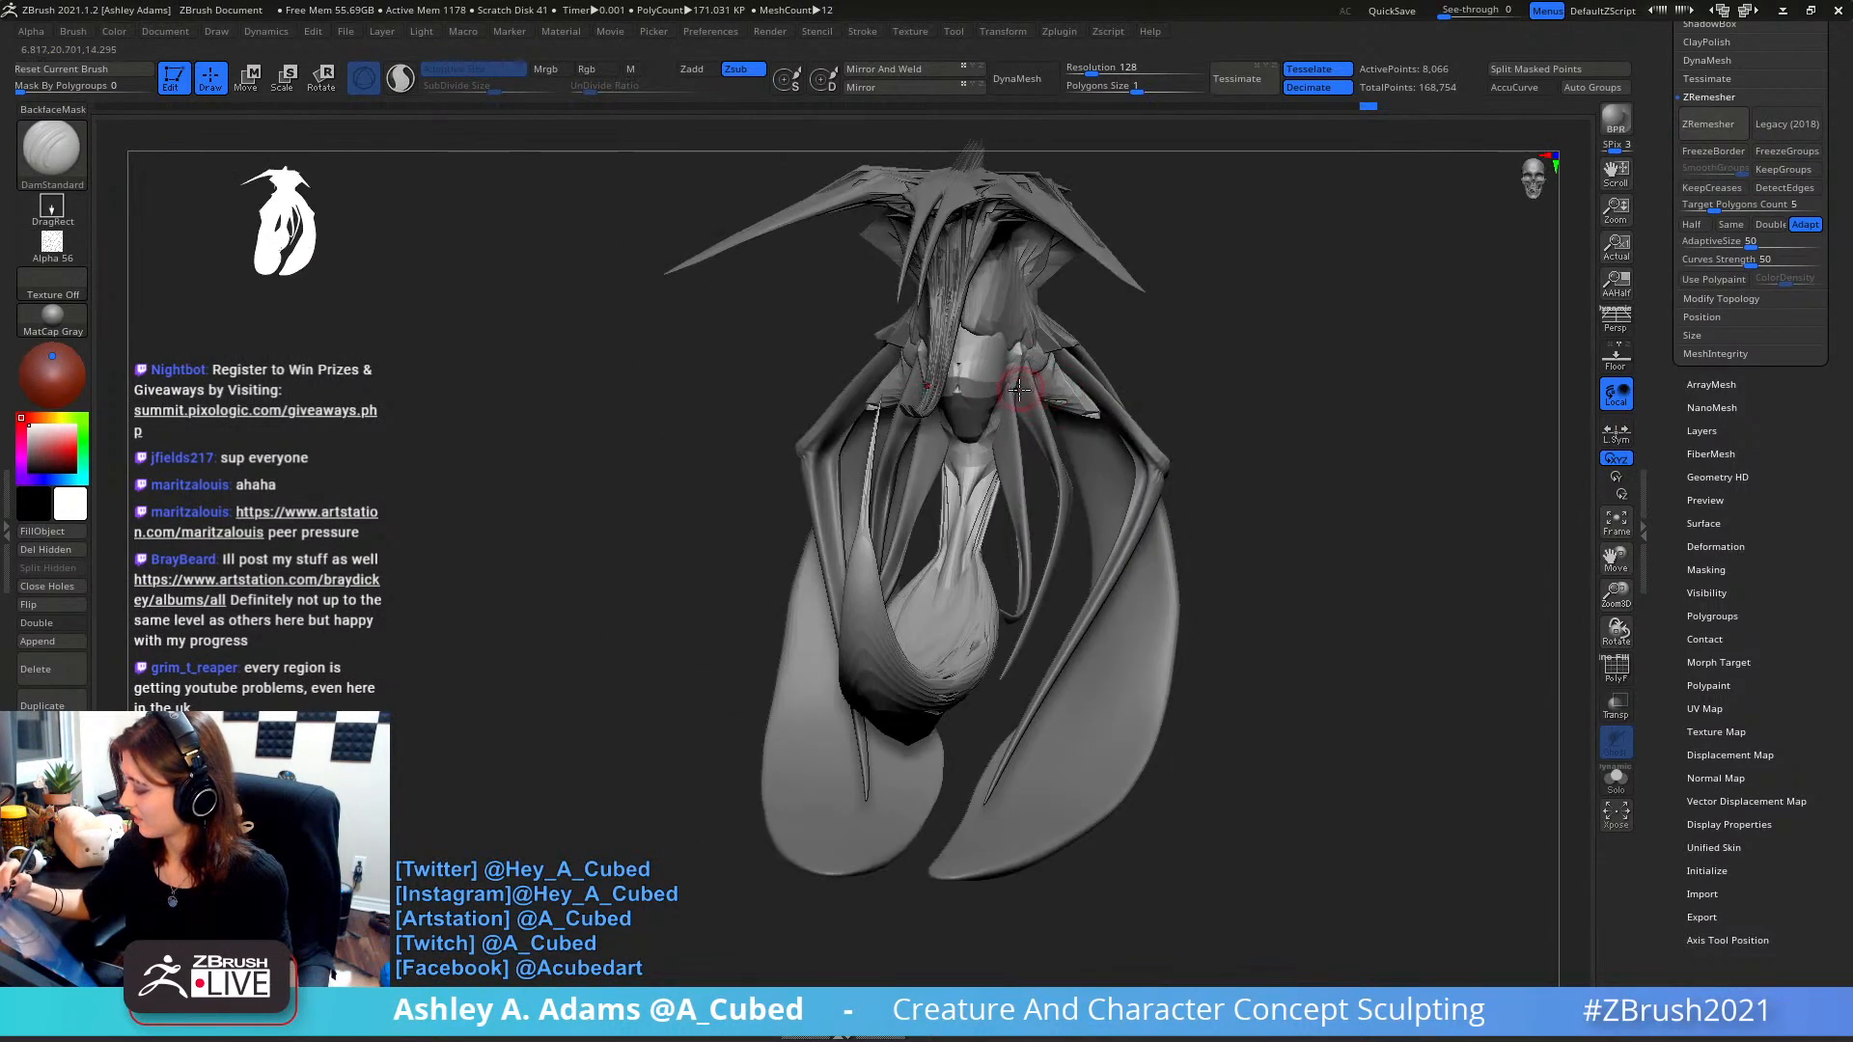
# - Switch to the SnakeHook brush and examine the creature's overall shape from the front, three-quarter and side
pyautogui.press('b')
pyautogui.press('s')
pyautogui.press('h')
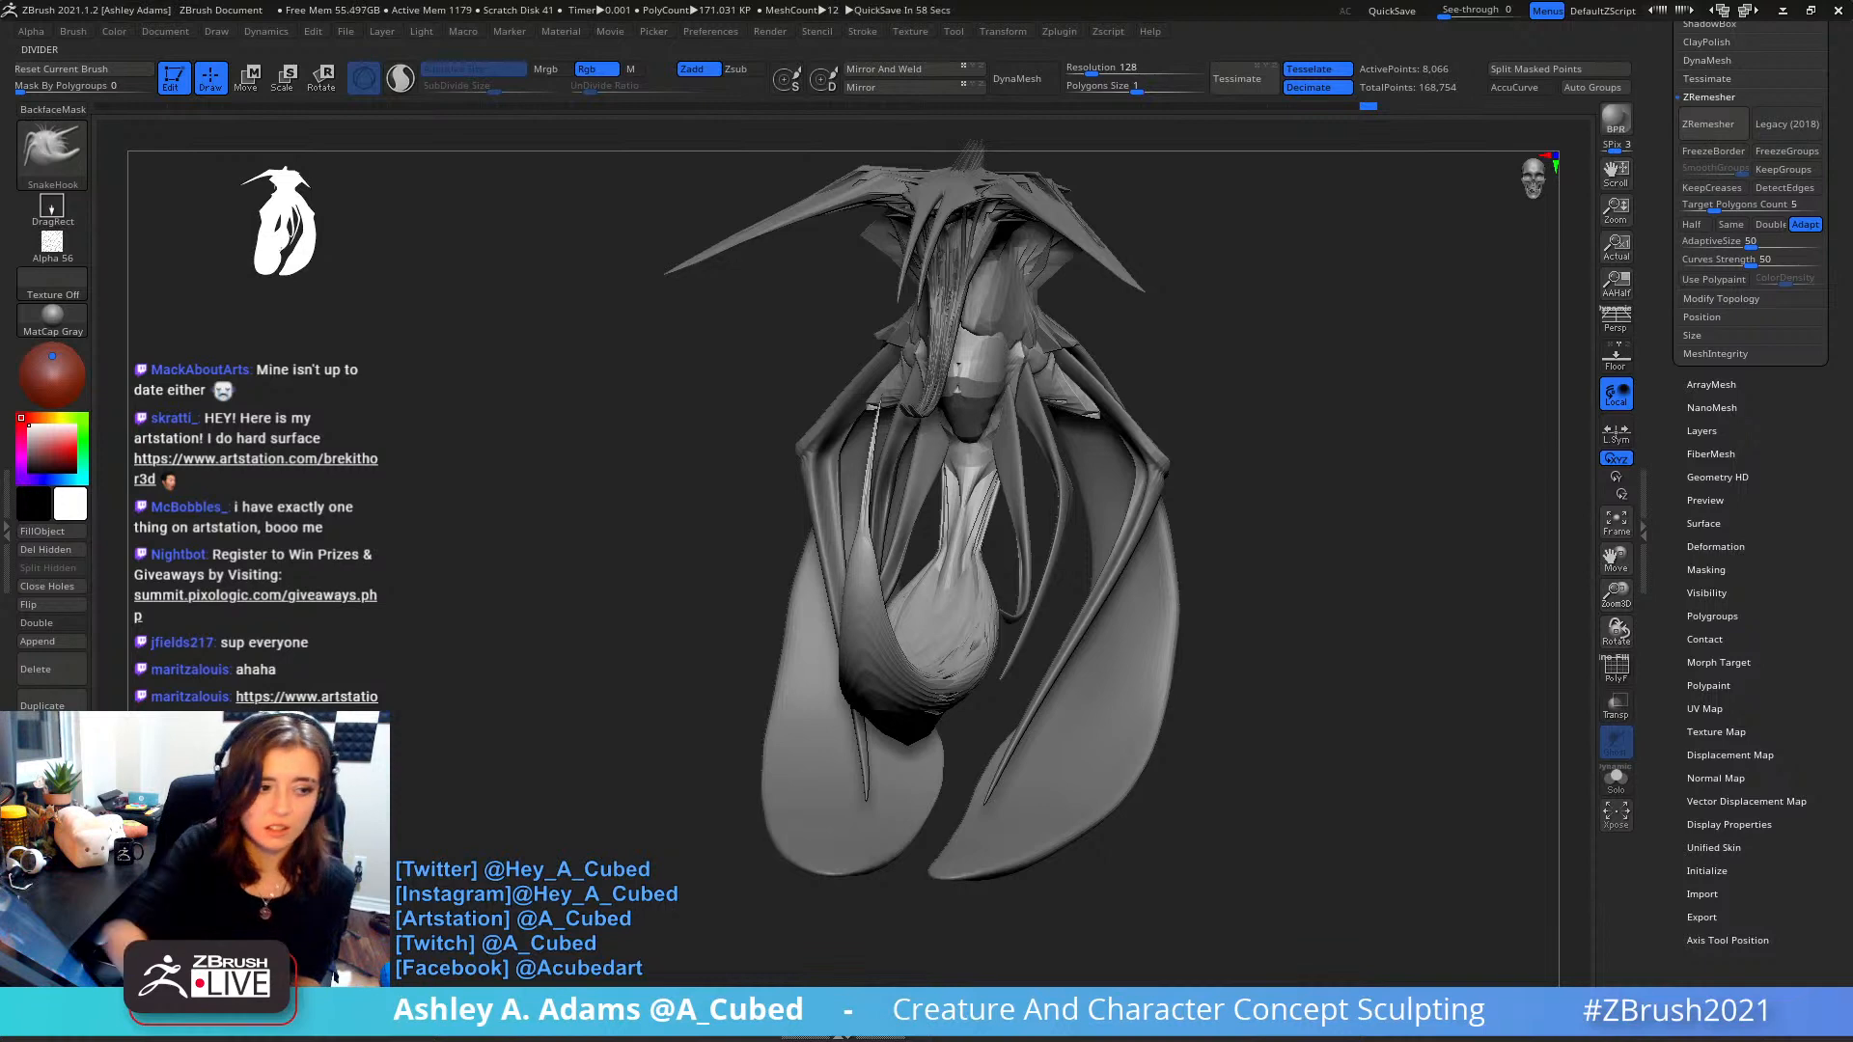
pyautogui.moveTo(1245, 393)
pyautogui.mouseDown()
pyautogui.moveTo(1247, 354)
pyautogui.moveTo(992, 372)
pyautogui.moveTo(907, 488)
pyautogui.mouseUp()
pyautogui.press('space')
pyautogui.moveTo(980, 381)
pyautogui.mouseDown()
pyautogui.moveTo(914, 348)
pyautogui.moveTo(898, 463)
pyautogui.moveTo(907, 400)
pyautogui.moveTo(957, 358)
pyautogui.moveTo(935, 422)
pyautogui.moveTo(955, 425)
pyautogui.mouseUp()
pyautogui.press('space')
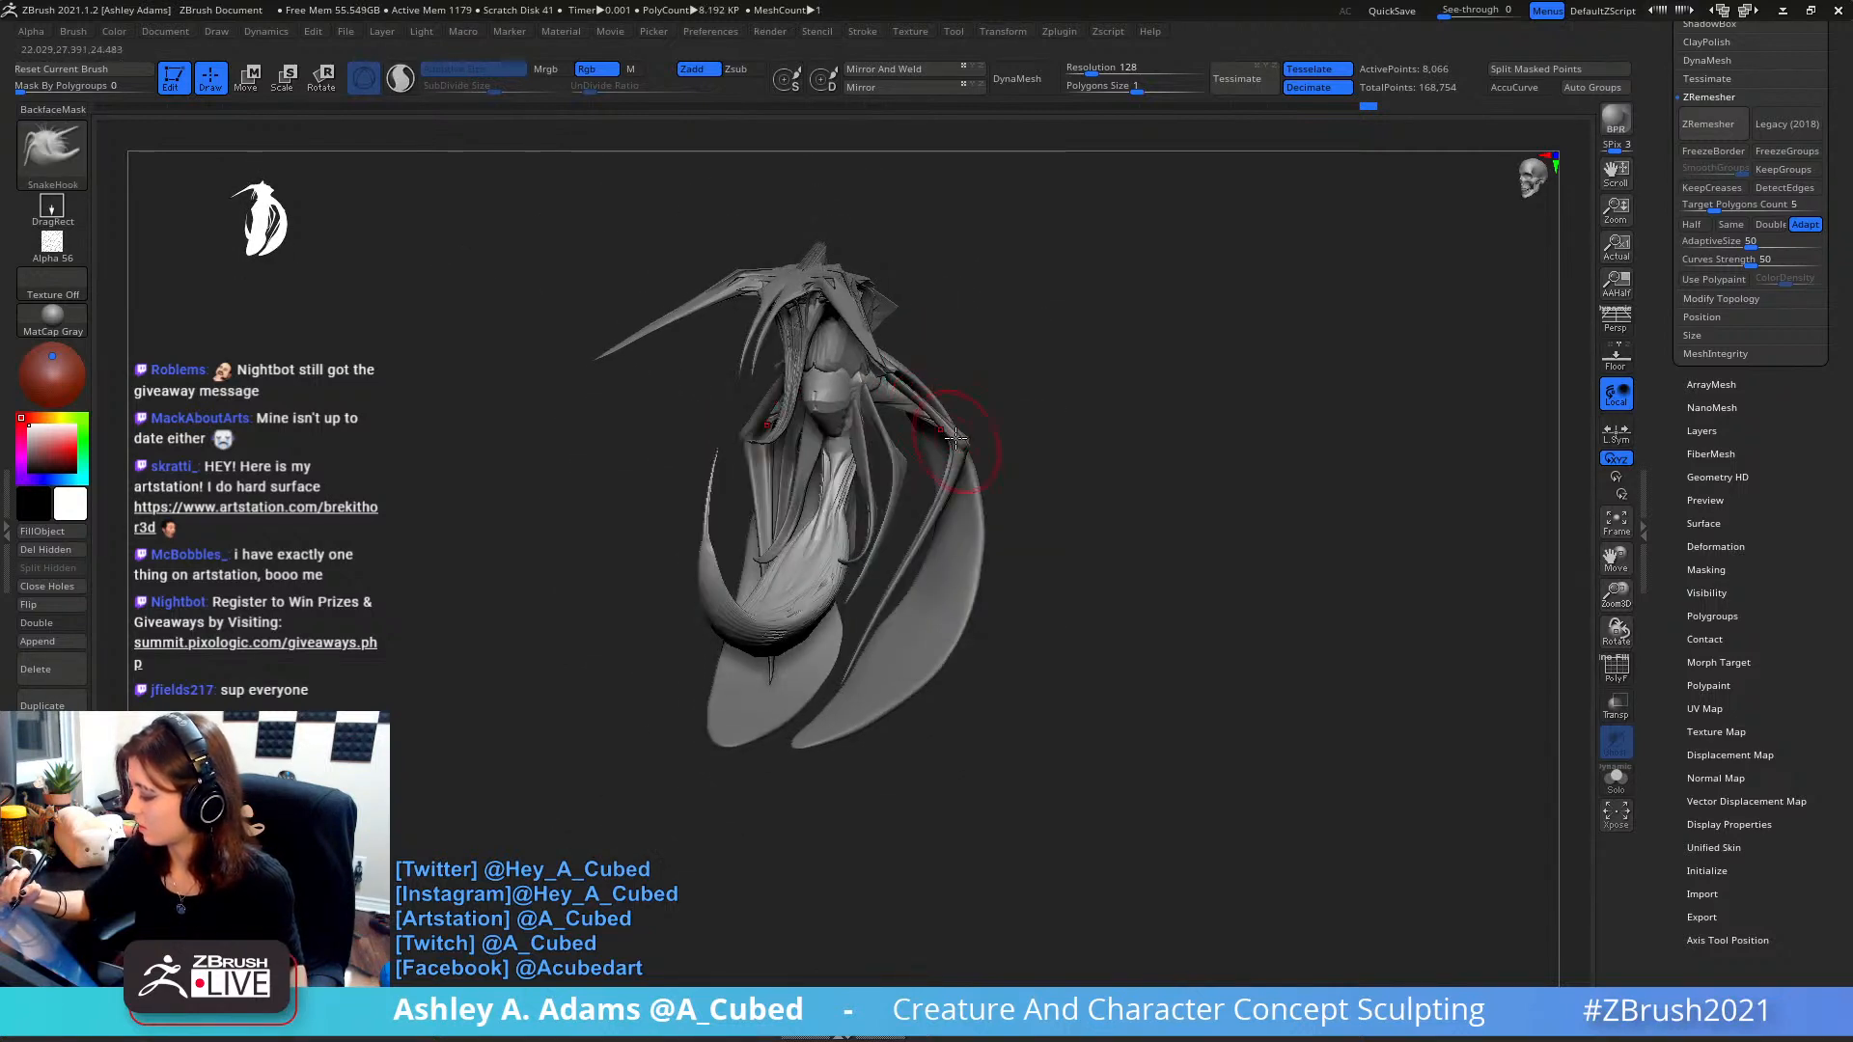
pyautogui.moveTo(956, 426); pyautogui.dragTo(951, 430, button='right')
pyautogui.moveTo(952, 431); pyautogui.dragTo(961, 420)
pyautogui.moveTo(961, 421)
pyautogui.mouseDown(button='right')
pyautogui.moveTo(972, 393)
pyautogui.moveTo(902, 478)
pyautogui.mouseUp(button='right')
pyautogui.press('space')
pyautogui.moveTo(964, 374); pyautogui.dragTo(953, 372)
pyautogui.moveTo(954, 370); pyautogui.dragTo(963, 333, button='right')
# - Select the jointed limbs' subtool PM3D_Sphere3D1_2 and remesh it with DynaMesh at resolution 16
pyautogui.keyDown('alt'); pyautogui.click(942, 426); pyautogui.keyUp('alt')
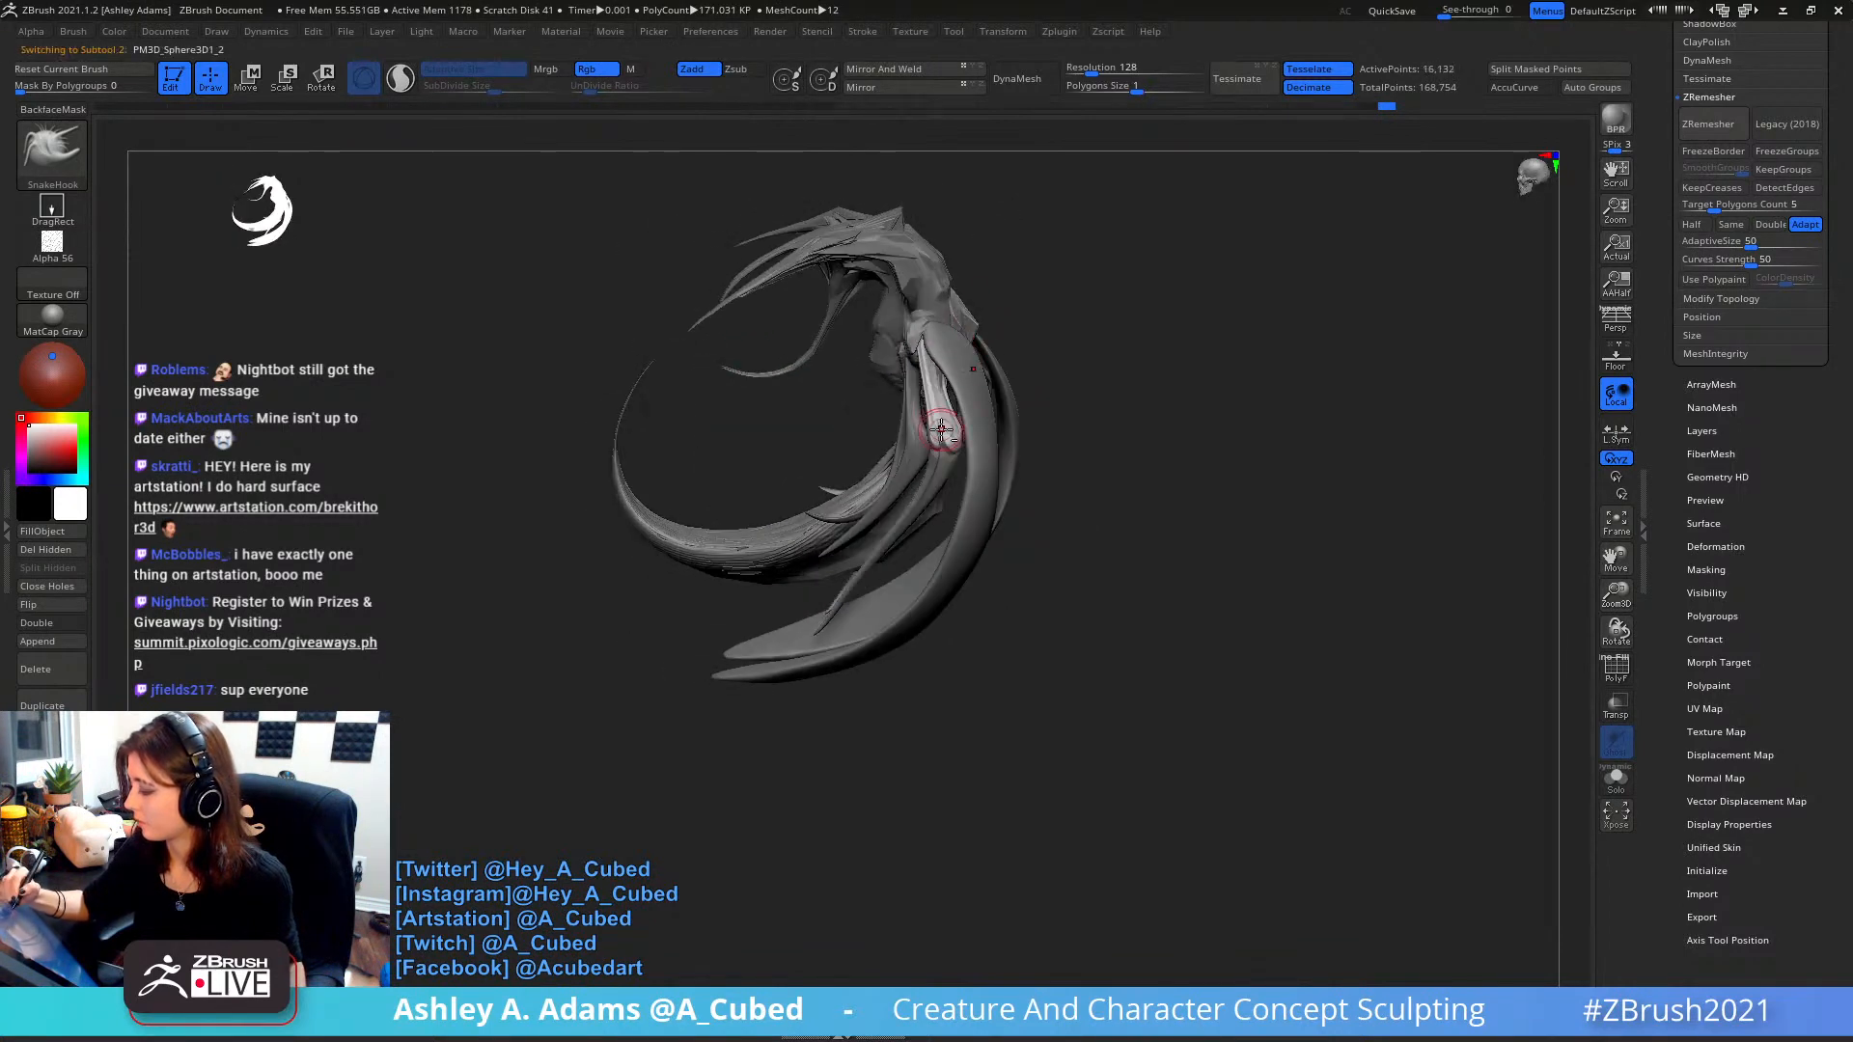
pyautogui.moveTo(942, 426); pyautogui.dragTo(970, 526, button='right')
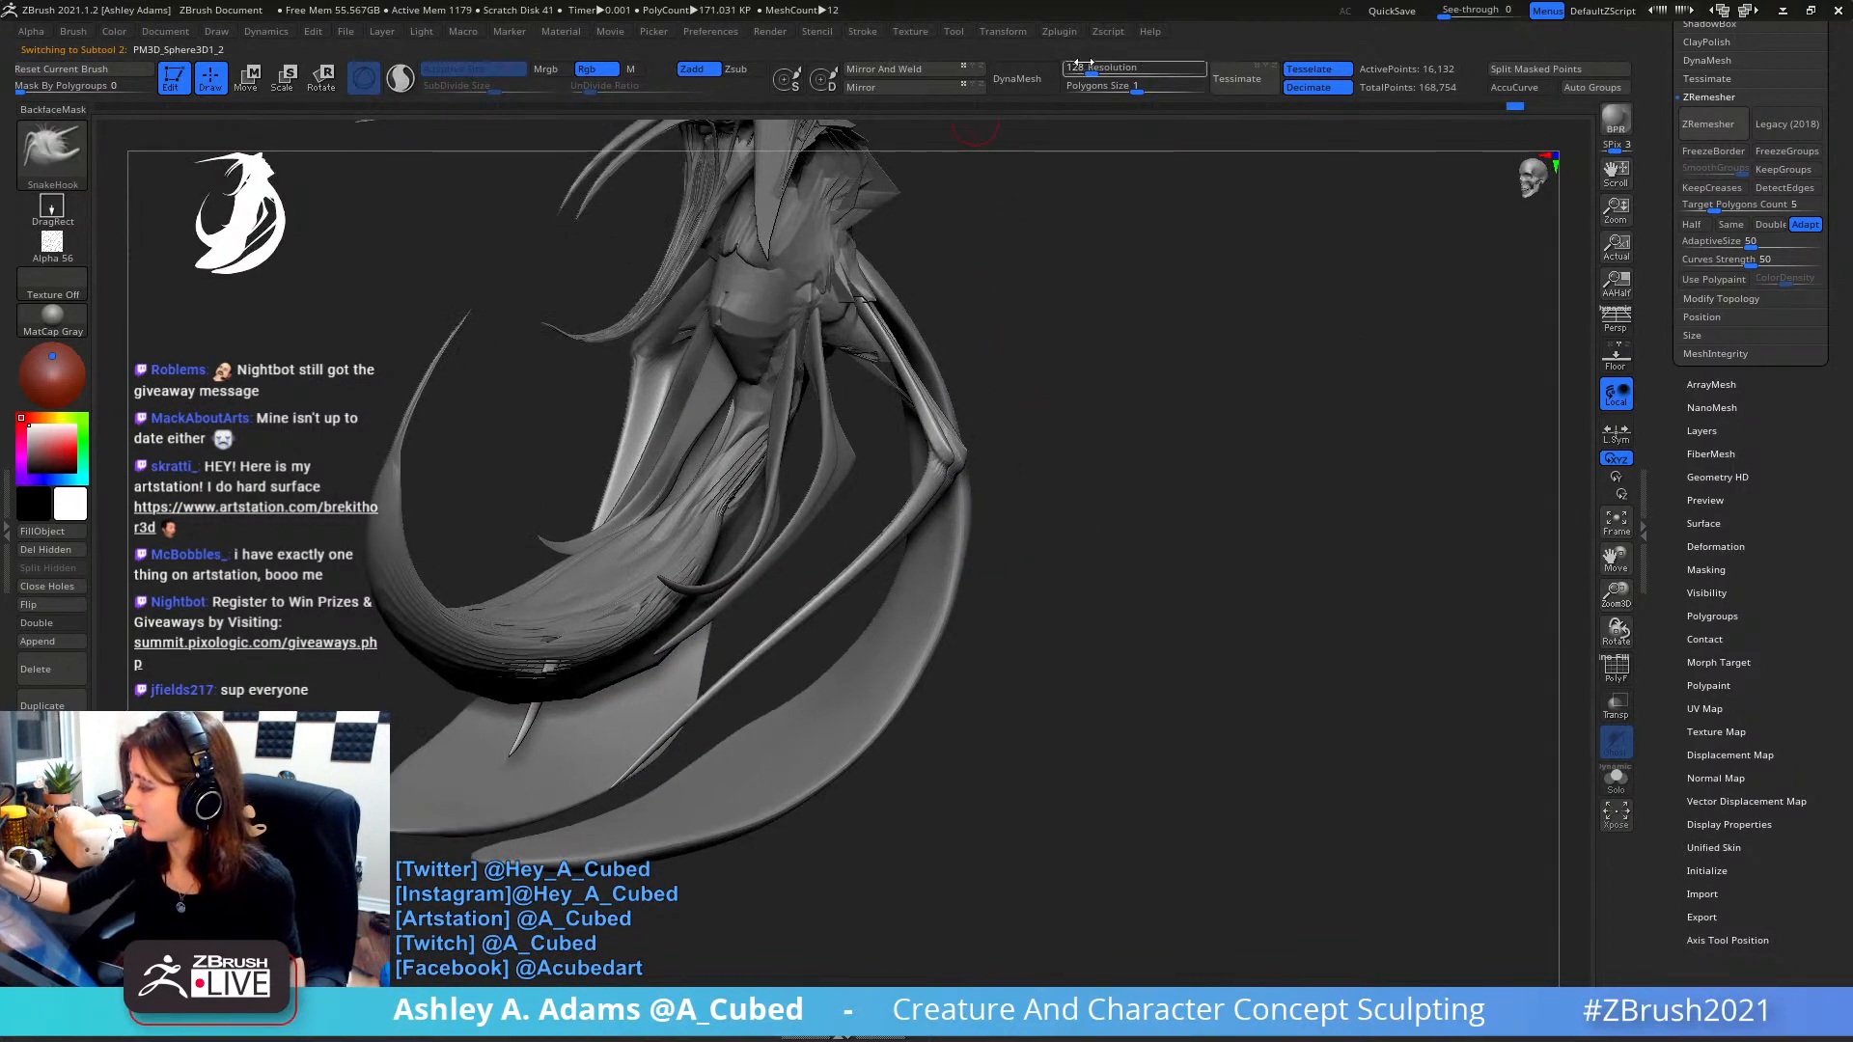
pyautogui.moveTo(1086, 70); pyautogui.dragTo(1079, 72)
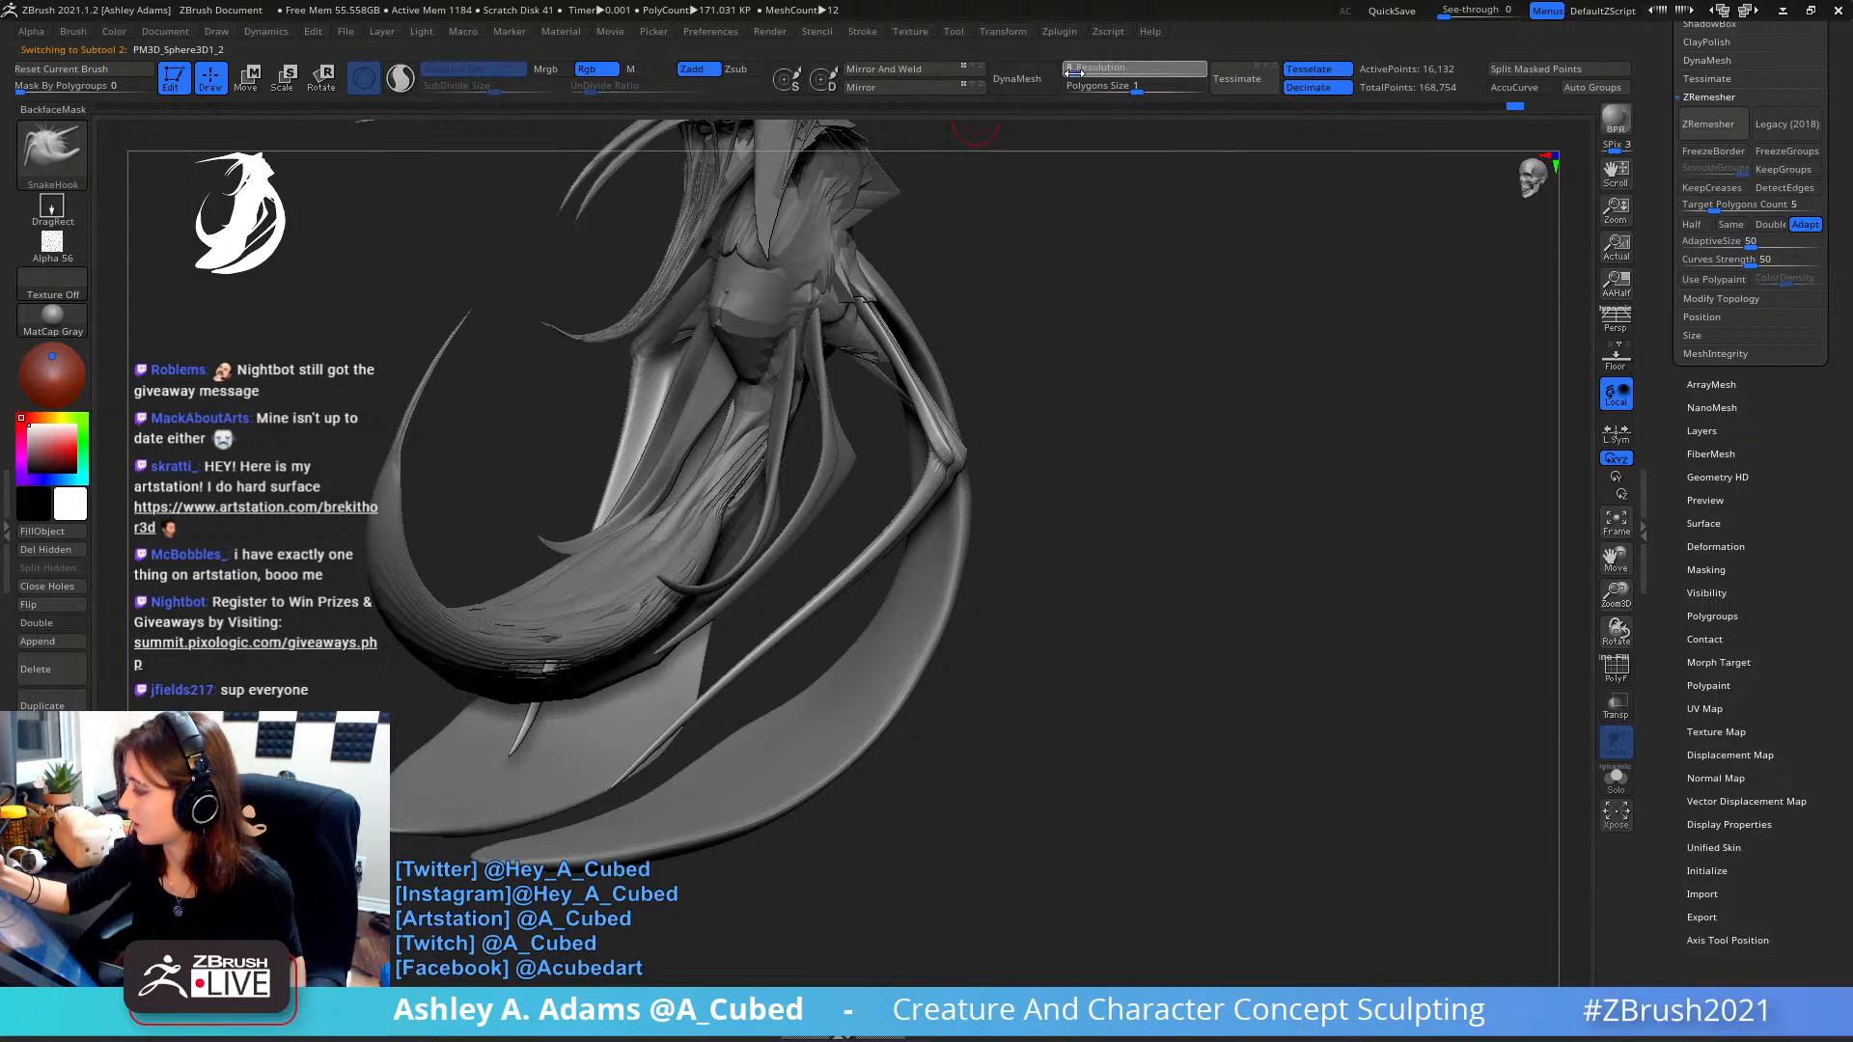
pyautogui.click(1016, 78)
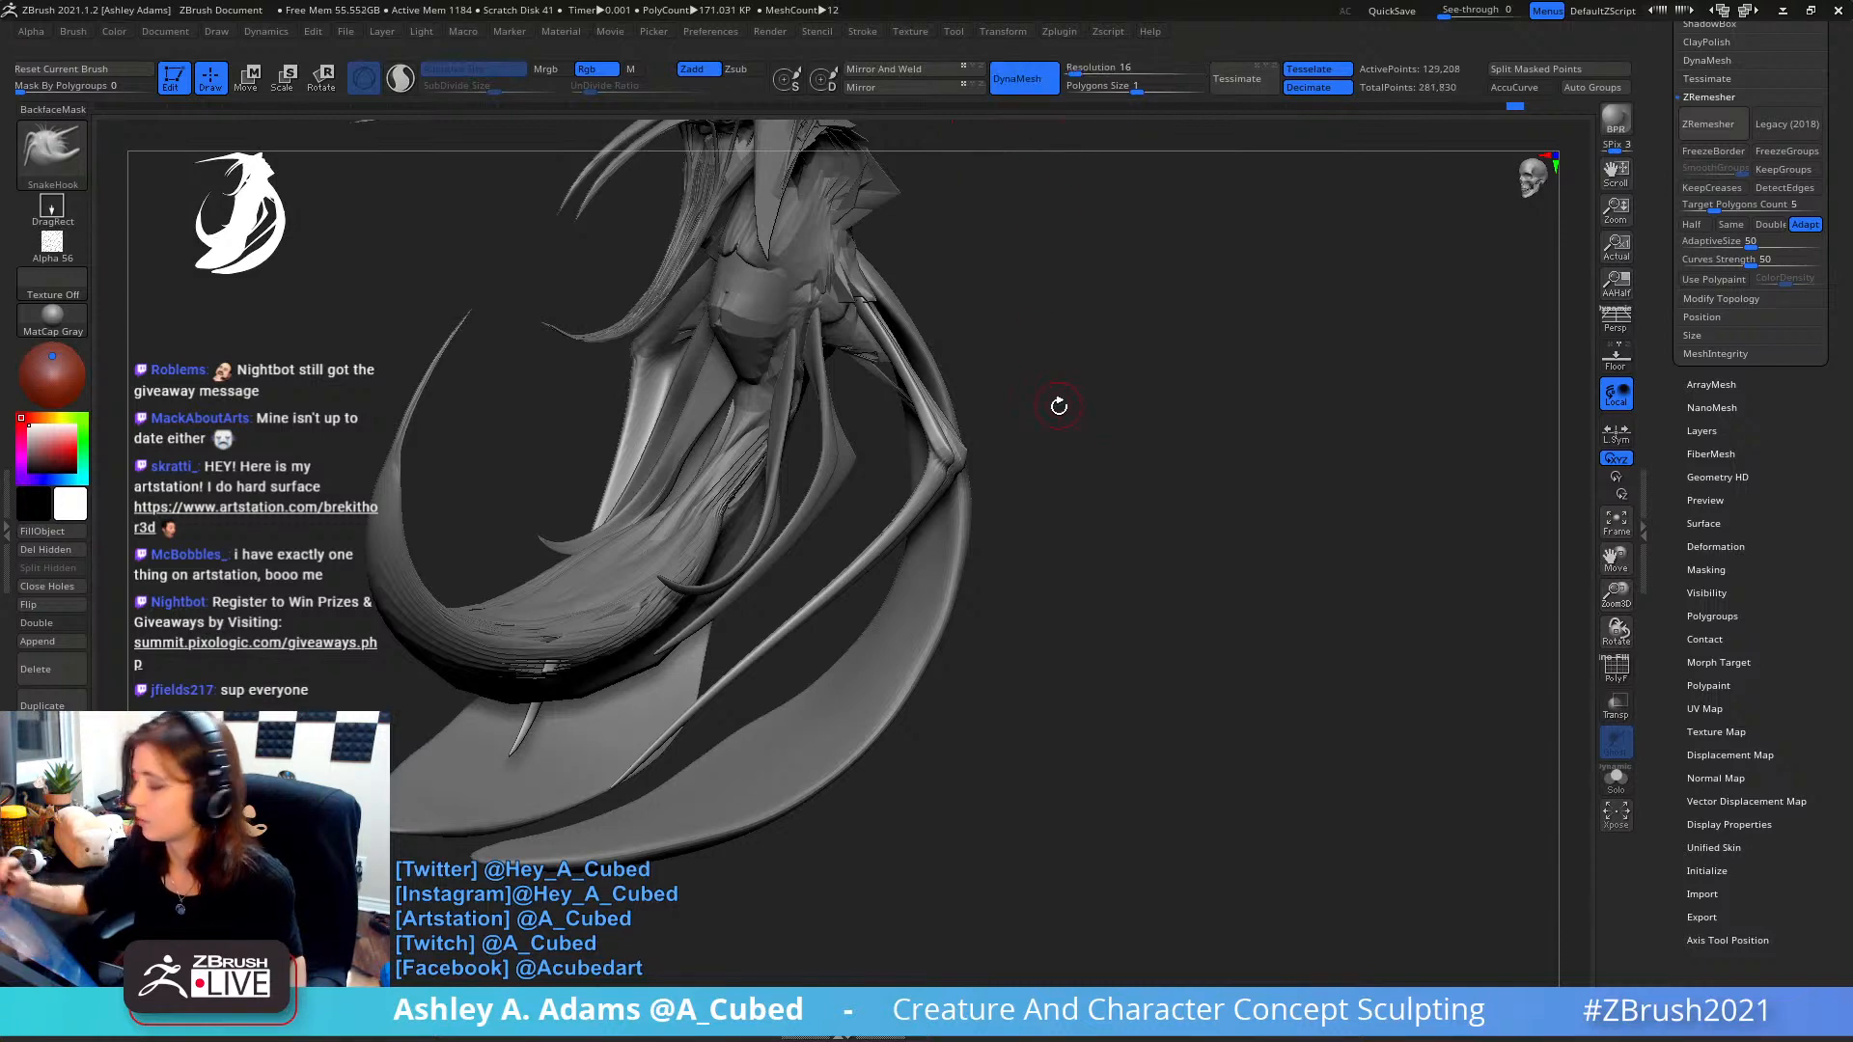
# - Thicken the limb's upper segment above the elbow with the Inflat brush
pyautogui.moveTo(1056, 358); pyautogui.dragTo(1154, 368, button='right')
pyautogui.rightClick(1154, 368)
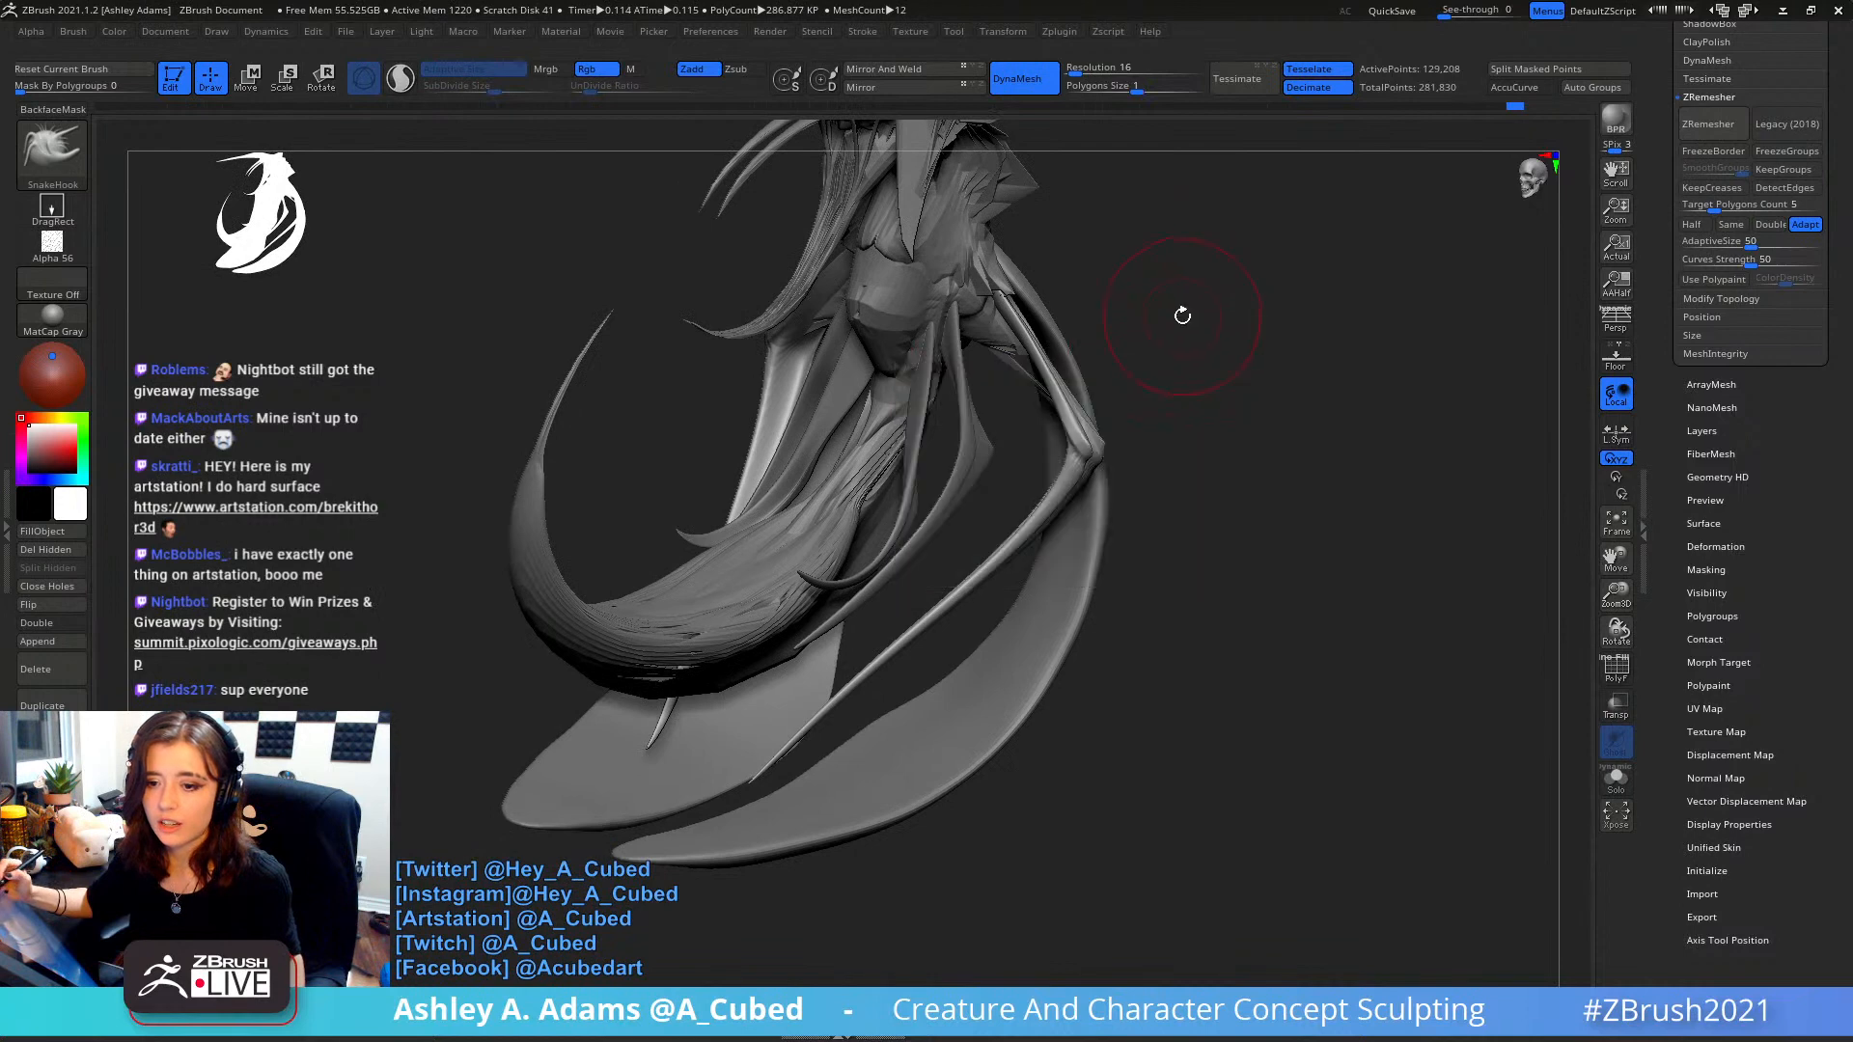
pyautogui.moveTo(1087, 538)
pyautogui.mouseDown(button='right')
pyautogui.moveTo(1071, 415)
pyautogui.moveTo(1109, 314)
pyautogui.moveTo(1080, 372)
pyautogui.moveTo(1034, 257)
pyautogui.mouseUp(button='right')
pyautogui.rightClick(1068, 404)
pyautogui.press('b')
pyautogui.press('i')
pyautogui.press('n')
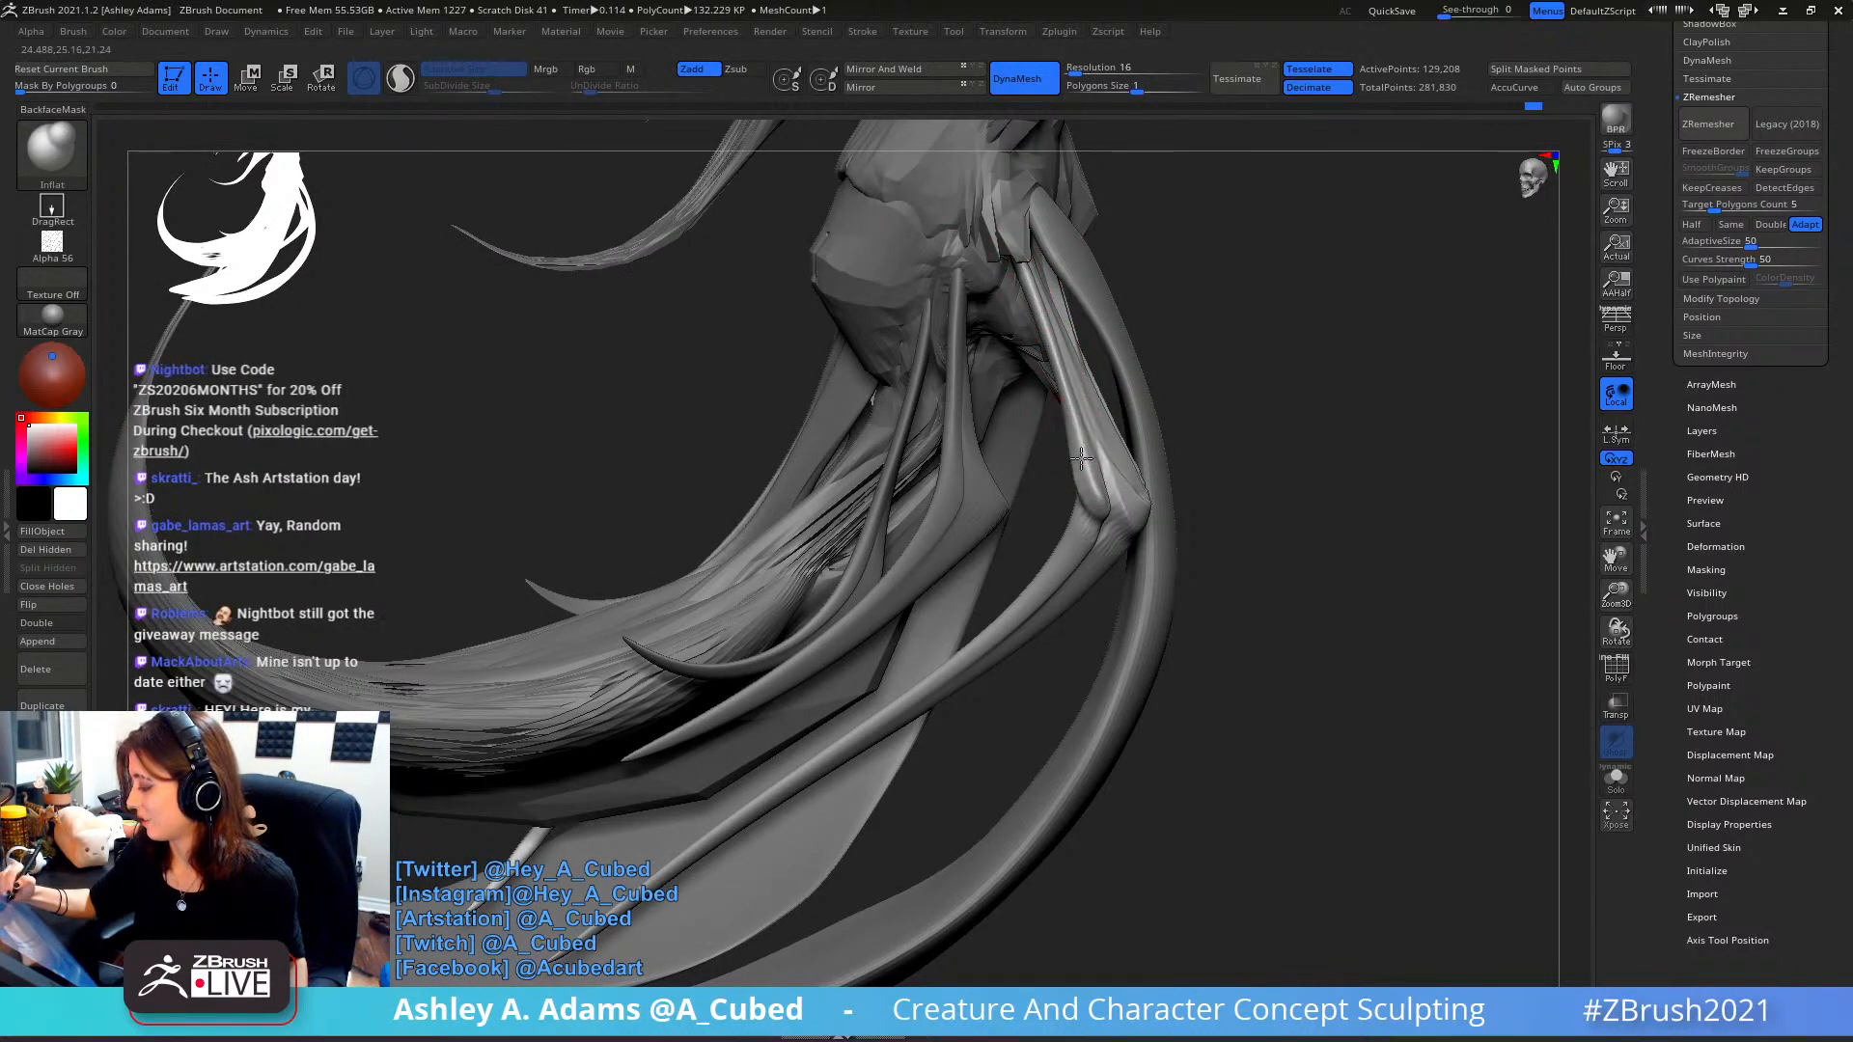
pyautogui.moveTo(1024, 264); pyautogui.dragTo(1073, 355, button='right')
pyautogui.moveTo(1069, 492); pyautogui.dragTo(1043, 391, button='right')
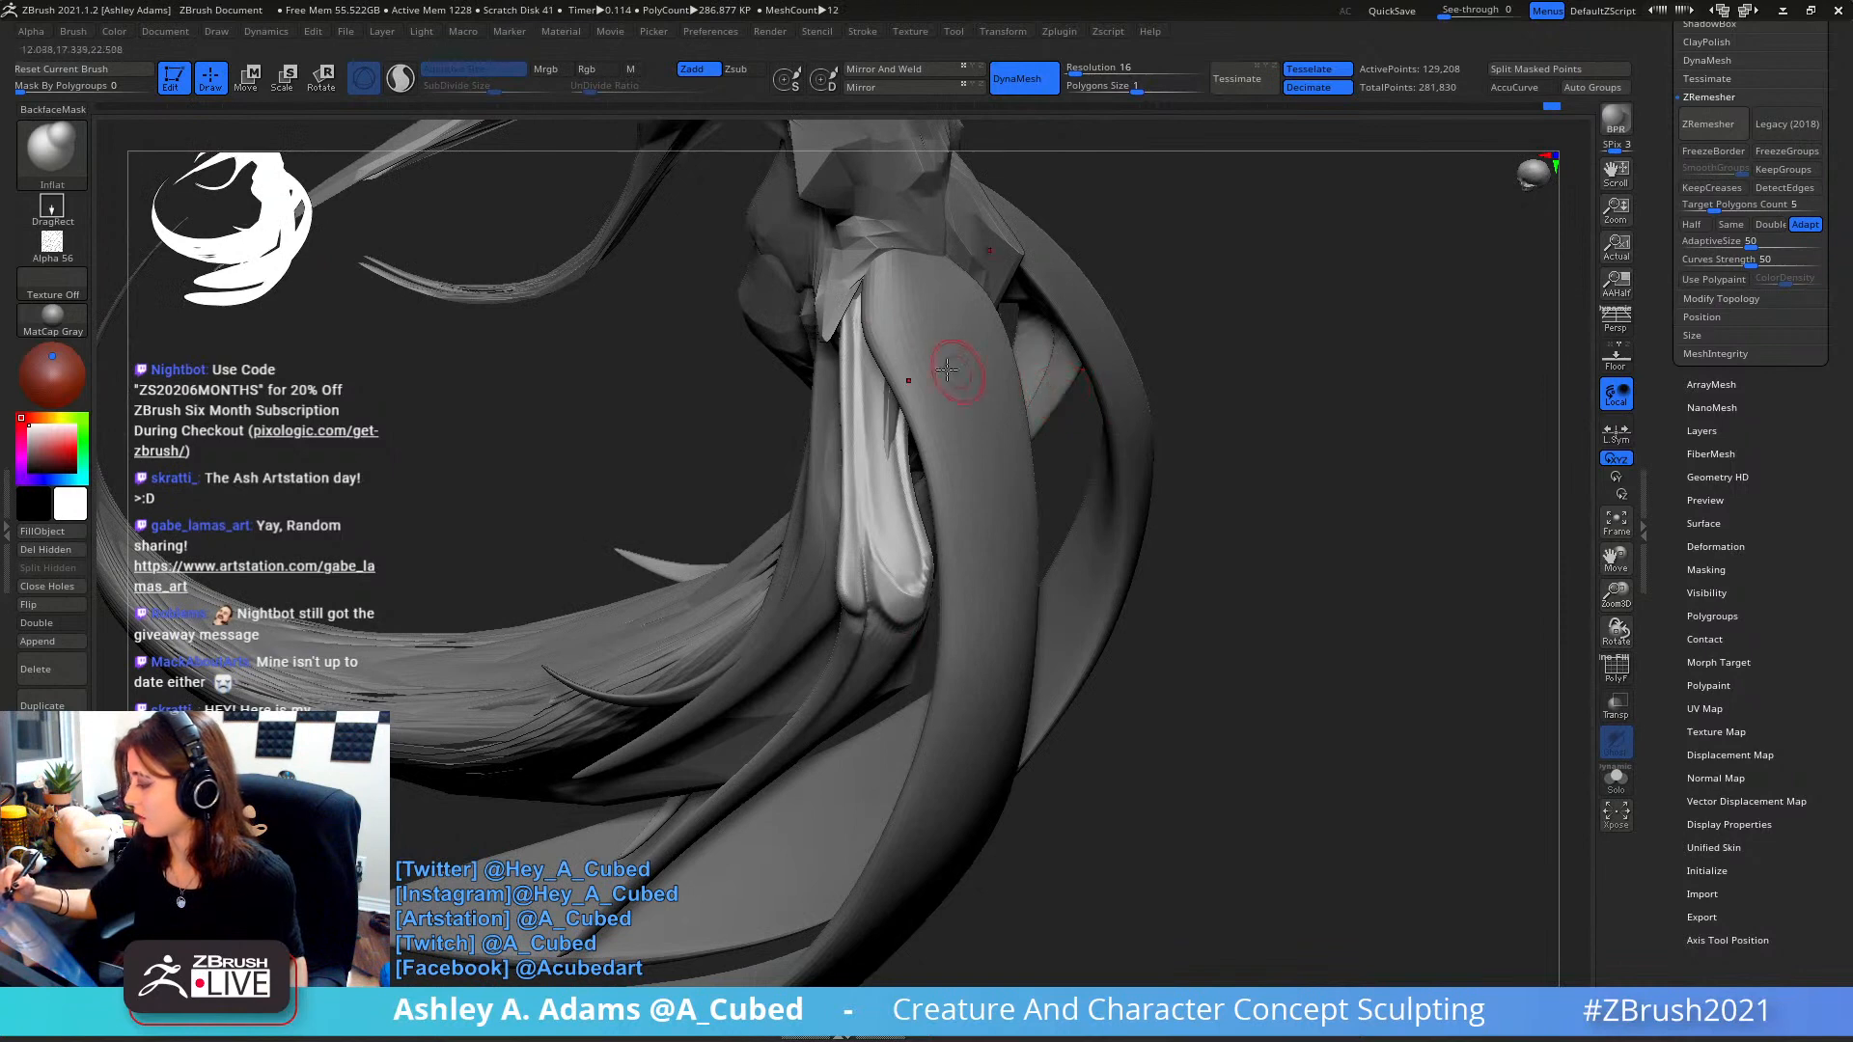
# - Carve a groove down the limb's upper segment to the elbow with the MAHcut Mech A brush
pyautogui.press('b')
pyautogui.press('m')
pyautogui.press('a')
pyautogui.rightClick(851, 352)
pyautogui.keyDown('alt'); pyautogui.moveTo(850, 350); pyautogui.dragTo(898, 271, button='right'); pyautogui.keyUp('alt')
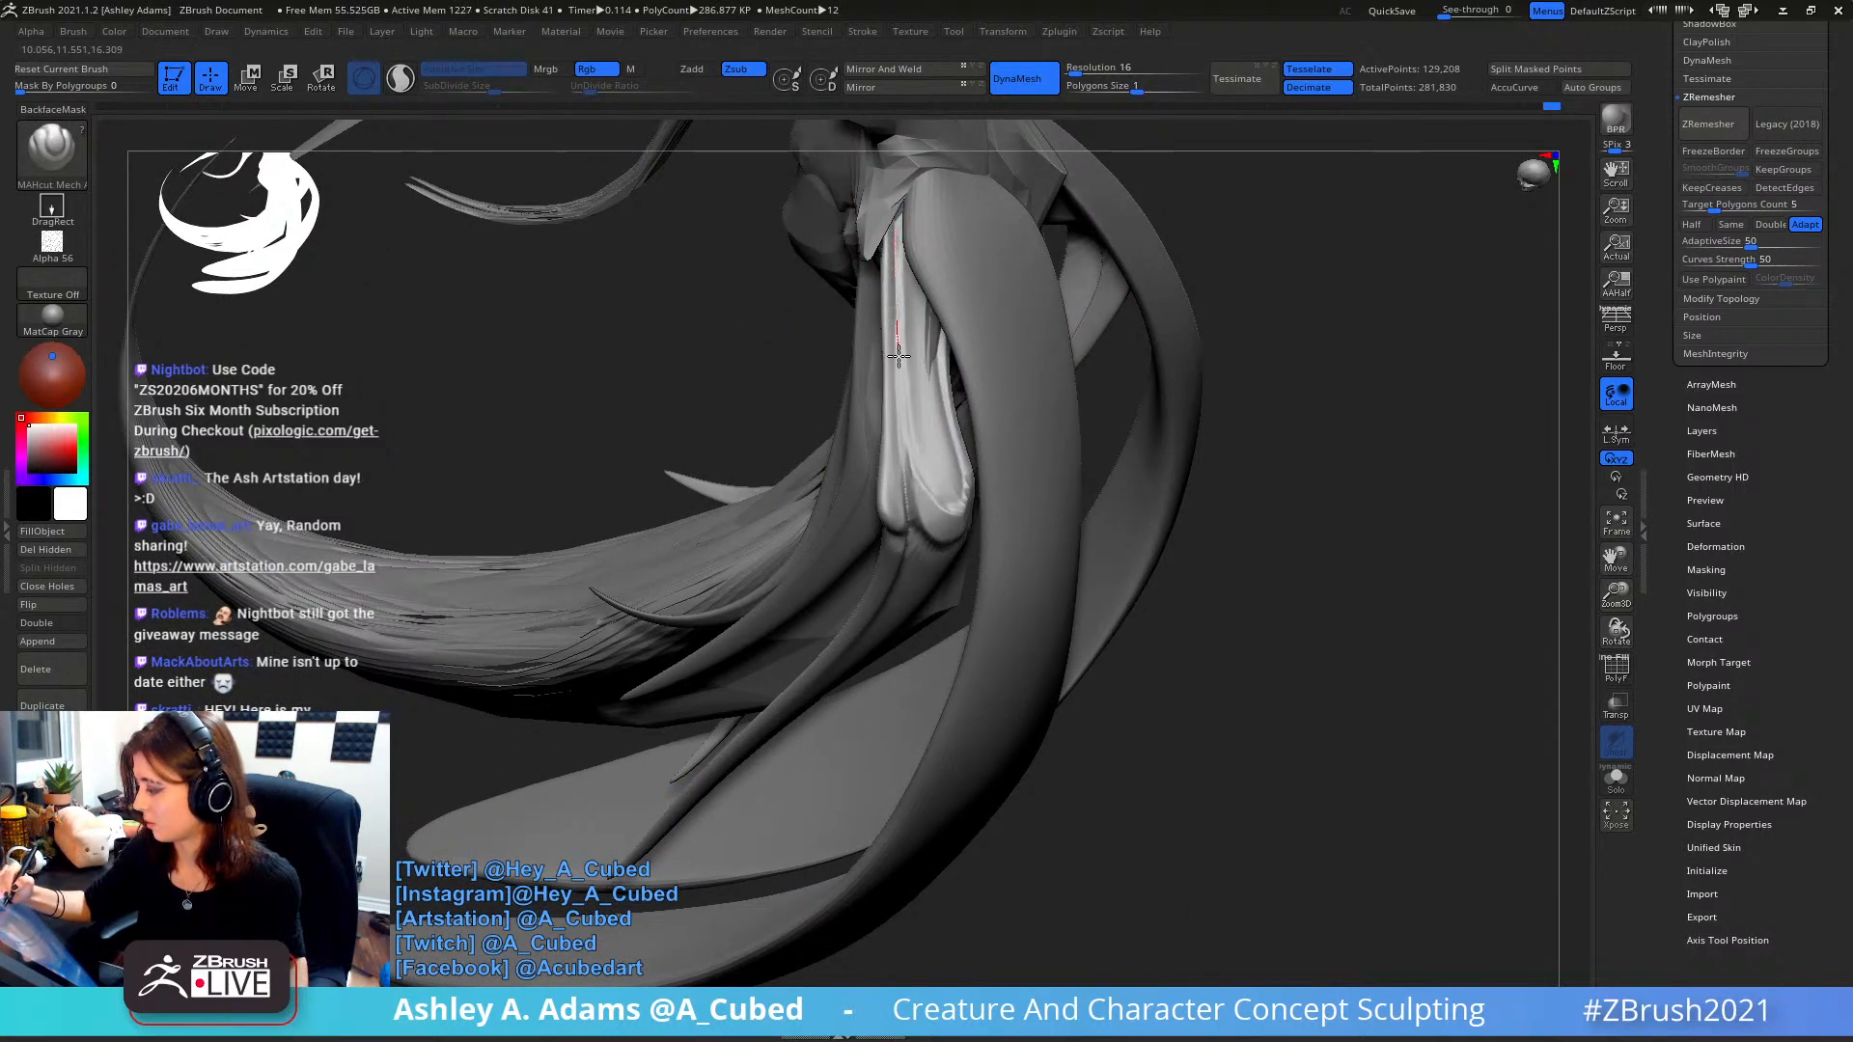
pyautogui.moveTo(906, 514); pyautogui.dragTo(907, 521)
pyautogui.moveTo(912, 483)
pyautogui.mouseDown(button='right')
pyautogui.moveTo(955, 368)
pyautogui.moveTo(927, 492)
pyautogui.moveTo(868, 390)
pyautogui.mouseUp(button='right')
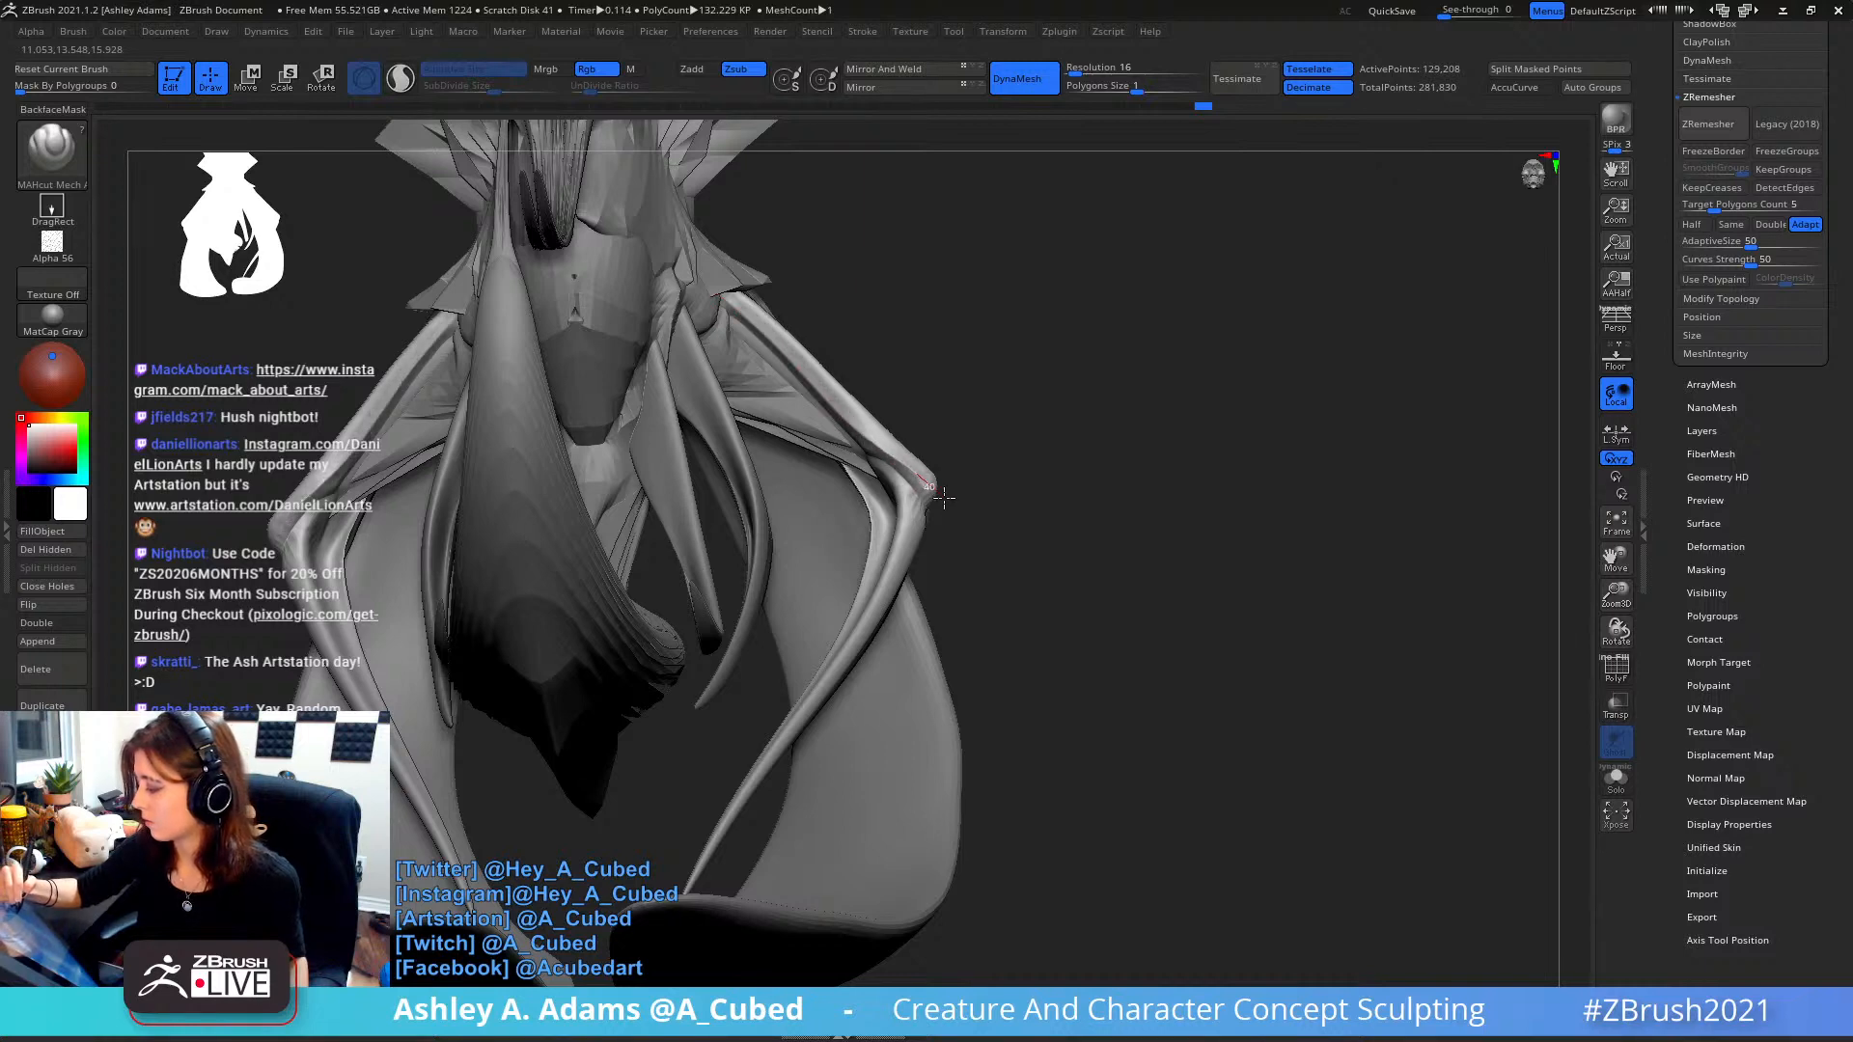
# - Cut sharper planes into the limb's elbow joint and smooth the edge leading into it
pyautogui.moveTo(938, 494)
pyautogui.mouseDown()
pyautogui.moveTo(813, 389)
pyautogui.moveTo(883, 480)
pyautogui.moveTo(836, 379)
pyautogui.mouseUp()
pyautogui.moveTo(836, 378); pyautogui.dragTo(927, 415, button='right')
pyautogui.keyDown('shift'); pyautogui.moveTo(893, 422); pyautogui.dragTo(959, 479); pyautogui.keyUp('shift')
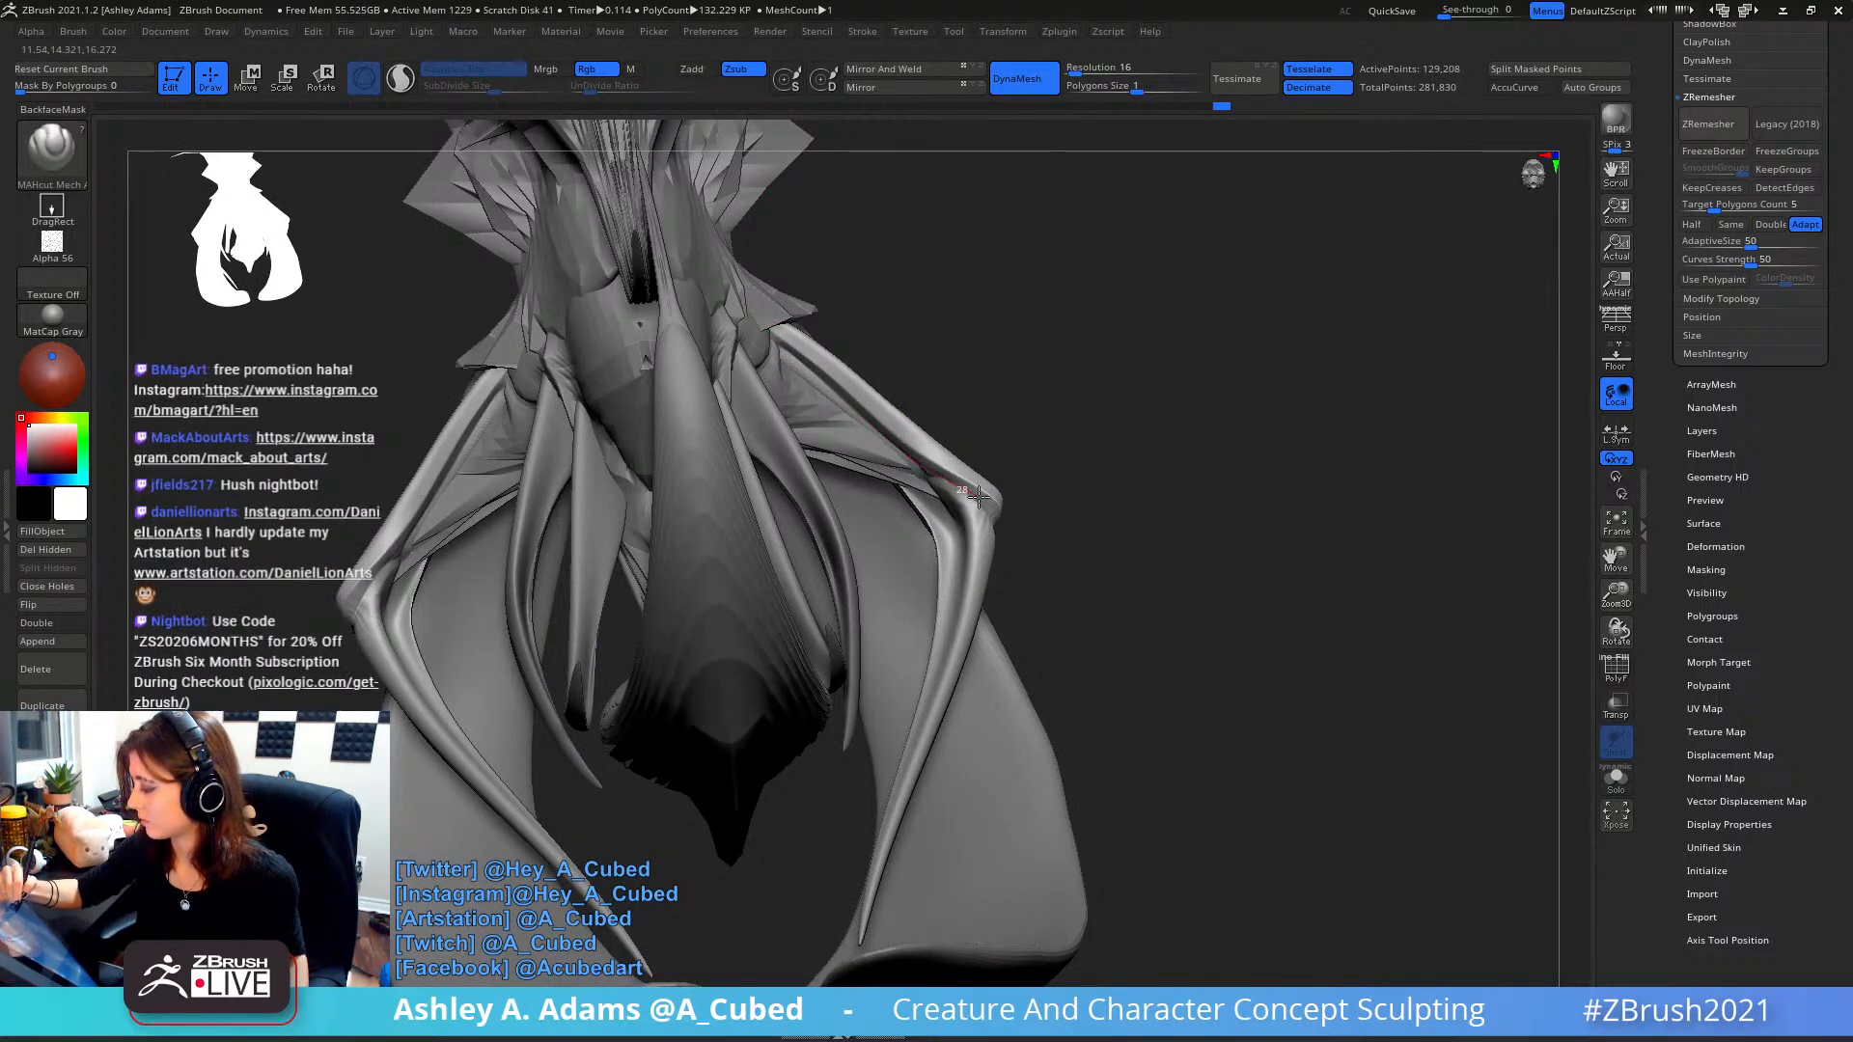
pyautogui.keyDown('ctrl'); pyautogui.moveTo(910, 373); pyautogui.dragTo(994, 338, button='right'); pyautogui.keyUp('ctrl')
pyautogui.moveTo(994, 337)
pyautogui.mouseDown(button='right')
pyautogui.moveTo(968, 380)
pyautogui.moveTo(914, 389)
pyautogui.mouseUp(button='right')
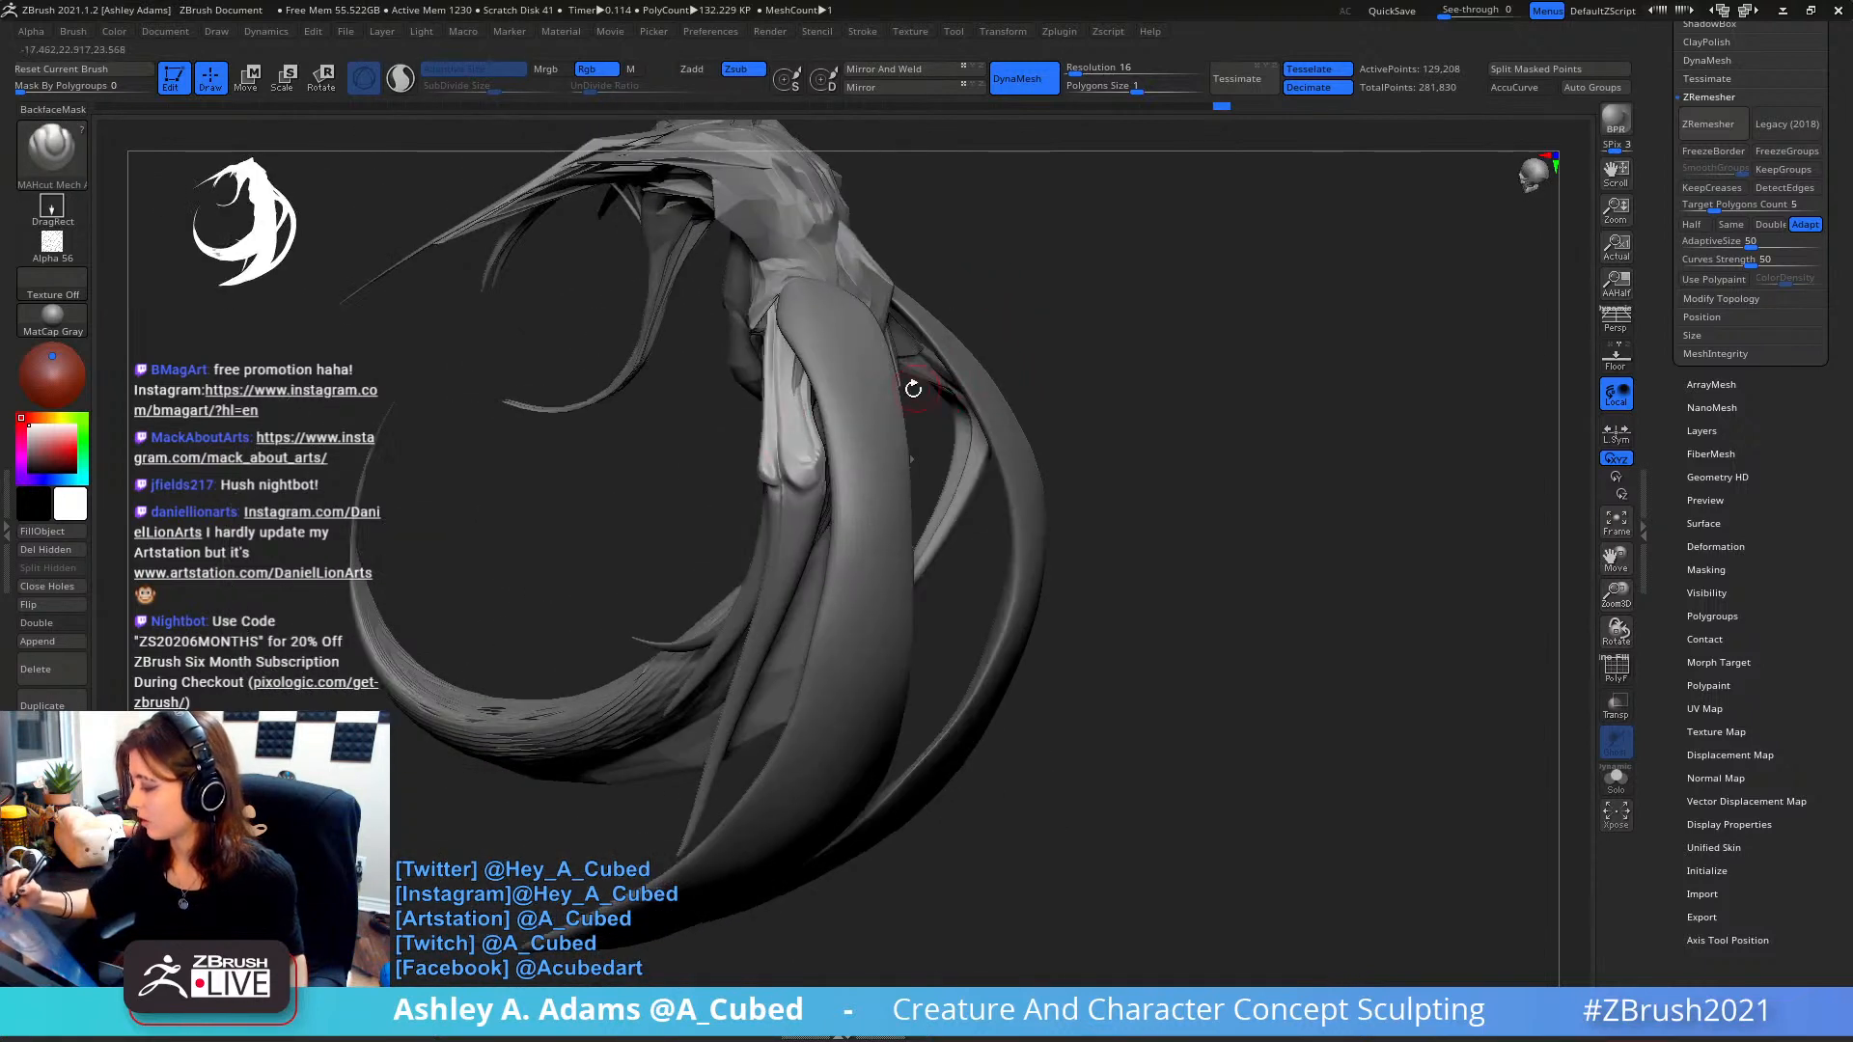
# - Carve a long crease along the side of the upper limb segment, from the shoulder to the elbow
pyautogui.keyDown('ctrl'); pyautogui.moveTo(802, 368); pyautogui.dragTo(777, 454, button='right'); pyautogui.keyUp('ctrl')
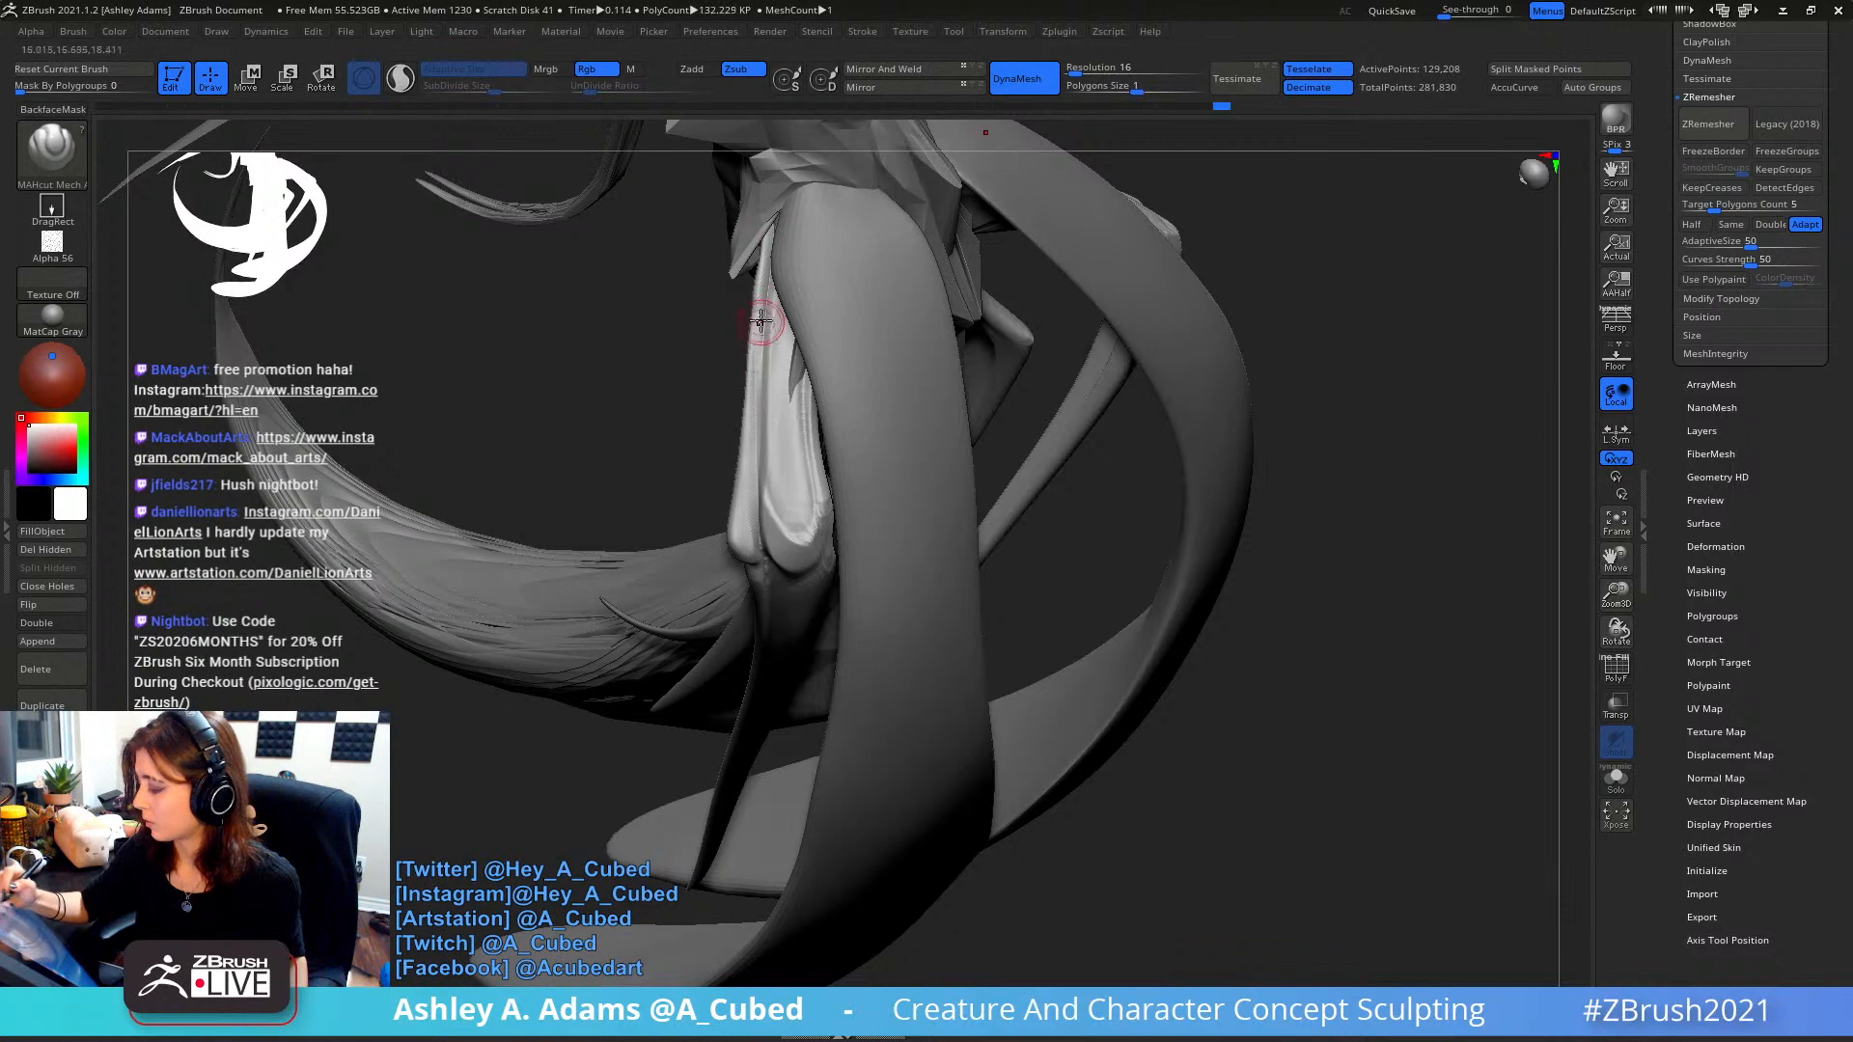
pyautogui.moveTo(769, 228); pyautogui.dragTo(775, 513)
pyautogui.moveTo(775, 349); pyautogui.dragTo(746, 287, button='right')
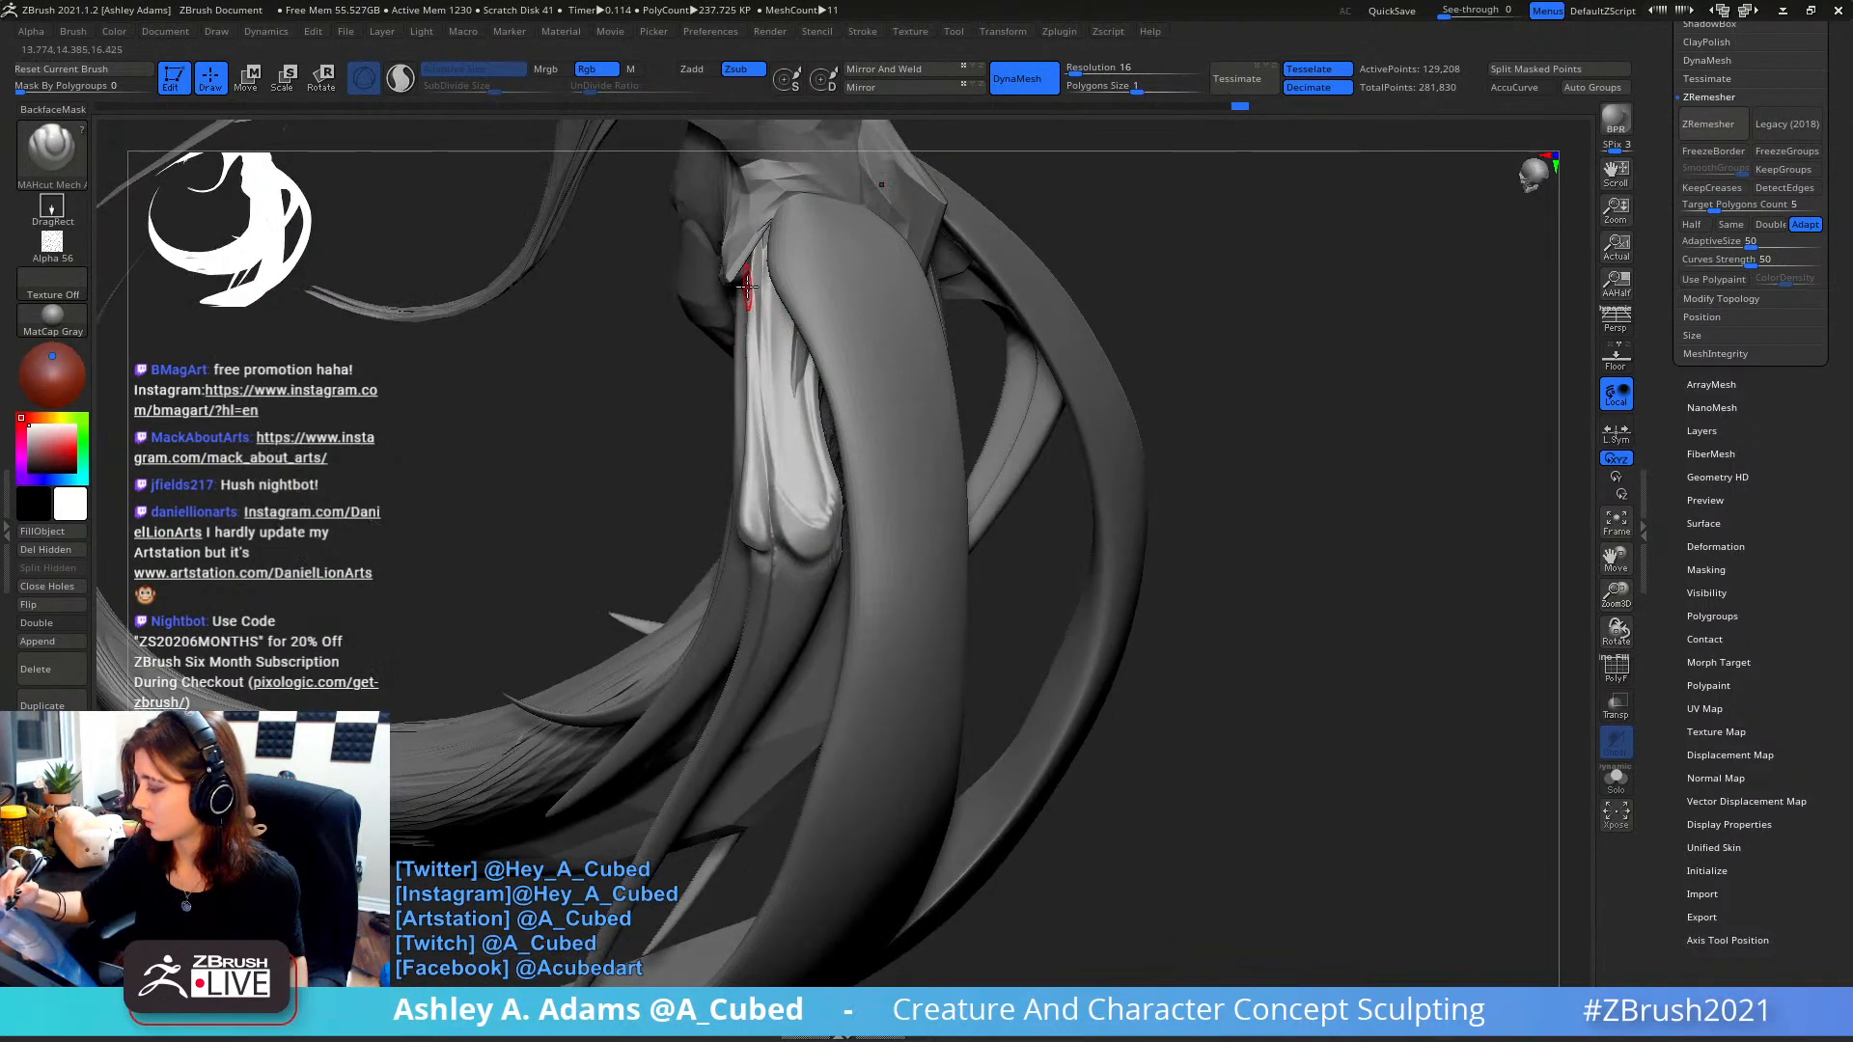
pyautogui.moveTo(769, 449); pyautogui.dragTo(786, 414, button='right')
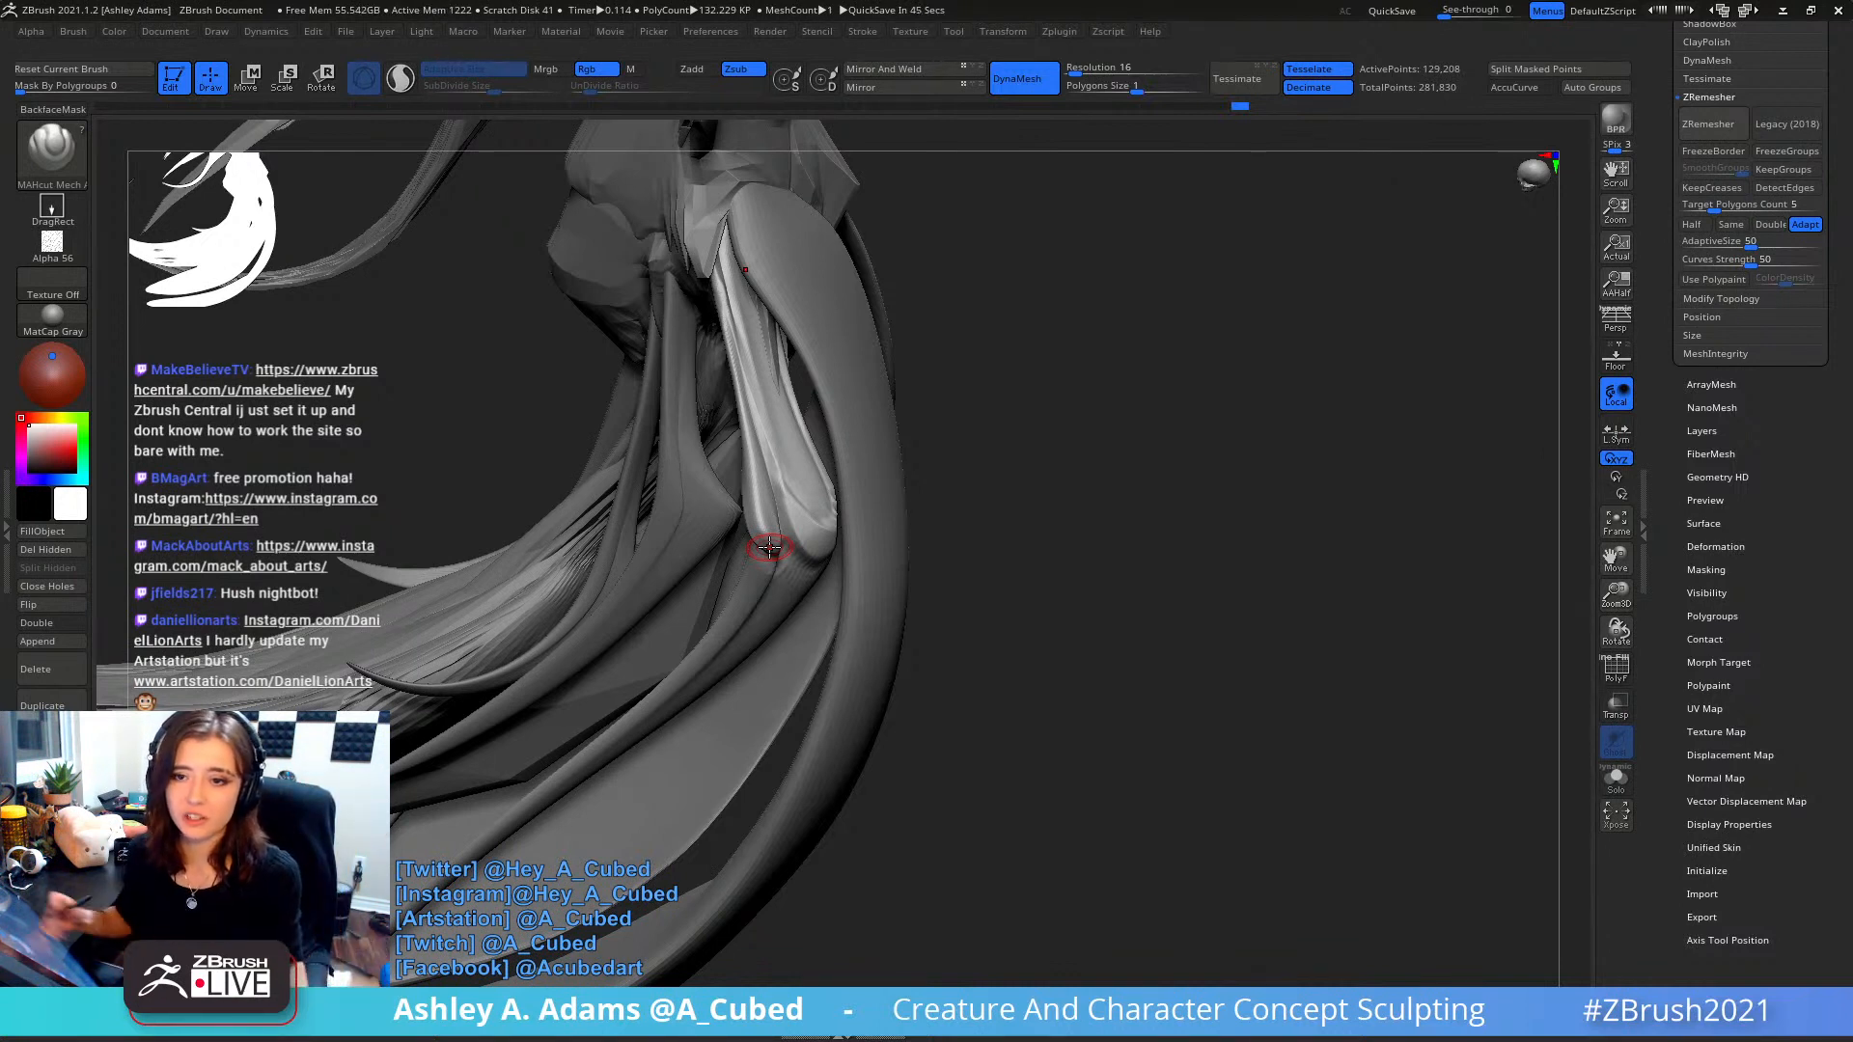
# - Undo the last carving stroke on the upper limb segment
pyautogui.moveTo(907, 339); pyautogui.dragTo(875, 387)
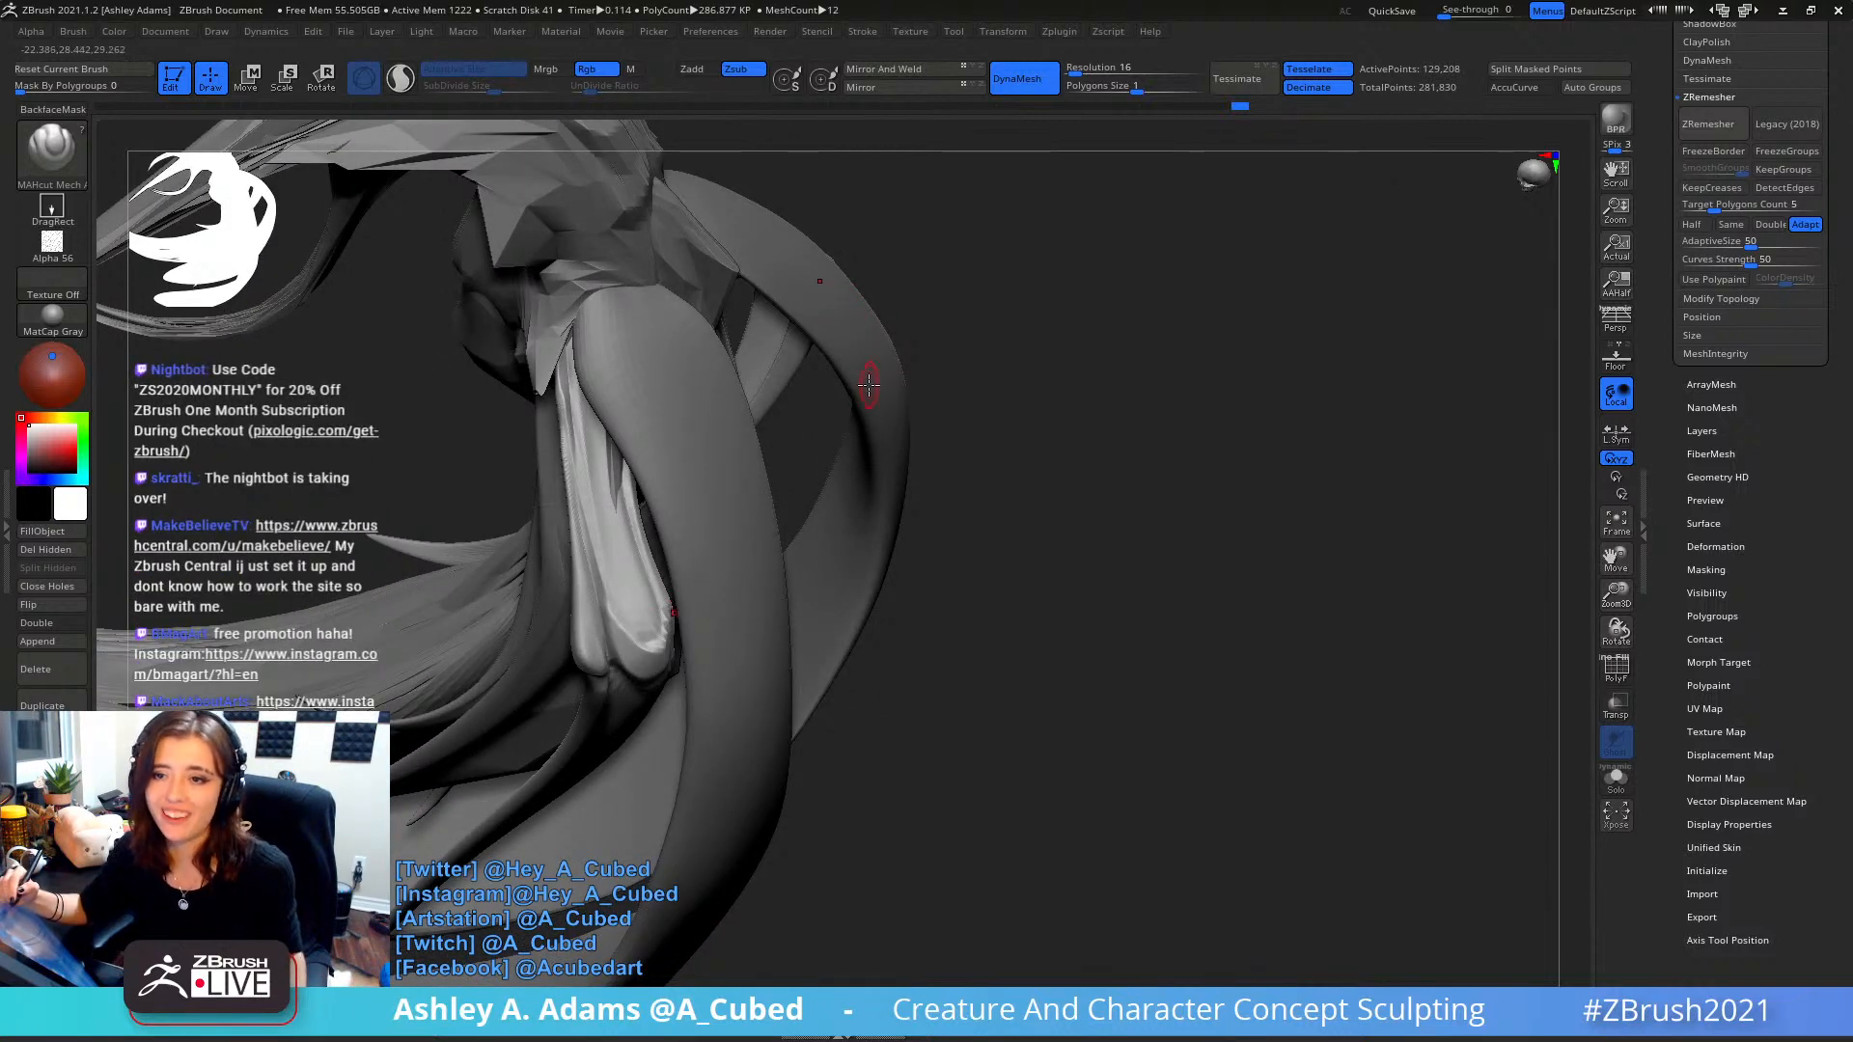
pyautogui.moveTo(820, 406); pyautogui.dragTo(798, 425)
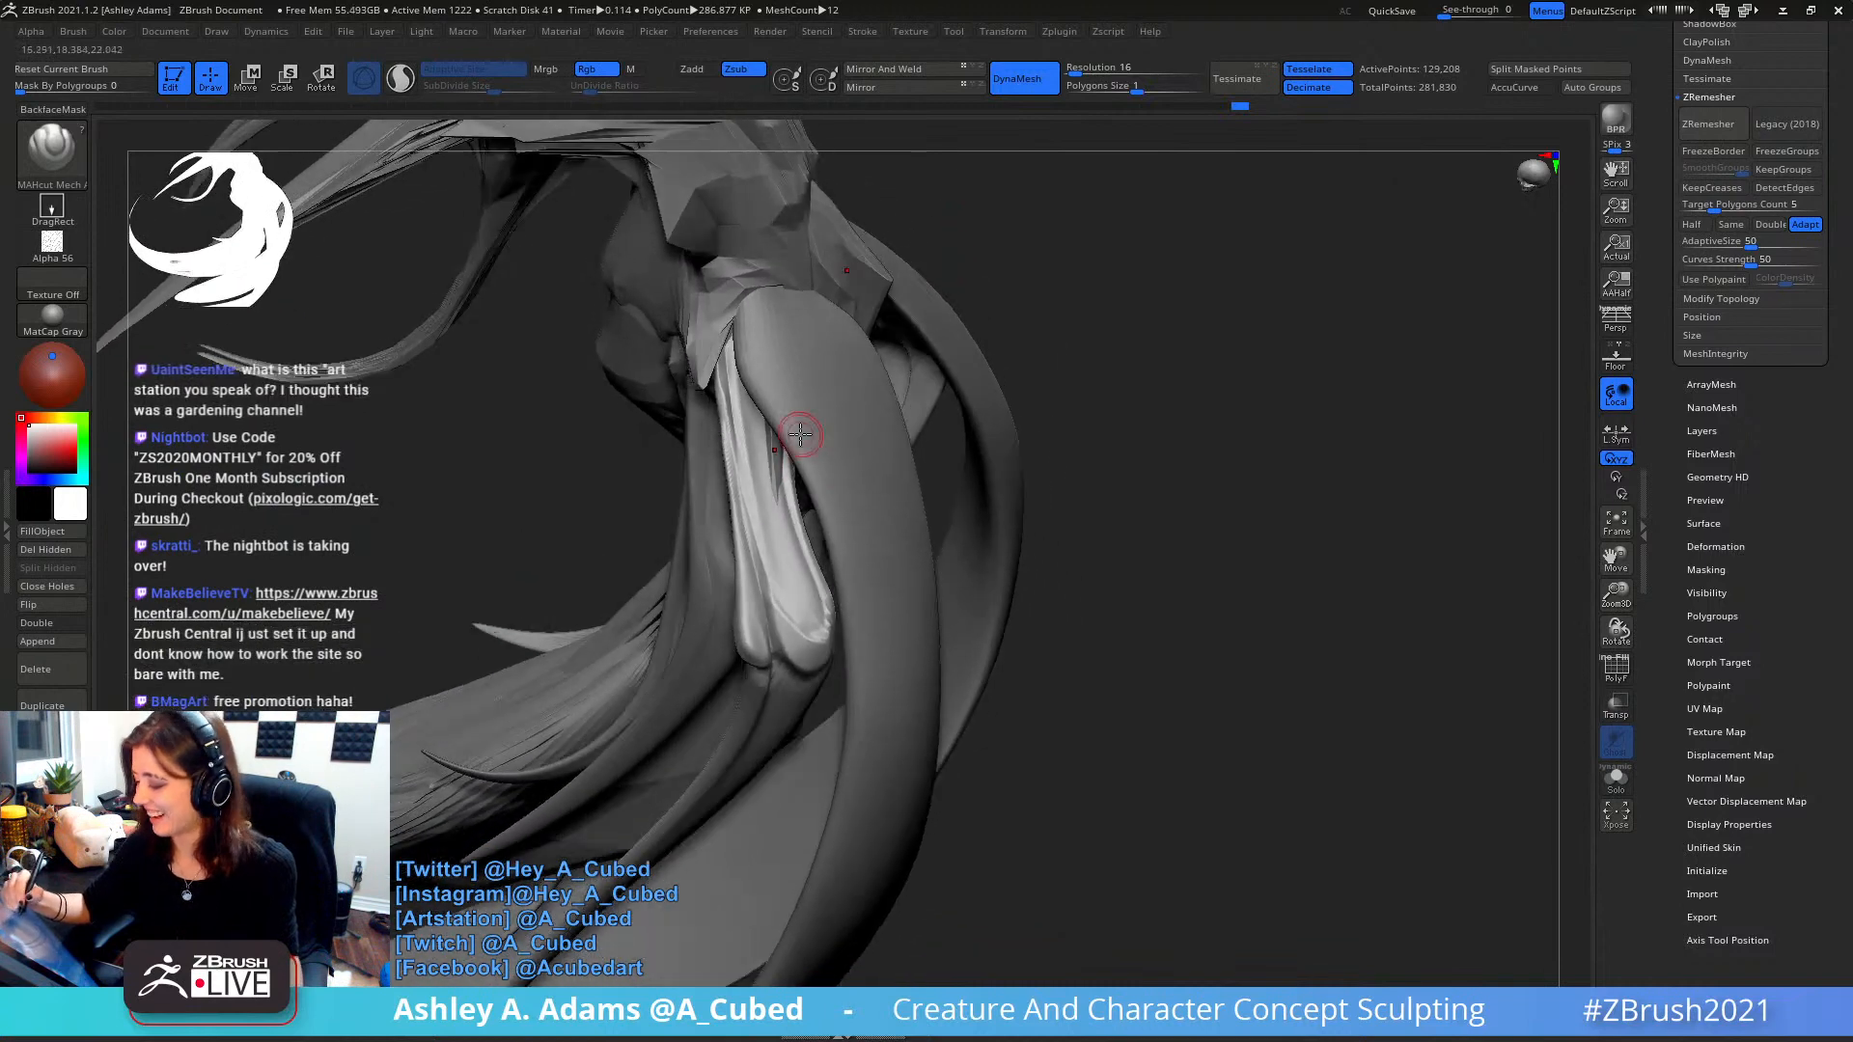
pyautogui.hotkey('ctrl', 'z')
pyautogui.moveTo(785, 439); pyautogui.dragTo(724, 449, button='right')
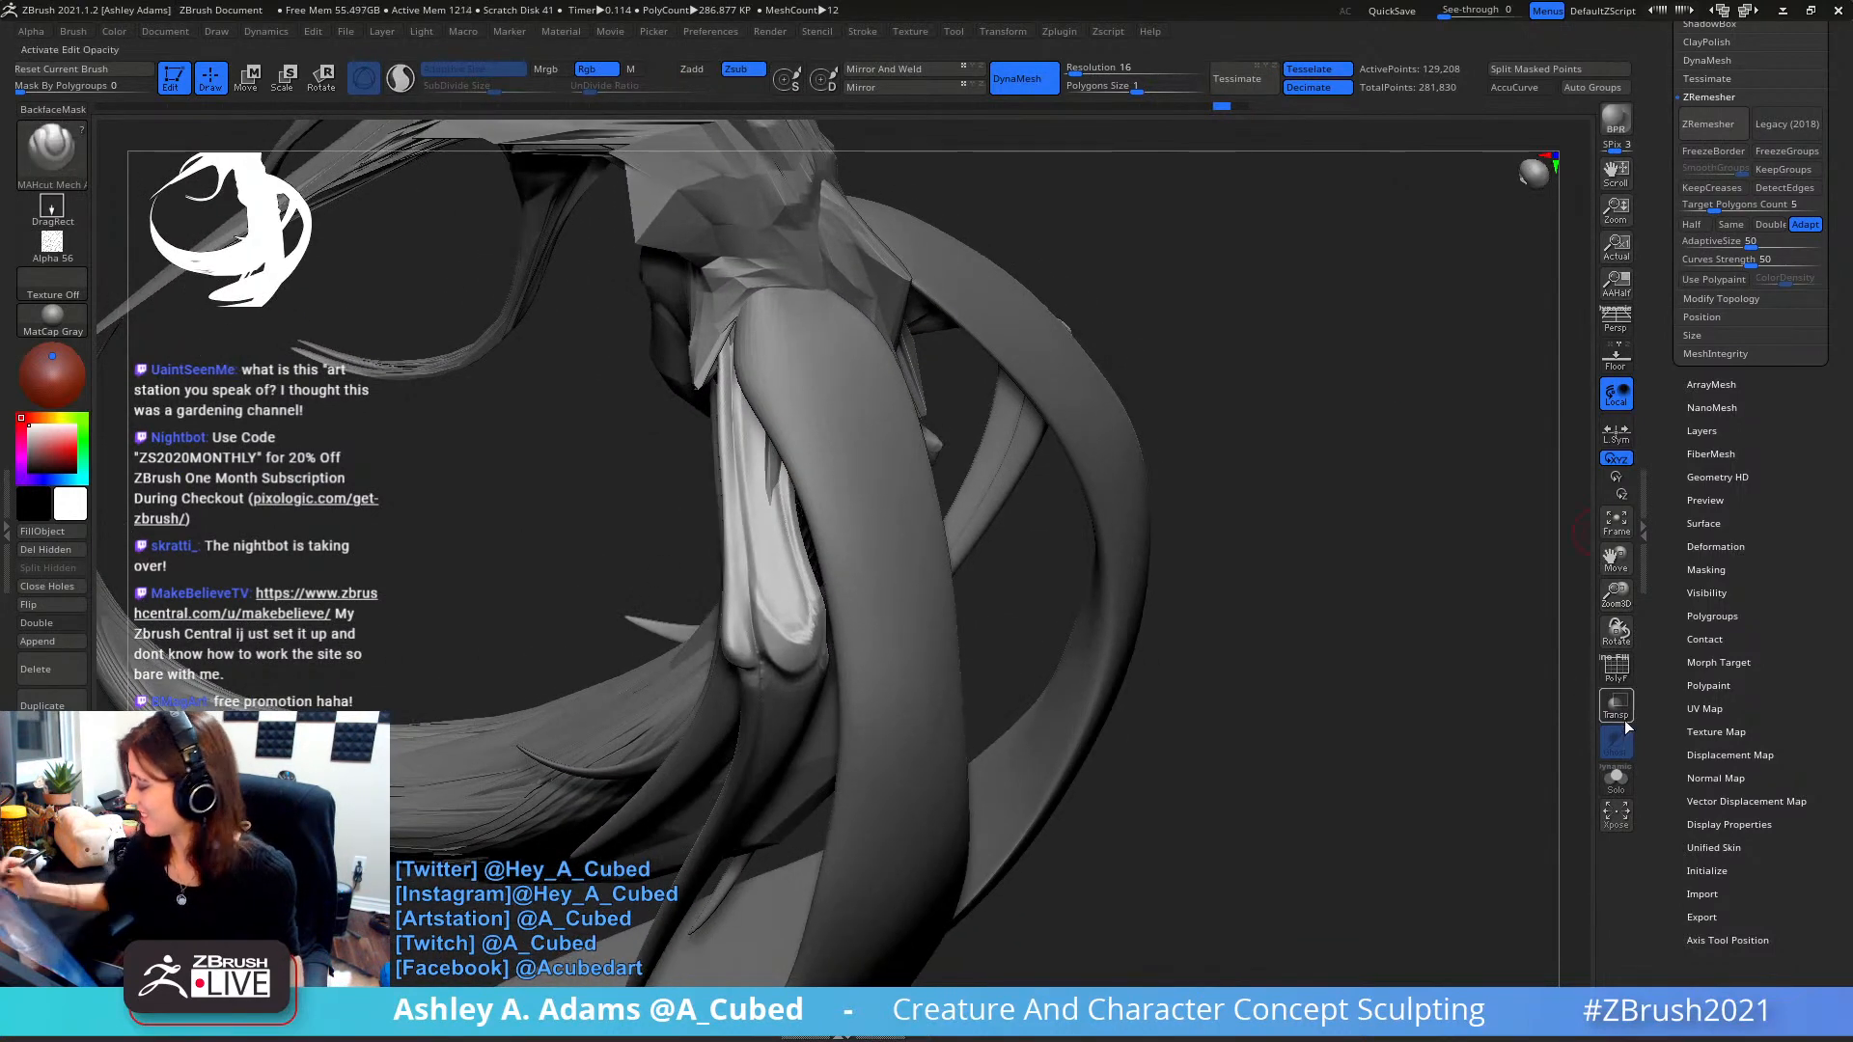
# - Isolate the limbs in Solo mode and carve grooves along the upper segment and around its elbow end
pyautogui.click(1617, 778)
pyautogui.moveTo(768, 305); pyautogui.dragTo(744, 315, button='right')
pyautogui.moveTo(810, 324); pyautogui.dragTo(735, 507)
pyautogui.moveTo(732, 606)
pyautogui.mouseDown()
pyautogui.moveTo(762, 657)
pyautogui.moveTo(791, 651)
pyautogui.mouseUp()
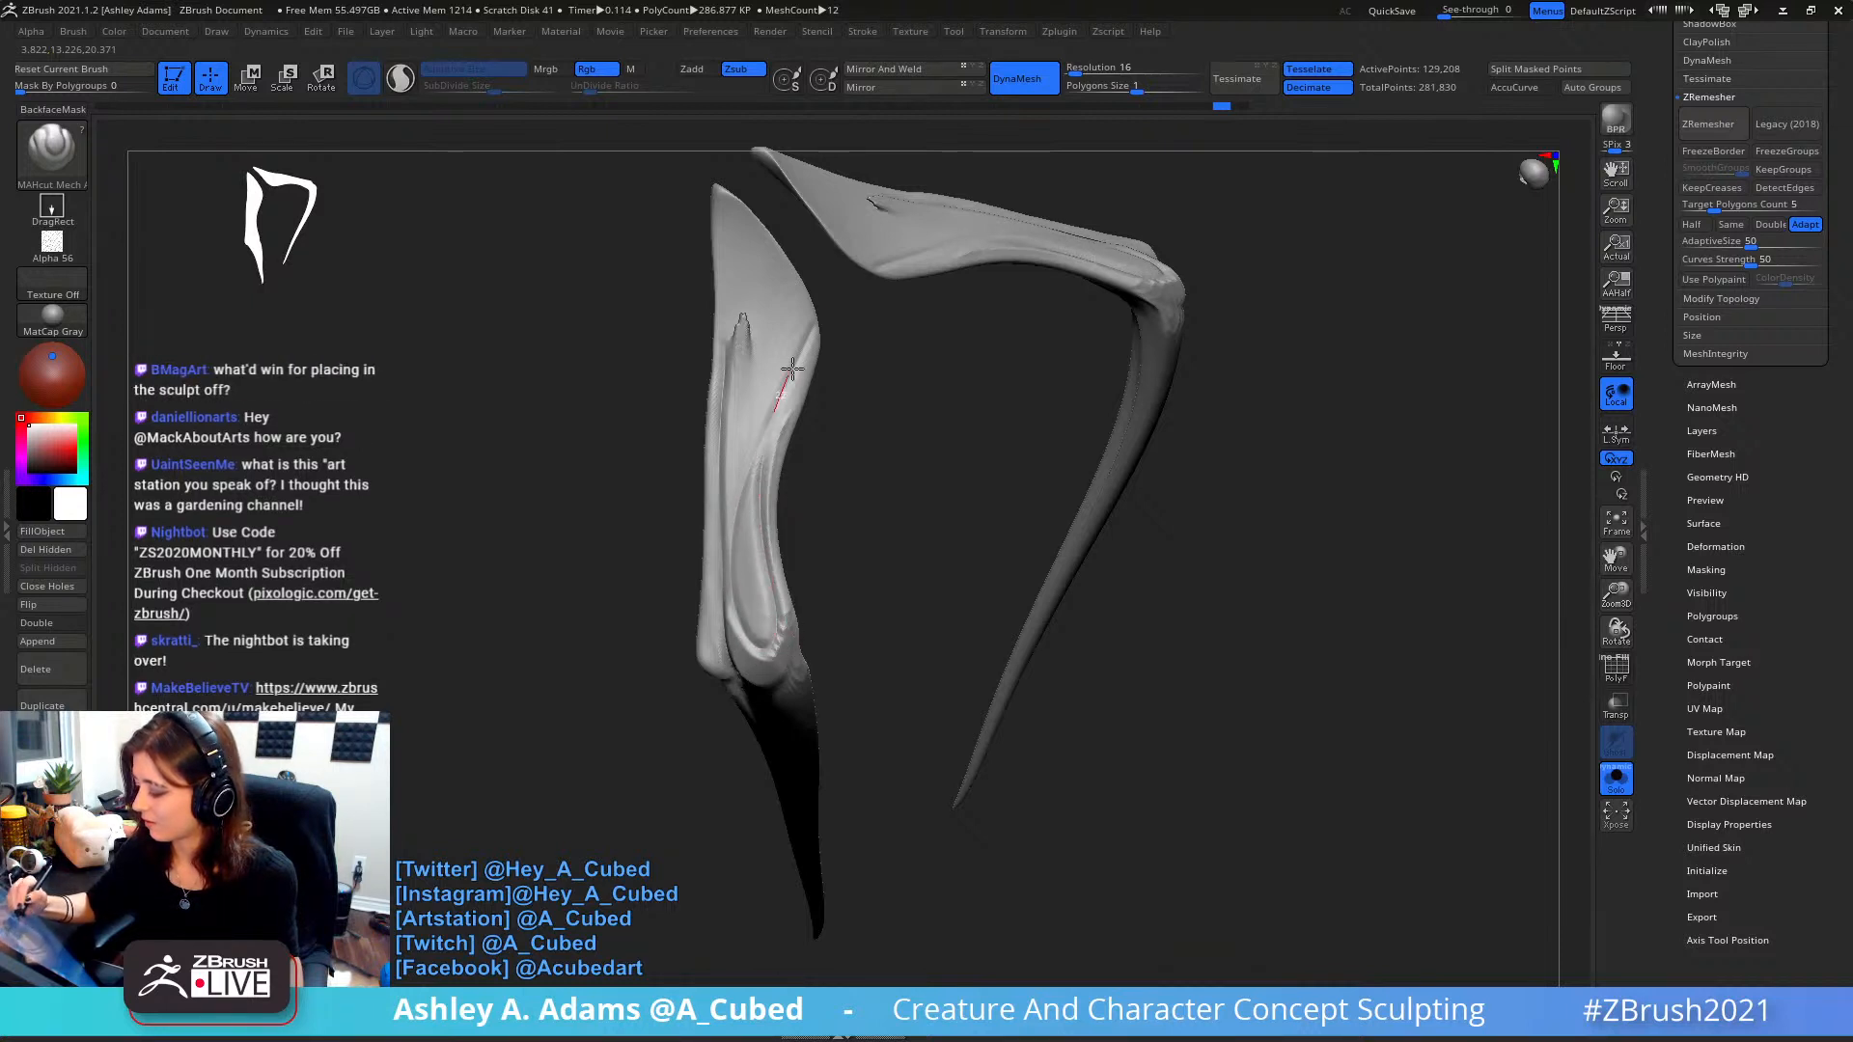
# - Deepen the looping groove above the elbow and extend it up to the inner edge of the upper segment
pyautogui.moveTo(792, 368); pyautogui.dragTo(811, 342)
pyautogui.moveTo(836, 390); pyautogui.dragTo(818, 409, button='right')
pyautogui.moveTo(758, 644); pyautogui.dragTo(744, 616)
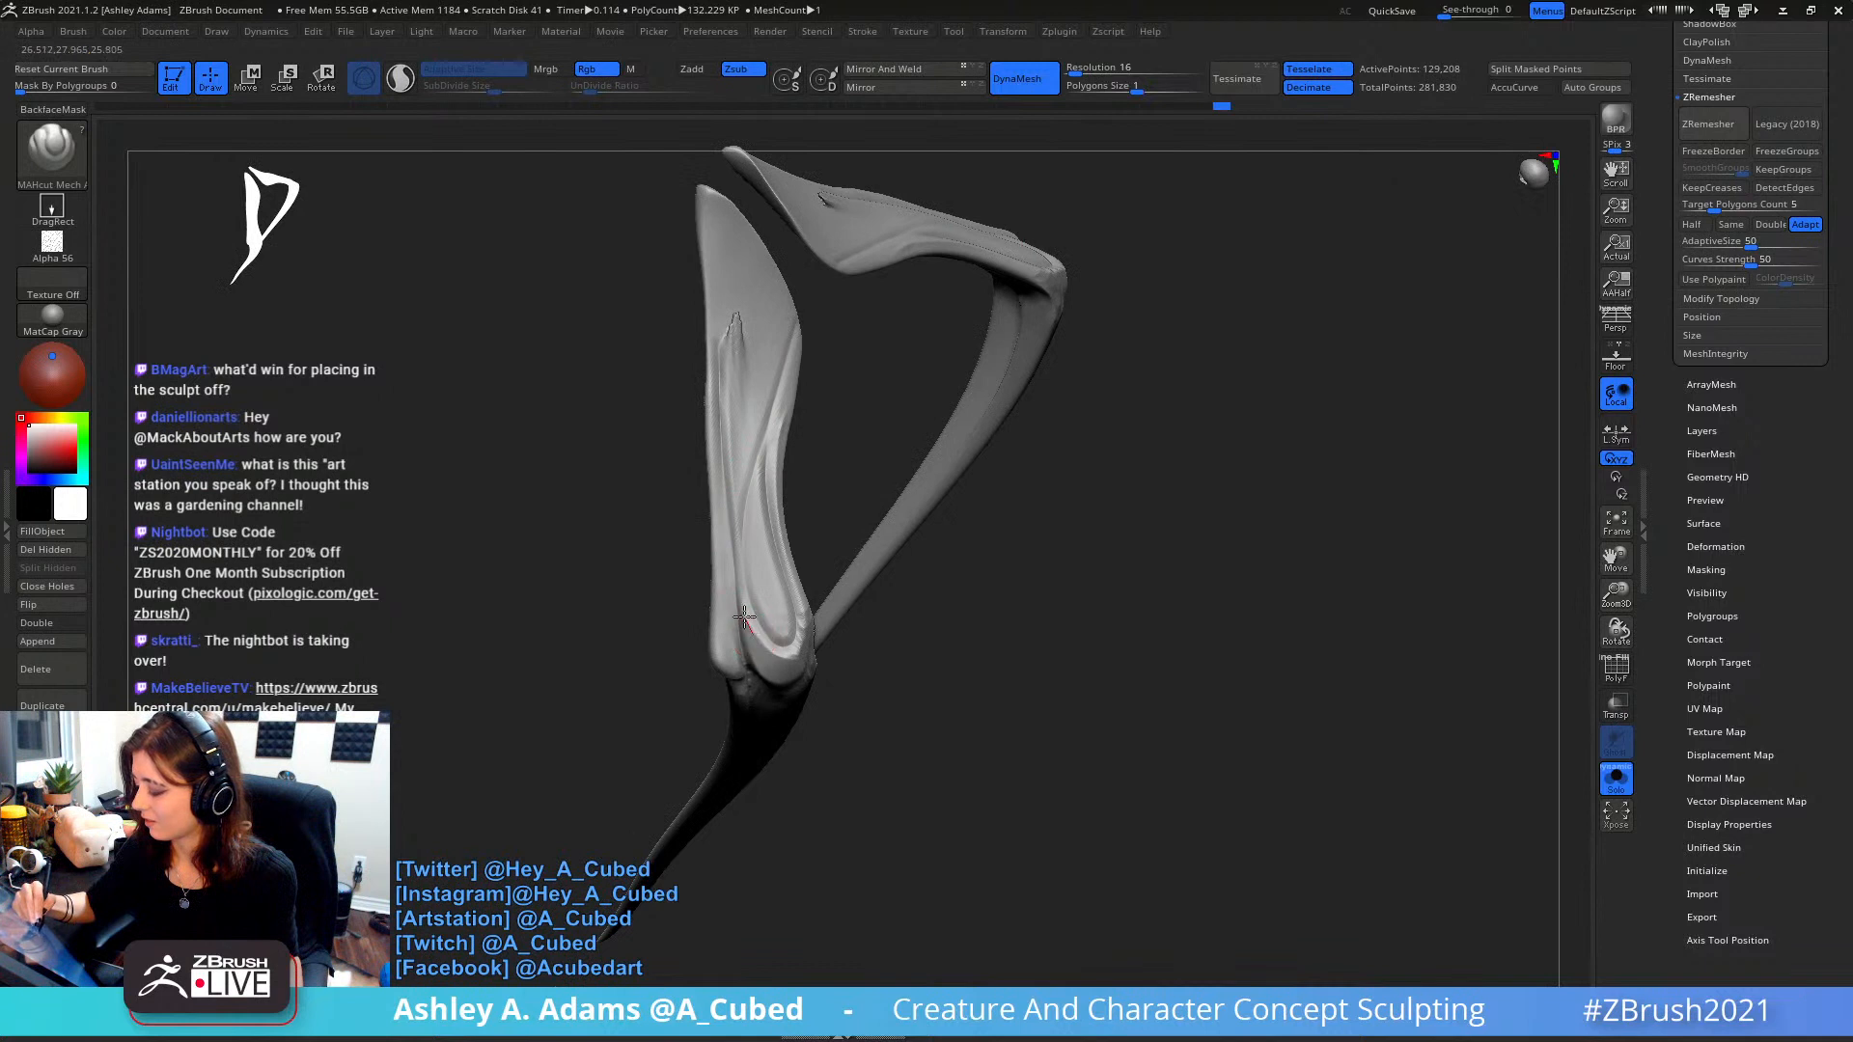
pyautogui.moveTo(729, 522); pyautogui.dragTo(742, 592)
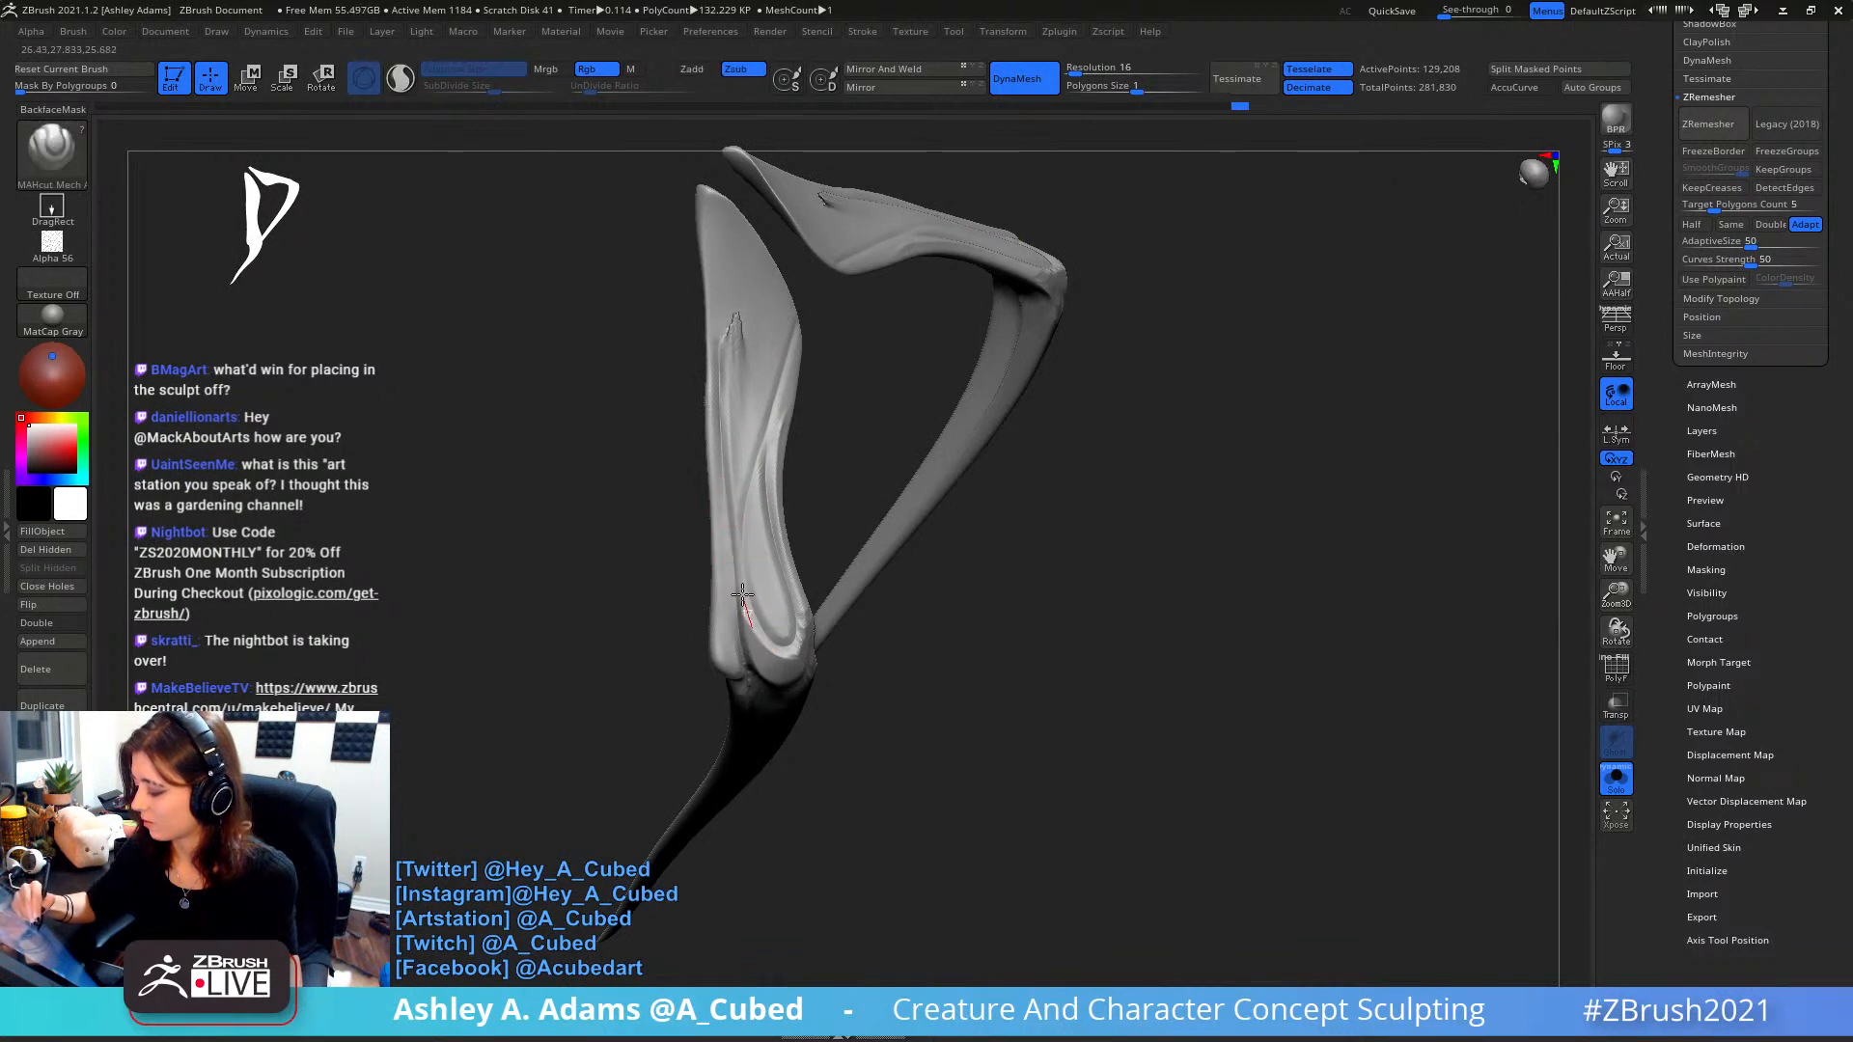
pyautogui.moveTo(755, 416); pyautogui.dragTo(791, 337)
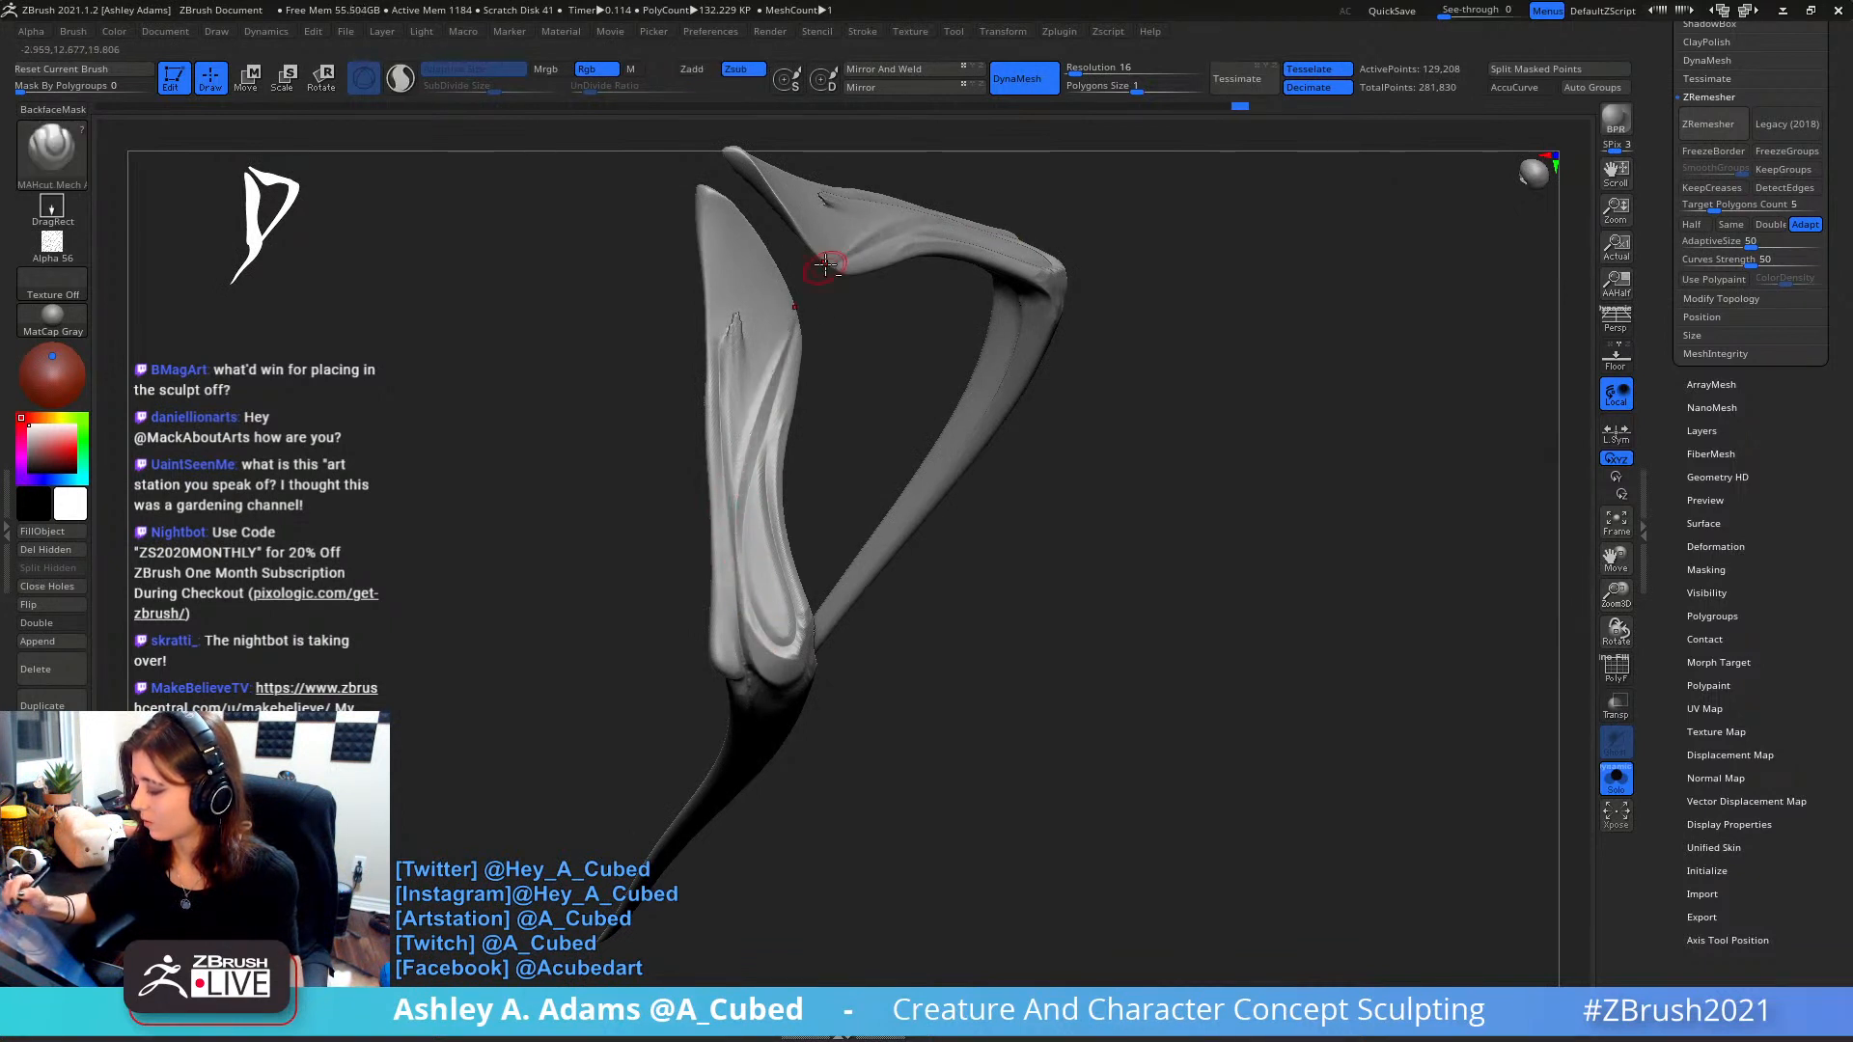
# - Carve grooves from the elbow down the lower limb segment, turning on backface masking partway
pyautogui.moveTo(828, 261)
pyautogui.mouseDown(button='right')
pyautogui.moveTo(750, 483)
pyautogui.moveTo(788, 452)
pyautogui.moveTo(782, 415)
pyautogui.mouseUp(button='right')
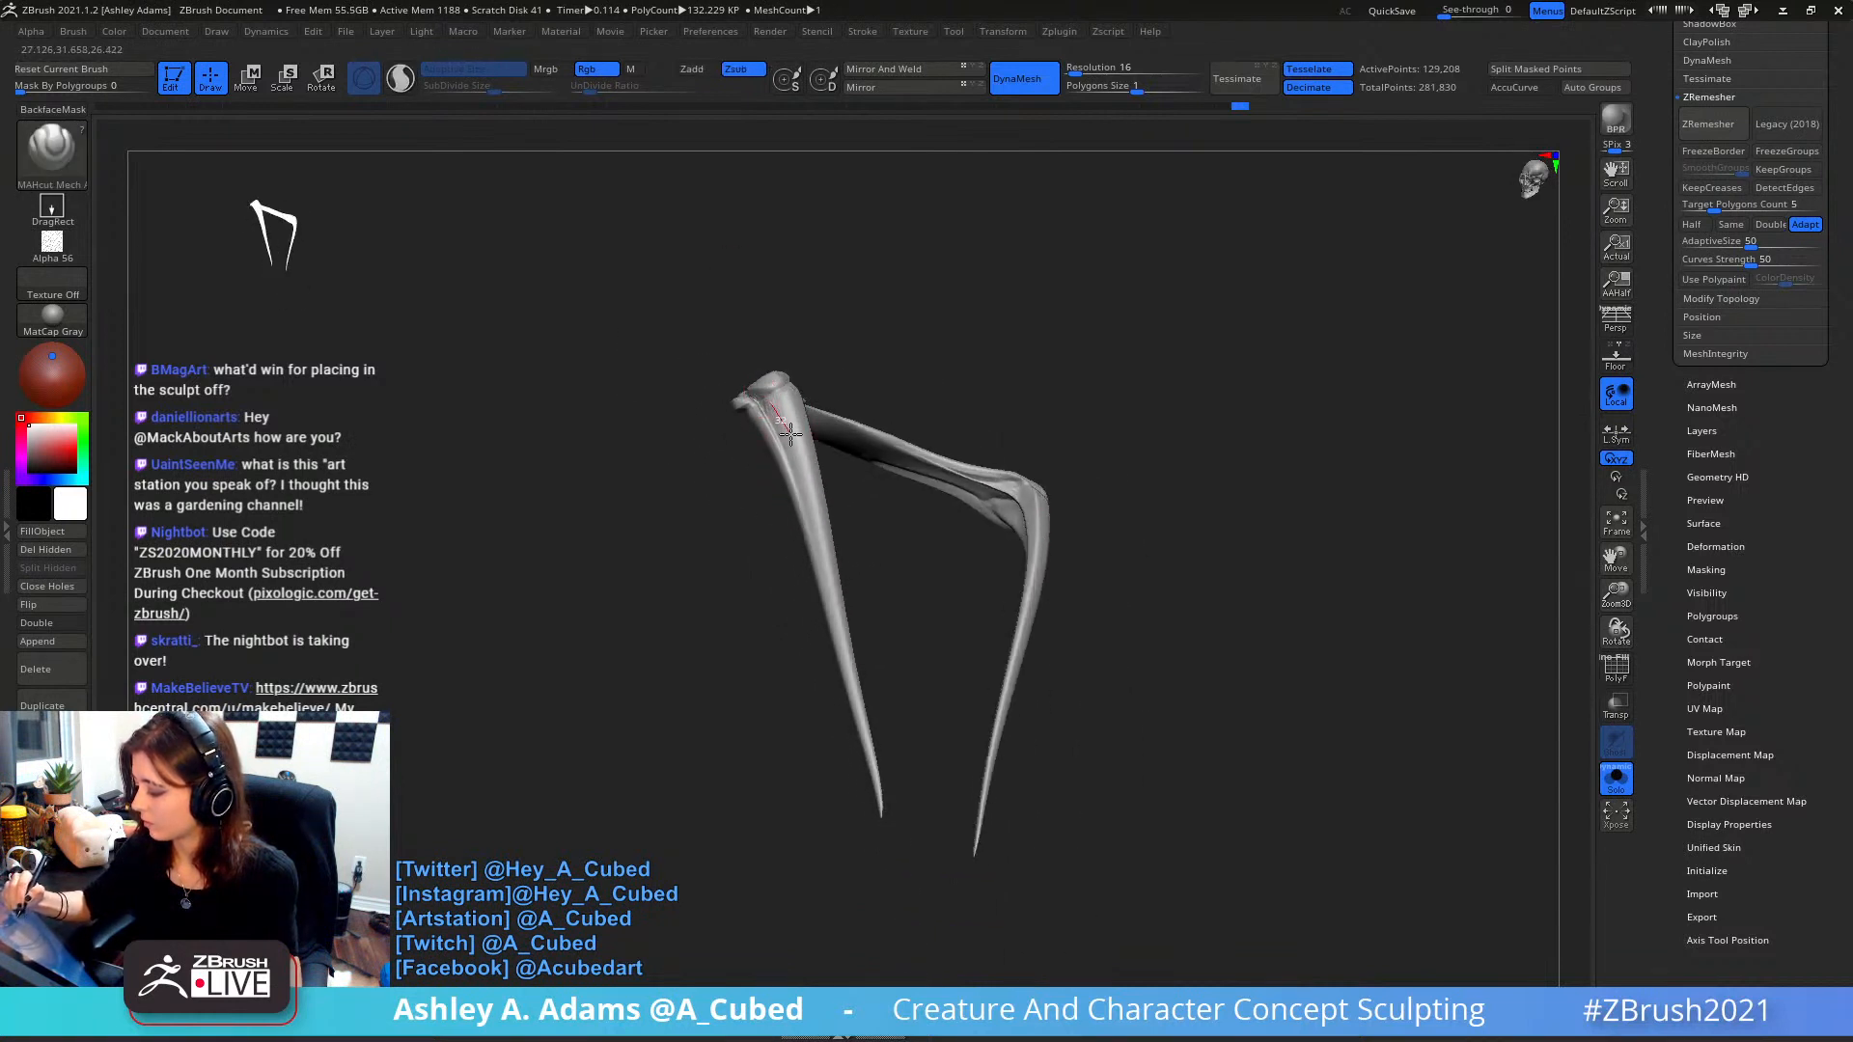
pyautogui.moveTo(840, 652); pyautogui.dragTo(877, 809)
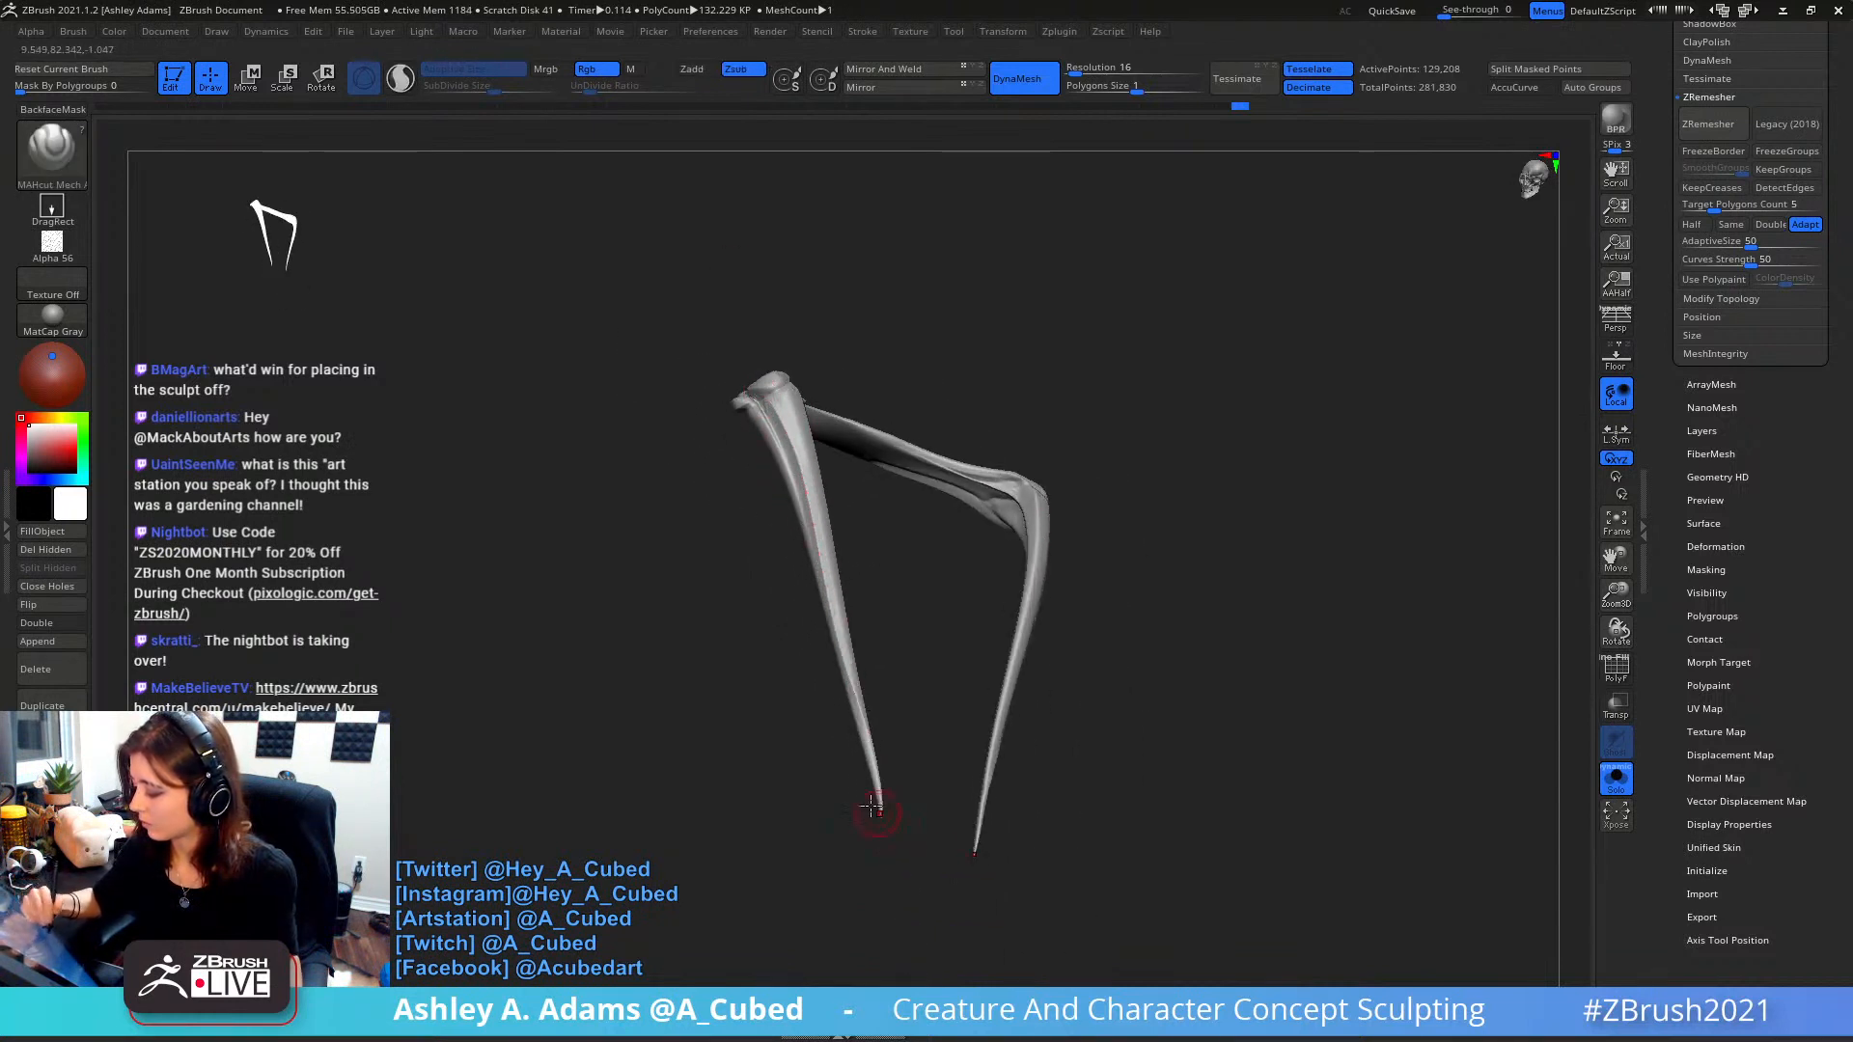
pyautogui.click(58, 108)
pyautogui.moveTo(676, 391)
pyautogui.mouseDown(button='right')
pyautogui.moveTo(780, 419)
pyautogui.moveTo(777, 446)
pyautogui.mouseUp(button='right')
pyautogui.moveTo(776, 446)
pyautogui.keyDown('ctrl'); pyautogui.mouseDown(button='right')
pyautogui.moveTo(775, 488)
pyautogui.moveTo(726, 452)
pyautogui.mouseUp(button='right'); pyautogui.keyUp('ctrl')
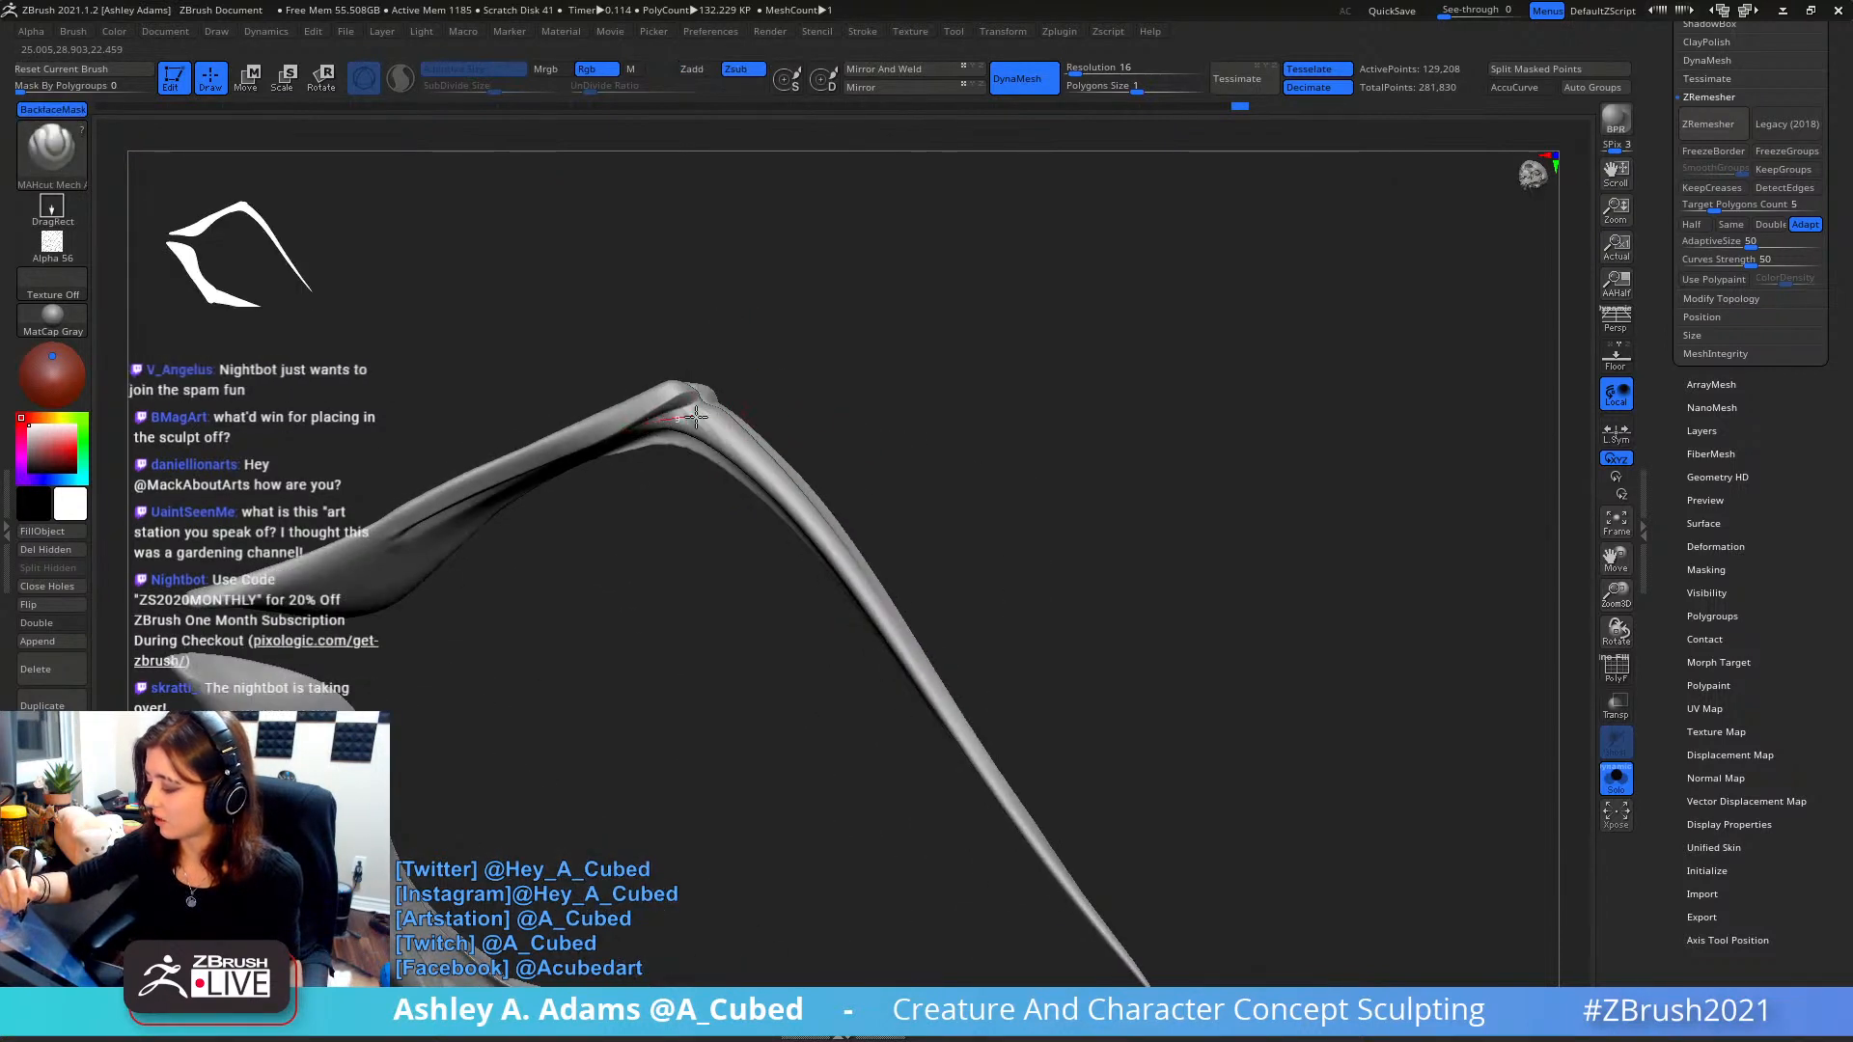
pyautogui.moveTo(691, 411); pyautogui.dragTo(748, 450)
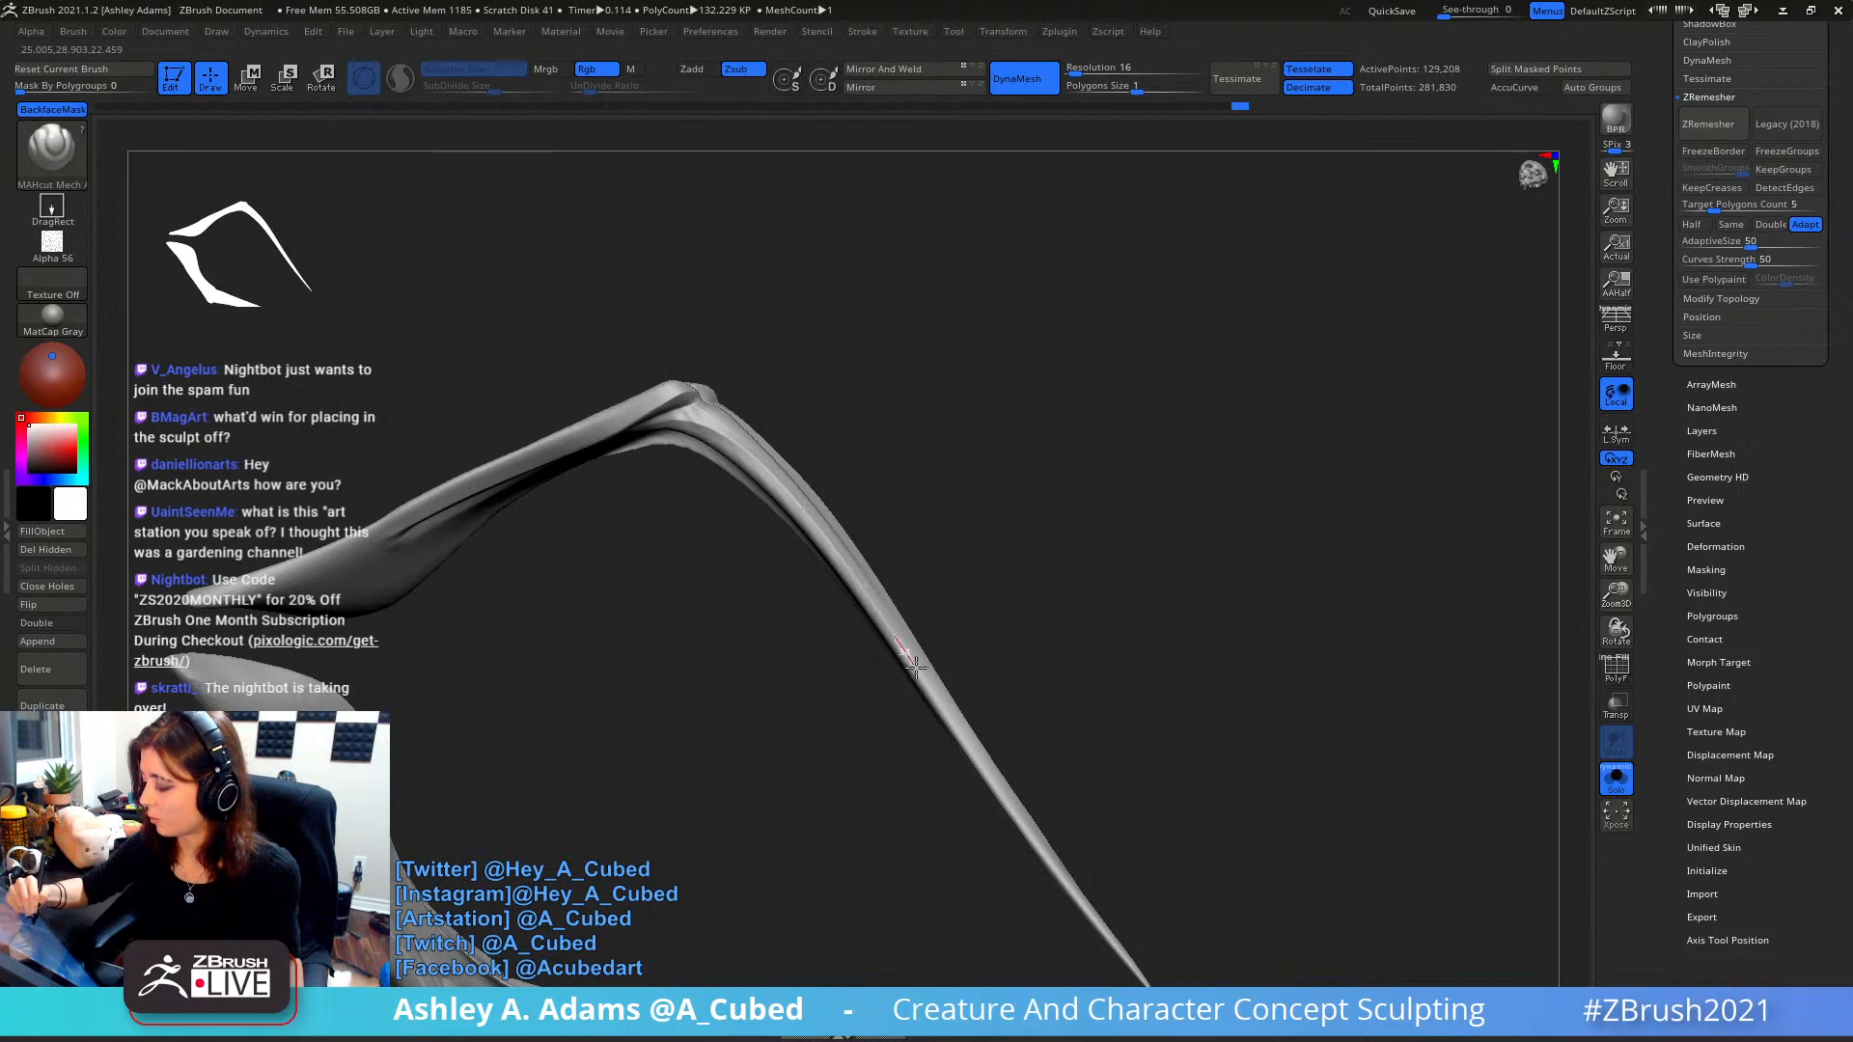
# - Carve long planes down the front of the lower limb segment from the elbow toward the tip
pyautogui.moveTo(1081, 912)
pyautogui.mouseDown(button='right')
pyautogui.moveTo(1013, 662)
pyautogui.moveTo(720, 547)
pyautogui.moveTo(815, 496)
pyautogui.moveTo(927, 322)
pyautogui.mouseUp(button='right')
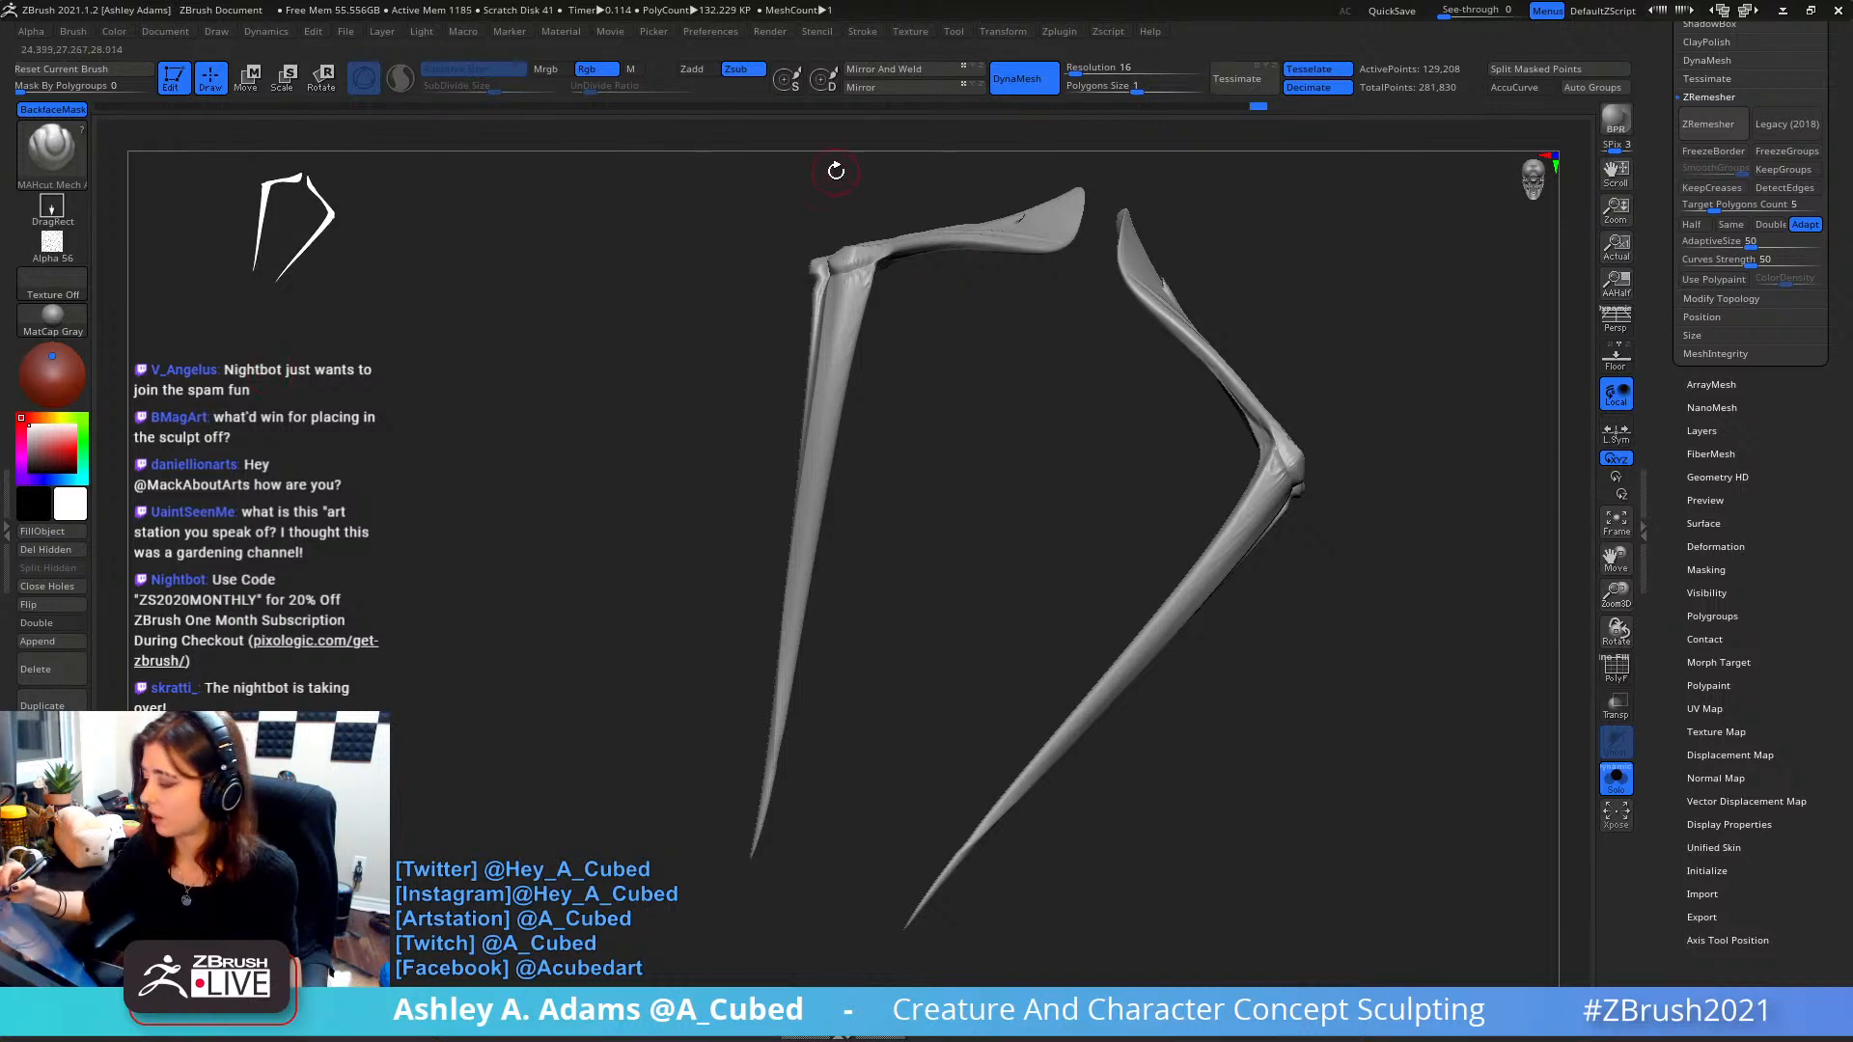
pyautogui.moveTo(835, 171); pyautogui.dragTo(831, 292, button='right')
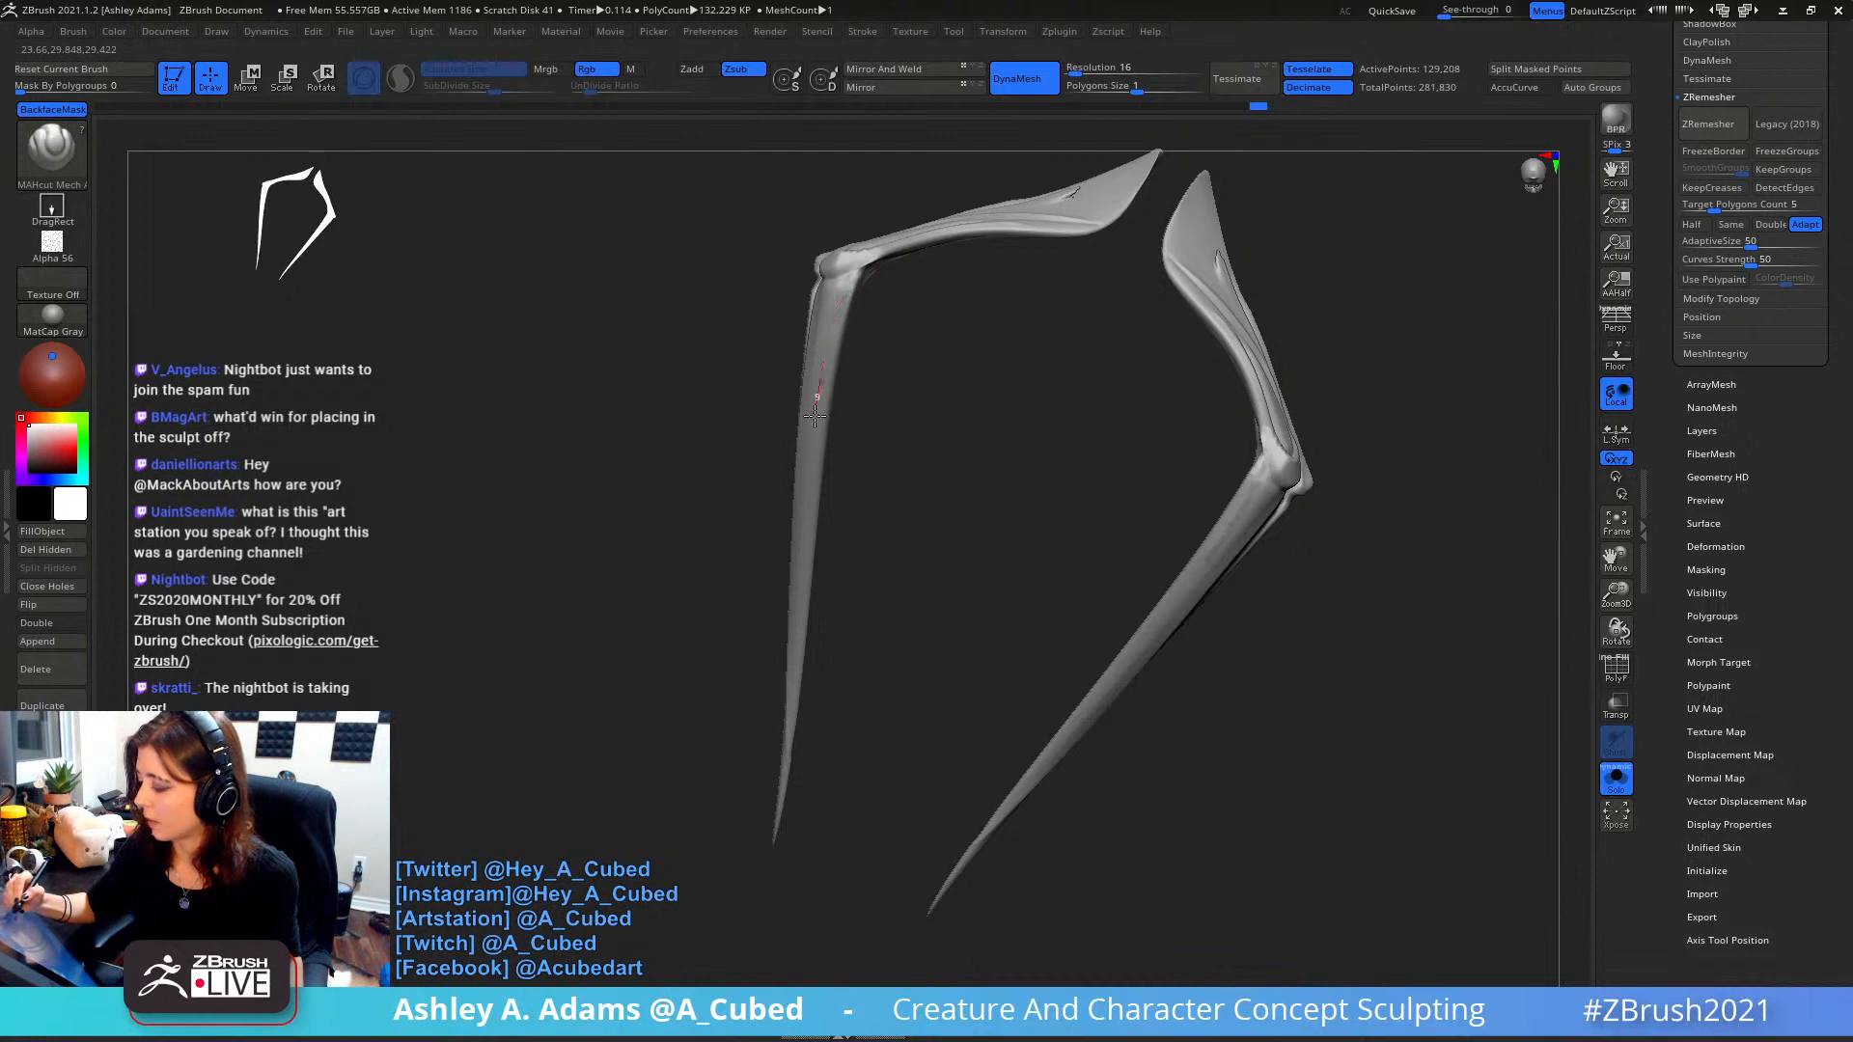
pyautogui.moveTo(790, 785); pyautogui.dragTo(856, 389, button='right')
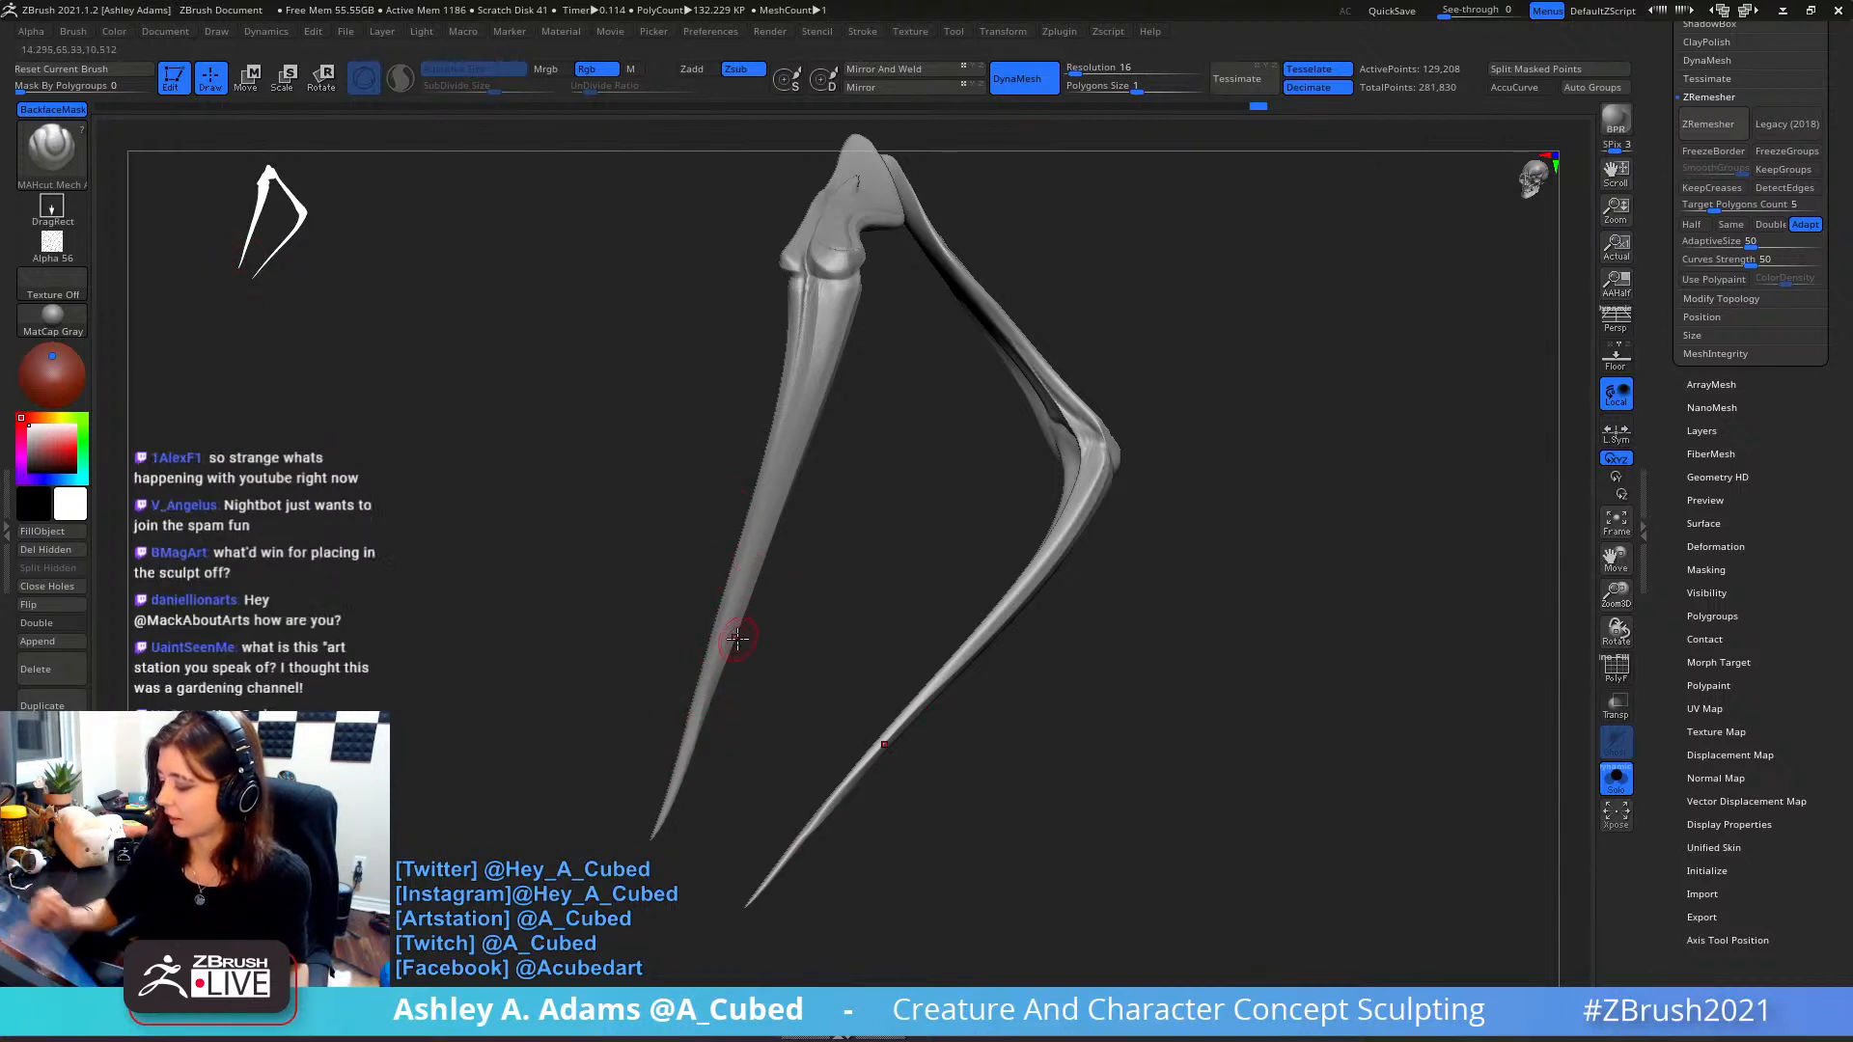
# - Try carving the lower limb segment toward its tip with backface masking off
pyautogui.moveTo(740, 623); pyautogui.dragTo(753, 415, button='right')
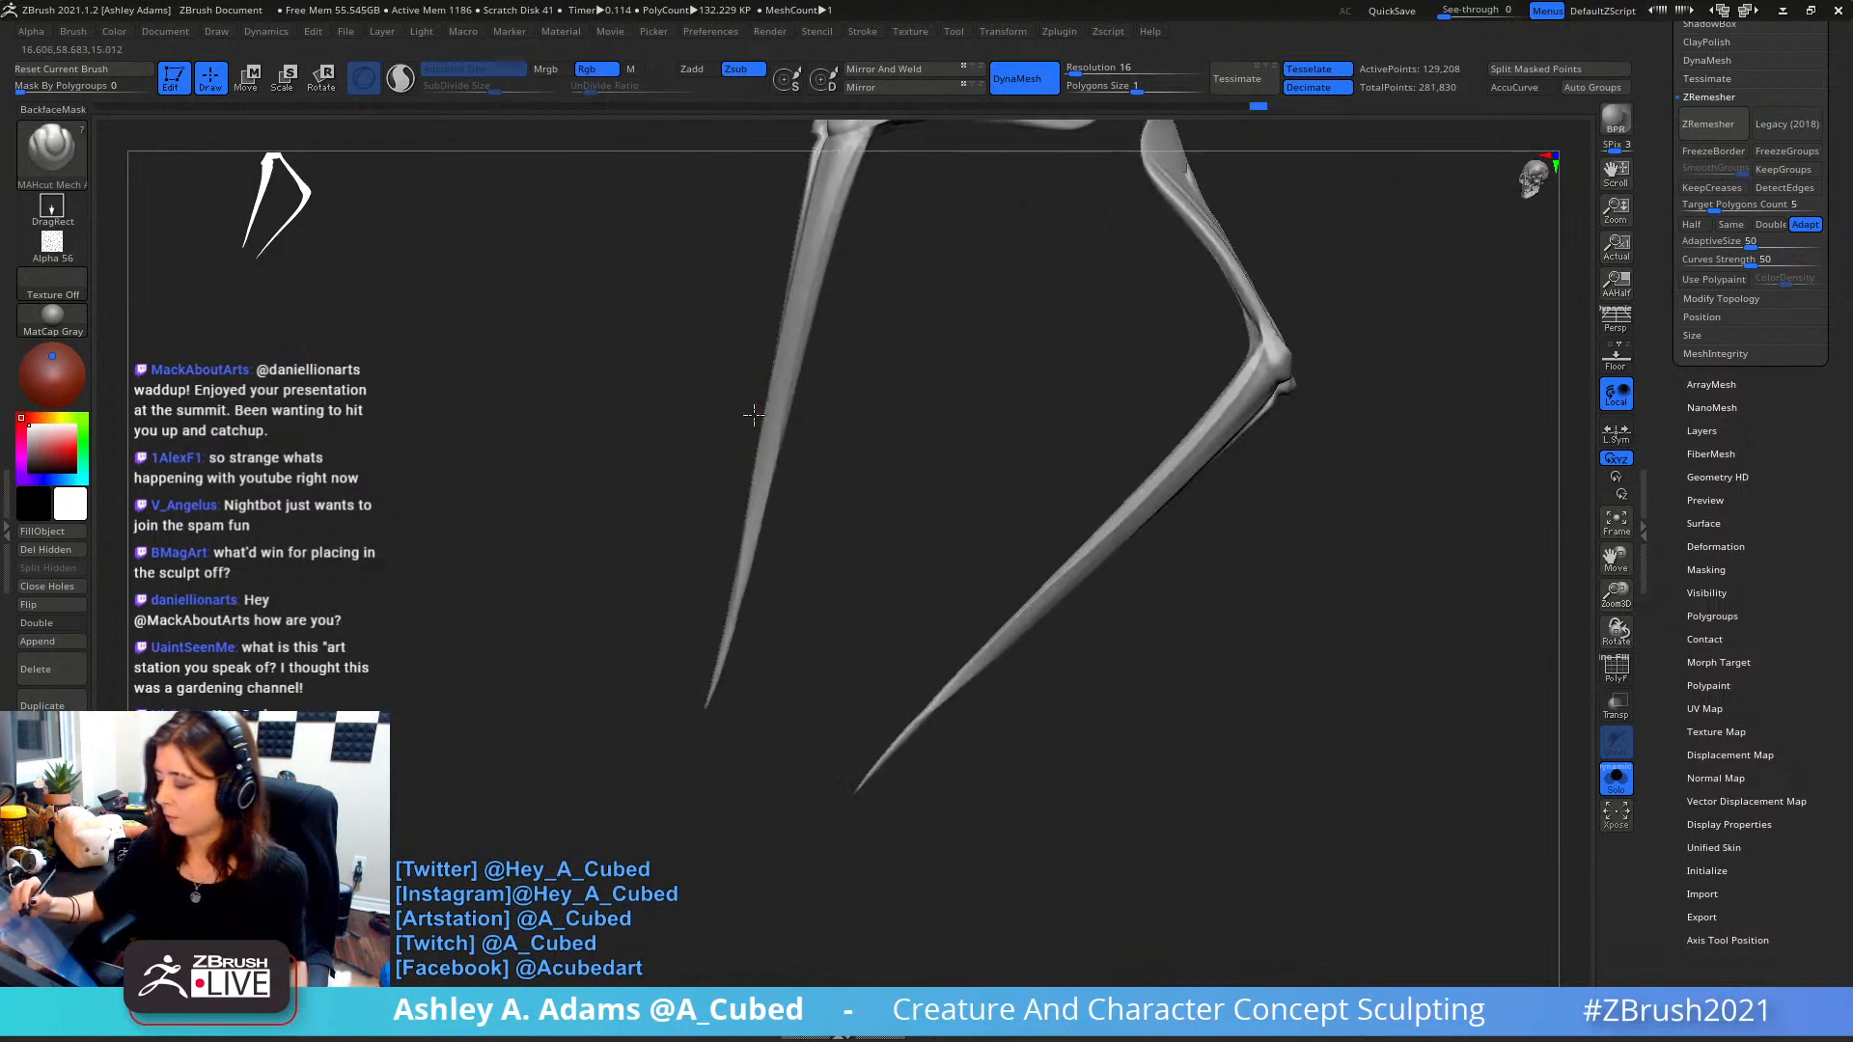
pyautogui.moveTo(760, 497)
pyautogui.mouseDown(button='right')
pyautogui.moveTo(747, 540)
pyautogui.moveTo(772, 545)
pyautogui.moveTo(740, 522)
pyautogui.mouseUp(button='right')
pyautogui.hotkey('ctrl', 'z')
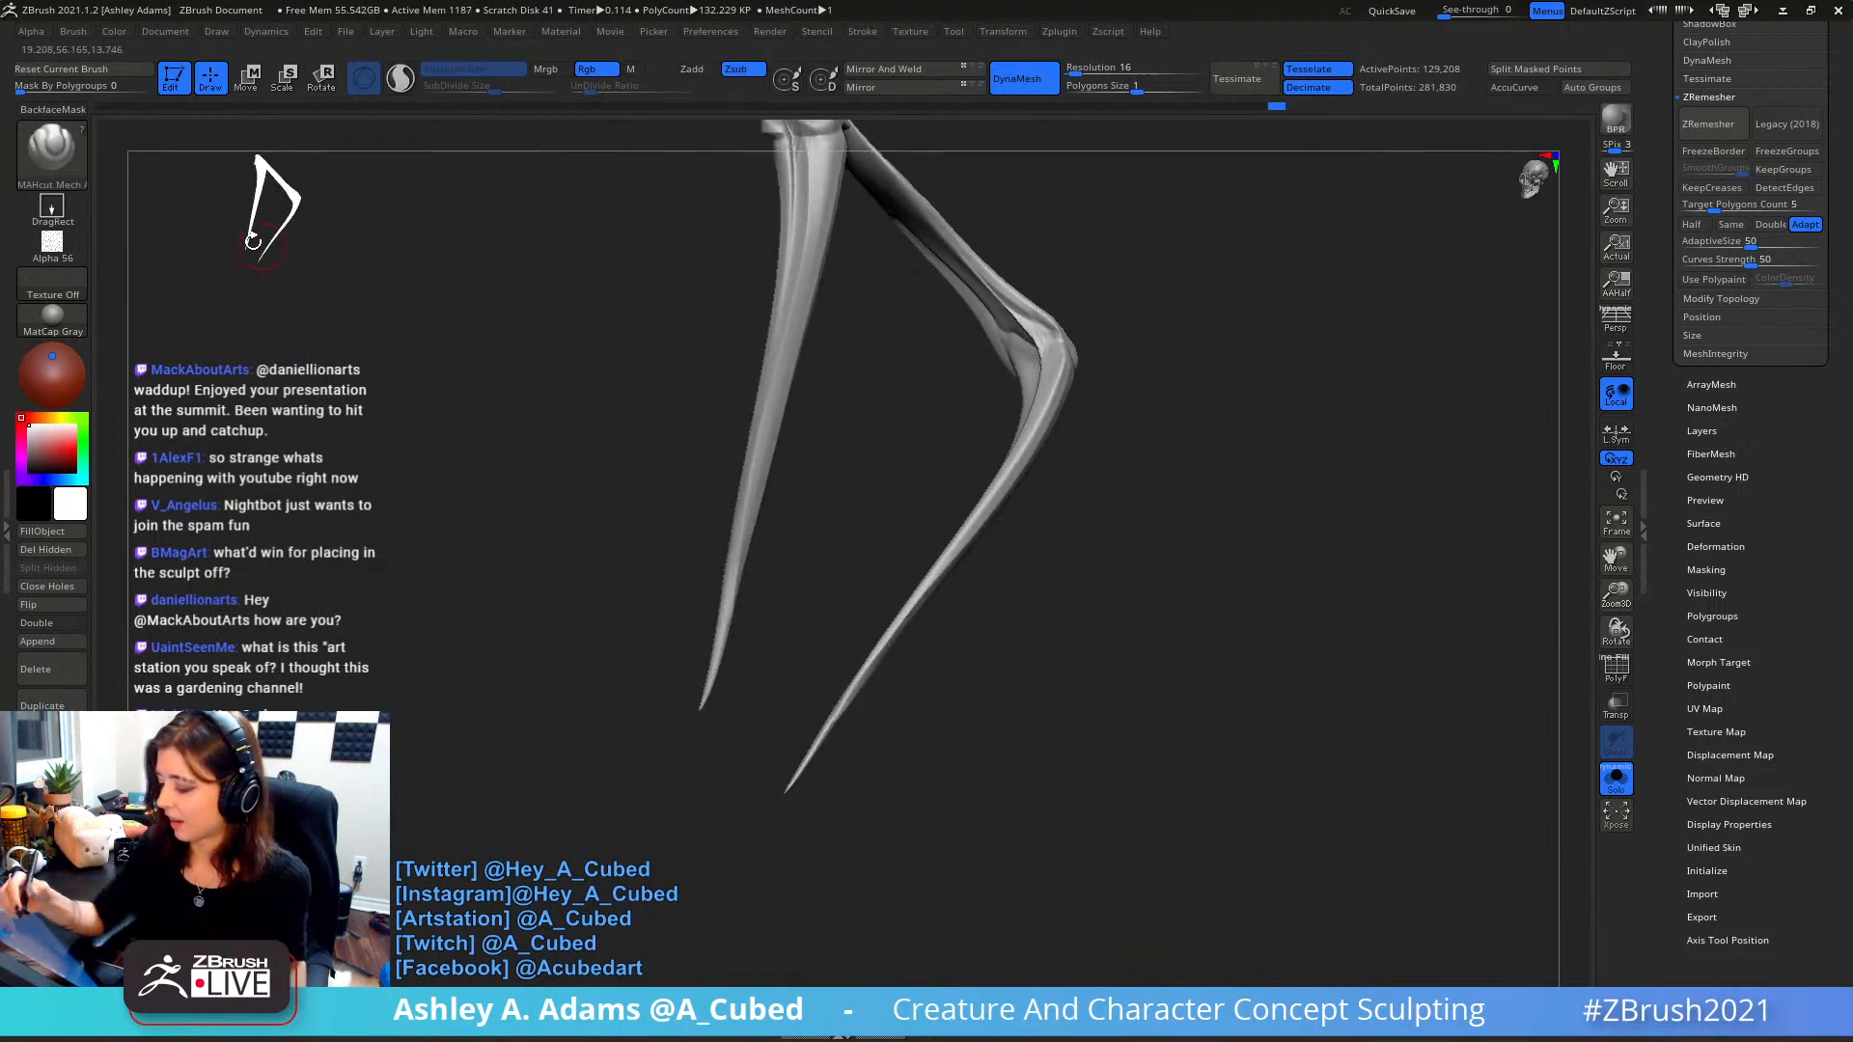
# - Turn backface masking back on and carve planes along the lower limb segment toward its tip
pyautogui.click(52, 110)
pyautogui.moveTo(837, 418); pyautogui.dragTo(791, 436, button='right')
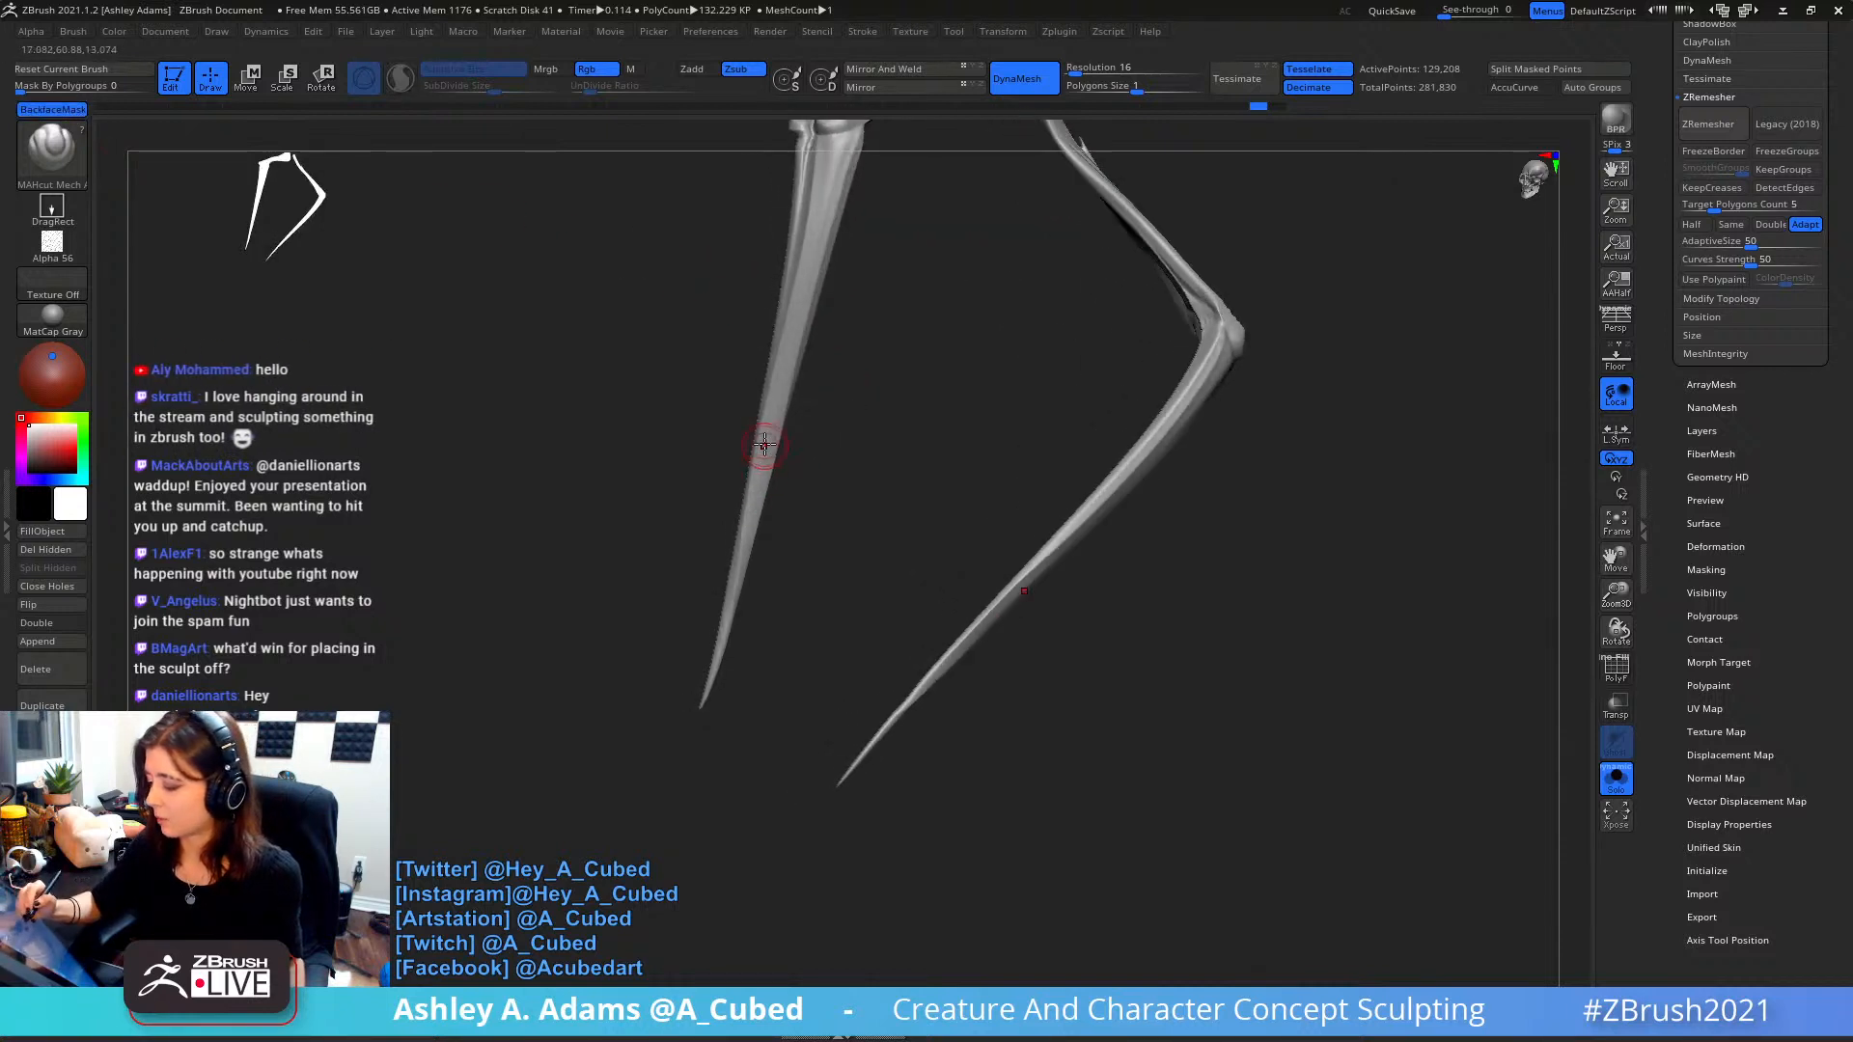
pyautogui.moveTo(769, 438); pyautogui.dragTo(718, 646)
pyautogui.moveTo(917, 454)
pyautogui.mouseDown(button='right')
pyautogui.moveTo(865, 480)
pyautogui.moveTo(968, 455)
pyautogui.mouseUp(button='right')
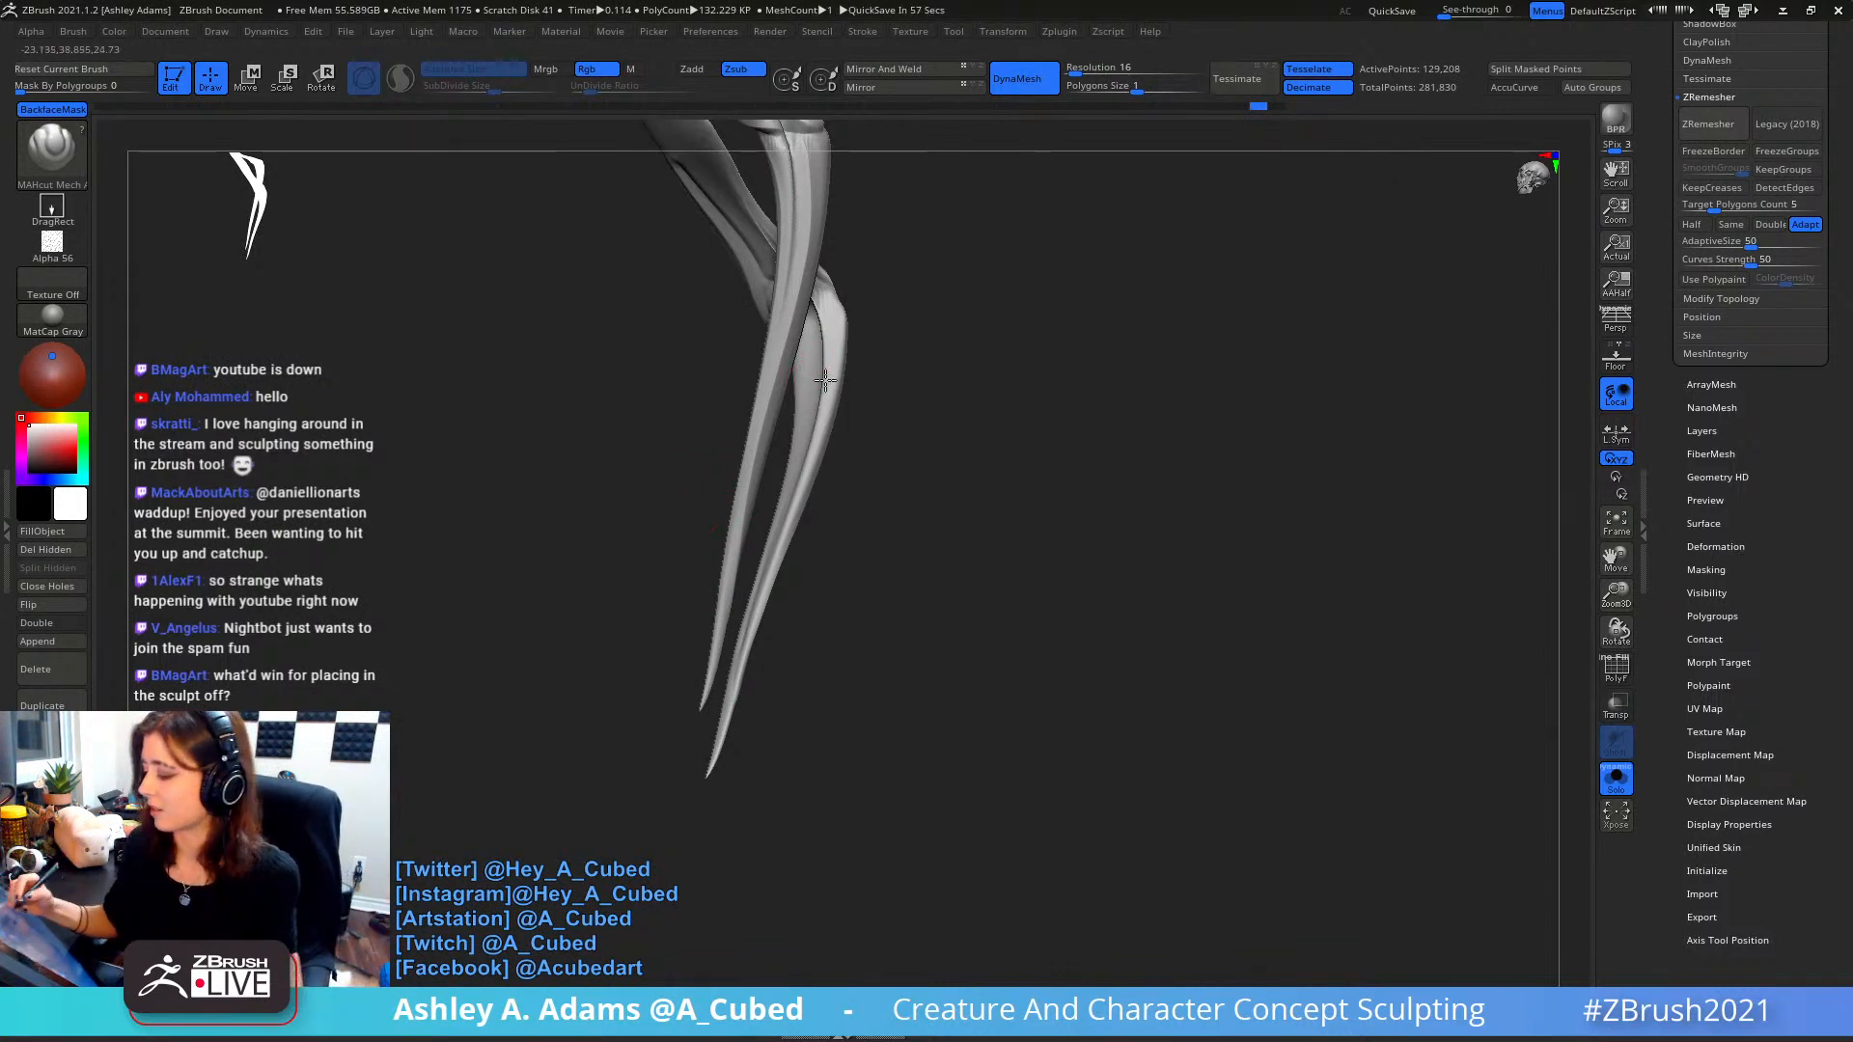
pyautogui.moveTo(832, 316); pyautogui.dragTo(1148, 299, button='right')
pyautogui.keyDown('alt'); pyautogui.moveTo(923, 188); pyautogui.dragTo(862, 226, button='right'); pyautogui.keyUp('alt')
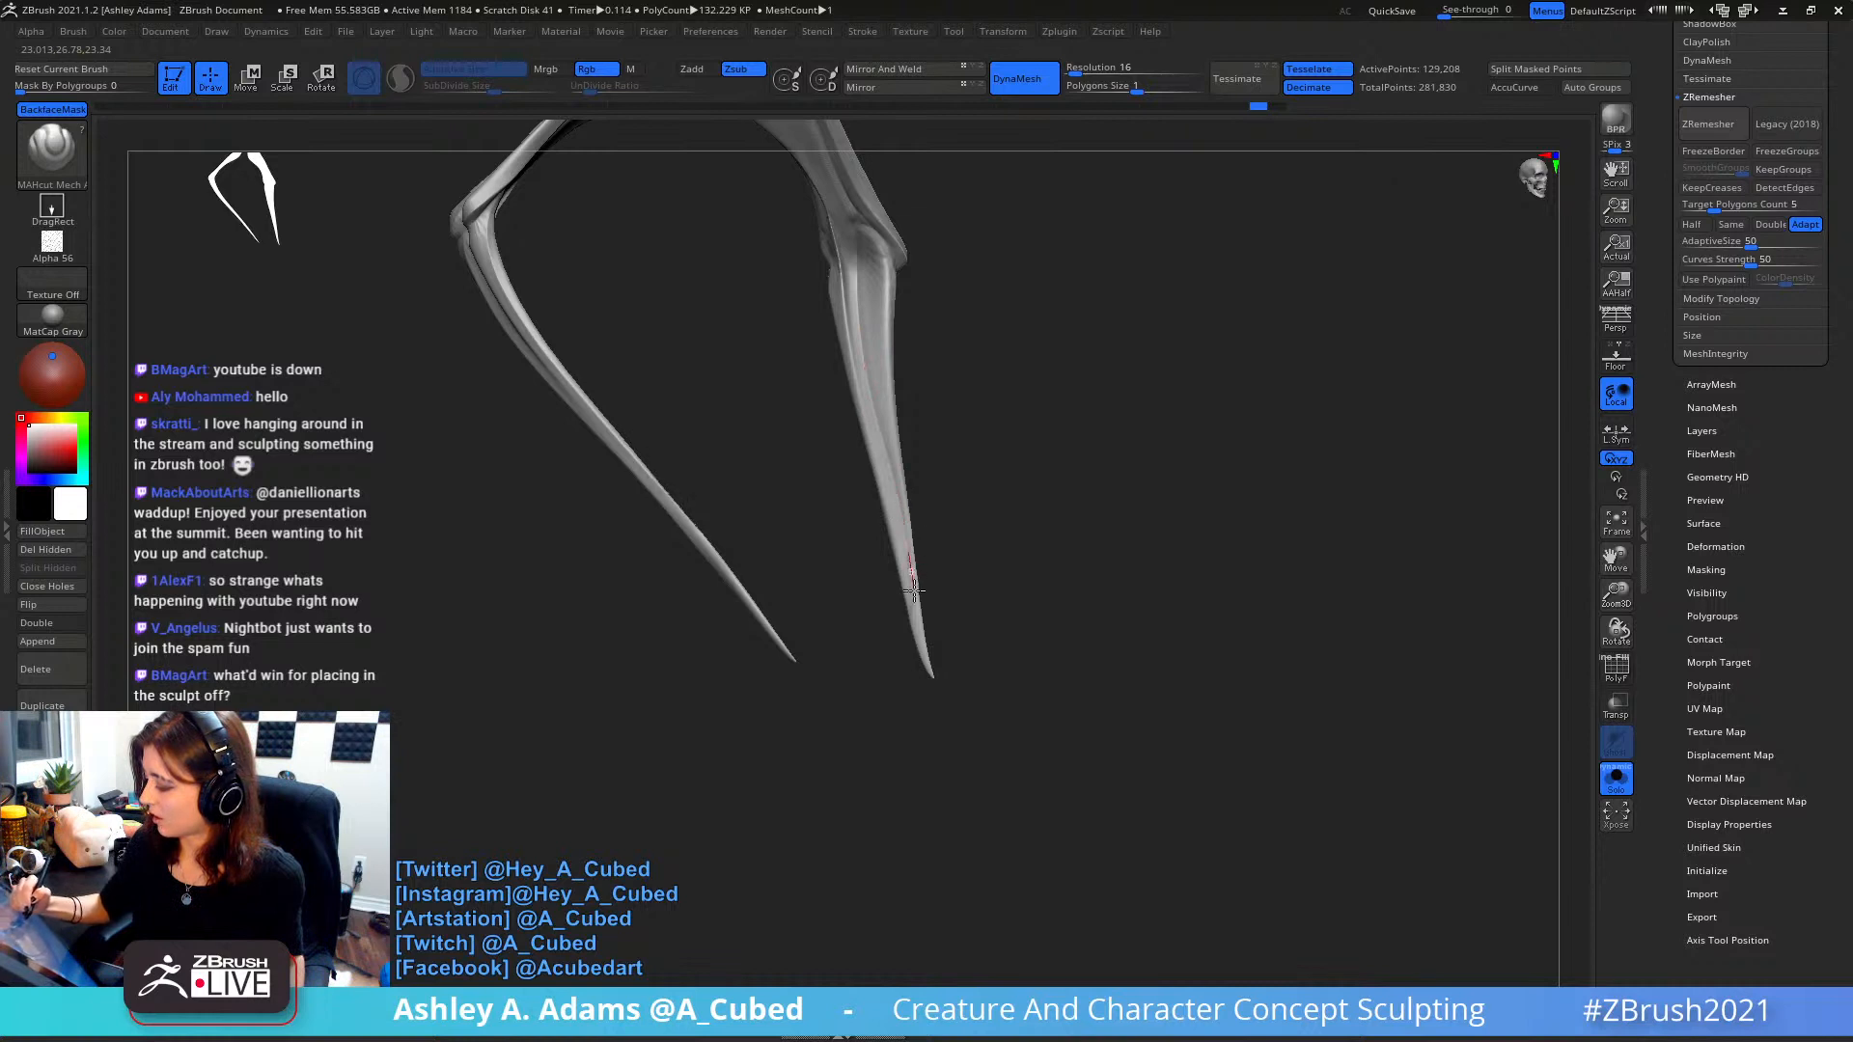
pyautogui.moveTo(914, 590); pyautogui.dragTo(923, 639)
# - Carve the front of the lower limb segment below the elbow and smooth the surface near its tip
pyautogui.moveTo(963, 500); pyautogui.dragTo(932, 430, button='right')
pyautogui.moveTo(847, 218); pyautogui.dragTo(858, 222, button='right')
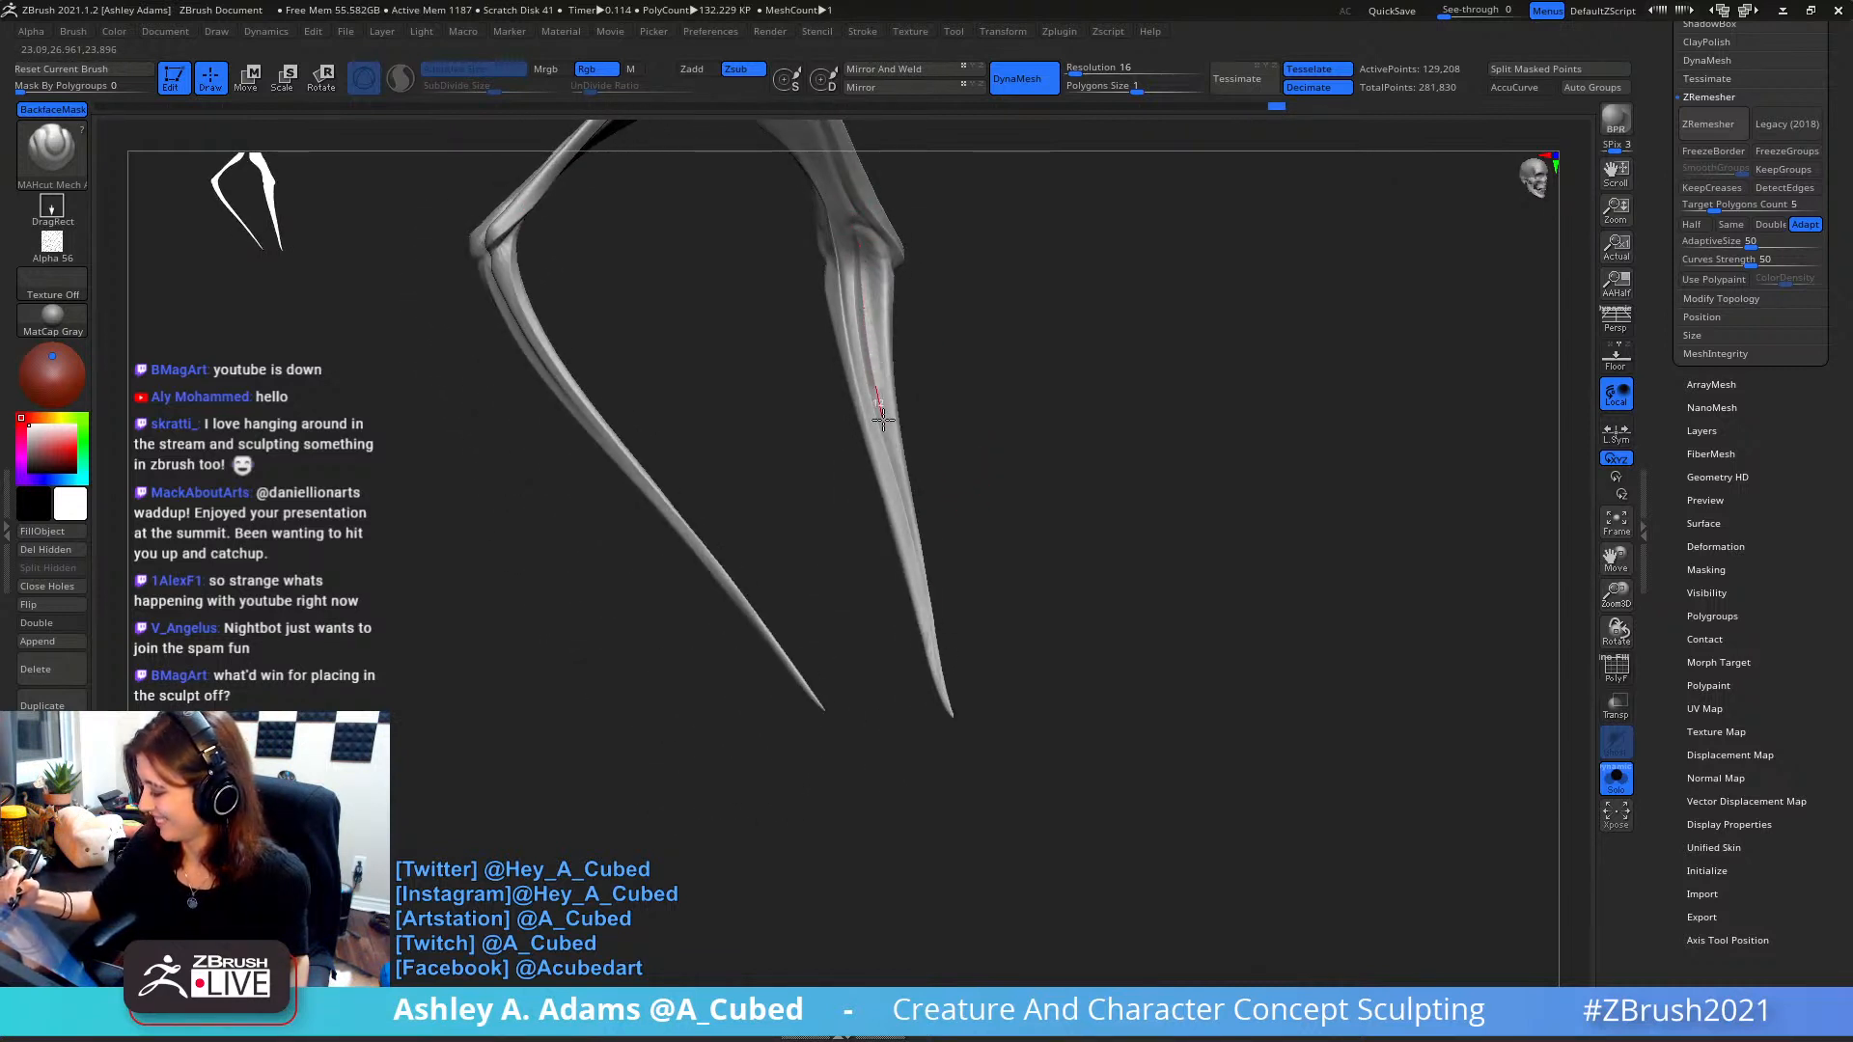
pyautogui.moveTo(927, 633); pyautogui.dragTo(811, 641, button='right')
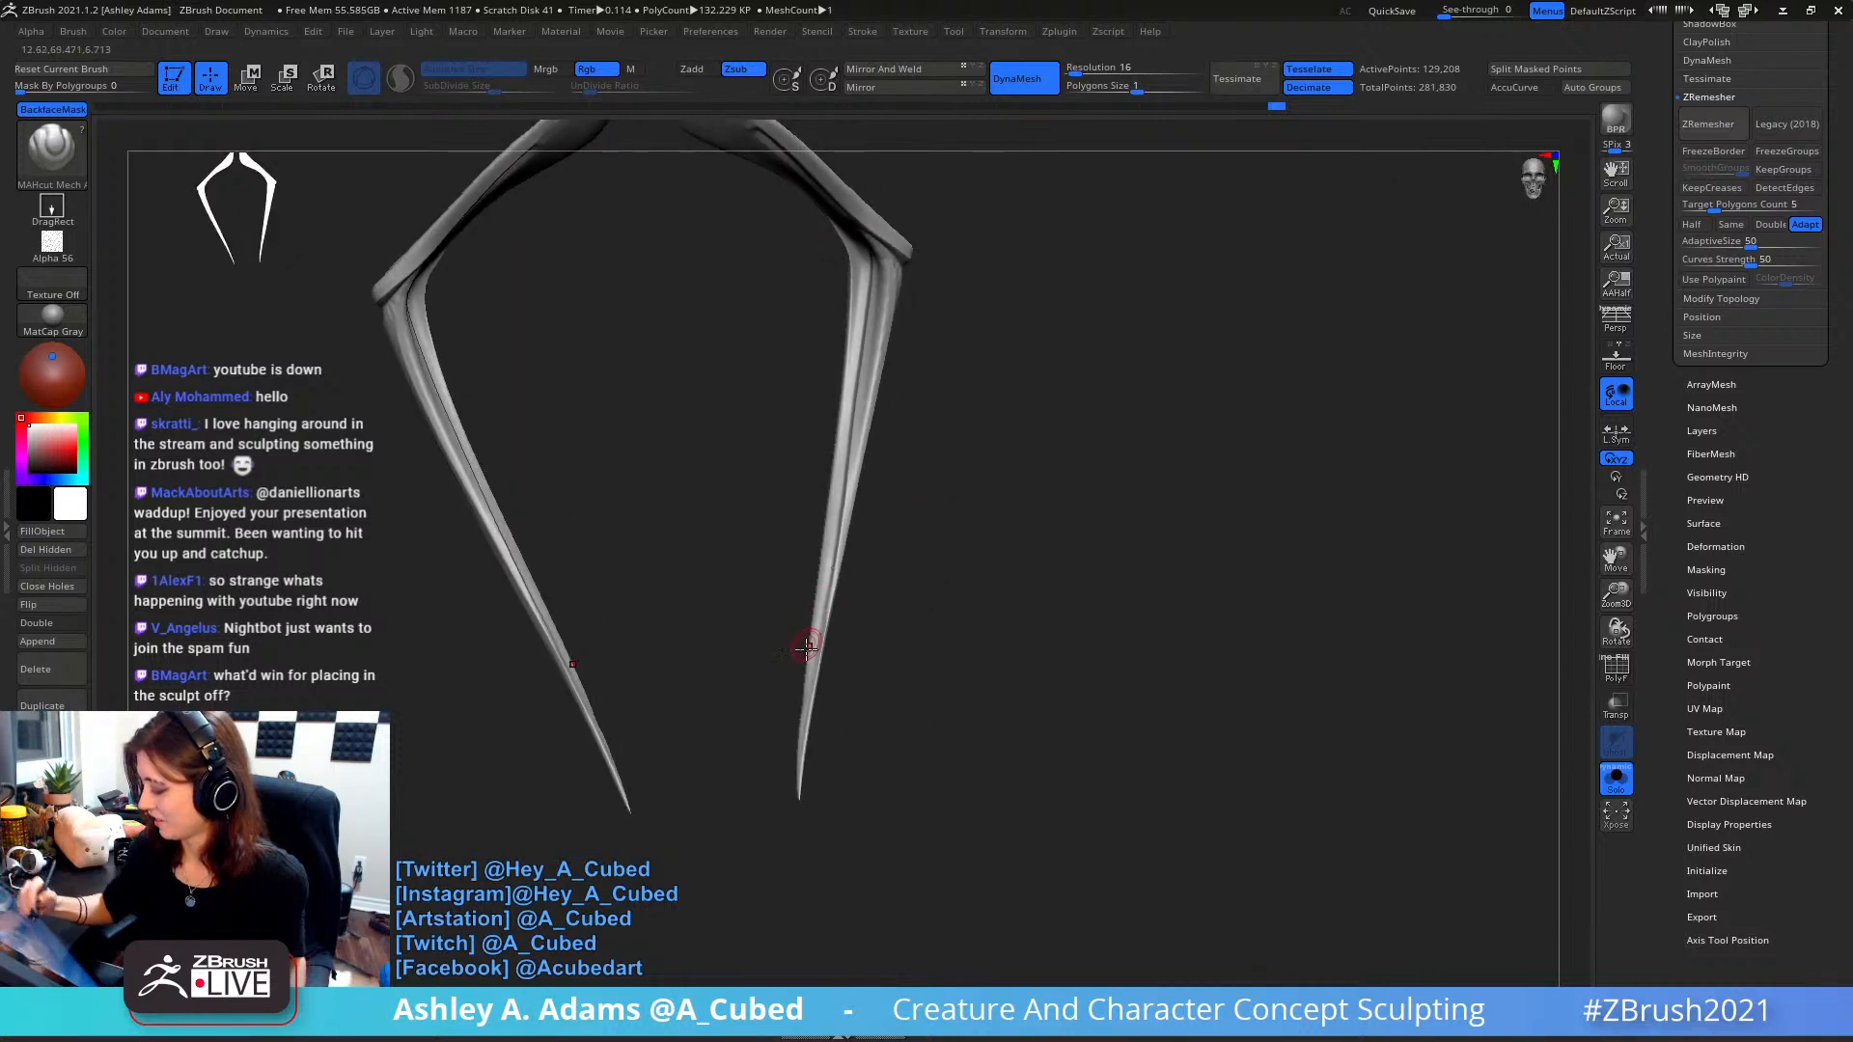
pyautogui.press('shift')
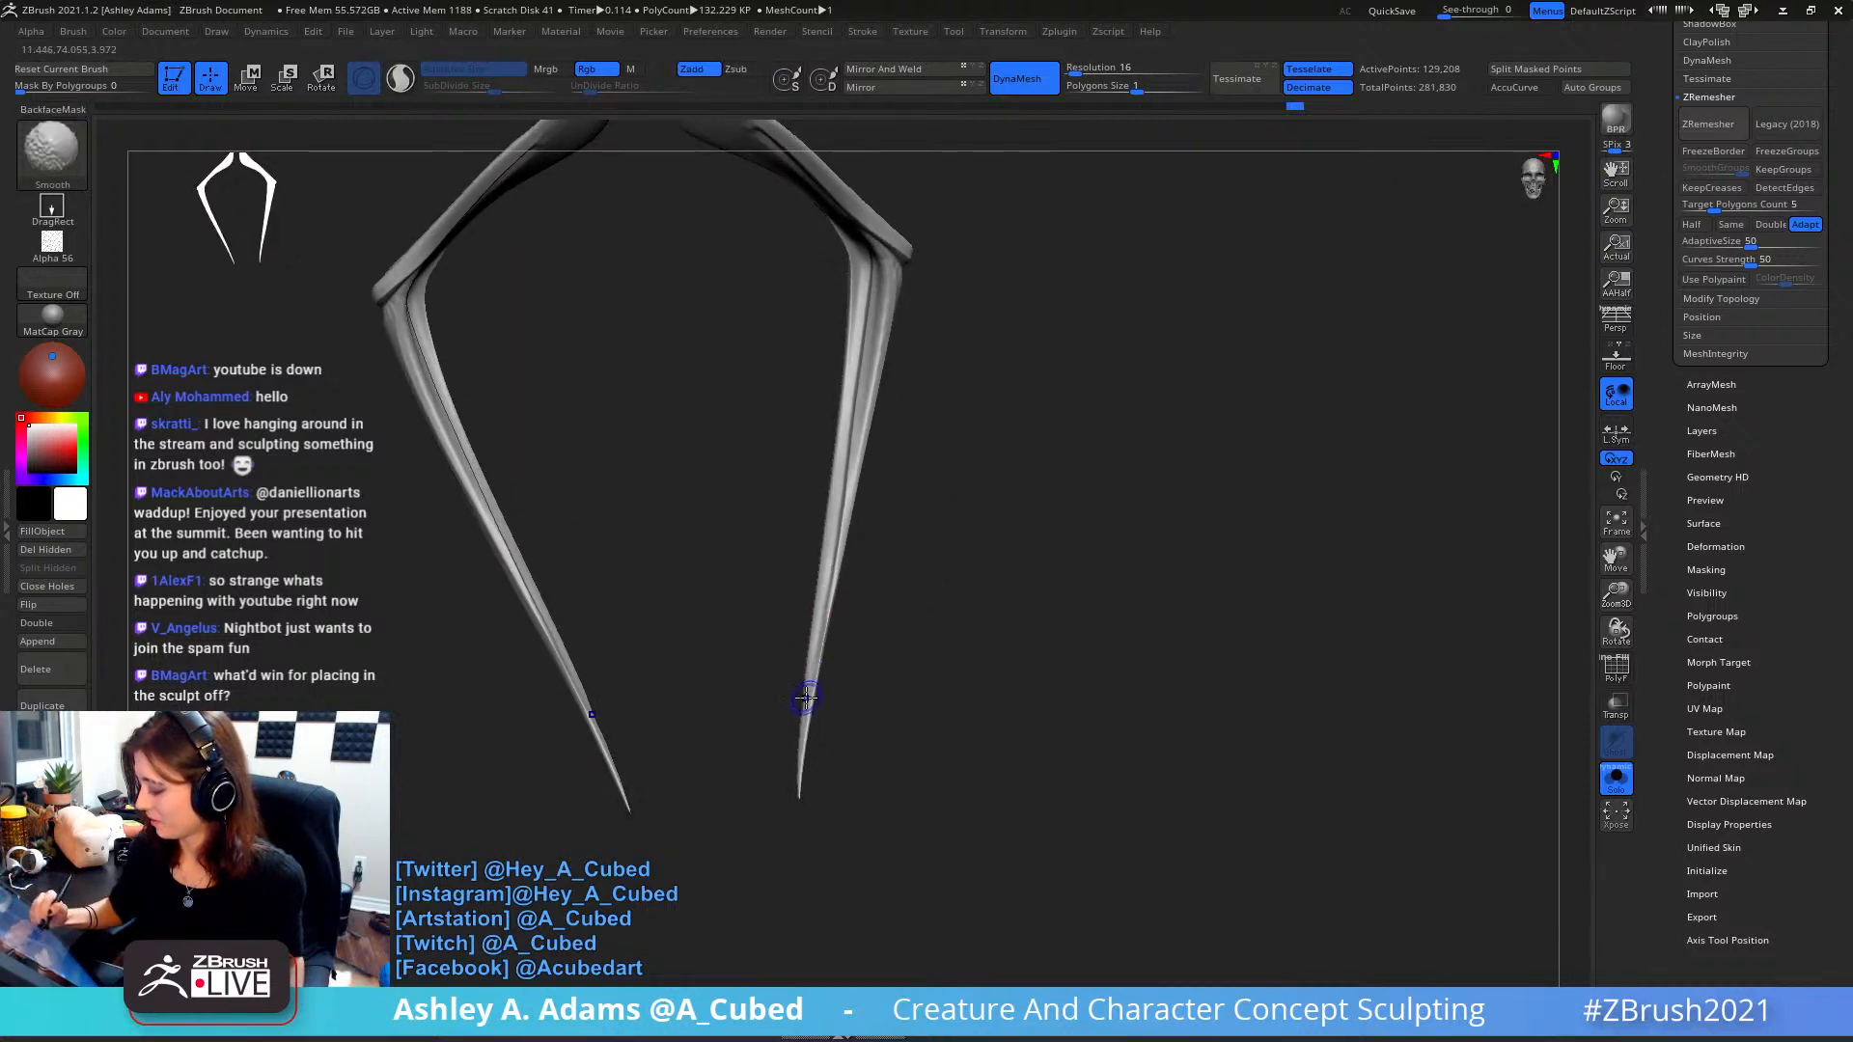
pyautogui.moveTo(823, 670); pyautogui.dragTo(891, 352, button='right')
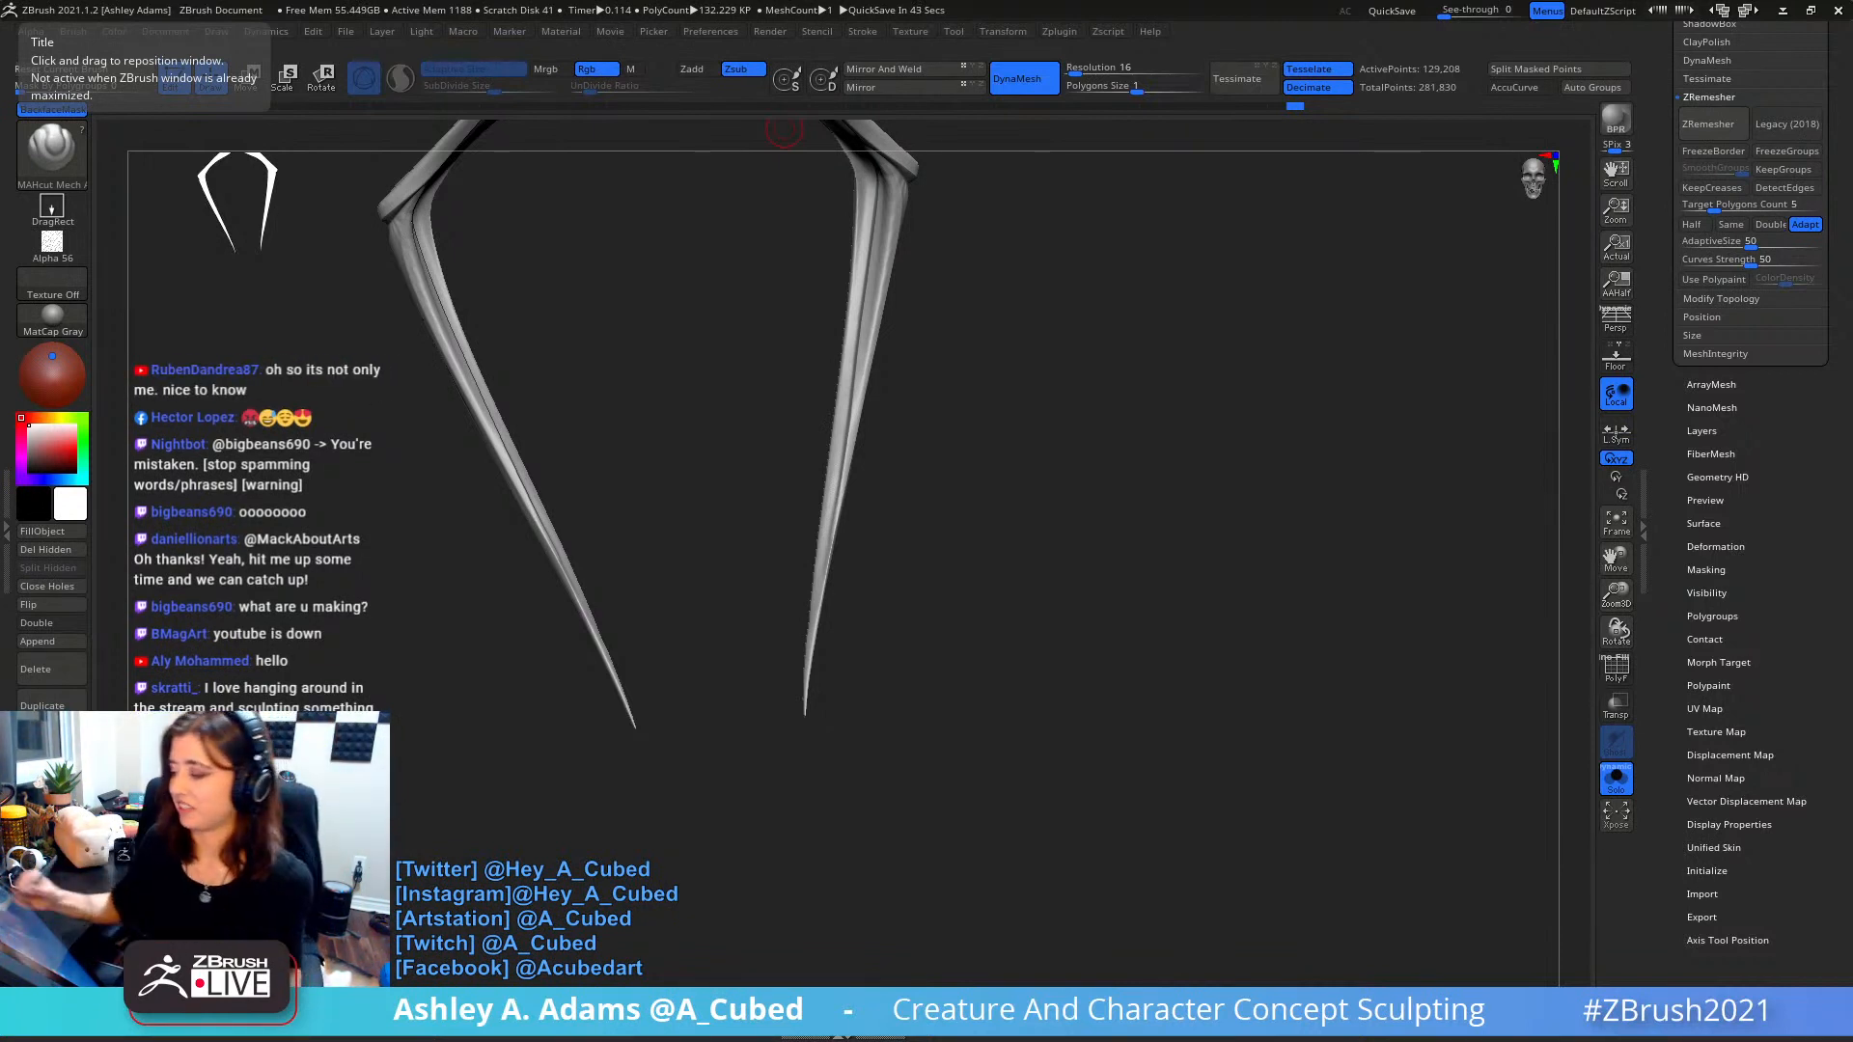
# - Carve long parallel grooves down the side of the lower limb segment from below the elbow toward the tip
pyautogui.moveTo(922, 413); pyautogui.dragTo(914, 451)
pyautogui.moveTo(821, 252); pyautogui.dragTo(769, 264)
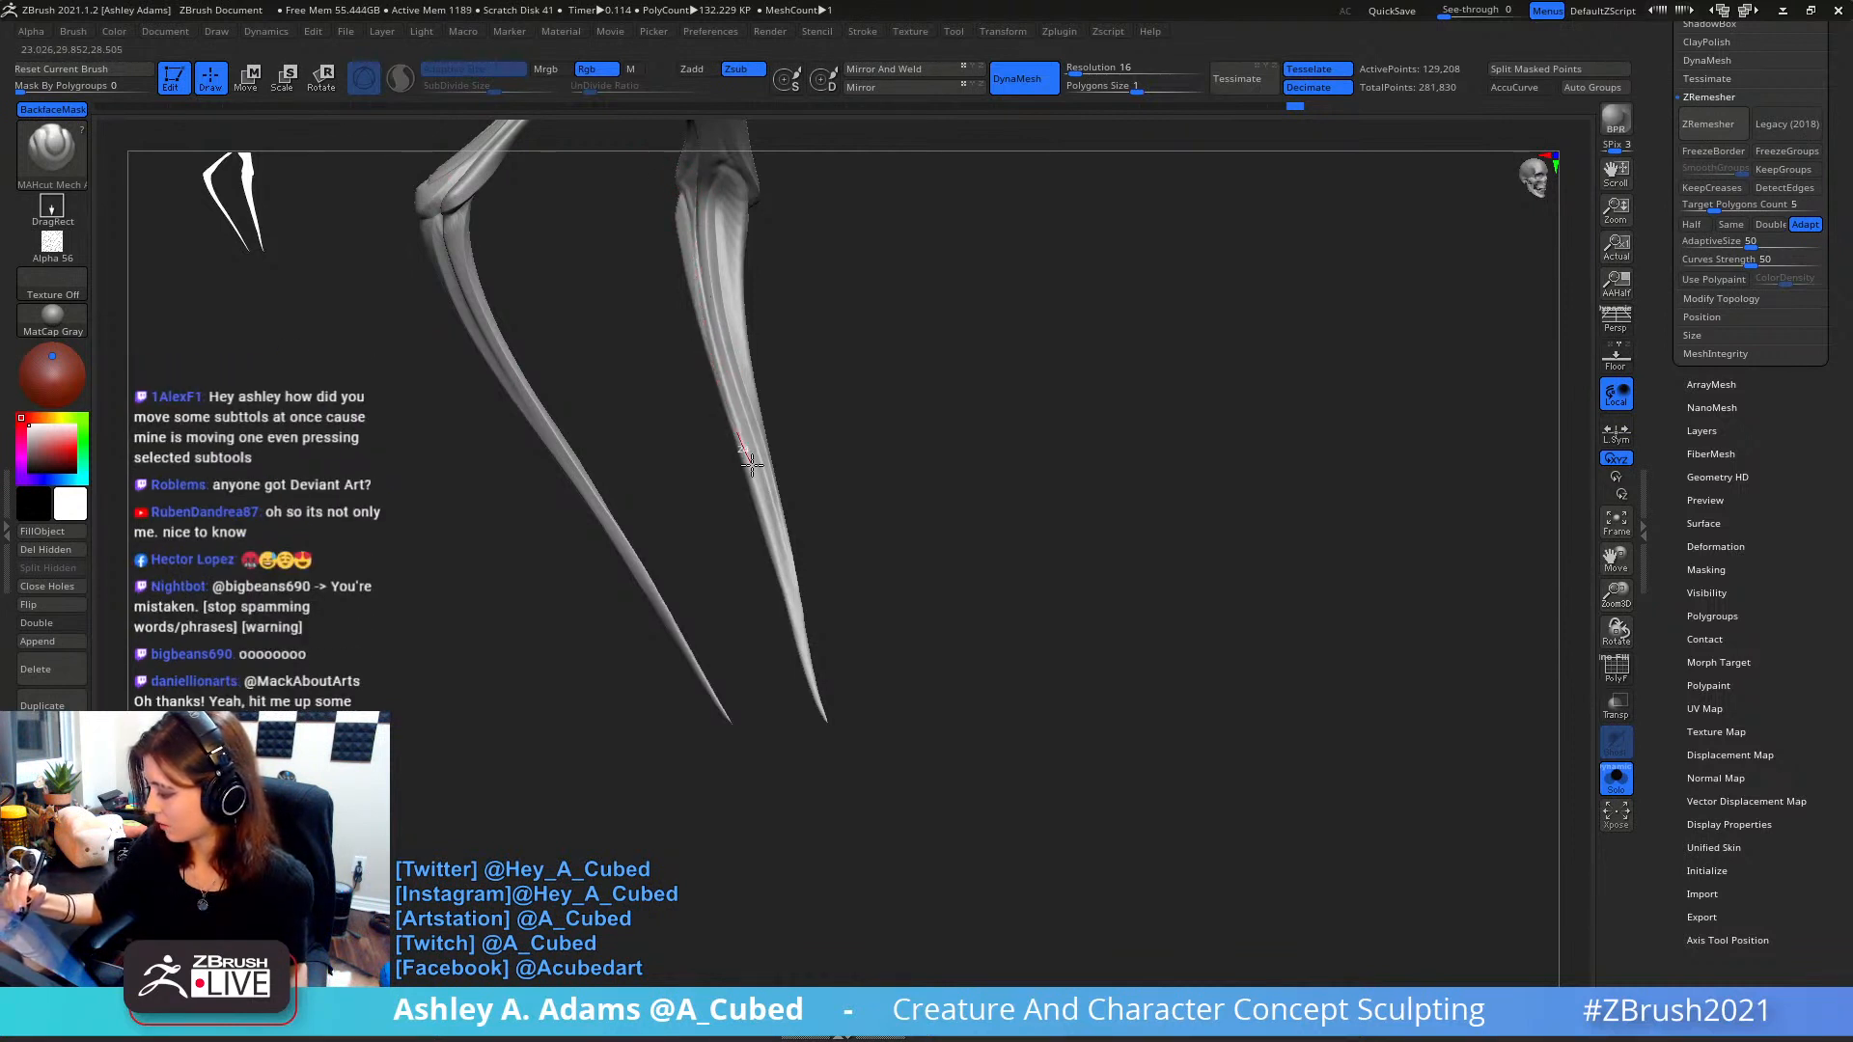
pyautogui.moveTo(808, 684); pyautogui.dragTo(733, 274)
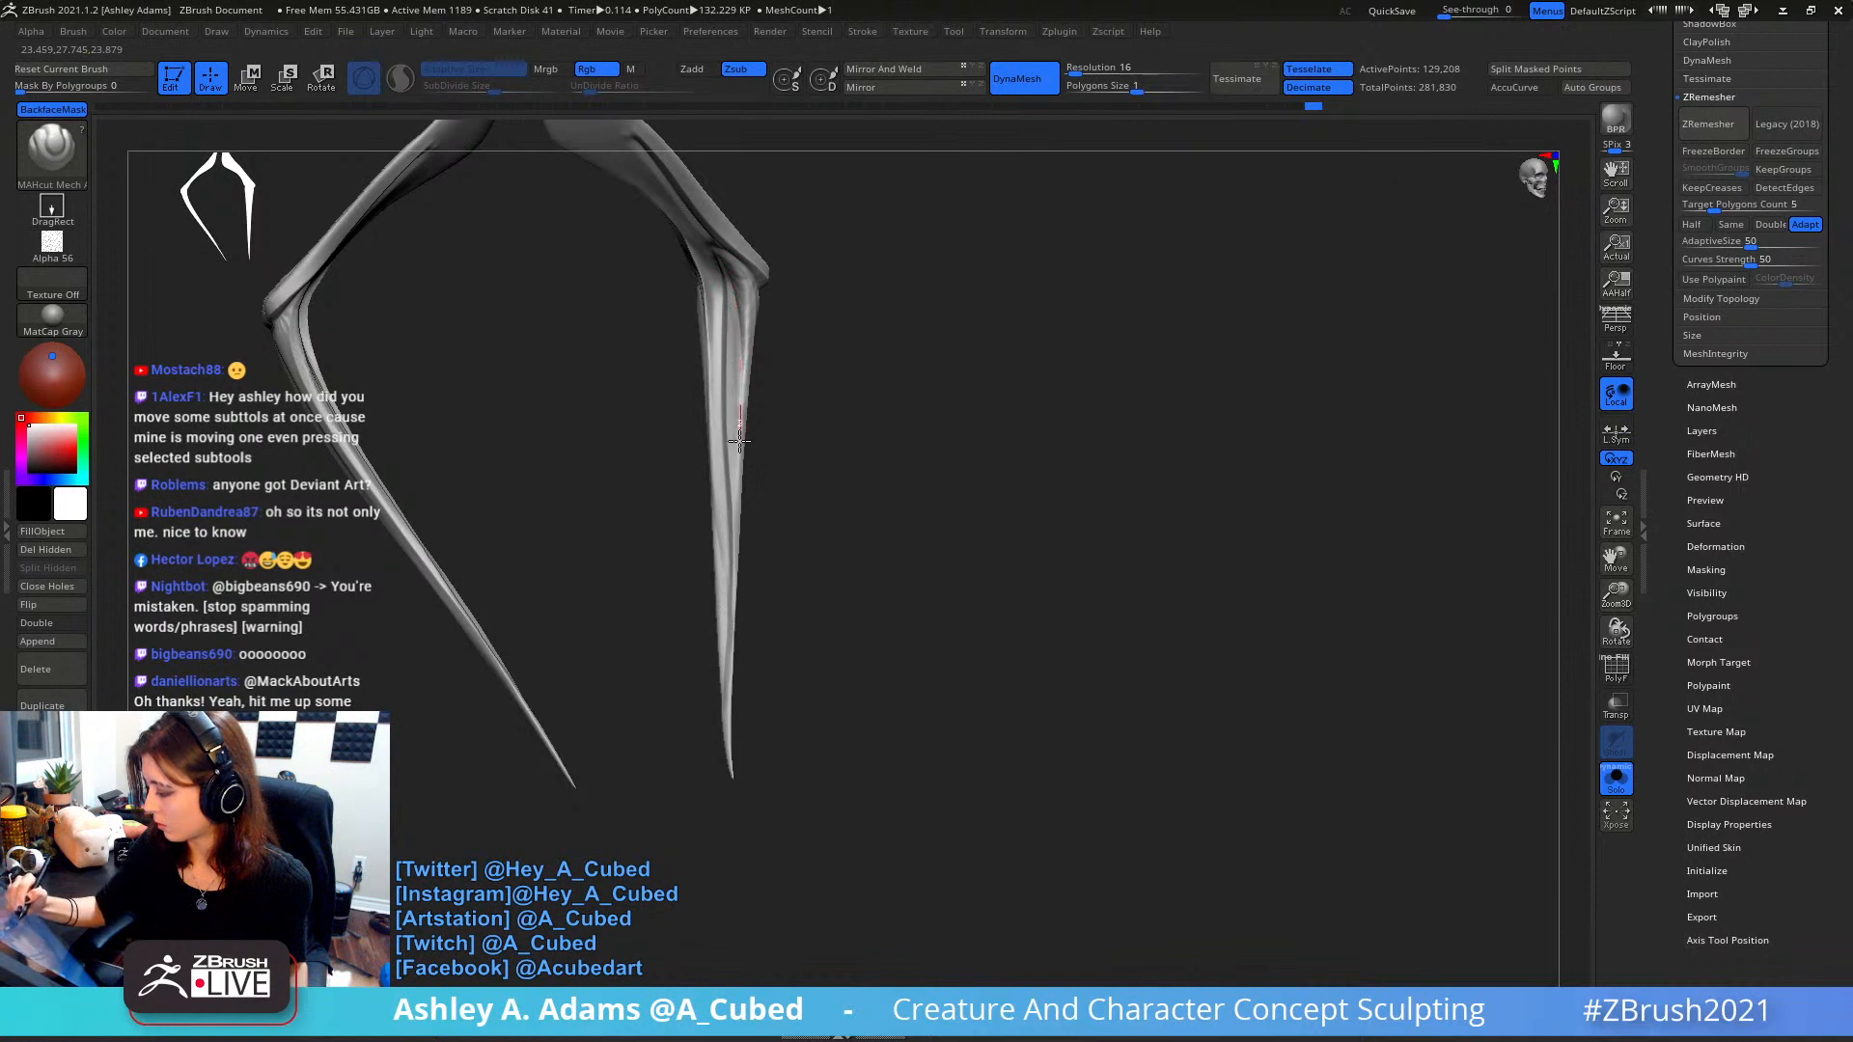
pyautogui.moveTo(739, 441); pyautogui.dragTo(729, 575)
pyautogui.moveTo(733, 579)
pyautogui.mouseDown()
pyautogui.moveTo(711, 443)
pyautogui.moveTo(733, 280)
pyautogui.moveTo(732, 377)
pyautogui.moveTo(766, 373)
pyautogui.mouseUp()
# - Smooth the narrow edge of the lower limb segment from near the tip up toward the elbow
pyautogui.press('shift')
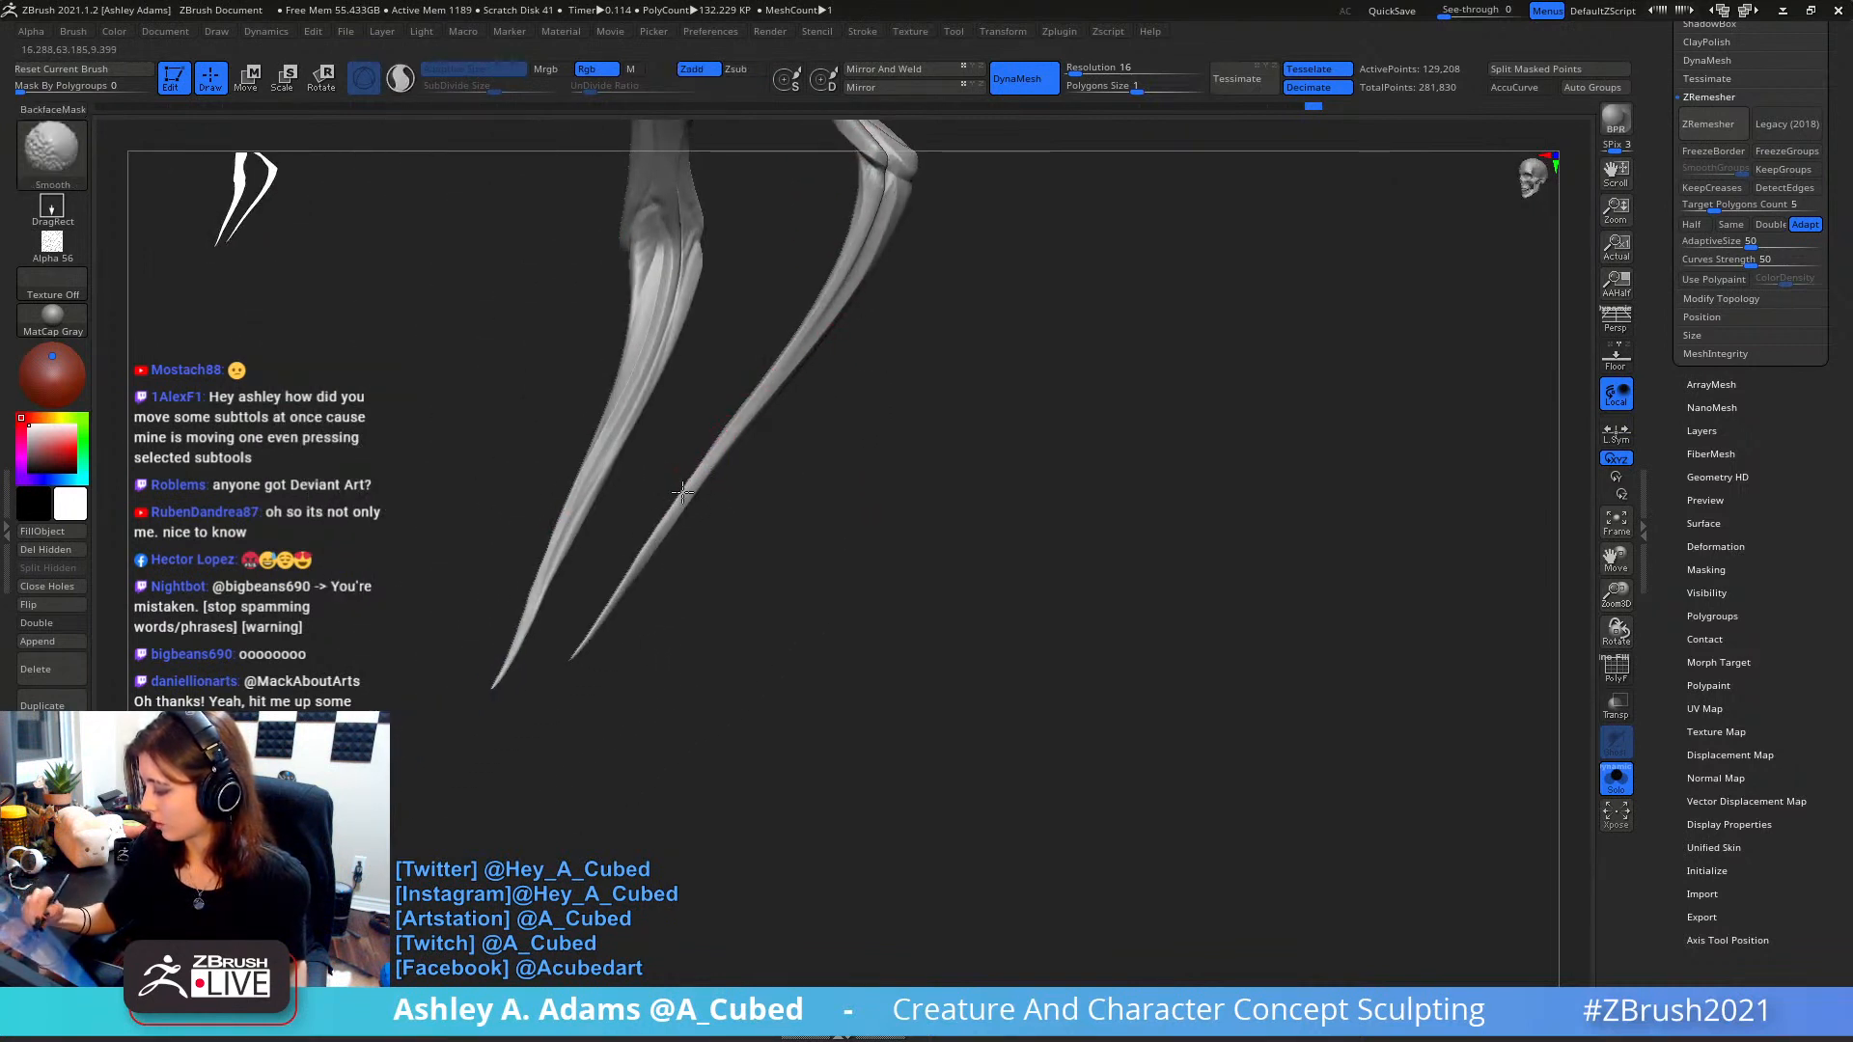
pyautogui.keyDown('shift'); pyautogui.moveTo(623, 585); pyautogui.dragTo(759, 392); pyautogui.keyUp('shift')
pyautogui.moveTo(757, 439)
pyautogui.mouseDown()
pyautogui.moveTo(682, 530)
pyautogui.moveTo(715, 530)
pyautogui.moveTo(722, 719)
pyautogui.mouseUp()
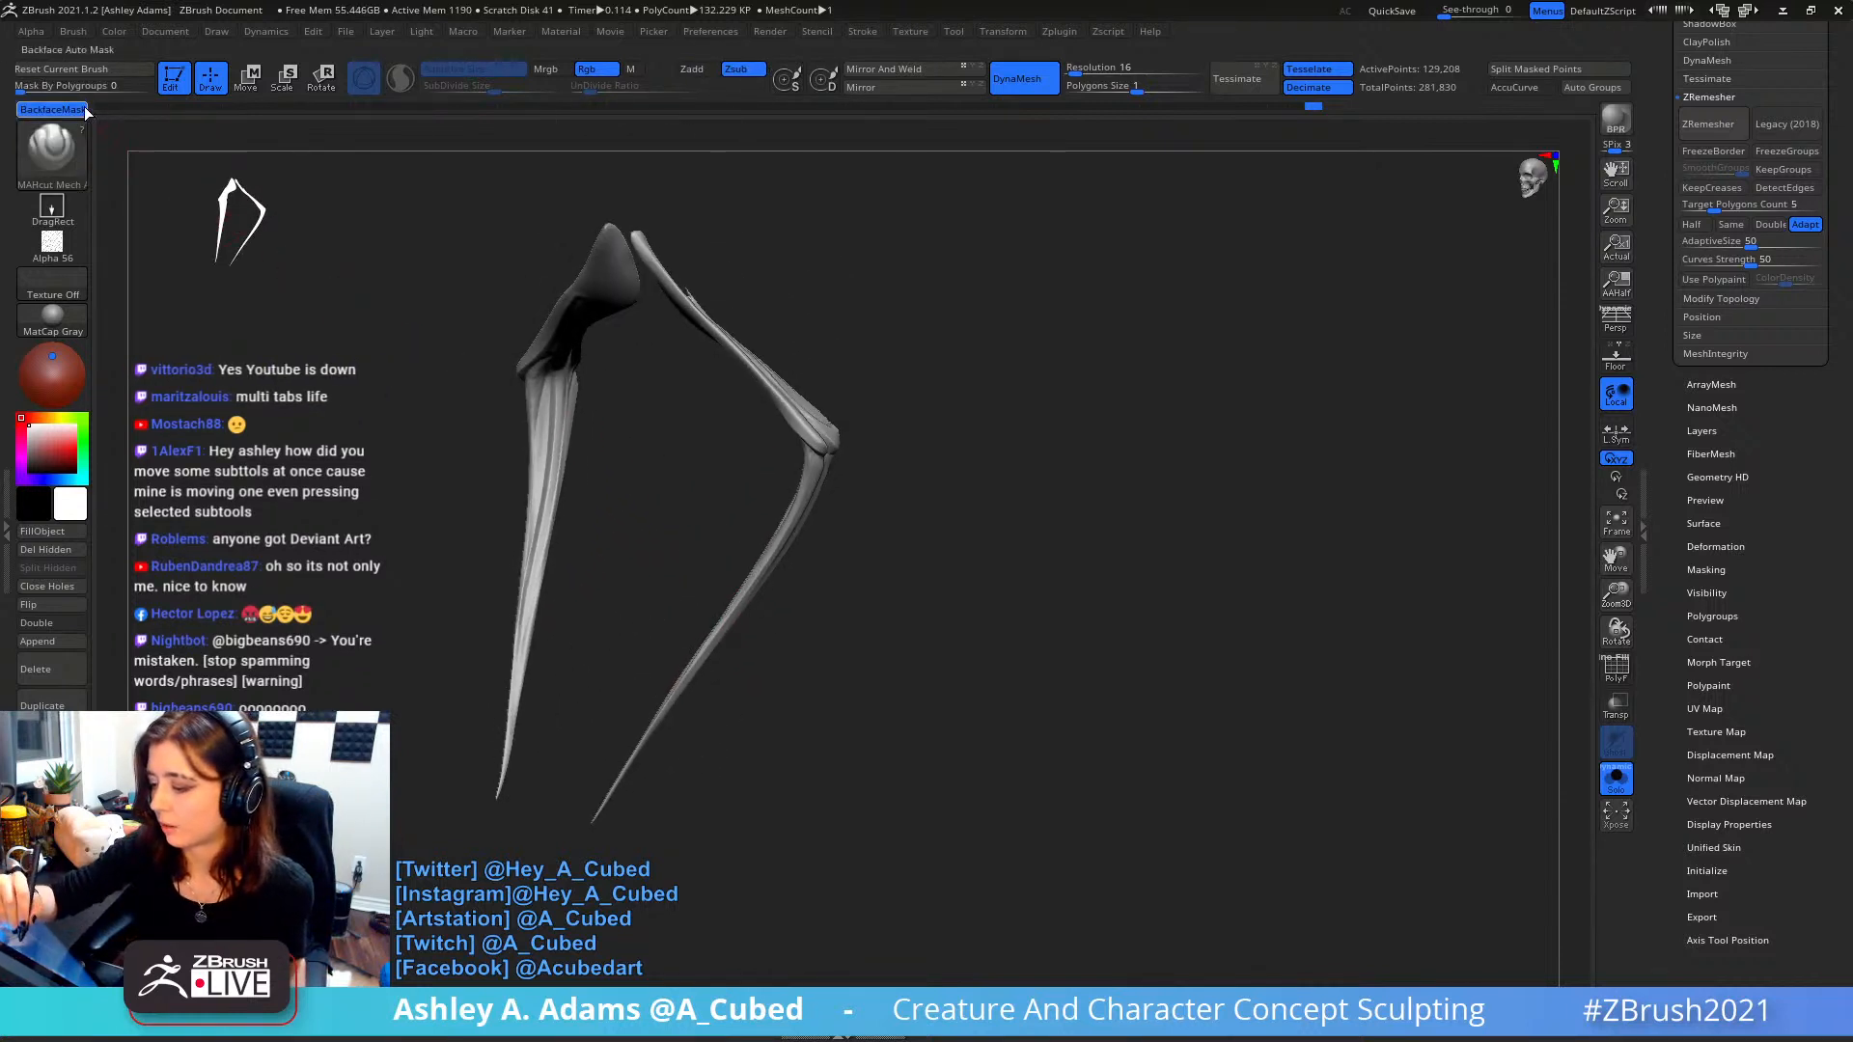
# - Examine the BackfaceMask option in the brush's Auto Masking settings
pyautogui.click(73, 31)
pyautogui.scroll(-10, 82, 91)
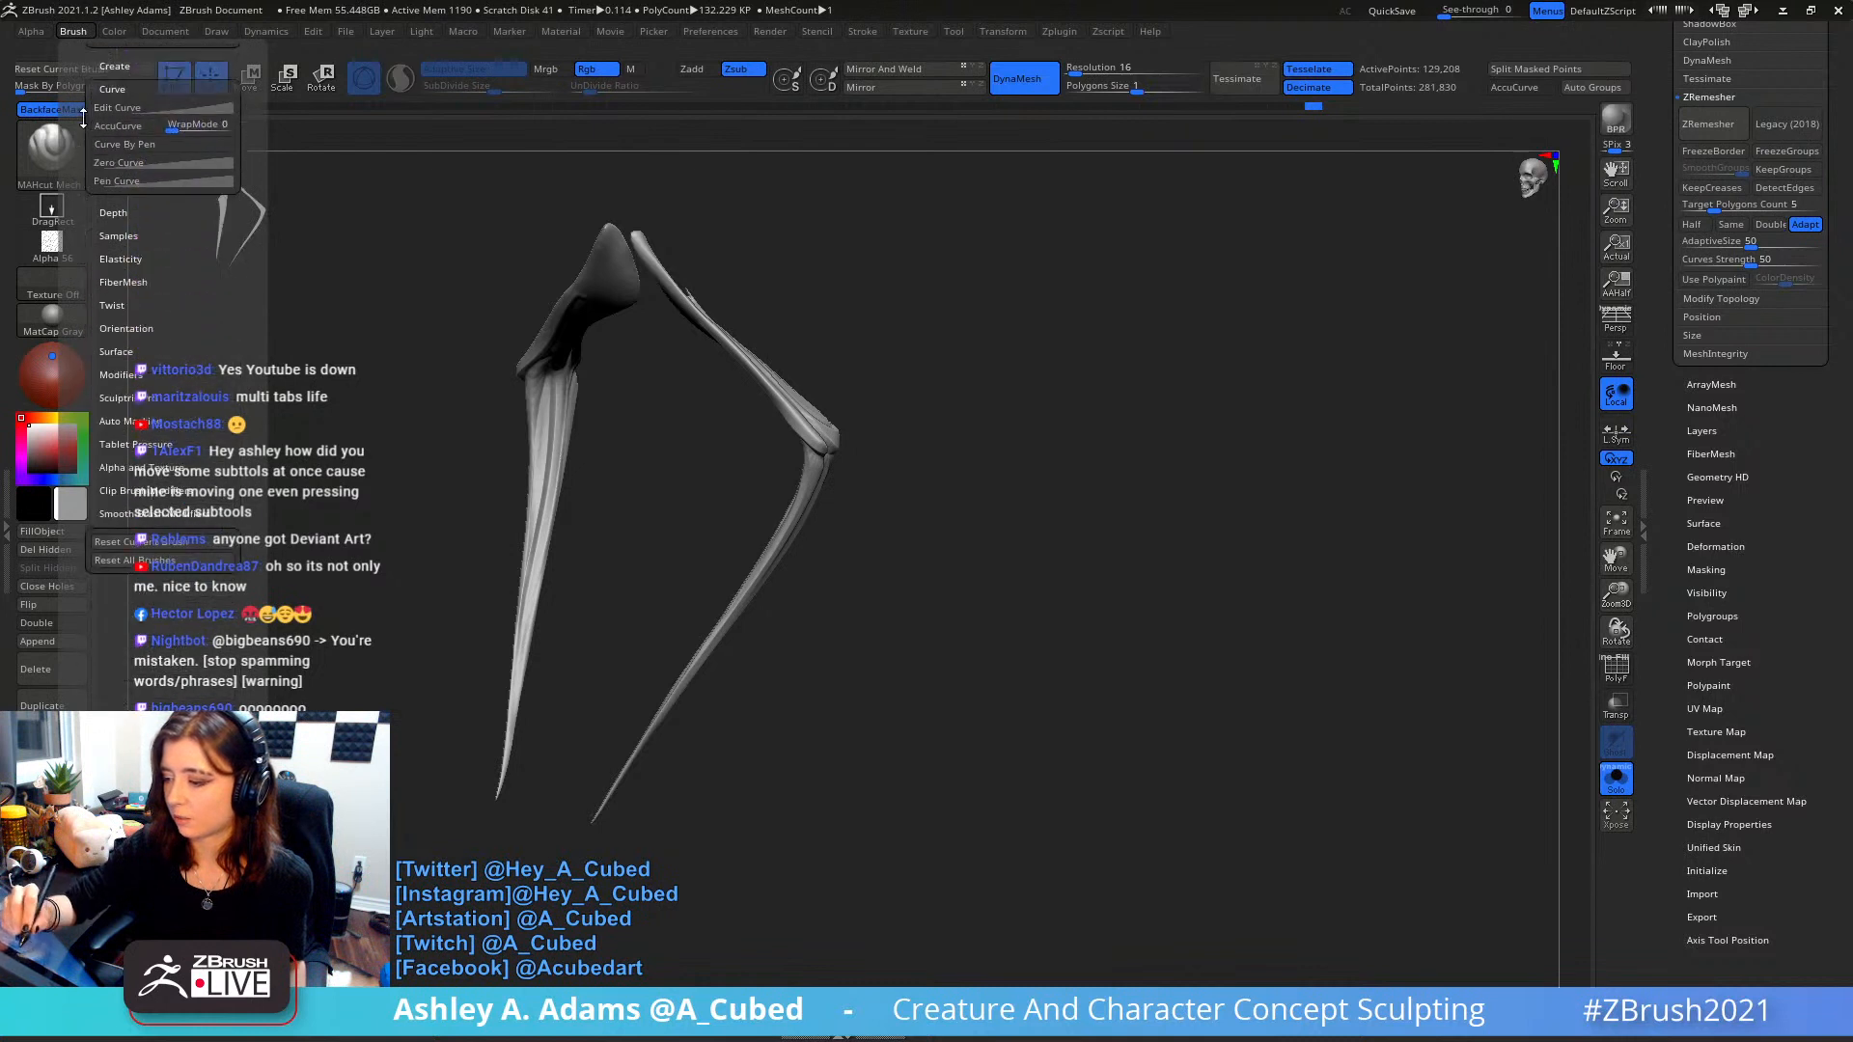
pyautogui.scroll(10, 81, 58)
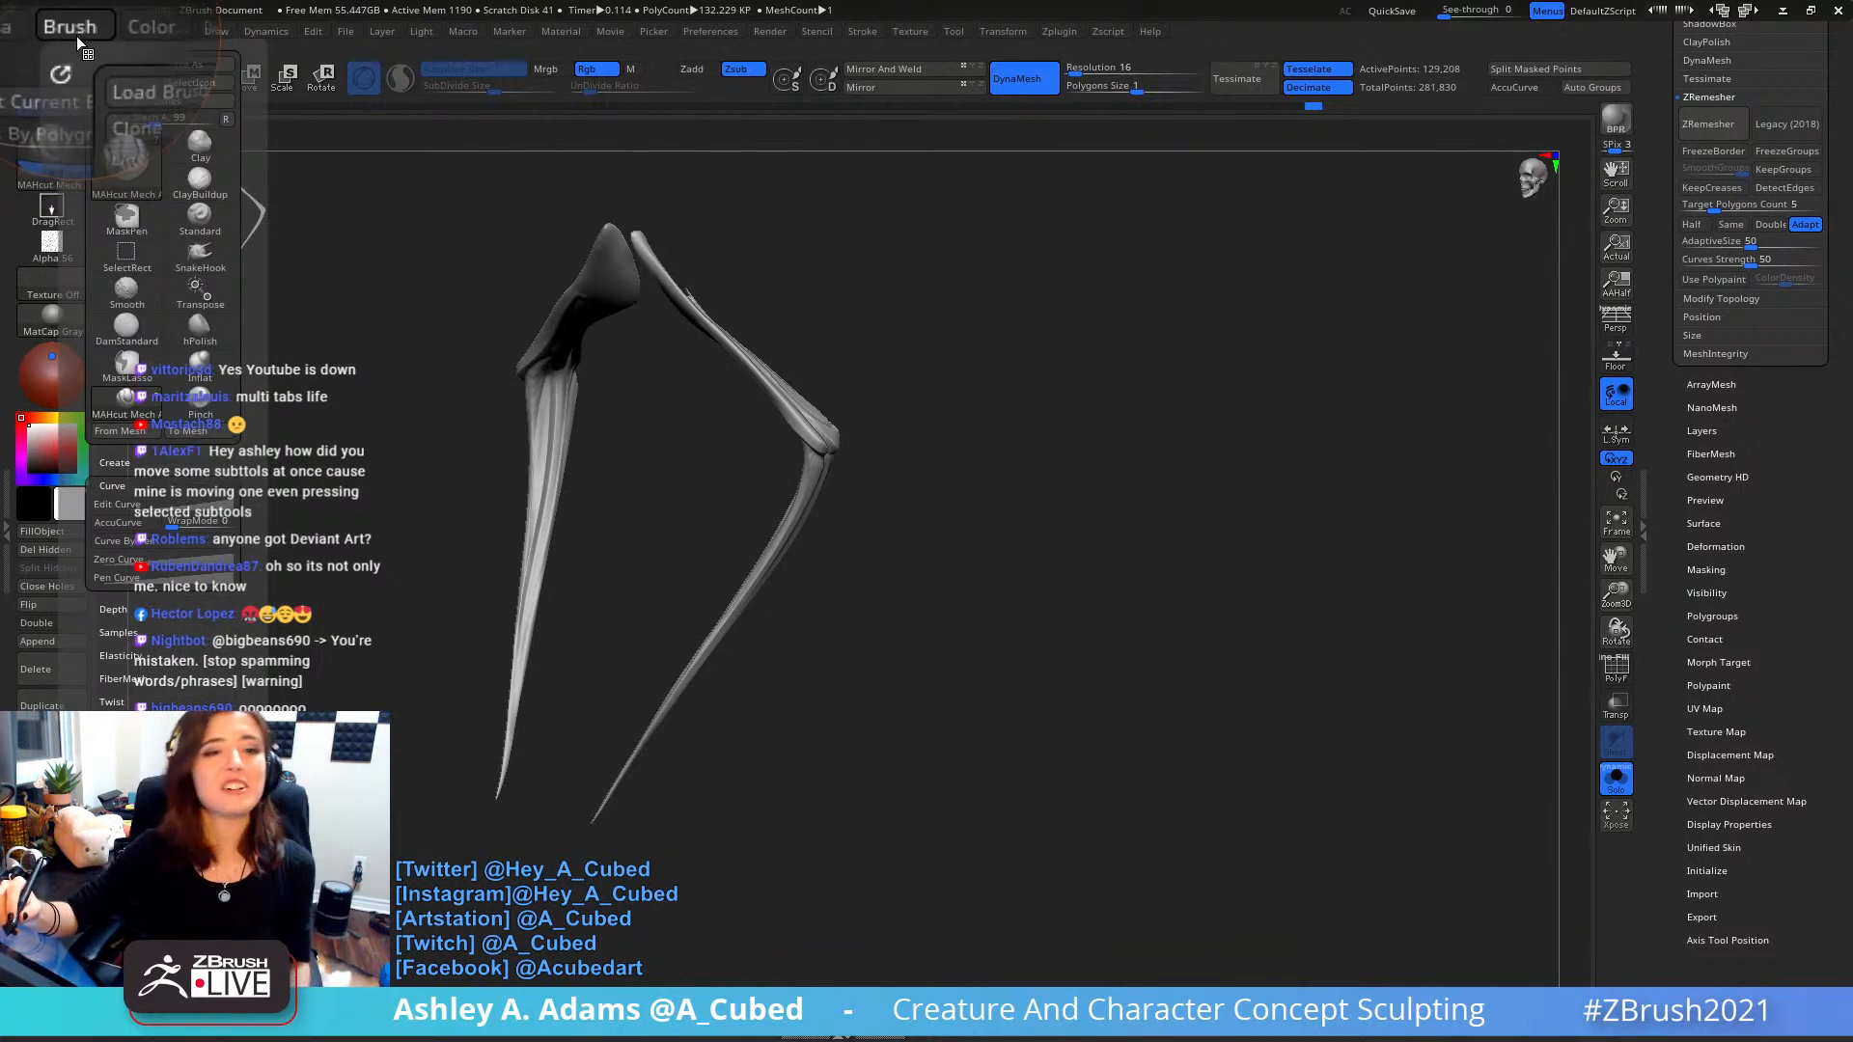
pyautogui.scroll(-6, 79, 96)
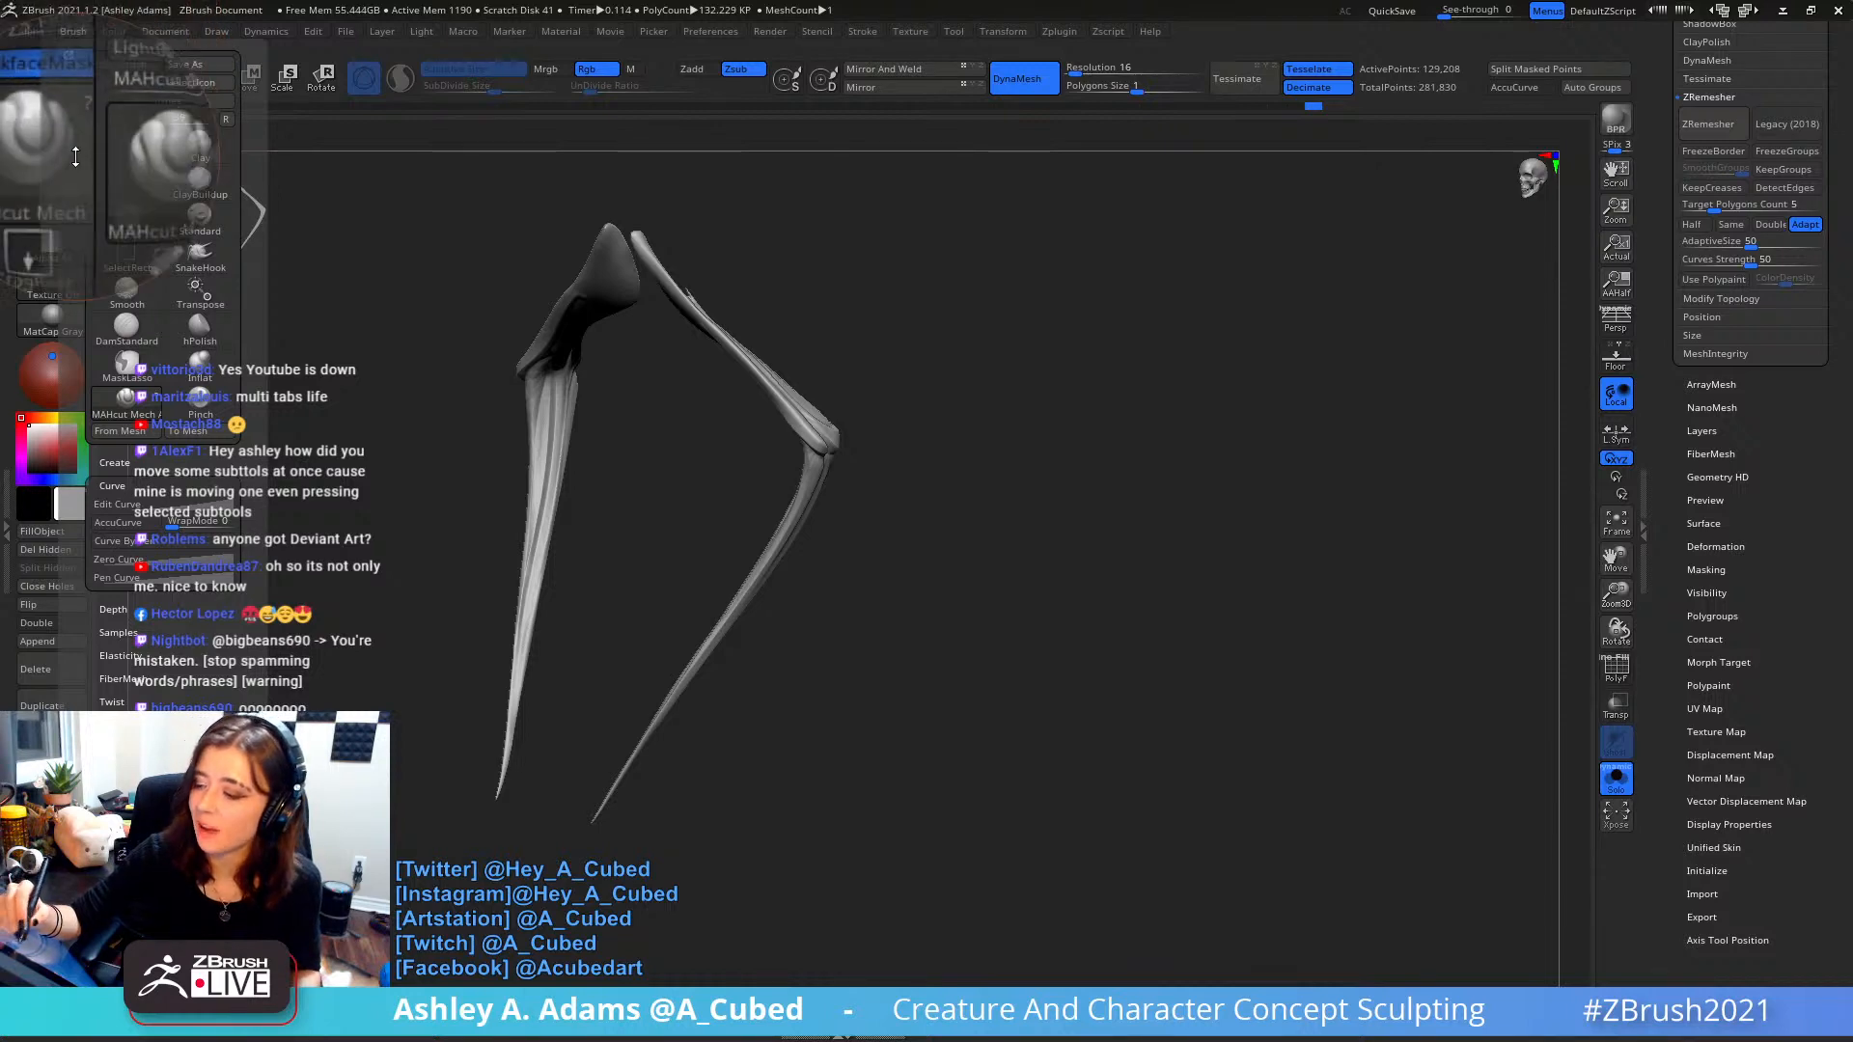
pyautogui.scroll(-6, 79, 166)
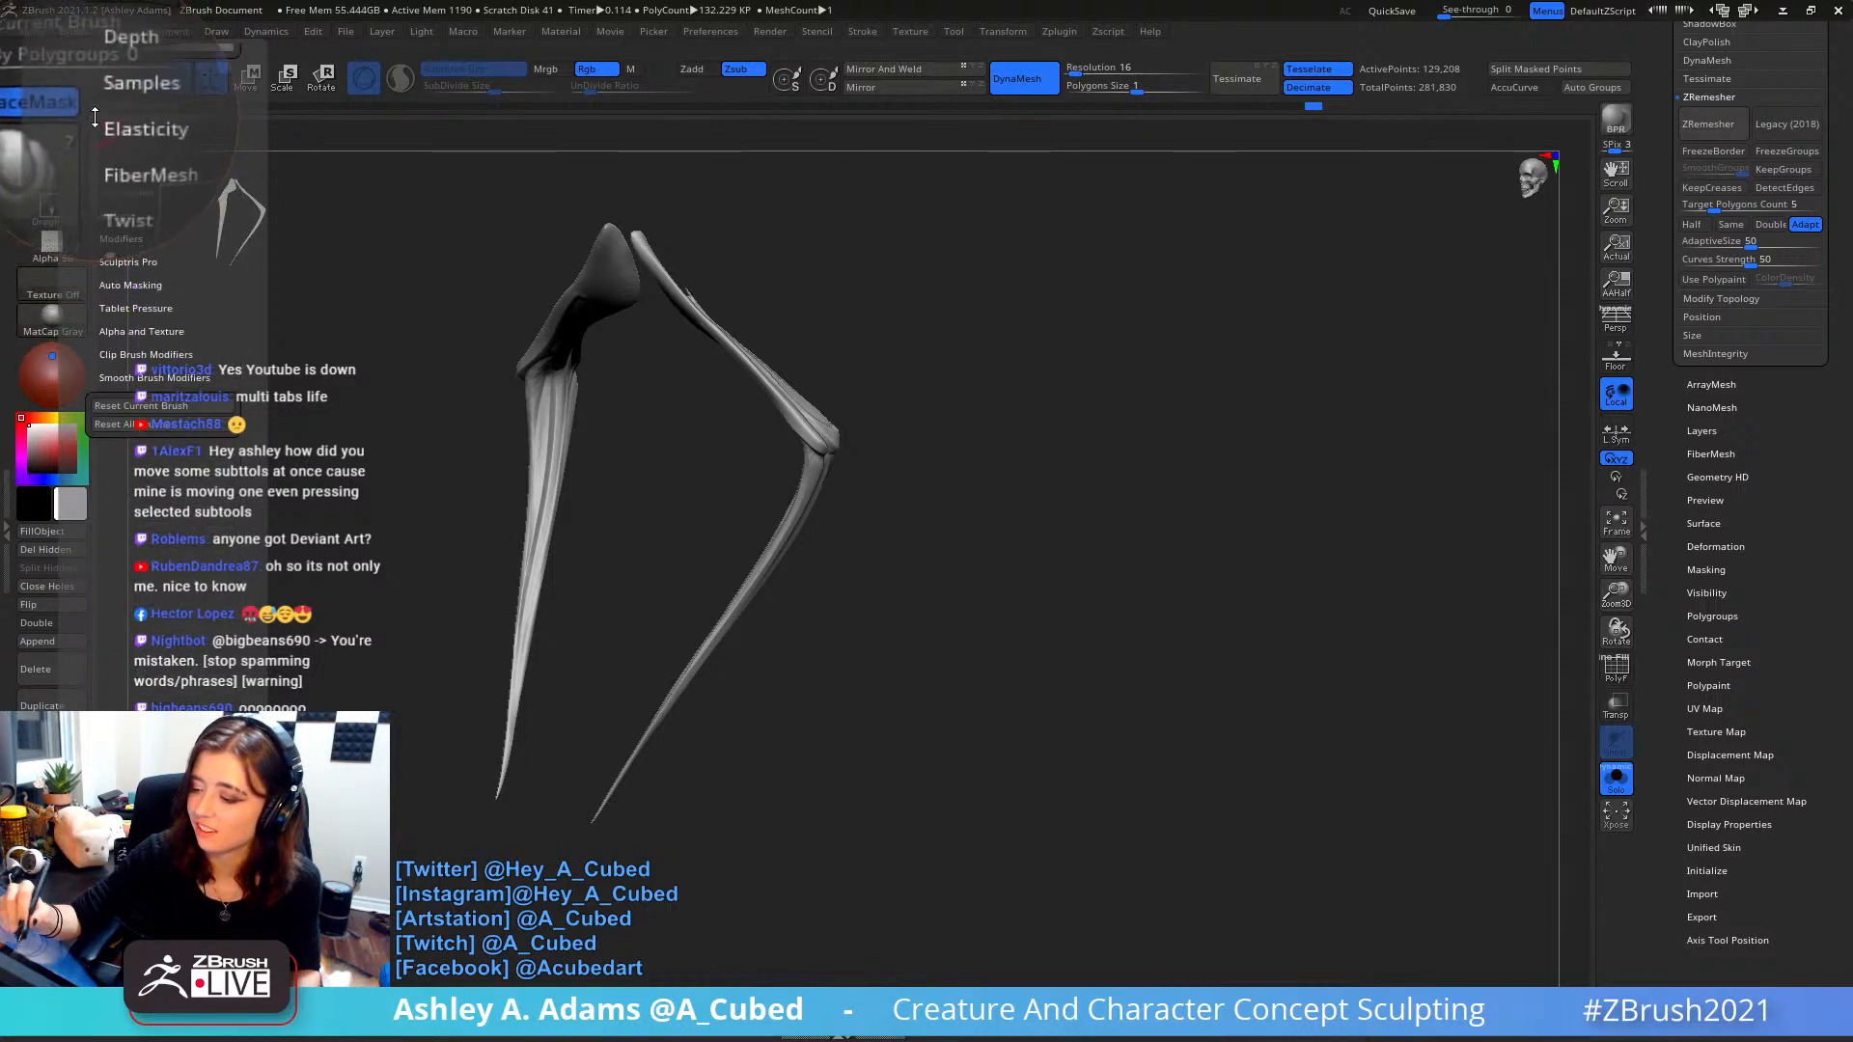
pyautogui.scroll(5, 124, 120)
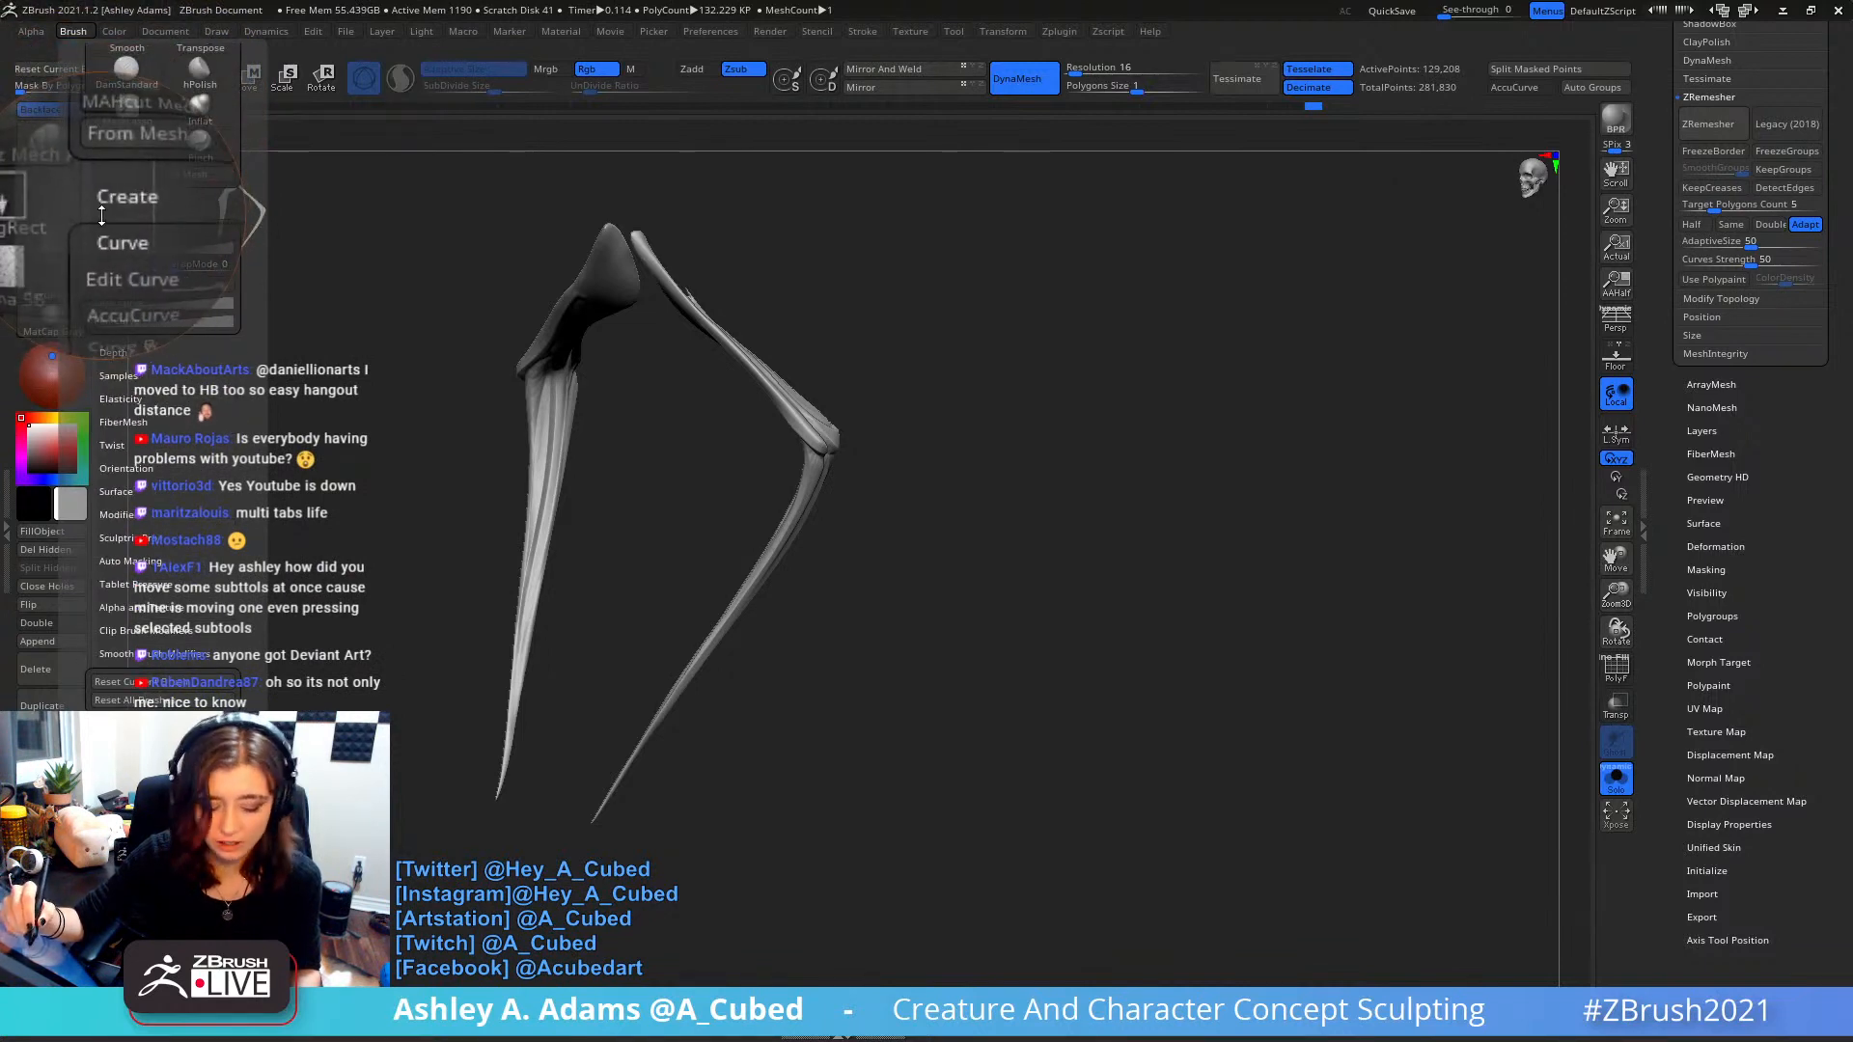
pyautogui.scroll(3, 96, 60)
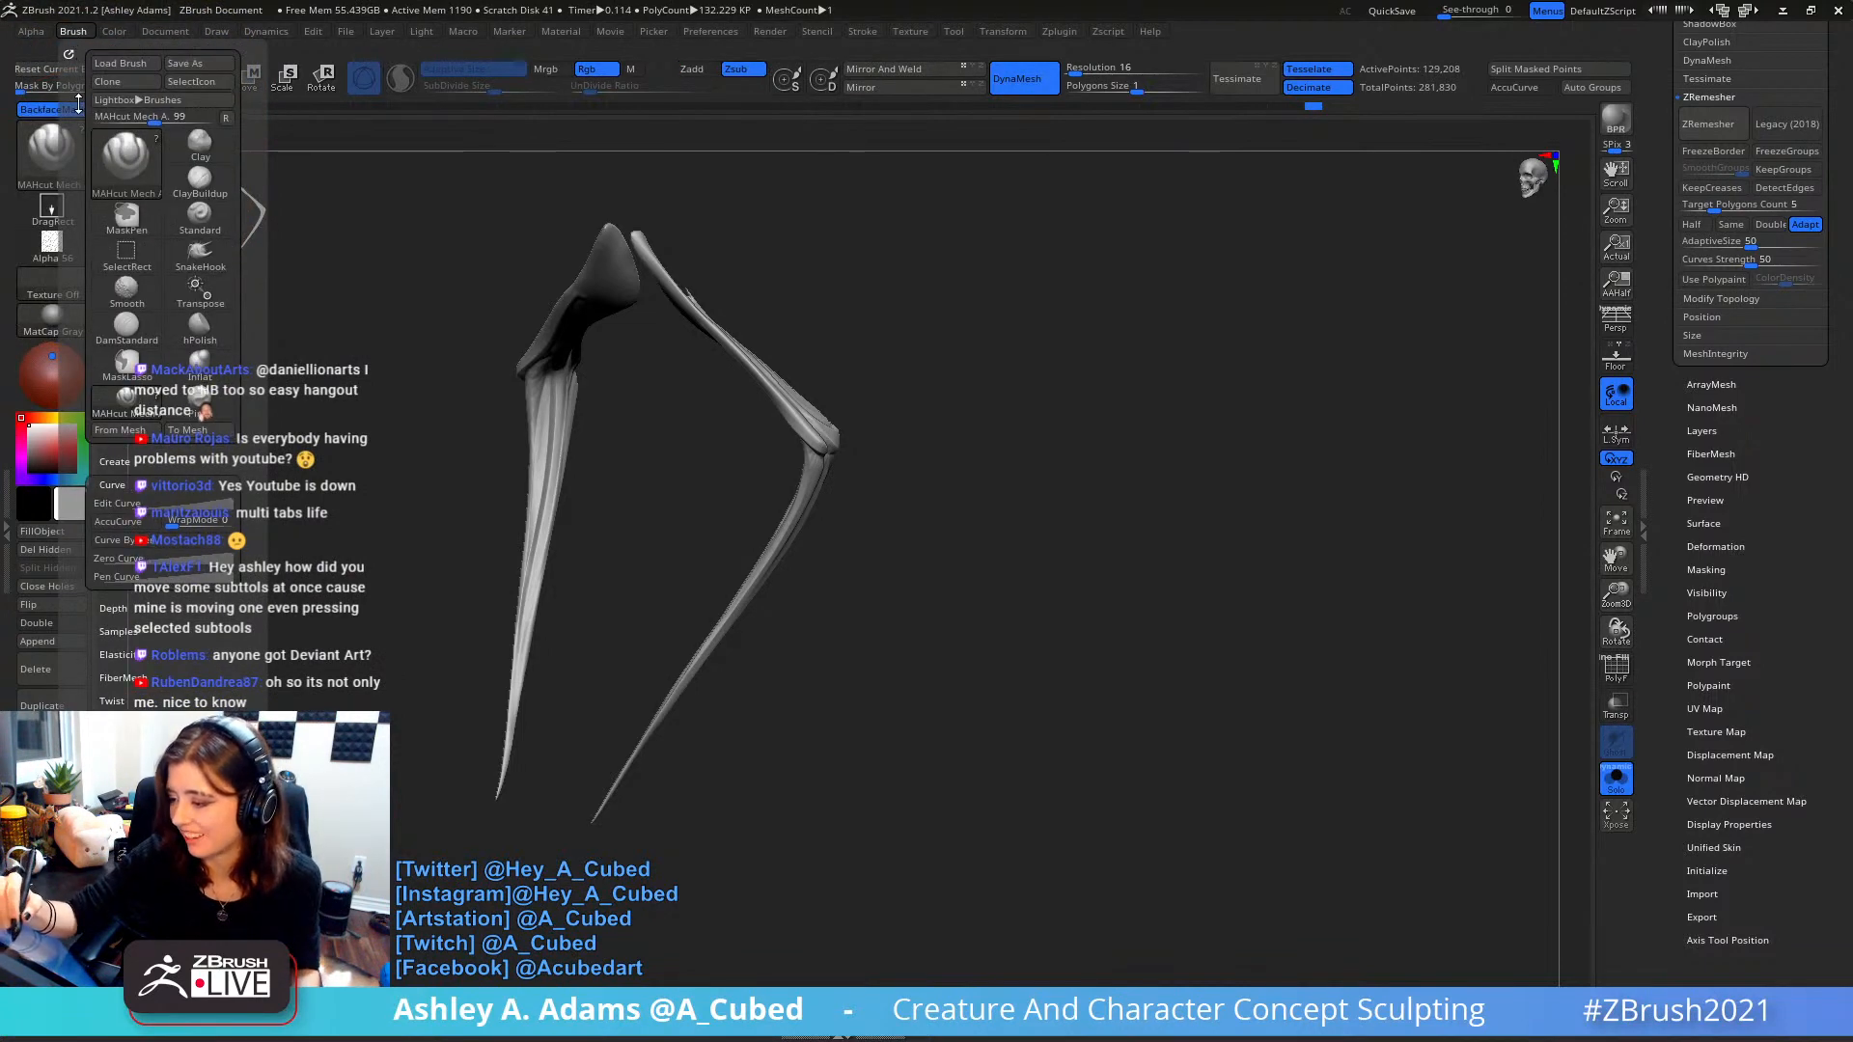
pyautogui.scroll(-1, 79, 135)
pyautogui.scroll(-5, 79, 136)
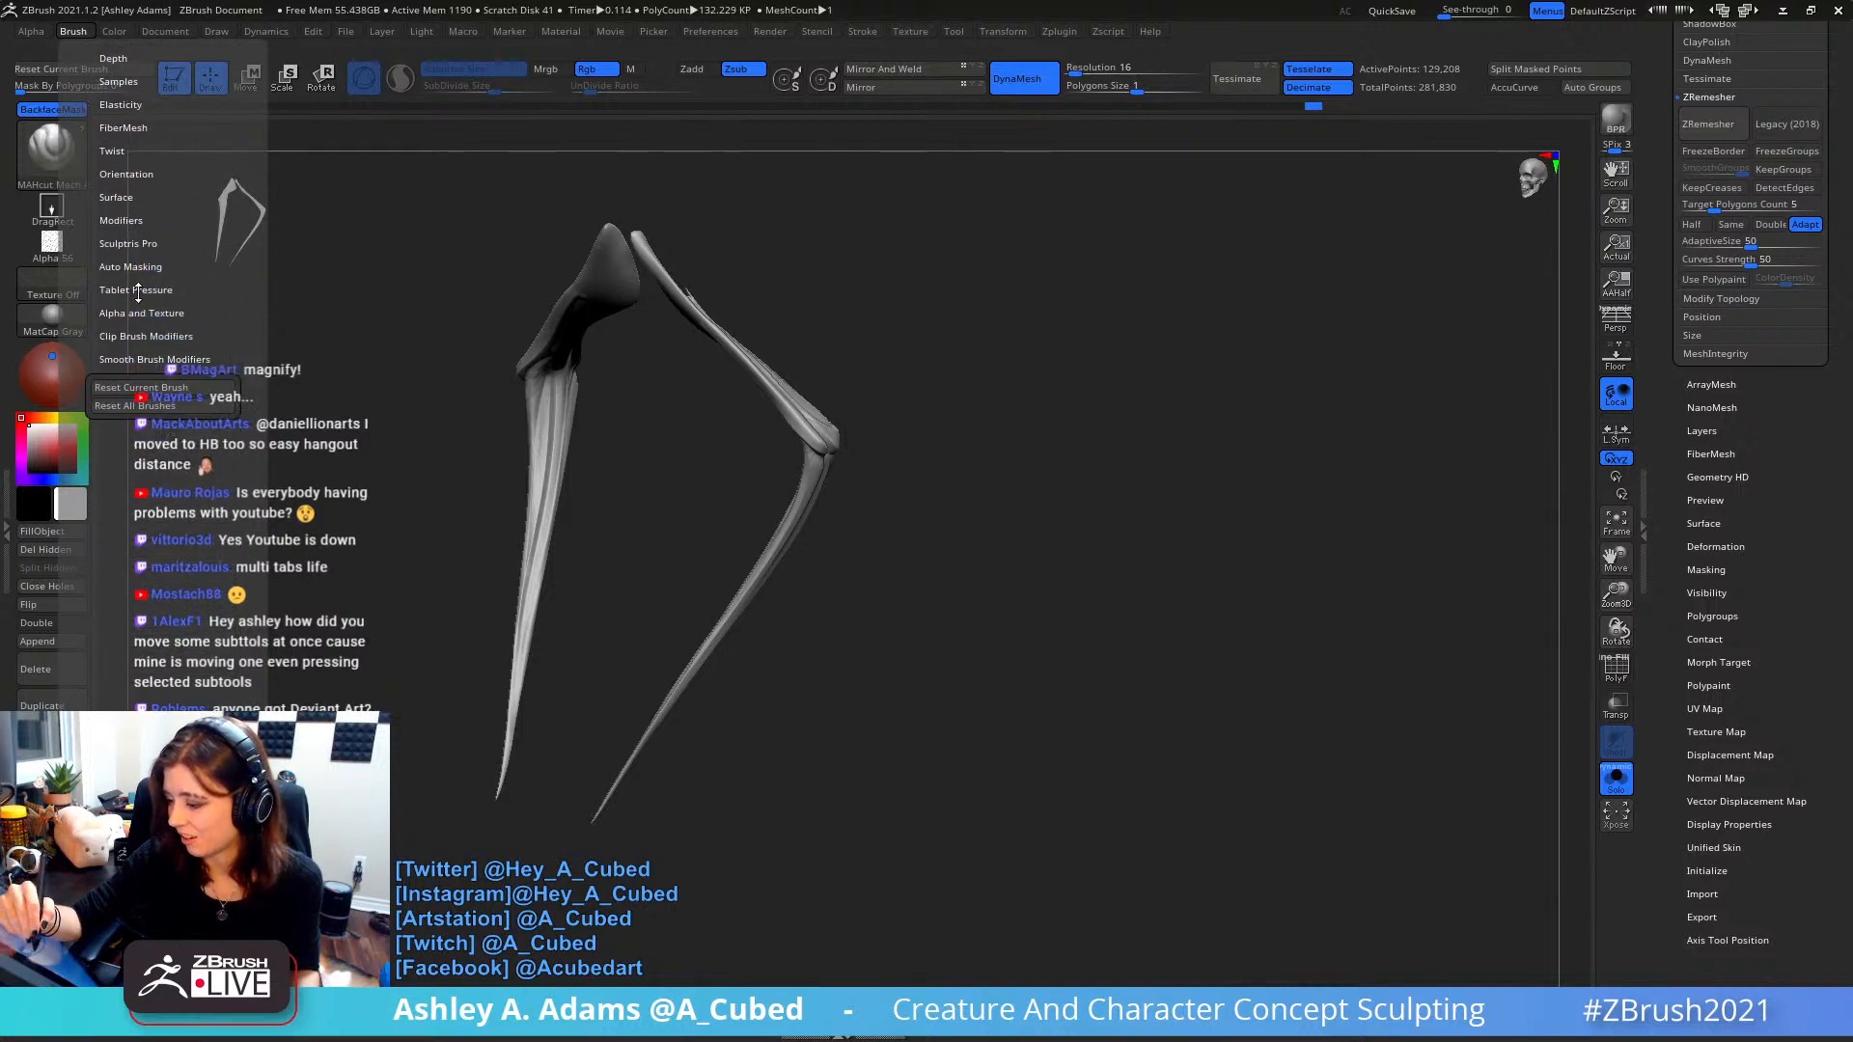
pyautogui.click(131, 267)
pyautogui.scroll(-4, 81, 141)
pyautogui.scroll(-2, 80, 141)
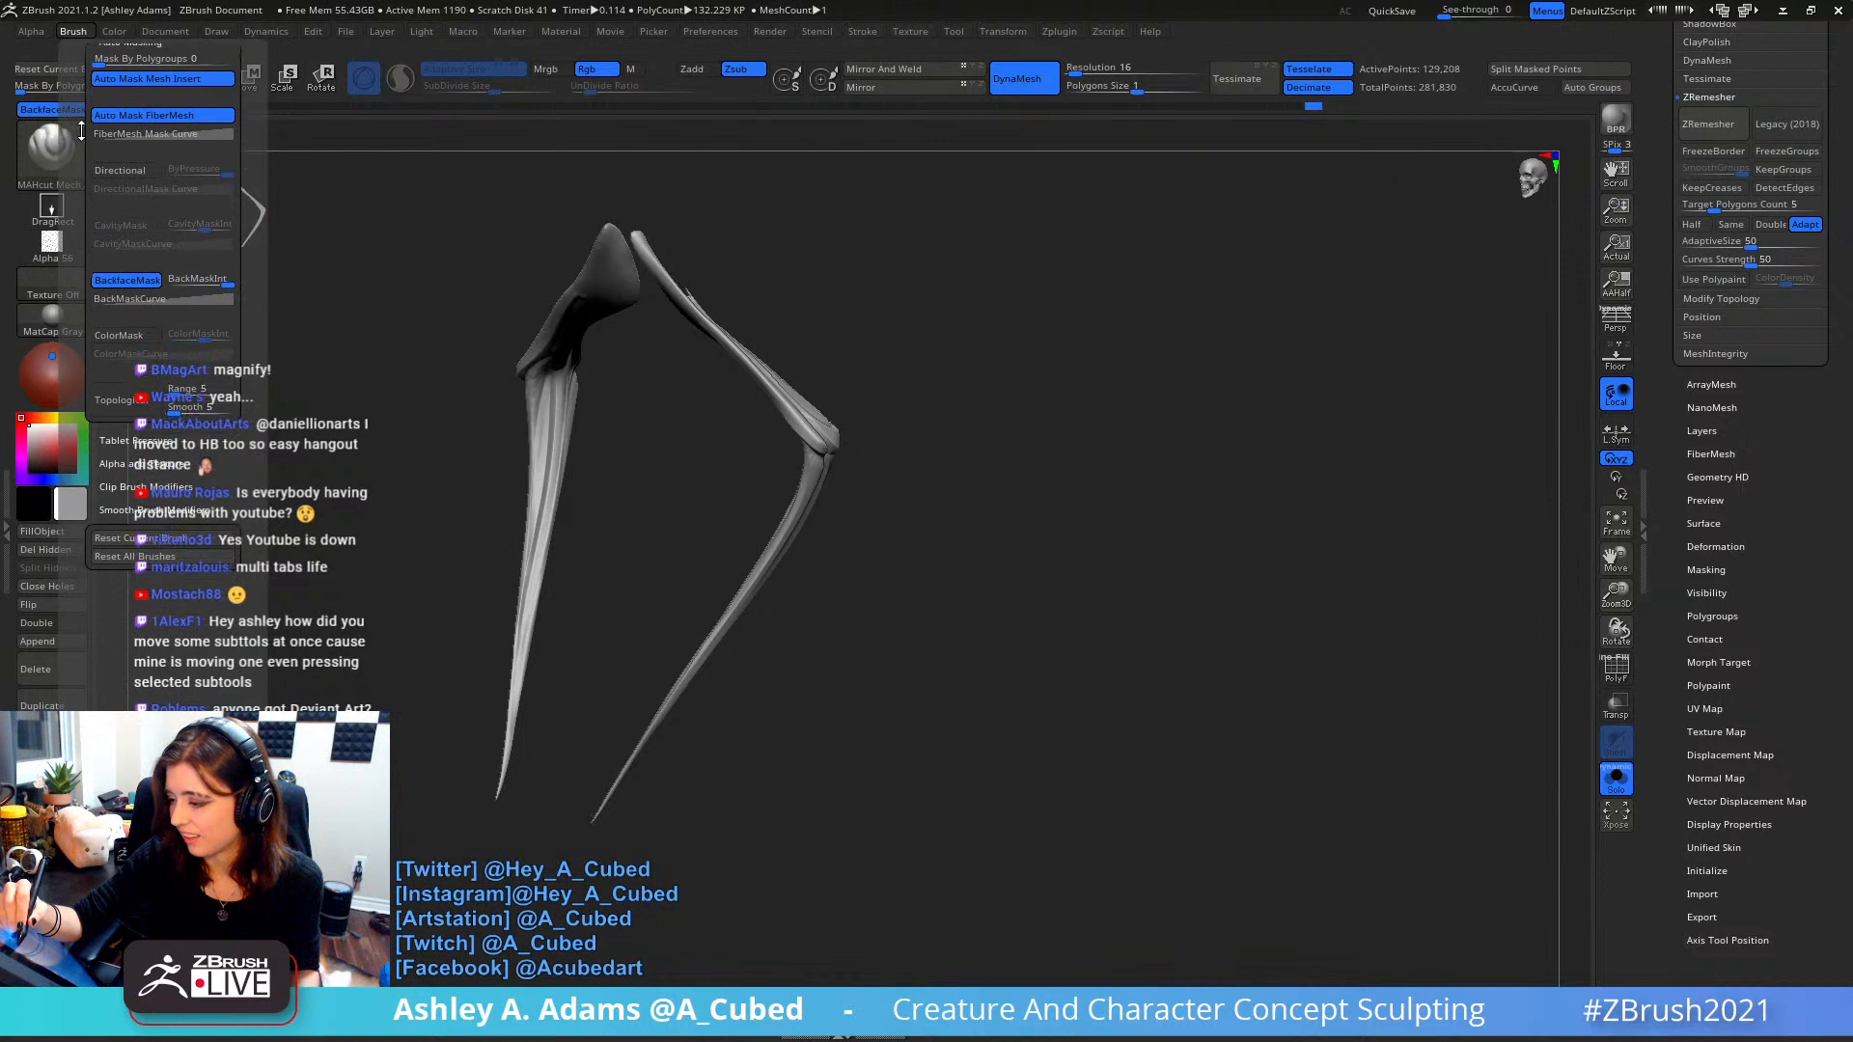
pyautogui.scroll(-2, 79, 197)
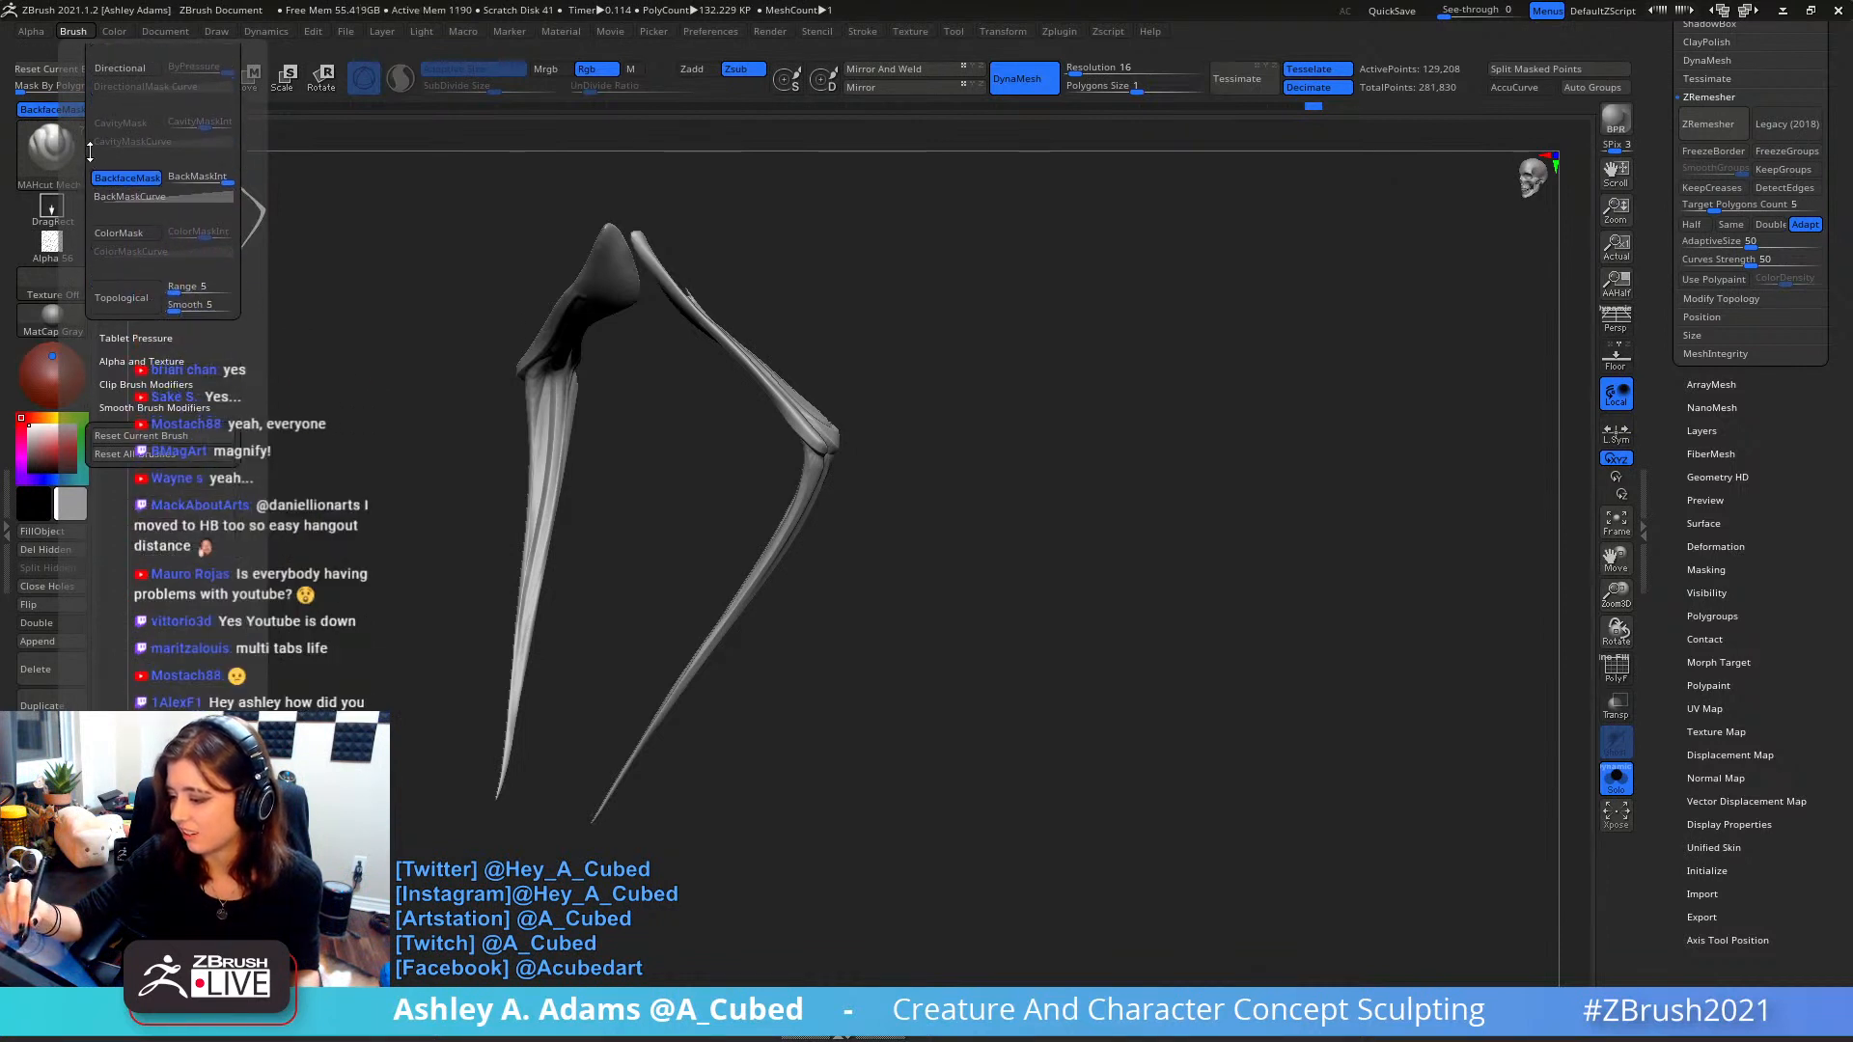
pyautogui.click(122, 180)
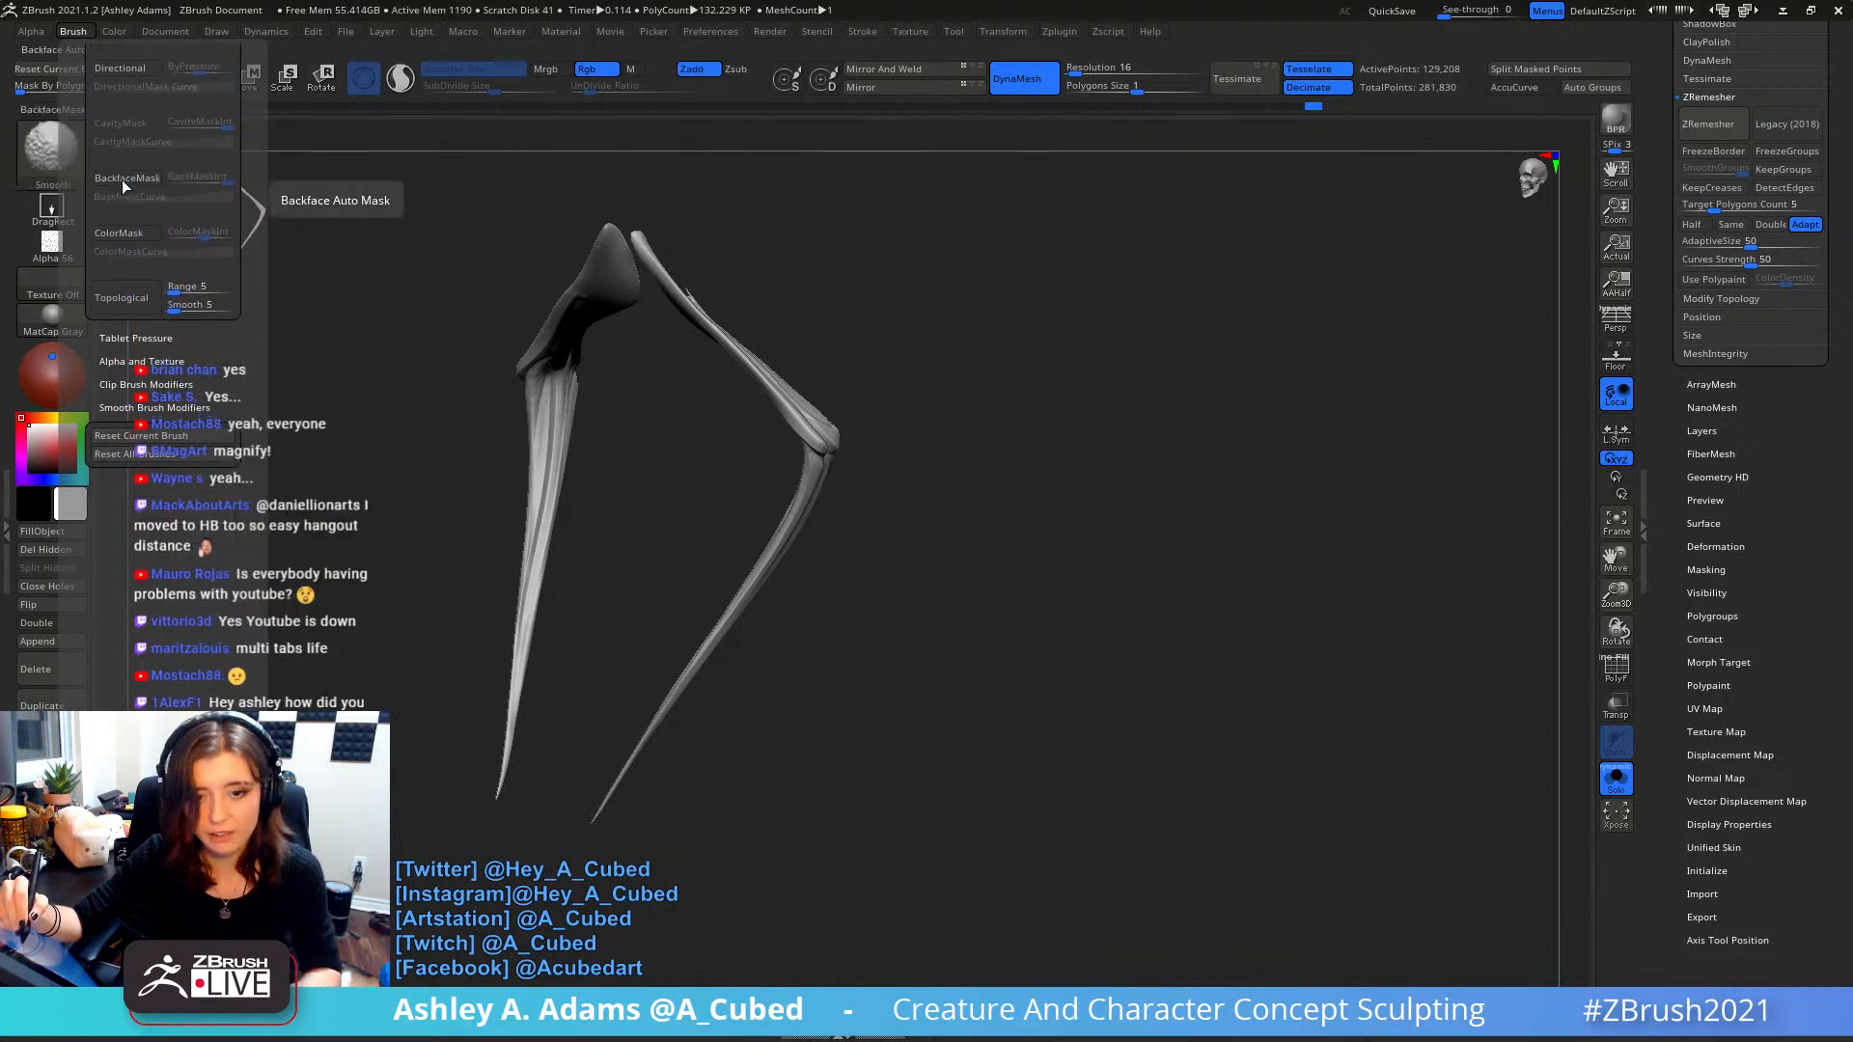
pyautogui.click(124, 182)
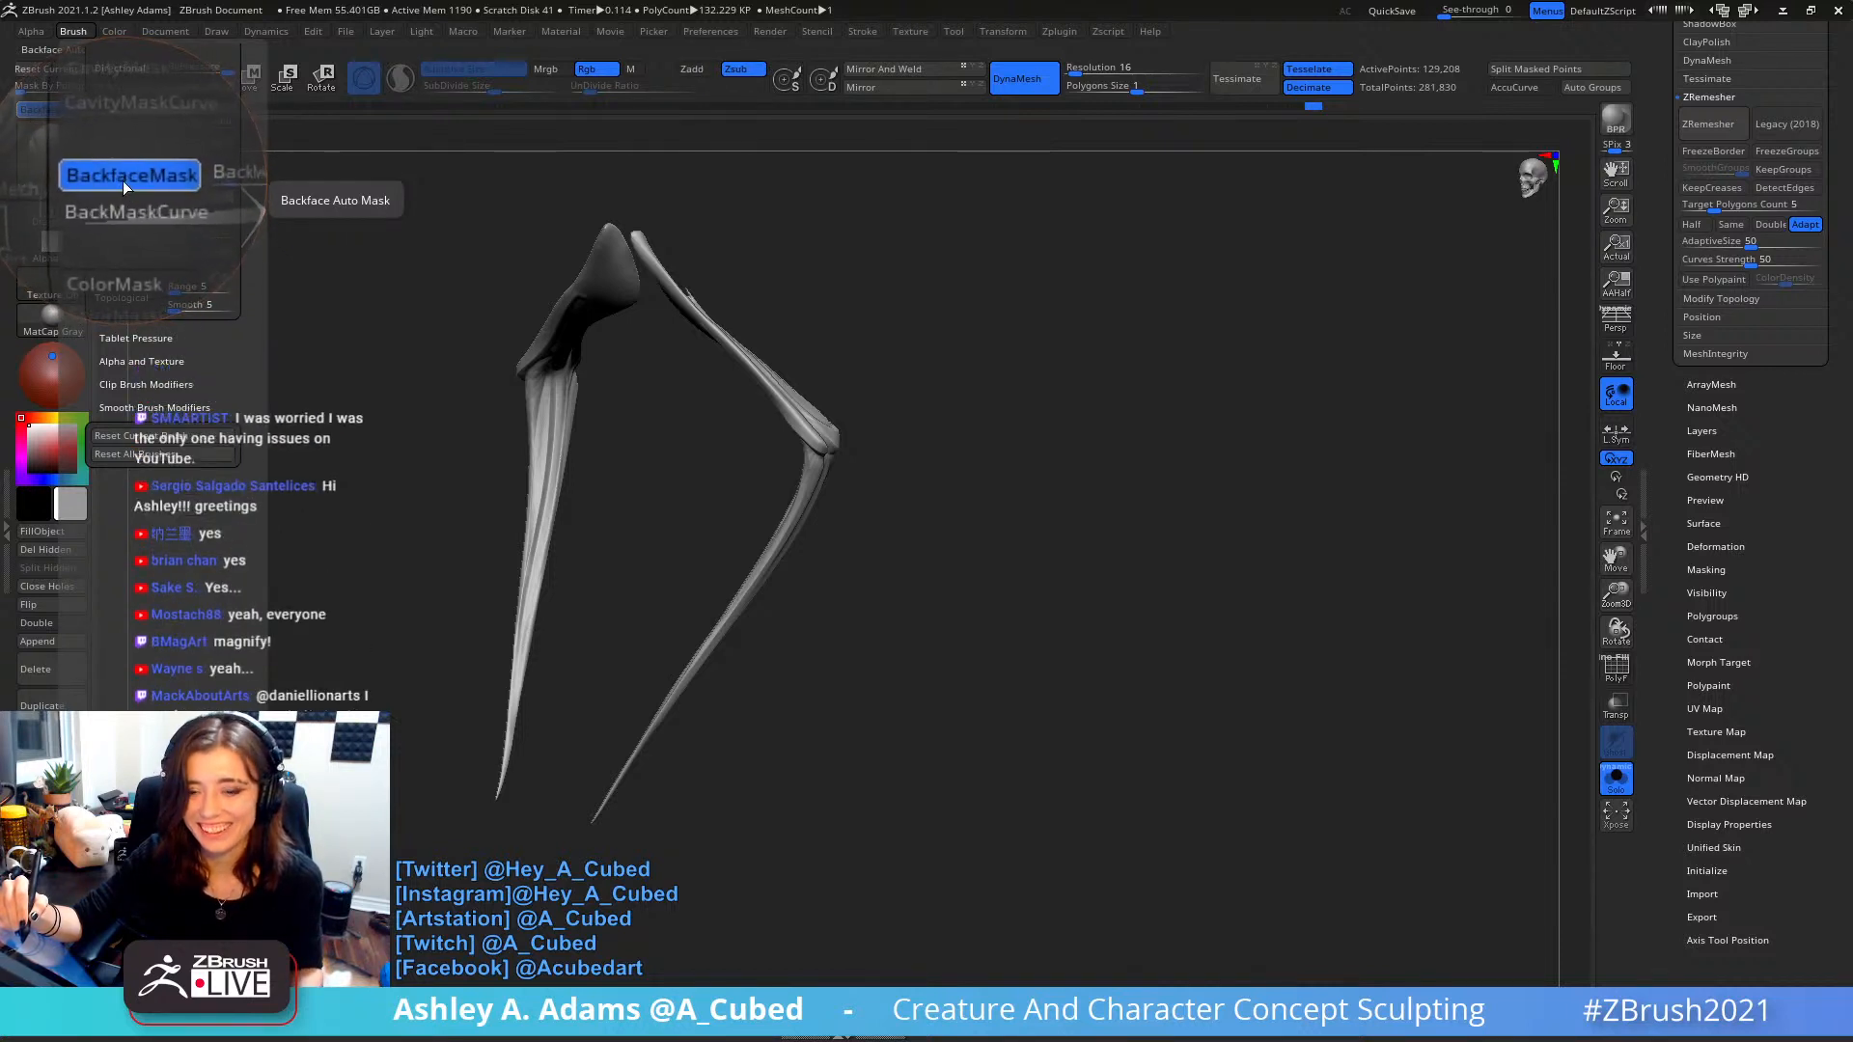
pyautogui.hotkey('shift', 'm')
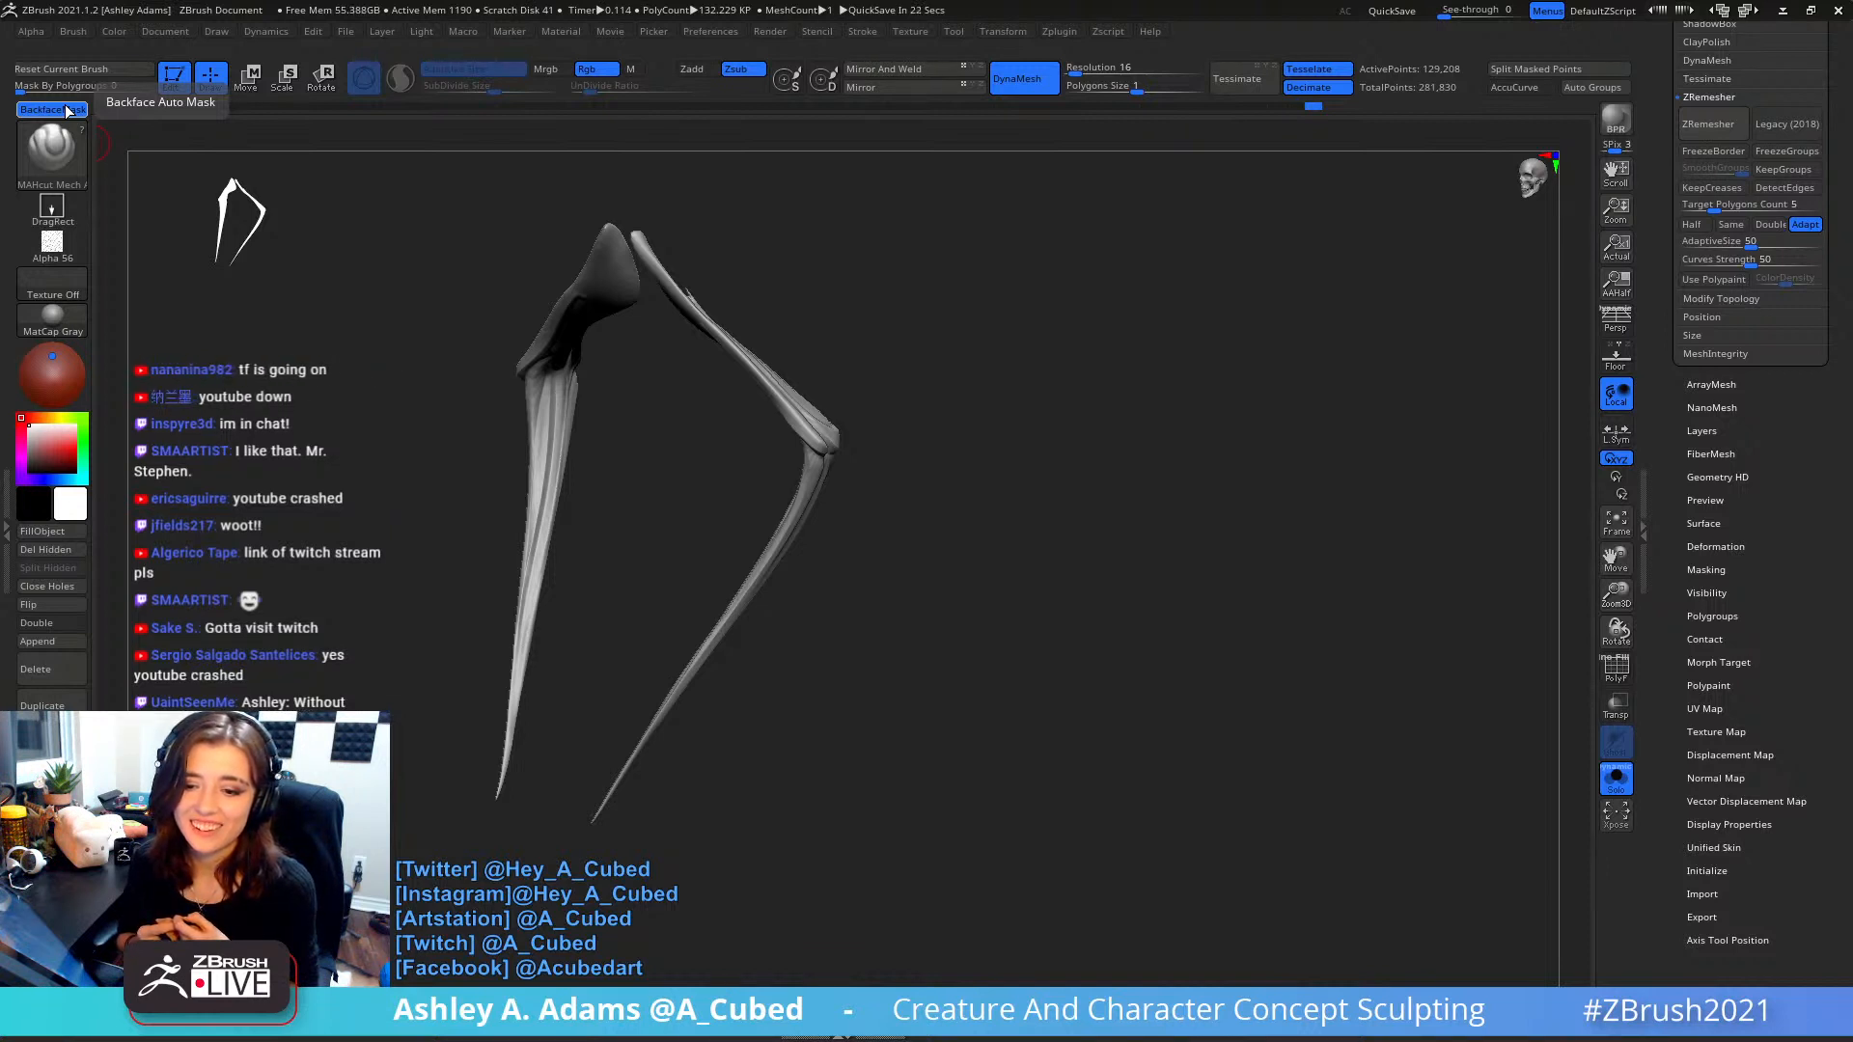
# - Switch to the Slash2 brush and open its Lazy Mouse stroke settings
pyautogui.moveTo(943, 463)
pyautogui.mouseDown()
pyautogui.moveTo(856, 518)
pyautogui.moveTo(984, 380)
pyautogui.moveTo(904, 309)
pyautogui.mouseUp()
pyautogui.keyDown('ctrl'); pyautogui.moveTo(904, 309); pyautogui.dragTo(919, 380, button='right'); pyautogui.keyUp('ctrl')
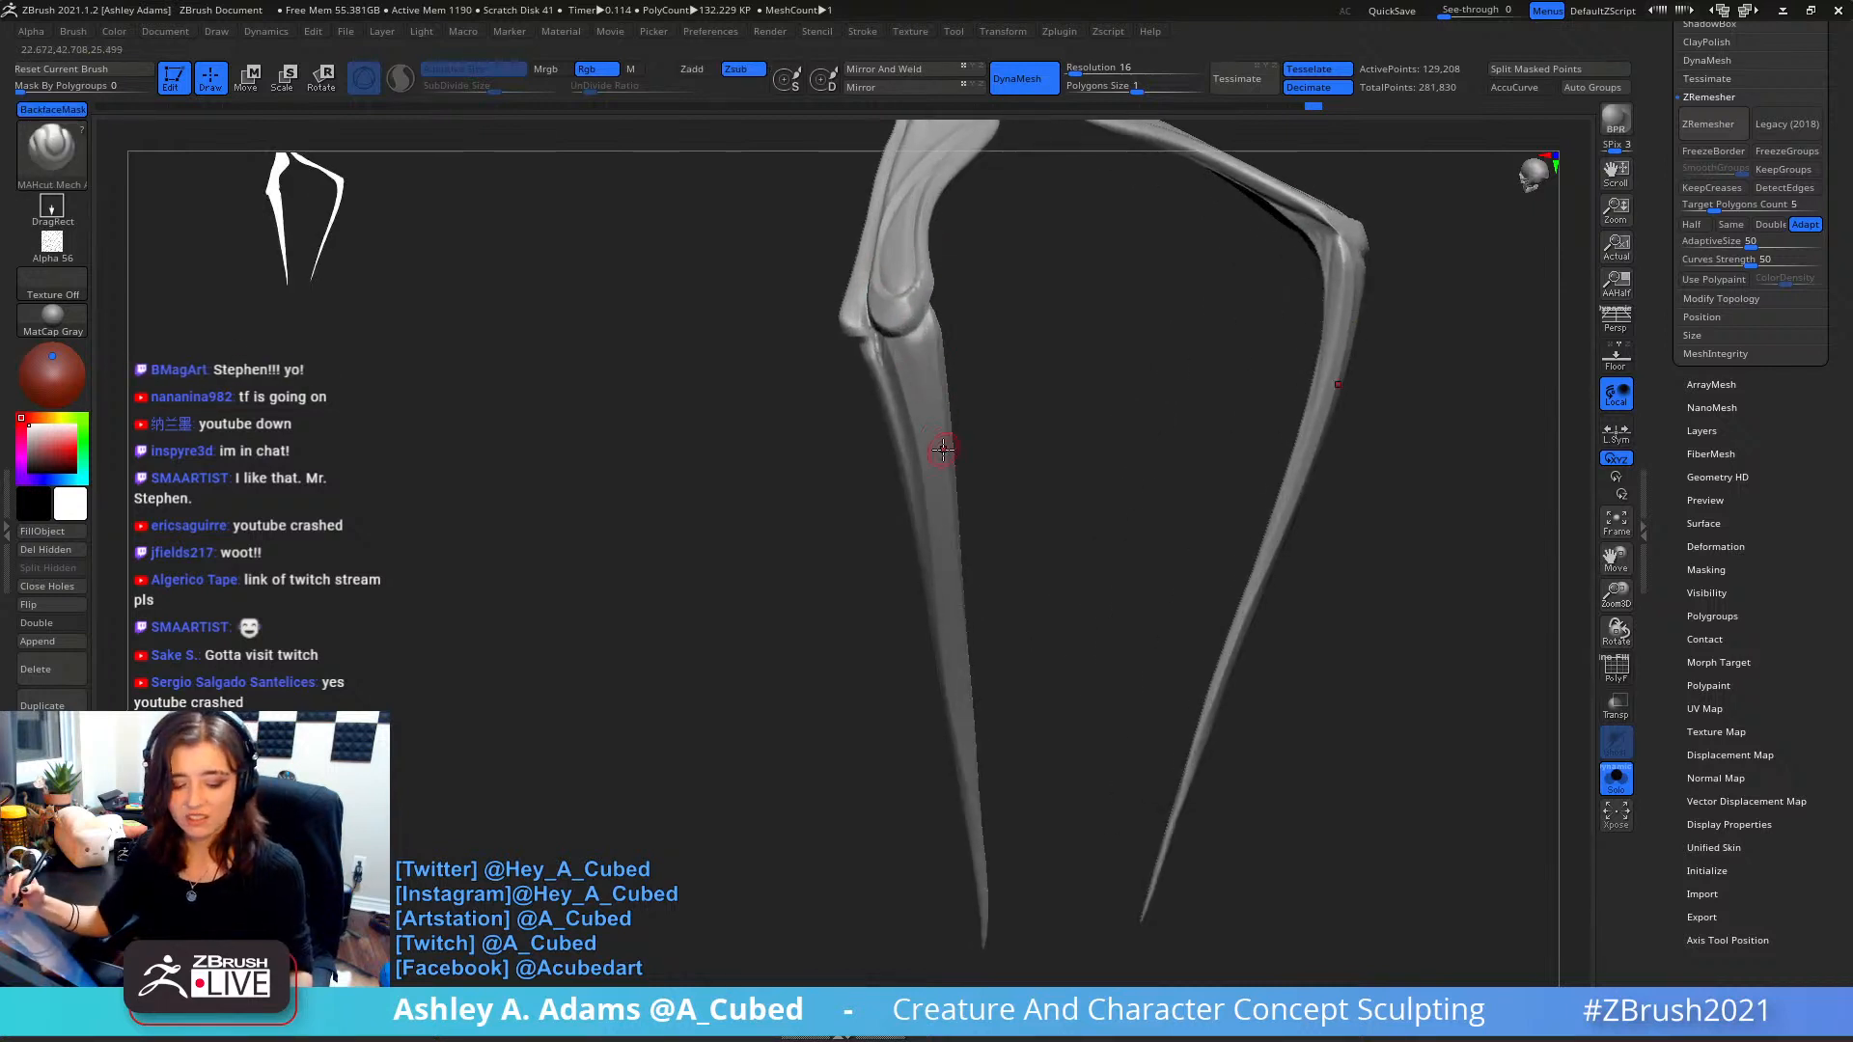
pyautogui.press('2')
pyautogui.moveTo(955, 383)
pyautogui.mouseDown(button='right')
pyautogui.moveTo(958, 354)
pyautogui.moveTo(801, 342)
pyautogui.mouseUp(button='right')
pyautogui.press('space')
pyautogui.click(910, 34)
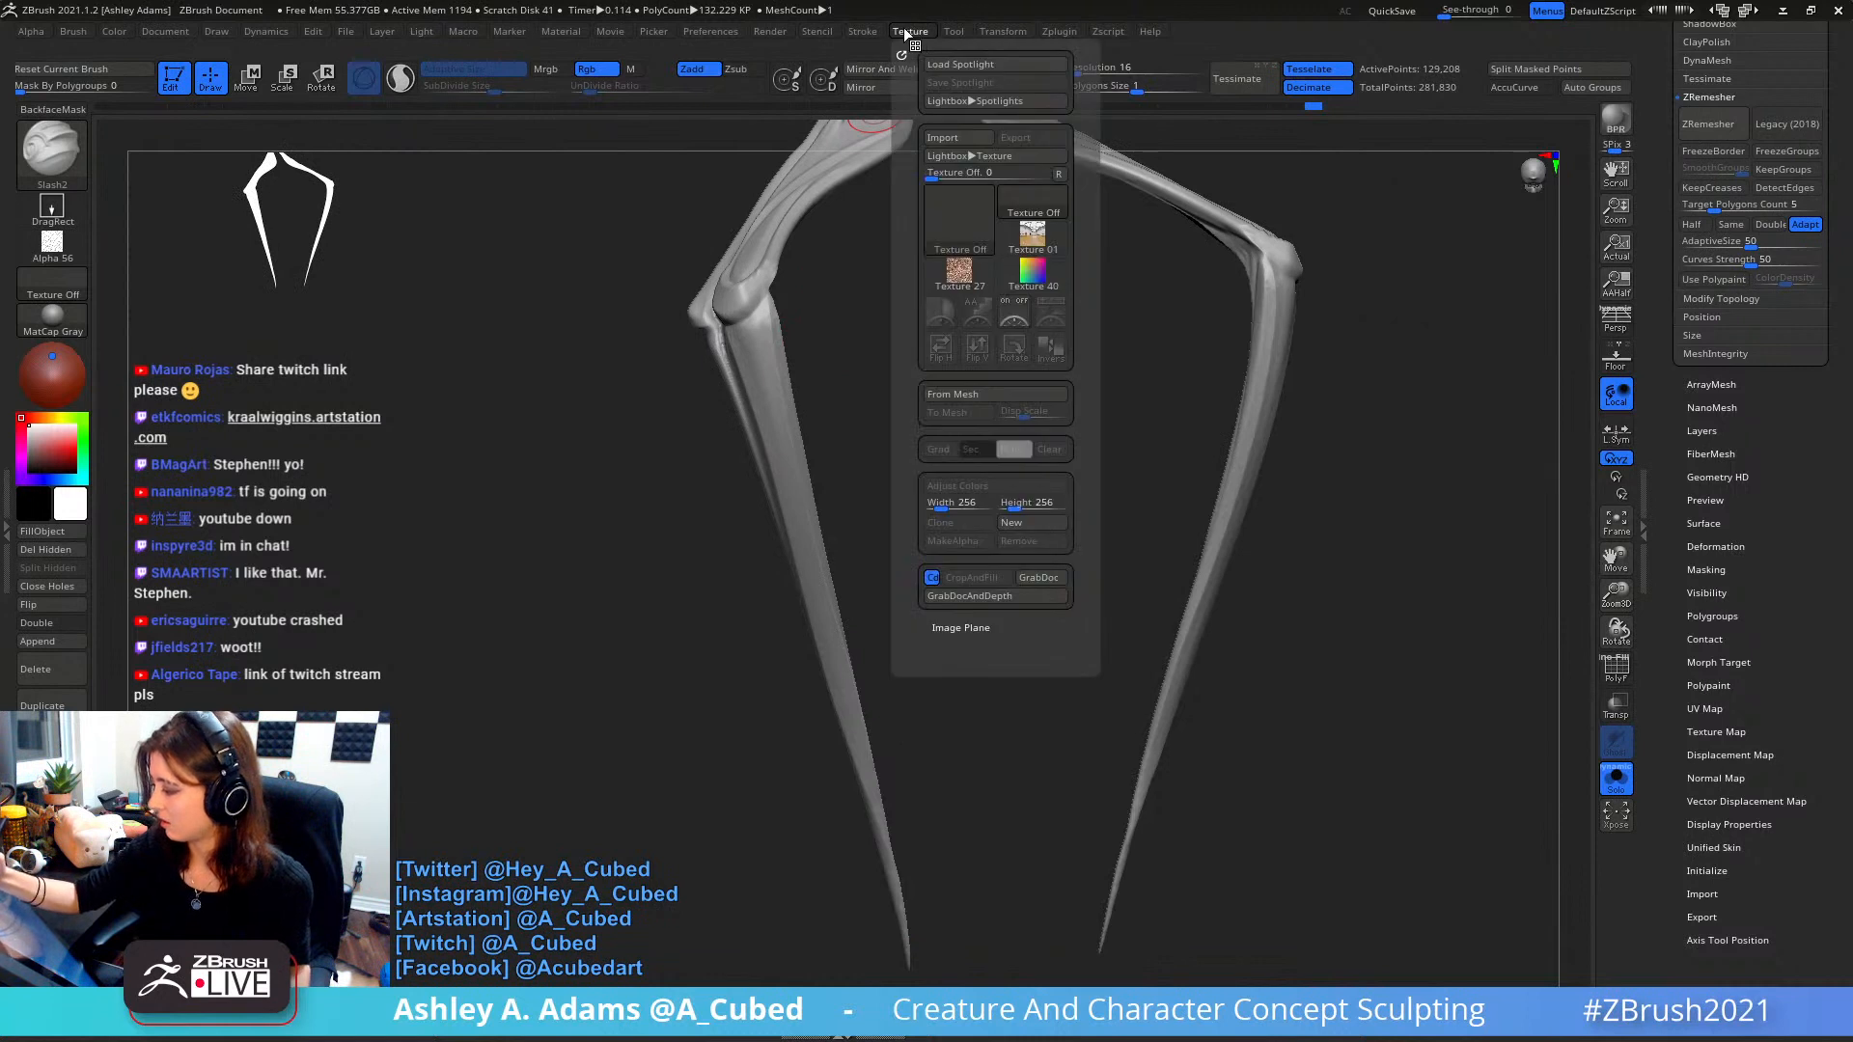
pyautogui.moveTo(876, 35)
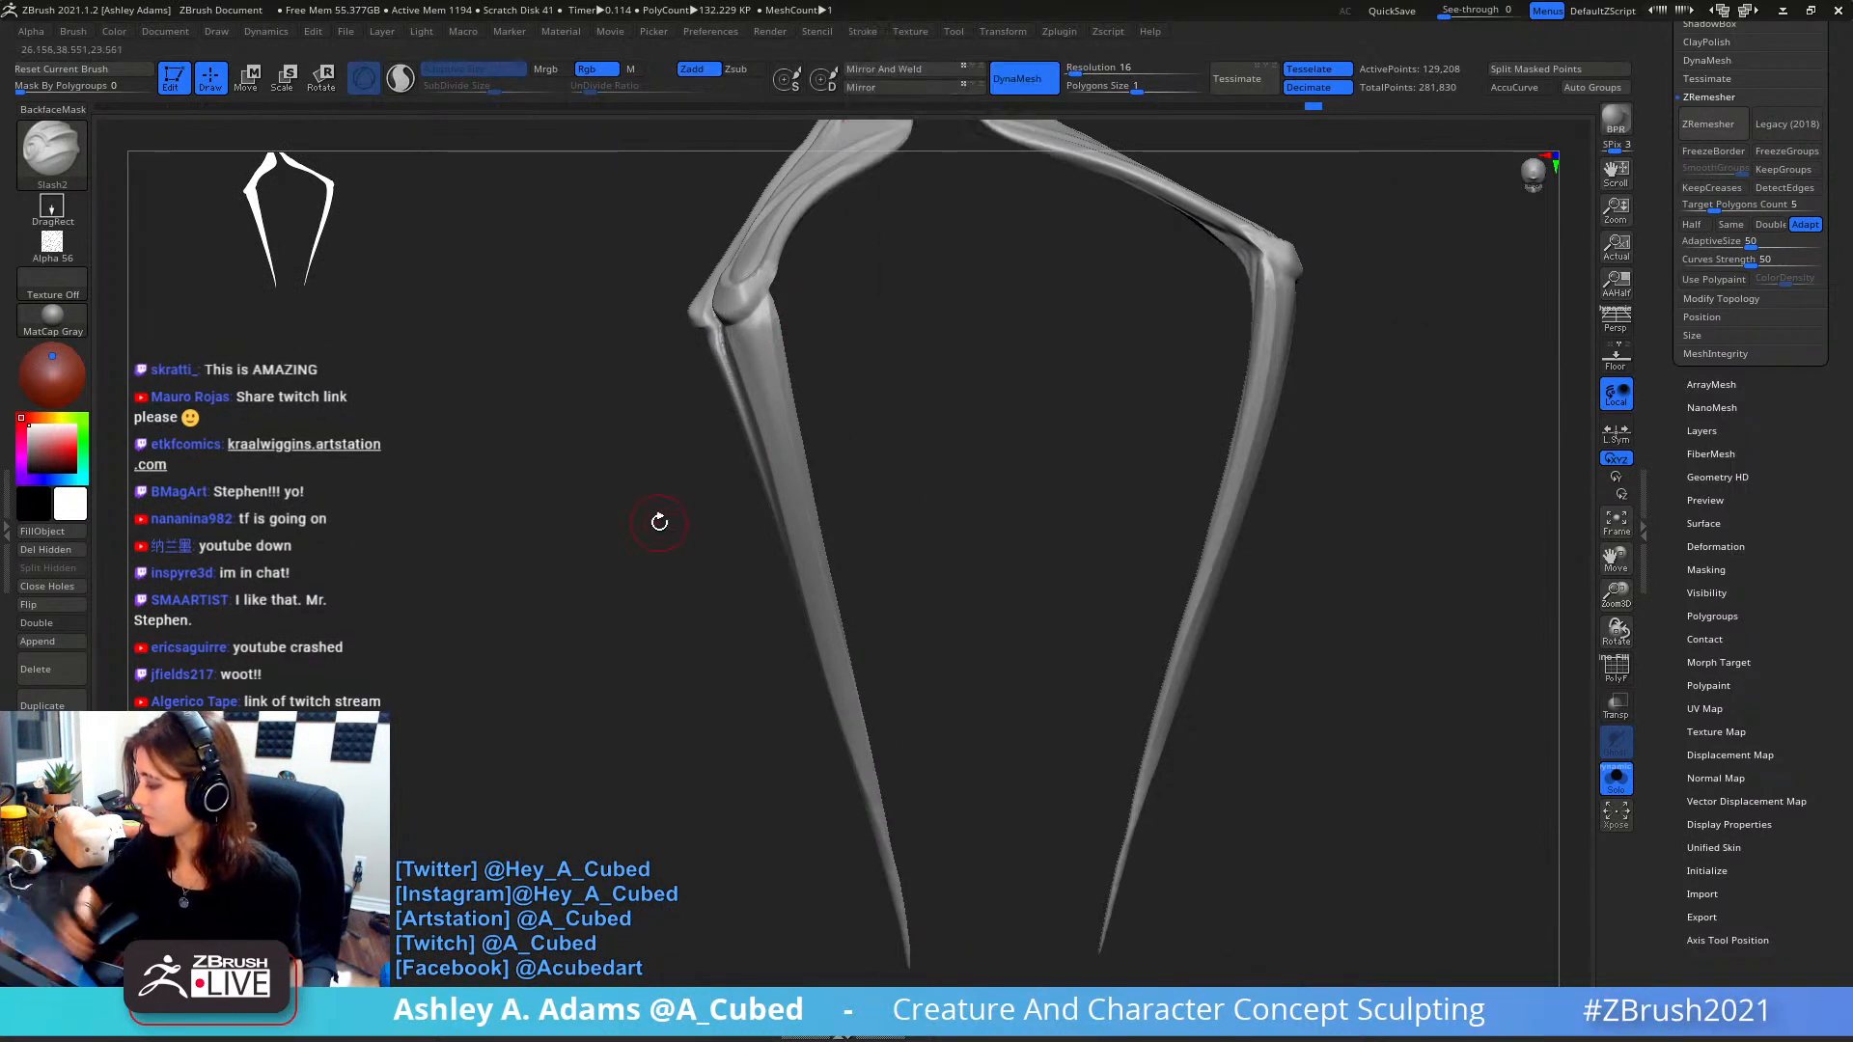
pyautogui.click(879, 34)
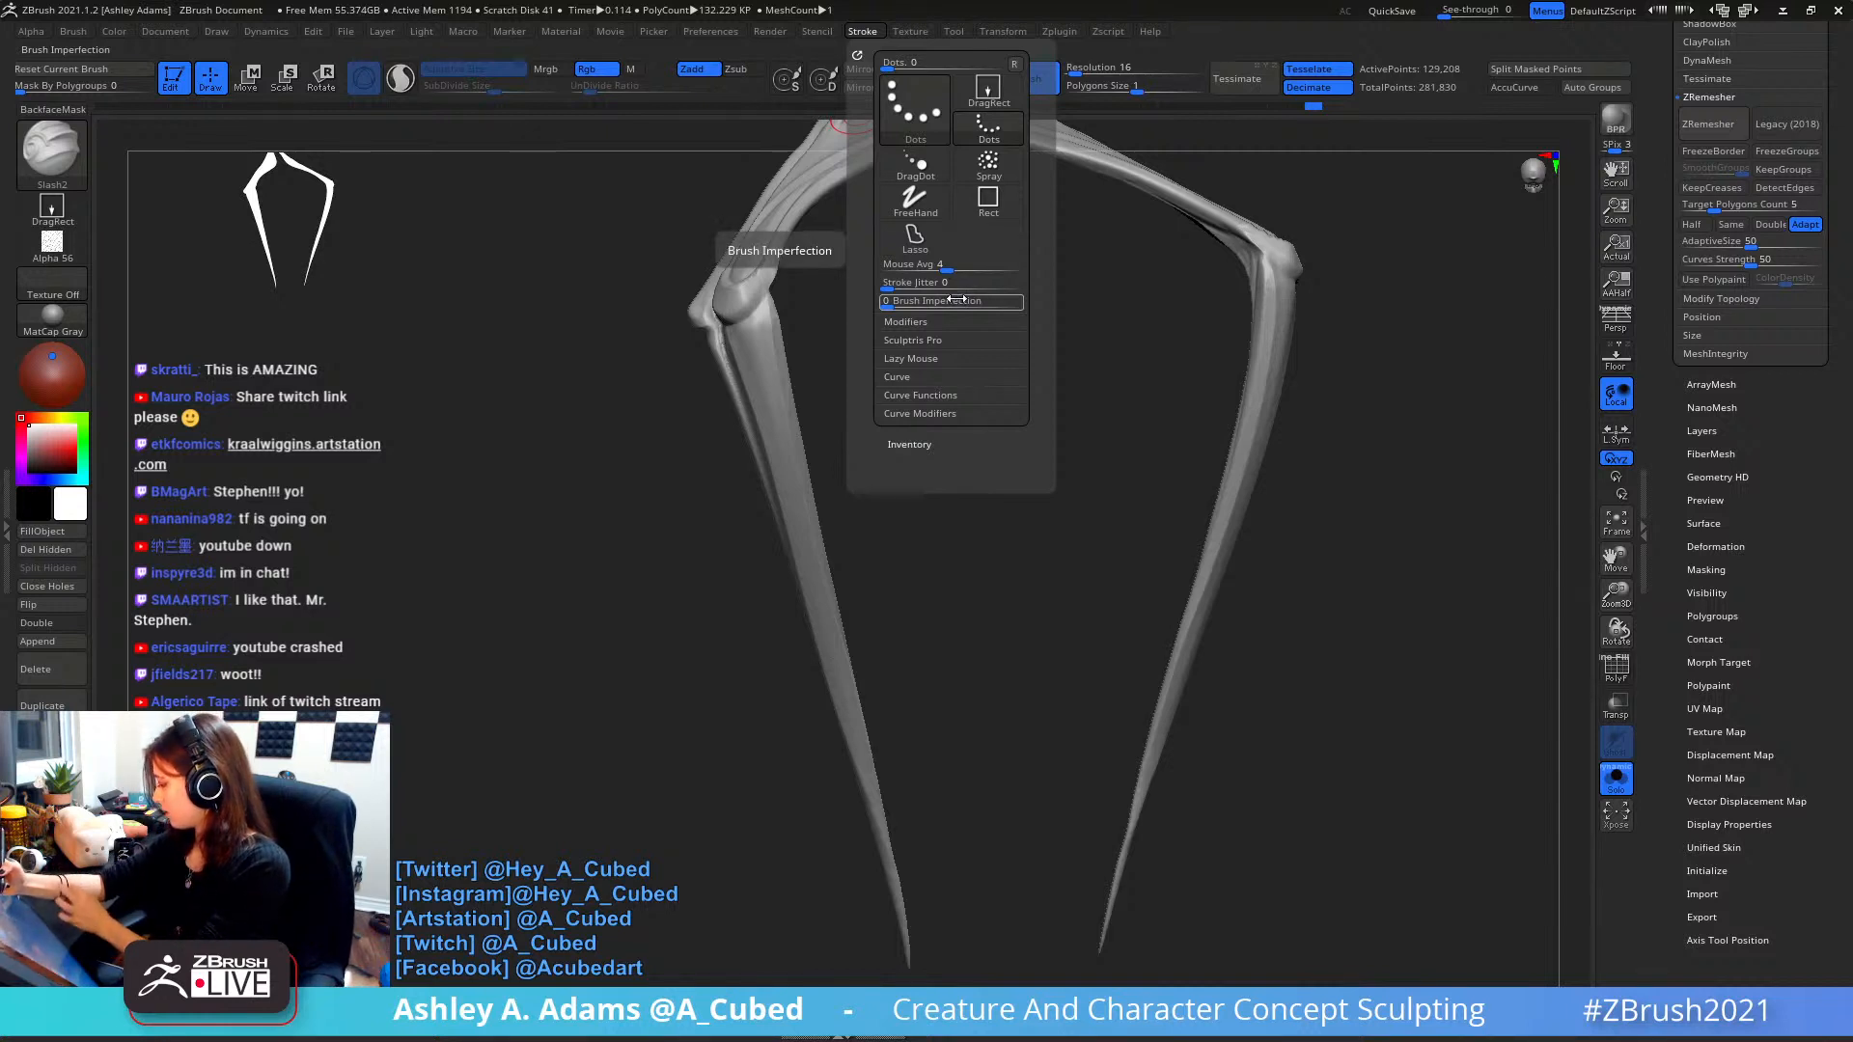
pyautogui.click(911, 358)
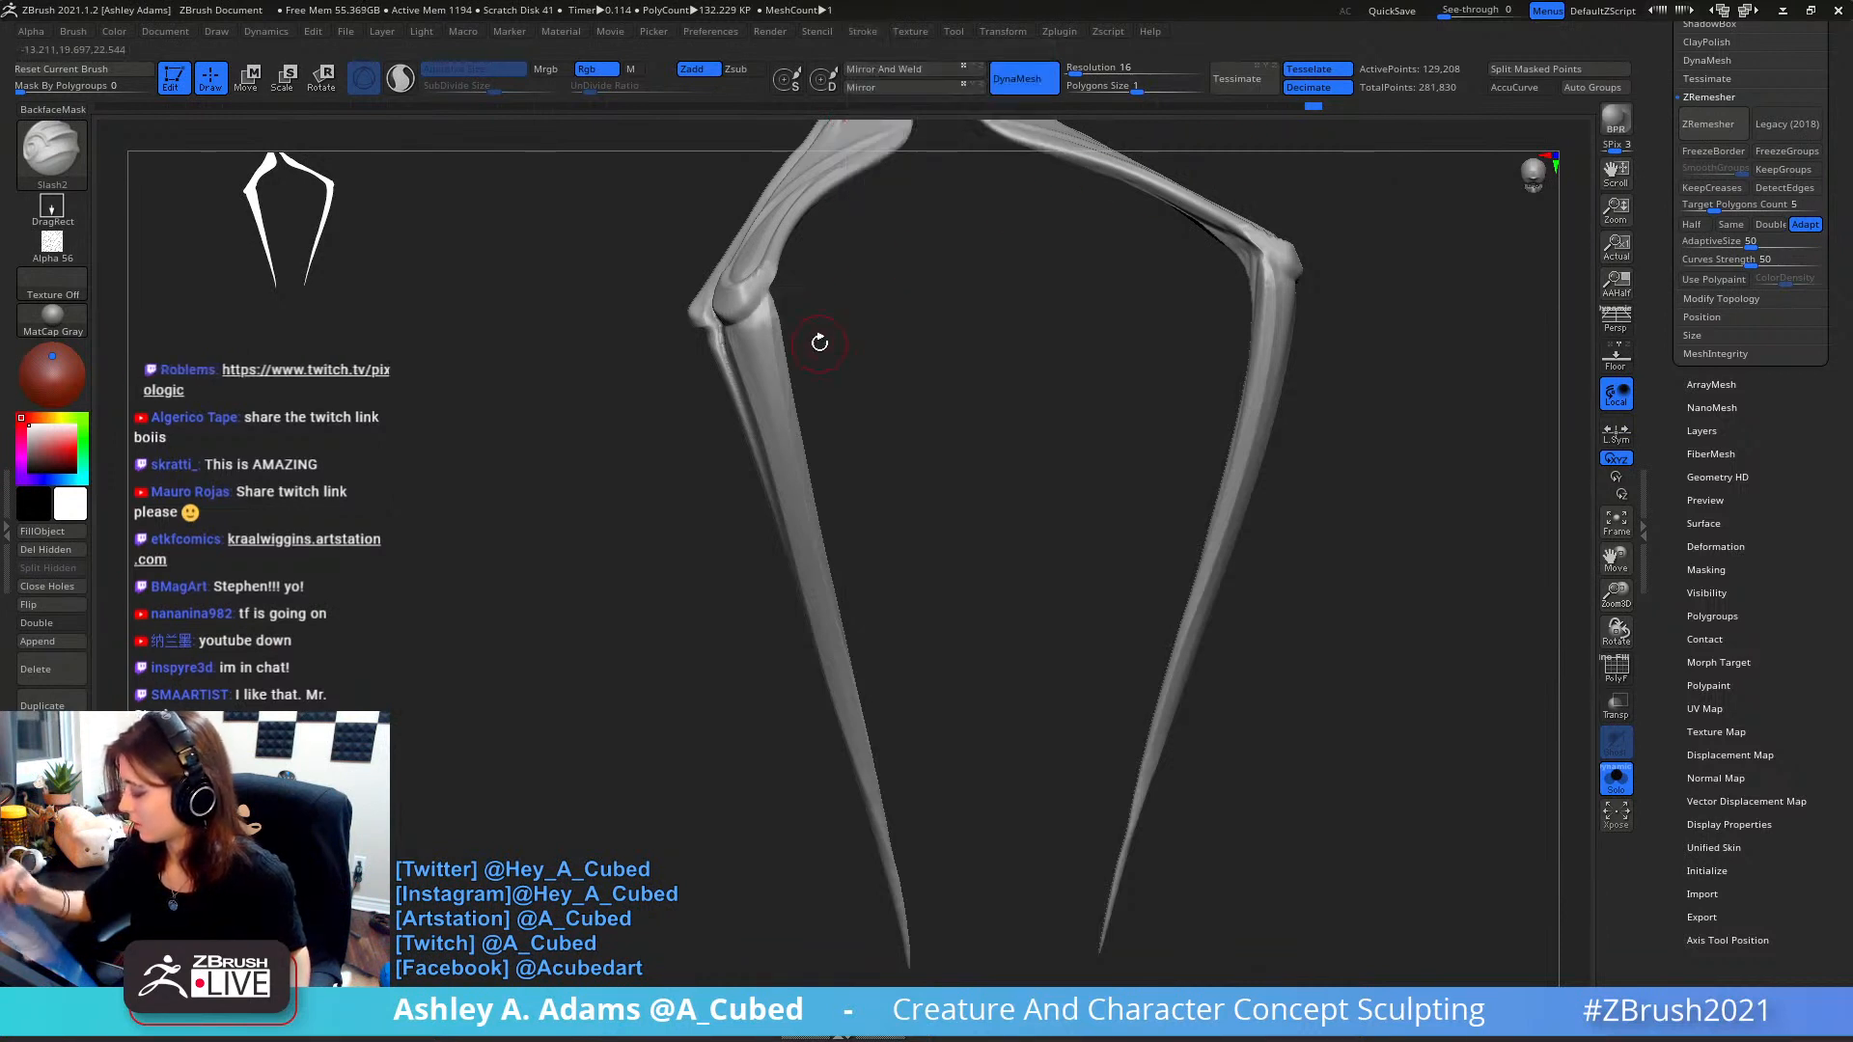
# - Turn on backface masking for the Slash2 brush and try a cut around the looping form above the elbow
pyautogui.moveTo(820, 344)
pyautogui.mouseDown()
pyautogui.moveTo(856, 256)
pyautogui.moveTo(856, 327)
pyautogui.moveTo(892, 414)
pyautogui.moveTo(817, 577)
pyautogui.mouseUp()
pyautogui.click(53, 109)
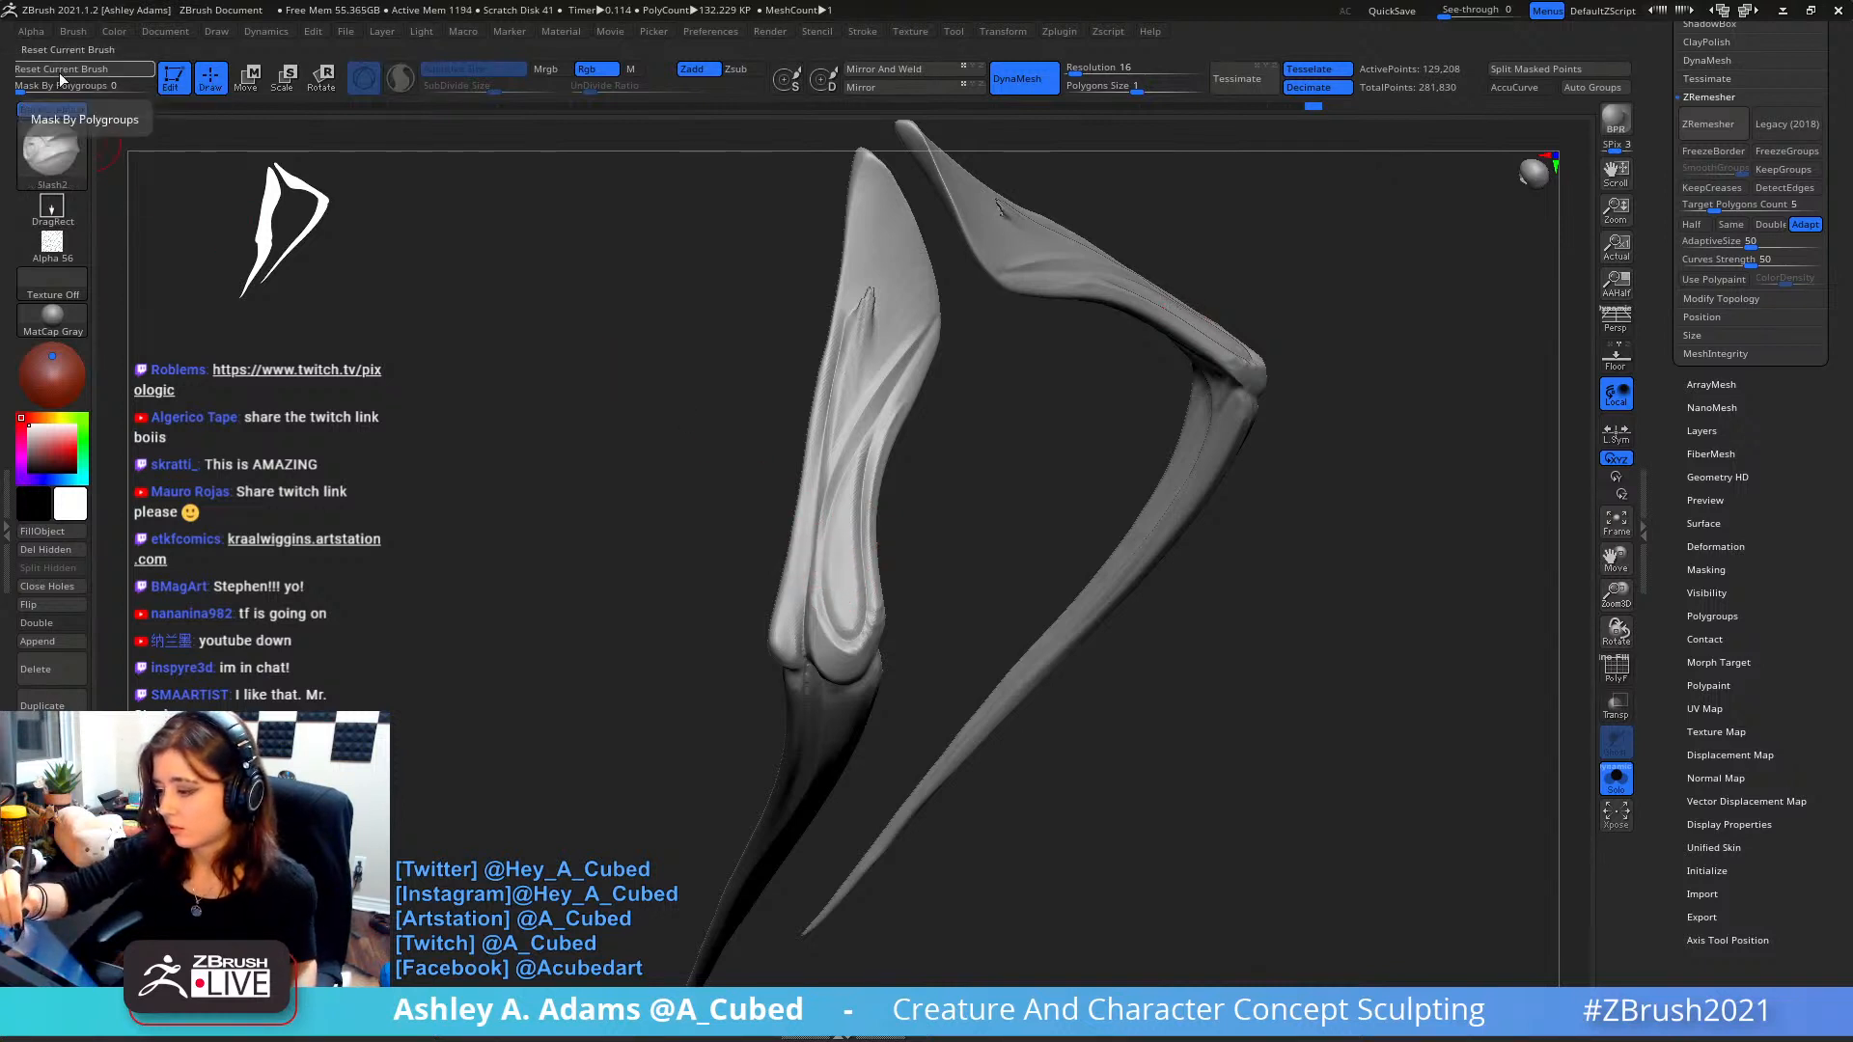
pyautogui.keyDown('alt'); pyautogui.moveTo(815, 487); pyautogui.dragTo(811, 378); pyautogui.keyUp('alt')
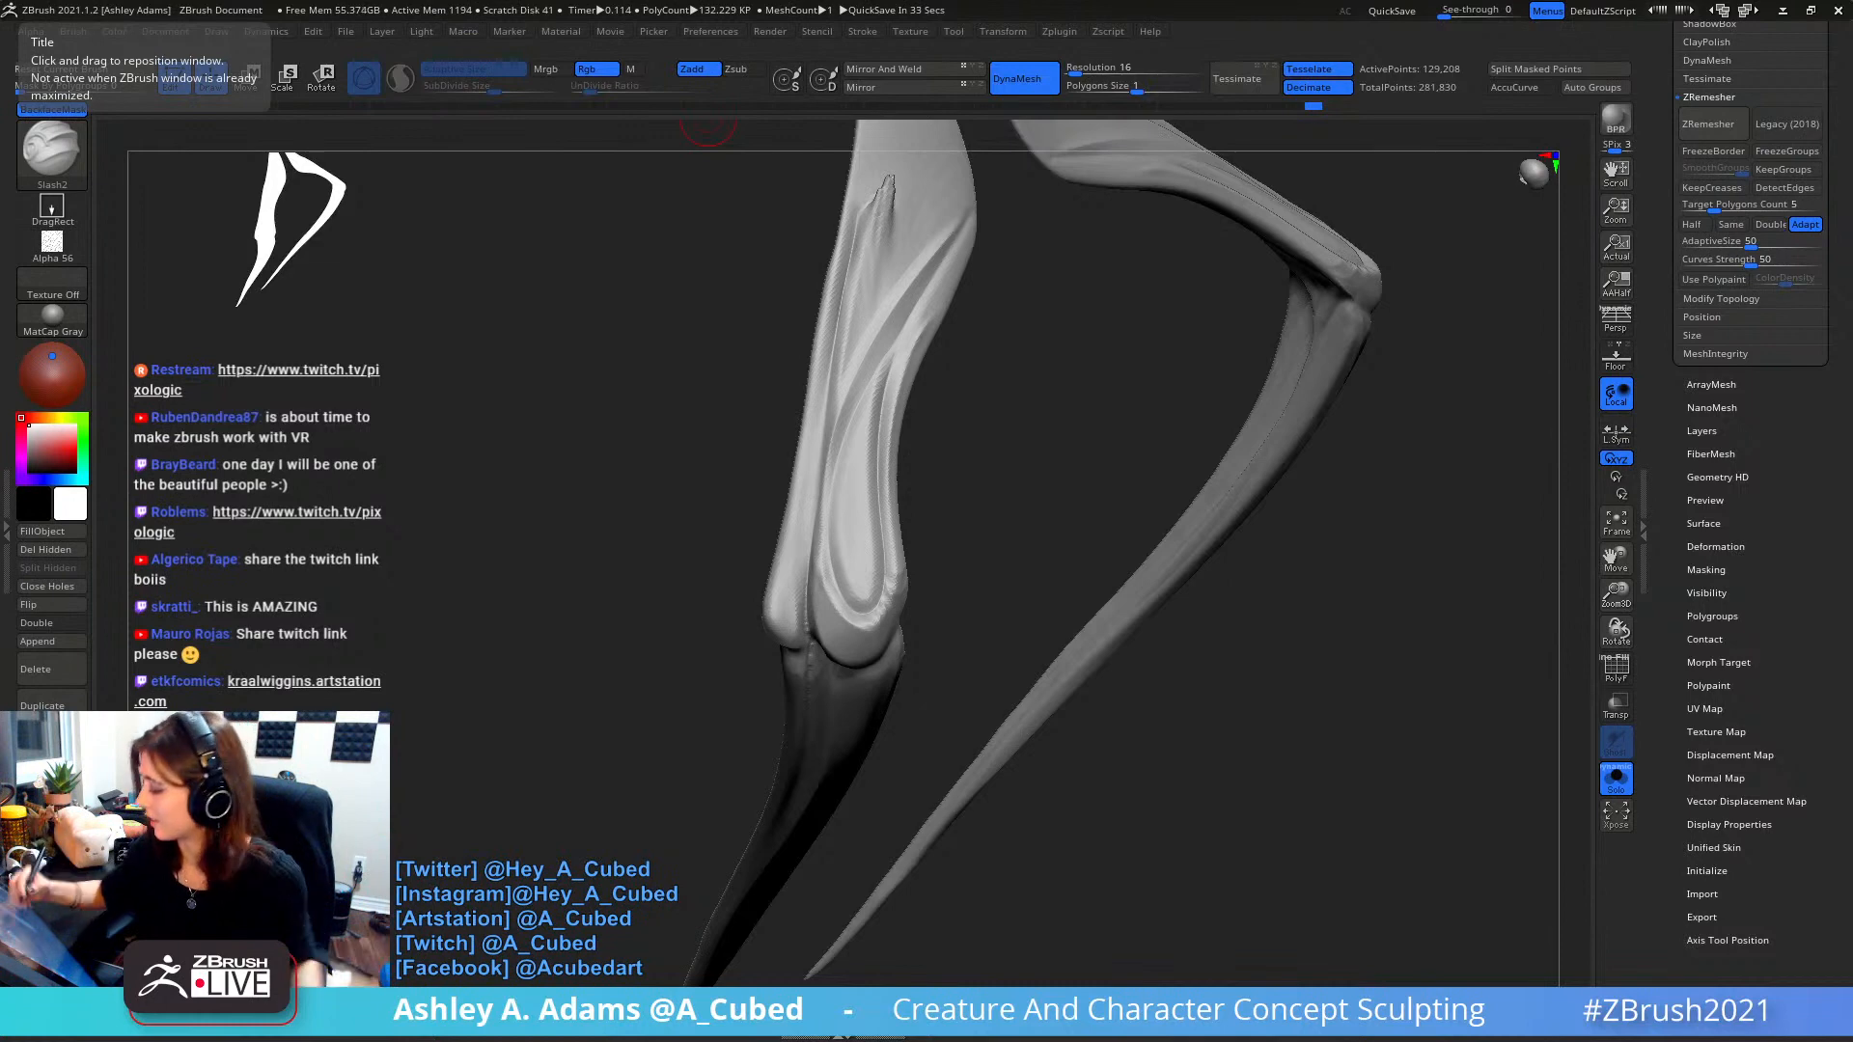
pyautogui.moveTo(904, 425)
pyautogui.mouseDown(button='right')
pyautogui.moveTo(930, 442)
pyautogui.moveTo(891, 416)
pyautogui.moveTo(883, 365)
pyautogui.moveTo(902, 483)
pyautogui.moveTo(873, 391)
pyautogui.moveTo(842, 580)
pyautogui.mouseUp(button='right')
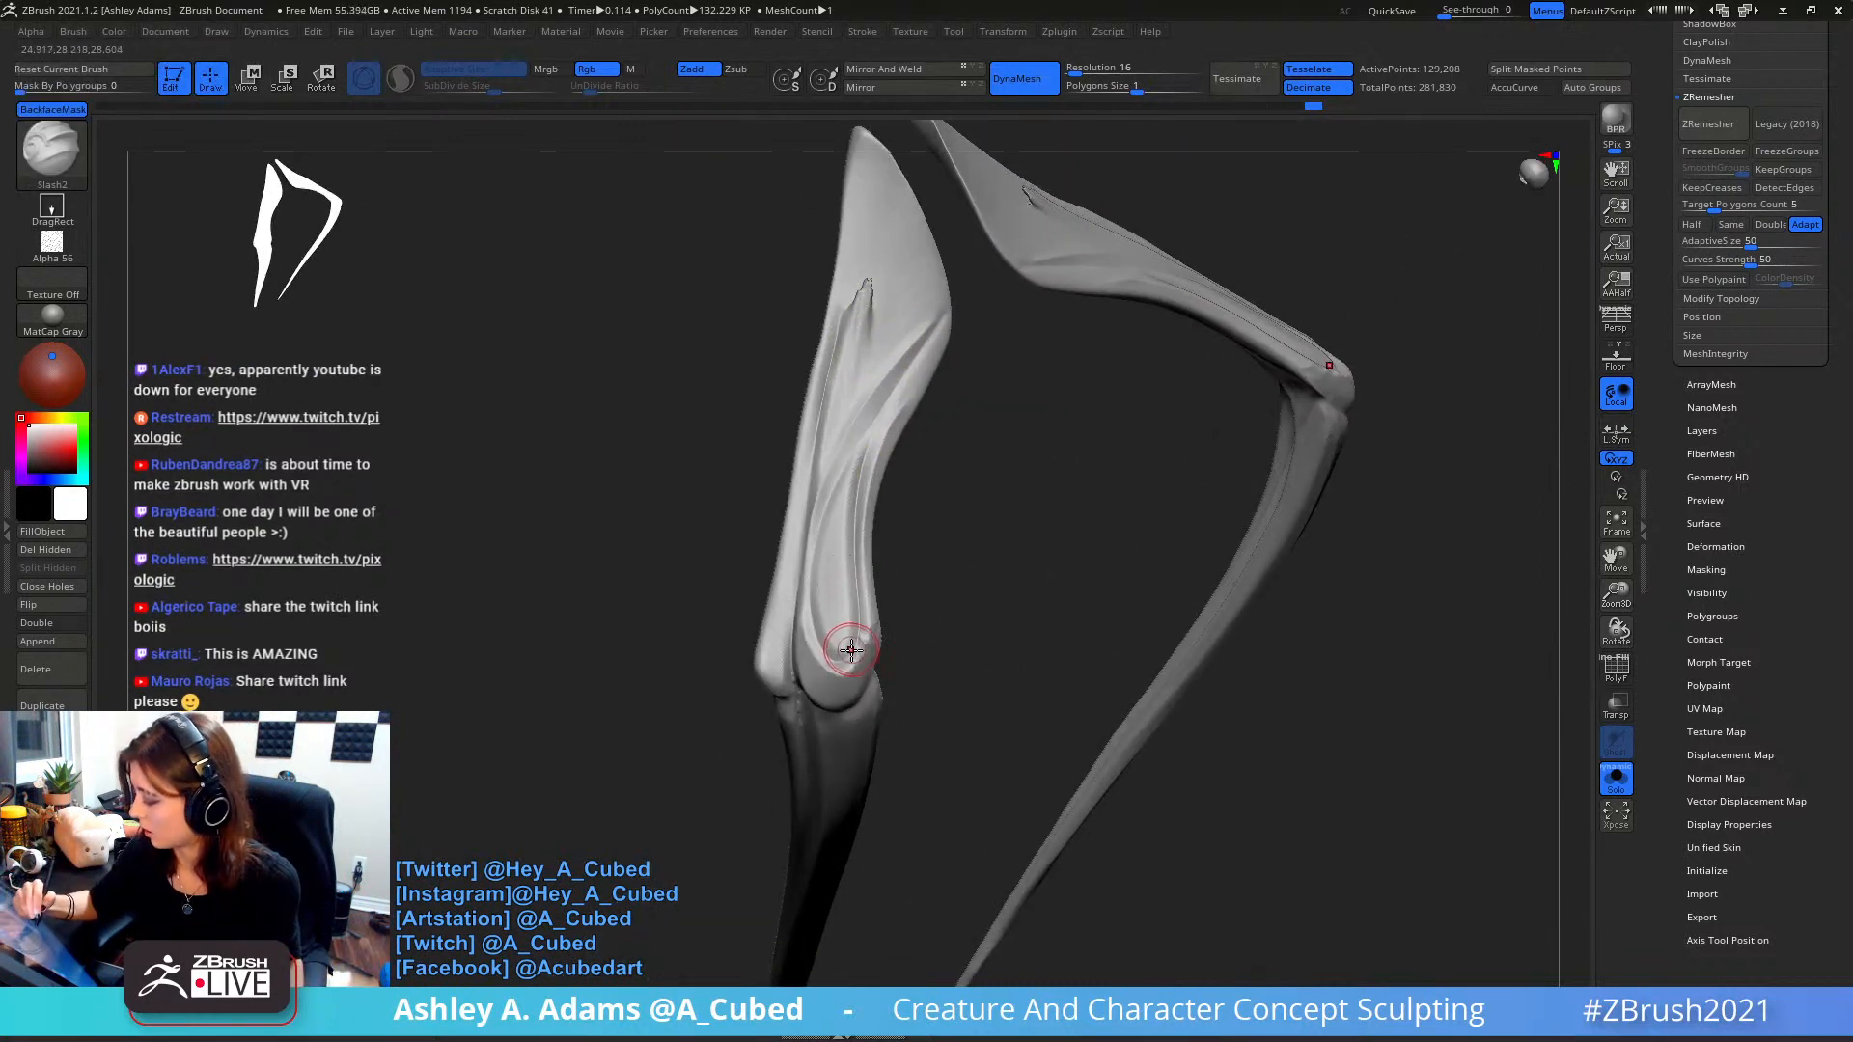
pyautogui.moveTo(853, 649)
pyautogui.mouseDown()
pyautogui.moveTo(830, 644)
pyautogui.moveTo(820, 600)
pyautogui.mouseUp()
pyautogui.hotkey('ctrl', 'z')
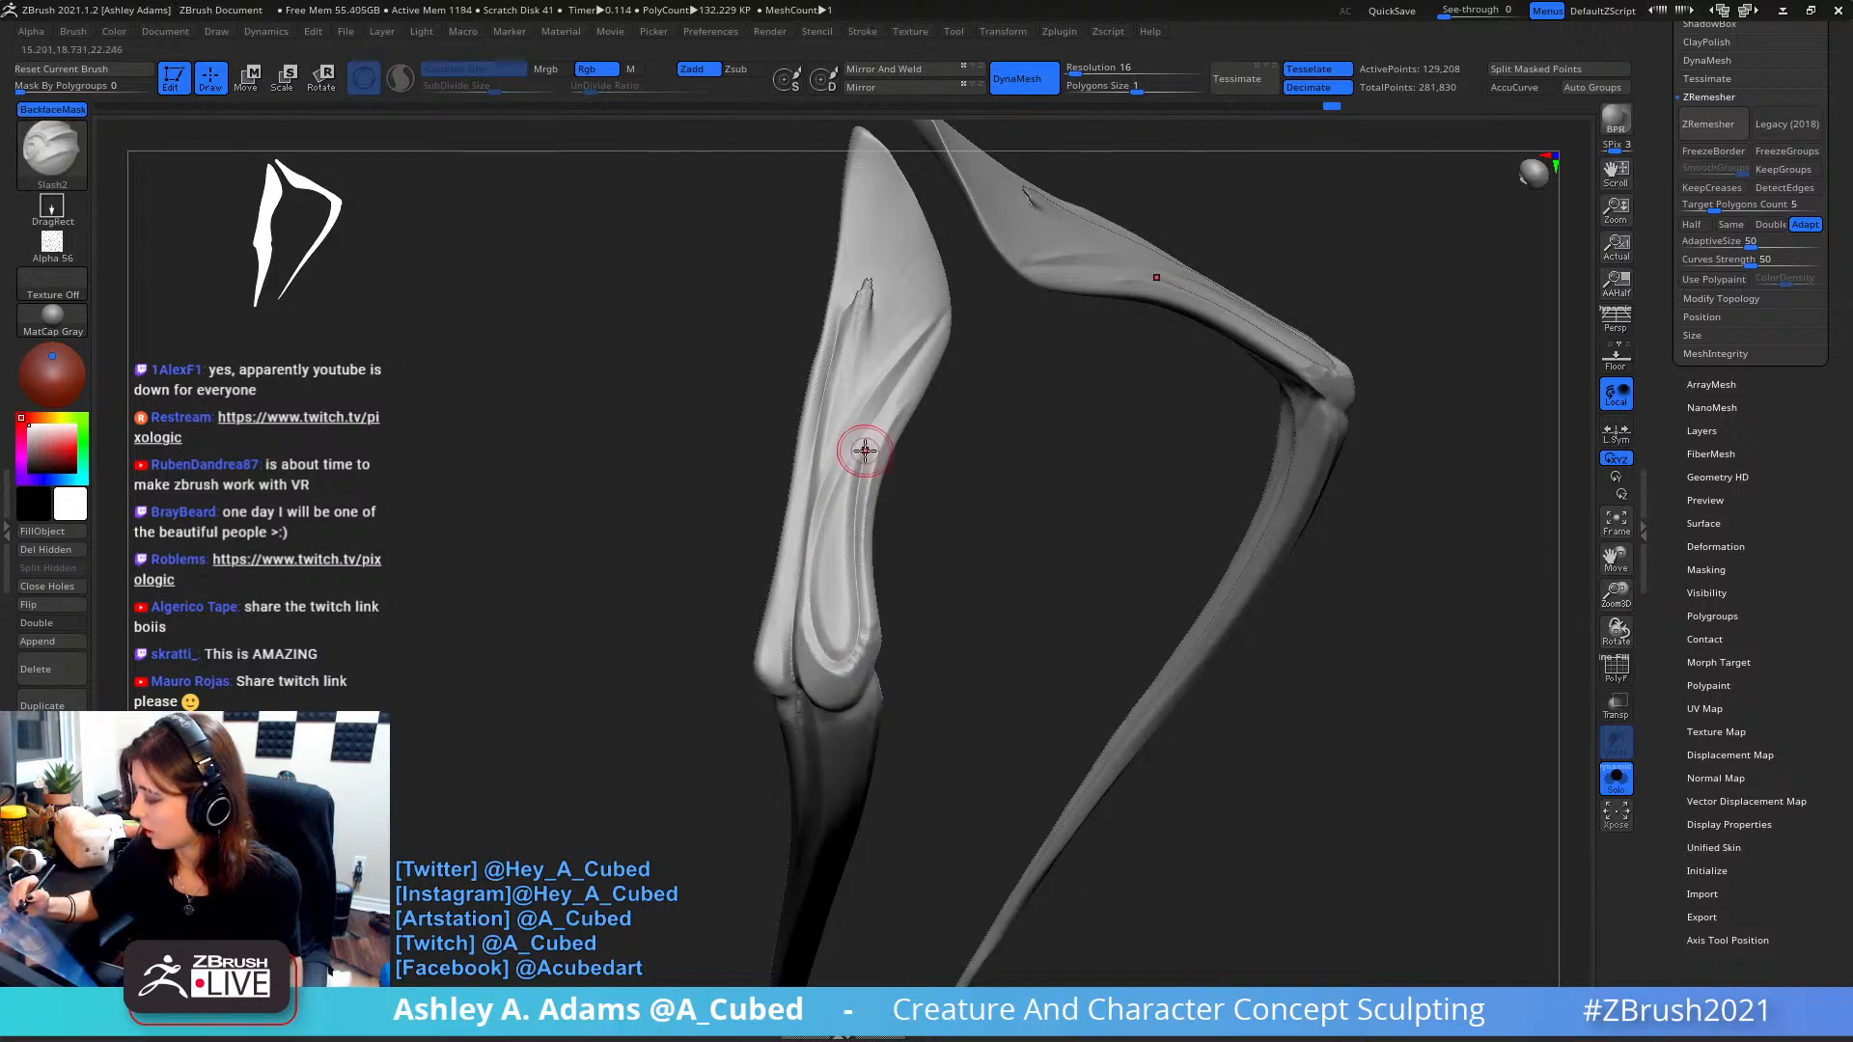
# - Subdivide the limb mesh once and cut a fine line from the upper segment's inner edge down around the elbow loop
pyautogui.hotkey('ctrl', 'd')
pyautogui.press('space')
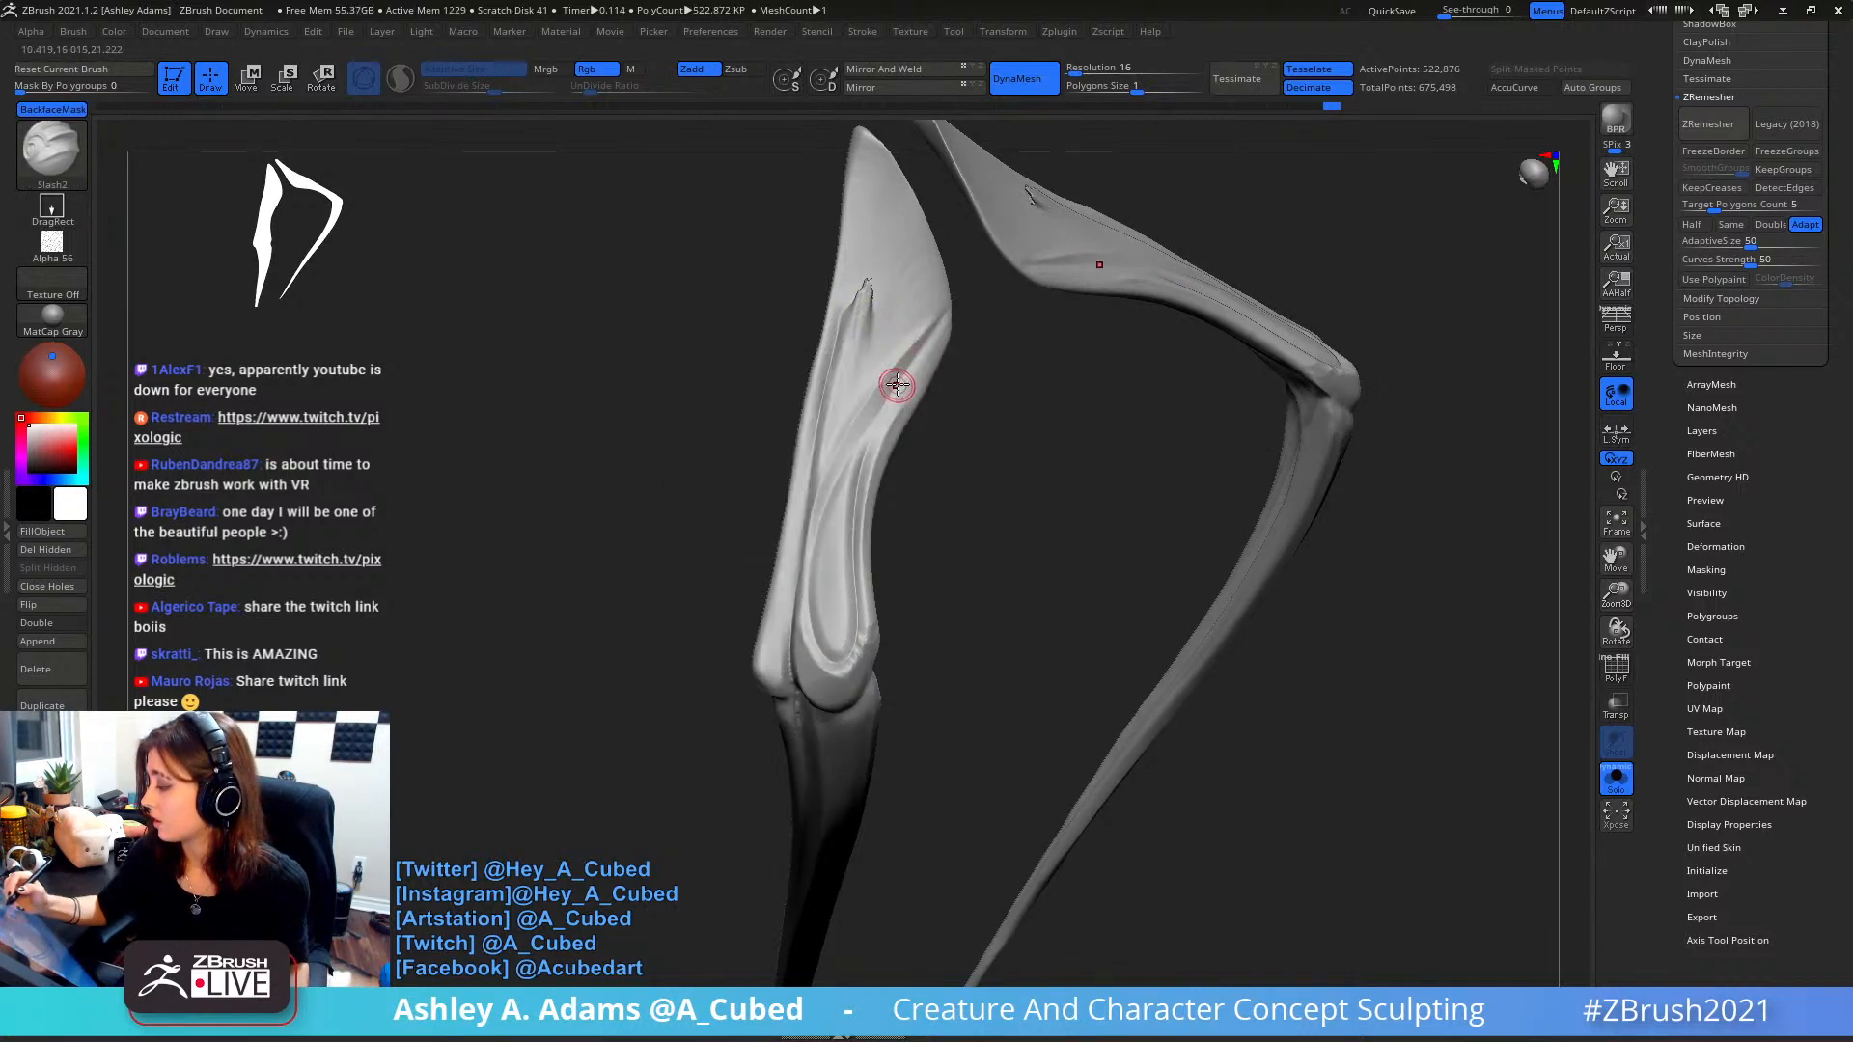
pyautogui.moveTo(901, 385); pyautogui.dragTo(915, 378, button='right')
pyautogui.moveTo(940, 320)
pyautogui.mouseDown()
pyautogui.moveTo(843, 439)
pyautogui.moveTo(797, 604)
pyautogui.mouseUp()
# - Cut additional fine parallel lines along the muscle form sweeping from the upper segment's inner edge to the elbow loop
pyautogui.moveTo(845, 490); pyautogui.dragTo(842, 487, button='right')
pyautogui.moveTo(926, 363)
pyautogui.mouseDown()
pyautogui.moveTo(818, 529)
pyautogui.moveTo(818, 647)
pyautogui.moveTo(847, 656)
pyautogui.moveTo(857, 463)
pyautogui.mouseUp()
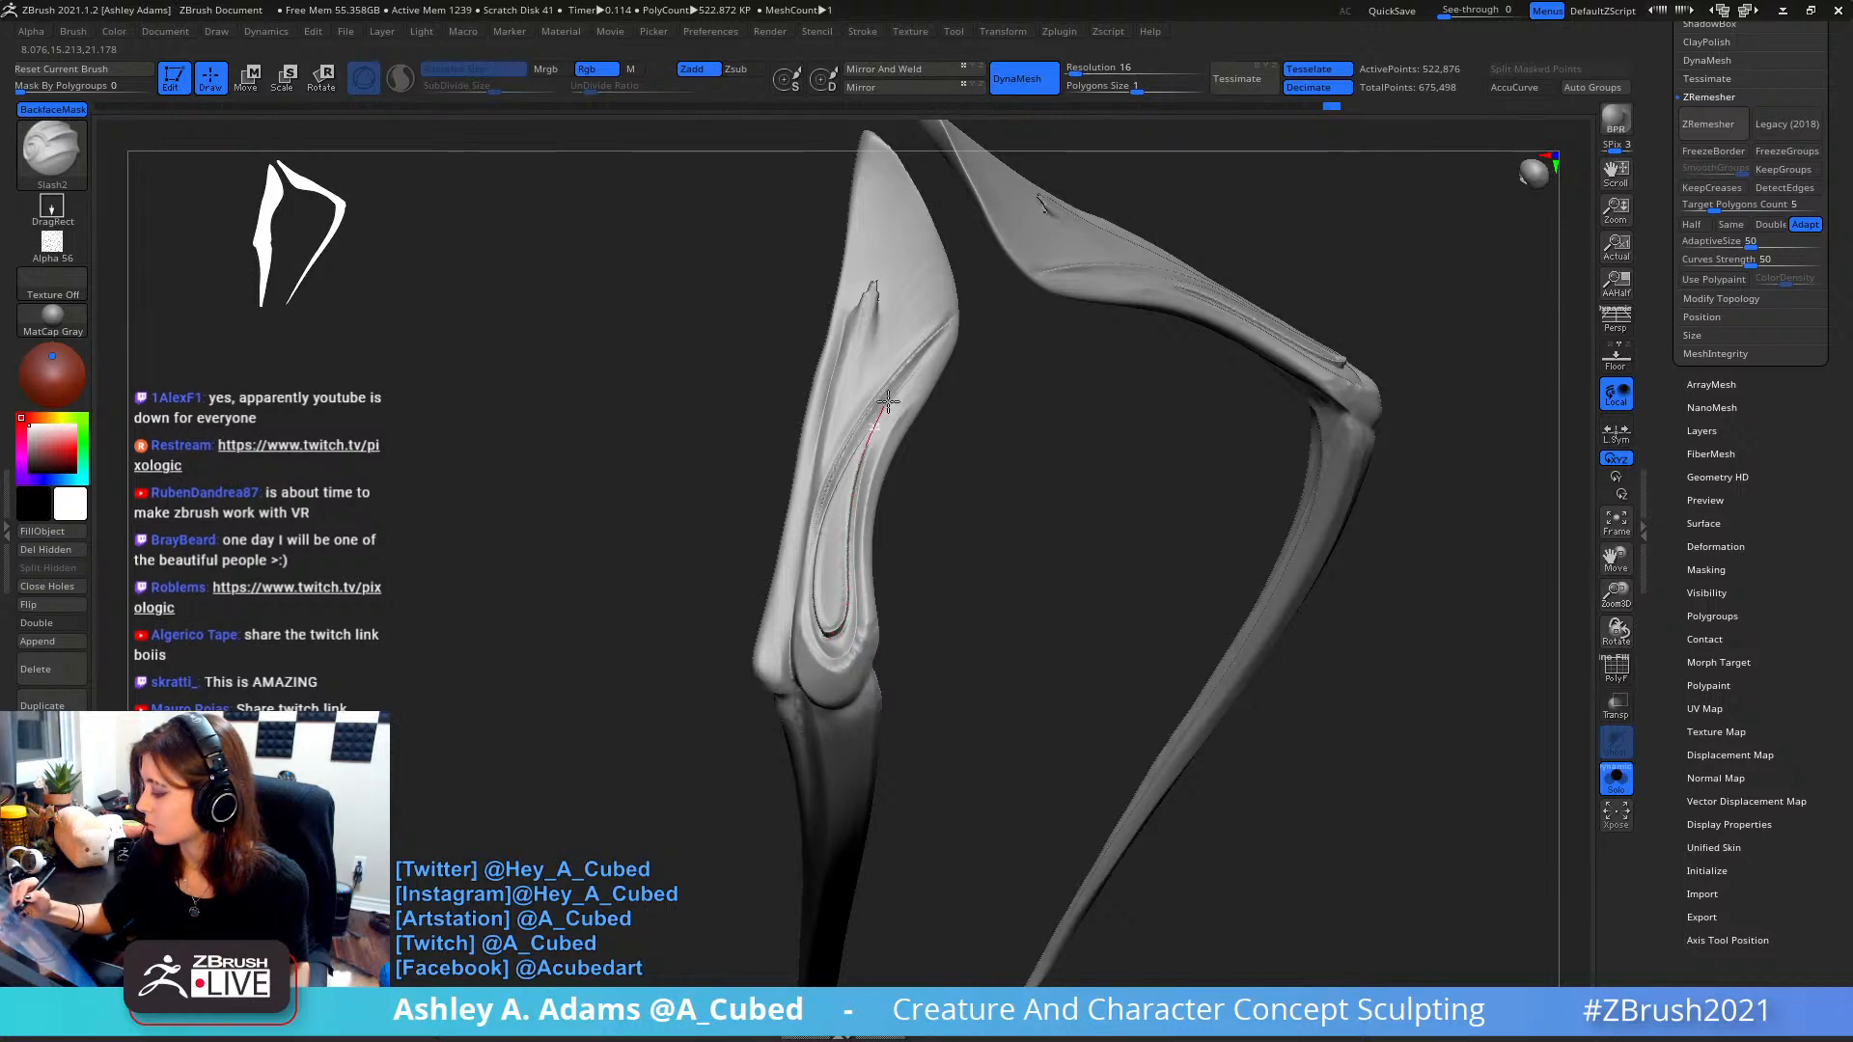
pyautogui.moveTo(930, 372); pyautogui.dragTo(918, 380, button='right')
pyautogui.moveTo(968, 331)
pyautogui.mouseDown()
pyautogui.moveTo(883, 410)
pyautogui.moveTo(767, 610)
pyautogui.moveTo(776, 588)
pyautogui.mouseUp()
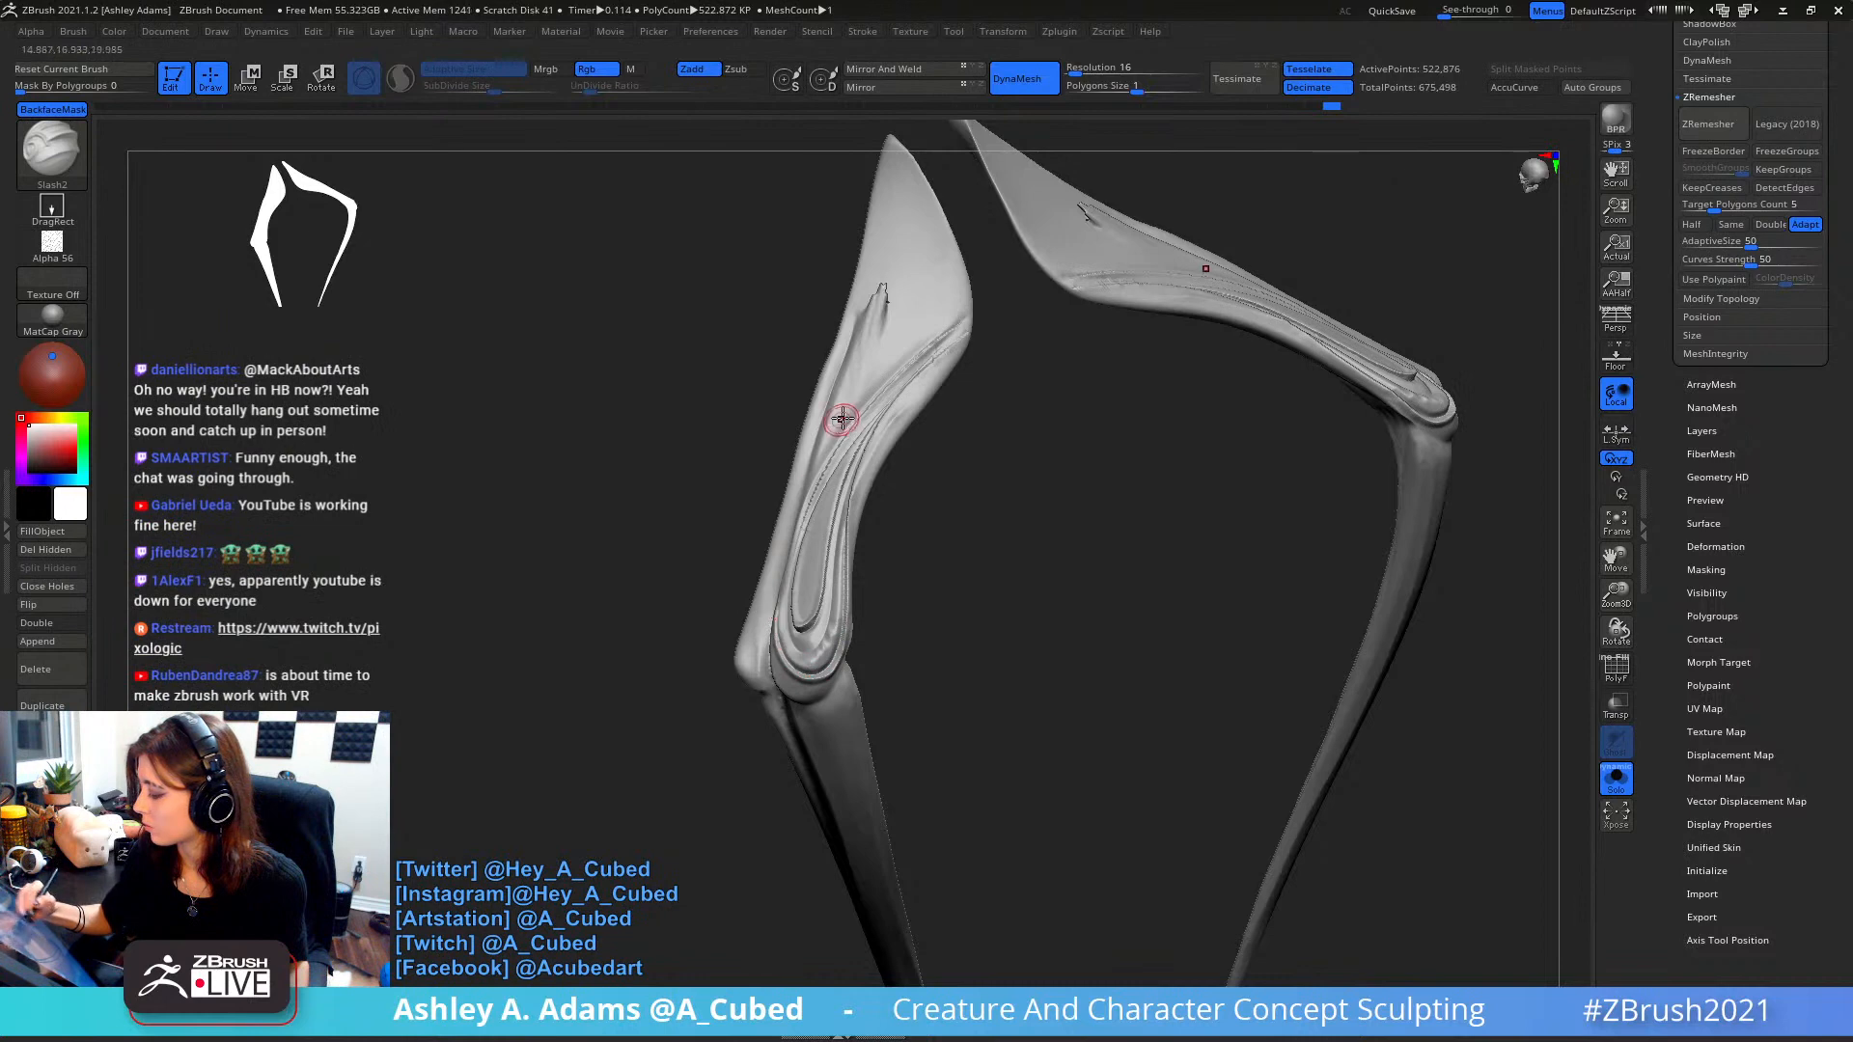
# - Cut long lines down the upper segment's outer edge, curving around the outer knob of the elbow
pyautogui.moveTo(843, 418)
pyautogui.mouseDown(button='right')
pyautogui.moveTo(849, 555)
pyautogui.moveTo(846, 510)
pyautogui.mouseUp(button='right')
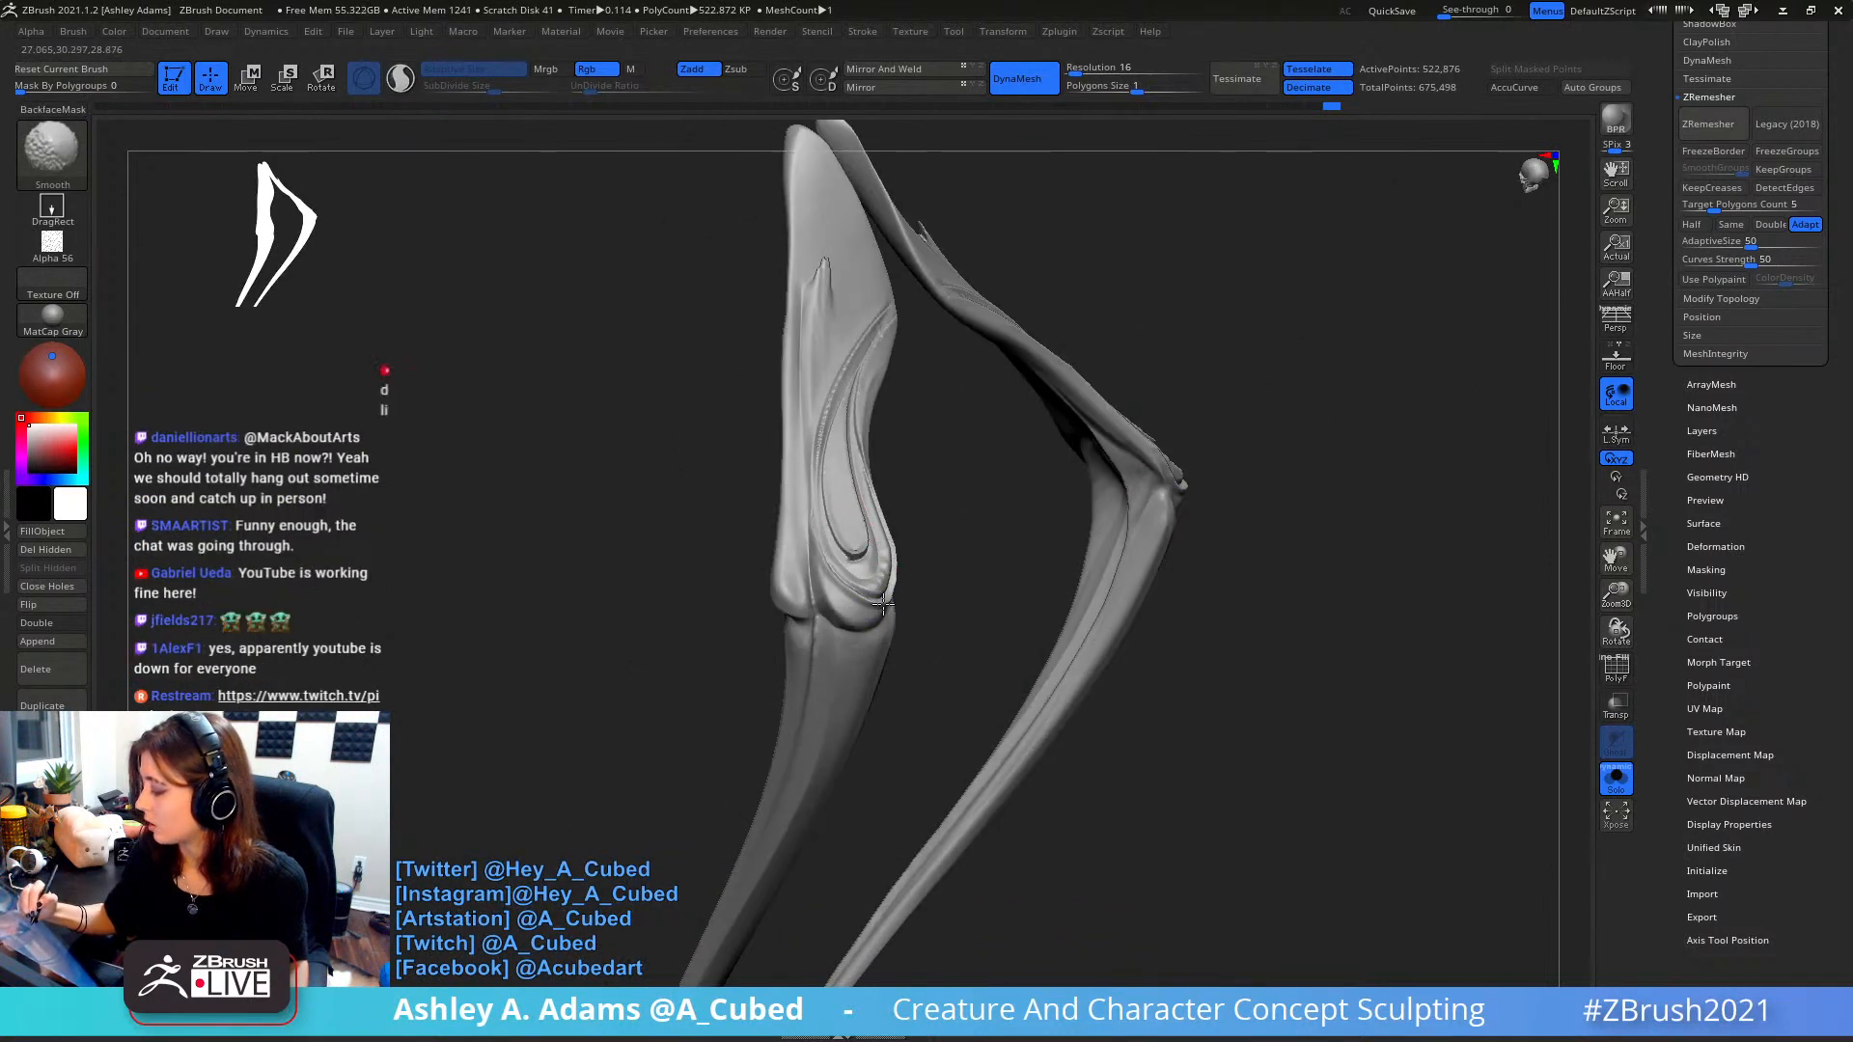
pyautogui.moveTo(896, 579)
pyautogui.mouseDown(button='right')
pyautogui.moveTo(930, 550)
pyautogui.moveTo(811, 372)
pyautogui.moveTo(752, 368)
pyautogui.moveTo(695, 327)
pyautogui.mouseUp(button='right')
pyautogui.moveTo(655, 255)
pyautogui.mouseDown()
pyautogui.moveTo(758, 763)
pyautogui.moveTo(788, 790)
pyautogui.moveTo(808, 773)
pyautogui.mouseUp()
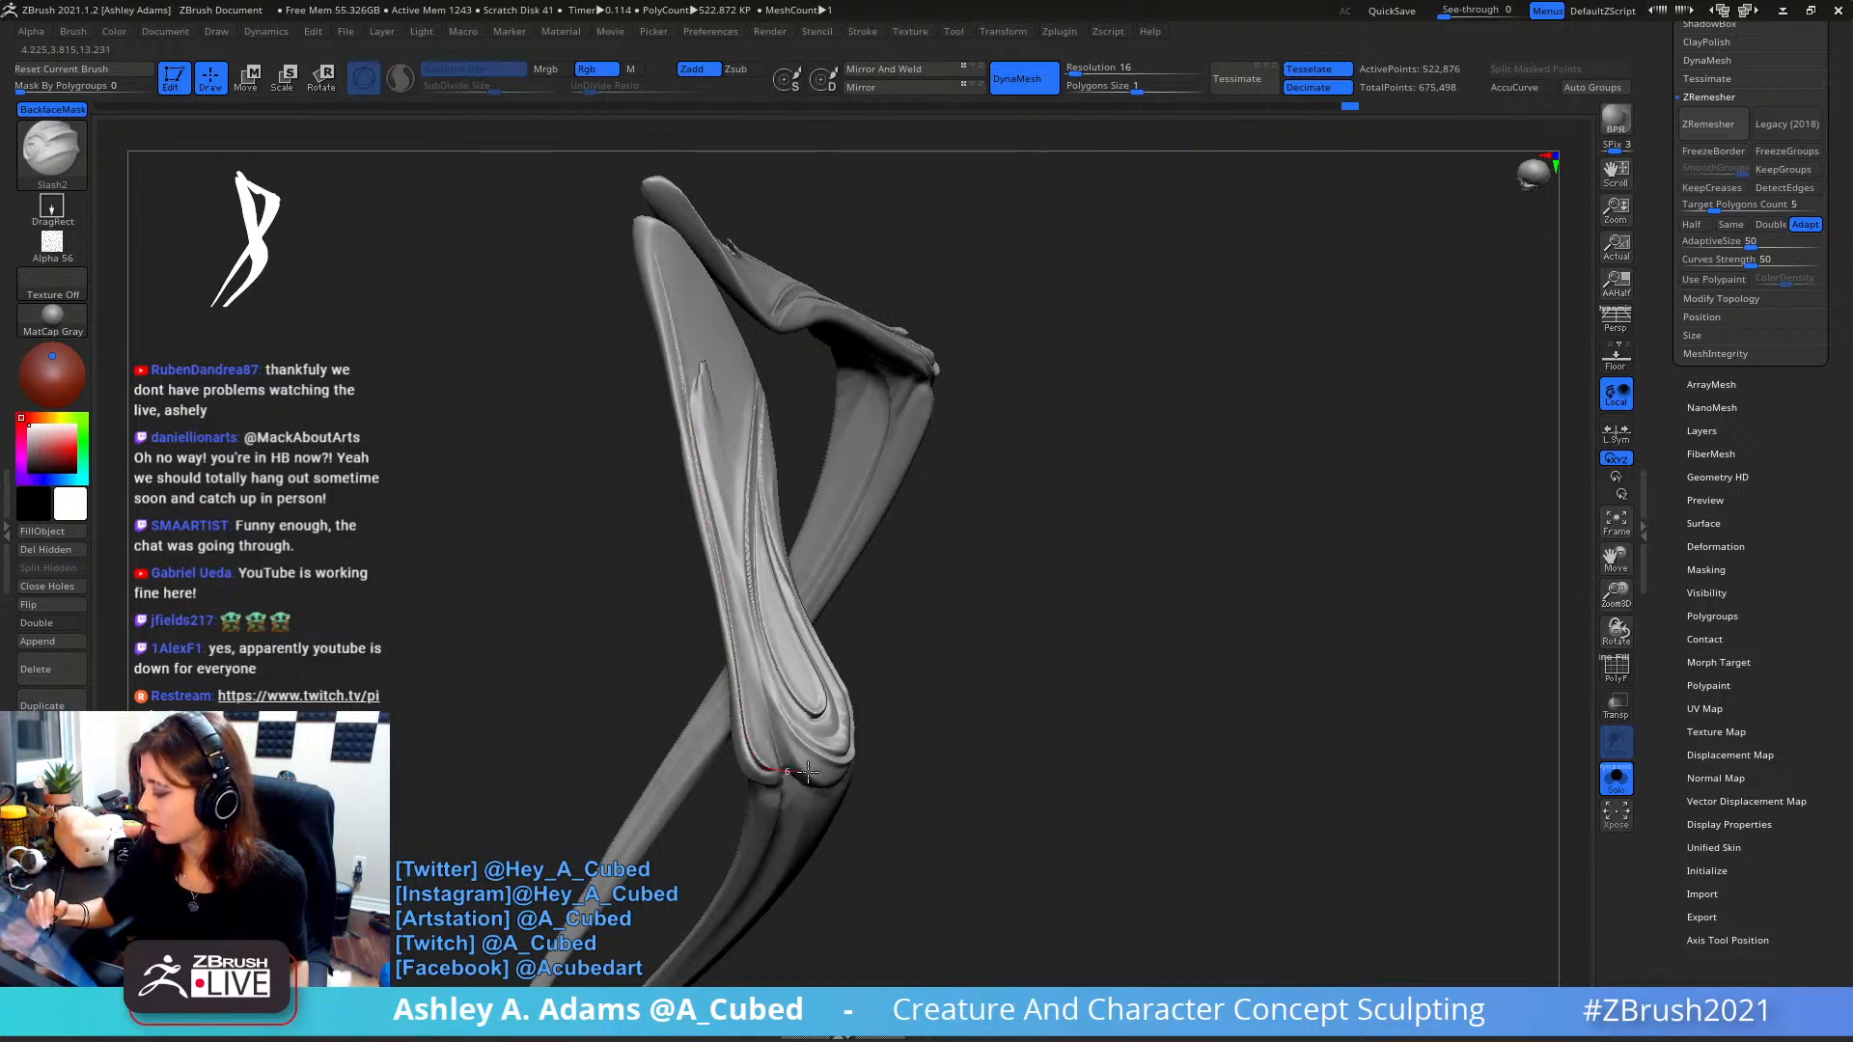
pyautogui.moveTo(765, 663); pyautogui.dragTo(724, 635, button='right')
pyautogui.moveTo(731, 370)
pyautogui.mouseDown()
pyautogui.moveTo(754, 739)
pyautogui.moveTo(797, 790)
pyautogui.mouseUp()
pyautogui.moveTo(759, 619); pyautogui.dragTo(762, 572, button='right')
pyautogui.moveTo(730, 413); pyautogui.dragTo(710, 420, button='right')
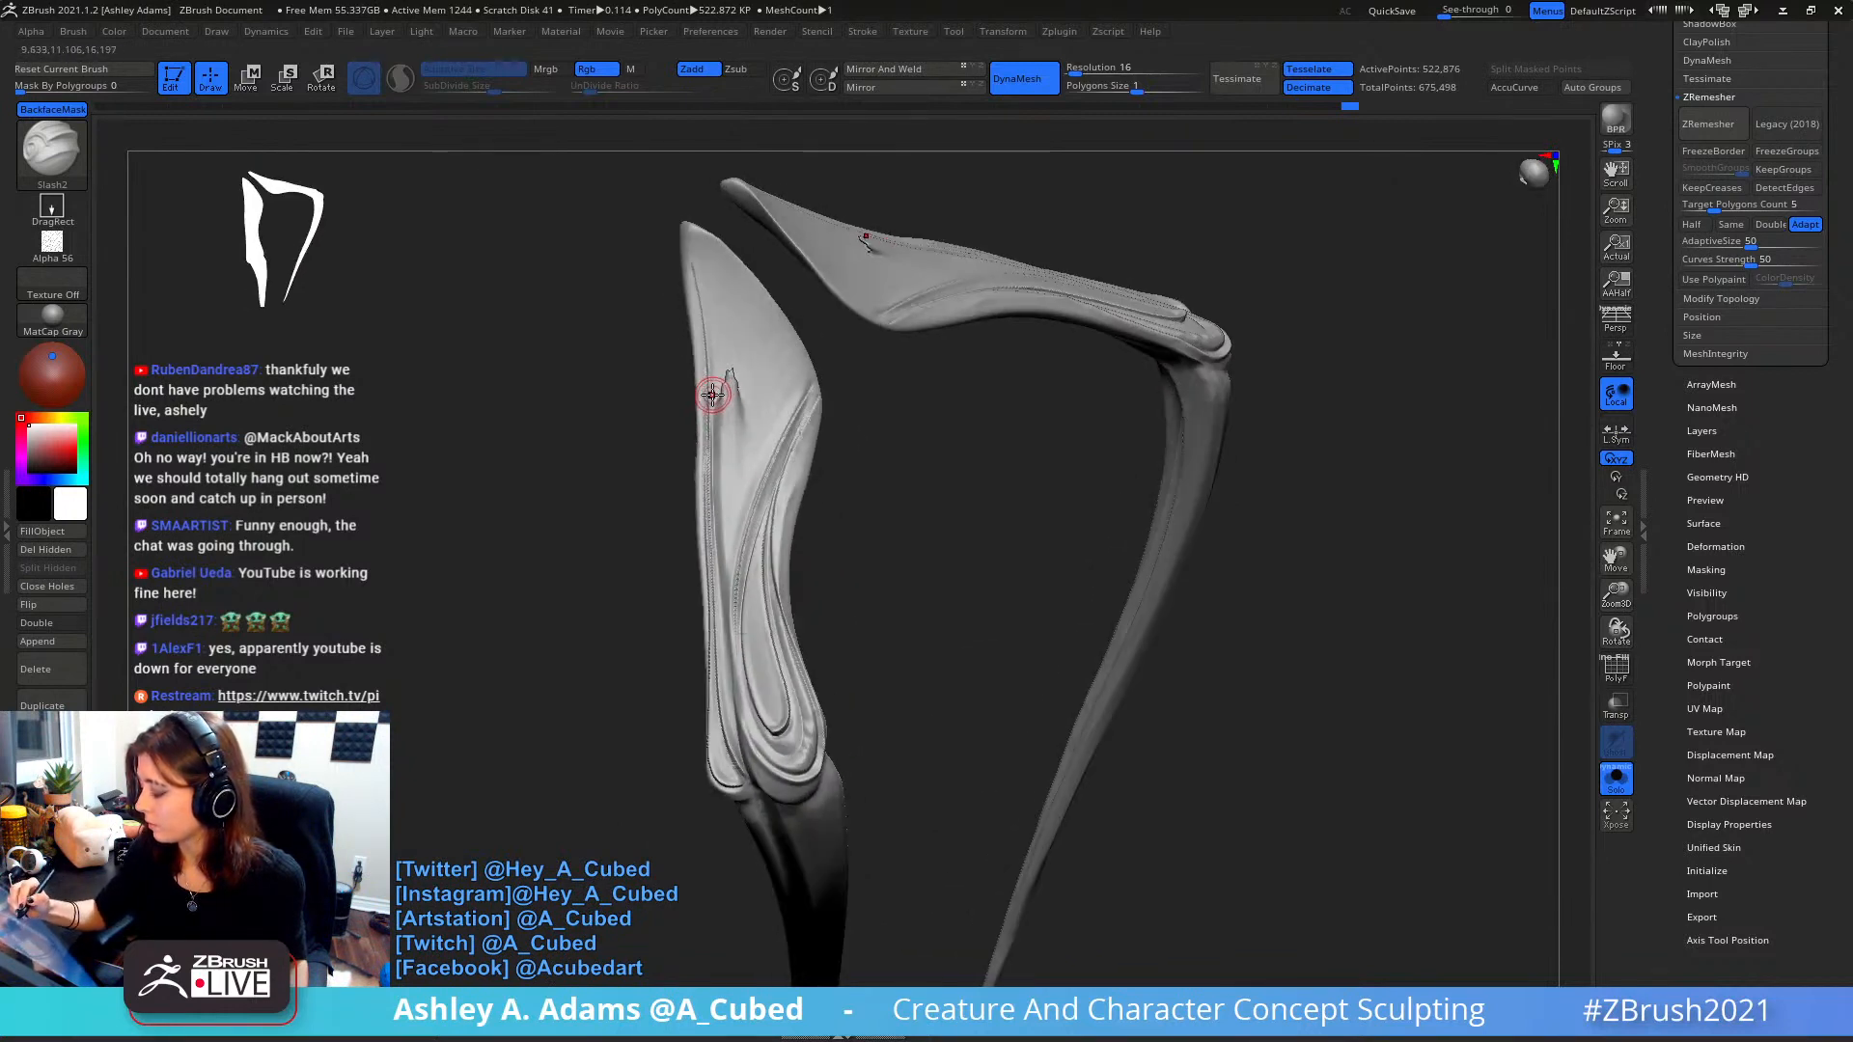
# - Add parallel fibre lines between the upper segment's outer edge and the looping muscle form, carrying them into the elbow
pyautogui.moveTo(704, 338)
pyautogui.mouseDown()
pyautogui.moveTo(726, 671)
pyautogui.moveTo(775, 802)
pyautogui.mouseUp()
pyautogui.moveTo(737, 623)
pyautogui.mouseDown(button='right')
pyautogui.moveTo(783, 572)
pyautogui.moveTo(727, 393)
pyautogui.mouseUp(button='right')
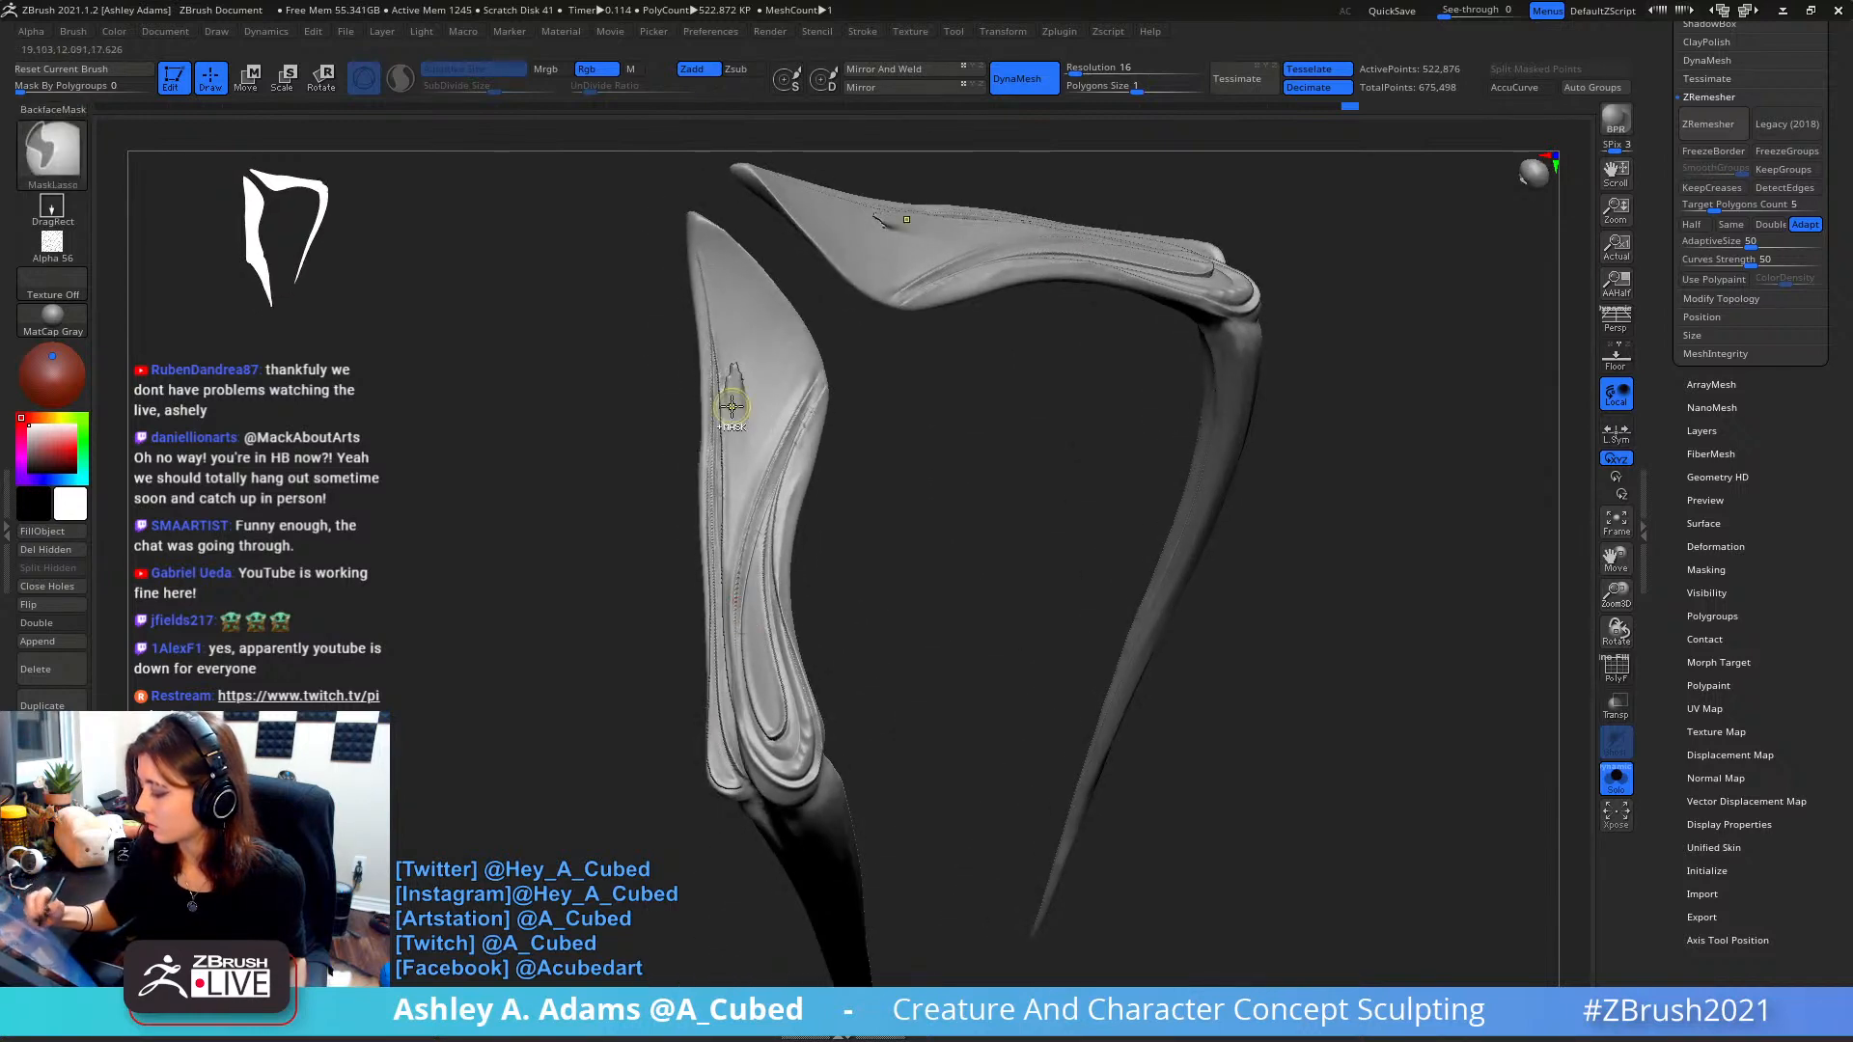
pyautogui.moveTo(722, 489)
pyautogui.mouseDown()
pyautogui.moveTo(728, 652)
pyautogui.moveTo(749, 741)
pyautogui.moveTo(780, 776)
pyautogui.mouseUp()
pyautogui.moveTo(746, 585); pyautogui.dragTo(790, 537, button='right')
pyautogui.moveTo(738, 662)
pyautogui.mouseDown()
pyautogui.moveTo(783, 794)
pyautogui.moveTo(820, 803)
pyautogui.moveTo(845, 751)
pyautogui.mouseUp()
pyautogui.moveTo(798, 639)
pyautogui.keyDown('ctrl'); pyautogui.mouseDown(button='right')
pyautogui.moveTo(783, 551)
pyautogui.moveTo(771, 588)
pyautogui.mouseUp(button='right'); pyautogui.keyUp('ctrl')
pyautogui.keyDown('ctrl'); pyautogui.moveTo(770, 588); pyautogui.dragTo(773, 757, button='right'); pyautogui.keyUp('ctrl')
pyautogui.moveTo(751, 813)
pyautogui.mouseDown()
pyautogui.moveTo(761, 662)
pyautogui.moveTo(831, 519)
pyautogui.moveTo(831, 446)
pyautogui.mouseUp()
pyautogui.moveTo(853, 677)
pyautogui.keyDown('ctrl'); pyautogui.mouseDown(button='right')
pyautogui.moveTo(865, 632)
pyautogui.moveTo(1110, 410)
pyautogui.moveTo(918, 493)
pyautogui.mouseUp(button='right'); pyautogui.keyUp('ctrl')
pyautogui.moveTo(767, 485); pyautogui.dragTo(797, 416, button='right')
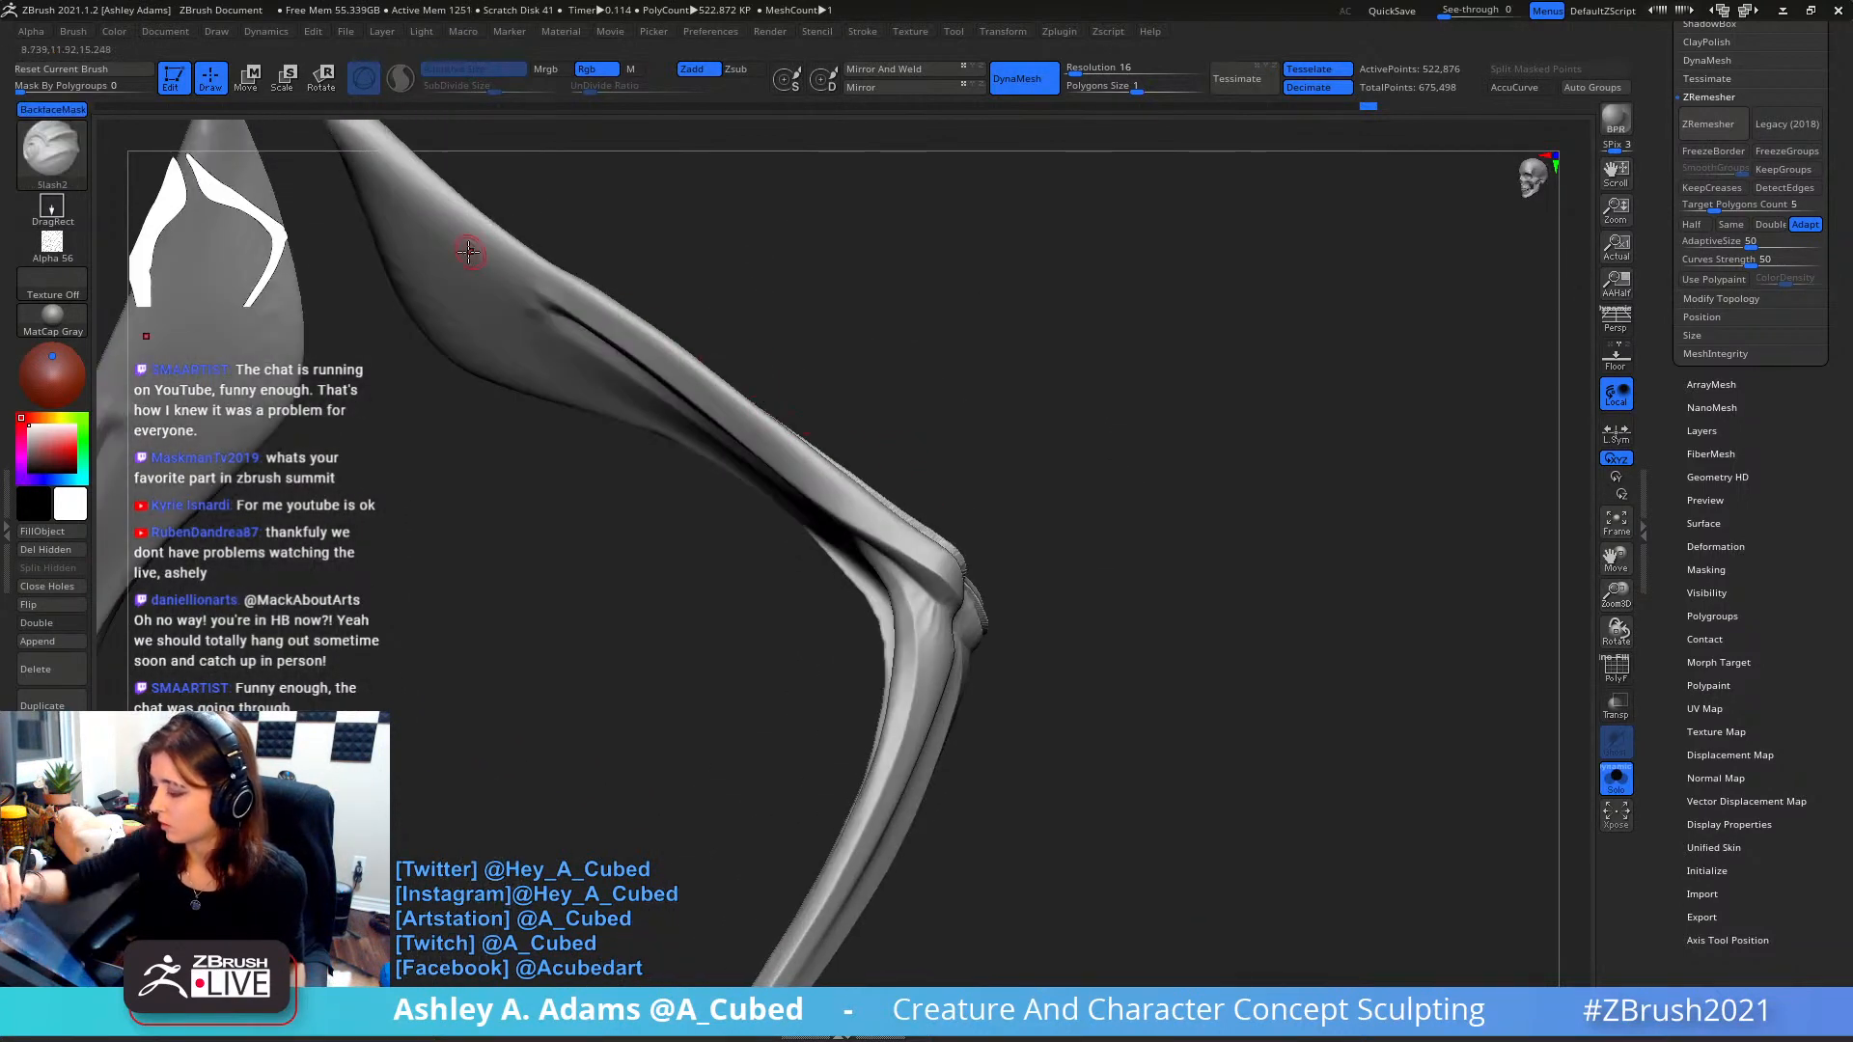
# - Cut fine lines along the ridge on the reverse side of the upper segment, from its wide blade to the elbow
pyautogui.moveTo(537, 282)
pyautogui.mouseDown()
pyautogui.moveTo(665, 355)
pyautogui.moveTo(954, 580)
pyautogui.moveTo(987, 582)
pyautogui.mouseUp()
pyautogui.moveTo(948, 540); pyautogui.dragTo(580, 319, button='right')
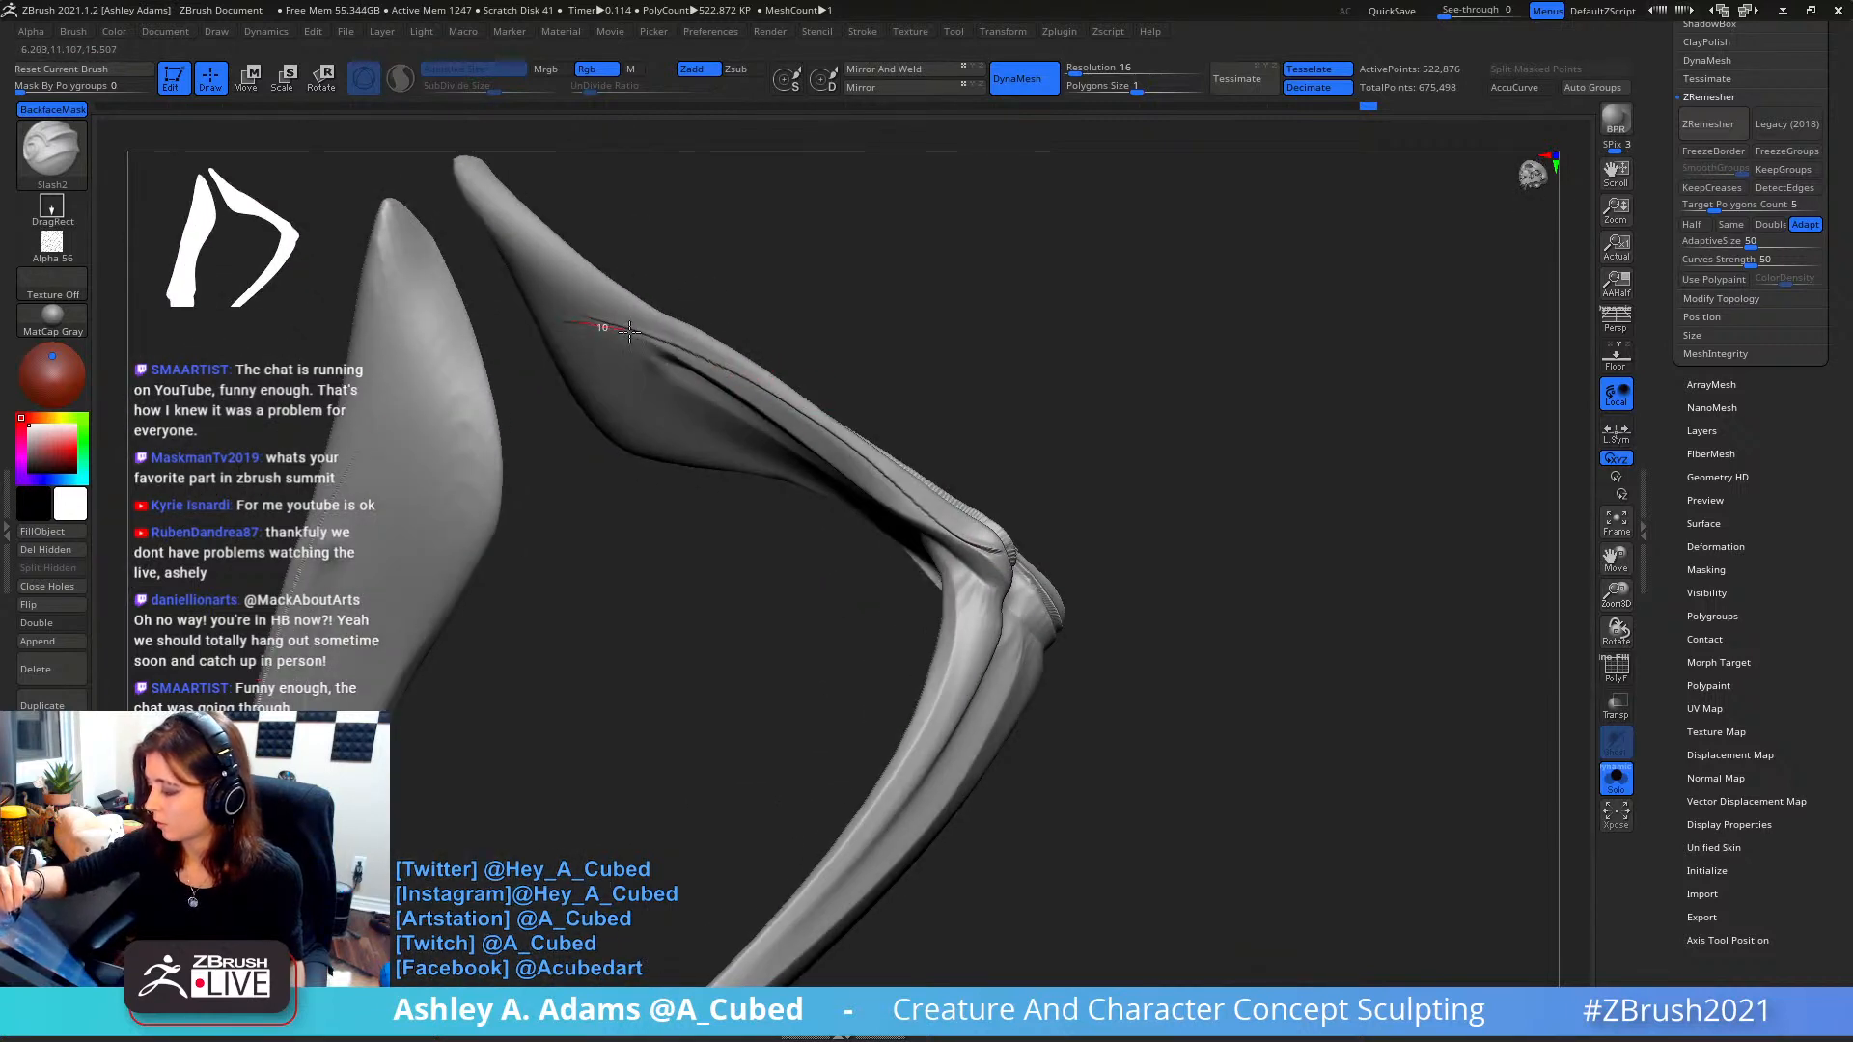
pyautogui.moveTo(628, 331); pyautogui.dragTo(921, 521)
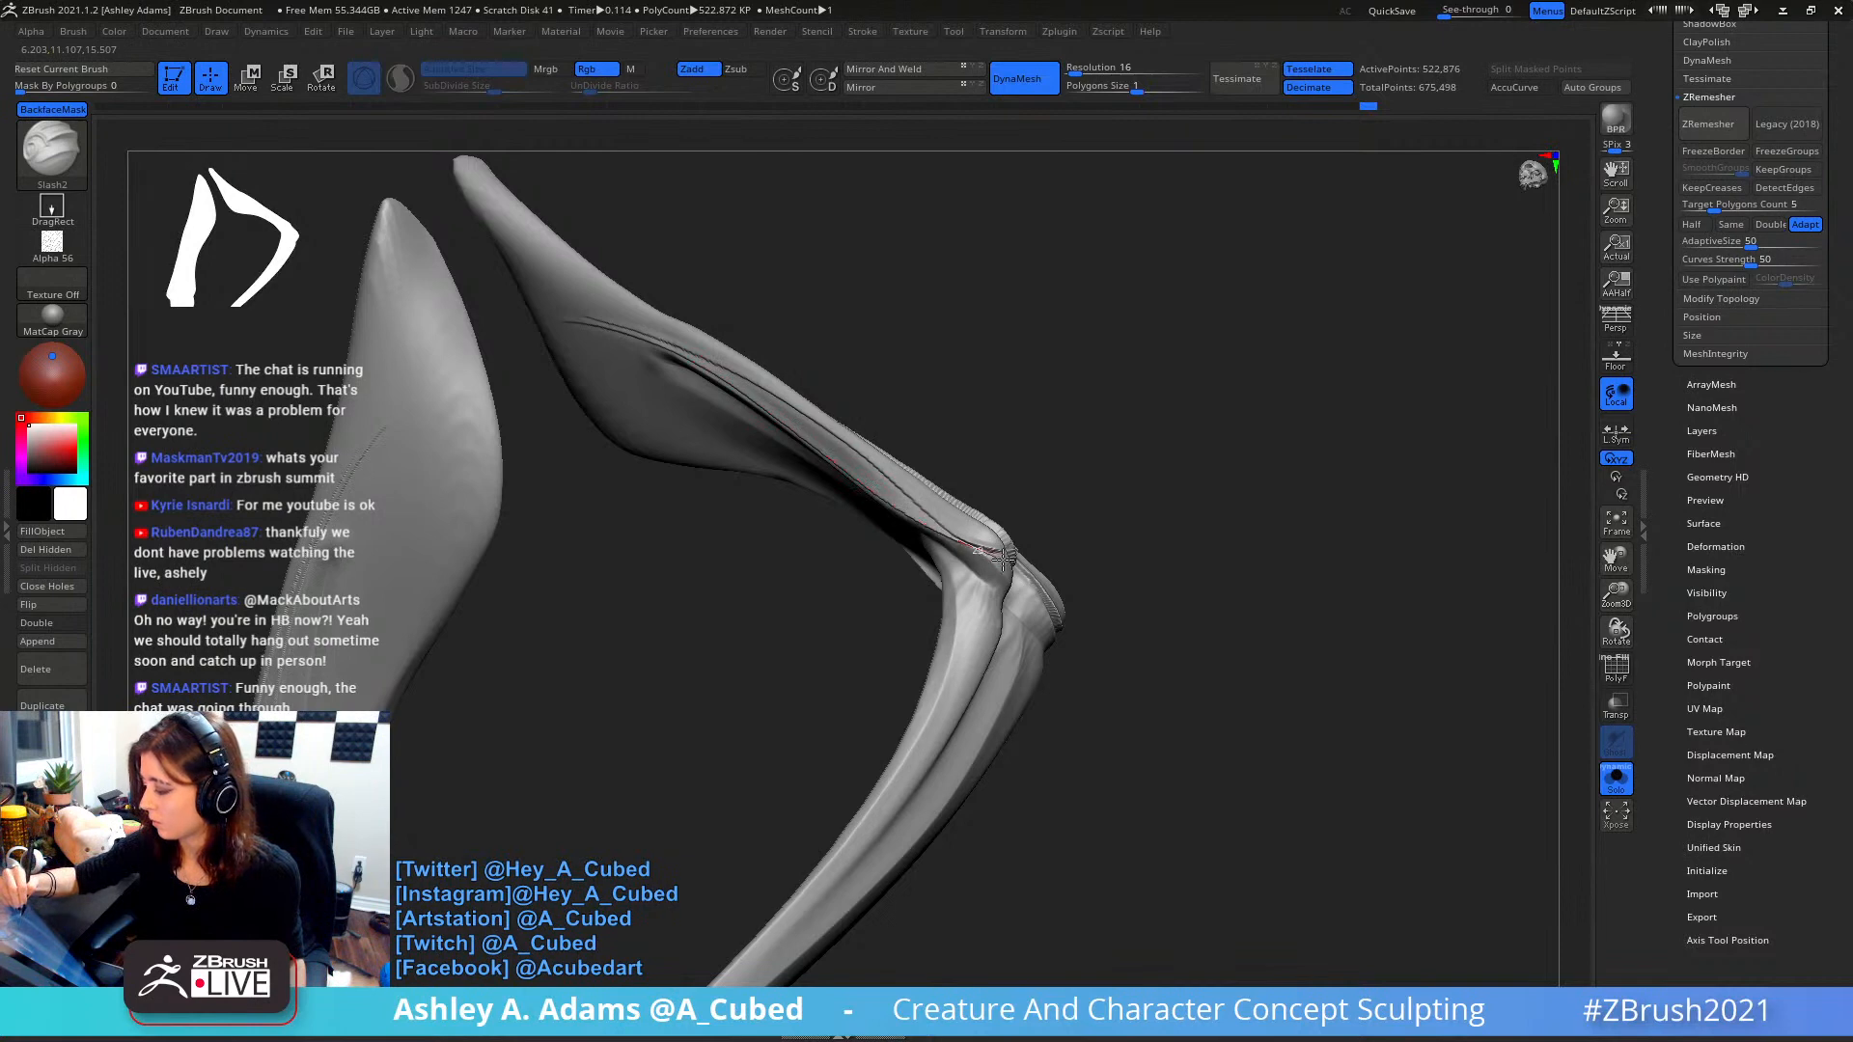
pyautogui.moveTo(1004, 558); pyautogui.dragTo(1005, 395, button='right')
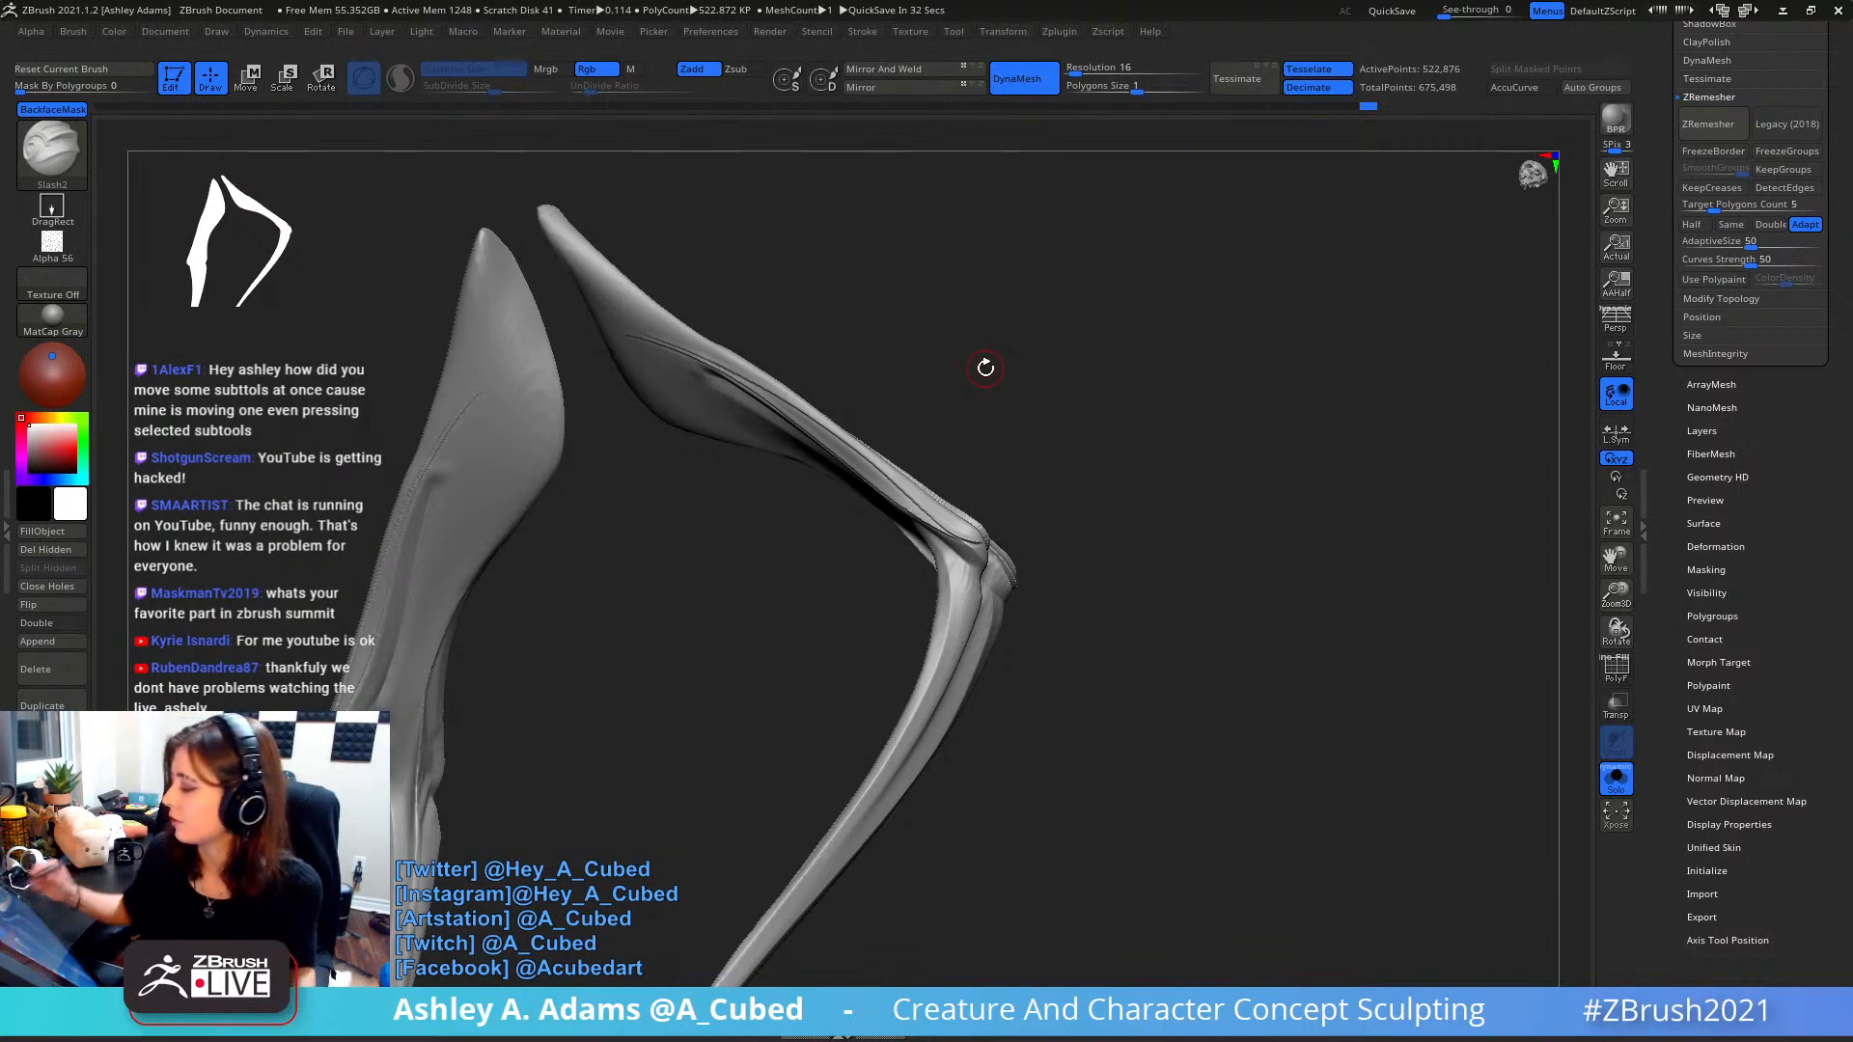
pyautogui.moveTo(930, 476)
pyautogui.mouseDown()
pyautogui.moveTo(974, 382)
pyautogui.moveTo(951, 396)
pyautogui.mouseUp()
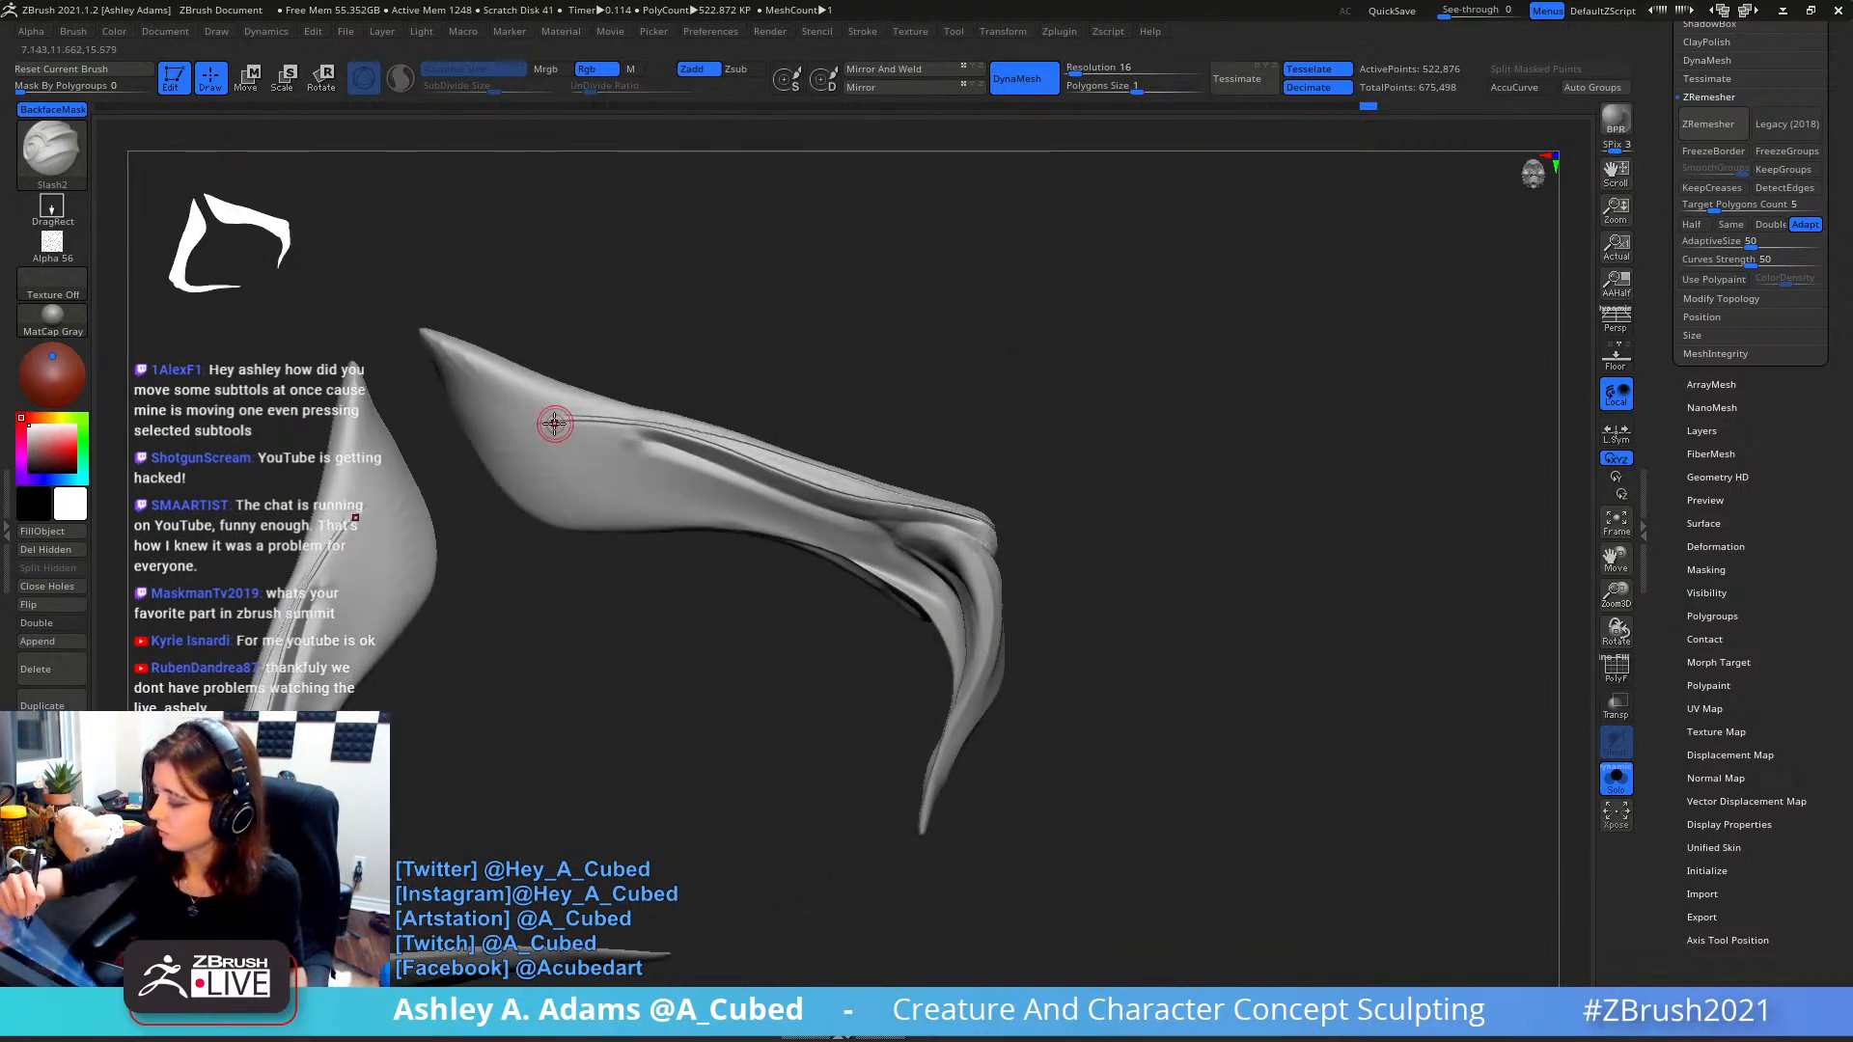
pyautogui.moveTo(582, 427)
pyautogui.mouseDown()
pyautogui.moveTo(938, 523)
pyautogui.moveTo(815, 460)
pyautogui.moveTo(885, 512)
pyautogui.mouseUp()
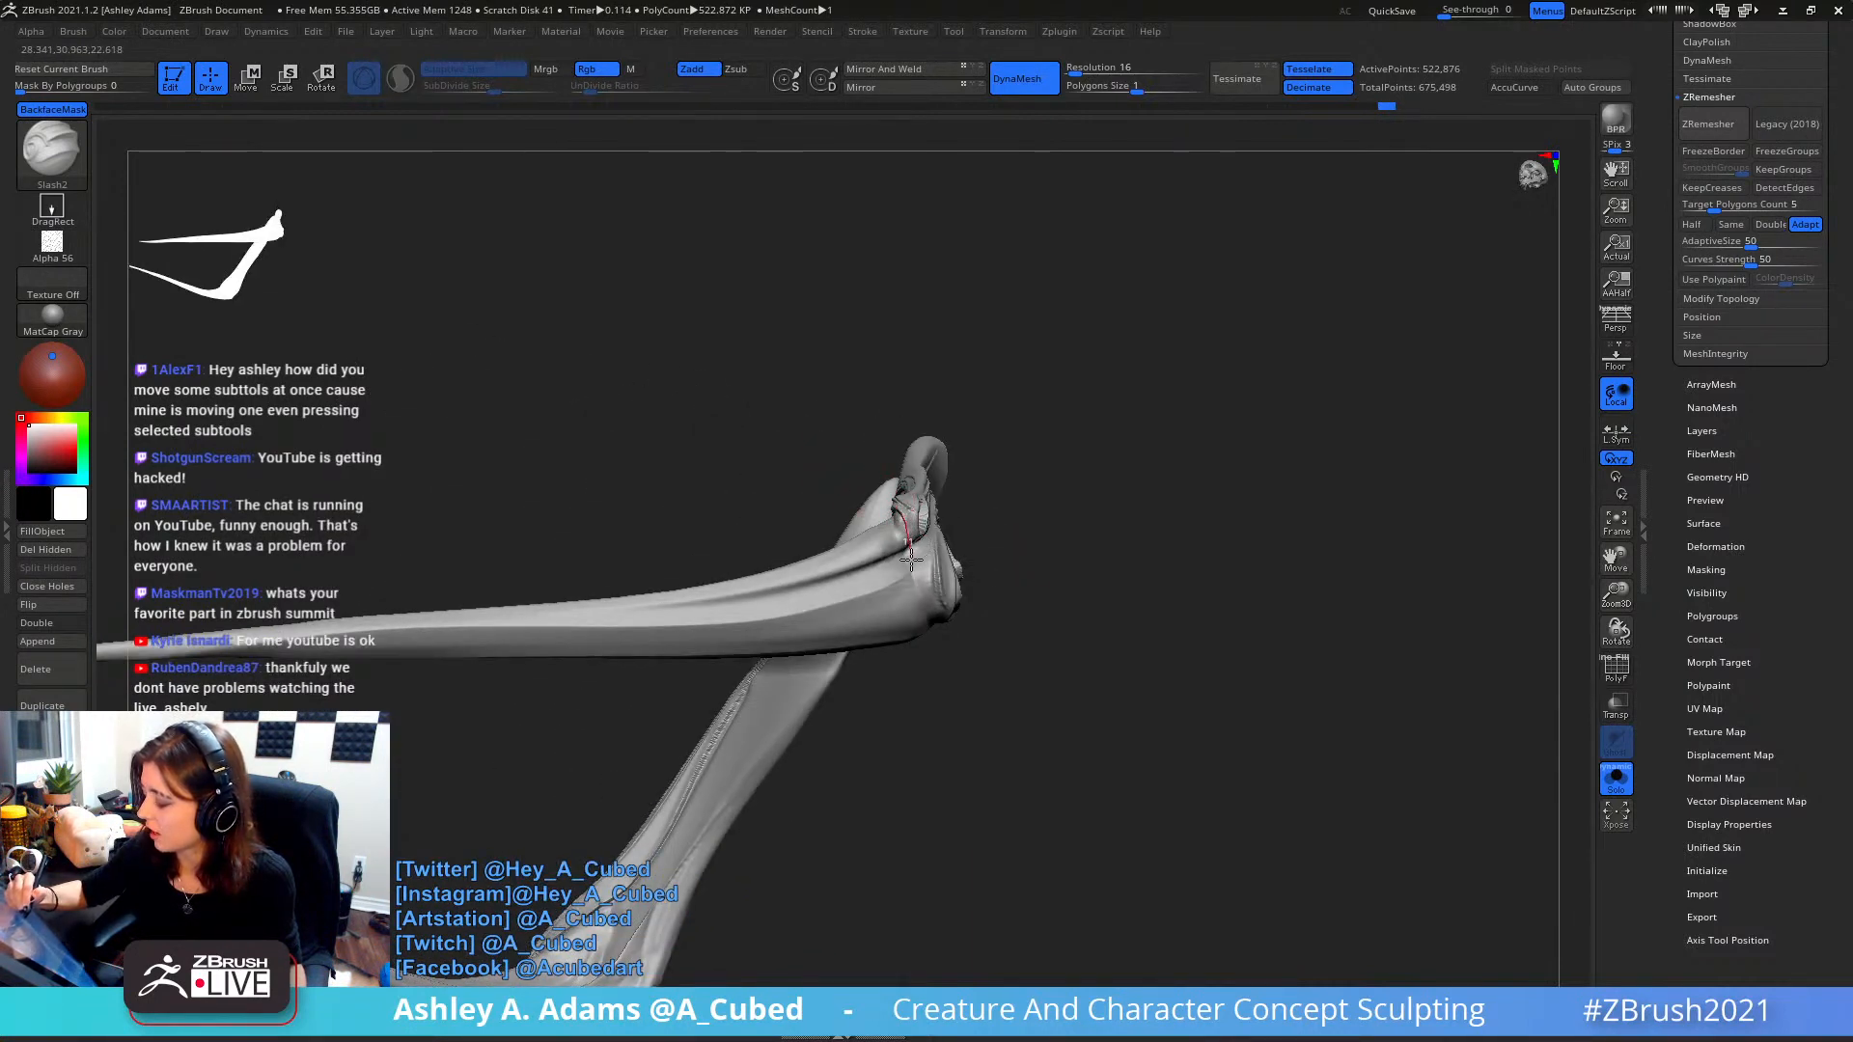
# - Carve and smooth the elbow's outer corner where the upper segment's lines meet the lower segment
pyautogui.moveTo(911, 560); pyautogui.dragTo(895, 568)
pyautogui.moveTo(835, 415); pyautogui.dragTo(830, 183)
pyautogui.moveTo(817, 107); pyautogui.dragTo(679, 356)
pyautogui.keyDown('shift'); pyautogui.moveTo(615, 343); pyautogui.dragTo(590, 328); pyautogui.keyUp('shift')
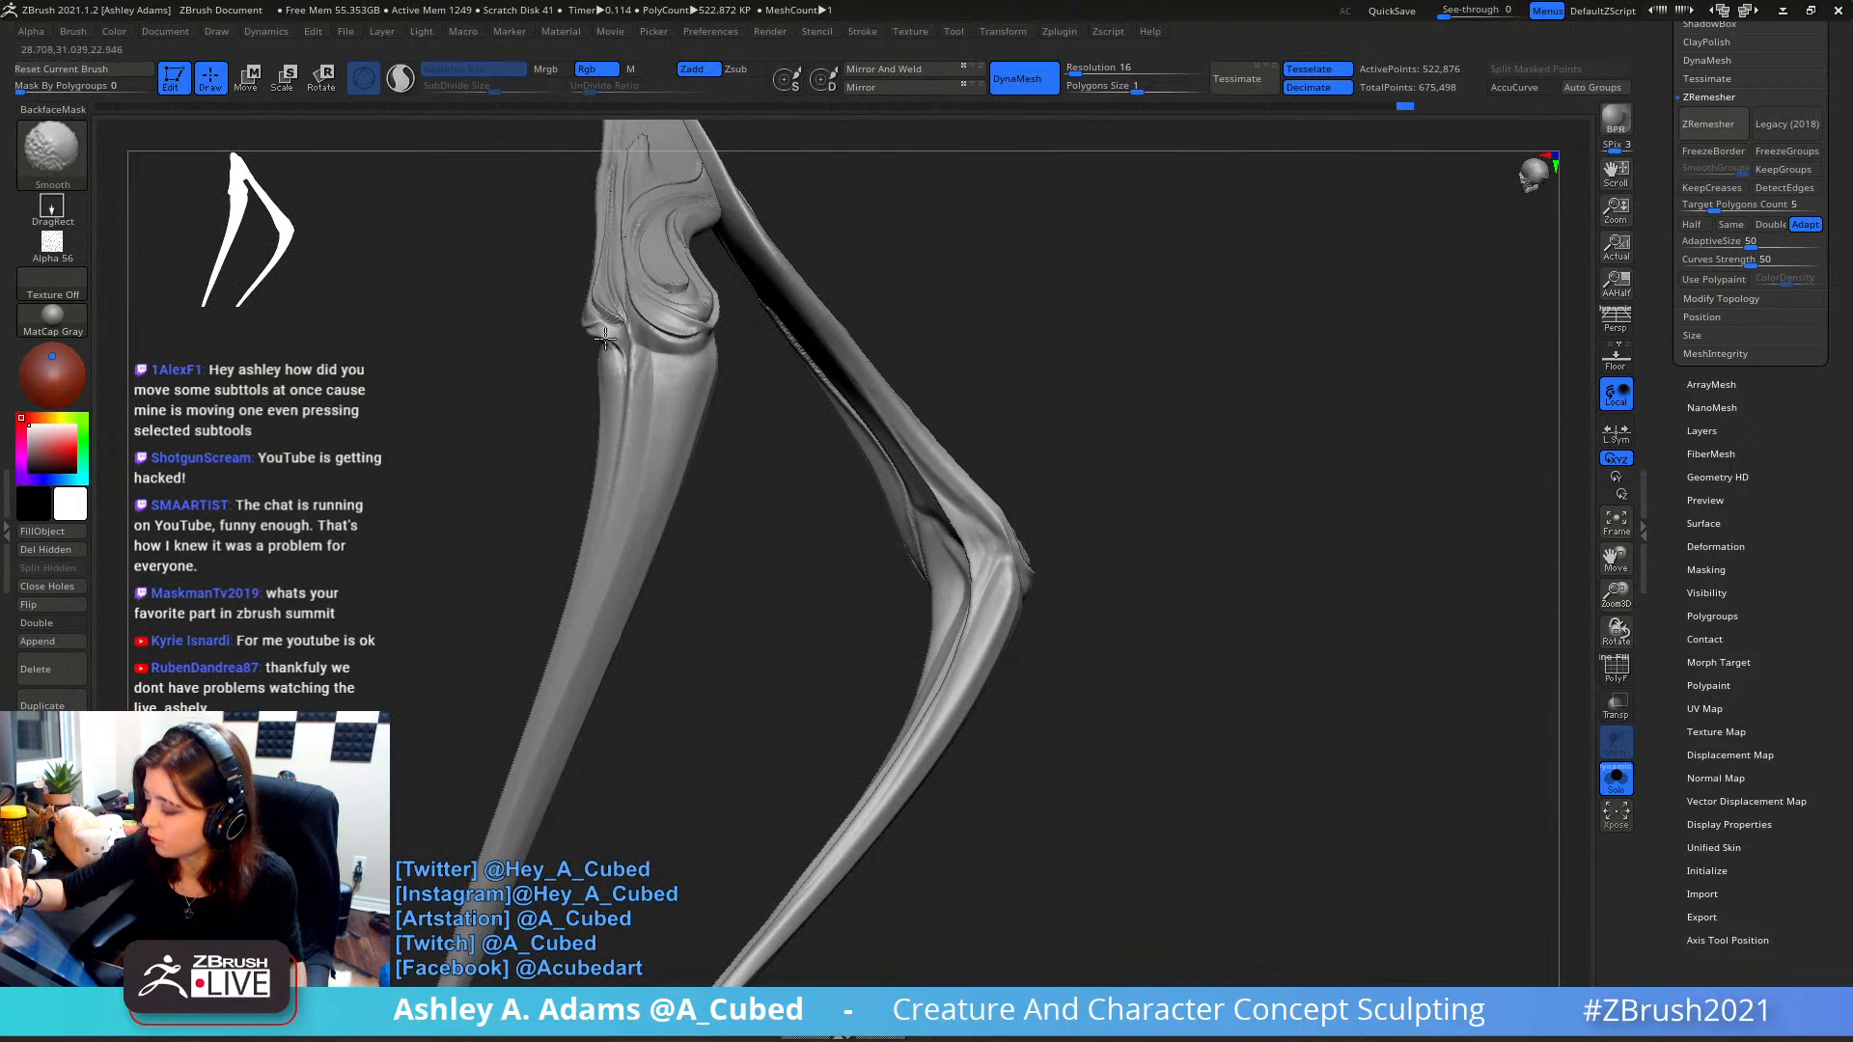
pyautogui.moveTo(611, 298)
pyautogui.keyDown('alt'); pyautogui.mouseDown(button='right')
pyautogui.moveTo(714, 329)
pyautogui.moveTo(774, 398)
pyautogui.mouseUp(button='right'); pyautogui.keyUp('alt')
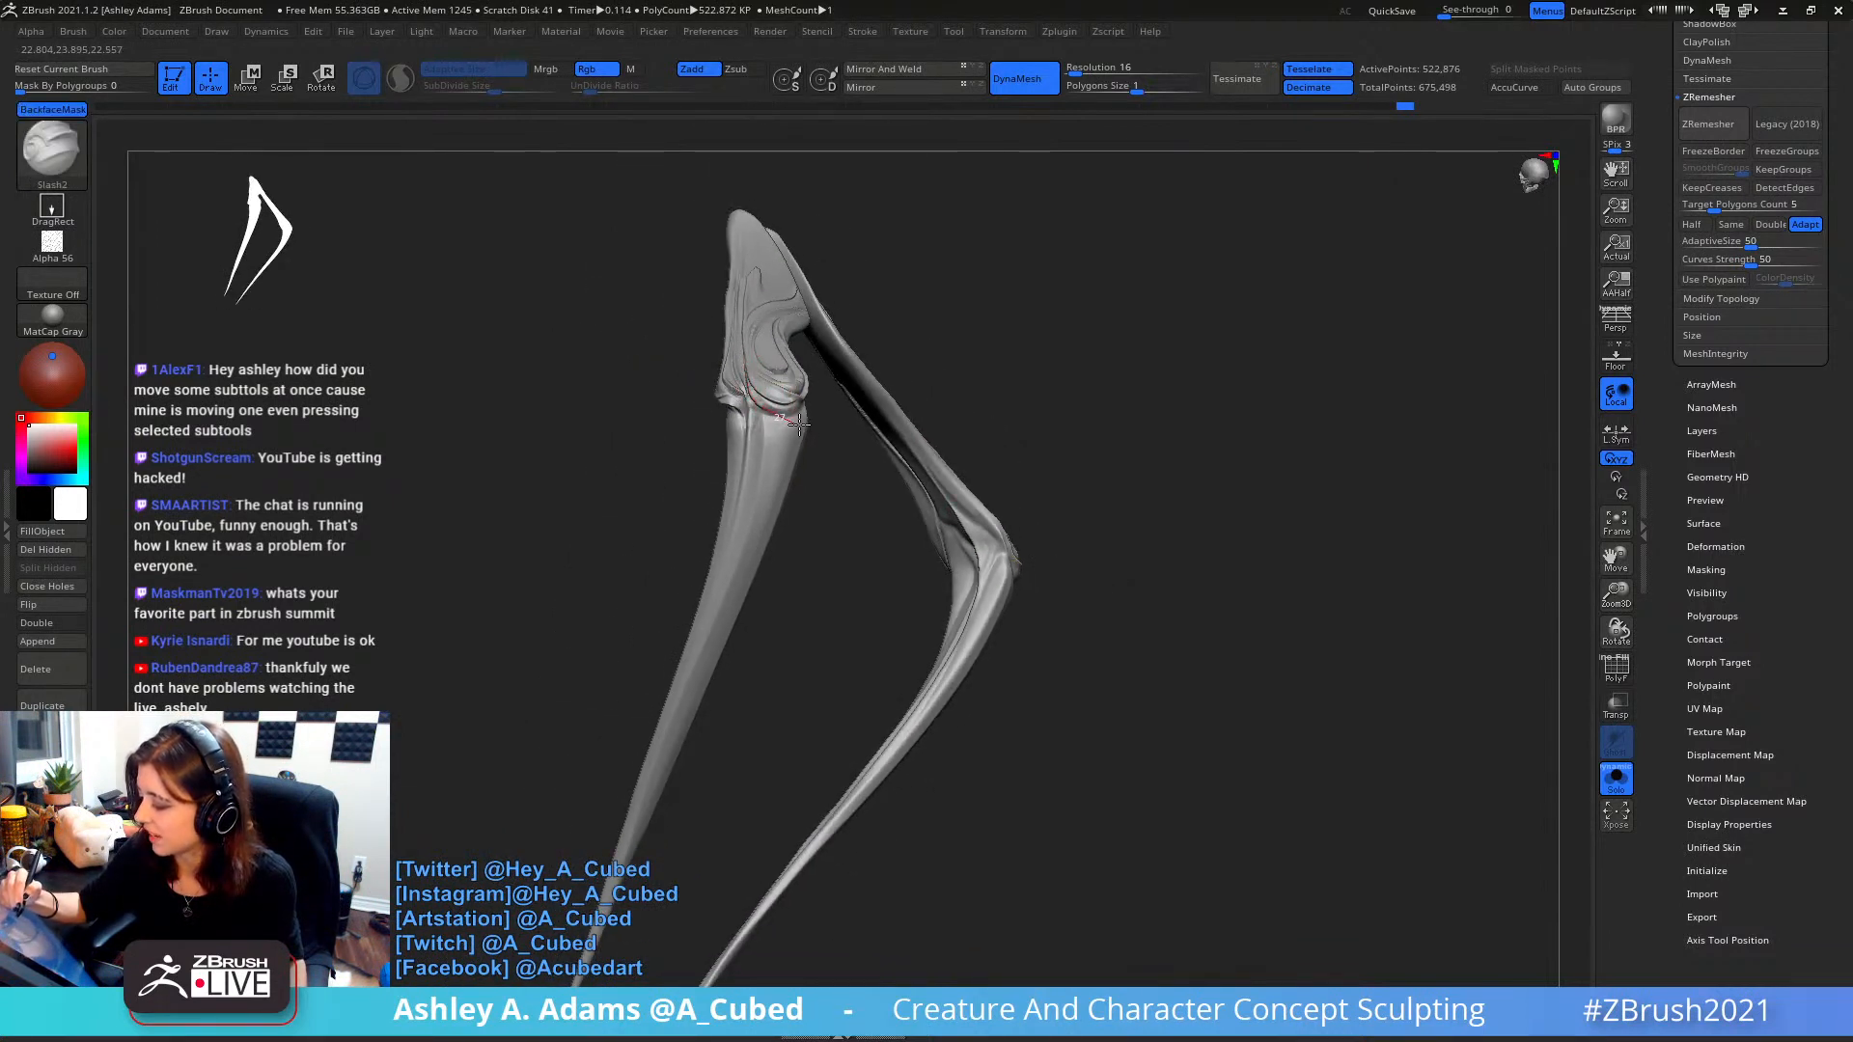
# - Cut curved creases beneath the looping folds where the elbow meets the top of the lower segment
pyautogui.moveTo(779, 319)
pyautogui.mouseDown(button='right')
pyautogui.moveTo(738, 309)
pyautogui.moveTo(801, 241)
pyautogui.mouseUp(button='right')
pyautogui.moveTo(799, 318)
pyautogui.mouseDown(button='right')
pyautogui.moveTo(781, 311)
pyautogui.moveTo(840, 310)
pyautogui.mouseUp(button='right')
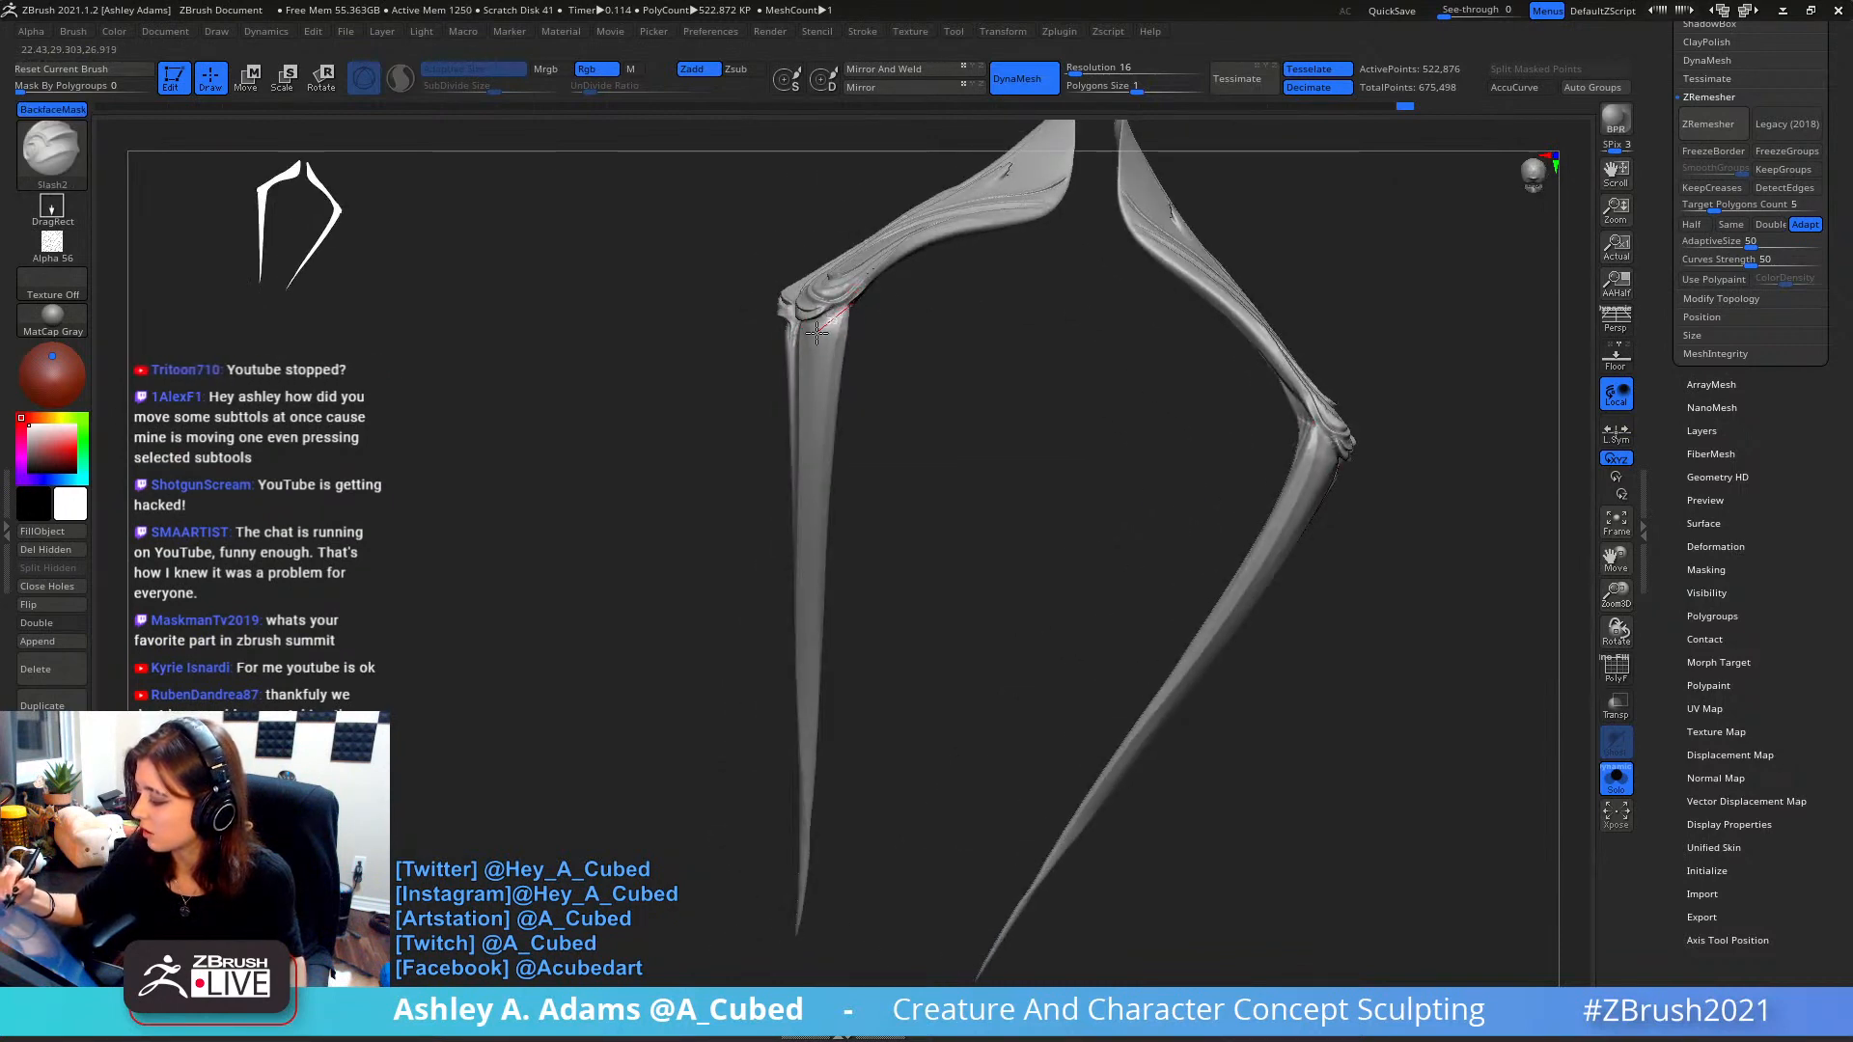
pyautogui.moveTo(765, 310); pyautogui.dragTo(873, 324, button='right')
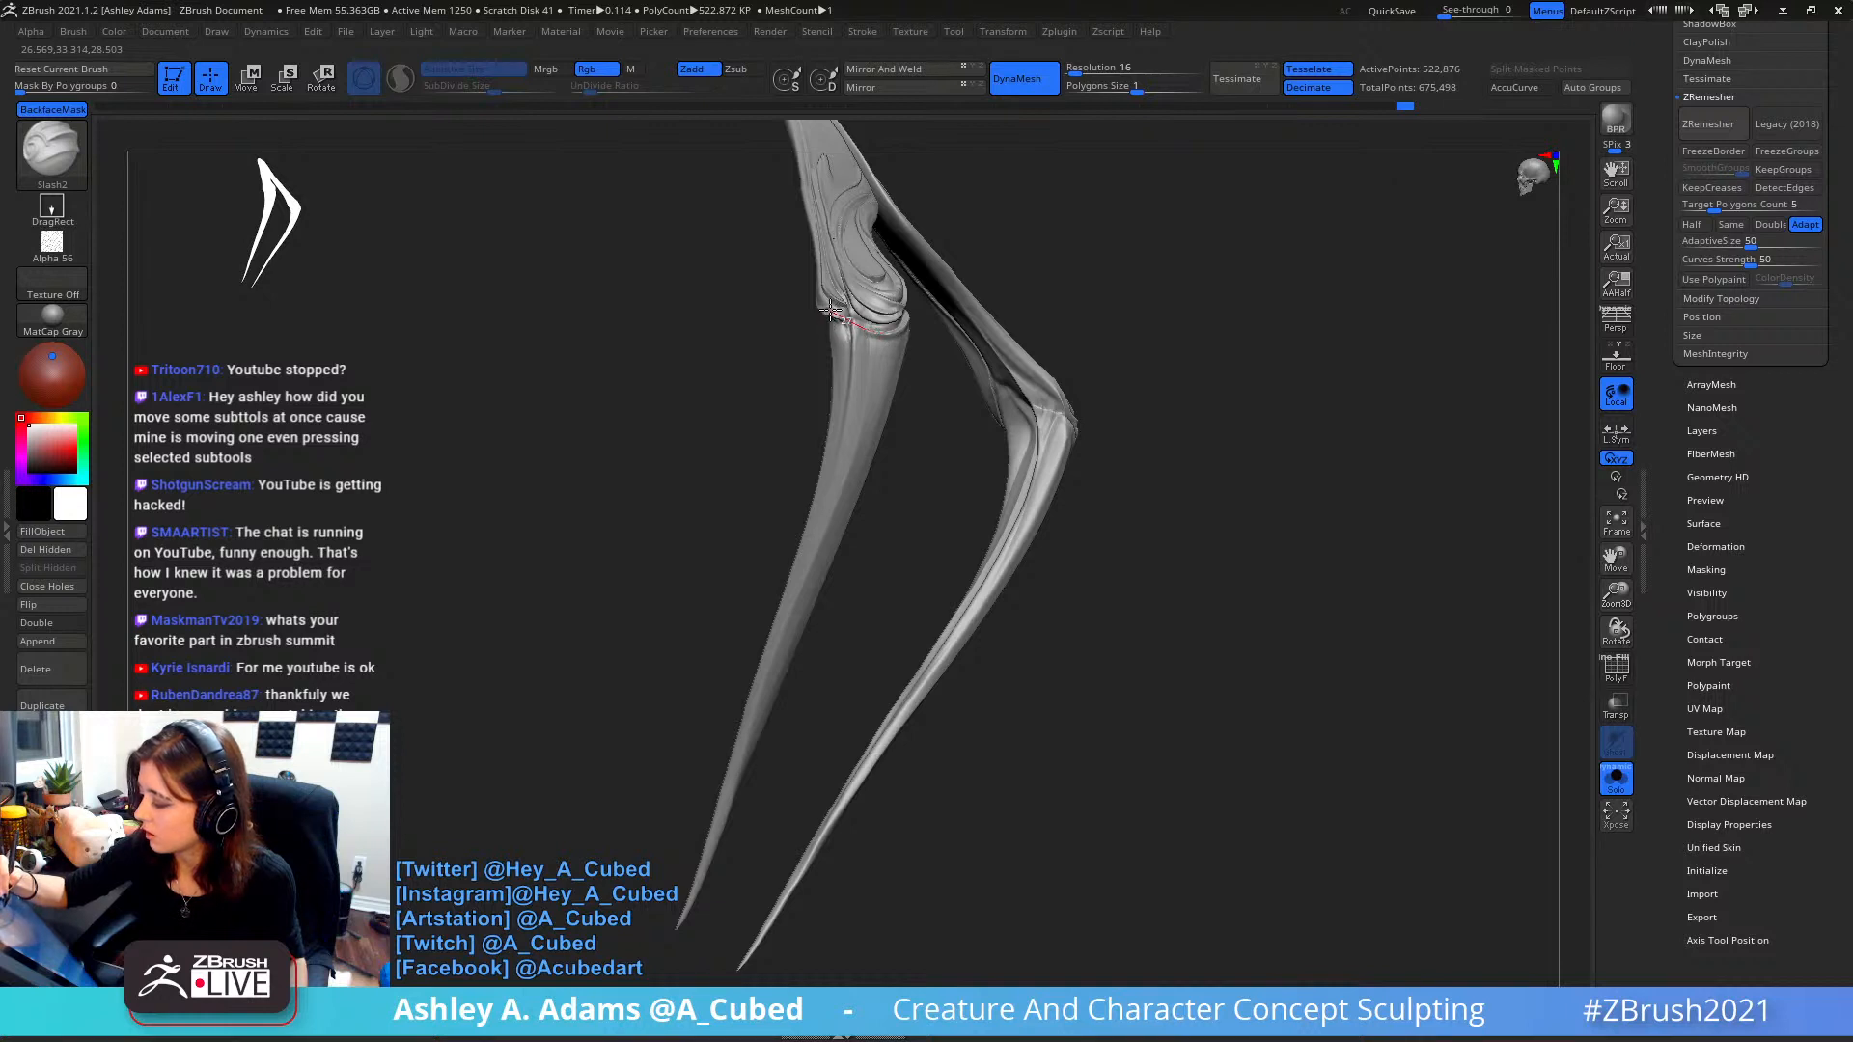
pyautogui.moveTo(843, 237)
pyautogui.mouseDown(button='right')
pyautogui.moveTo(869, 190)
pyautogui.moveTo(917, 329)
pyautogui.mouseUp(button='right')
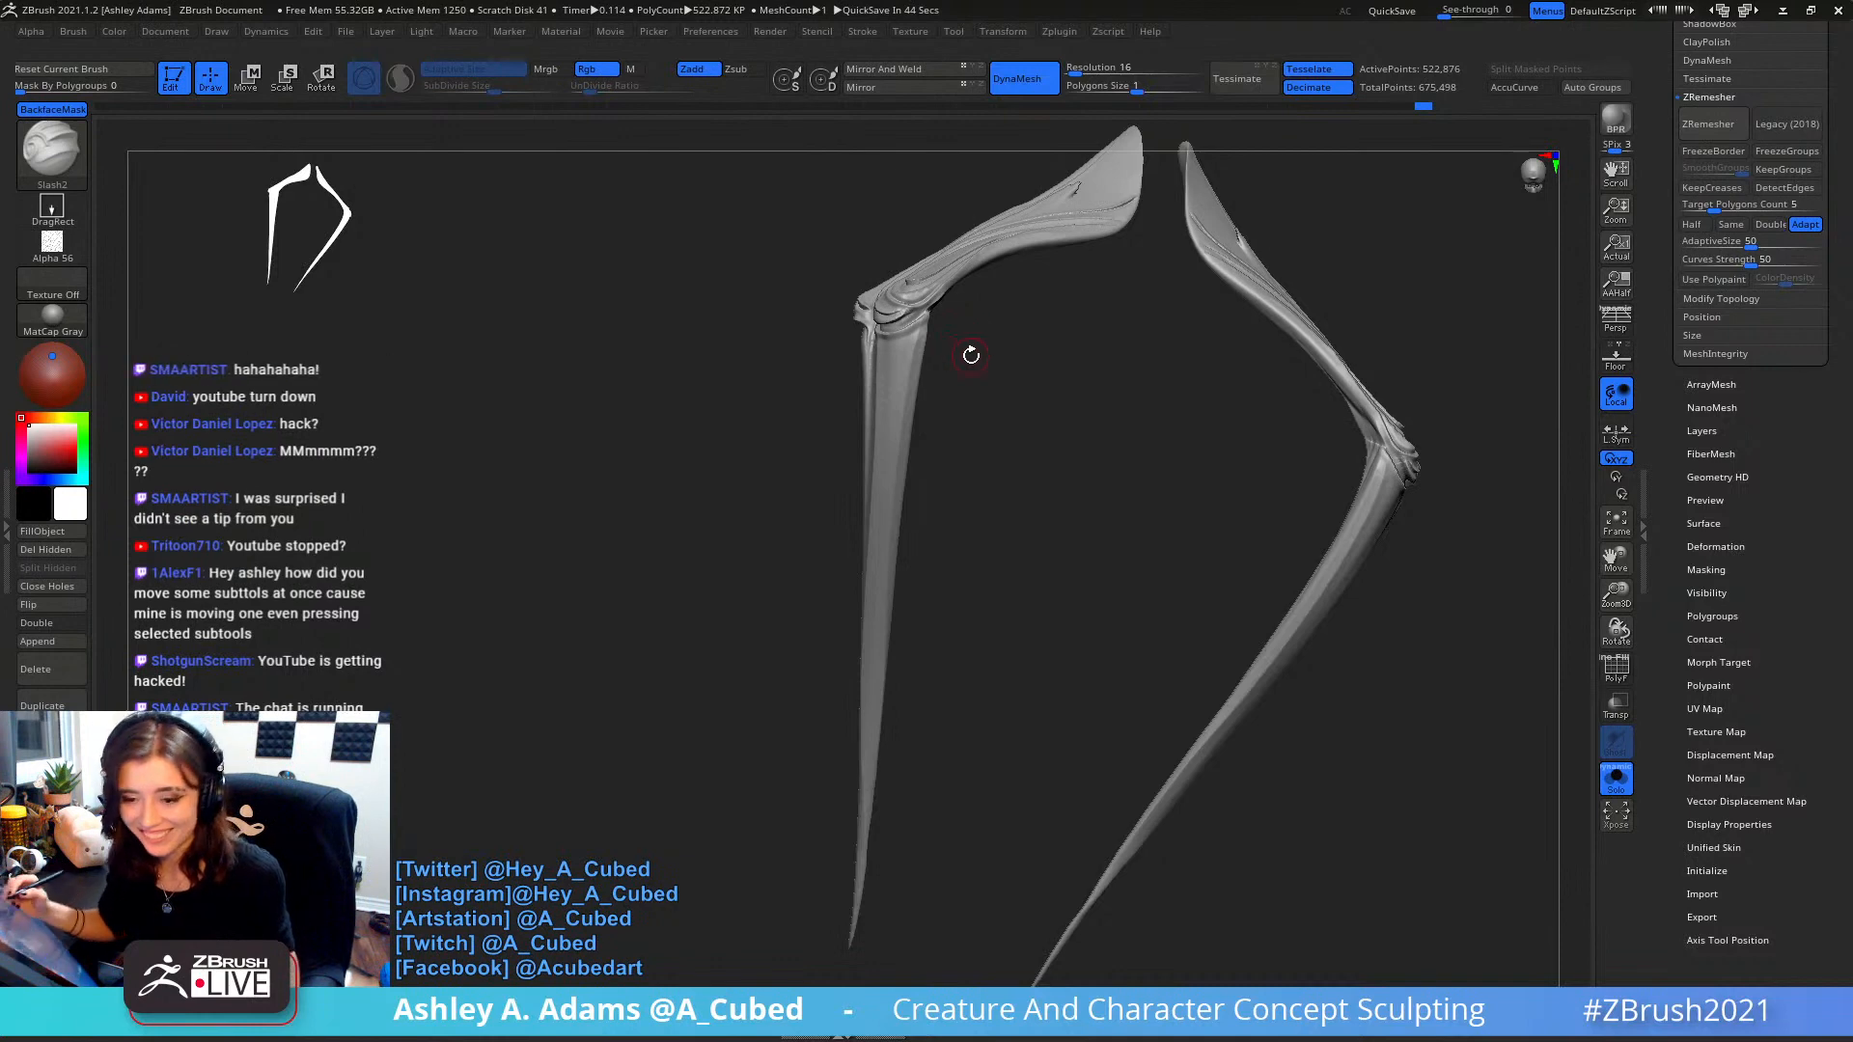
# - Wrap short horizontal creases around the outer and back sides of the elbow, just above the lower segment
pyautogui.moveTo(952, 367); pyautogui.dragTo(952, 310, button='right')
pyautogui.moveTo(947, 309); pyautogui.dragTo(908, 315)
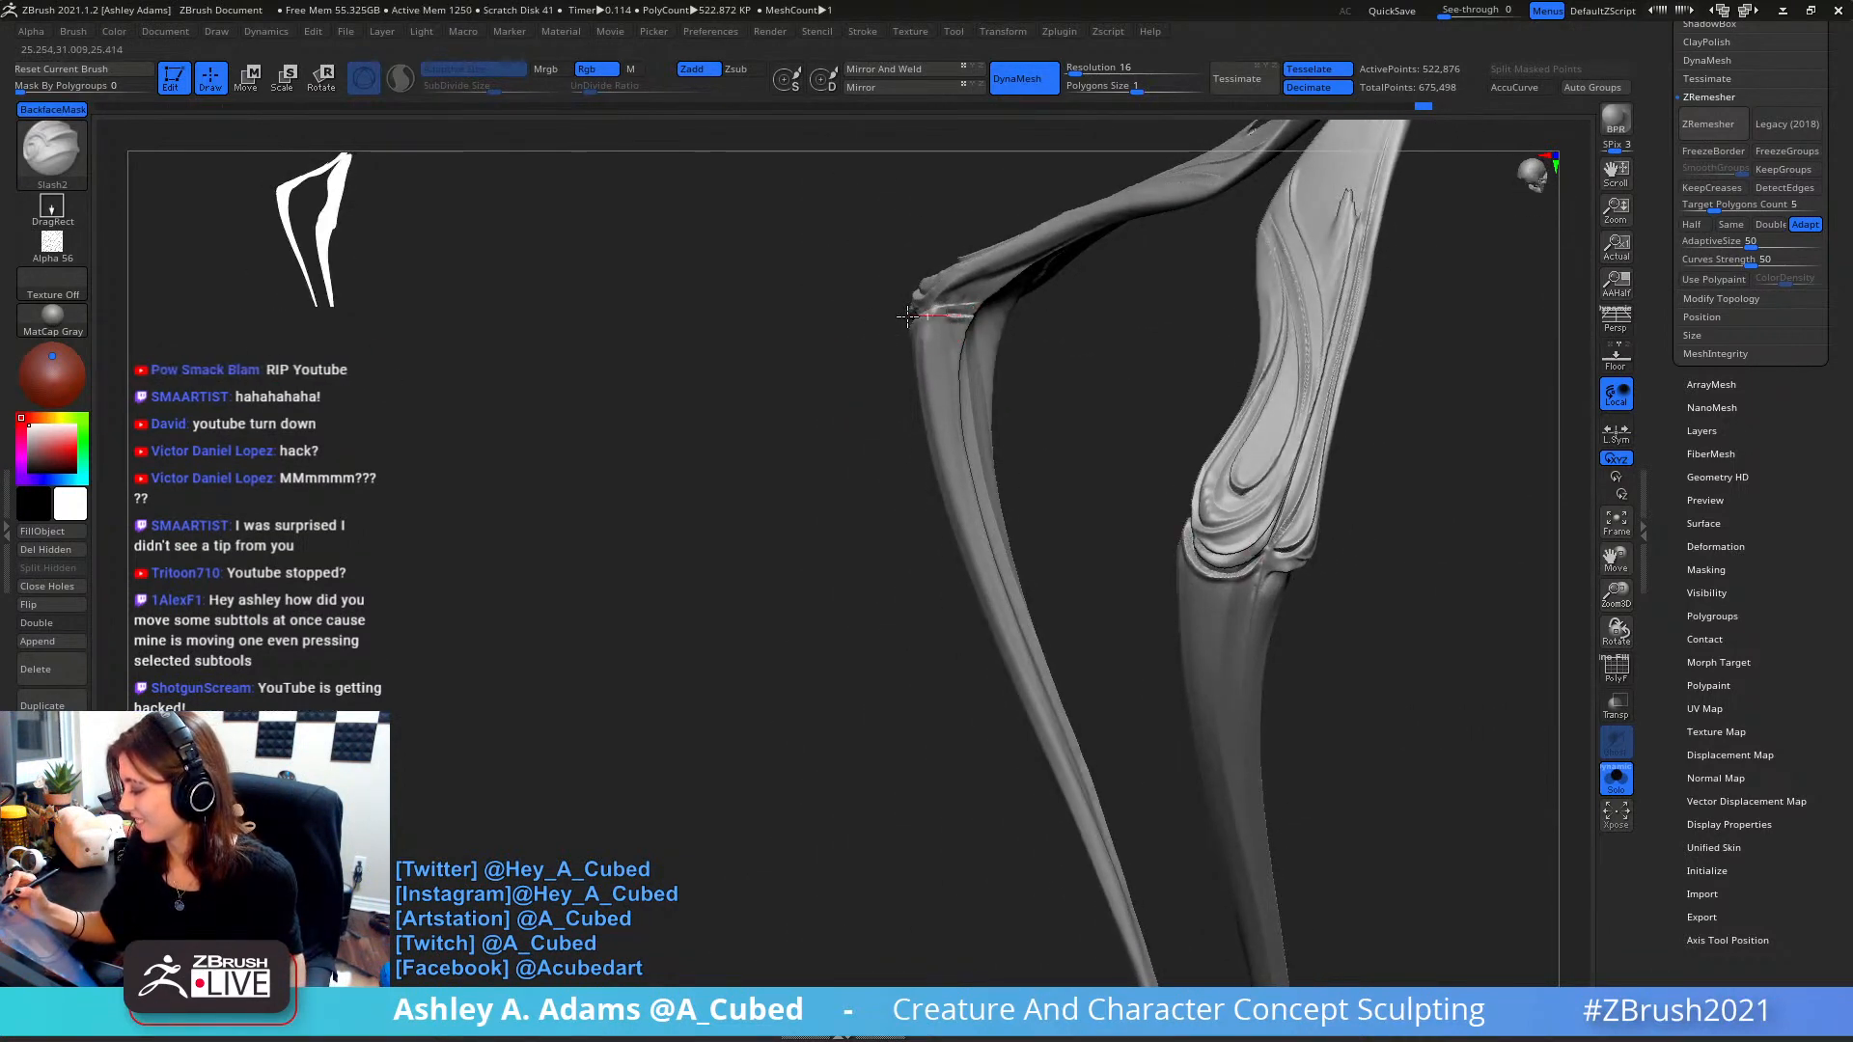
pyautogui.moveTo(883, 340); pyautogui.dragTo(934, 327, button='right')
pyautogui.moveTo(936, 315)
pyautogui.mouseDown()
pyautogui.moveTo(857, 359)
pyautogui.moveTo(837, 290)
pyautogui.mouseUp()
pyautogui.moveTo(907, 335)
pyautogui.mouseDown(button='right')
pyautogui.moveTo(984, 322)
pyautogui.moveTo(866, 346)
pyautogui.mouseUp(button='right')
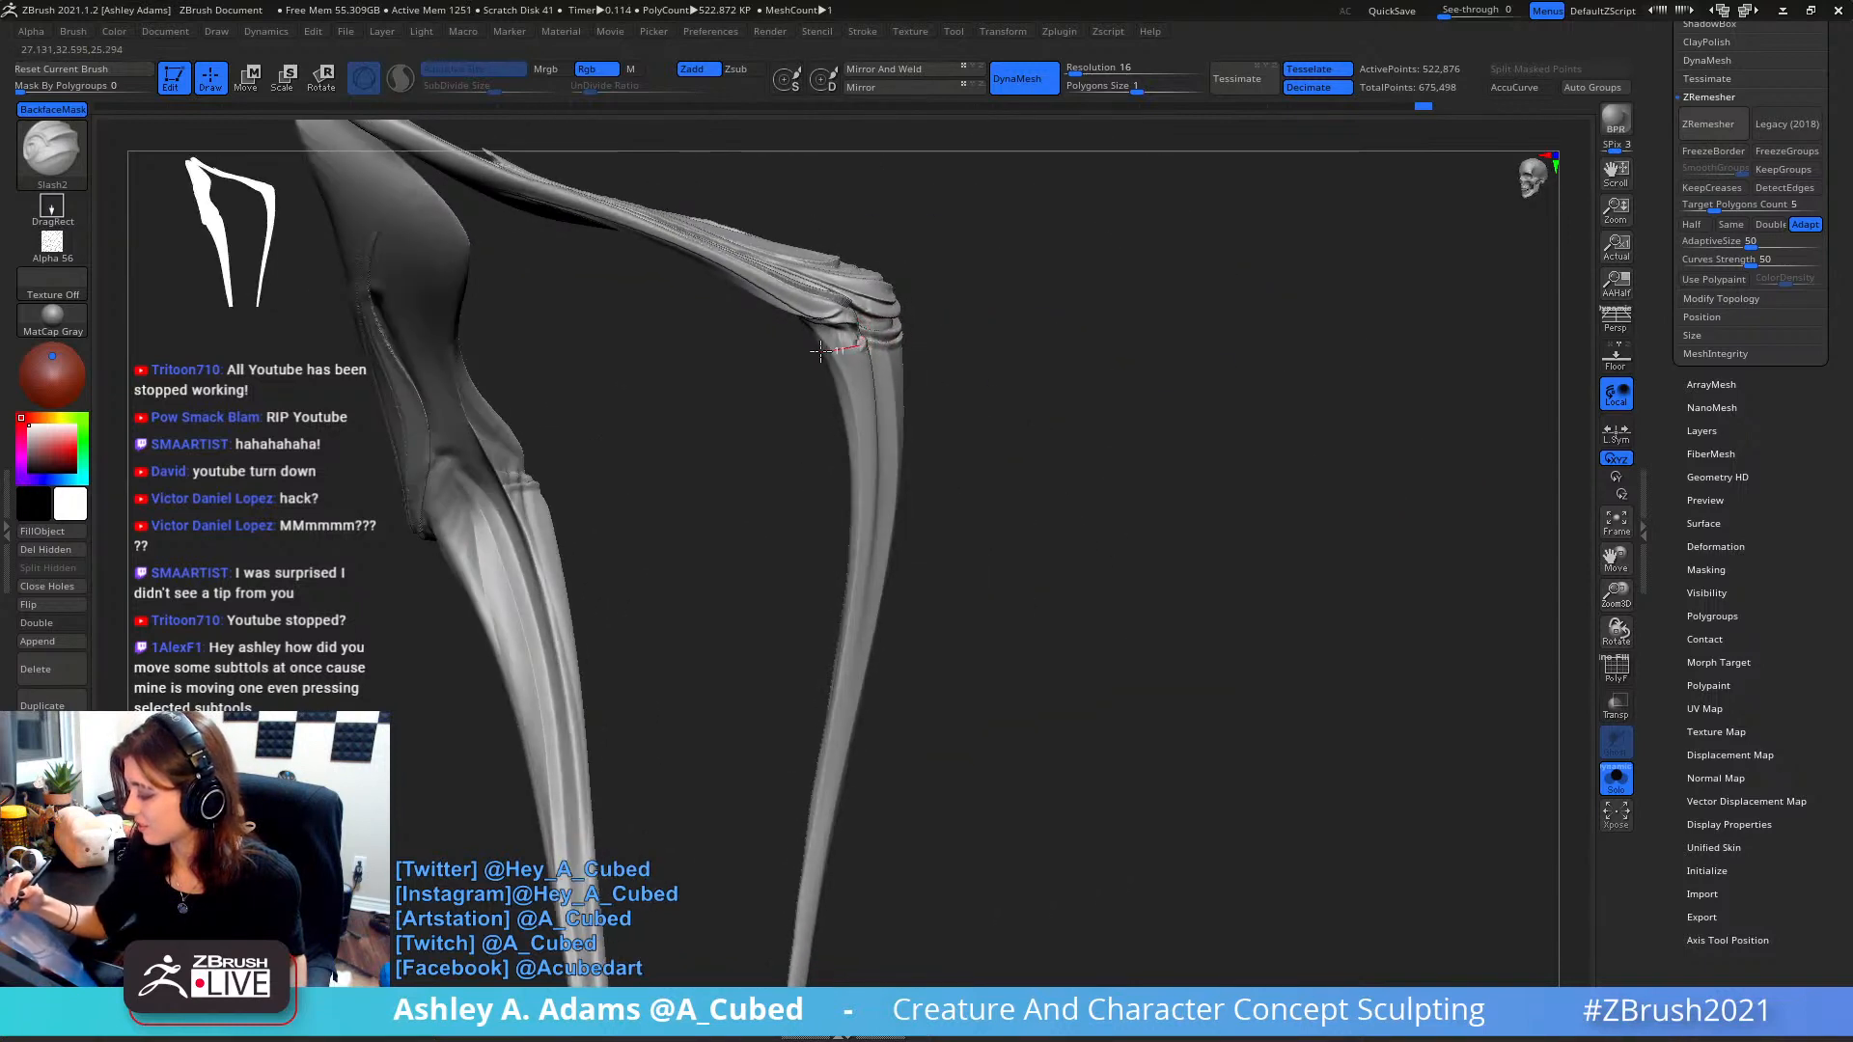
pyautogui.moveTo(794, 316); pyautogui.dragTo(789, 311)
# - Continue the elbow creases across the joint's inner side at the top of the lower segment
pyautogui.moveTo(815, 275)
pyautogui.mouseDown(button='right')
pyautogui.moveTo(910, 208)
pyautogui.moveTo(893, 227)
pyautogui.mouseUp(button='right')
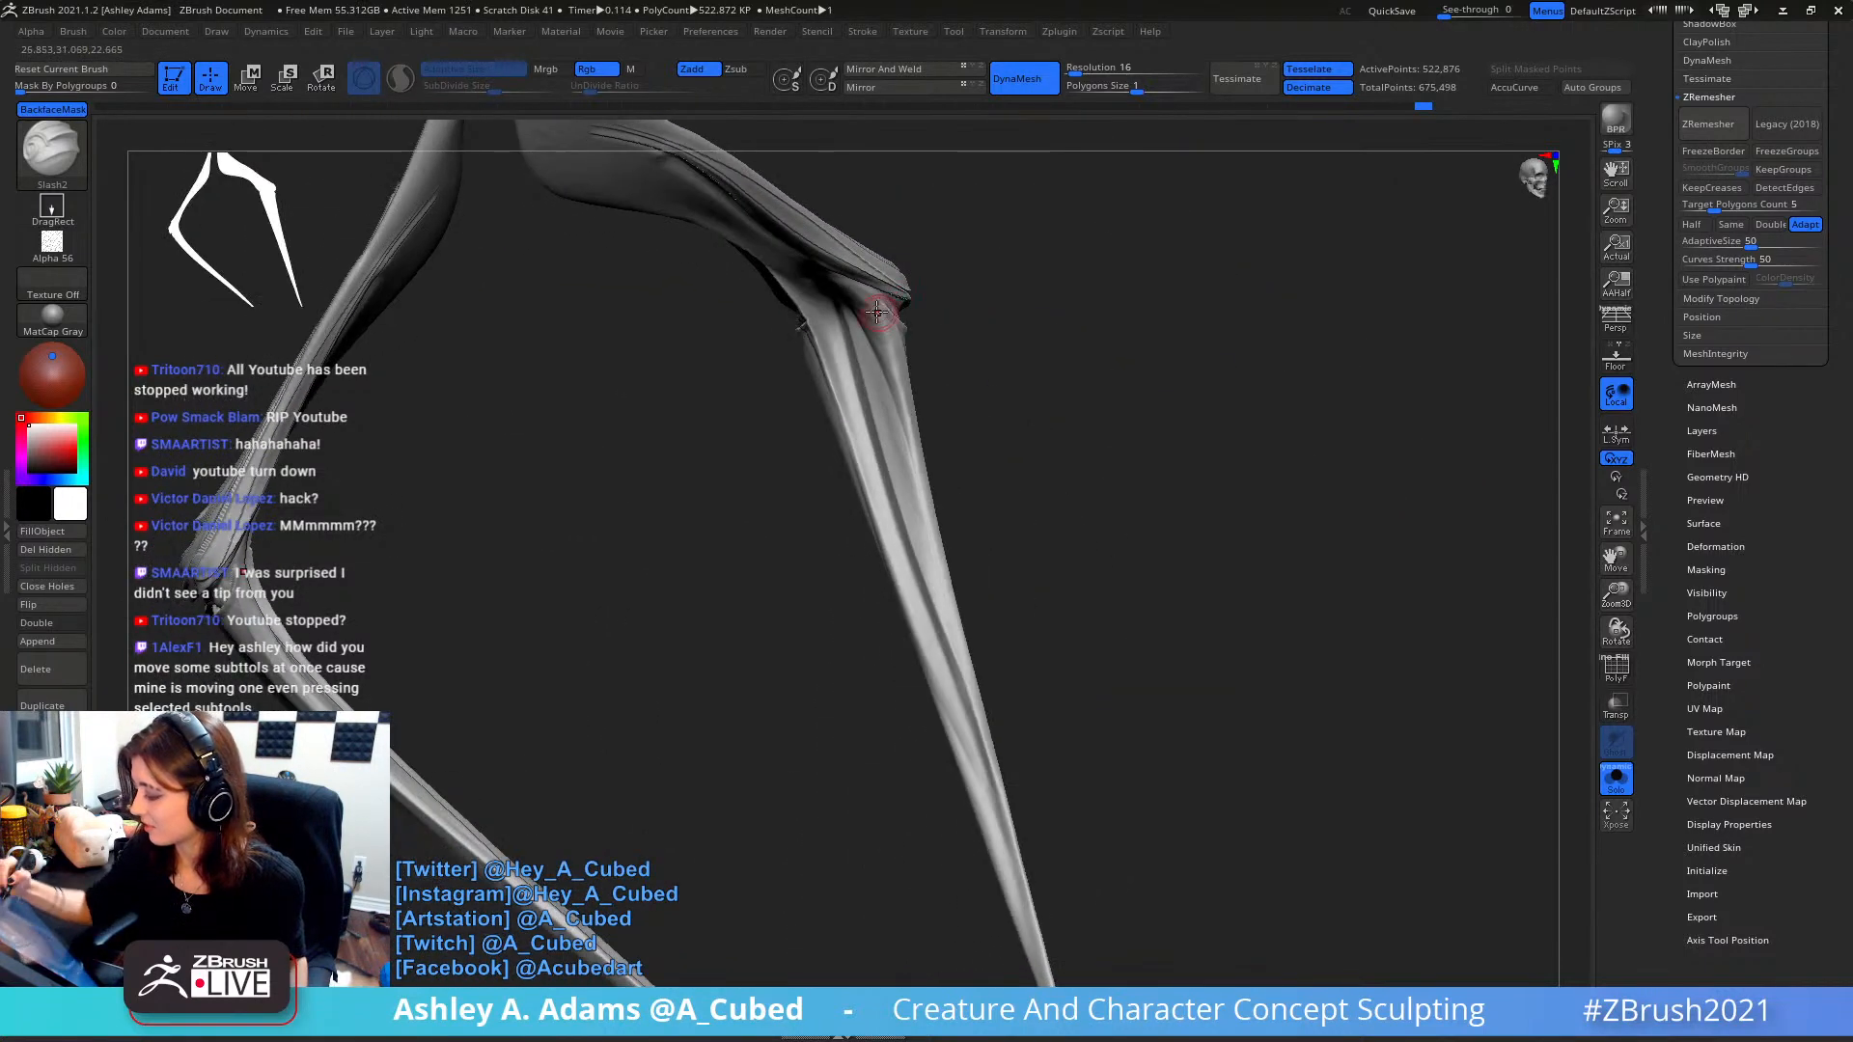
pyautogui.moveTo(880, 311); pyautogui.dragTo(869, 306, button='right')
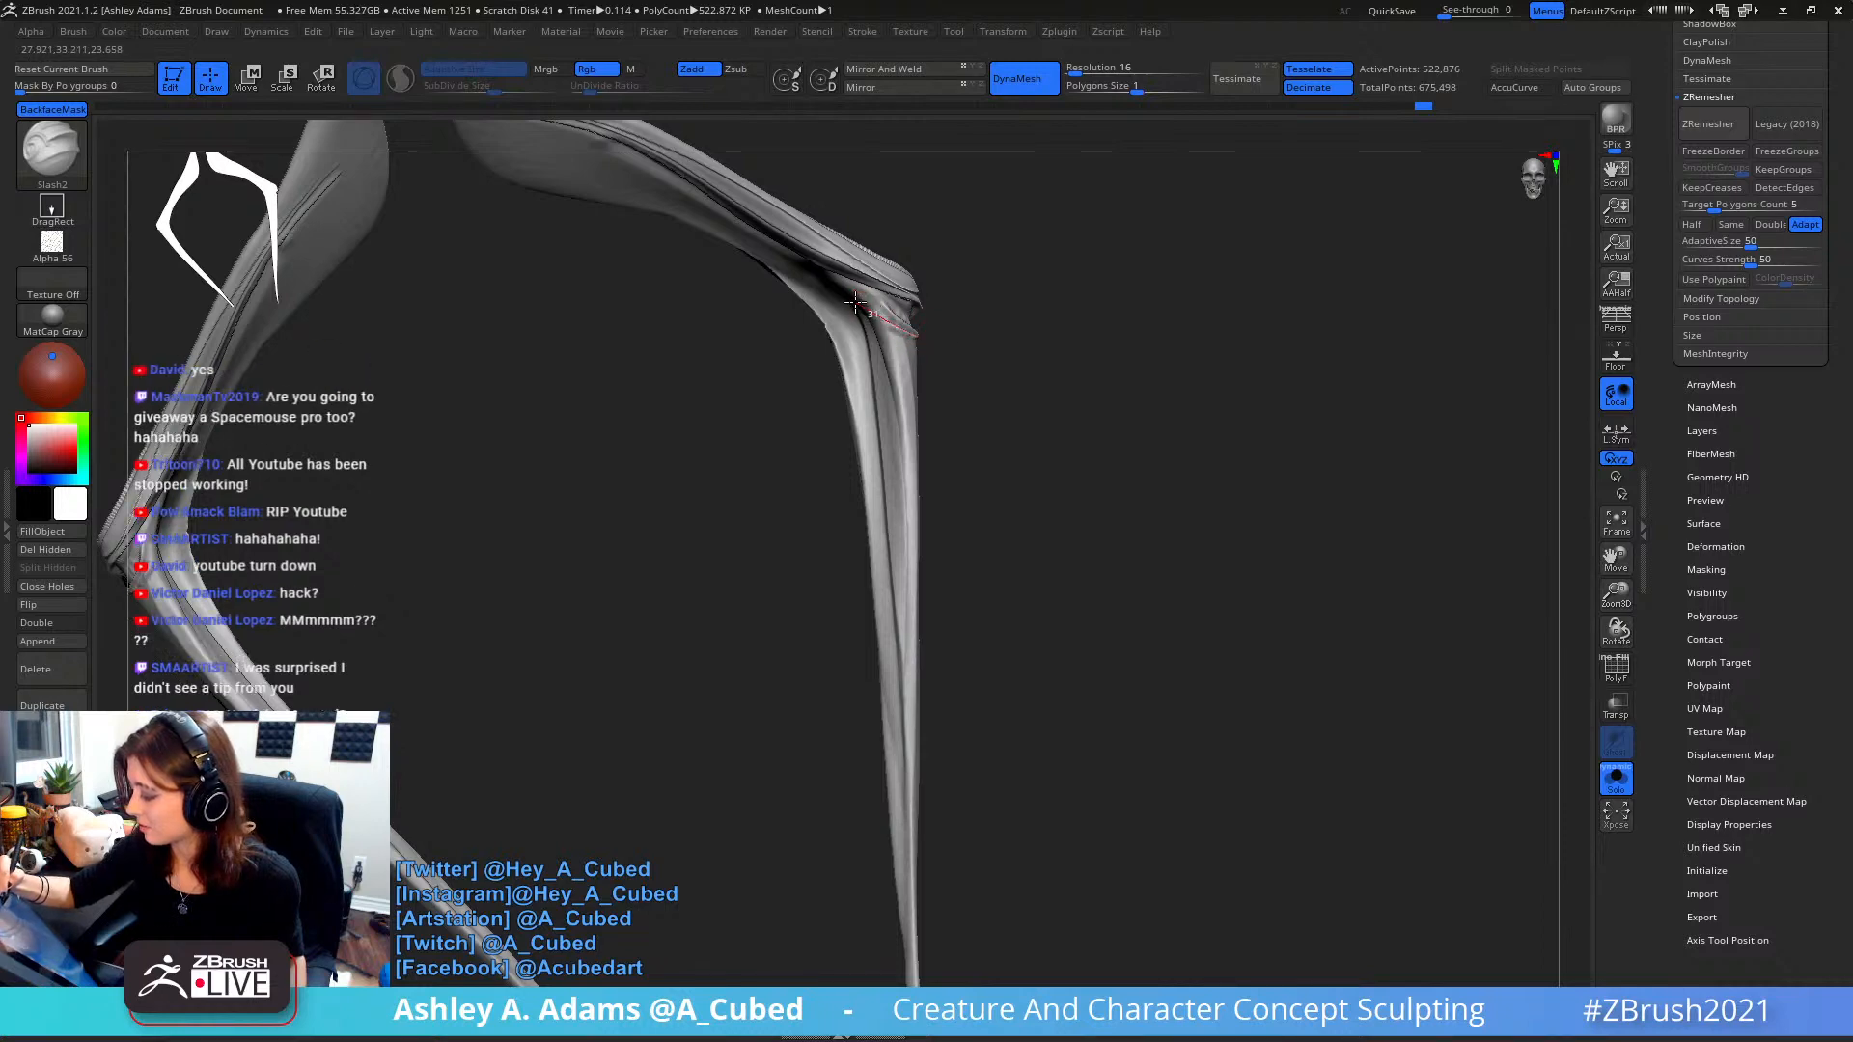
pyautogui.moveTo(828, 272); pyautogui.dragTo(1043, 237, button='right')
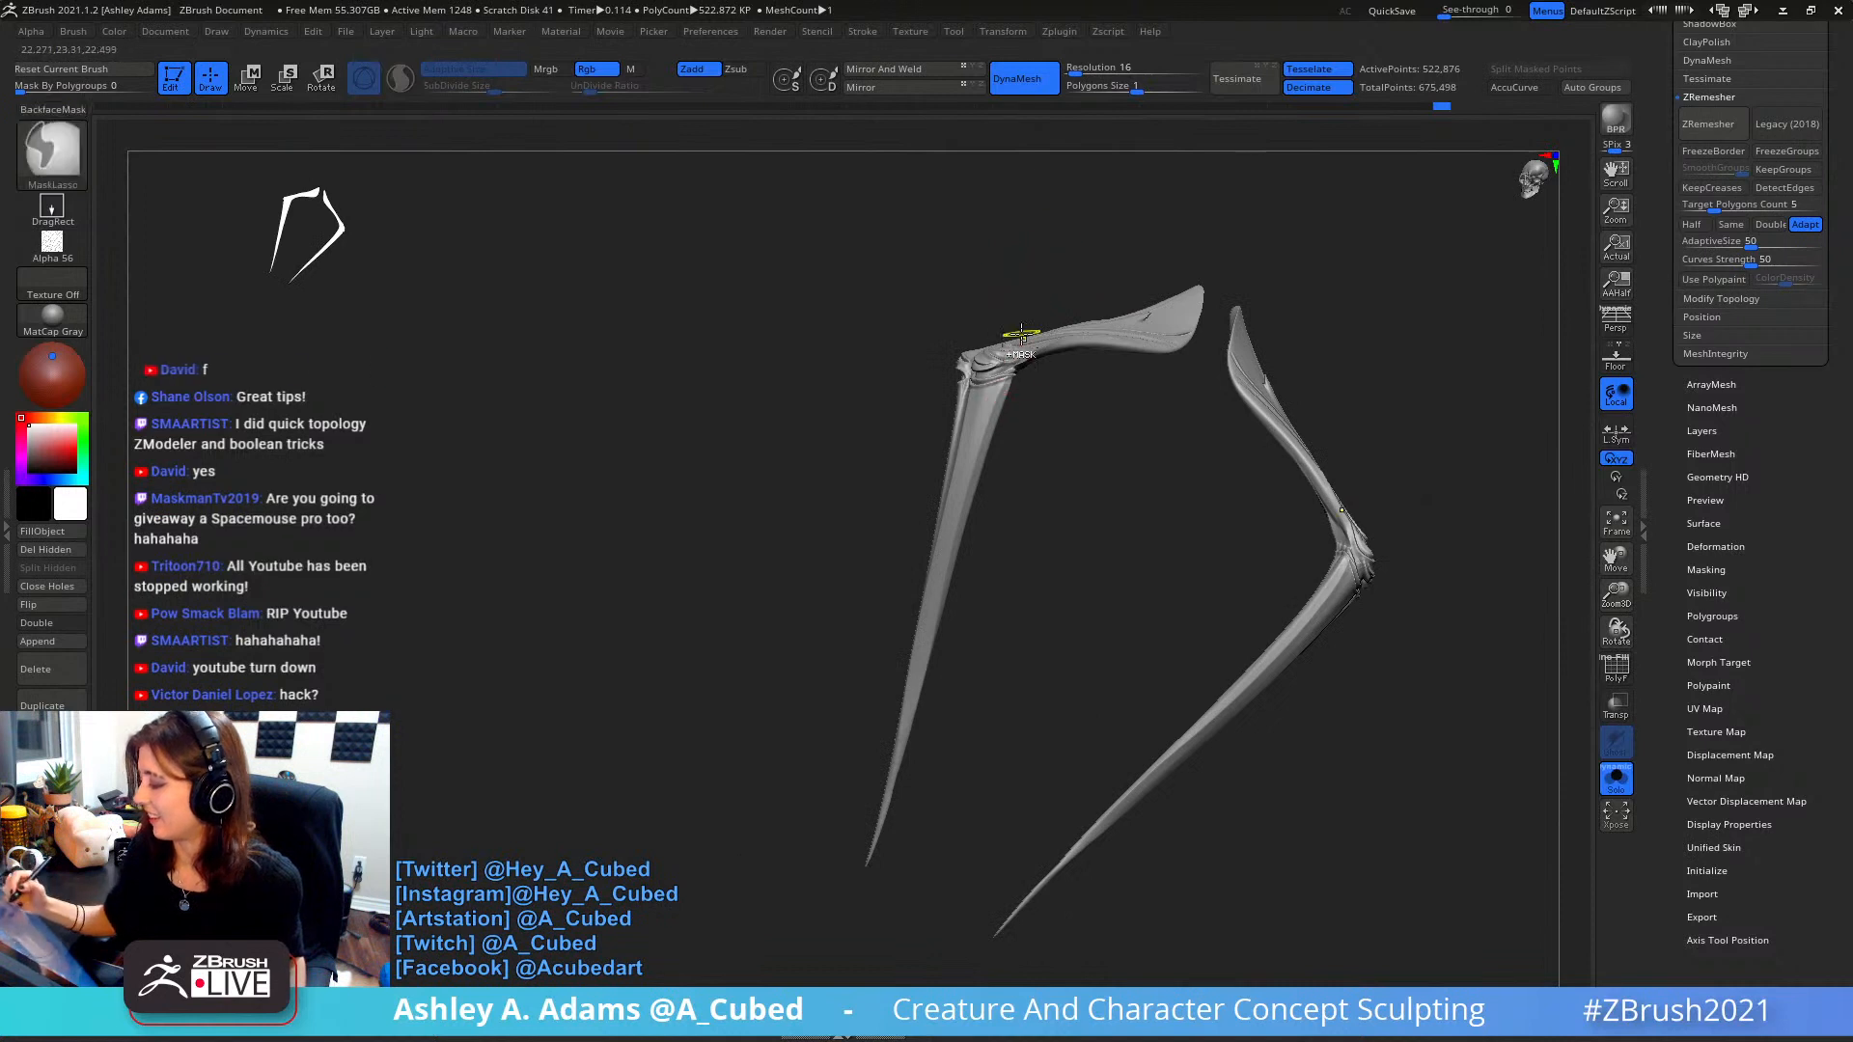
pyautogui.keyDown('ctrl'); pyautogui.moveTo(1028, 335); pyautogui.dragTo(941, 299, button='right'); pyautogui.keyUp('ctrl')
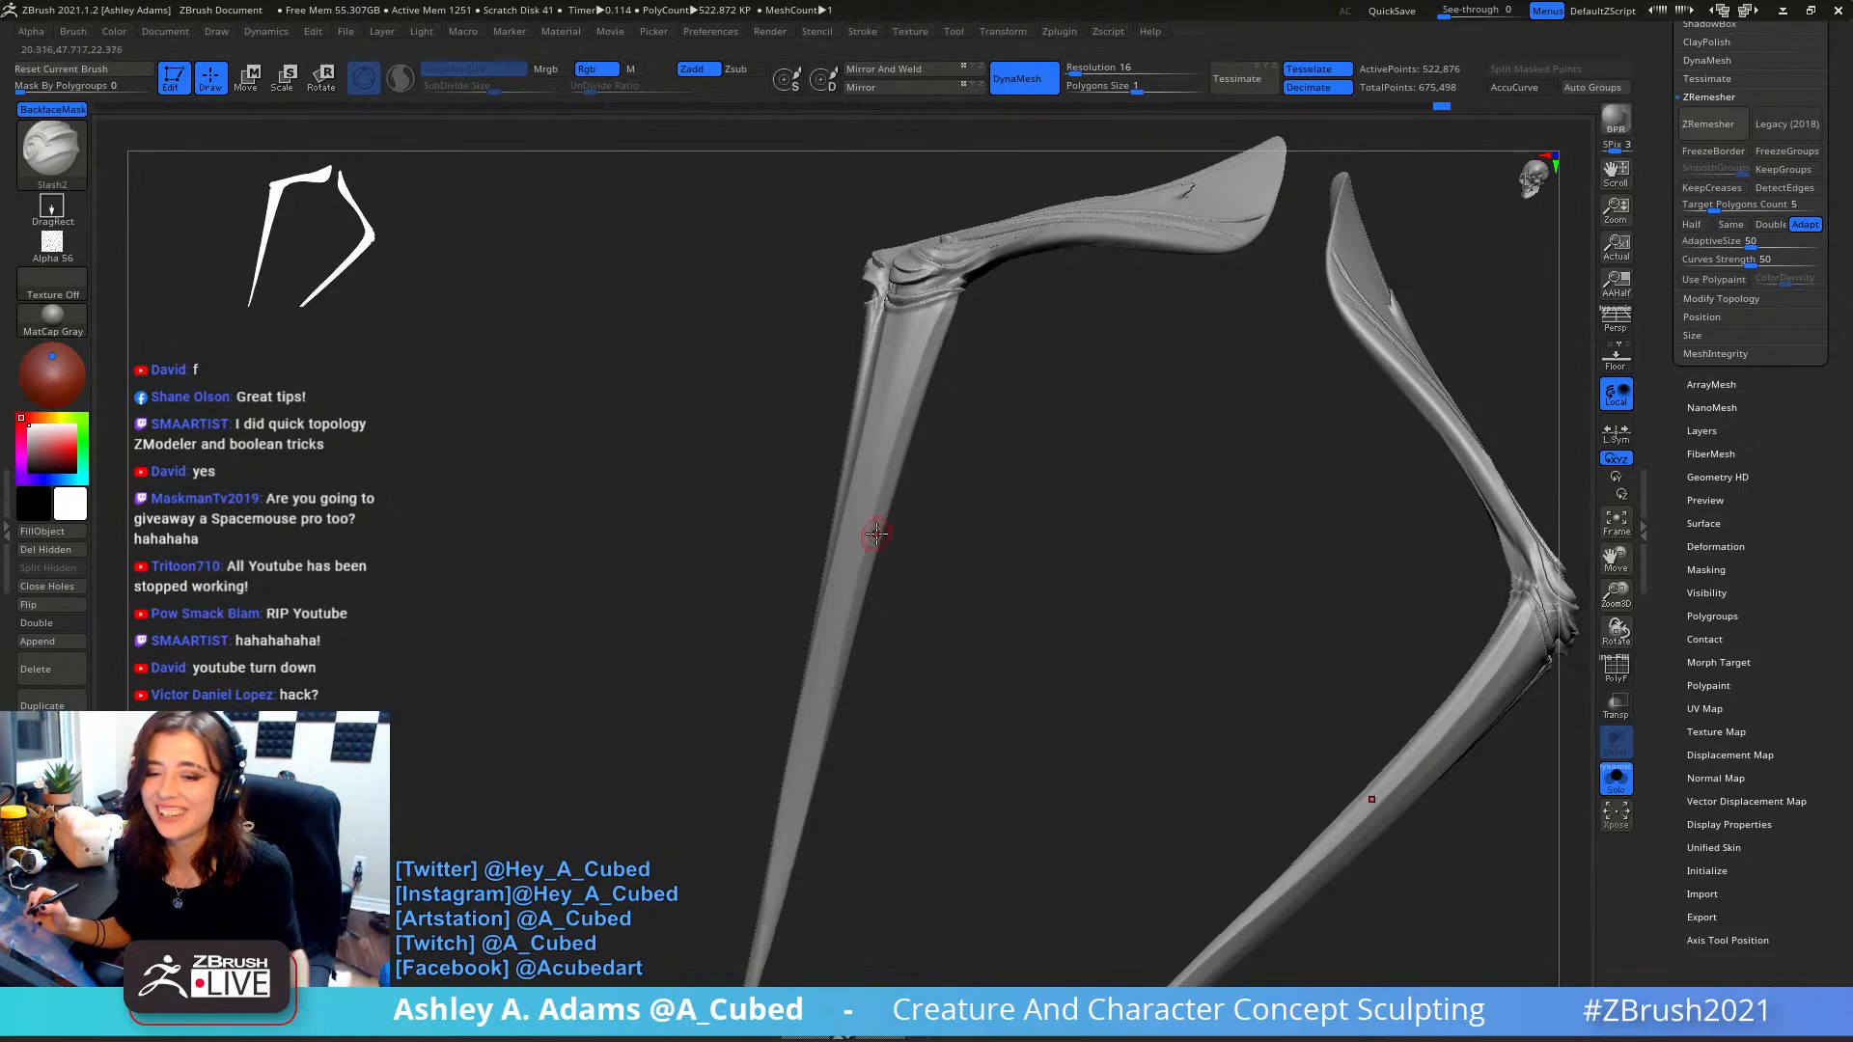
# - Cut long fine lines from the elbow folds down the back and outer side of the lower segment
pyautogui.moveTo(878, 586); pyautogui.dragTo(1213, 459)
pyautogui.moveTo(1172, 348); pyautogui.dragTo(869, 291)
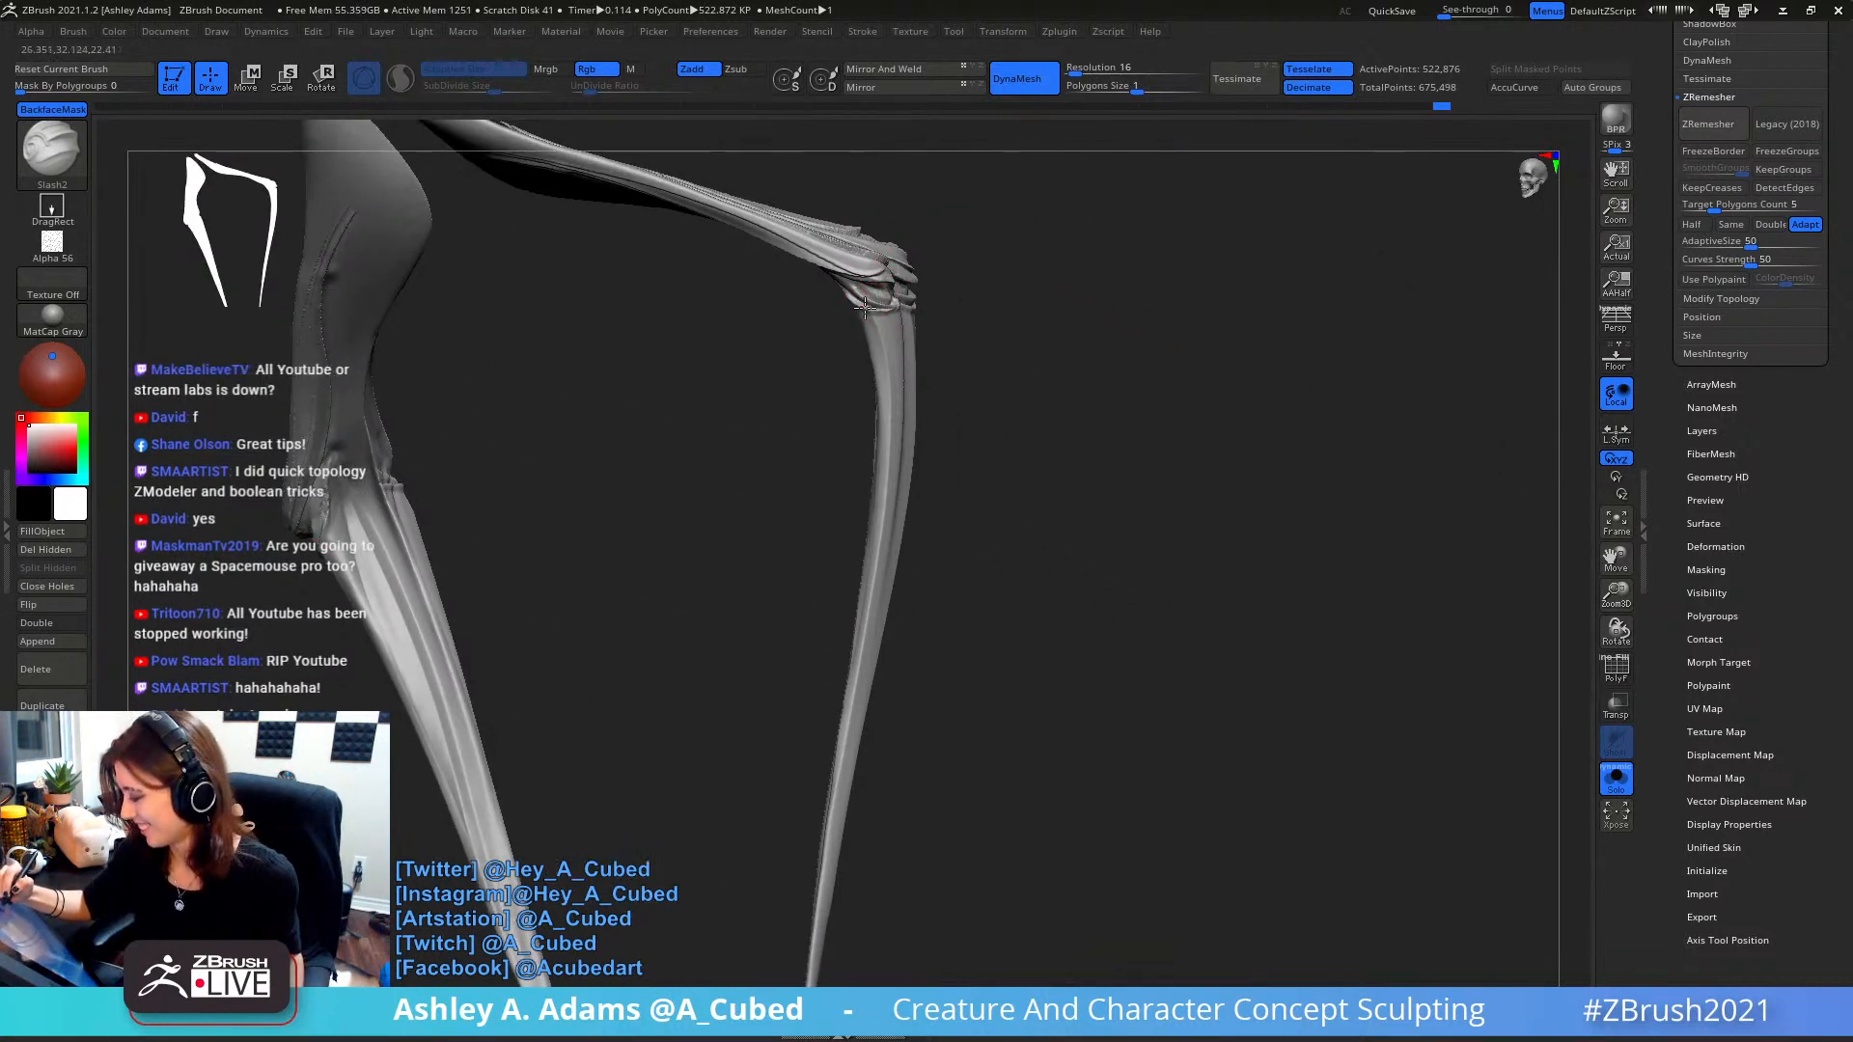
pyautogui.moveTo(896, 359); pyautogui.dragTo(822, 941)
pyautogui.moveTo(980, 592); pyautogui.dragTo(912, 590)
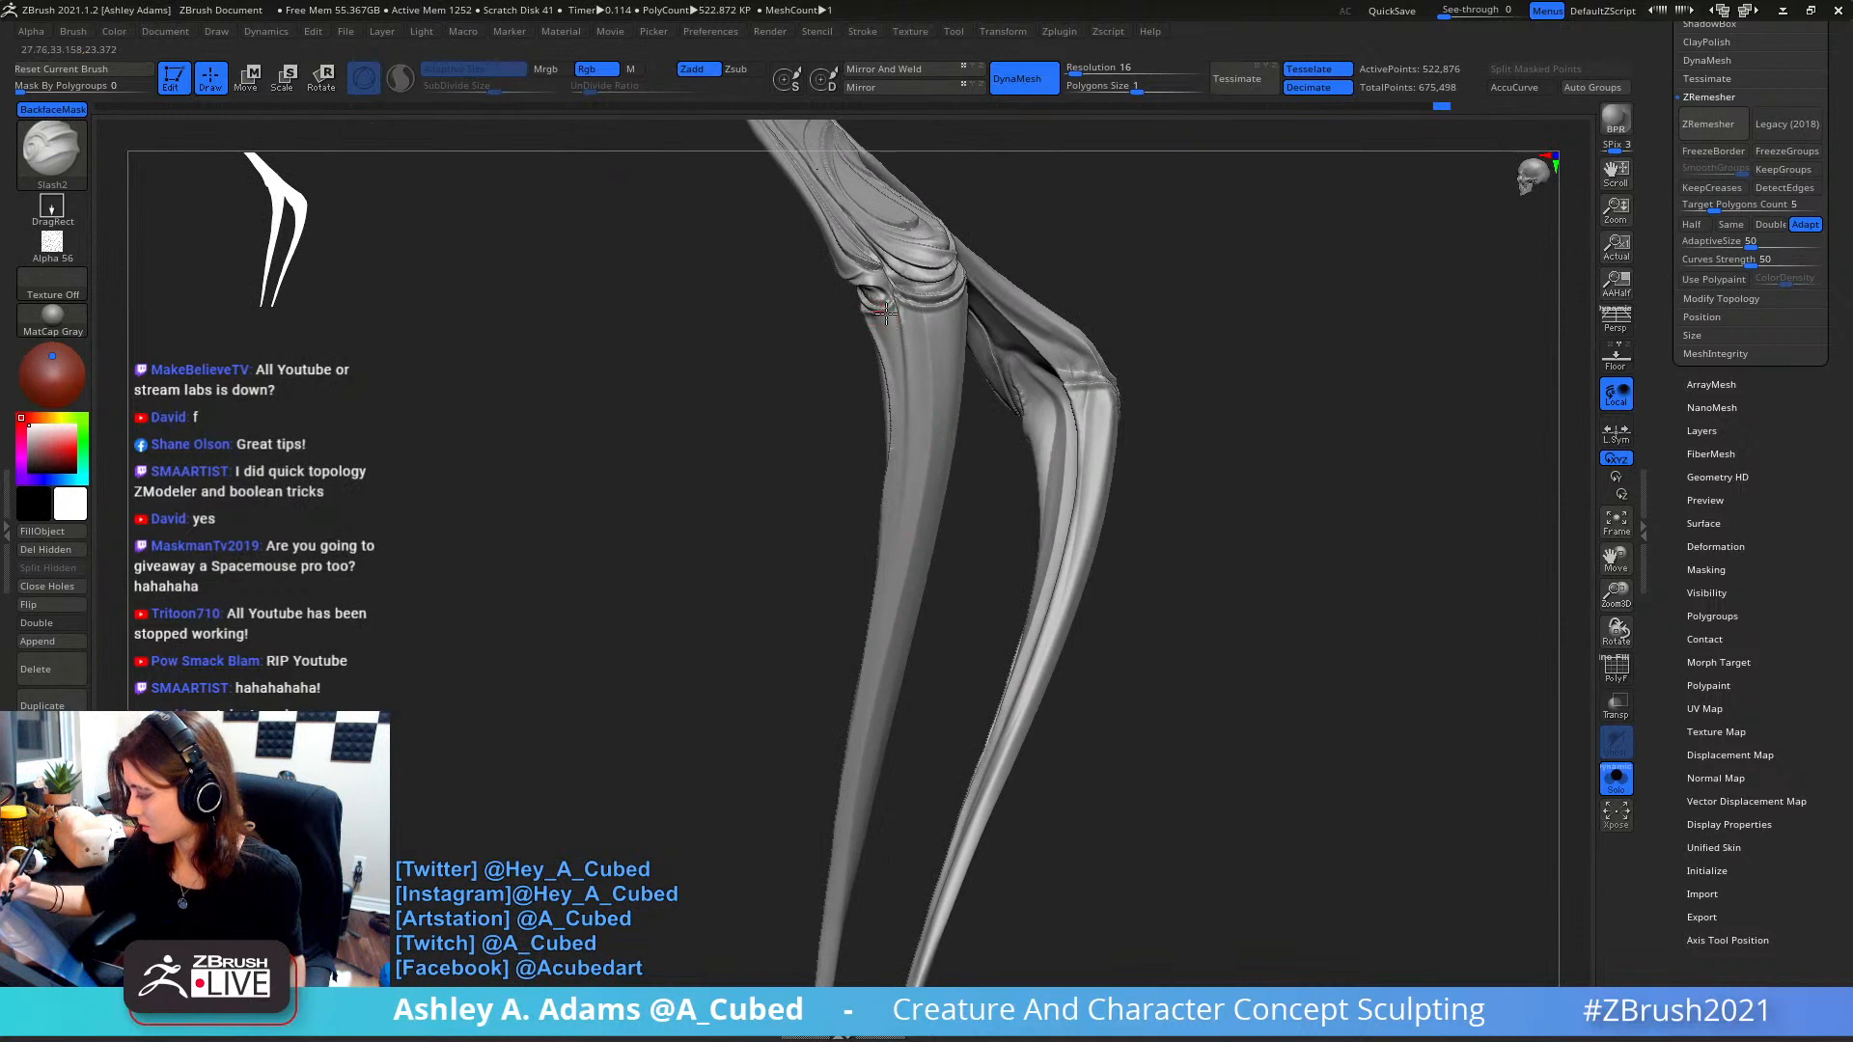
pyautogui.moveTo(870, 309)
pyautogui.mouseDown()
pyautogui.moveTo(902, 399)
pyautogui.moveTo(848, 746)
pyautogui.mouseUp()
pyautogui.moveTo(980, 464); pyautogui.dragTo(909, 457)
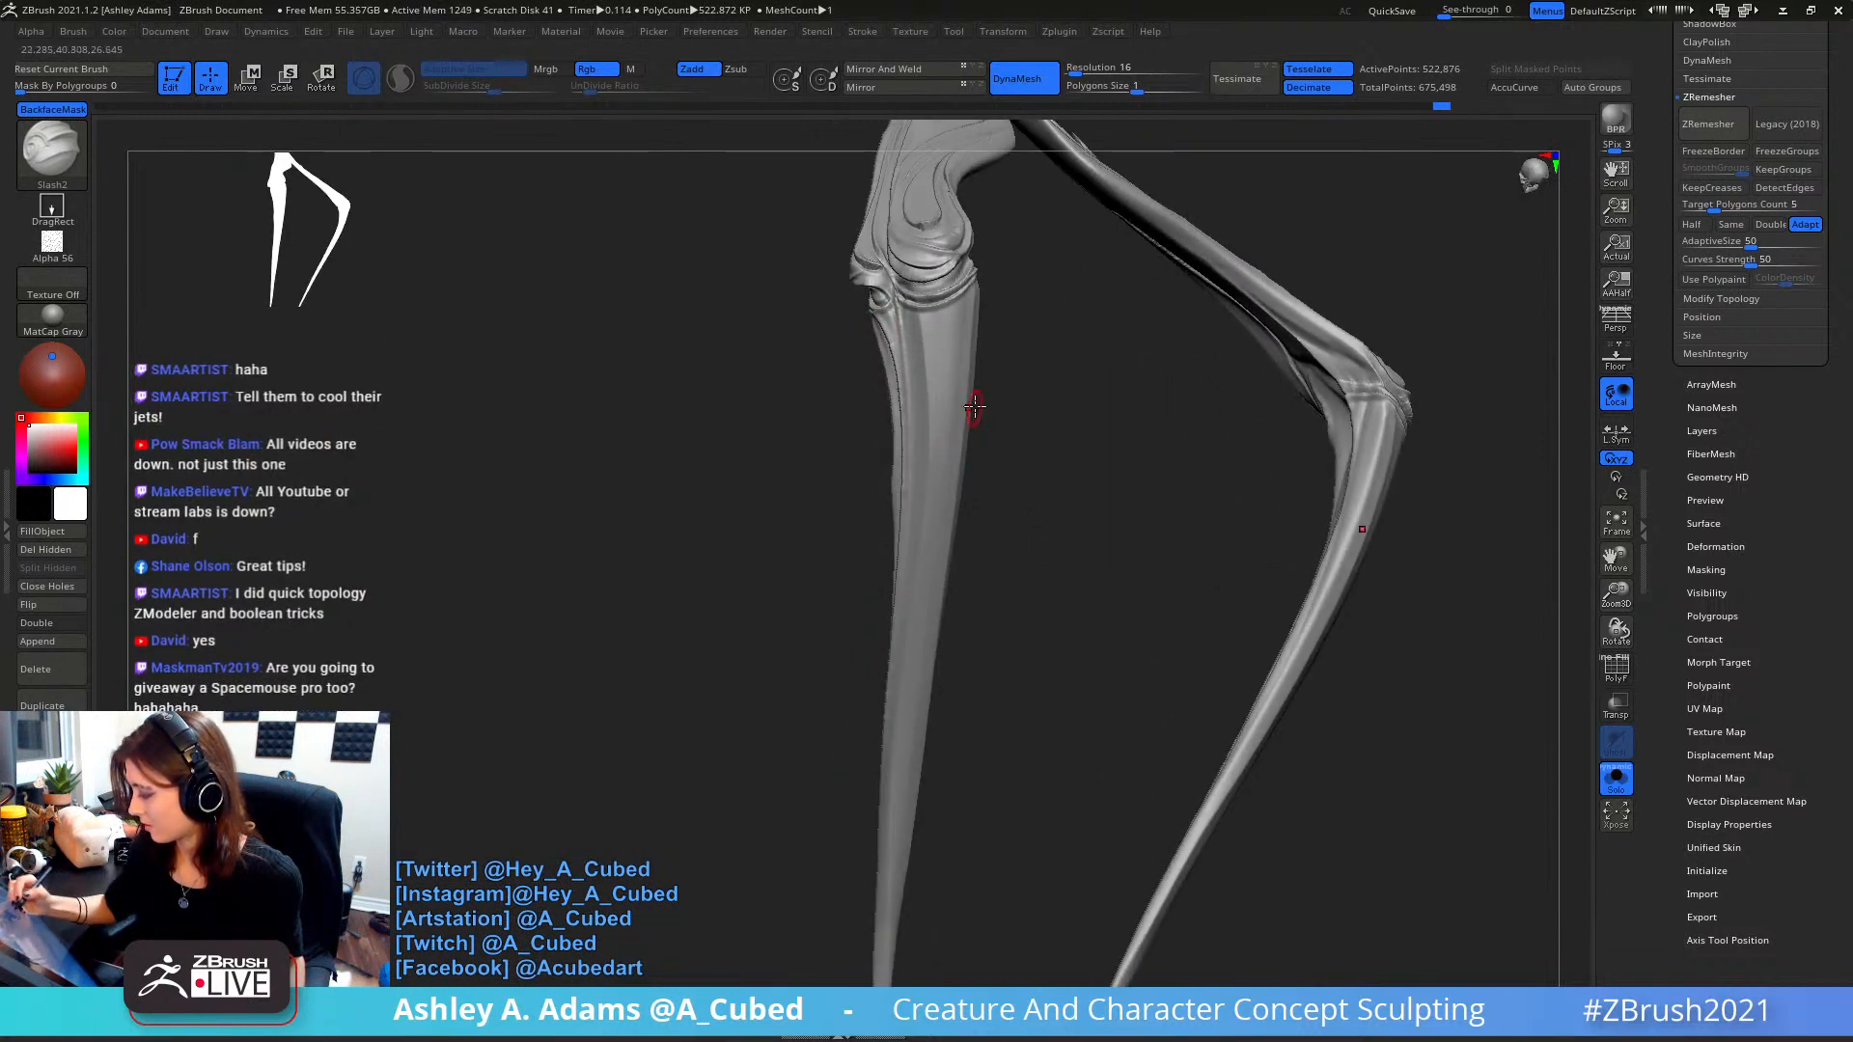
# - Cut tapering fibre lines down the lower segment's front face, starting from both sides beneath the elbow folds
pyautogui.moveTo(898, 298); pyautogui.dragTo(920, 333)
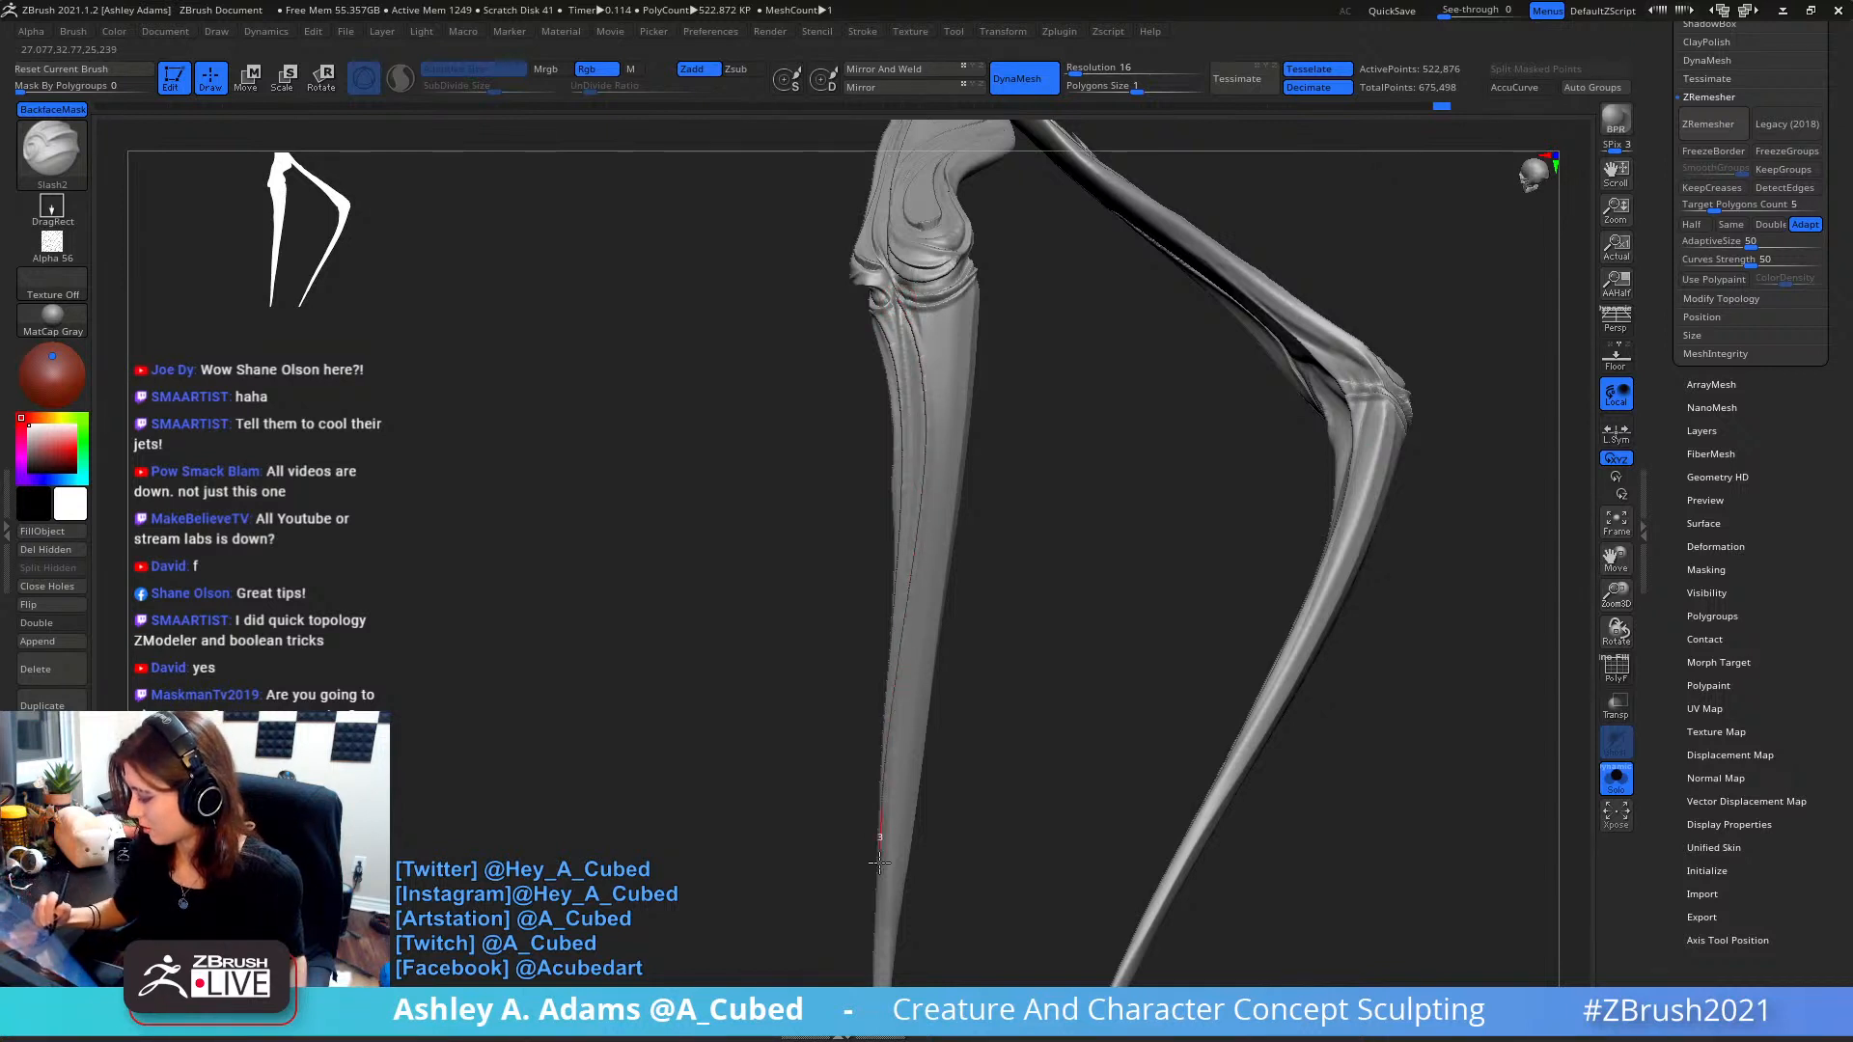
pyautogui.moveTo(879, 862); pyautogui.dragTo(881, 936)
pyautogui.moveTo(1064, 489); pyautogui.dragTo(1000, 454)
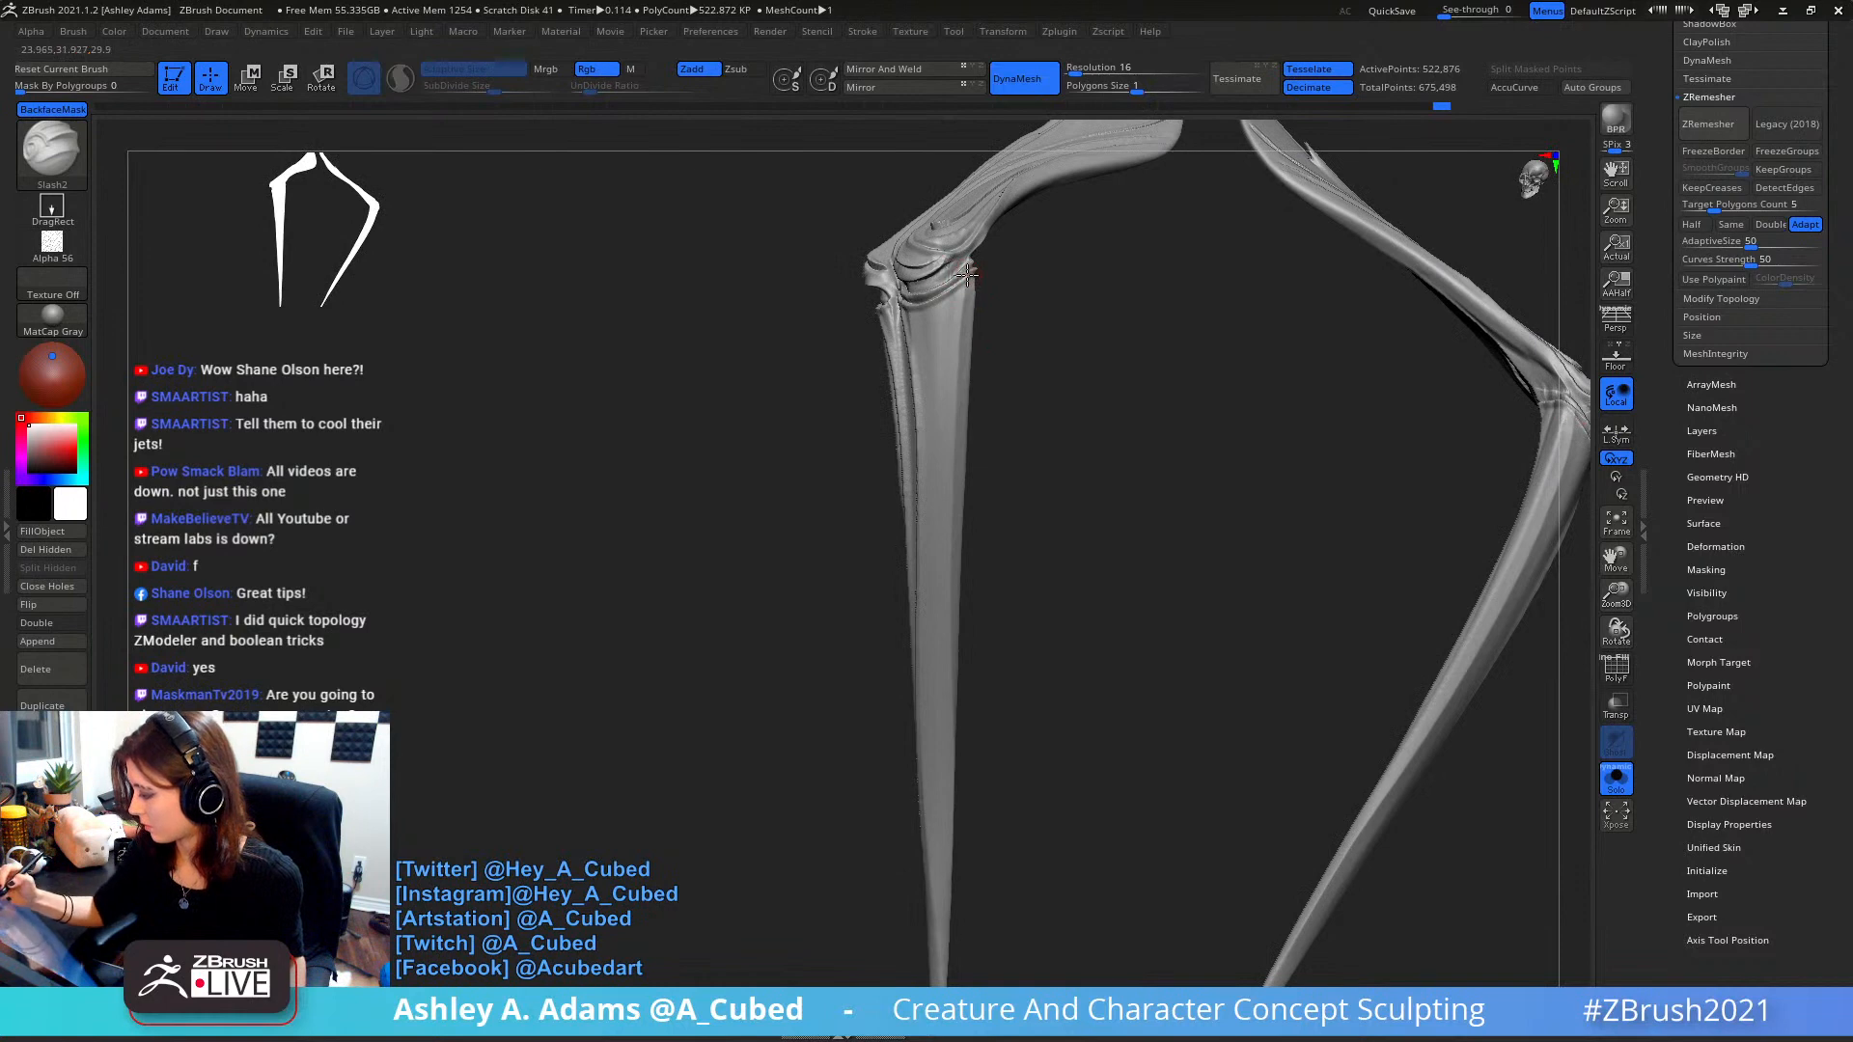
pyautogui.moveTo(967, 273); pyautogui.dragTo(927, 794)
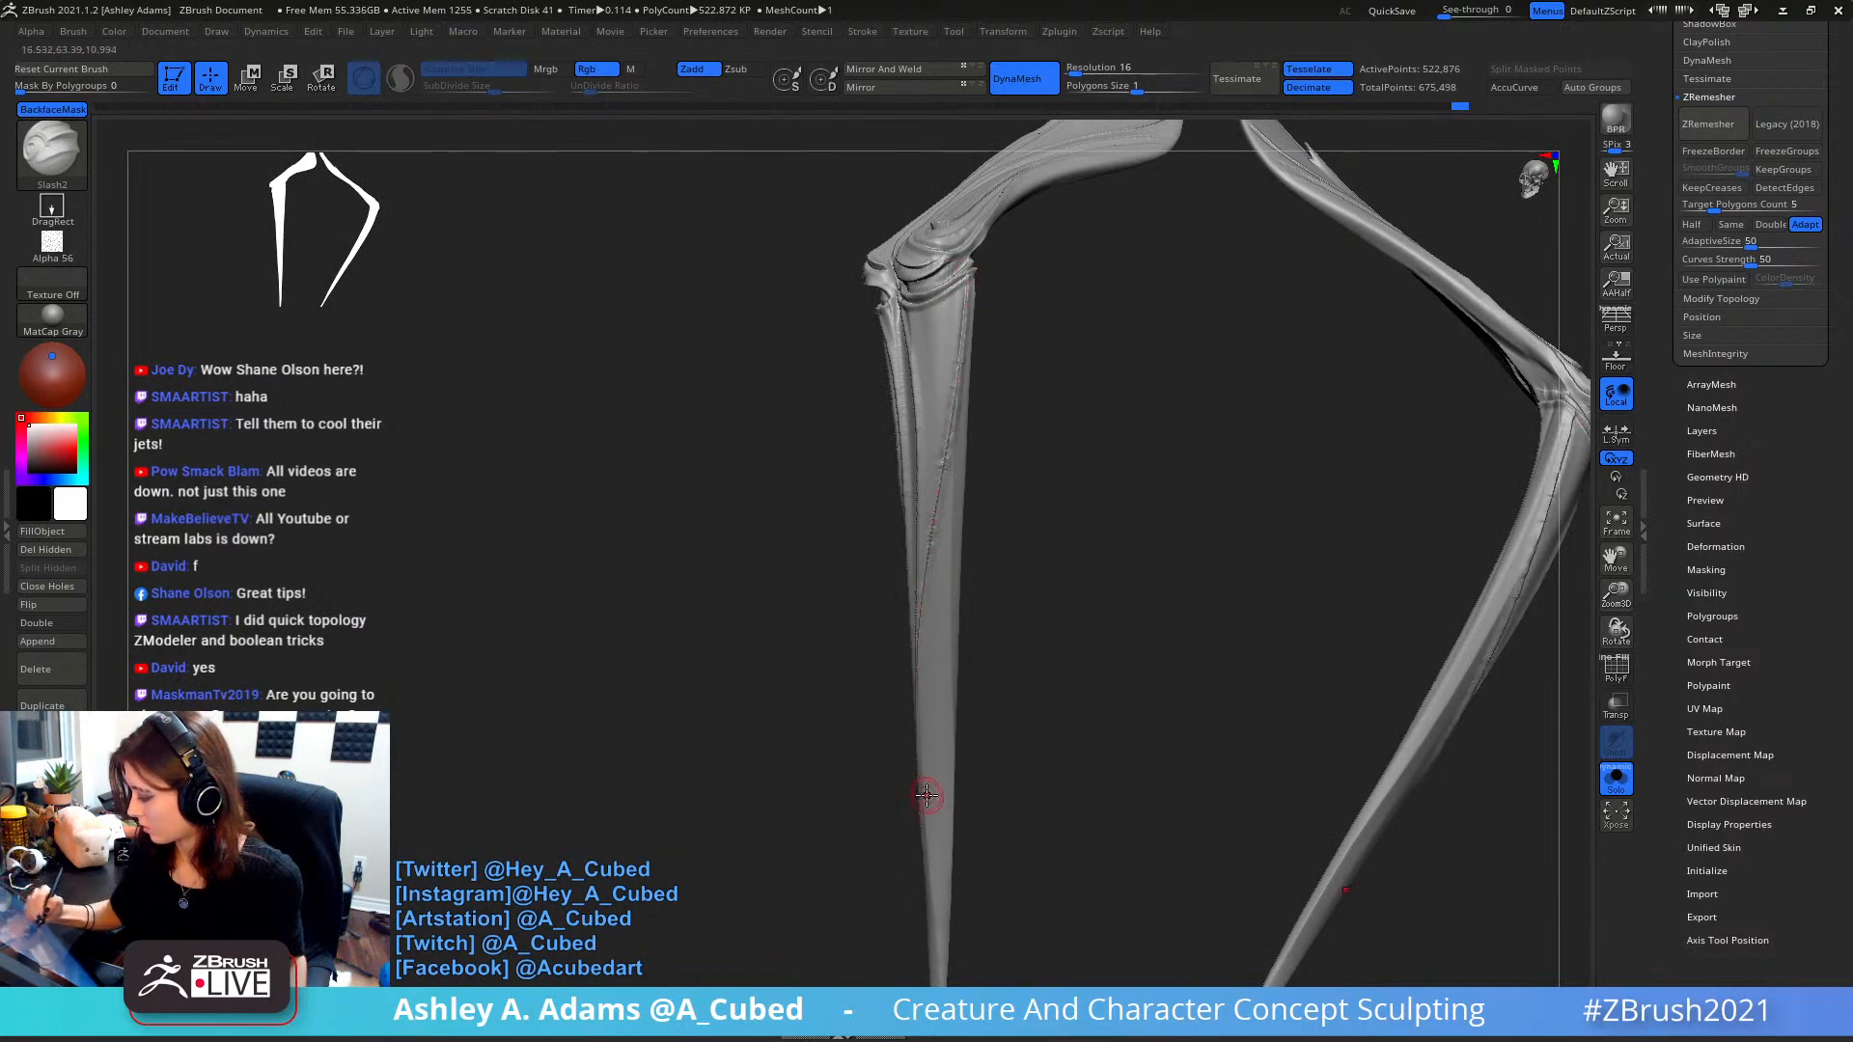
# - Undo the last cut and carve a cleaner long line down the lower segment's inner side from the elbow
pyautogui.moveTo(1052, 541); pyautogui.dragTo(1153, 536)
pyautogui.moveTo(1042, 483); pyautogui.dragTo(1013, 454)
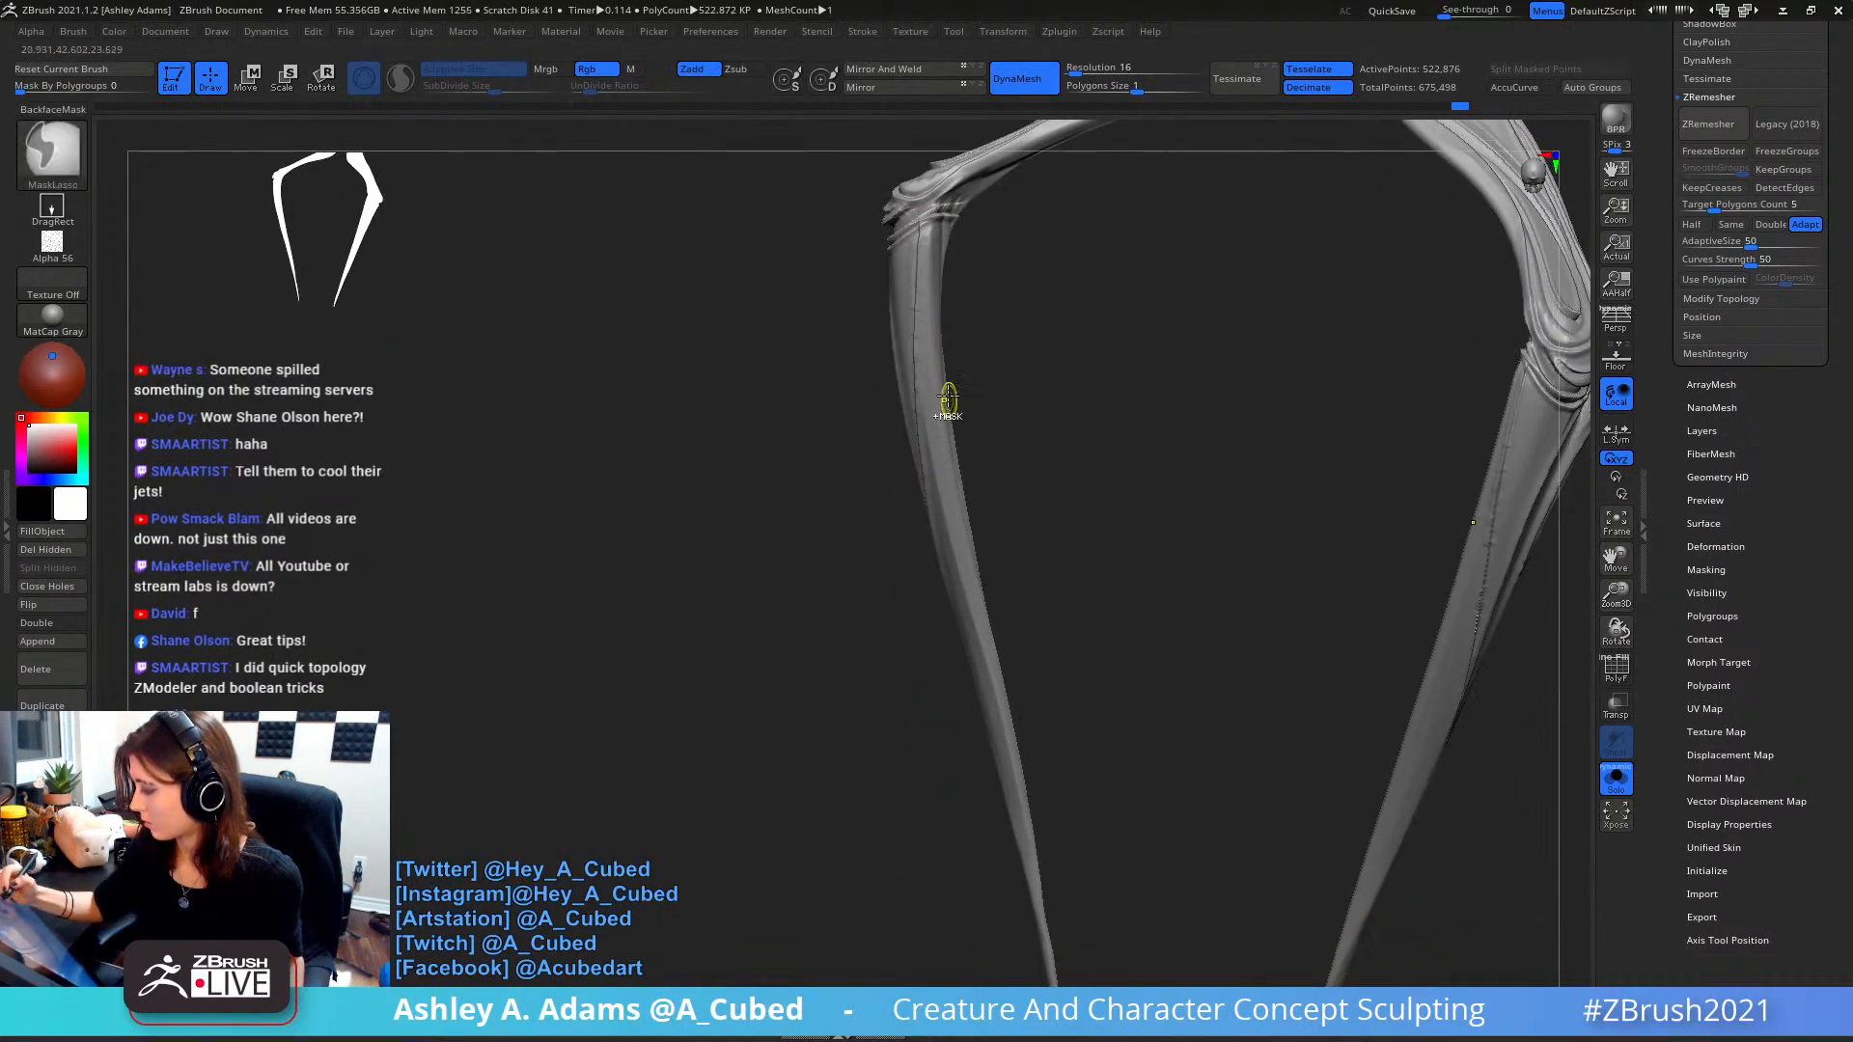
pyautogui.moveTo(949, 398); pyautogui.dragTo(934, 280)
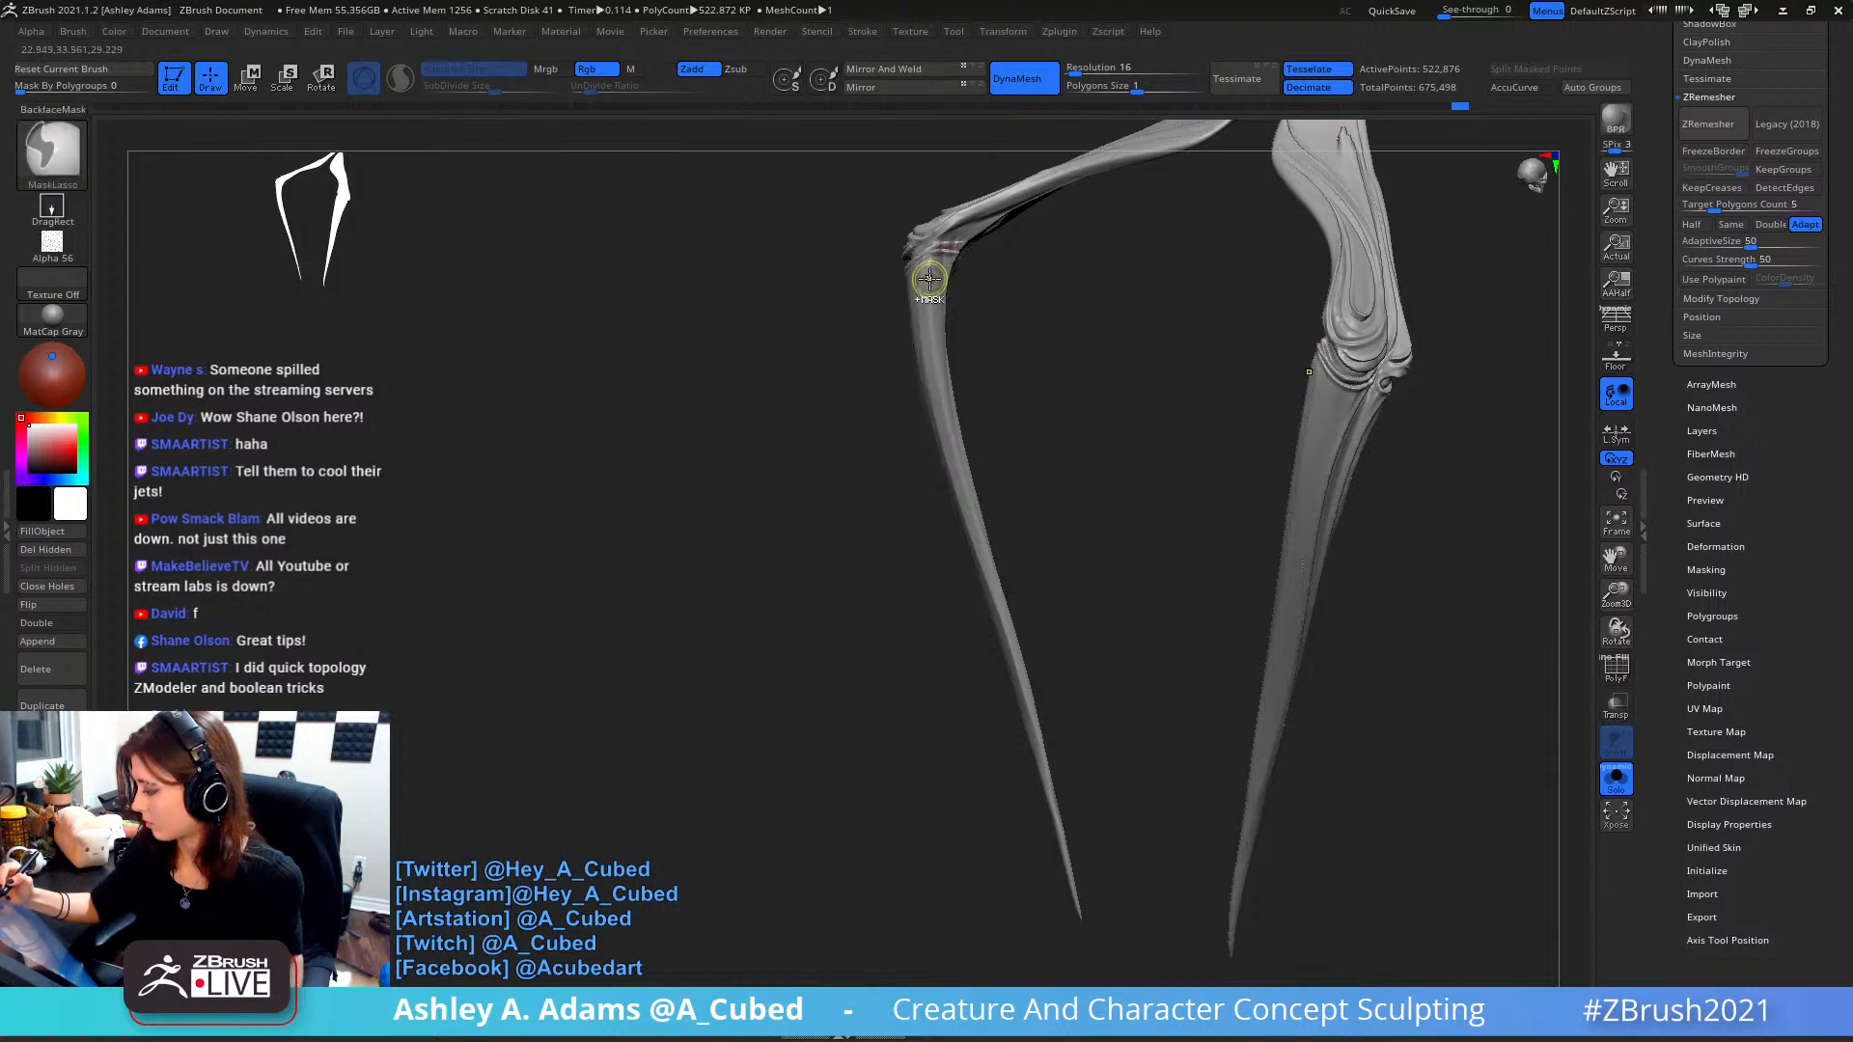
pyautogui.hotkey('ctrl', 'z')
pyautogui.moveTo(907, 292); pyautogui.dragTo(952, 532)
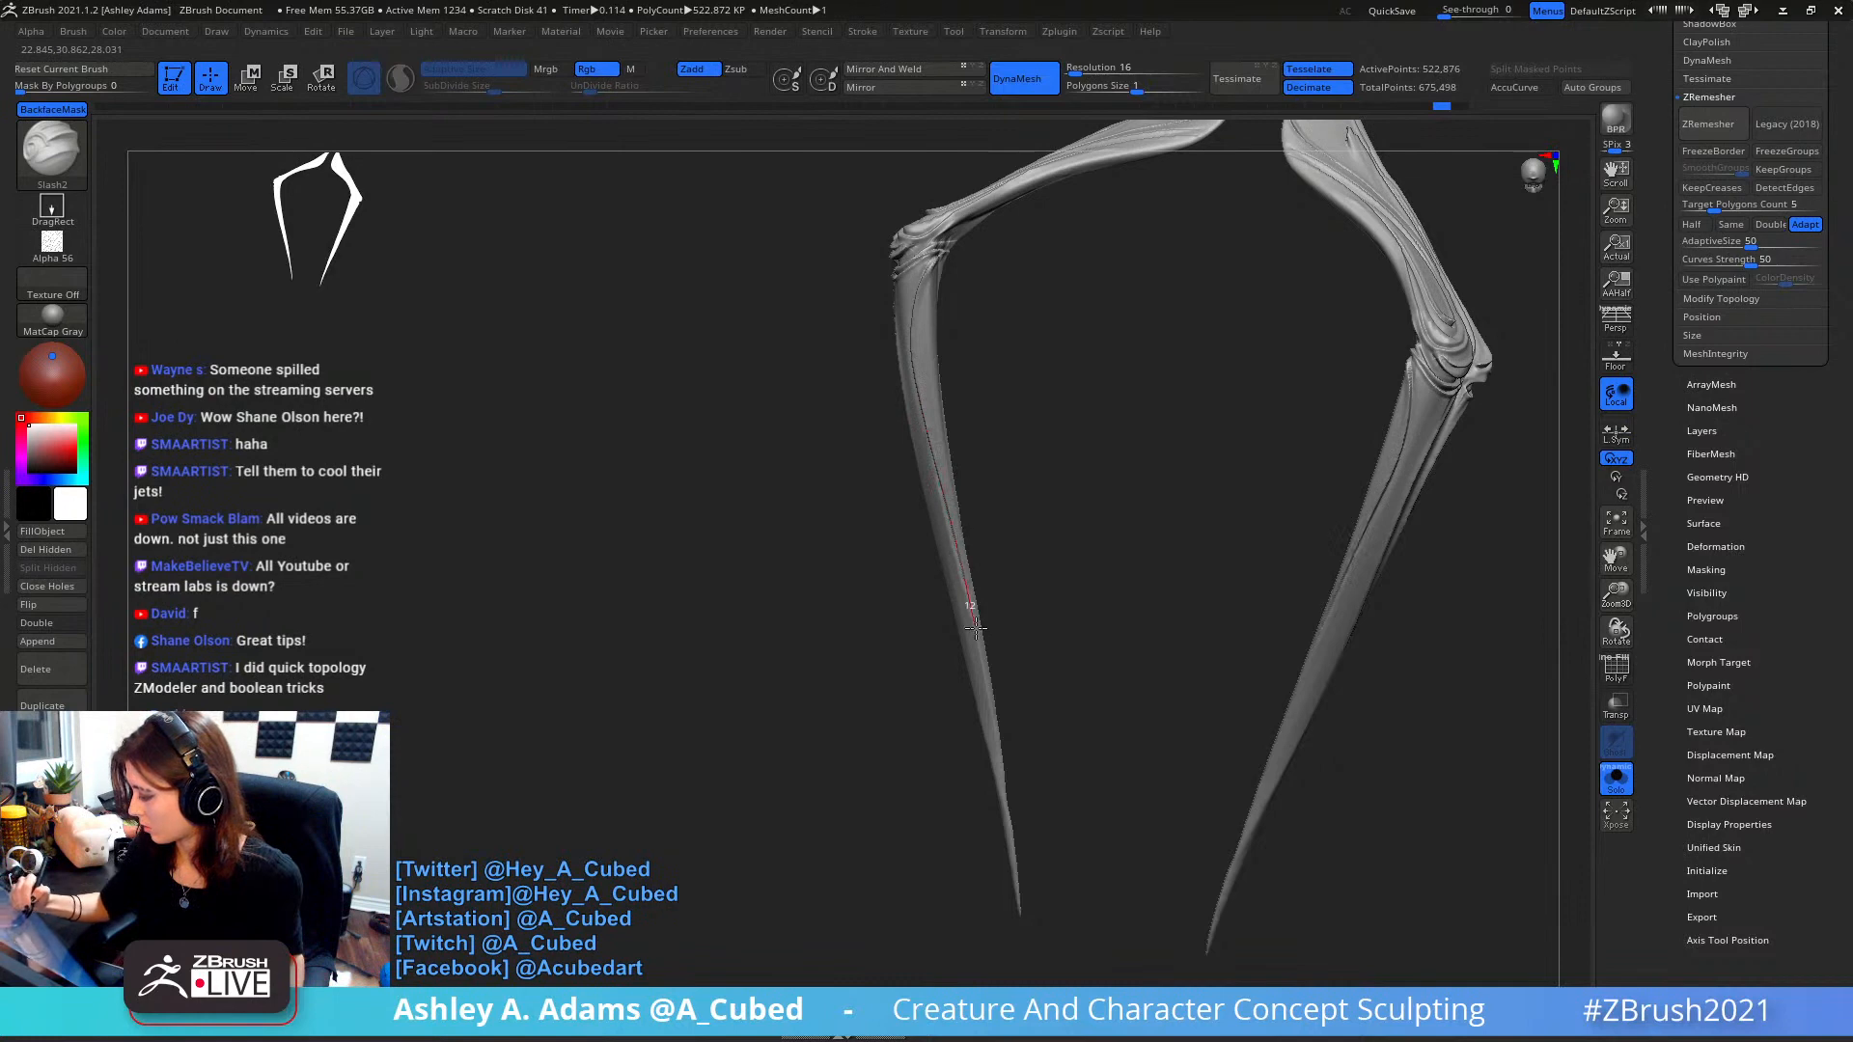
pyautogui.moveTo(976, 628)
pyautogui.mouseDown()
pyautogui.moveTo(984, 676)
pyautogui.moveTo(1100, 608)
pyautogui.mouseUp()
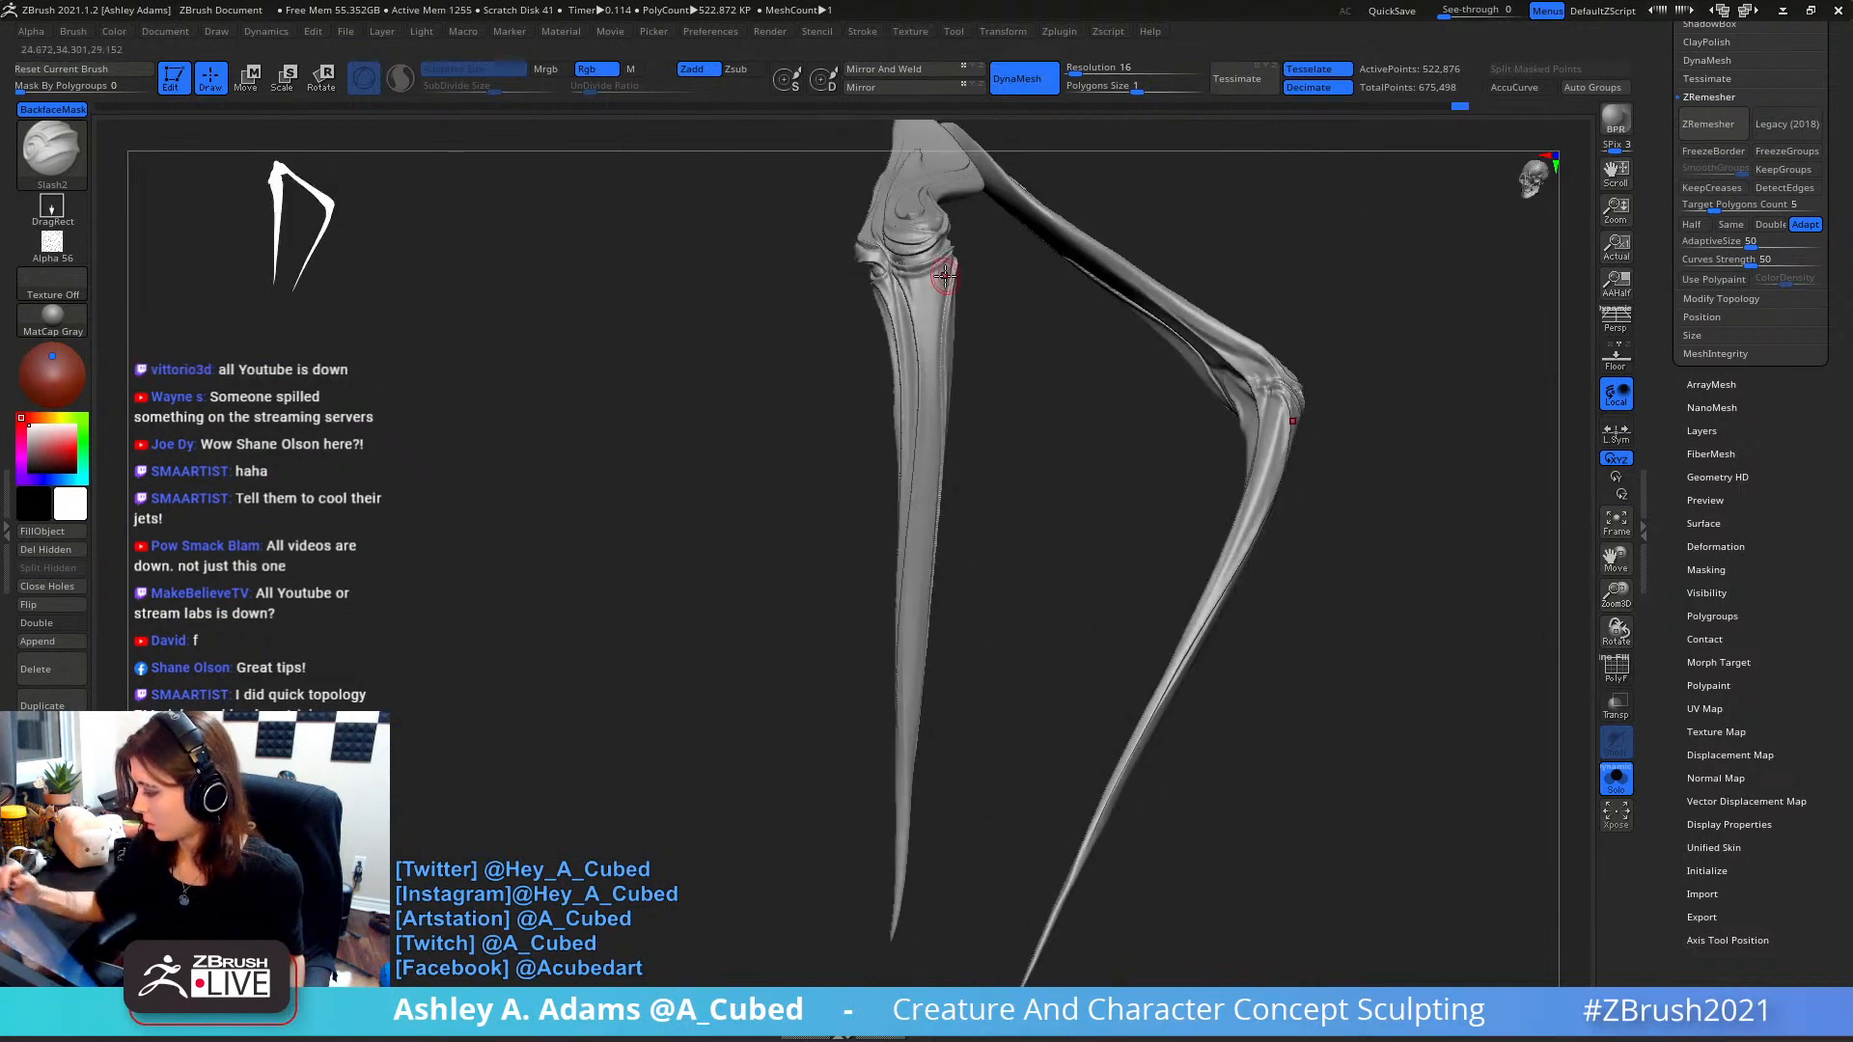
# - Cut a narrow V-shaped loop down the lower segment's front face, turning back upward around mid-length
pyautogui.moveTo(921, 301); pyautogui.dragTo(931, 434)
pyautogui.moveTo(936, 502)
pyautogui.mouseDown()
pyautogui.moveTo(912, 608)
pyautogui.moveTo(880, 622)
pyautogui.mouseUp()
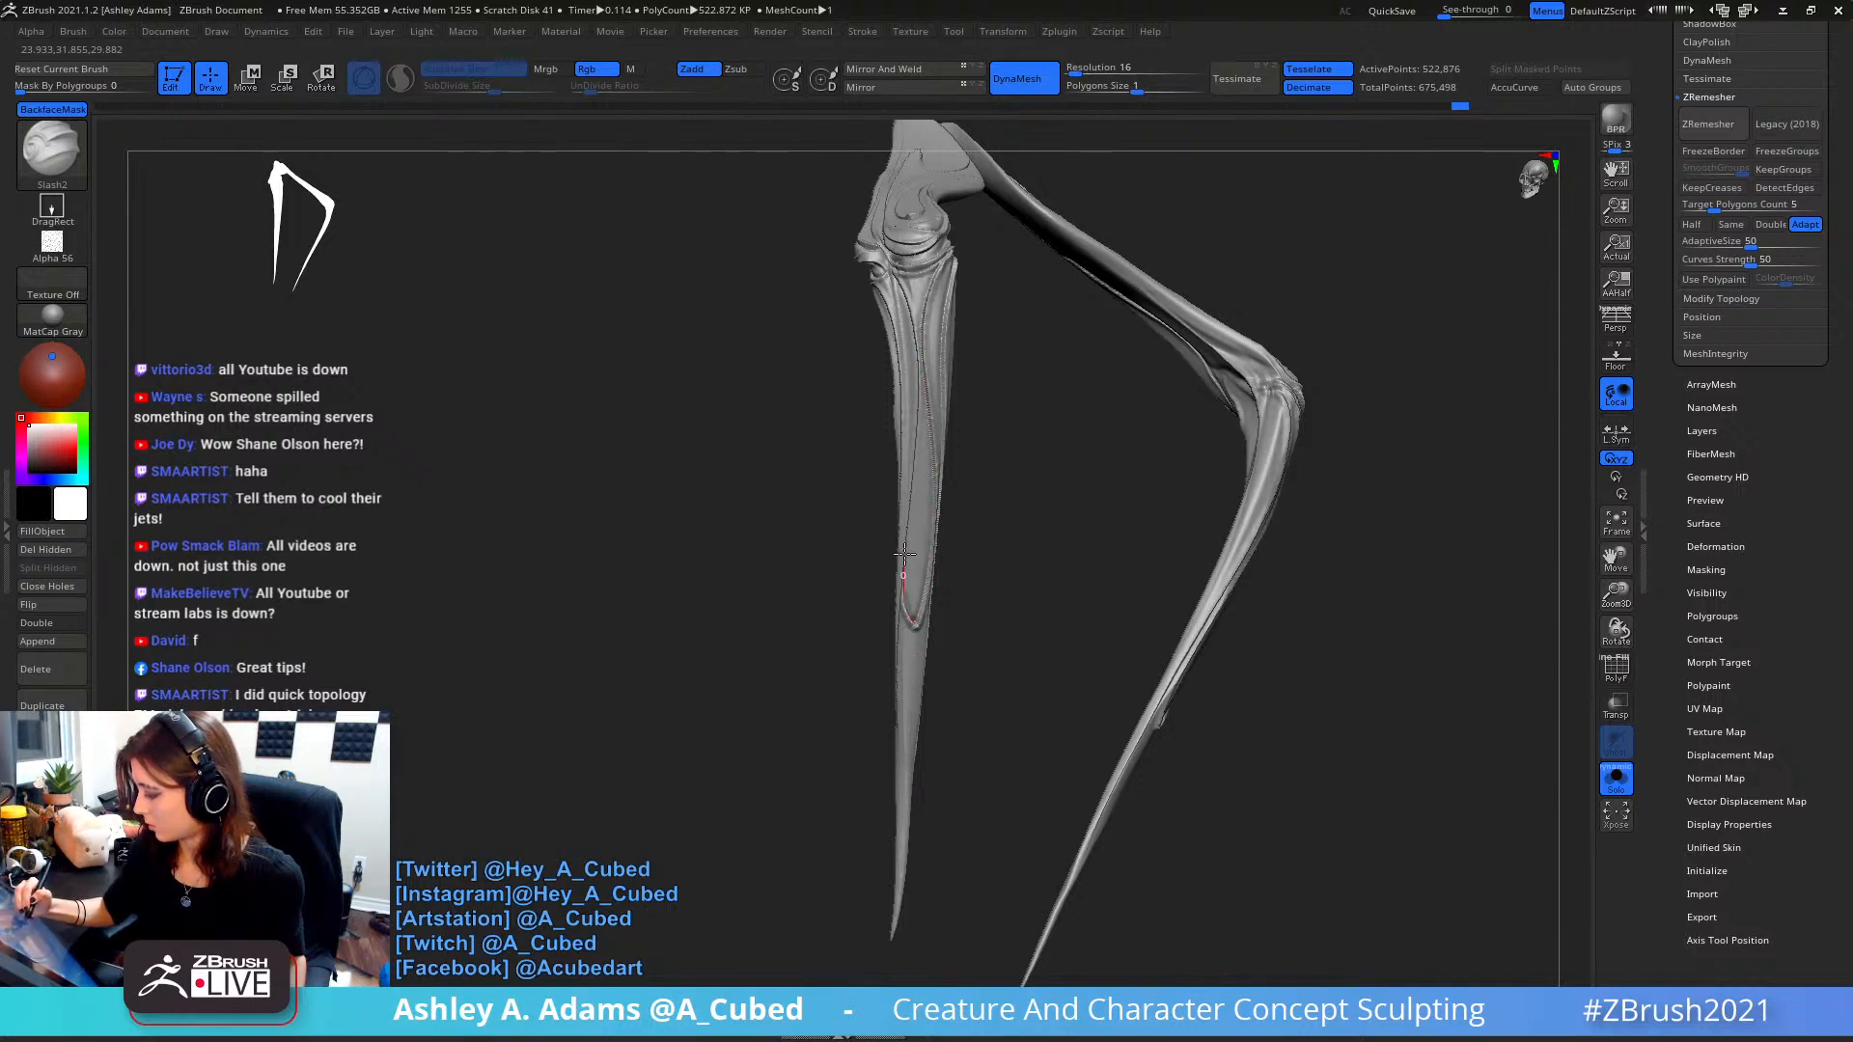
pyautogui.moveTo(905, 552); pyautogui.dragTo(907, 565)
# - Carve crease folds across the inner side of the elbow joint, undoing the first short cut
pyautogui.moveTo(965, 444); pyautogui.dragTo(1008, 335)
pyautogui.moveTo(1201, 547)
pyautogui.mouseDown()
pyautogui.moveTo(1125, 489)
pyautogui.moveTo(1162, 488)
pyautogui.moveTo(1143, 462)
pyautogui.mouseUp()
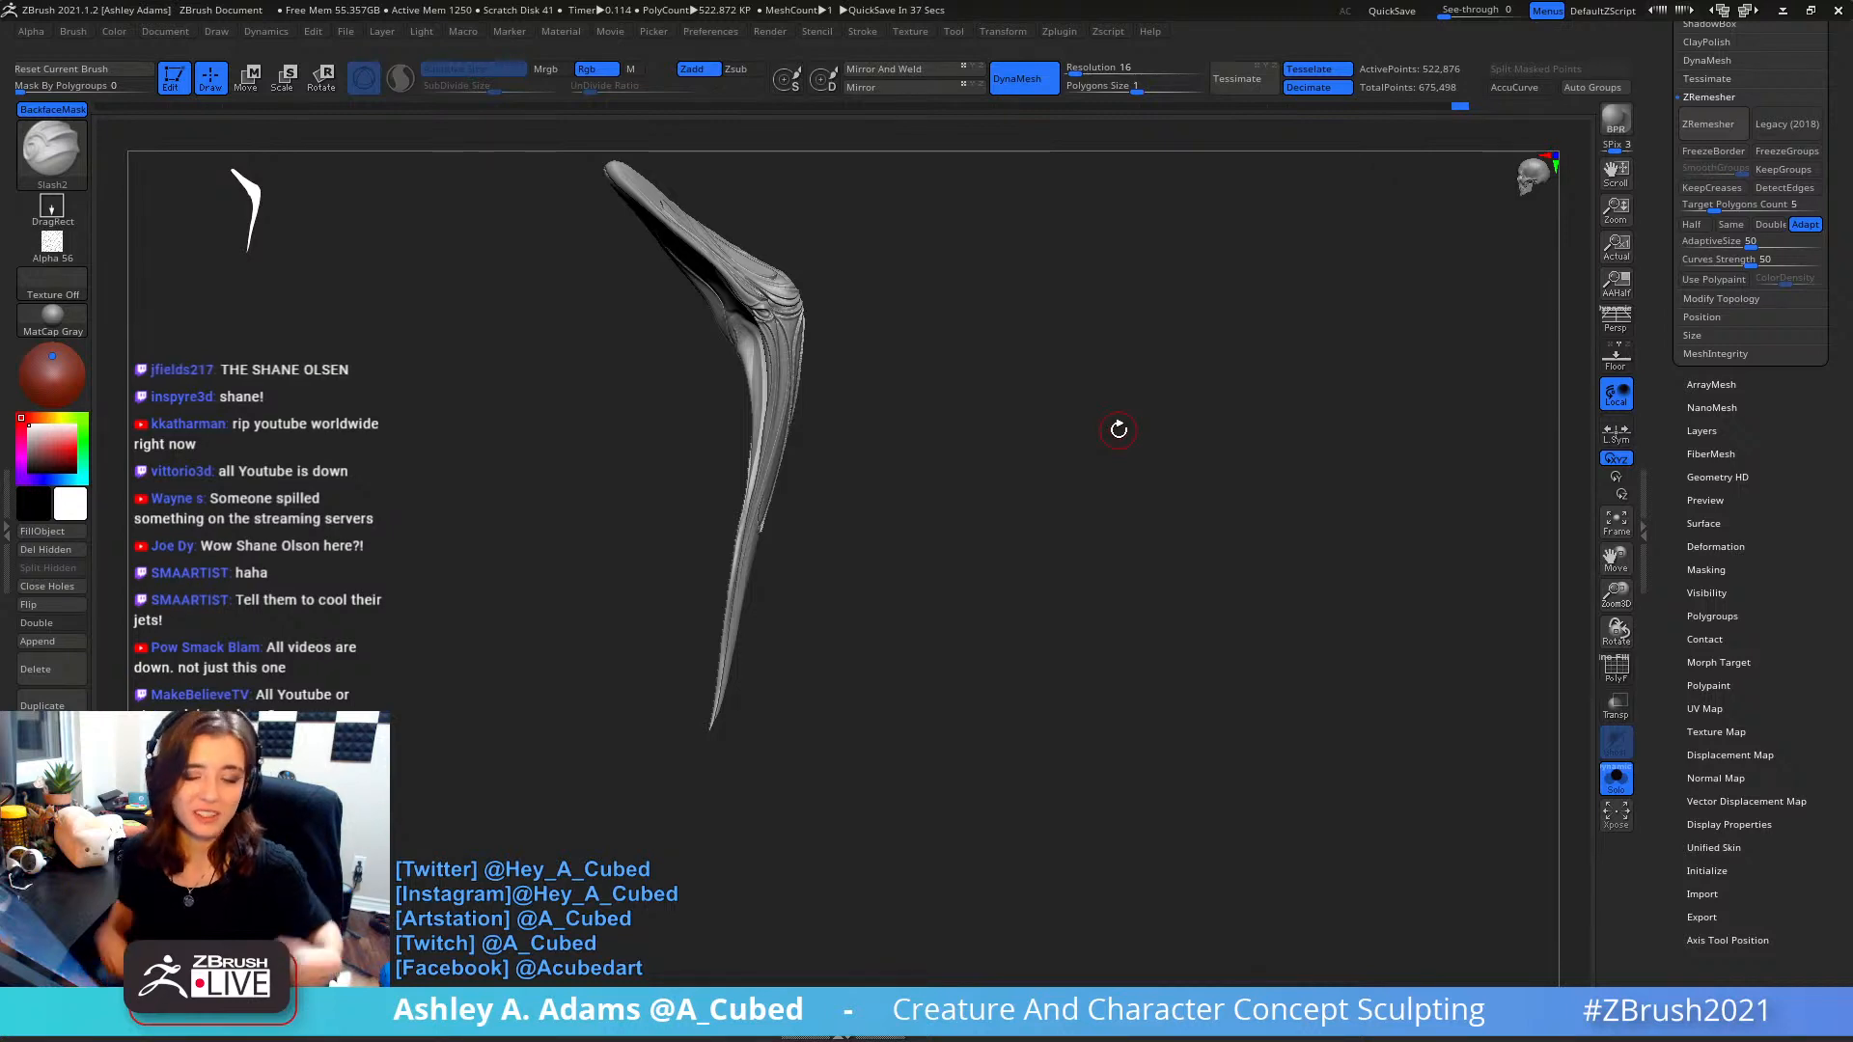
pyautogui.moveTo(1091, 396); pyautogui.dragTo(859, 311)
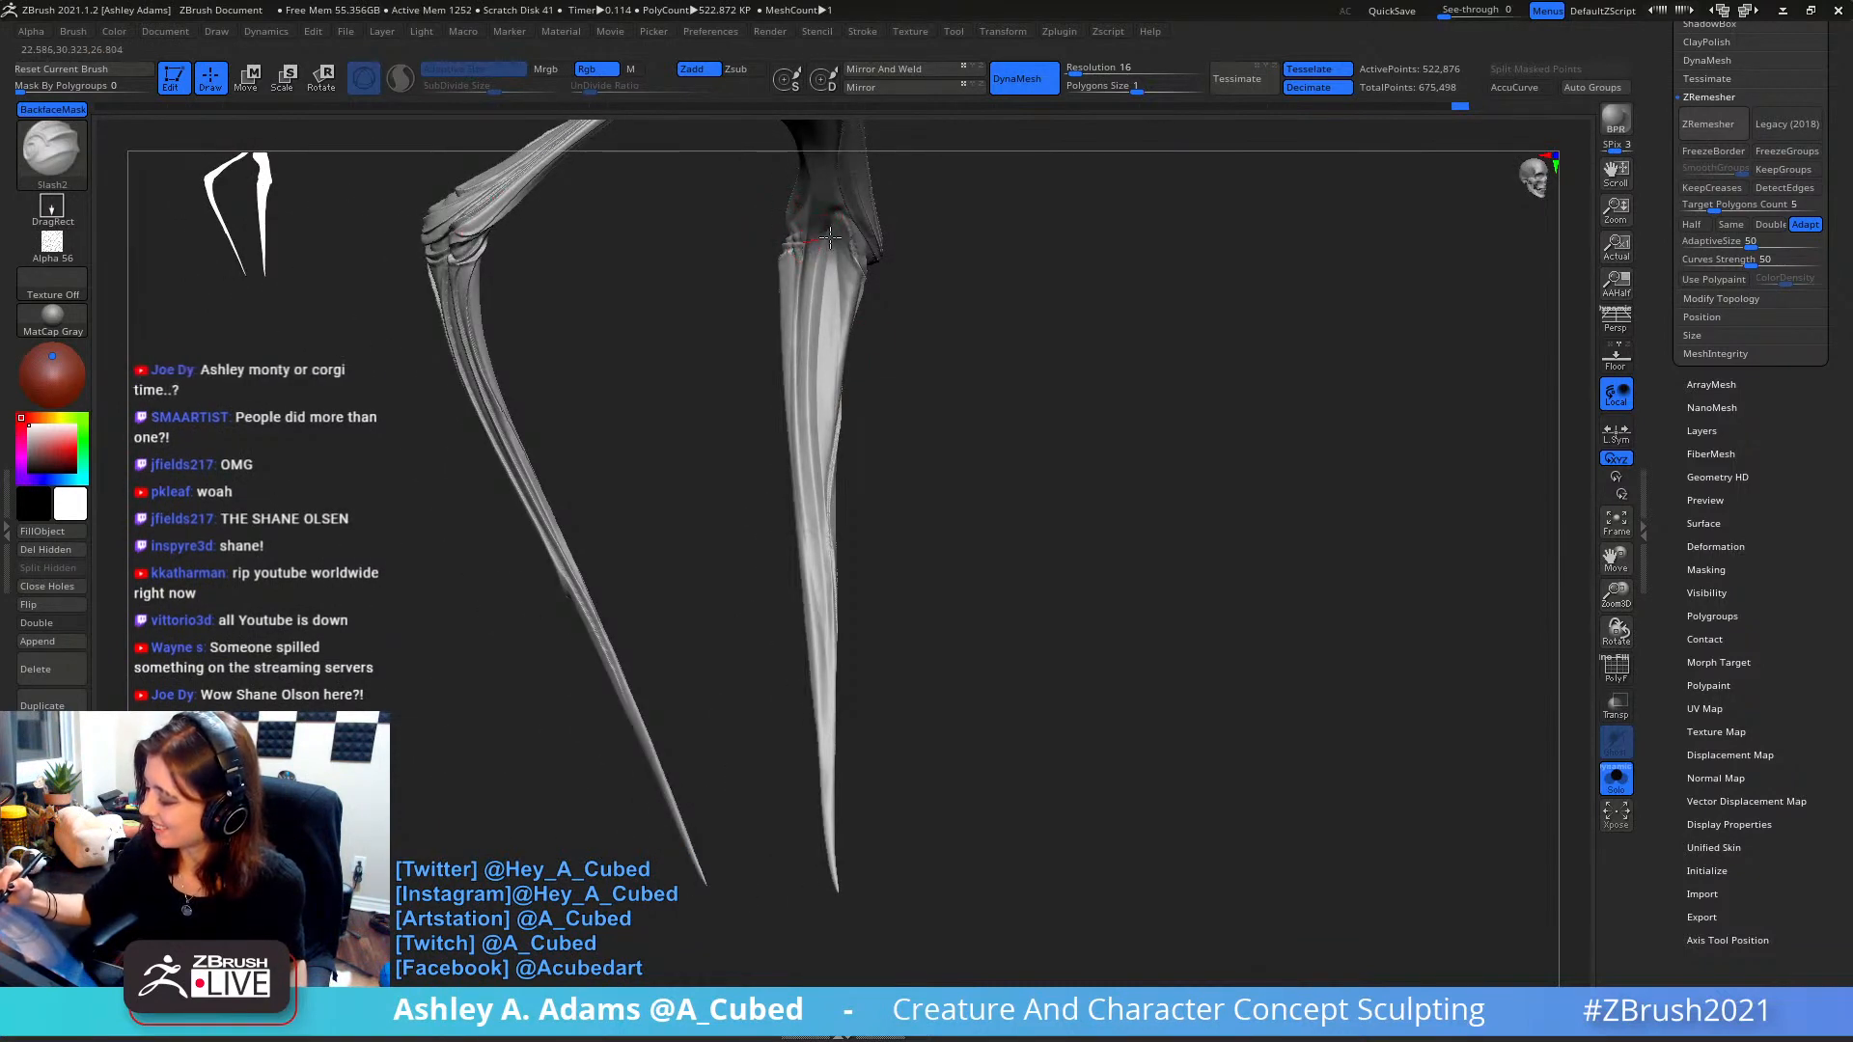
pyautogui.moveTo(867, 263); pyautogui.dragTo(871, 273)
pyautogui.hotkey('ctrl', 'z')
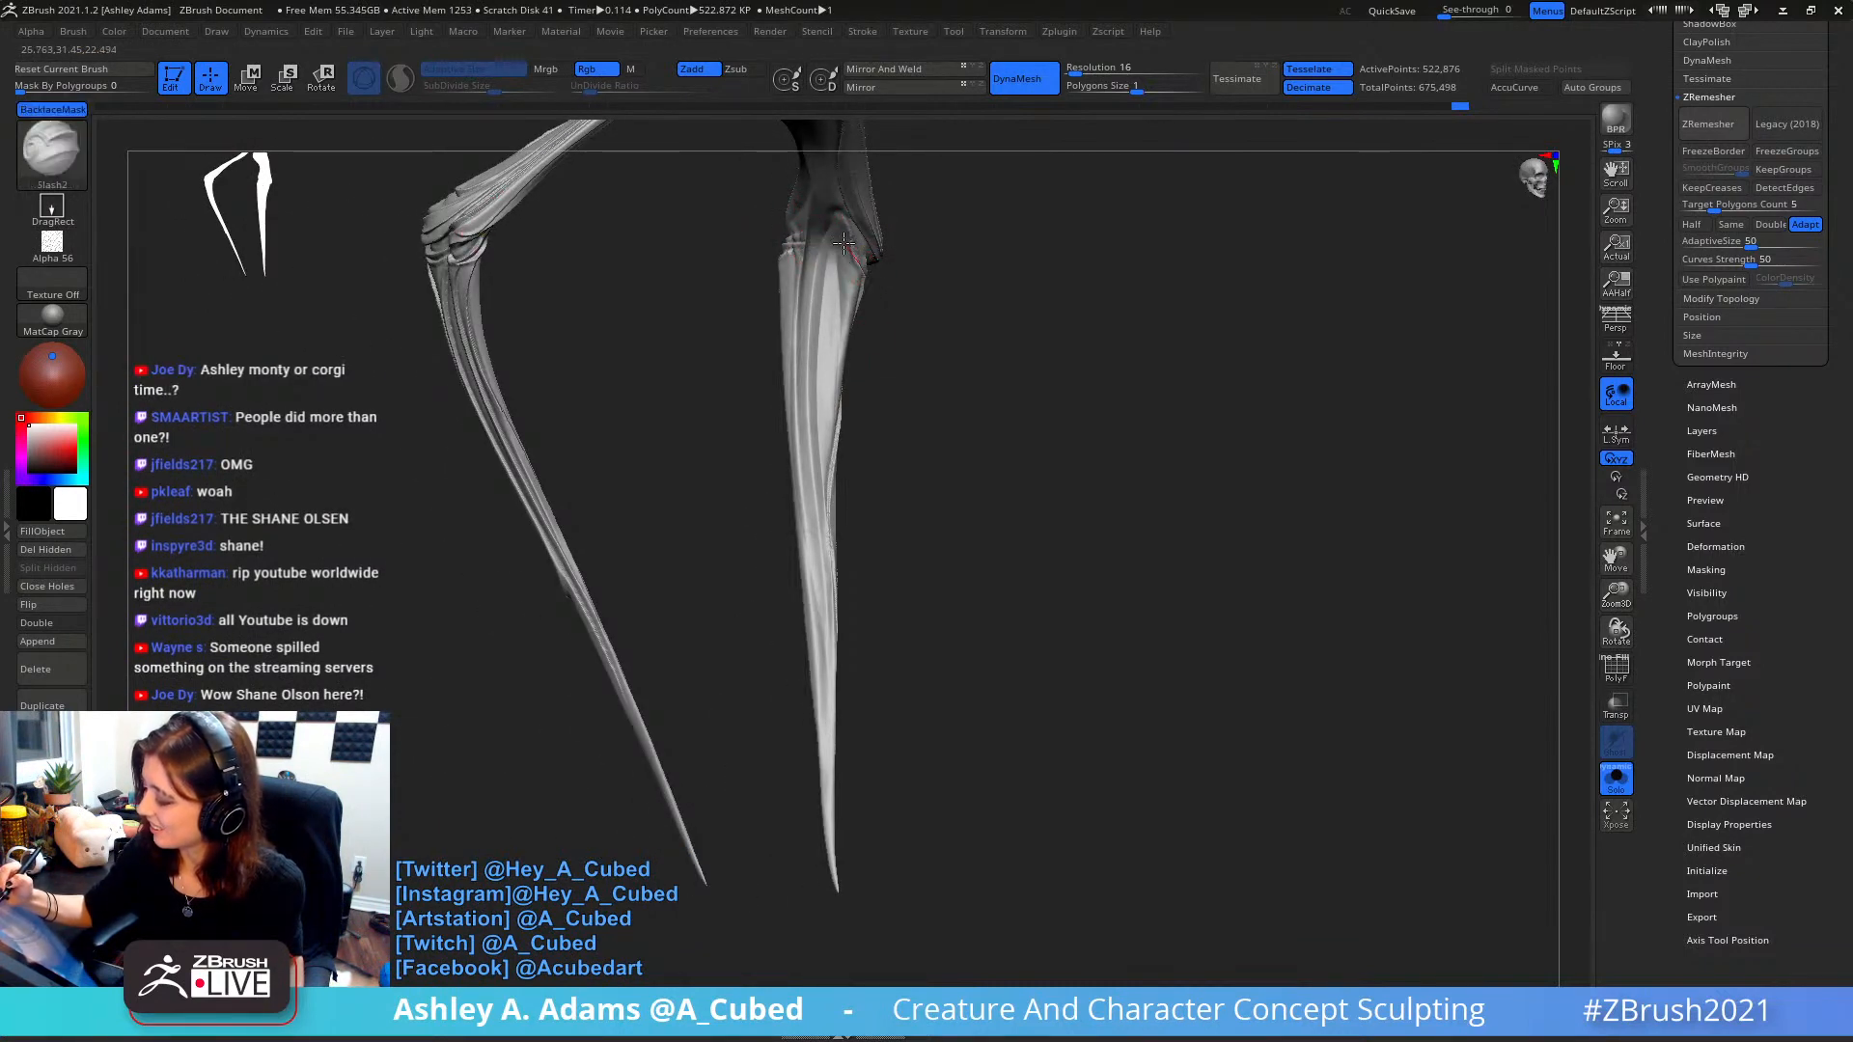
pyautogui.moveTo(817, 175)
pyautogui.mouseDown()
pyautogui.moveTo(849, 207)
pyautogui.moveTo(830, 271)
pyautogui.moveTo(780, 237)
pyautogui.moveTo(734, 250)
pyautogui.mouseUp()
pyautogui.moveTo(839, 265)
pyautogui.mouseDown(button='right')
pyautogui.moveTo(772, 246)
pyautogui.moveTo(838, 230)
pyautogui.mouseUp(button='right')
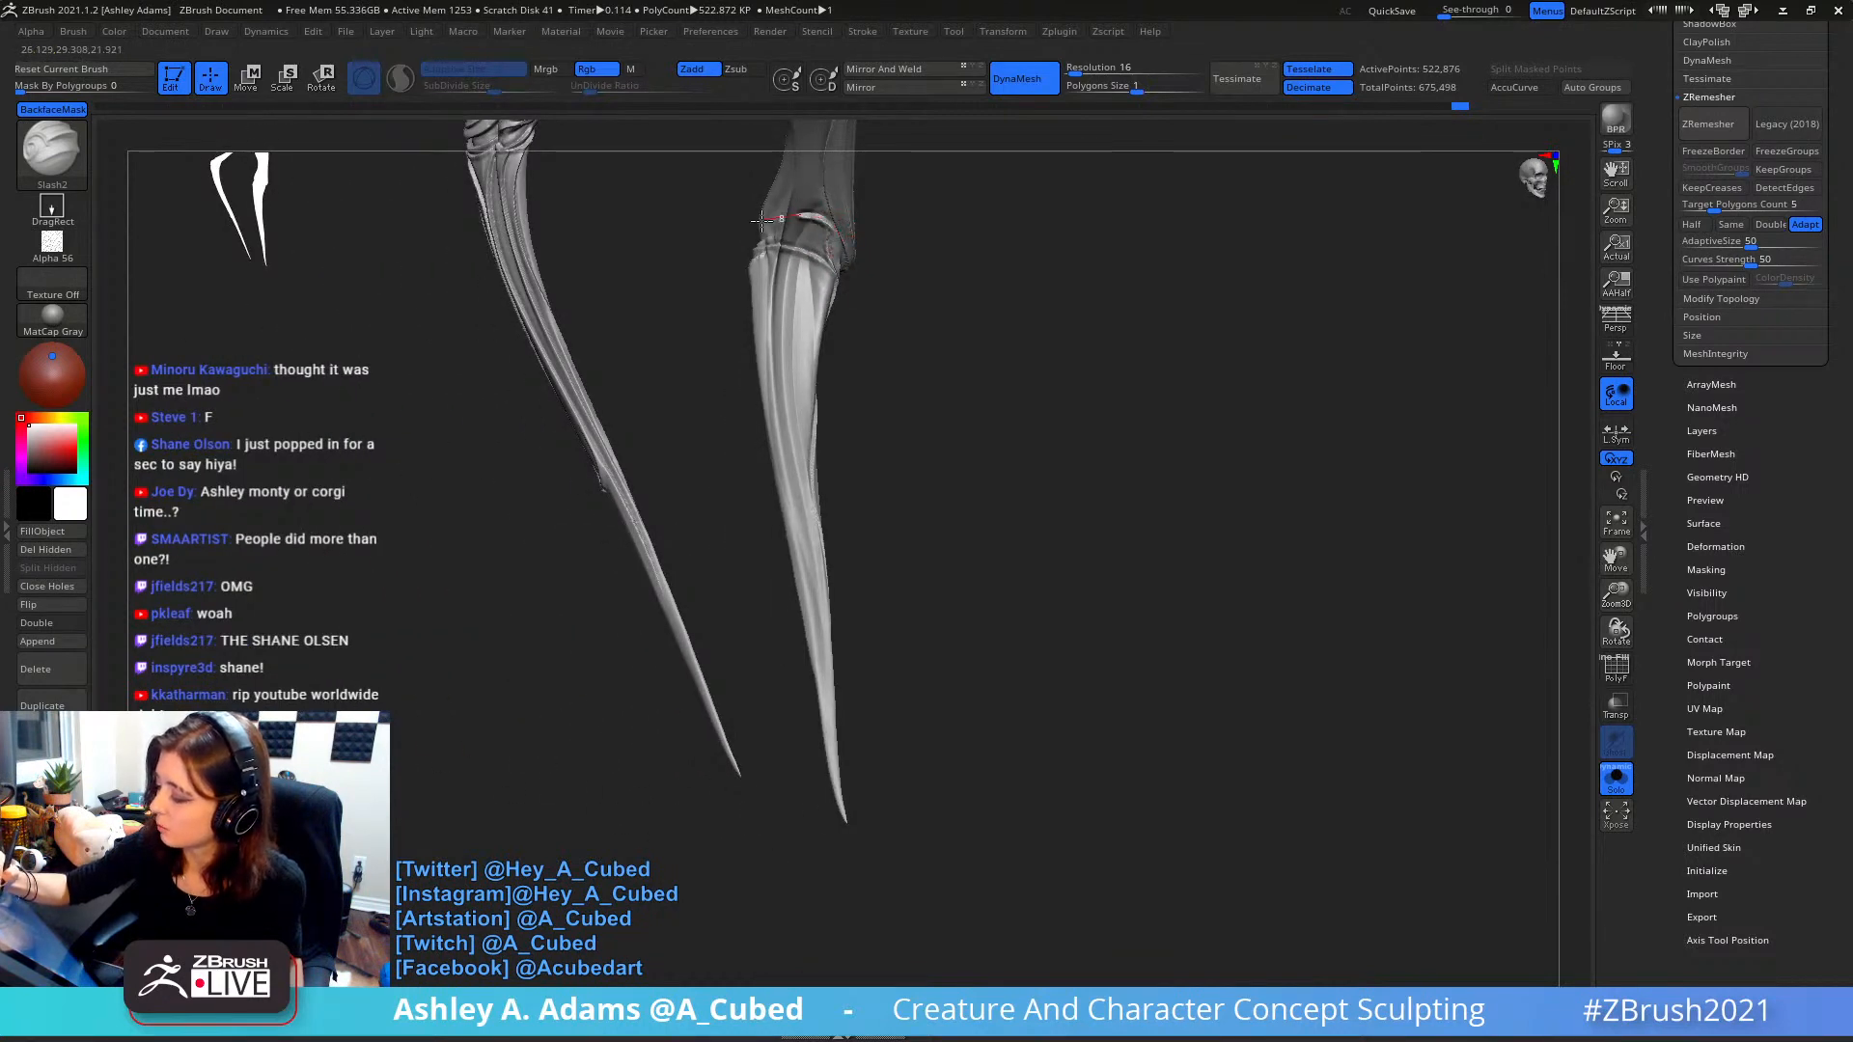
pyautogui.moveTo(750, 249); pyautogui.dragTo(897, 223, button='right')
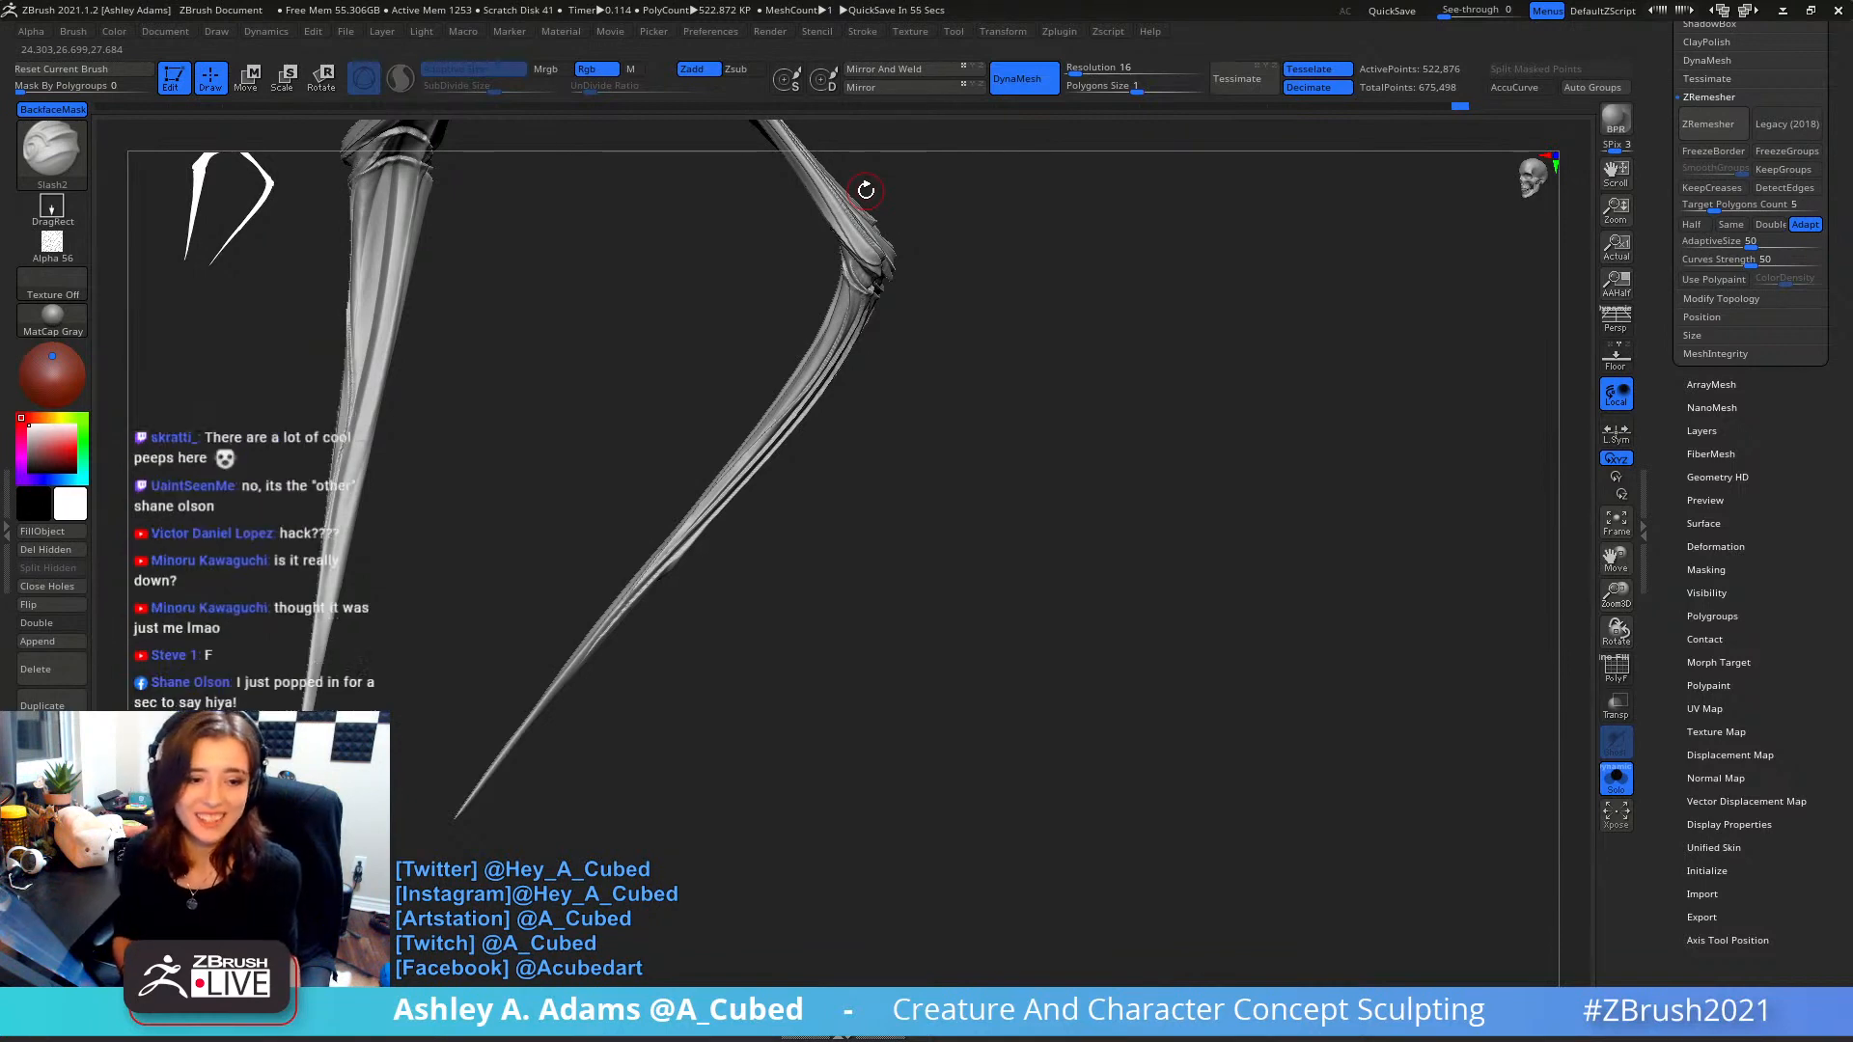
pyautogui.moveTo(947, 280); pyautogui.dragTo(890, 277, button='right')
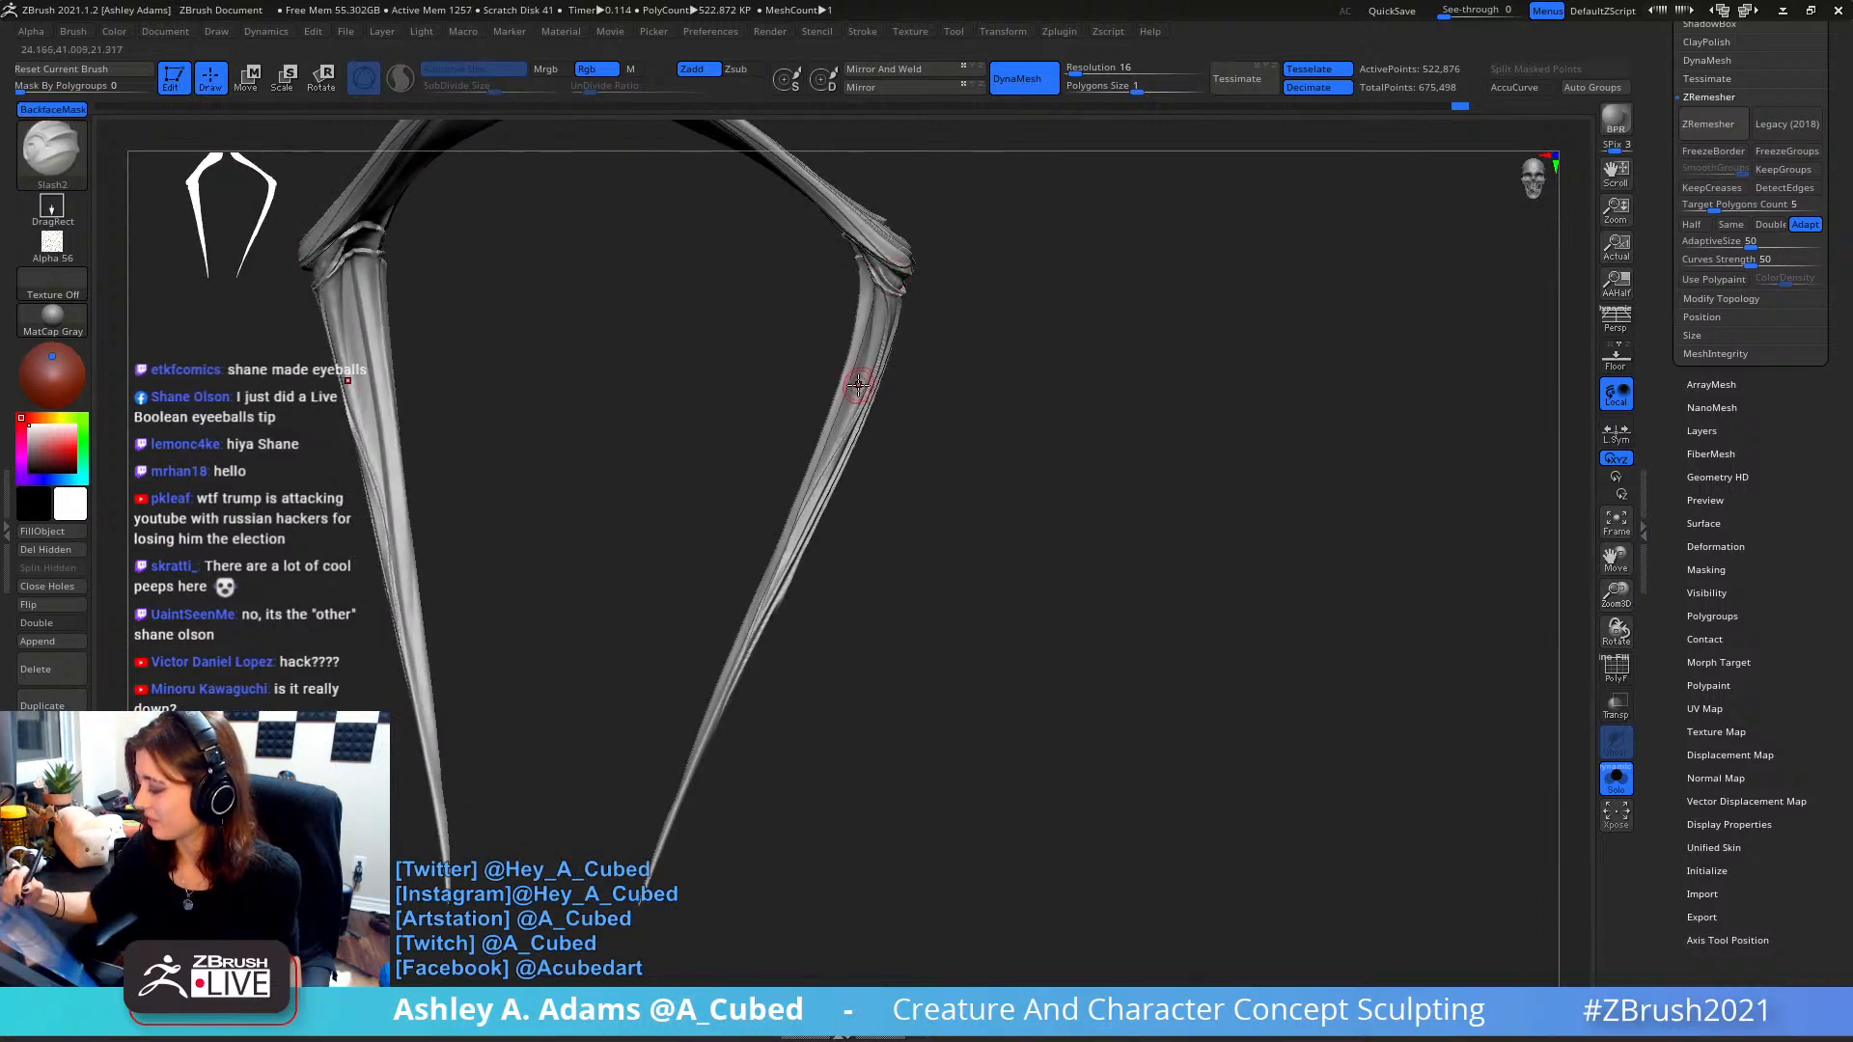
pyautogui.moveTo(858, 386); pyautogui.dragTo(926, 363, button='right')
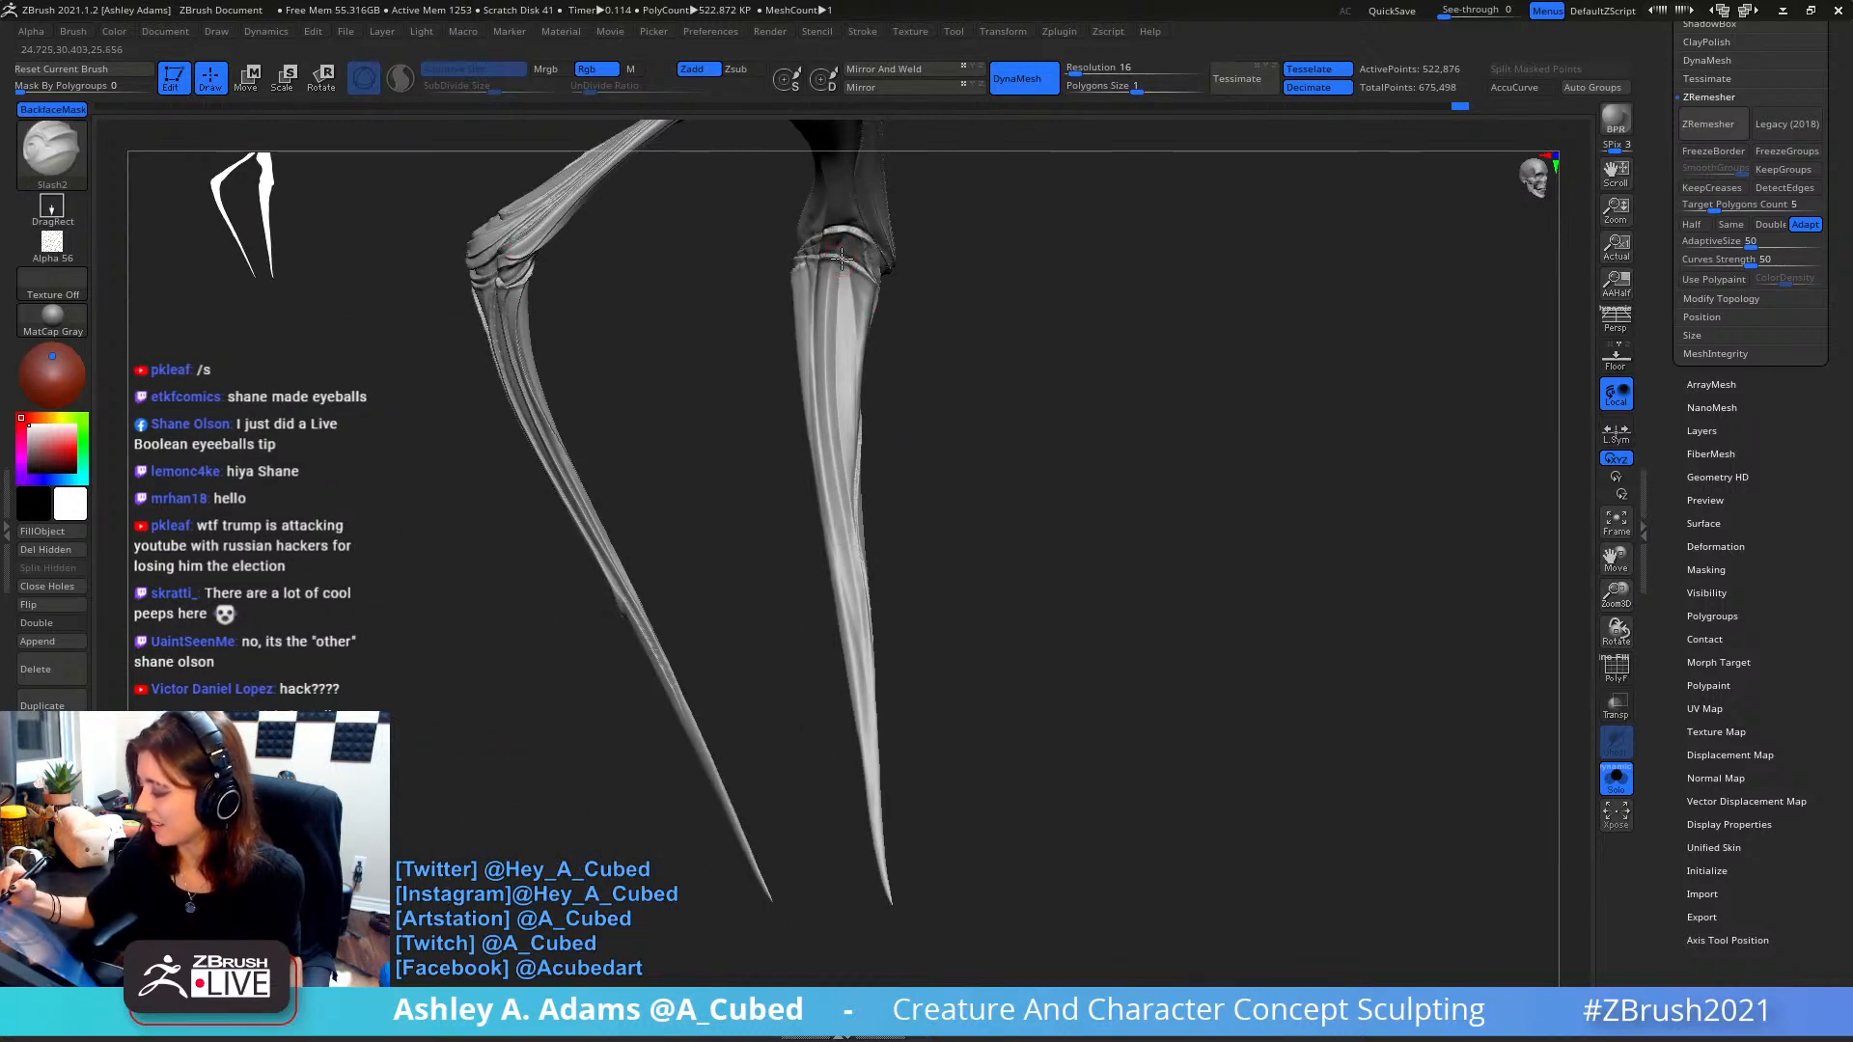
# - Cut a narrow V-shaped loop down the lower segment's inner face and a long line down its opposite side
pyautogui.moveTo(825, 328); pyautogui.dragTo(844, 599)
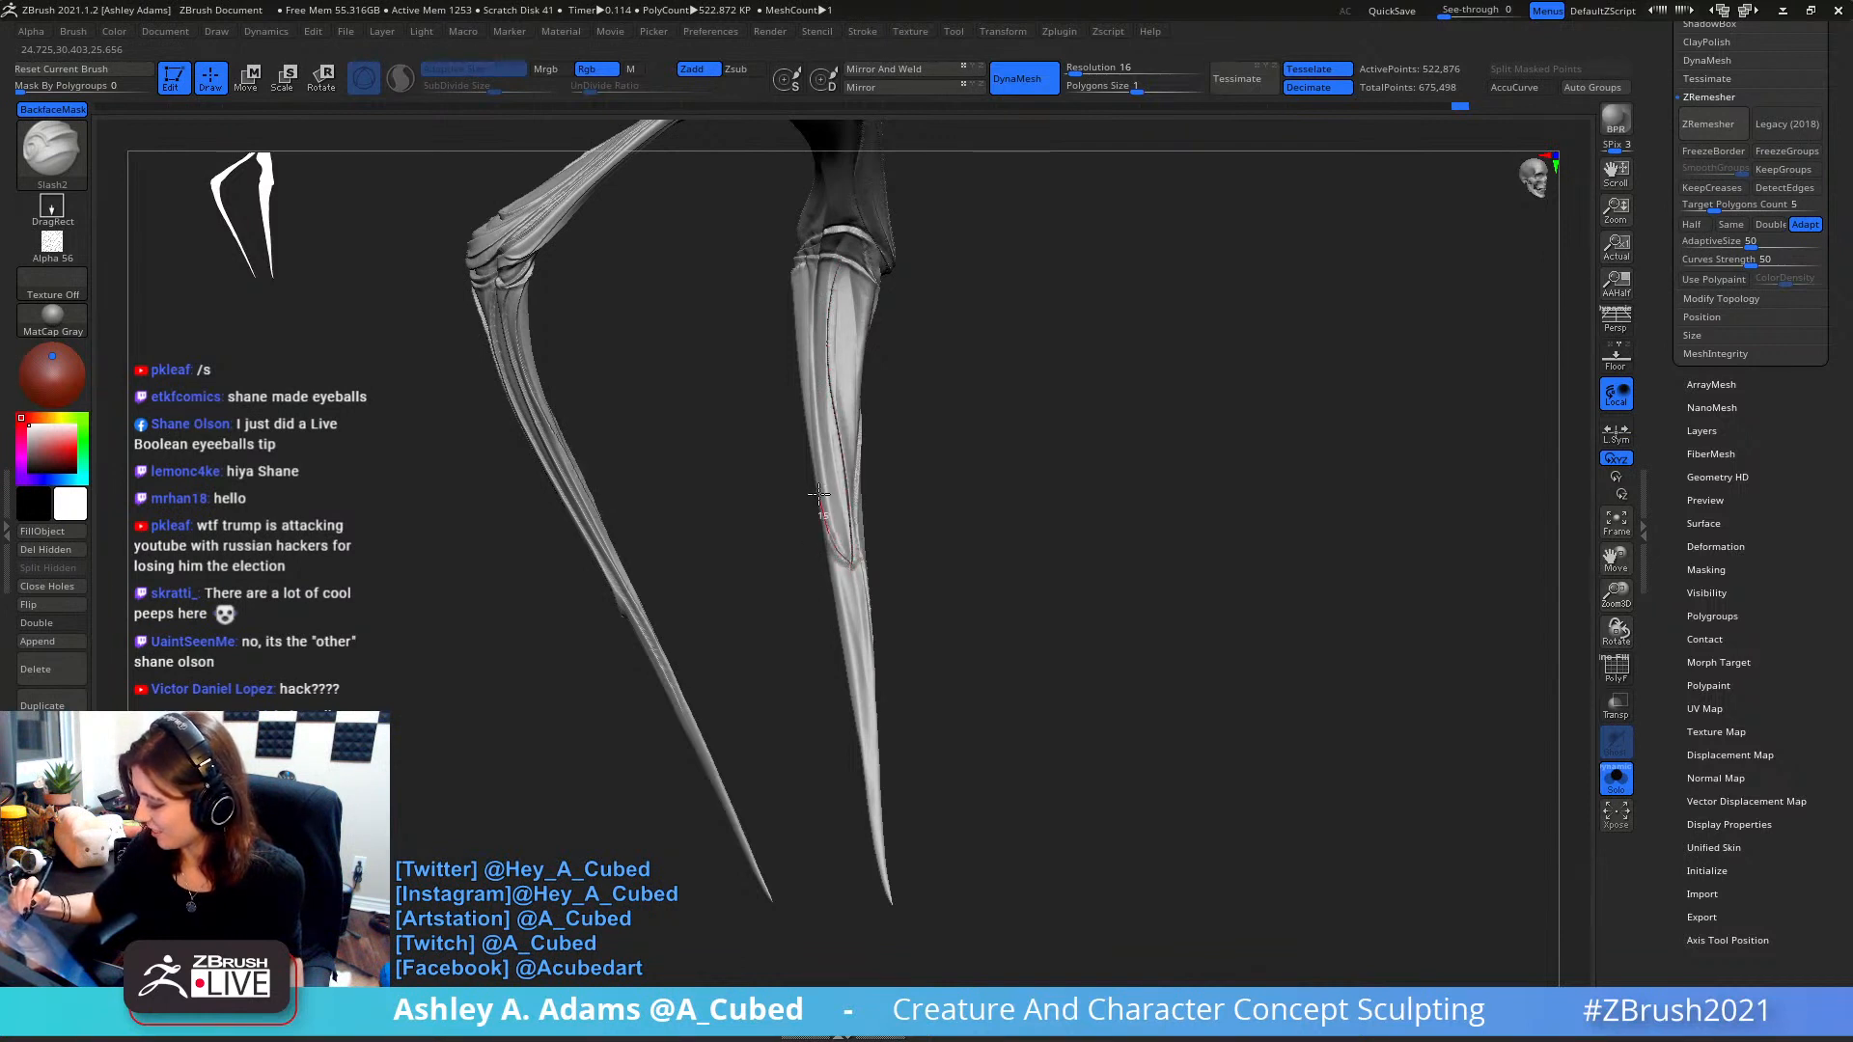
pyautogui.moveTo(818, 494); pyautogui.dragTo(831, 247)
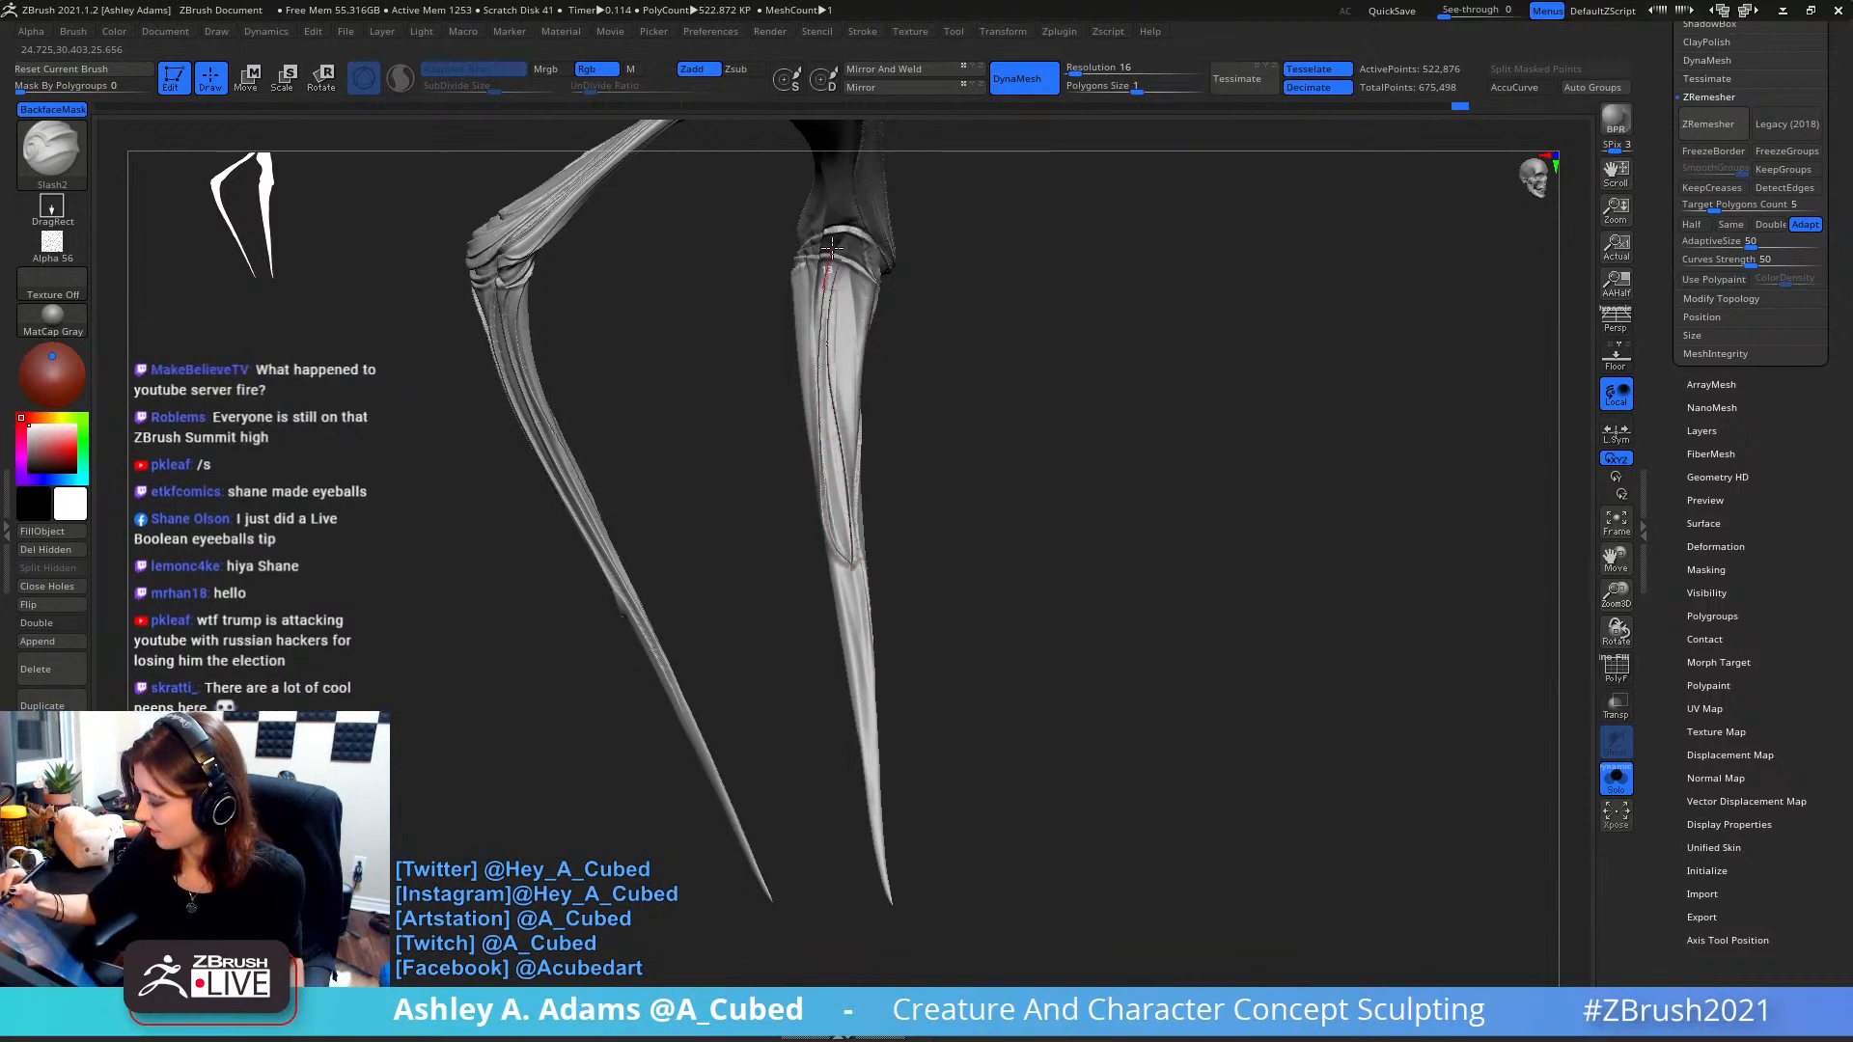
pyautogui.moveTo(844, 229); pyautogui.dragTo(913, 289, button='right')
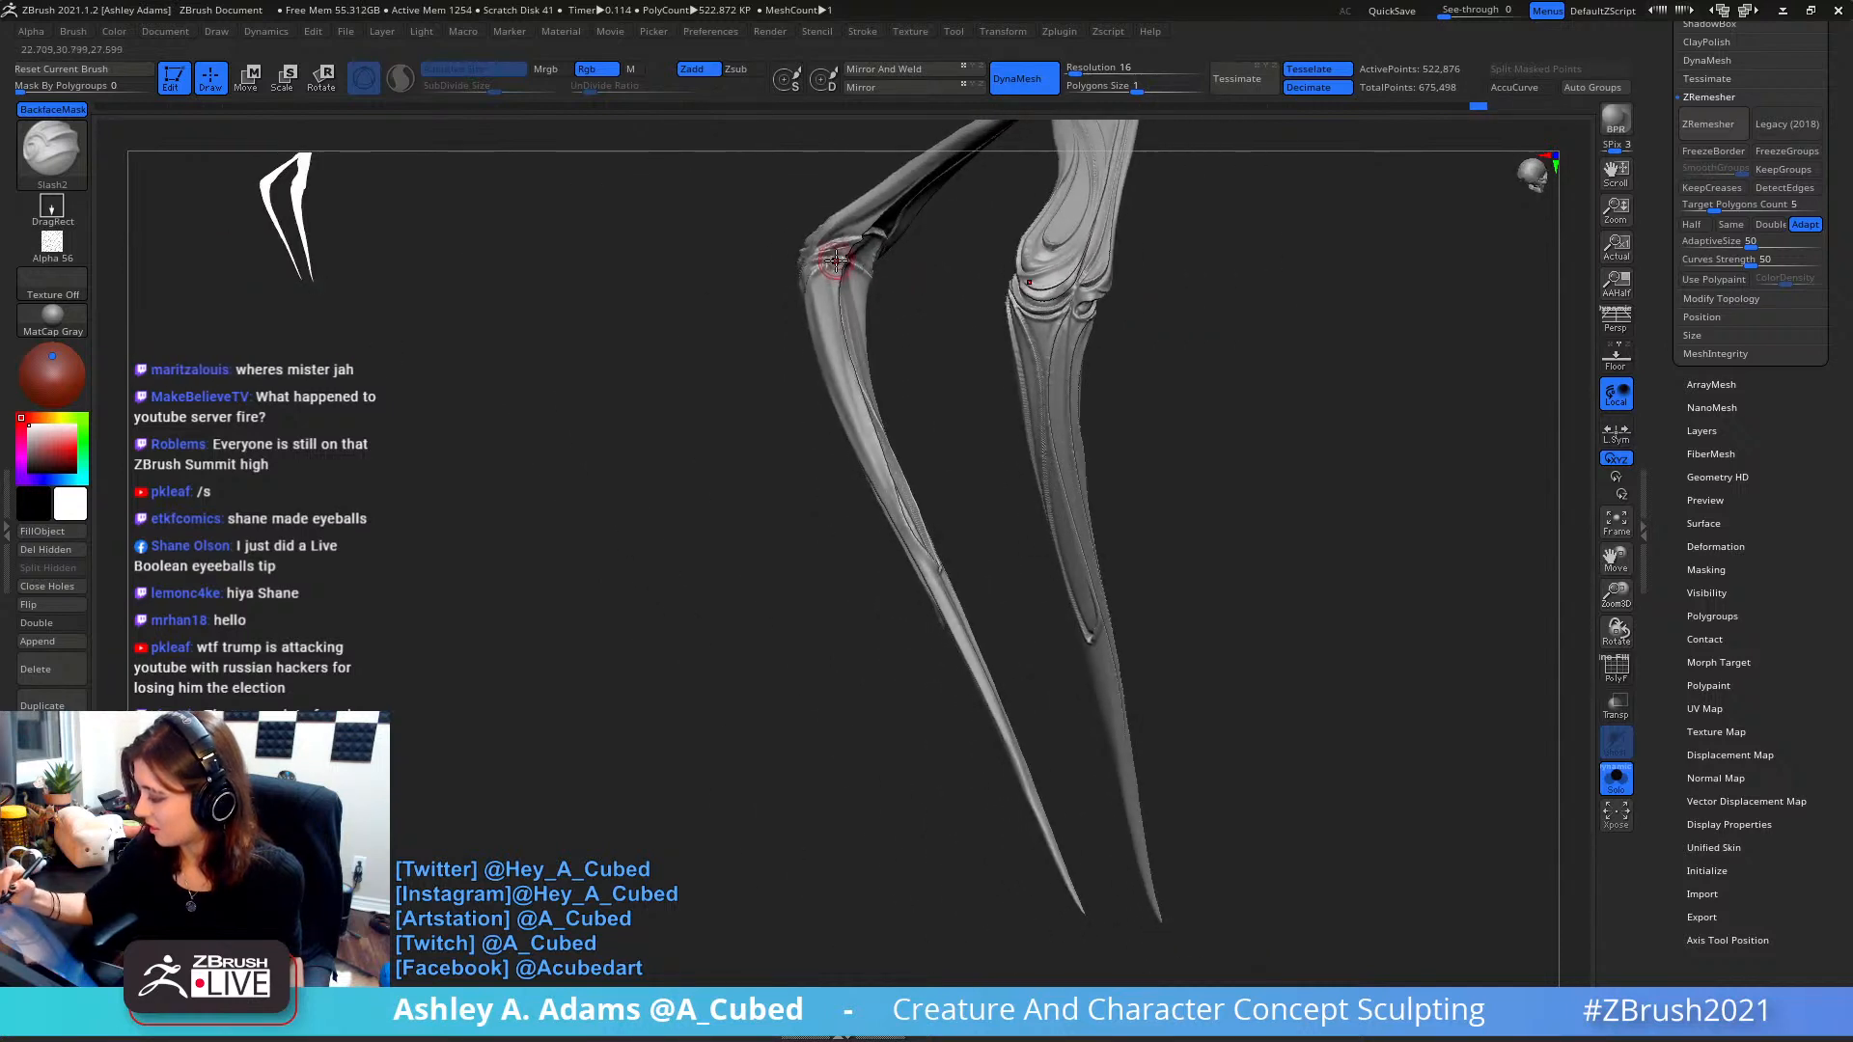
pyautogui.moveTo(822, 305); pyautogui.dragTo(958, 646)
pyautogui.moveTo(959, 645)
pyautogui.mouseDown(button='right')
pyautogui.moveTo(1055, 496)
pyautogui.moveTo(918, 550)
pyautogui.moveTo(898, 387)
pyautogui.moveTo(865, 483)
pyautogui.moveTo(893, 446)
pyautogui.moveTo(843, 463)
pyautogui.mouseUp(button='right')
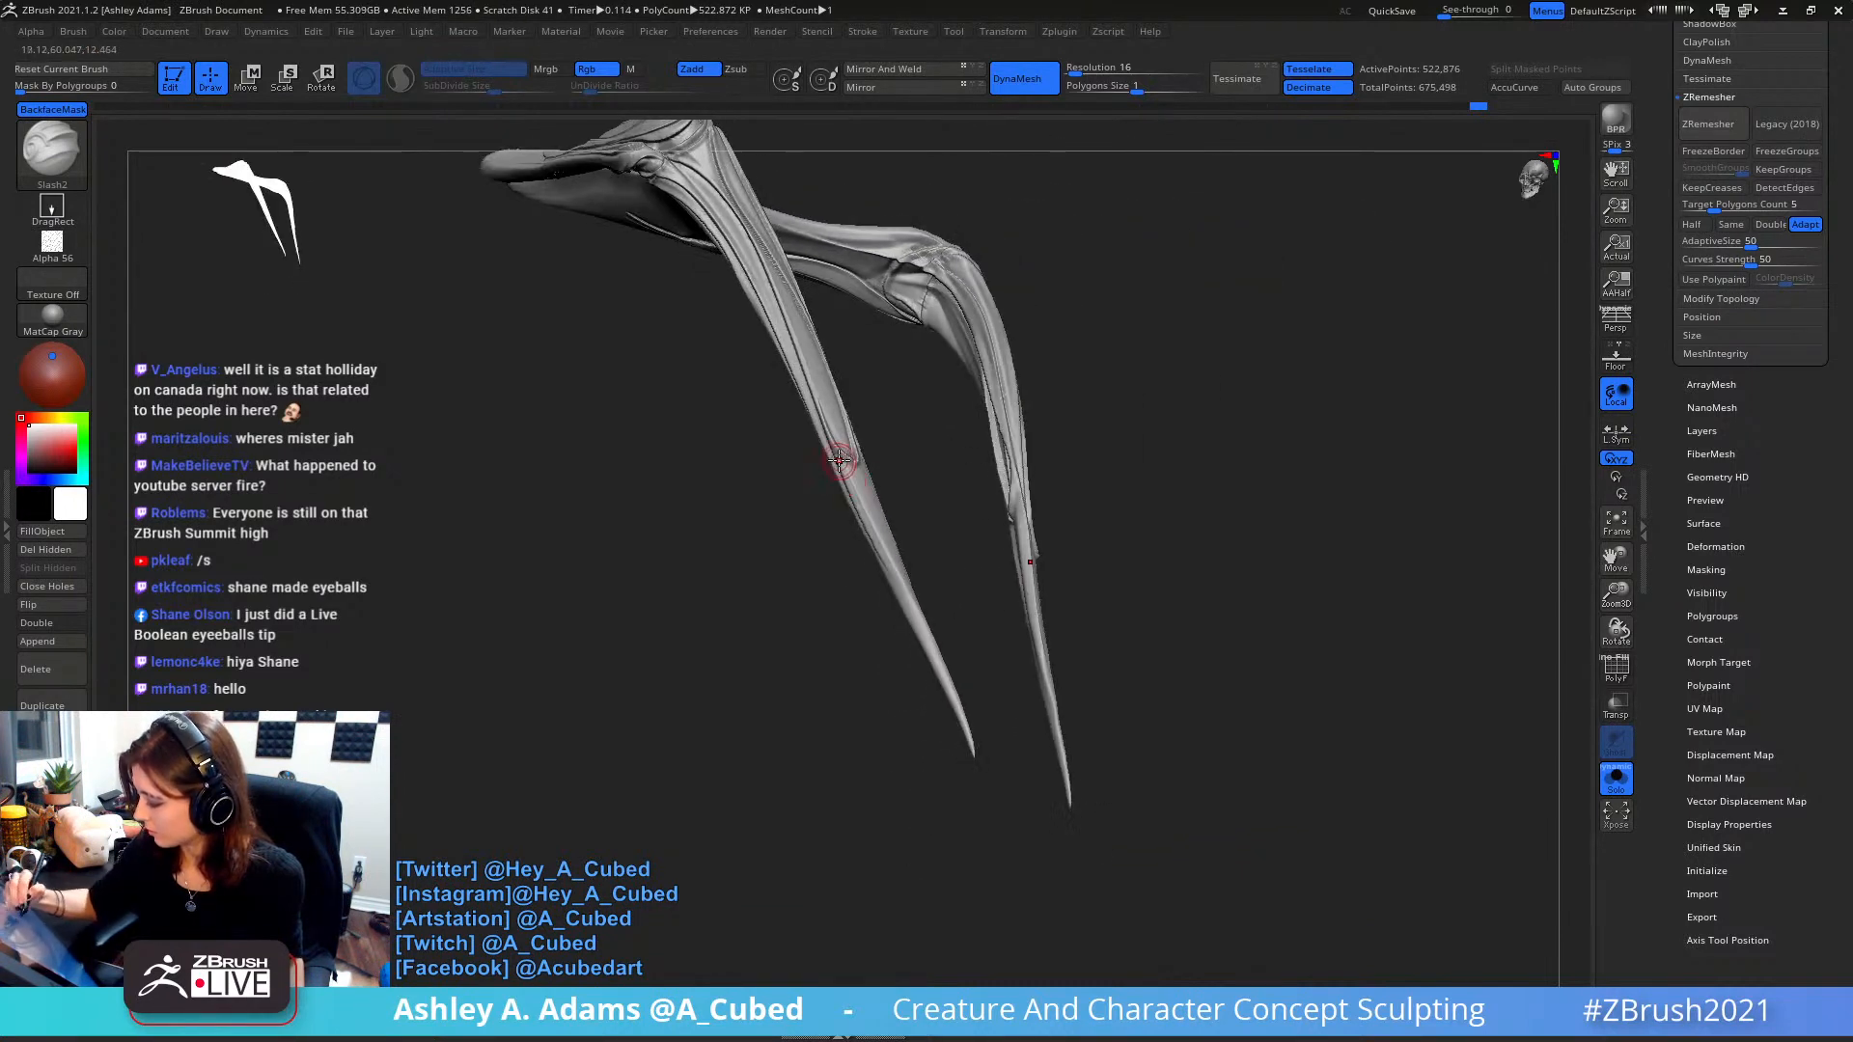
# - Turn off Solo mode to show the whole creature
pyautogui.moveTo(914, 530); pyautogui.dragTo(893, 359, button='right')
pyautogui.click(1617, 779)
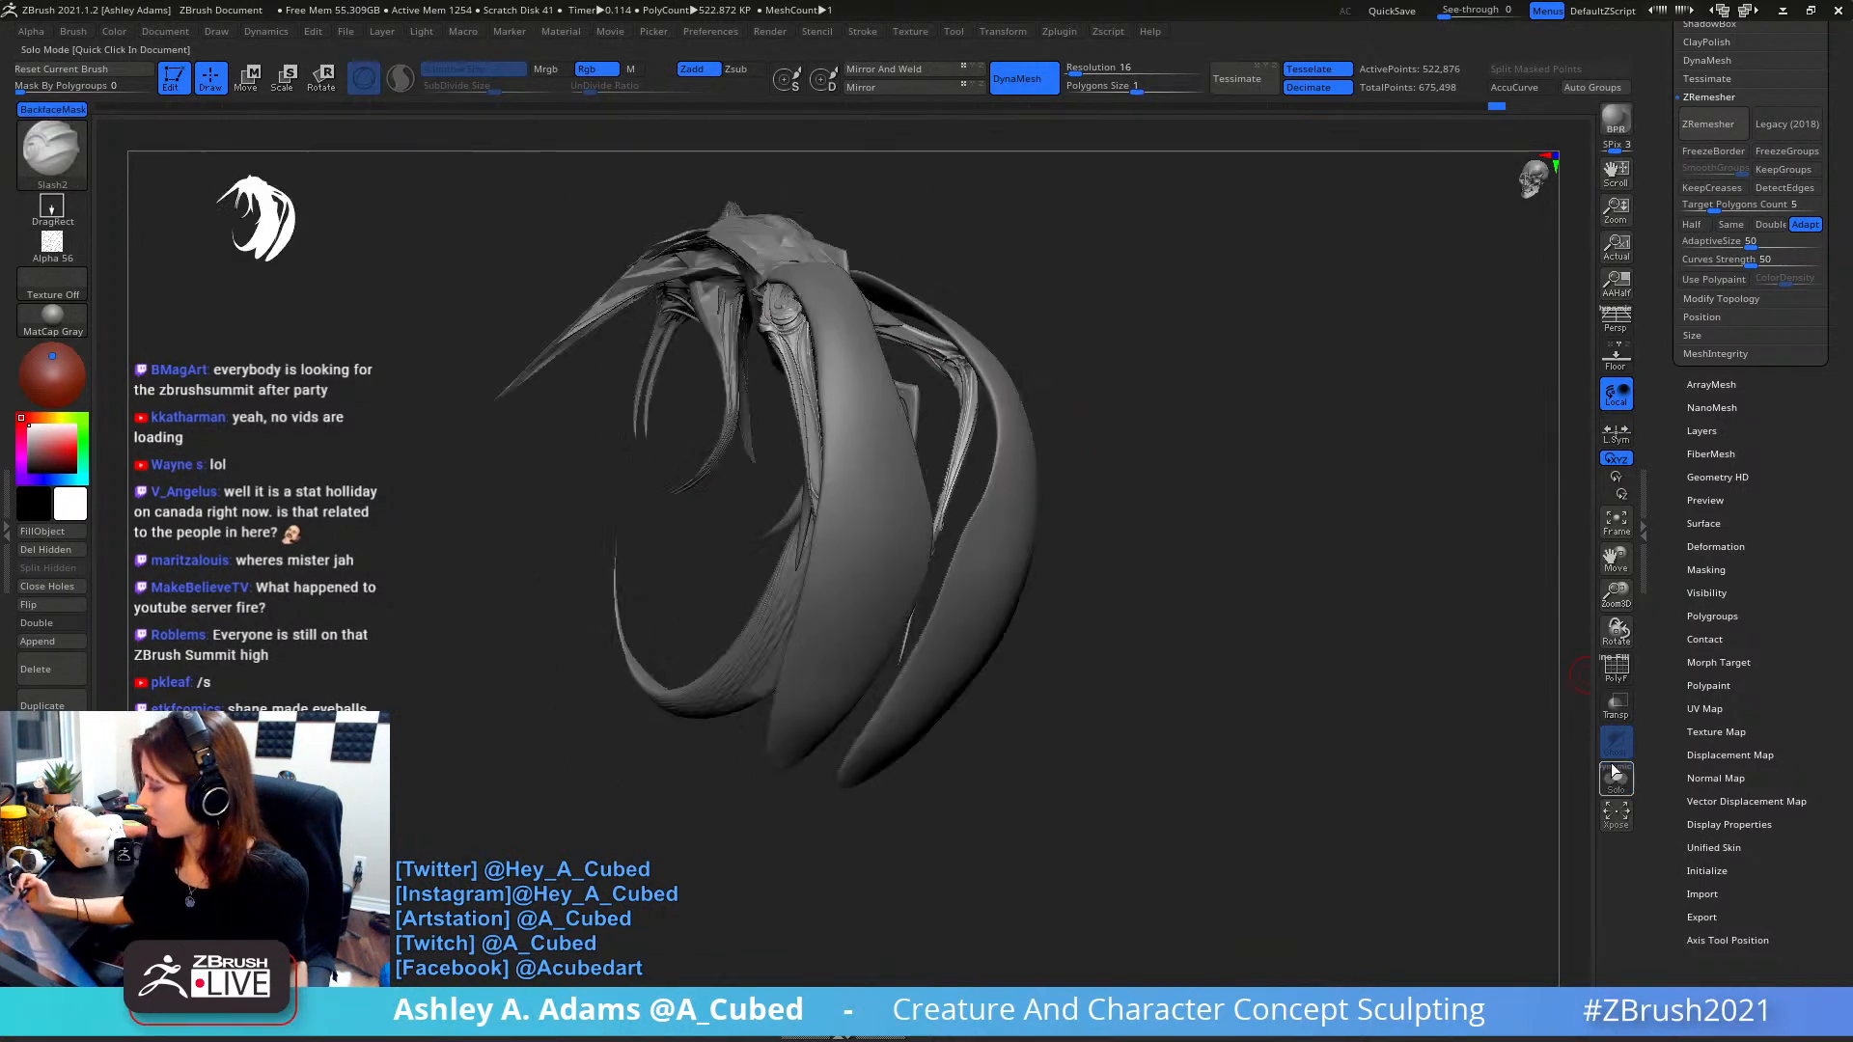
pyautogui.moveTo(1225, 540)
pyautogui.mouseDown(button='right')
pyautogui.moveTo(1084, 529)
pyautogui.moveTo(1105, 468)
pyautogui.mouseUp(button='right')
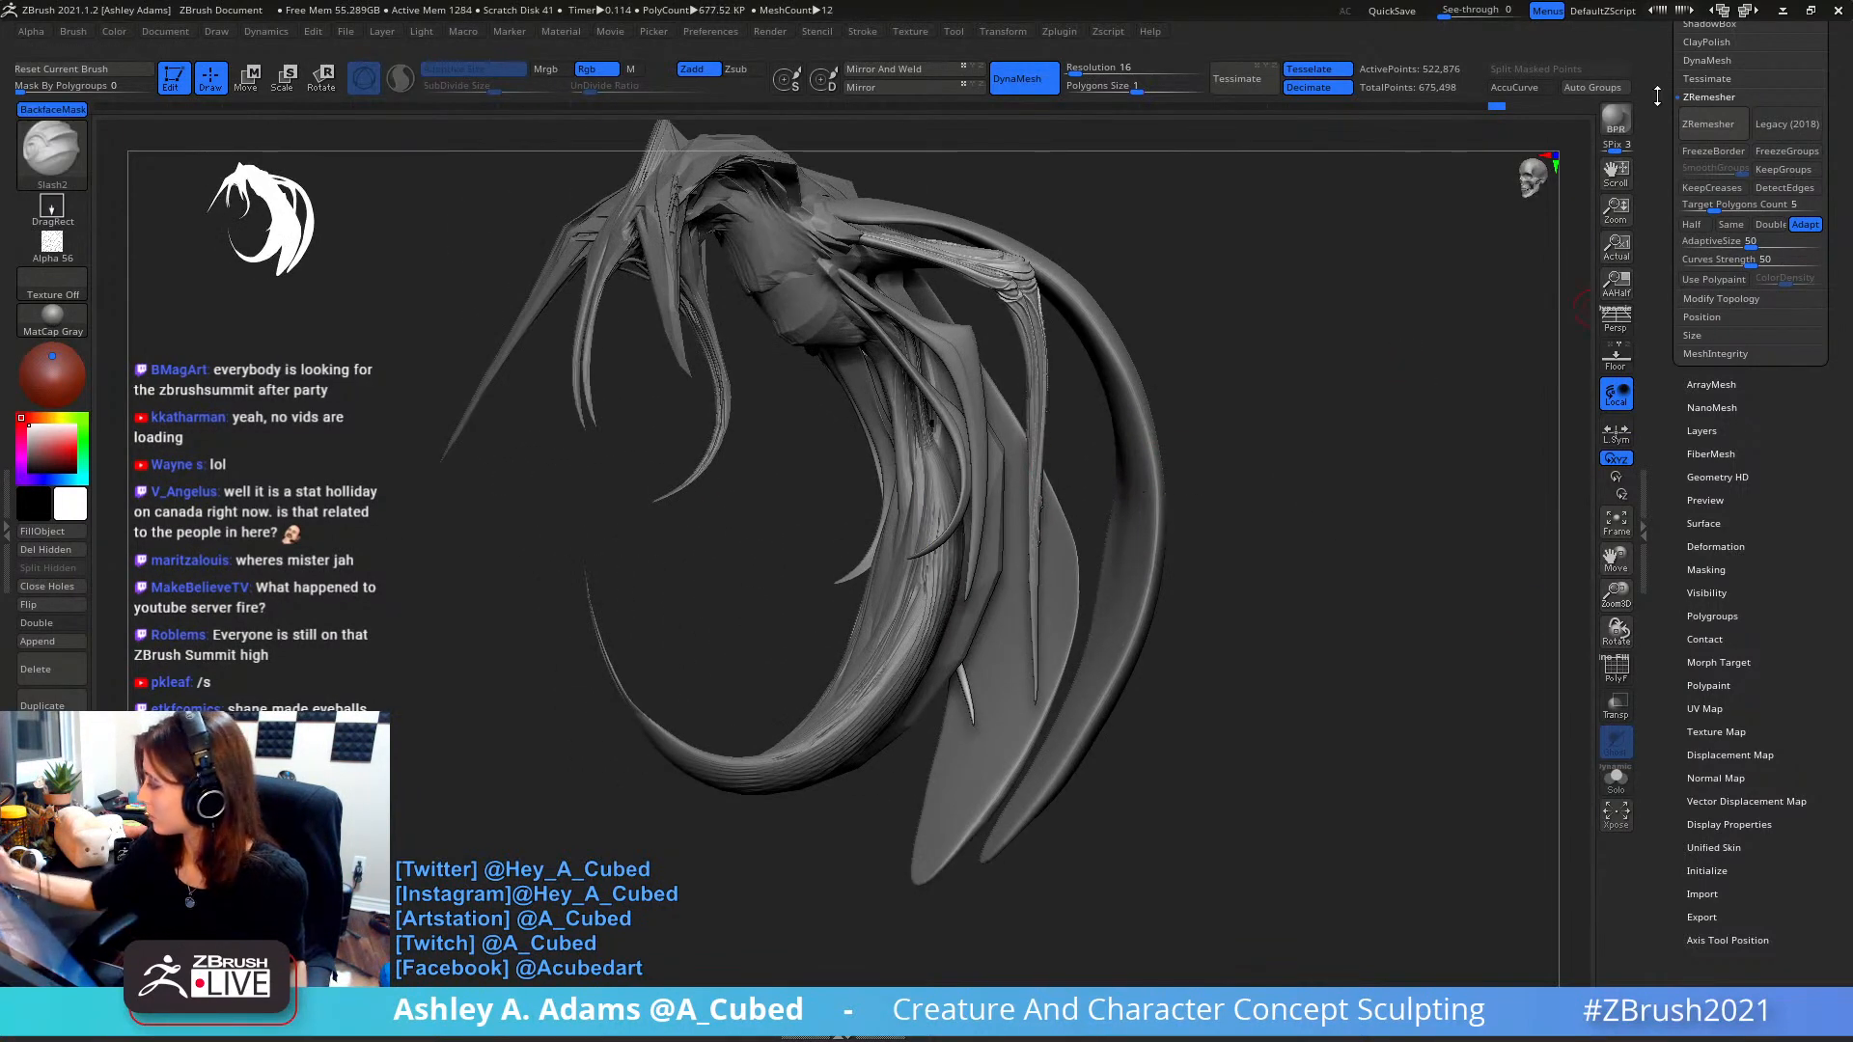
# - Duplicate the detailed limb subtool PM3D_Sphere3D1_2 in the subtool list
pyautogui.moveTo(1657, 95); pyautogui.dragTo(1659, 343)
pyautogui.keyDown('alt'); pyautogui.moveTo(1303, 349); pyautogui.dragTo(1236, 496, button='right'); pyautogui.keyUp('alt')
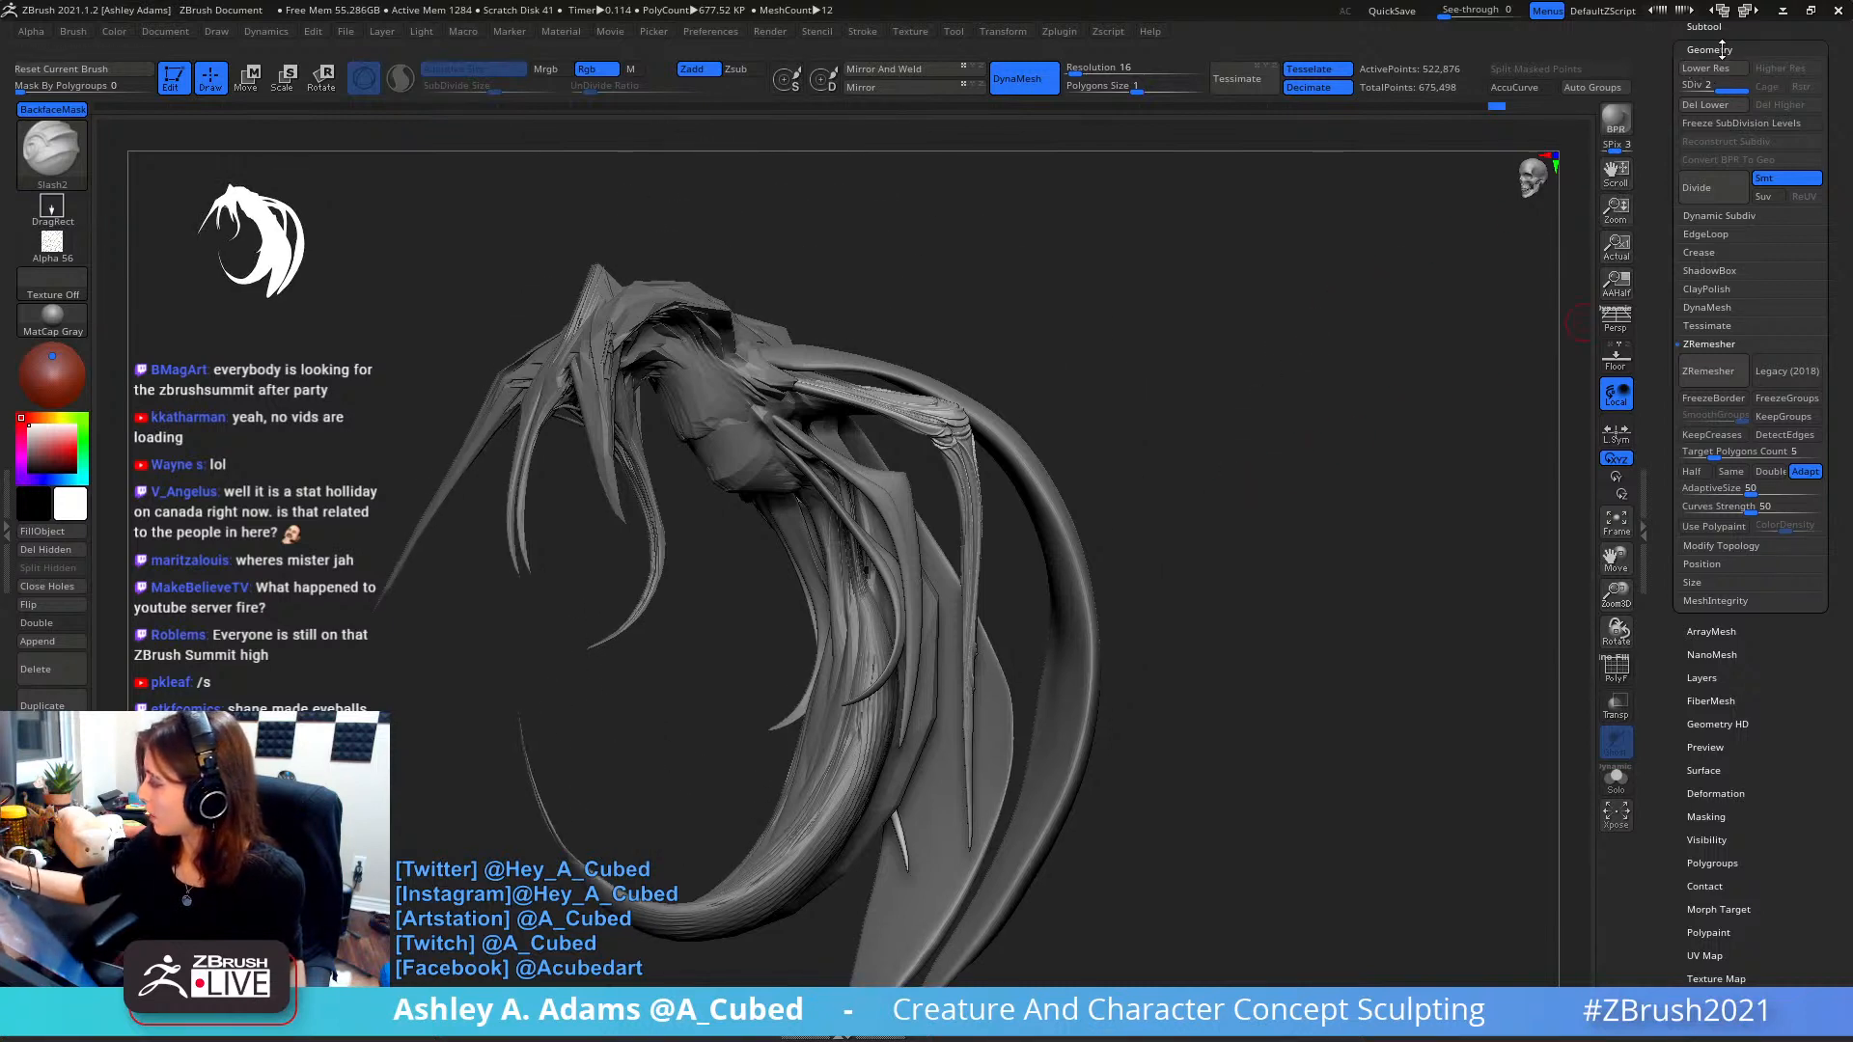
pyautogui.click(1698, 107)
pyautogui.moveTo(1668, 103); pyautogui.dragTo(1667, 197)
pyautogui.click(1714, 124)
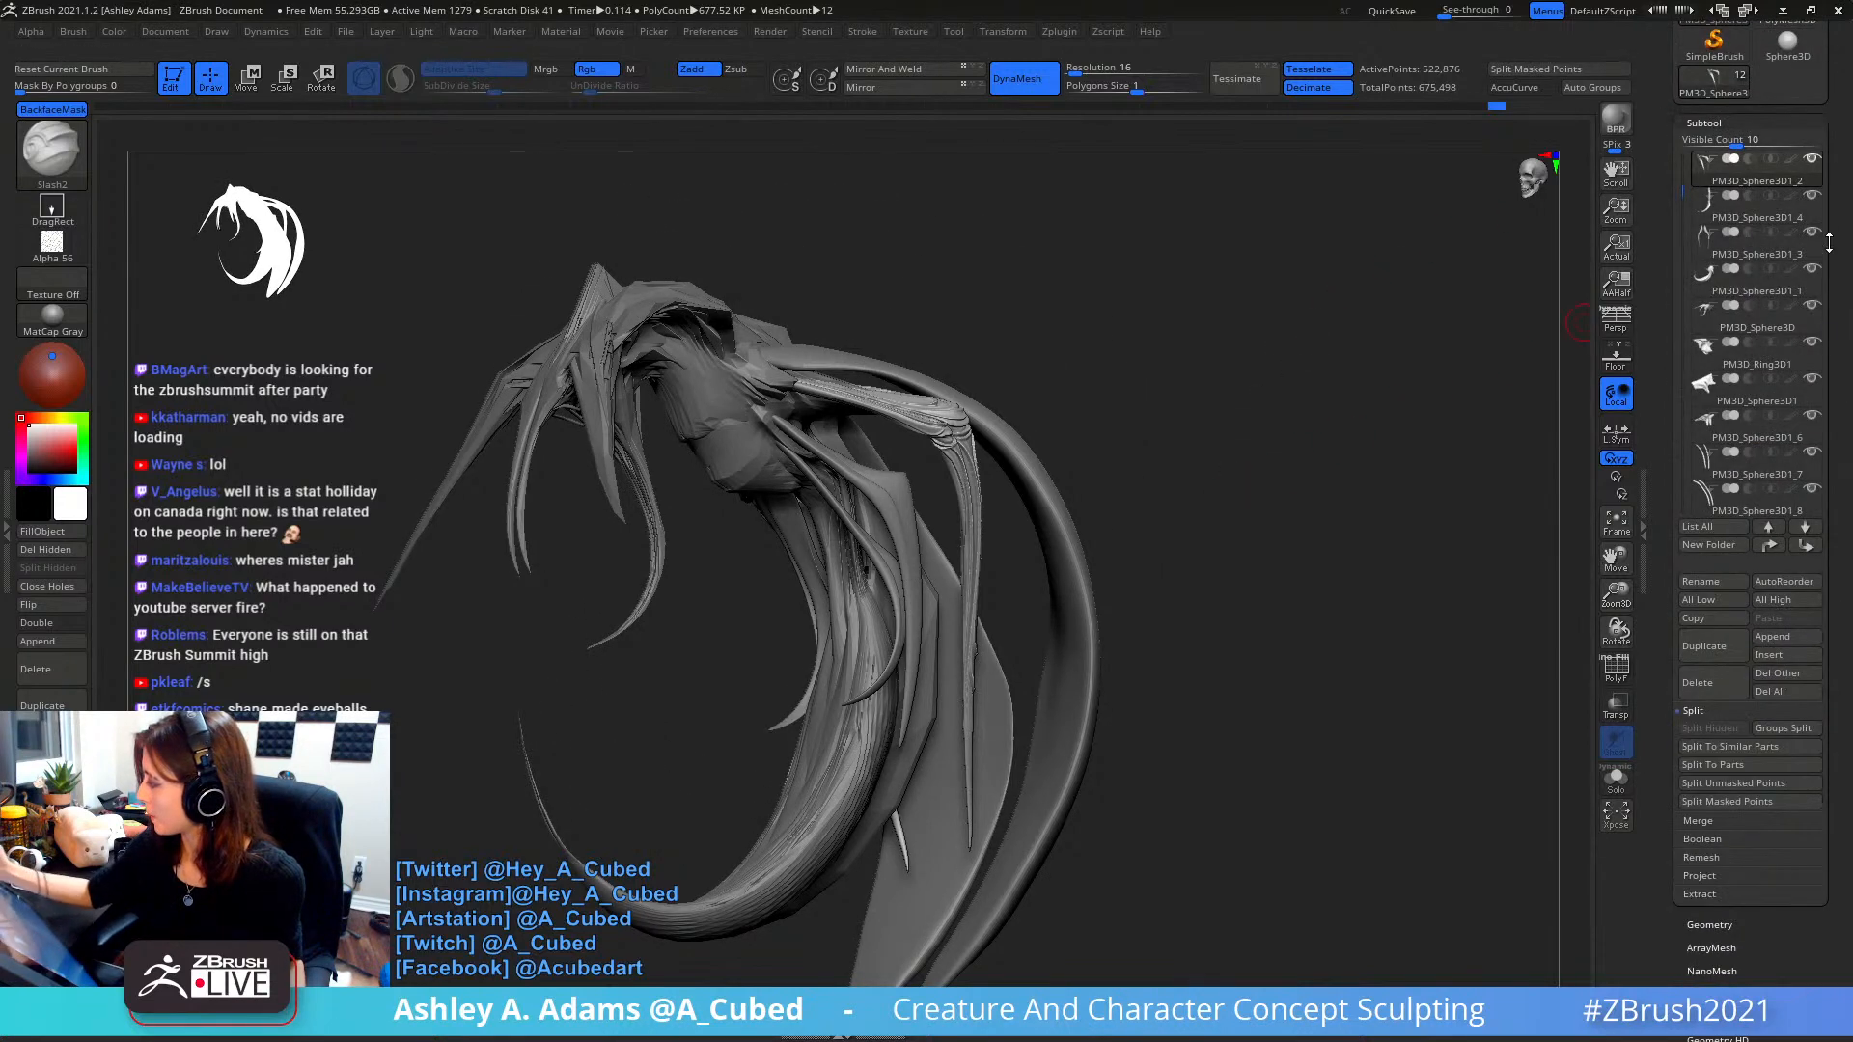
pyautogui.click(1730, 649)
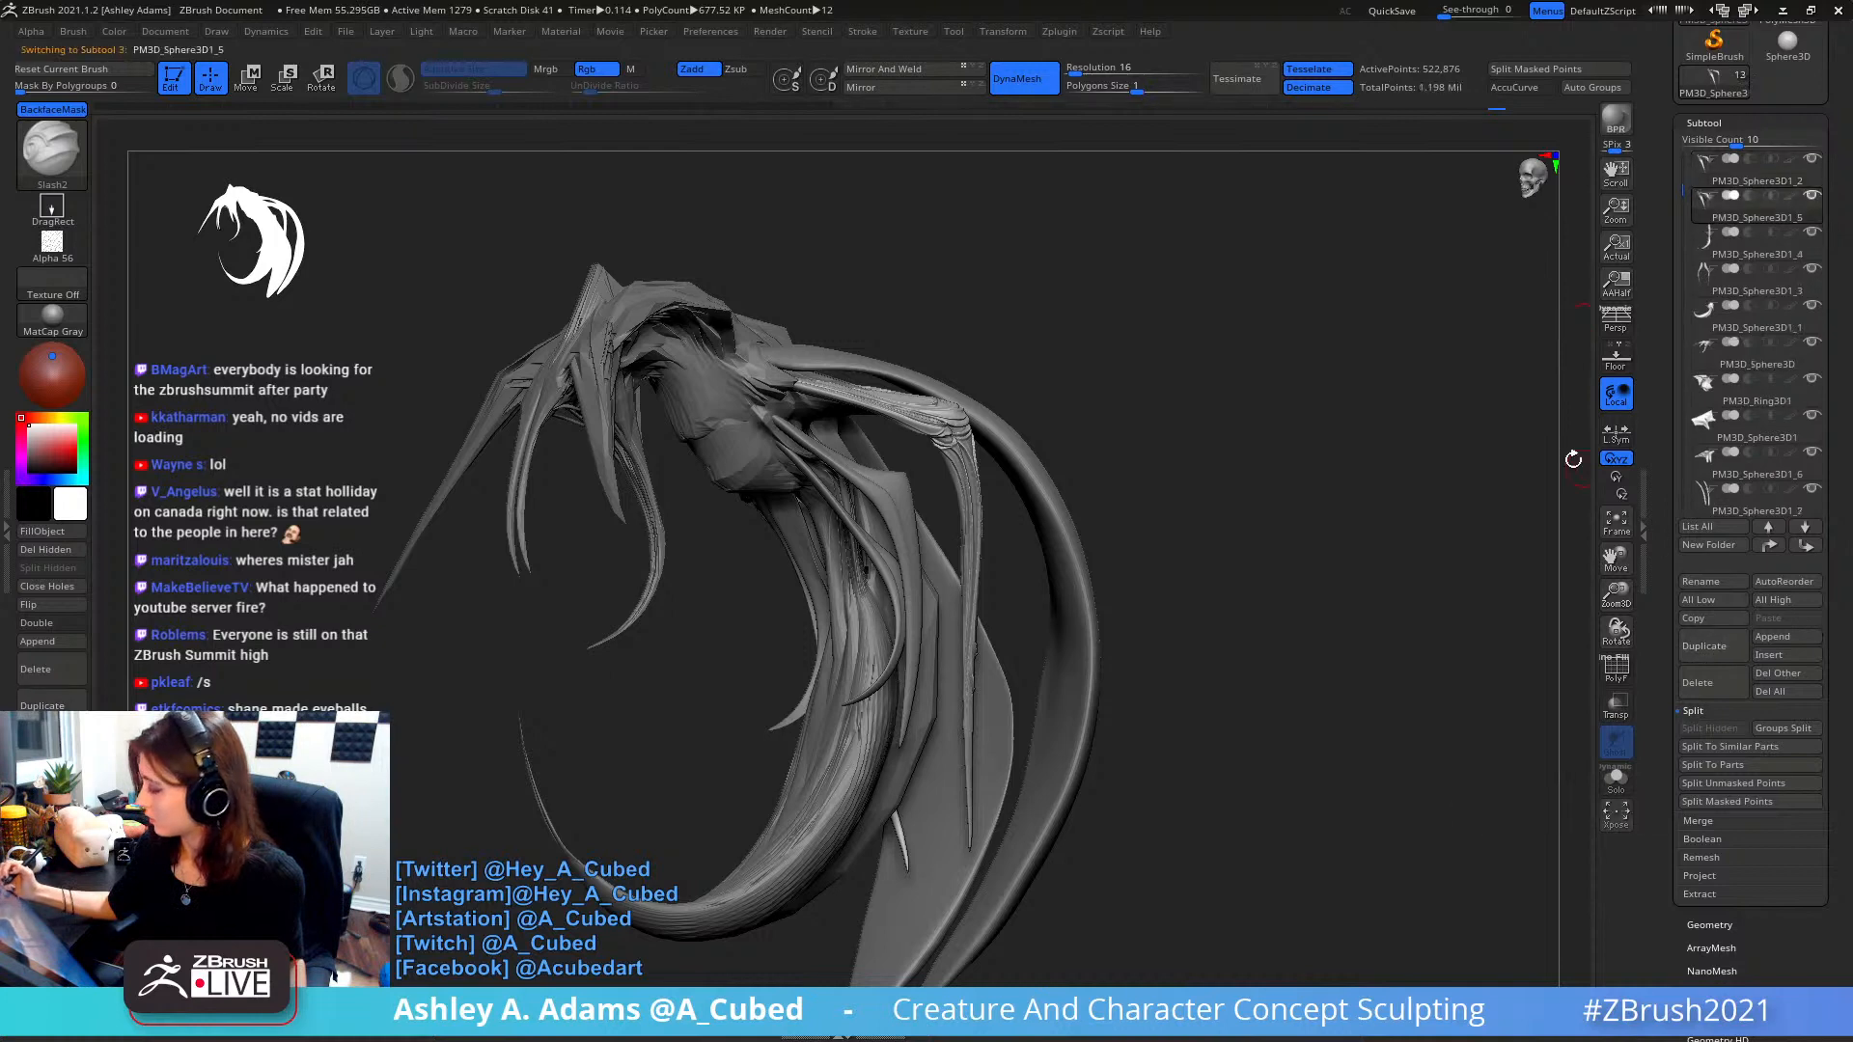
# - Move and rotate the duplicated limb pair in front of the original limbs, undoing the last adjustment
pyautogui.press('w')
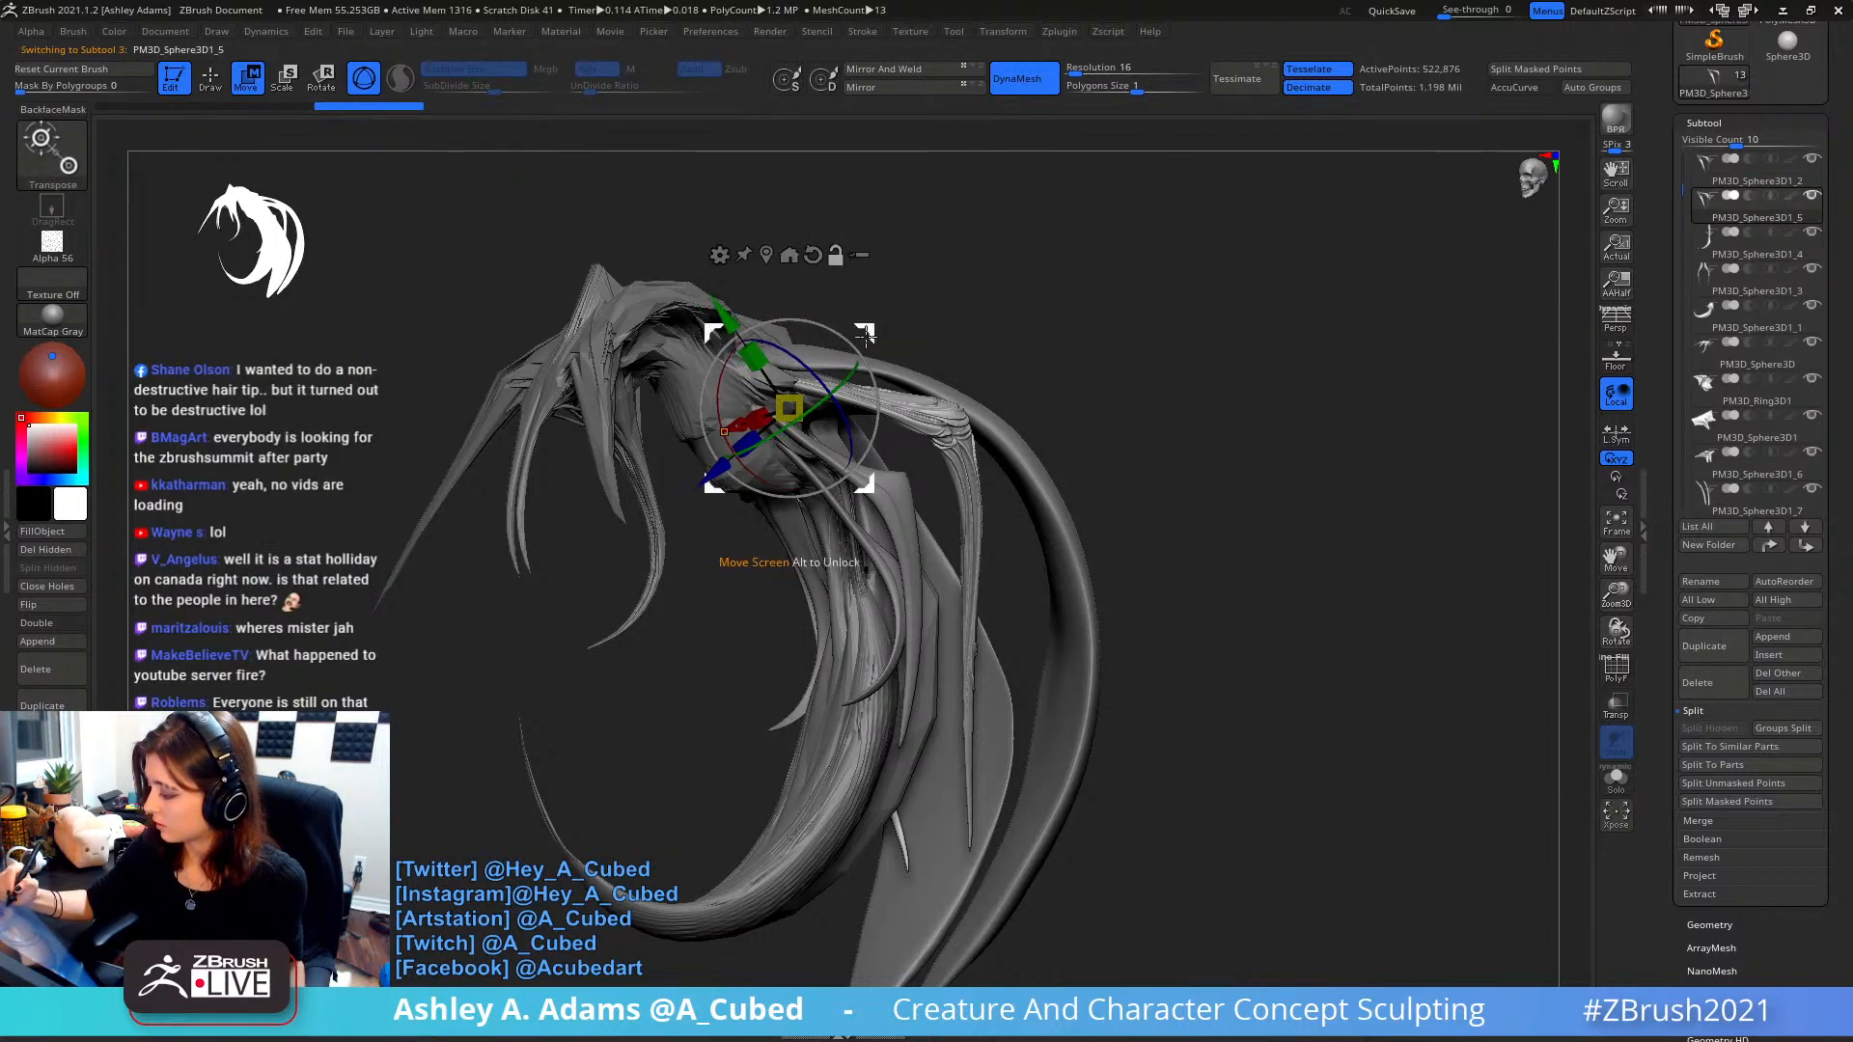
pyautogui.keyDown('alt'); pyautogui.moveTo(866, 334); pyautogui.dragTo(862, 303); pyautogui.keyUp('alt')
pyautogui.moveTo(861, 242); pyautogui.dragTo(936, 199, button='right')
pyautogui.moveTo(915, 229); pyautogui.dragTo(895, 262)
pyautogui.moveTo(882, 346); pyautogui.dragTo(884, 359)
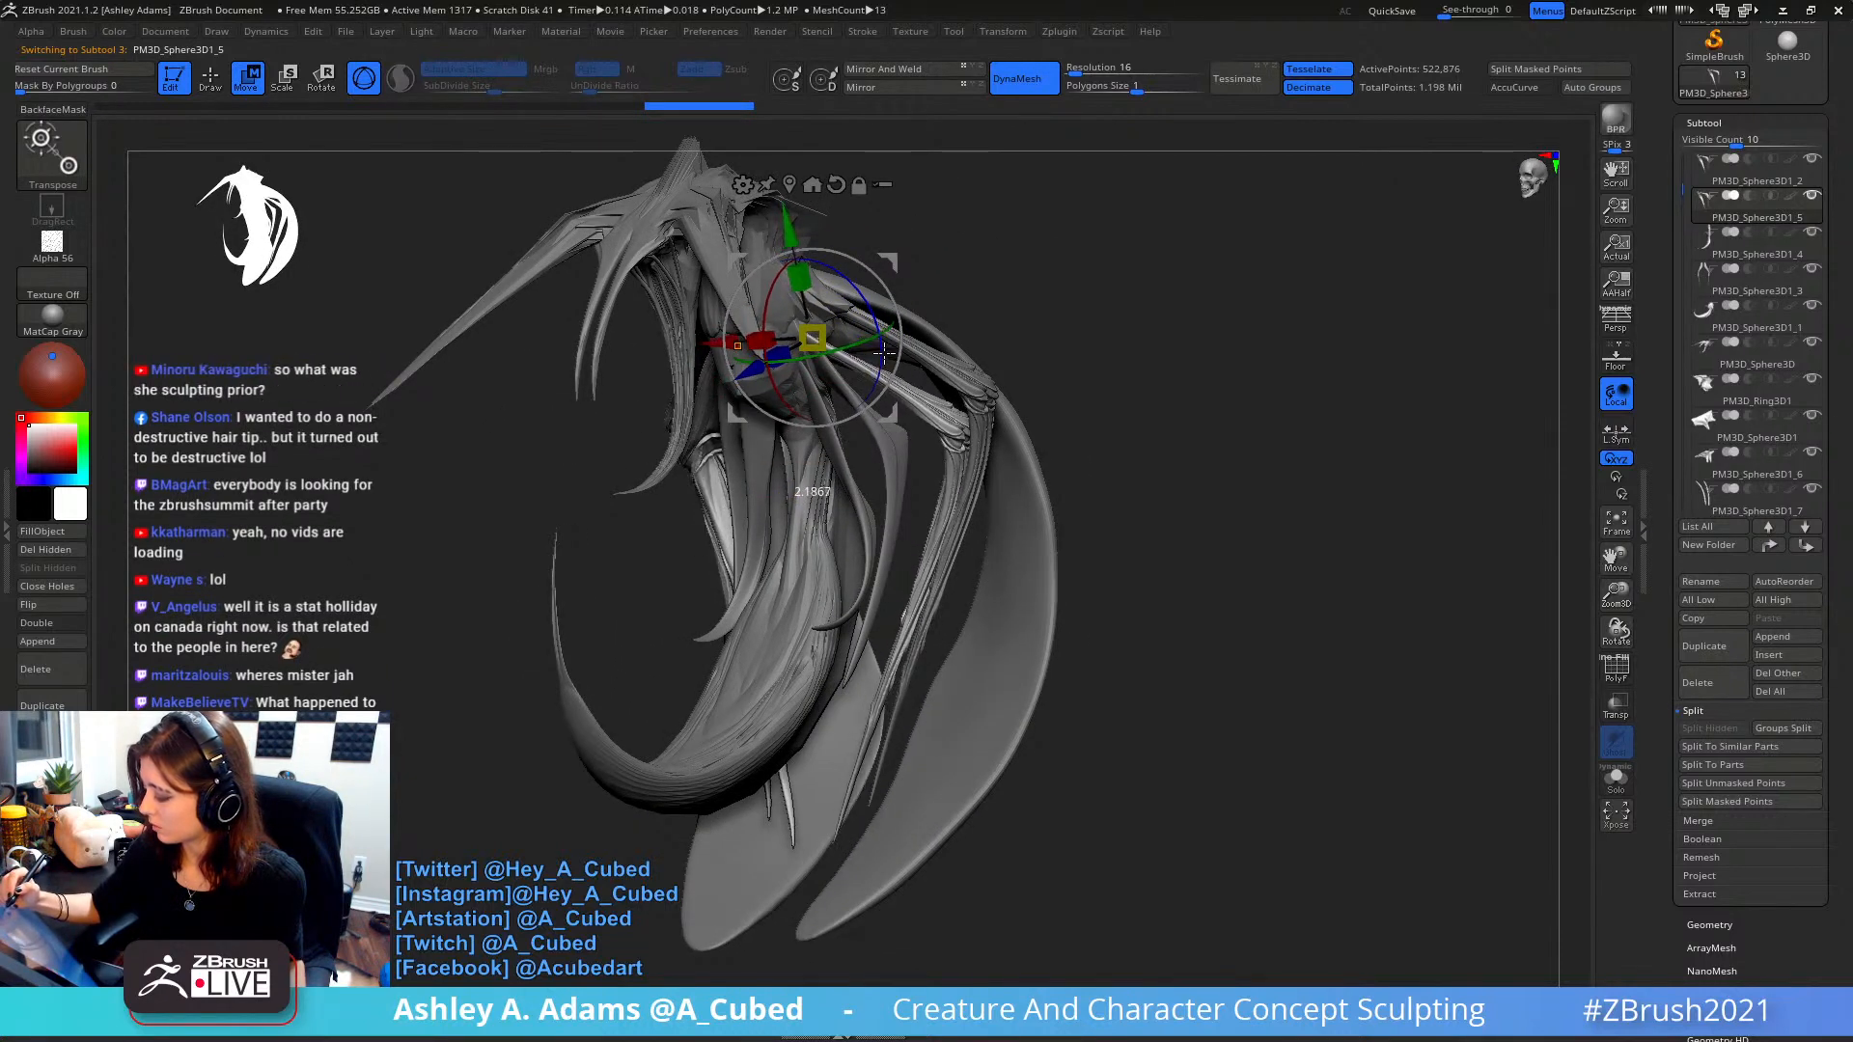
pyautogui.moveTo(888, 362); pyautogui.dragTo(922, 319, button='right')
pyautogui.moveTo(932, 289); pyautogui.dragTo(941, 317)
pyautogui.hotkey('ctrl', 'z')
# - Reset the transform gizmo's orientation and adjust the duplicated limb pair's placement beside the torso
pyautogui.keyDown('alt'); pyautogui.click(885, 169); pyautogui.keyUp('alt')
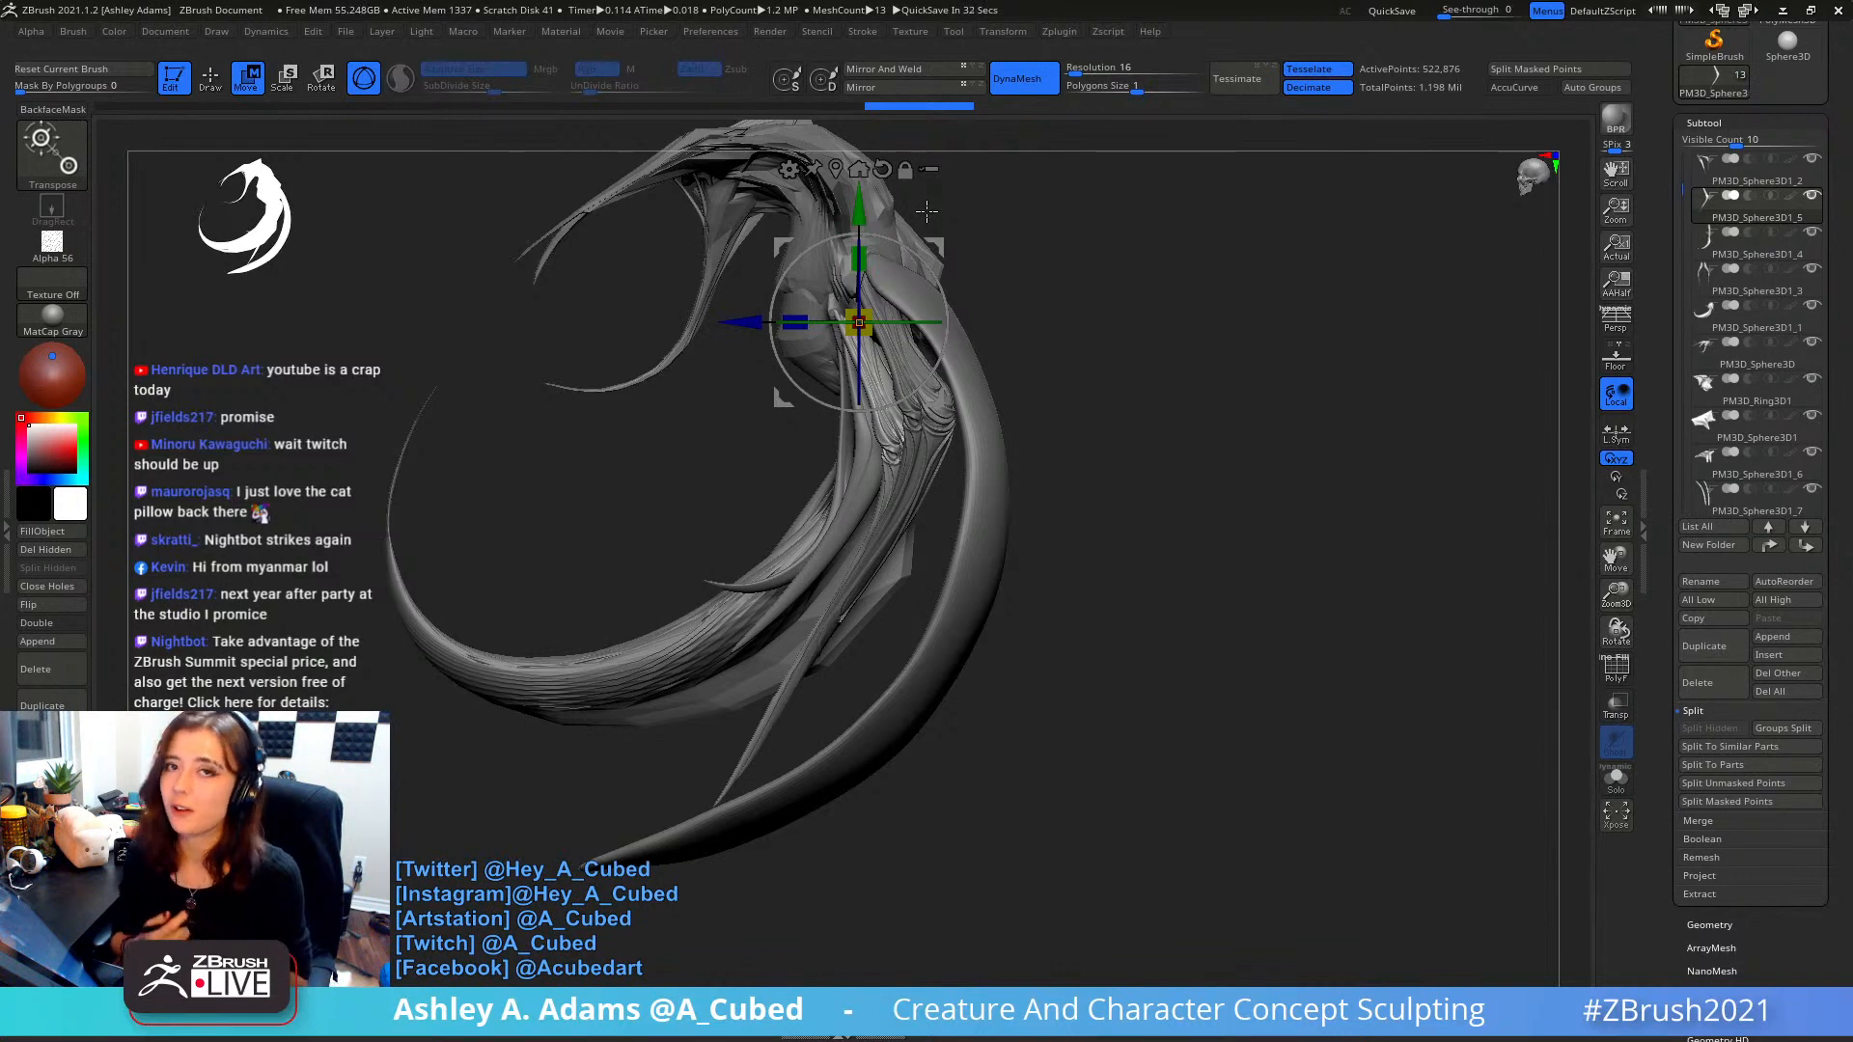
pyautogui.moveTo(926, 210); pyautogui.dragTo(997, 237)
pyautogui.moveTo(906, 281)
pyautogui.mouseDown()
pyautogui.moveTo(932, 298)
pyautogui.moveTo(912, 286)
pyautogui.mouseUp()
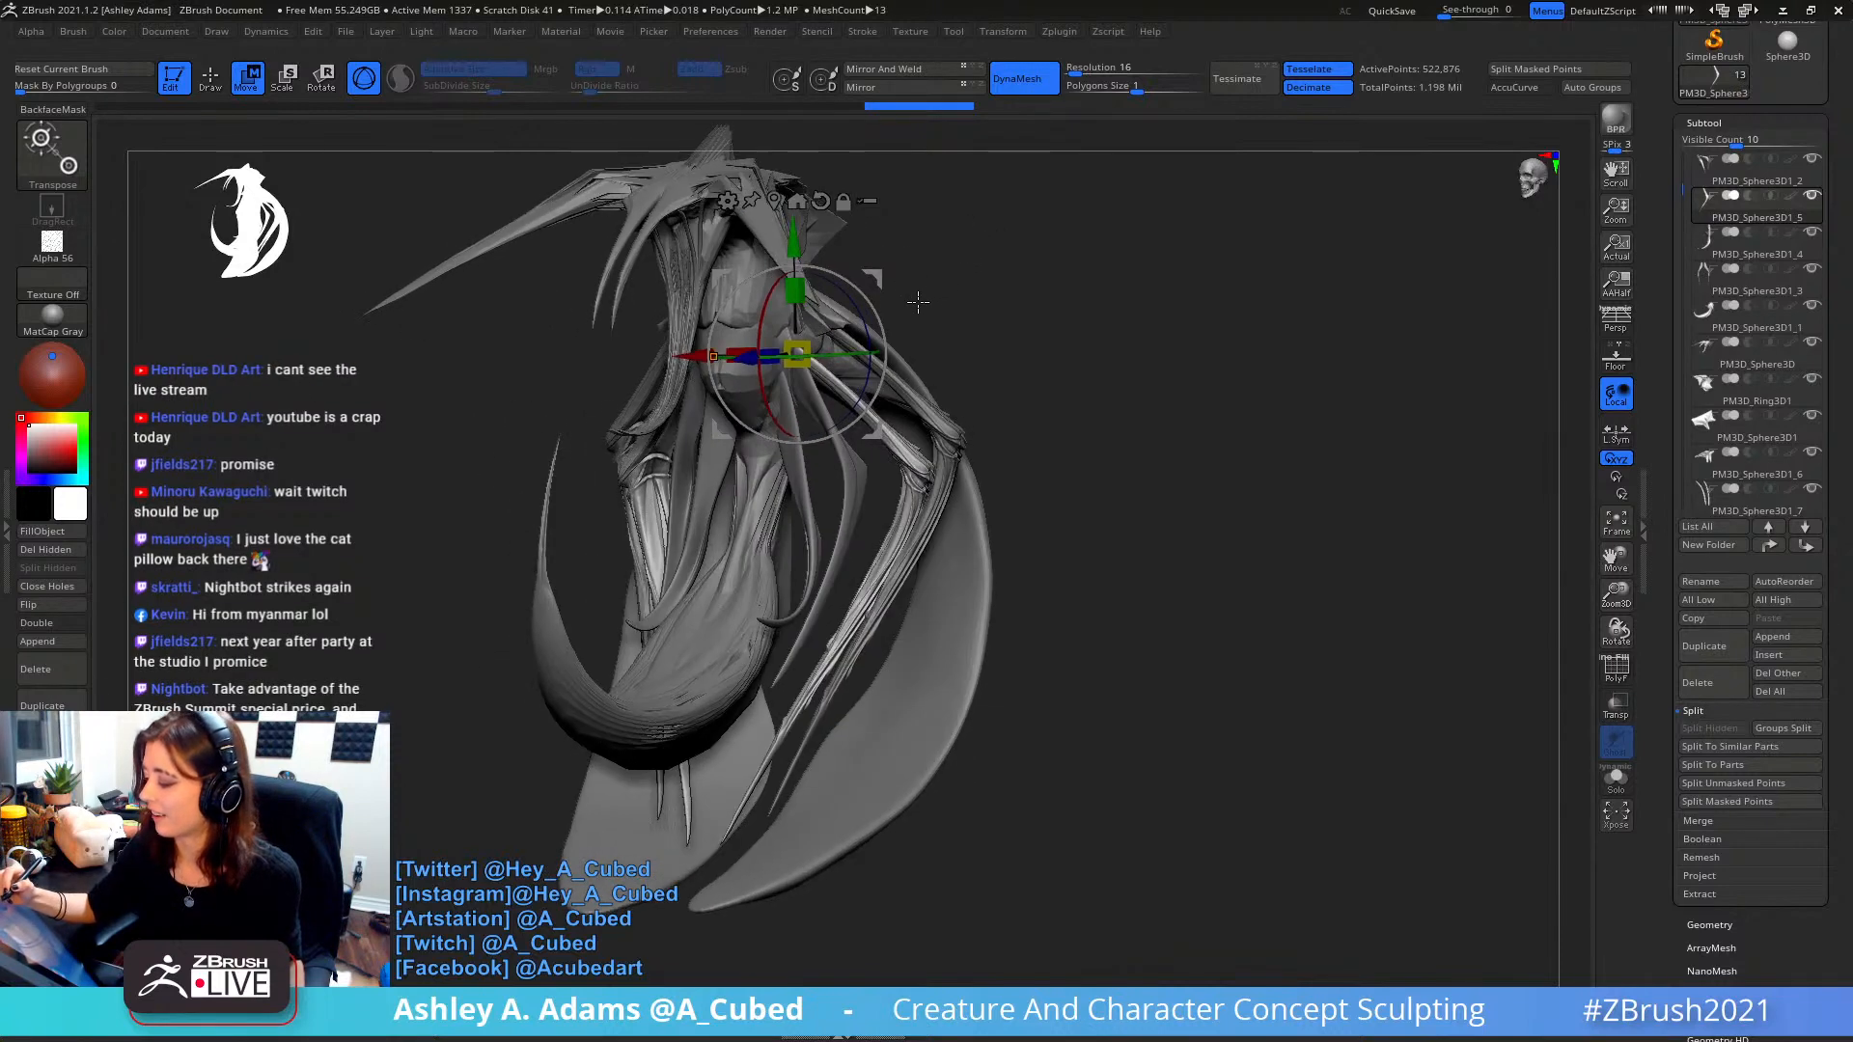
pyautogui.moveTo(806, 350); pyautogui.dragTo(900, 265)
pyautogui.press('q')
# - Duplicate the second detailed limb pair and shift the new copy slightly down along the torso
pyautogui.keyDown('alt'); pyautogui.click(875, 463); pyautogui.keyUp('alt')
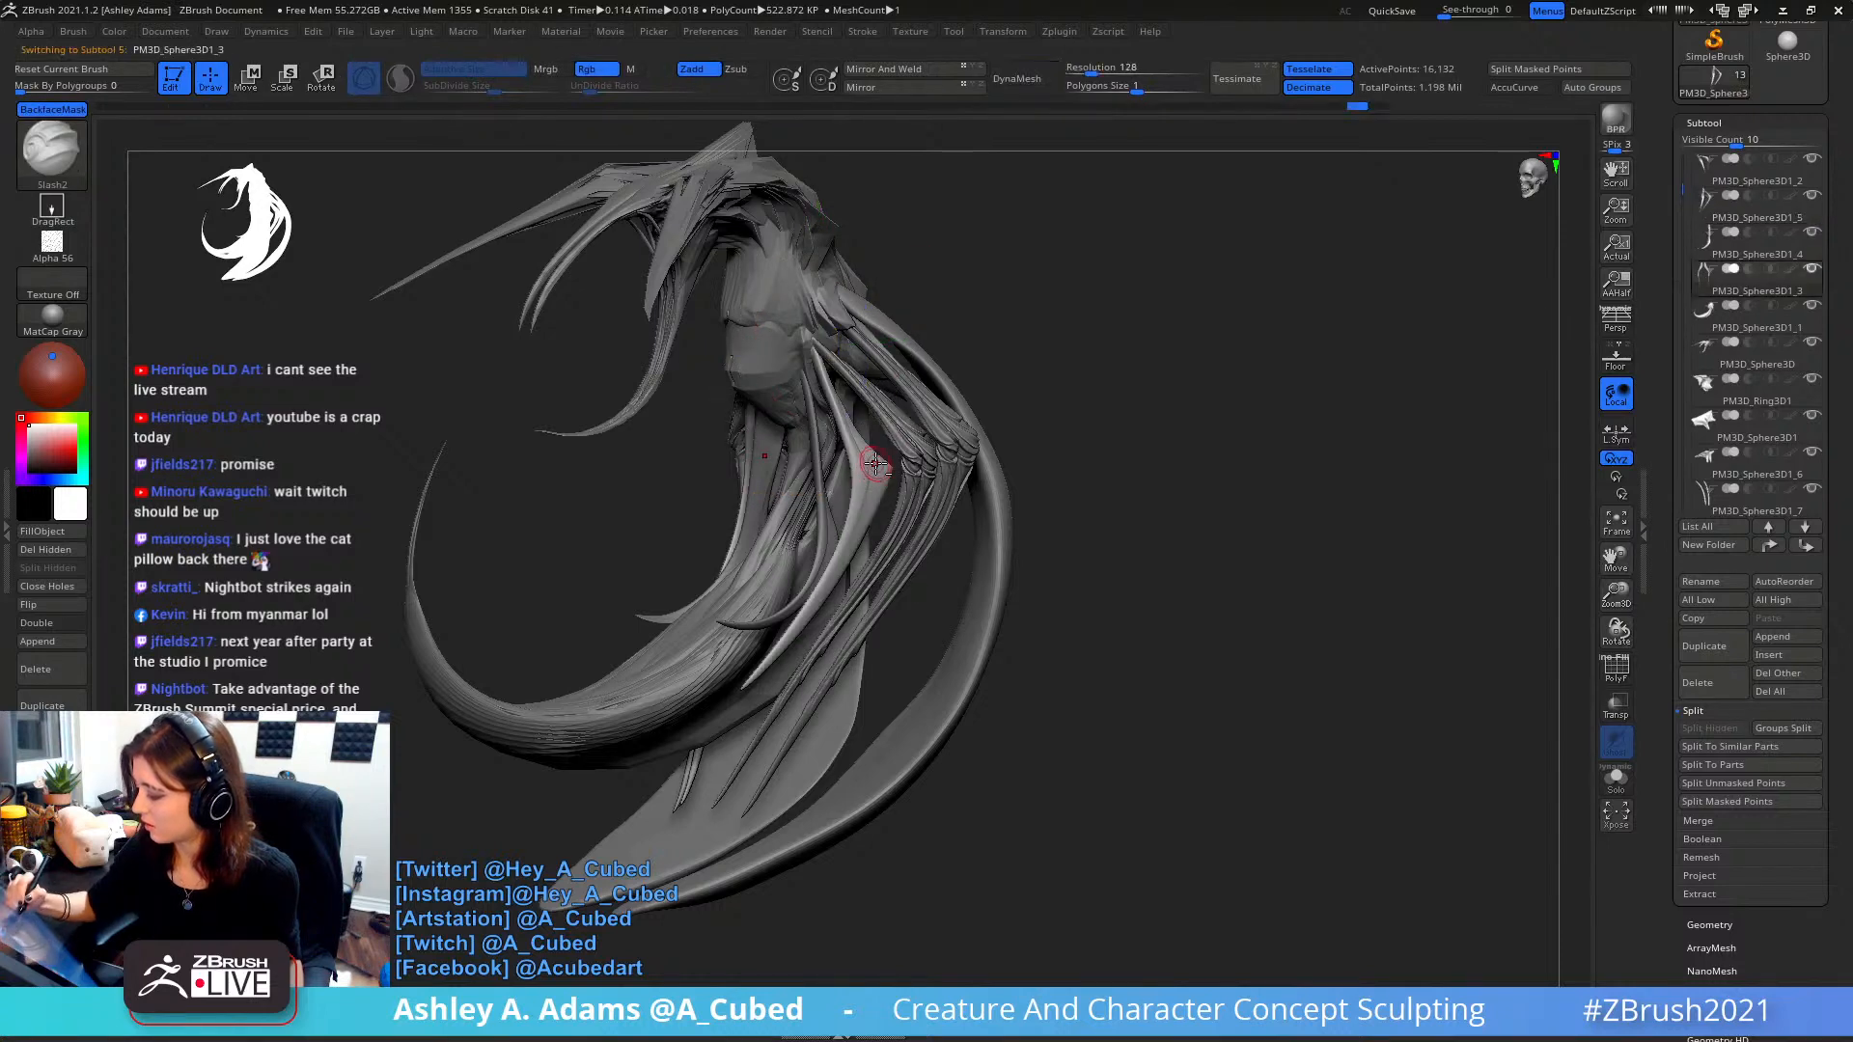
pyautogui.keyDown('alt'); pyautogui.click(917, 445); pyautogui.keyUp('alt')
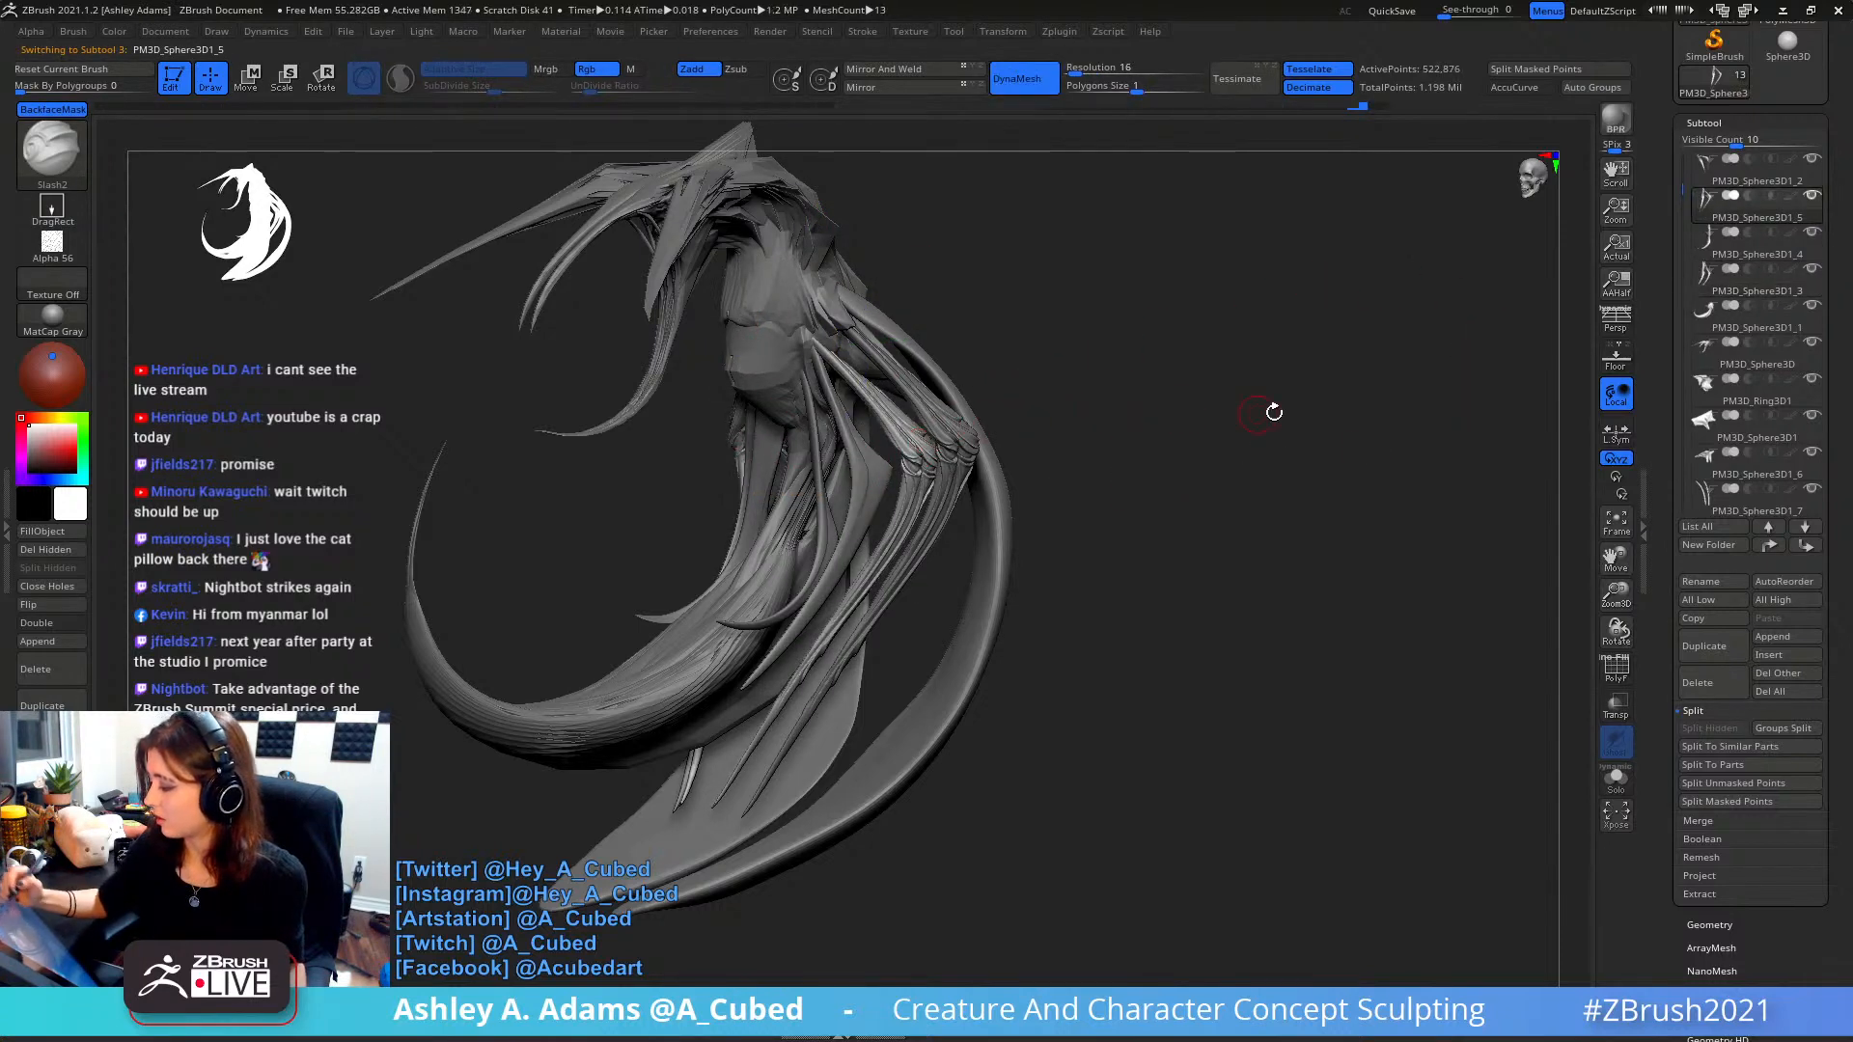
pyautogui.click(1727, 661)
pyautogui.press('w')
pyautogui.moveTo(984, 370); pyautogui.dragTo(1069, 361)
pyautogui.moveTo(824, 339); pyautogui.dragTo(827, 356)
pyautogui.moveTo(1081, 353); pyautogui.dragTo(992, 348)
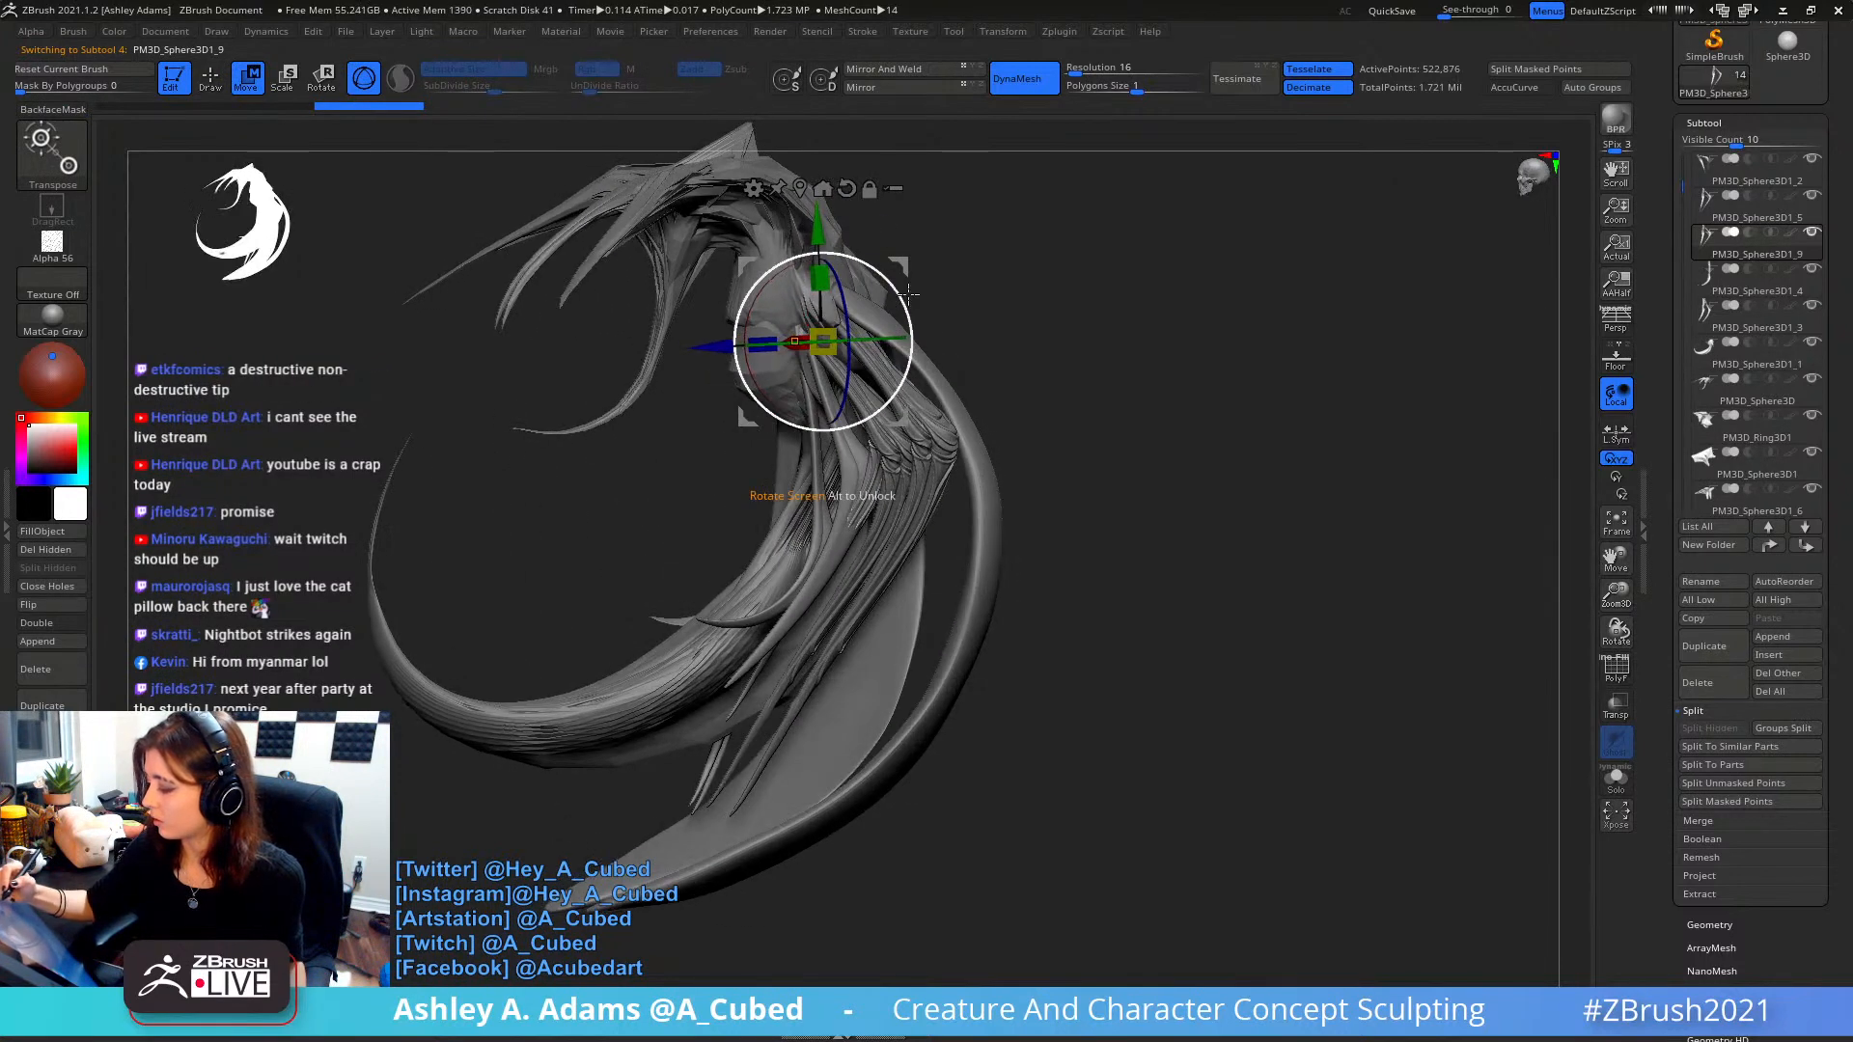
pyautogui.moveTo(900, 289); pyautogui.dragTo(1066, 241)
# - Realign the gizmo and move the third limb pair forward along the torso, undoing unwanted adjustments
pyautogui.keyDown('alt'); pyautogui.click(853, 189); pyautogui.keyUp('alt')
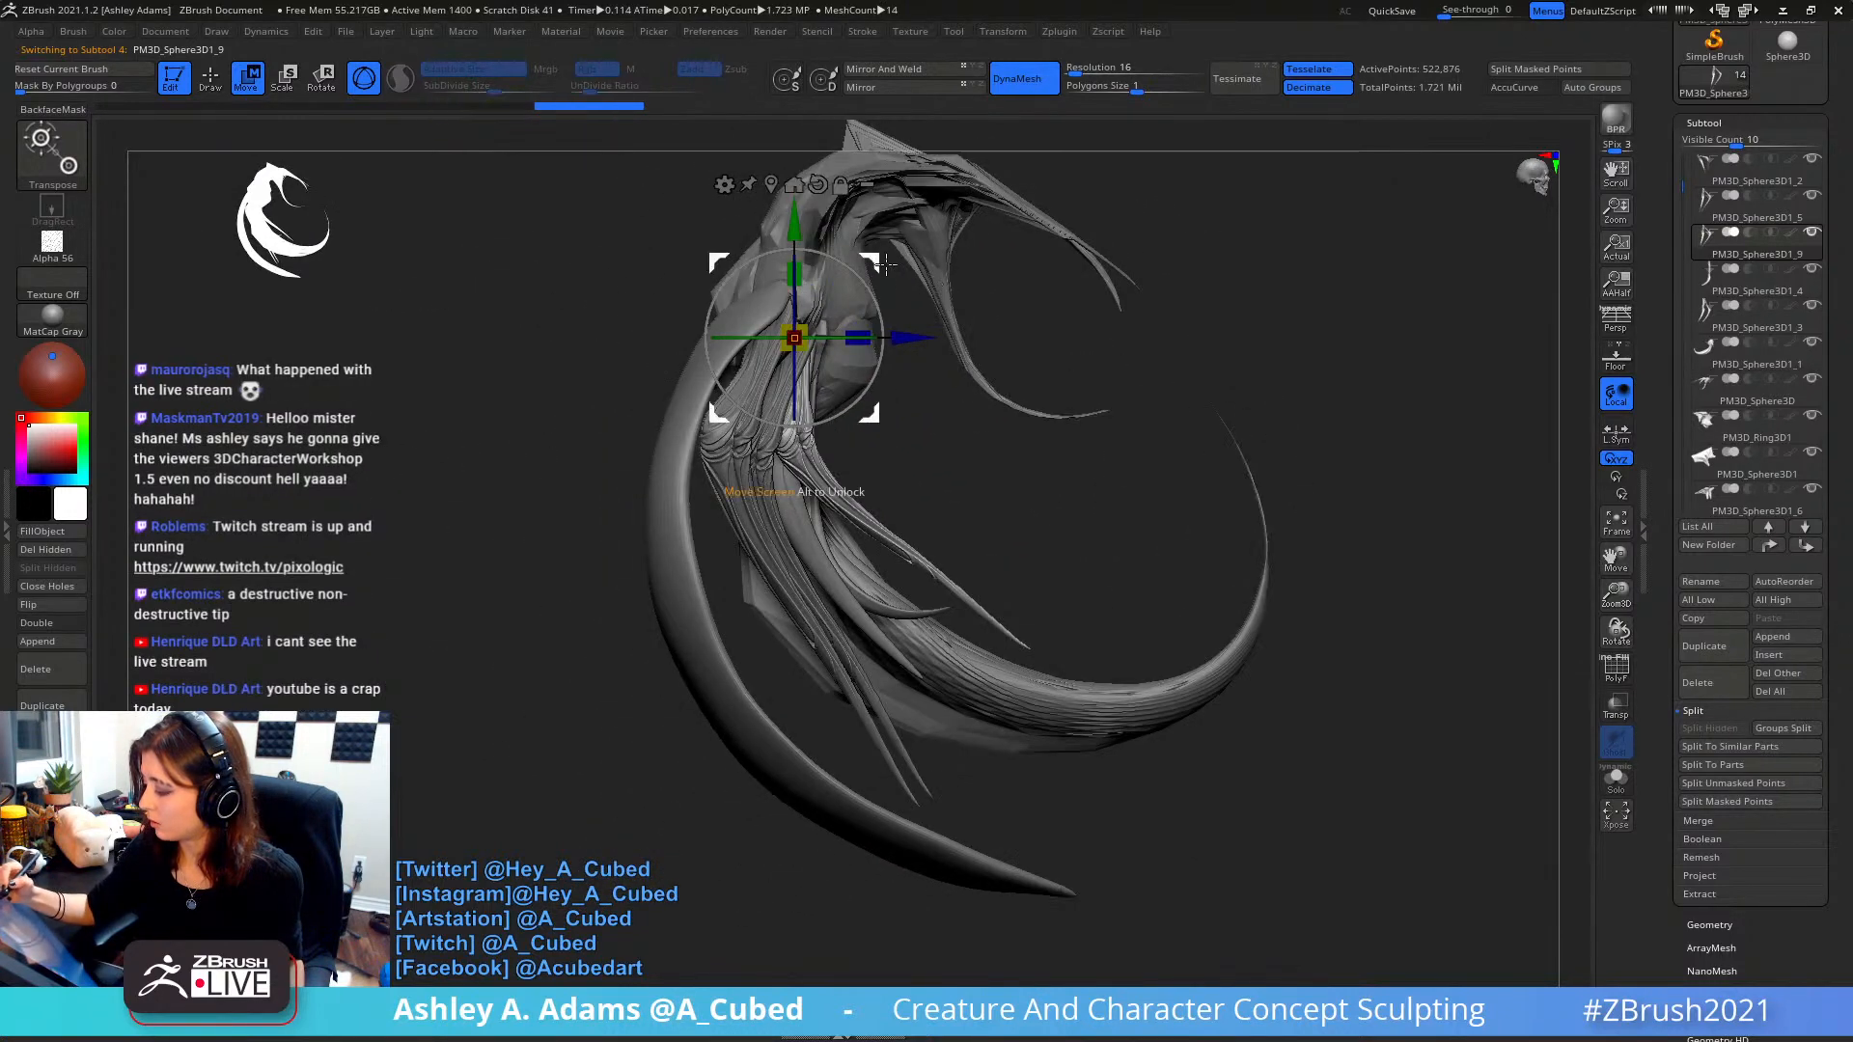
pyautogui.moveTo(877, 255); pyautogui.dragTo(887, 273)
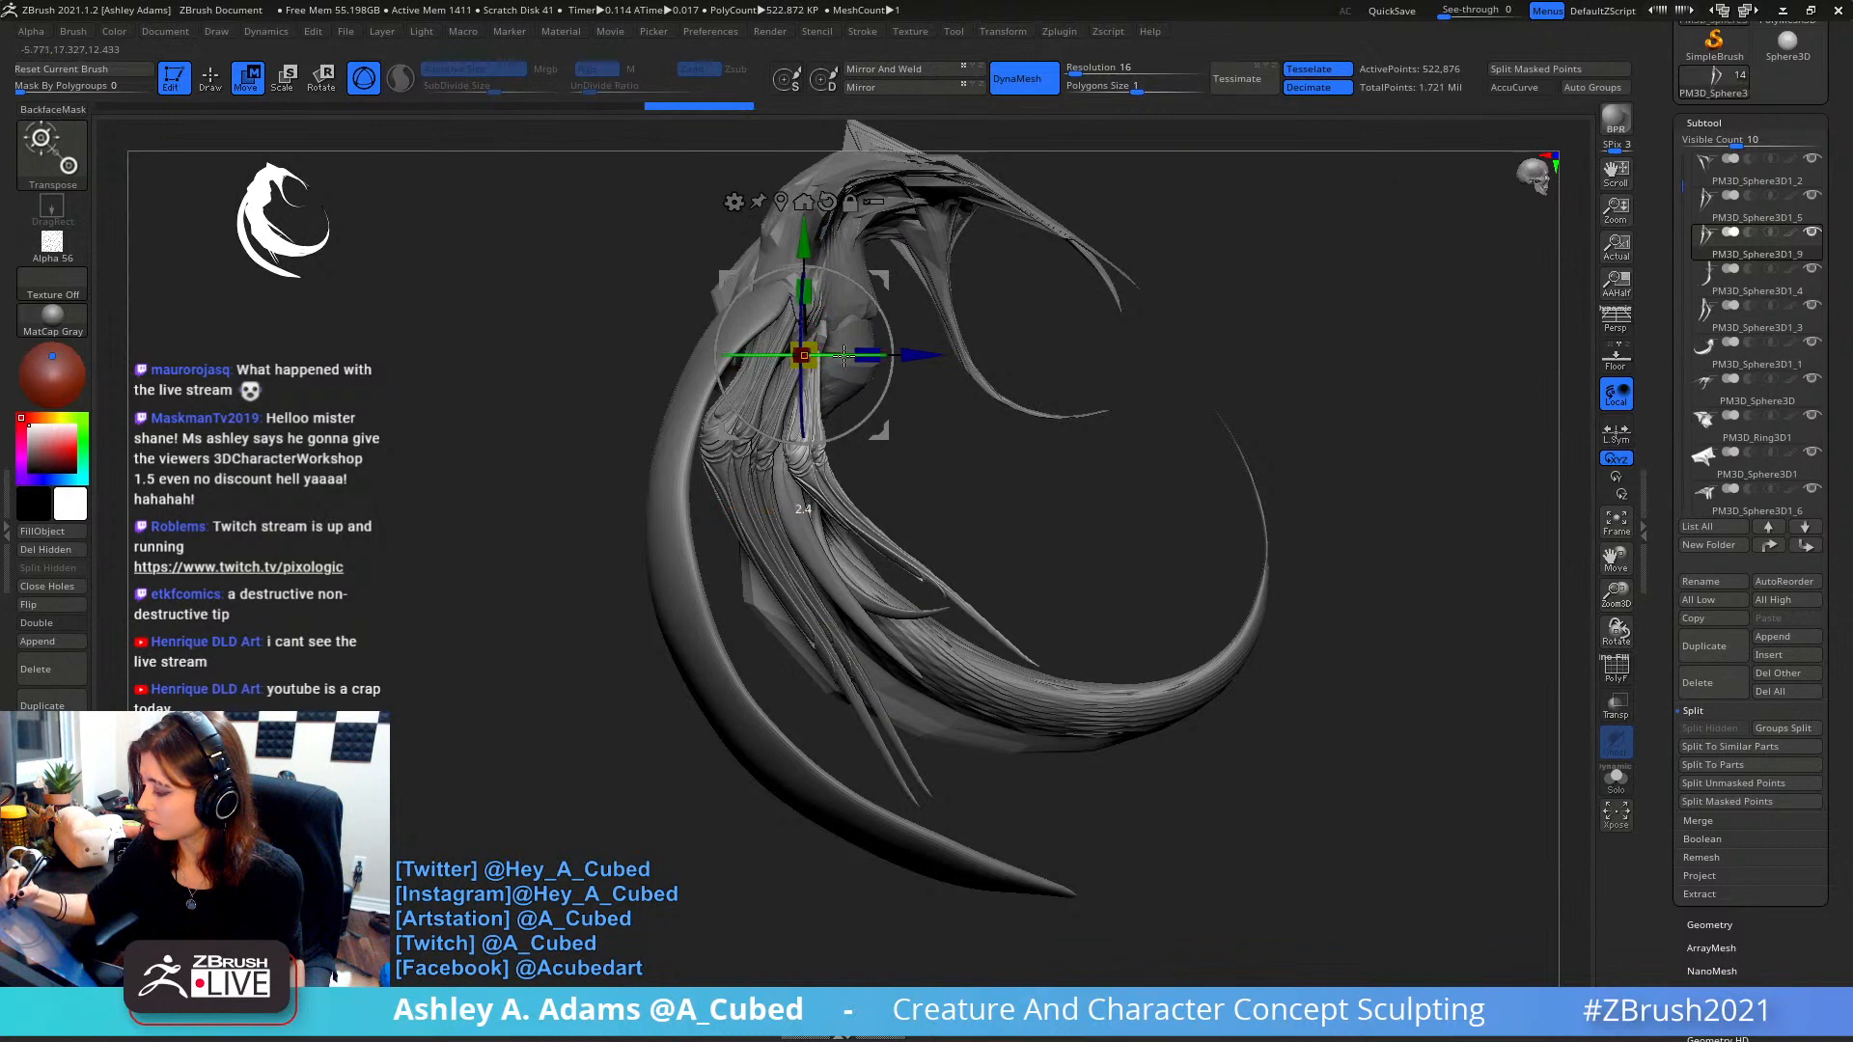
pyautogui.moveTo(849, 352); pyautogui.dragTo(867, 353)
pyautogui.moveTo(998, 291)
pyautogui.mouseDown()
pyautogui.moveTo(916, 287)
pyautogui.moveTo(915, 349)
pyautogui.moveTo(984, 284)
pyautogui.moveTo(926, 343)
pyautogui.moveTo(965, 328)
pyautogui.moveTo(954, 318)
pyautogui.moveTo(953, 345)
pyautogui.moveTo(974, 332)
pyautogui.moveTo(999, 356)
pyautogui.moveTo(841, 480)
pyautogui.mouseUp()
pyautogui.hotkey('ctrl', 'z')
pyautogui.hotkey('ctrl', 'z')
pyautogui.press('q')
# - Delete the old block-out limb subtool PM3D_Sphere3D1_3
pyautogui.keyDown('alt'); pyautogui.click(798, 608); pyautogui.keyUp('alt')
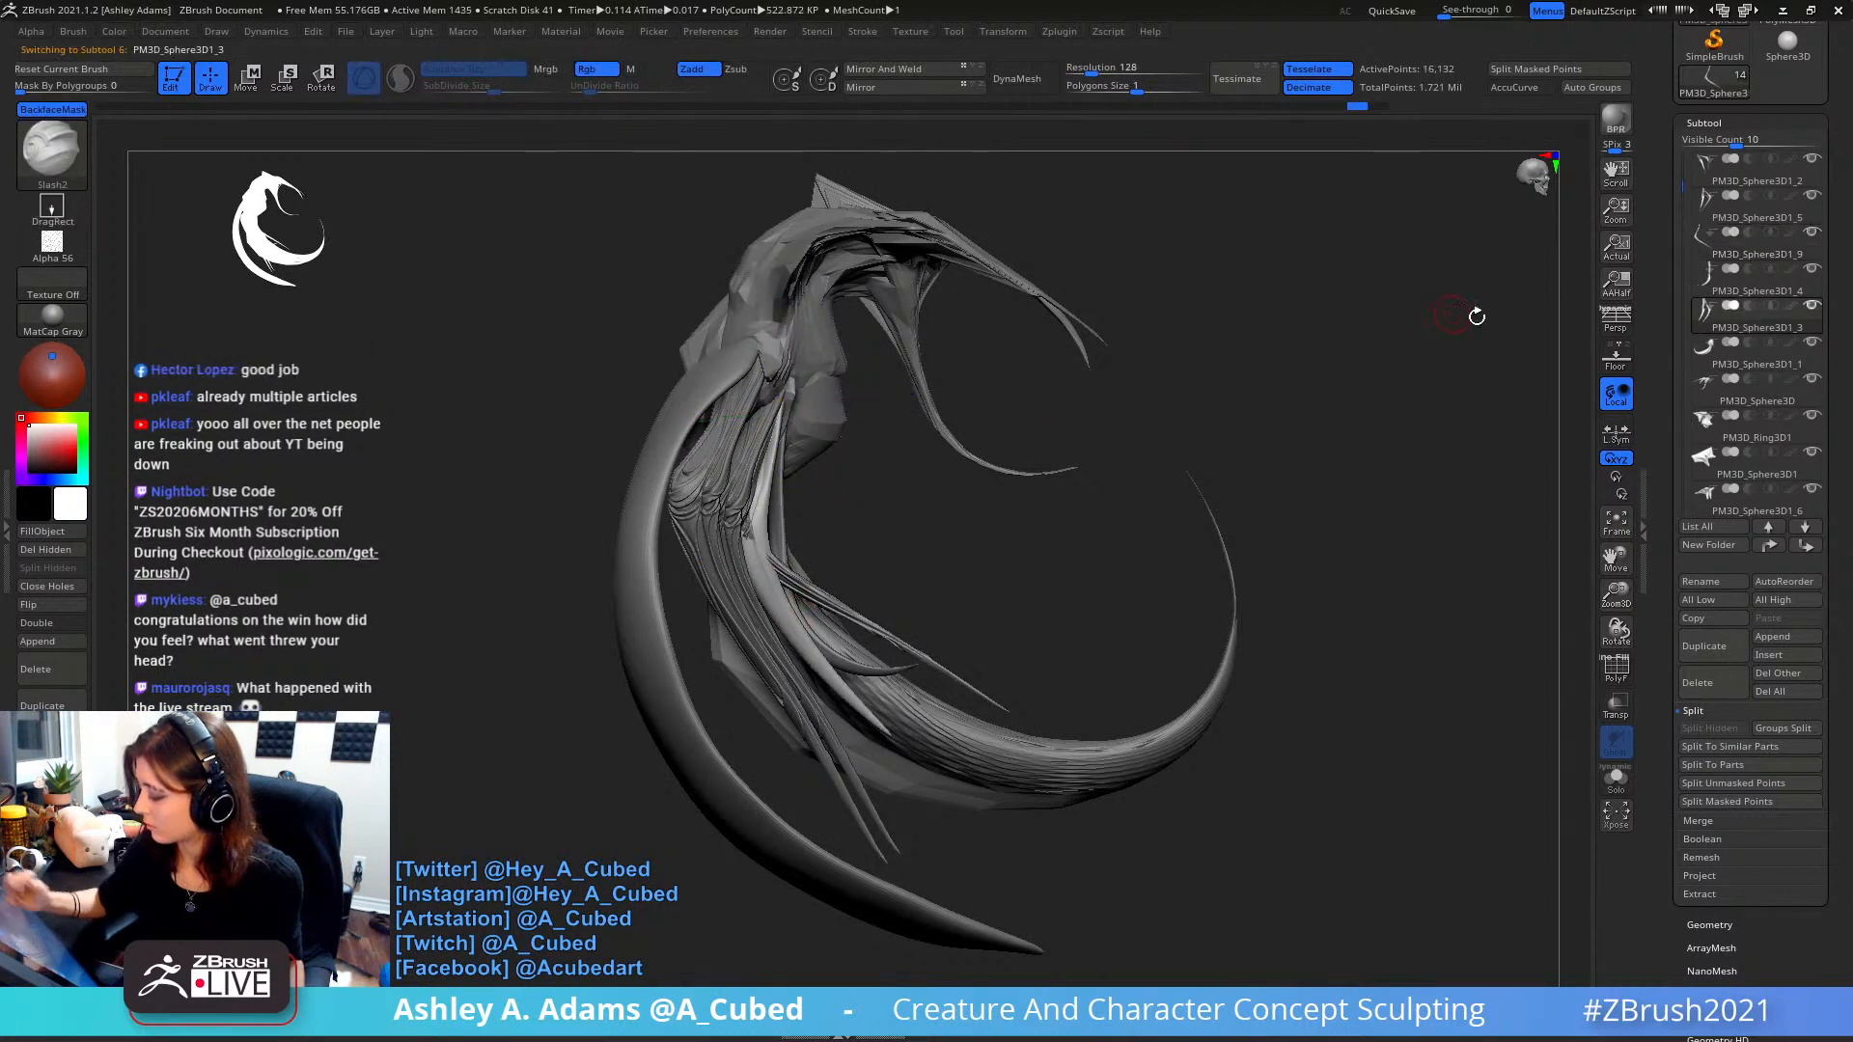
pyautogui.click(1704, 681)
pyautogui.click(1534, 836)
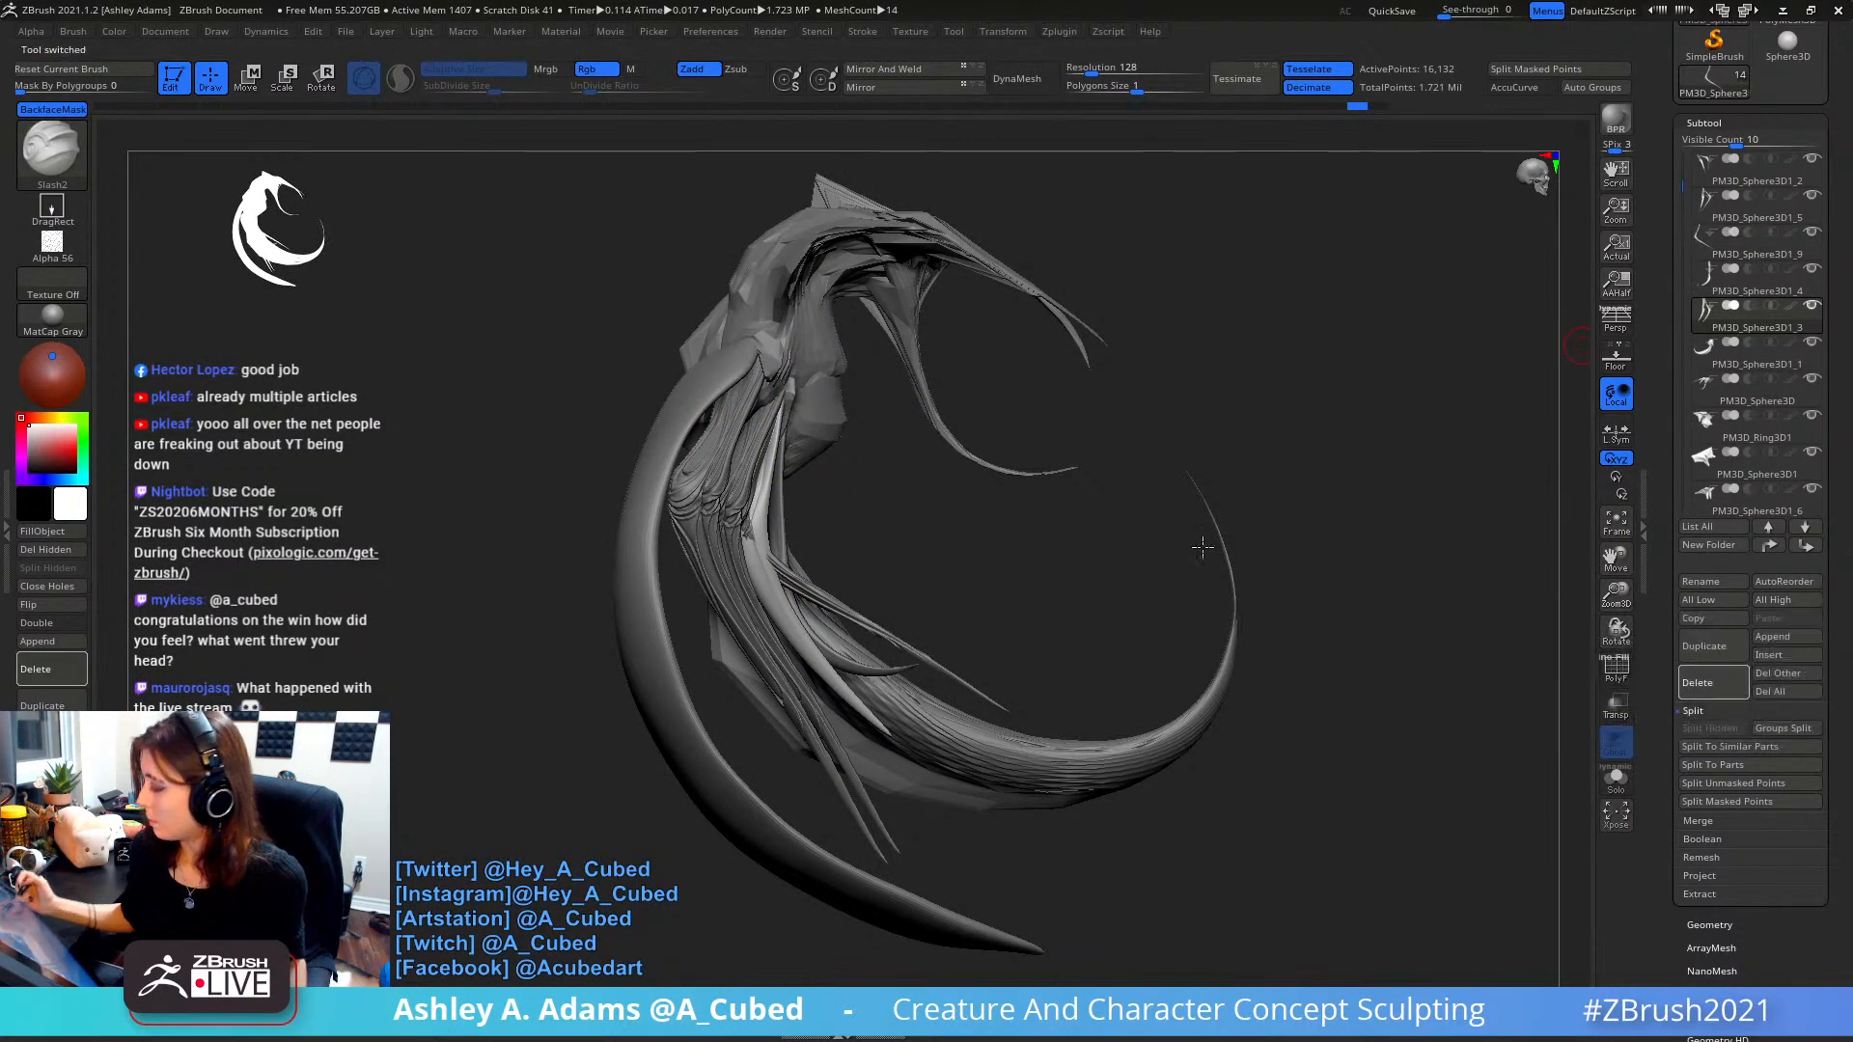
# - Duplicate the third detailed limb pair, PM3D_Sphere3D1_9, to make a fourth pair
pyautogui.keyDown('alt'); pyautogui.click(770, 548); pyautogui.keyUp('alt')
pyautogui.moveTo(1067, 444); pyautogui.dragTo(952, 550)
pyautogui.rightClick(952, 550)
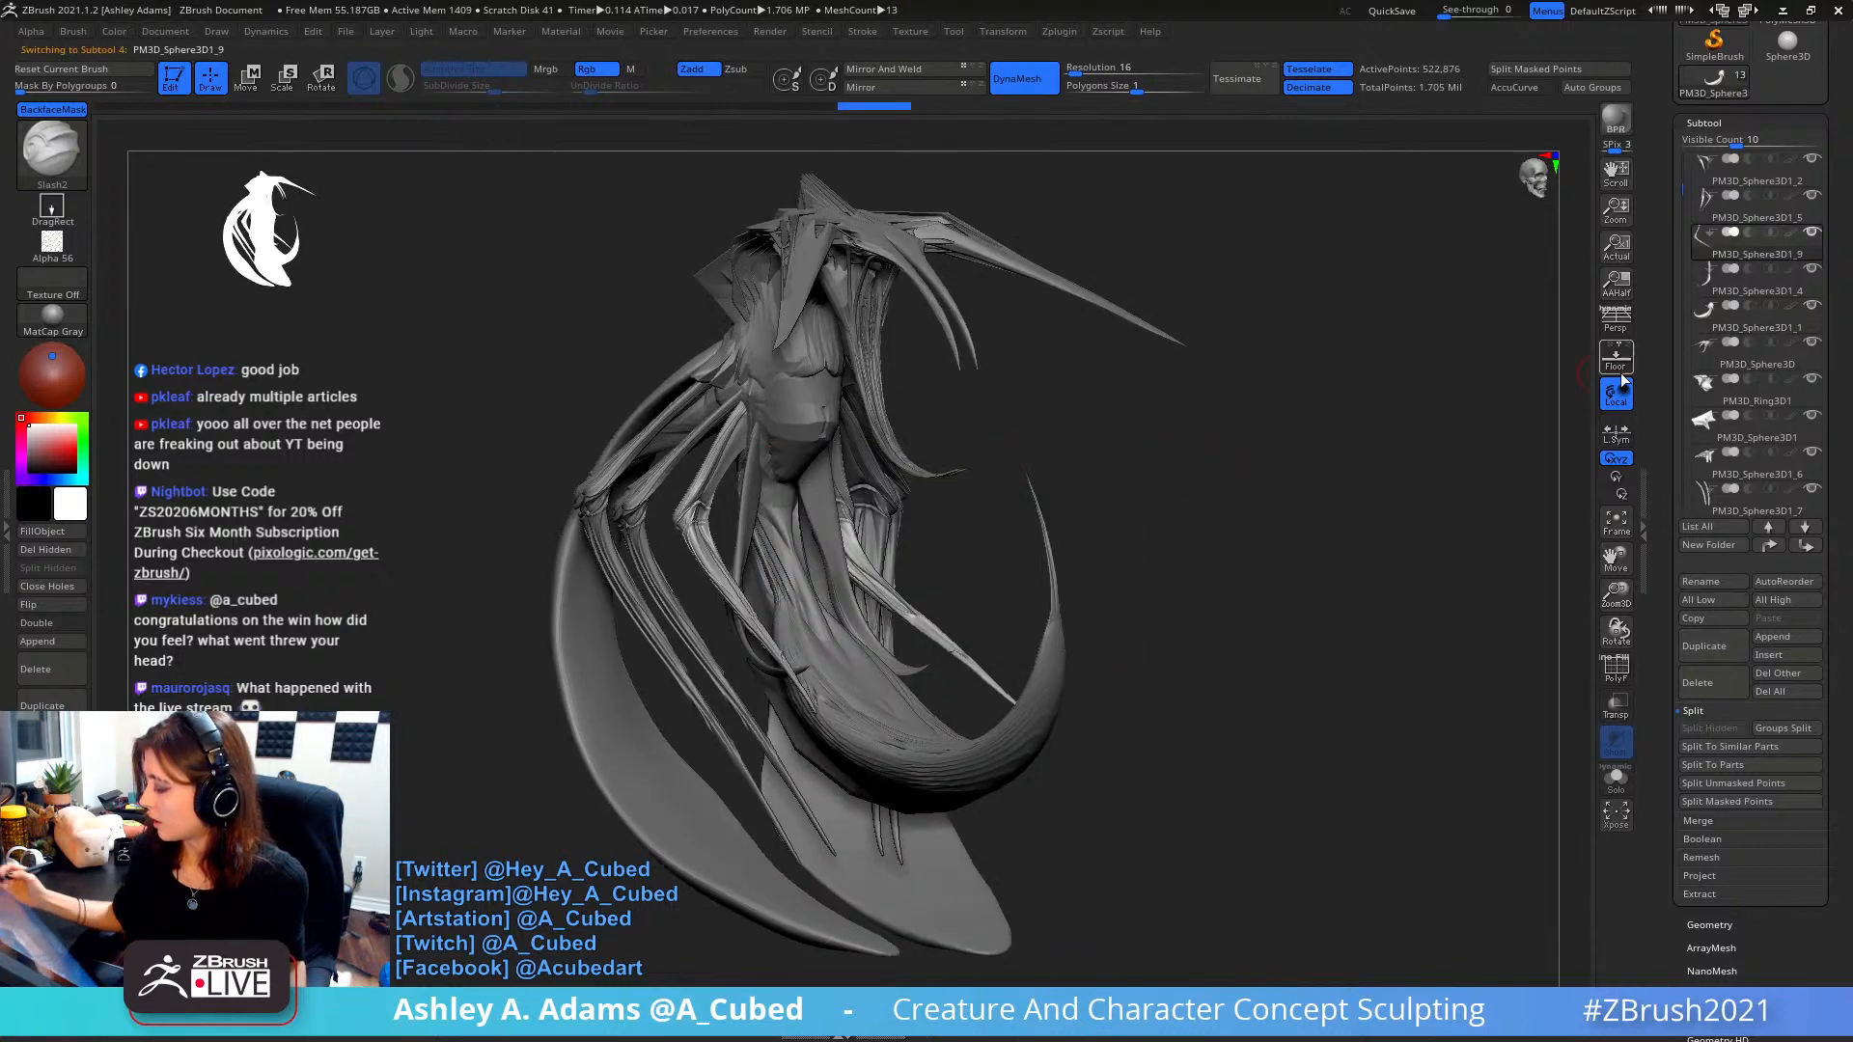
pyautogui.click(1714, 649)
# - Rotate the fourth limb pair inward and reposition it below the chest, with the forearms reaching forward
pyautogui.press('w')
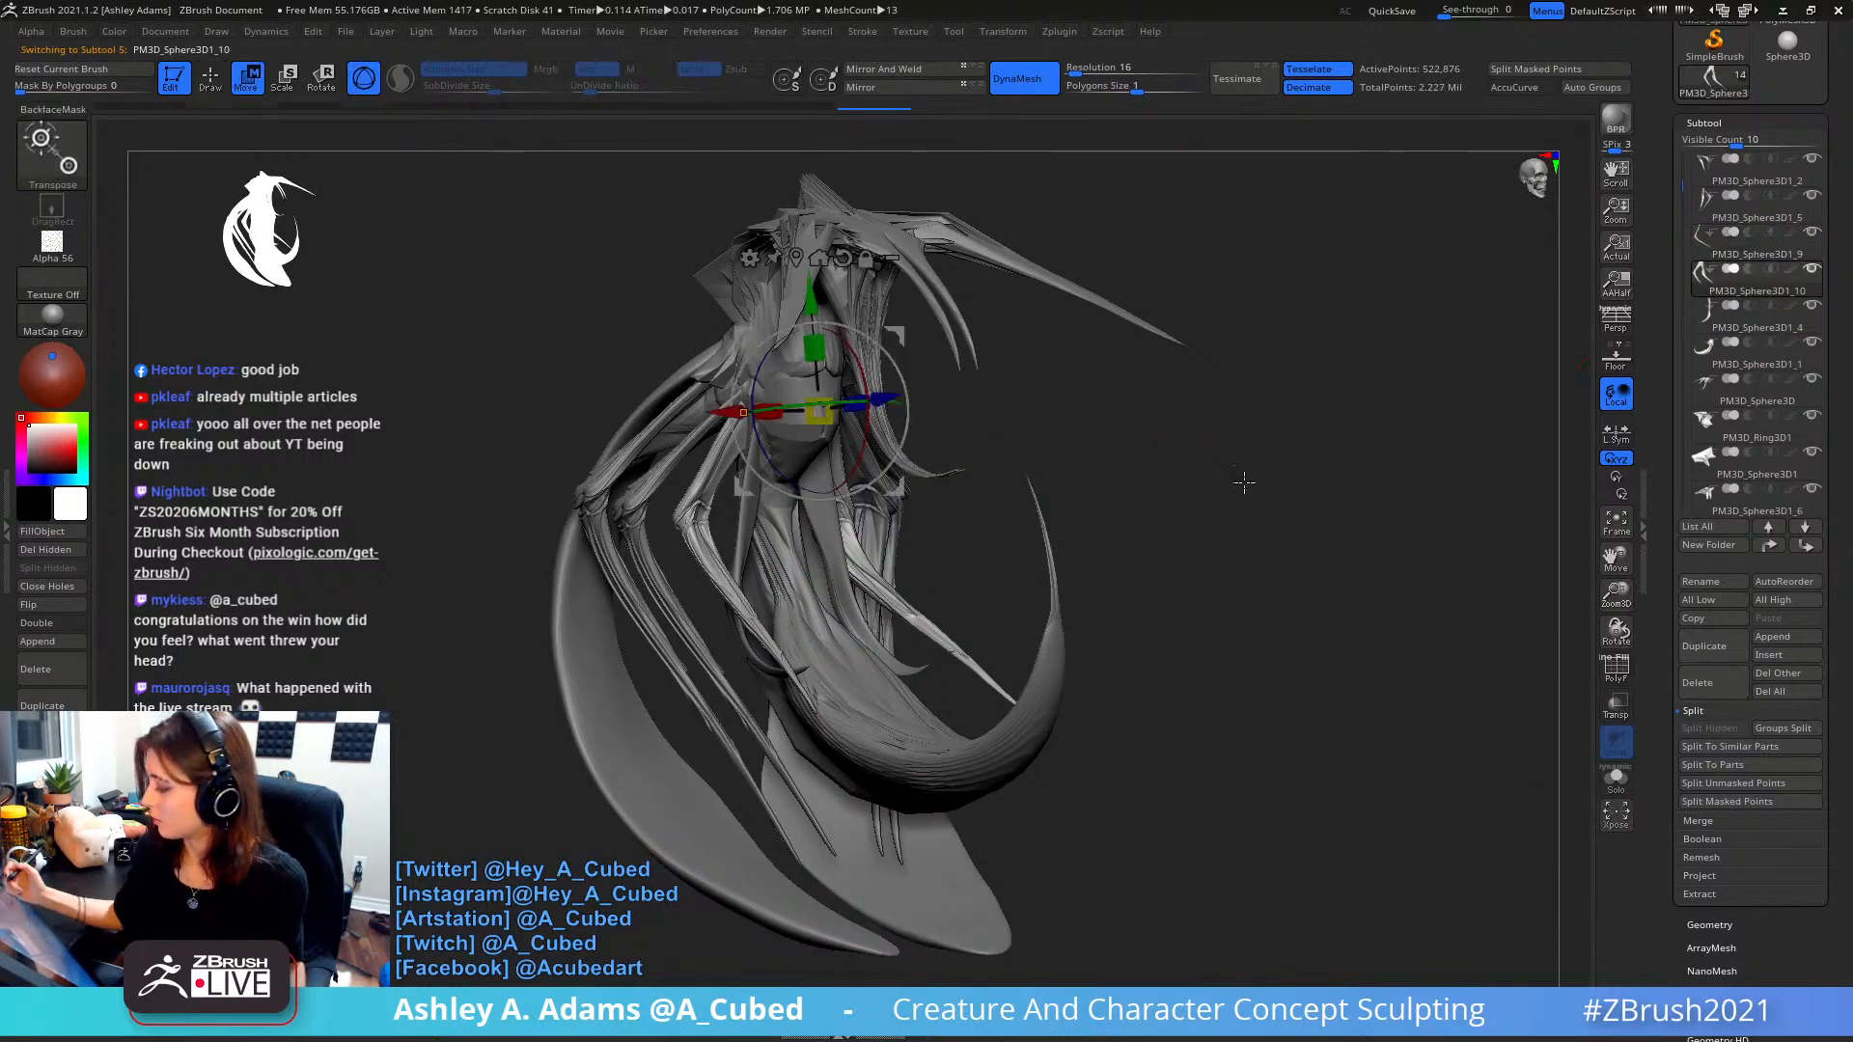
pyautogui.moveTo(1120, 454); pyautogui.dragTo(930, 396)
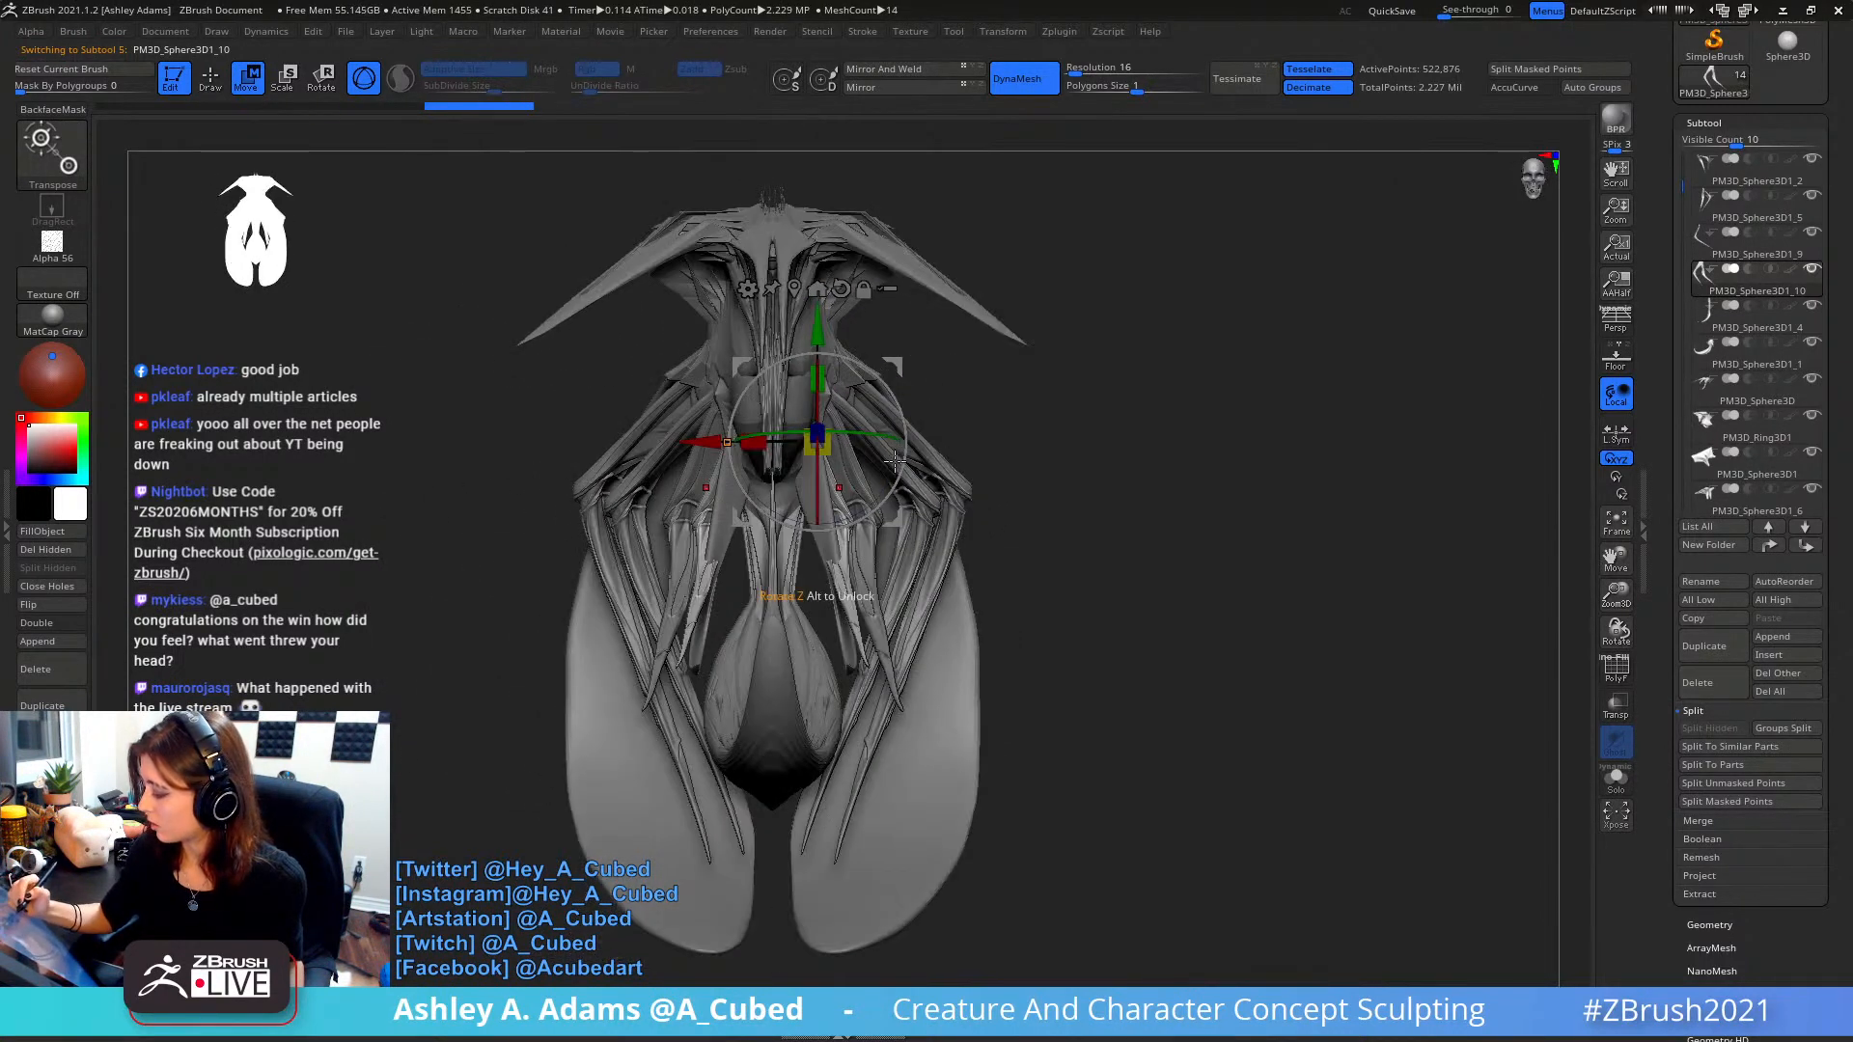
pyautogui.moveTo(896, 462); pyautogui.dragTo(857, 496)
pyautogui.moveTo(1101, 463); pyautogui.dragTo(907, 447)
pyautogui.moveTo(894, 349); pyautogui.dragTo(885, 366)
pyautogui.moveTo(1057, 377)
pyautogui.mouseDown()
pyautogui.moveTo(928, 357)
pyautogui.moveTo(905, 377)
pyautogui.mouseUp()
pyautogui.press('q')
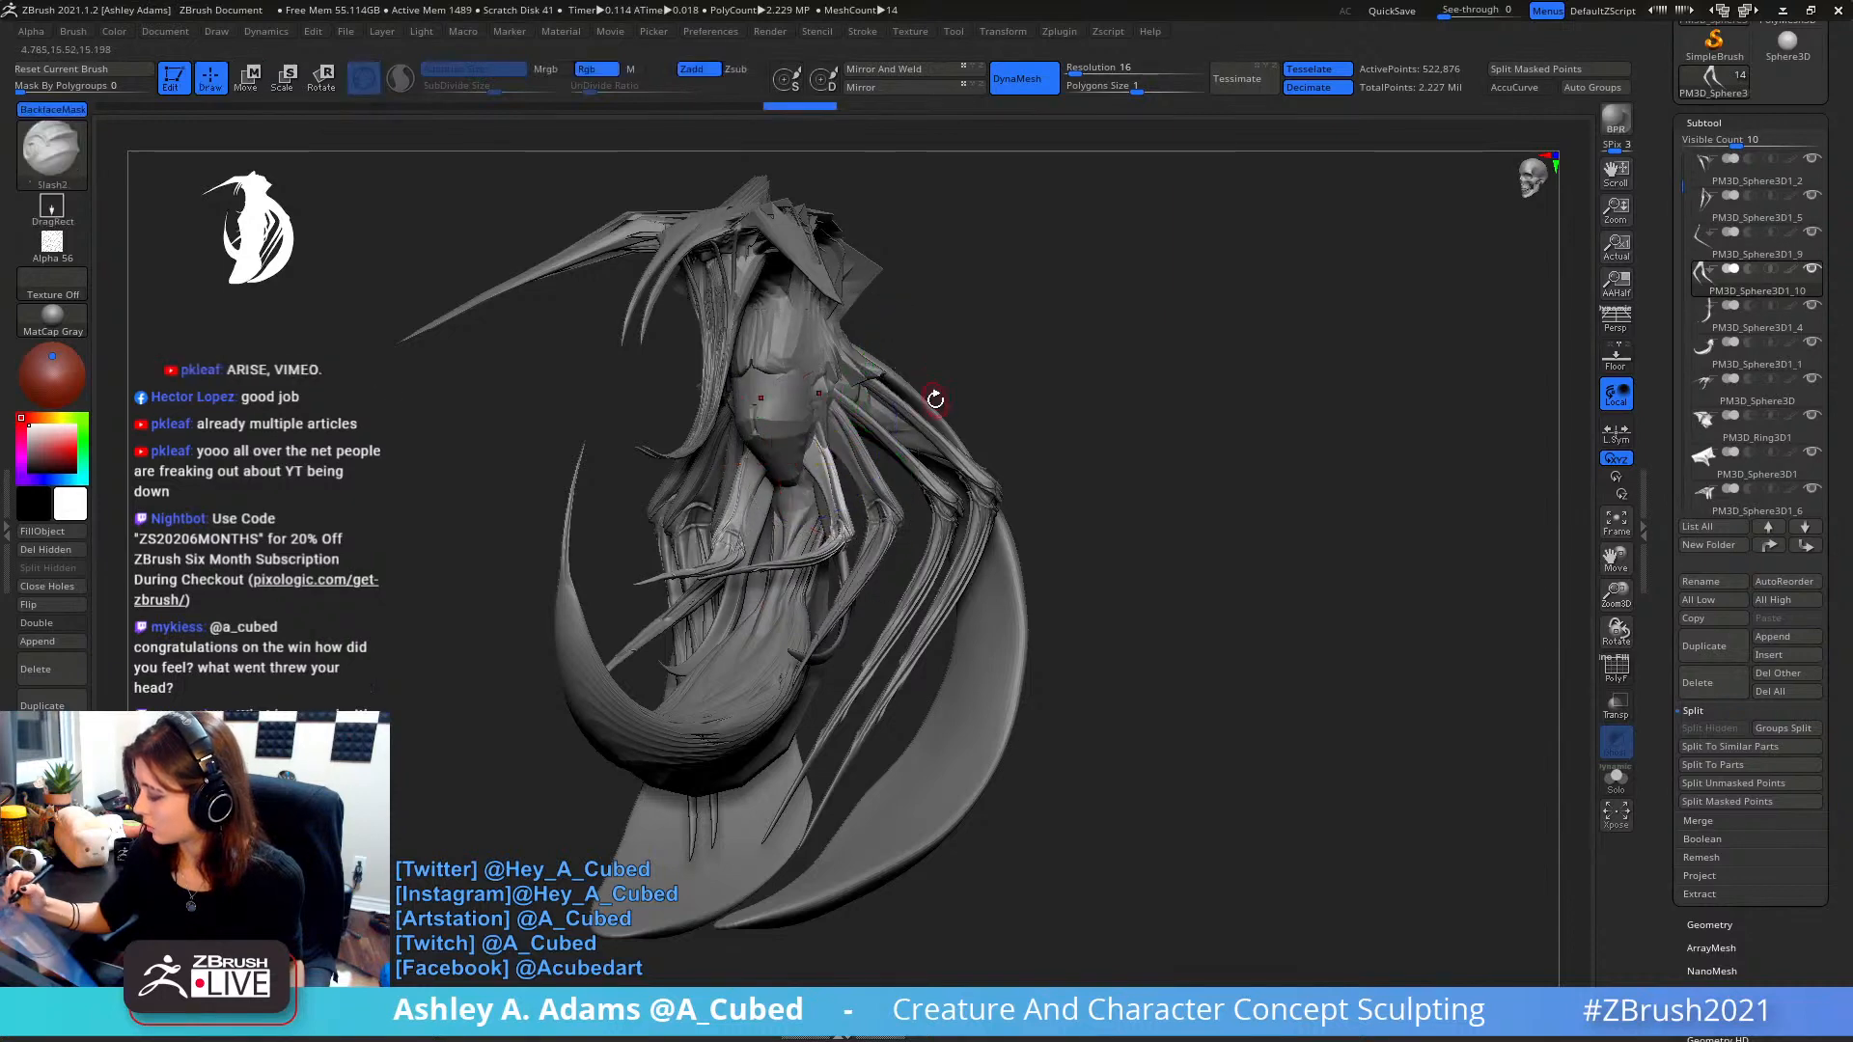
# - Delete the remaining block-out limb subtool PM3D_Sphere3D1_4
pyautogui.keyDown('alt'); pyautogui.click(827, 516); pyautogui.keyUp('alt')
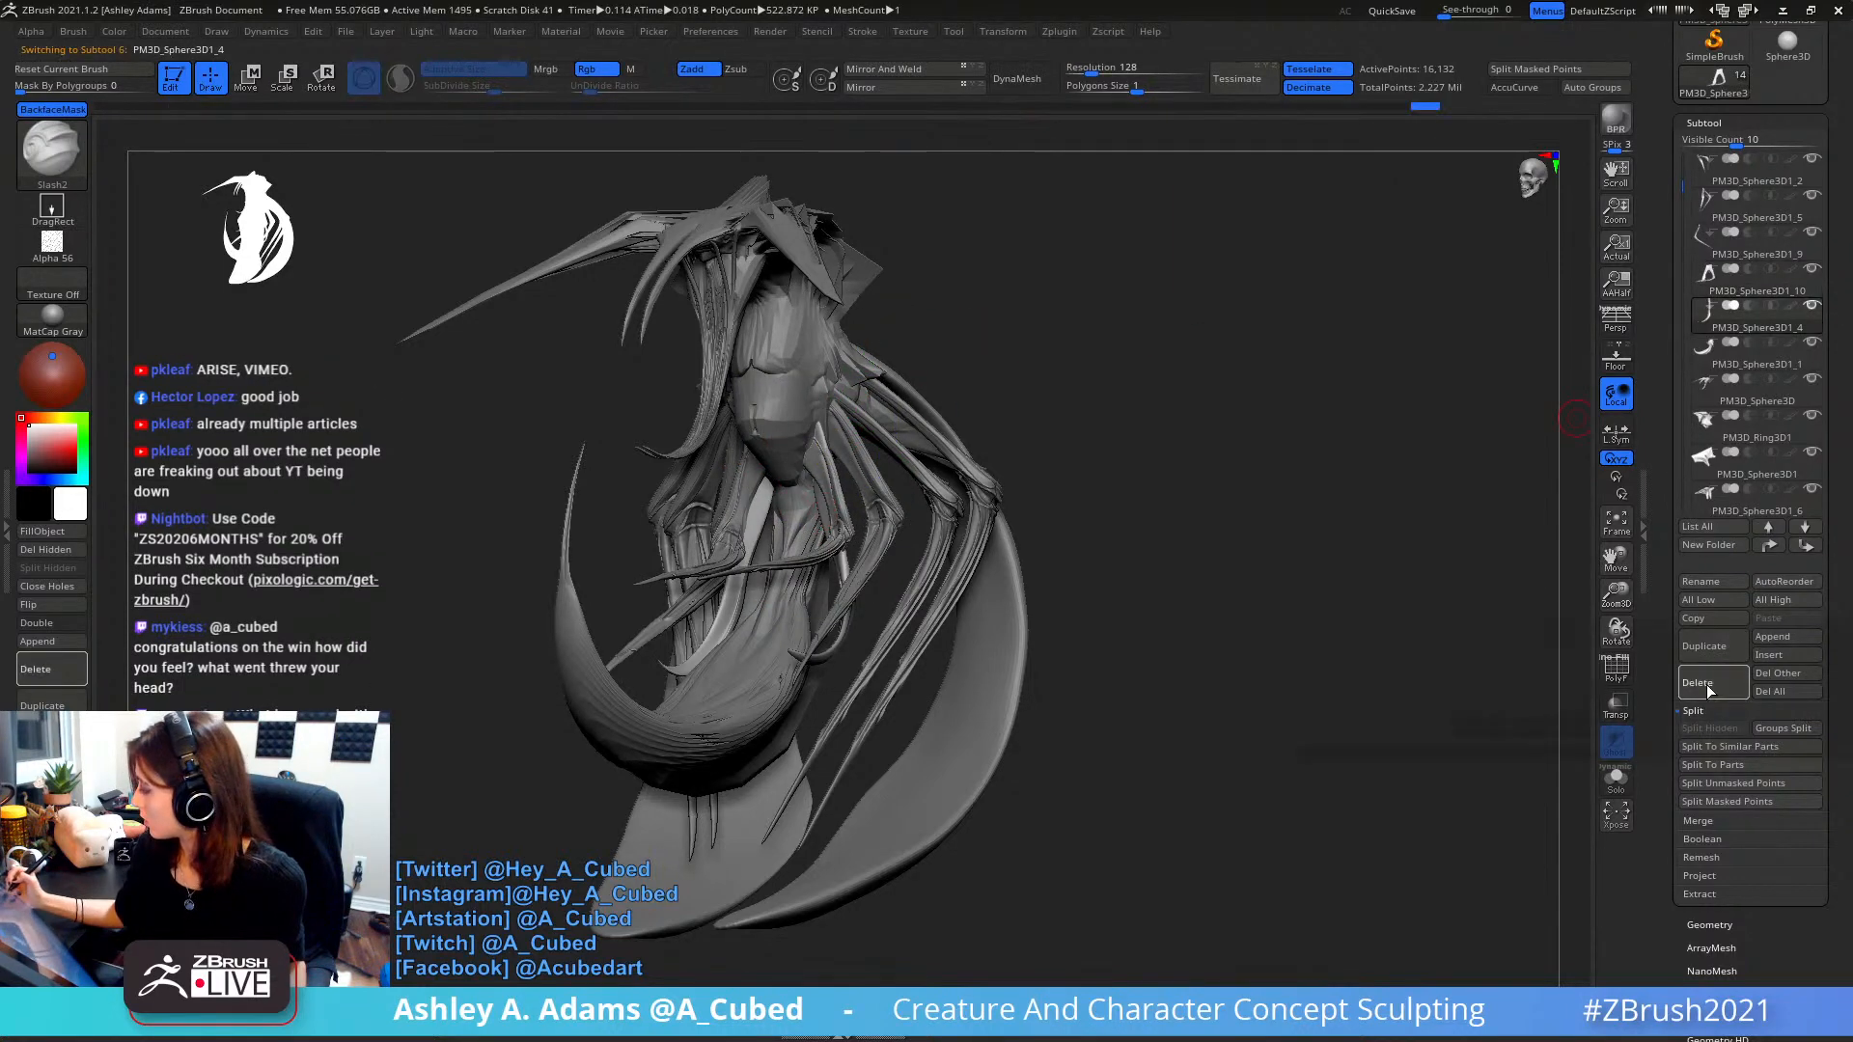
pyautogui.click(1706, 684)
pyautogui.press('Return')
# - Reshape the elbows and forearms of the fourth limb pair, PM3D_Sphere3D1_10, using the SnakeHook brush with an adjusted draw size
pyautogui.keyDown('alt'); pyautogui.click(837, 519); pyautogui.keyUp('alt')
pyautogui.moveTo(837, 518); pyautogui.dragTo(676, 526, button='right')
pyautogui.rightClick(802, 619)
pyautogui.moveTo(802, 619)
pyautogui.mouseDown(button='right')
pyautogui.moveTo(845, 529)
pyautogui.moveTo(907, 487)
pyautogui.mouseUp(button='right')
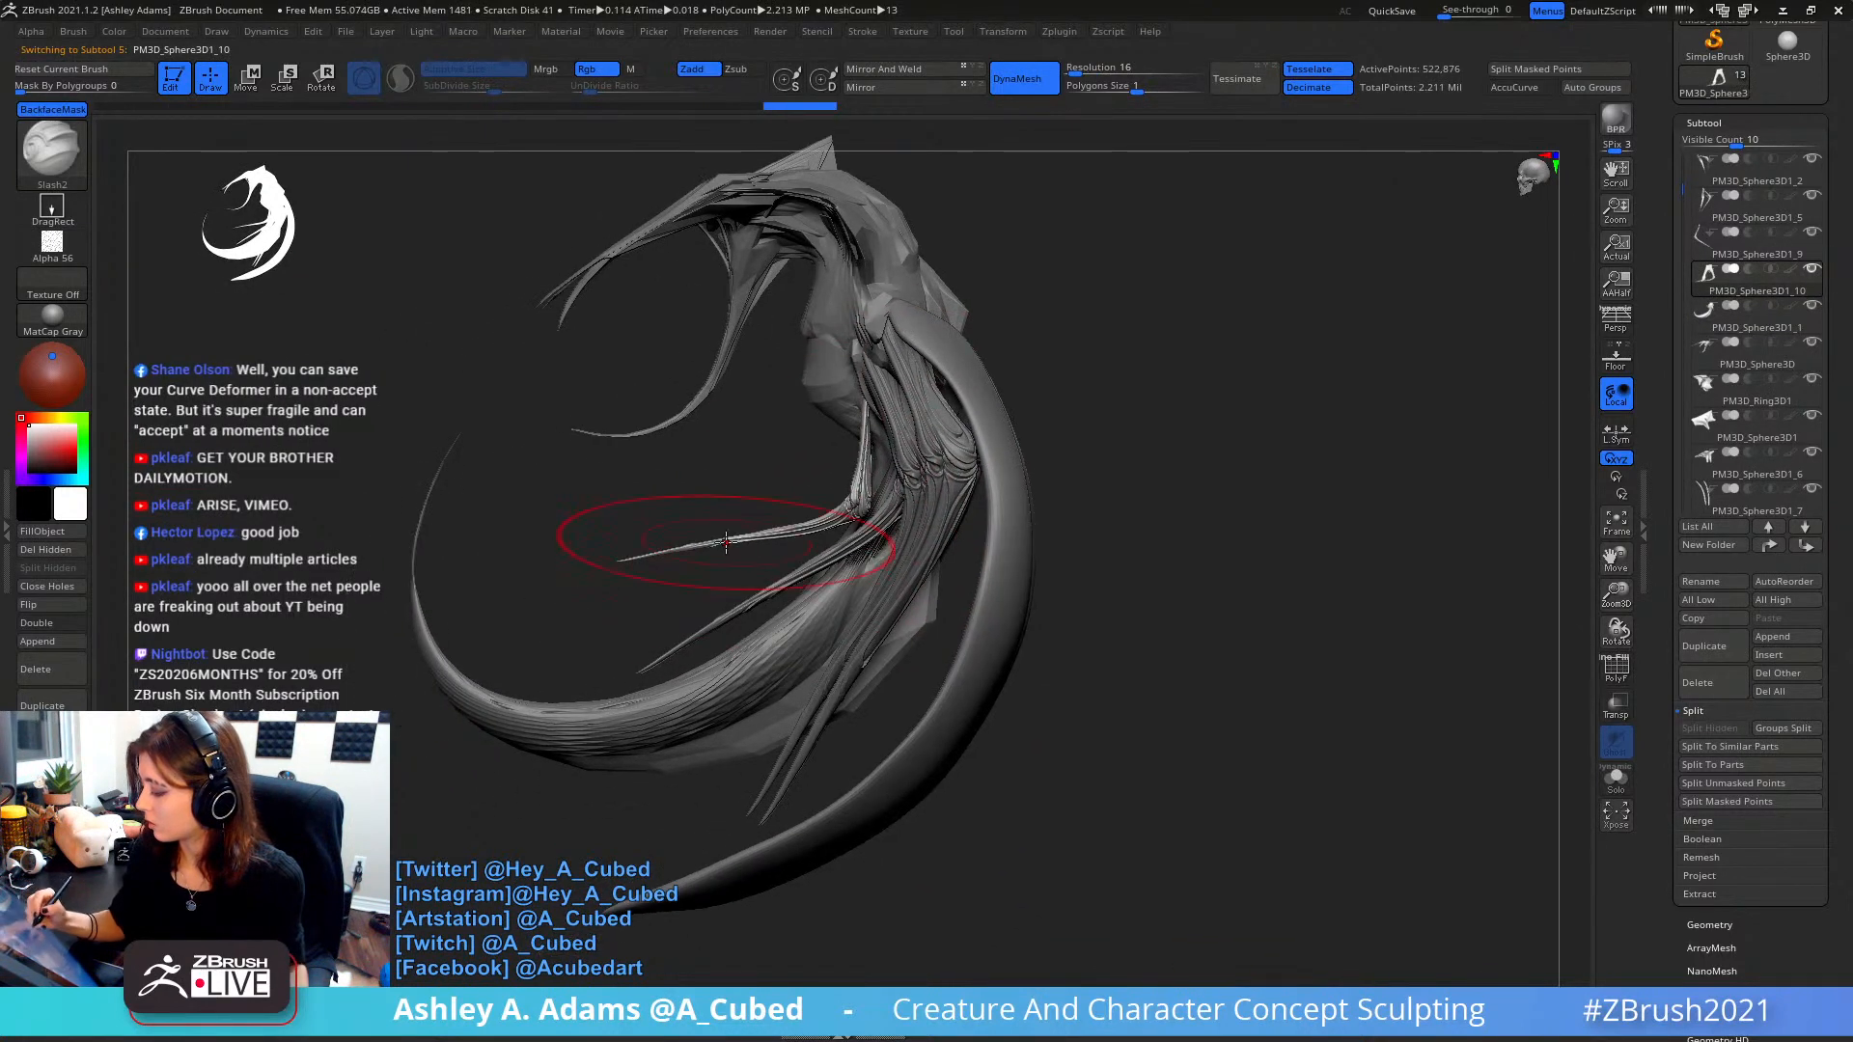
pyautogui.press('b')
pyautogui.press('s')
pyautogui.press('h')
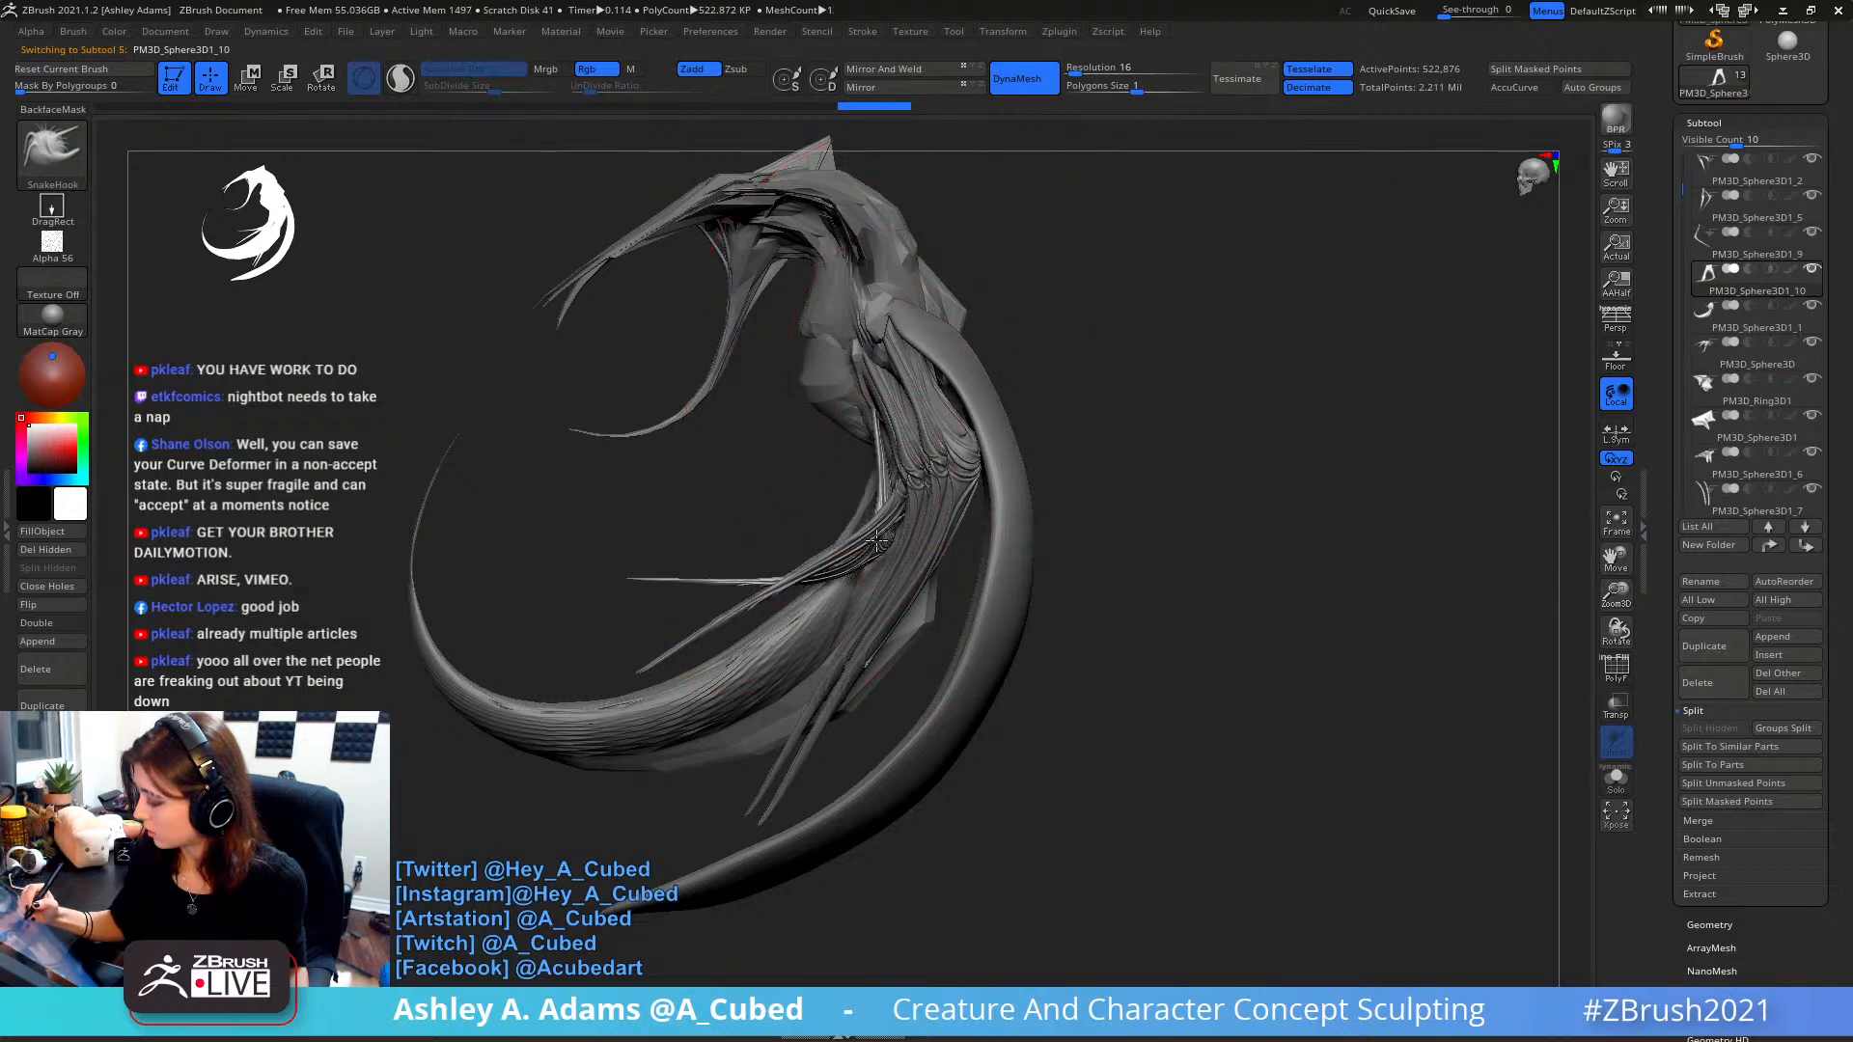
pyautogui.rightClick(828, 543)
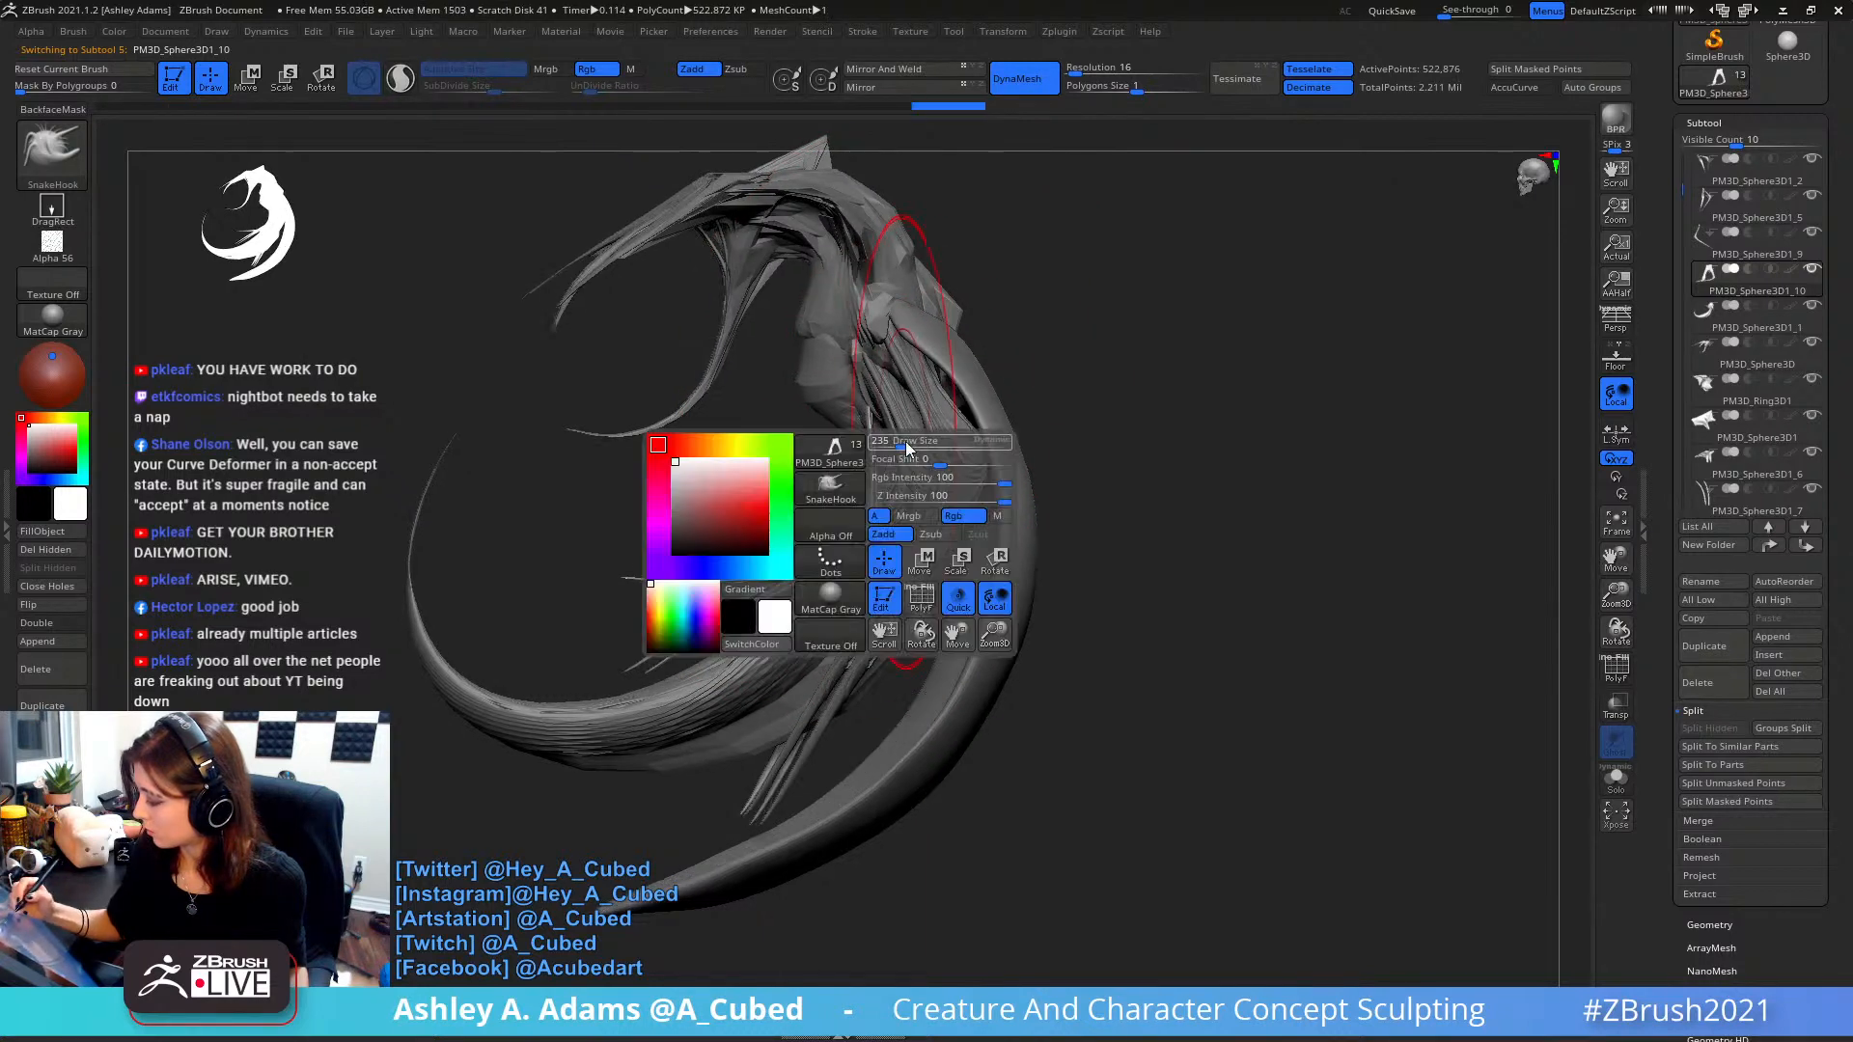
pyautogui.moveTo(772, 521); pyautogui.dragTo(946, 483, button='right')
pyautogui.moveTo(907, 359); pyautogui.dragTo(865, 404, button='right')
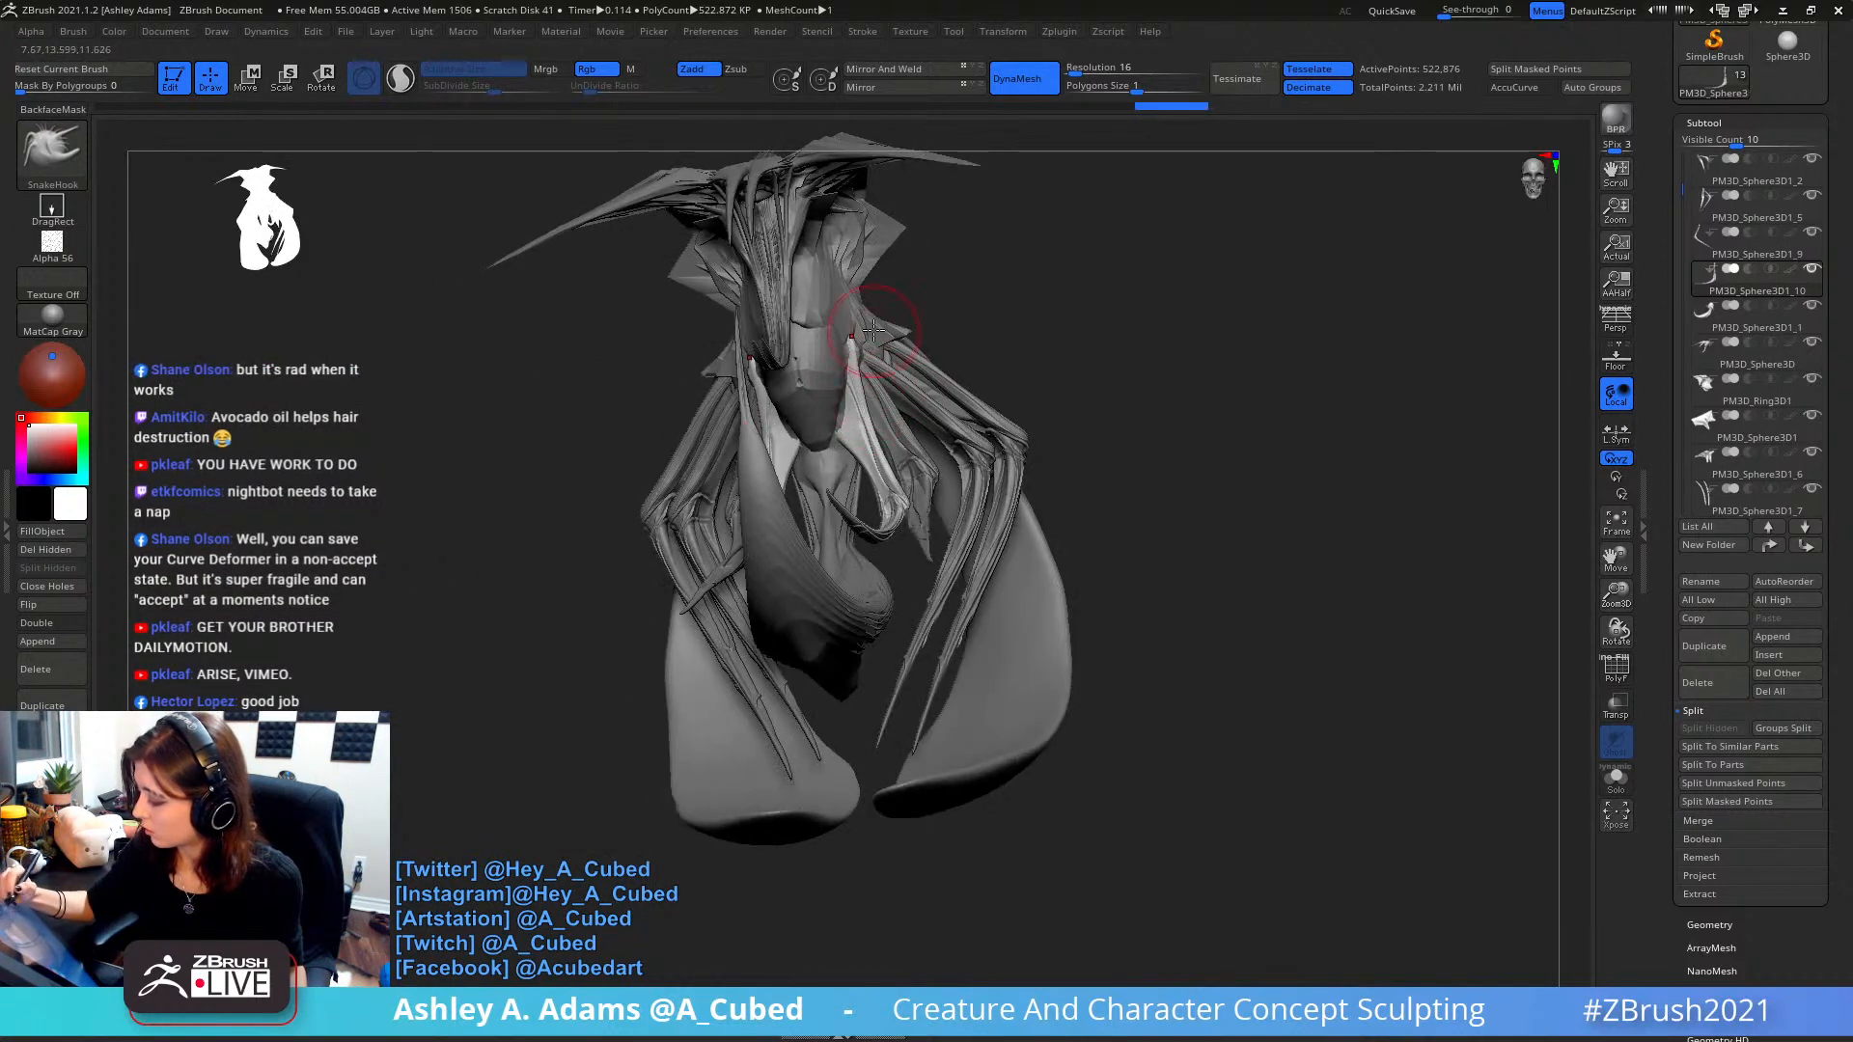
# - Pull the third limb pair, PM3D_Sphere3D1_9, into a cleaner curve with the resized SnakeHook brush
pyautogui.moveTo(860, 320)
pyautogui.mouseDown(button='right')
pyautogui.moveTo(874, 380)
pyautogui.moveTo(859, 333)
pyautogui.mouseUp(button='right')
pyautogui.keyDown('alt'); pyautogui.click(875, 381); pyautogui.keyUp('alt')
pyautogui.press('space')
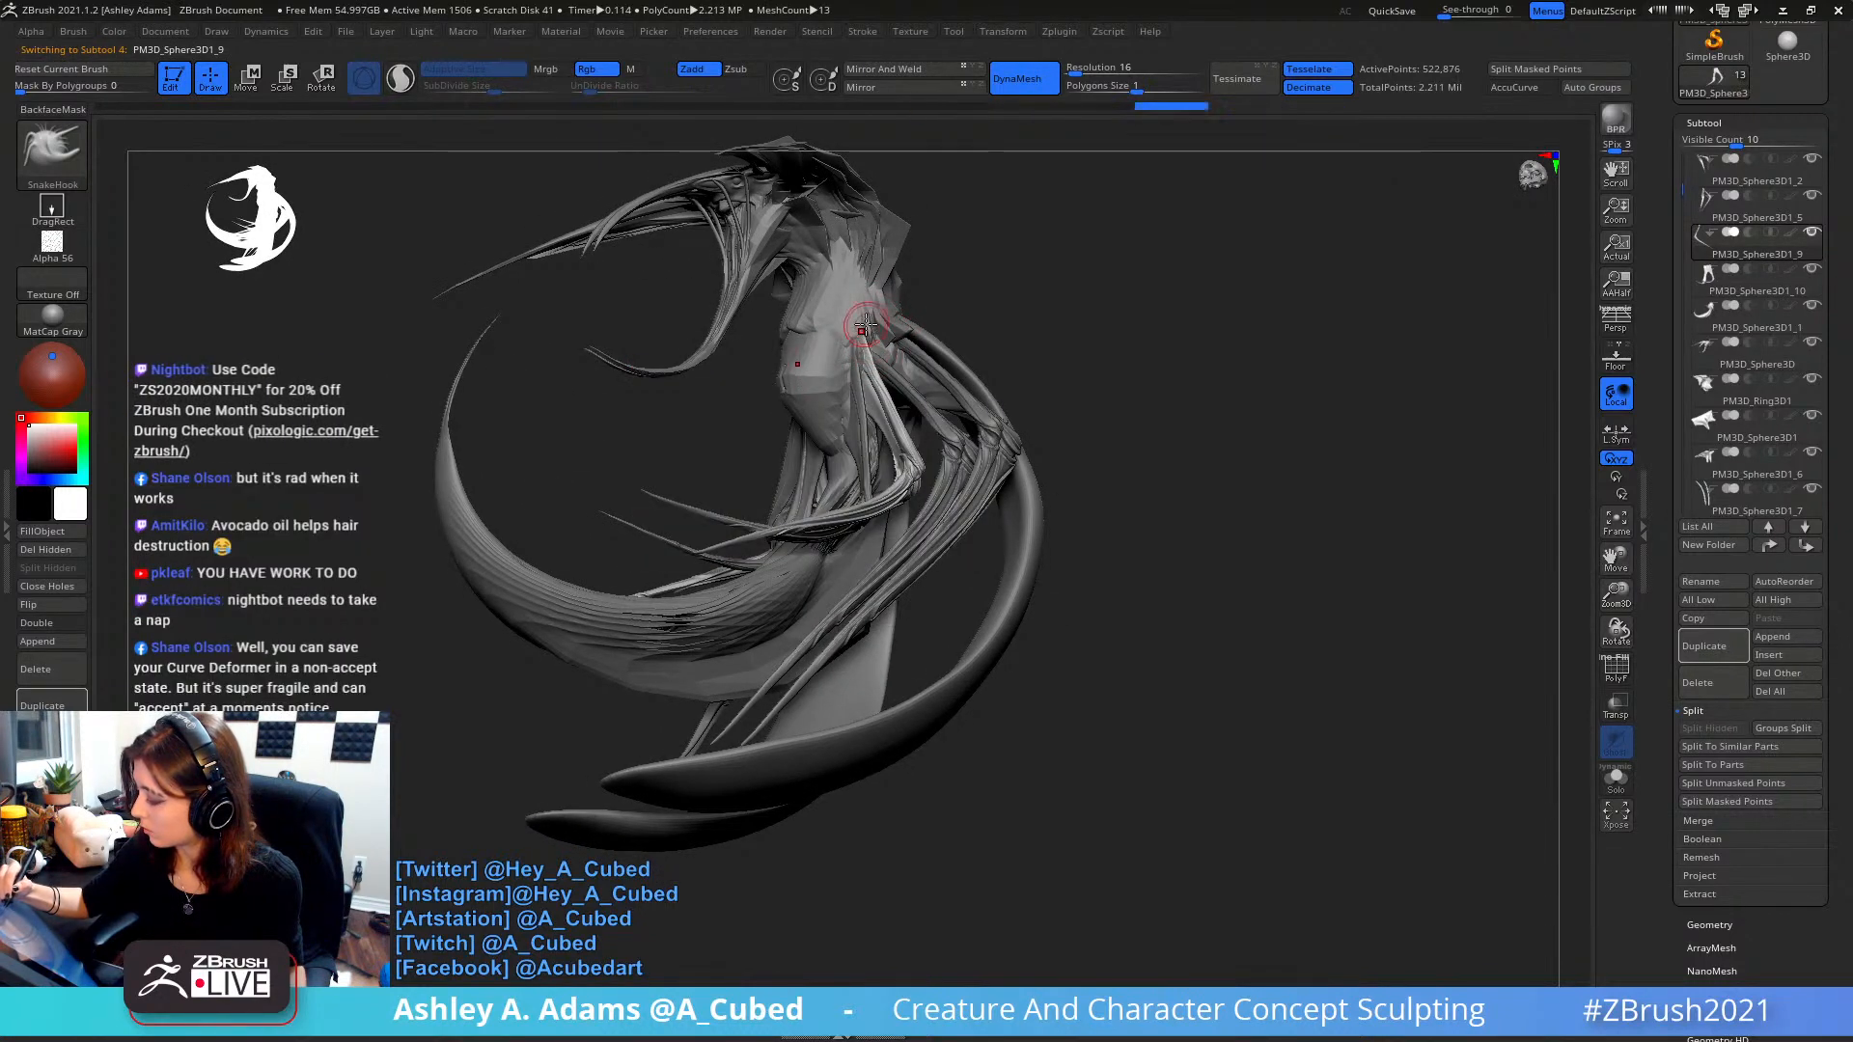
pyautogui.moveTo(866, 328)
pyautogui.mouseDown(button='right')
pyautogui.moveTo(922, 353)
pyautogui.moveTo(924, 453)
pyautogui.moveTo(881, 537)
pyautogui.mouseUp(button='right')
pyautogui.rightClick(871, 543)
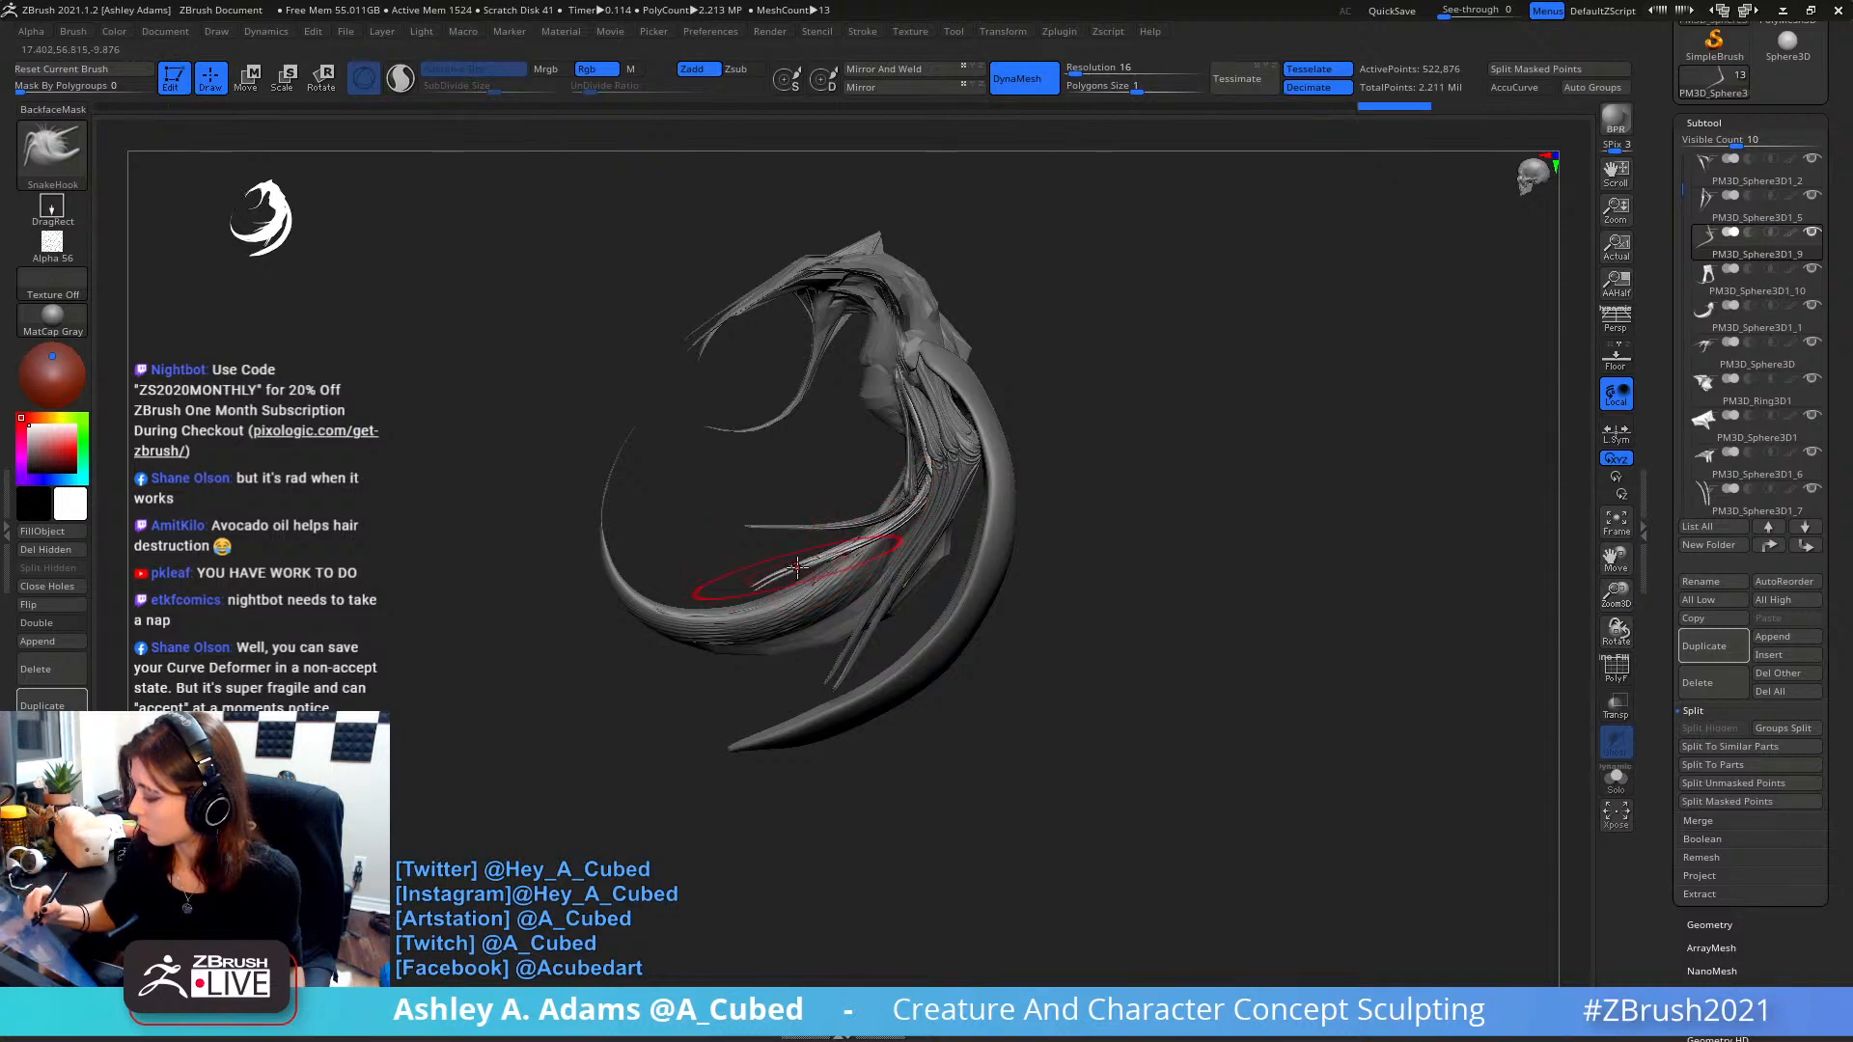
# - Select the first limb pair, PM3D_Sphere3D1_2, and examine the creature's limb arrangement from the front and both sides
pyautogui.moveTo(801, 570); pyautogui.dragTo(1020, 592, button='right')
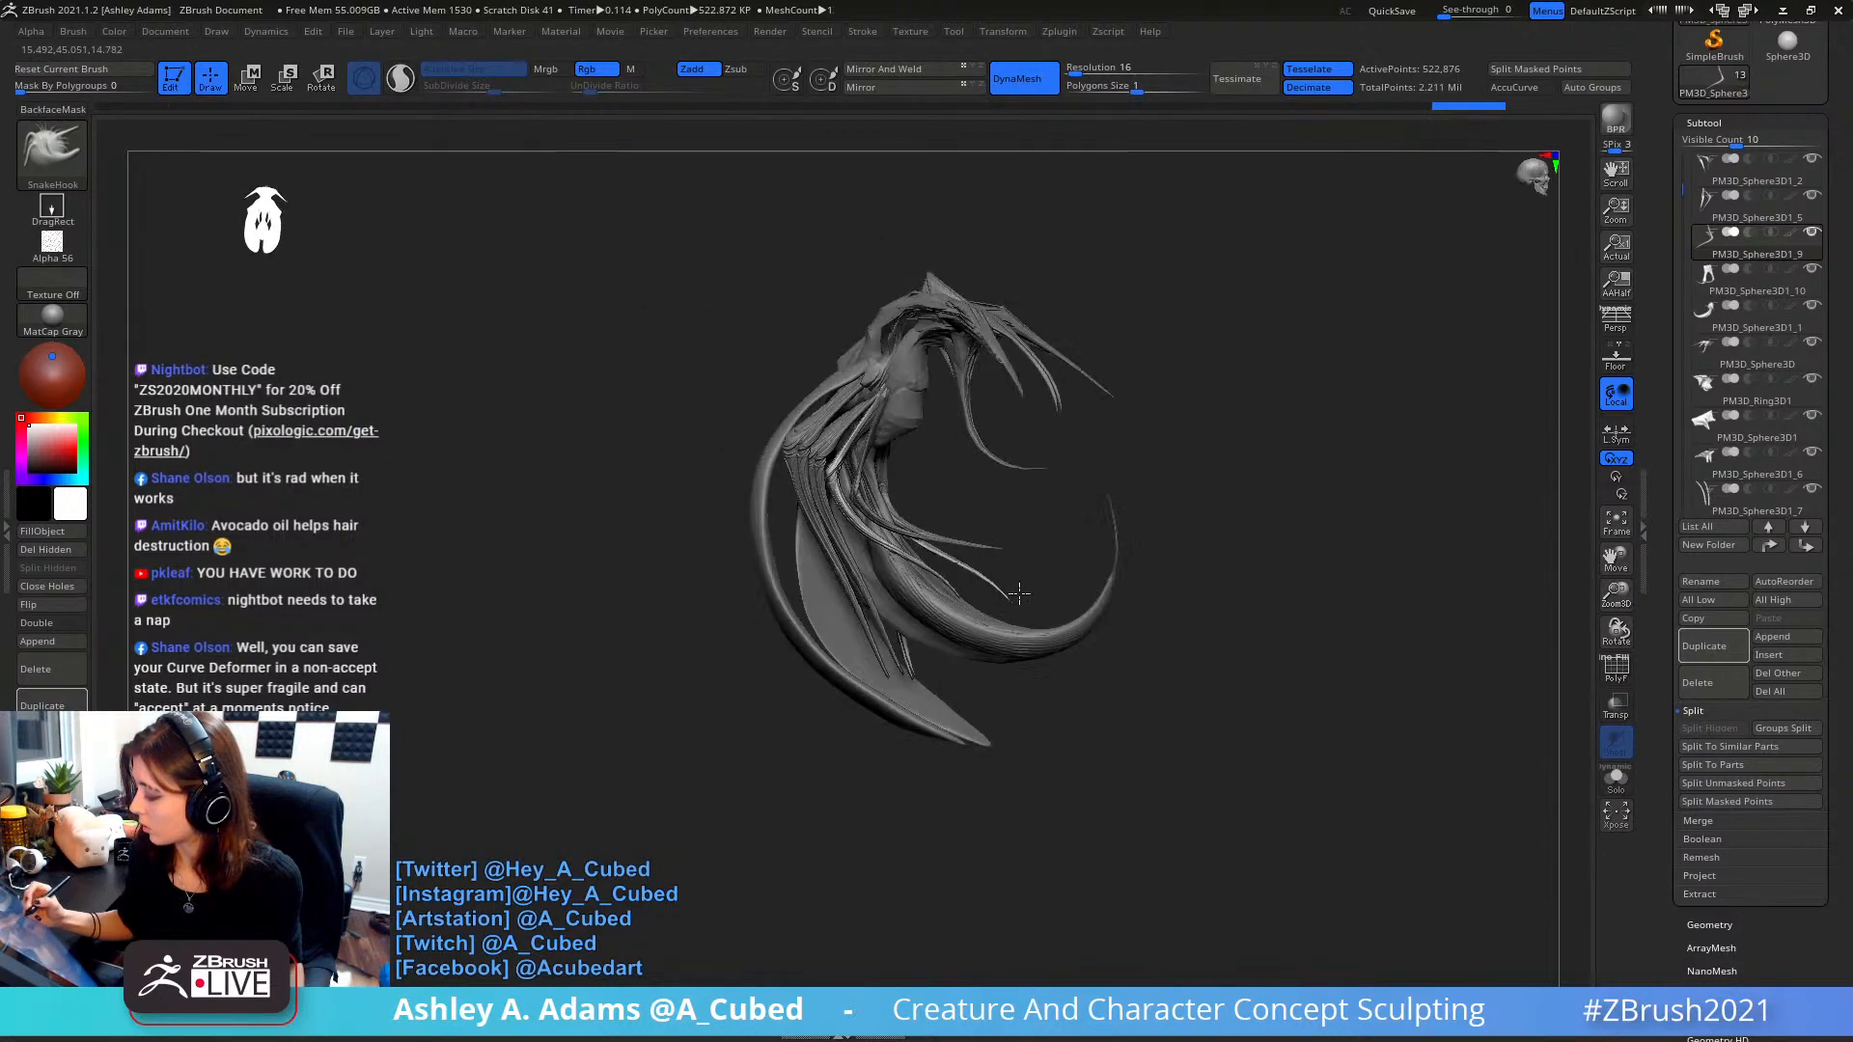
pyautogui.moveTo(1121, 562); pyautogui.dragTo(1206, 570, button='right')
pyautogui.keyDown('alt'); pyautogui.click(818, 603); pyautogui.keyUp('alt')
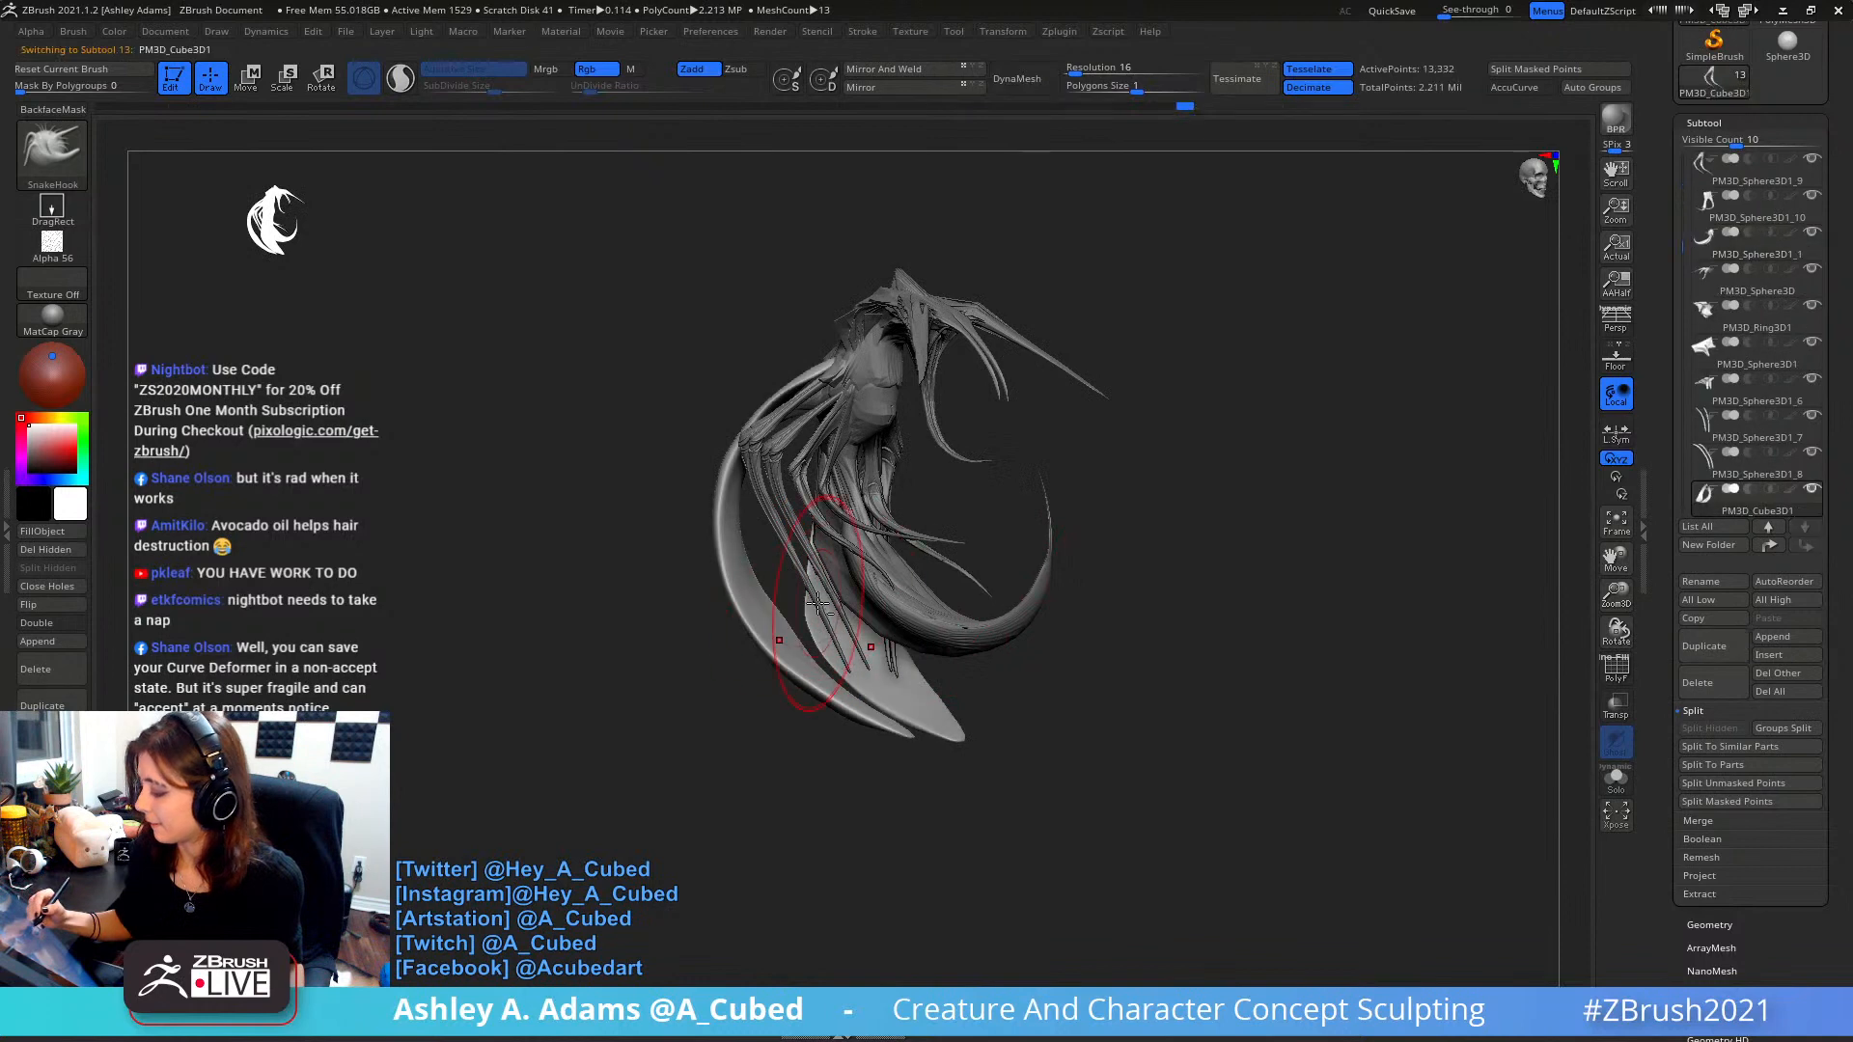
pyautogui.keyDown('alt'); pyautogui.click(825, 597); pyautogui.keyUp('alt')
pyautogui.moveTo(1332, 517); pyautogui.dragTo(956, 543, button='right')
pyautogui.moveTo(956, 542)
pyautogui.keyDown('ctrl'); pyautogui.mouseDown(button='right')
pyautogui.moveTo(968, 583)
pyautogui.moveTo(1005, 604)
pyautogui.moveTo(952, 522)
pyautogui.mouseUp(button='right'); pyautogui.keyUp('ctrl')
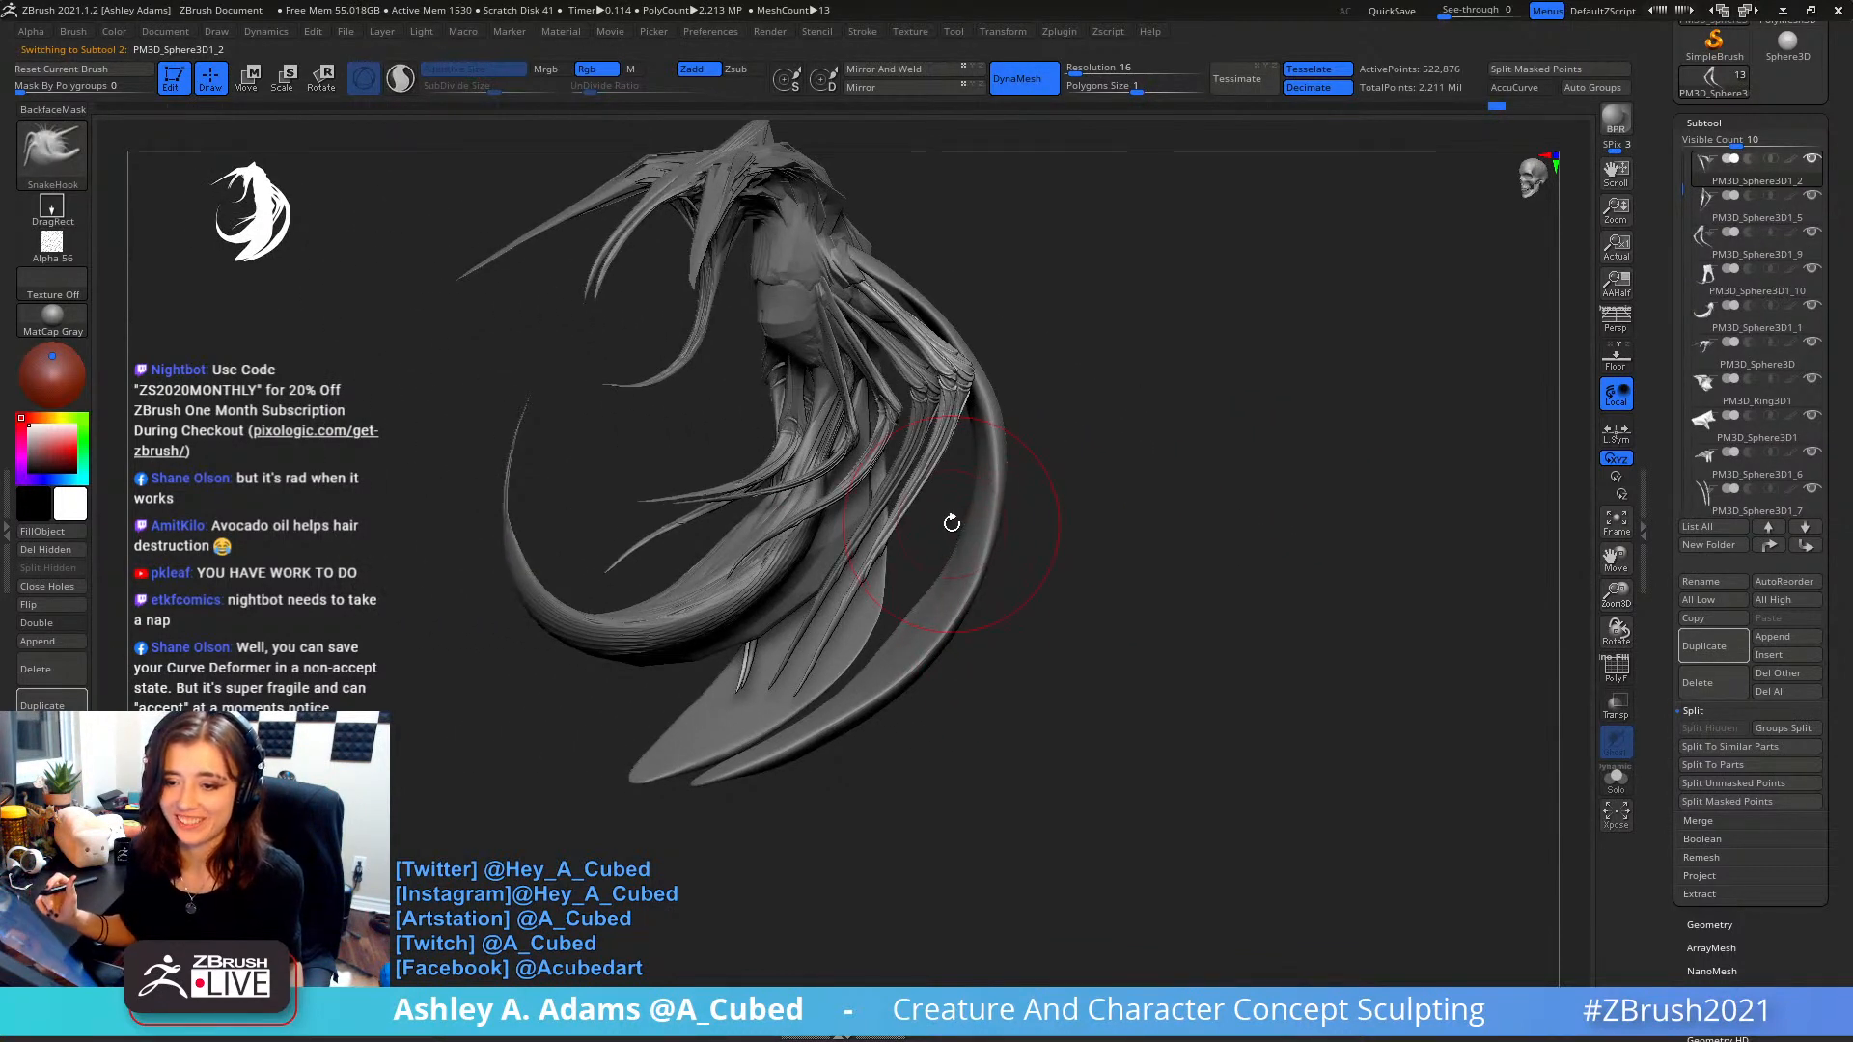
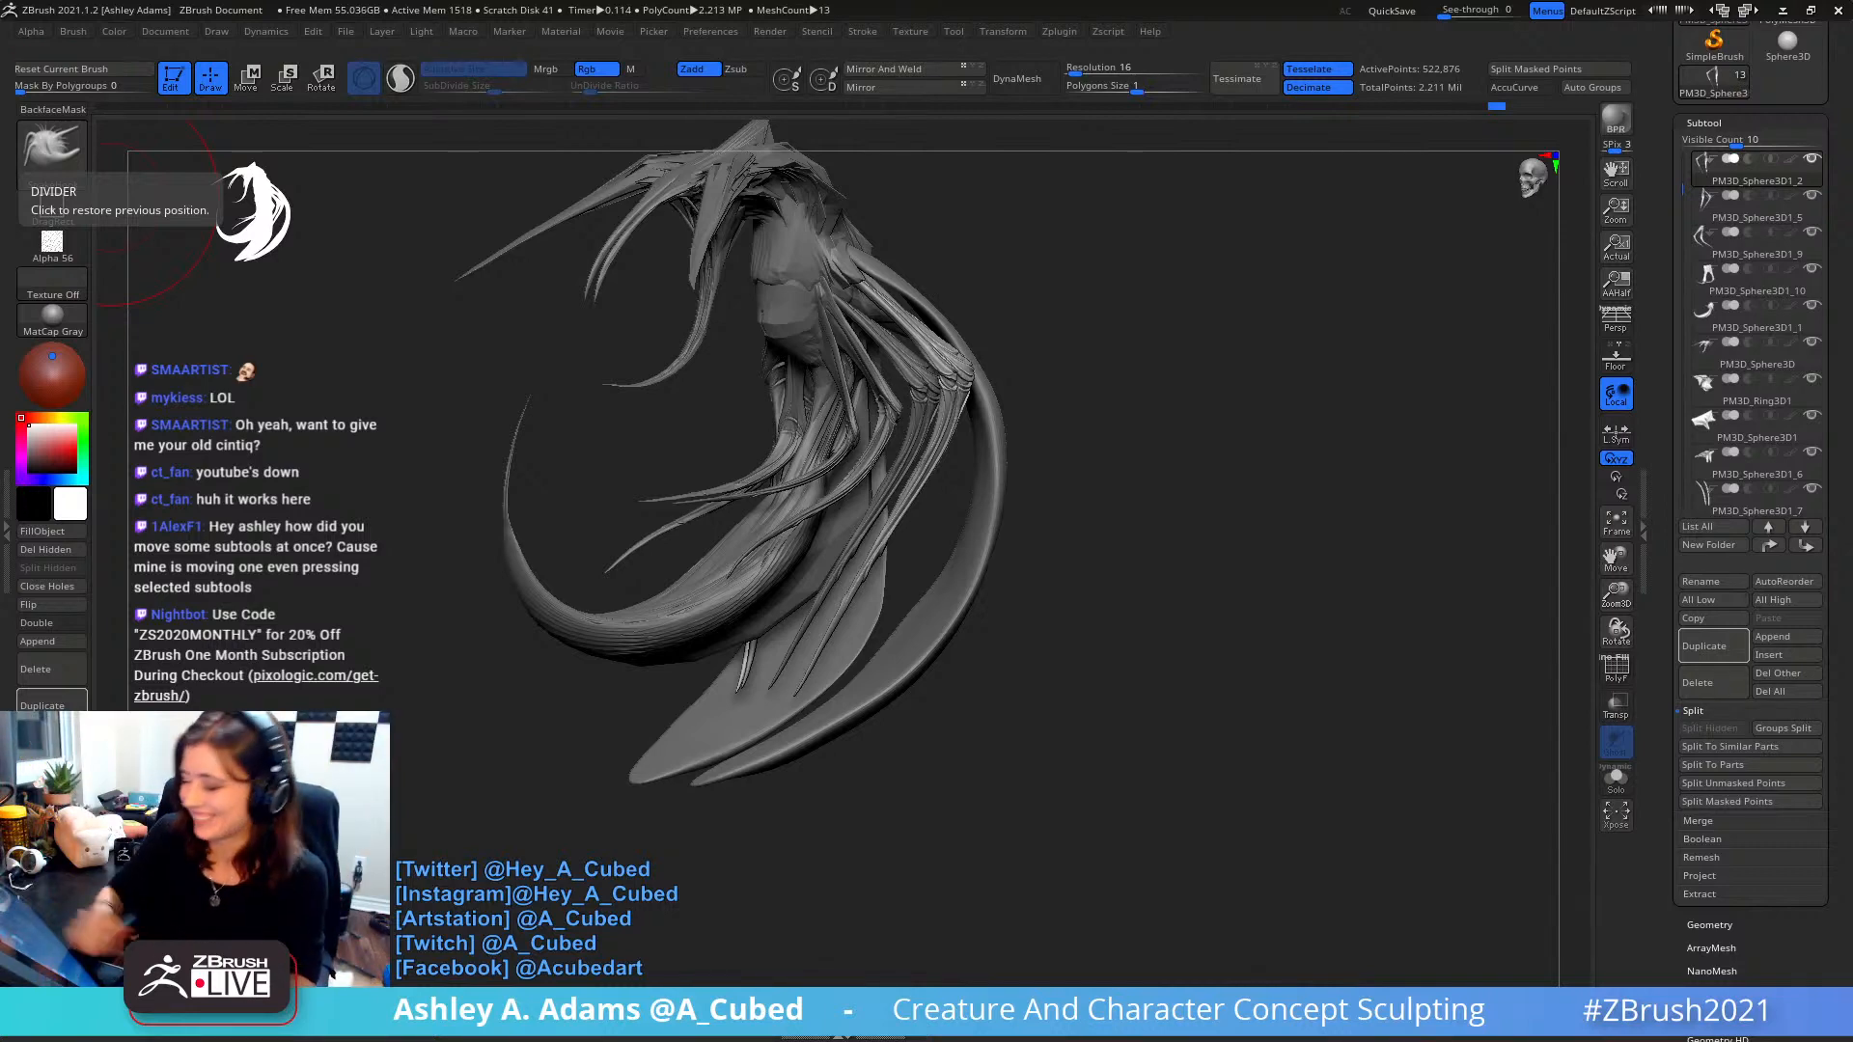
pyautogui.moveTo(975, 339); pyautogui.dragTo(1058, 385)
pyautogui.rightClick(1007, 504)
pyautogui.moveTo(1058, 385)
pyautogui.mouseDown(button='right')
pyautogui.moveTo(1012, 492)
pyautogui.moveTo(1063, 376)
pyautogui.moveTo(1023, 375)
pyautogui.mouseUp(button='right')
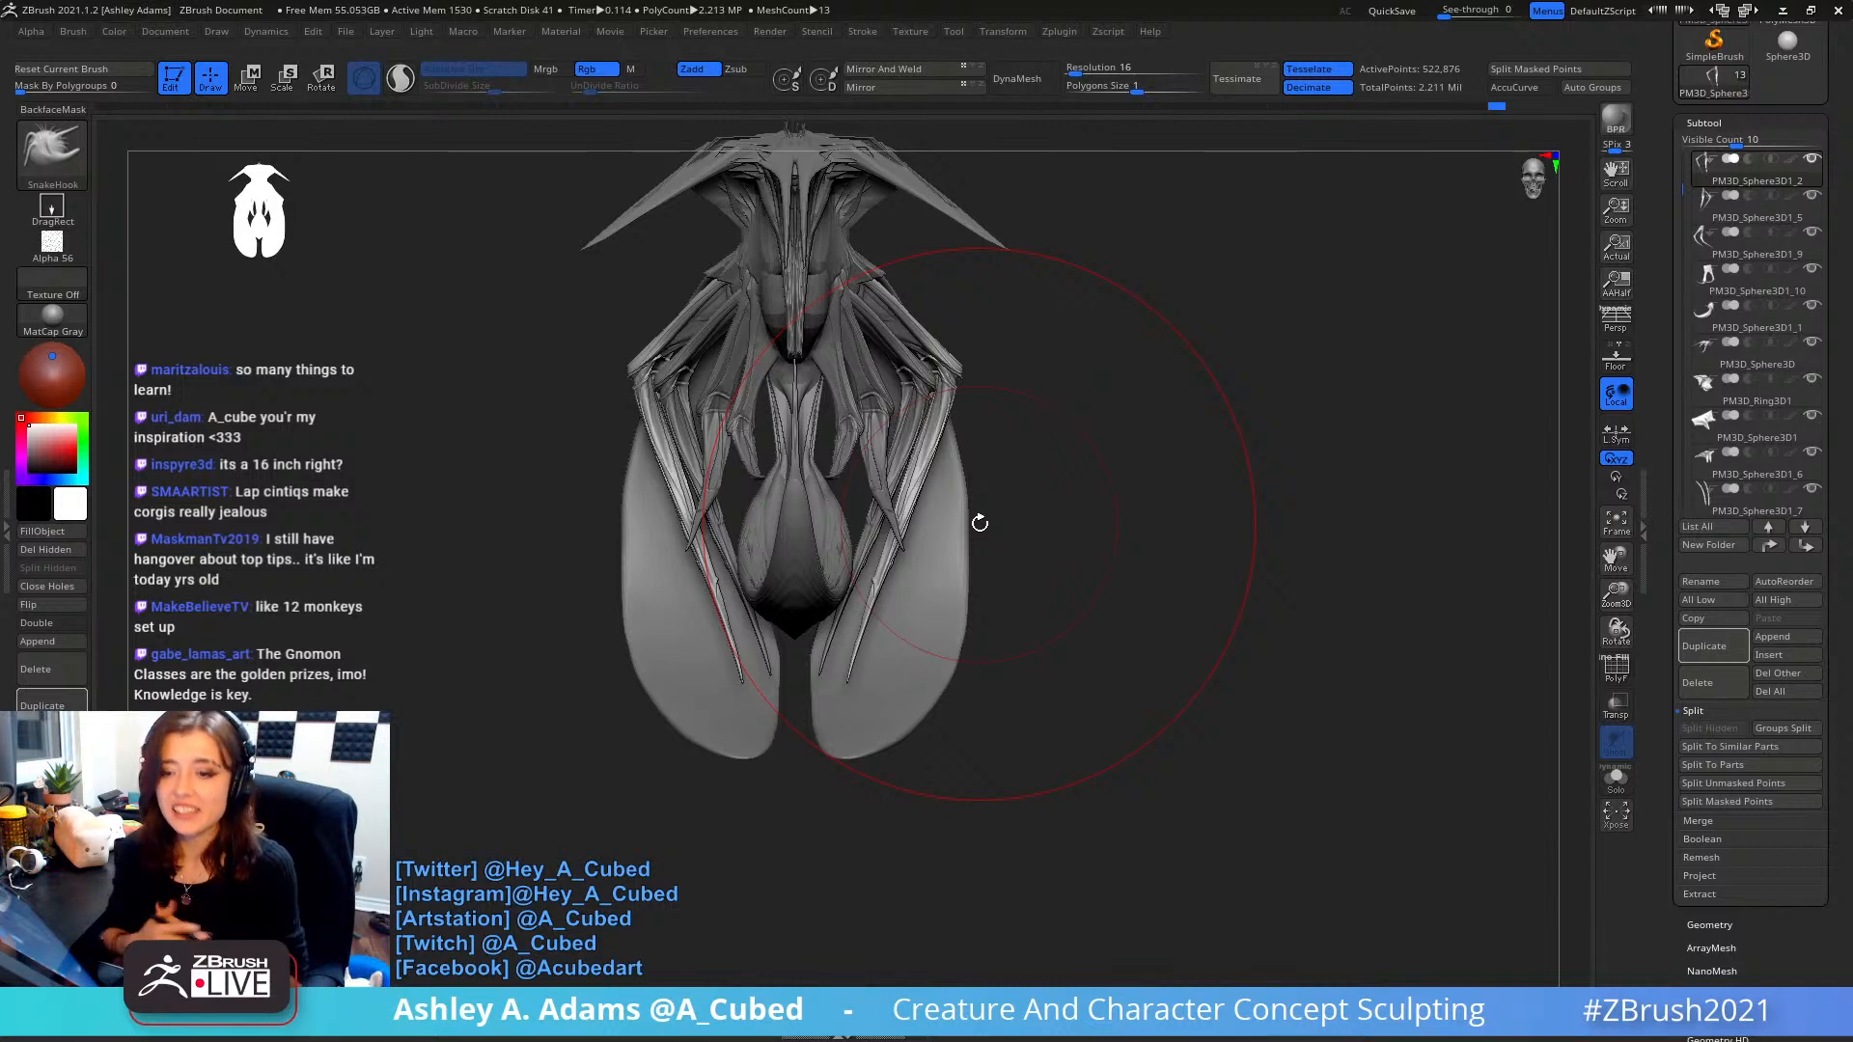
pyautogui.moveTo(1067, 396); pyautogui.dragTo(980, 476)
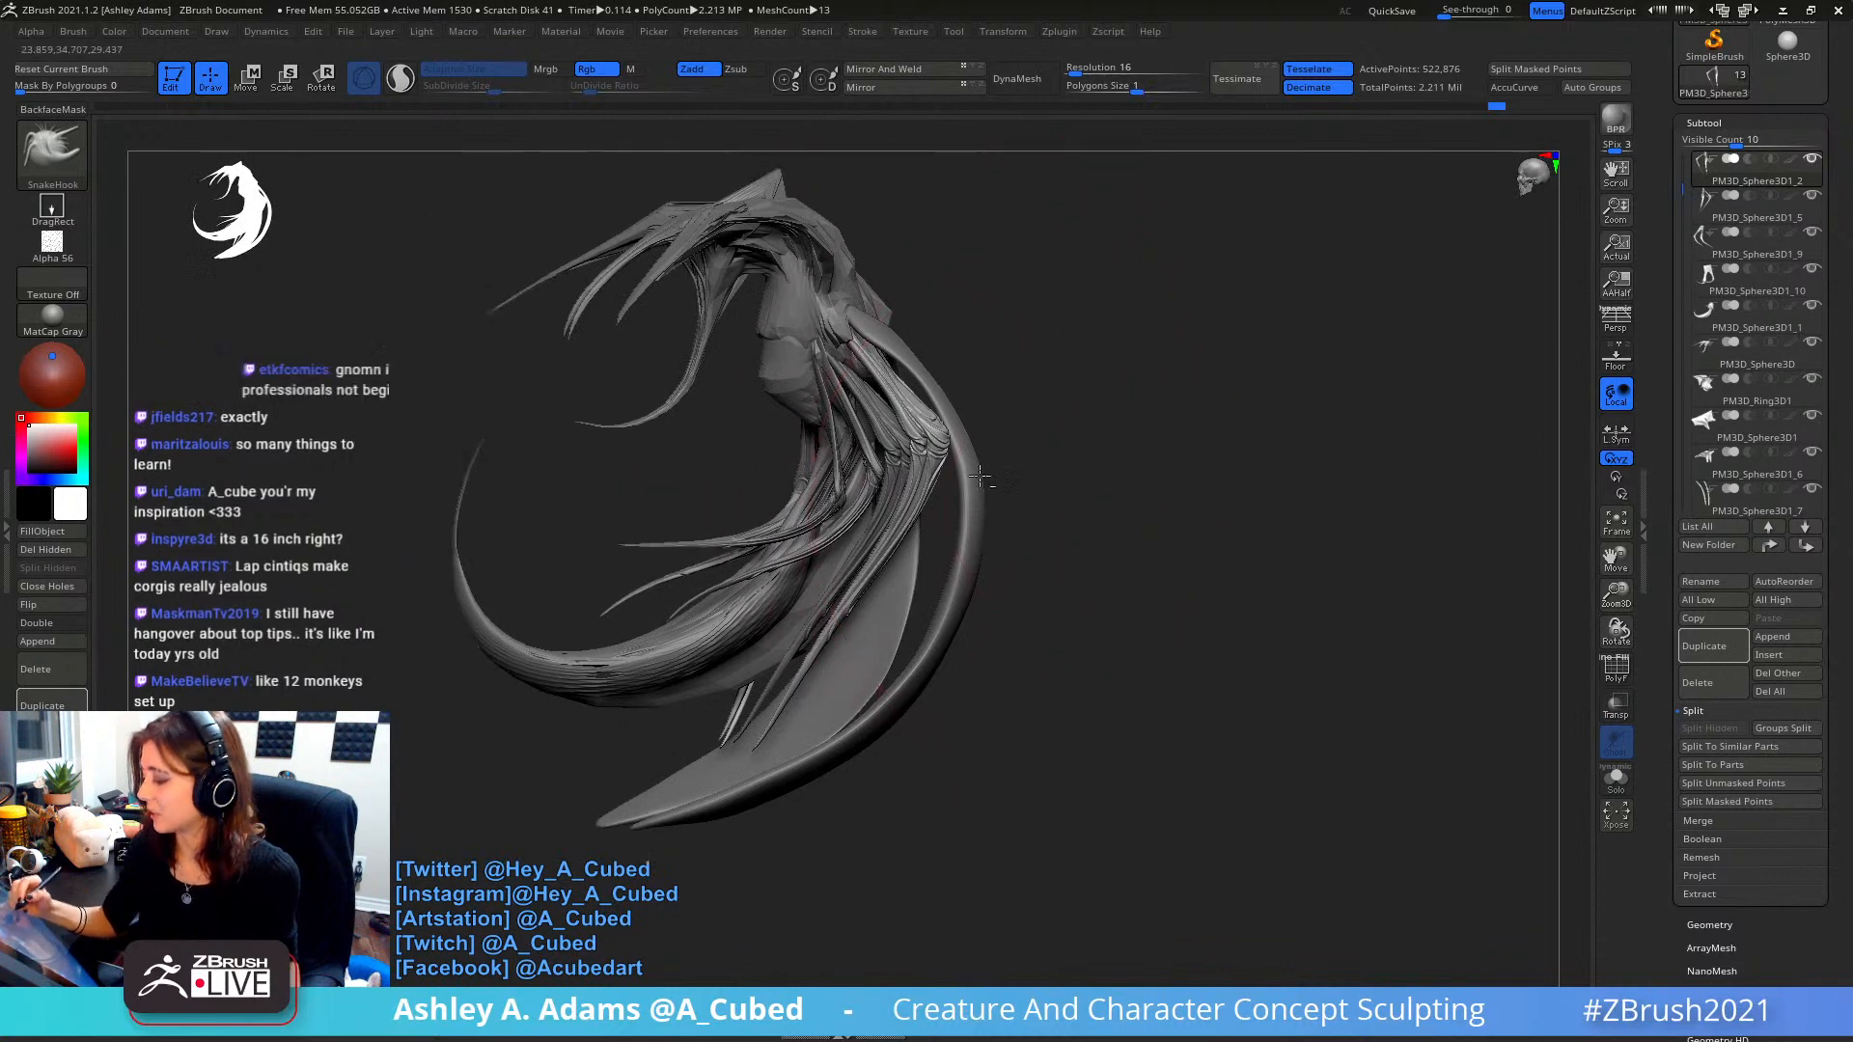
# - Pull the shoulder ends of the first limb pair, PM3D_Sphere3D1_2, against the upper body with the SnakeHook brush
pyautogui.moveTo(979, 475); pyautogui.dragTo(863, 551, button='right')
pyautogui.rightClick(863, 550)
pyautogui.moveTo(950, 425)
pyautogui.mouseDown(button='right')
pyautogui.moveTo(873, 318)
pyautogui.moveTo(910, 310)
pyautogui.moveTo(826, 311)
pyautogui.moveTo(856, 372)
pyautogui.moveTo(903, 296)
pyautogui.moveTo(889, 324)
pyautogui.moveTo(881, 299)
pyautogui.moveTo(787, 323)
pyautogui.mouseUp(button='right')
pyautogui.rightClick(876, 322)
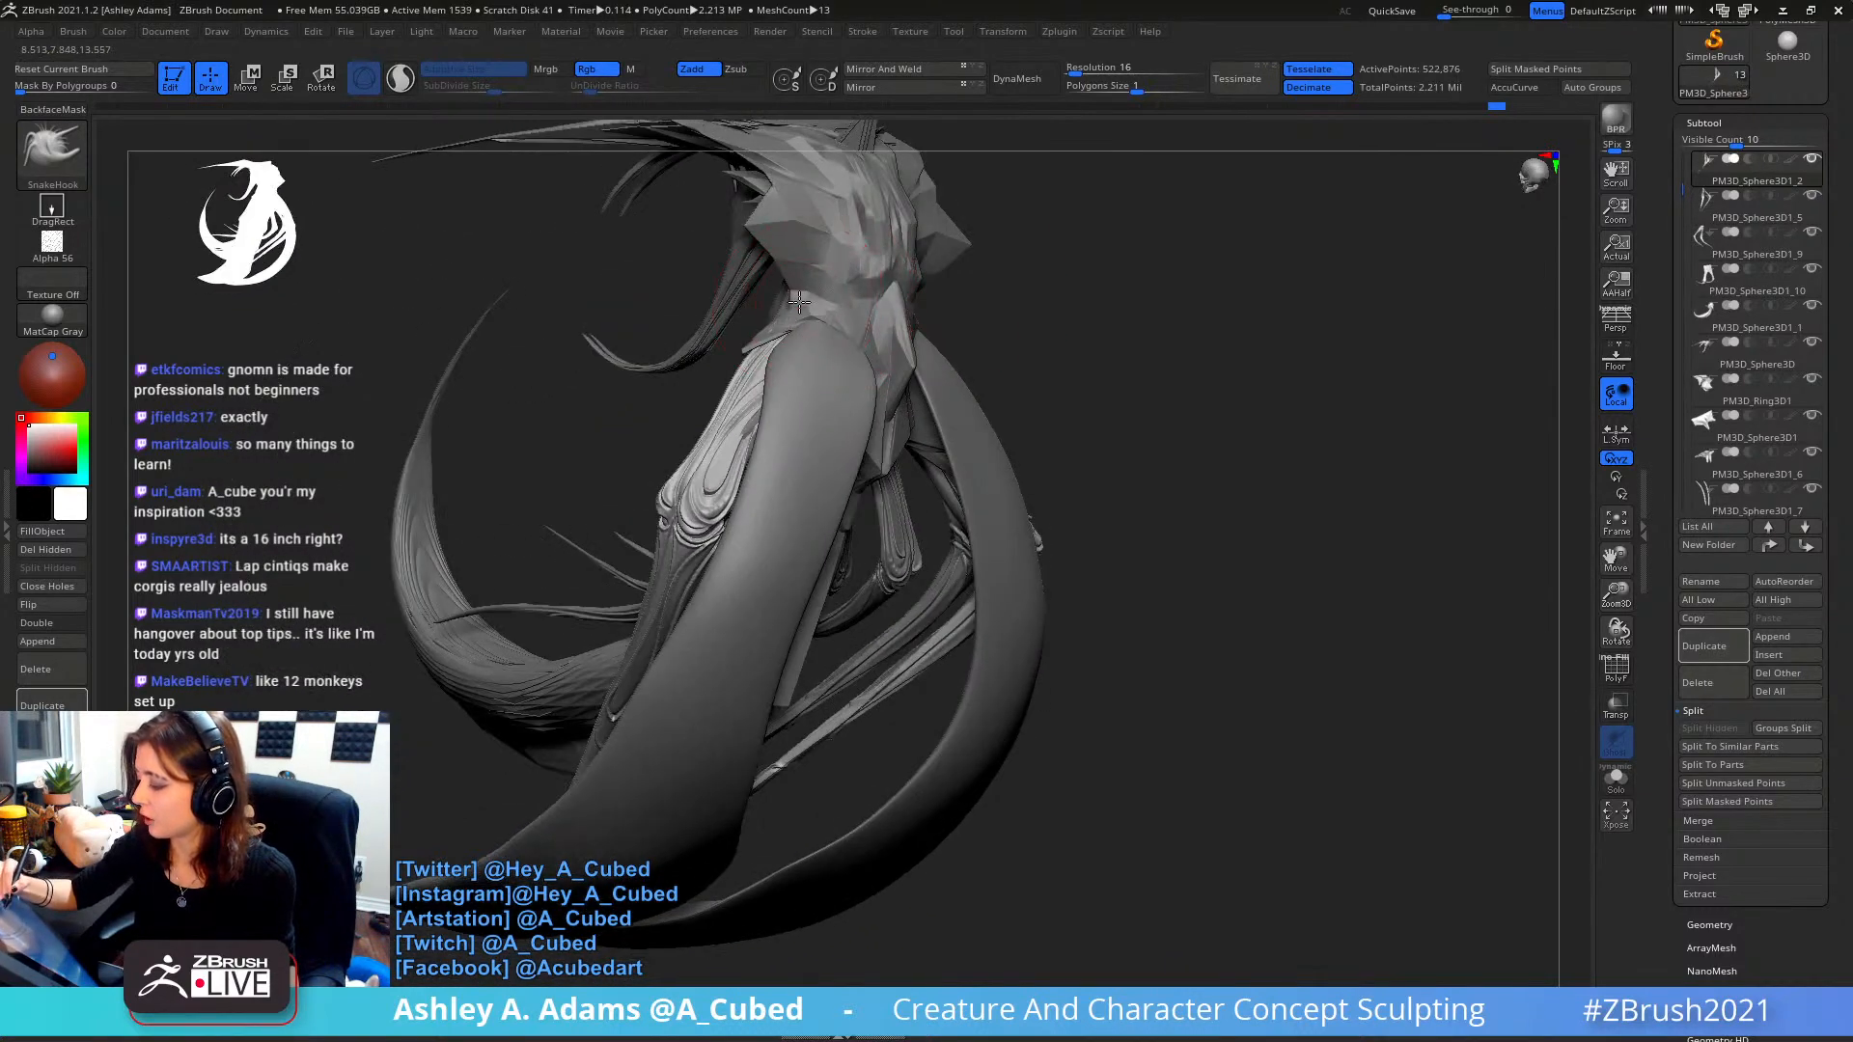
pyautogui.moveTo(799, 301); pyautogui.dragTo(764, 340)
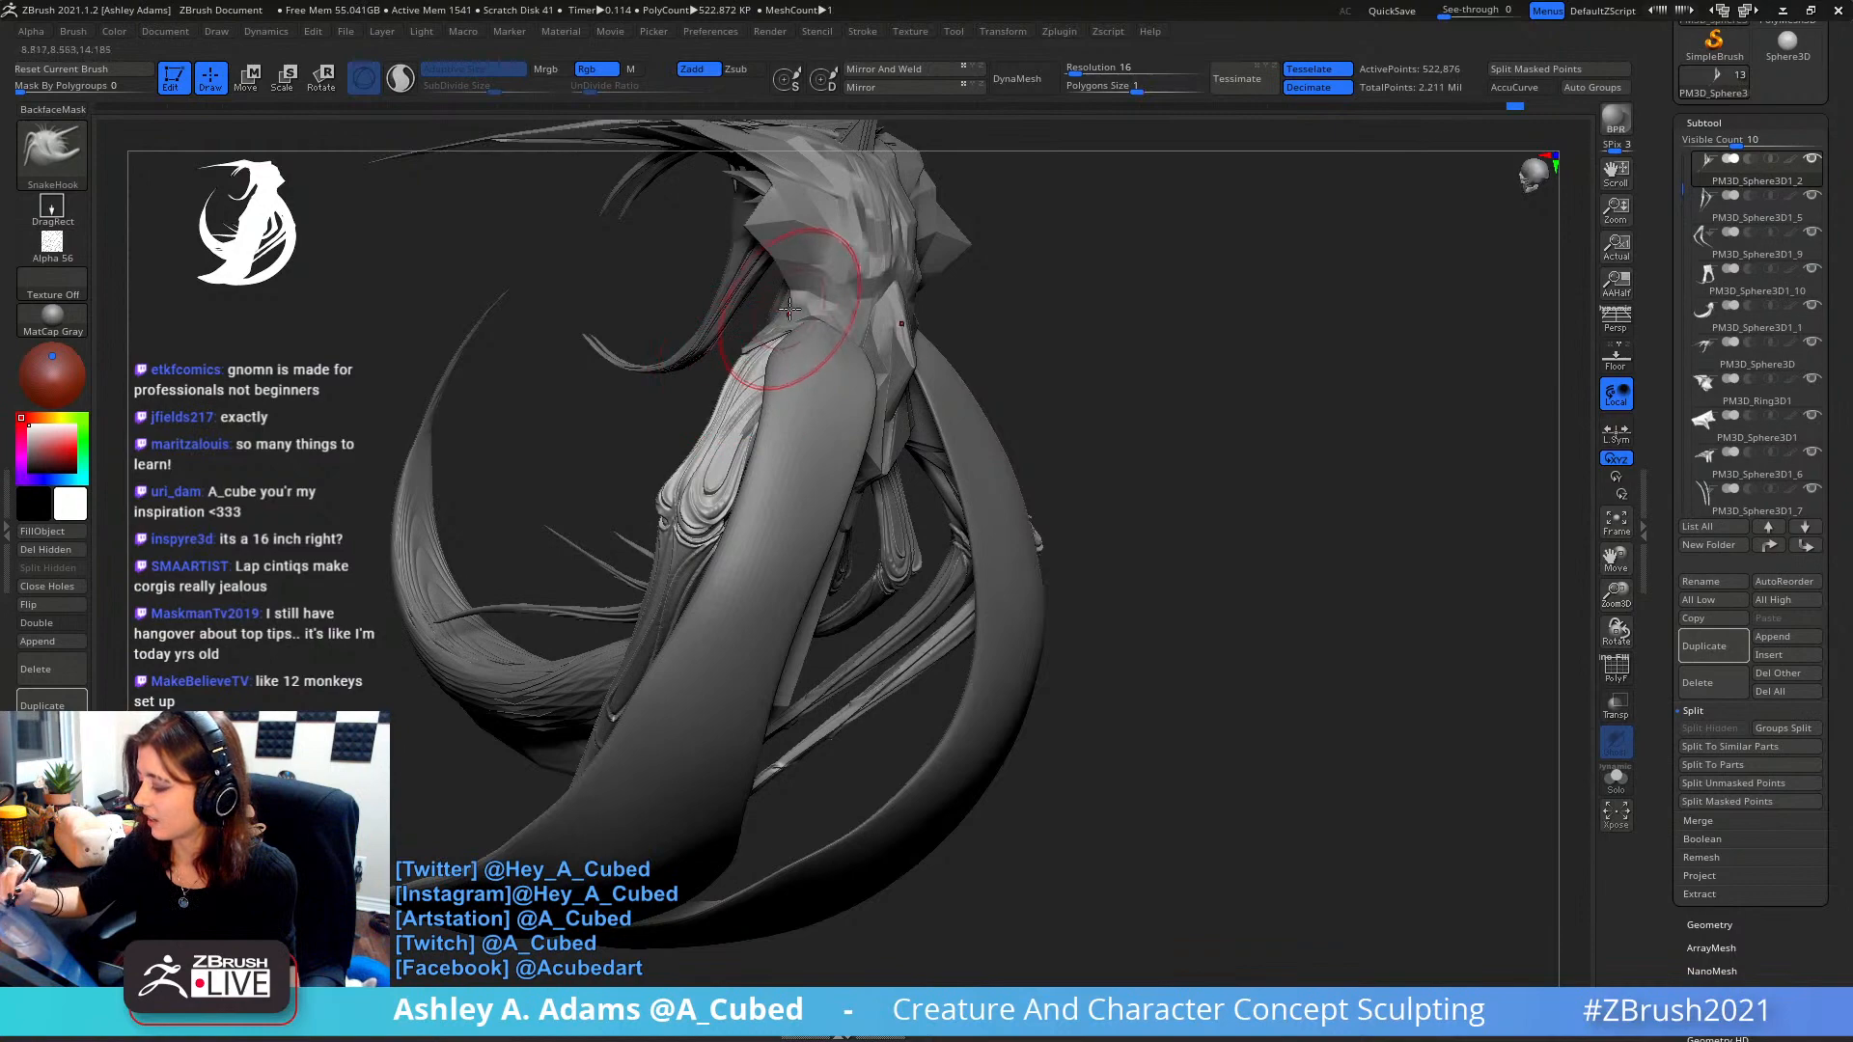
pyautogui.moveTo(789, 307)
pyautogui.mouseDown(button='right')
pyautogui.moveTo(881, 405)
pyautogui.moveTo(864, 458)
pyautogui.mouseUp(button='right')
pyautogui.rightClick(861, 454)
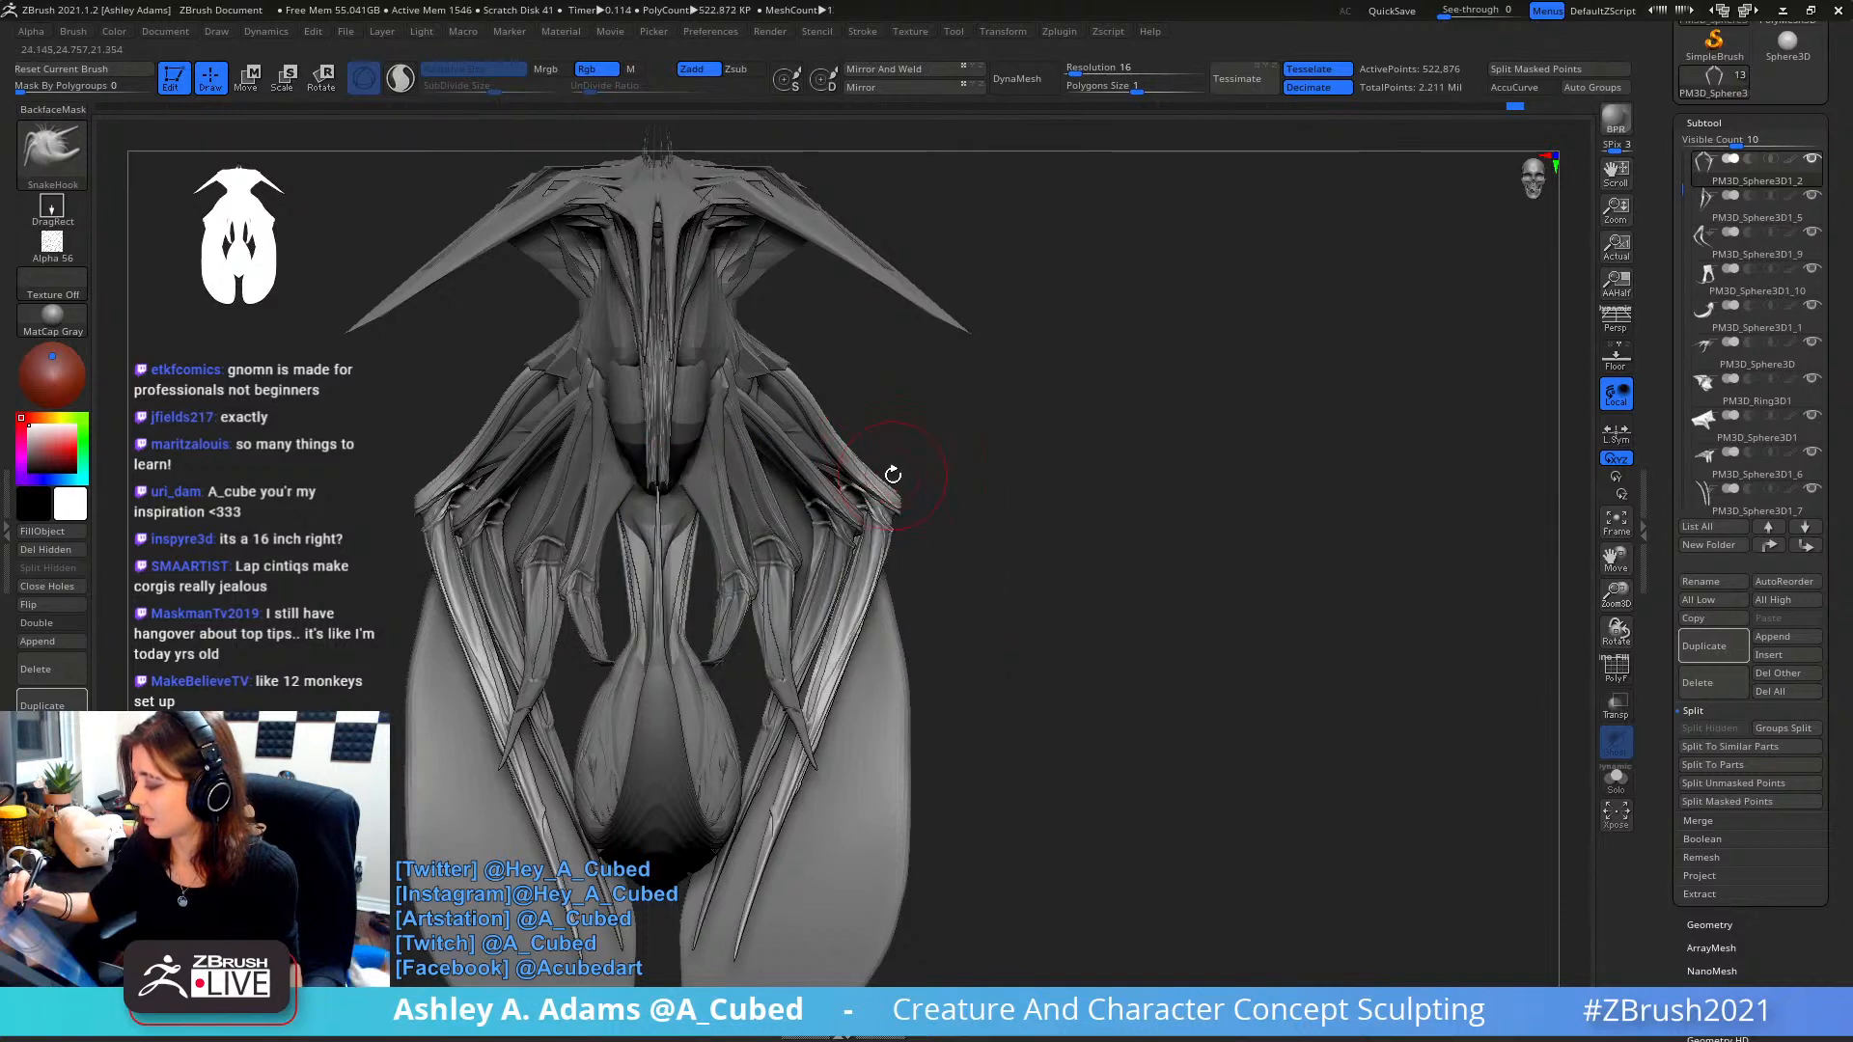
# - Change the SnakeHook draw size and reshape the second limb pair, PM3D_Sphere3D1_5, around the shoulders and elbows
pyautogui.moveTo(899, 508)
pyautogui.keyDown('ctrl'); pyautogui.mouseDown(button='right')
pyautogui.moveTo(872, 490)
pyautogui.moveTo(837, 516)
pyautogui.mouseUp(button='right'); pyautogui.keyUp('ctrl')
pyautogui.press('space')
pyautogui.moveTo(890, 418); pyautogui.dragTo(898, 418)
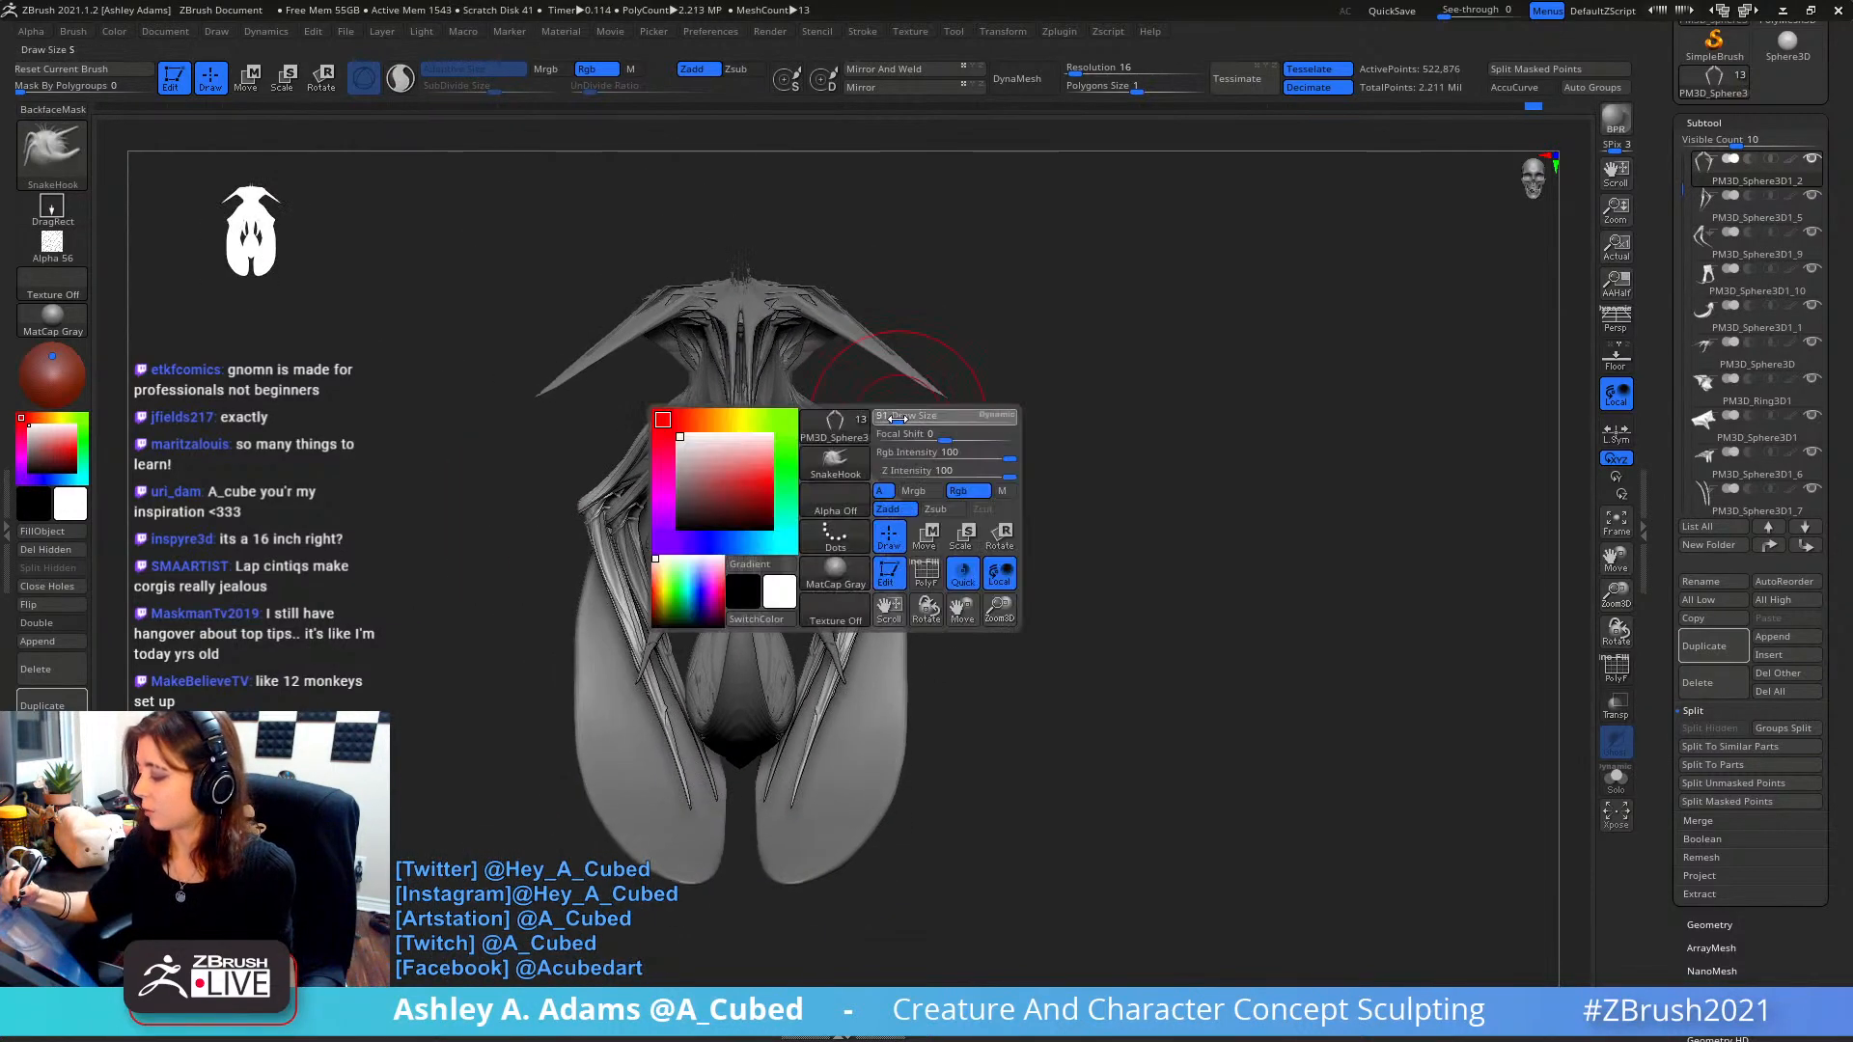
pyautogui.keyDown('alt'); pyautogui.moveTo(892, 477); pyautogui.dragTo(712, 309, button='right'); pyautogui.keyUp('alt')
pyautogui.keyDown('alt'); pyautogui.click(685, 281); pyautogui.keyUp('alt')
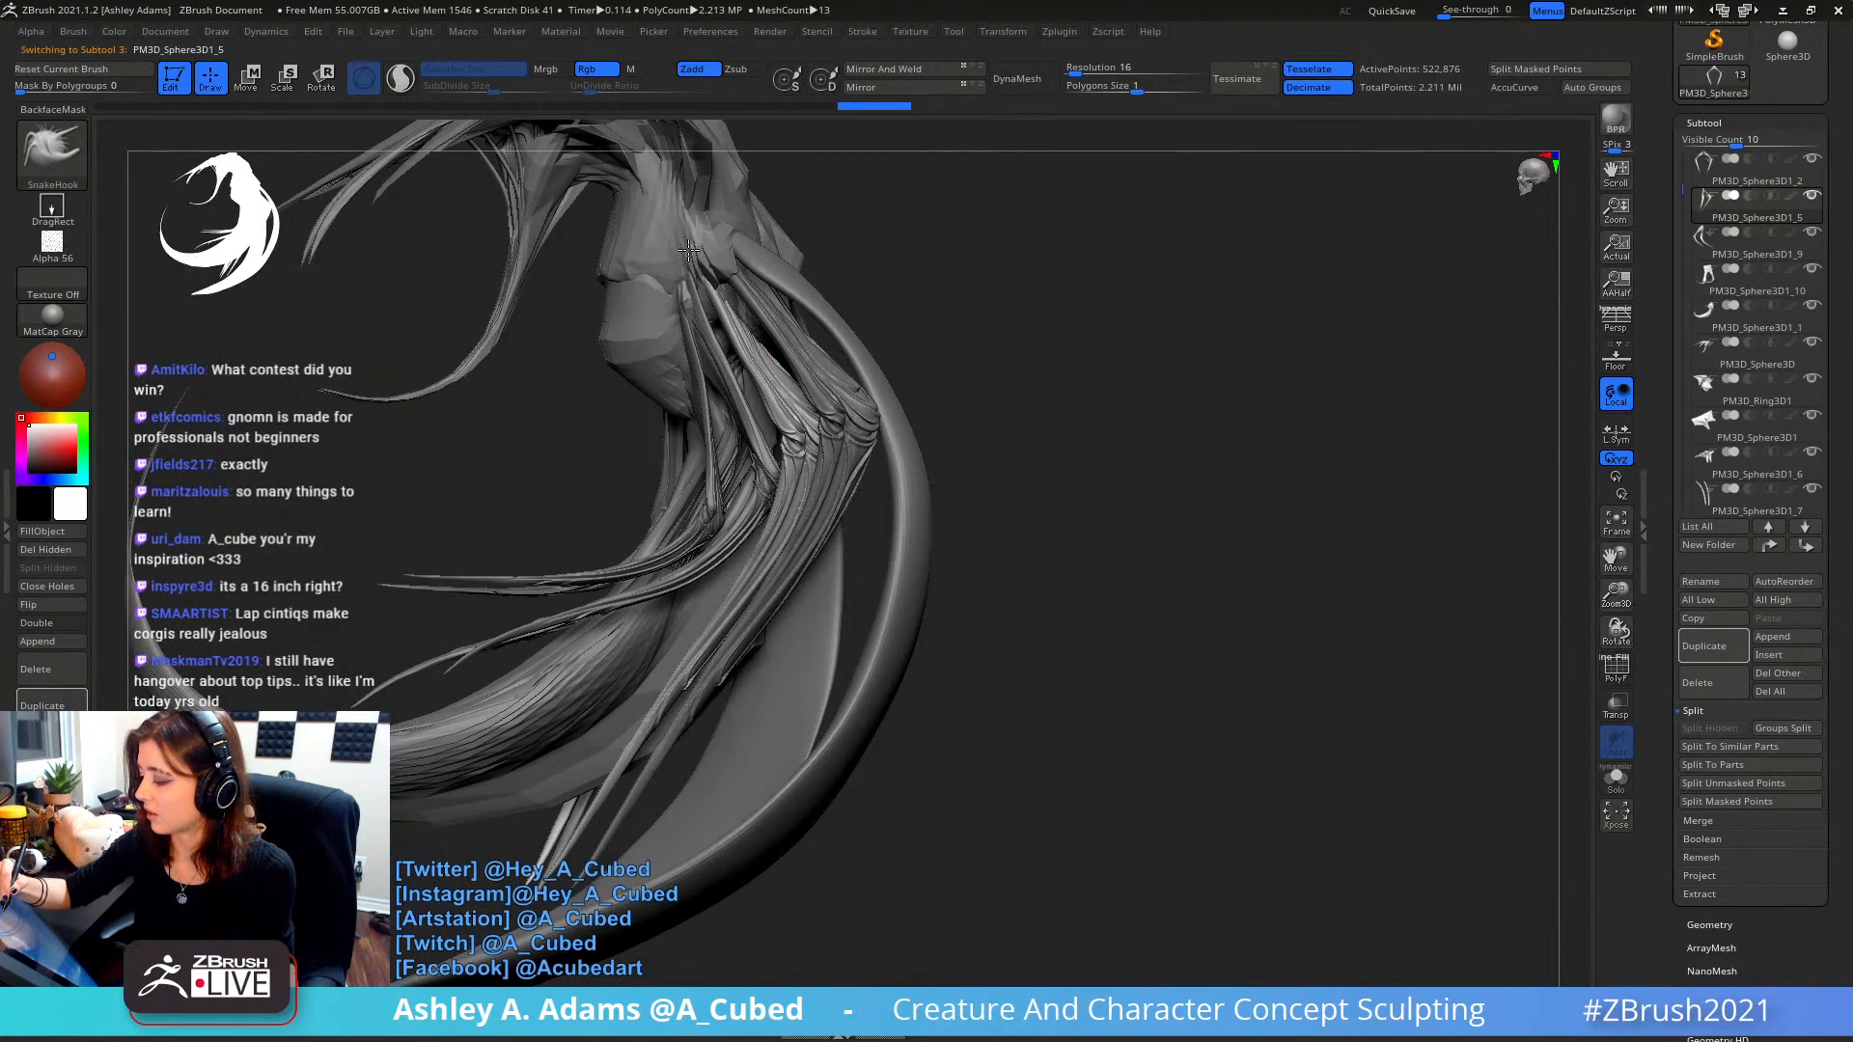
pyautogui.moveTo(752, 331)
pyautogui.mouseDown(button='right')
pyautogui.moveTo(768, 388)
pyautogui.moveTo(859, 425)
pyautogui.mouseUp(button='right')
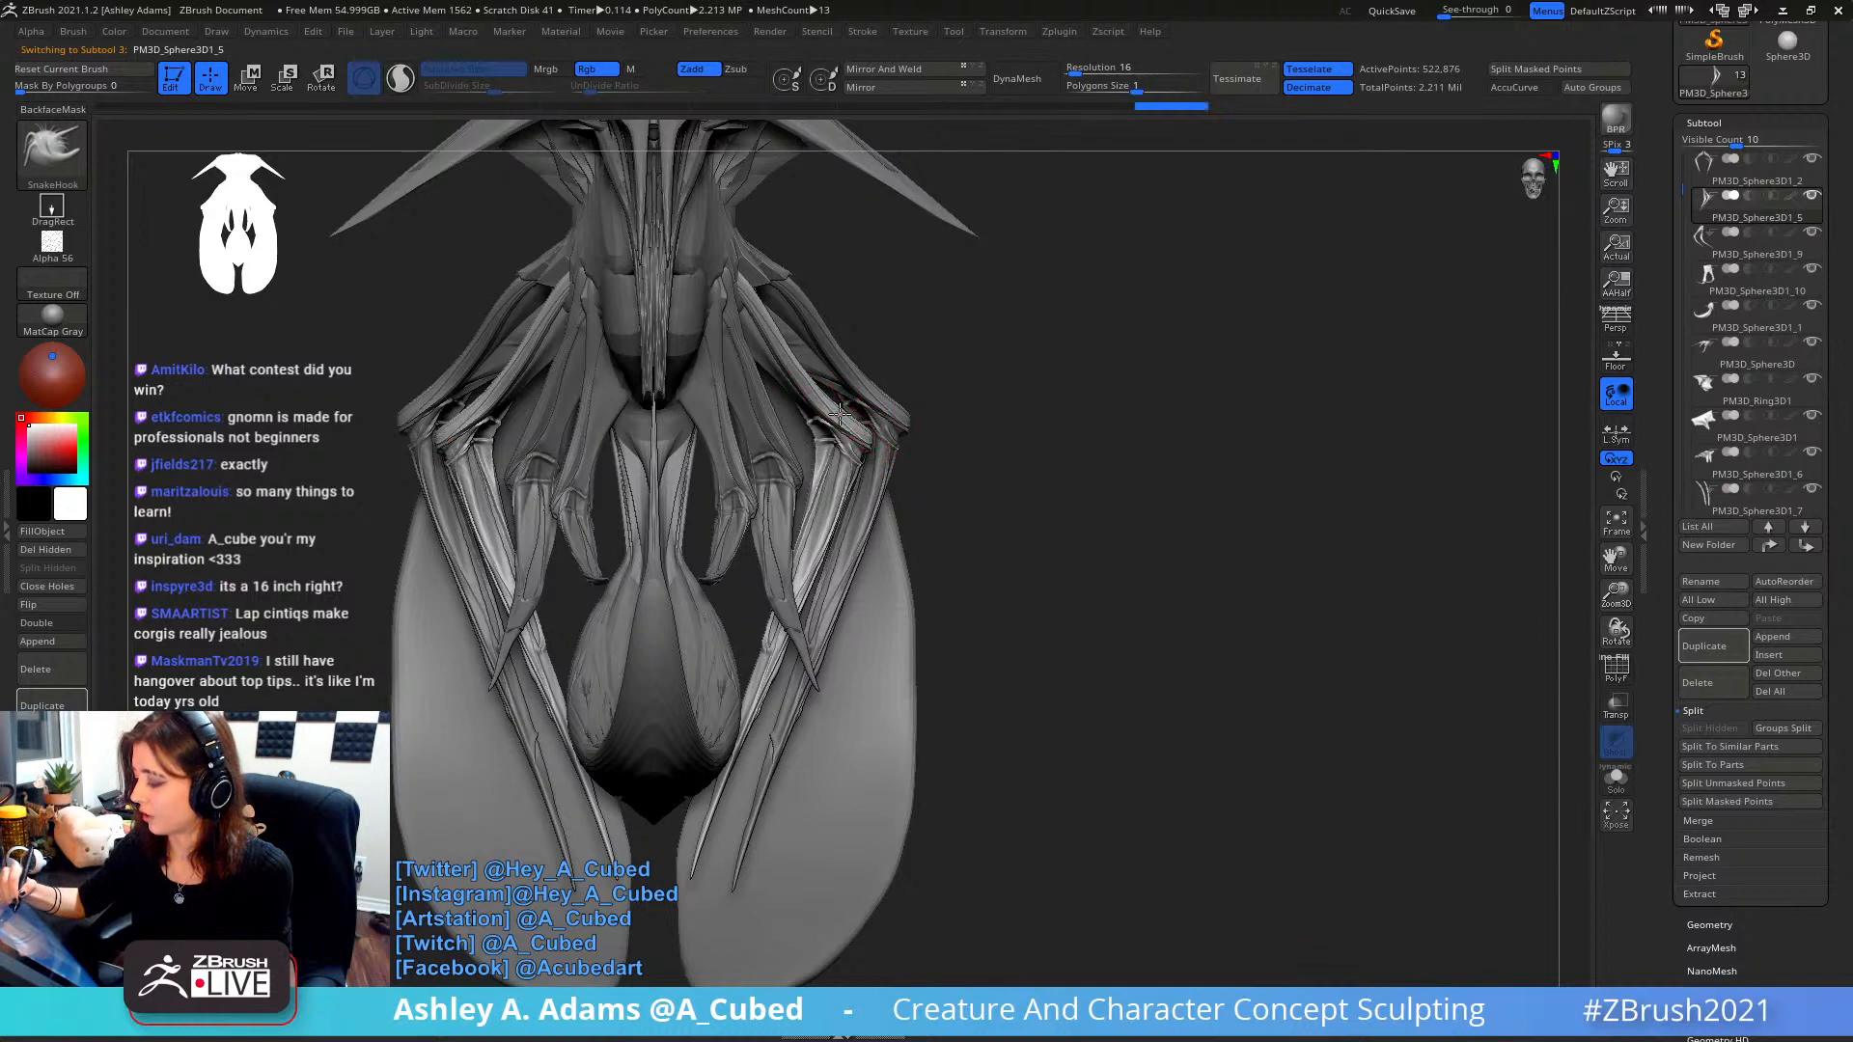
# - Undo a first pull on the third limb pair, PM3D_Sphere3D1_9, and rework its forearms below the elbows
pyautogui.keyDown('alt'); pyautogui.click(774, 427); pyautogui.keyUp('alt')
pyautogui.moveTo(774, 427)
pyautogui.mouseDown(button='right')
pyautogui.moveTo(754, 382)
pyautogui.moveTo(809, 428)
pyautogui.moveTo(763, 488)
pyautogui.mouseUp(button='right')
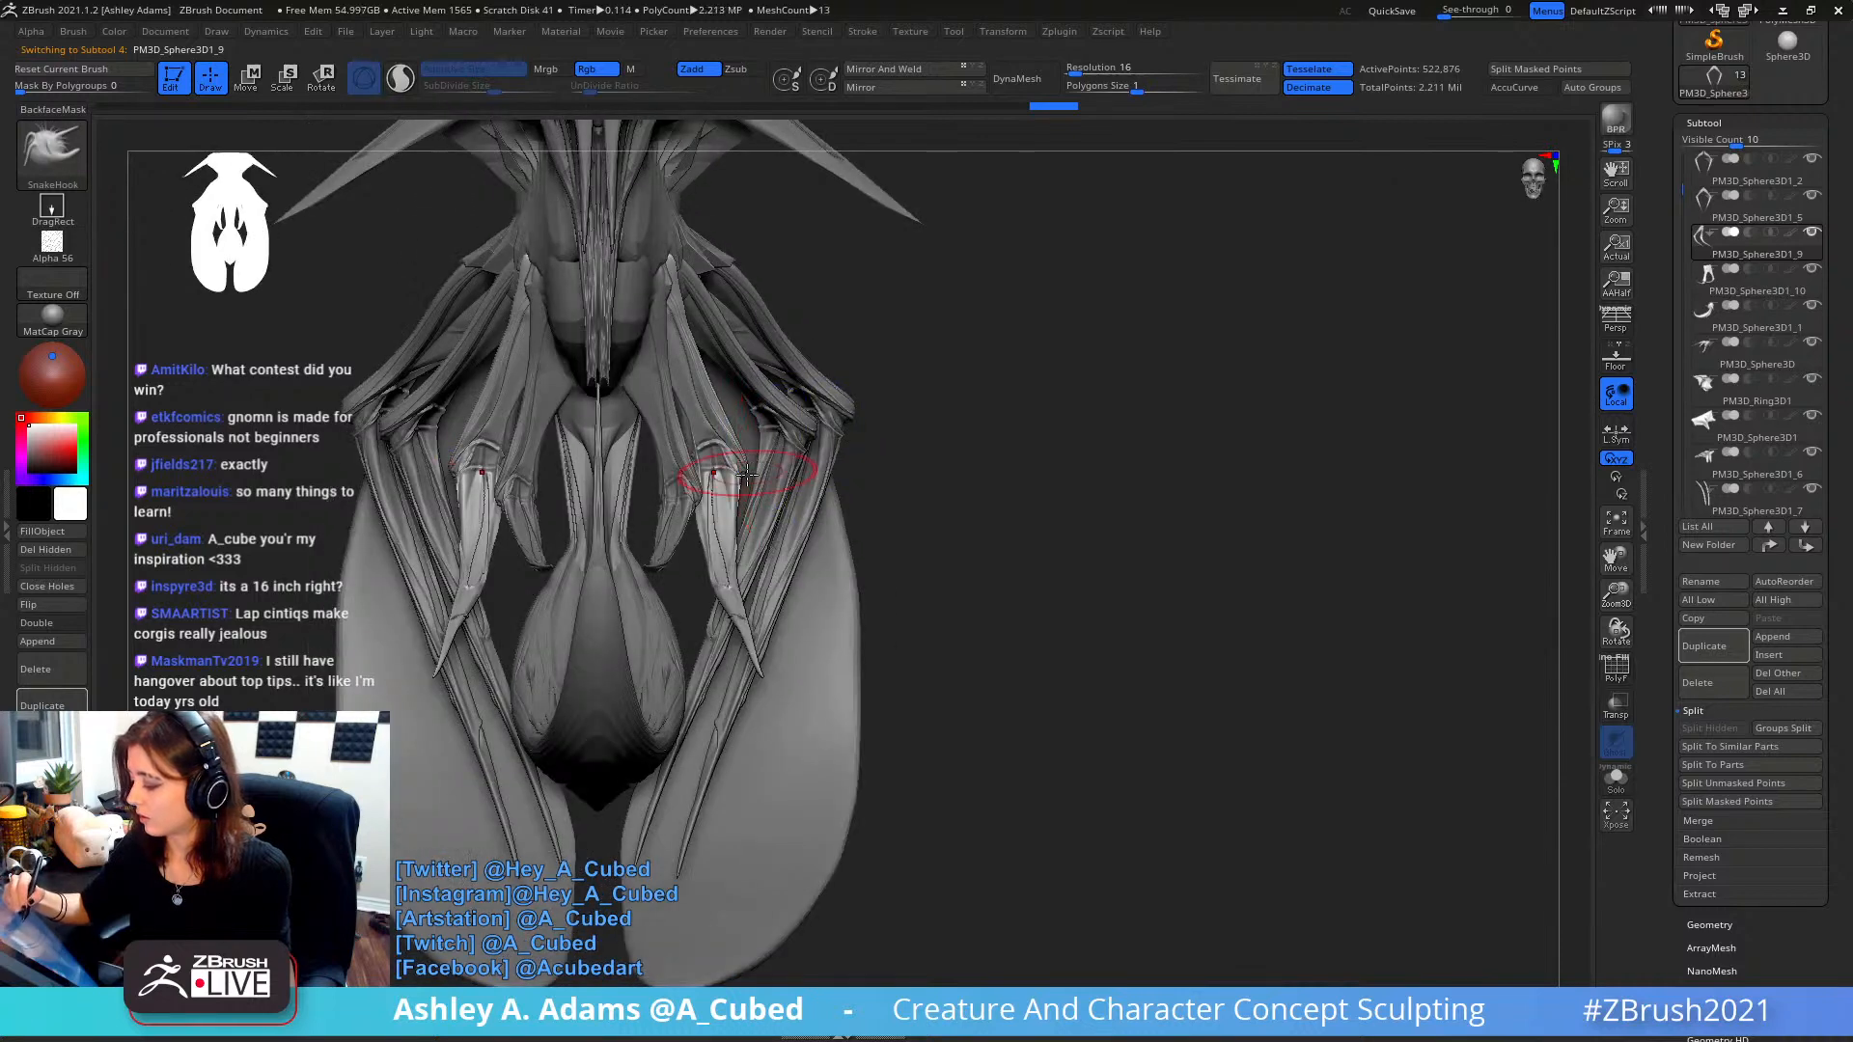
pyautogui.press('space')
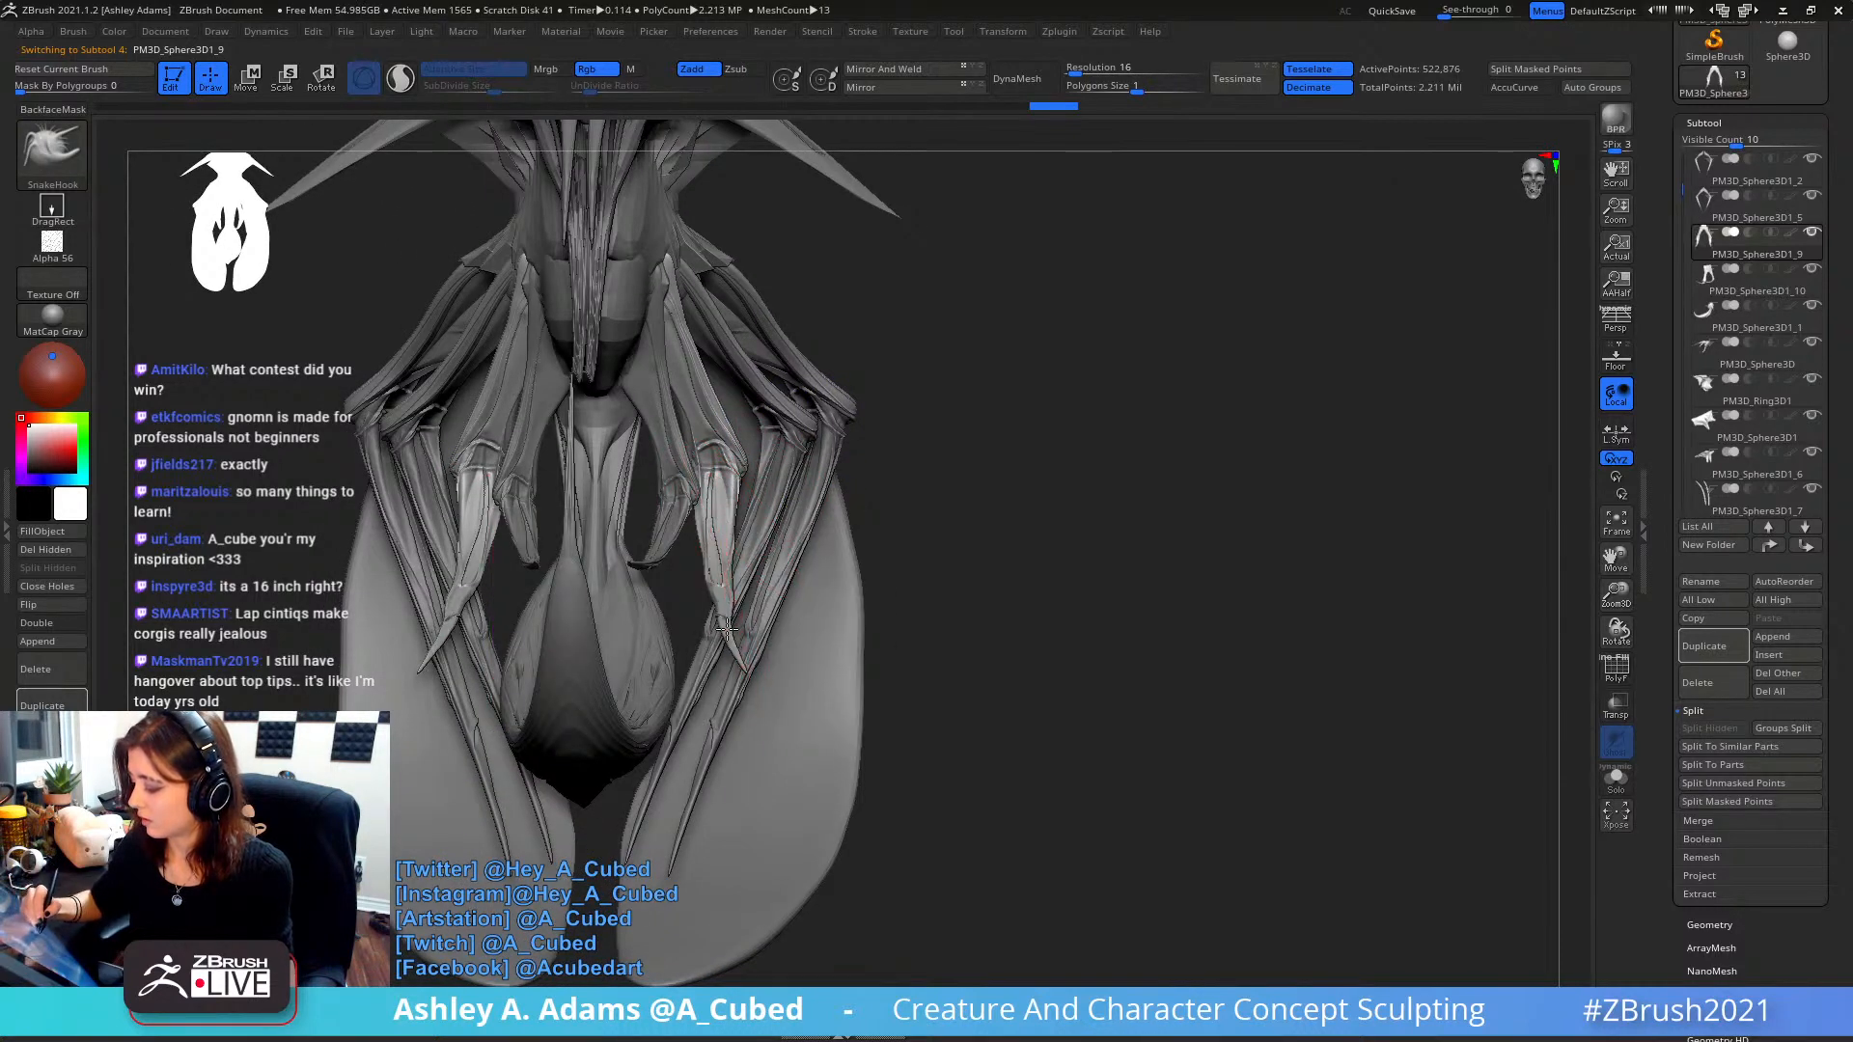
pyautogui.hotkey('ctrl', 'z')
pyautogui.press('space')
pyautogui.moveTo(769, 559)
pyautogui.mouseDown(button='right')
pyautogui.moveTo(748, 546)
pyautogui.moveTo(765, 567)
pyautogui.mouseUp(button='right')
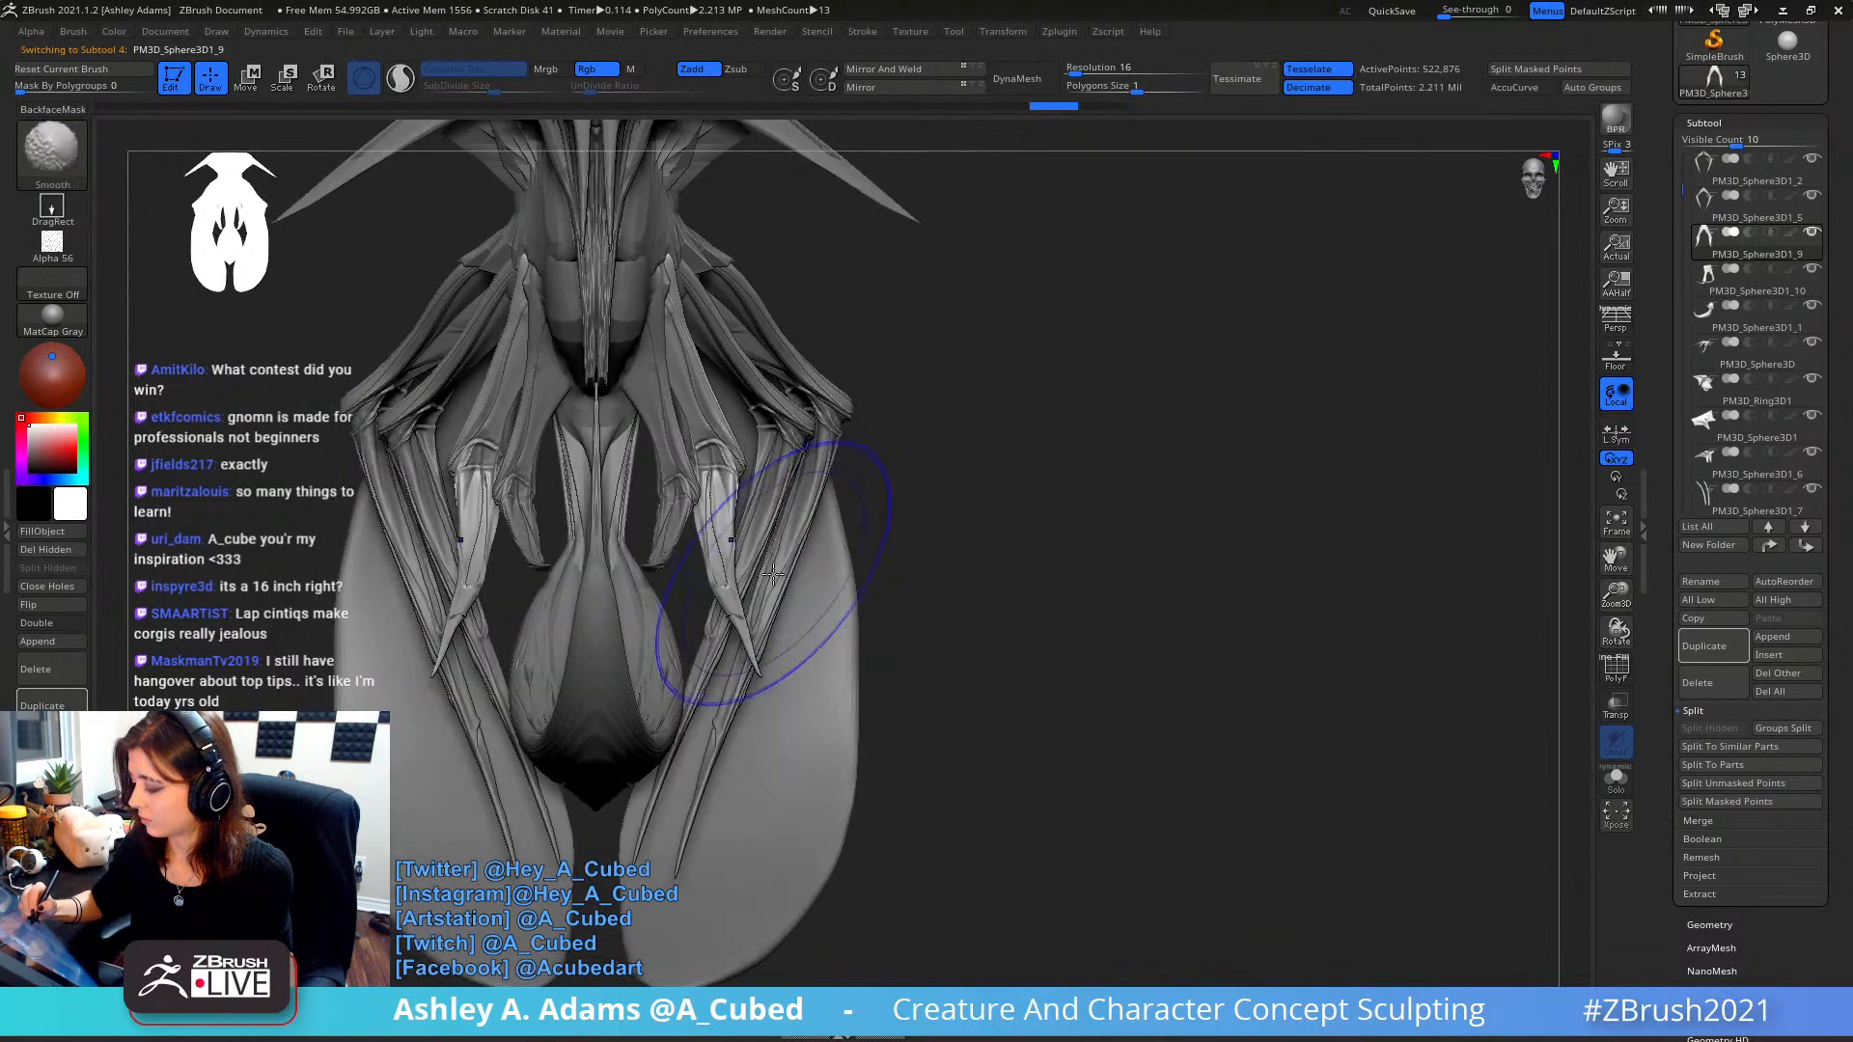
pyautogui.moveTo(727, 582); pyautogui.dragTo(741, 646)
pyautogui.moveTo(729, 542); pyautogui.dragTo(710, 528)
pyautogui.moveTo(724, 558)
pyautogui.mouseDown()
pyautogui.moveTo(735, 629)
pyautogui.moveTo(721, 607)
pyautogui.mouseUp()
# - Resize the SnakeHook brush and refine the third limb pair's bend relative to the neighbouring limbs from the side
pyautogui.press('space')
pyautogui.press('space')
pyautogui.keyDown('alt'); pyautogui.moveTo(883, 598); pyautogui.dragTo(873, 483); pyautogui.keyUp('alt')
pyautogui.moveTo(872, 483)
pyautogui.mouseDown()
pyautogui.moveTo(772, 454)
pyautogui.moveTo(747, 425)
pyautogui.mouseUp()
pyautogui.keyDown('alt'); pyautogui.moveTo(761, 553); pyautogui.dragTo(885, 494); pyautogui.keyUp('alt')
pyautogui.press('space')
pyautogui.moveTo(841, 427); pyautogui.dragTo(865, 428)
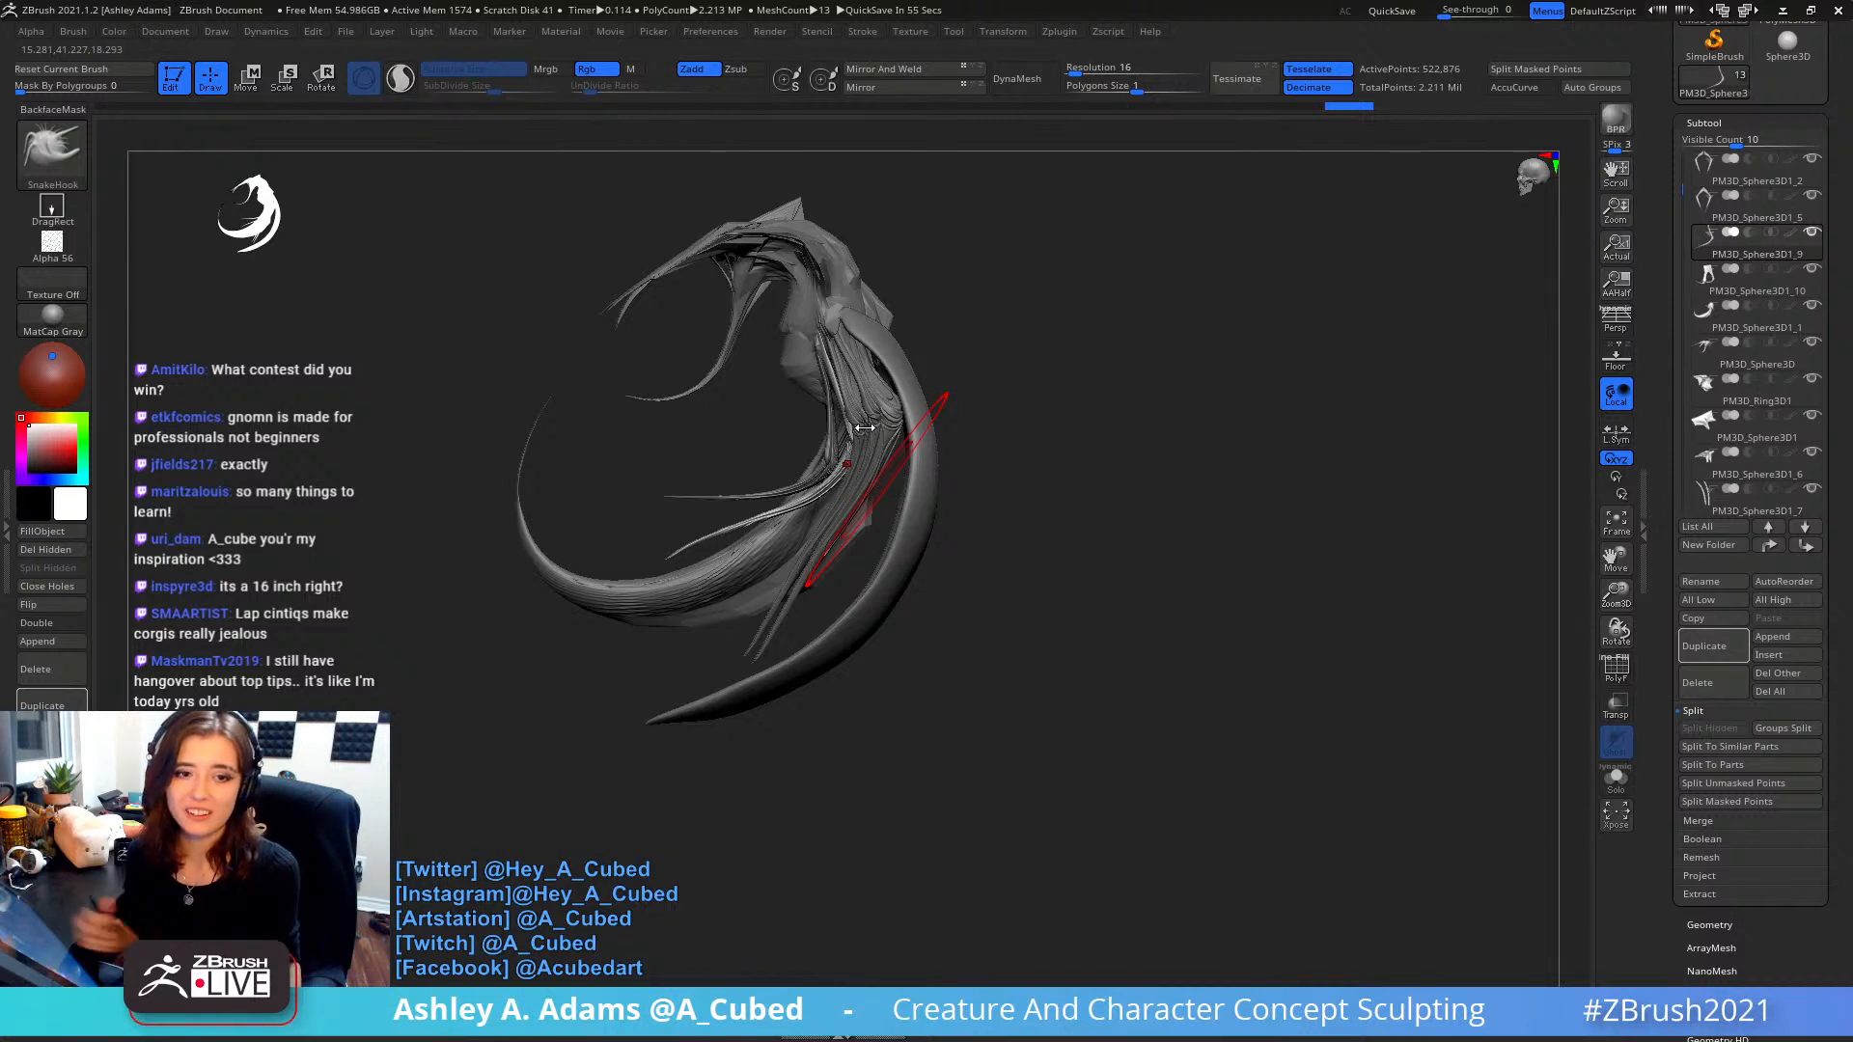
pyautogui.moveTo(832, 447)
pyautogui.keyDown('alt'); pyautogui.mouseDown(button='right')
pyautogui.moveTo(965, 482)
pyautogui.moveTo(1013, 584)
pyautogui.mouseUp(button='right'); pyautogui.keyUp('alt')
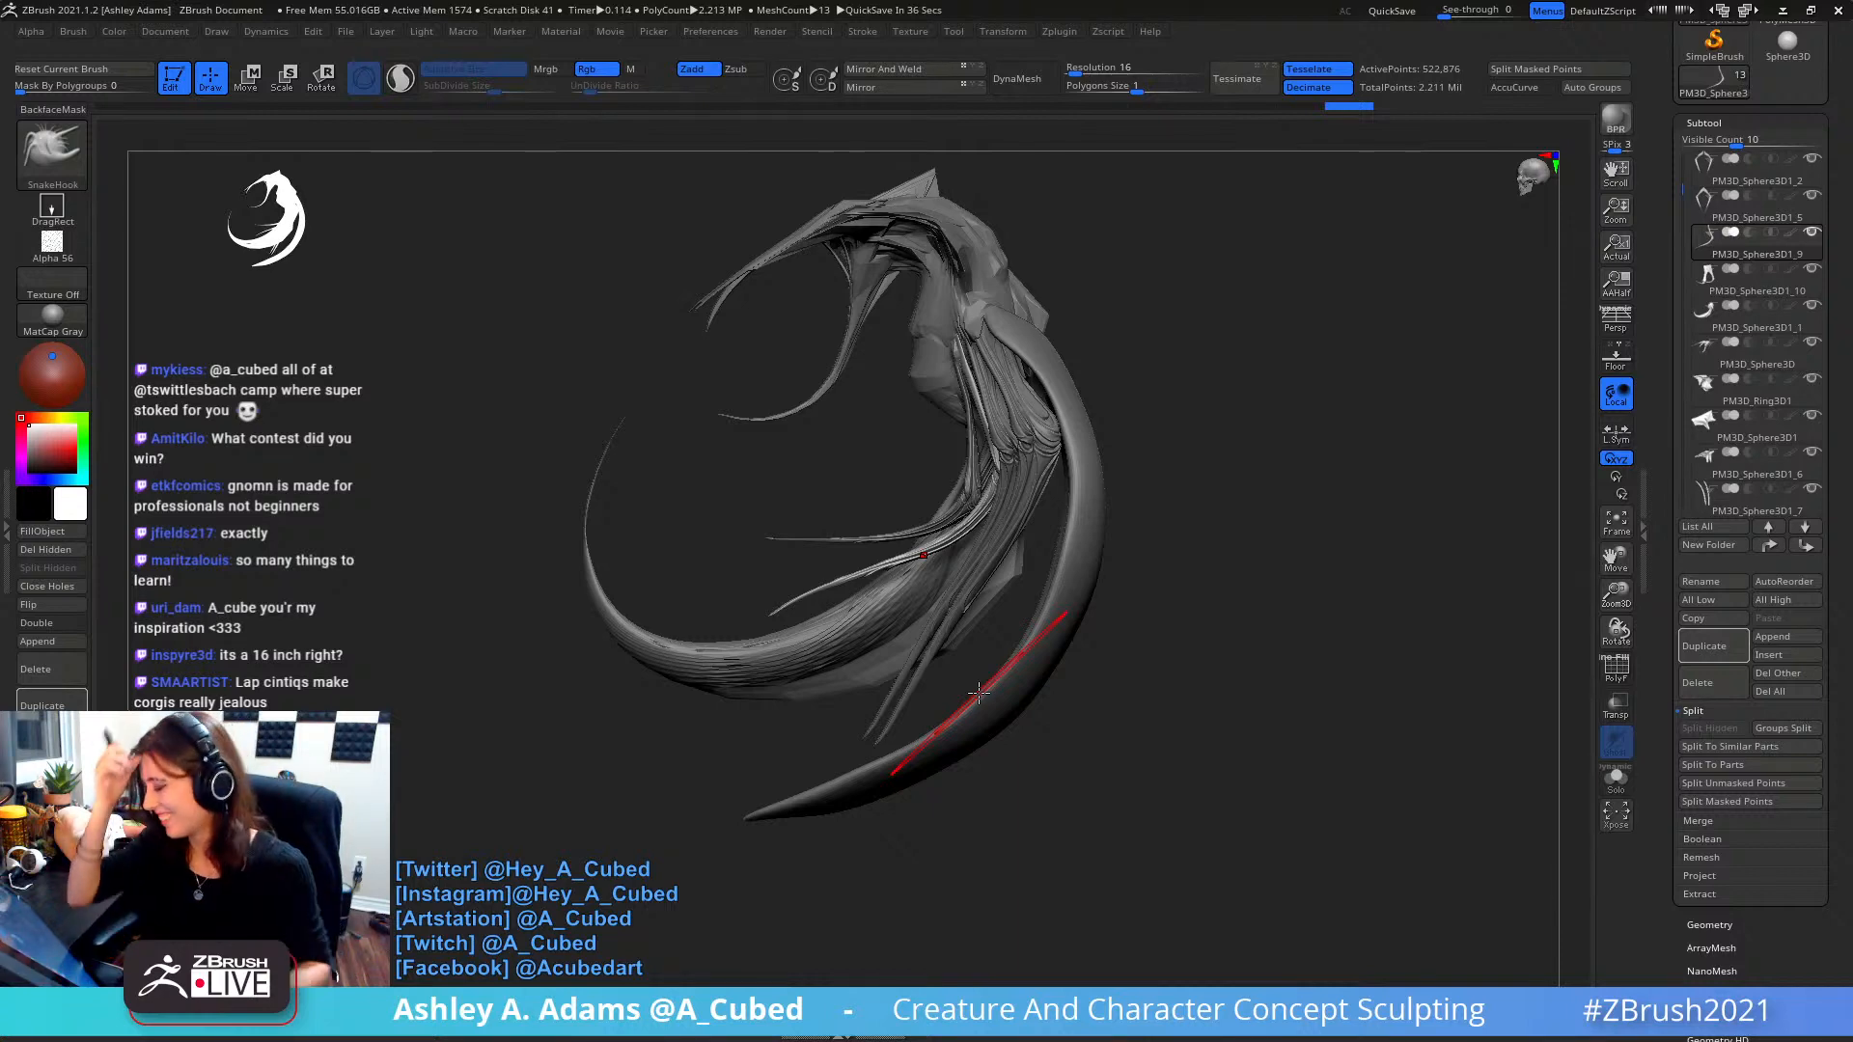
# - Thicken the upper arms of the third limb pair where they meet the body with the Inflat brush
pyautogui.moveTo(965, 338)
pyautogui.mouseDown(button='right')
pyautogui.moveTo(1037, 350)
pyautogui.moveTo(1008, 378)
pyautogui.moveTo(982, 343)
pyautogui.moveTo(1057, 373)
pyautogui.moveTo(992, 362)
pyautogui.mouseUp(button='right')
pyautogui.press('b')
pyautogui.press('i')
pyautogui.press('n')
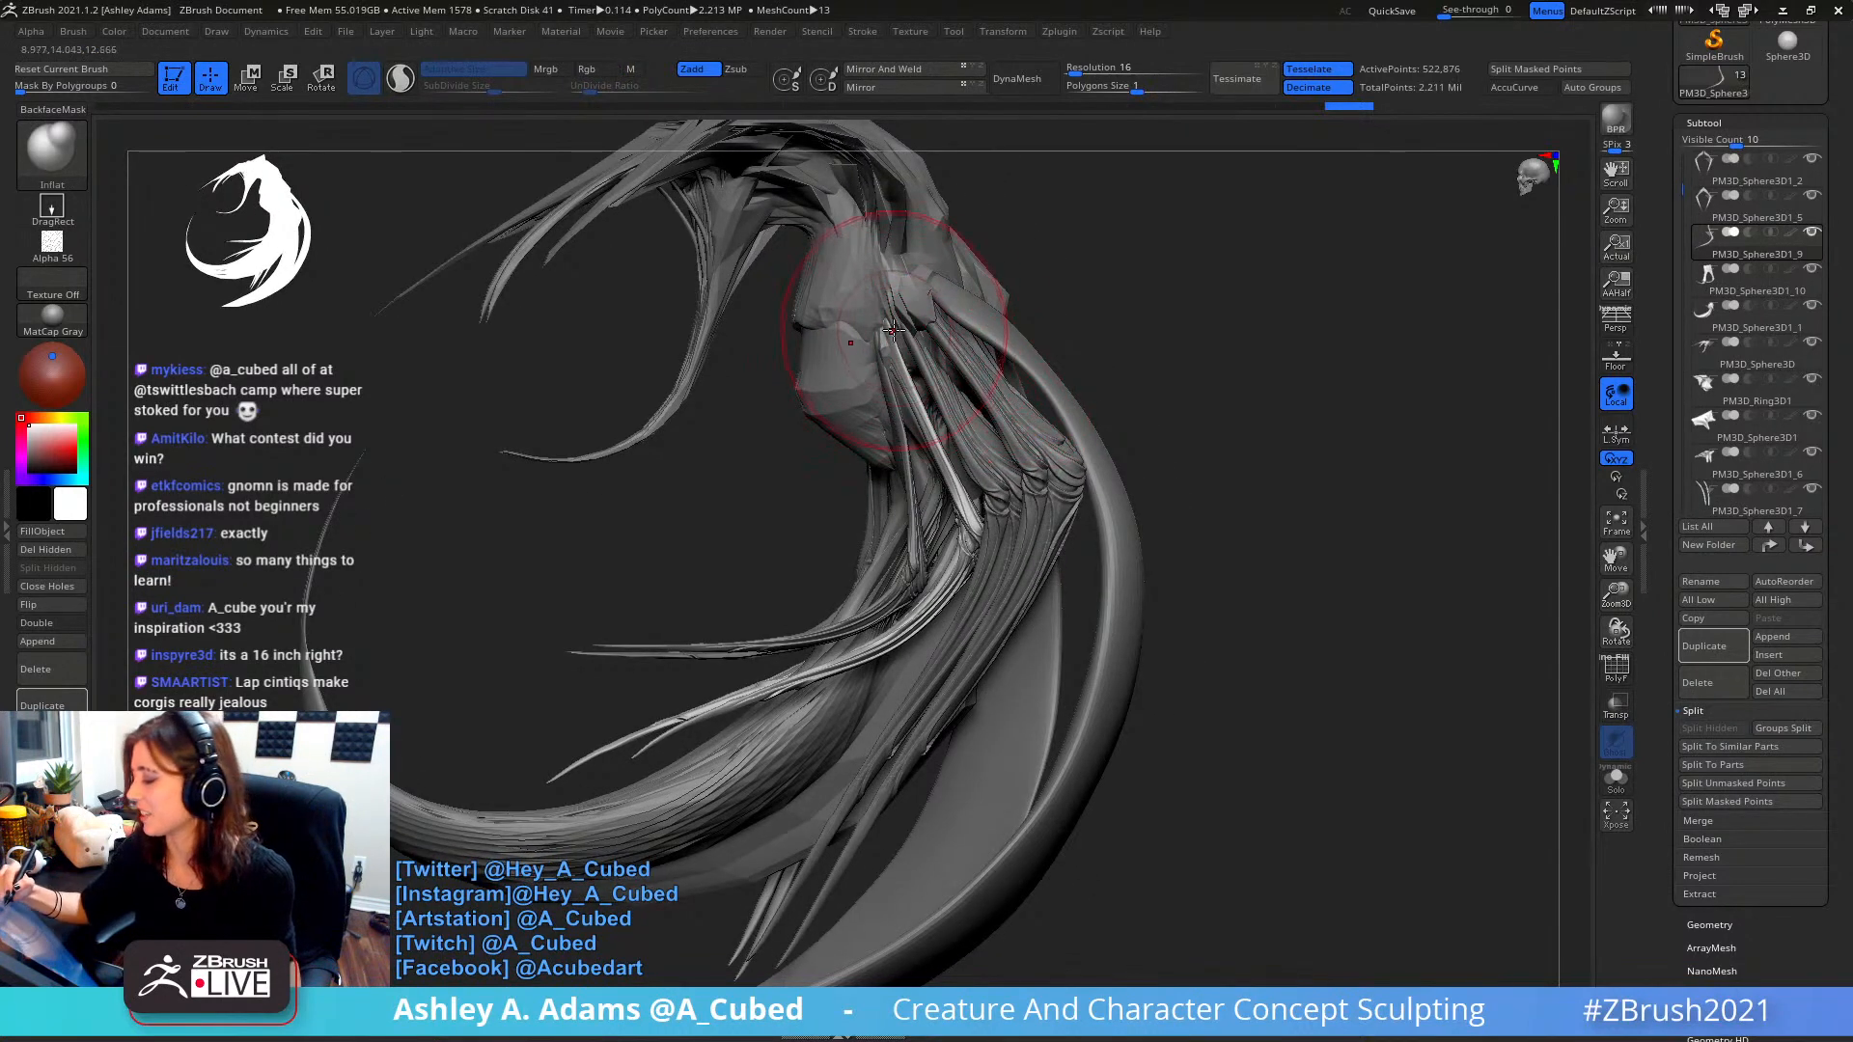
pyautogui.moveTo(970, 379)
pyautogui.mouseDown(button='right')
pyautogui.moveTo(992, 427)
pyautogui.moveTo(893, 333)
pyautogui.moveTo(890, 293)
pyautogui.mouseUp(button='right')
pyautogui.rightClick(869, 425)
# - Pull the third limb pair's shoulder ends into the side of the chest with the SnakeHook brush
pyautogui.press('b')
pyautogui.press('s')
pyautogui.press('h')
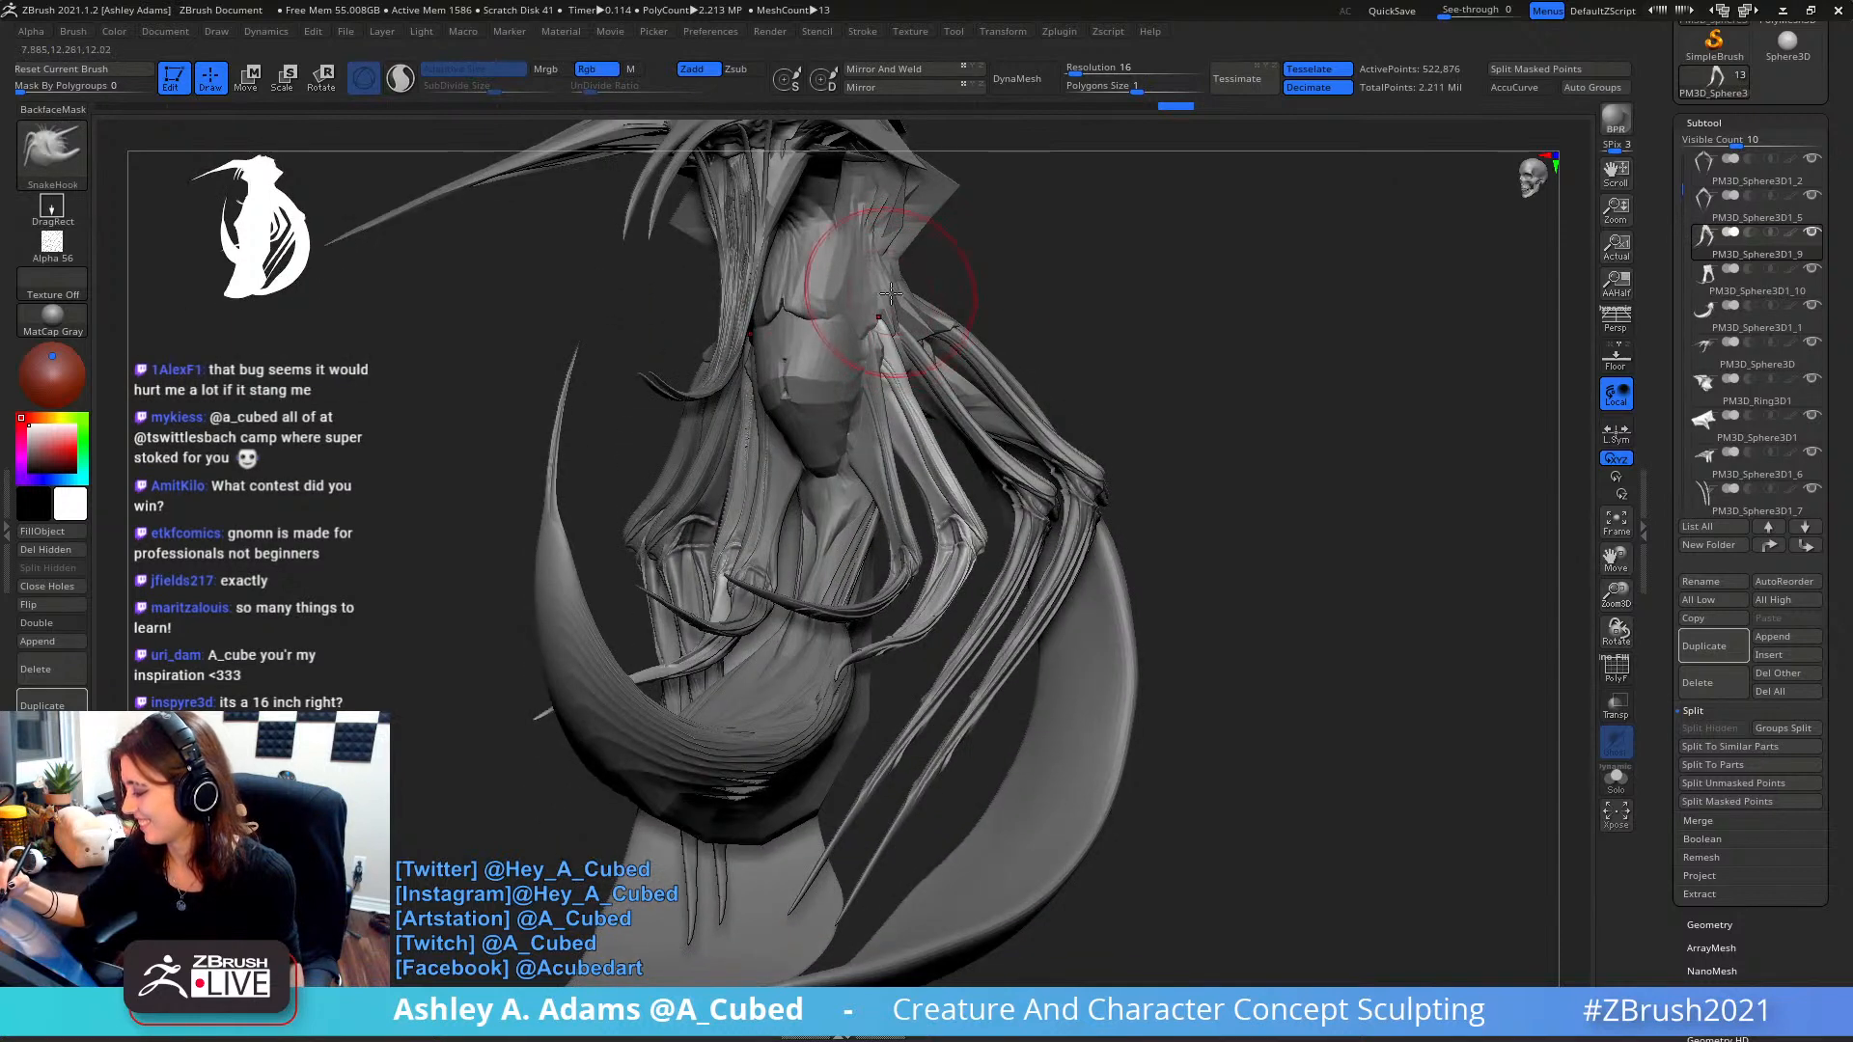
pyautogui.moveTo(895, 285); pyautogui.dragTo(874, 307)
pyautogui.keyDown('alt'); pyautogui.moveTo(899, 307); pyautogui.dragTo(862, 273, button='right'); pyautogui.keyUp('alt')
pyautogui.rightClick(851, 391)
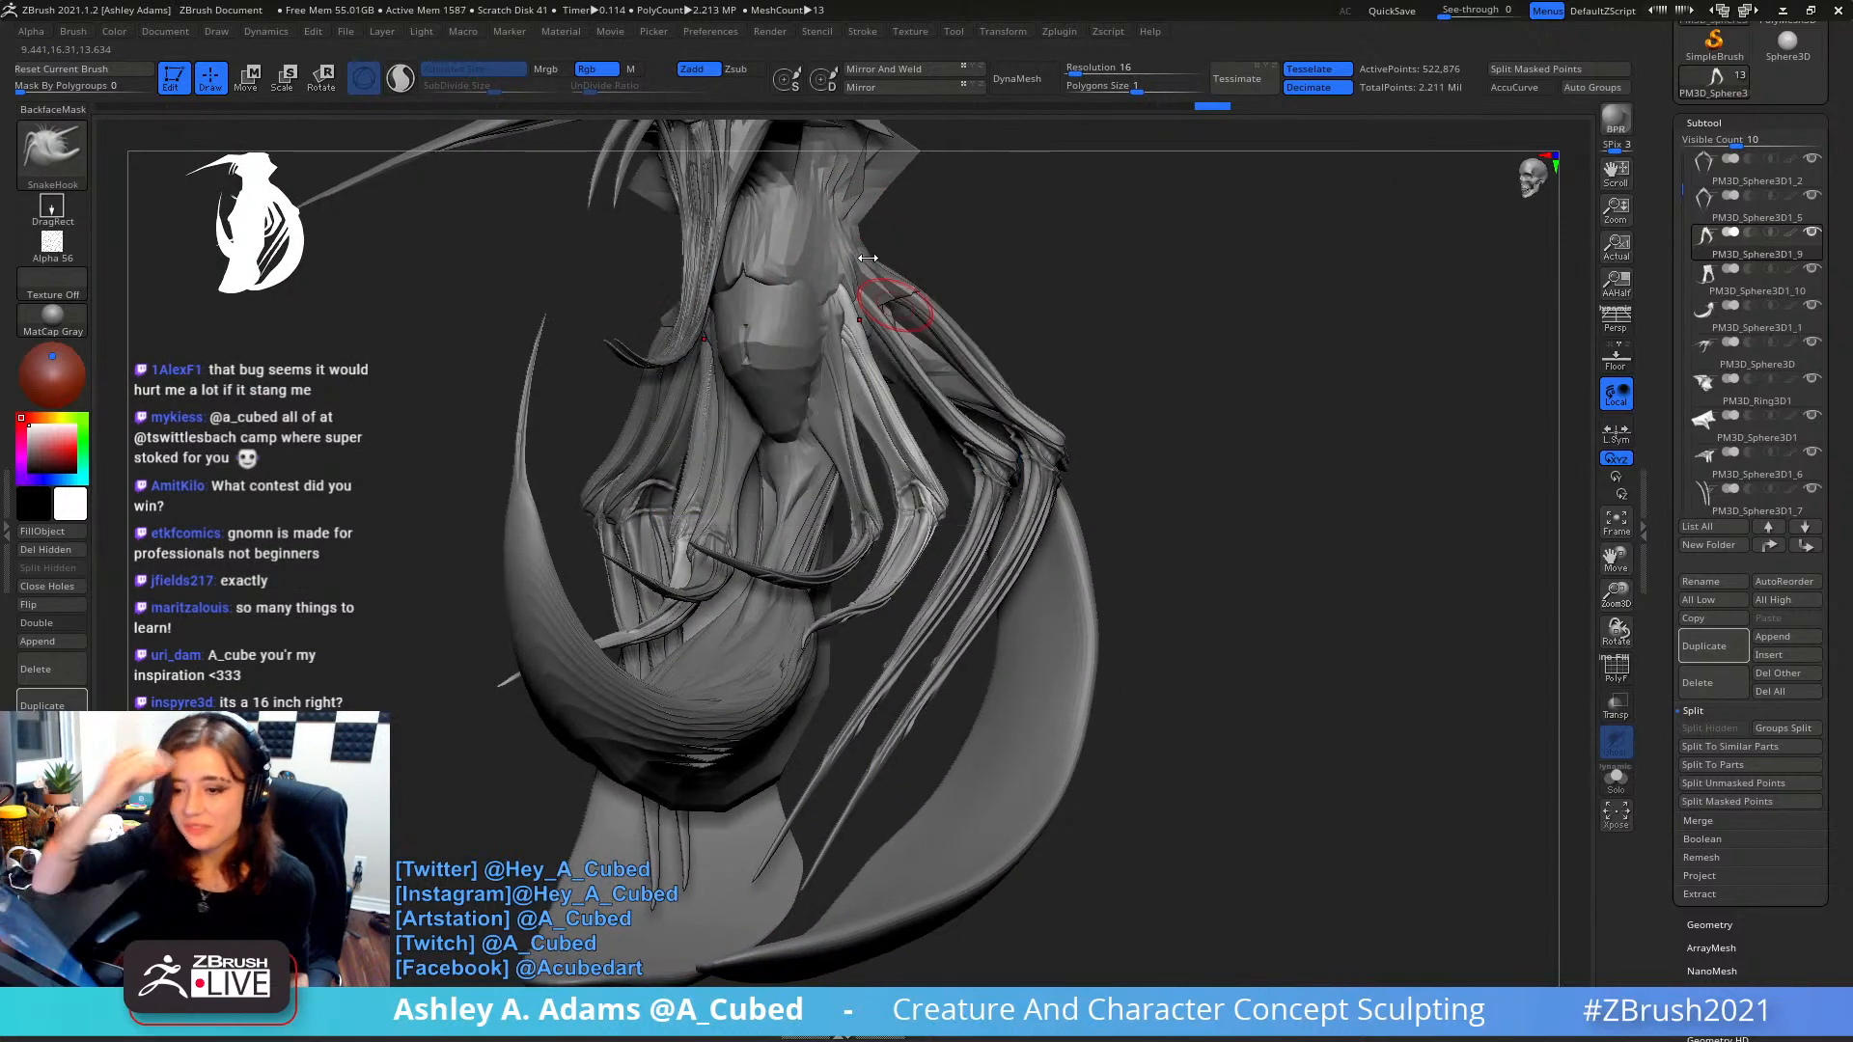
# - Remesh the body and tail subtool, PM3D_Sphere3D1_1, with DynaMesh at resolution 16
pyautogui.keyDown('alt'); pyautogui.click(741, 686); pyautogui.keyUp('alt')
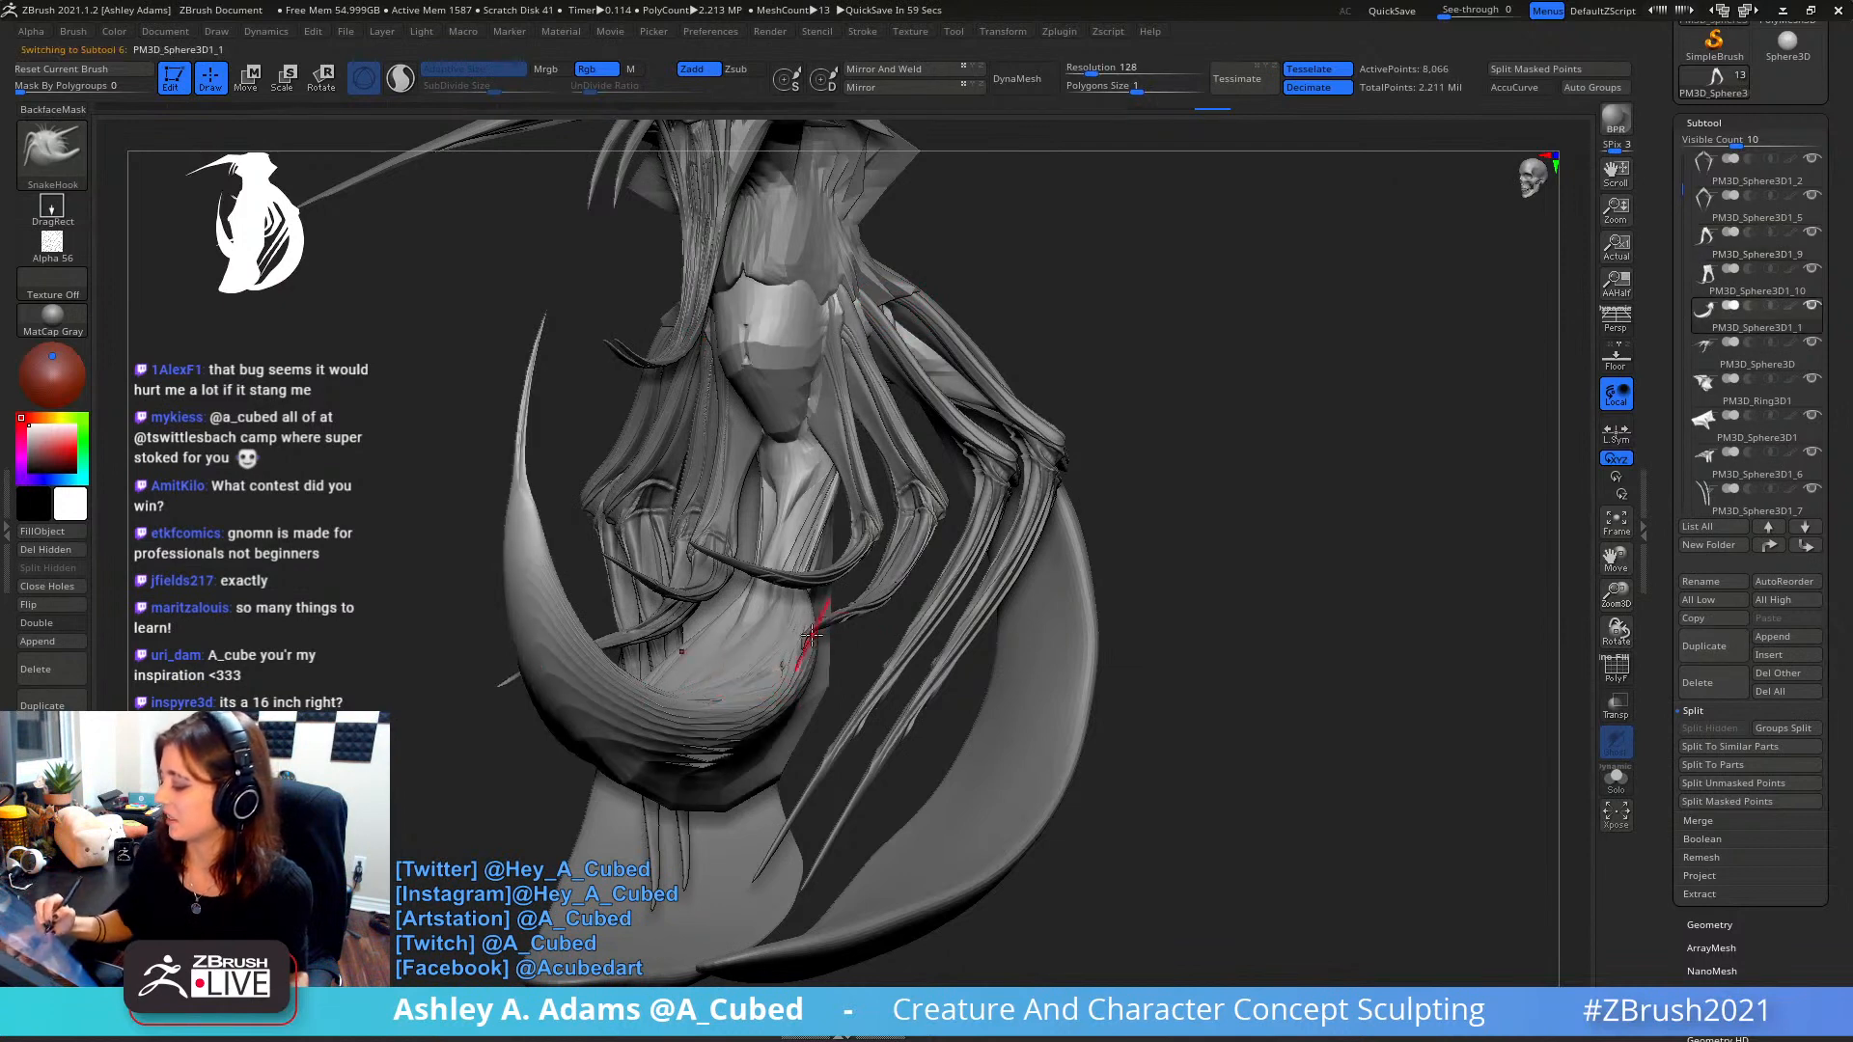
pyautogui.keyDown('ctrl'); pyautogui.moveTo(814, 633); pyautogui.dragTo(1092, 211, button='right'); pyautogui.keyUp('ctrl')
pyautogui.moveTo(1131, 67); pyautogui.dragTo(1074, 77)
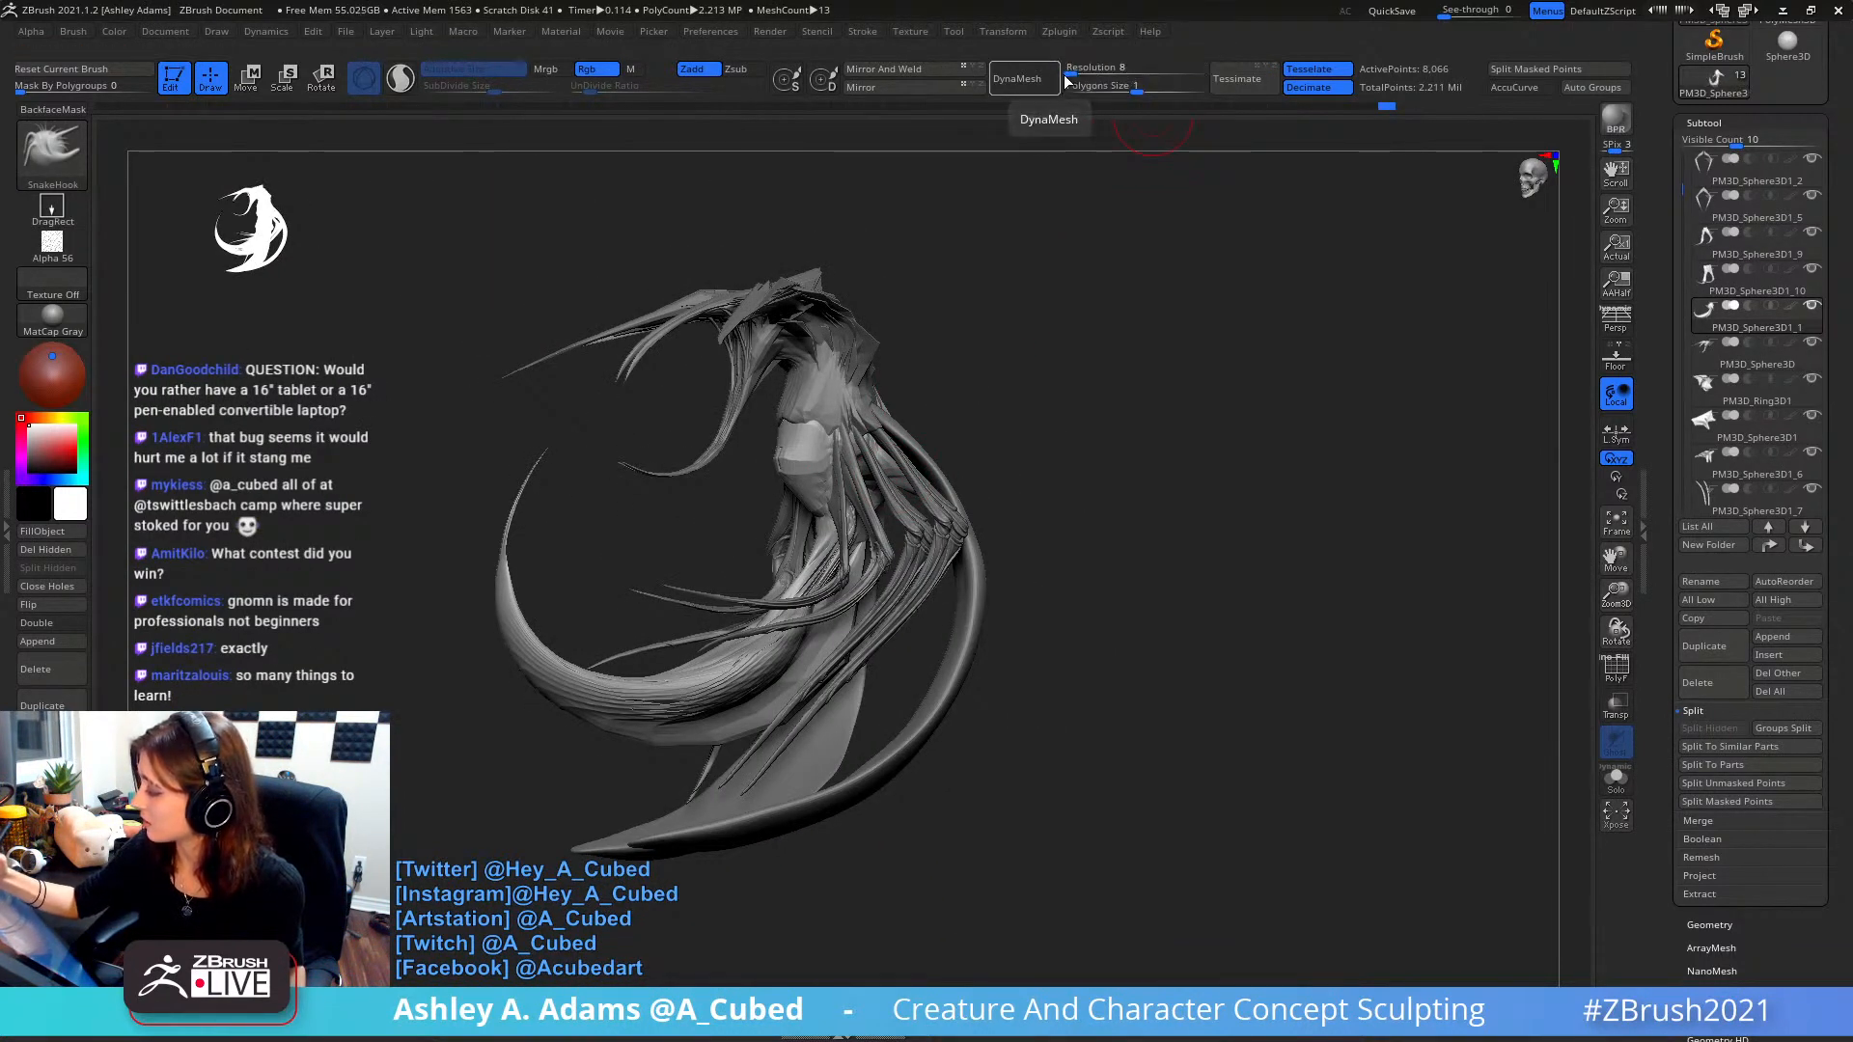
pyautogui.click(1017, 78)
# - Smooth the faceted surface of the body and the stepped ridges along the abdomen and tail
pyautogui.rightClick(821, 476)
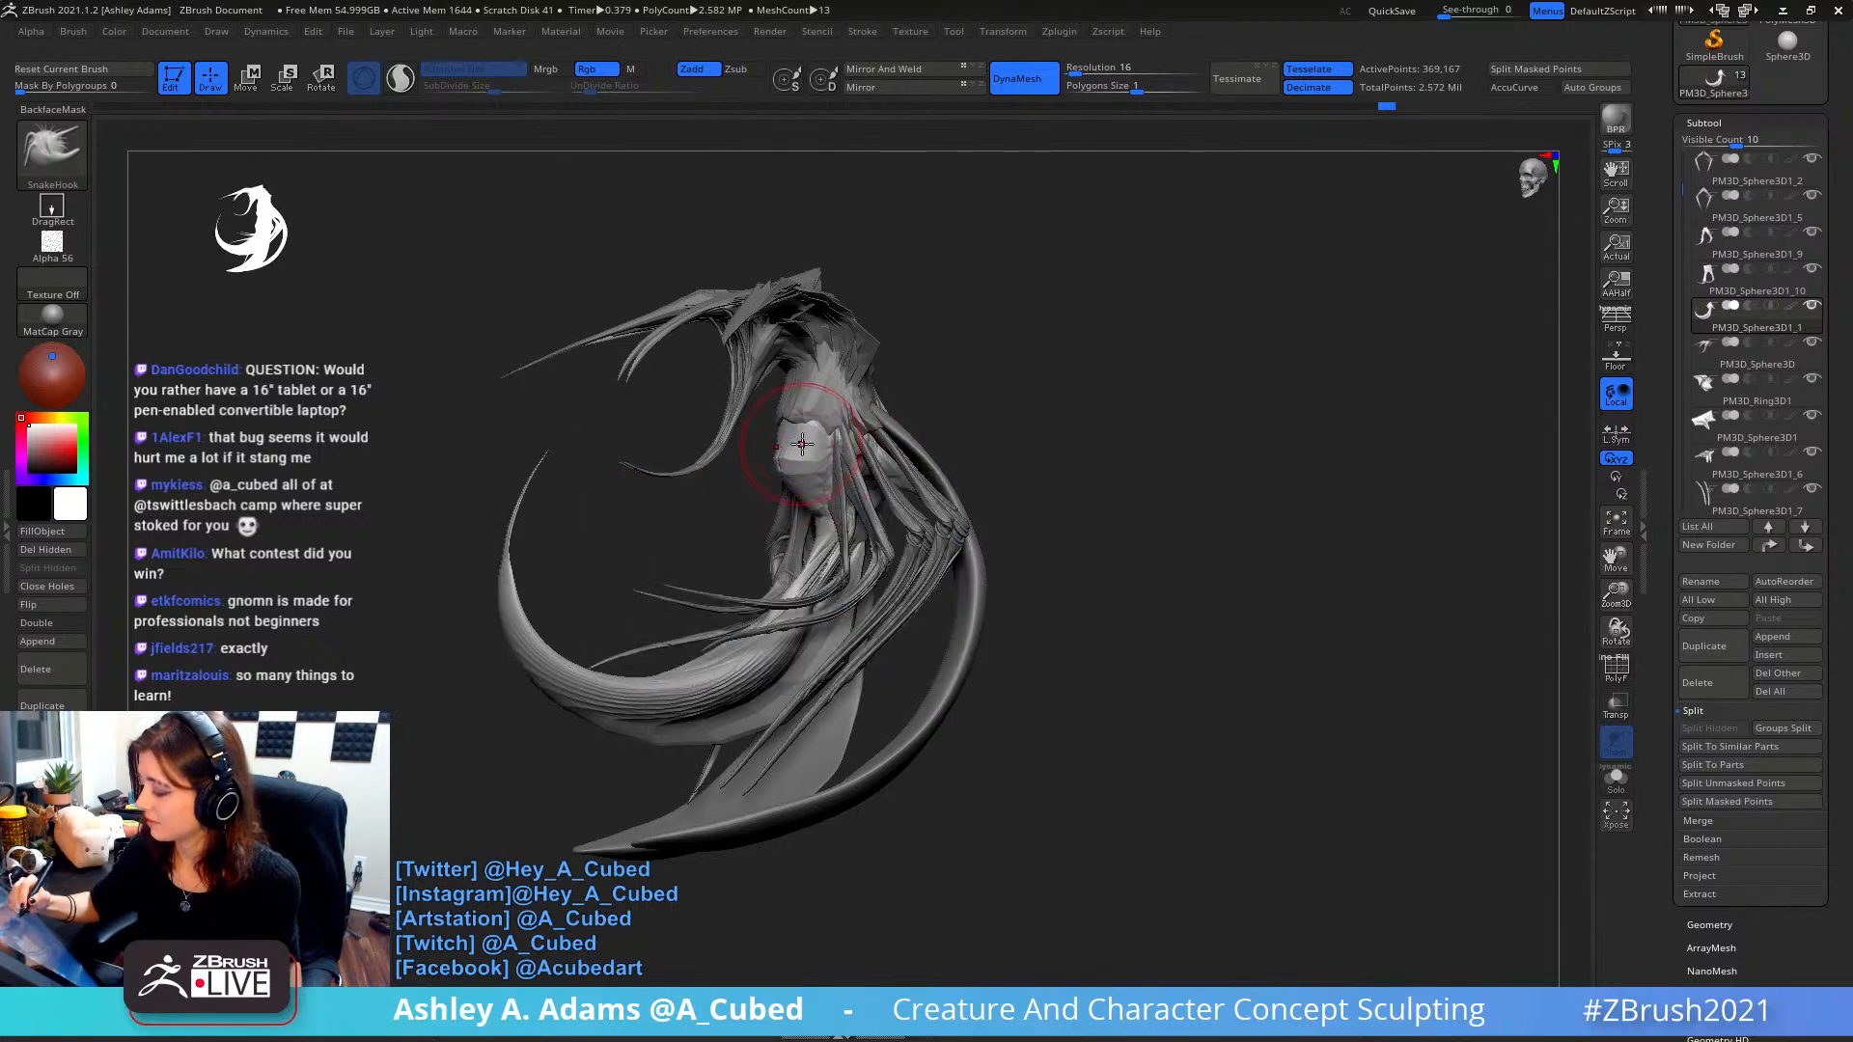
pyautogui.keyDown('shift'); pyautogui.moveTo(821, 476); pyautogui.dragTo(744, 591, button='right'); pyautogui.keyUp('shift')
pyautogui.keyDown('shift'); pyautogui.moveTo(661, 640); pyautogui.dragTo(729, 468, button='right'); pyautogui.keyUp('shift')
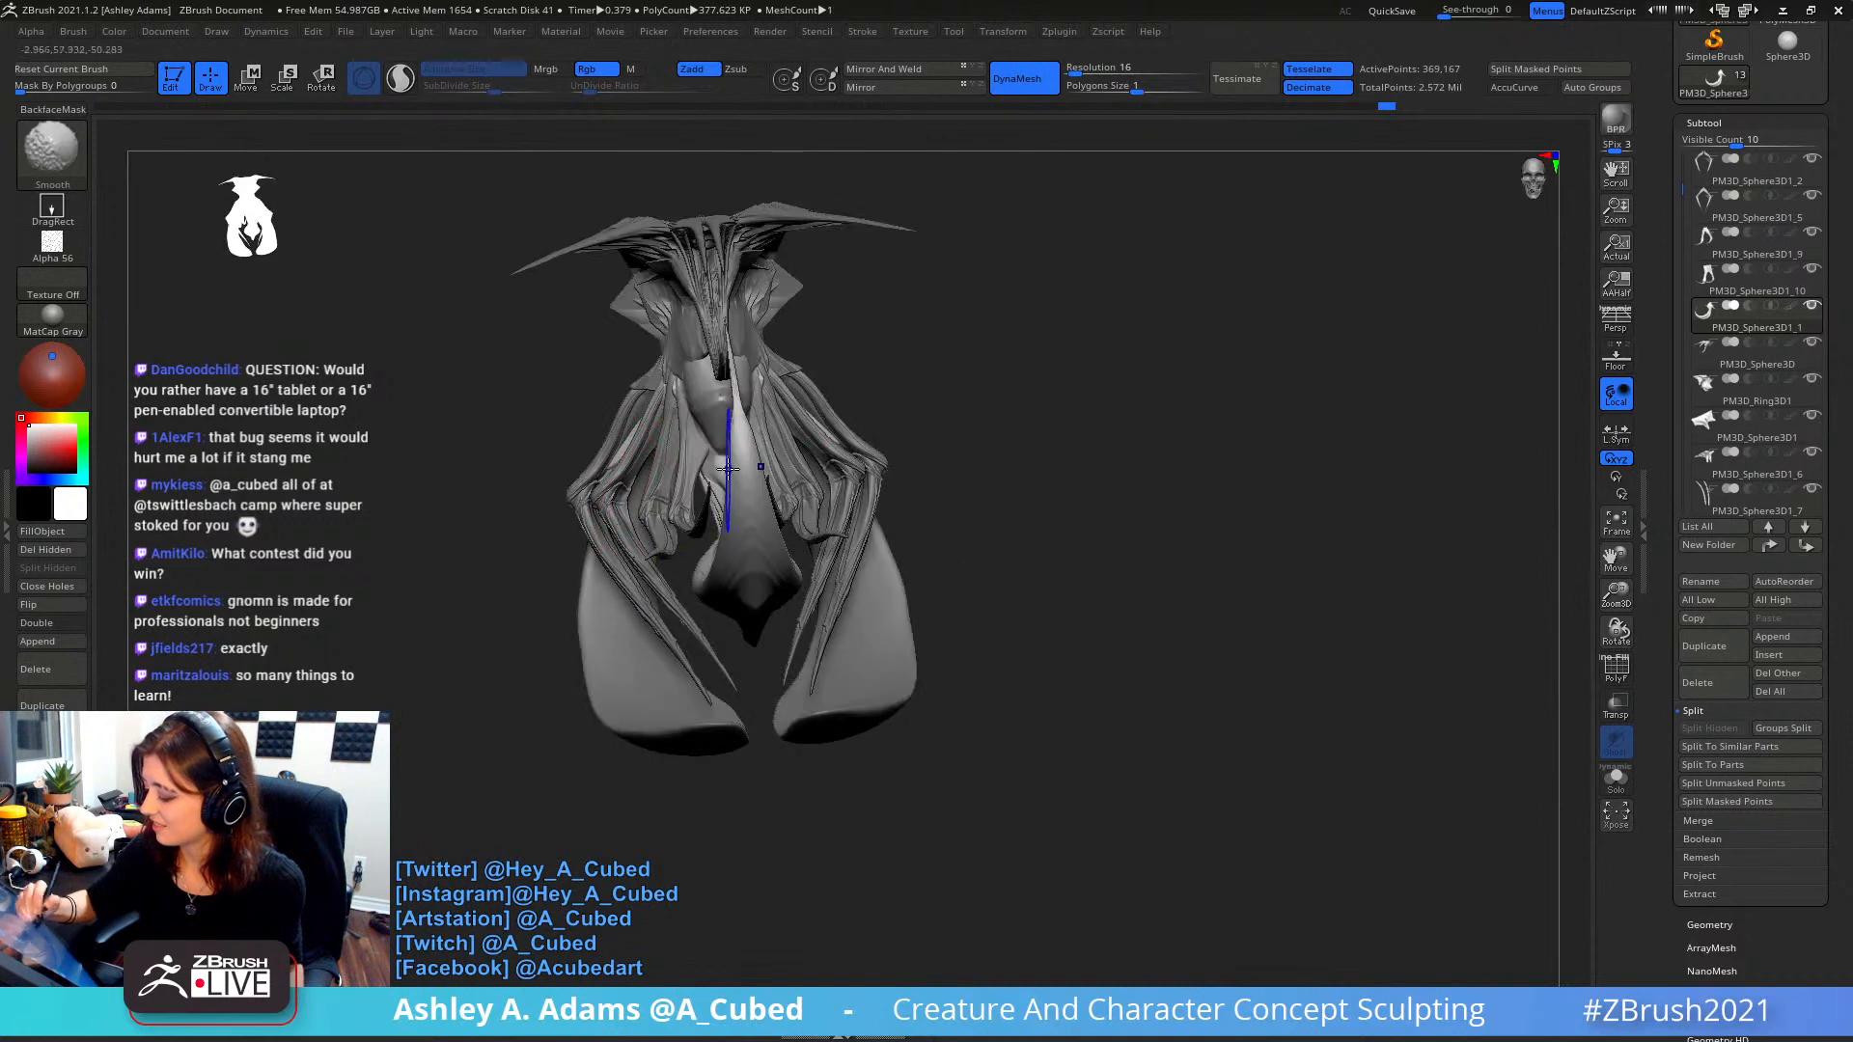
pyautogui.moveTo(779, 601)
pyautogui.mouseDown(button='right')
pyautogui.moveTo(994, 520)
pyautogui.moveTo(761, 357)
pyautogui.mouseUp(button='right')
# - Build up the lower chest segment with the ClayBuildup brush and smooth the added volume
pyautogui.press('b')
pyautogui.press('c')
pyautogui.press('b')
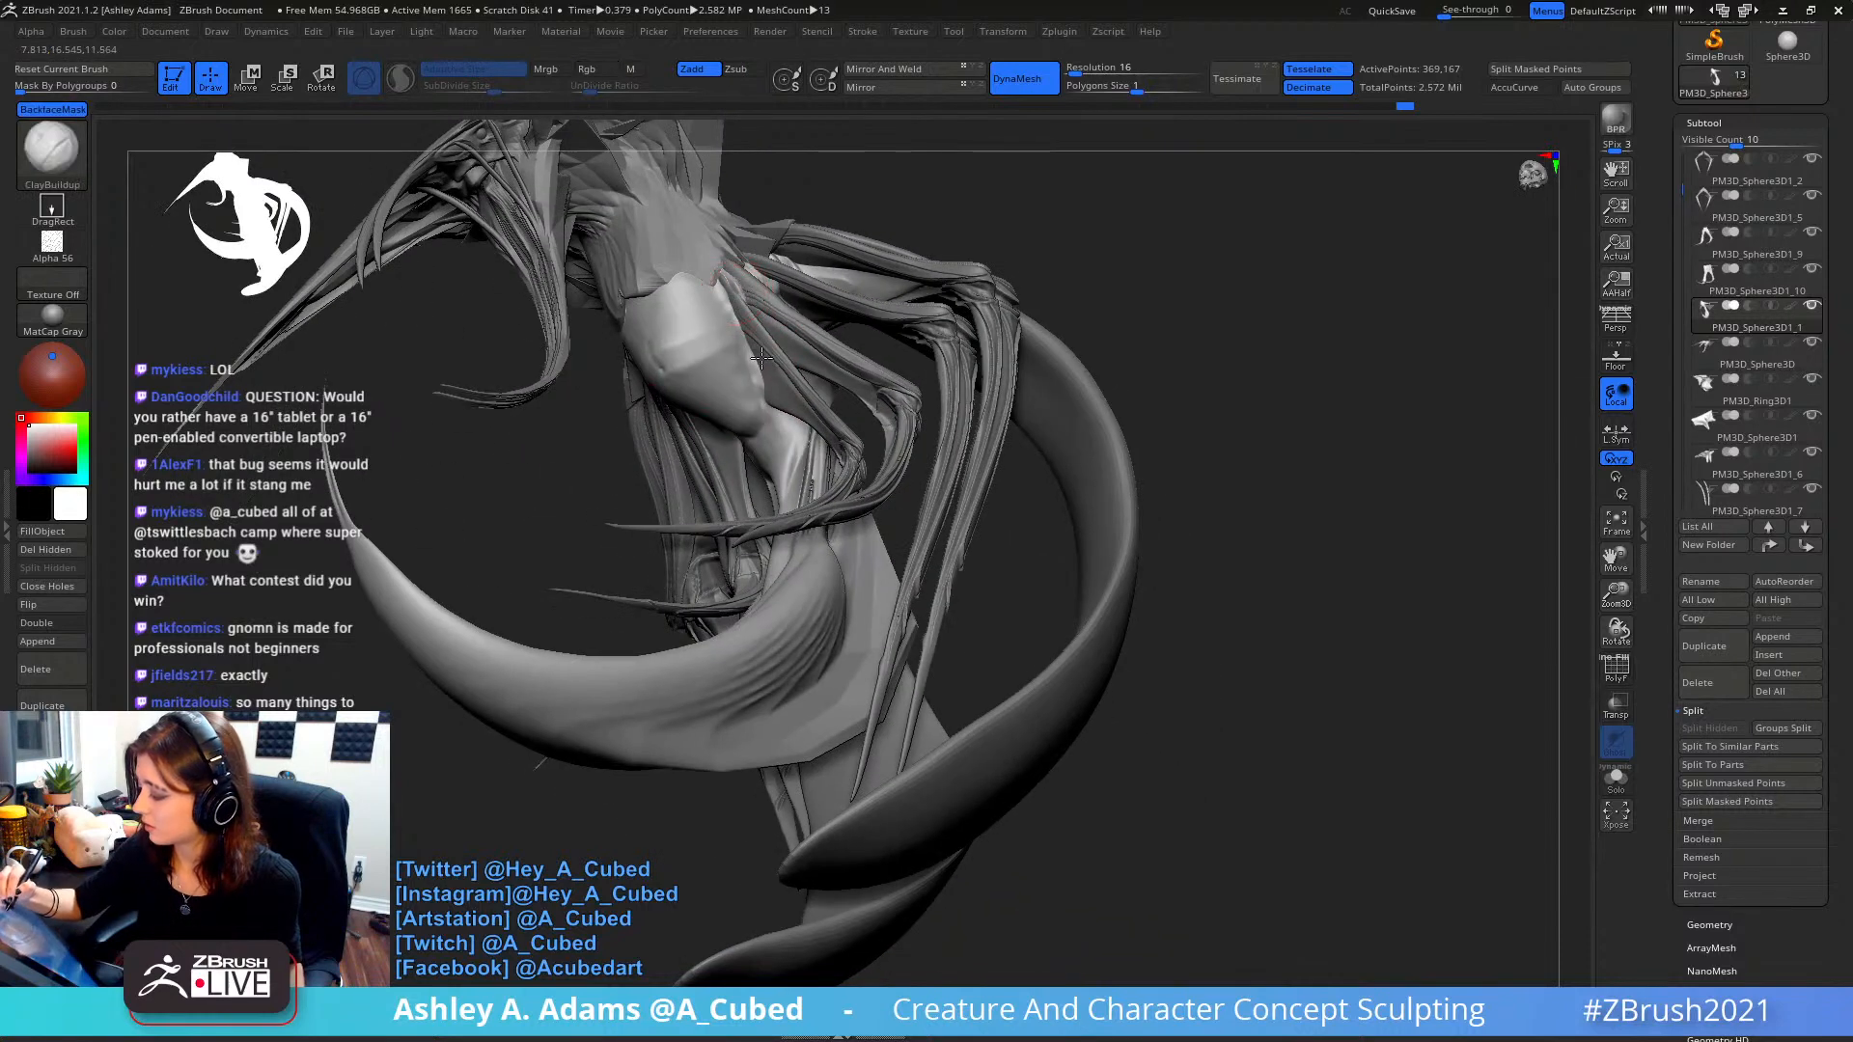
pyautogui.press('shift')
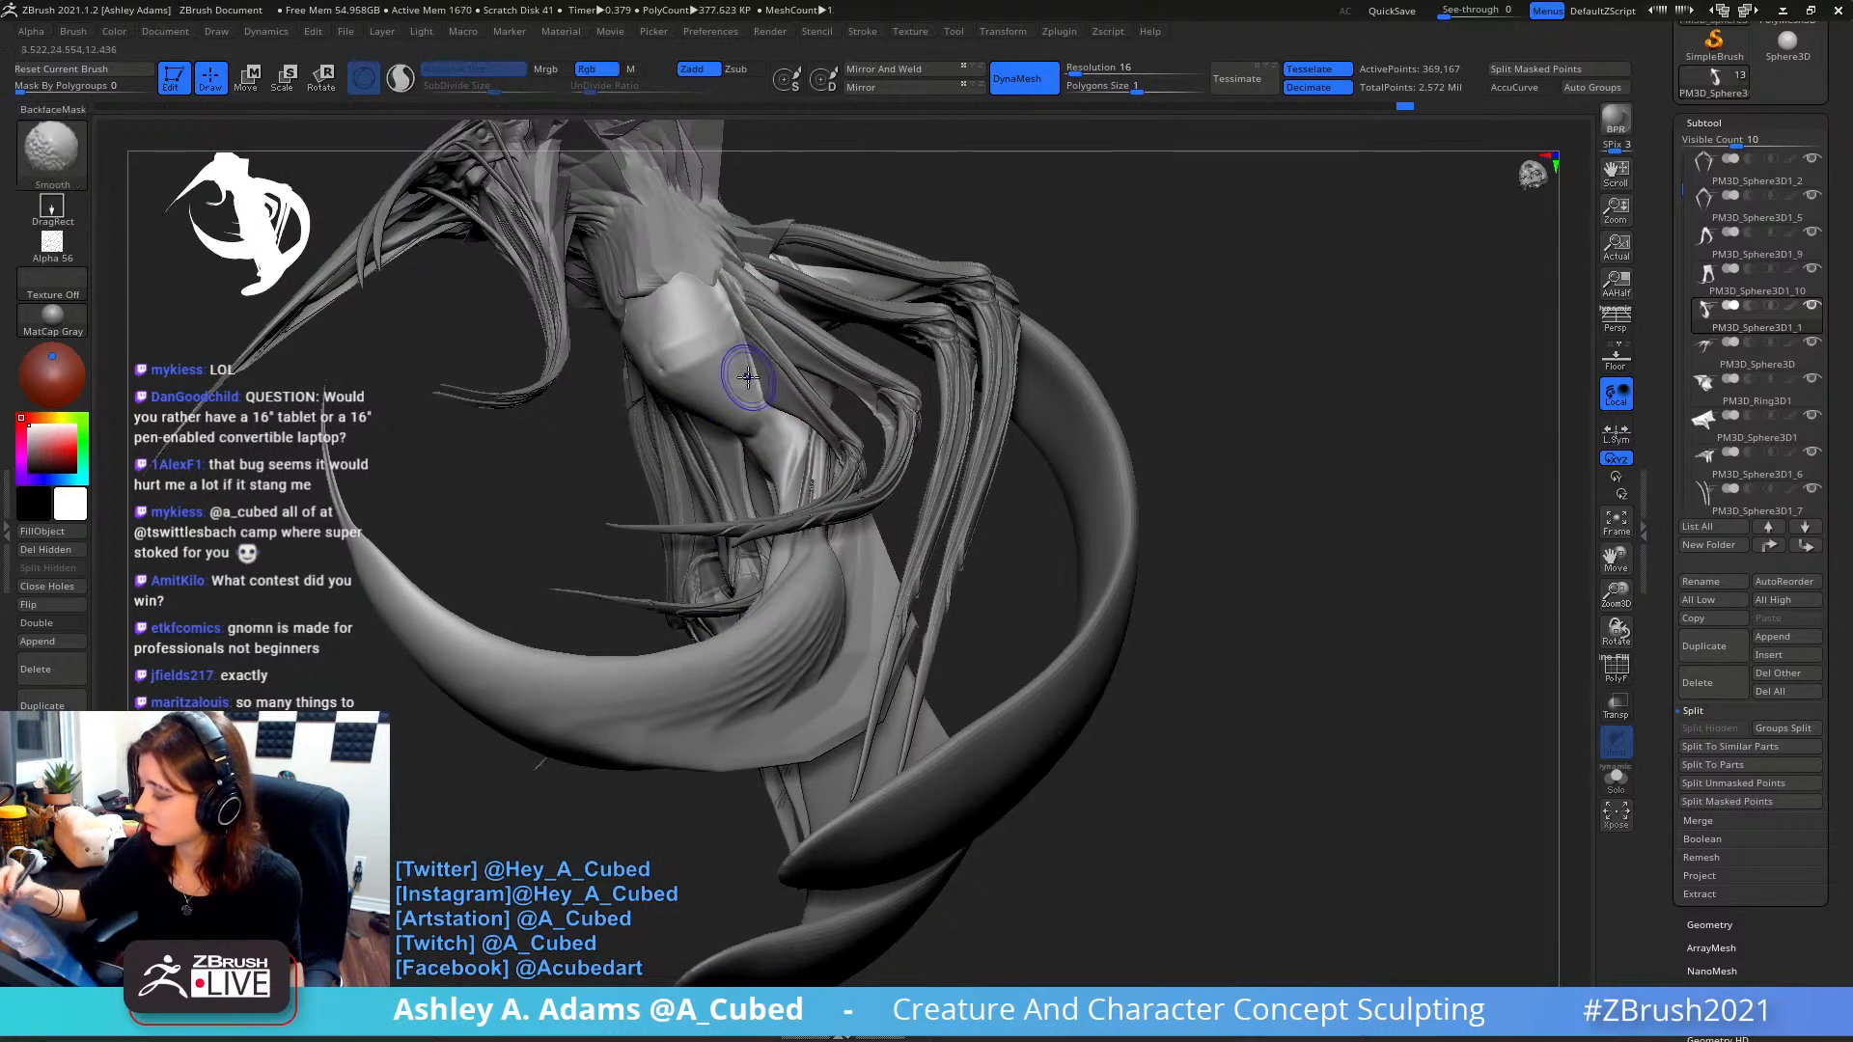
pyautogui.press('space')
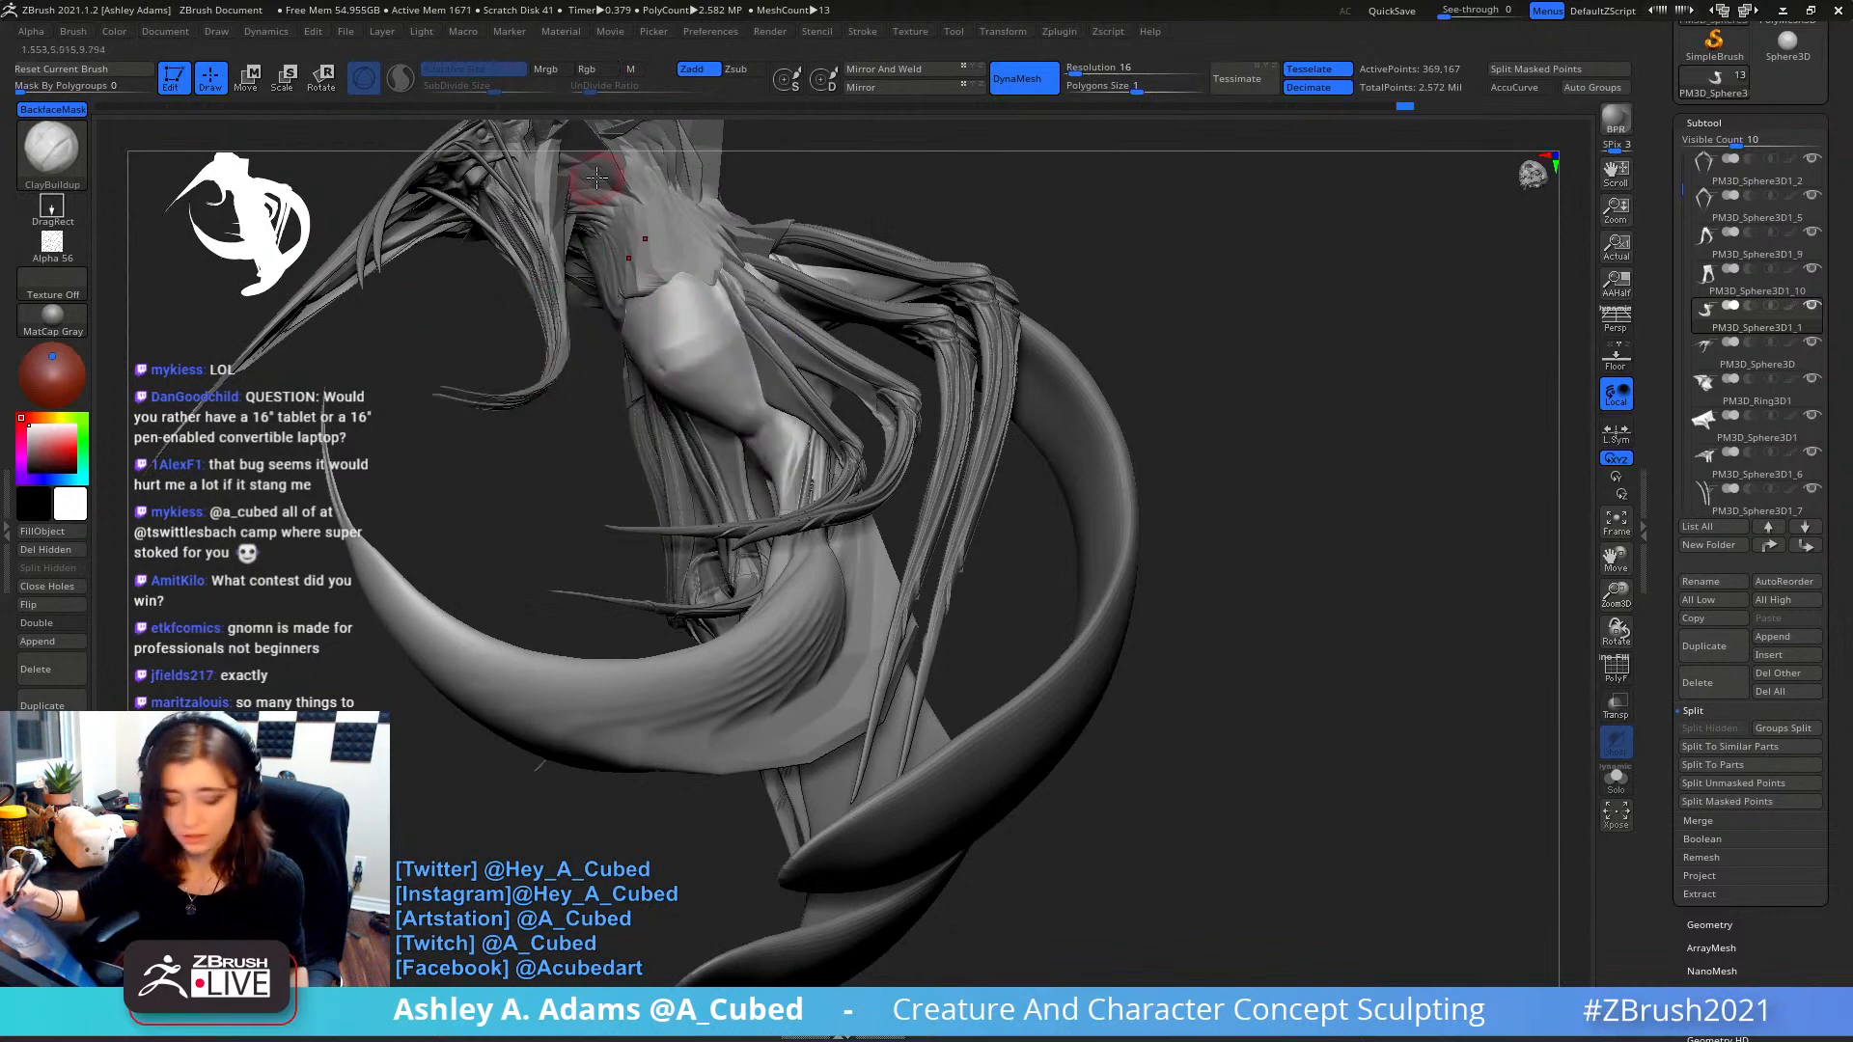
# - Carve creases across the lower chest segment with the DamStandard brush
pyautogui.press('b')
pyautogui.press('d')
pyautogui.press('s')
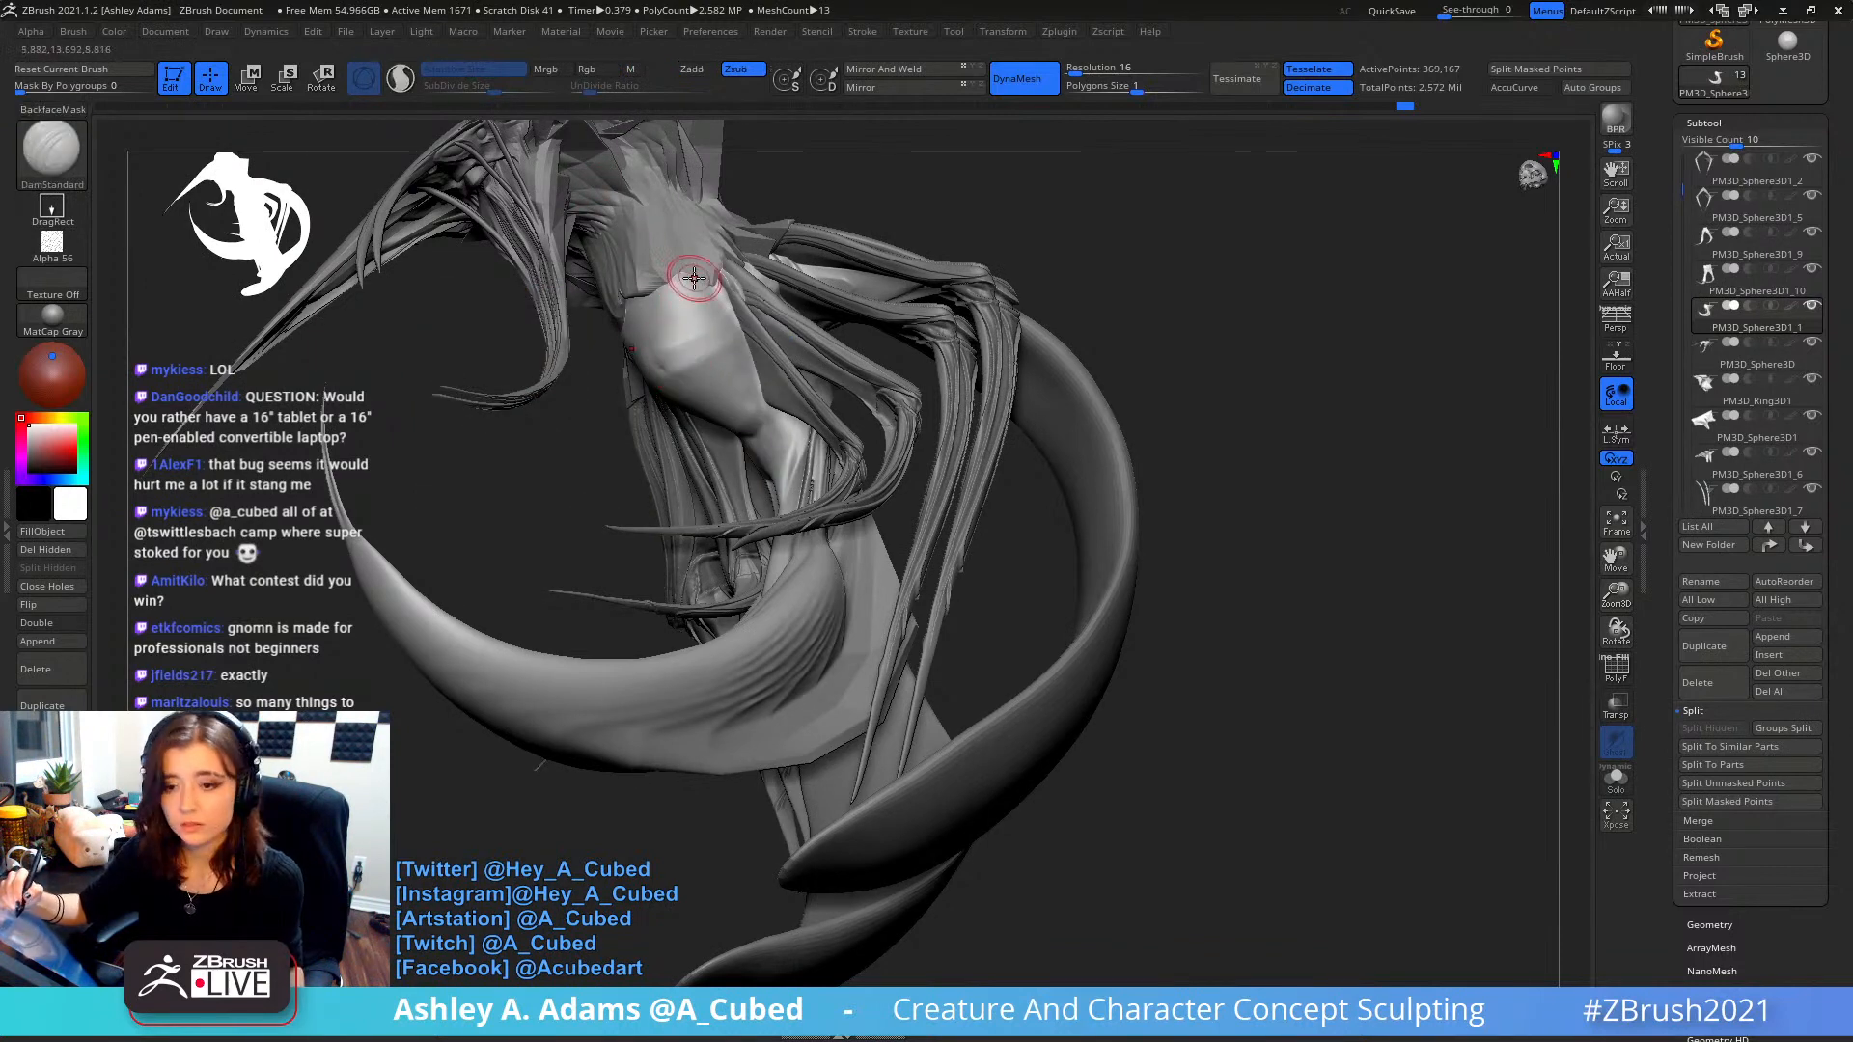
pyautogui.moveTo(662, 299)
pyautogui.mouseDown(button='right')
pyautogui.moveTo(745, 393)
pyautogui.moveTo(729, 333)
pyautogui.moveTo(682, 335)
pyautogui.mouseUp(button='right')
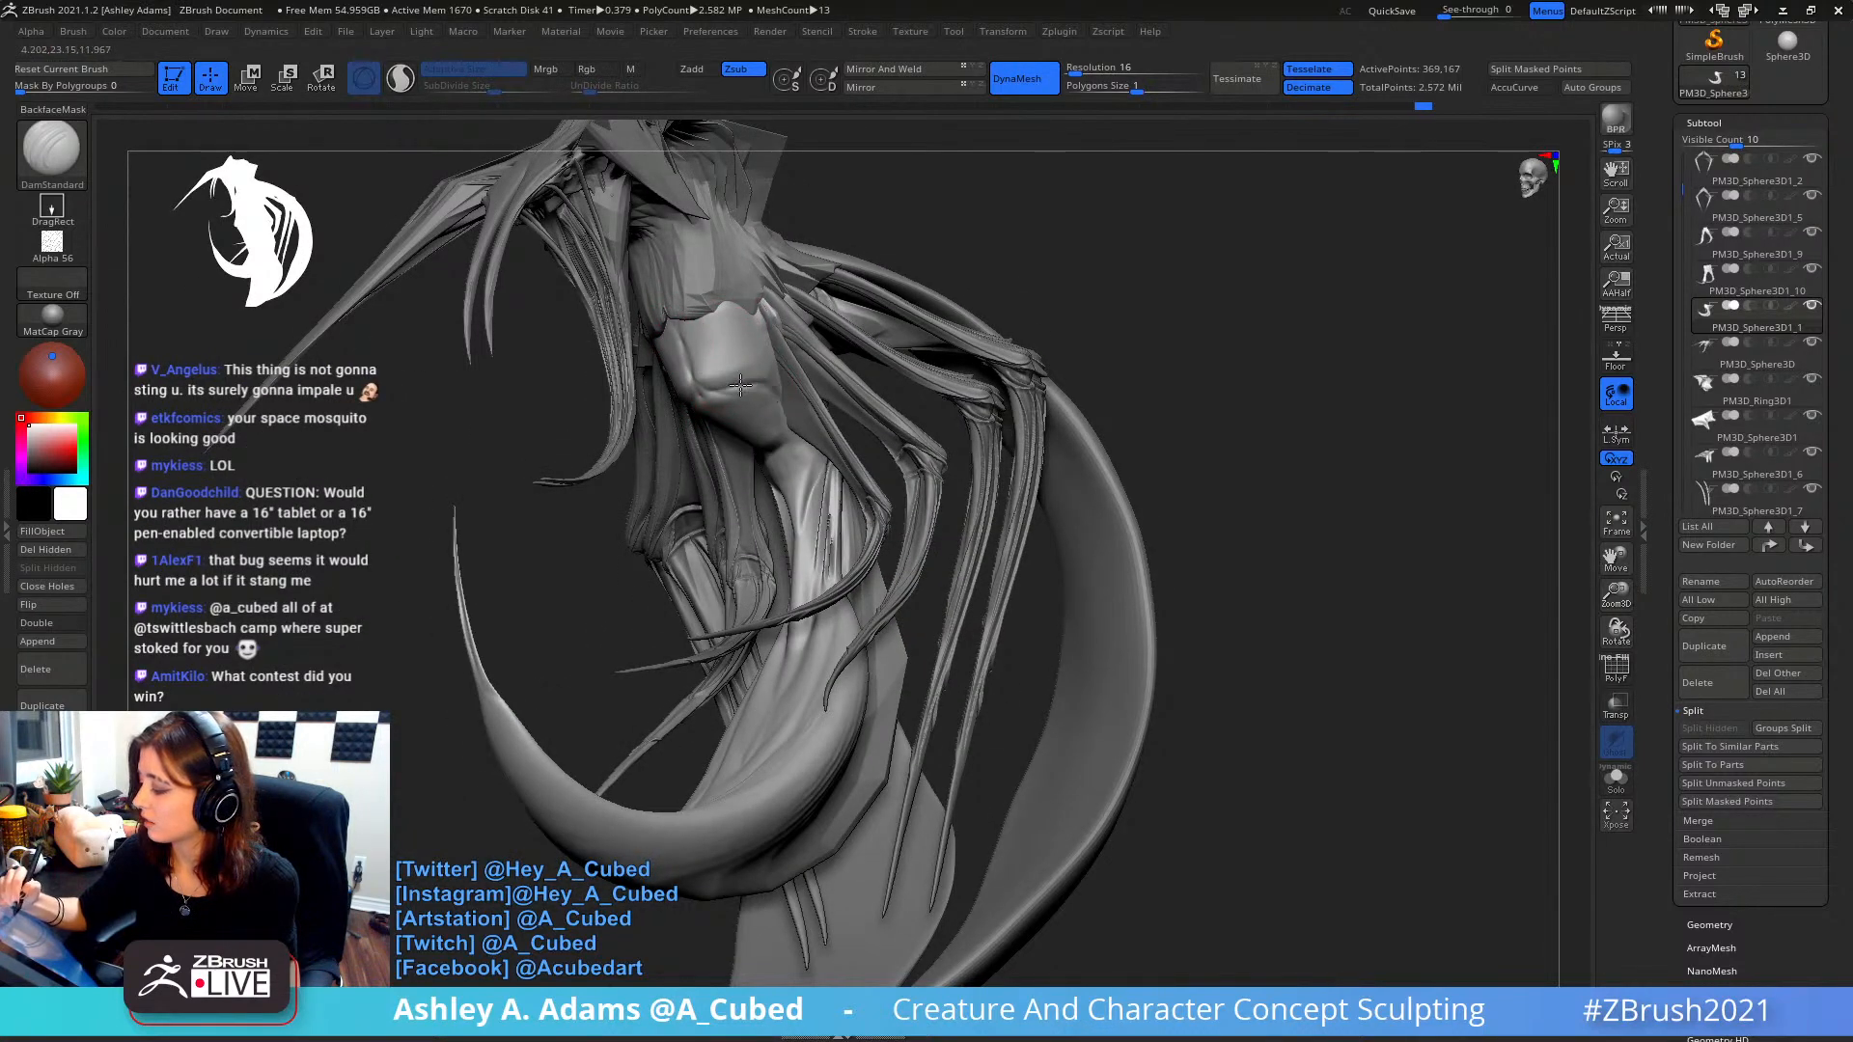
# - Deepen the flowing folds down the front and side of the lower chest segment with the DamStandard brush
pyautogui.moveTo(740, 385)
pyautogui.mouseDown()
pyautogui.moveTo(689, 307)
pyautogui.moveTo(763, 353)
pyautogui.moveTo(750, 342)
pyautogui.mouseUp()
pyautogui.moveTo(820, 348)
pyautogui.mouseDown(button='right')
pyautogui.moveTo(764, 357)
pyautogui.moveTo(779, 392)
pyautogui.mouseUp(button='right')
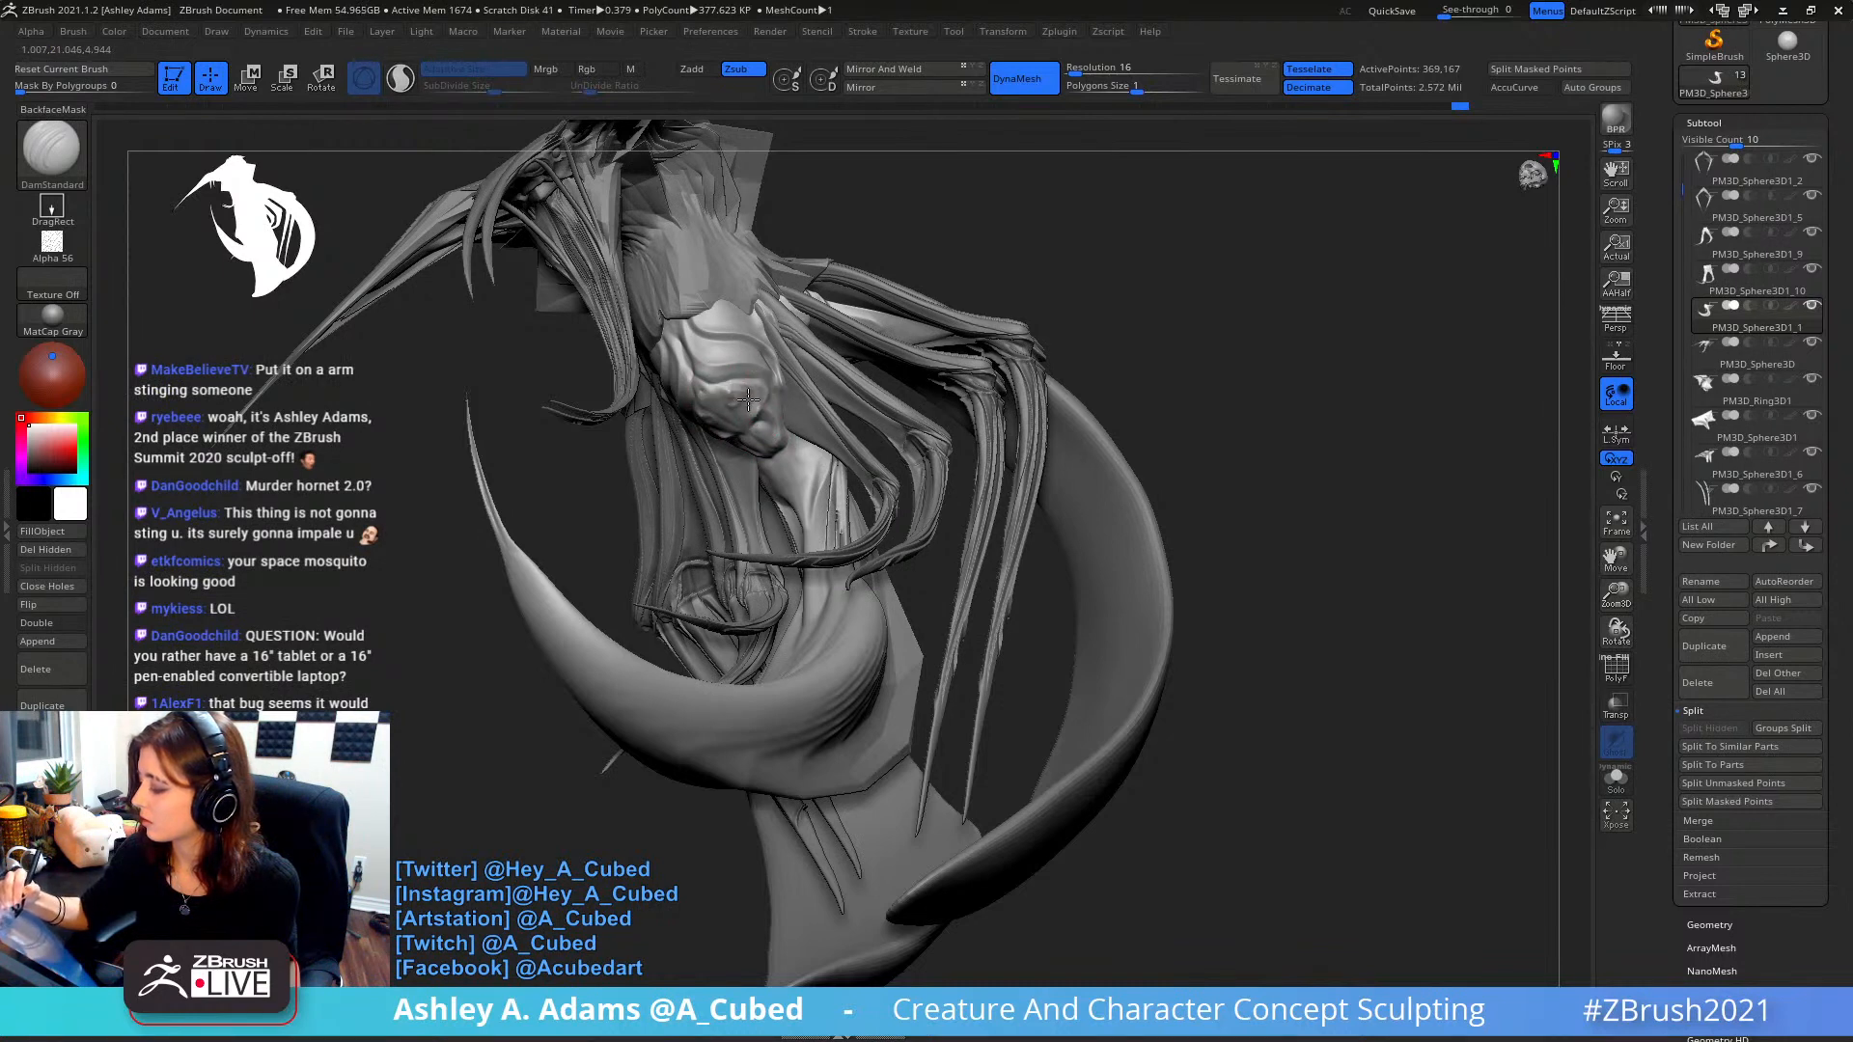
pyautogui.moveTo(782, 305); pyautogui.dragTo(784, 452, button='right')
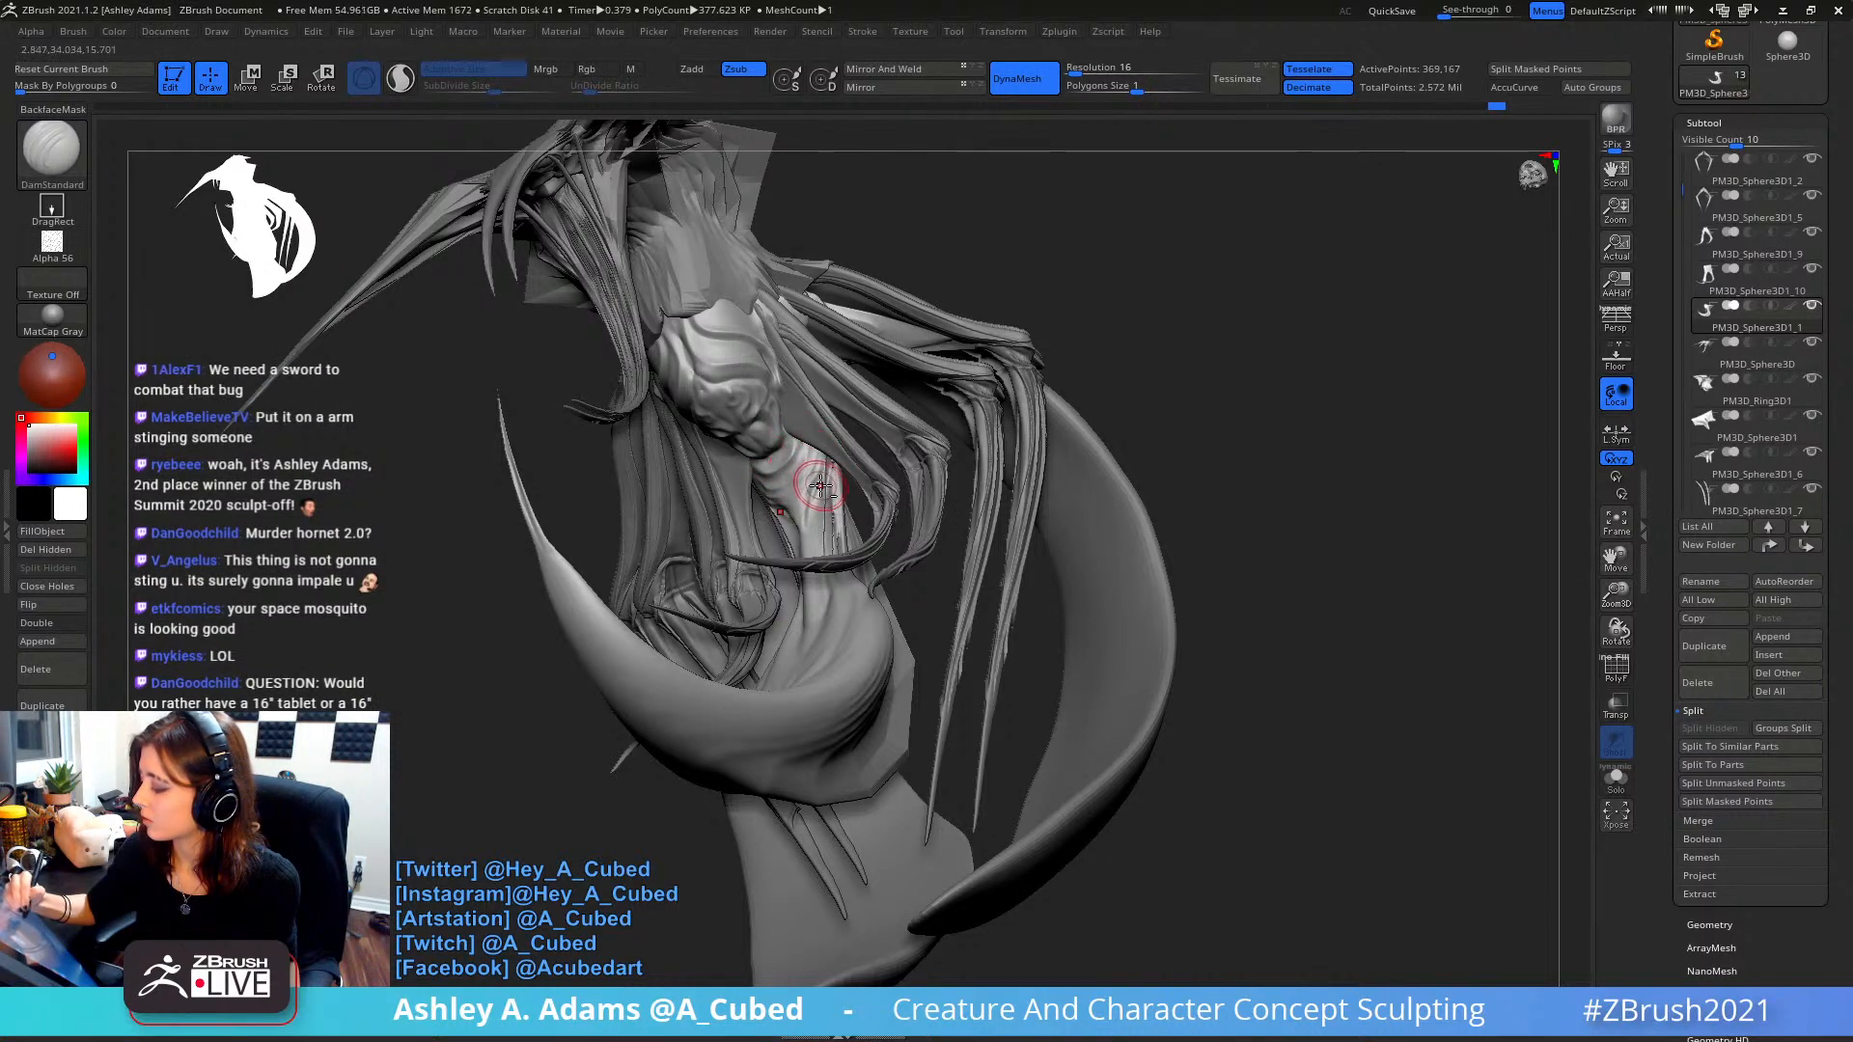
pyautogui.moveTo(825, 459); pyautogui.dragTo(743, 205, button='right')
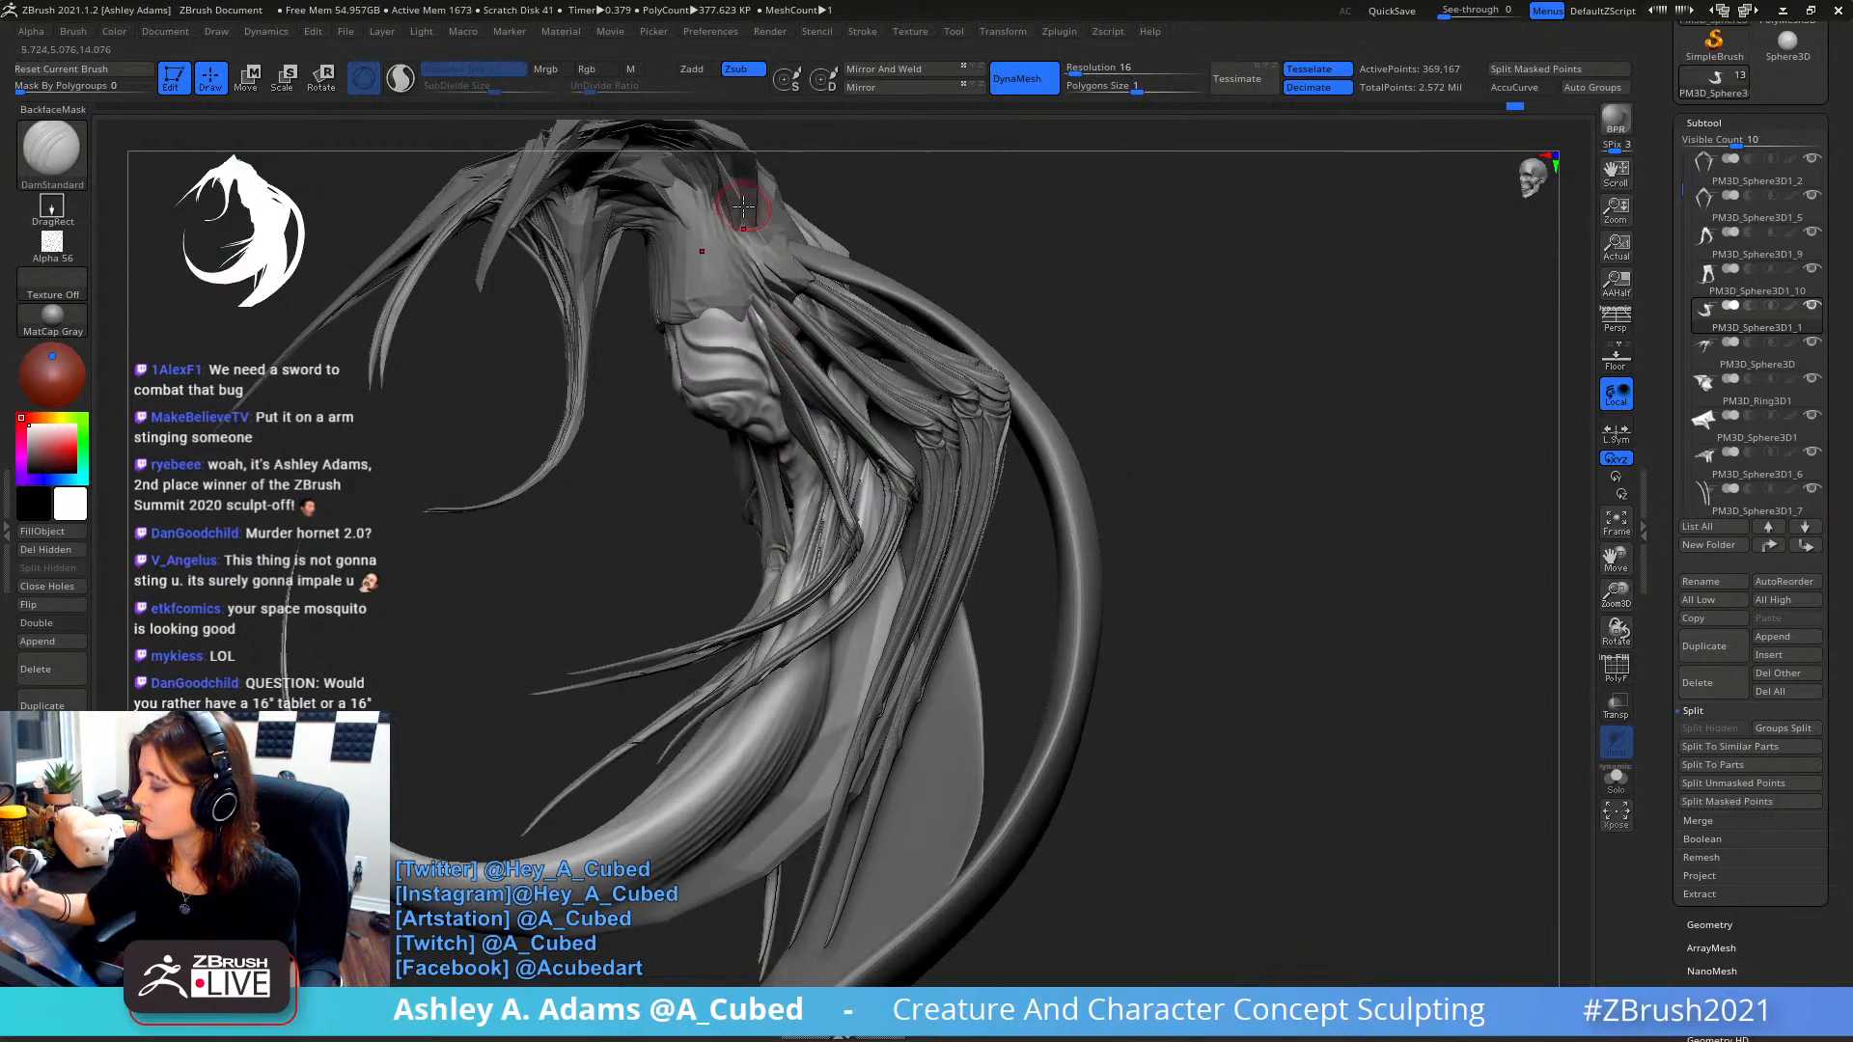
pyautogui.moveTo(790, 406); pyautogui.dragTo(710, 289, button='right')
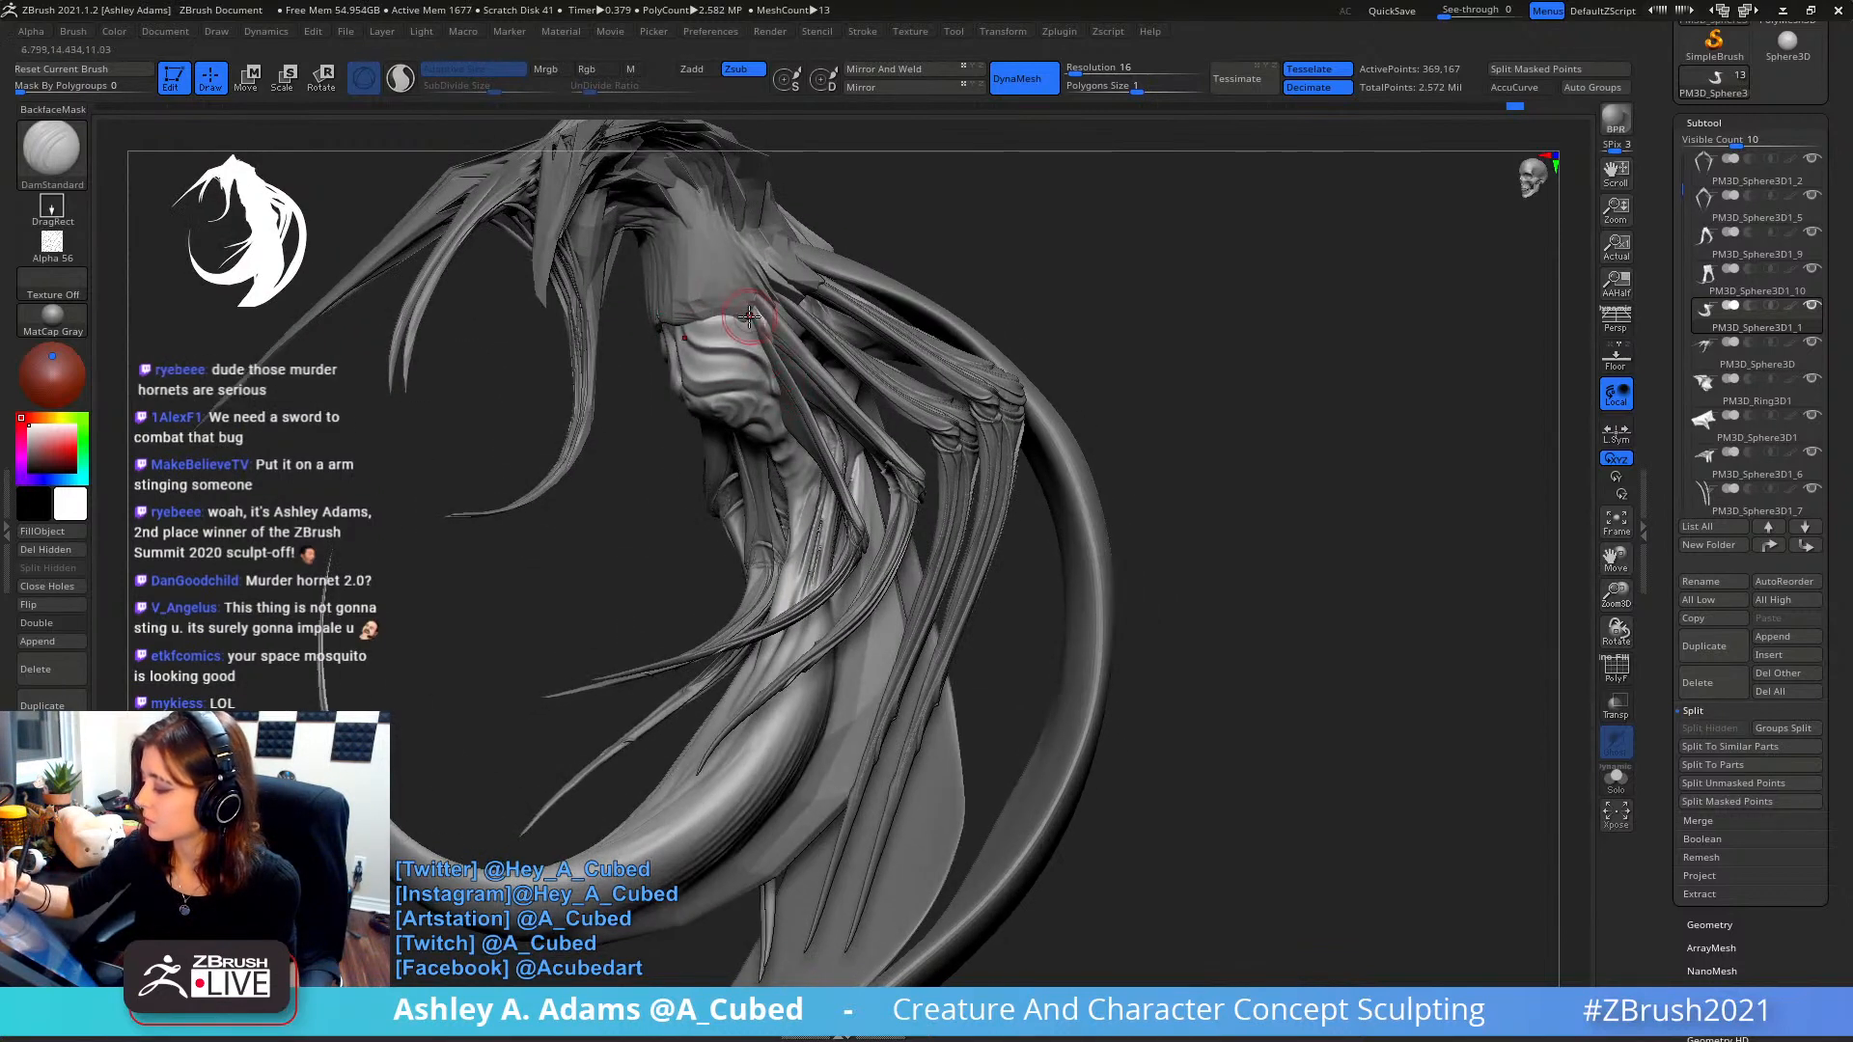
pyautogui.moveTo(725, 310); pyautogui.dragTo(727, 307)
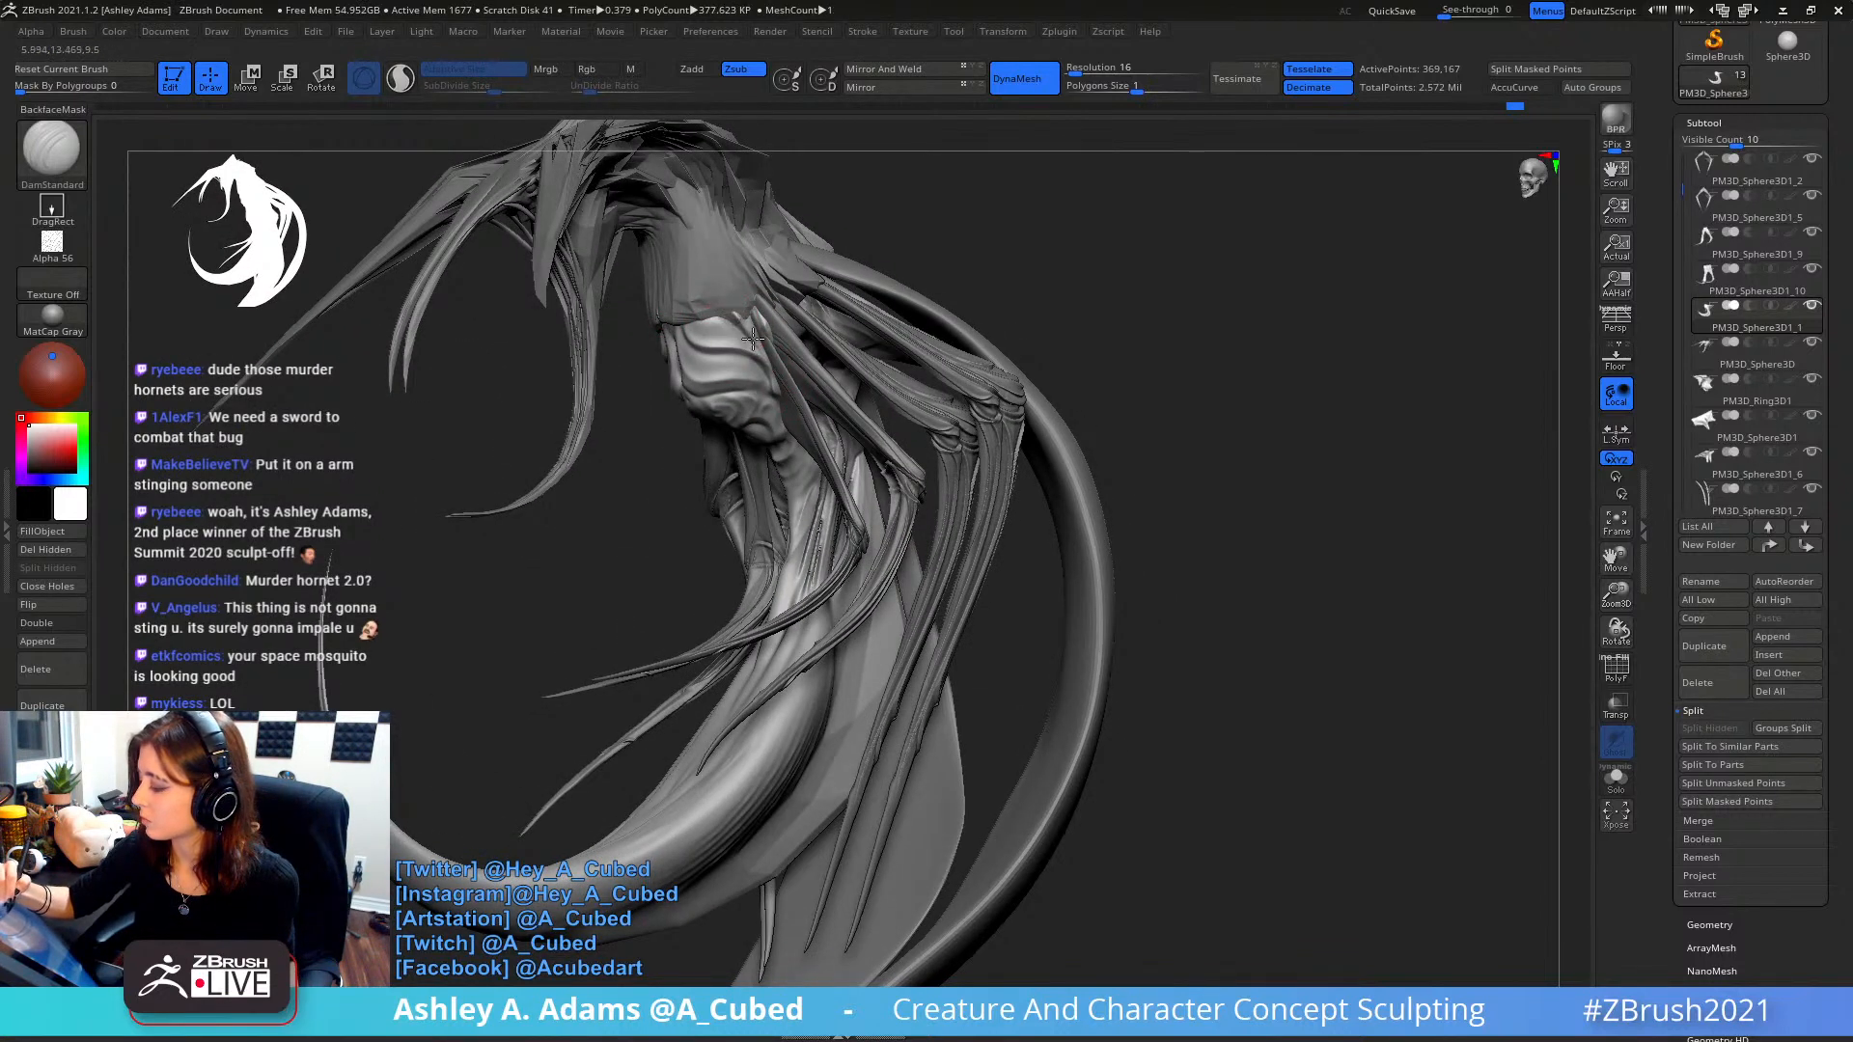
pyautogui.moveTo(758, 372); pyautogui.dragTo(725, 287, button='right')
# - Select the upper torso subtool, PM3D_Ring3D1, and remesh it with DynaMesh at resolution 16
pyautogui.keyDown('alt'); pyautogui.click(723, 287); pyautogui.keyUp('alt')
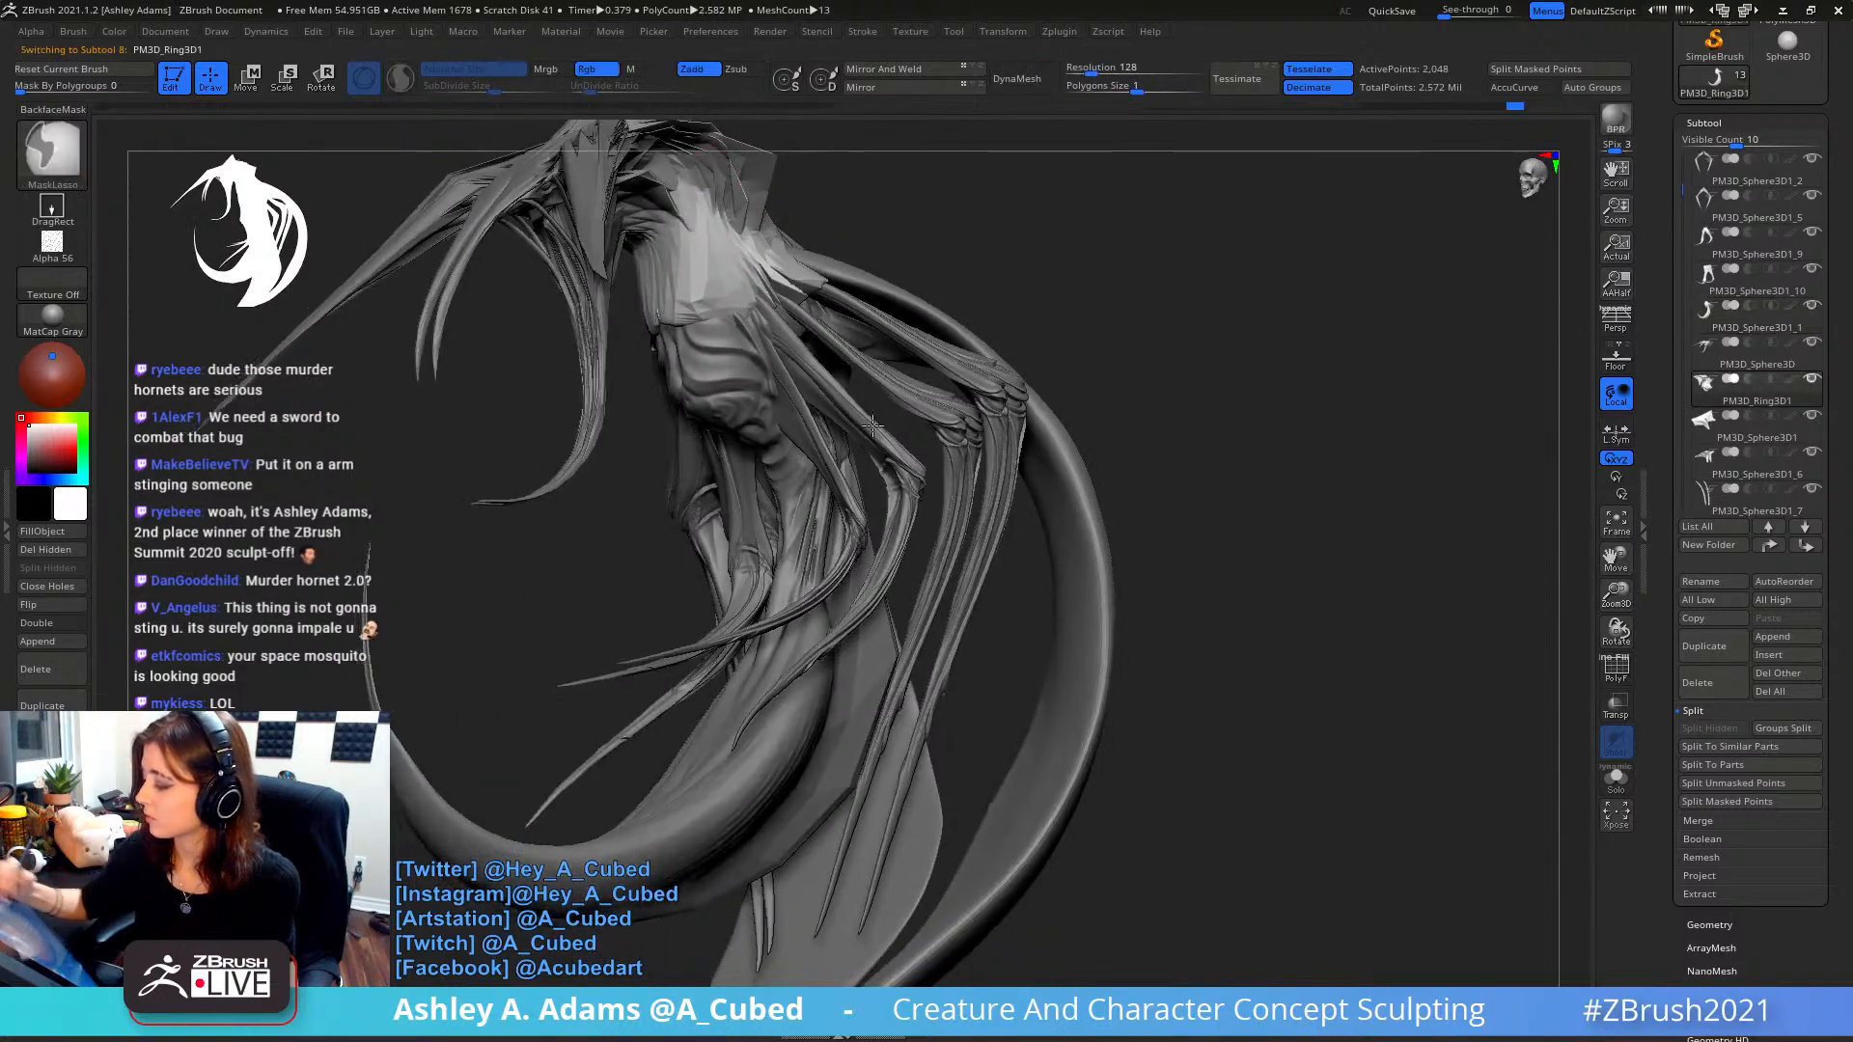
pyautogui.moveTo(873, 424)
pyautogui.mouseDown(button='right')
pyautogui.moveTo(997, 385)
pyautogui.moveTo(907, 396)
pyautogui.moveTo(927, 406)
pyautogui.mouseUp(button='right')
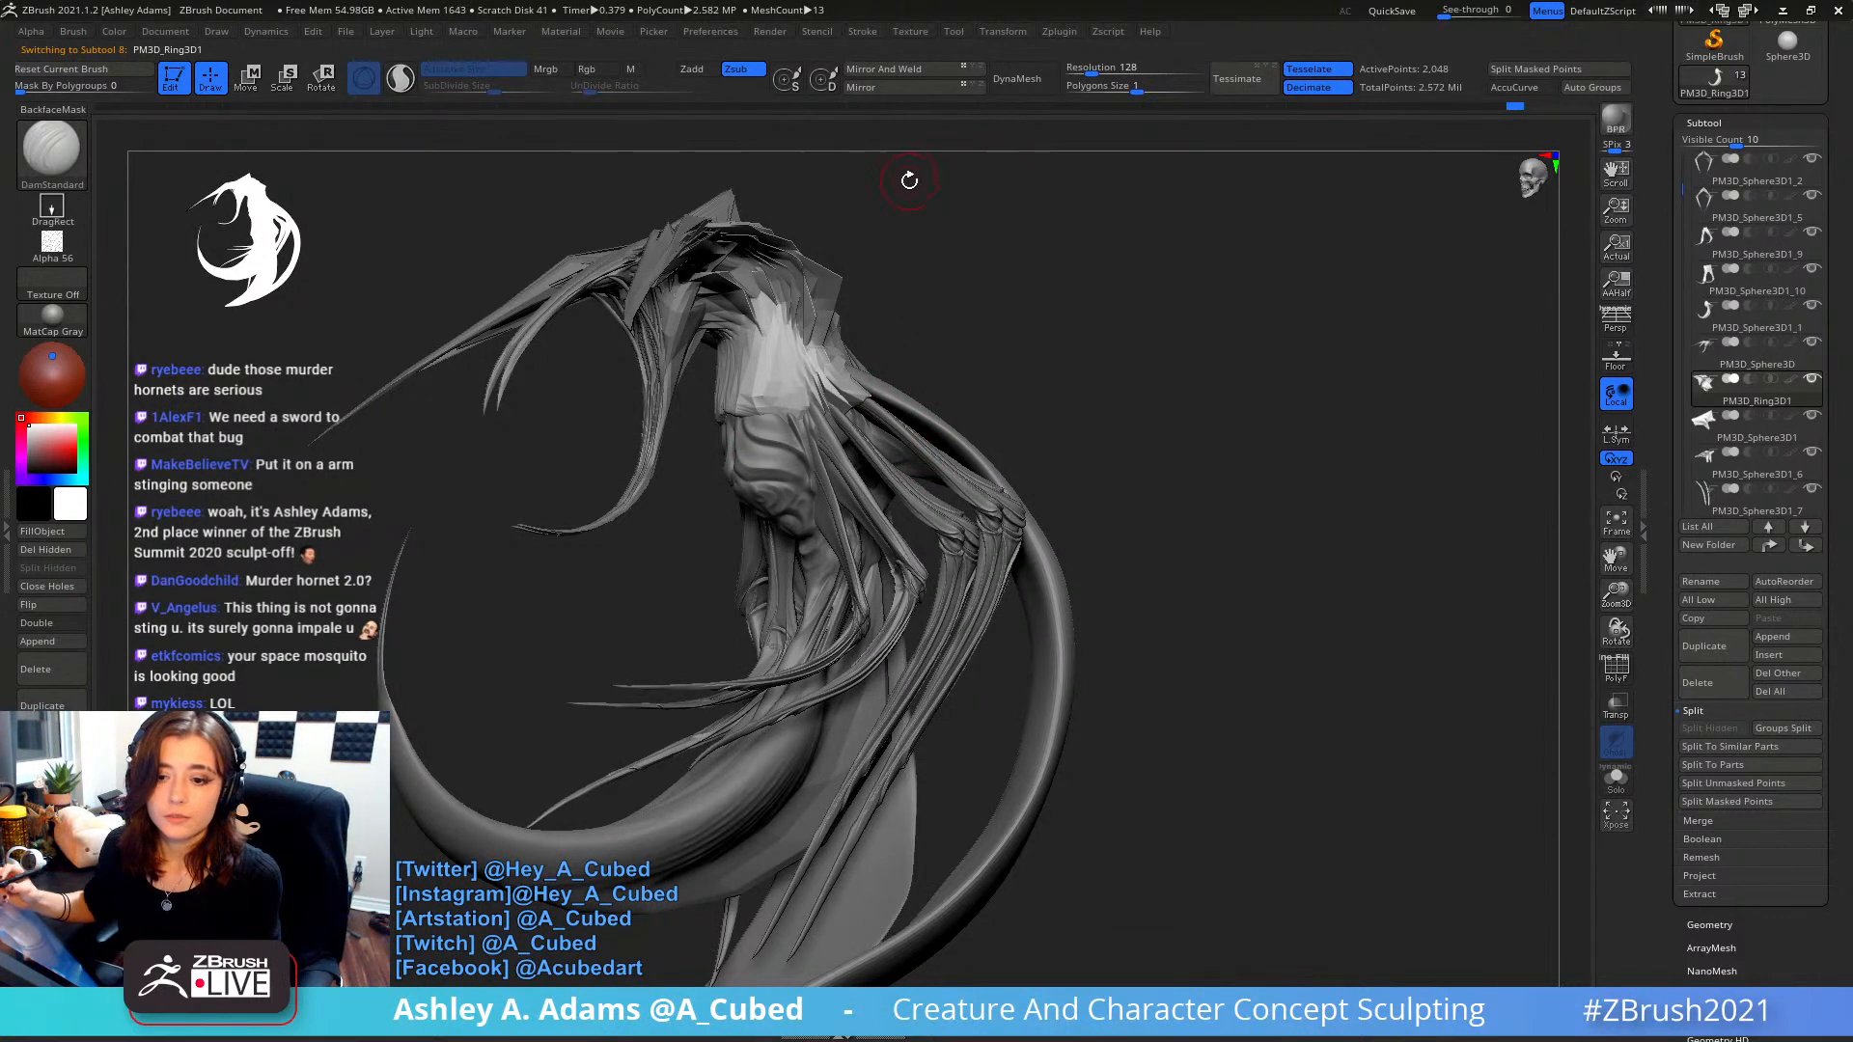
pyautogui.keyDown('alt'); pyautogui.moveTo(915, 362); pyautogui.dragTo(1068, 311, button='right'); pyautogui.keyUp('alt')
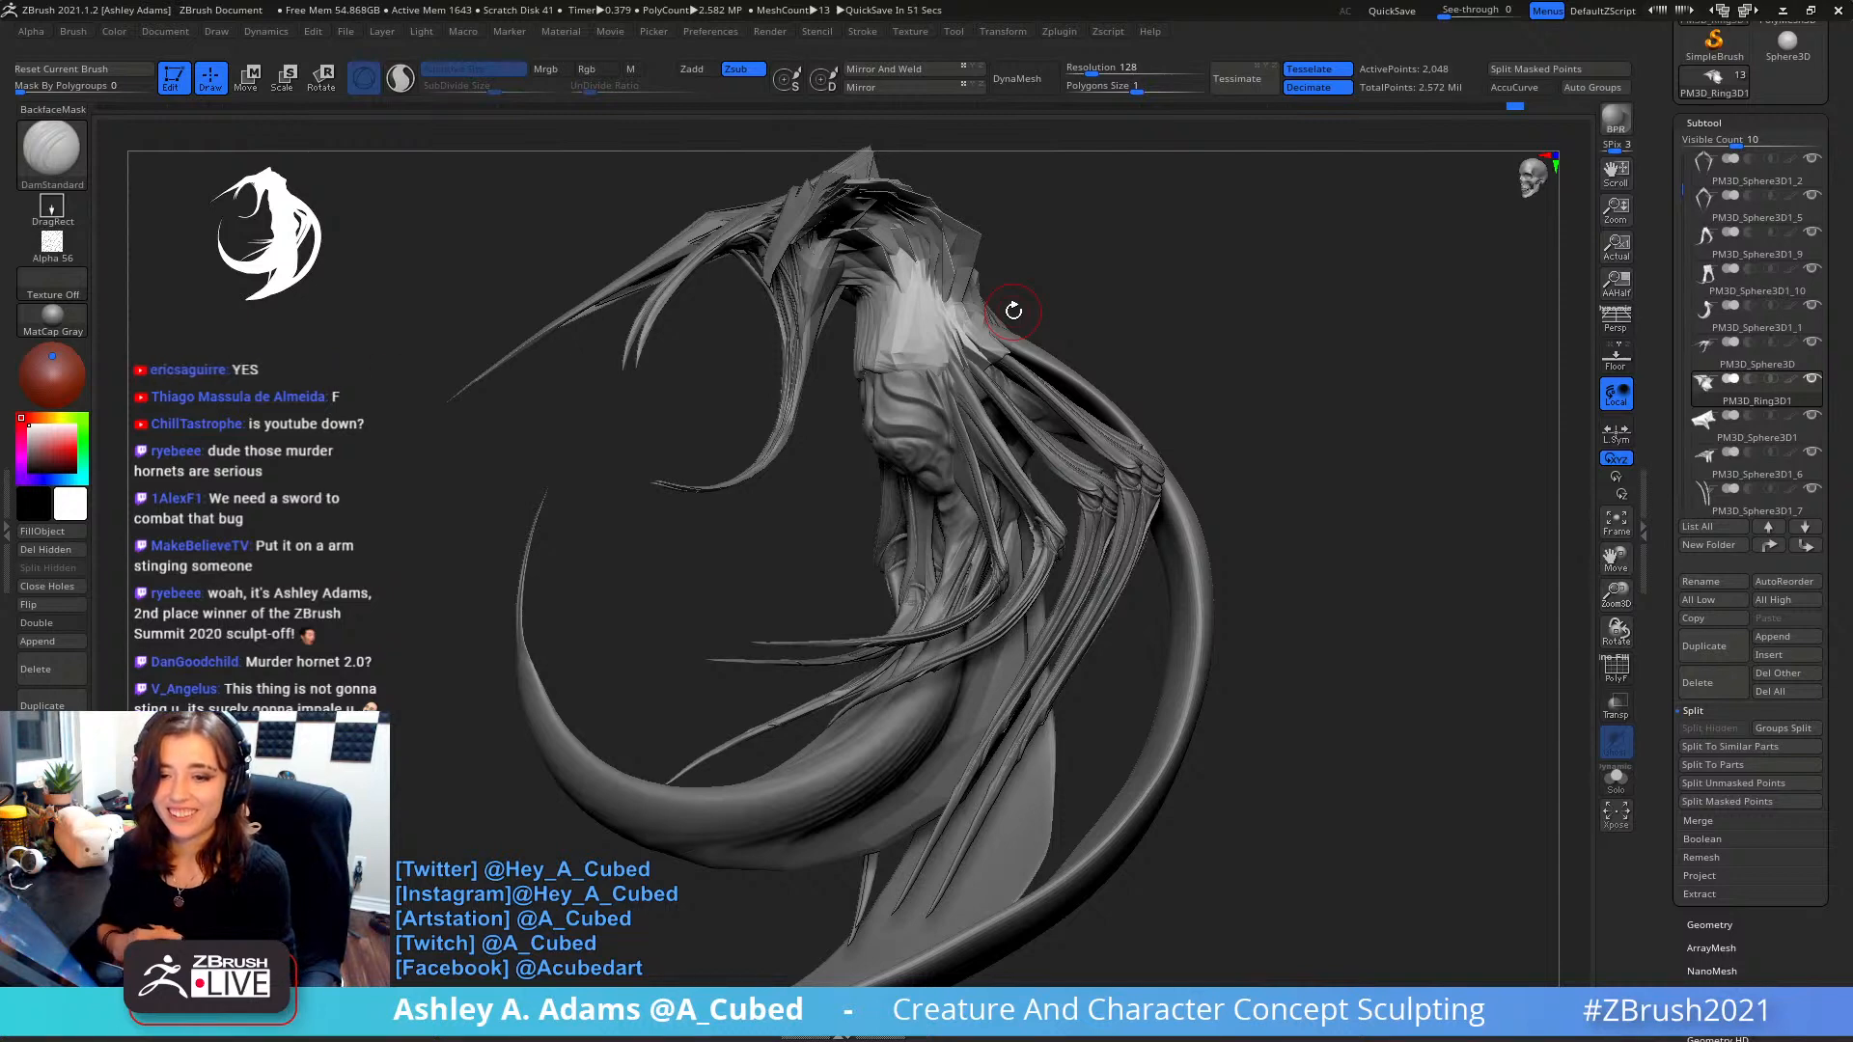
pyautogui.moveTo(52, 242)
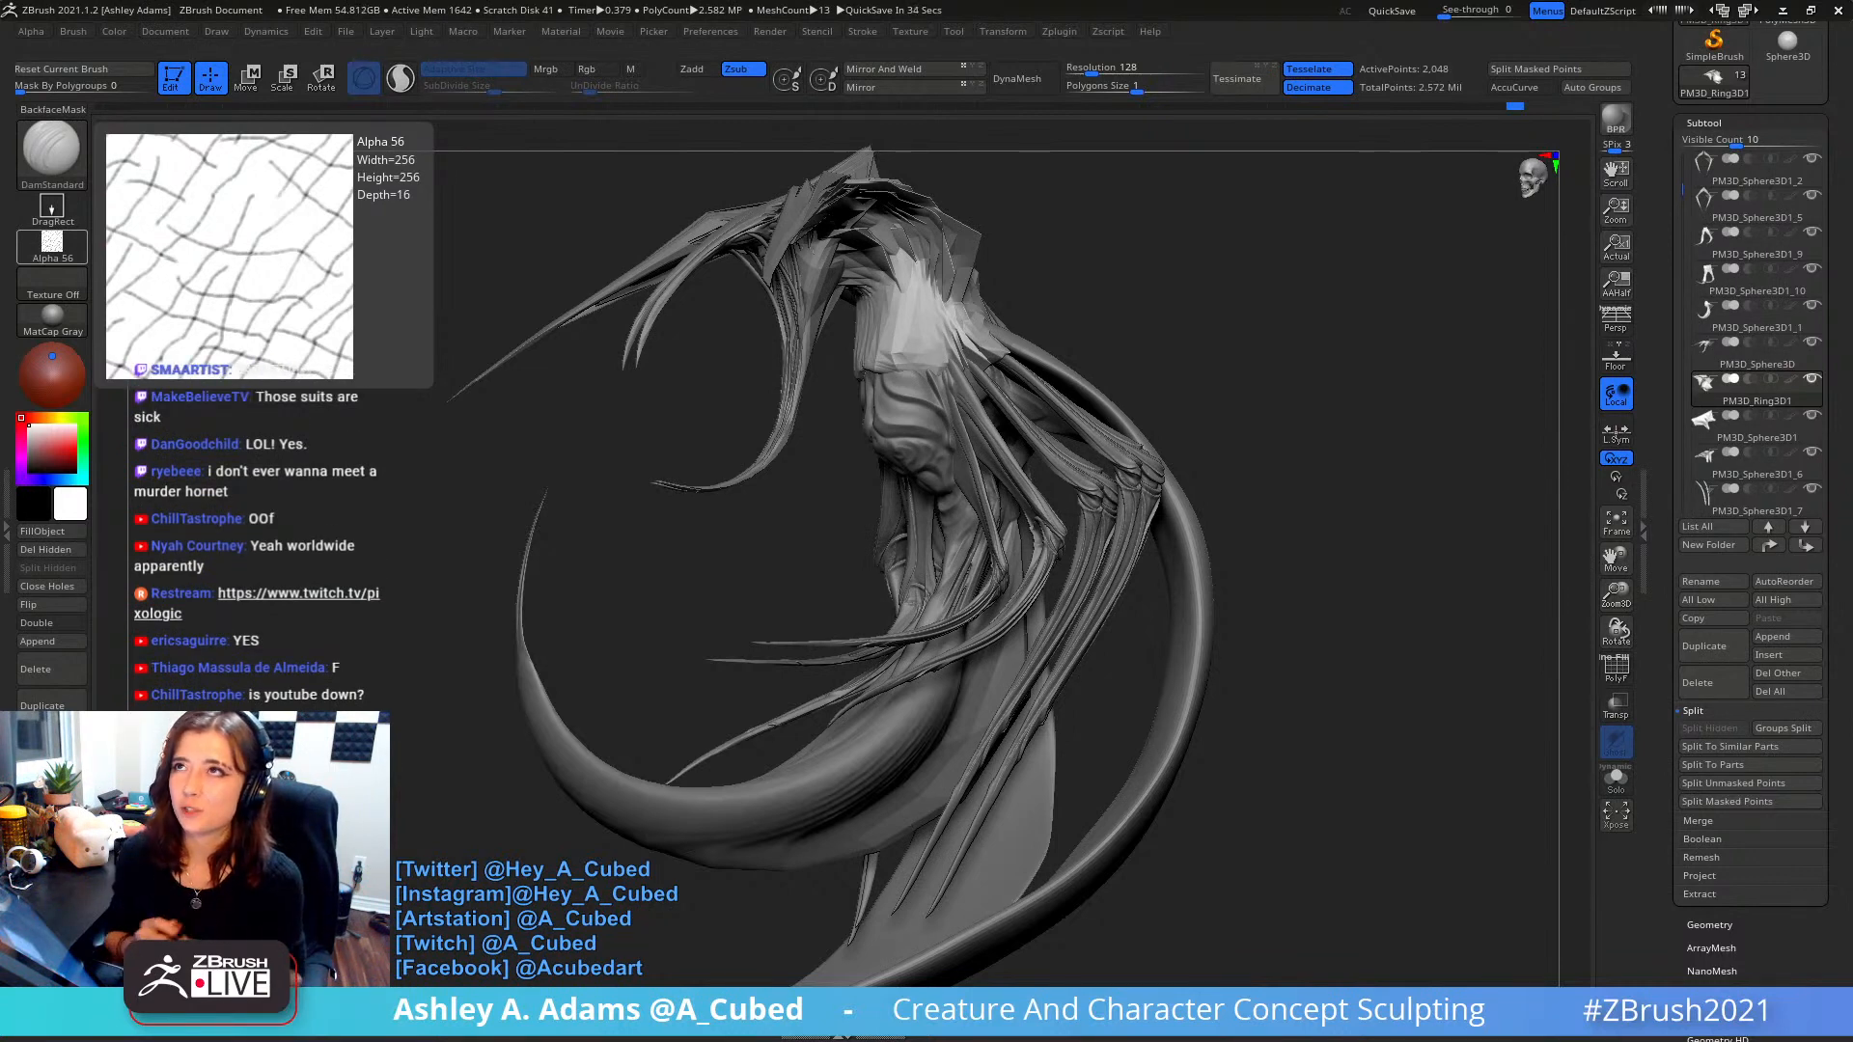
pyautogui.moveTo(792, 362)
pyautogui.mouseDown(button='right')
pyautogui.moveTo(935, 360)
pyautogui.moveTo(864, 362)
pyautogui.moveTo(871, 393)
pyautogui.moveTo(873, 355)
pyautogui.moveTo(859, 360)
pyautogui.mouseUp(button='right')
pyautogui.press('b')
pyautogui.press('s')
pyautogui.press('h')
pyautogui.rightClick(859, 361)
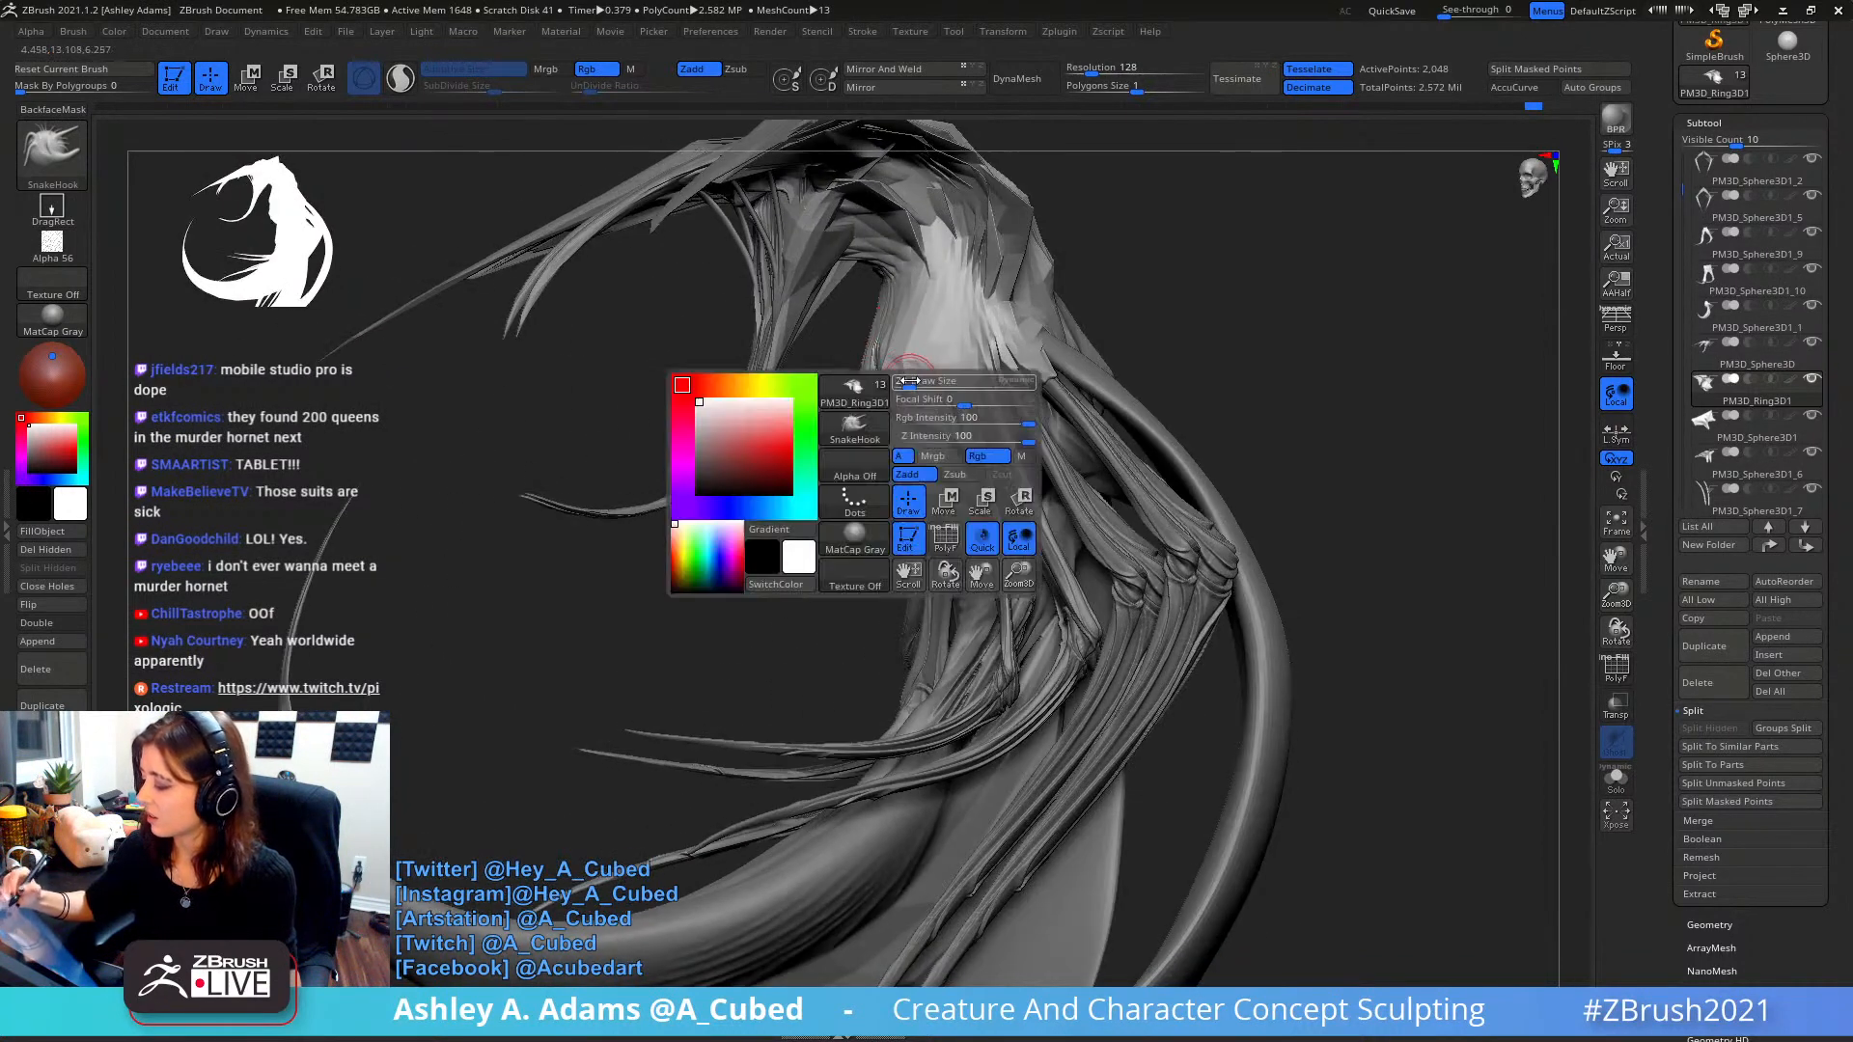
pyautogui.moveTo(991, 325)
pyautogui.keyDown('ctrl'); pyautogui.mouseDown(button='right')
pyautogui.moveTo(1068, 317)
pyautogui.moveTo(977, 442)
pyautogui.mouseUp(button='right'); pyautogui.keyUp('ctrl')
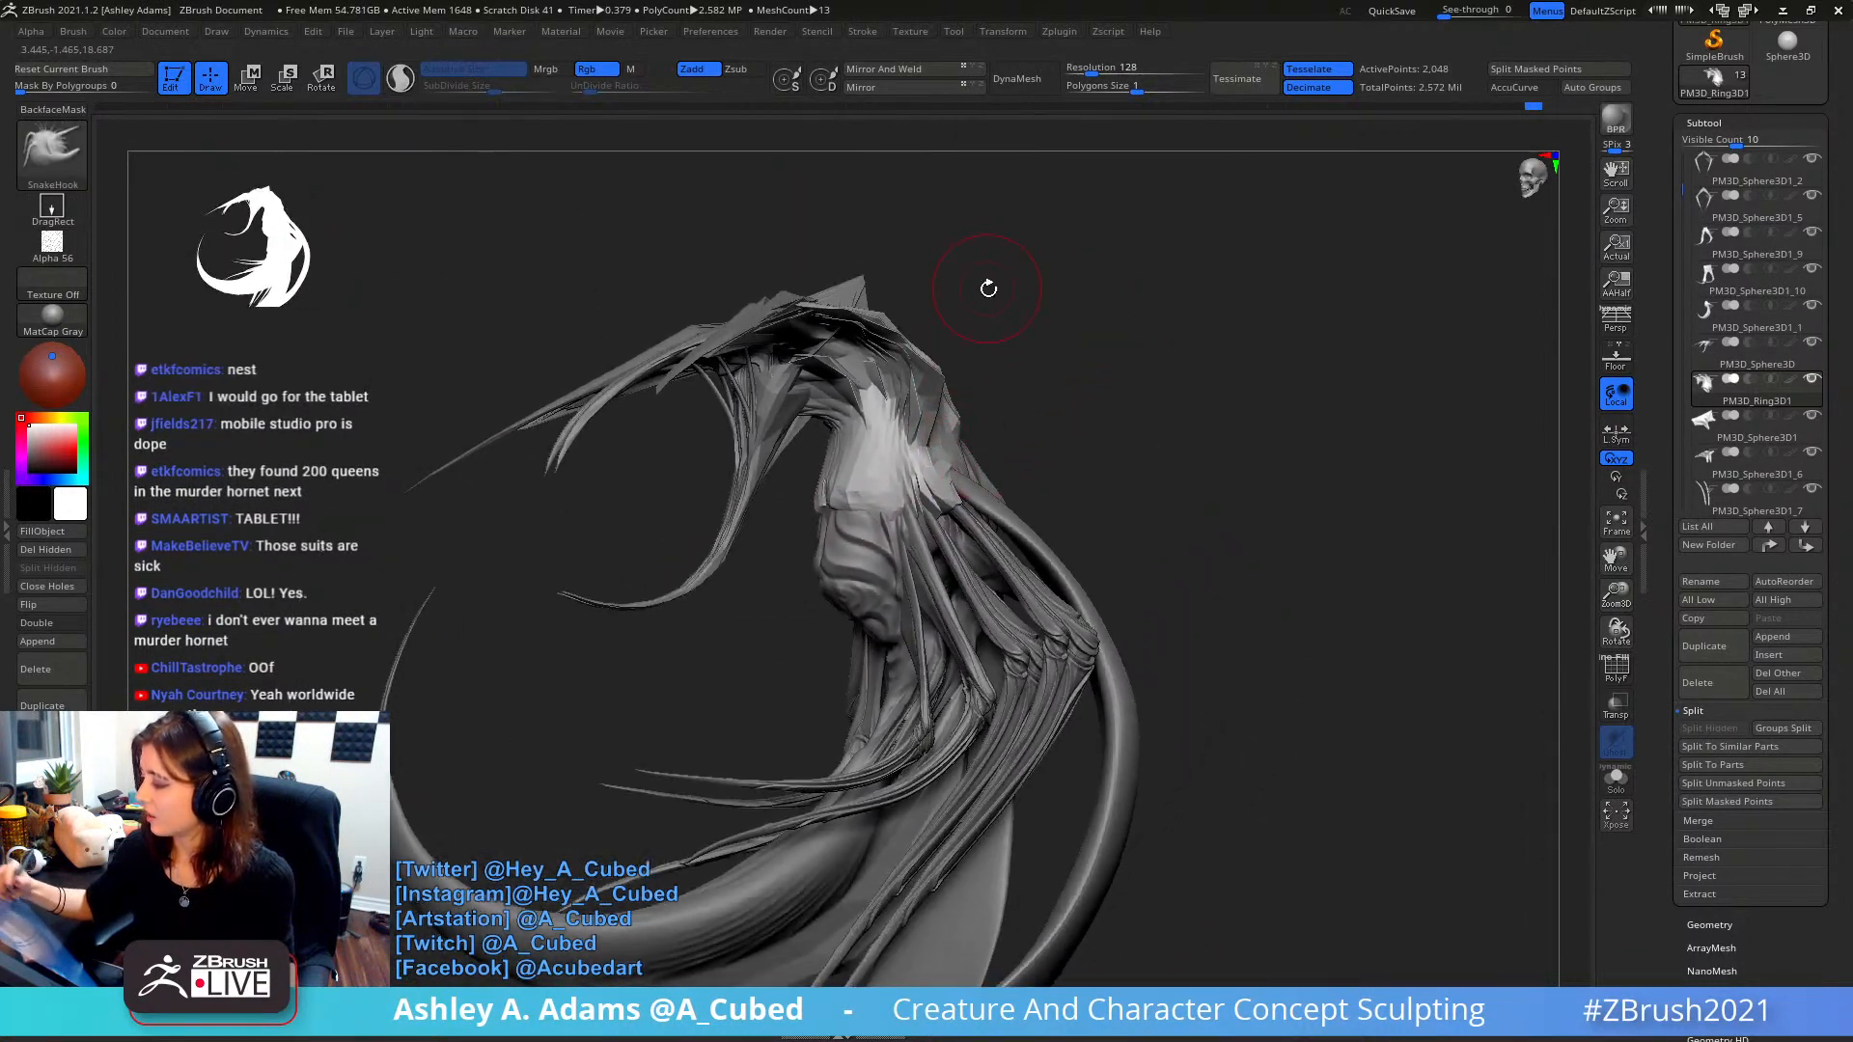
pyautogui.click(1079, 72)
pyautogui.moveTo(1072, 79); pyautogui.dragTo(1076, 78)
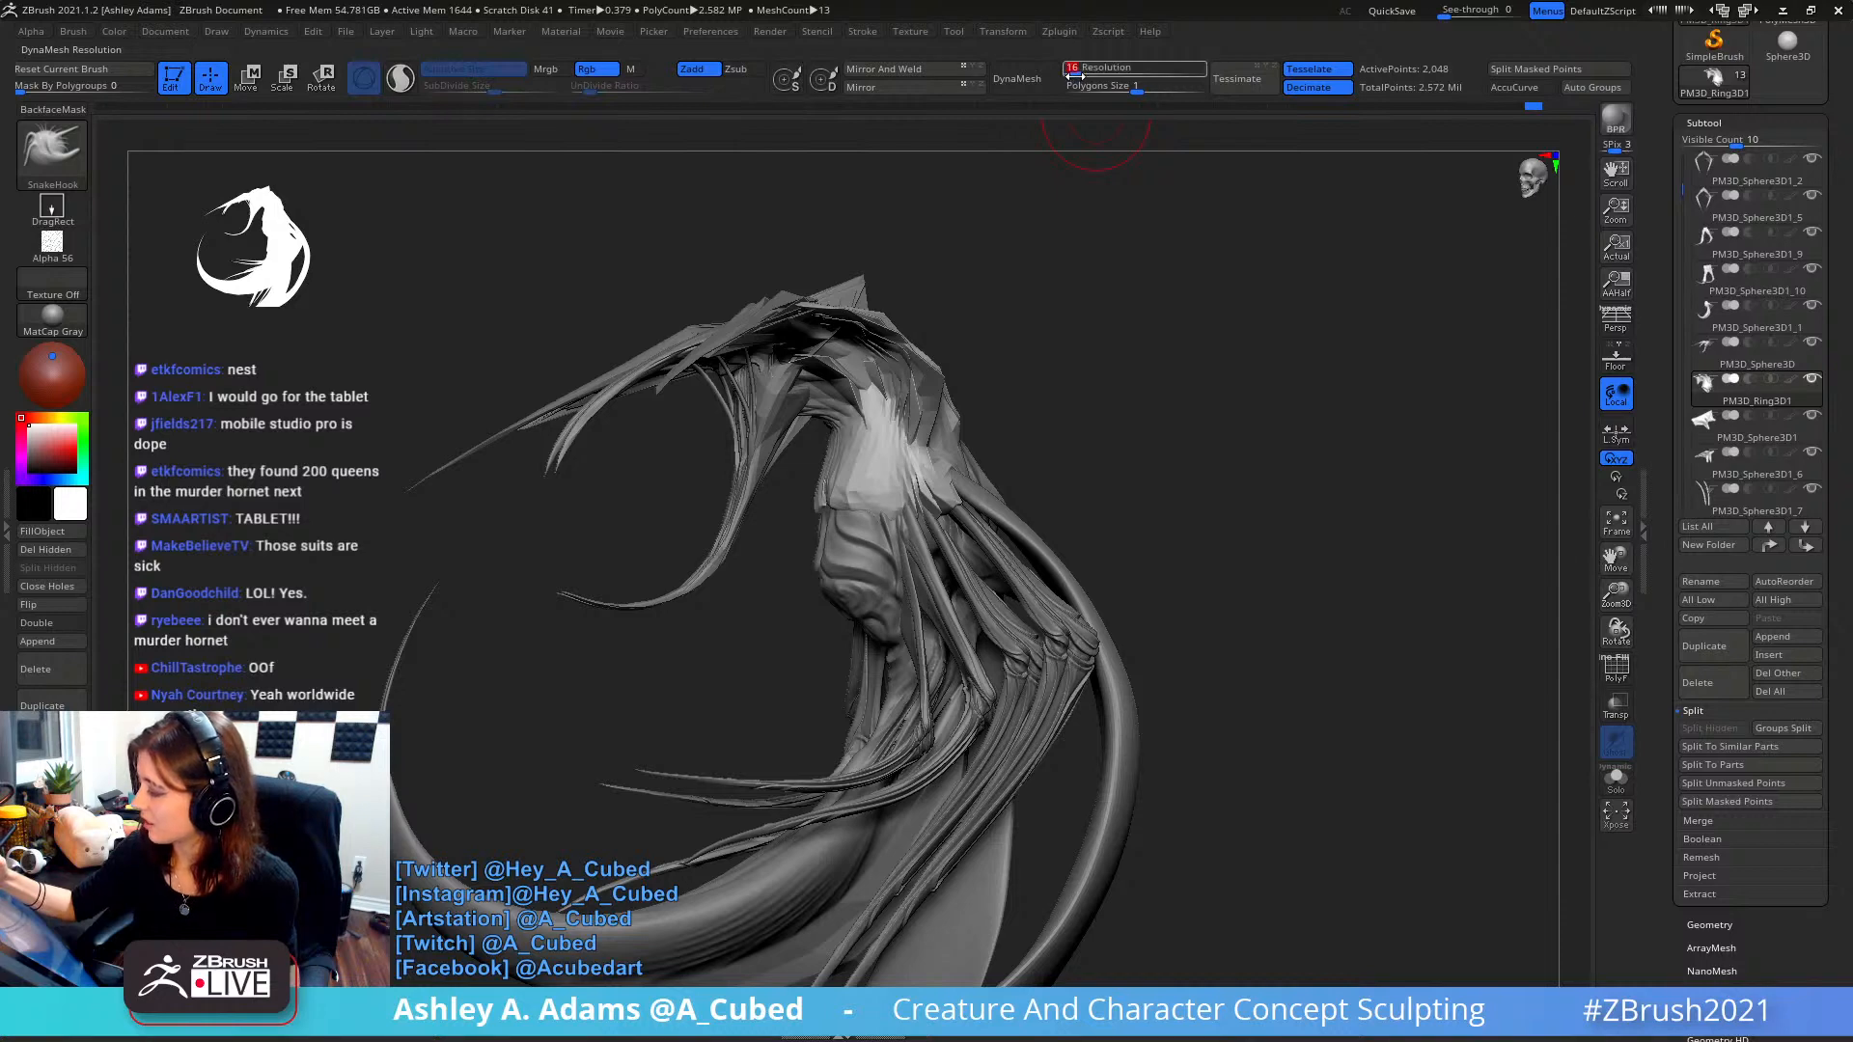
pyautogui.click(1016, 78)
# - Carve flowing creases down the front and side of the upper torso with the DamStandard brush
pyautogui.moveTo(895, 404)
pyautogui.mouseDown(button='right')
pyautogui.moveTo(838, 425)
pyautogui.moveTo(829, 383)
pyautogui.moveTo(847, 437)
pyautogui.mouseUp(button='right')
pyautogui.press('b')
pyautogui.press('d')
pyautogui.press('s')
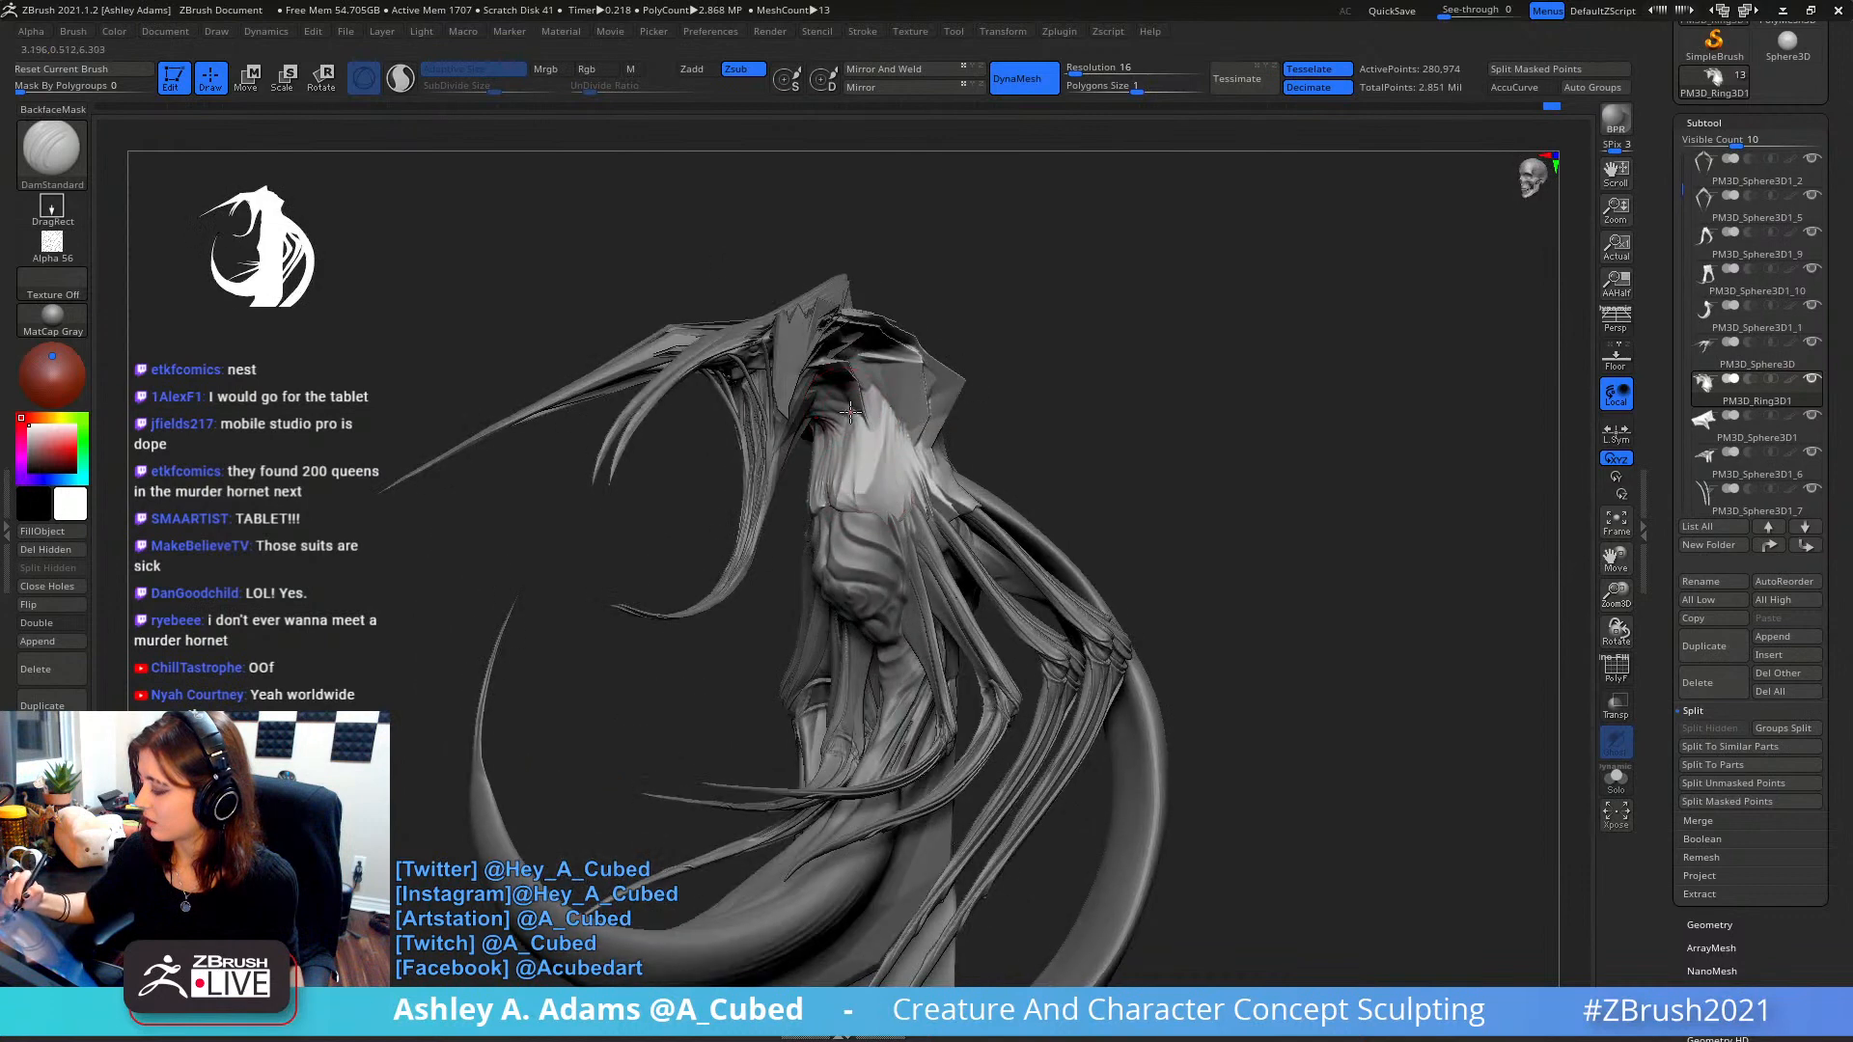
pyautogui.moveTo(854, 405); pyautogui.dragTo(882, 472)
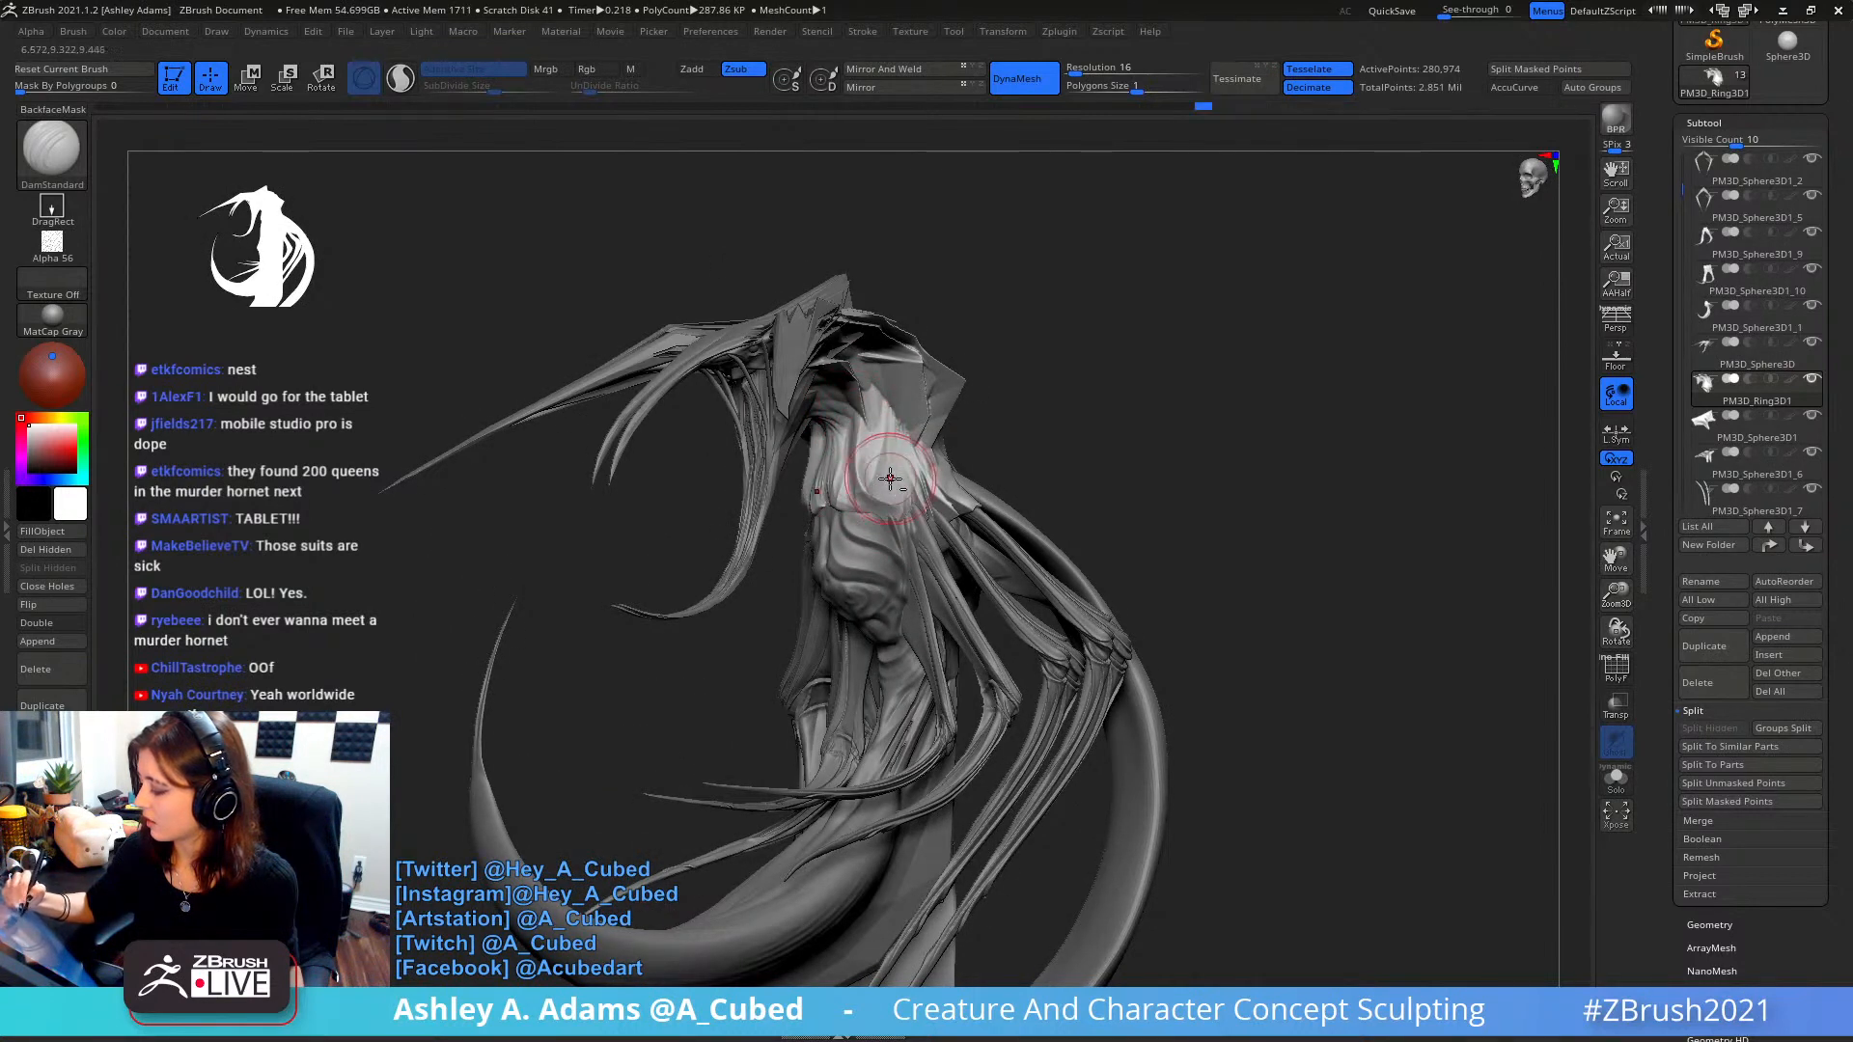
pyautogui.moveTo(890, 479); pyautogui.dragTo(901, 499, button='right')
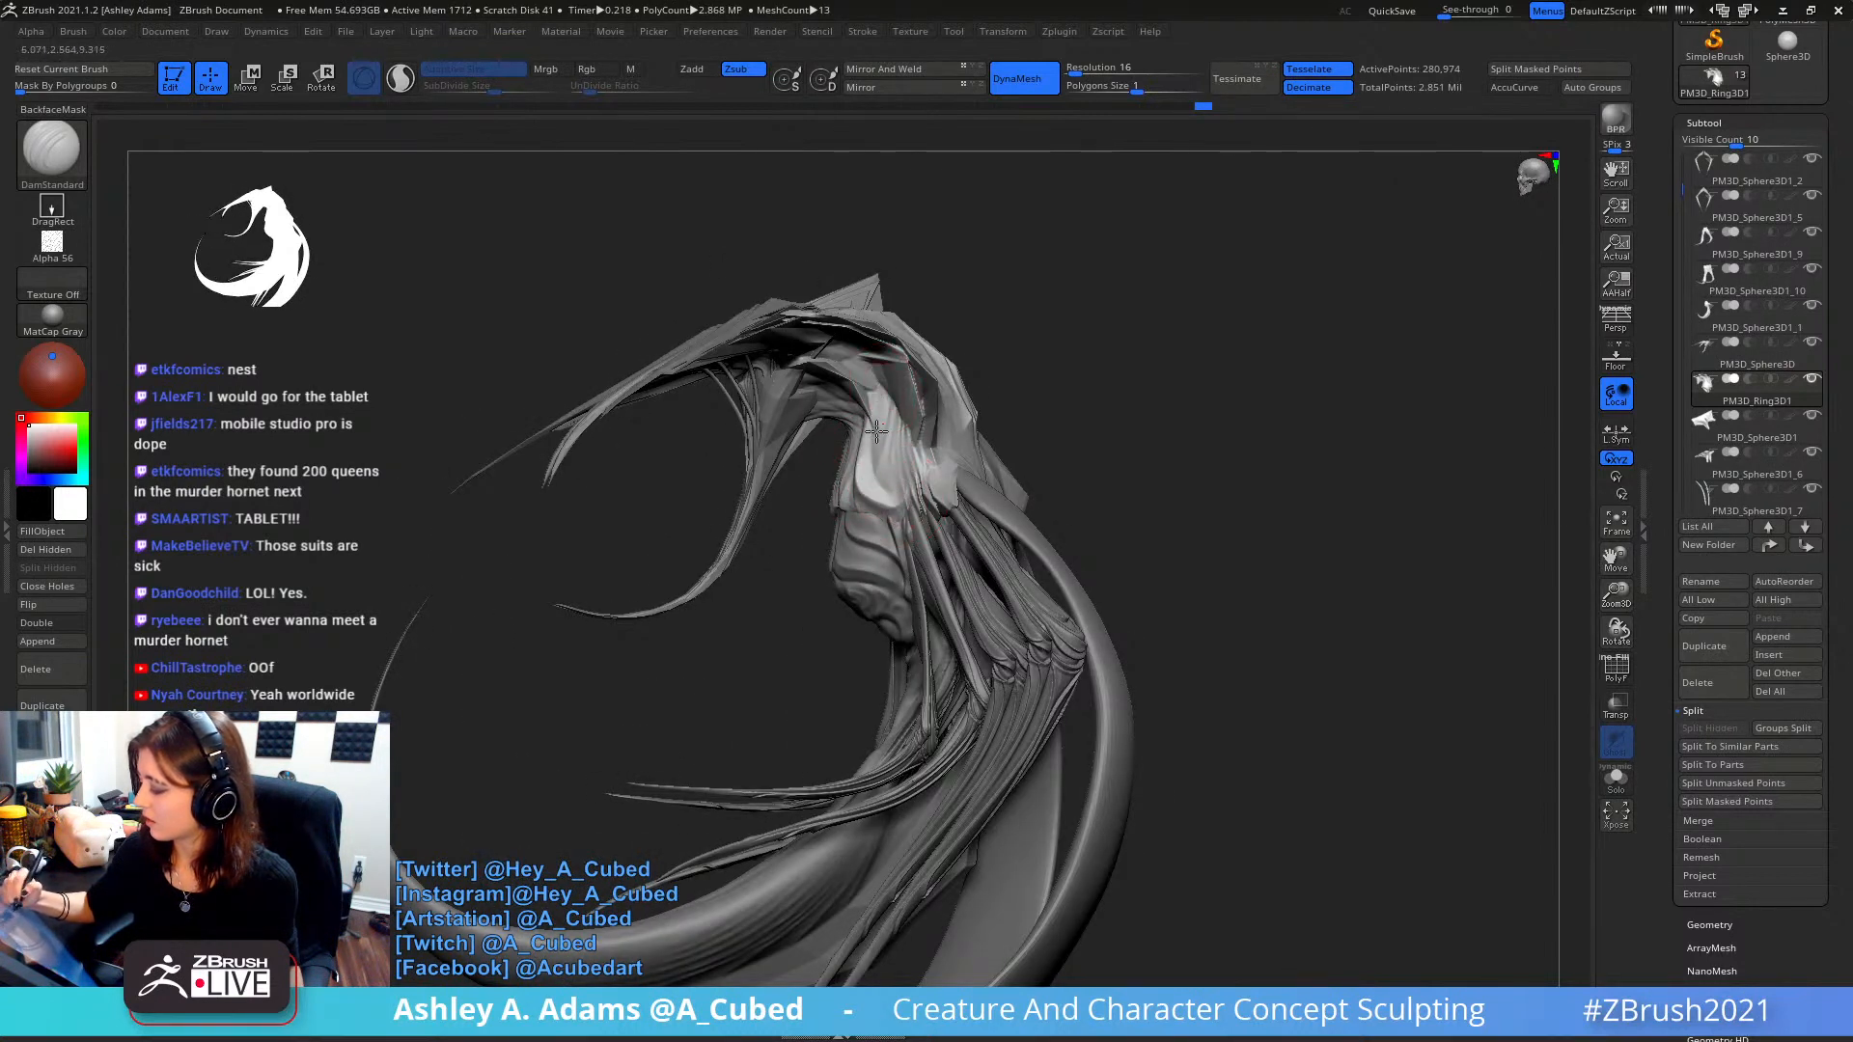
pyautogui.moveTo(910, 437); pyautogui.dragTo(905, 436, button='right')
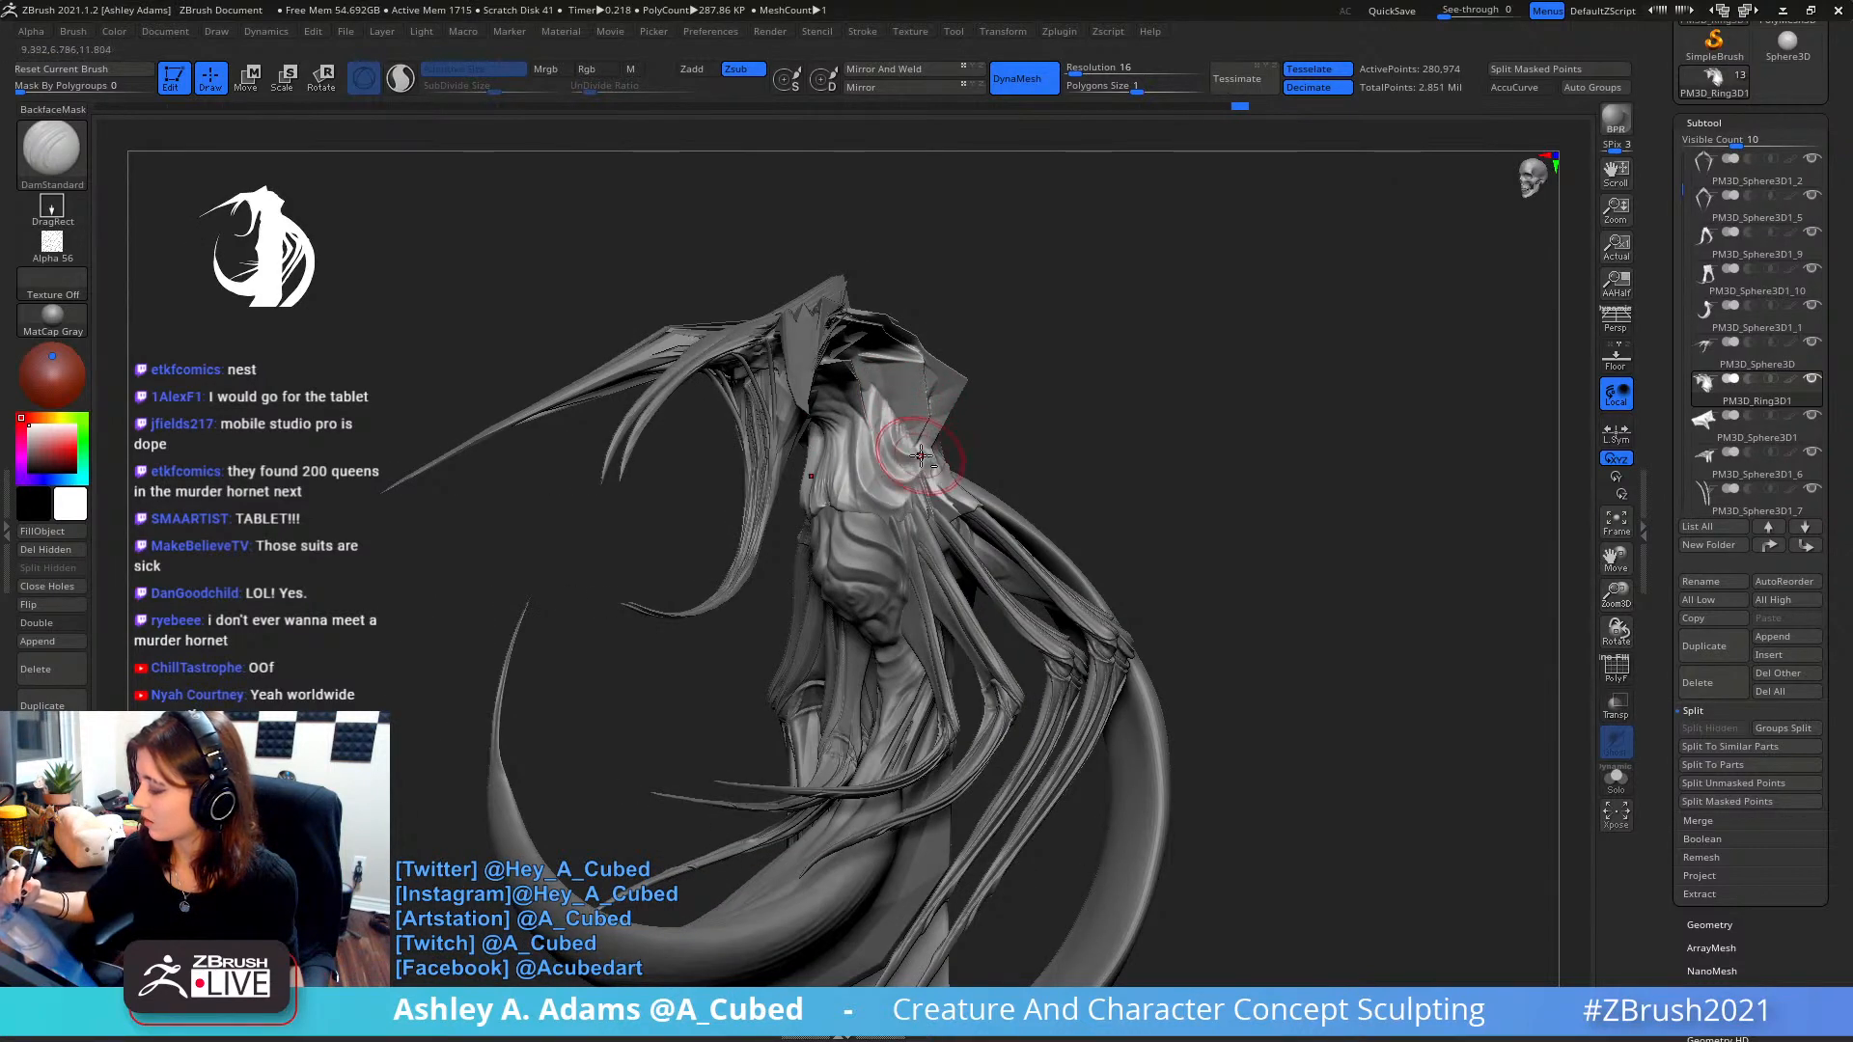
pyautogui.moveTo(912, 467); pyautogui.dragTo(841, 405, button='right')
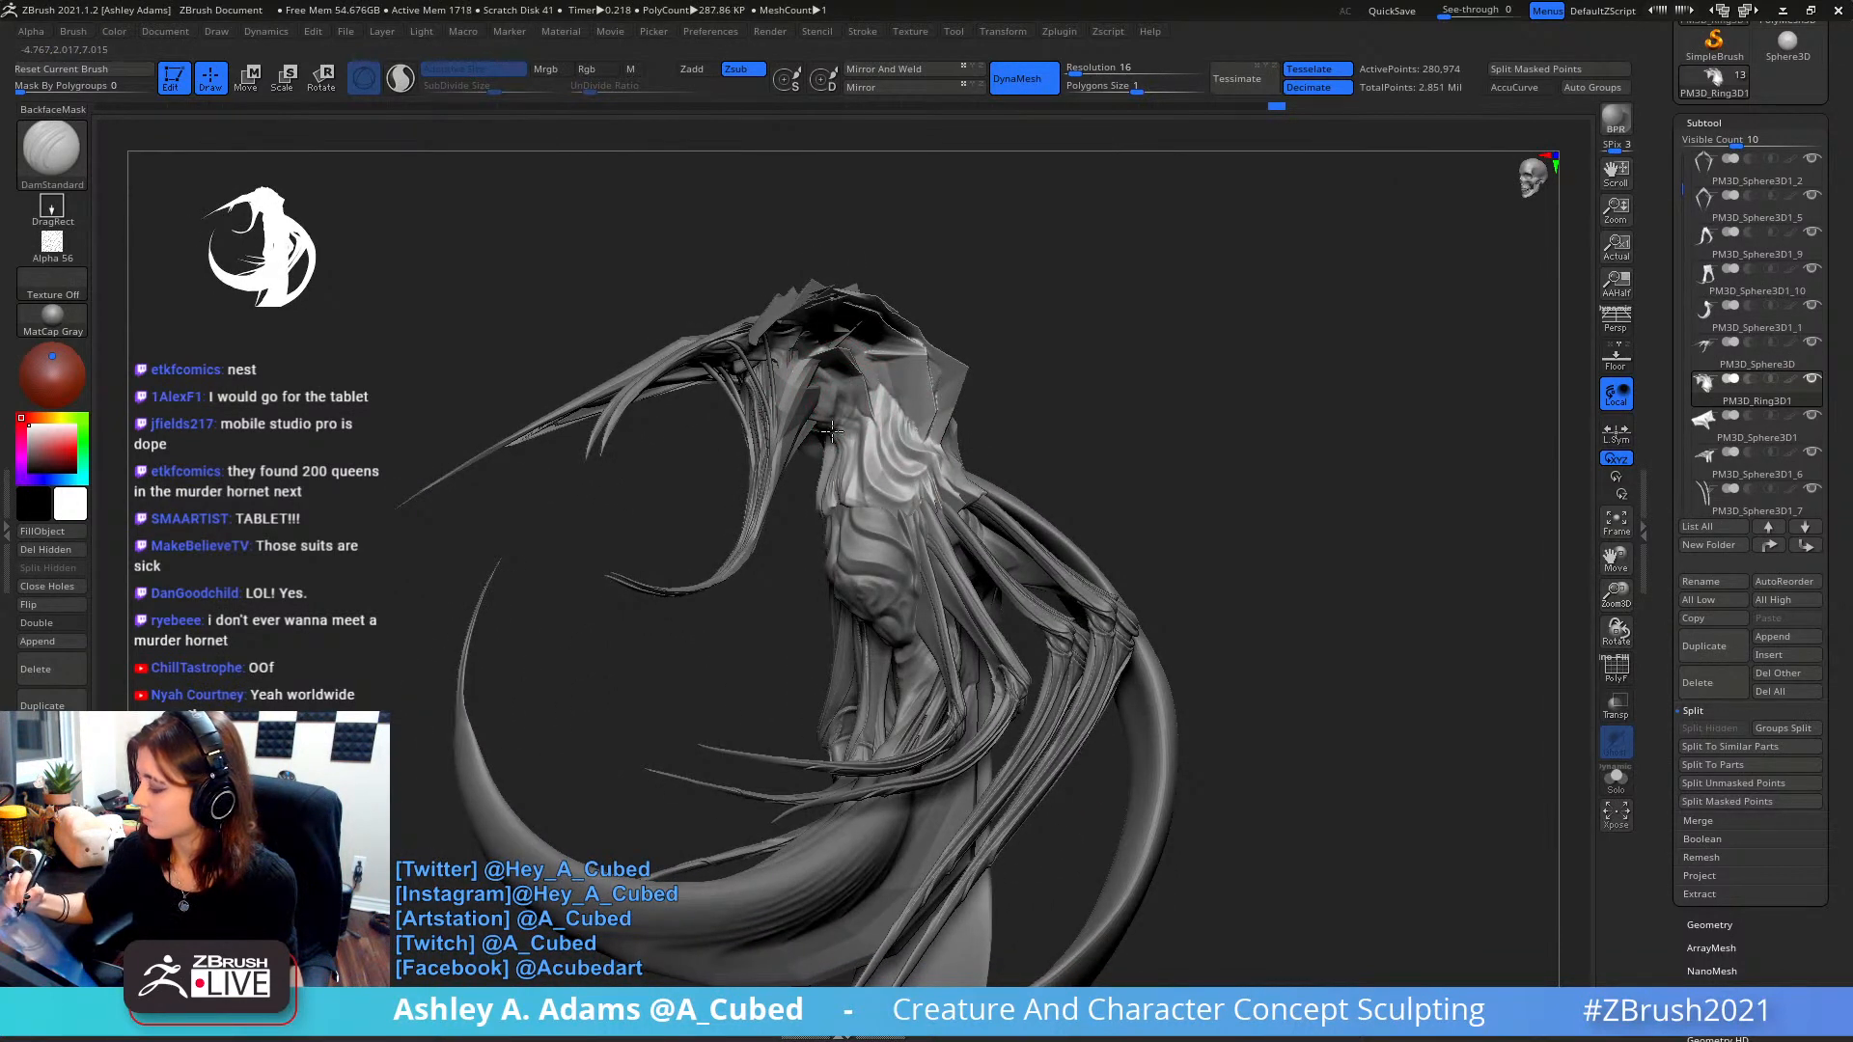
pyautogui.moveTo(859, 406); pyautogui.dragTo(901, 426, button='right')
# - Turn on backface masking for the DamStandard brush and carve creases across the upper back towards the shoulders
pyautogui.moveTo(871, 326); pyautogui.dragTo(877, 421, button='right')
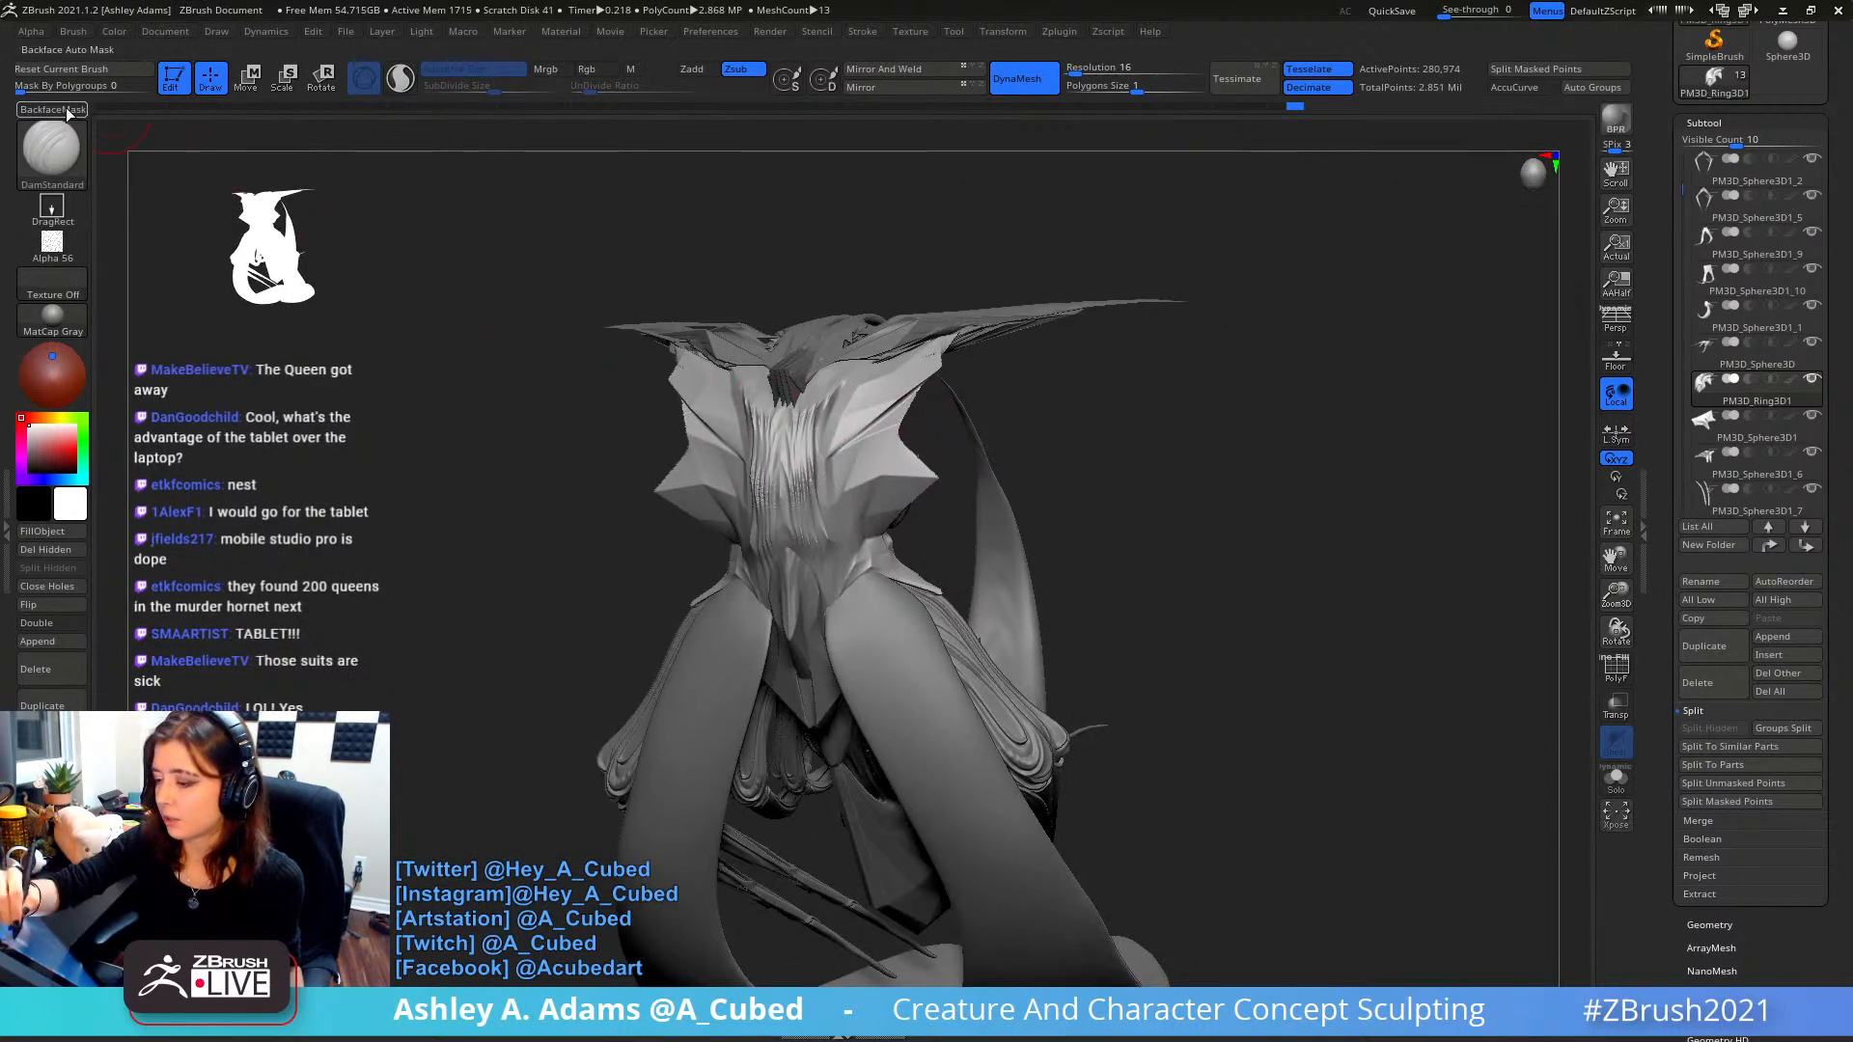
pyautogui.click(66, 108)
pyautogui.moveTo(849, 338); pyautogui.dragTo(744, 302, button='right')
pyautogui.moveTo(759, 329); pyautogui.dragTo(816, 415)
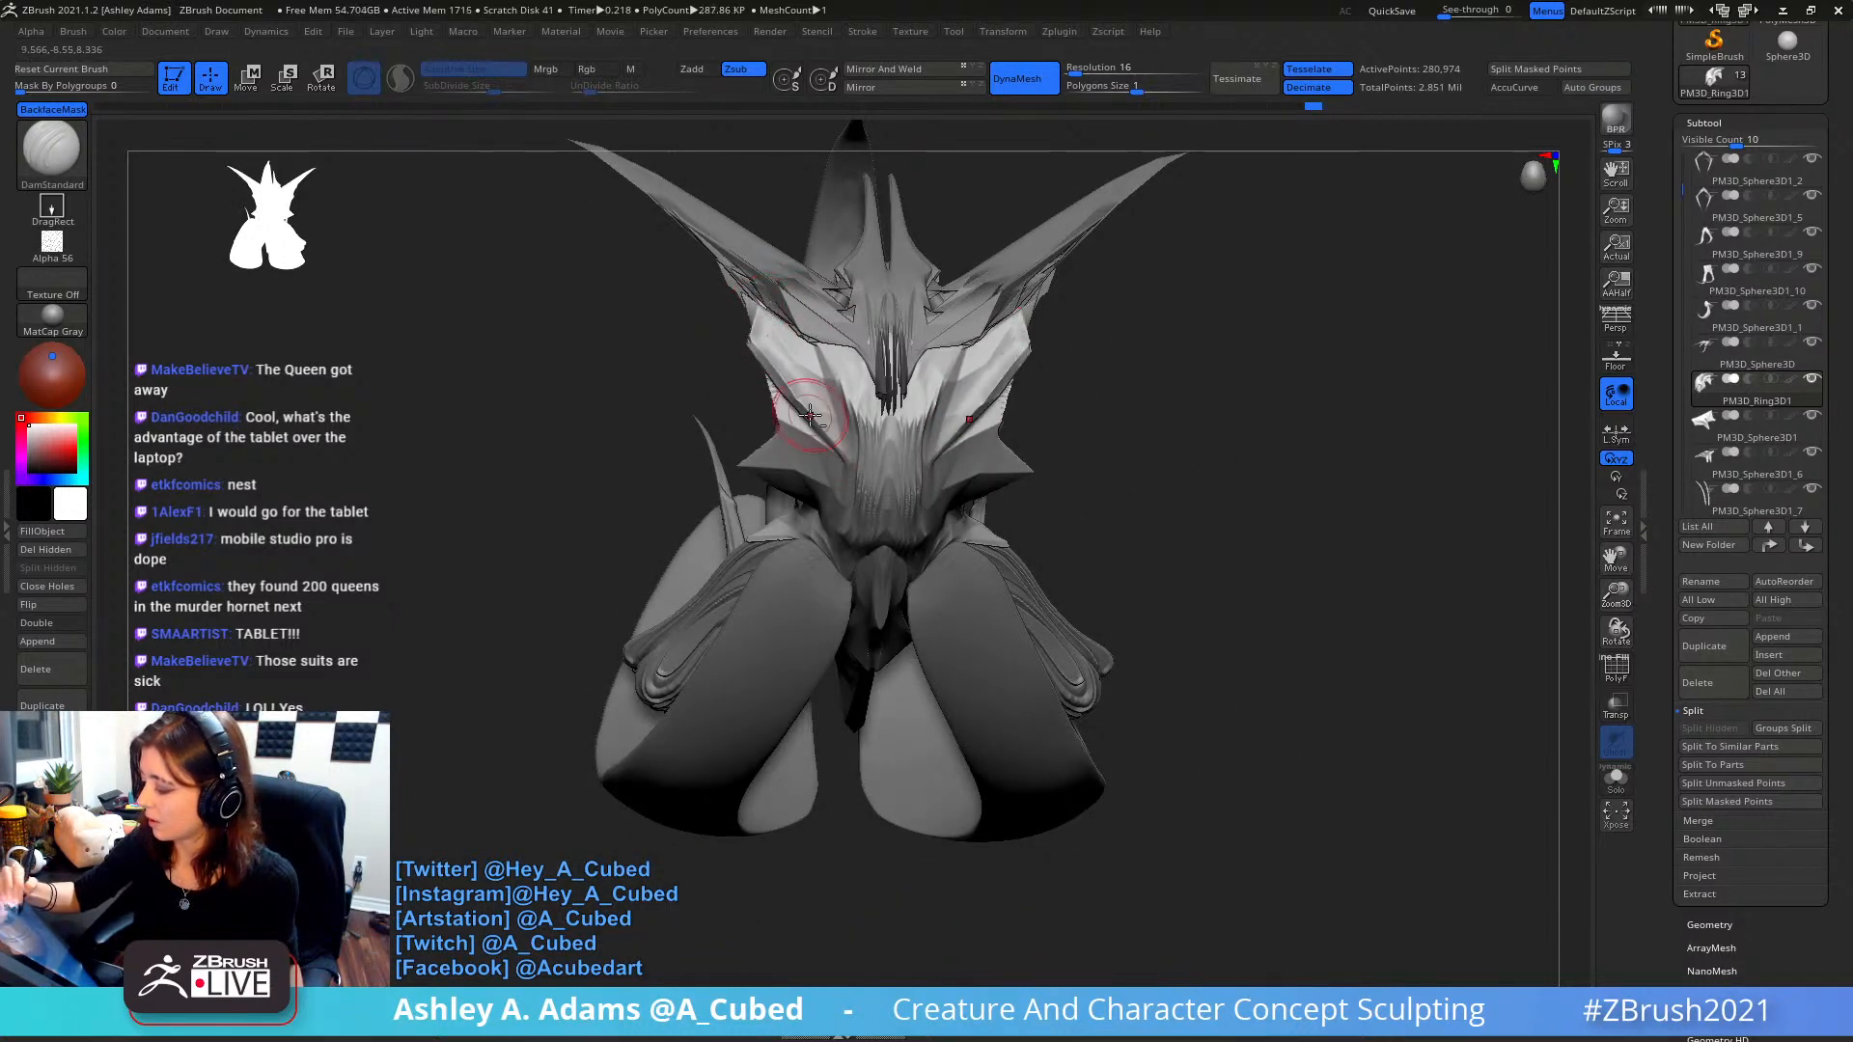
pyautogui.moveTo(809, 357); pyautogui.dragTo(886, 486, button='right')
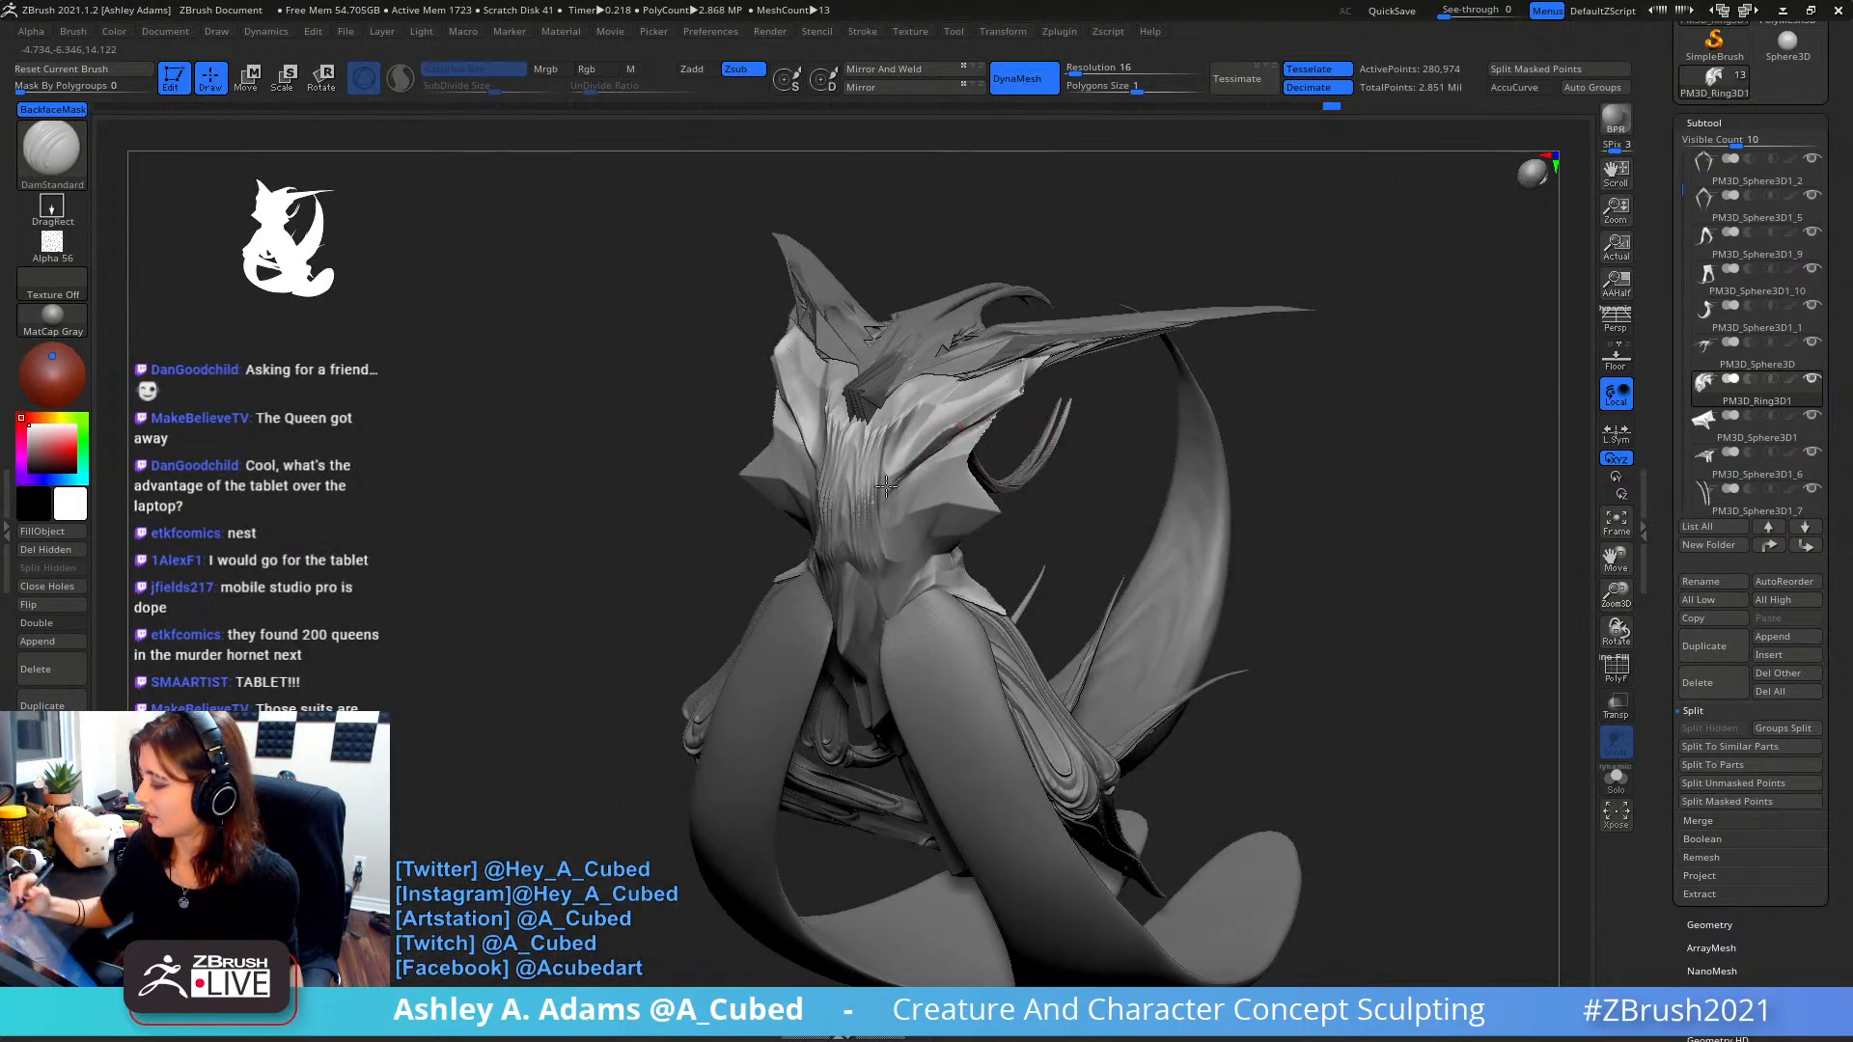
pyautogui.moveTo(905, 460); pyautogui.dragTo(1003, 396)
pyautogui.moveTo(955, 422)
pyautogui.mouseDown(button='right')
pyautogui.moveTo(892, 473)
pyautogui.moveTo(950, 453)
pyautogui.mouseUp(button='right')
pyautogui.moveTo(1022, 390); pyautogui.dragTo(886, 503)
# - Carve curved creases from the pointed side plates of the back down towards the wing bases
pyautogui.moveTo(895, 553); pyautogui.dragTo(951, 468, button='right')
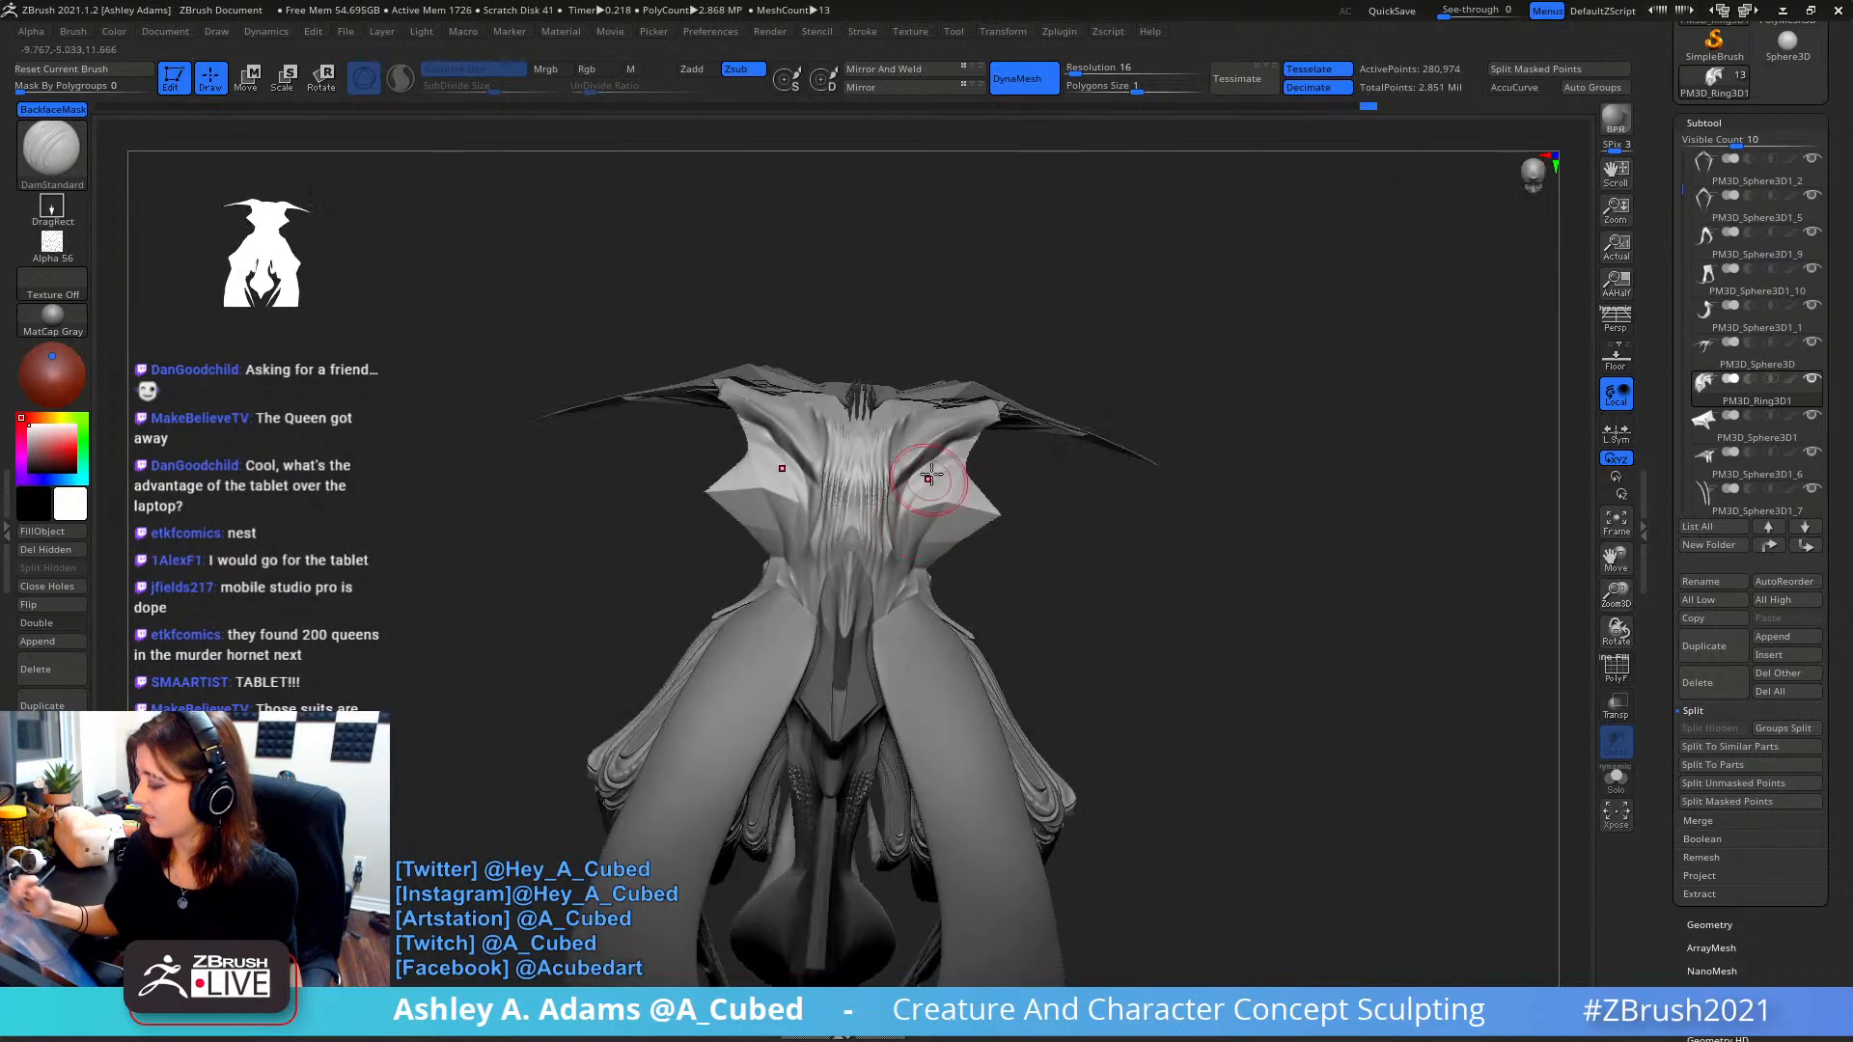
pyautogui.moveTo(955, 465); pyautogui.dragTo(902, 555)
pyautogui.moveTo(950, 444)
pyautogui.mouseDown(button='right')
pyautogui.moveTo(903, 540)
pyautogui.moveTo(964, 408)
pyautogui.moveTo(955, 424)
pyautogui.mouseUp(button='right')
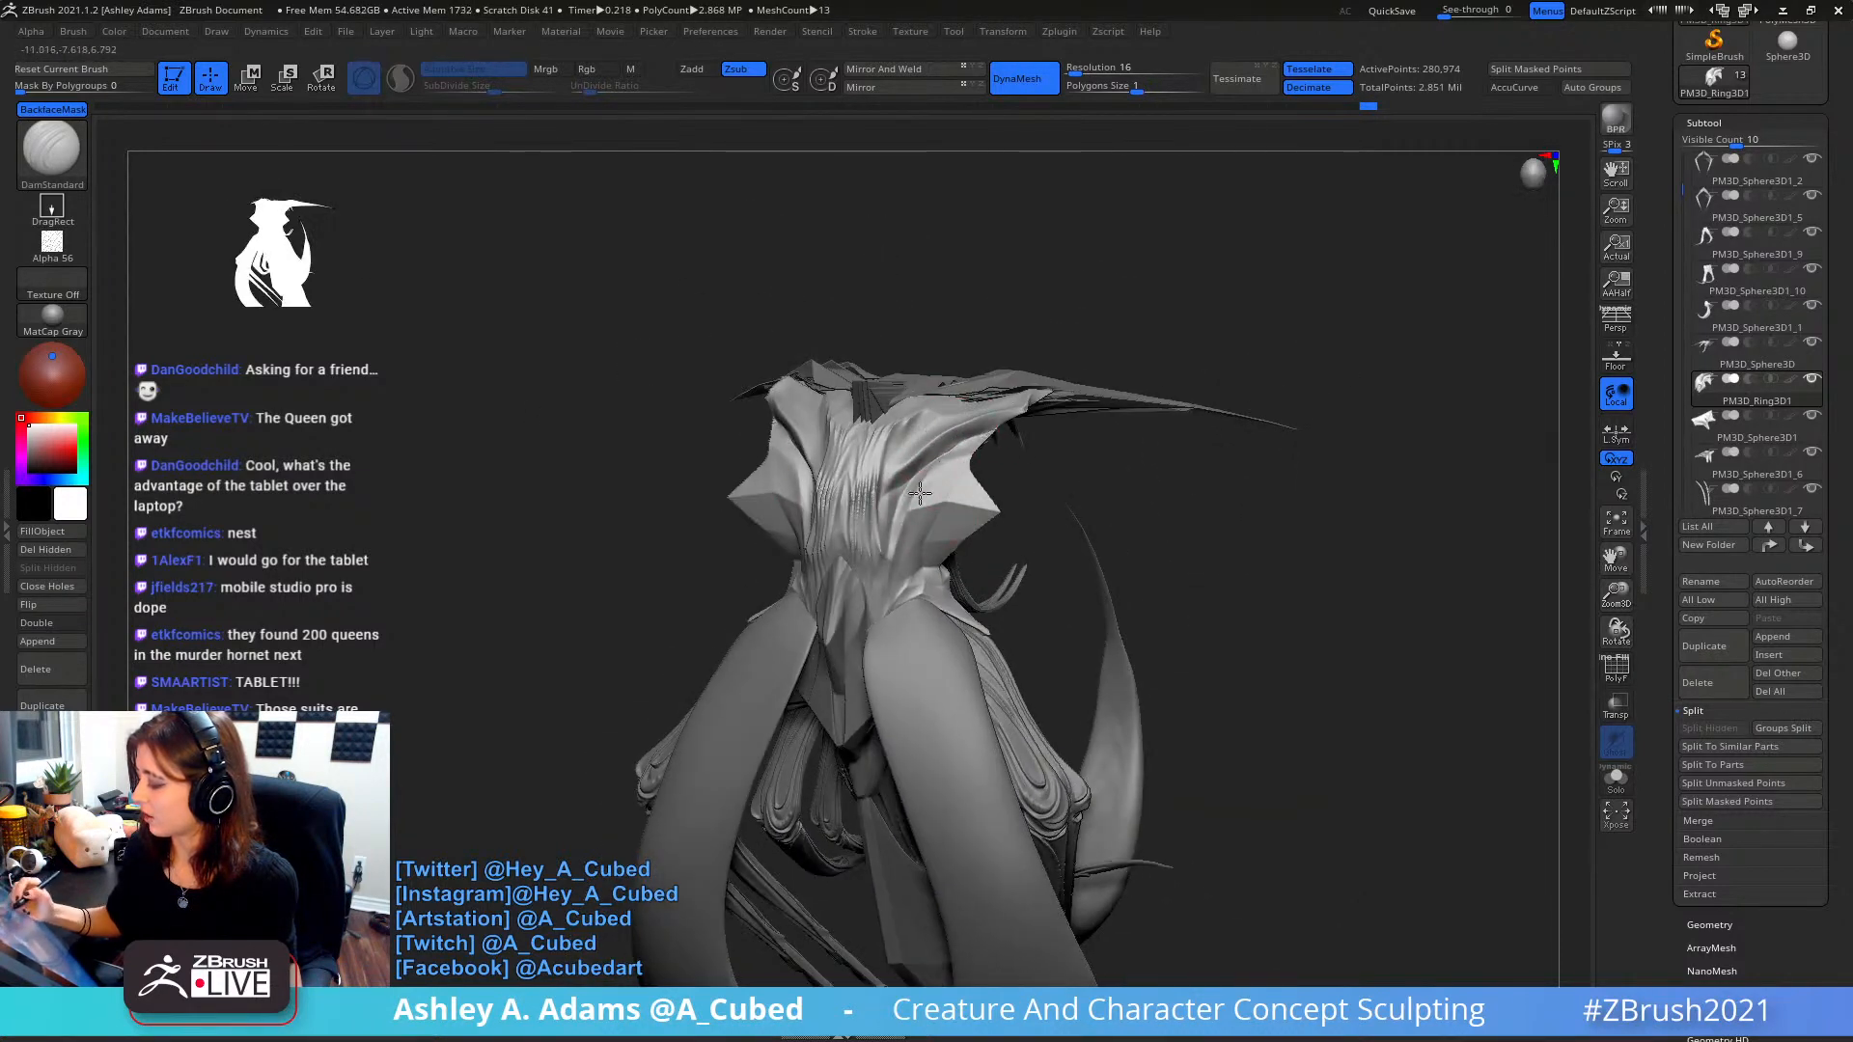
pyautogui.moveTo(944, 477); pyautogui.dragTo(887, 610)
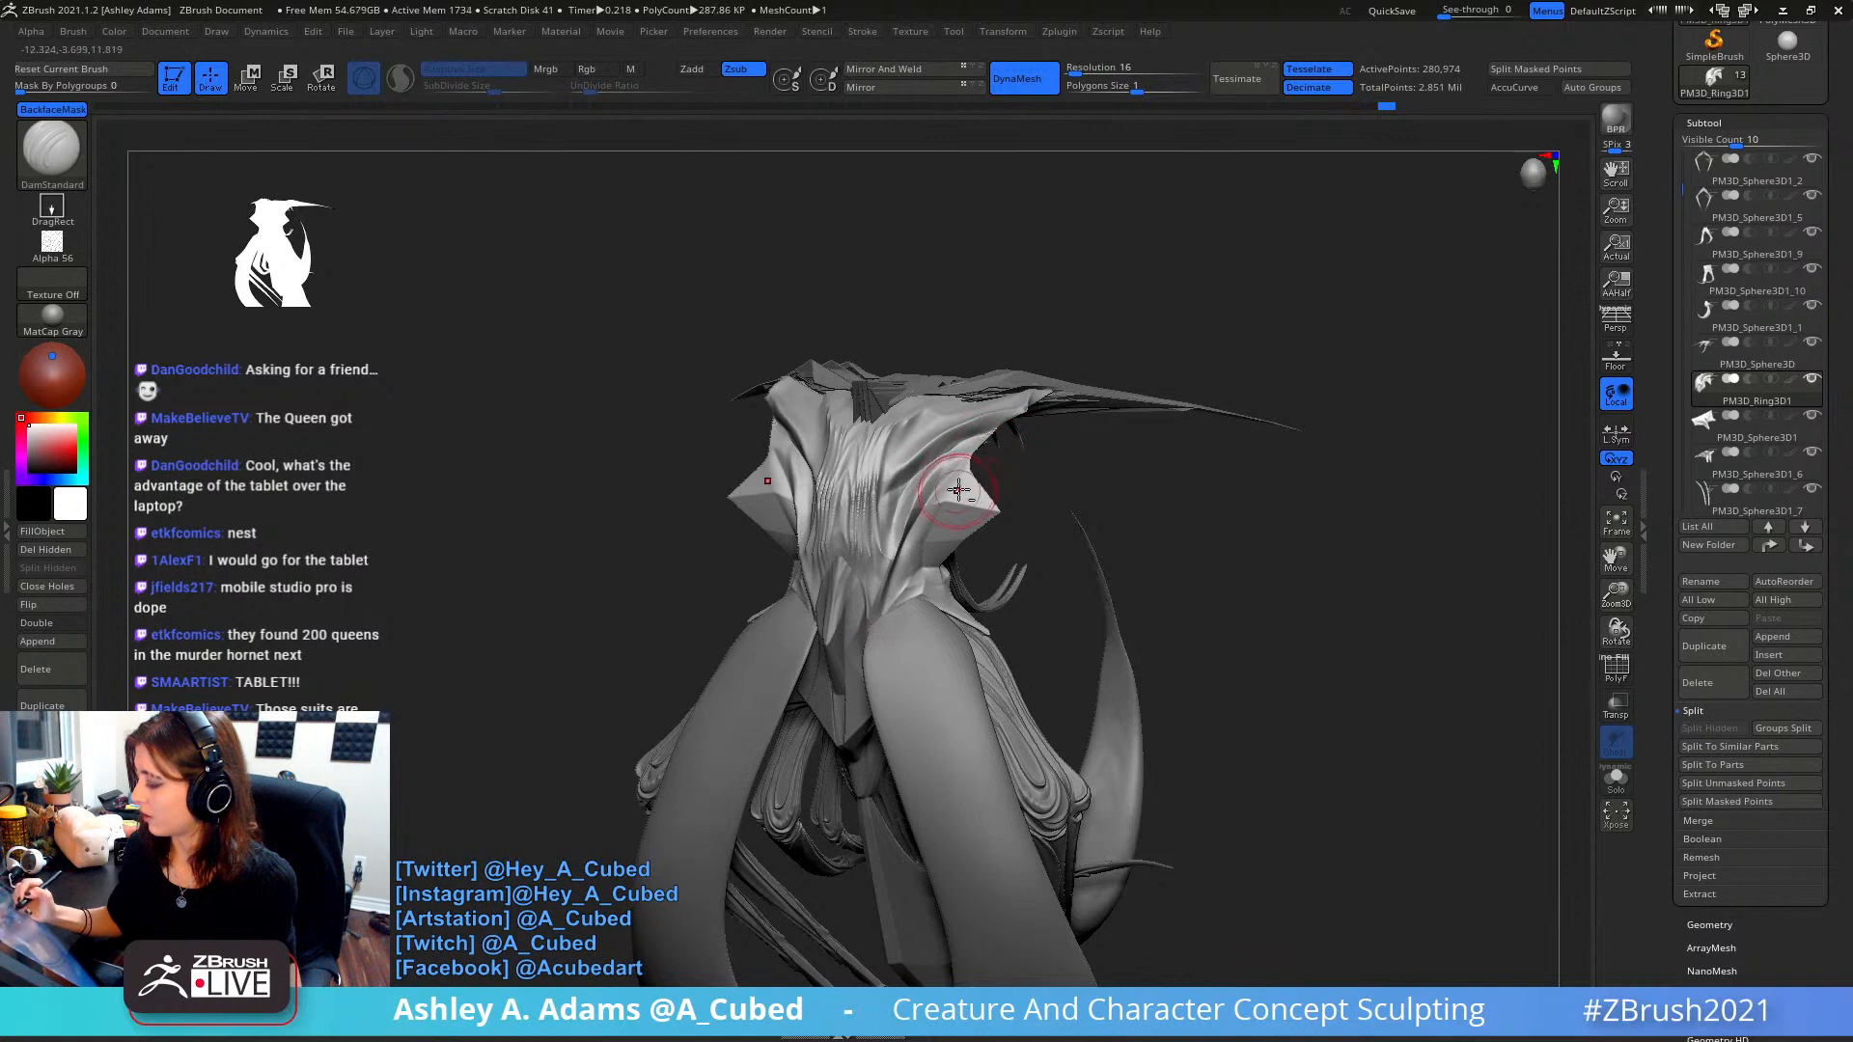
pyautogui.moveTo(999, 440); pyautogui.dragTo(870, 363, button='right')
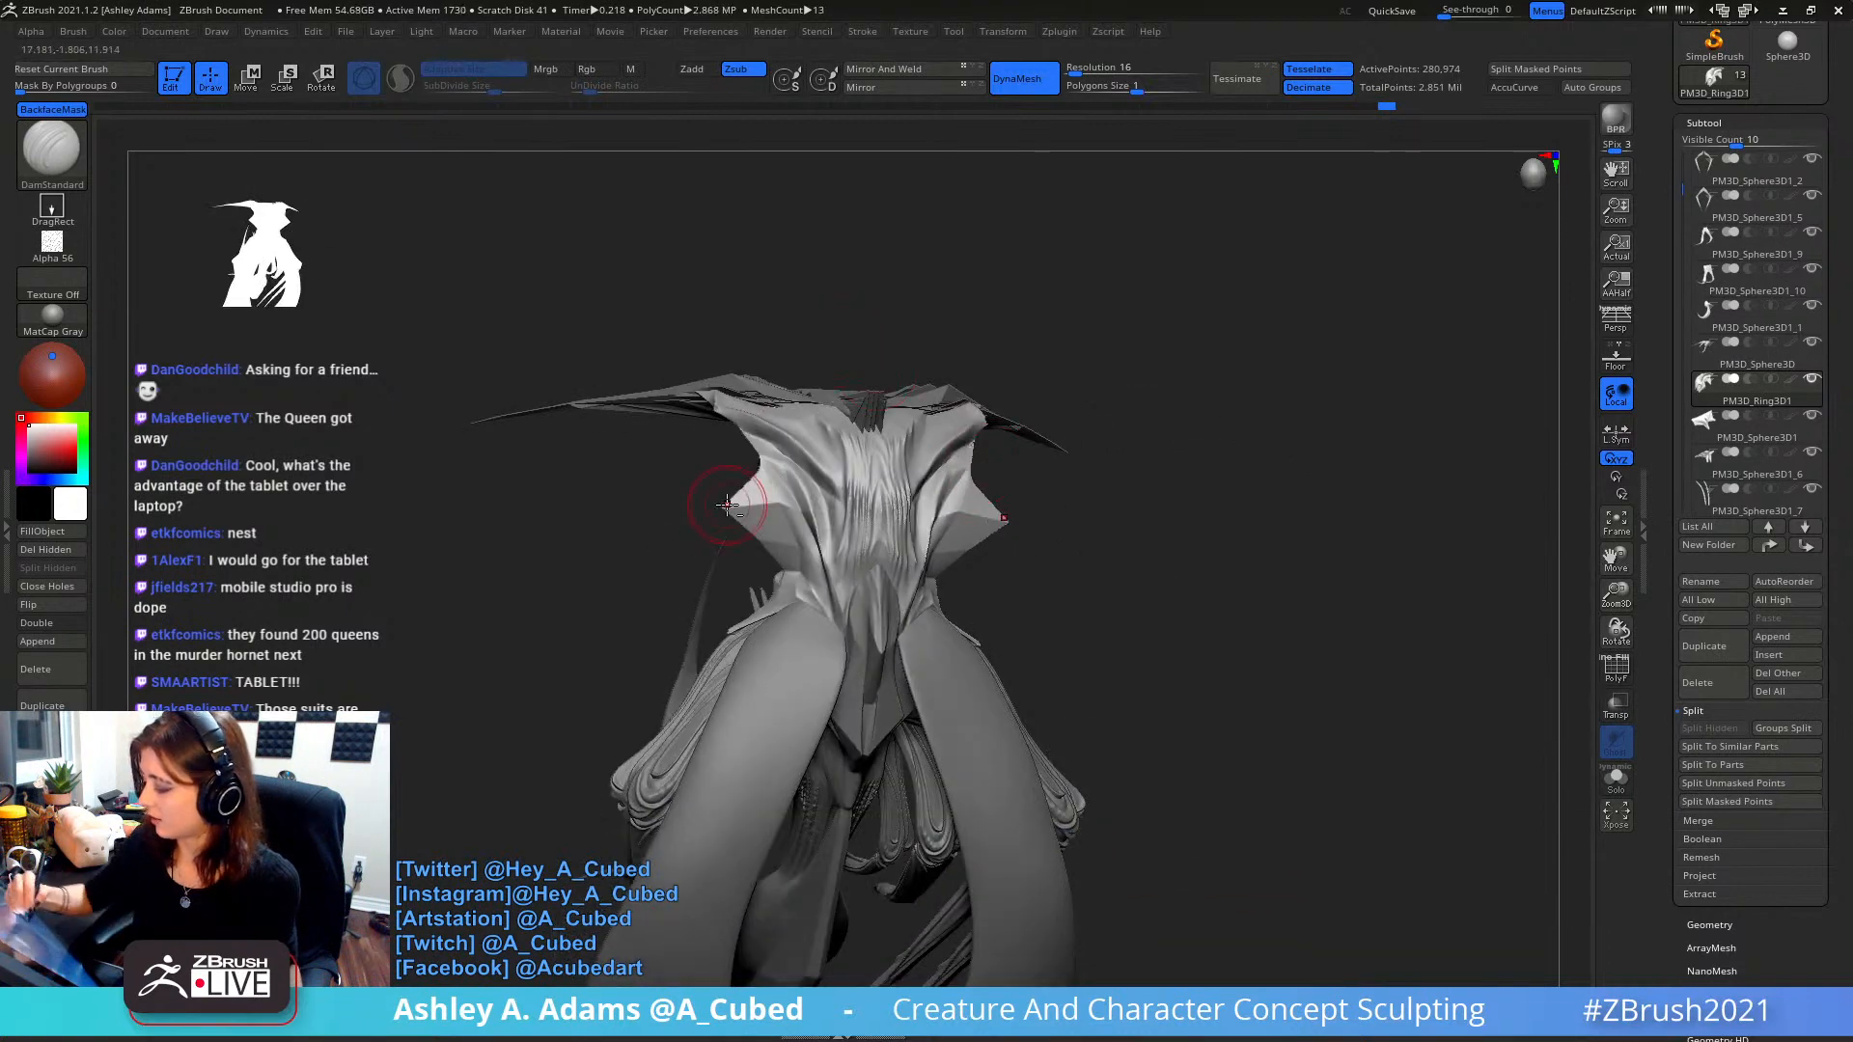
# - Smooth the faceted side points of the back and add creases below them and on the torso's side
pyautogui.moveTo(731, 504)
pyautogui.mouseDown()
pyautogui.moveTo(775, 513)
pyautogui.moveTo(803, 571)
pyautogui.moveTo(724, 497)
pyautogui.mouseUp()
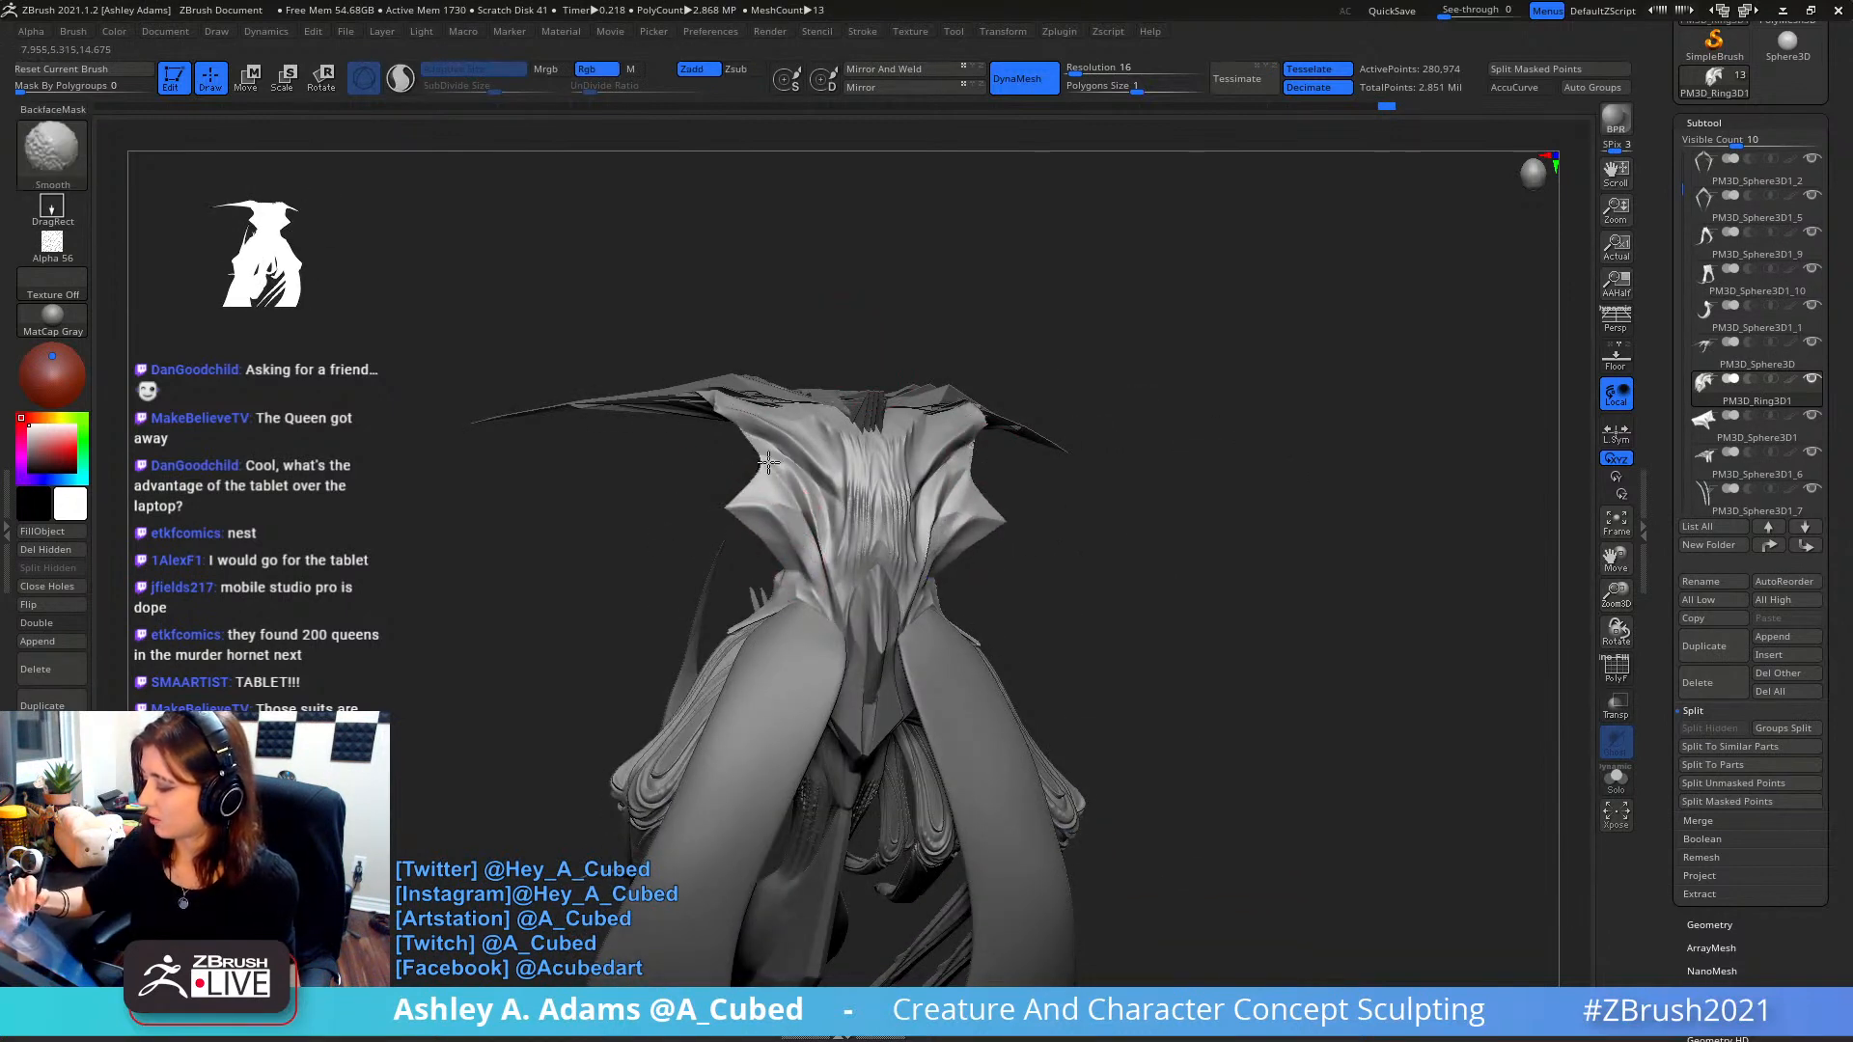
pyautogui.moveTo(770, 463); pyautogui.dragTo(905, 409, button='right')
pyautogui.moveTo(761, 553)
pyautogui.mouseDown()
pyautogui.moveTo(830, 505)
pyautogui.moveTo(796, 536)
pyautogui.mouseUp()
pyautogui.moveTo(753, 500)
pyautogui.mouseDown(button='right')
pyautogui.moveTo(703, 521)
pyautogui.moveTo(726, 492)
pyautogui.mouseUp(button='right')
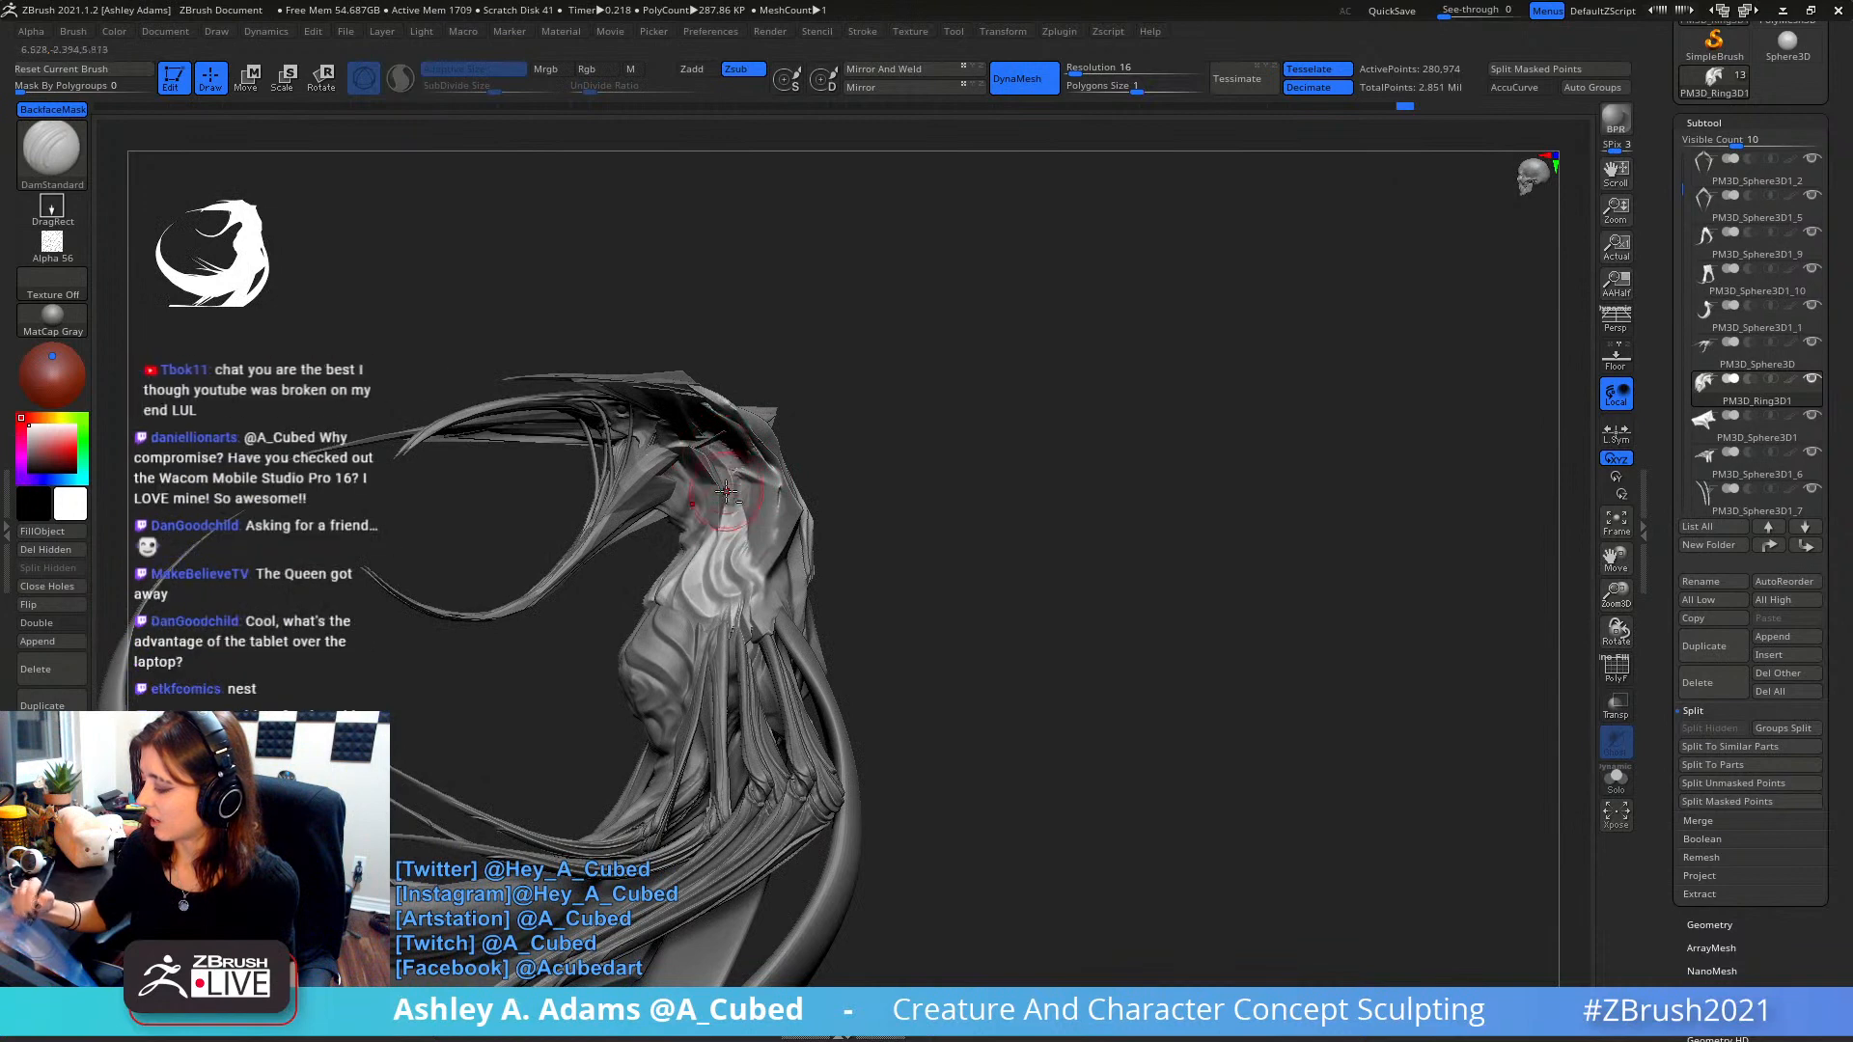
pyautogui.moveTo(726, 492); pyautogui.dragTo(716, 527)
pyautogui.moveTo(715, 527)
pyautogui.mouseDown(button='right')
pyautogui.moveTo(783, 562)
pyautogui.moveTo(793, 537)
pyautogui.mouseUp(button='right')
# - Flatten the streaky ridges along the centre of the back with the hPolish brush
pyautogui.moveTo(793, 537)
pyautogui.mouseDown(button='right')
pyautogui.moveTo(919, 496)
pyautogui.moveTo(865, 417)
pyautogui.moveTo(827, 496)
pyautogui.moveTo(849, 424)
pyautogui.mouseUp(button='right')
pyautogui.press('b')
pyautogui.press('h')
pyautogui.press('p')
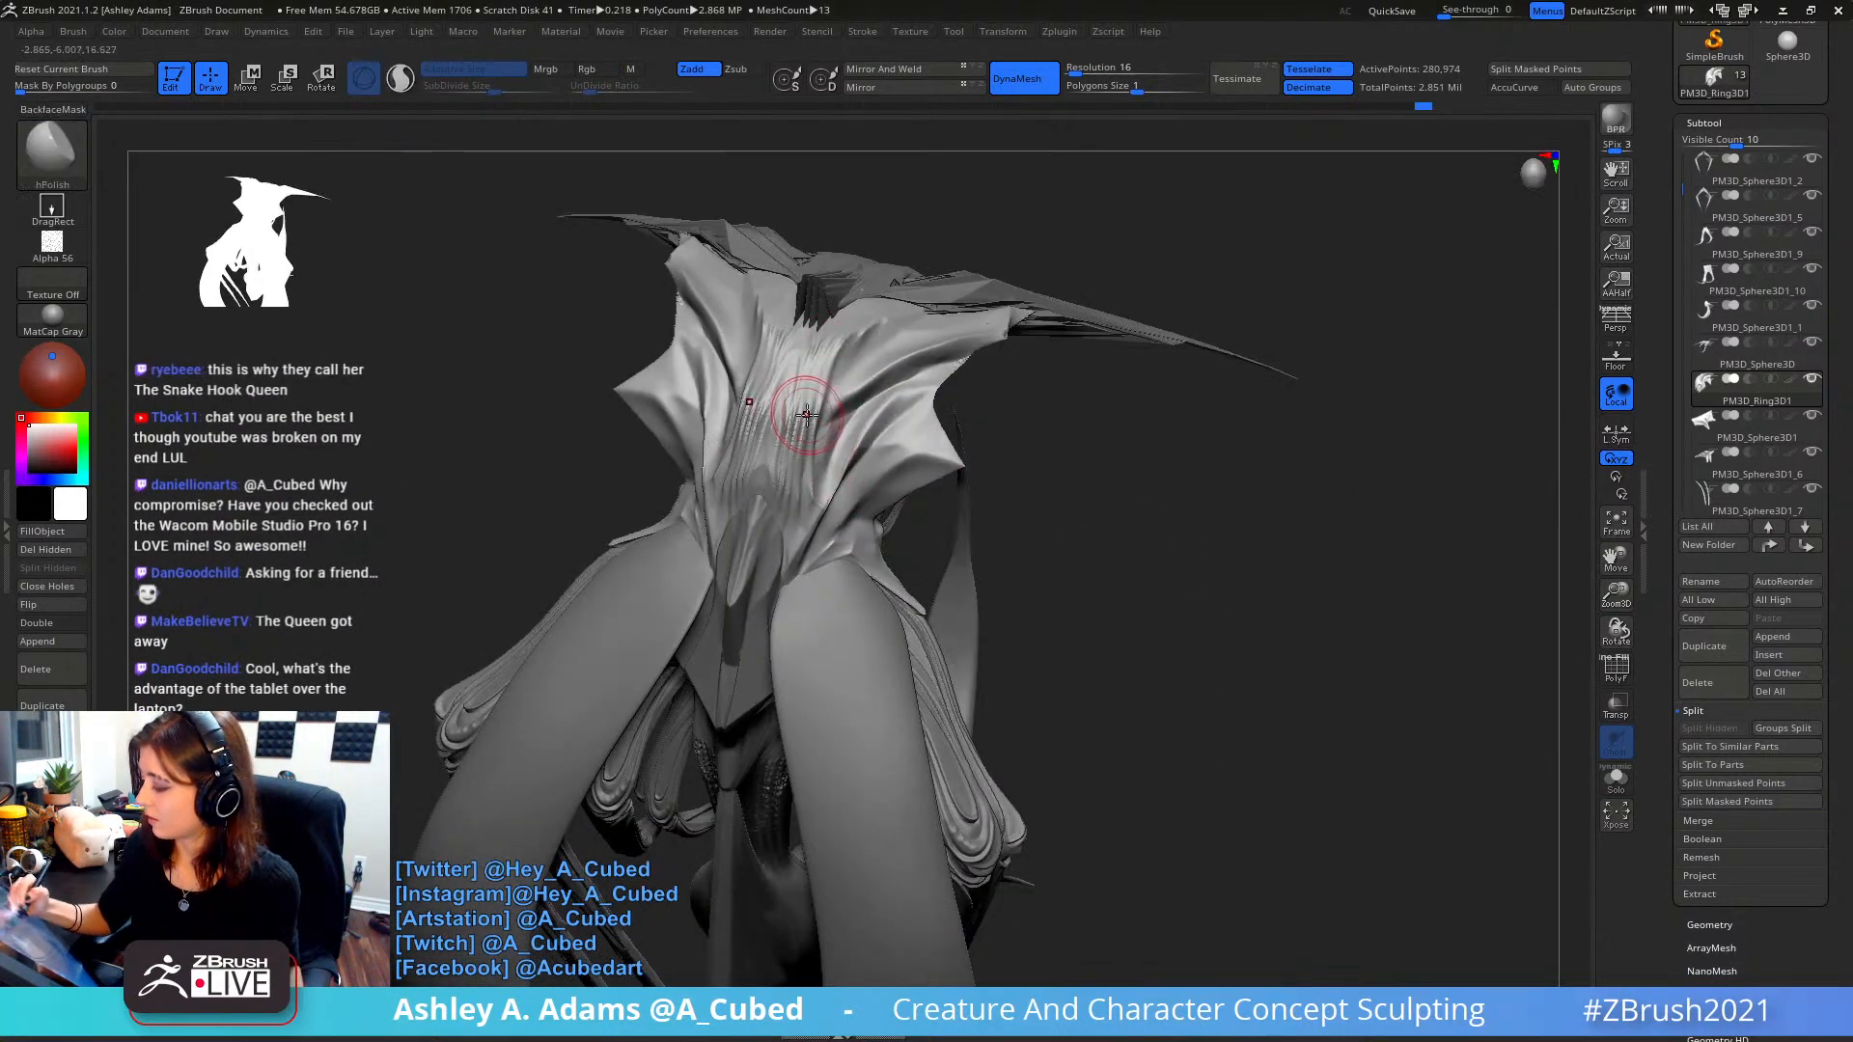
pyautogui.moveTo(807, 414); pyautogui.dragTo(803, 400)
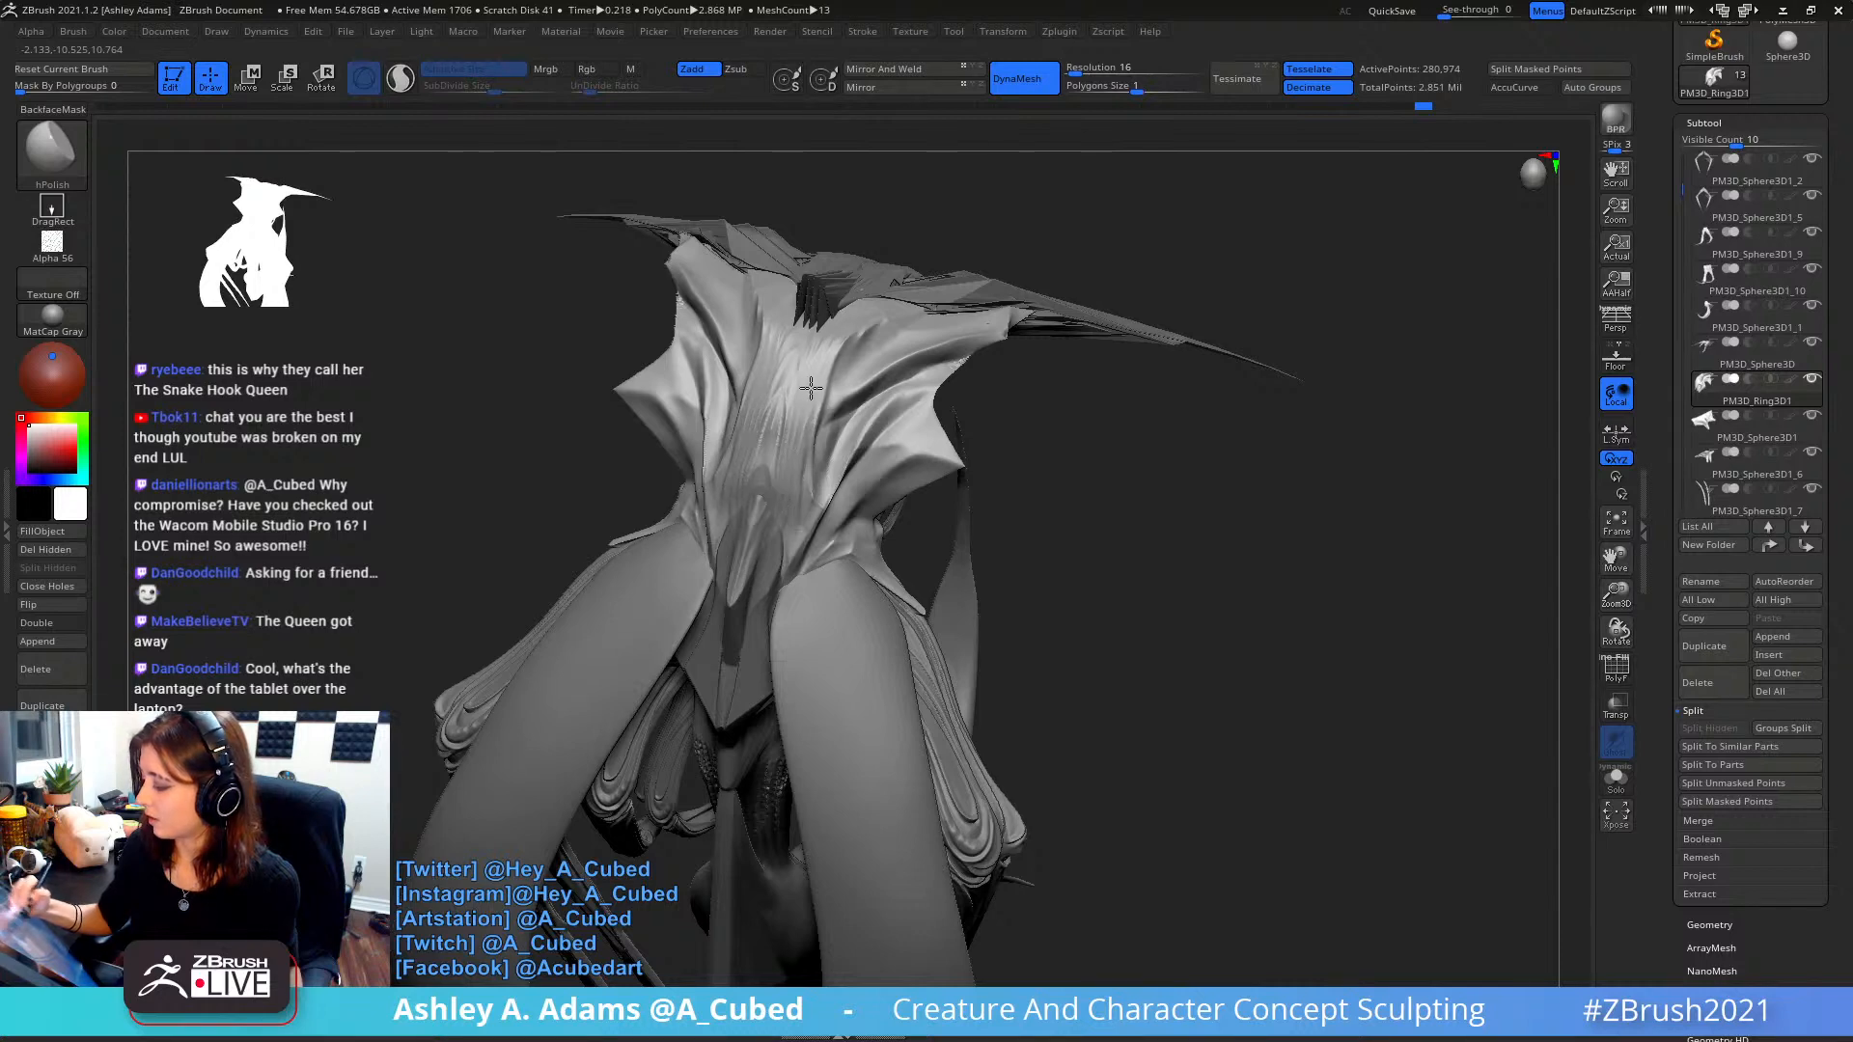
pyautogui.moveTo(831, 345); pyautogui.dragTo(873, 328, button='right')
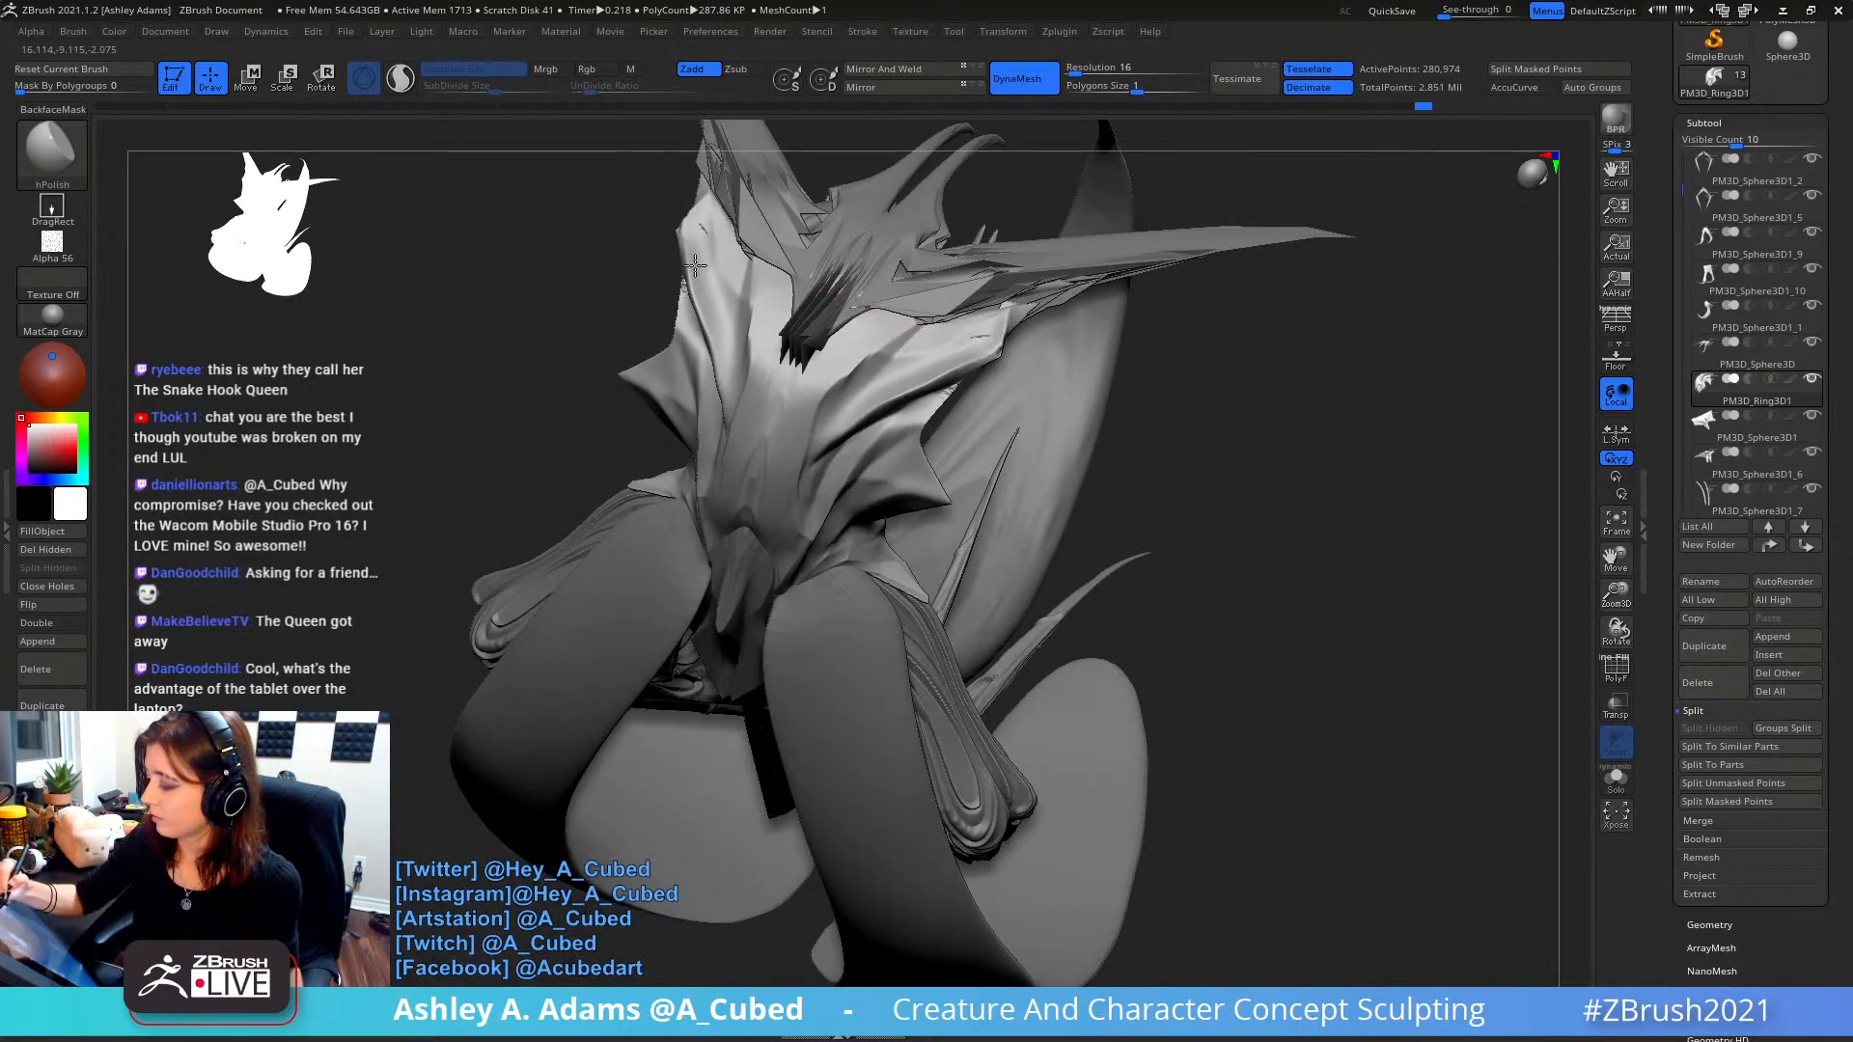
# - Pull the upper shoulder corners of the back plate outward with the SnakeHook brush
pyautogui.press('b')
pyautogui.press('s')
pyautogui.press('h')
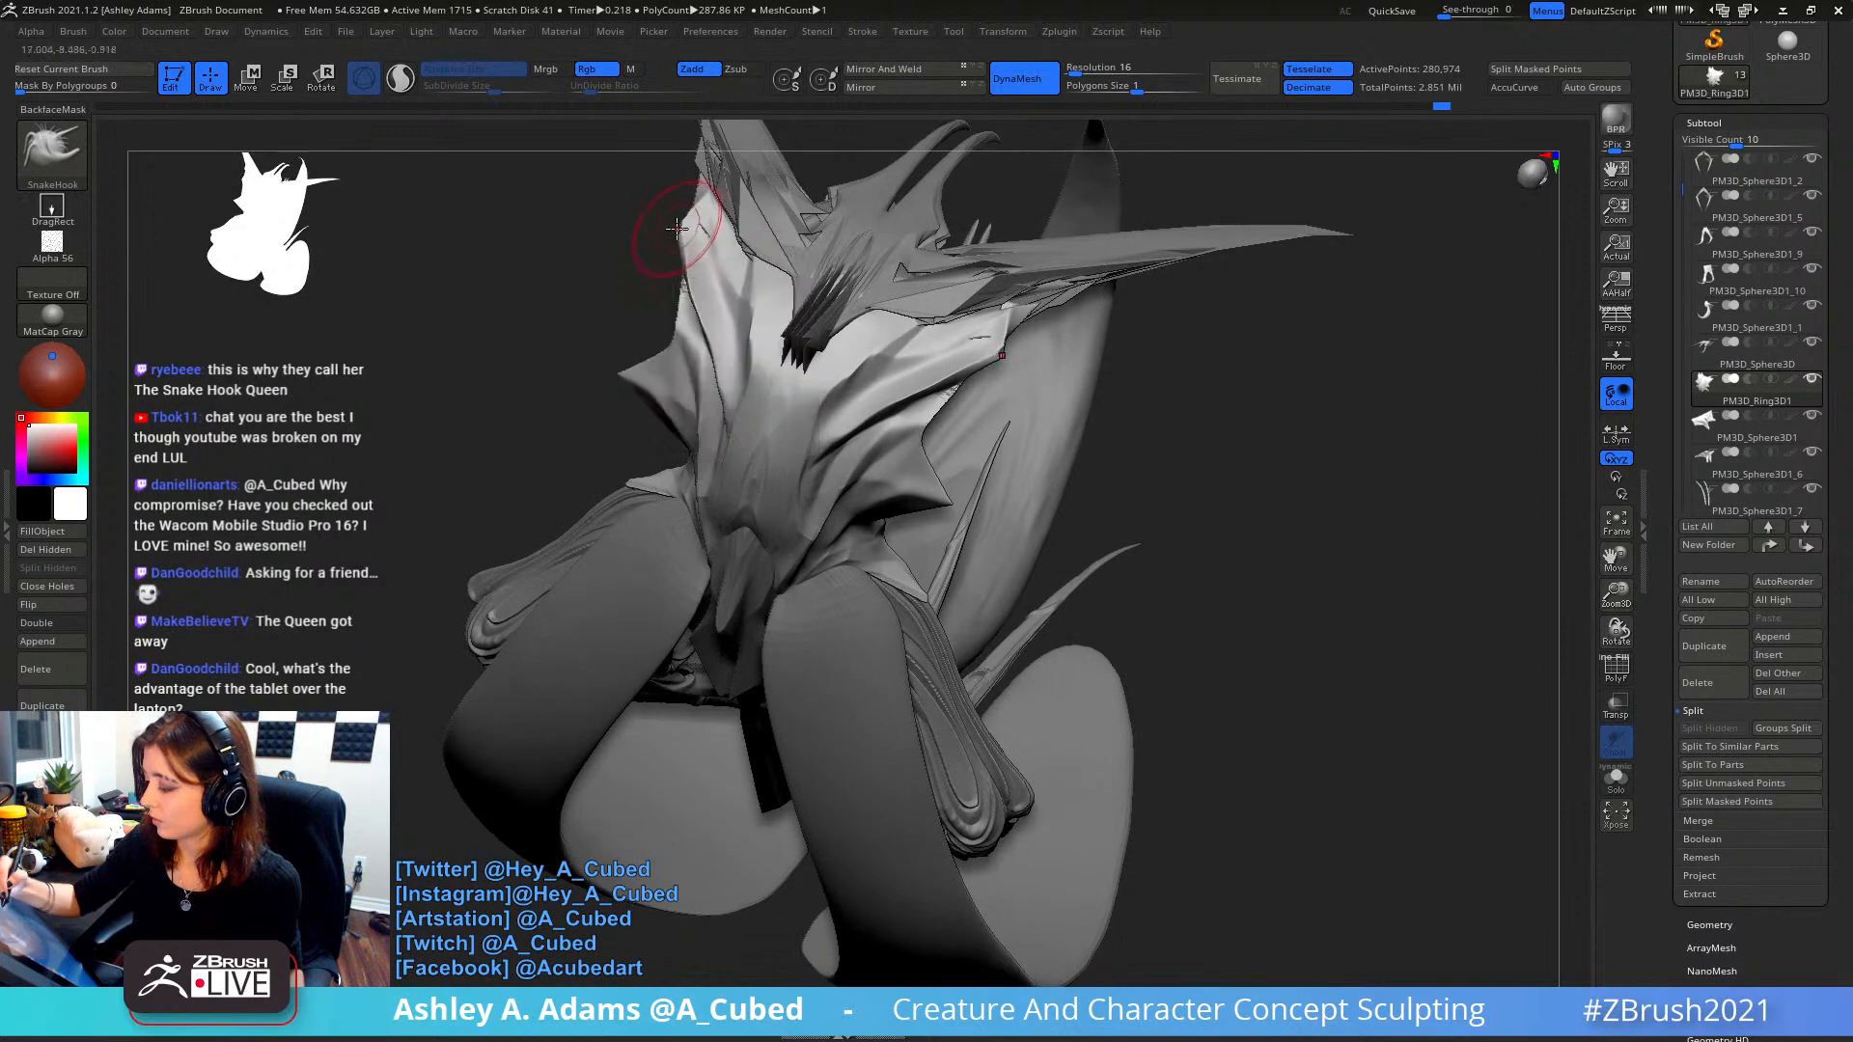
pyautogui.moveTo(688, 258); pyautogui.dragTo(681, 267)
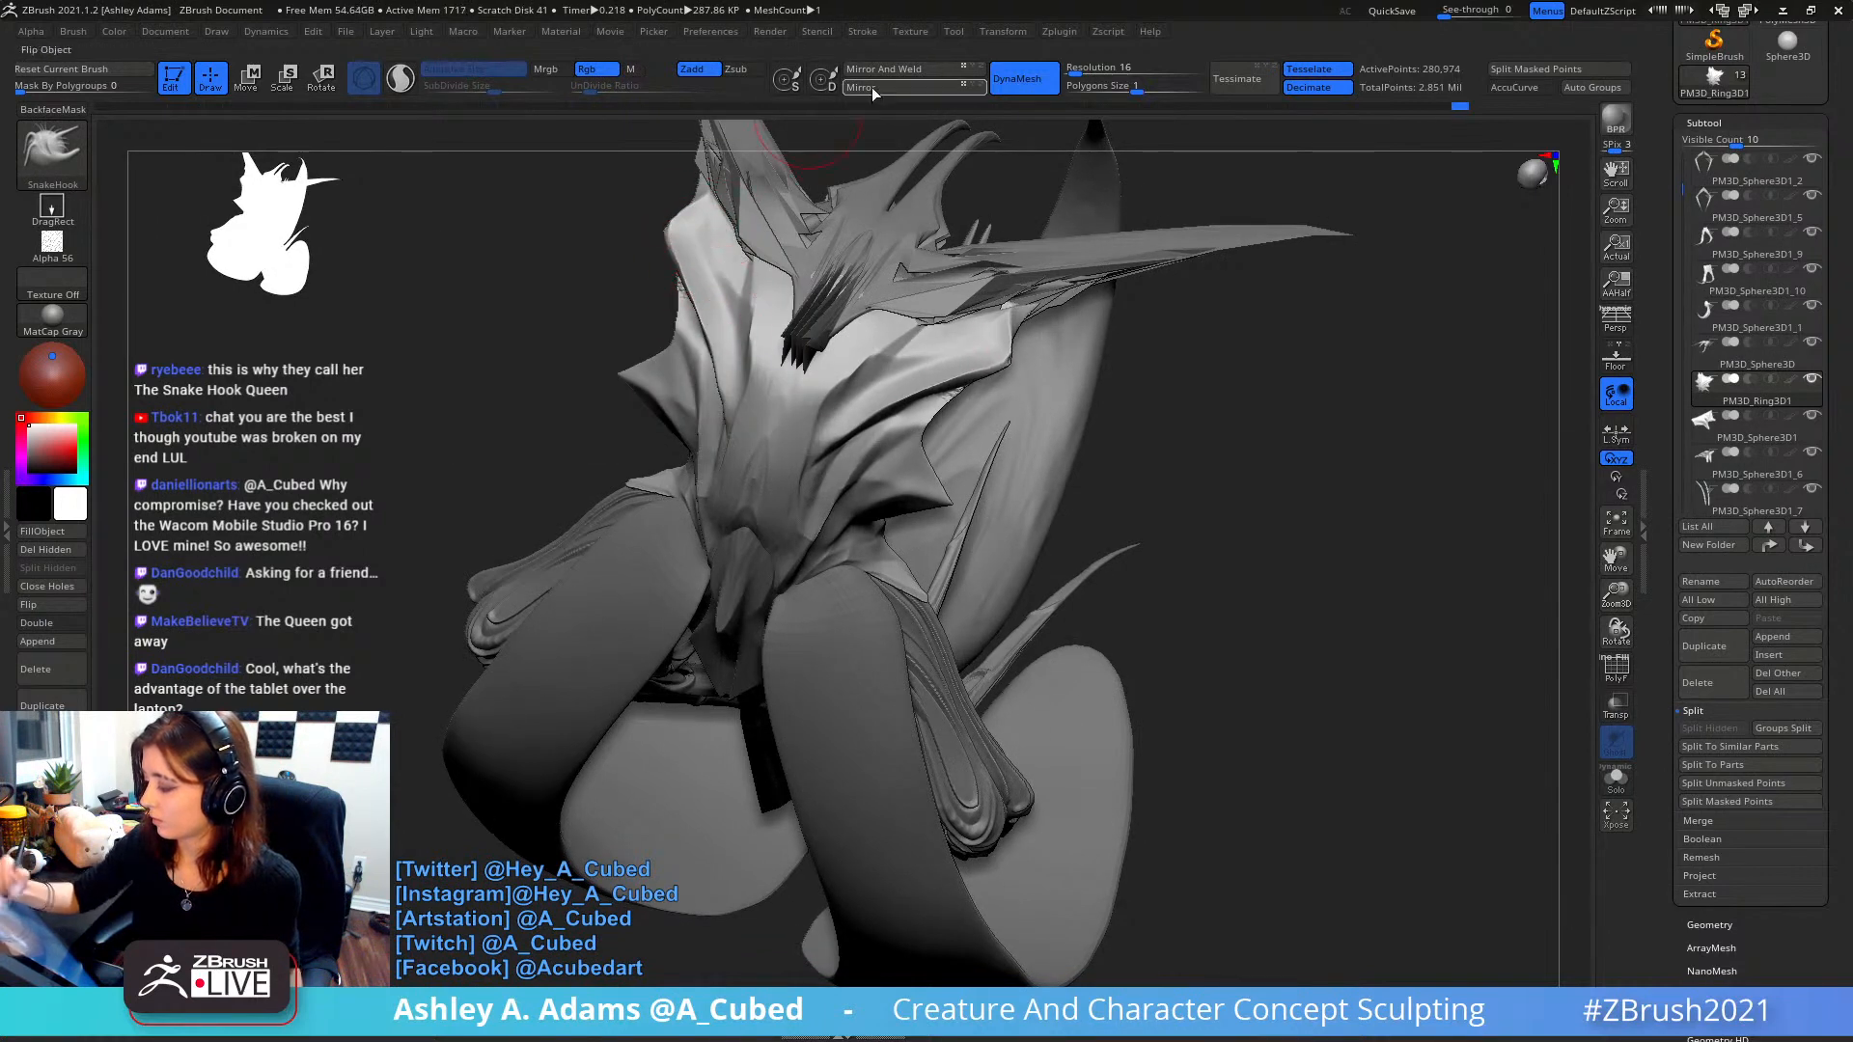
pyautogui.moveTo(883, 397); pyautogui.dragTo(862, 409, button='right')
pyautogui.hotkey('ctrl', 'z')
pyautogui.hotkey('ctrl', 'z')
pyautogui.hotkey('ctrl', 'z')
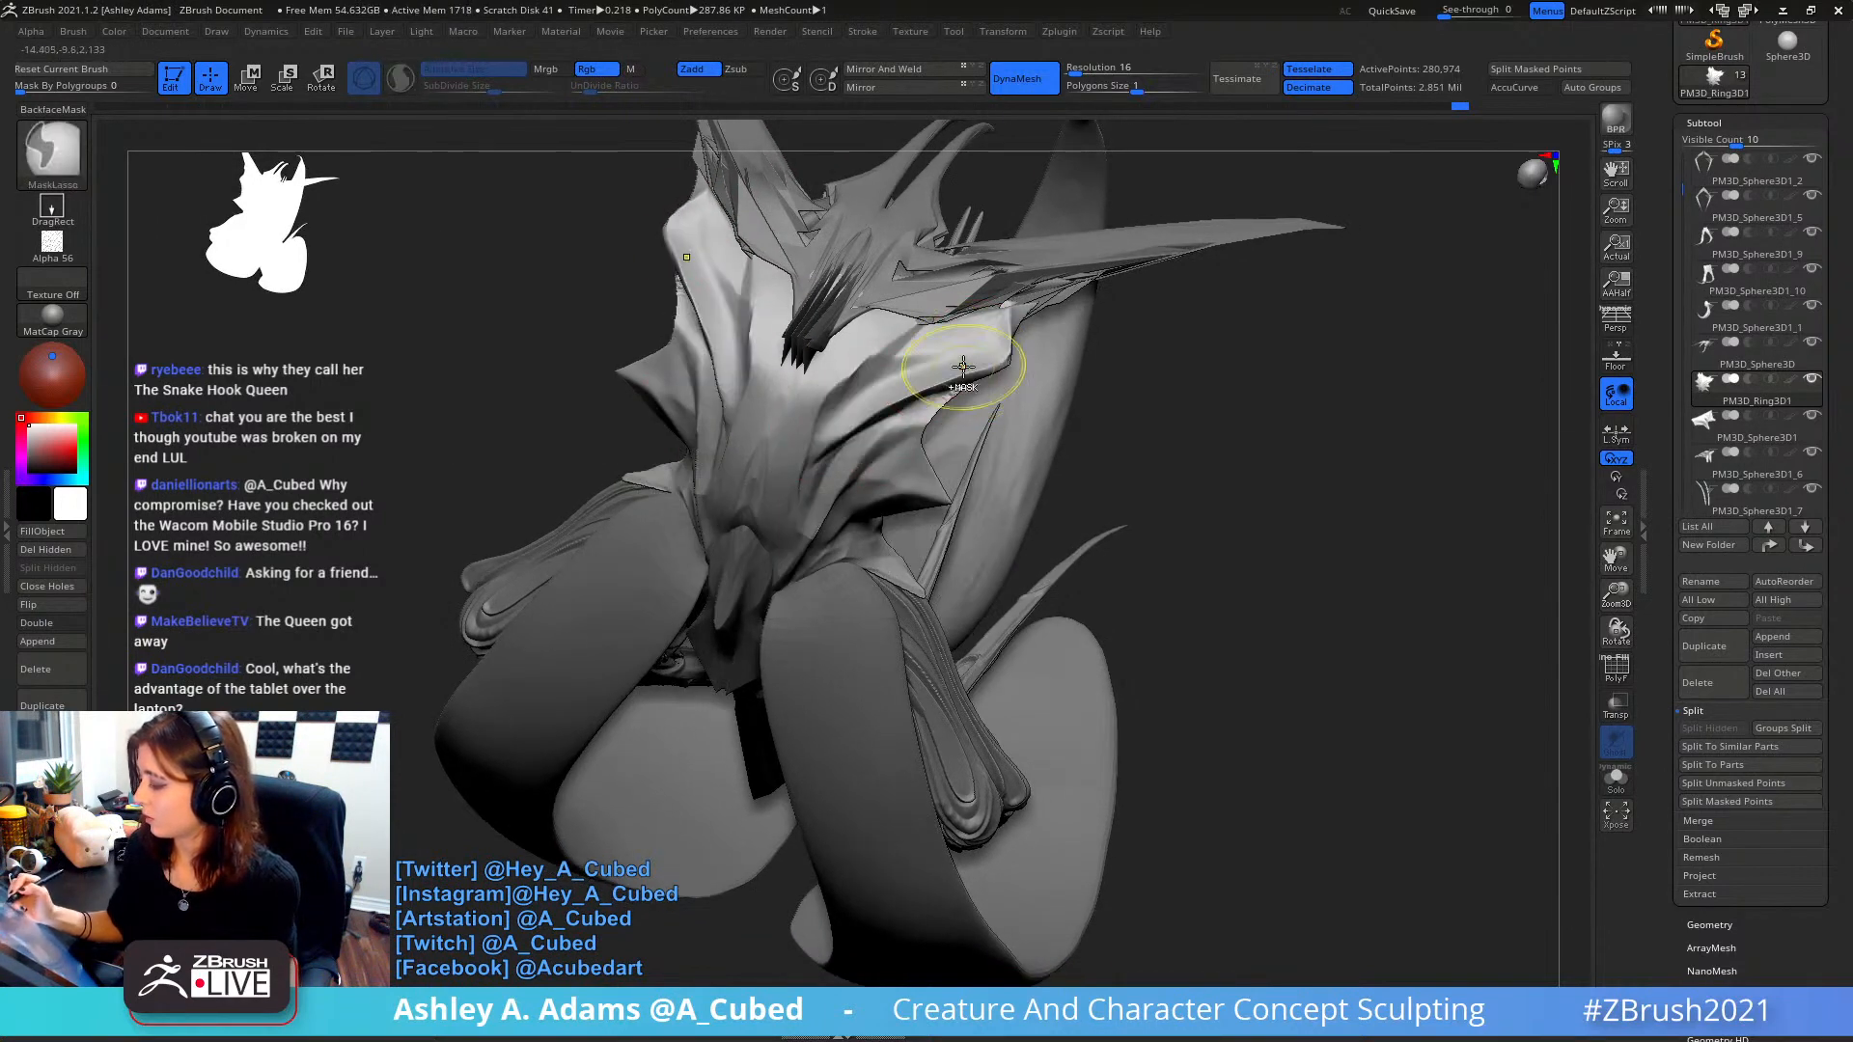
# - Polish and smooth the surface of the back plate around the extended shoulder corners
pyautogui.press('b')
pyautogui.press('h')
pyautogui.press('p')
pyautogui.moveTo(844, 422)
pyautogui.mouseDown()
pyautogui.moveTo(997, 358)
pyautogui.moveTo(835, 434)
pyautogui.moveTo(828, 465)
pyautogui.mouseUp()
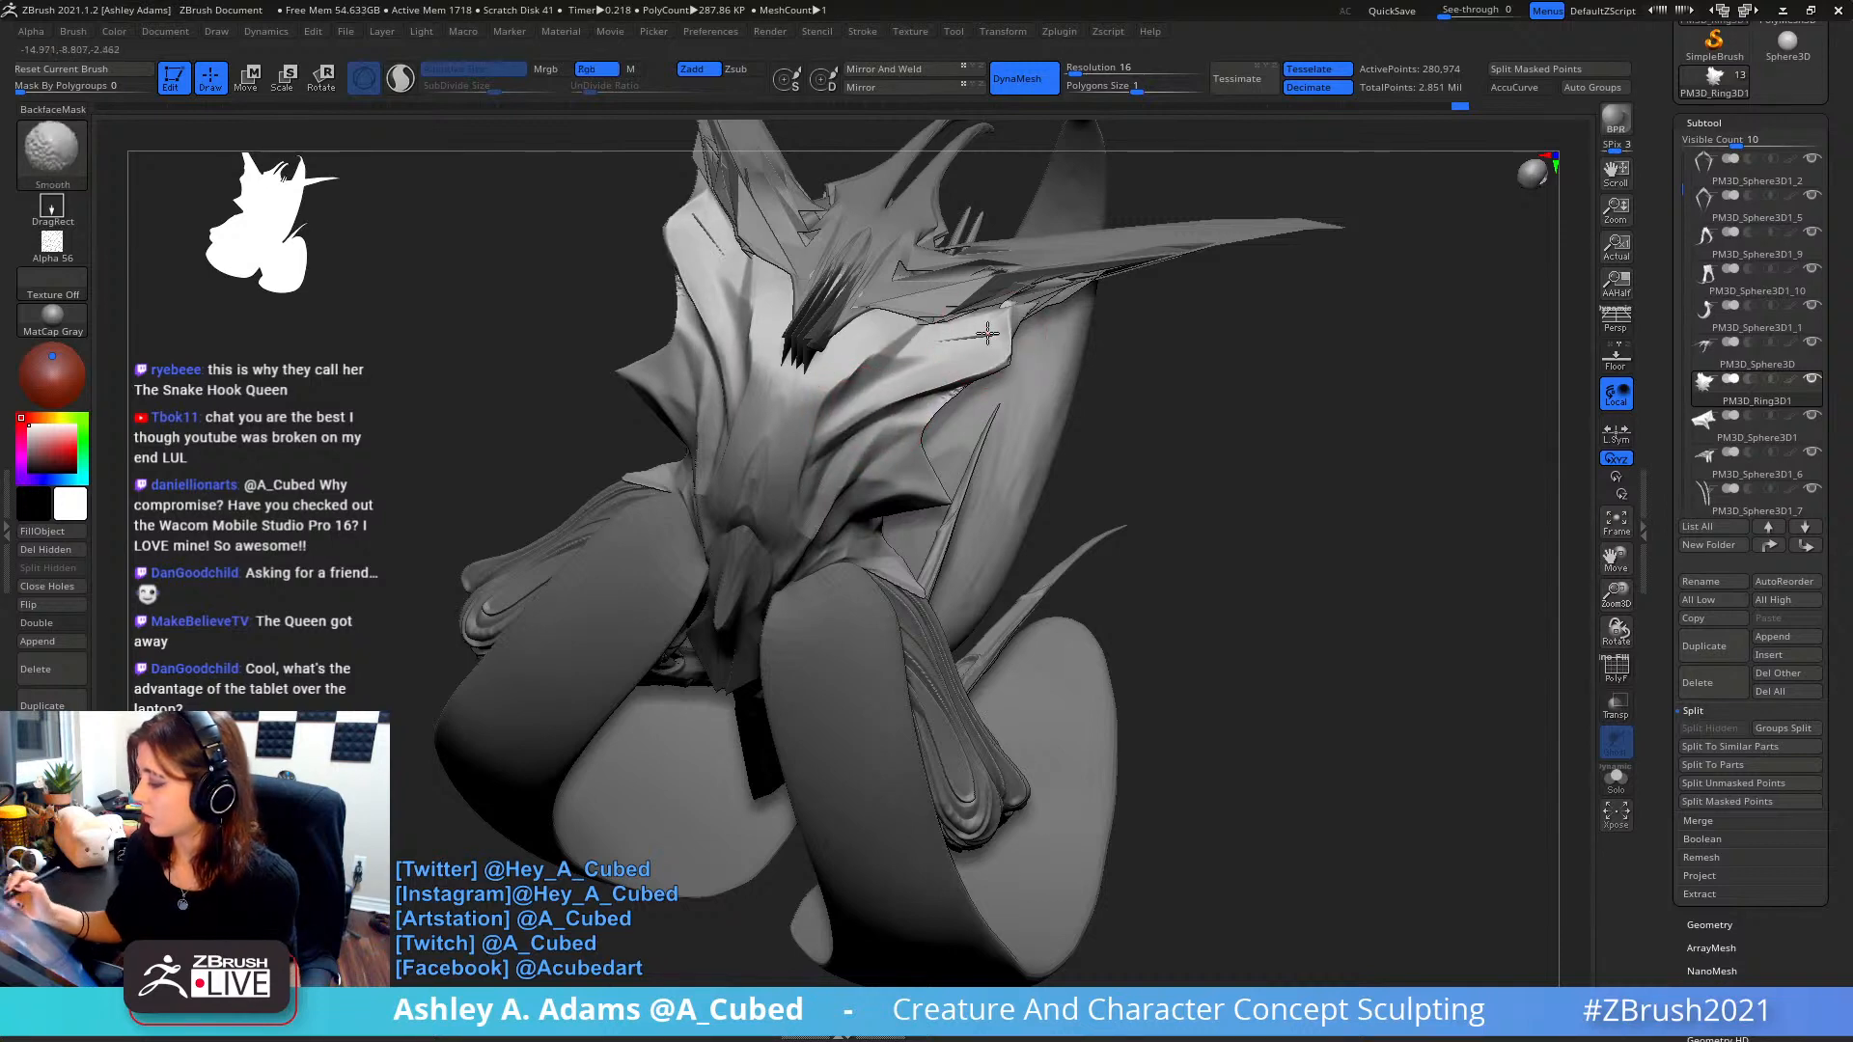
pyautogui.moveTo(986, 320)
pyautogui.keyDown('shift'); pyautogui.mouseDown()
pyautogui.moveTo(972, 344)
pyautogui.moveTo(1000, 335)
pyautogui.mouseUp(); pyautogui.keyUp('shift')
# - Select the head crest subtool, PM3D_Sphere3D, and choose the SnakeHook brush
pyautogui.moveTo(994, 316)
pyautogui.mouseDown(button='right')
pyautogui.moveTo(968, 324)
pyautogui.moveTo(994, 297)
pyautogui.moveTo(1038, 304)
pyautogui.mouseUp(button='right')
pyautogui.keyDown('alt'); pyautogui.click(1009, 295); pyautogui.keyUp('alt')
pyautogui.press('b')
pyautogui.press('s')
pyautogui.press('h')
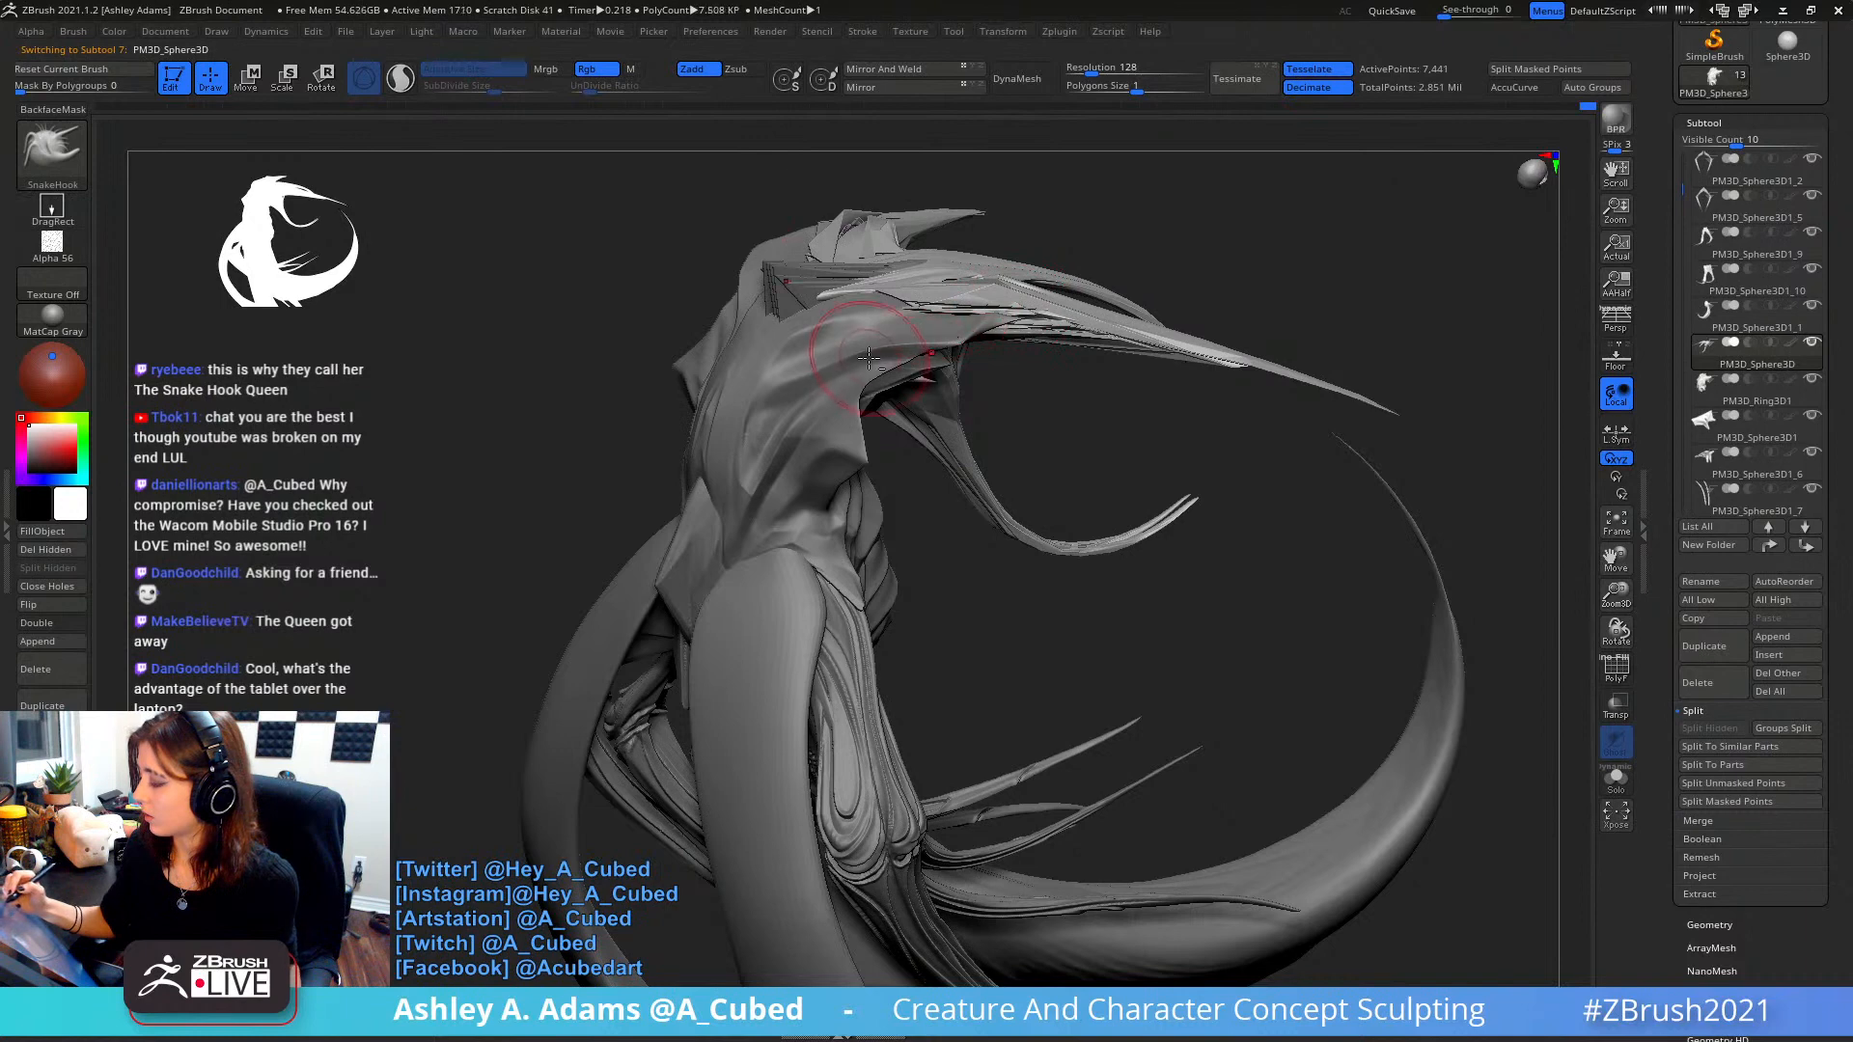
# - Select the upper torso subtool, PM3D_Ring3D1, and carve long creases down the back plate with the MAHcut Mech A brush
pyautogui.keyDown('alt'); pyautogui.click(846, 337); pyautogui.keyUp('alt')
pyautogui.press('space')
pyautogui.press('b')
pyautogui.press('m')
pyautogui.press('a')
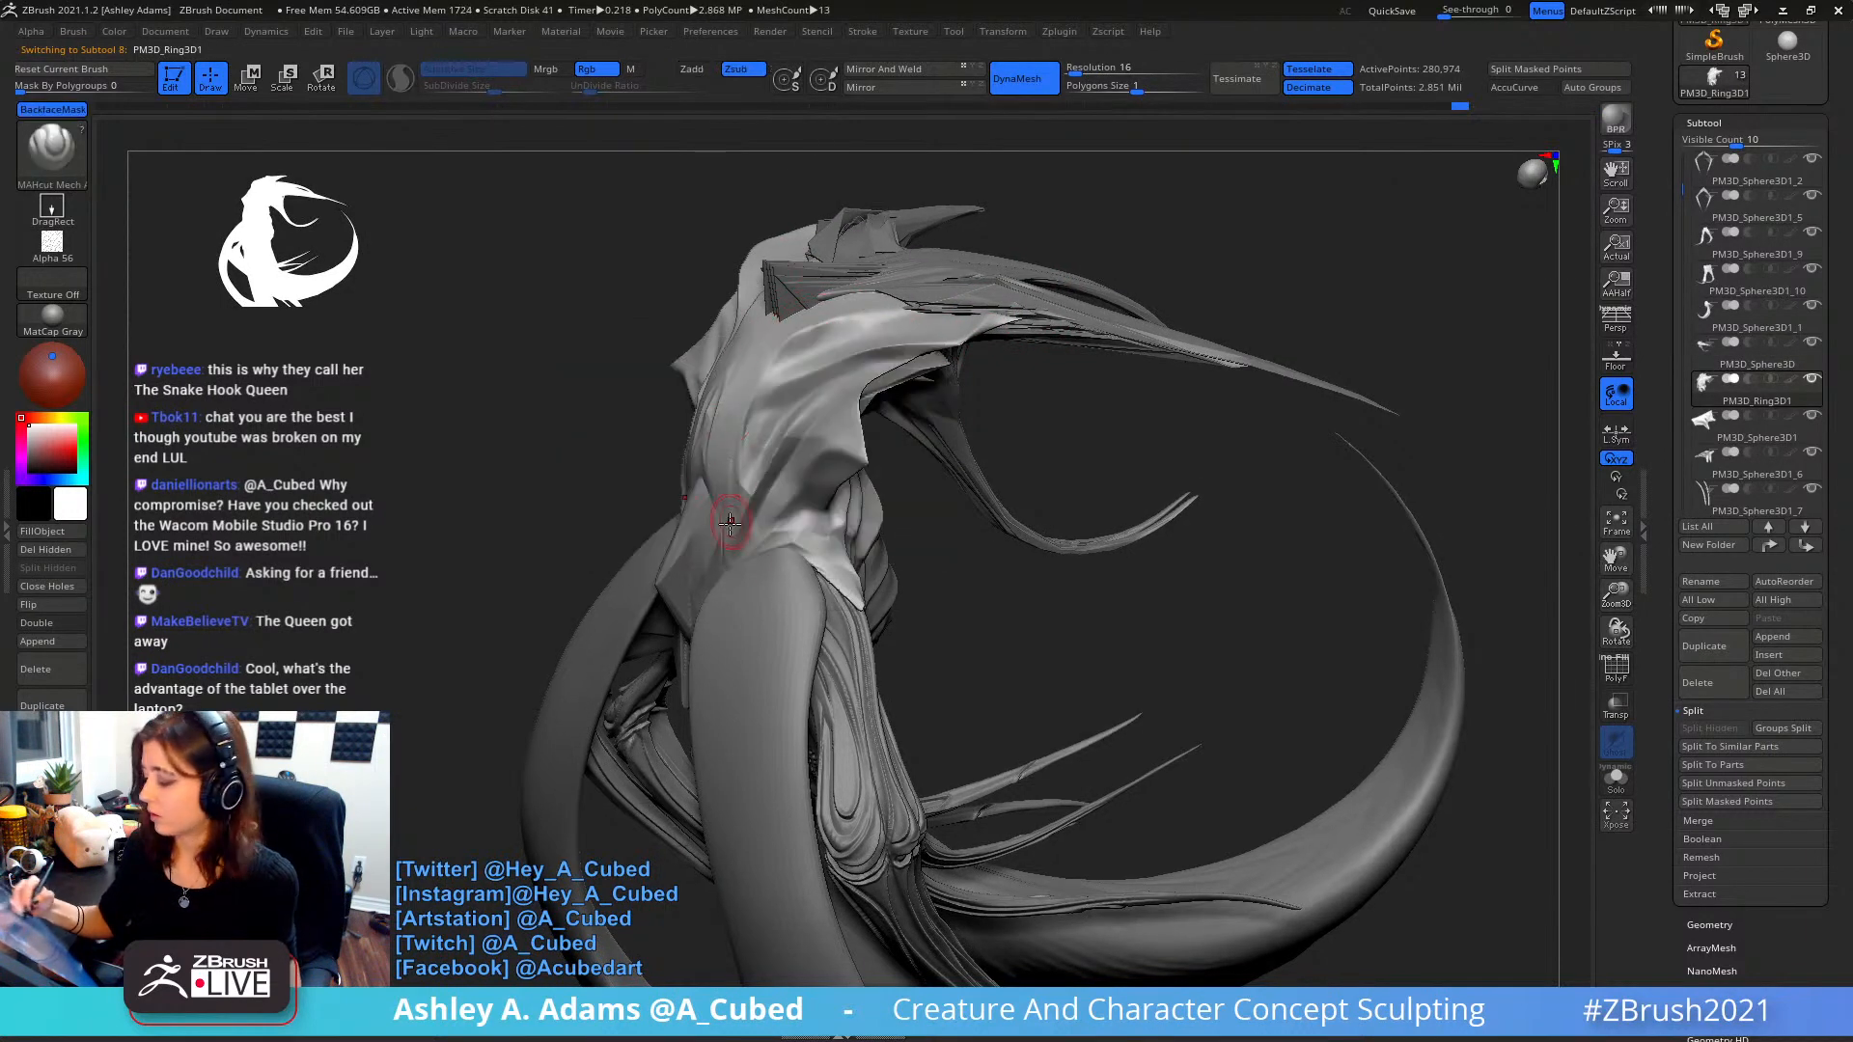
pyautogui.moveTo(979, 314)
pyautogui.mouseDown(button='right')
pyautogui.moveTo(993, 356)
pyautogui.moveTo(857, 403)
pyautogui.moveTo(847, 263)
pyautogui.moveTo(853, 303)
pyautogui.mouseUp(button='right')
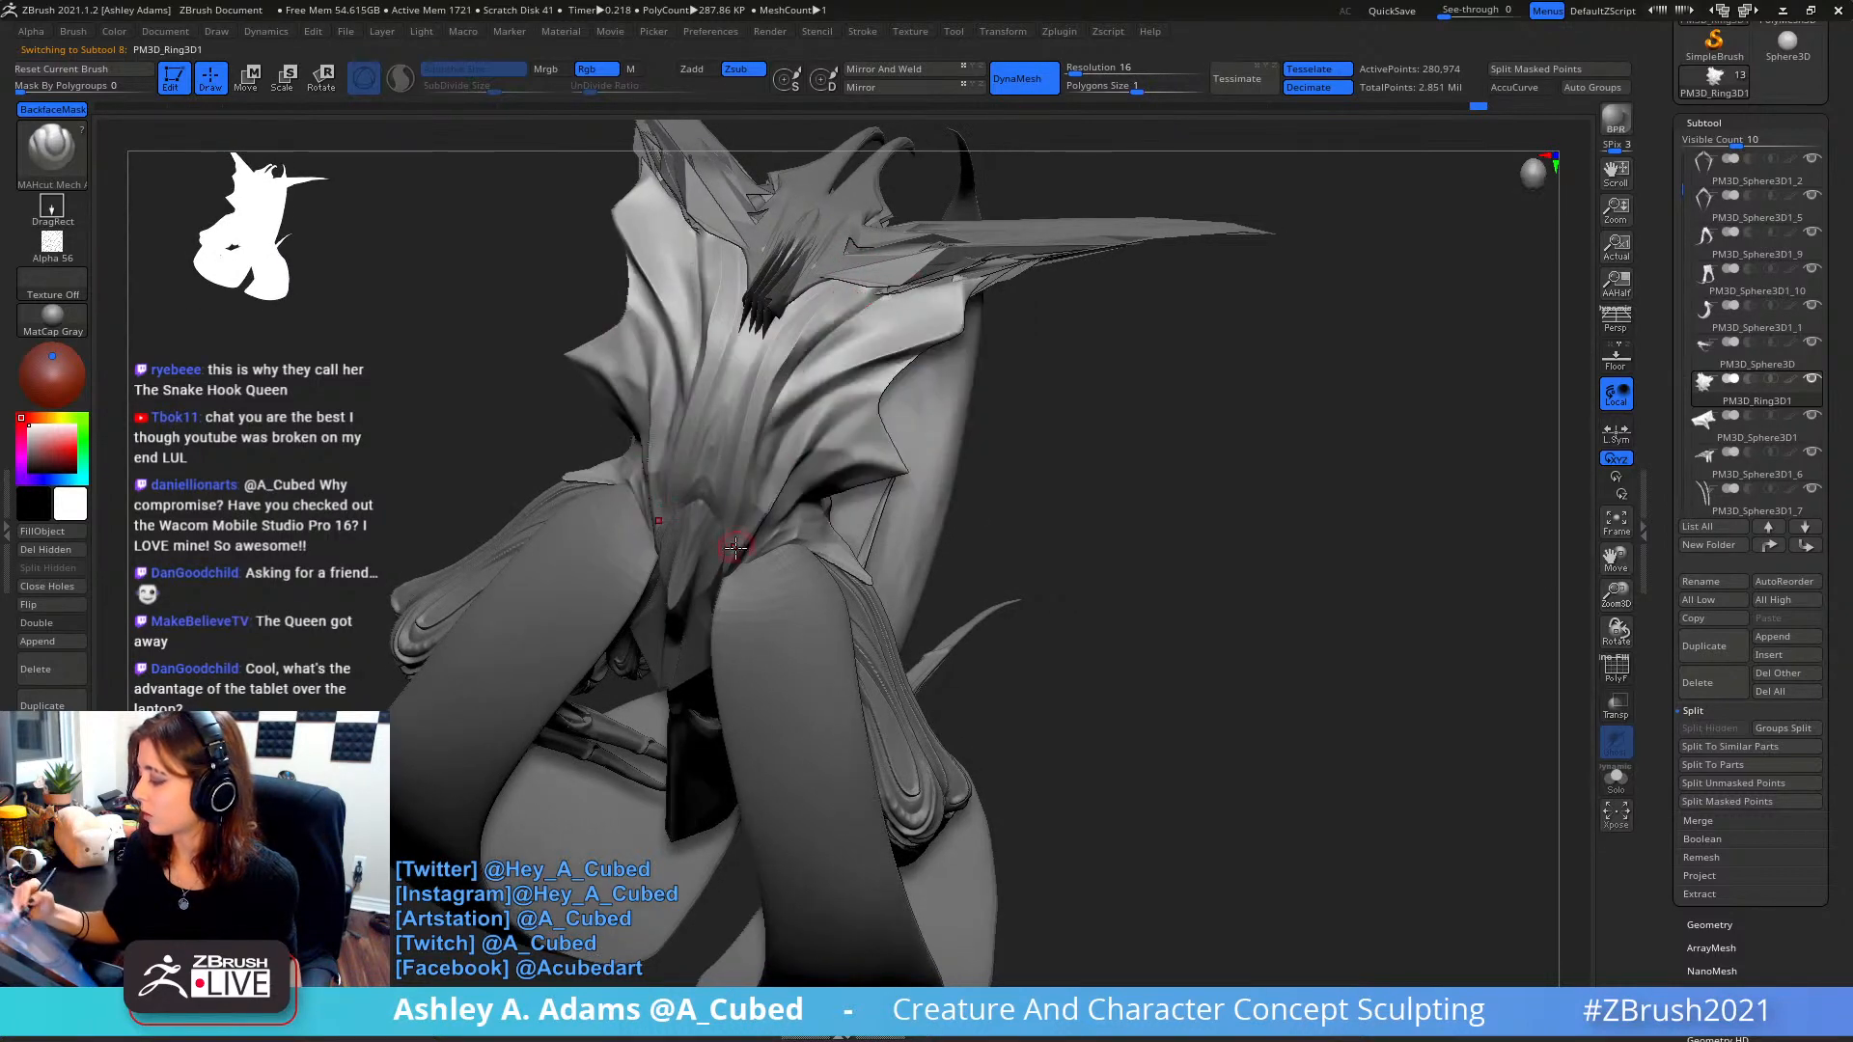
pyautogui.moveTo(953, 271); pyautogui.dragTo(828, 349)
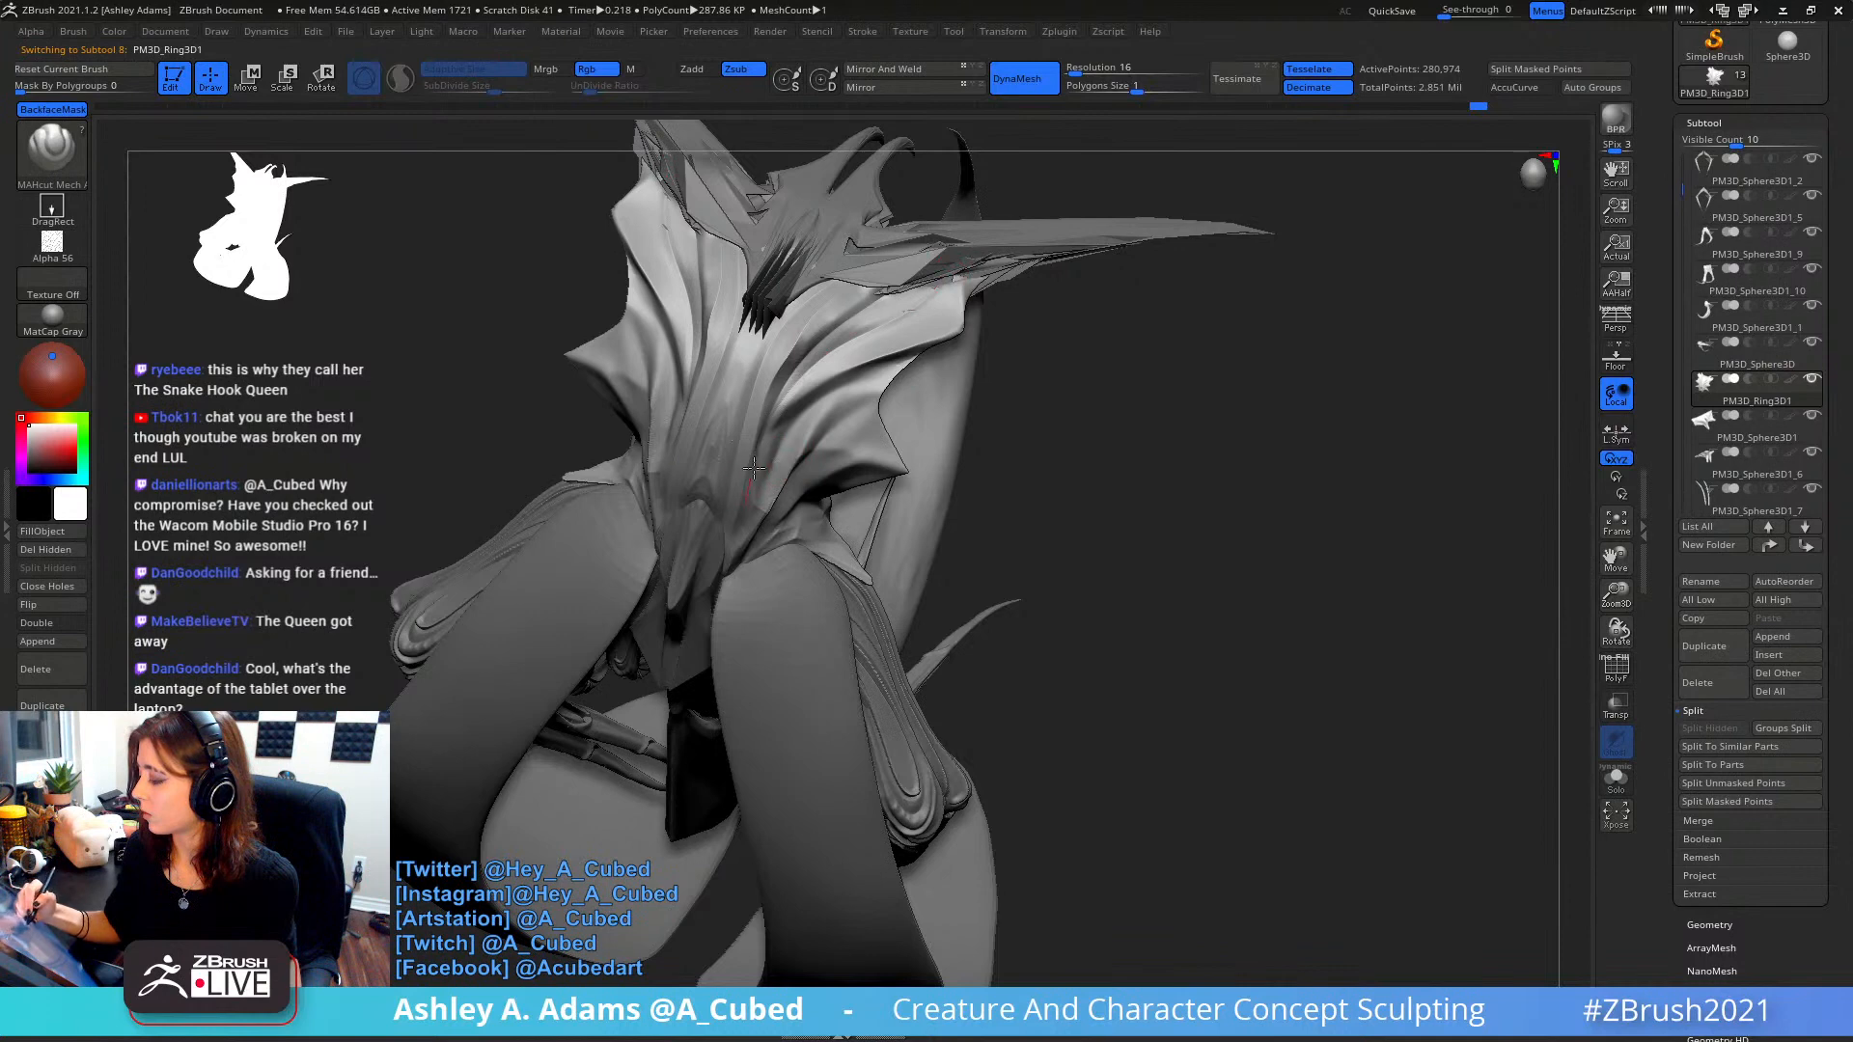
pyautogui.moveTo(789, 411)
pyautogui.mouseDown()
pyautogui.moveTo(963, 279)
pyautogui.moveTo(730, 524)
pyautogui.mouseUp()
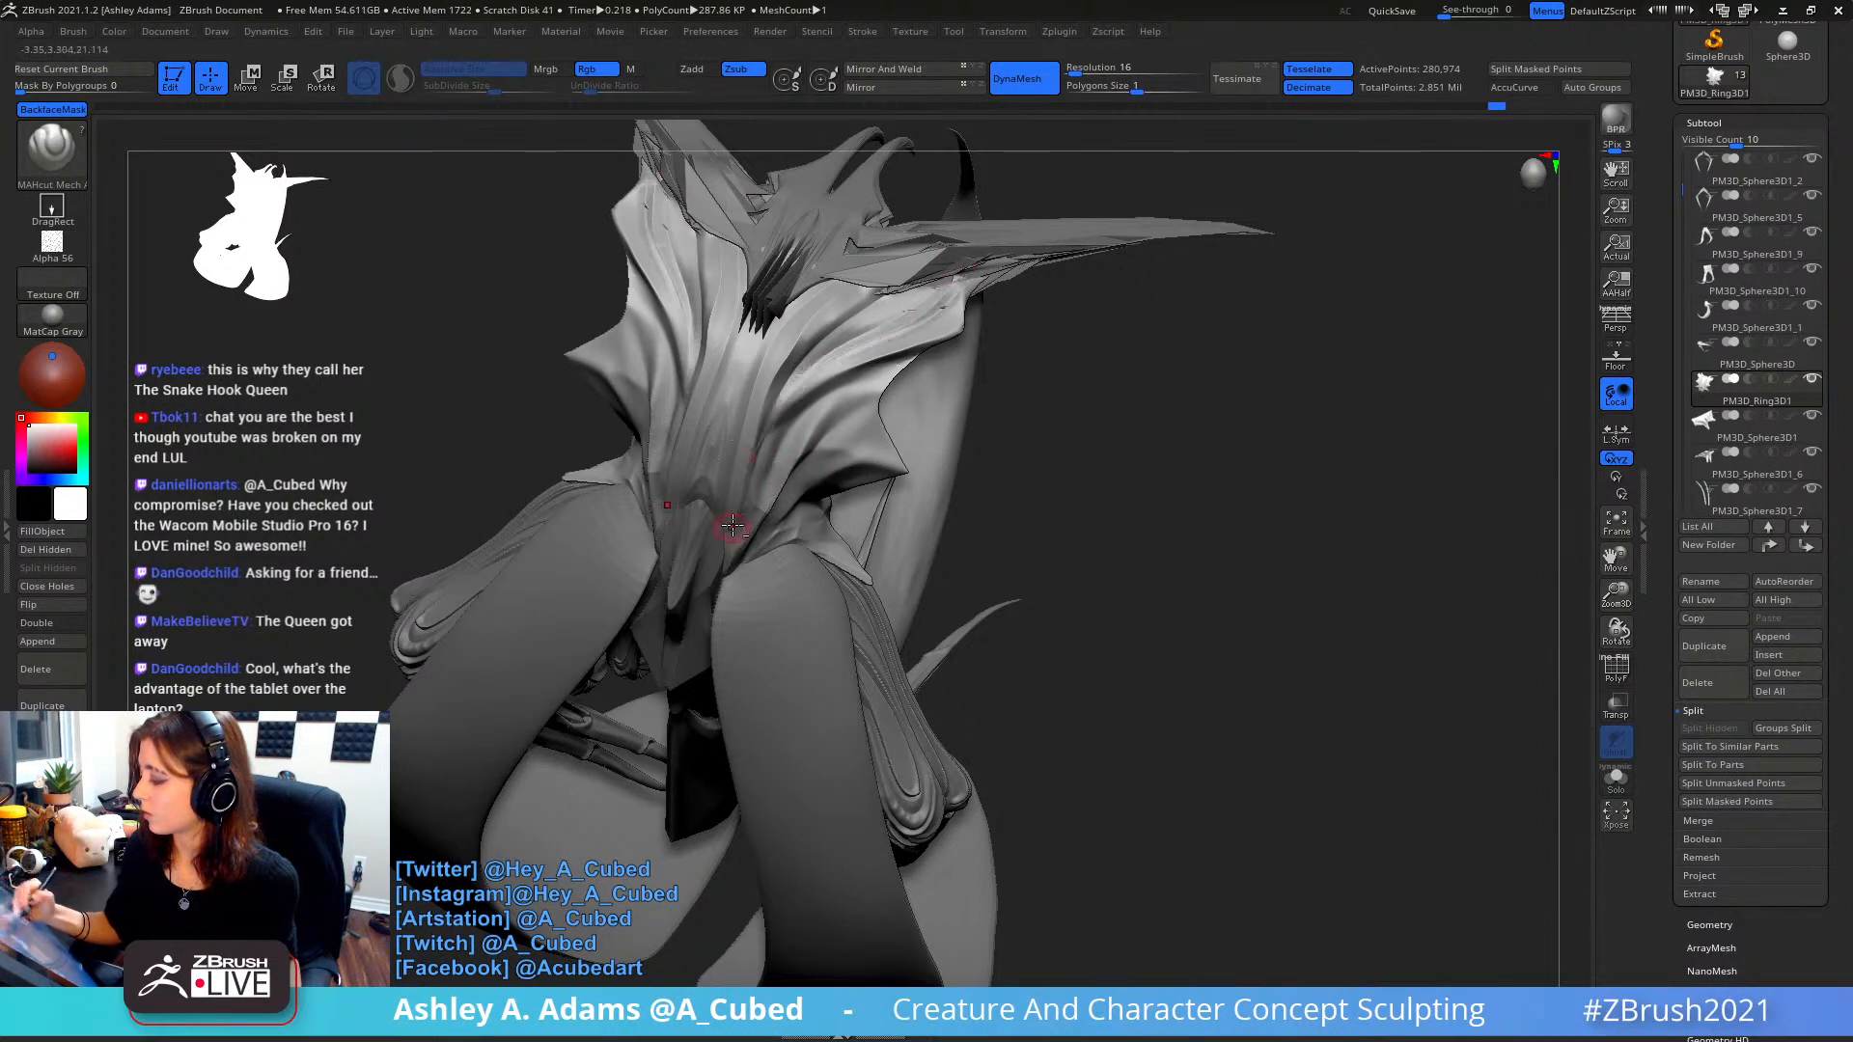
pyautogui.moveTo(873, 367); pyautogui.dragTo(843, 326, button='right')
pyautogui.moveTo(952, 335)
pyautogui.mouseDown()
pyautogui.moveTo(824, 388)
pyautogui.moveTo(758, 500)
pyautogui.mouseUp()
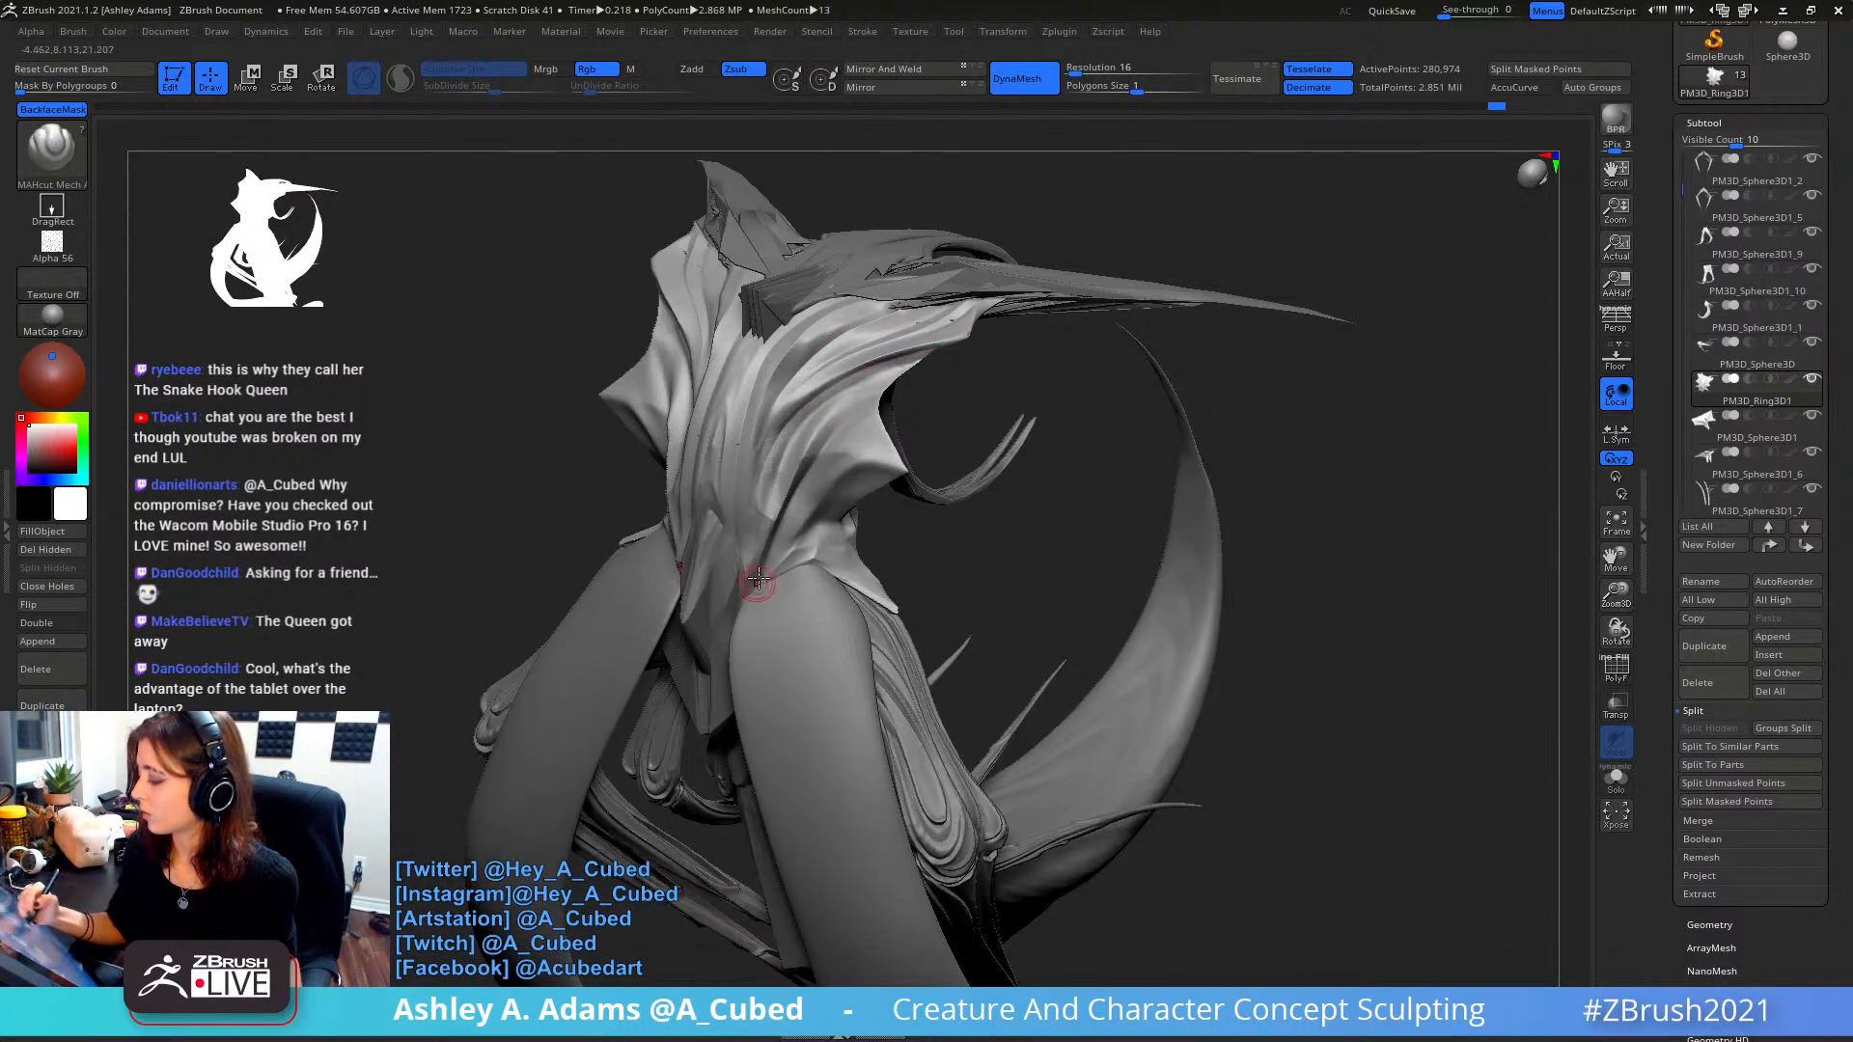
# - Cut creases into the front inner faces of the flared shoulder plates and smooth their outer edge
pyautogui.moveTo(757, 583)
pyautogui.mouseDown(button='right')
pyautogui.moveTo(909, 463)
pyautogui.moveTo(927, 307)
pyautogui.moveTo(891, 477)
pyautogui.moveTo(951, 406)
pyautogui.mouseUp(button='right')
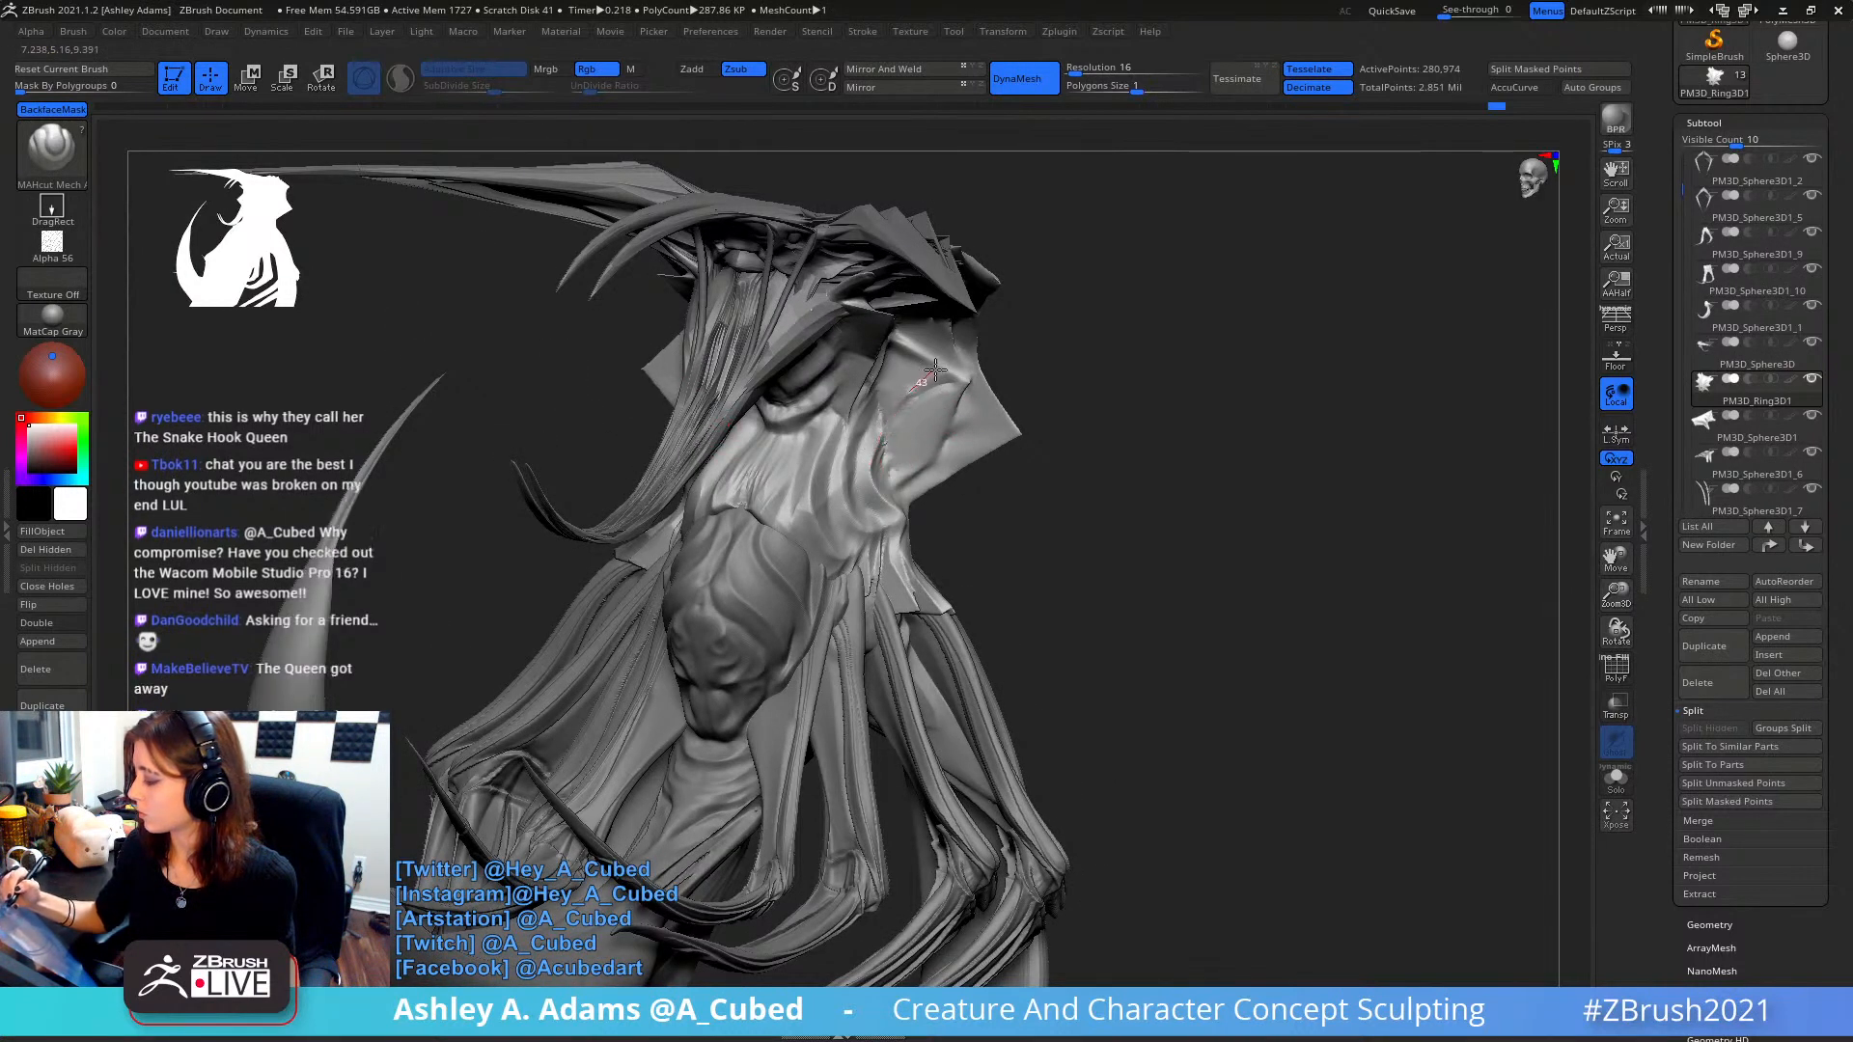
pyautogui.moveTo(969, 385); pyautogui.dragTo(894, 464, button='right')
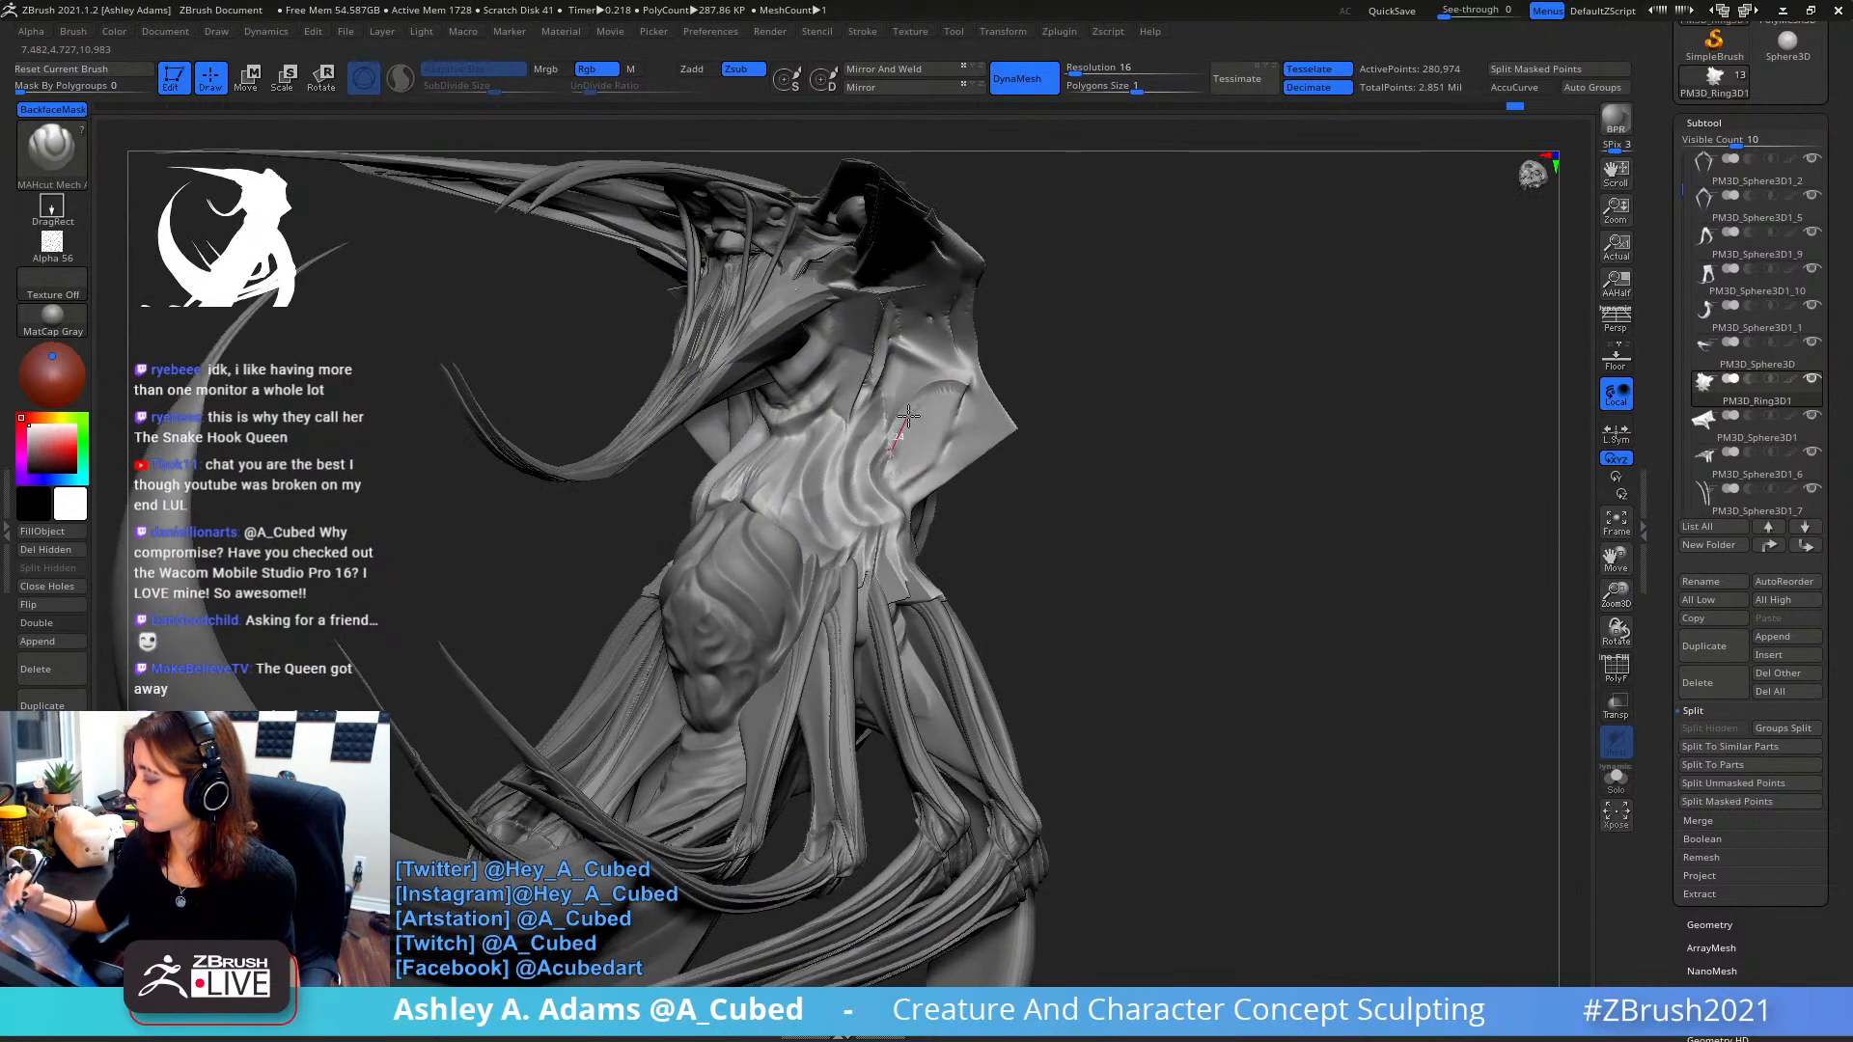
pyautogui.moveTo(982, 399)
pyautogui.mouseDown()
pyautogui.moveTo(886, 494)
pyautogui.moveTo(935, 401)
pyautogui.moveTo(980, 461)
pyautogui.moveTo(874, 501)
pyautogui.moveTo(968, 399)
pyautogui.moveTo(959, 462)
pyautogui.moveTo(917, 475)
pyautogui.mouseUp()
pyautogui.moveTo(941, 517)
pyautogui.mouseDown()
pyautogui.moveTo(955, 542)
pyautogui.moveTo(993, 453)
pyautogui.moveTo(1023, 497)
pyautogui.moveTo(1013, 415)
pyautogui.mouseUp()
pyautogui.keyDown('shift'); pyautogui.moveTo(1013, 415); pyautogui.dragTo(1021, 425); pyautogui.keyUp('shift')
# - Select the head crest subtool, PM3D_Sphere3D, and bring the general tool settings back into view
pyautogui.moveTo(1212, 421)
pyautogui.keyDown('alt'); pyautogui.mouseDown()
pyautogui.moveTo(986, 501)
pyautogui.moveTo(1071, 434)
pyautogui.moveTo(1030, 347)
pyautogui.mouseUp(); pyautogui.keyUp('alt')
pyautogui.keyDown('alt'); pyautogui.moveTo(1139, 319); pyautogui.dragTo(772, 349); pyautogui.keyUp('alt')
pyautogui.keyDown('alt'); pyautogui.click(766, 351); pyautogui.keyUp('alt')
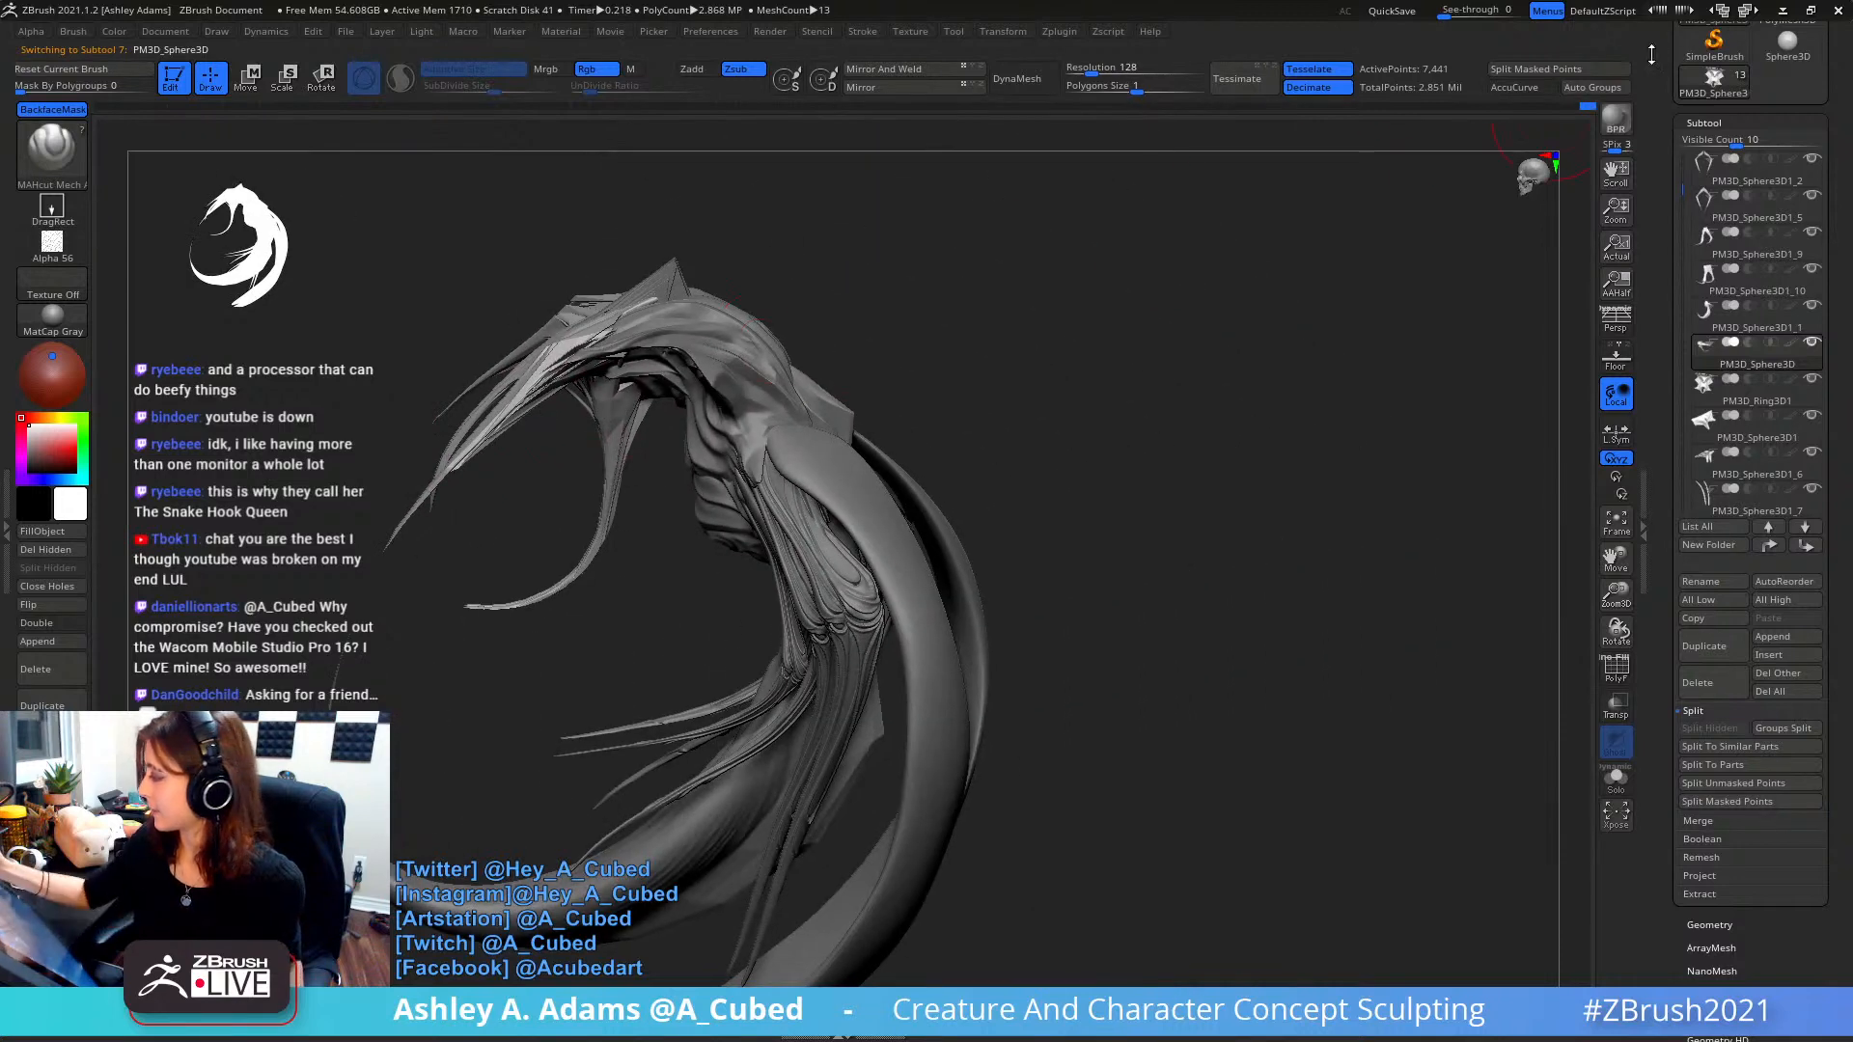
pyautogui.moveTo(1657, 106); pyautogui.dragTo(1651, 192)
pyautogui.click(1783, 62)
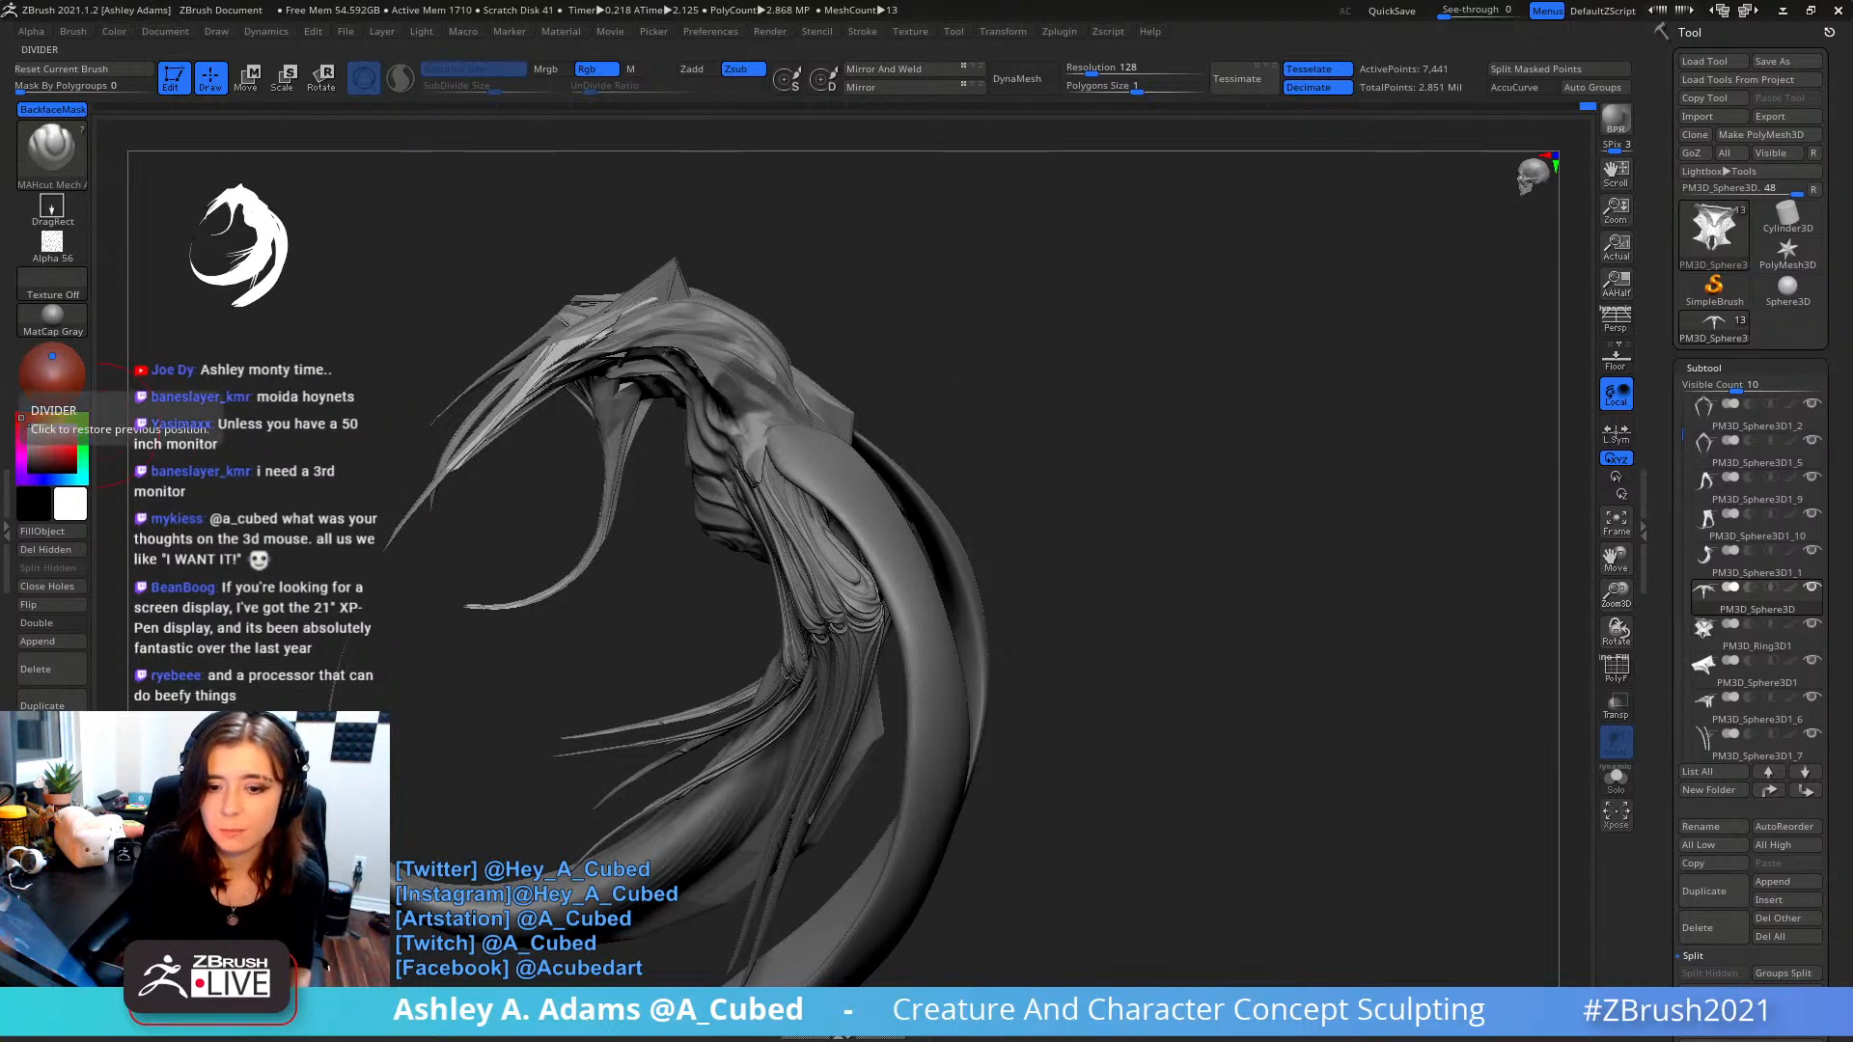
# - Stamp a snapshot of the creature's side view, place the live model beside it for comparison, and clear the canvas
pyautogui.moveTo(1021, 538)
pyautogui.mouseDown()
pyautogui.moveTo(1055, 571)
pyautogui.moveTo(1224, 484)
pyautogui.moveTo(1187, 471)
pyautogui.moveTo(1550, 488)
pyautogui.mouseUp()
pyautogui.keyDown('ctrl'); pyautogui.moveTo(1550, 488); pyautogui.dragTo(1552, 495, button='right'); pyautogui.keyUp('ctrl')
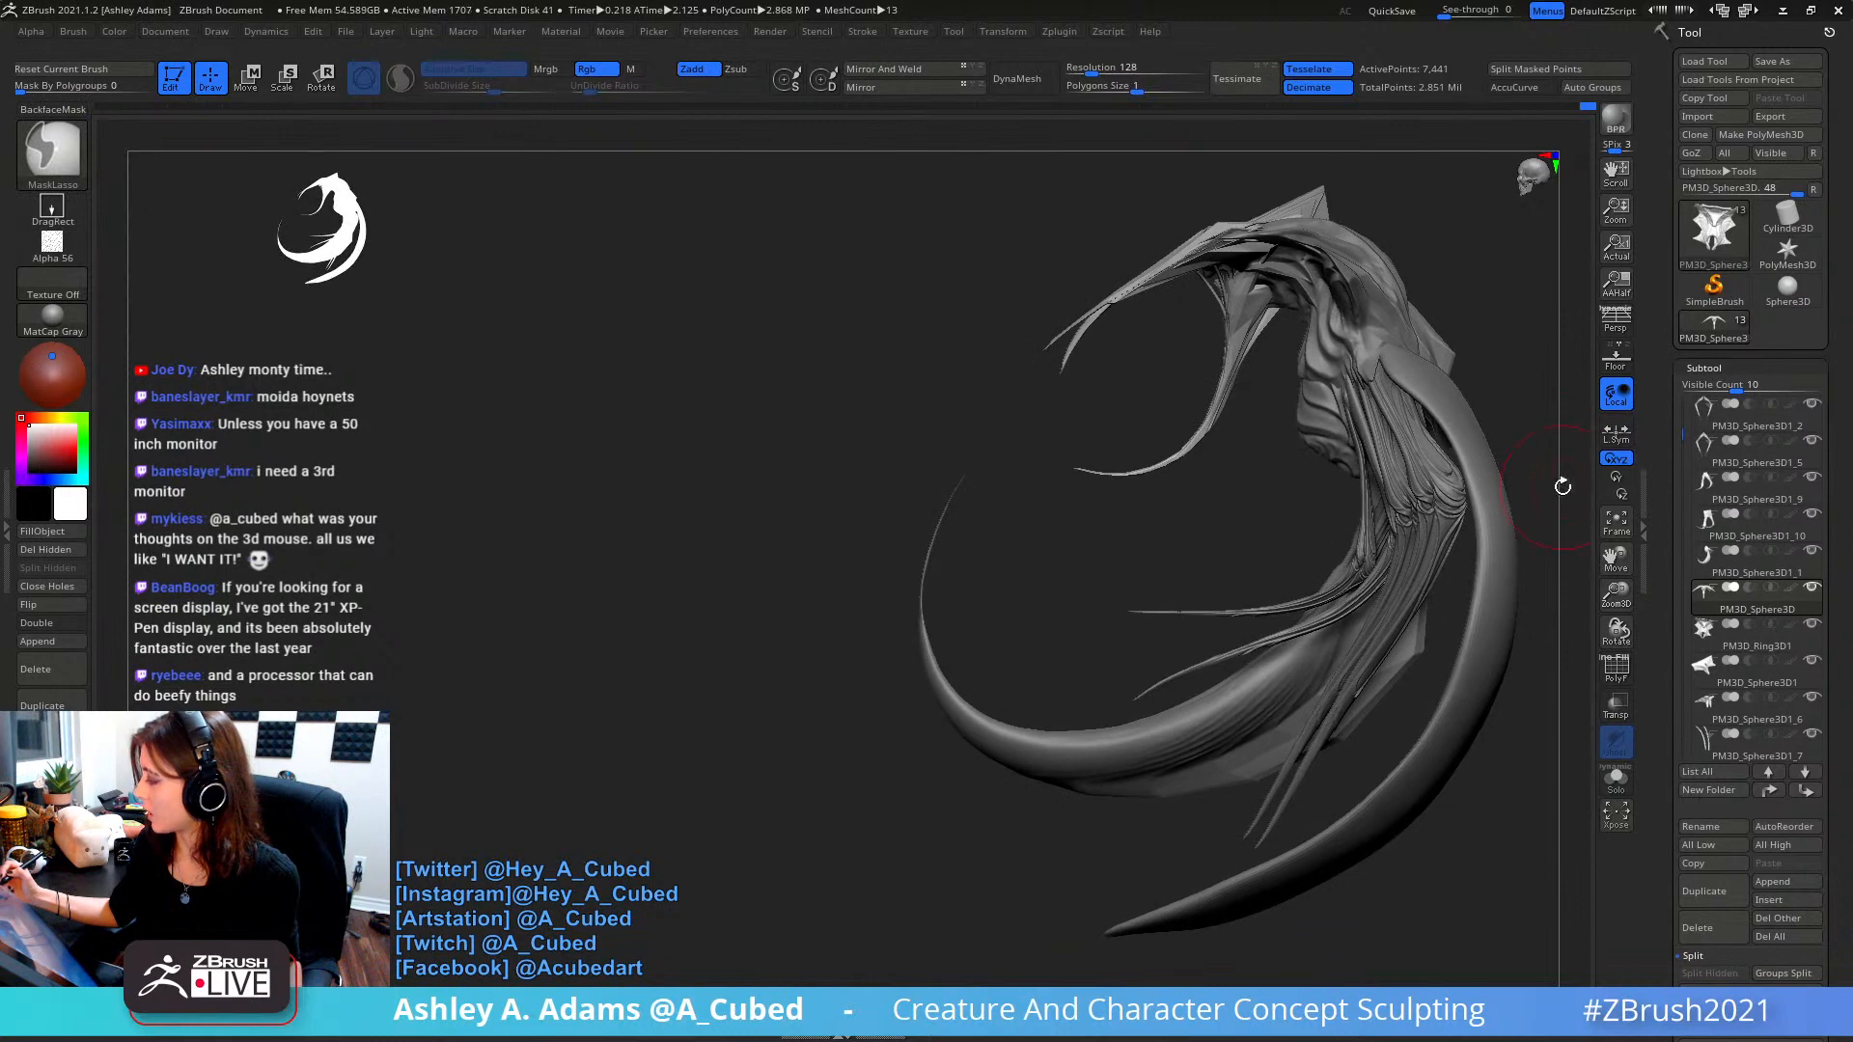
pyautogui.hotkey('shift', 's')
pyautogui.moveTo(1592, 483)
pyautogui.keyDown('alt'); pyautogui.mouseDown()
pyautogui.moveTo(968, 447)
pyautogui.moveTo(974, 557)
pyautogui.moveTo(976, 467)
pyautogui.moveTo(1009, 403)
pyautogui.mouseUp(); pyautogui.keyUp('alt')
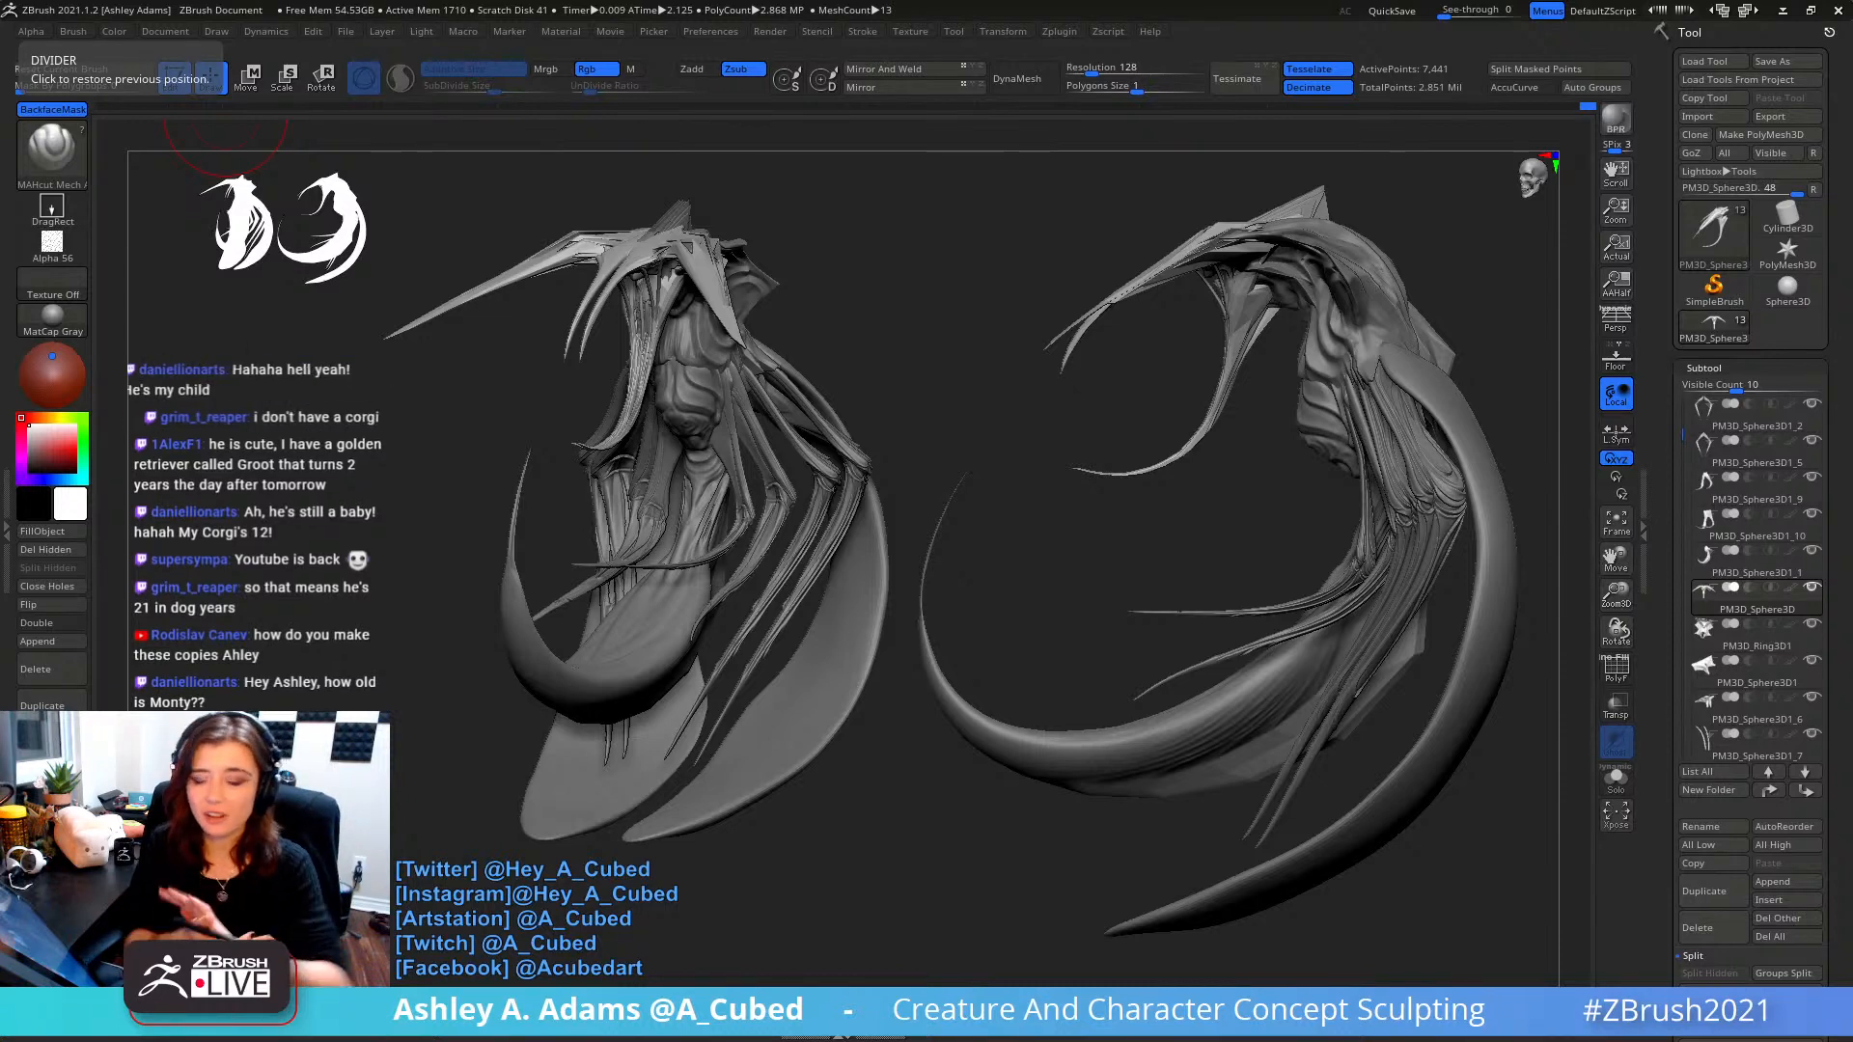
pyautogui.moveTo(1025, 388); pyautogui.dragTo(1000, 372)
pyautogui.hotkey('ctrl', 'n')
# - Select the head crest subtool and DynaMesh it at a resolution of 16
pyautogui.moveTo(881, 385)
pyautogui.keyDown('alt'); pyautogui.mouseDown(button='right')
pyautogui.moveTo(1188, 356)
pyautogui.moveTo(1131, 382)
pyautogui.moveTo(1172, 492)
pyautogui.moveTo(1095, 461)
pyautogui.moveTo(1153, 352)
pyautogui.moveTo(1206, 311)
pyautogui.mouseUp(button='right'); pyautogui.keyUp('alt')
pyautogui.keyDown('alt'); pyautogui.click(1202, 500); pyautogui.keyUp('alt')
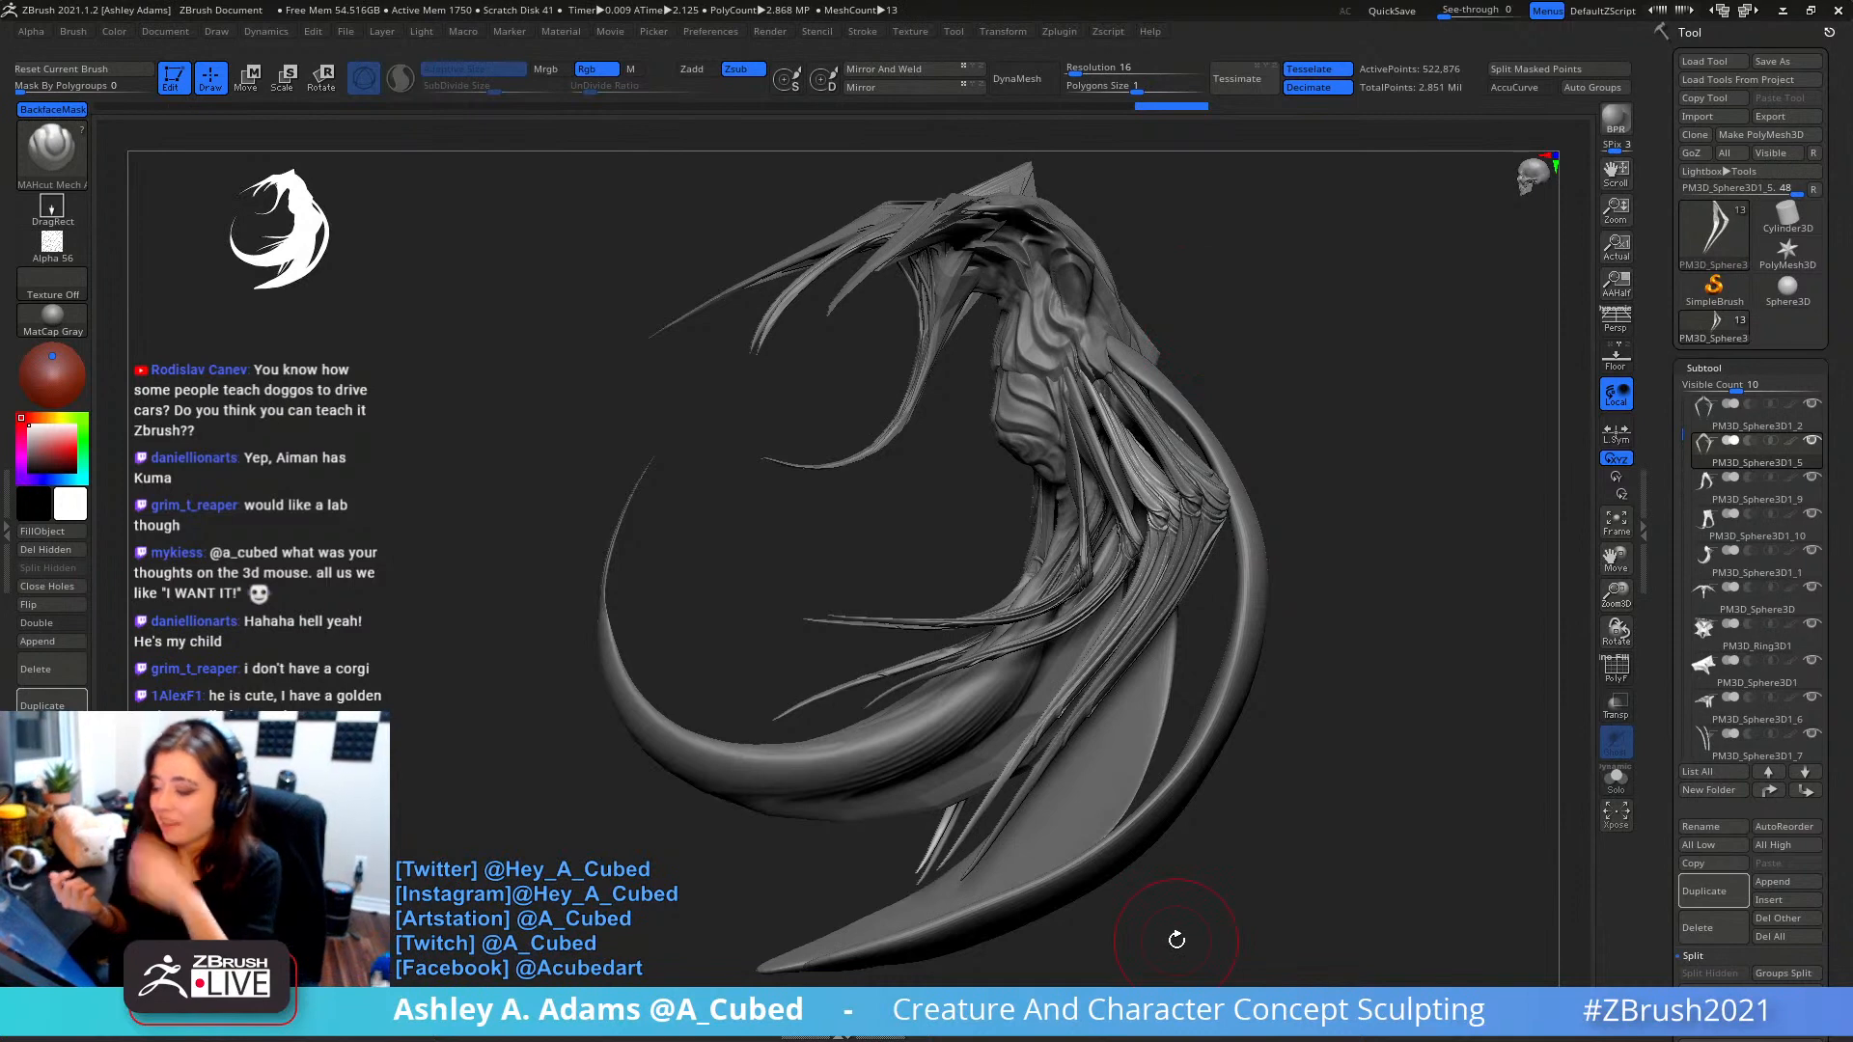
pyautogui.moveTo(1232, 360); pyautogui.dragTo(1063, 383)
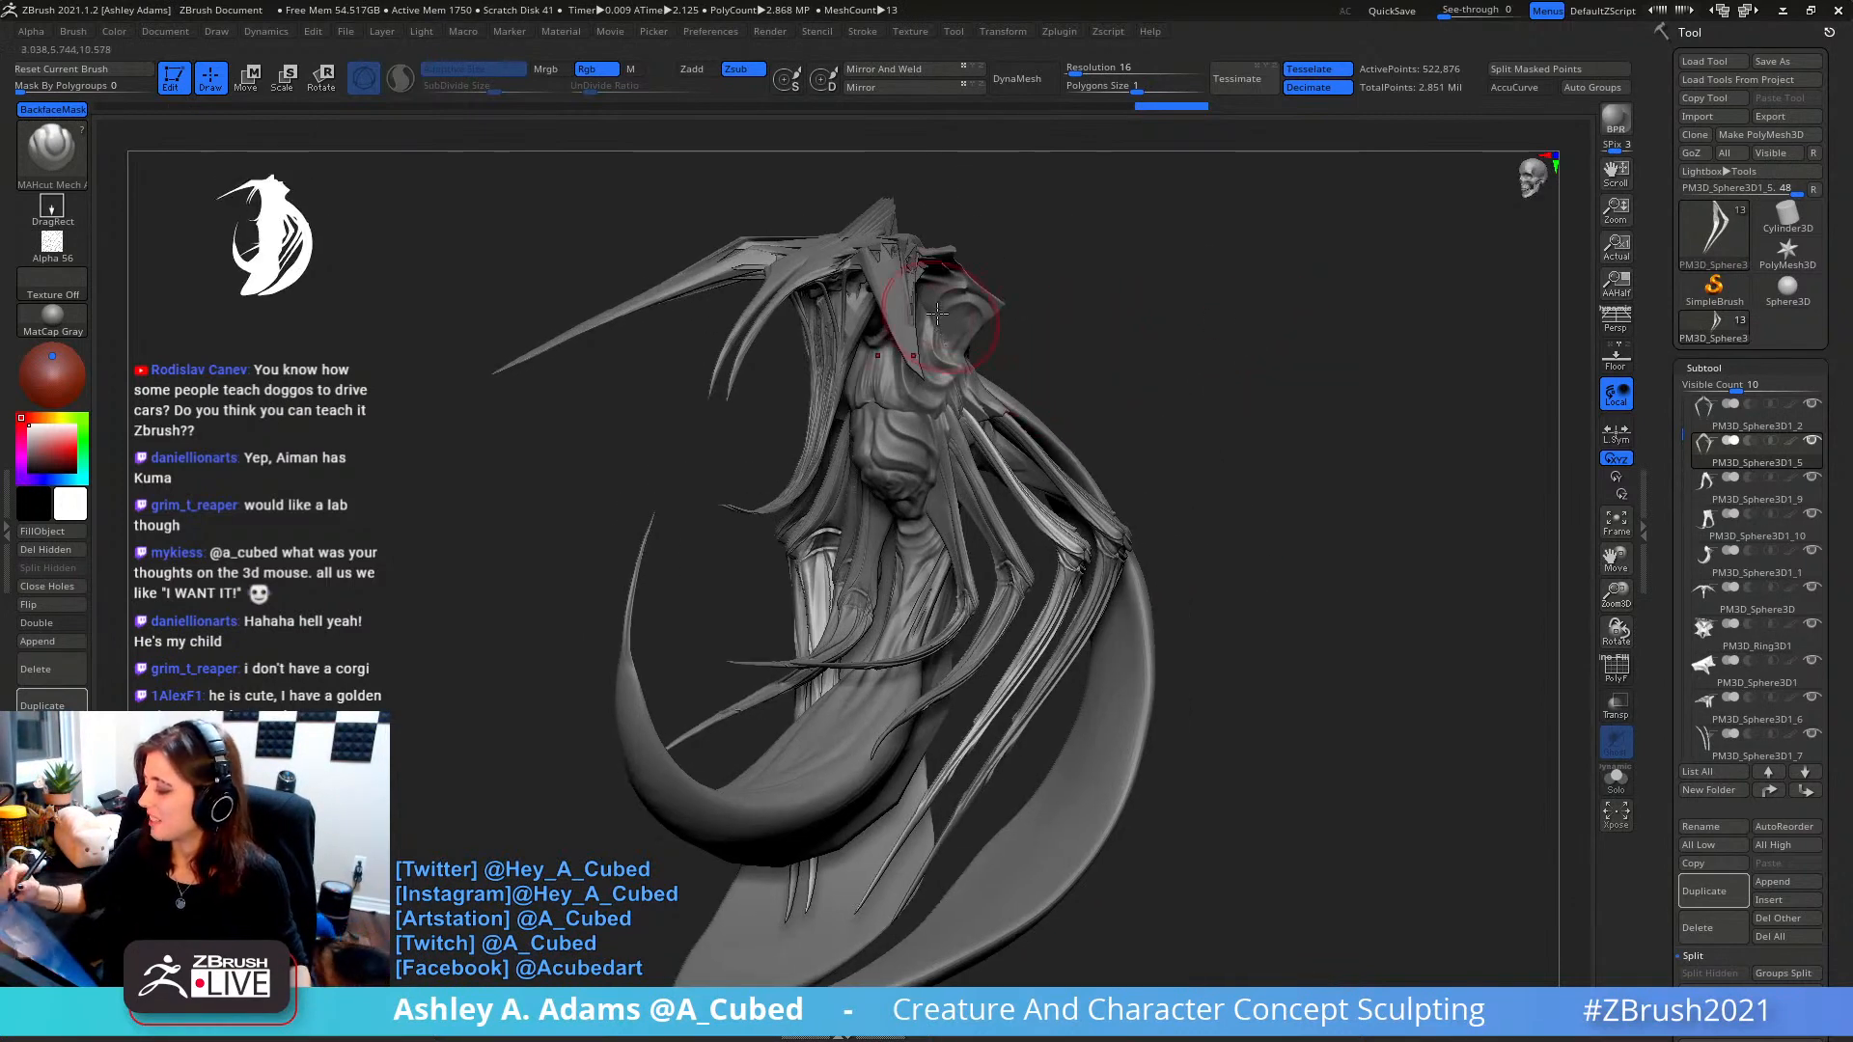
pyautogui.keyDown('alt'); pyautogui.click(893, 270); pyautogui.keyUp('alt')
pyautogui.moveTo(1071, 260); pyautogui.dragTo(1052, 386)
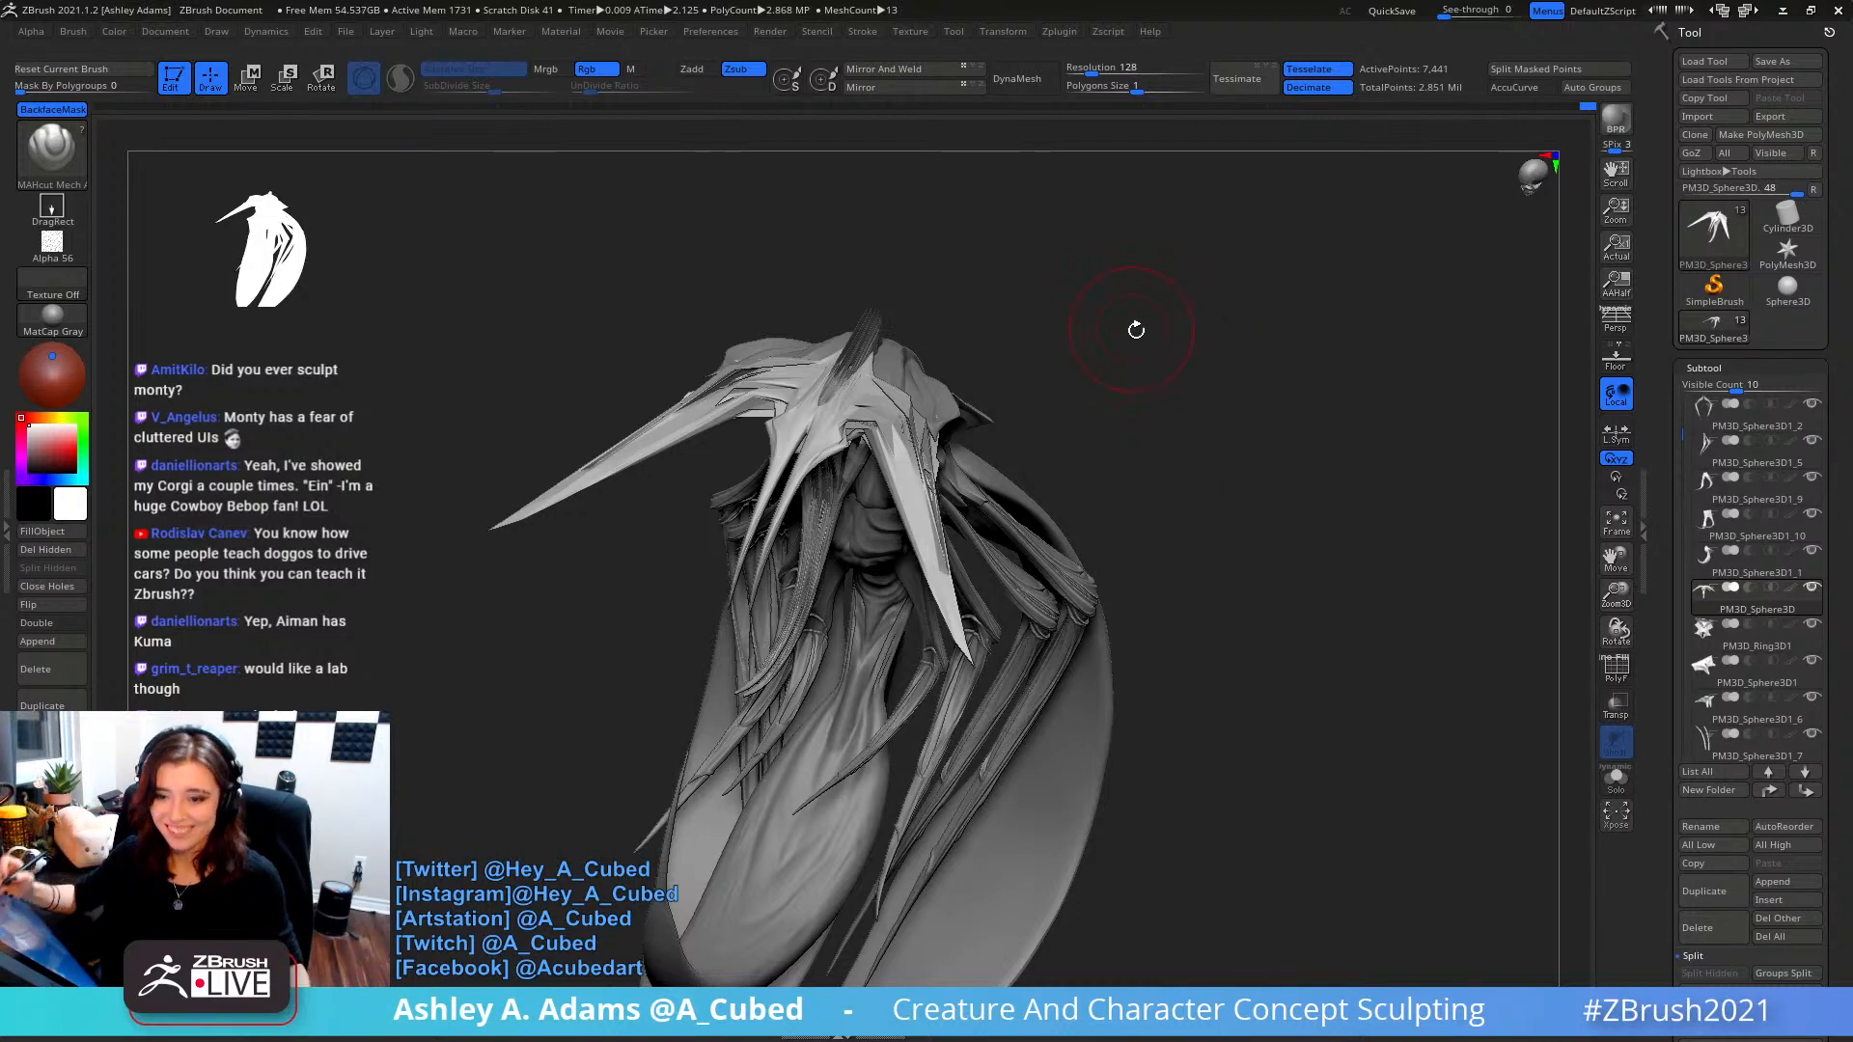
pyautogui.moveTo(1136, 330); pyautogui.dragTo(1100, 372)
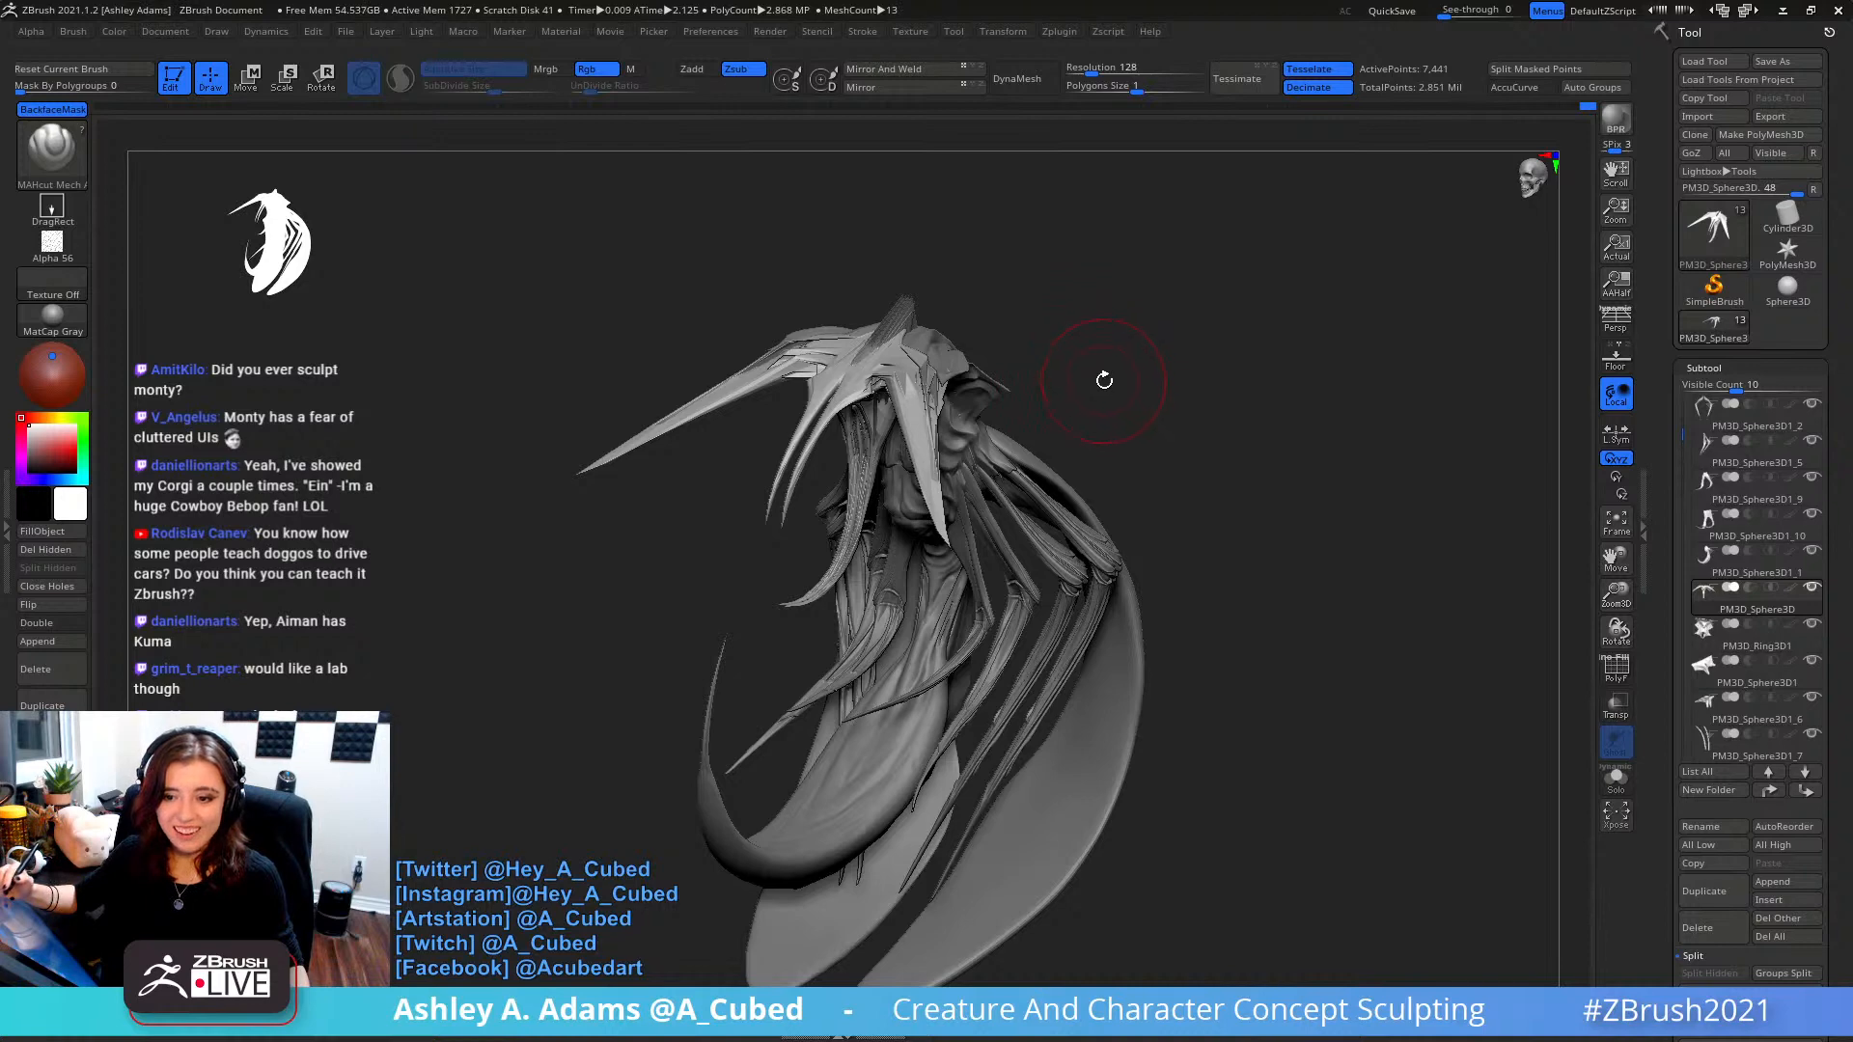
pyautogui.moveTo(1062, 355)
pyautogui.mouseDown()
pyautogui.moveTo(1072, 323)
pyautogui.moveTo(1069, 361)
pyautogui.moveTo(1046, 322)
pyautogui.mouseUp()
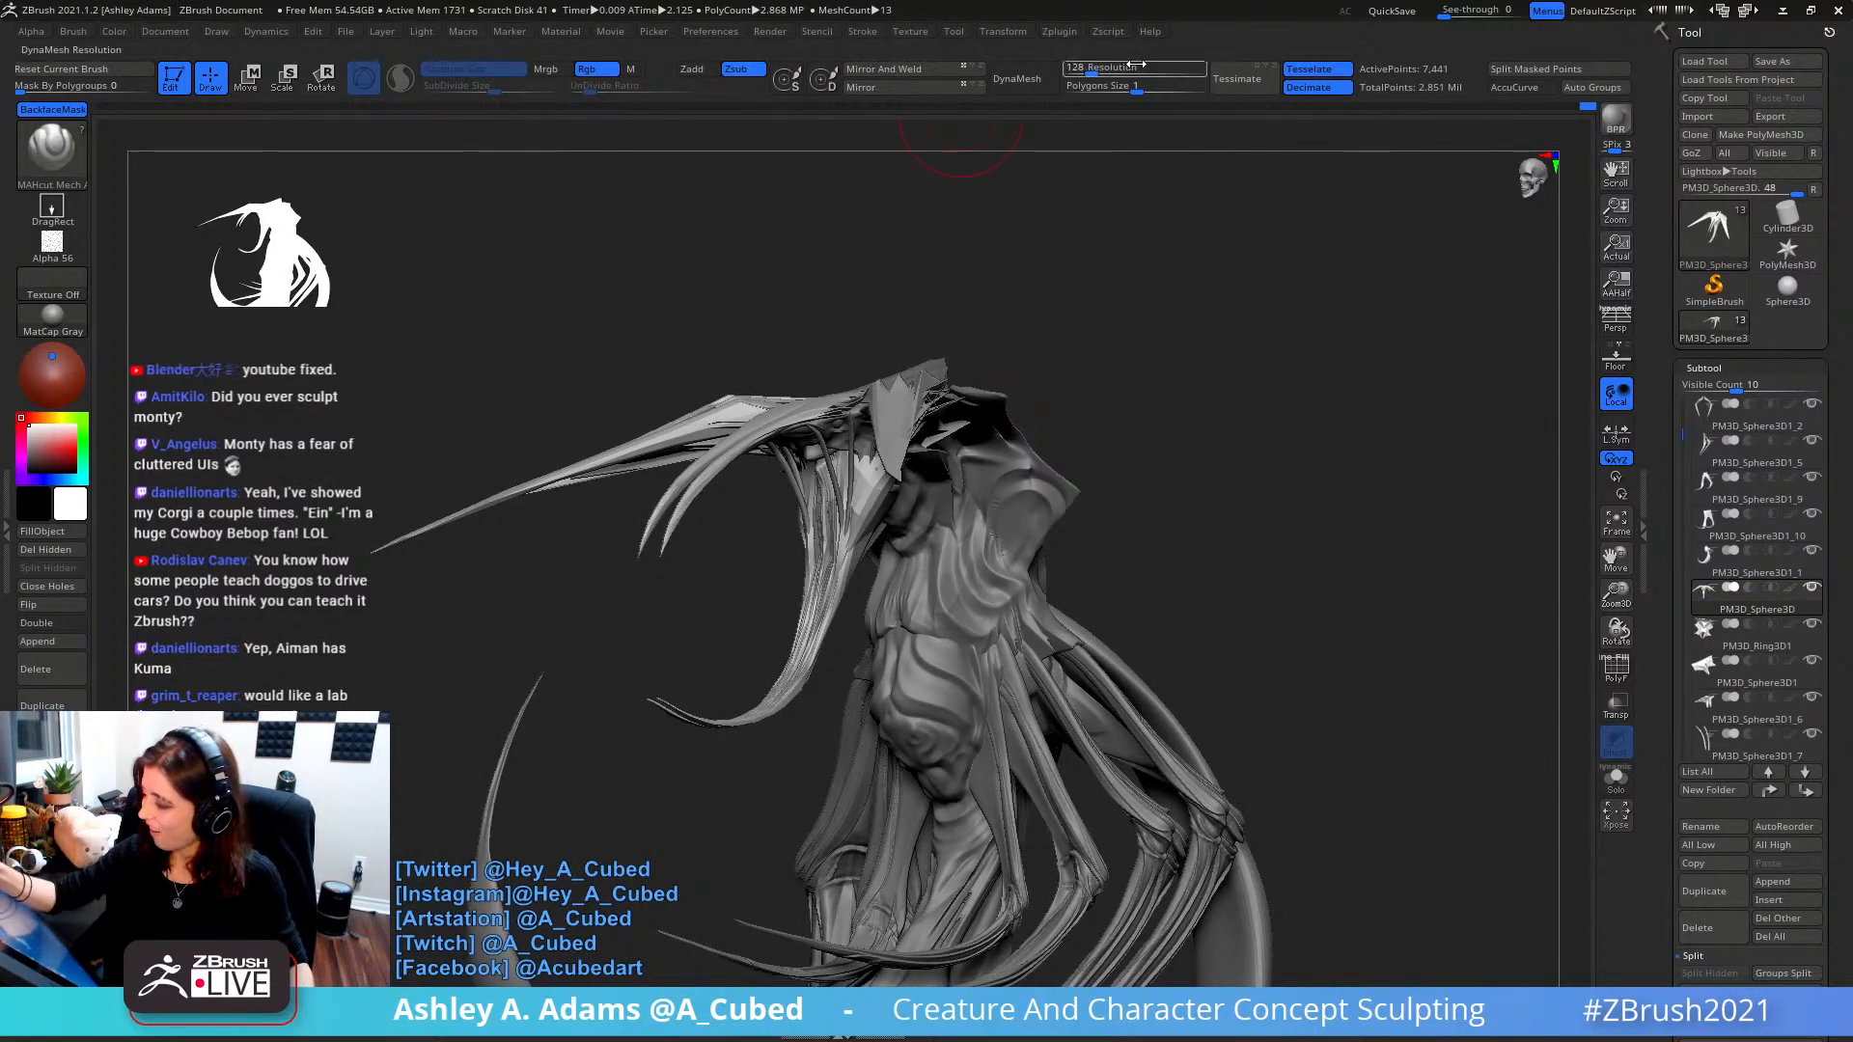
pyautogui.moveTo(1137, 64); pyautogui.dragTo(1074, 73)
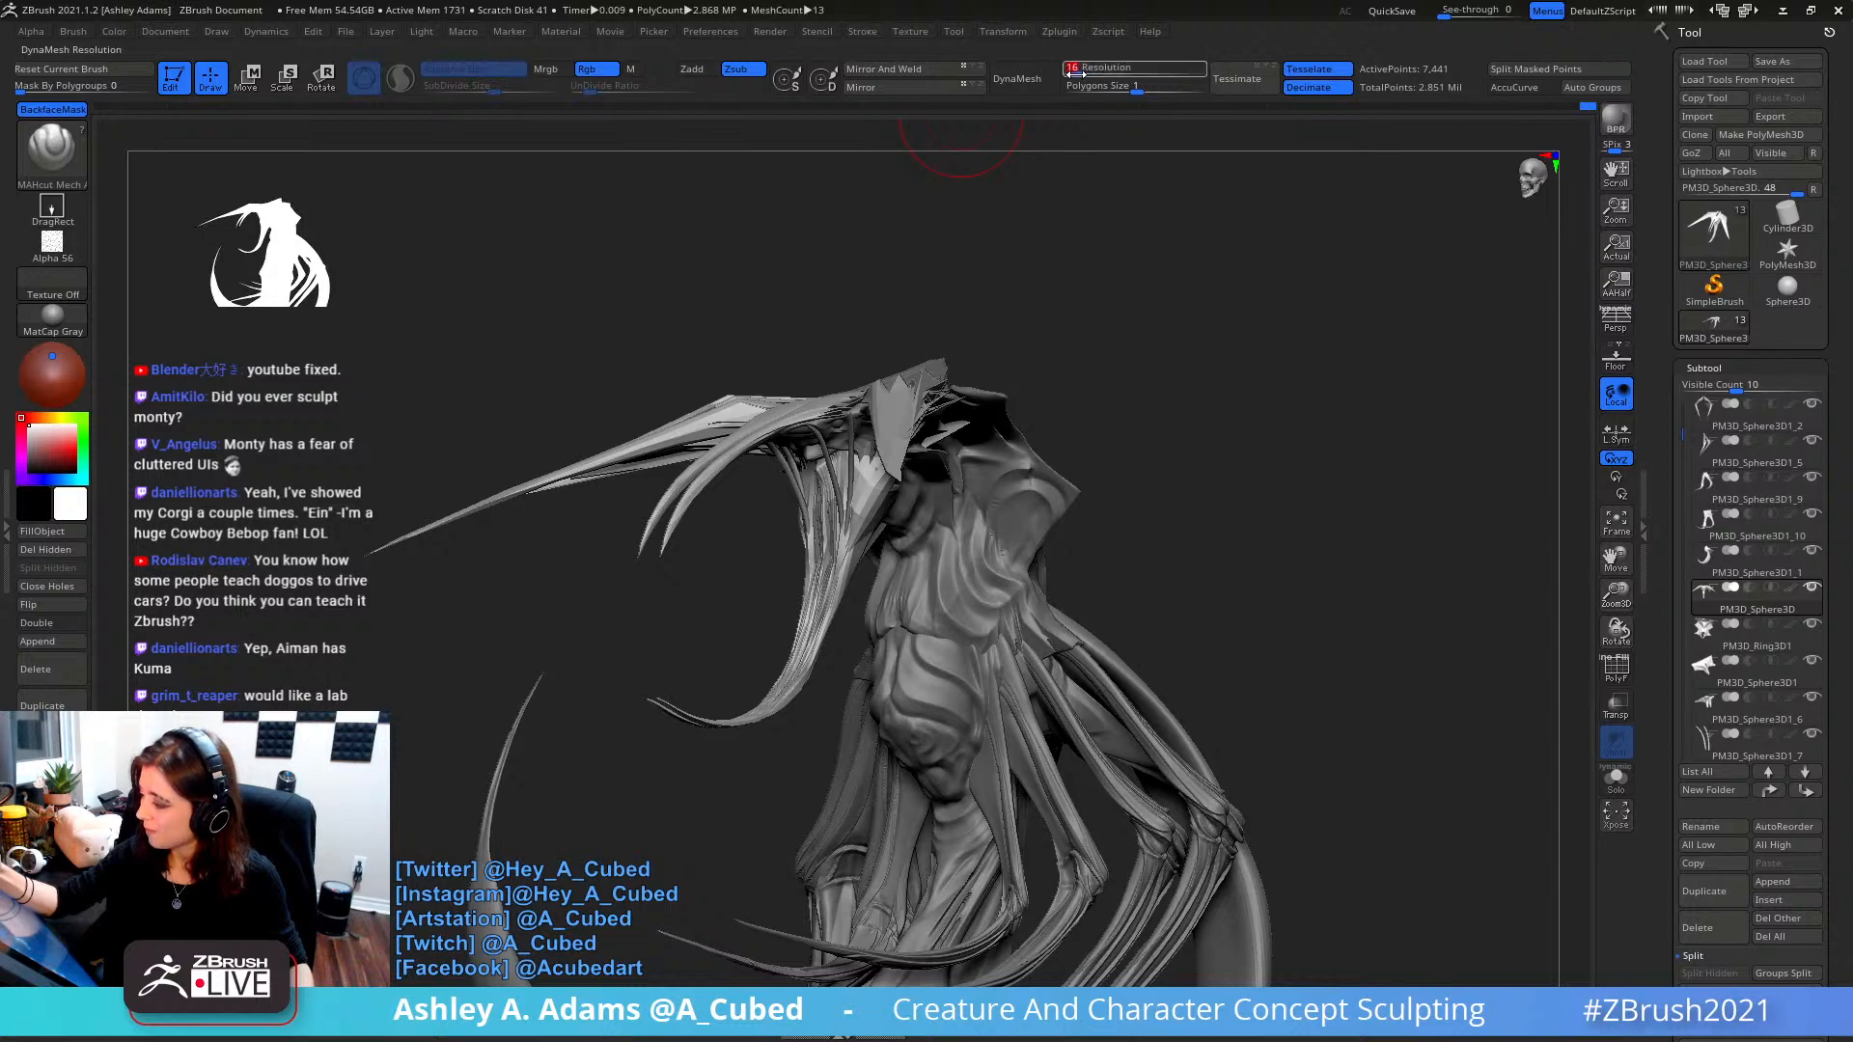
pyautogui.click(1019, 79)
# - Adjust the brush size and smooth the surfaces of the head crest's long outer horns
pyautogui.moveTo(821, 338); pyautogui.dragTo(857, 494)
pyautogui.press('space')
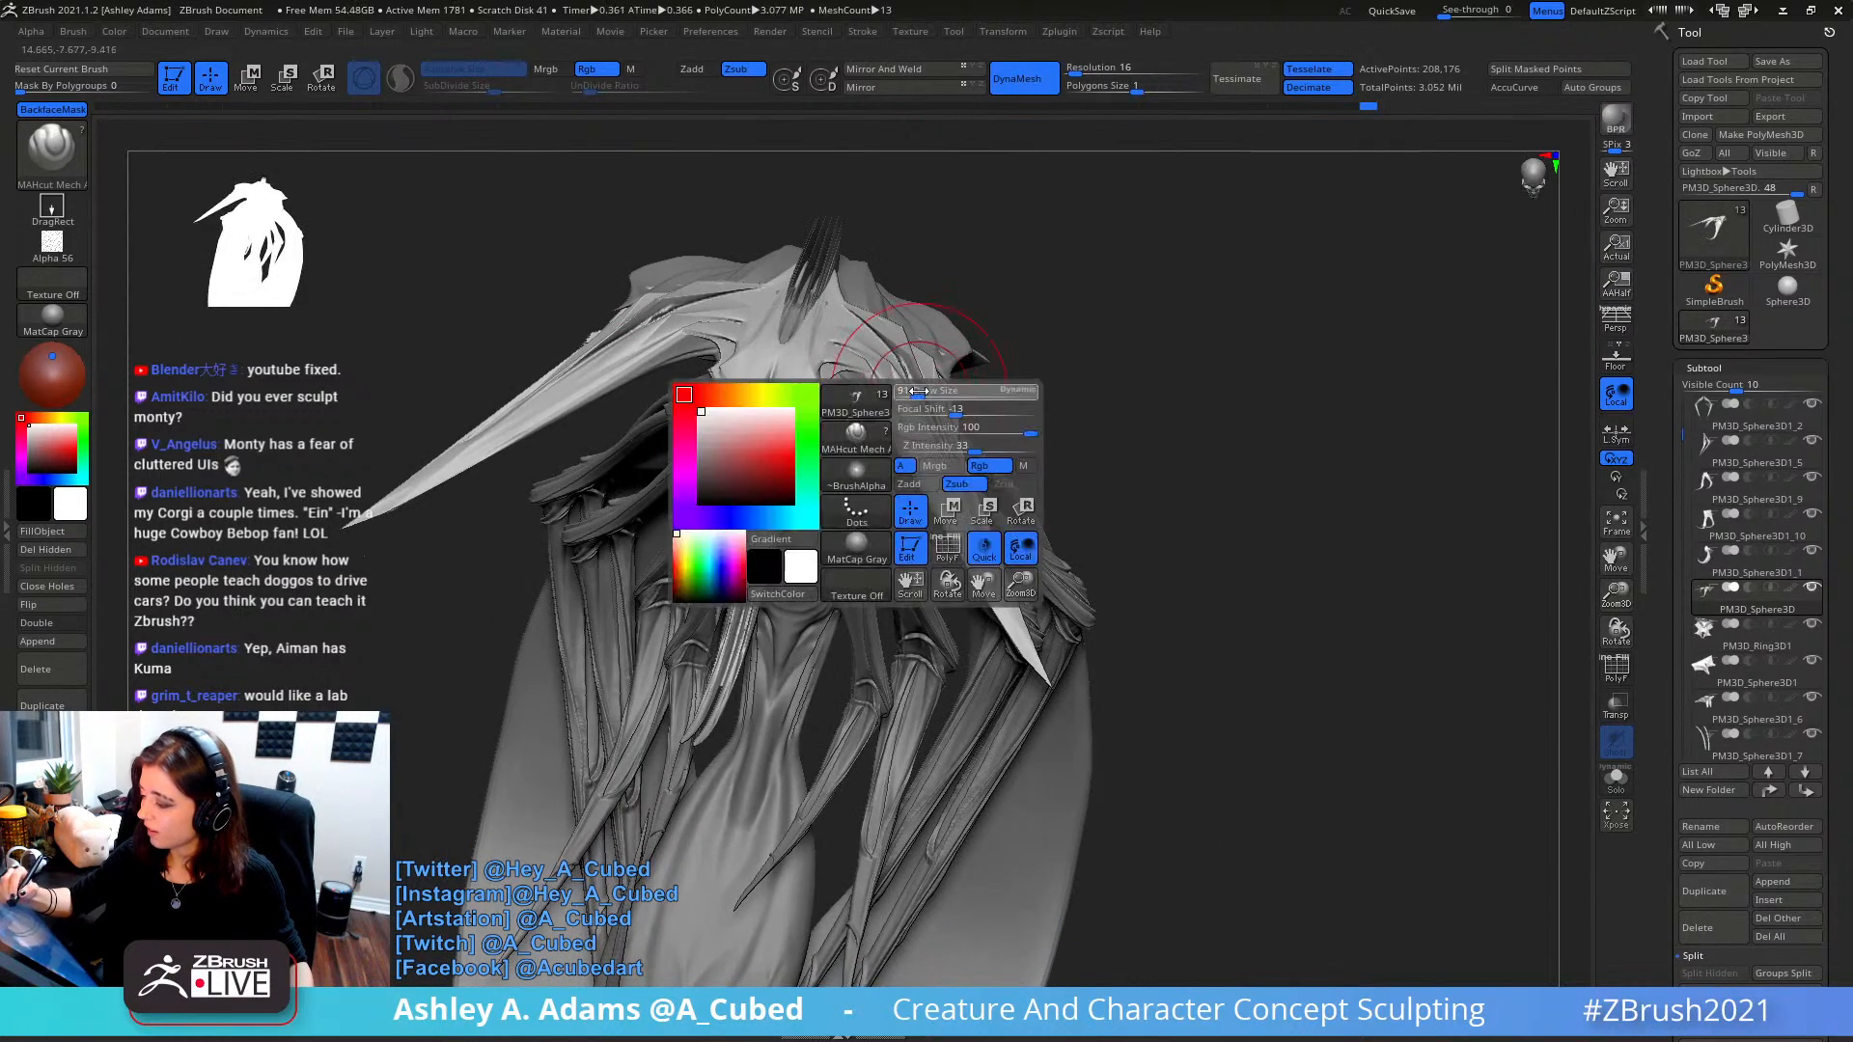
pyautogui.moveTo(918, 391); pyautogui.dragTo(922, 434, button='right')
pyautogui.moveTo(849, 349)
pyautogui.keyDown('shift'); pyautogui.mouseDown()
pyautogui.moveTo(838, 338)
pyautogui.moveTo(934, 458)
pyautogui.mouseUp(); pyautogui.keyUp('shift')
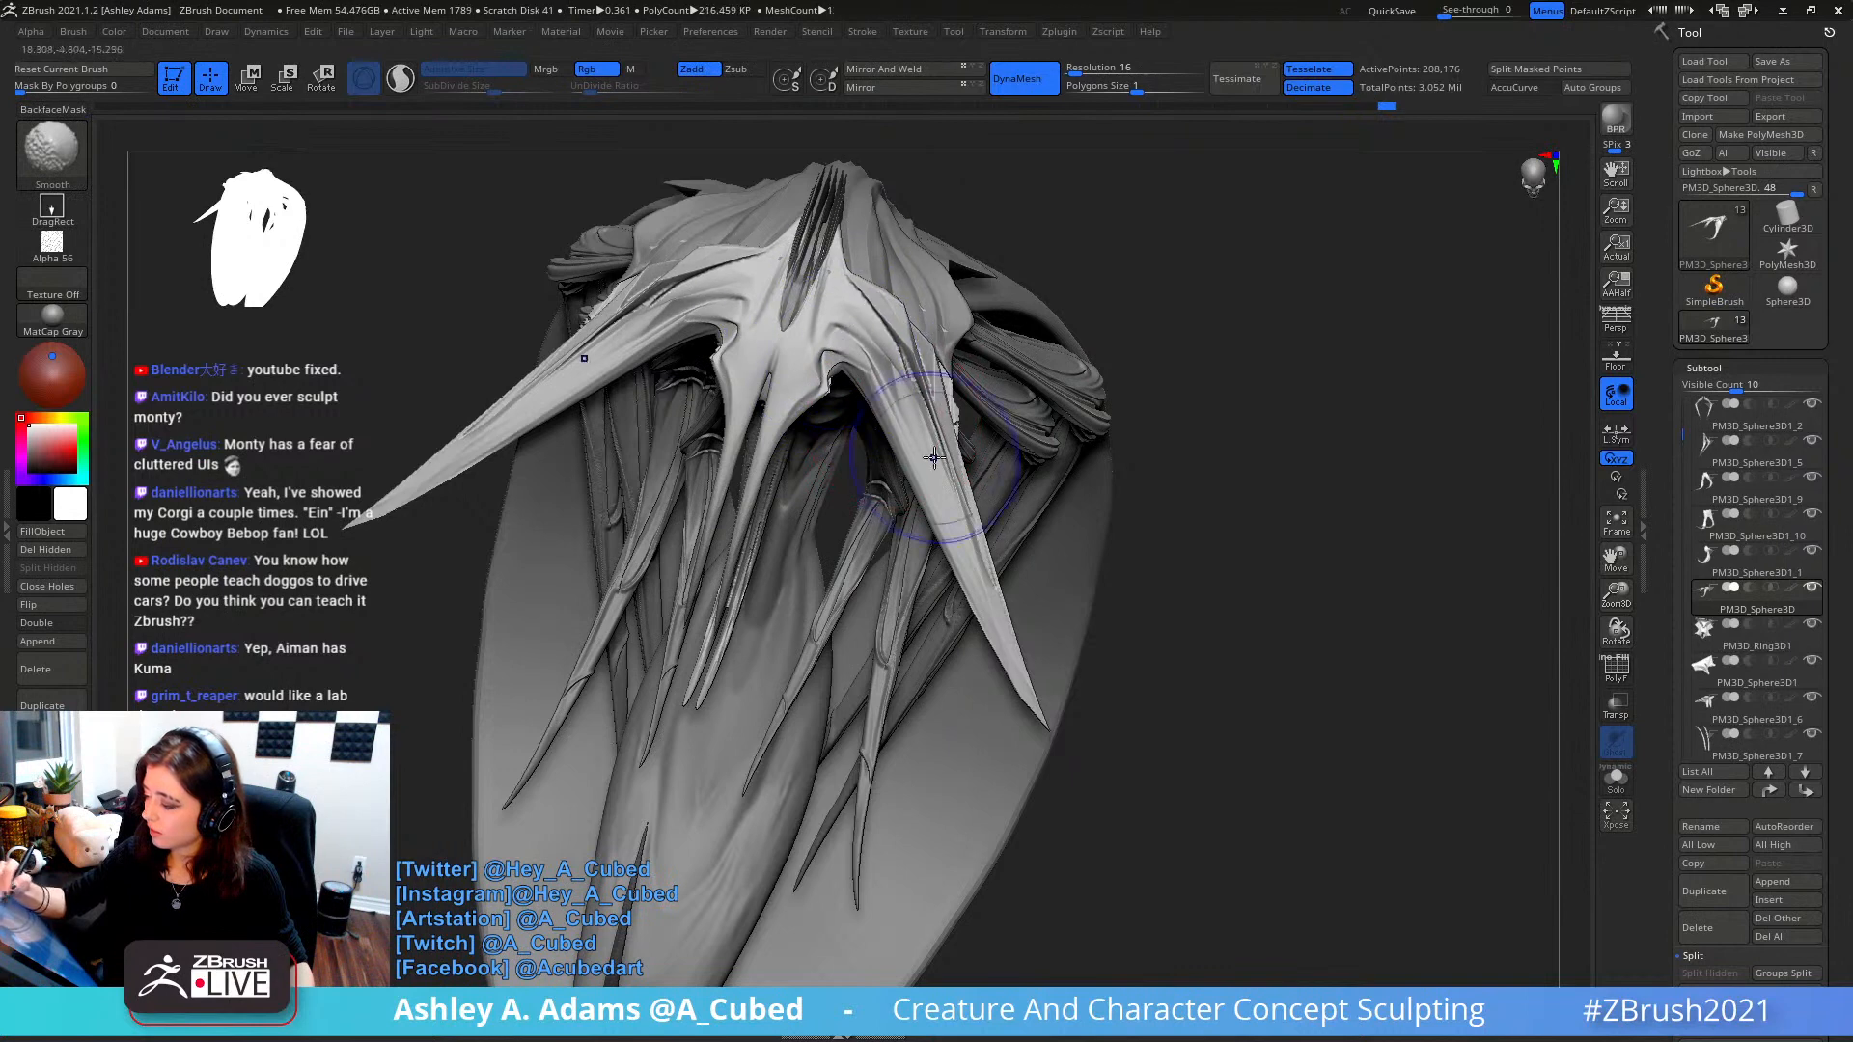
pyautogui.moveTo(929, 413); pyautogui.dragTo(890, 300, button='right')
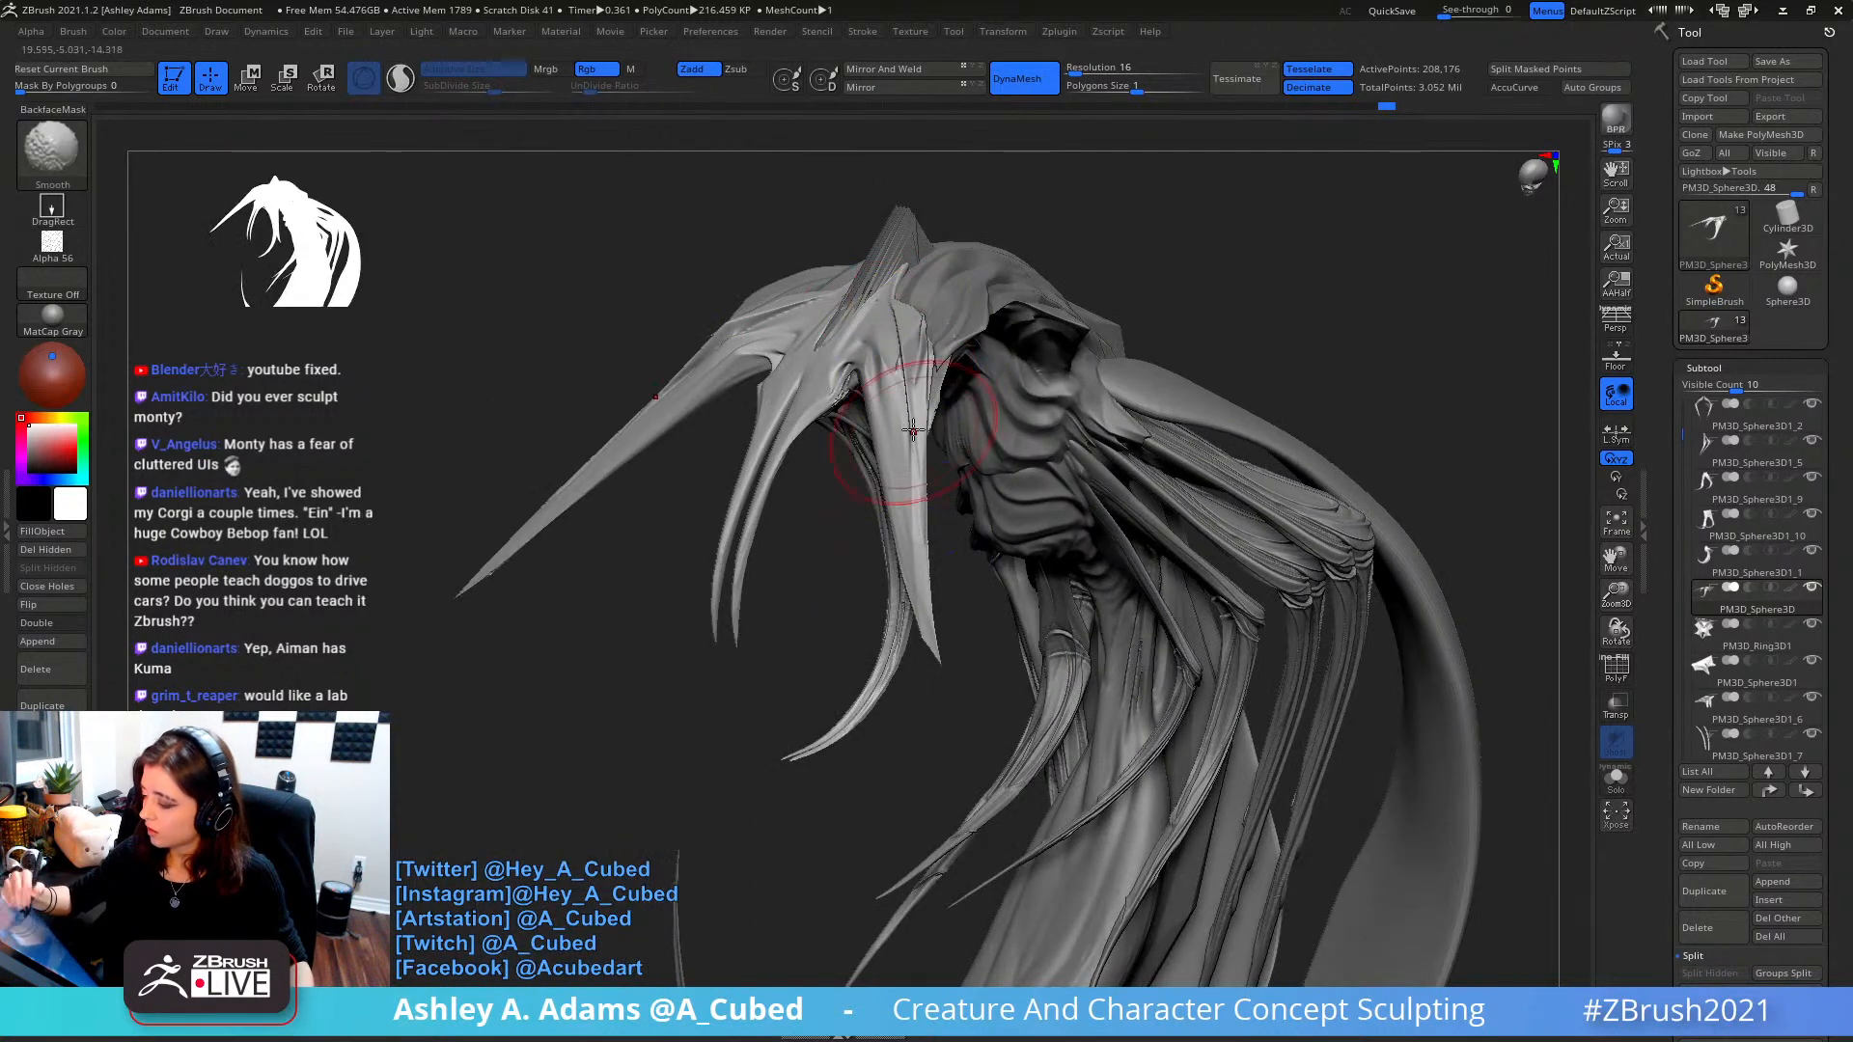
pyautogui.moveTo(913, 431); pyautogui.dragTo(1003, 425, button='right')
pyautogui.moveTo(917, 421)
pyautogui.keyDown('shift'); pyautogui.mouseDown()
pyautogui.moveTo(995, 516)
pyautogui.moveTo(1025, 610)
pyautogui.mouseUp(); pyautogui.keyUp('shift')
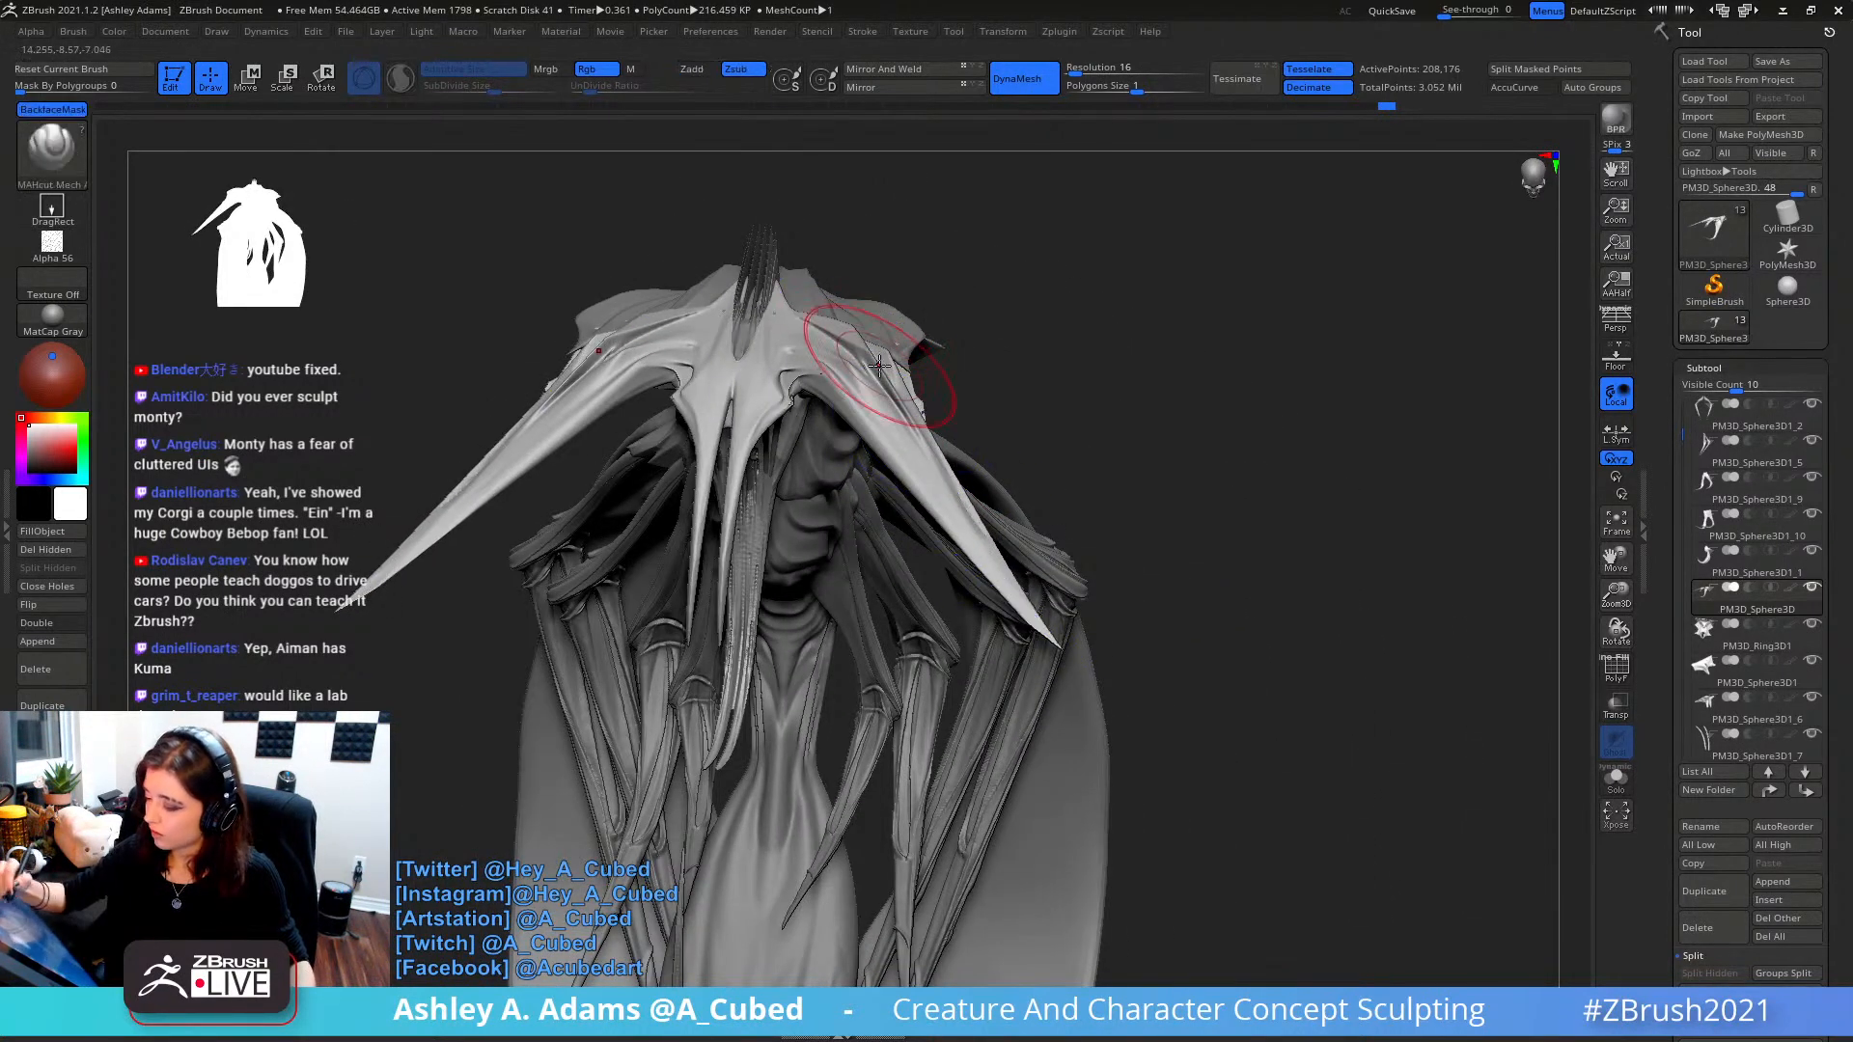
# - Smooth the head crest's upper surface and the streaky central front of the face
pyautogui.moveTo(880, 366); pyautogui.dragTo(859, 541, button='right')
pyautogui.keyDown('shift'); pyautogui.moveTo(786, 310); pyautogui.dragTo(804, 334); pyautogui.keyUp('shift')
pyautogui.moveTo(806, 336)
pyautogui.mouseDown(button='right')
pyautogui.moveTo(774, 188)
pyautogui.moveTo(762, 384)
pyautogui.mouseUp(button='right')
pyautogui.keyDown('shift'); pyautogui.moveTo(730, 417); pyautogui.dragTo(746, 577); pyautogui.keyUp('shift')
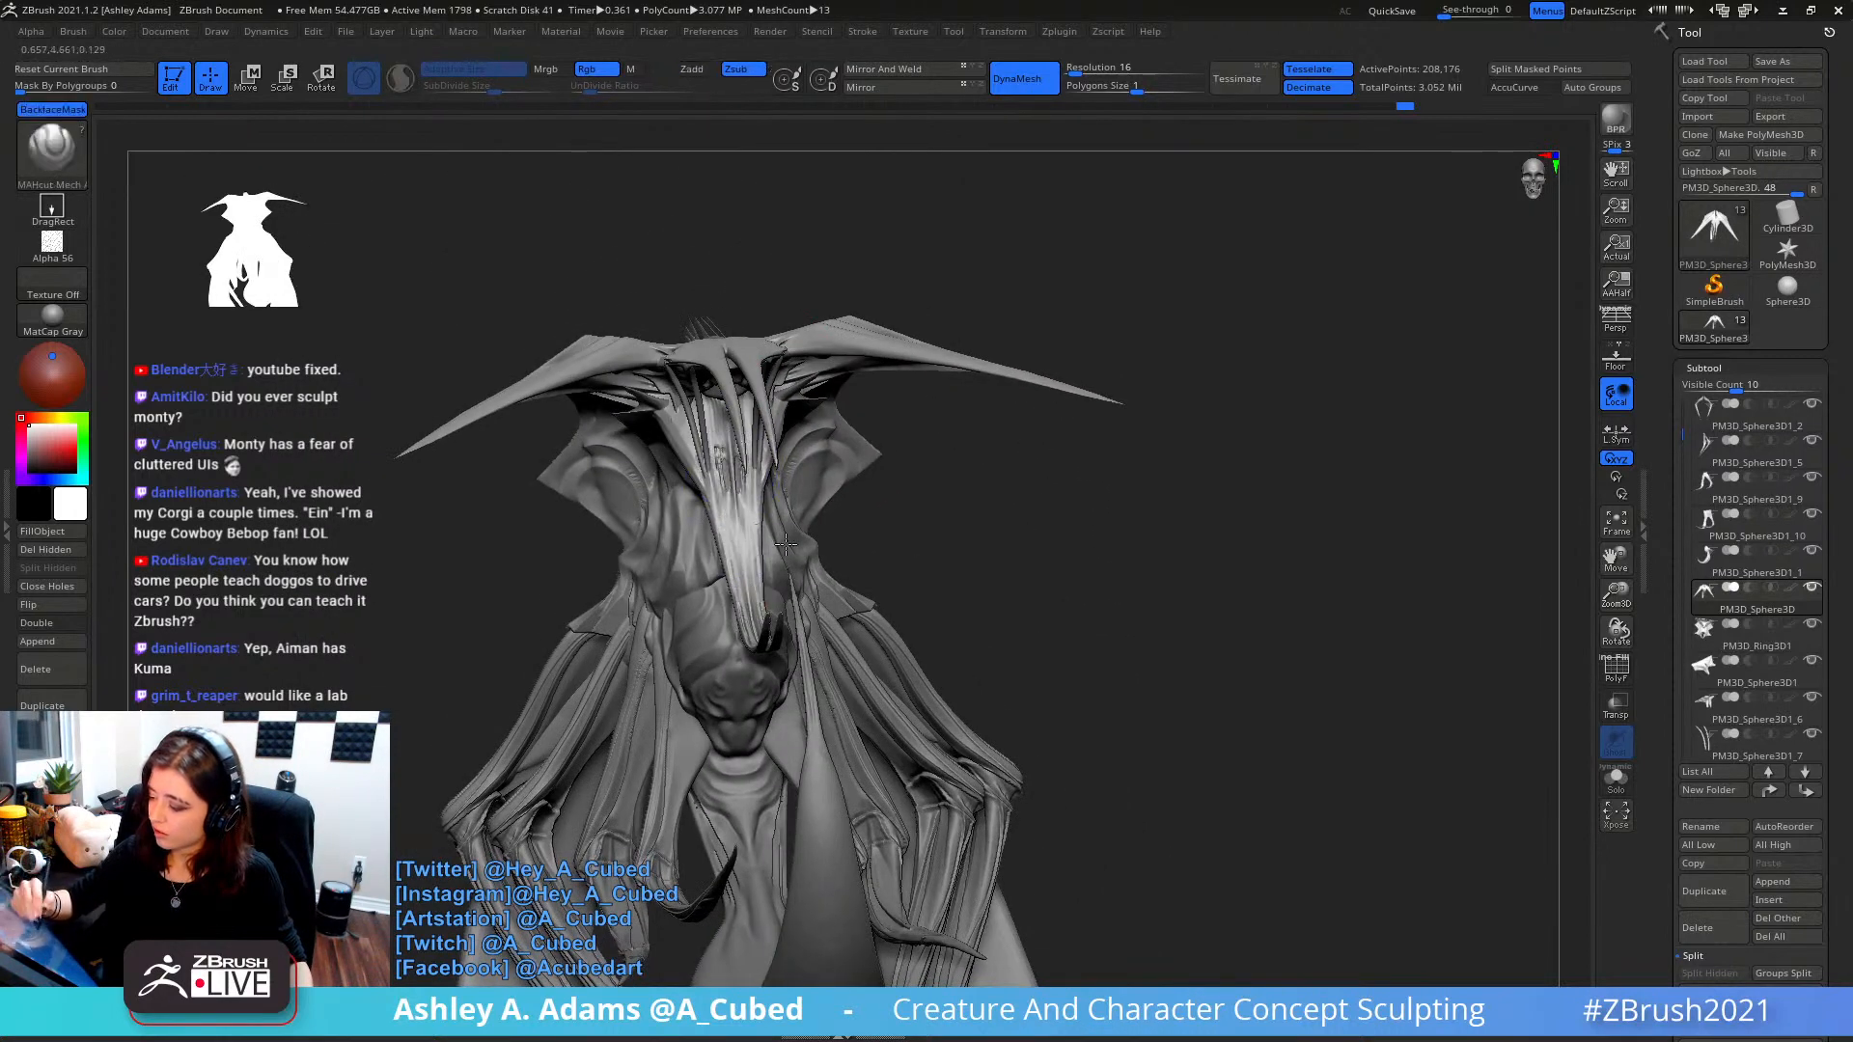
# - Smooth the side horns and the lower side surfaces of the head crest
pyautogui.moveTo(786, 544); pyautogui.dragTo(849, 522, button='right')
pyautogui.keyDown('shift'); pyautogui.moveTo(848, 522); pyautogui.dragTo(945, 644); pyautogui.keyUp('shift')
pyautogui.moveTo(777, 458); pyautogui.dragTo(808, 433, button='right')
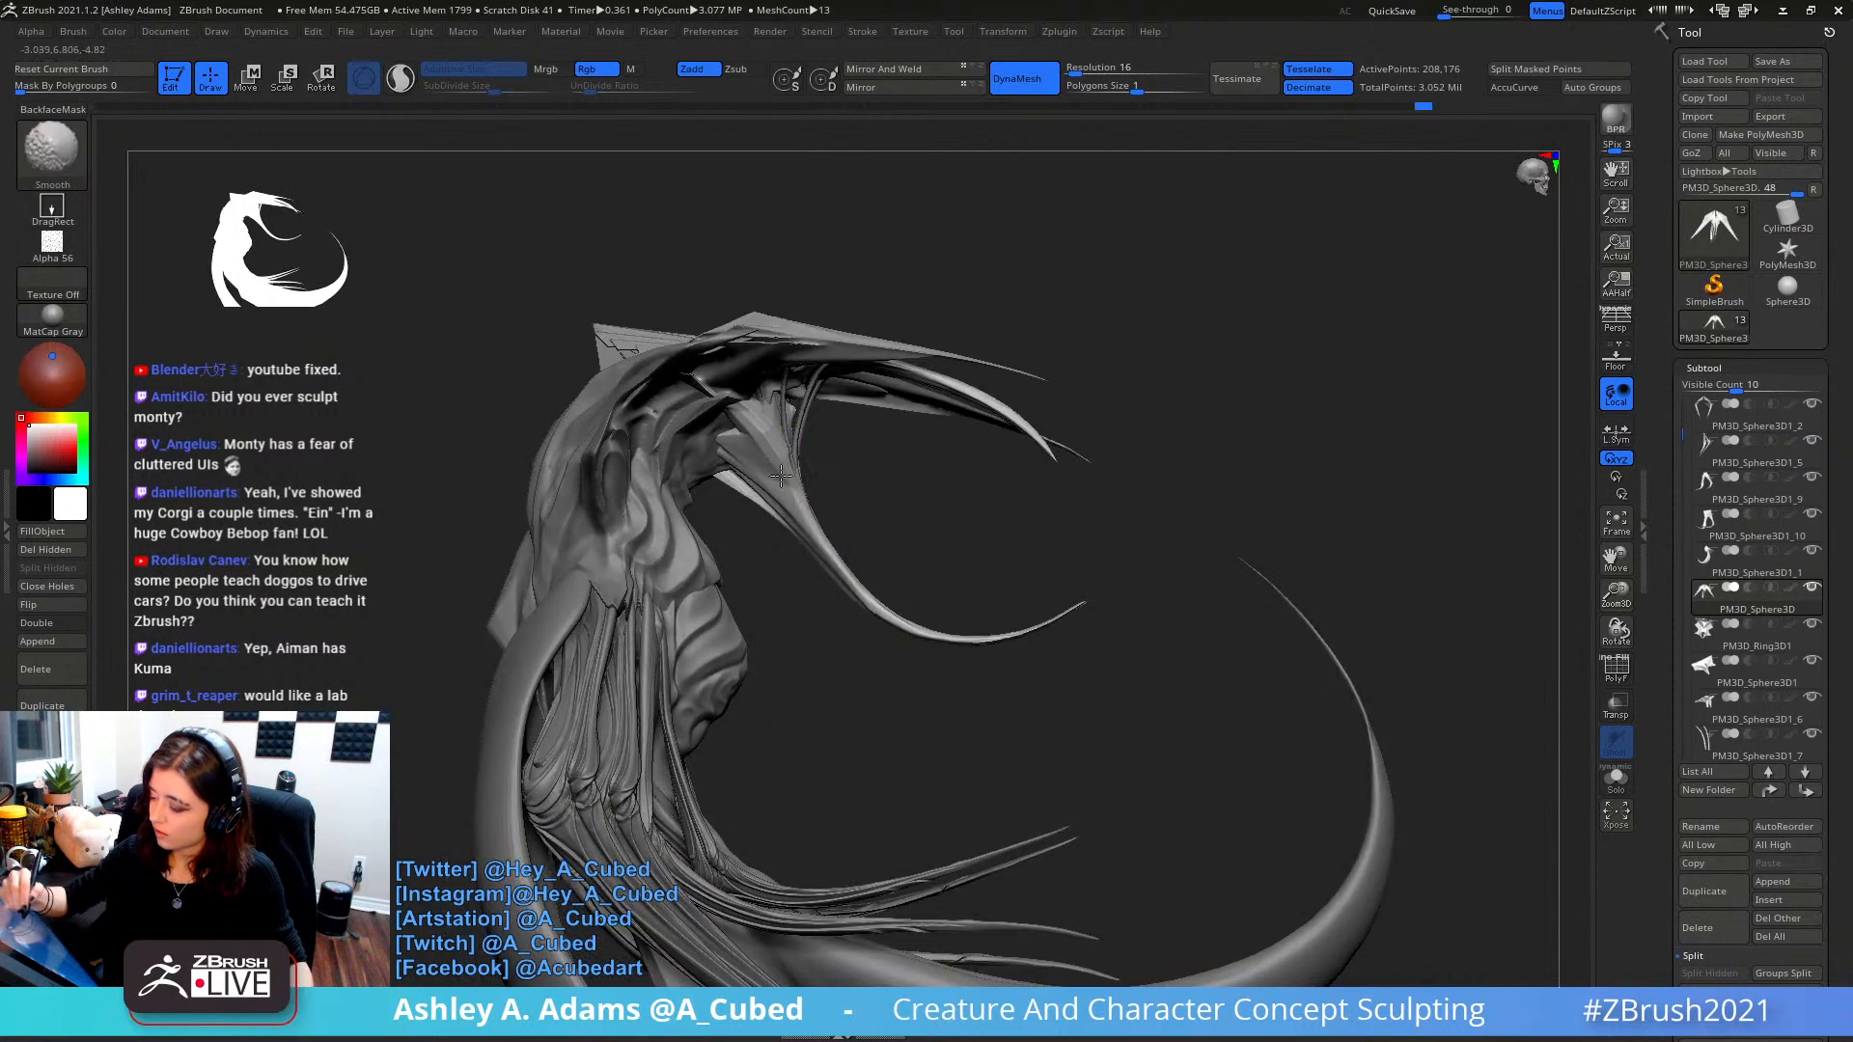
pyautogui.keyDown('shift'); pyautogui.moveTo(760, 445); pyautogui.dragTo(745, 465); pyautogui.keyUp('shift')
pyautogui.keyDown('shift'); pyautogui.moveTo(716, 370); pyautogui.dragTo(712, 376); pyautogui.keyUp('shift')
# - Switch to the SnakeHook brush for the head crest
pyautogui.moveTo(719, 357)
pyautogui.mouseDown(button='right')
pyautogui.moveTo(740, 245)
pyautogui.moveTo(772, 380)
pyautogui.moveTo(694, 415)
pyautogui.moveTo(684, 449)
pyautogui.moveTo(694, 440)
pyautogui.mouseUp(button='right')
pyautogui.press('b')
pyautogui.press('s')
pyautogui.press('h')
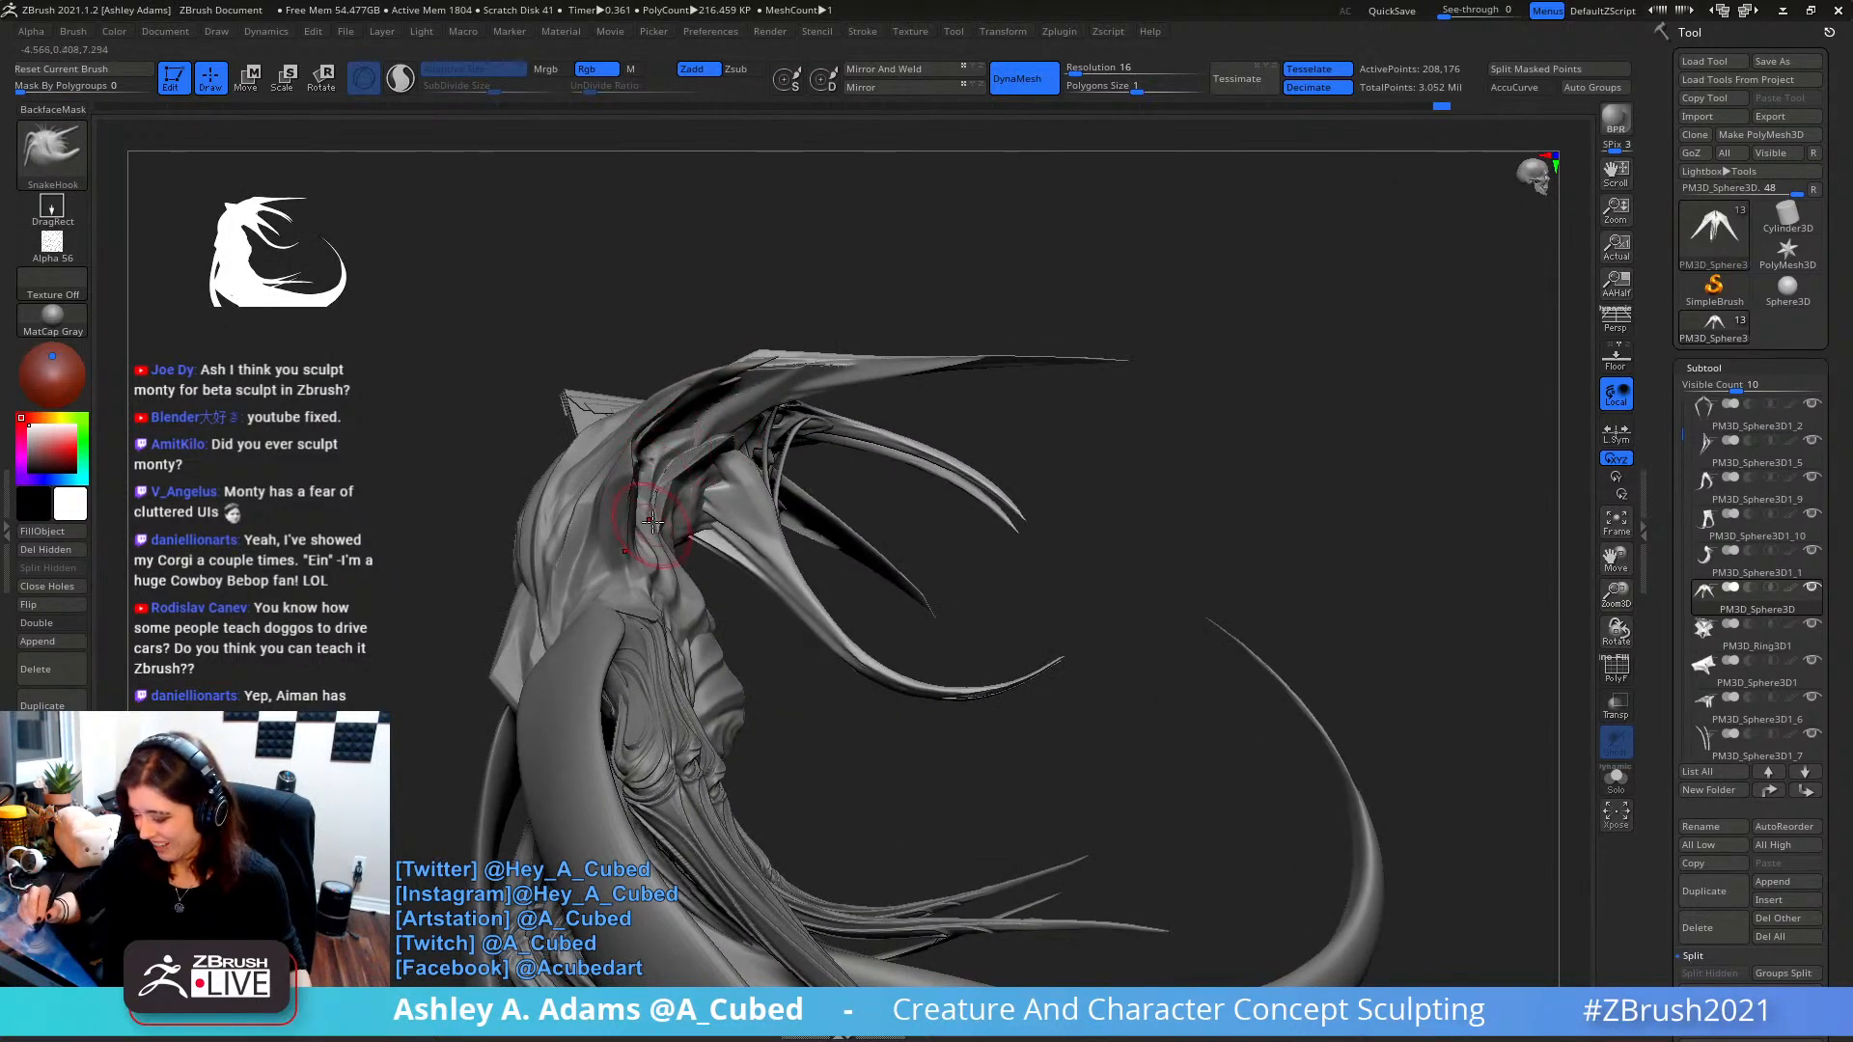
pyautogui.moveTo(653, 521)
pyautogui.mouseDown(button='right')
pyautogui.moveTo(654, 540)
pyautogui.moveTo(675, 454)
pyautogui.moveTo(791, 386)
pyautogui.moveTo(796, 508)
pyautogui.moveTo(755, 532)
pyautogui.moveTo(801, 444)
pyautogui.moveTo(810, 480)
pyautogui.moveTo(783, 372)
pyautogui.moveTo(965, 376)
pyautogui.moveTo(1138, 412)
pyautogui.mouseUp(button='right')
# - Isolate the head crest with Solo and carve creases beneath the brow and down the face using the DamStandard brush
pyautogui.press('b')
pyautogui.press('c')
pyautogui.press('b')
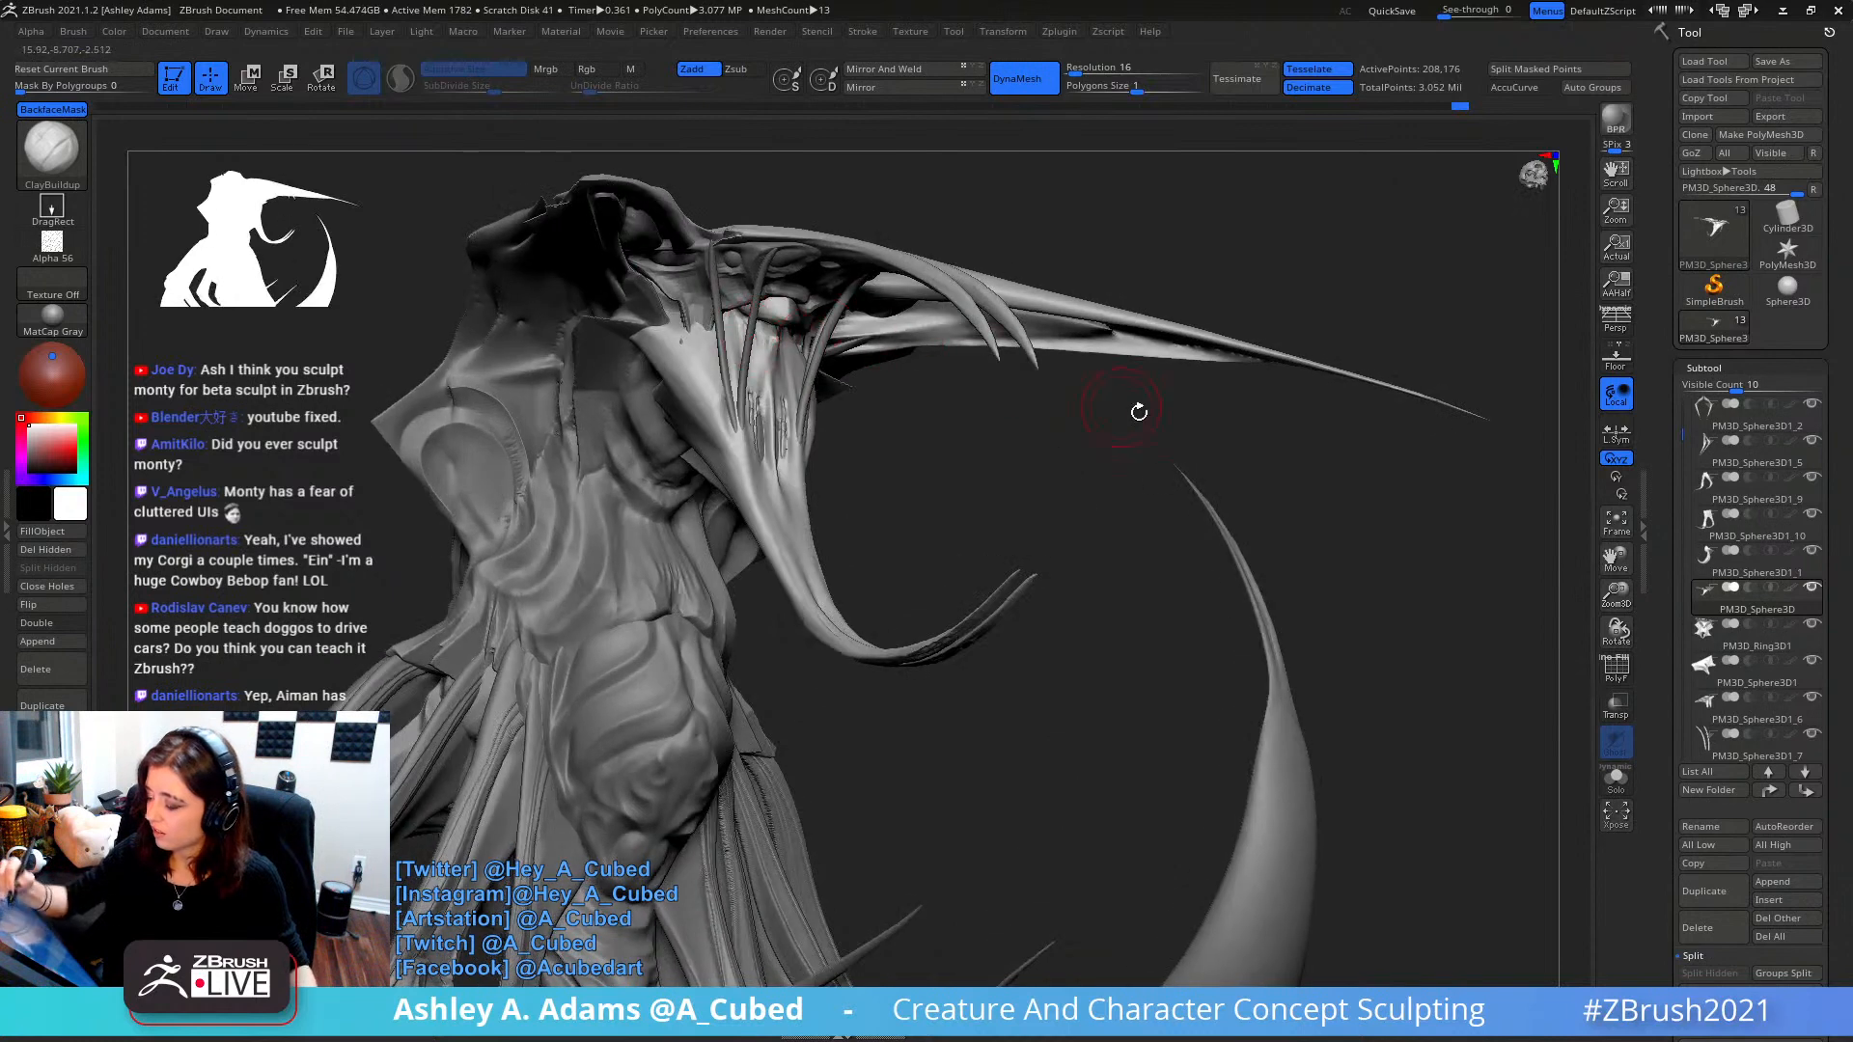
pyautogui.click(1616, 780)
pyautogui.press('b')
pyautogui.press('d')
pyautogui.press('s')
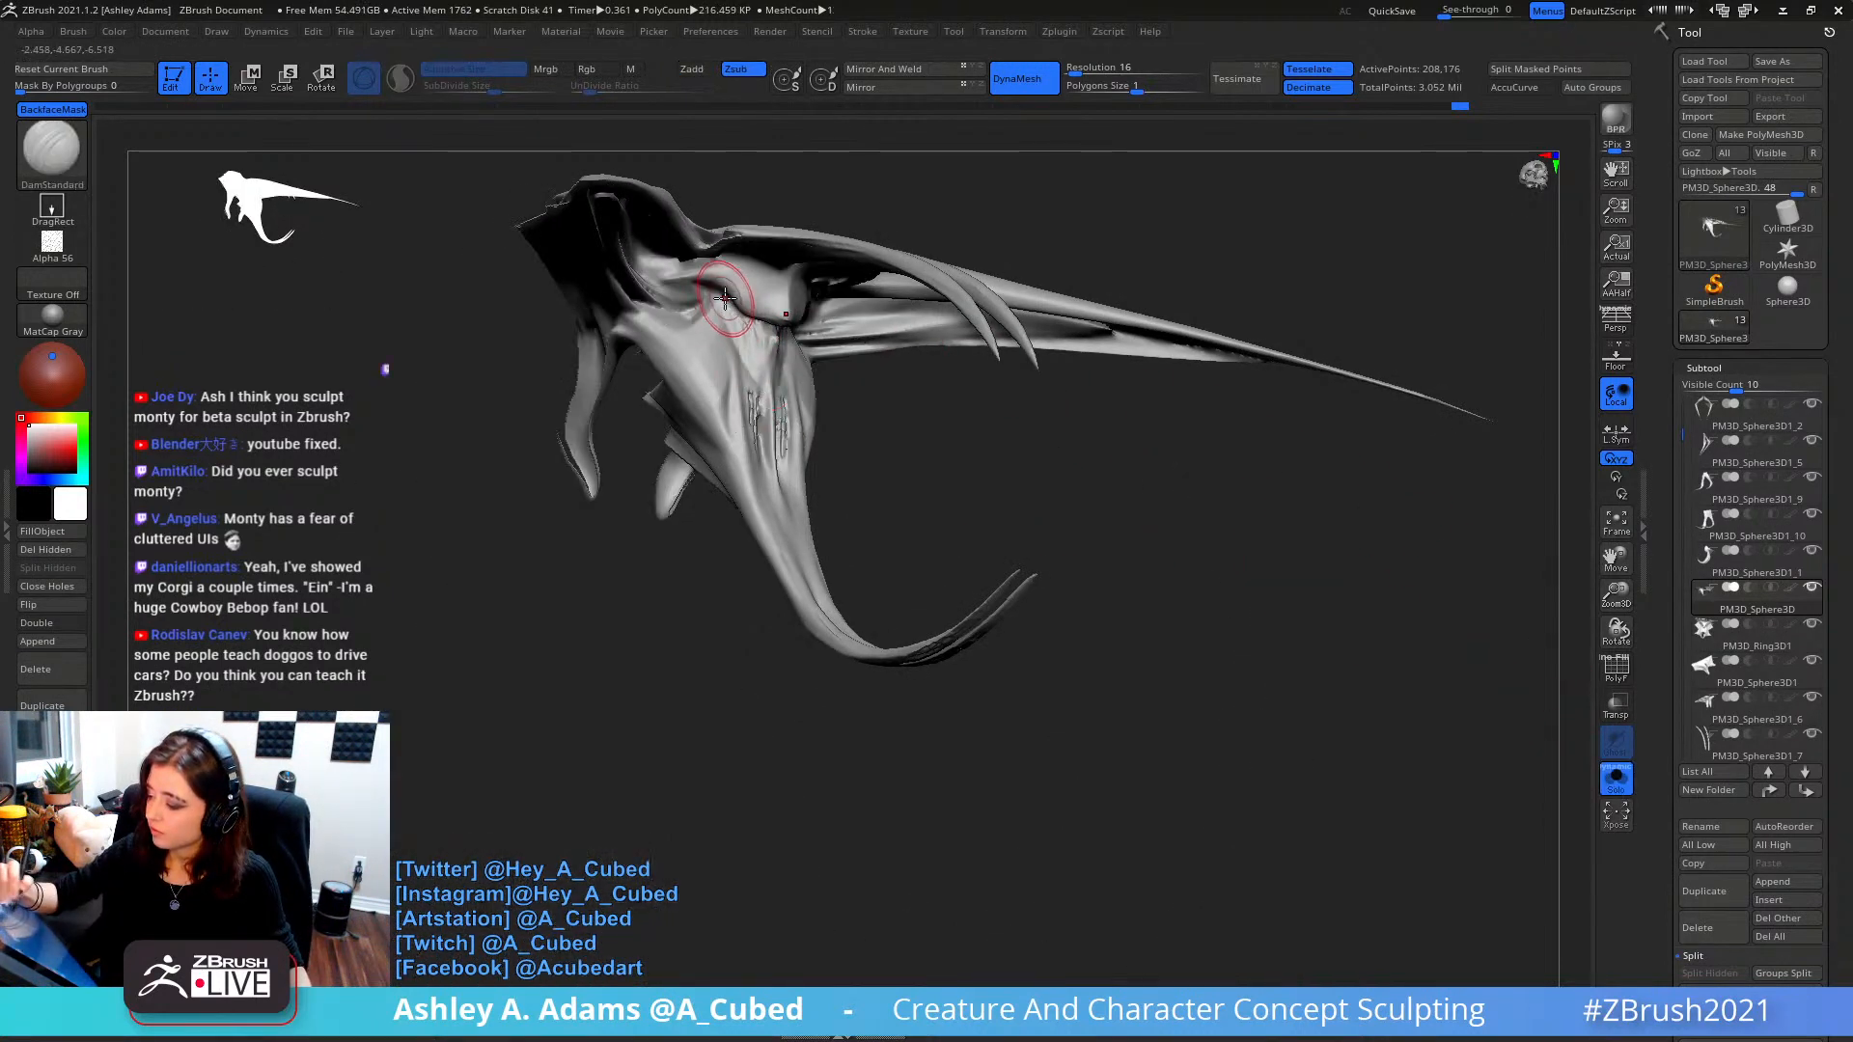
pyautogui.moveTo(726, 301); pyautogui.dragTo(776, 418)
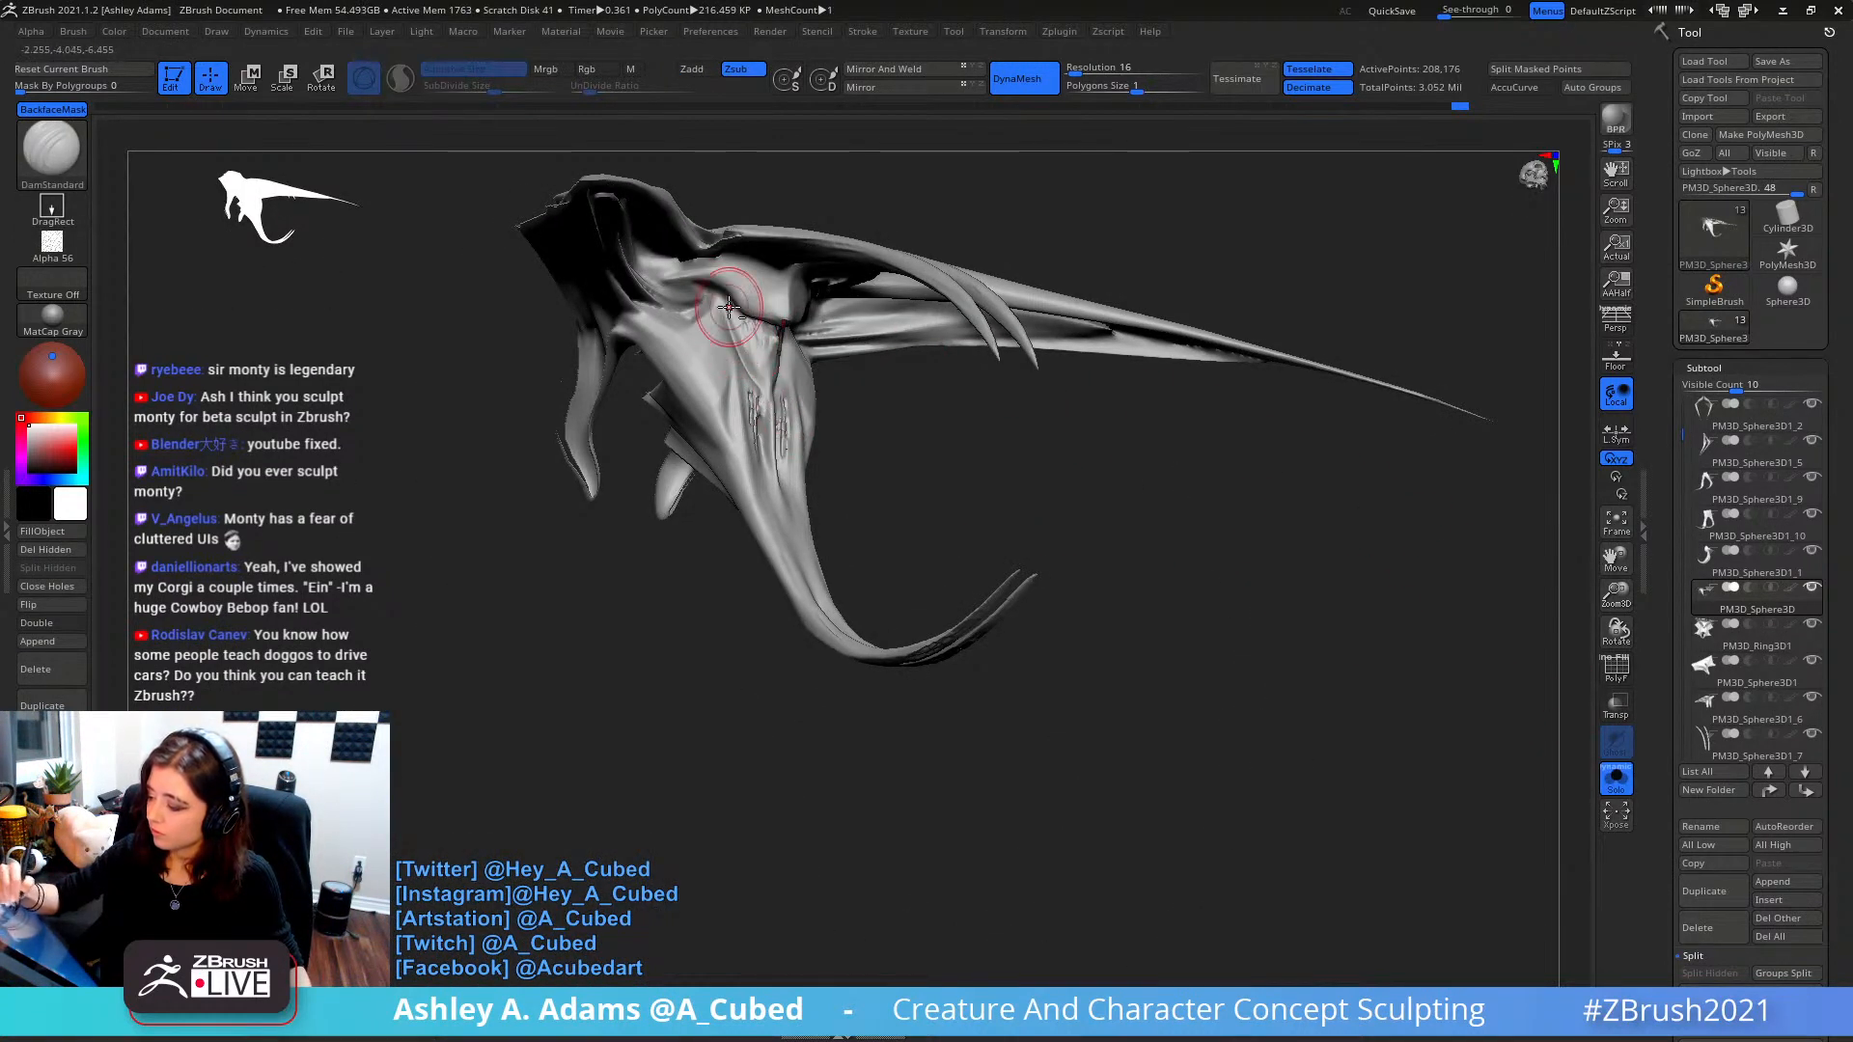
pyautogui.moveTo(729, 306); pyautogui.dragTo(775, 369, button='right')
pyautogui.moveTo(754, 408); pyautogui.dragTo(819, 323)
pyautogui.moveTo(816, 386); pyautogui.dragTo(787, 331, button='right')
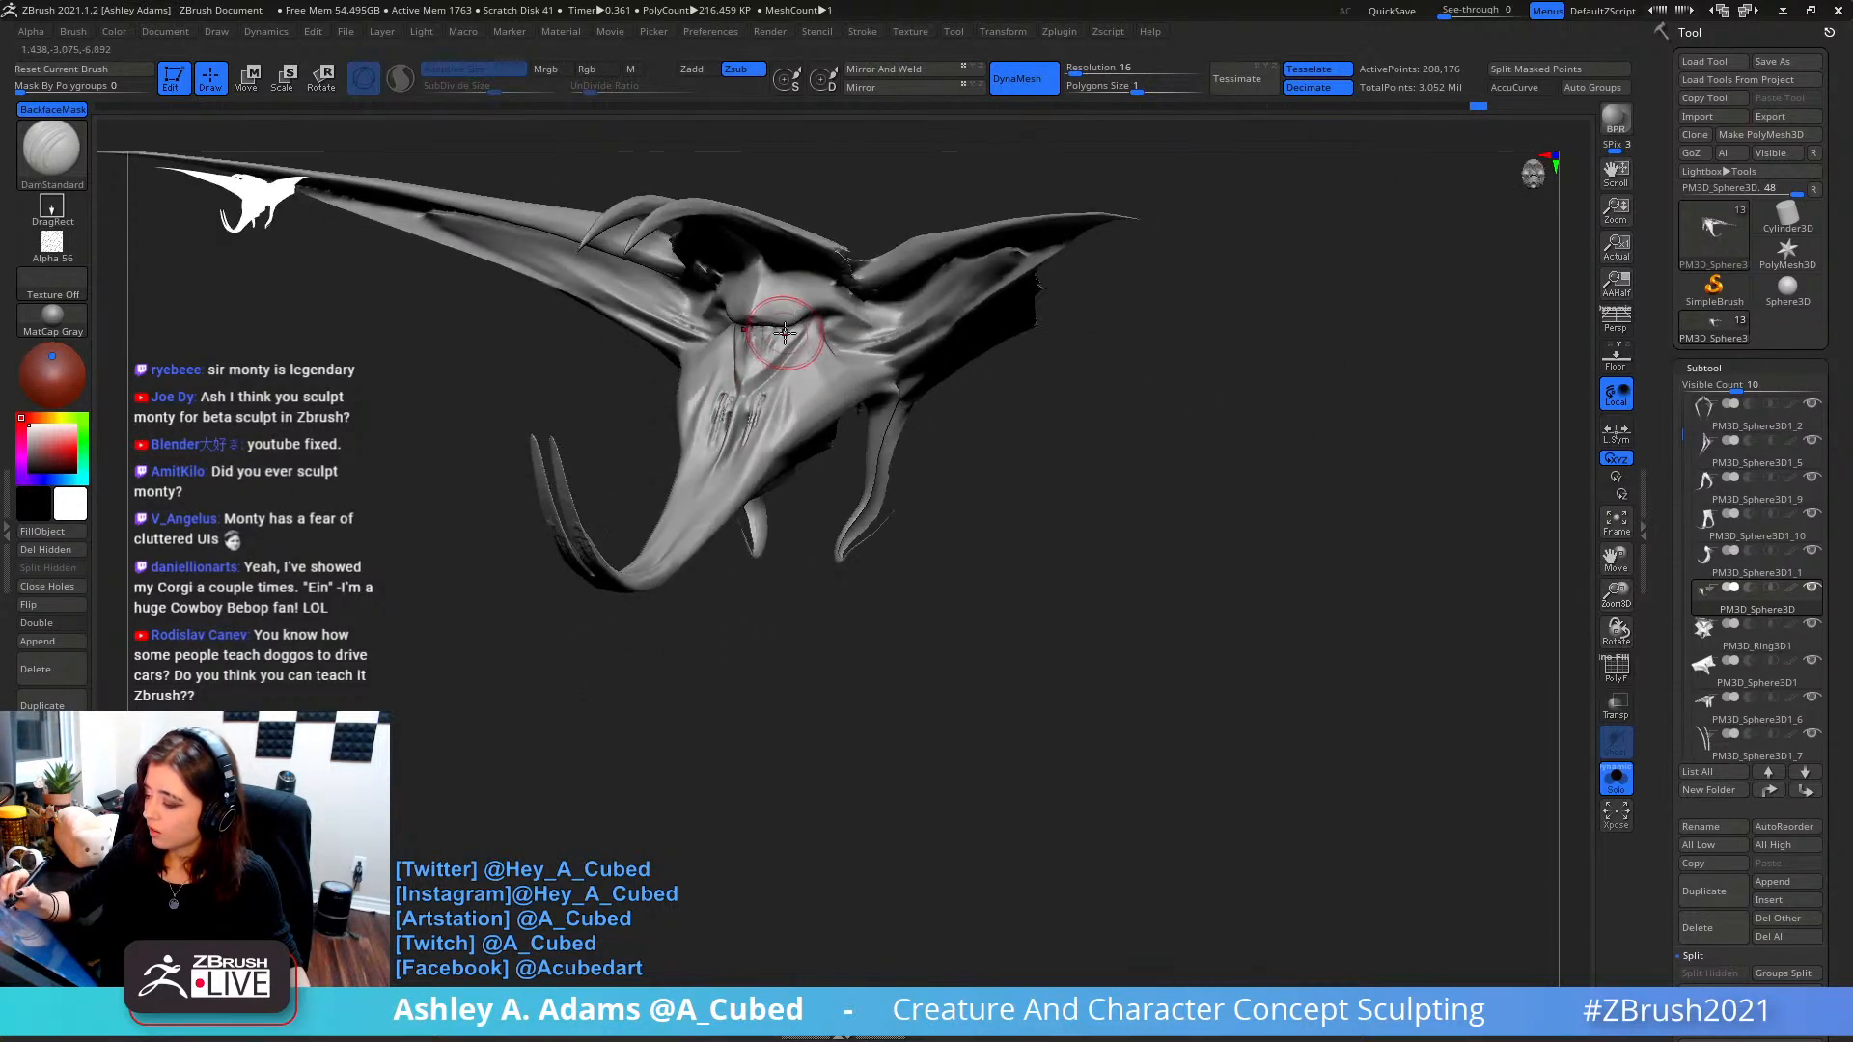
# - Build up volume at the centre of the face below the brow with the ClayBuildup brush
pyautogui.press('b')
pyautogui.press('c')
pyautogui.press('b')
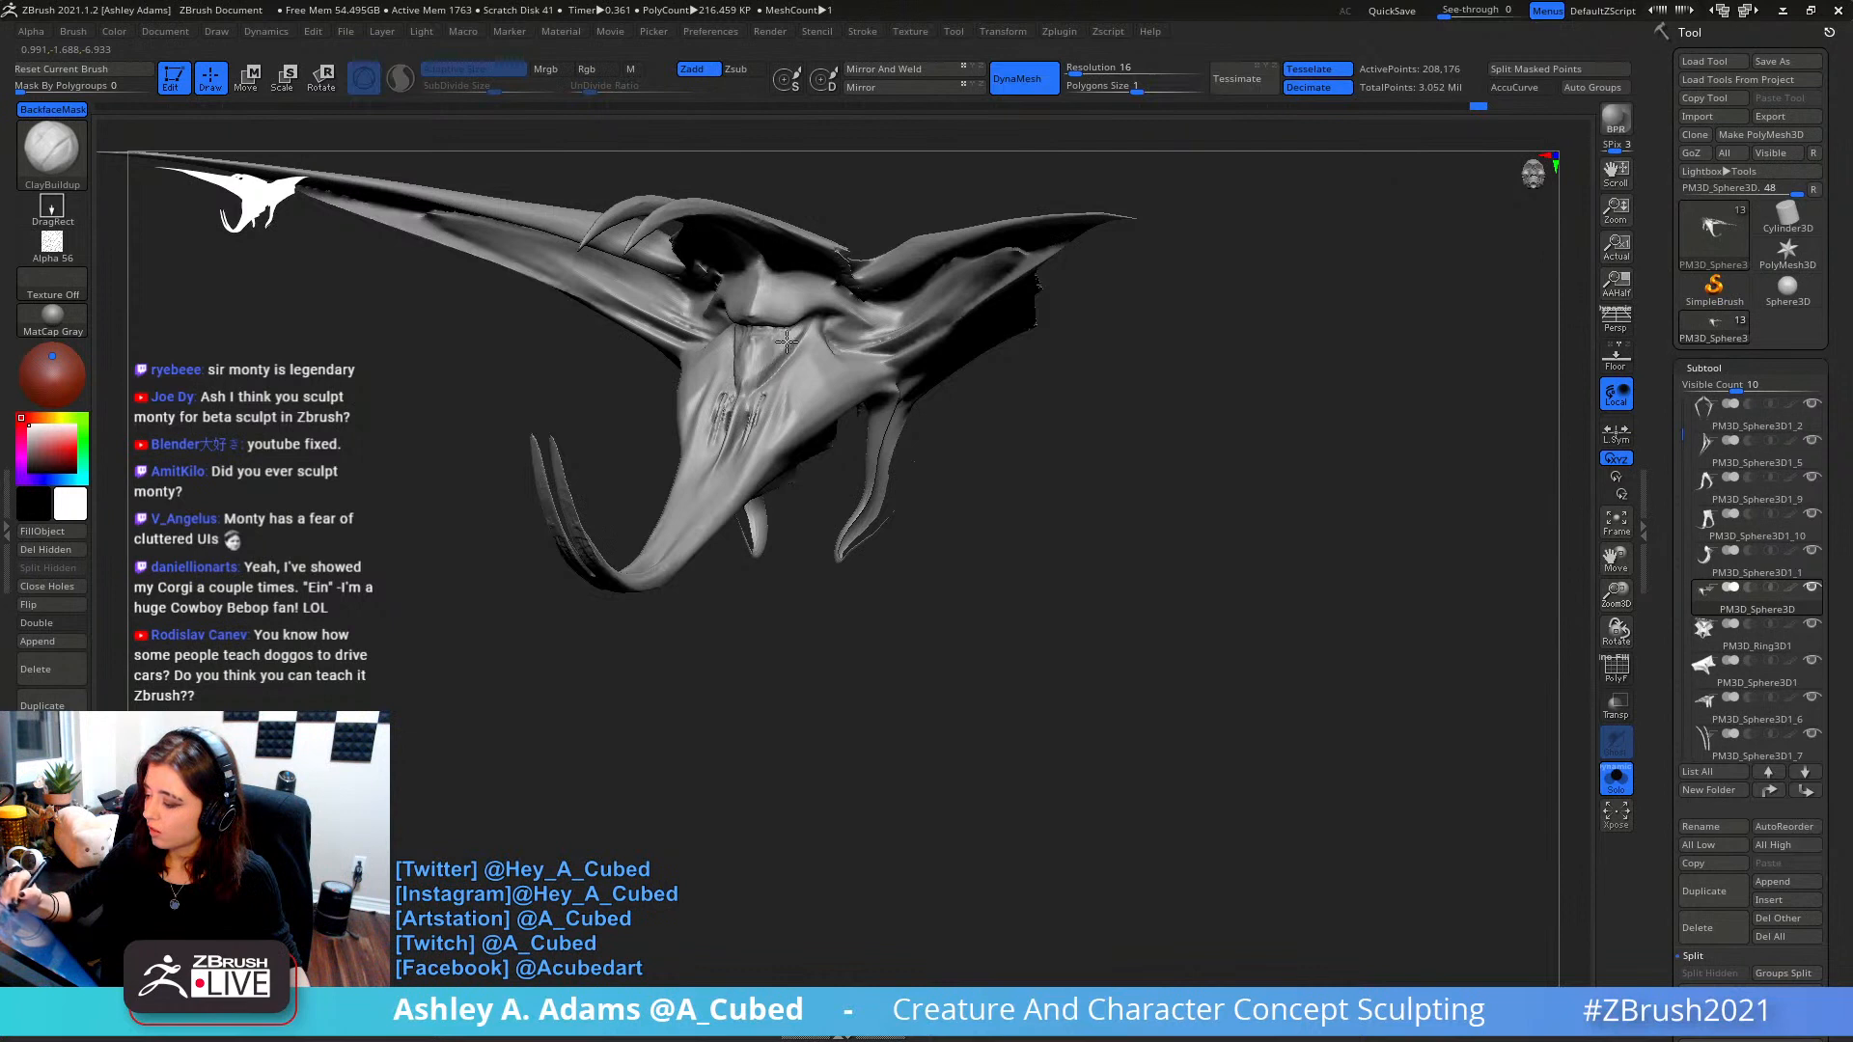
pyautogui.moveTo(786, 341)
pyautogui.mouseDown()
pyautogui.moveTo(743, 386)
pyautogui.moveTo(797, 334)
pyautogui.moveTo(768, 374)
pyautogui.mouseUp()
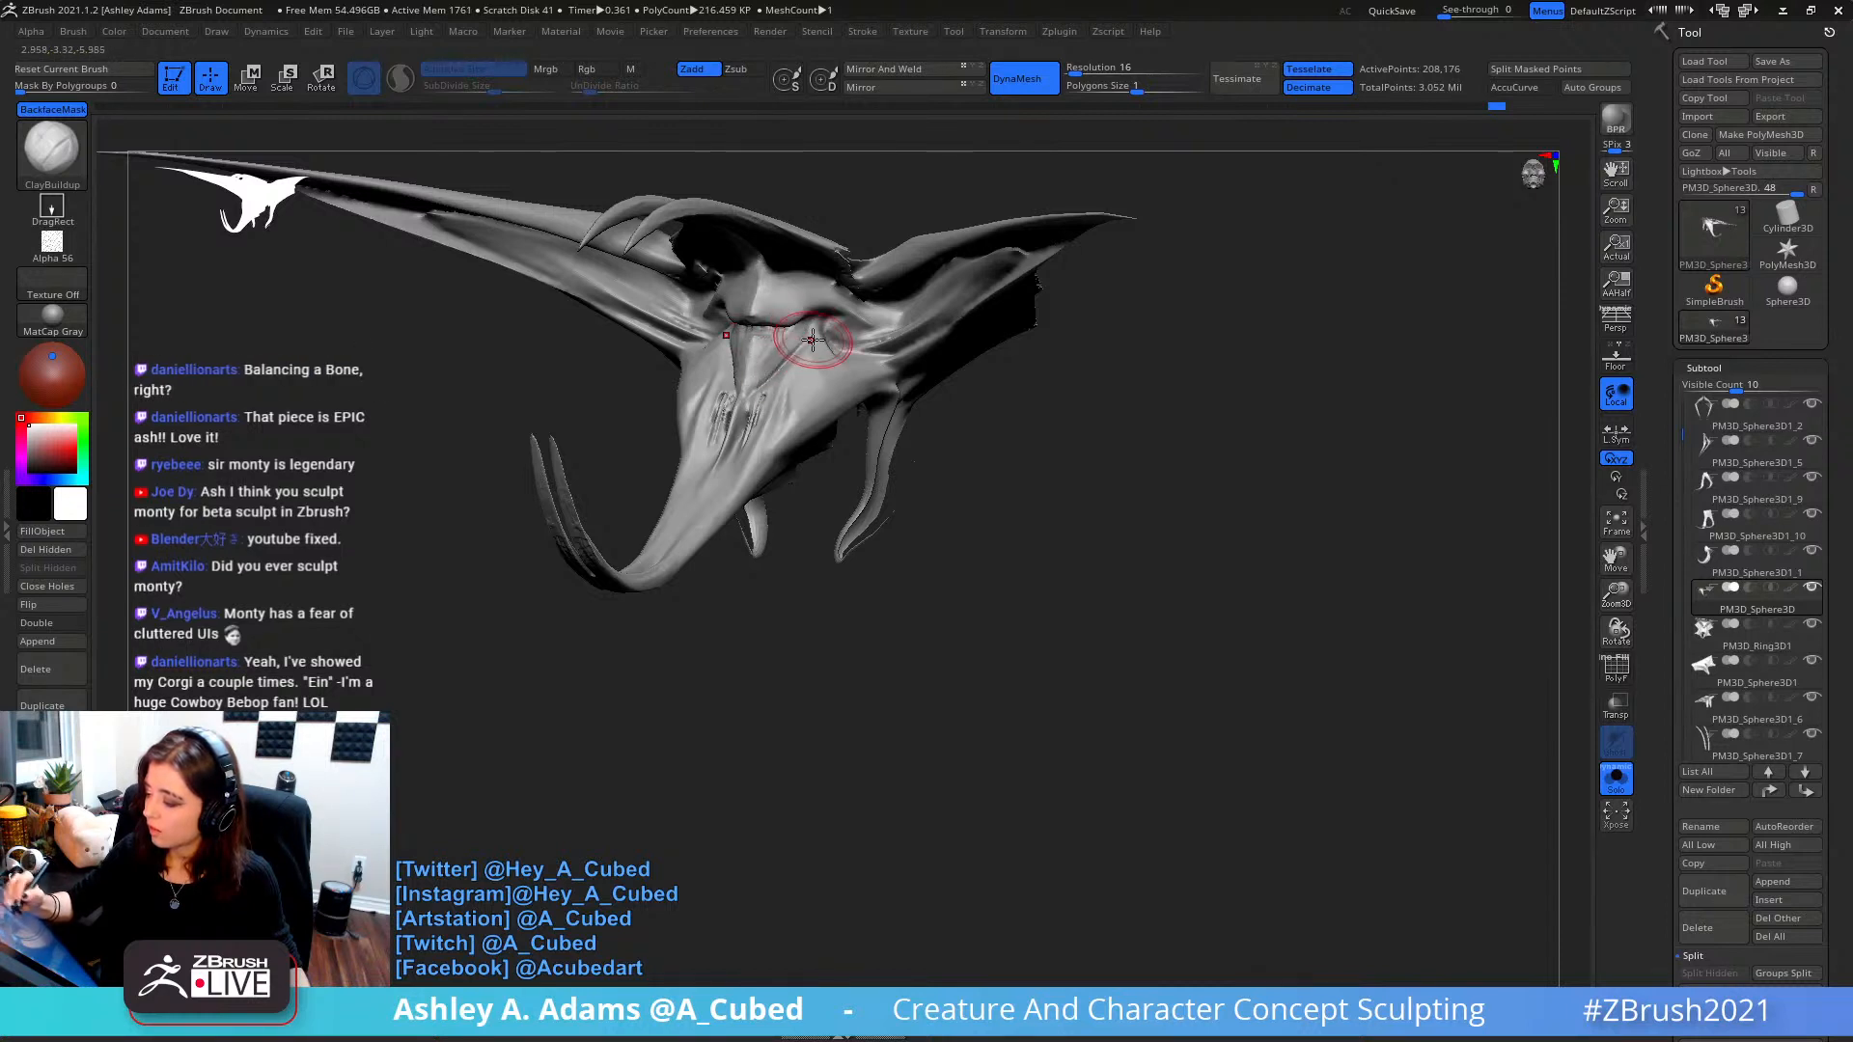
# - Recut and deepen the creases below the brow of the head crest with the DamStandard brush
pyautogui.press('b')
pyautogui.press('d')
pyautogui.press('s')
pyautogui.moveTo(815, 331); pyautogui.dragTo(766, 386)
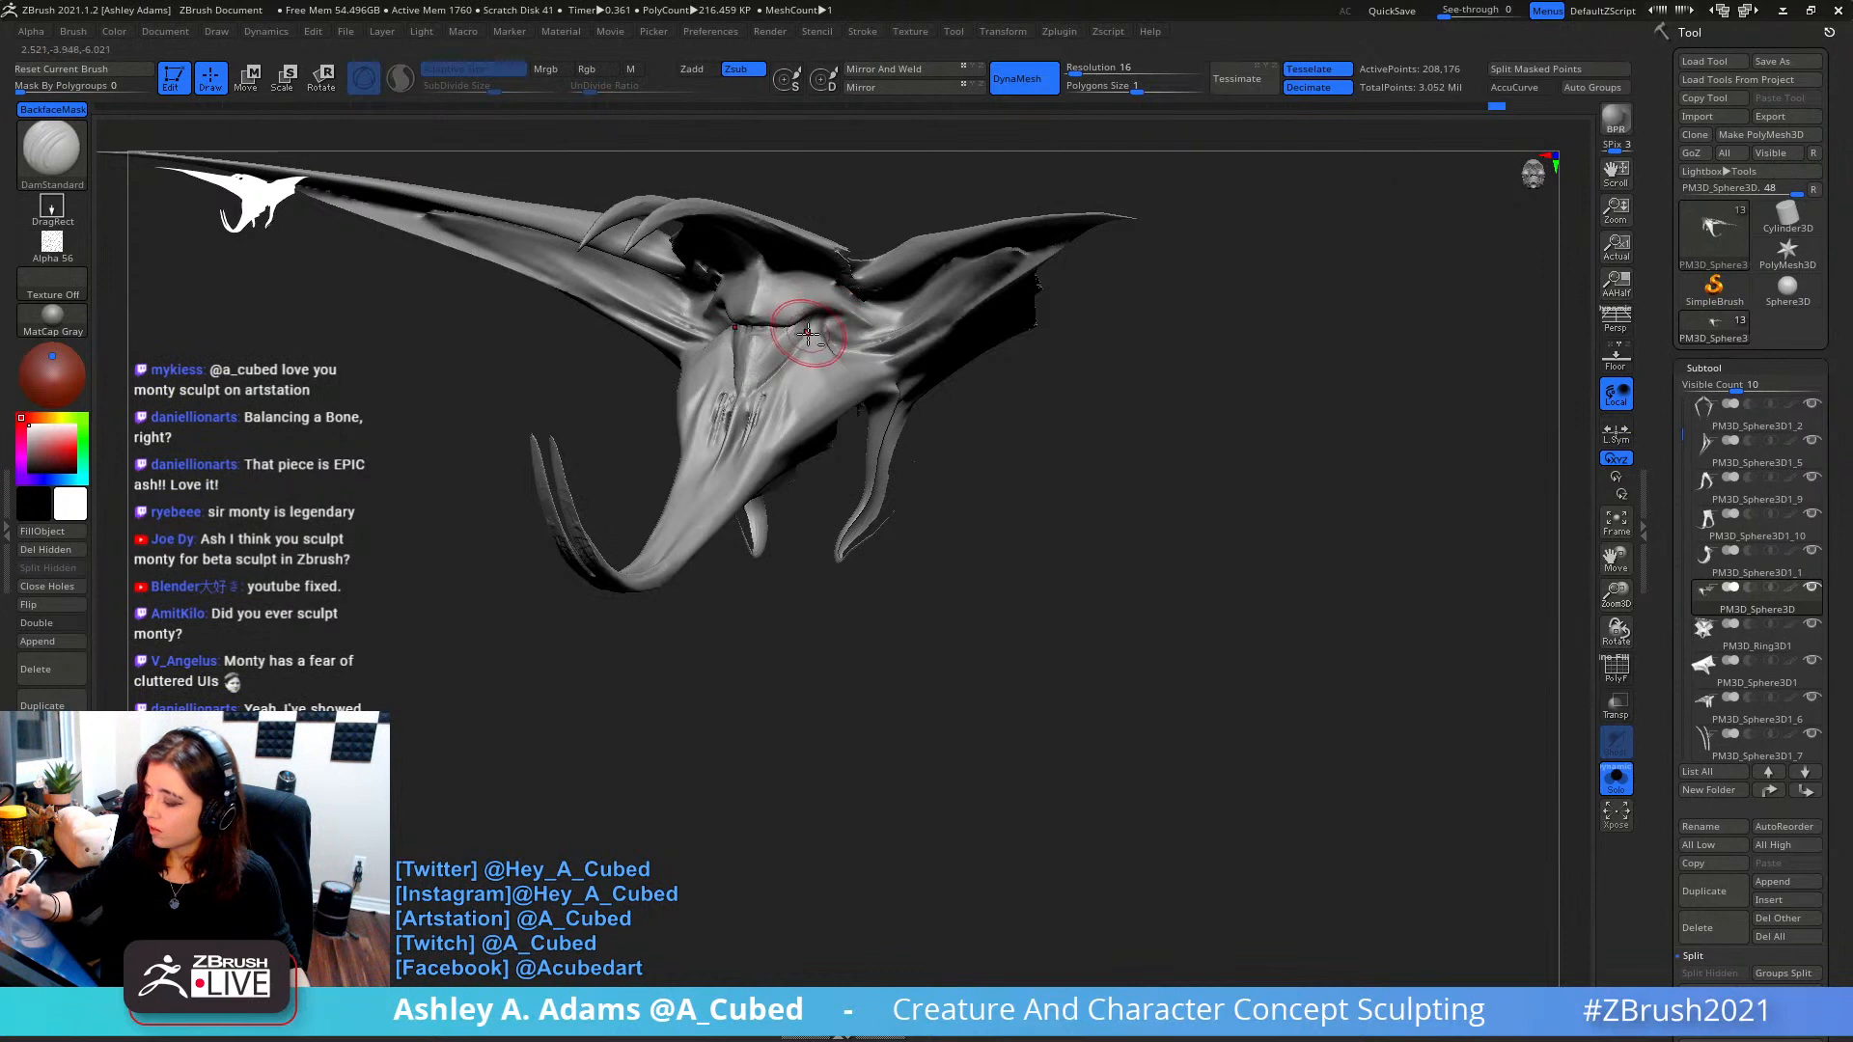
pyautogui.keyDown('alt'); pyautogui.moveTo(808, 329); pyautogui.dragTo(796, 395, button='right'); pyautogui.keyUp('alt')
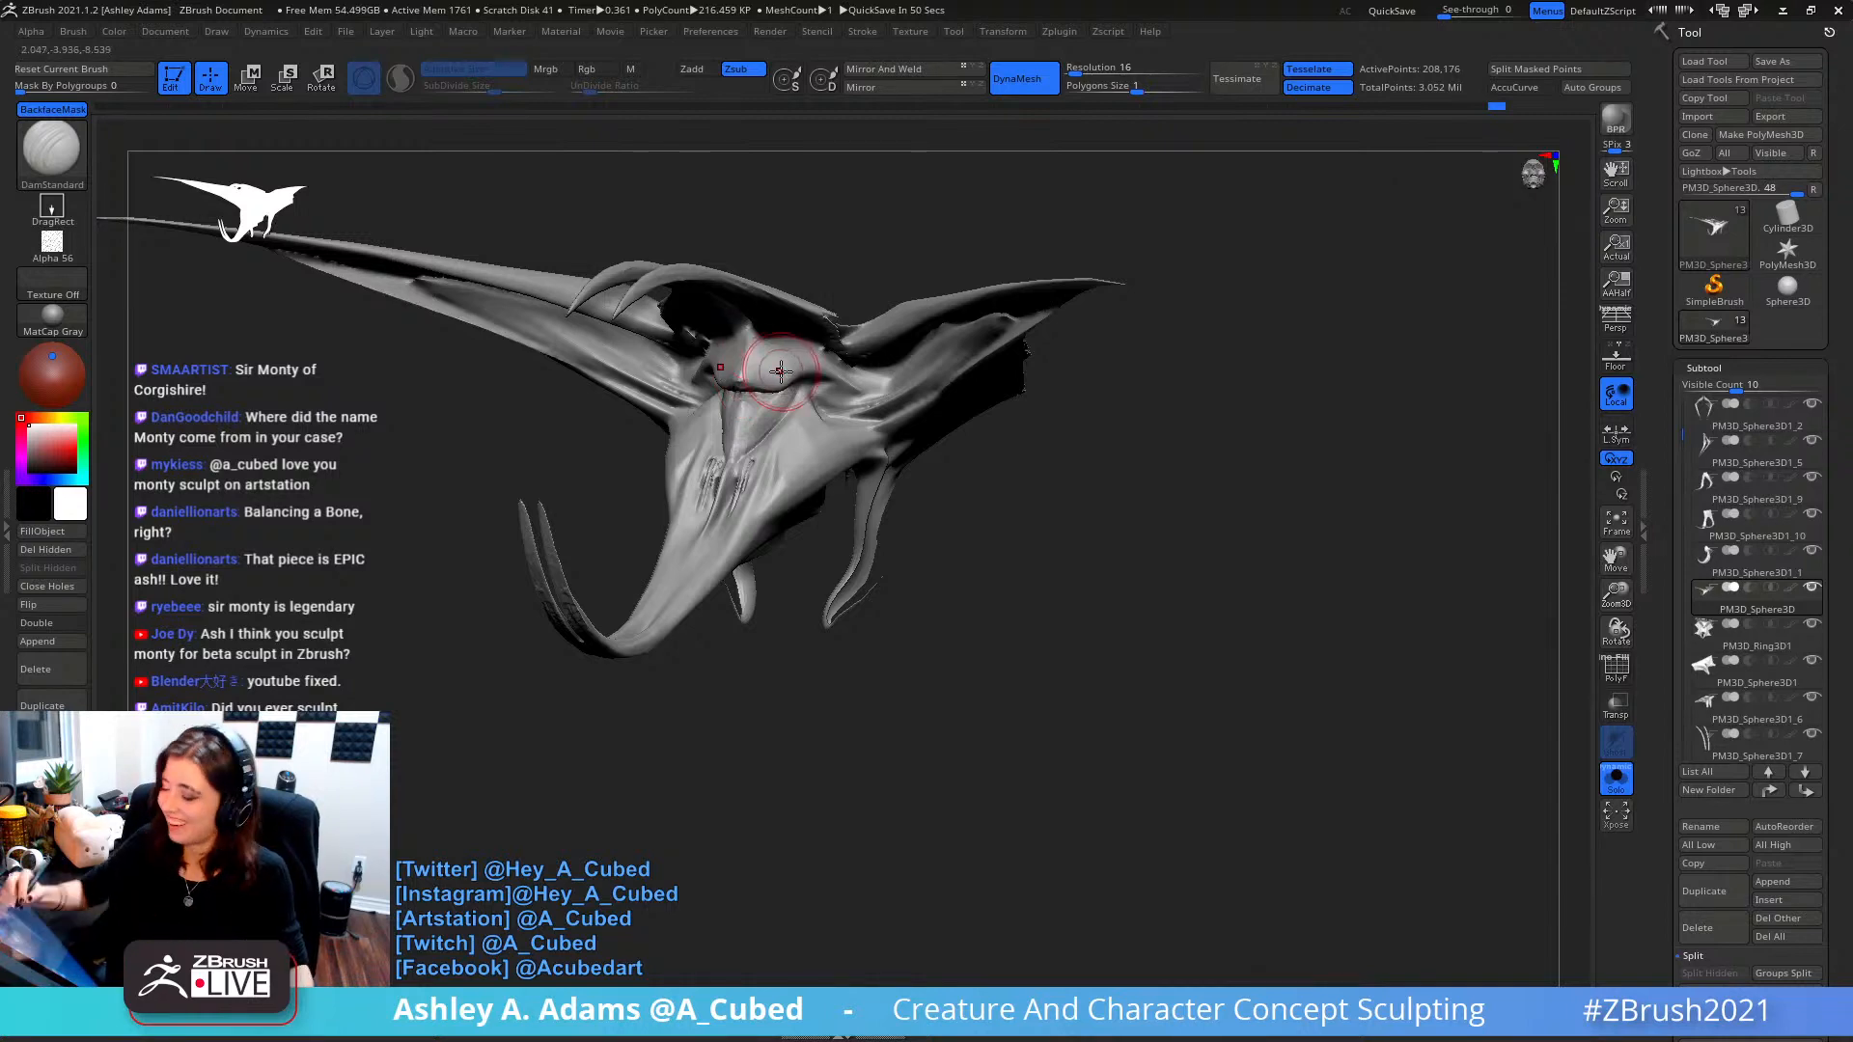
pyautogui.moveTo(767, 406); pyautogui.dragTo(707, 378, button='right')
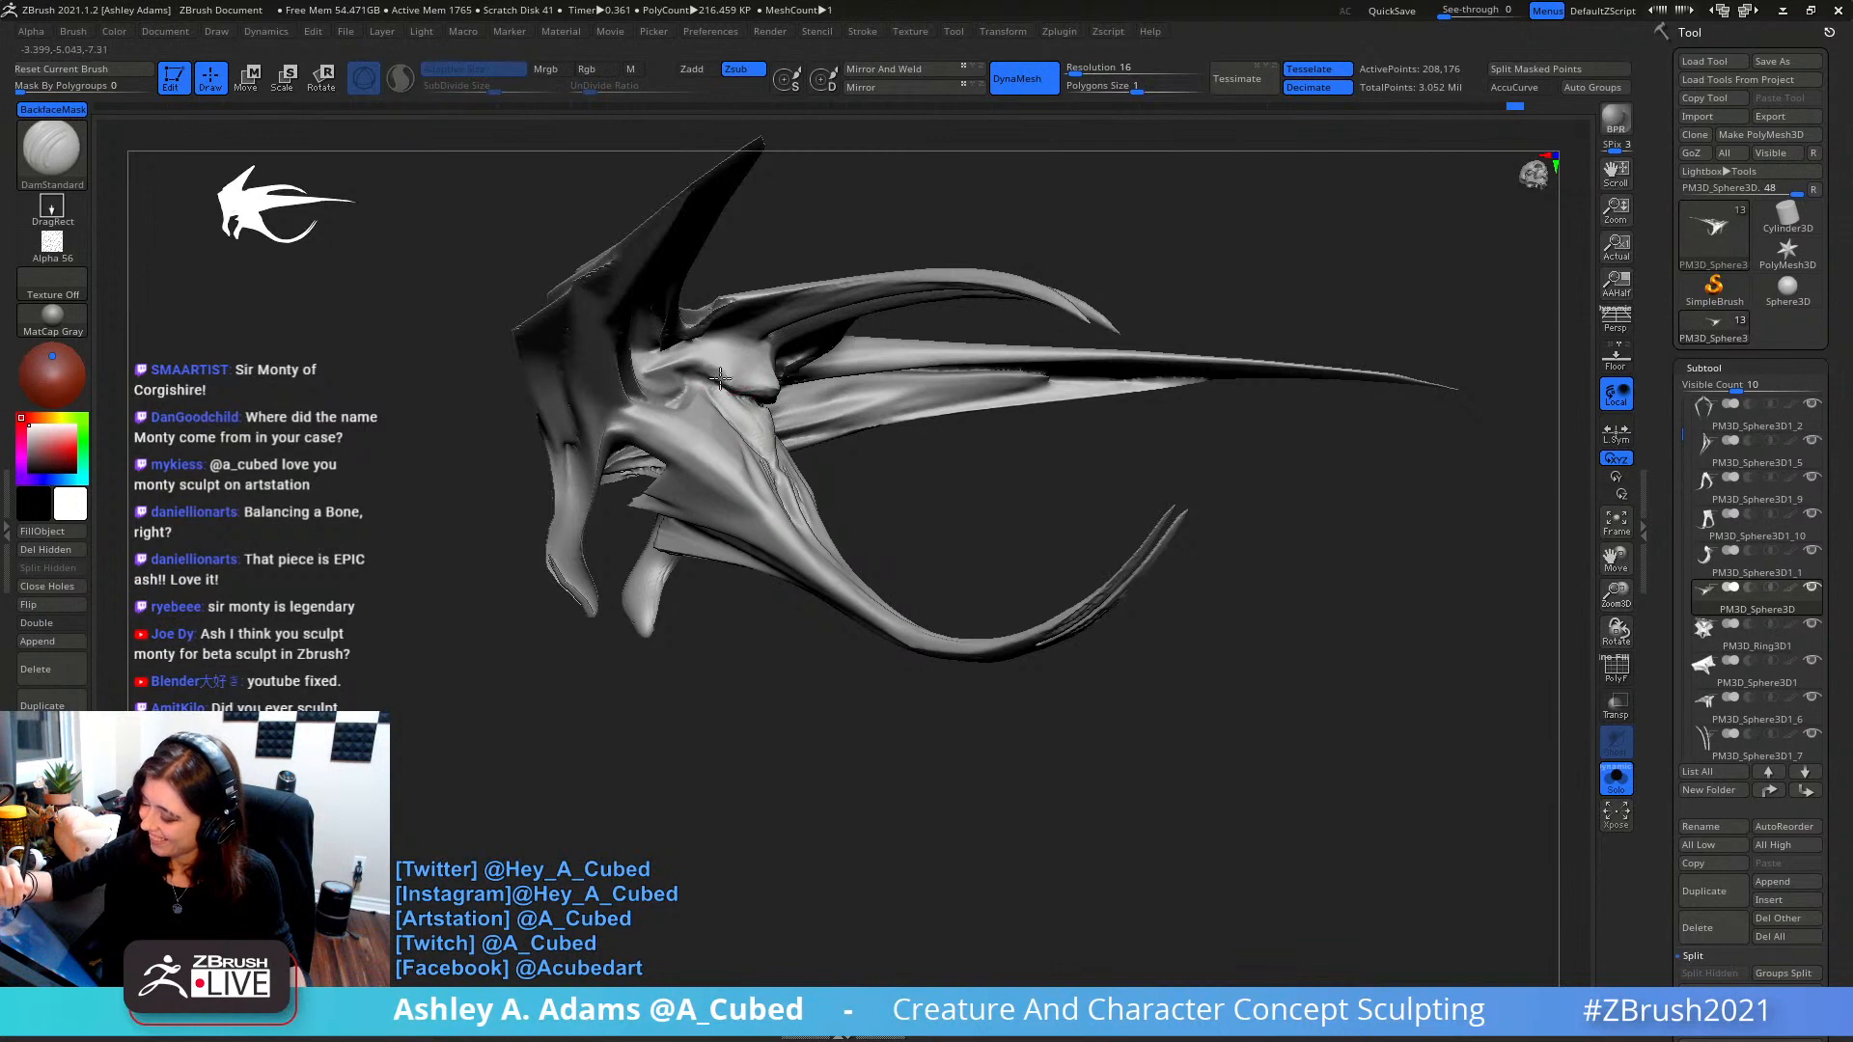
pyautogui.moveTo(772, 384); pyautogui.dragTo(757, 373, button='right')
# - Polish the planes around the brow and the side of the face with the hPolish brush
pyautogui.press('b')
pyautogui.press('h')
pyautogui.press('p')
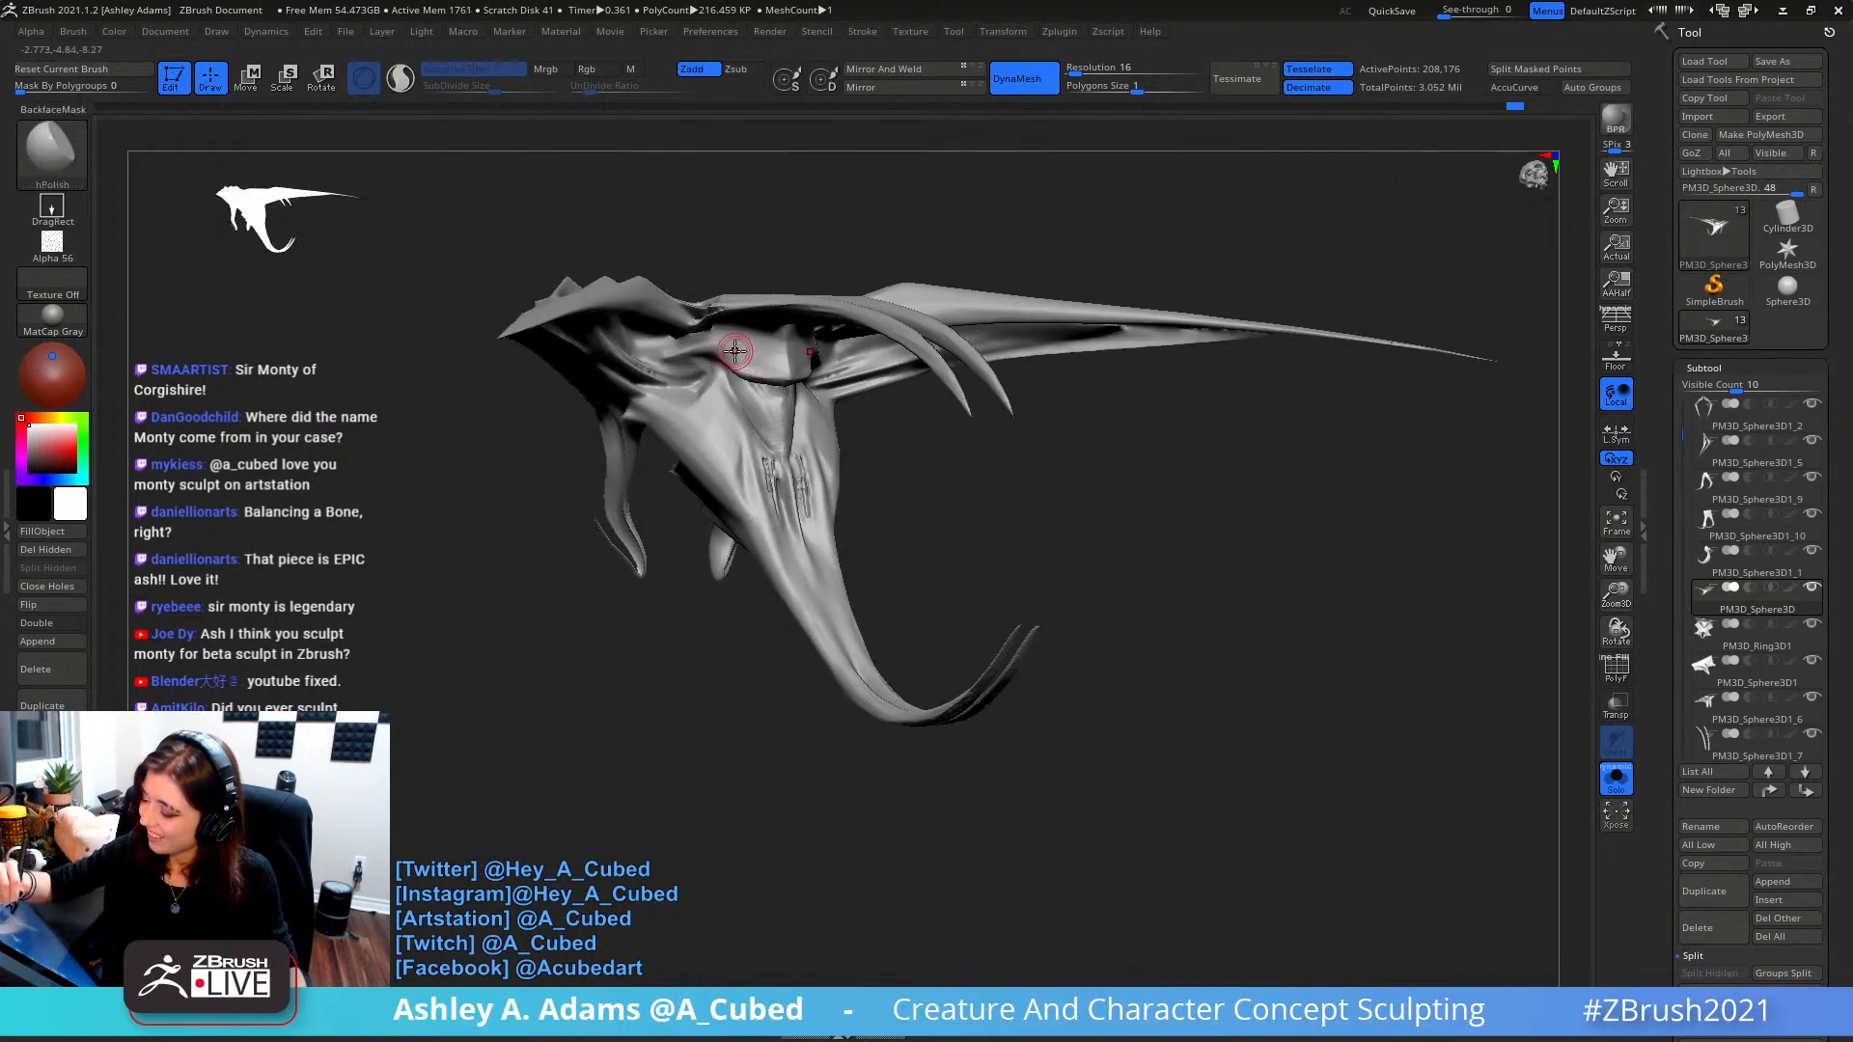
pyautogui.moveTo(768, 359); pyautogui.dragTo(710, 423, button='right')
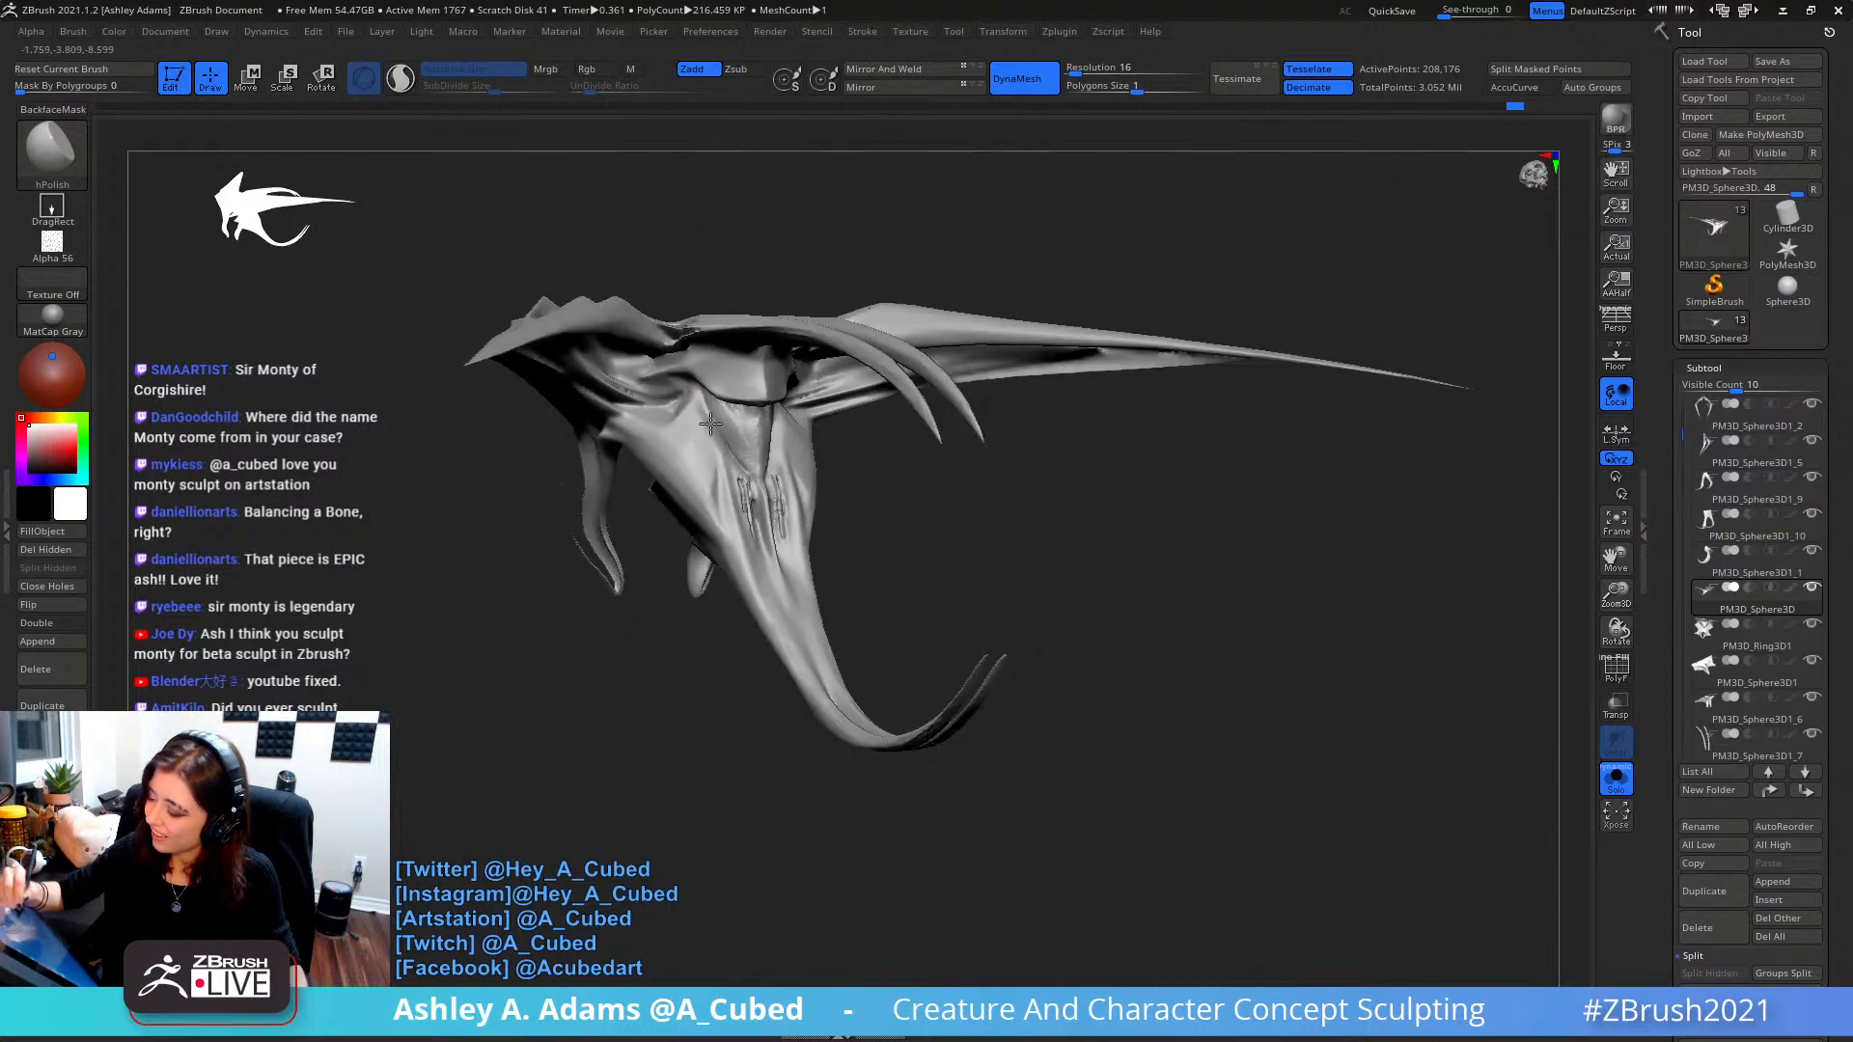
pyautogui.moveTo(724, 421)
pyautogui.mouseDown(button='right')
pyautogui.moveTo(834, 444)
pyautogui.moveTo(827, 491)
pyautogui.mouseUp(button='right')
pyautogui.press('space')
pyautogui.rightClick(765, 449)
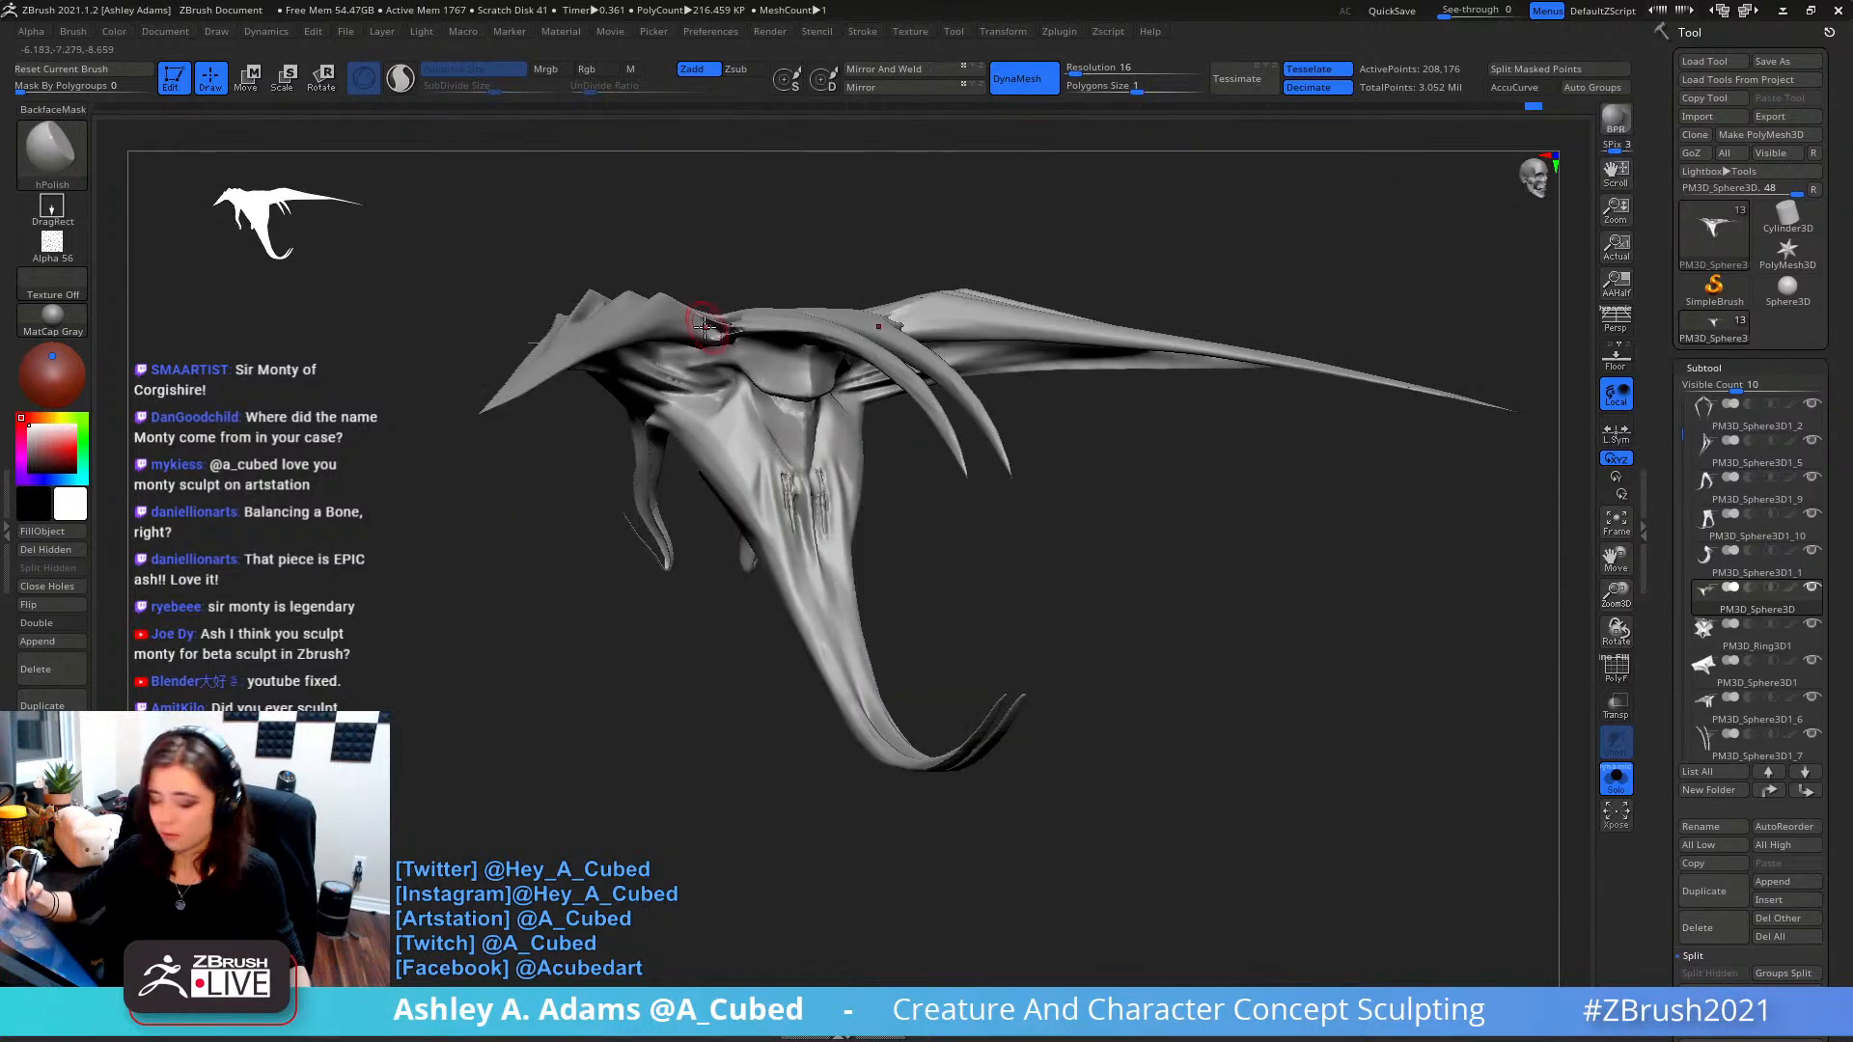
# - Carve long grooves down the front of the face below the brow with the MAHcut Mech A brush
pyautogui.press('2')
pyautogui.moveTo(795, 388); pyautogui.dragTo(744, 373, button='right')
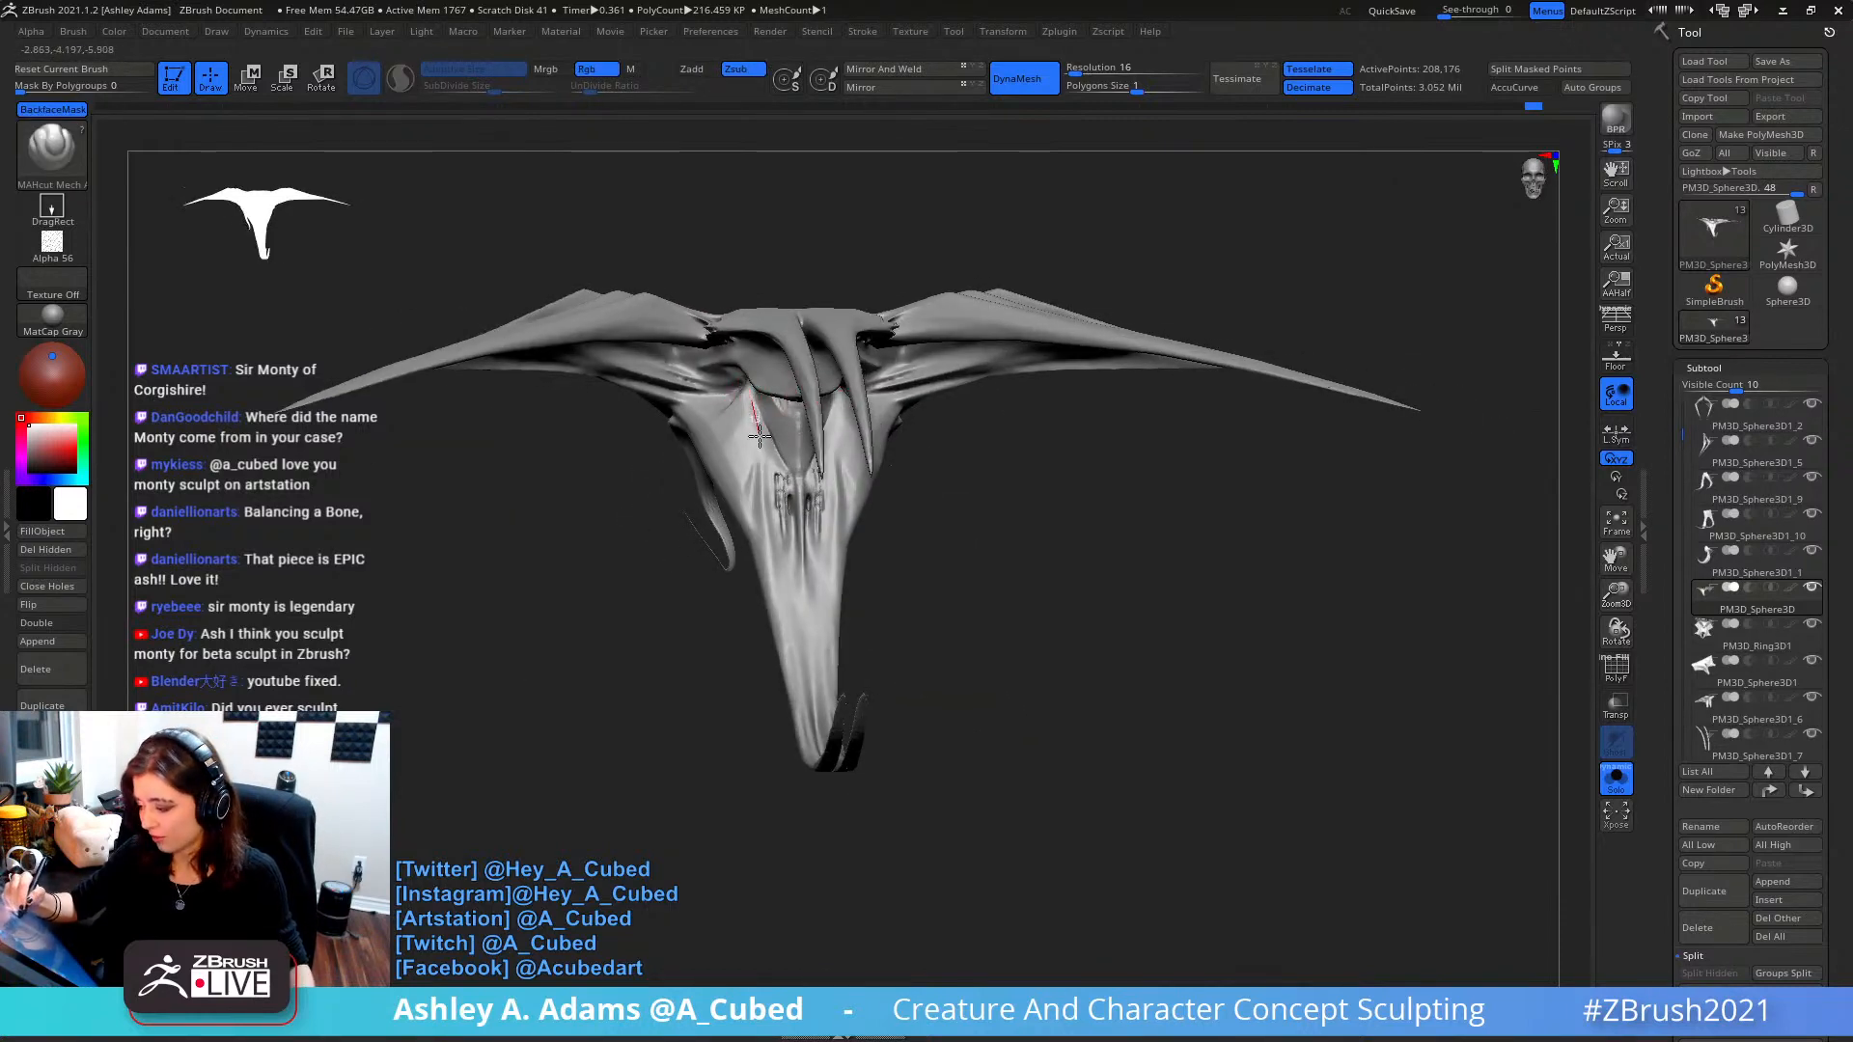
pyautogui.moveTo(808, 637); pyautogui.dragTo(810, 458, button='right')
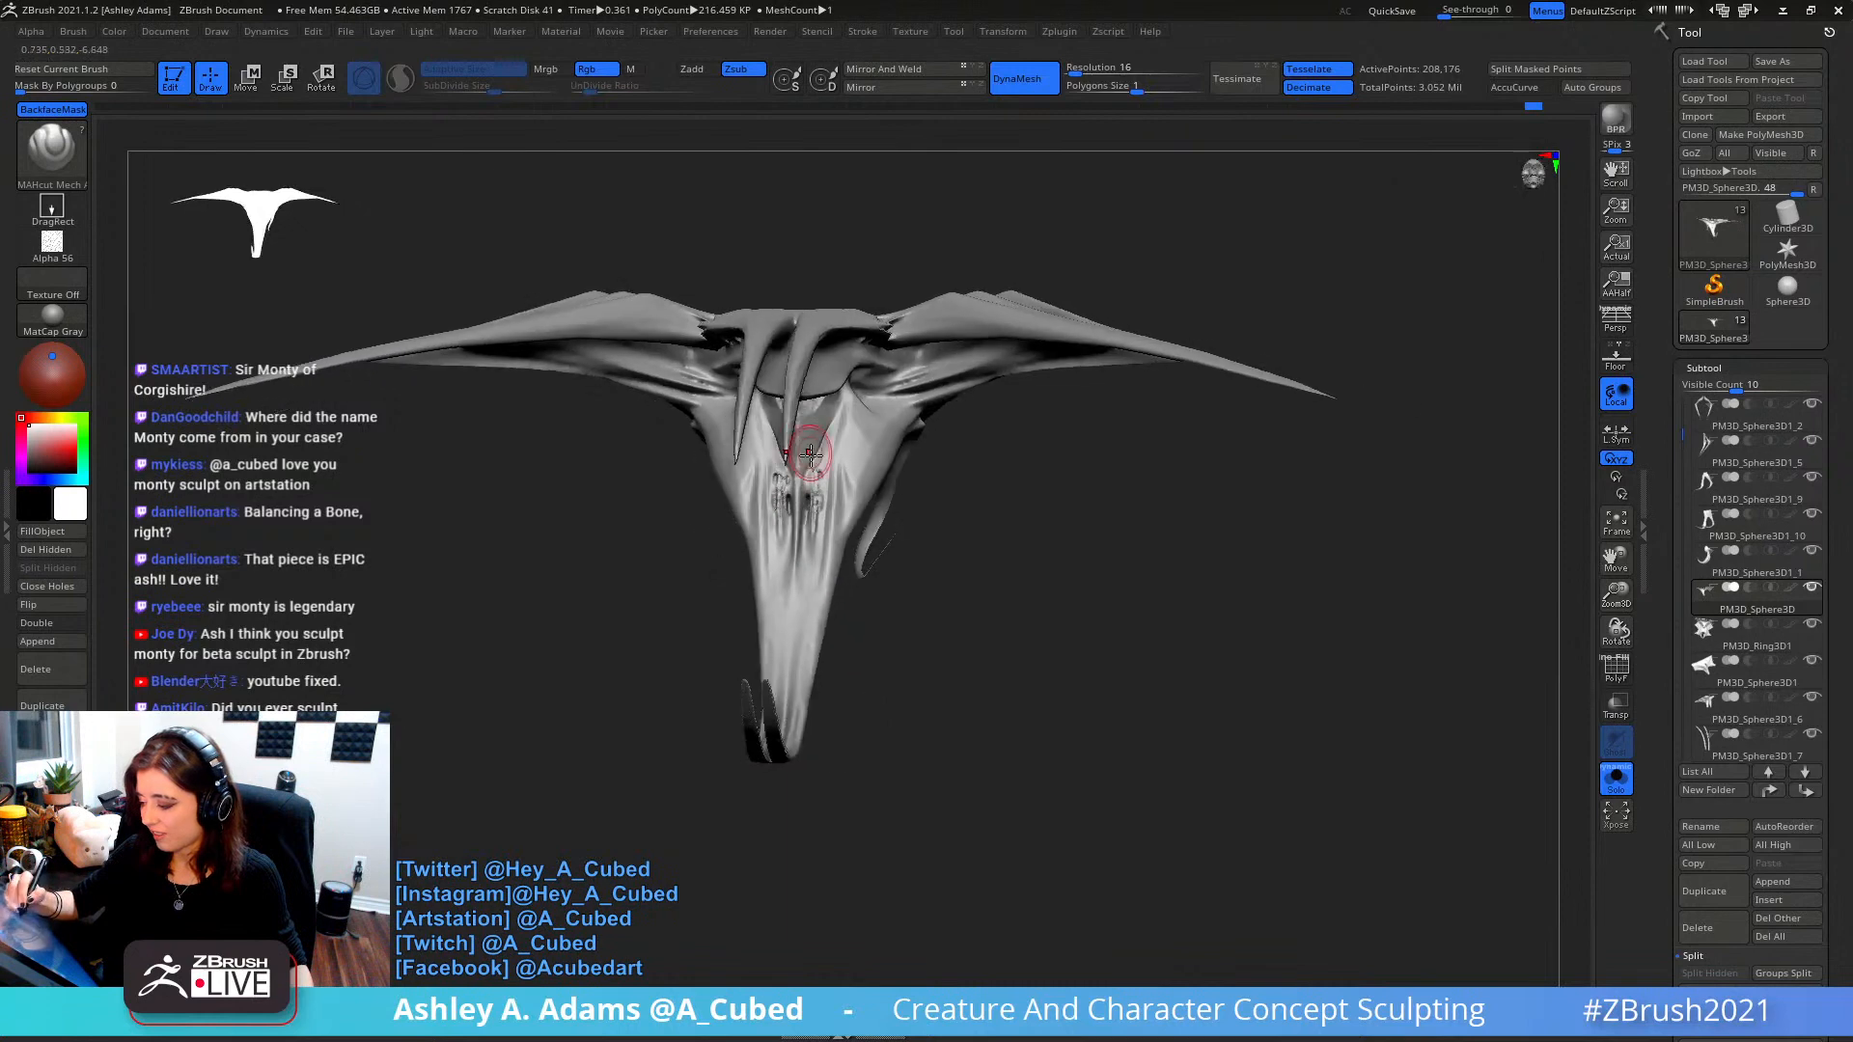
pyautogui.moveTo(797, 645); pyautogui.dragTo(850, 374)
pyautogui.moveTo(842, 467); pyautogui.dragTo(844, 430, button='right')
pyautogui.moveTo(850, 369)
pyautogui.mouseDown()
pyautogui.moveTo(811, 621)
pyautogui.moveTo(779, 697)
pyautogui.mouseUp()
pyautogui.moveTo(821, 596); pyautogui.dragTo(873, 591, button='right')
pyautogui.moveTo(894, 530); pyautogui.dragTo(1013, 406, button='right')
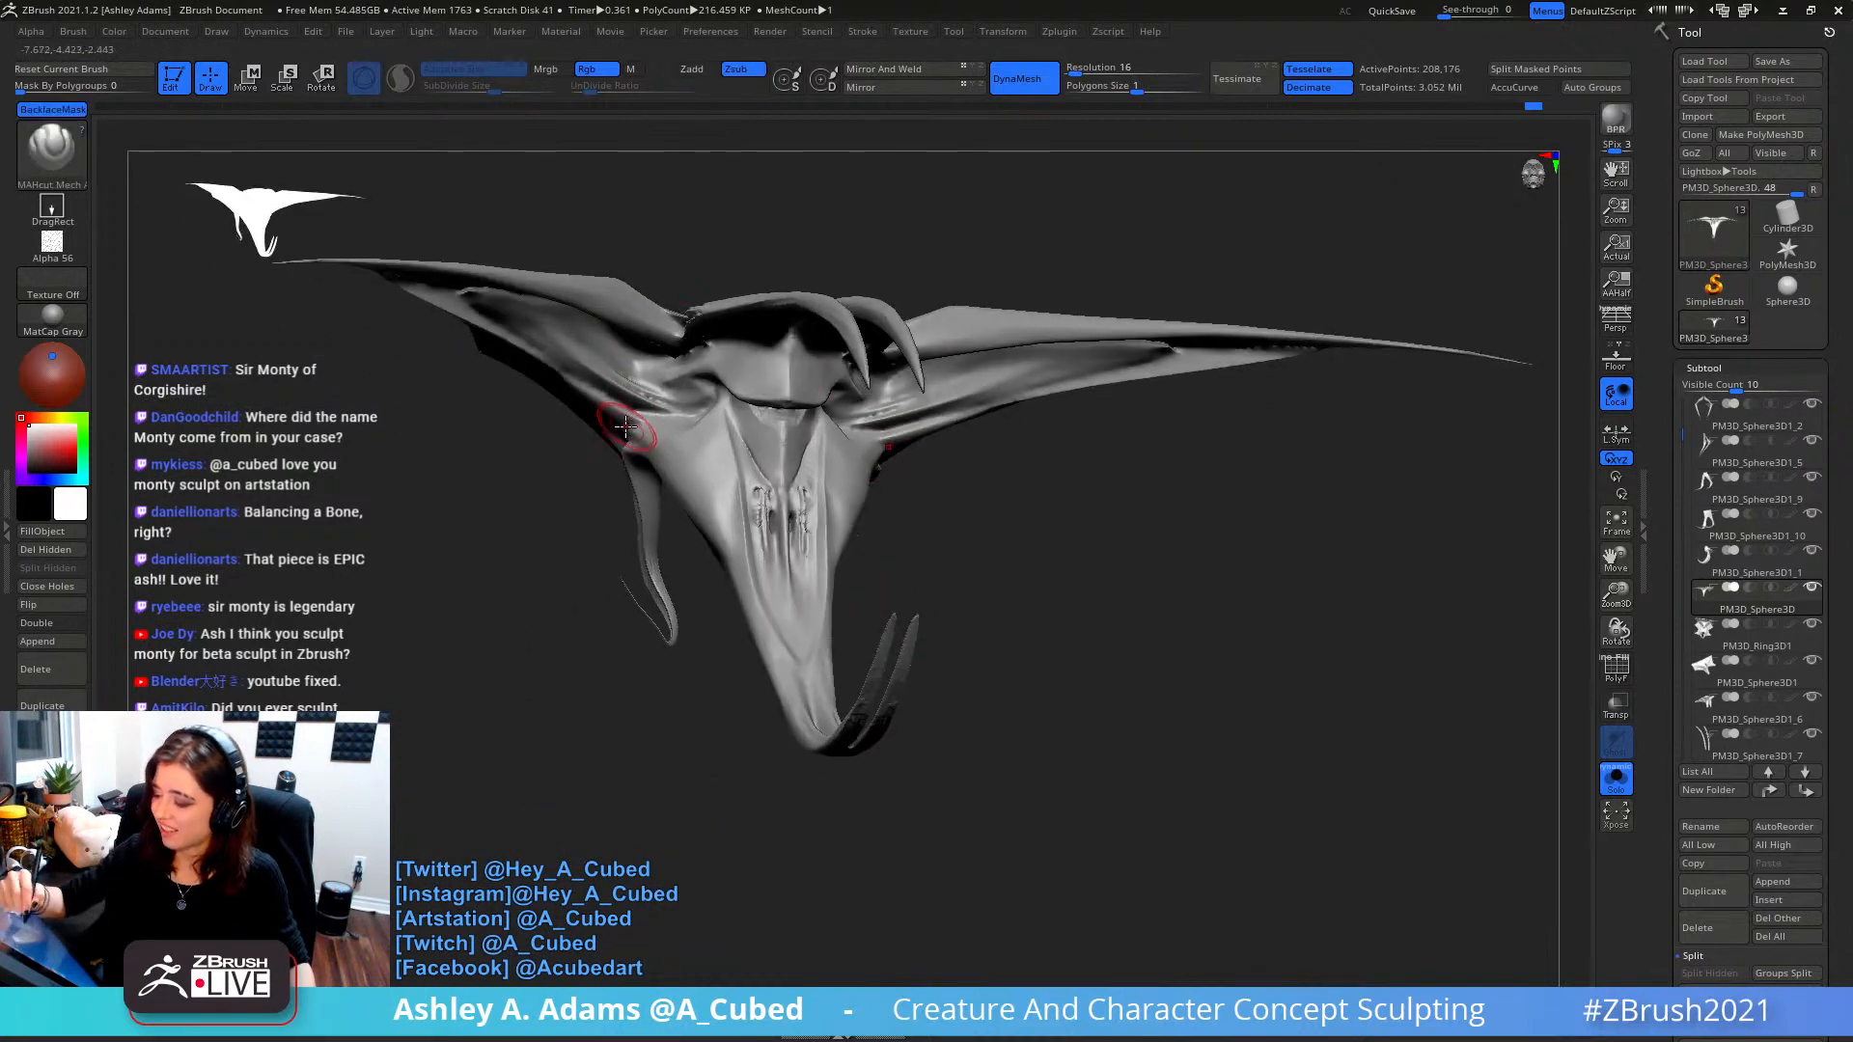
# - Cut a groove along the side of the face below the wing and flatten the cheek with hPolish
pyautogui.moveTo(629, 423); pyautogui.dragTo(695, 376, button='right')
pyautogui.moveTo(618, 427)
pyautogui.mouseDown()
pyautogui.moveTo(693, 467)
pyautogui.moveTo(745, 529)
pyautogui.mouseUp()
pyautogui.moveTo(838, 431)
pyautogui.keyDown('ctrl'); pyautogui.mouseDown(button='right')
pyautogui.moveTo(868, 381)
pyautogui.moveTo(848, 509)
pyautogui.moveTo(816, 531)
pyautogui.mouseUp(button='right'); pyautogui.keyUp('ctrl')
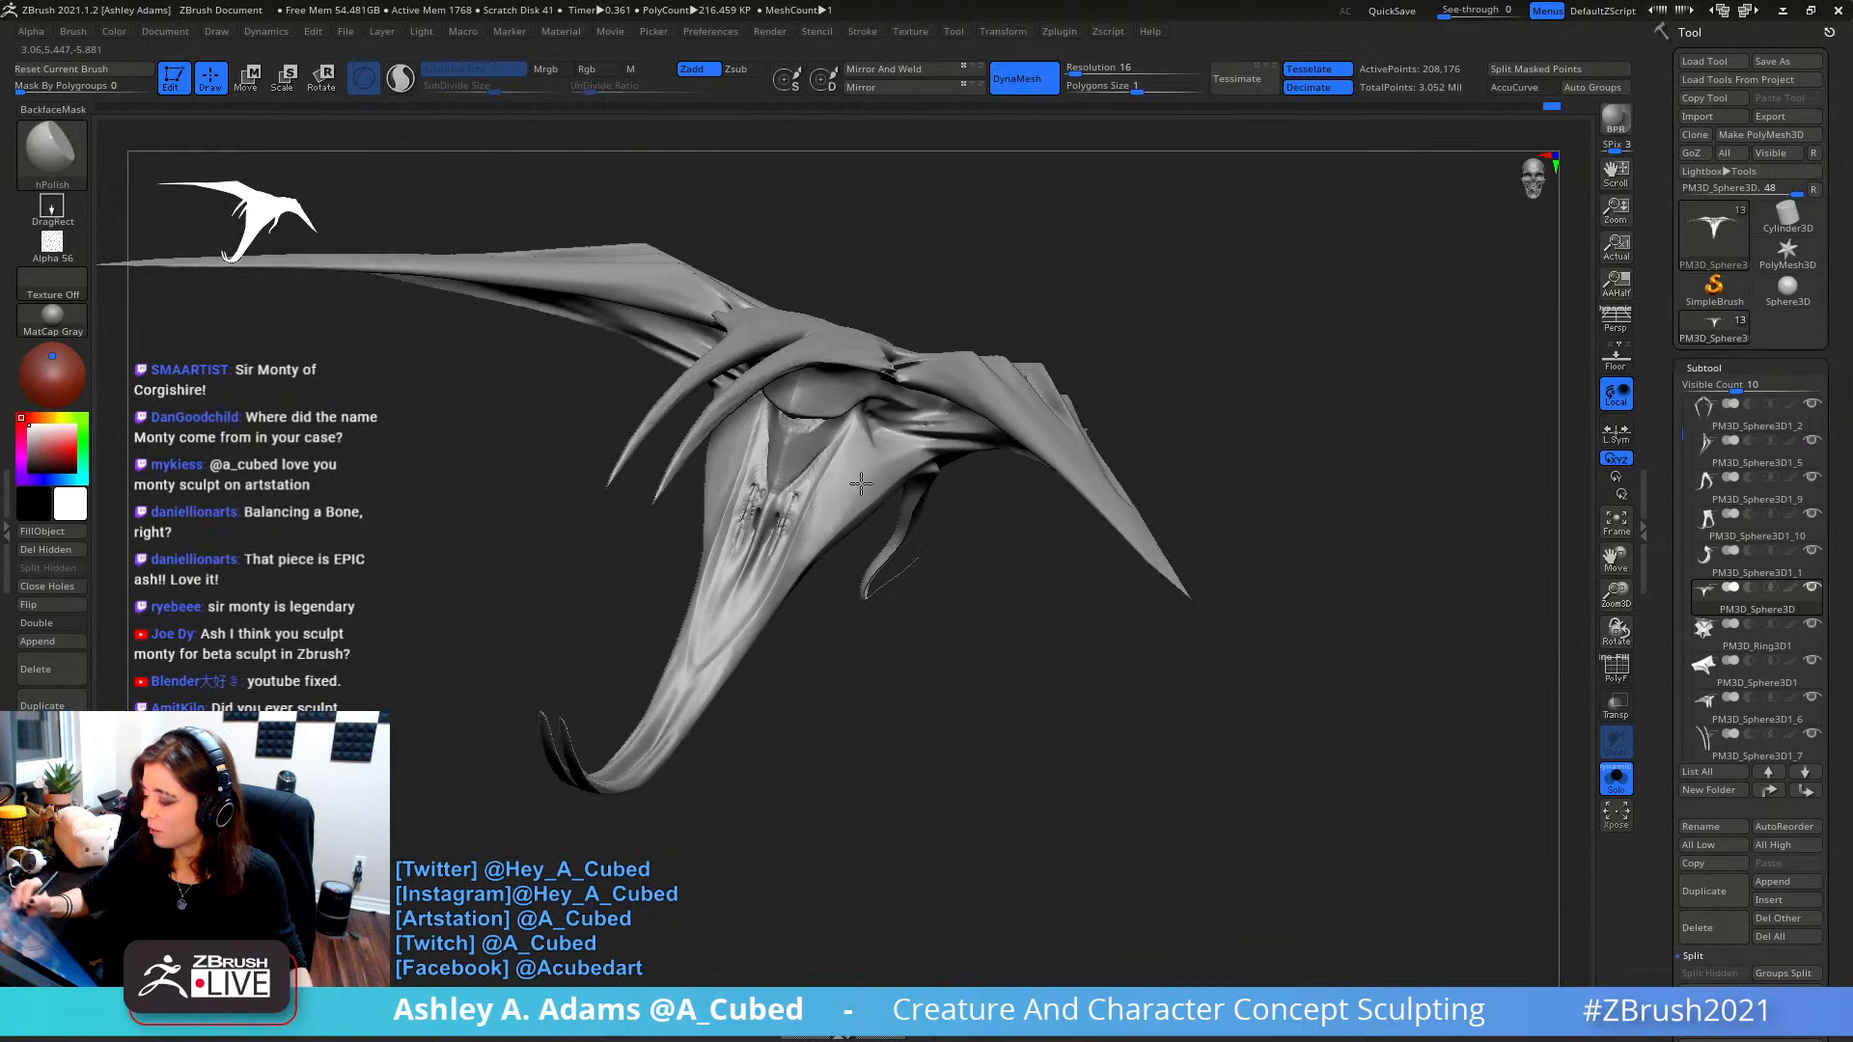
pyautogui.moveTo(893, 461); pyautogui.dragTo(828, 473, button='right')
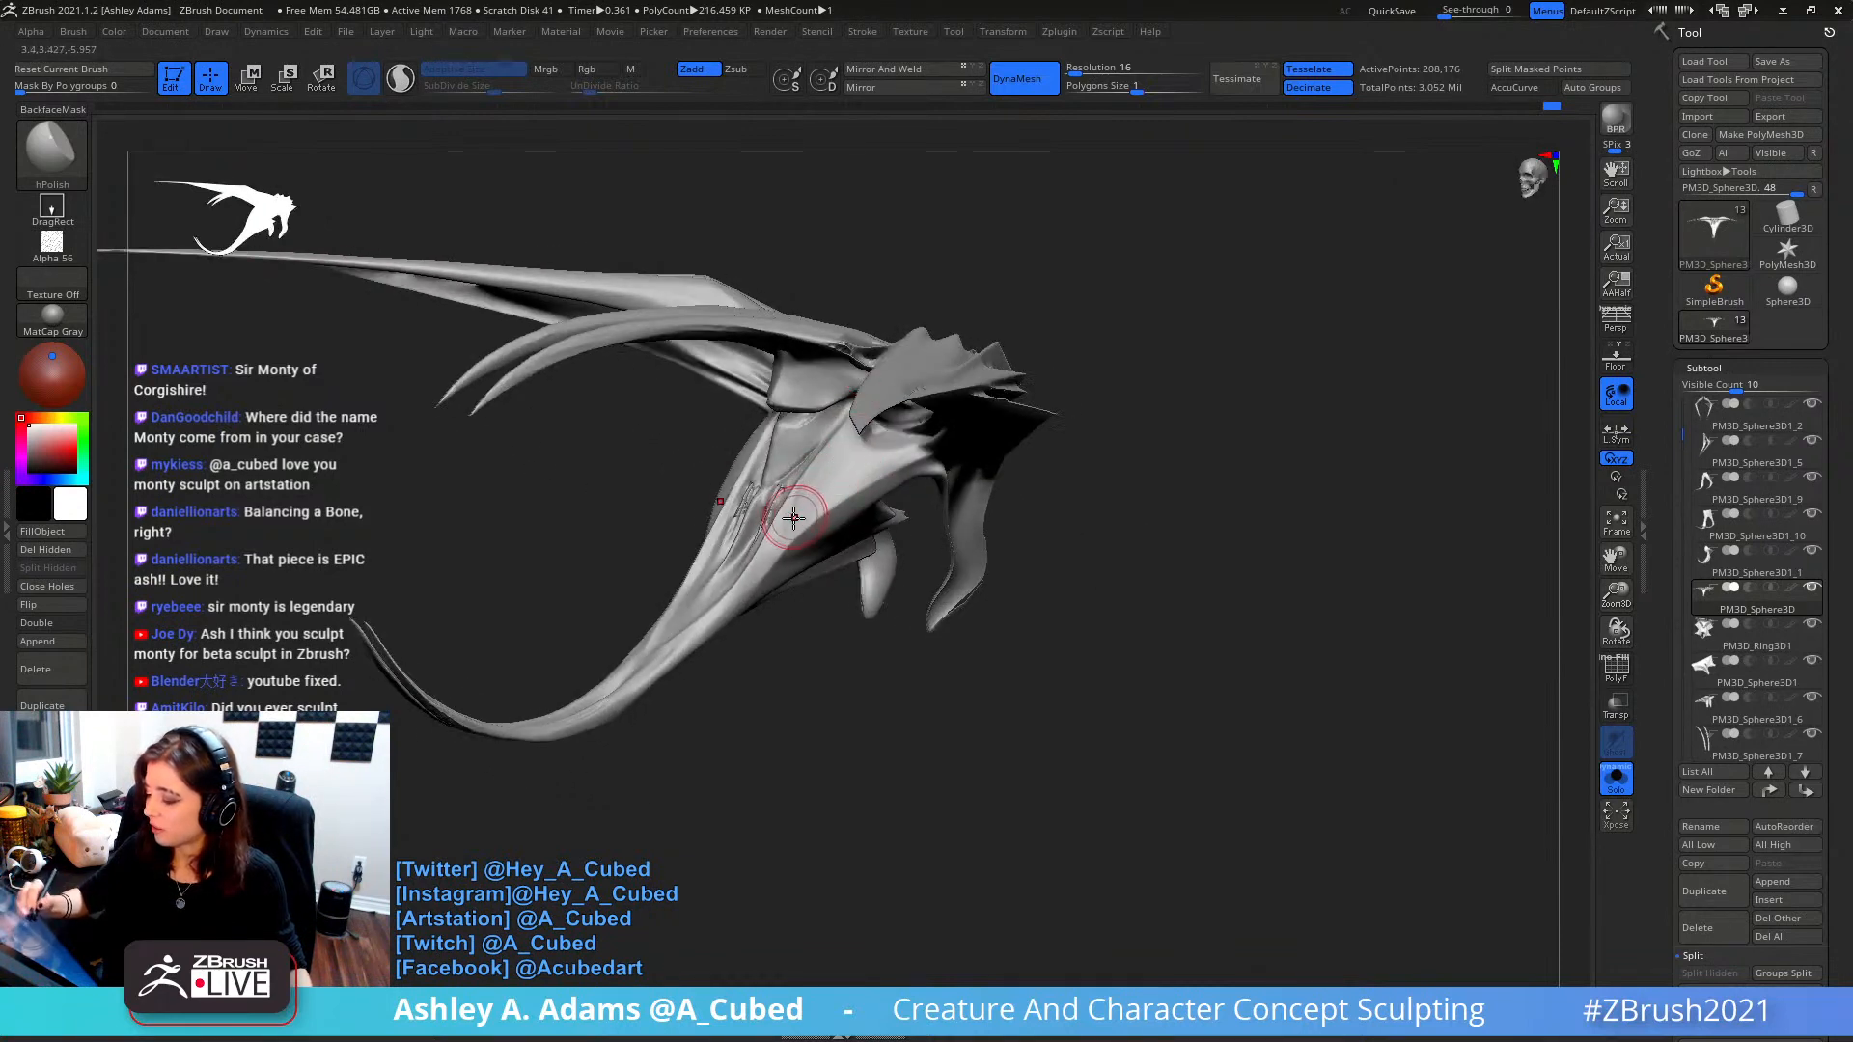
pyautogui.moveTo(793, 518); pyautogui.dragTo(805, 509)
pyautogui.moveTo(813, 487)
pyautogui.mouseDown(button='right')
pyautogui.moveTo(790, 509)
pyautogui.moveTo(997, 416)
pyautogui.moveTo(1013, 486)
pyautogui.moveTo(975, 600)
pyautogui.moveTo(992, 550)
pyautogui.moveTo(810, 541)
pyautogui.mouseUp(button='right')
# - Turn off Solo to show the whole creature and ready the SnakeHook brush for the head crest
pyautogui.press('1')
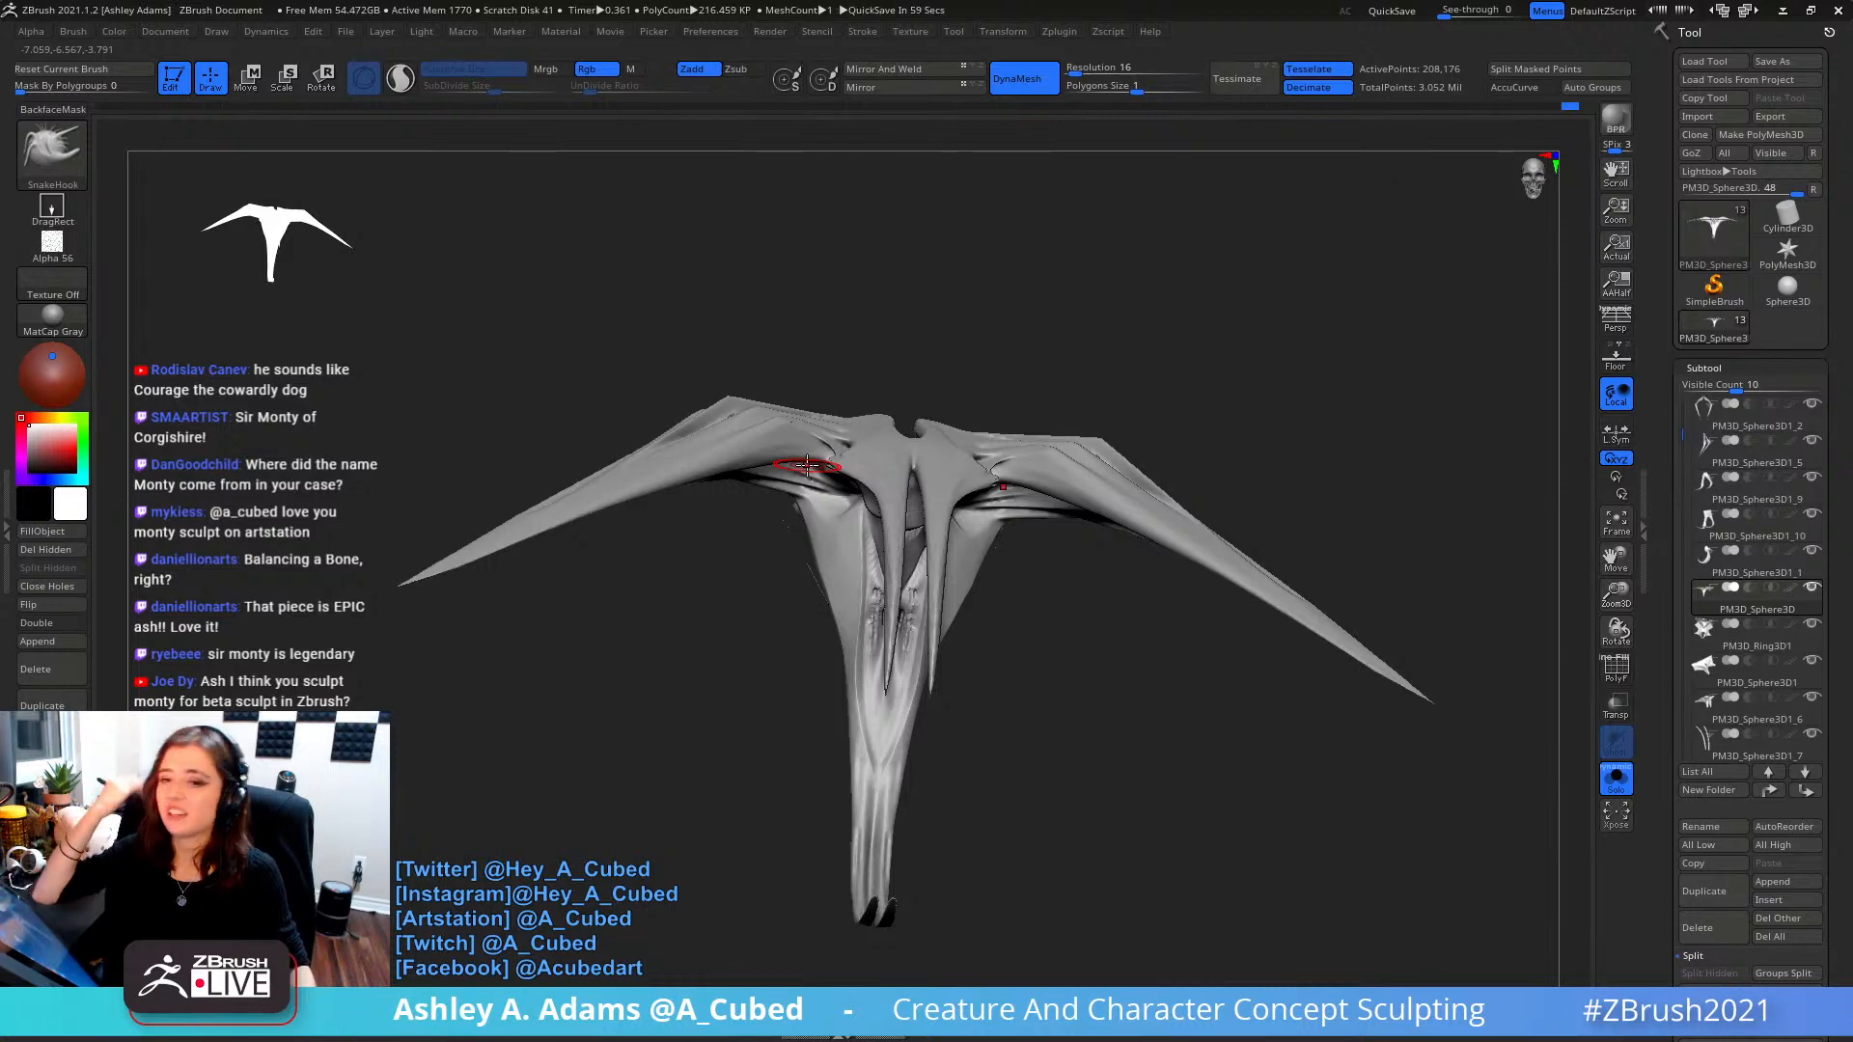
pyautogui.moveTo(1066, 404); pyautogui.dragTo(918, 363, button='right')
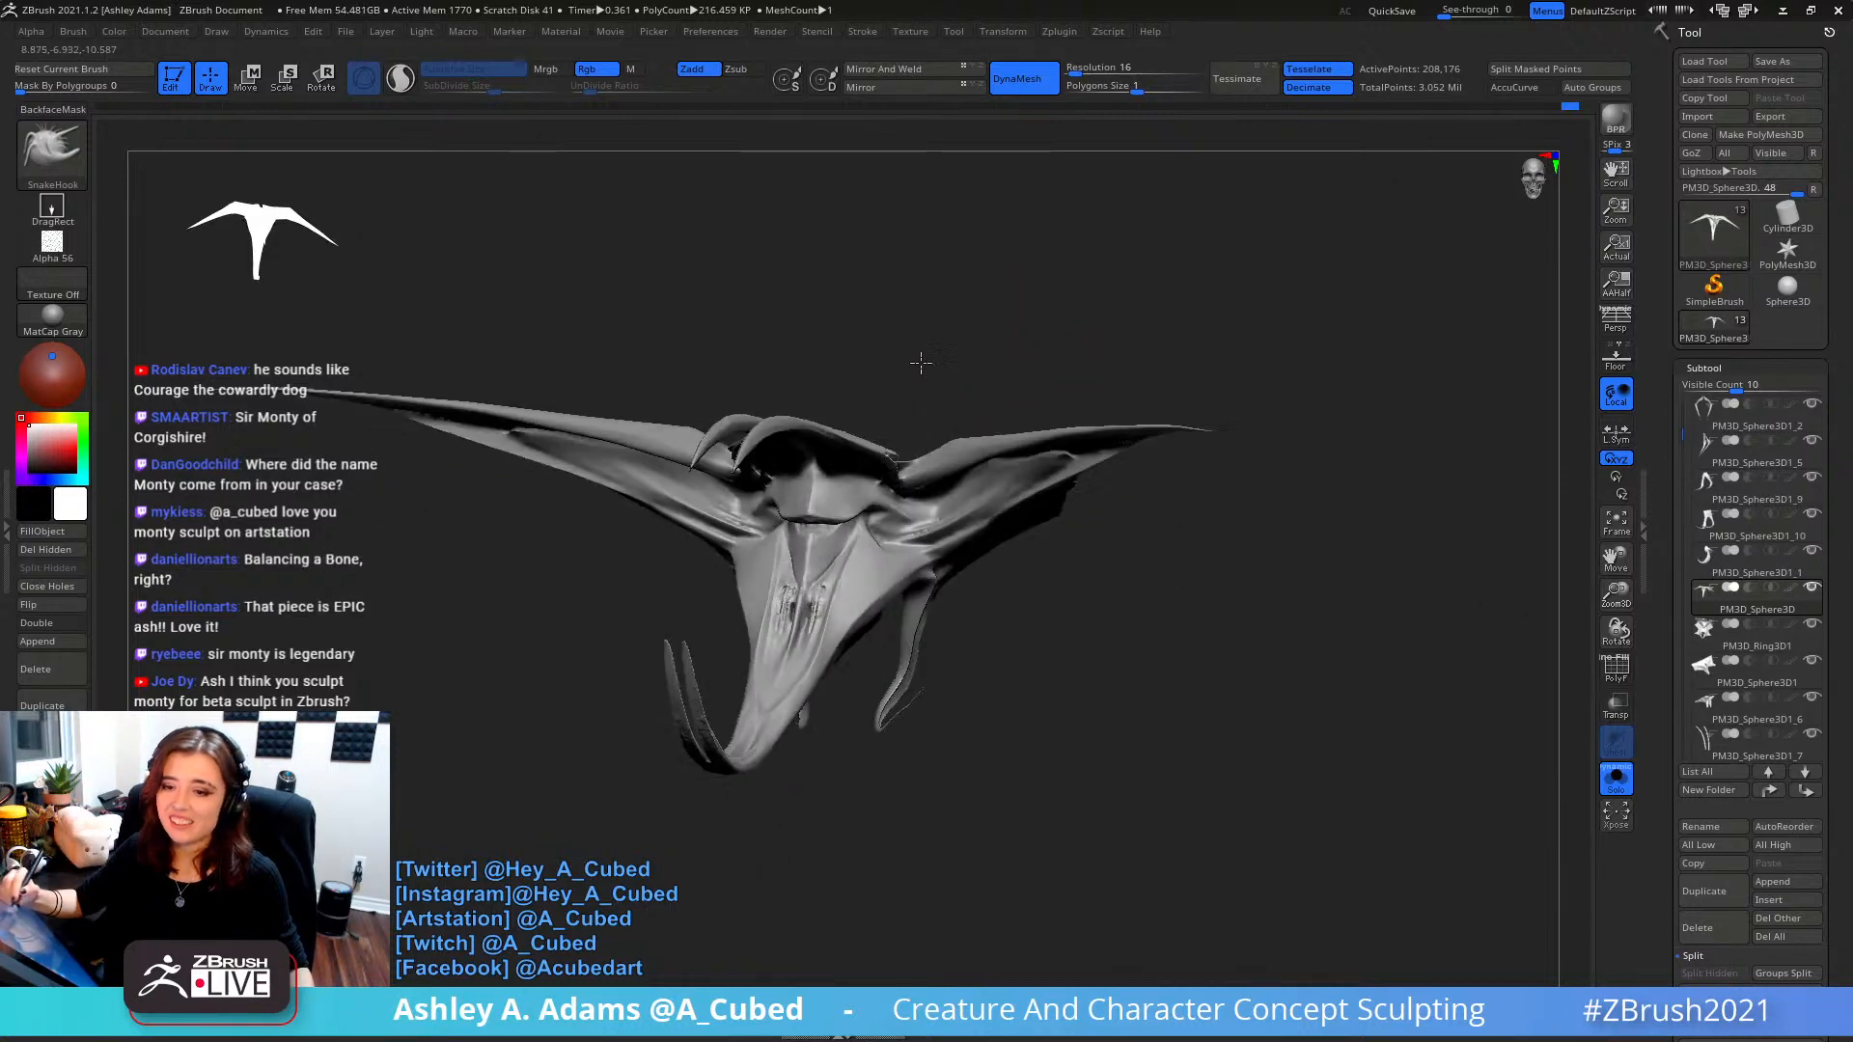
pyautogui.click(1618, 793)
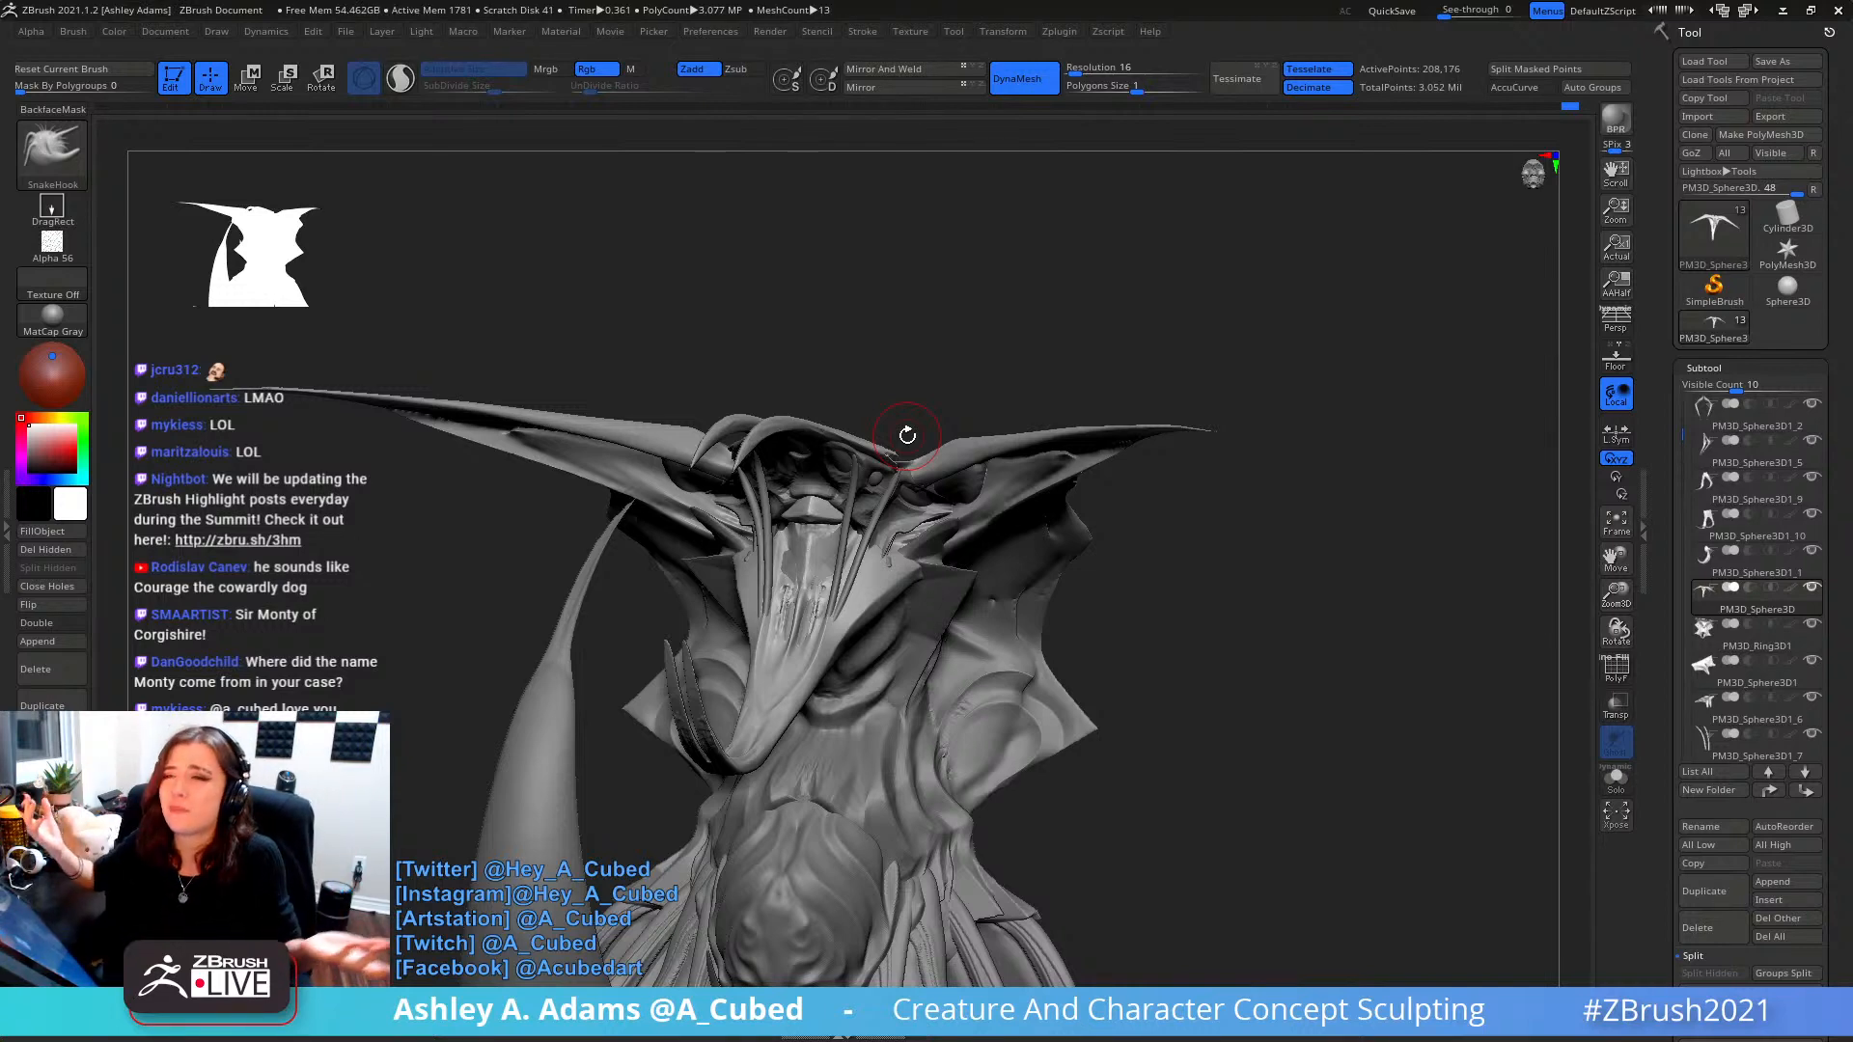
pyautogui.moveTo(970, 454)
pyautogui.mouseDown(button='right')
pyautogui.moveTo(1026, 541)
pyautogui.moveTo(952, 508)
pyautogui.moveTo(965, 464)
pyautogui.mouseUp(button='right')
pyautogui.press('space')
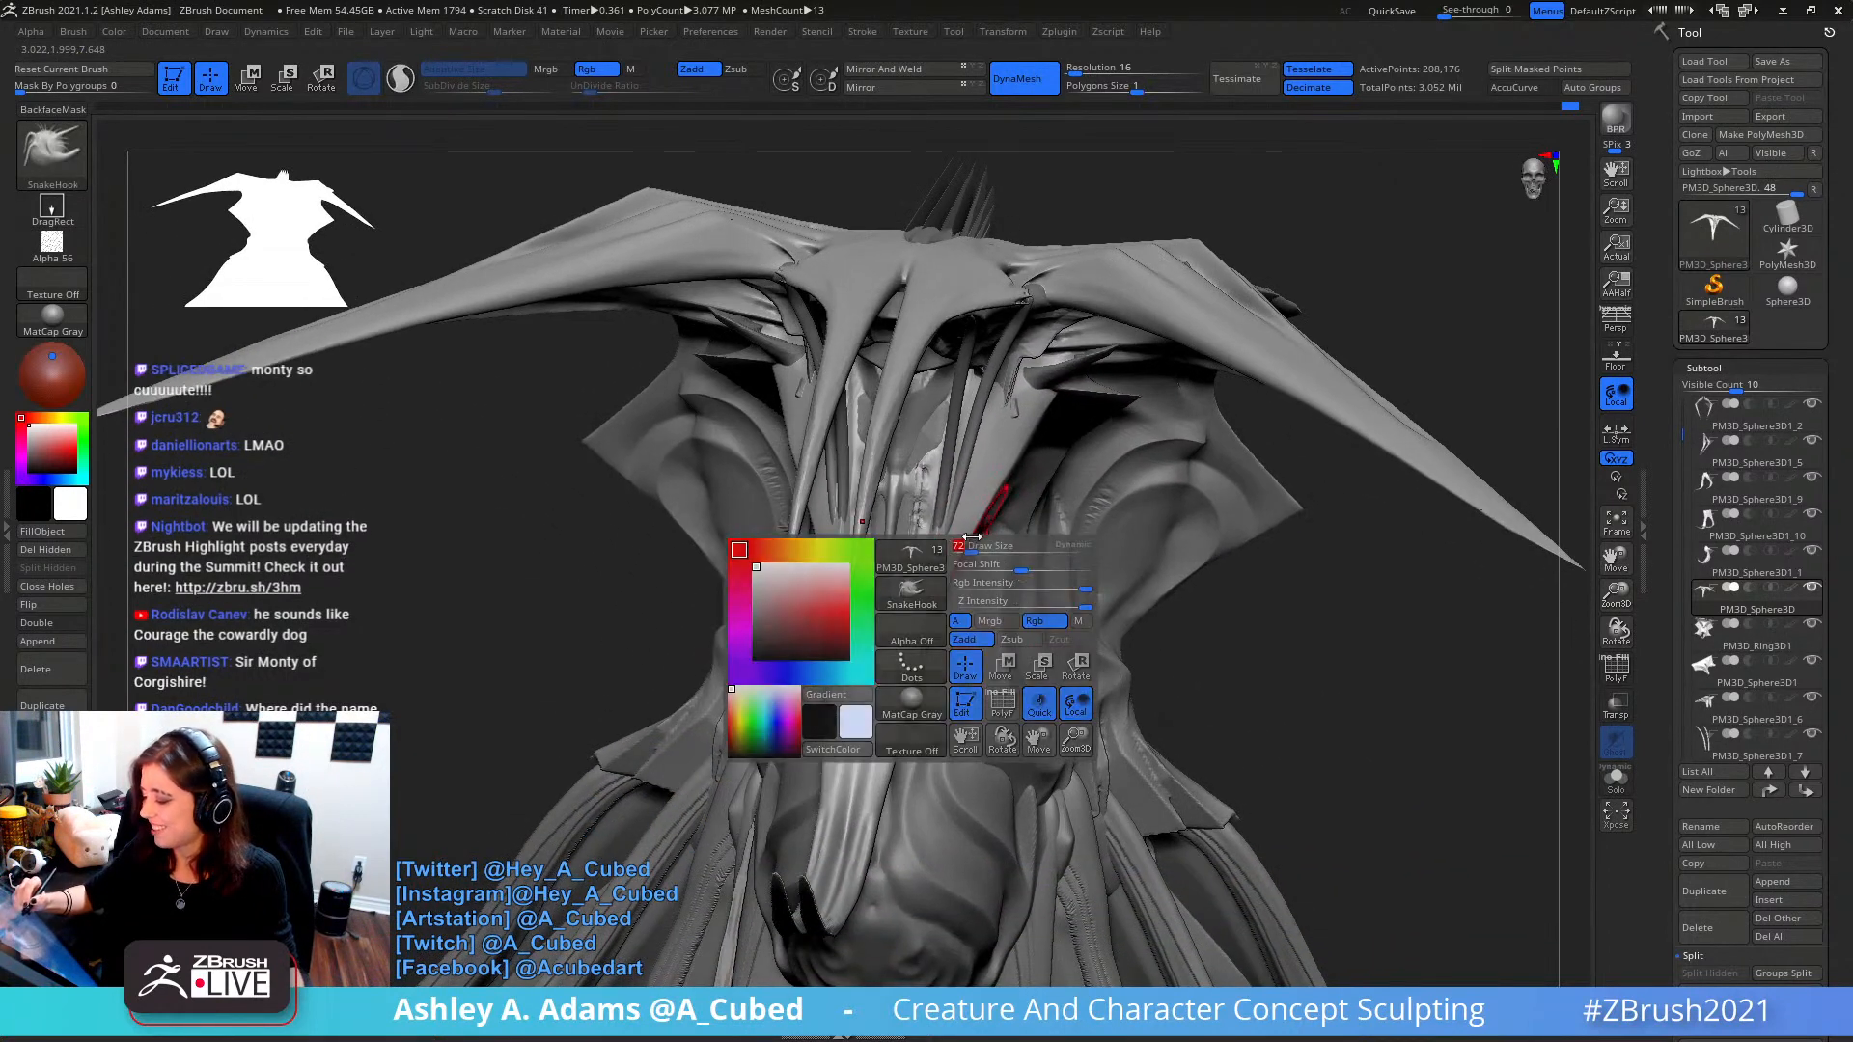
pyautogui.moveTo(1004, 396); pyautogui.dragTo(968, 451, button='right')
# - Polish the outer cheek edge of the head crest with the hPolish brush
pyautogui.press('3')
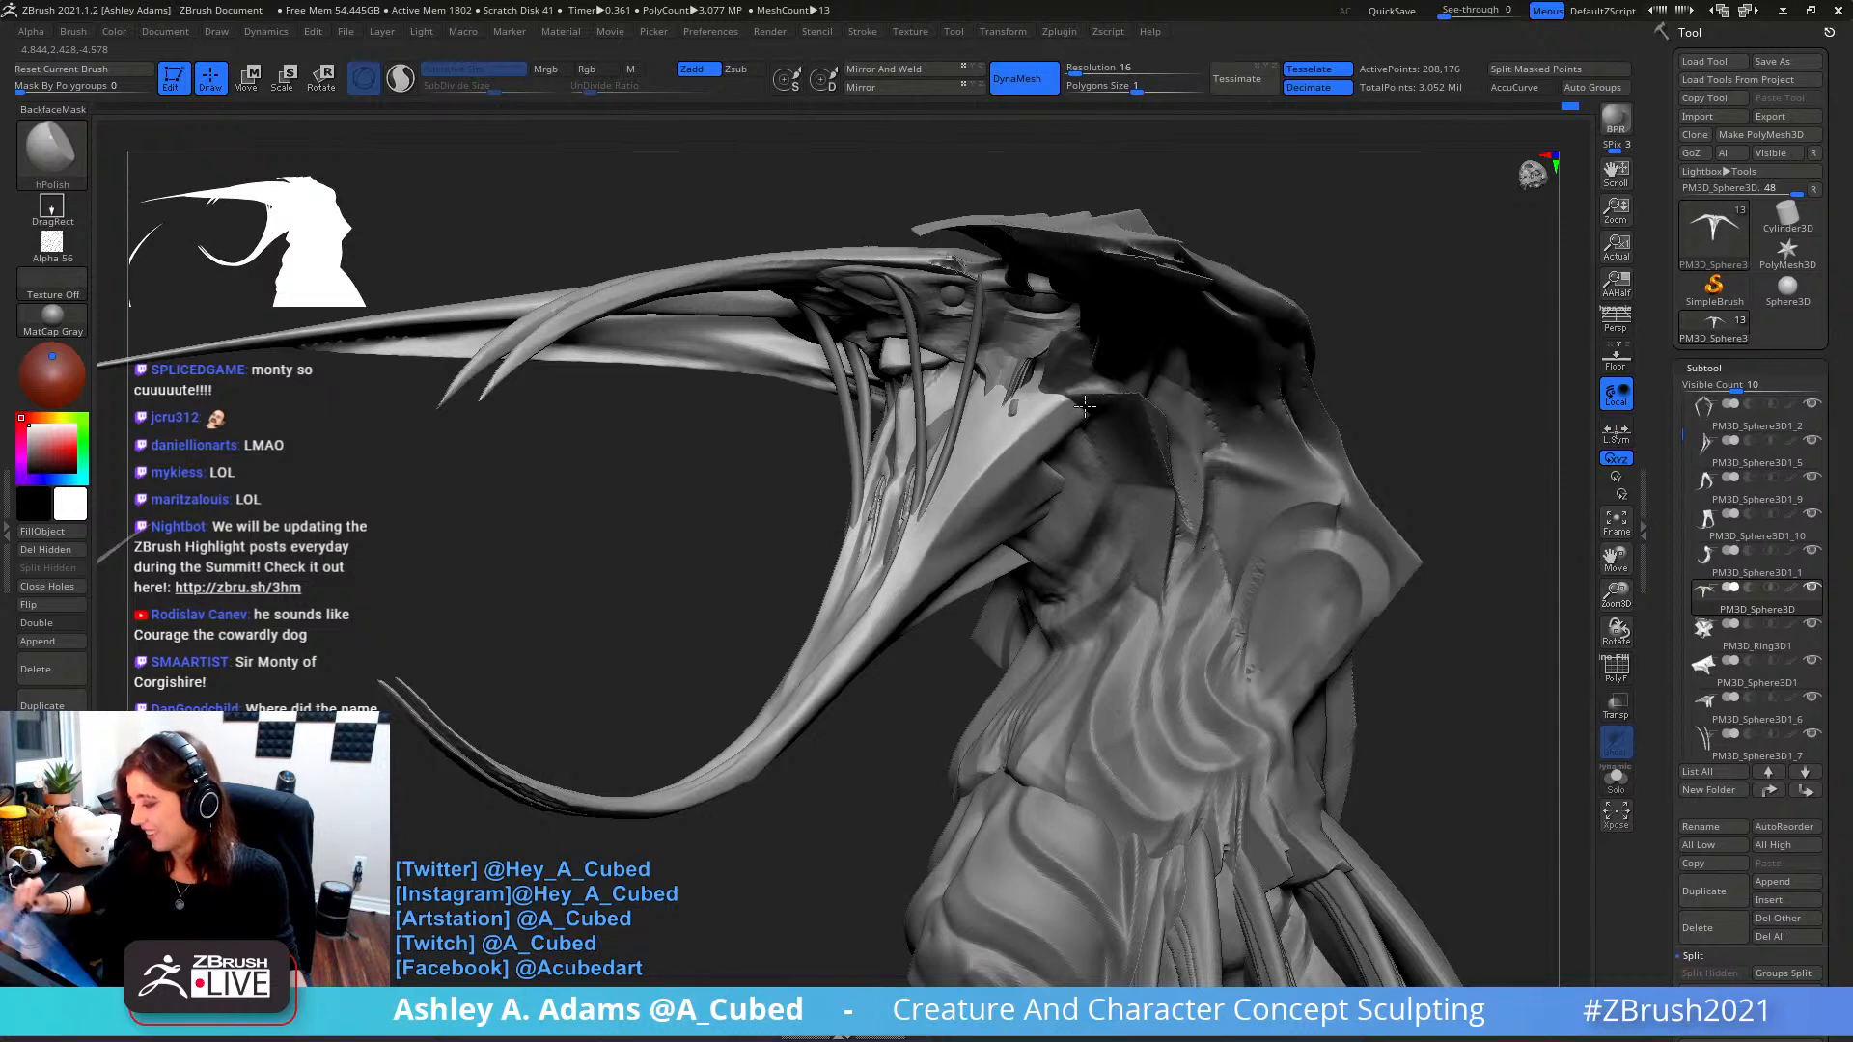
pyautogui.moveTo(1085, 407); pyautogui.dragTo(1060, 407, button='right')
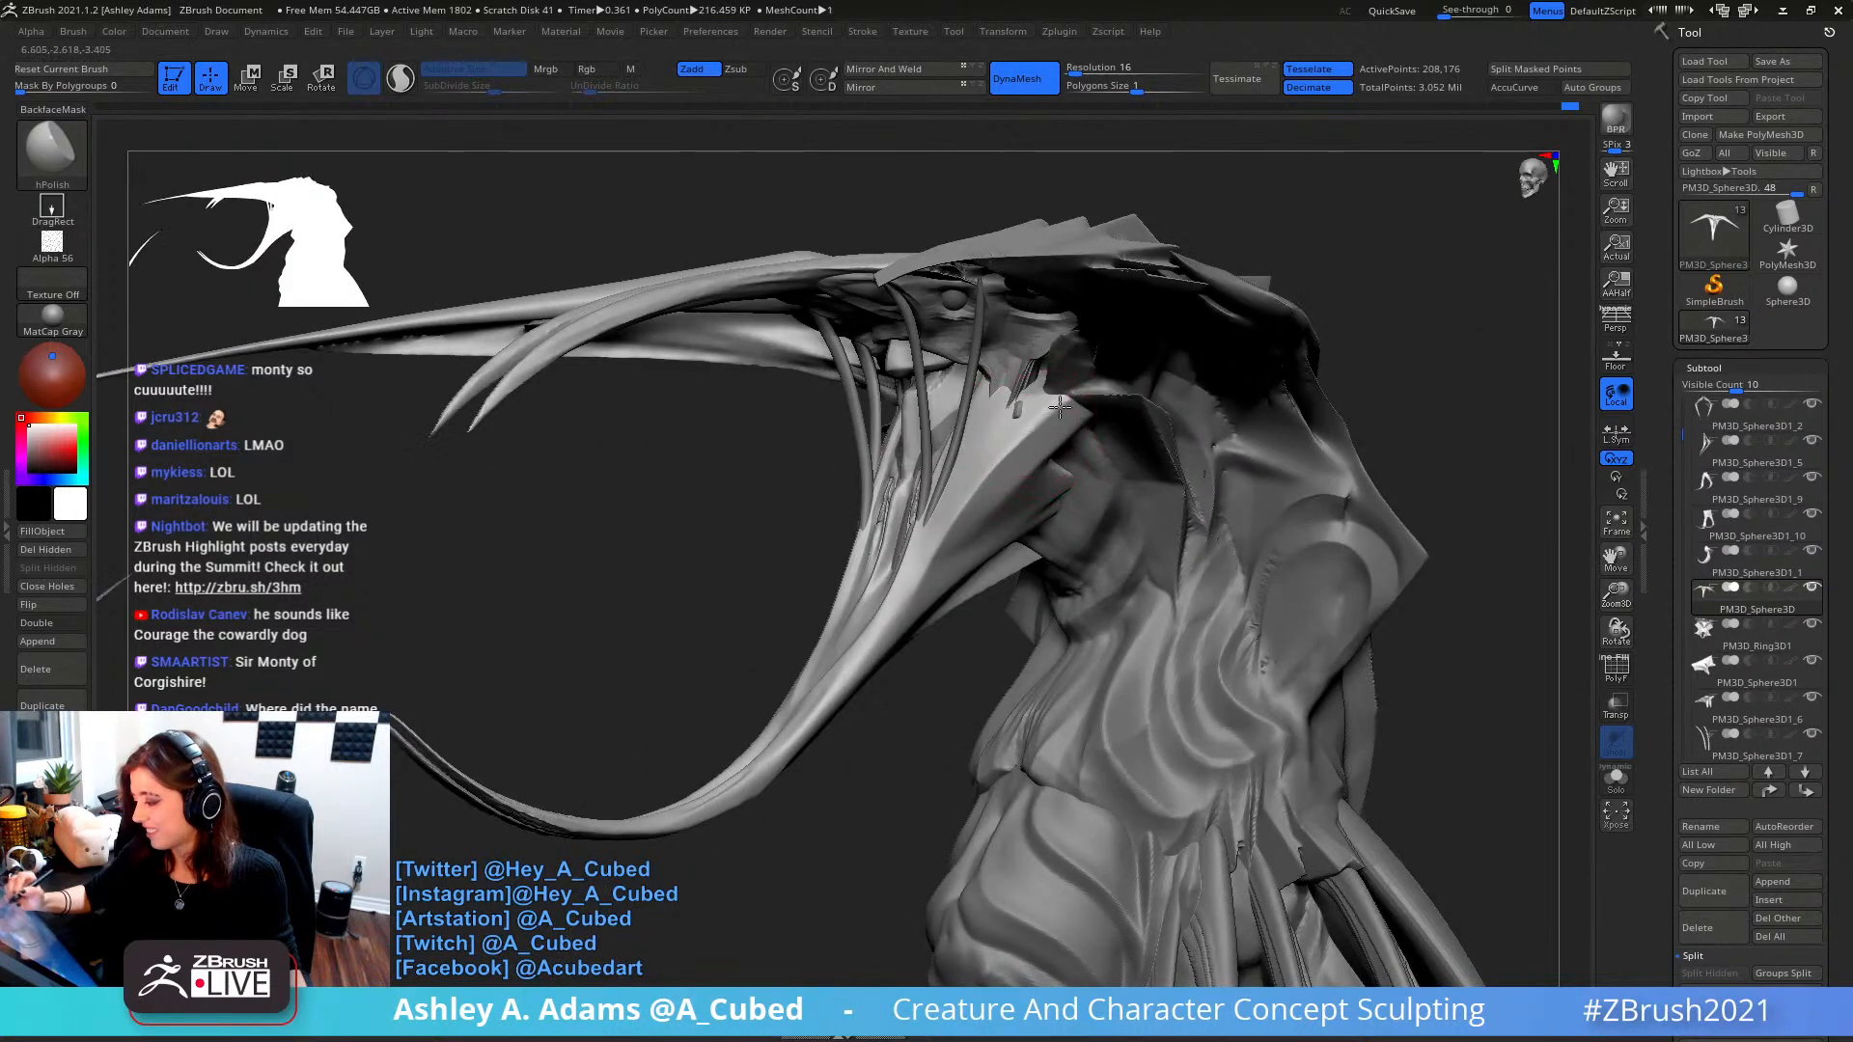
pyautogui.moveTo(968, 516); pyautogui.dragTo(980, 599, button='right')
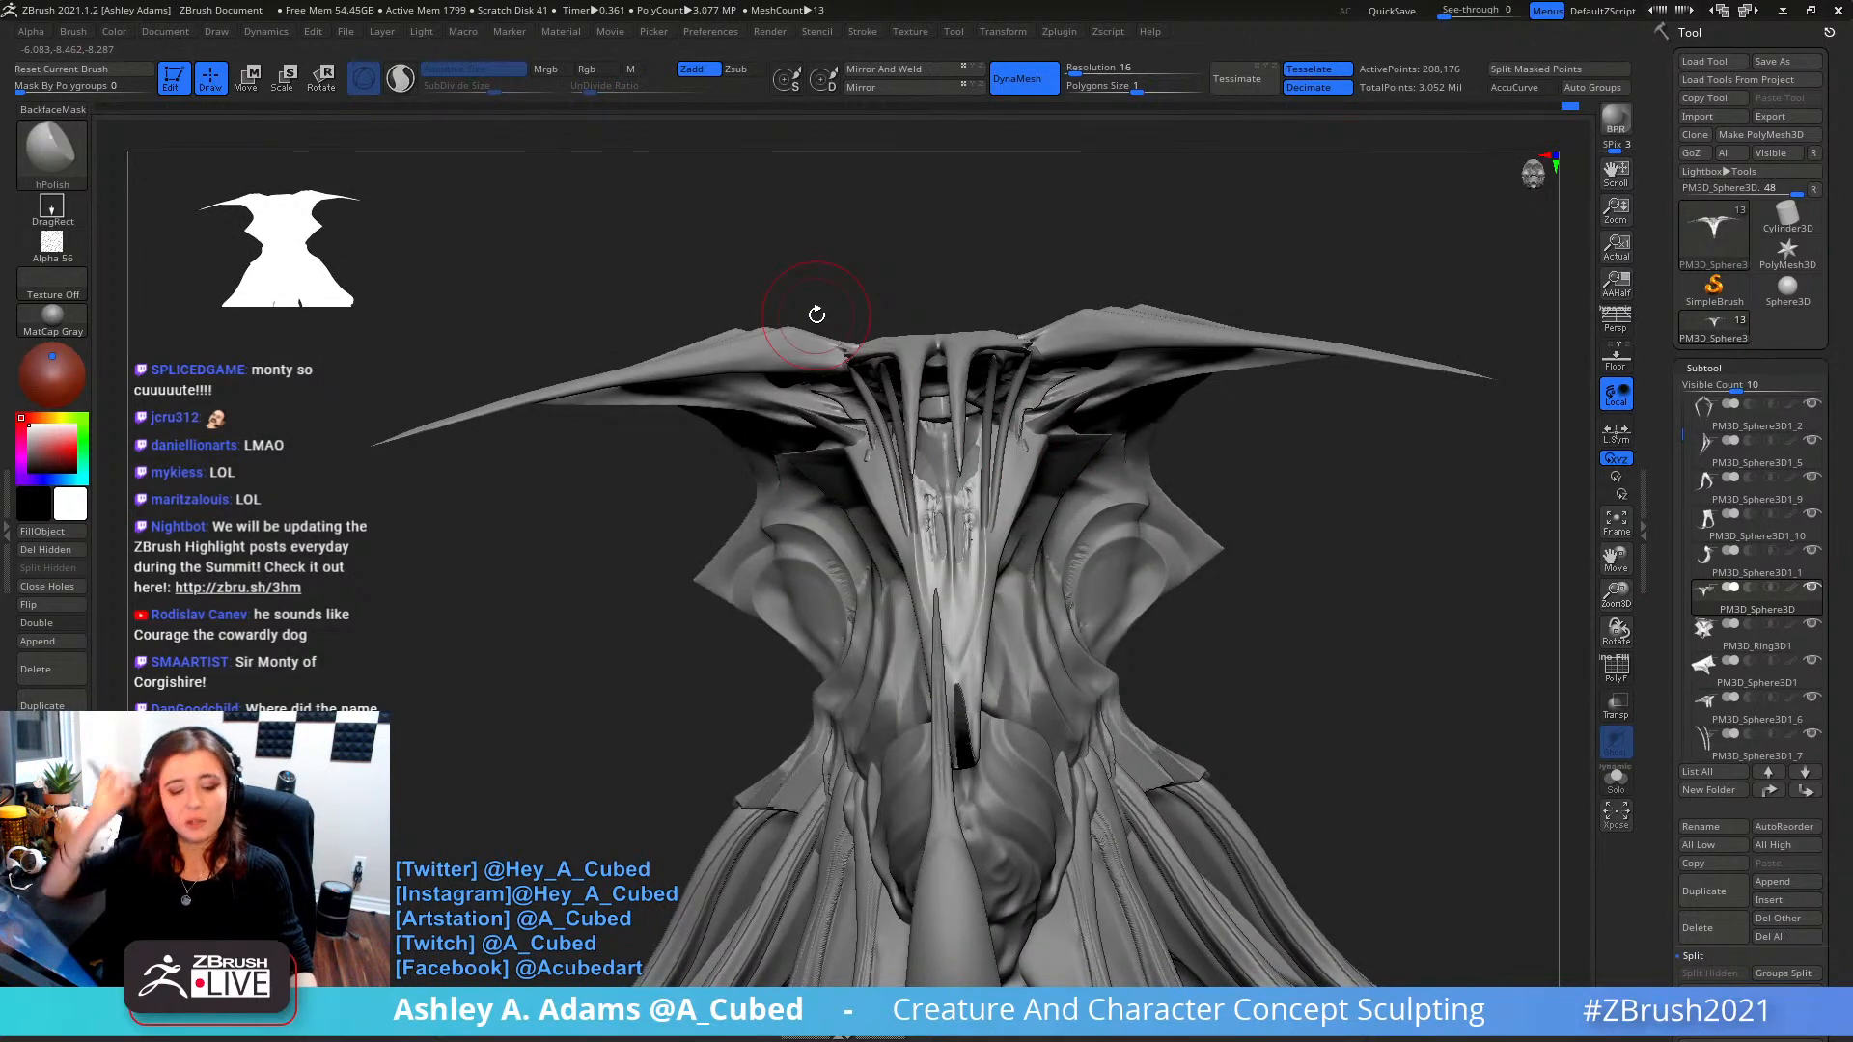
# - Select the thin strands in front of the face, reposition them with the SnakeHook brush and smooth them
pyautogui.moveTo(816, 315)
pyautogui.mouseDown(button='right')
pyautogui.moveTo(946, 478)
pyautogui.moveTo(898, 307)
pyautogui.moveTo(956, 290)
pyautogui.moveTo(912, 358)
pyautogui.moveTo(906, 258)
pyautogui.moveTo(907, 328)
pyautogui.moveTo(876, 349)
pyautogui.mouseUp(button='right')
pyautogui.keyDown('alt'); pyautogui.click(952, 482); pyautogui.keyUp('alt')
pyautogui.press('b')
pyautogui.press('i')
pyautogui.press('n')
pyautogui.press('b')
pyautogui.press('s')
pyautogui.press('h')
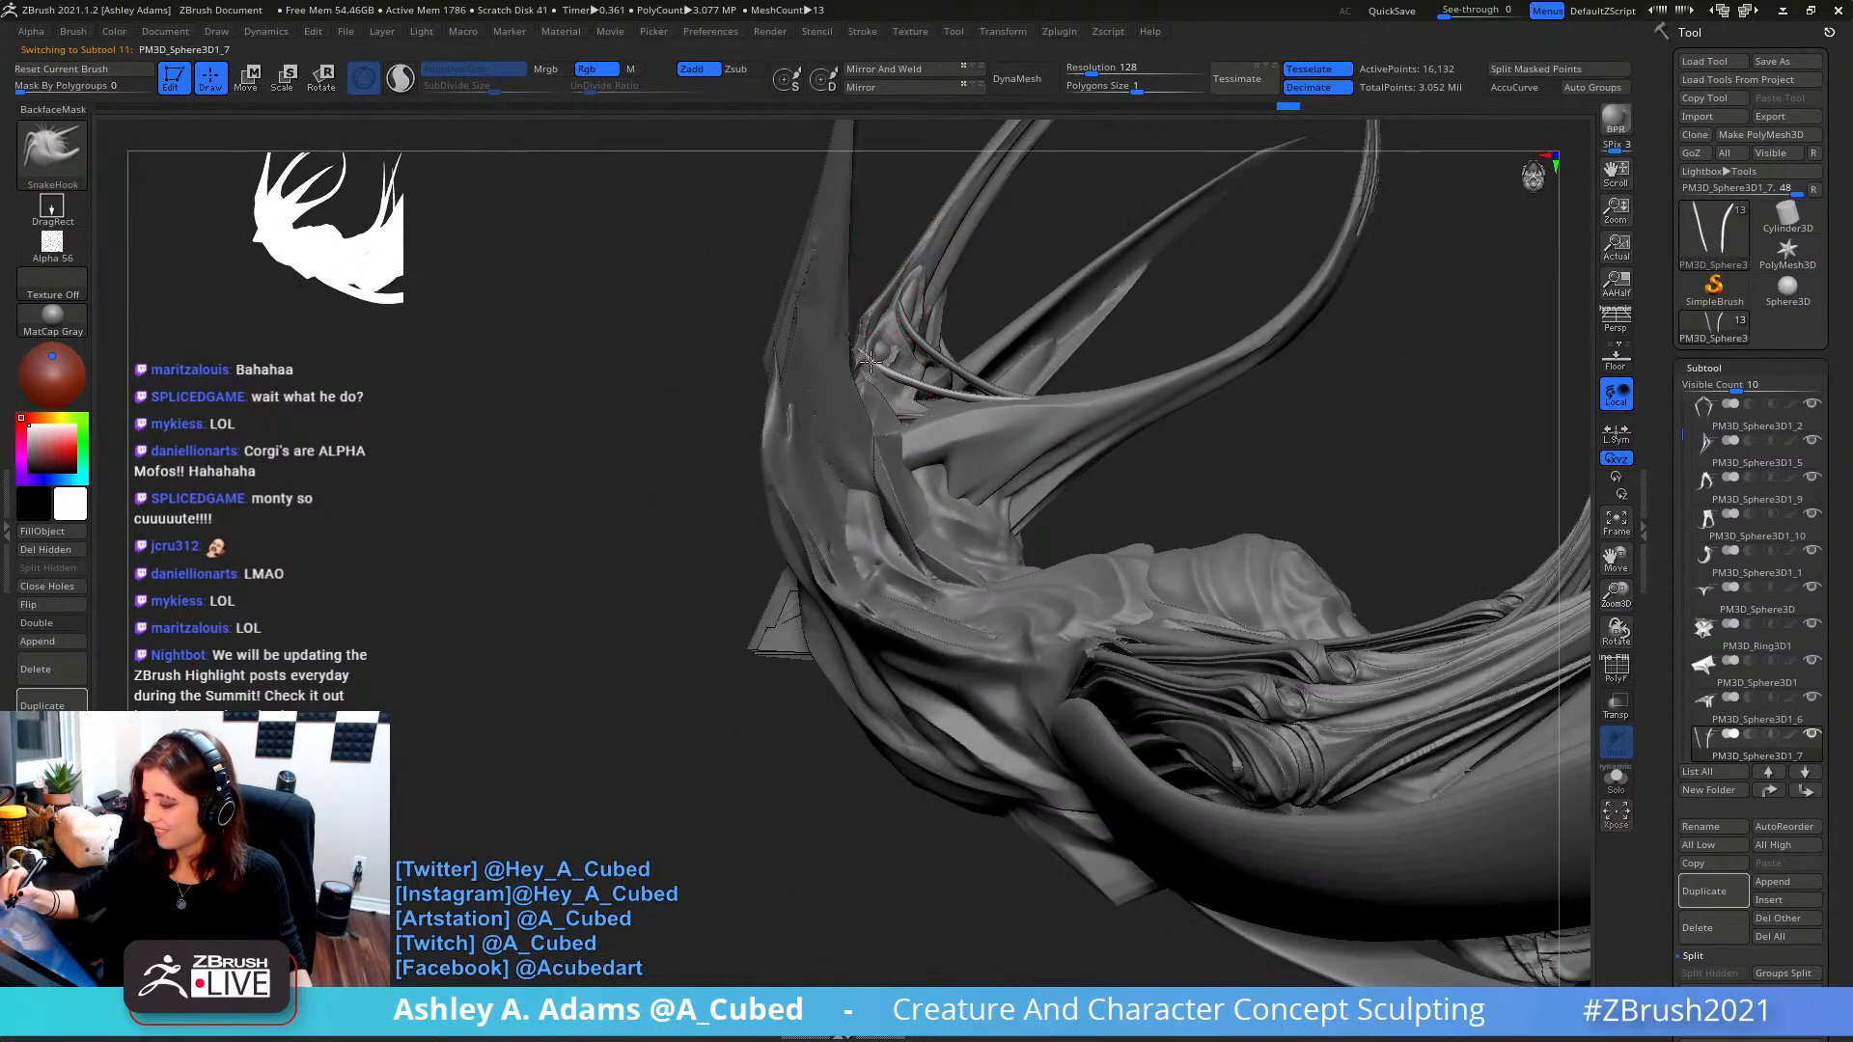
pyautogui.moveTo(926, 384); pyautogui.dragTo(893, 362)
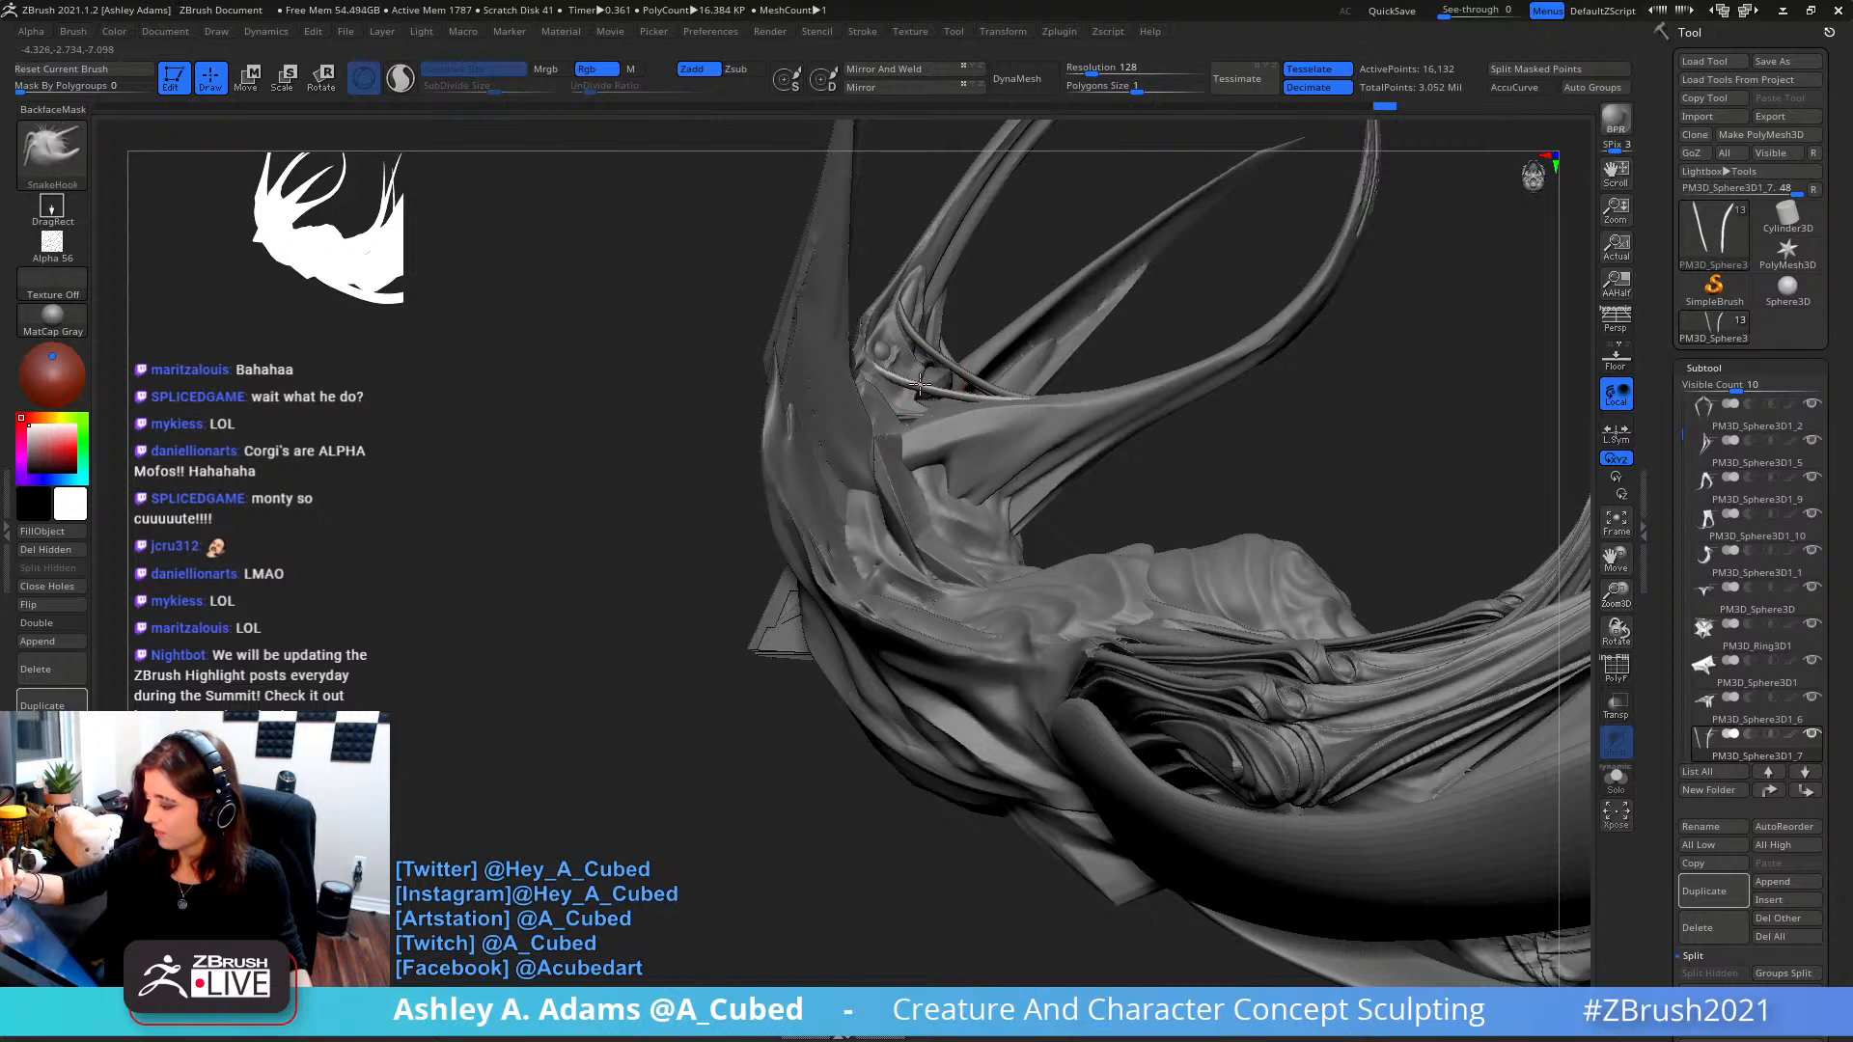
pyautogui.moveTo(919, 384)
pyautogui.mouseDown()
pyautogui.moveTo(898, 372)
pyautogui.moveTo(950, 394)
pyautogui.mouseUp()
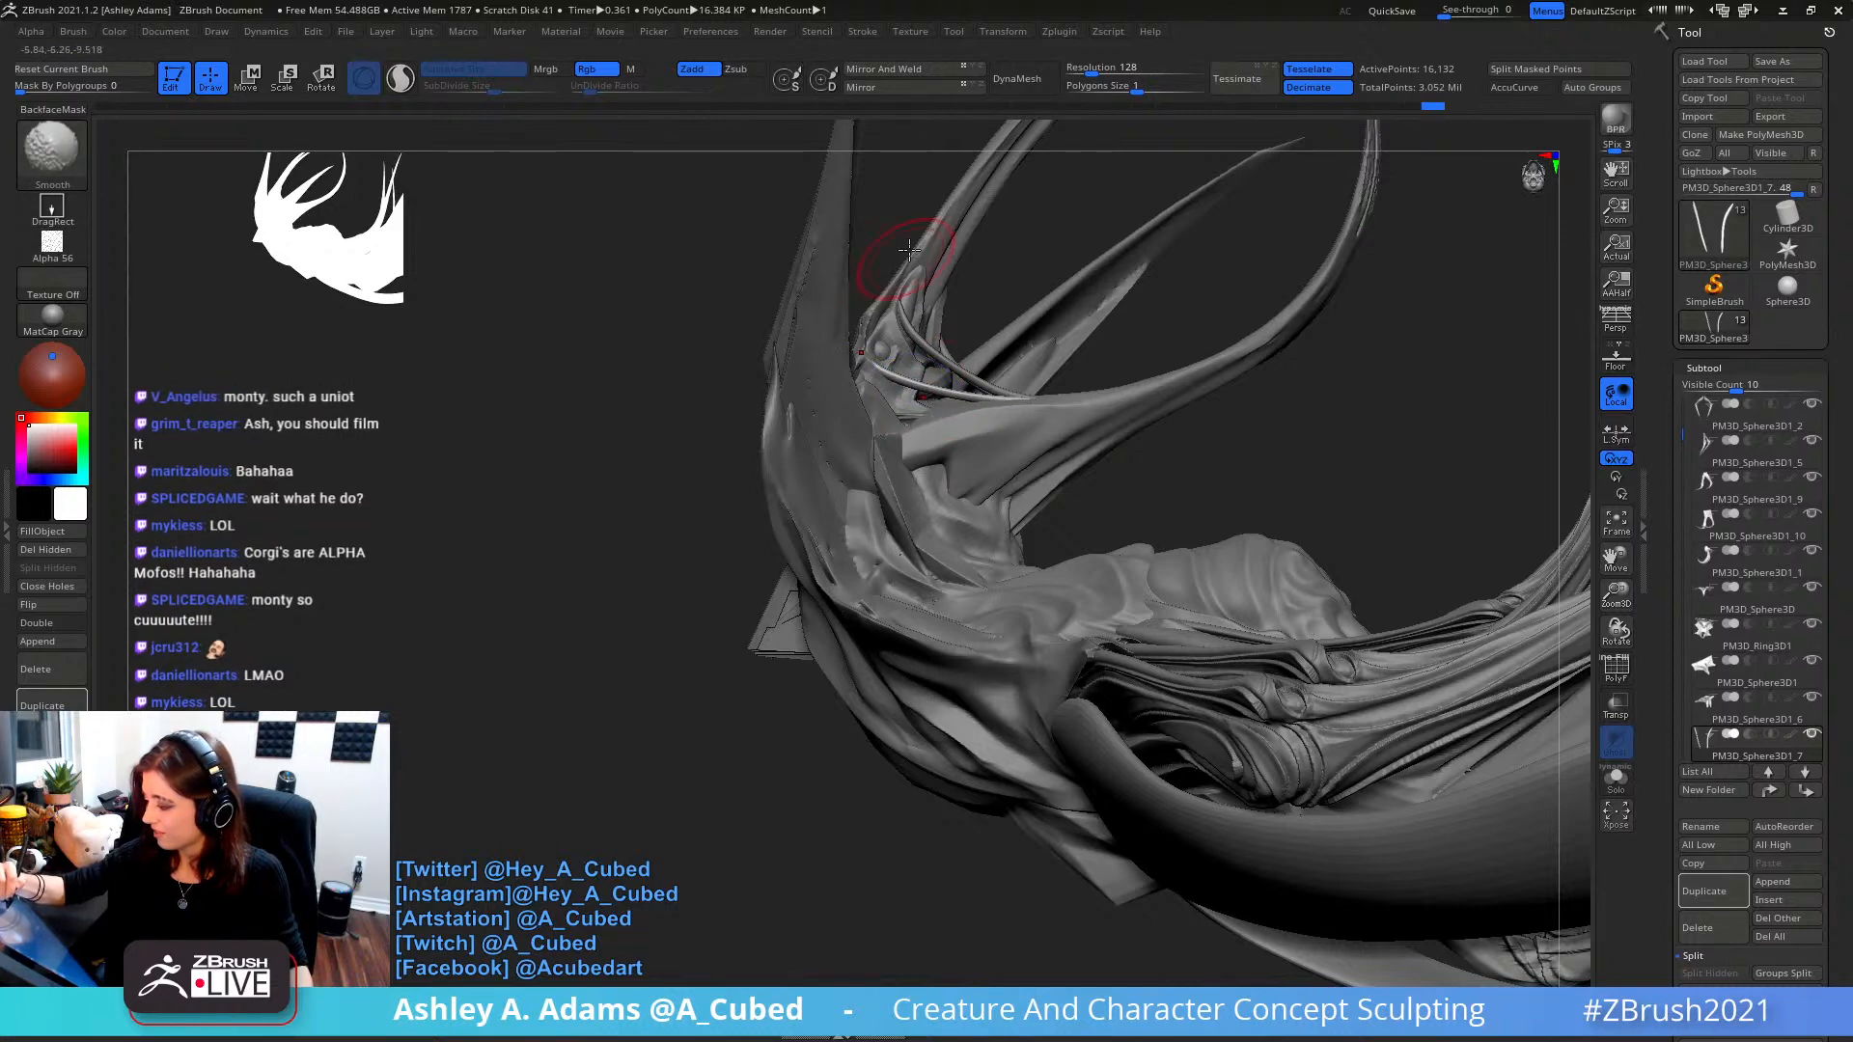
pyautogui.moveTo(909, 249)
pyautogui.mouseDown()
pyautogui.moveTo(971, 479)
pyautogui.moveTo(956, 345)
pyautogui.mouseUp()
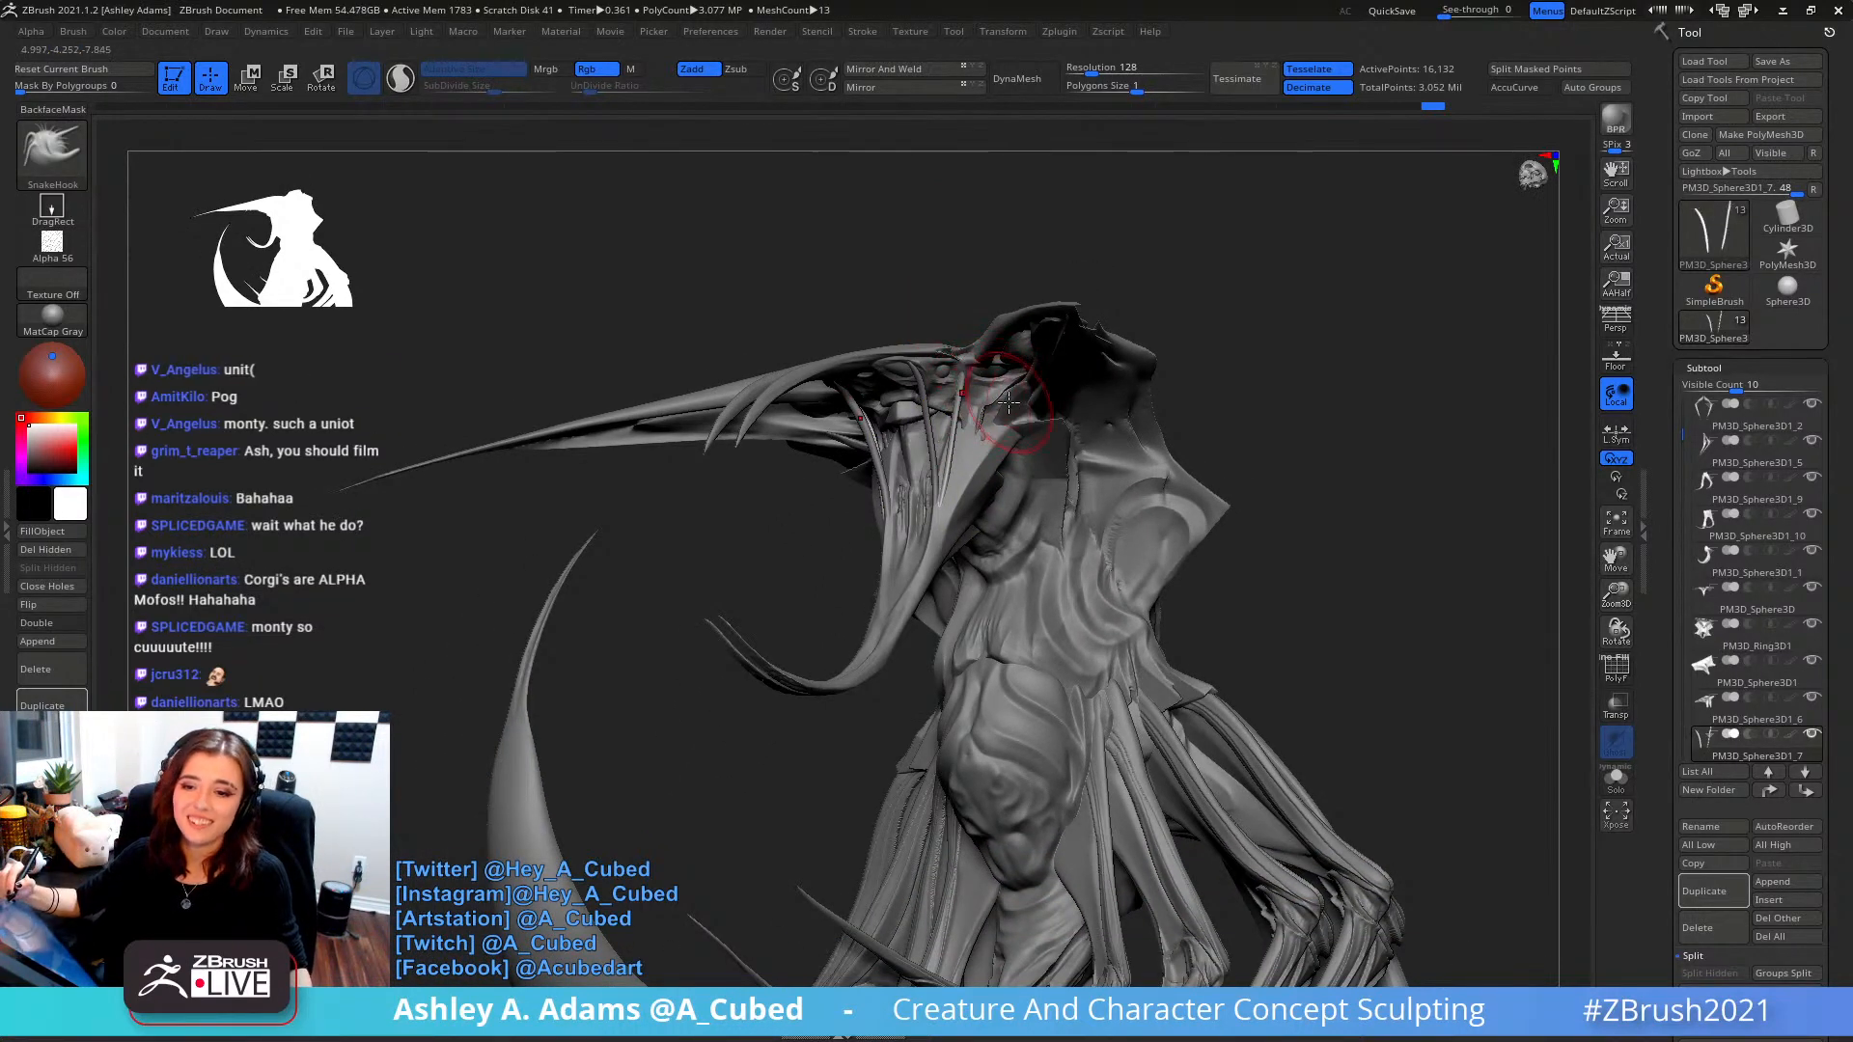
pyautogui.moveTo(1007, 403); pyautogui.dragTo(1008, 426)
# - Select the head crest again and adjust the contour of the long curved snout with the SnakeHook brush
pyautogui.moveTo(1056, 415); pyautogui.dragTo(927, 430, button='right')
pyautogui.keyDown('alt'); pyautogui.click(930, 550); pyautogui.keyUp('alt')
pyautogui.keyDown('alt'); pyautogui.moveTo(930, 553); pyautogui.dragTo(961, 484, button='right'); pyautogui.keyUp('alt')
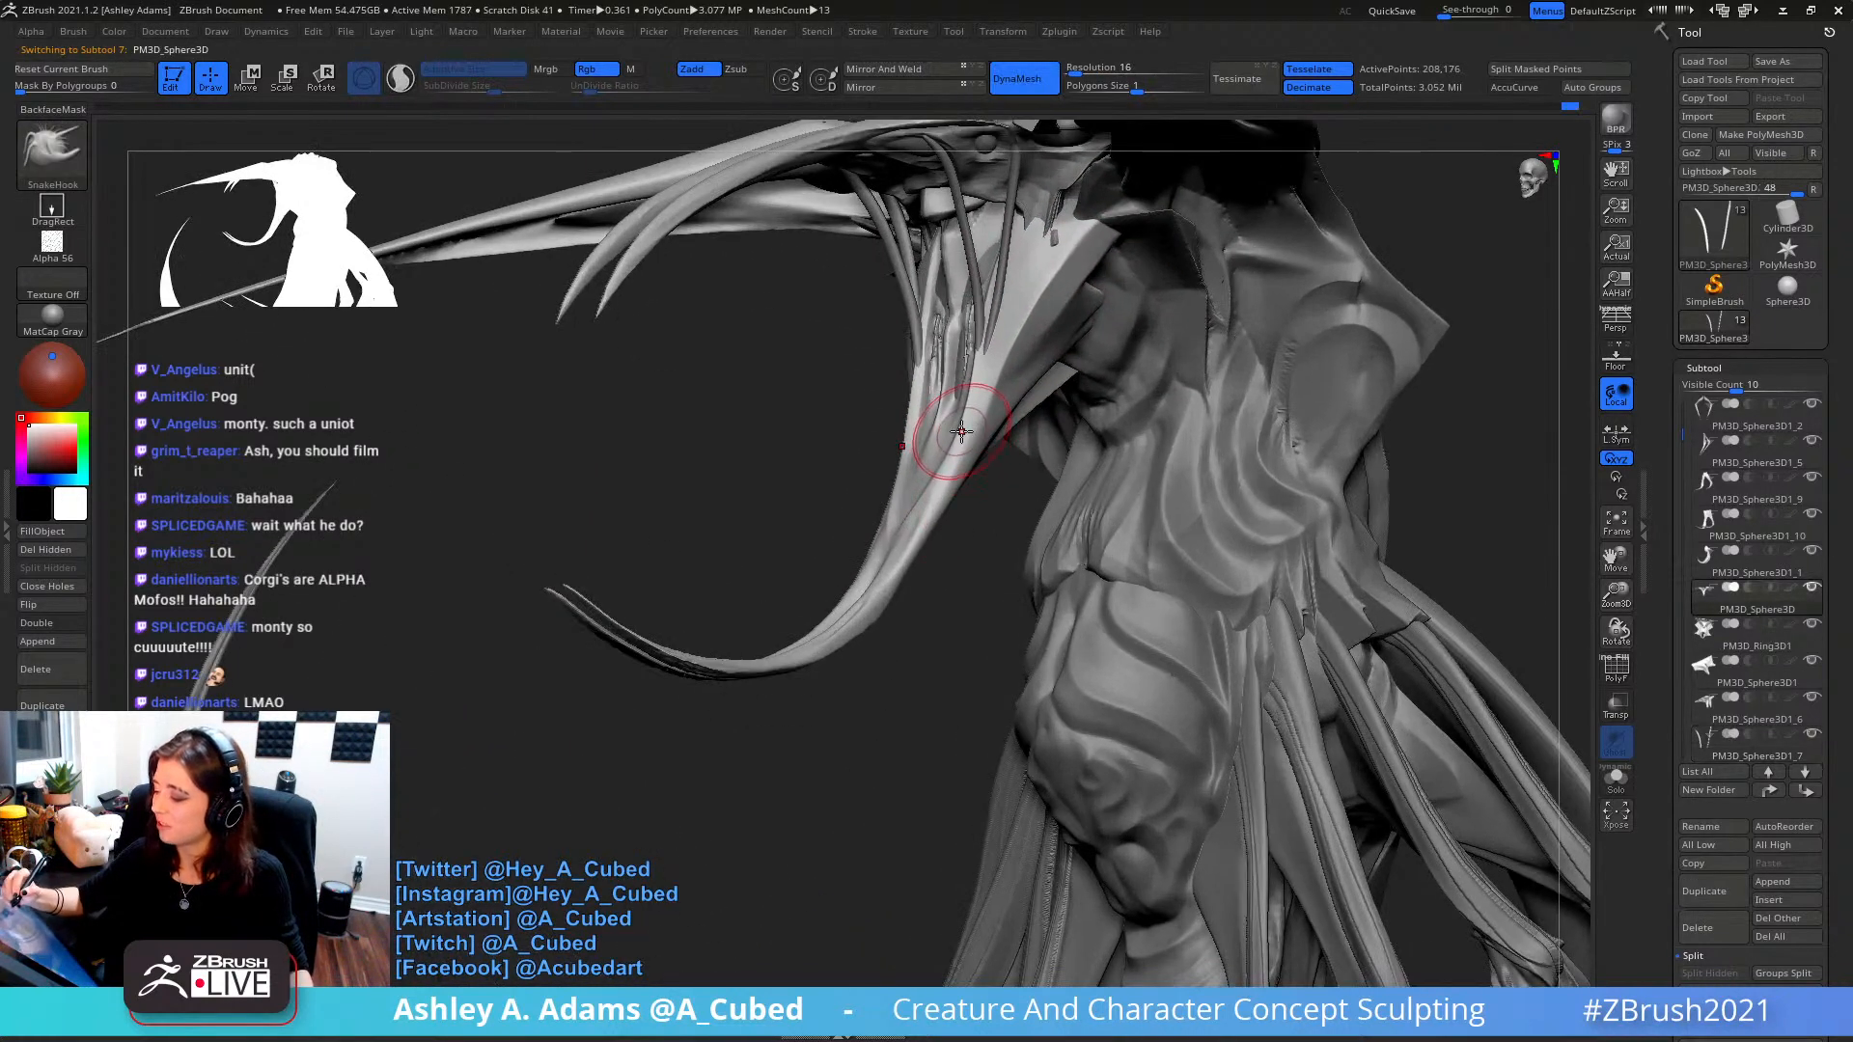
pyautogui.rightClick(974, 415)
pyautogui.keyDown('alt'); pyautogui.moveTo(974, 411); pyautogui.dragTo(955, 439, button='right'); pyautogui.keyUp('alt')
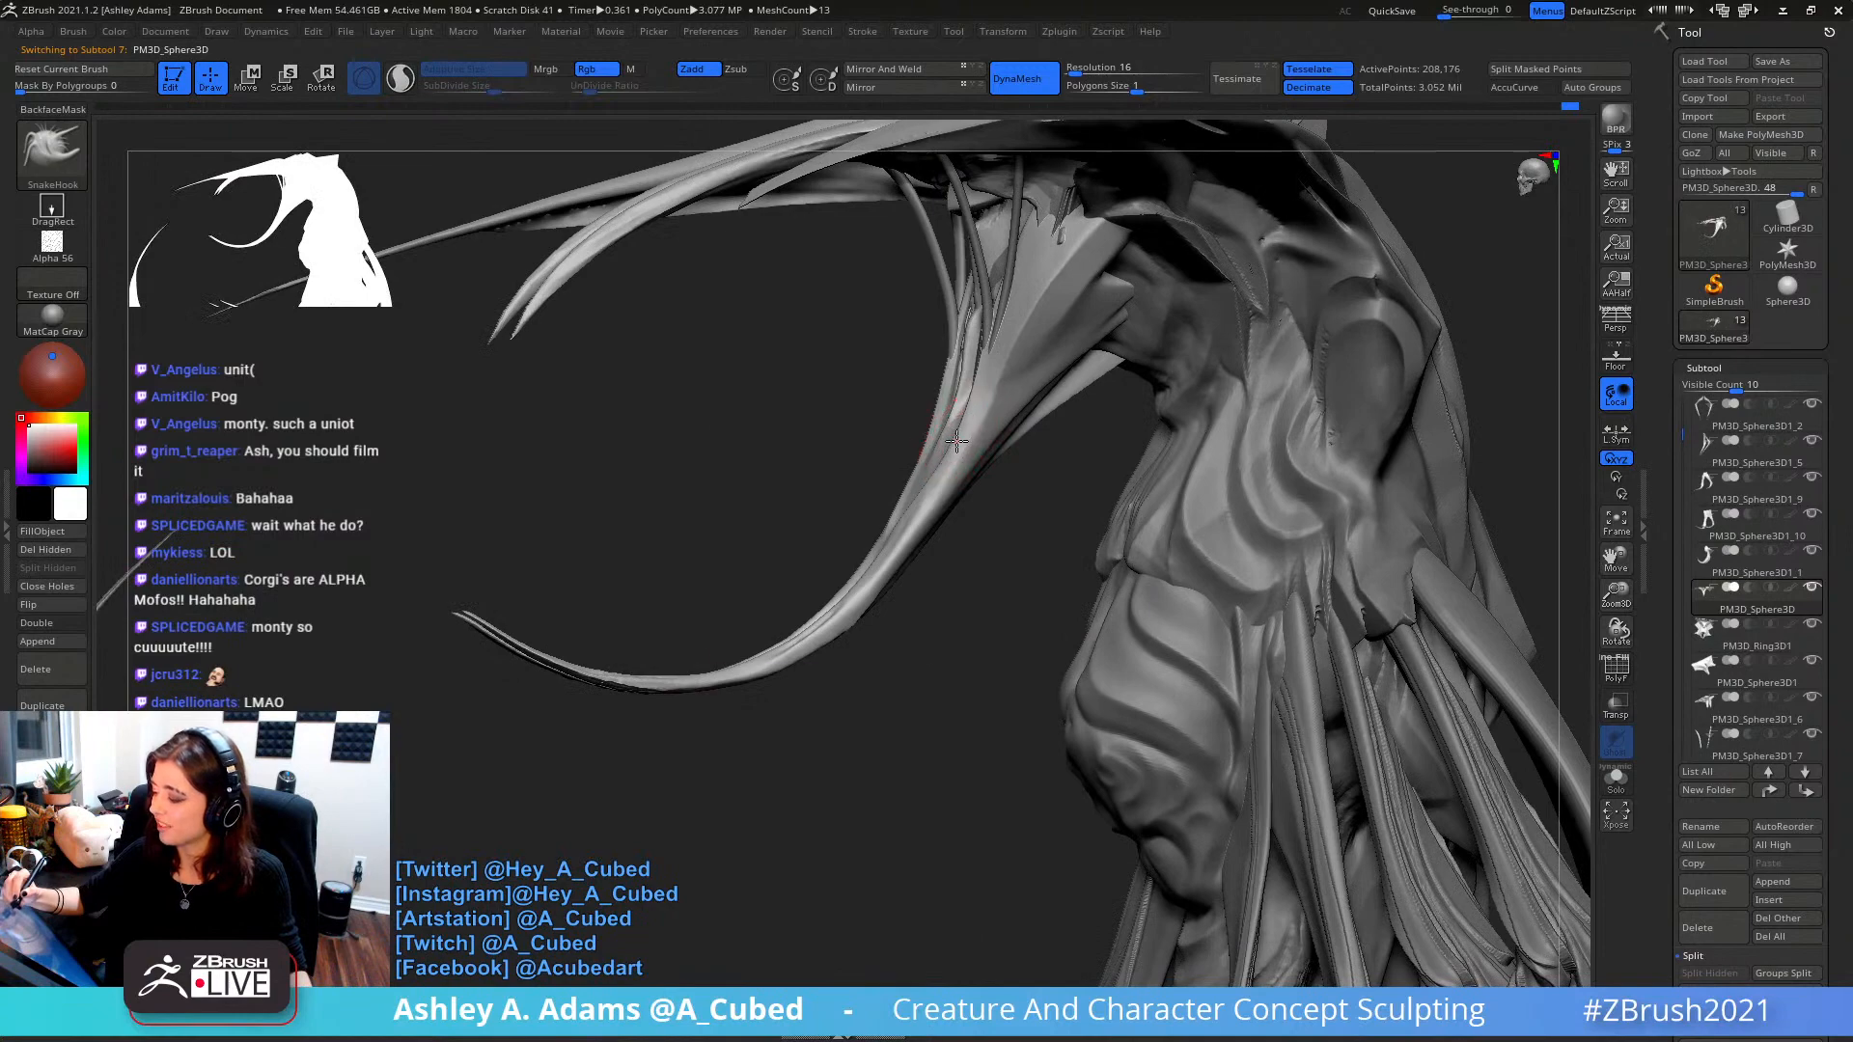
pyautogui.press('space')
pyautogui.moveTo(954, 443); pyautogui.dragTo(978, 447)
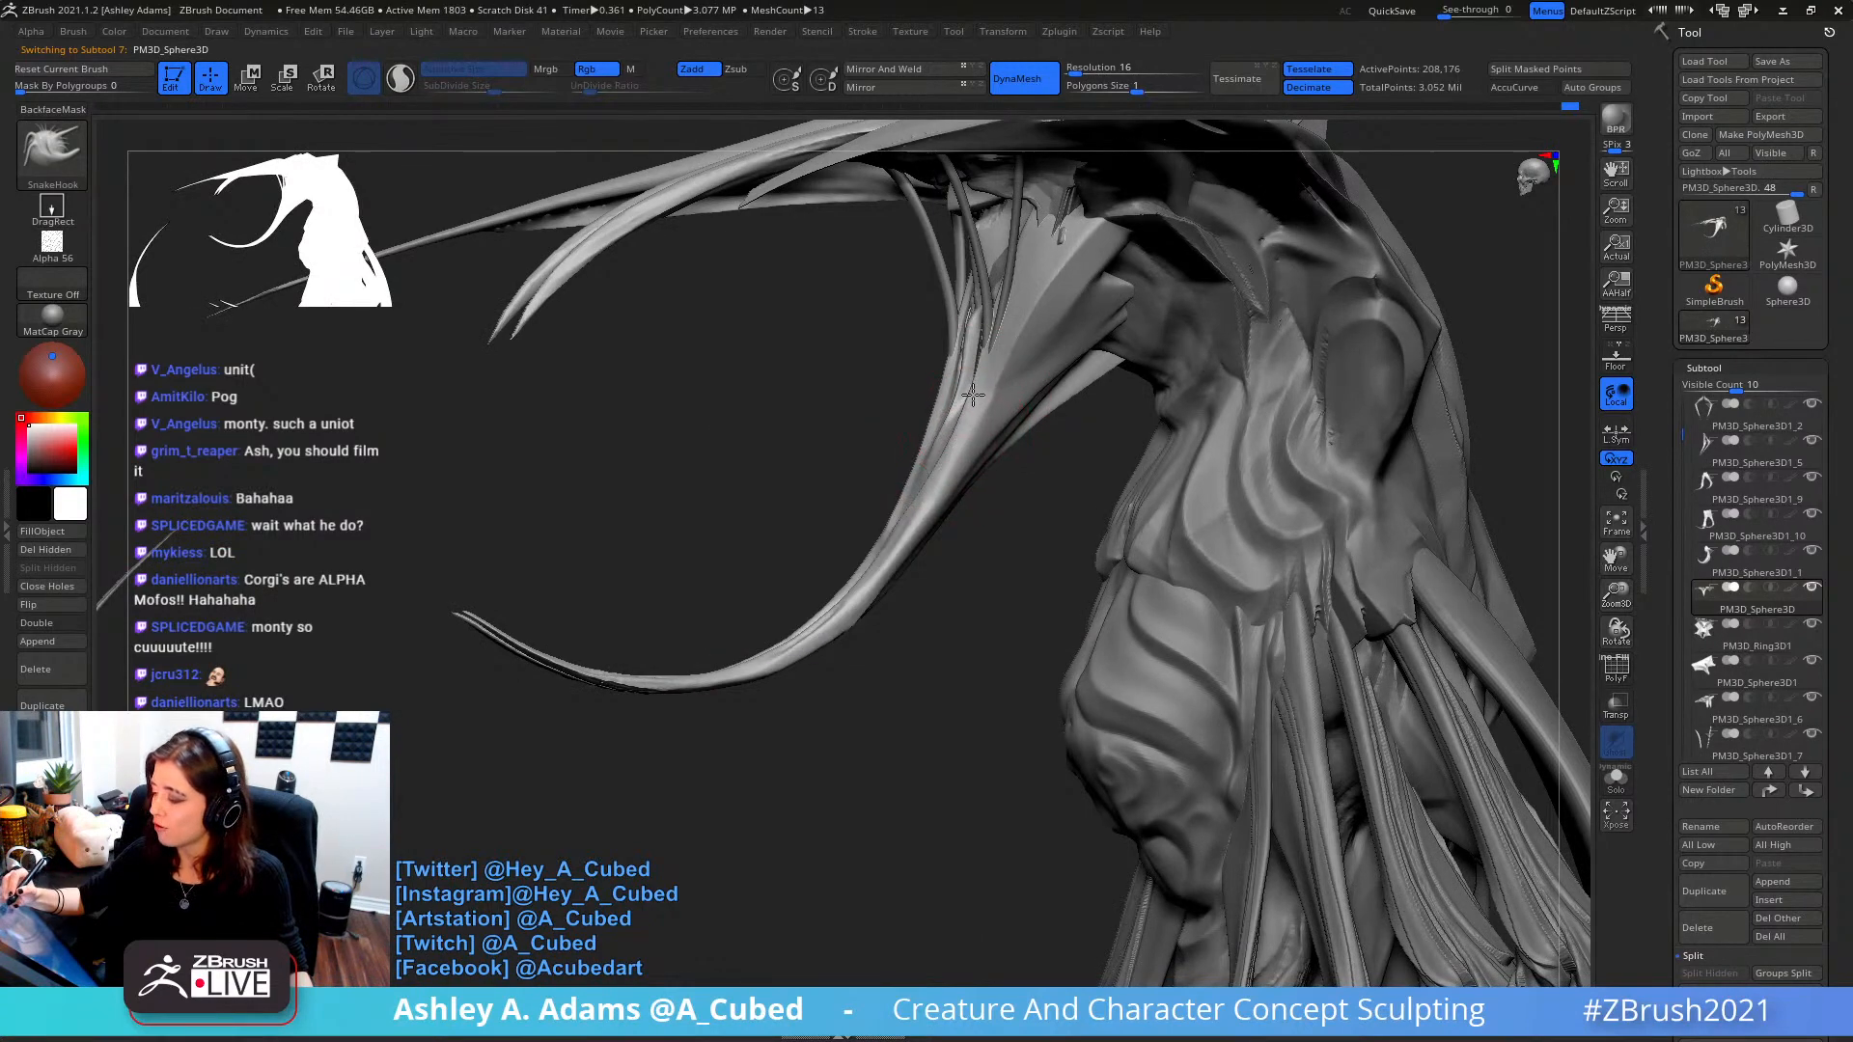
pyautogui.moveTo(973, 394); pyautogui.dragTo(907, 412, button='right')
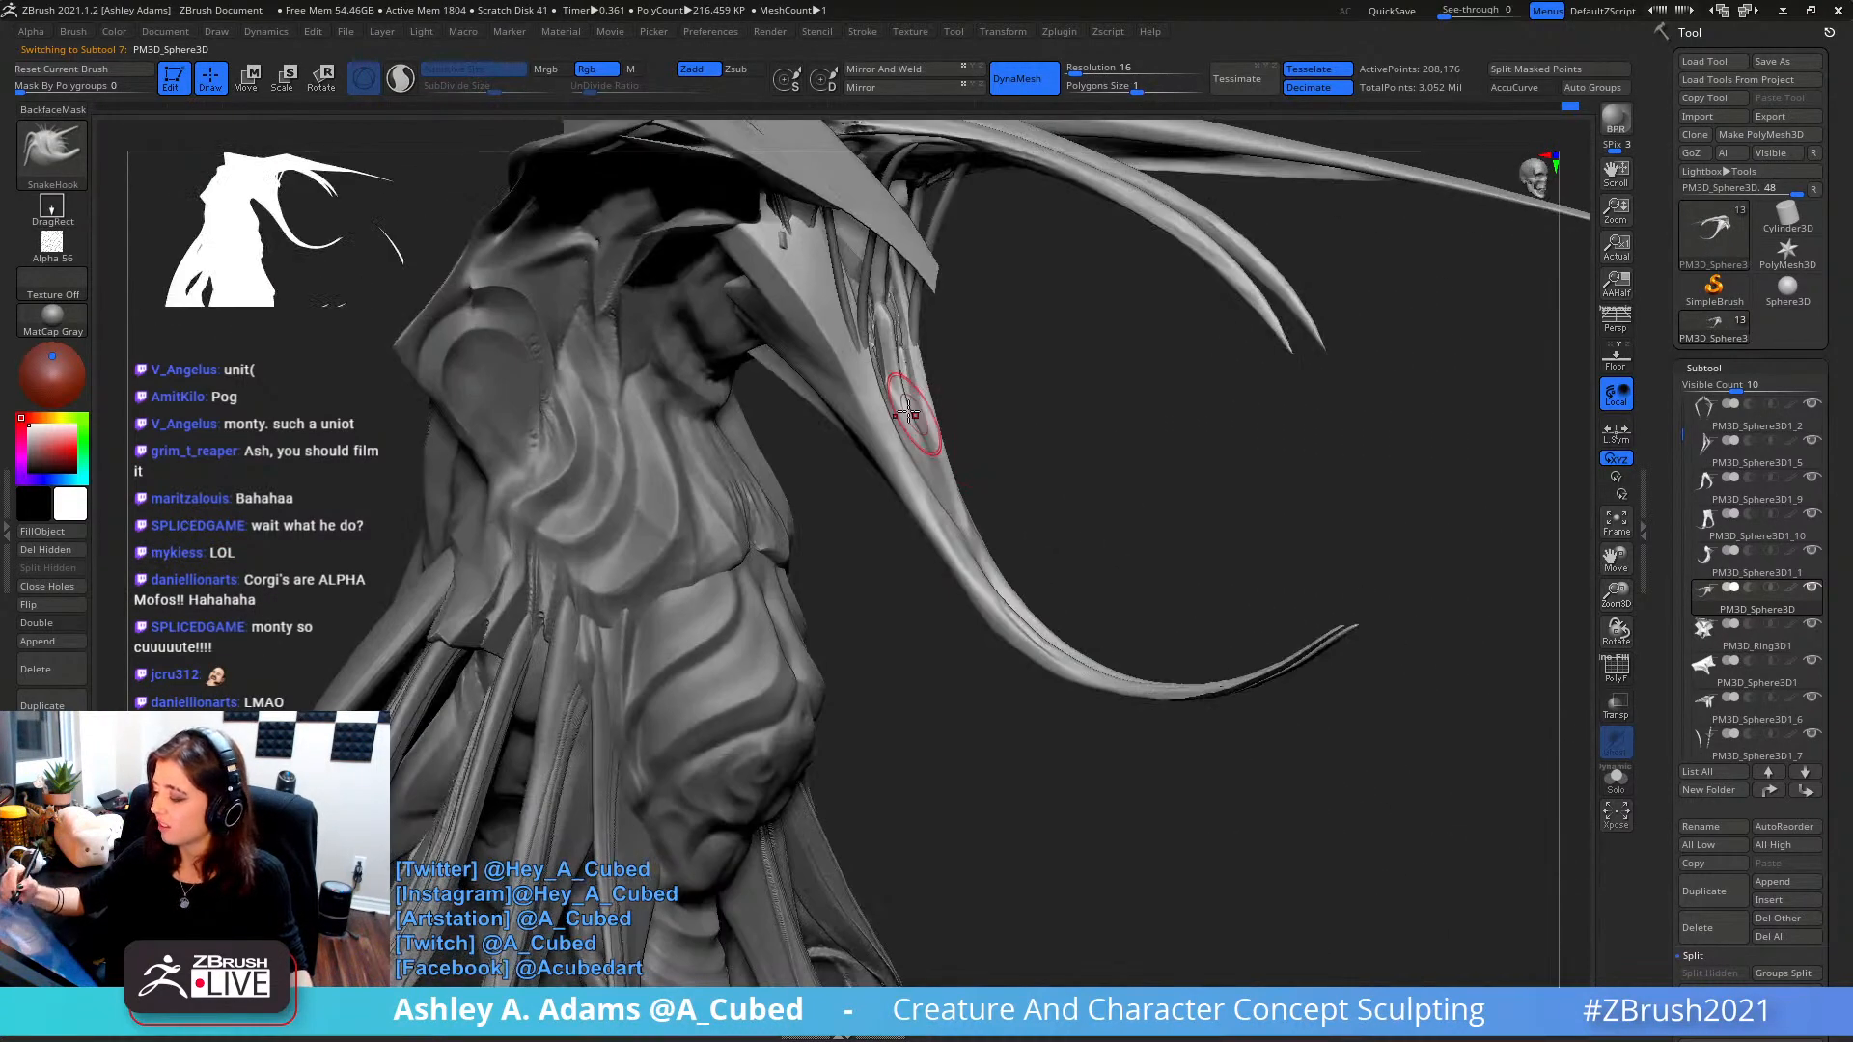
# - Polish the side of the curved snout toward its tip with repeated hPolish strokes
pyautogui.press('b')
pyautogui.press('h')
pyautogui.press('p')
pyautogui.moveTo(877, 410); pyautogui.dragTo(954, 541)
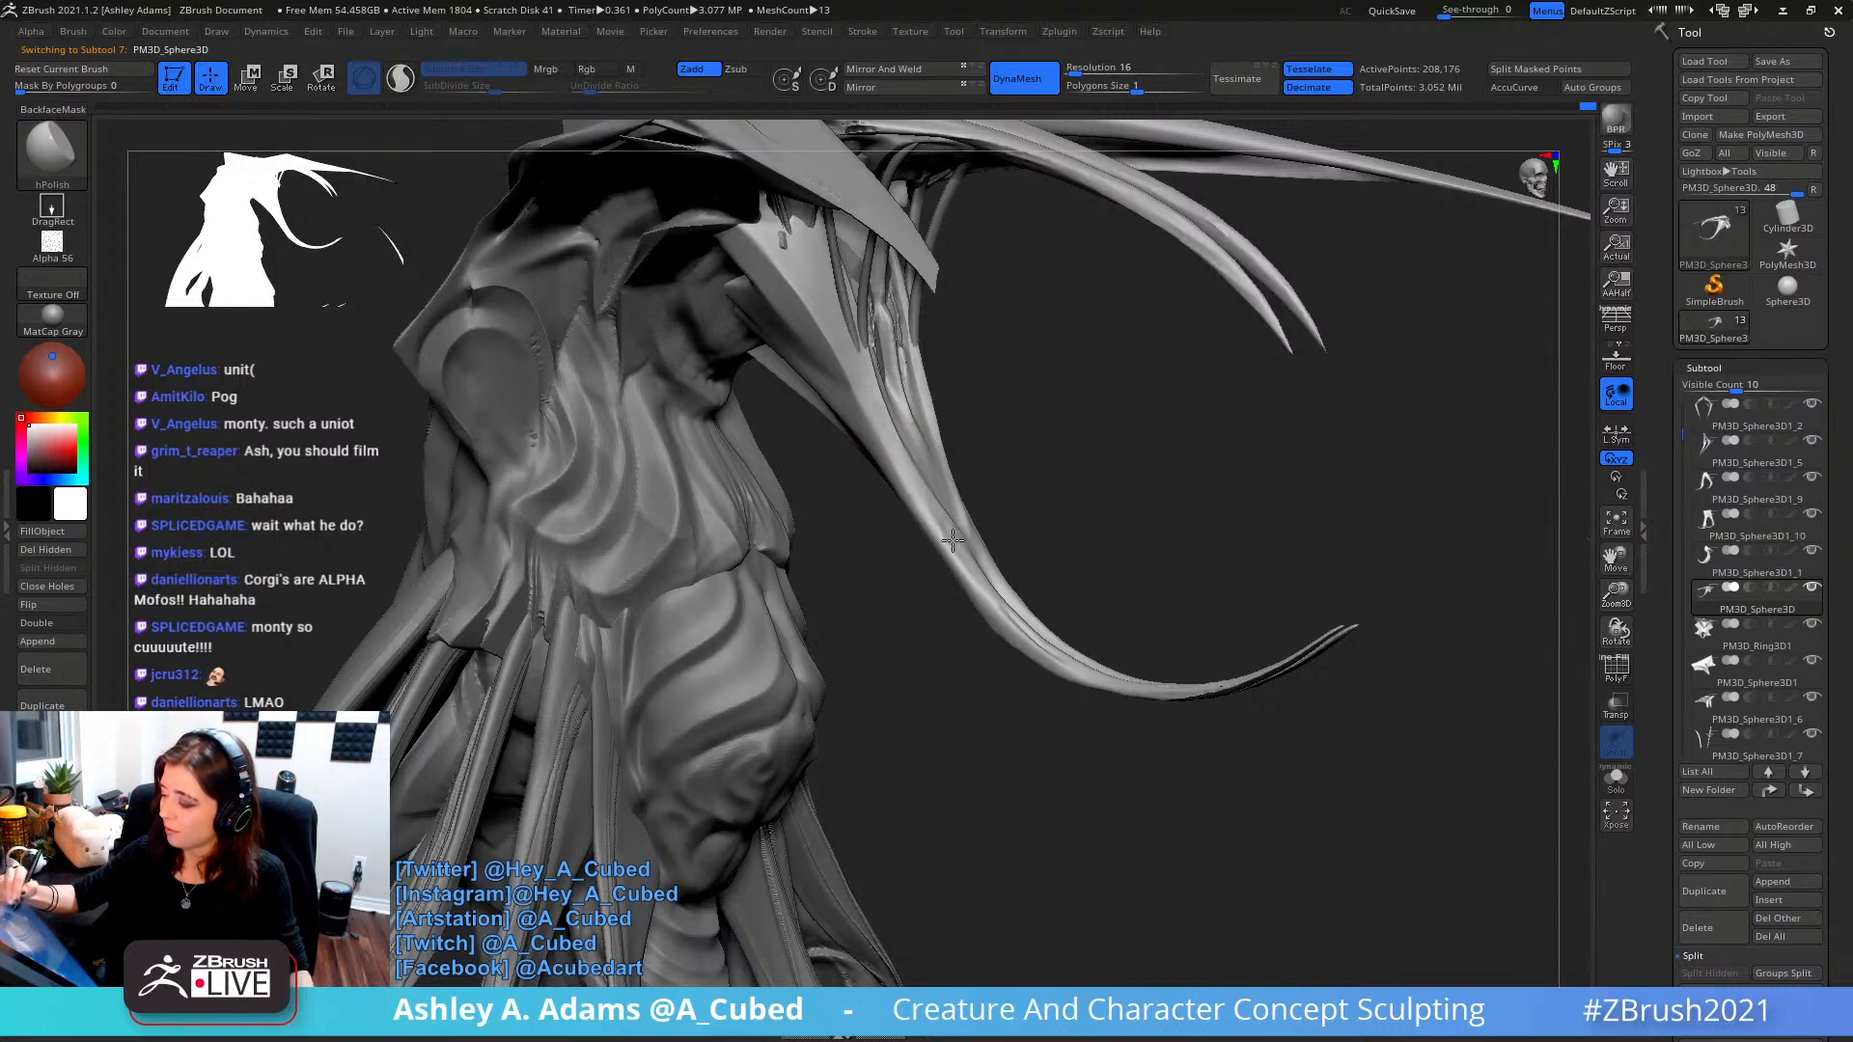
pyautogui.moveTo(890, 443); pyautogui.dragTo(971, 567)
pyautogui.moveTo(913, 482); pyautogui.dragTo(1025, 629)
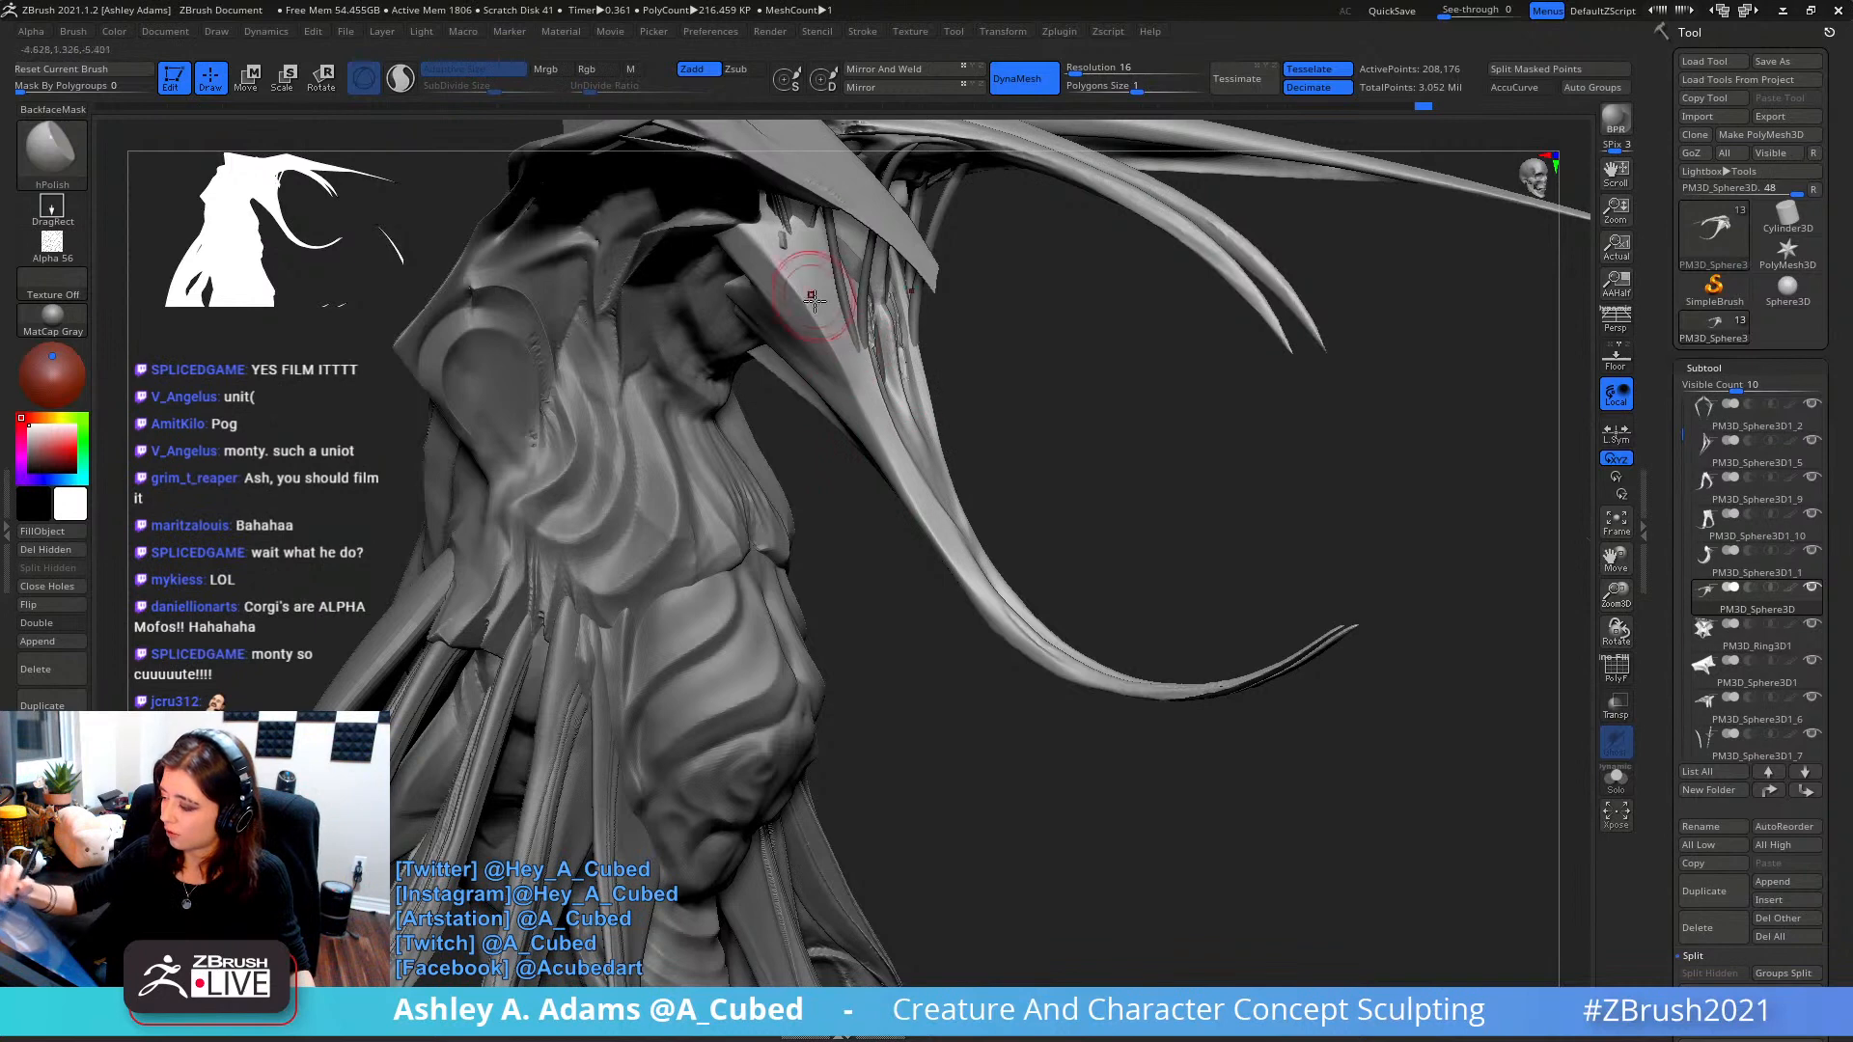
# - Carve parallel grooves from the cheek flaps into the snout with the MAHcut Mech A brush, undoing unwanted strokes
pyautogui.moveTo(804, 307); pyautogui.dragTo(812, 302, button='right')
pyautogui.press('space')
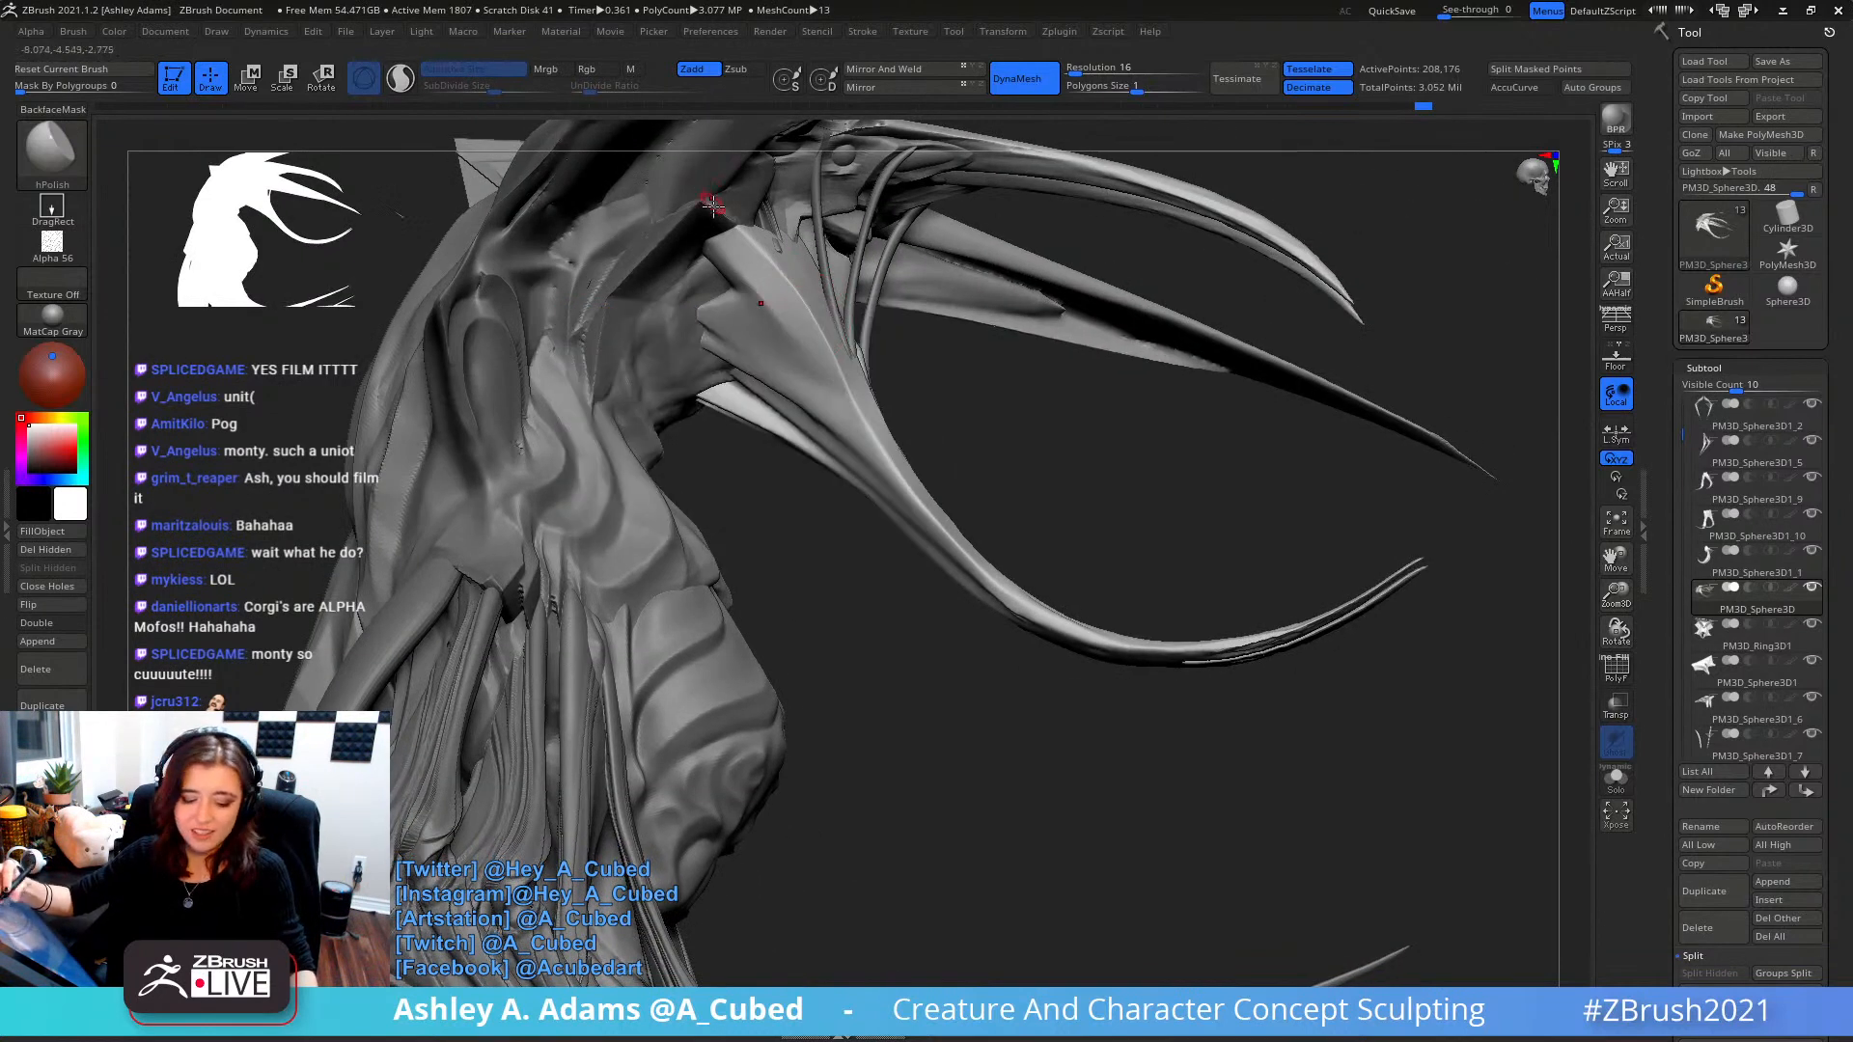
pyautogui.press('3')
pyautogui.moveTo(766, 317)
pyautogui.mouseDown(button='right')
pyautogui.moveTo(760, 281)
pyautogui.moveTo(716, 286)
pyautogui.mouseUp(button='right')
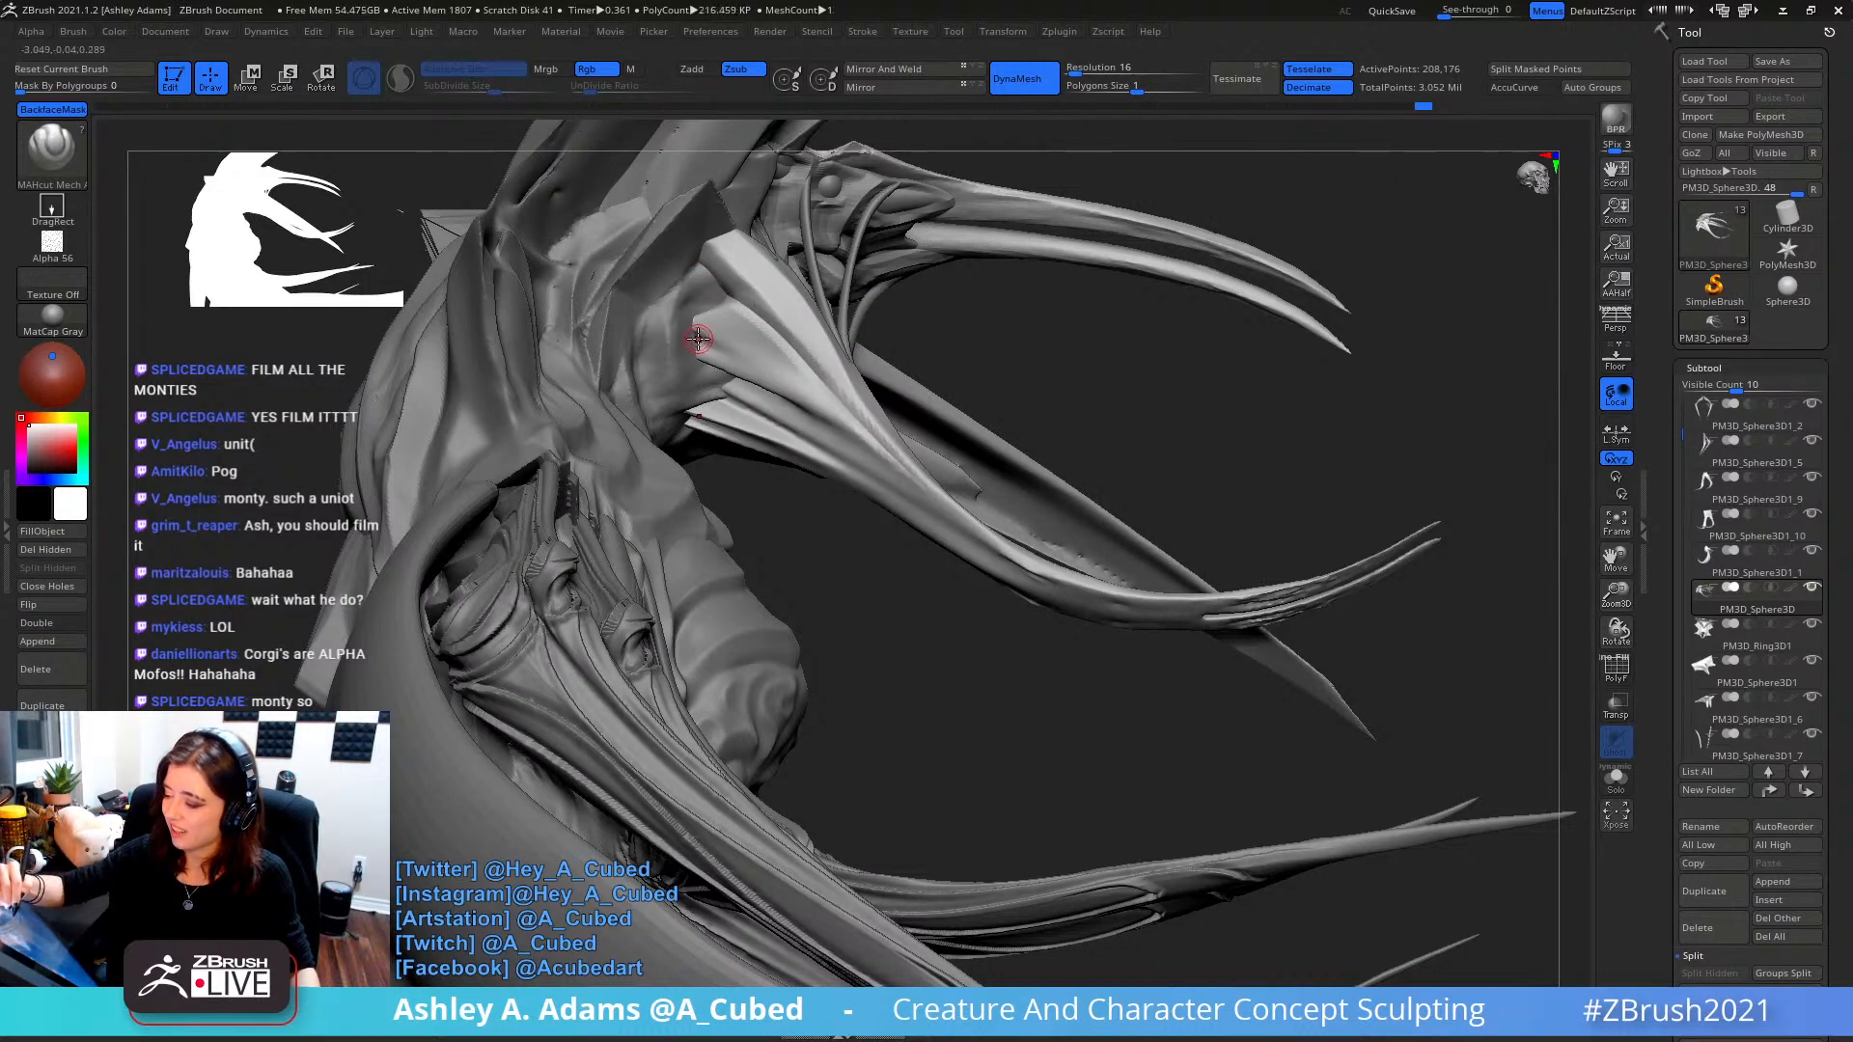
pyautogui.hotkey('ctrl', 'z')
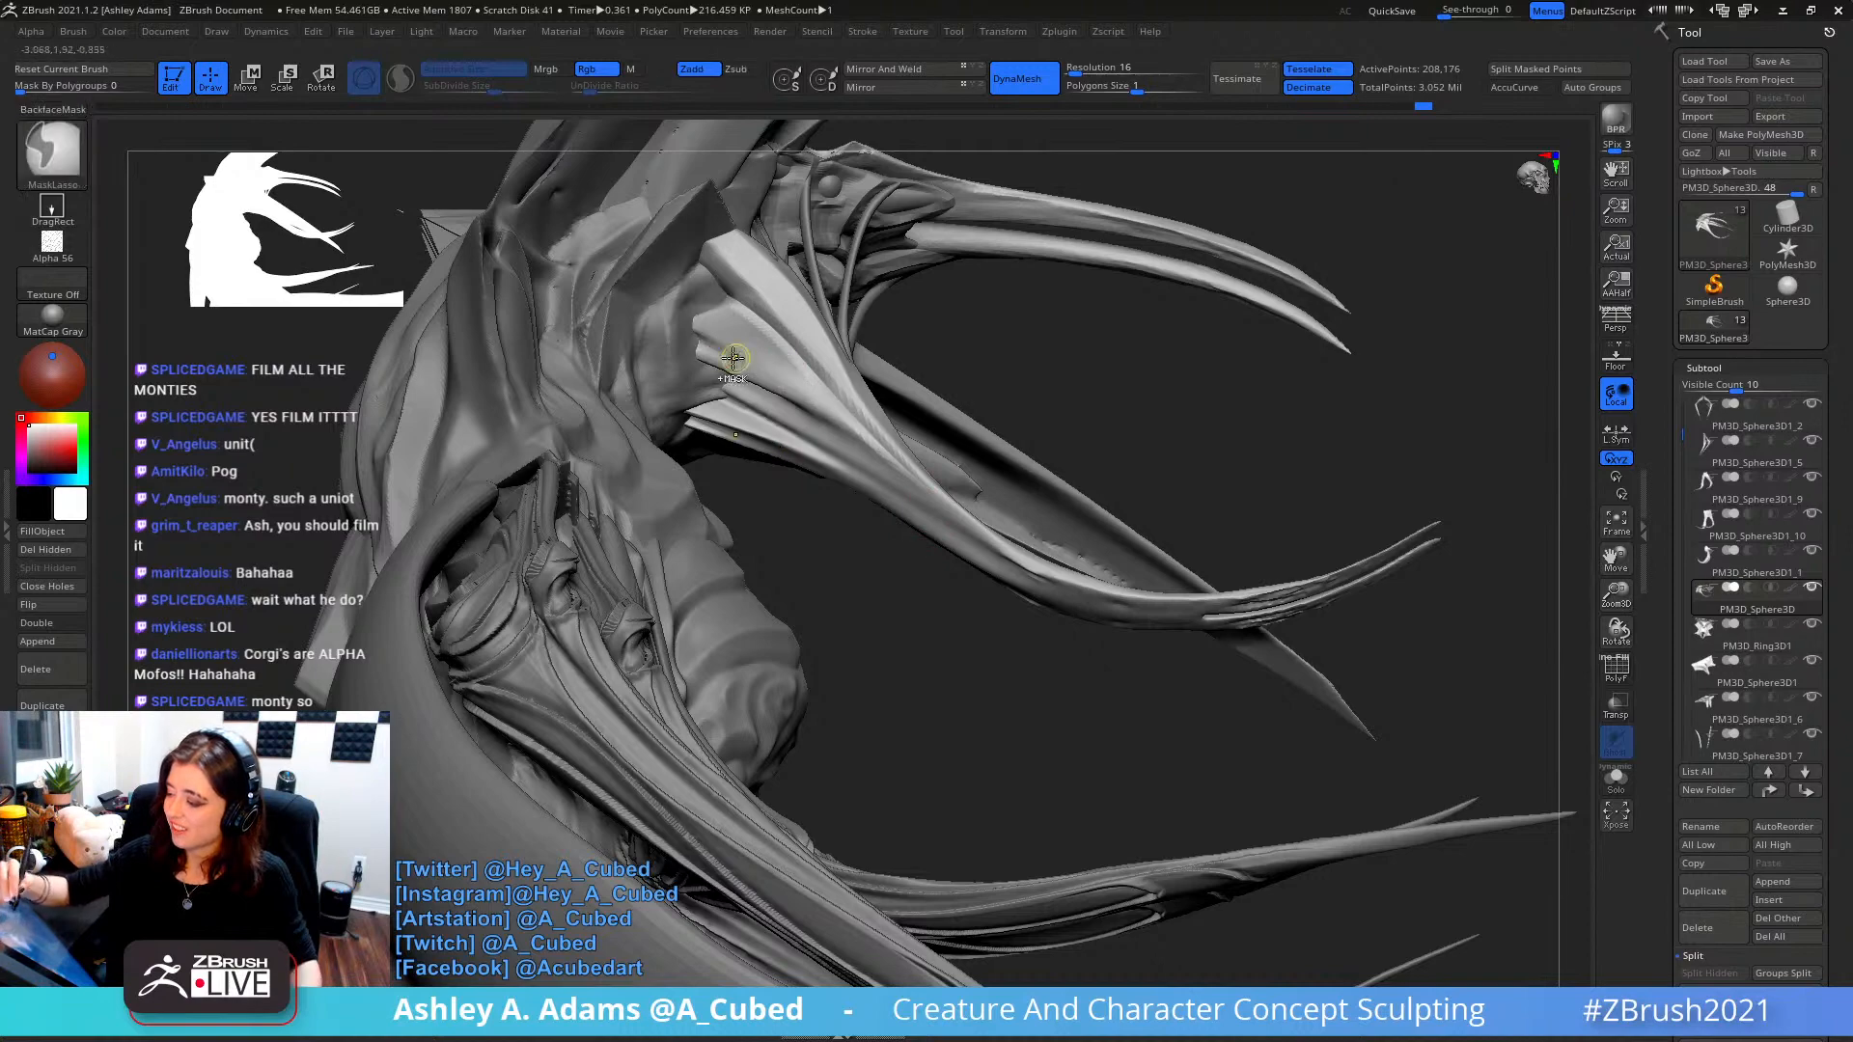
pyautogui.moveTo(695, 338); pyautogui.dragTo(907, 472)
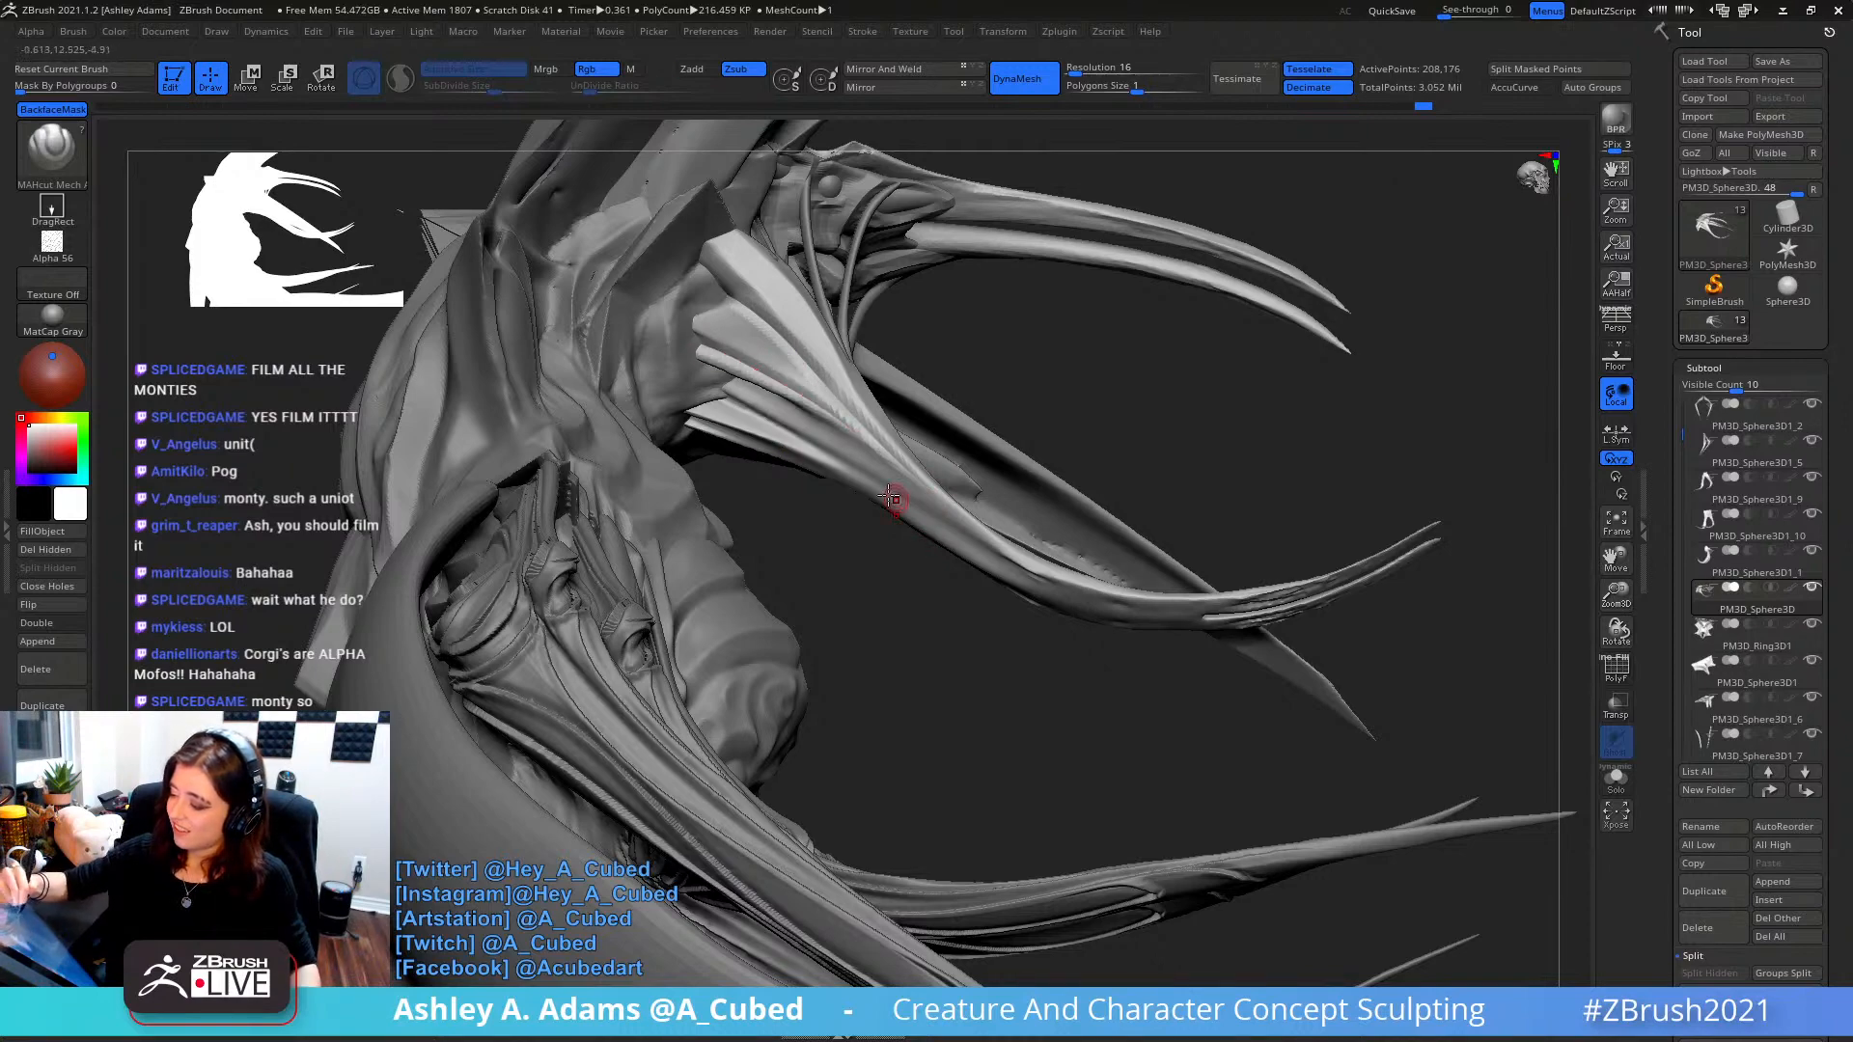
pyautogui.moveTo(893, 496)
pyautogui.keyDown('ctrl'); pyautogui.mouseDown(button='right')
pyautogui.moveTo(798, 280)
pyautogui.moveTo(968, 274)
pyautogui.moveTo(910, 358)
pyautogui.moveTo(869, 340)
pyautogui.mouseUp(button='right'); pyautogui.keyUp('ctrl')
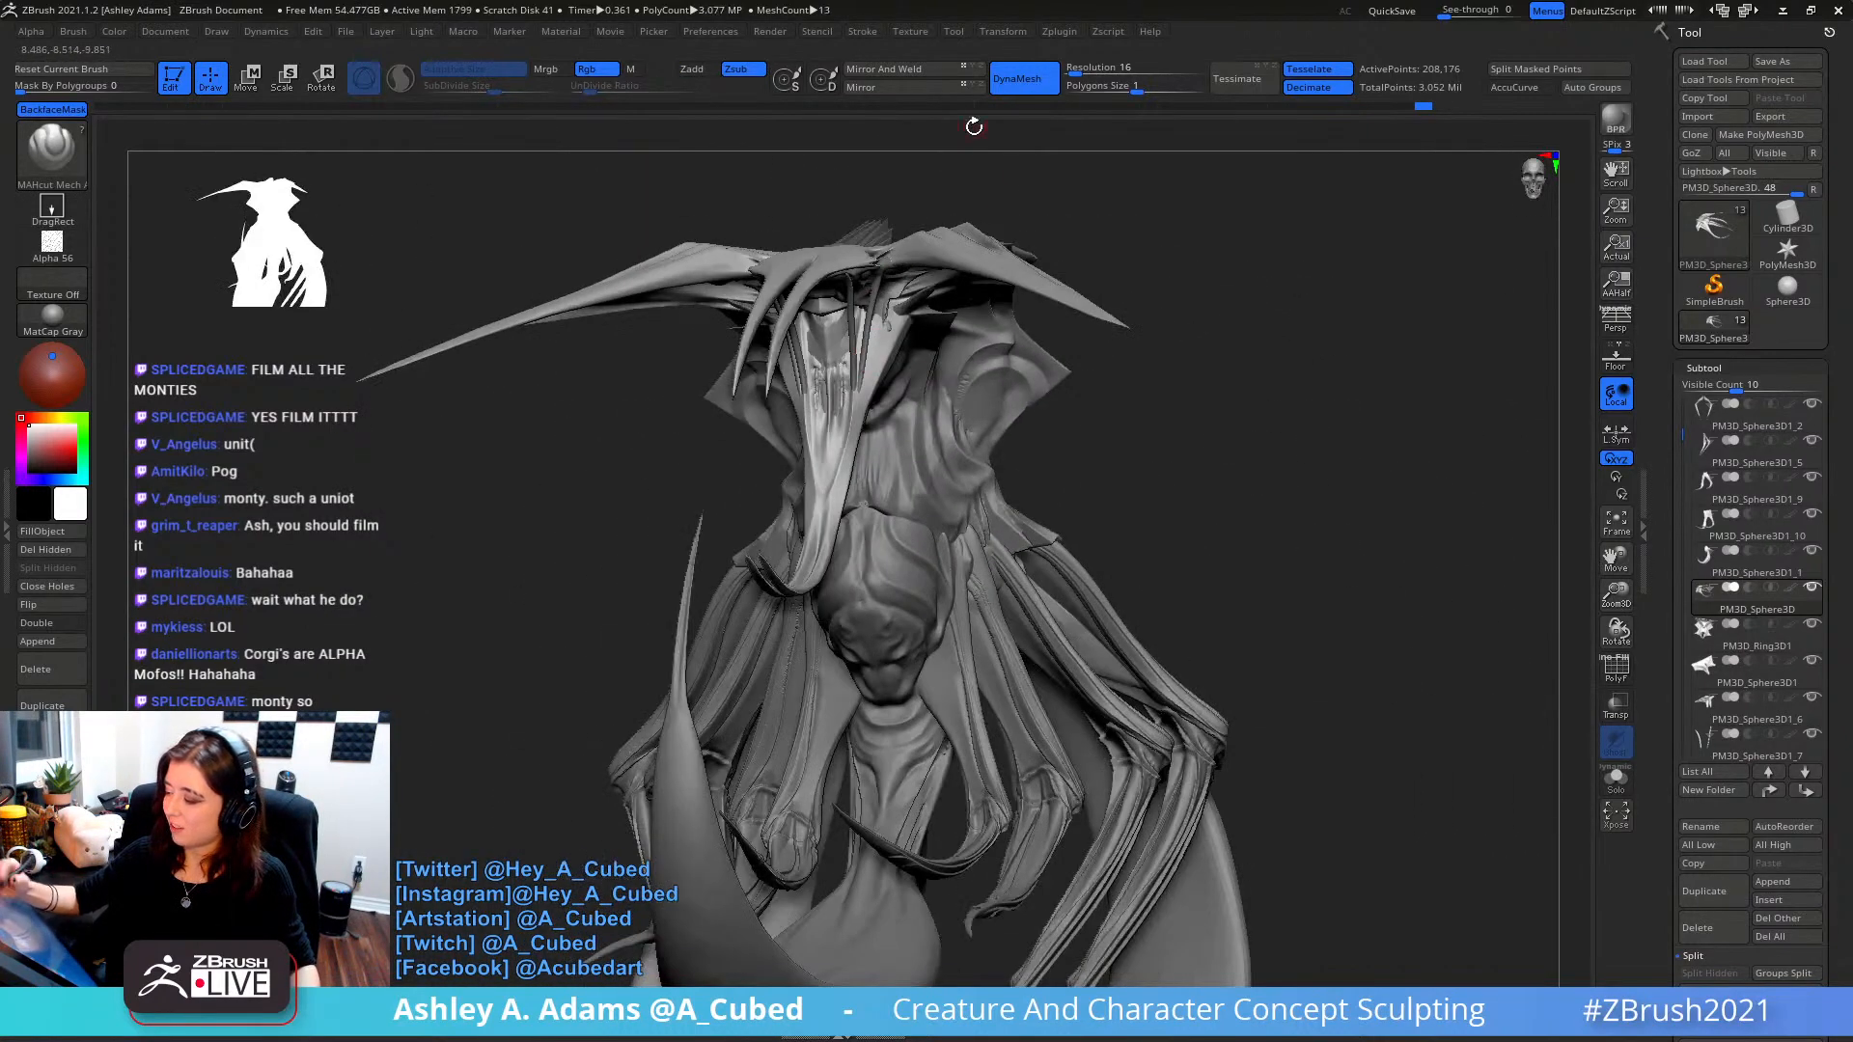
pyautogui.moveTo(974, 193)
pyautogui.mouseDown(button='right')
pyautogui.moveTo(841, 241)
pyautogui.moveTo(856, 450)
pyautogui.moveTo(775, 536)
pyautogui.mouseUp(button='right')
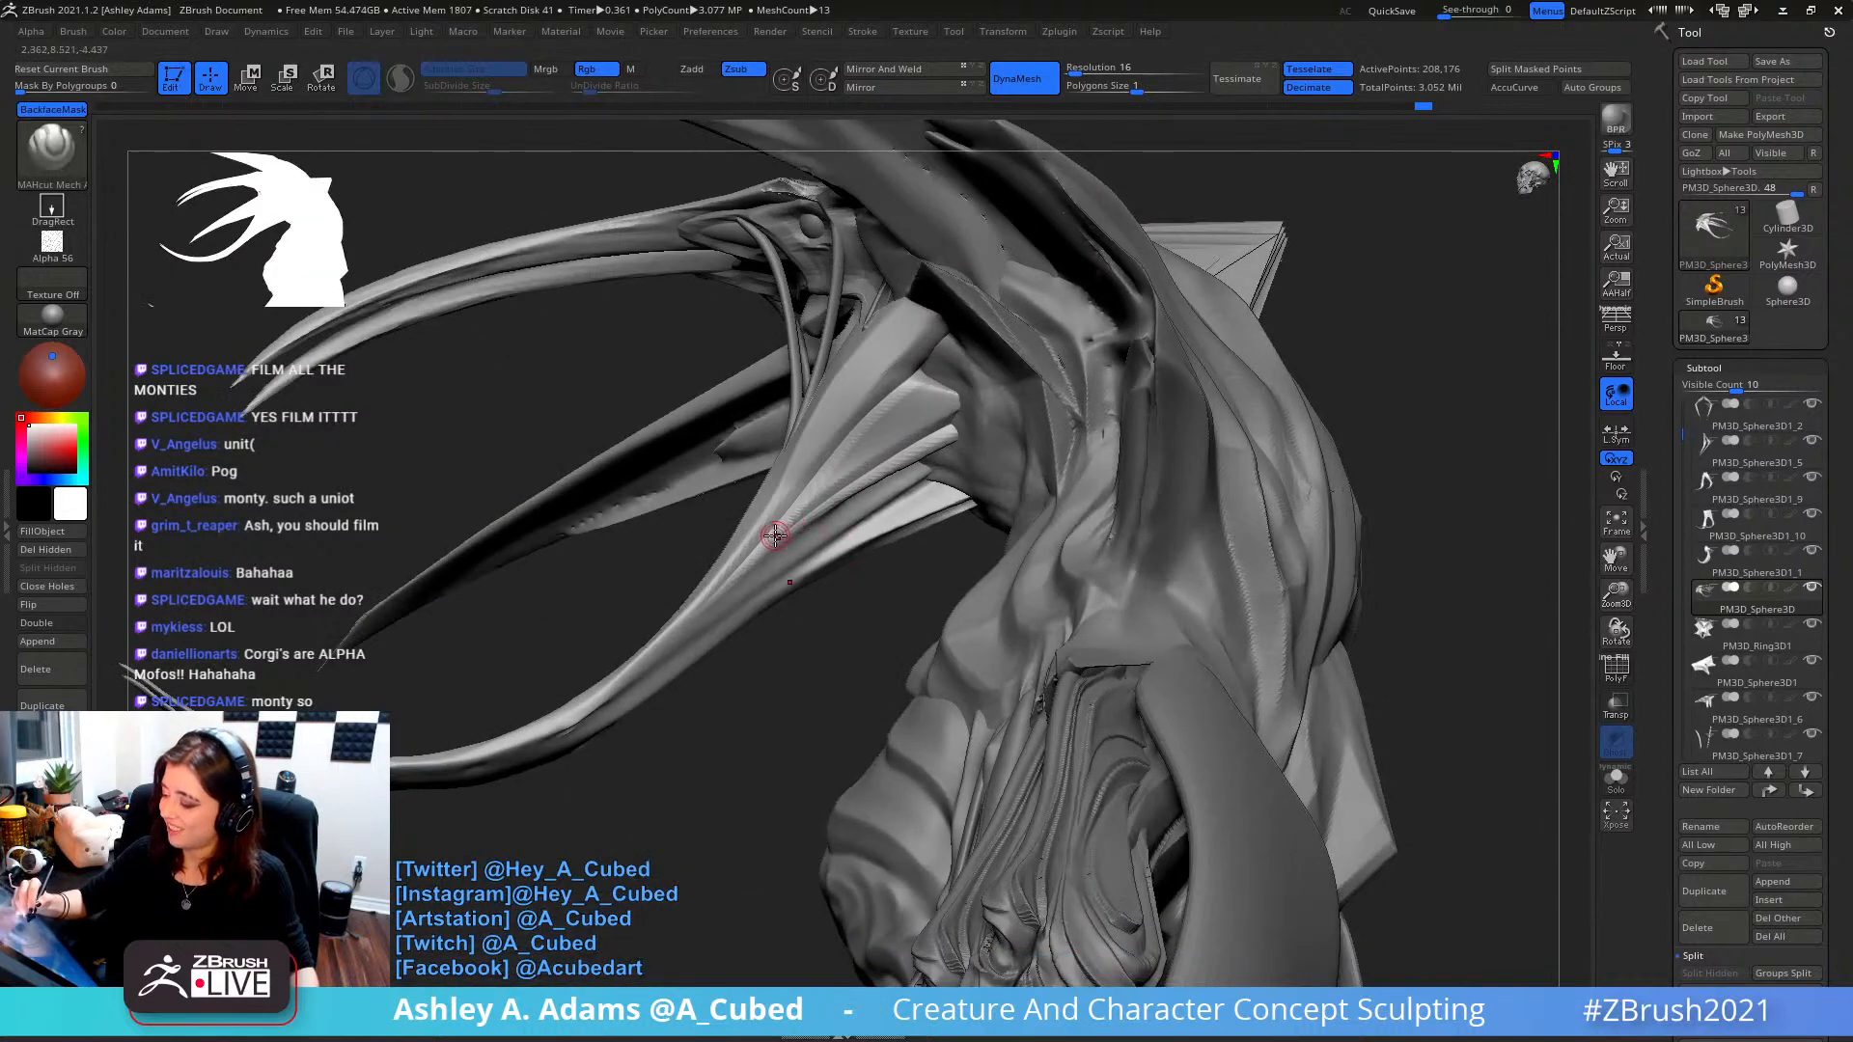
pyautogui.moveTo(815, 485)
pyautogui.mouseDown()
pyautogui.moveTo(910, 409)
pyautogui.moveTo(1004, 381)
pyautogui.moveTo(986, 398)
pyautogui.mouseUp()
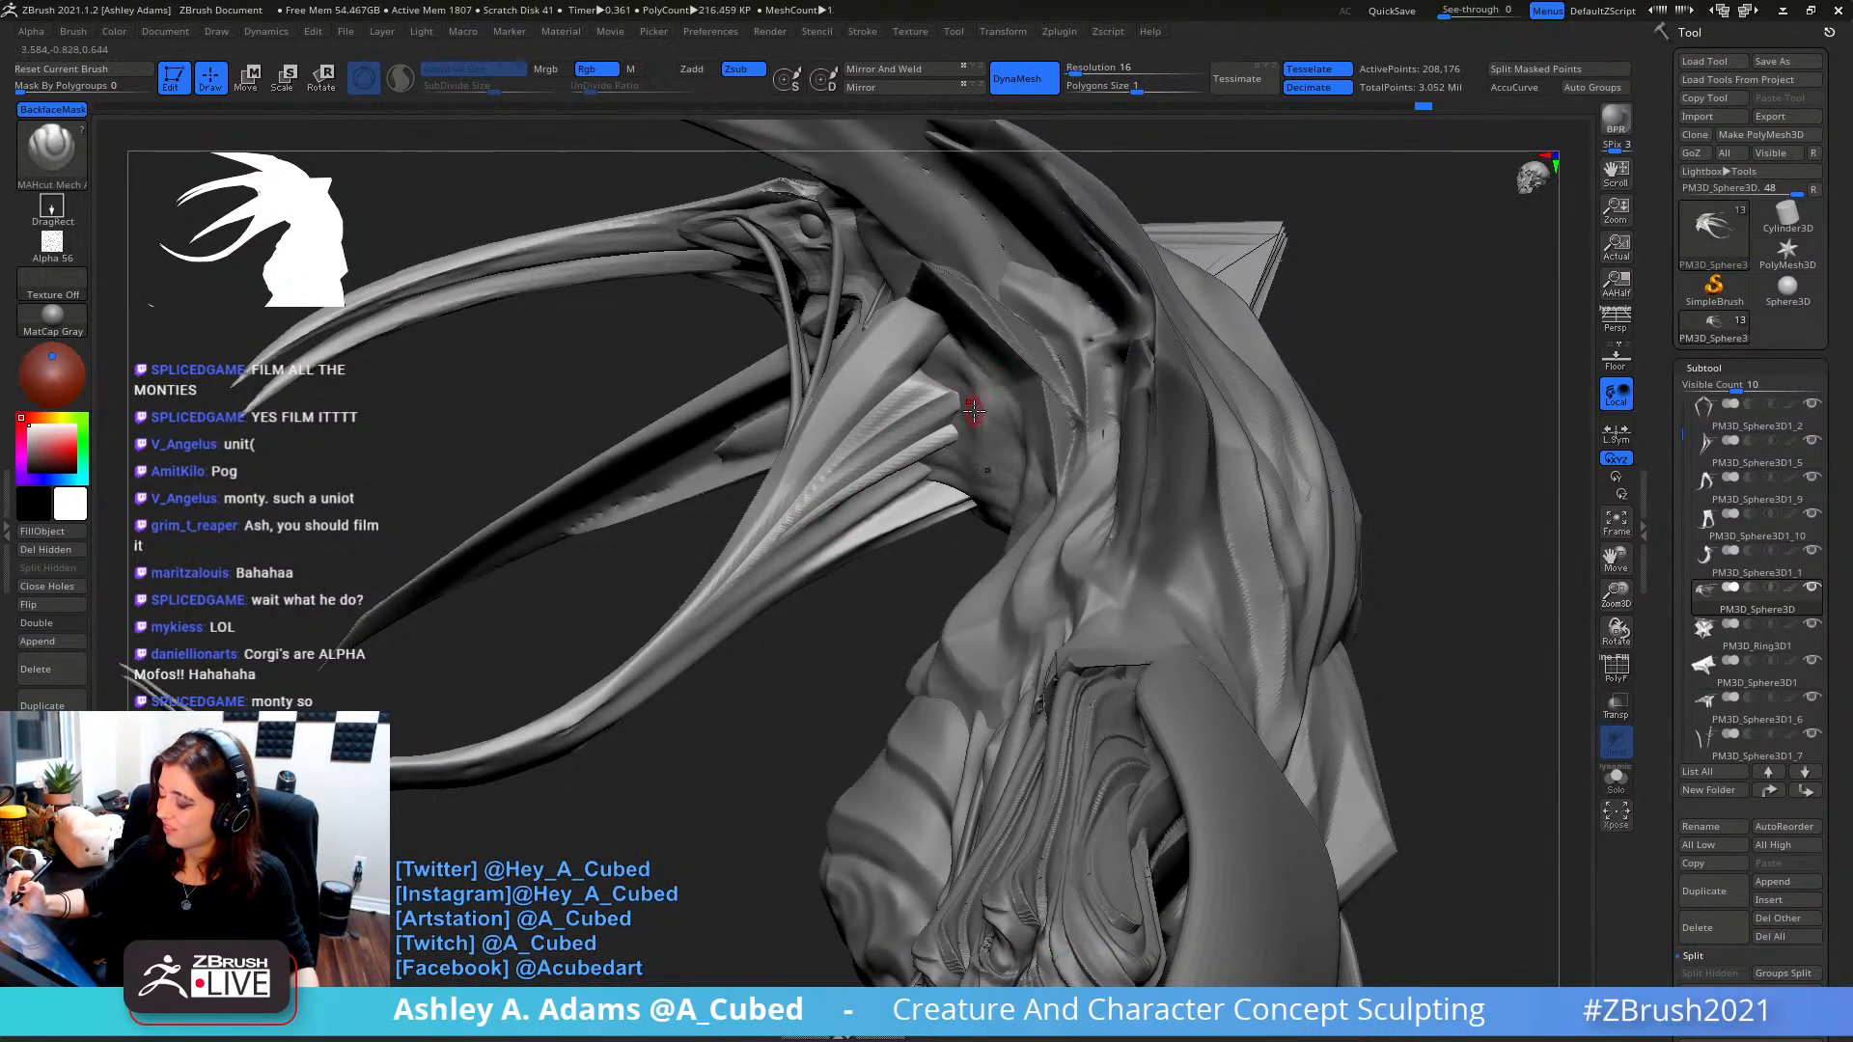
pyautogui.hotkey('ctrl', 'z')
# - Select the face and torso piece and work its surface behind the front of the snout with the ClayBuildup brush
pyautogui.moveTo(912, 552)
pyautogui.keyDown('ctrl'); pyautogui.mouseDown(button='right')
pyautogui.moveTo(917, 454)
pyautogui.moveTo(972, 434)
pyautogui.moveTo(951, 416)
pyautogui.moveTo(1039, 368)
pyautogui.mouseUp(button='right'); pyautogui.keyUp('ctrl')
pyautogui.rightClick(834, 534)
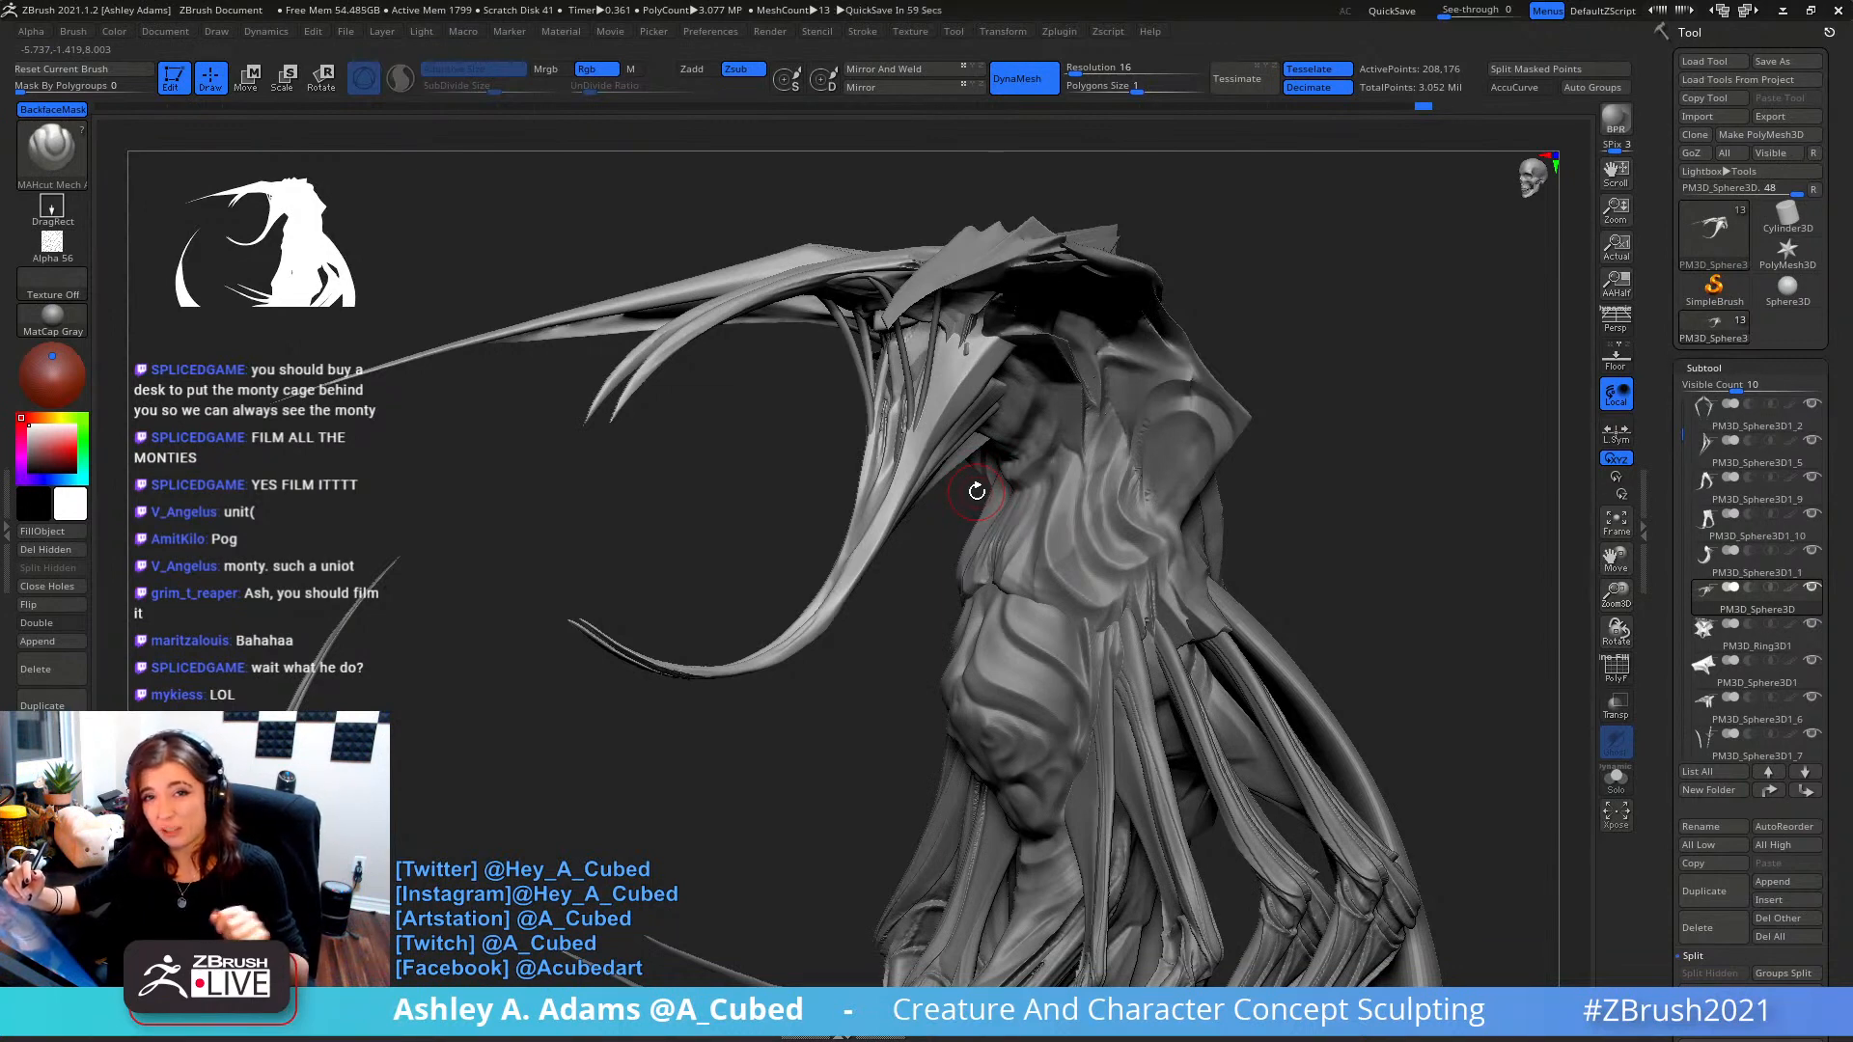
pyautogui.moveTo(1055, 317); pyautogui.dragTo(975, 409, button='right')
pyautogui.rightClick(997, 418)
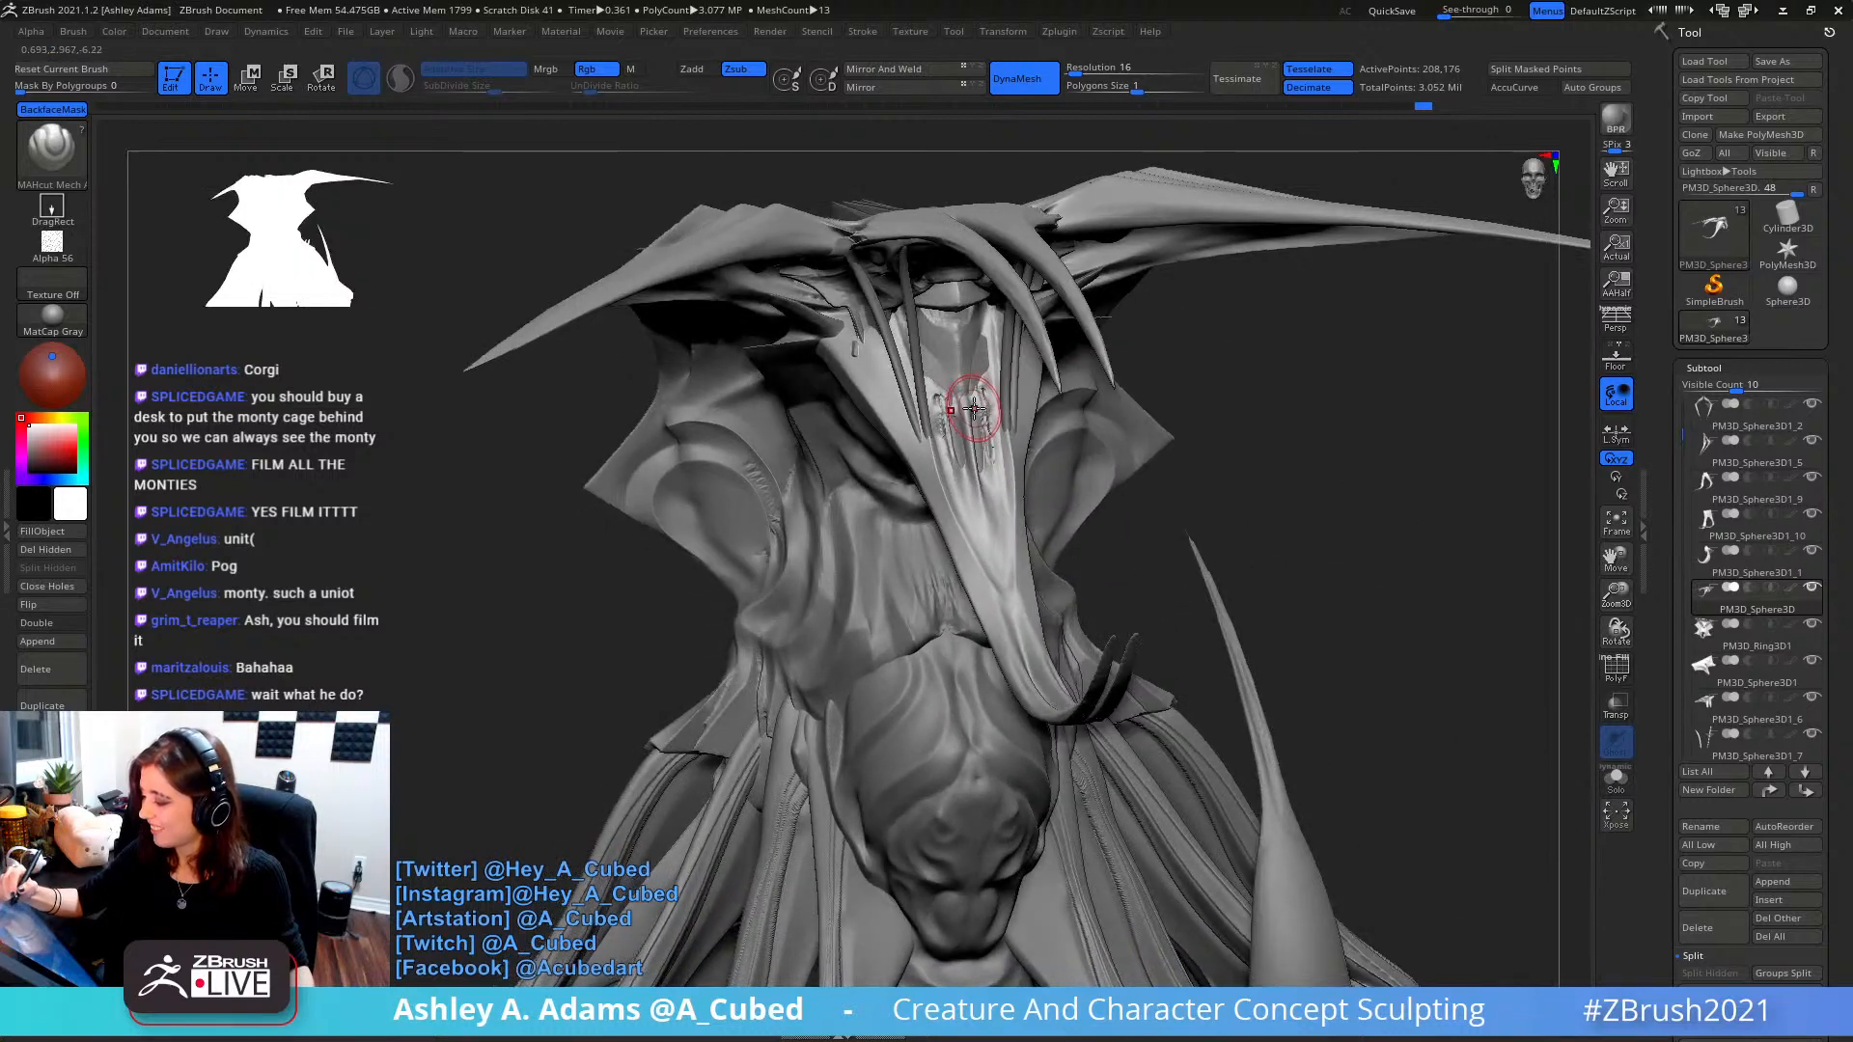
pyautogui.keyDown('alt'); pyautogui.click(985, 359); pyautogui.keyUp('alt')
pyautogui.press('b')
pyautogui.press('c')
pyautogui.press('b')
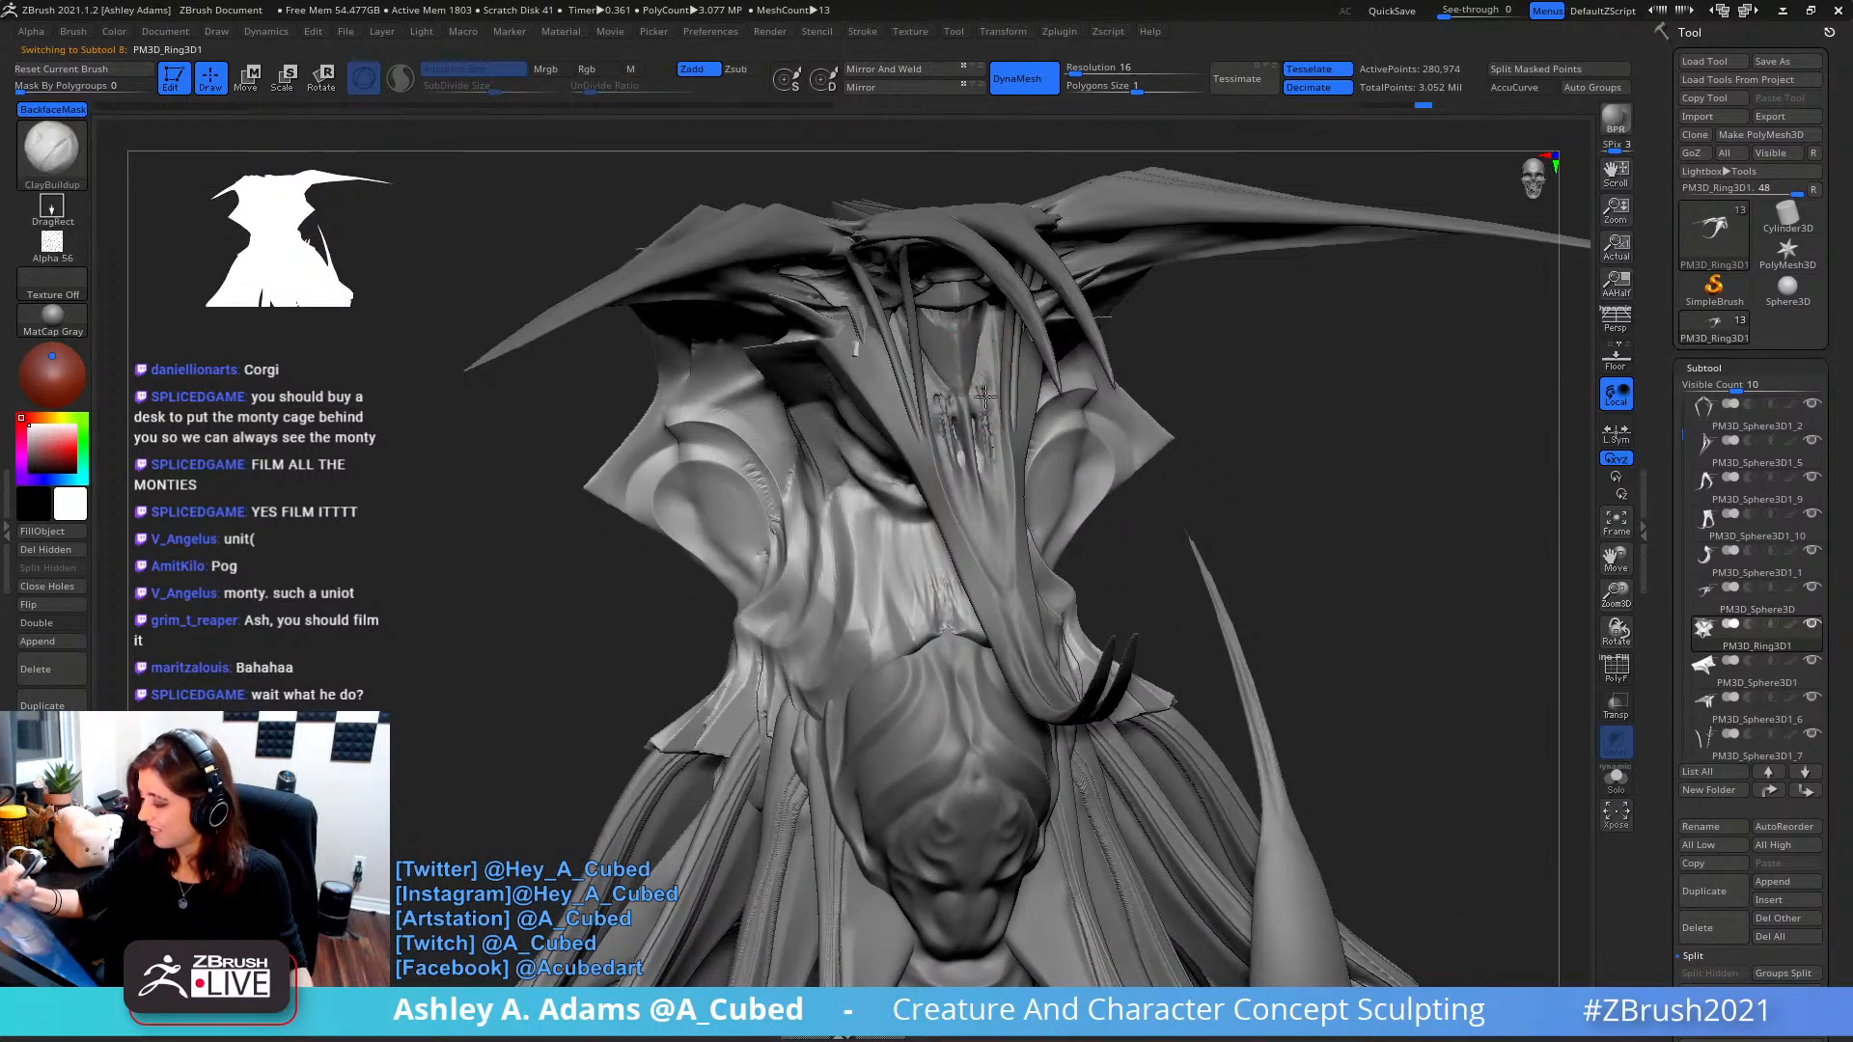
pyautogui.moveTo(984, 396); pyautogui.dragTo(973, 436)
# - Select the head crest again and rework the front of the snout with ClayBuildup, smoothing and hPolish strokes
pyautogui.keyDown('alt'); pyautogui.click(957, 374); pyautogui.keyUp('alt')
pyautogui.moveTo(963, 378); pyautogui.dragTo(941, 382, button='right')
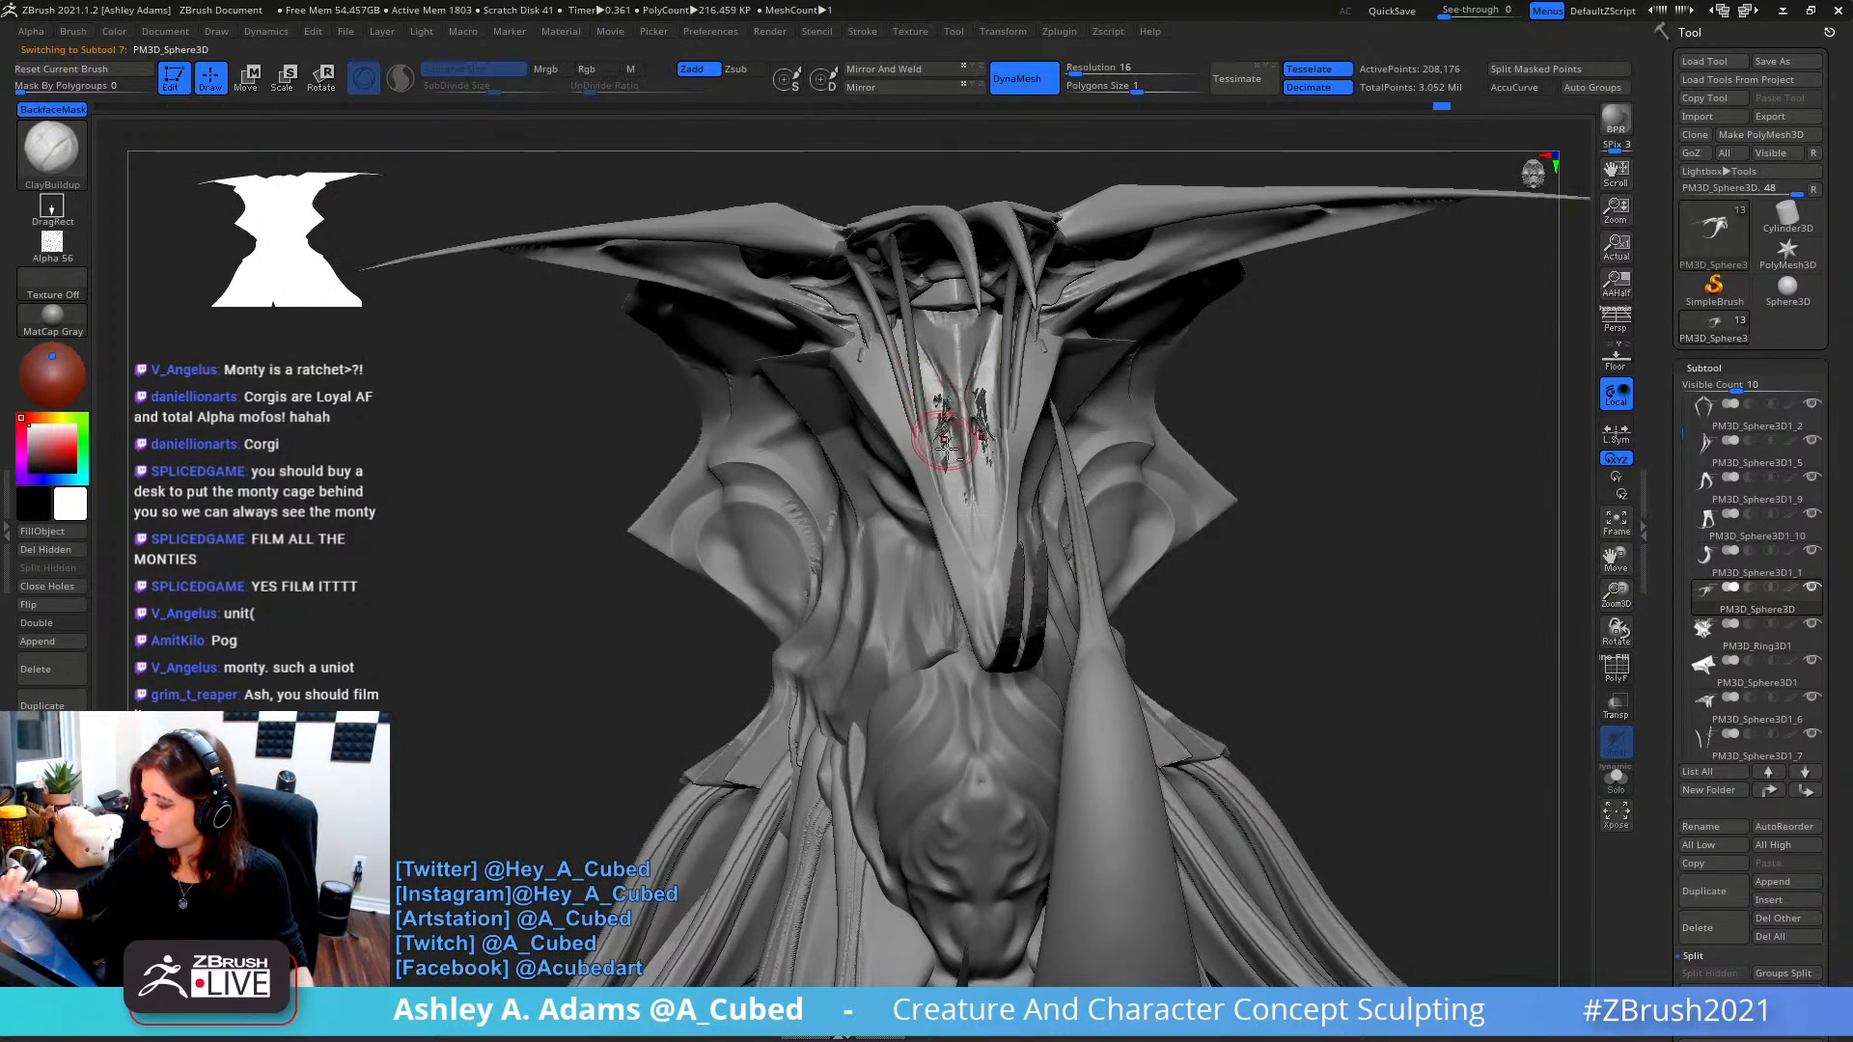
pyautogui.press('shift')
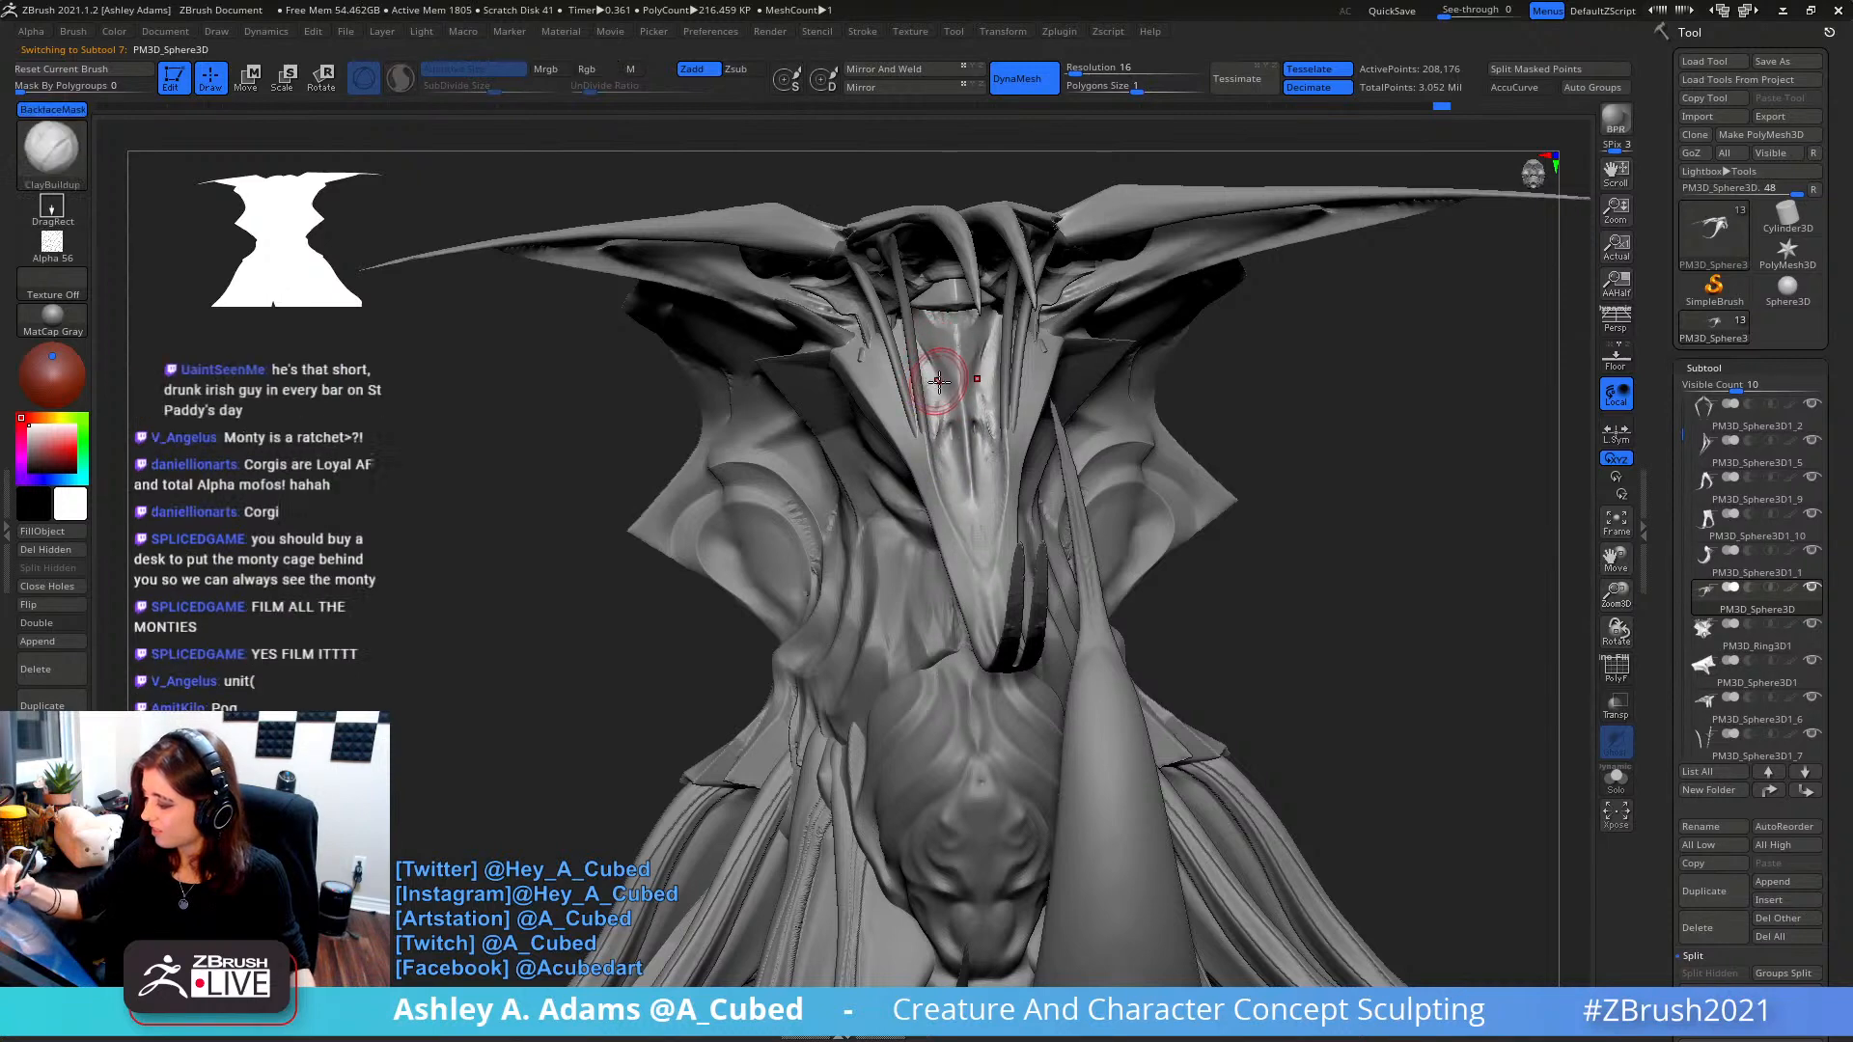
pyautogui.moveTo(945, 397); pyautogui.dragTo(943, 437)
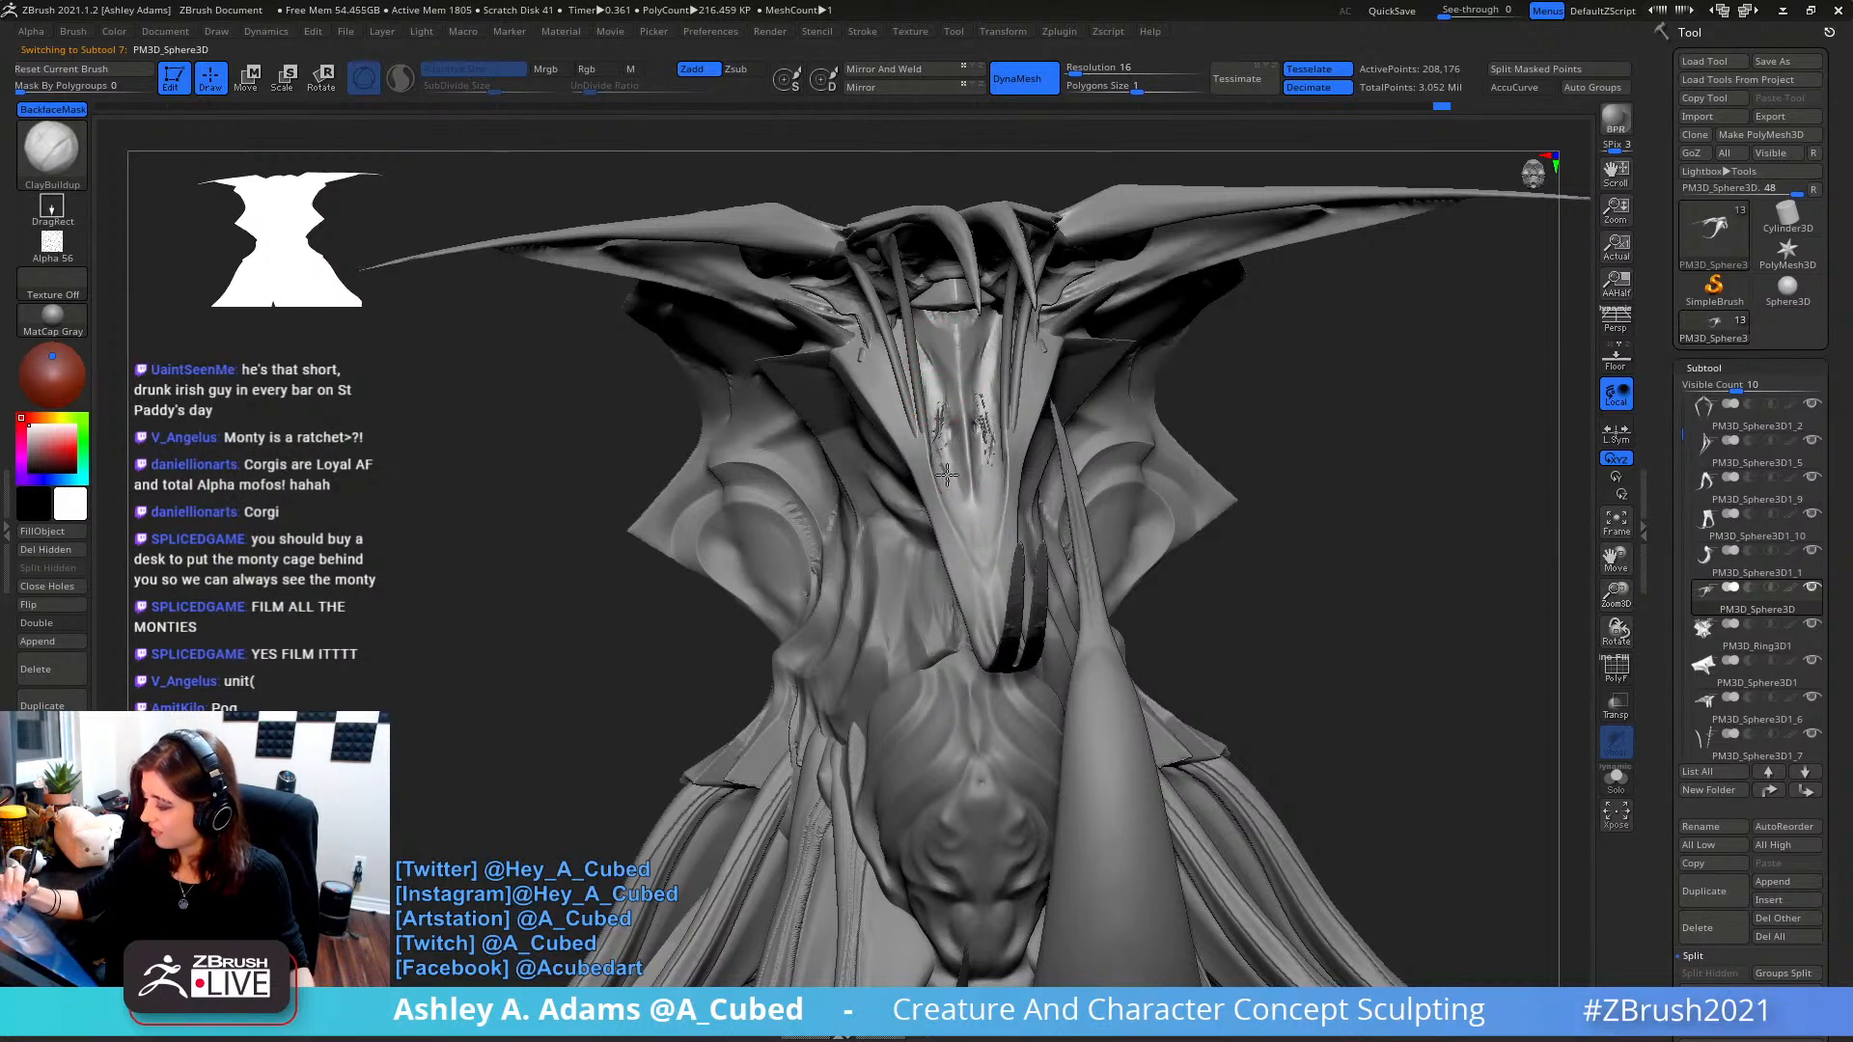
pyautogui.moveTo(971, 384)
pyautogui.mouseDown(button='right')
pyautogui.moveTo(955, 400)
pyautogui.moveTo(927, 374)
pyautogui.mouseUp(button='right')
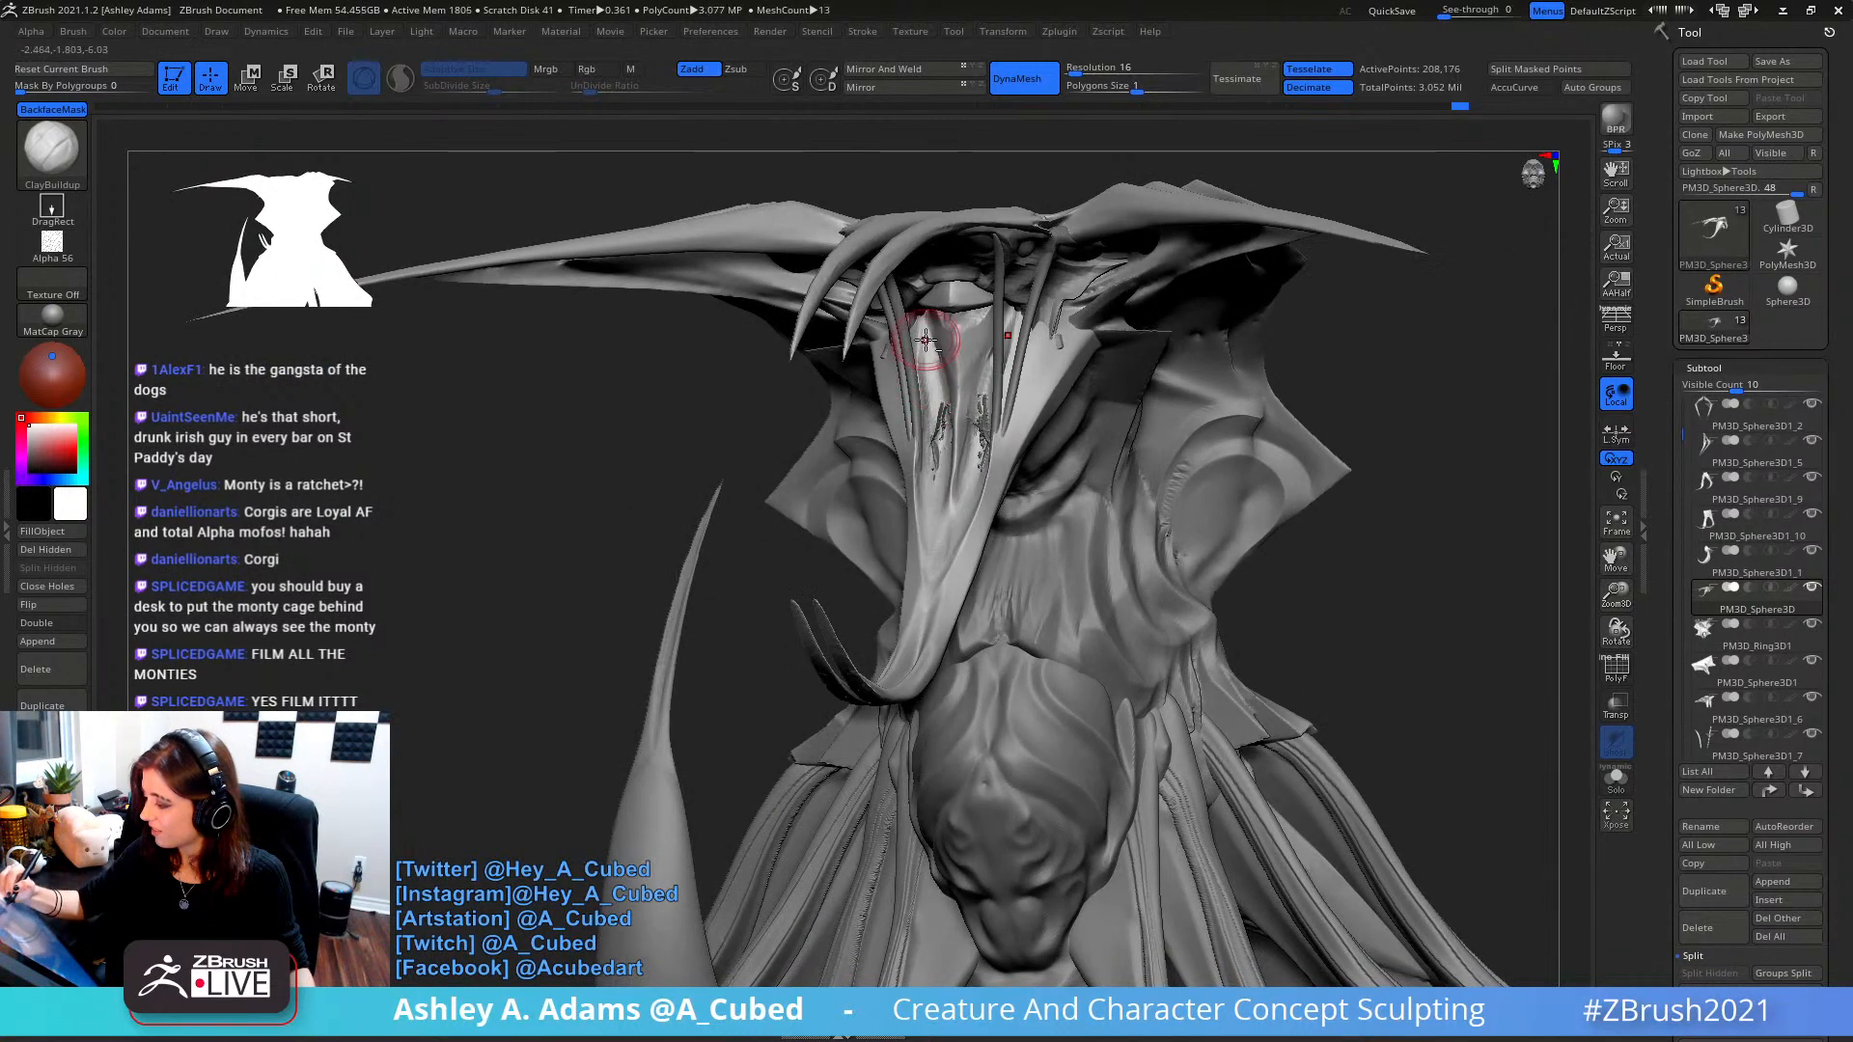
pyautogui.moveTo(939, 504)
pyautogui.keyDown('shift'); pyautogui.mouseDown()
pyautogui.moveTo(930, 357)
pyautogui.moveTo(940, 418)
pyautogui.mouseUp(); pyautogui.keyUp('shift')
pyautogui.press('b')
pyautogui.press('h')
pyautogui.press('p')
pyautogui.keyDown('shift'); pyautogui.moveTo(937, 396); pyautogui.dragTo(943, 454, button='right'); pyautogui.keyUp('shift')
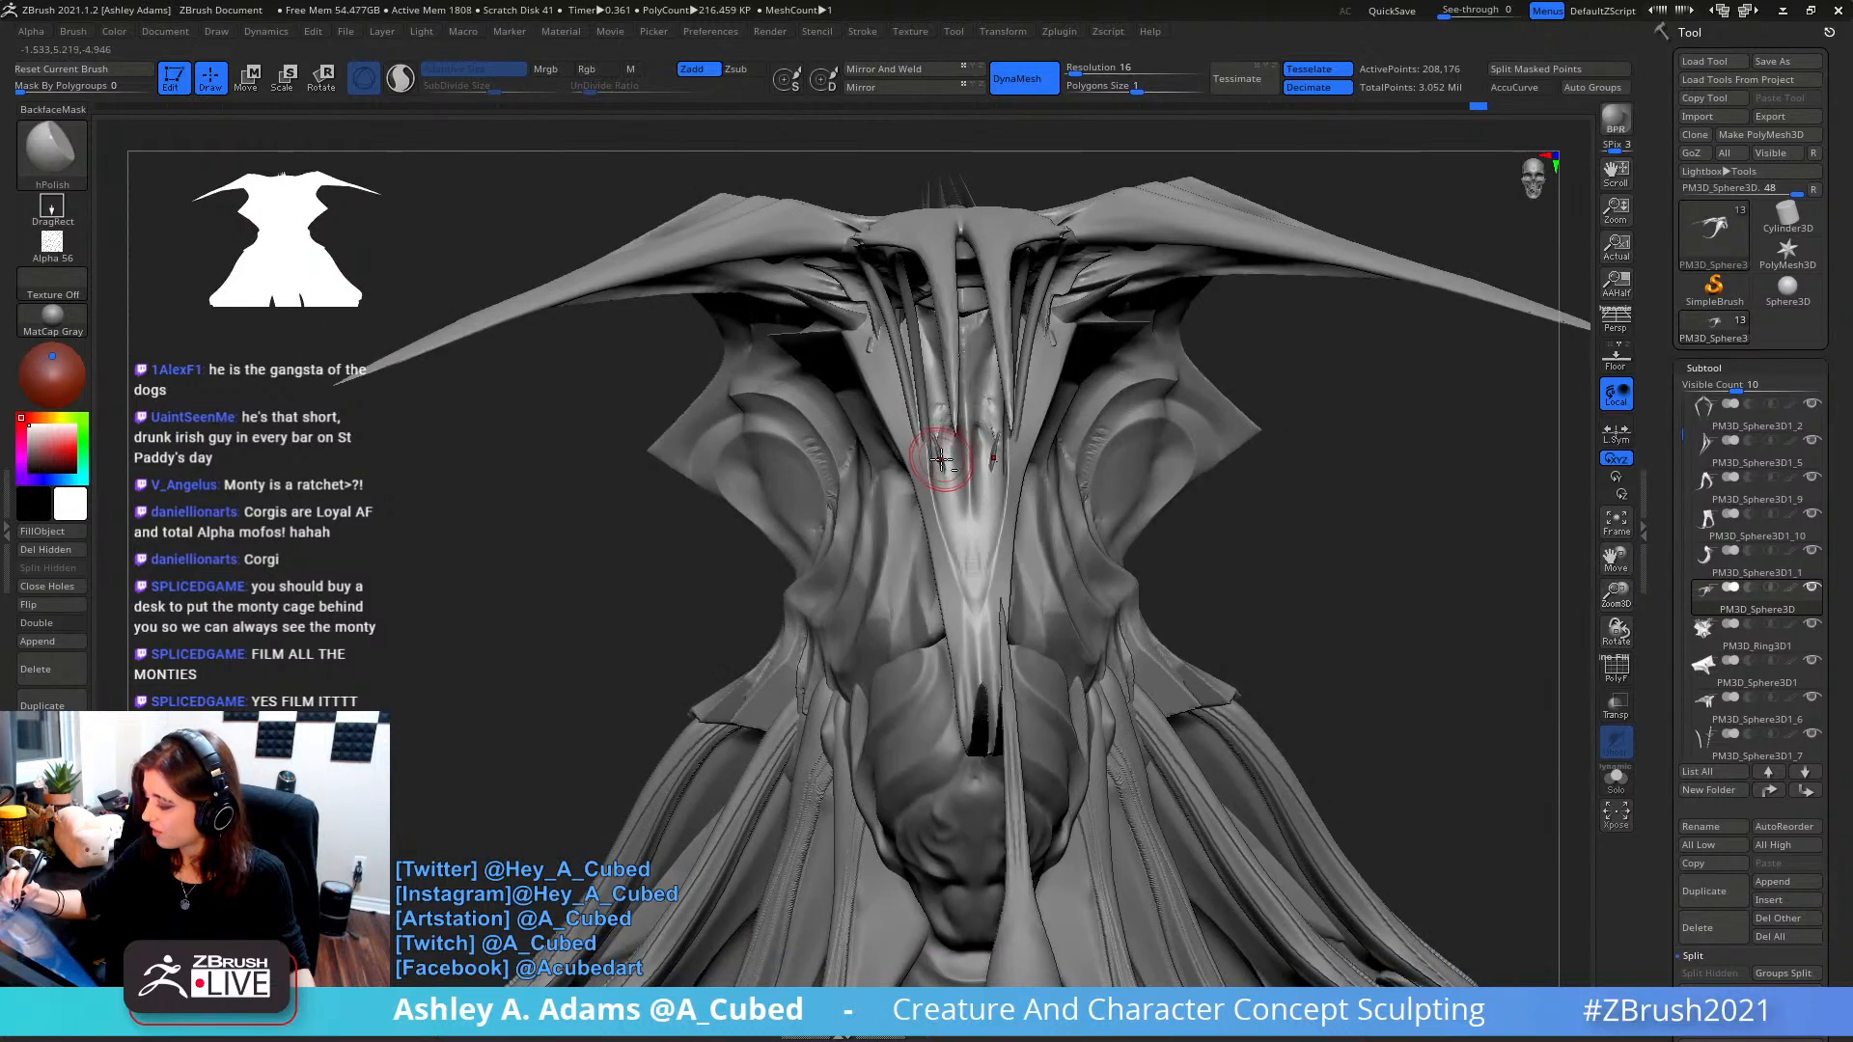
# - Return to the face and torso piece with ClayBuildup and smooth it behind the snout and beside the cheek
pyautogui.keyDown('alt'); pyautogui.click(943, 461); pyautogui.keyUp('alt')
pyautogui.press('b')
pyautogui.press('c')
pyautogui.press('b')
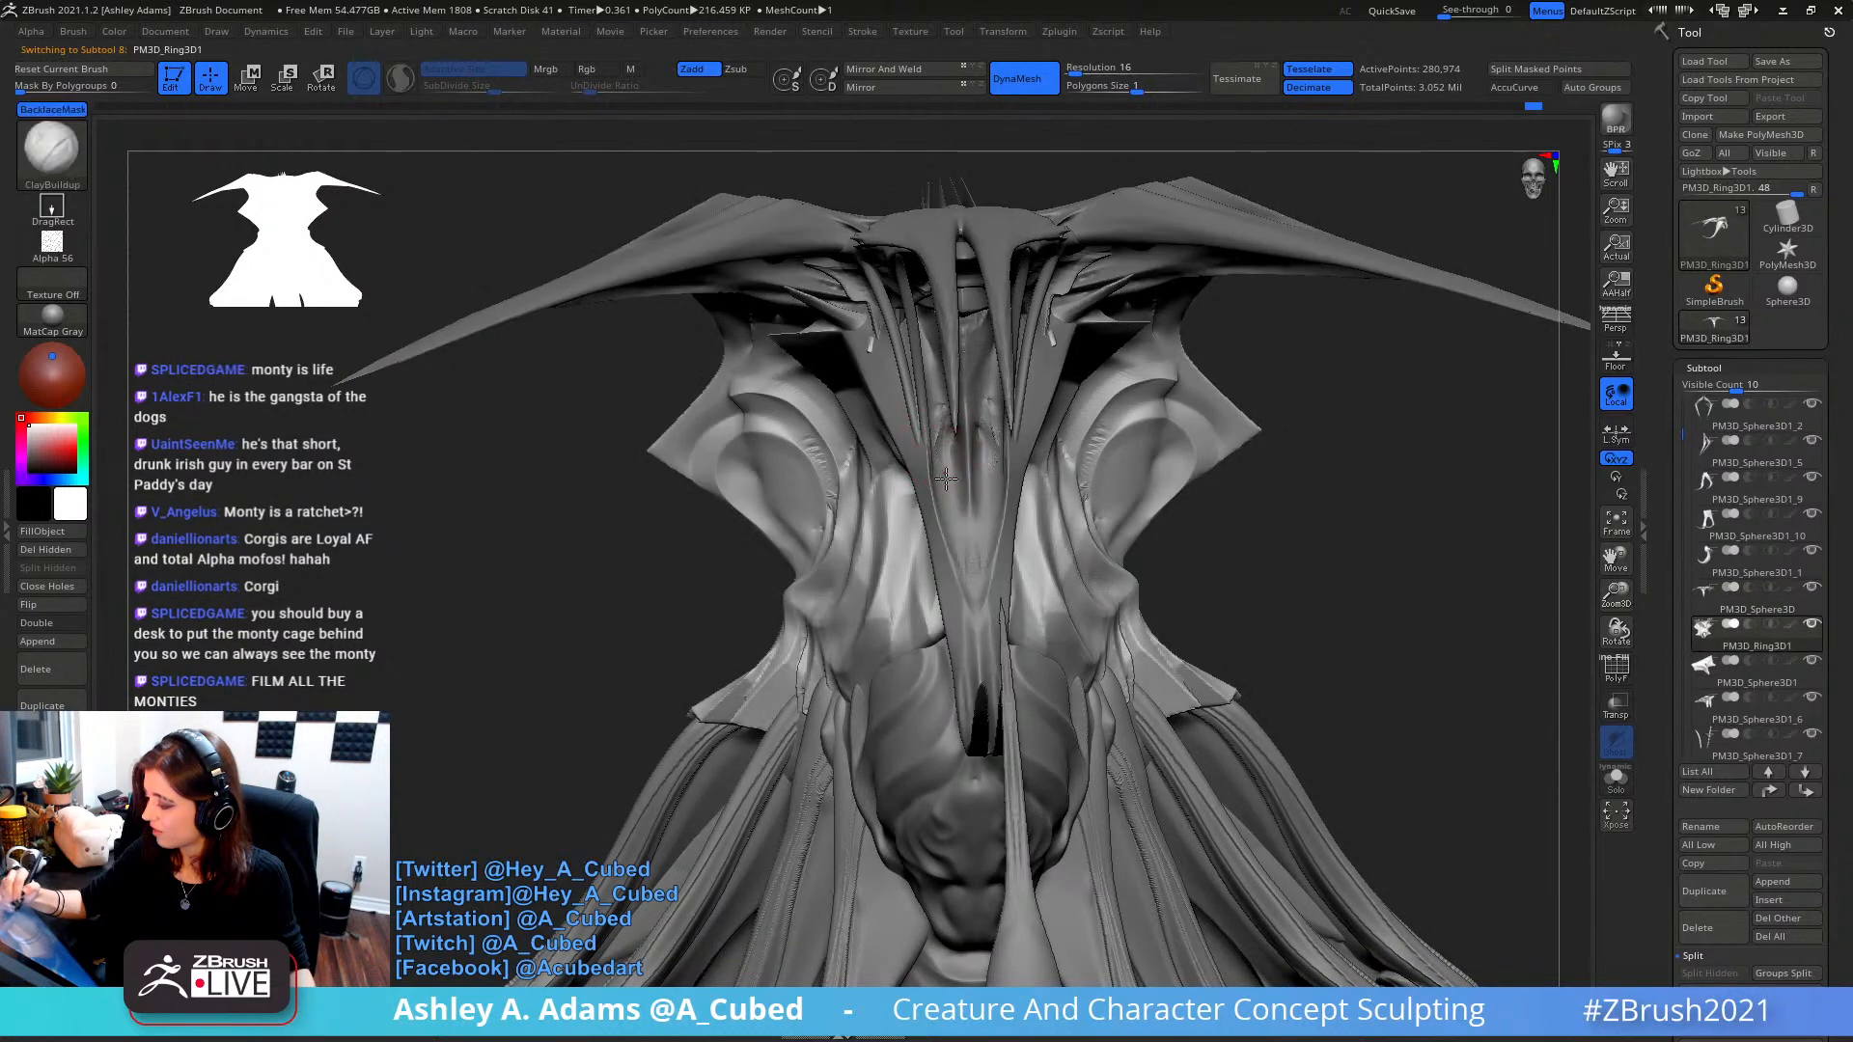
pyautogui.moveTo(946, 479)
pyautogui.keyDown('shift'); pyautogui.mouseDown()
pyautogui.moveTo(941, 446)
pyautogui.moveTo(943, 465)
pyautogui.mouseUp(); pyautogui.keyUp('shift')
pyautogui.moveTo(865, 339); pyautogui.dragTo(878, 369)
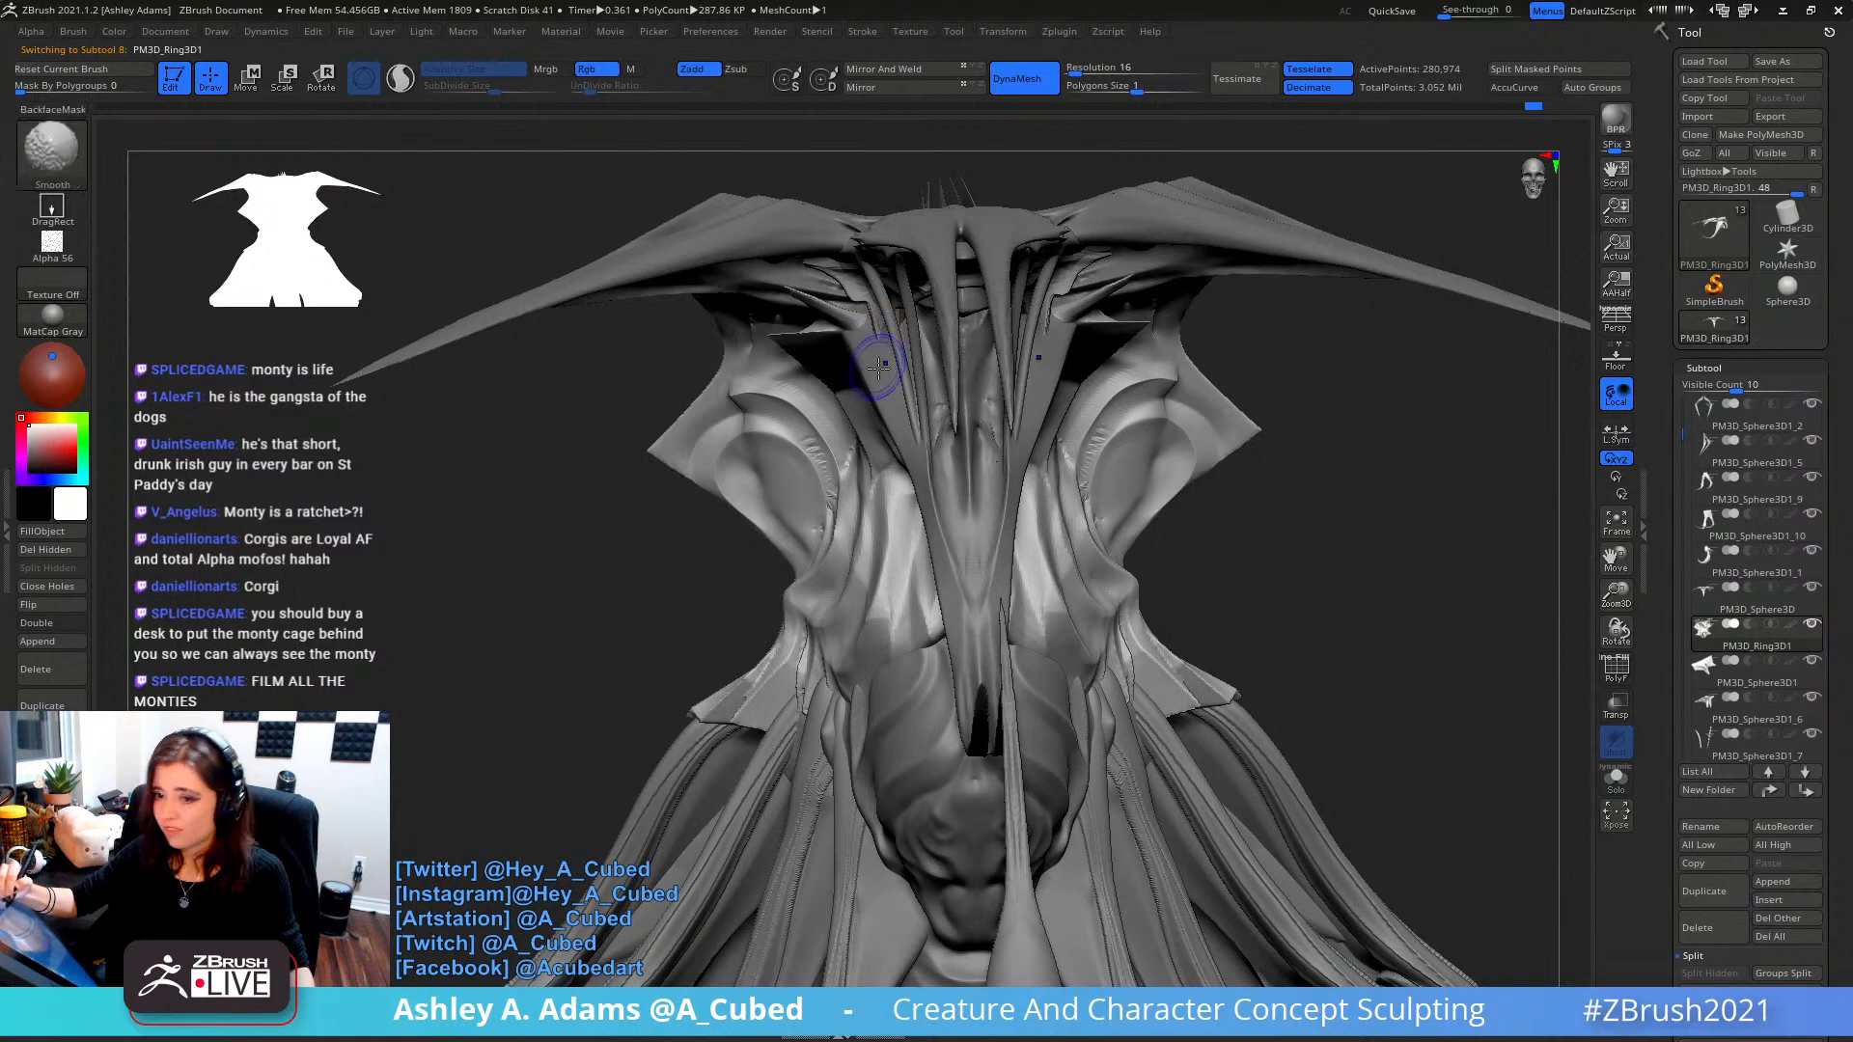
# - Select the head crest and cut slashes along the side of the snout up to the cheek flap with the Slash2 brush
pyautogui.moveTo(879, 365)
pyautogui.mouseDown(button='right')
pyautogui.moveTo(992, 425)
pyautogui.moveTo(968, 399)
pyautogui.mouseUp(button='right')
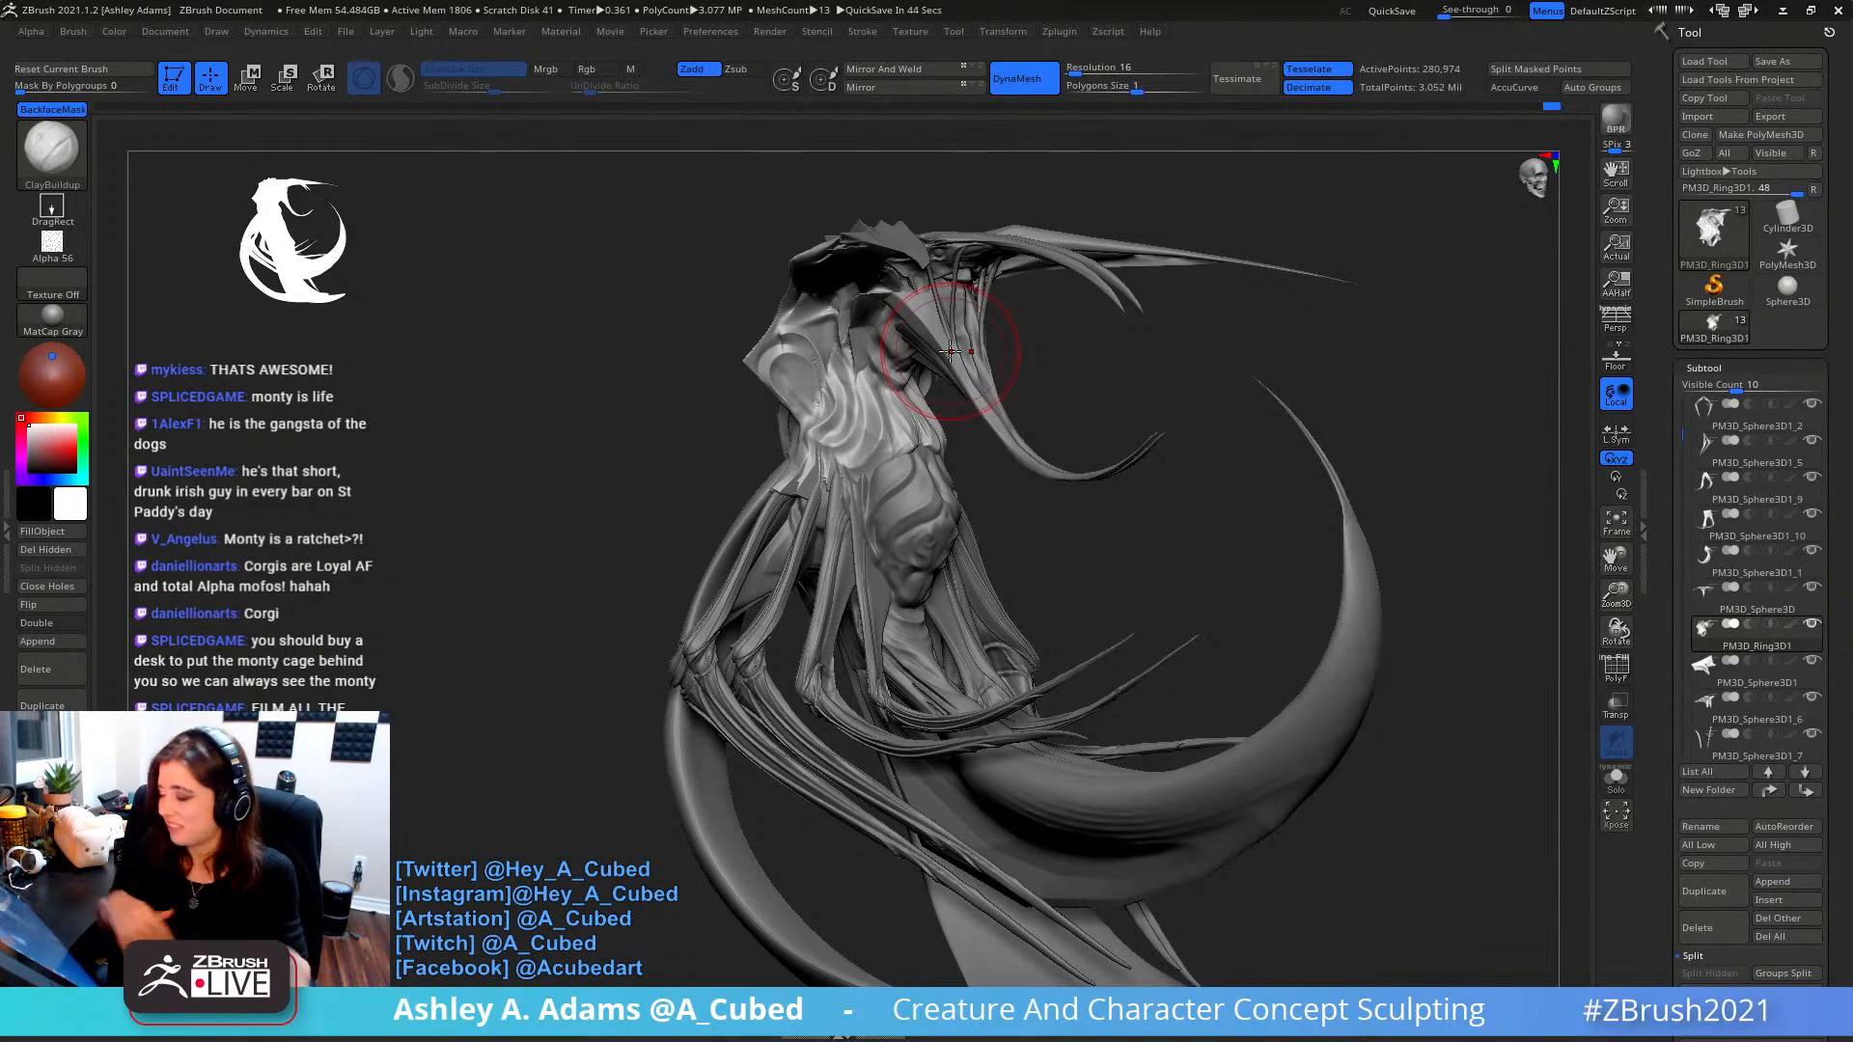
pyautogui.moveTo(1204, 277)
pyautogui.keyDown('shift'); pyautogui.mouseDown()
pyautogui.moveTo(1067, 418)
pyautogui.moveTo(965, 454)
pyautogui.moveTo(875, 435)
pyautogui.mouseUp(); pyautogui.keyUp('shift')
pyautogui.keyDown('alt'); pyautogui.click(887, 415); pyautogui.keyUp('alt')
pyautogui.press('space')
pyautogui.press('2')
pyautogui.press('space')
pyautogui.keyDown('alt'); pyautogui.moveTo(833, 496); pyautogui.dragTo(918, 429); pyautogui.keyUp('alt')
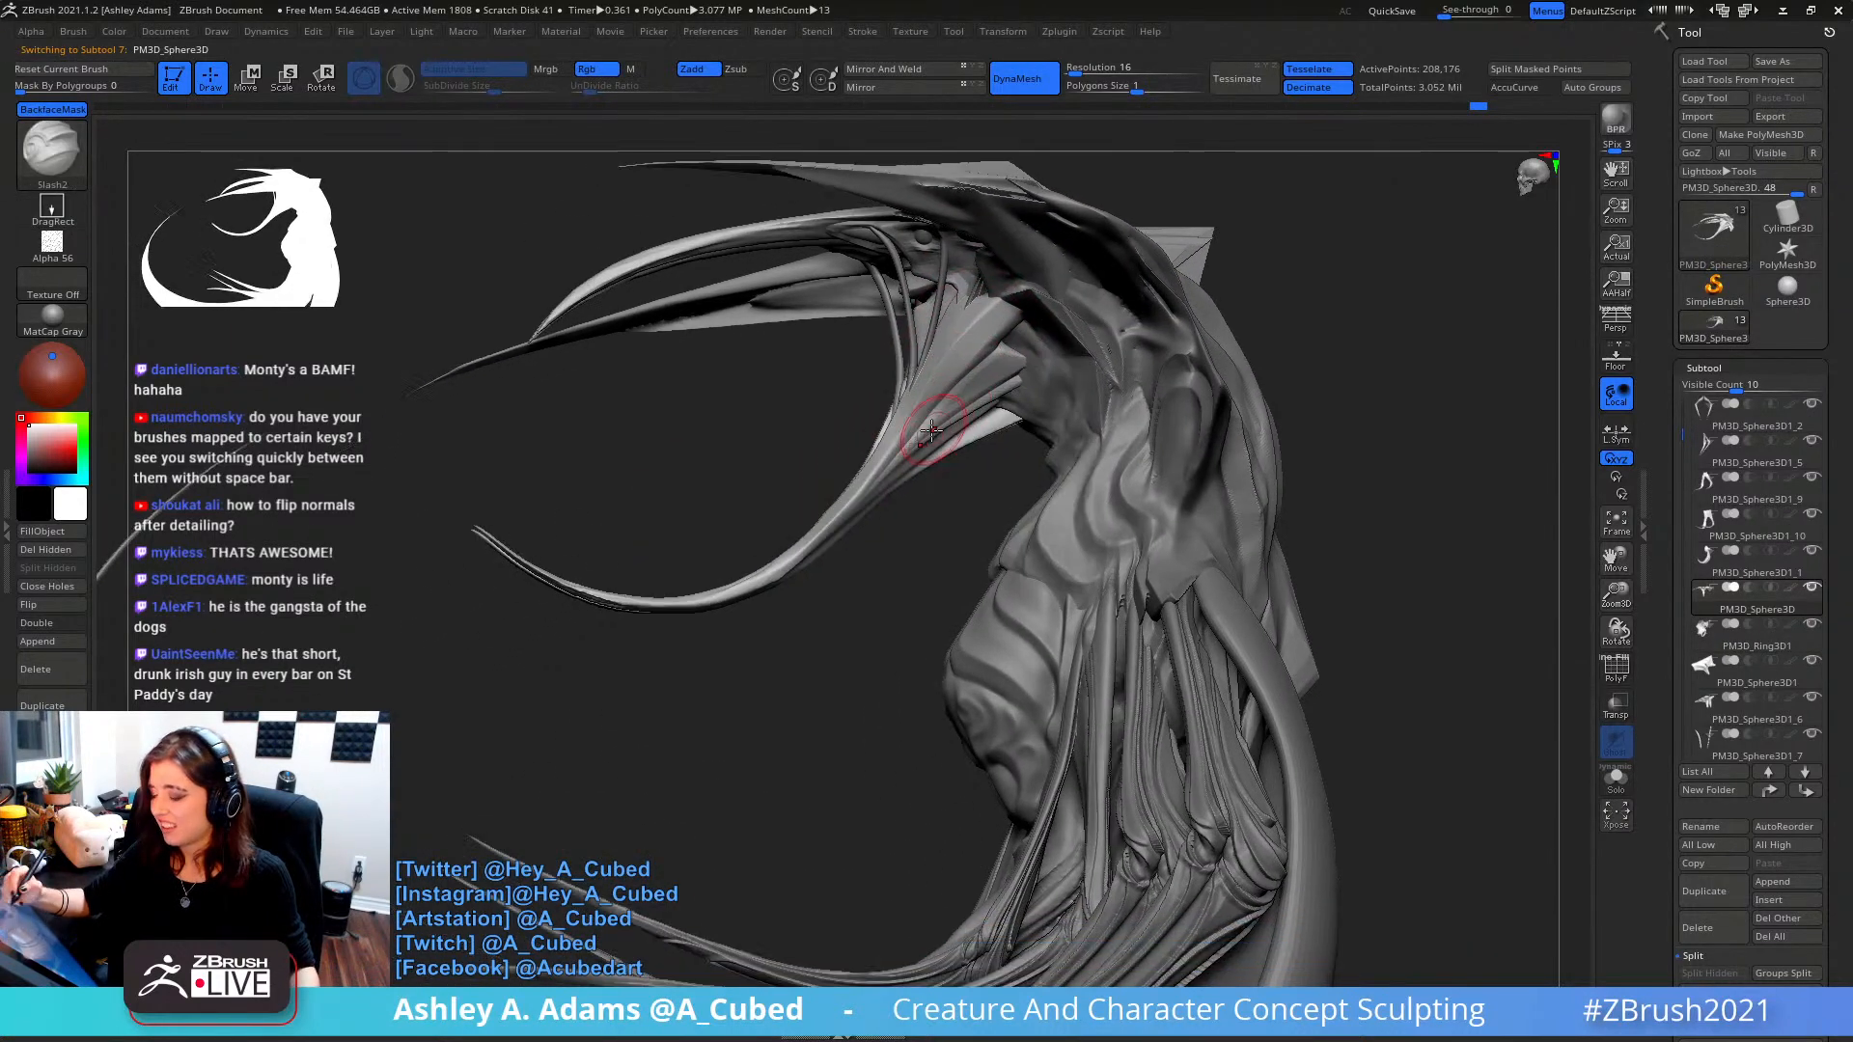
pyautogui.press('space')
pyautogui.moveTo(866, 484); pyautogui.dragTo(857, 484)
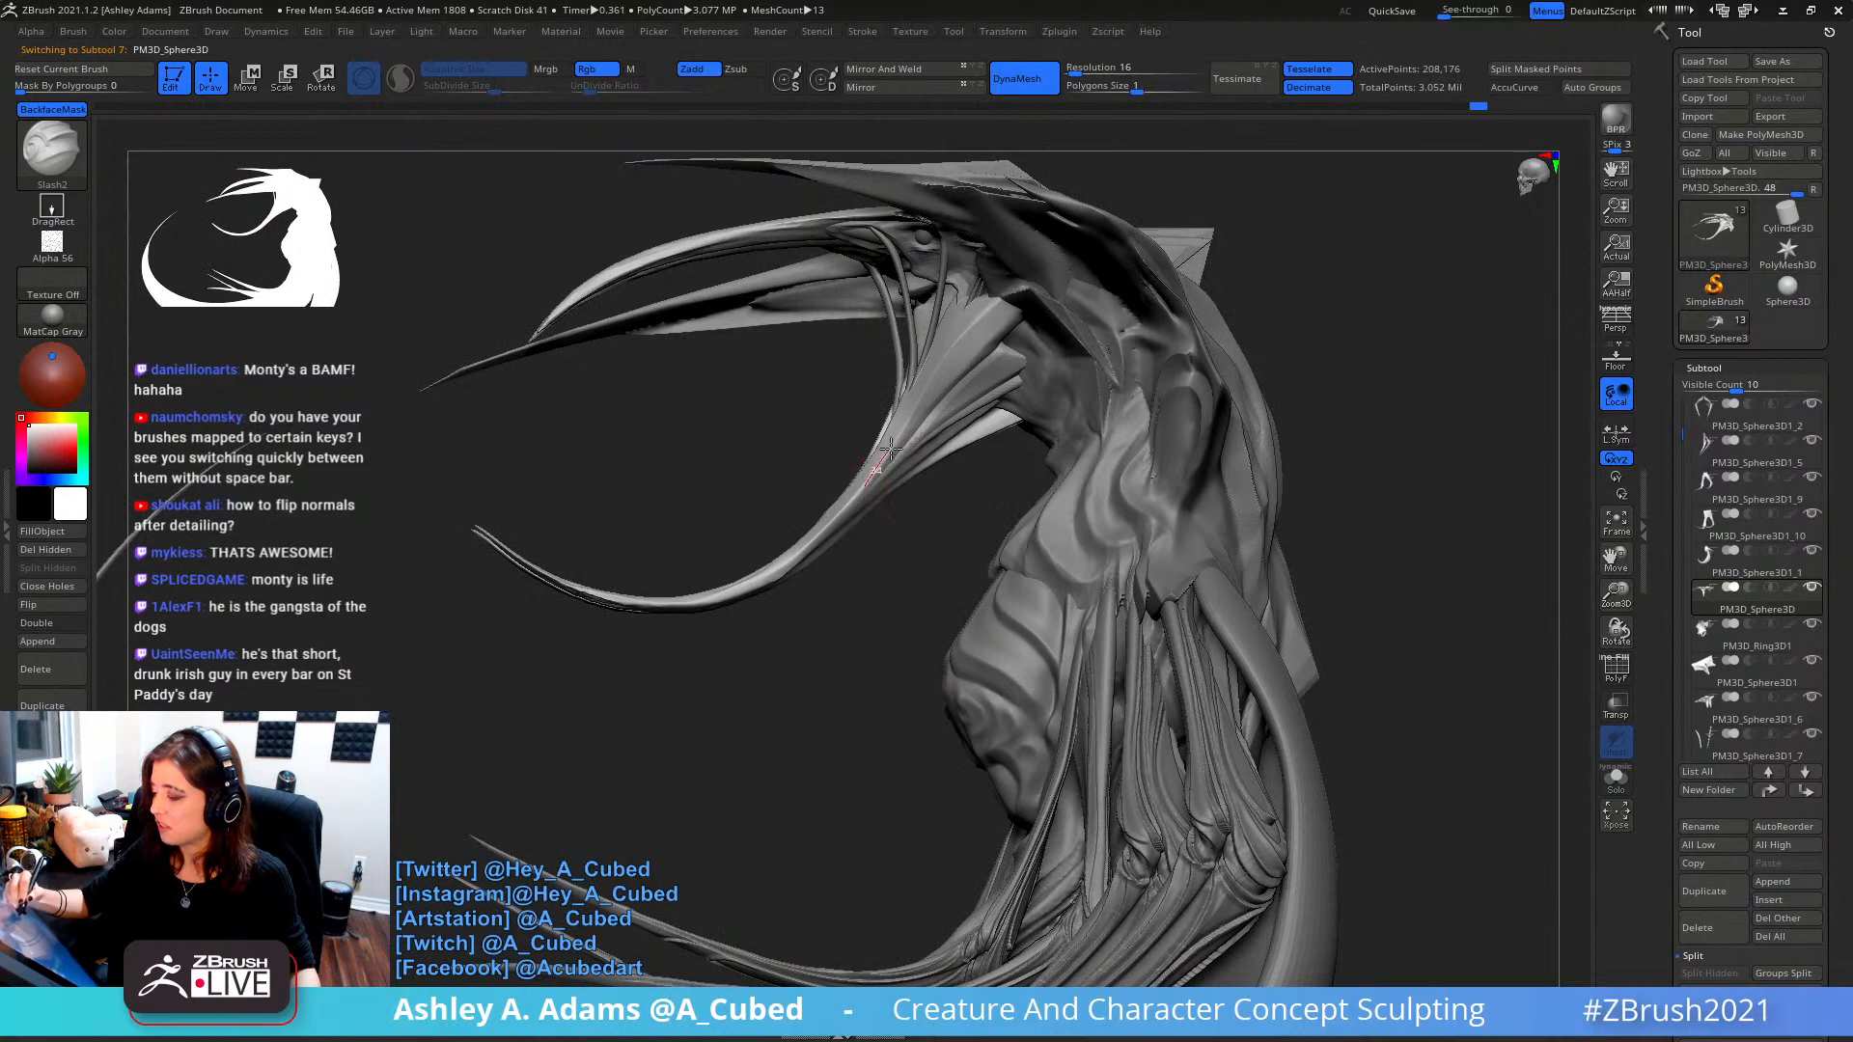
pyautogui.moveTo(971, 336); pyautogui.dragTo(1040, 289)
# - Extend the Slash2 cuts from the lower bend of the snout along its edge toward the cheek
pyautogui.moveTo(868, 391); pyautogui.dragTo(1116, 361)
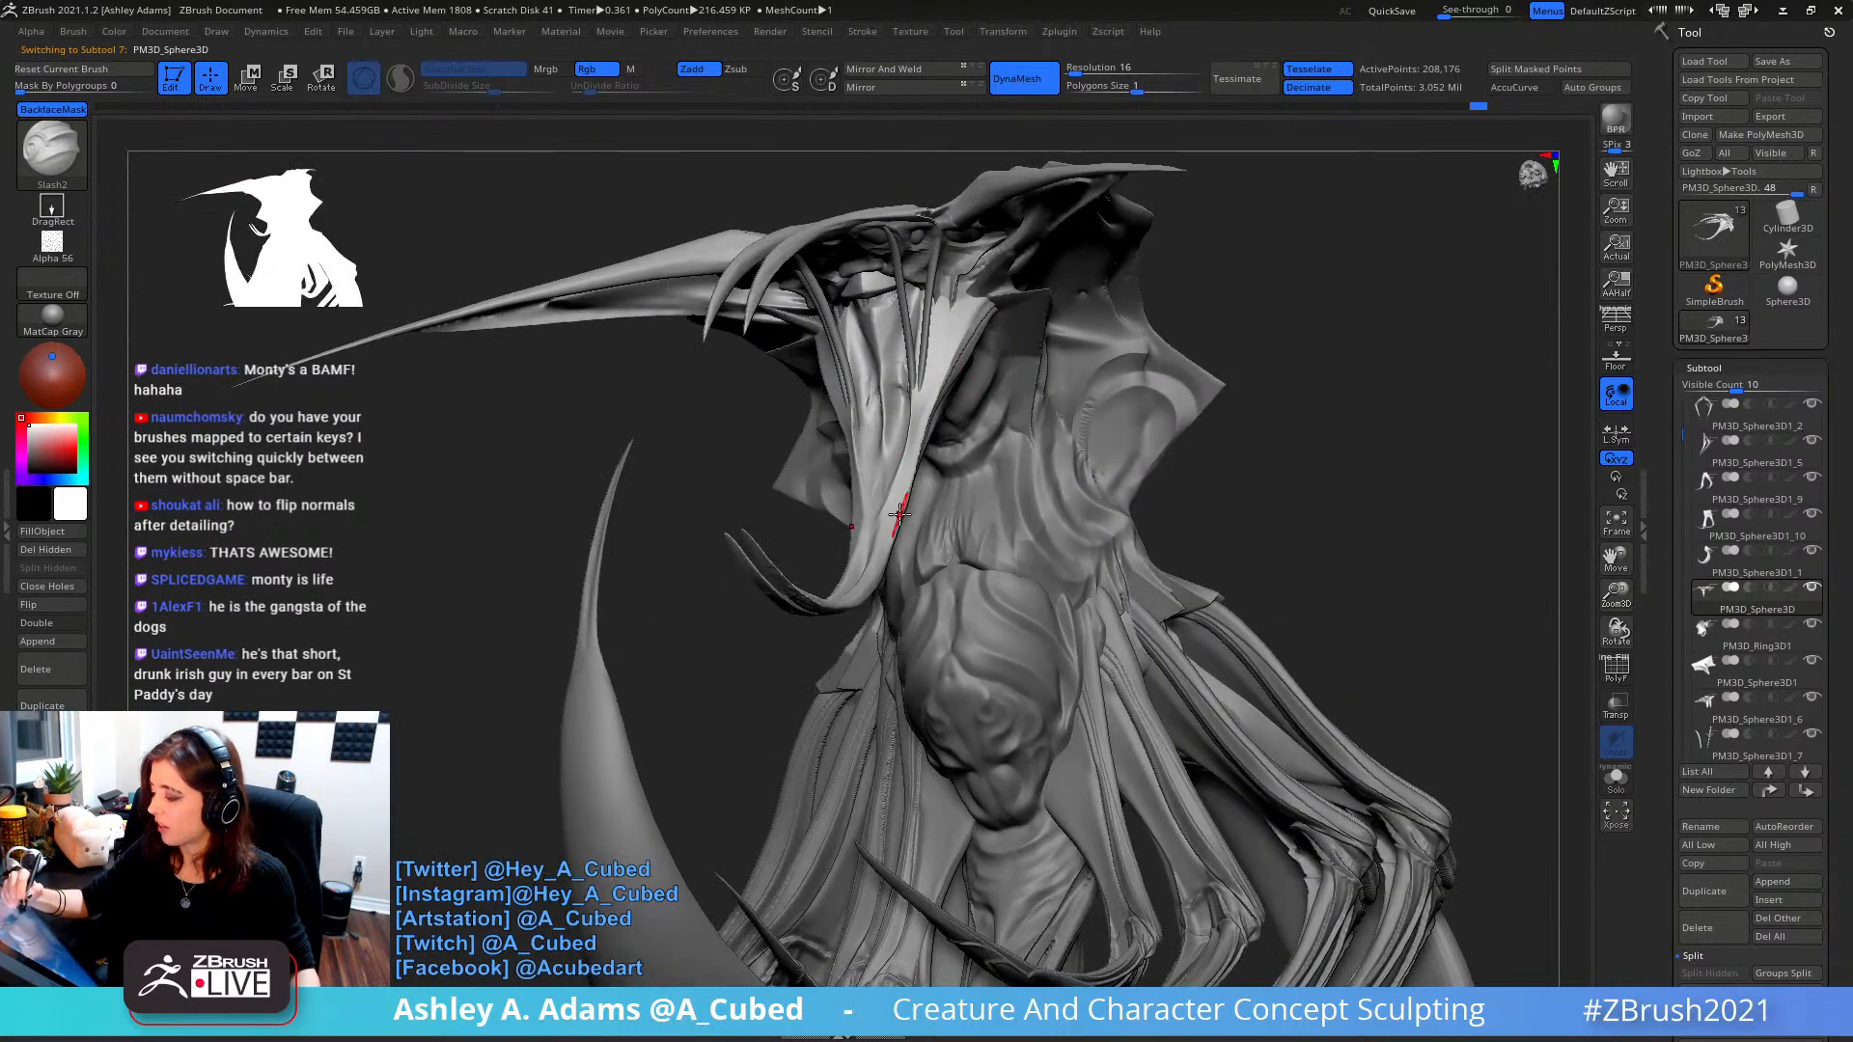
pyautogui.moveTo(901, 523); pyautogui.dragTo(908, 490)
pyautogui.moveTo(935, 389); pyautogui.dragTo(1004, 282)
pyautogui.moveTo(1028, 271); pyautogui.dragTo(917, 453, button='right')
pyautogui.moveTo(895, 571); pyautogui.dragTo(903, 540)
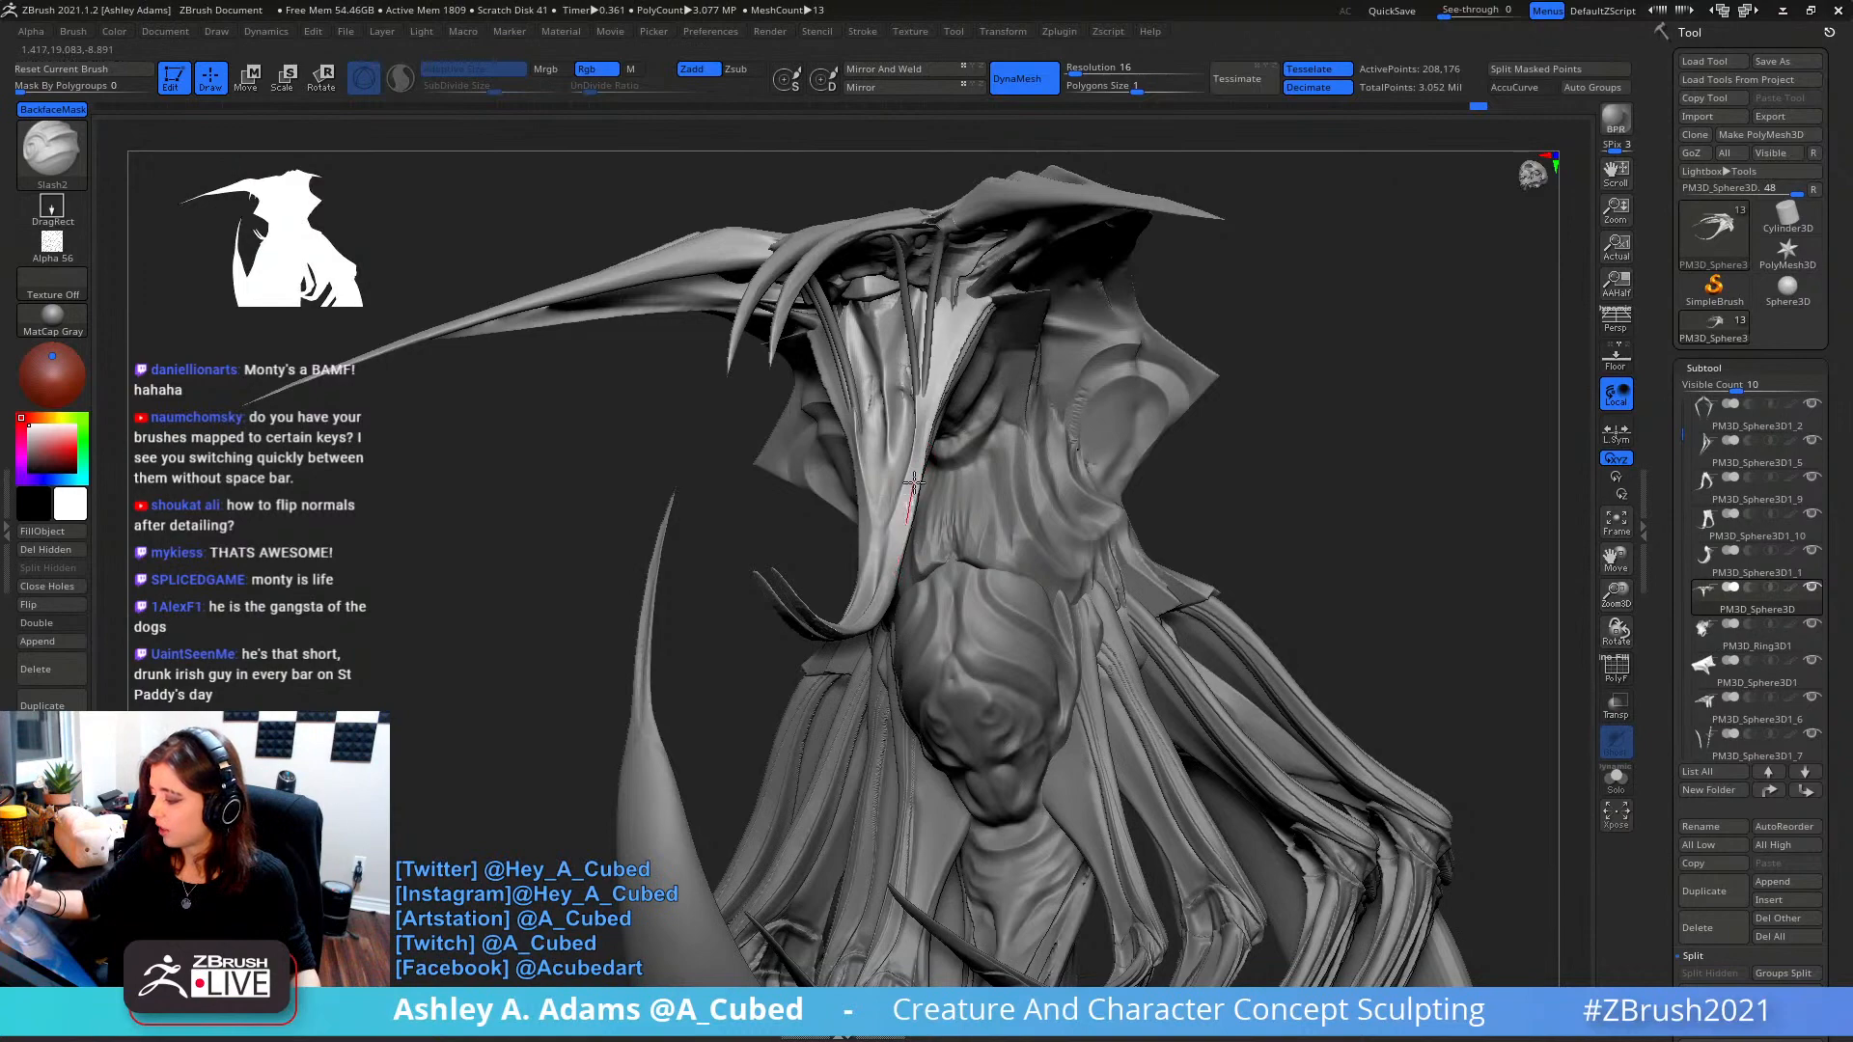
pyautogui.moveTo(927, 425); pyautogui.dragTo(1000, 292)
# - Carve parallel Slash2 grooves from the opposite cheek flaps into the snout, smoothing where they merge
pyautogui.moveTo(1000, 291)
pyautogui.mouseDown(button='right')
pyautogui.moveTo(999, 364)
pyautogui.moveTo(918, 352)
pyautogui.mouseUp(button='right')
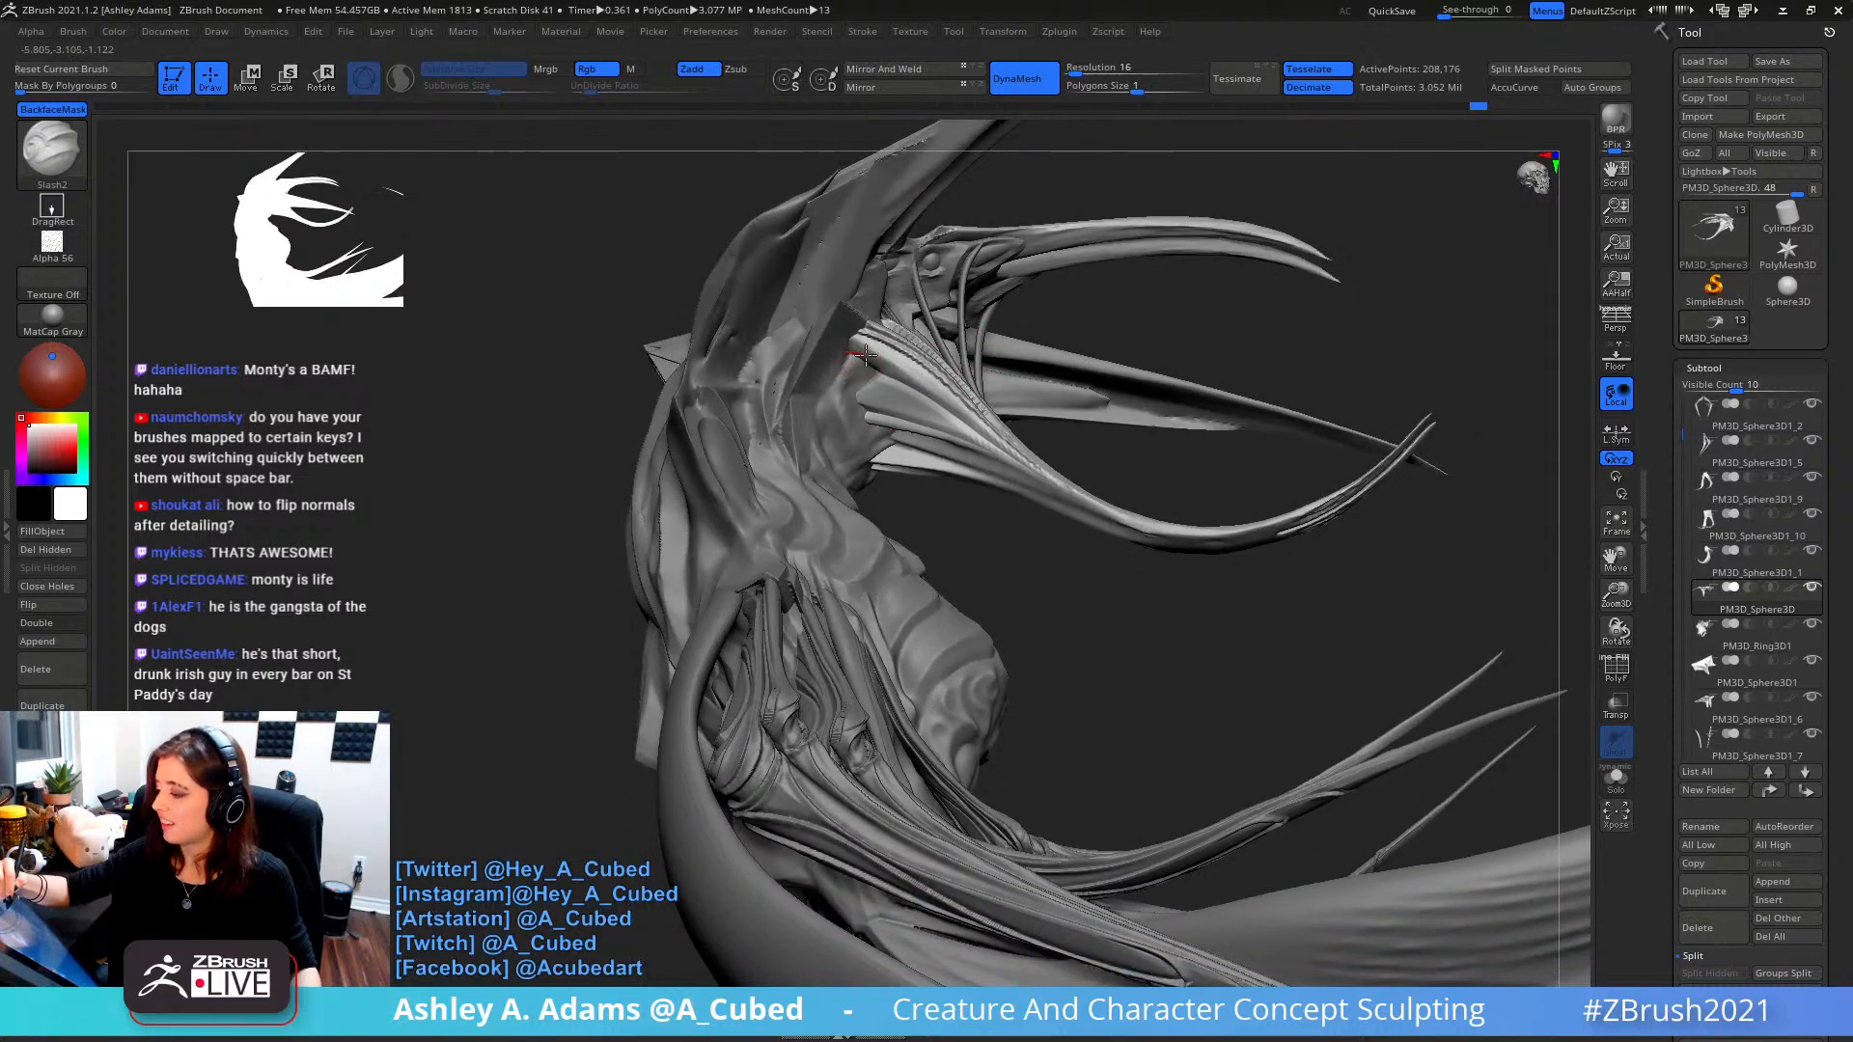
pyautogui.moveTo(902, 374); pyautogui.dragTo(1070, 493)
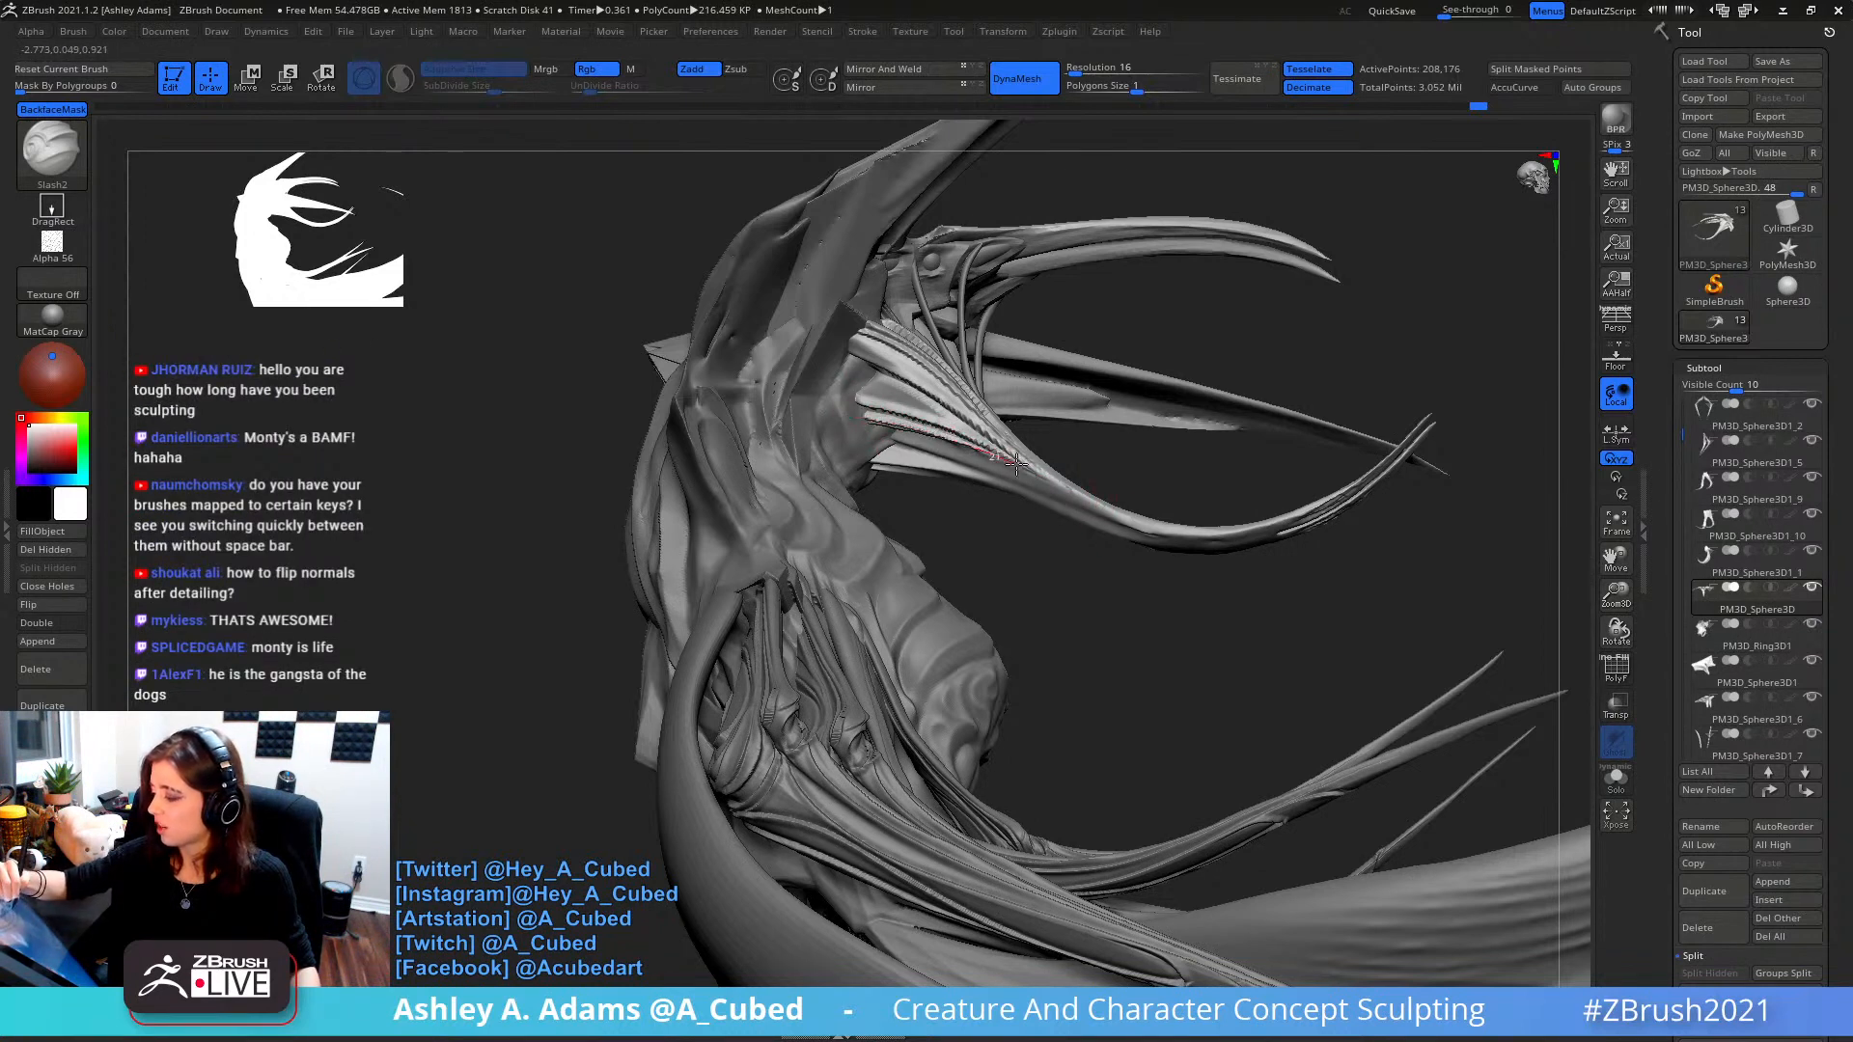
pyautogui.press('shift')
pyautogui.moveTo(1059, 499)
pyautogui.keyDown('shift'); pyautogui.mouseDown()
pyautogui.moveTo(1043, 483)
pyautogui.moveTo(1057, 492)
pyautogui.mouseUp(); pyautogui.keyUp('shift')
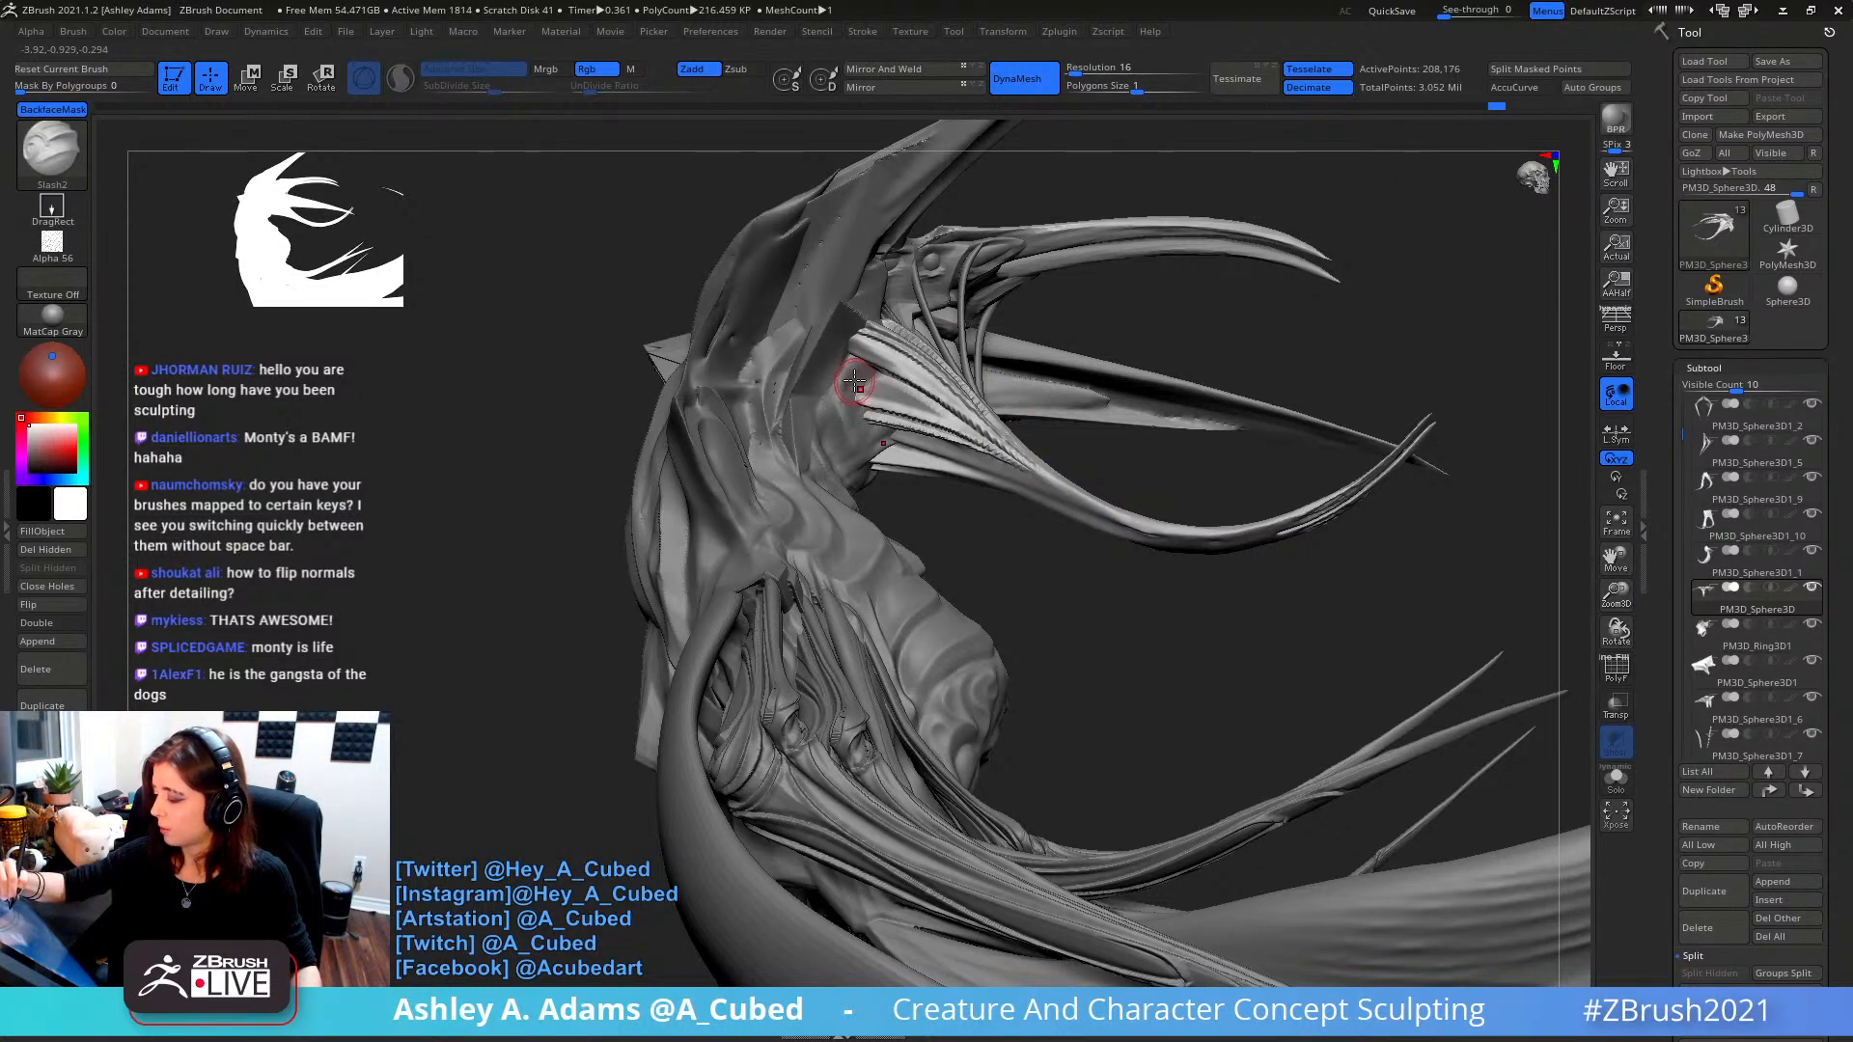
pyautogui.moveTo(962, 422); pyautogui.dragTo(1029, 471)
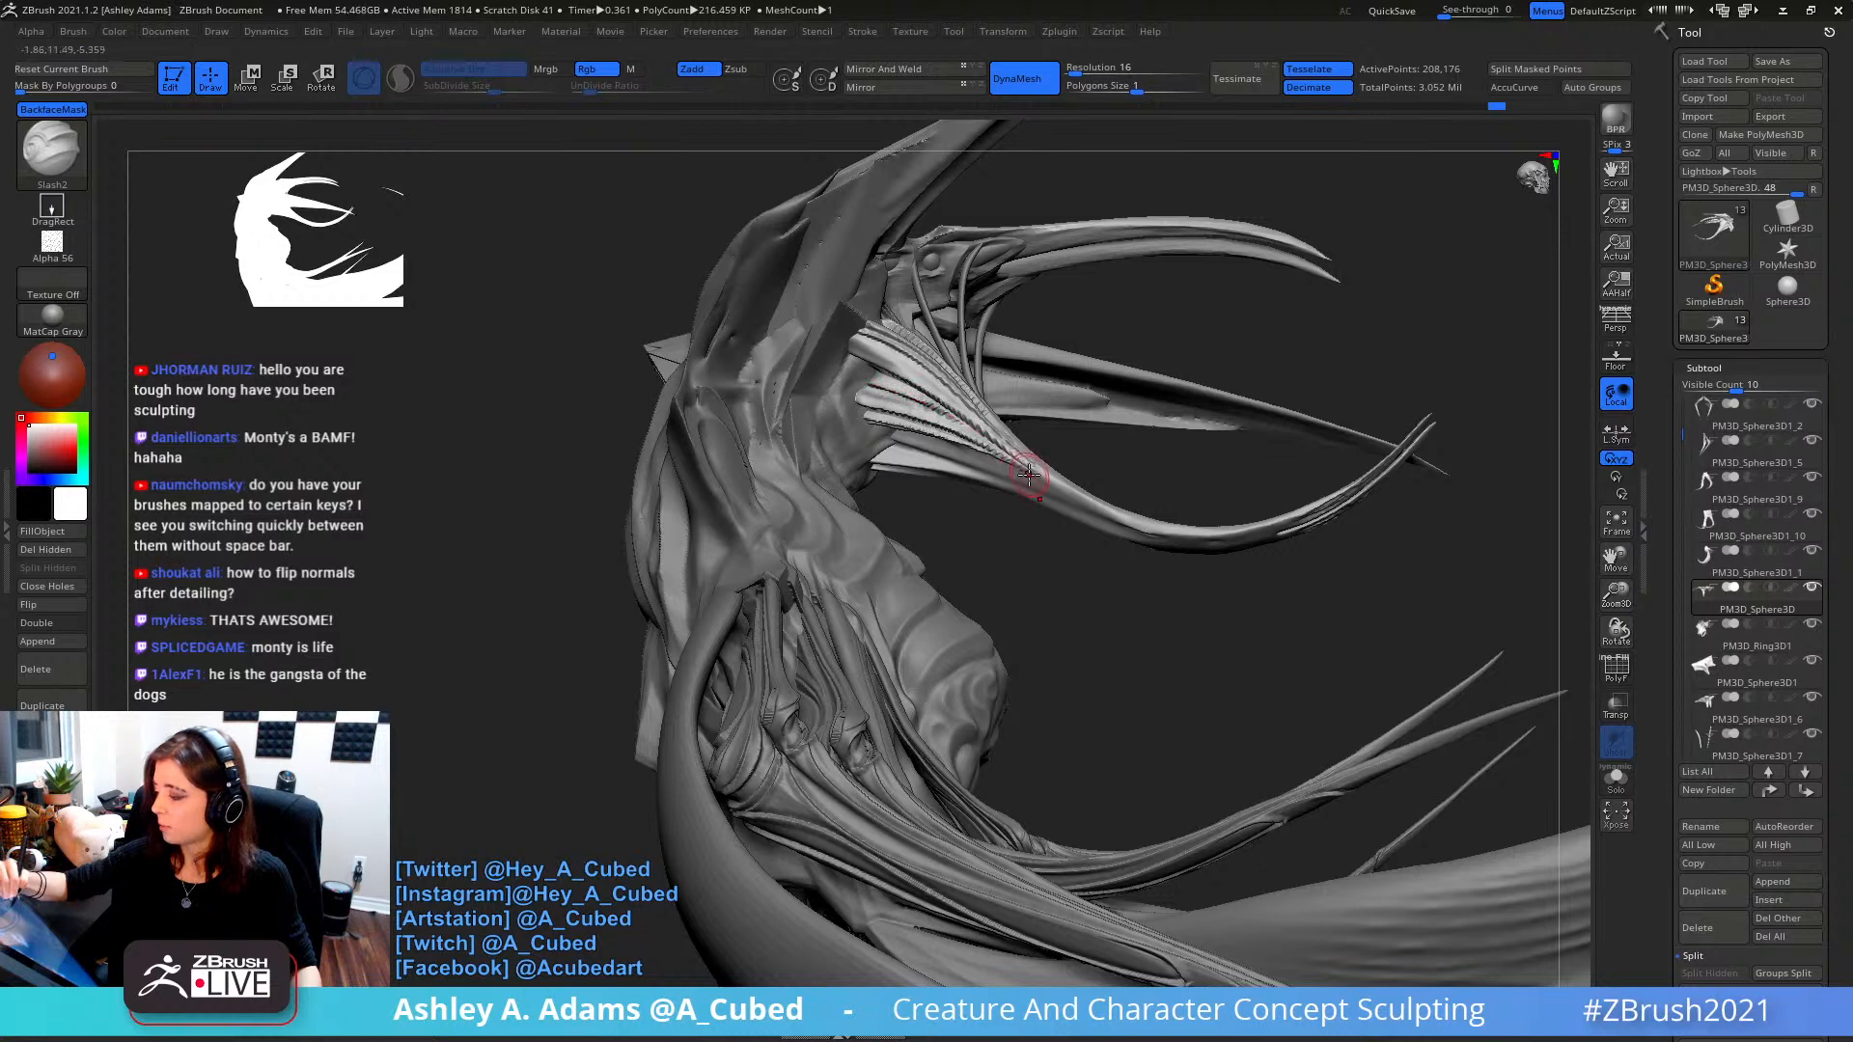
# - Select the face and torso piece, pull the cheek area beside the eye with the SnakeHook brush and smooth it
pyautogui.moveTo(1104, 454)
pyautogui.keyDown('ctrl'); pyautogui.mouseDown(button='right')
pyautogui.moveTo(1146, 261)
pyautogui.moveTo(1095, 298)
pyautogui.moveTo(959, 298)
pyautogui.moveTo(906, 418)
pyautogui.moveTo(931, 422)
pyautogui.moveTo(899, 413)
pyautogui.moveTo(928, 406)
pyautogui.mouseUp(button='right'); pyautogui.keyUp('ctrl')
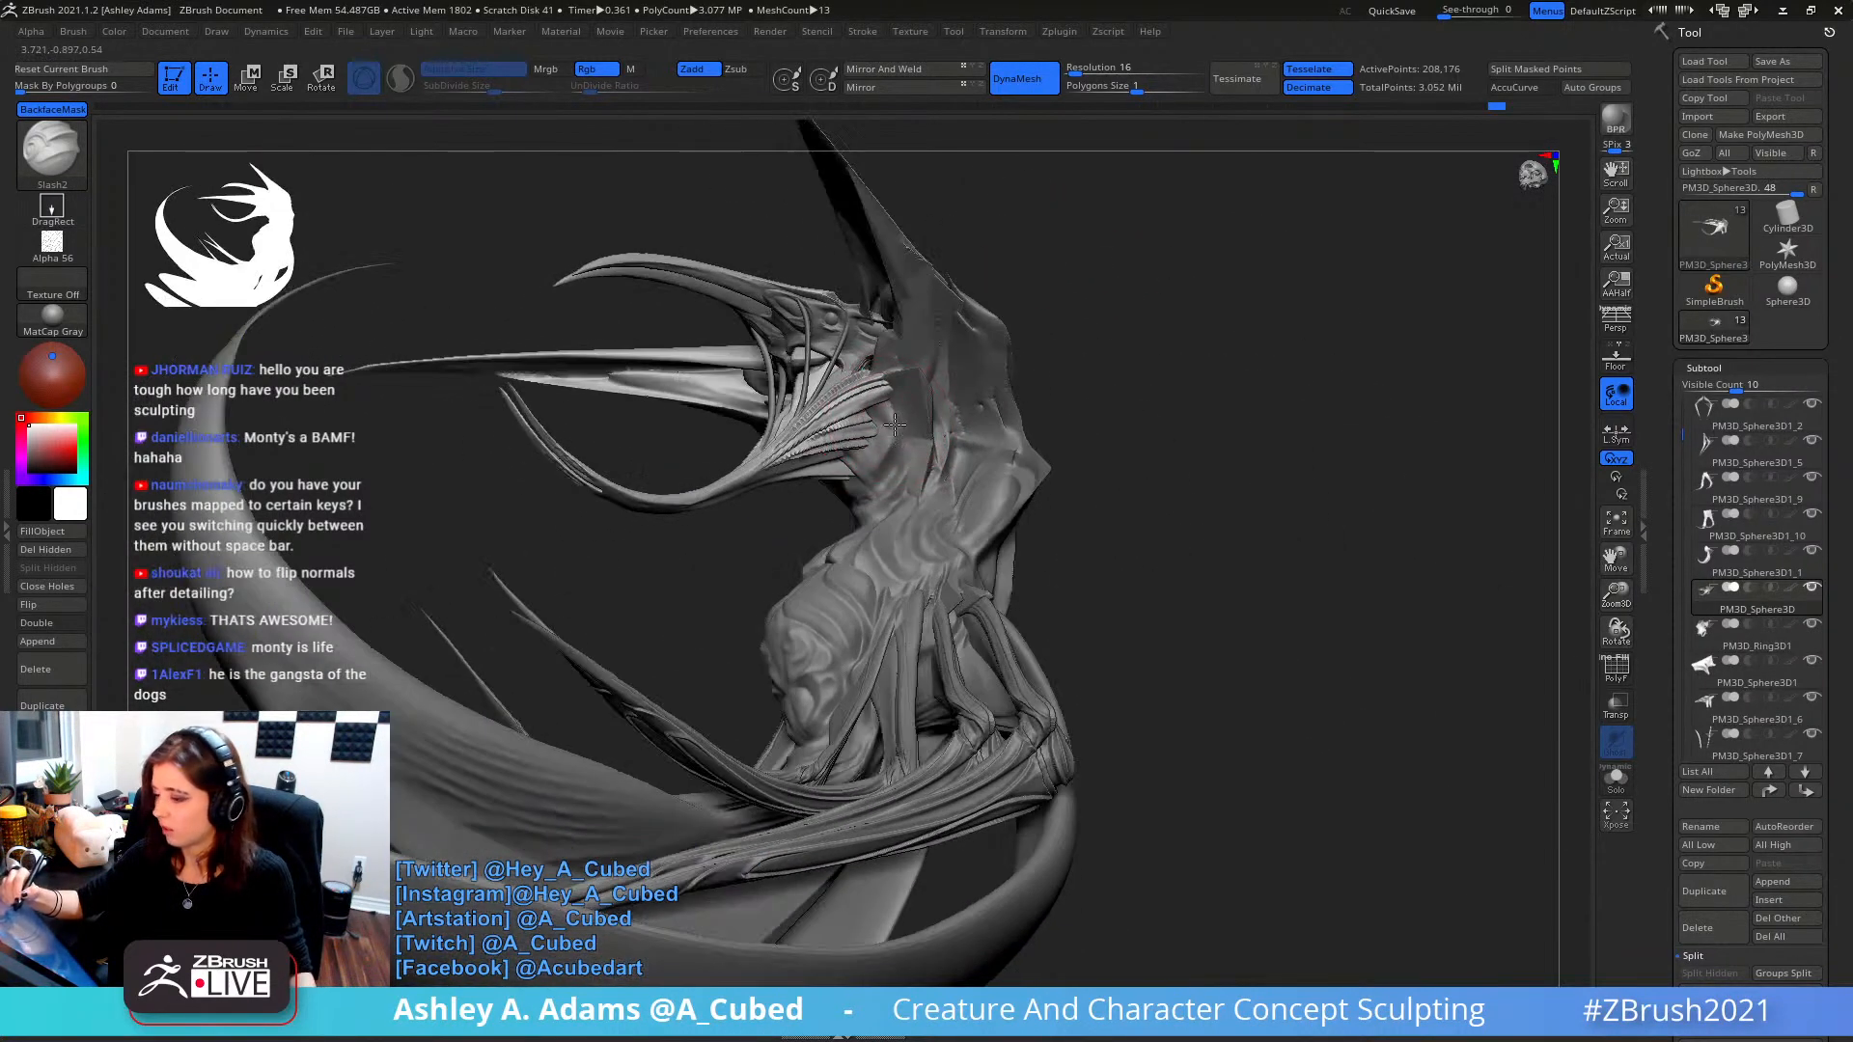
pyautogui.press('b')
pyautogui.press('s')
pyautogui.press('h')
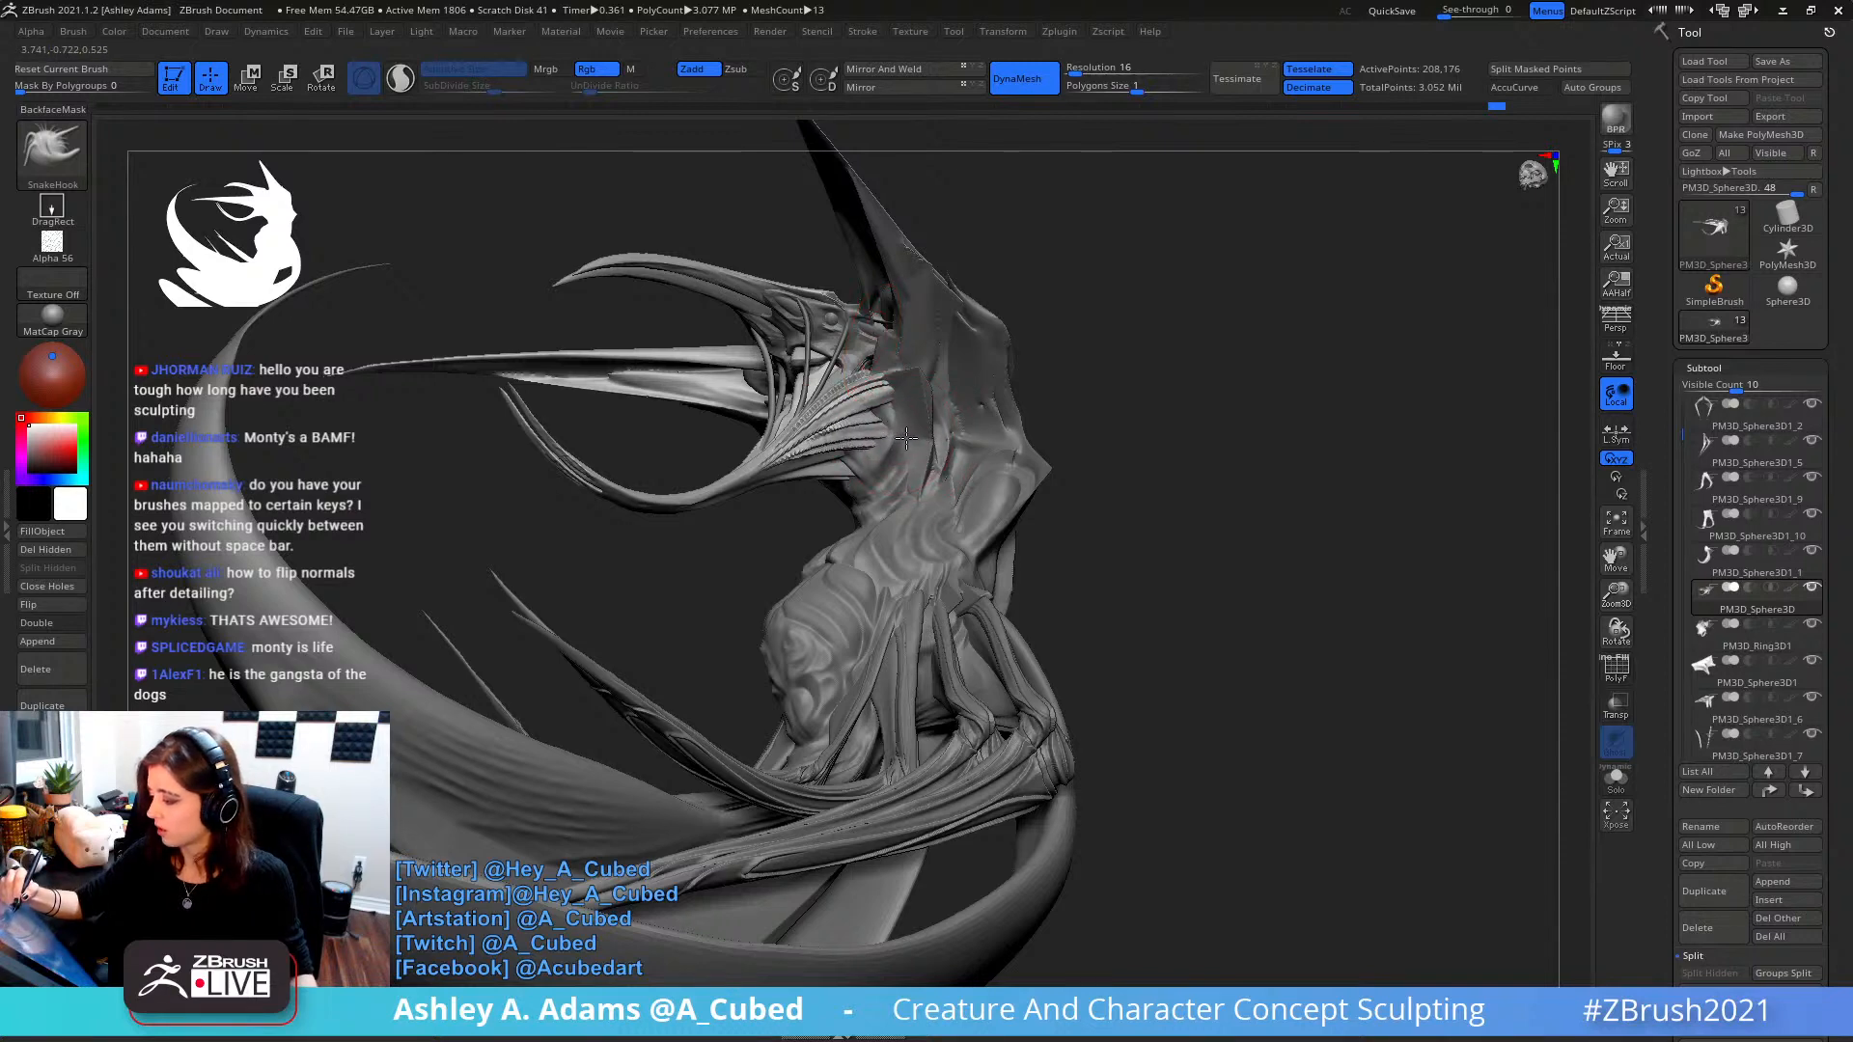
pyautogui.moveTo(906, 437)
pyautogui.mouseDown(button='right')
pyautogui.moveTo(917, 371)
pyautogui.moveTo(879, 391)
pyautogui.mouseUp(button='right')
pyautogui.rightClick(913, 388)
pyautogui.keyDown('alt'); pyautogui.click(899, 383); pyautogui.keyUp('alt')
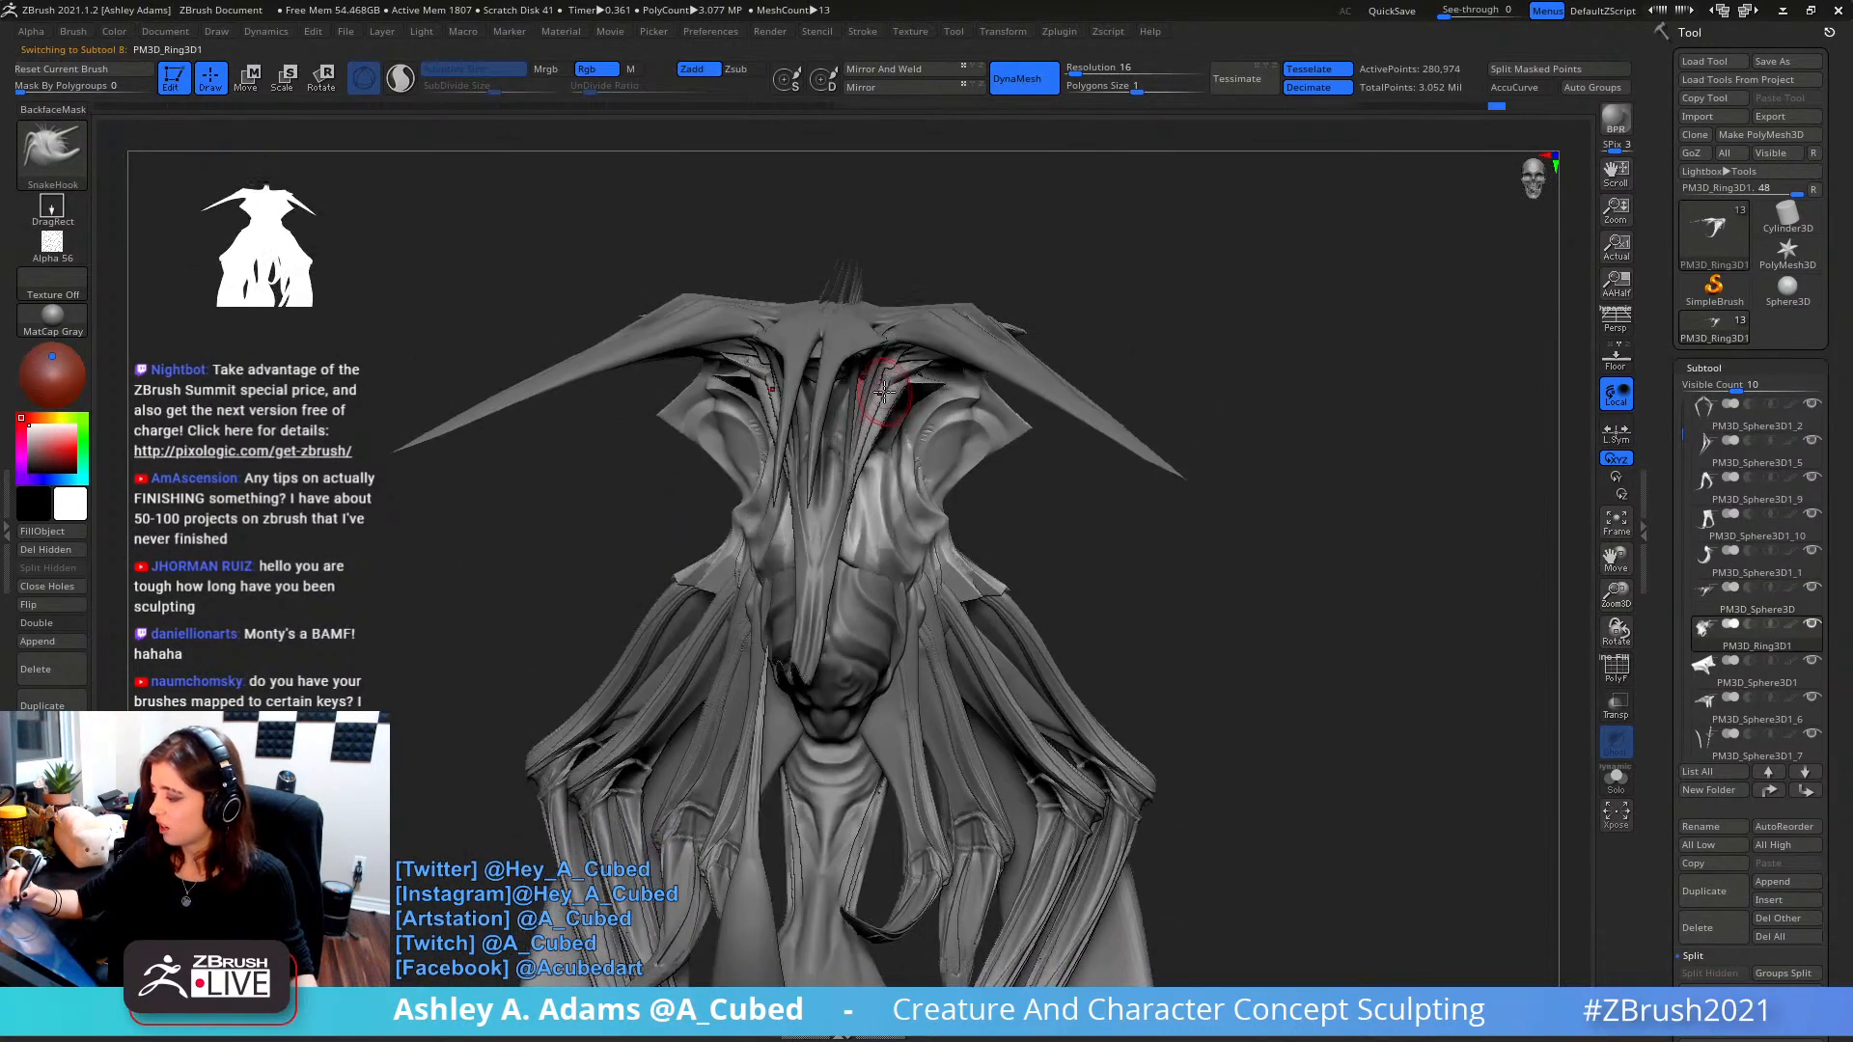
pyautogui.moveTo(879, 391); pyautogui.dragTo(909, 367)
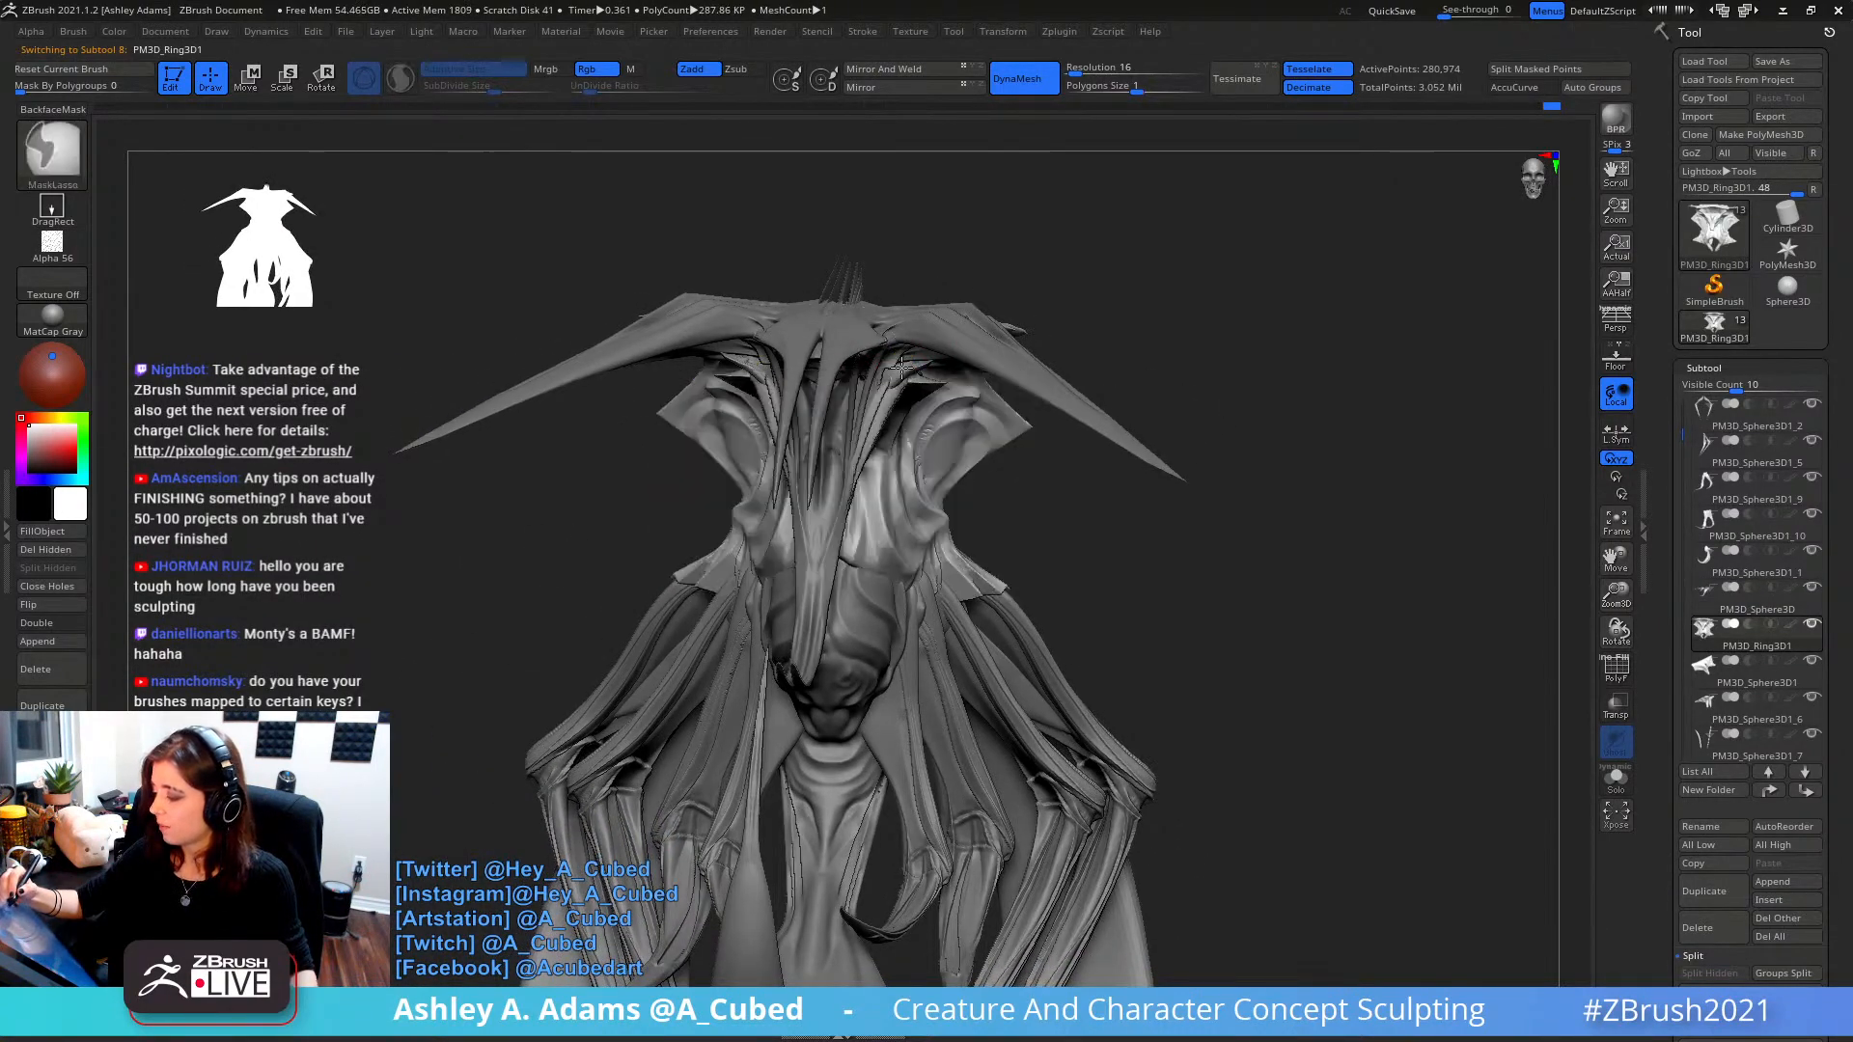
pyautogui.keyDown('ctrl'); pyautogui.moveTo(909, 367); pyautogui.dragTo(912, 372, button='right'); pyautogui.keyUp('ctrl')
pyautogui.press('shift')
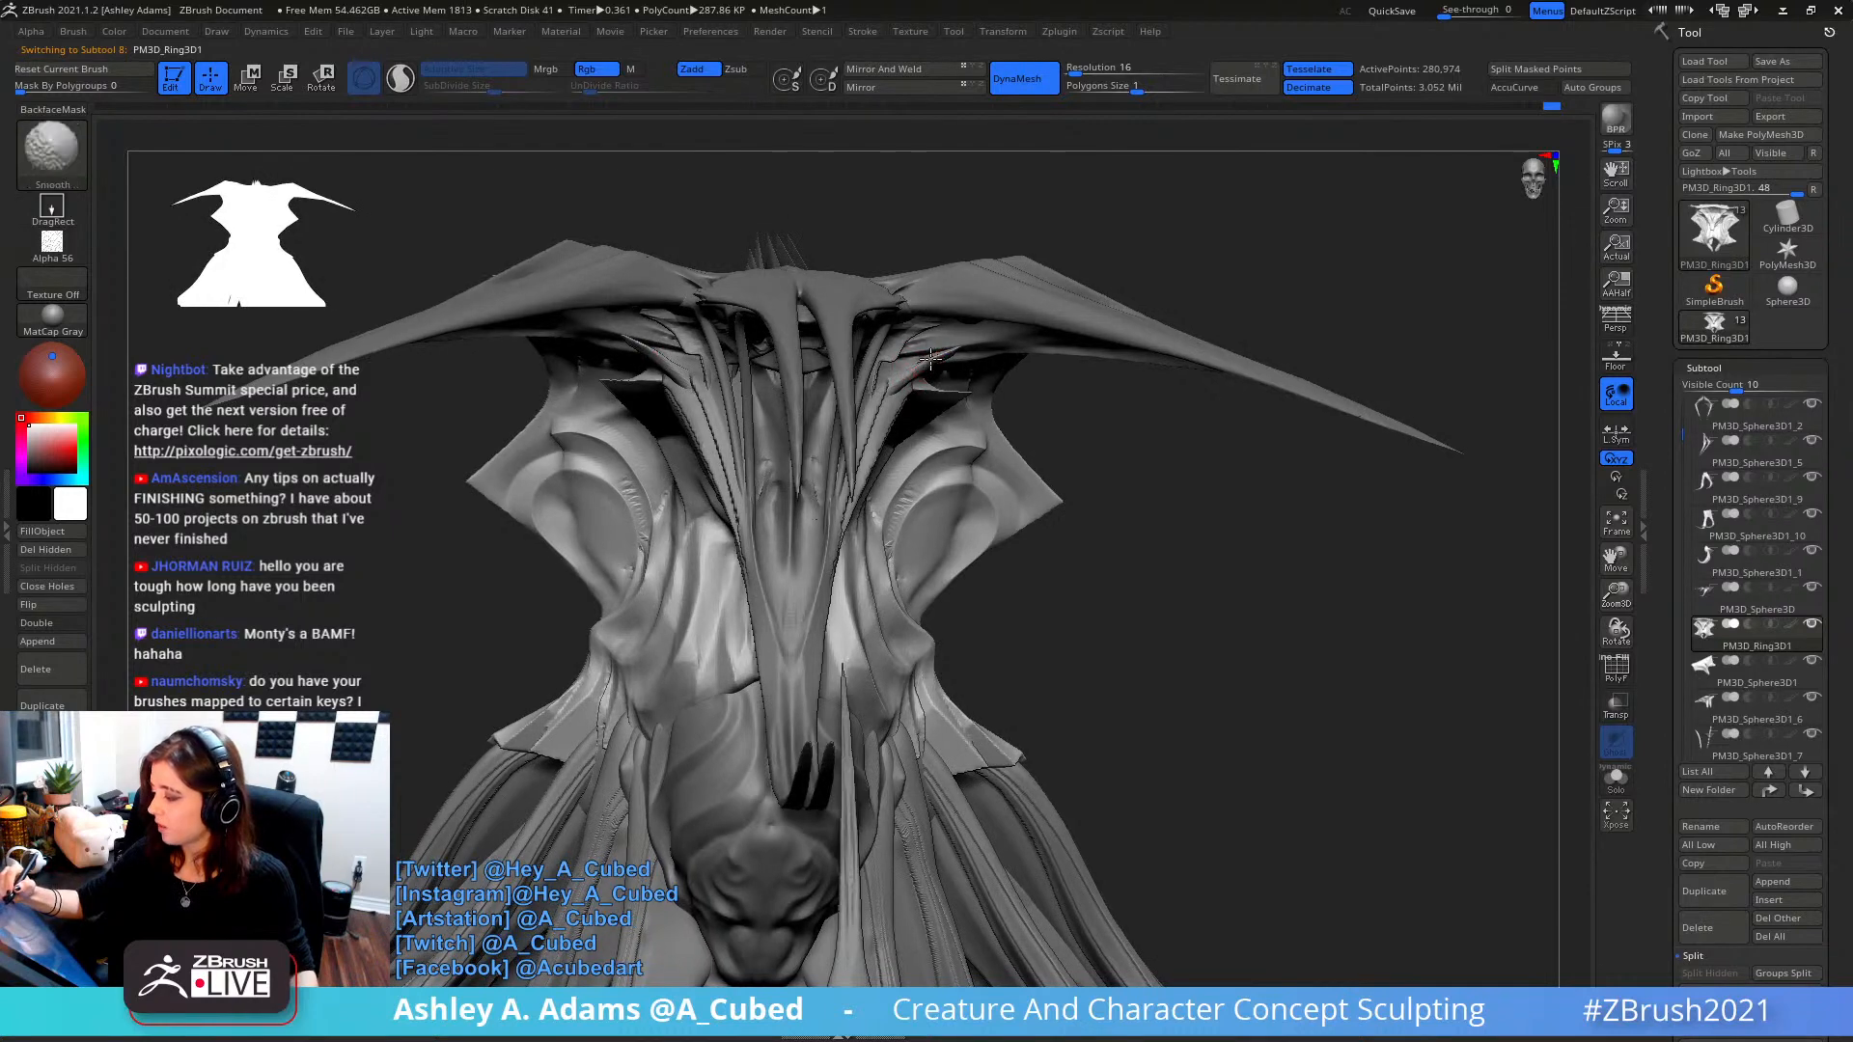
pyautogui.keyDown('shift'); pyautogui.moveTo(904, 377); pyautogui.dragTo(956, 381); pyautogui.keyUp('shift')
# - Adjust the cheek edge behind the grooved flaps with SnakeHook strokes from the side and front
pyautogui.moveTo(955, 381)
pyautogui.keyDown('ctrl'); pyautogui.mouseDown(button='right')
pyautogui.moveTo(849, 371)
pyautogui.moveTo(868, 402)
pyautogui.moveTo(811, 334)
pyautogui.moveTo(823, 416)
pyautogui.moveTo(809, 364)
pyautogui.mouseUp(button='right'); pyautogui.keyUp('ctrl')
pyautogui.rightClick(827, 410)
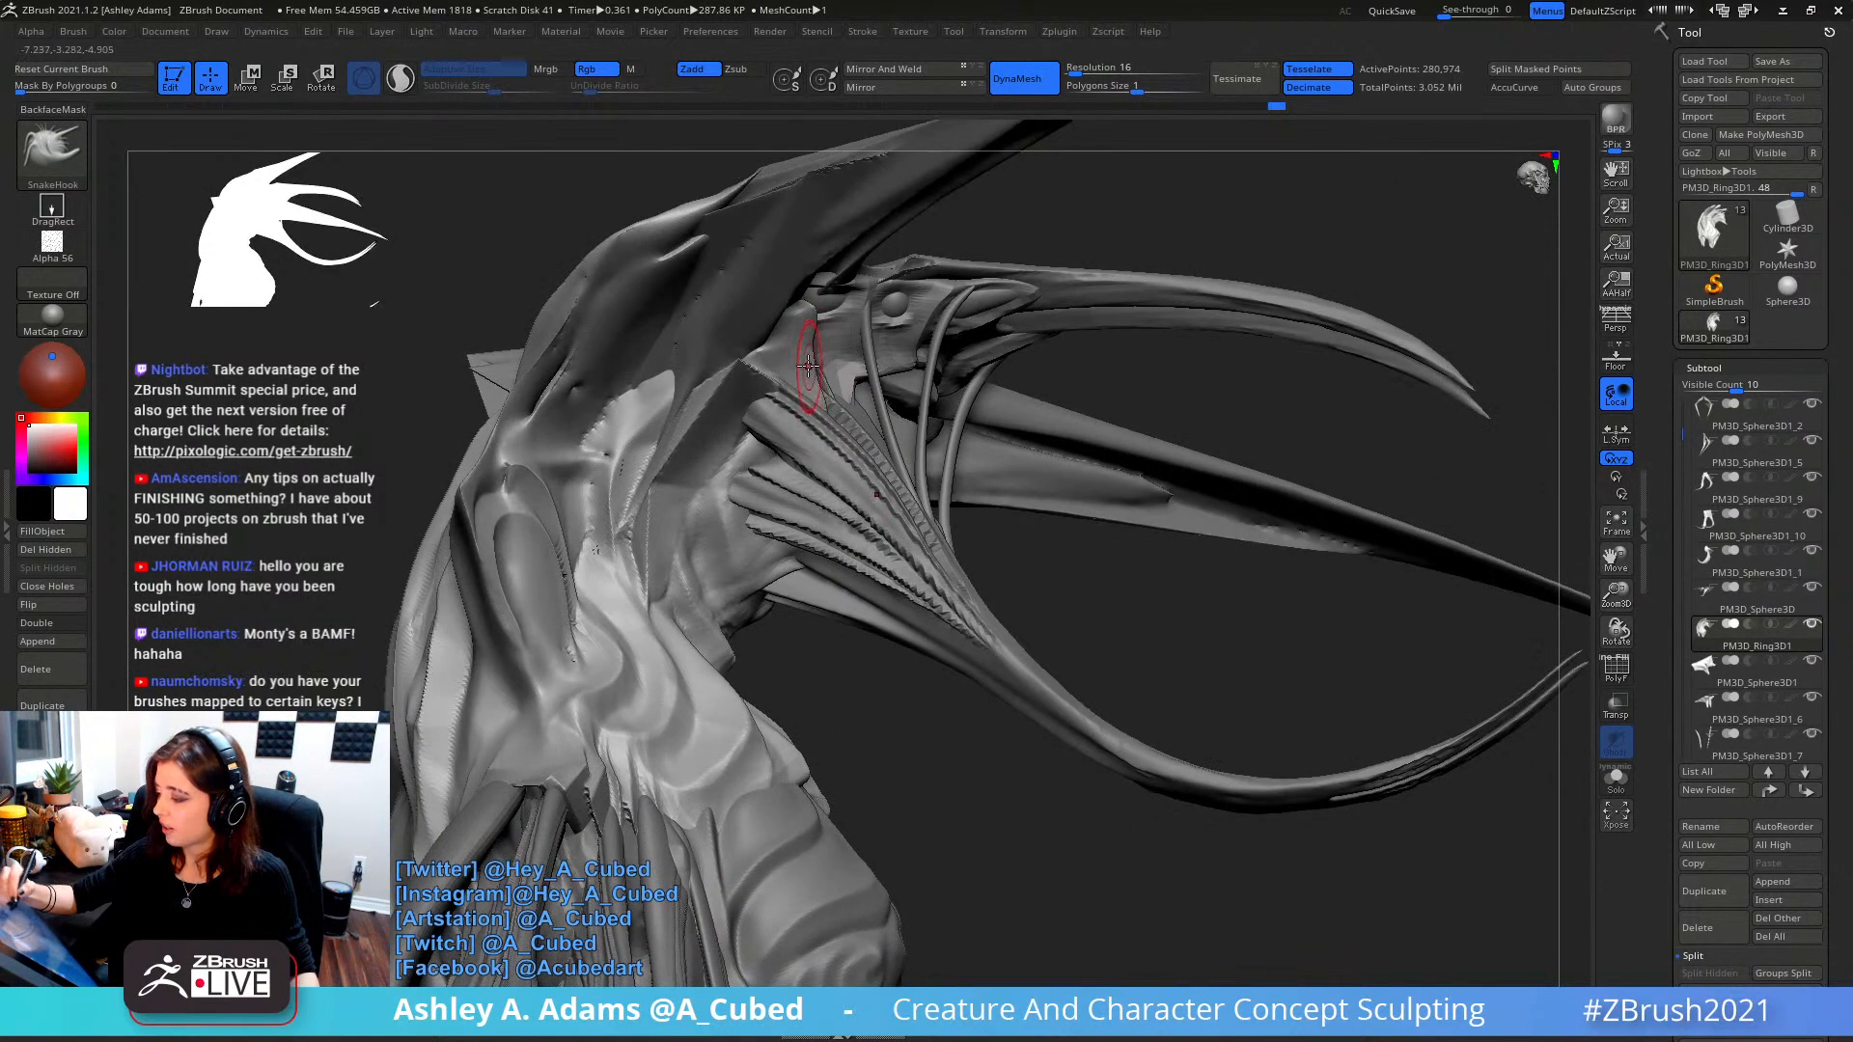
pyautogui.press('shift')
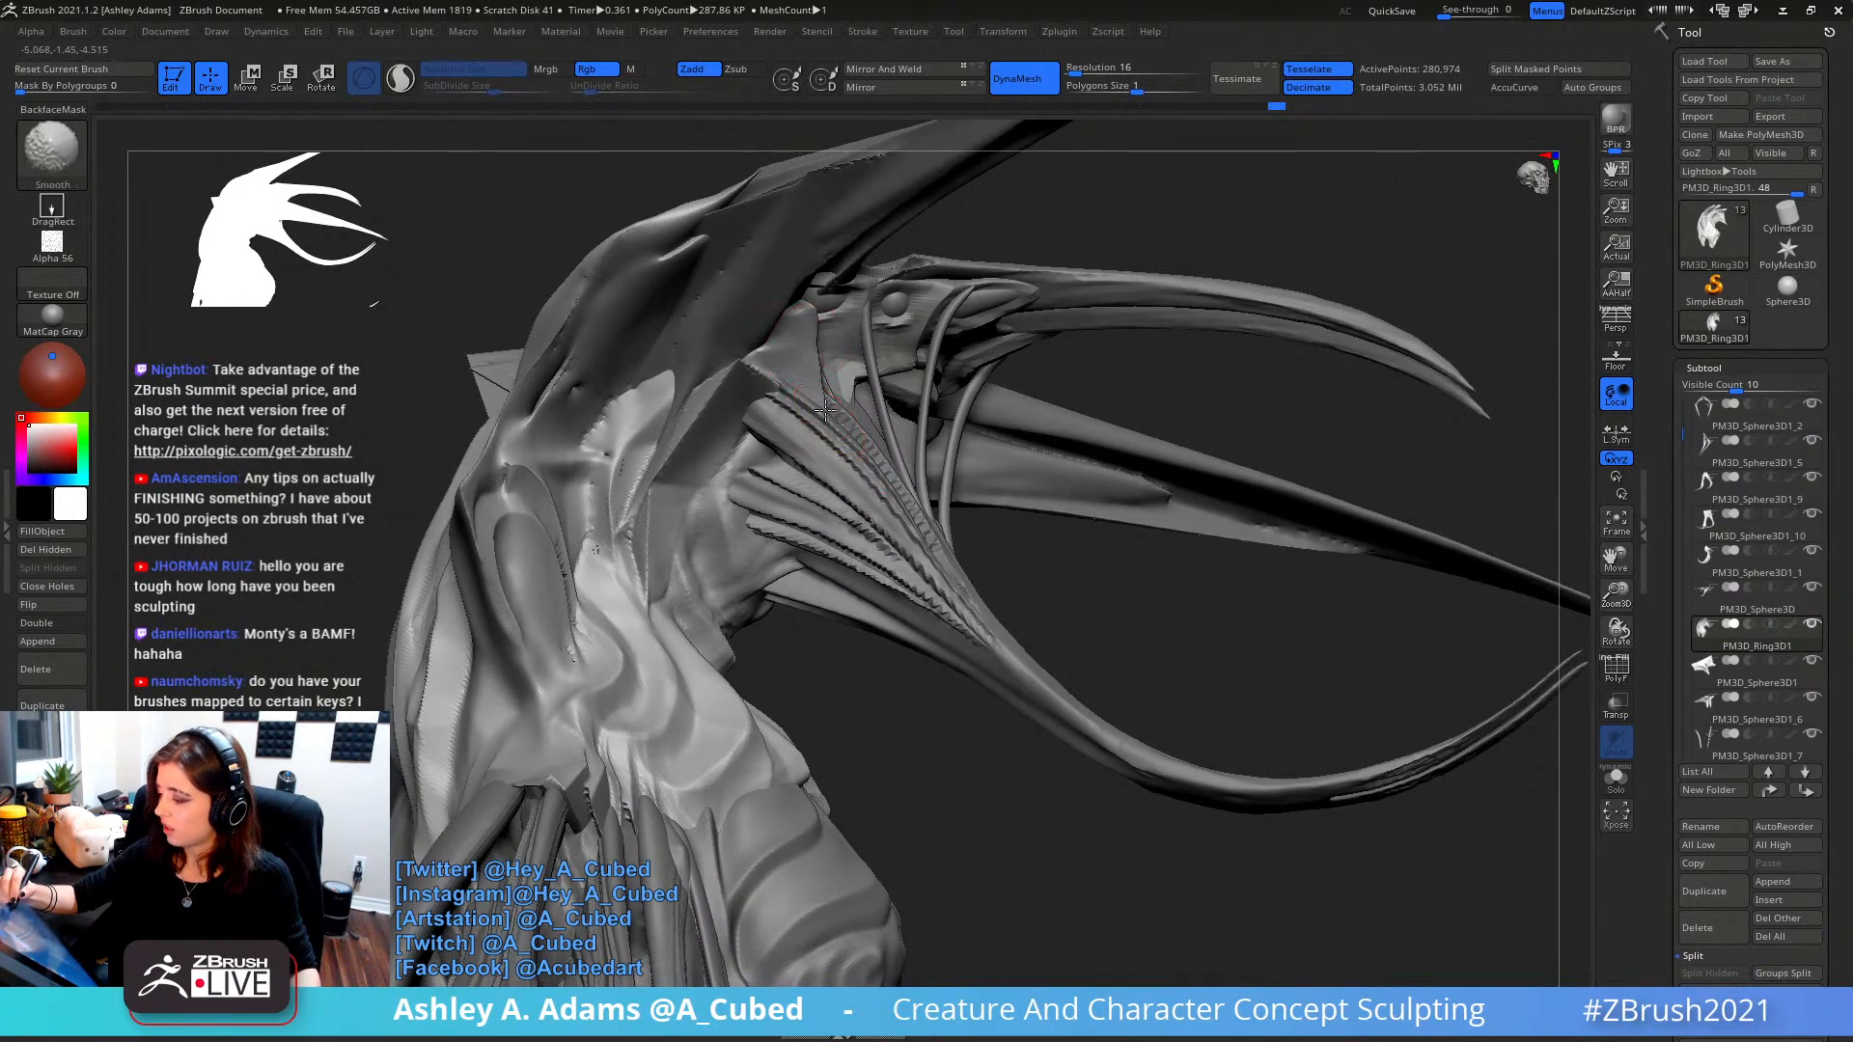
pyautogui.moveTo(817, 383); pyautogui.dragTo(791, 393, button='right')
pyautogui.moveTo(791, 393); pyautogui.dragTo(772, 382)
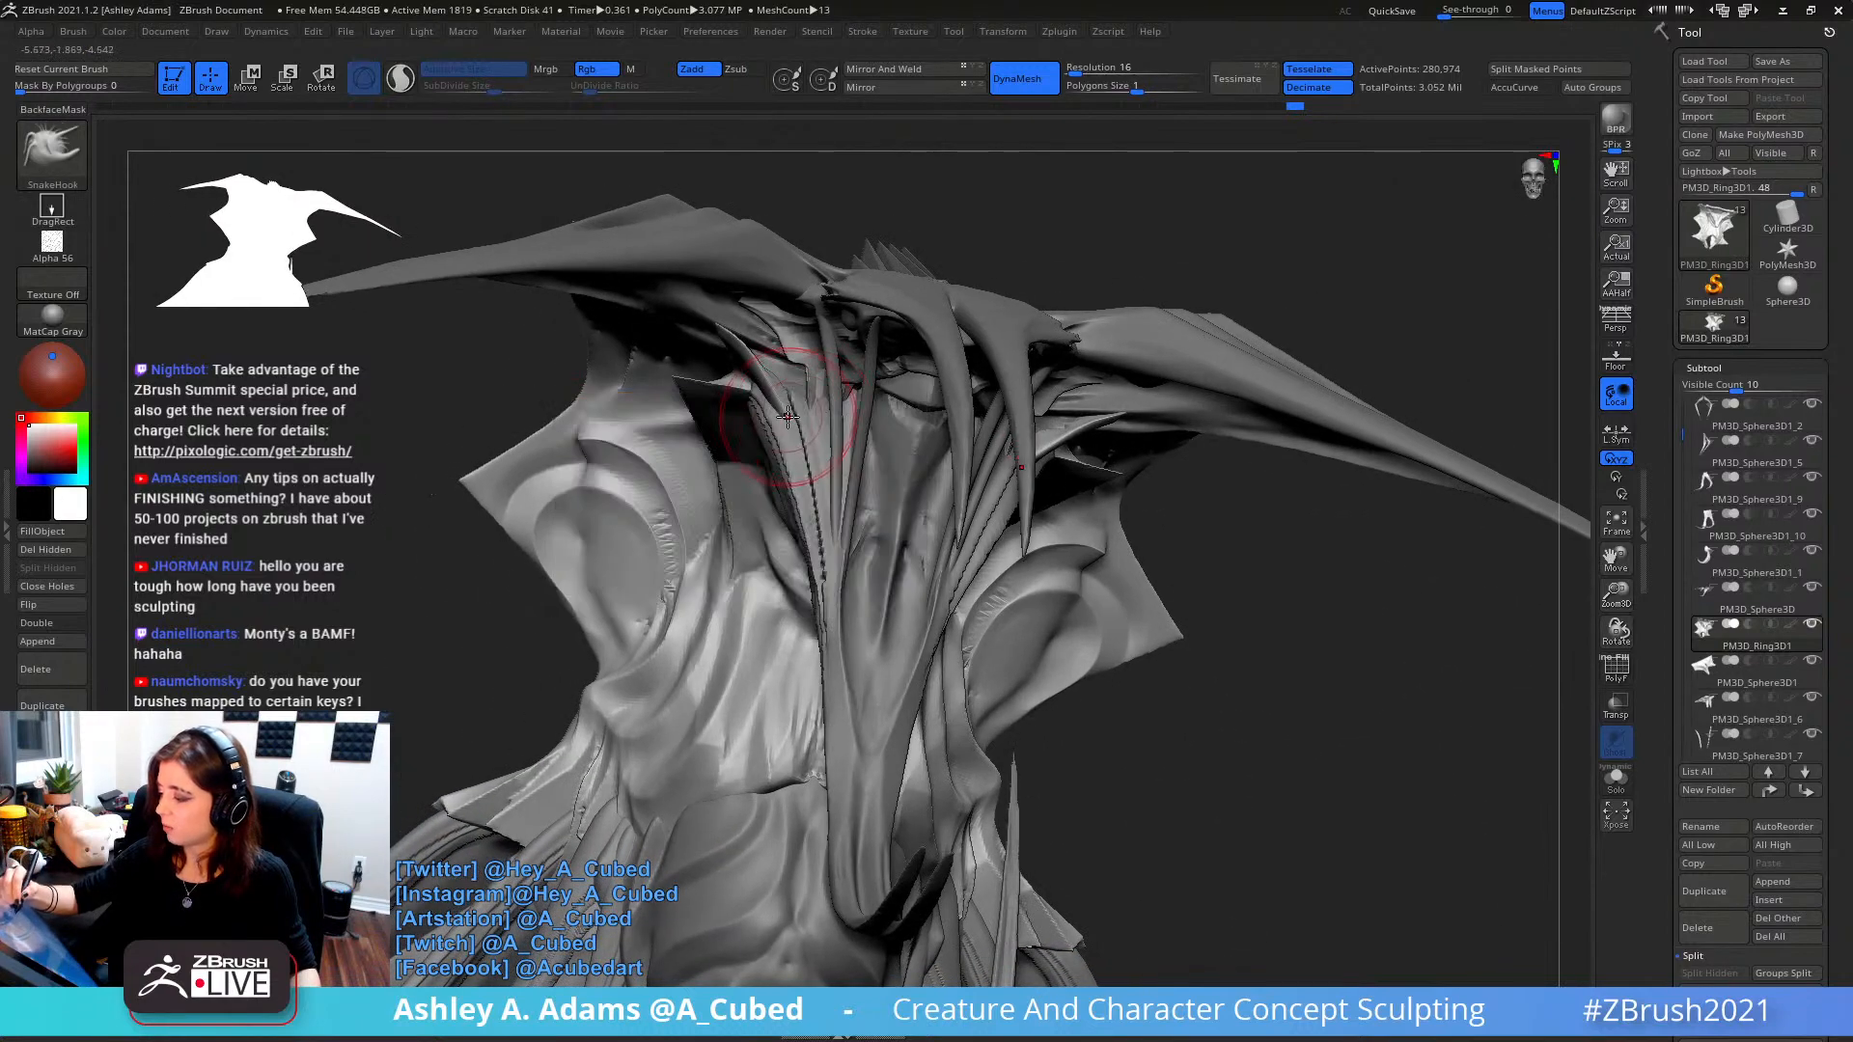
pyautogui.moveTo(772, 382)
pyautogui.mouseDown(button='right')
pyautogui.moveTo(782, 431)
pyautogui.moveTo(761, 377)
pyautogui.mouseUp(button='right')
pyautogui.moveTo(760, 377); pyautogui.dragTo(758, 387)
# - Carve creases into the side of the neck below the head crest with the DamStandard brush
pyautogui.moveTo(738, 370)
pyautogui.mouseDown(button='right')
pyautogui.moveTo(735, 389)
pyautogui.moveTo(809, 294)
pyautogui.mouseUp(button='right')
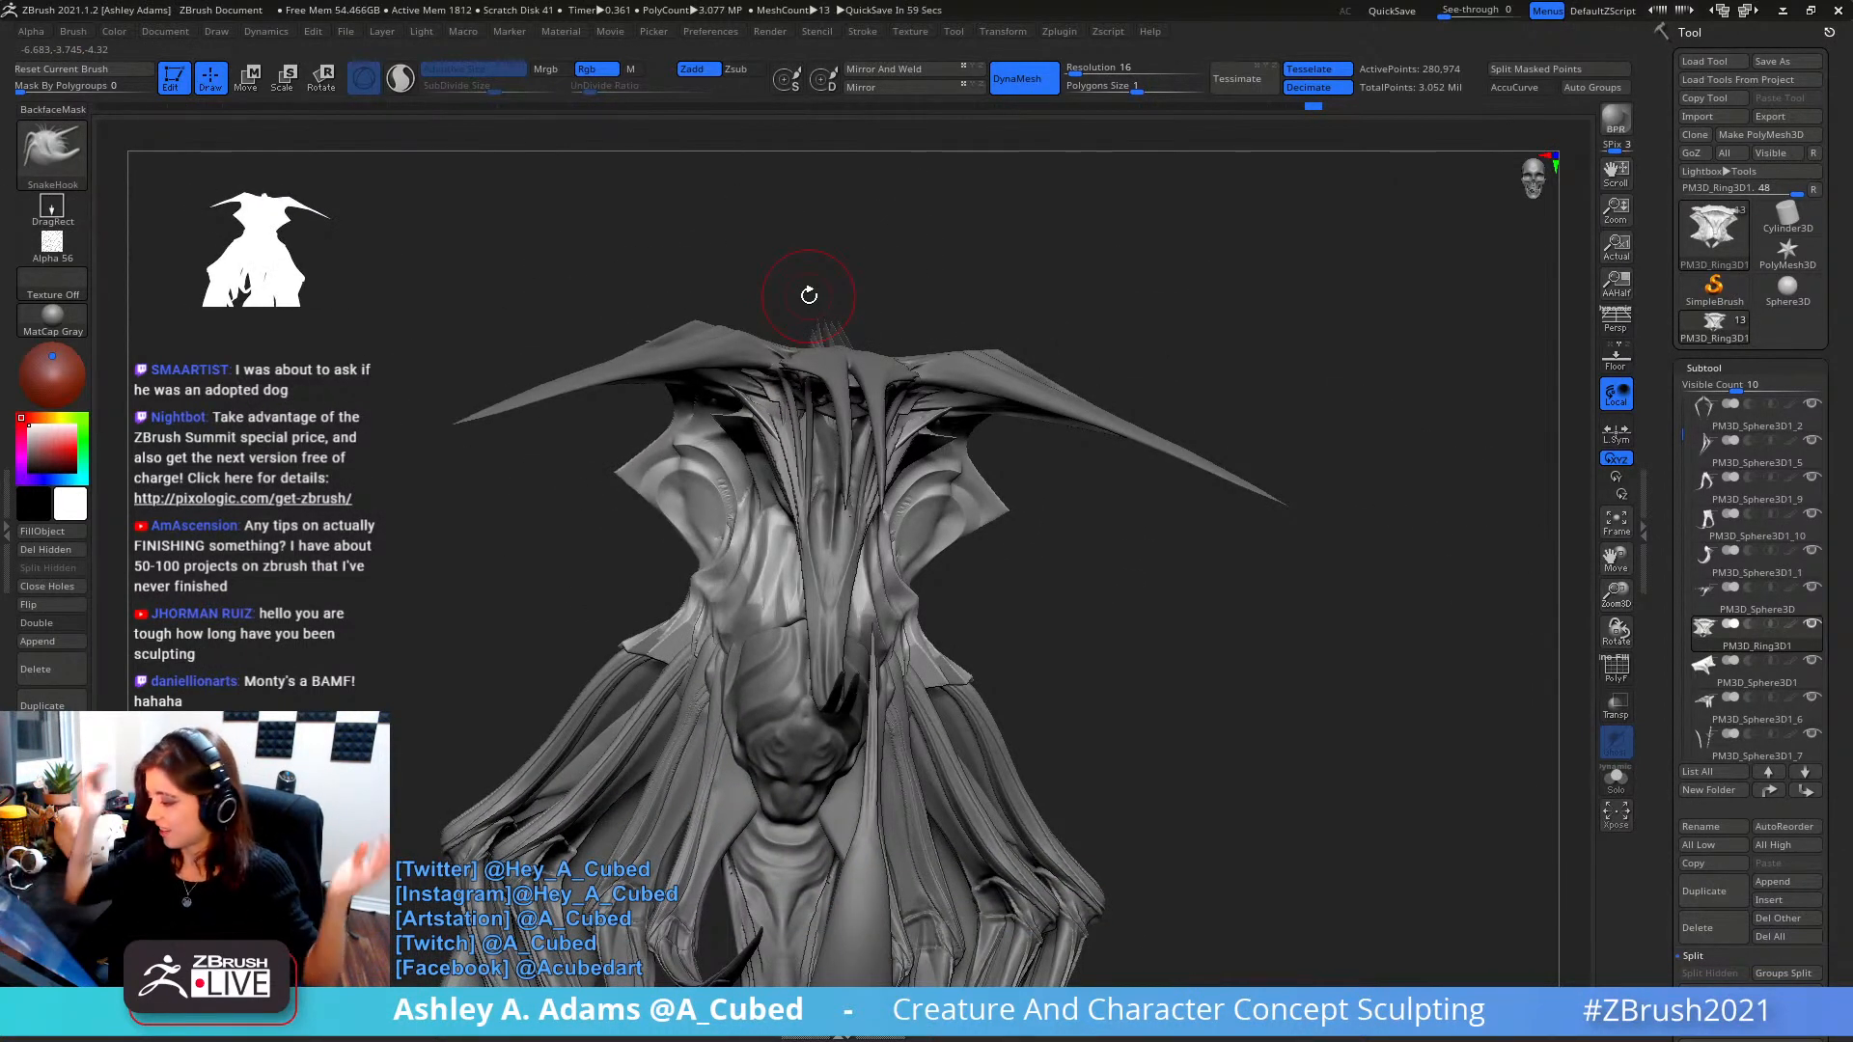
pyautogui.moveTo(809, 295)
pyautogui.mouseDown(button='right')
pyautogui.moveTo(983, 449)
pyautogui.moveTo(1046, 372)
pyautogui.moveTo(1046, 406)
pyautogui.moveTo(964, 438)
pyautogui.moveTo(1019, 403)
pyautogui.moveTo(921, 347)
pyautogui.moveTo(866, 376)
pyautogui.moveTo(923, 359)
pyautogui.moveTo(897, 326)
pyautogui.moveTo(912, 371)
pyautogui.mouseUp(button='right')
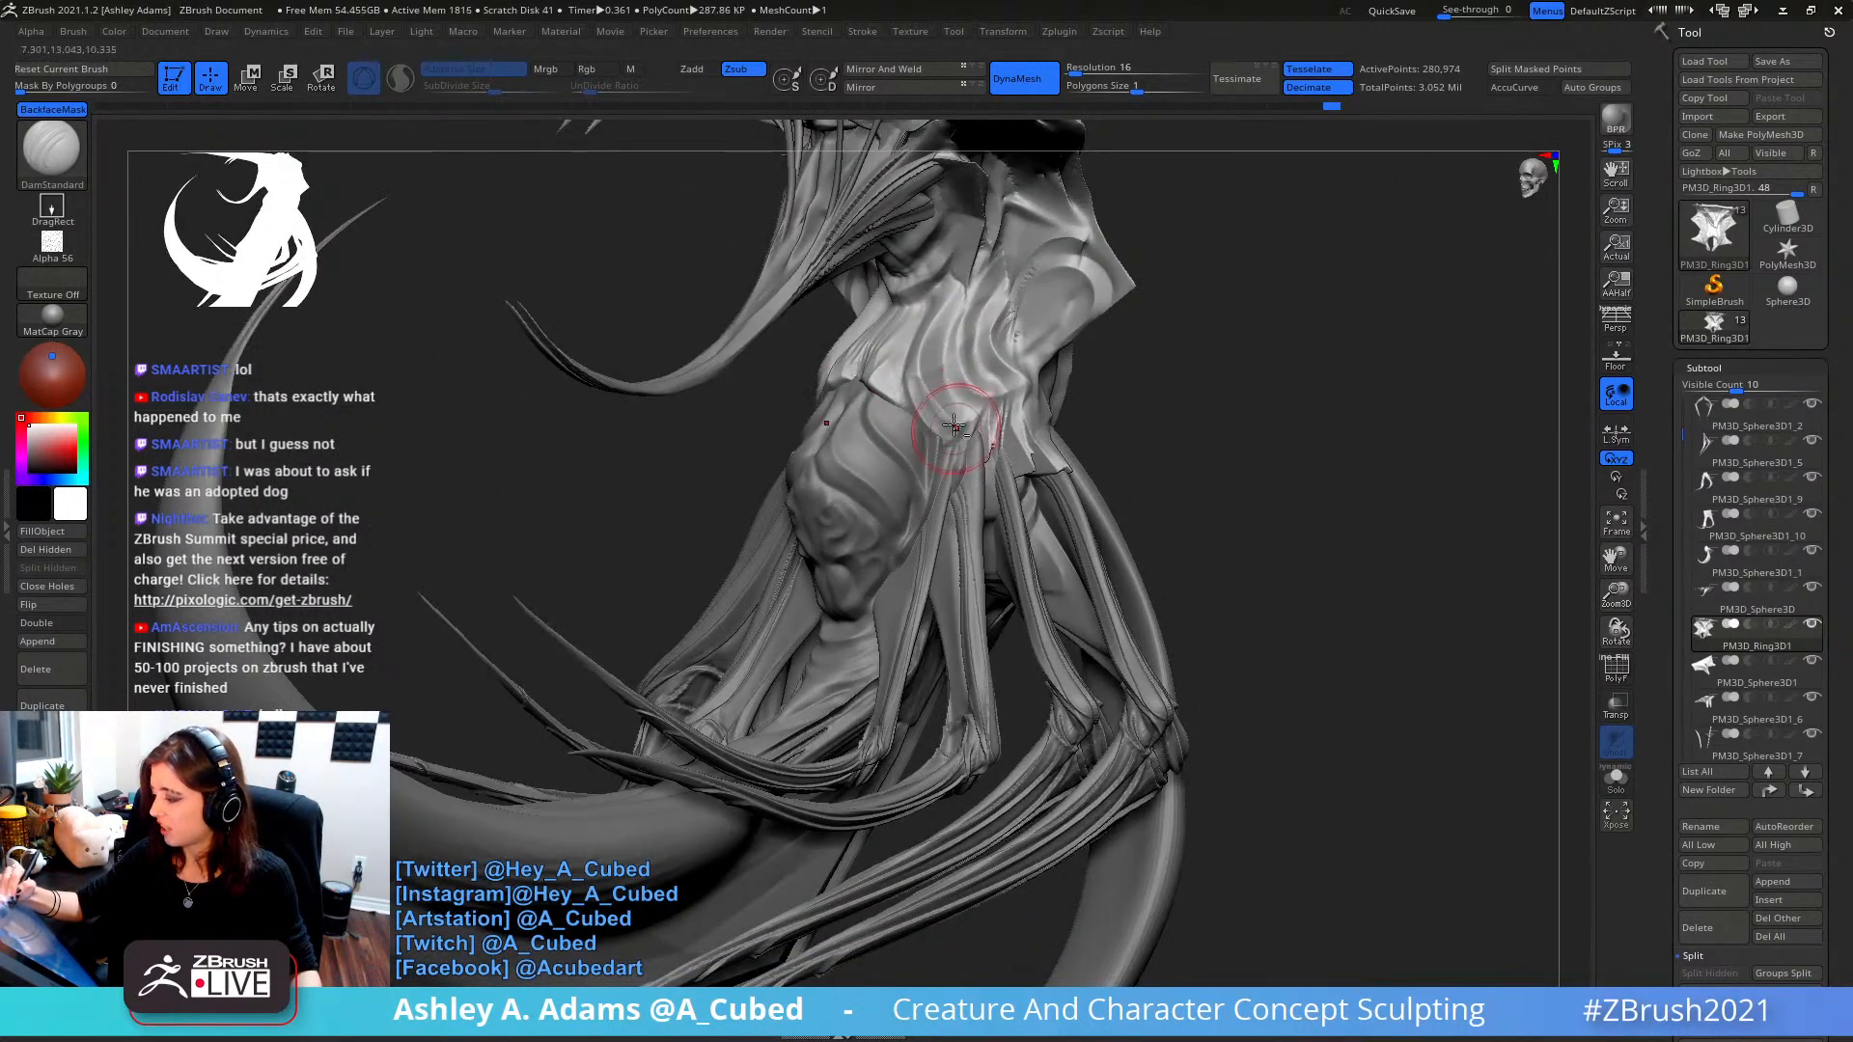
pyautogui.moveTo(928, 435); pyautogui.dragTo(869, 333, button='right')
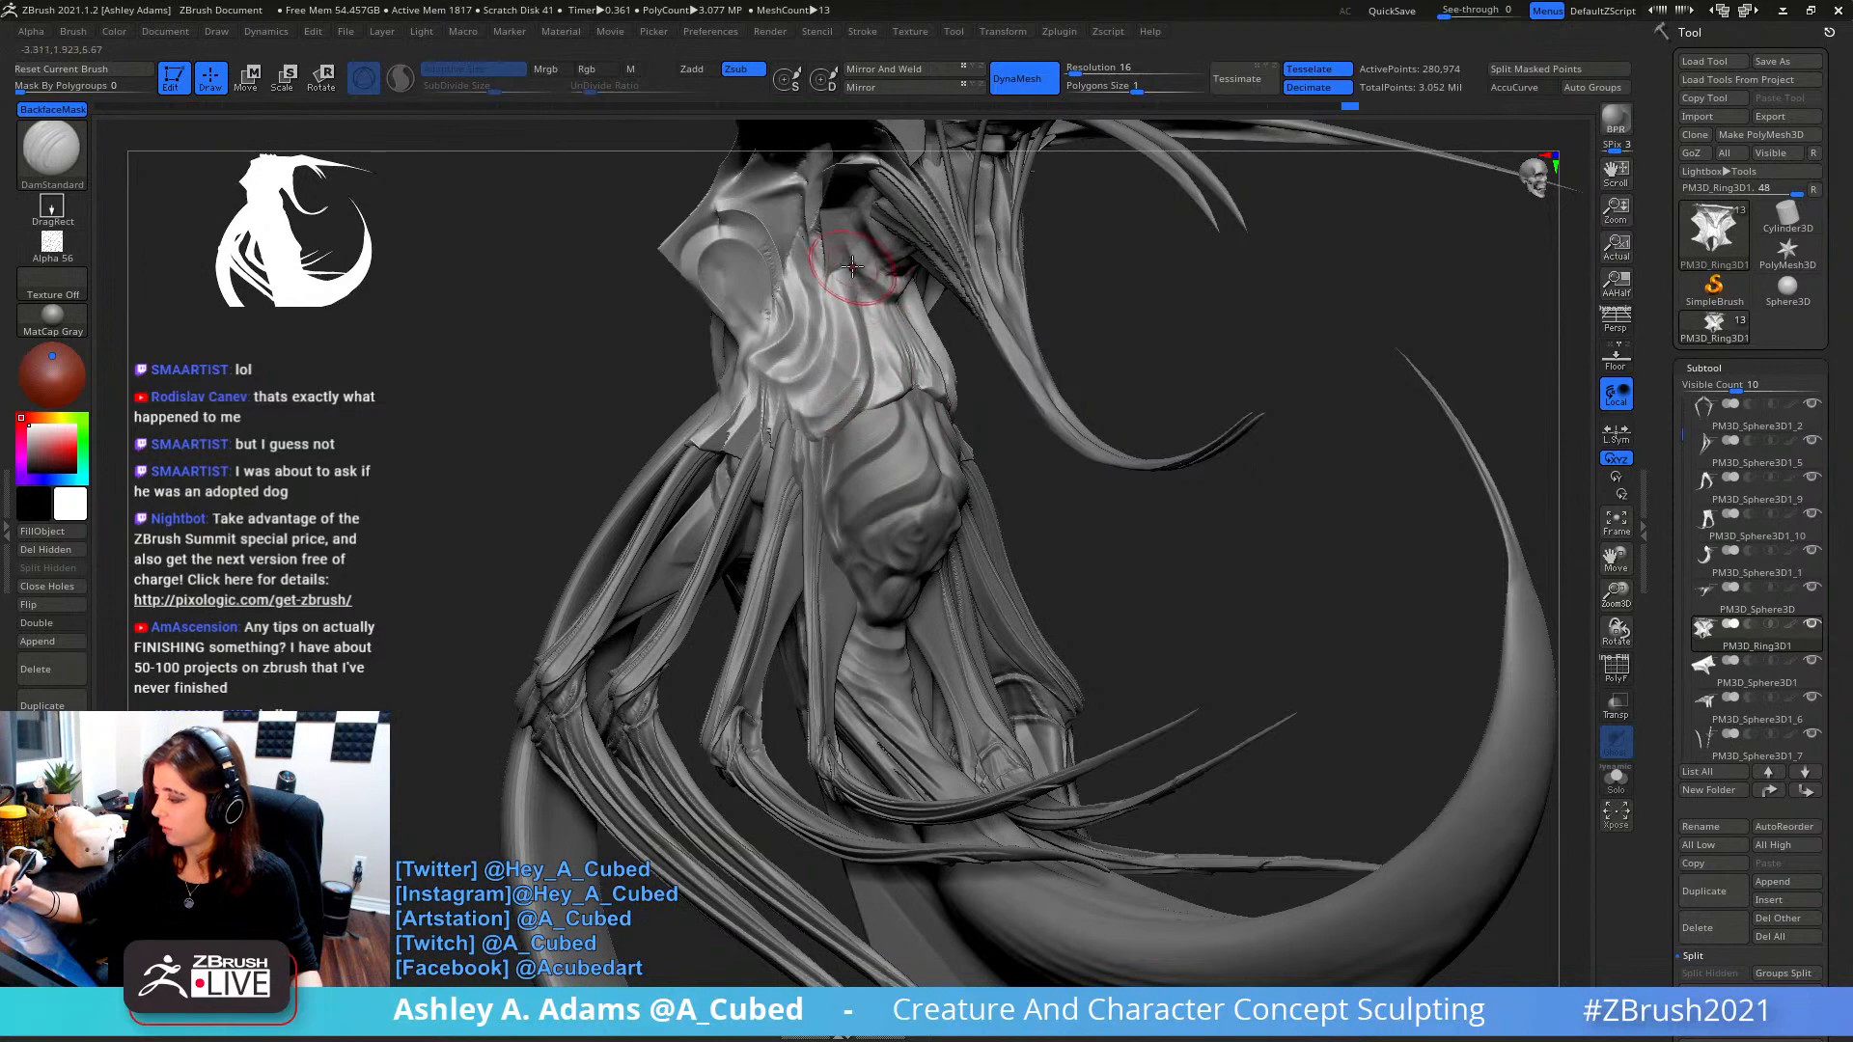
pyautogui.moveTo(835, 269); pyautogui.dragTo(828, 228)
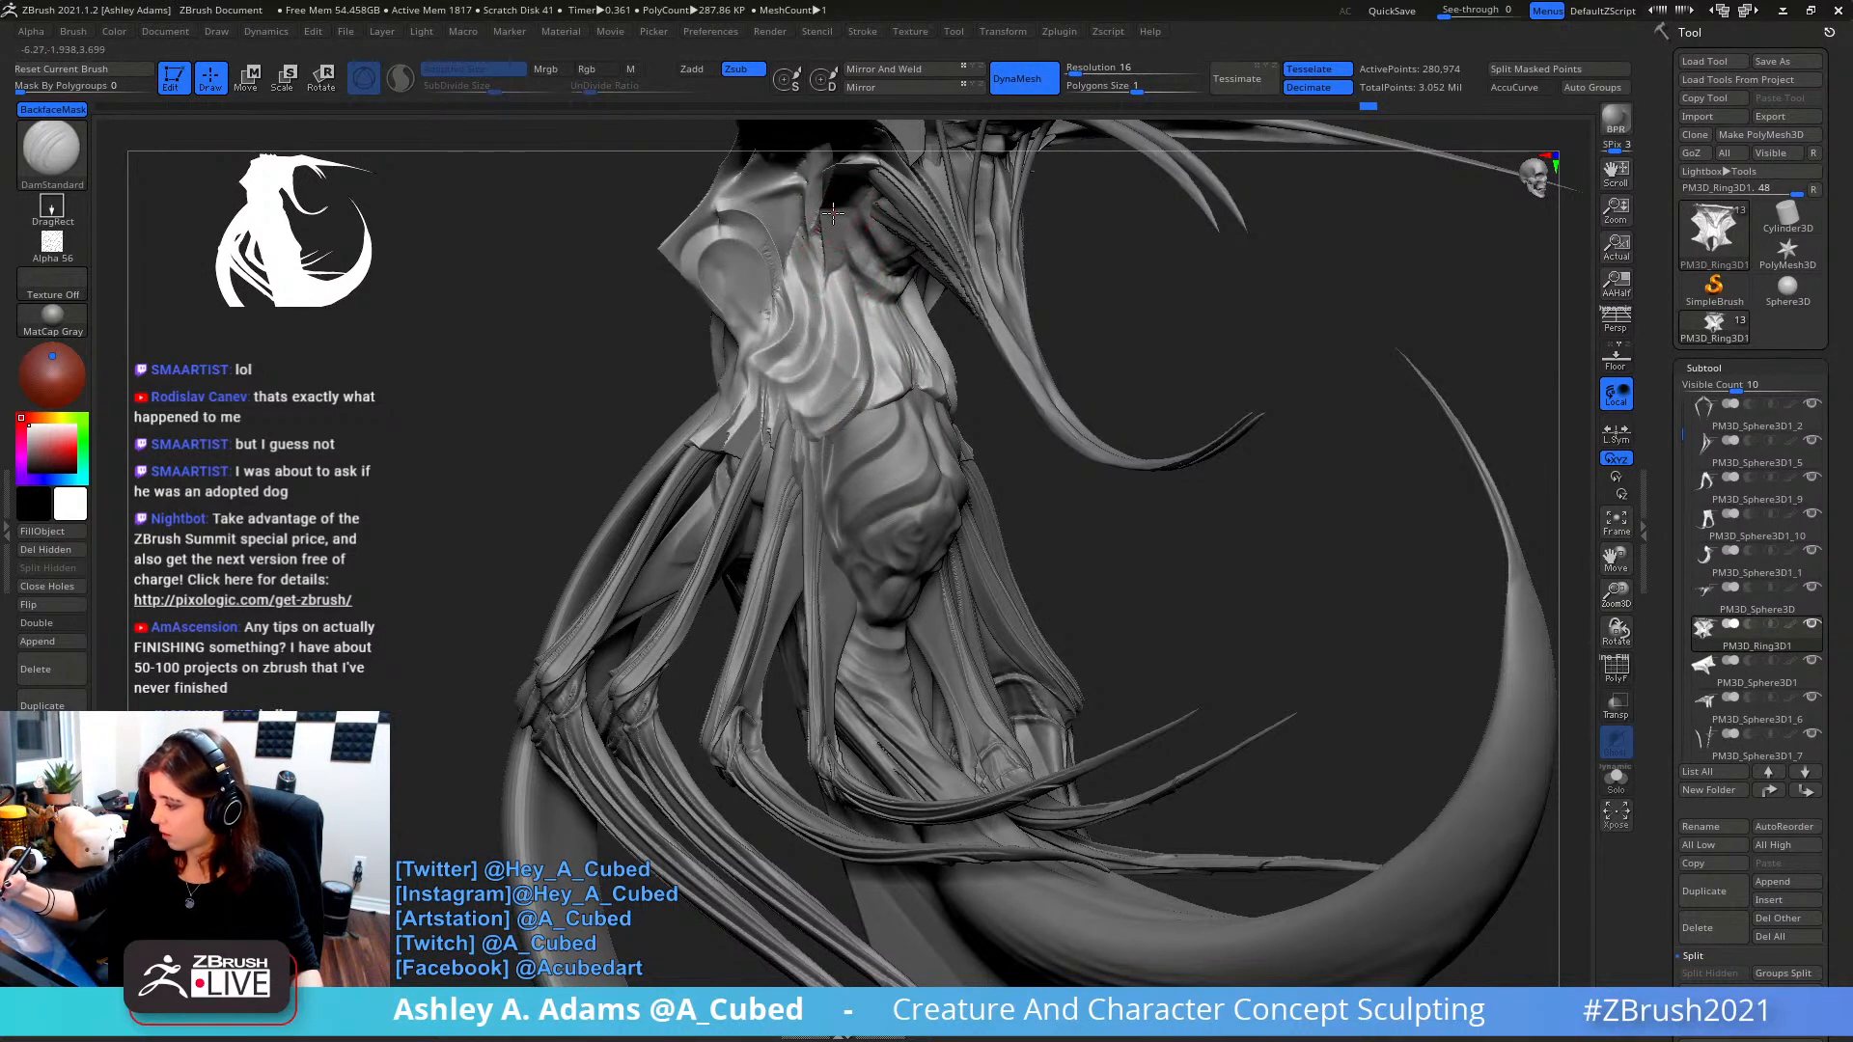
pyautogui.press('space')
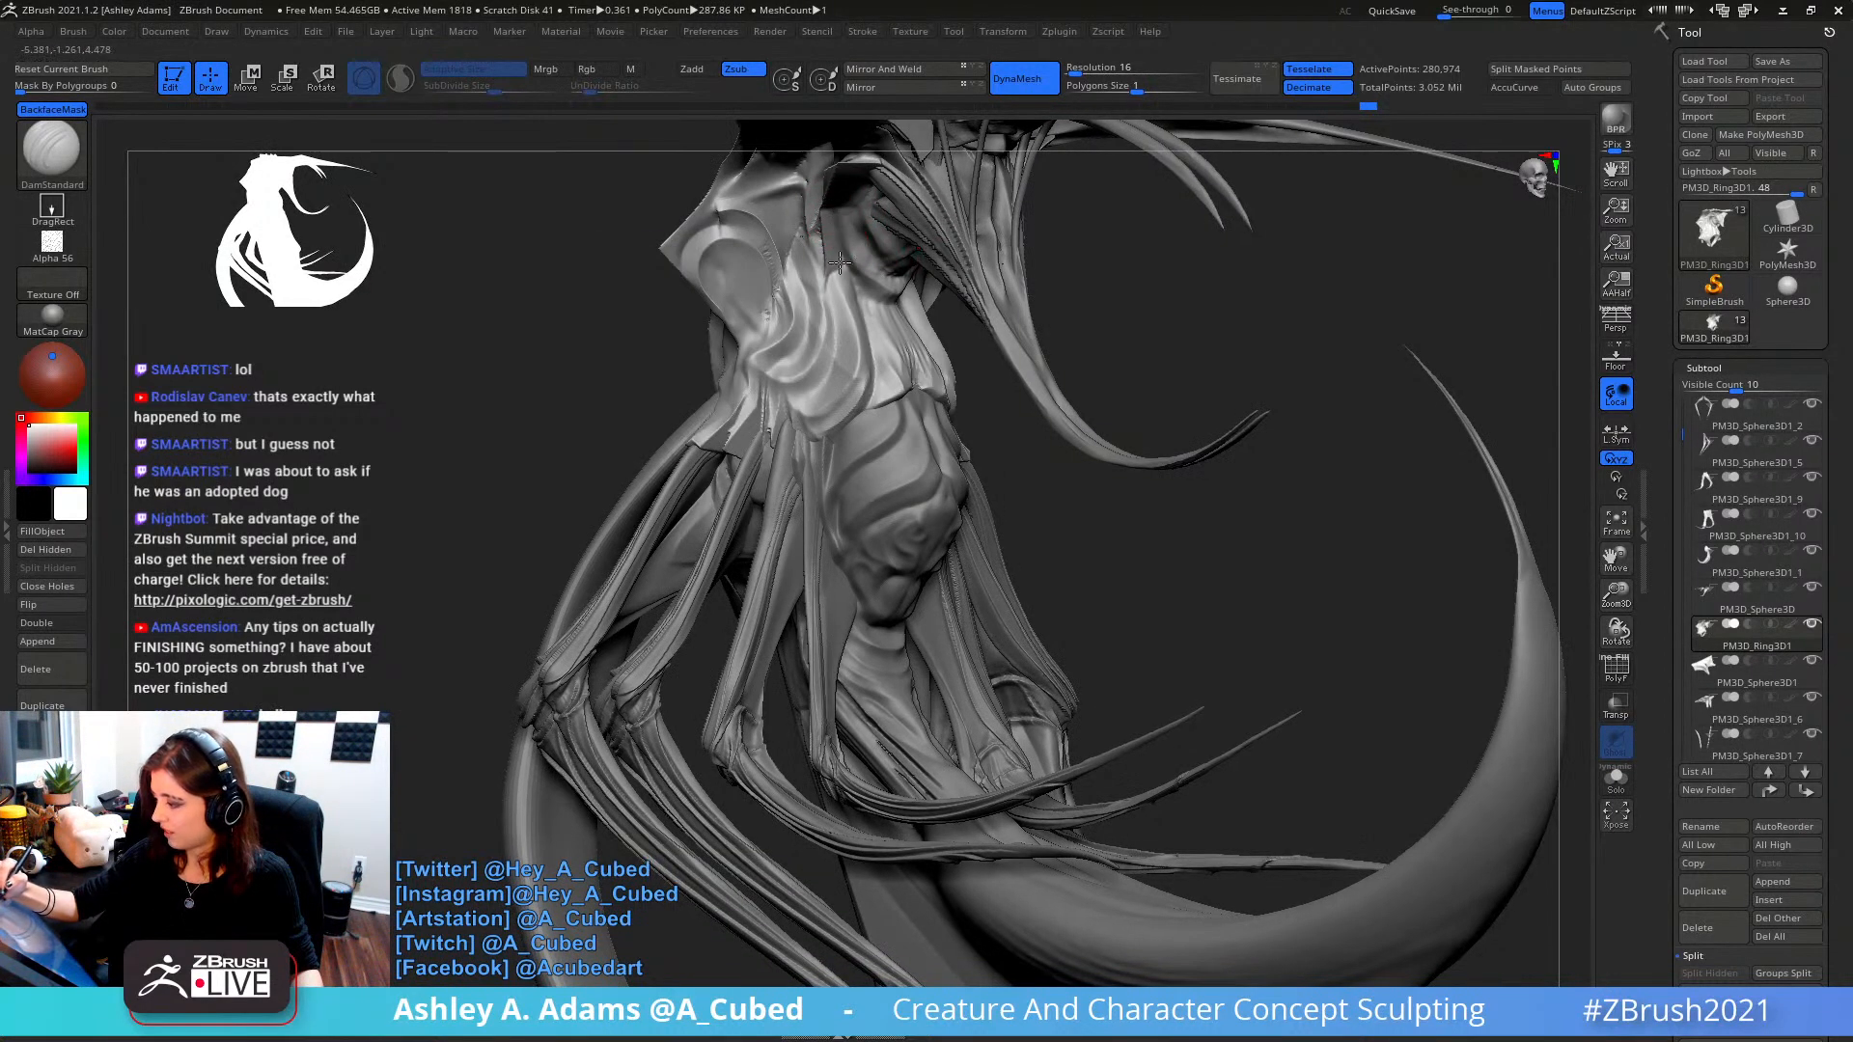
pyautogui.moveTo(838, 262)
pyautogui.mouseDown()
pyautogui.moveTo(825, 286)
pyautogui.moveTo(834, 214)
pyautogui.mouseUp()
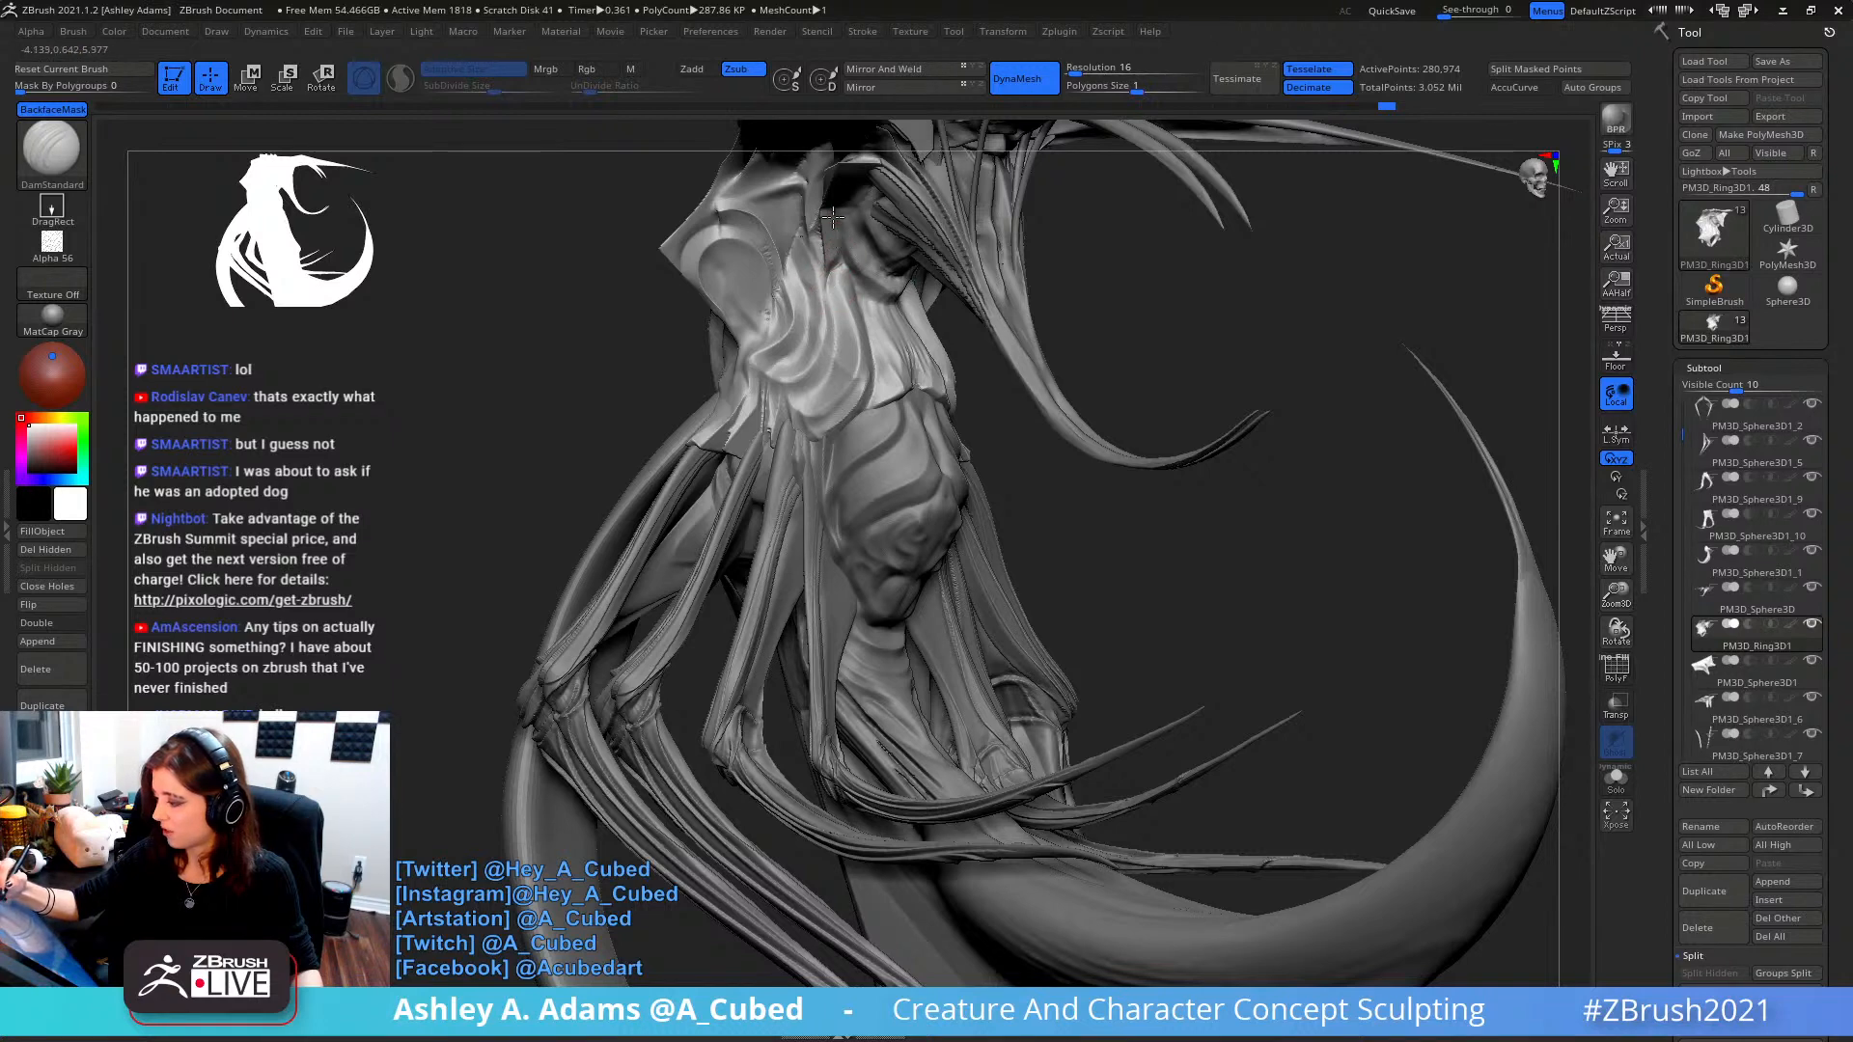
pyautogui.moveTo(832, 289); pyautogui.dragTo(842, 241, button='right')
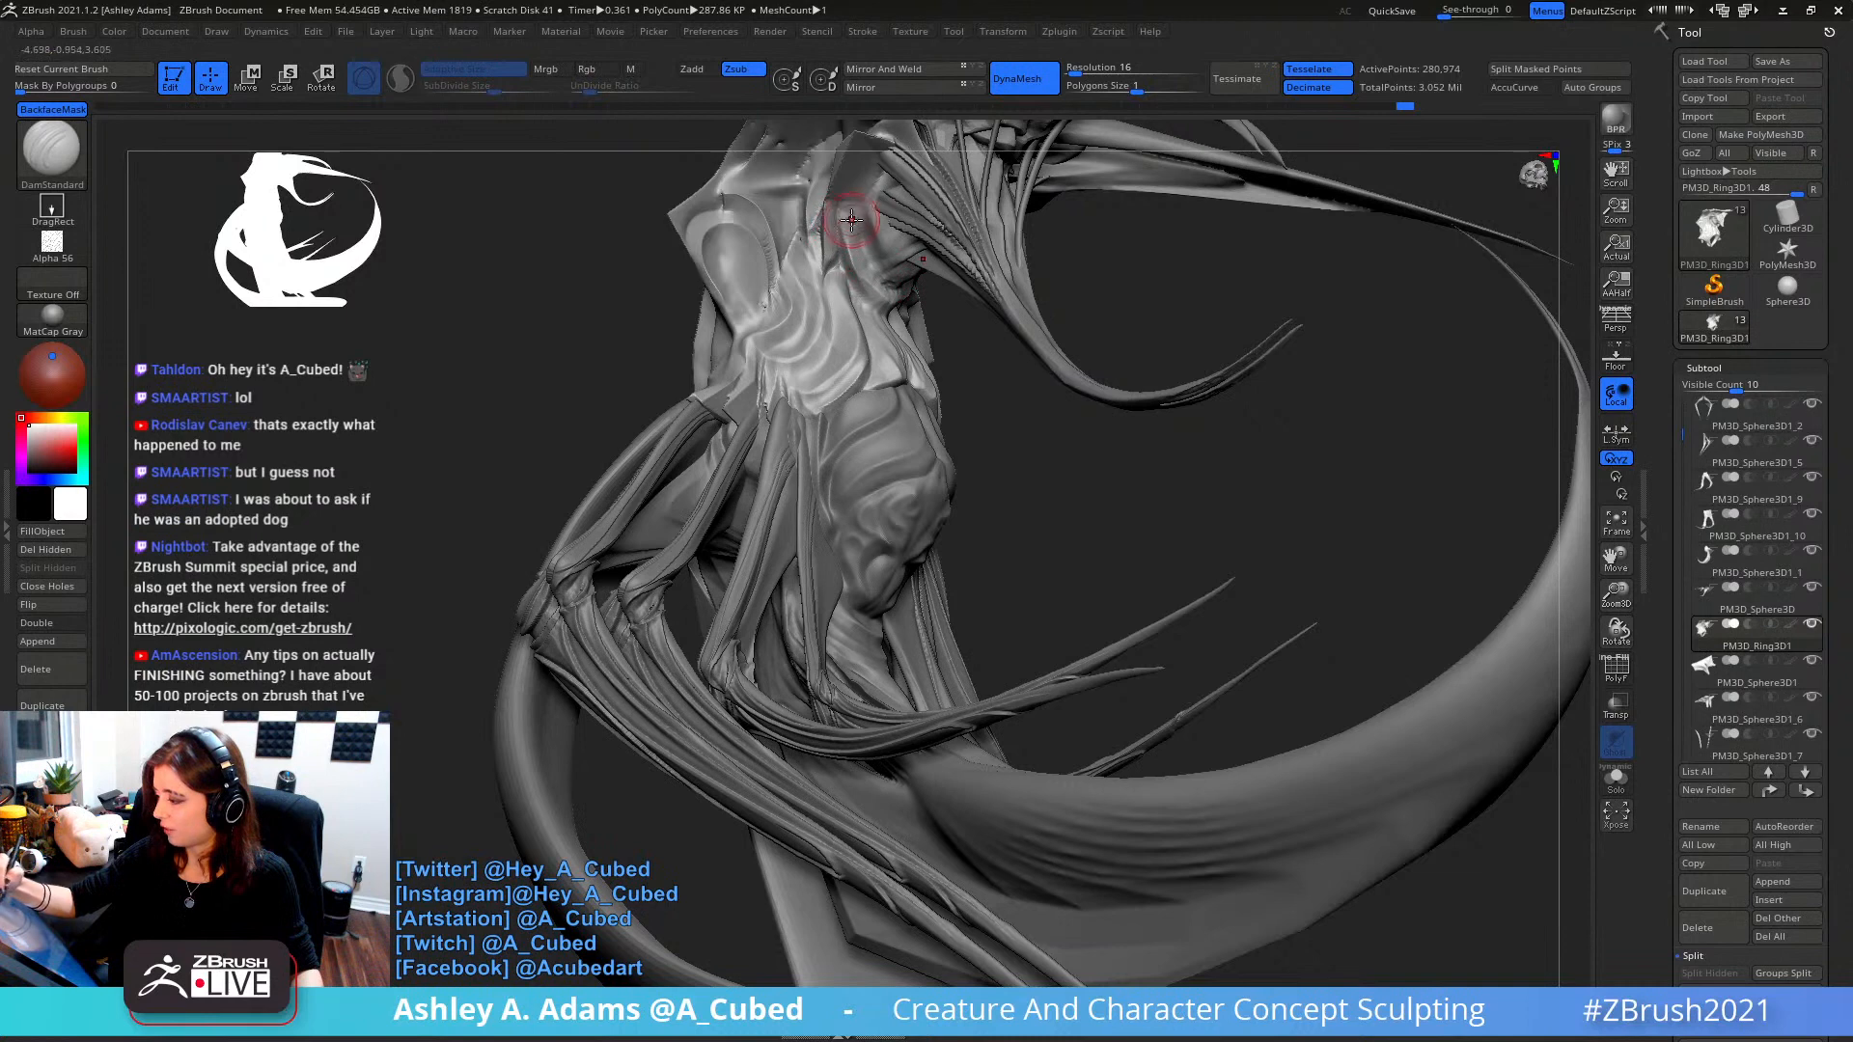
pyautogui.moveTo(840, 239); pyautogui.dragTo(851, 204)
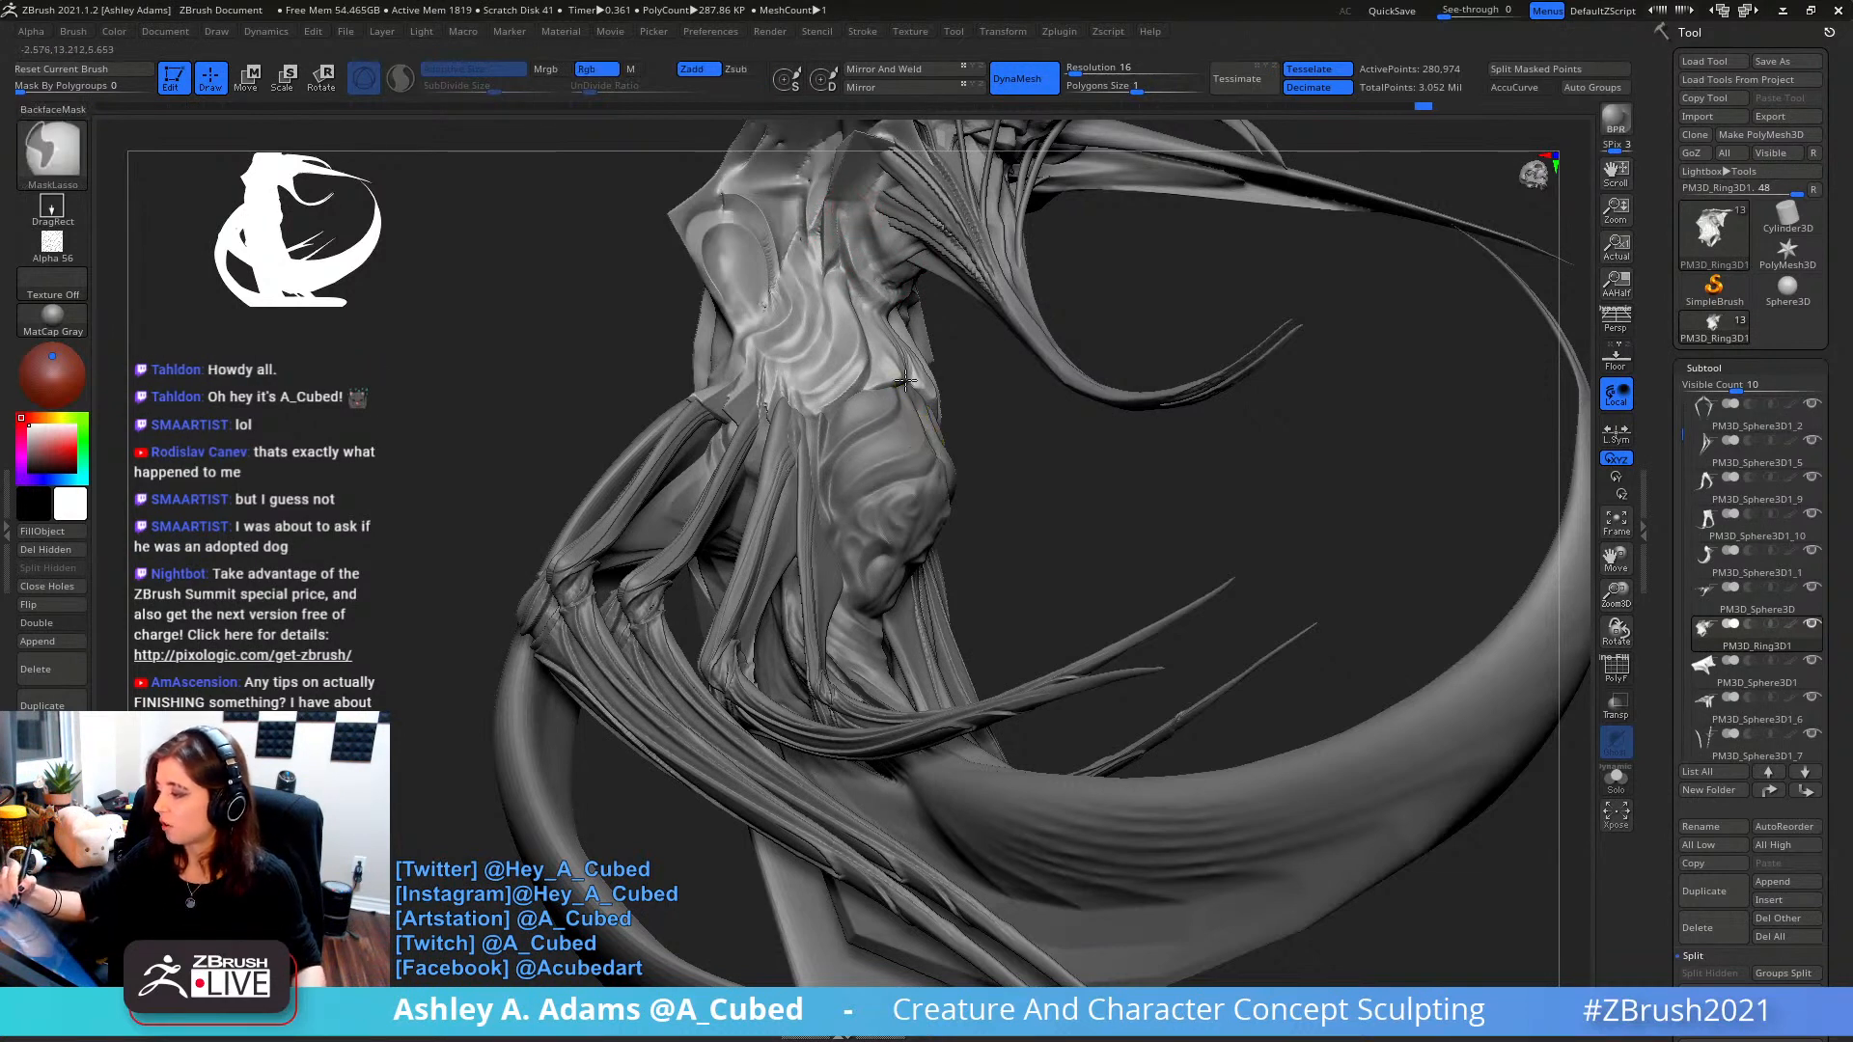
# - Touch up the folded cheek area beside the snout with the hPolish and SnakeHook brushes, checking it from several sides
pyautogui.moveTo(919, 424); pyautogui.dragTo(874, 348, button='right')
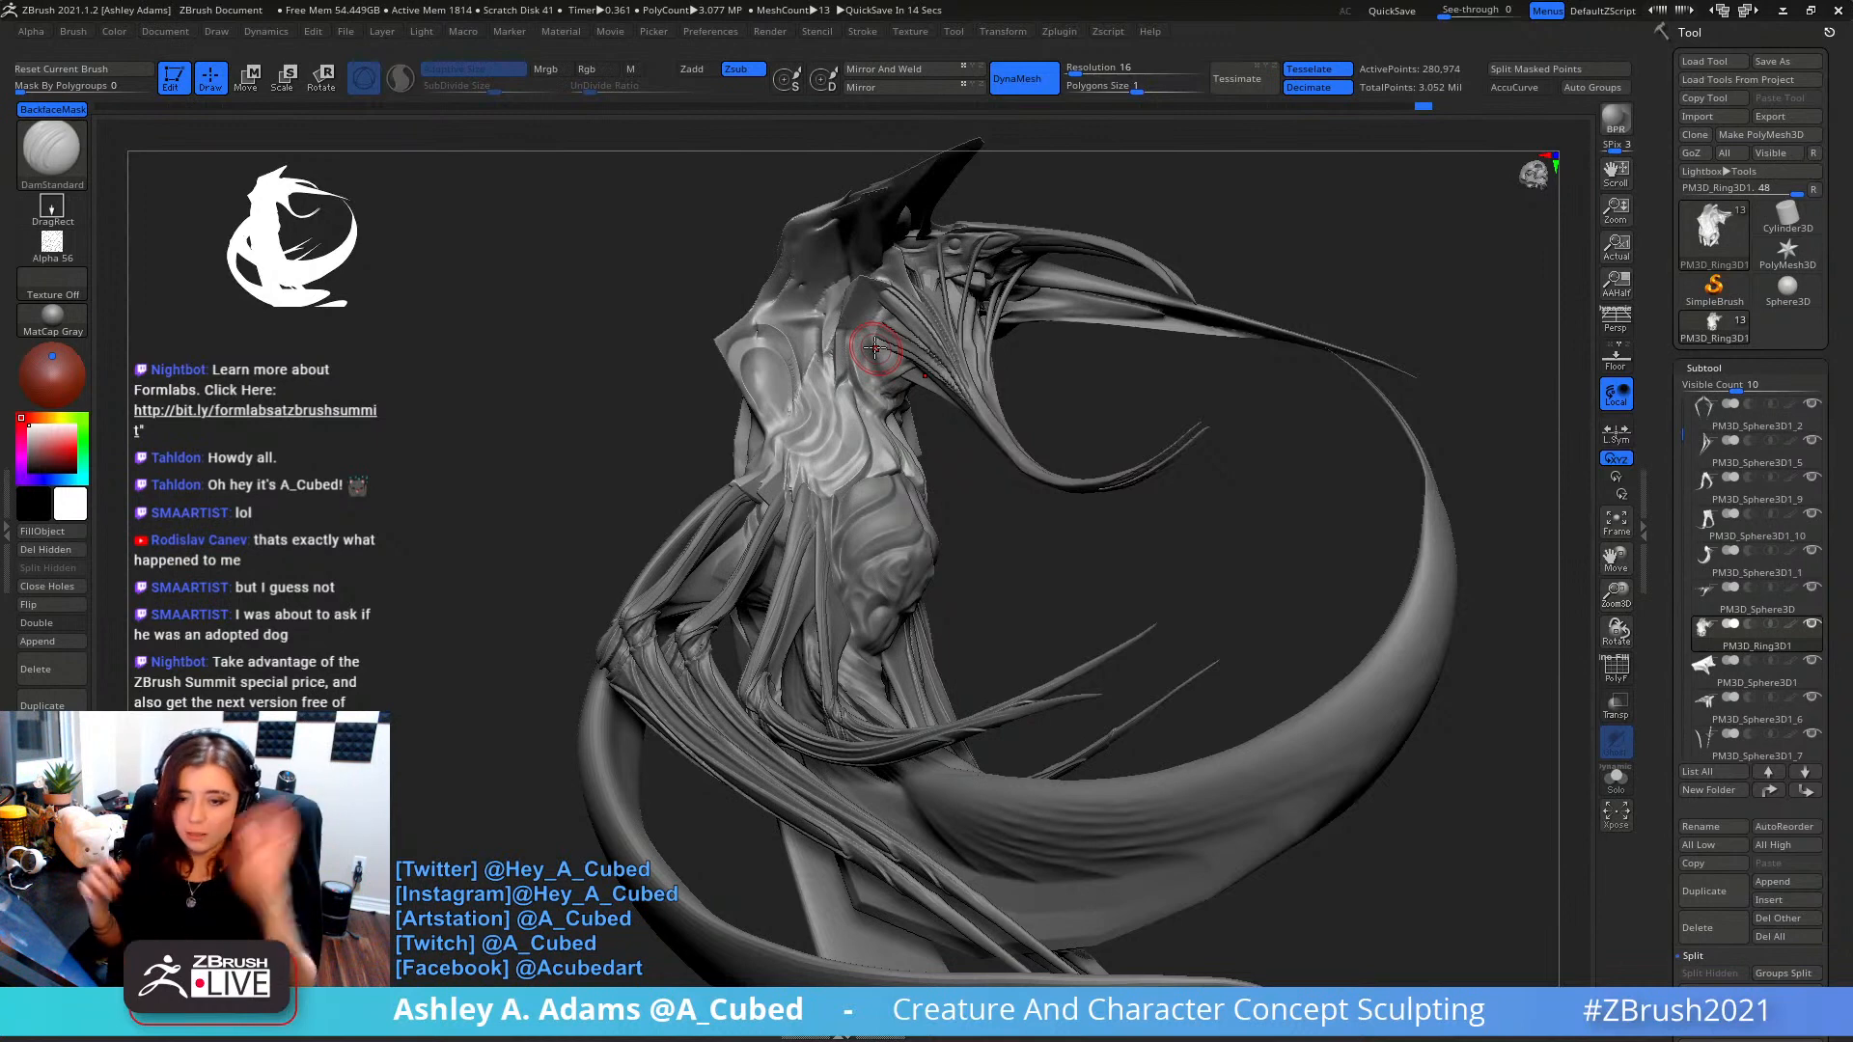
pyautogui.moveTo(875, 348)
pyautogui.mouseDown(button='right')
pyautogui.moveTo(941, 414)
pyautogui.moveTo(848, 414)
pyautogui.moveTo(889, 414)
pyautogui.mouseUp(button='right')
pyautogui.rightClick(892, 406)
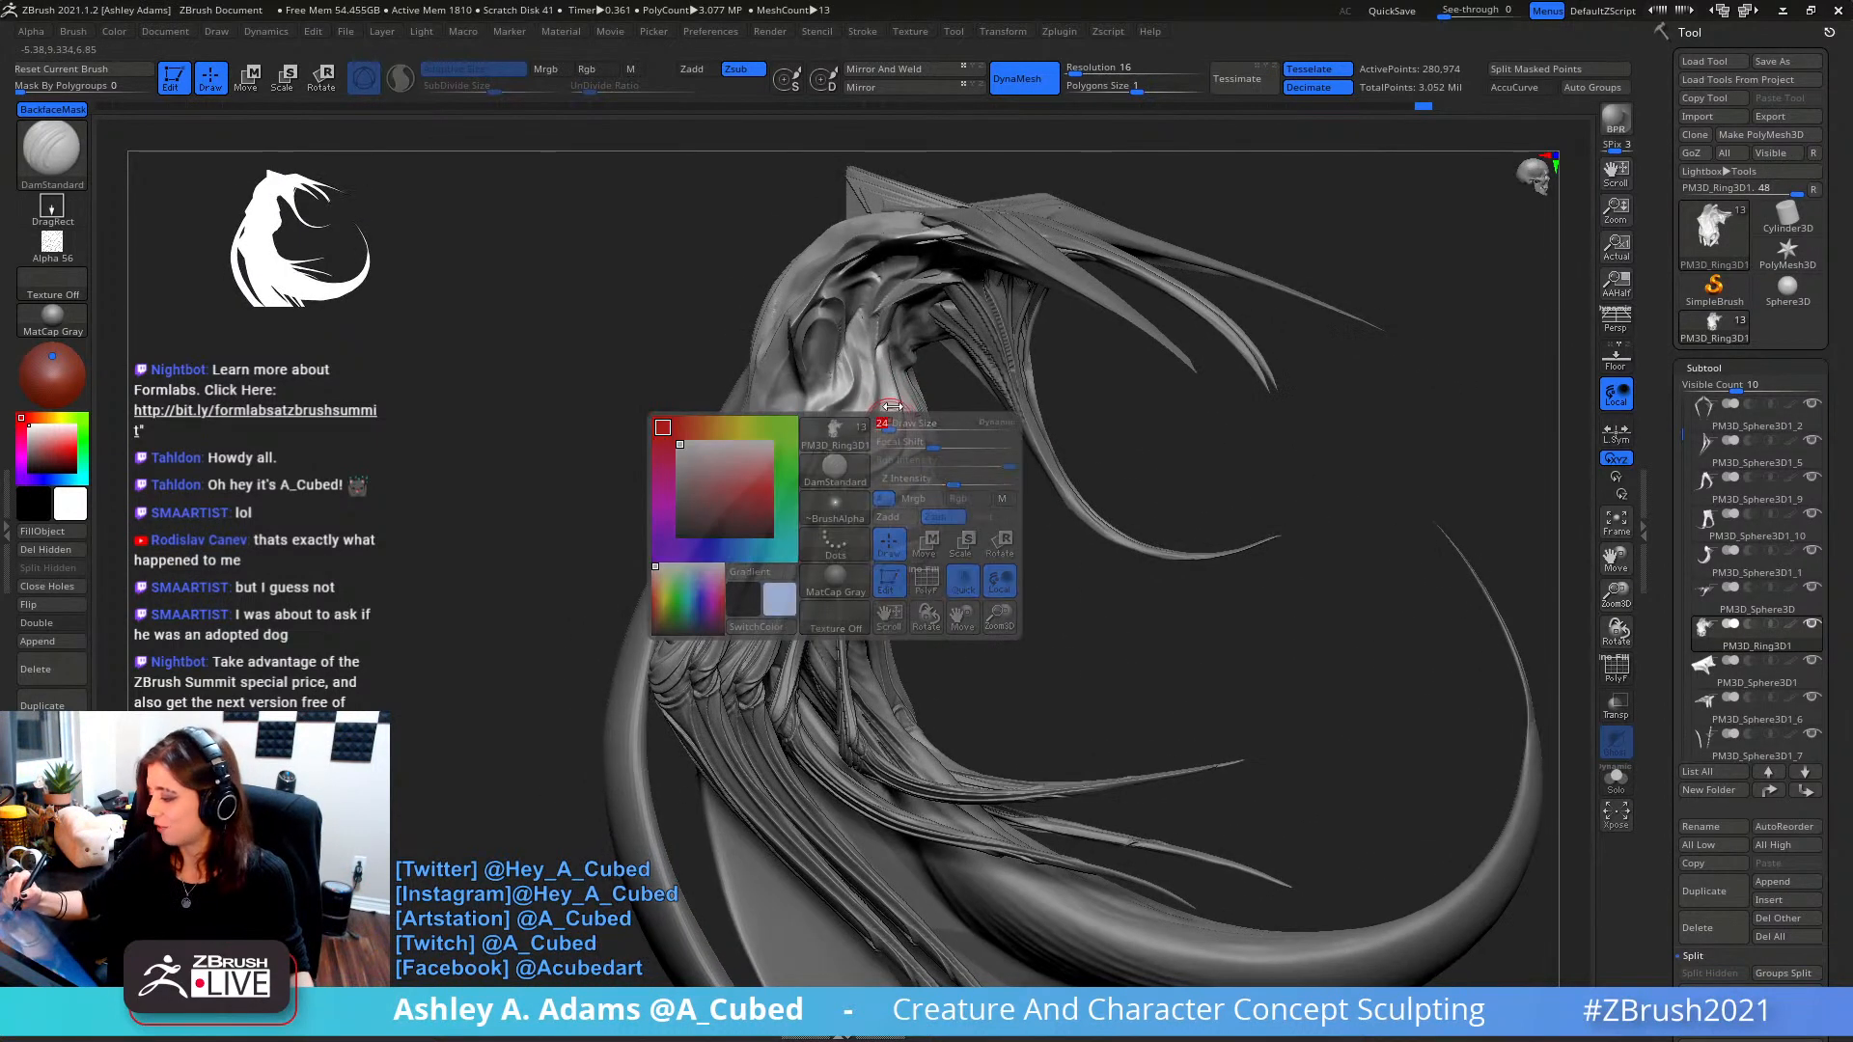
pyautogui.press('b')
pyautogui.press('h')
pyautogui.press('p')
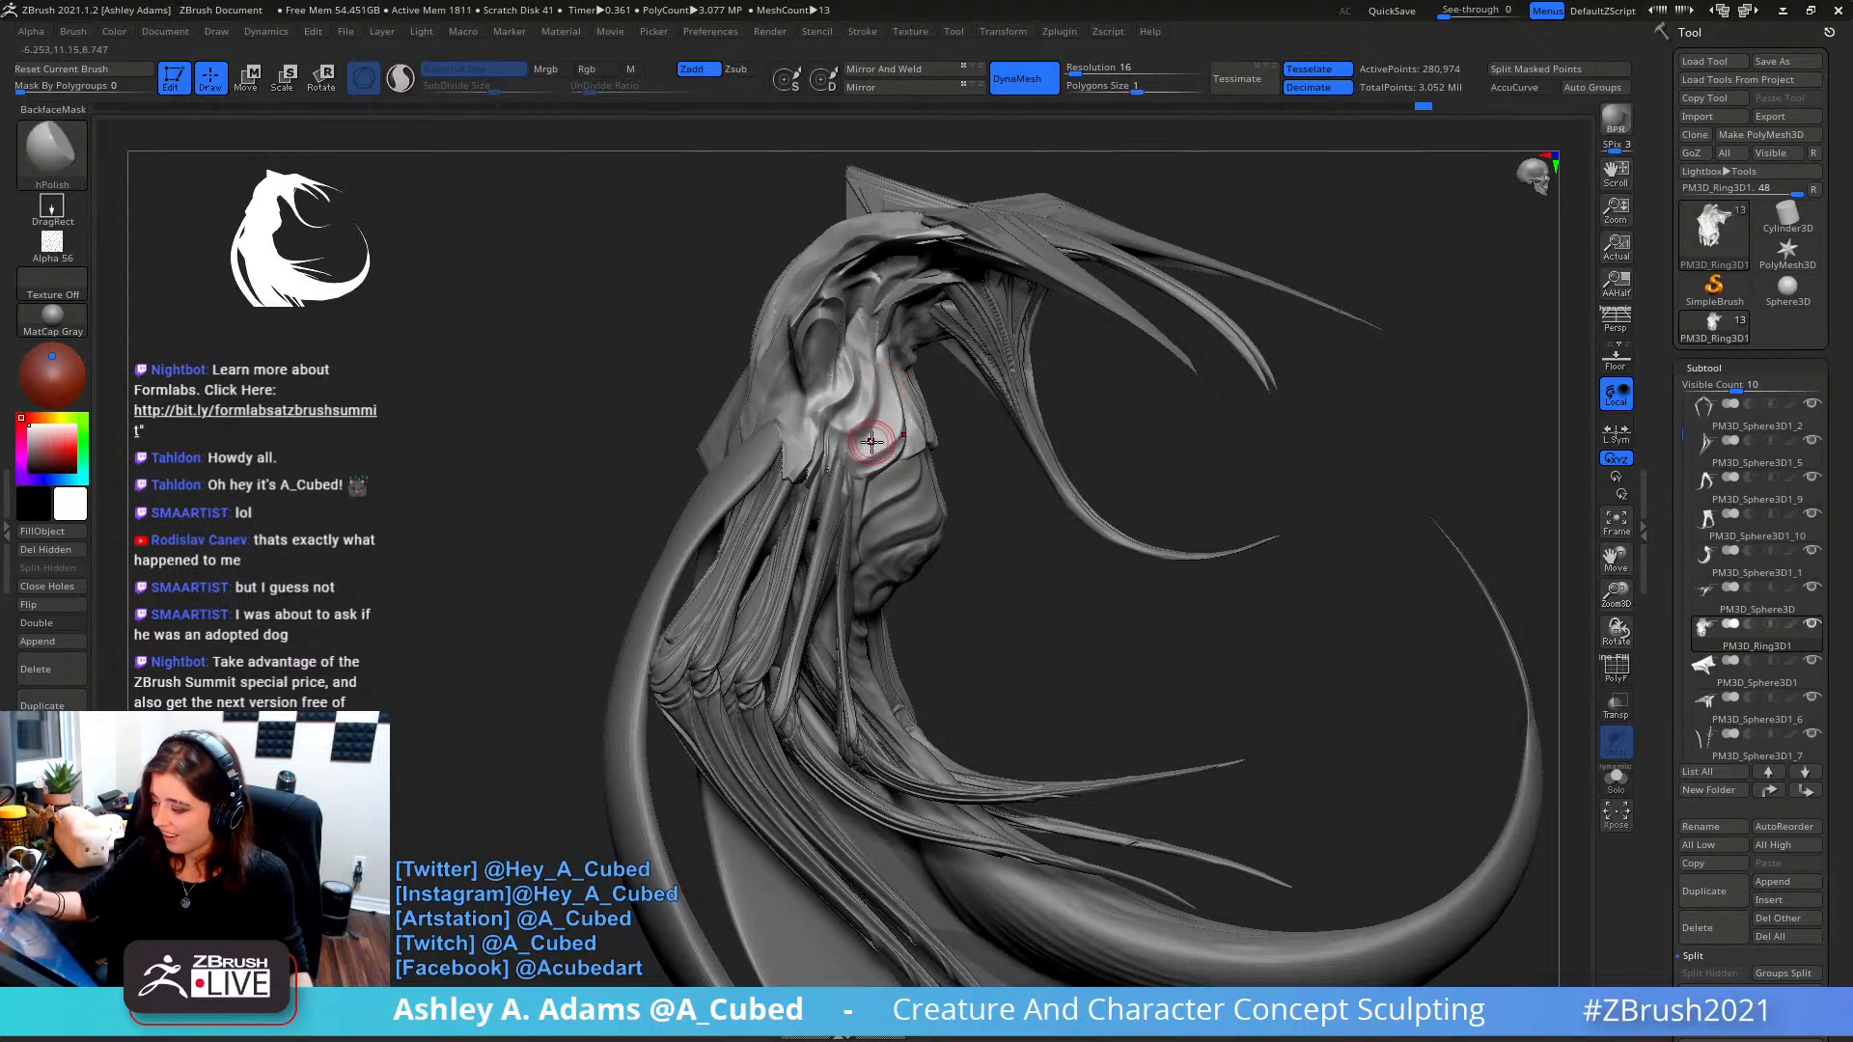
pyautogui.moveTo(879, 431)
pyautogui.mouseDown(button='right')
pyautogui.moveTo(1088, 260)
pyautogui.moveTo(1080, 281)
pyautogui.moveTo(978, 288)
pyautogui.mouseUp(button='right')
pyautogui.rightClick(879, 442)
pyautogui.press('b')
pyautogui.press('s')
pyautogui.press('h')
pyautogui.rightClick(884, 408)
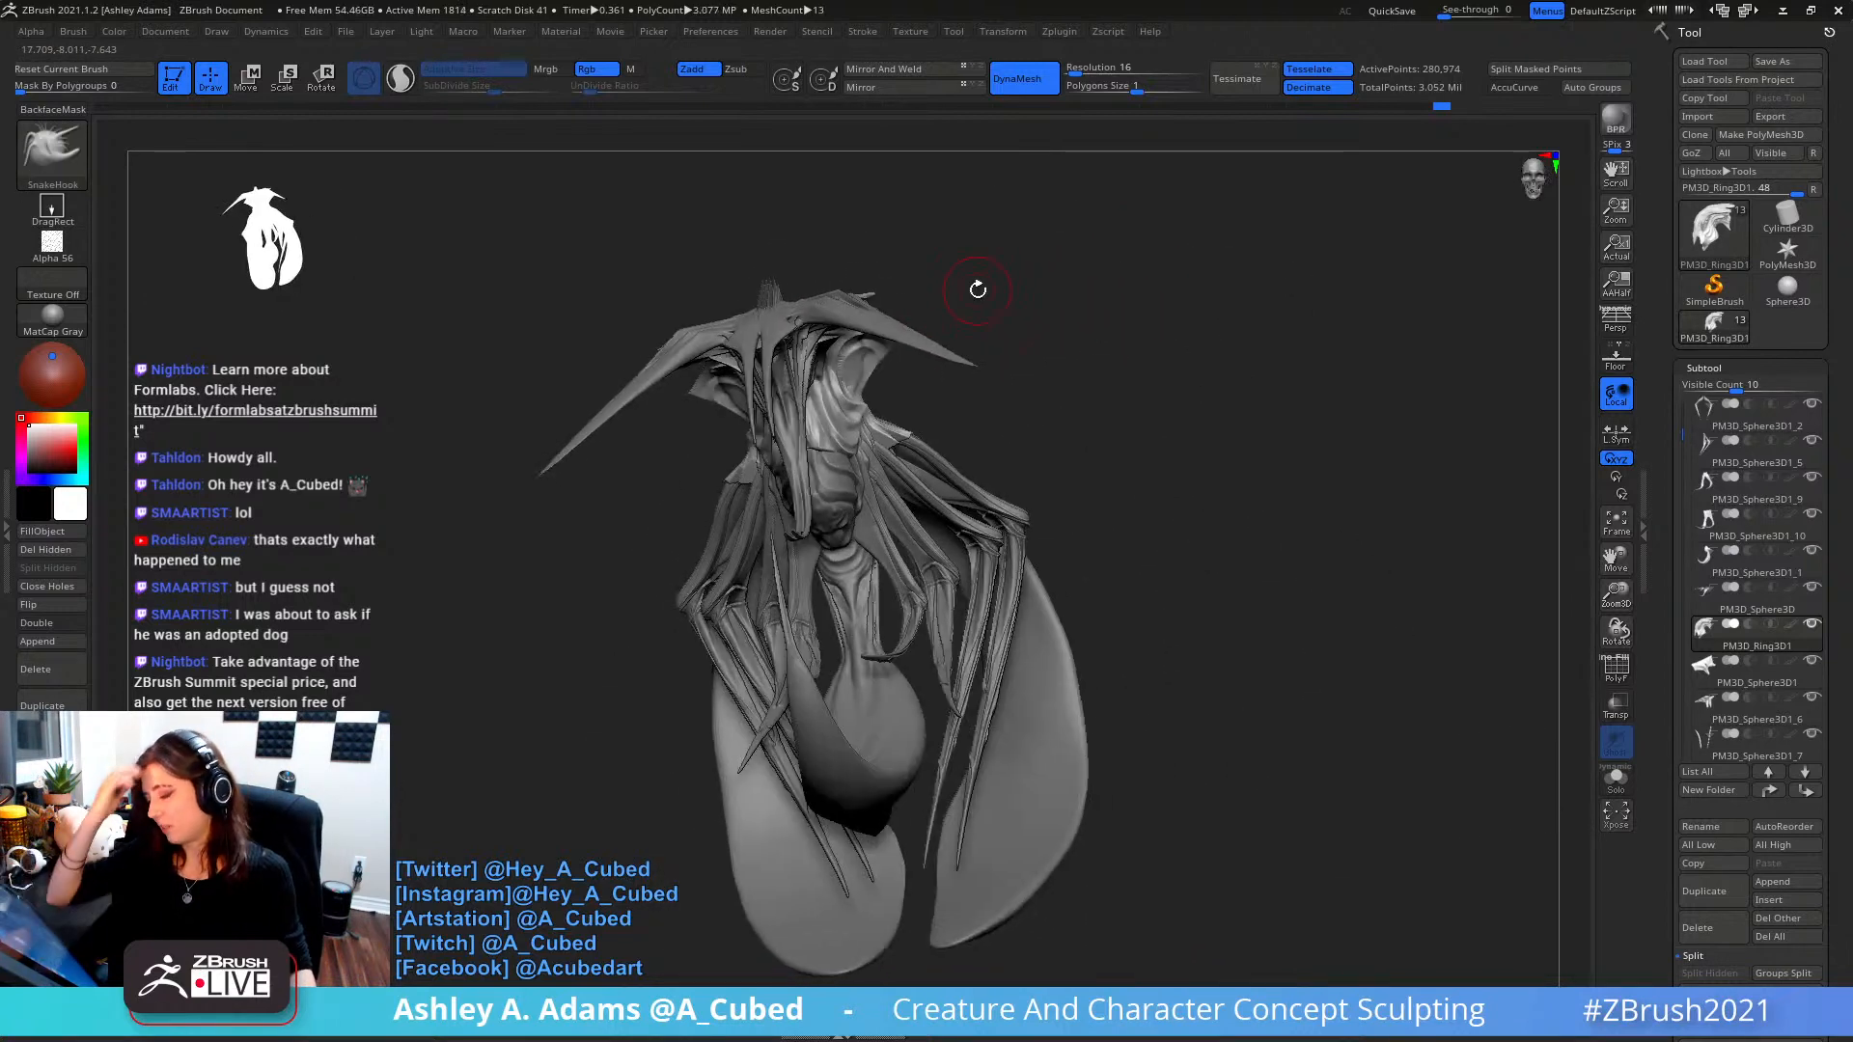
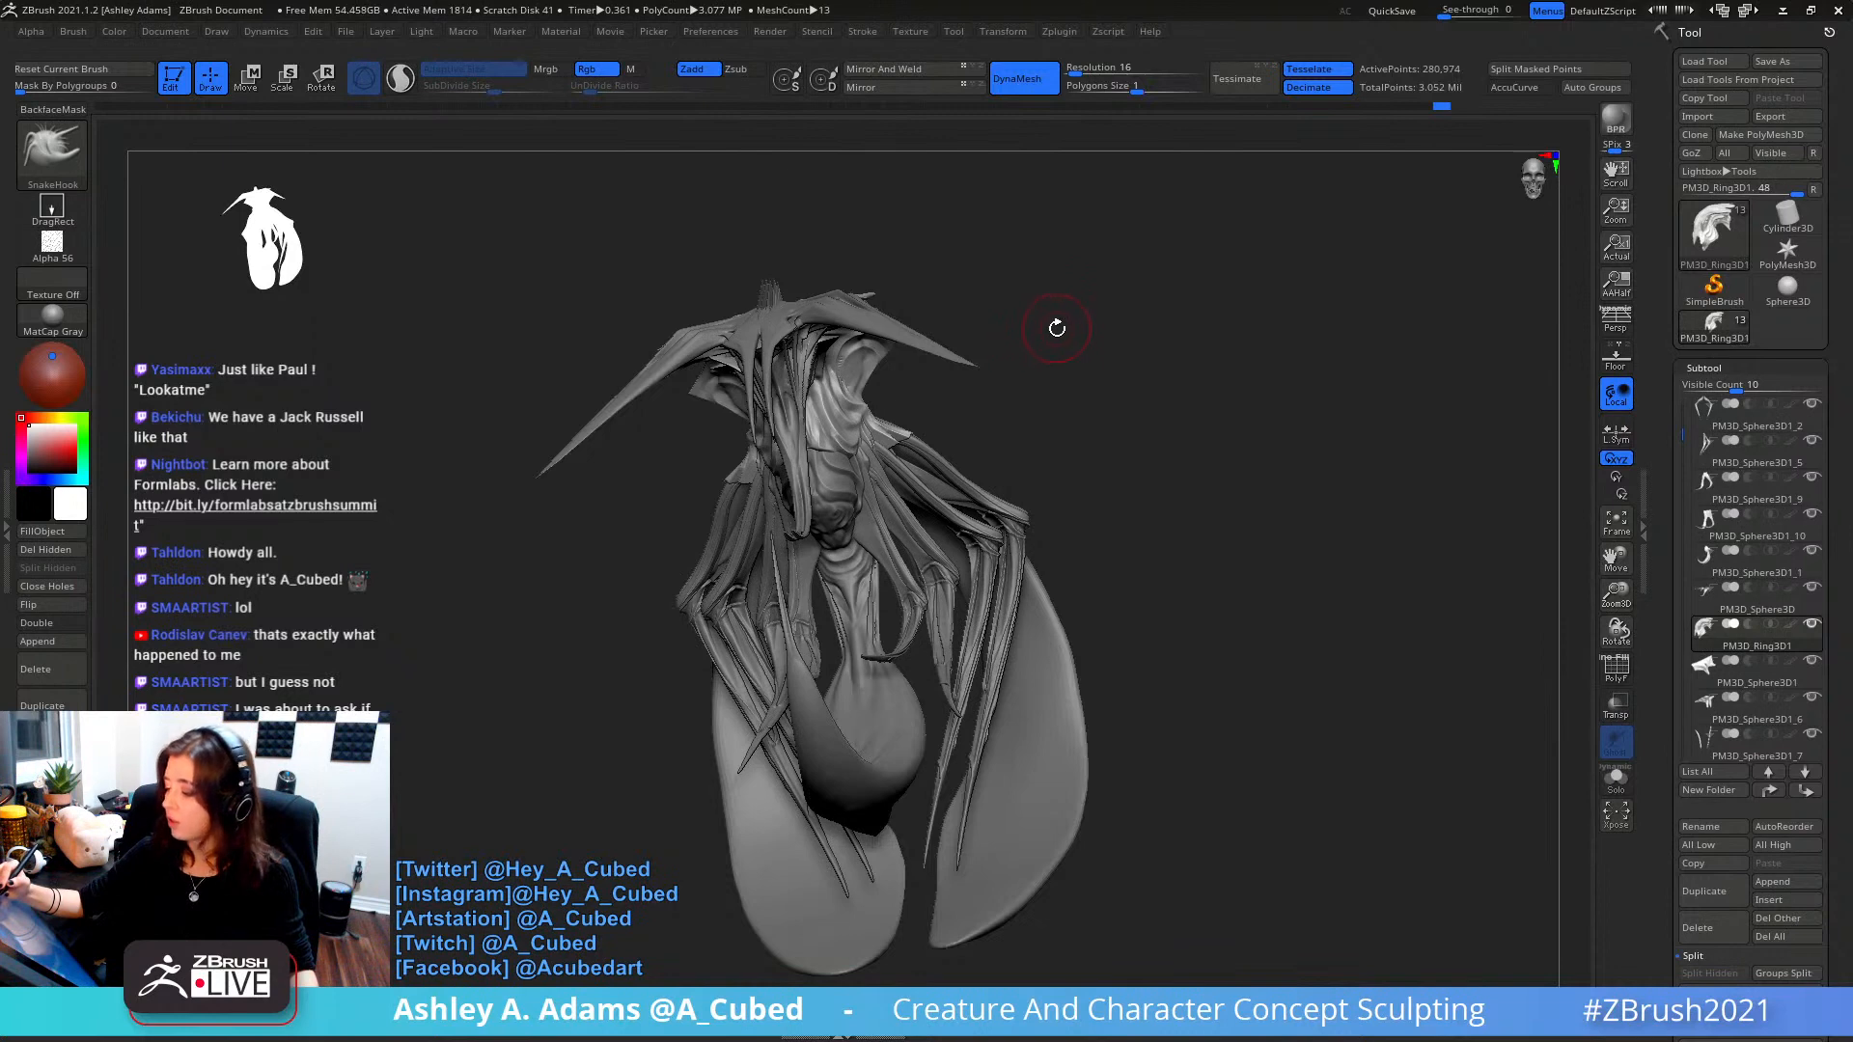
# - Select the tail piece and reshape its upper sides from the front with a larger SnakeHook brush
pyautogui.moveTo(1057, 339); pyautogui.dragTo(1013, 389)
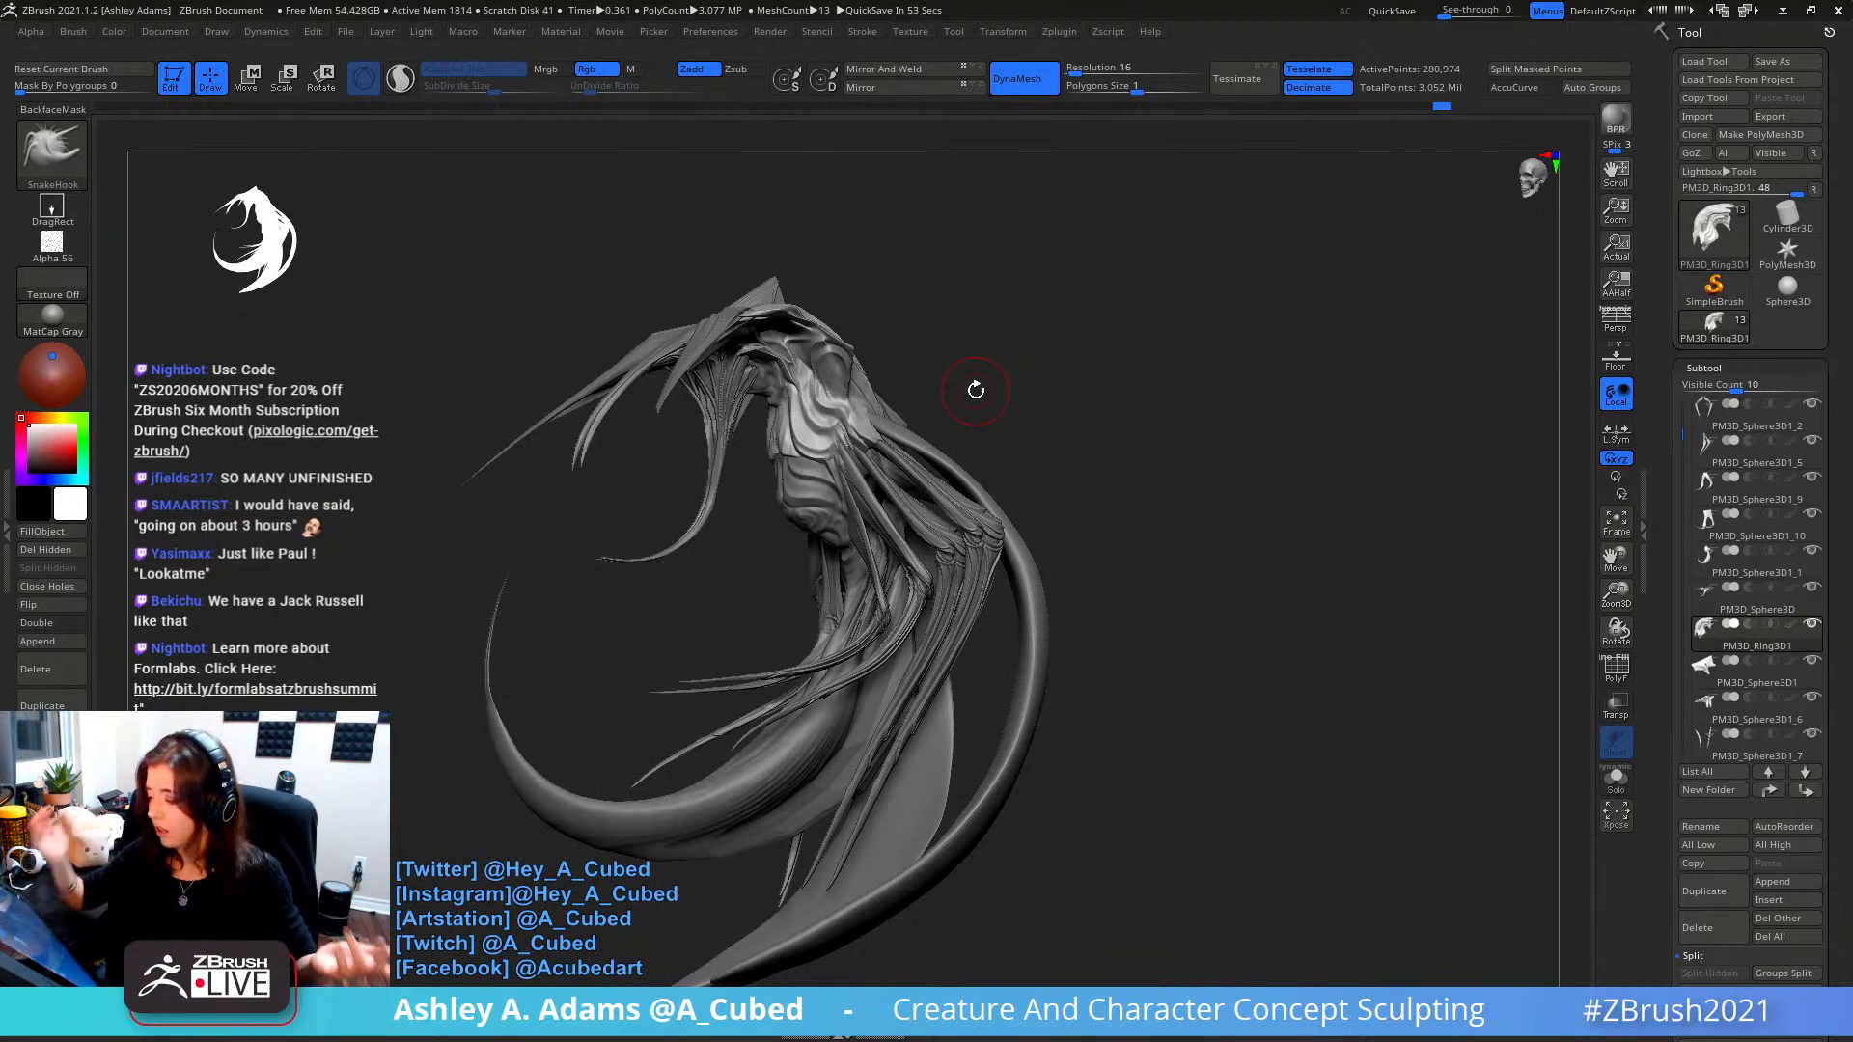
pyautogui.moveTo(872, 261)
pyautogui.mouseDown()
pyautogui.moveTo(901, 309)
pyautogui.moveTo(836, 331)
pyautogui.mouseUp()
pyautogui.moveTo(835, 331); pyautogui.dragTo(912, 466, button='right')
pyautogui.keyDown('alt'); pyautogui.click(890, 351); pyautogui.keyUp('alt')
pyautogui.rightClick(912, 466)
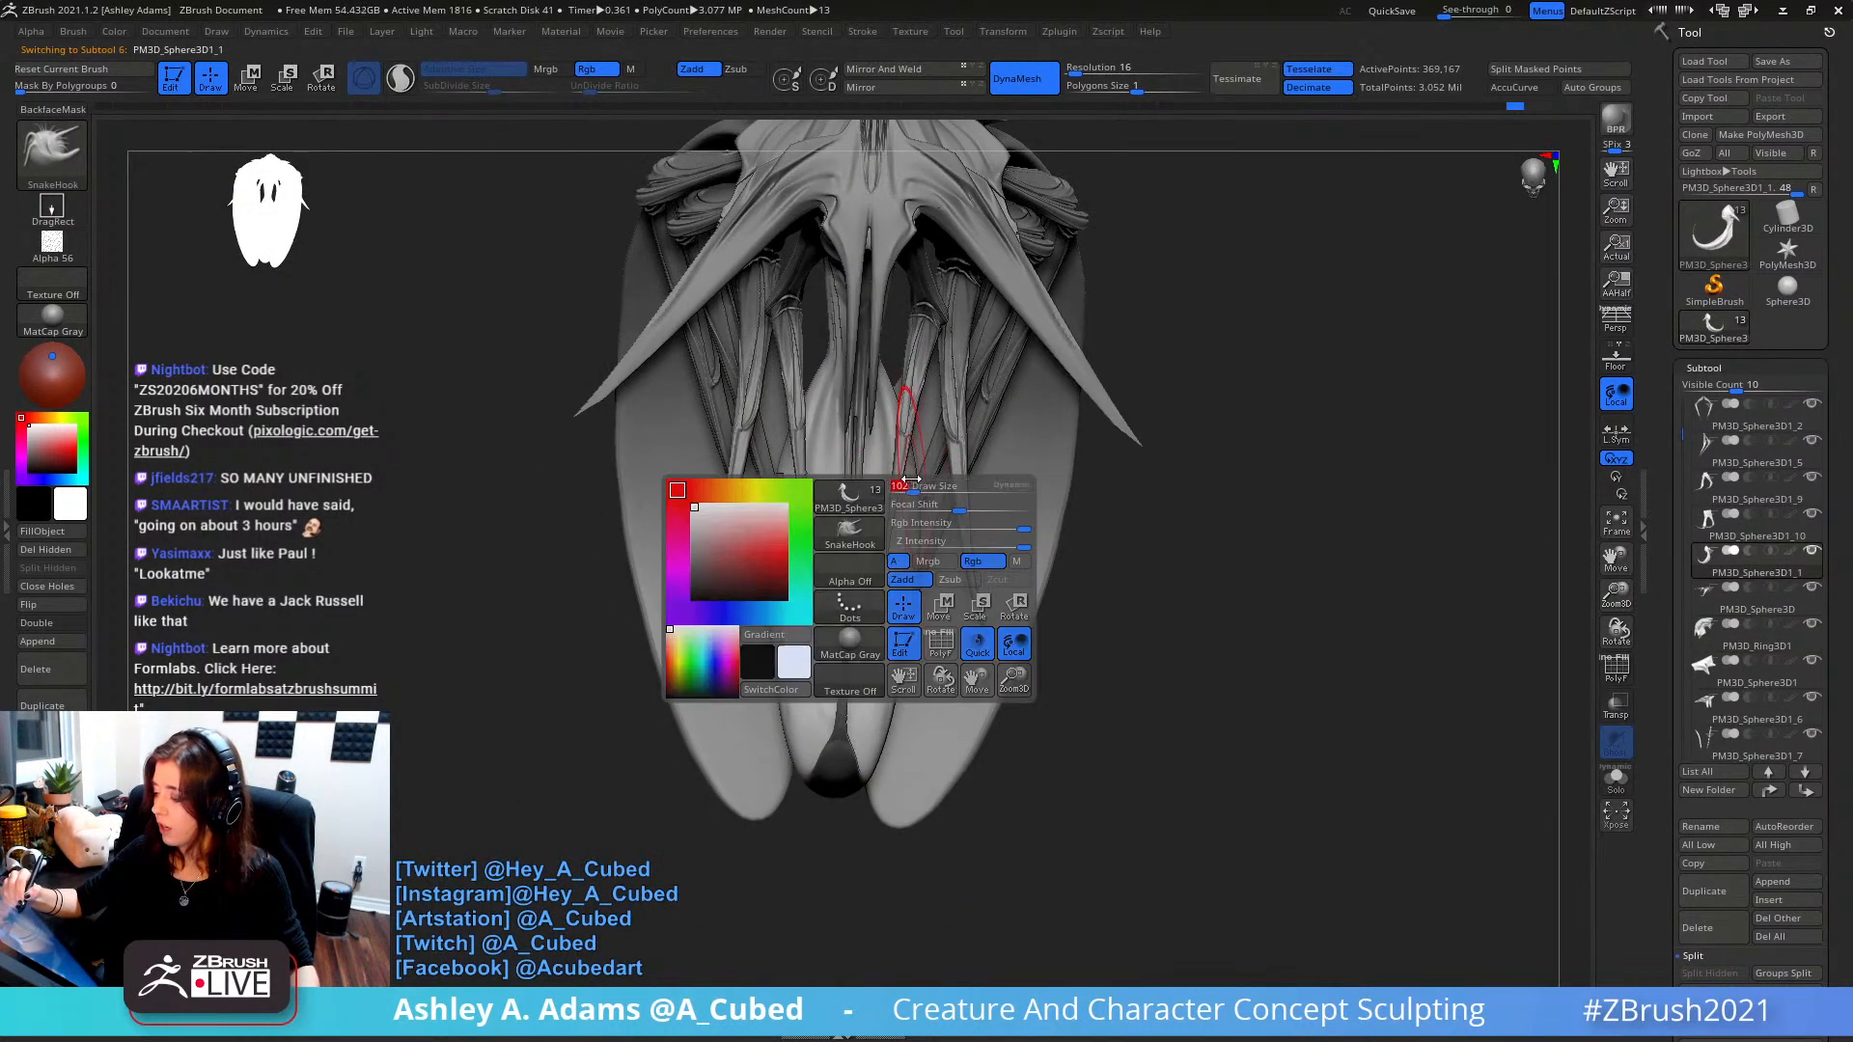
pyautogui.moveTo(918, 510); pyautogui.dragTo(925, 513)
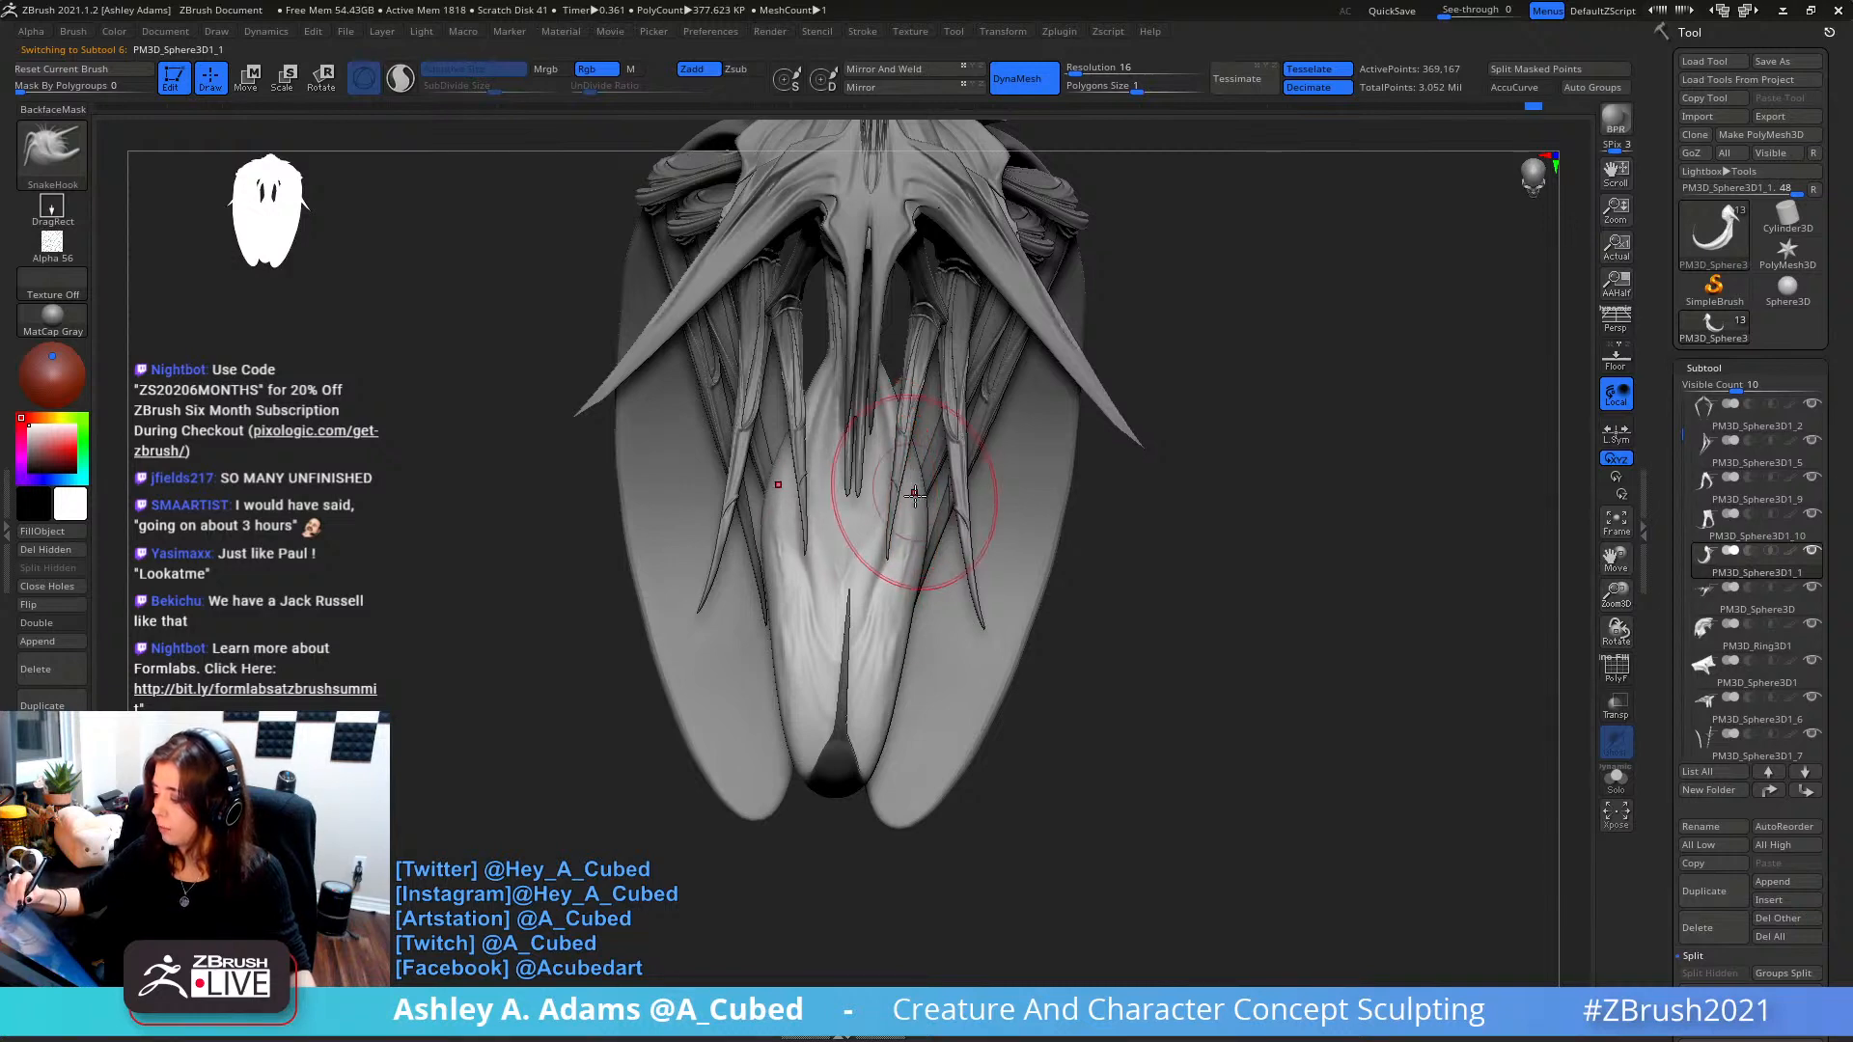
pyautogui.moveTo(907, 584); pyautogui.dragTo(904, 642)
pyautogui.moveTo(897, 654); pyautogui.dragTo(691, 556, button='right')
pyautogui.rightClick(691, 556)
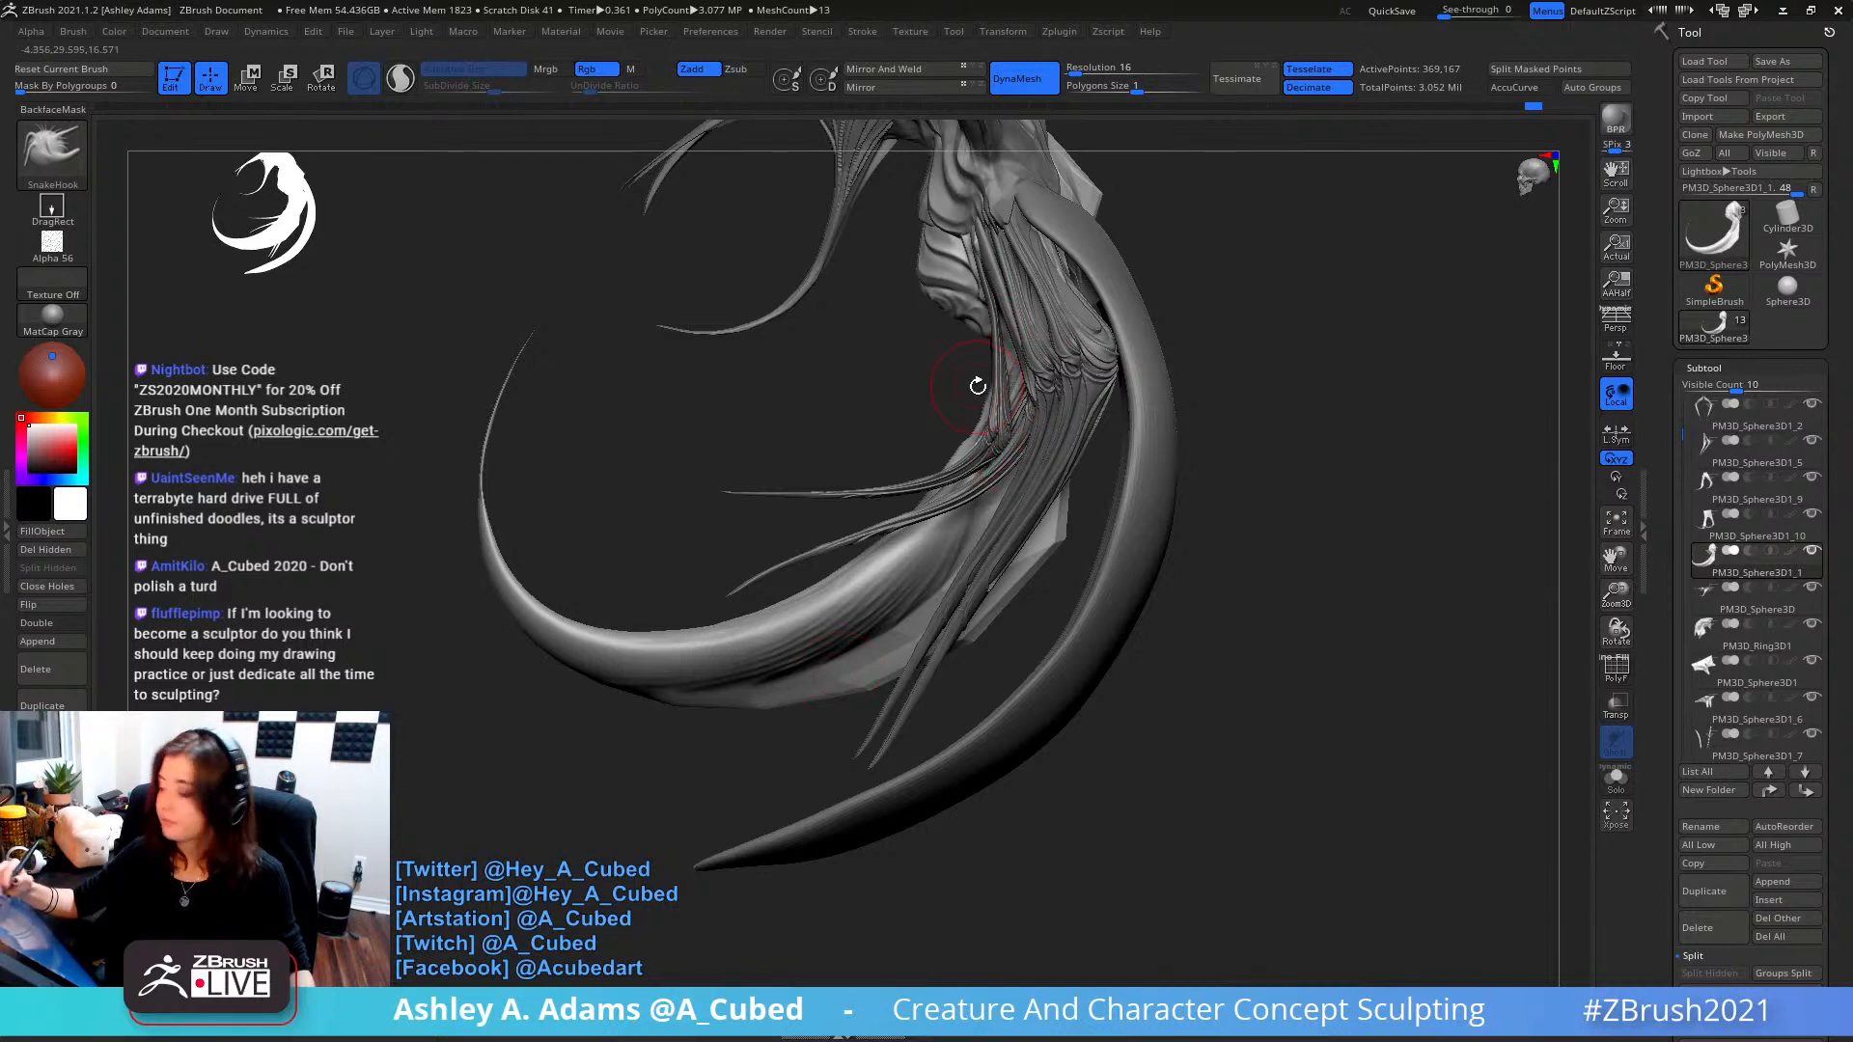
# - Enlarge the SnakeHook brush and adjust the lower curve of the tail in side view
pyautogui.moveTo(975, 385); pyautogui.dragTo(985, 483)
pyautogui.press('space')
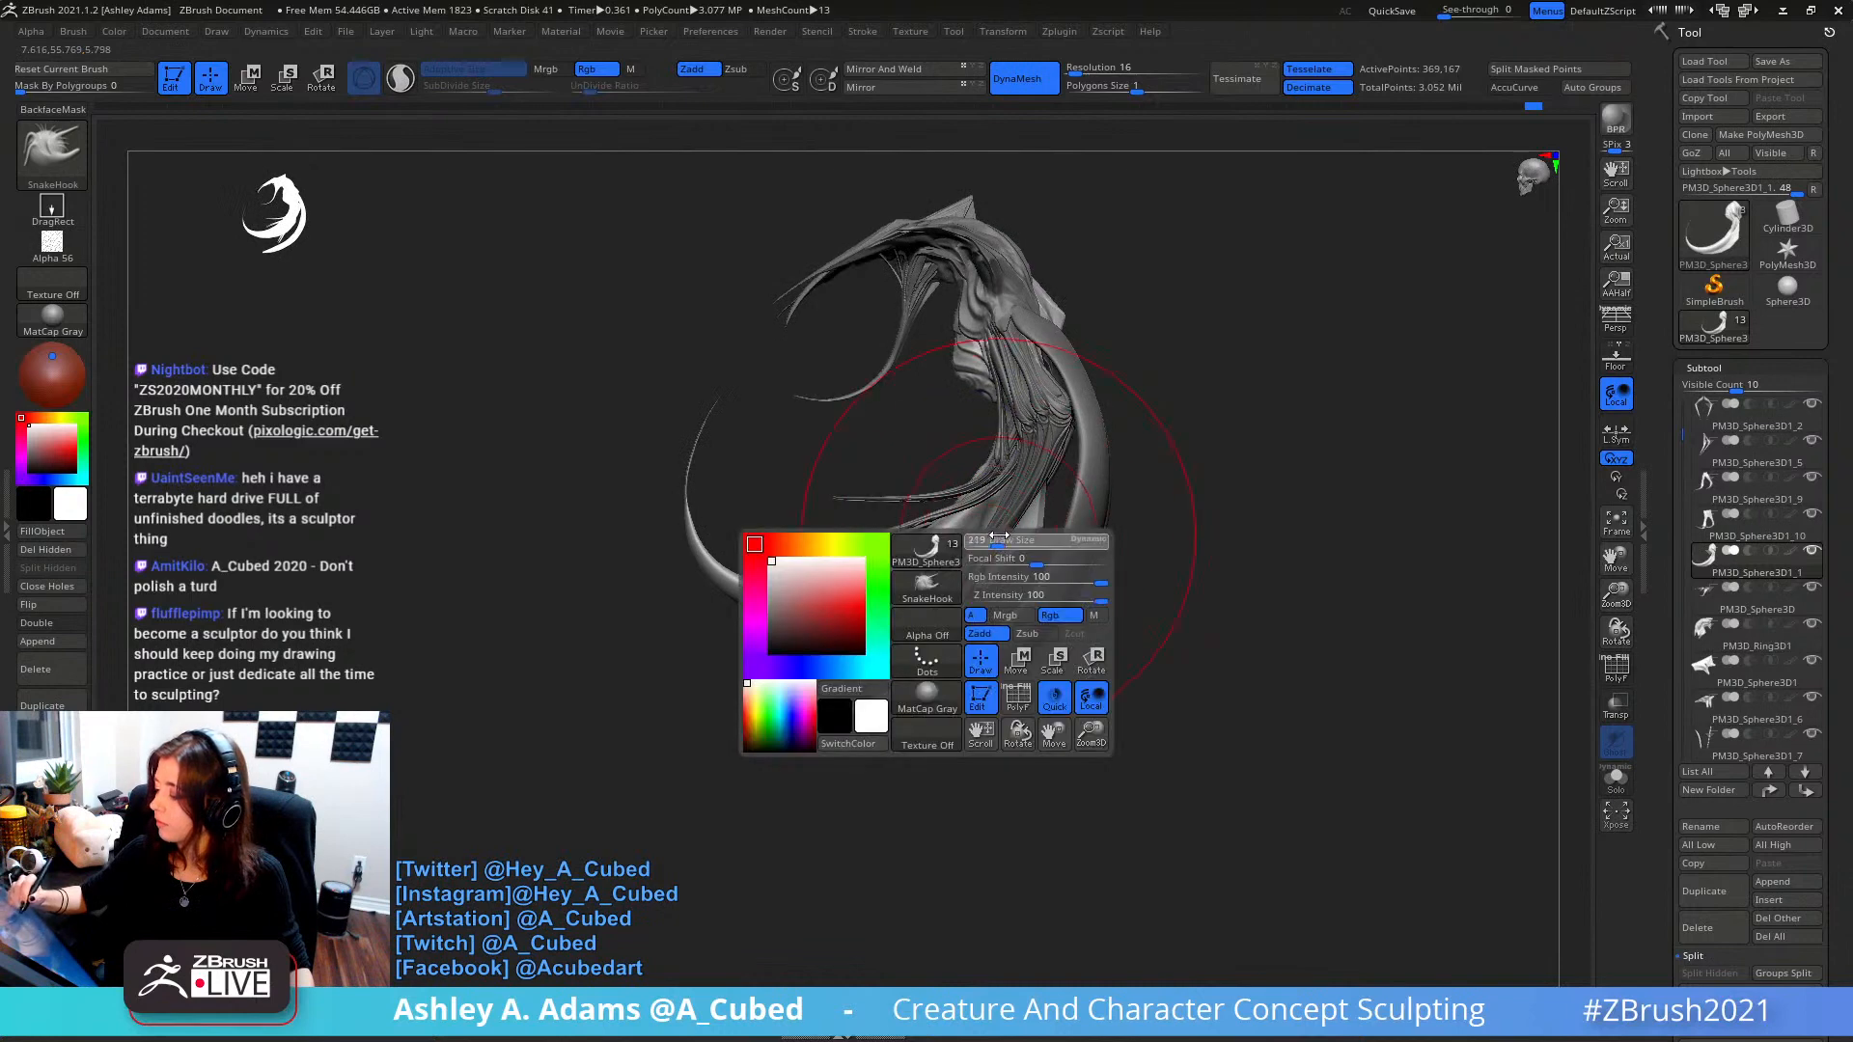
pyautogui.press('space')
pyautogui.moveTo(982, 552)
pyautogui.mouseDown()
pyautogui.moveTo(969, 544)
pyautogui.moveTo(1006, 533)
pyautogui.mouseUp()
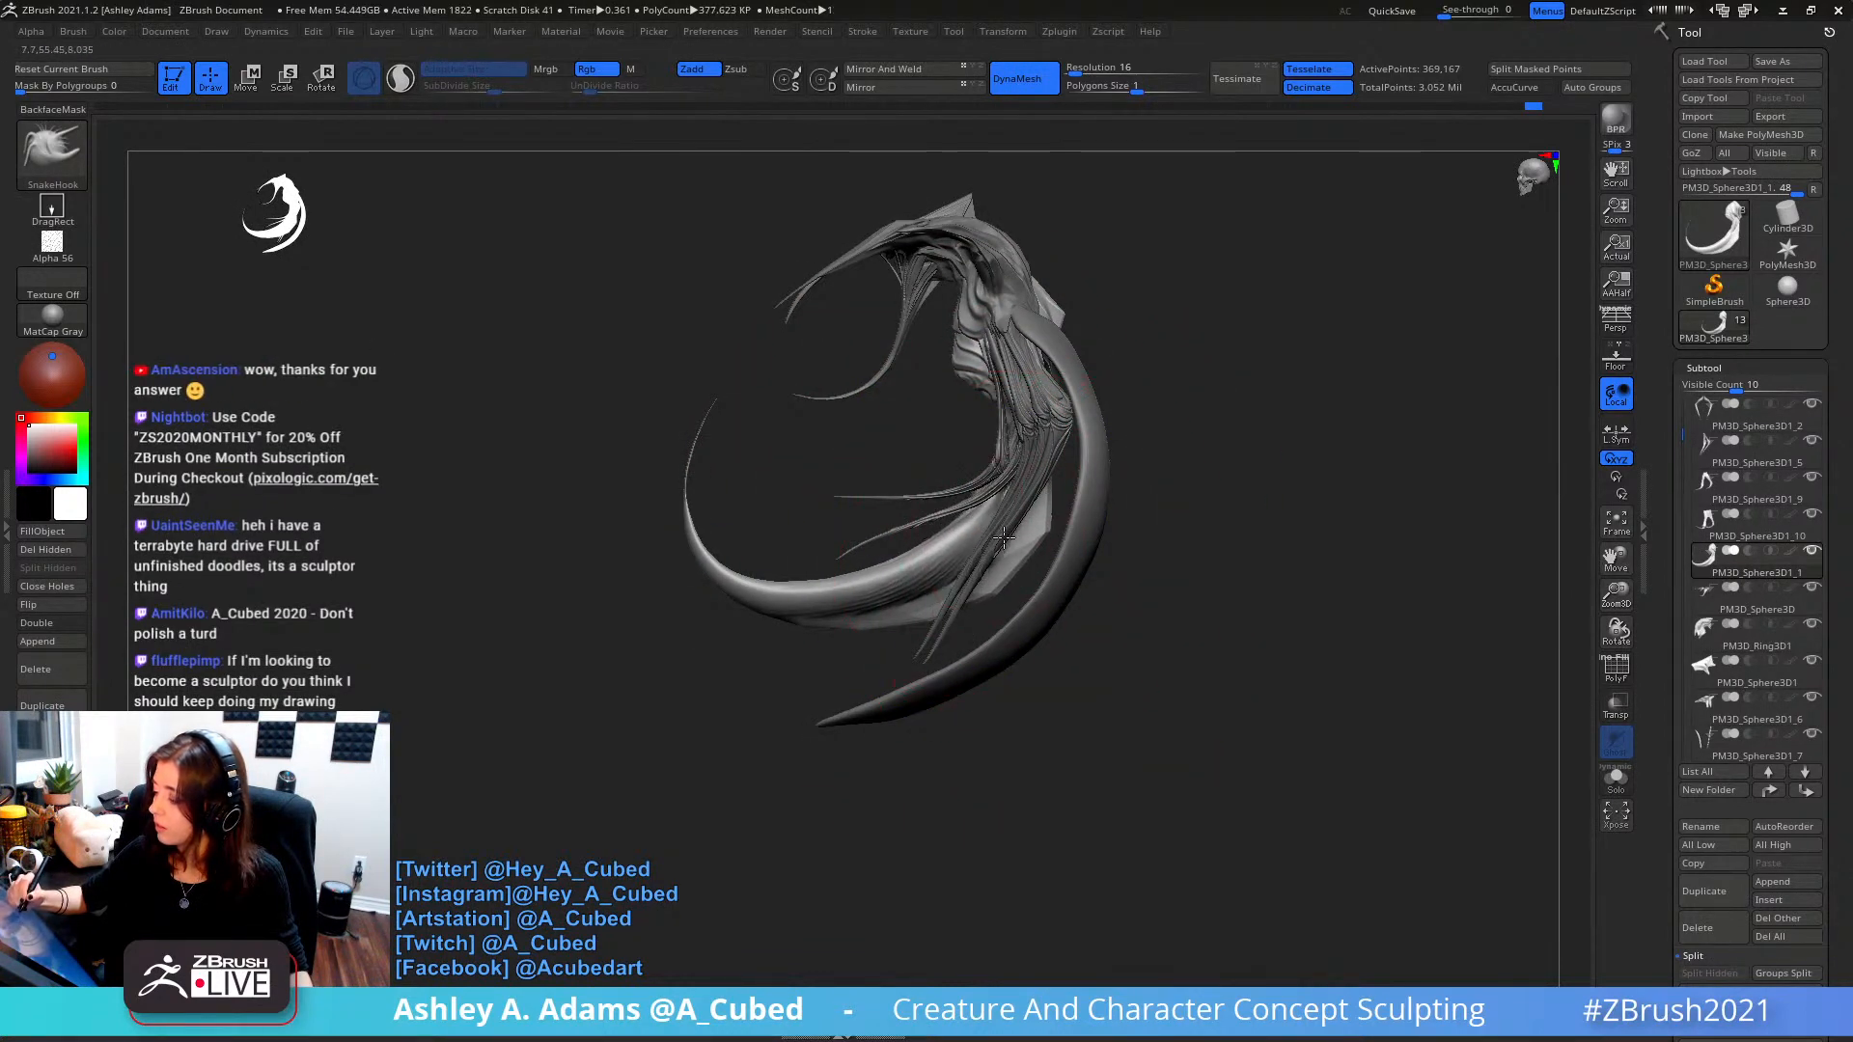
pyautogui.moveTo(913, 593); pyautogui.dragTo(915, 603)
pyautogui.keyDown('ctrl'); pyautogui.moveTo(988, 464); pyautogui.dragTo(1074, 451, button='right'); pyautogui.keyUp('ctrl')
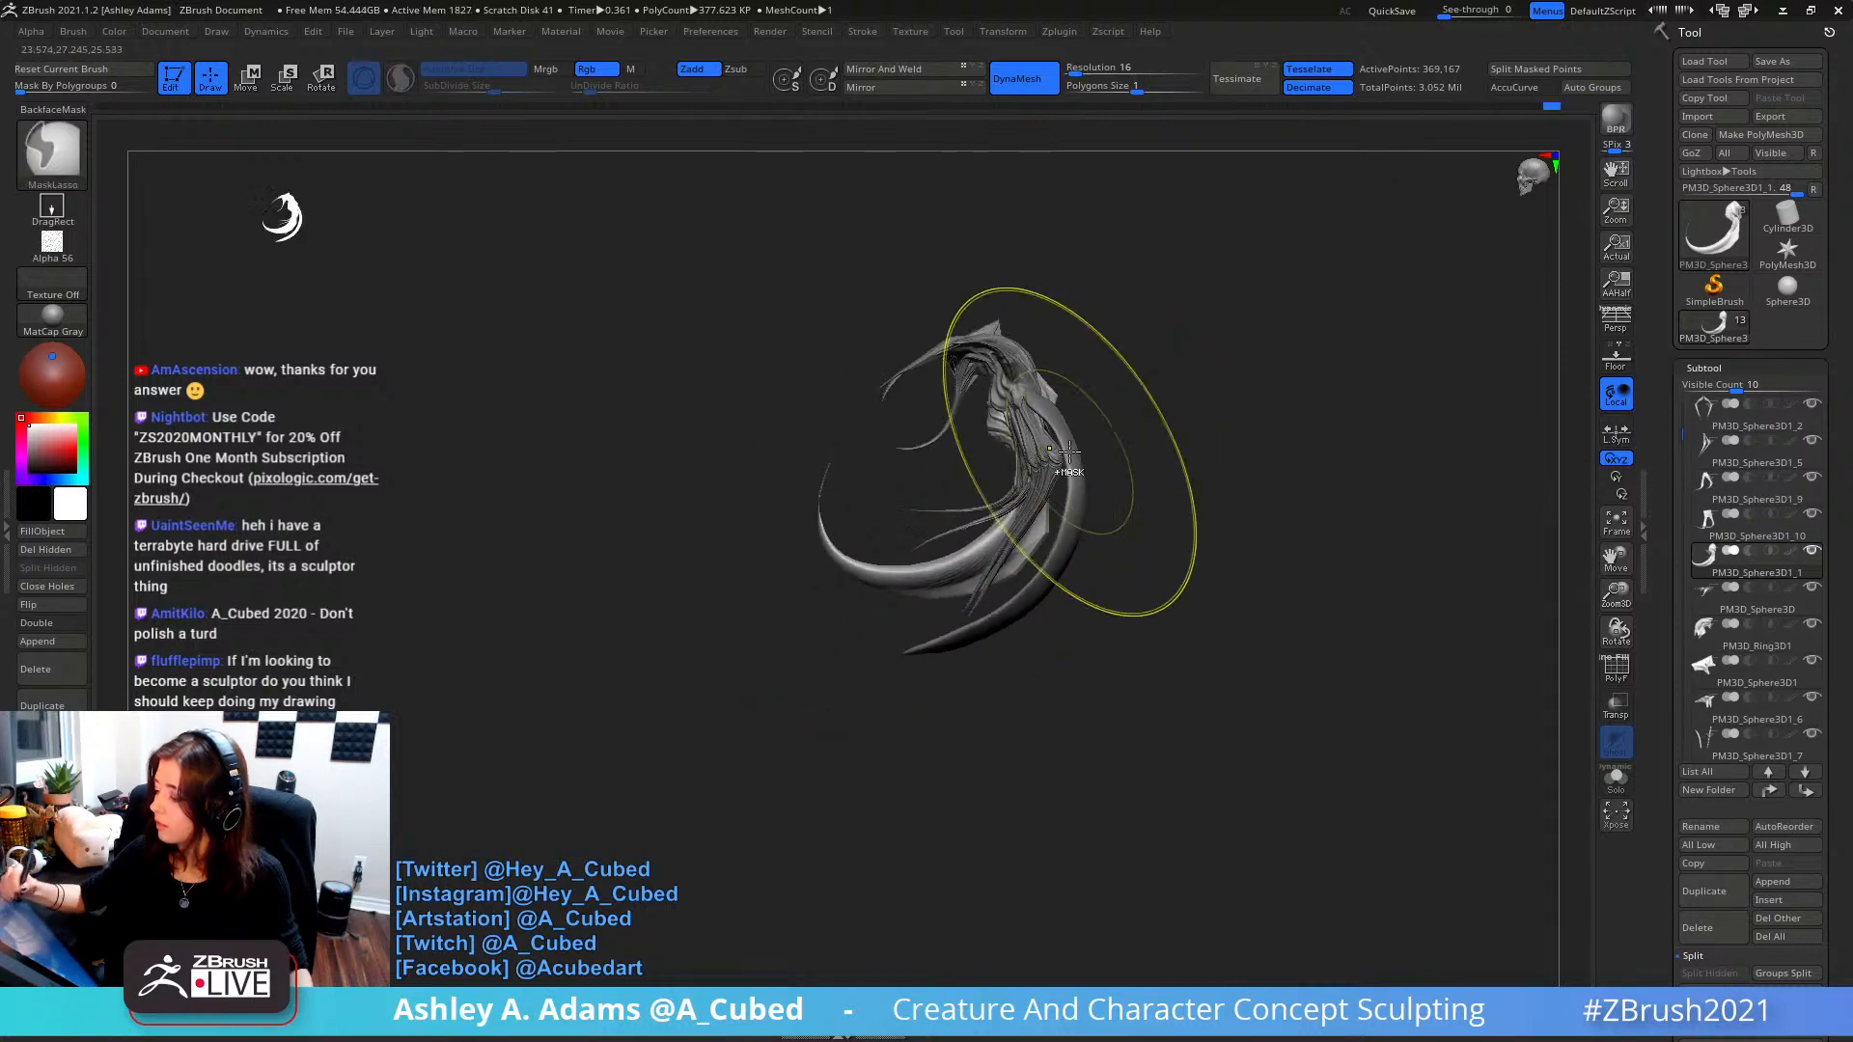
pyautogui.press('space')
pyautogui.moveTo(1100, 470); pyautogui.dragTo(1073, 470)
# - Select the wing pair and refine its outer edges with SnakeHook and smoothing strokes from the side and back
pyautogui.moveTo(1245, 454)
pyautogui.mouseDown(button='right')
pyautogui.moveTo(1123, 444)
pyautogui.moveTo(1075, 477)
pyautogui.mouseUp(button='right')
pyautogui.keyDown('alt'); pyautogui.click(1076, 474); pyautogui.keyUp('alt')
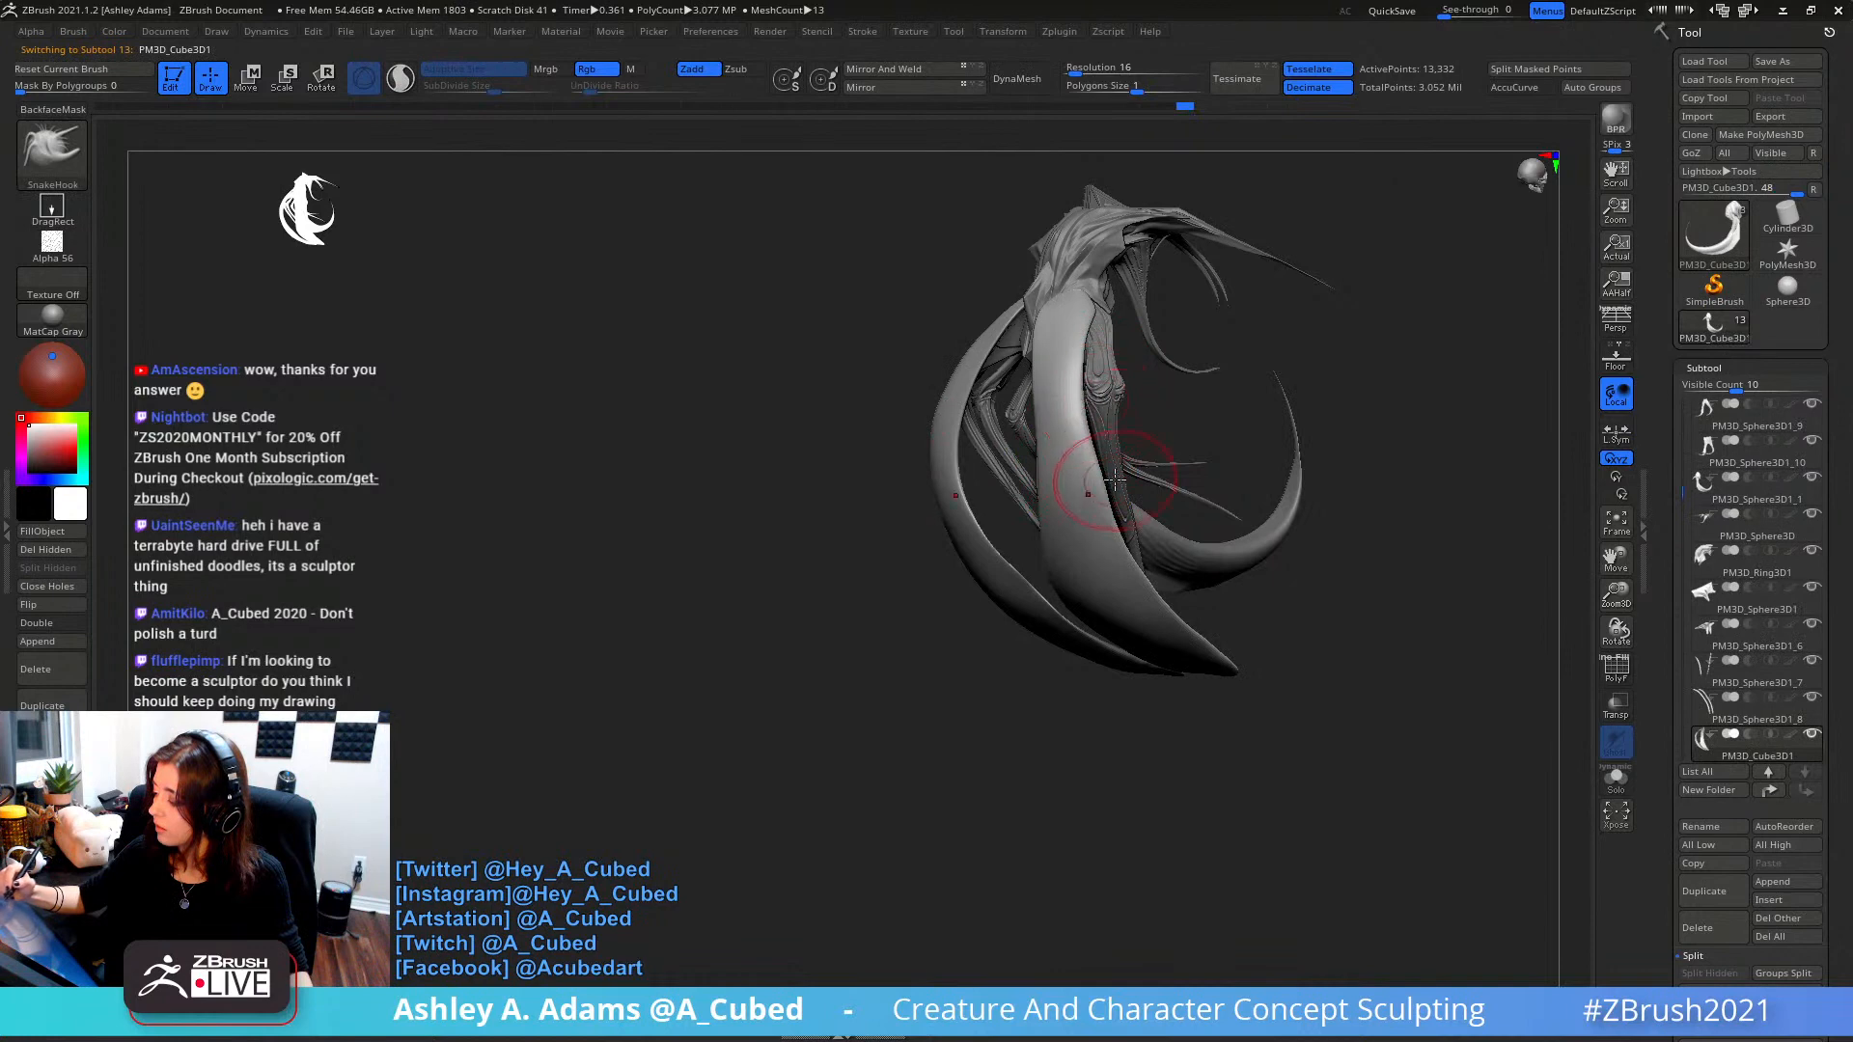
pyautogui.press('space')
pyautogui.keyDown('shift'); pyautogui.moveTo(1102, 467); pyautogui.dragTo(1103, 499); pyautogui.keyUp('shift')
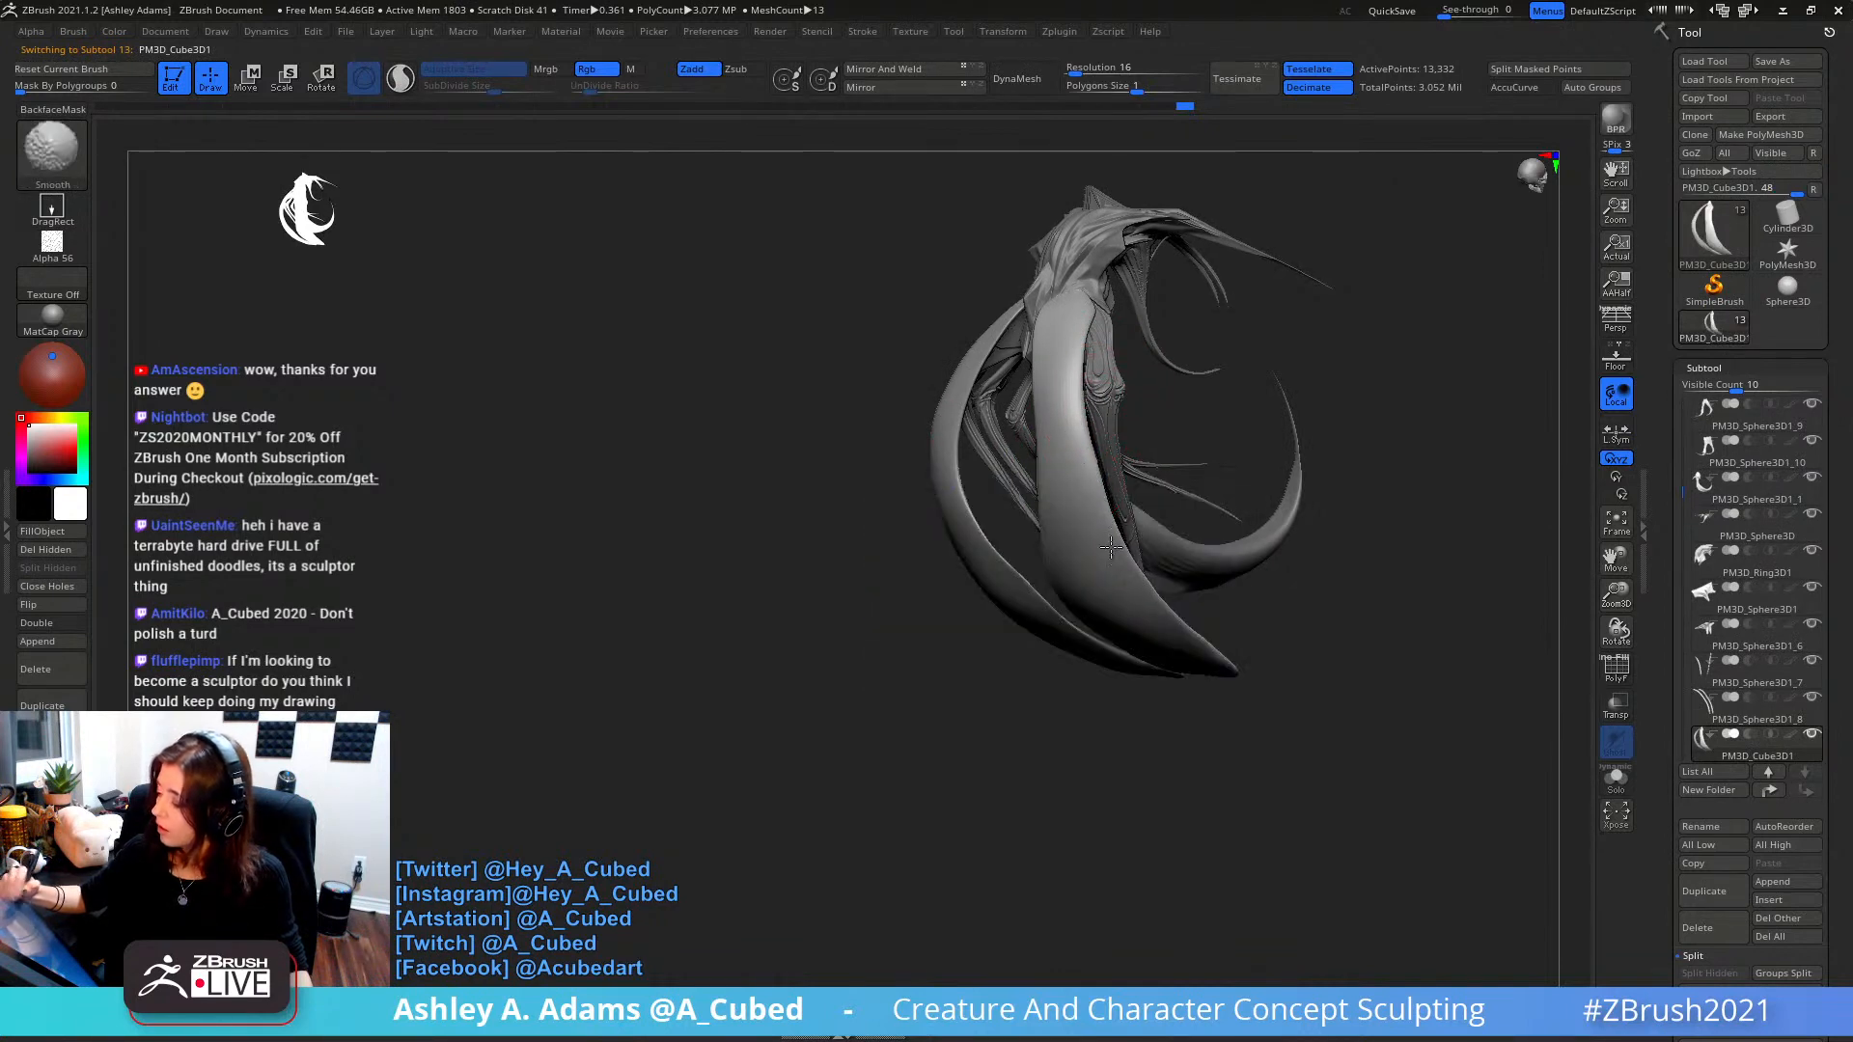
pyautogui.keyDown('shift'); pyautogui.moveTo(1111, 548); pyautogui.dragTo(1138, 393, button='right'); pyautogui.keyUp('shift')
pyautogui.press('space')
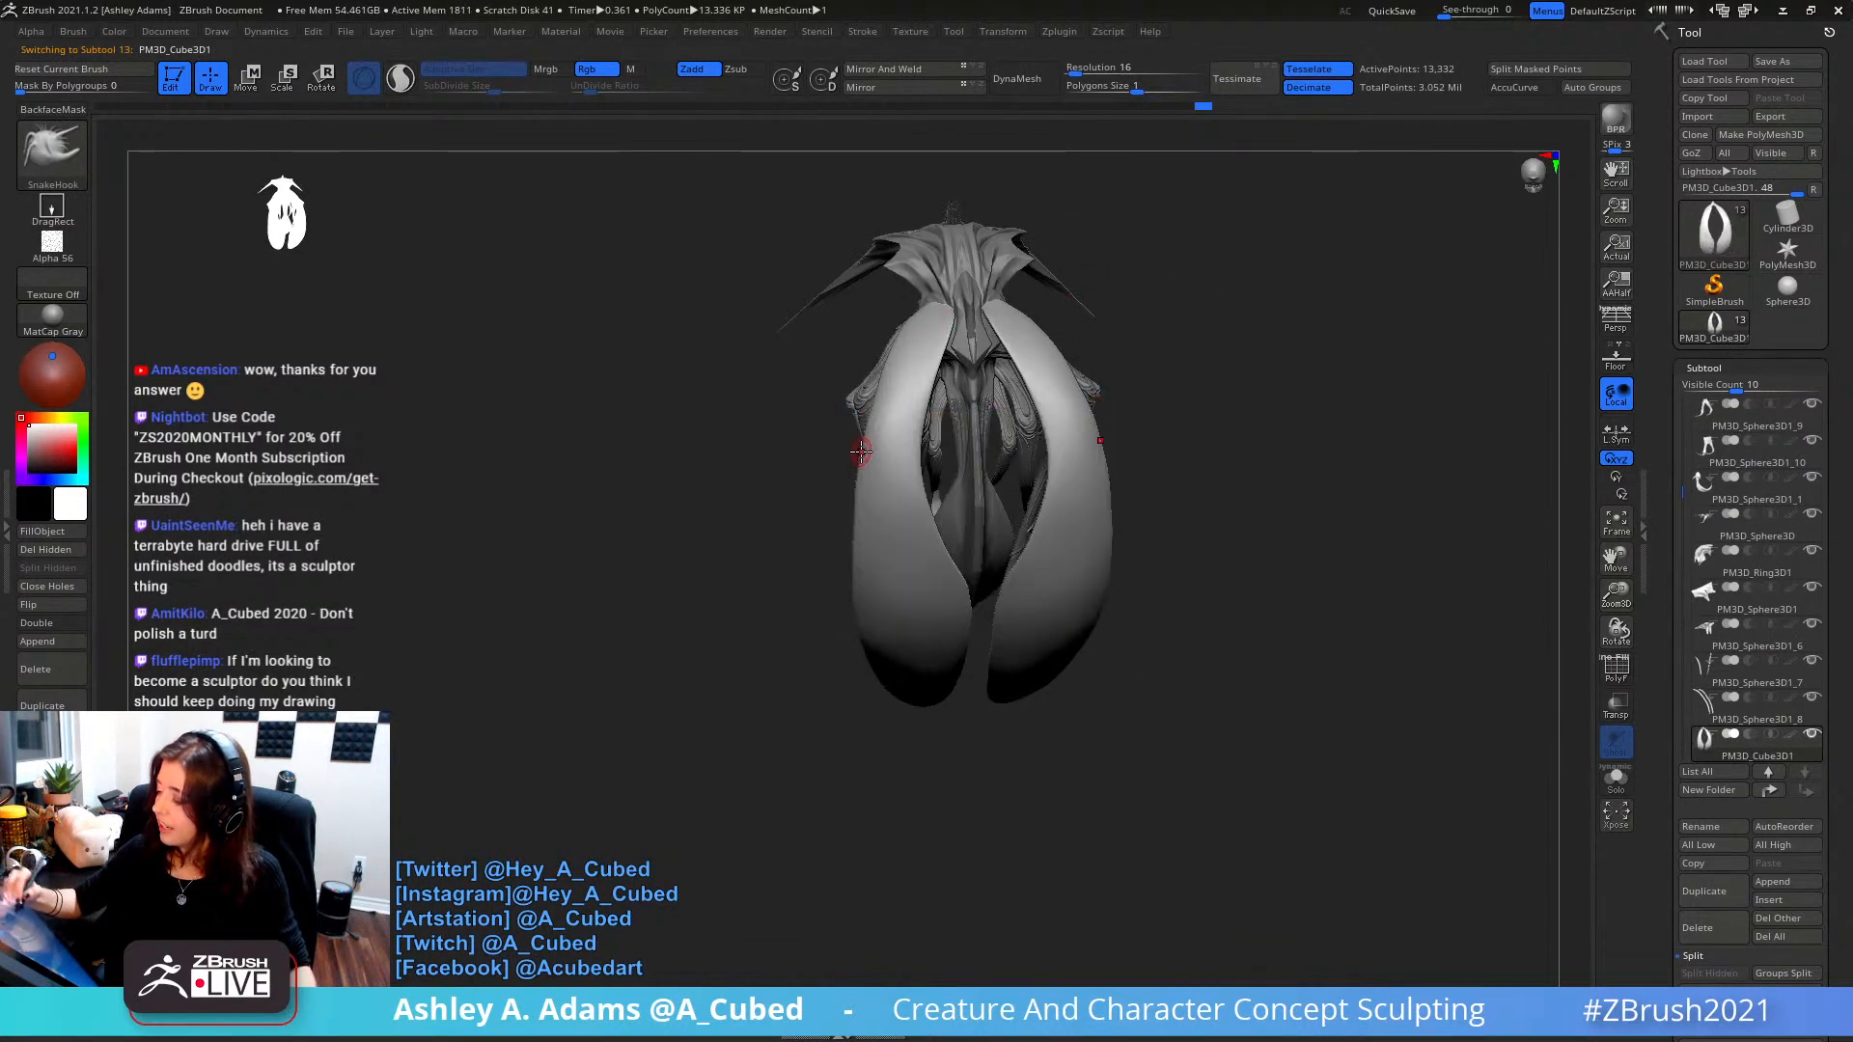
pyautogui.keyDown('shift'); pyautogui.moveTo(860, 450); pyautogui.dragTo(862, 476); pyautogui.keyUp('shift')
pyautogui.press('space')
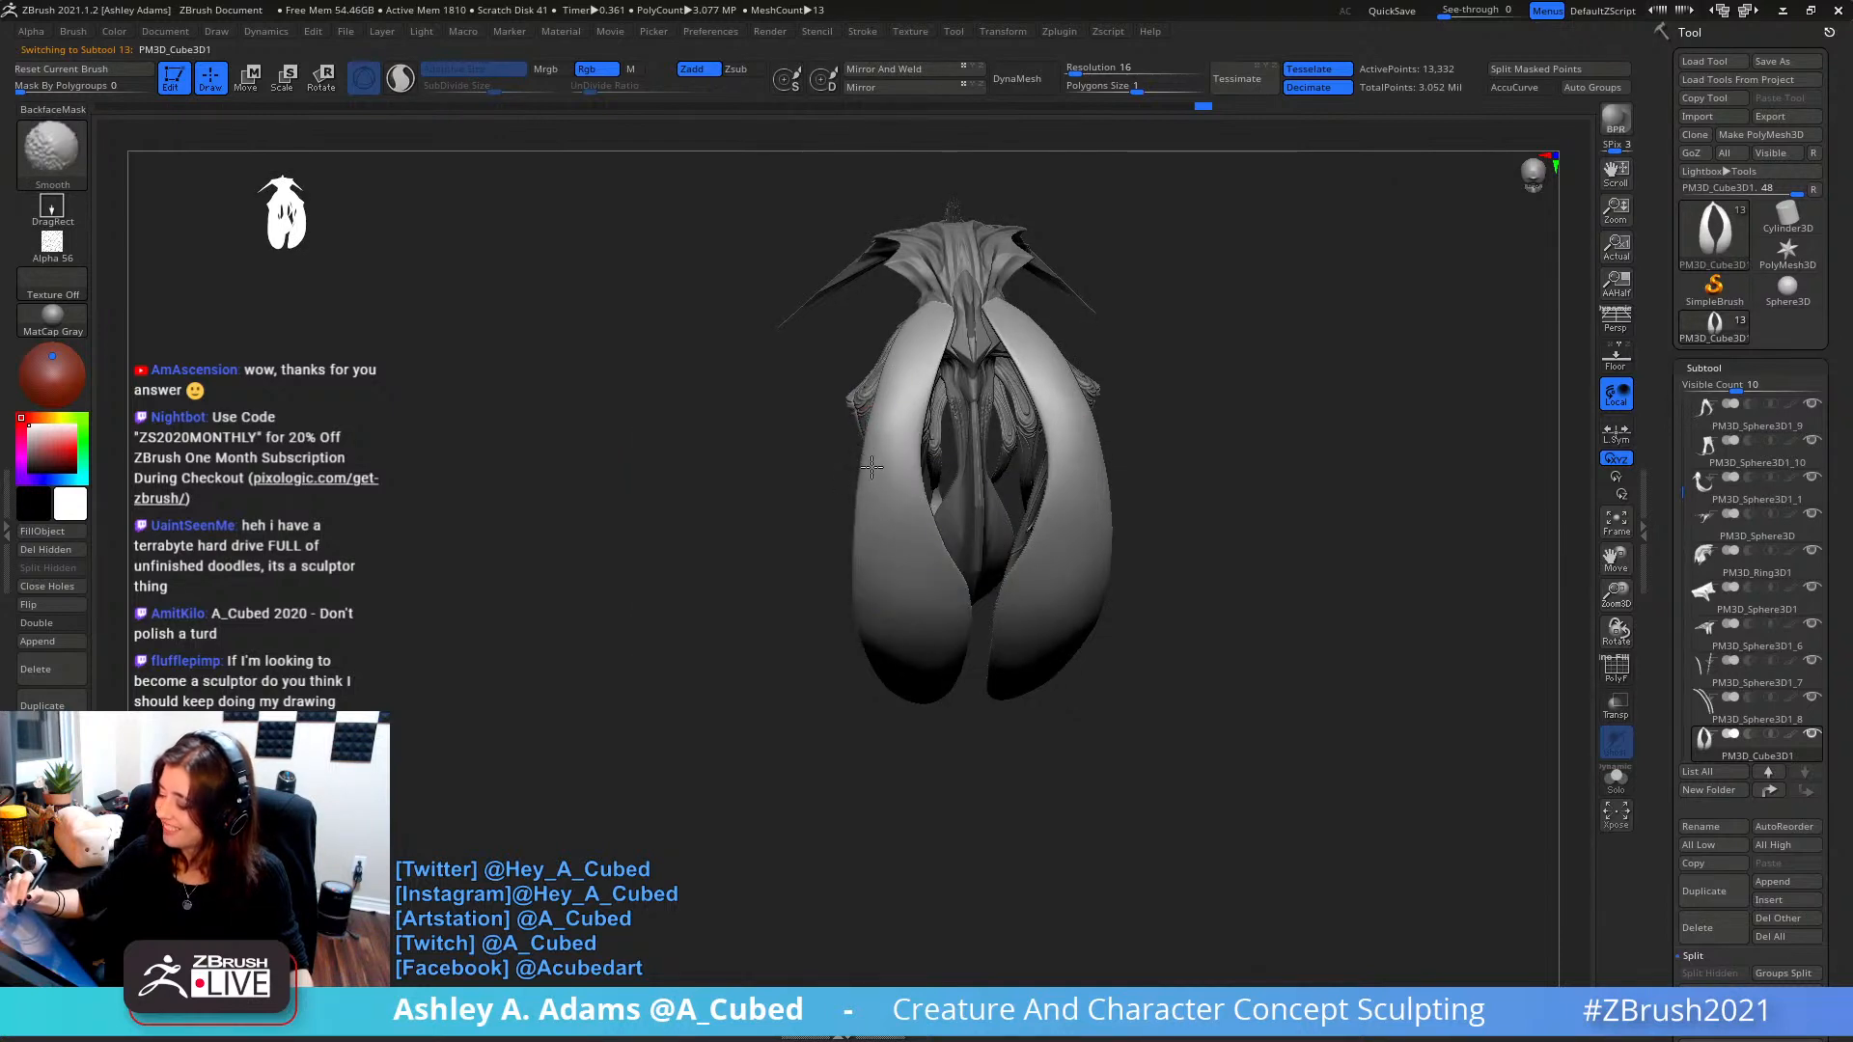
# - Smooth the middle and lower stretch of the wing's front edge
pyautogui.moveTo(884, 459); pyautogui.dragTo(893, 455, button='right')
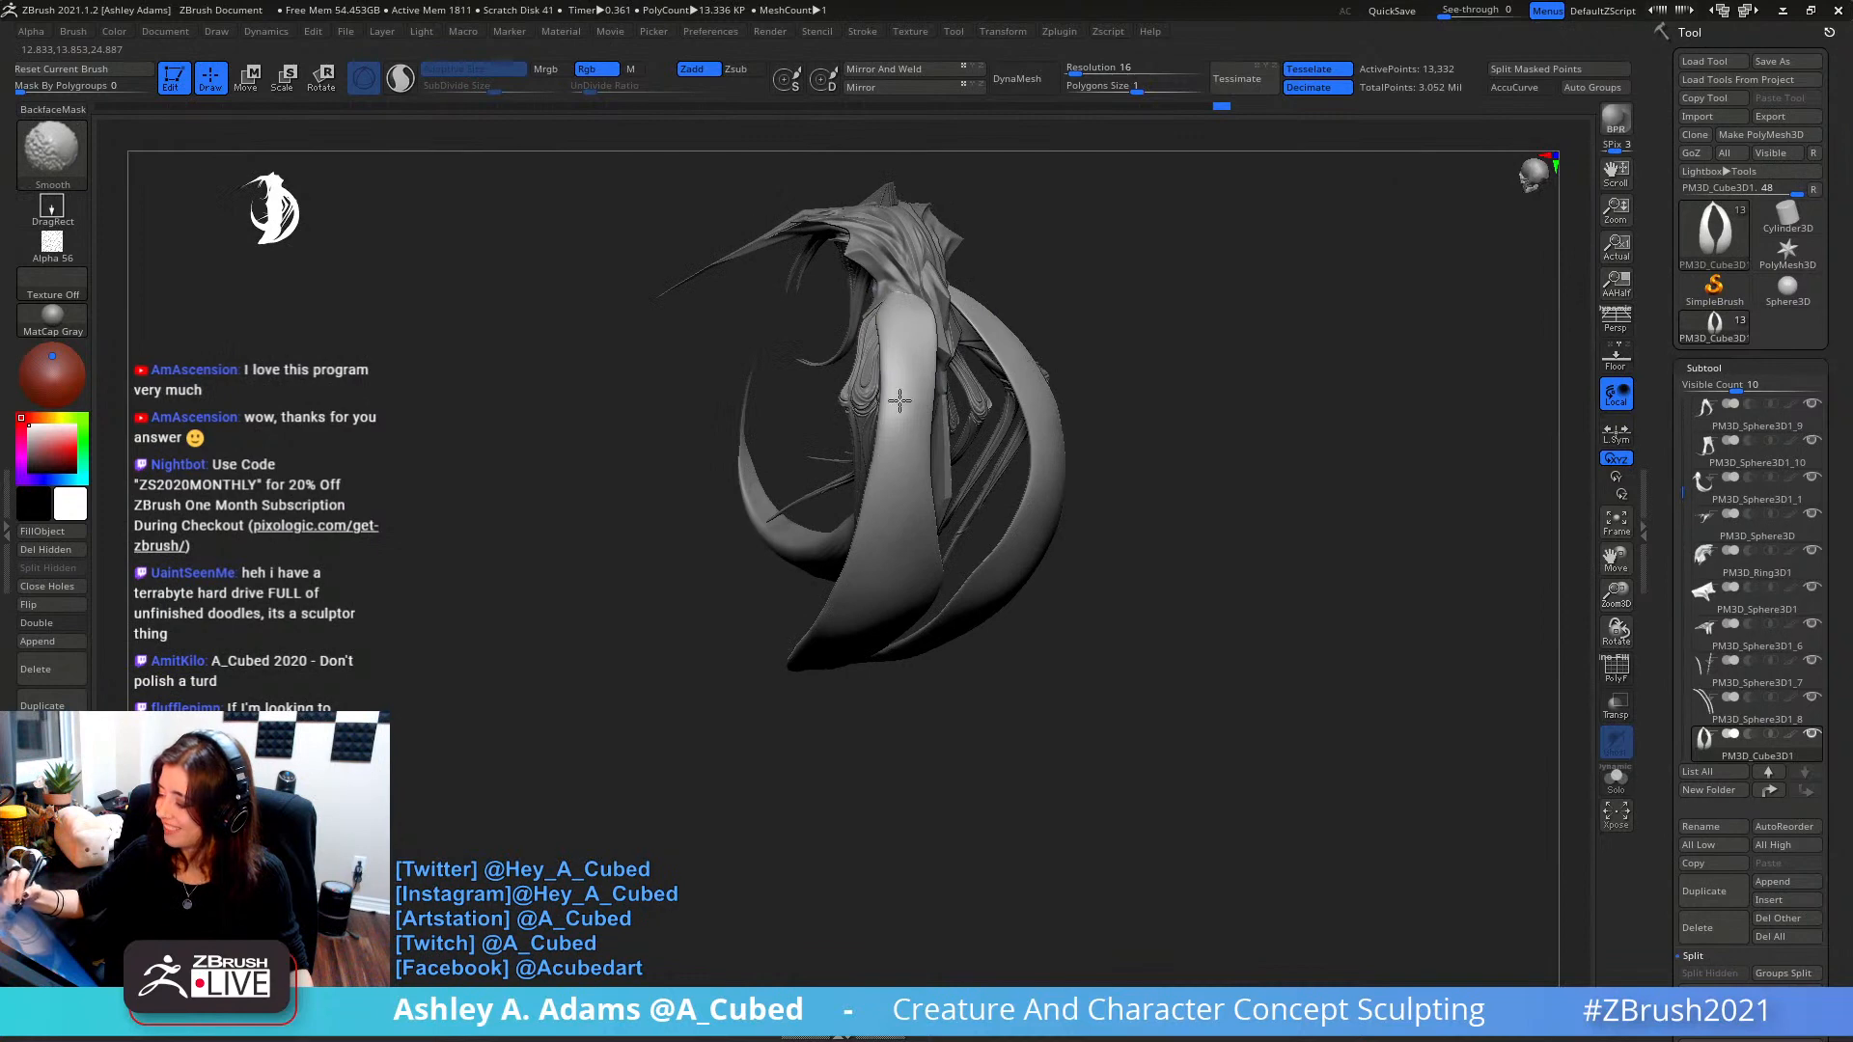
pyautogui.keyDown('shift'); pyautogui.moveTo(862, 572); pyautogui.dragTo(854, 596); pyautogui.keyUp('shift')
pyautogui.moveTo(863, 526); pyautogui.dragTo(869, 434, button='right')
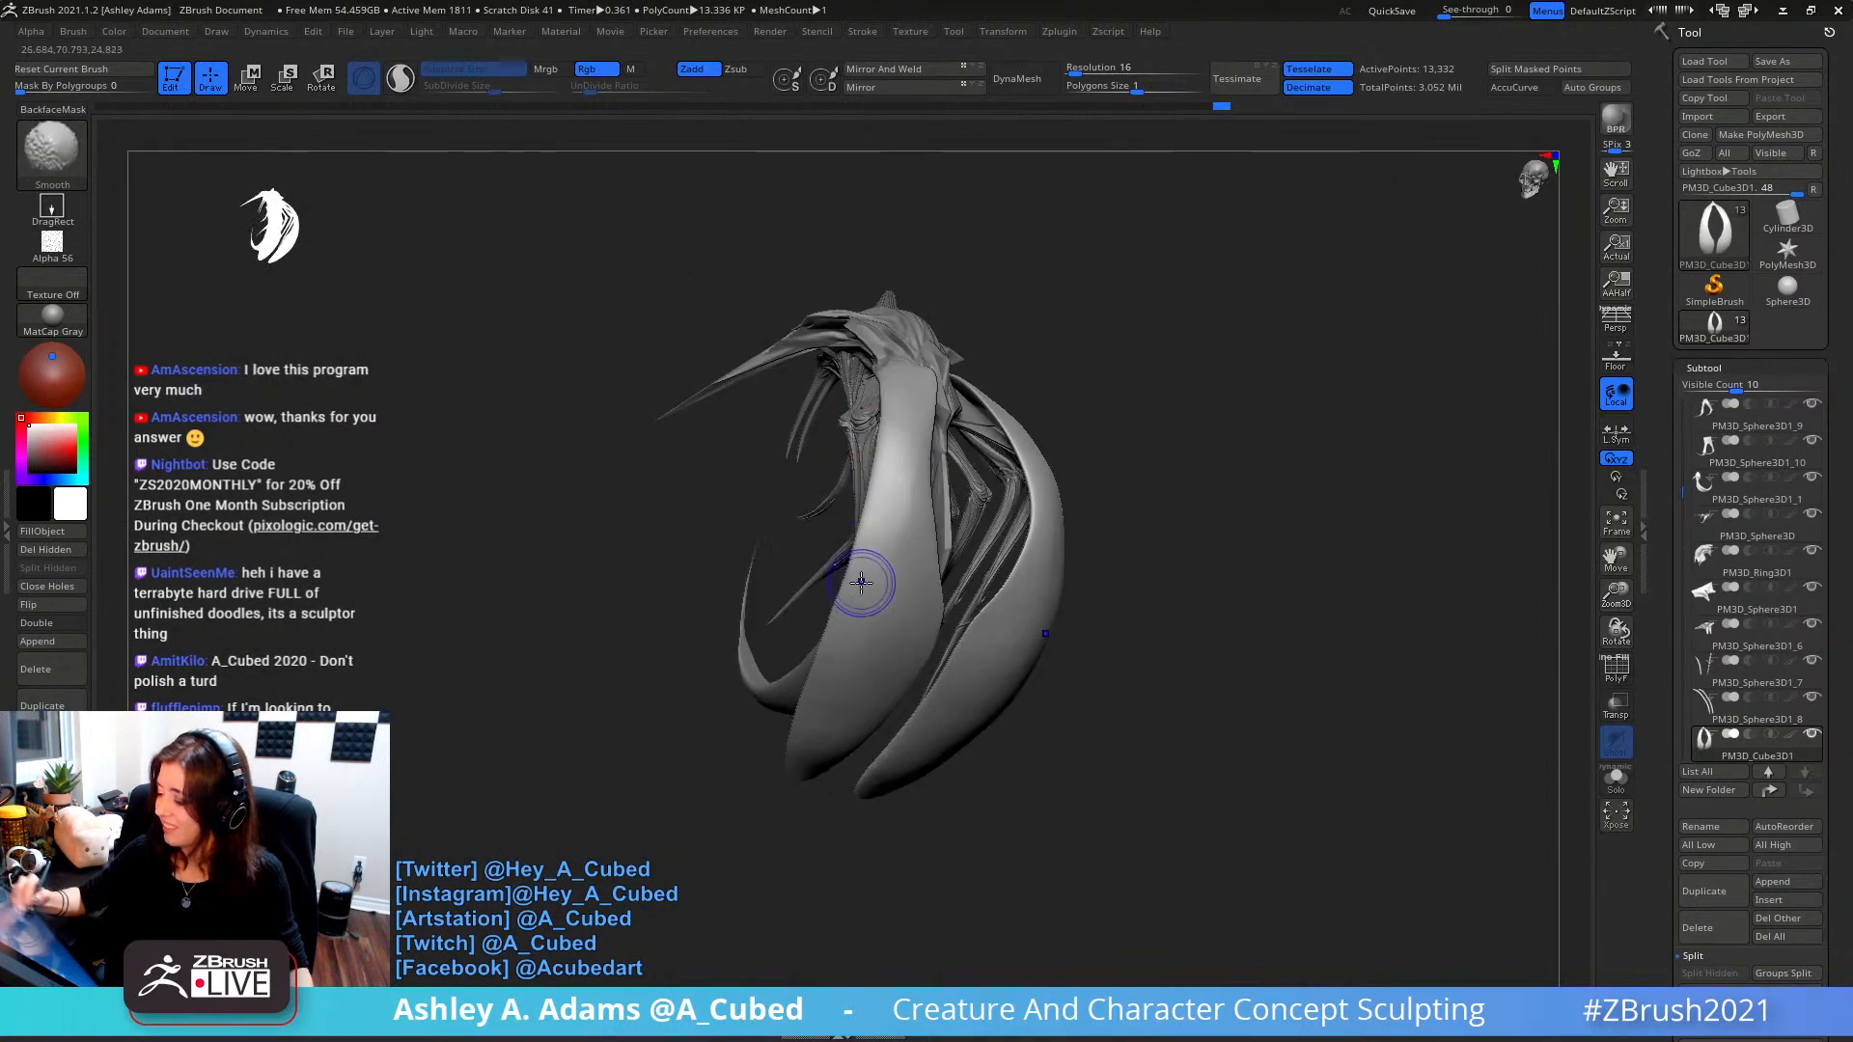
pyautogui.keyDown('shift'); pyautogui.moveTo(862, 583); pyautogui.dragTo(845, 642); pyautogui.keyUp('shift')
pyautogui.moveTo(897, 427)
pyautogui.mouseDown(button='right')
pyautogui.moveTo(886, 603)
pyautogui.moveTo(907, 297)
pyautogui.mouseUp(button='right')
pyautogui.press('space')
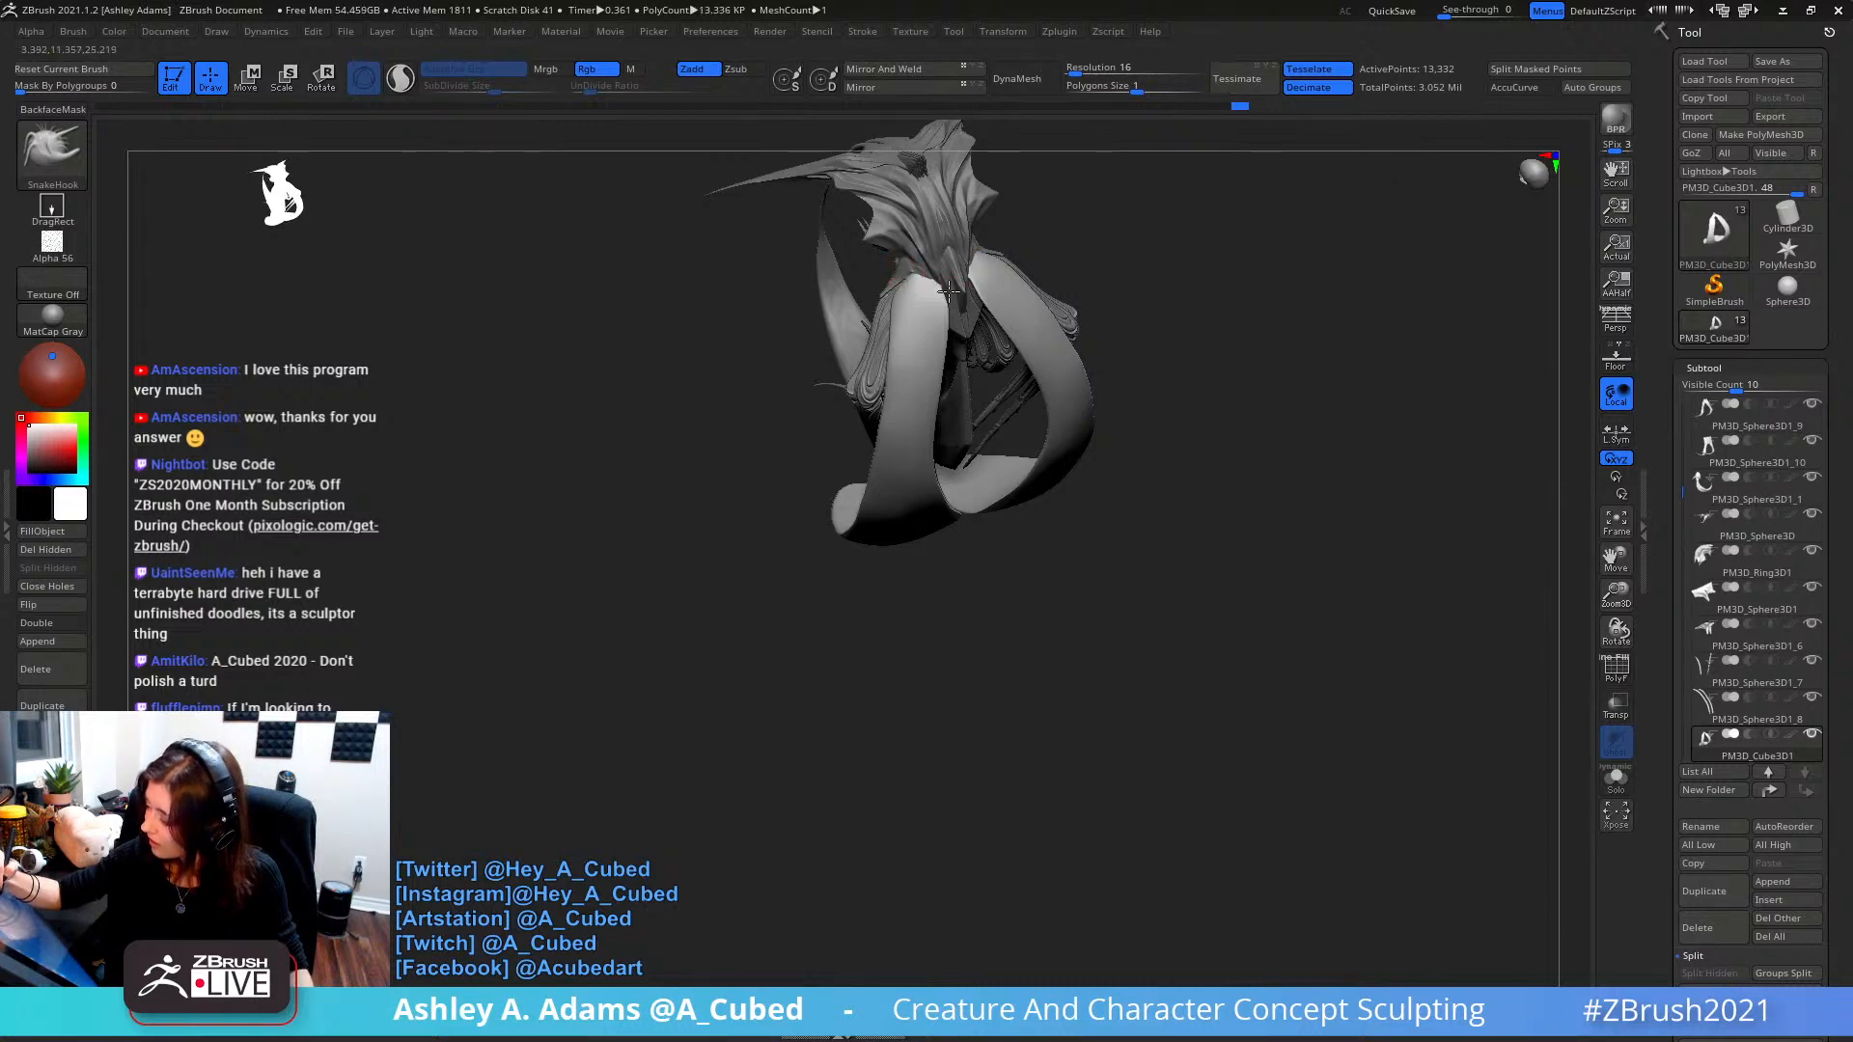
# - Smooth the wings' upper ends where they meet the back and thicken them with the Inflat brush
pyautogui.moveTo(938, 278)
pyautogui.mouseDown(button='right')
pyautogui.moveTo(856, 120)
pyautogui.moveTo(941, 304)
pyautogui.mouseUp(button='right')
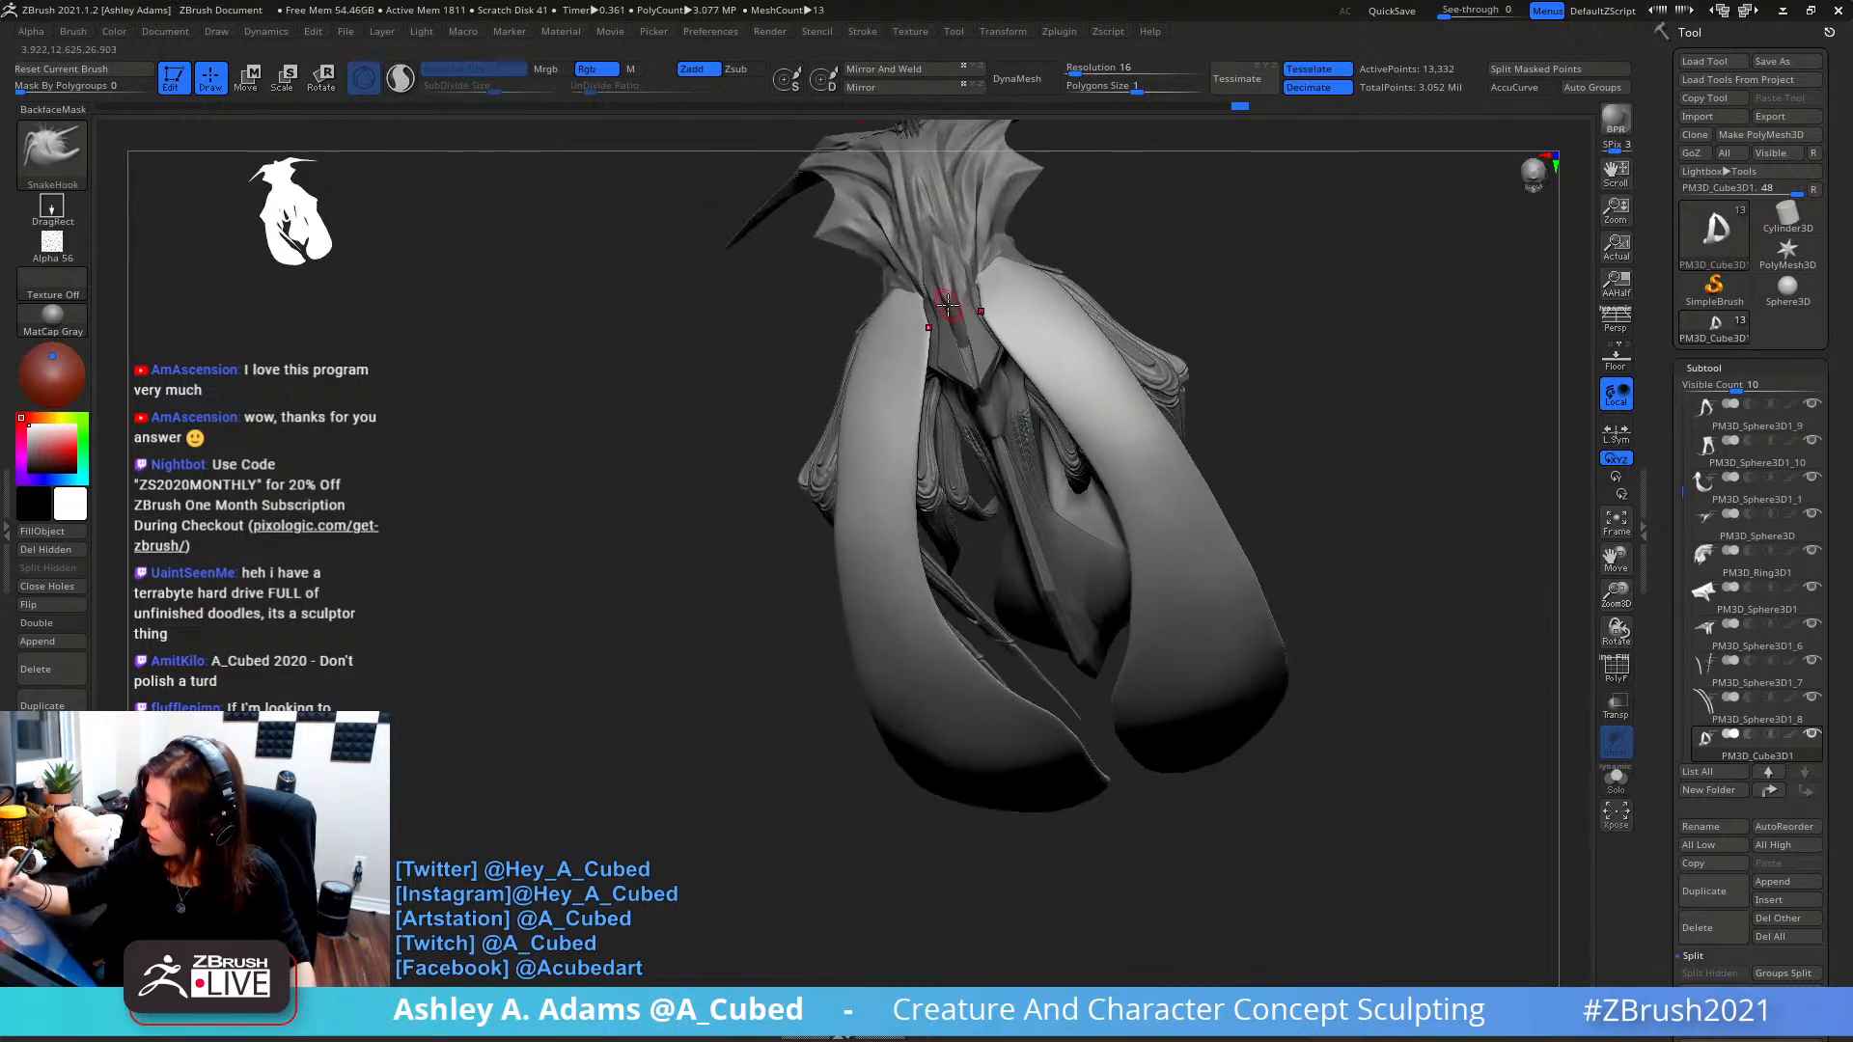
pyautogui.keyDown('shift'); pyautogui.moveTo(936, 307); pyautogui.dragTo(929, 326); pyautogui.keyUp('shift')
pyautogui.moveTo(928, 326); pyautogui.dragTo(888, 400, button='right')
pyautogui.press('space')
pyautogui.click(862, 187)
pyautogui.moveTo(915, 270)
pyautogui.keyDown('alt'); pyautogui.mouseDown(button='right')
pyautogui.moveTo(982, 360)
pyautogui.moveTo(955, 290)
pyautogui.mouseUp(button='right'); pyautogui.keyUp('alt')
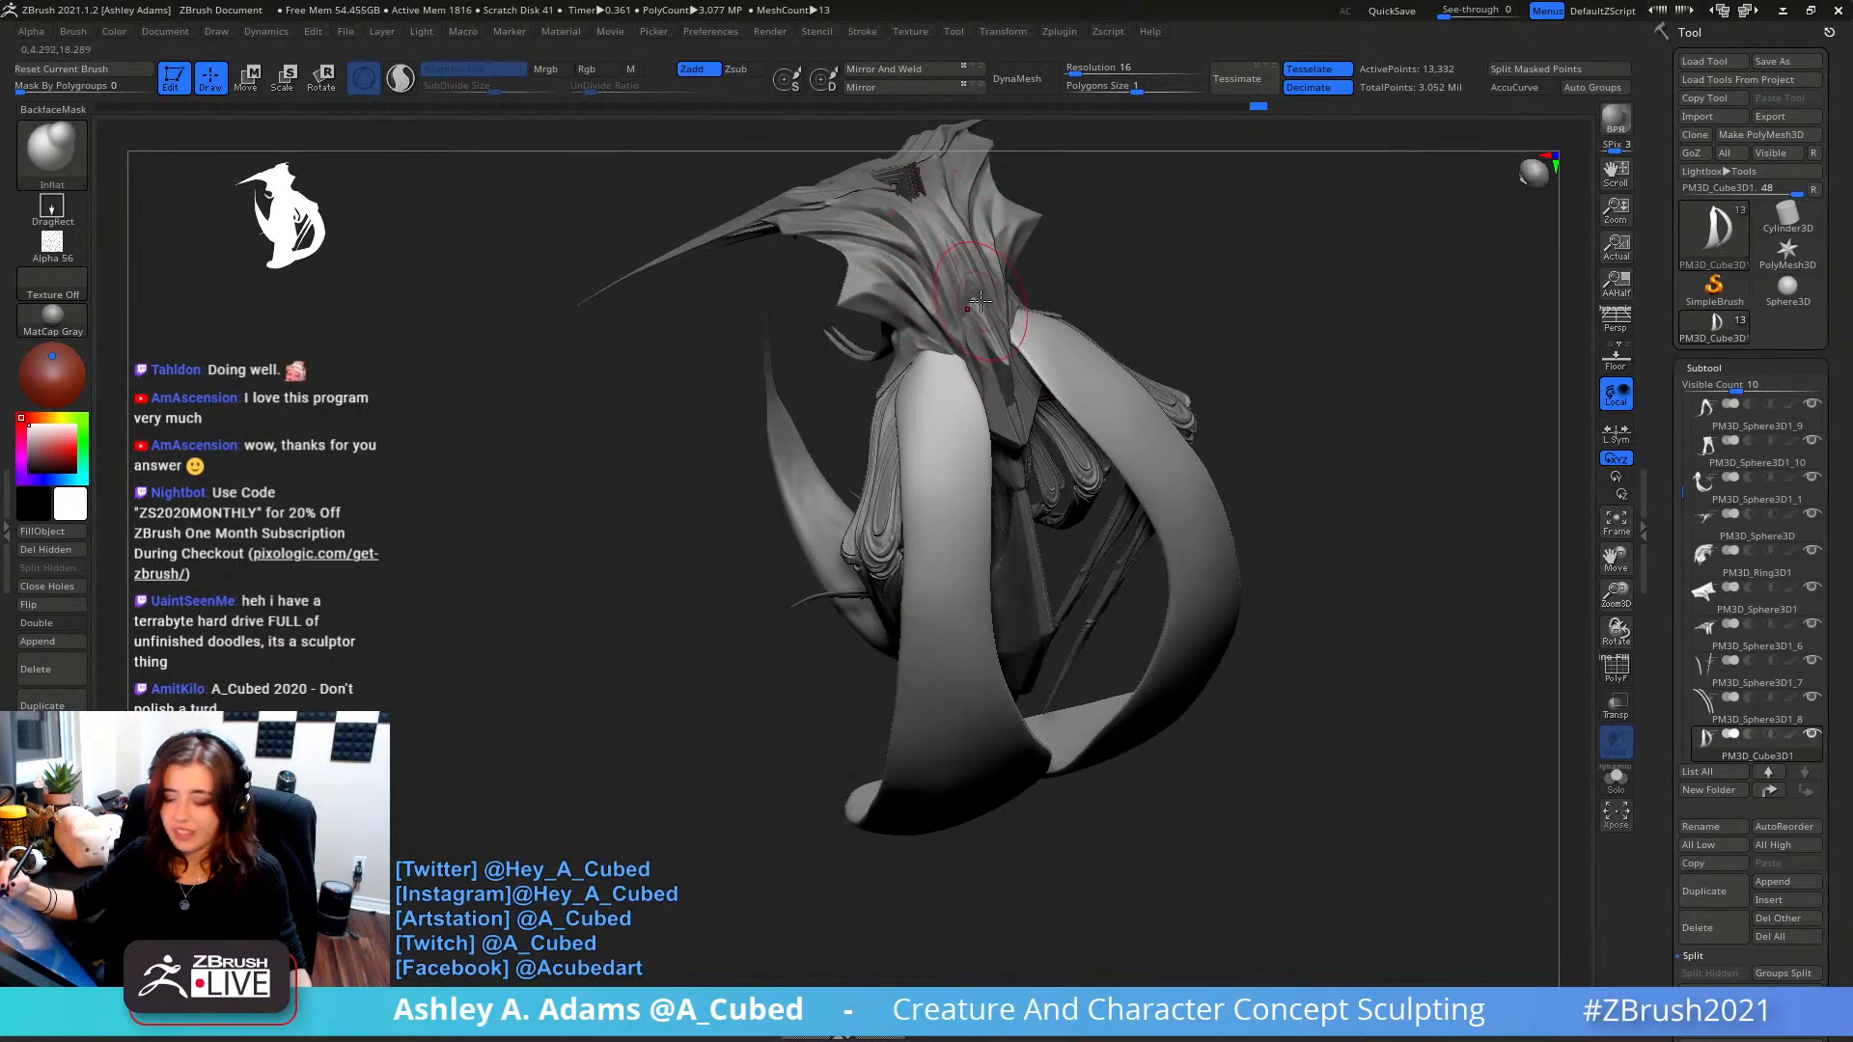
# - Subdivide the wing pair's mesh twice
pyautogui.moveTo(951, 391)
pyautogui.mouseDown(button='right')
pyautogui.moveTo(990, 481)
pyautogui.moveTo(1004, 386)
pyautogui.mouseUp(button='right')
pyautogui.moveTo(1004, 386)
pyautogui.mouseDown(button='right')
pyautogui.moveTo(1046, 480)
pyautogui.moveTo(974, 570)
pyautogui.mouseUp(button='right')
pyautogui.rightClick(919, 620)
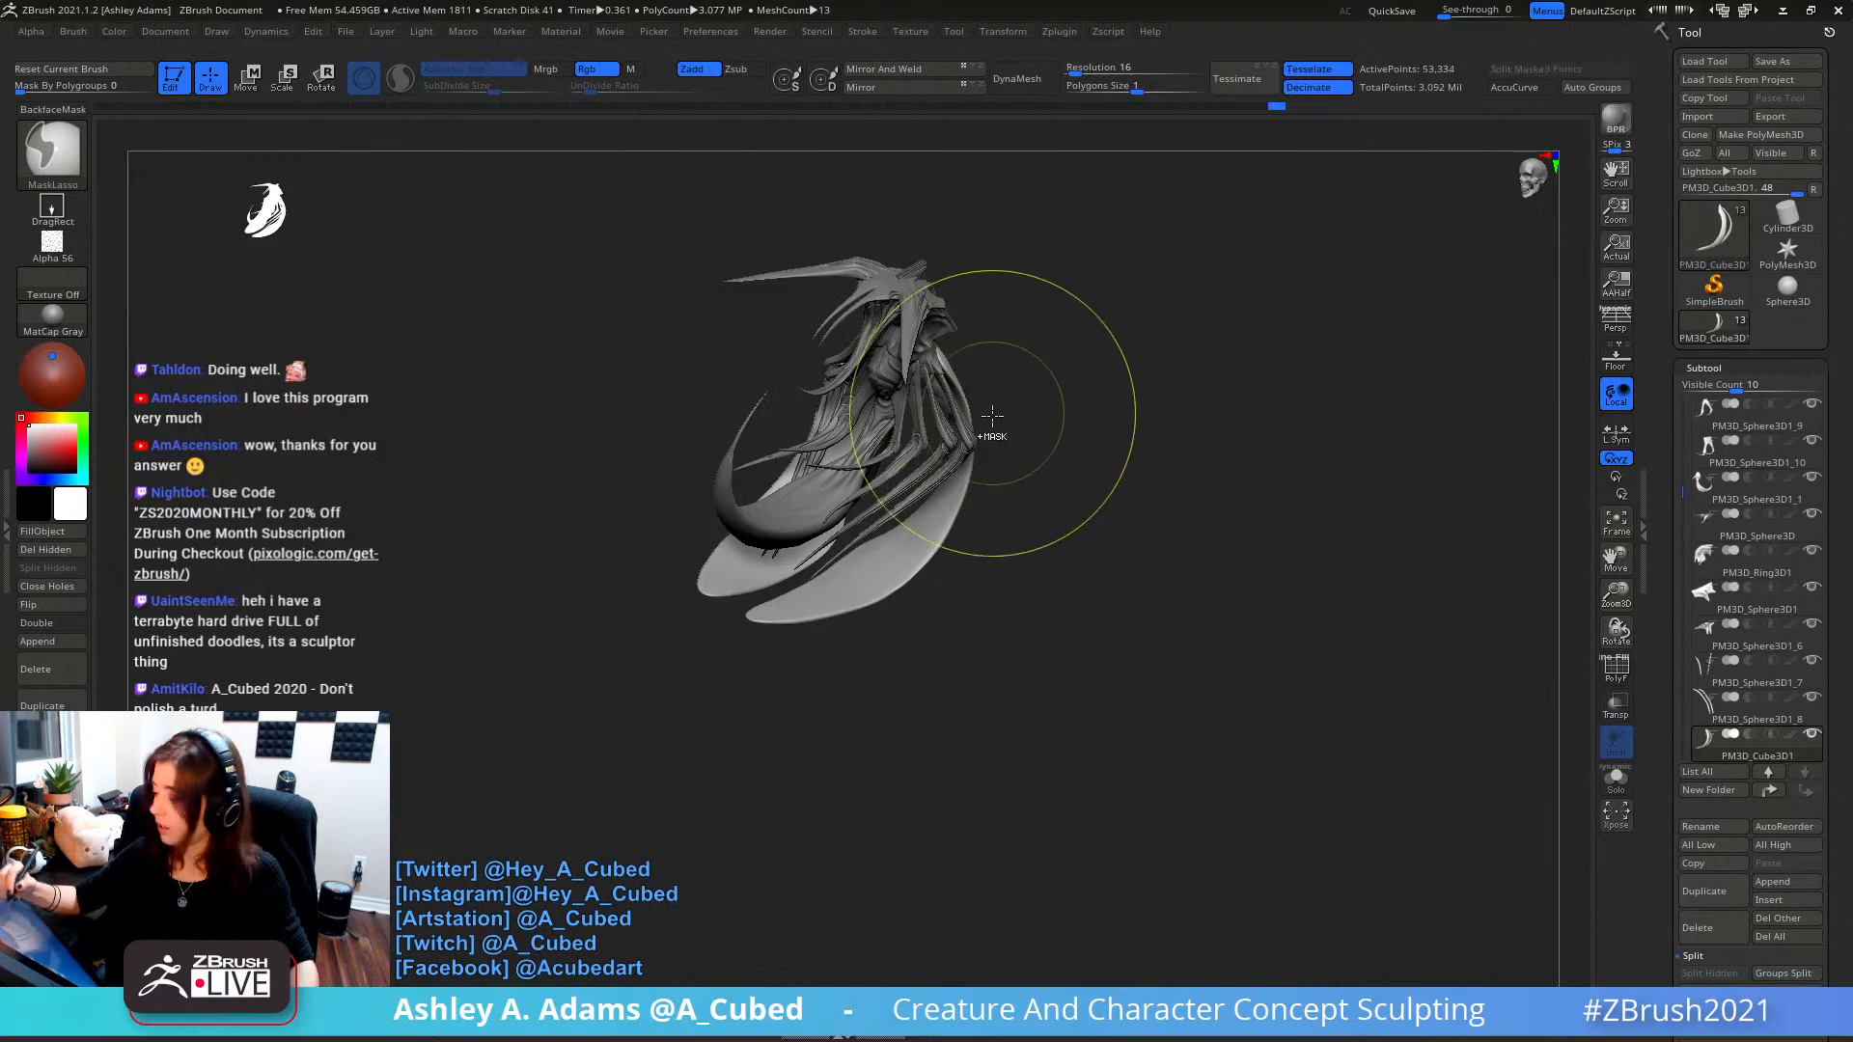
pyautogui.moveTo(1088, 414)
pyautogui.mouseDown(button='right')
pyautogui.moveTo(953, 371)
pyautogui.moveTo(929, 487)
pyautogui.mouseUp(button='right')
pyautogui.rightClick(953, 372)
pyautogui.hotkey('ctrl', 'd')
pyautogui.rightClick(929, 486)
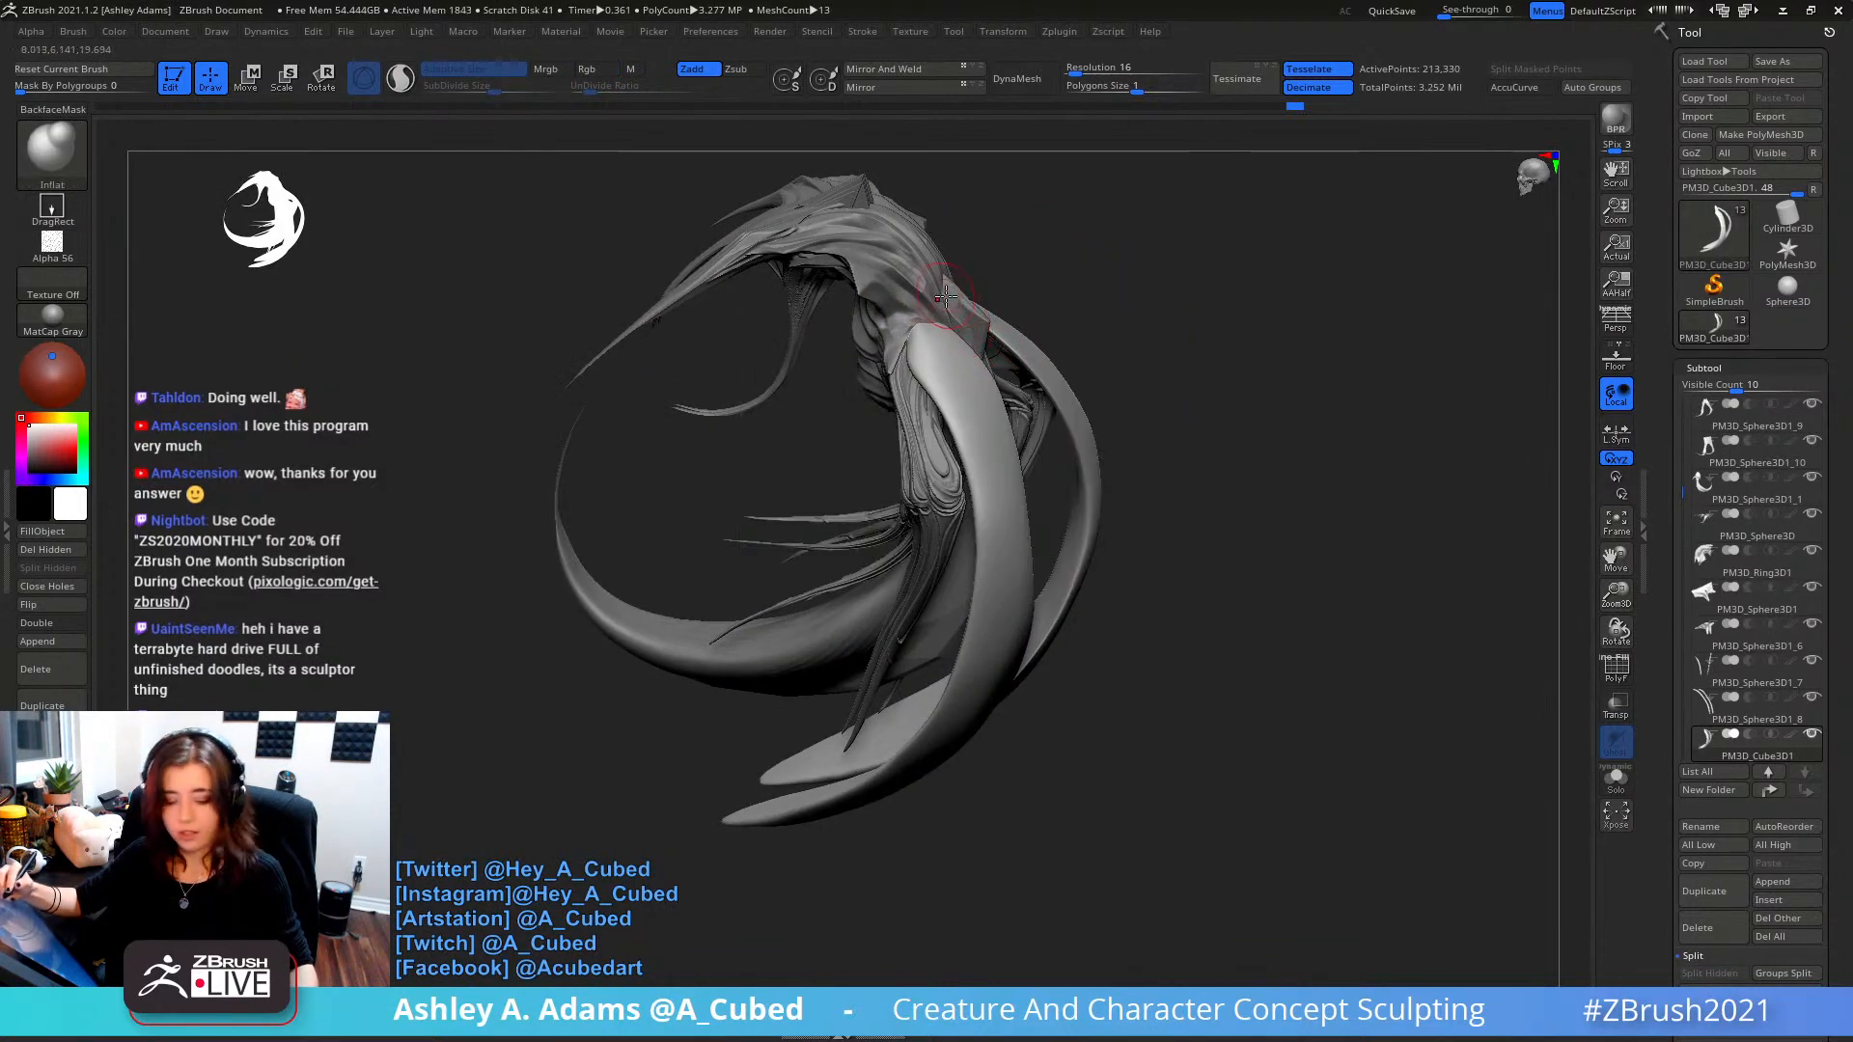
# - Carve a long groove down the wing's front edge from its upper end with the MAHcut Mech brush
pyautogui.press('3')
pyautogui.rightClick(988, 379)
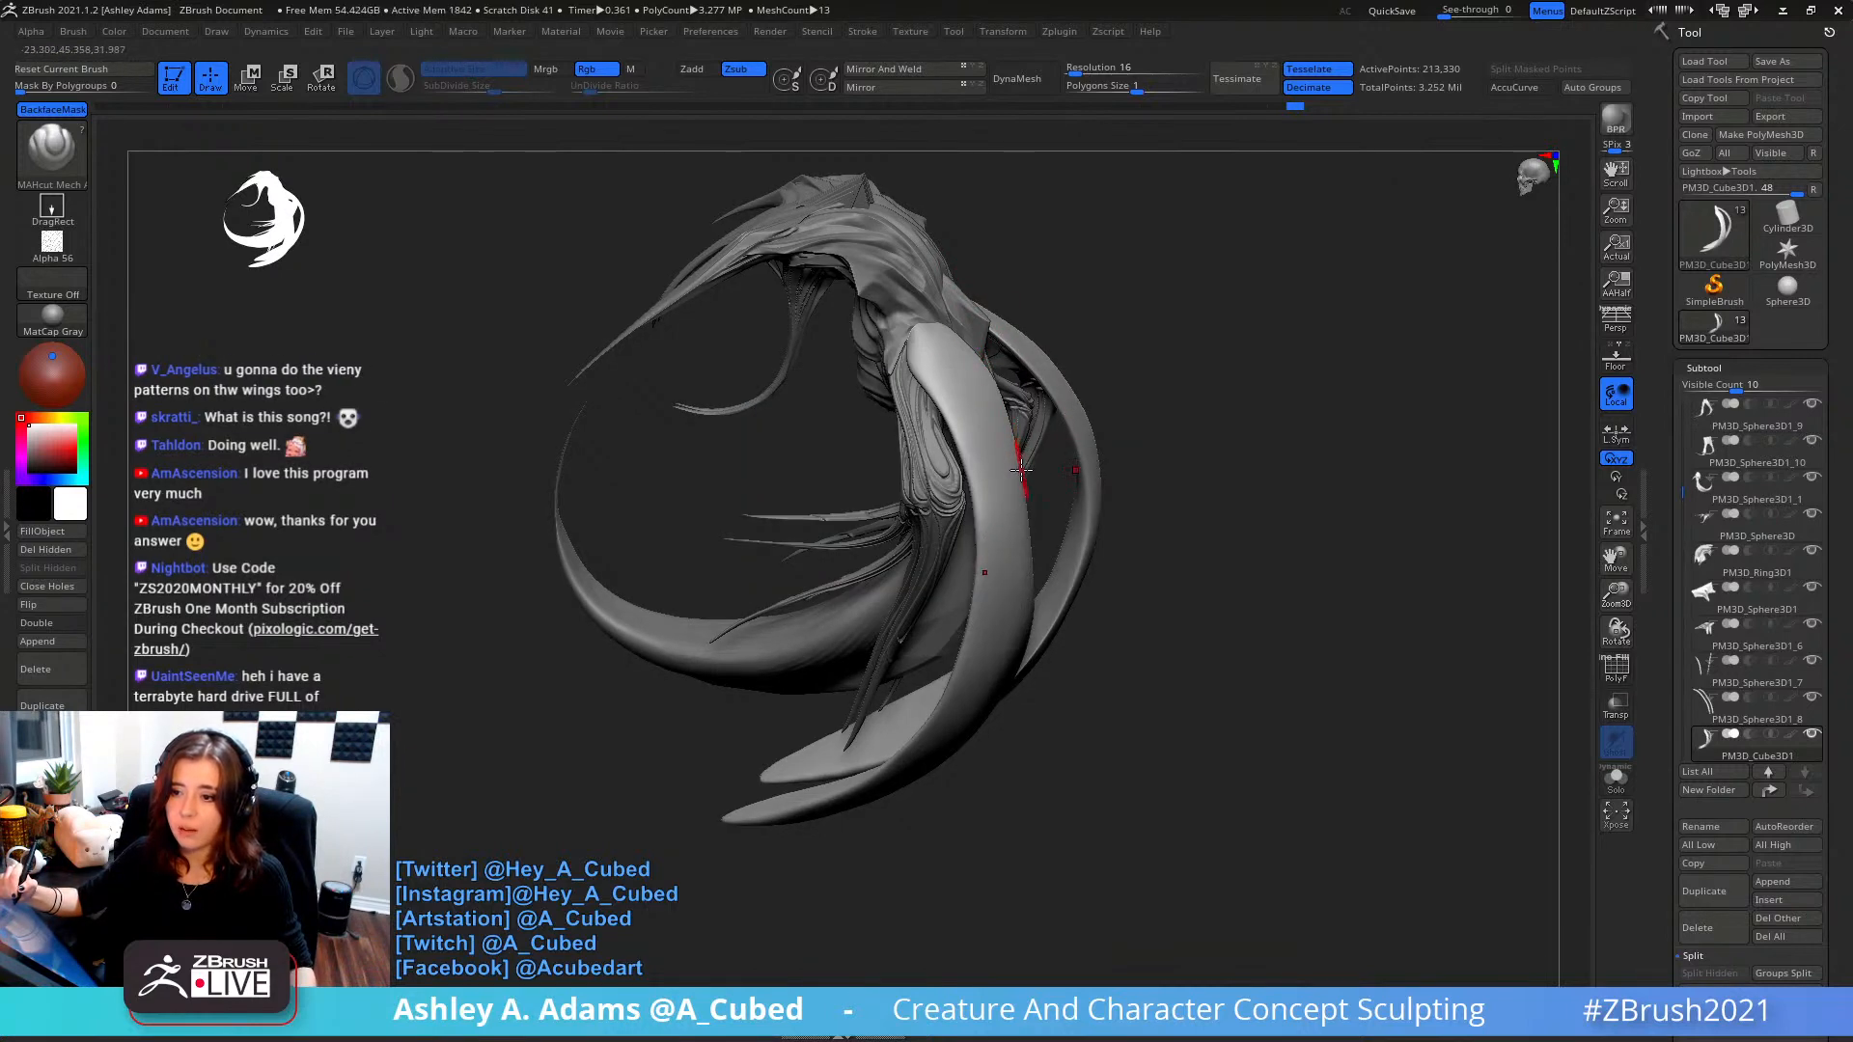
pyautogui.moveTo(1024, 422); pyautogui.dragTo(995, 420, button='right')
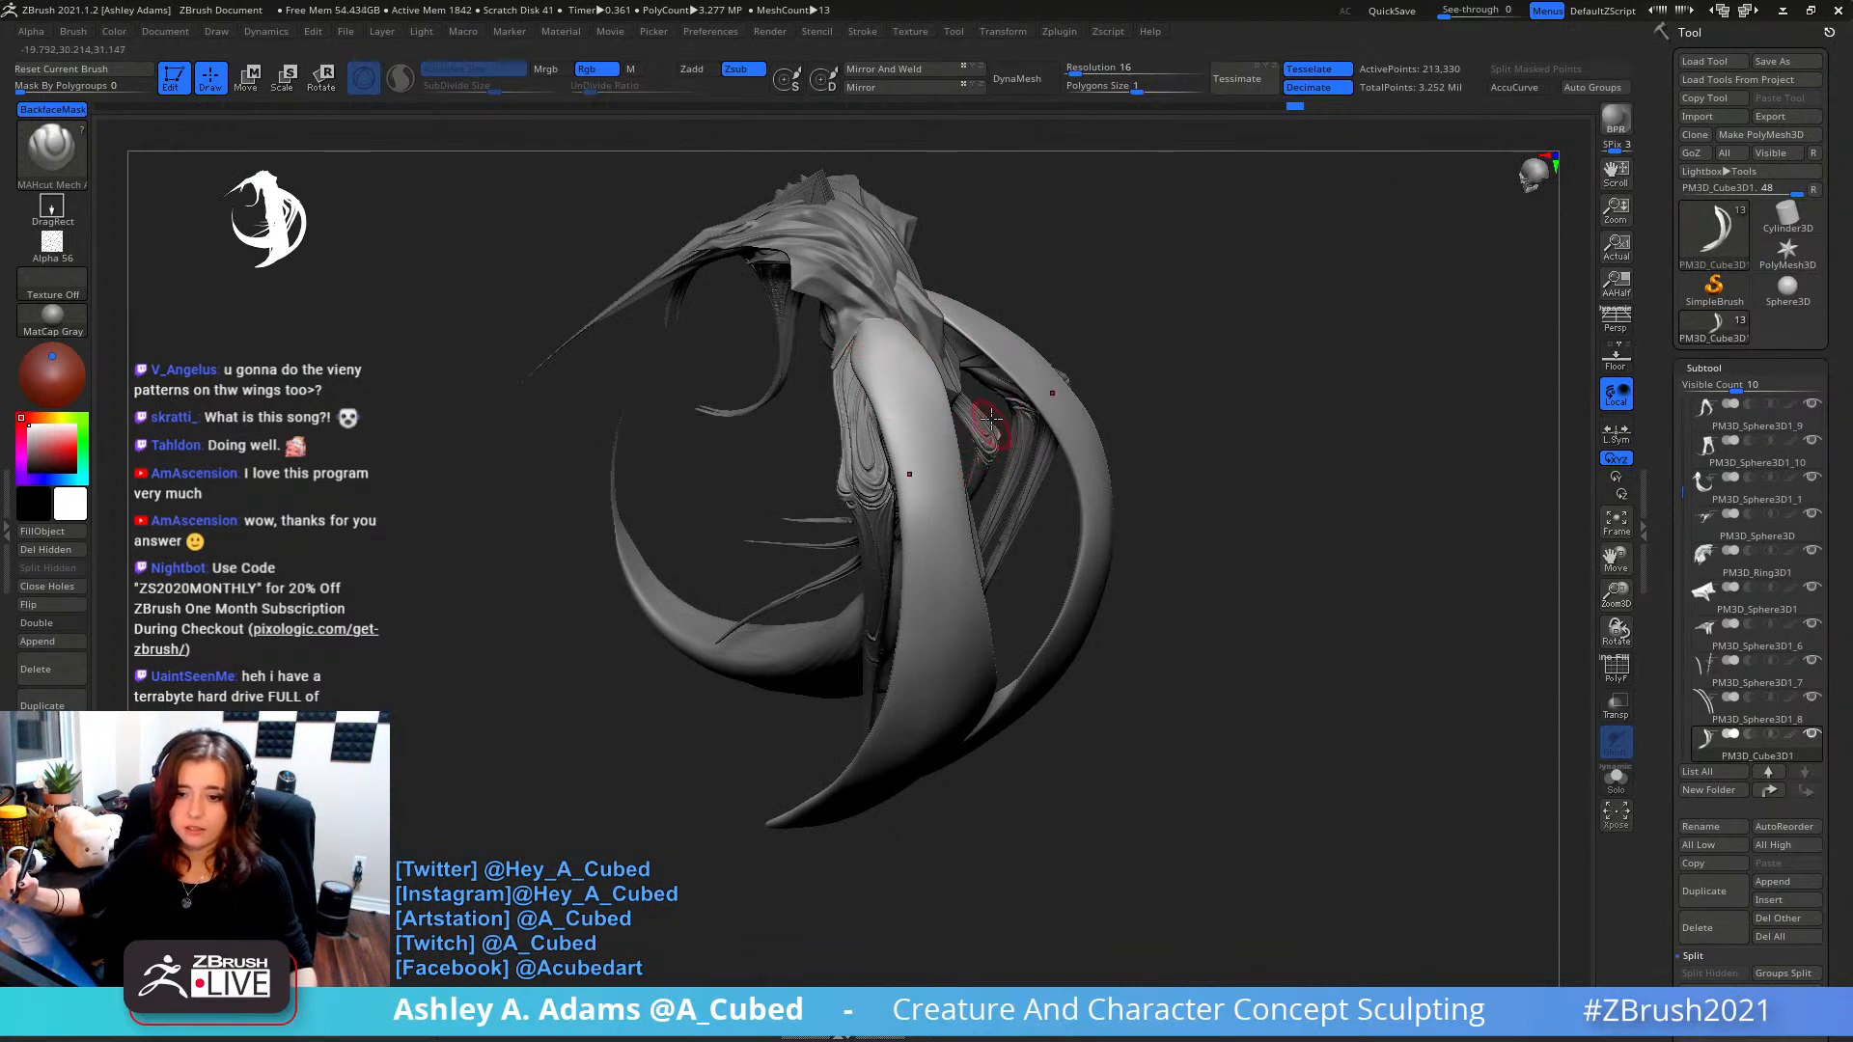
pyautogui.keyDown('ctrl'); pyautogui.moveTo(991, 419); pyautogui.dragTo(856, 272, button='right'); pyautogui.keyUp('ctrl')
pyautogui.rightClick(914, 413)
pyautogui.rightClick(866, 307)
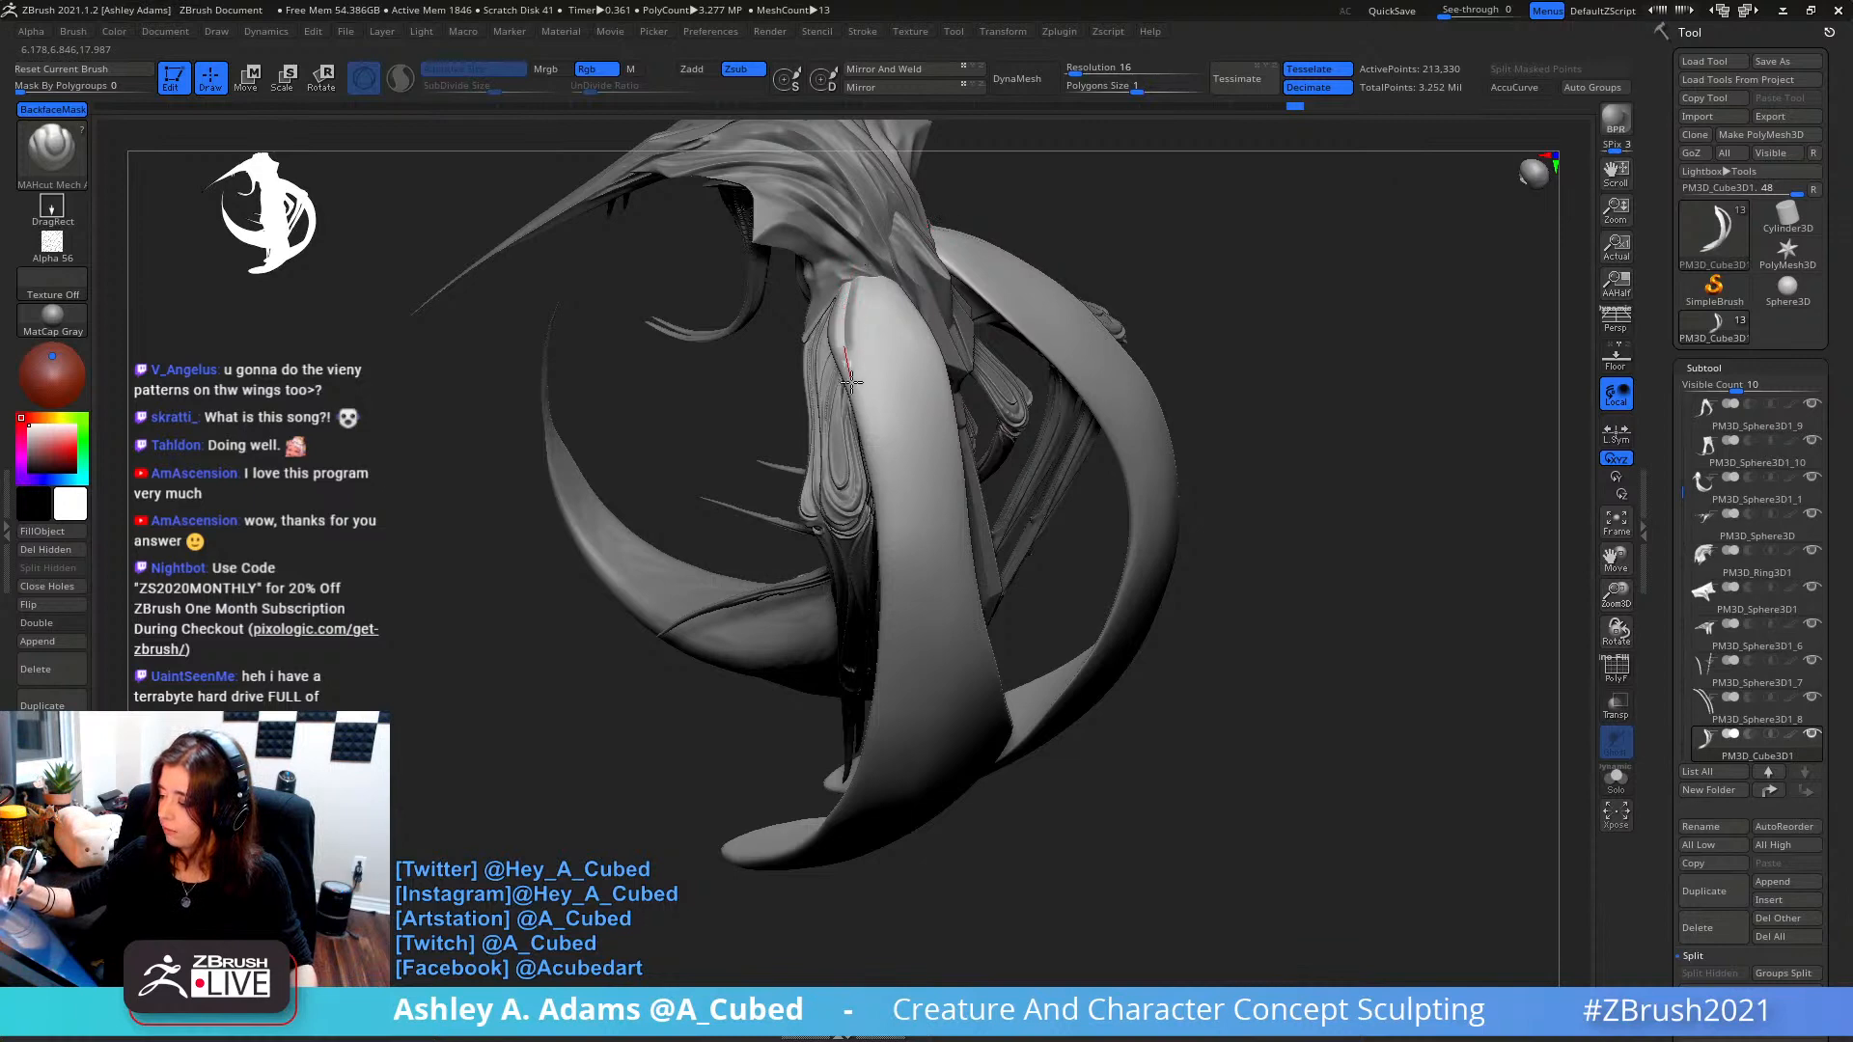
pyautogui.moveTo(851, 383); pyautogui.dragTo(874, 426)
pyautogui.hotkey('ctrl', 'z')
pyautogui.keyDown('ctrl'); pyautogui.moveTo(865, 380); pyautogui.dragTo(862, 312, button='right'); pyautogui.keyUp('ctrl')
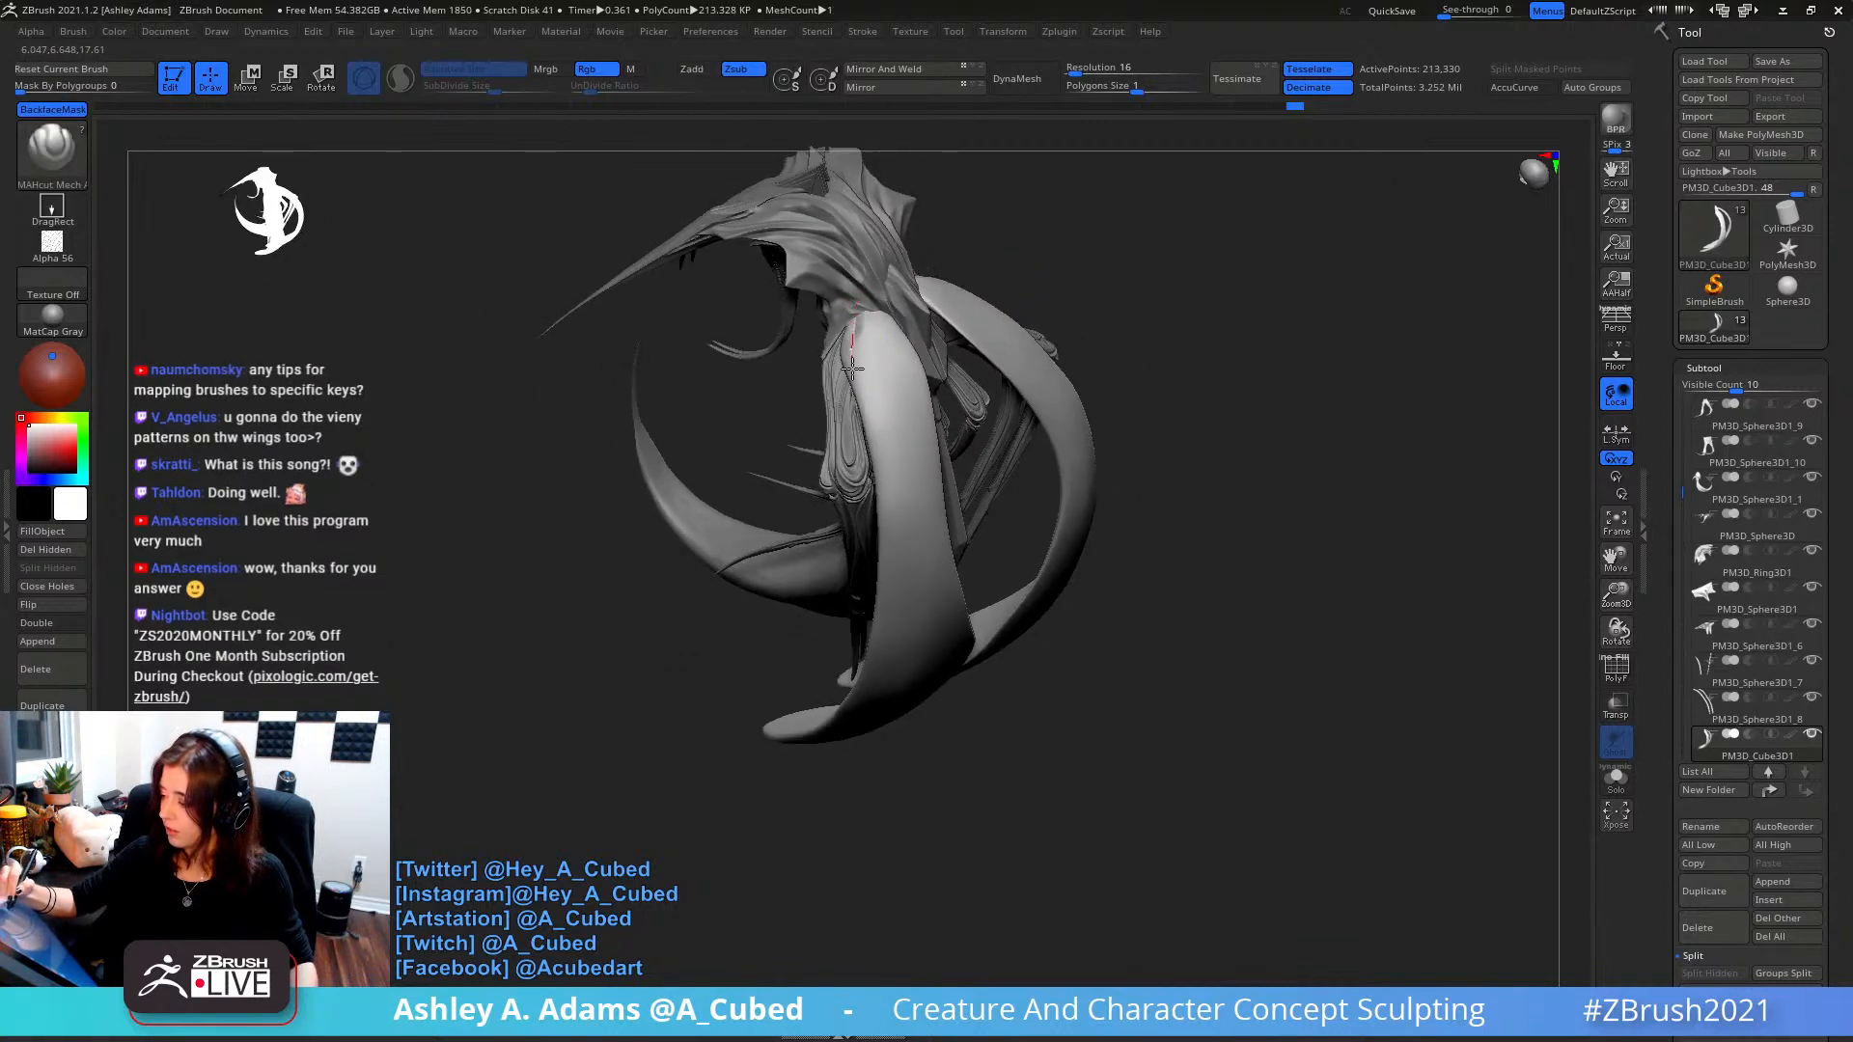
pyautogui.moveTo(861, 394); pyautogui.dragTo(876, 425)
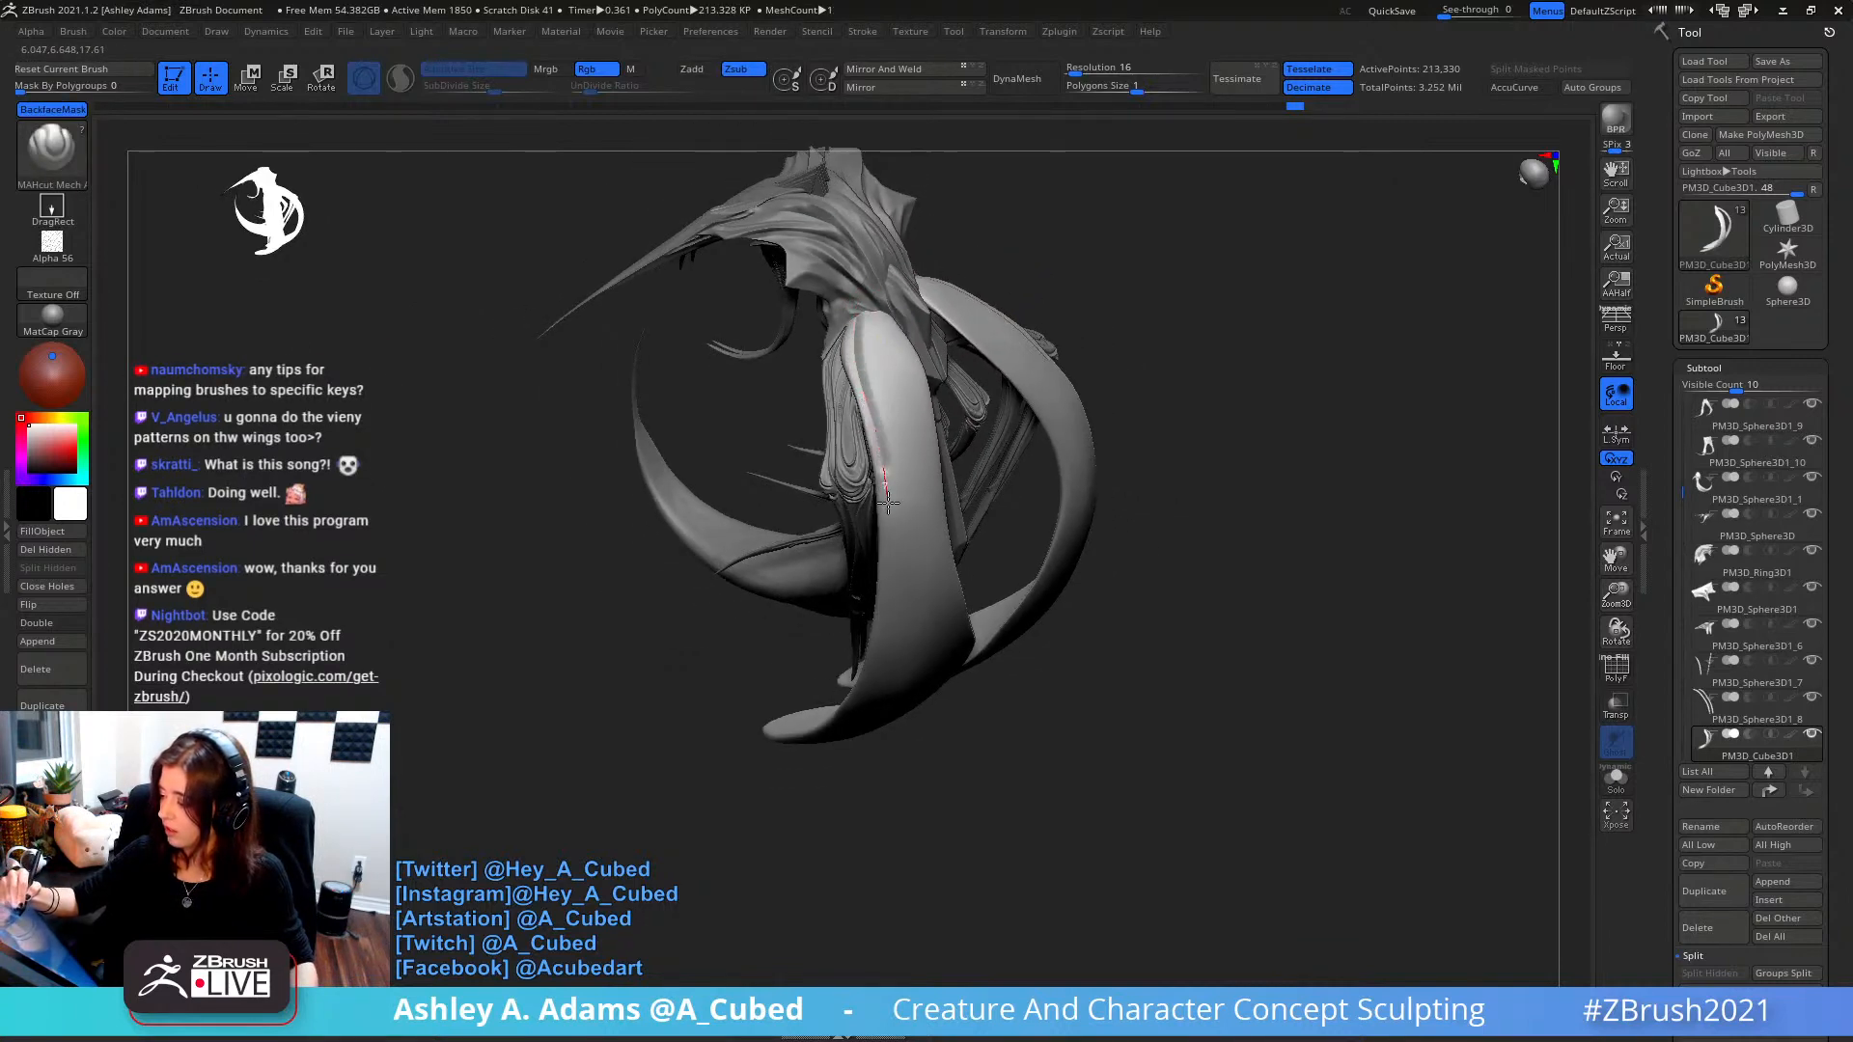
pyautogui.moveTo(888, 503); pyautogui.dragTo(884, 605)
# - Cut further grooves from the wing's upper end down its outer surface with the MAHcut Mech brush
pyautogui.moveTo(849, 706); pyautogui.dragTo(885, 396, button='right')
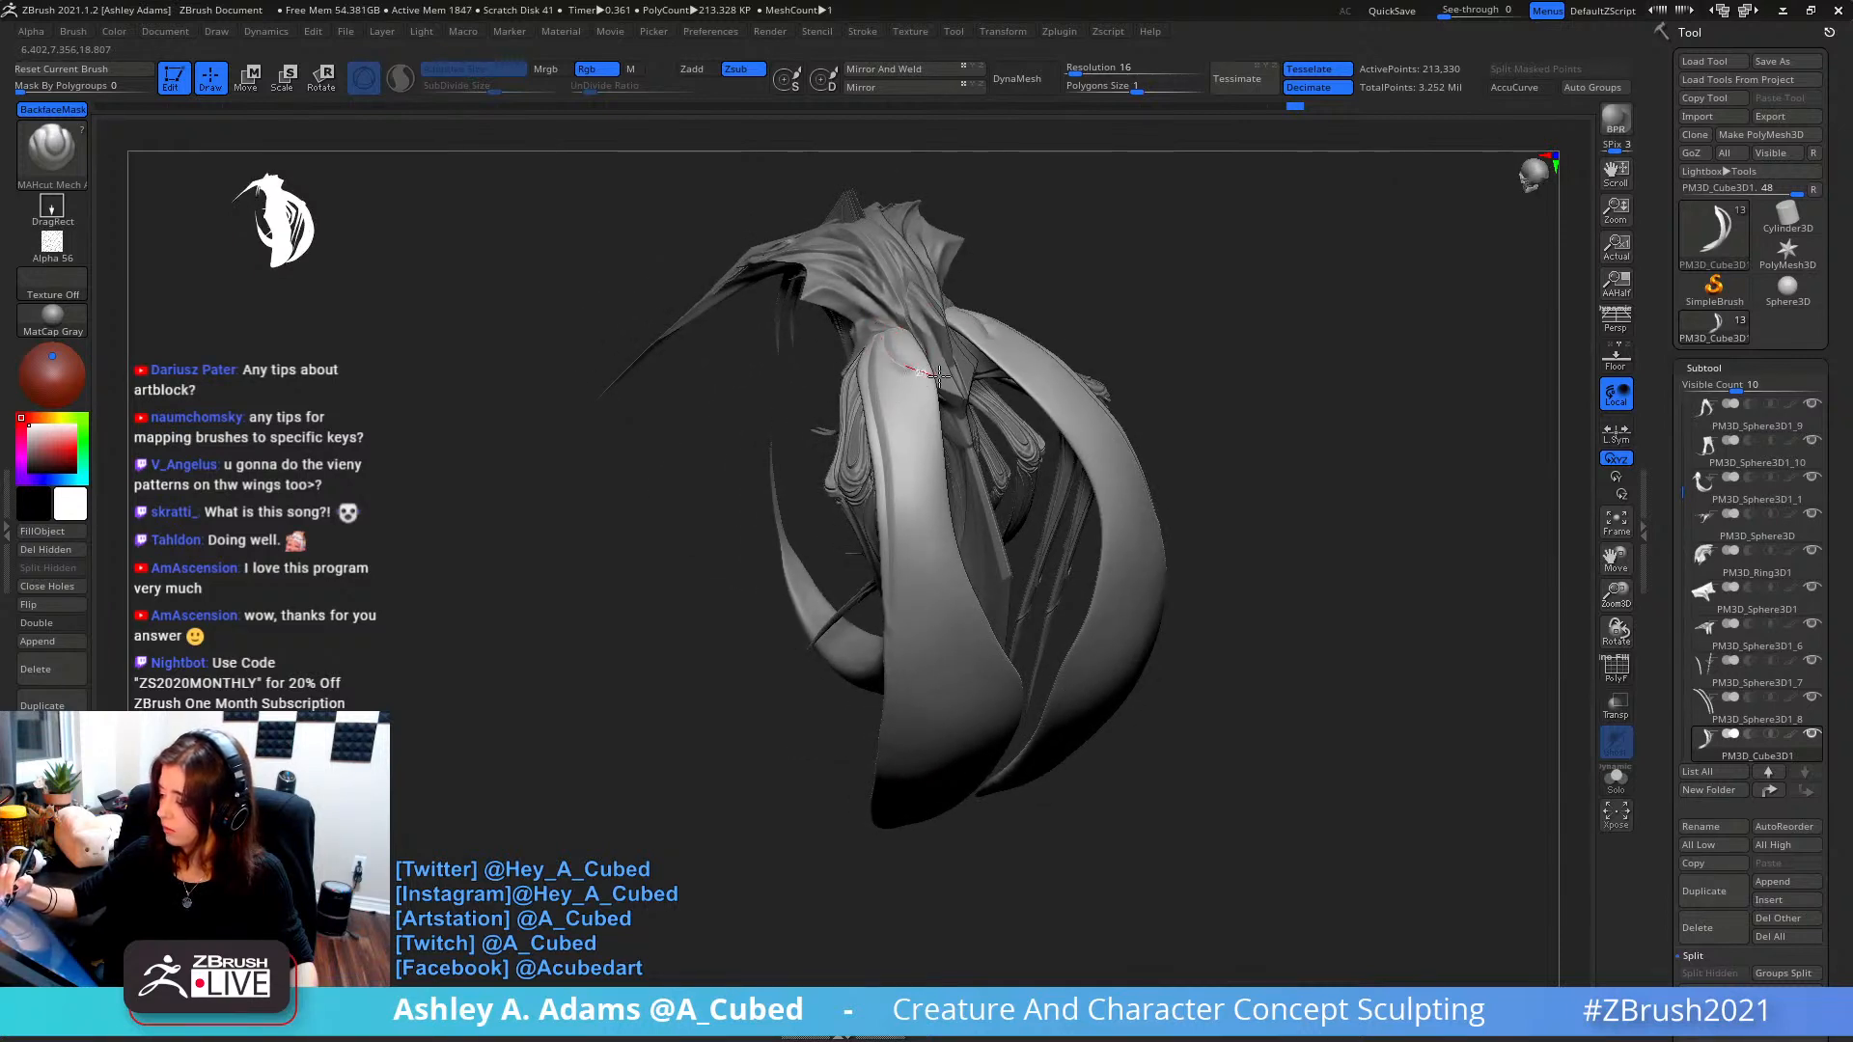
pyautogui.moveTo(954, 355); pyautogui.dragTo(890, 348, button='right')
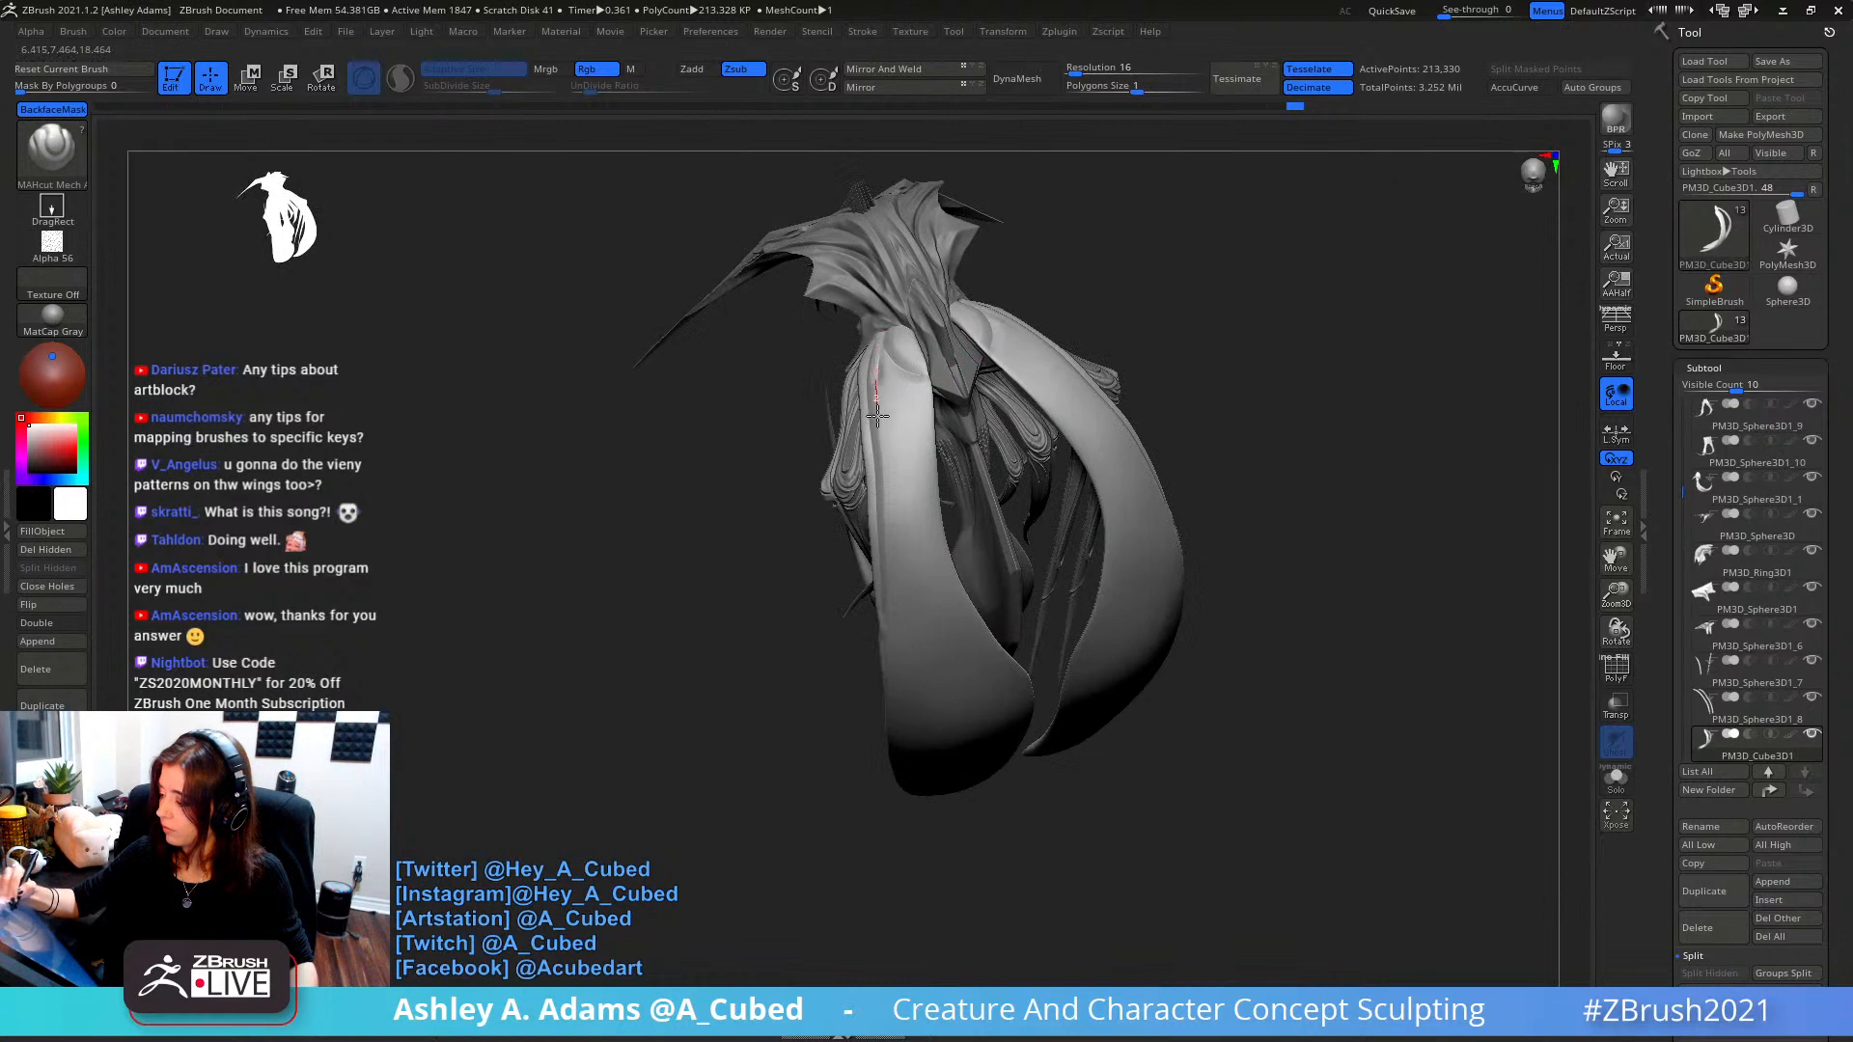
pyautogui.moveTo(877, 416); pyautogui.dragTo(956, 554)
pyautogui.press('space')
pyautogui.moveTo(955, 554)
pyautogui.mouseDown(button='right')
pyautogui.moveTo(929, 416)
pyautogui.moveTo(832, 384)
pyautogui.mouseUp(button='right')
pyautogui.rightClick(832, 385)
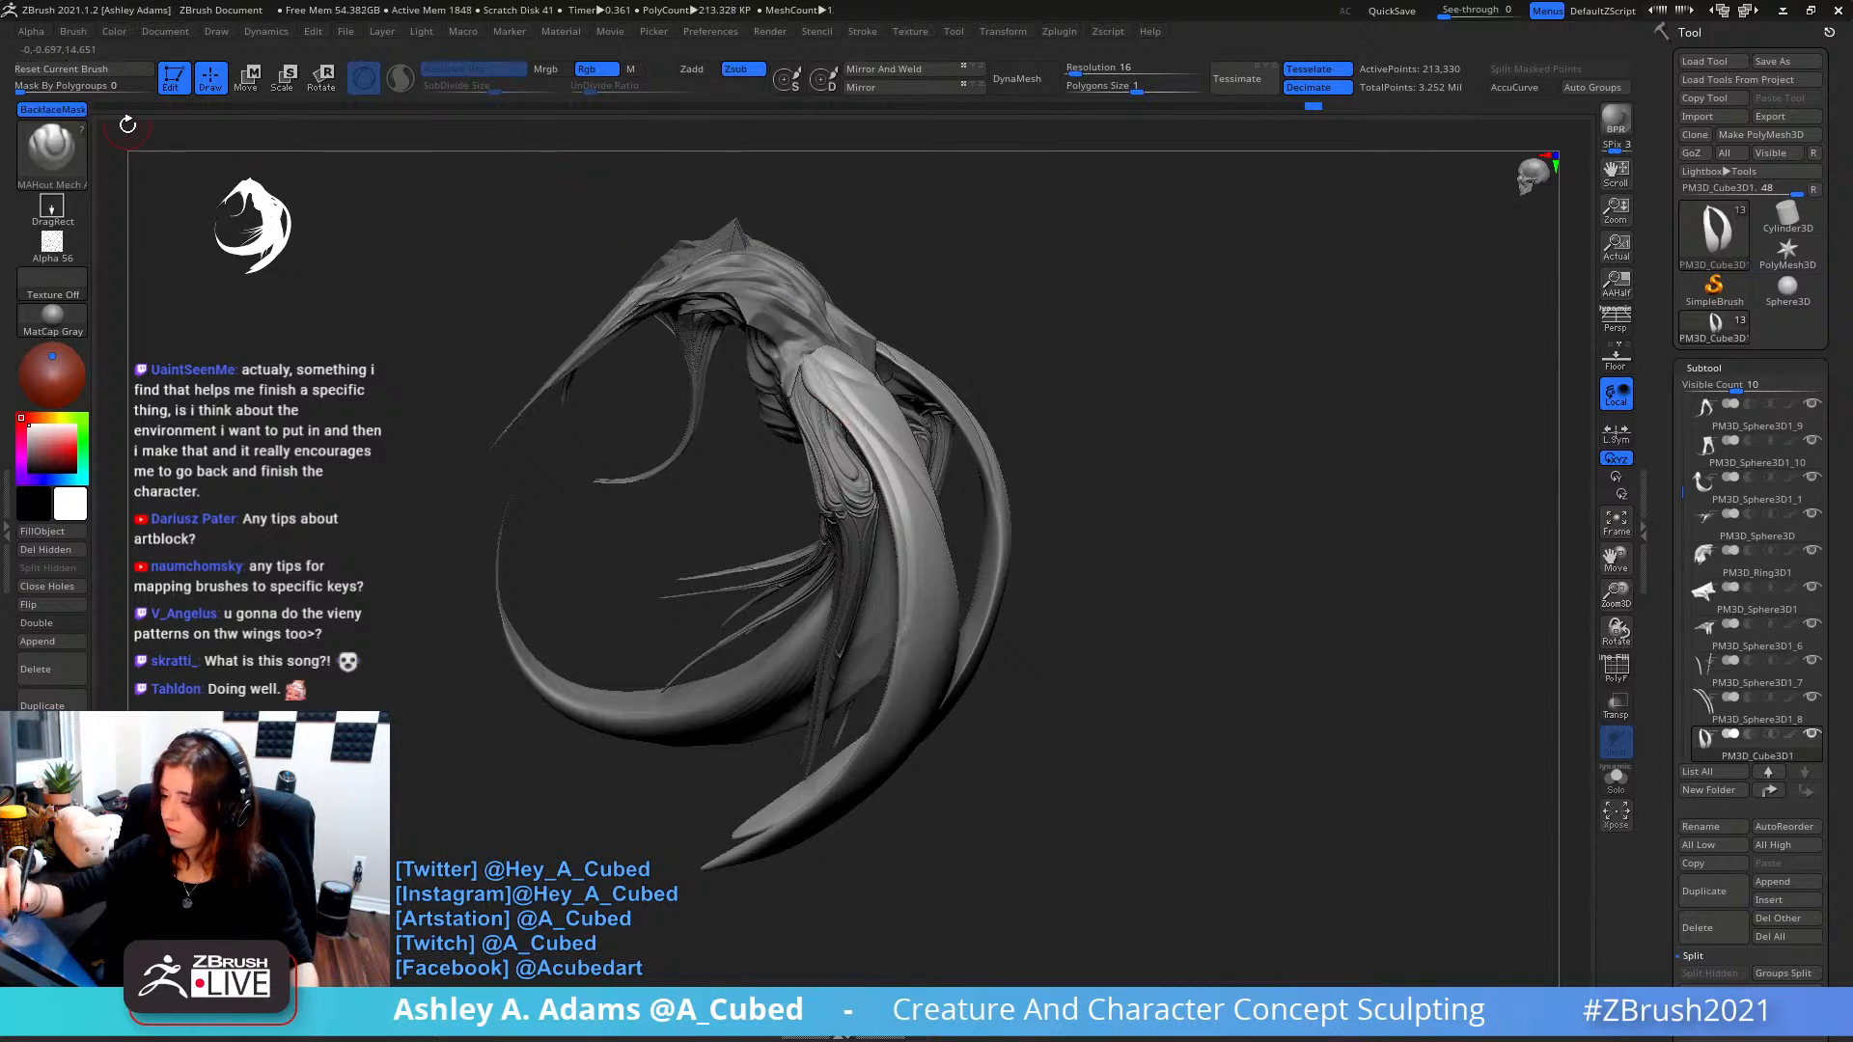
# - Deepen the creases around the wing's rounded upper end and along its front edge, smoothing where they fade out
pyautogui.moveTo(869, 451); pyautogui.dragTo(794, 376, button='right')
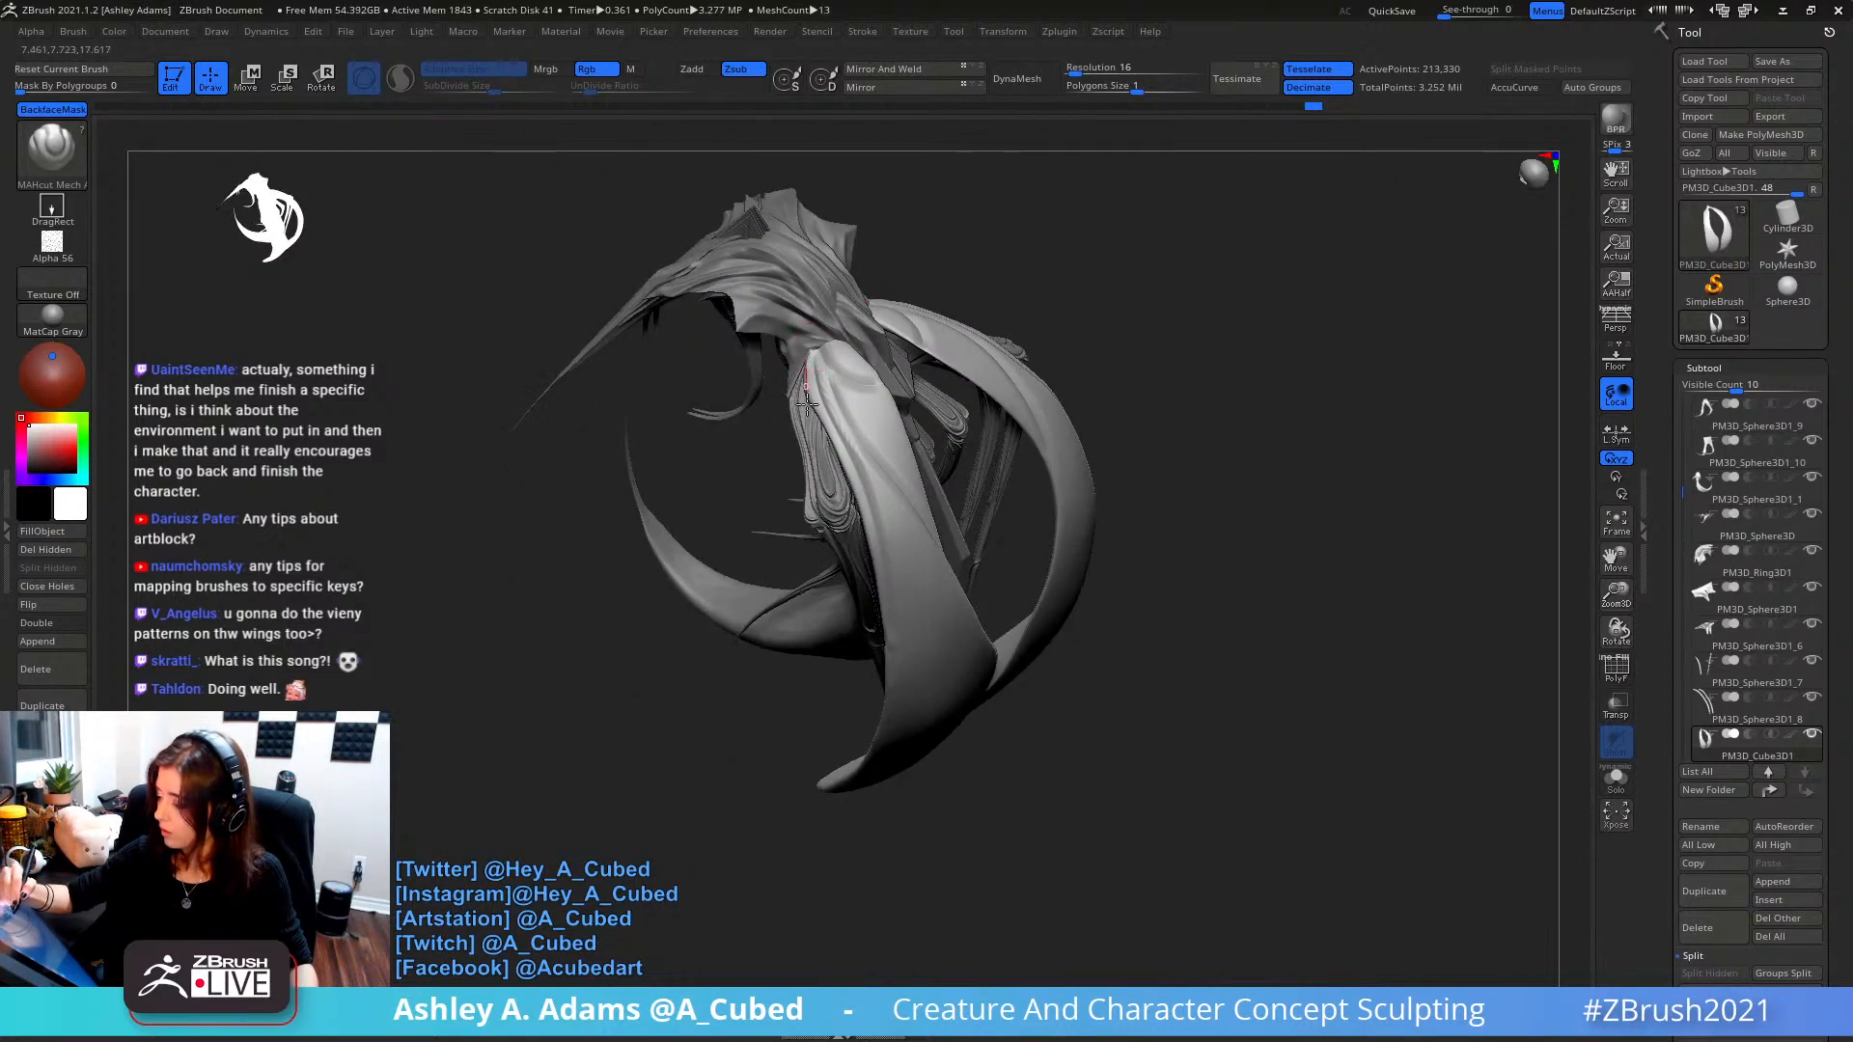
pyautogui.moveTo(862, 514)
pyautogui.mouseDown()
pyautogui.moveTo(882, 603)
pyautogui.moveTo(828, 425)
pyautogui.moveTo(862, 486)
pyautogui.mouseUp()
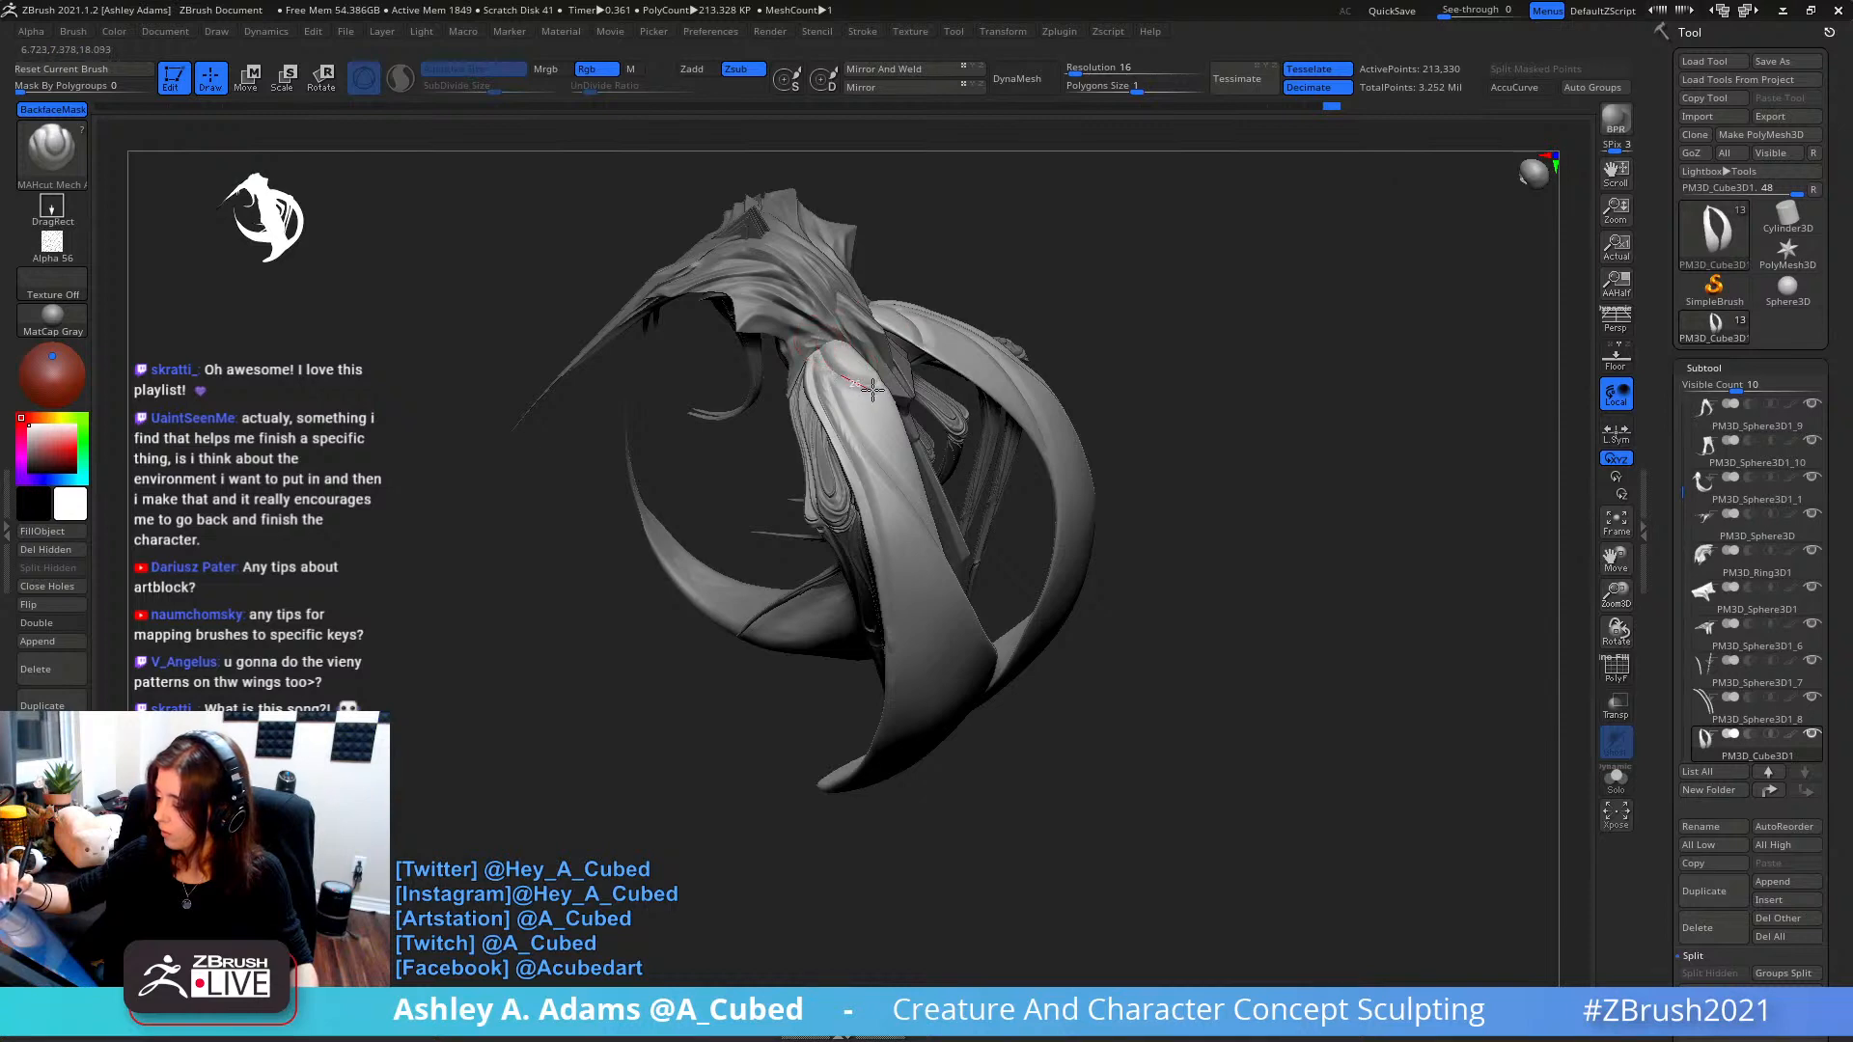
pyautogui.moveTo(907, 347); pyautogui.dragTo(828, 299, button='right')
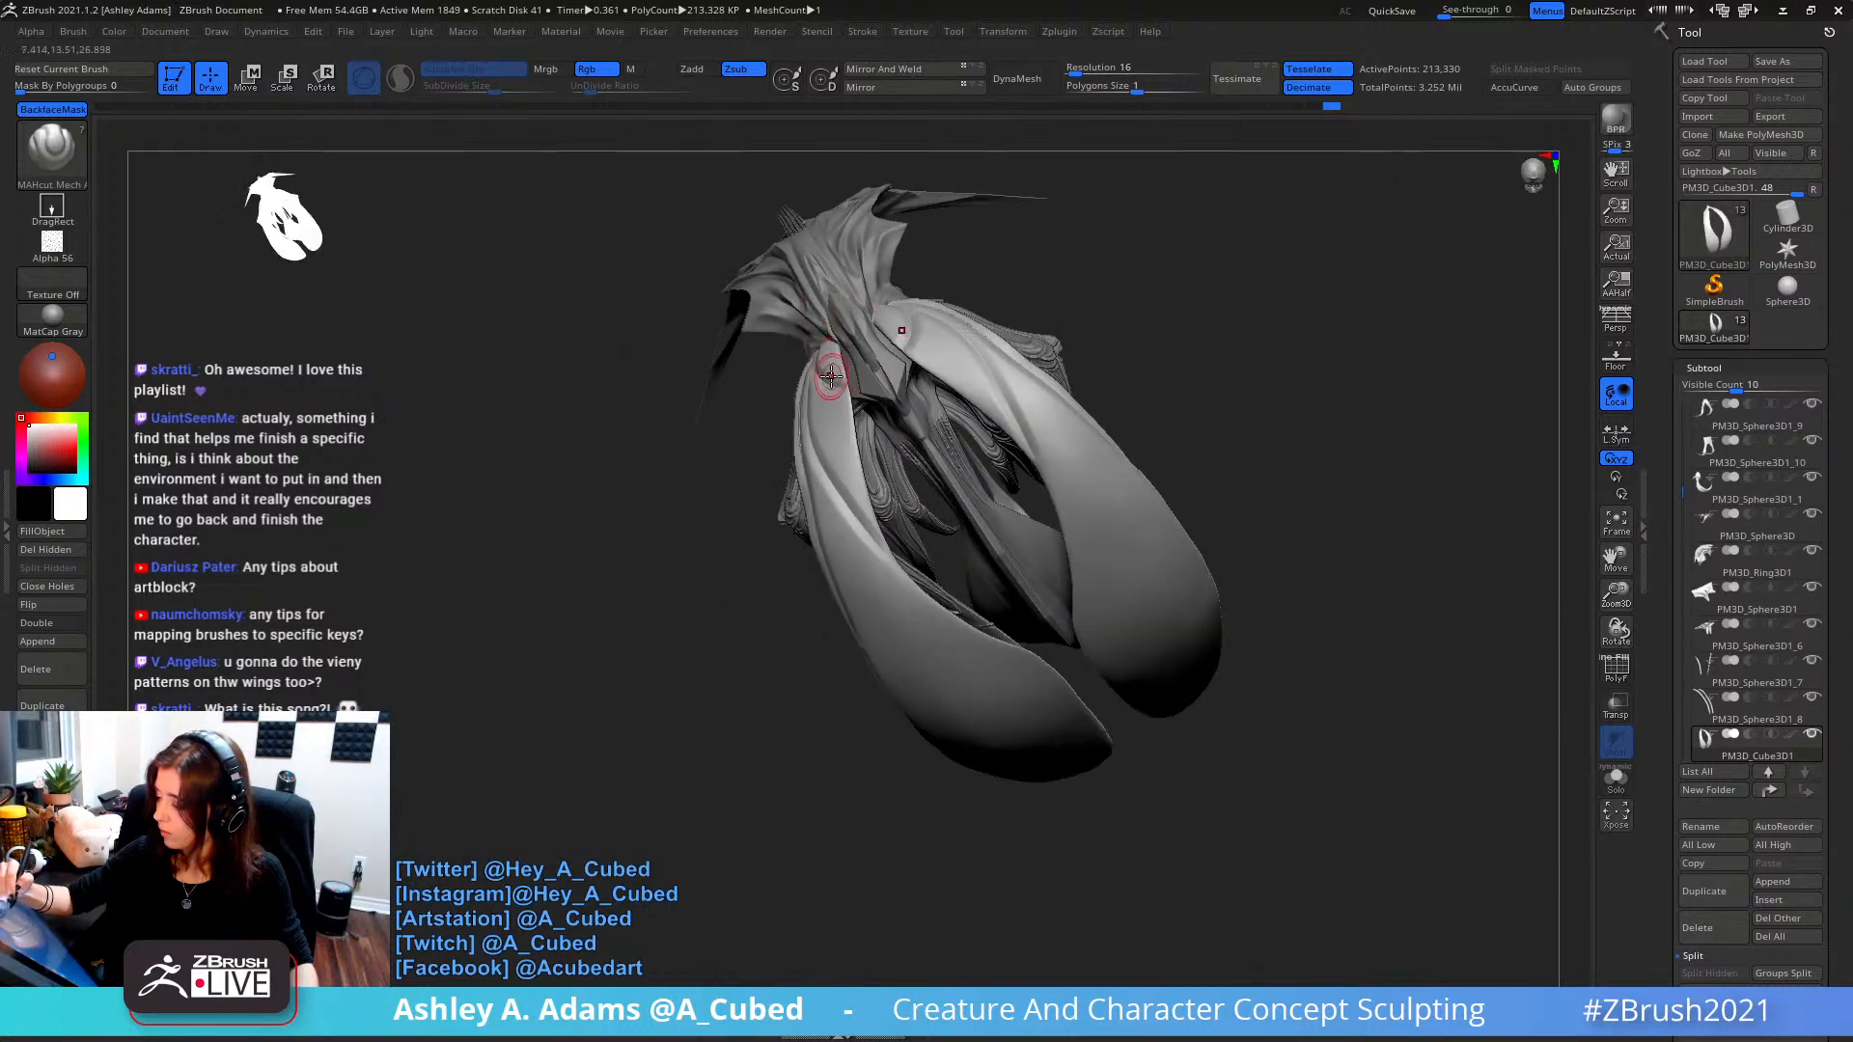
pyautogui.moveTo(831, 377); pyautogui.dragTo(792, 368, button='right')
pyautogui.moveTo(861, 483)
pyautogui.mouseDown(button='right')
pyautogui.moveTo(848, 422)
pyautogui.moveTo(830, 421)
pyautogui.moveTo(824, 494)
pyautogui.mouseUp(button='right')
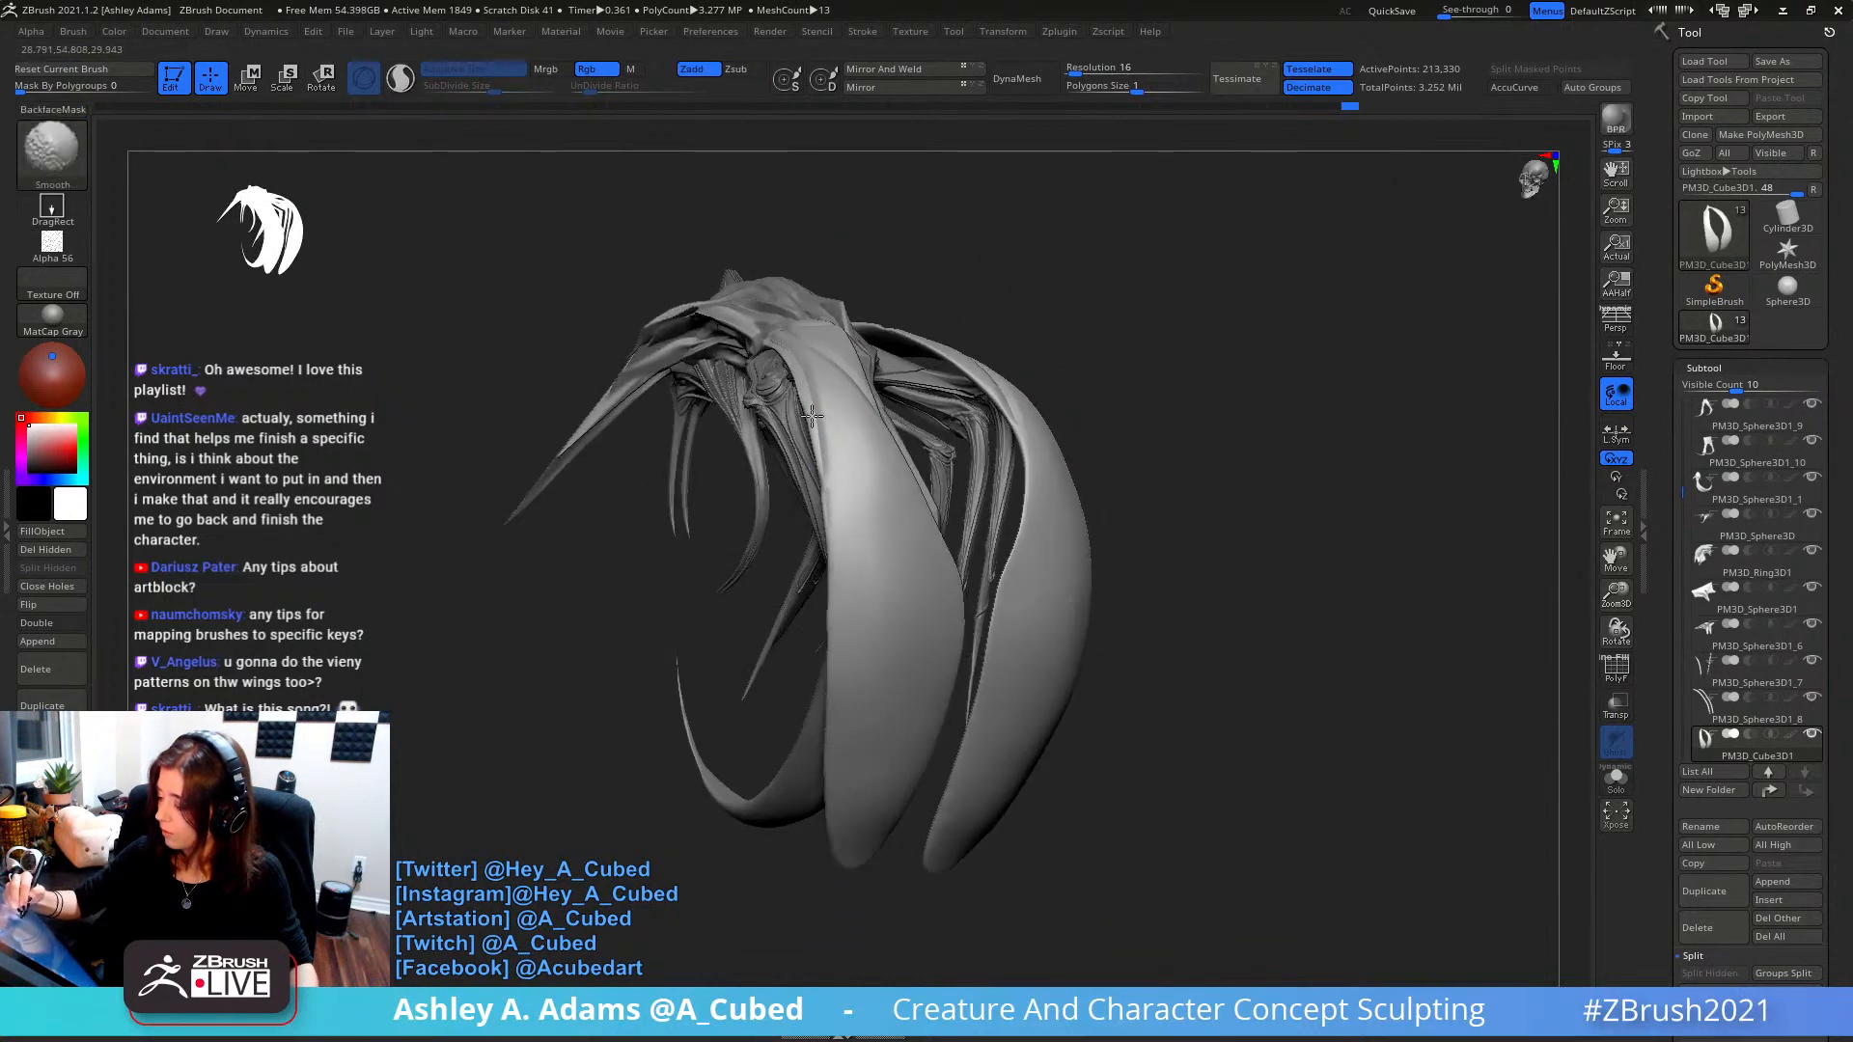
# - Carve a large U-shaped groove around the lower half of the wings' outer surface with the MAHcut Mech brush
pyautogui.keyDown('shift'); pyautogui.moveTo(802, 381); pyautogui.dragTo(809, 386); pyautogui.keyUp('shift')
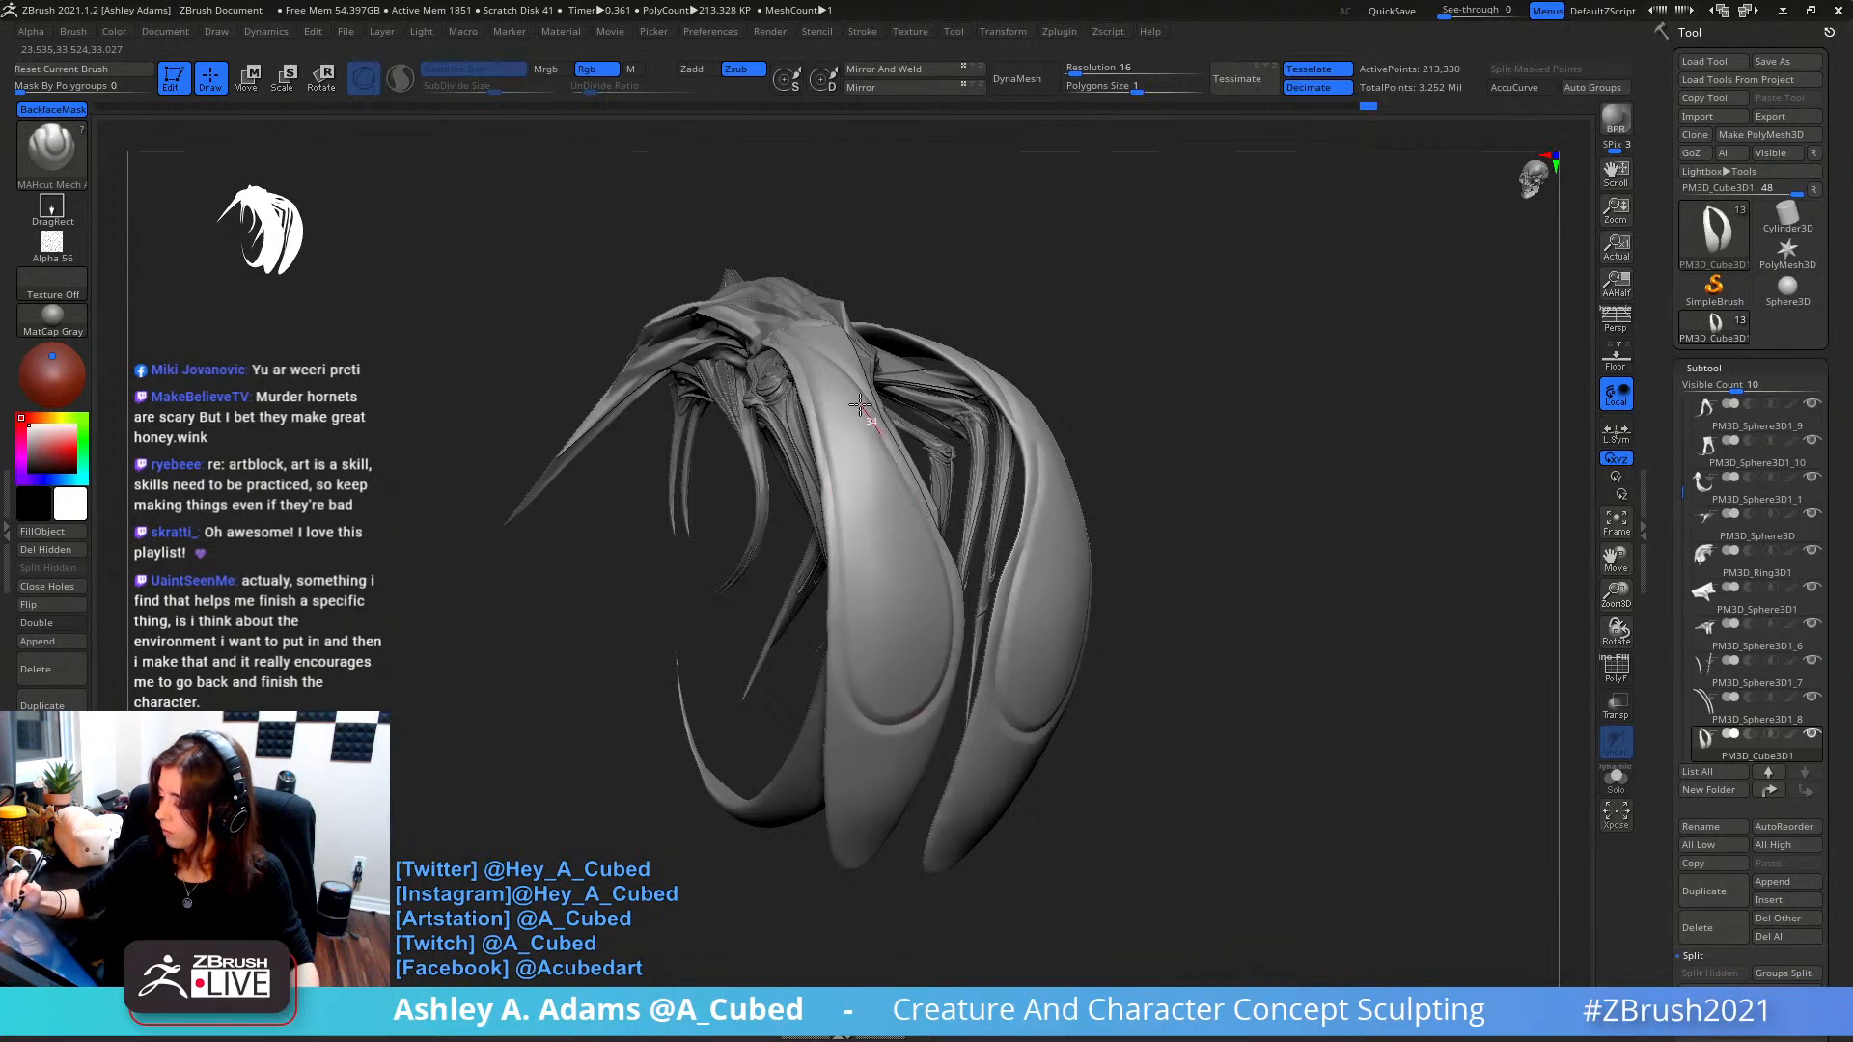
pyautogui.moveTo(784, 334); pyautogui.dragTo(782, 330)
pyautogui.moveTo(762, 317); pyautogui.dragTo(807, 236, button='right')
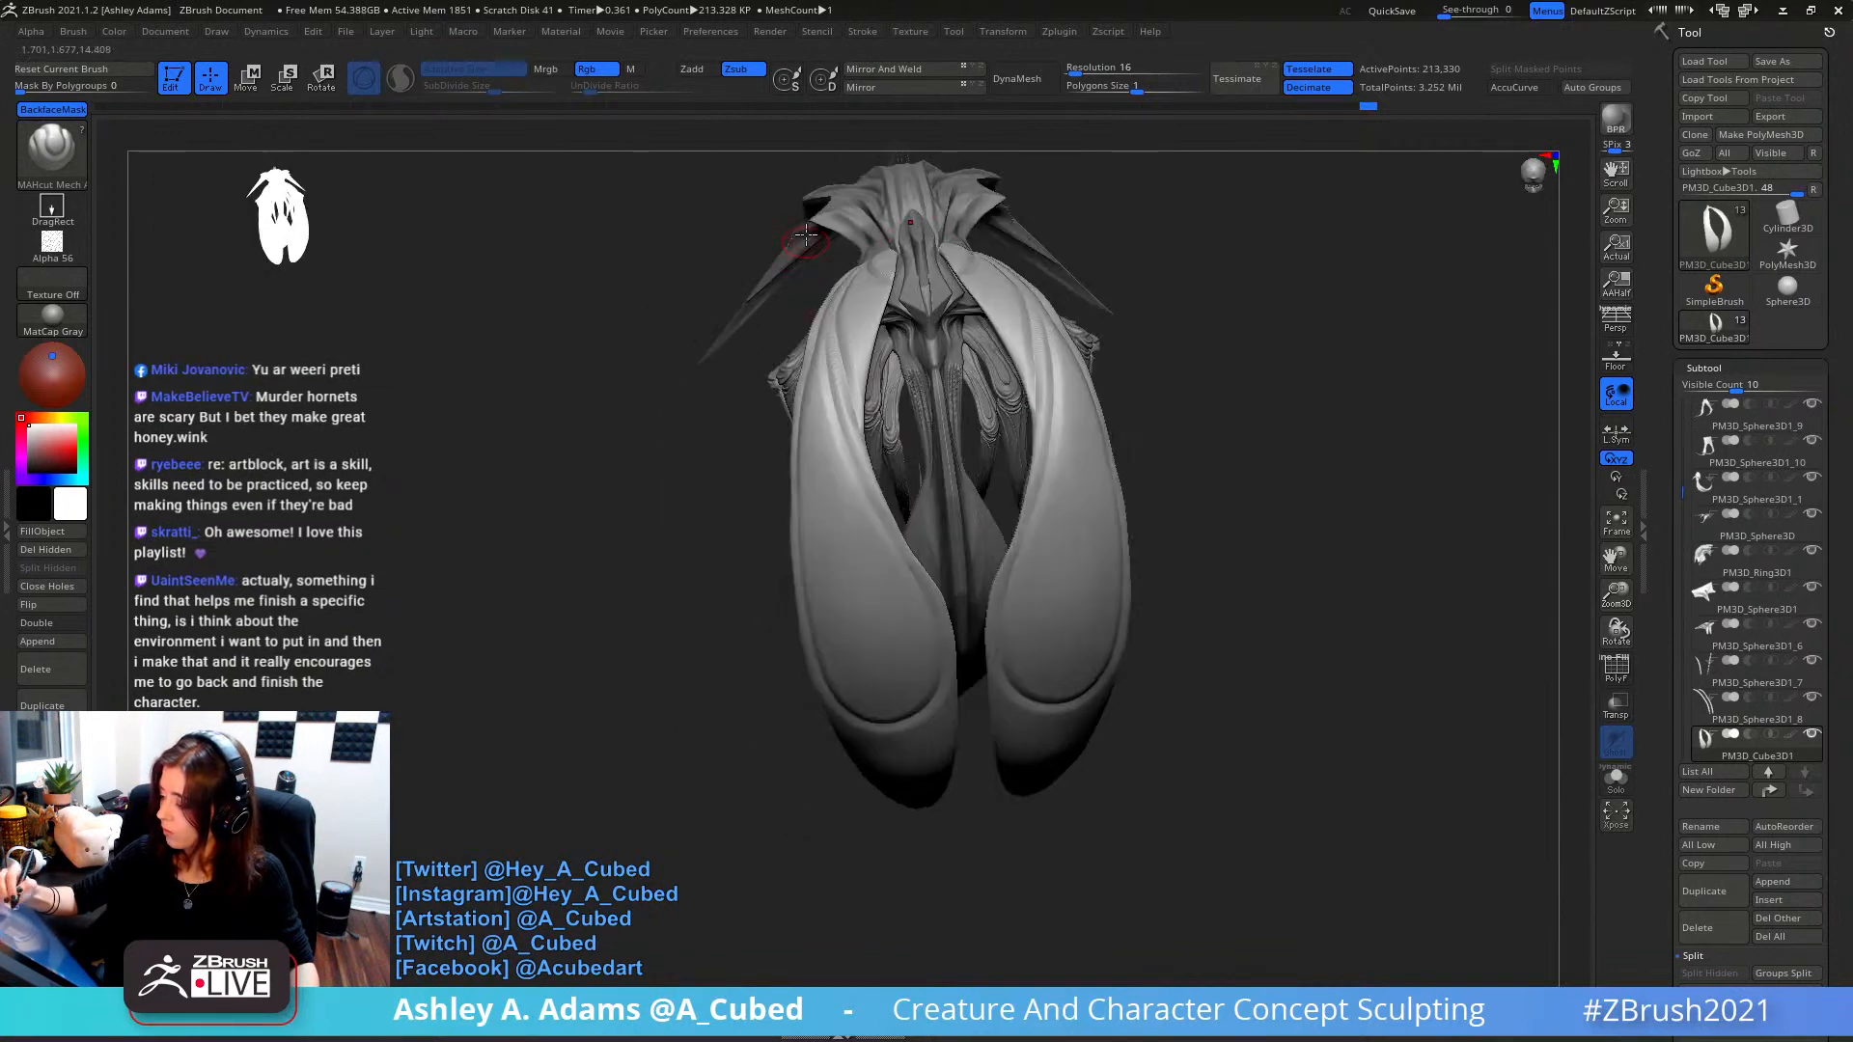
pyautogui.moveTo(874, 497); pyautogui.dragTo(877, 449, button='right')
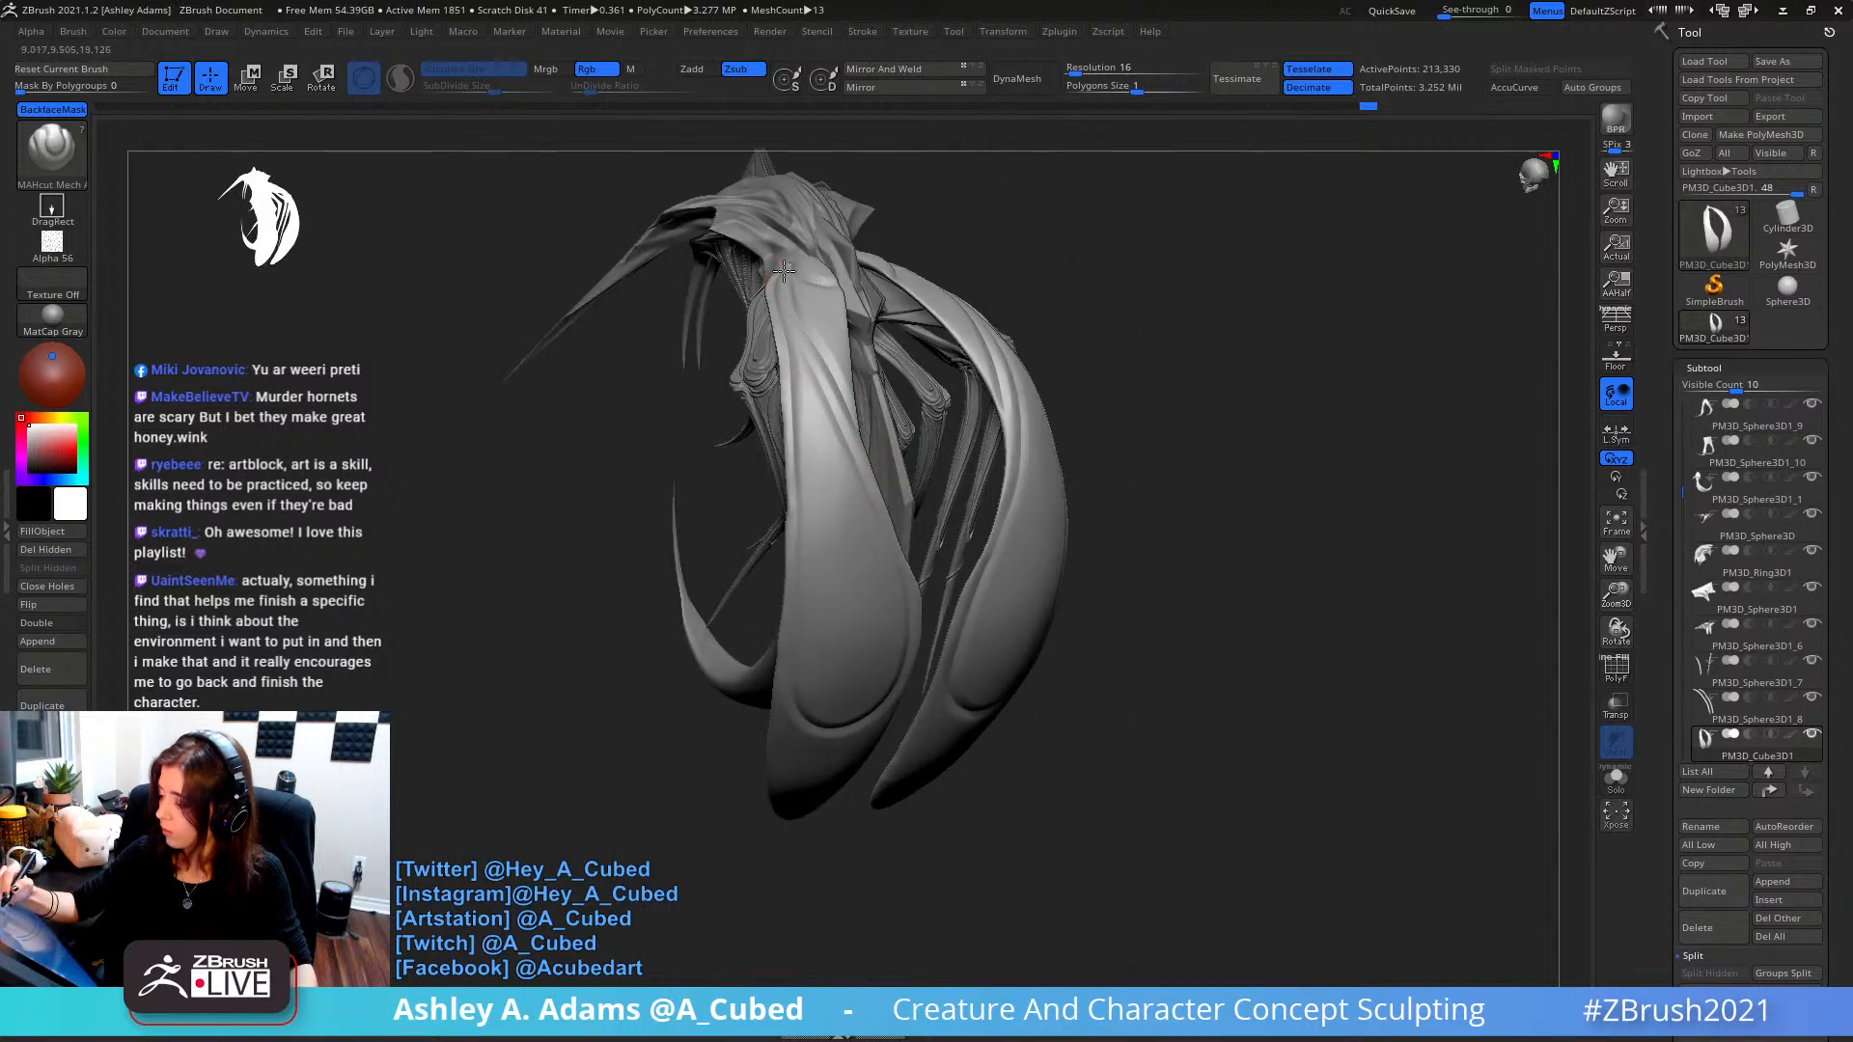
# - Carve a second, smaller rounded groove inside the first one and extend its lines up the wing with the MAHcut Mech brush
pyautogui.moveTo(792, 345)
pyautogui.mouseDown()
pyautogui.moveTo(866, 509)
pyautogui.moveTo(877, 606)
pyautogui.moveTo(798, 595)
pyautogui.mouseUp()
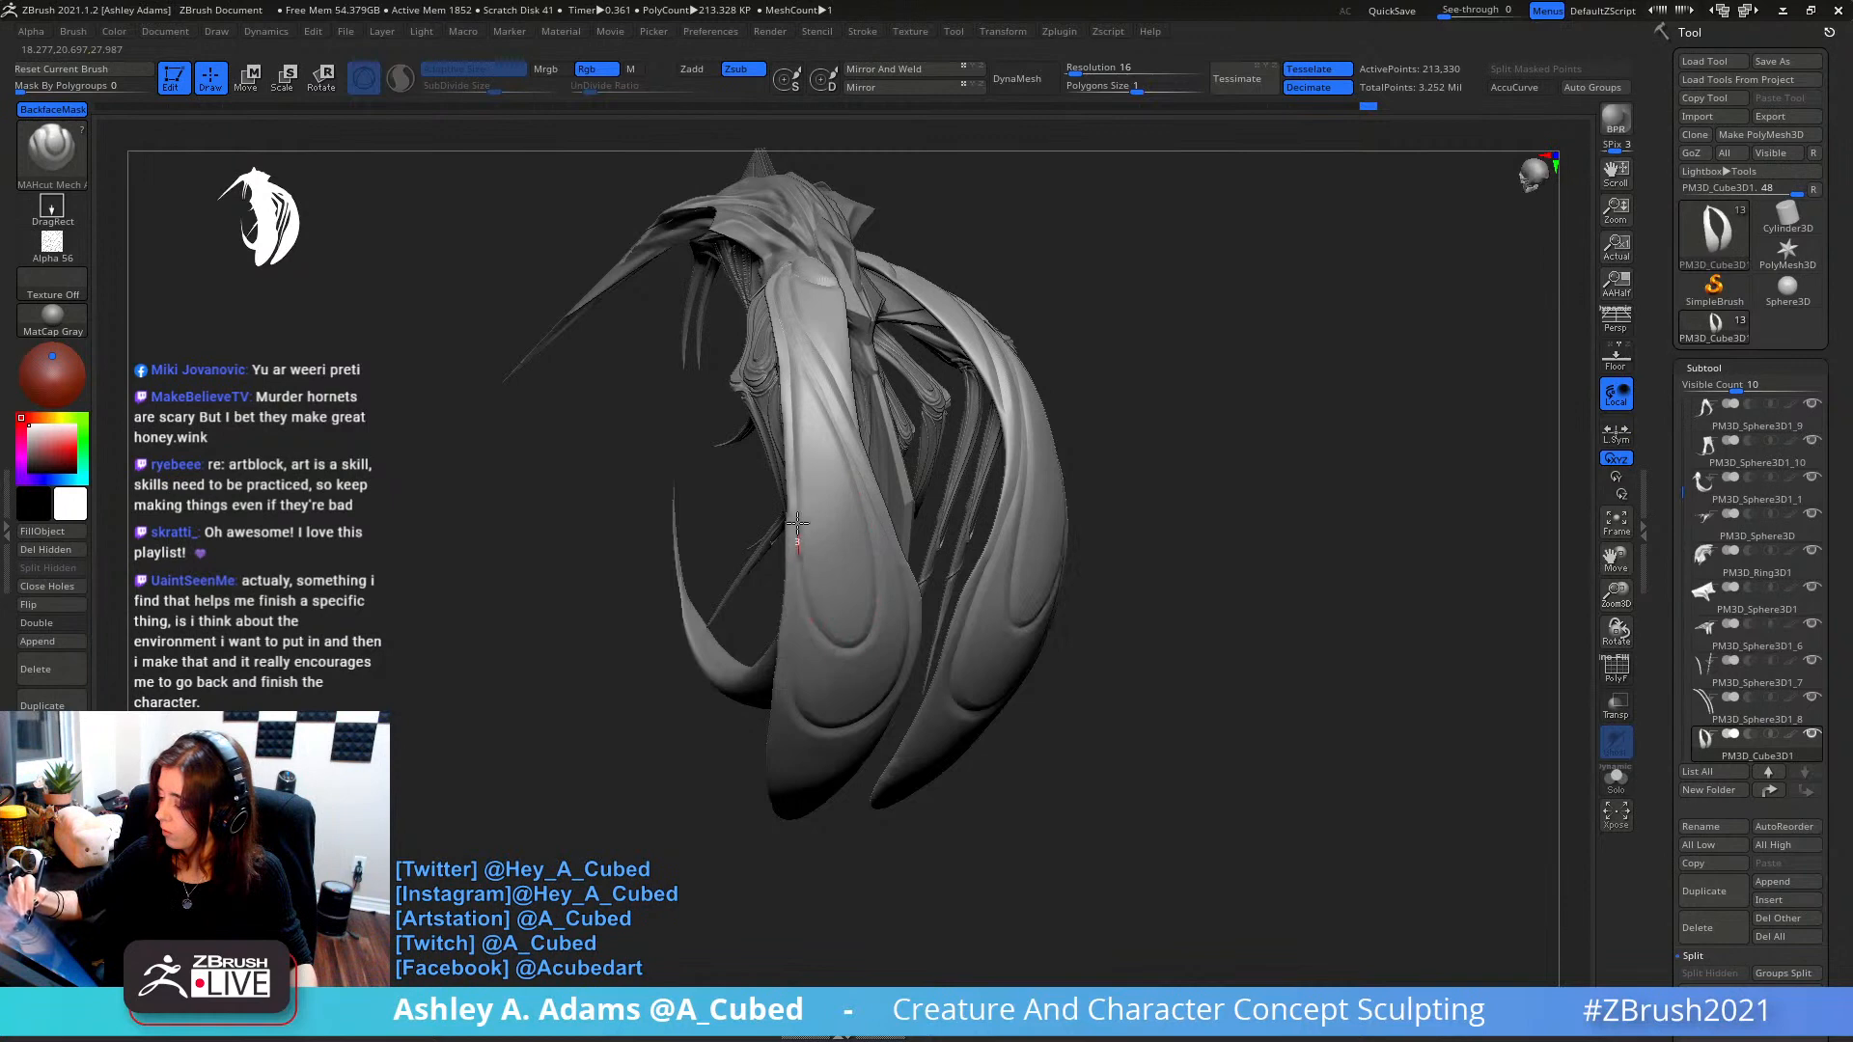
pyautogui.moveTo(797, 525); pyautogui.dragTo(797, 451)
pyautogui.keyDown('ctrl'); pyautogui.moveTo(811, 373); pyautogui.dragTo(935, 327, button='right'); pyautogui.keyUp('ctrl')
pyautogui.moveTo(979, 482)
pyautogui.keyDown('alt'); pyautogui.mouseDown(button='right')
pyautogui.moveTo(972, 395)
pyautogui.moveTo(993, 447)
pyautogui.mouseUp(button='right'); pyautogui.keyUp('alt')
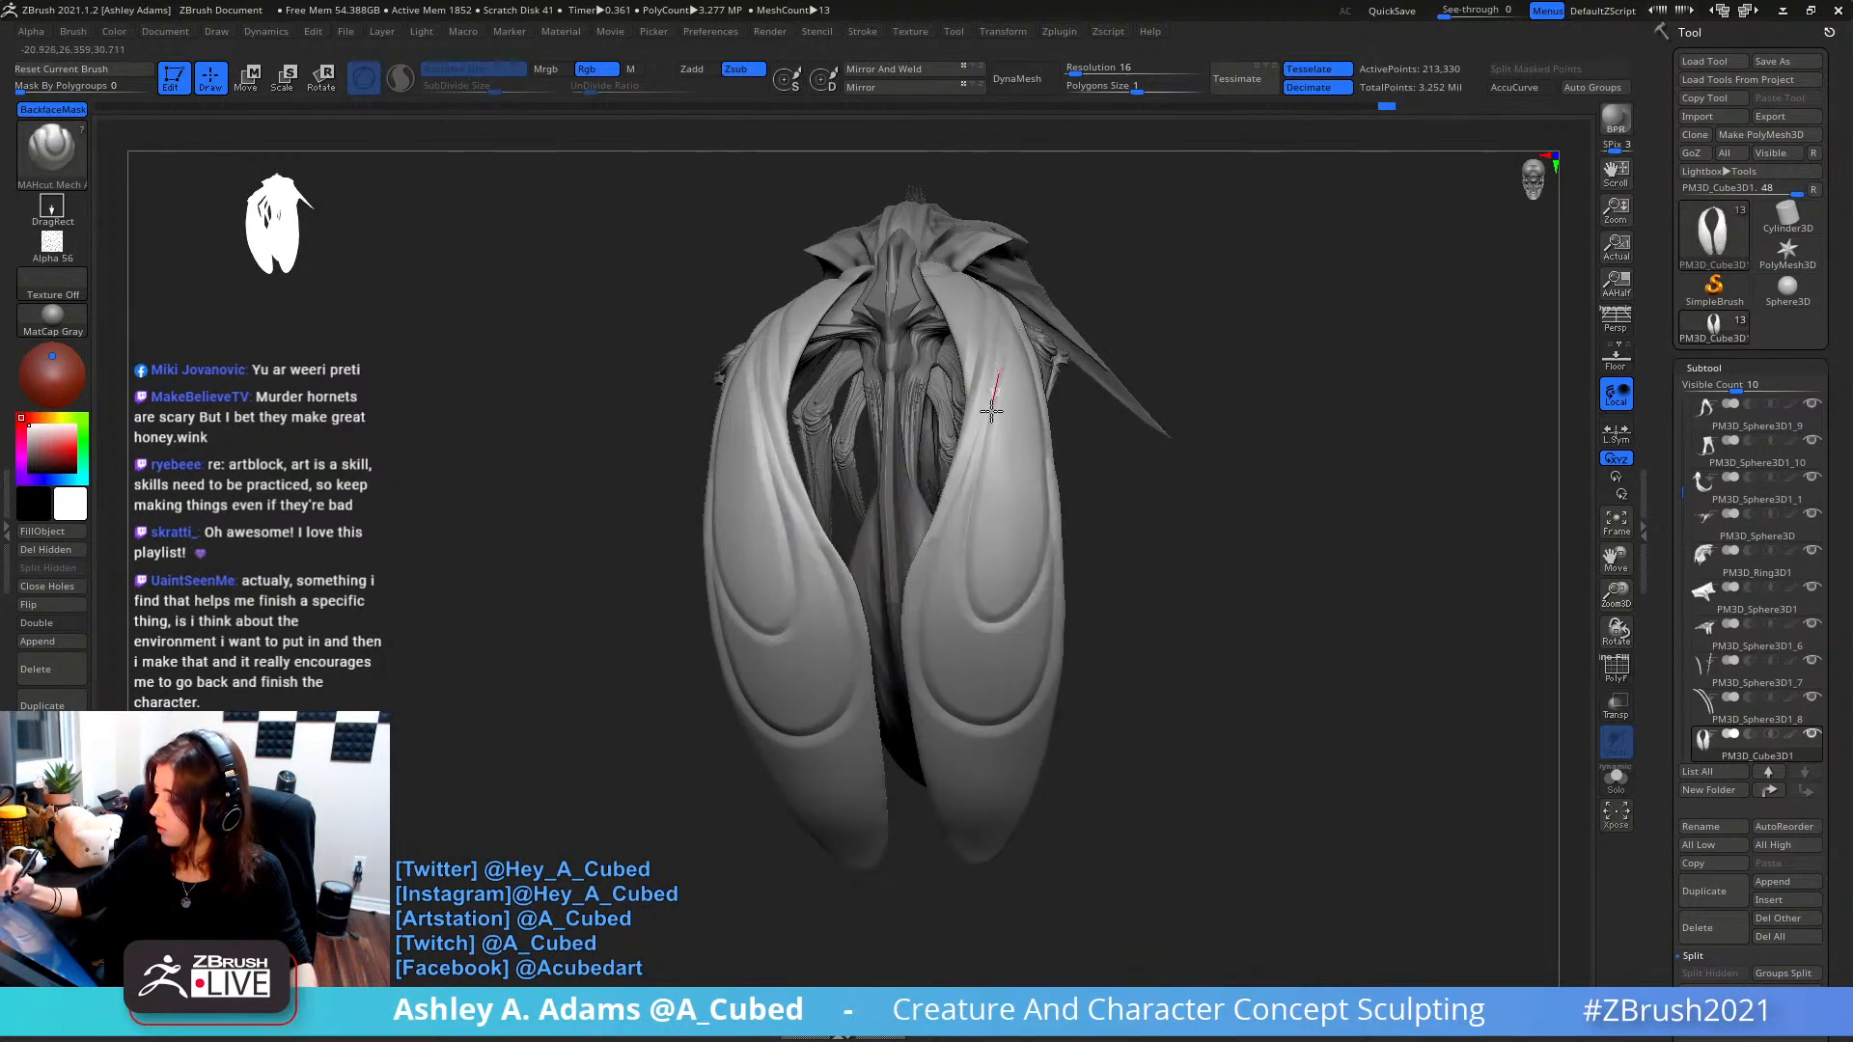
pyautogui.moveTo(991, 411)
pyautogui.mouseDown()
pyautogui.moveTo(968, 579)
pyautogui.moveTo(1025, 584)
pyautogui.moveTo(1049, 533)
pyautogui.moveTo(1040, 396)
pyautogui.mouseUp()
pyautogui.moveTo(1041, 396)
pyautogui.mouseDown(button='right')
pyautogui.moveTo(1041, 350)
pyautogui.moveTo(971, 372)
pyautogui.moveTo(1251, 260)
pyautogui.moveTo(1100, 403)
pyautogui.moveTo(1245, 203)
pyautogui.mouseUp(button='right')
# - Append a Plane3D as a new subtool and turn on its double-sided display
pyautogui.moveTo(1661, 847); pyautogui.dragTo(1664, 654)
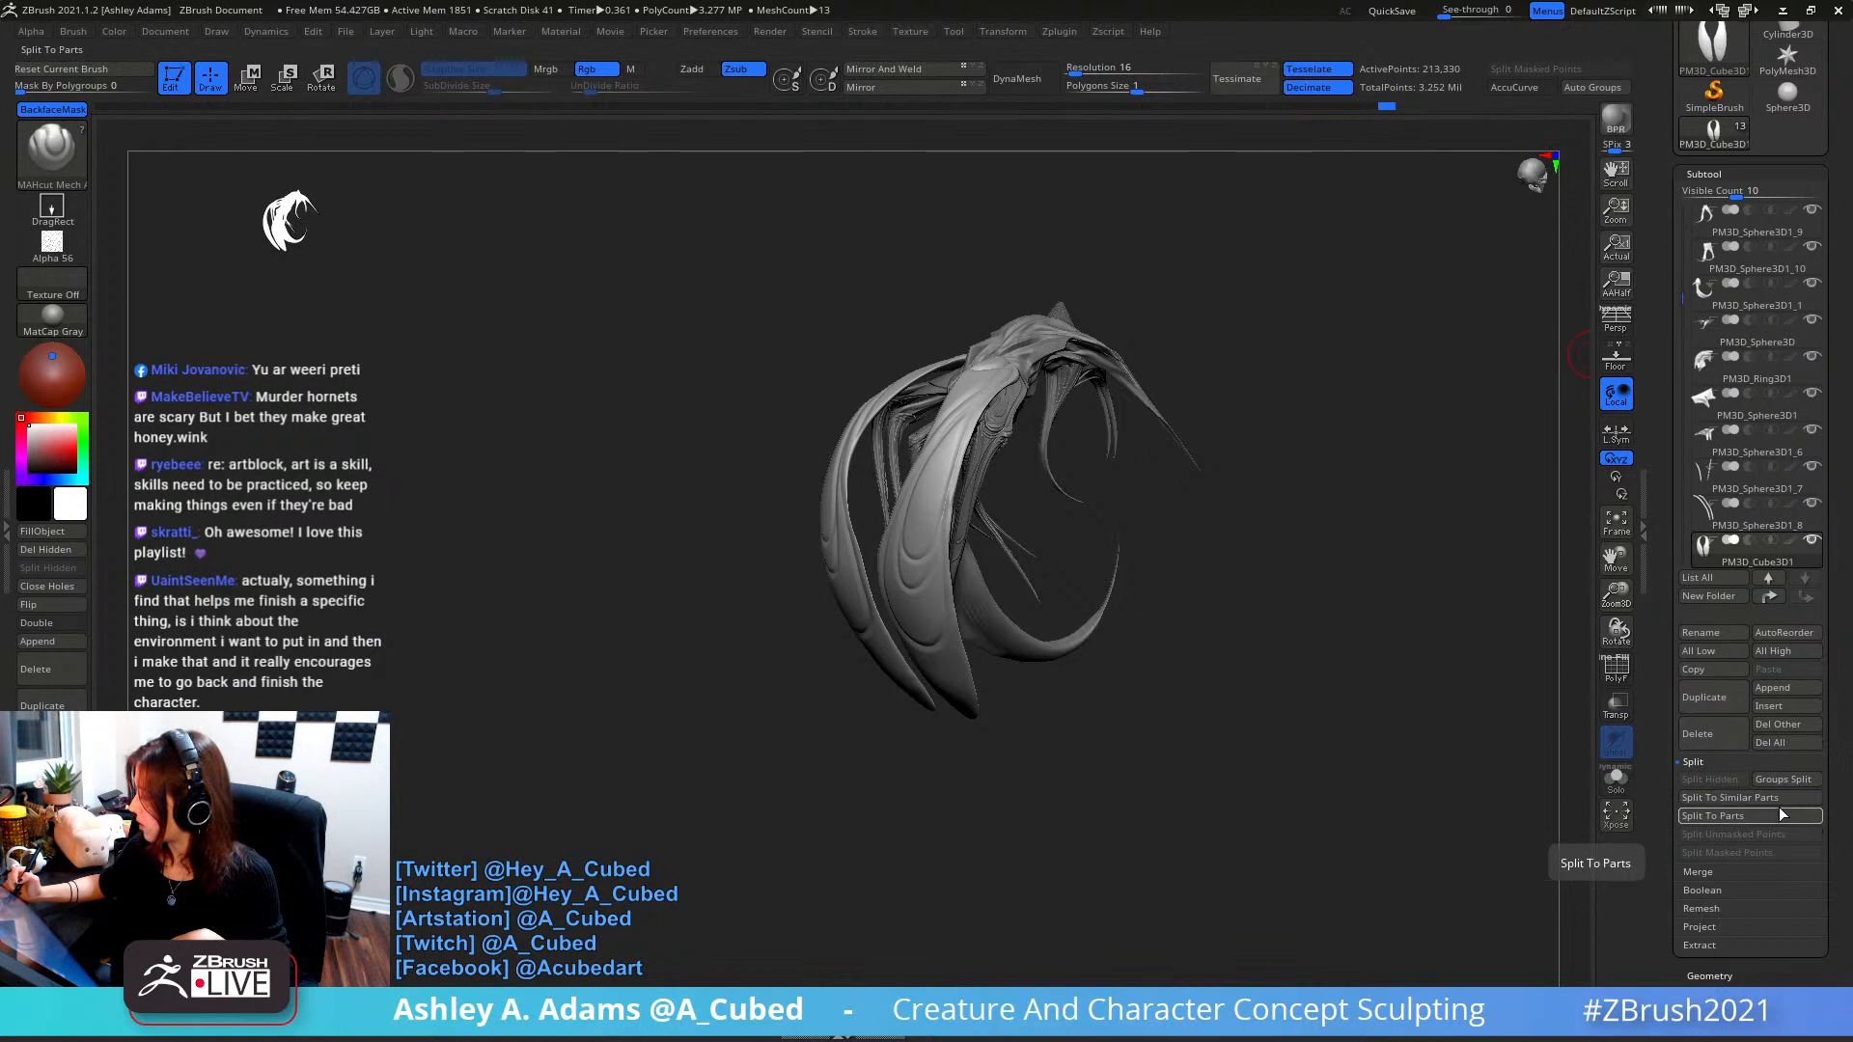
pyautogui.click(1780, 686)
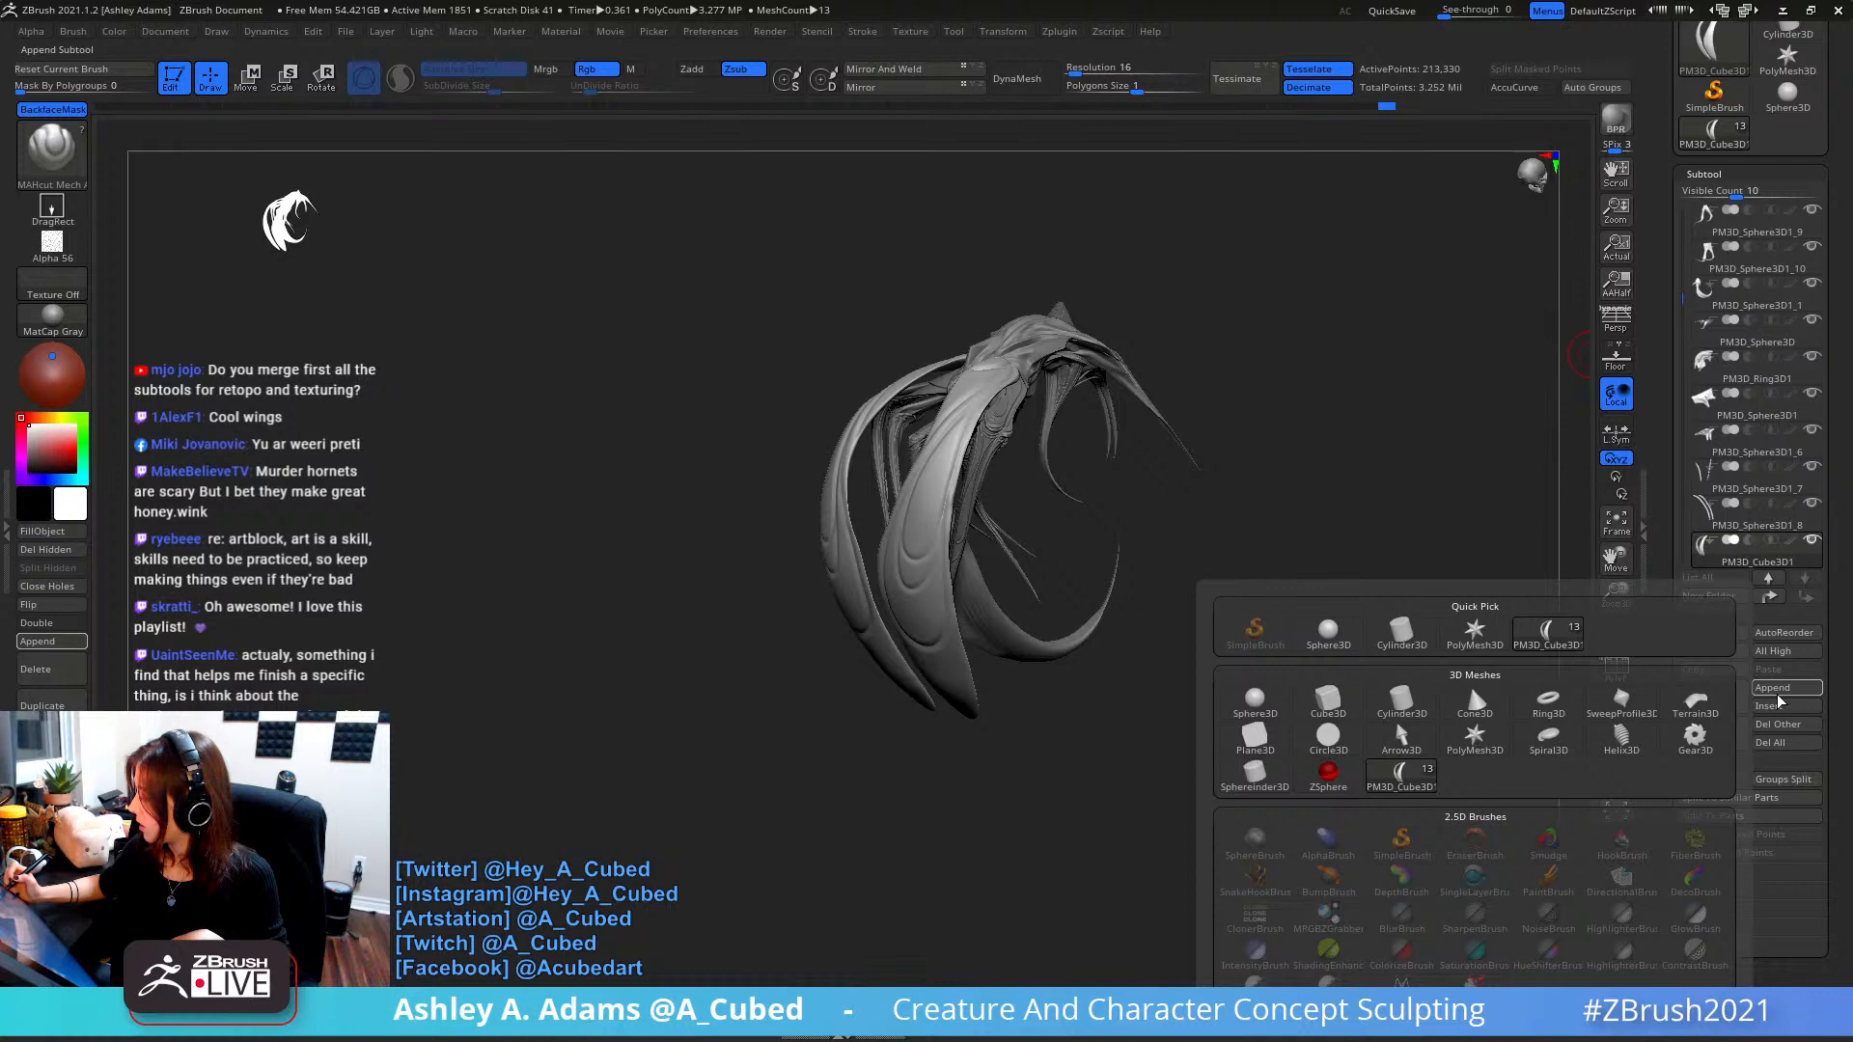
pyautogui.click(1255, 736)
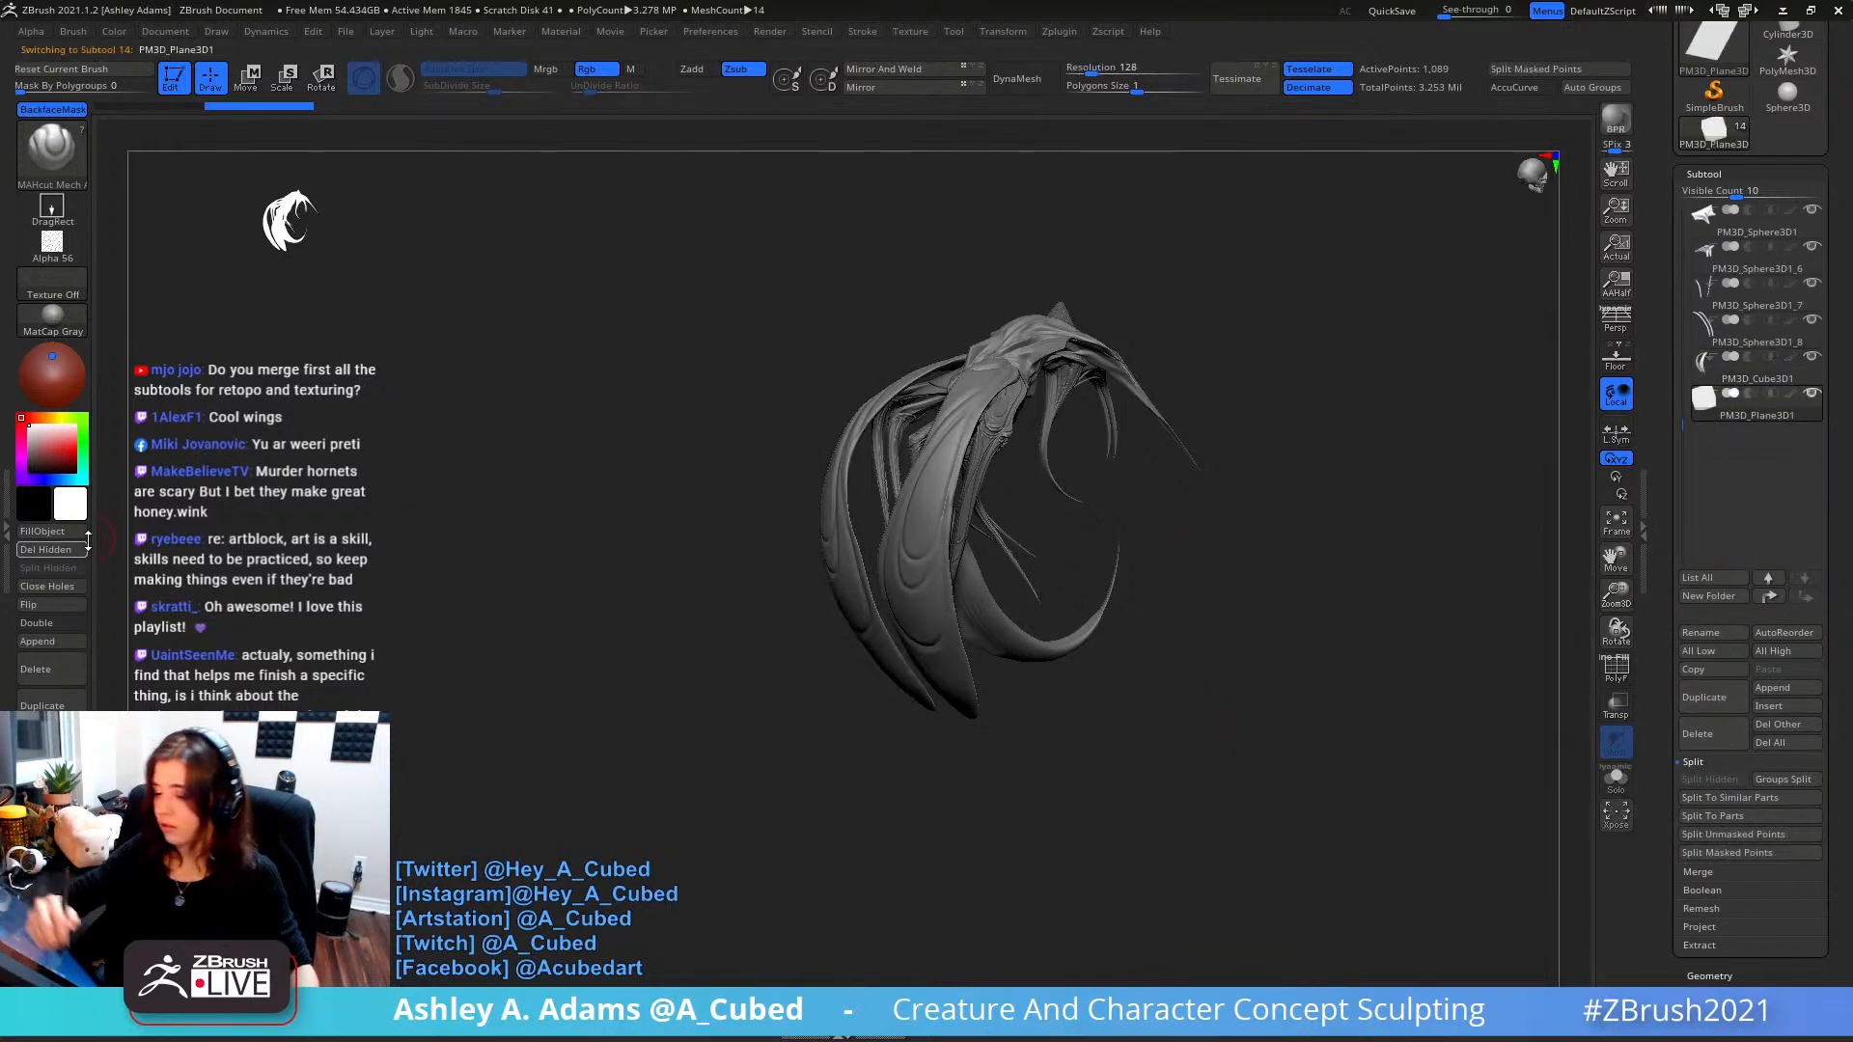
pyautogui.click(37, 622)
# - Narrow the plane into a long strip and place it slanting down beside the creature's body from shoulder height
pyautogui.press('w')
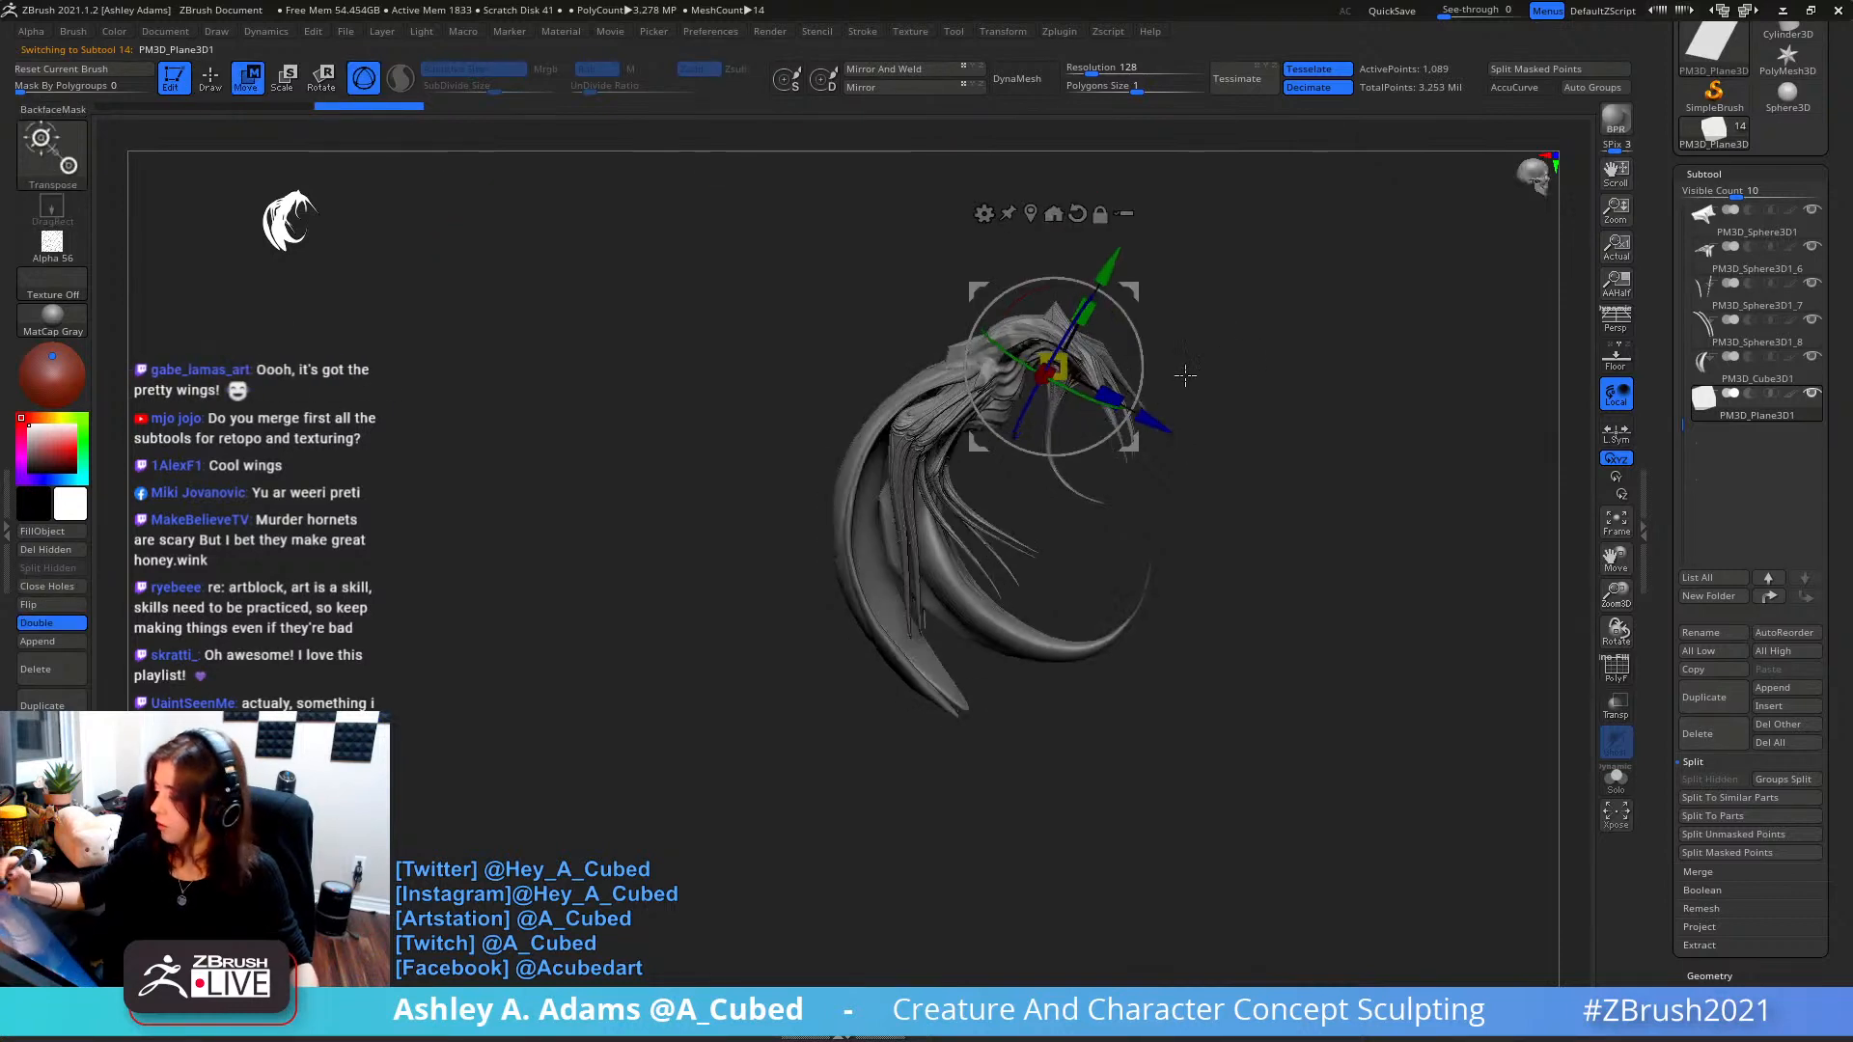
pyautogui.keyDown('shift'); pyautogui.moveTo(1176, 367); pyautogui.dragTo(1047, 243); pyautogui.keyUp('shift')
pyautogui.moveTo(1088, 329)
pyautogui.mouseDown()
pyautogui.moveTo(1035, 427)
pyautogui.moveTo(1040, 470)
pyautogui.moveTo(1078, 426)
pyautogui.moveTo(1144, 439)
pyautogui.moveTo(1110, 473)
pyautogui.moveTo(1184, 464)
pyautogui.moveTo(1102, 443)
pyautogui.mouseUp()
# - Switch to the SnakeHook brush for the strip and choose SmoothCloth as the smoothing brush
pyautogui.press('q')
pyautogui.rightClick(1048, 504)
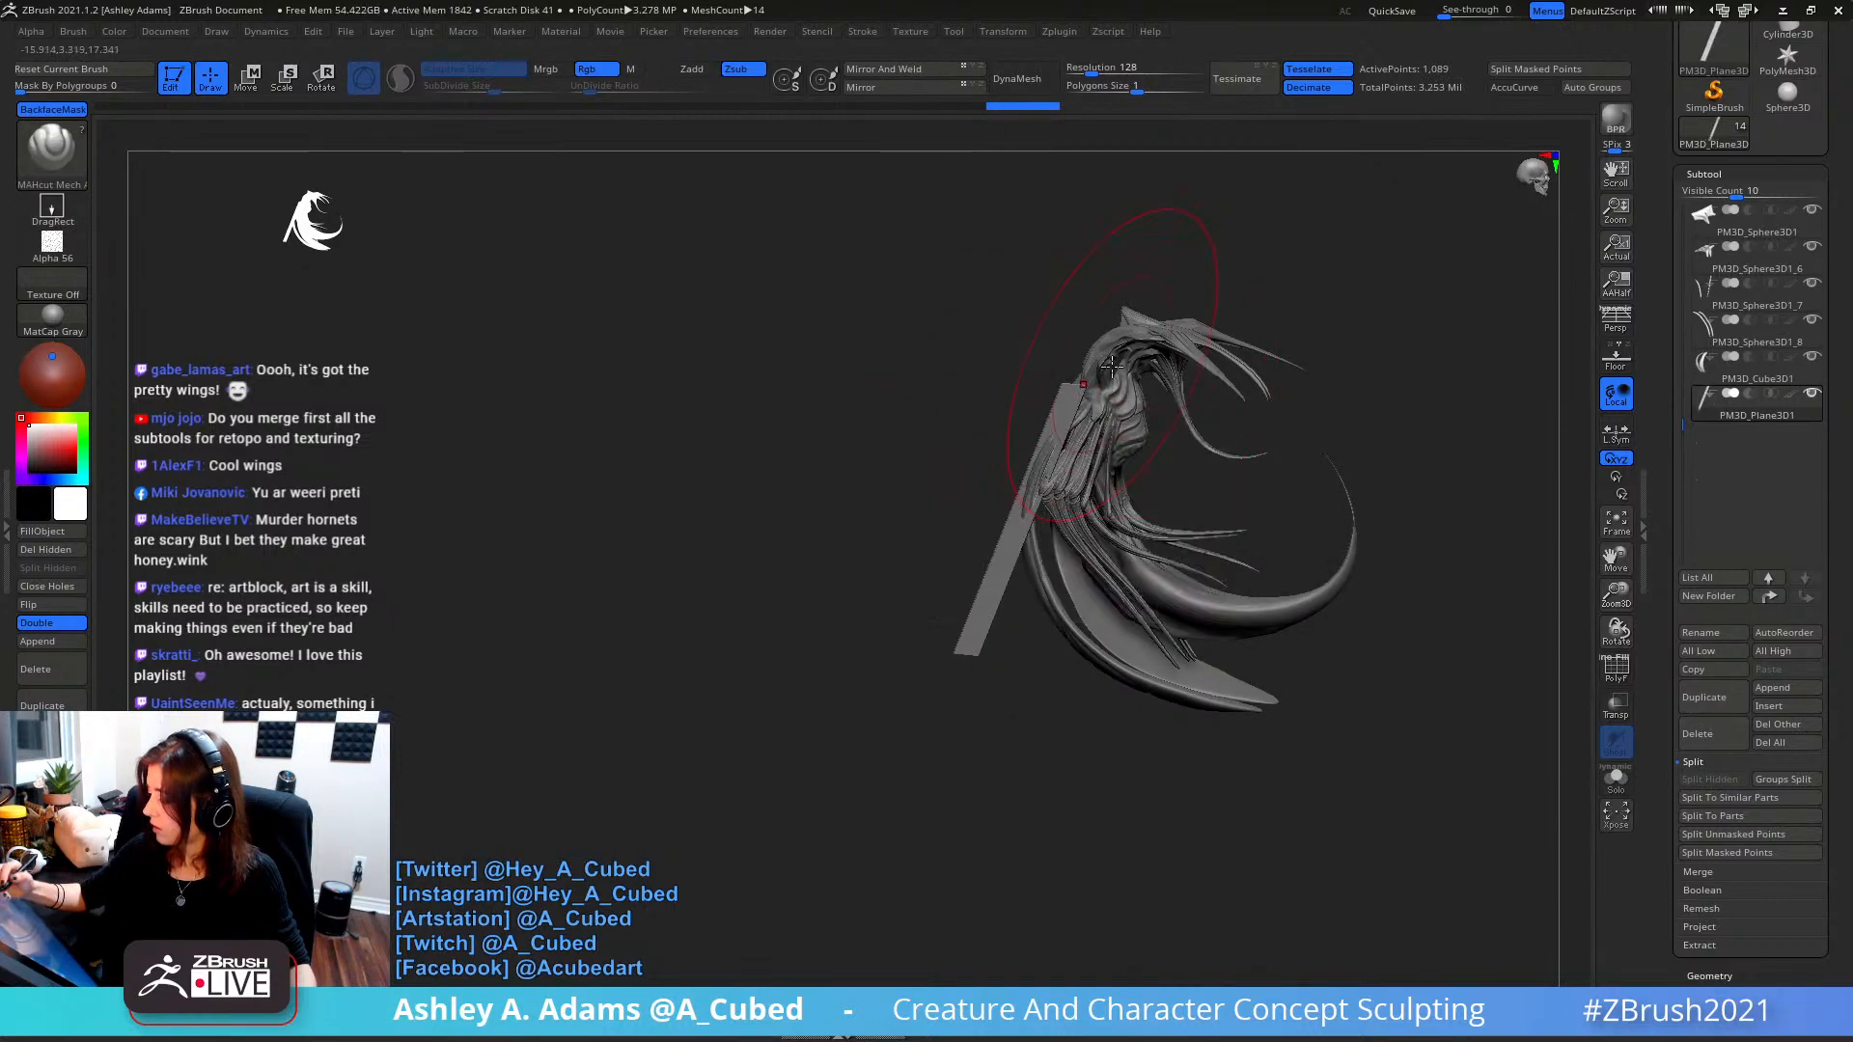
pyautogui.moveTo(1112, 366); pyautogui.dragTo(1090, 367, button='right')
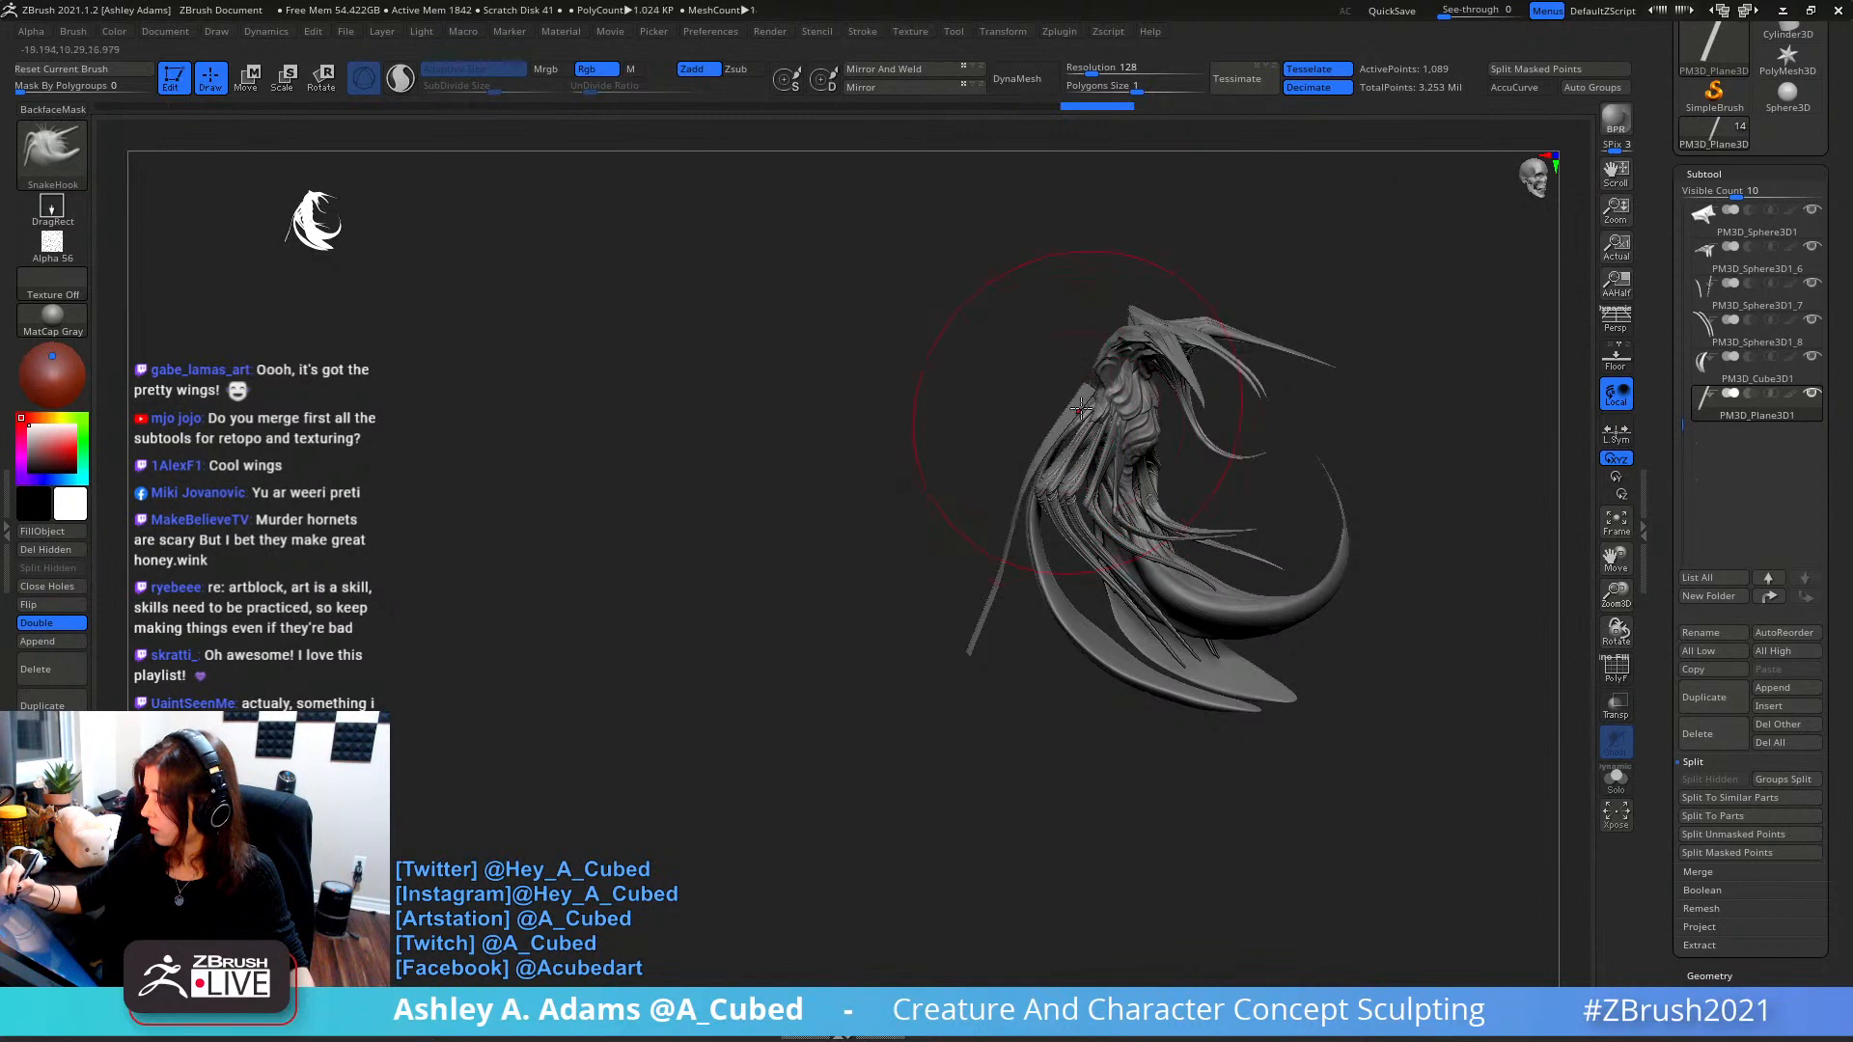
pyautogui.rightClick(1102, 373)
pyautogui.moveTo(1101, 389); pyautogui.dragTo(1075, 280, button='right')
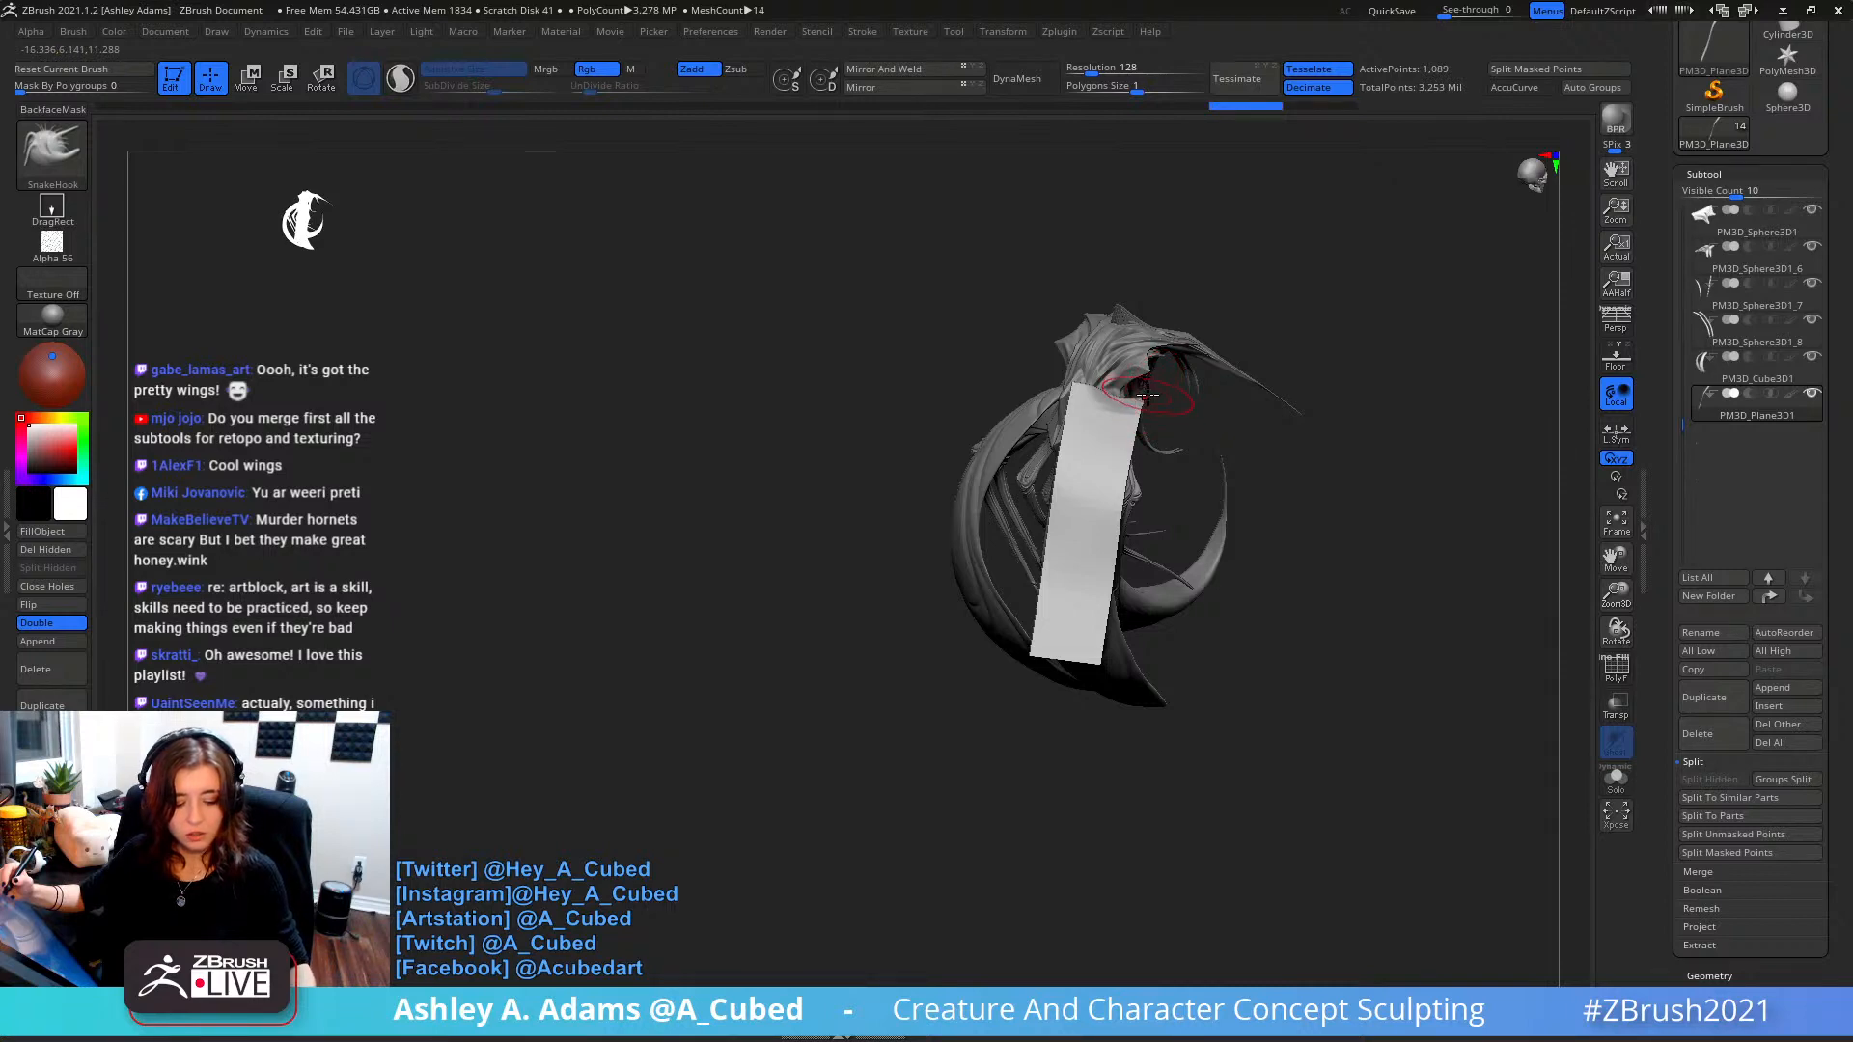
pyautogui.press('b')
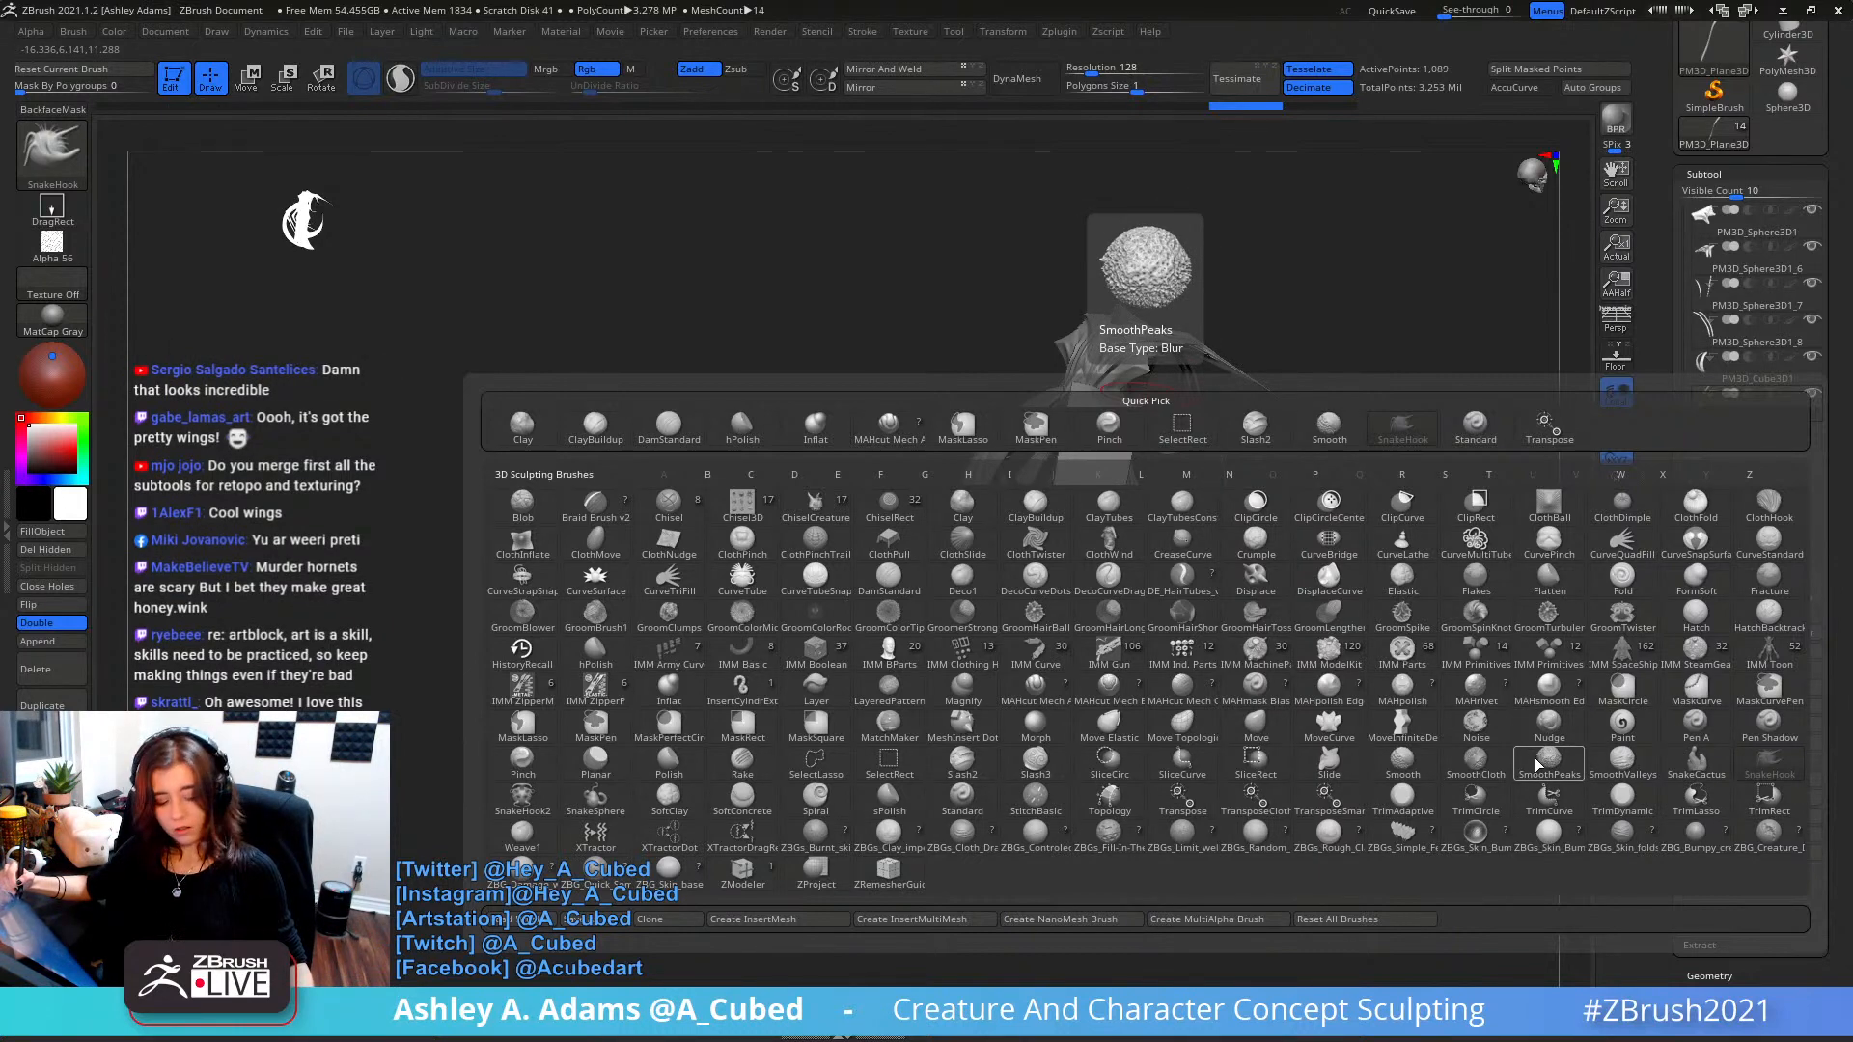
pyautogui.click(1475, 761)
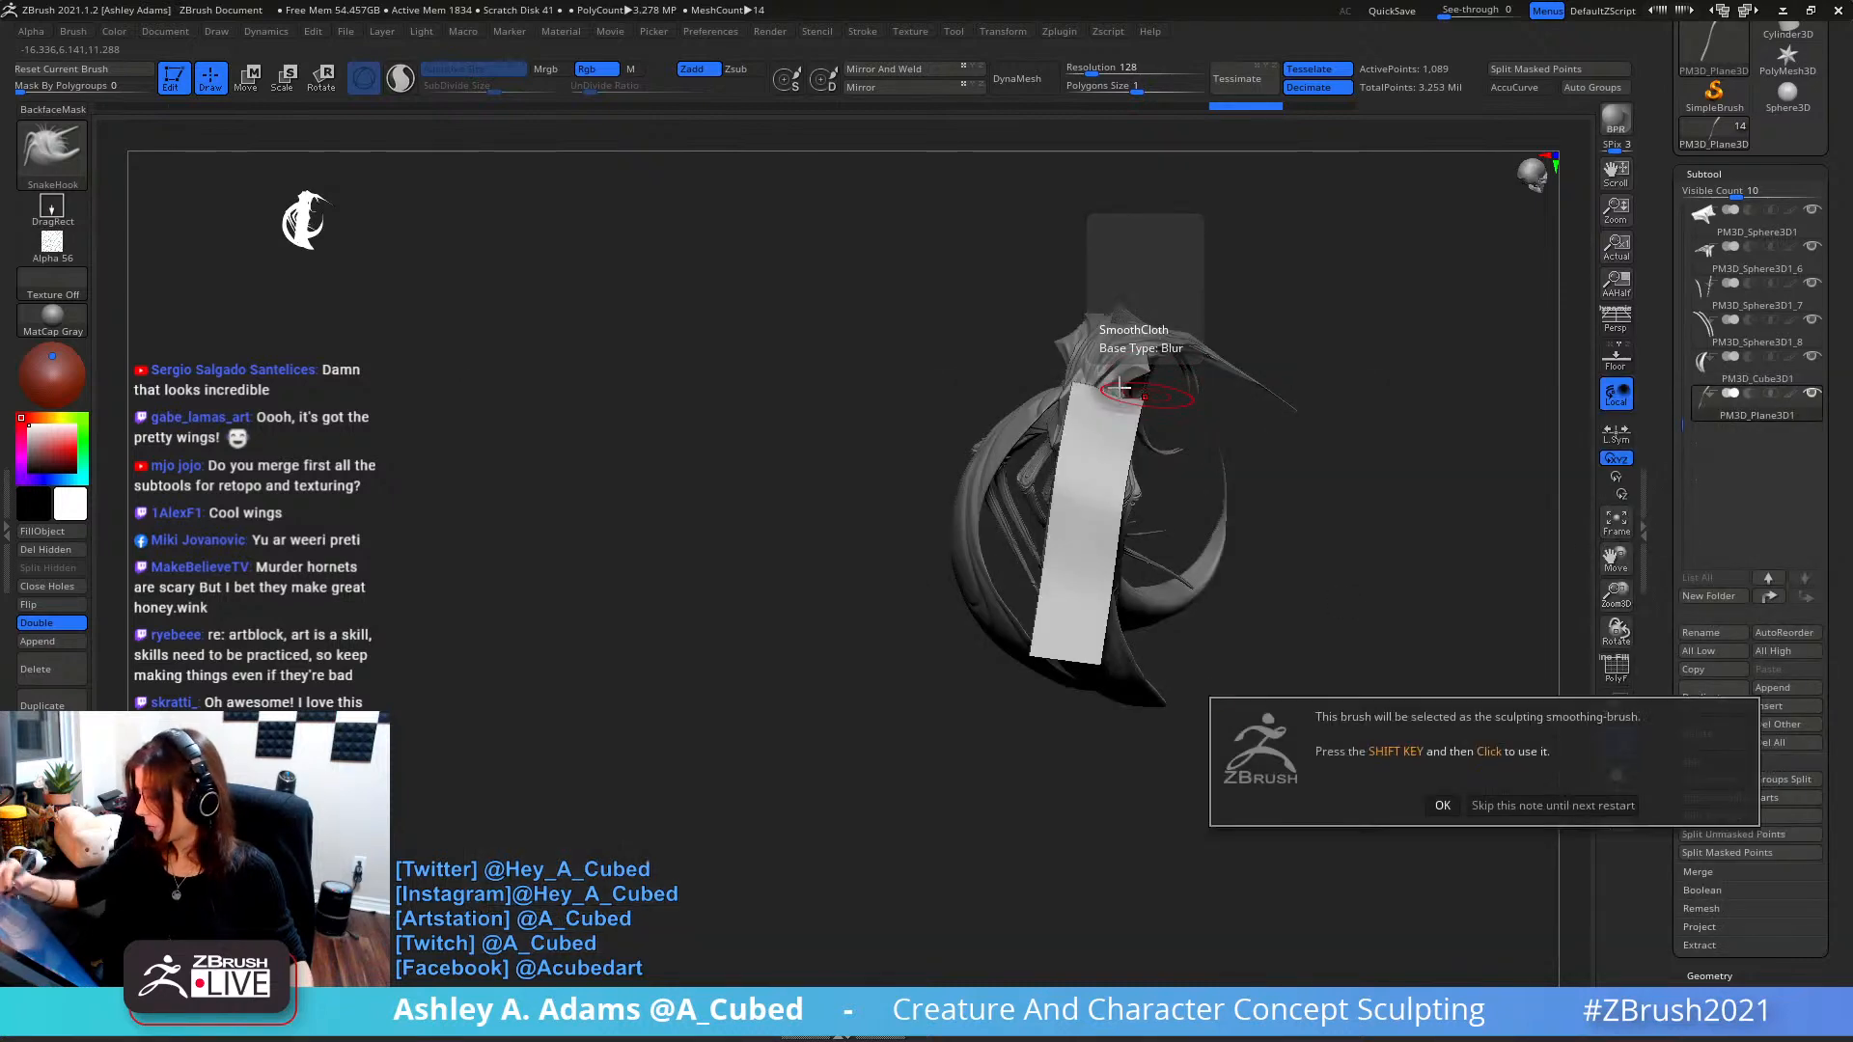
# - Smooth the upper end of the plane strip with the SmoothCloth brush where it meets the creature's upper back
pyautogui.click(1438, 805)
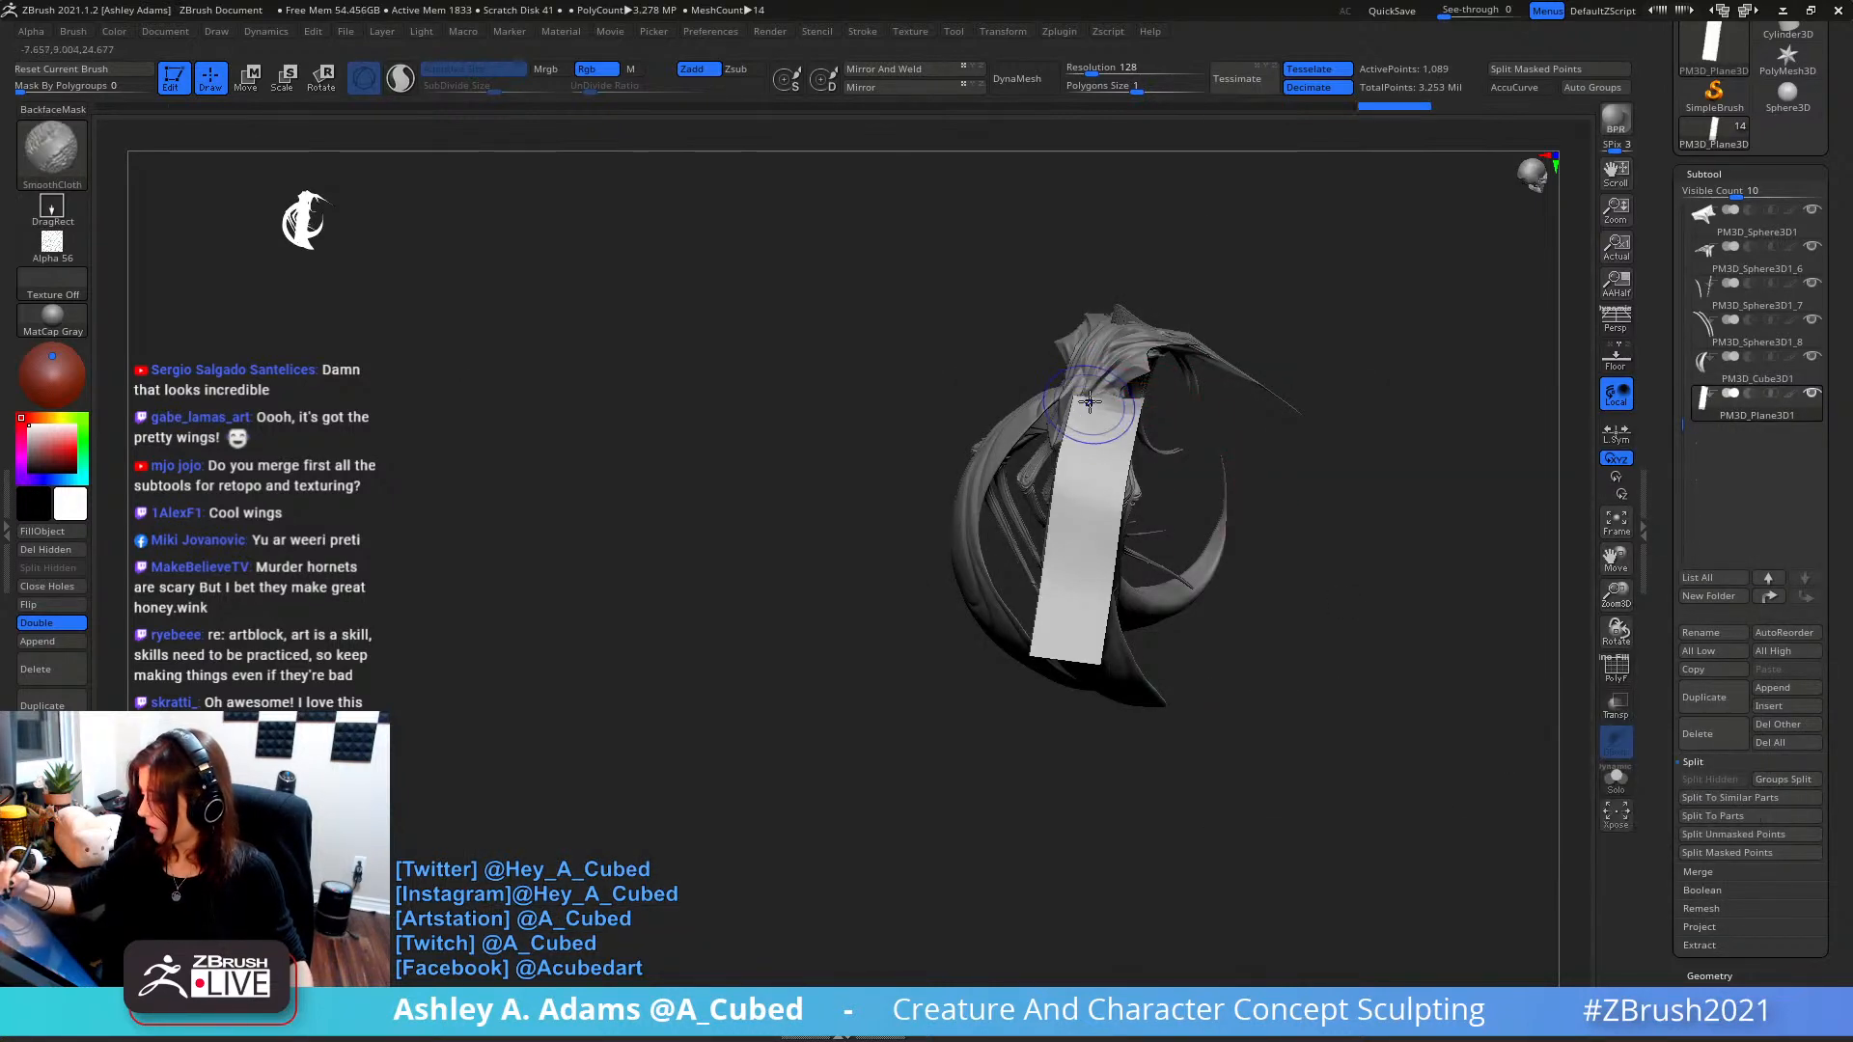
pyautogui.moveTo(1128, 398)
pyautogui.keyDown('shift'); pyautogui.mouseDown()
pyautogui.moveTo(1125, 450)
pyautogui.moveTo(1117, 401)
pyautogui.mouseUp(); pyautogui.keyUp('shift')
pyautogui.moveTo(1091, 463); pyautogui.dragTo(1091, 403, button='right')
pyautogui.moveTo(1090, 402)
pyautogui.keyDown('shift'); pyautogui.mouseDown()
pyautogui.moveTo(1077, 410)
pyautogui.moveTo(1108, 418)
pyautogui.mouseUp(); pyautogui.keyUp('shift')
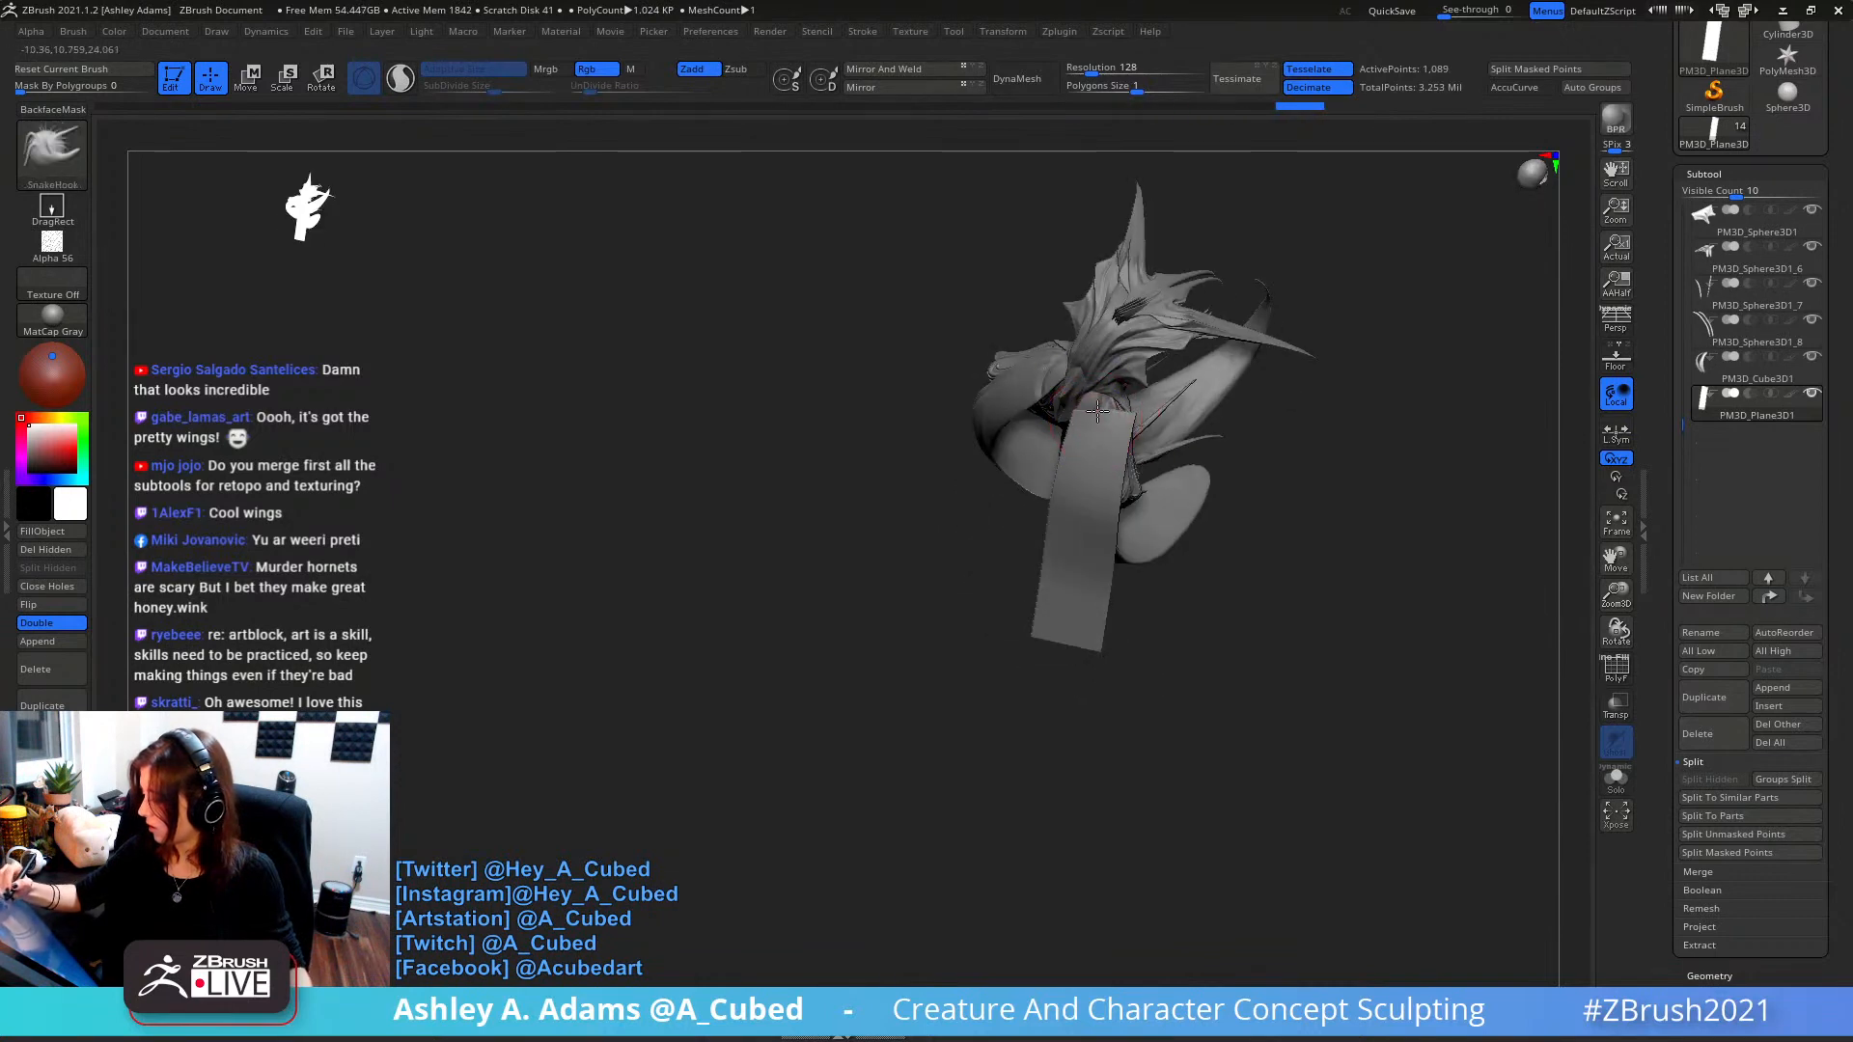
pyautogui.moveTo(1097, 411)
pyautogui.mouseDown(button='right')
pyautogui.moveTo(1120, 388)
pyautogui.moveTo(1117, 413)
pyautogui.mouseUp(button='right')
pyautogui.moveTo(1127, 391); pyautogui.dragTo(1102, 392)
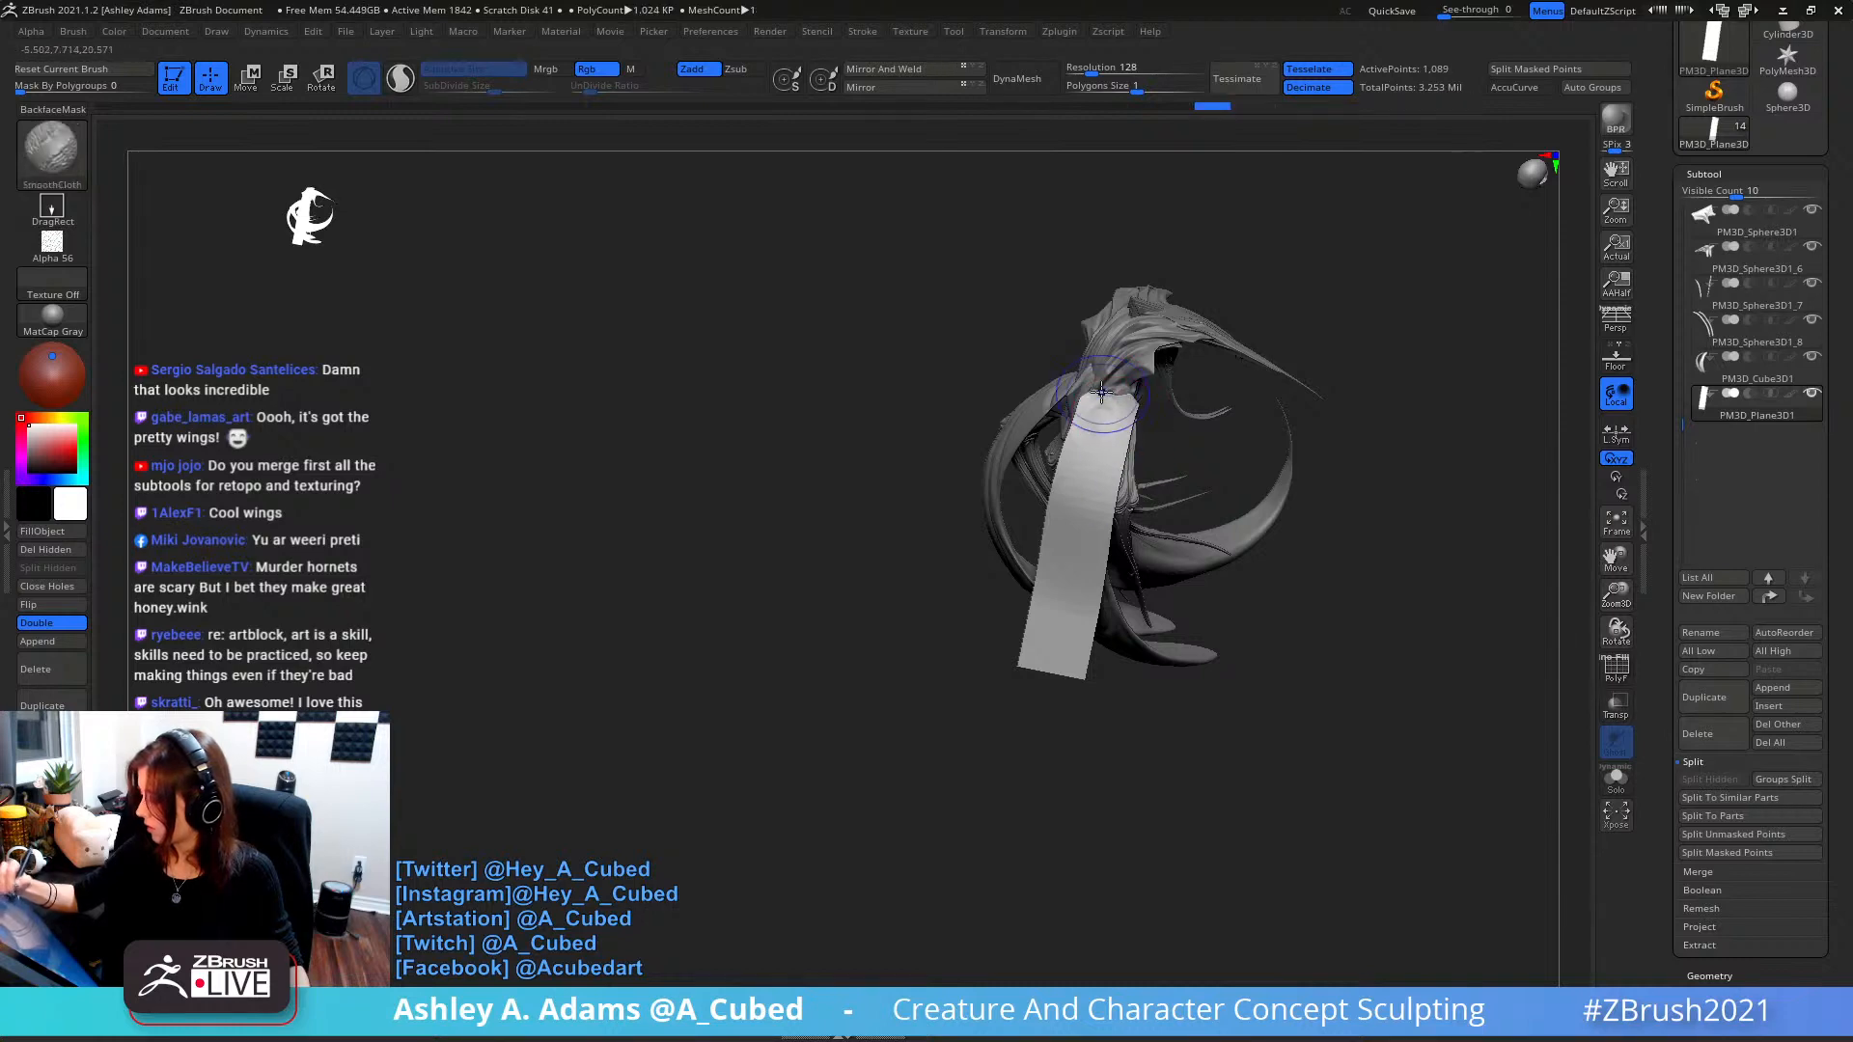
# - Bend the plane strip with the SnakeHook brush so it curves down the creature's back and flares behind the abdomen
pyautogui.press('space')
pyautogui.moveTo(1100, 524); pyautogui.dragTo(1116, 524)
pyautogui.moveTo(1117, 563); pyautogui.dragTo(1081, 472, button='right')
pyautogui.press('space')
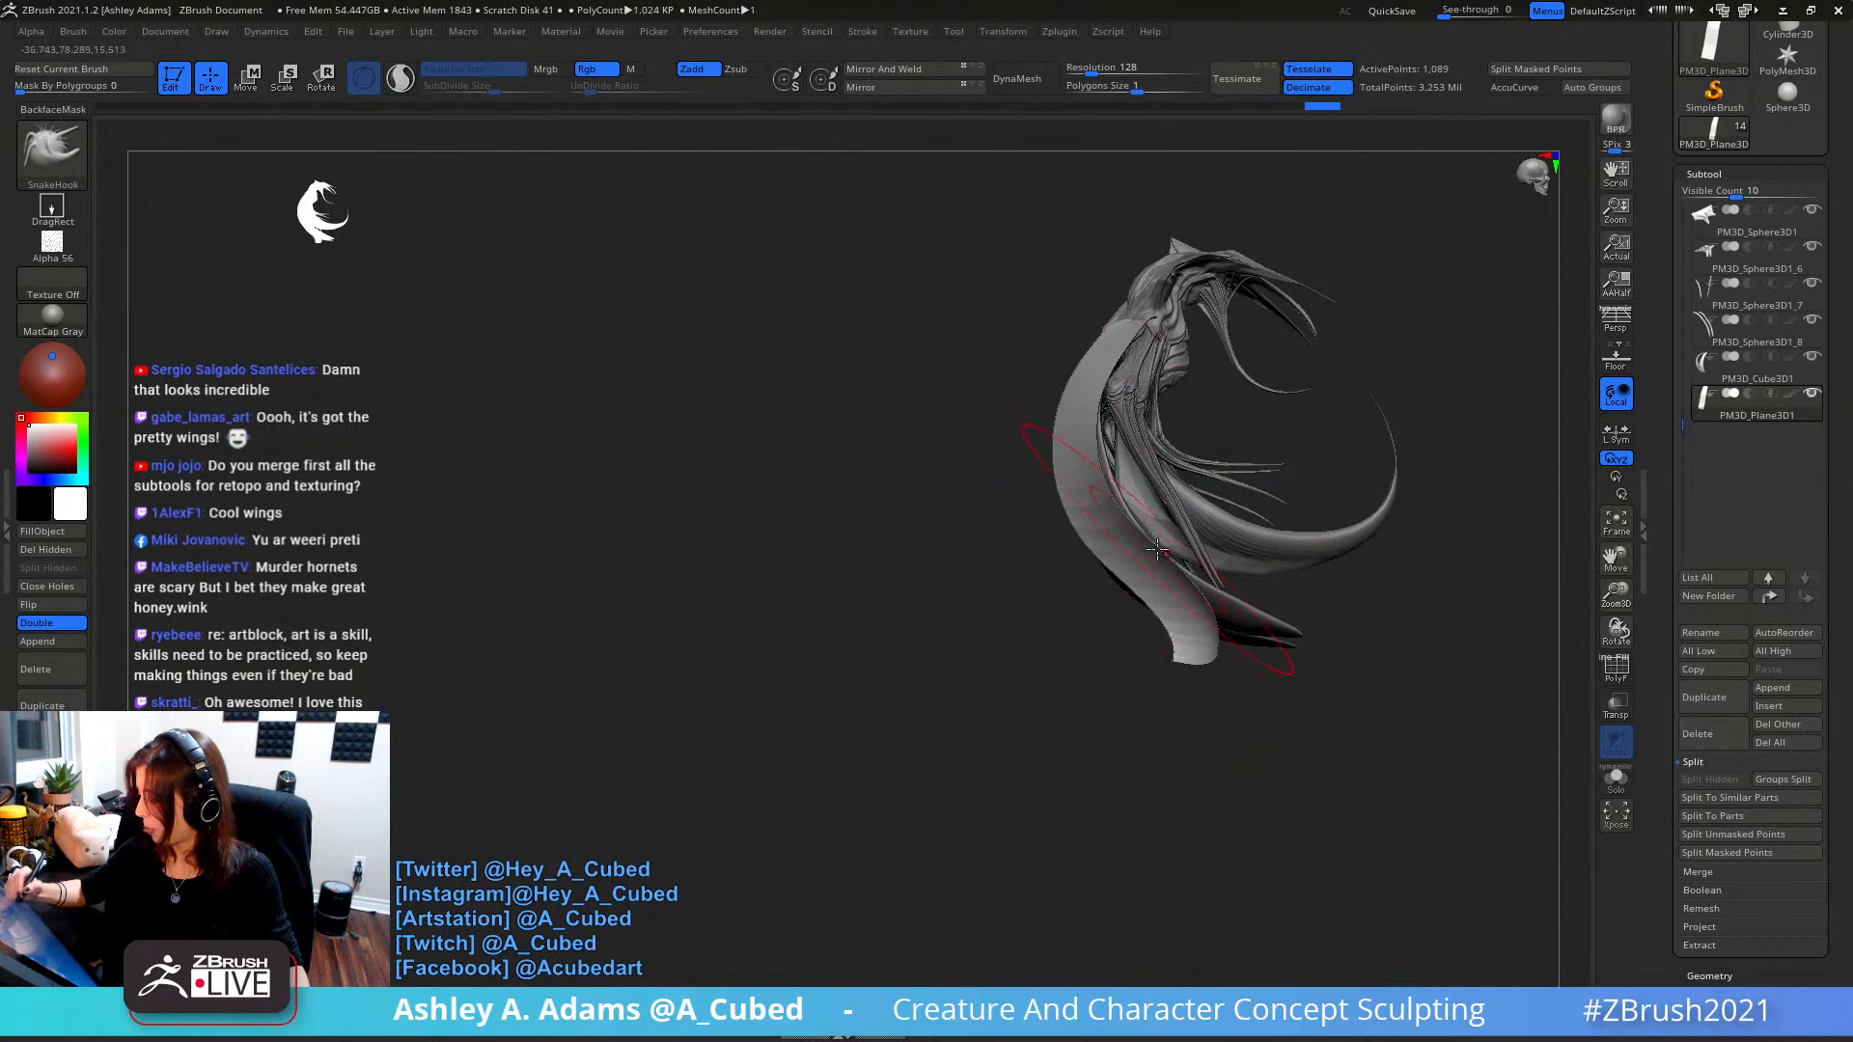
pyautogui.moveTo(1186, 532); pyautogui.dragTo(1147, 512, button='right')
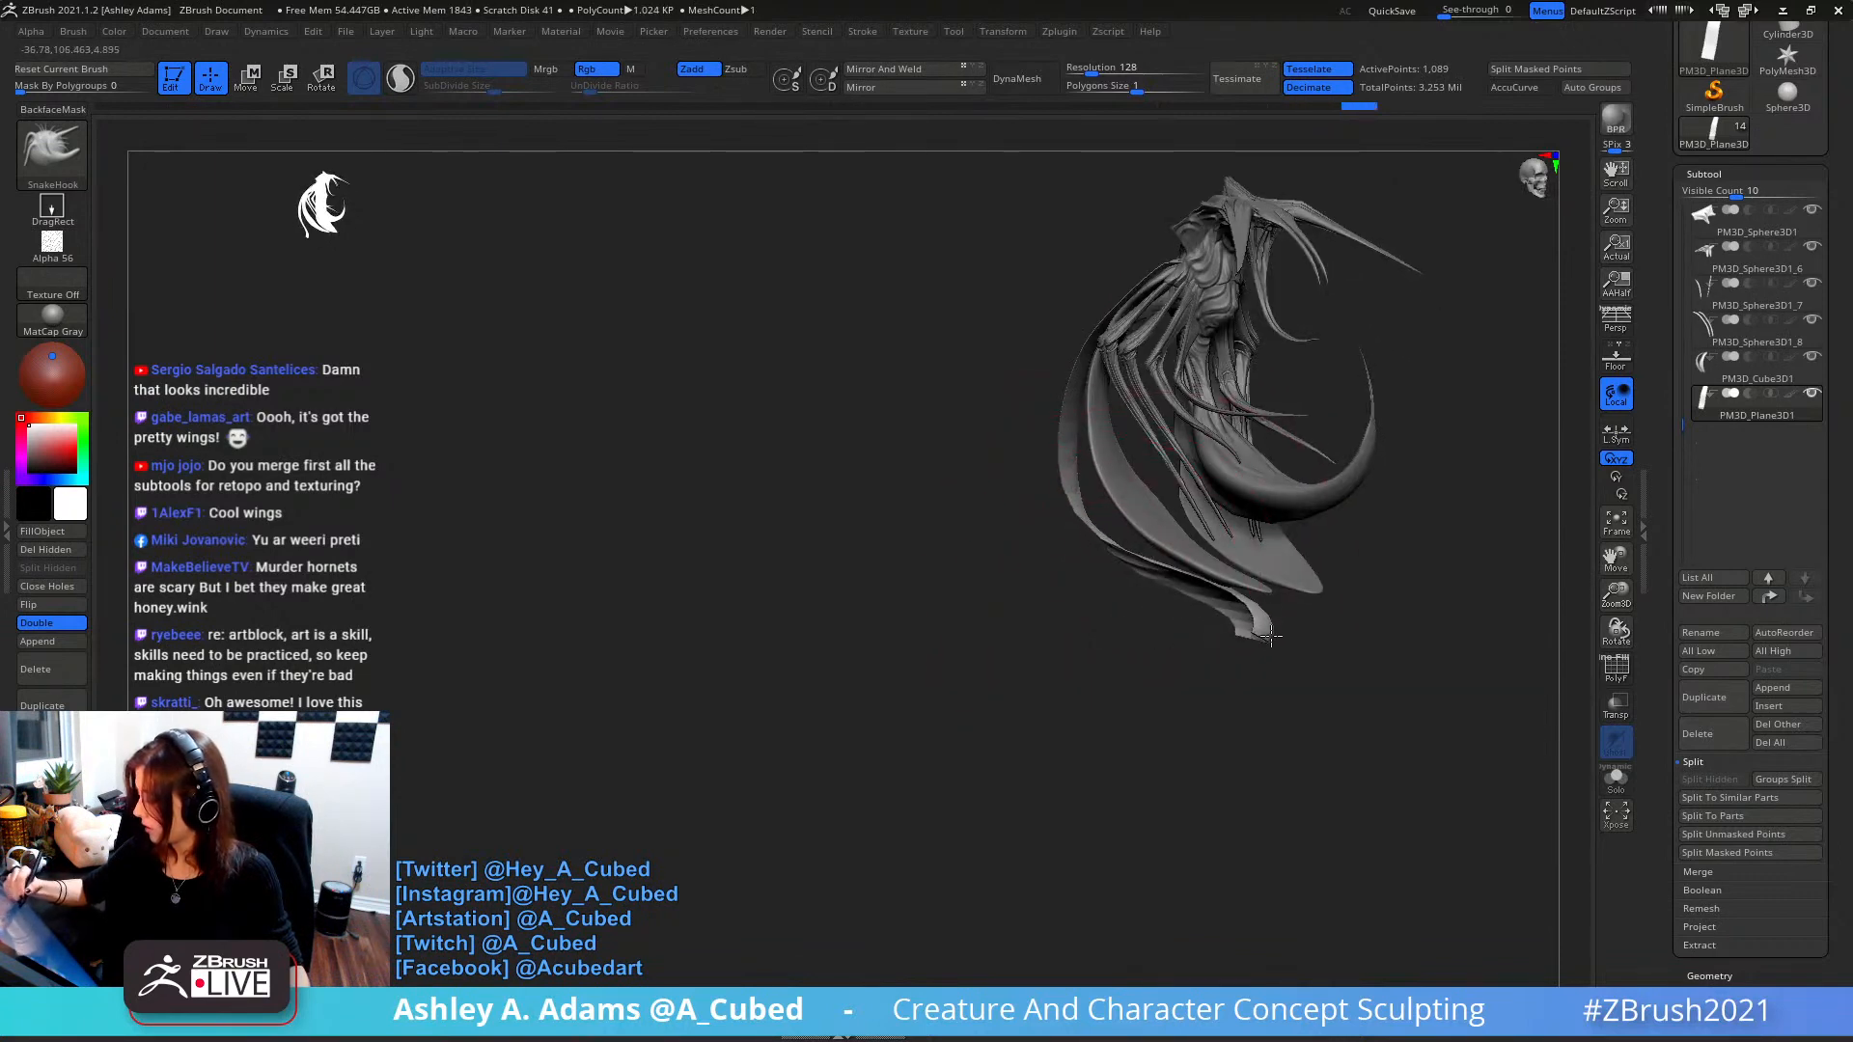
pyautogui.moveTo(1125, 622)
pyautogui.mouseDown(button='right')
pyautogui.moveTo(1245, 542)
pyautogui.moveTo(1209, 563)
pyautogui.moveTo(1241, 518)
pyautogui.moveTo(1150, 511)
pyautogui.mouseUp(button='right')
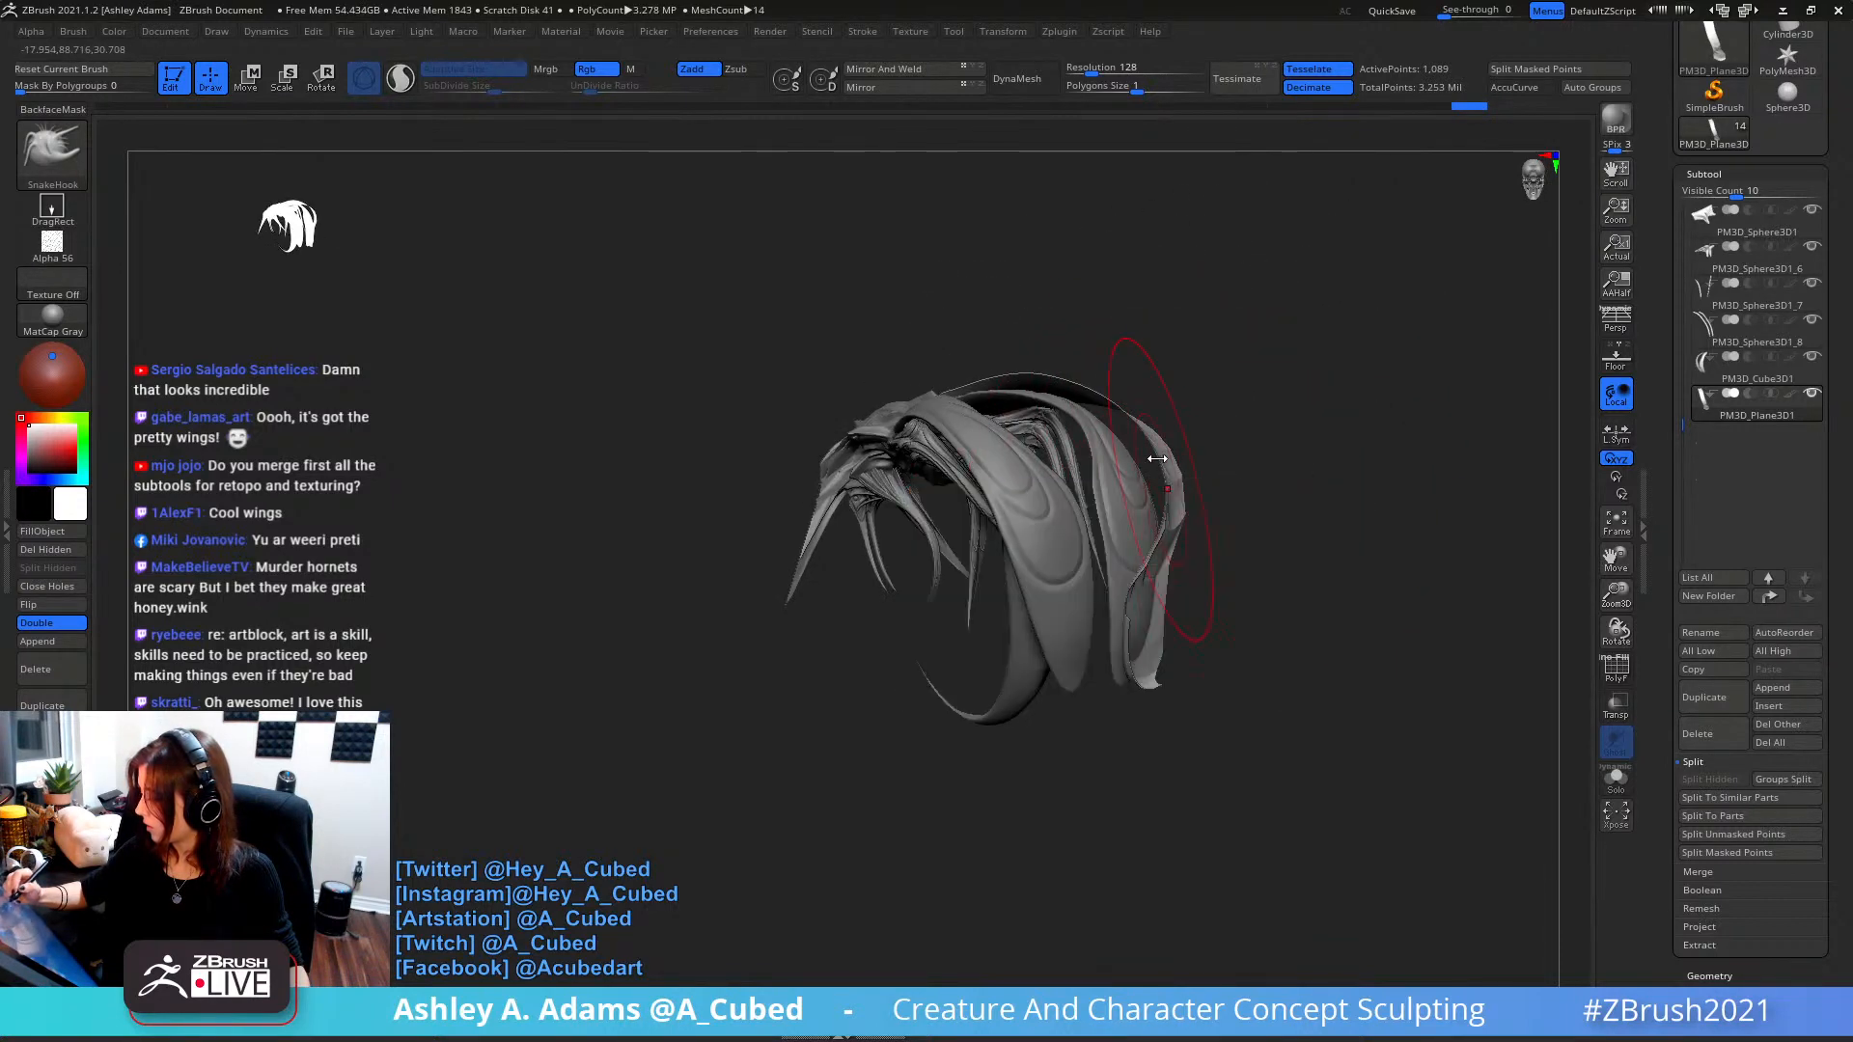
# - Even out the strip's outer curve from behind so it follows the arc of the existing wing
pyautogui.moveTo(1112, 497)
pyautogui.mouseDown(button='right')
pyautogui.moveTo(1153, 482)
pyautogui.moveTo(1101, 584)
pyautogui.moveTo(1119, 531)
pyautogui.moveTo(1199, 480)
pyautogui.moveTo(1142, 447)
pyautogui.moveTo(1193, 411)
pyautogui.mouseUp(button='right')
pyautogui.rightClick(1101, 586)
pyautogui.moveTo(1193, 305)
pyautogui.keyDown('shift'); pyautogui.mouseDown()
pyautogui.moveTo(1170, 289)
pyautogui.moveTo(1162, 310)
pyautogui.moveTo(1179, 425)
pyautogui.mouseUp(); pyautogui.keyUp('shift')
pyautogui.moveTo(1224, 347)
pyautogui.mouseDown(button='right')
pyautogui.moveTo(1215, 385)
pyautogui.moveTo(1100, 443)
pyautogui.mouseUp(button='right')
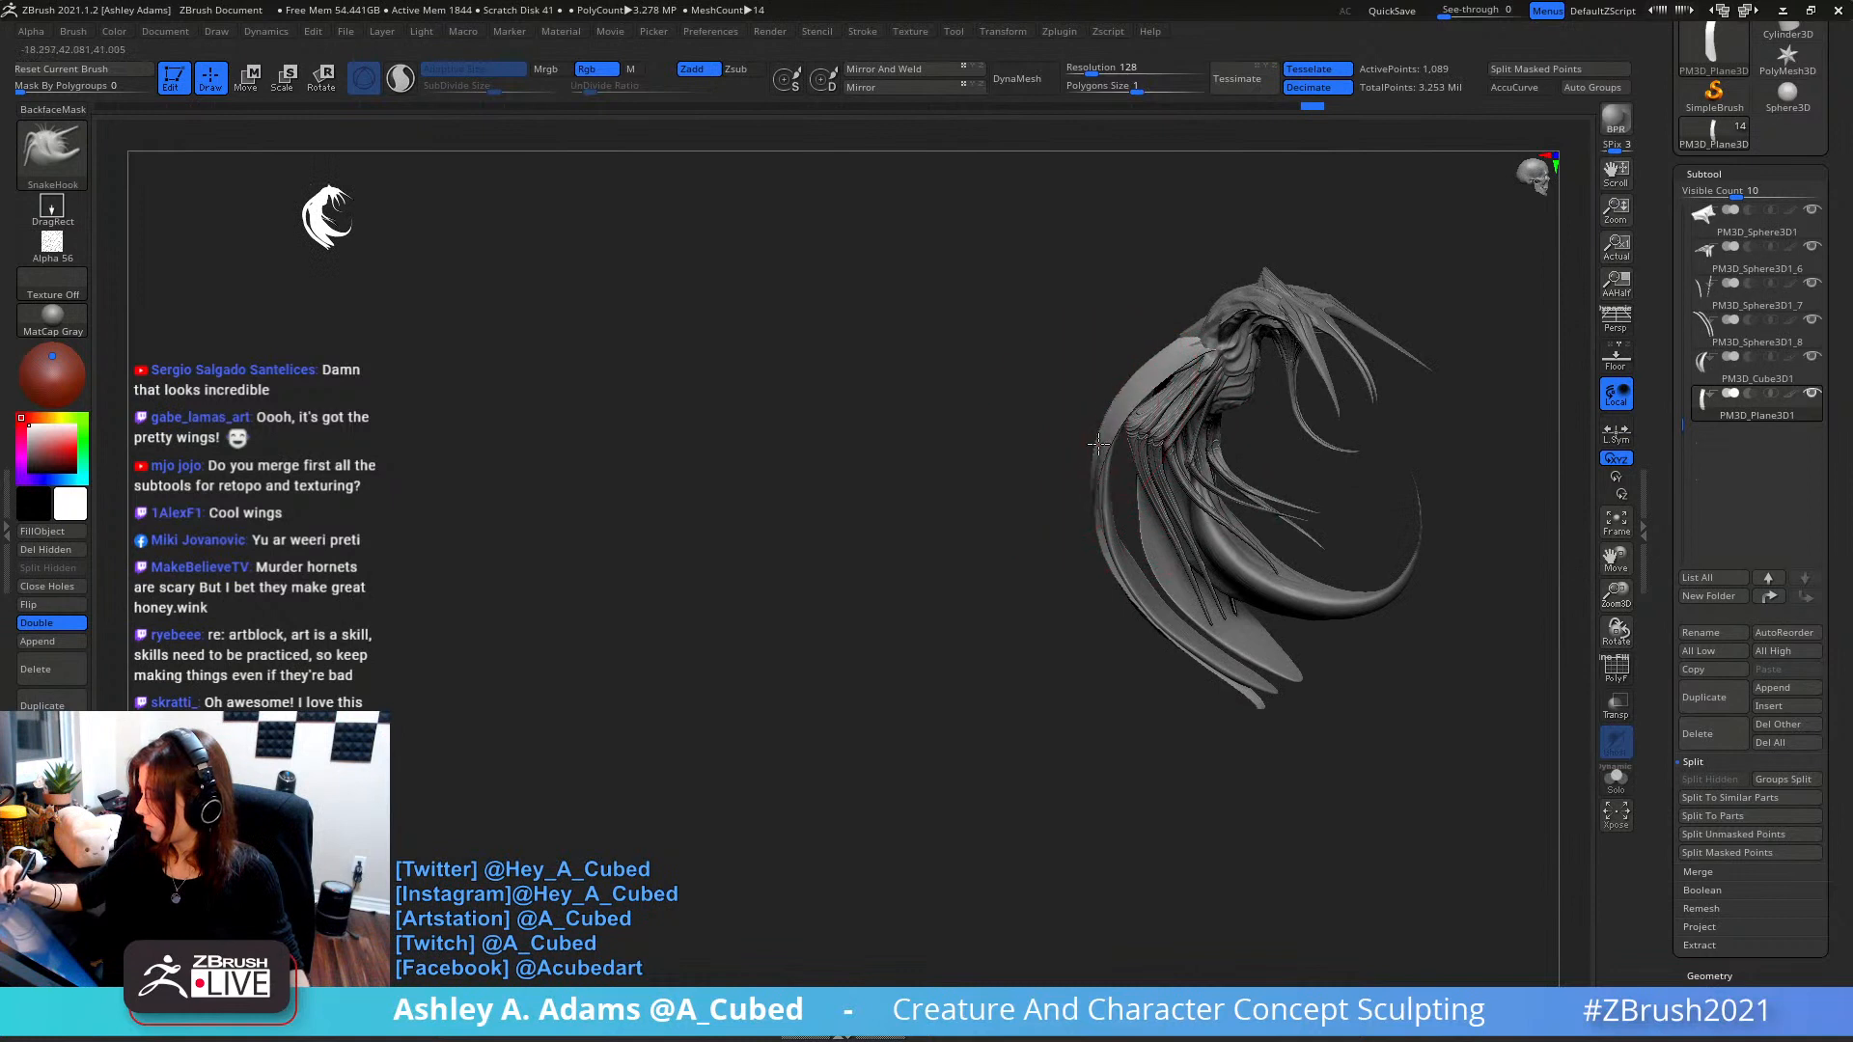
# - Hide the PM3D_Cube1 wing subtool and reselect the PM3D_Plane1 strip
pyautogui.keyDown('alt'); pyautogui.click(1107, 532); pyautogui.keyUp('alt')
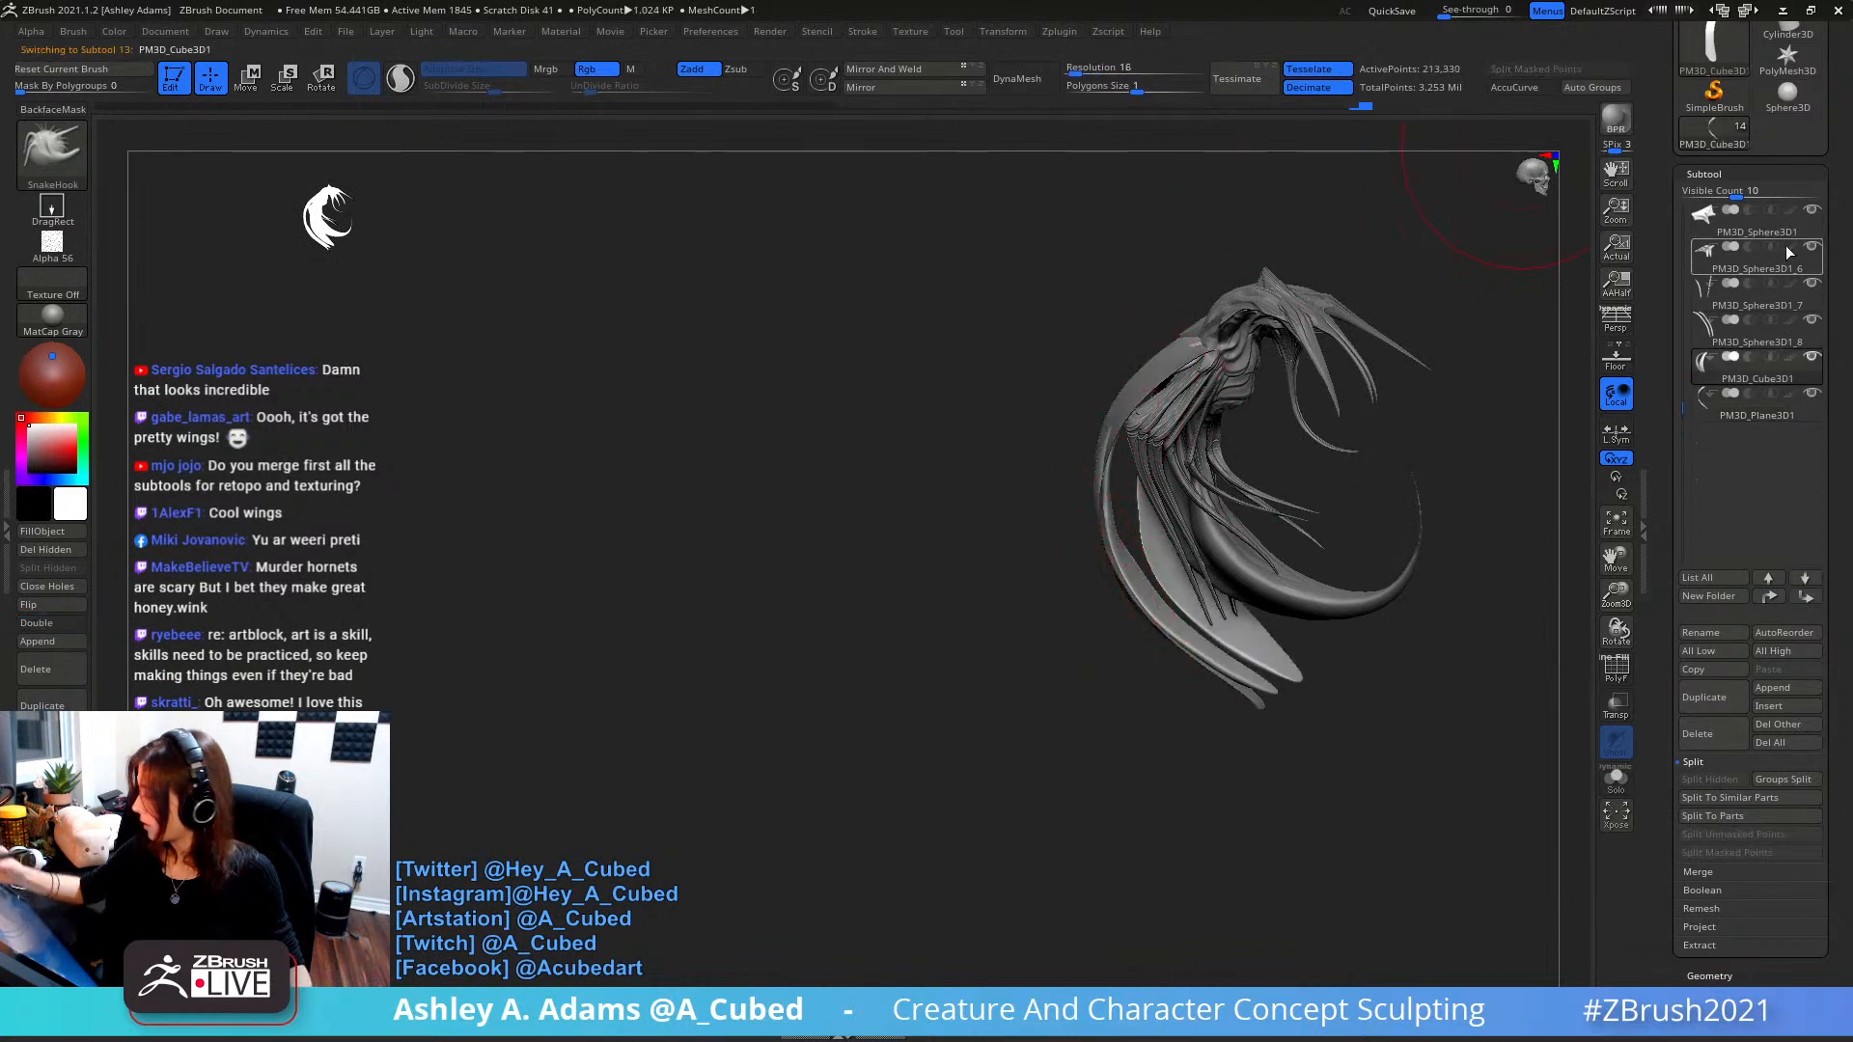
pyautogui.click(1813, 359)
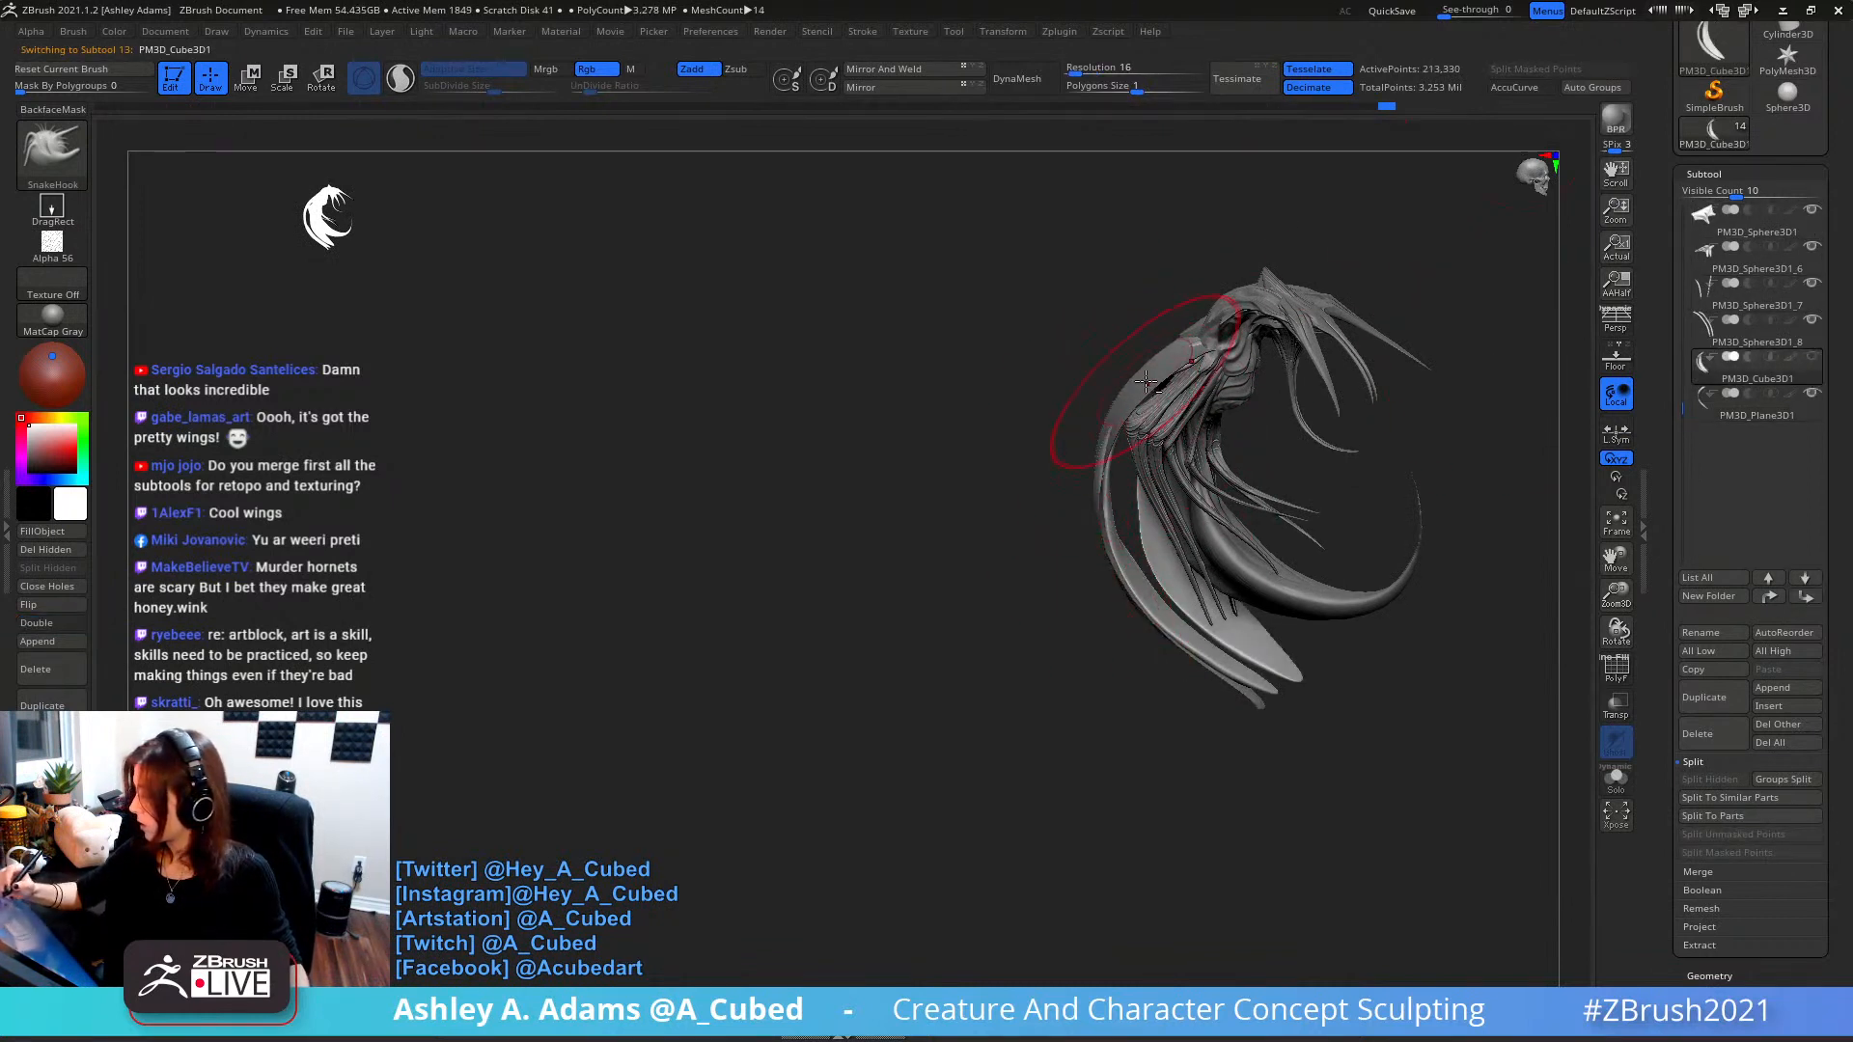
pyautogui.moveTo(1165, 405); pyautogui.dragTo(1185, 291, button='right')
pyautogui.keyDown('alt'); pyautogui.click(1125, 410); pyautogui.keyUp('alt')
# - Smooth and taper the strip's attachment end so it tucks beneath the creature's shoulder plate
pyautogui.rightClick(1137, 455)
pyautogui.press('shift')
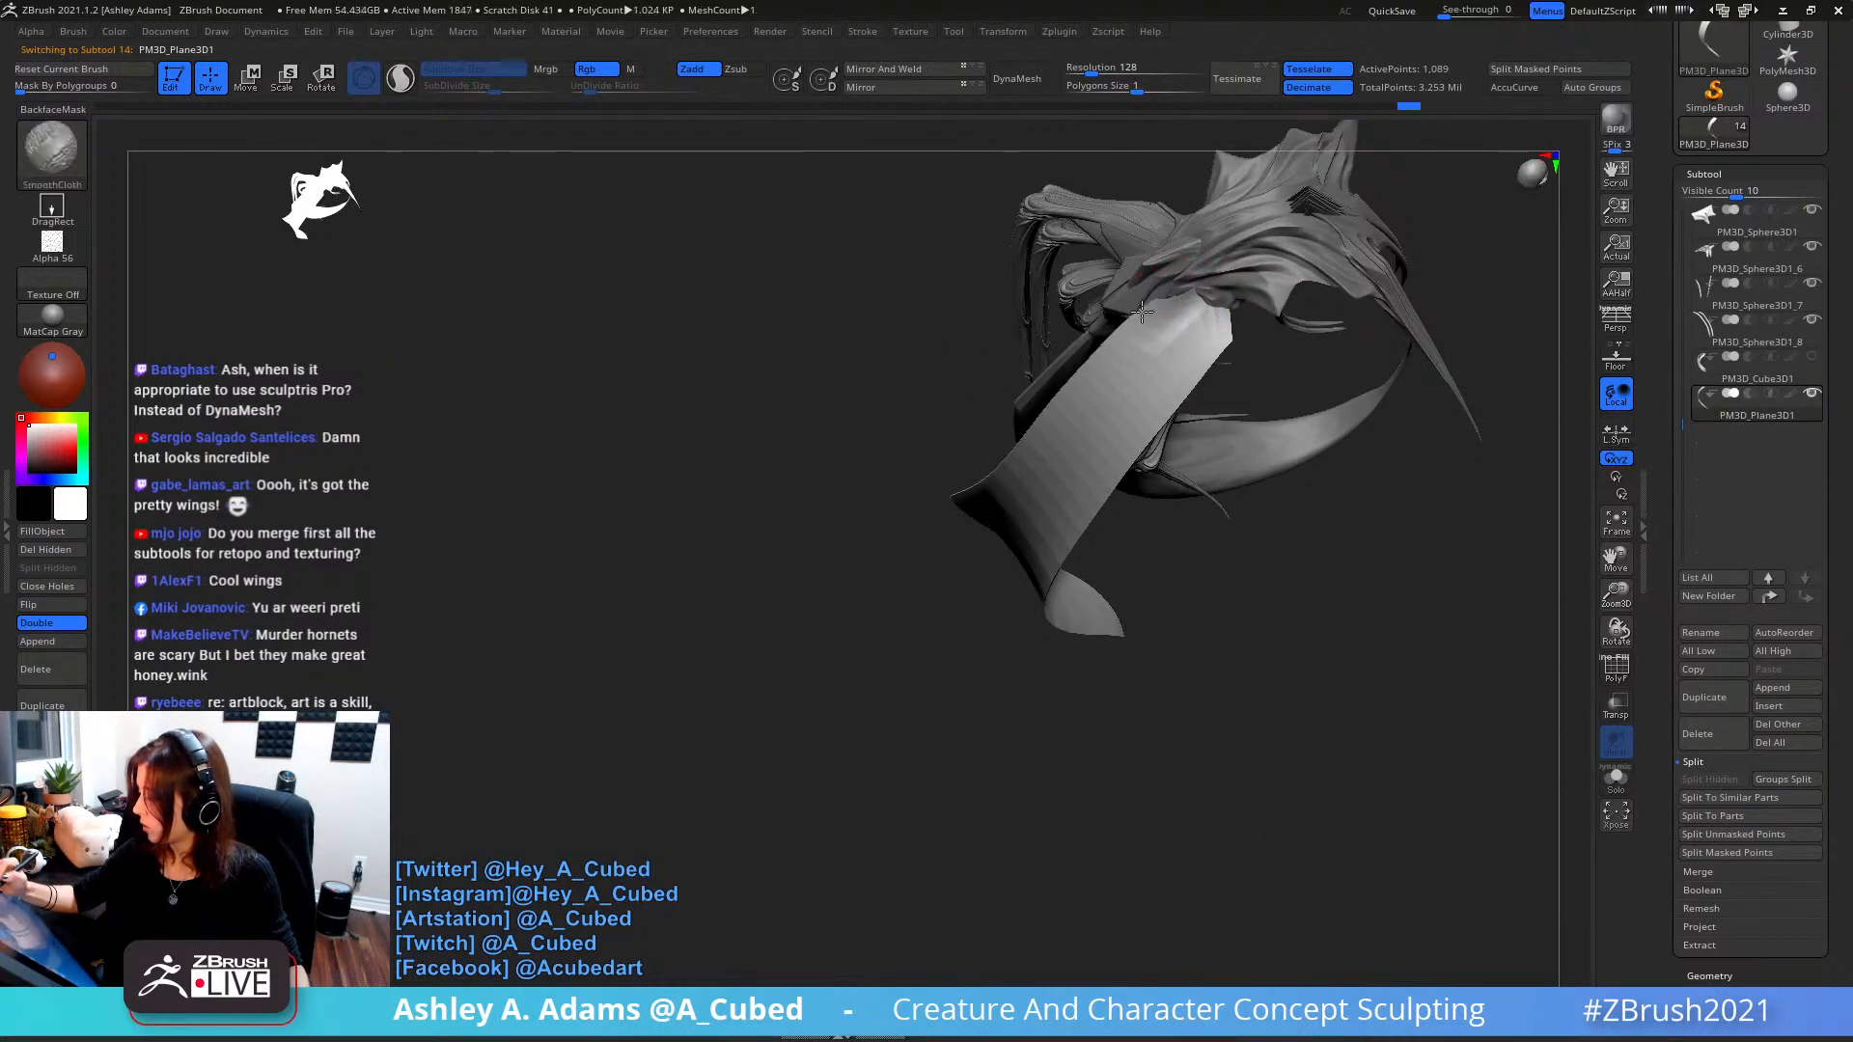
pyautogui.moveTo(1242, 280); pyautogui.dragTo(1167, 302, button='right')
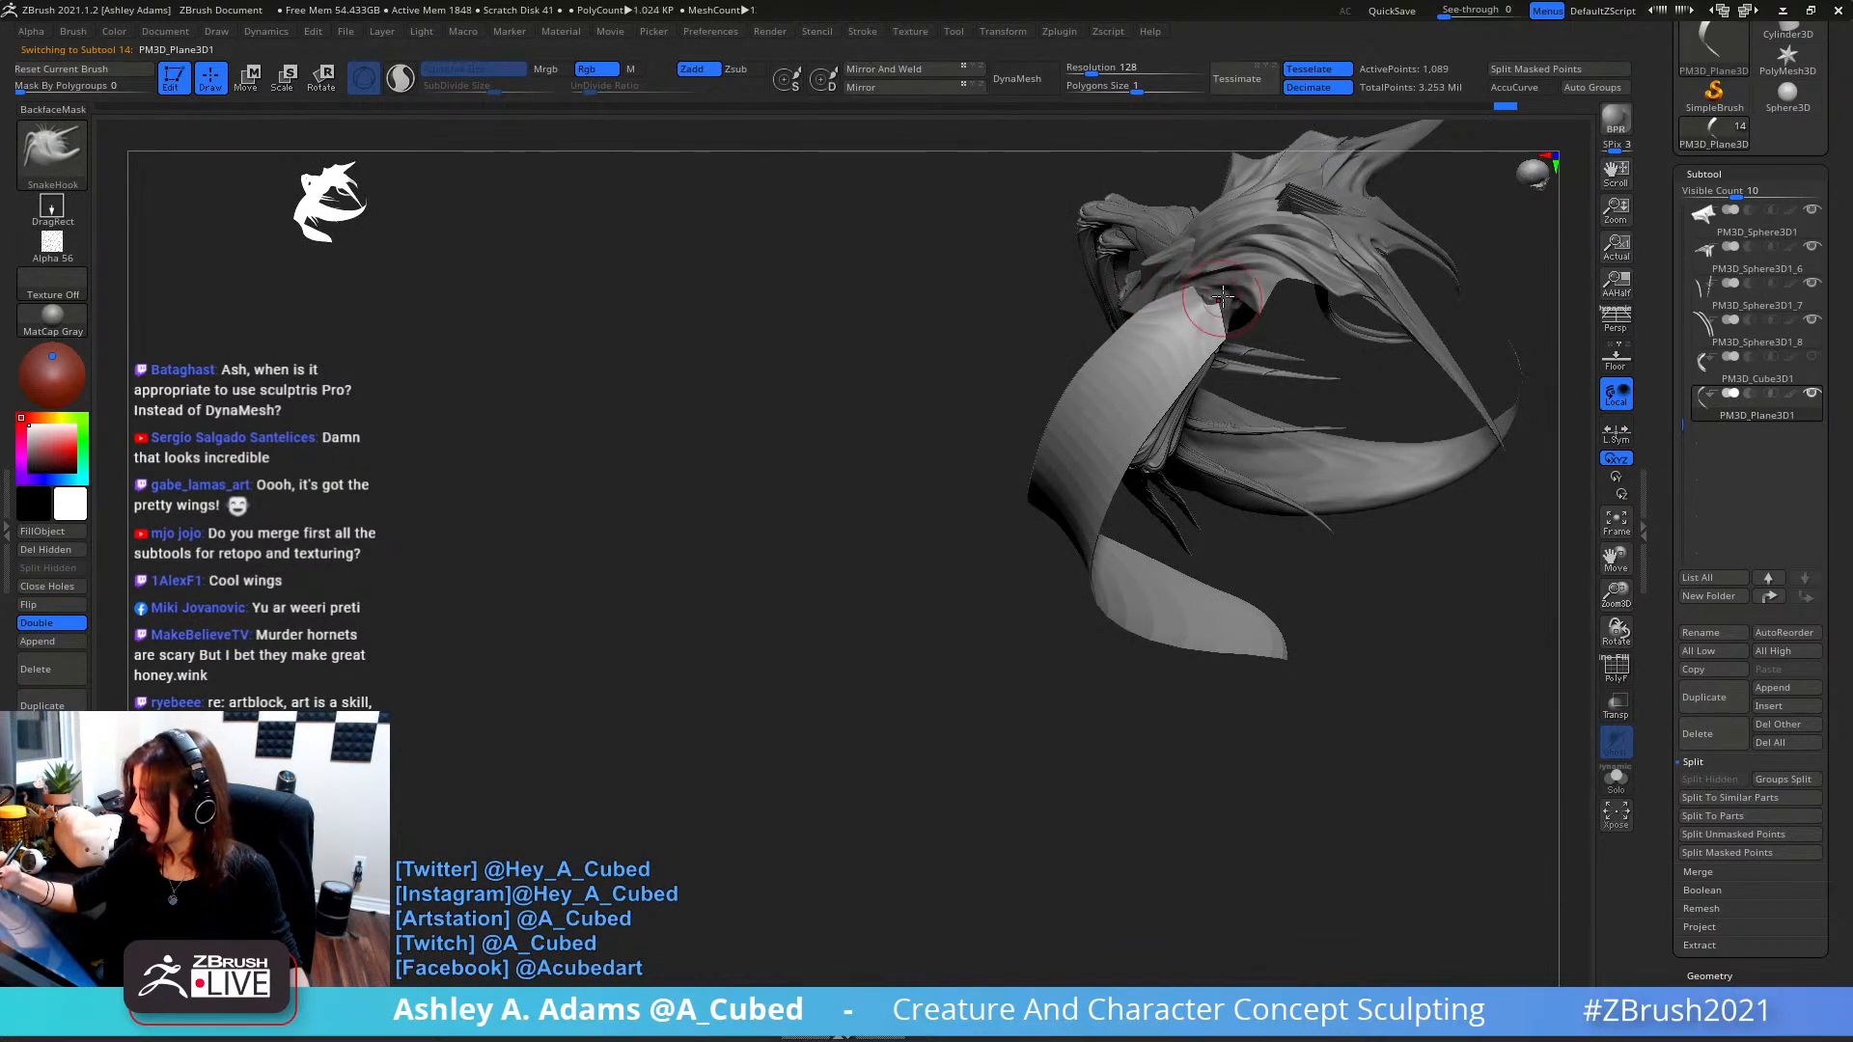
pyautogui.moveTo(1221, 294)
pyautogui.mouseDown(button='right')
pyautogui.moveTo(1187, 260)
pyautogui.moveTo(1234, 295)
pyautogui.moveTo(1244, 253)
pyautogui.moveTo(1282, 324)
pyautogui.mouseUp(button='right')
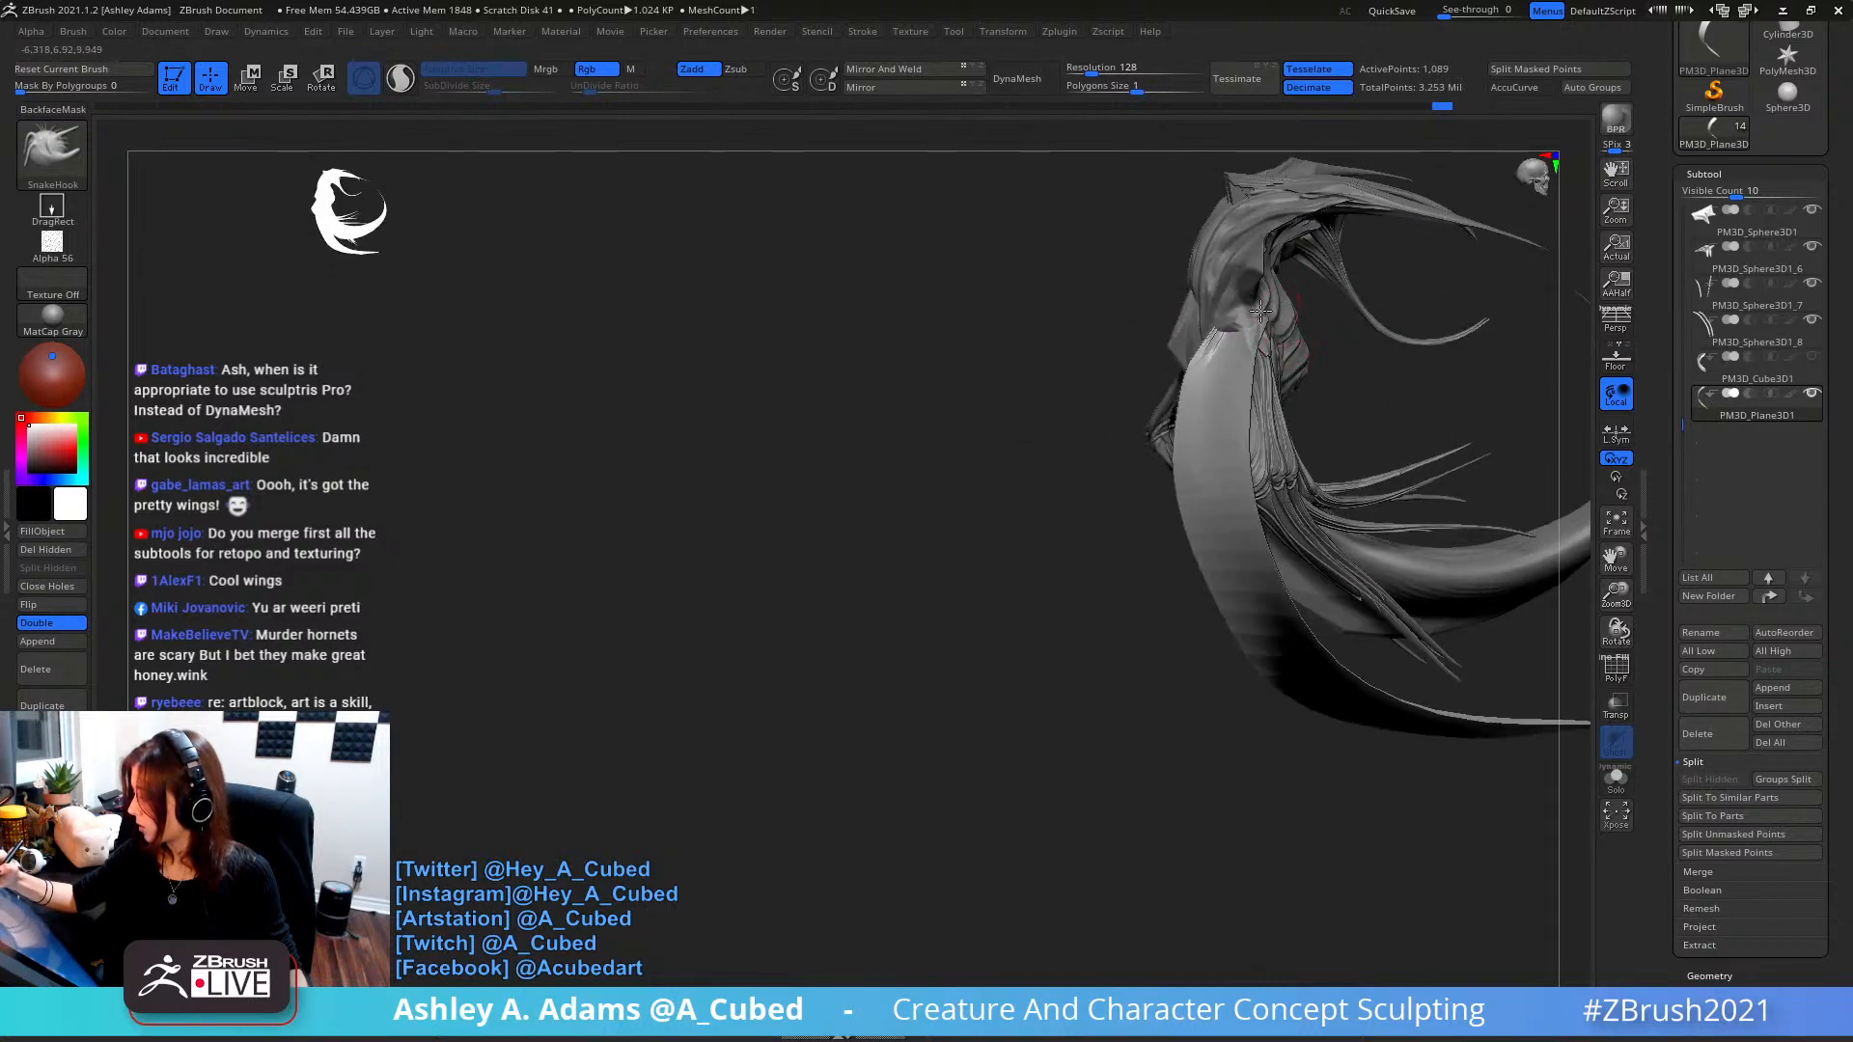
pyautogui.moveTo(1247, 409)
pyautogui.mouseDown(button='right')
pyautogui.moveTo(1224, 352)
pyautogui.moveTo(1335, 261)
pyautogui.moveTo(1305, 379)
pyautogui.moveTo(1288, 333)
pyautogui.moveTo(1350, 312)
pyautogui.moveTo(1245, 415)
pyautogui.moveTo(1208, 500)
pyautogui.mouseUp(button='right')
pyautogui.rightClick(1305, 378)
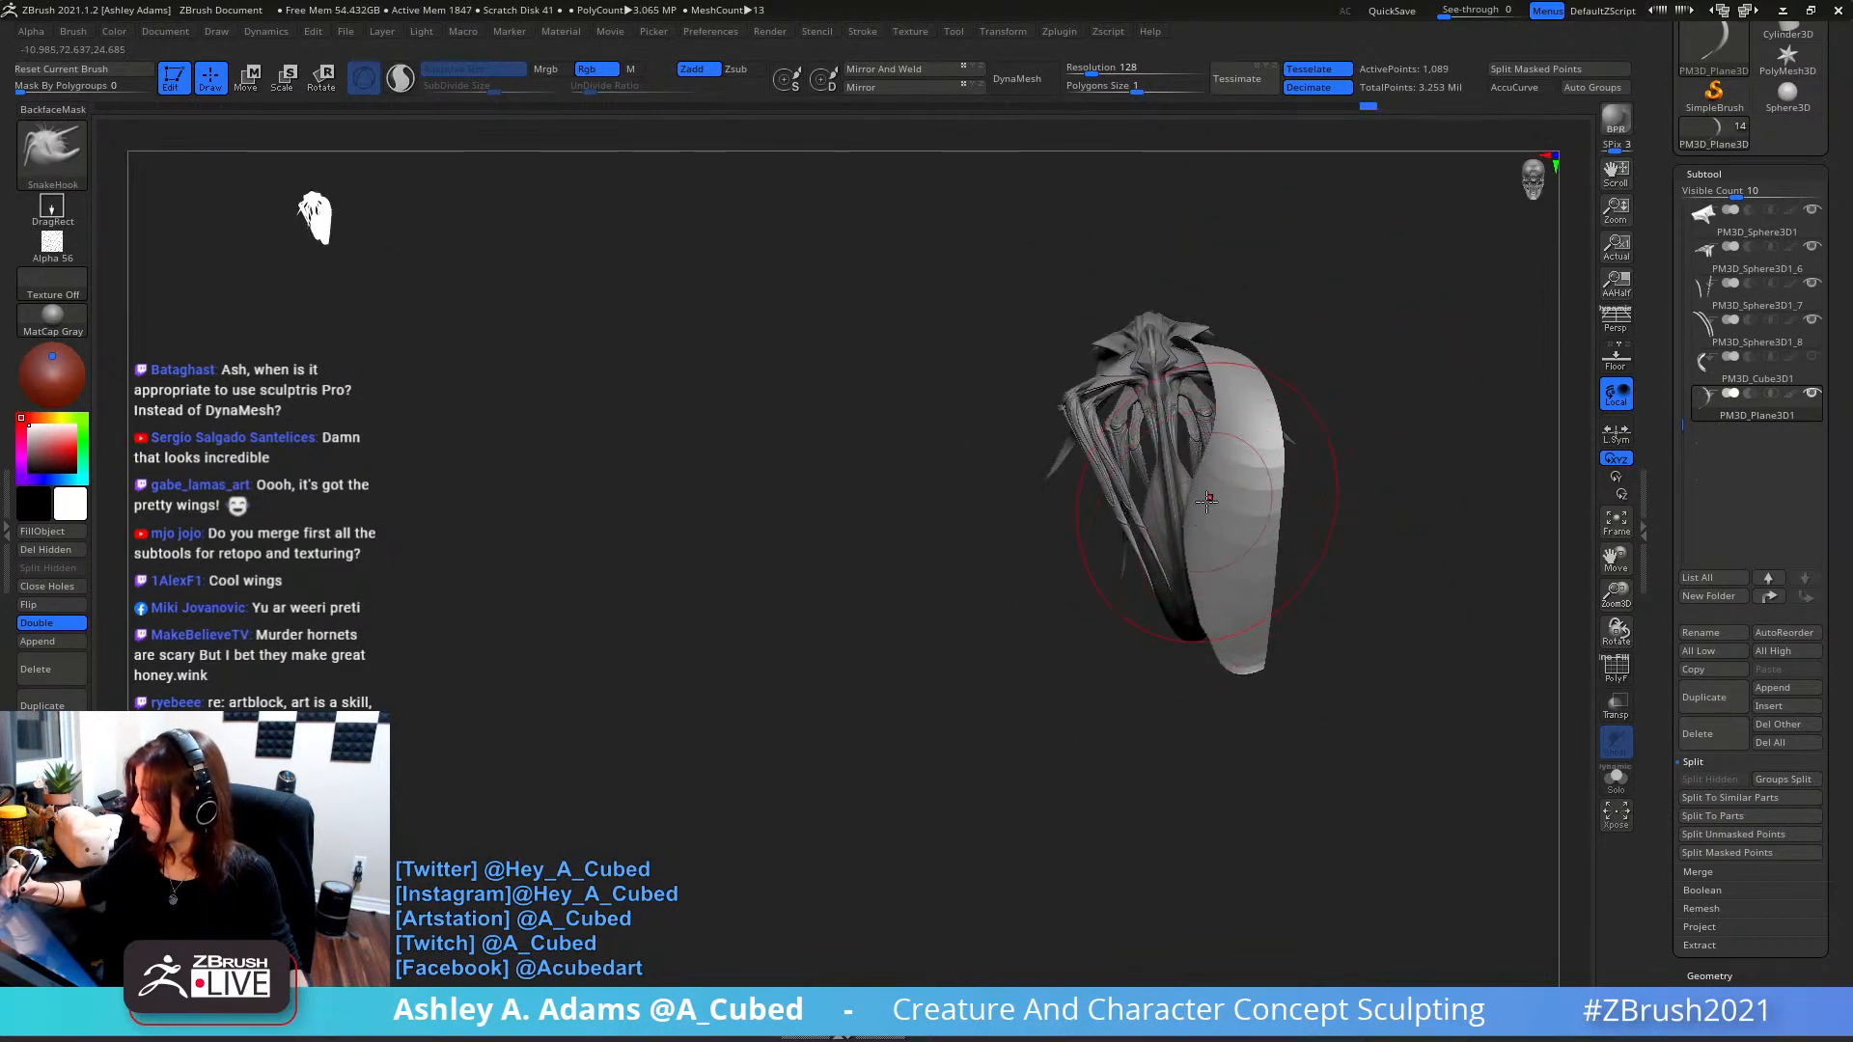
# - Broaden the middle of the strip into a rounded wing outline with the SnakeHook brush
pyautogui.rightClick(1239, 478)
pyautogui.moveTo(1245, 645); pyautogui.dragTo(1218, 483, button='right')
pyautogui.rightClick(1225, 519)
pyautogui.moveTo(1218, 483); pyautogui.dragTo(1195, 500)
pyautogui.rightClick(1207, 485)
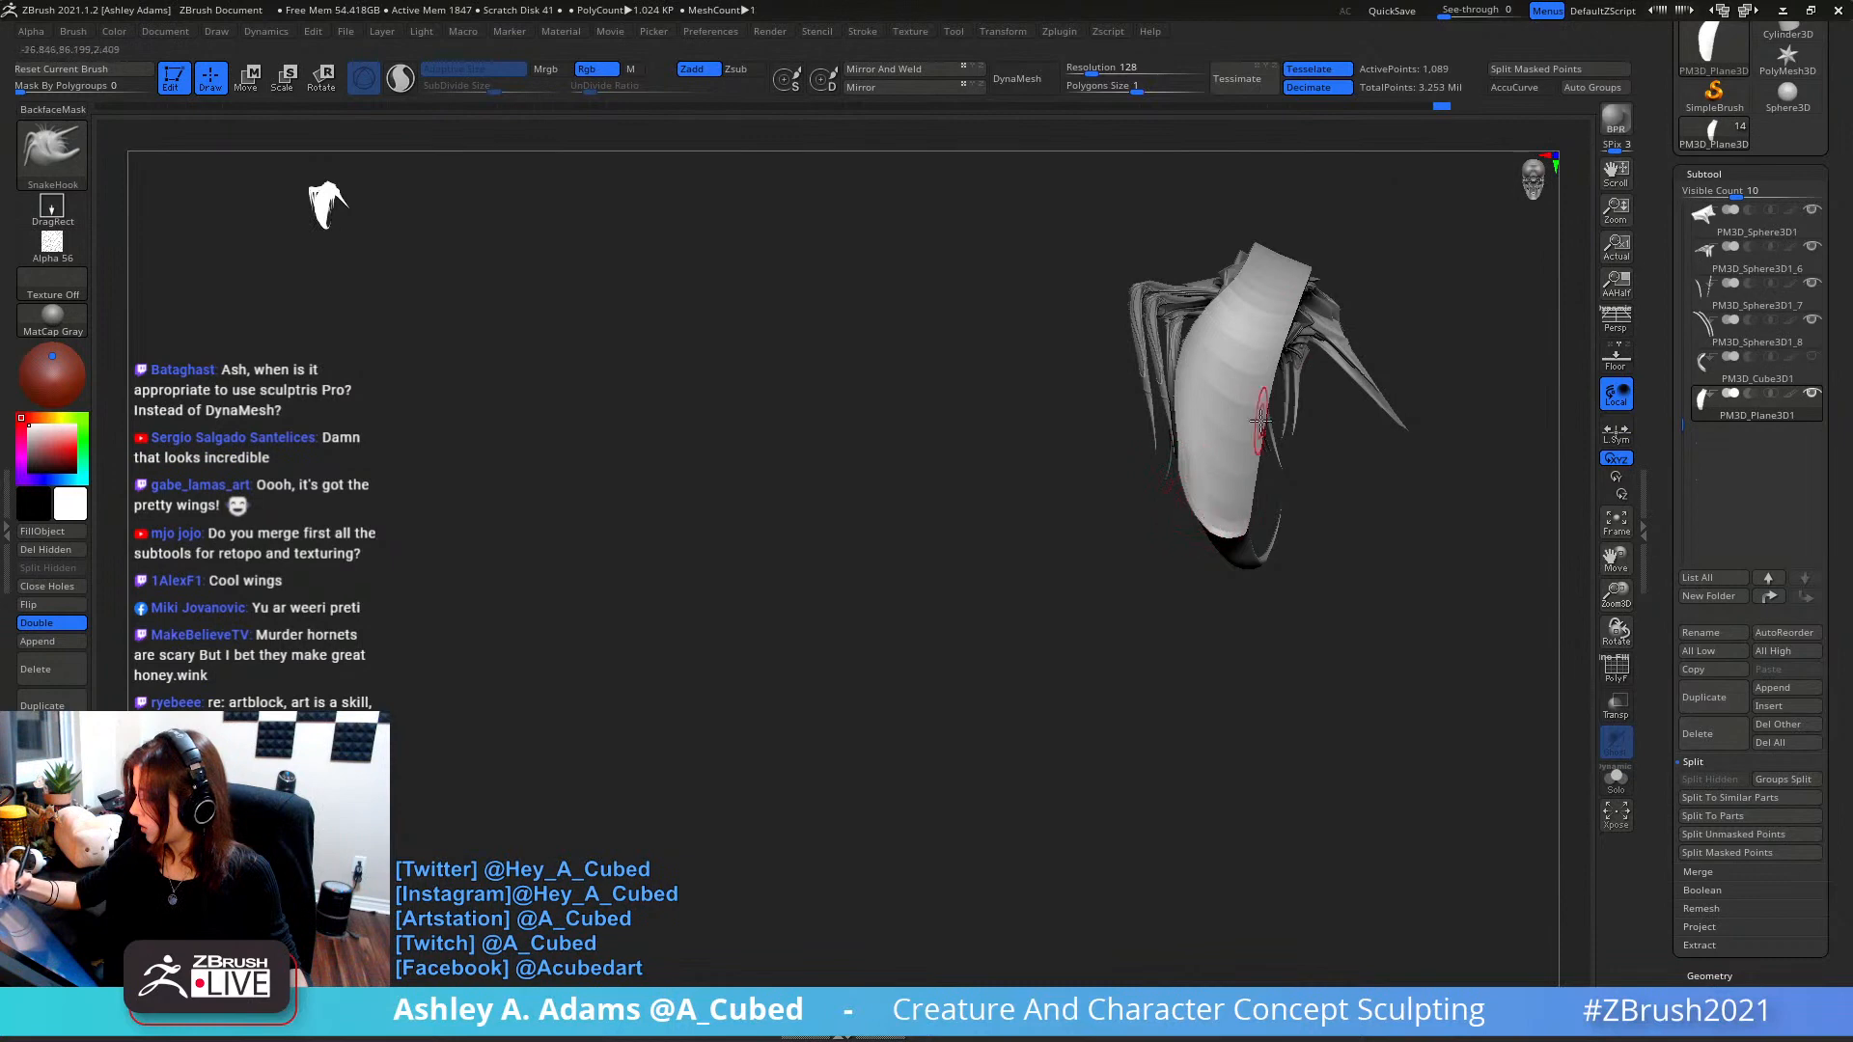
pyautogui.moveTo(1261, 420); pyautogui.dragTo(1210, 459, button='right')
pyautogui.rightClick(1209, 459)
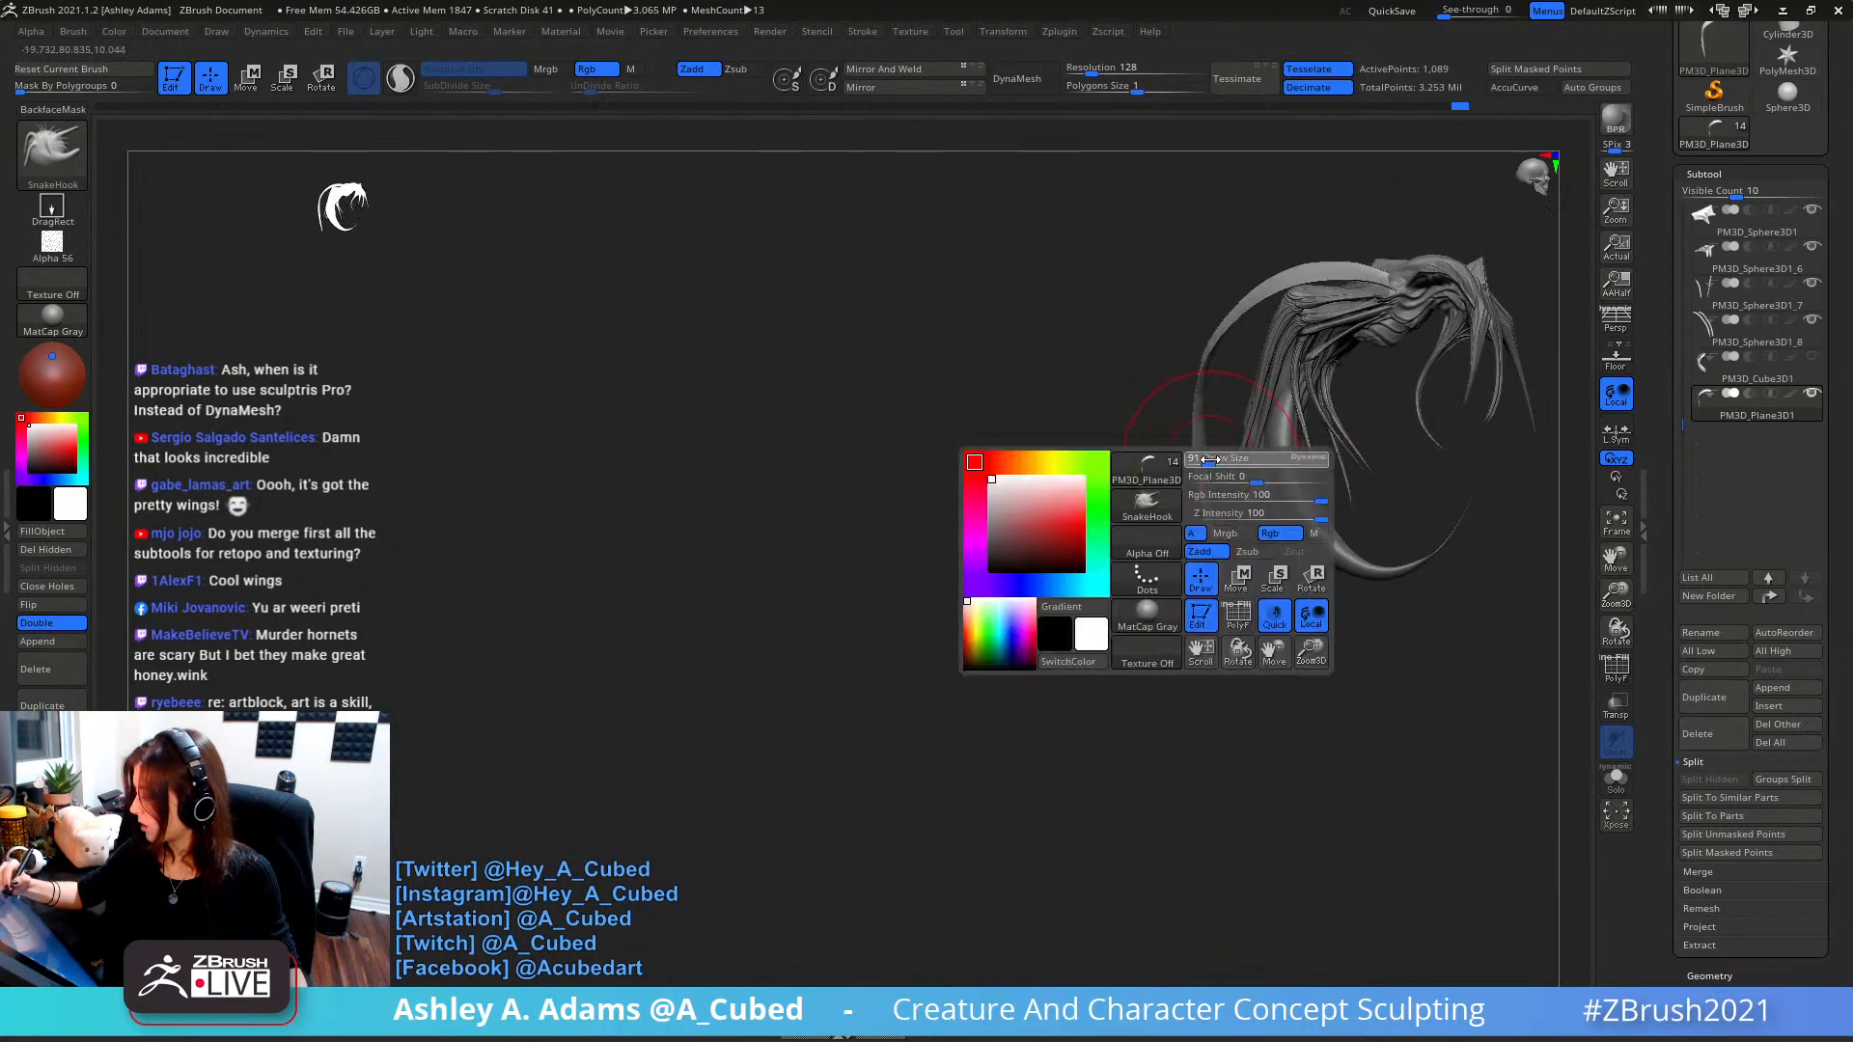
# - Resize the brush and pull the wing's tip along the curve of the abdomen to lengthen its arc
pyautogui.moveTo(1205, 464); pyautogui.dragTo(1210, 537)
pyautogui.rightClick(1244, 512)
pyautogui.moveTo(1243, 511); pyautogui.dragTo(1227, 569, button='right')
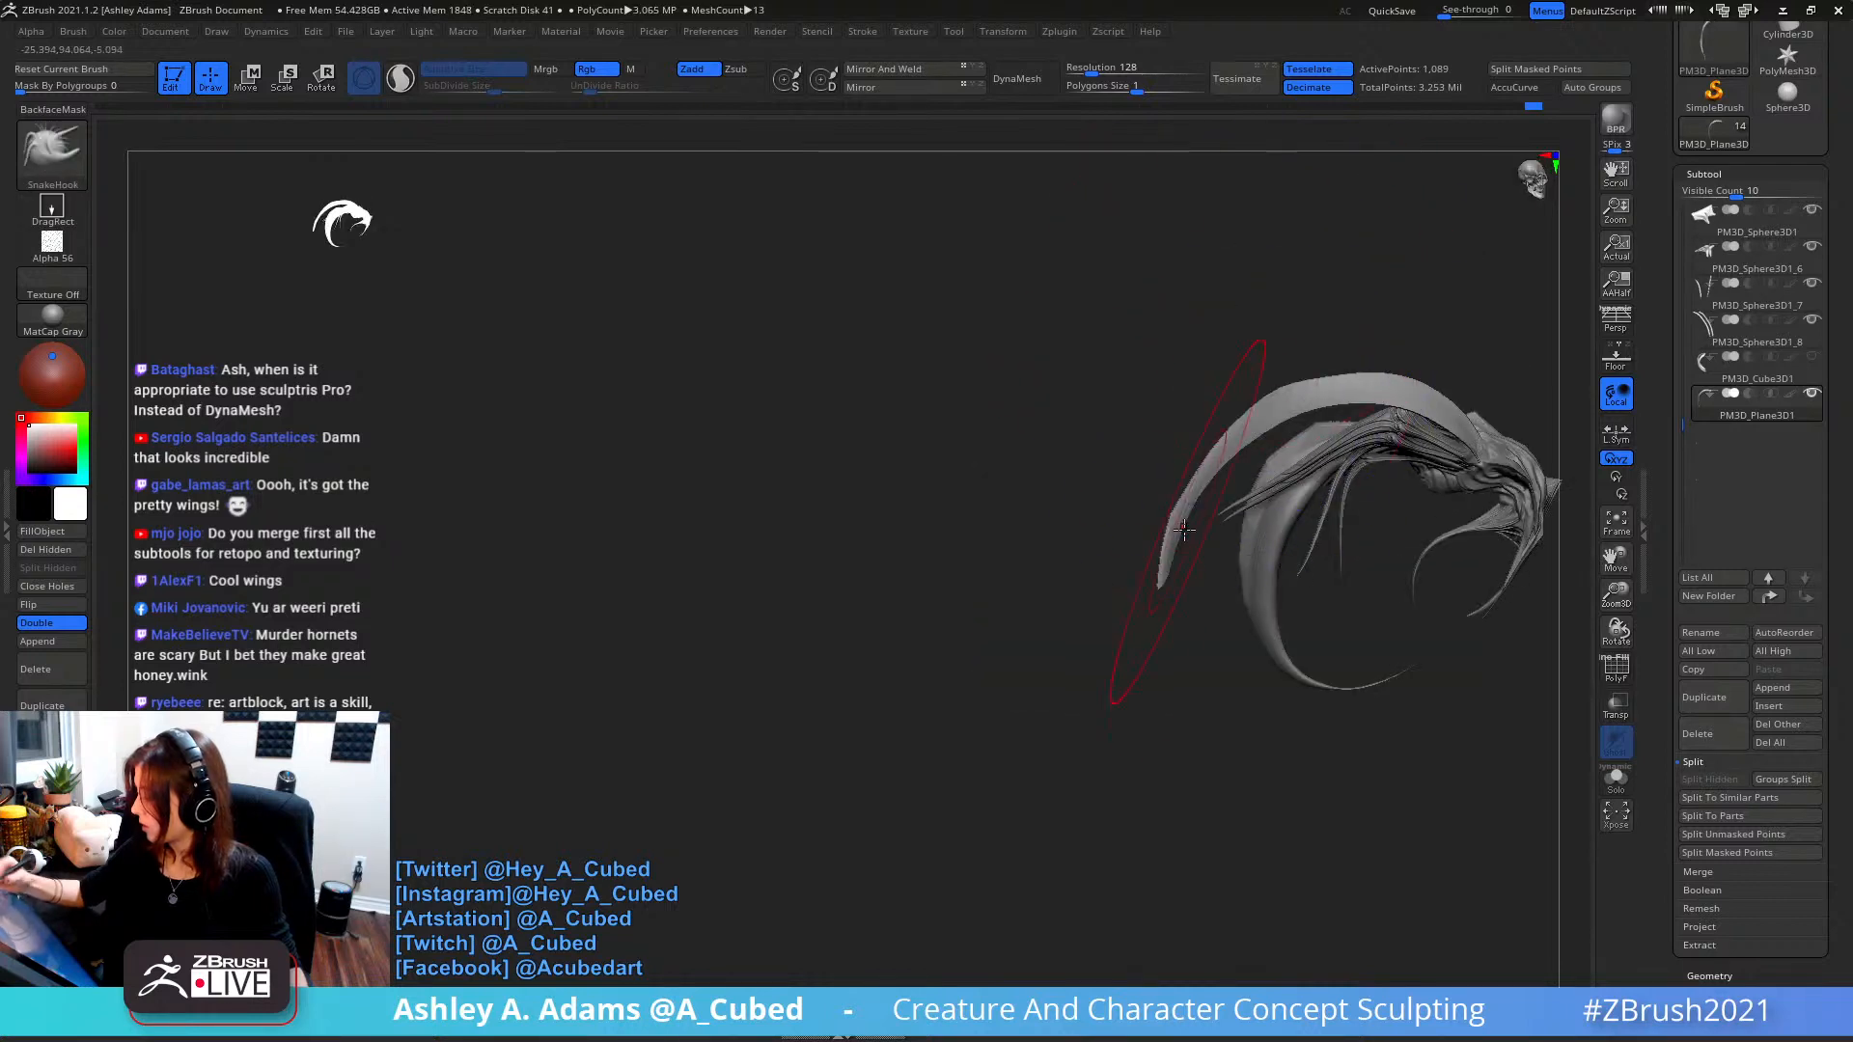
pyautogui.moveTo(1162, 582); pyautogui.dragTo(1204, 654)
pyautogui.rightClick(1173, 647)
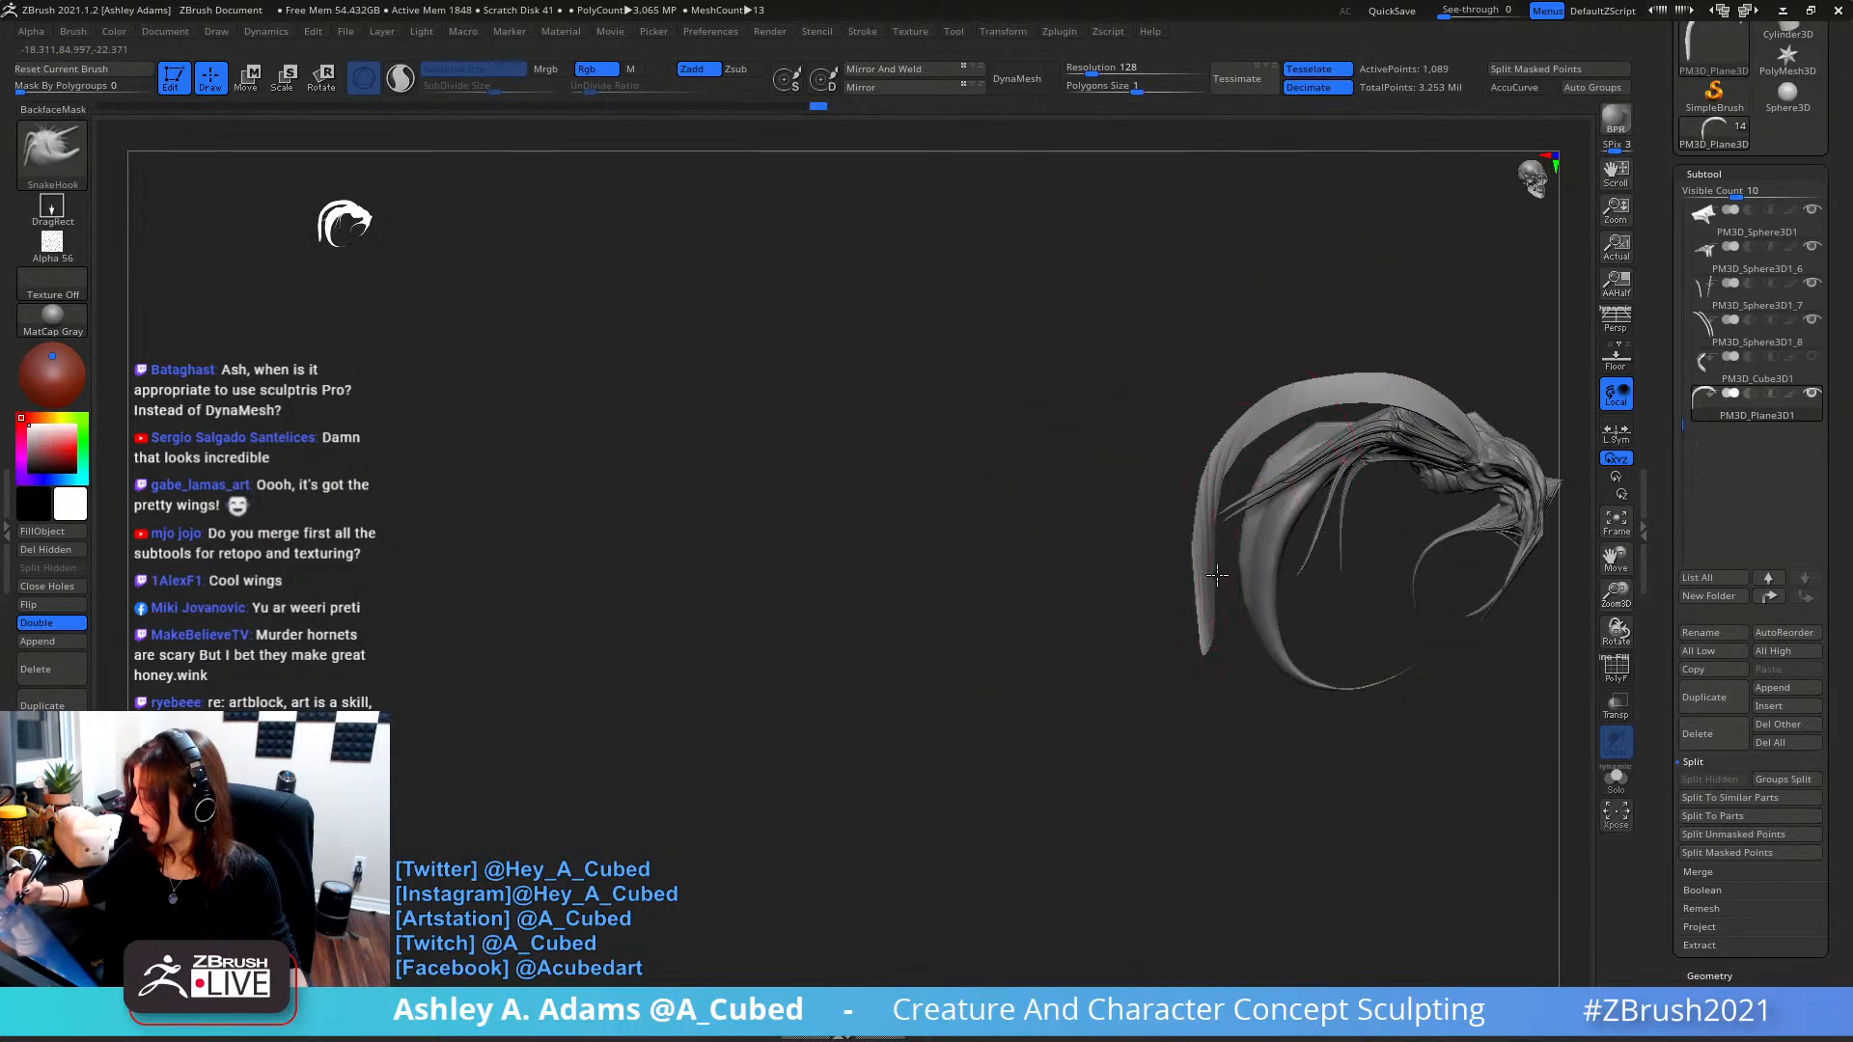
# - Pull the middle of the wing outward so it arcs clear of the creature's back and legs
pyautogui.moveTo(1217, 575)
pyautogui.mouseDown(button='right')
pyautogui.moveTo(1294, 612)
pyautogui.moveTo(1368, 616)
pyautogui.moveTo(1265, 605)
pyautogui.moveTo(1241, 529)
pyautogui.mouseUp(button='right')
pyautogui.moveTo(1313, 506); pyautogui.dragTo(1322, 514)
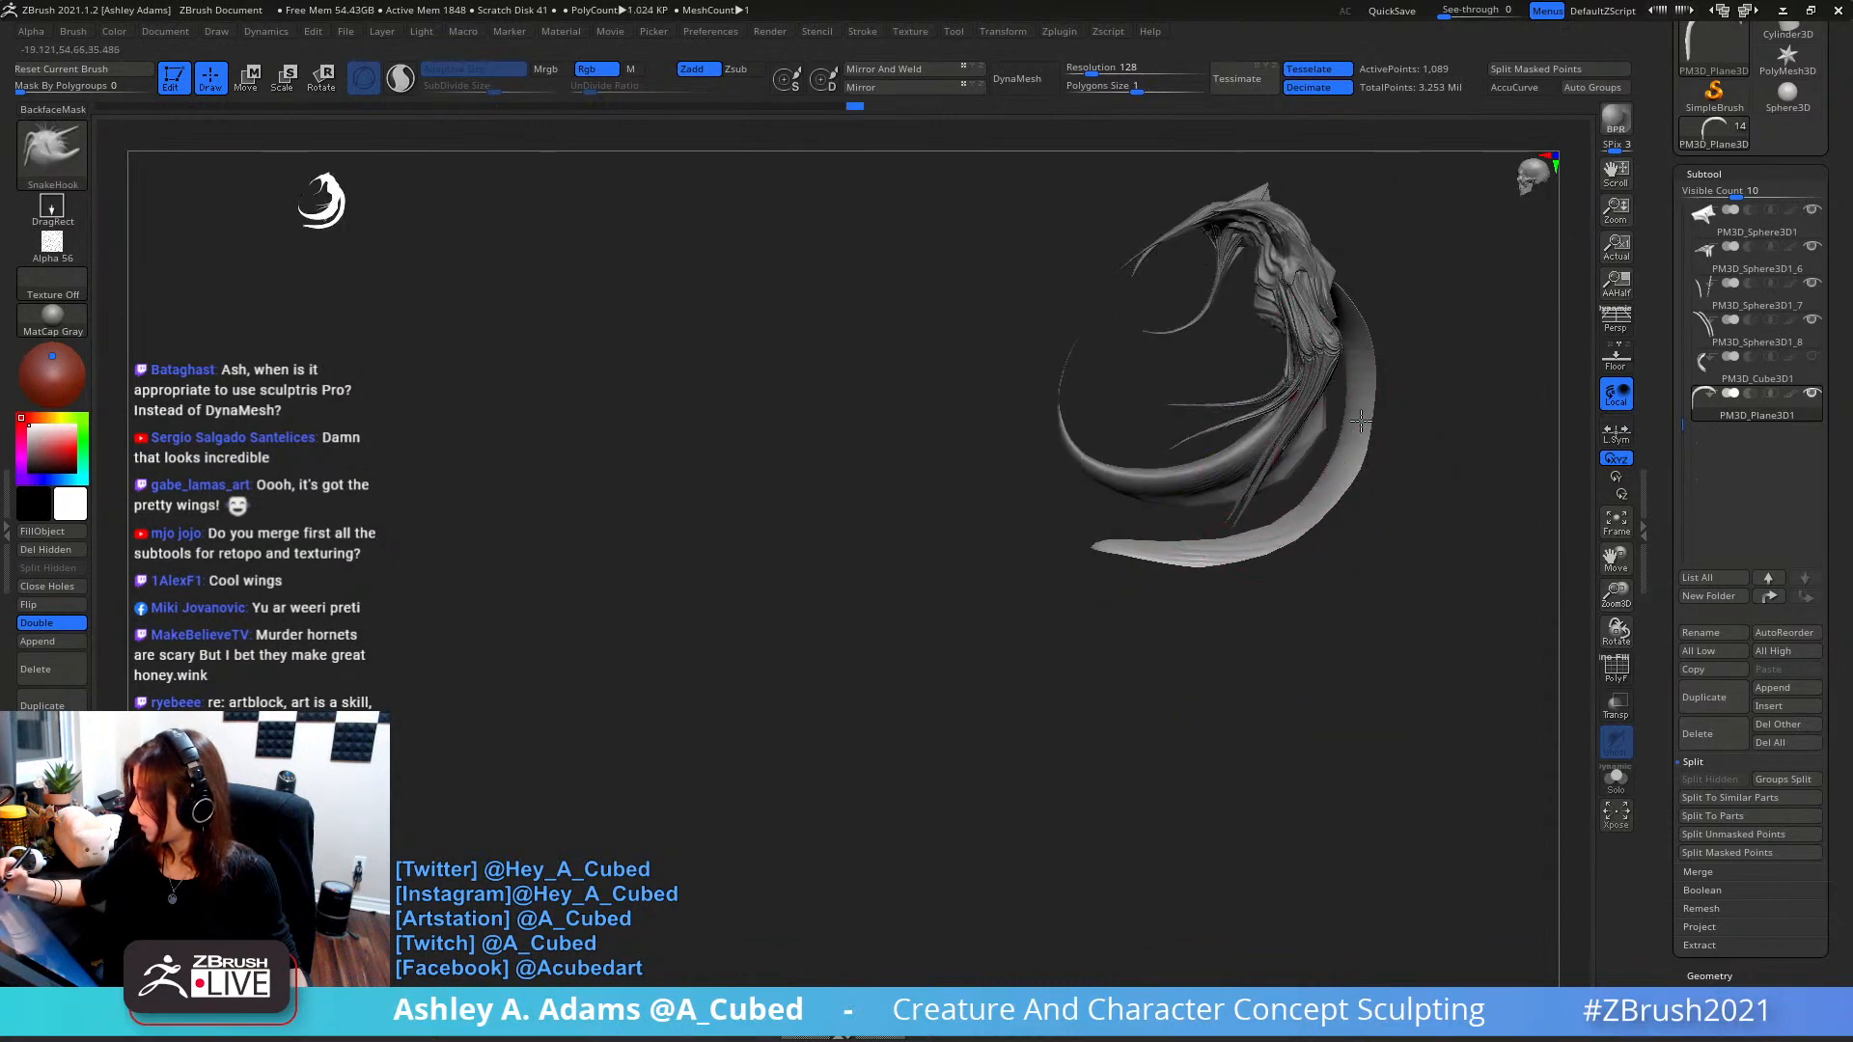
pyautogui.moveTo(1344, 439); pyautogui.dragTo(1365, 438)
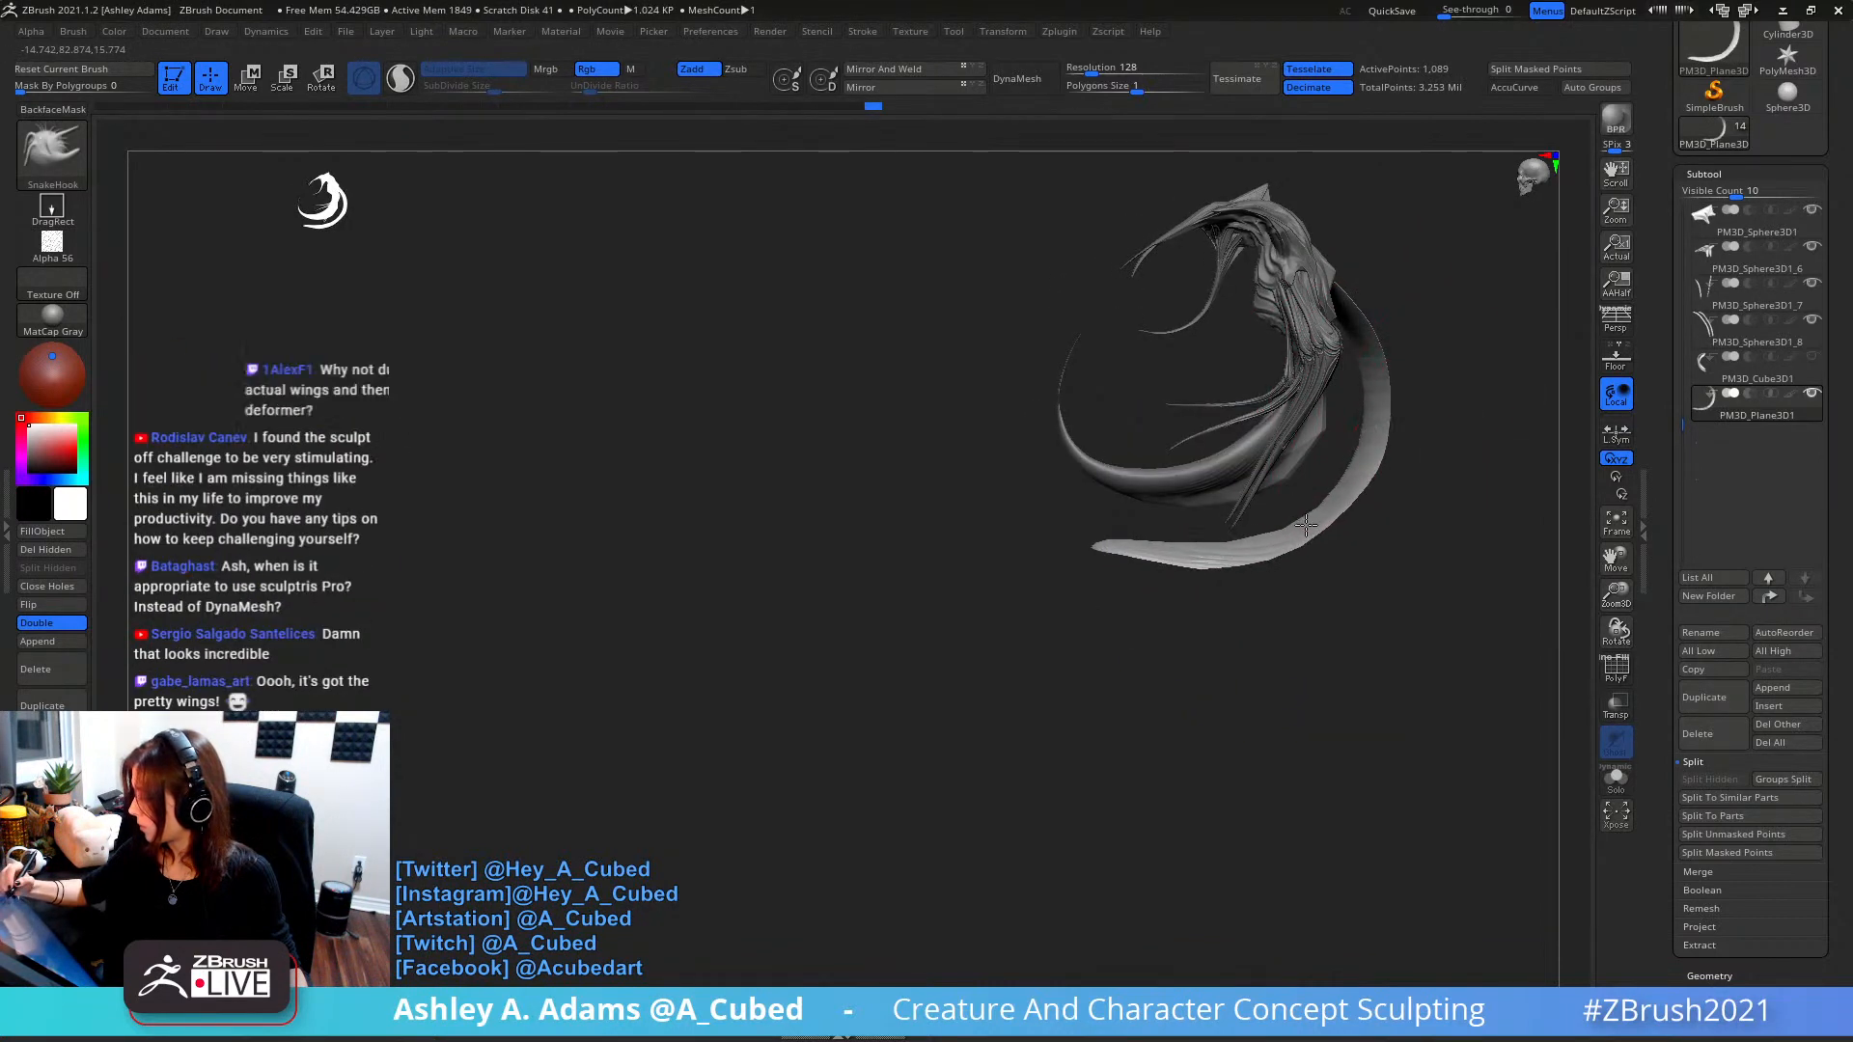
pyautogui.keyDown('alt'); pyautogui.moveTo(1377, 379); pyautogui.dragTo(1291, 477, button='right'); pyautogui.keyUp('alt')
pyautogui.moveTo(1351, 425)
pyautogui.mouseDown(button='right')
pyautogui.moveTo(1405, 397)
pyautogui.moveTo(1283, 429)
pyautogui.mouseUp(button='right')
# - Enlarge the SnakeHook brush and reposition the lower part of the wing beside the abdomen
pyautogui.press('space')
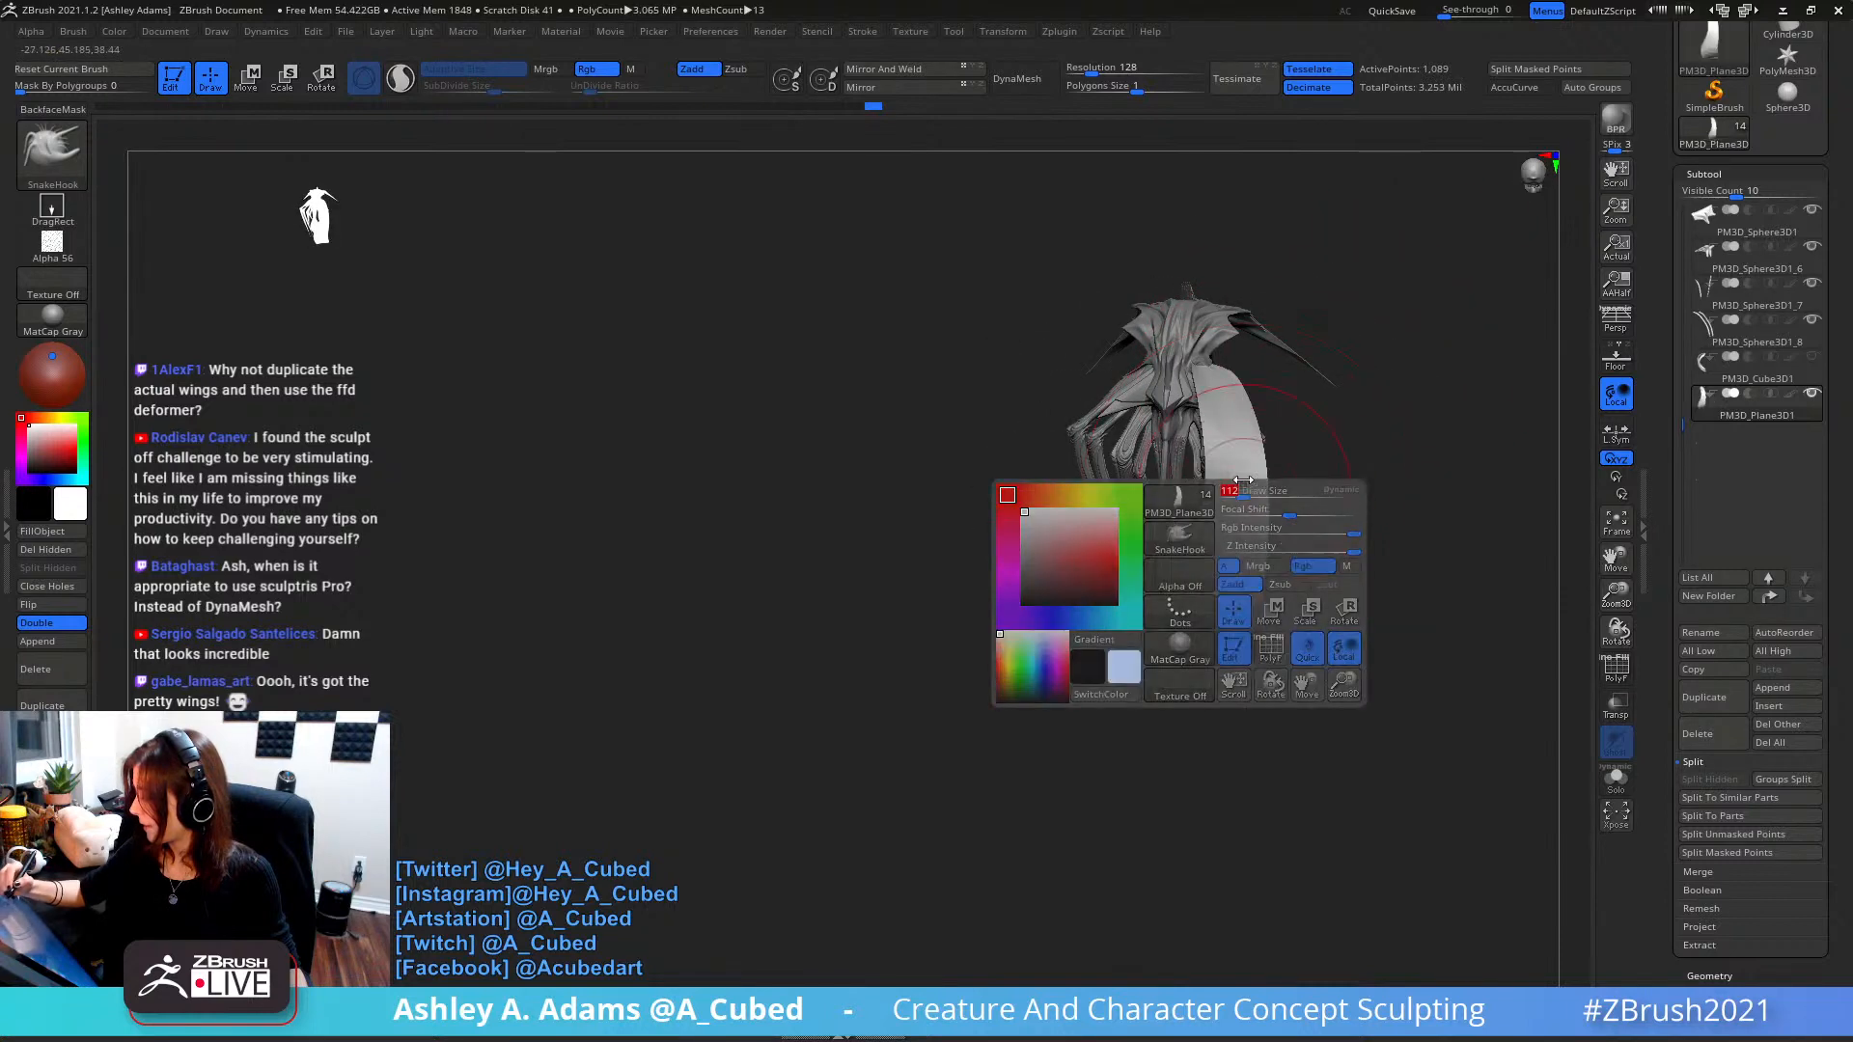
pyautogui.press('space')
pyautogui.moveTo(1301, 530); pyautogui.dragTo(1328, 531)
pyautogui.moveTo(1328, 547); pyautogui.dragTo(1277, 566, button='right')
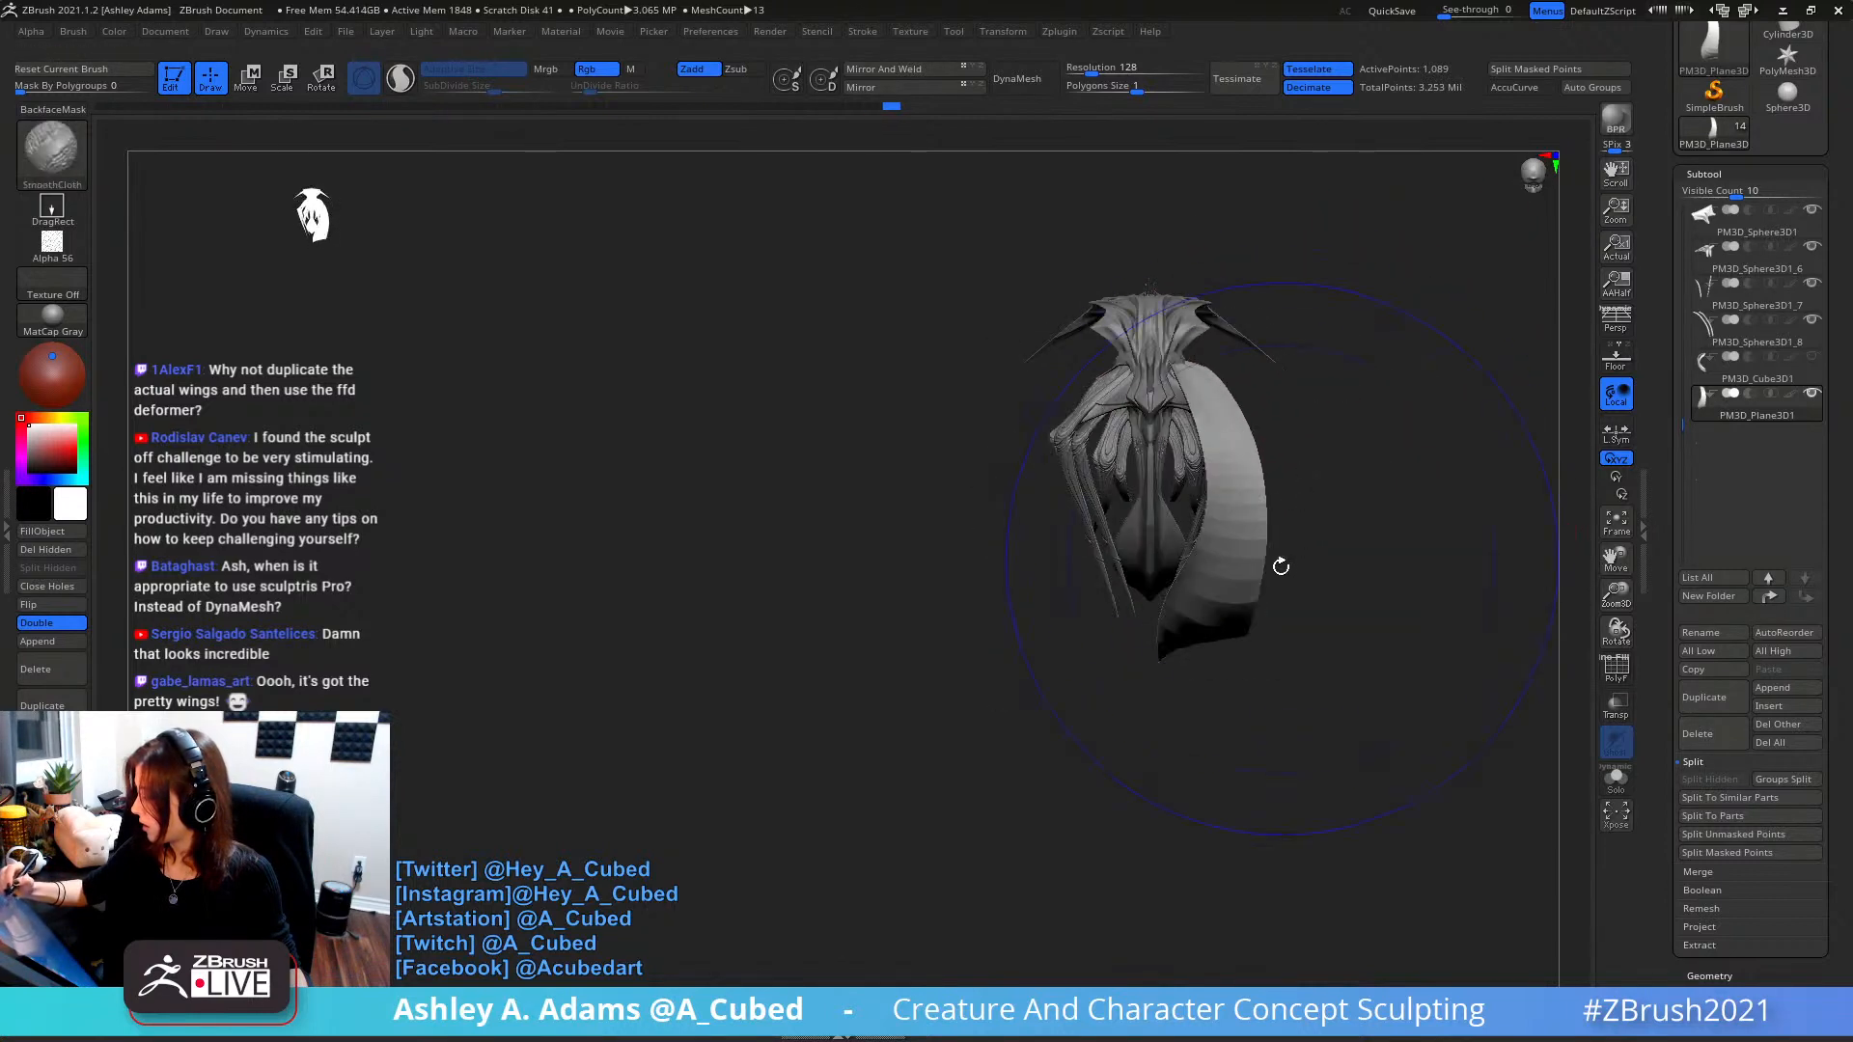
pyautogui.moveTo(1264, 645); pyautogui.dragTo(1253, 641)
pyautogui.moveTo(1276, 635)
pyautogui.mouseDown(button='right')
pyautogui.moveTo(1147, 585)
pyautogui.moveTo(1218, 606)
pyautogui.mouseUp(button='right')
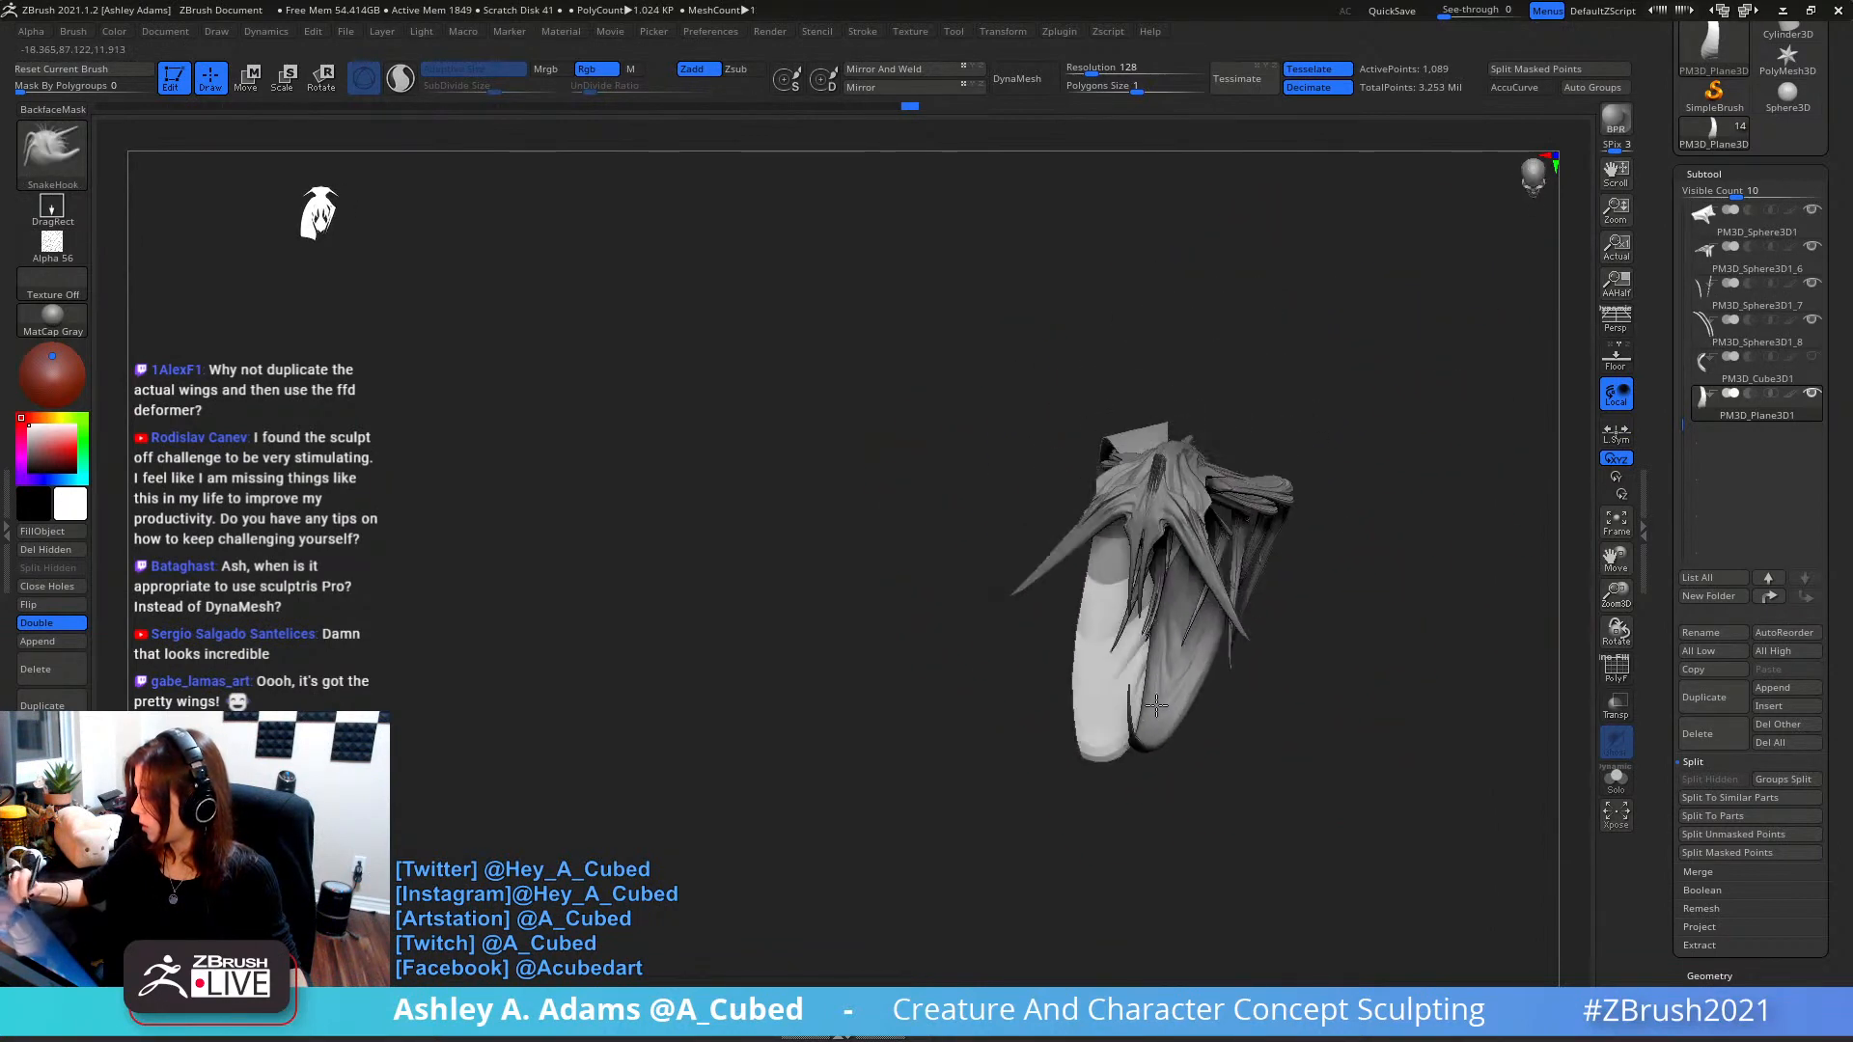
# - Adjust the brush size and pull the wing's tip inward toward the abdomen
pyautogui.press('space')
pyautogui.moveTo(1231, 617); pyautogui.dragTo(1212, 615)
pyautogui.moveTo(1212, 598)
pyautogui.mouseDown(button='right')
pyautogui.moveTo(1220, 306)
pyautogui.moveTo(1215, 345)
pyautogui.moveTo(1126, 351)
pyautogui.mouseUp(button='right')
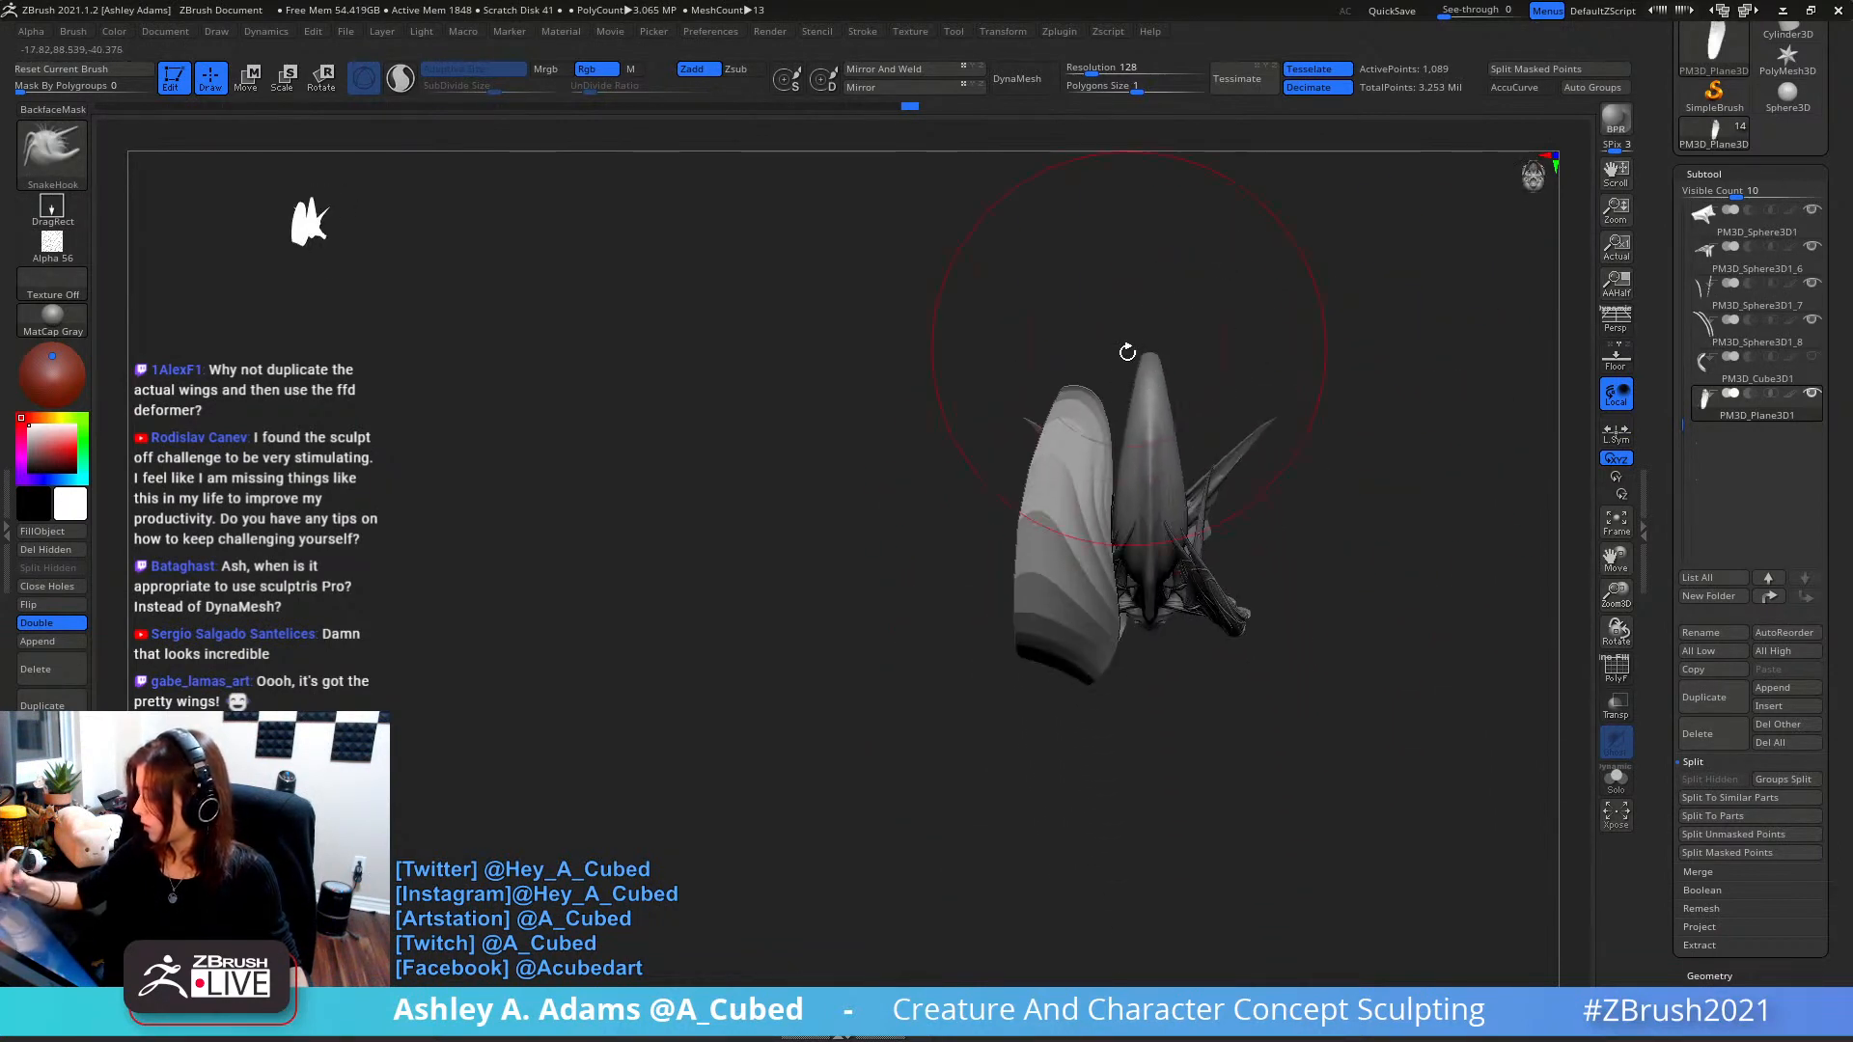
pyautogui.press('space')
pyautogui.moveTo(1116, 394); pyautogui.dragTo(1110, 390)
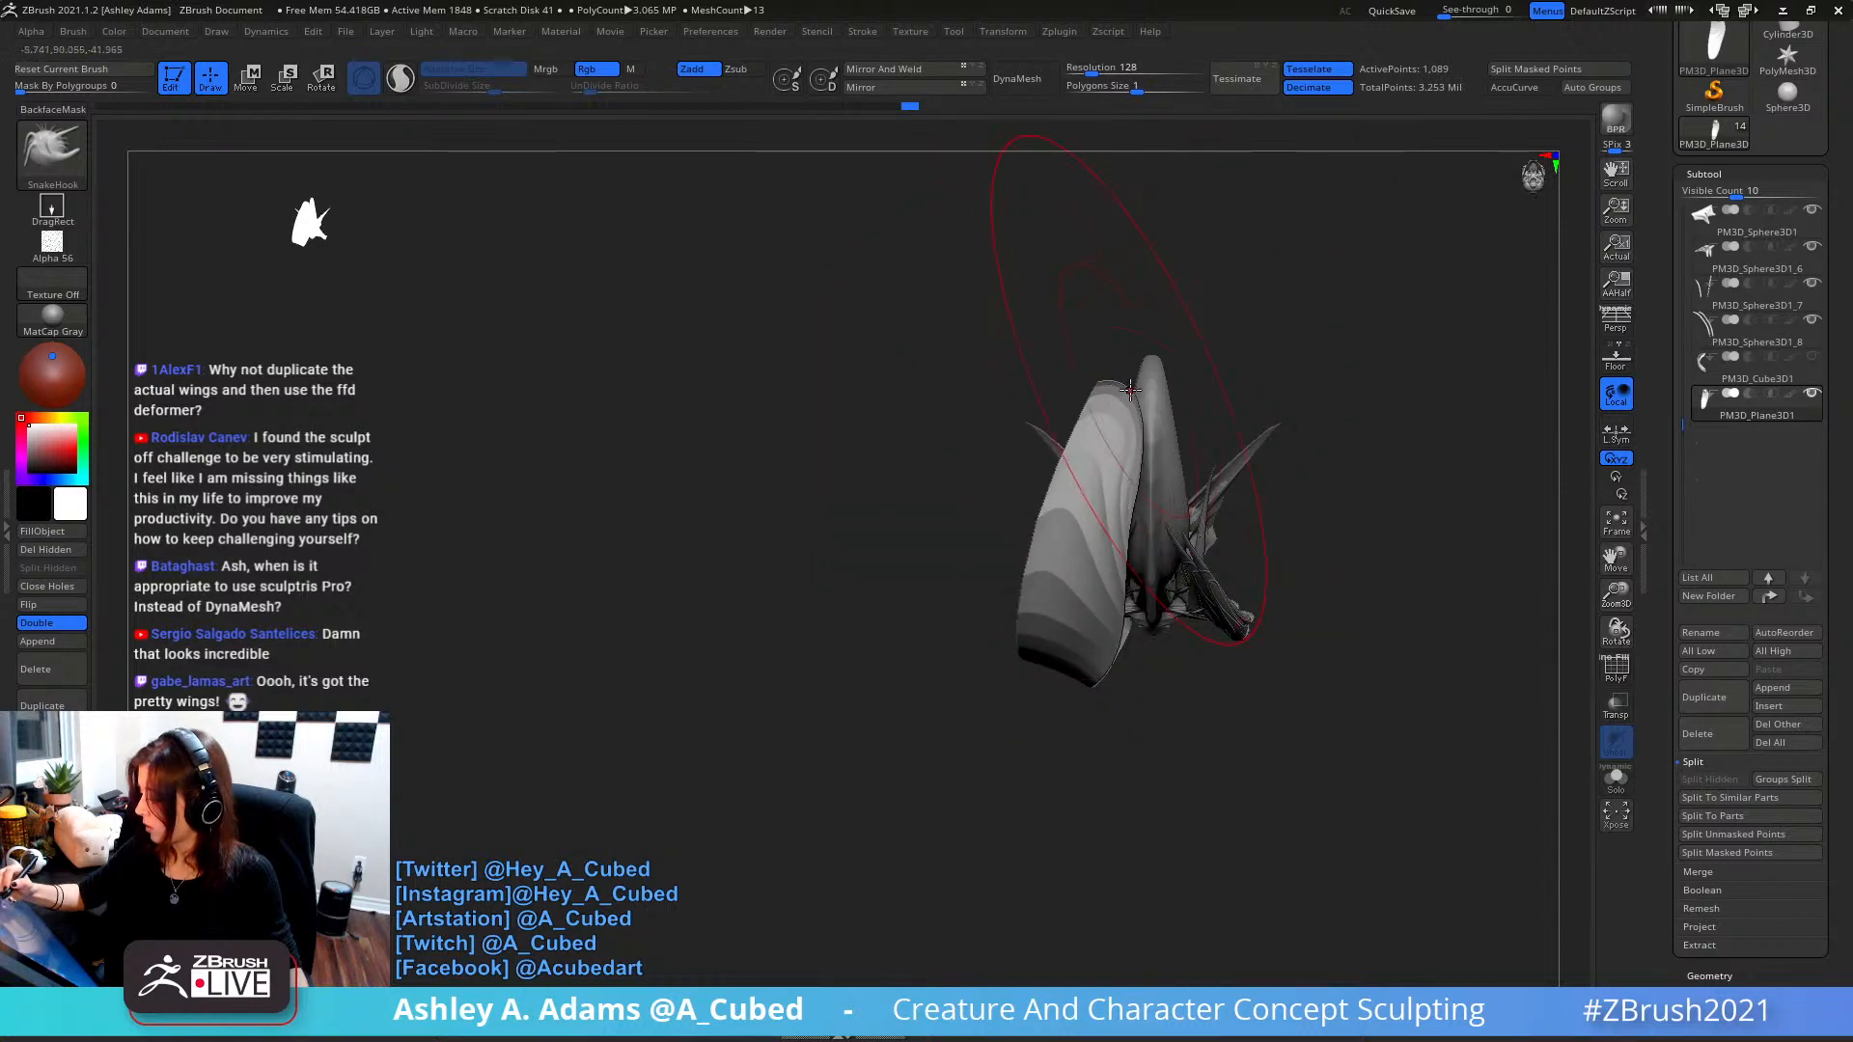
pyautogui.press('space')
pyautogui.moveTo(1075, 501); pyautogui.dragTo(1085, 427, button='right')
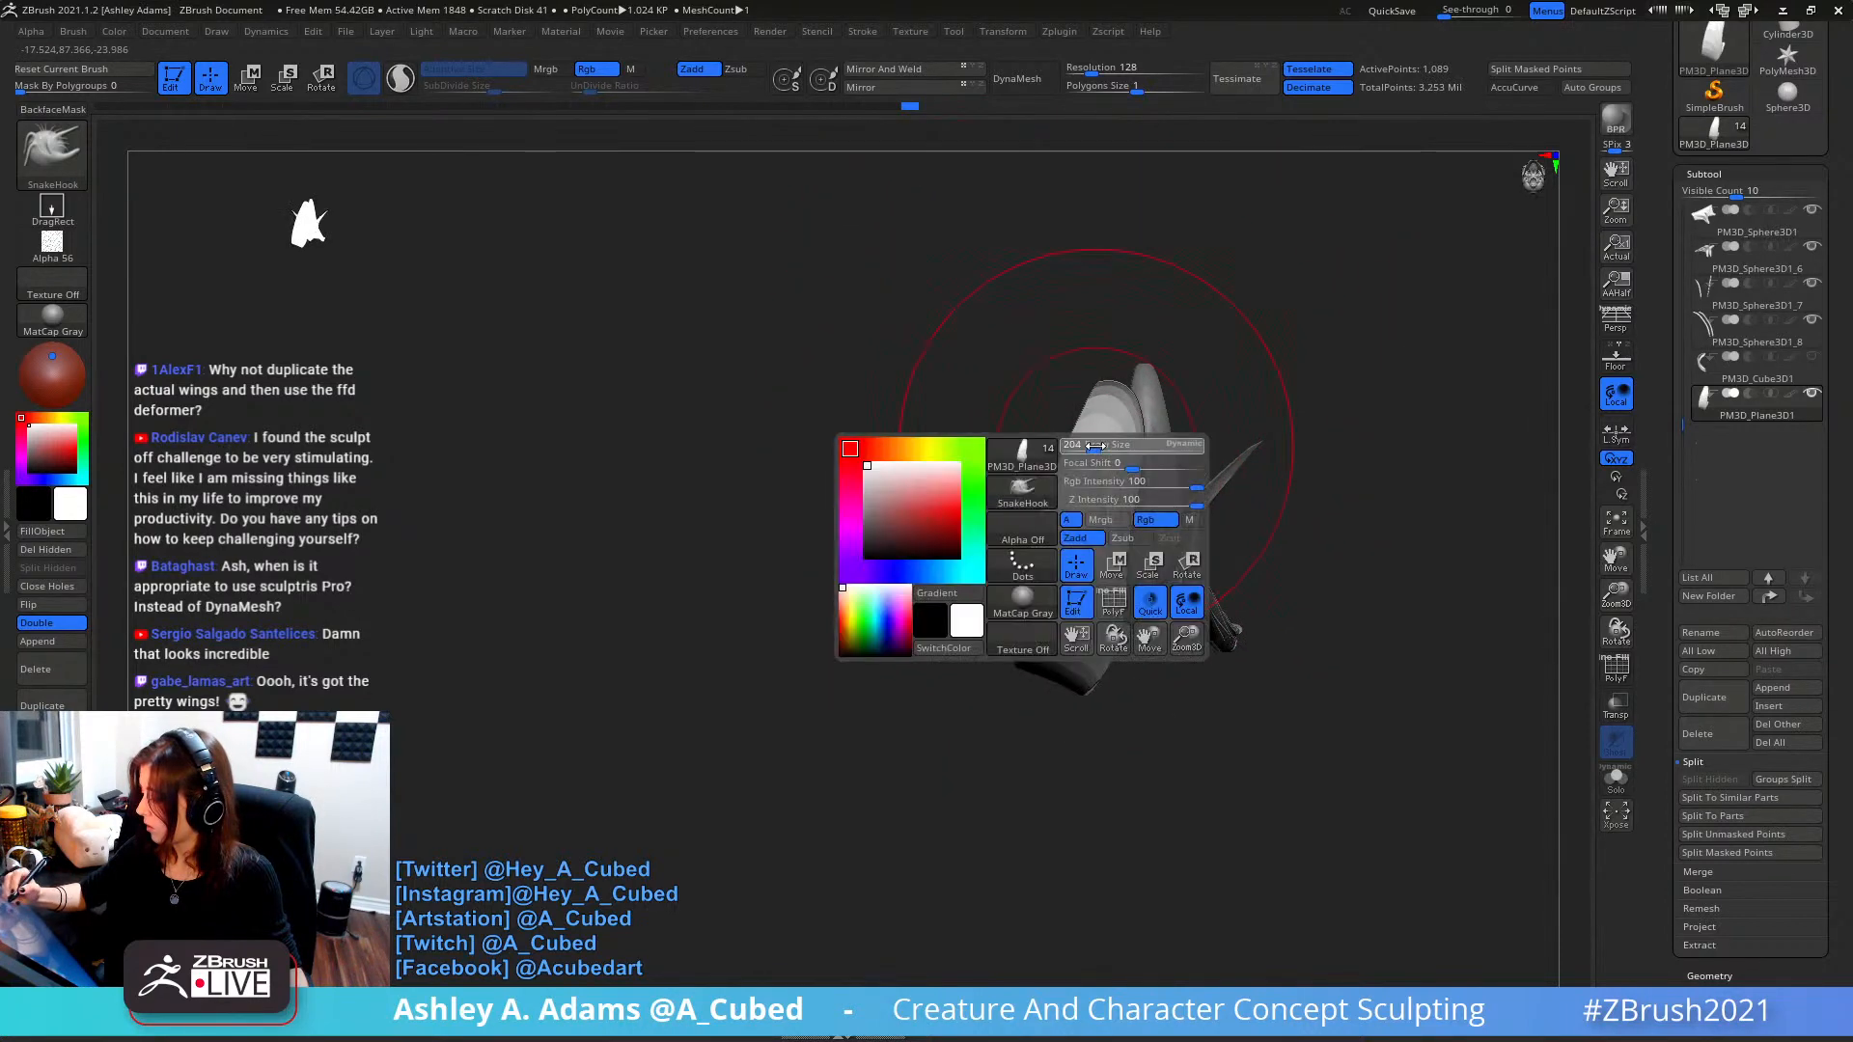
# - Smooth the wing and widen its lower half into a broad blade ending in a pointed tip
pyautogui.moveTo(1084, 434)
pyautogui.keyDown('shift'); pyautogui.mouseDown()
pyautogui.moveTo(1027, 641)
pyautogui.moveTo(1100, 395)
pyautogui.moveTo(1028, 648)
pyautogui.moveTo(1095, 526)
pyautogui.mouseUp(); pyautogui.keyUp('shift')
pyautogui.moveTo(1094, 527)
pyautogui.mouseDown(button='right')
pyautogui.moveTo(1158, 444)
pyautogui.moveTo(1149, 409)
pyautogui.moveTo(1150, 492)
pyautogui.moveTo(1204, 484)
pyautogui.mouseUp(button='right')
pyautogui.rightClick(1195, 652)
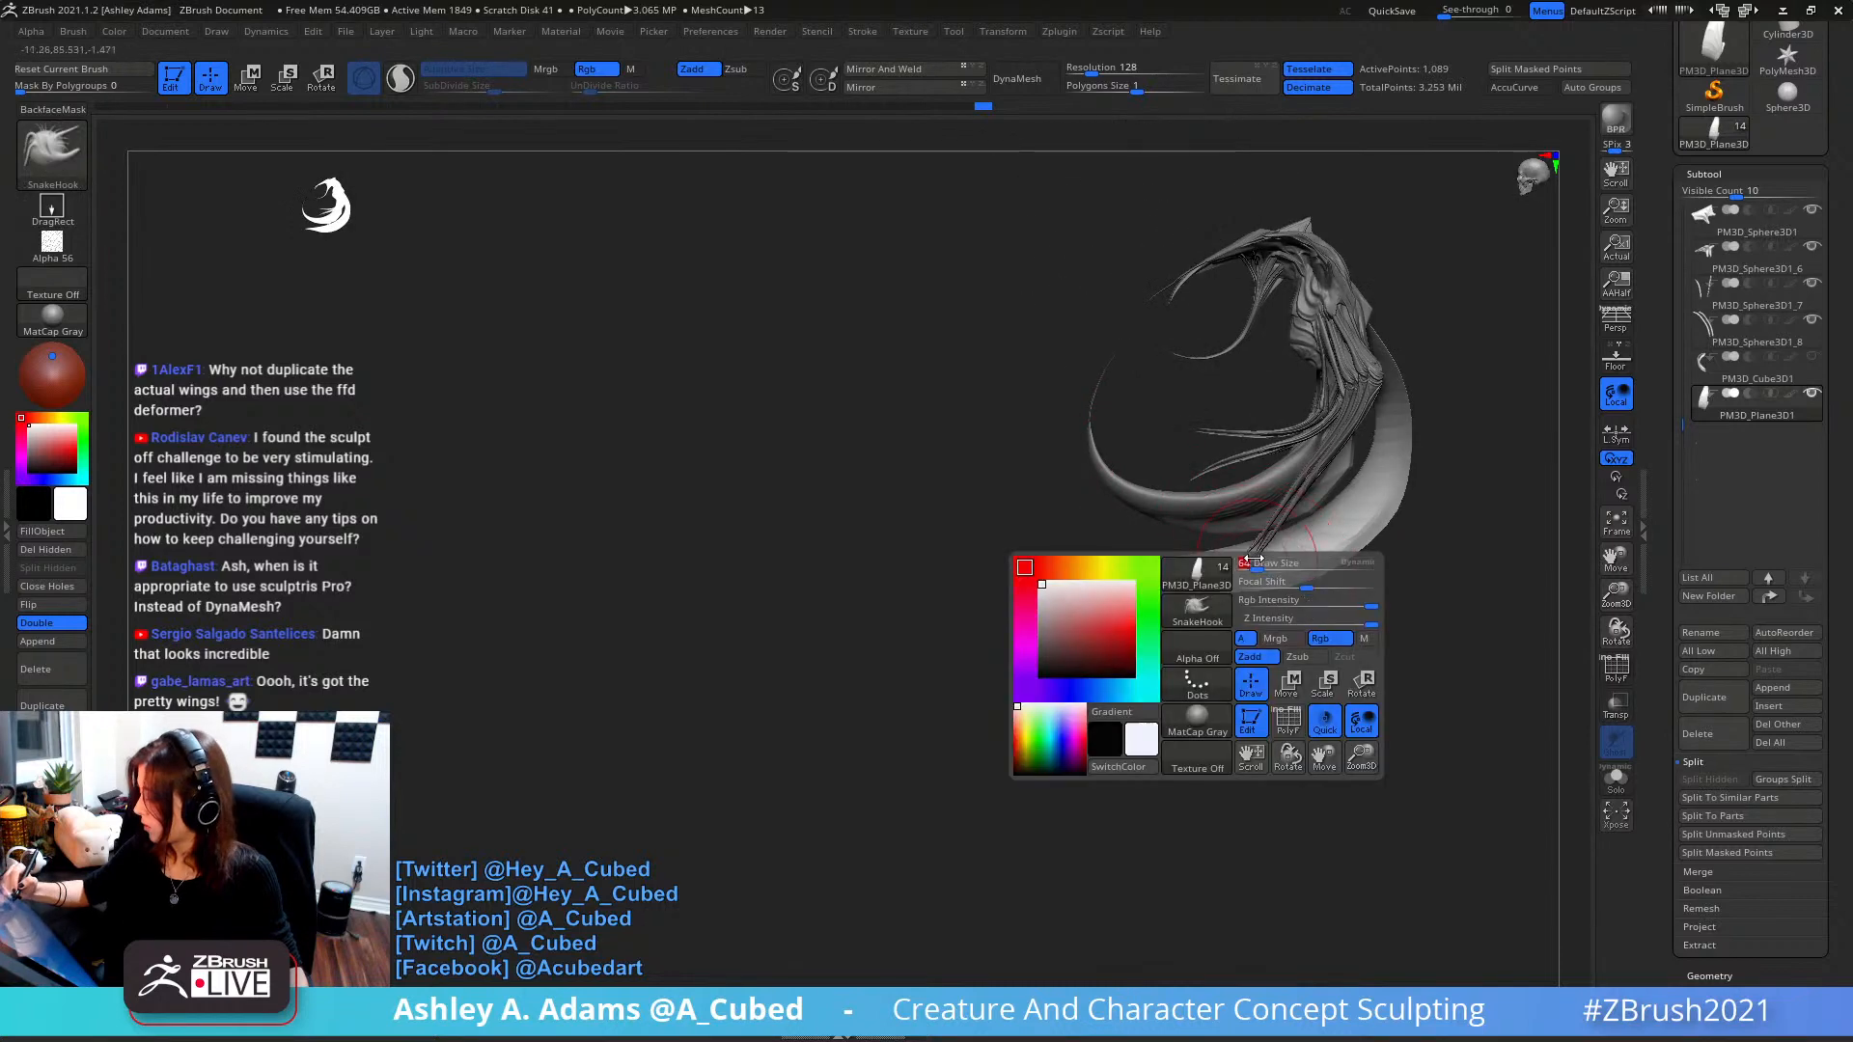
pyautogui.keyDown('shift'); pyautogui.moveTo(1199, 572); pyautogui.dragTo(1309, 550); pyautogui.keyUp('shift')
pyautogui.keyDown('alt'); pyautogui.moveTo(1309, 550); pyautogui.dragTo(1149, 546, button='right'); pyautogui.keyUp('alt')
pyautogui.keyDown('ctrl'); pyautogui.moveTo(1149, 545); pyautogui.dragTo(1155, 473, button='right'); pyautogui.keyUp('ctrl')
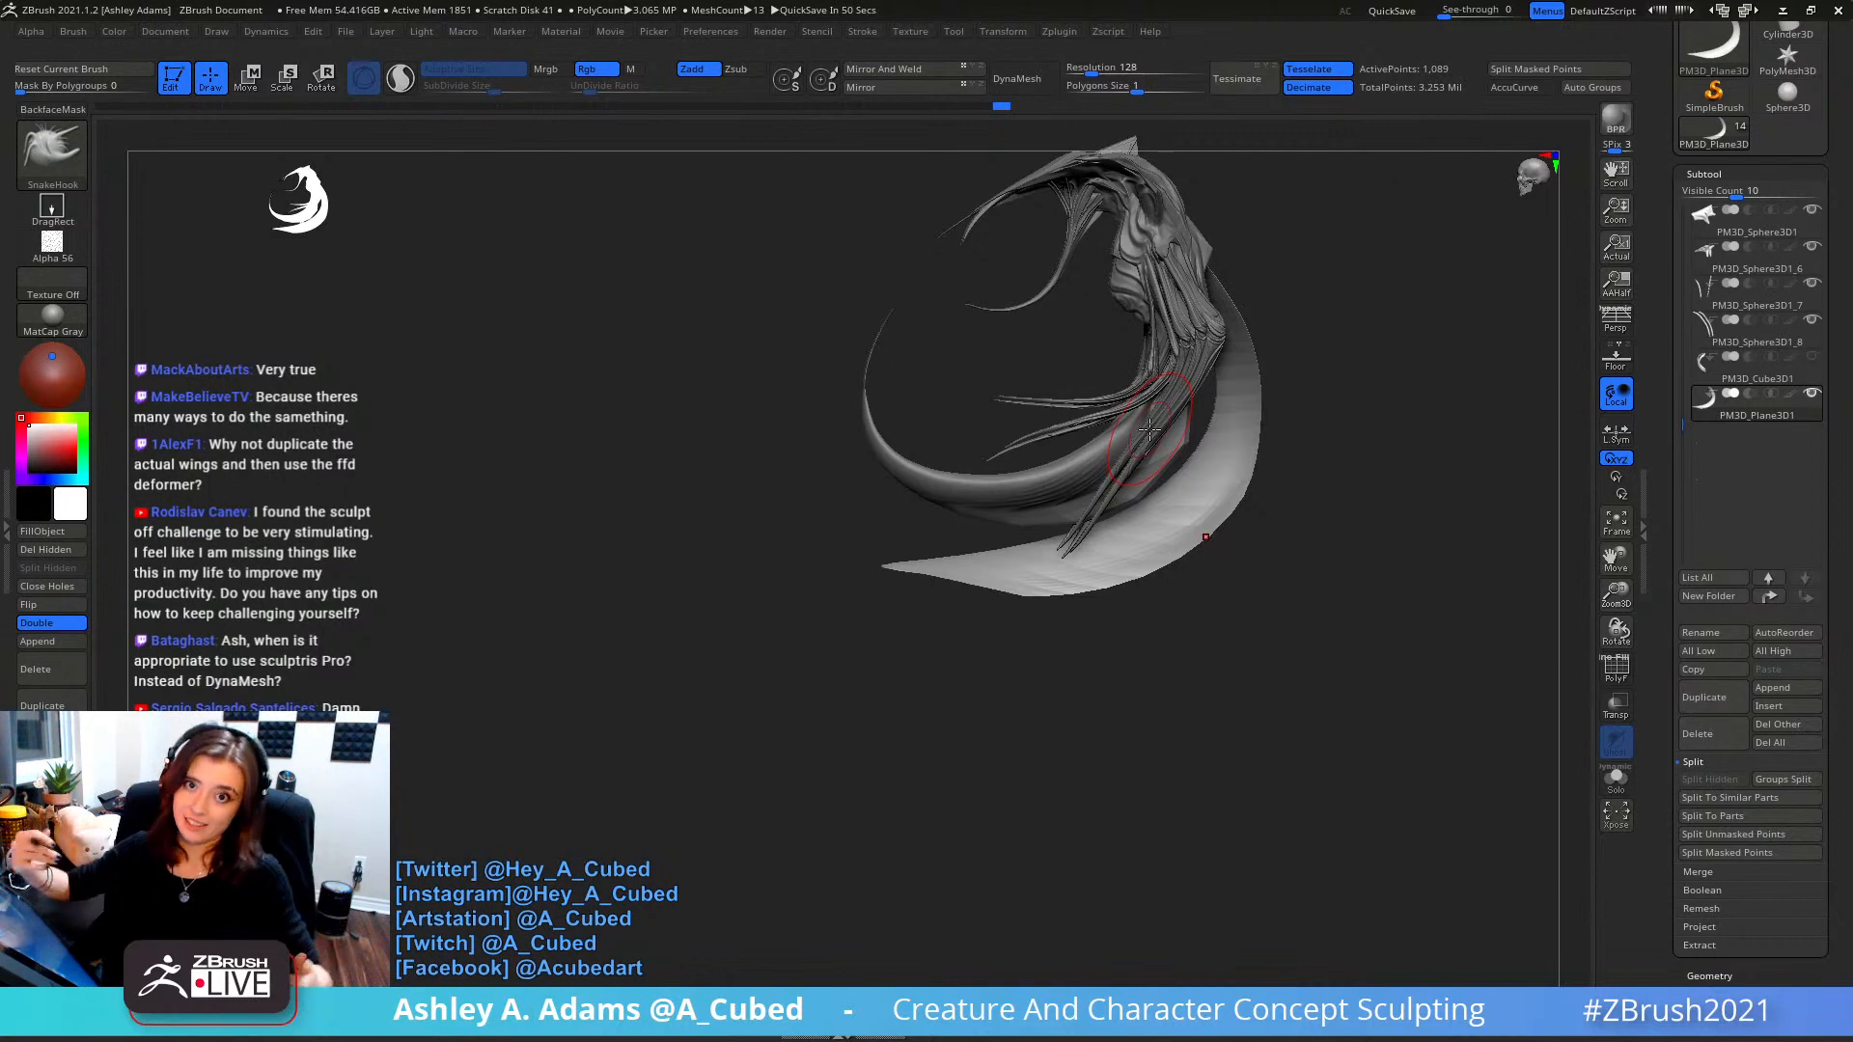
# - Smooth the stepped surface of the wing with SmoothCloth from the shoulder down to the tip
pyautogui.moveTo(1252, 306)
pyautogui.mouseDown()
pyautogui.moveTo(1272, 334)
pyautogui.moveTo(1139, 362)
pyautogui.mouseUp()
pyautogui.press('space')
pyautogui.moveTo(1068, 521)
pyautogui.mouseDown()
pyautogui.moveTo(1057, 494)
pyautogui.moveTo(975, 584)
pyautogui.mouseUp()
pyautogui.press('shift')
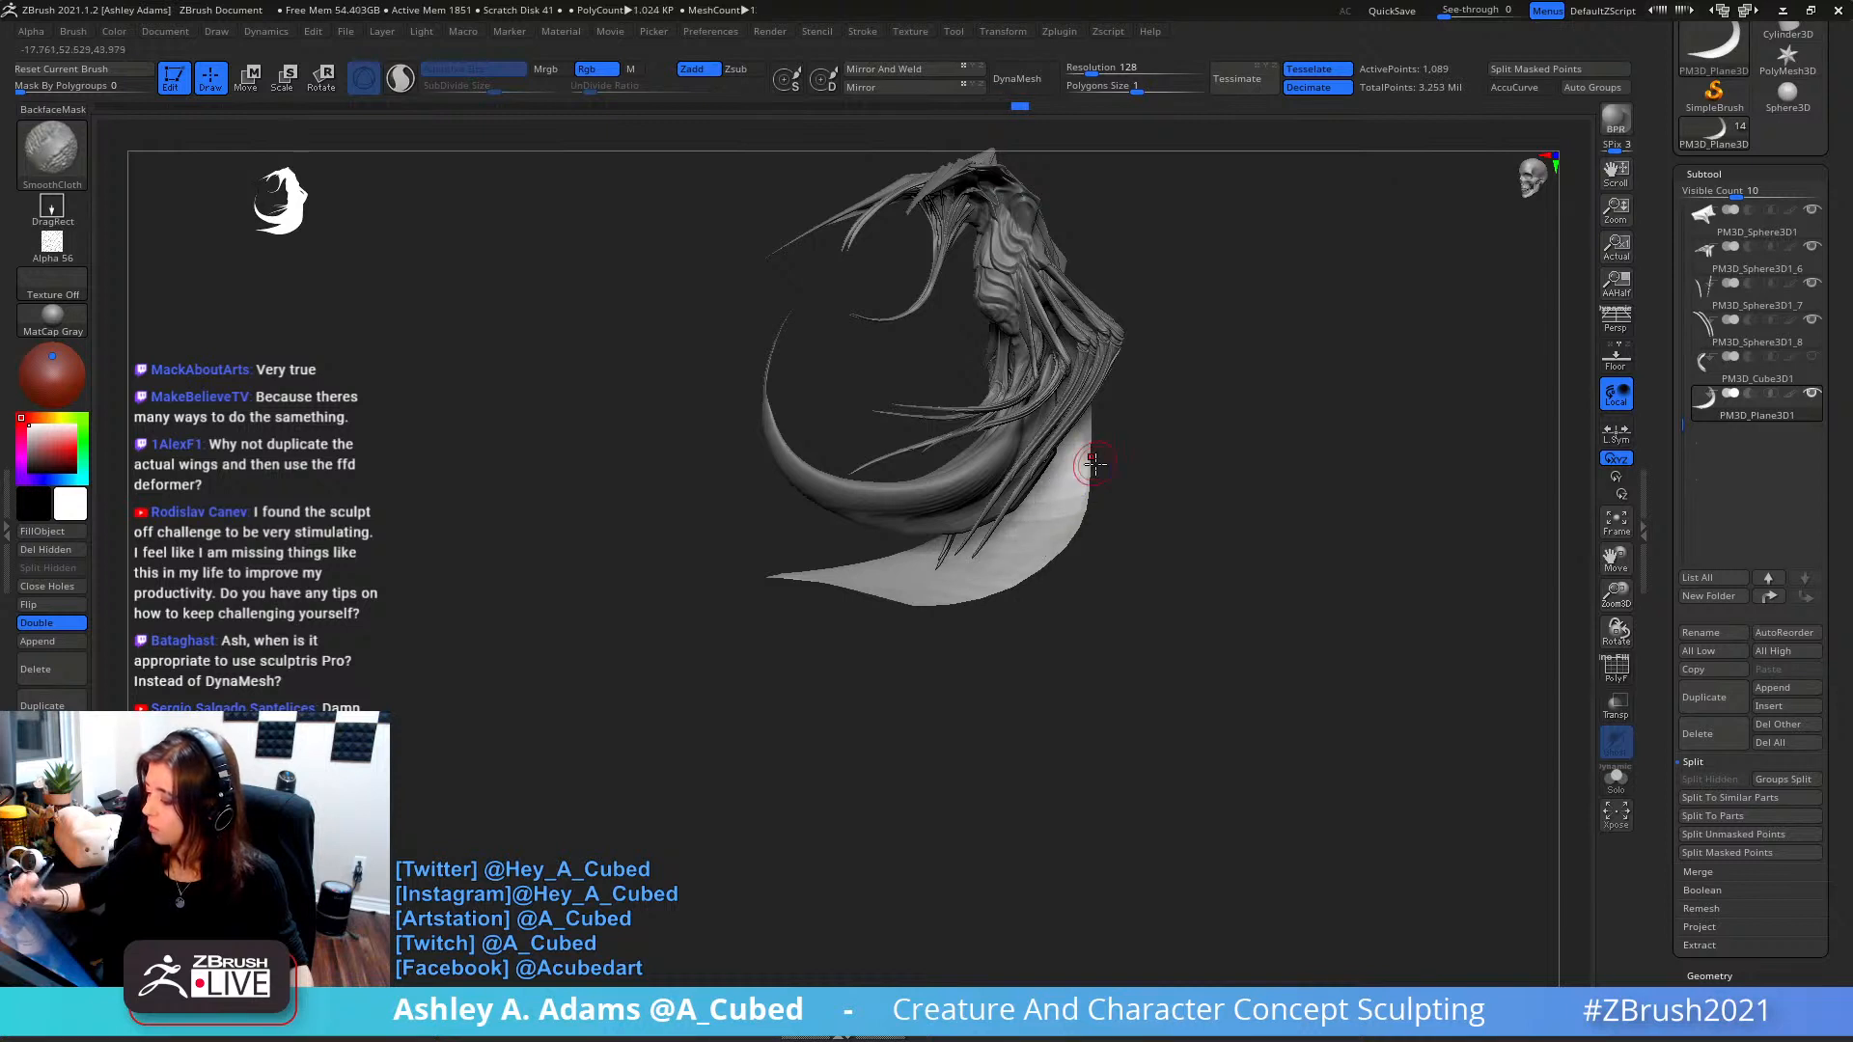
pyautogui.moveTo(1124, 452)
pyautogui.mouseDown()
pyautogui.moveTo(1061, 471)
pyautogui.moveTo(983, 557)
pyautogui.moveTo(899, 608)
pyautogui.mouseUp()
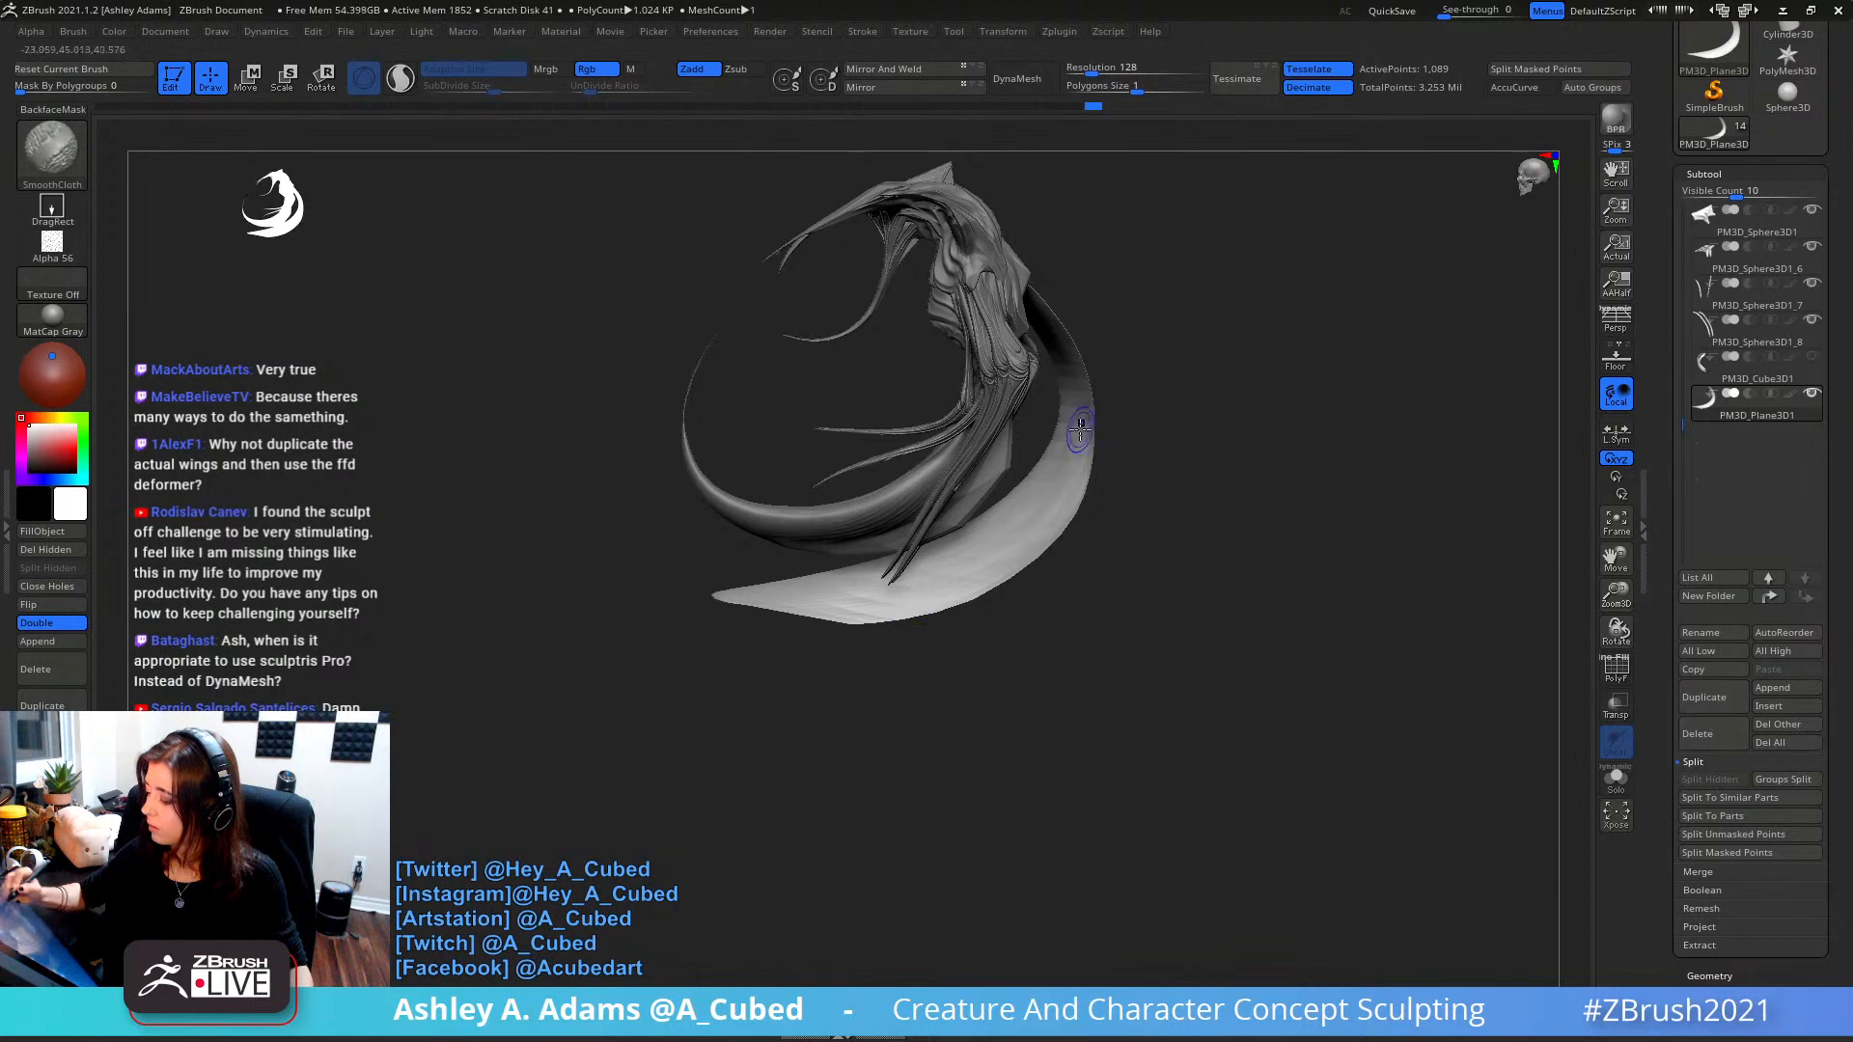
pyautogui.keyDown('shift'); pyautogui.moveTo(1076, 371); pyautogui.dragTo(1069, 487); pyautogui.keyUp('shift')
pyautogui.moveTo(1073, 490); pyautogui.dragTo(1019, 526, button='right')
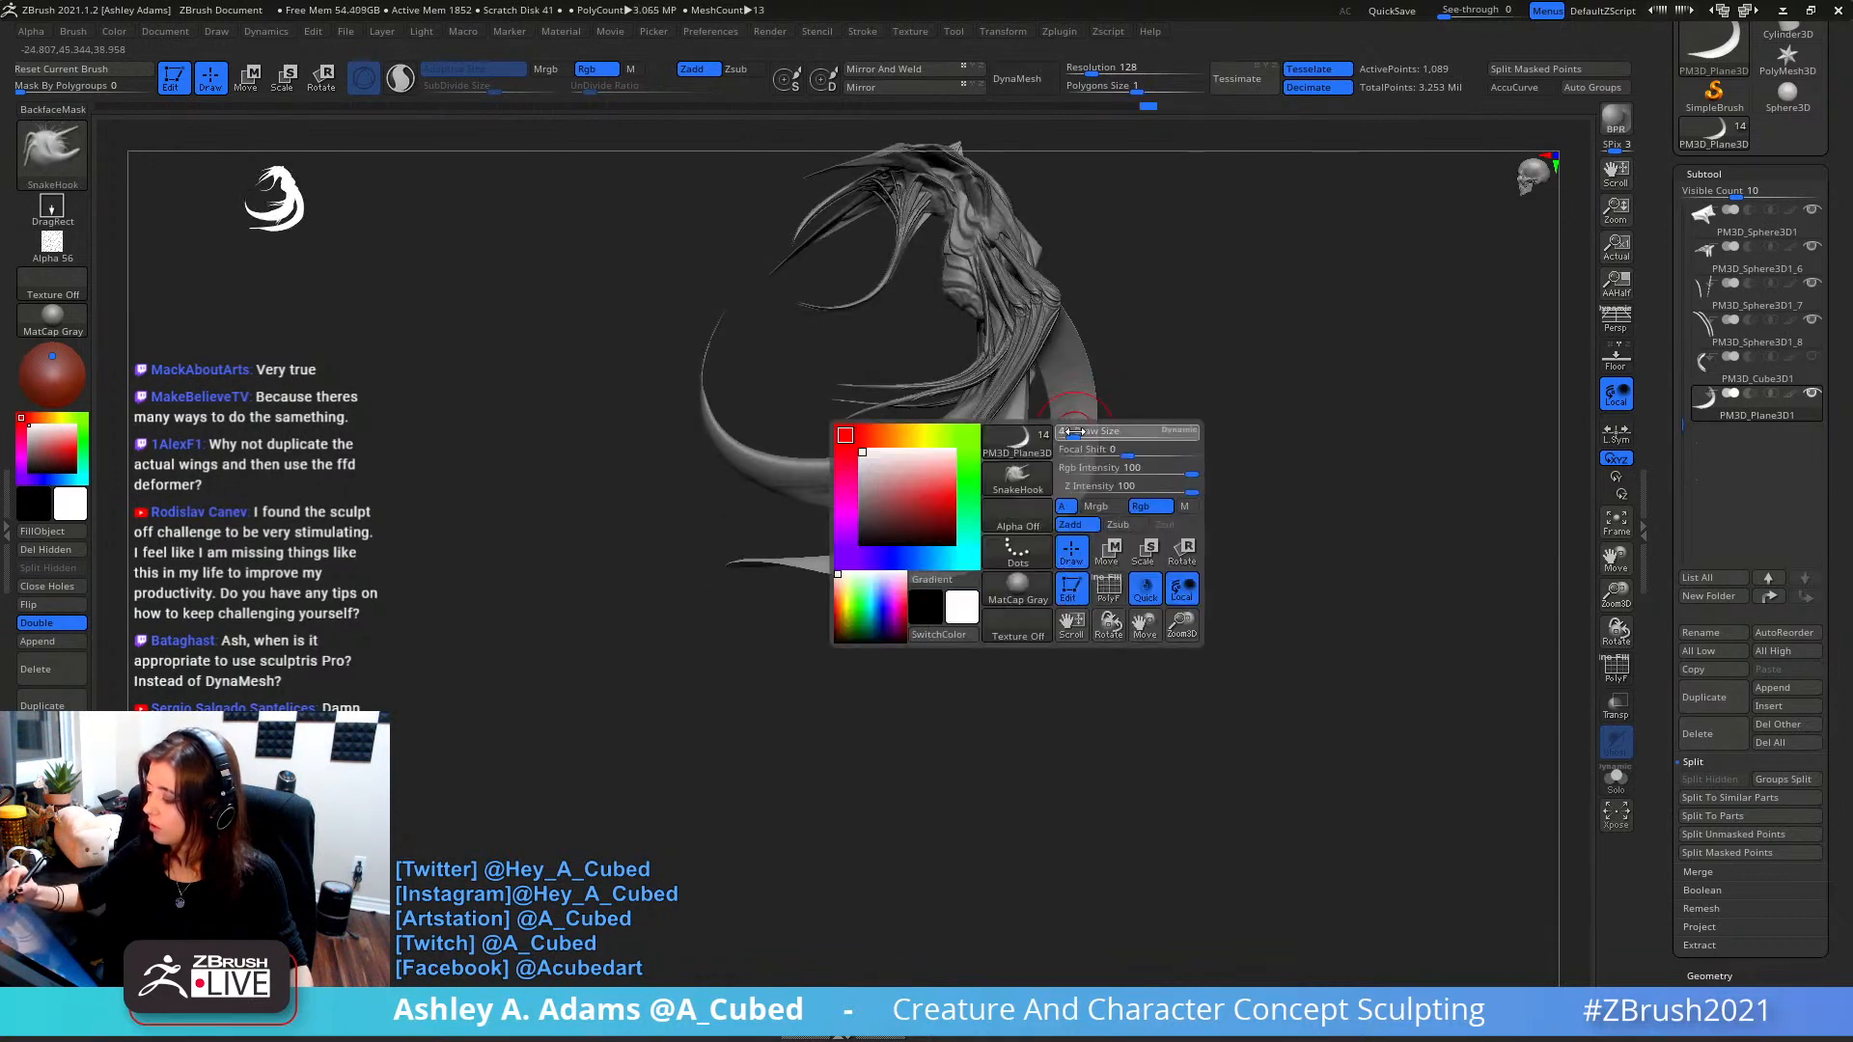
# - Resize the brush and refine the upper and outer edges of the wing into a fuller curve
pyautogui.moveTo(1070, 384)
pyautogui.keyDown('shift'); pyautogui.mouseDown()
pyautogui.moveTo(1035, 501)
pyautogui.moveTo(1054, 513)
pyautogui.mouseUp(); pyautogui.keyUp('shift')
pyautogui.moveTo(1110, 456); pyautogui.dragTo(1216, 502)
pyautogui.keyDown('shift'); pyautogui.moveTo(1061, 475); pyautogui.dragTo(1150, 606); pyautogui.keyUp('shift')
pyautogui.moveTo(1124, 502)
pyautogui.mouseDown(button='right')
pyautogui.moveTo(1062, 637)
pyautogui.moveTo(989, 689)
pyautogui.moveTo(978, 671)
pyautogui.mouseUp(button='right')
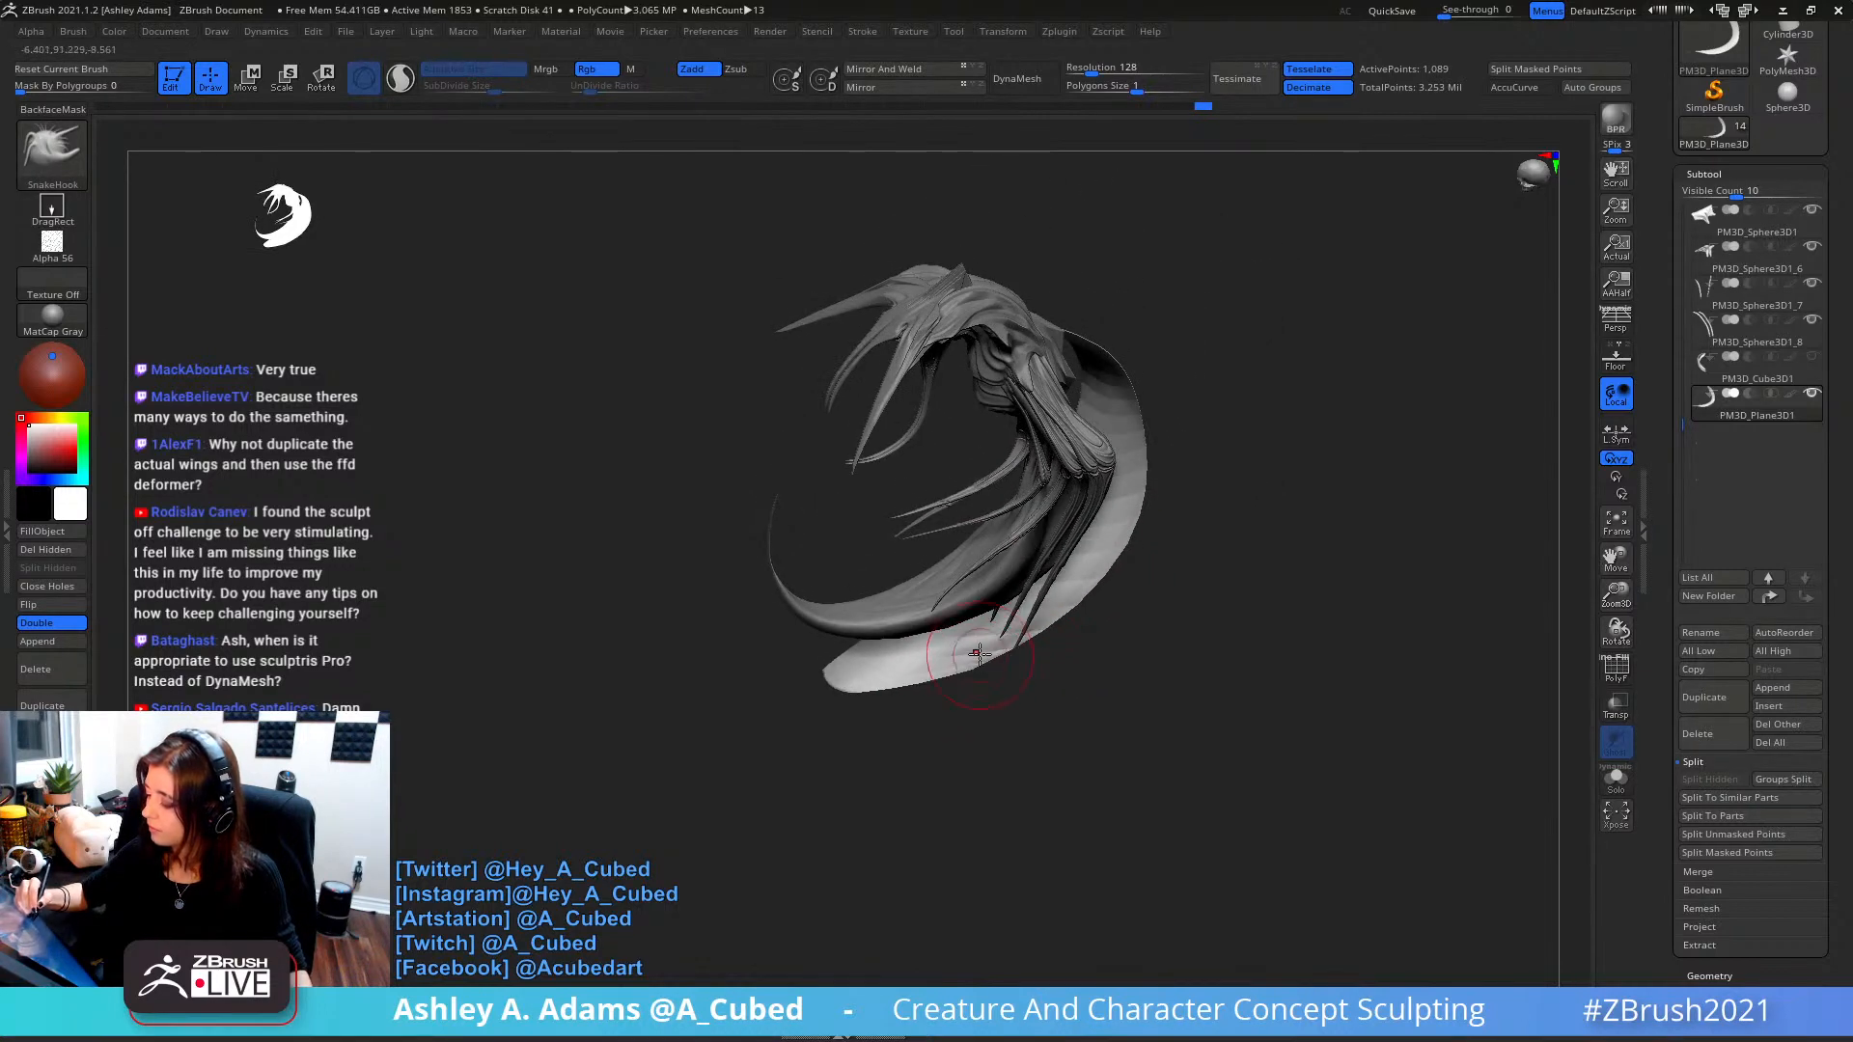
# - Pull the wing's lower end into line with the abdomen, adjusting it from the side and rear
pyautogui.rightClick(979, 654)
pyautogui.moveTo(959, 654); pyautogui.dragTo(918, 670)
pyautogui.moveTo(919, 667)
pyautogui.mouseDown(button='right')
pyautogui.moveTo(1067, 537)
pyautogui.moveTo(1160, 540)
pyautogui.moveTo(1075, 550)
pyautogui.mouseUp(button='right')
pyautogui.rightClick(1067, 525)
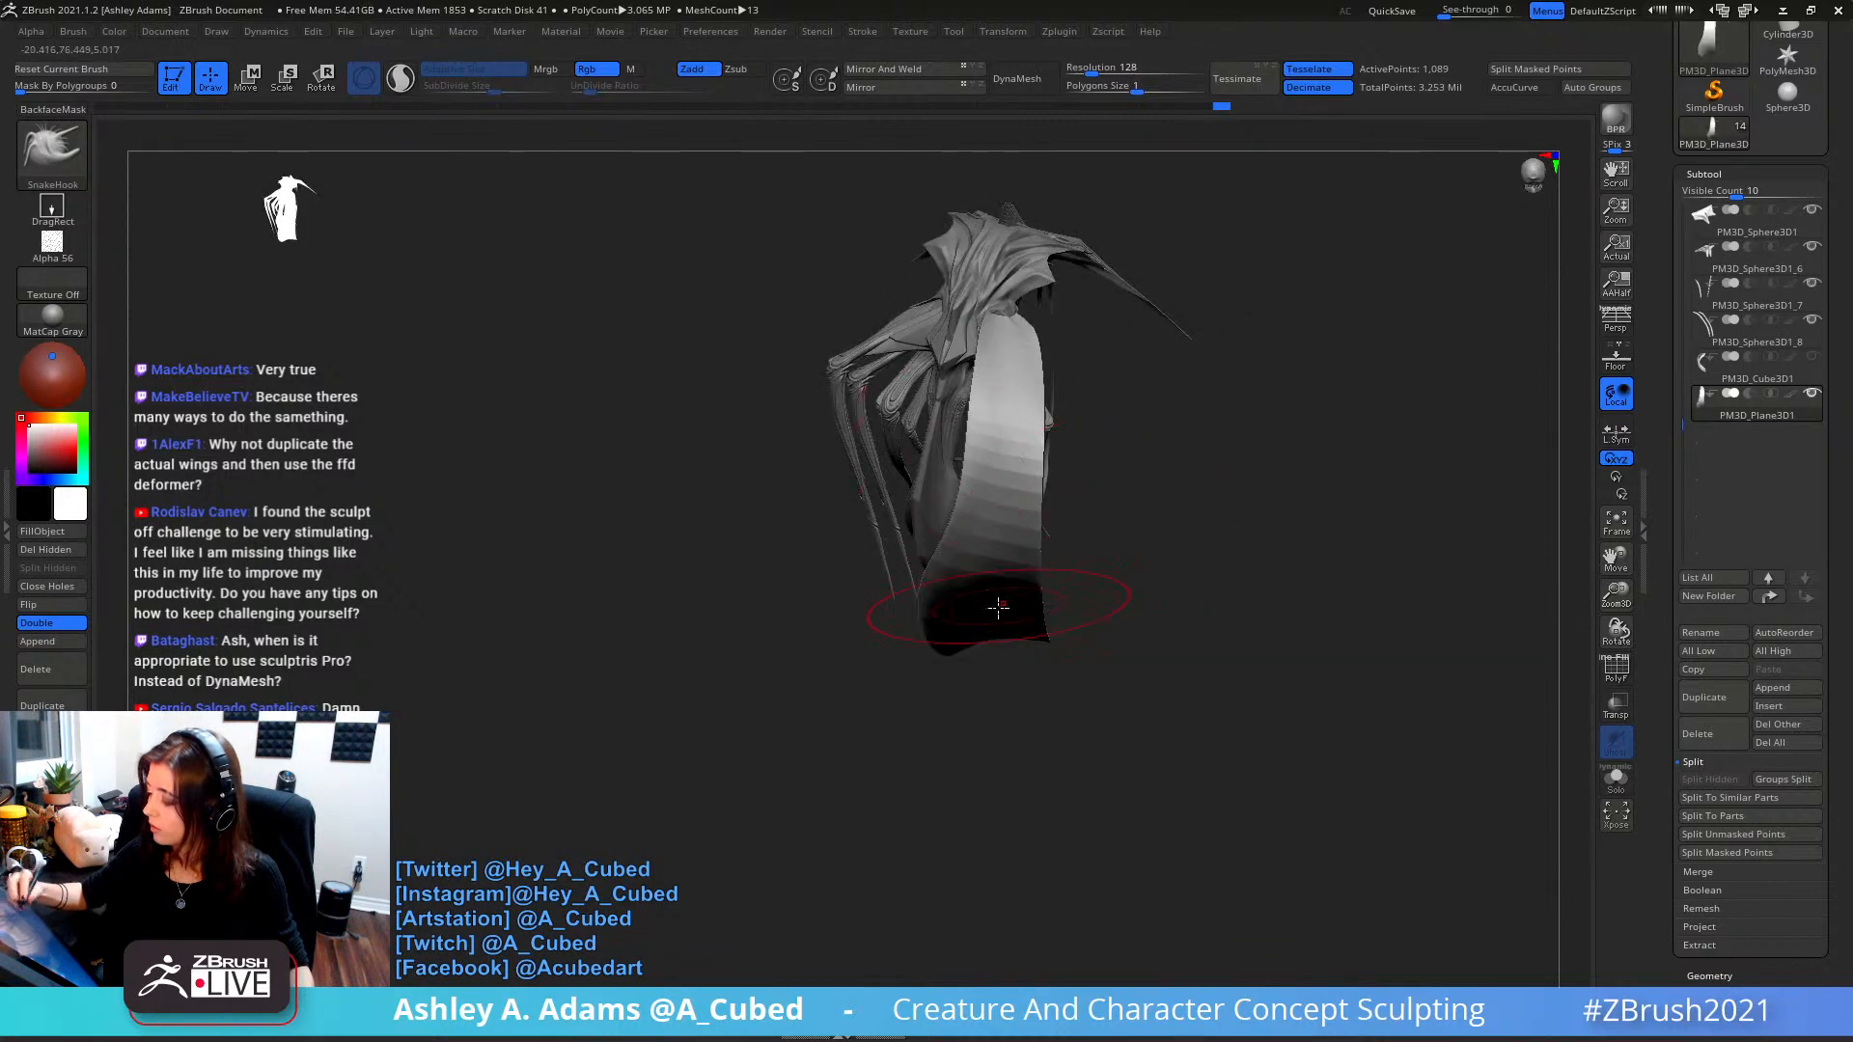
pyautogui.moveTo(993, 625); pyautogui.dragTo(996, 631)
pyautogui.moveTo(996, 626)
pyautogui.mouseDown(button='right')
pyautogui.moveTo(897, 618)
pyautogui.moveTo(876, 676)
pyautogui.mouseUp(button='right')
pyautogui.moveTo(990, 634); pyautogui.dragTo(987, 638)
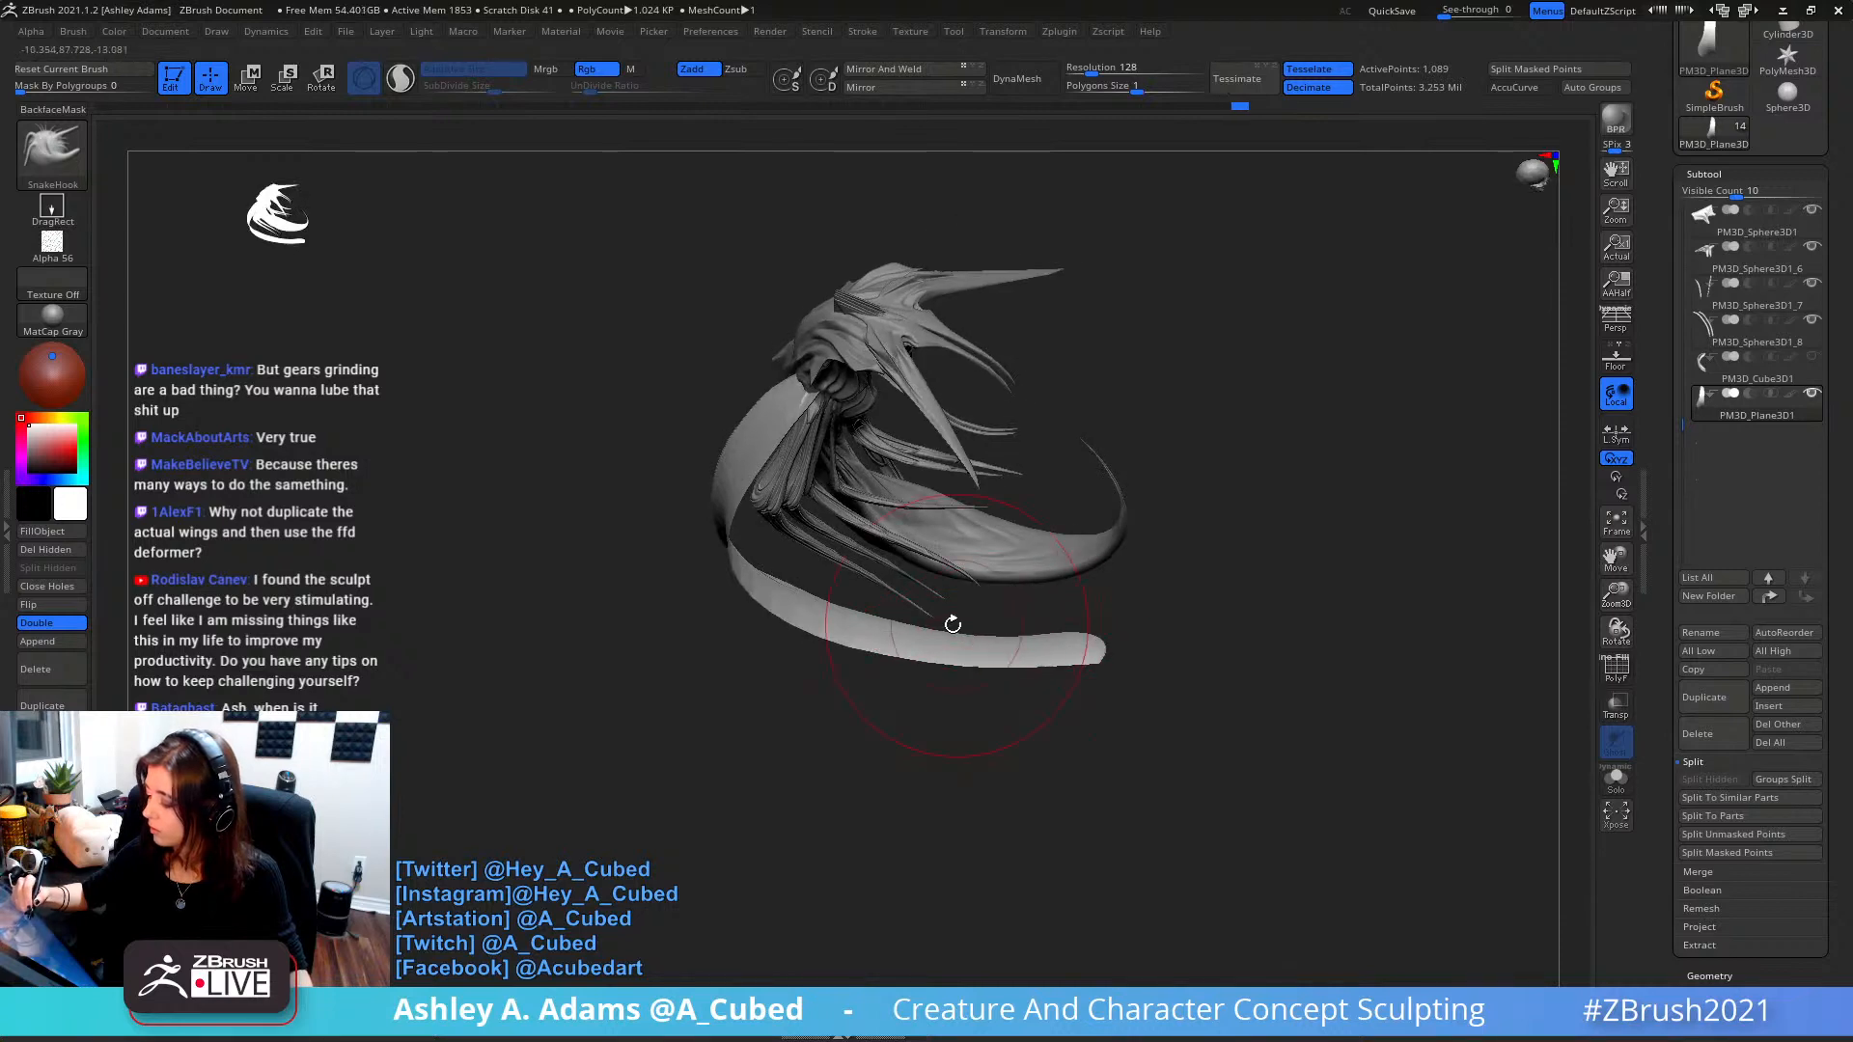
# - Resize the SnakeHook brush and refine the wing's lower edge near the tip
pyautogui.moveTo(953, 624); pyautogui.dragTo(903, 561, button='right')
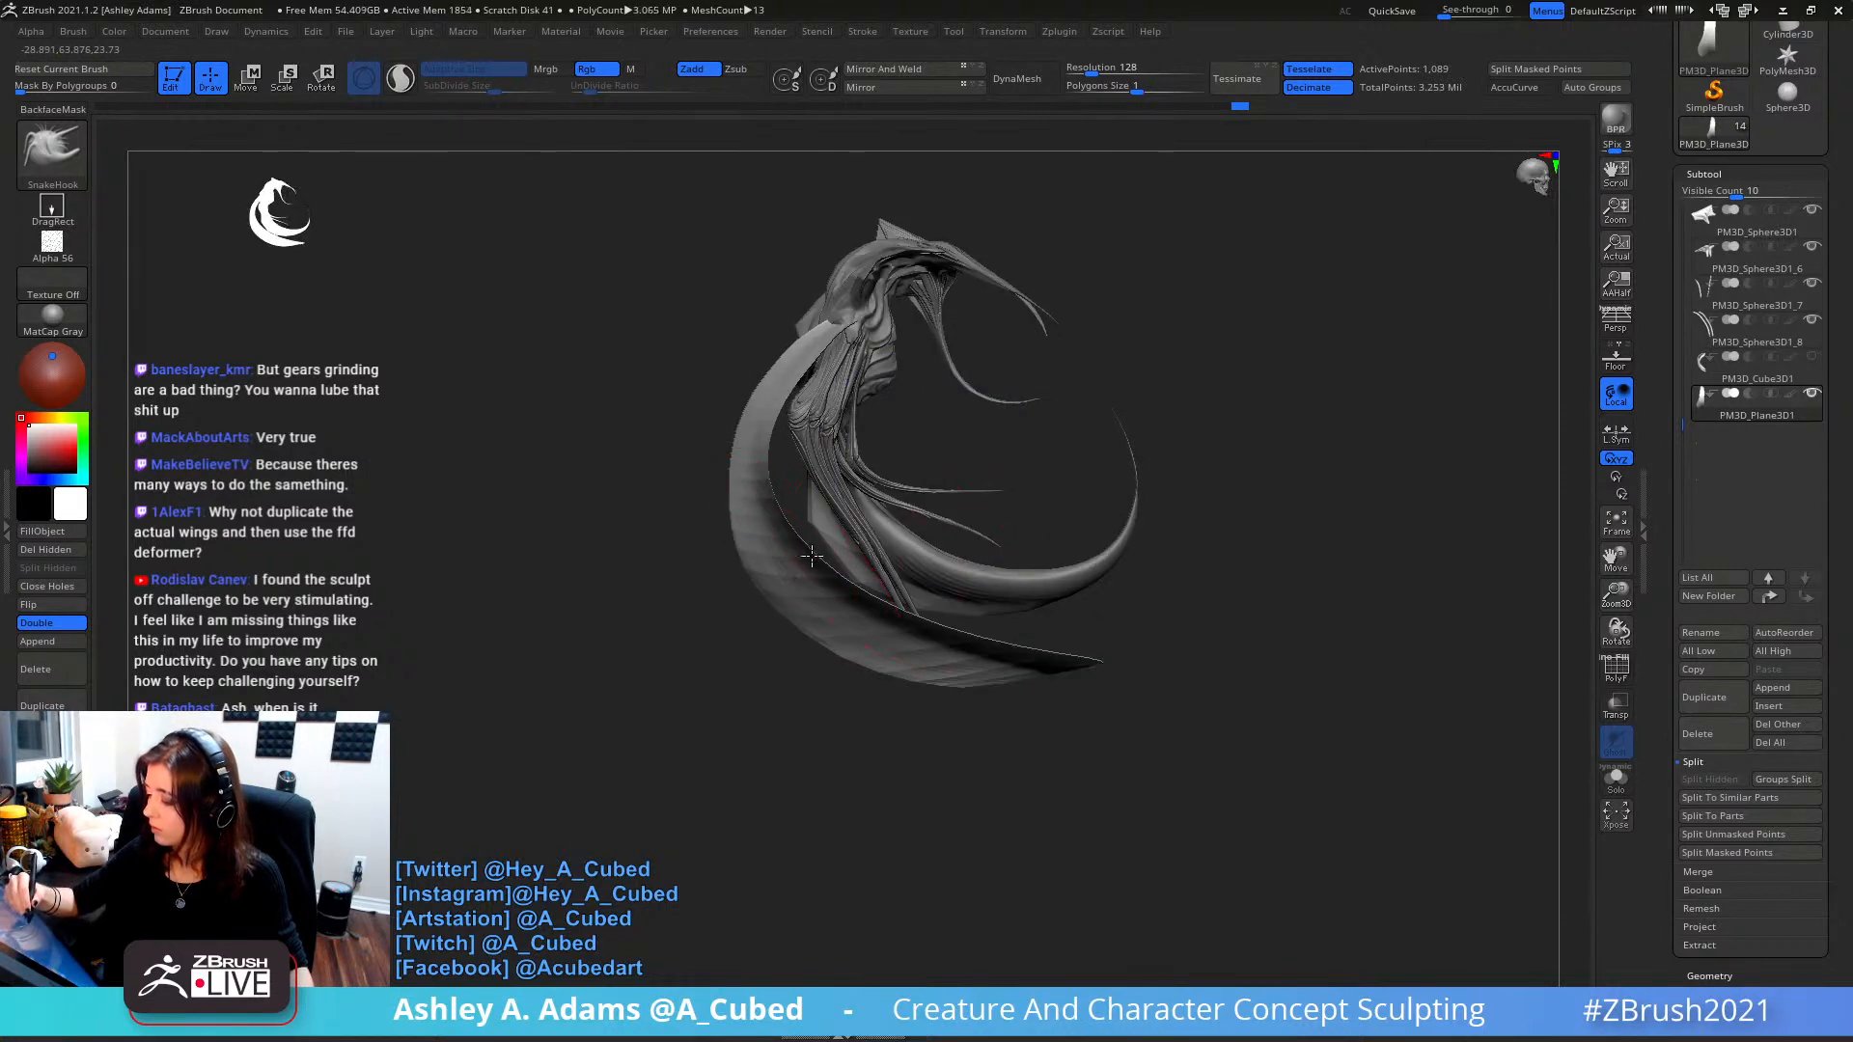
pyautogui.press('space')
pyautogui.moveTo(1017, 534); pyautogui.dragTo(1050, 522)
pyautogui.press('space')
pyautogui.moveTo(1076, 664); pyautogui.dragTo(1014, 657)
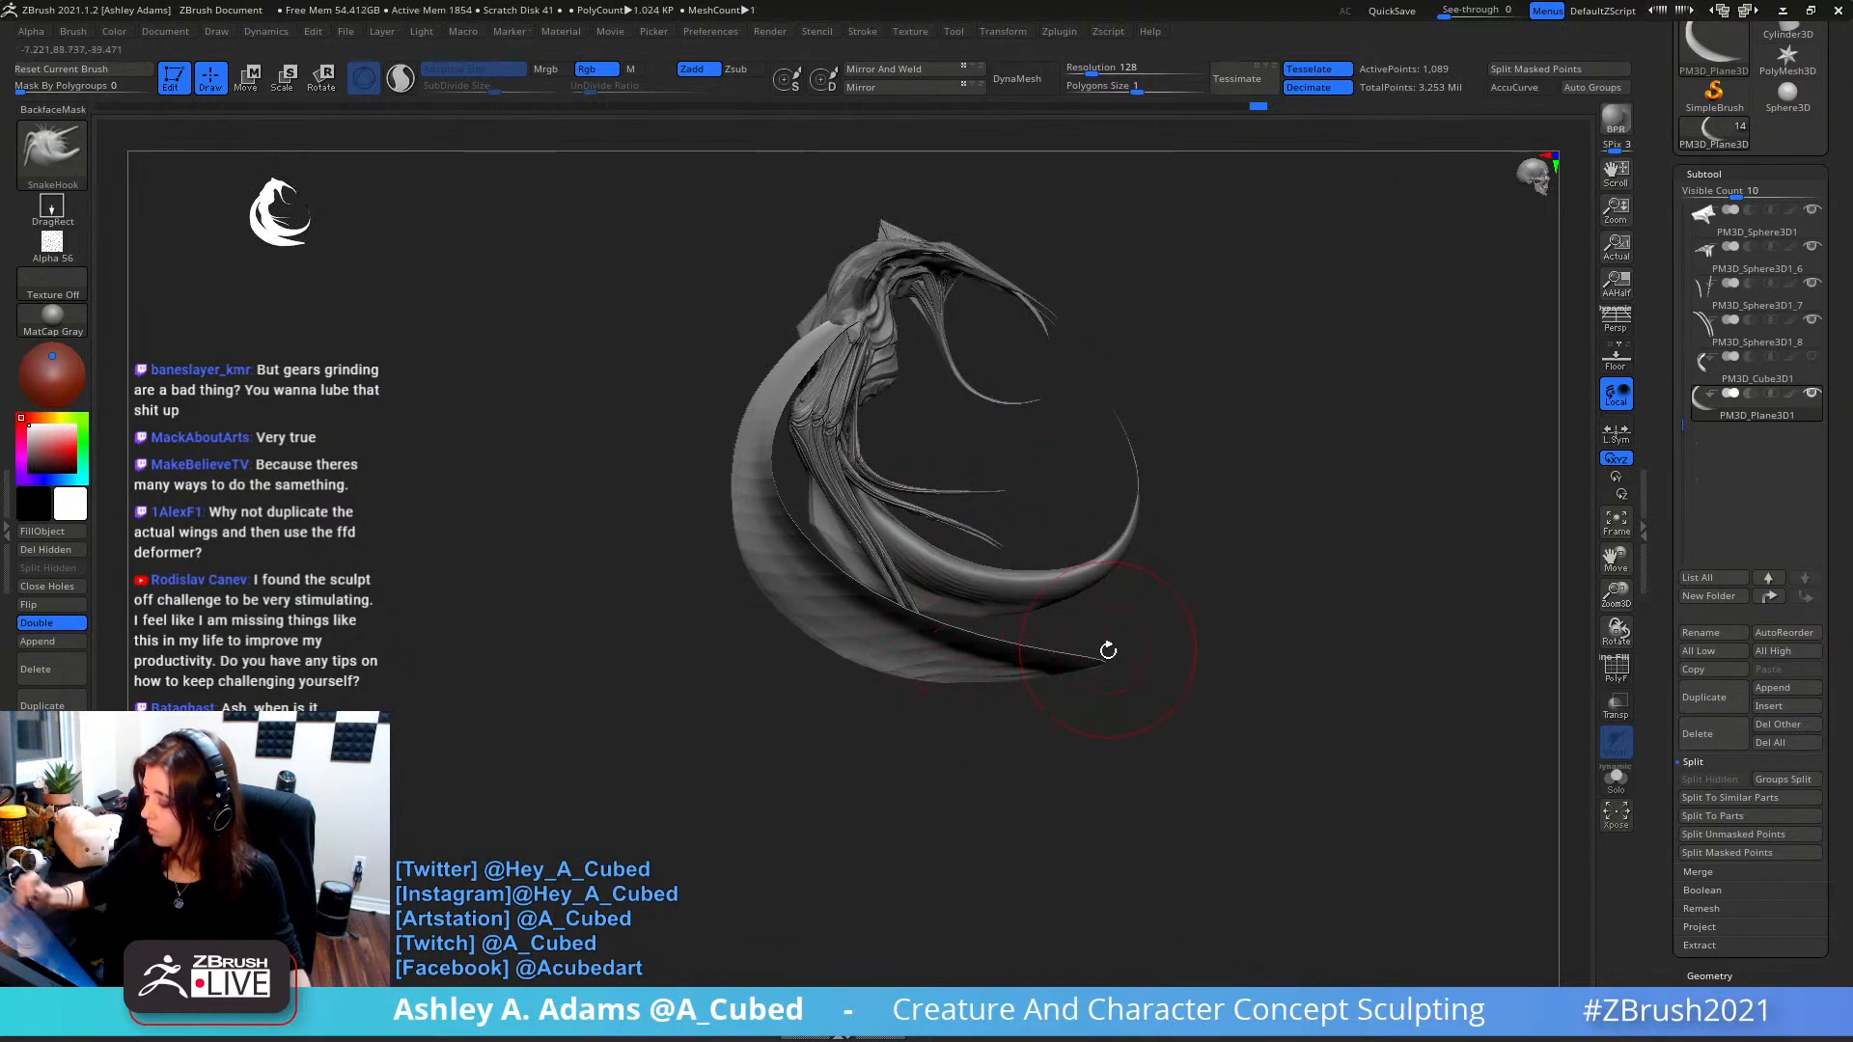
# - Refine the wing tip with resized SnakeHook strokes and SmoothCloth, and mirror the wing to the creature's other side
pyautogui.press('space')
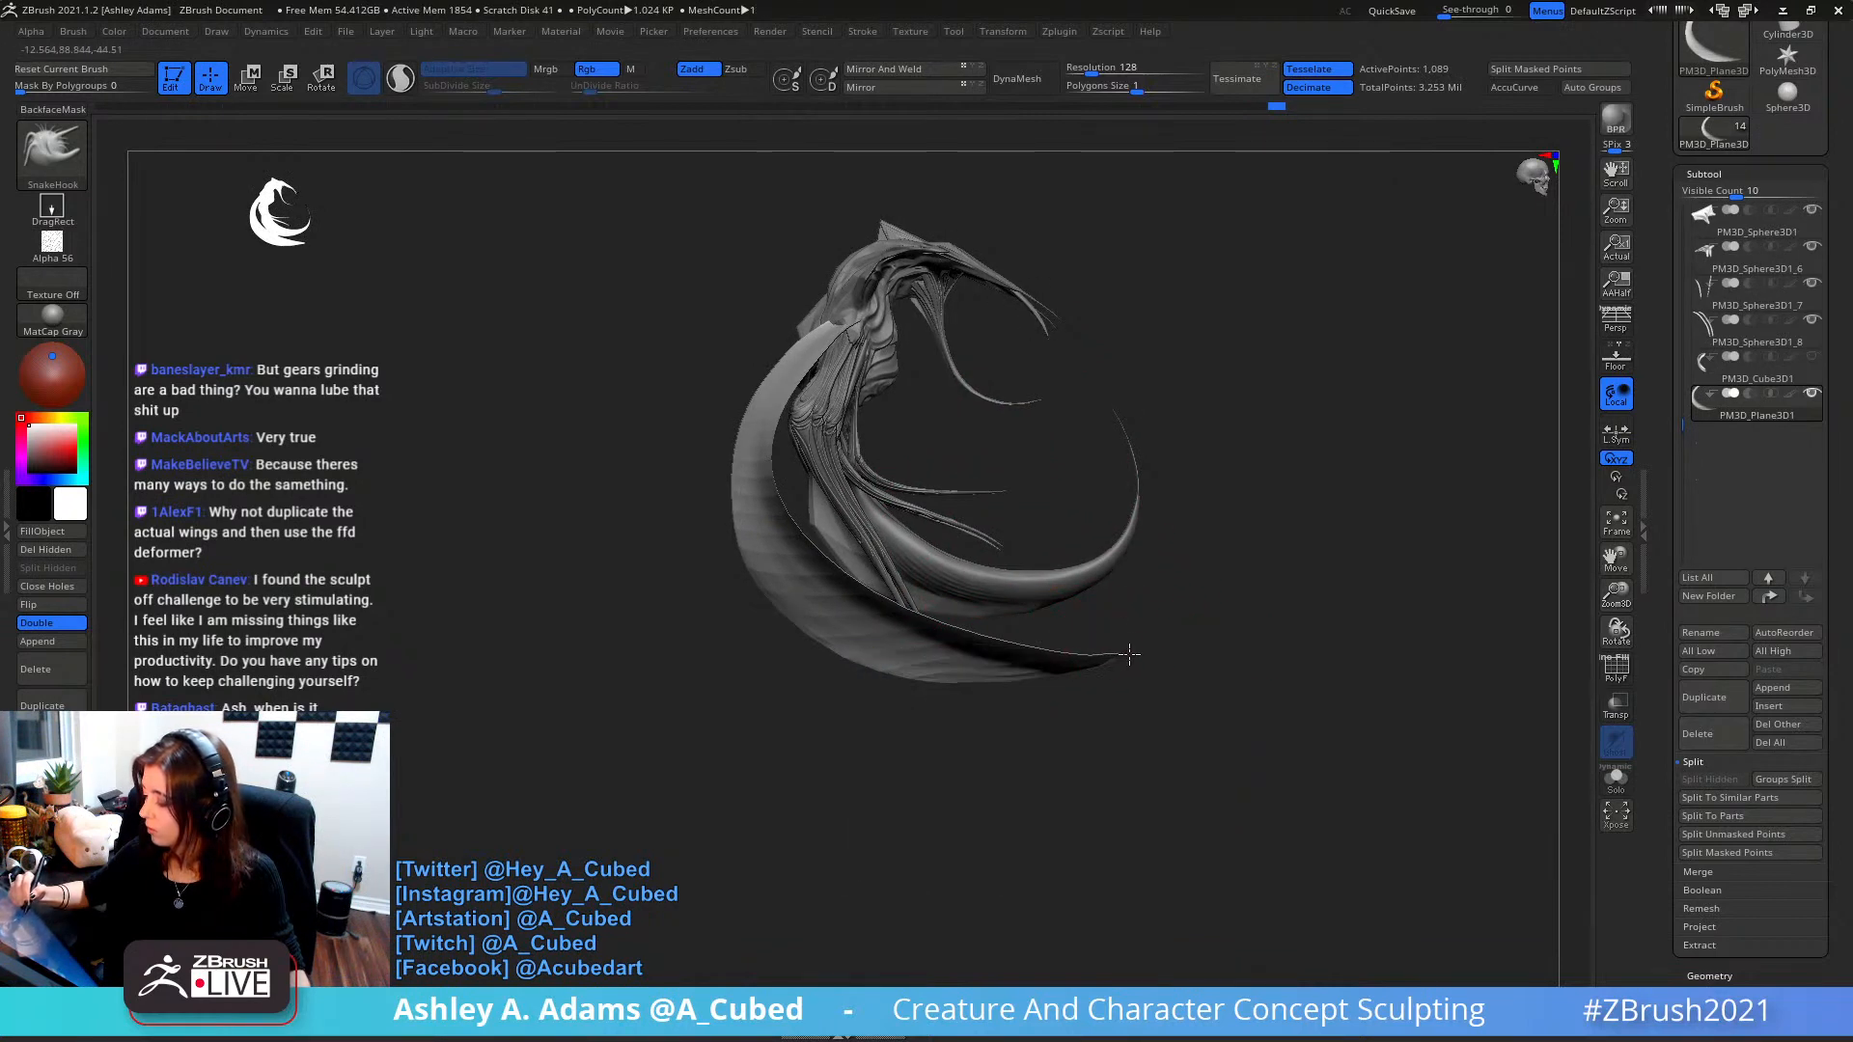
pyautogui.press('shift')
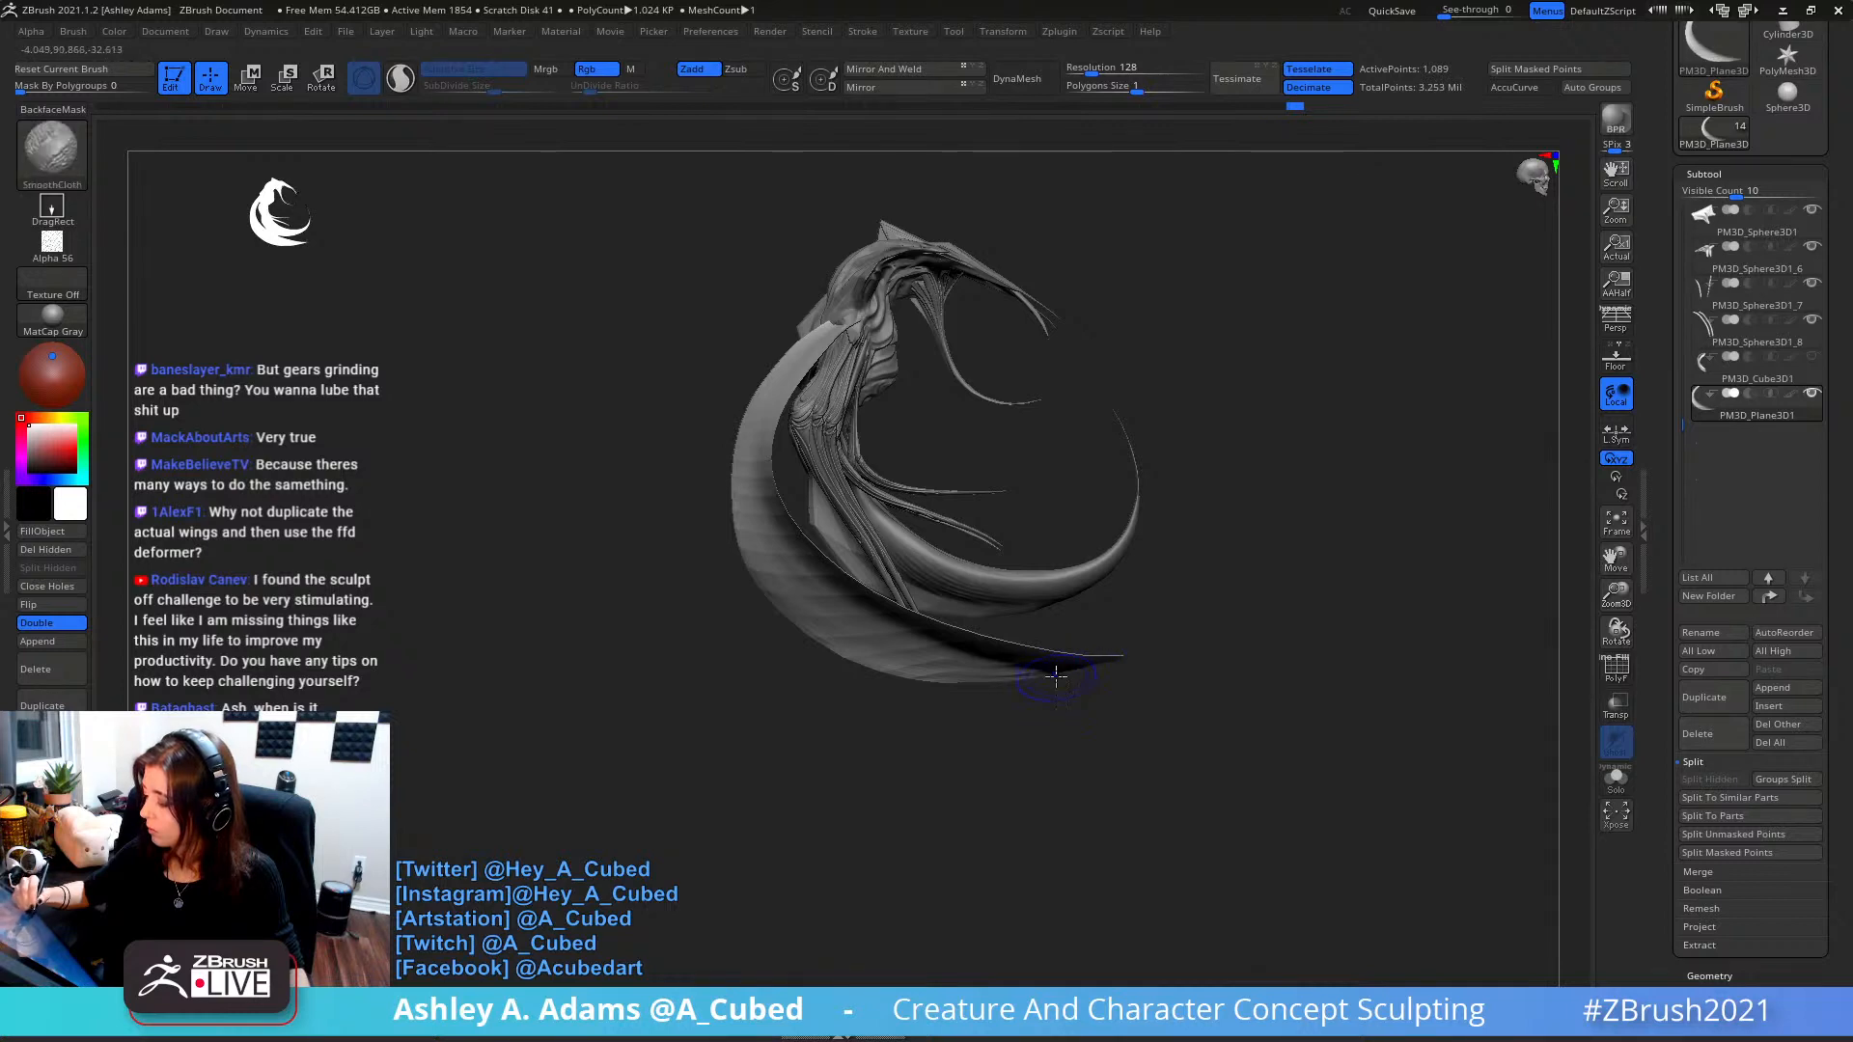
pyautogui.moveTo(1199, 598); pyautogui.dragTo(1179, 417)
pyautogui.press('space')
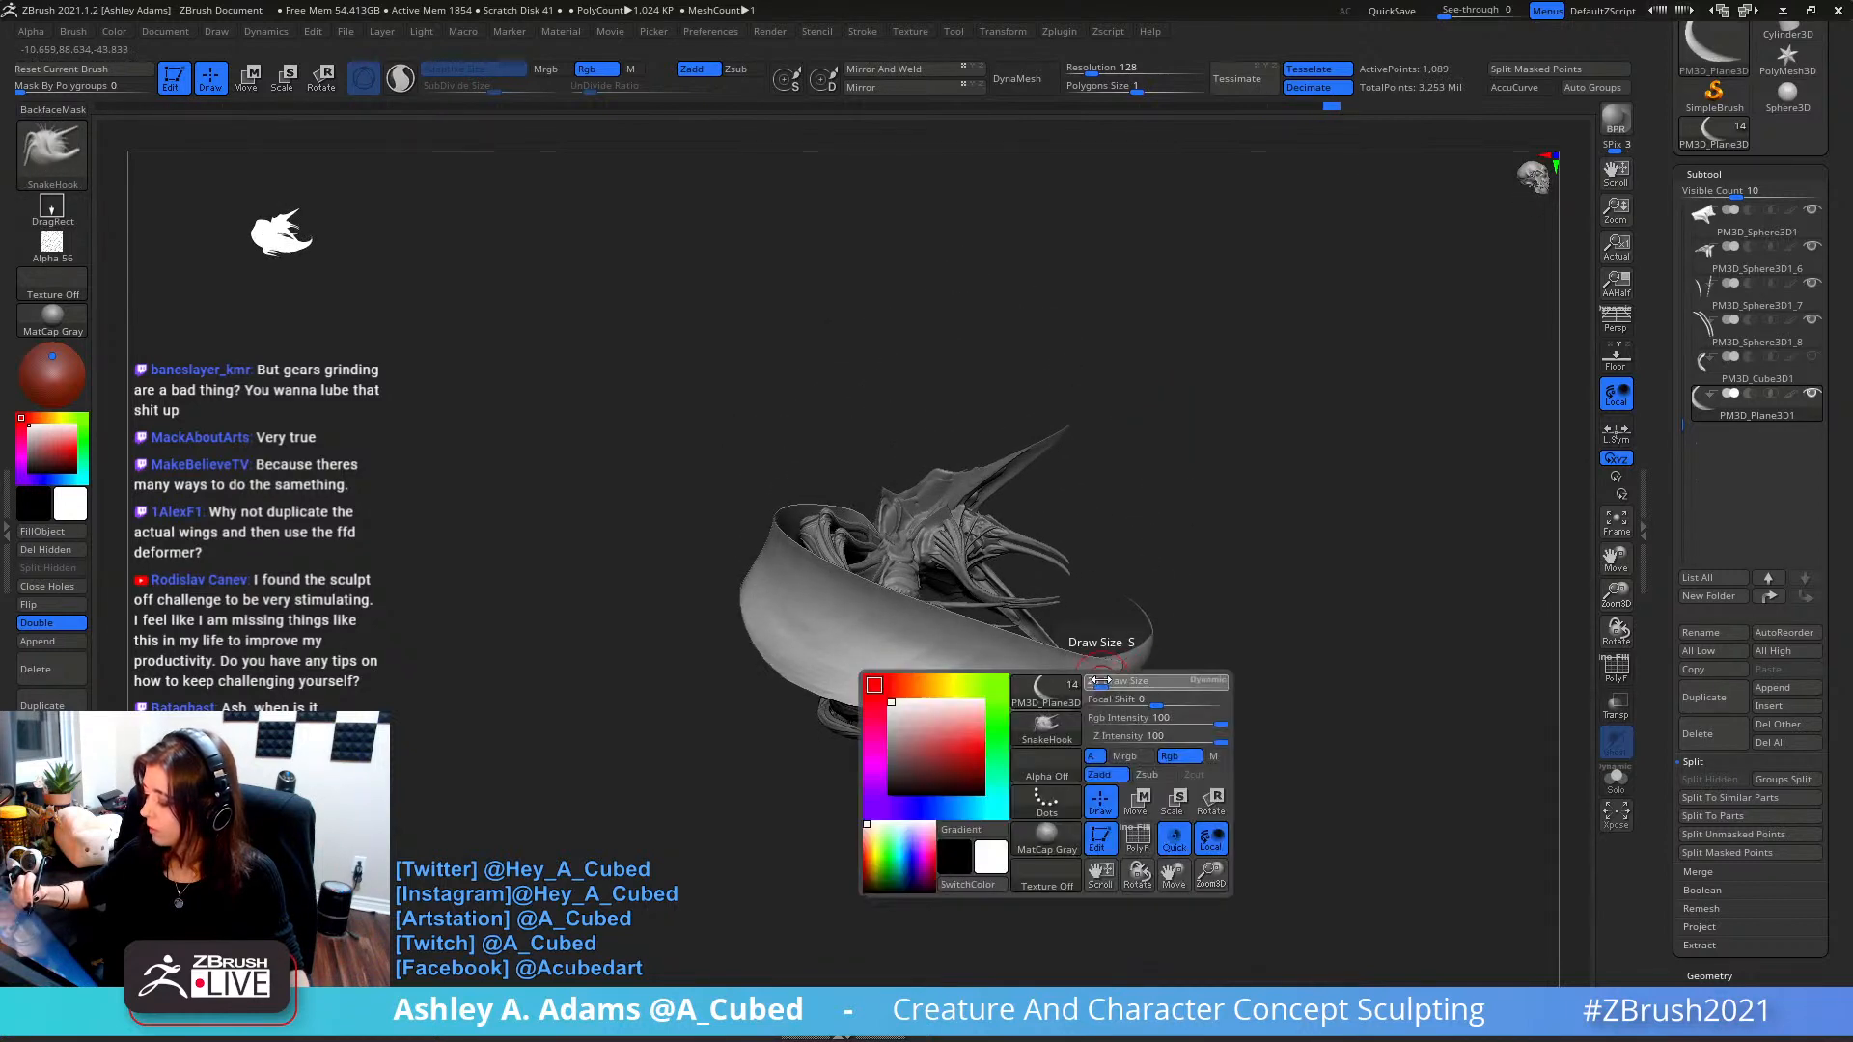
pyautogui.moveTo(1162, 579); pyautogui.dragTo(1140, 530)
pyautogui.moveTo(1023, 516); pyautogui.dragTo(1164, 491)
pyautogui.keyDown('alt'); pyautogui.moveTo(1419, 402); pyautogui.dragTo(1110, 371); pyautogui.keyUp('alt')
# - Retopologize the mirrored wings with ZRemesher in the Geometry settings
pyautogui.moveTo(1675, 700); pyautogui.dragTo(1672, 493)
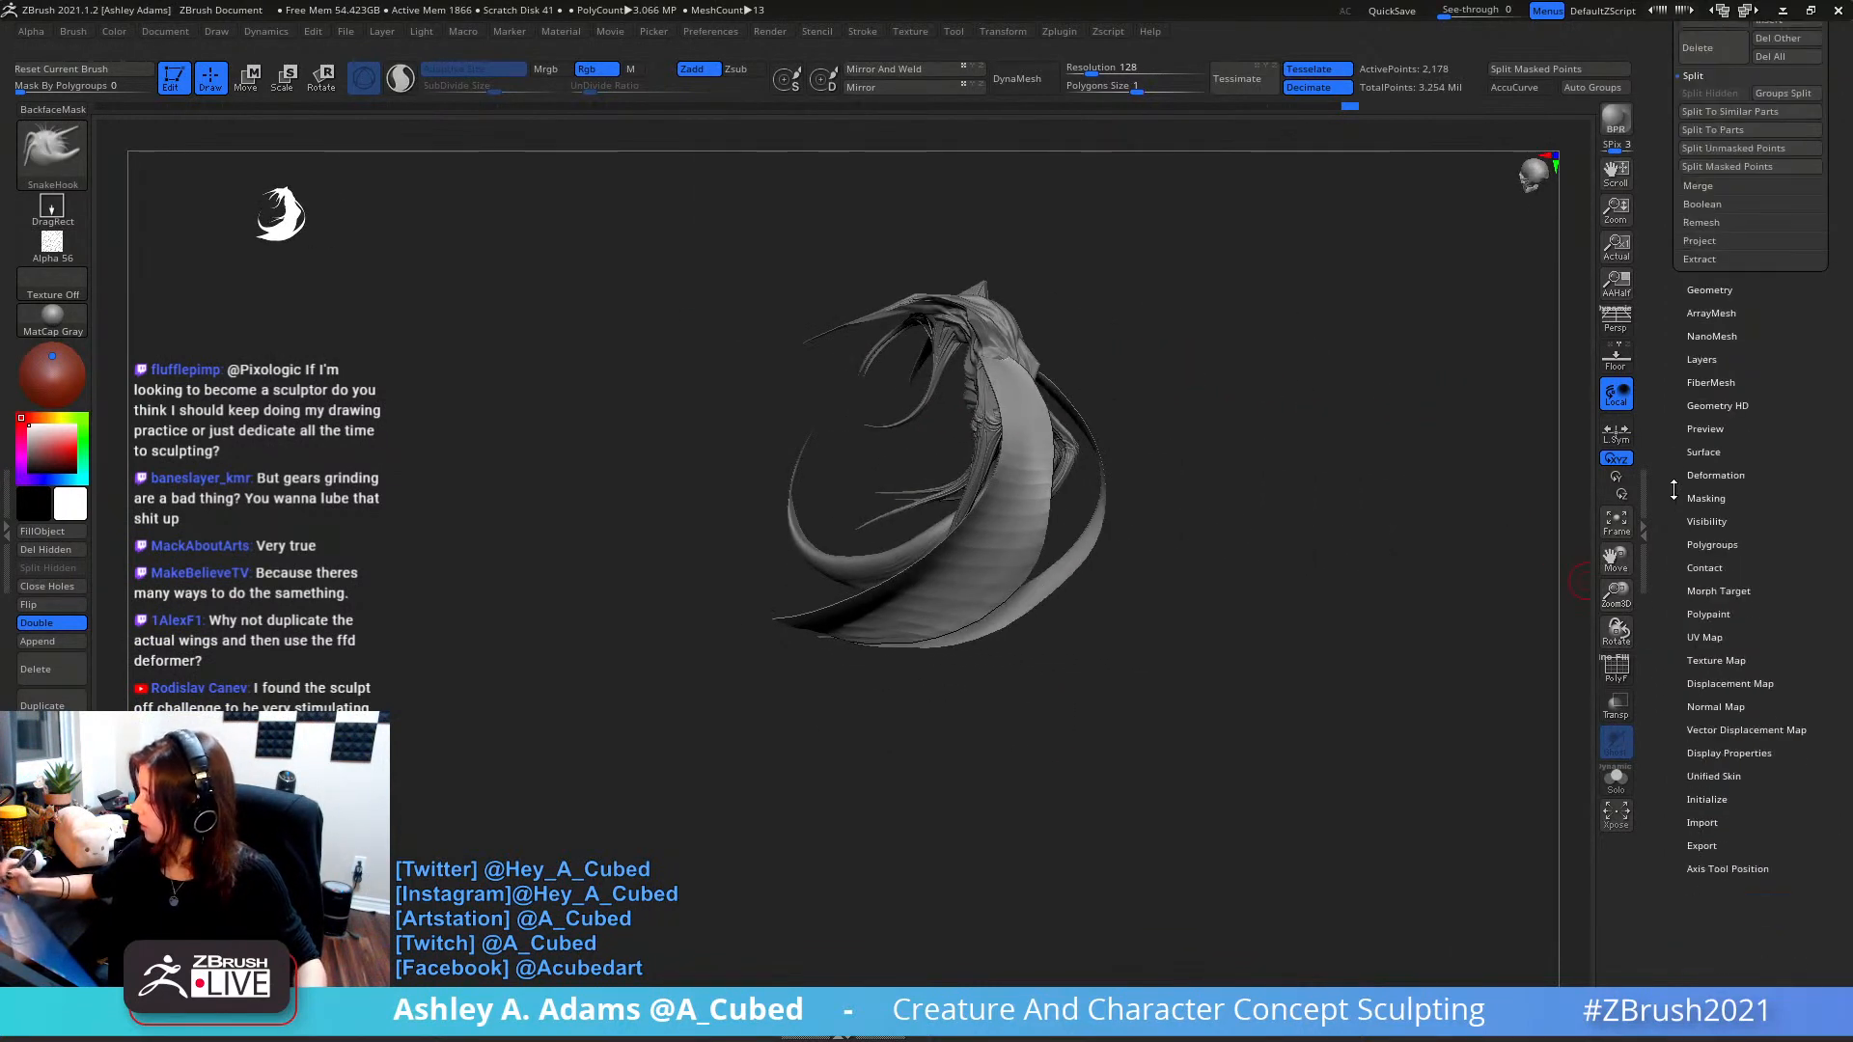
pyautogui.moveTo(1675, 361); pyautogui.dragTo(1672, 419)
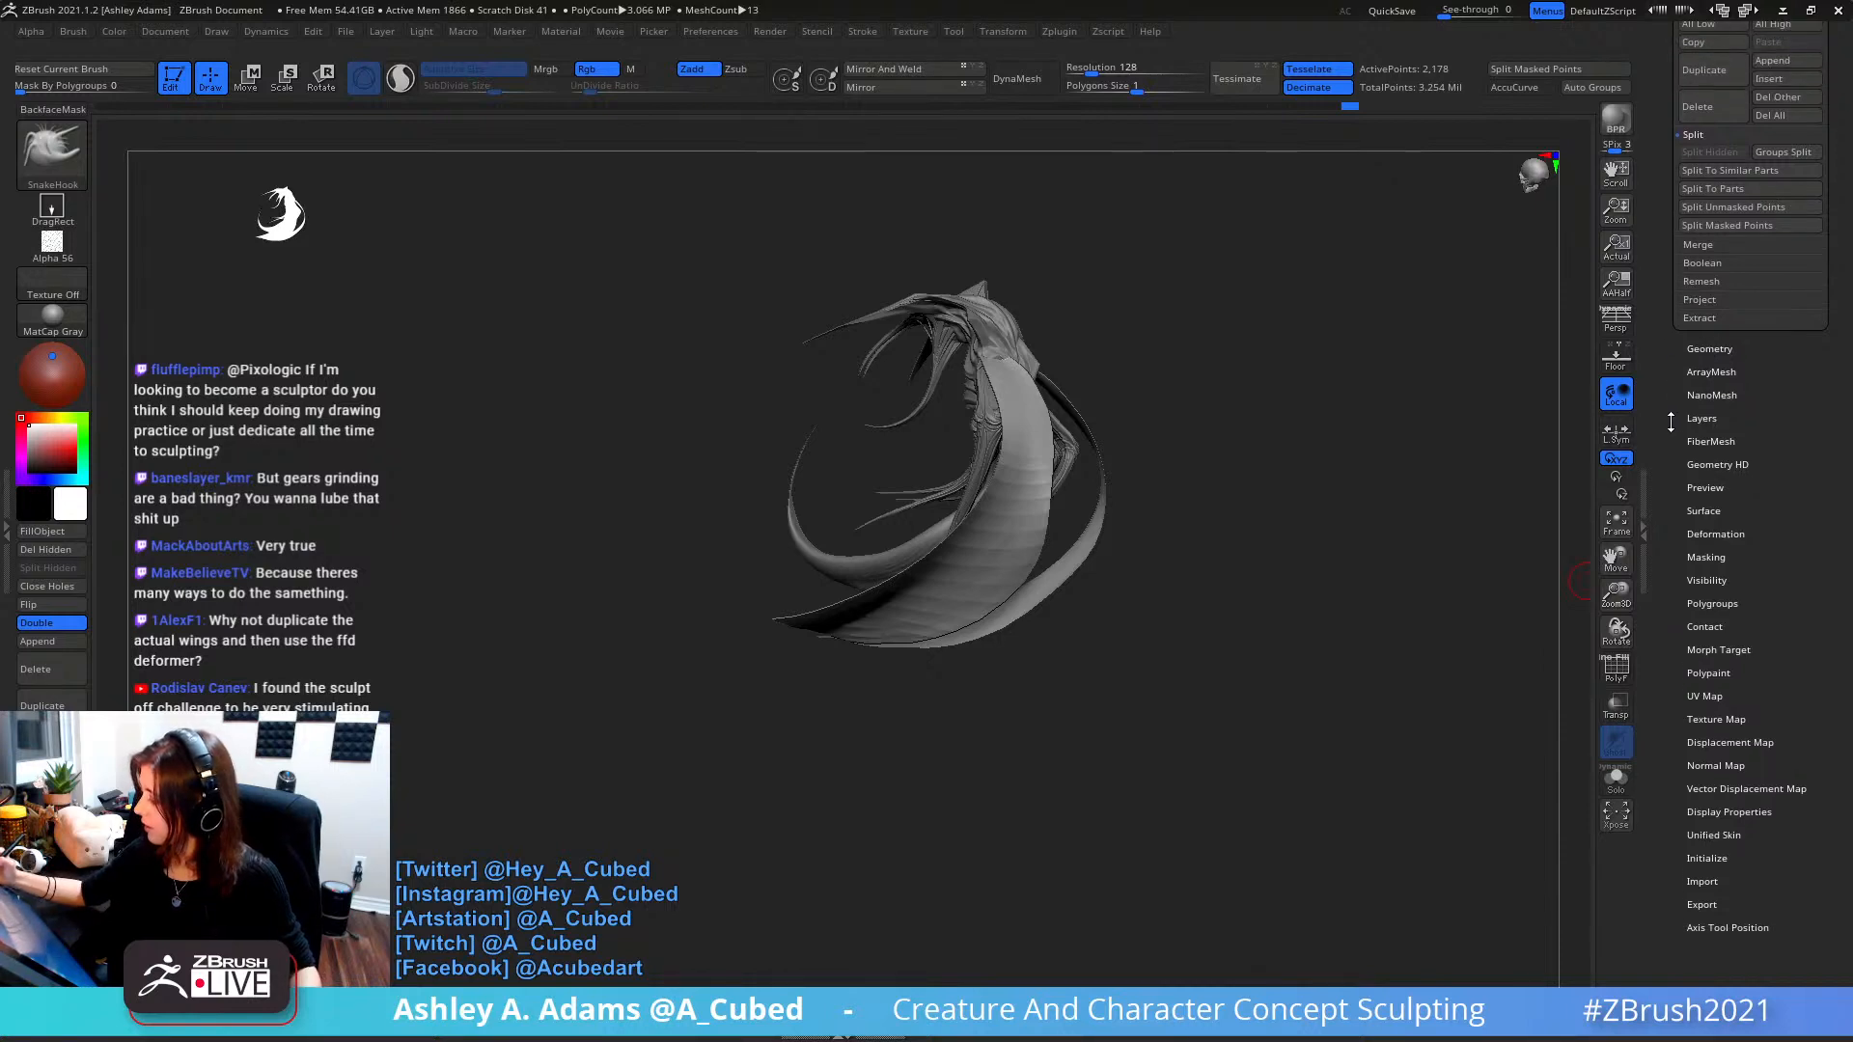
pyautogui.click(1704, 347)
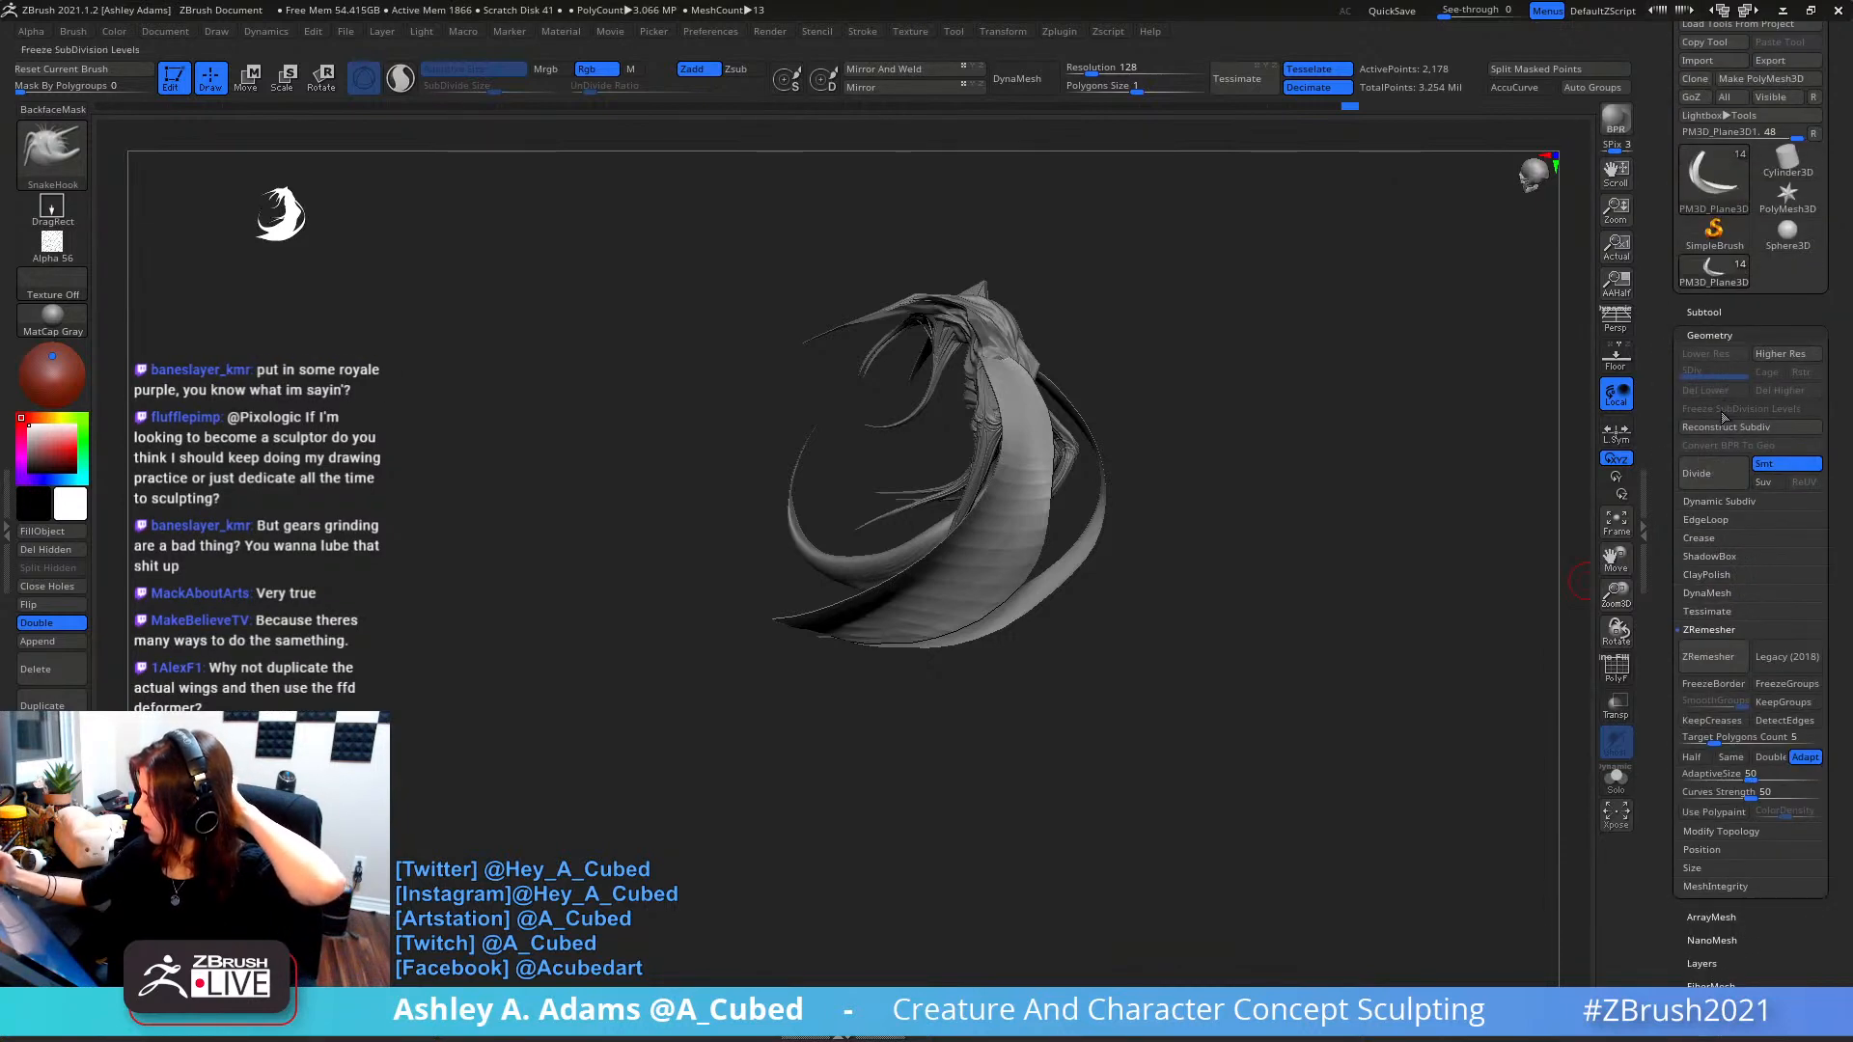
pyautogui.click(1716, 657)
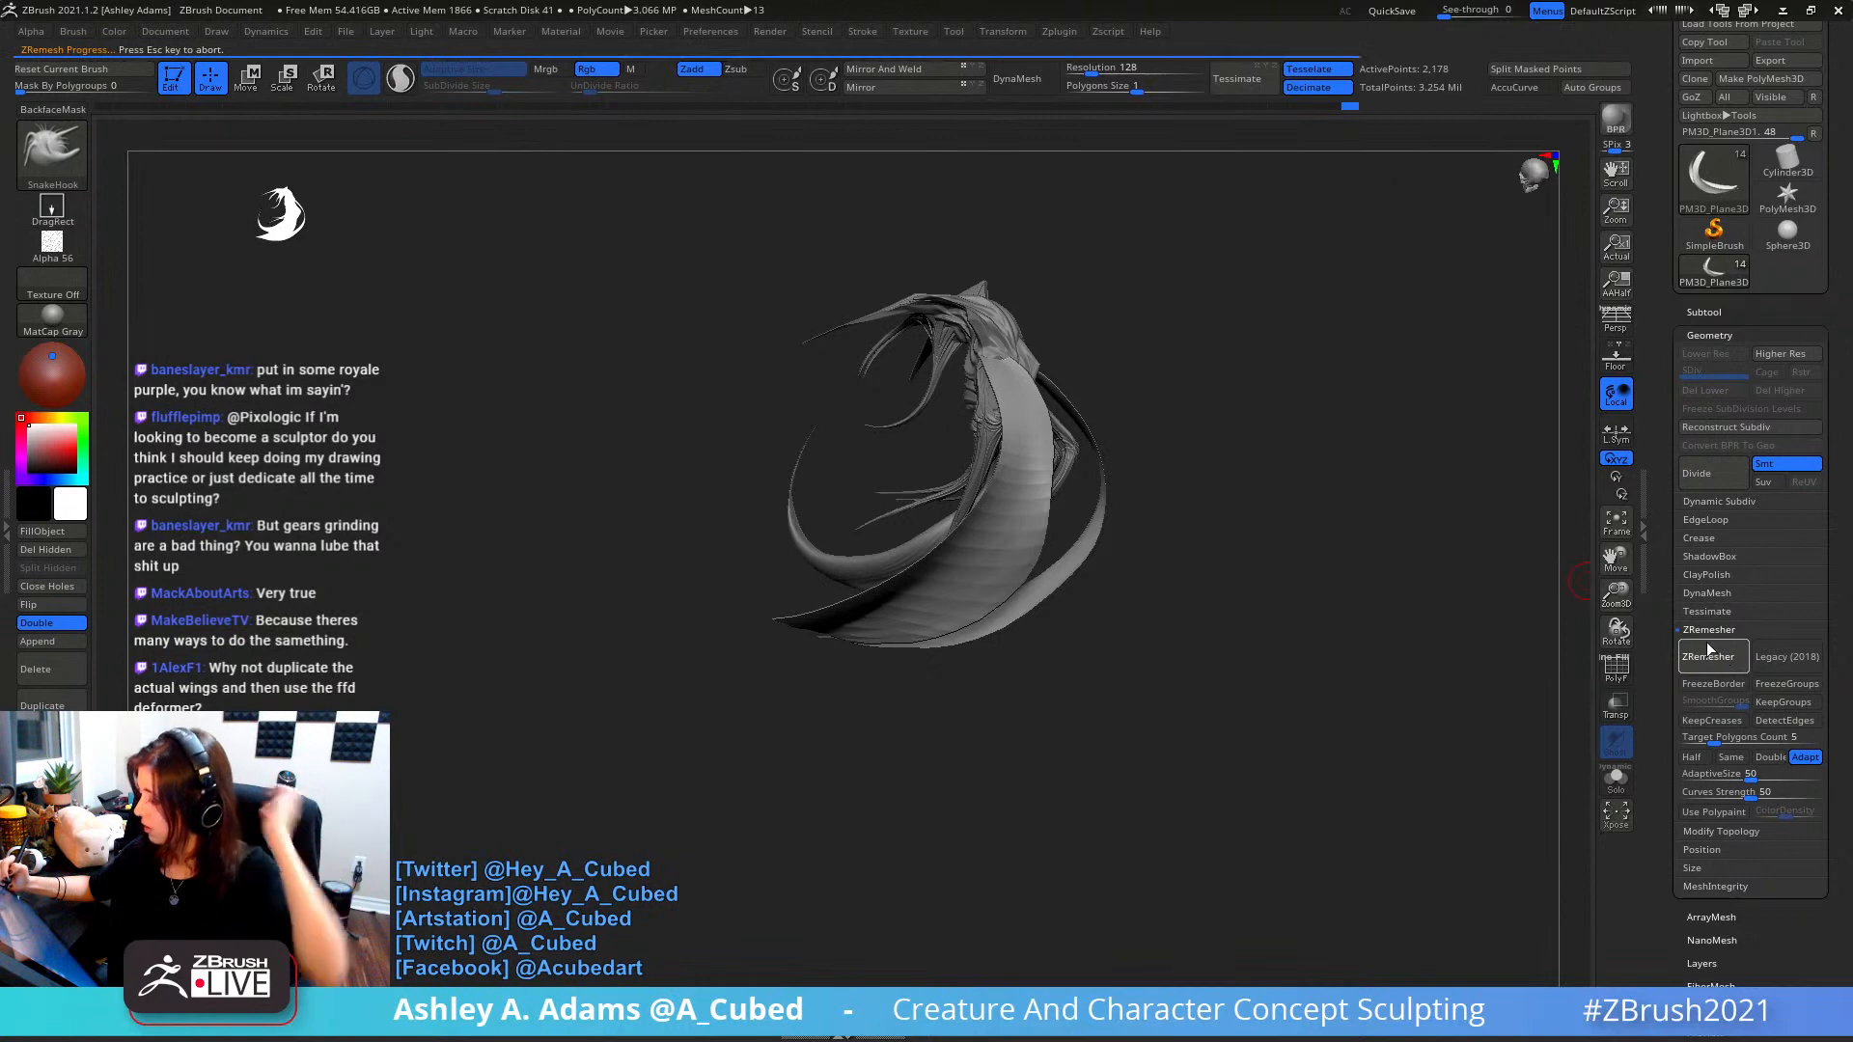
pyautogui.moveTo(1232, 376); pyautogui.dragTo(1233, 466)
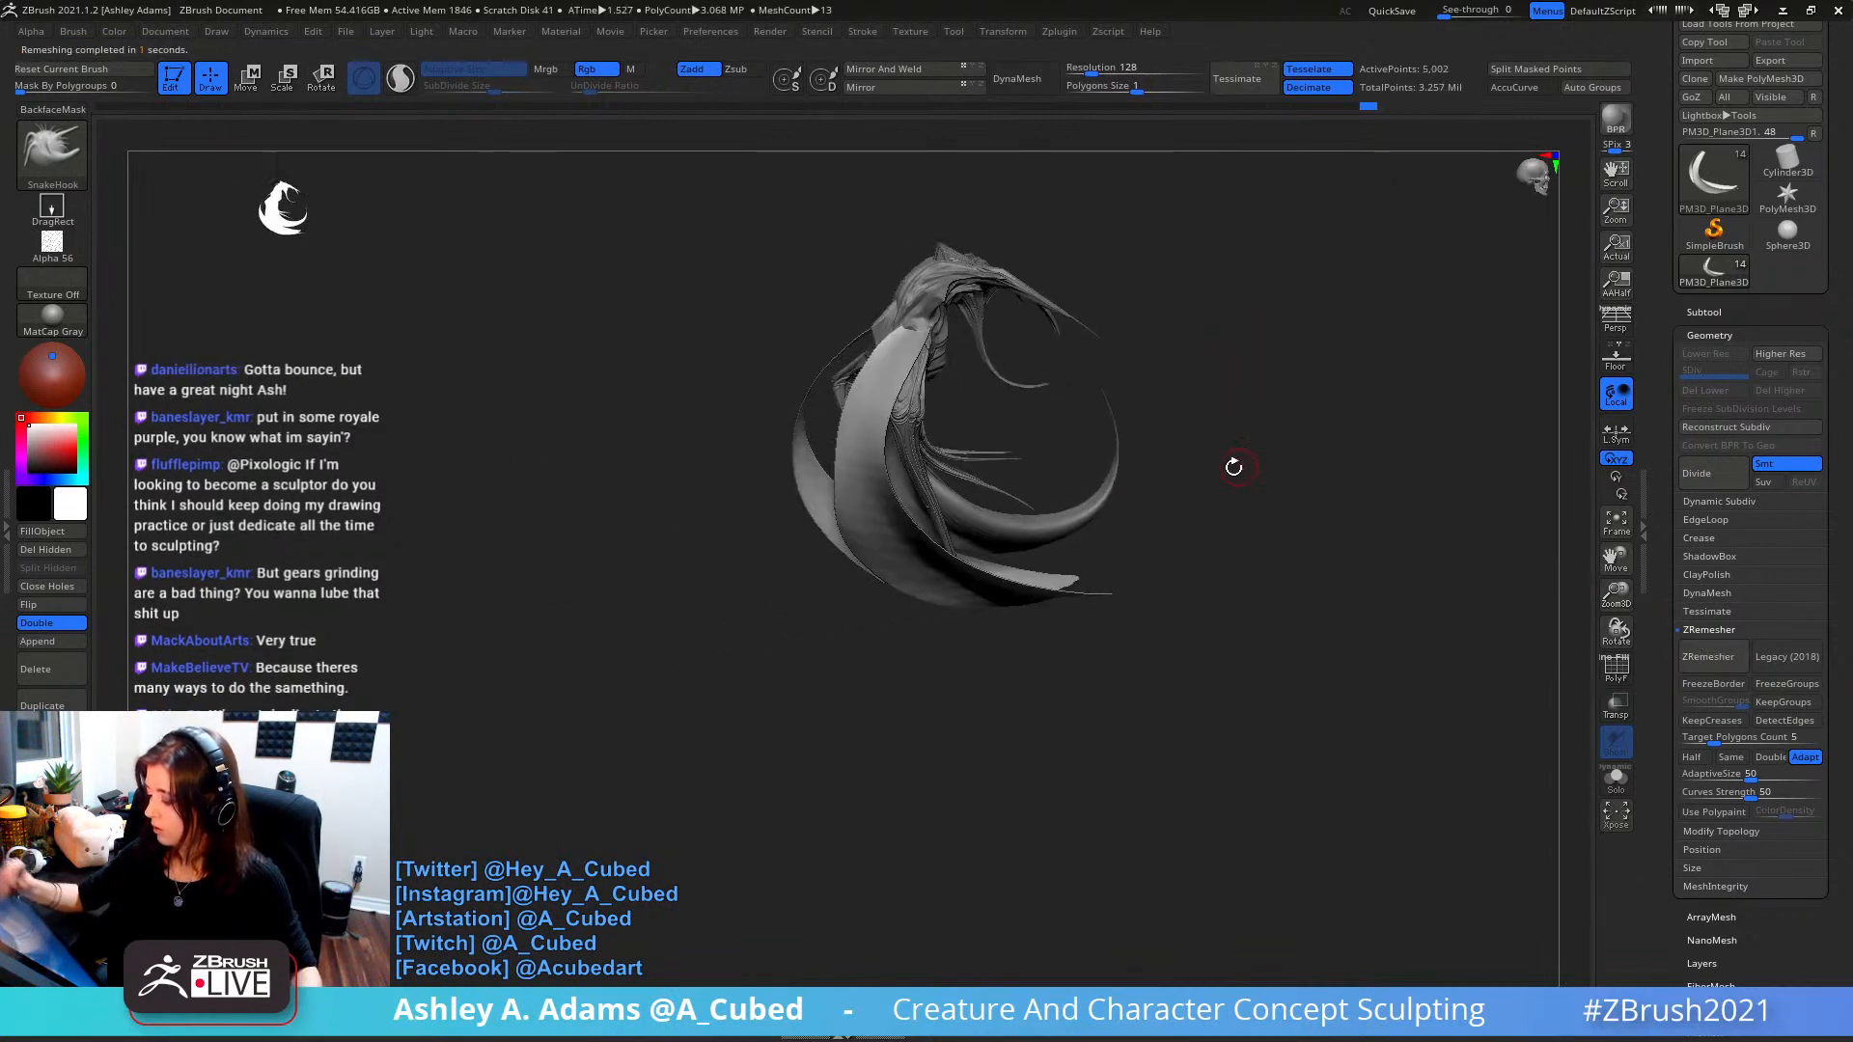
# - Reshape and smooth one wing's lower tip, and copy the change to the other wing with Mirror And Weld
pyautogui.rightClick(1100, 501)
pyautogui.moveTo(1099, 493)
pyautogui.mouseDown()
pyautogui.moveTo(1105, 531)
pyautogui.moveTo(1102, 444)
pyautogui.moveTo(1096, 588)
pyautogui.moveTo(1045, 629)
pyautogui.moveTo(1116, 625)
pyautogui.mouseUp()
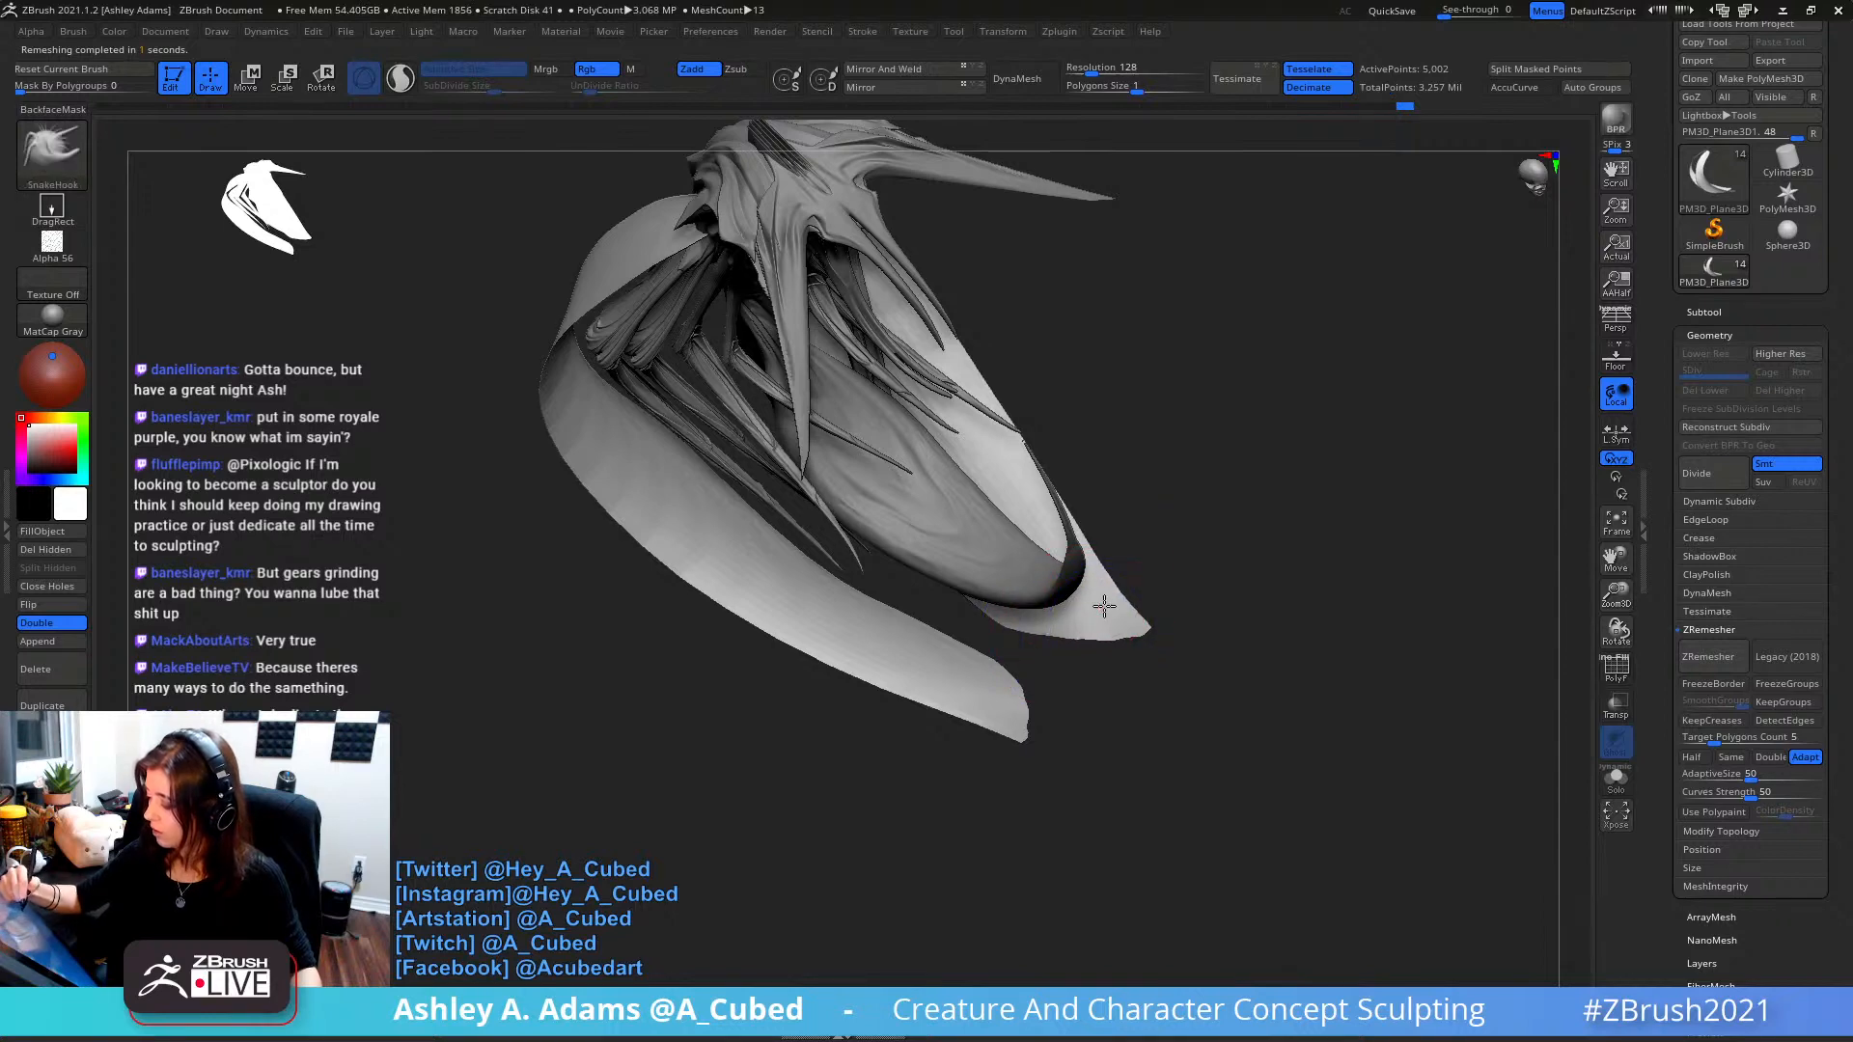
pyautogui.moveTo(1104, 608); pyautogui.dragTo(1110, 616, button='right')
pyautogui.keyDown('shift'); pyautogui.moveTo(1123, 626); pyautogui.dragTo(1113, 625); pyautogui.keyUp('shift')
pyautogui.moveTo(1105, 620)
pyautogui.mouseDown(button='right')
pyautogui.moveTo(1095, 599)
pyautogui.moveTo(1087, 648)
pyautogui.mouseUp(button='right')
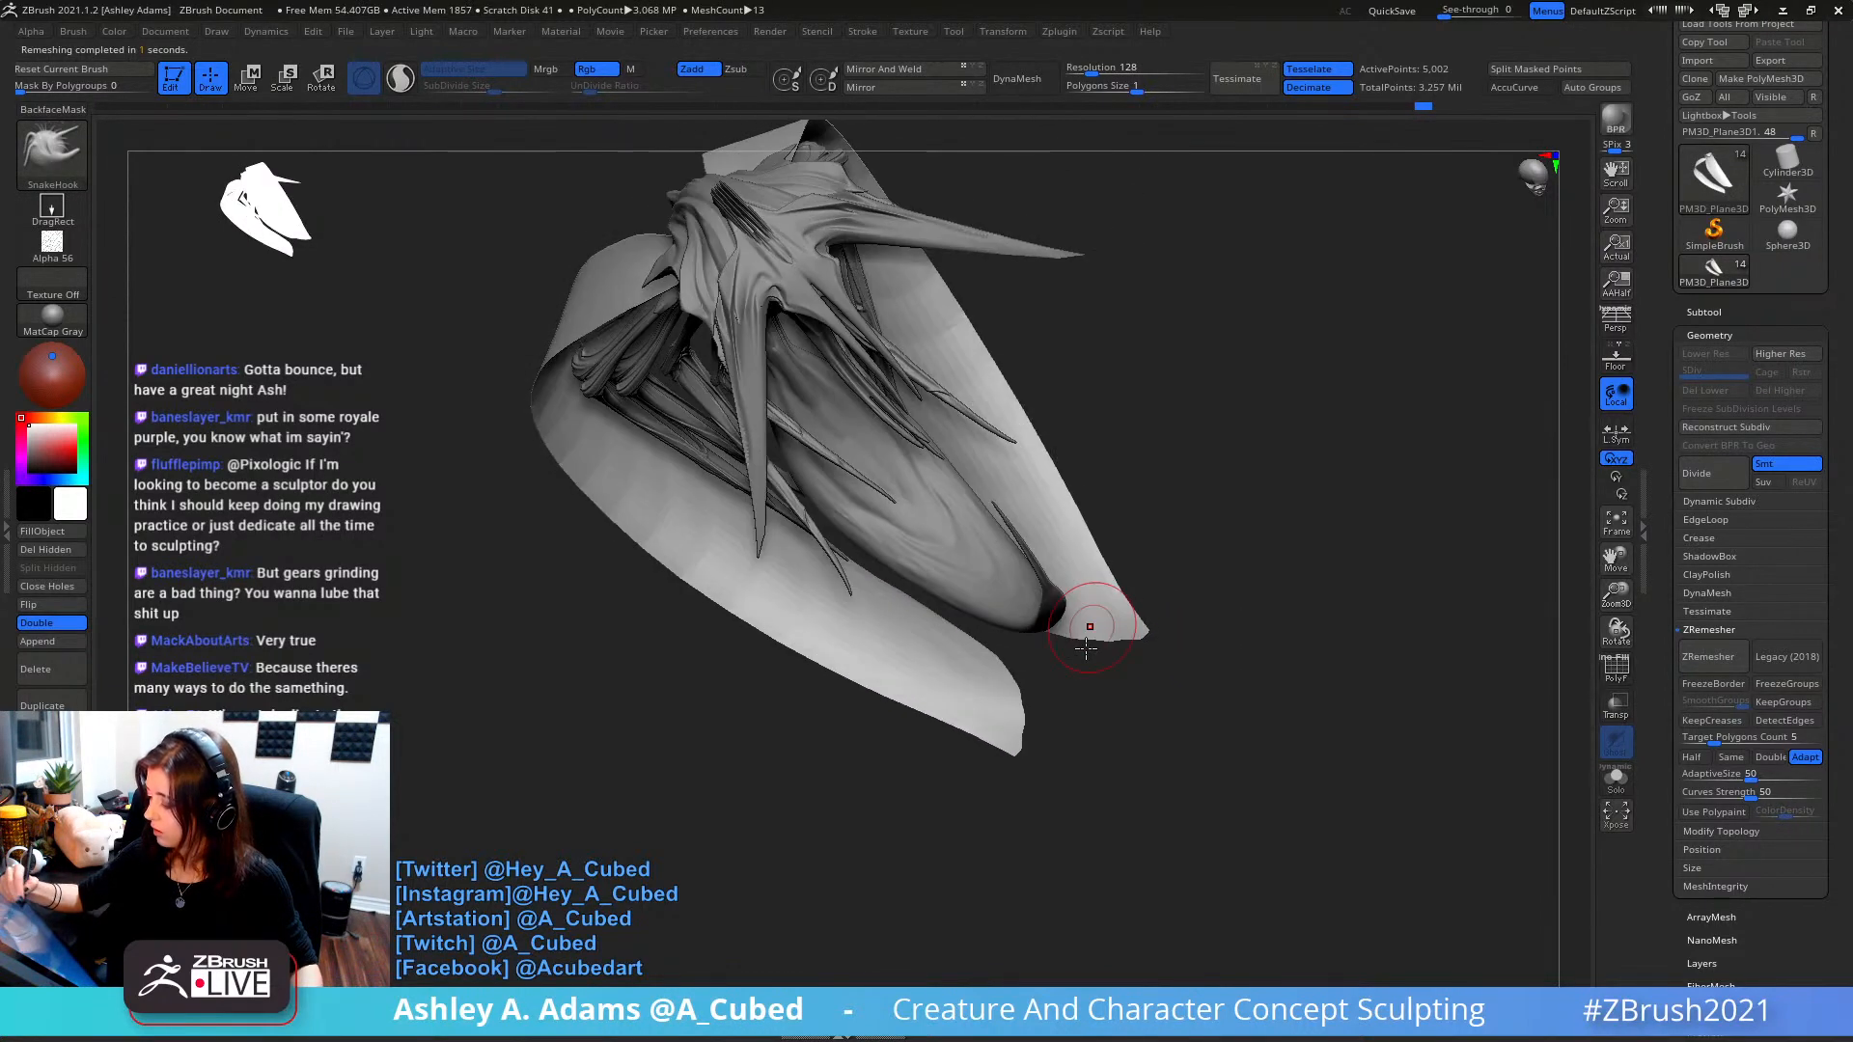
pyautogui.click(918, 70)
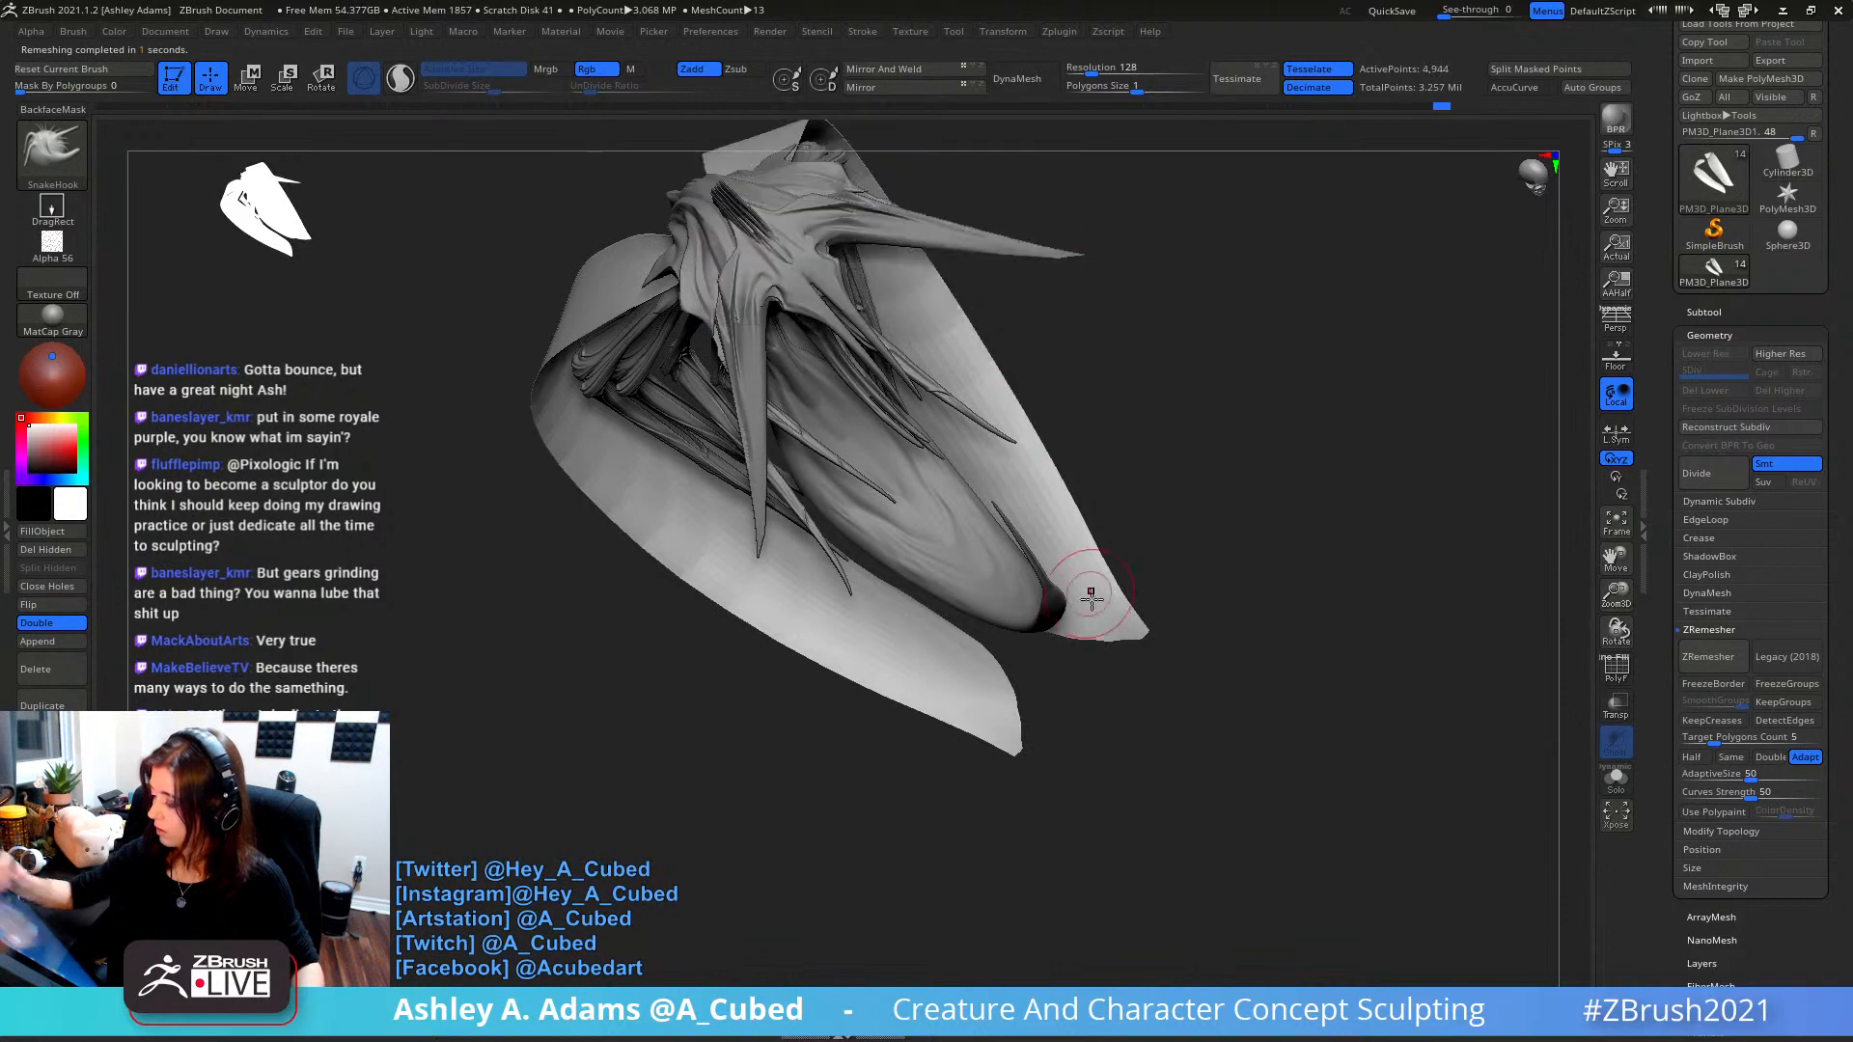
# - Resize the SnakeHook brush and pull the ends of both wings into more tapered tips, checking from the rear
pyautogui.moveTo(1083, 589)
pyautogui.mouseDown(button='right')
pyautogui.moveTo(1067, 492)
pyautogui.moveTo(1178, 517)
pyautogui.moveTo(991, 307)
pyautogui.moveTo(1080, 617)
pyautogui.mouseUp(button='right')
pyautogui.press('space')
pyautogui.click(892, 425)
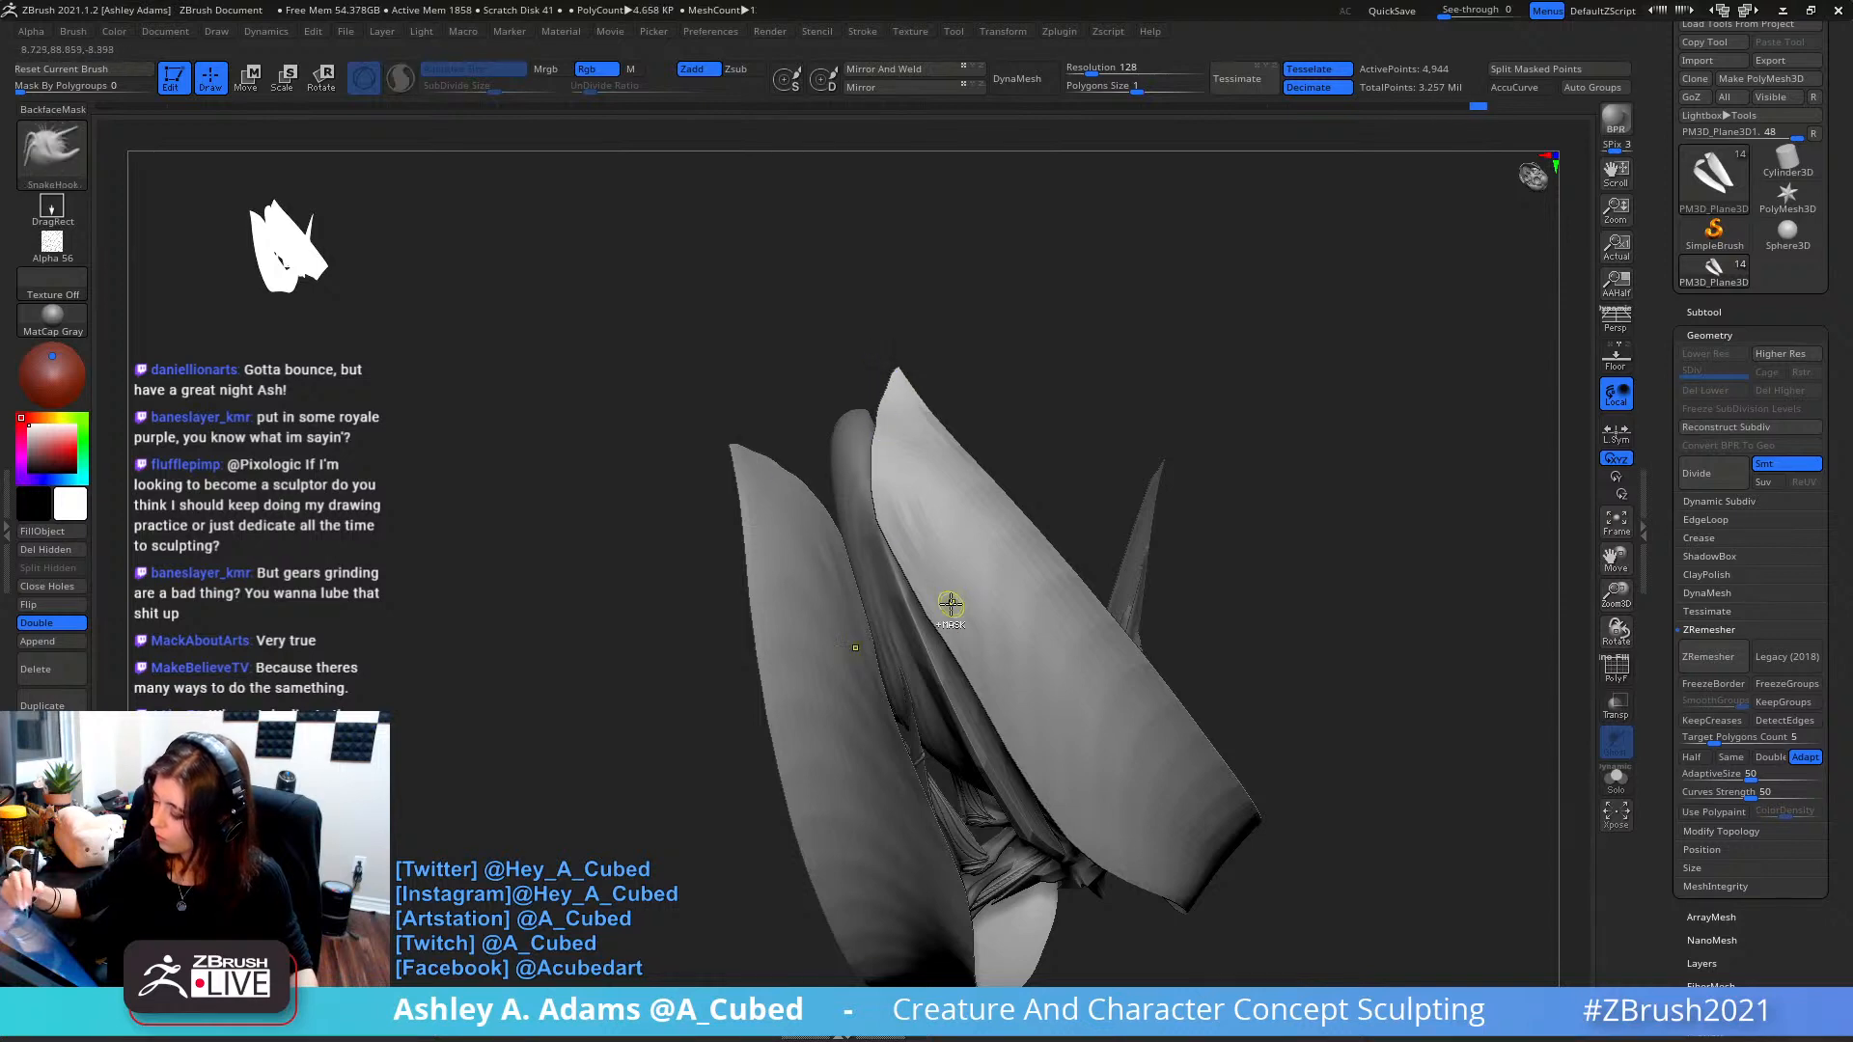
pyautogui.moveTo(944, 608)
pyautogui.mouseDown(button='right')
pyautogui.moveTo(1071, 622)
pyautogui.moveTo(1147, 566)
pyautogui.moveTo(988, 655)
pyautogui.mouseUp(button='right')
# - Resize the brush, adjust the upper part of the wings, and smooth their surface down from the shoulders with SmoothCloth
pyautogui.press('space')
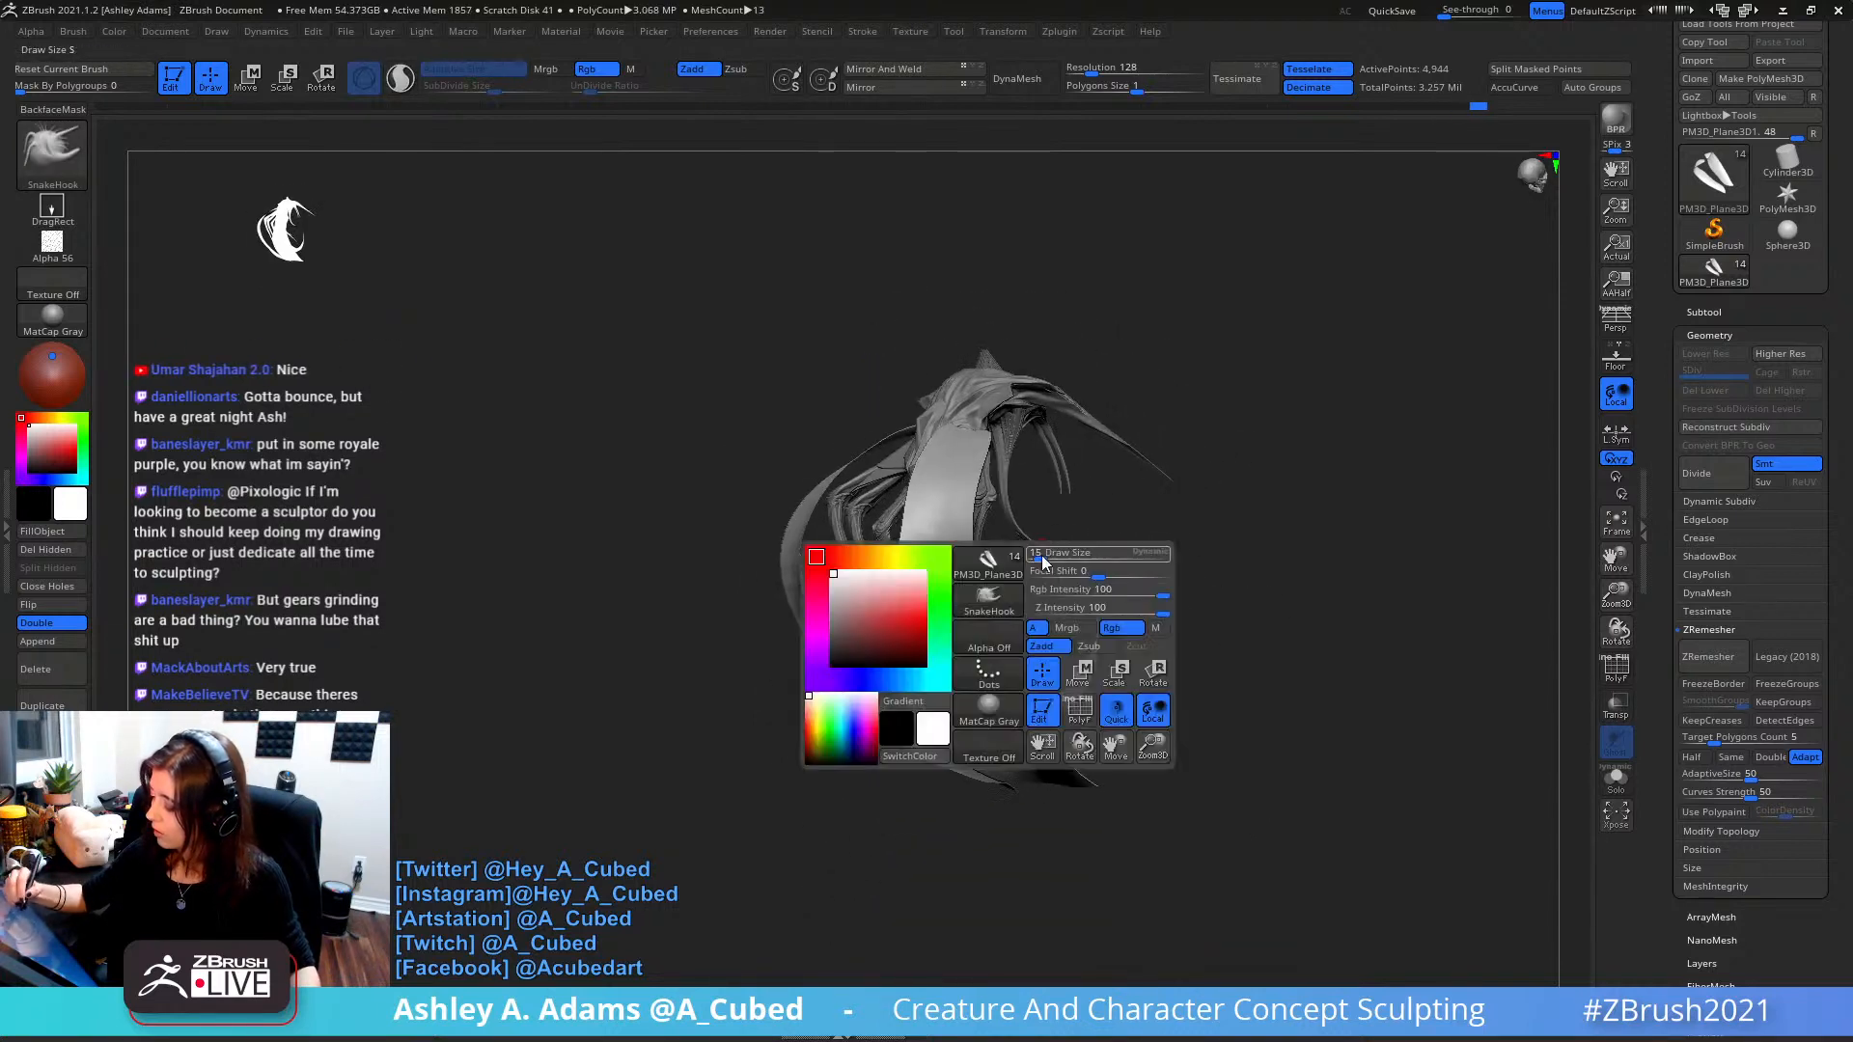
pyautogui.click(1042, 558)
pyautogui.moveTo(943, 521); pyautogui.dragTo(906, 401, button='right')
pyautogui.keyDown('shift'); pyautogui.moveTo(905, 401); pyautogui.dragTo(932, 523); pyautogui.keyUp('shift')
pyautogui.moveTo(821, 410)
pyautogui.mouseDown(button='right')
pyautogui.moveTo(906, 388)
pyautogui.moveTo(915, 464)
pyautogui.mouseUp(button='right')
pyautogui.moveTo(916, 435)
pyautogui.keyDown('shift'); pyautogui.mouseDown()
pyautogui.moveTo(890, 545)
pyautogui.moveTo(885, 504)
pyautogui.moveTo(896, 581)
pyautogui.mouseUp(); pyautogui.keyUp('shift')
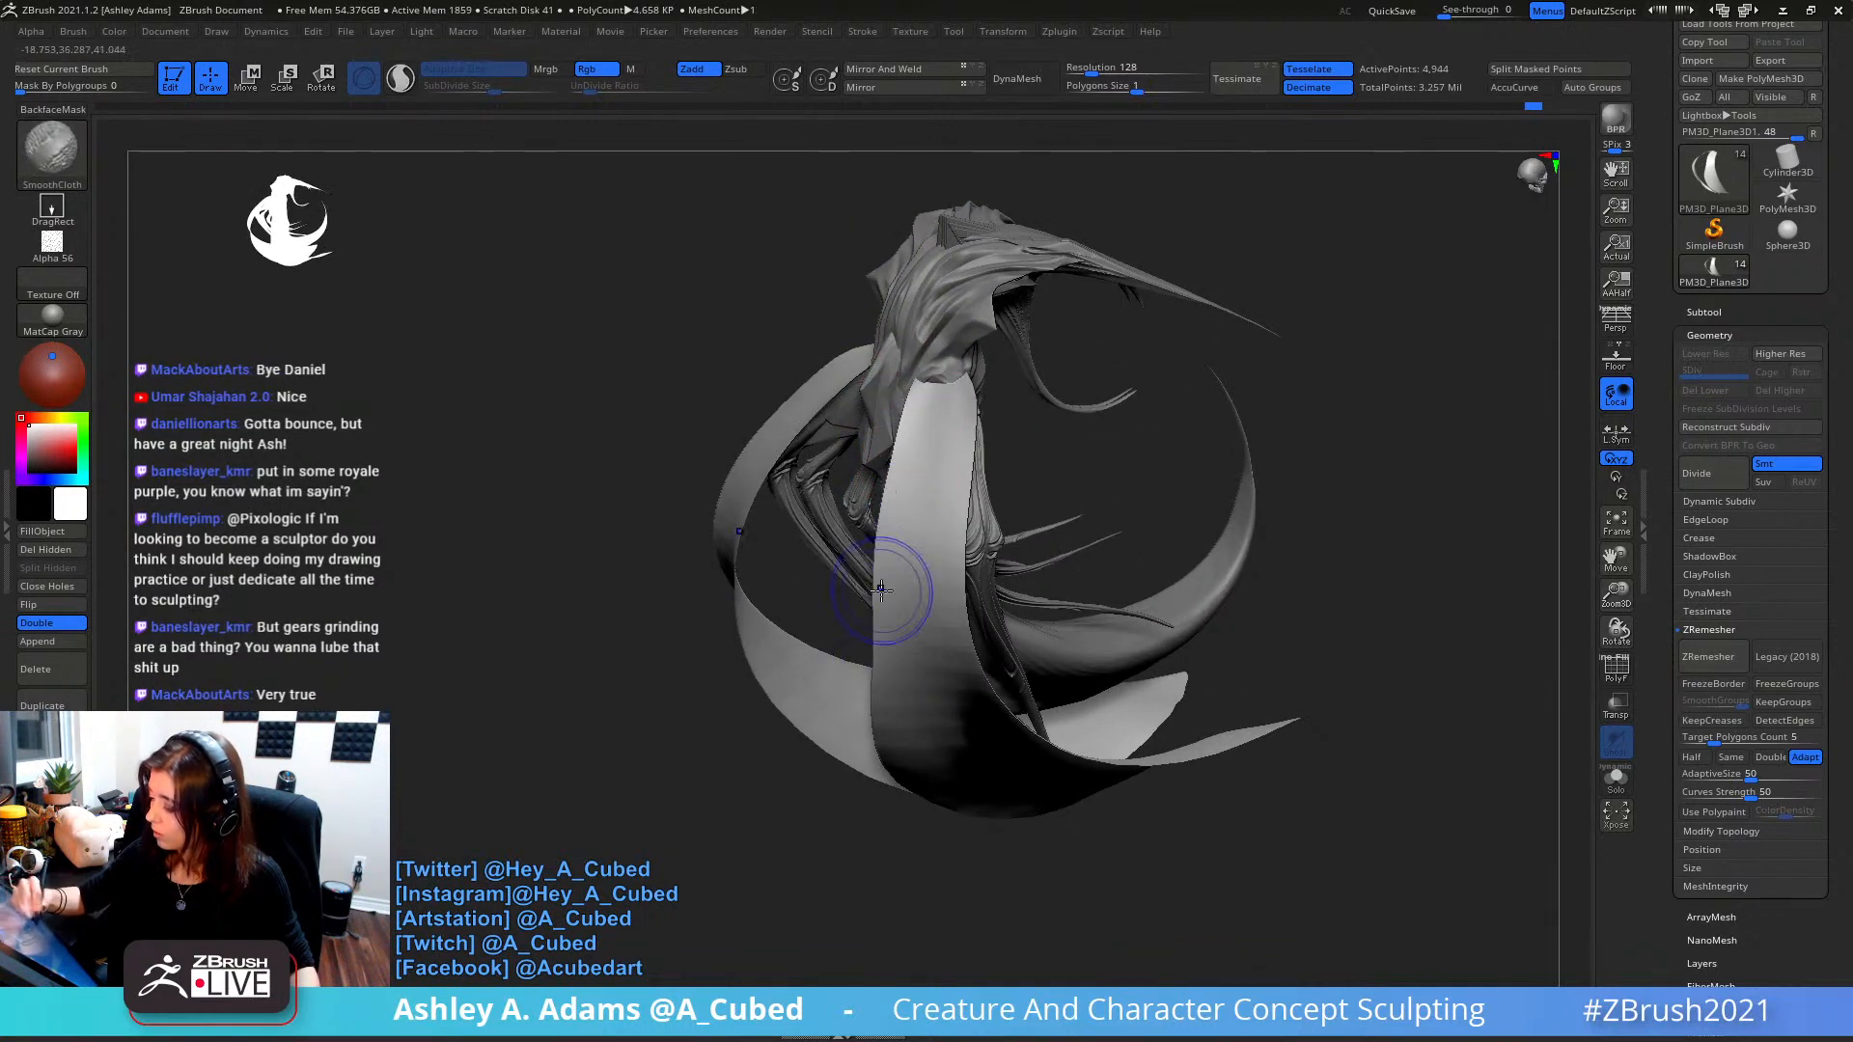
# - Fit the upper ends of the wings to the shoulders from the front, resizing SnakeHook and smoothing the inner edges
pyautogui.moveTo(958, 371)
pyautogui.mouseDown(button='right')
pyautogui.moveTo(961, 452)
pyautogui.moveTo(941, 345)
pyautogui.mouseUp(button='right')
pyautogui.rightClick(940, 401)
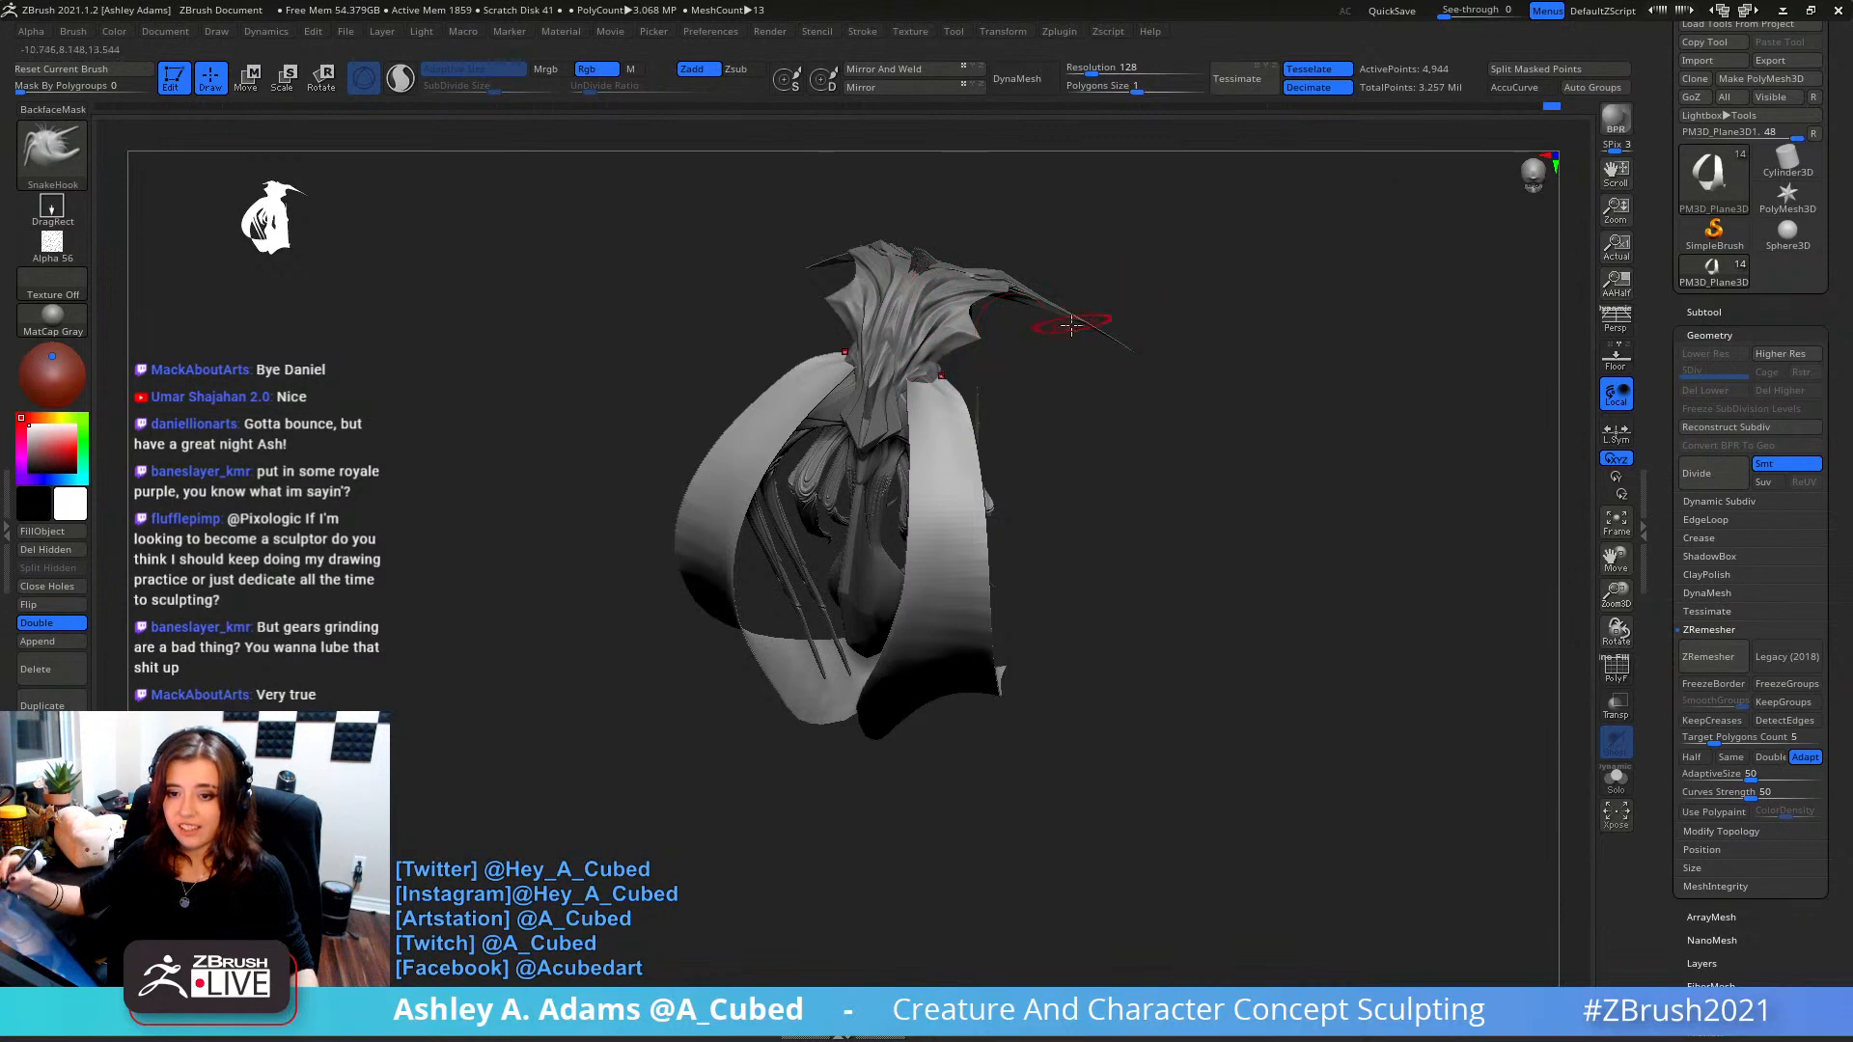
pyautogui.moveTo(1072, 325); pyautogui.dragTo(1008, 359, button='right')
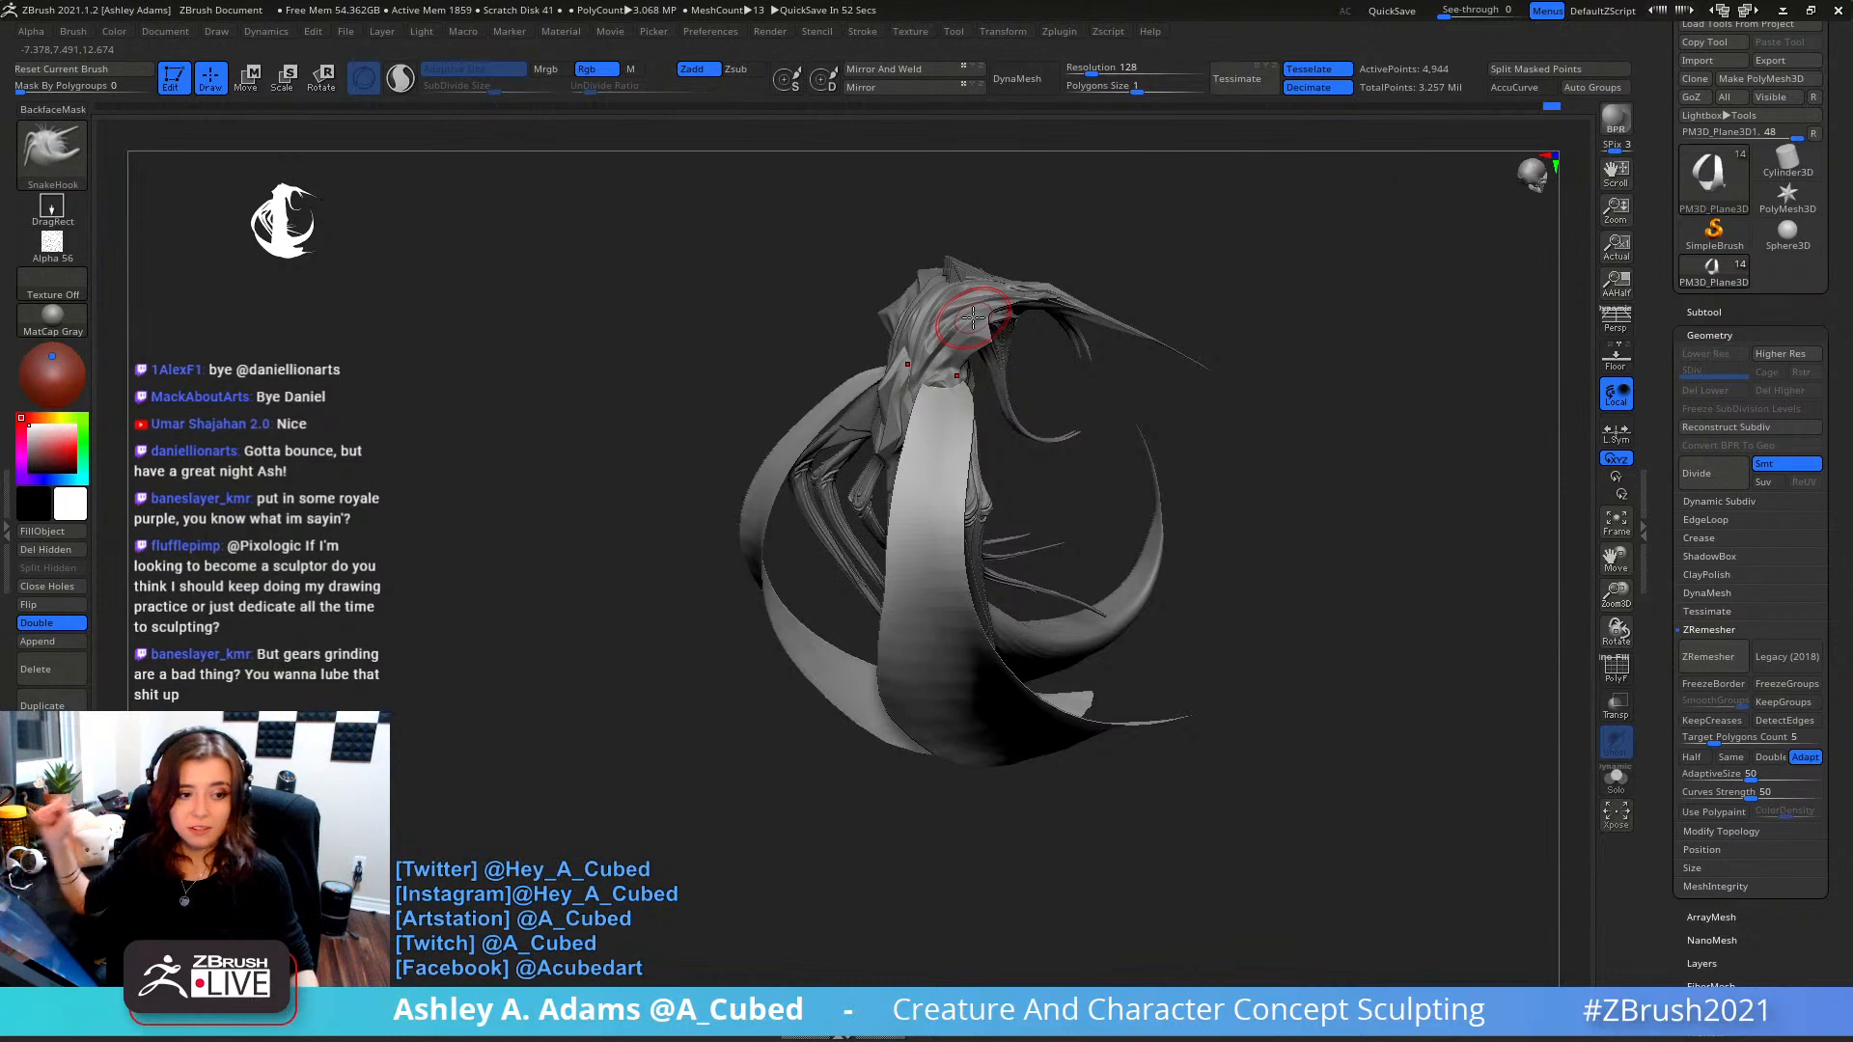
pyautogui.moveTo(1098, 396)
pyautogui.mouseDown()
pyautogui.moveTo(886, 344)
pyautogui.moveTo(821, 494)
pyautogui.mouseUp()
pyautogui.rightClick(851, 444)
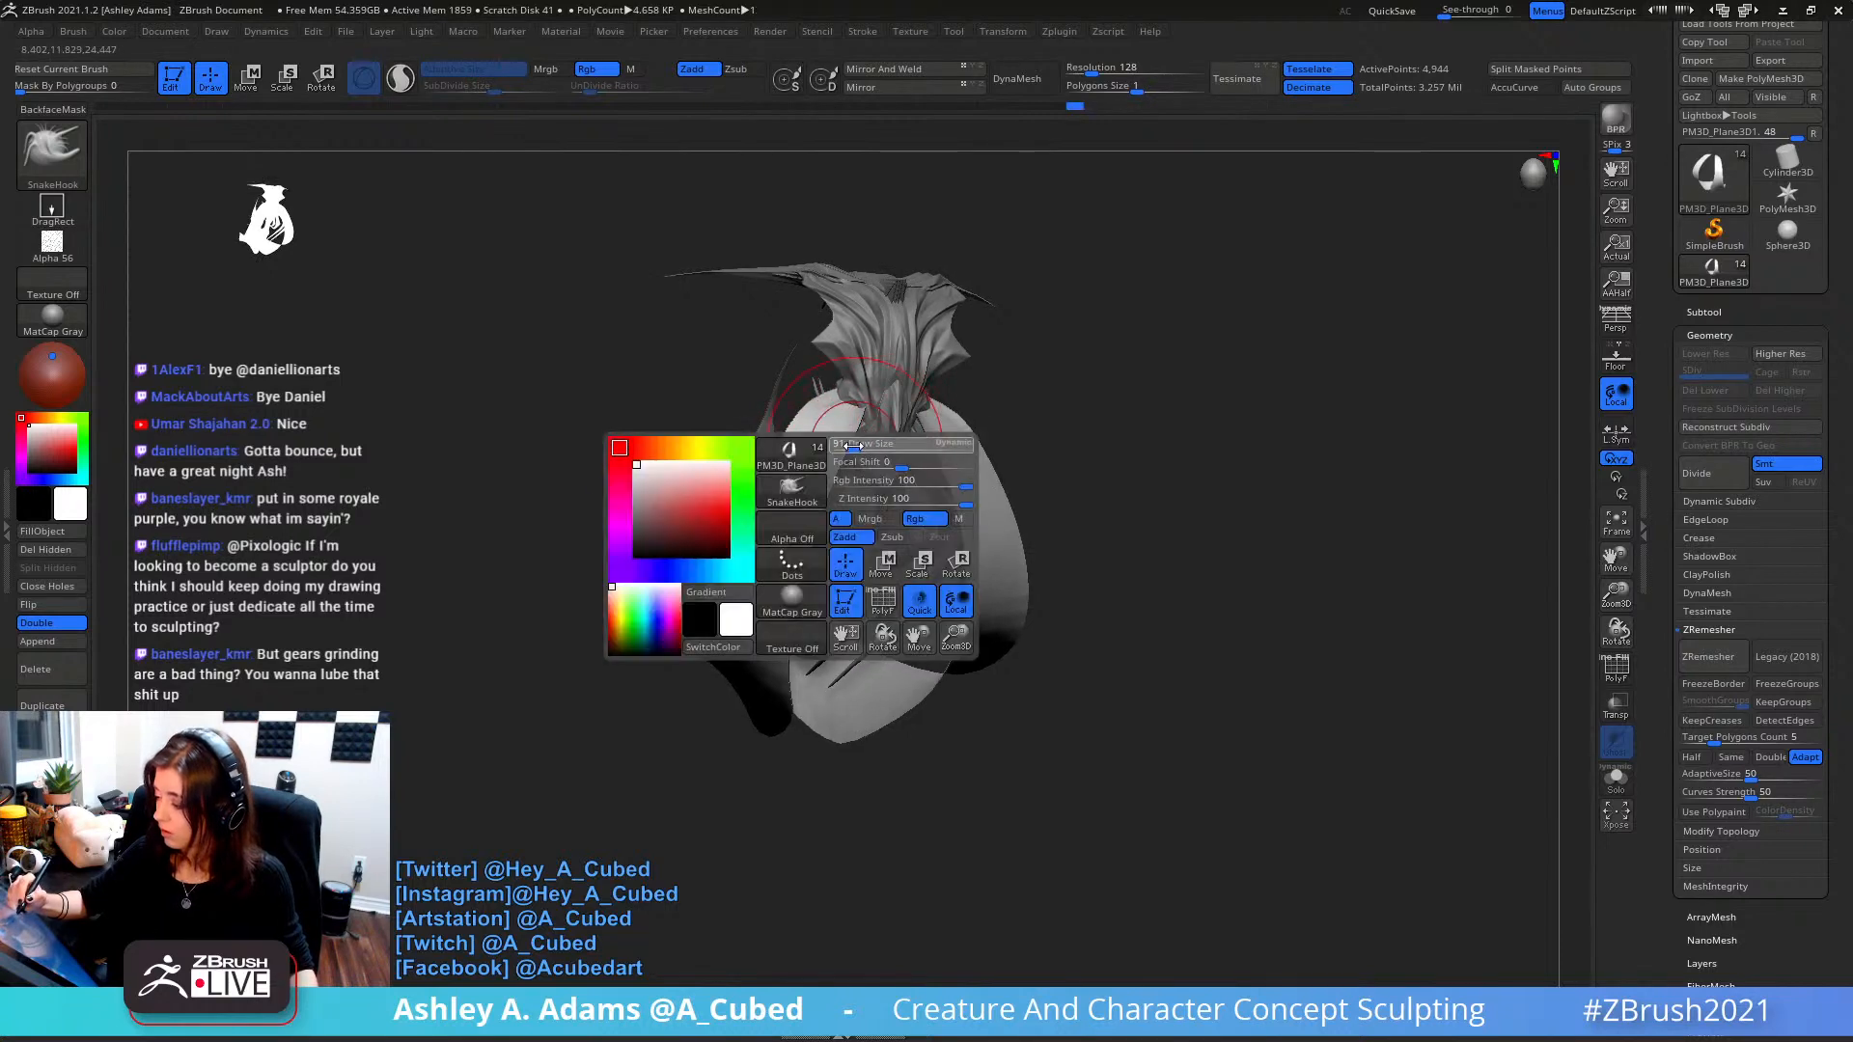
pyautogui.keyDown('shift'); pyautogui.moveTo(861, 421); pyautogui.dragTo(871, 403); pyautogui.keyUp('shift')
pyautogui.moveTo(871, 403); pyautogui.dragTo(916, 425, button='right')
pyautogui.keyDown('shift'); pyautogui.moveTo(832, 425); pyautogui.dragTo(823, 464); pyautogui.keyUp('shift')
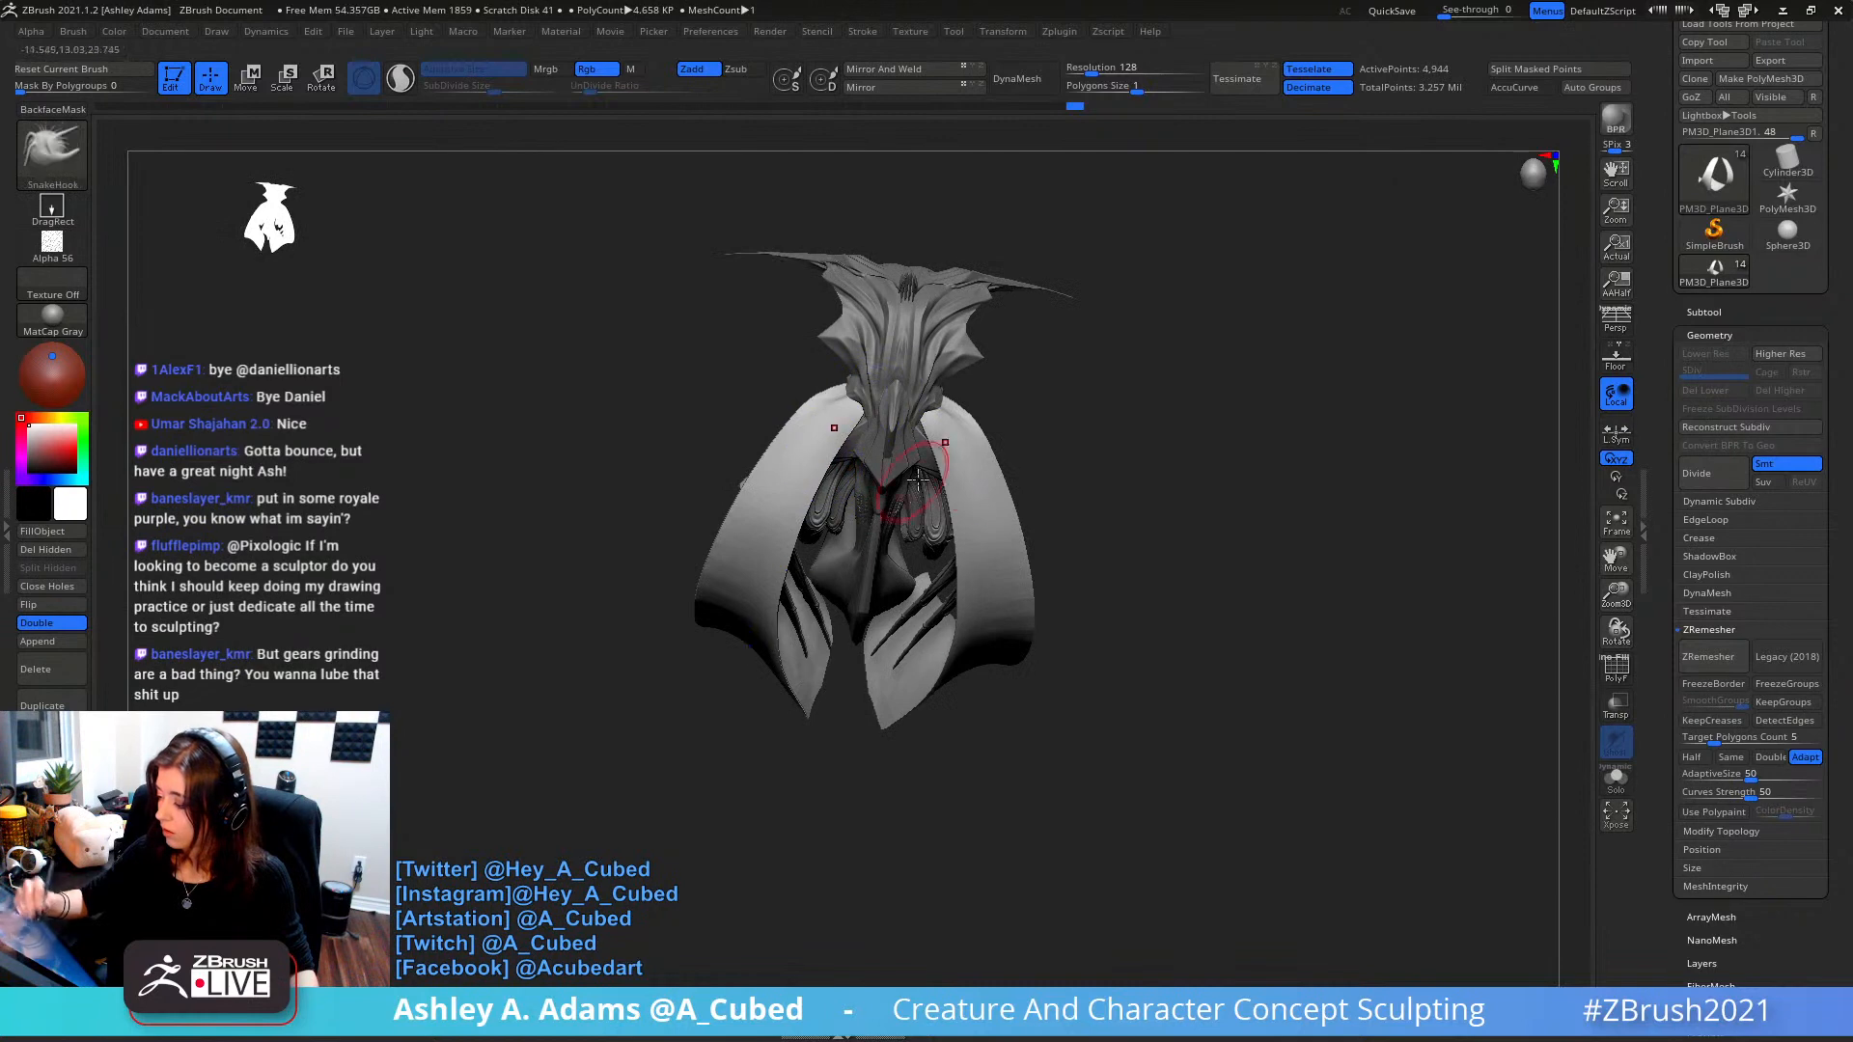
# - Select the SnakeHook brush and refine the inner edges of the wings from behind
pyautogui.moveTo(938, 454)
pyautogui.mouseDown(button='right')
pyautogui.moveTo(982, 527)
pyautogui.moveTo(1096, 364)
pyautogui.moveTo(1083, 322)
pyautogui.moveTo(1069, 421)
pyautogui.moveTo(1055, 360)
pyautogui.moveTo(1005, 455)
pyautogui.moveTo(936, 511)
pyautogui.moveTo(879, 434)
pyautogui.mouseUp(button='right')
pyautogui.press('b')
pyautogui.press('s')
pyautogui.press('h')
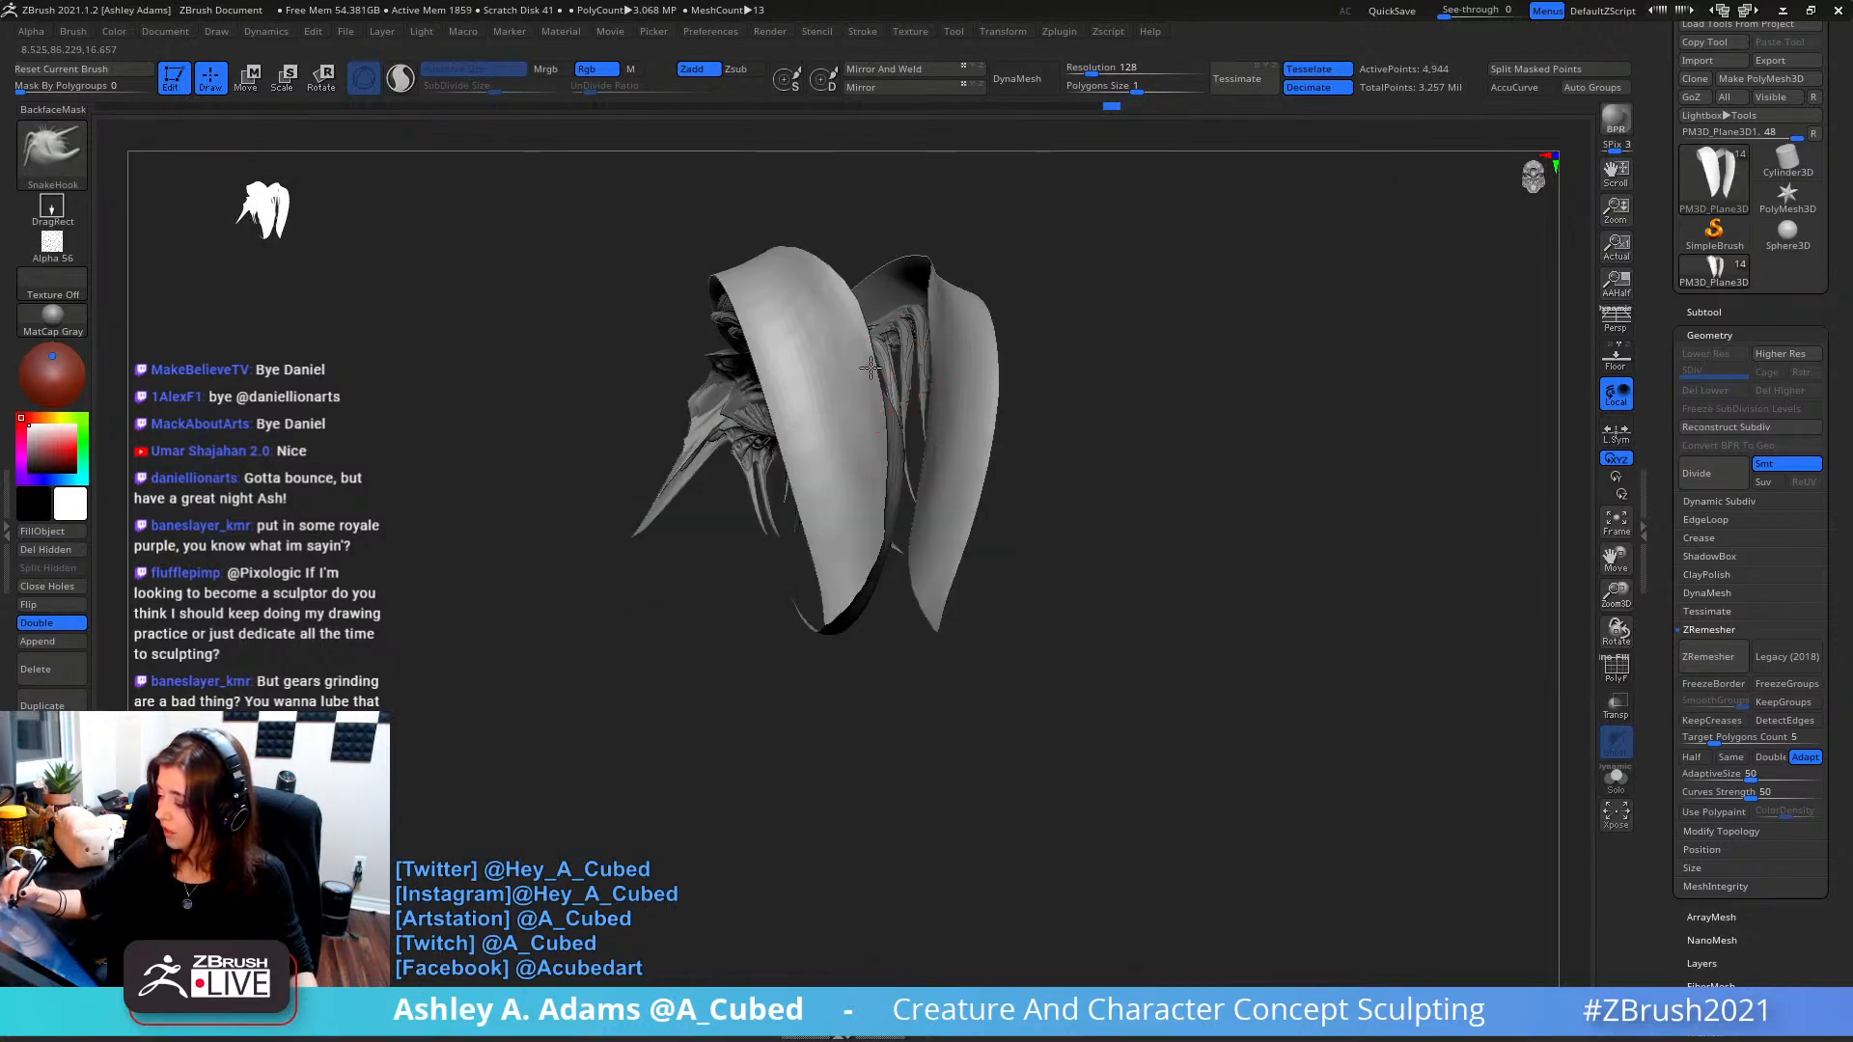
pyautogui.keyDown('ctrl'); pyautogui.moveTo(902, 497); pyautogui.dragTo(883, 548); pyautogui.keyUp('ctrl')
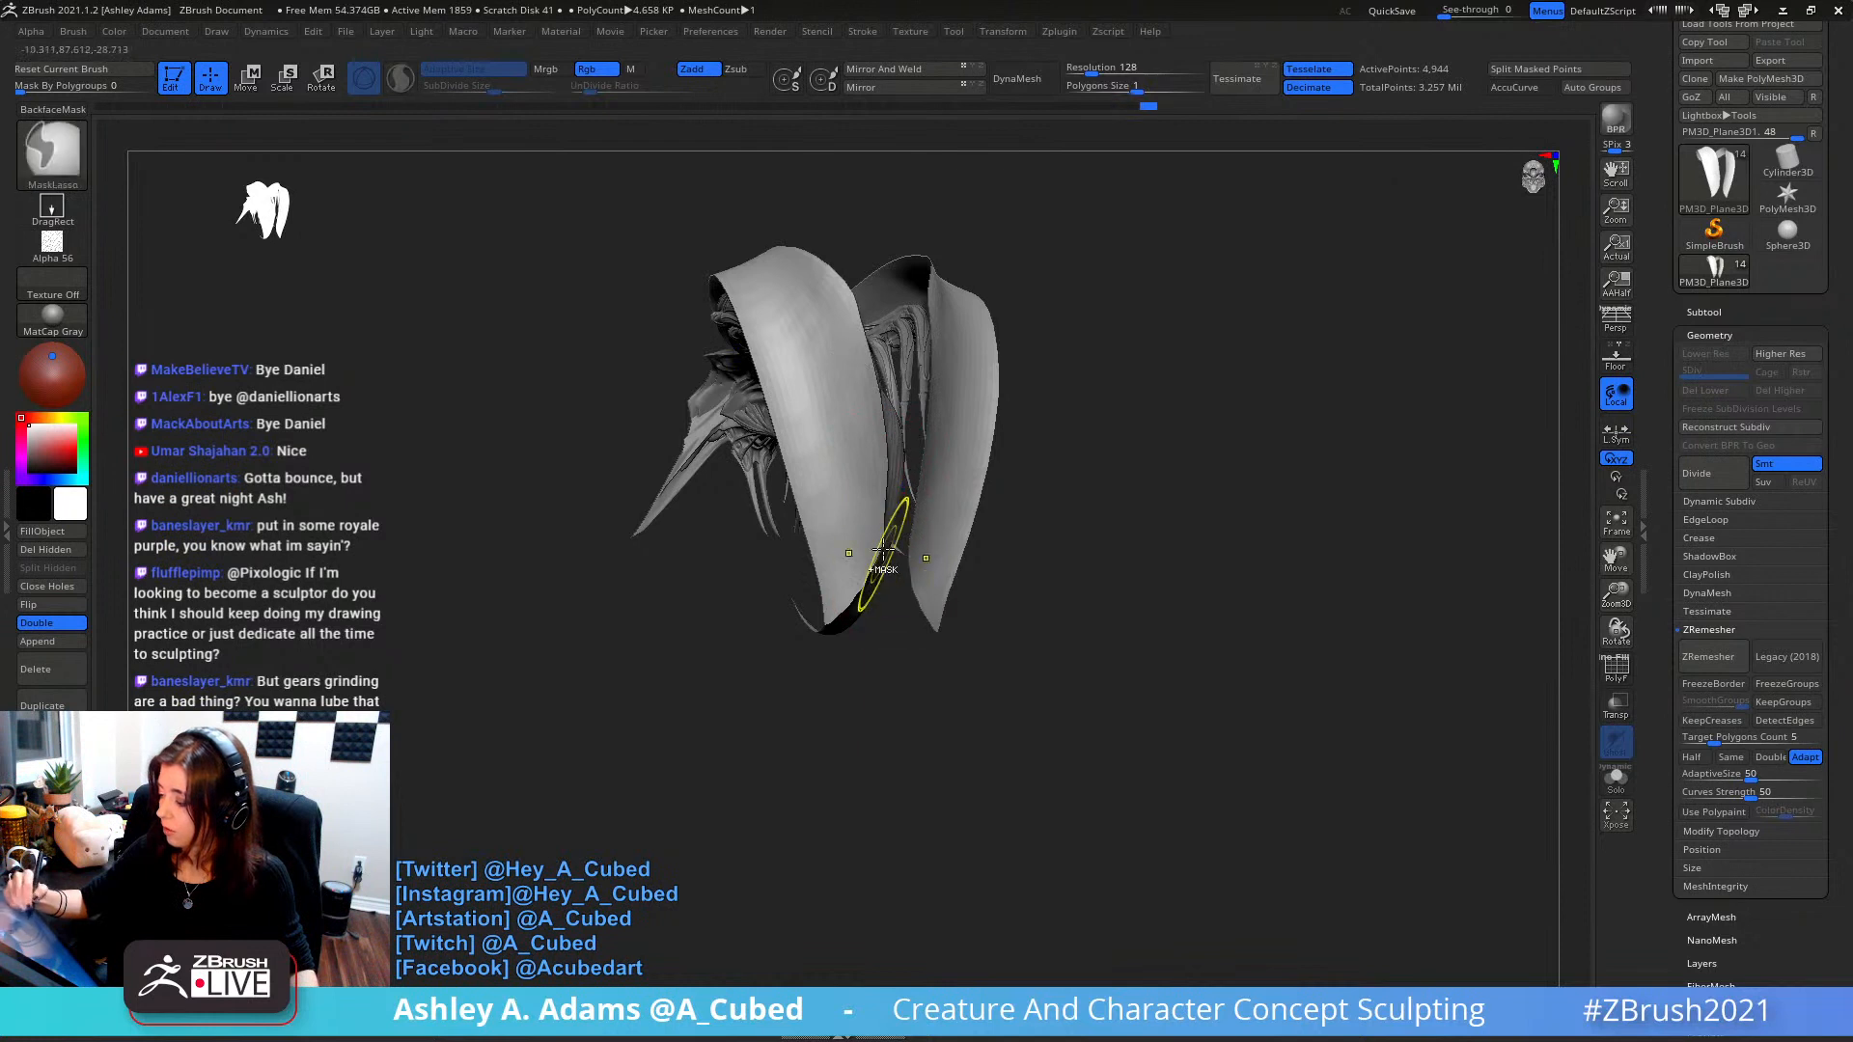
pyautogui.moveTo(953, 511)
pyautogui.keyDown('ctrl'); pyautogui.mouseDown(button='right')
pyautogui.moveTo(932, 434)
pyautogui.moveTo(976, 373)
pyautogui.moveTo(965, 406)
pyautogui.moveTo(991, 406)
pyautogui.mouseUp(button='right'); pyautogui.keyUp('ctrl')
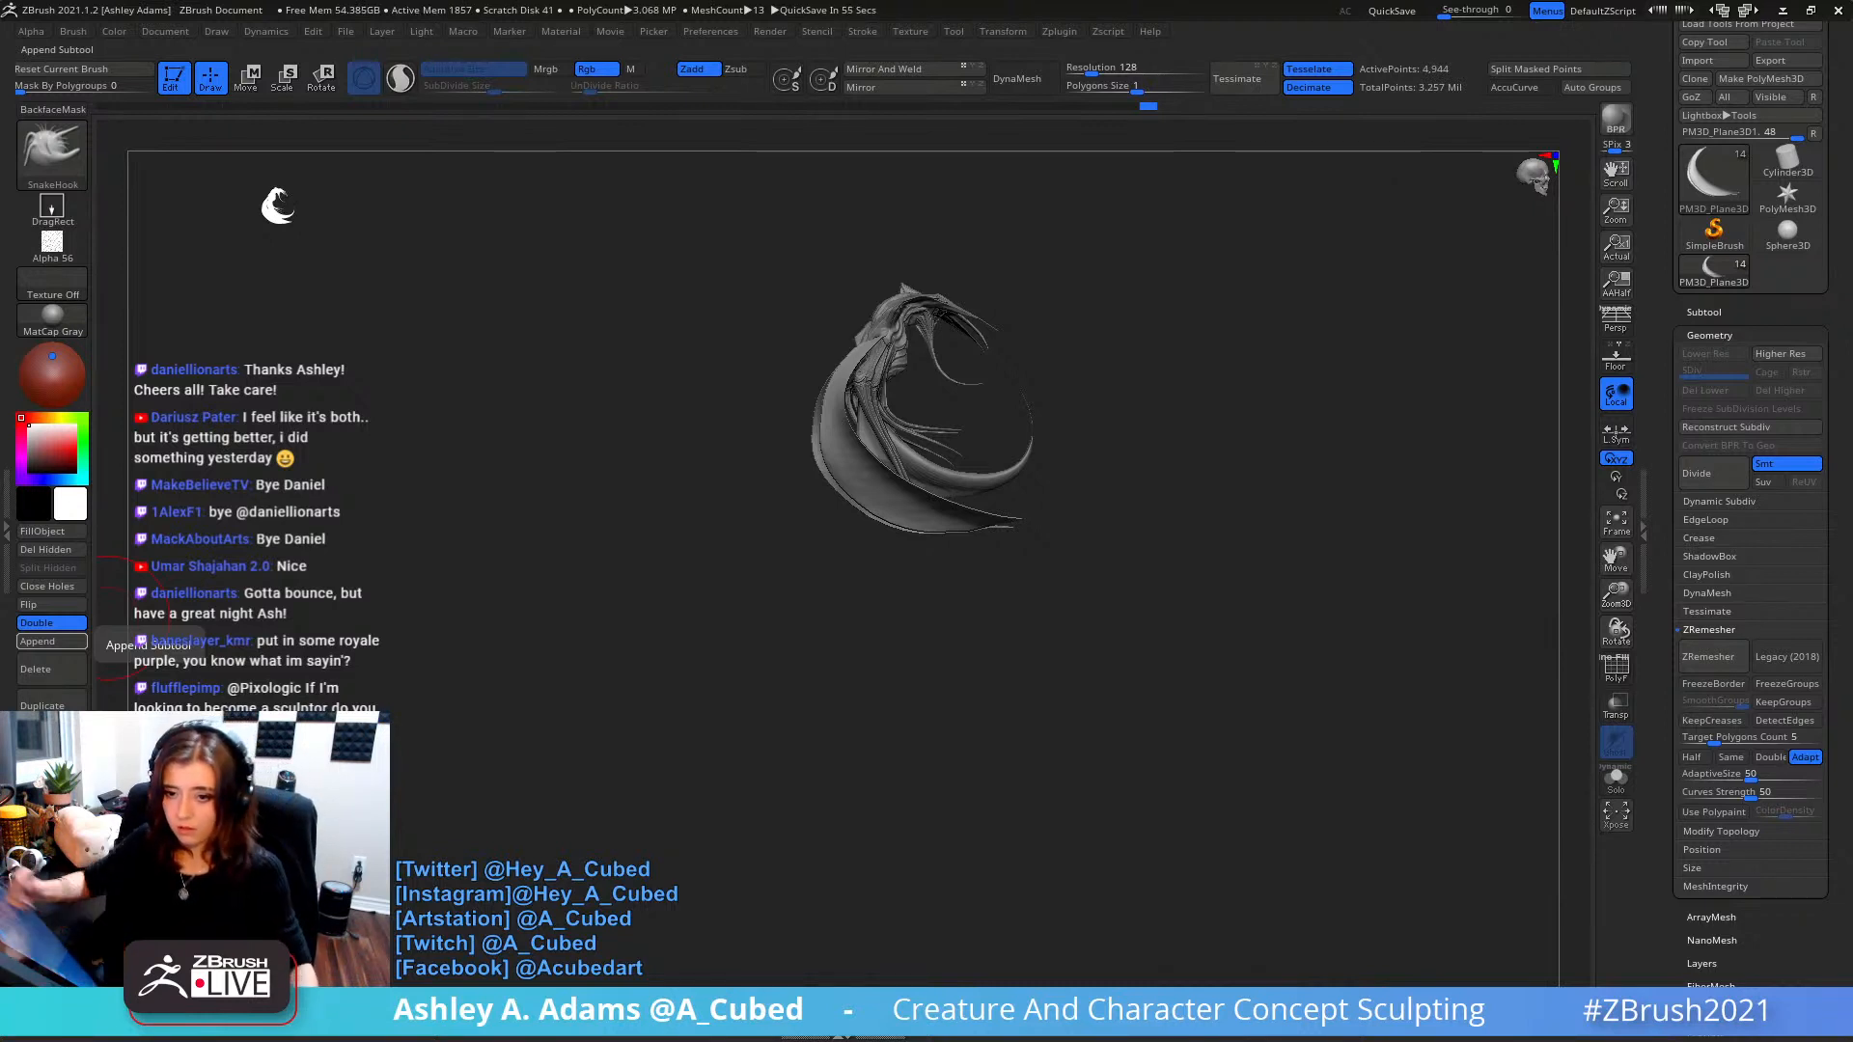
# - Adjust the upper wing with a resized brush and subdivide the wings to subdivision level 3
pyautogui.moveTo(1095, 366)
pyautogui.mouseDown(button='right')
pyautogui.moveTo(1167, 360)
pyautogui.moveTo(1123, 422)
pyautogui.mouseUp(button='right')
pyautogui.moveTo(1014, 362)
pyautogui.keyDown('alt'); pyautogui.mouseDown(button='right')
pyautogui.moveTo(1039, 444)
pyautogui.moveTo(1017, 426)
pyautogui.mouseUp(button='right'); pyautogui.keyUp('alt')
pyautogui.press('space')
pyautogui.moveTo(1013, 427); pyautogui.dragTo(972, 428)
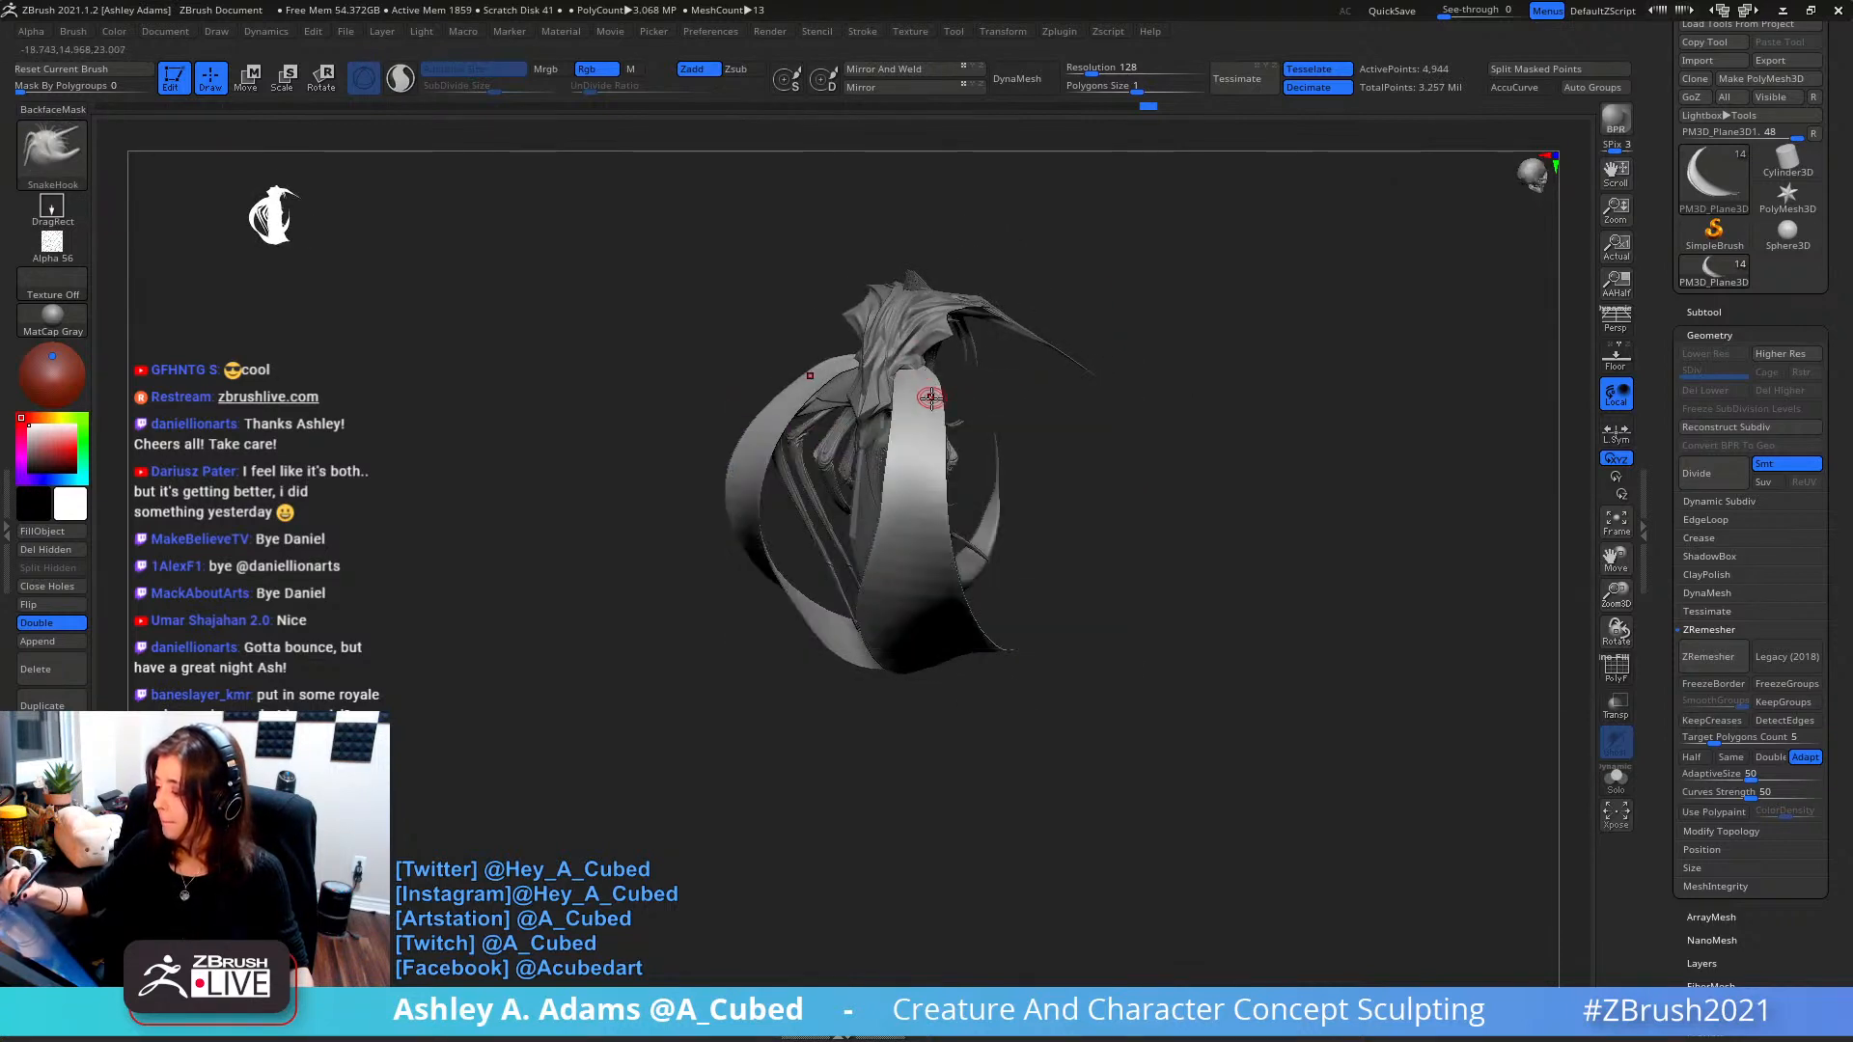
pyautogui.press('space')
pyautogui.moveTo(932, 410); pyautogui.dragTo(929, 450, button='right')
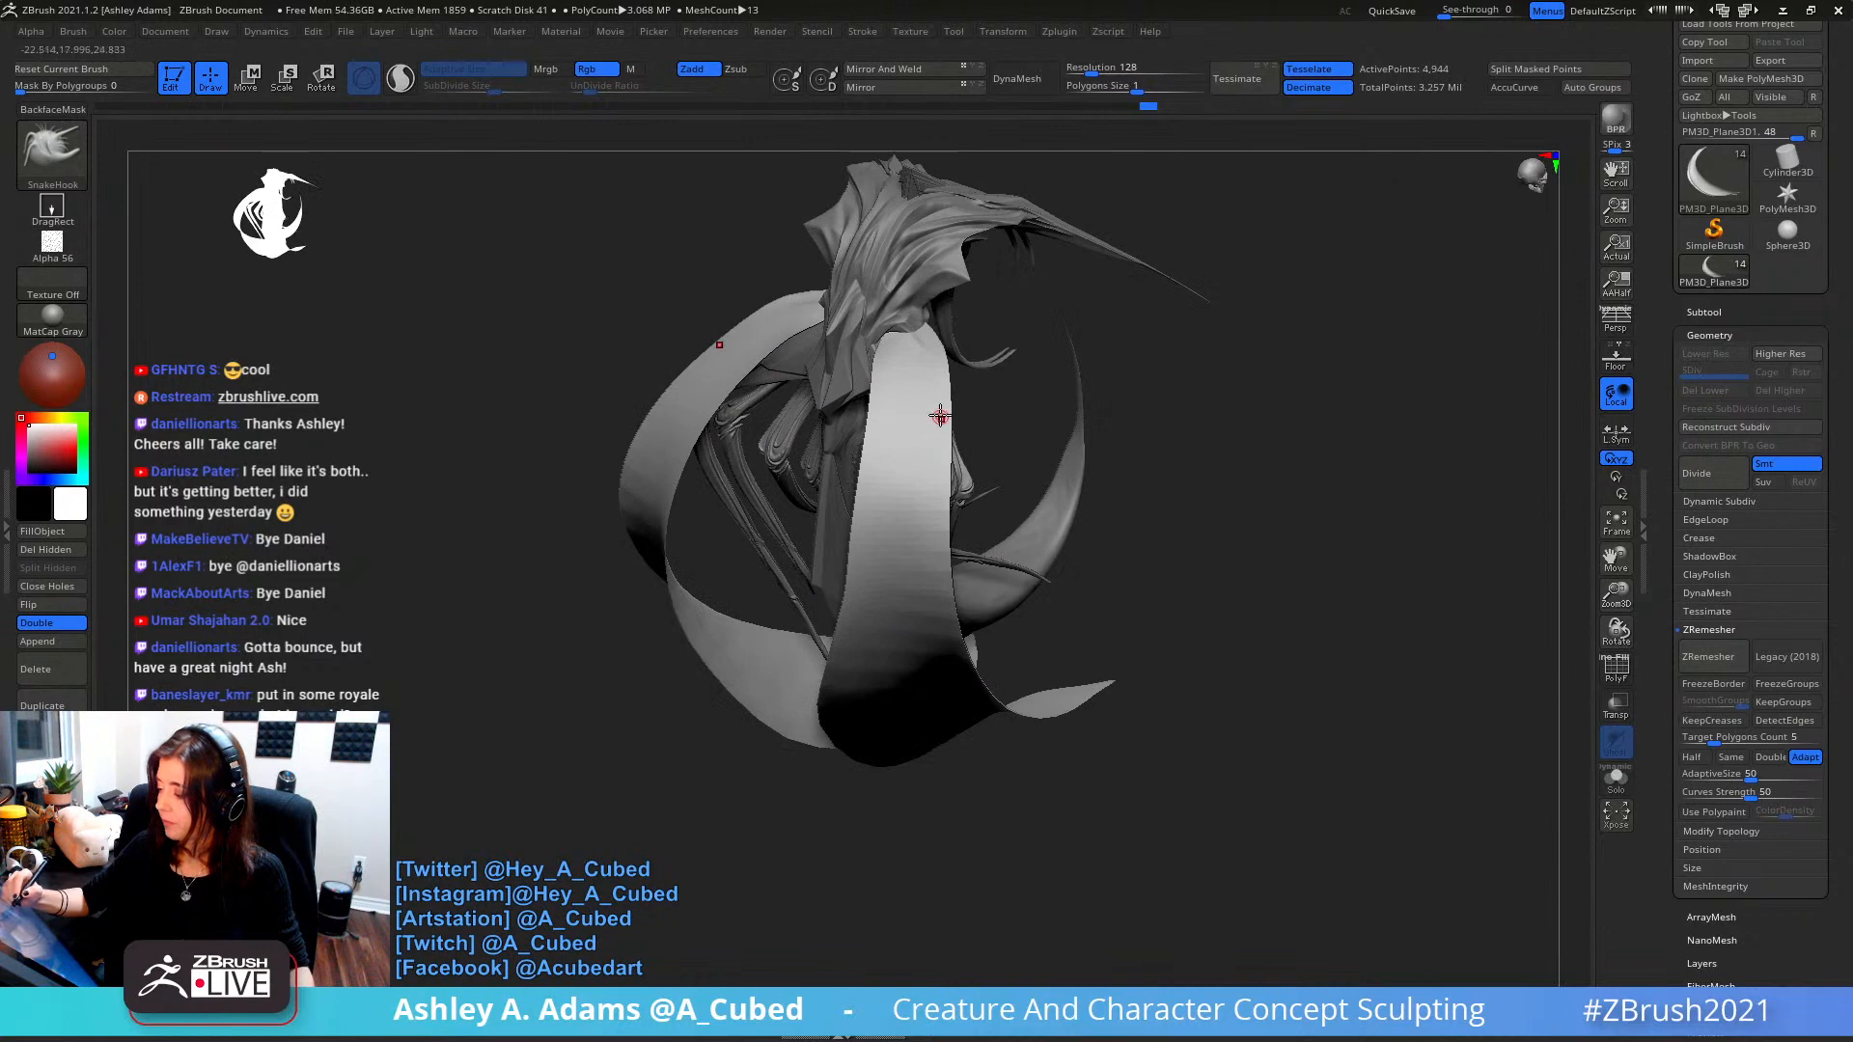
pyautogui.press('d')
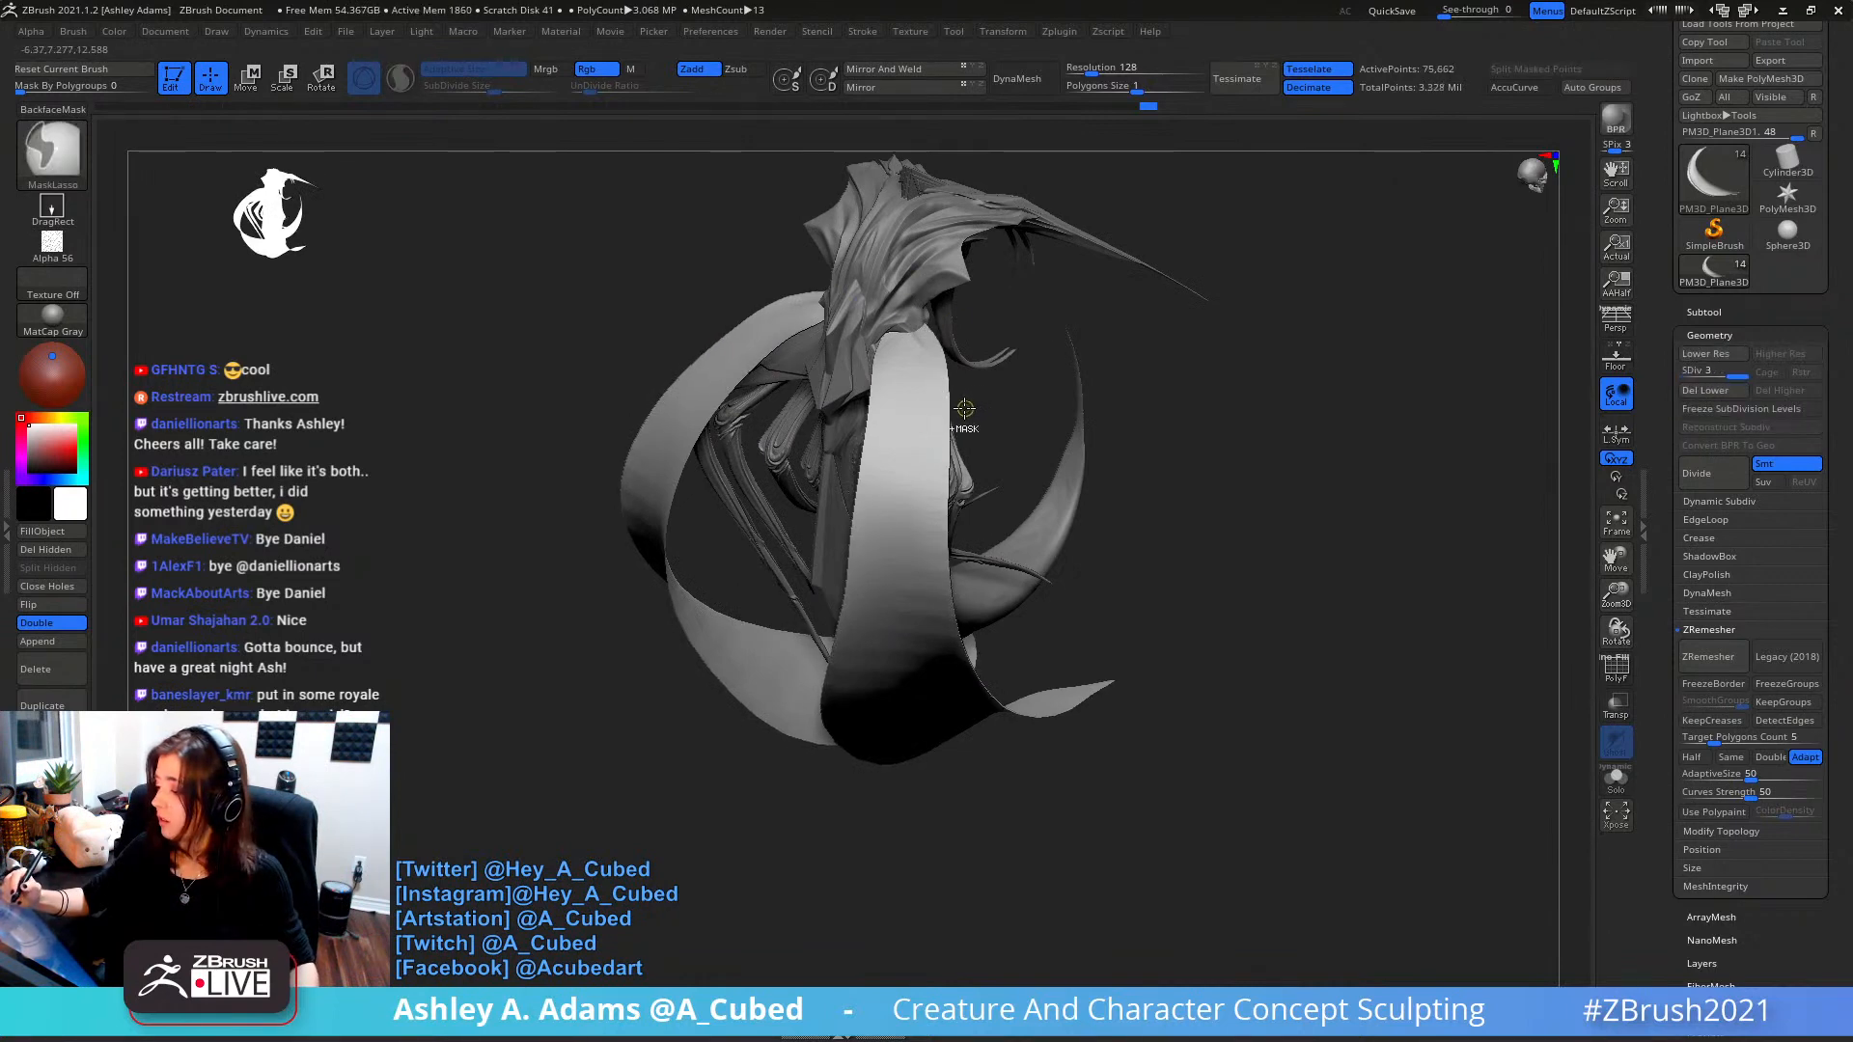
# - Switch the masking brush to MaskPen and frame the front of the wing for masking
pyautogui.press('space')
pyautogui.moveTo(965, 506); pyautogui.dragTo(936, 508)
pyautogui.moveTo(934, 530); pyautogui.dragTo(931, 463, button='right')
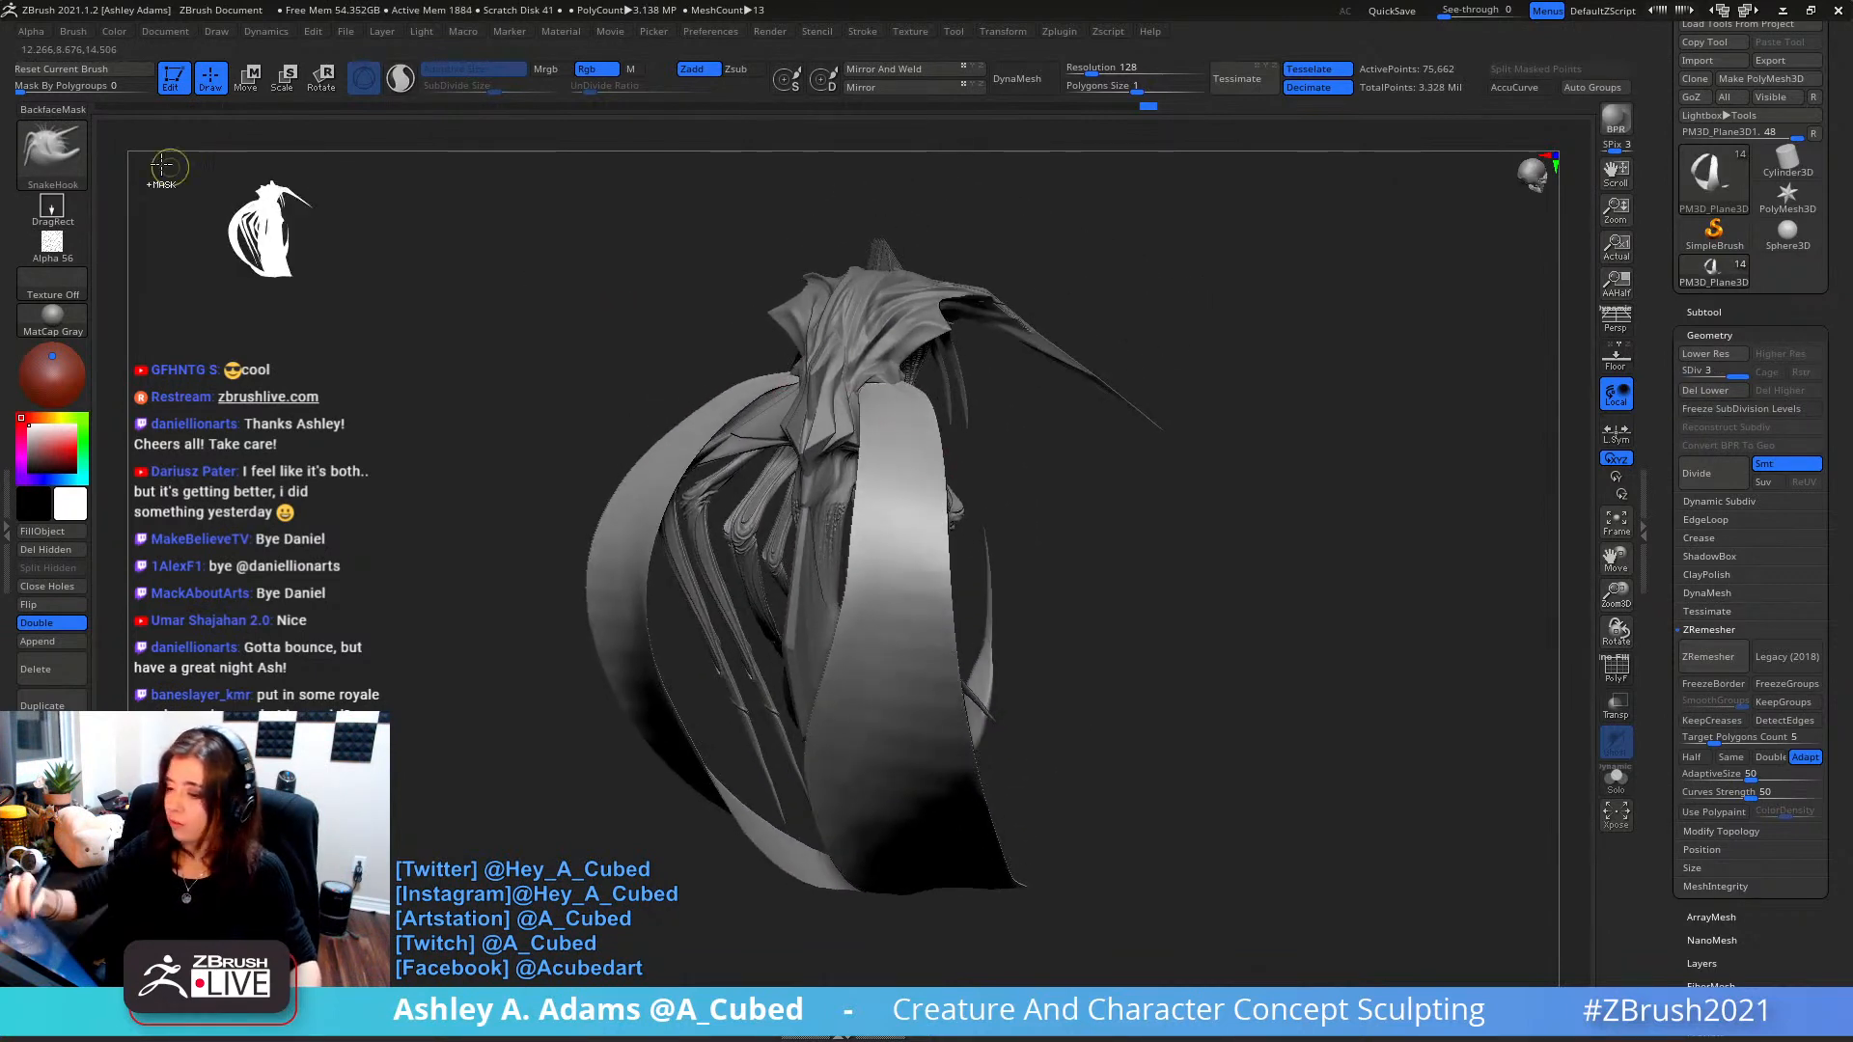
pyautogui.click(64, 153)
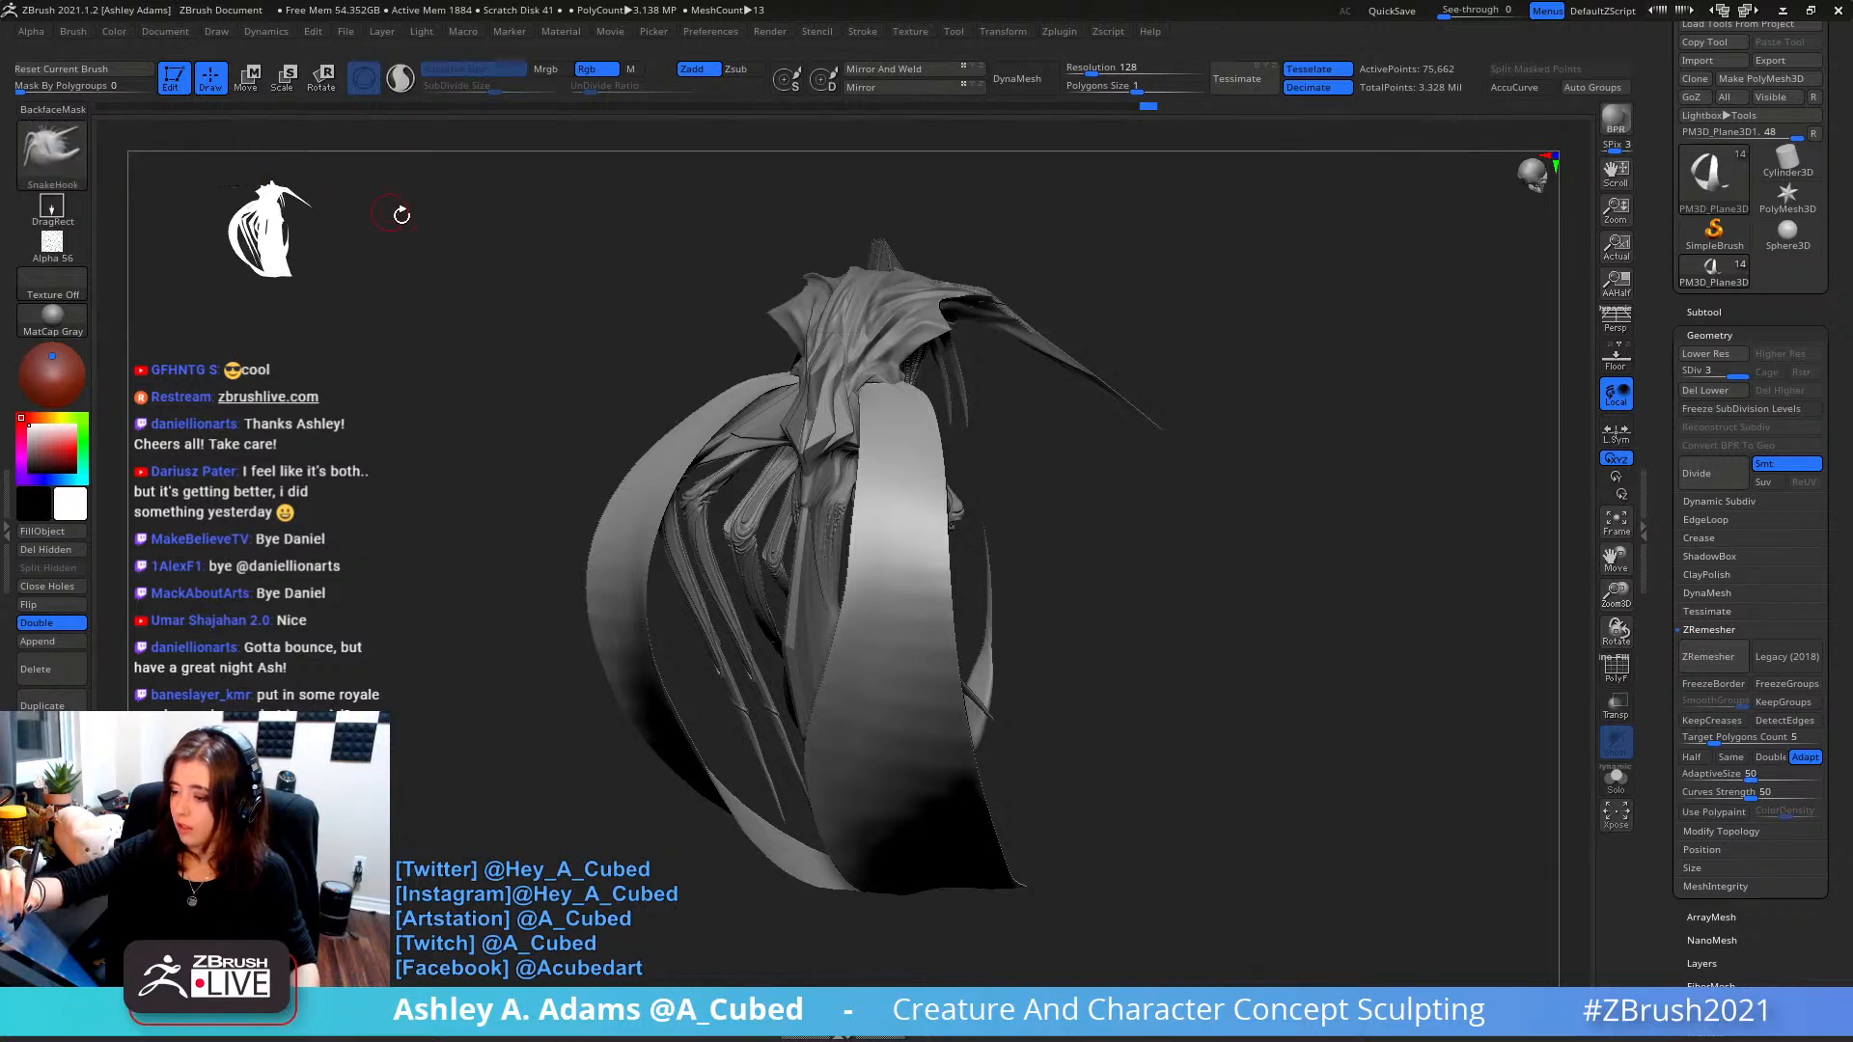
pyautogui.moveTo(875, 299); pyautogui.dragTo(906, 405, button='right')
pyautogui.rightClick(851, 523)
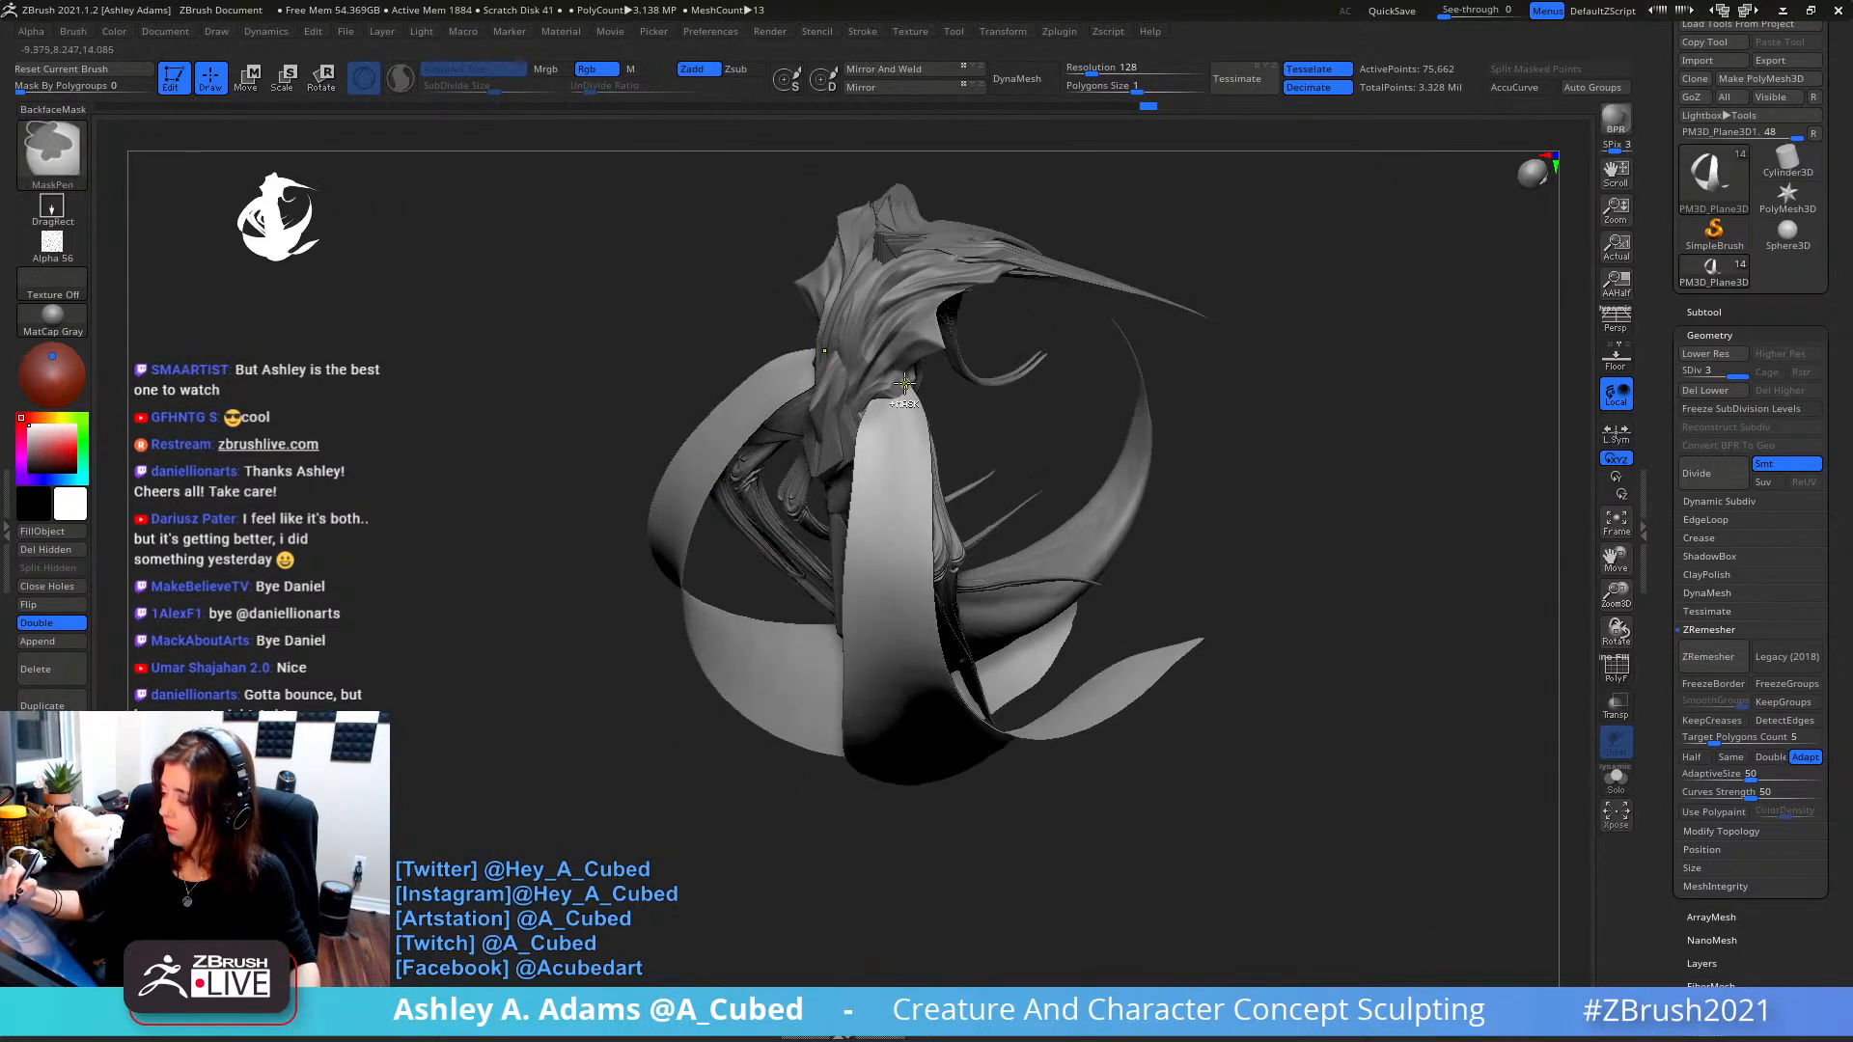
# - Enable LazyMouse for the MaskPen stroke and lower its LazyStep
pyautogui.click(856, 29)
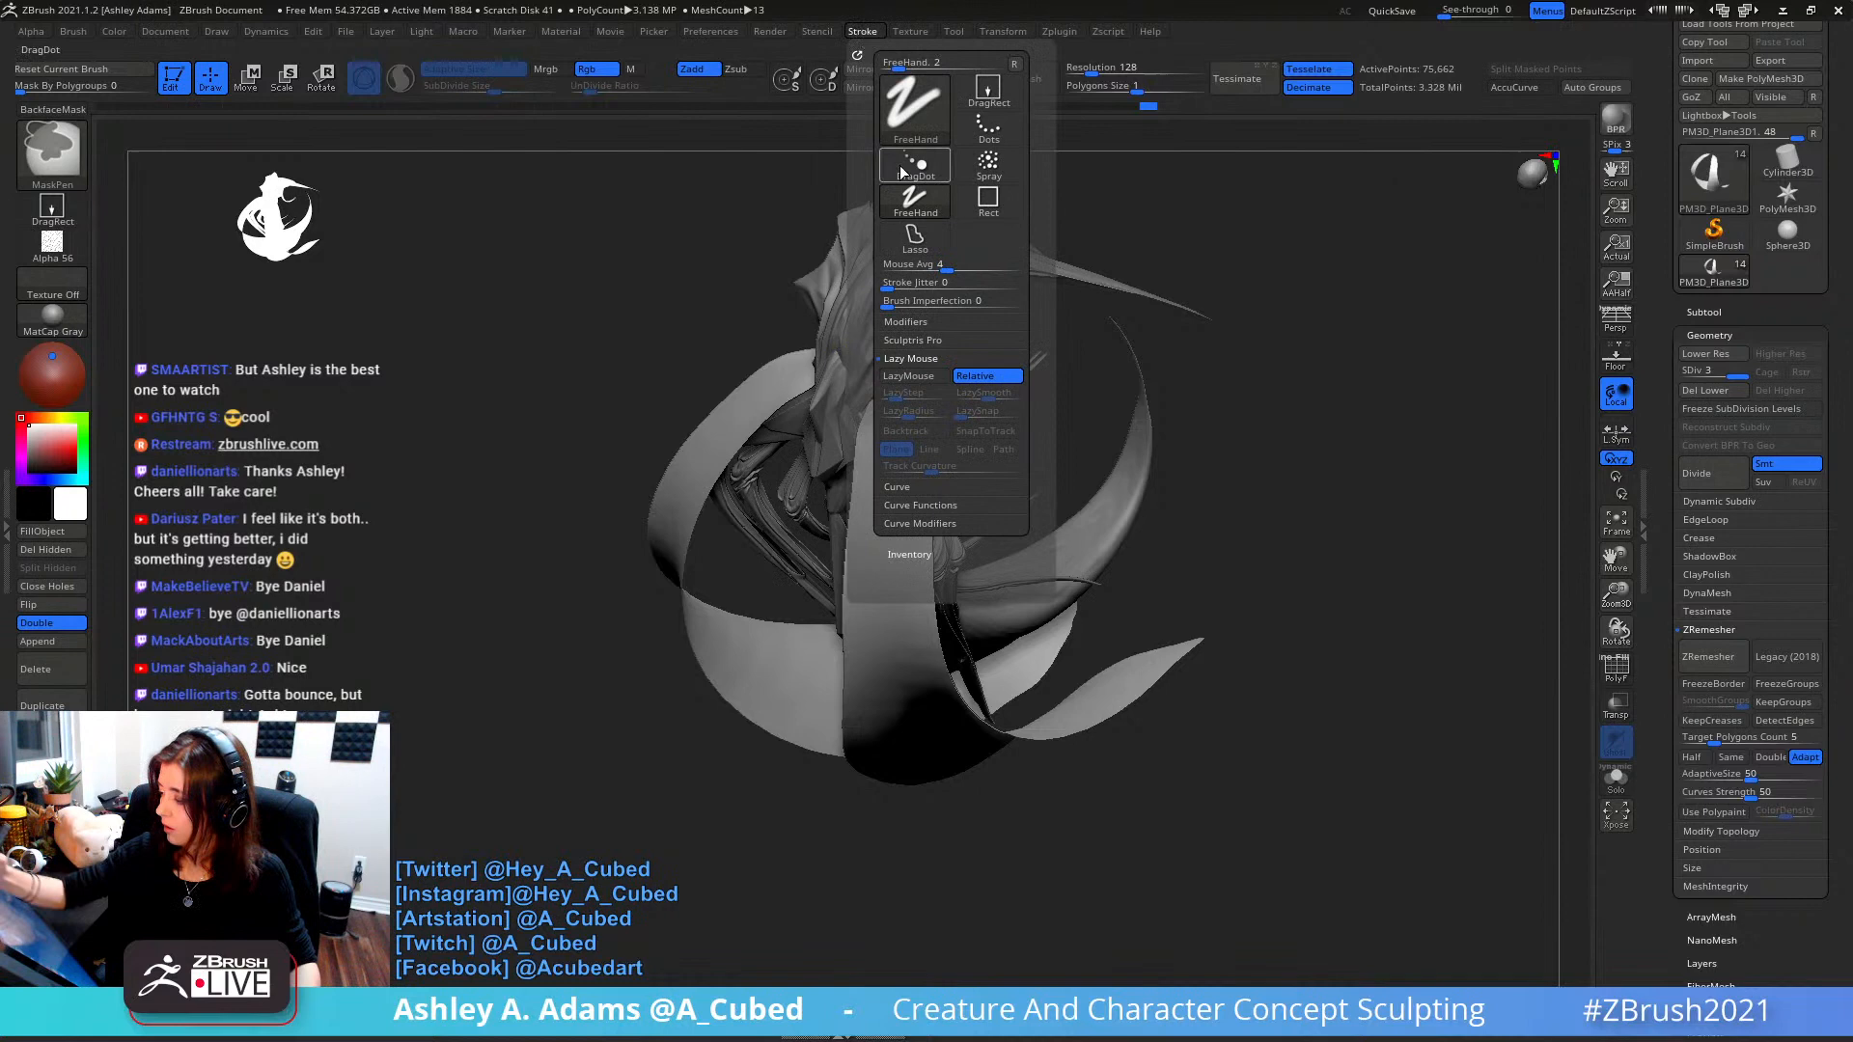
pyautogui.click(929, 378)
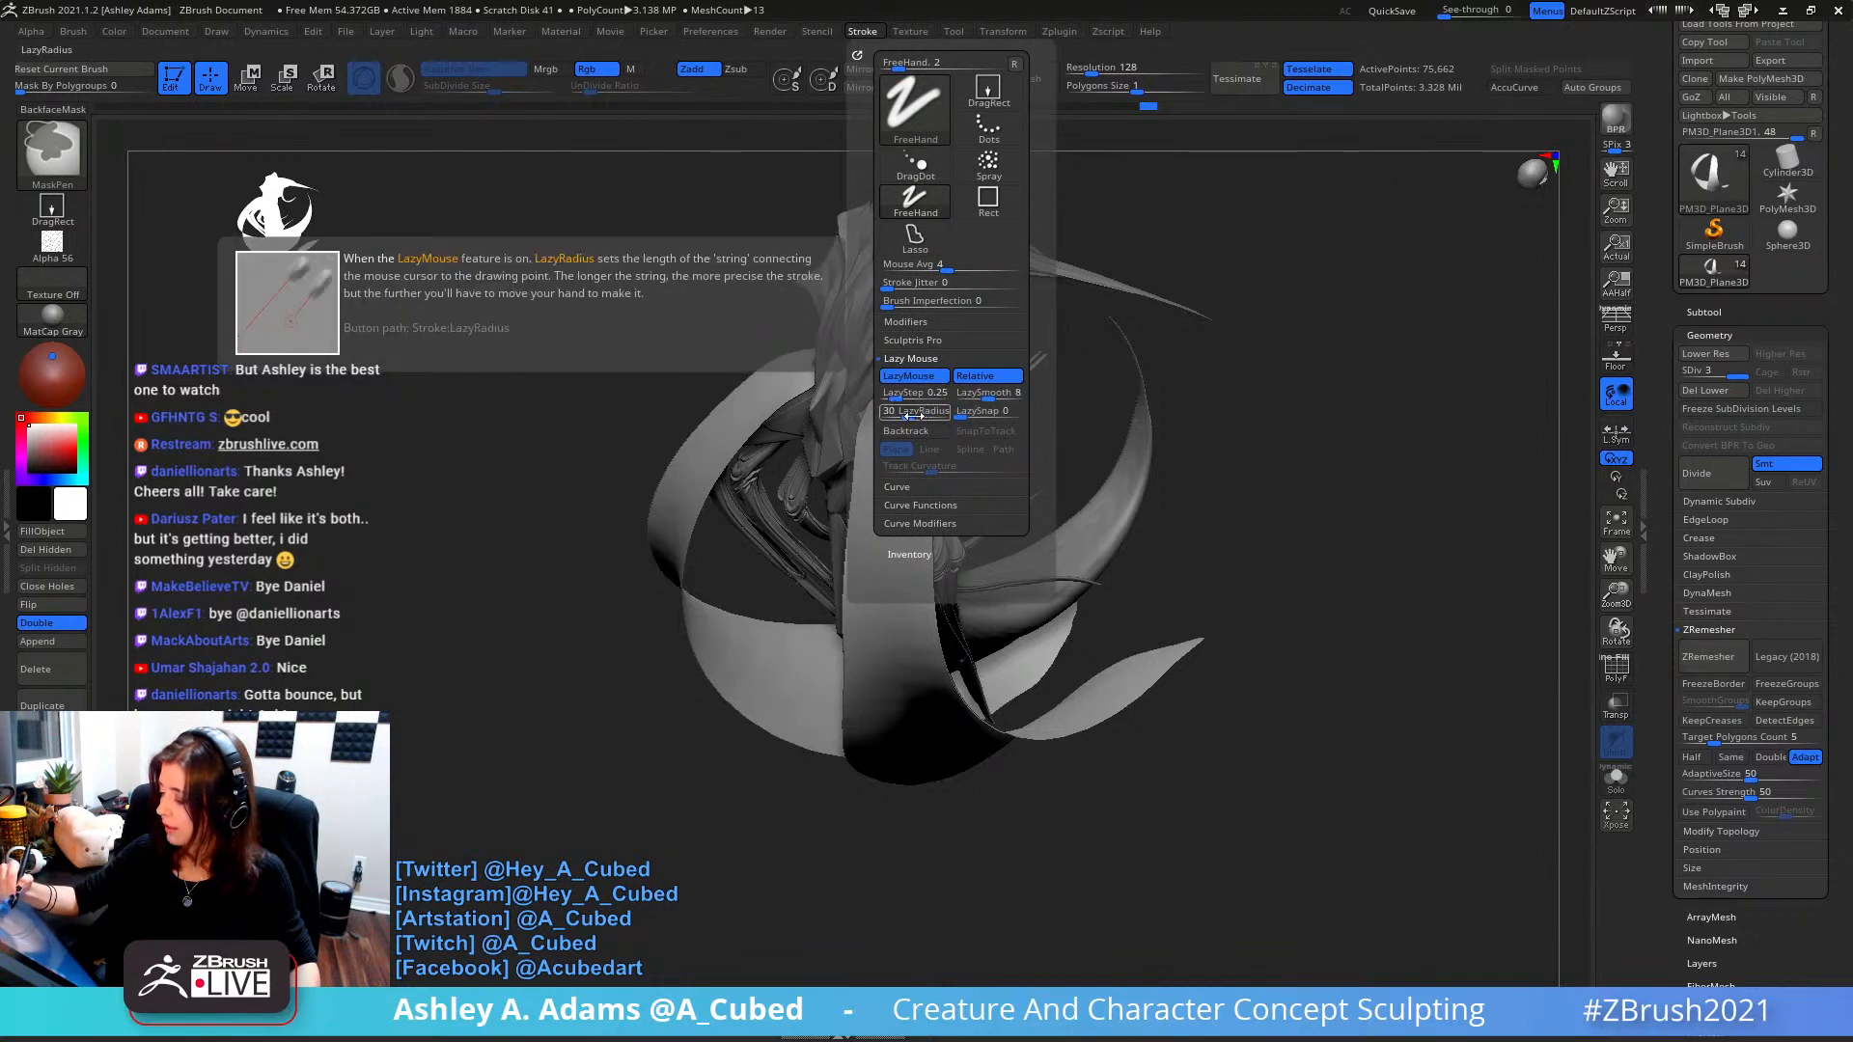
pyautogui.moveTo(912, 393); pyautogui.dragTo(893, 398)
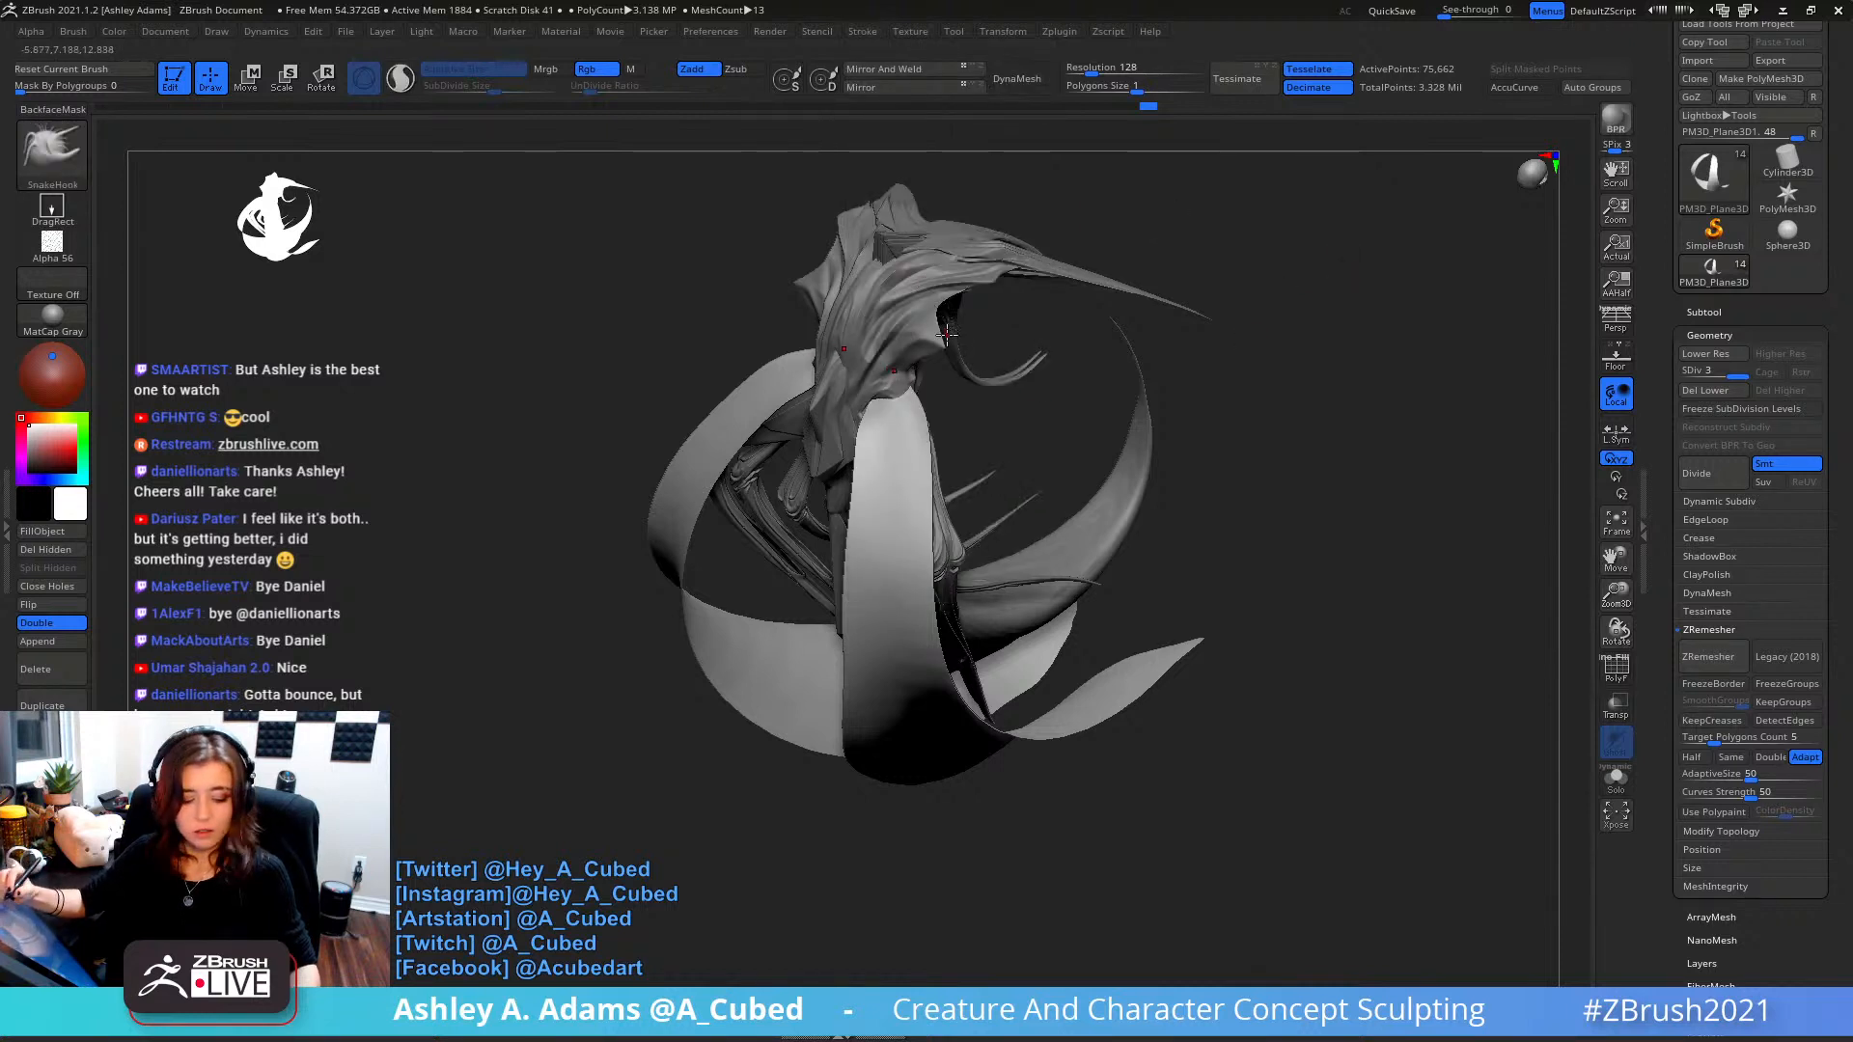
# - Try a mask line down the edge of the wing and undo it
pyautogui.press('ctrl')
pyautogui.press('ctrl')
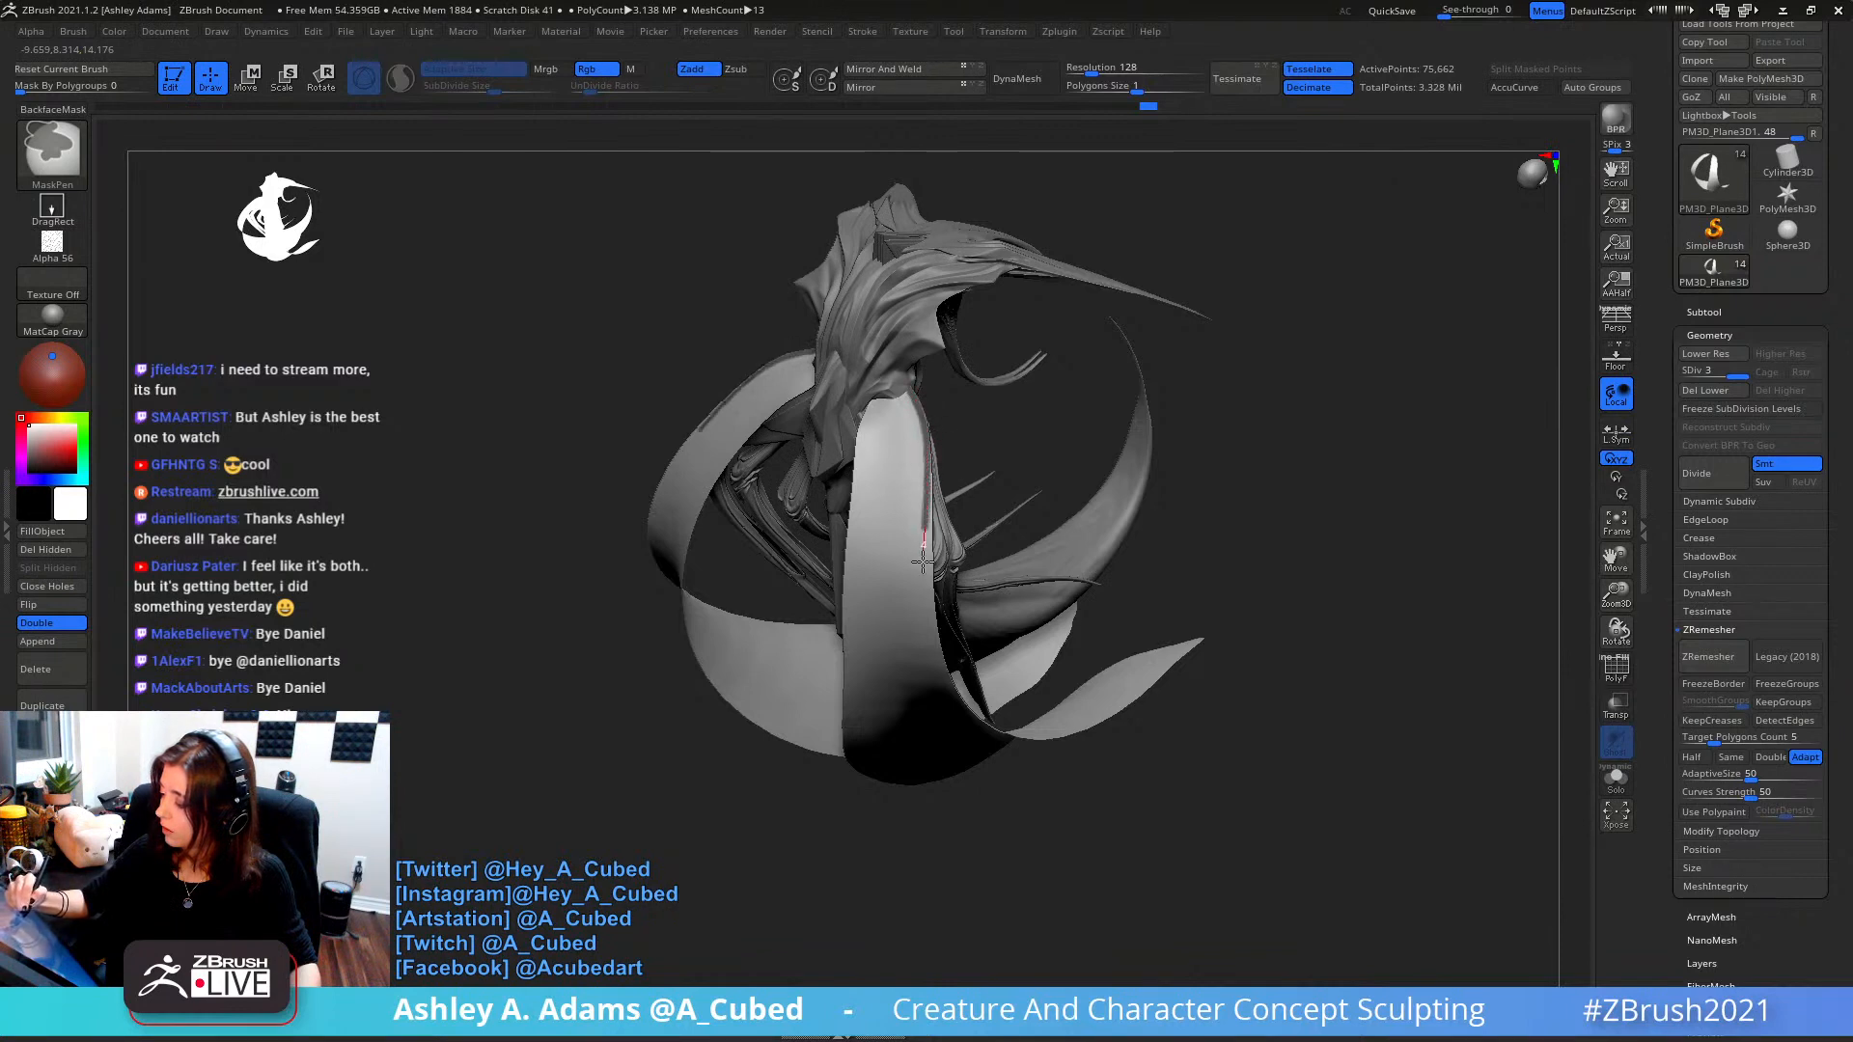
pyautogui.keyDown('ctrl'); pyautogui.moveTo(923, 560); pyautogui.dragTo(923, 586); pyautogui.keyUp('ctrl')
pyautogui.hotkey('ctrl', 'z')
# - Draw rounded, nested mask outlines on the upper ends of the wings near the shoulders with MaskPen
pyautogui.moveTo(1023, 434); pyautogui.dragTo(1178, 463)
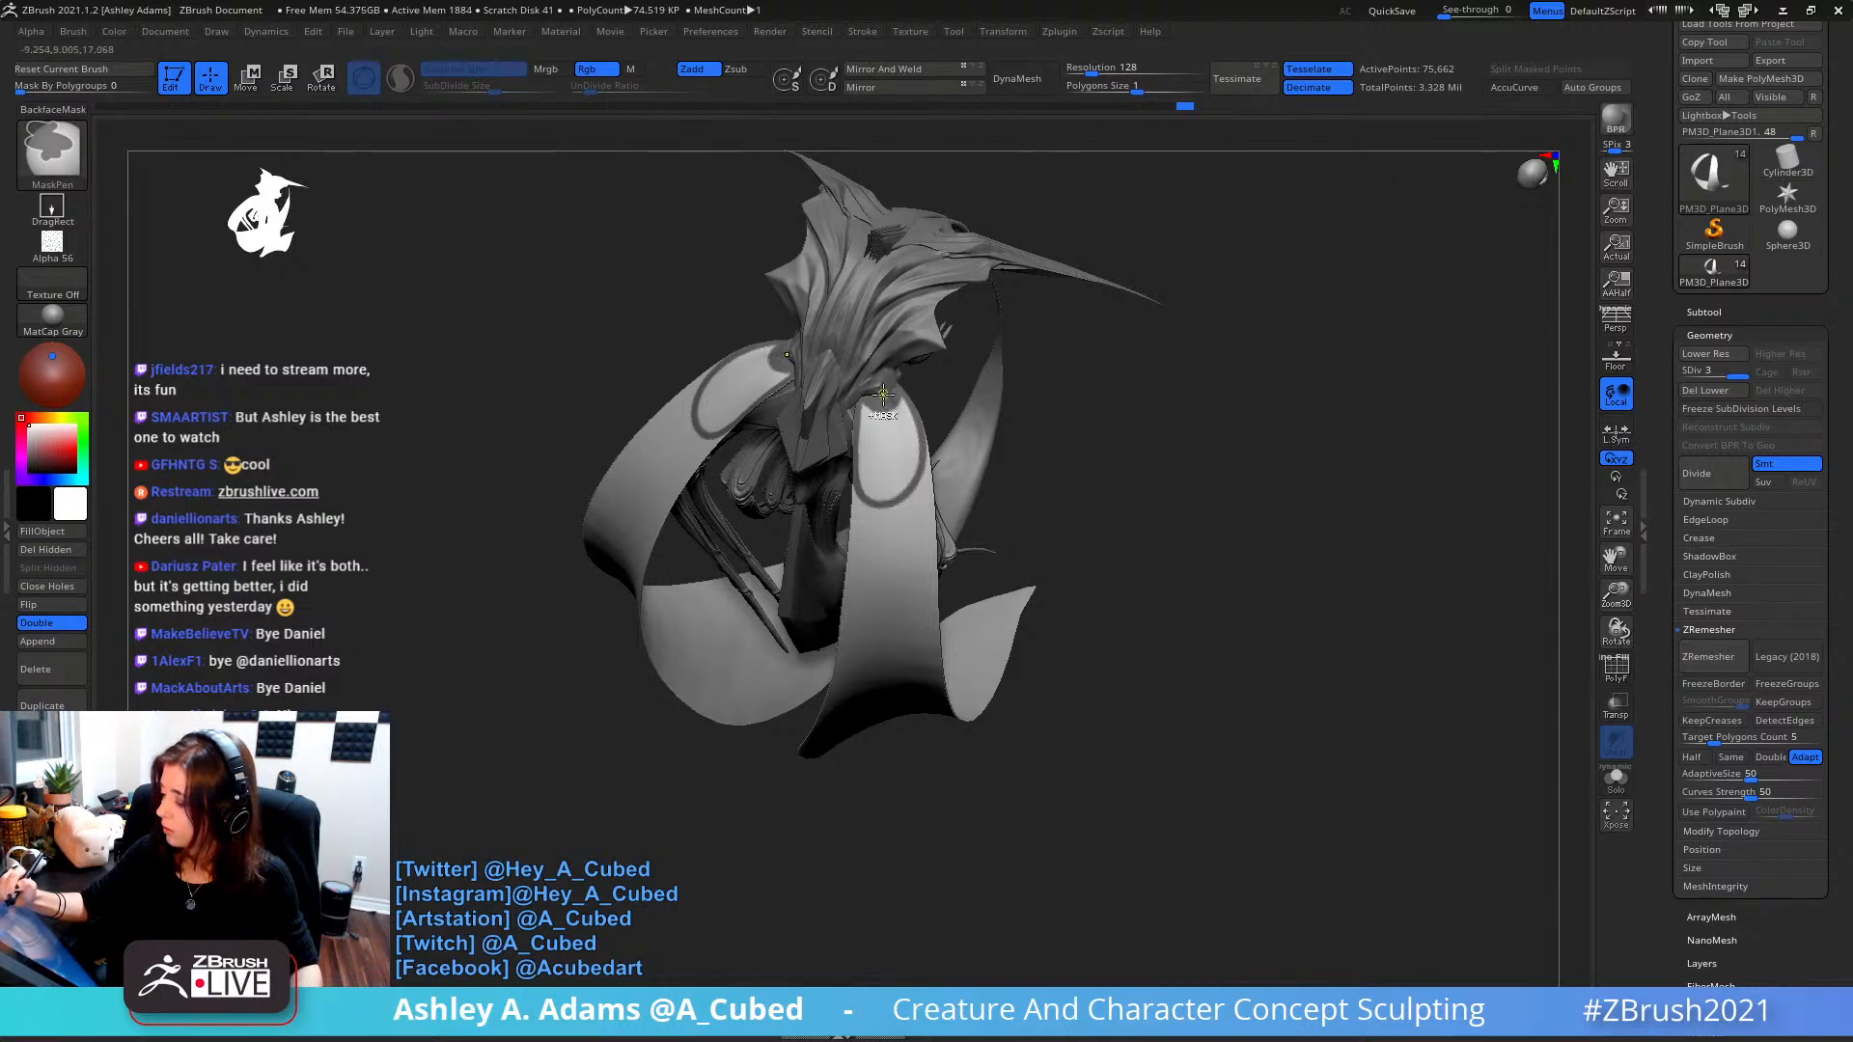
pyautogui.moveTo(902, 415)
pyautogui.mouseDown(button='right')
pyautogui.moveTo(905, 488)
pyautogui.moveTo(920, 402)
pyautogui.mouseUp(button='right')
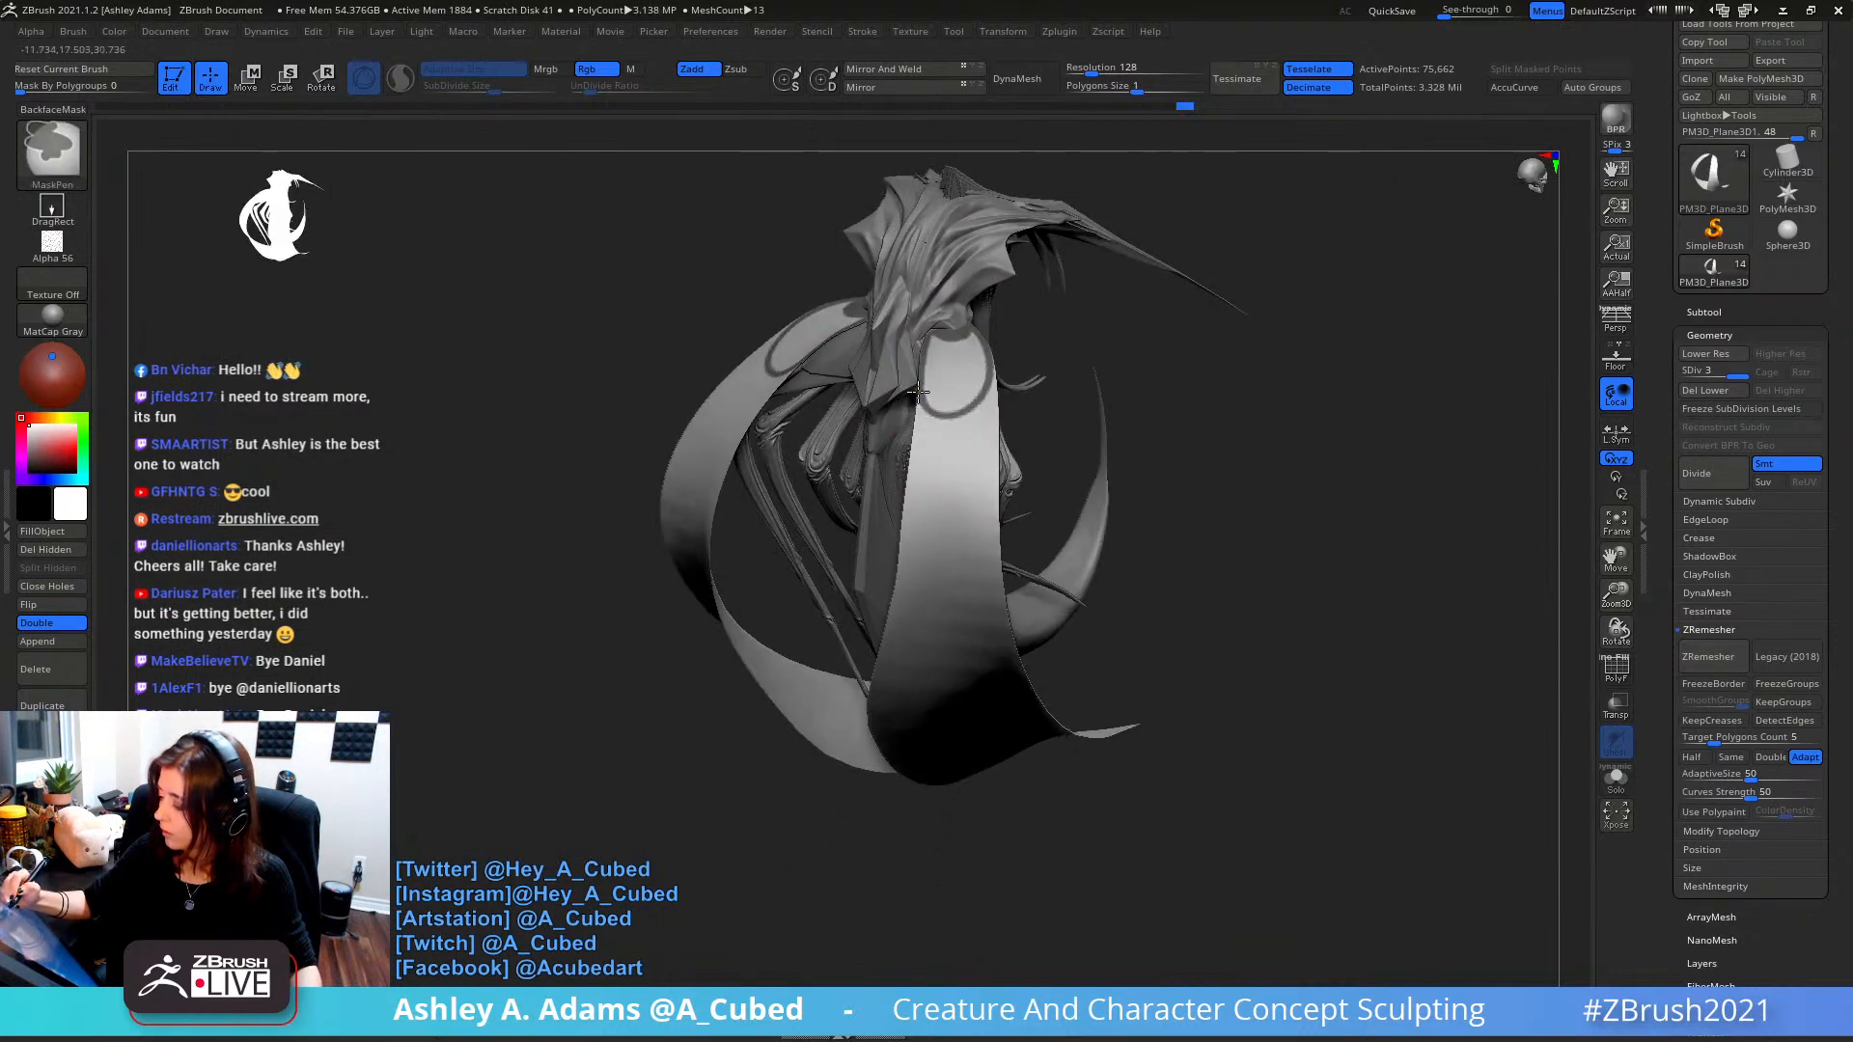
pyautogui.moveTo(917, 471)
pyautogui.keyDown('ctrl'); pyautogui.mouseDown()
pyautogui.moveTo(951, 513)
pyautogui.moveTo(990, 500)
pyautogui.moveTo(1004, 439)
pyautogui.moveTo(986, 322)
pyautogui.mouseUp(); pyautogui.keyUp('ctrl')
# - Draw a large teardrop mask outline with a second nested outline around it on the middle of the wings
pyautogui.moveTo(994, 382)
pyautogui.mouseDown(button='right')
pyautogui.moveTo(998, 323)
pyautogui.moveTo(989, 339)
pyautogui.mouseUp(button='right')
pyautogui.keyDown('ctrl'); pyautogui.moveTo(987, 338); pyautogui.dragTo(985, 322); pyautogui.keyUp('ctrl')
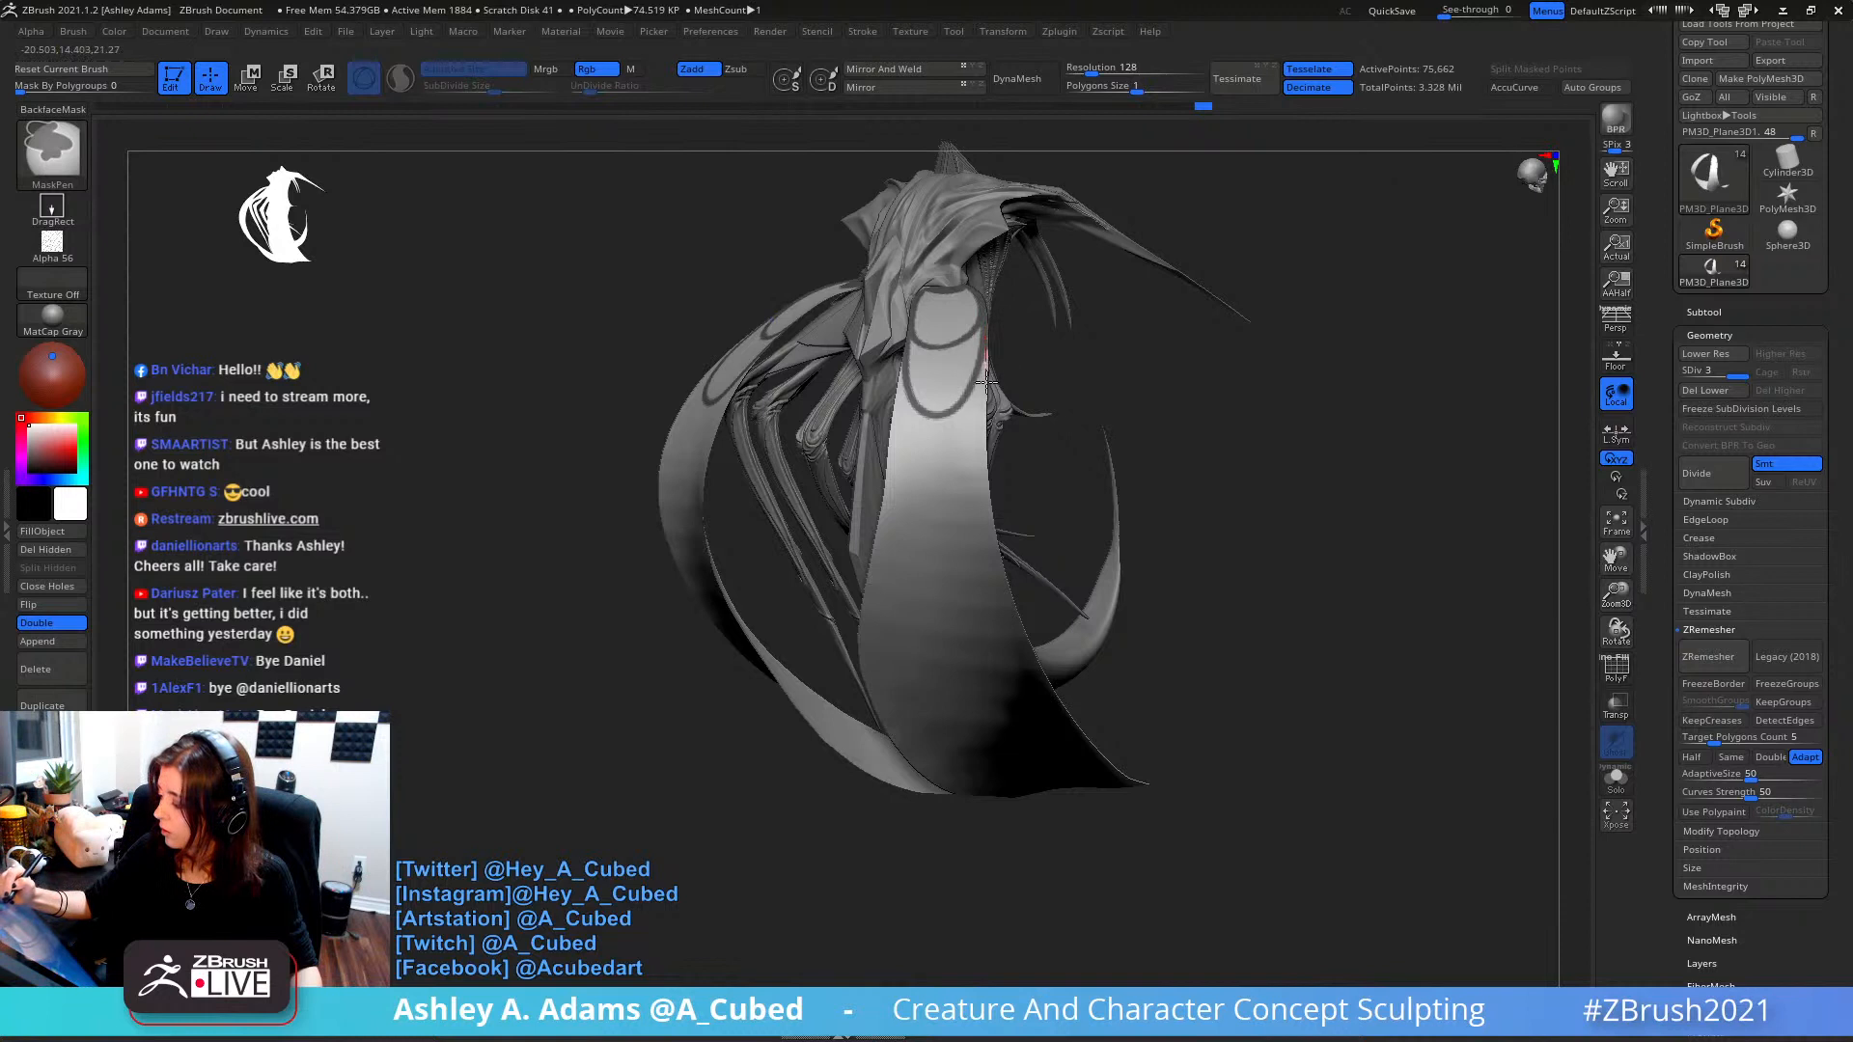
pyautogui.moveTo(976, 464)
pyautogui.keyDown('ctrl'); pyautogui.mouseDown()
pyautogui.moveTo(899, 563)
pyautogui.moveTo(862, 653)
pyautogui.mouseUp(); pyautogui.keyUp('ctrl')
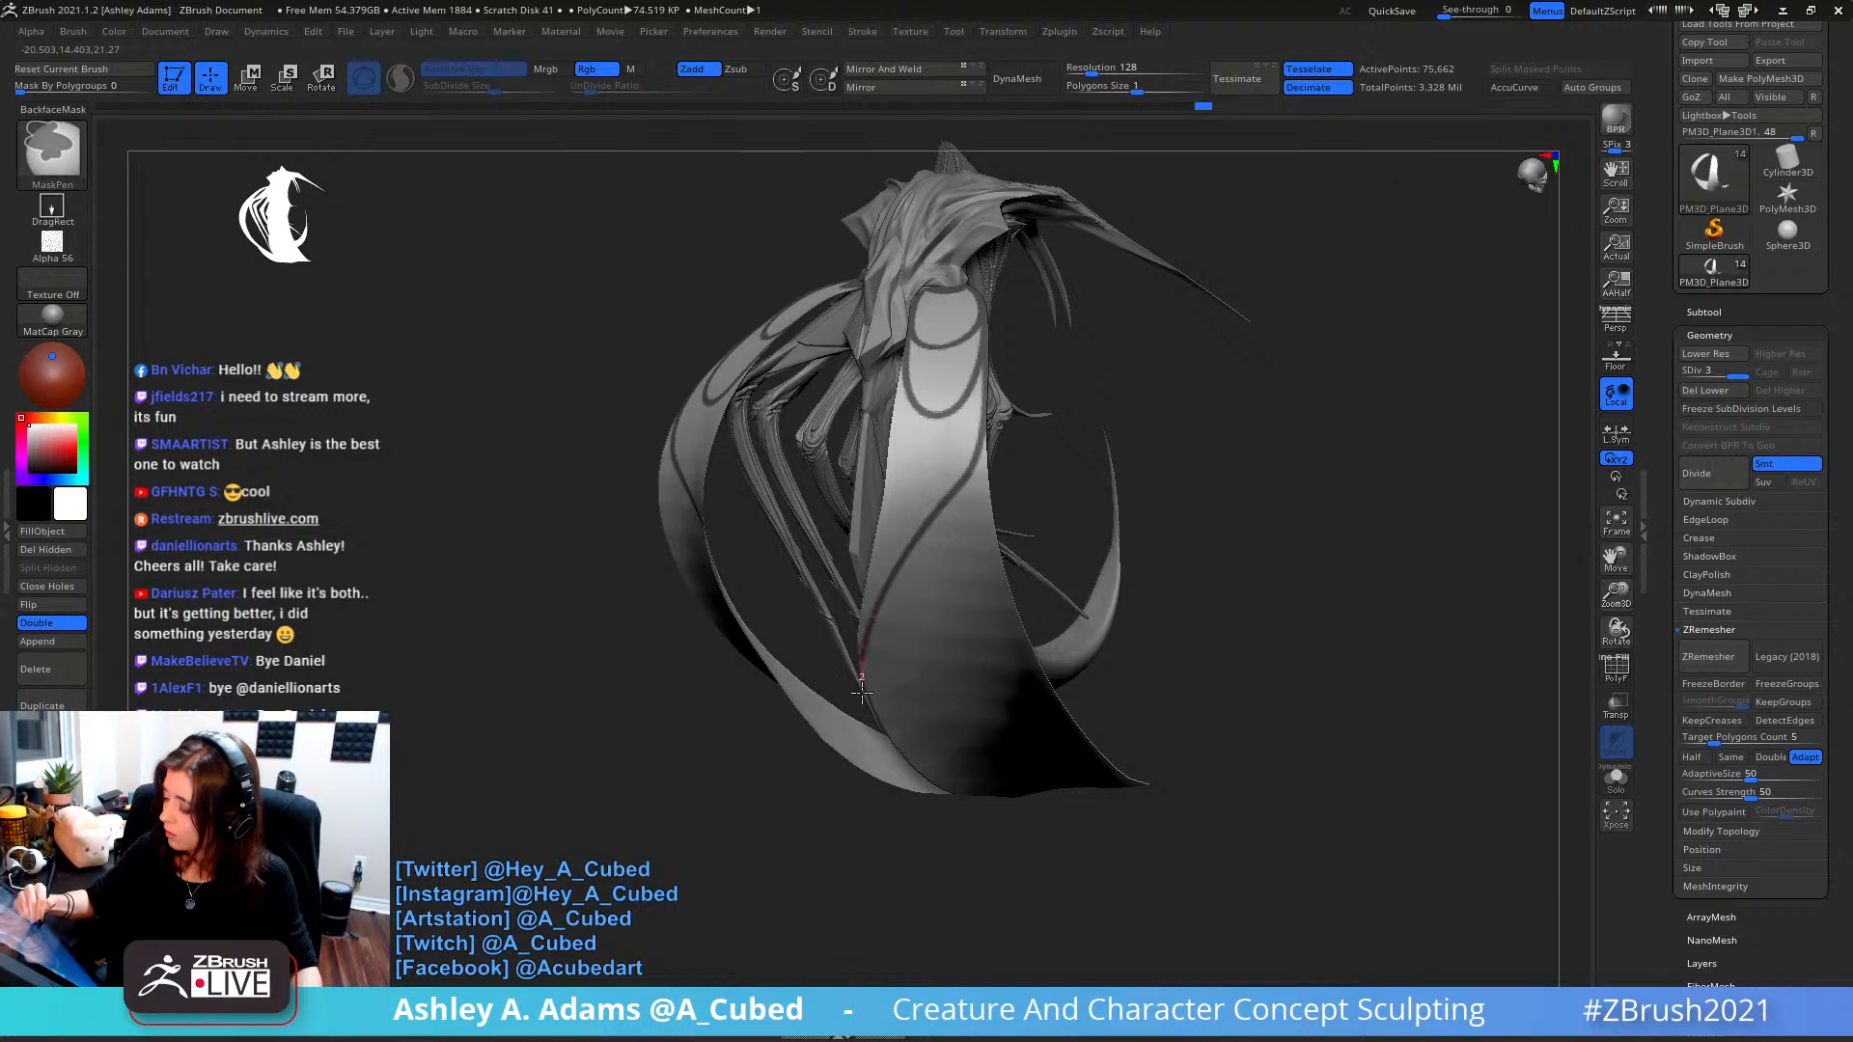
pyautogui.moveTo(898, 740)
pyautogui.keyDown('ctrl'); pyautogui.mouseDown()
pyautogui.moveTo(965, 722)
pyautogui.moveTo(996, 660)
pyautogui.moveTo(985, 415)
pyautogui.mouseUp(); pyautogui.keyUp('ctrl')
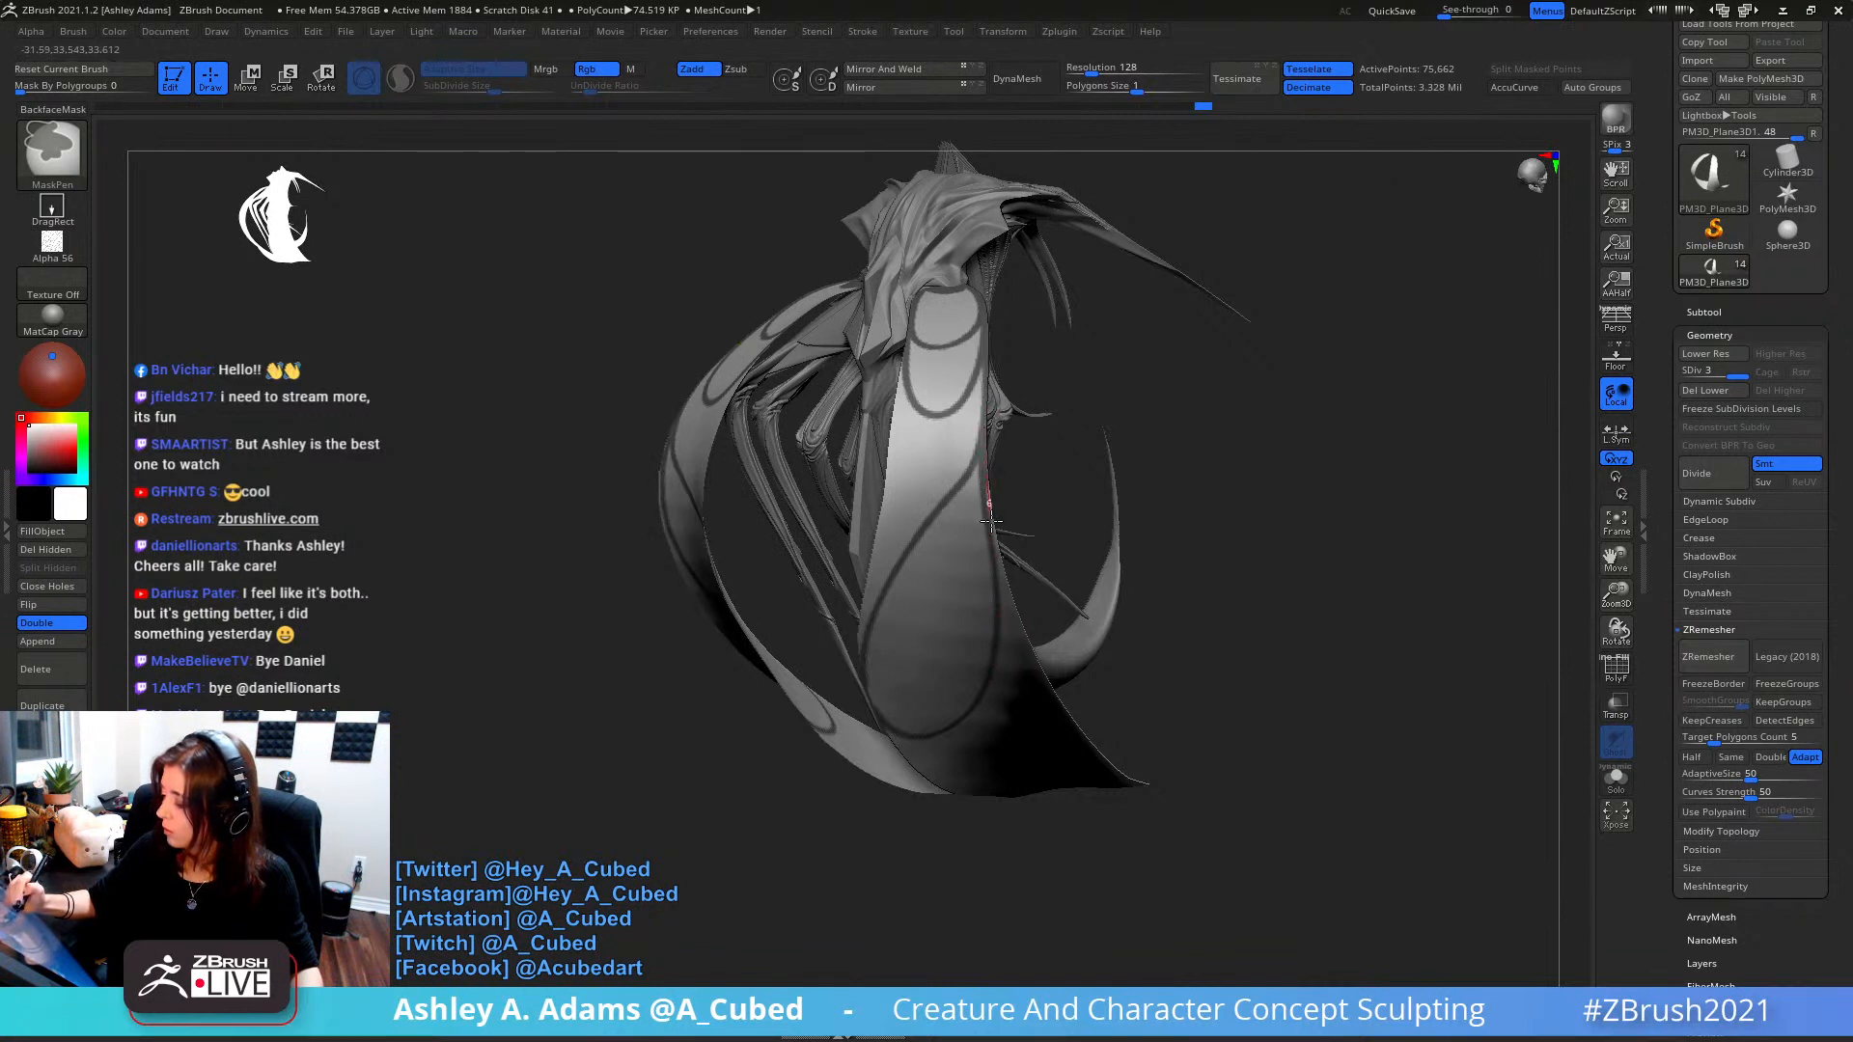
pyautogui.moveTo(1002, 579)
pyautogui.keyDown('ctrl'); pyautogui.mouseDown()
pyautogui.moveTo(1013, 656)
pyautogui.moveTo(972, 728)
pyautogui.moveTo(936, 756)
pyautogui.moveTo(868, 704)
pyautogui.mouseUp(); pyautogui.keyUp('ctrl')
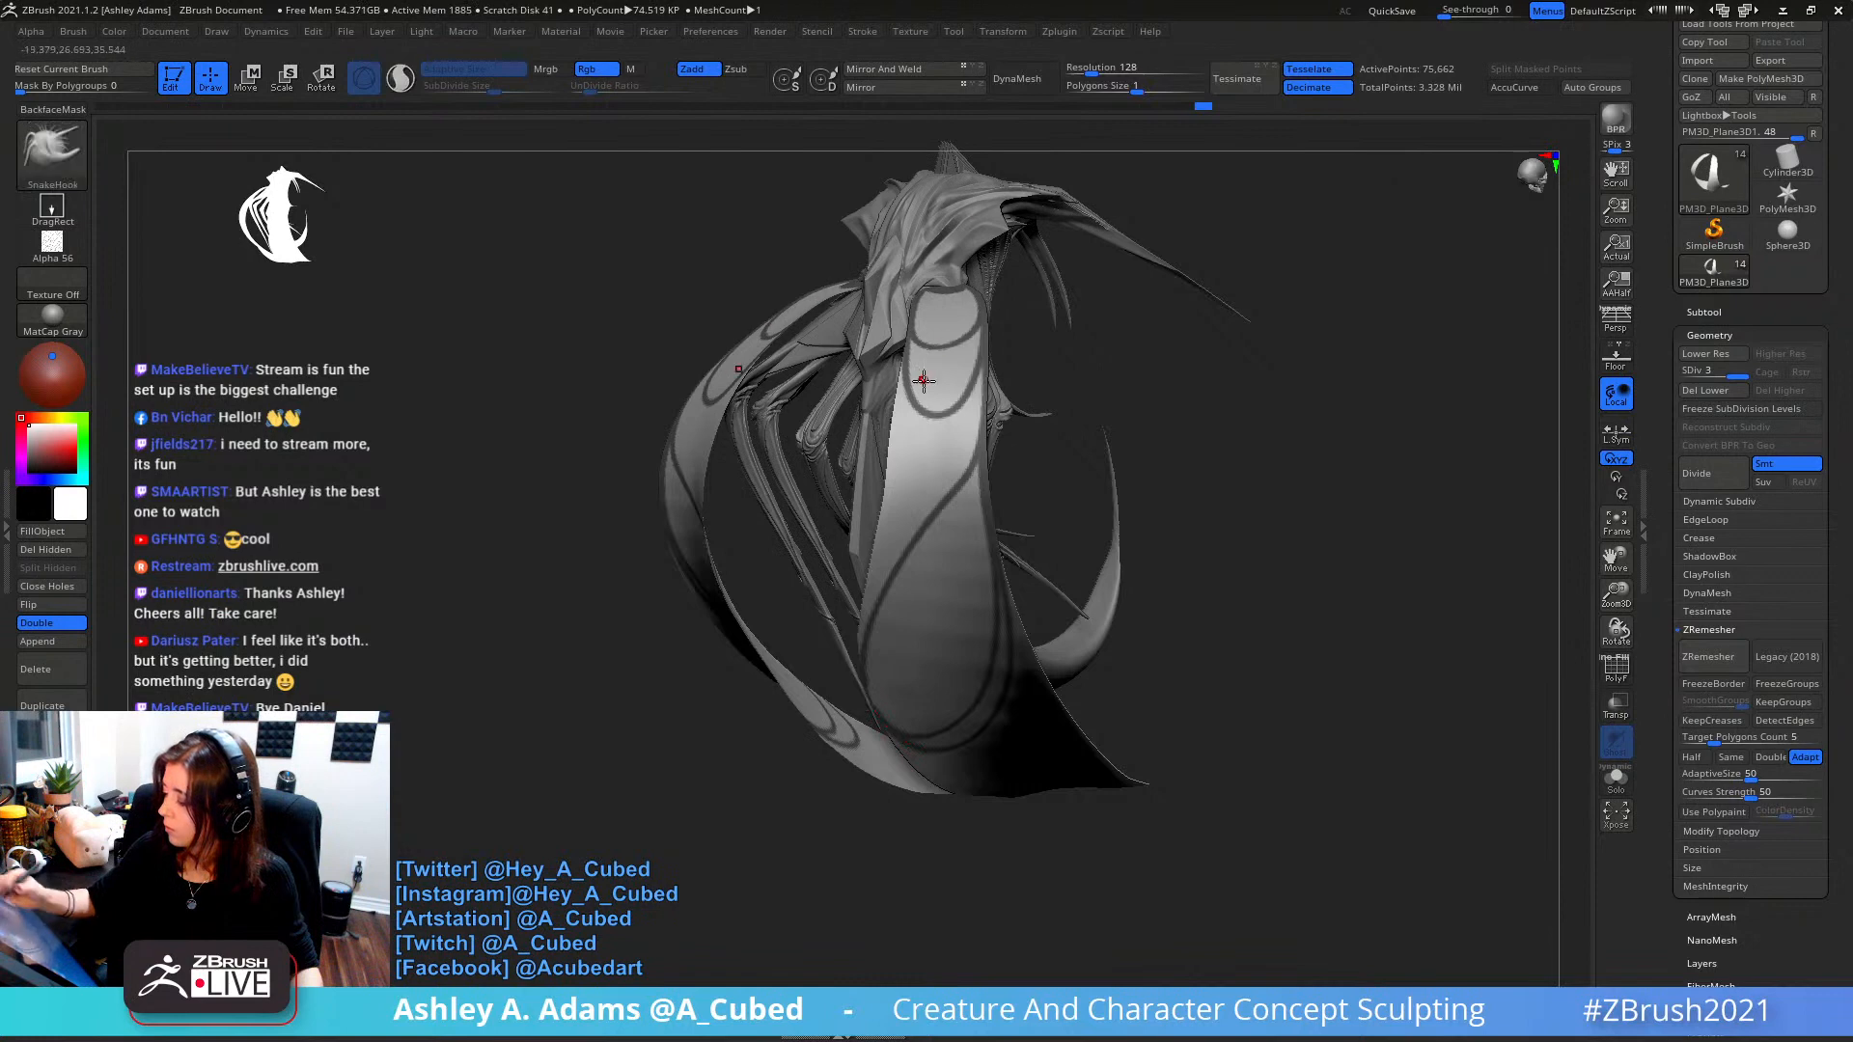
# - Mask curved lines and rounded scallops that link the shoulder loops to the large teardrop outline
pyautogui.moveTo(925, 379)
pyautogui.mouseDown(button='right')
pyautogui.moveTo(876, 384)
pyautogui.moveTo(901, 374)
pyautogui.mouseUp(button='right')
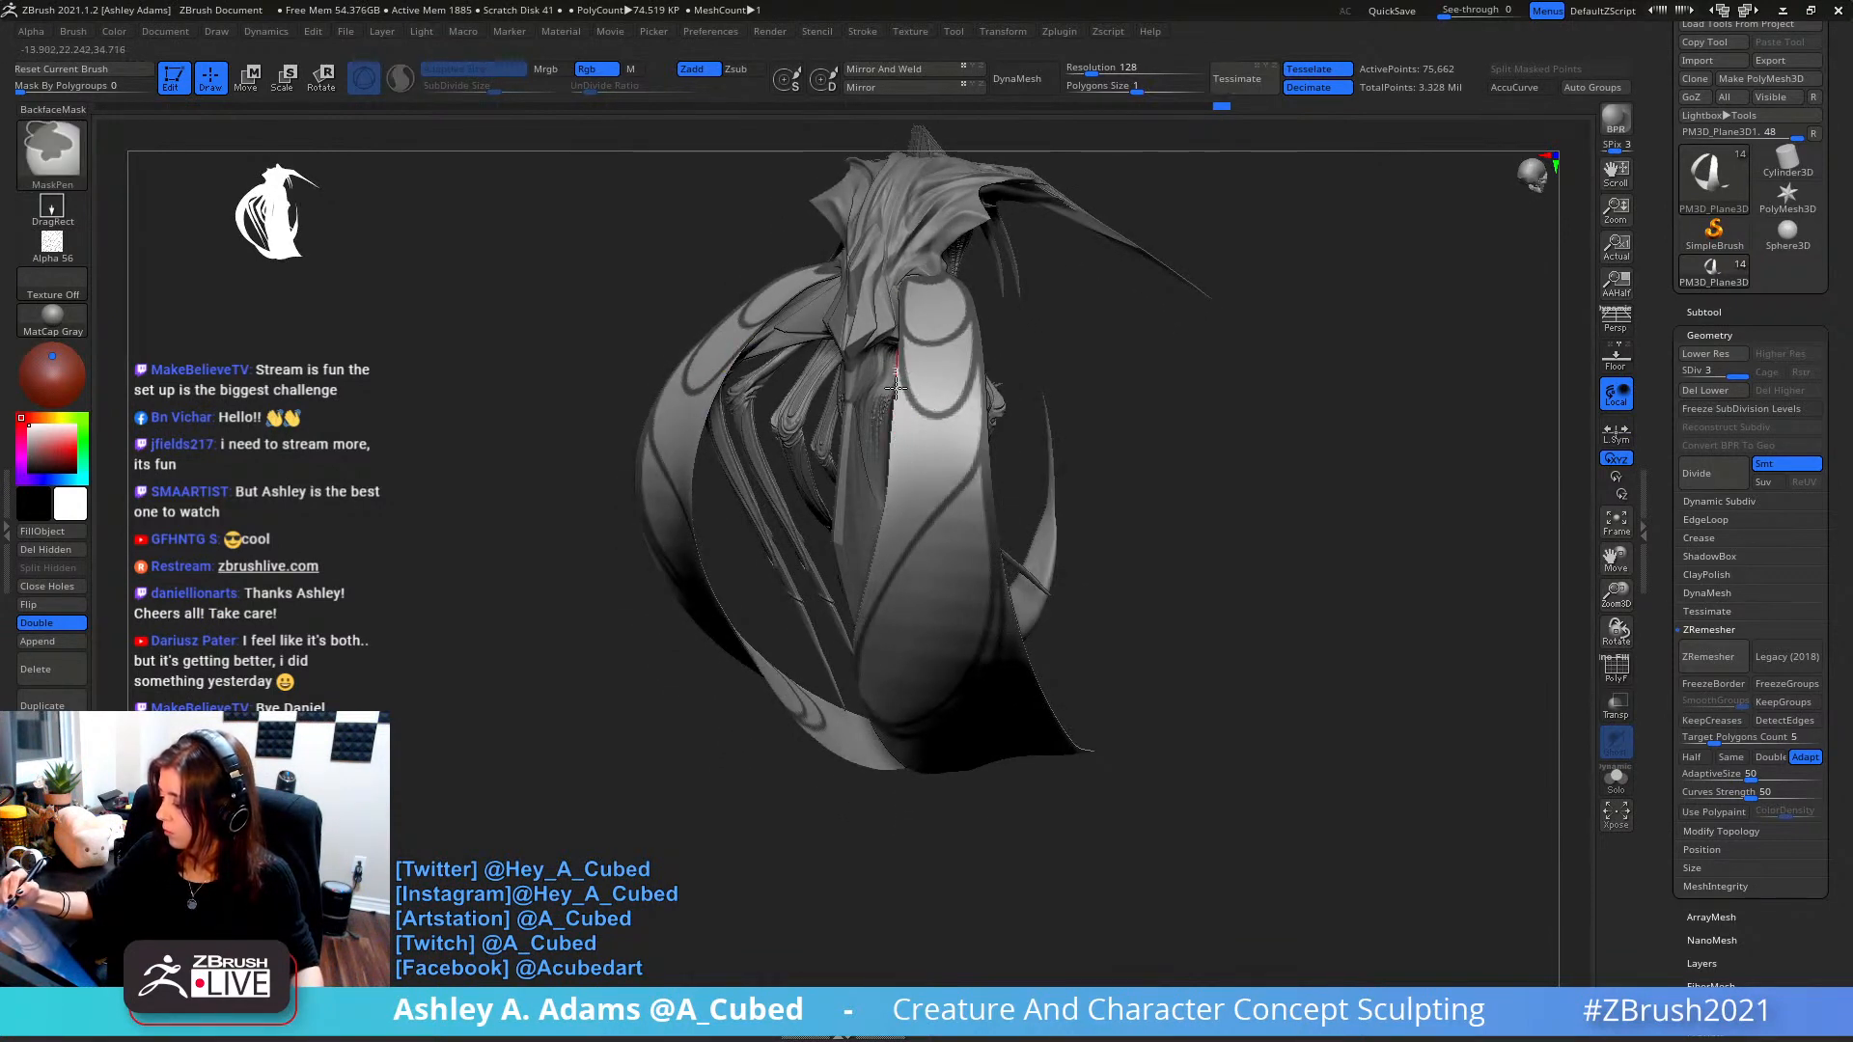
pyautogui.moveTo(896, 442)
pyautogui.keyDown('ctrl'); pyautogui.mouseDown()
pyautogui.moveTo(921, 477)
pyautogui.moveTo(959, 463)
pyautogui.moveTo(989, 314)
pyautogui.mouseUp(); pyautogui.keyUp('ctrl')
pyautogui.hotkey('ctrl', 'z')
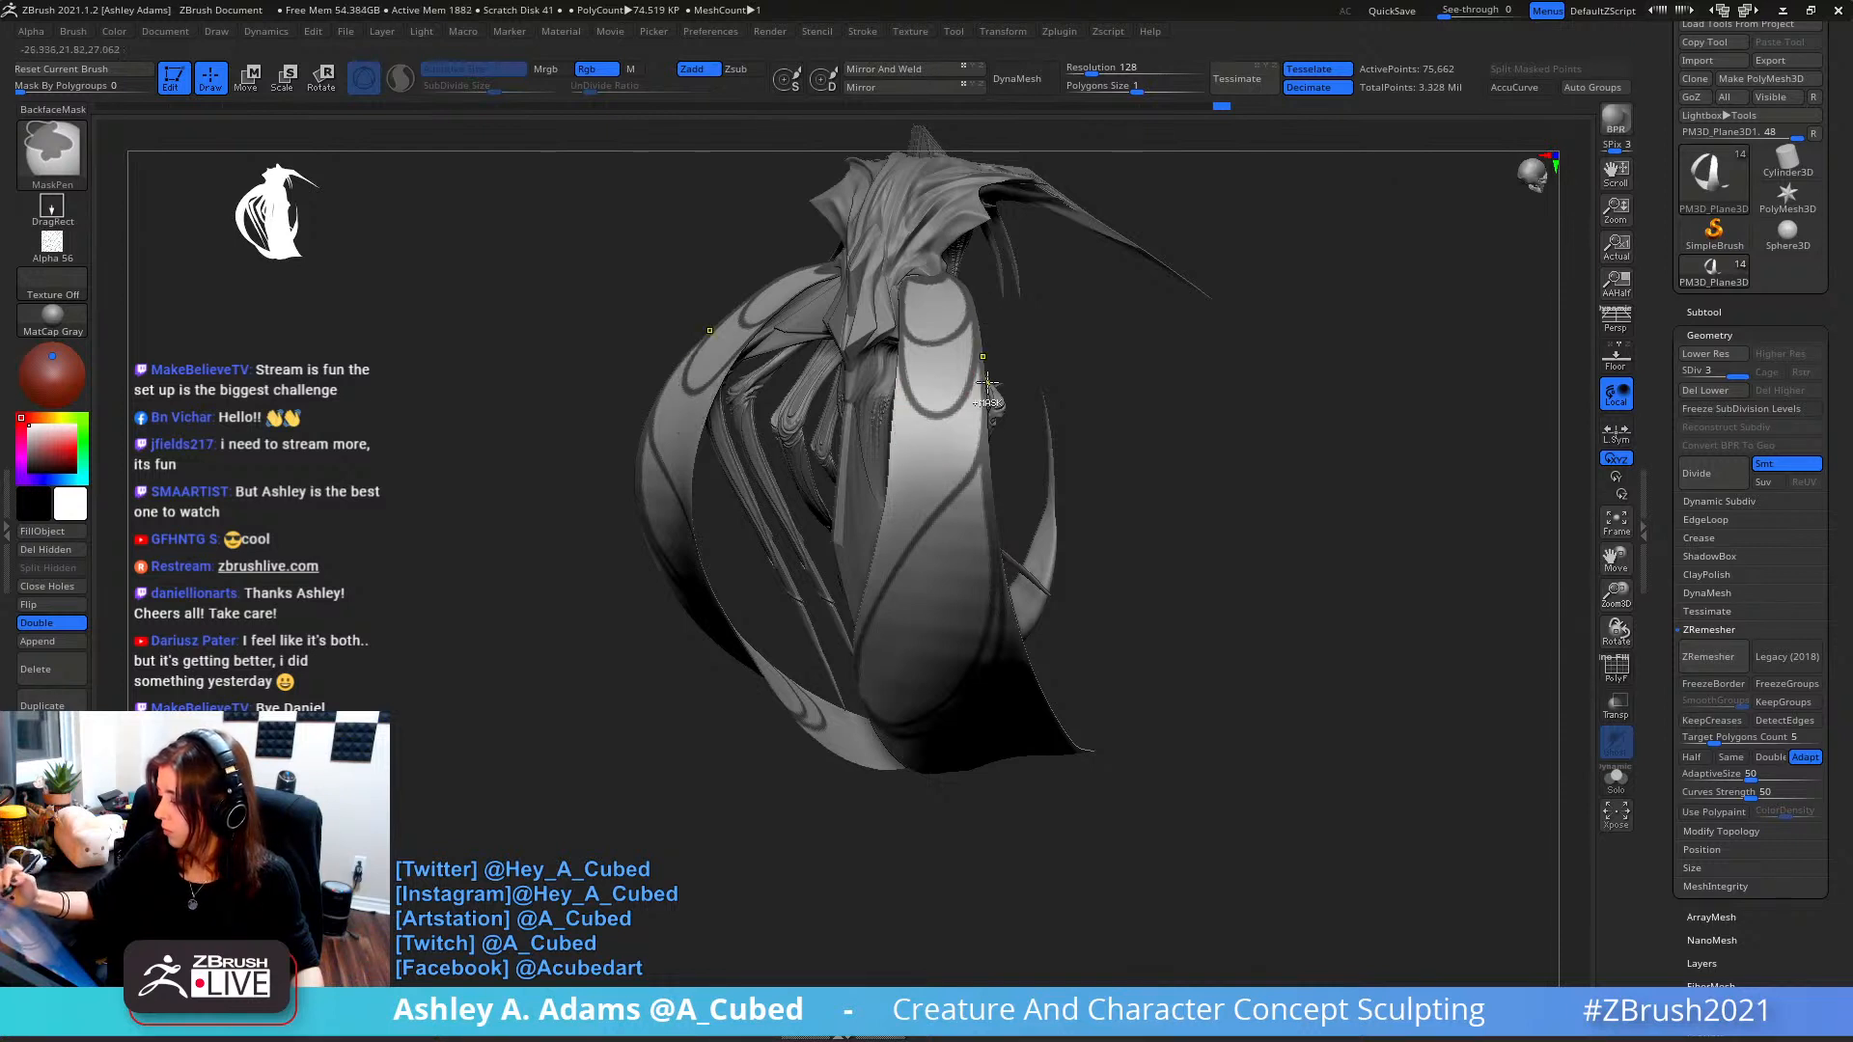
pyautogui.moveTo(983, 427)
pyautogui.keyDown('ctrl'); pyautogui.mouseDown()
pyautogui.moveTo(951, 502)
pyautogui.moveTo(902, 473)
pyautogui.moveTo(981, 371)
pyautogui.mouseUp(); pyautogui.keyUp('ctrl')
pyautogui.moveTo(1139, 395); pyautogui.dragTo(1187, 464)
pyautogui.keyDown('ctrl'); pyautogui.moveTo(940, 407); pyautogui.dragTo(900, 471); pyautogui.keyUp('ctrl')
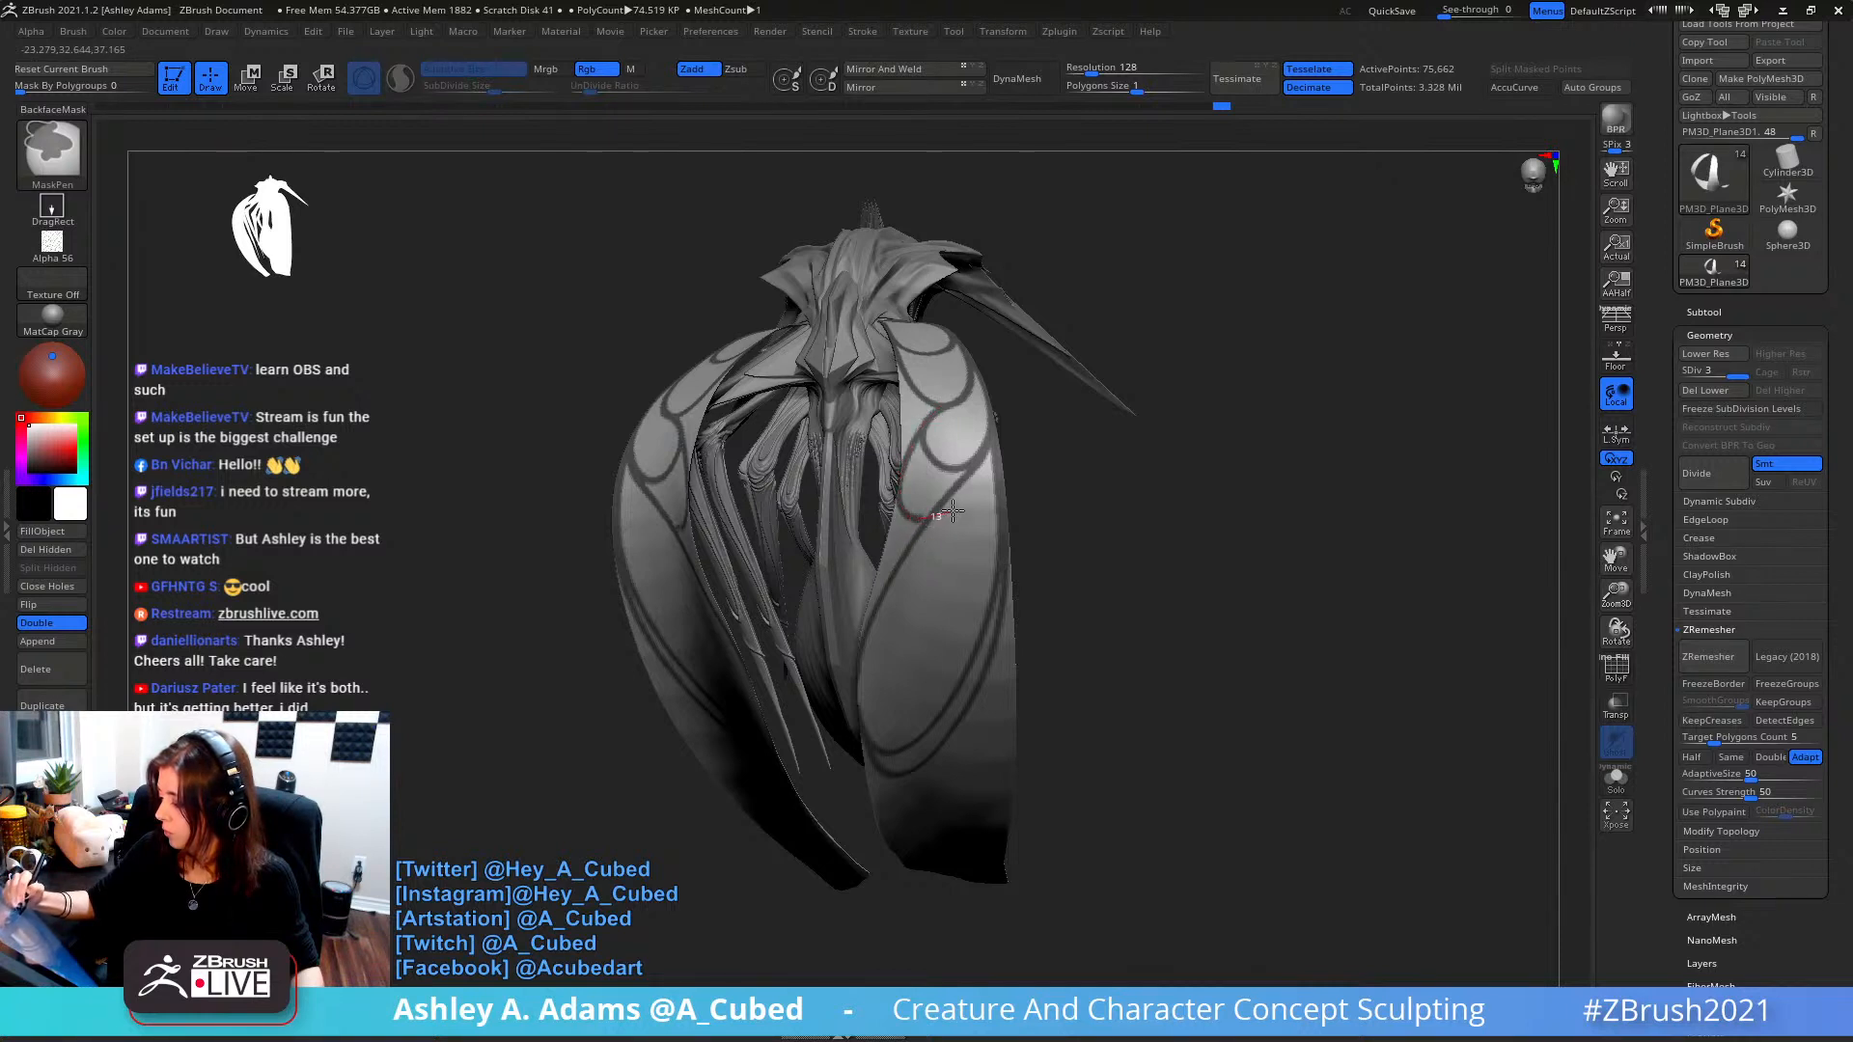
pyautogui.keyDown('ctrl'); pyautogui.moveTo(961, 484); pyautogui.dragTo(968, 469); pyautogui.keyUp('ctrl')
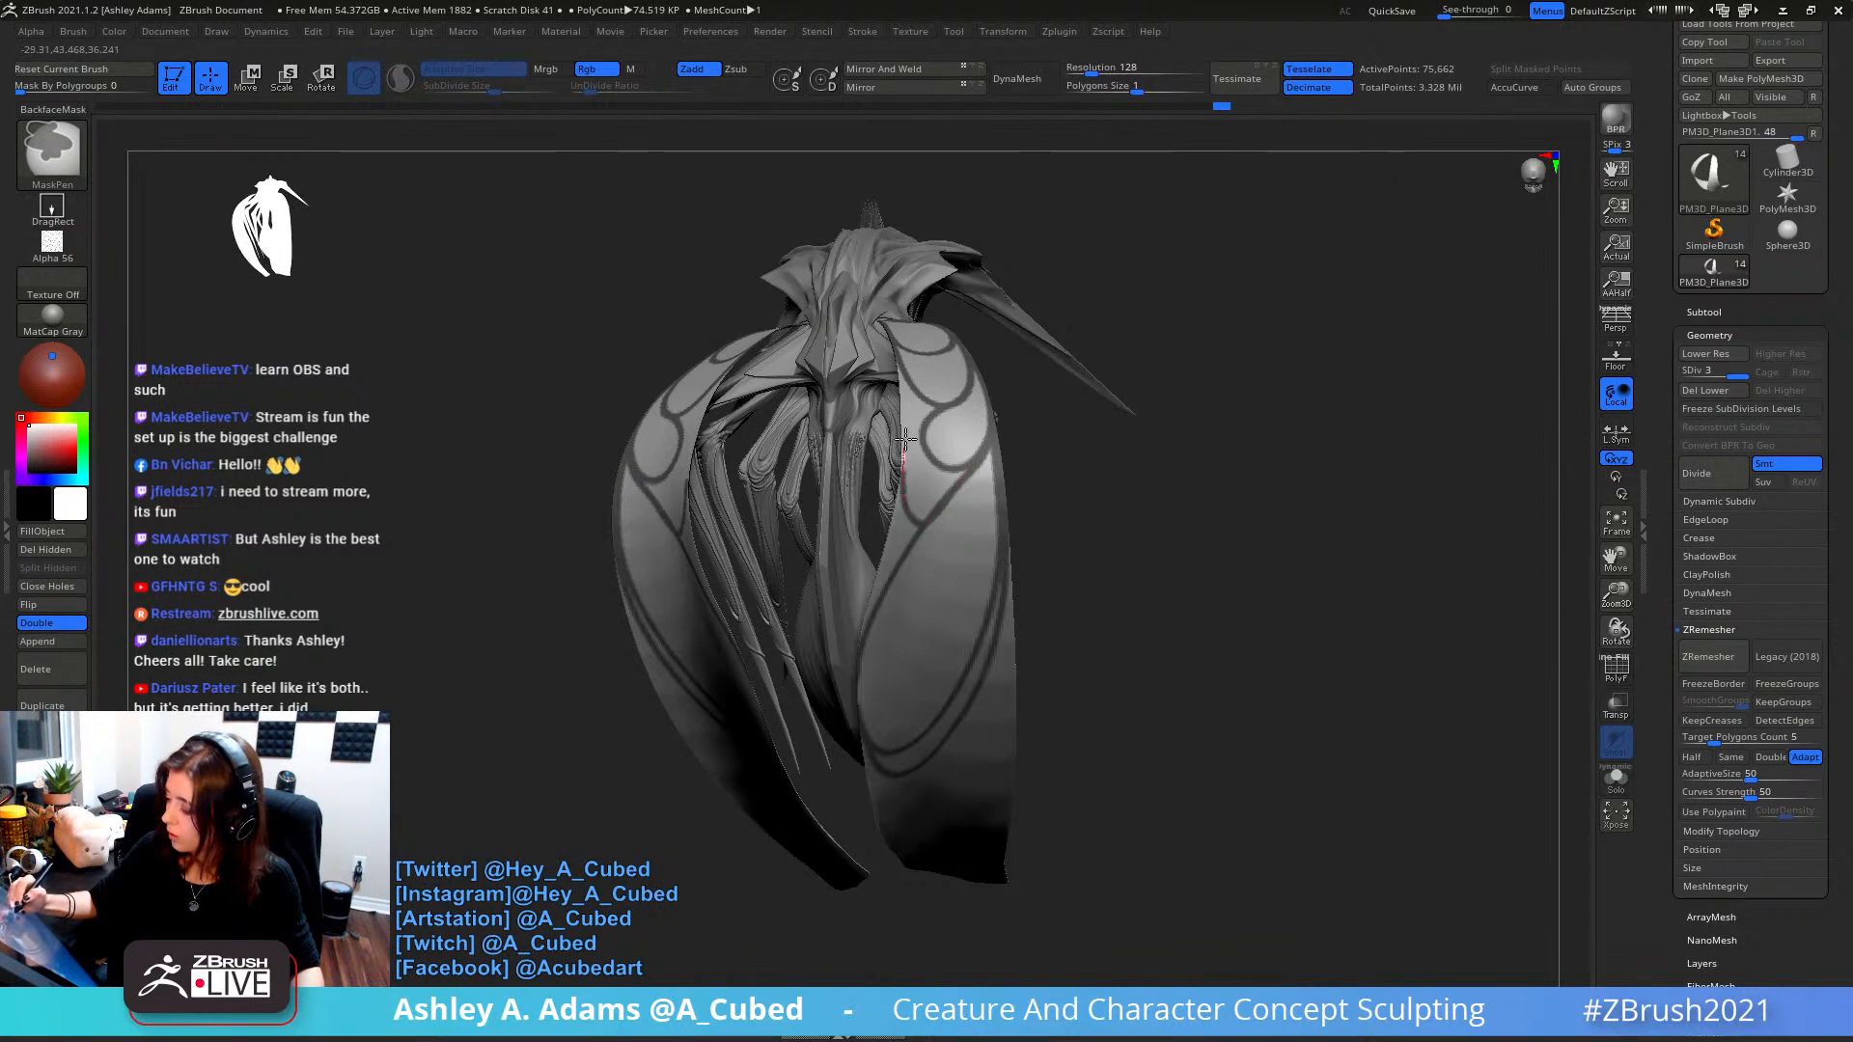
pyautogui.keyDown('ctrl'); pyautogui.moveTo(905, 440); pyautogui.dragTo(958, 390); pyautogui.keyUp('ctrl')
# - Trace a mask line along the body-side edge of the wings, from the shoulder loops down beside the teardrop
pyautogui.moveTo(878, 413)
pyautogui.mouseDown(button='right')
pyautogui.moveTo(1004, 420)
pyautogui.moveTo(830, 374)
pyautogui.mouseUp(button='right')
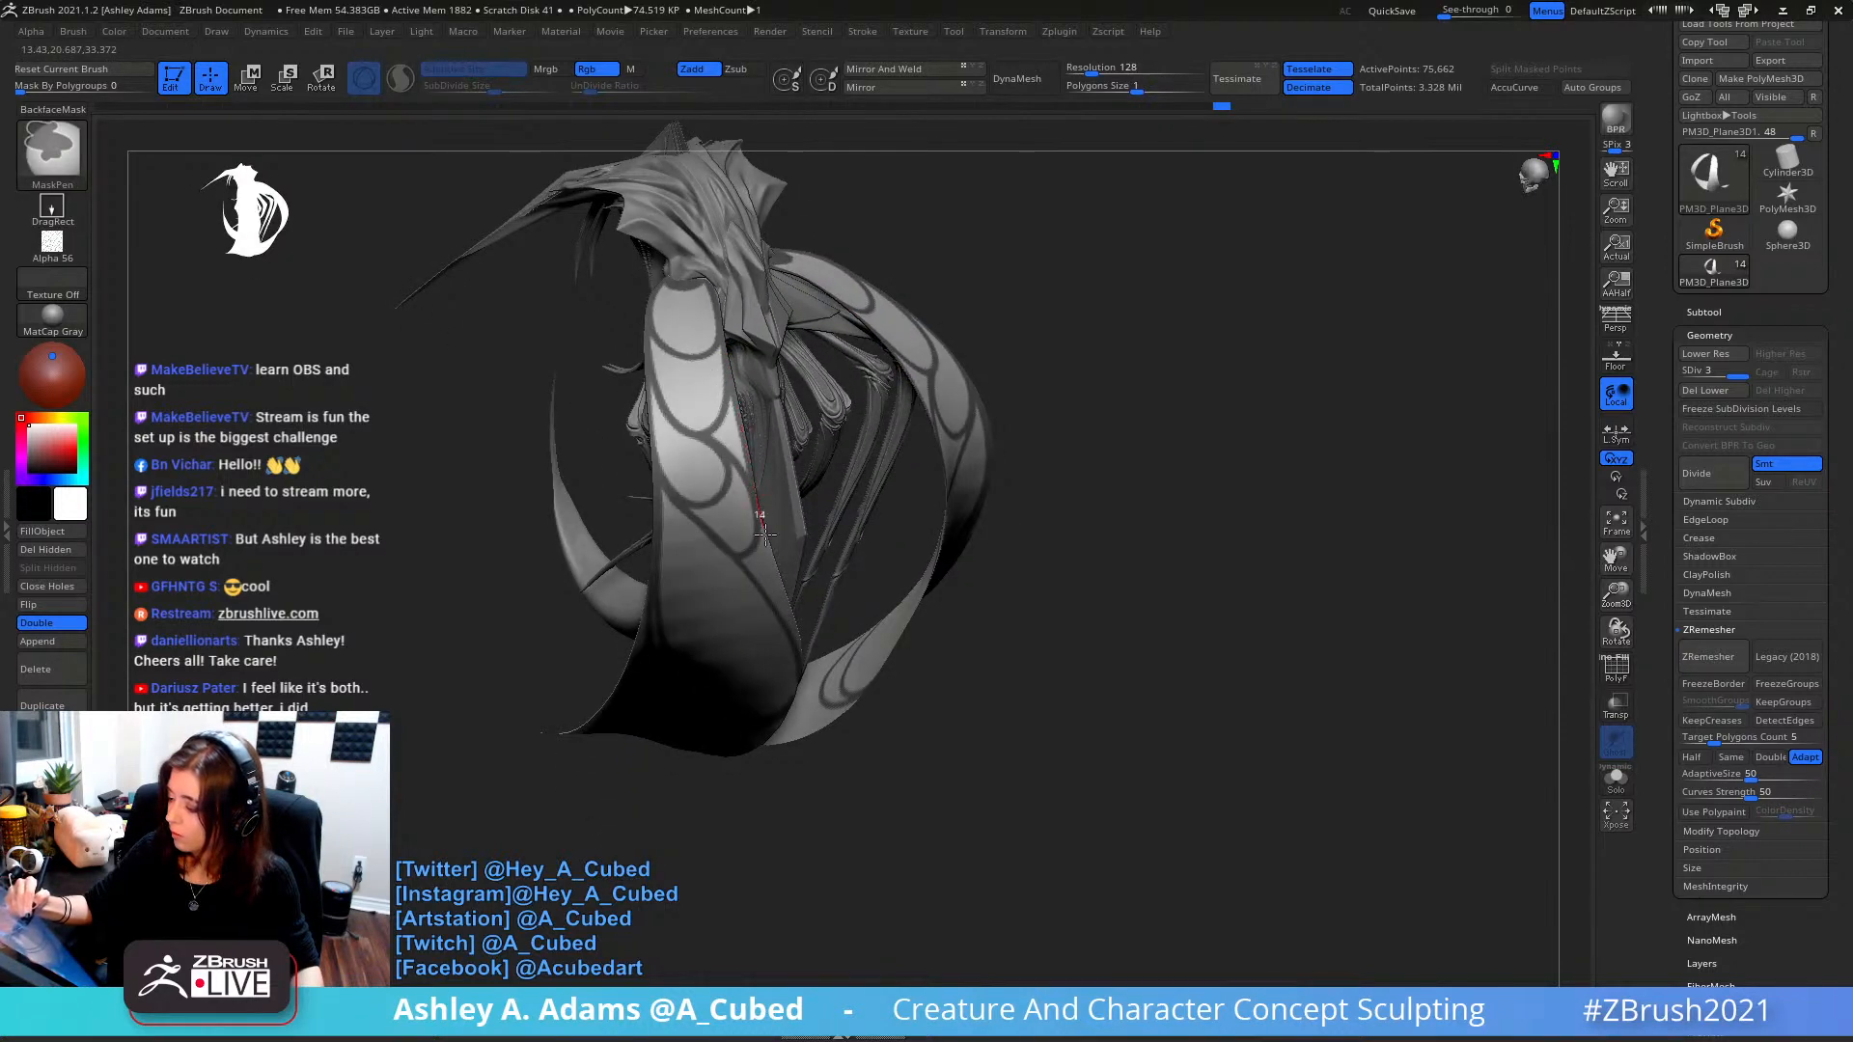
pyautogui.moveTo(764, 534); pyautogui.dragTo(733, 371, button='right')
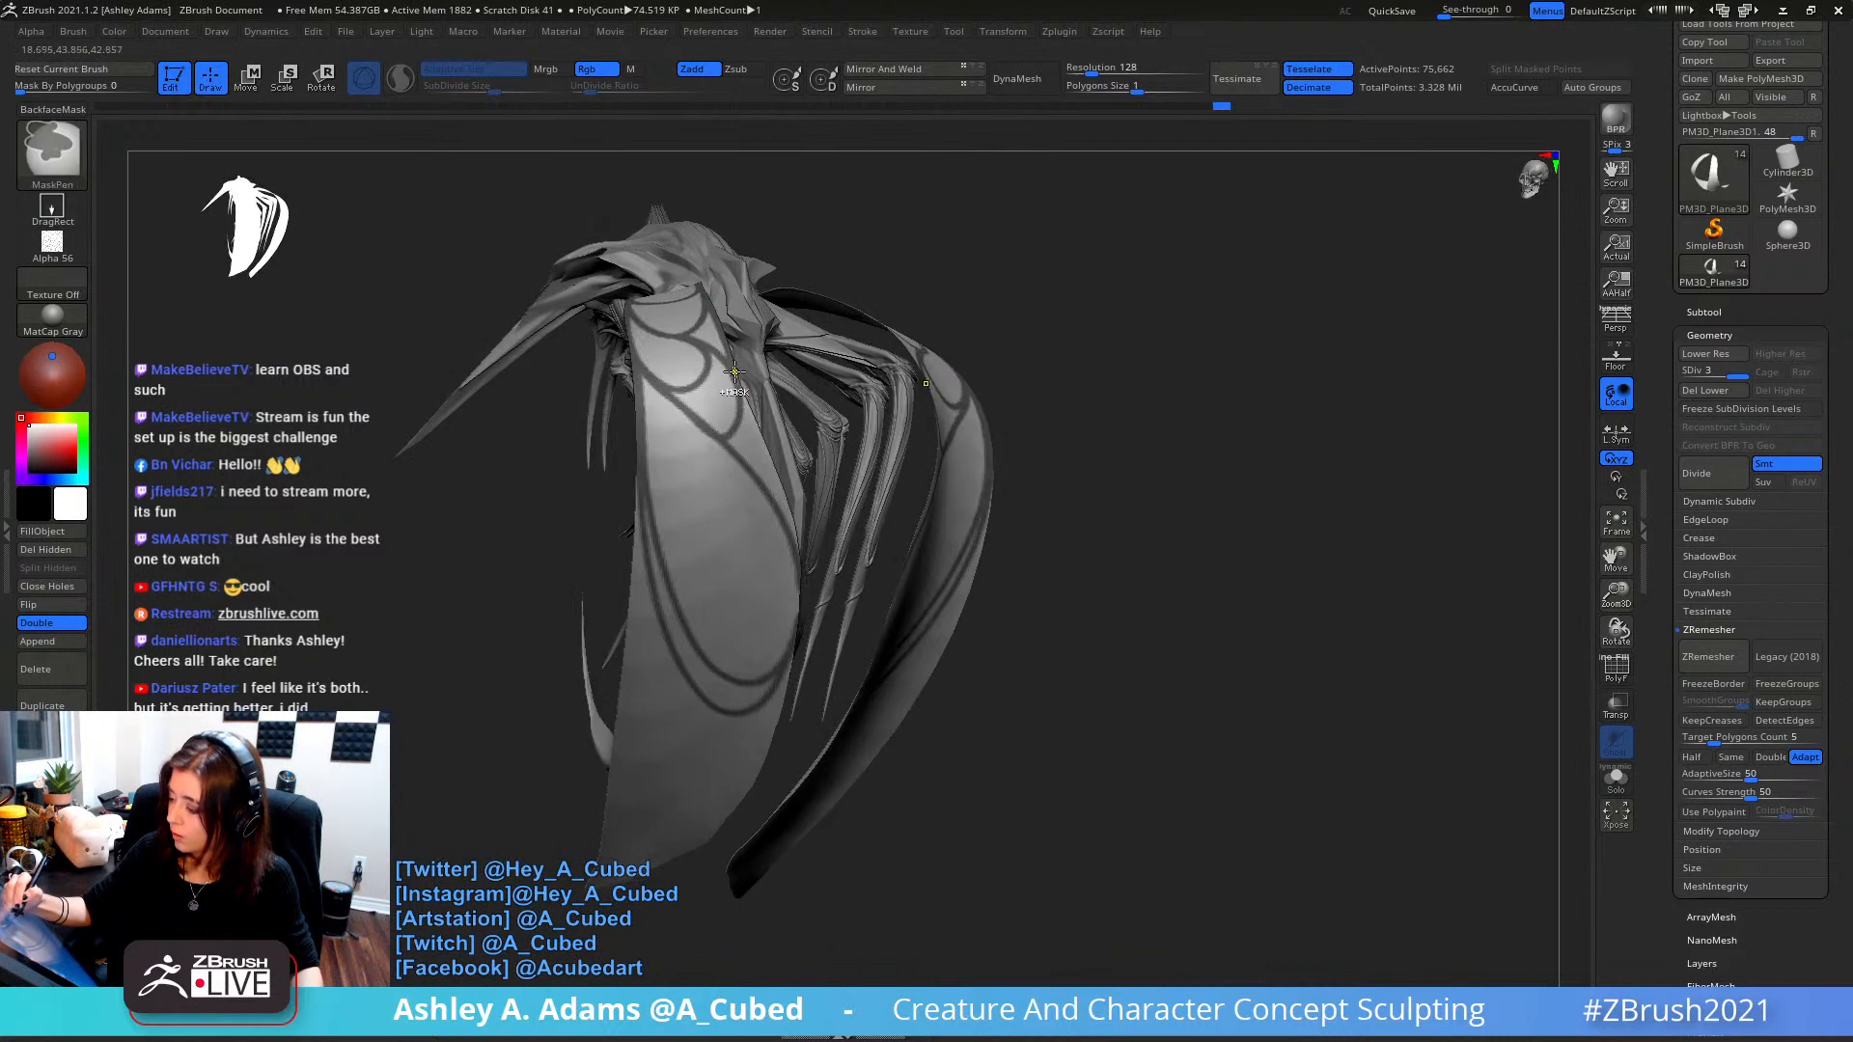
pyautogui.moveTo(736, 375)
pyautogui.keyDown('ctrl'); pyautogui.mouseDown()
pyautogui.moveTo(766, 461)
pyautogui.moveTo(746, 396)
pyautogui.mouseUp(); pyautogui.keyUp('ctrl')
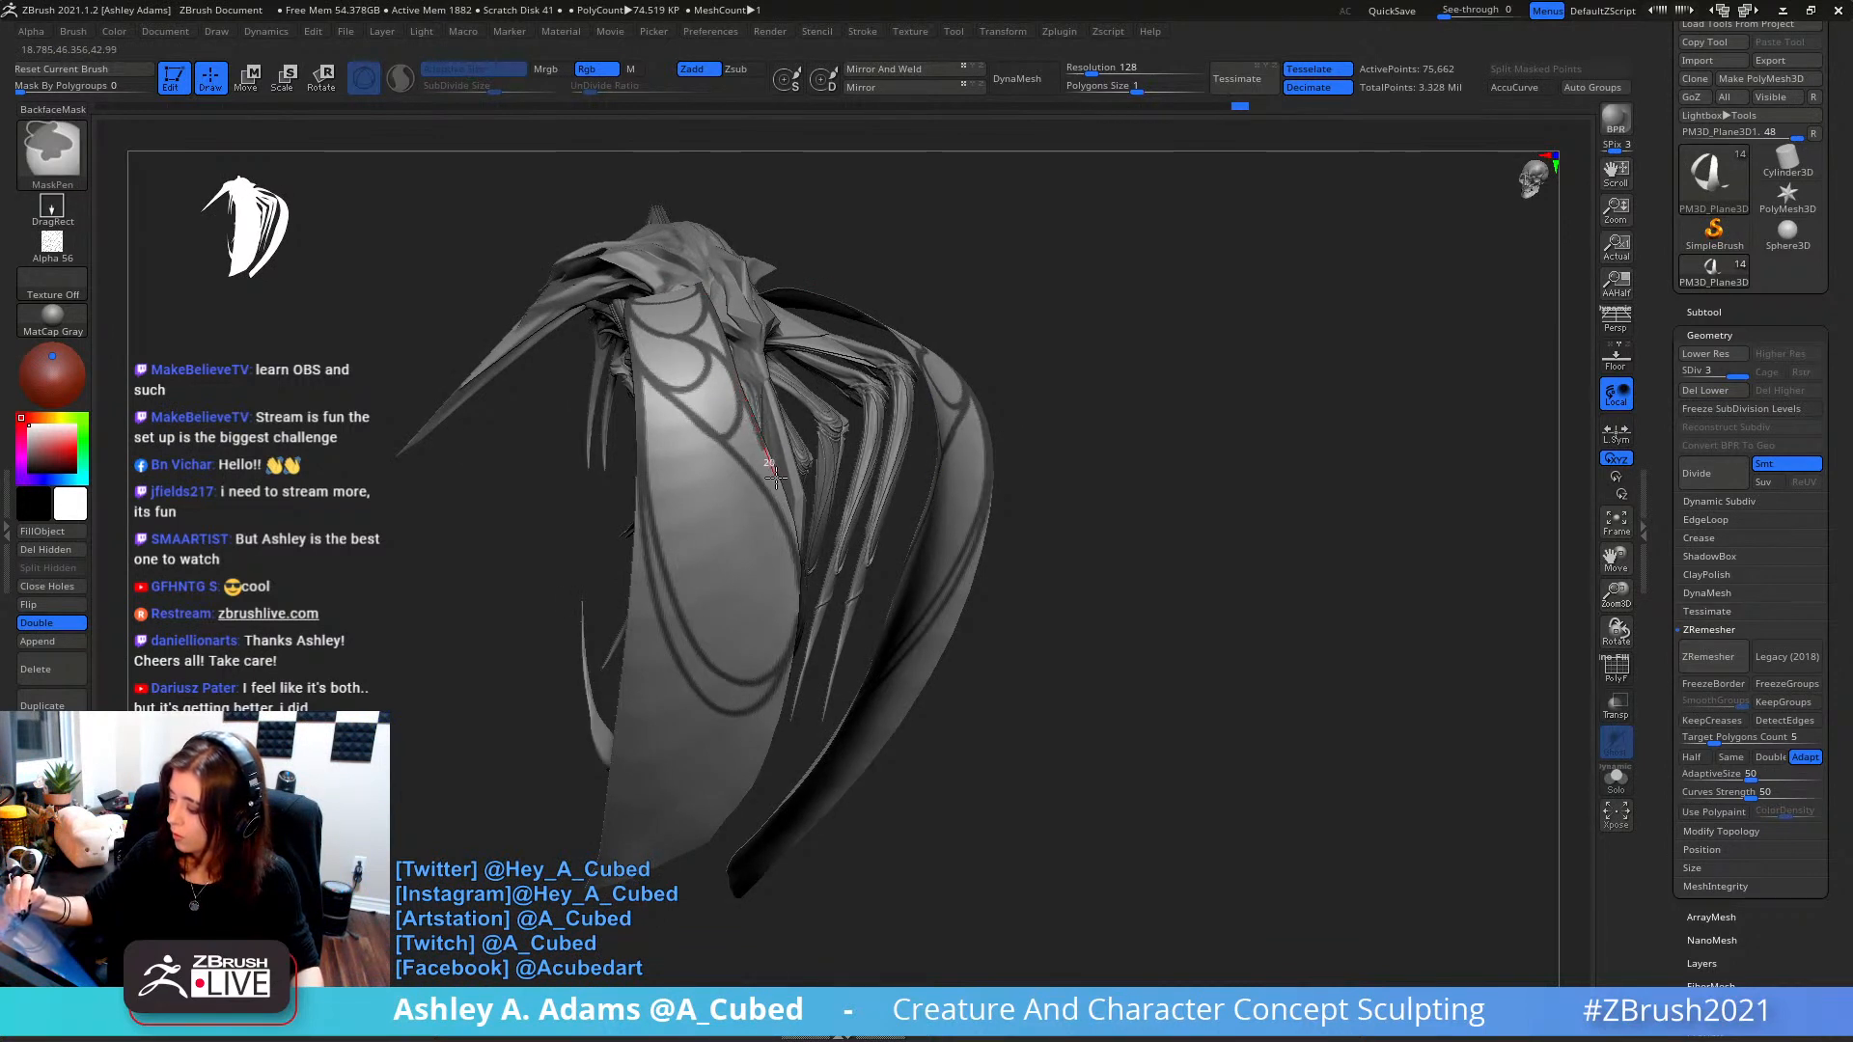
pyautogui.keyDown('ctrl'); pyautogui.moveTo(804, 567); pyautogui.dragTo(805, 578); pyautogui.keyUp('ctrl')
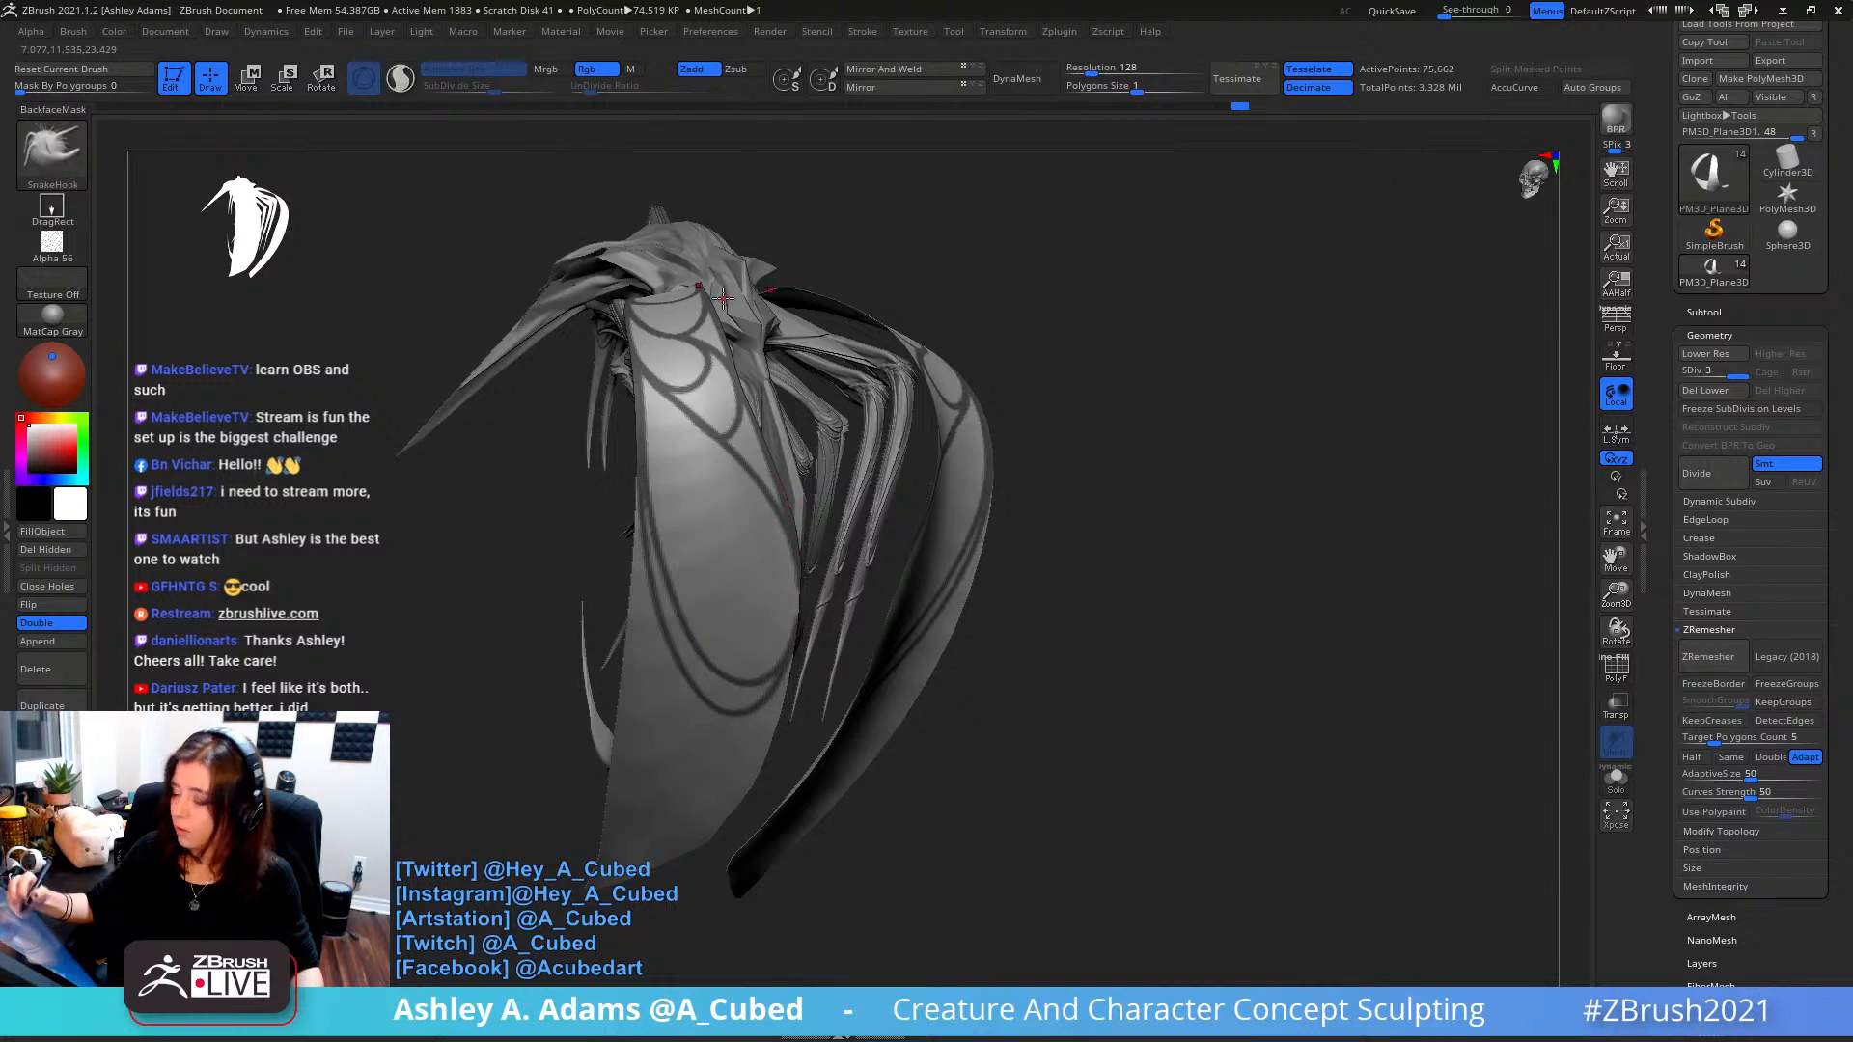
# - Draw a third, wider curved mask outline beneath the nested teardrops, spanning the wing from edge to edge
pyautogui.keyDown('alt'); pyautogui.moveTo(816, 484); pyautogui.dragTo(968, 438, button='right'); pyautogui.keyUp('alt')
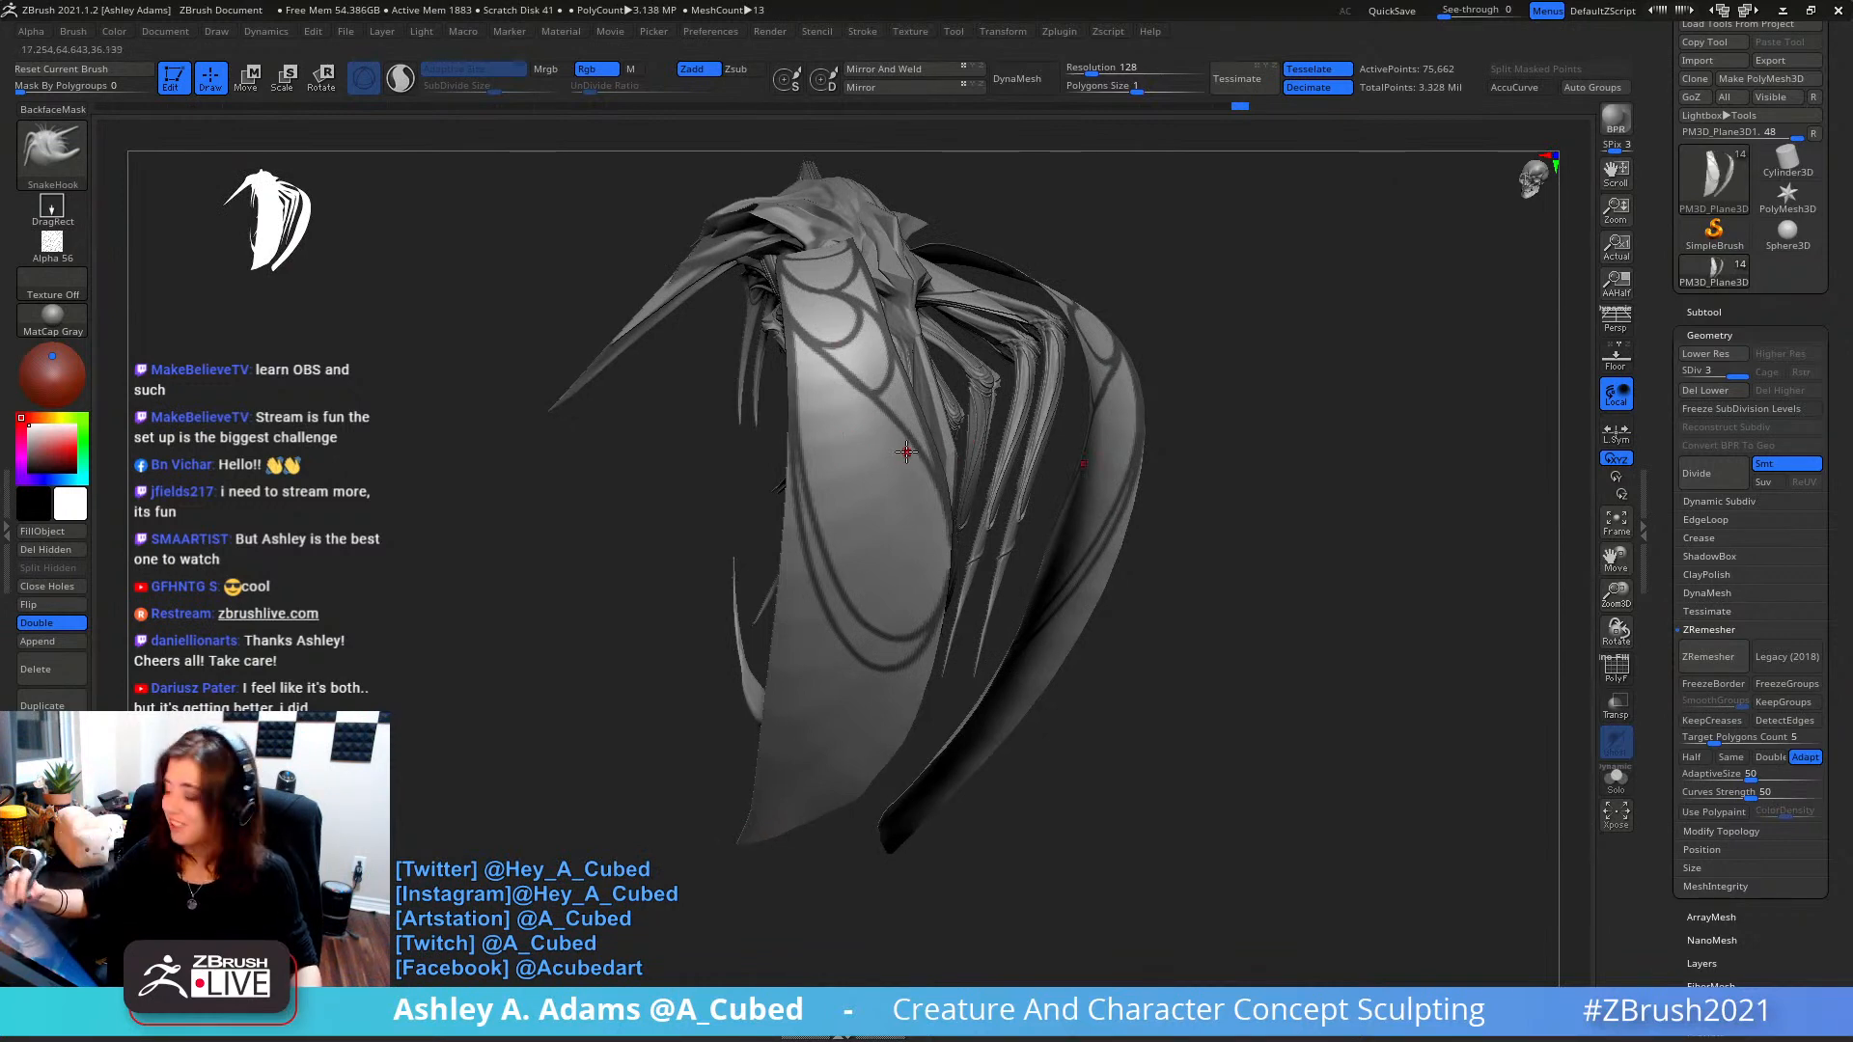
pyautogui.moveTo(907, 451); pyautogui.dragTo(825, 476, button='right')
pyautogui.keyDown('alt'); pyautogui.moveTo(790, 547); pyautogui.dragTo(827, 456, button='right'); pyautogui.keyUp('alt')
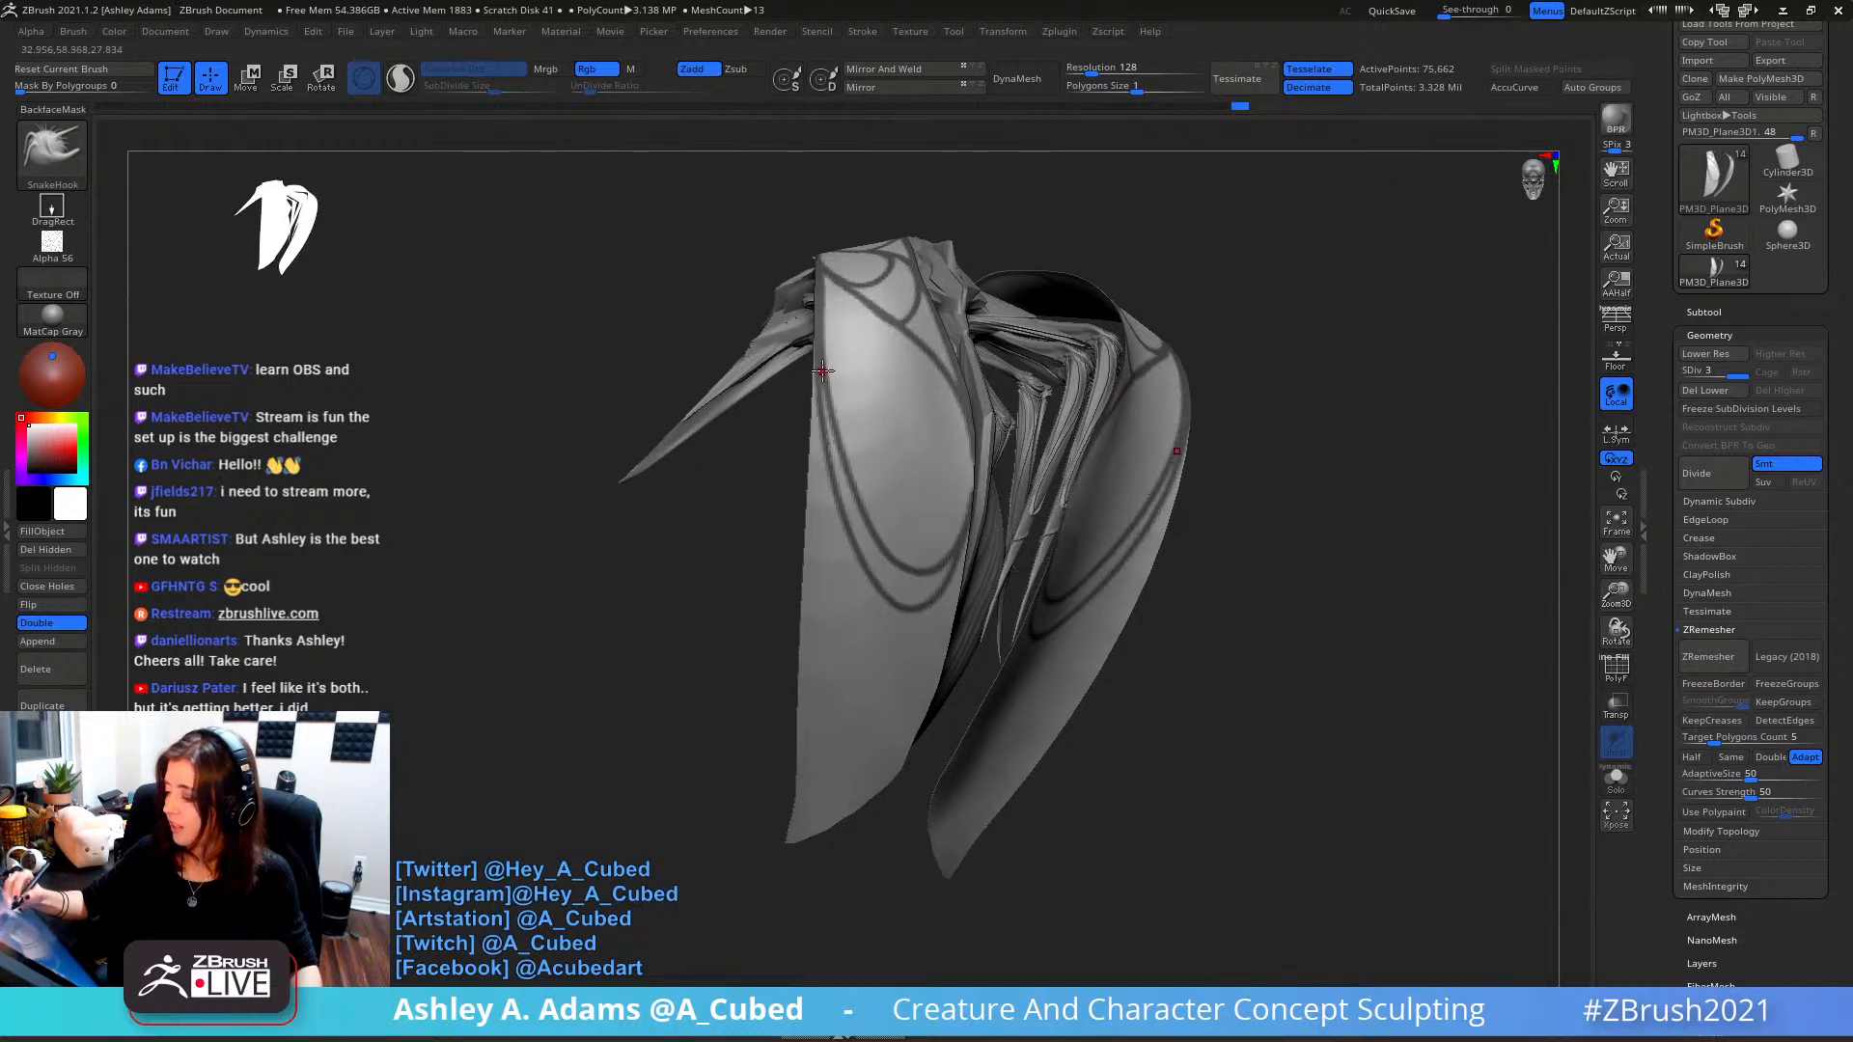
pyautogui.press('ctrl')
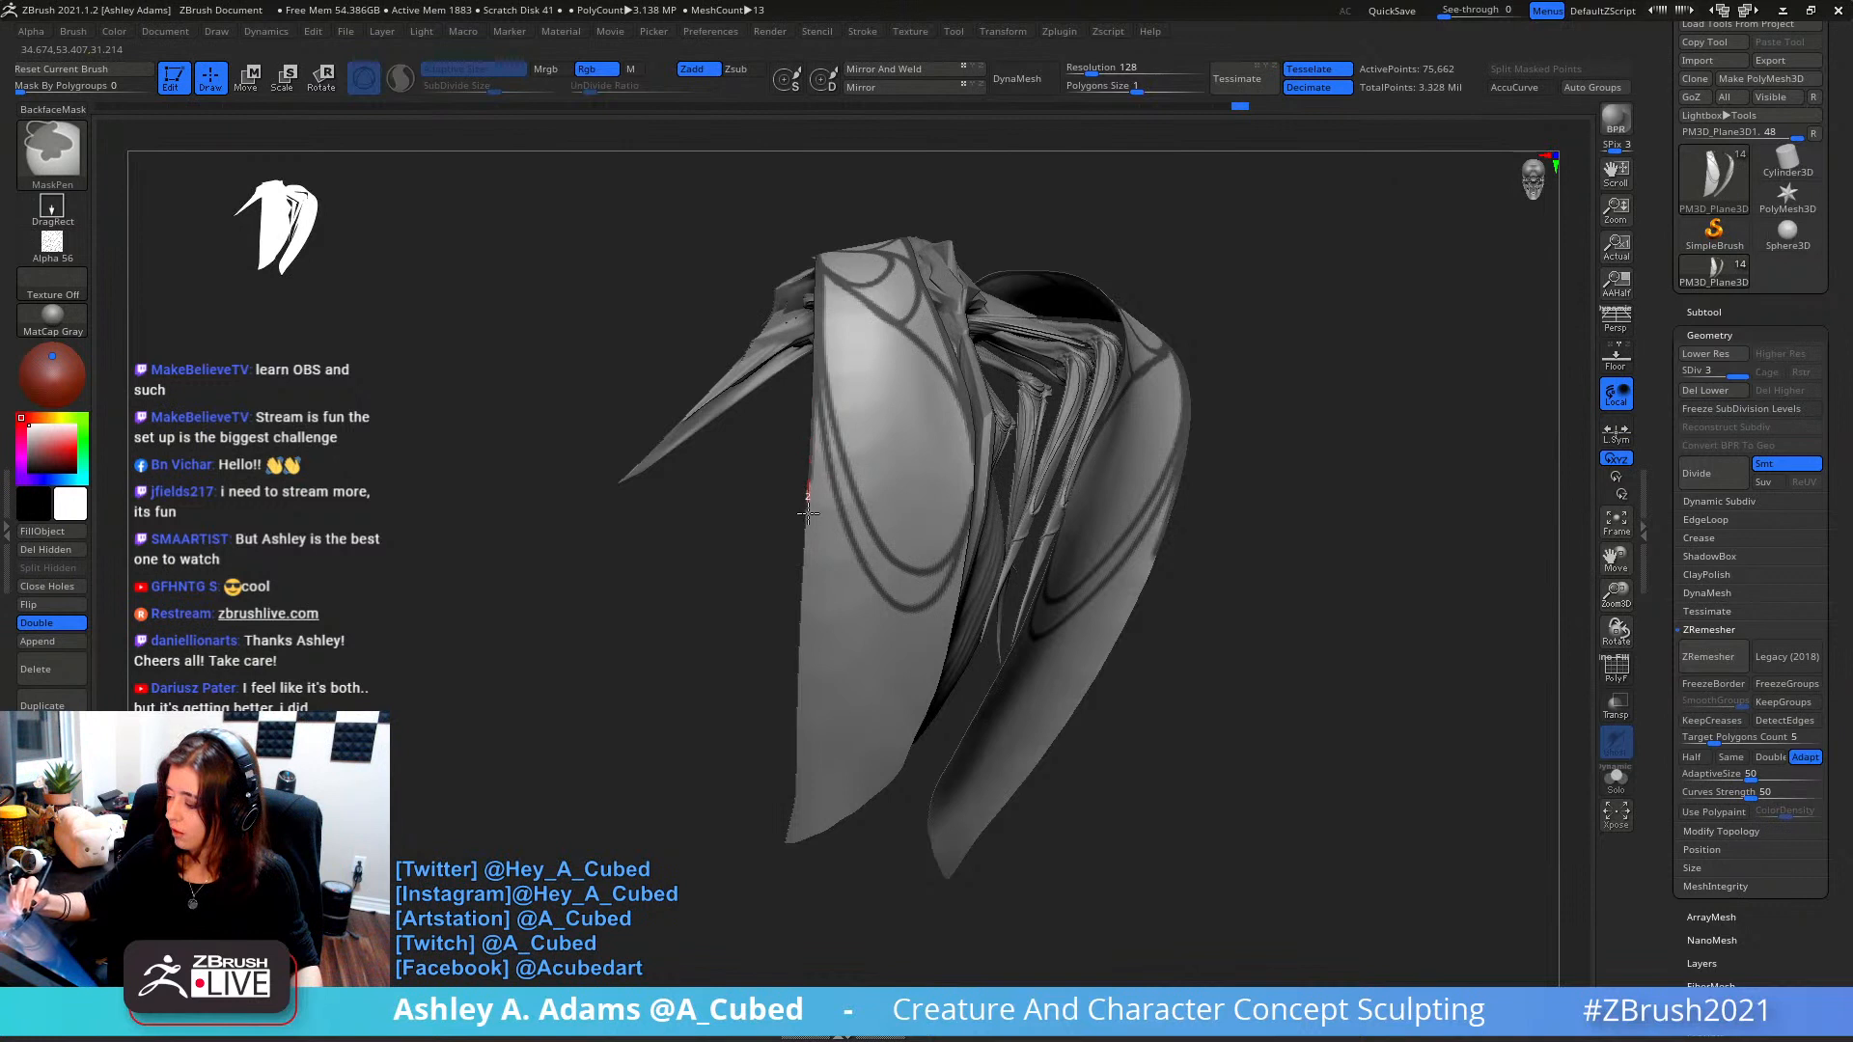
pyautogui.moveTo(808, 513)
pyautogui.keyDown('ctrl'); pyautogui.mouseDown()
pyautogui.moveTo(838, 612)
pyautogui.moveTo(909, 635)
pyautogui.mouseUp(); pyautogui.keyUp('ctrl')
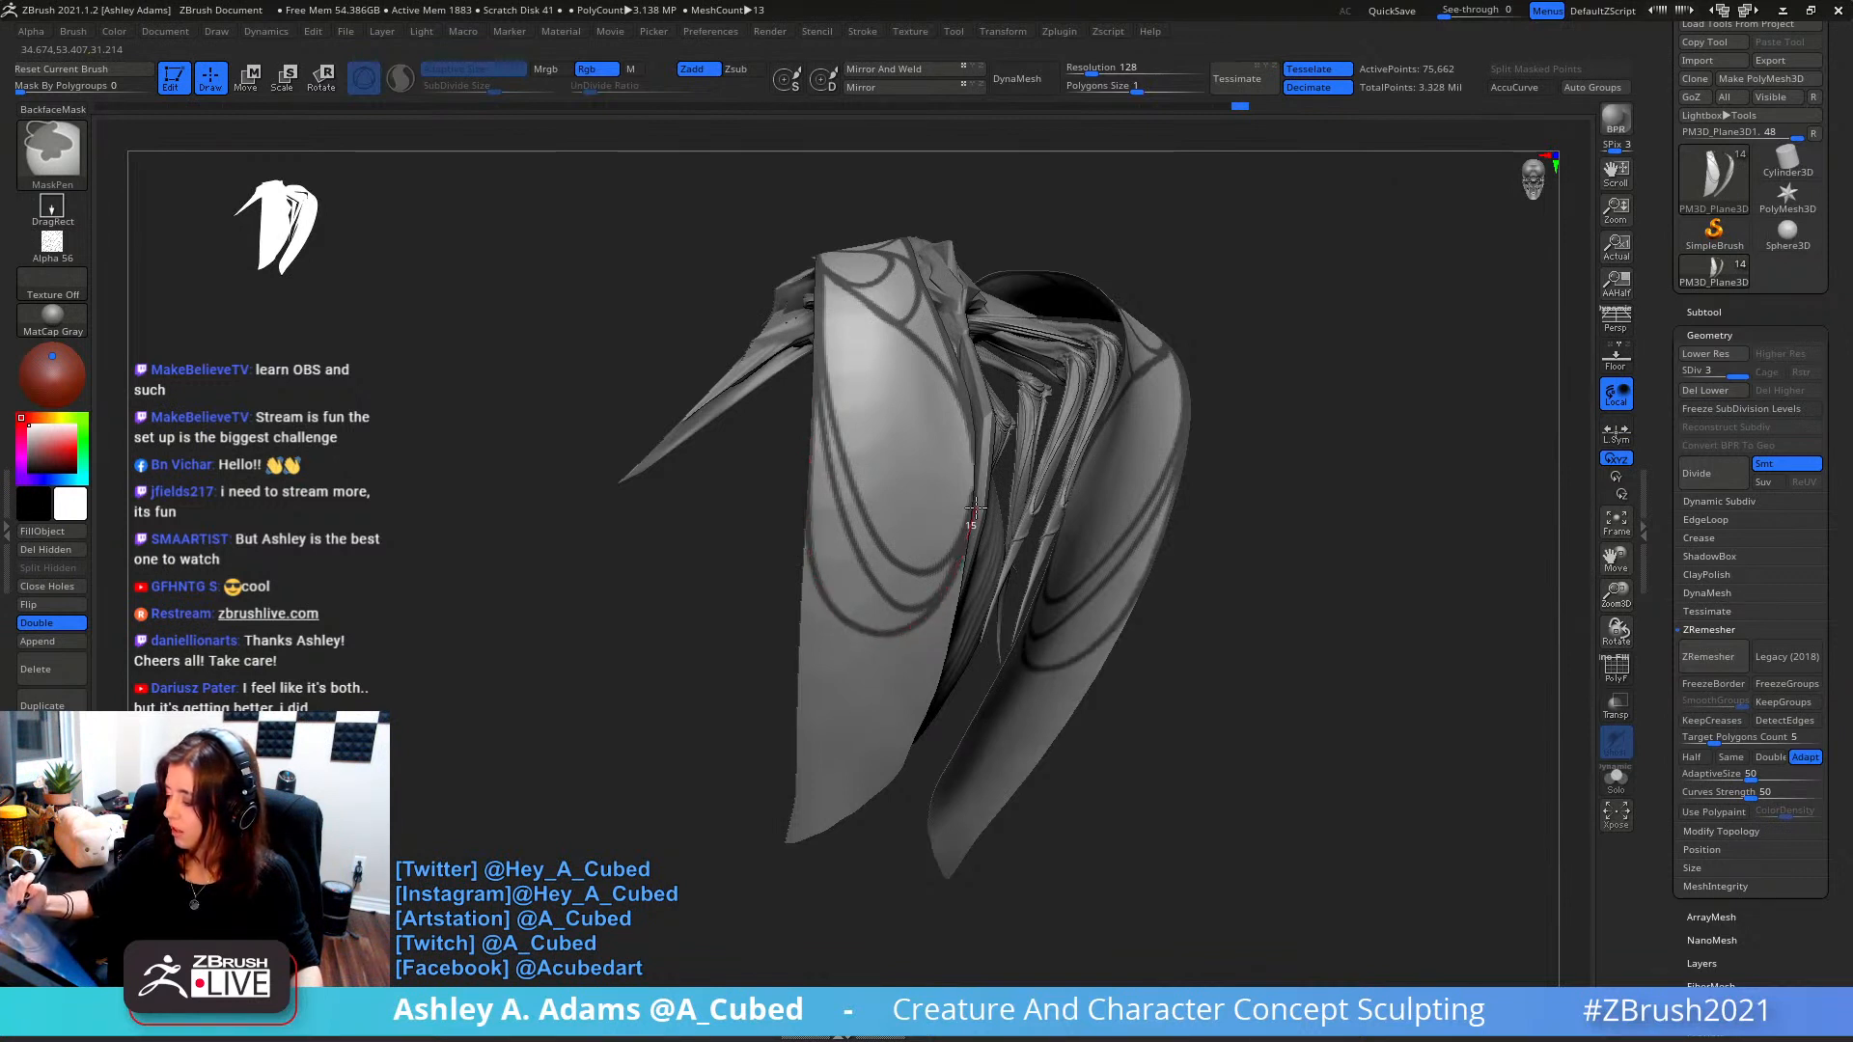
# - Mask the inner and outer wing edges alongside the nested teardrop outlines
pyautogui.moveTo(976, 420); pyautogui.dragTo(921, 429, button='right')
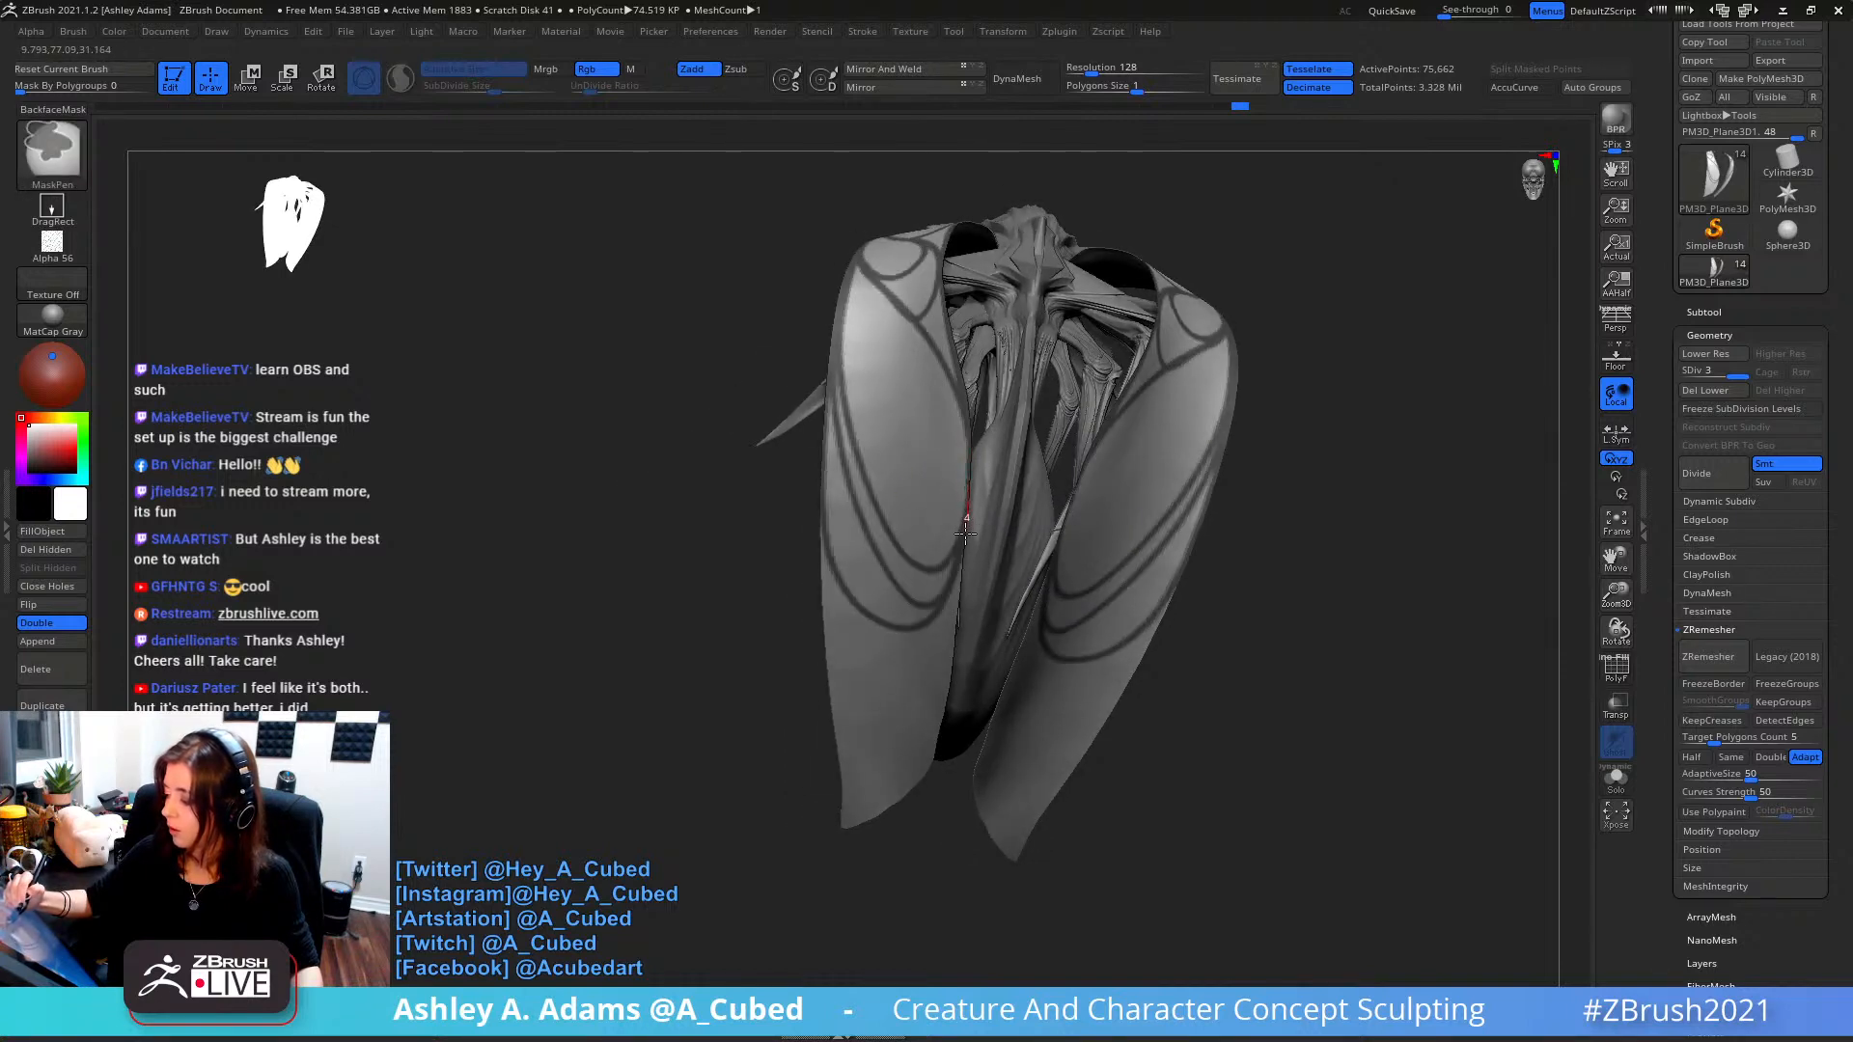
pyautogui.moveTo(965, 532); pyautogui.dragTo(937, 395, button='right')
pyautogui.moveTo(879, 510); pyautogui.dragTo(816, 465, button='right')
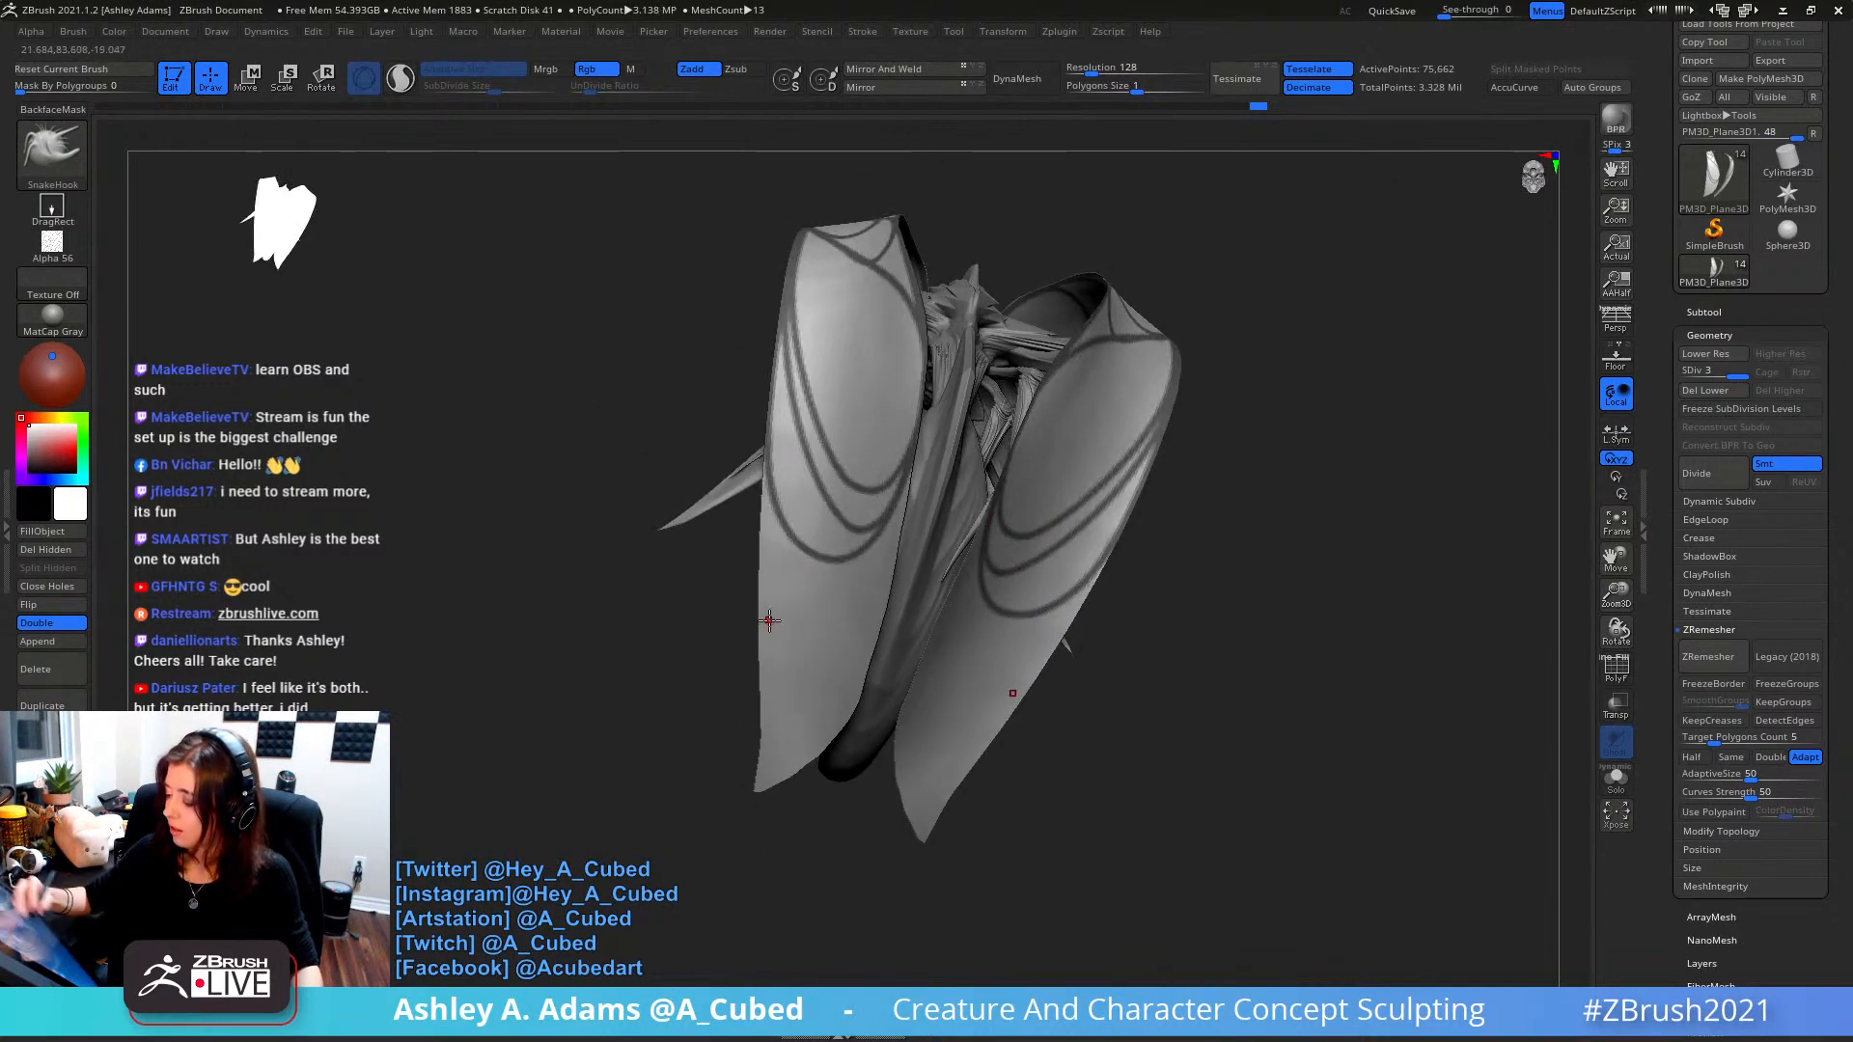
pyautogui.moveTo(1104, 349)
pyautogui.mouseDown(button='right')
pyautogui.moveTo(1139, 436)
pyautogui.moveTo(1067, 414)
pyautogui.moveTo(1076, 386)
pyautogui.mouseUp(button='right')
pyautogui.press('ctrl')
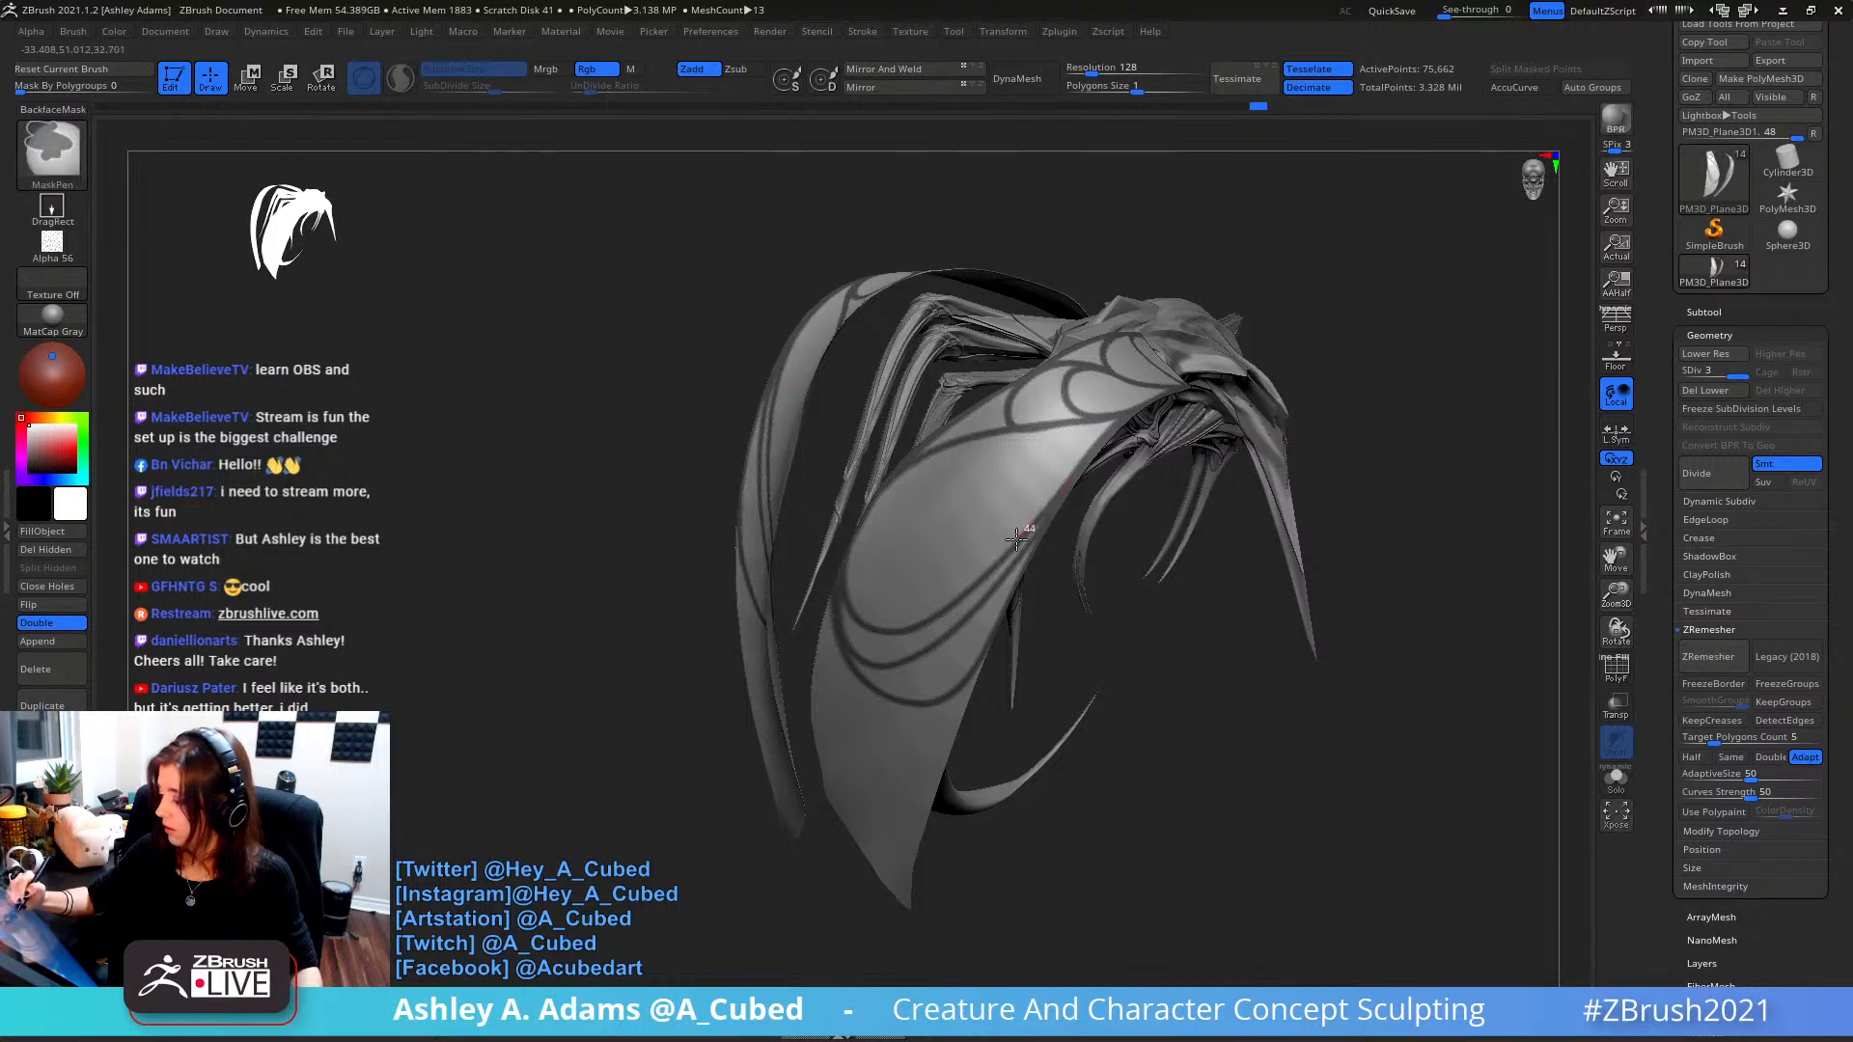
pyautogui.moveTo(1016, 539)
pyautogui.keyDown('ctrl'); pyautogui.mouseDown()
pyautogui.moveTo(927, 557)
pyautogui.moveTo(908, 496)
pyautogui.moveTo(1001, 433)
pyautogui.moveTo(1096, 418)
pyautogui.mouseUp(); pyautogui.keyUp('ctrl')
# - Mask the outer edge of the lower wing and outline a long teardrop filling the wing's pointed tip
pyautogui.moveTo(1148, 425)
pyautogui.mouseDown(button='right')
pyautogui.moveTo(1079, 521)
pyautogui.moveTo(1049, 435)
pyautogui.moveTo(1056, 364)
pyautogui.moveTo(1005, 425)
pyautogui.mouseUp(button='right')
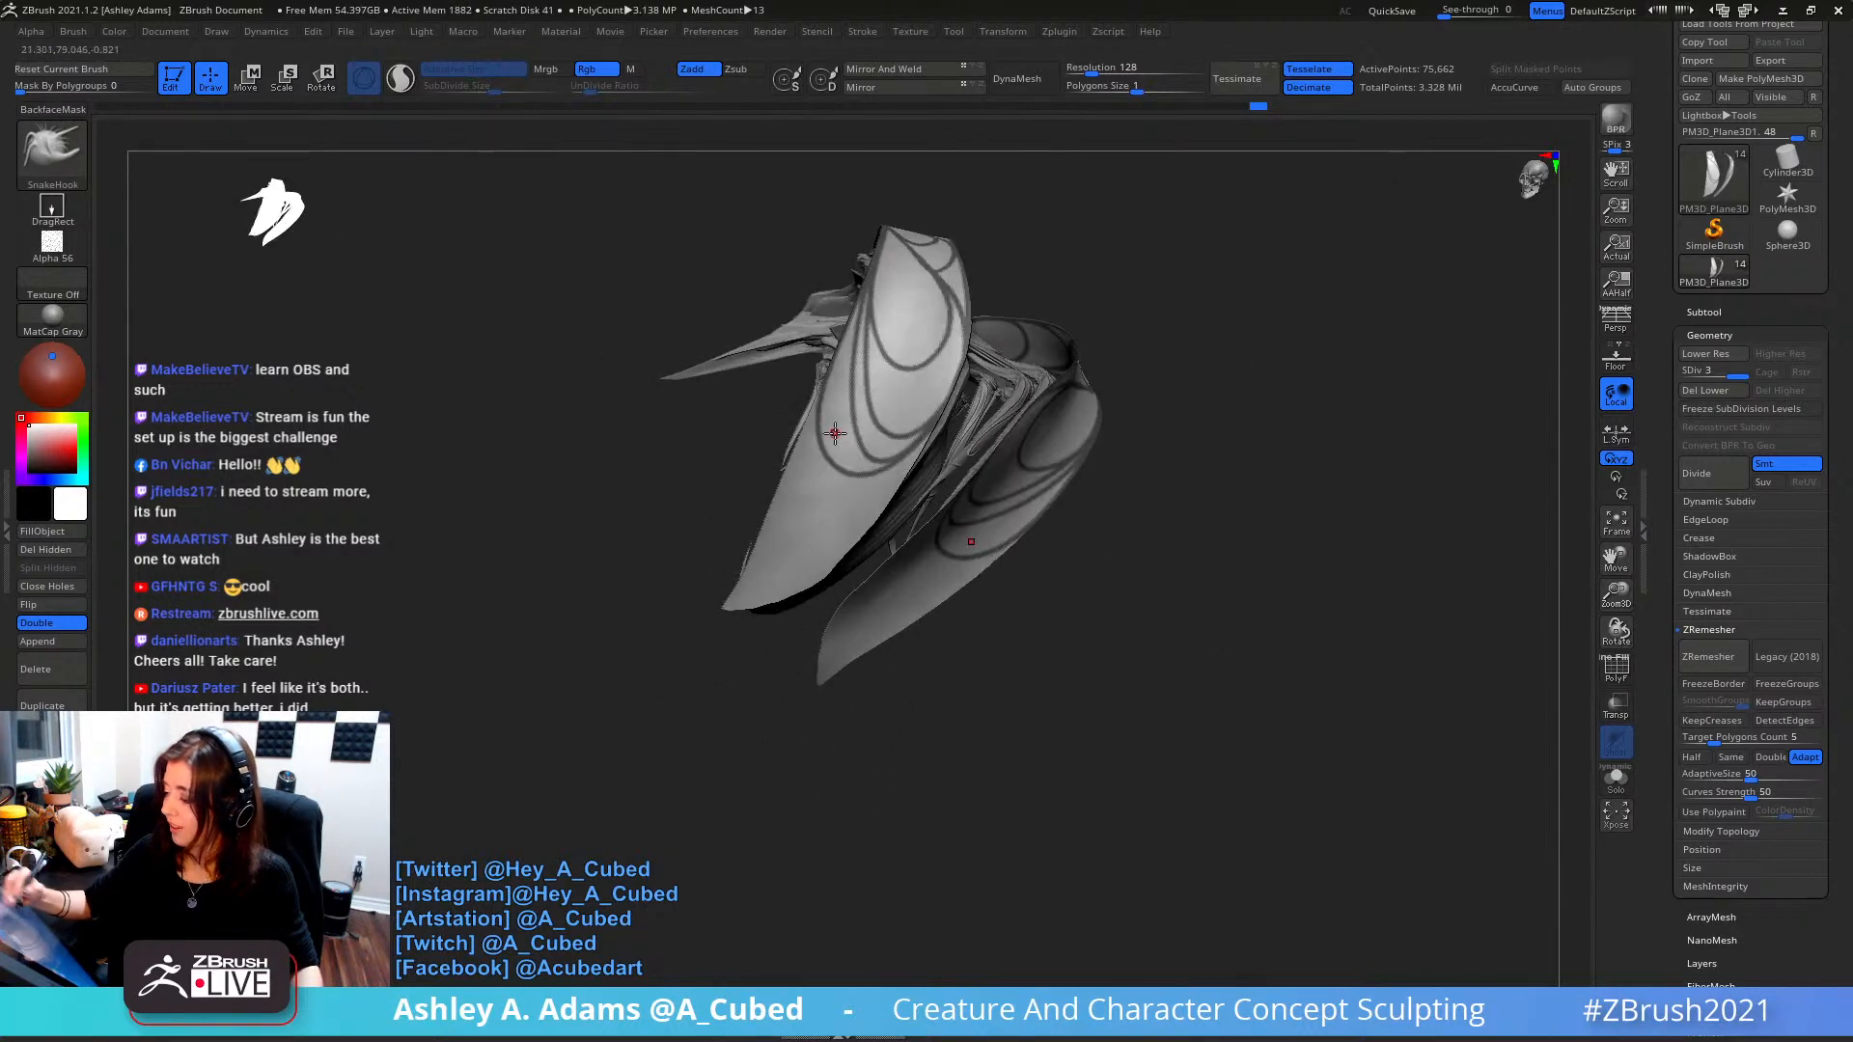
pyautogui.moveTo(836, 433); pyautogui.dragTo(809, 460, button='right')
pyautogui.moveTo(1042, 376)
pyautogui.mouseDown(button='right')
pyautogui.moveTo(718, 579)
pyautogui.moveTo(727, 606)
pyautogui.mouseUp(button='right')
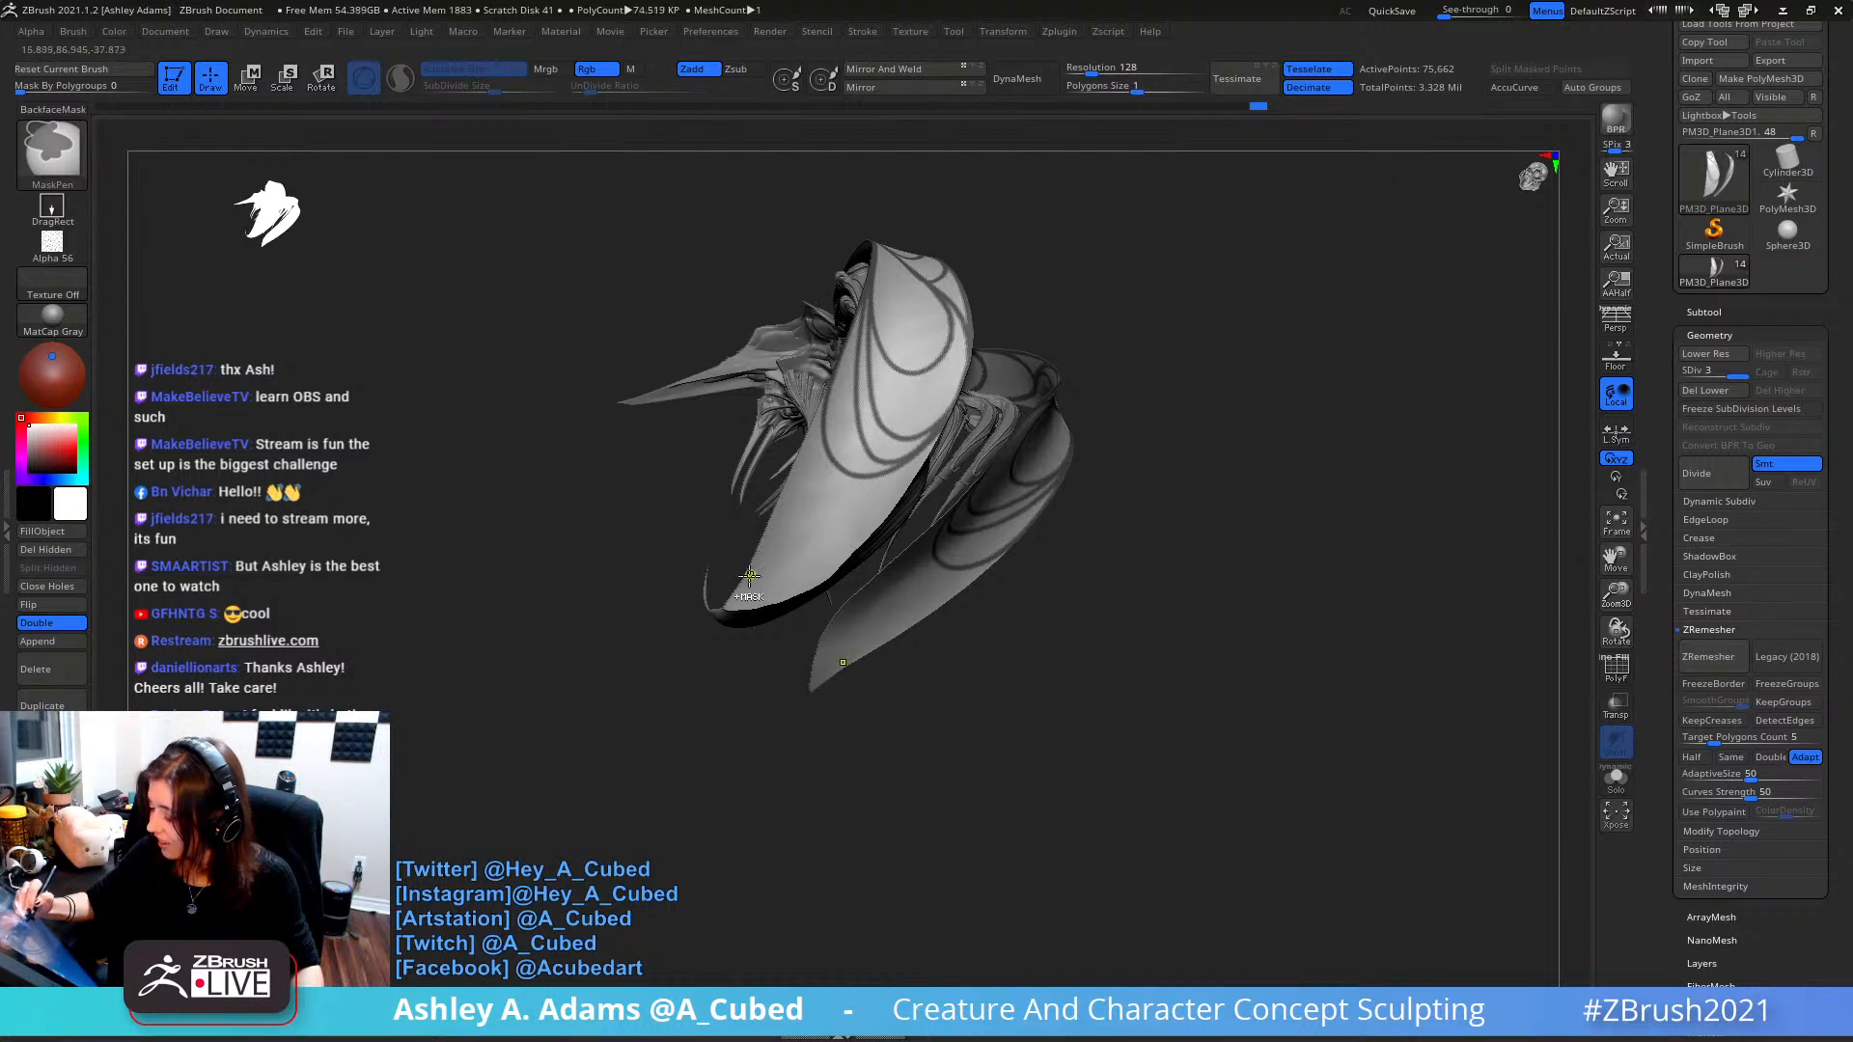
pyautogui.keyDown('ctrl'); pyautogui.moveTo(724, 608); pyautogui.dragTo(849, 338); pyautogui.keyUp('ctrl')
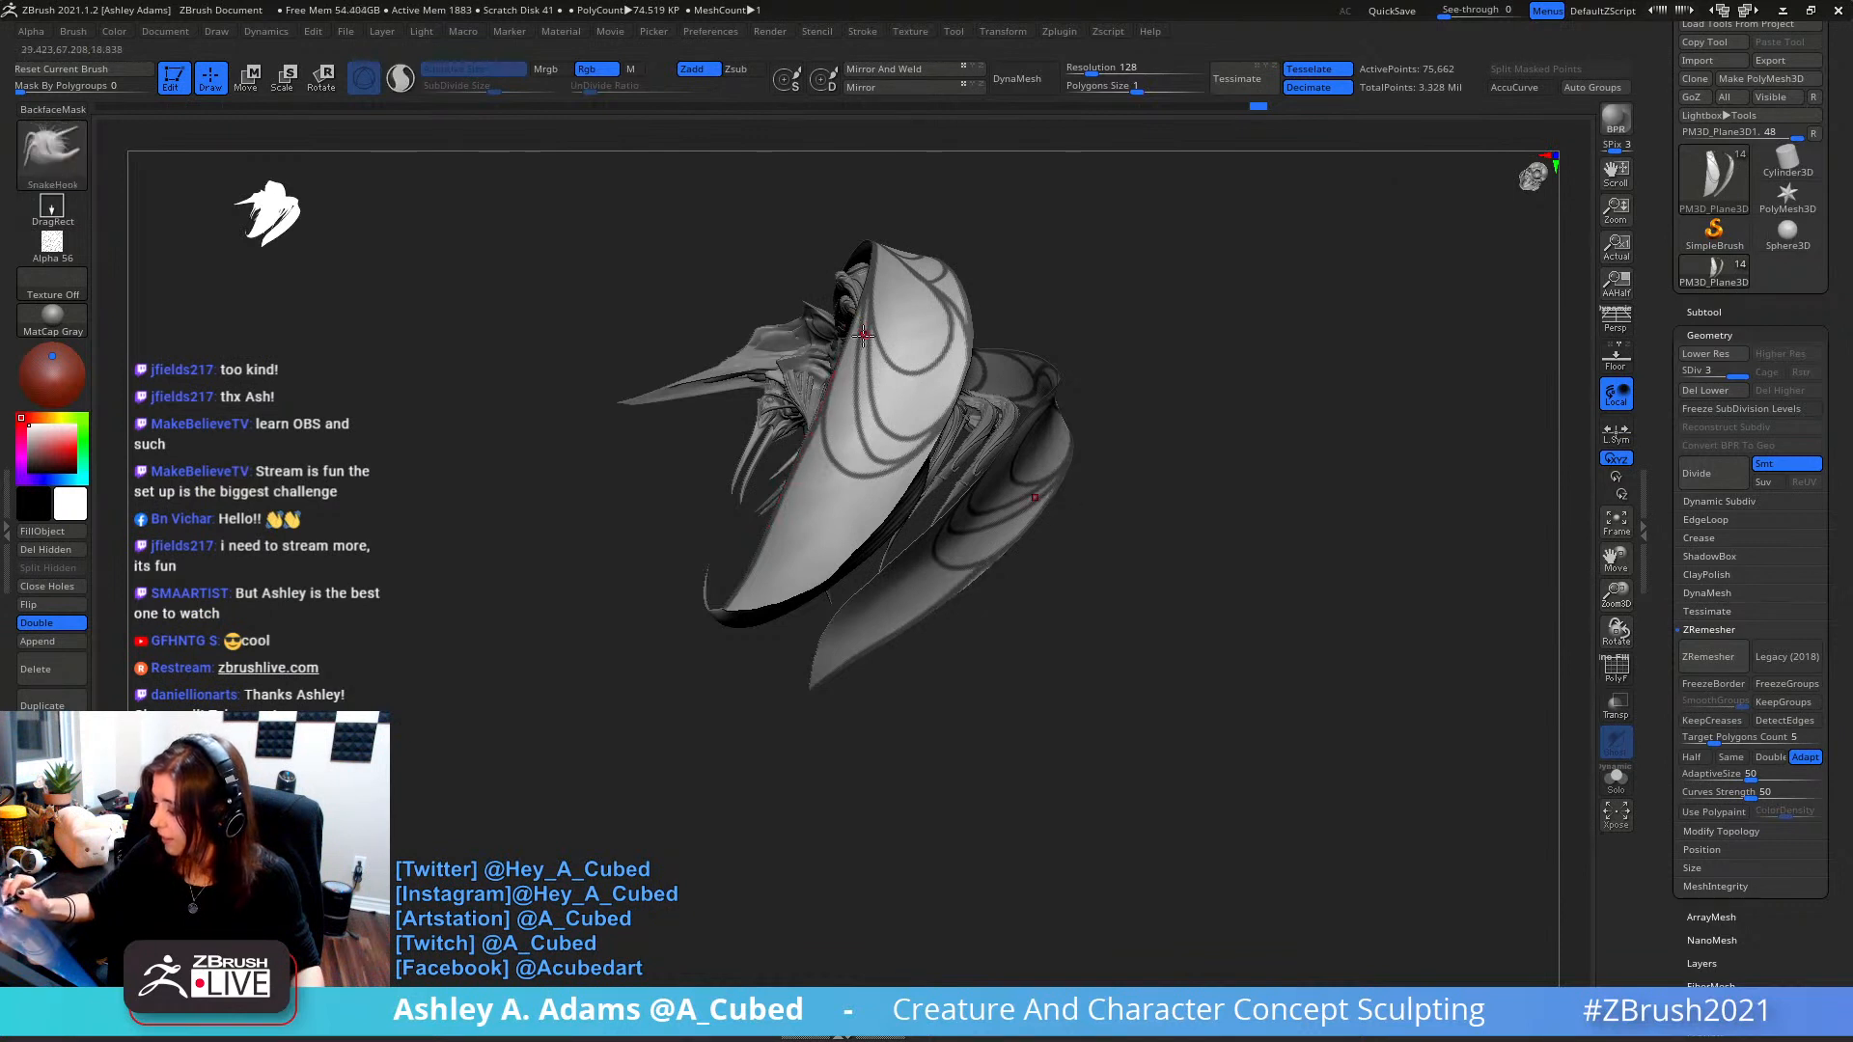
pyautogui.moveTo(896, 359); pyautogui.dragTo(806, 420, button='right')
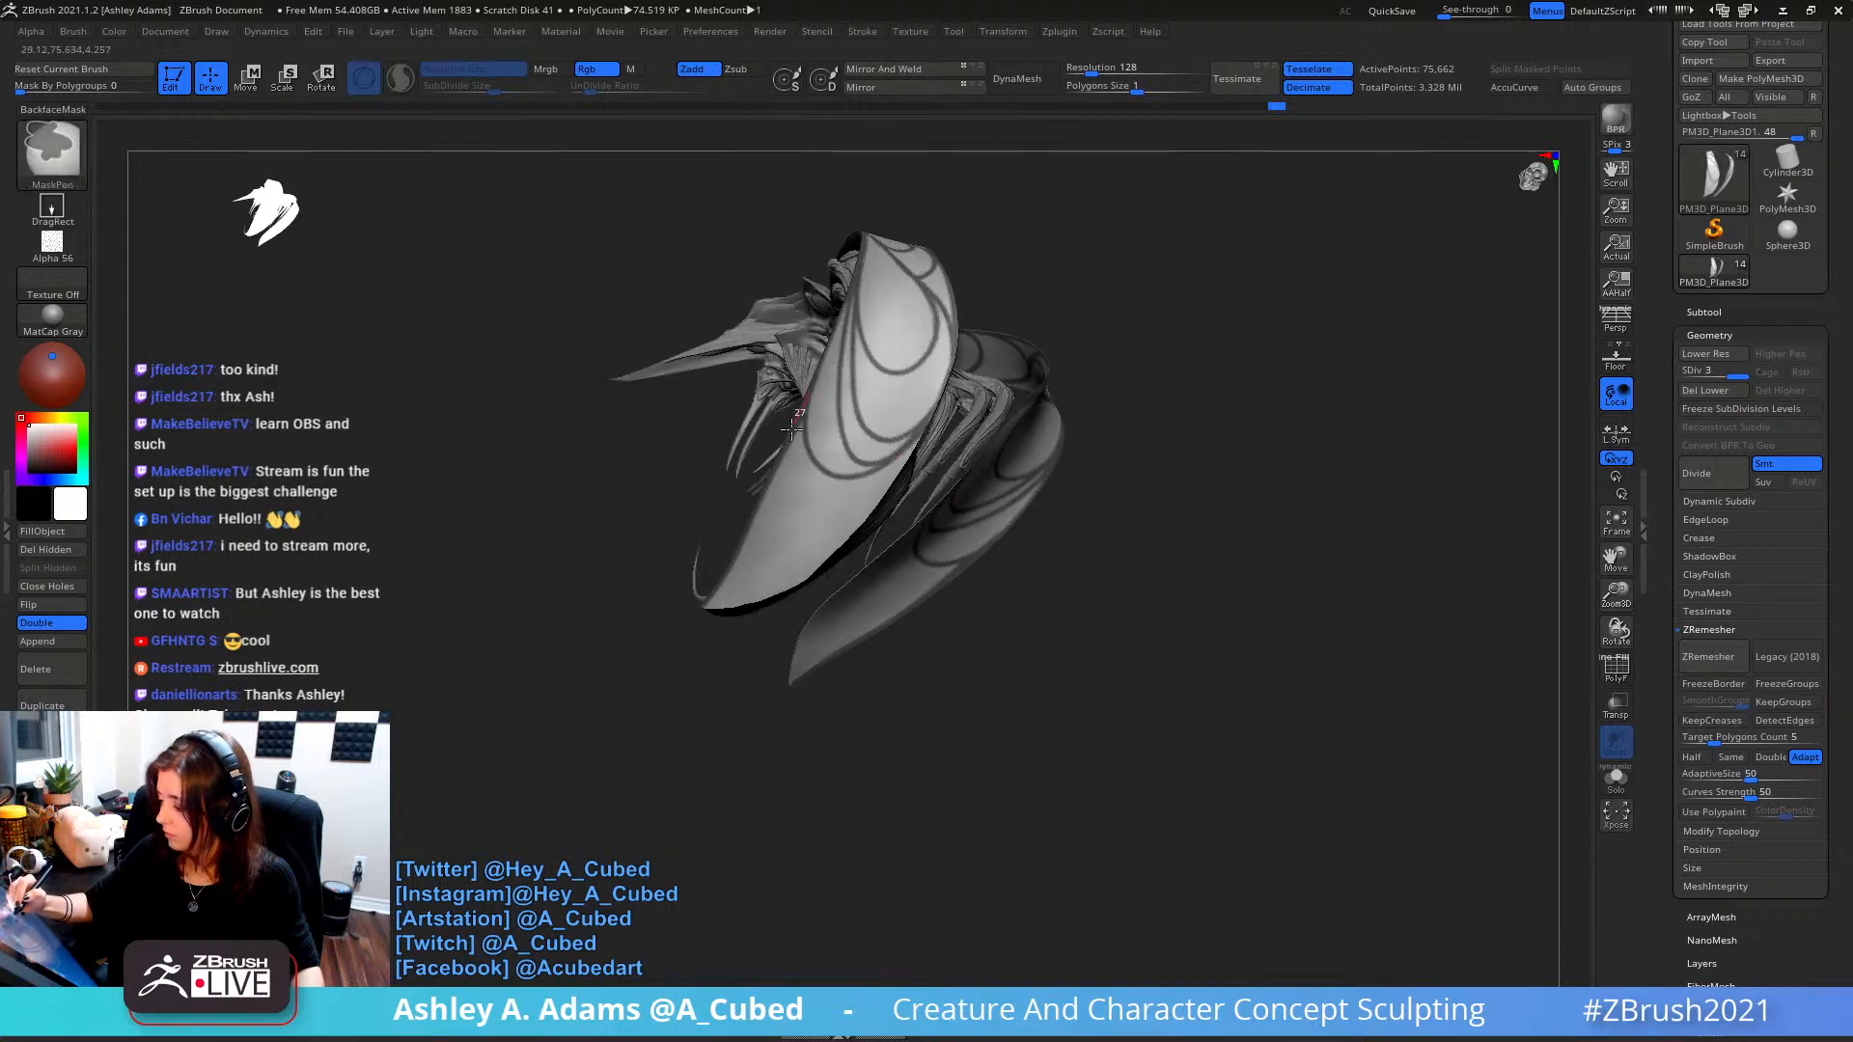
pyautogui.moveTo(791, 430)
pyautogui.keyDown('ctrl'); pyautogui.mouseDown()
pyautogui.moveTo(772, 516)
pyautogui.moveTo(793, 555)
pyautogui.moveTo(851, 548)
pyautogui.moveTo(877, 454)
pyautogui.moveTo(903, 452)
pyautogui.moveTo(735, 552)
pyautogui.moveTo(751, 598)
pyautogui.moveTo(816, 576)
pyautogui.mouseUp(); pyautogui.keyUp('ctrl')
pyautogui.hotkey('ctrl', 'z')
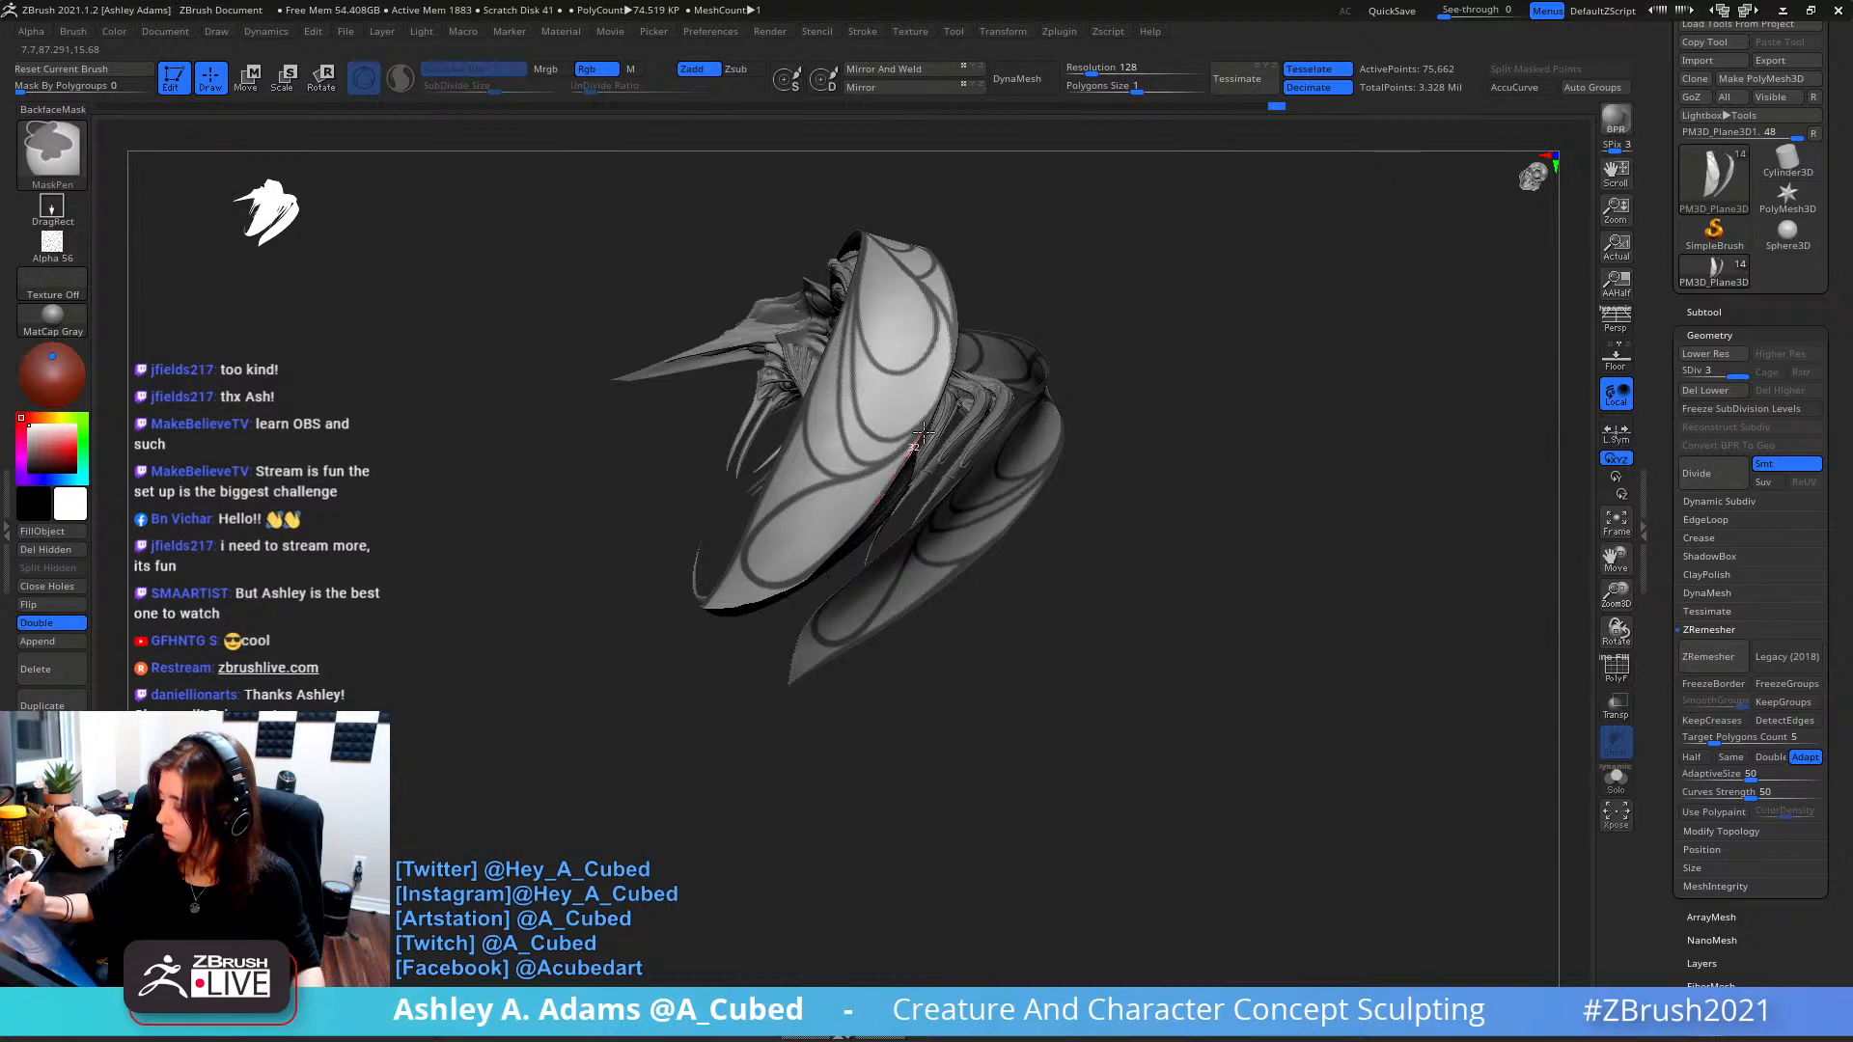
# - Mask the outer and inner edges around the teardrop at the wing tips
pyautogui.moveTo(783, 526); pyautogui.dragTo(792, 516, button='right')
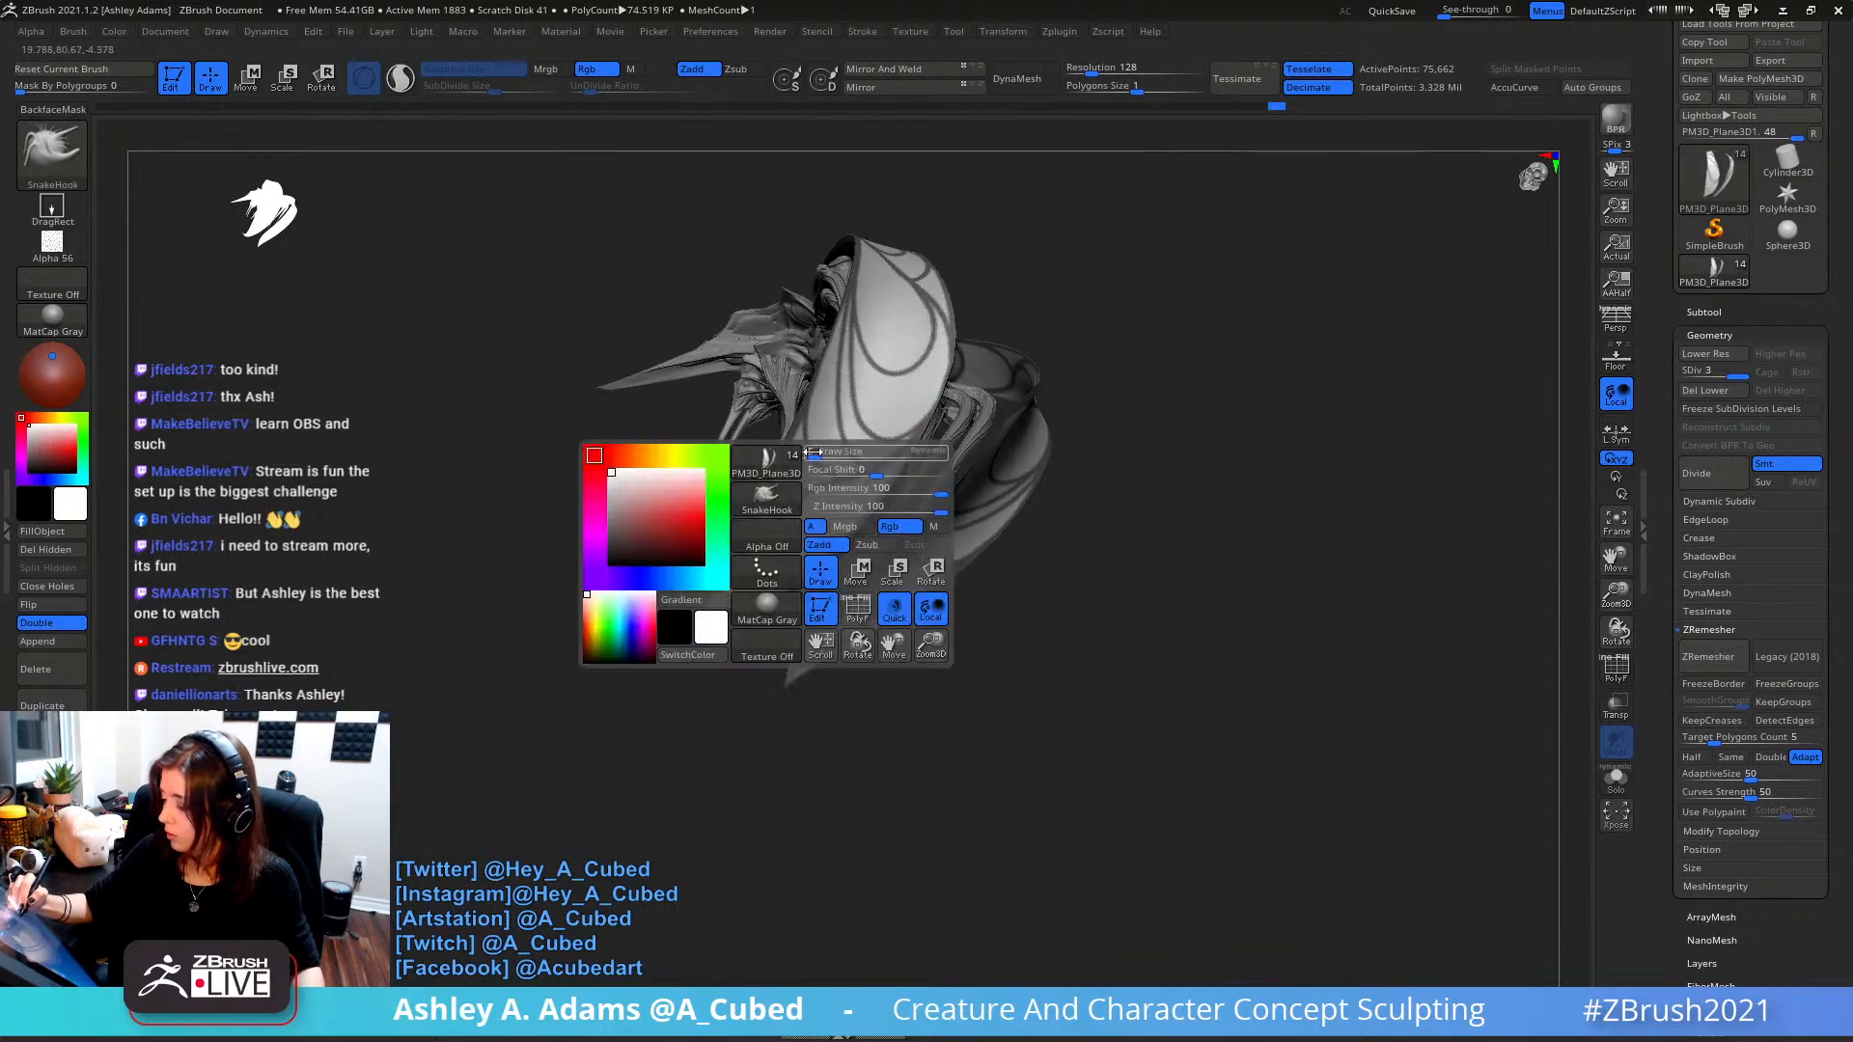
pyautogui.moveTo(771, 488)
pyautogui.keyDown('ctrl'); pyautogui.mouseDown()
pyautogui.moveTo(842, 473)
pyautogui.moveTo(754, 498)
pyautogui.mouseUp(); pyautogui.keyUp('ctrl')
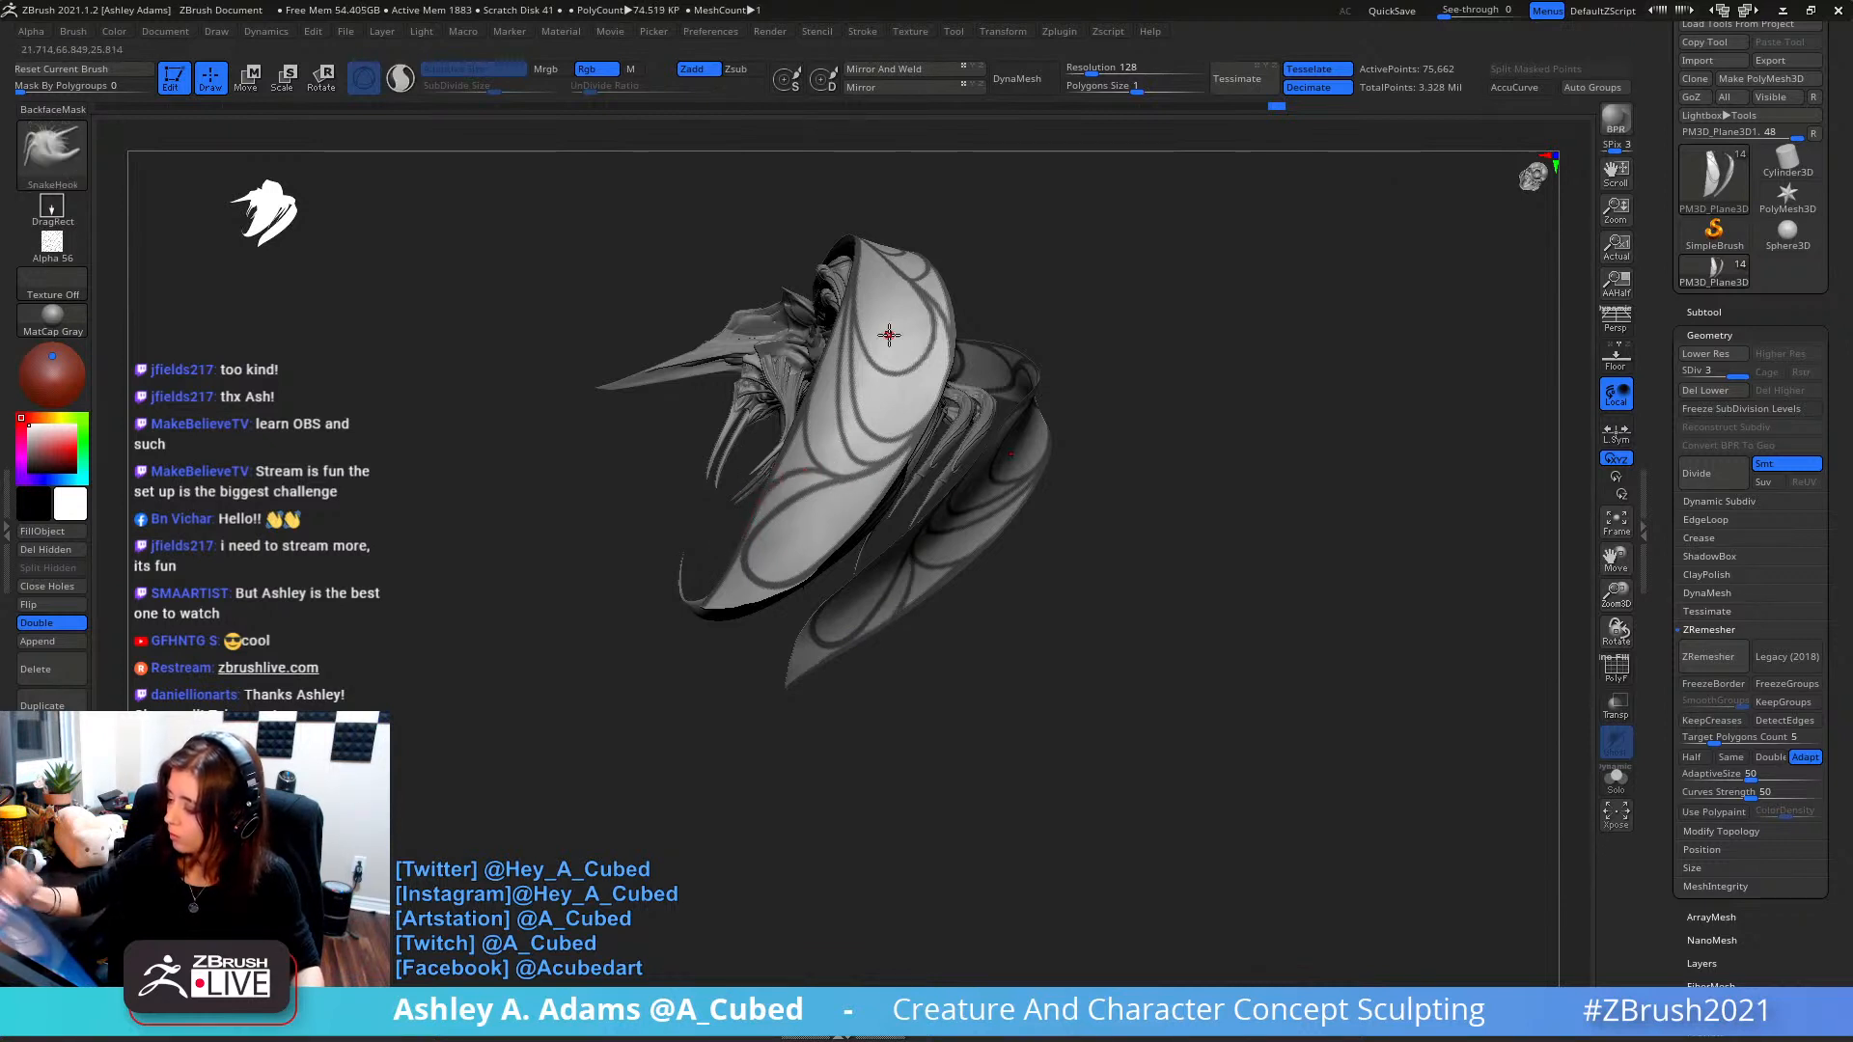
pyautogui.moveTo(887, 340)
pyautogui.keyDown('ctrl'); pyautogui.mouseDown(button='right')
pyautogui.moveTo(895, 475)
pyautogui.moveTo(1026, 343)
pyautogui.moveTo(968, 345)
pyautogui.mouseUp(button='right'); pyautogui.keyUp('ctrl')
pyautogui.moveTo(980, 439)
pyautogui.mouseDown(button='right')
pyautogui.moveTo(981, 538)
pyautogui.moveTo(868, 521)
pyautogui.mouseUp(button='right')
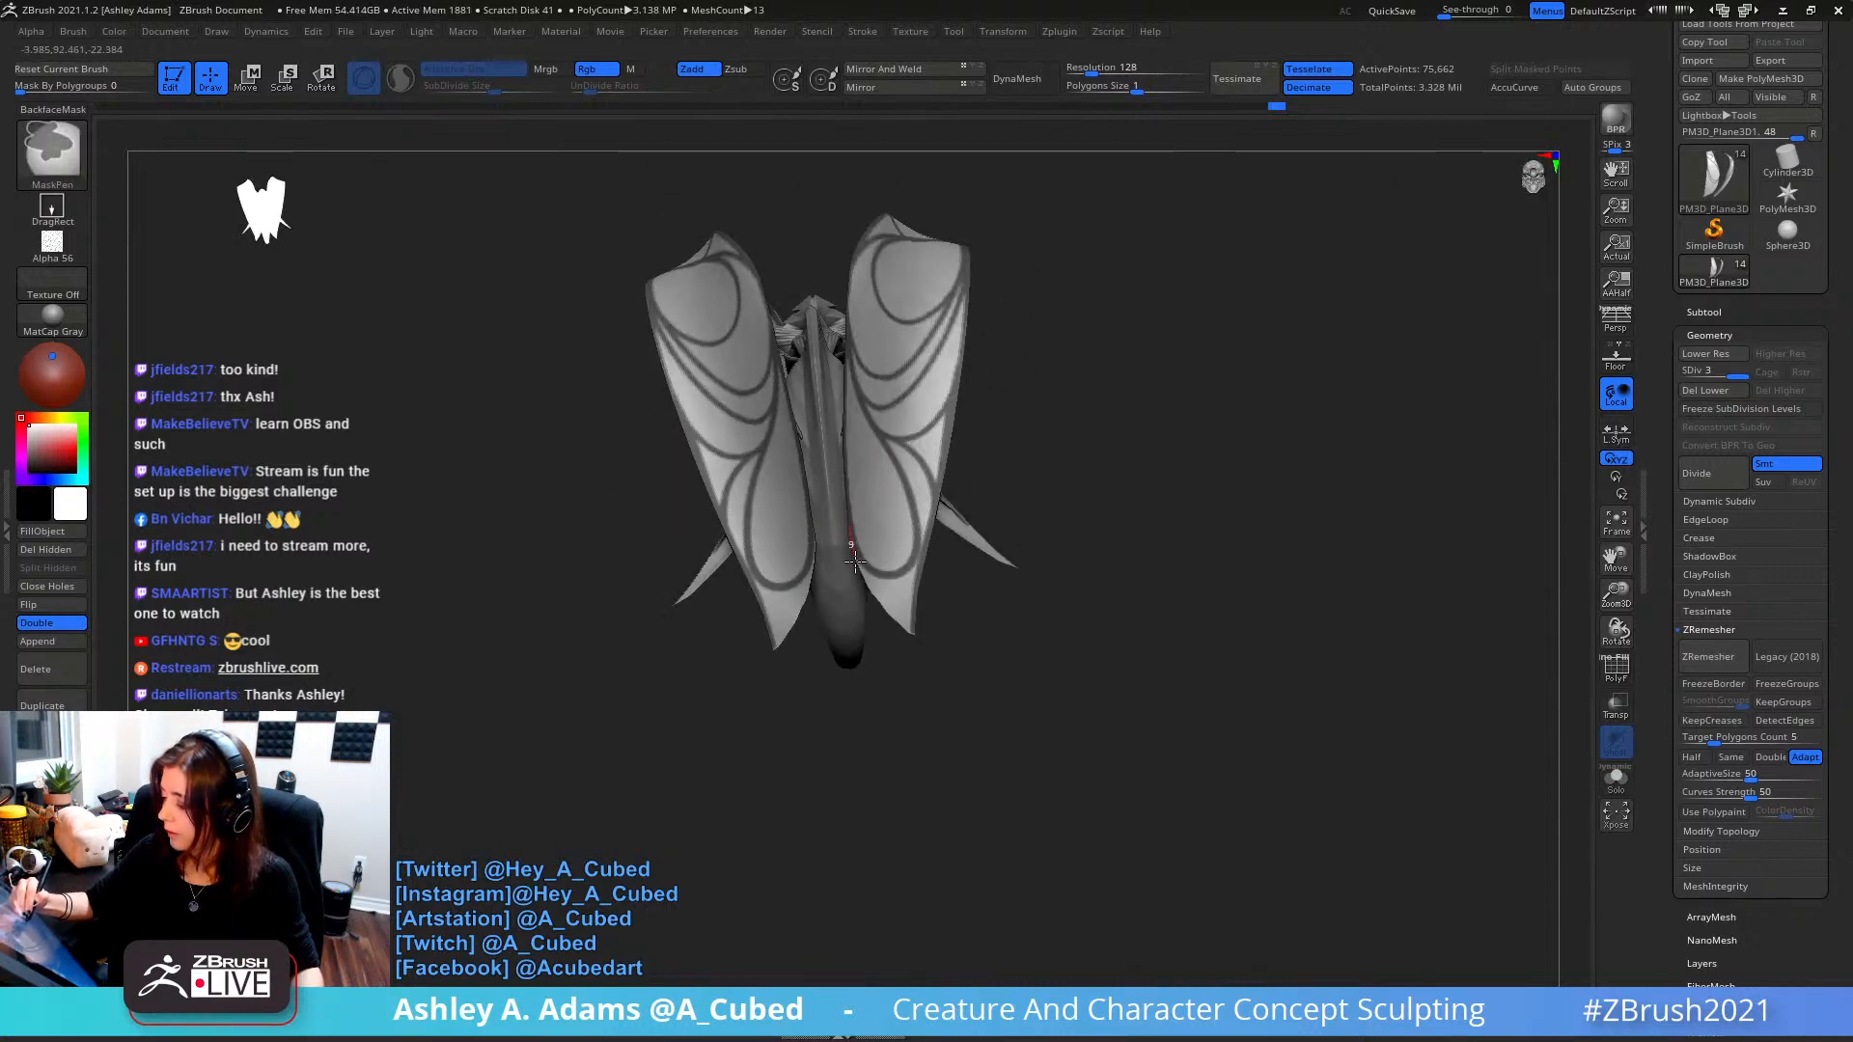
pyautogui.keyDown('ctrl'); pyautogui.moveTo(864, 582); pyautogui.dragTo(889, 615); pyautogui.keyUp('ctrl')
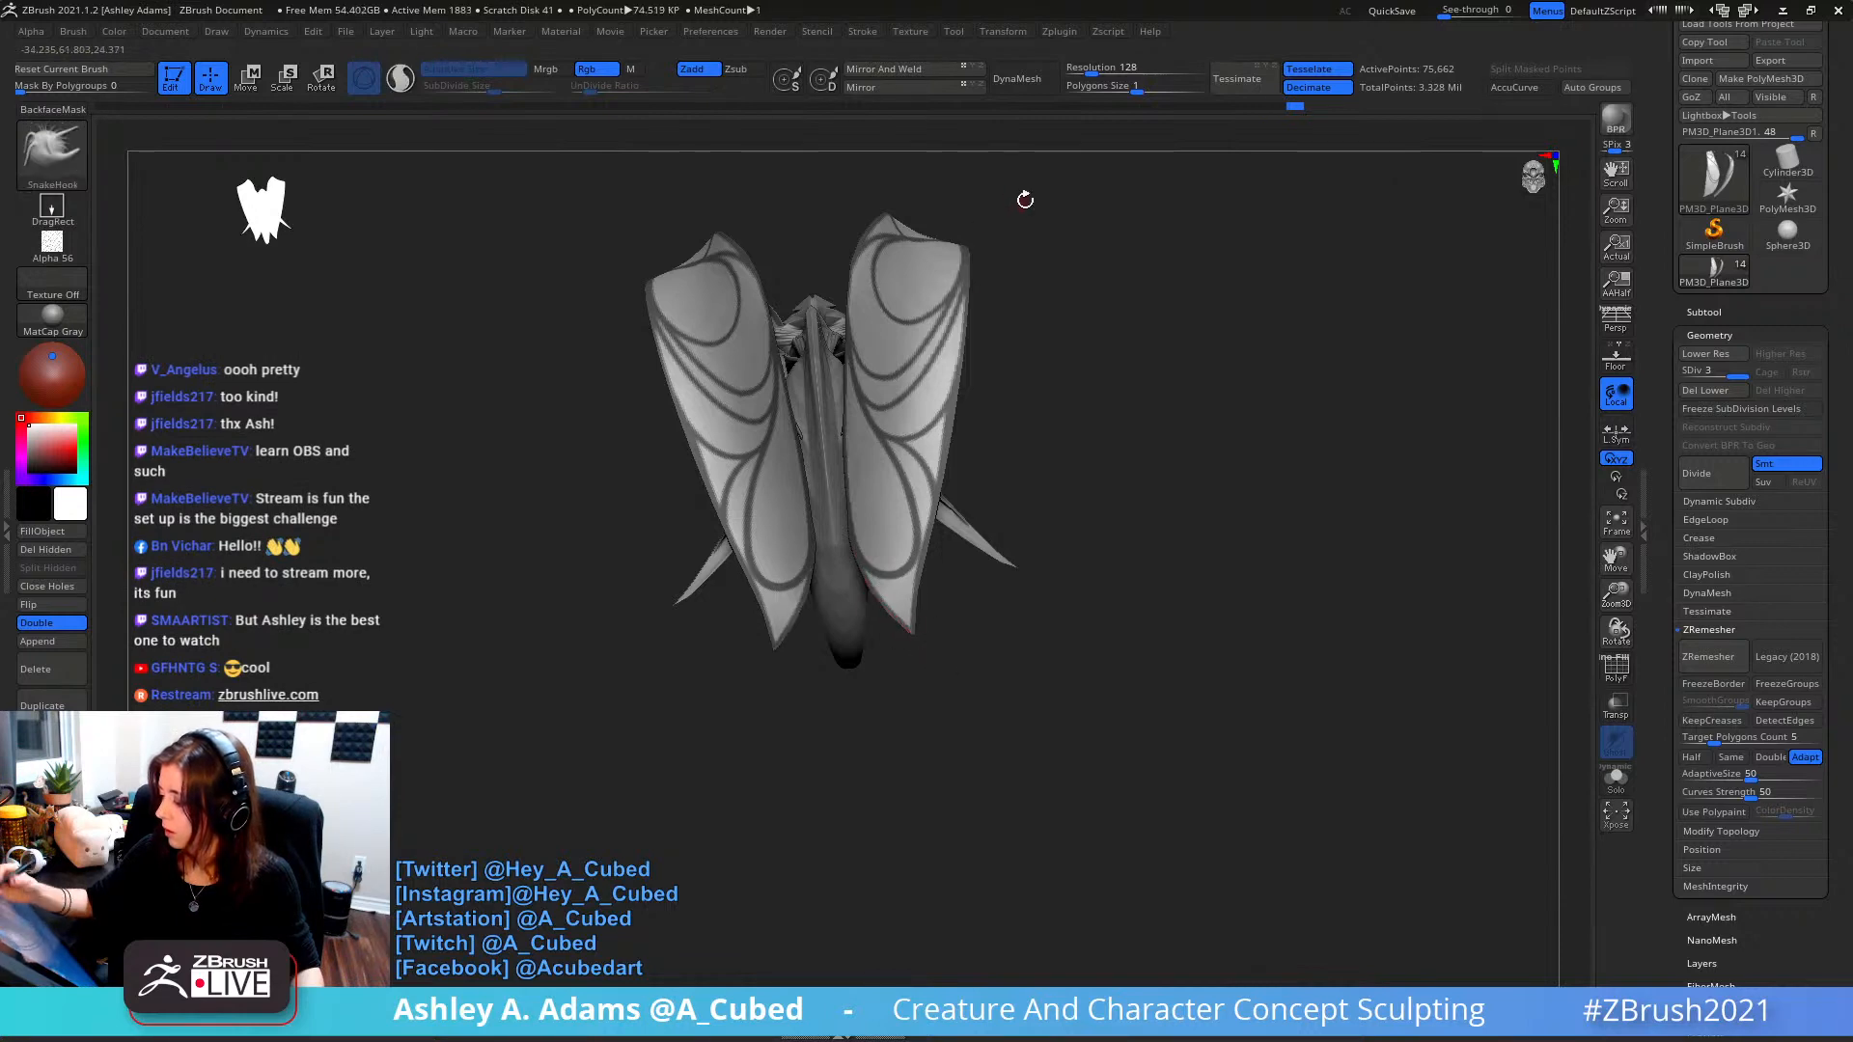
# - Try a curved mask line inside the large upper teardrop of the wing and undo it
pyautogui.moveTo(955, 372)
pyautogui.mouseDown(button='right')
pyautogui.moveTo(959, 538)
pyautogui.moveTo(948, 408)
pyautogui.moveTo(917, 491)
pyautogui.moveTo(972, 447)
pyautogui.moveTo(927, 531)
pyautogui.moveTo(961, 407)
pyautogui.moveTo(951, 462)
pyautogui.moveTo(912, 406)
pyautogui.mouseUp(button='right')
pyautogui.rightClick(910, 541)
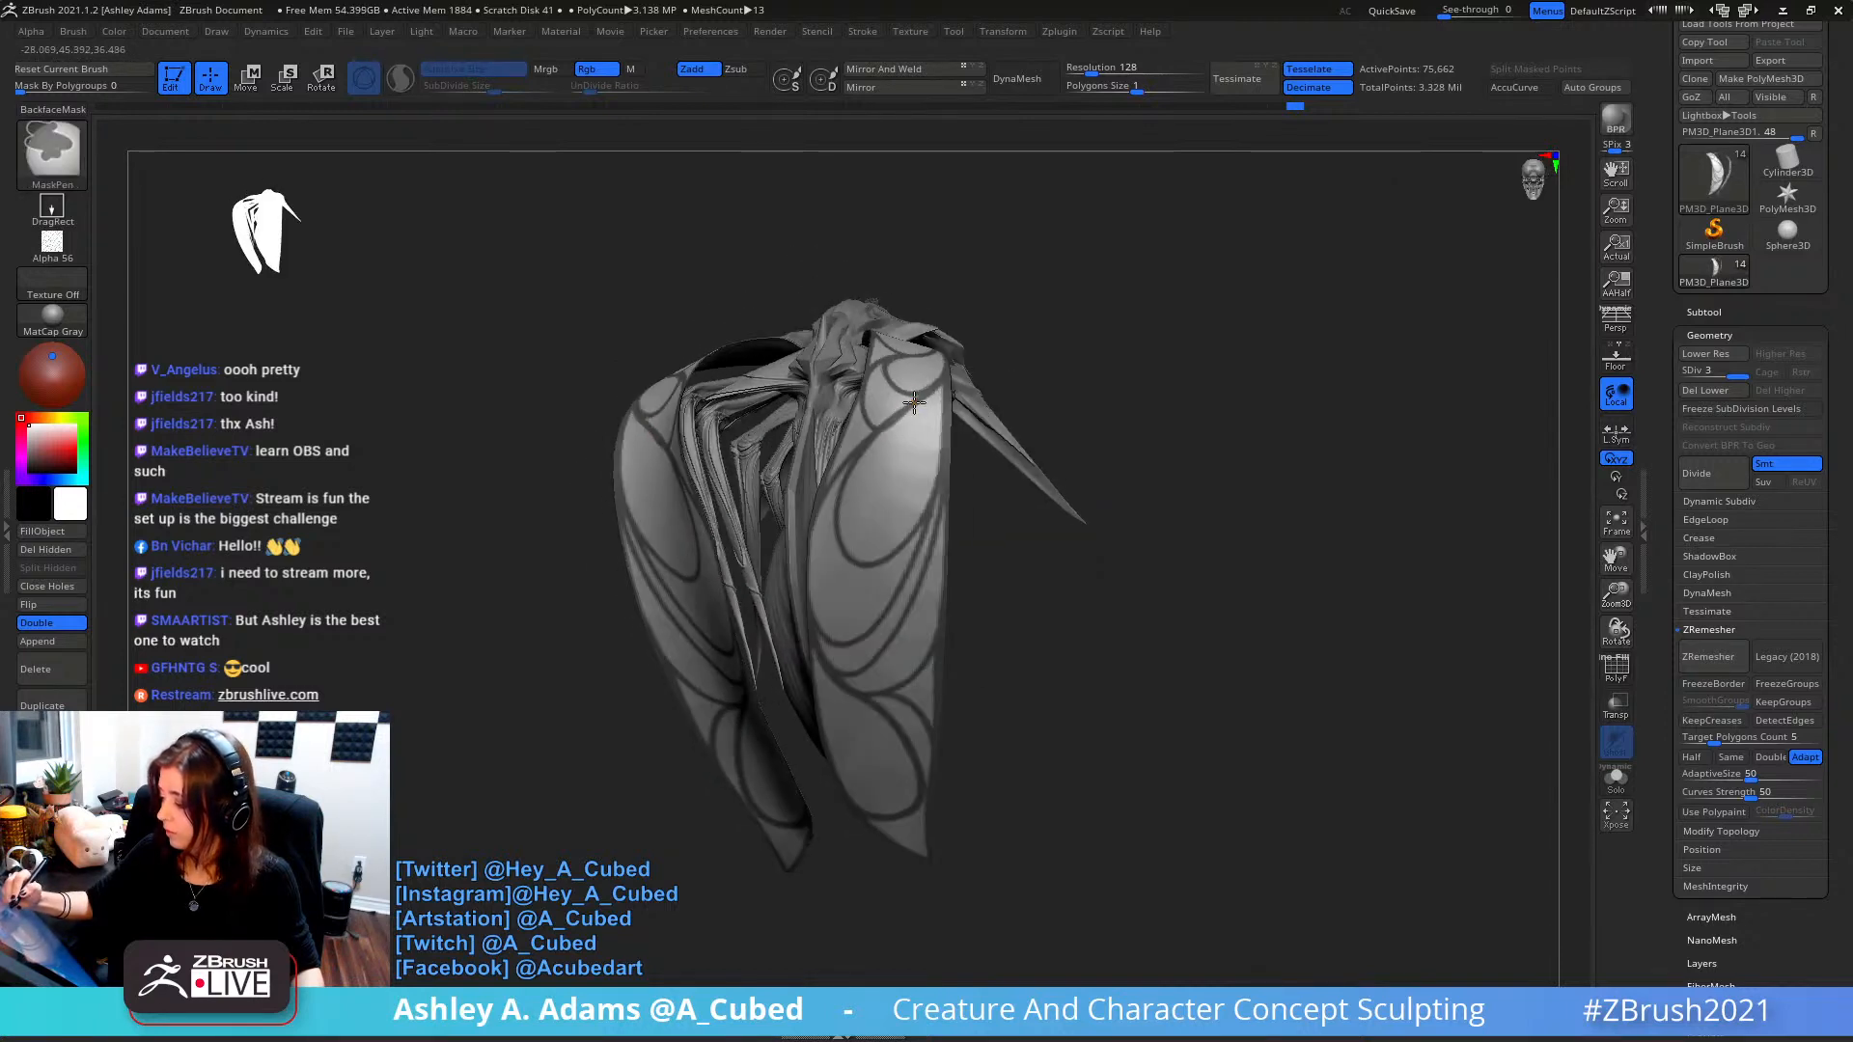
pyautogui.keyDown('ctrl'); pyautogui.moveTo(888, 441); pyautogui.dragTo(881, 471); pyautogui.keyUp('ctrl')
pyautogui.hotkey('ctrl', 'z')
pyautogui.moveTo(897, 443); pyautogui.dragTo(890, 457, button='right')
pyautogui.rightClick(855, 542)
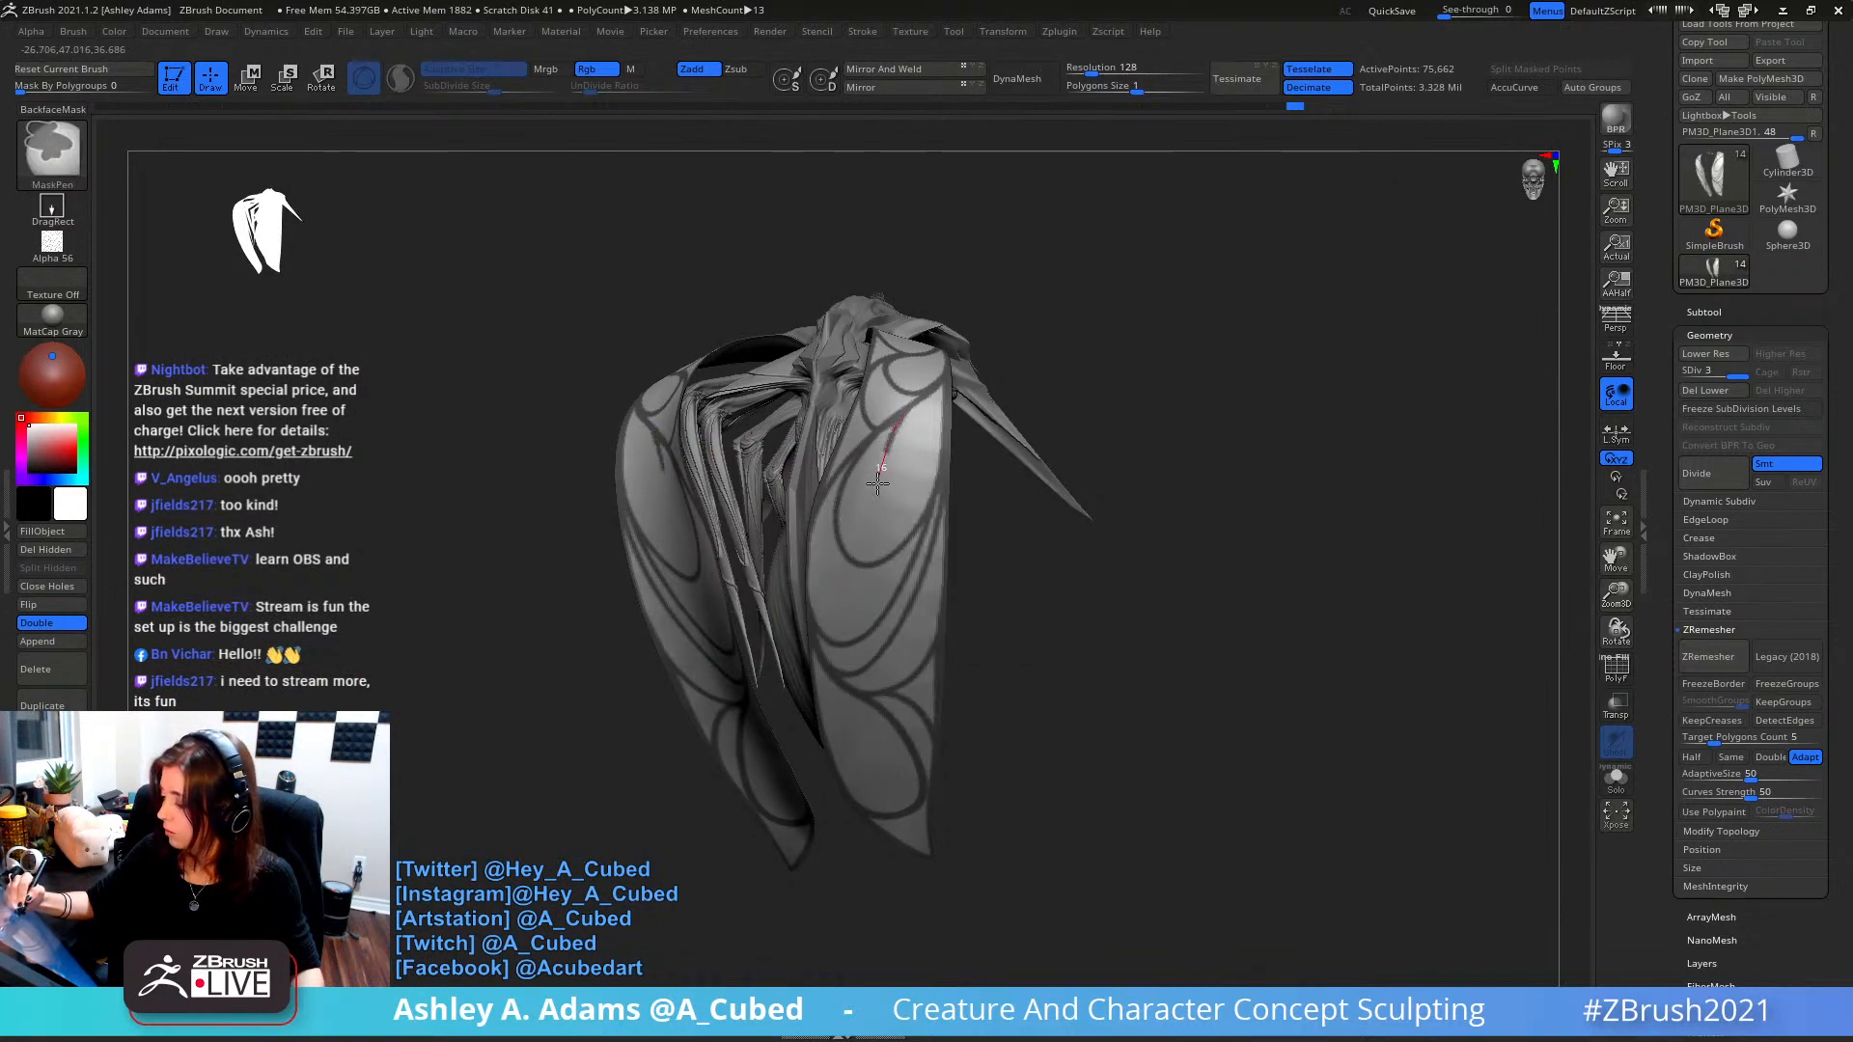
pyautogui.keyDown('ctrl'); pyautogui.moveTo(877, 485); pyautogui.dragTo(879, 494); pyautogui.keyUp('ctrl')
pyautogui.hotkey('ctrl', 'z')
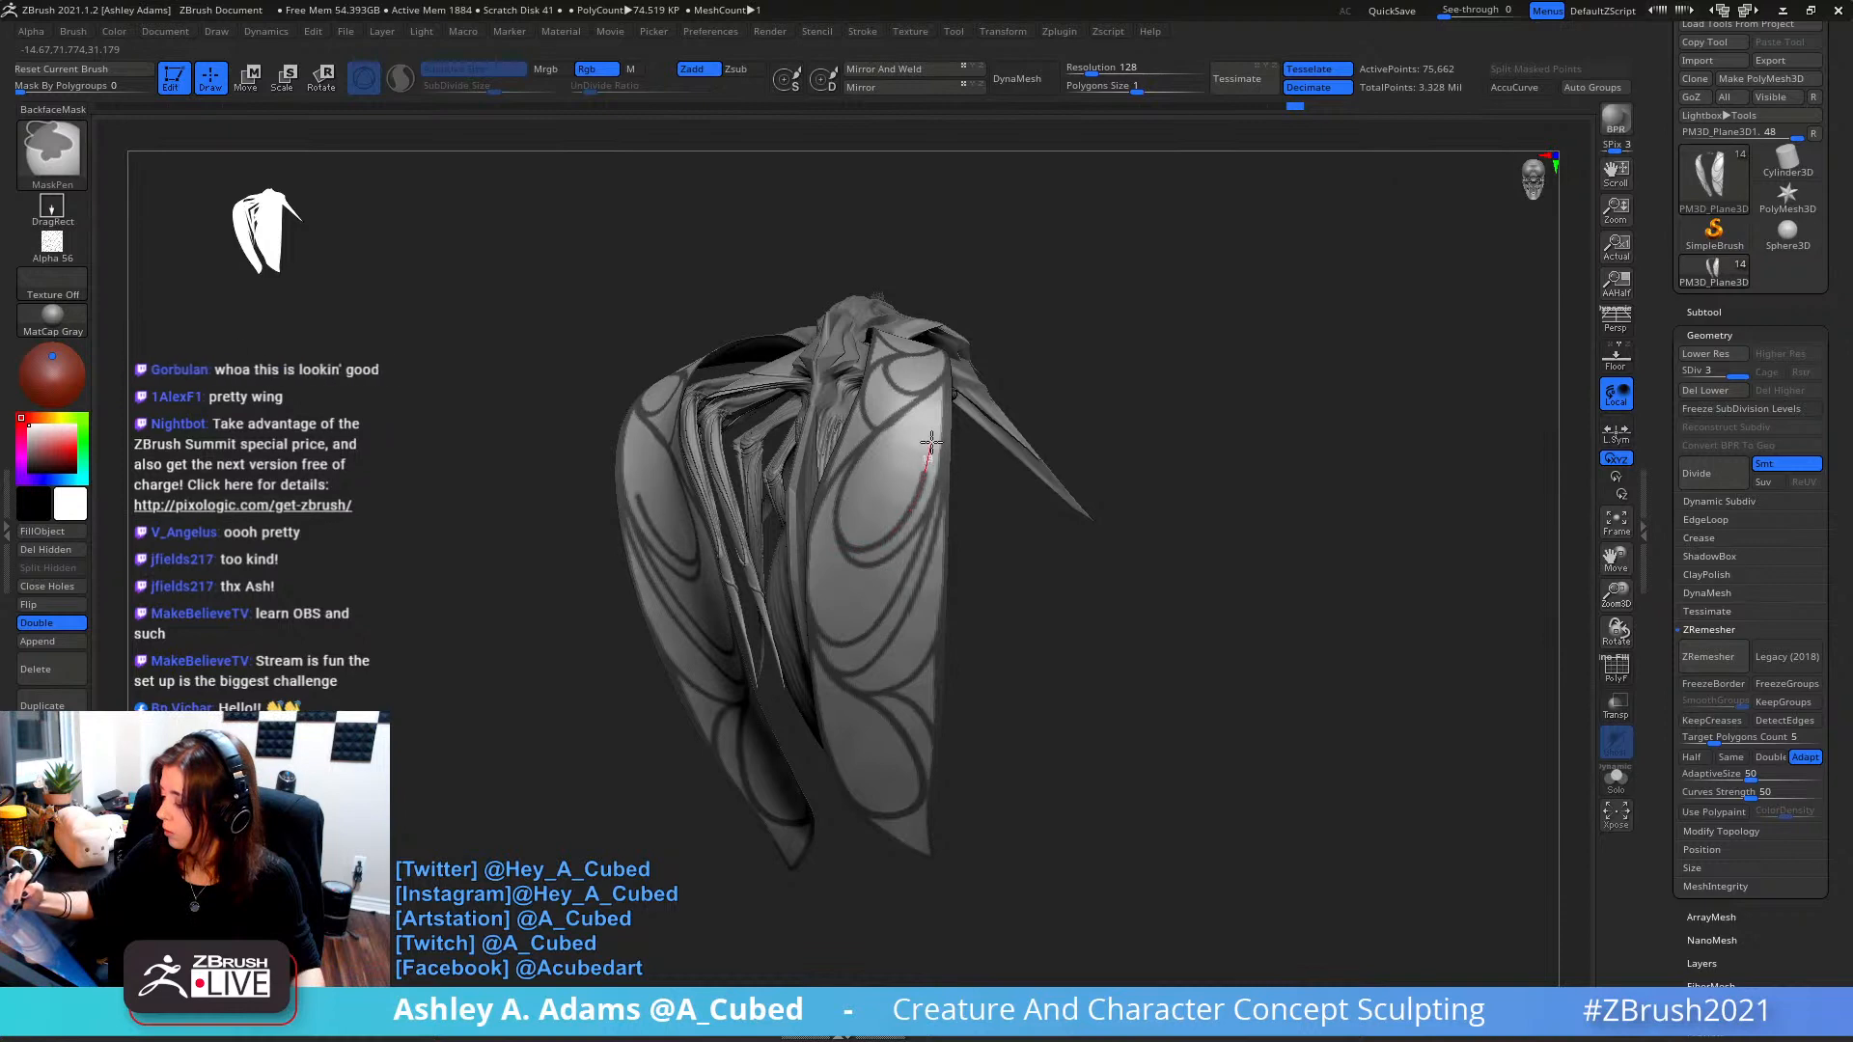
# - Draw nested mask curves inside the large upper teardrop, blurring and re-sharpening the mask between strokes
pyautogui.keyDown('ctrl'); pyautogui.moveTo(884, 399); pyautogui.dragTo(886, 394); pyautogui.keyUp('ctrl')
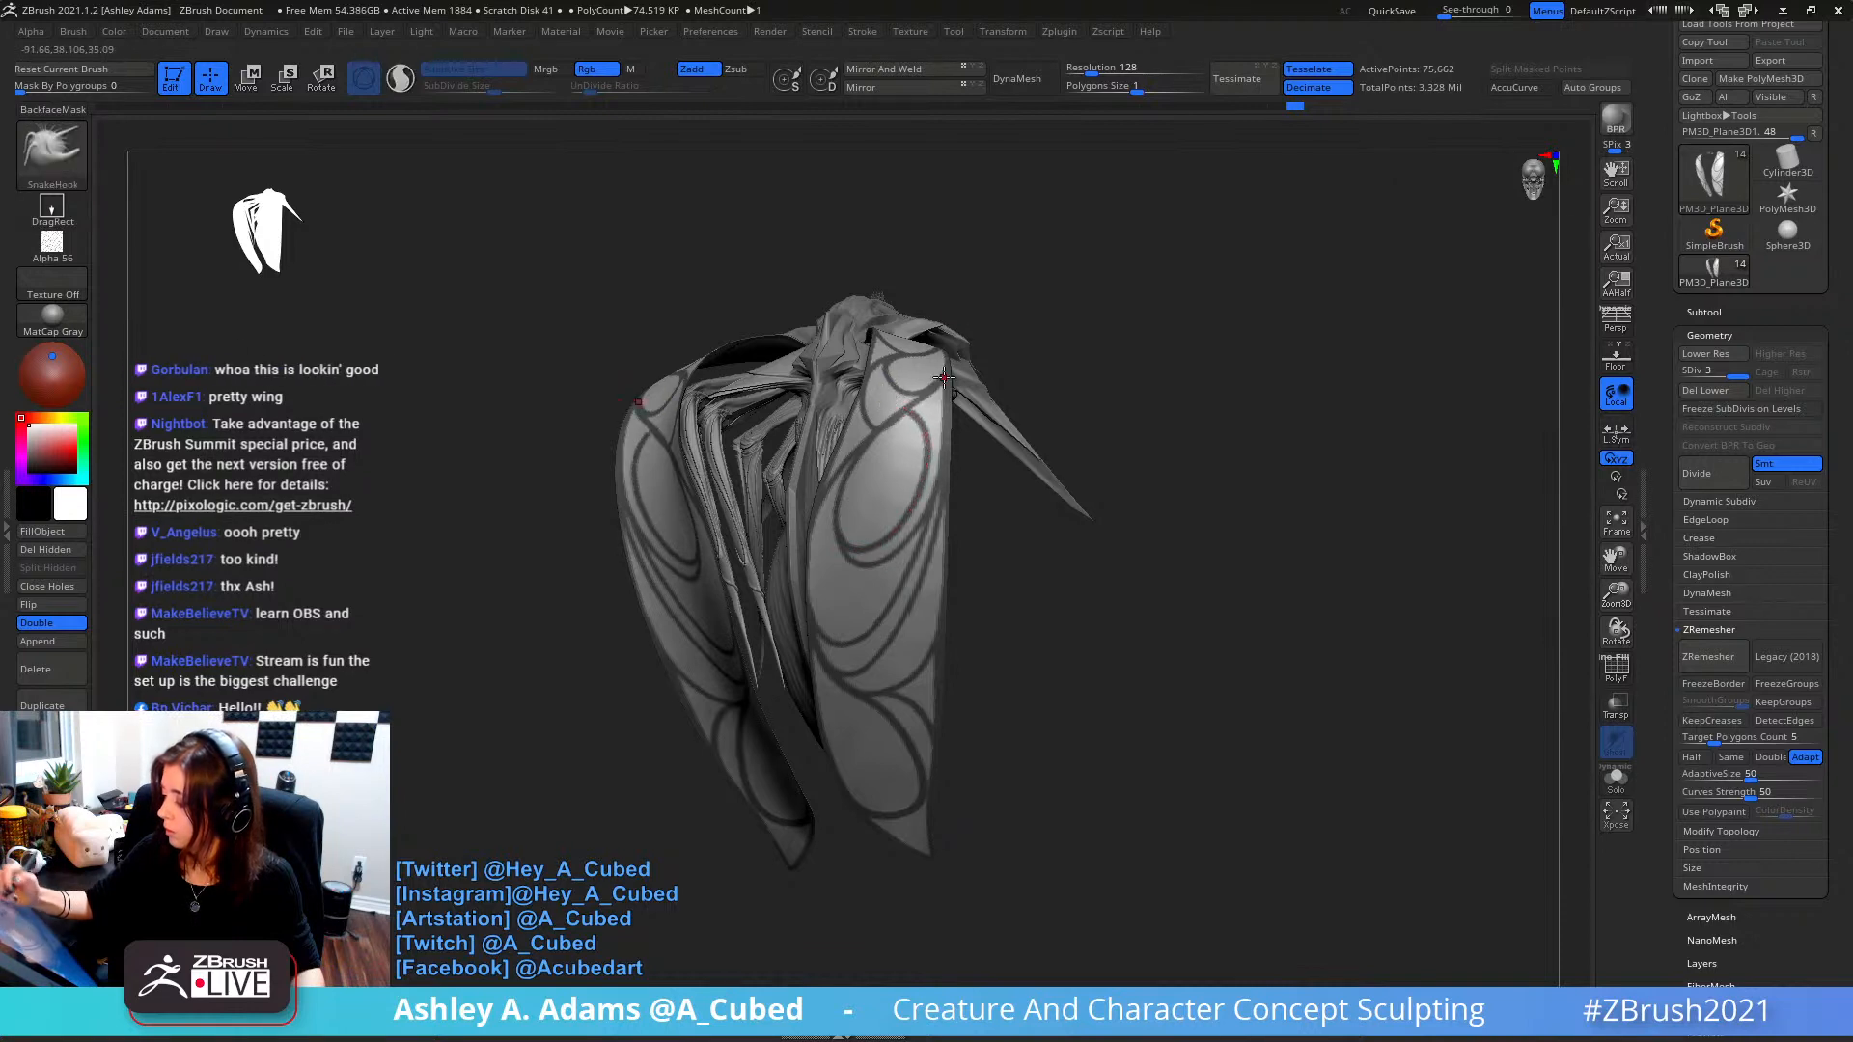
pyautogui.moveTo(888, 394)
pyautogui.mouseDown(button='right')
pyautogui.moveTo(936, 395)
pyautogui.moveTo(907, 415)
pyautogui.mouseUp(button='right')
pyautogui.keyDown('ctrl'); pyautogui.click(892, 428); pyautogui.keyUp('ctrl')
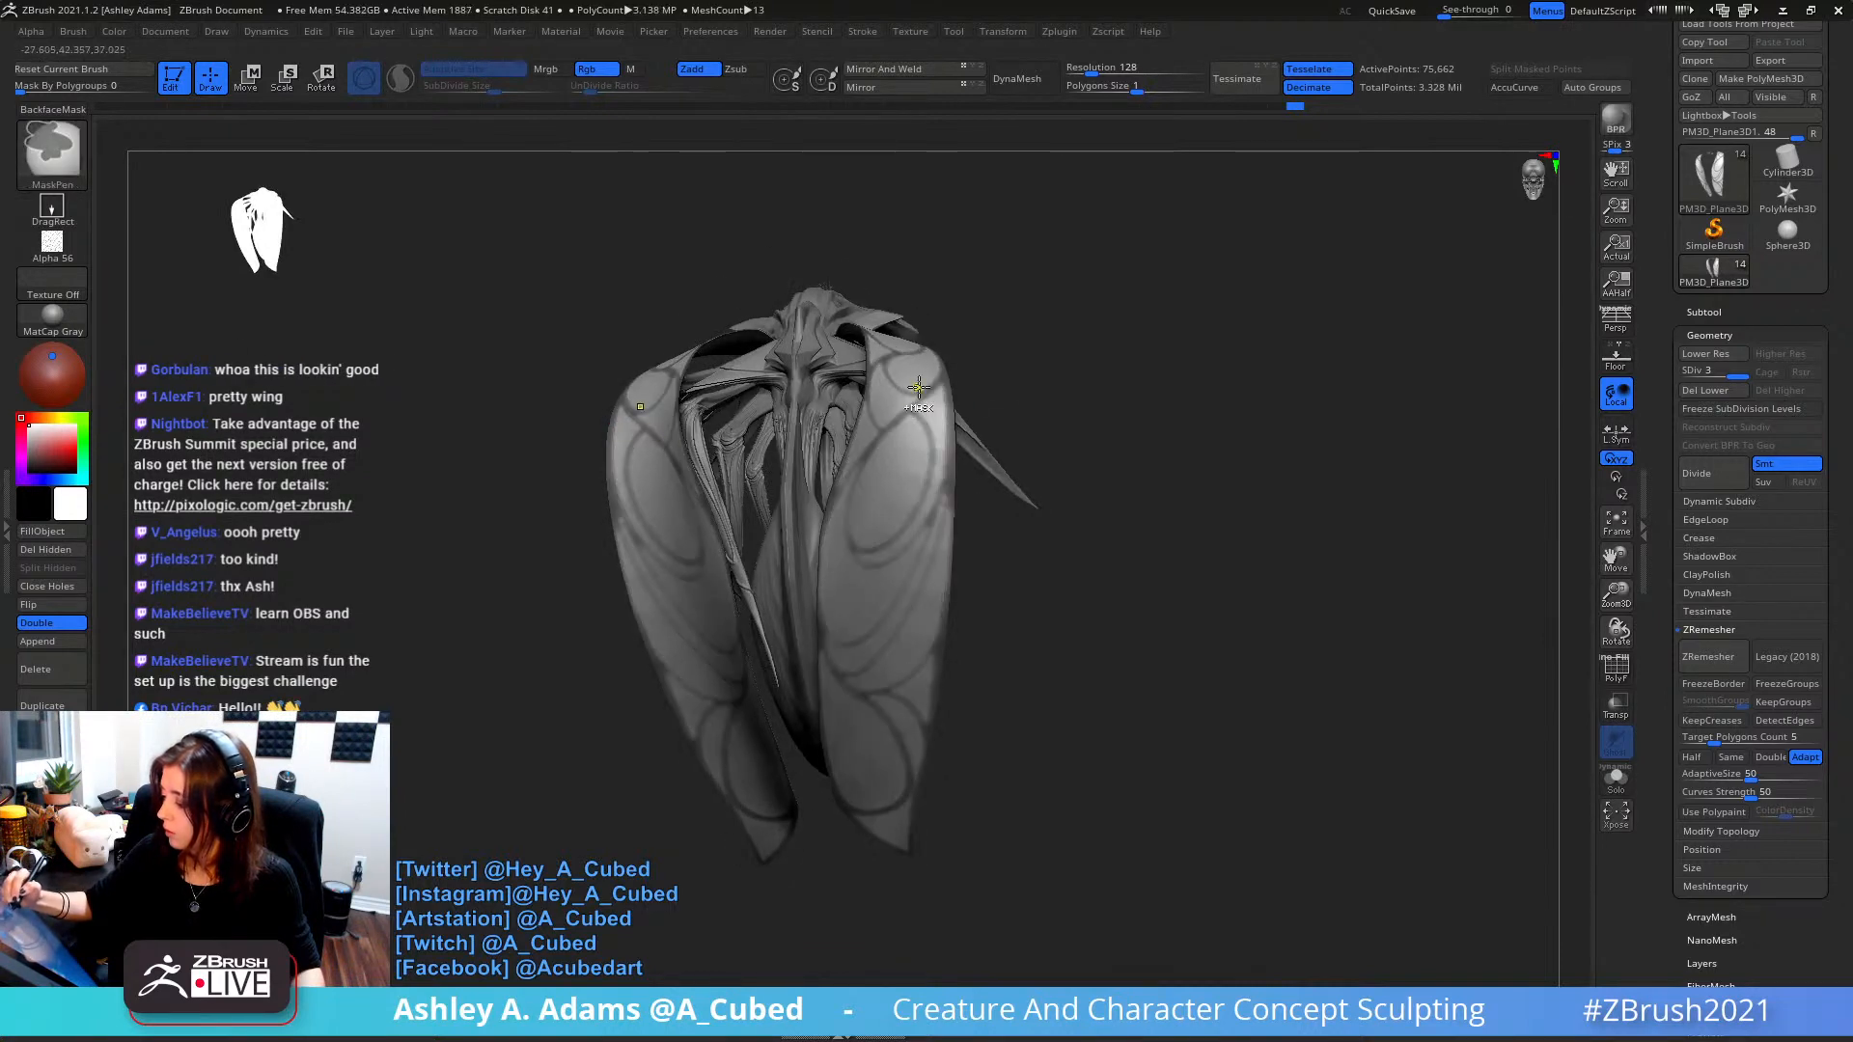
pyautogui.keyDown('ctrl'); pyautogui.keyDown('alt'); pyautogui.click(901, 417); pyautogui.keyUp('alt'); pyautogui.keyUp('ctrl')
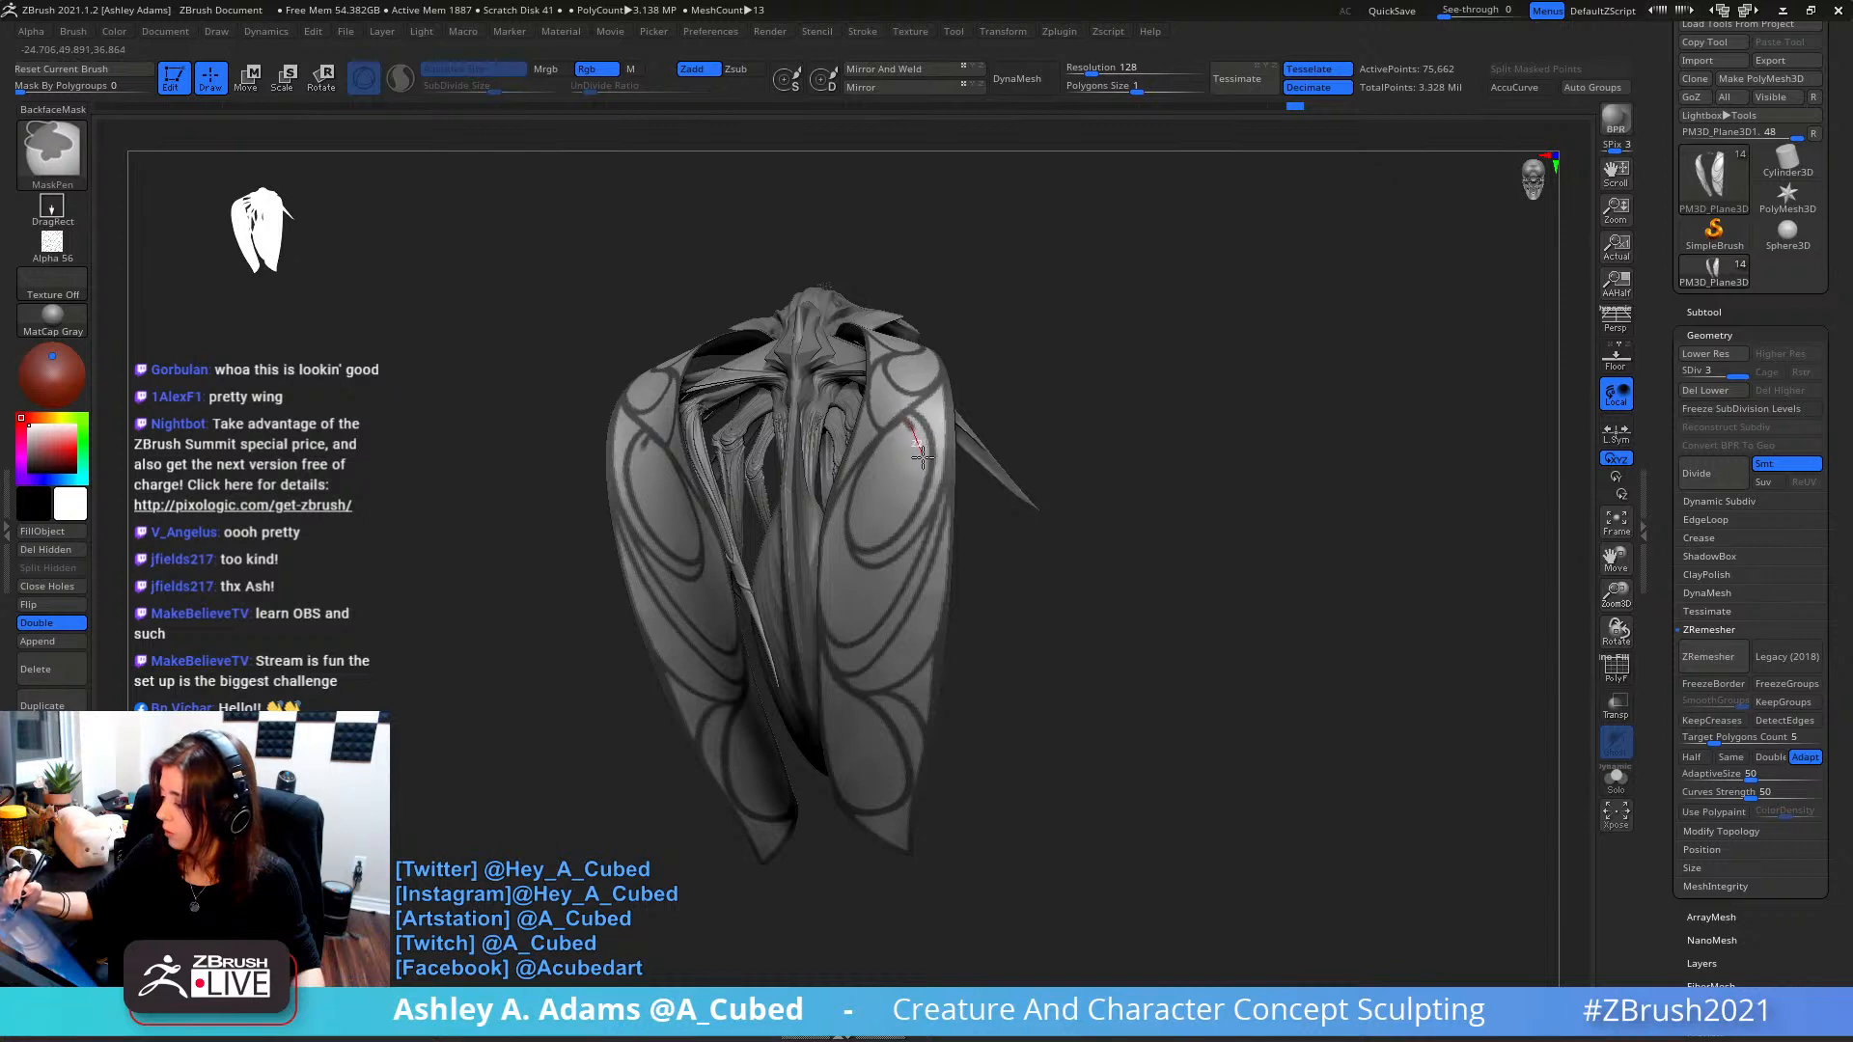
pyautogui.keyDown('ctrl'); pyautogui.moveTo(896, 503); pyautogui.dragTo(846, 520); pyautogui.keyUp('ctrl')
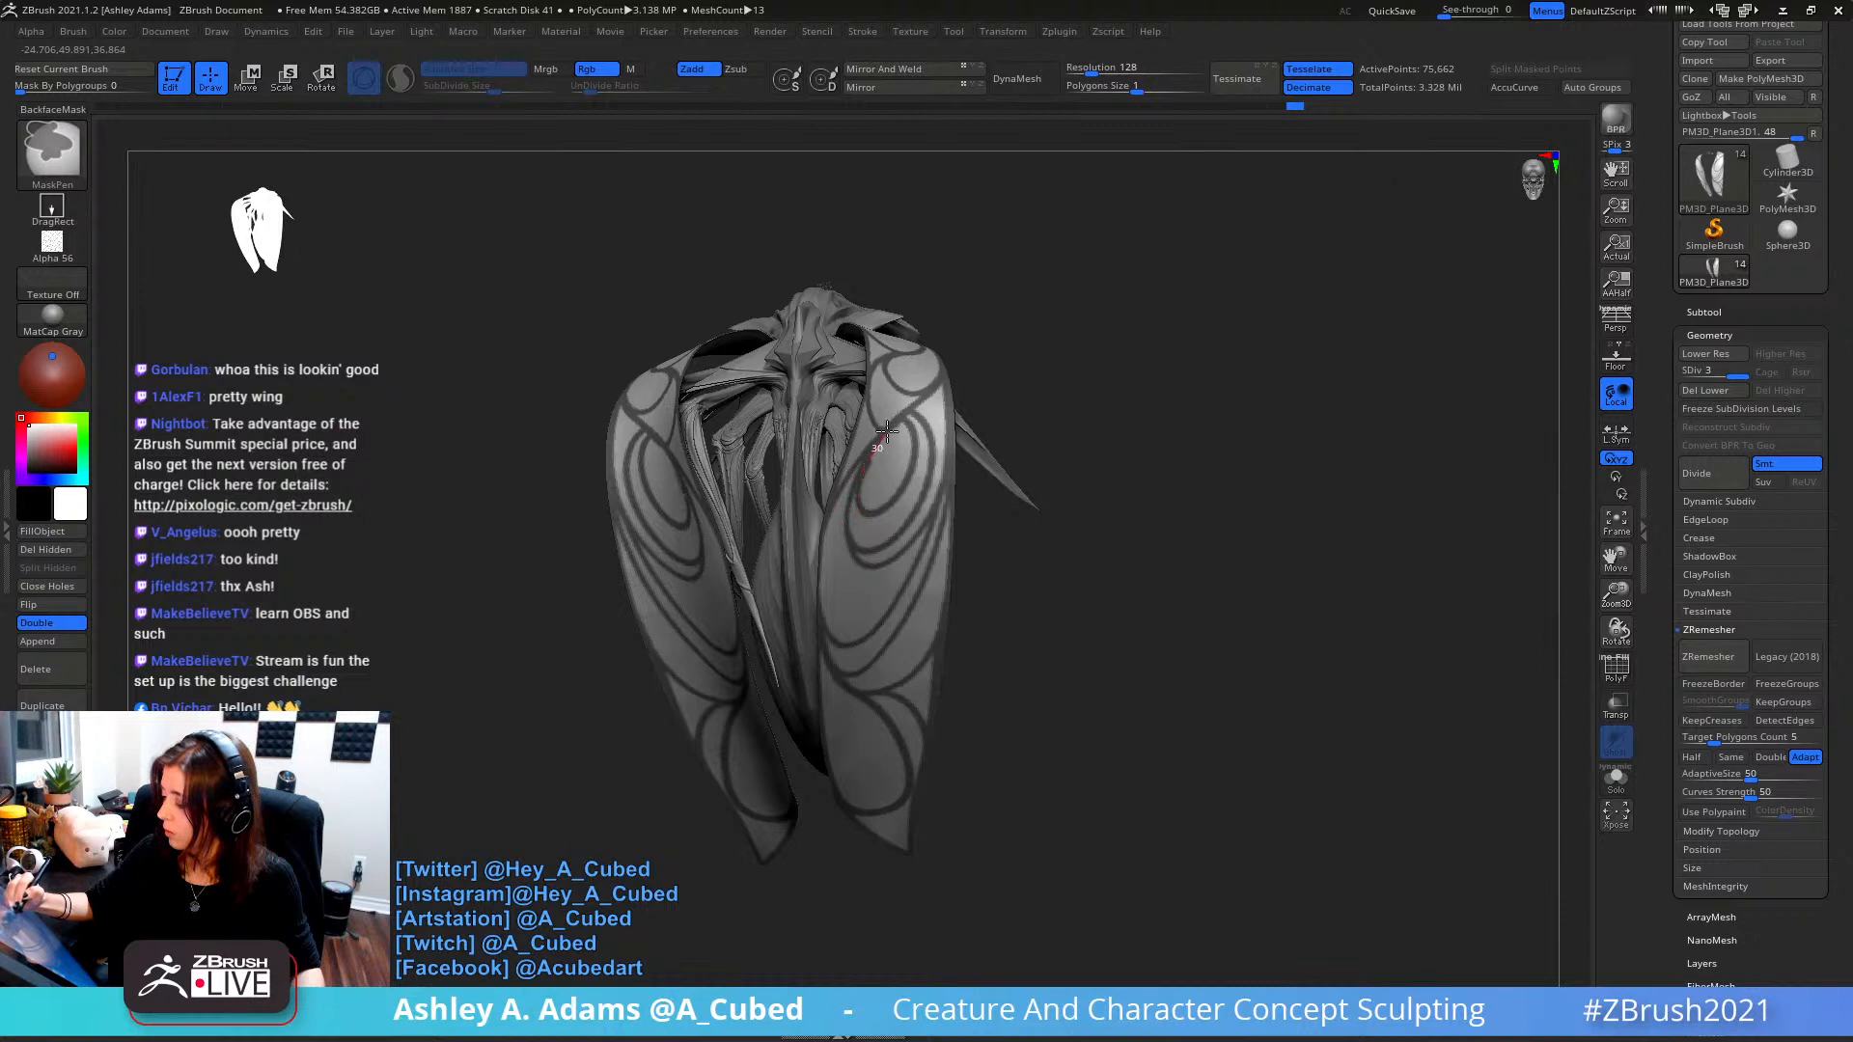
# - Undo the last mask curve, redraw it inside the wing's large upper teardrop, and mask nested curves in the section just above
pyautogui.hotkey('ctrl', 'z')
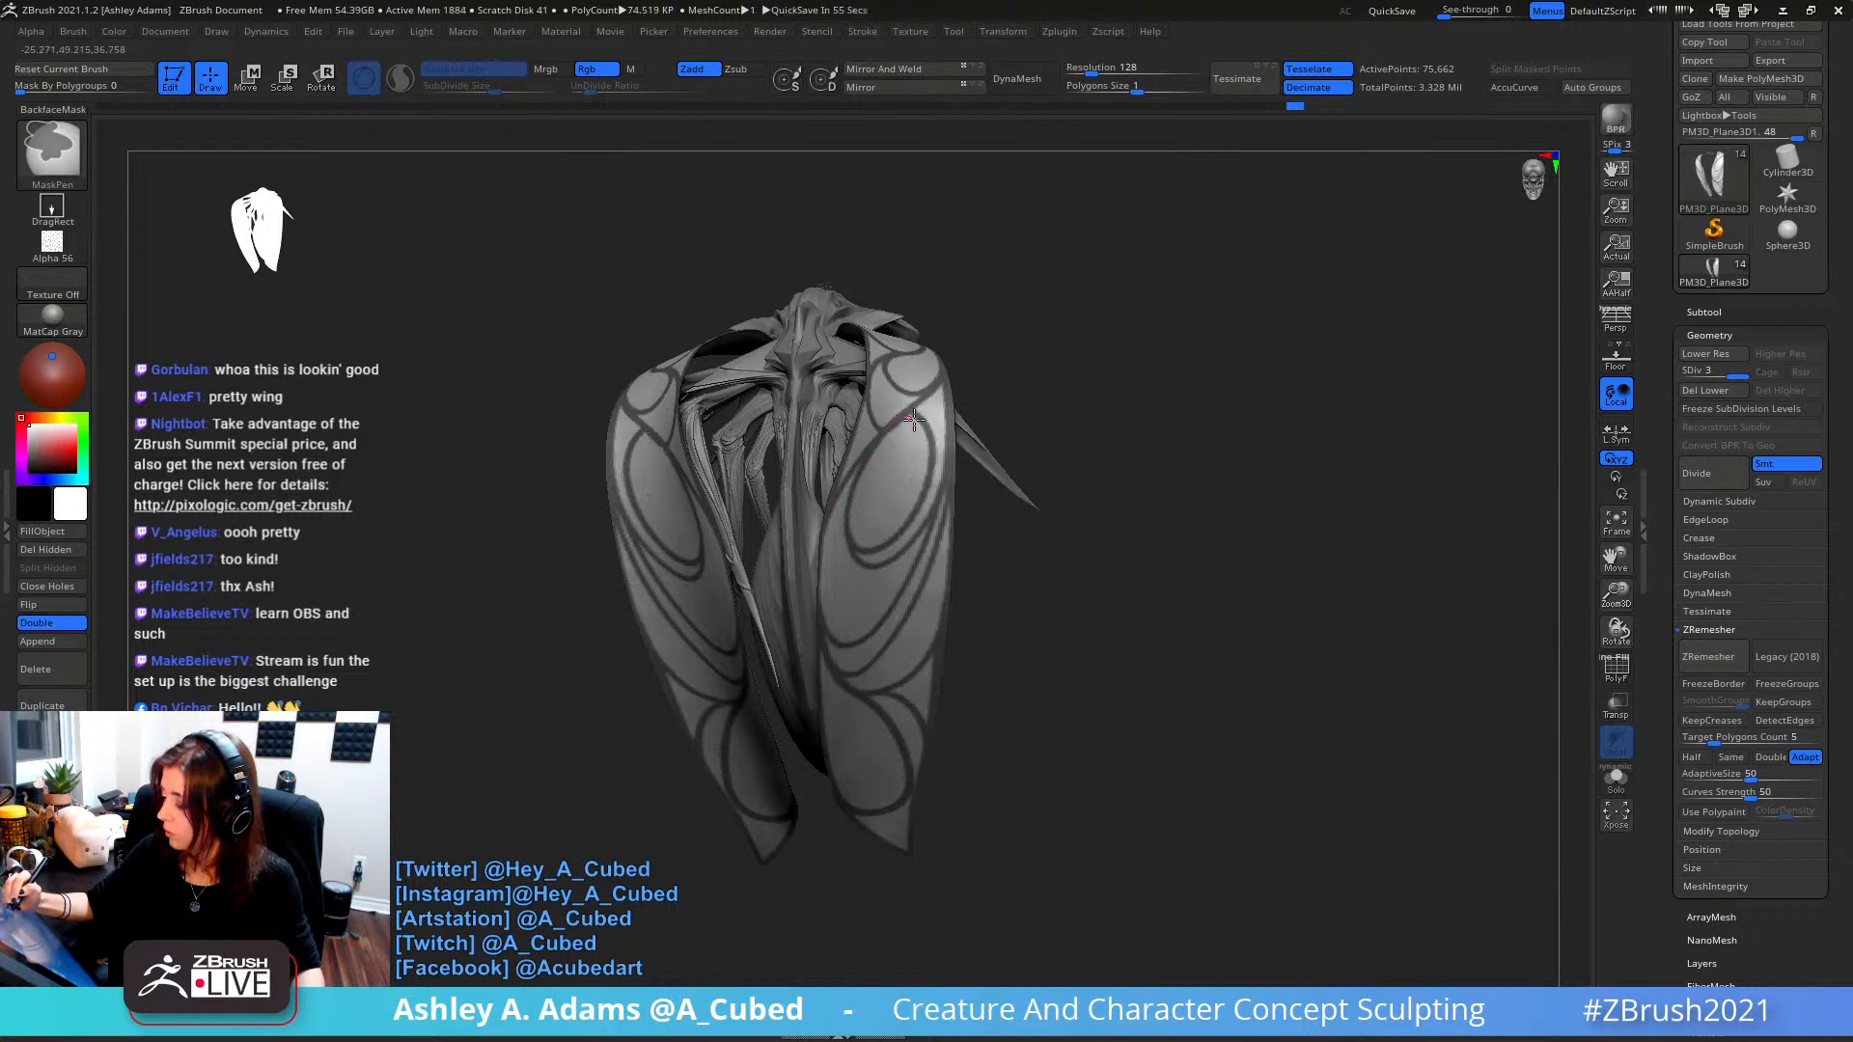
pyautogui.moveTo(917, 471)
pyautogui.keyDown('ctrl'); pyautogui.mouseDown()
pyautogui.moveTo(869, 514)
pyautogui.moveTo(874, 443)
pyautogui.mouseUp(); pyautogui.keyUp('ctrl')
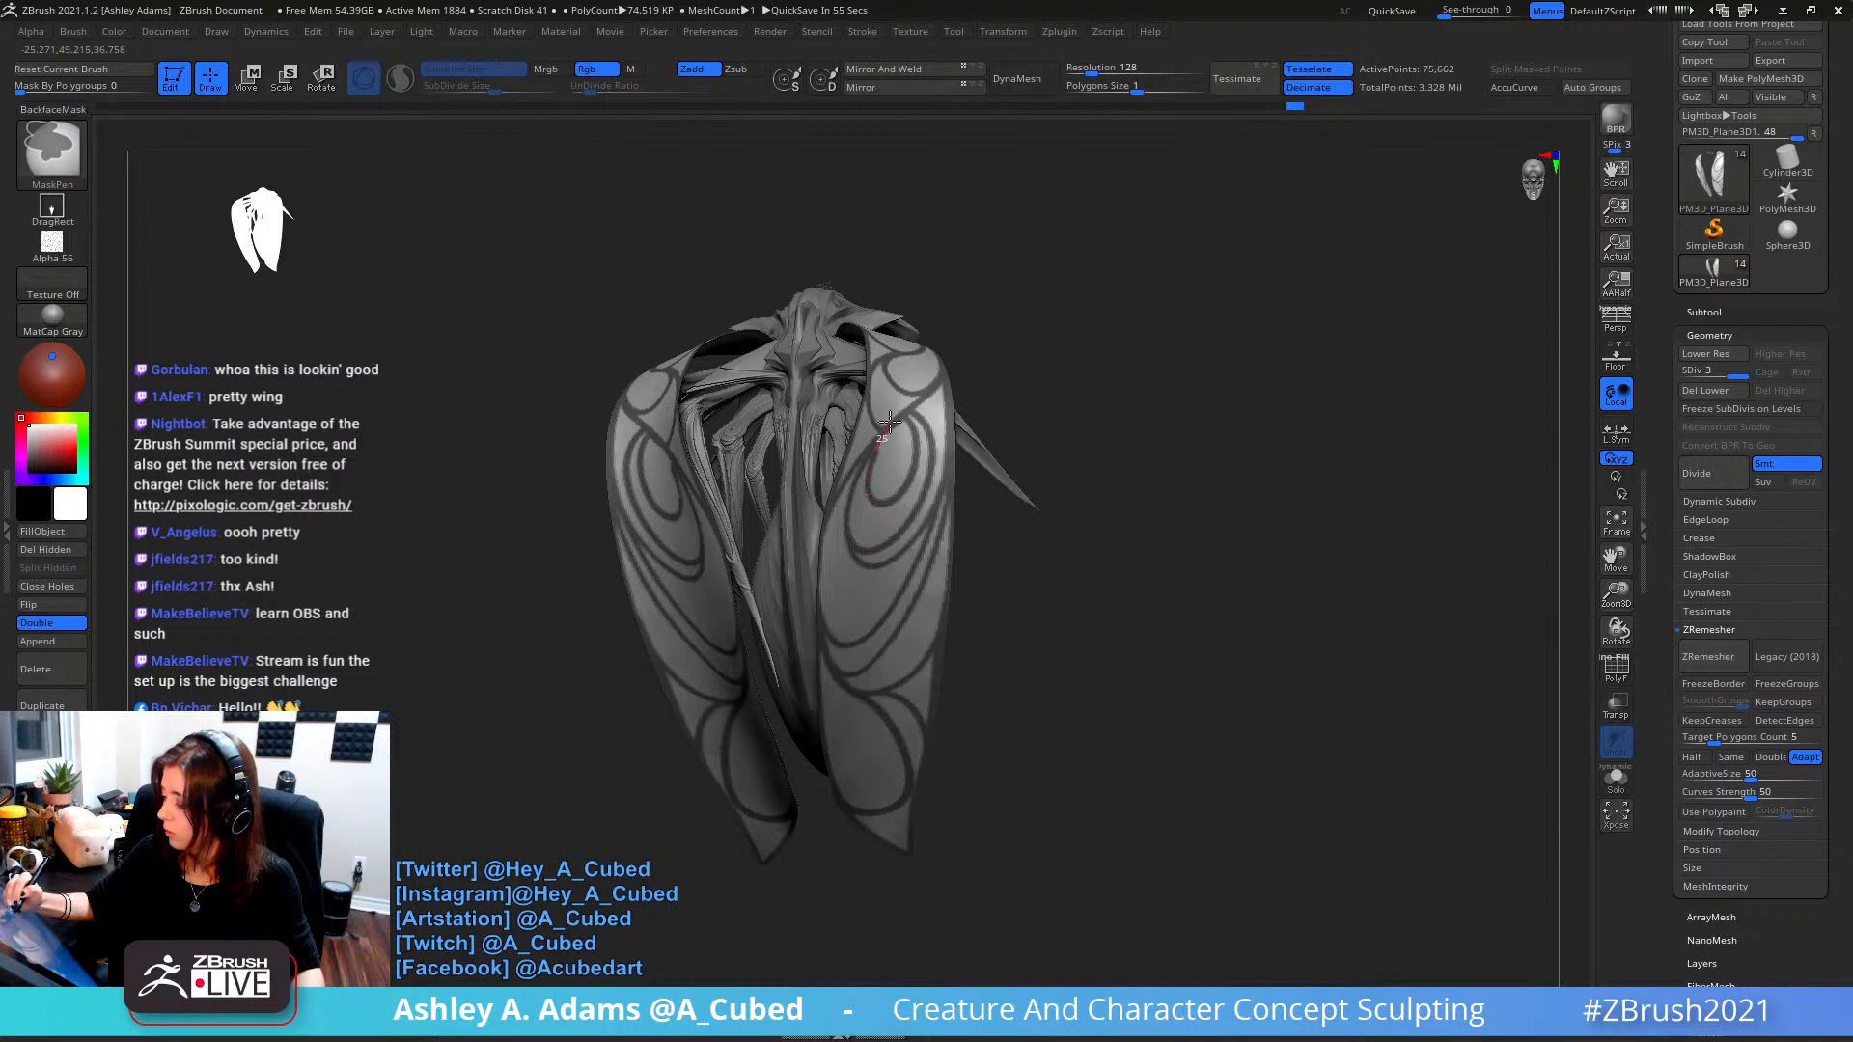
pyautogui.moveTo(968, 339)
pyautogui.mouseDown()
pyautogui.moveTo(947, 443)
pyautogui.moveTo(932, 420)
pyautogui.mouseUp()
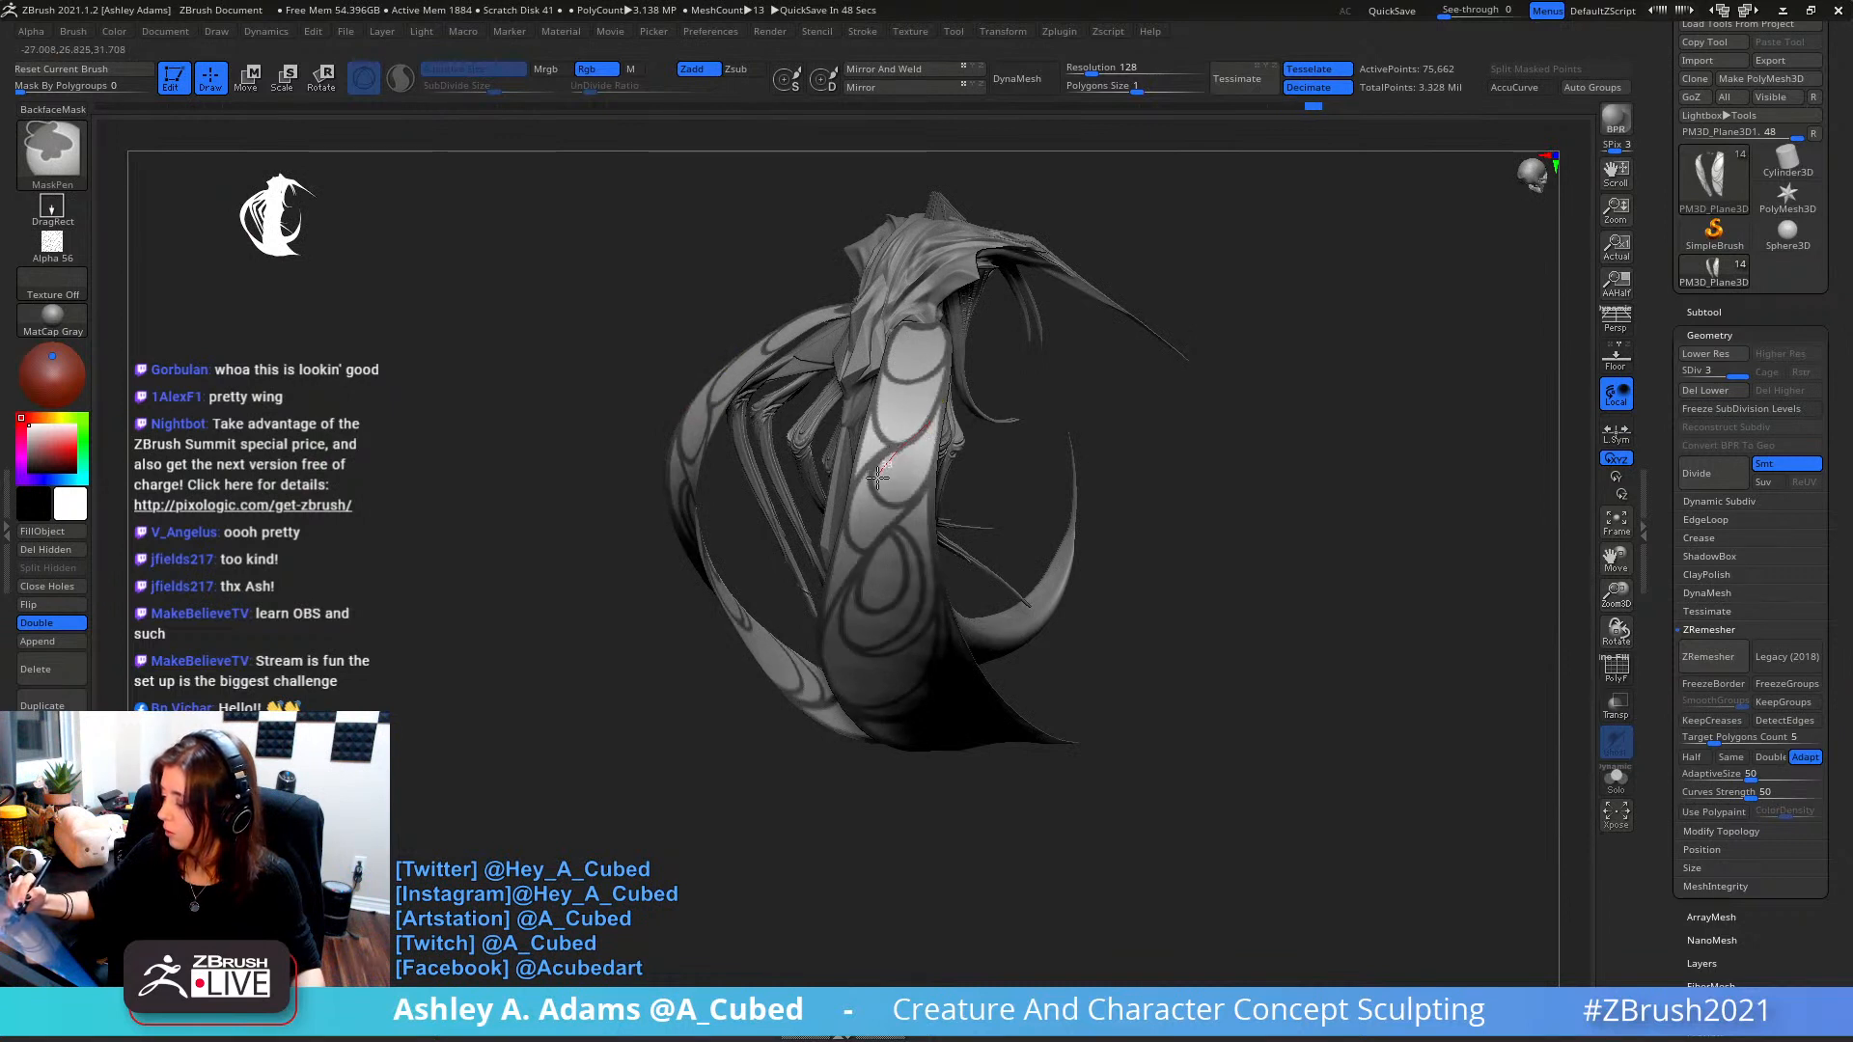
pyautogui.keyDown('ctrl'); pyautogui.moveTo(888, 498); pyautogui.dragTo(924, 493); pyautogui.keyUp('ctrl')
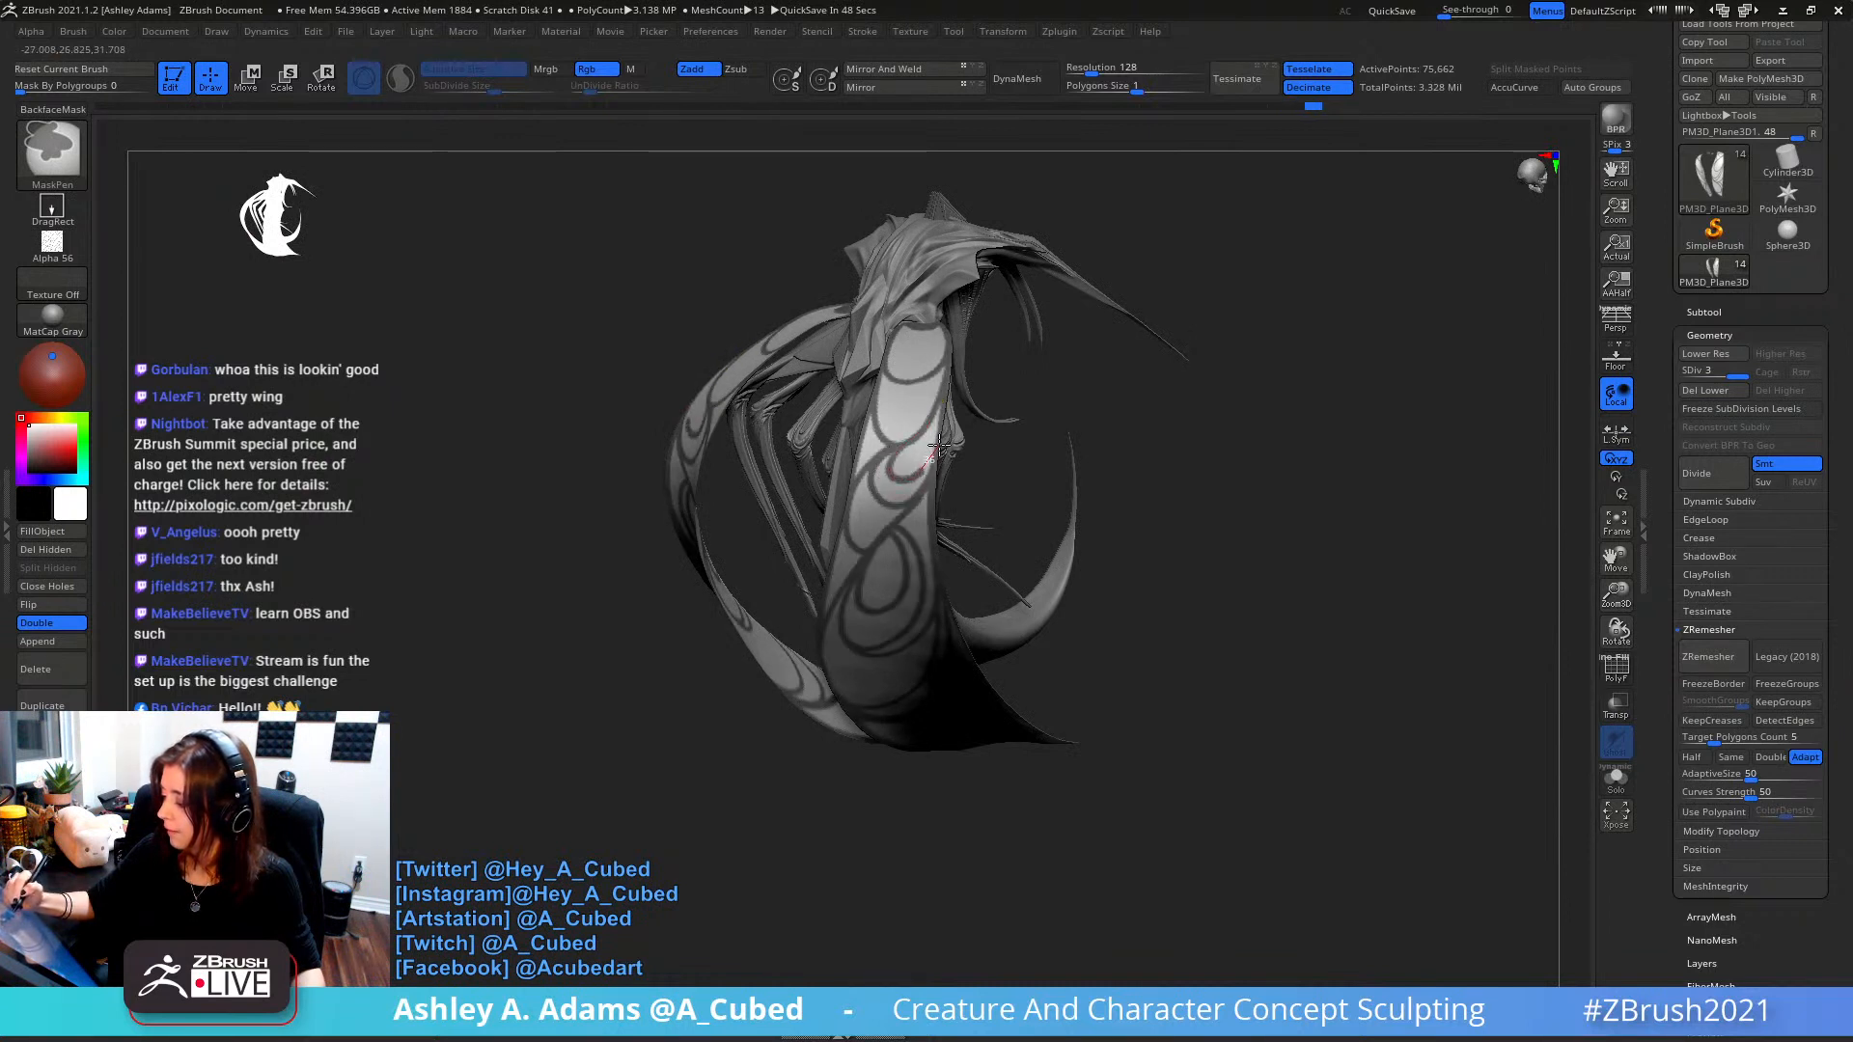
pyautogui.keyDown('ctrl'); pyautogui.moveTo(943, 406); pyautogui.dragTo(947, 397); pyautogui.keyUp('ctrl')
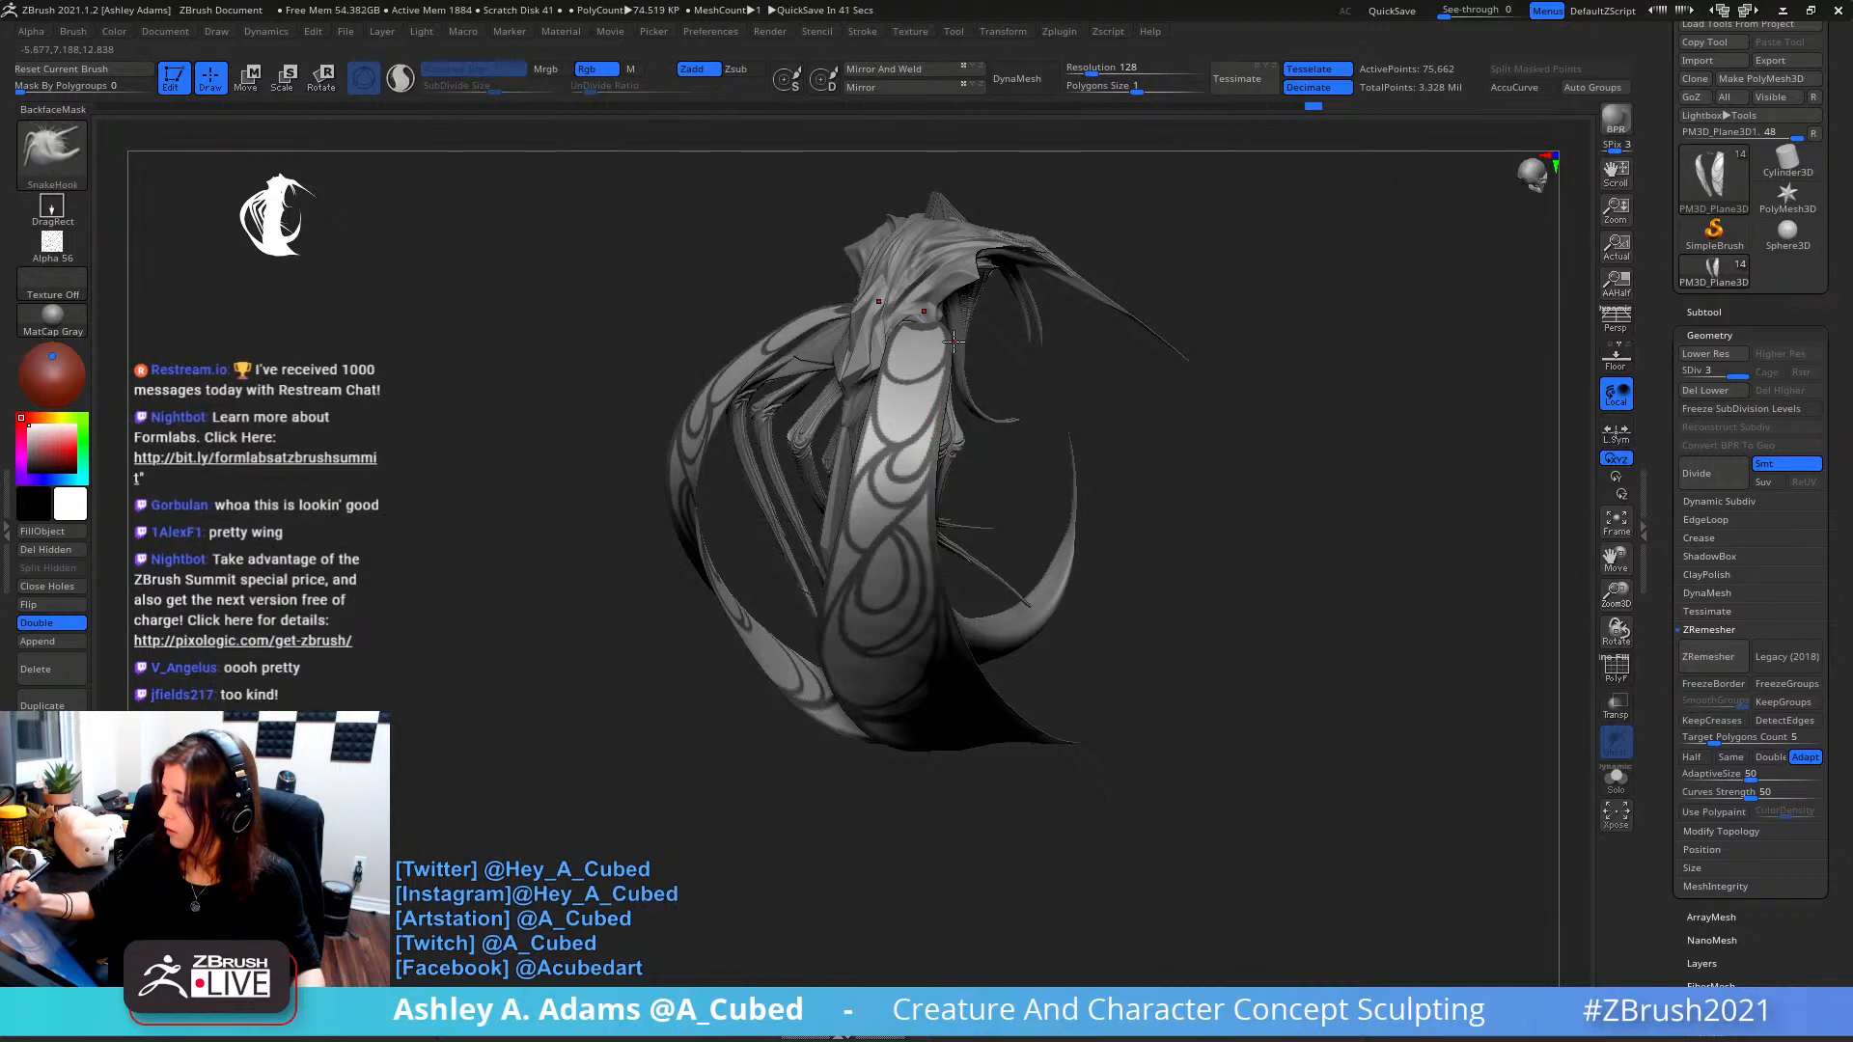
# - Mask nested curves inside the topmost shape near the wing's shoulder, undoing the stray stroke
pyautogui.moveTo(906, 324); pyautogui.dragTo(892, 388, button='right')
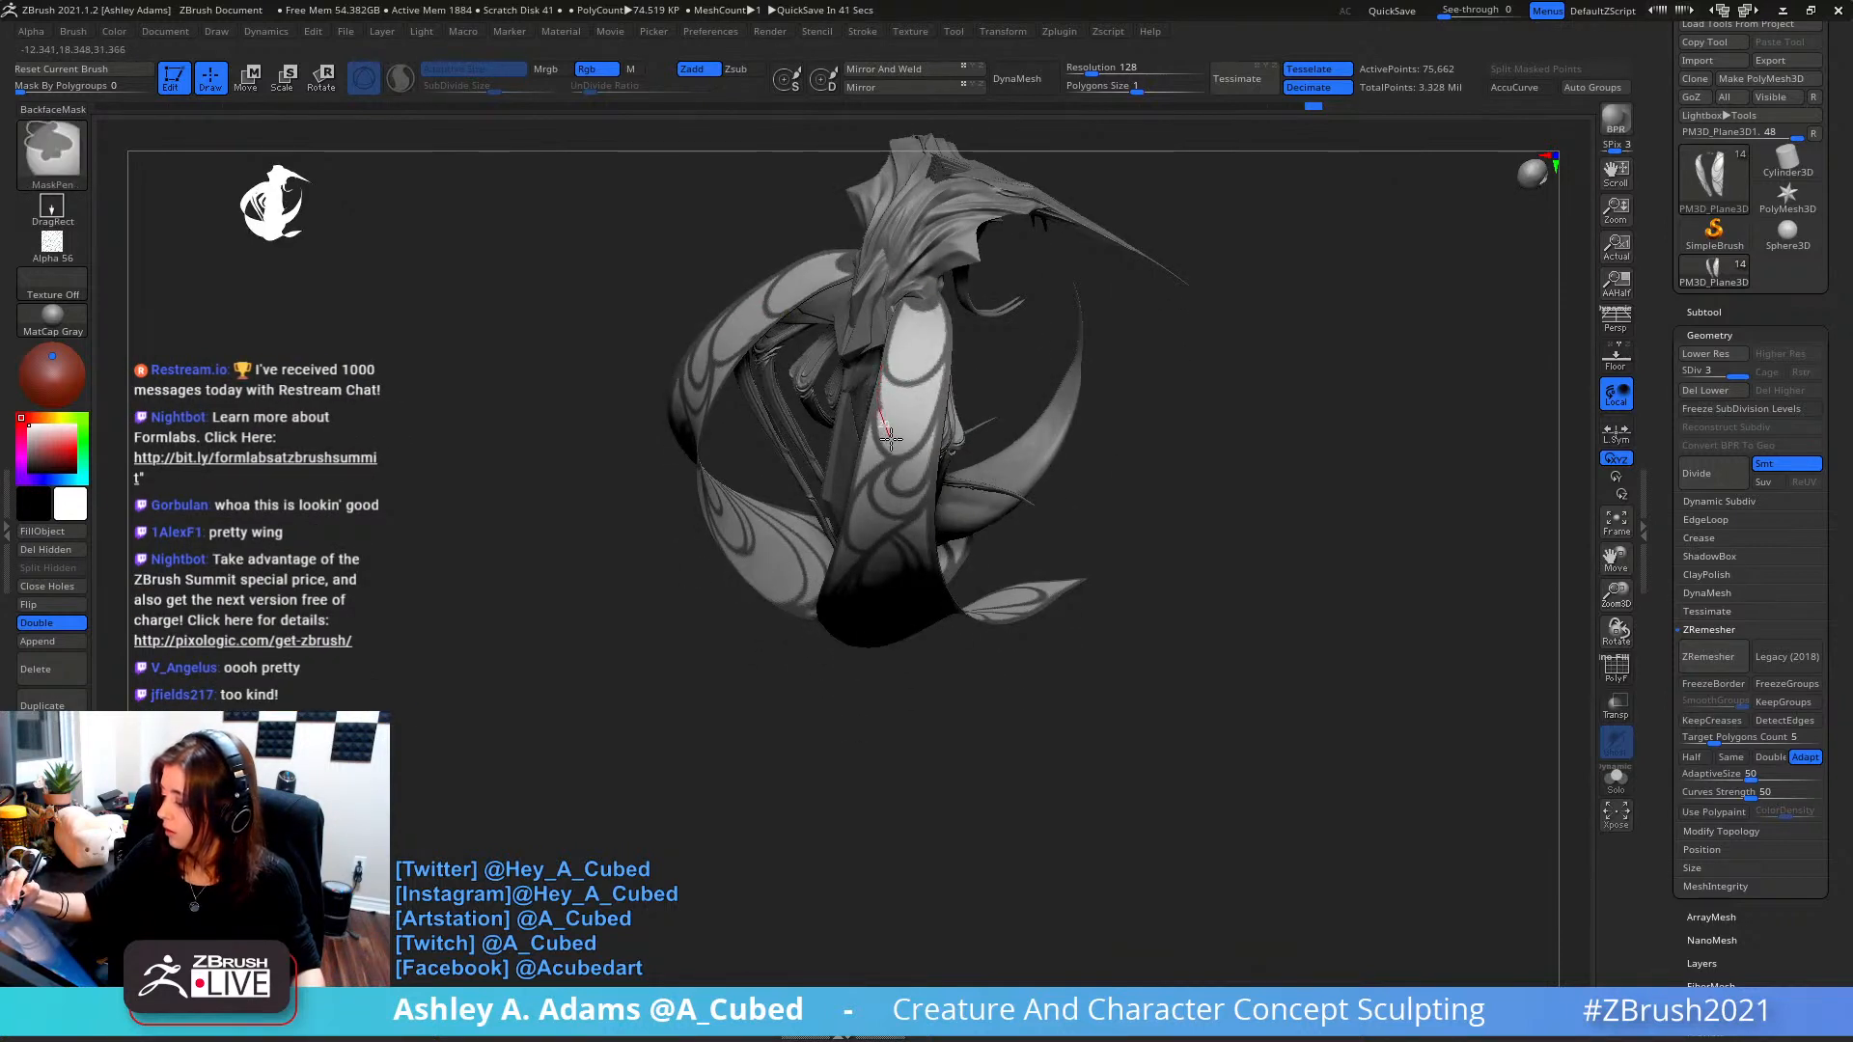
pyautogui.moveTo(890, 439)
pyautogui.keyDown('ctrl'); pyautogui.mouseDown()
pyautogui.moveTo(917, 429)
pyautogui.moveTo(950, 307)
pyautogui.moveTo(950, 353)
pyautogui.moveTo(919, 384)
pyautogui.moveTo(884, 339)
pyautogui.mouseUp(); pyautogui.keyUp('ctrl')
pyautogui.hotkey('ctrl', 'z')
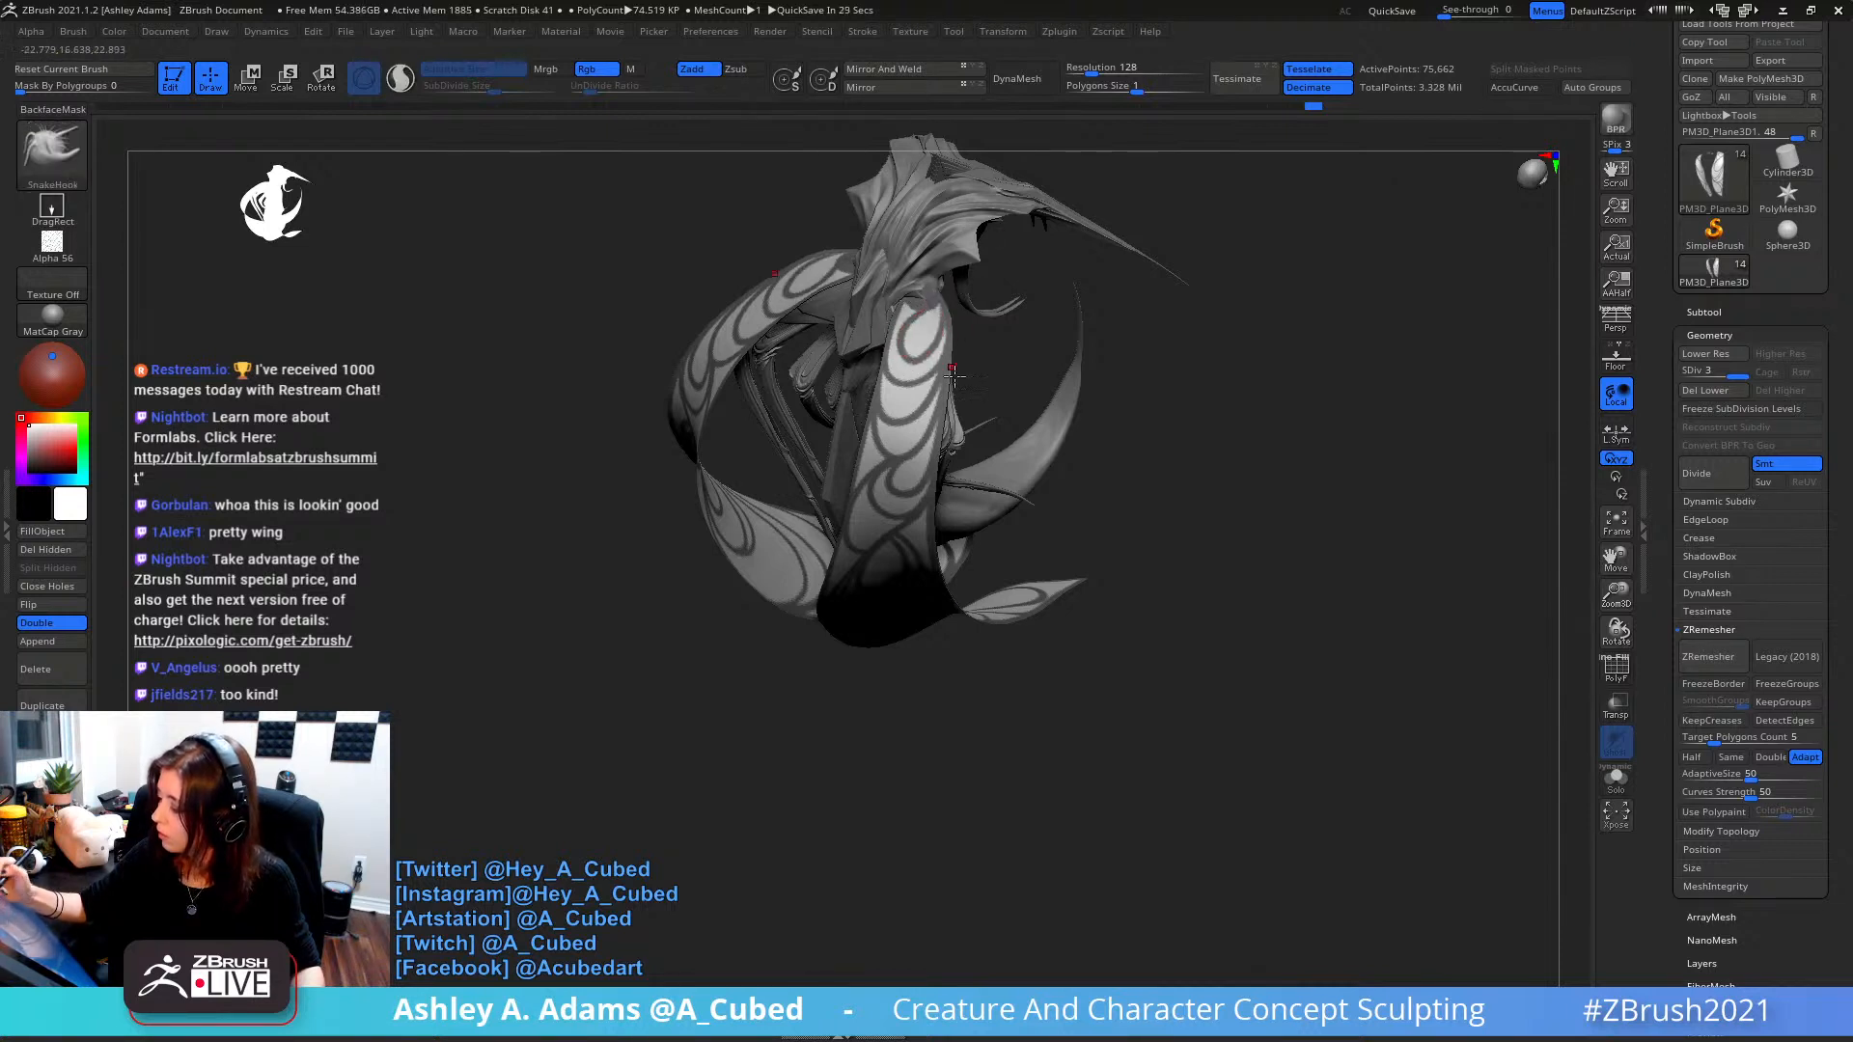
# - Mask an inner curve following the outline of the long teardrop on the lower wing
pyautogui.keyDown('ctrl'); pyautogui.moveTo(953, 434); pyautogui.dragTo(945, 115, button='right'); pyautogui.keyUp('ctrl')
pyautogui.moveTo(941, 314)
pyautogui.mouseDown(button='right')
pyautogui.moveTo(952, 425)
pyautogui.moveTo(840, 470)
pyautogui.mouseUp(button='right')
pyautogui.press('ctrl')
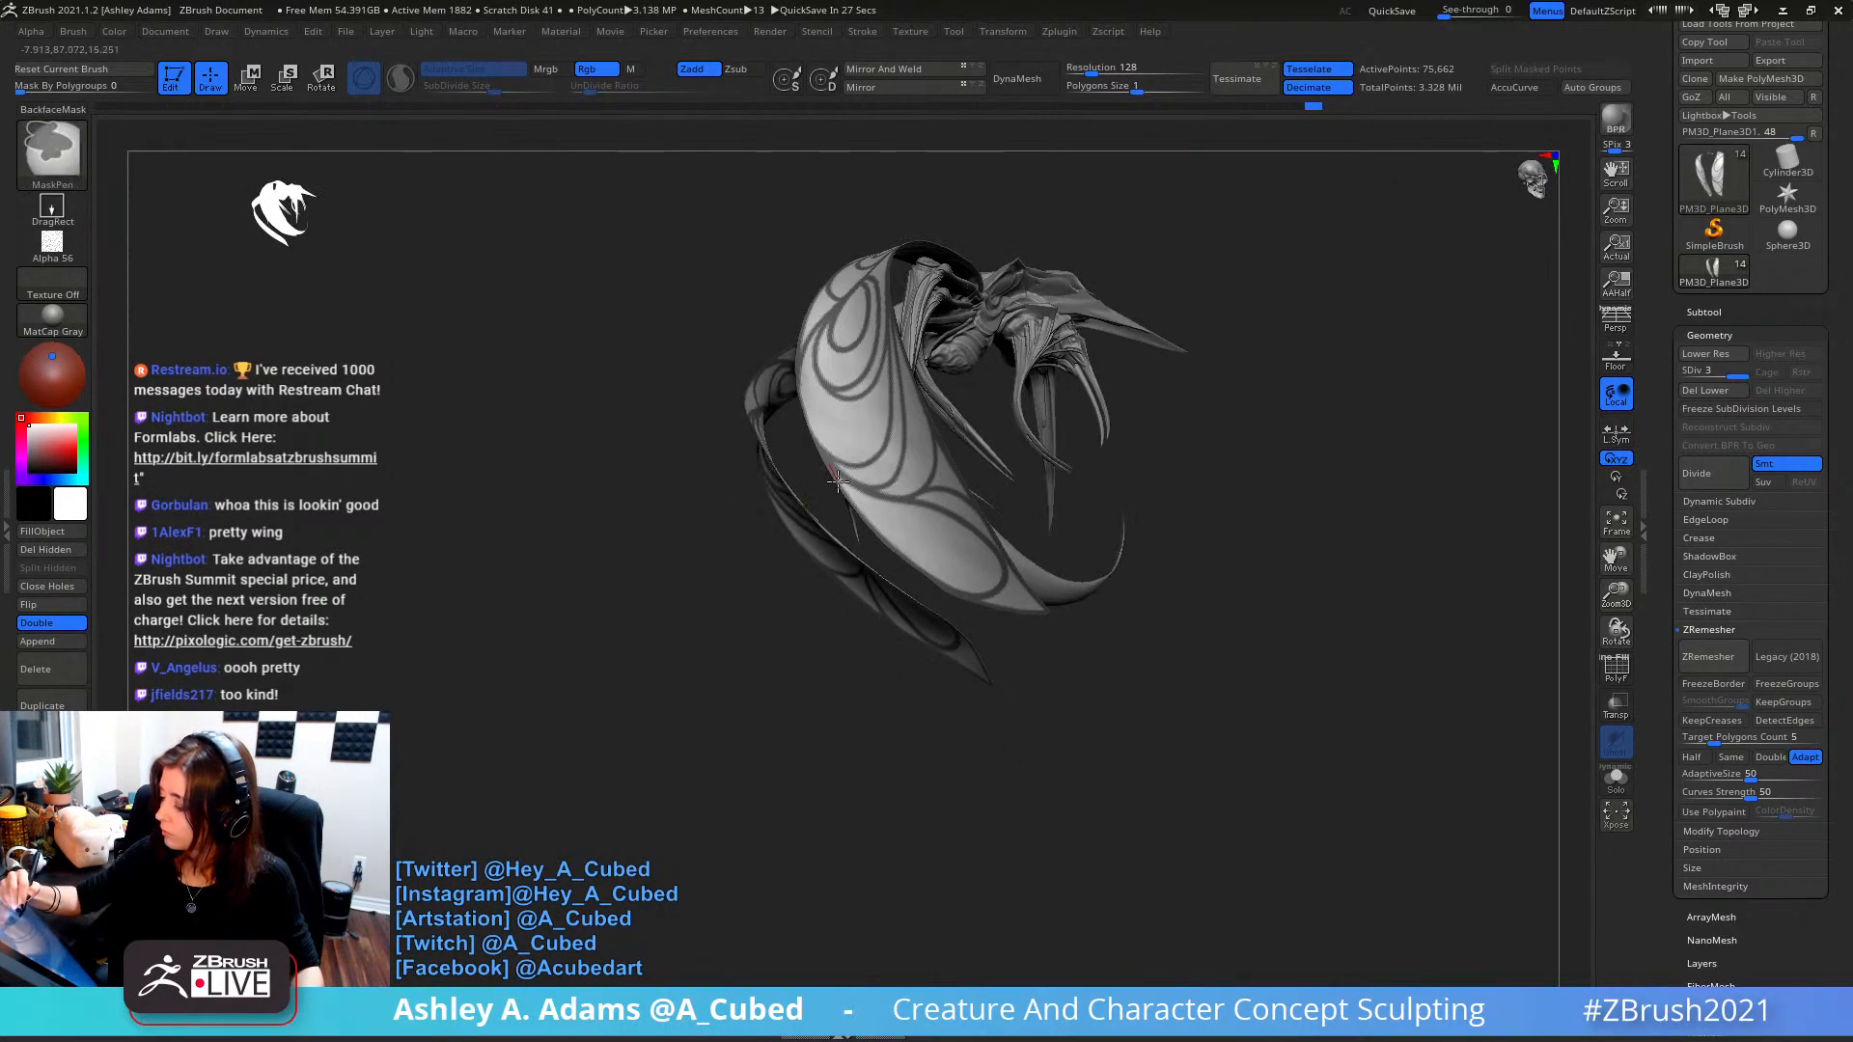
pyautogui.keyDown('ctrl'); pyautogui.moveTo(869, 516); pyautogui.dragTo(912, 533); pyautogui.keyUp('ctrl')
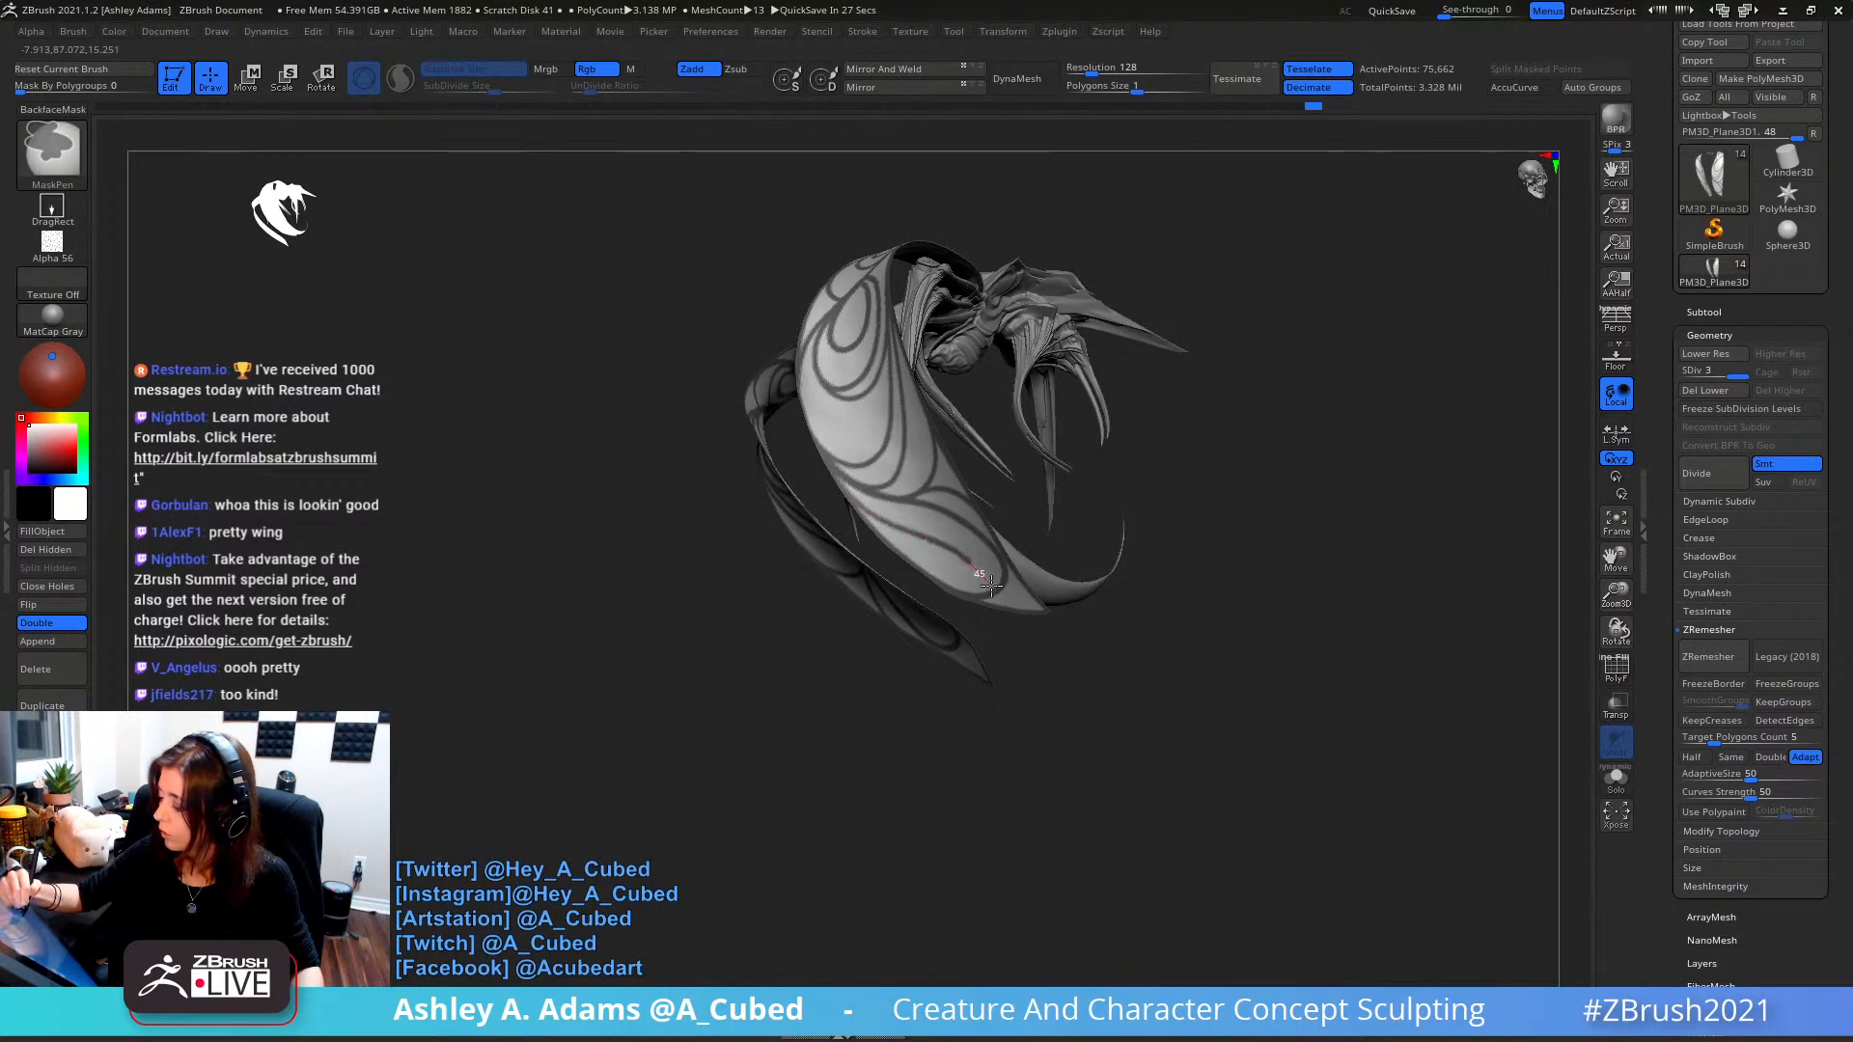
pyautogui.keyDown('ctrl'); pyautogui.moveTo(956, 615); pyautogui.dragTo(950, 626); pyautogui.keyUp('ctrl')
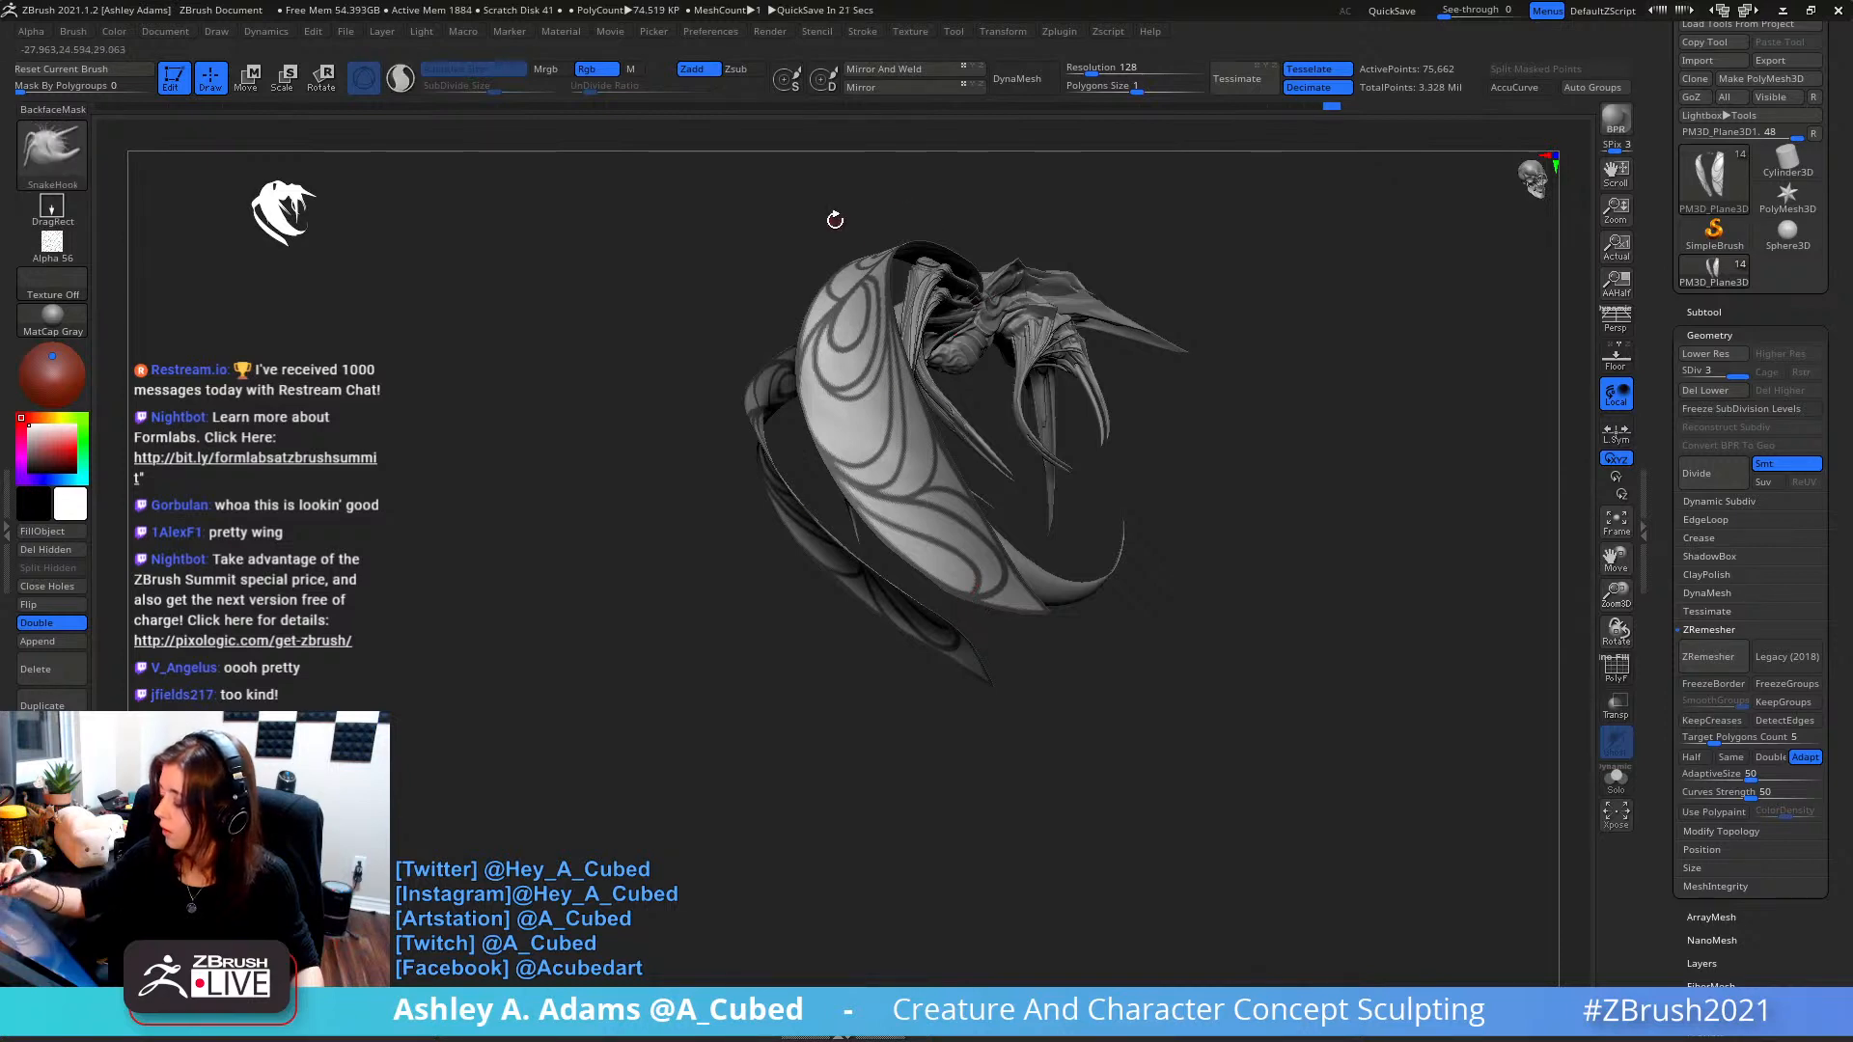
# - Reinforce the mask lines around the lower teardrop's rounded end and along its upper boundary
pyautogui.moveTo(935, 324); pyautogui.dragTo(947, 419, button='right')
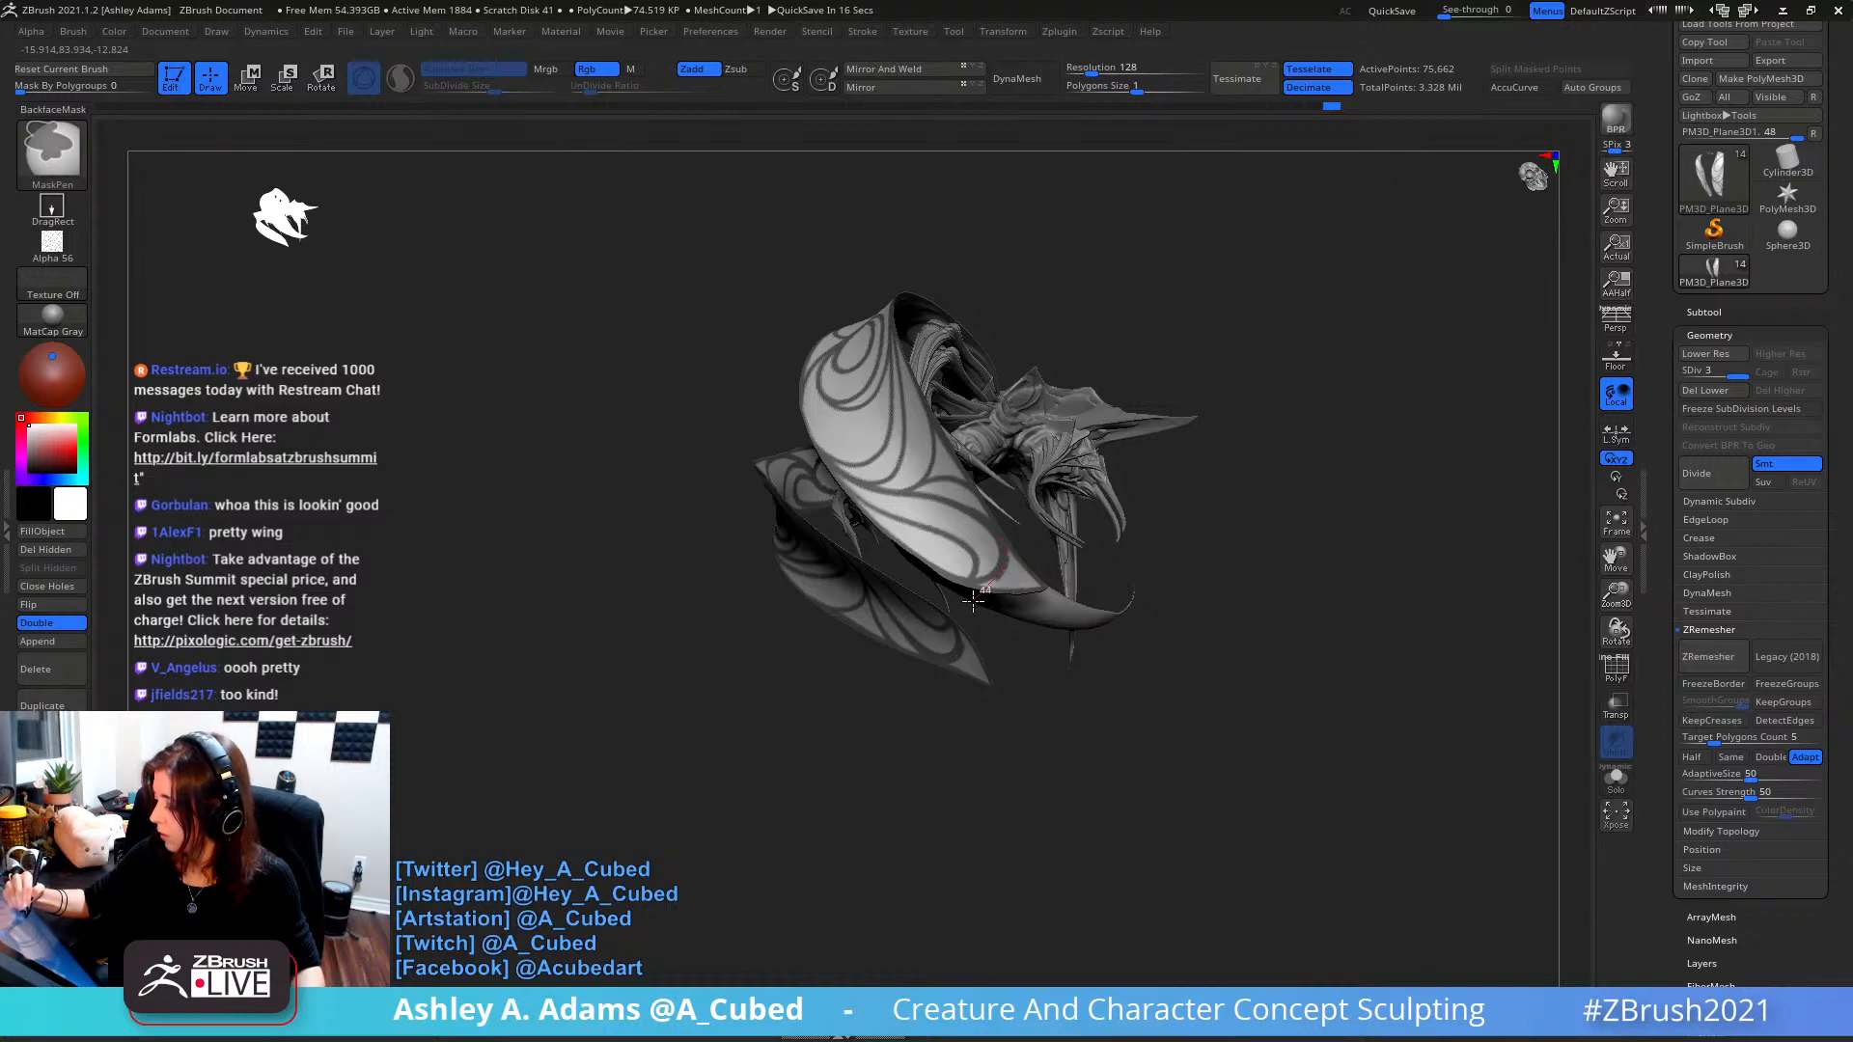
pyautogui.moveTo(975, 587)
pyautogui.keyDown('ctrl'); pyautogui.mouseDown()
pyautogui.moveTo(1000, 582)
pyautogui.moveTo(1006, 542)
pyautogui.mouseUp(); pyautogui.keyUp('ctrl')
pyautogui.moveTo(928, 403); pyautogui.dragTo(800, 420)
pyautogui.press('ctrl')
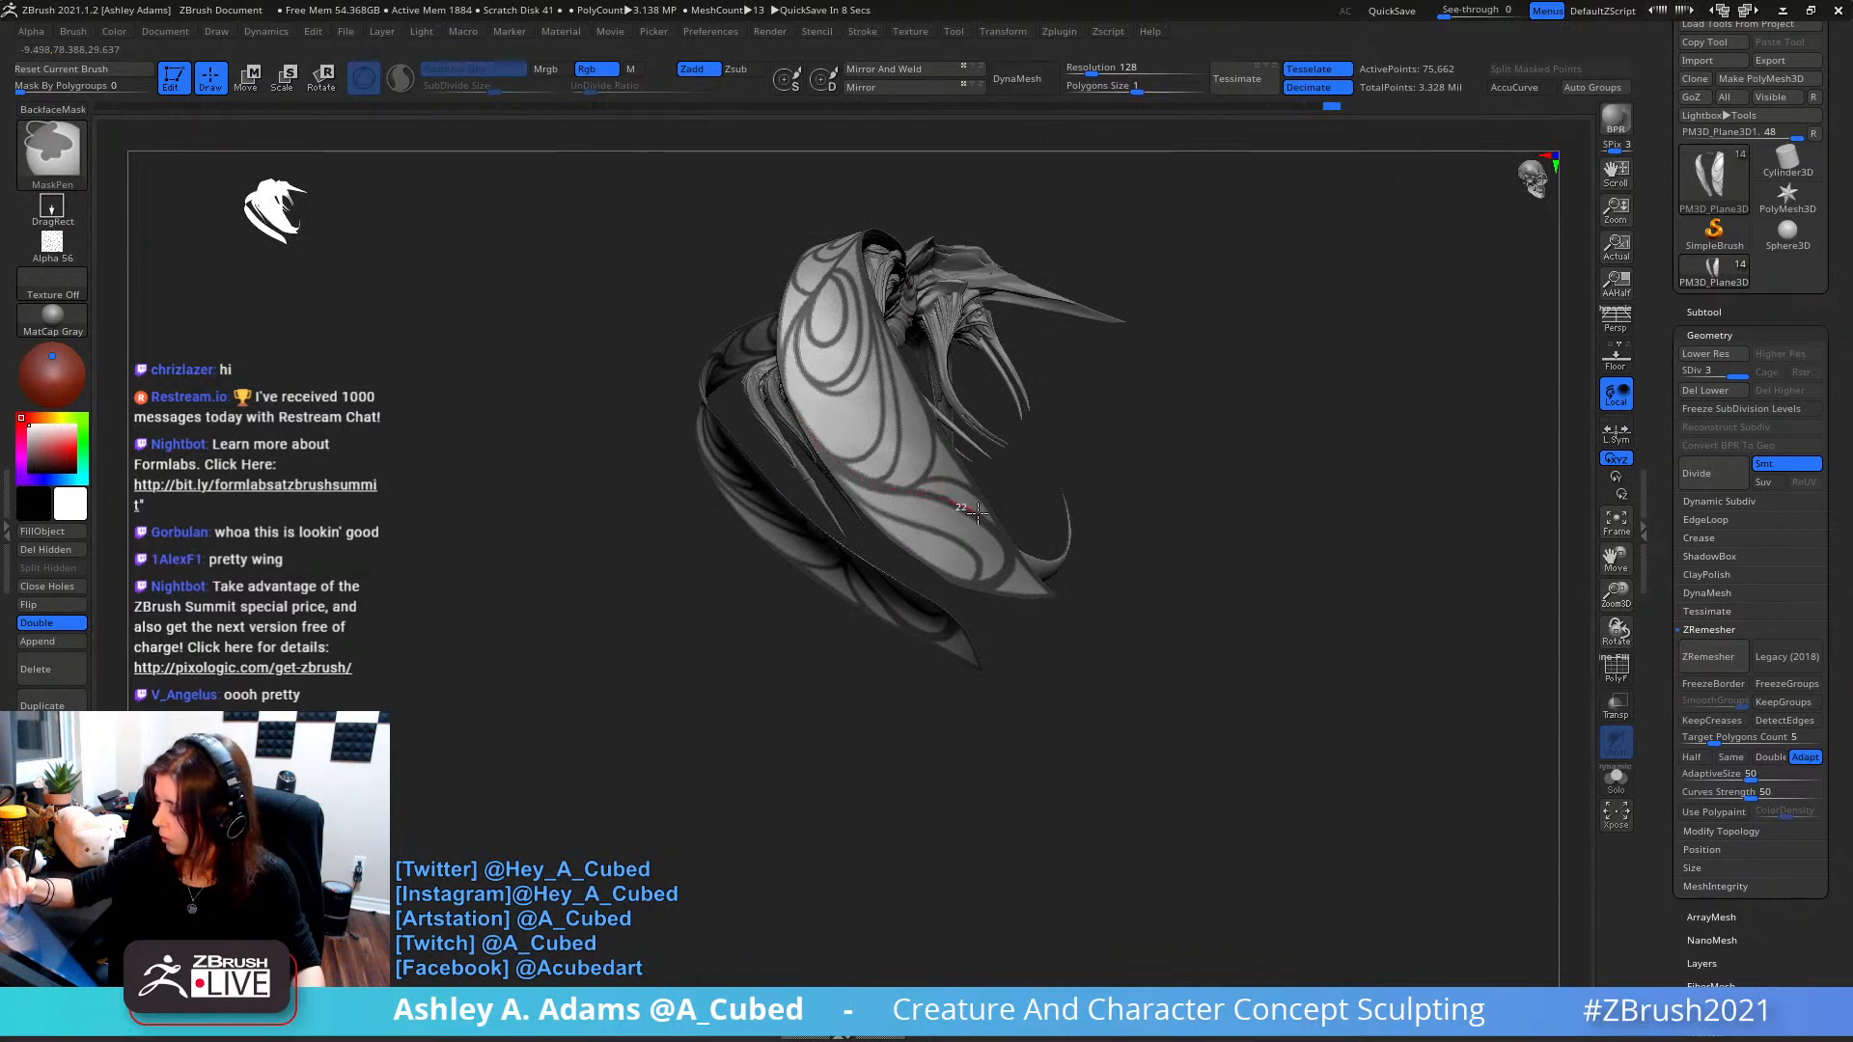
pyautogui.keyDown('ctrl'); pyautogui.moveTo(1014, 555); pyautogui.dragTo(1015, 567); pyautogui.keyUp('ctrl')
# - Mask a line along the upper wing's outer edge and strengthen the curve crossing beneath the topmost shape
pyautogui.moveTo(1003, 541)
pyautogui.mouseDown(button='right')
pyautogui.moveTo(791, 376)
pyautogui.moveTo(849, 343)
pyautogui.mouseUp(button='right')
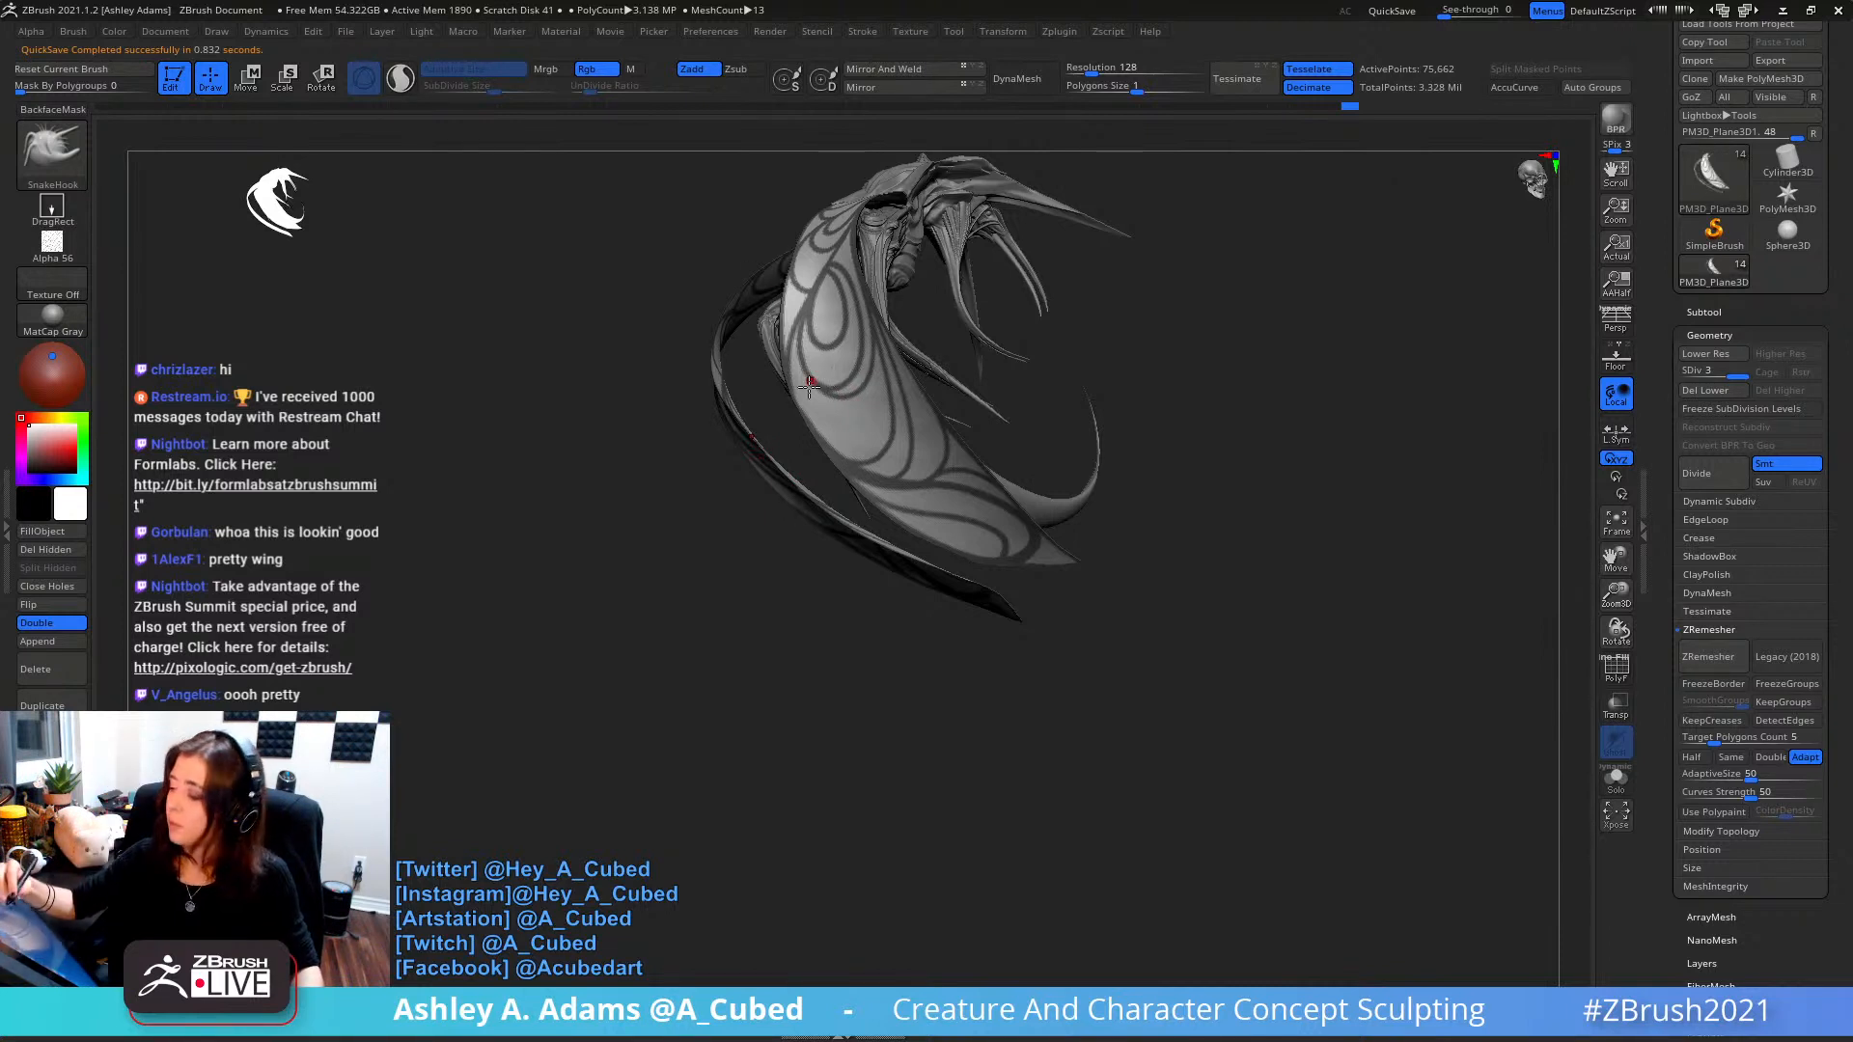
pyautogui.moveTo(818, 386); pyautogui.dragTo(811, 417, button='right')
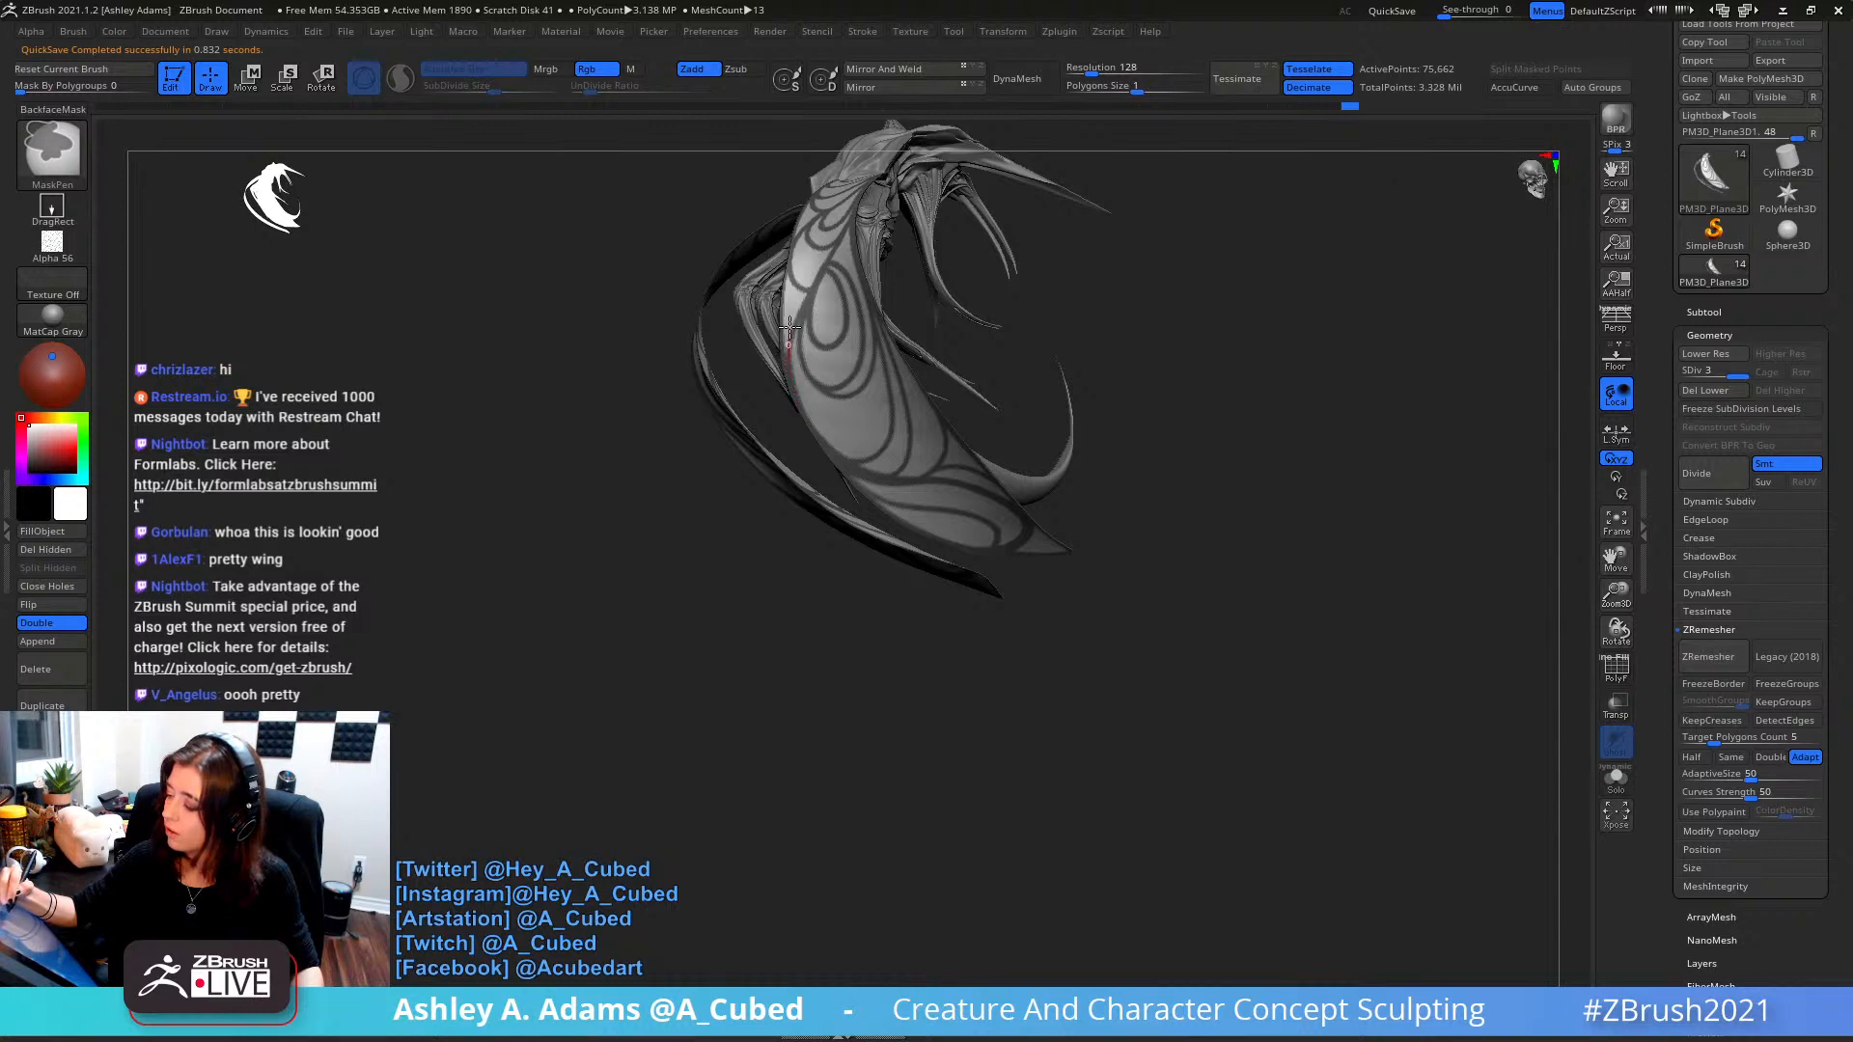
pyautogui.moveTo(810, 287); pyautogui.dragTo(799, 278, button='right')
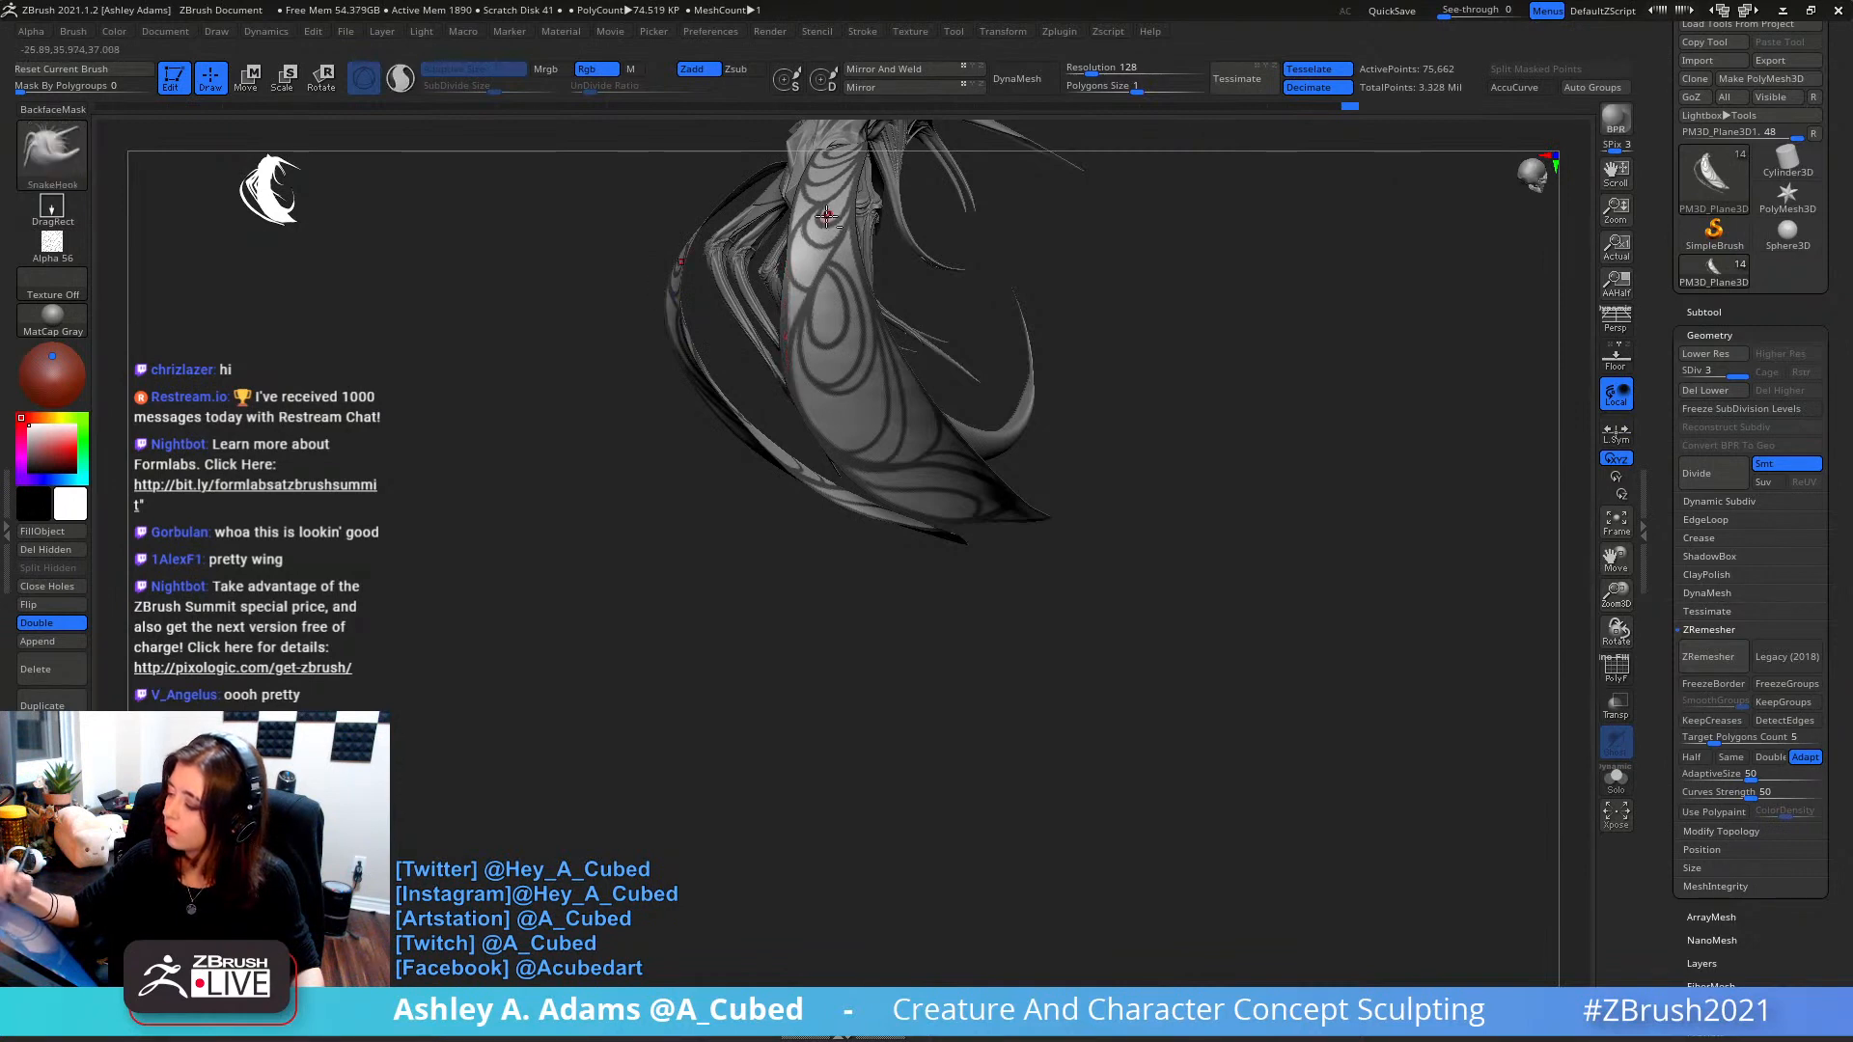
pyautogui.moveTo(788, 386); pyautogui.dragTo(784, 434, button='right')
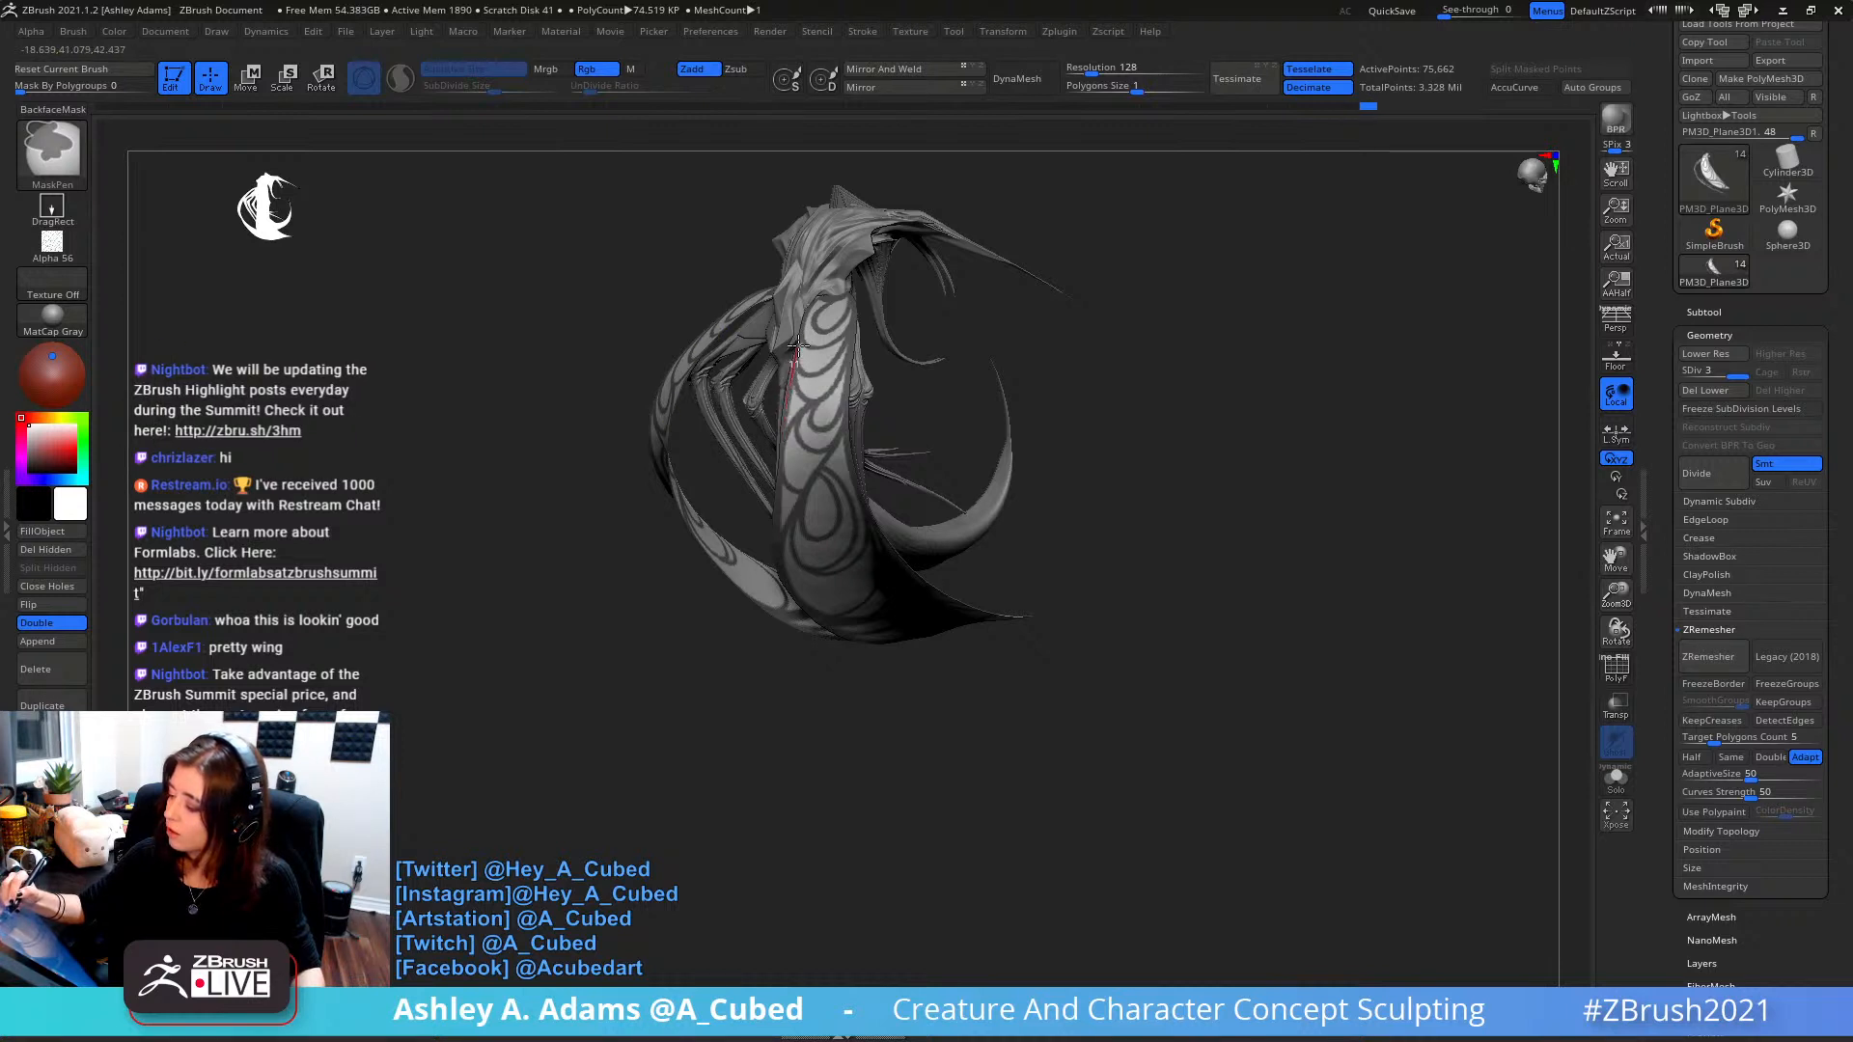
pyautogui.moveTo(795, 344); pyautogui.dragTo(803, 348, button='right')
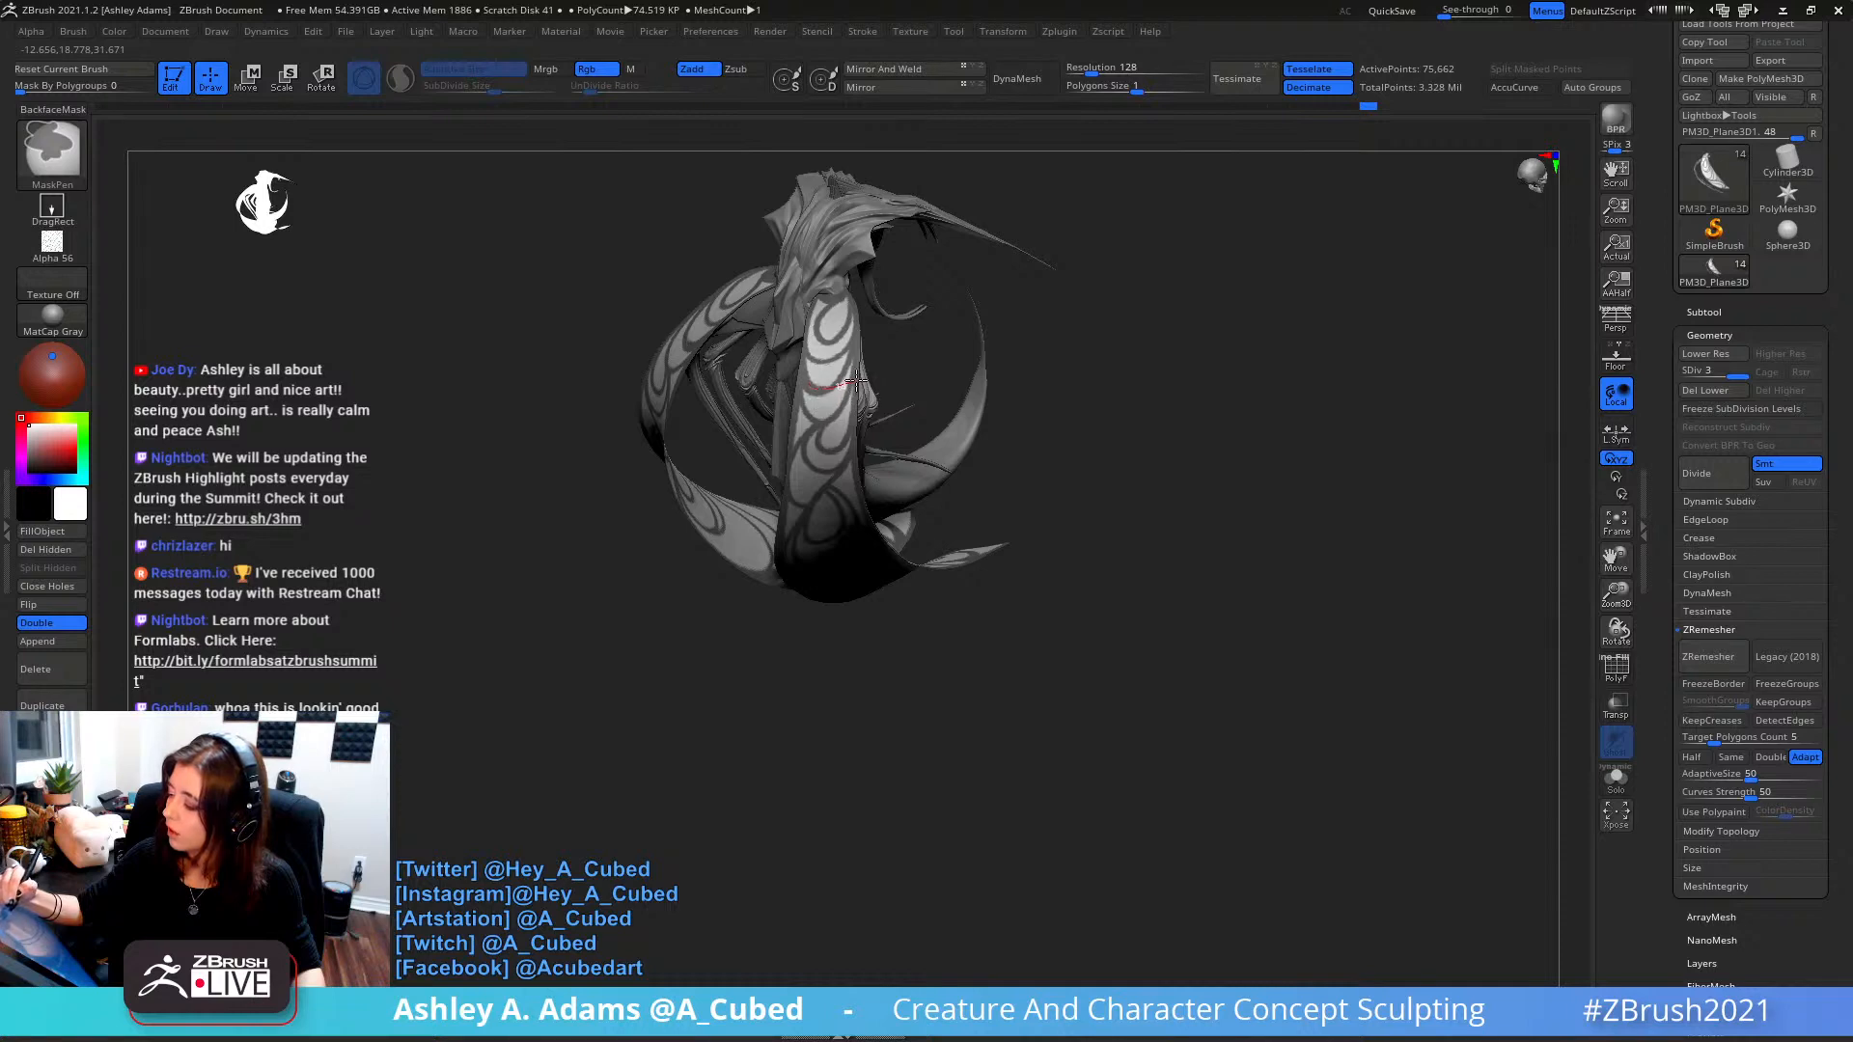
pyautogui.moveTo(859, 364)
pyautogui.mouseDown(button='right')
pyautogui.moveTo(848, 263)
pyautogui.moveTo(810, 494)
pyautogui.moveTo(846, 431)
pyautogui.mouseUp(button='right')
# - Thicken the mask lines around the large upper teardrop and the smaller curves above it
pyautogui.press('ctrl')
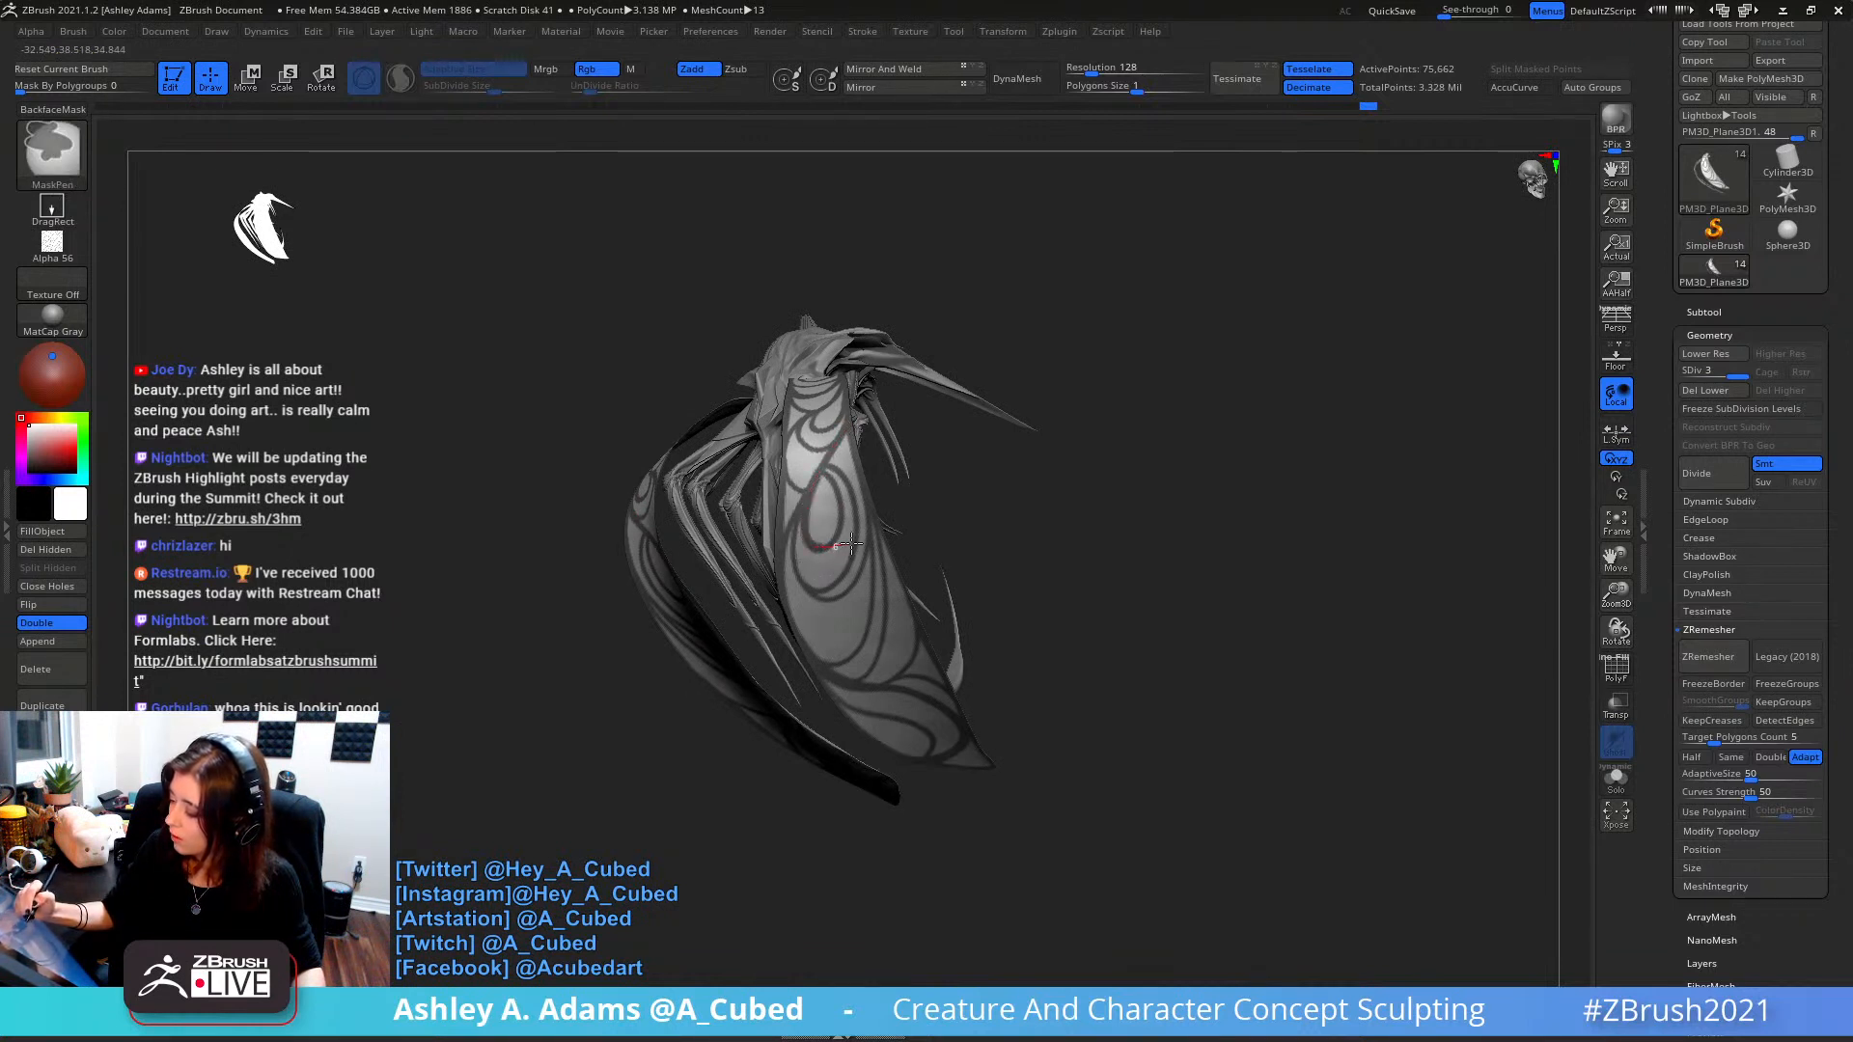
pyautogui.moveTo(855, 530); pyautogui.dragTo(849, 396, button='right')
pyautogui.press('ctrl')
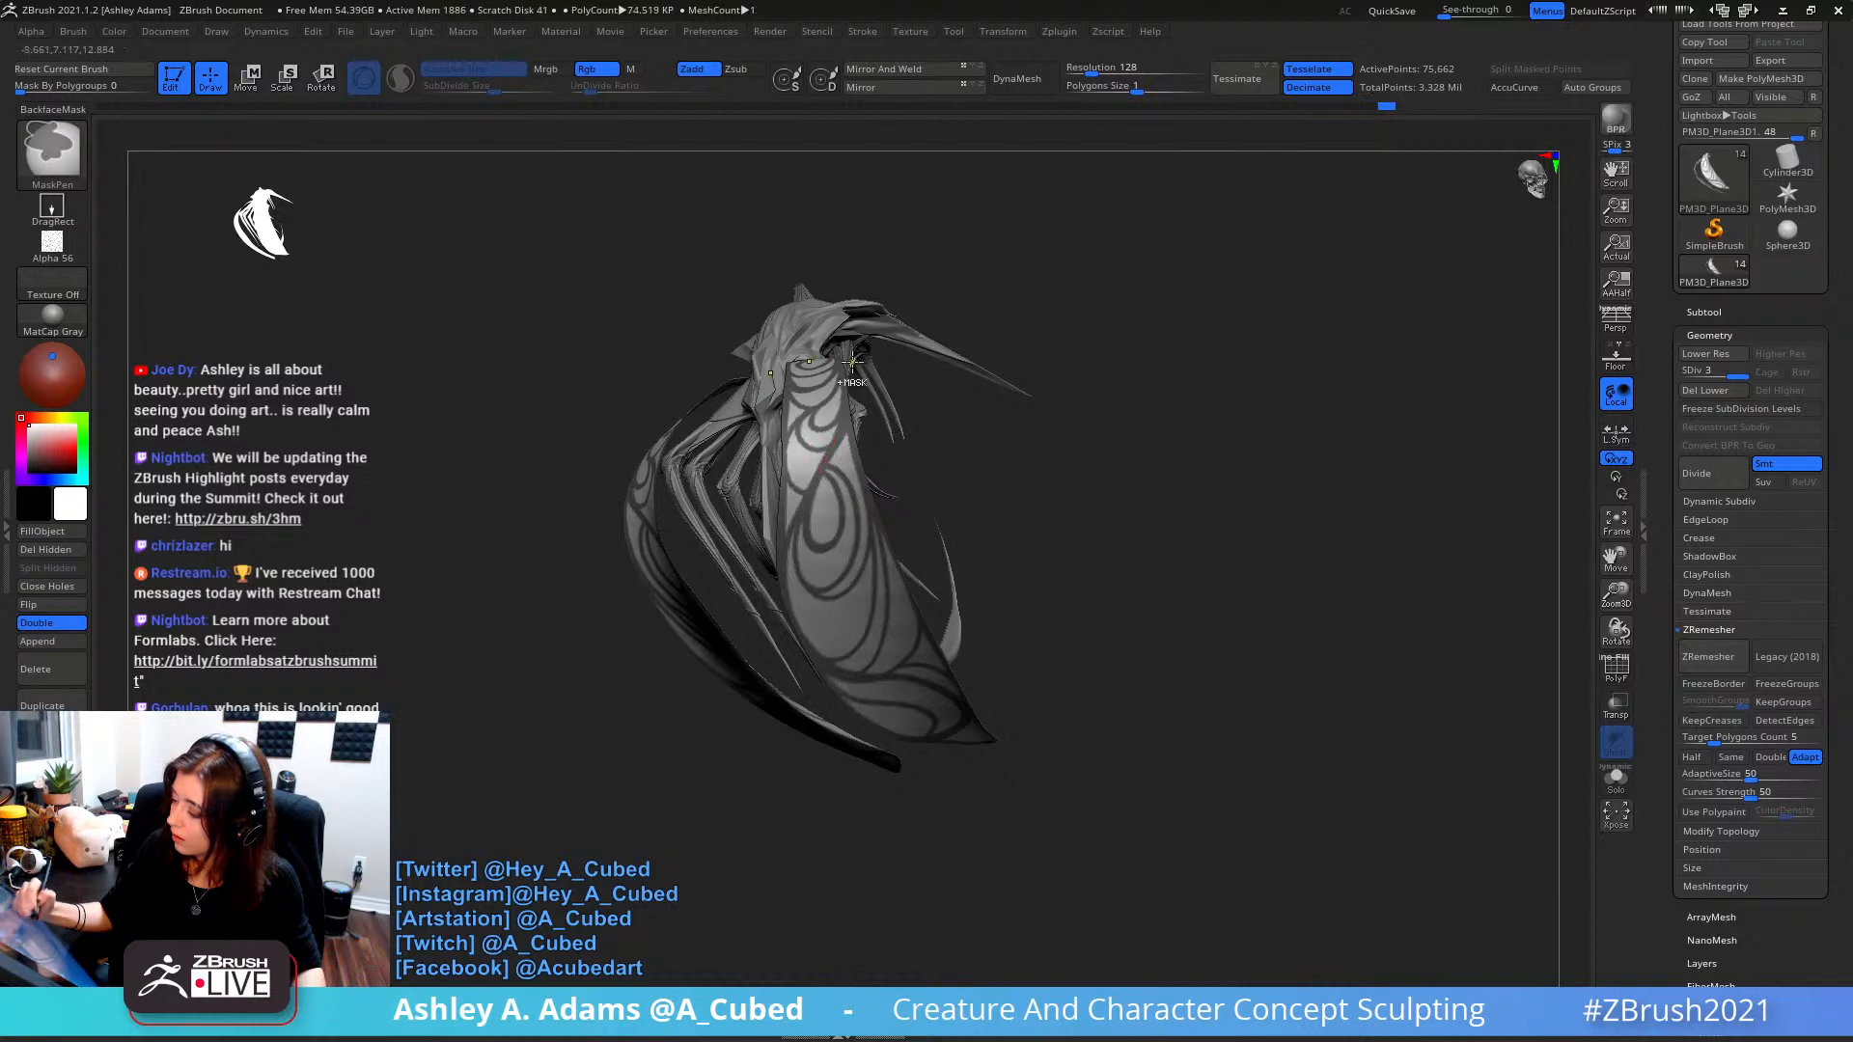
pyautogui.moveTo(812, 480); pyautogui.dragTo(830, 350, button='right')
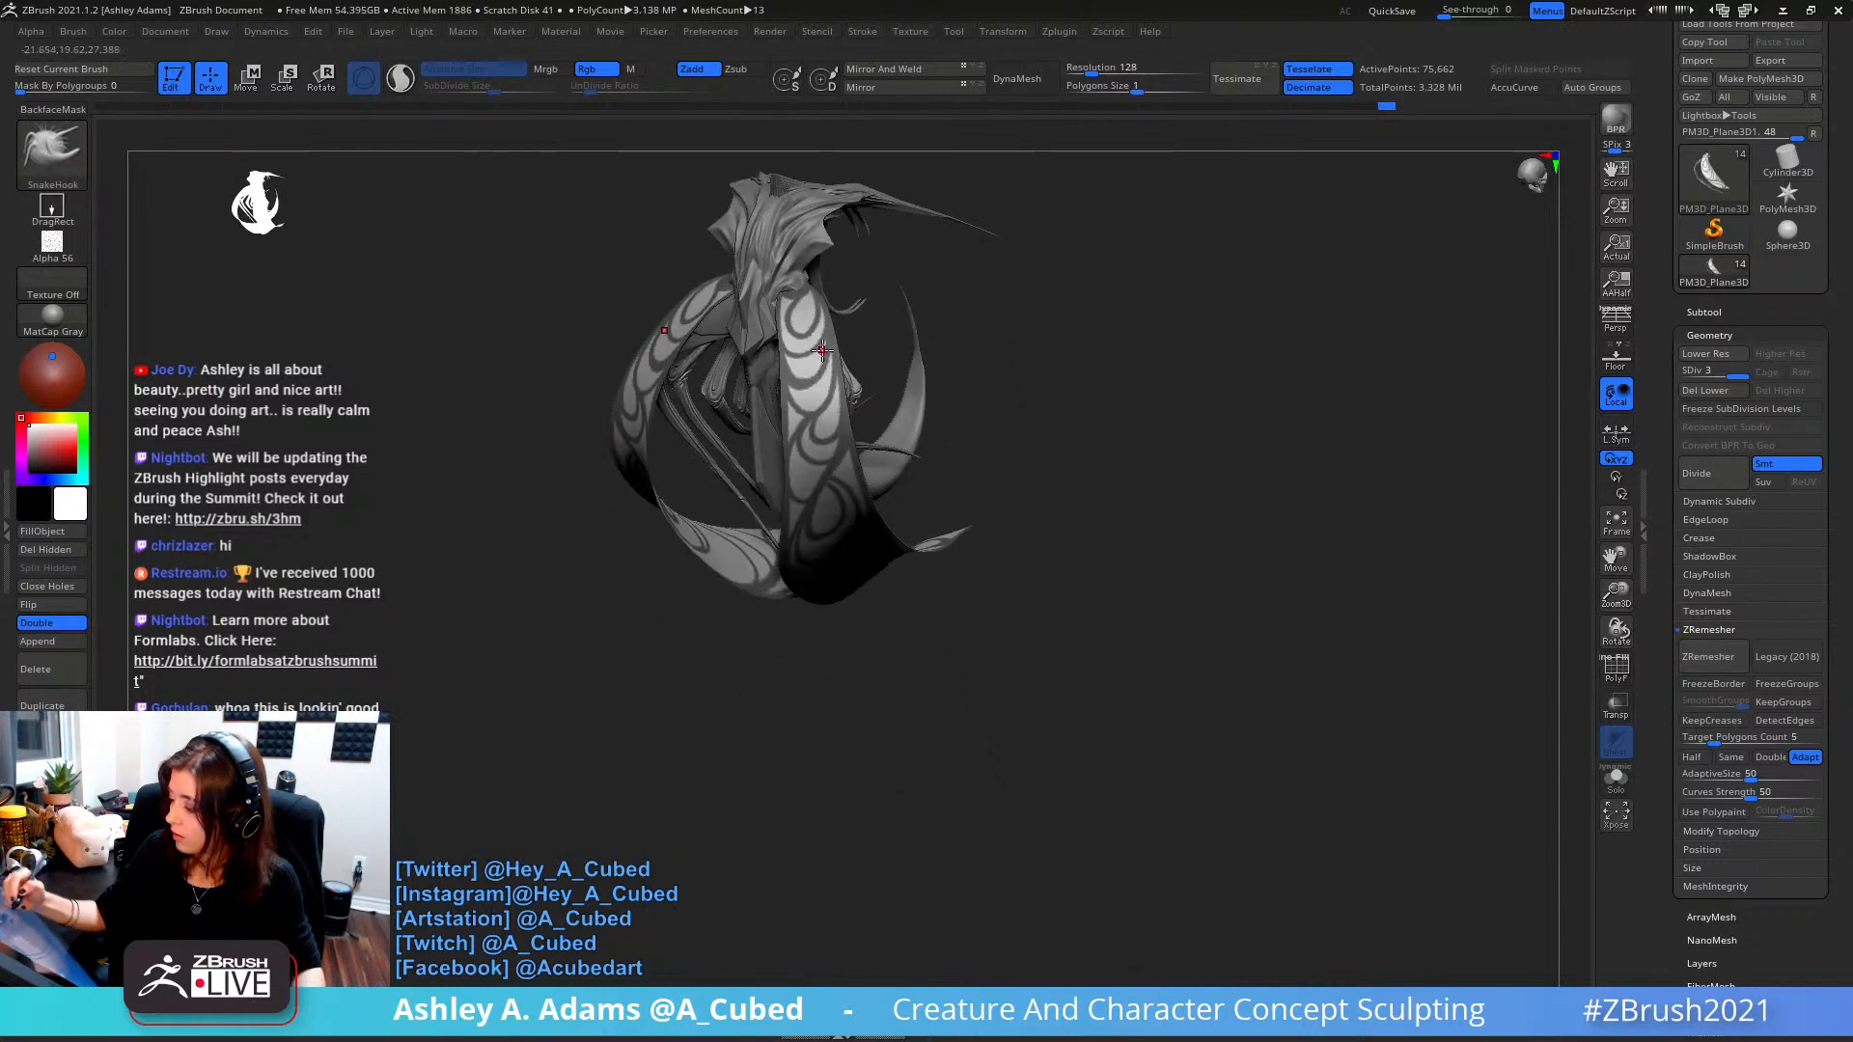
pyautogui.press('ctrl')
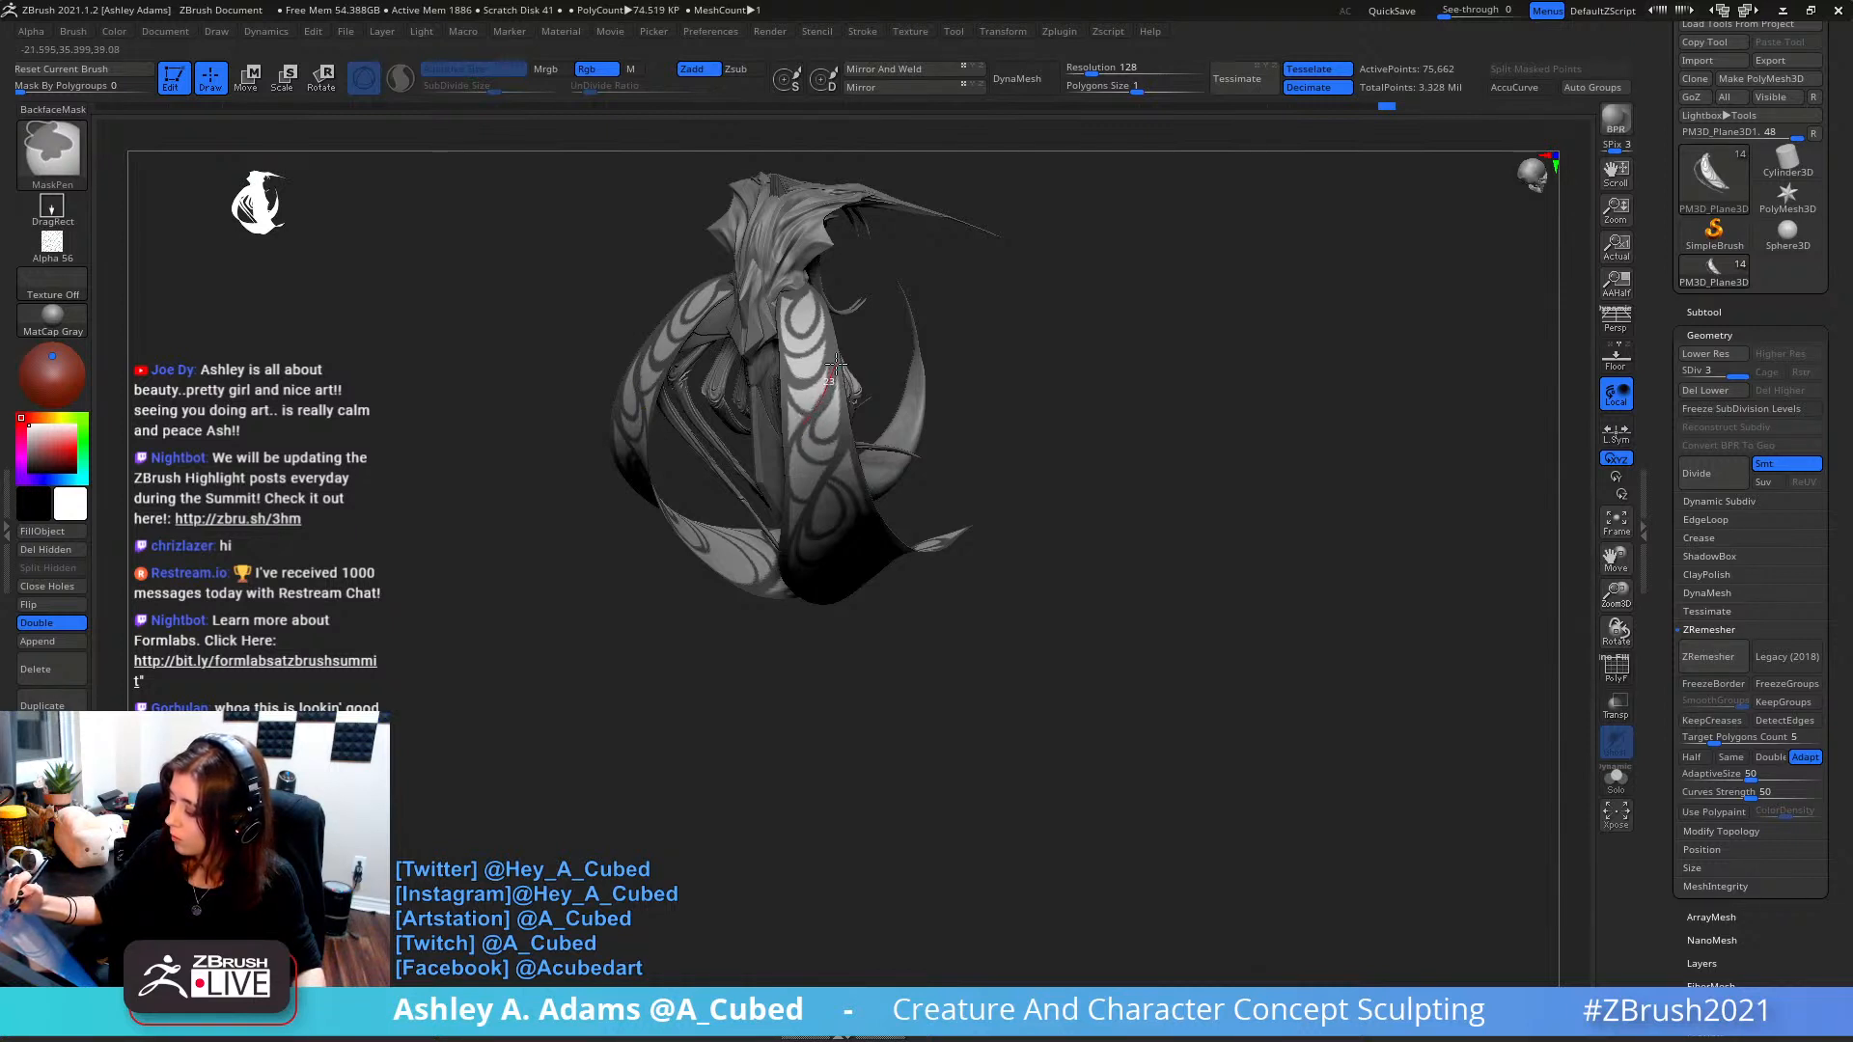
# - Thicken the mask curves between the large teardrop and the tip section on the opposite wing
pyautogui.moveTo(833, 329)
pyautogui.mouseDown(button='right')
pyautogui.moveTo(796, 424)
pyautogui.moveTo(666, 410)
pyautogui.mouseUp(button='right')
pyautogui.press('ctrl')
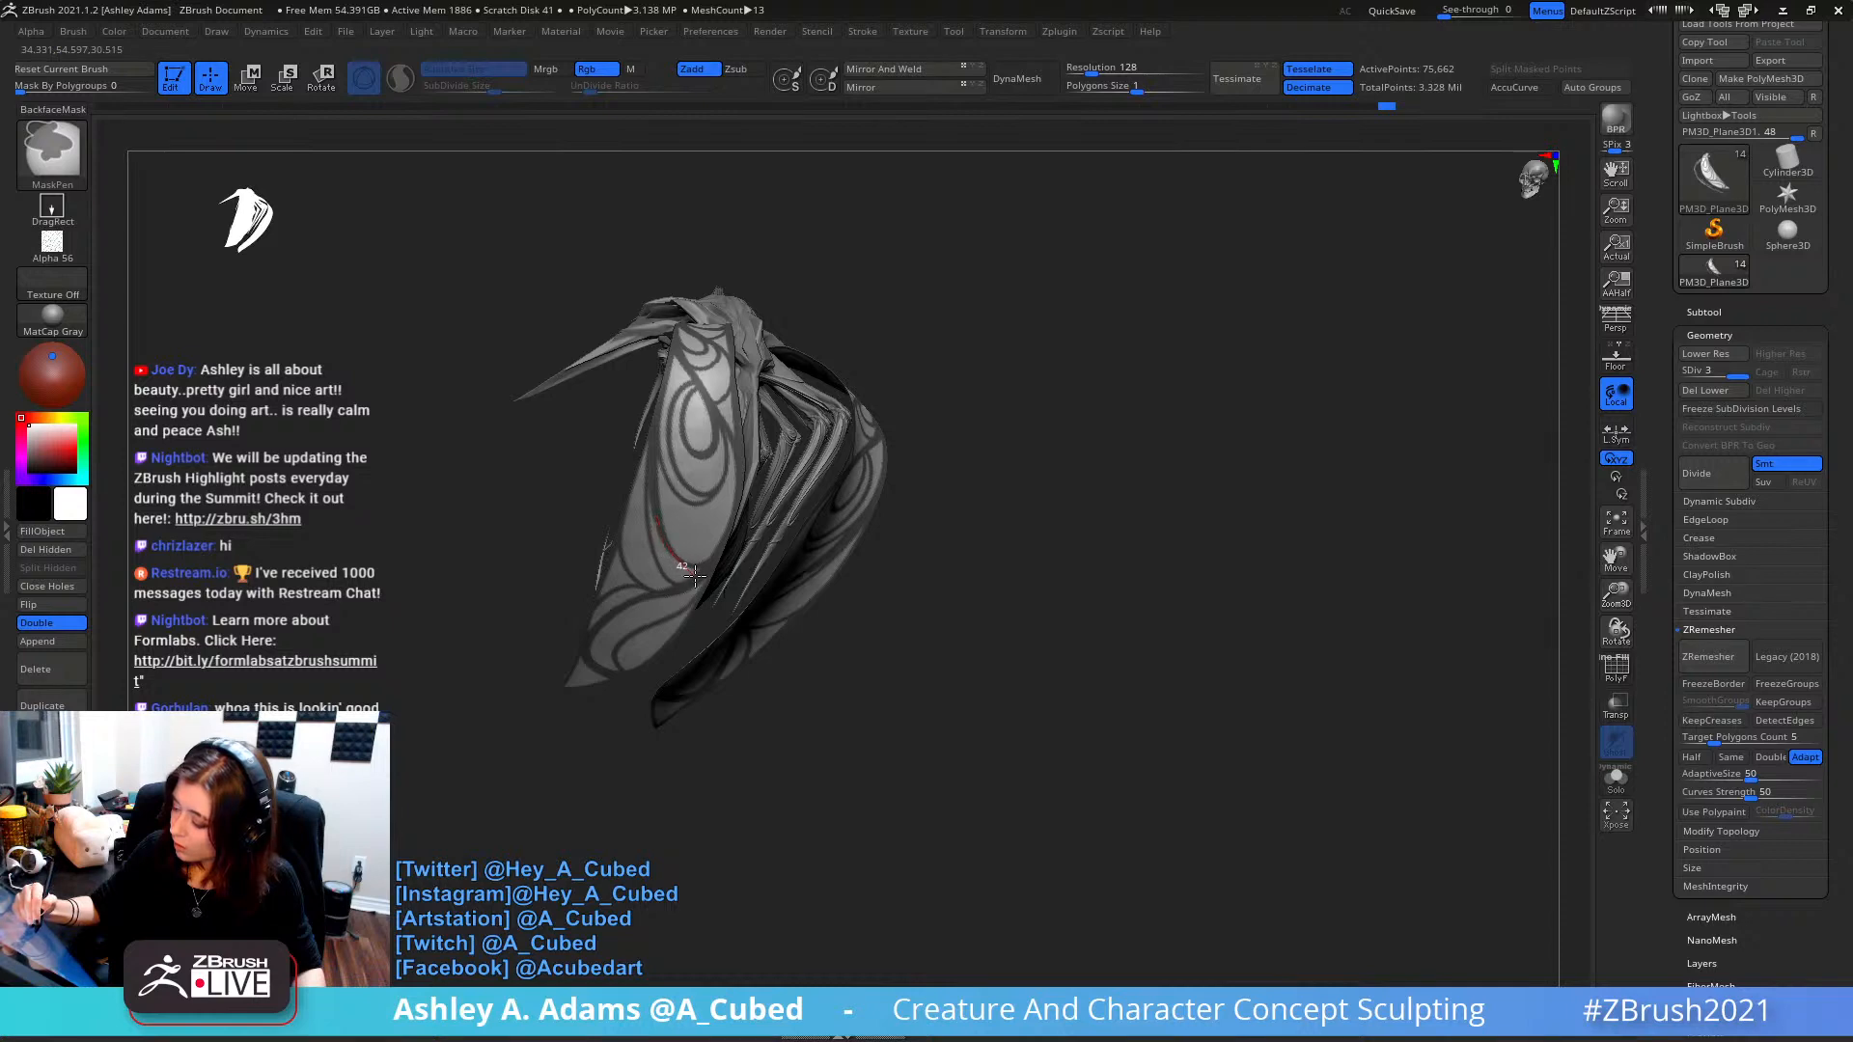
pyautogui.moveTo(690, 477)
pyautogui.mouseDown(button='right')
pyautogui.moveTo(679, 503)
pyautogui.moveTo(673, 463)
pyautogui.mouseUp(button='right')
pyautogui.press('ctrl')
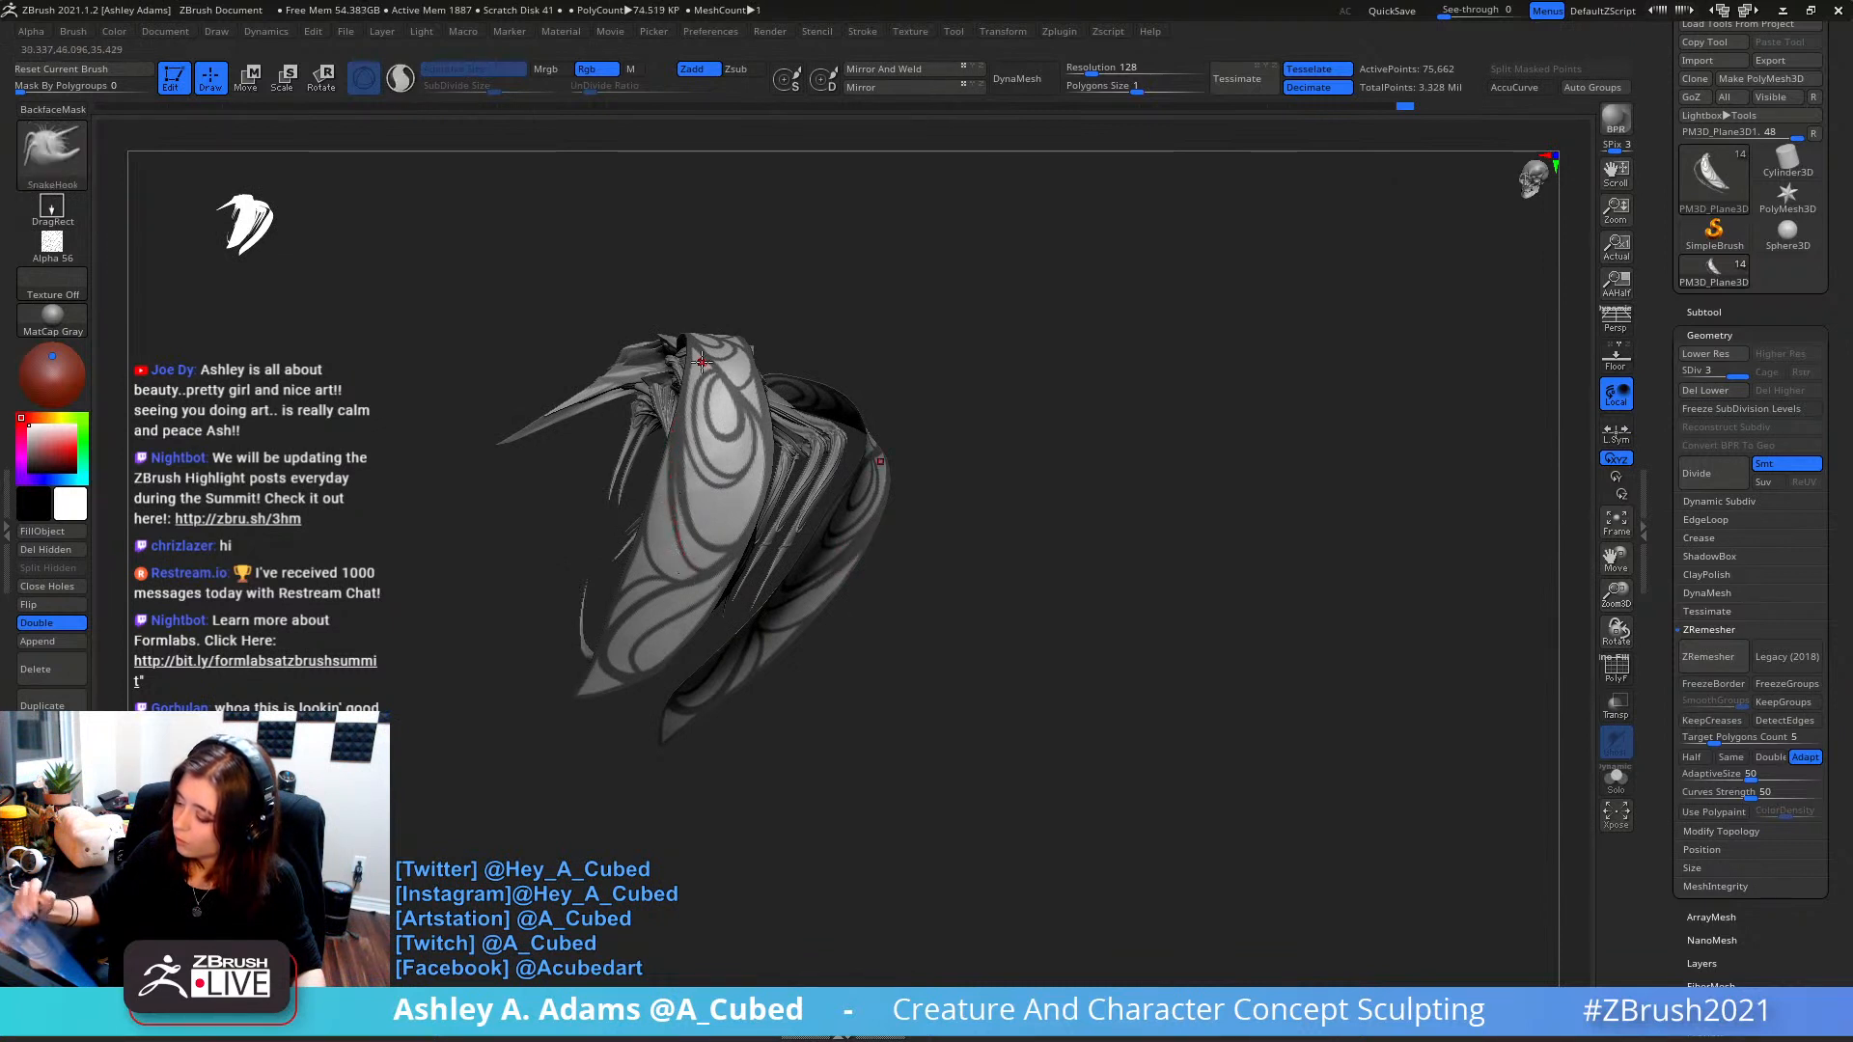
pyautogui.press('ctrl')
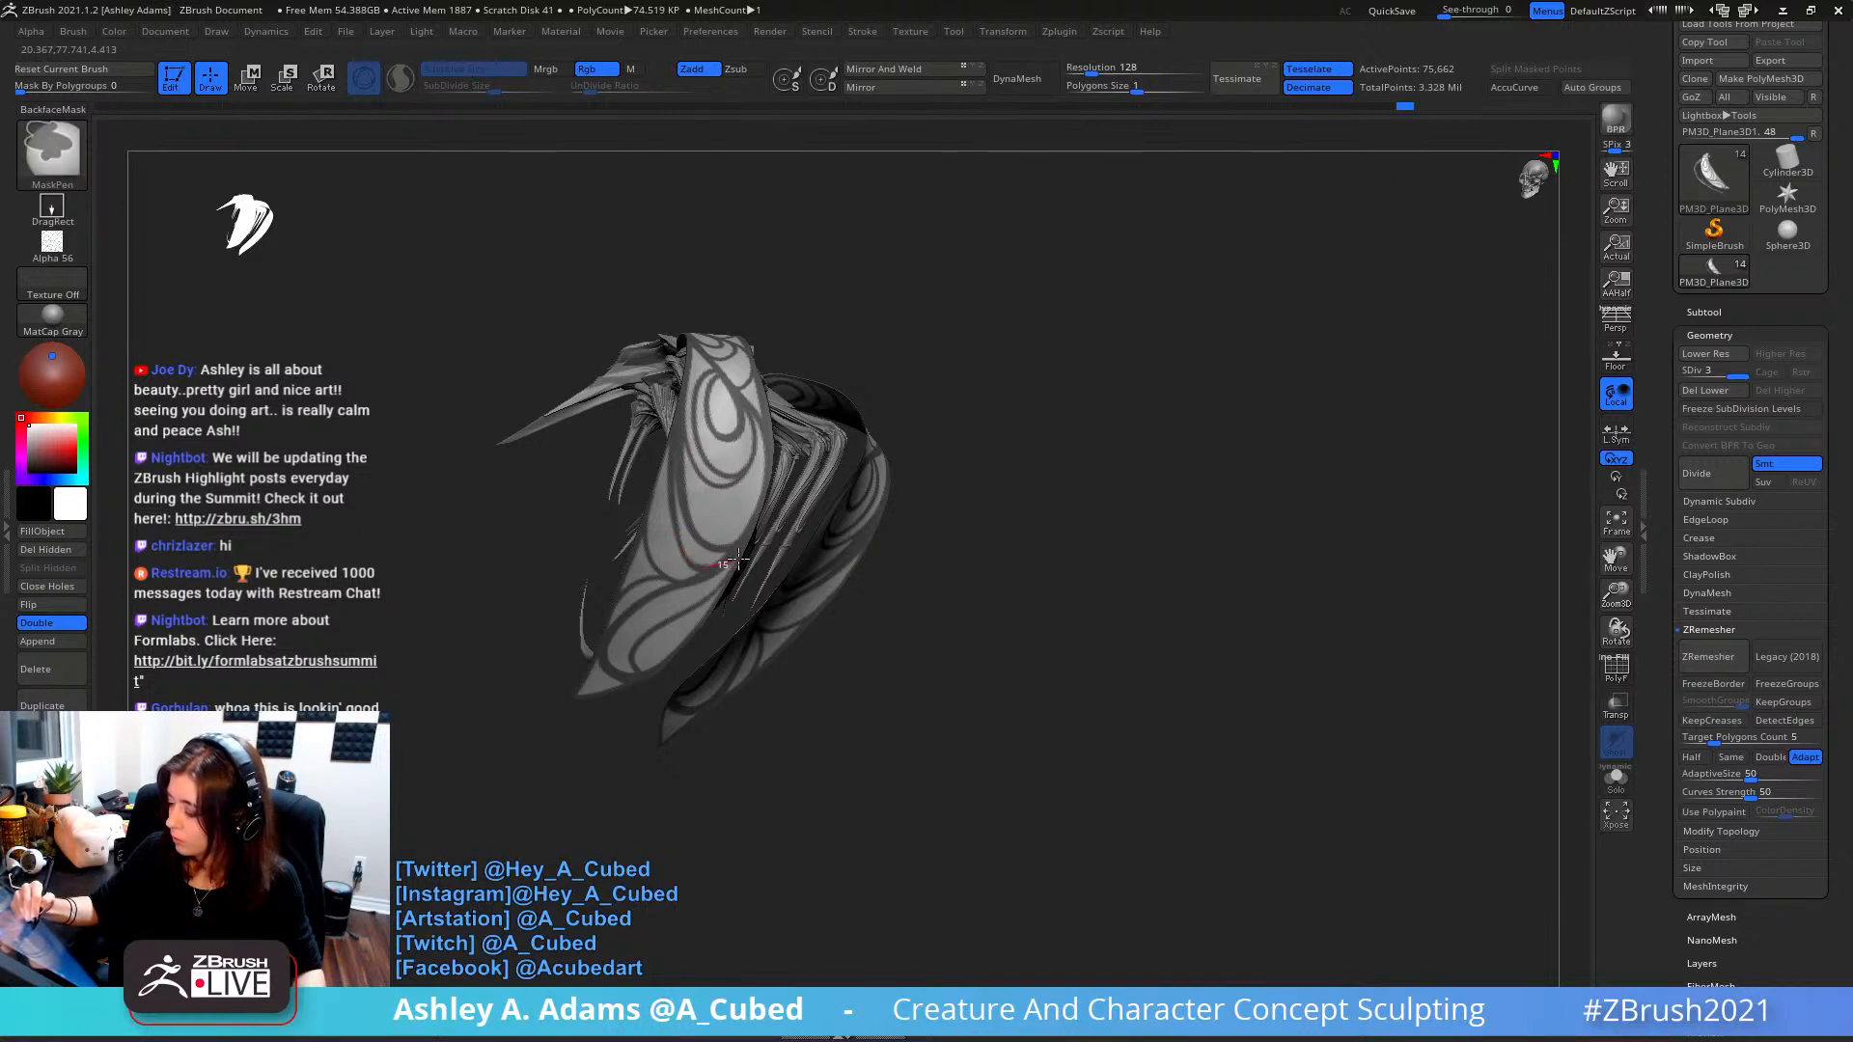
pyautogui.moveTo(719, 512)
pyautogui.keyDown('ctrl'); pyautogui.mouseDown(button='right')
pyautogui.moveTo(700, 463)
pyautogui.moveTo(889, 535)
pyautogui.moveTo(802, 496)
pyautogui.moveTo(773, 521)
pyautogui.moveTo(762, 661)
pyautogui.moveTo(688, 577)
pyautogui.mouseUp(button='right'); pyautogui.keyUp('ctrl')
pyautogui.press('ctrl')
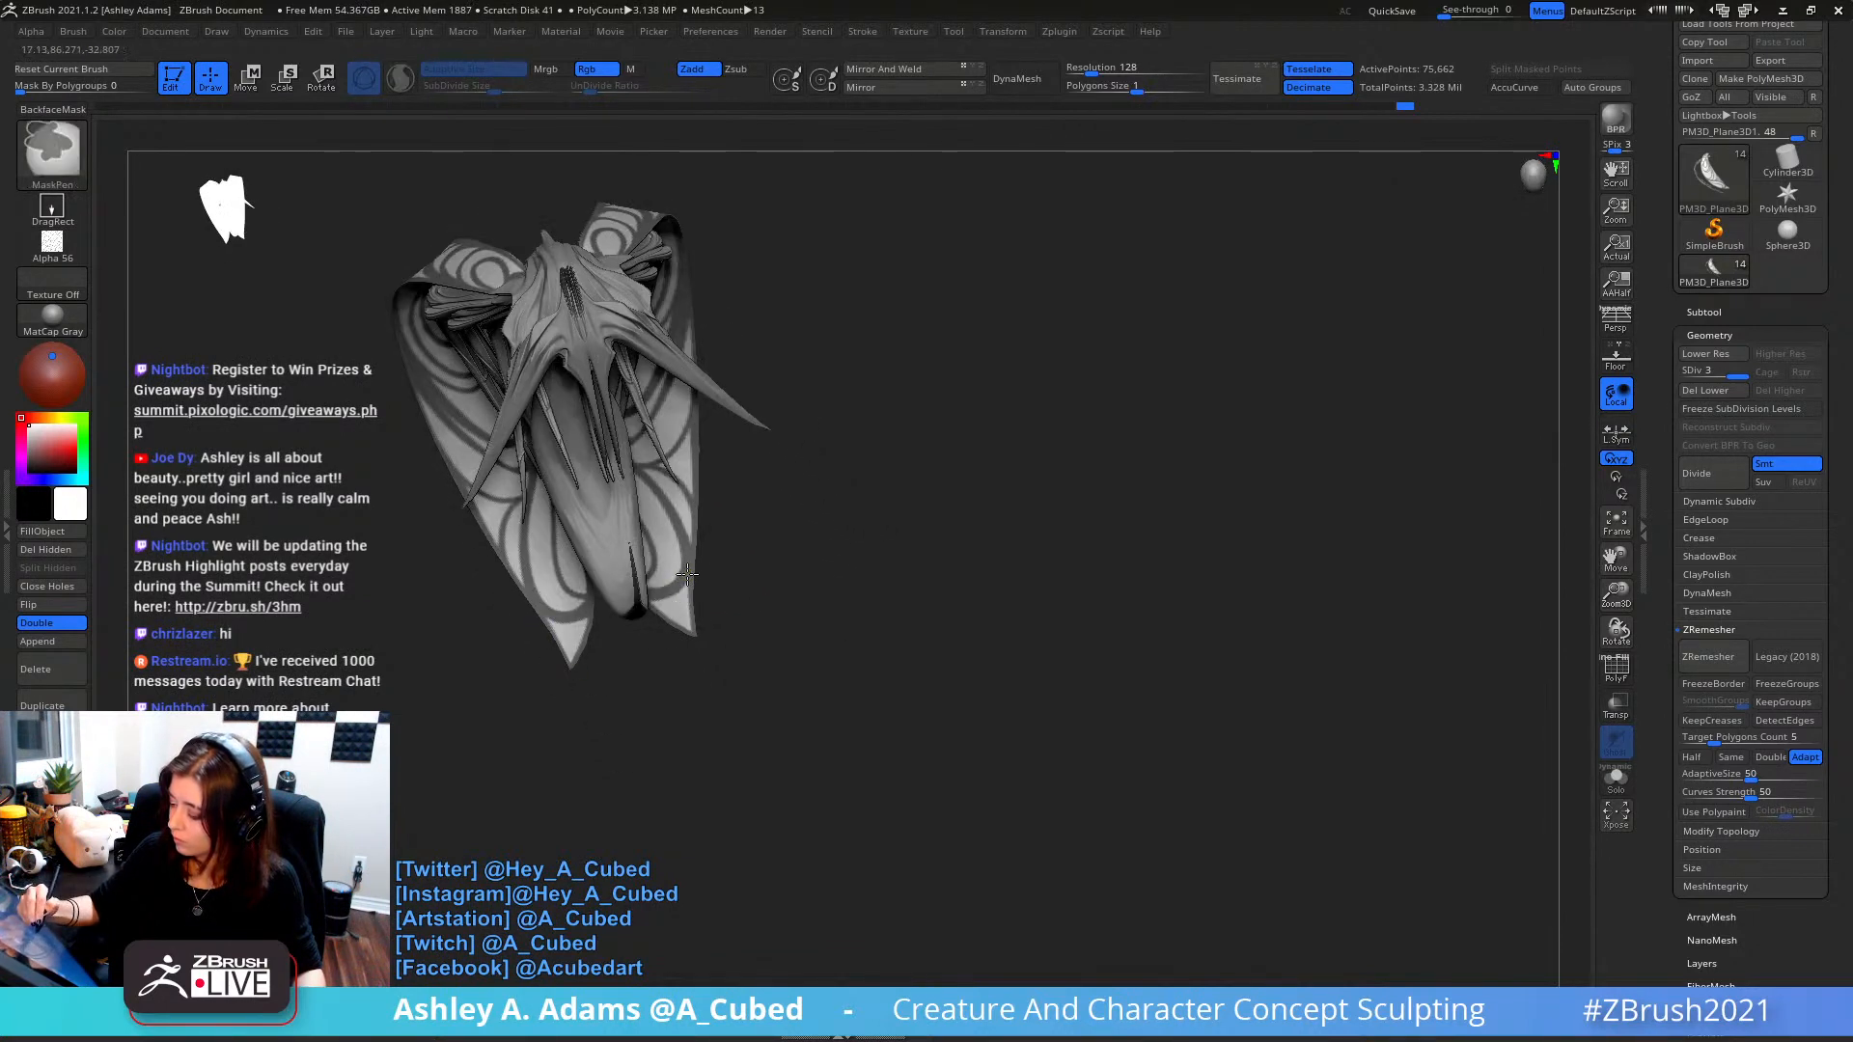
# - Strengthen the mask lines along the edges and teardrop outline at the wing tips
pyautogui.keyDown('ctrl'); pyautogui.moveTo(680, 638); pyautogui.dragTo(717, 651); pyautogui.keyUp('ctrl')
pyautogui.moveTo(746, 622)
pyautogui.keyDown('ctrl'); pyautogui.mouseDown(button='right')
pyautogui.moveTo(720, 515)
pyautogui.moveTo(701, 575)
pyautogui.moveTo(675, 546)
pyautogui.moveTo(654, 581)
pyautogui.mouseUp(button='right'); pyautogui.keyUp('ctrl')
pyautogui.press('ctrl')
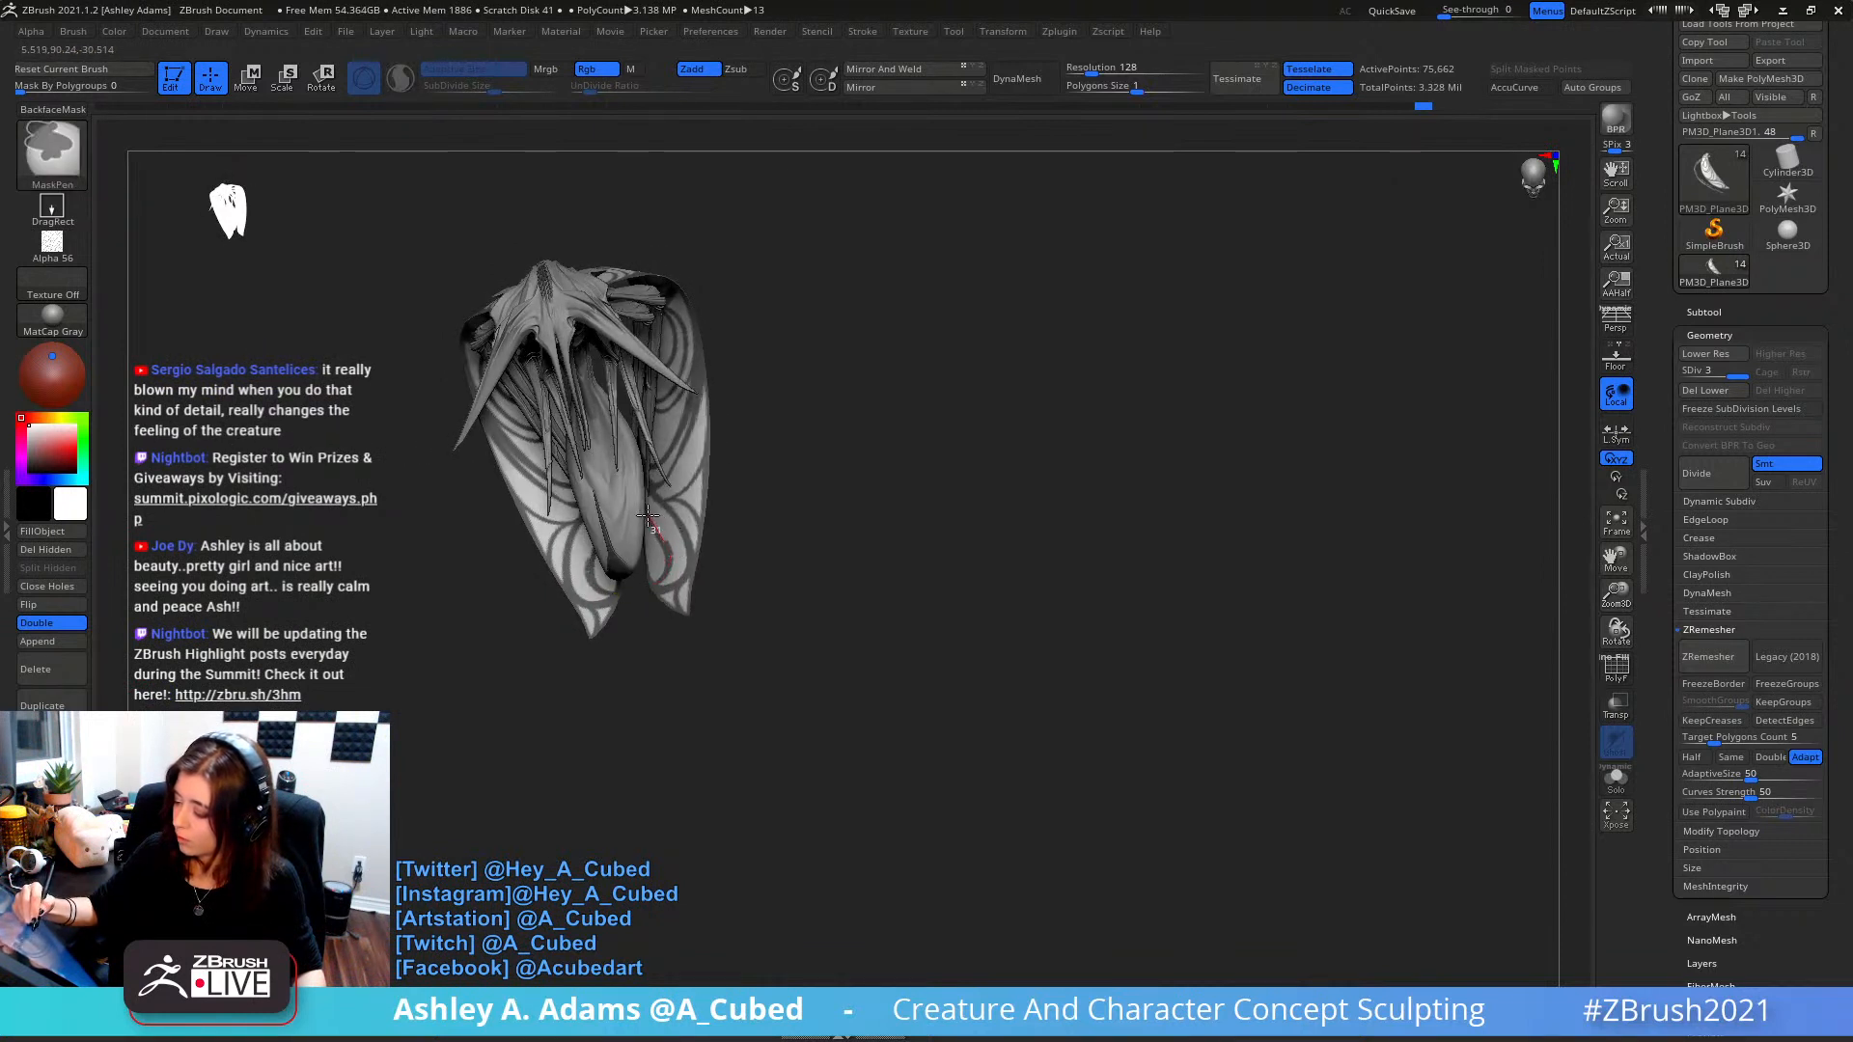
pyautogui.moveTo(641, 503)
pyautogui.mouseDown(button='right')
pyautogui.moveTo(755, 548)
pyautogui.moveTo(807, 331)
pyautogui.moveTo(733, 415)
pyautogui.mouseUp(button='right')
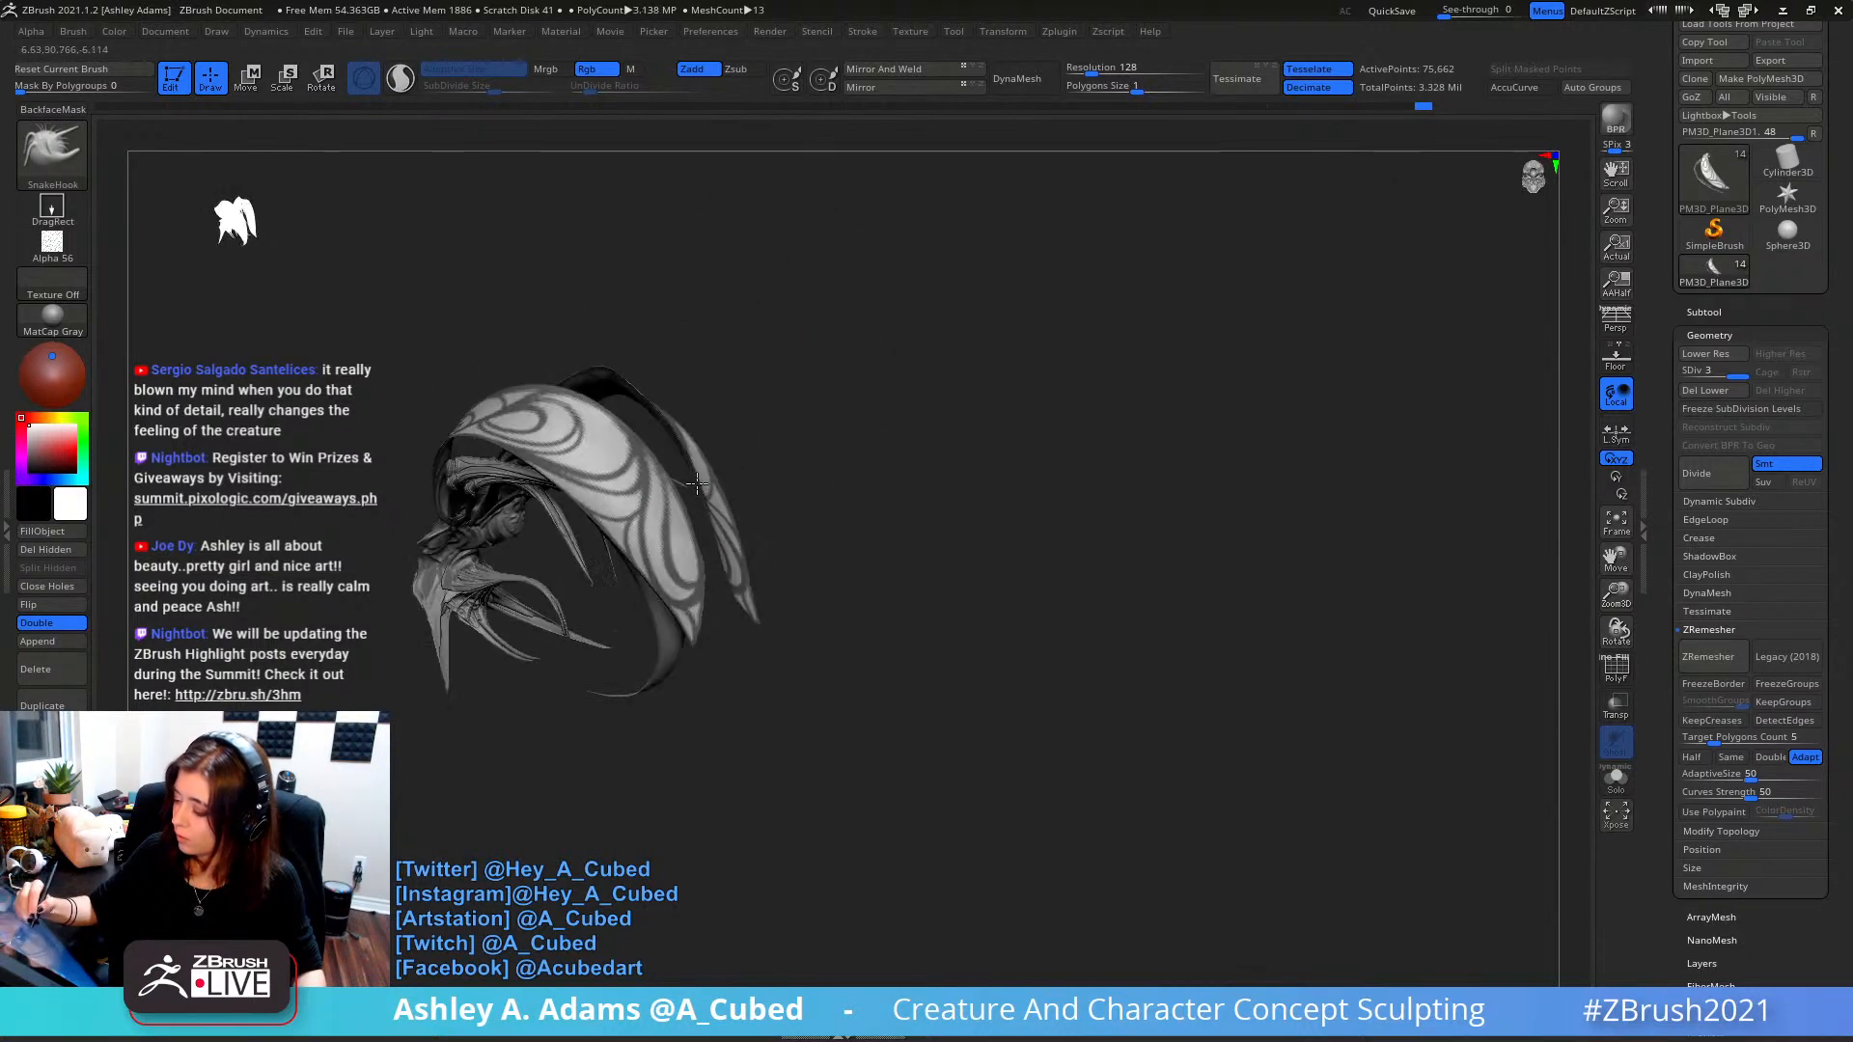
pyautogui.press('ctrl')
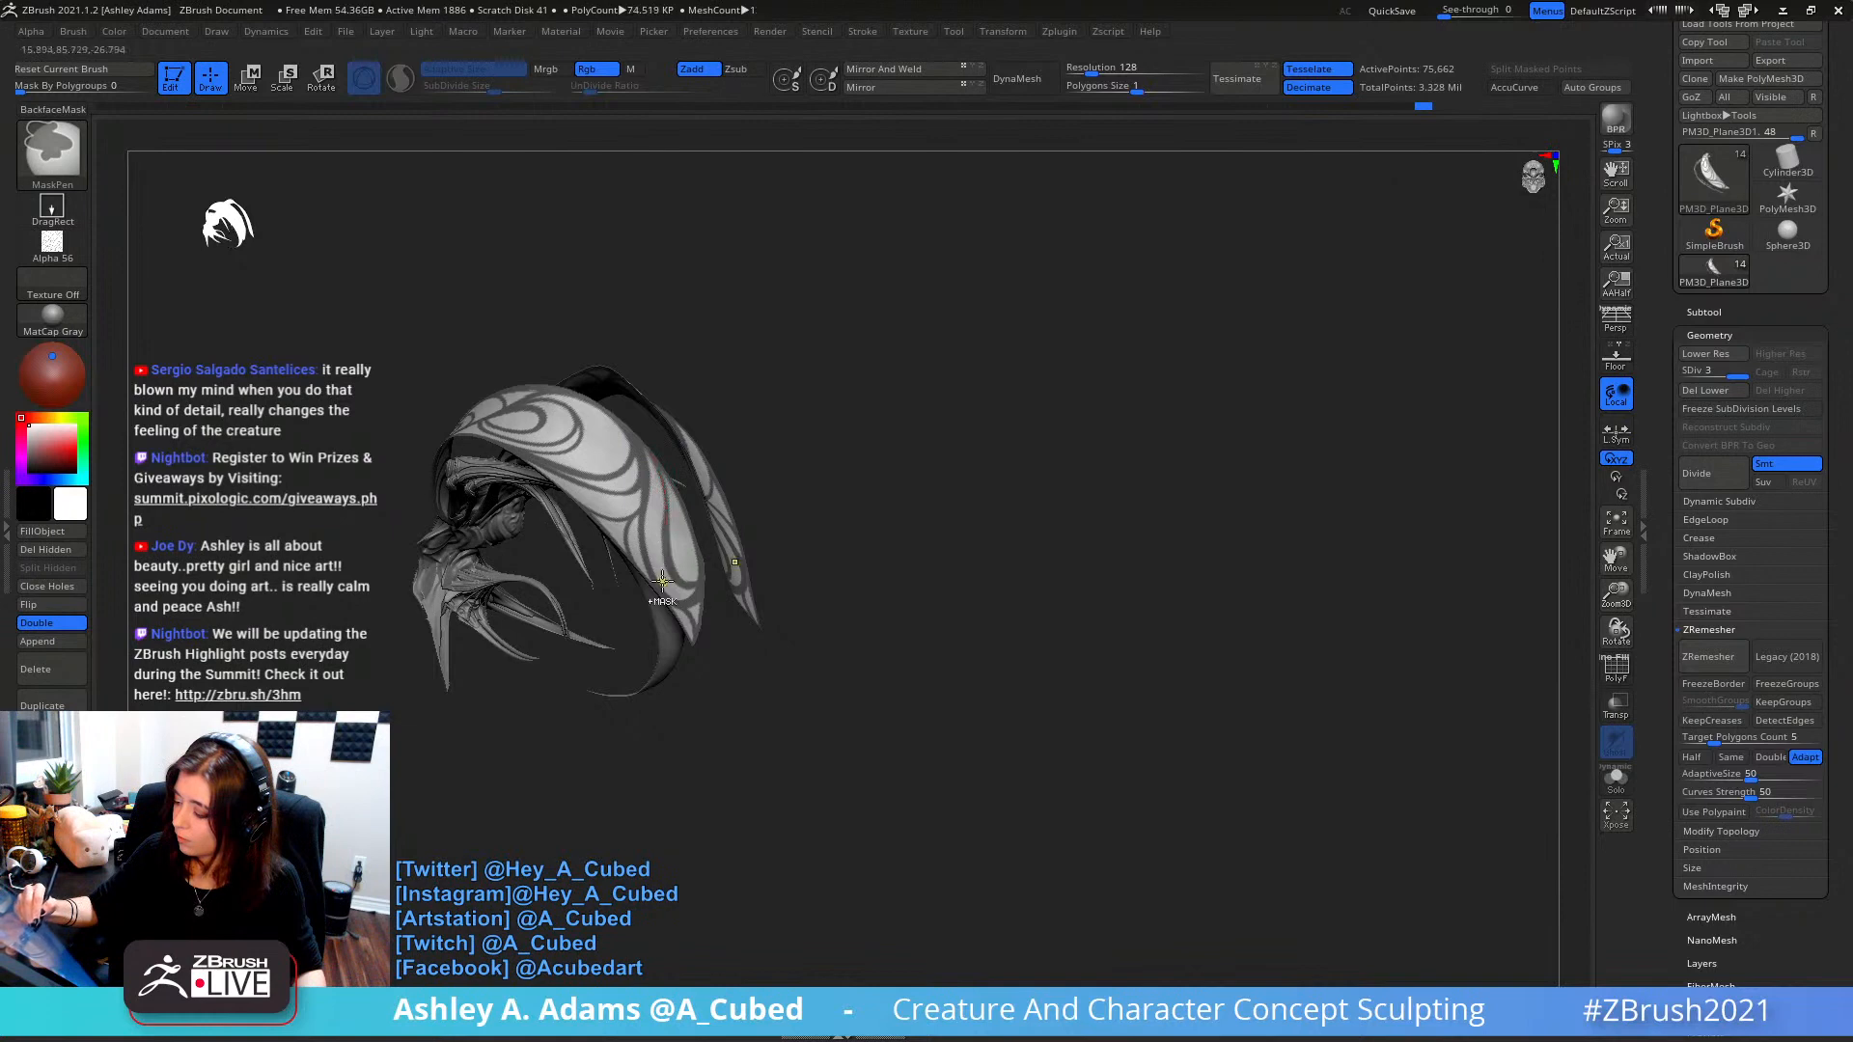
# - Split the masked points of the wings into a separate subtool
pyautogui.moveTo(668, 526)
pyautogui.mouseDown(button='right')
pyautogui.moveTo(872, 331)
pyautogui.moveTo(741, 524)
pyautogui.mouseUp(button='right')
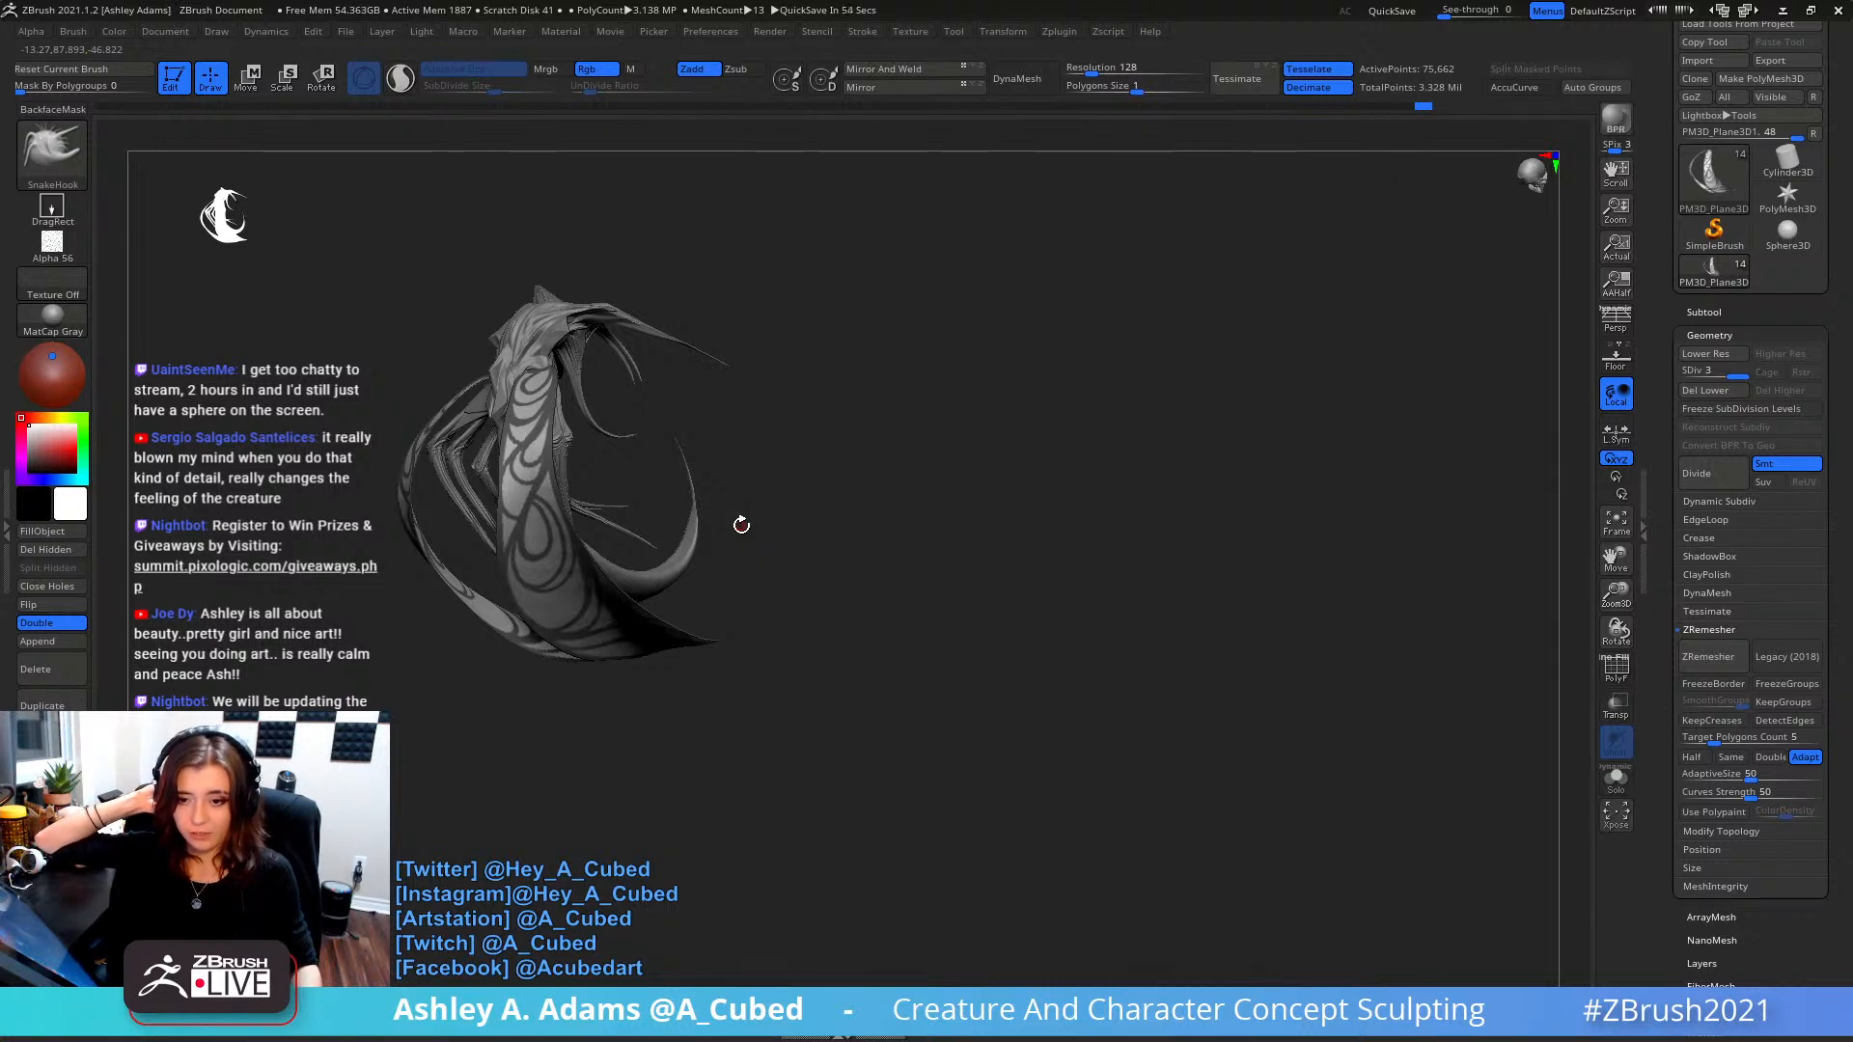
pyautogui.keyDown('alt'); pyautogui.moveTo(831, 524); pyautogui.dragTo(1017, 536, button='right'); pyautogui.keyUp('alt')
pyautogui.keyDown('ctrl'); pyautogui.moveTo(997, 447); pyautogui.dragTo(988, 467, button='right'); pyautogui.keyUp('ctrl')
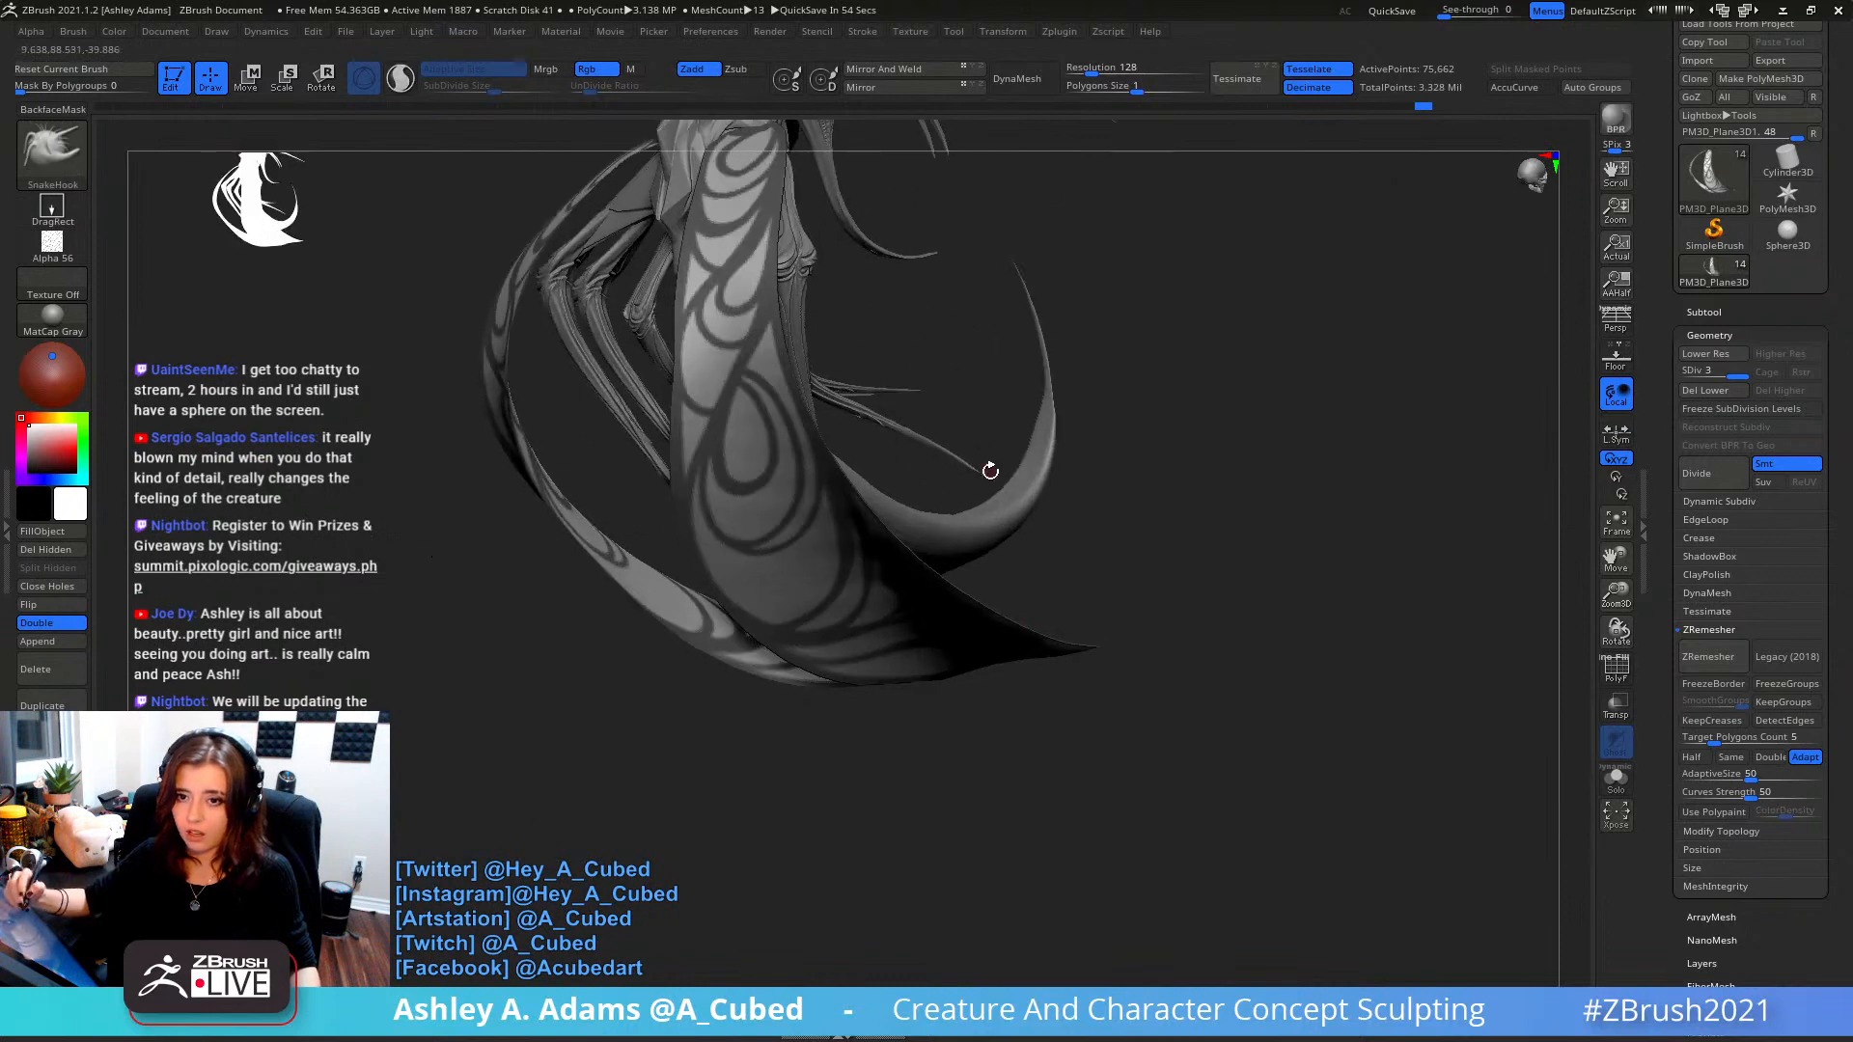
pyautogui.moveTo(1114, 300); pyautogui.dragTo(1046, 596, button='right')
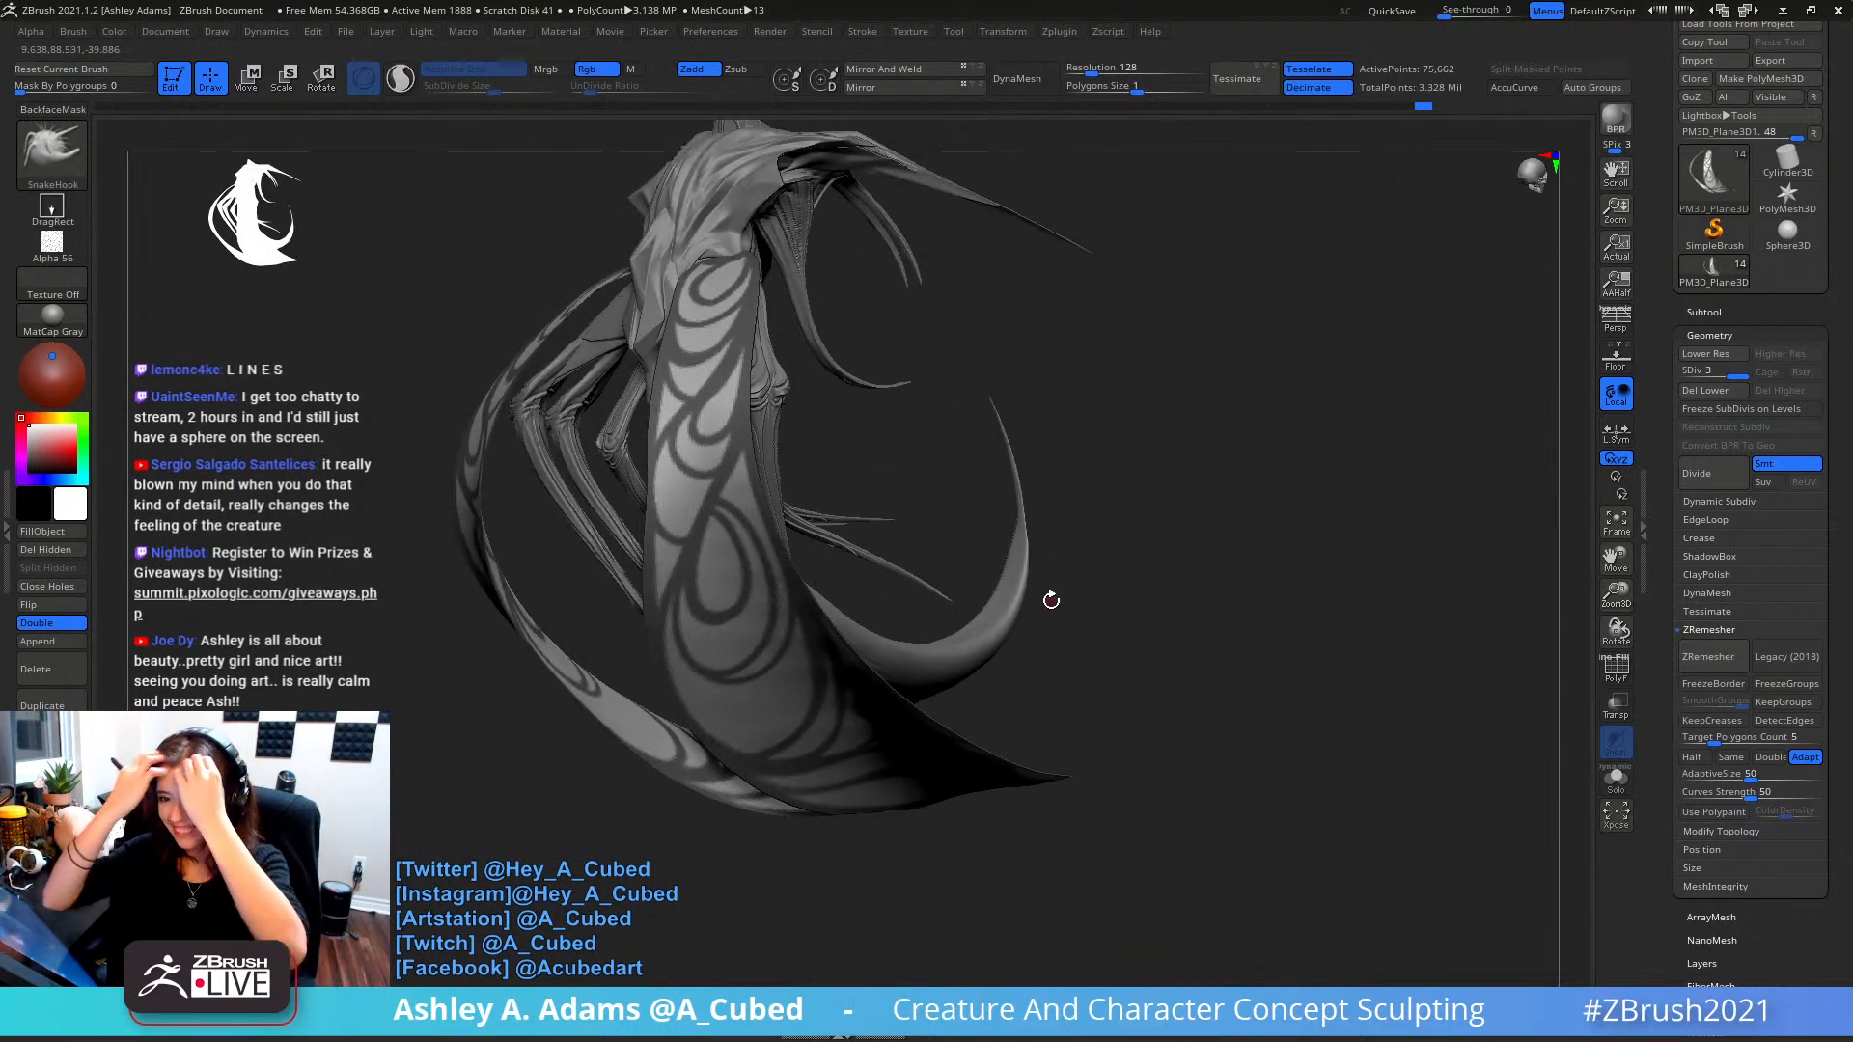
pyautogui.click(1709, 309)
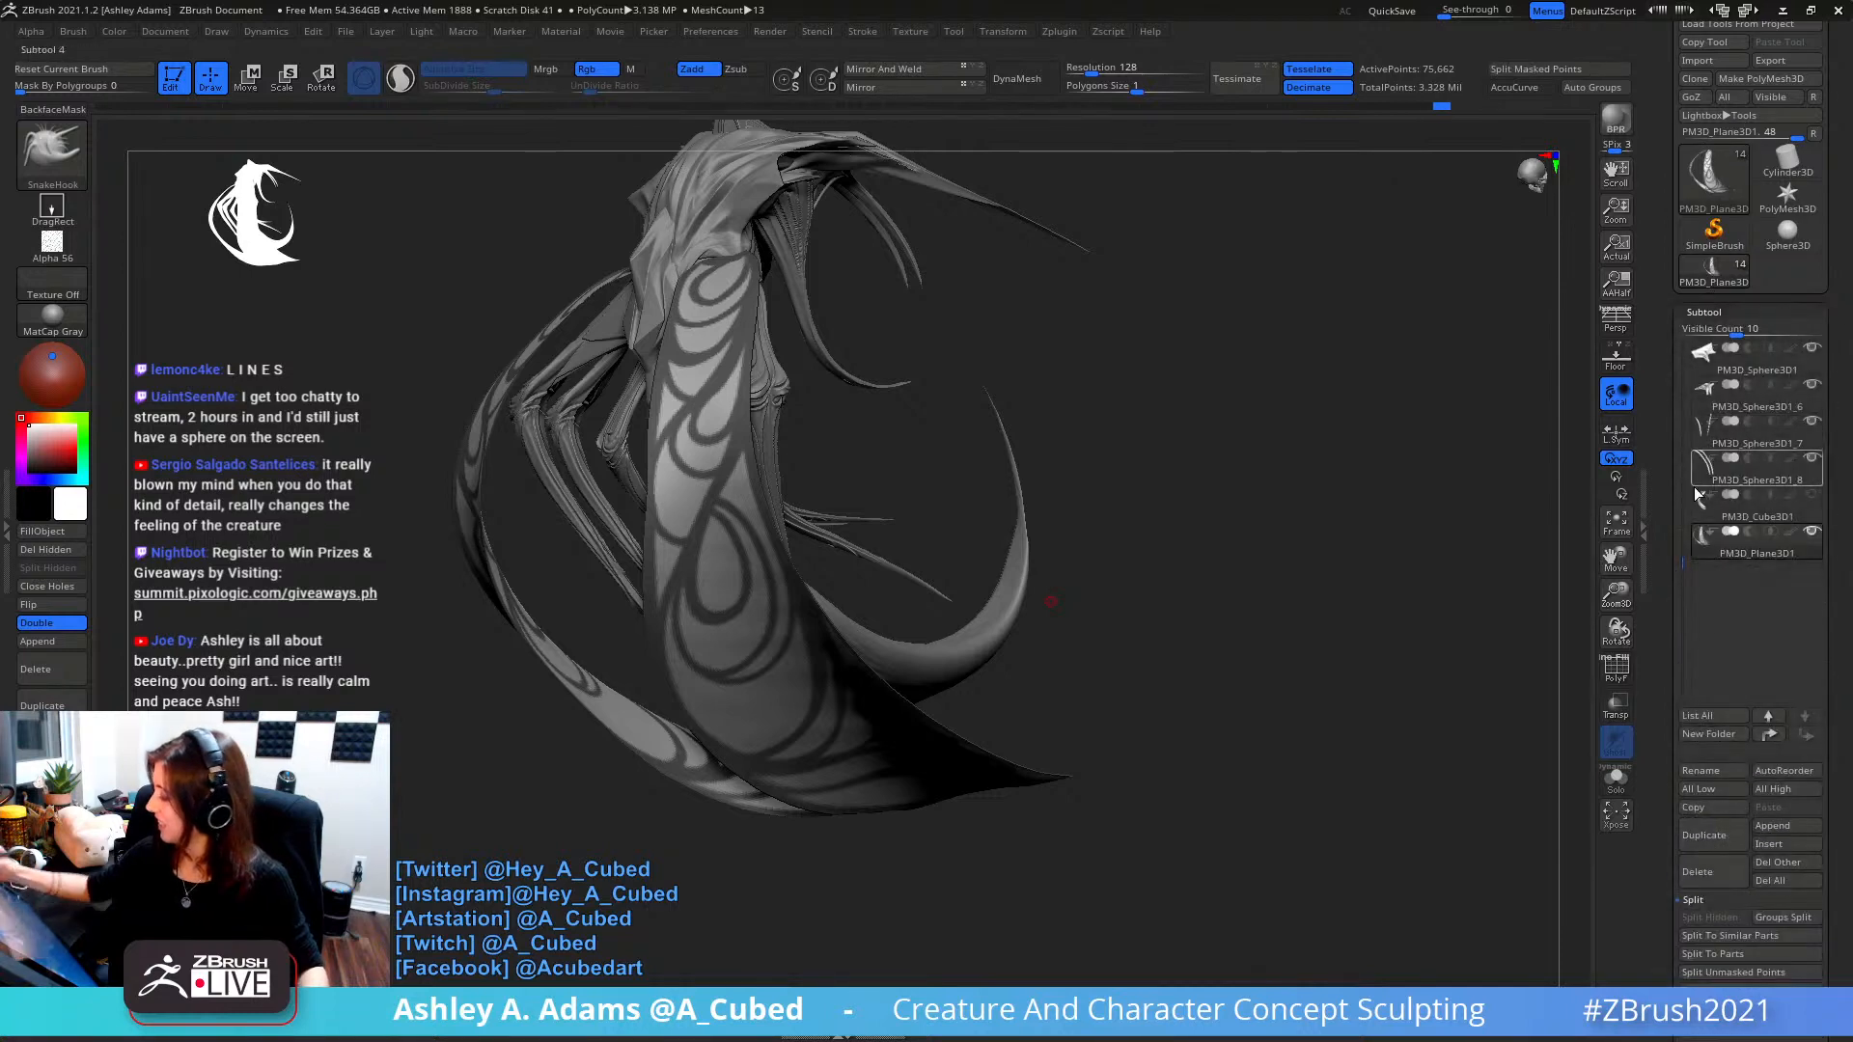
pyautogui.click(1725, 794)
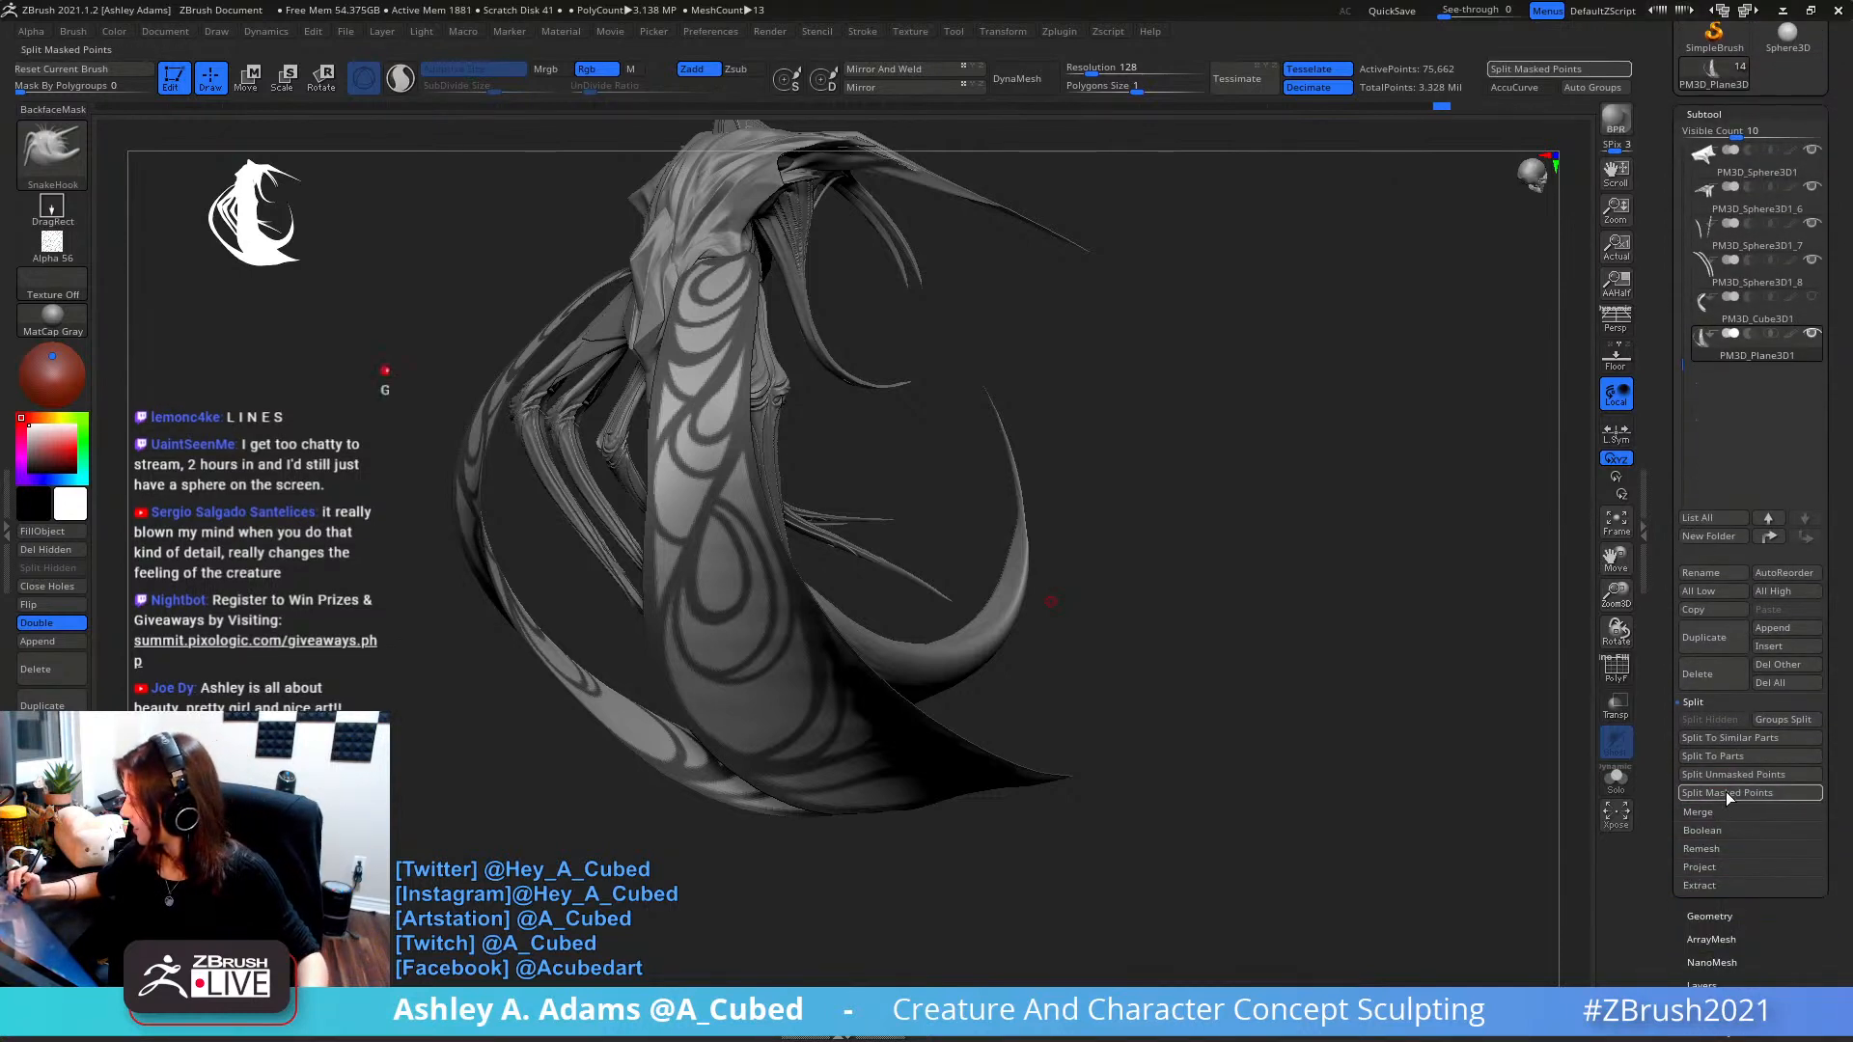
# - Make the split-off line-pattern subtool on the wings active and open its geometry settings
pyautogui.moveTo(1191, 561); pyautogui.dragTo(1002, 465)
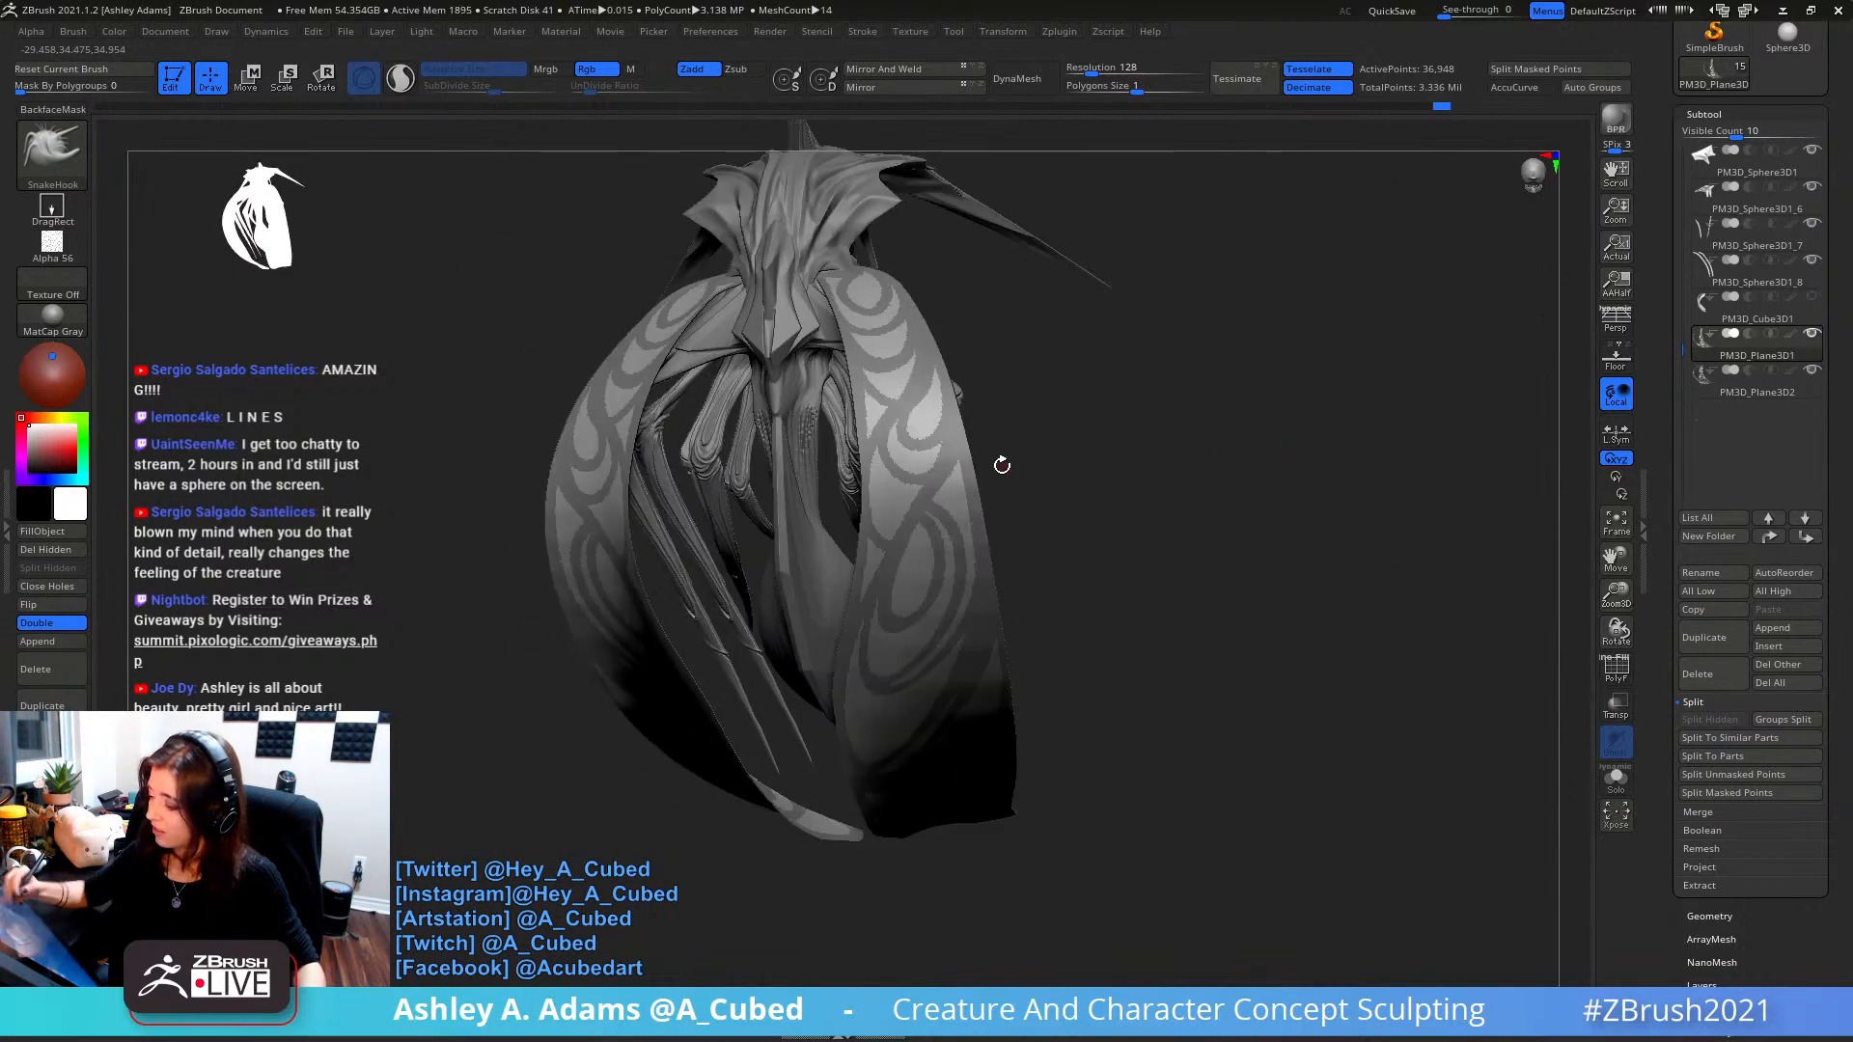
pyautogui.keyDown('alt'); pyautogui.click(953, 426); pyautogui.keyUp('alt')
pyautogui.moveTo(1658, 667); pyautogui.dragTo(1658, 441)
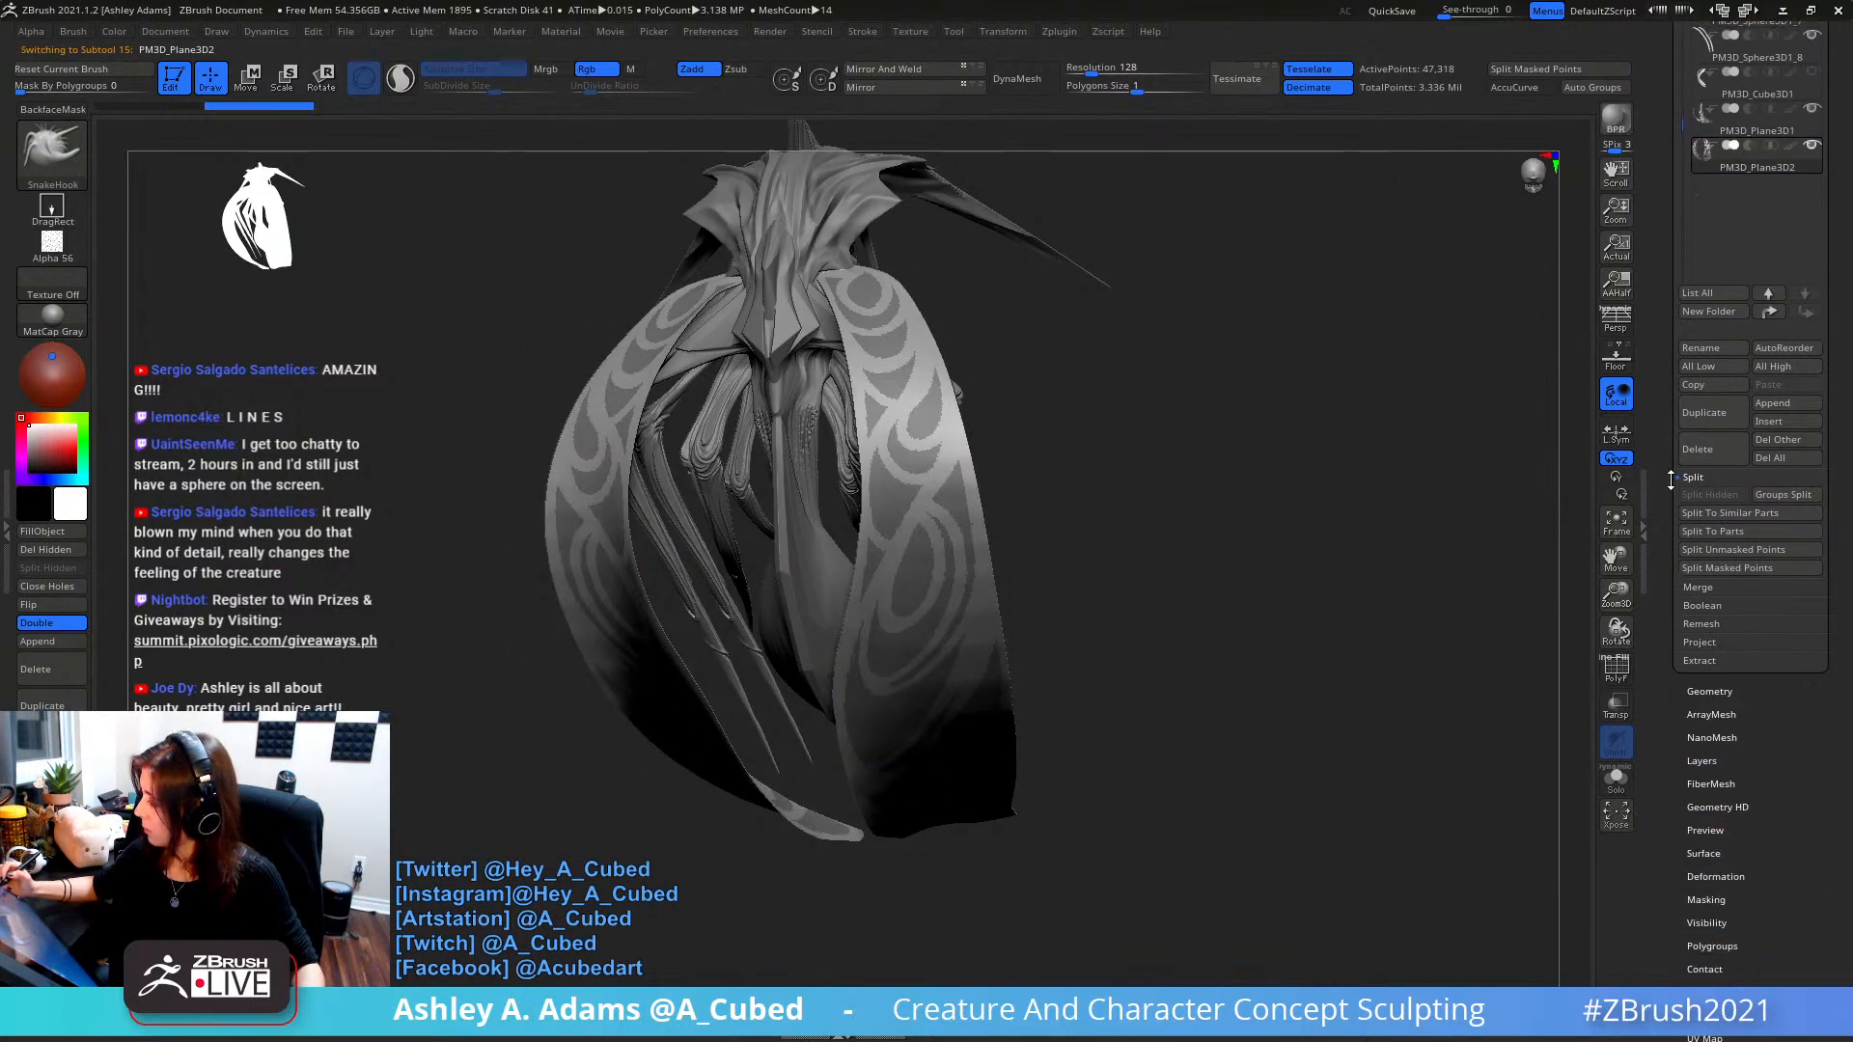
pyautogui.click(1726, 687)
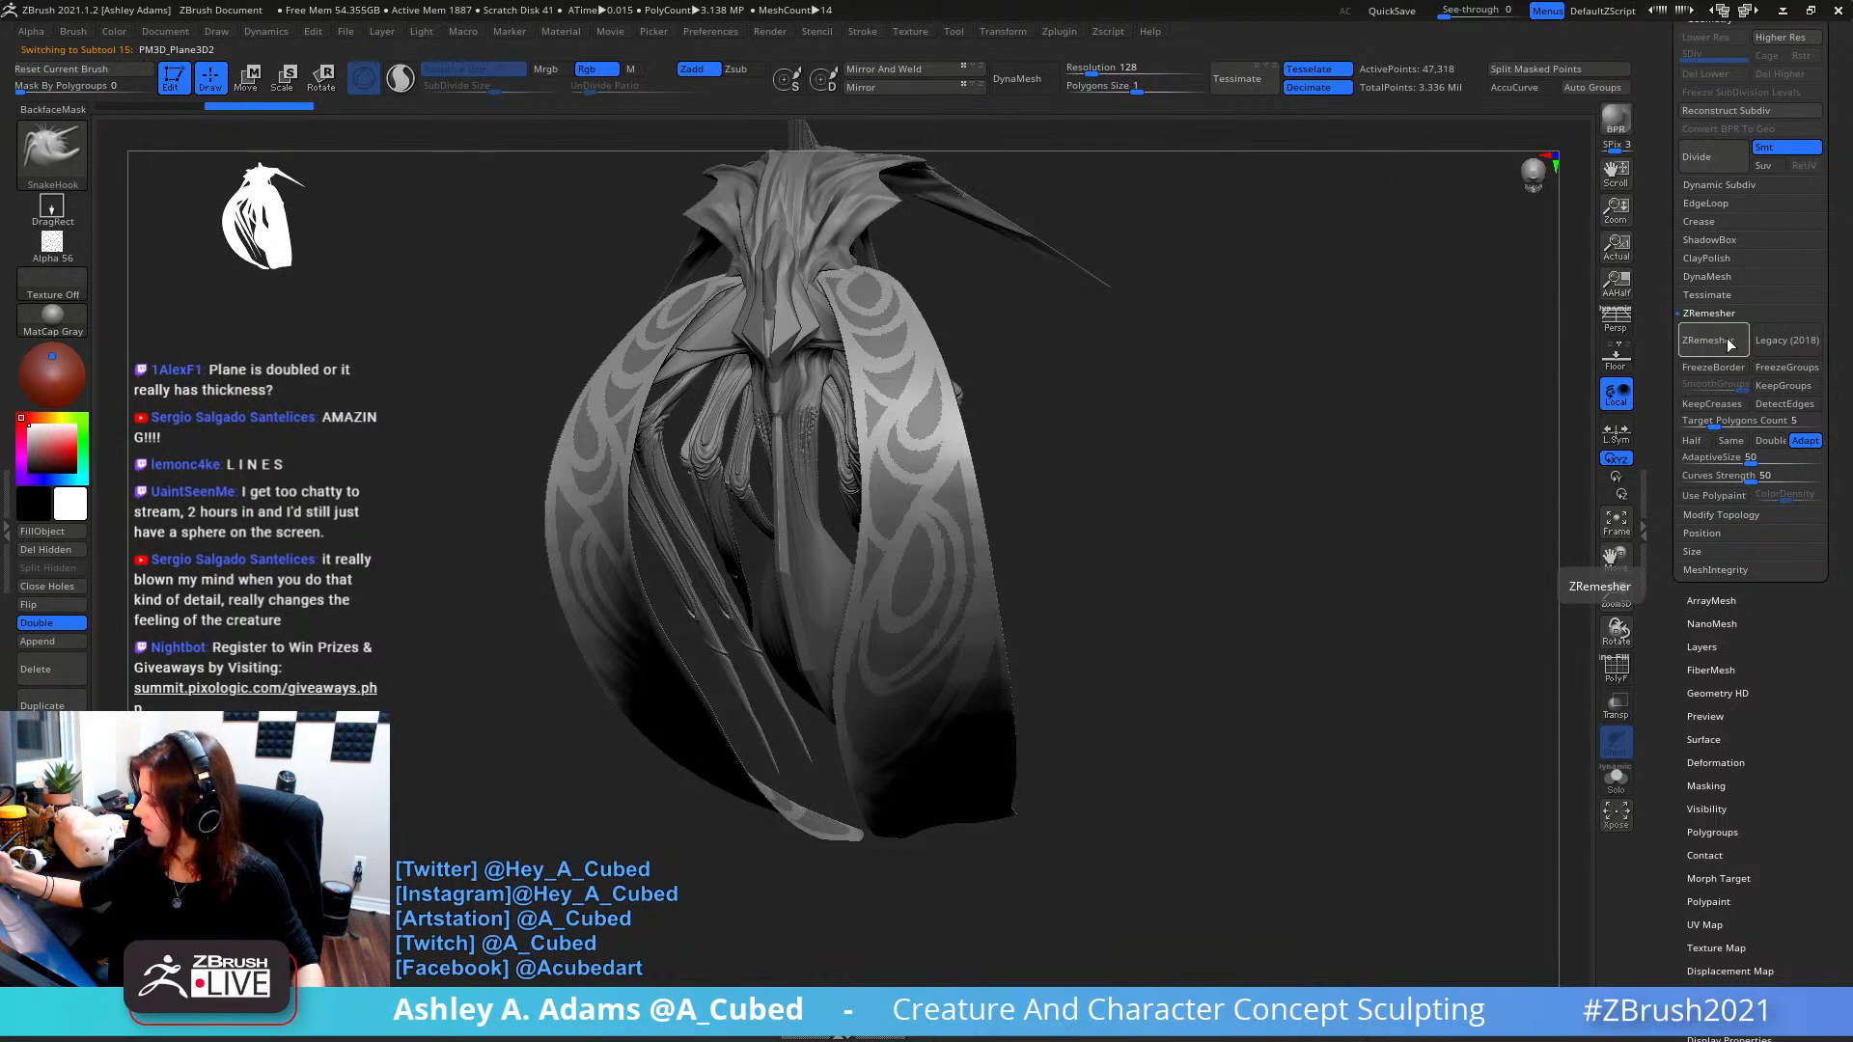
# - Try ZRemesher and, separately, two subdivision levels on the line-pattern subtool, undoing both attempts
pyautogui.click(1722, 337)
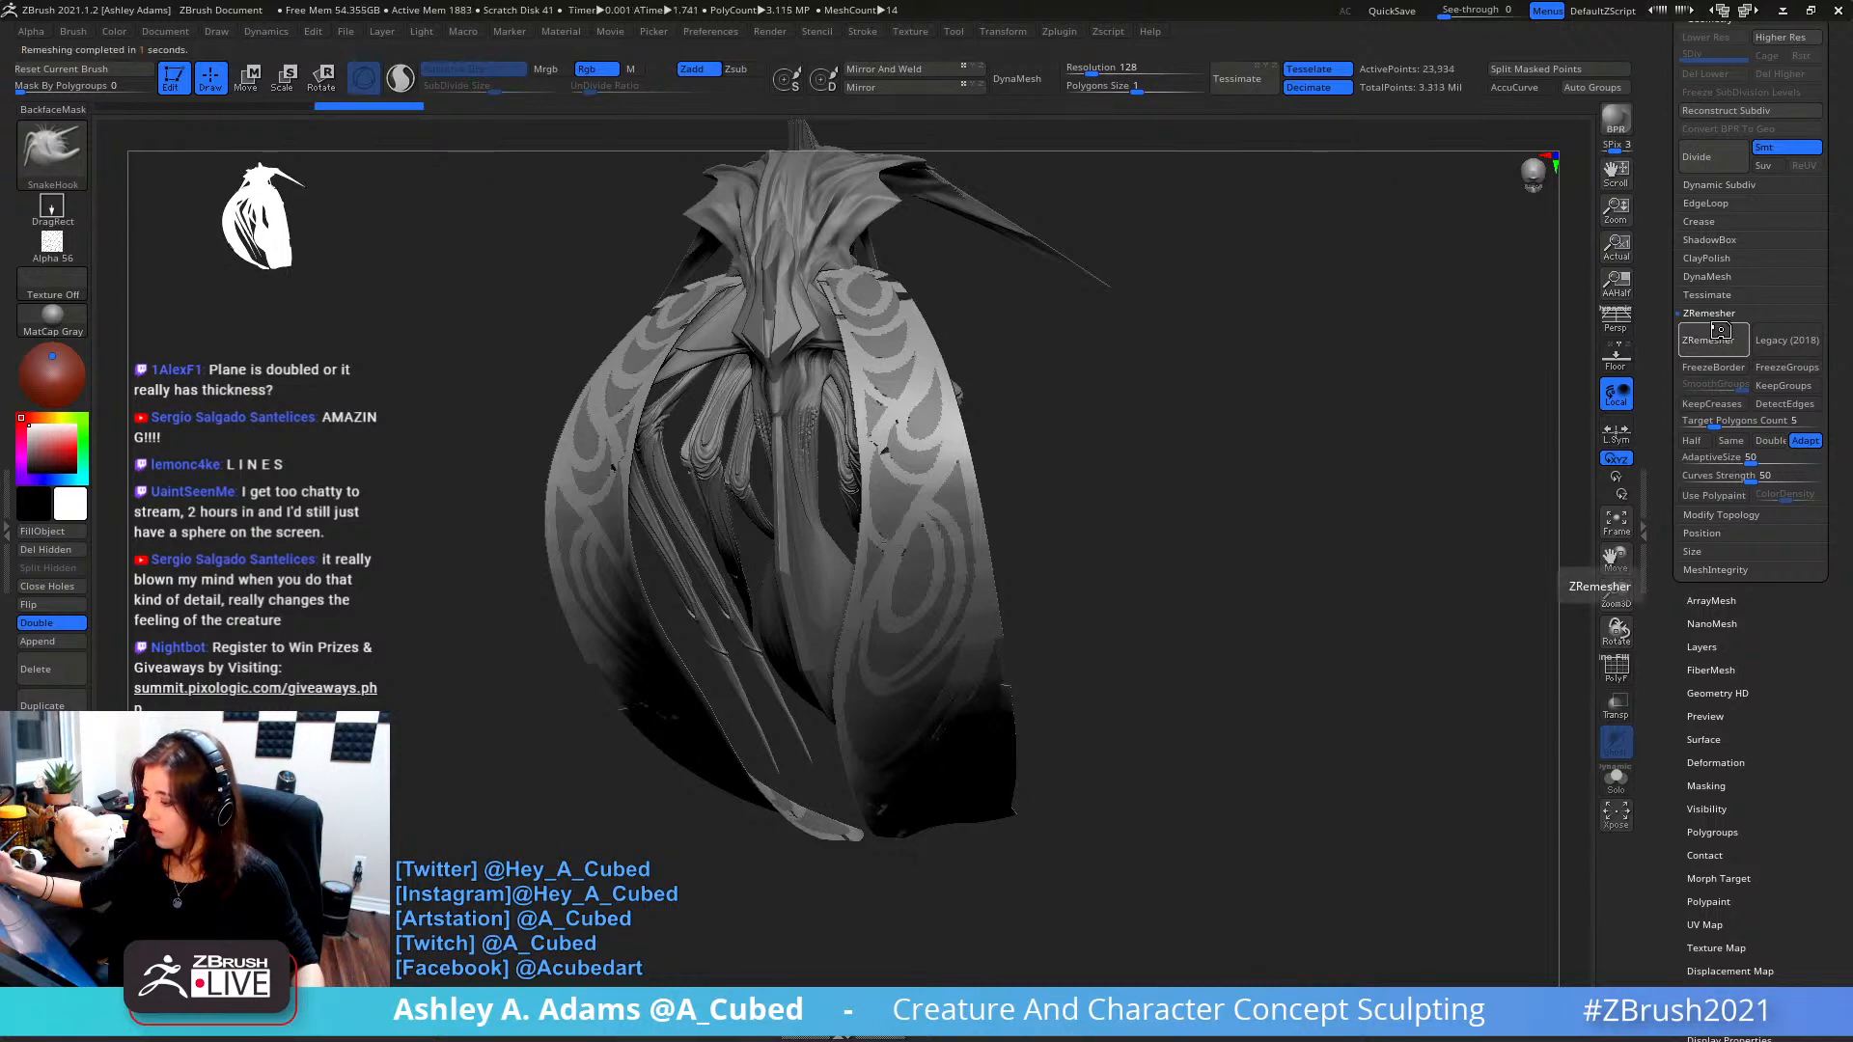
pyautogui.hotkey('ctrl', 'z')
pyautogui.moveTo(1389, 279); pyautogui.dragTo(1342, 456)
pyautogui.hotkey('ctrl', 'd')
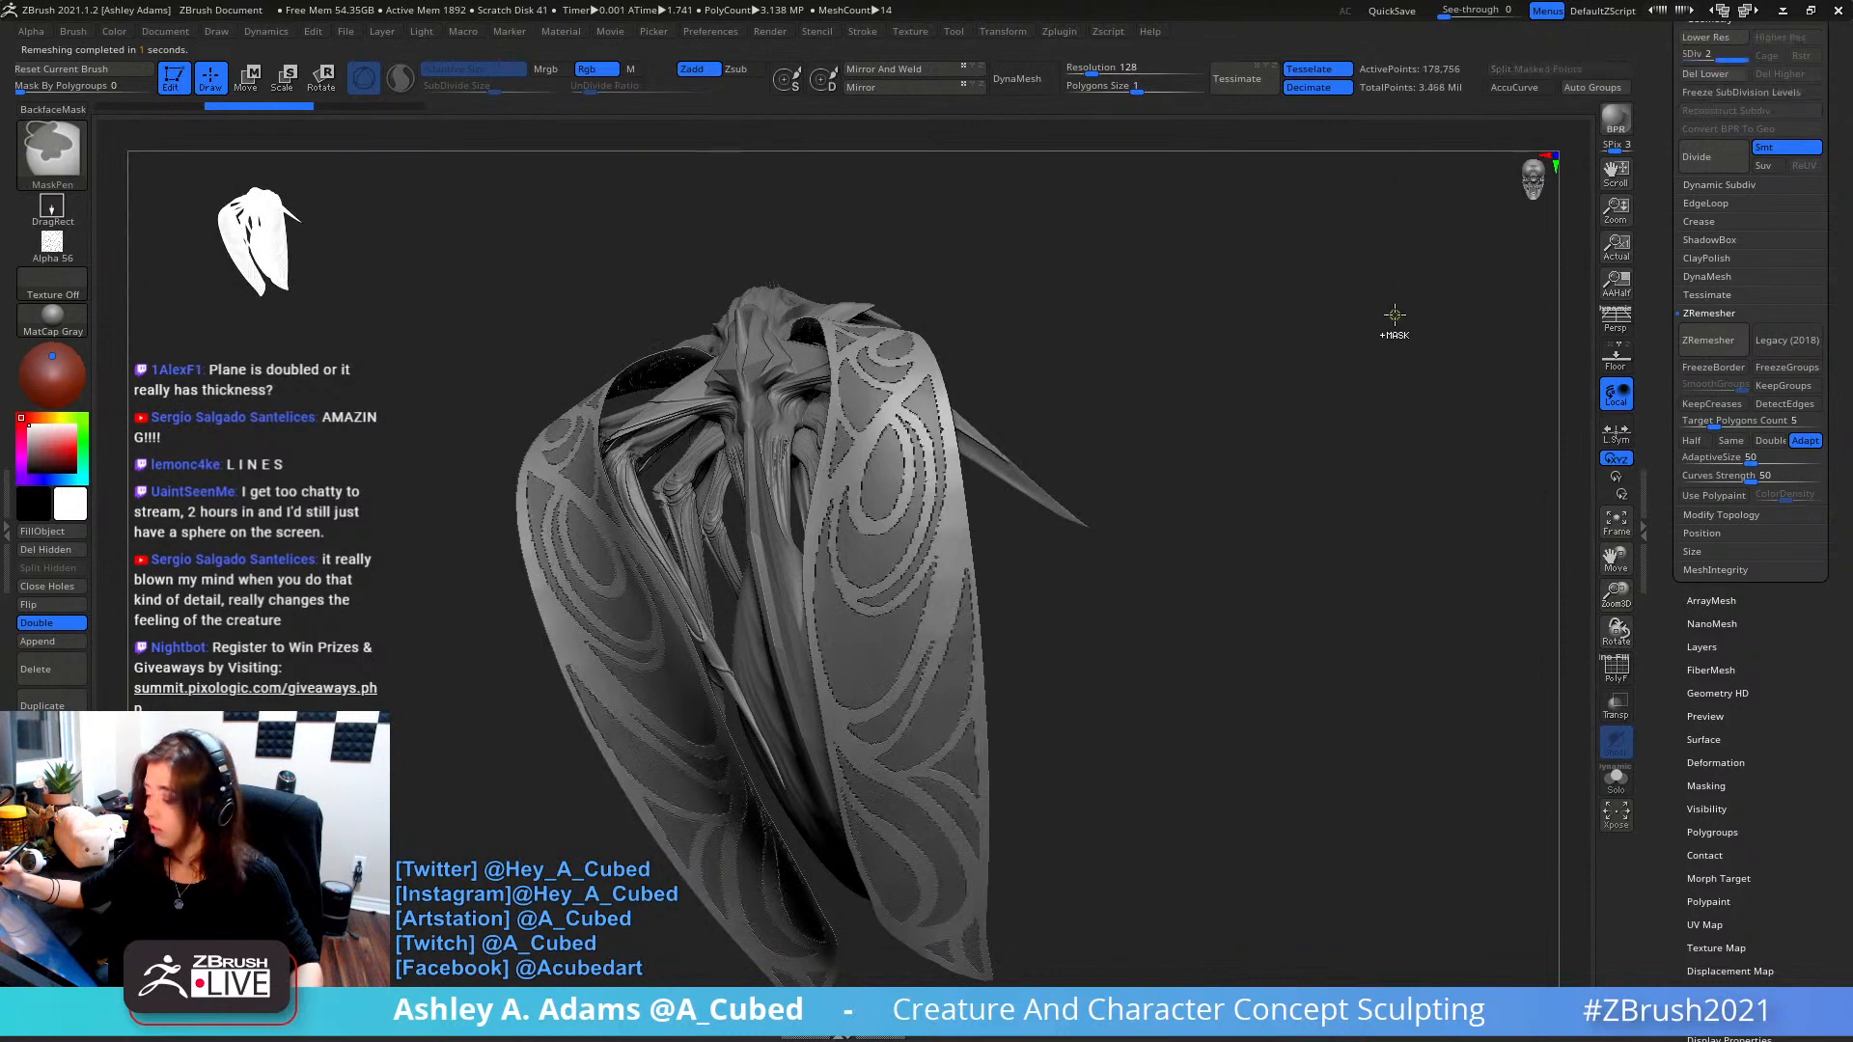
pyautogui.hotkey('ctrl', 'd')
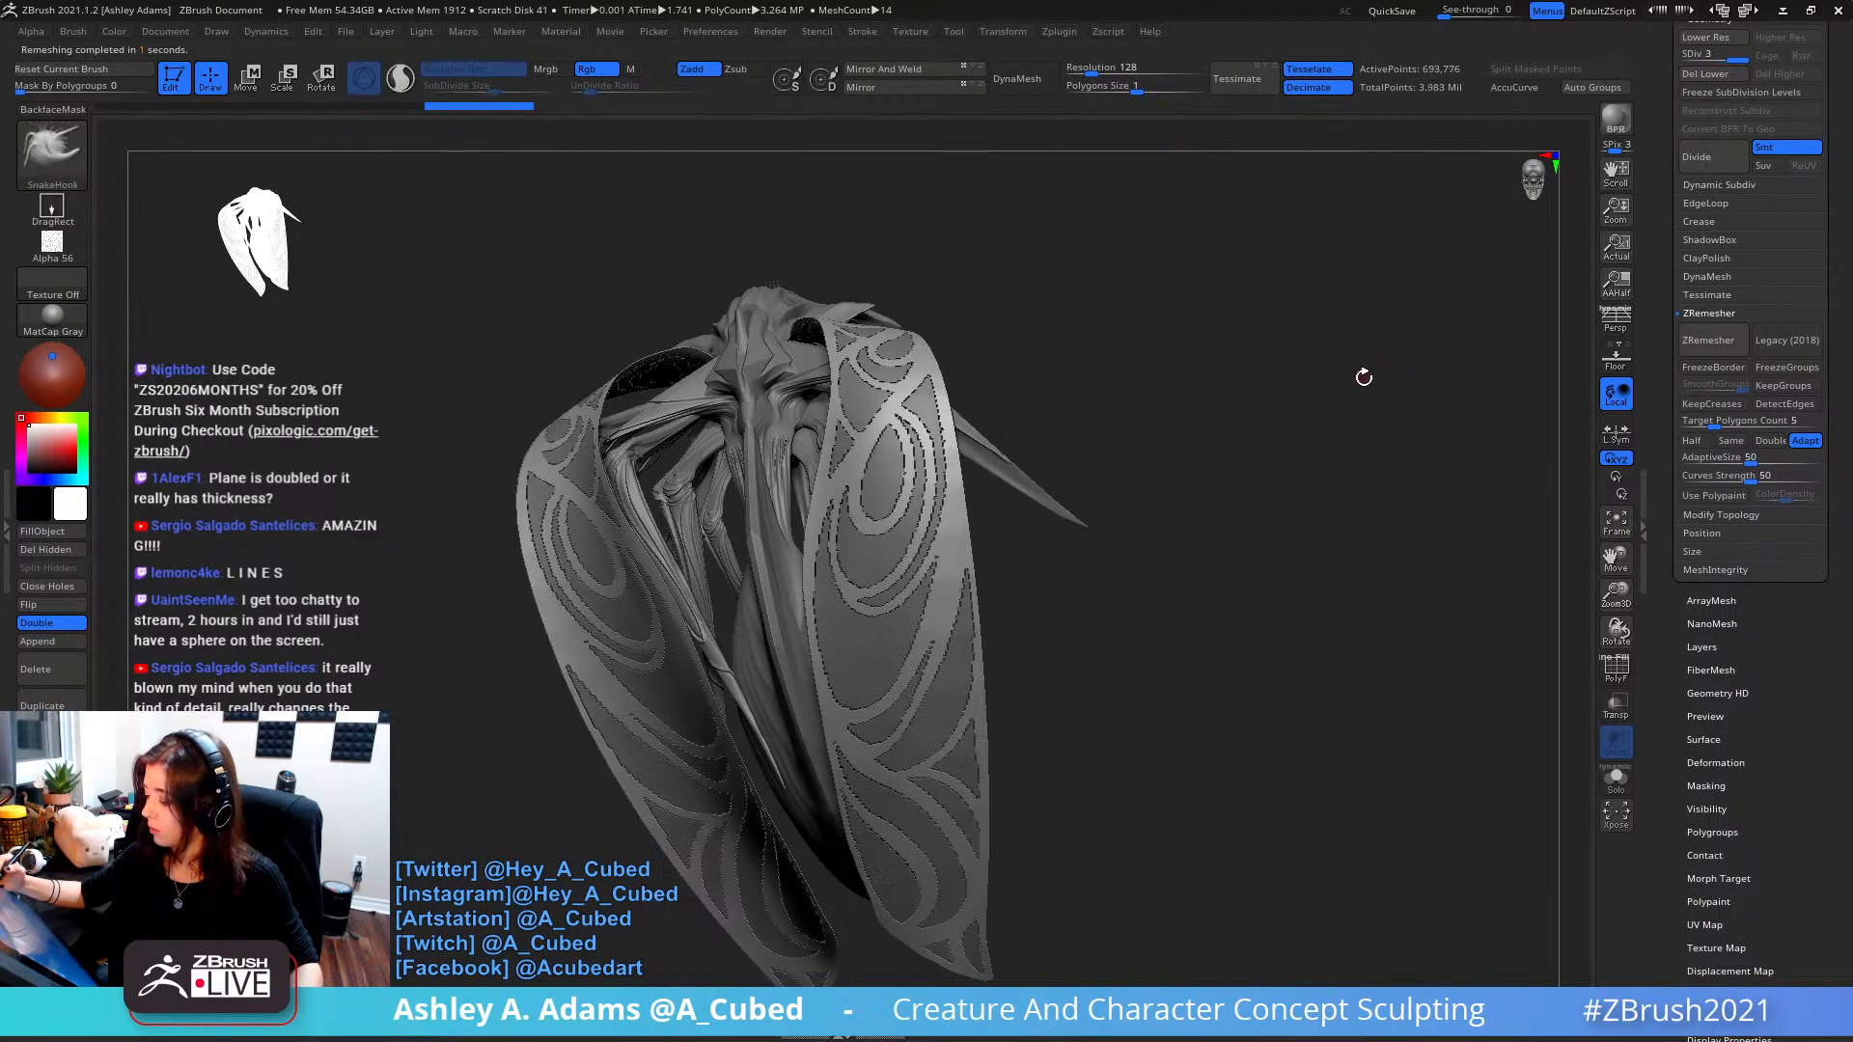
pyautogui.moveTo(1344, 387); pyautogui.dragTo(1328, 455)
pyautogui.keyDown('ctrl'); pyautogui.moveTo(1158, 421); pyautogui.dragTo(1200, 414, button='right'); pyautogui.keyUp('ctrl')
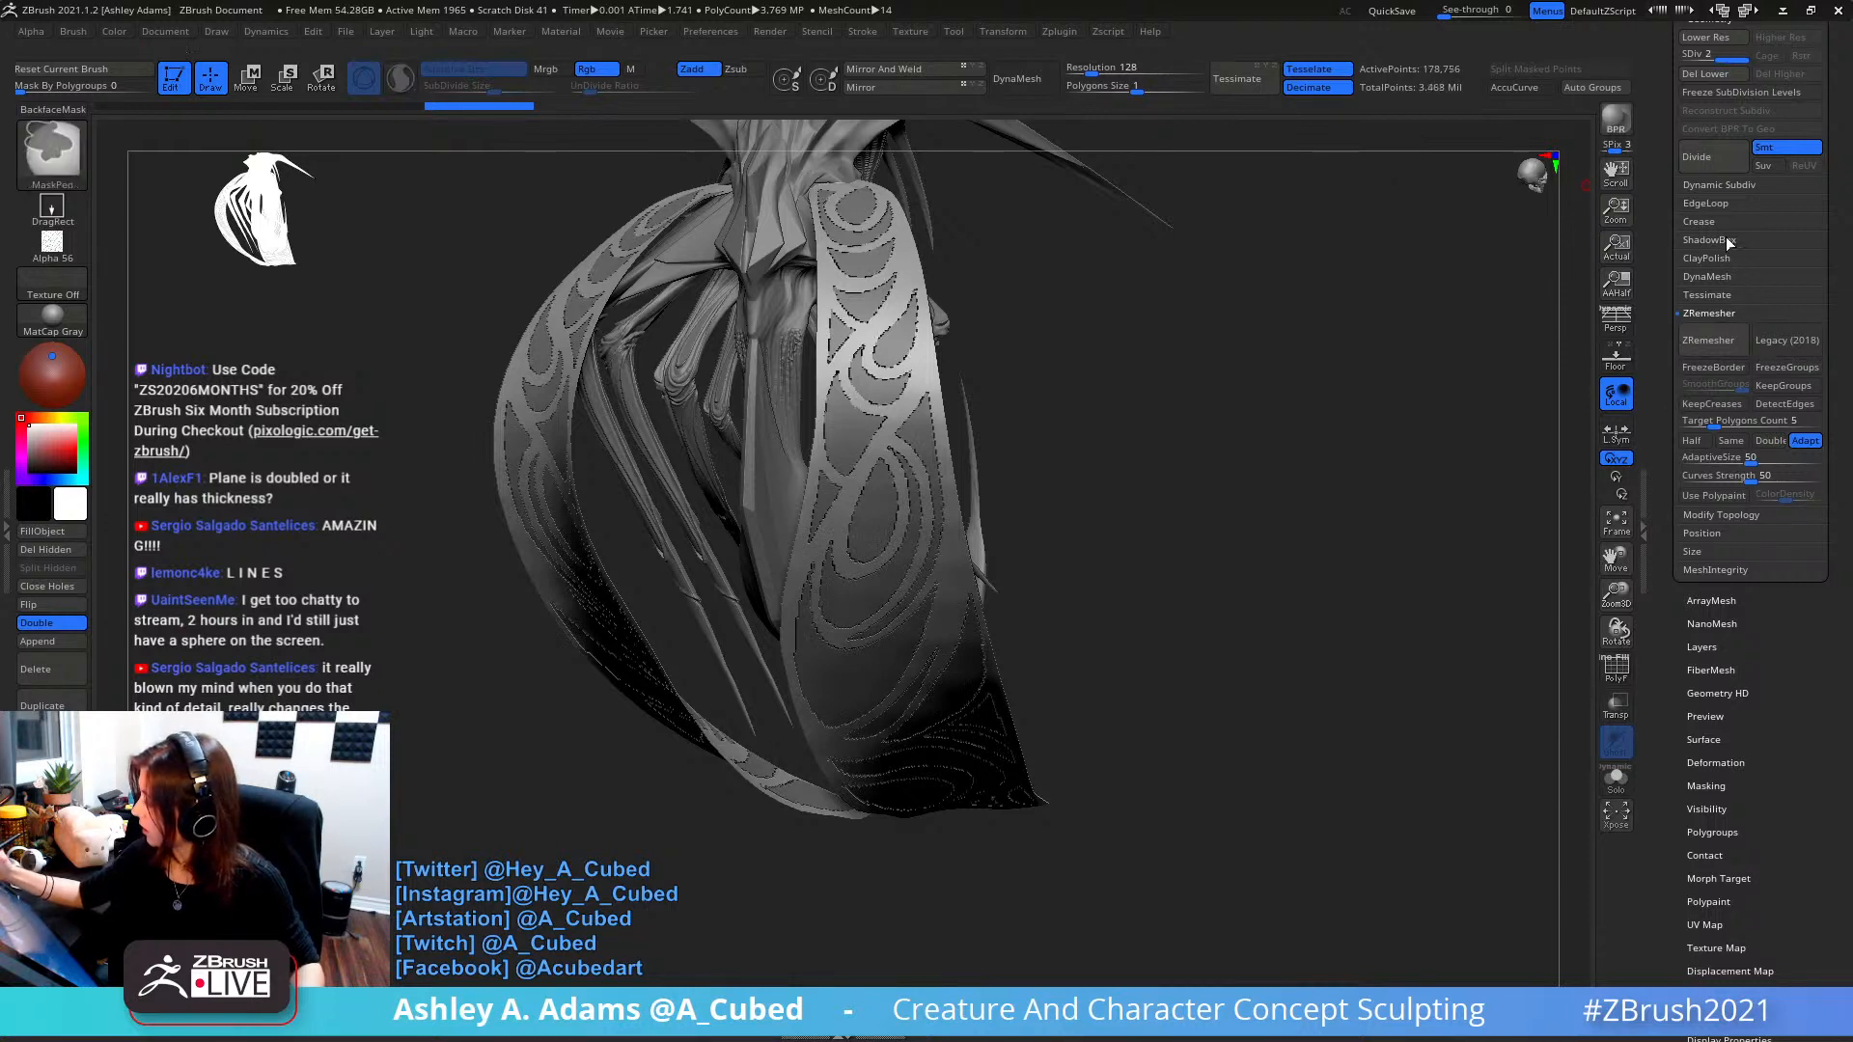
pyautogui.hotkey('ctrl', 'z')
pyautogui.hotkey('ctrl', 'z')
# - Enable Dynamic Subdiv on the wings' line pattern and set its thickness to about 0.54
pyautogui.click(1720, 184)
pyautogui.click(1704, 201)
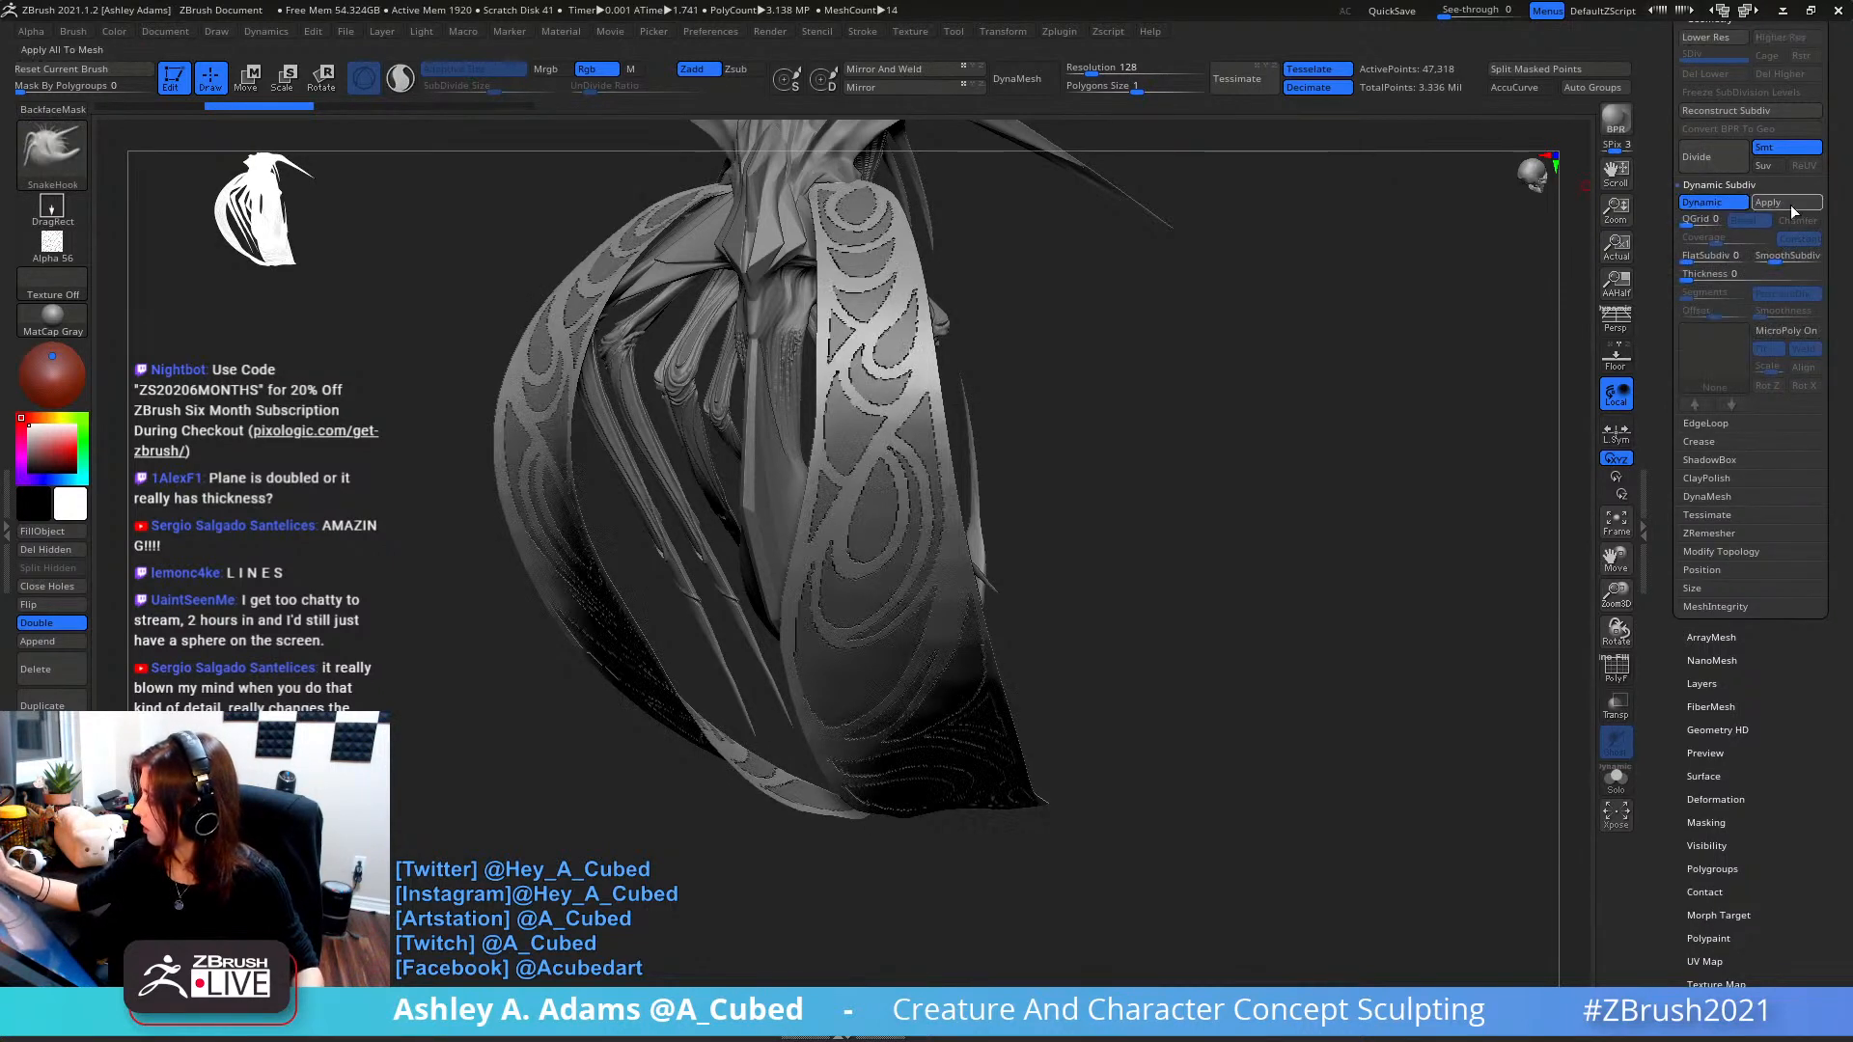
pyautogui.keyDown('alt'); pyautogui.moveTo(1436, 202); pyautogui.dragTo(1415, 280); pyautogui.keyUp('alt')
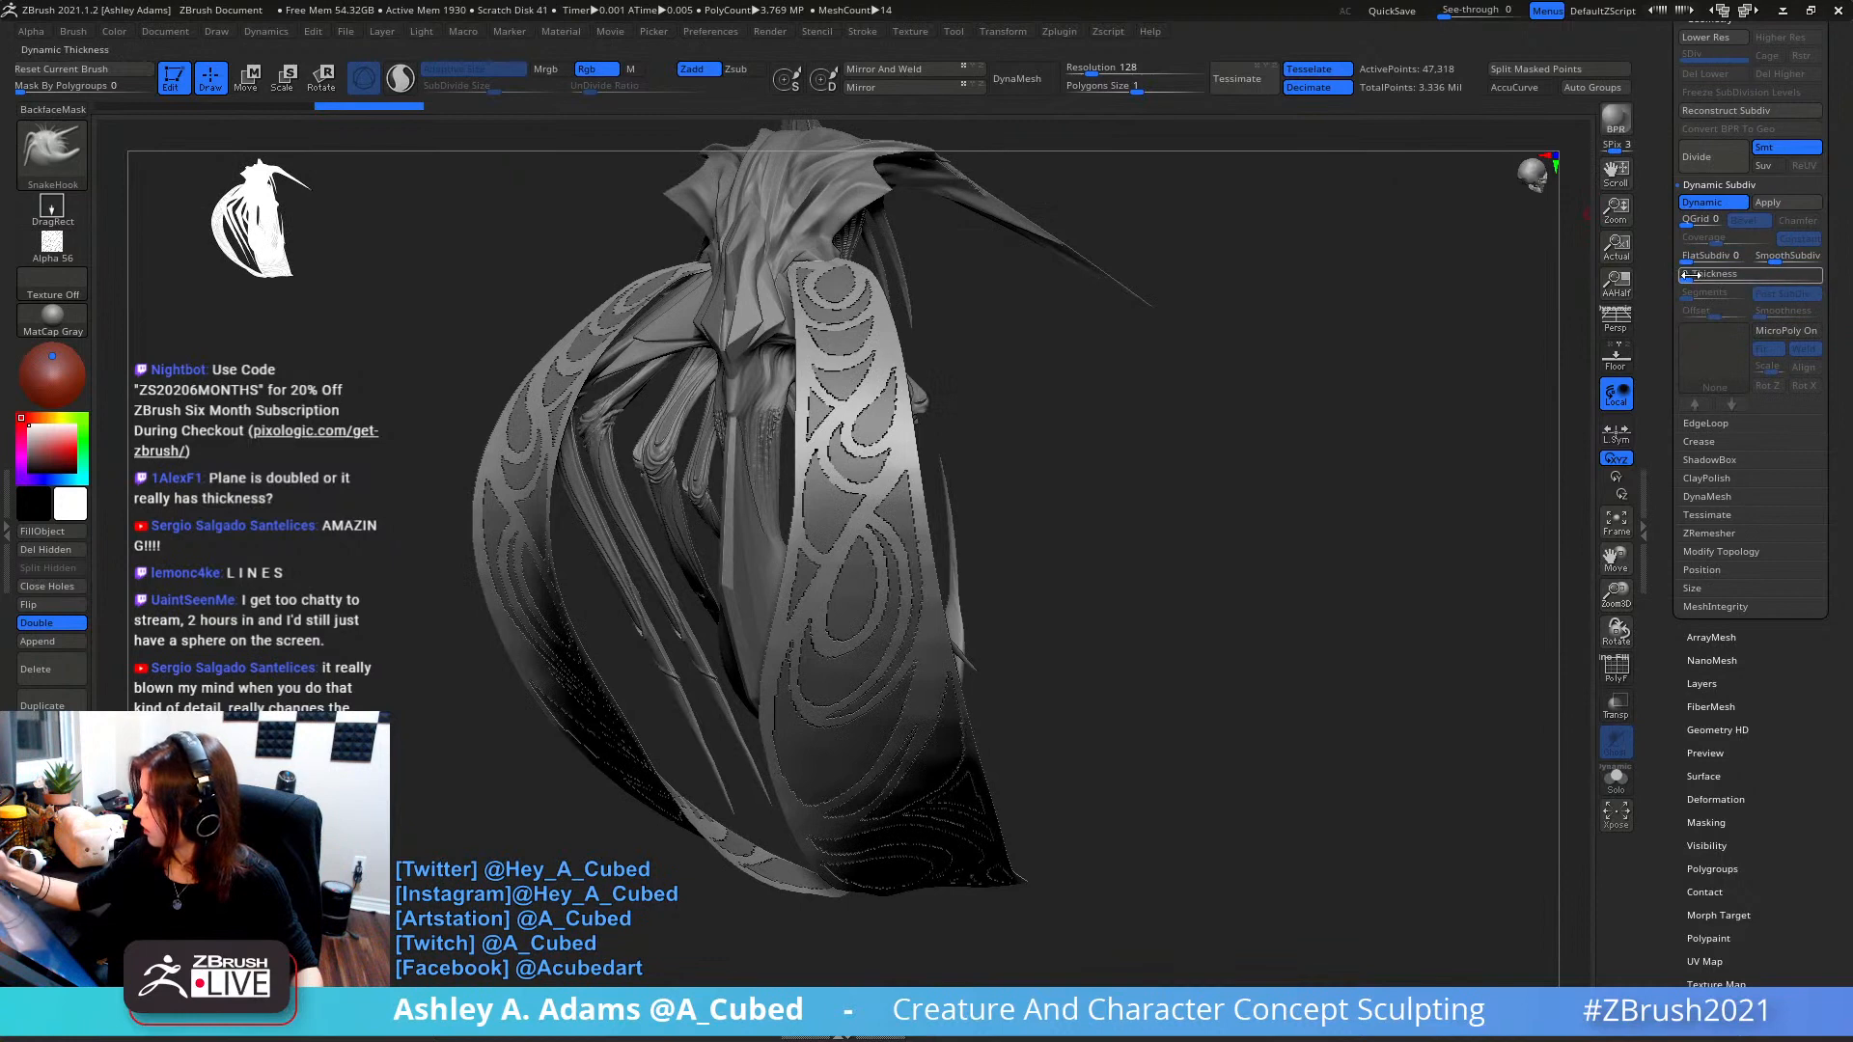
pyautogui.moveTo(1689, 275); pyautogui.dragTo(1696, 275)
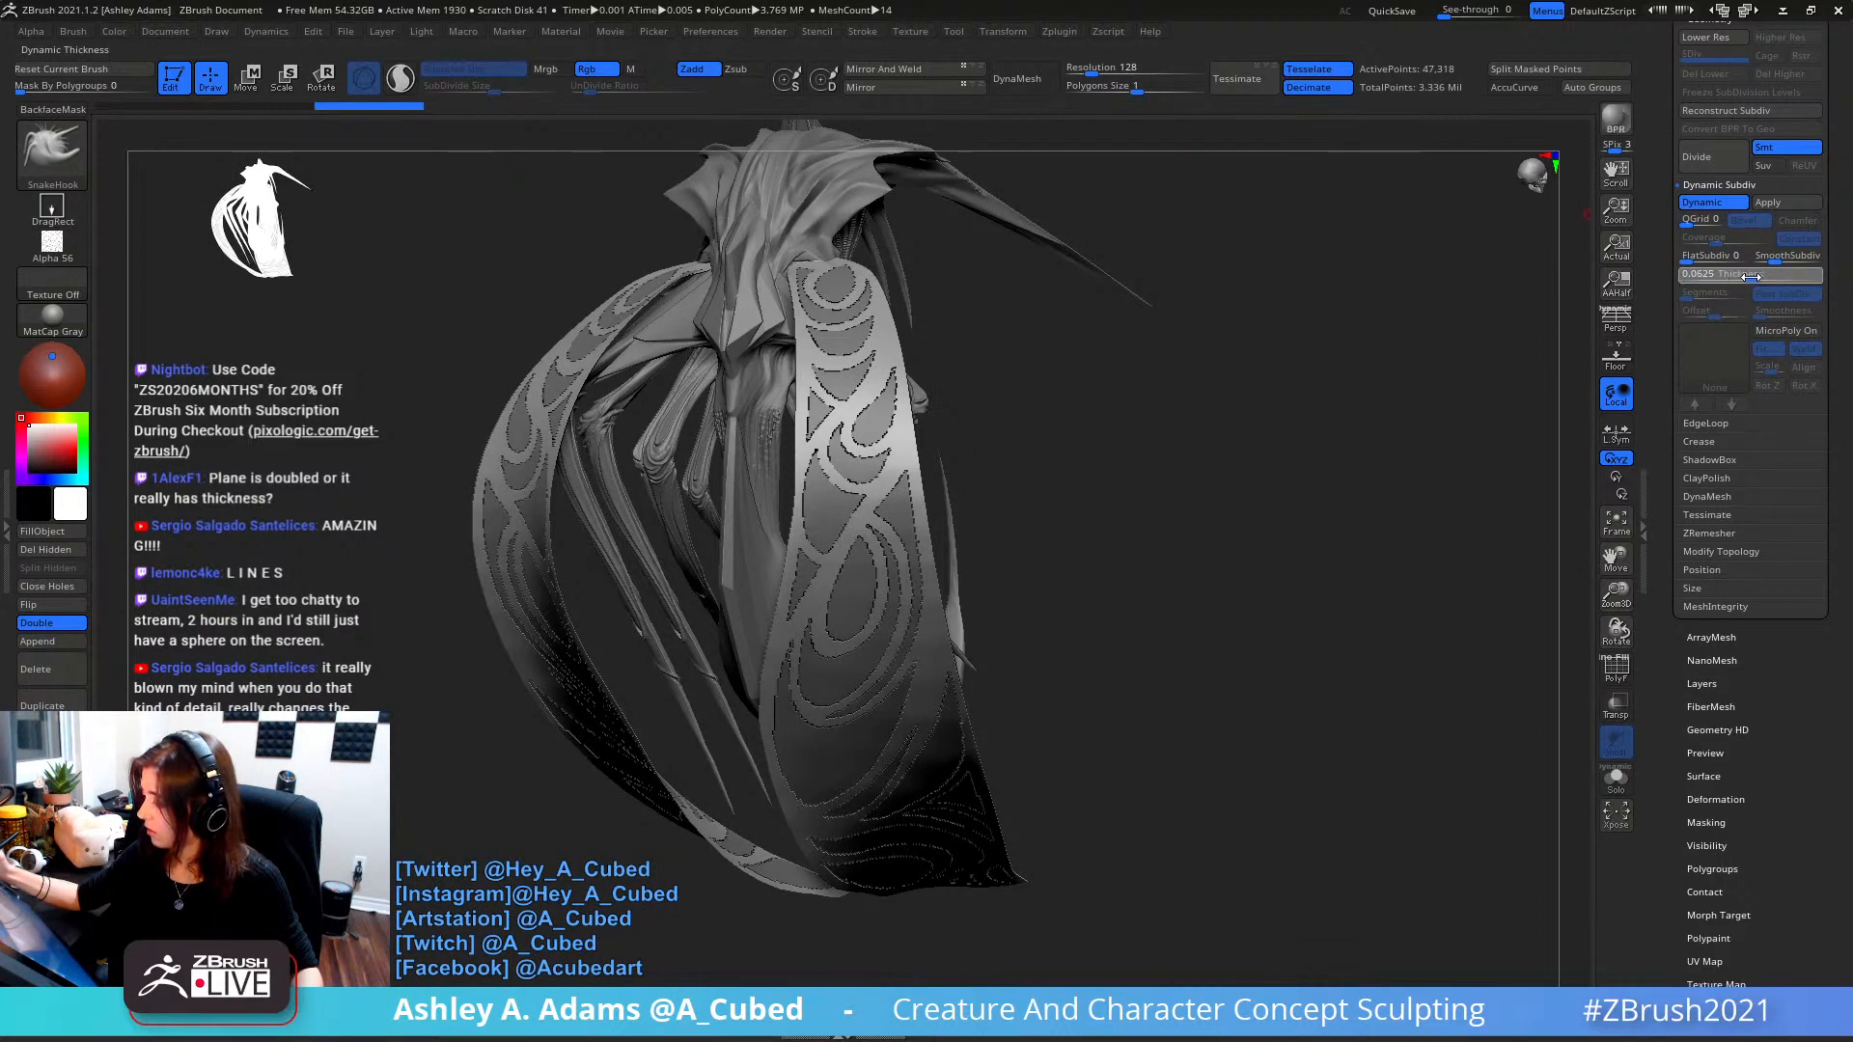
pyautogui.moveTo(1793, 276); pyautogui.dragTo(1335, 317)
pyautogui.keyDown('alt'); pyautogui.moveTo(1290, 396); pyautogui.dragTo(1346, 371); pyautogui.keyUp('alt')
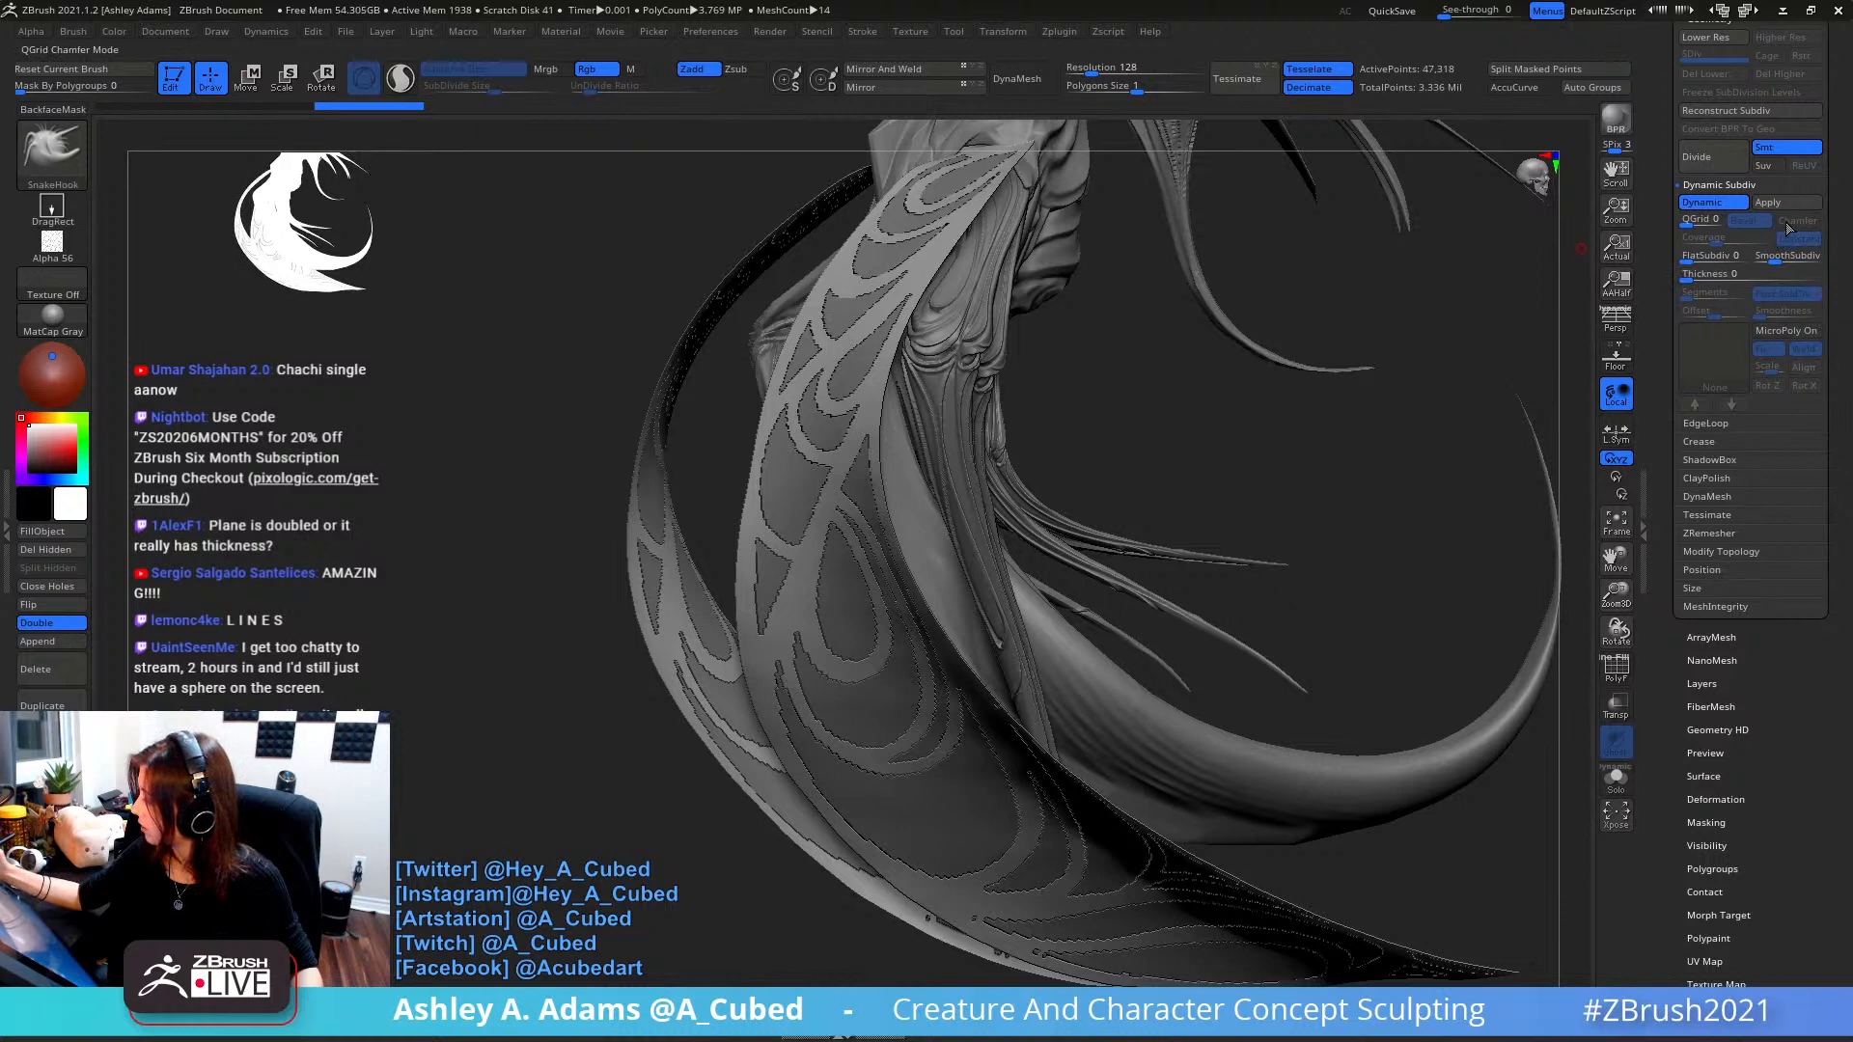
pyautogui.moveTo(1690, 277); pyautogui.dragTo(1751, 279)
pyautogui.moveTo(1404, 347)
pyautogui.mouseDown()
pyautogui.moveTo(1374, 373)
pyautogui.moveTo(1288, 374)
pyautogui.moveTo(1320, 431)
pyautogui.mouseUp()
pyautogui.keyDown('ctrl'); pyautogui.moveTo(1319, 430); pyautogui.dragTo(1342, 357, button='right'); pyautogui.keyUp('ctrl')
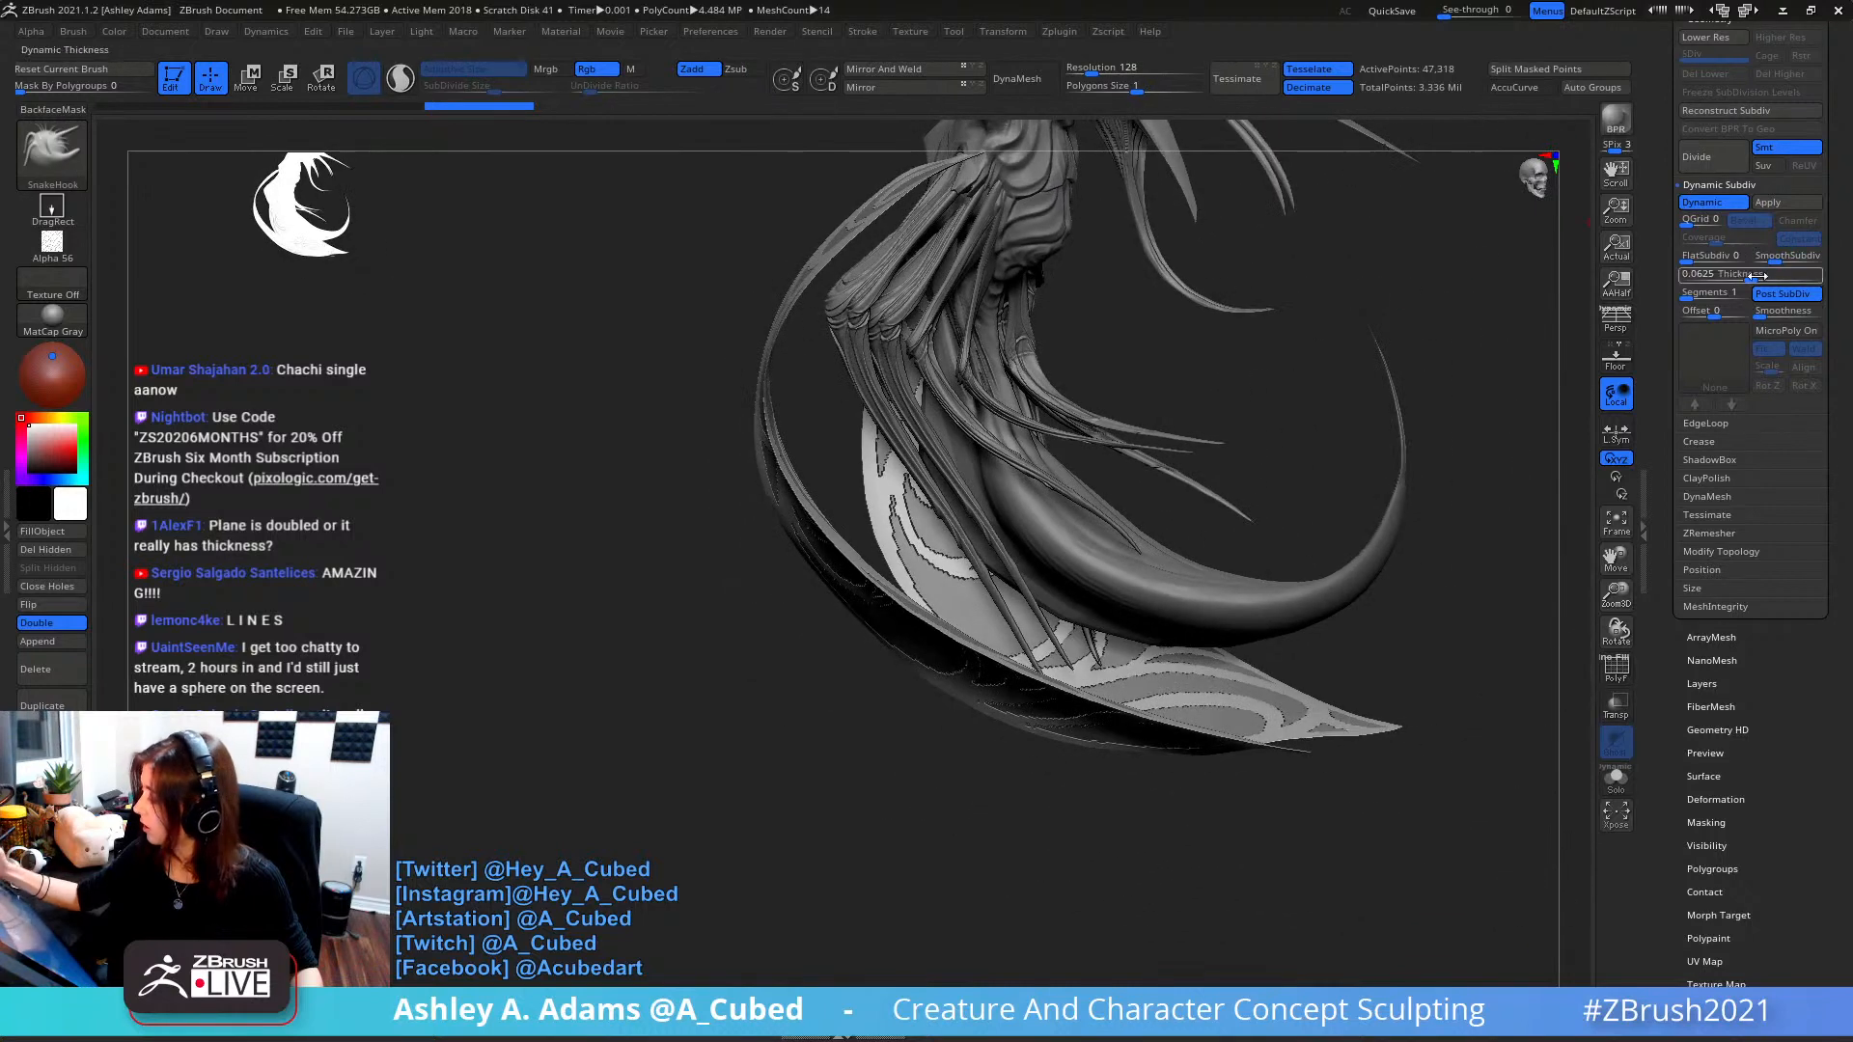
pyautogui.moveTo(1795, 276); pyautogui.dragTo(1796, 275)
pyautogui.moveTo(1225, 391)
pyautogui.mouseDown()
pyautogui.moveTo(1352, 373)
pyautogui.moveTo(1150, 499)
pyautogui.moveTo(1120, 281)
pyautogui.mouseUp()
# - Make the wing panels between the pattern lines the active subtool and enable Dynamic Subdiv on them
pyautogui.keyDown('alt'); pyautogui.click(840, 506); pyautogui.keyUp('alt')
pyautogui.moveTo(840, 508)
pyautogui.keyDown('ctrl'); pyautogui.mouseDown(button='right')
pyautogui.moveTo(851, 546)
pyautogui.moveTo(893, 506)
pyautogui.moveTo(995, 284)
pyautogui.mouseUp(button='right'); pyautogui.keyUp('ctrl')
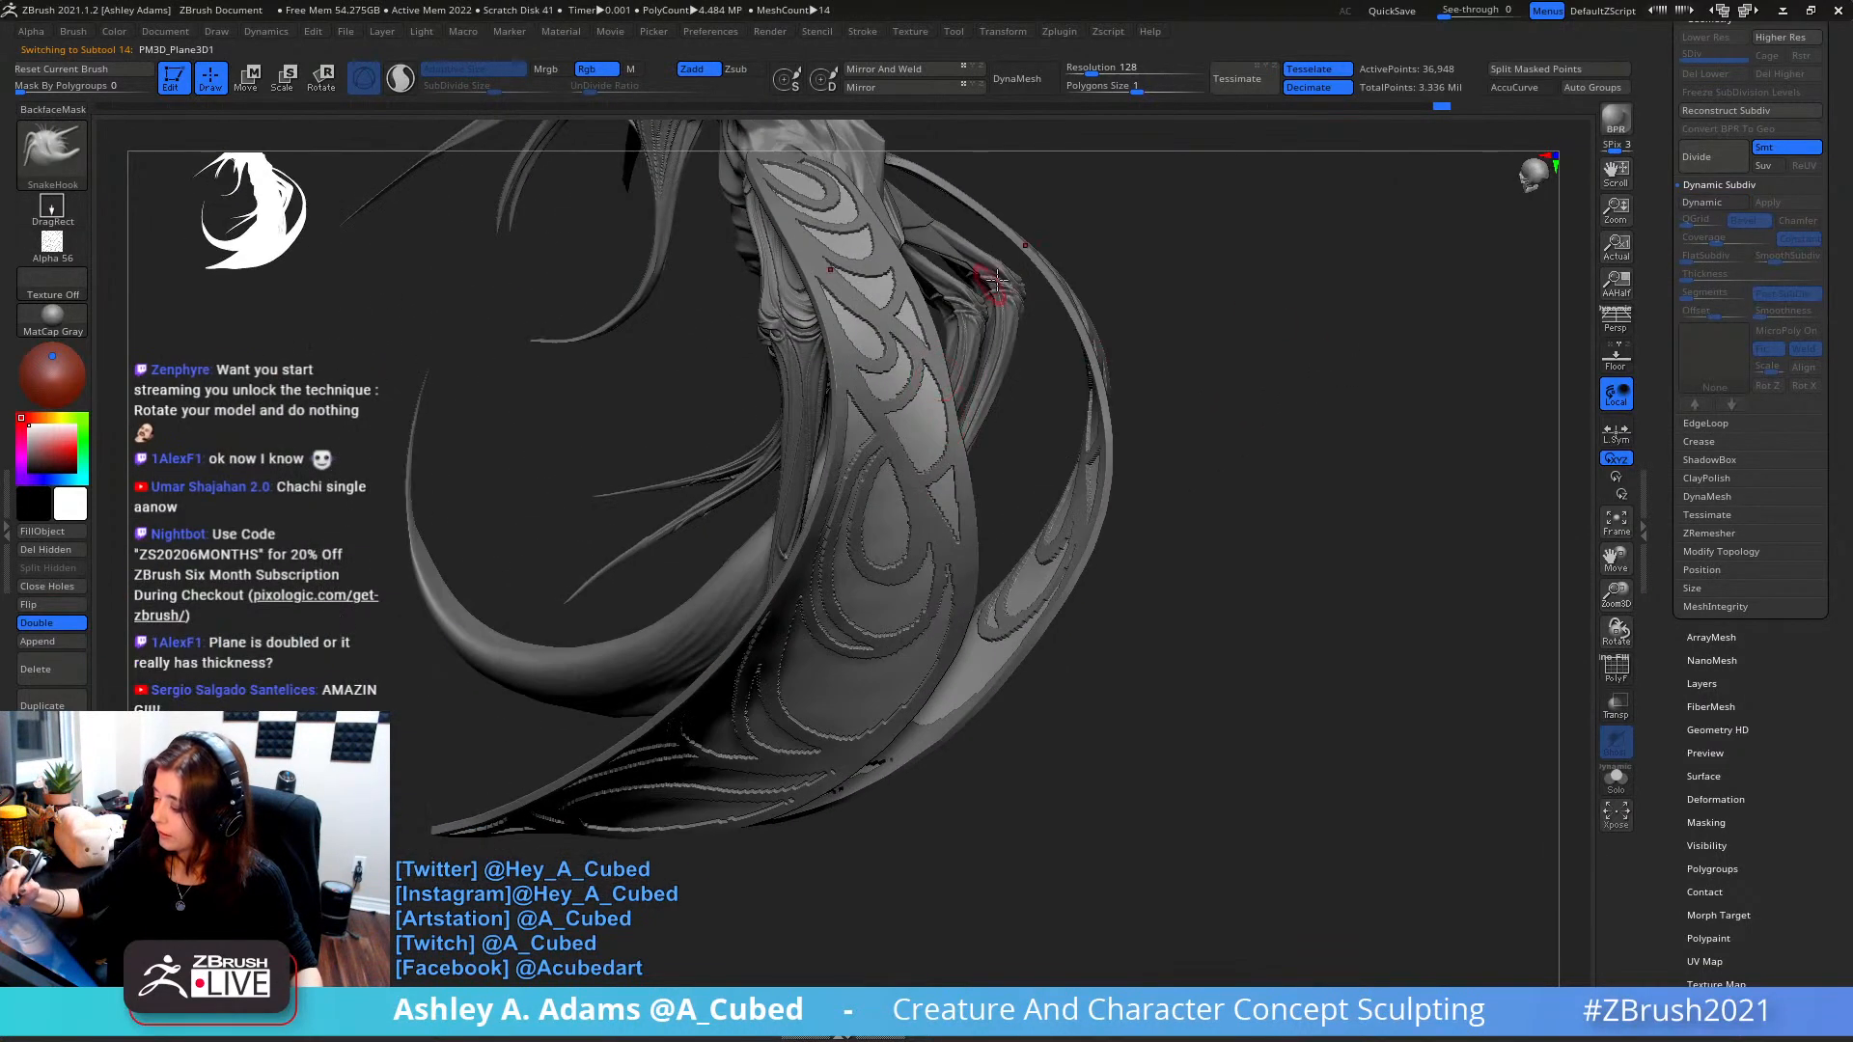
pyautogui.moveTo(1317, 484); pyautogui.dragTo(1452, 386)
pyautogui.moveTo(1672, 96); pyautogui.dragTo(1669, 98)
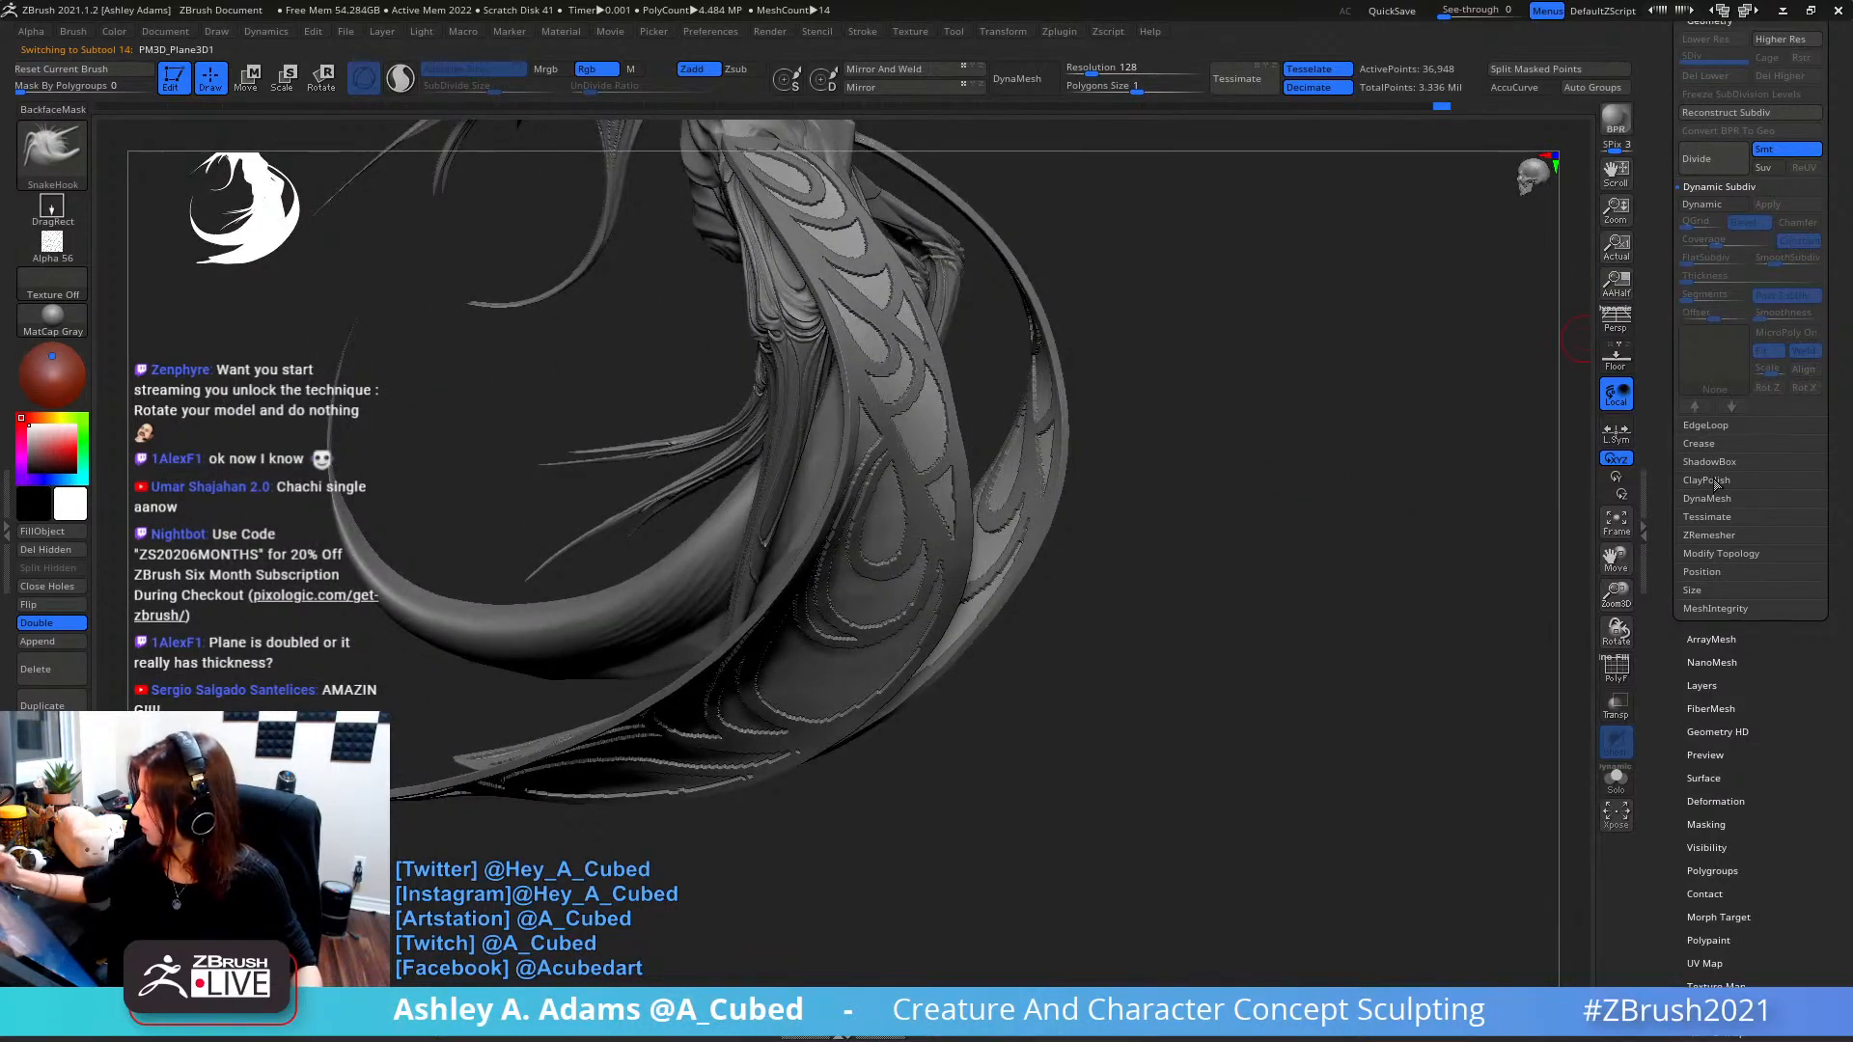
pyautogui.moveTo(1669, 373); pyautogui.dragTo(1670, 570)
pyautogui.click(1708, 245)
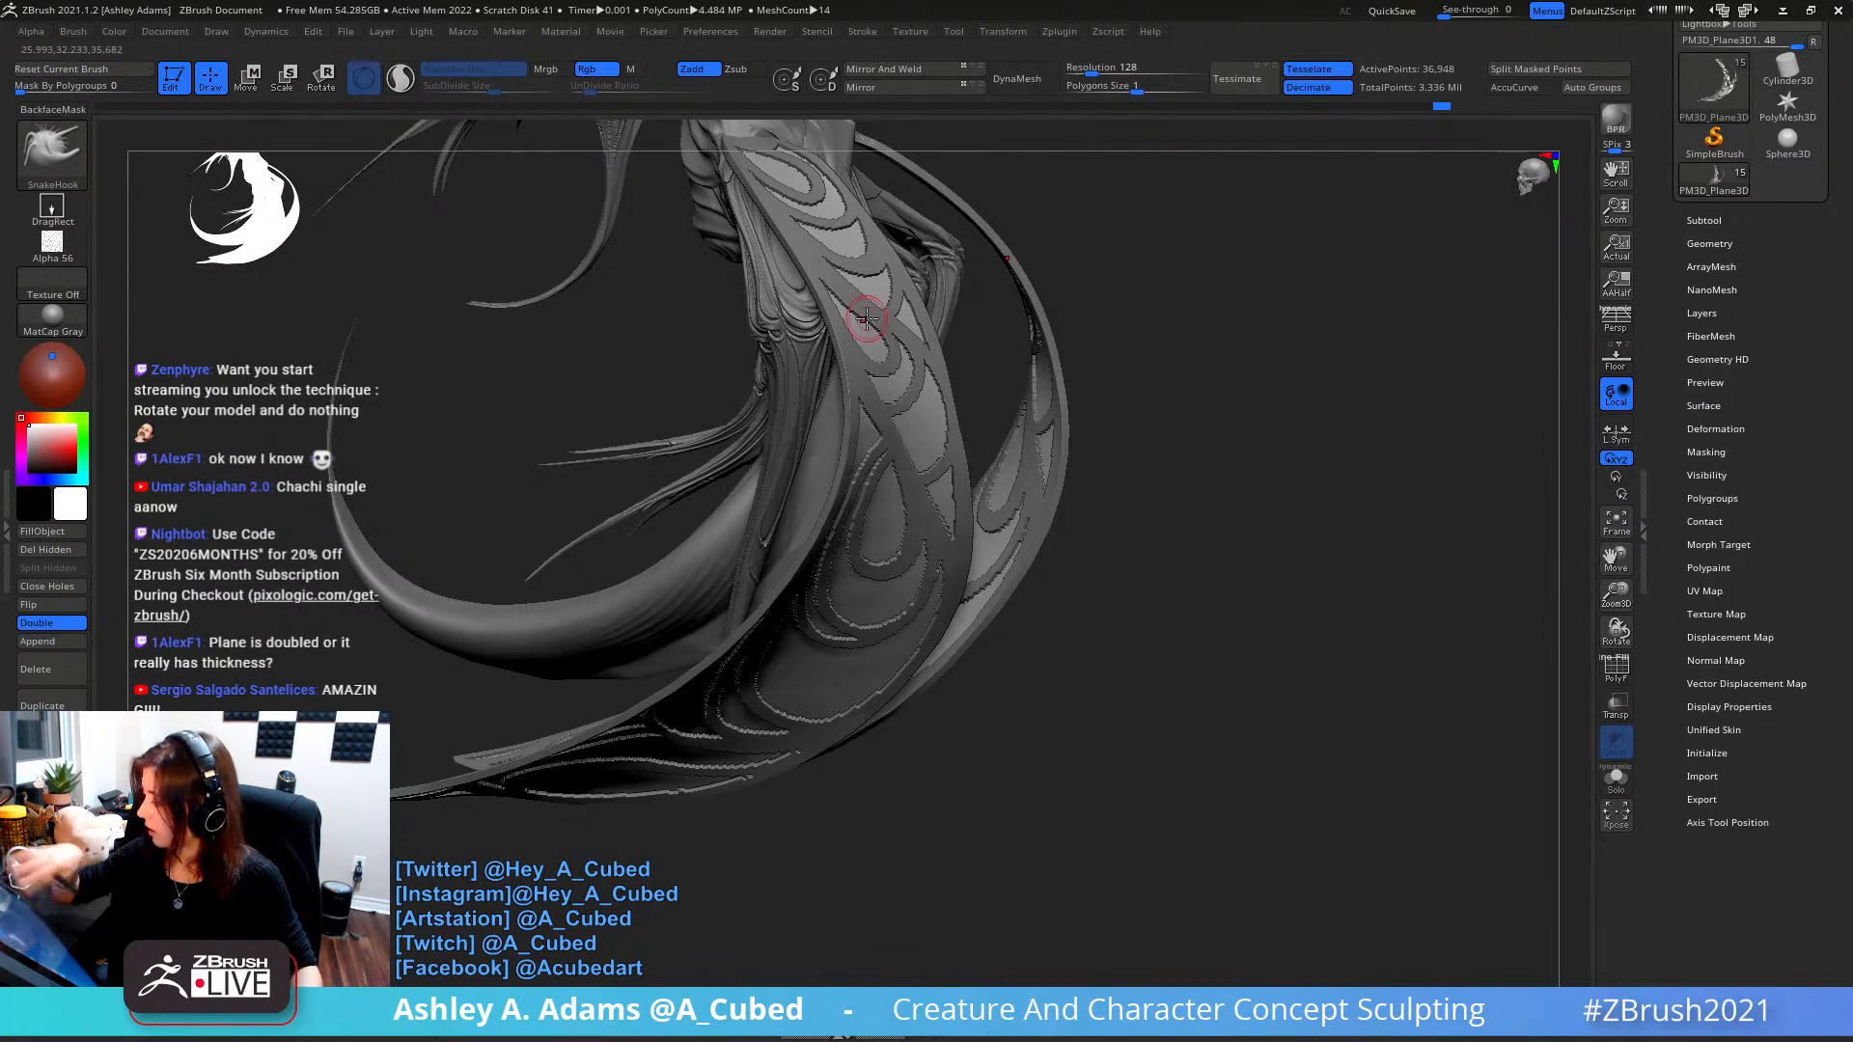
pyautogui.click(1704, 220)
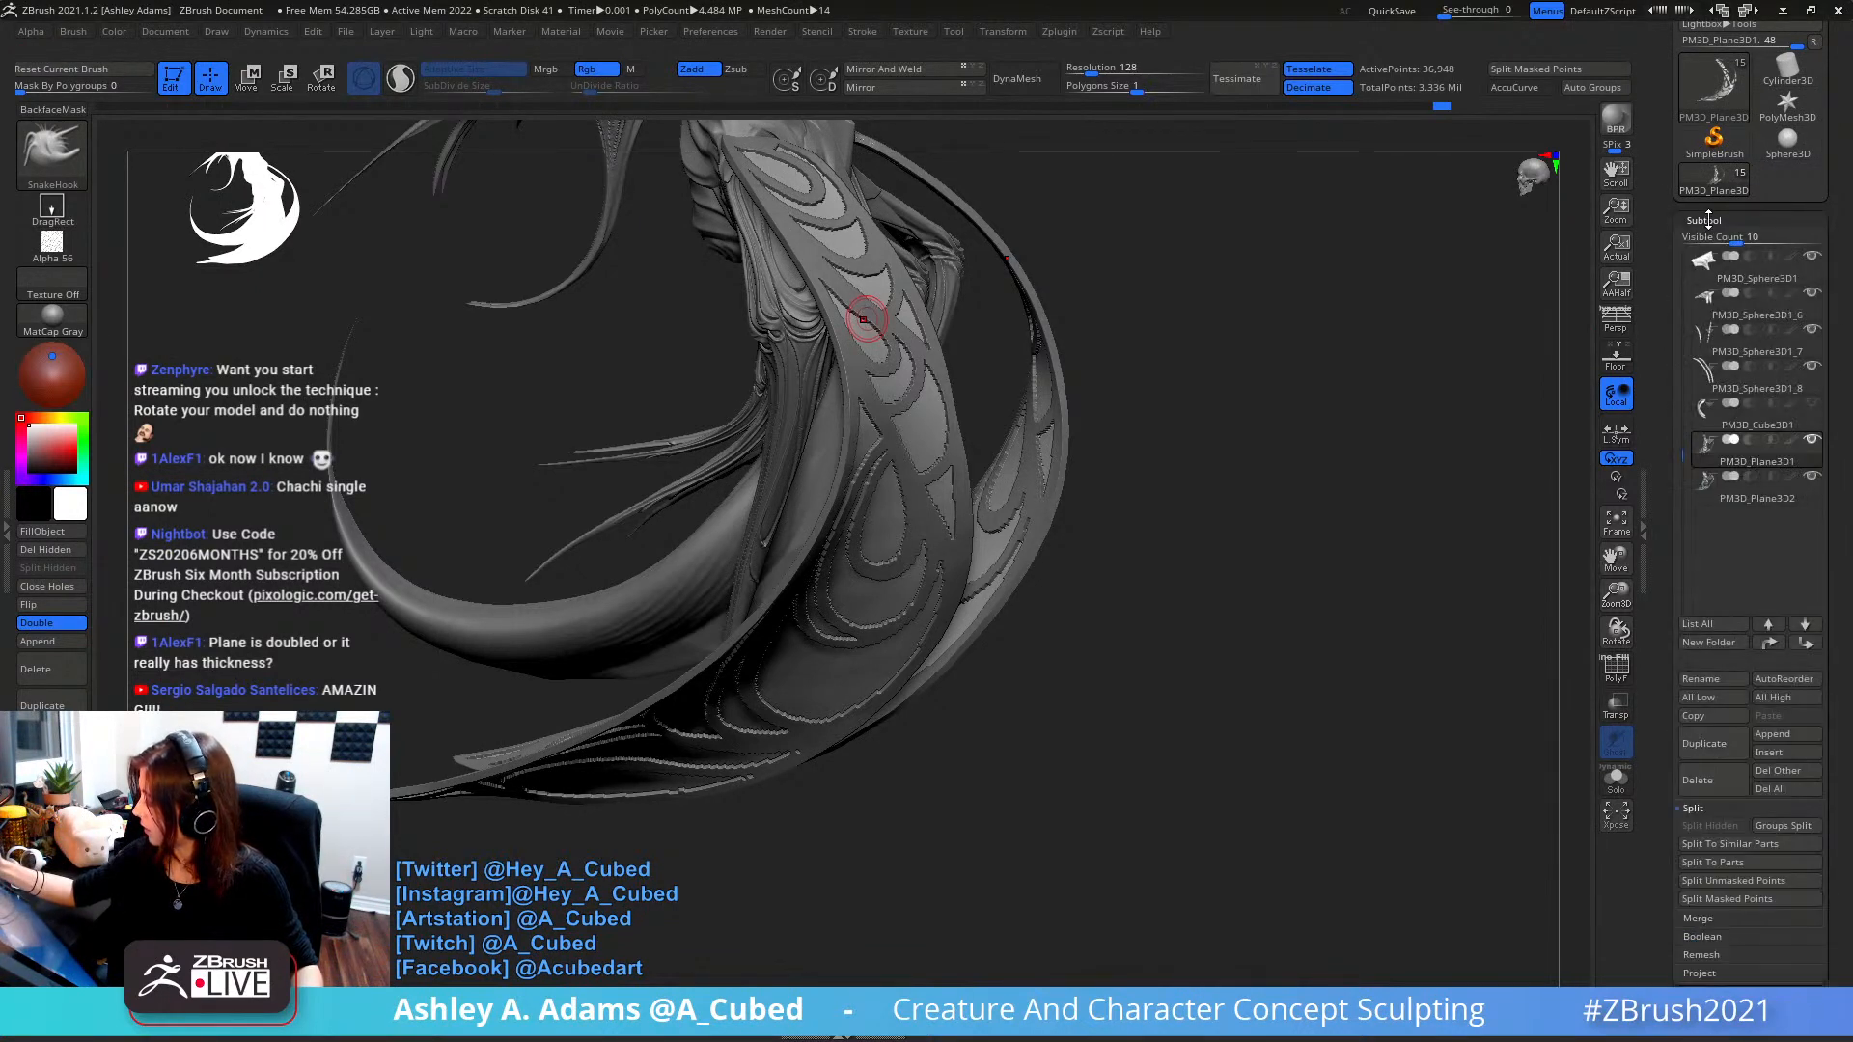
pyautogui.click(1705, 220)
pyautogui.click(1710, 243)
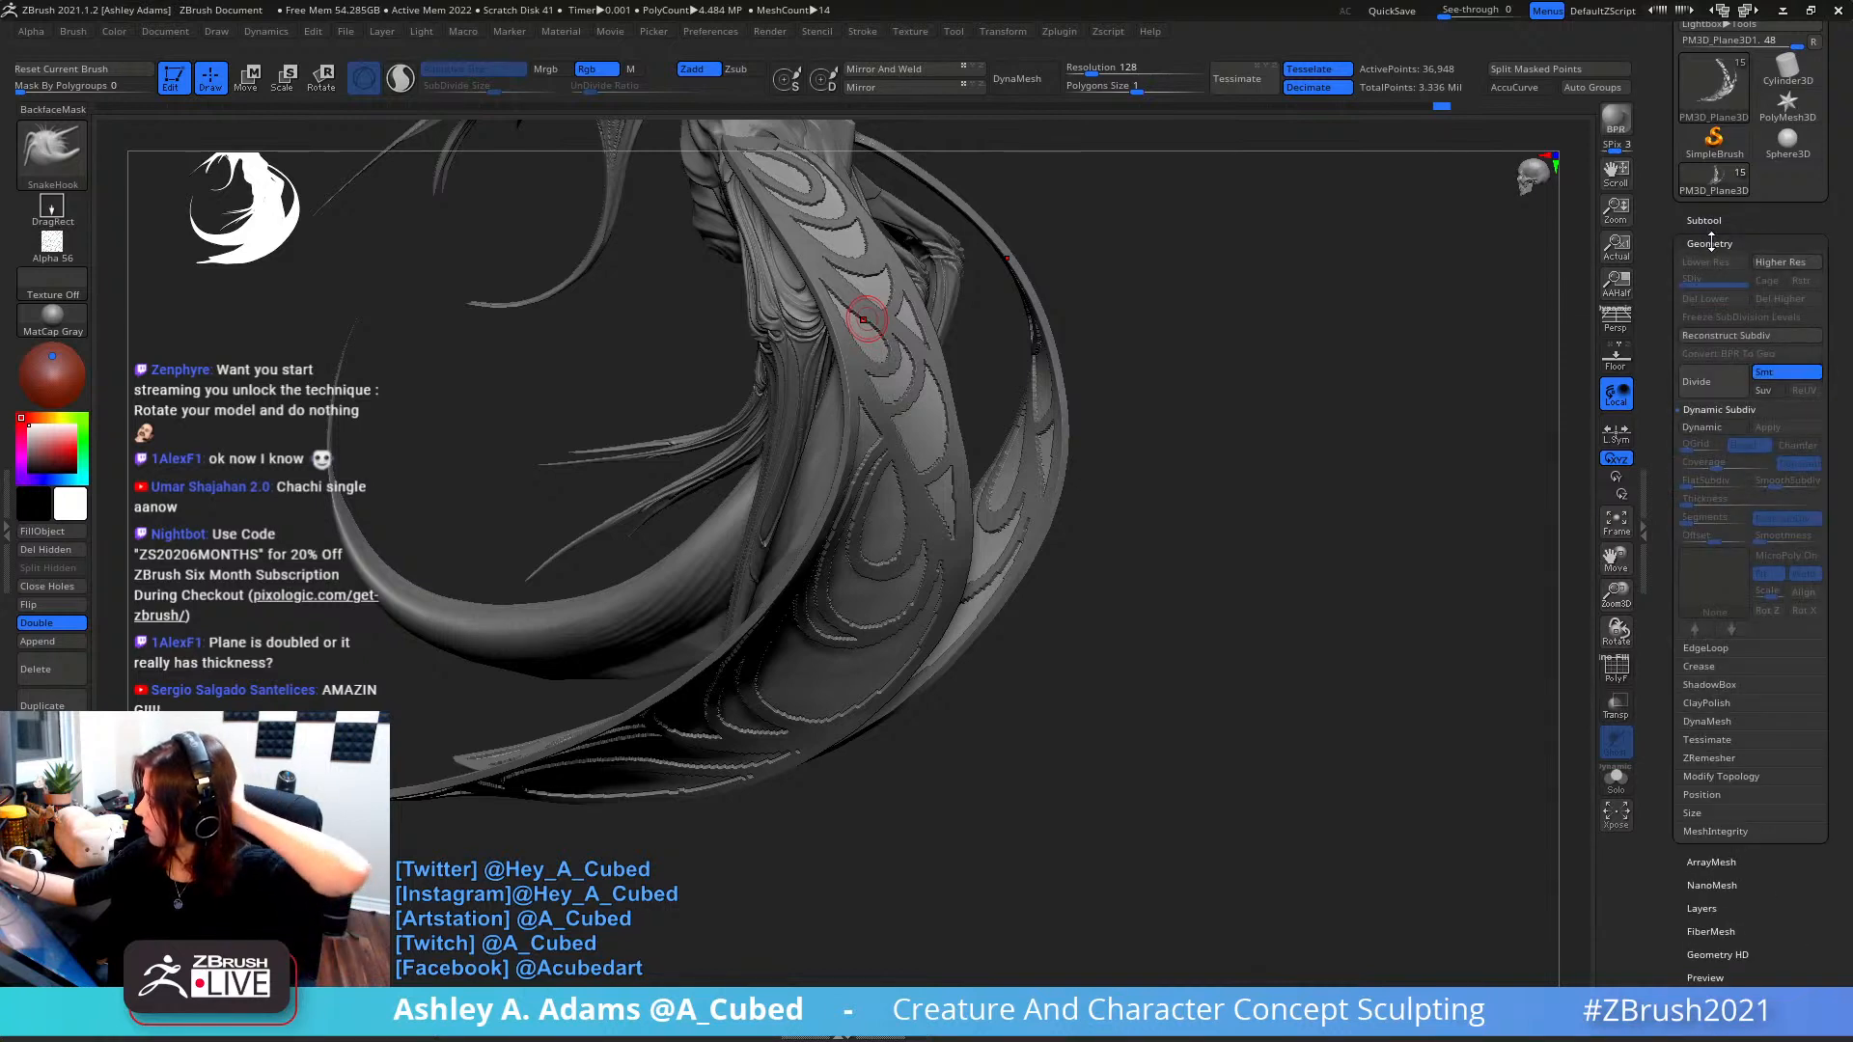
pyautogui.click(1720, 428)
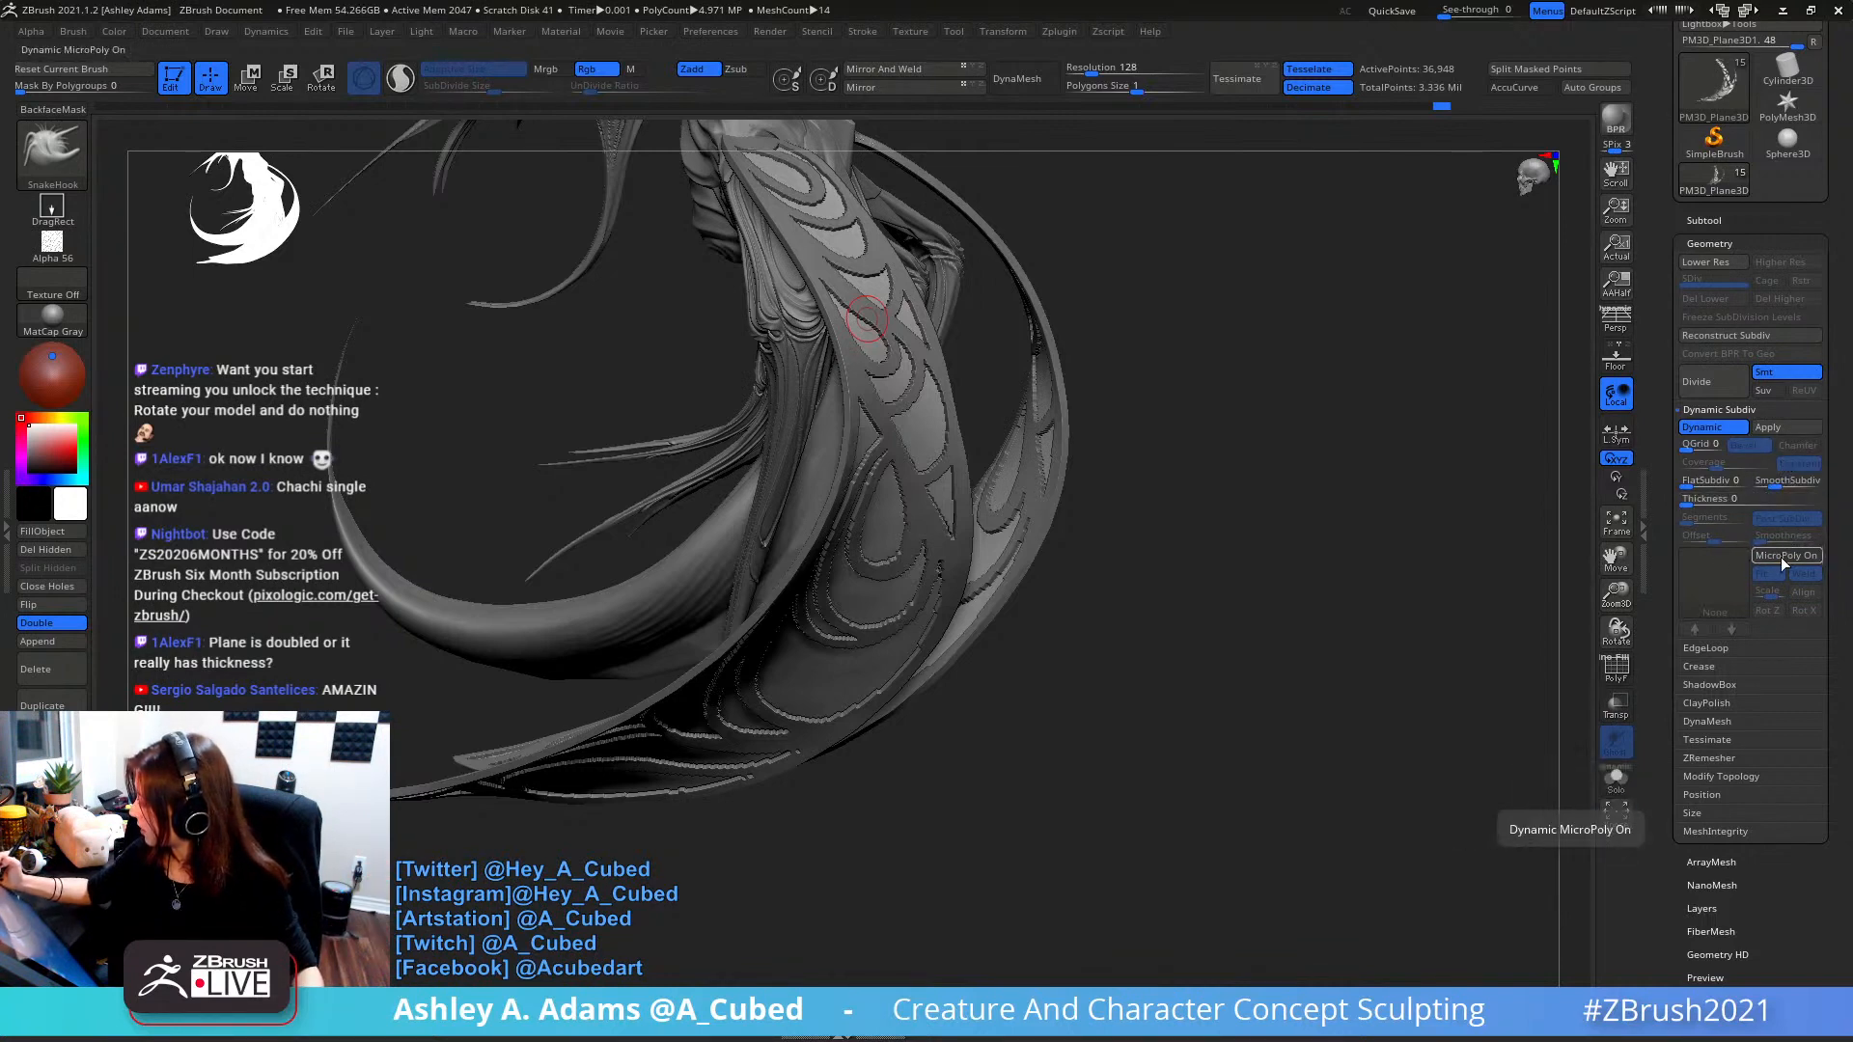
# - Turn on MicroPoly for the wing panels and fill them with the Truchet pattern
pyautogui.click(1719, 586)
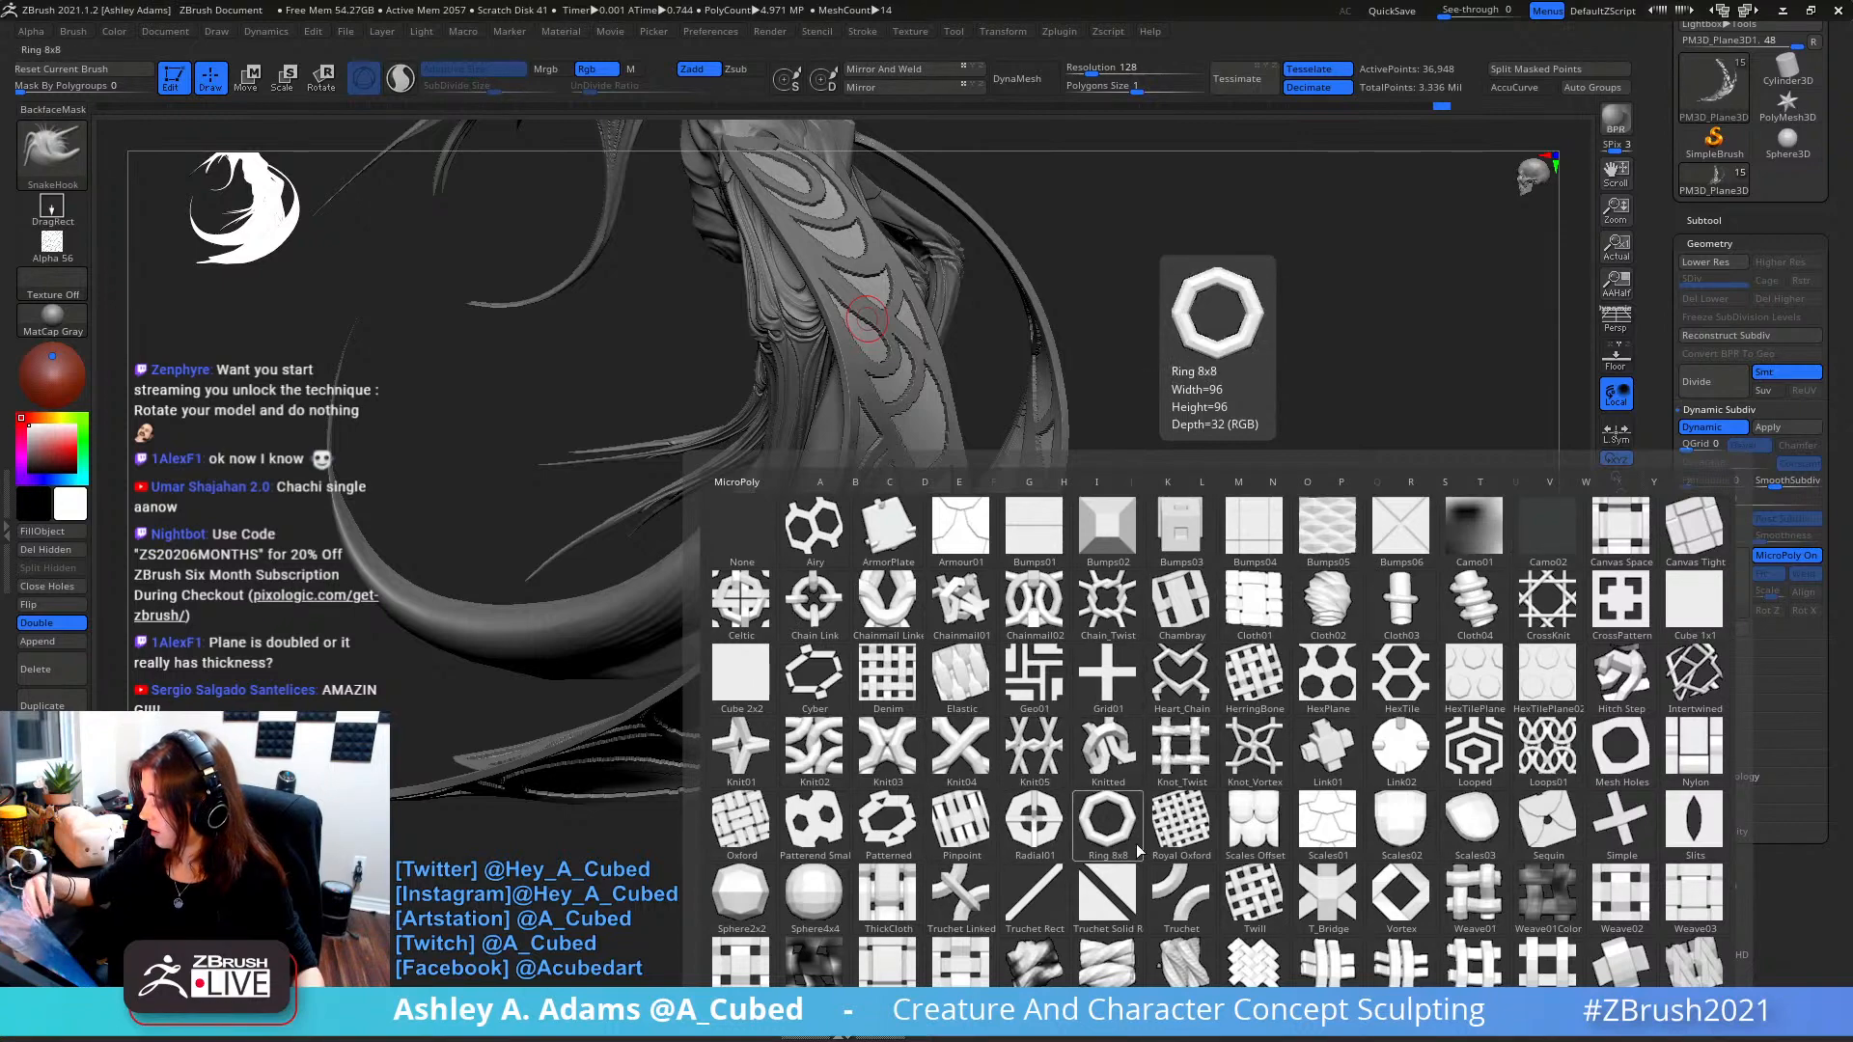
pyautogui.click(1182, 897)
pyautogui.moveTo(1336, 512)
pyautogui.mouseDown()
pyautogui.moveTo(1328, 452)
pyautogui.moveTo(1315, 504)
pyautogui.moveTo(1251, 536)
pyautogui.moveTo(1297, 529)
pyautogui.moveTo(1260, 573)
pyautogui.moveTo(1331, 563)
pyautogui.moveTo(1347, 531)
pyautogui.mouseUp()
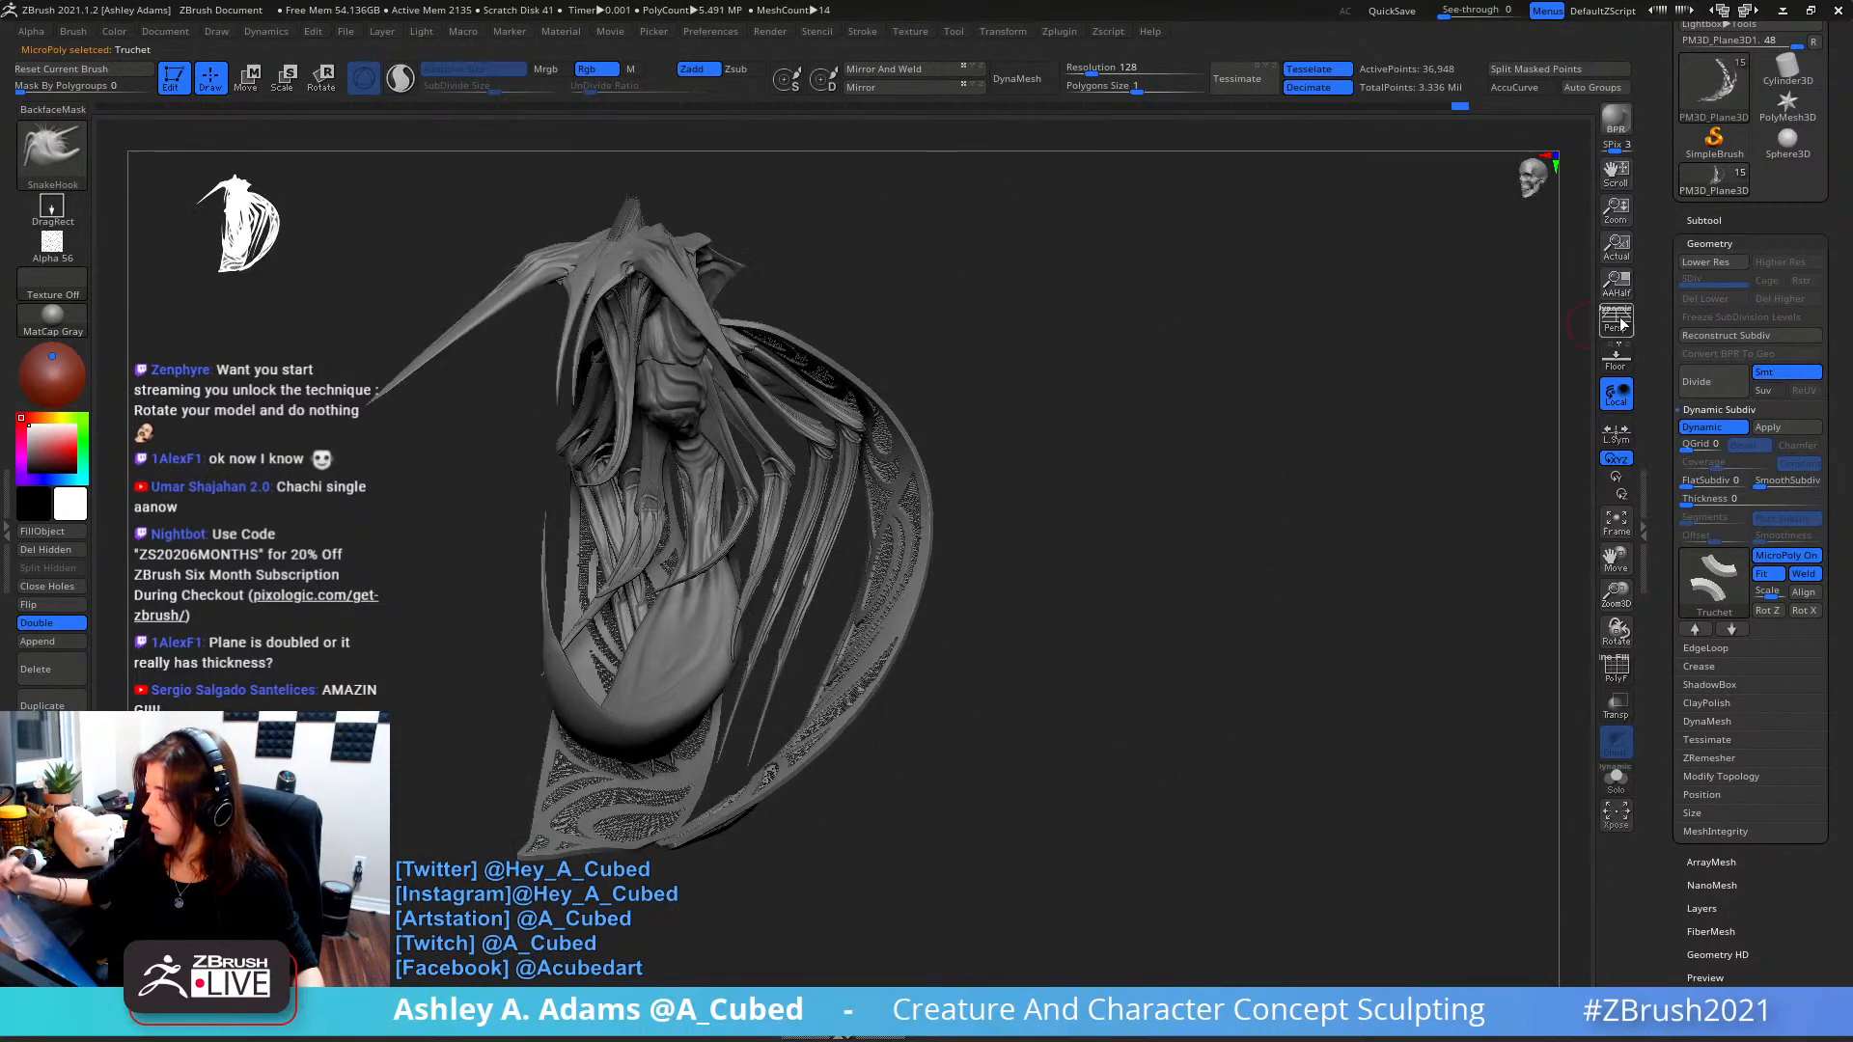
pyautogui.click(1727, 584)
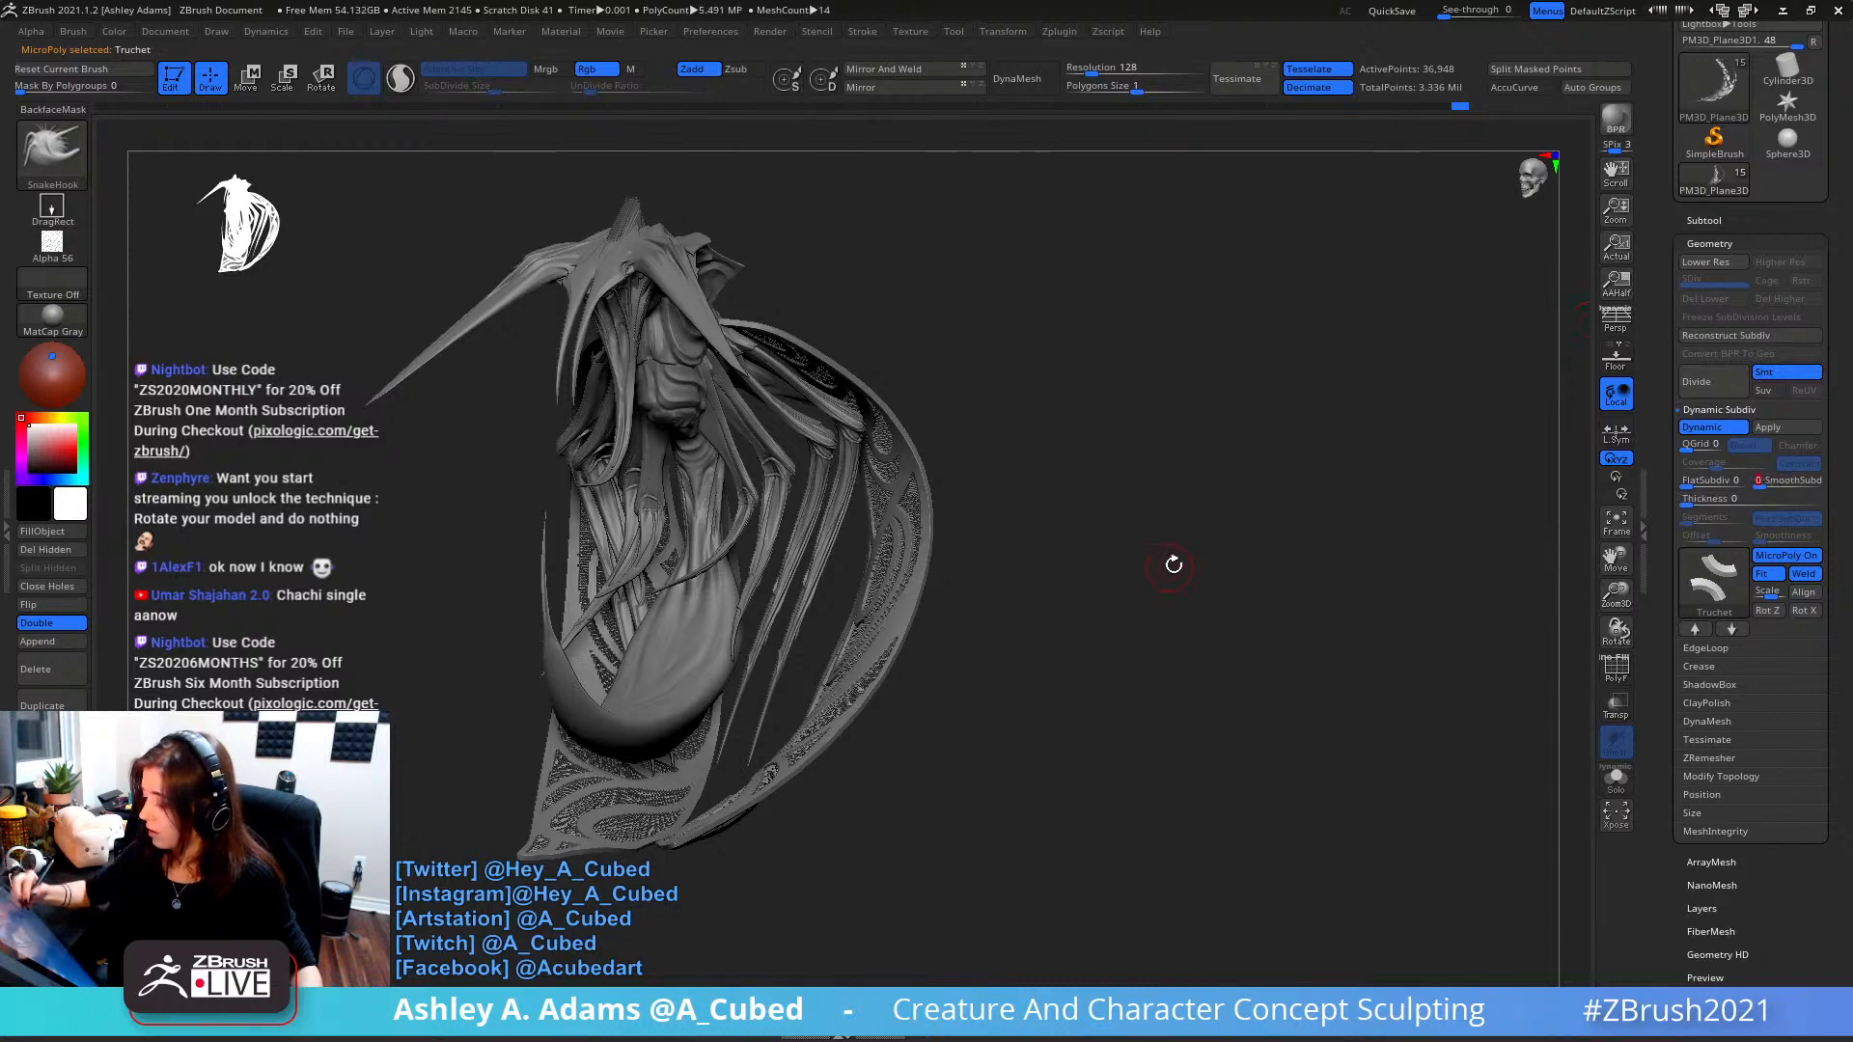
pyautogui.moveTo(1188, 570); pyautogui.dragTo(1120, 604)
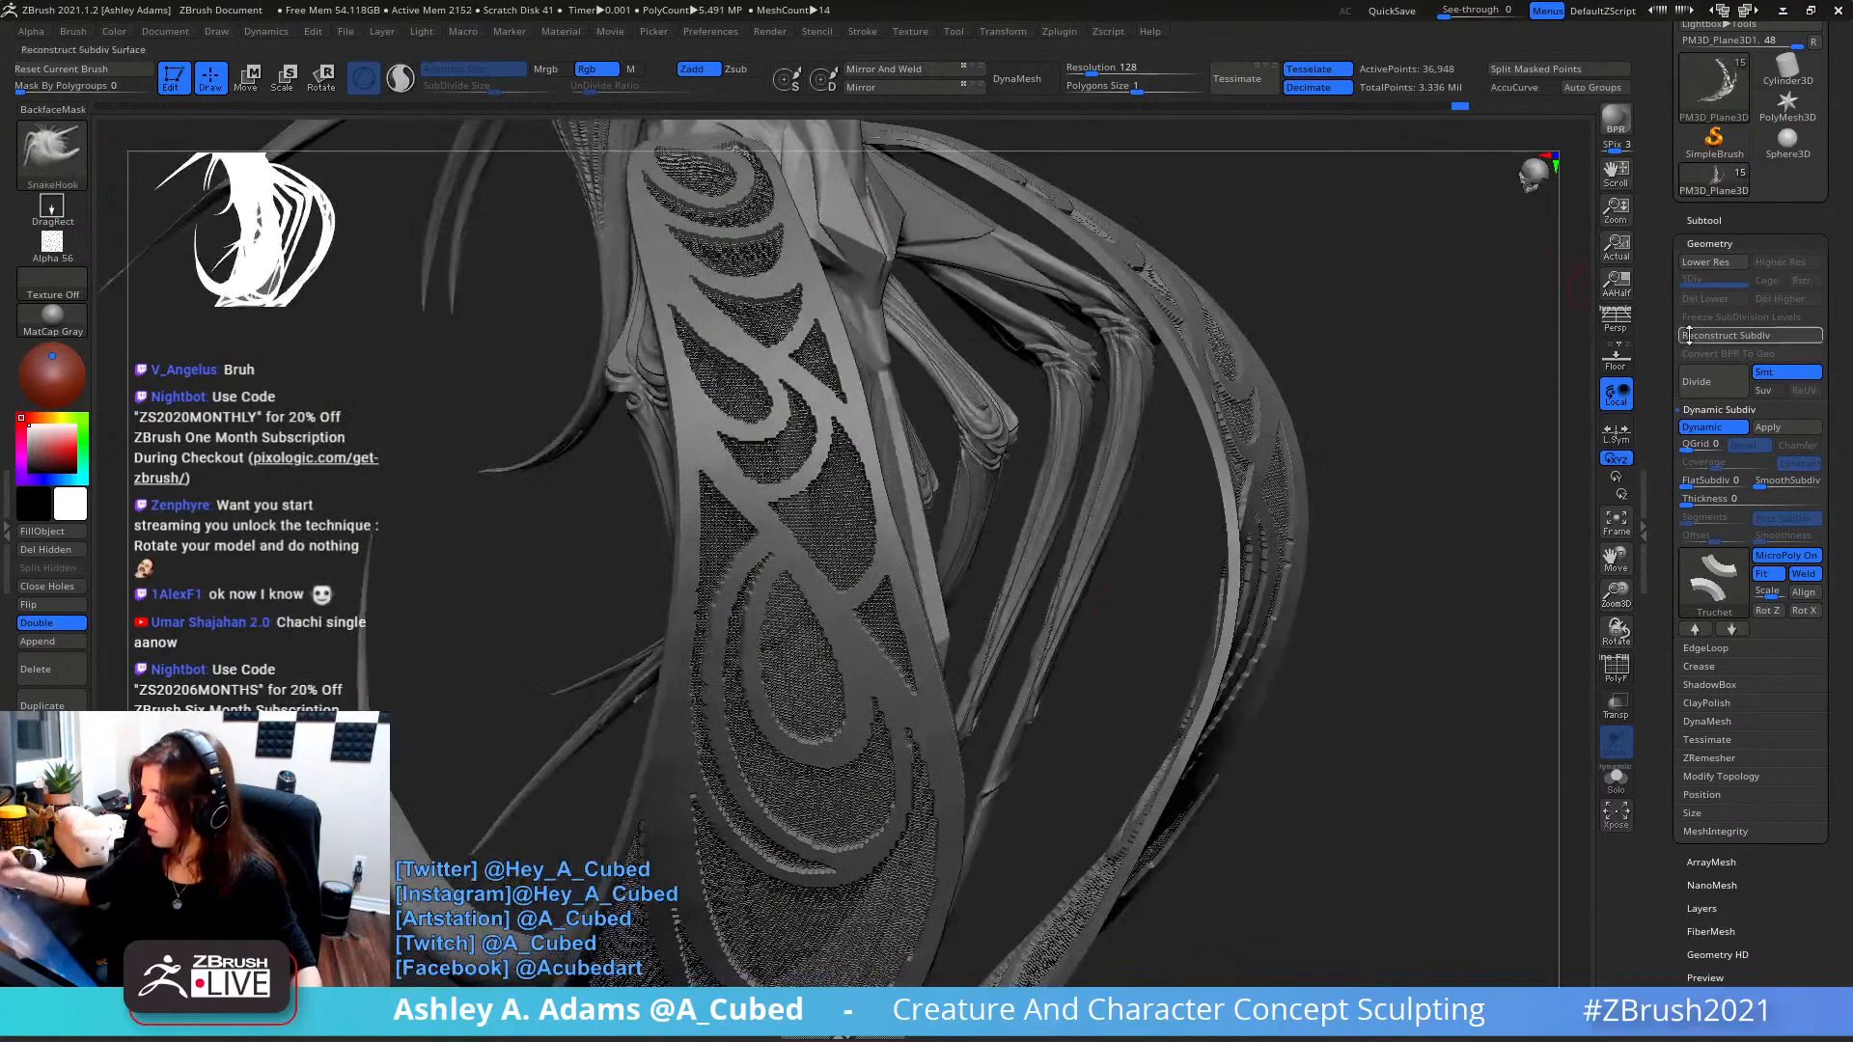
# - Try the Grid01 and Scales Offset MicroPoly patterns on the wing panels
pyautogui.click(1730, 591)
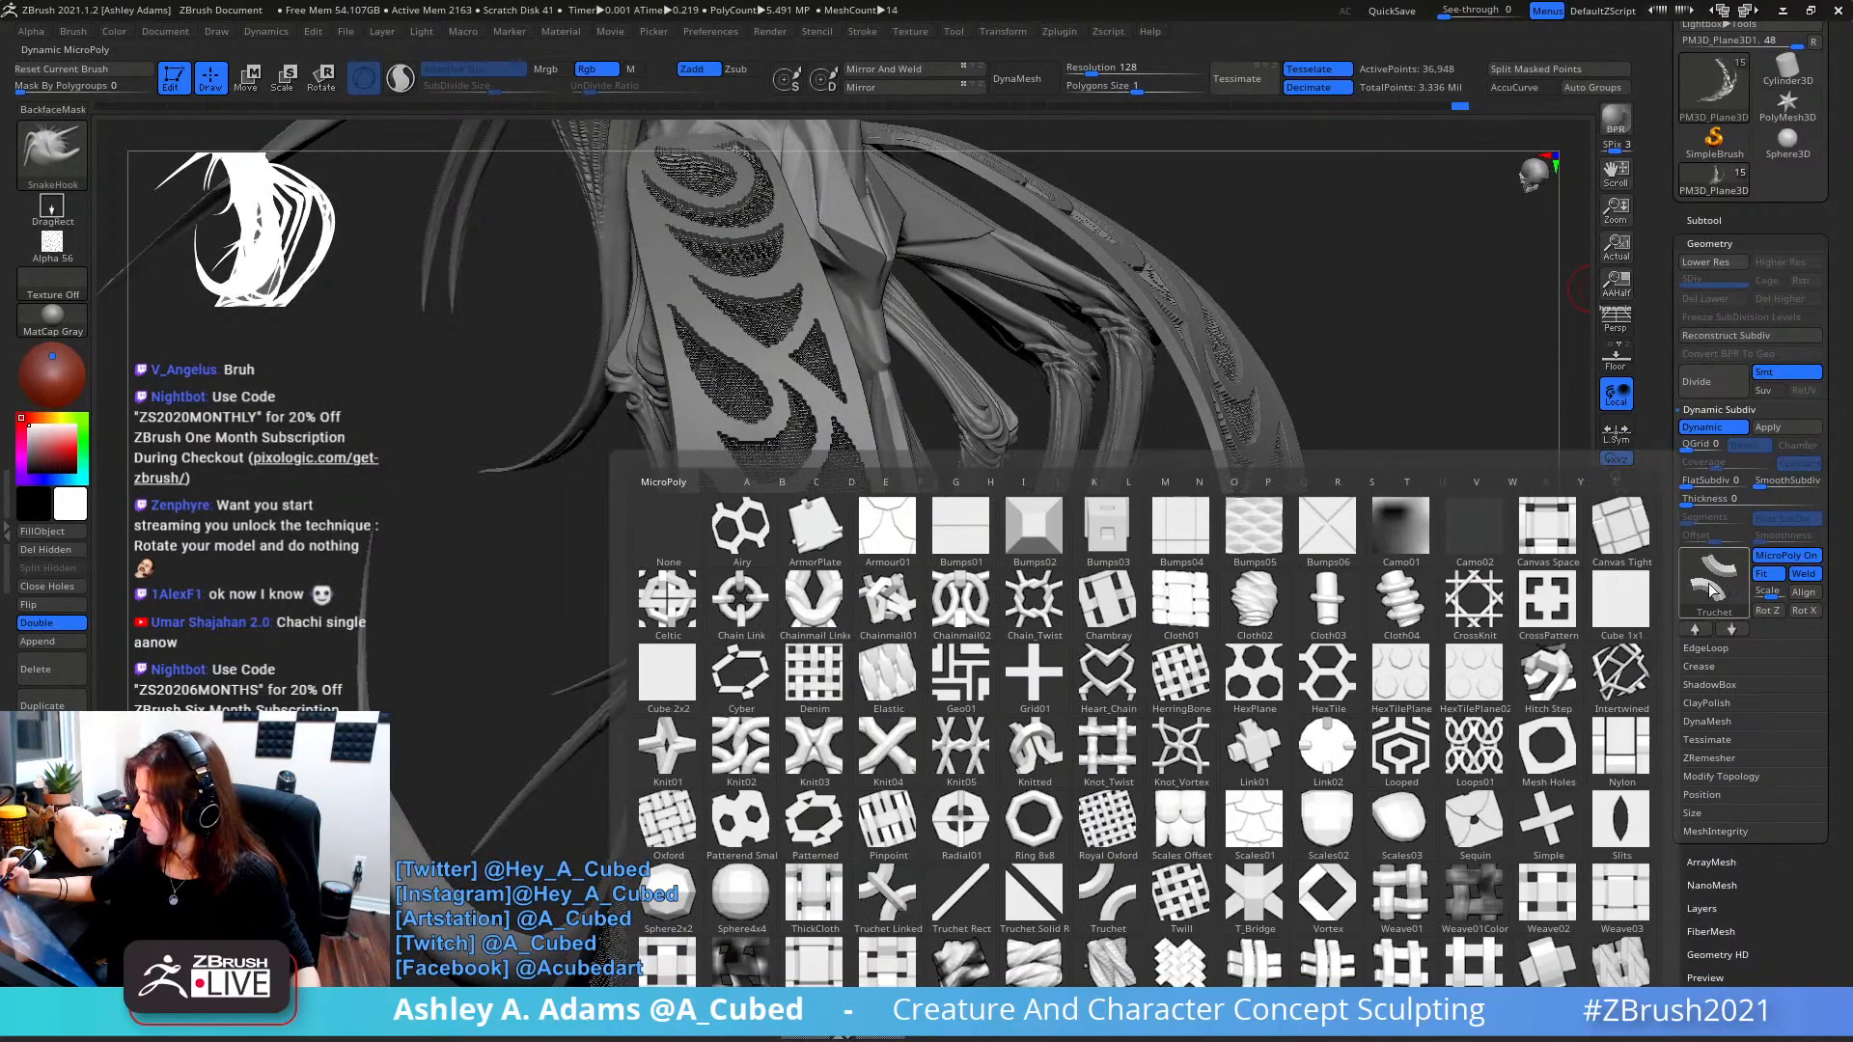
pyautogui.click(1042, 673)
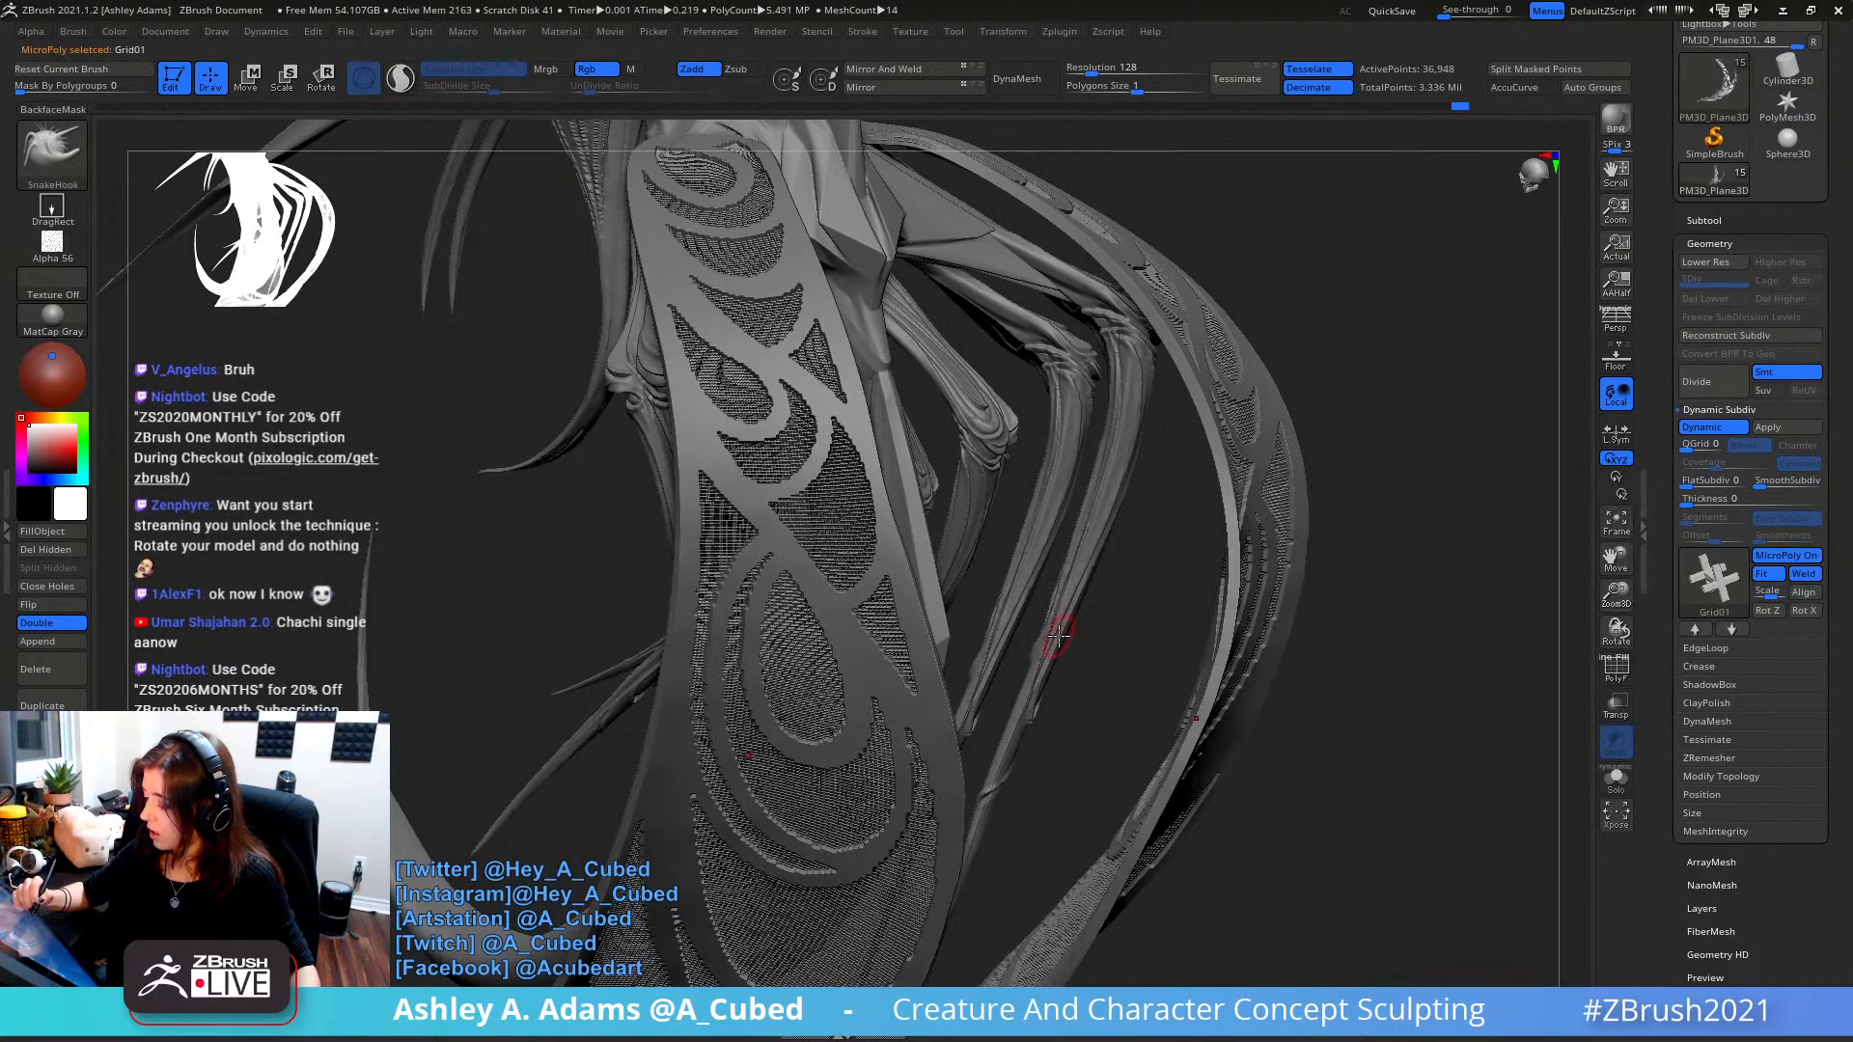
pyautogui.moveTo(1055, 641); pyautogui.dragTo(1398, 505)
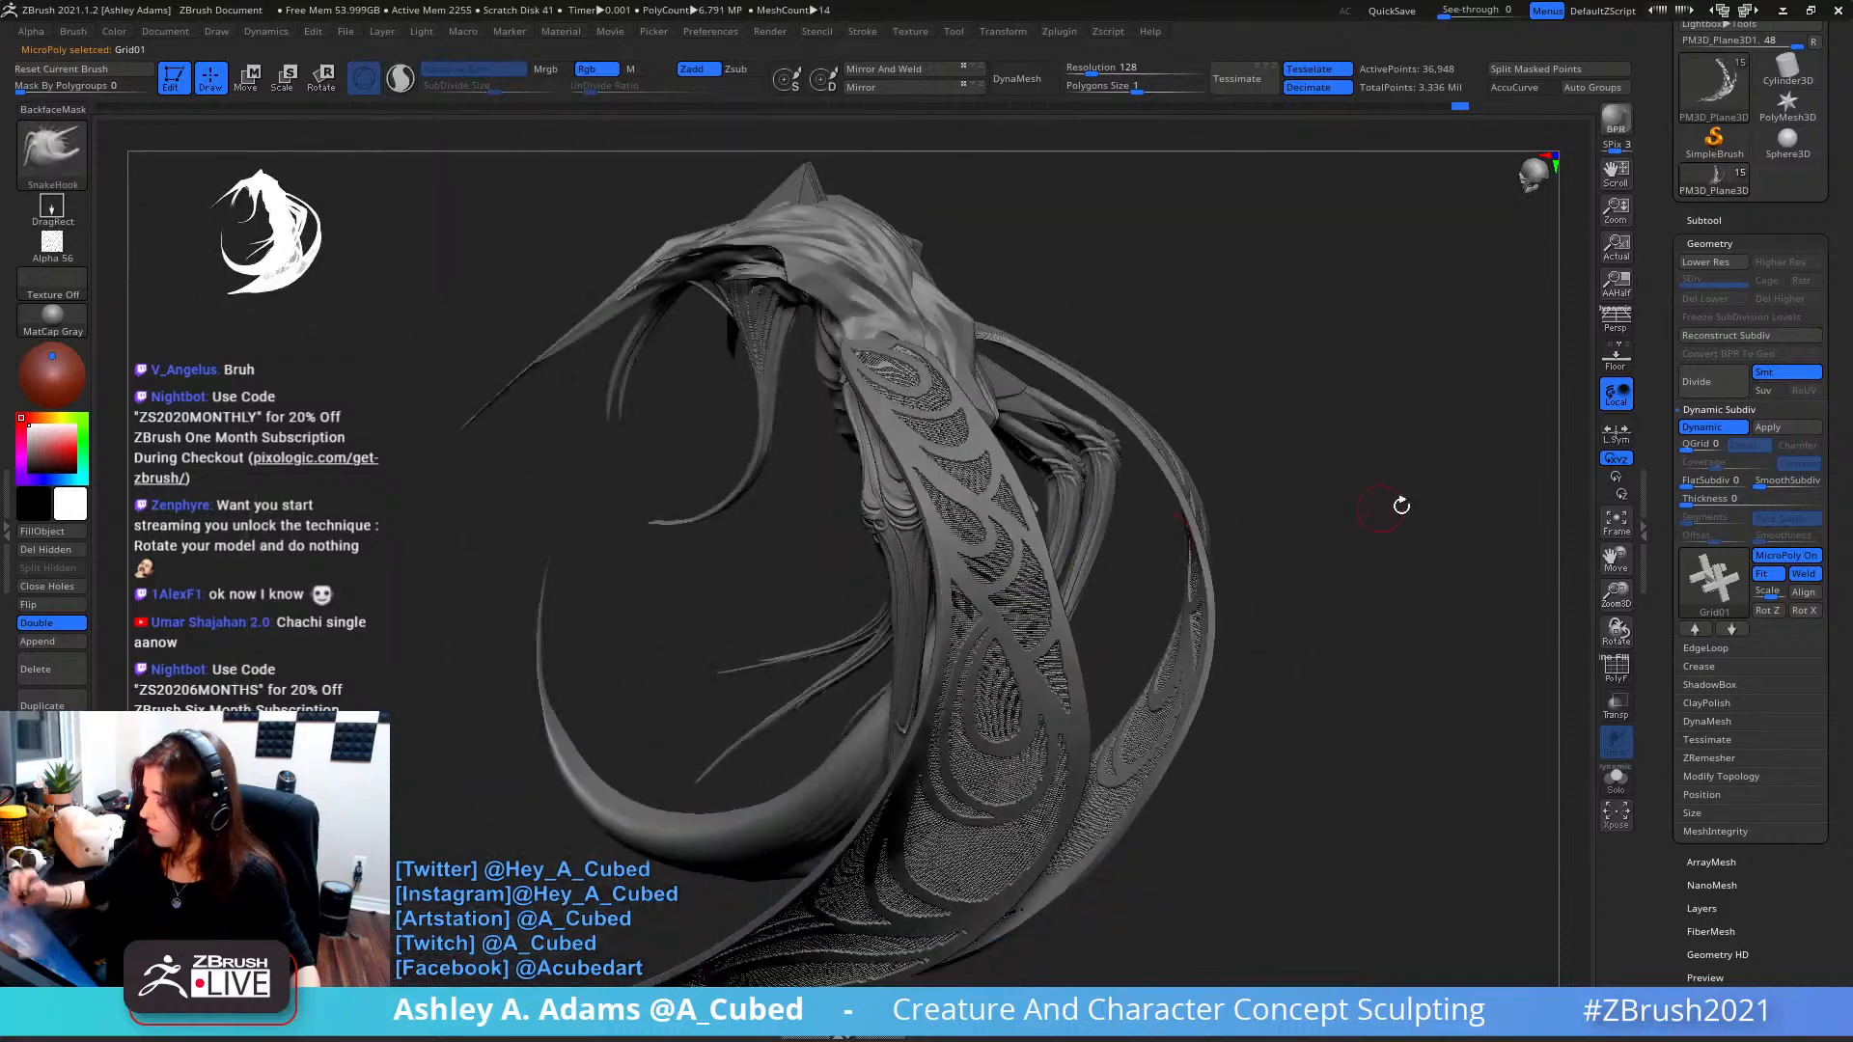
pyautogui.click(1728, 598)
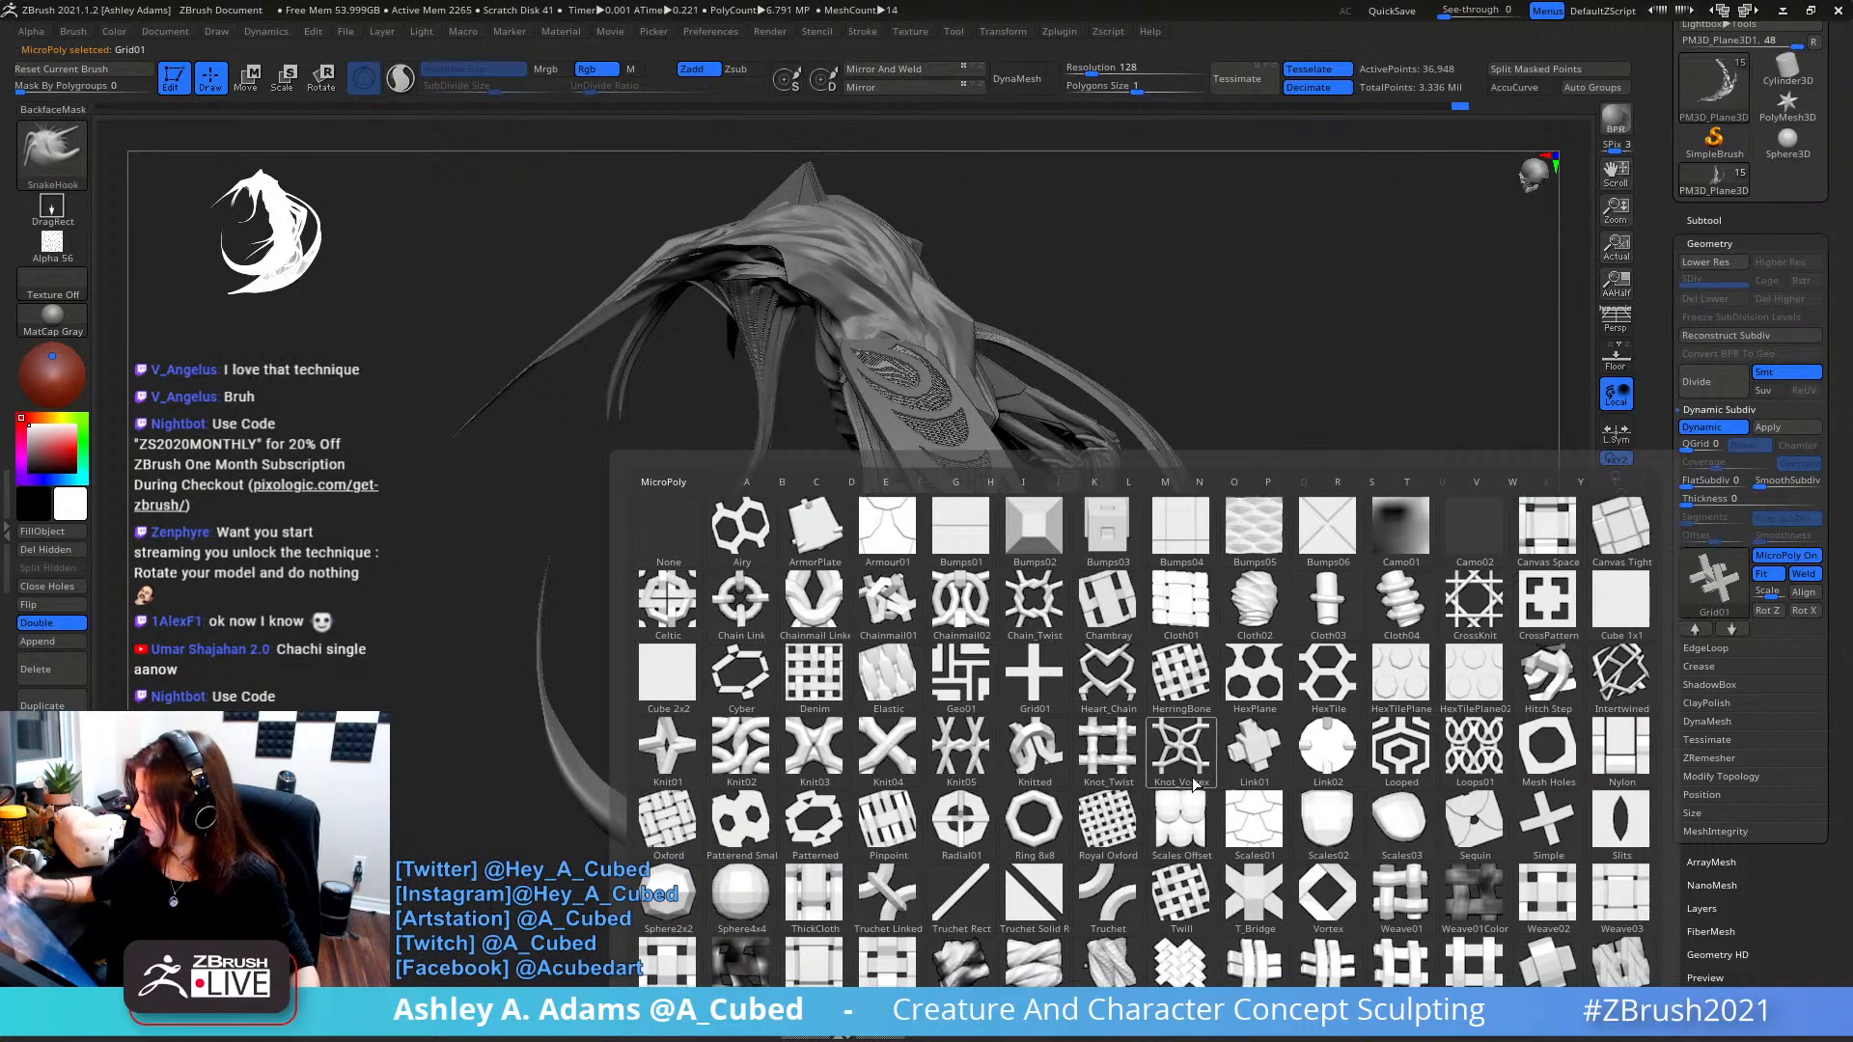
pyautogui.click(1176, 846)
pyautogui.moveTo(1187, 496); pyautogui.dragTo(1265, 639)
pyautogui.keyDown('ctrl'); pyautogui.moveTo(1265, 640); pyautogui.dragTo(1269, 681, button='right'); pyautogui.keyUp('ctrl')
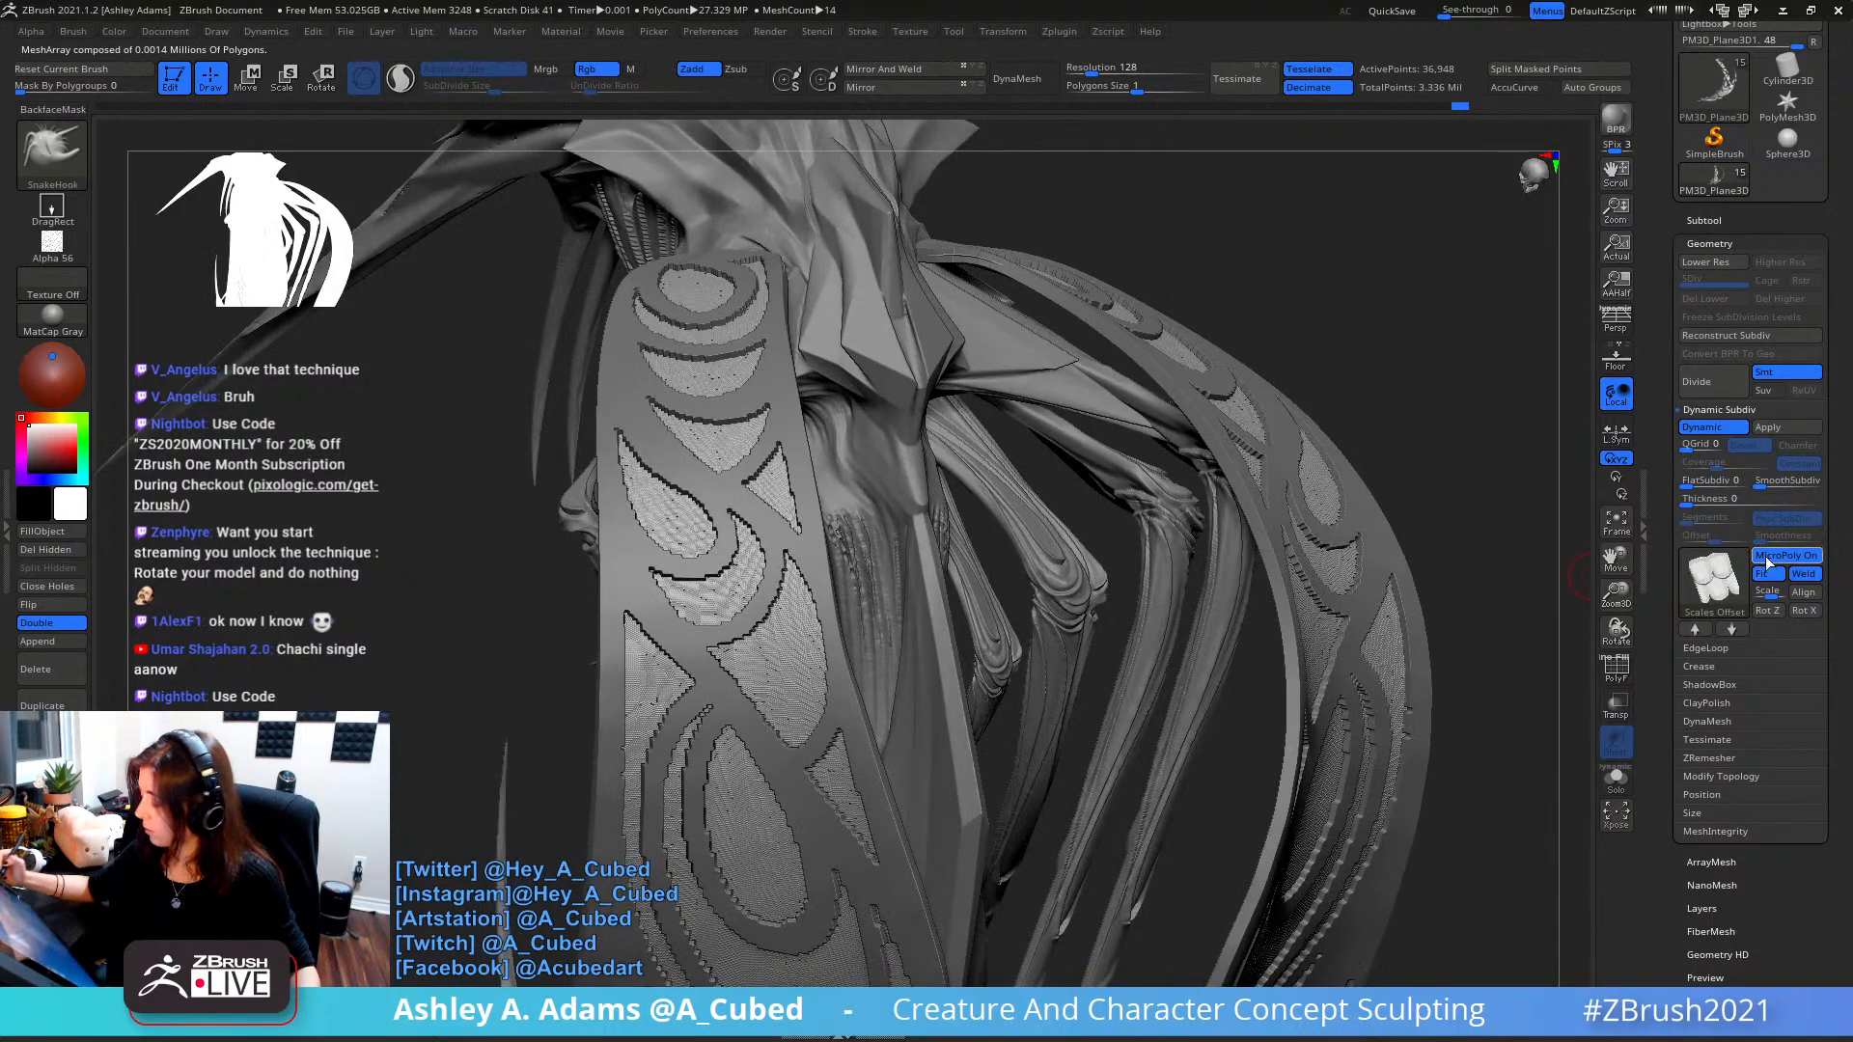
# - Change the wing panels' MicroPoly pattern to Truchet Rect and set their dynamic thickness to about 0.0127
pyautogui.click(1715, 579)
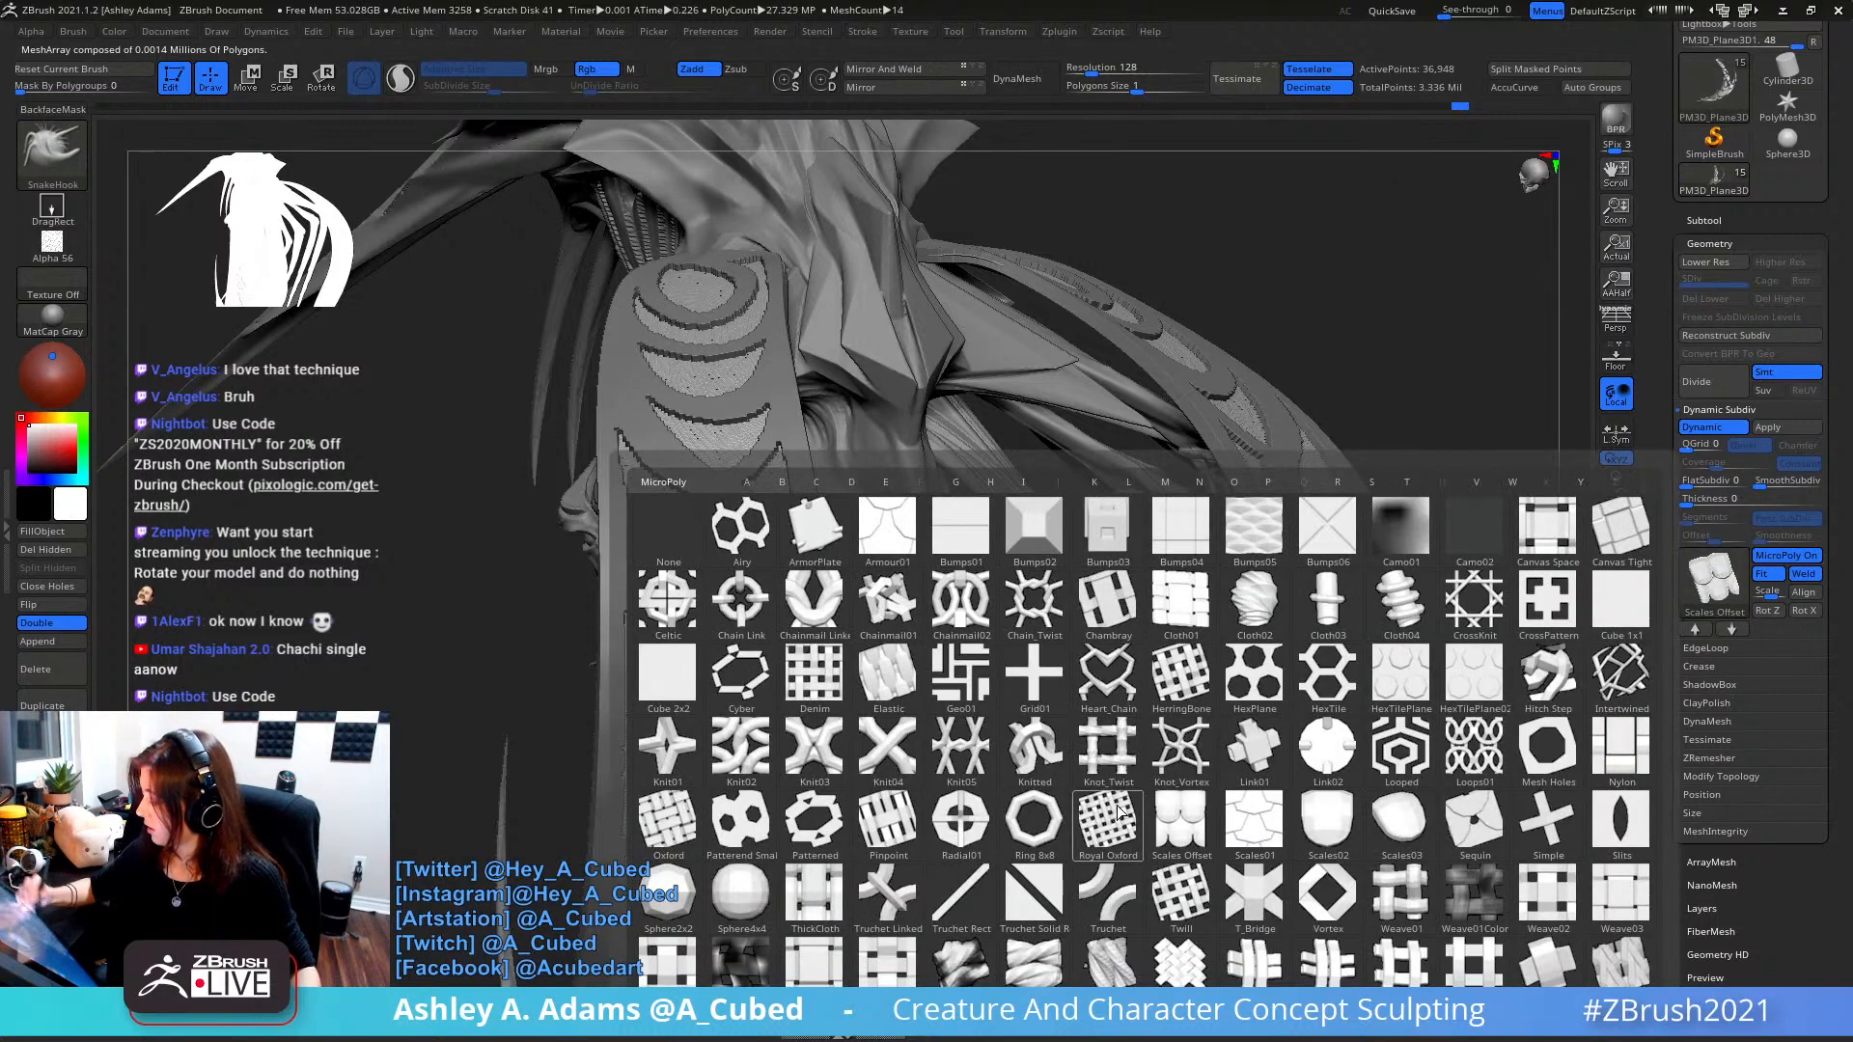
pyautogui.click(970, 897)
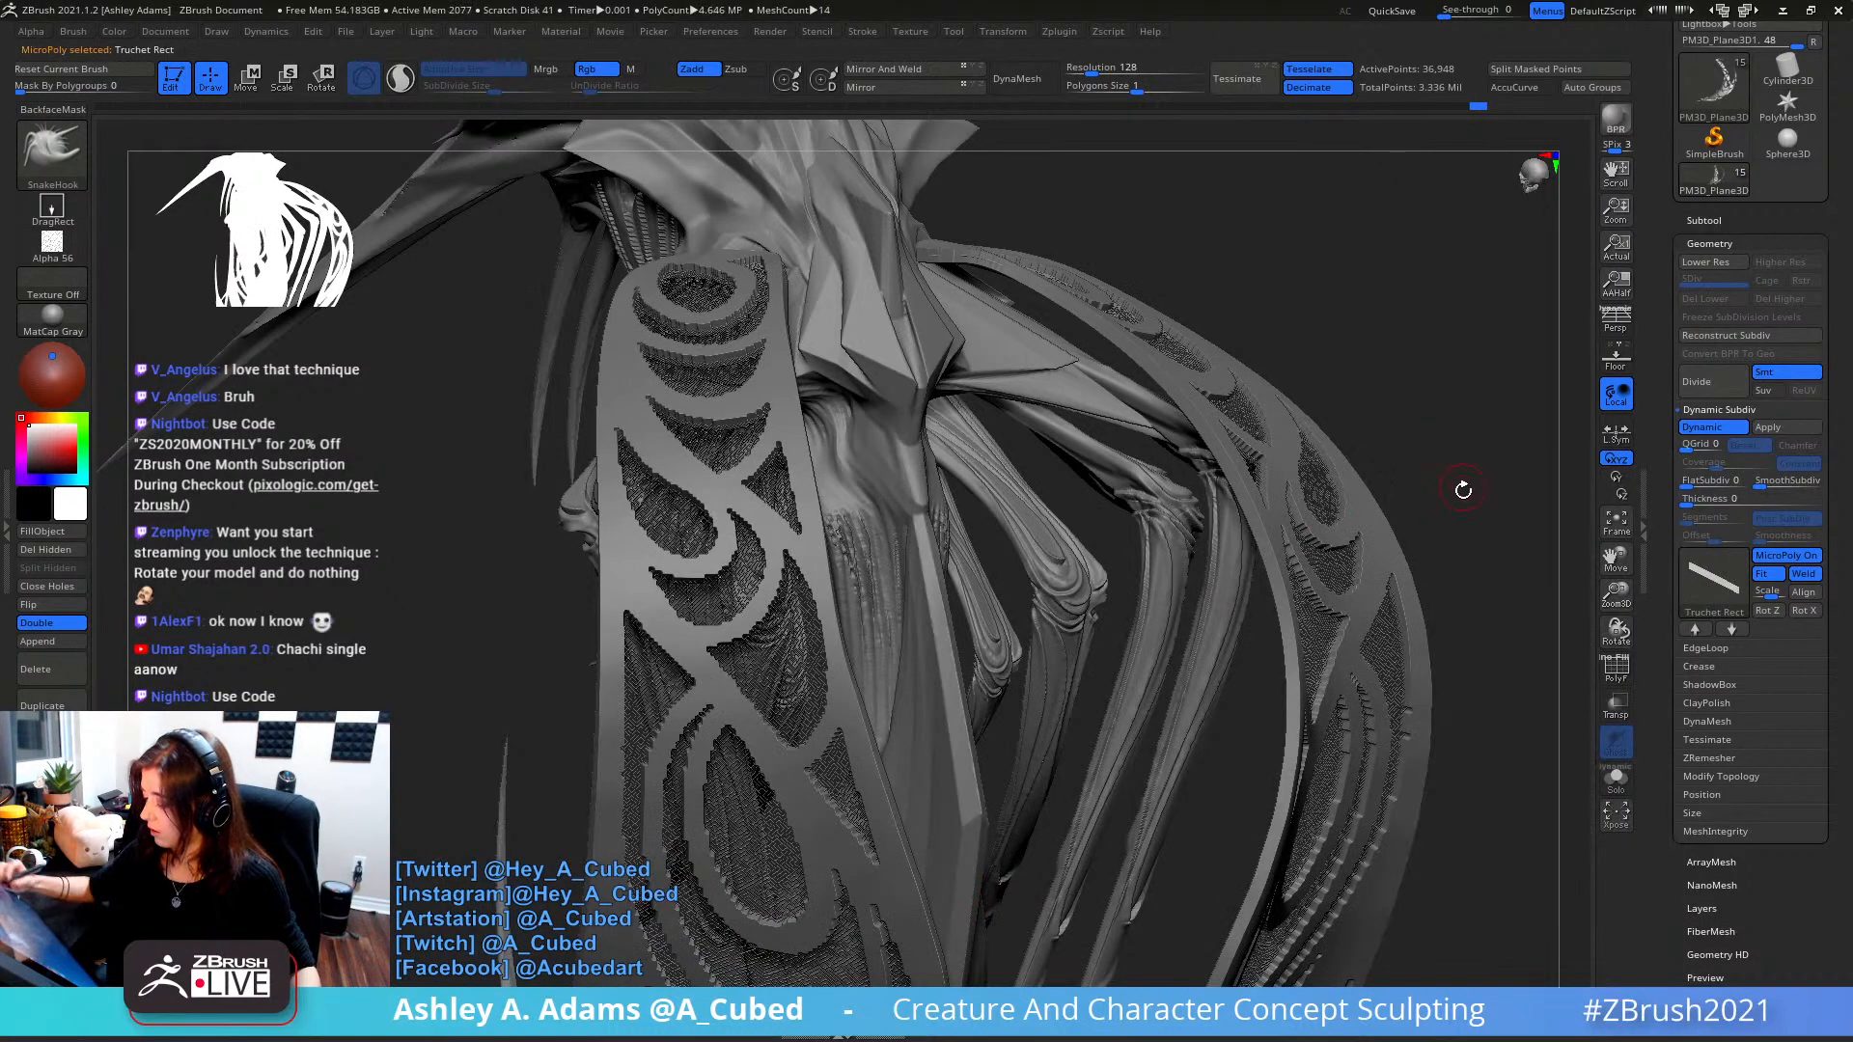
pyautogui.moveTo(1467, 492); pyautogui.dragTo(1490, 540)
pyautogui.moveTo(1490, 540); pyautogui.dragTo(1451, 556, button='right')
pyautogui.moveTo(1696, 498); pyautogui.dragTo(1729, 501)
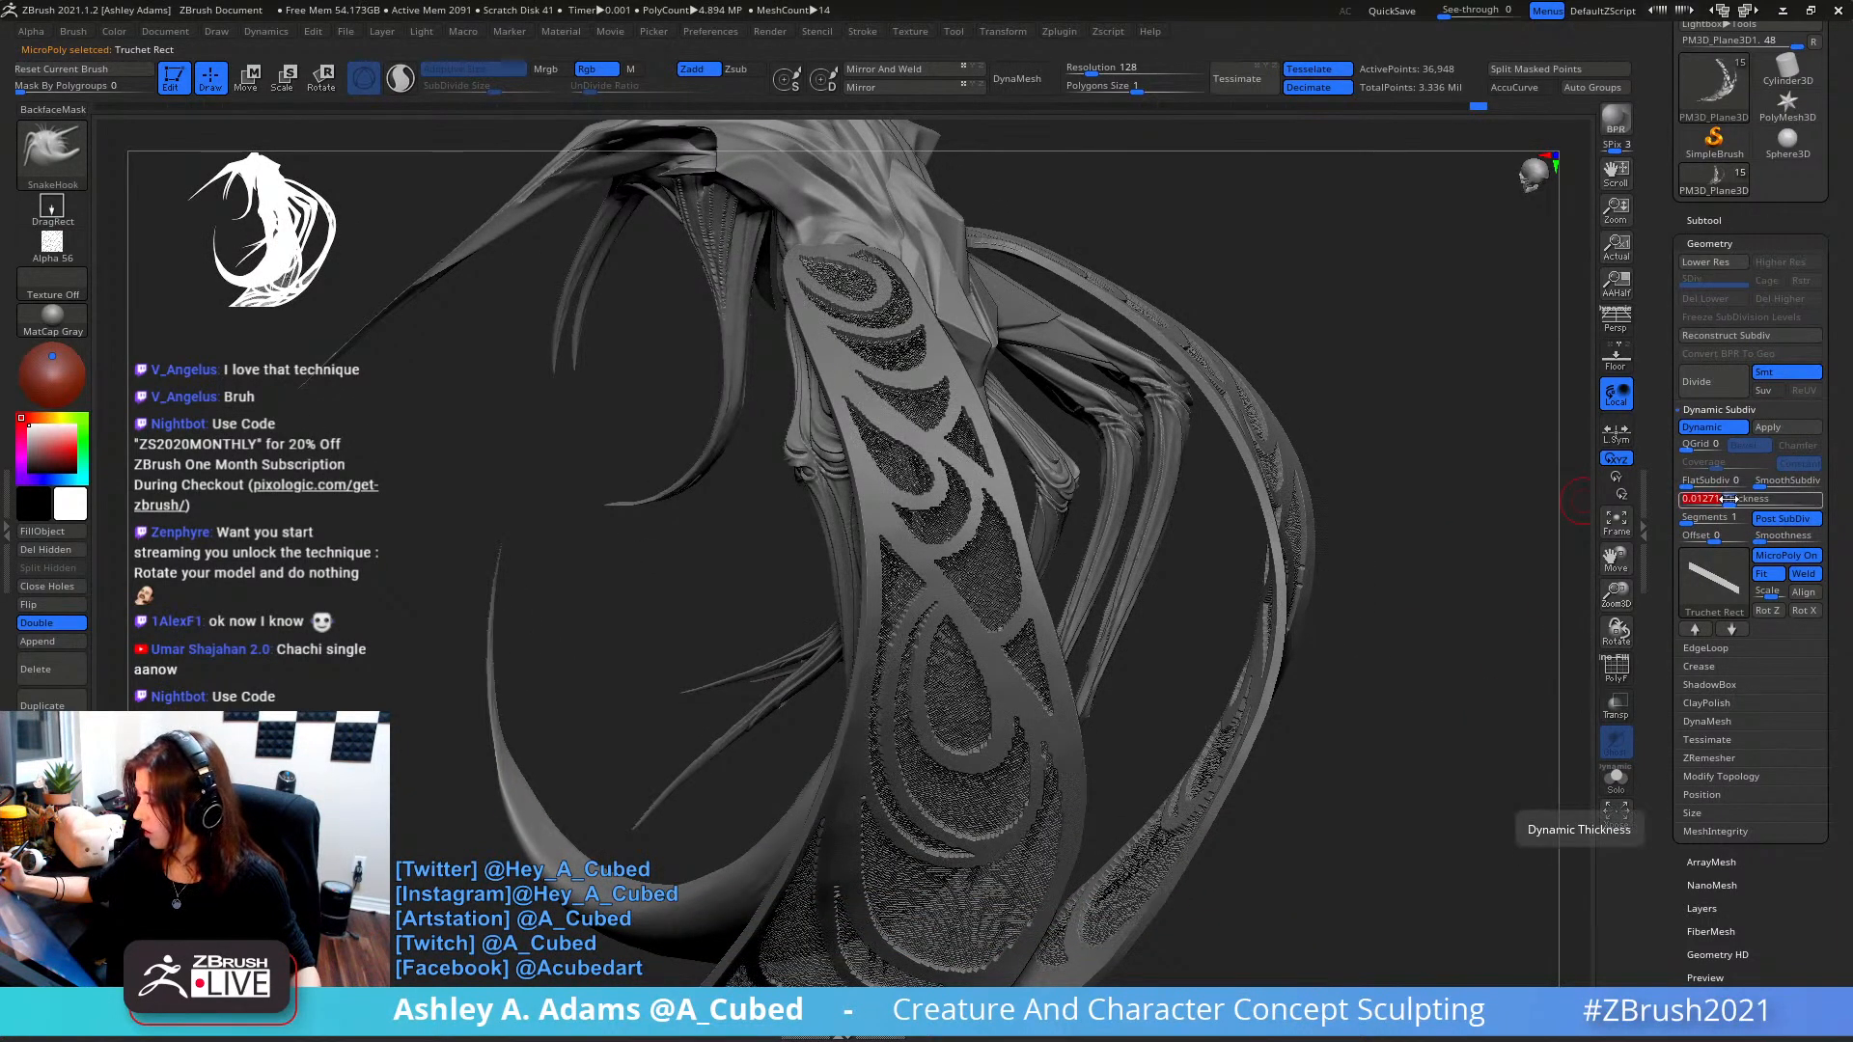
pyautogui.moveTo(1250, 722)
pyautogui.keyDown('alt'); pyautogui.mouseDown(button='right')
pyautogui.moveTo(1253, 594)
pyautogui.moveTo(1271, 650)
pyautogui.moveTo(1314, 624)
pyautogui.moveTo(1351, 540)
pyautogui.moveTo(1207, 525)
pyautogui.moveTo(1238, 587)
pyautogui.moveTo(1221, 613)
pyautogui.moveTo(1230, 557)
pyautogui.moveTo(1236, 681)
pyautogui.moveTo(1171, 590)
pyautogui.moveTo(1213, 539)
pyautogui.moveTo(1239, 369)
pyautogui.mouseUp(button='right'); pyautogui.keyUp('alt')
# - Set the wings' line-pattern subtool to a dynamic thickness of about 0.349 and apply its Dynamic Subdiv to the mesh
pyautogui.keyDown('alt'); pyautogui.click(1213, 538); pyautogui.keyUp('alt')
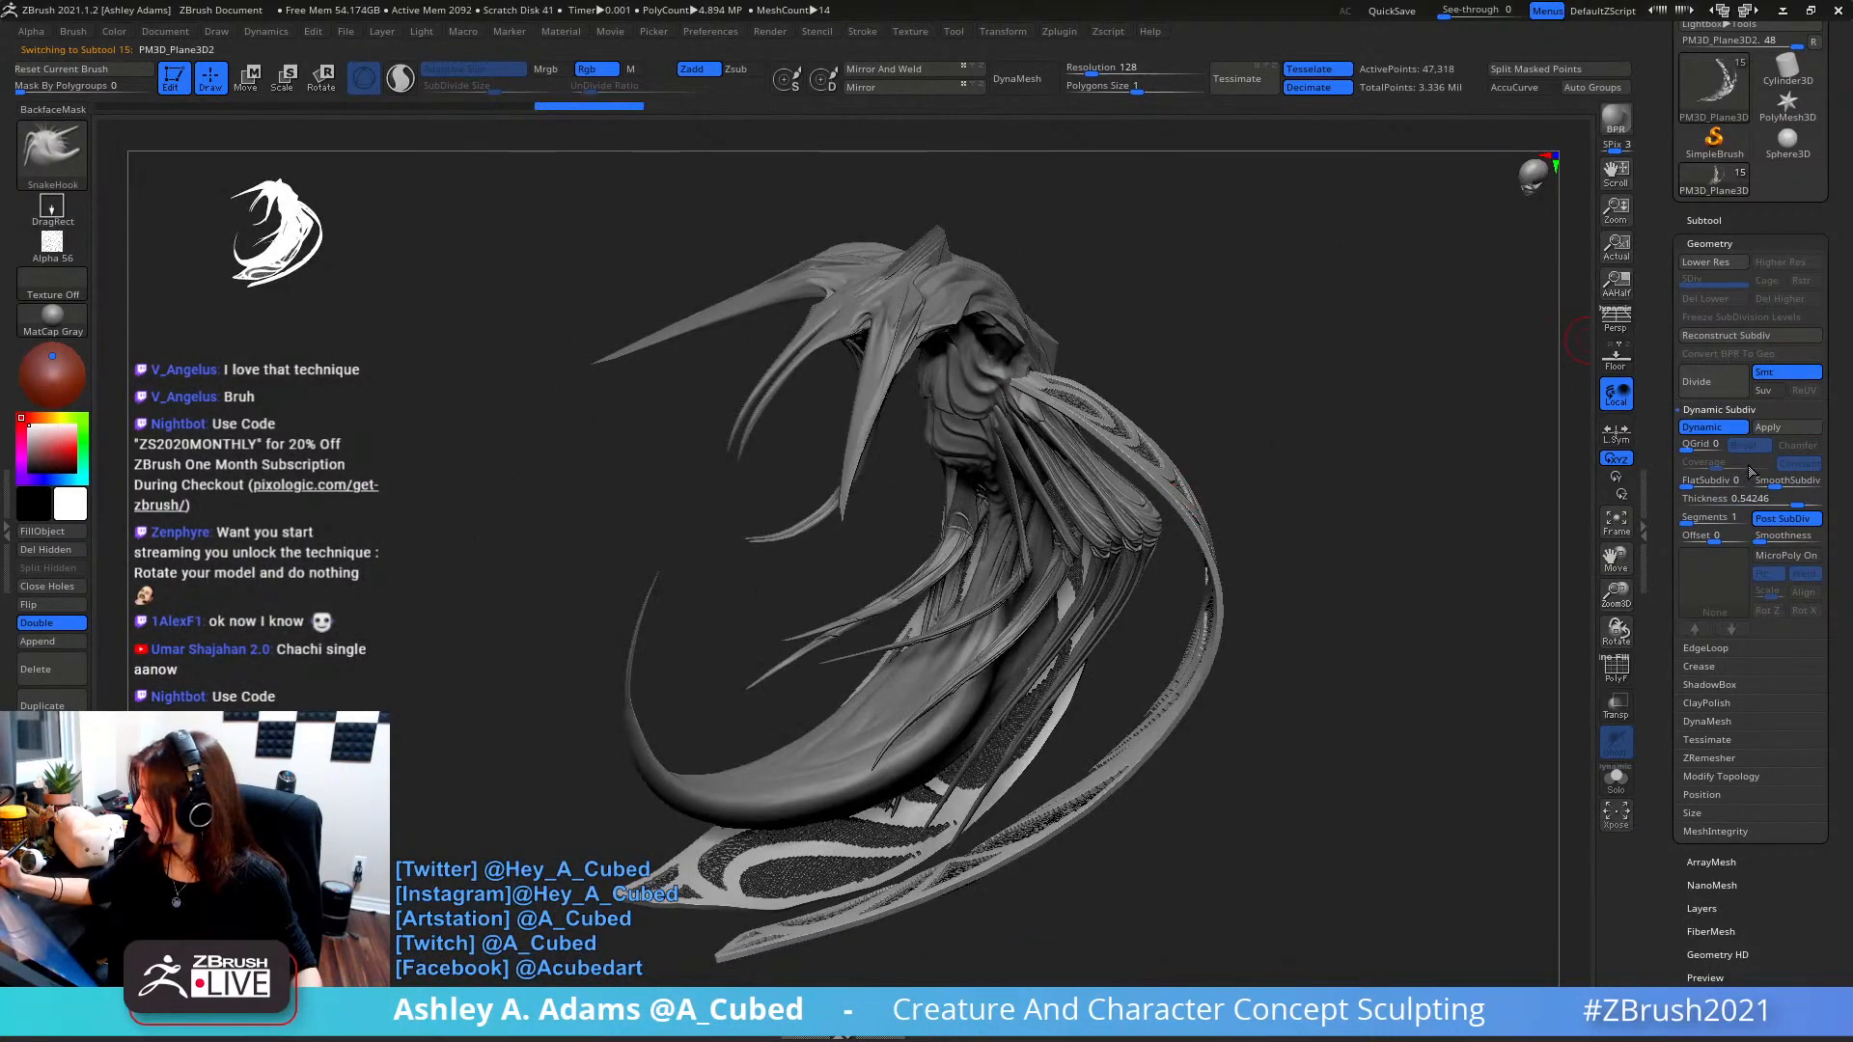
pyautogui.moveTo(1796, 502); pyautogui.dragTo(1788, 502)
pyautogui.moveTo(1293, 599); pyautogui.dragTo(1338, 616)
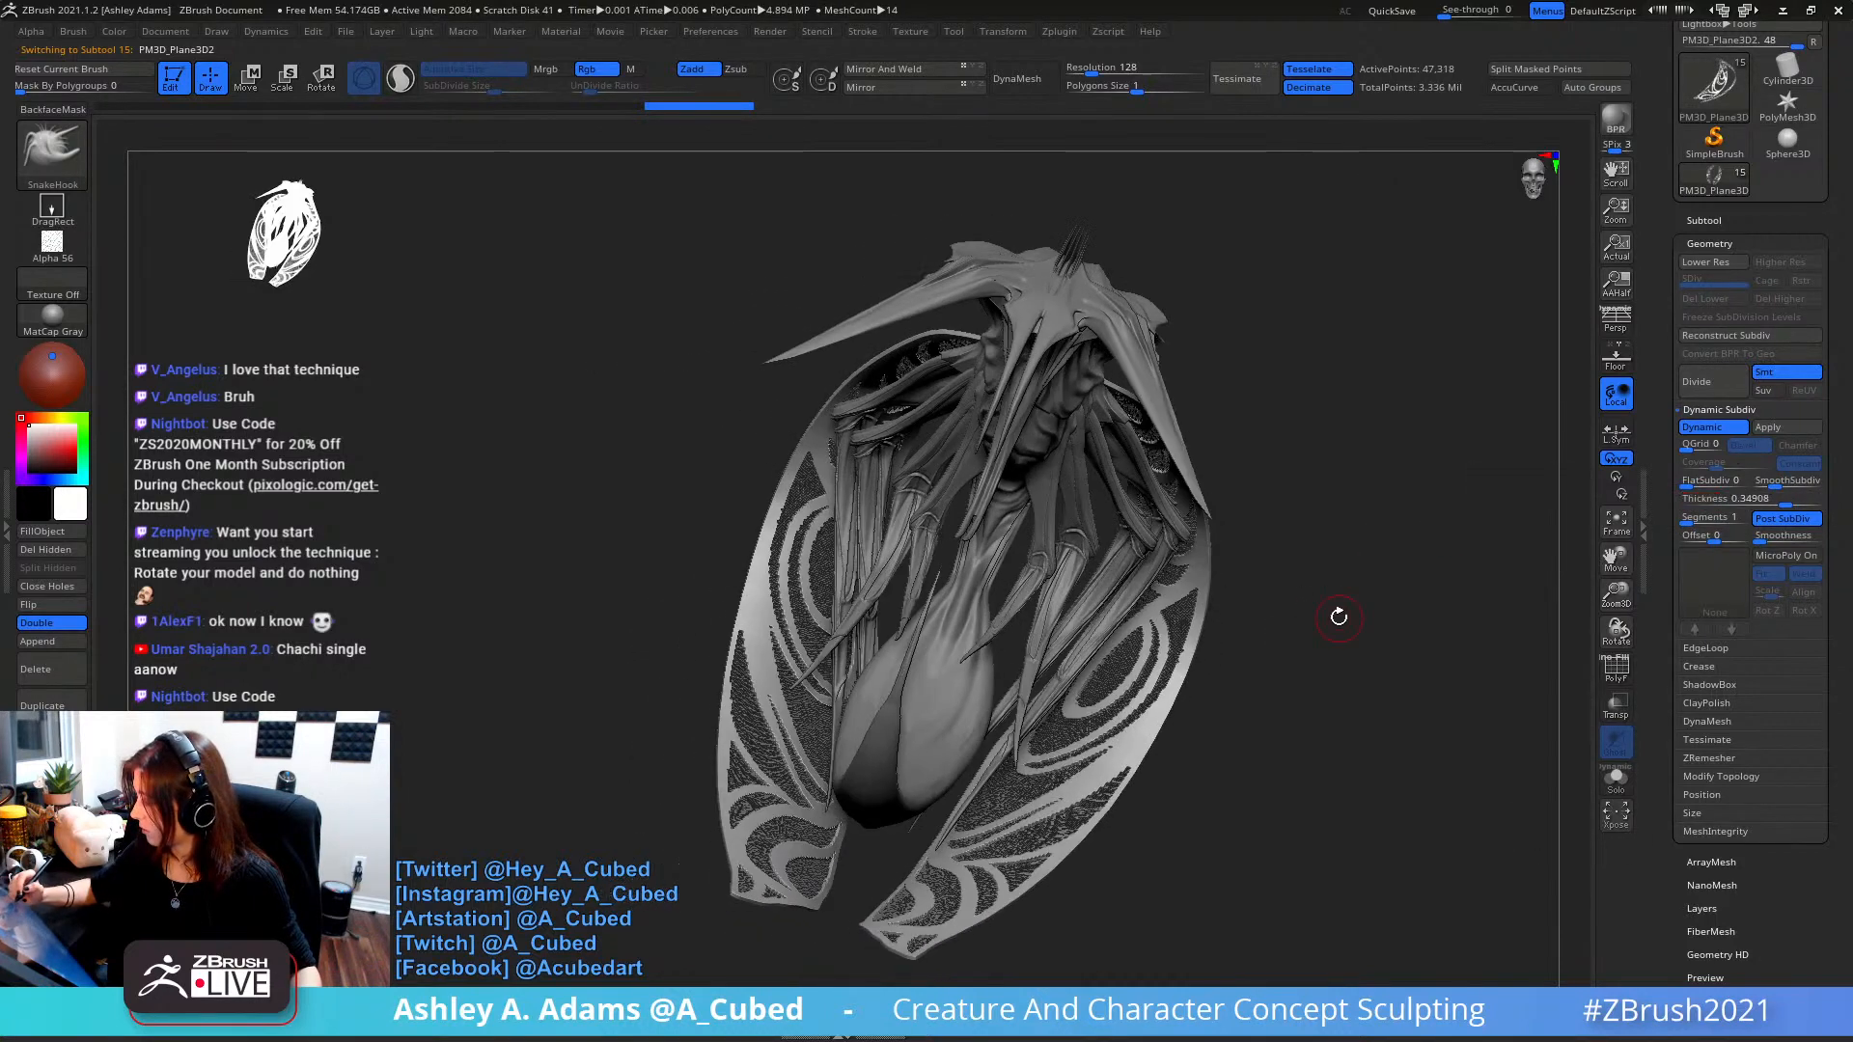
pyautogui.click(1781, 431)
pyautogui.moveTo(1535, 463); pyautogui.dragTo(1212, 517)
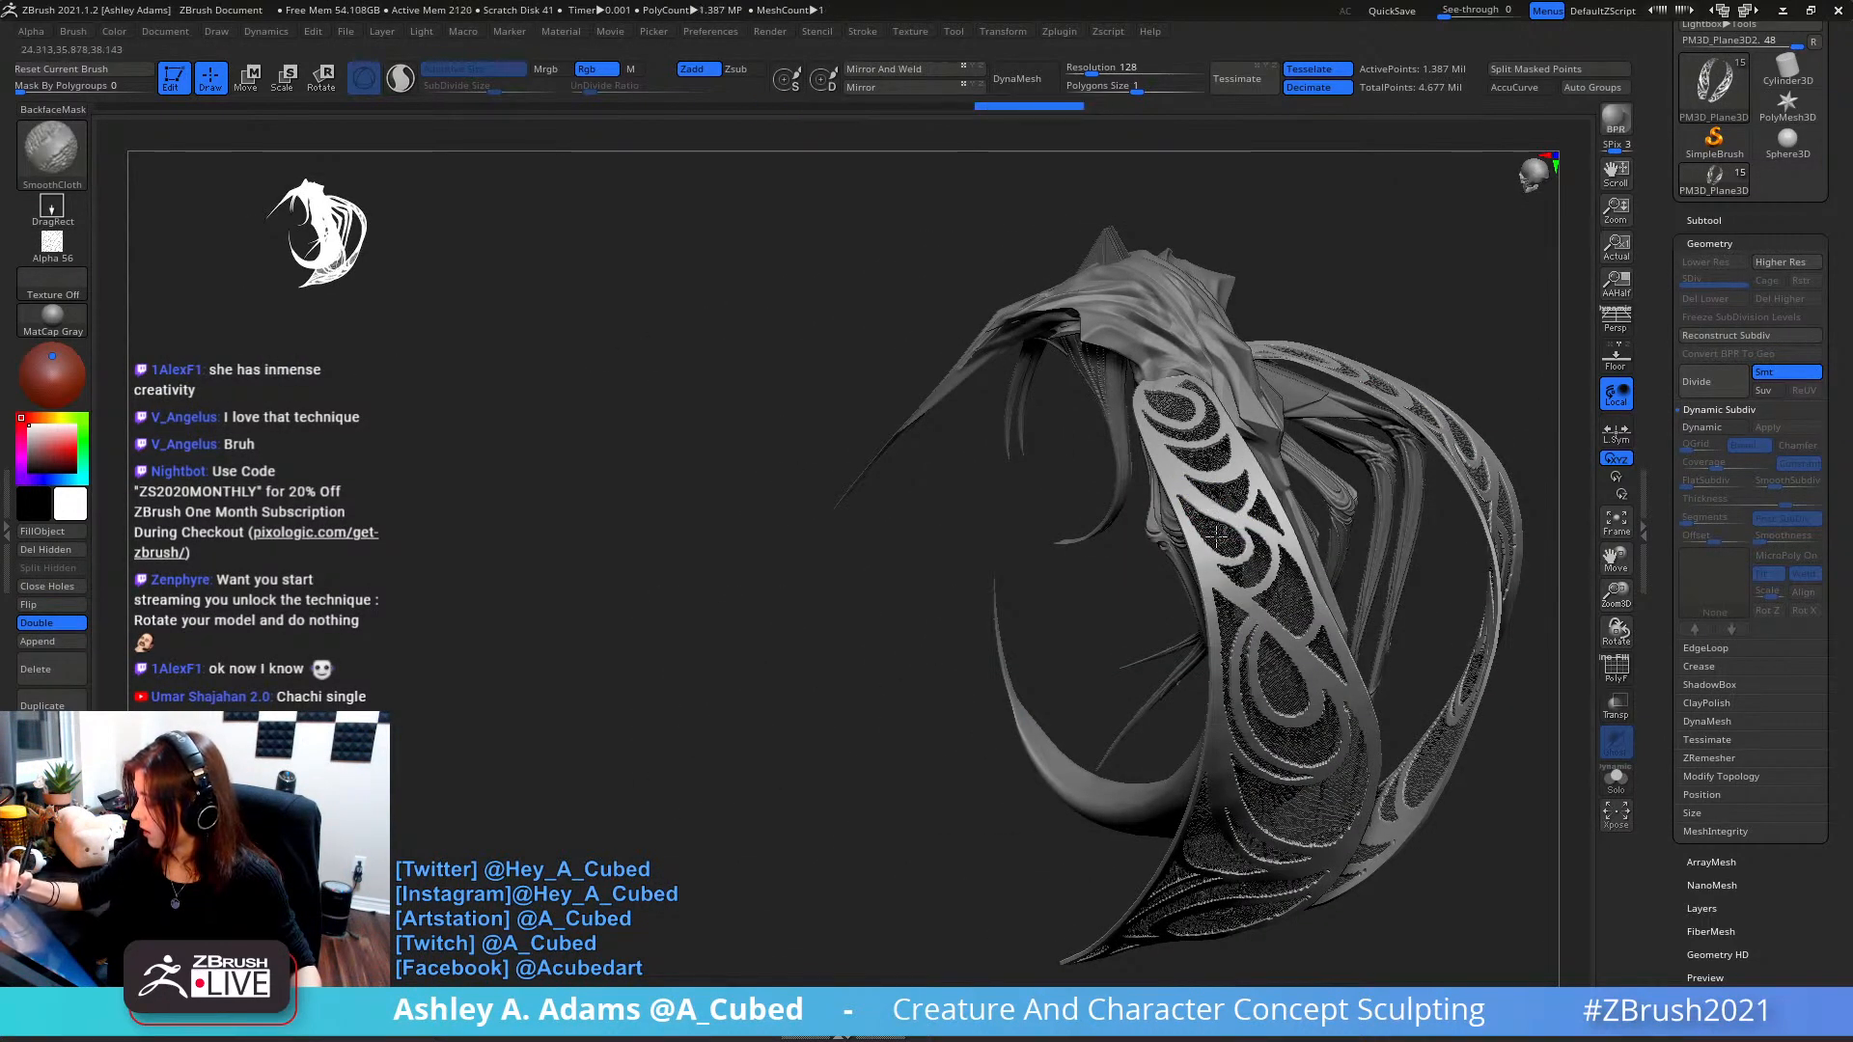
pyautogui.moveTo(830, 376)
pyautogui.mouseDown()
pyautogui.moveTo(1050, 423)
pyautogui.moveTo(1197, 280)
pyautogui.mouseUp()
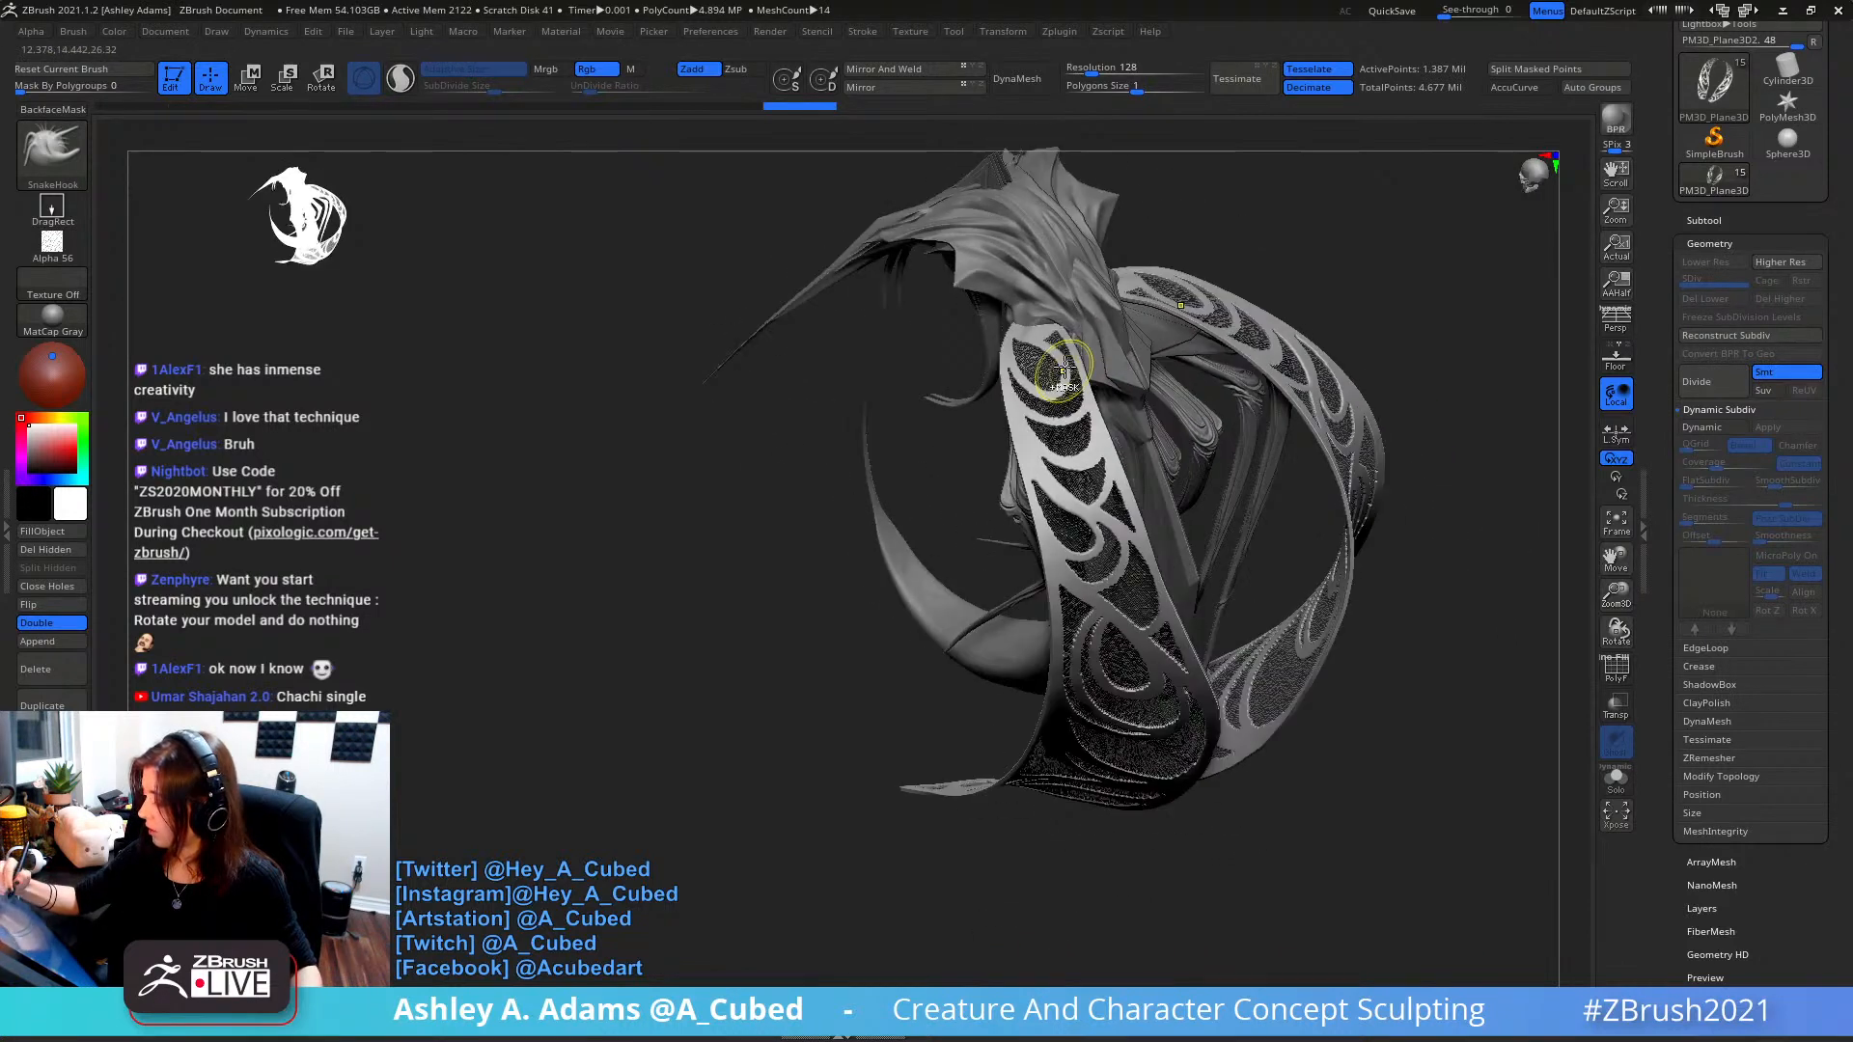
pyautogui.click(1704, 220)
pyautogui.click(1703, 220)
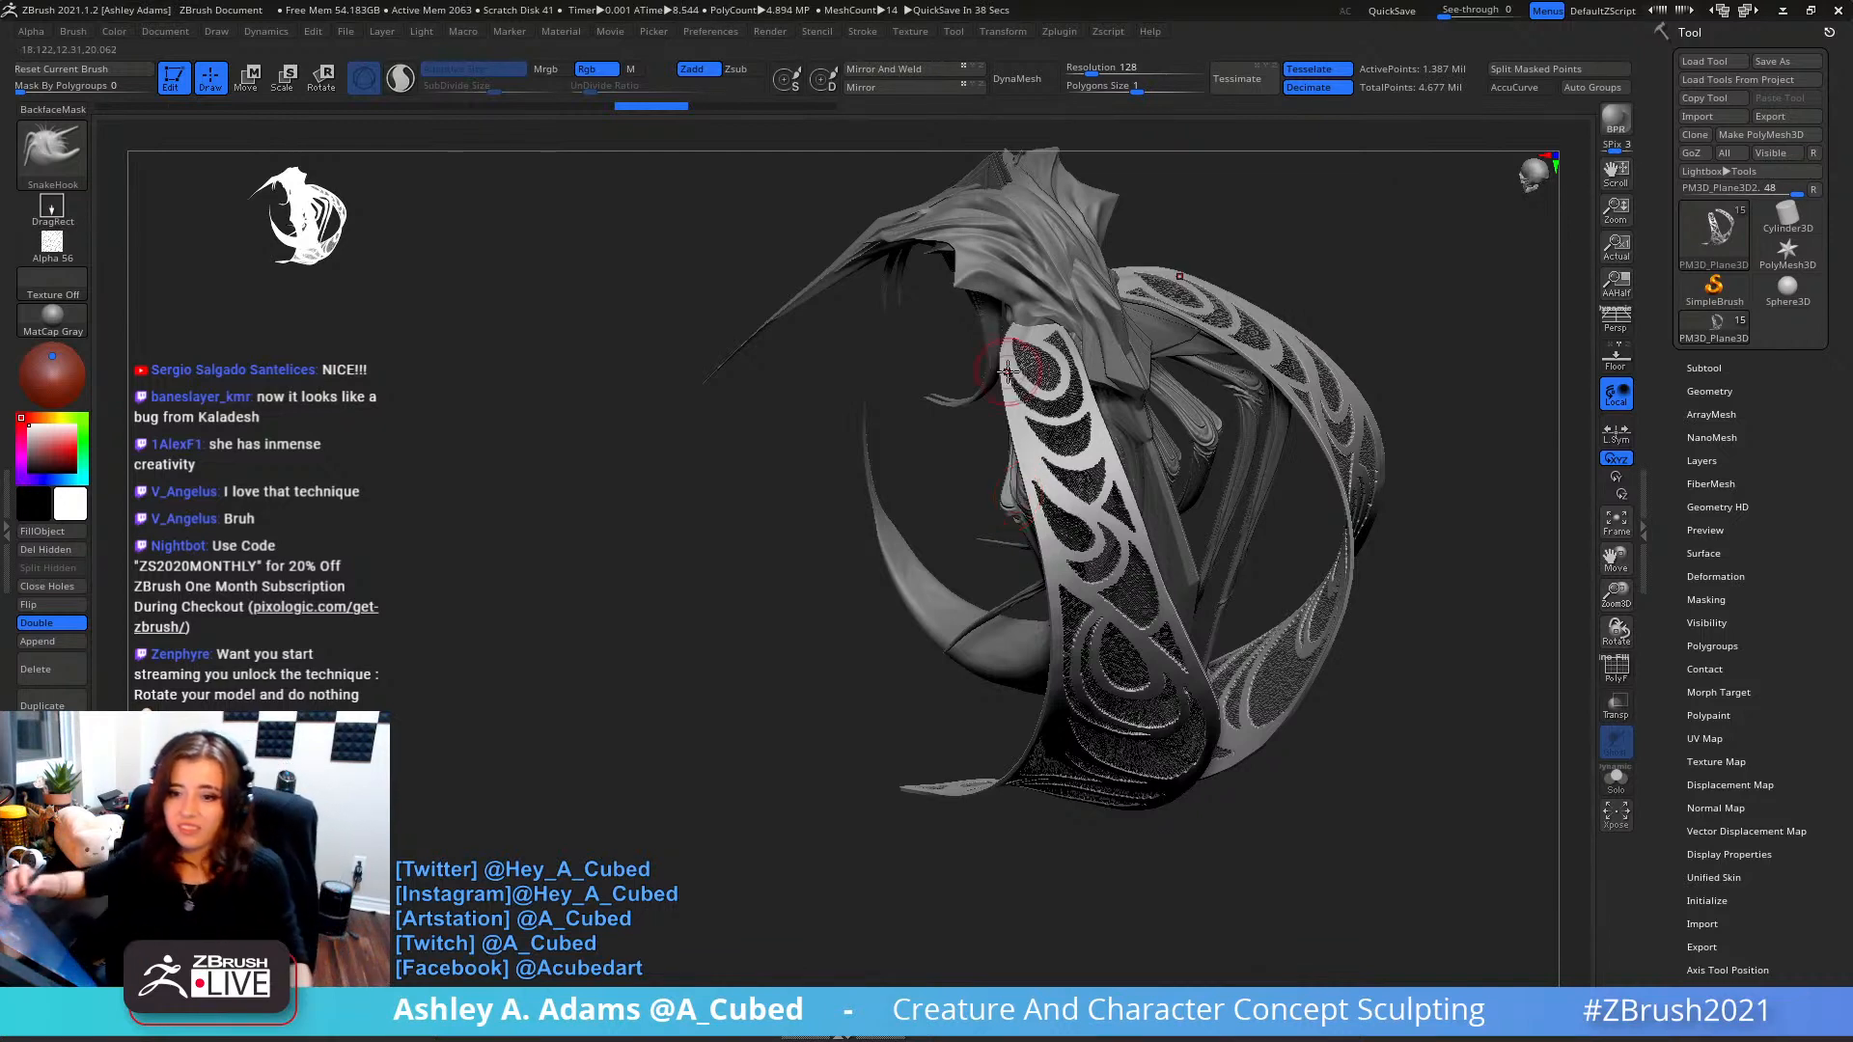
# - Apply Polish Crisp Edges, plus Polish By Groups at about 53, to the wings' line-pattern subtool
pyautogui.moveTo(1273, 521); pyautogui.dragTo(1377, 364)
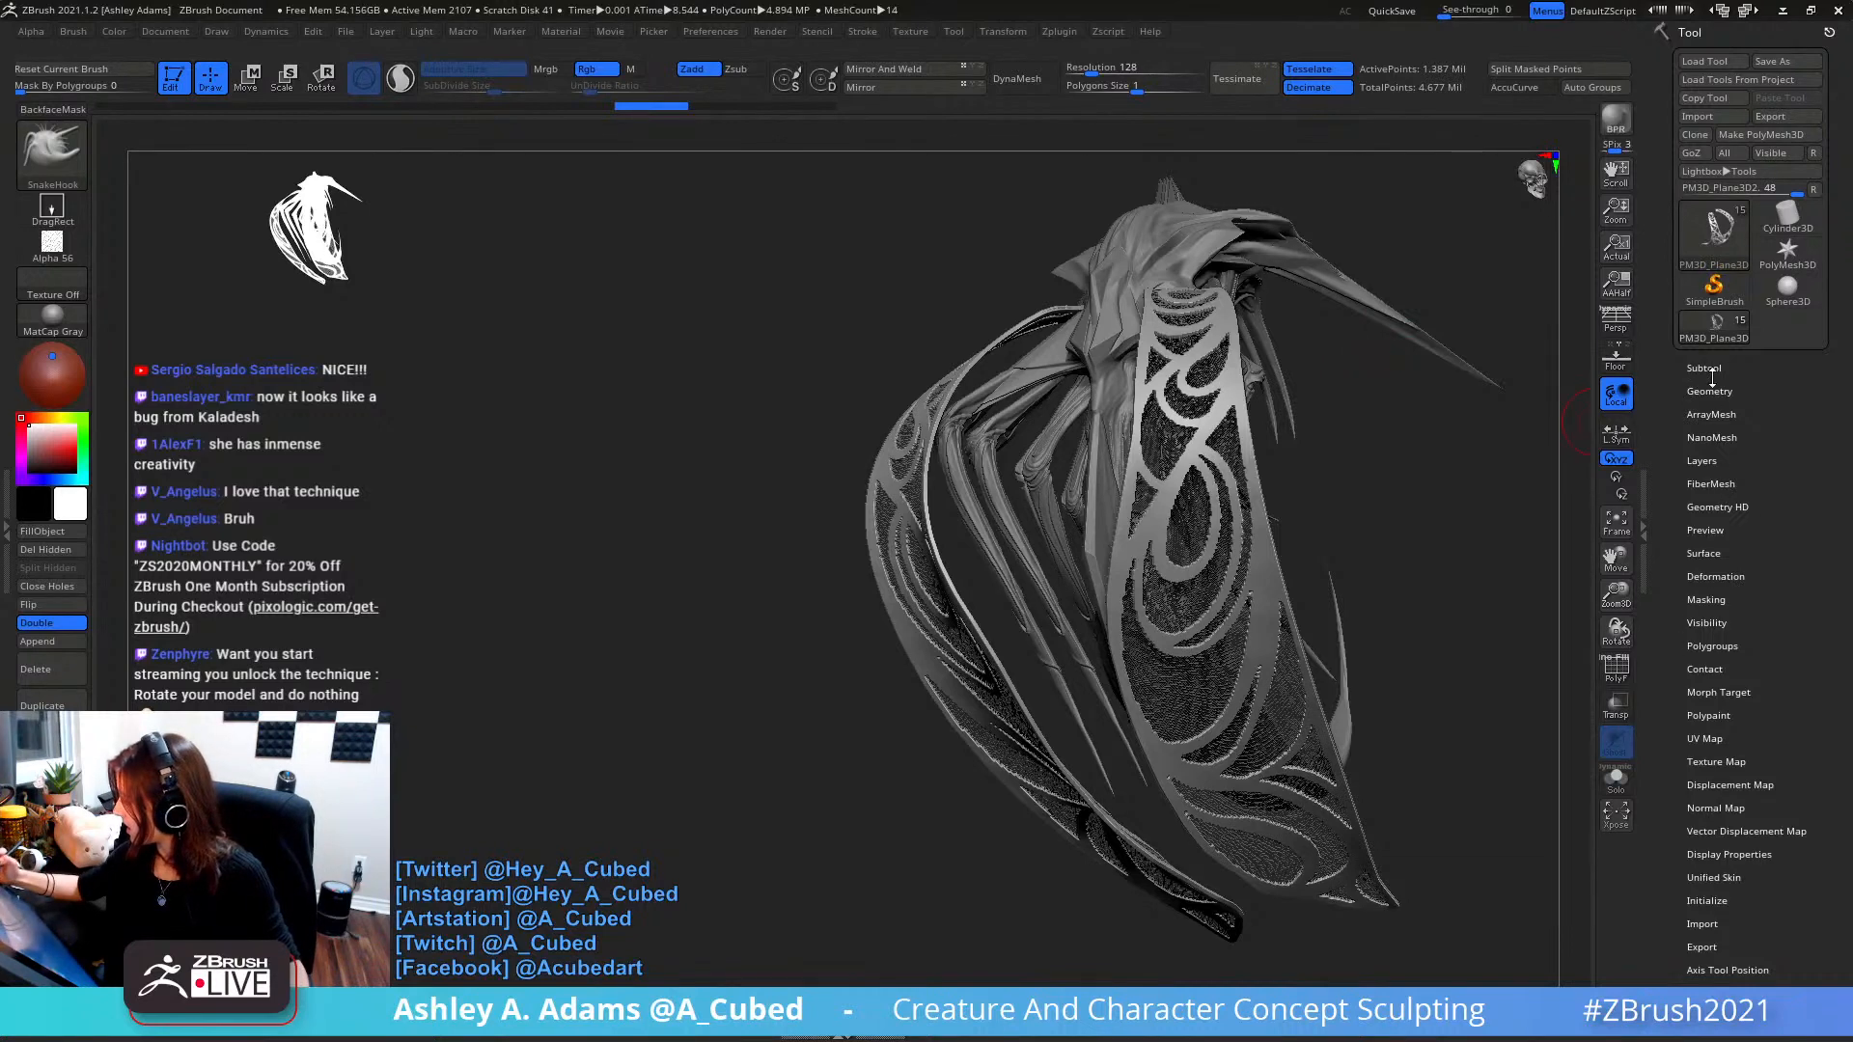
pyautogui.click(1717, 577)
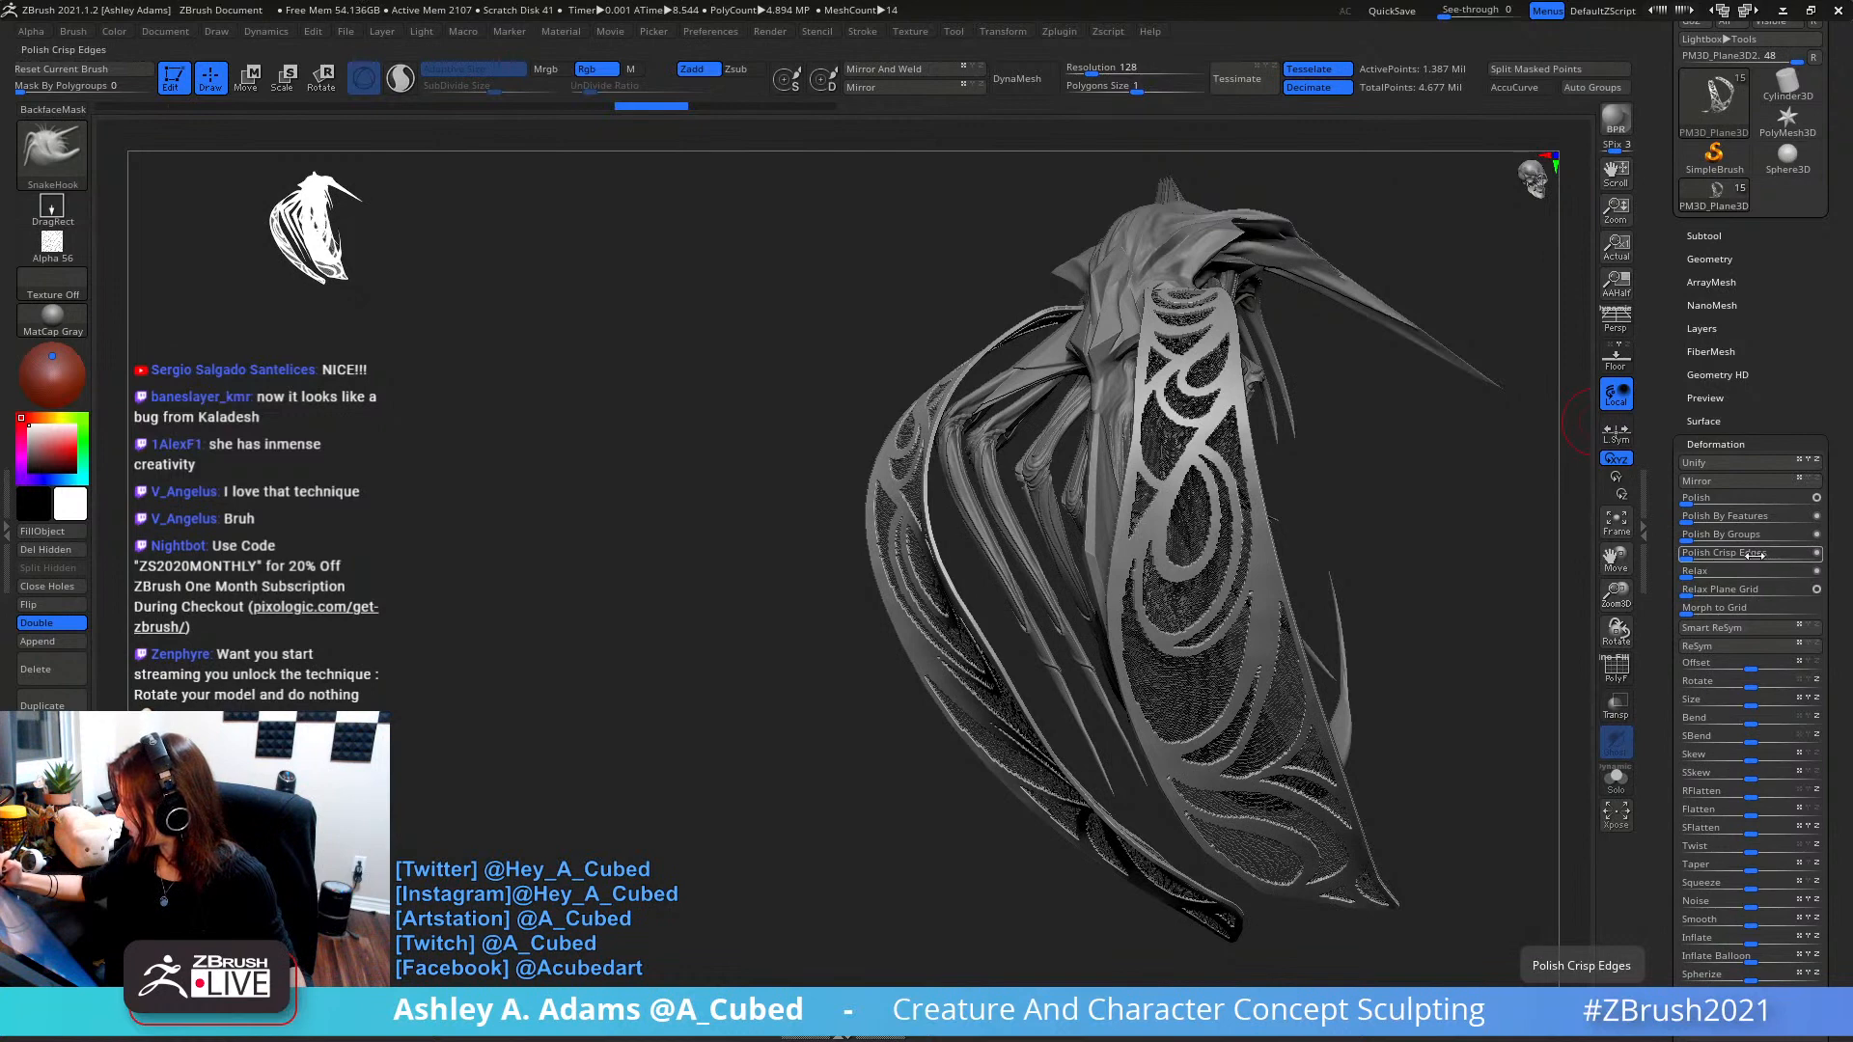
pyautogui.moveTo(1691, 558); pyautogui.dragTo(1723, 558)
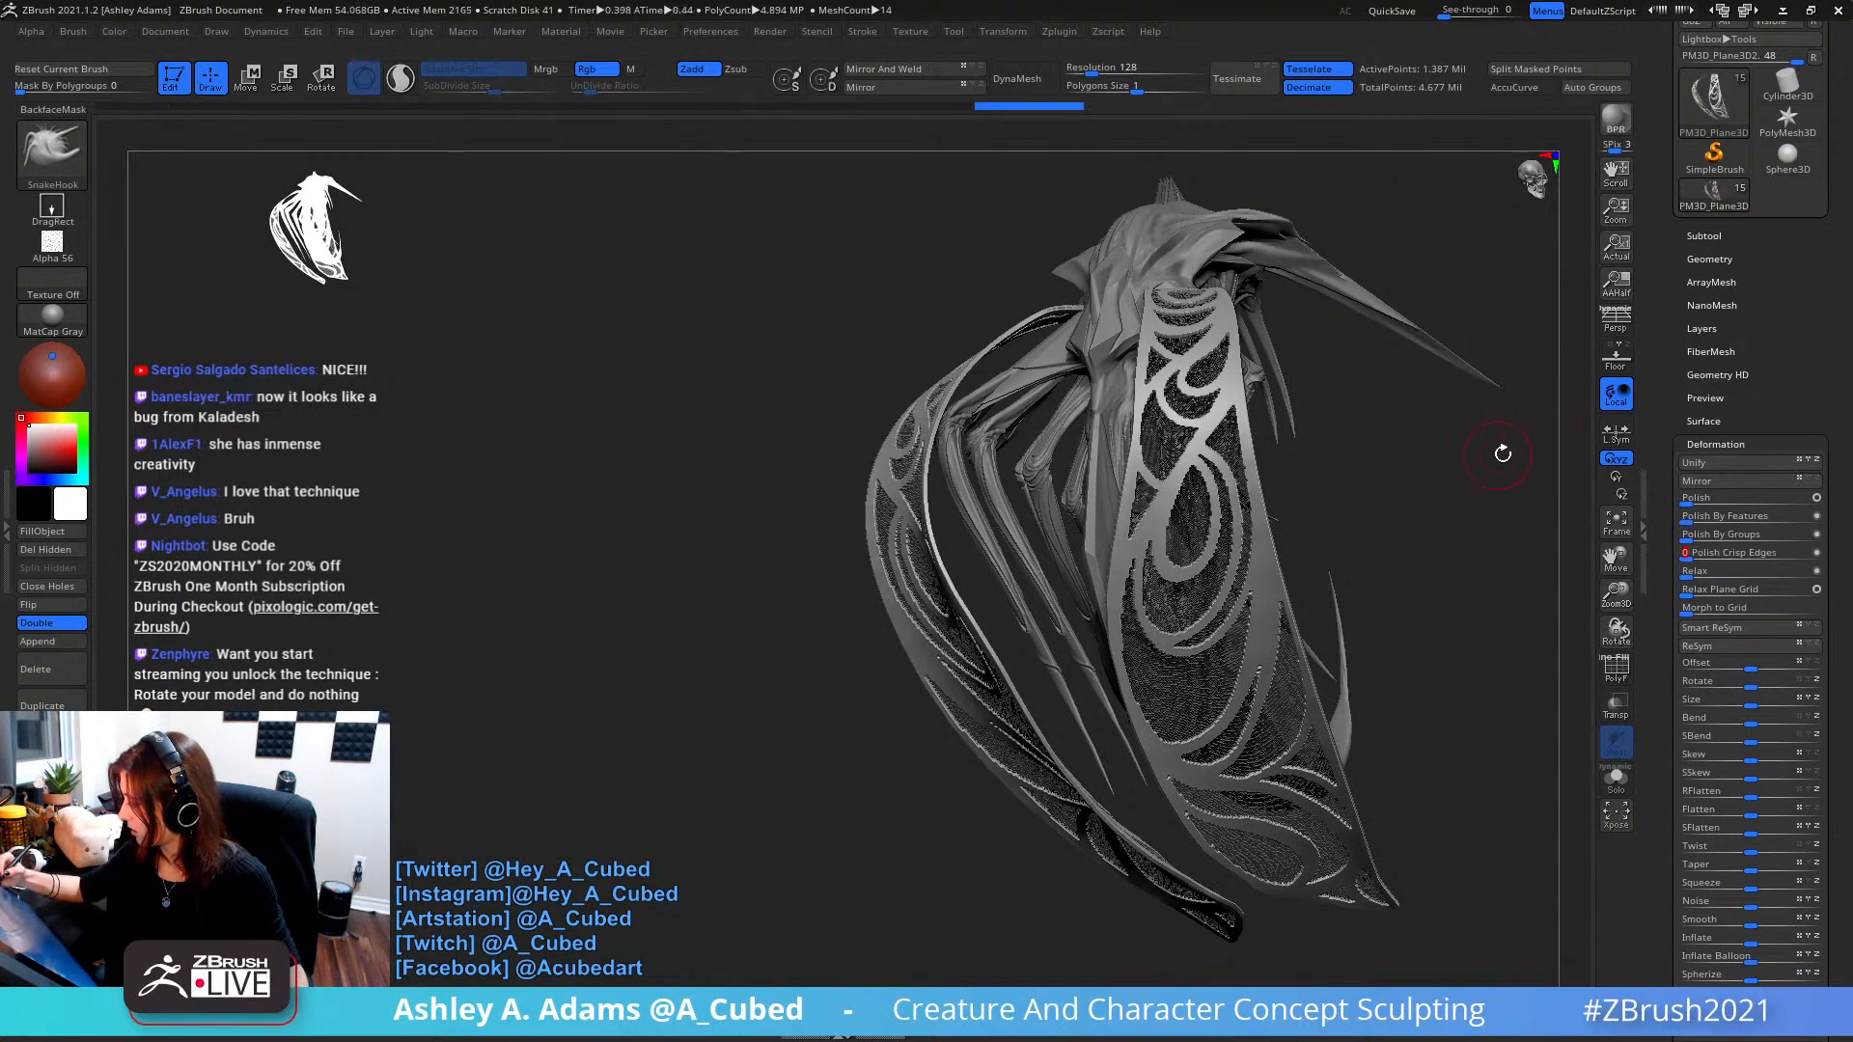
pyautogui.moveTo(1497, 446); pyautogui.dragTo(1594, 287)
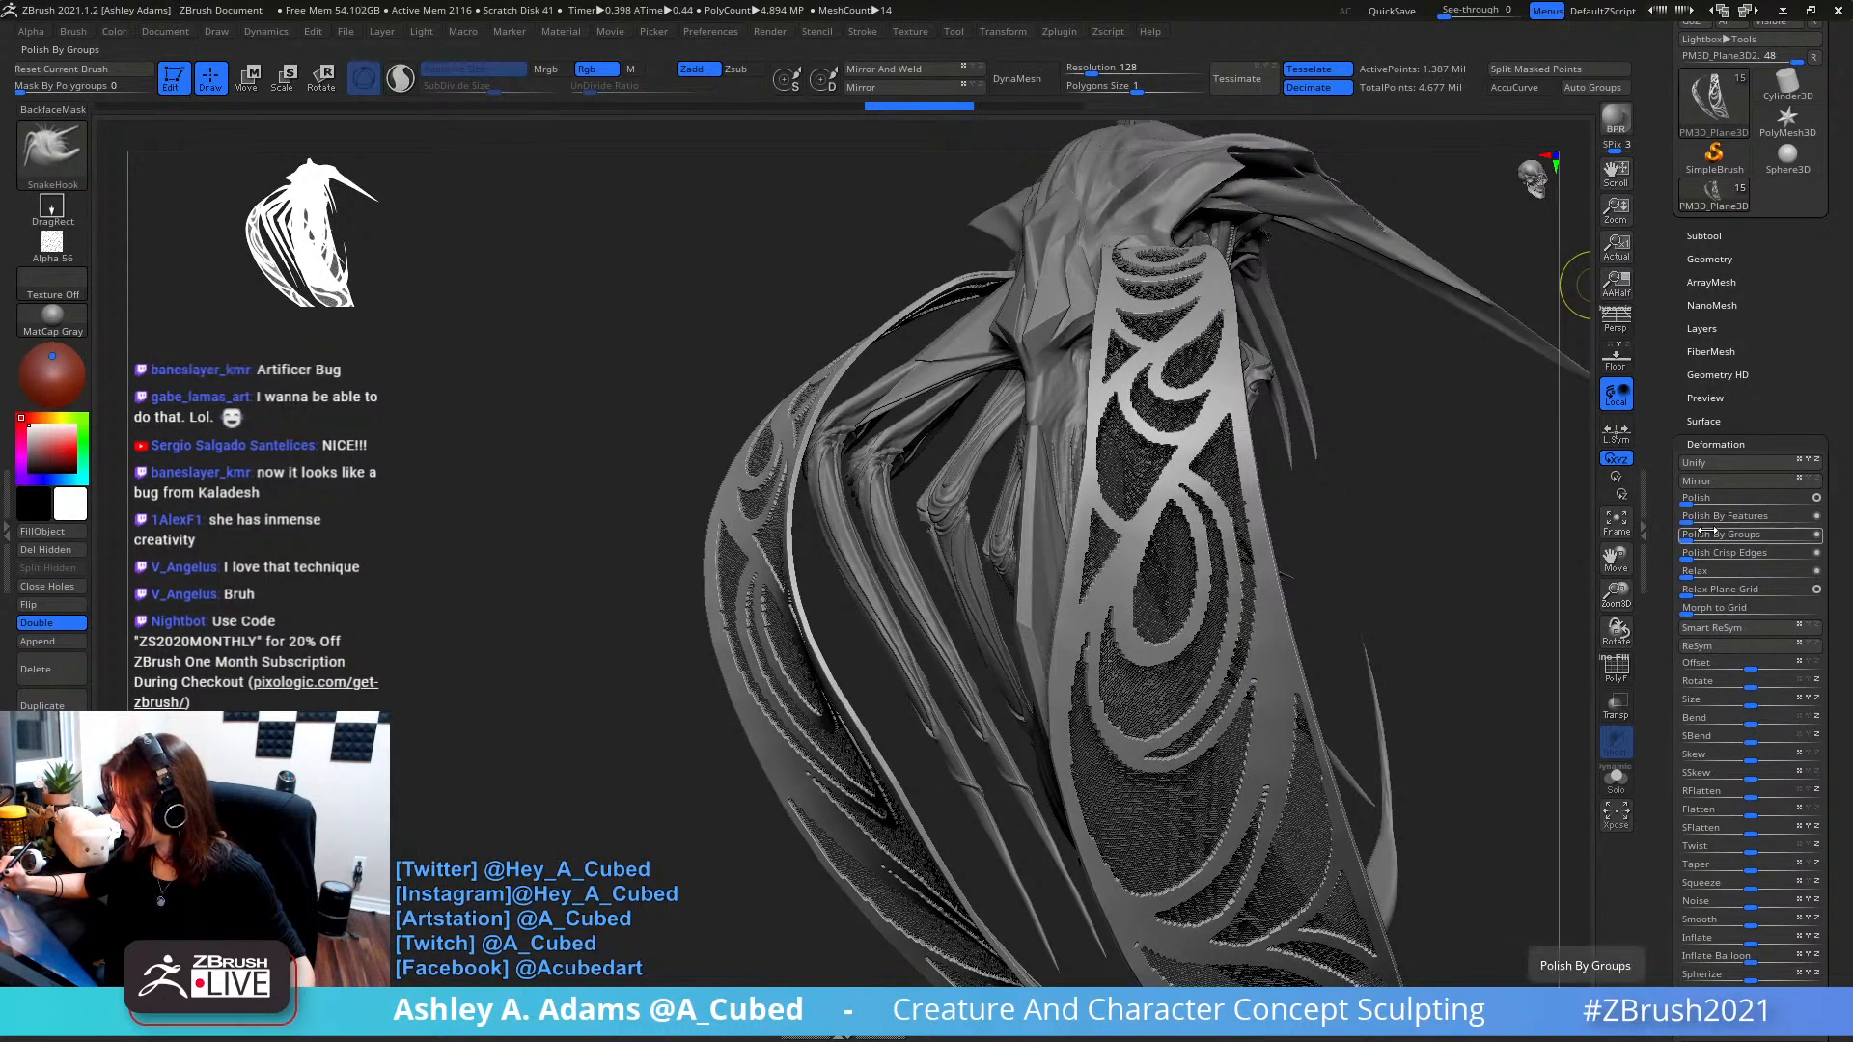
pyautogui.moveTo(1689, 541); pyautogui.dragTo(1710, 536)
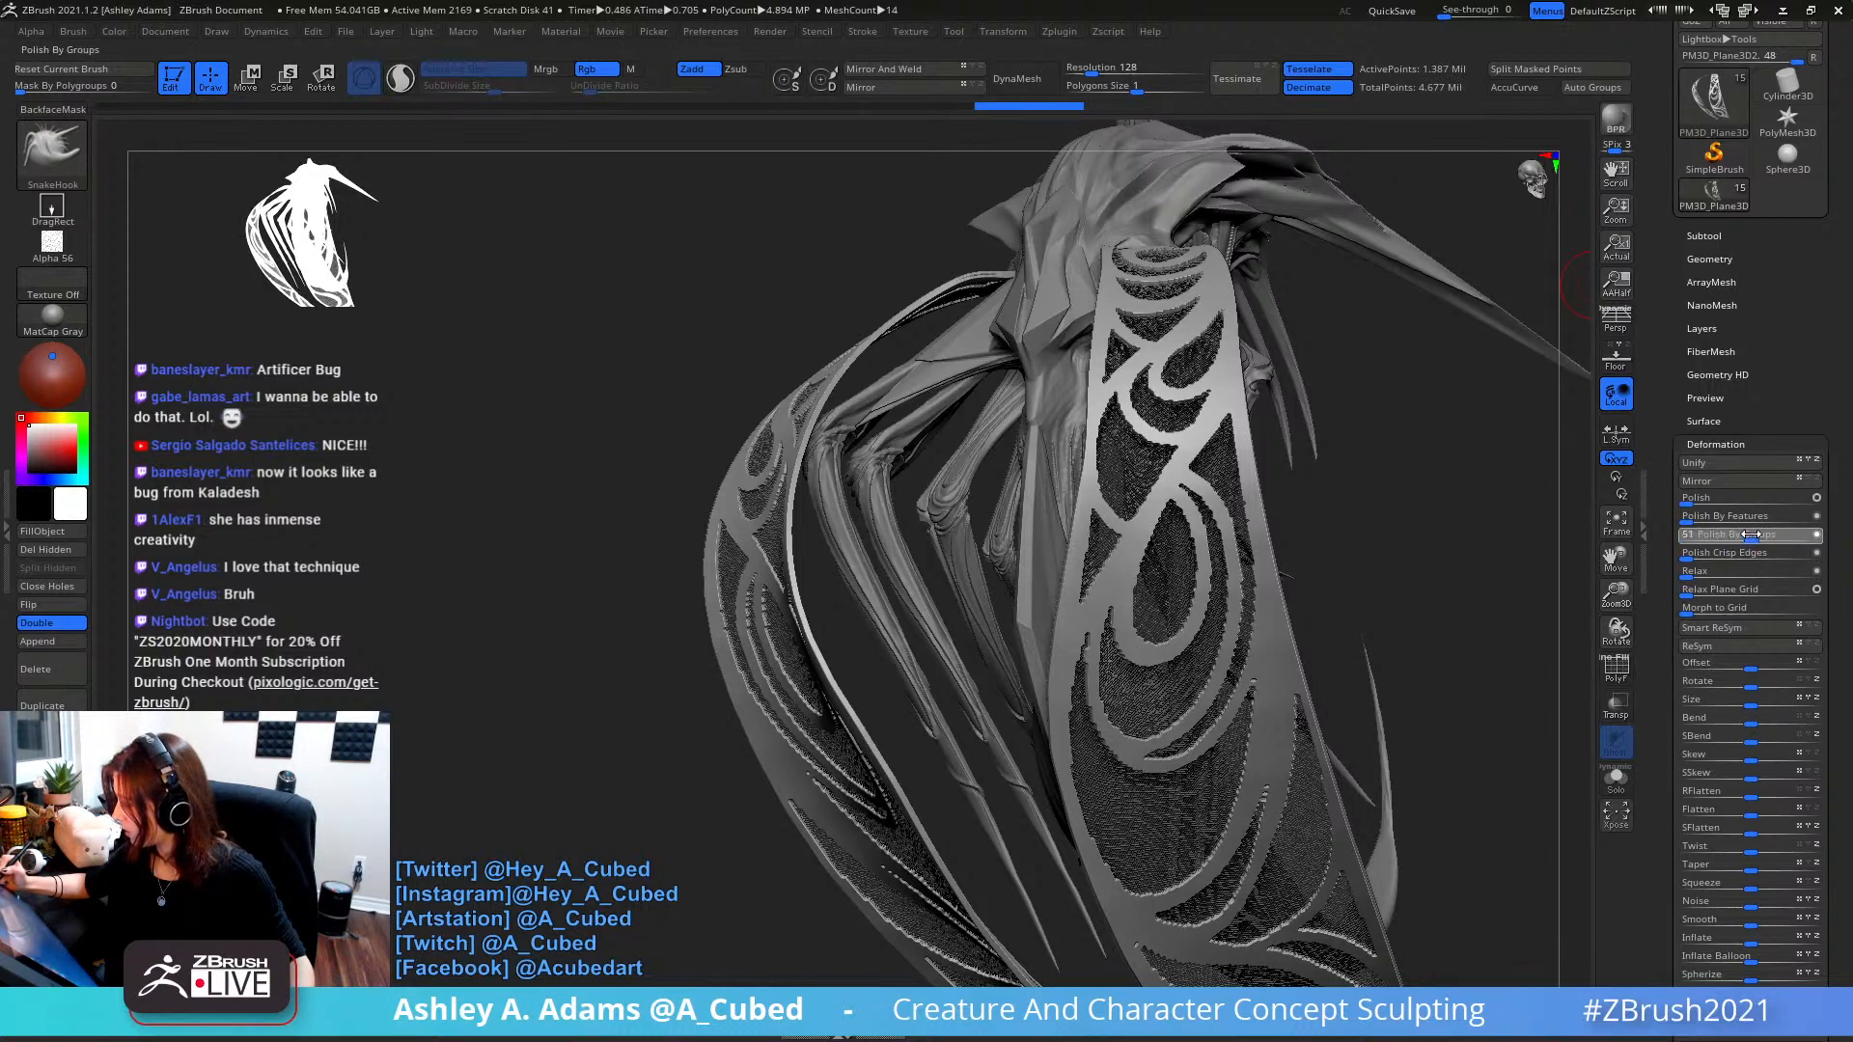
pyautogui.moveTo(1483, 554)
pyautogui.mouseDown()
pyautogui.moveTo(1448, 572)
pyautogui.moveTo(1490, 546)
pyautogui.moveTo(1468, 592)
pyautogui.moveTo(1489, 550)
pyautogui.mouseUp()
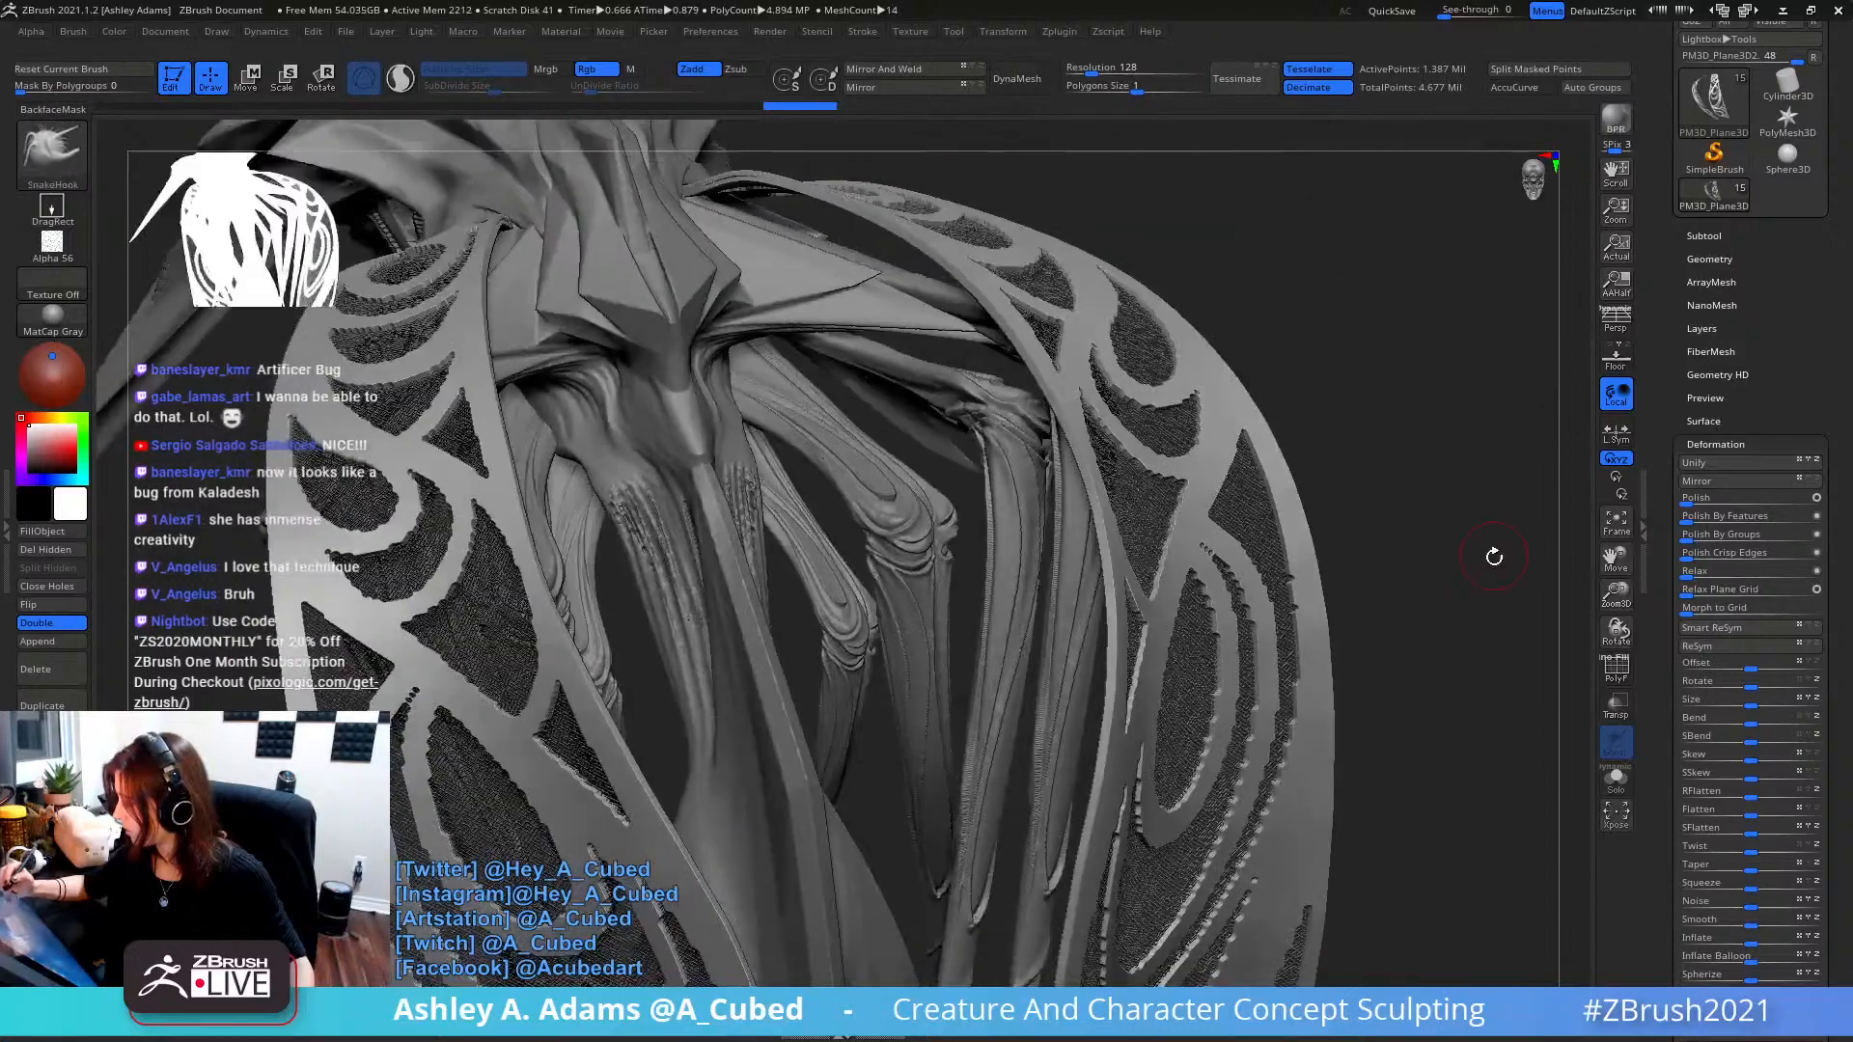
# - Try Polish By Features at about 30 on the wings' line work with the polygon wireframe shown, and undo it
pyautogui.click(1623, 676)
pyautogui.press('ctrl')
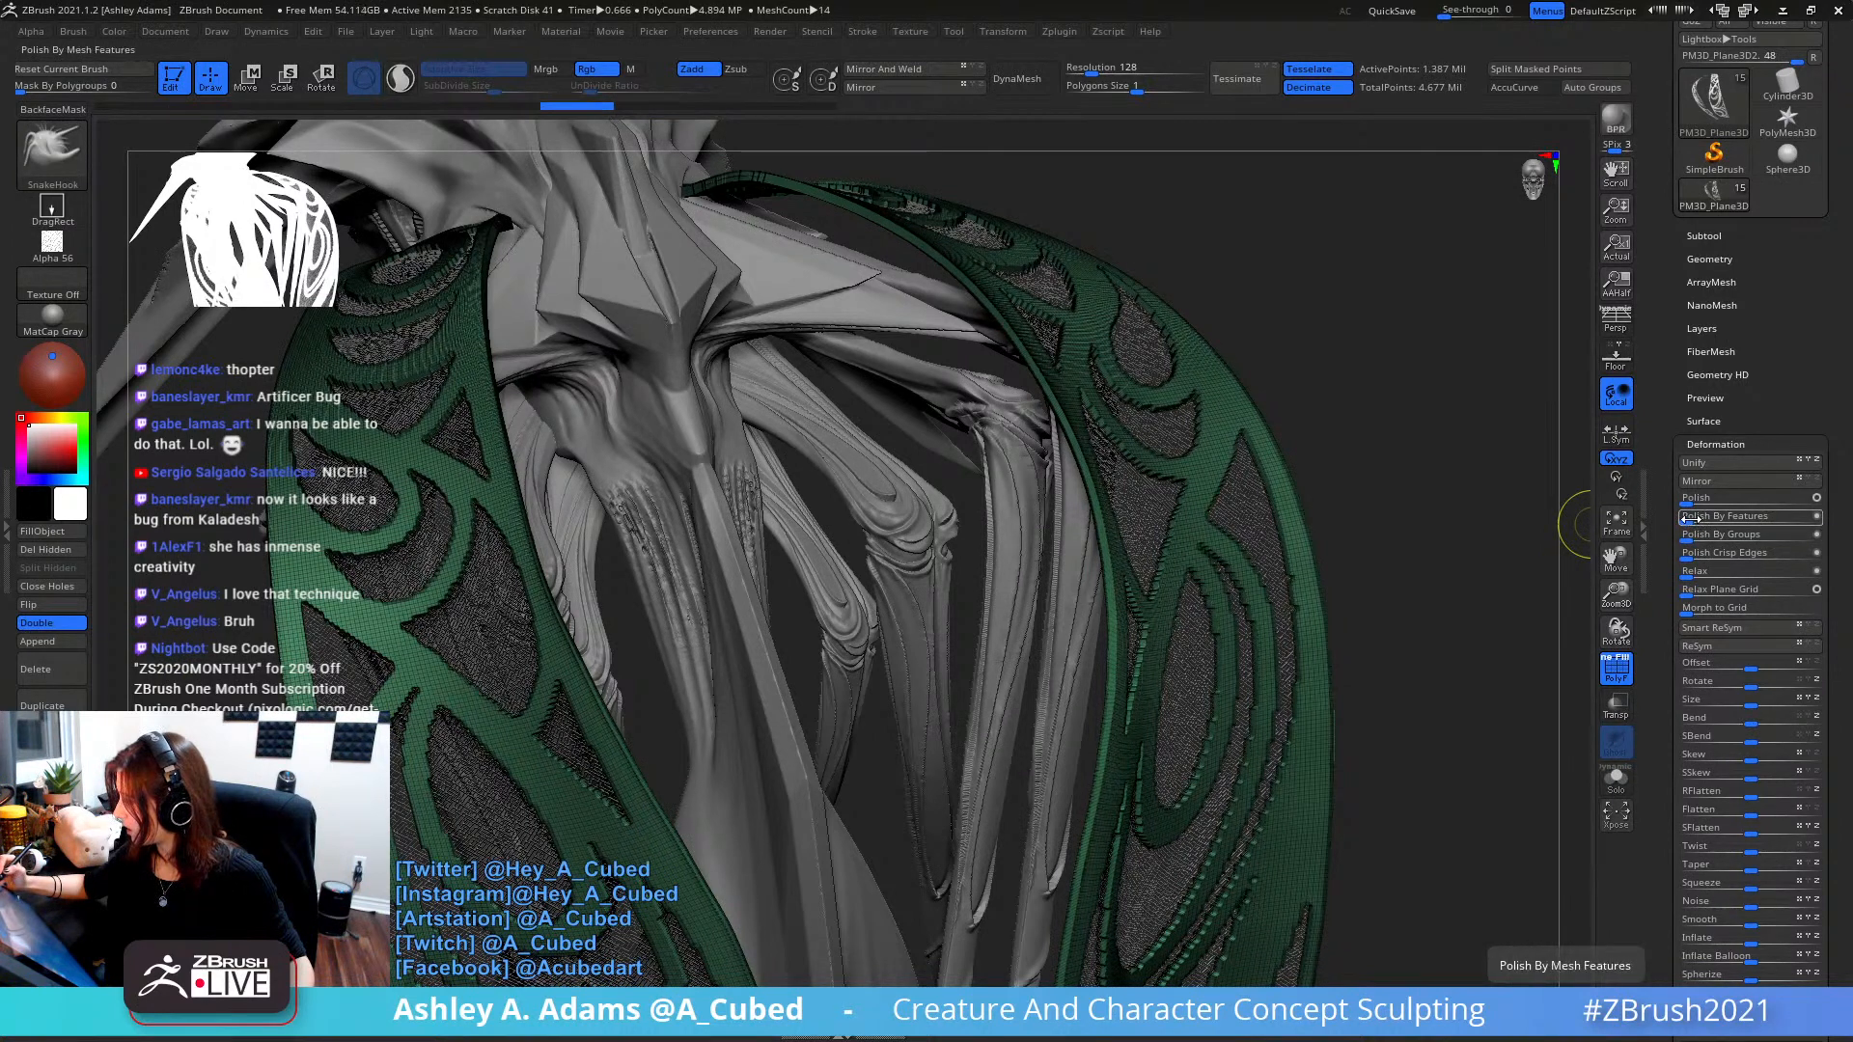
pyautogui.click(1721, 257)
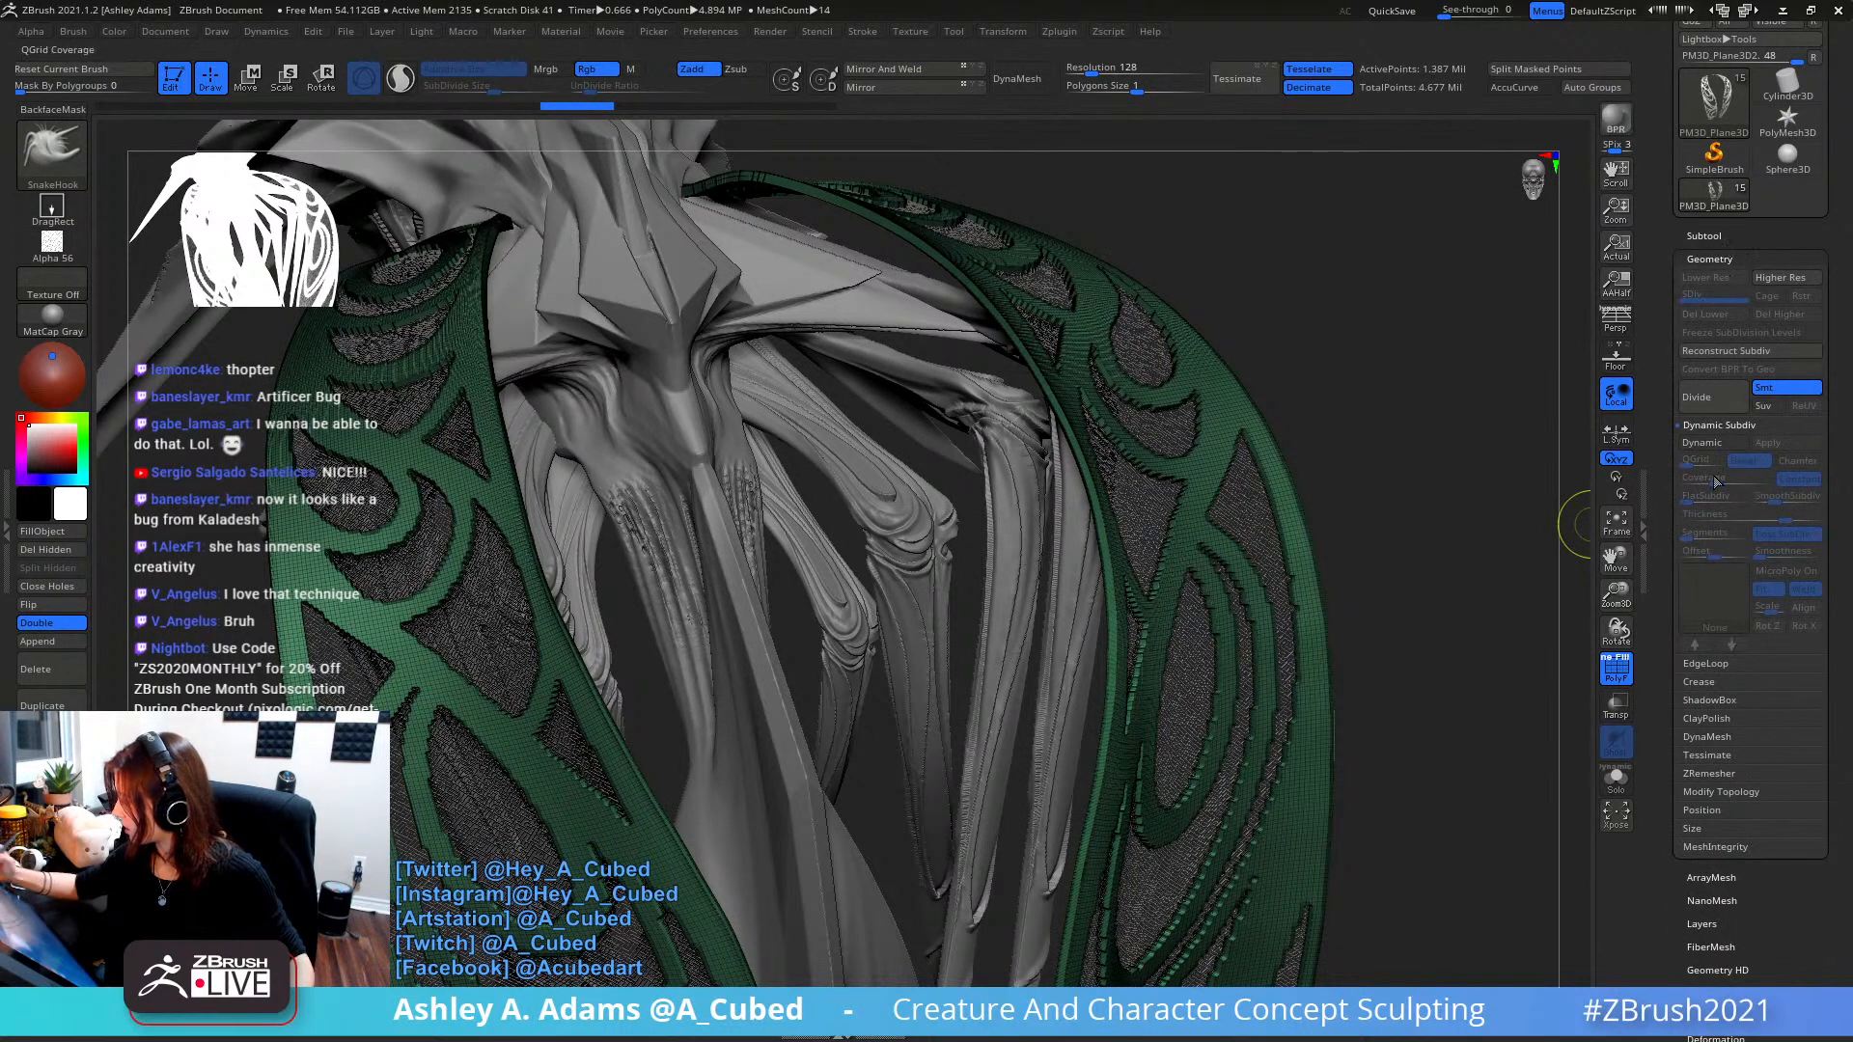
pyautogui.click(1710, 259)
pyautogui.click(1715, 443)
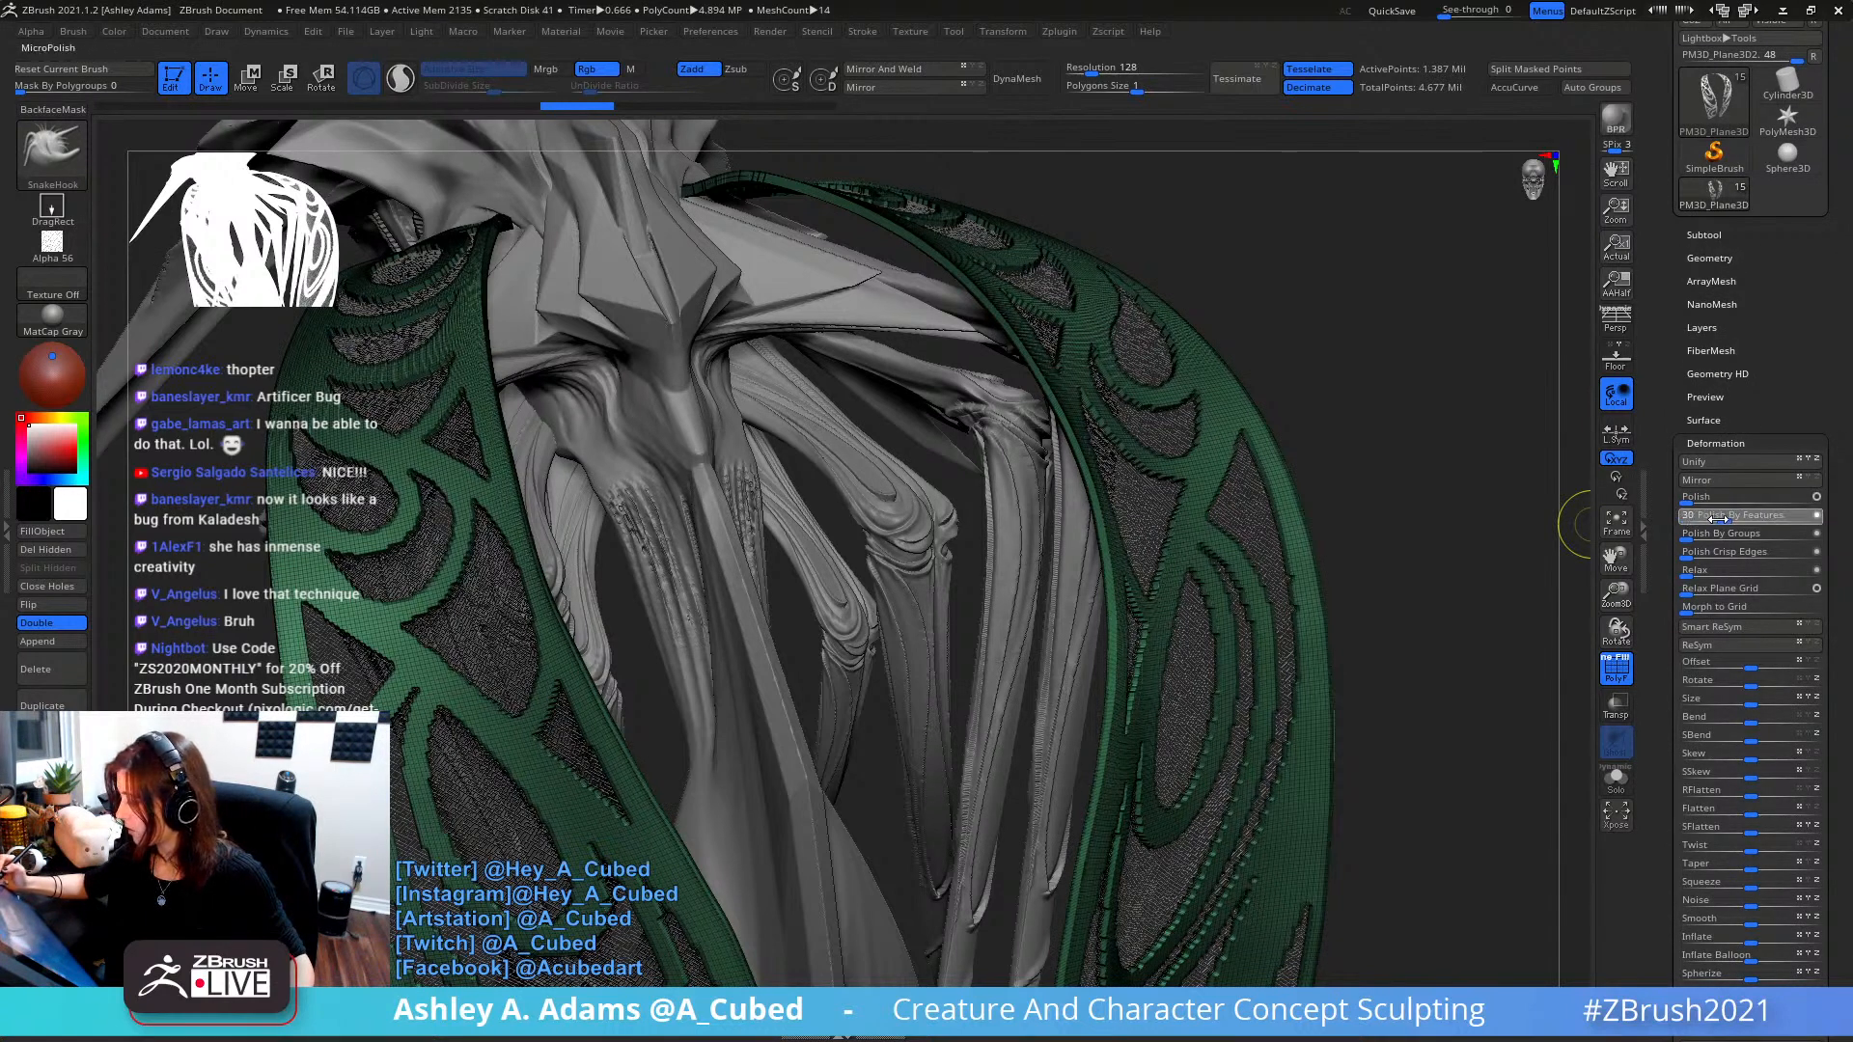
pyautogui.hotkey('ctrl', 'z')
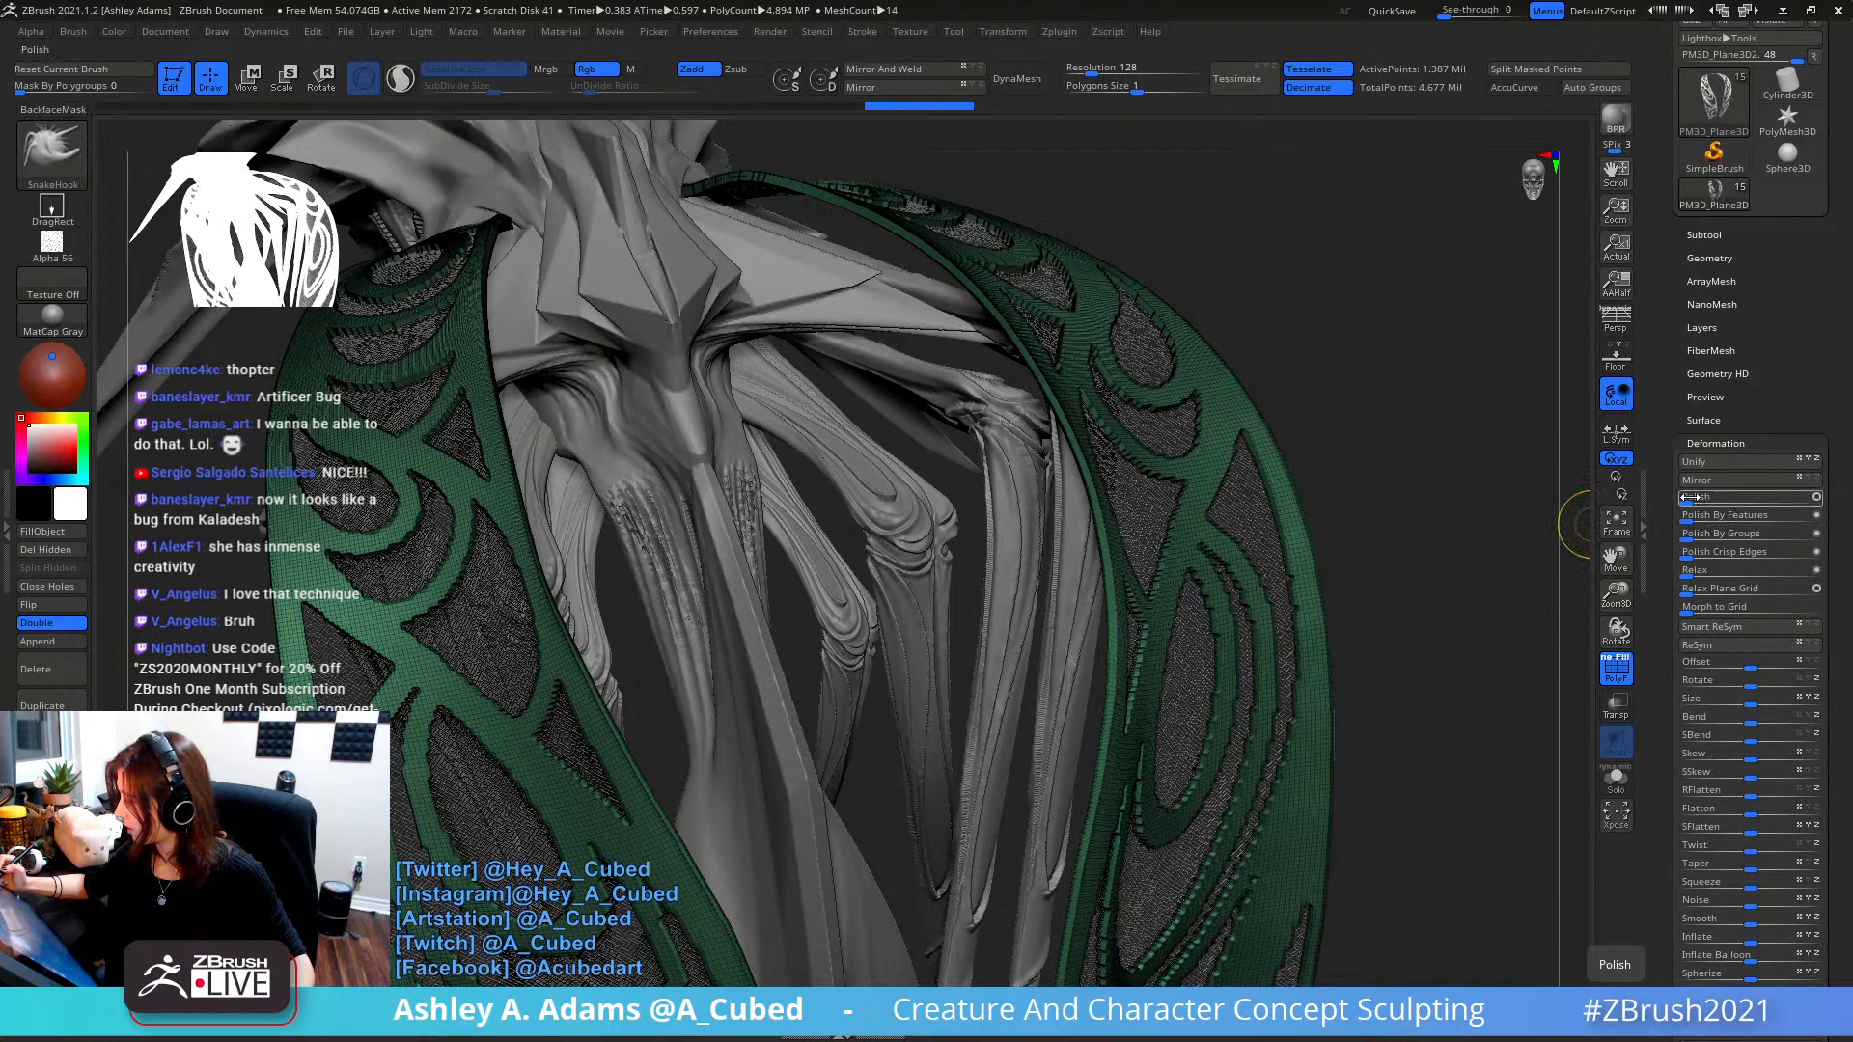
# - Apply a strong Polish deformation to the wings' line work and hide the polygon wireframe
pyautogui.moveTo(1690, 497); pyautogui.dragTo(1767, 499)
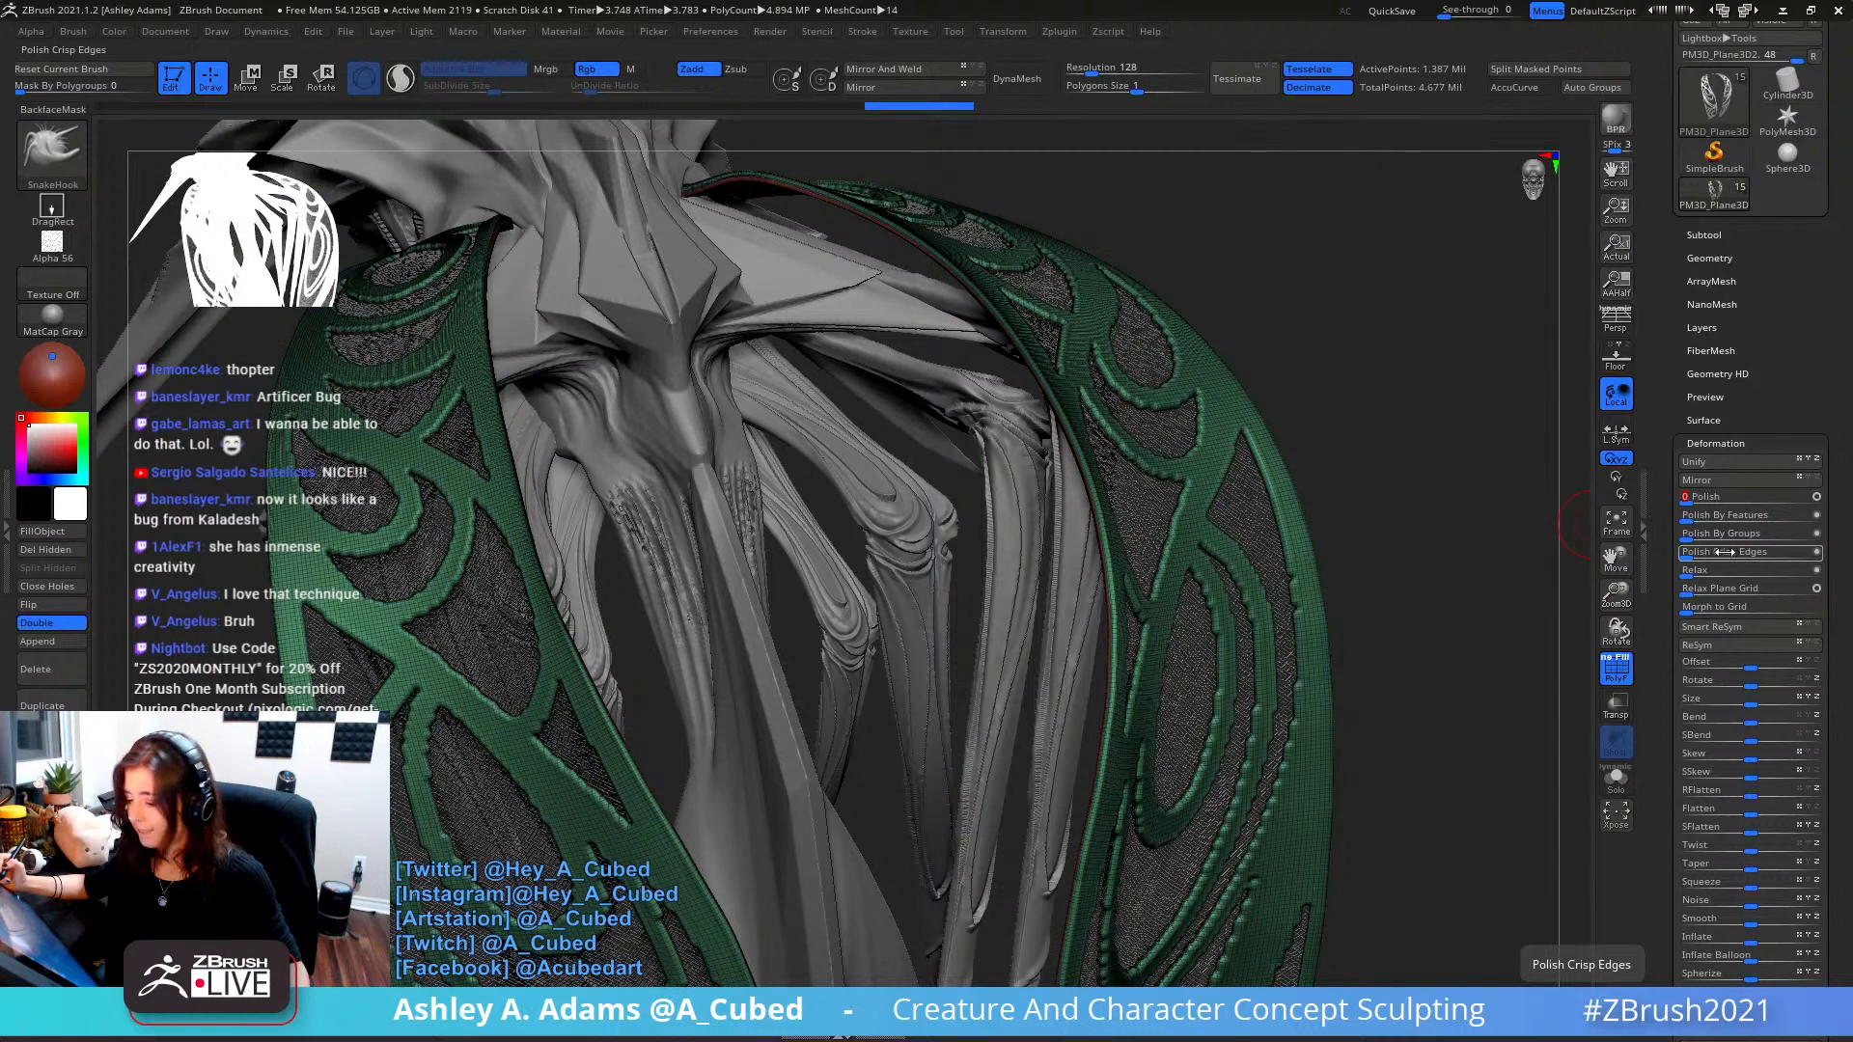
pyautogui.keyDown('alt'); pyautogui.moveTo(1506, 576); pyautogui.dragTo(1583, 594); pyautogui.keyUp('alt')
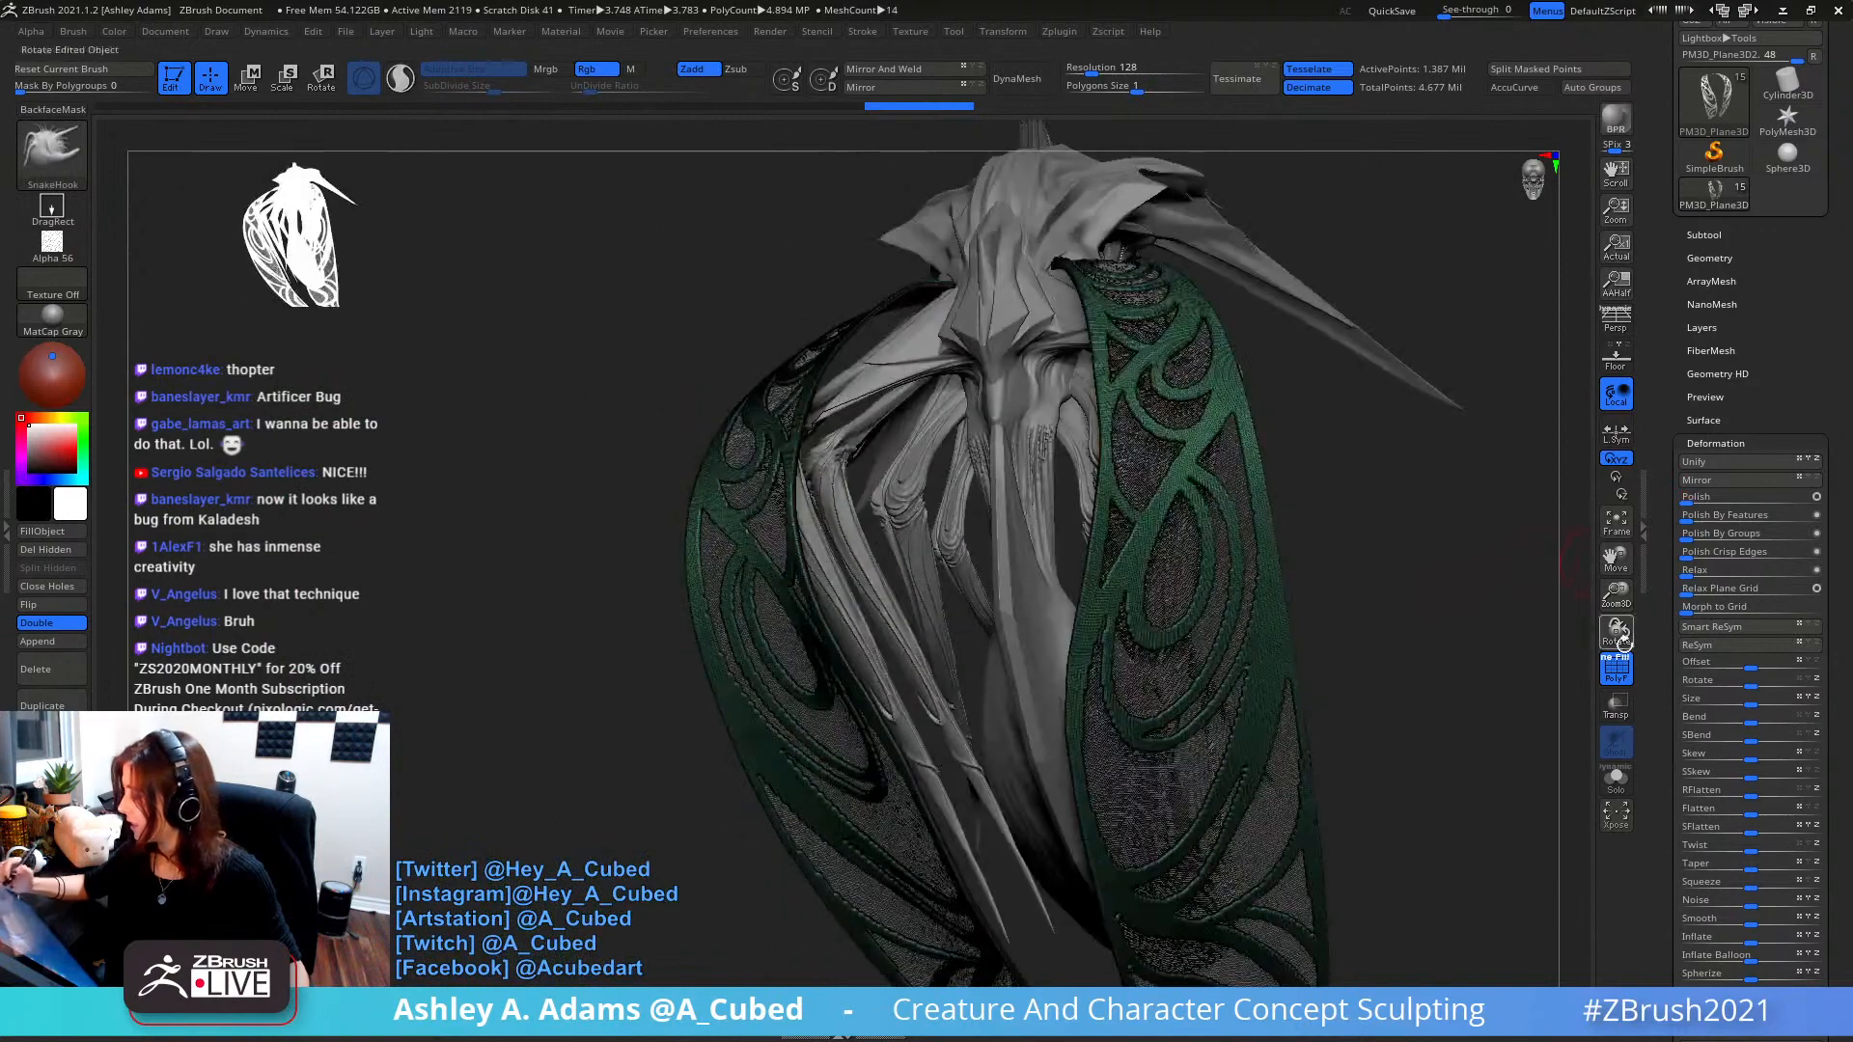
pyautogui.click(1617, 668)
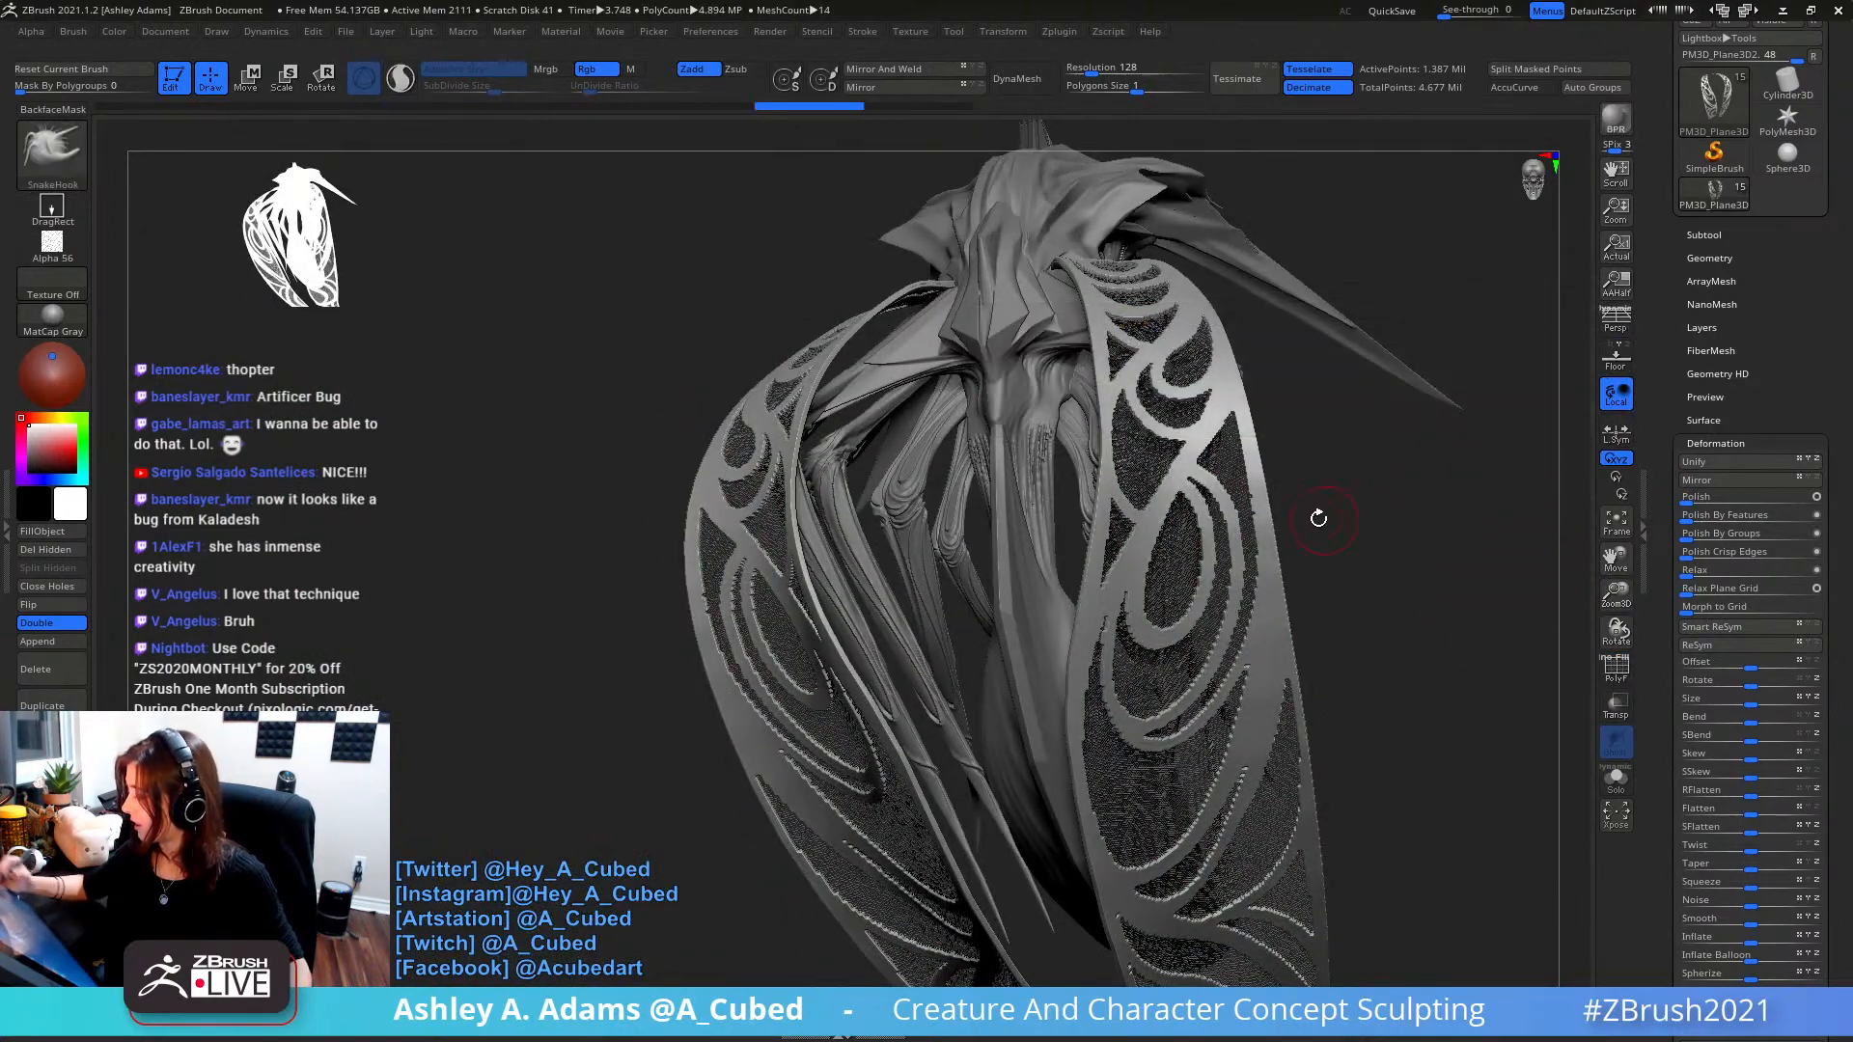
# - Smooth the jagged edges of the line work along the wings by hand with the SmoothCloth brush
pyautogui.rightClick(1168, 538)
pyautogui.moveTo(1214, 400)
pyautogui.mouseDown(button='right')
pyautogui.moveTo(1185, 470)
pyautogui.moveTo(1082, 310)
pyautogui.mouseUp(button='right')
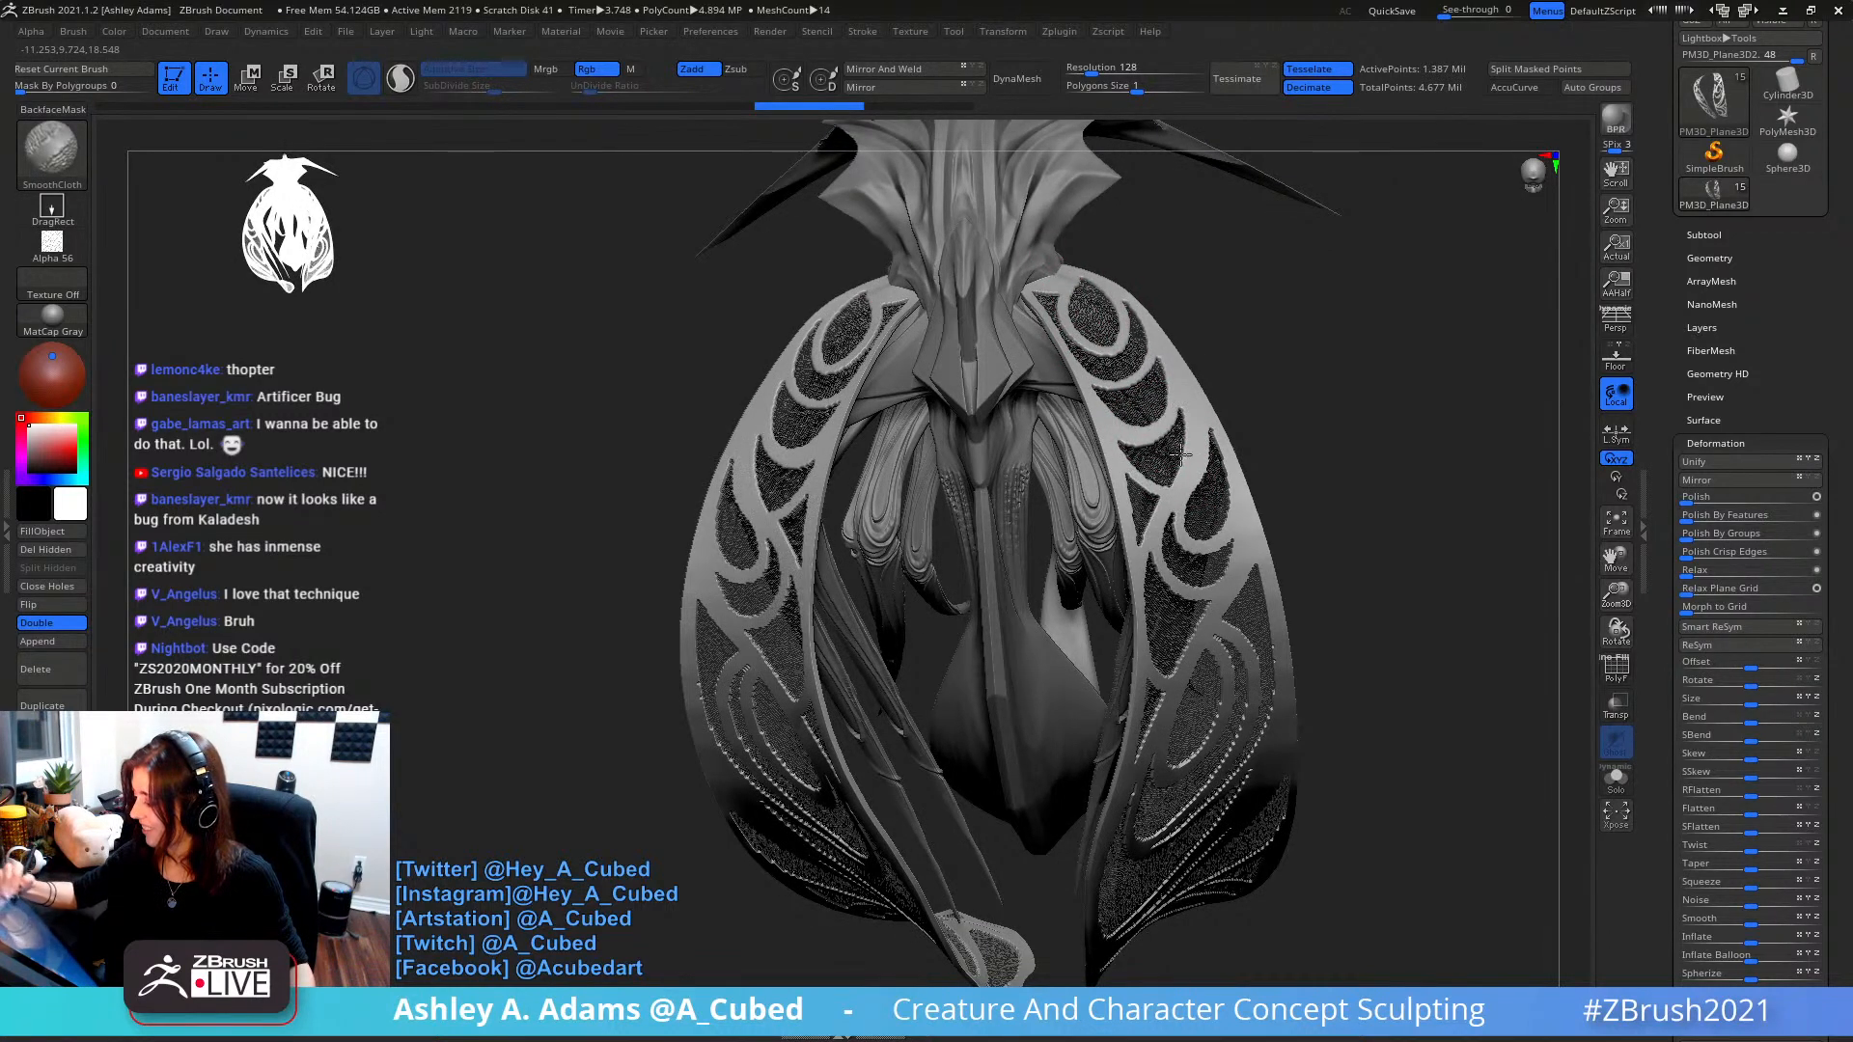
pyautogui.moveTo(1236, 534)
pyautogui.mouseDown(button='right')
pyautogui.moveTo(1193, 523)
pyautogui.moveTo(1269, 478)
pyautogui.moveTo(1293, 424)
pyautogui.mouseUp(button='right')
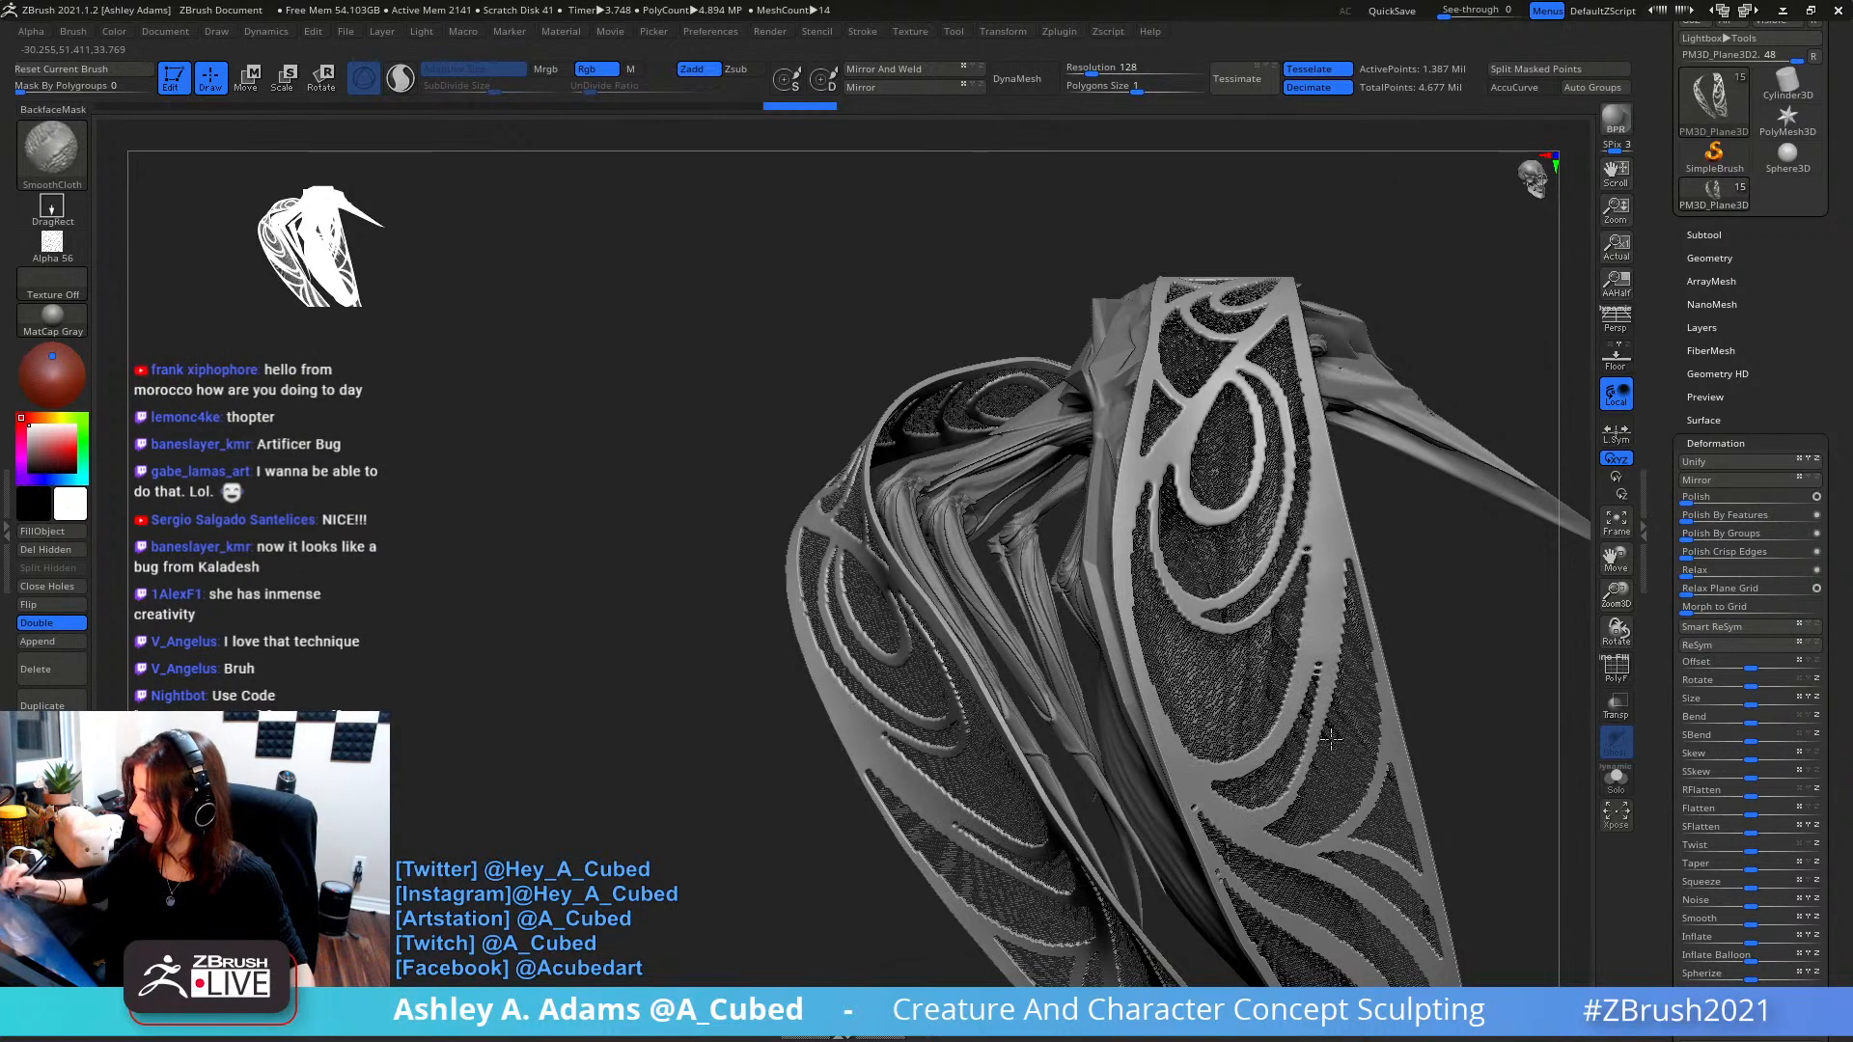
pyautogui.keyDown('ctrl'); pyautogui.moveTo(1332, 740); pyautogui.dragTo(1303, 594, button='right'); pyautogui.keyUp('ctrl')
pyautogui.keyDown('alt'); pyautogui.moveTo(1303, 593); pyautogui.dragTo(1282, 386, button='right'); pyautogui.keyUp('alt')
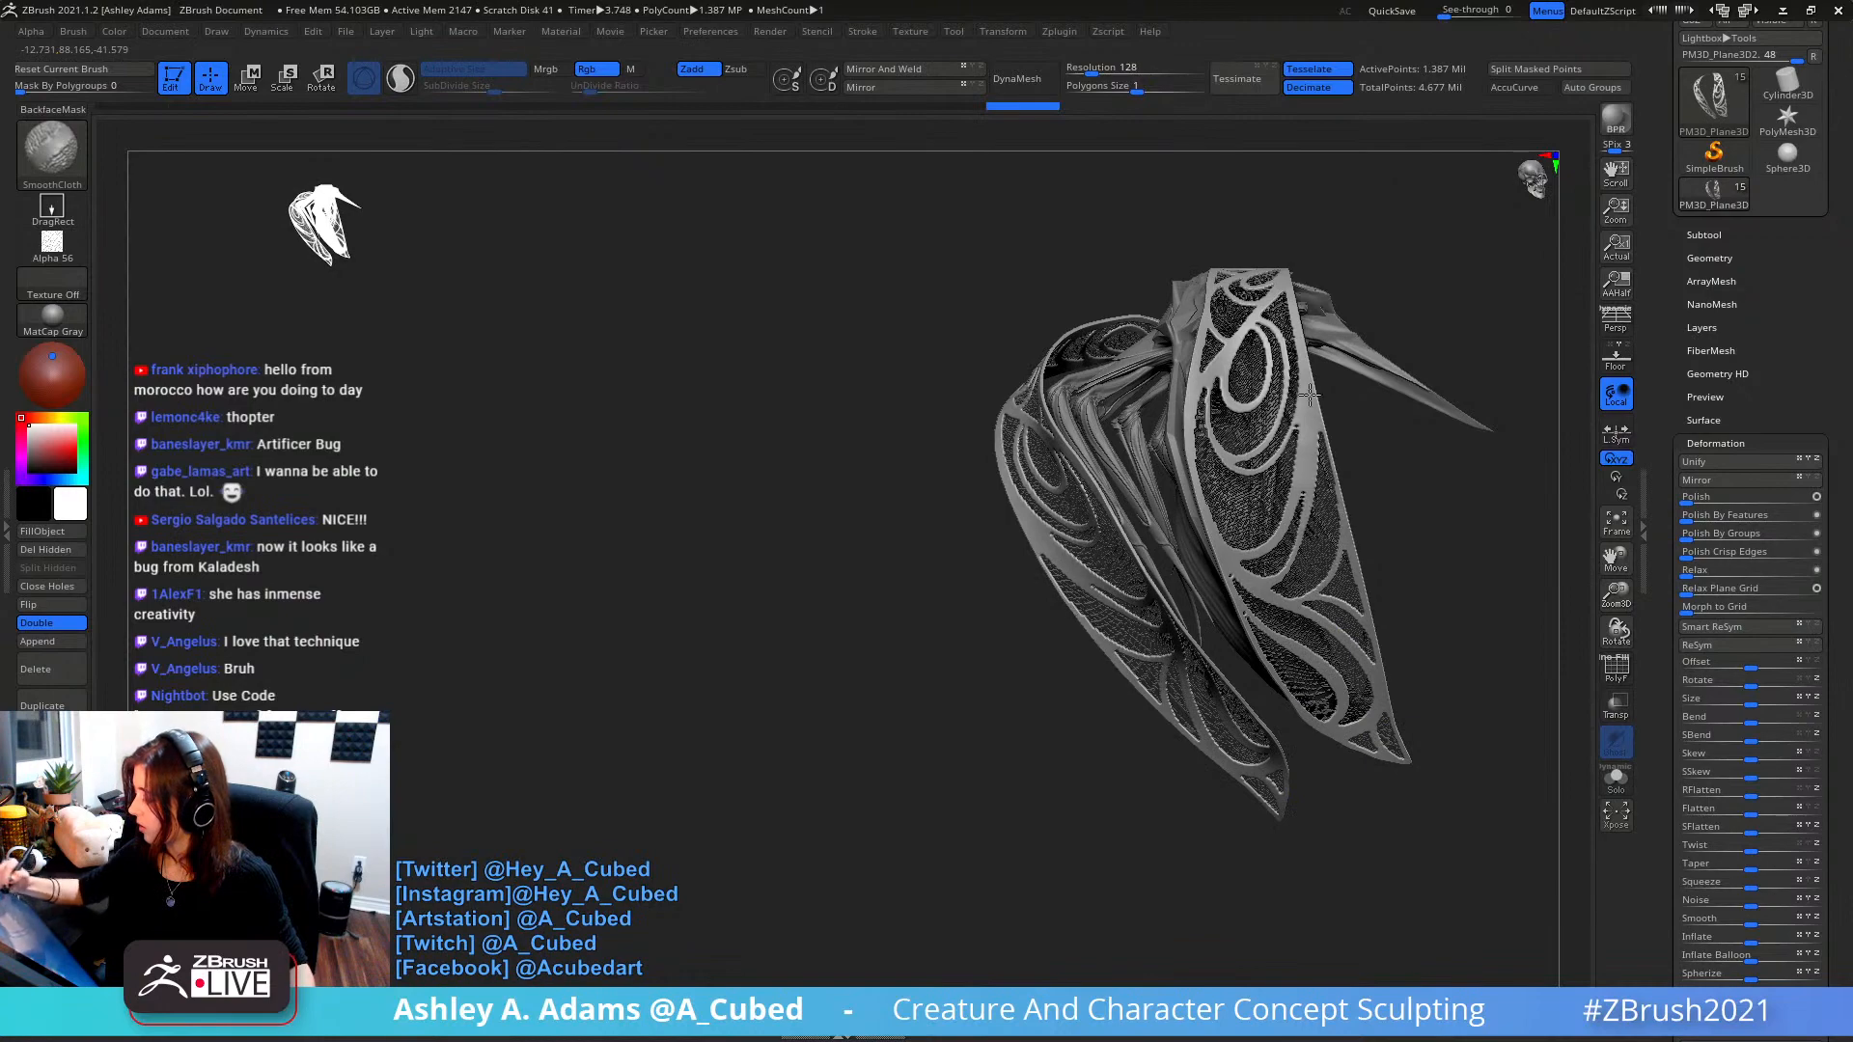
pyautogui.moveTo(1310, 394); pyautogui.dragTo(1286, 504, button='right')
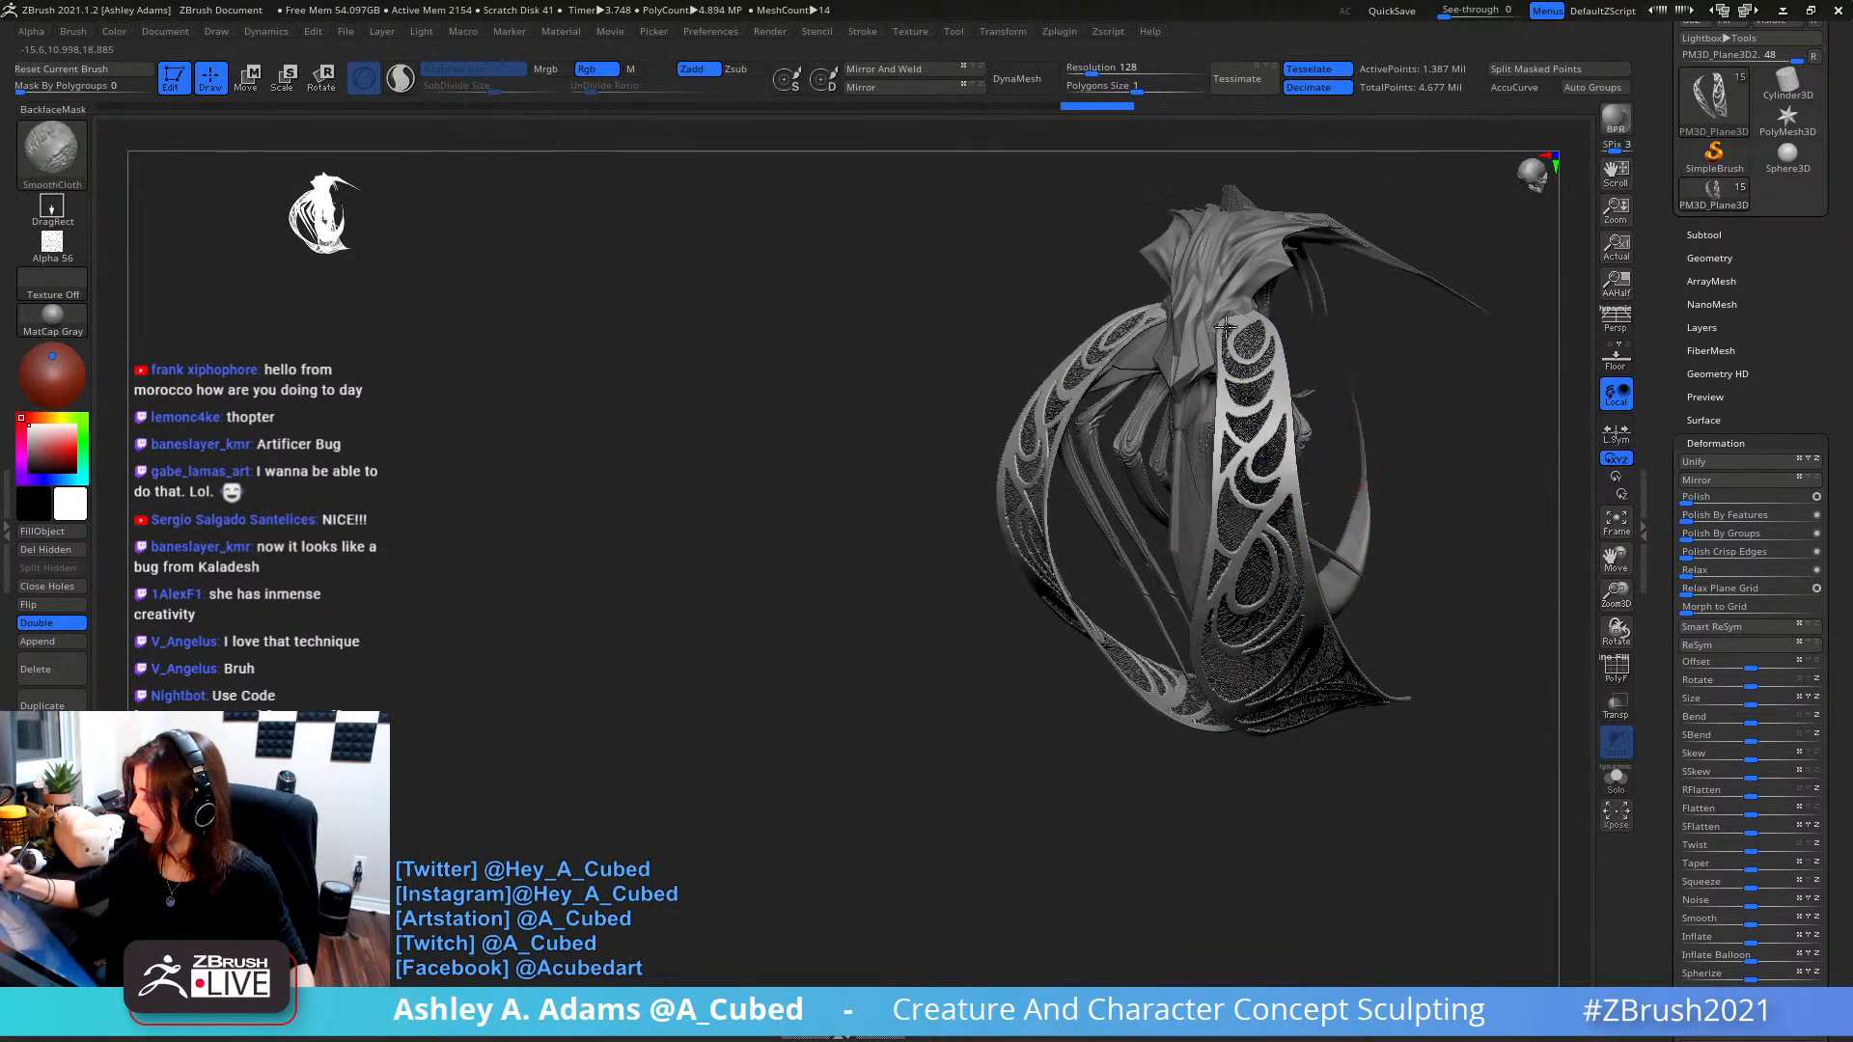
pyautogui.moveTo(1220, 338); pyautogui.dragTo(1159, 329, button='right')
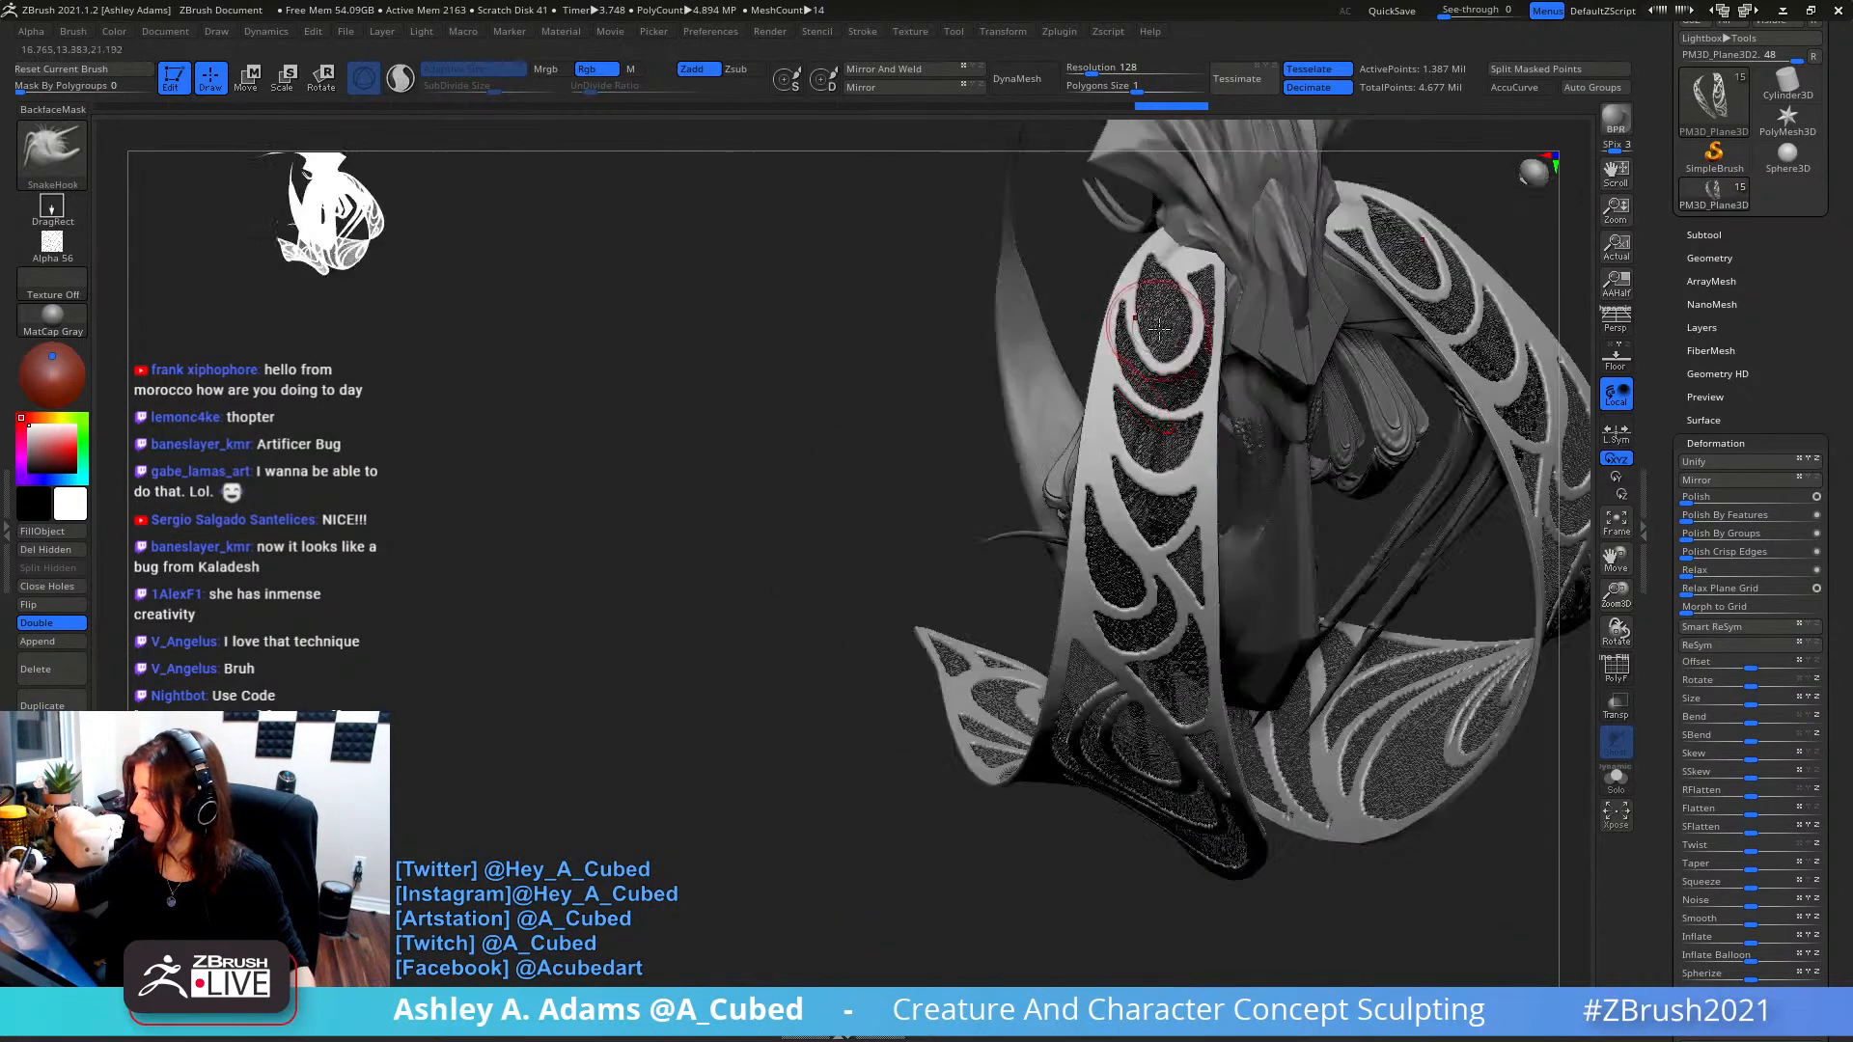
# - Swell the upper ends of the wings' line work near the creature's body with the Inflat brush
pyautogui.press('b')
pyautogui.press('i')
pyautogui.press('n')
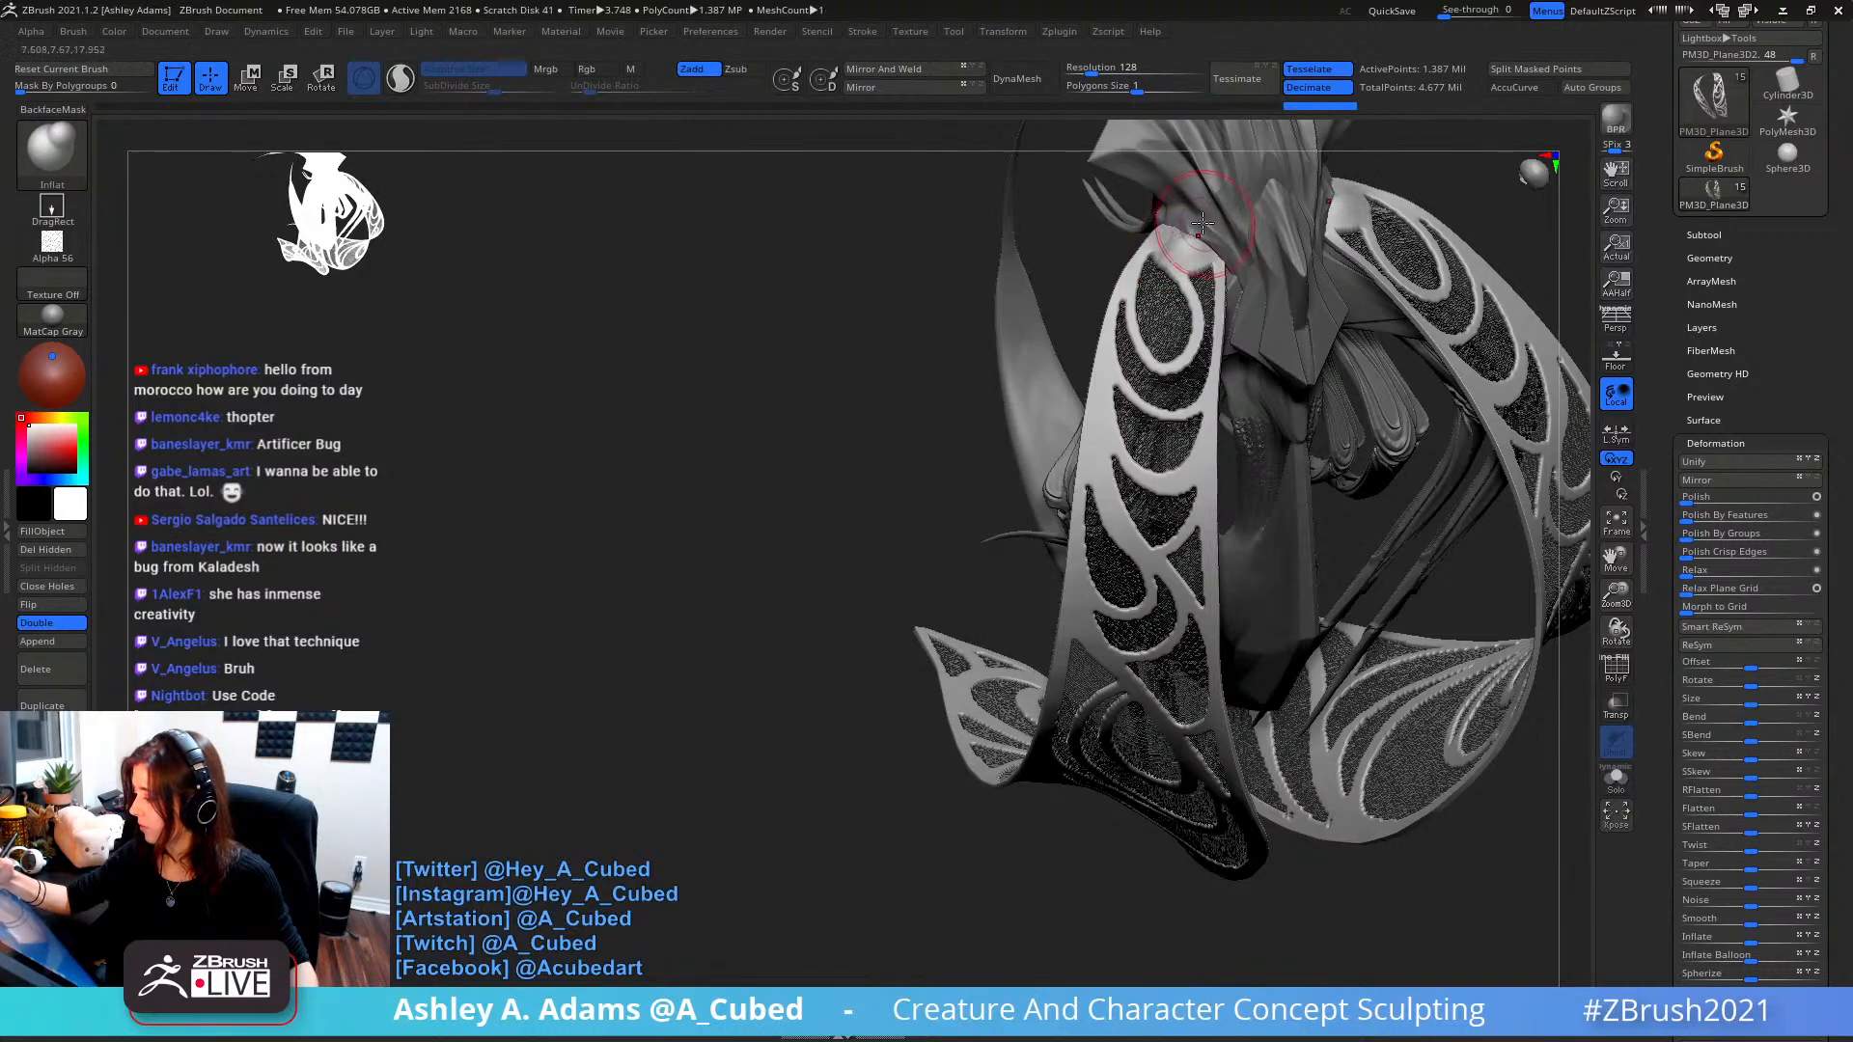
pyautogui.moveTo(1176, 250); pyautogui.dragTo(1199, 212, button='right')
pyautogui.moveTo(1199, 214); pyautogui.dragTo(1182, 241)
pyautogui.moveTo(1182, 241)
pyautogui.mouseDown(button='right')
pyautogui.moveTo(1149, 372)
pyautogui.moveTo(1176, 357)
pyautogui.moveTo(1071, 287)
pyautogui.mouseUp(button='right')
# - Carve along the rim and uppermost curls of the wings' line work with the MAHcut Mech brush, smoothing between strokes
pyautogui.press('b')
pyautogui.press('s')
pyautogui.press('h')
pyautogui.press('2')
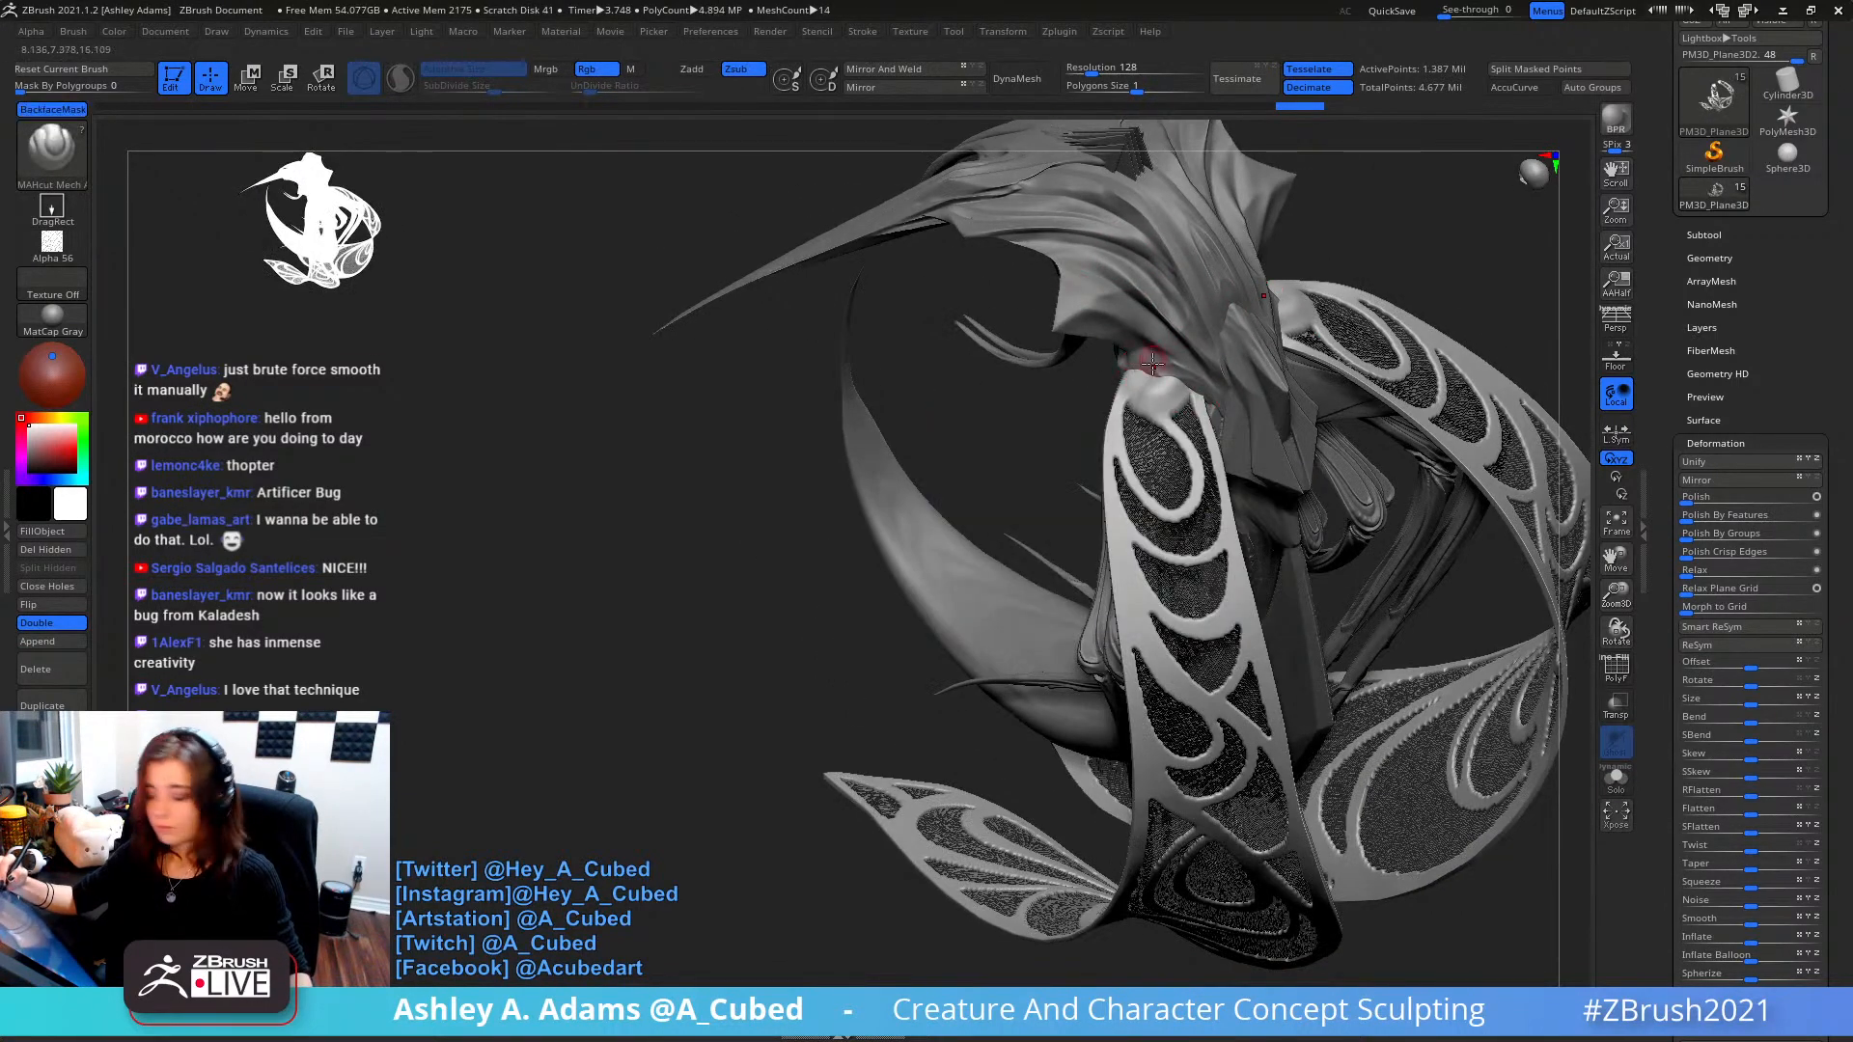
pyautogui.moveTo(1151, 364); pyautogui.dragTo(1137, 406, button='right')
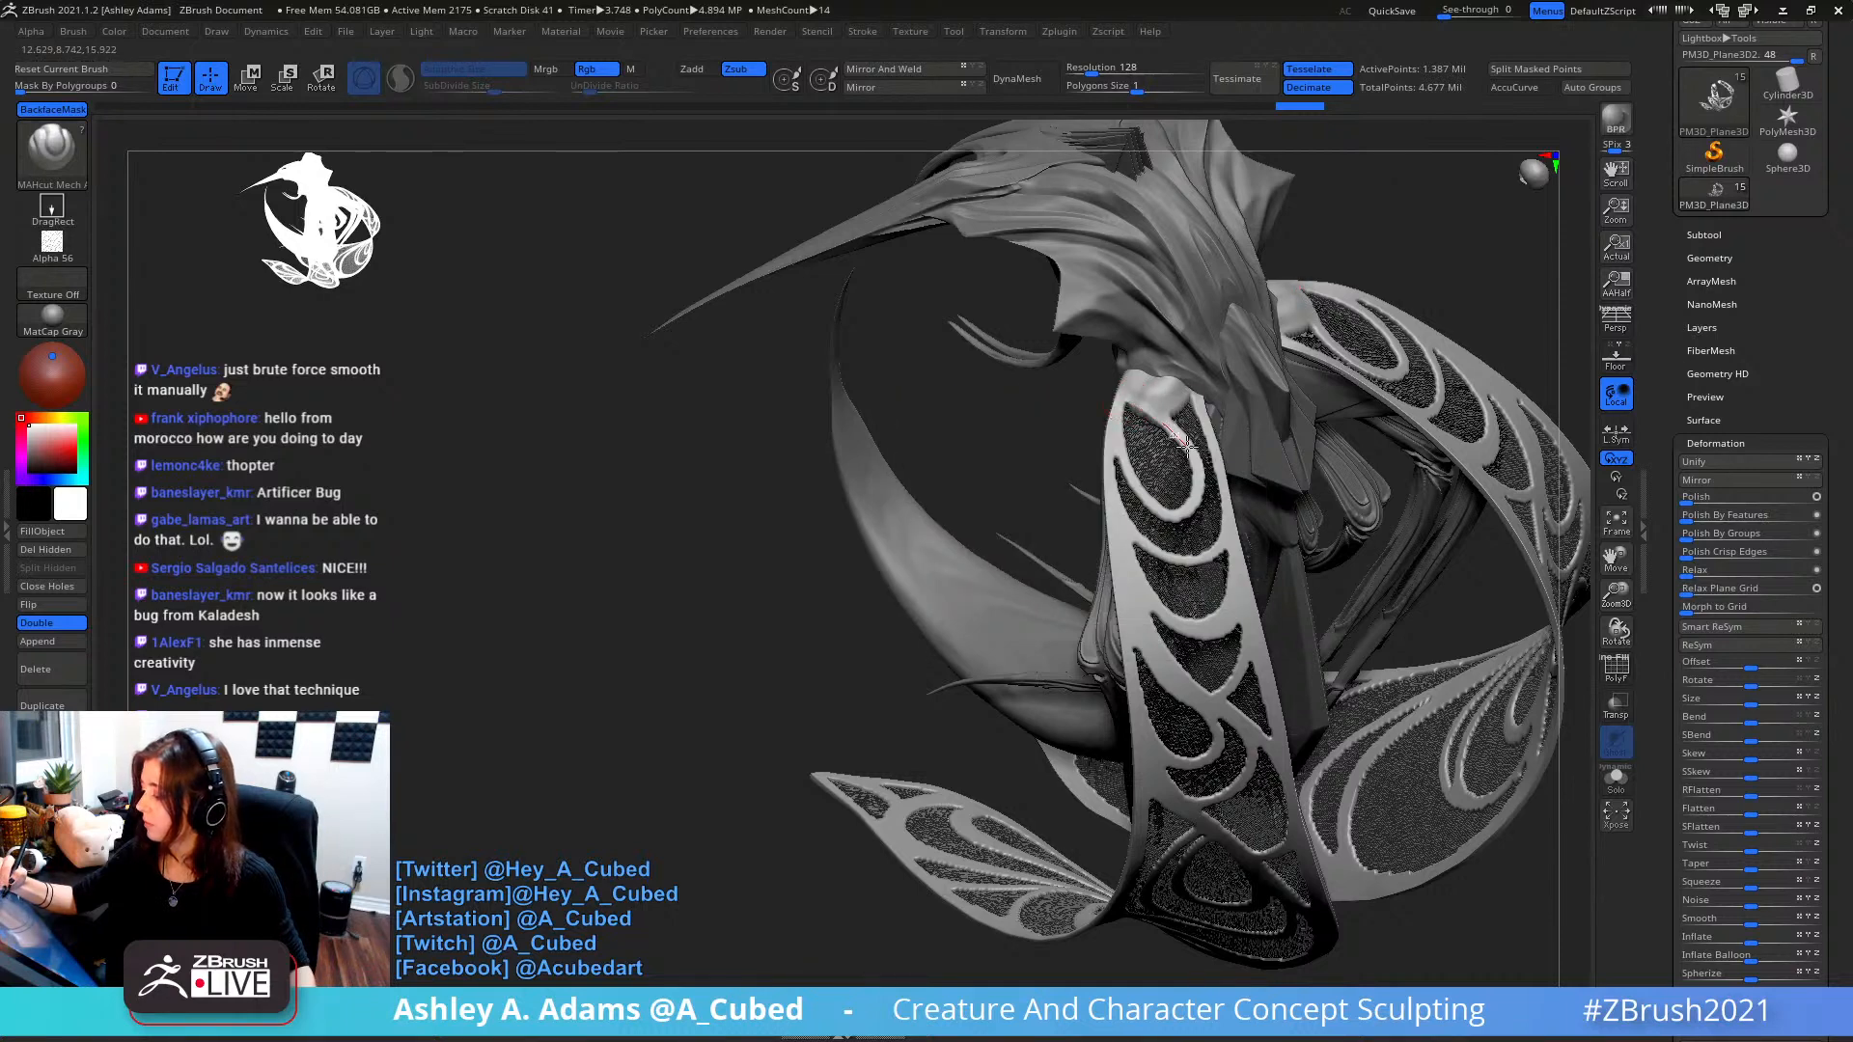
pyautogui.press('shift')
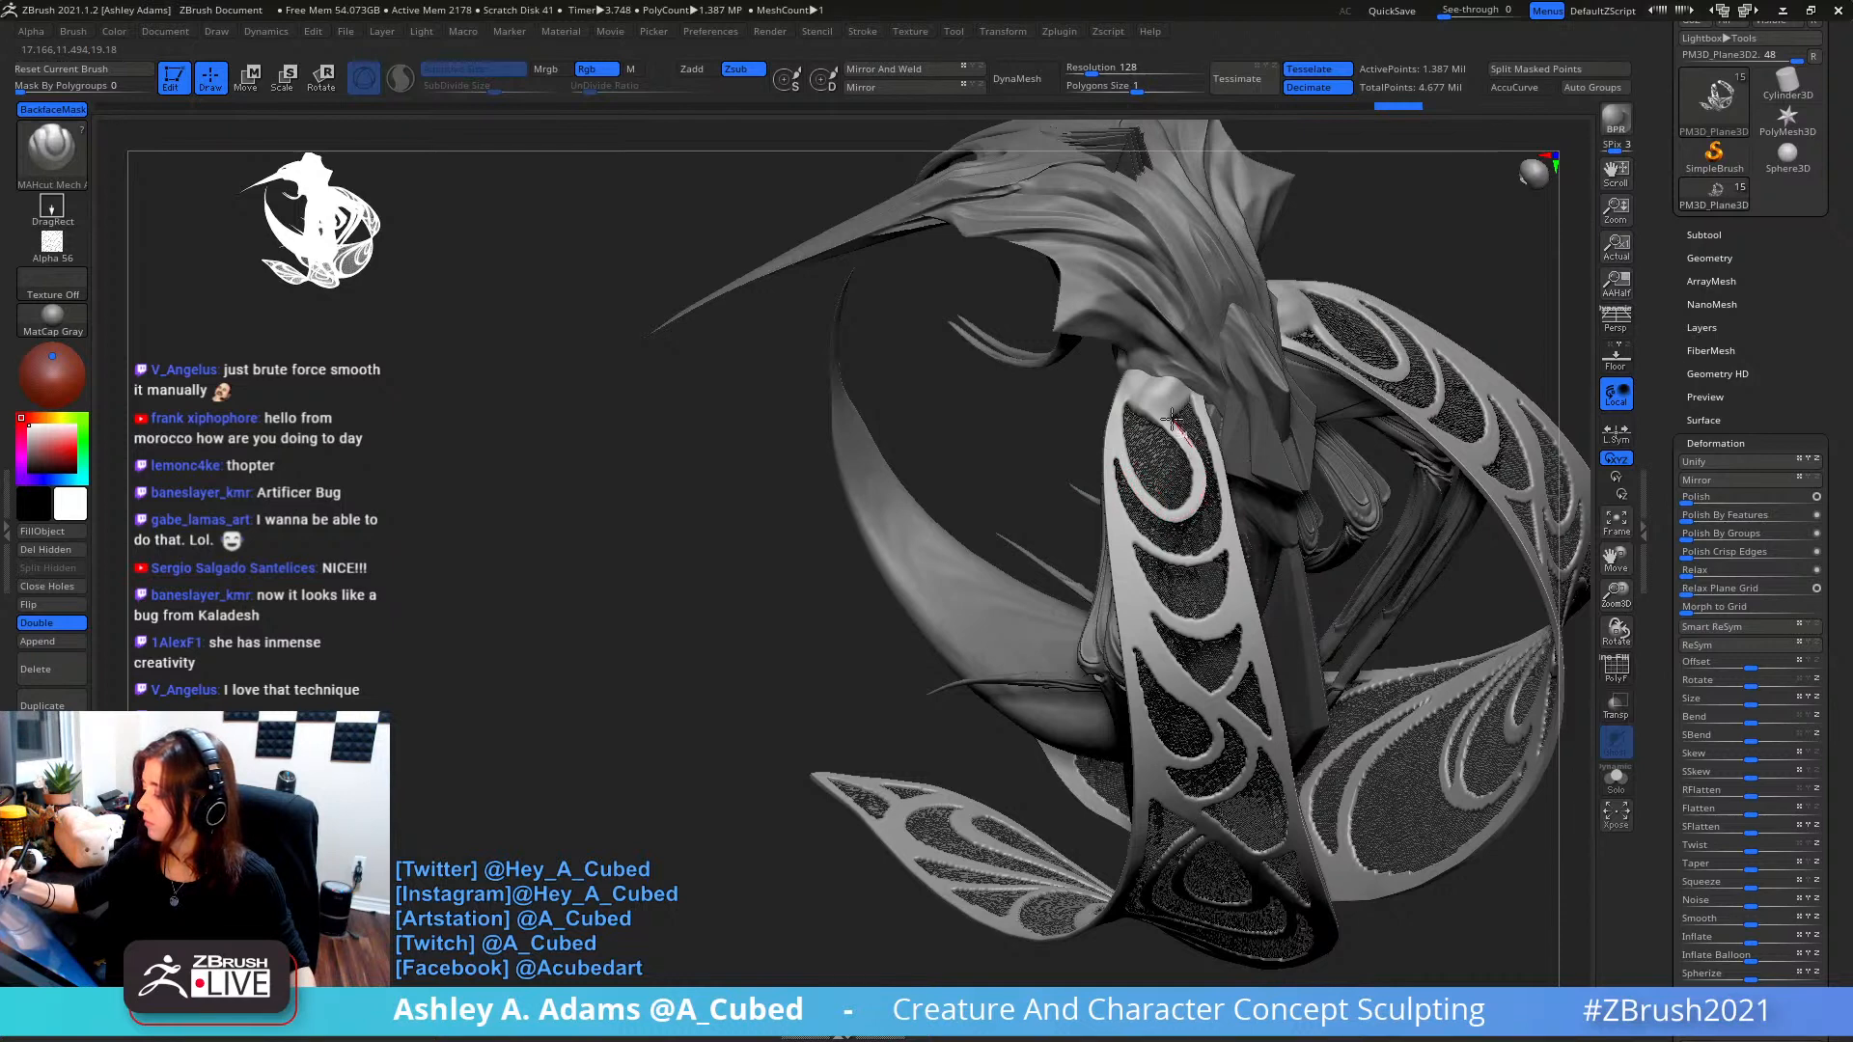
pyautogui.press('shift')
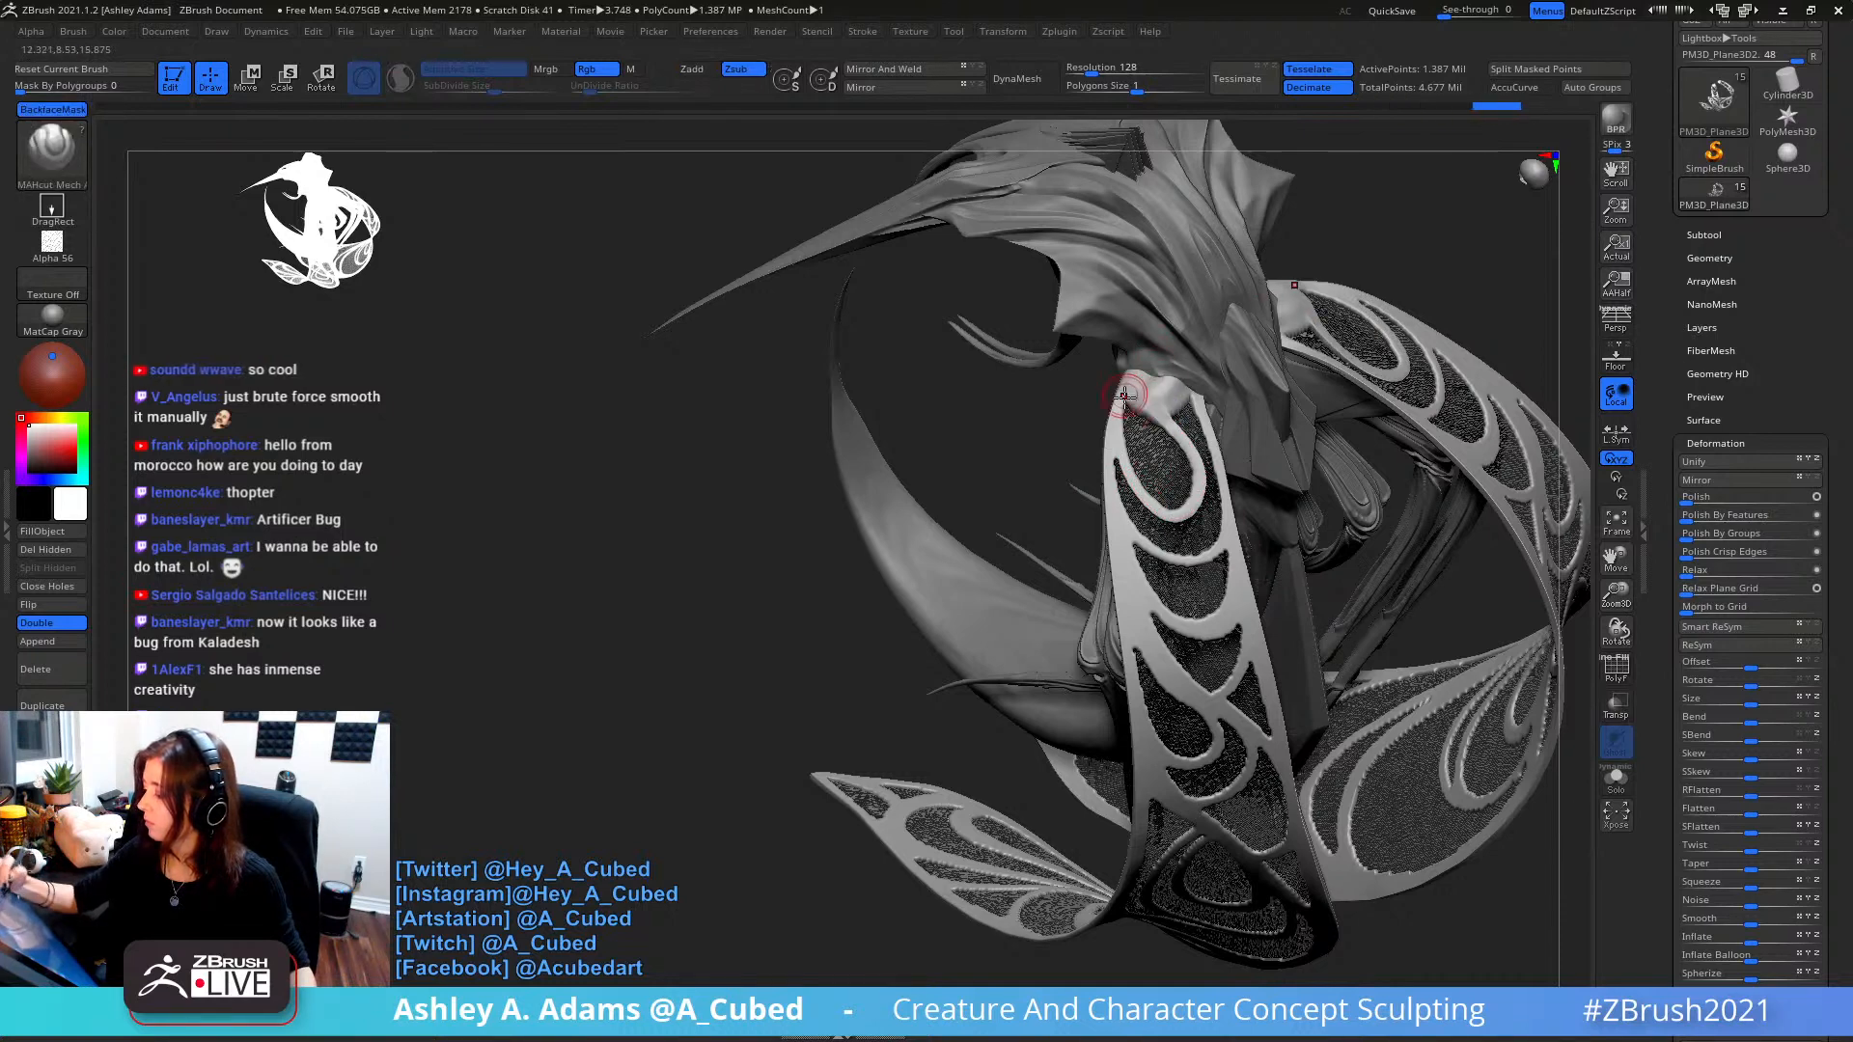
pyautogui.moveTo(1137, 406); pyautogui.dragTo(1169, 428)
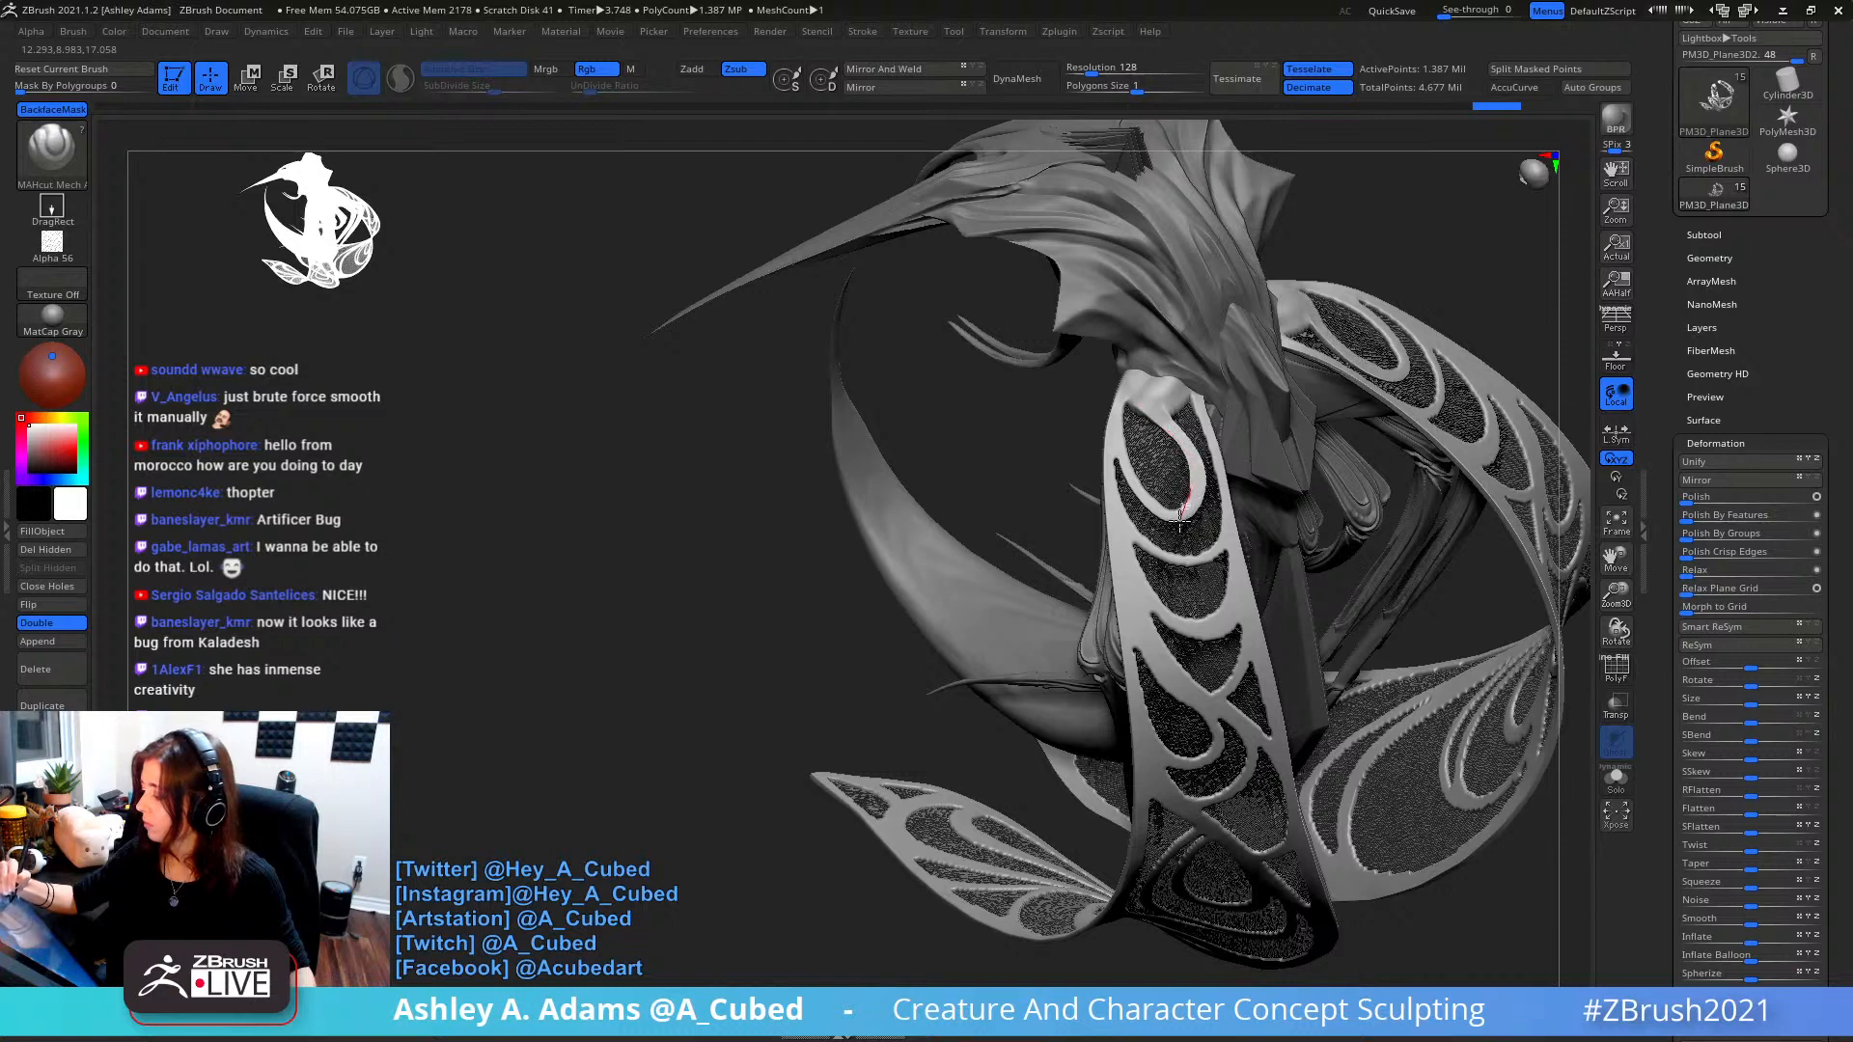
pyautogui.press('shift')
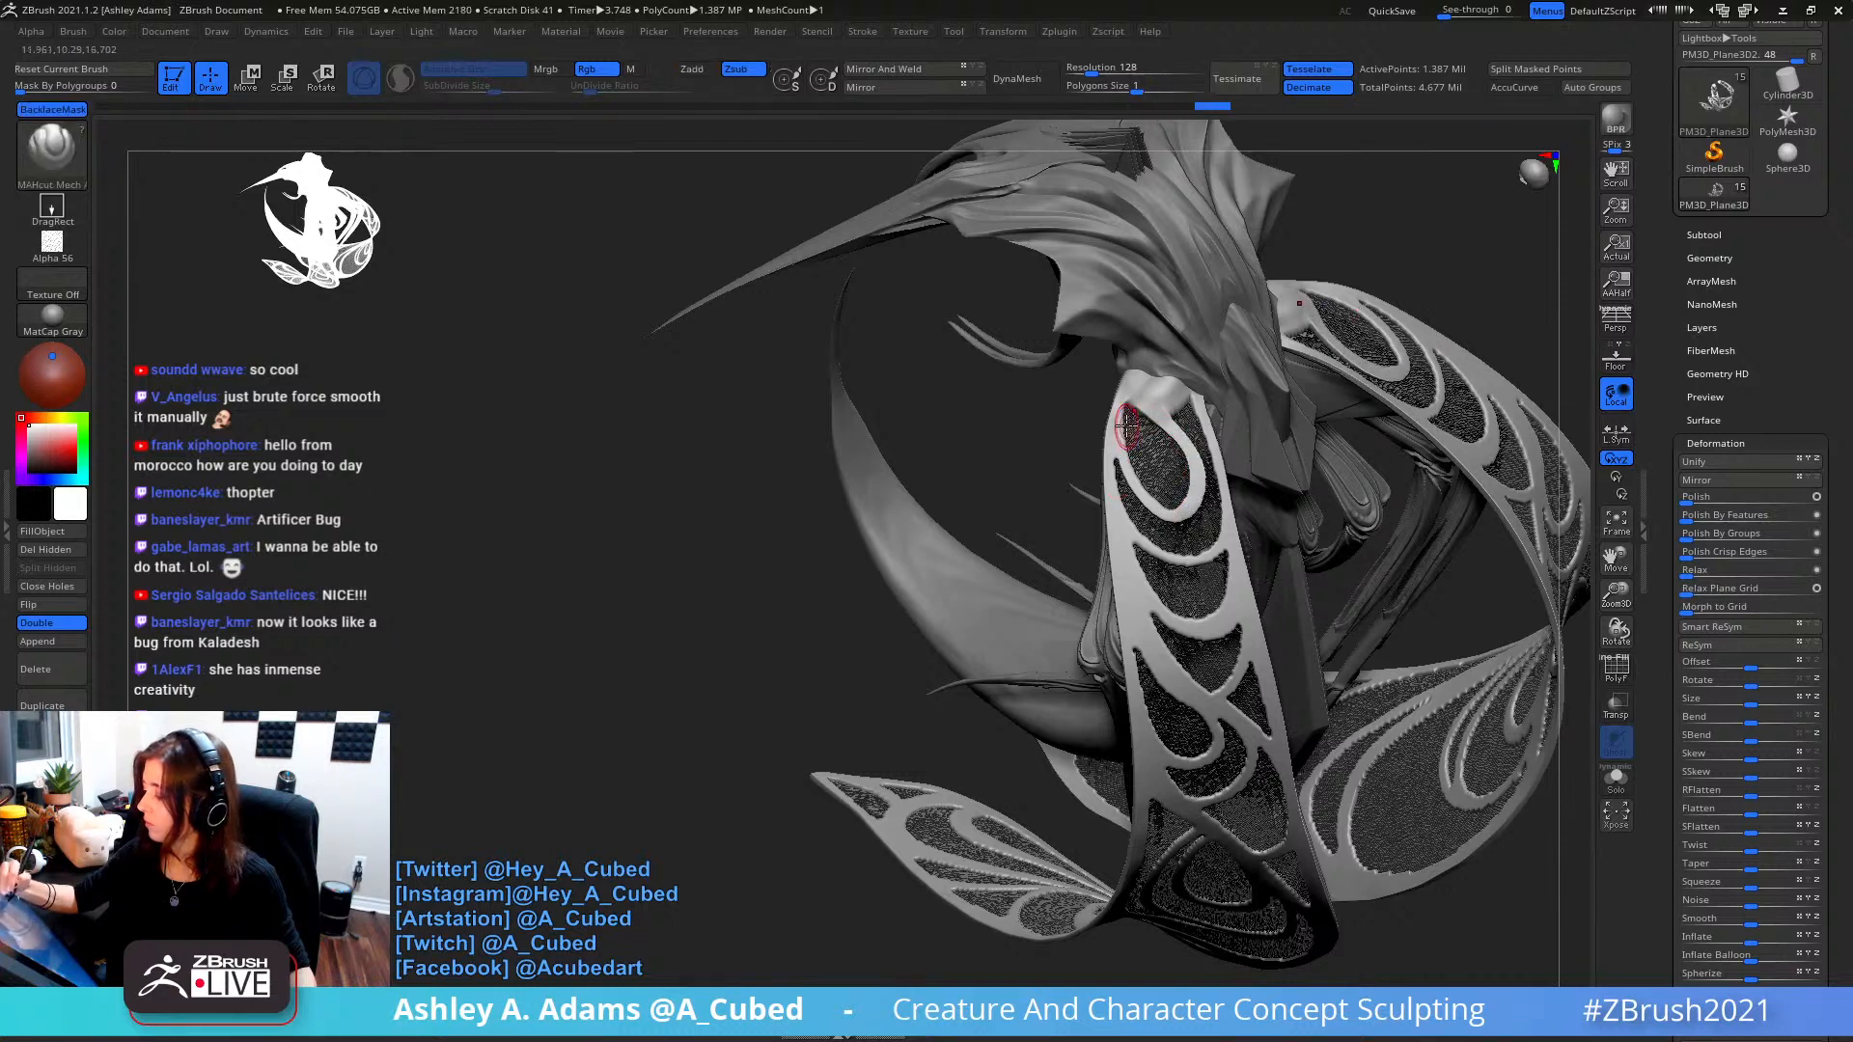
pyautogui.moveTo(1119, 406); pyautogui.dragTo(1129, 478)
pyautogui.press('shift')
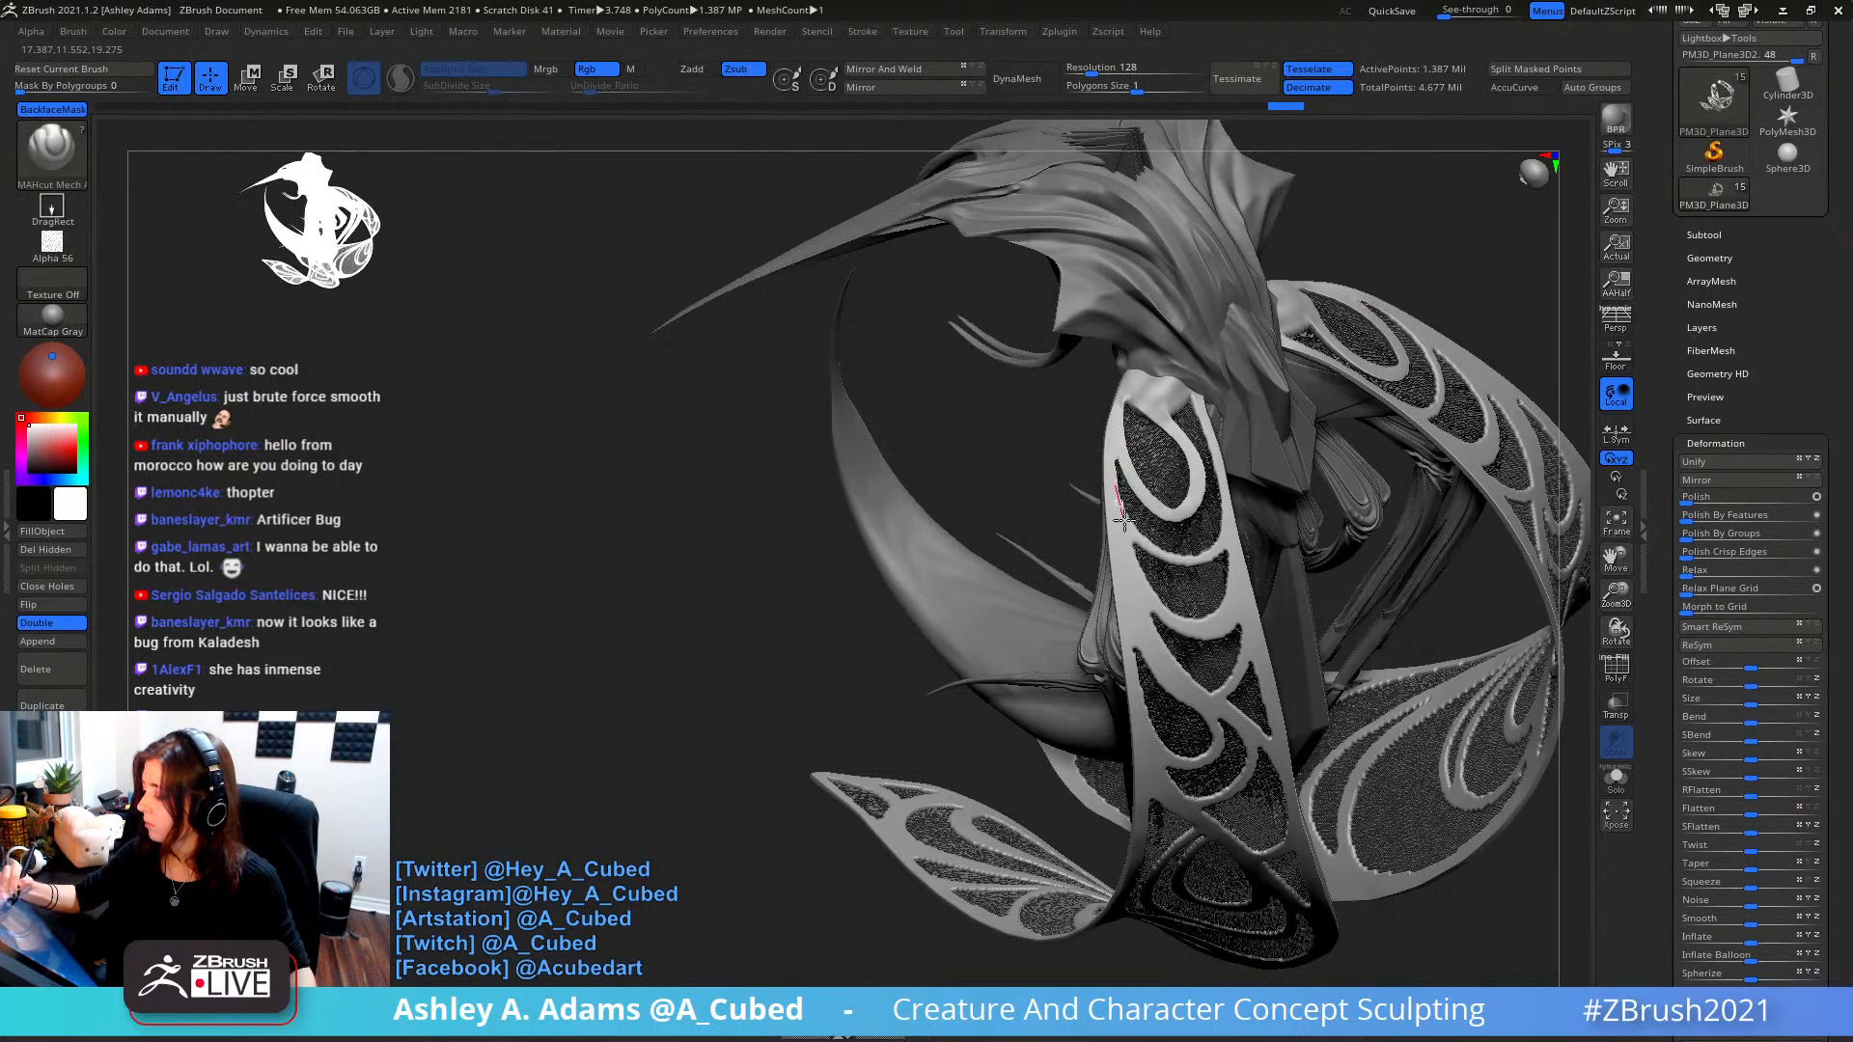
pyautogui.press('shift')
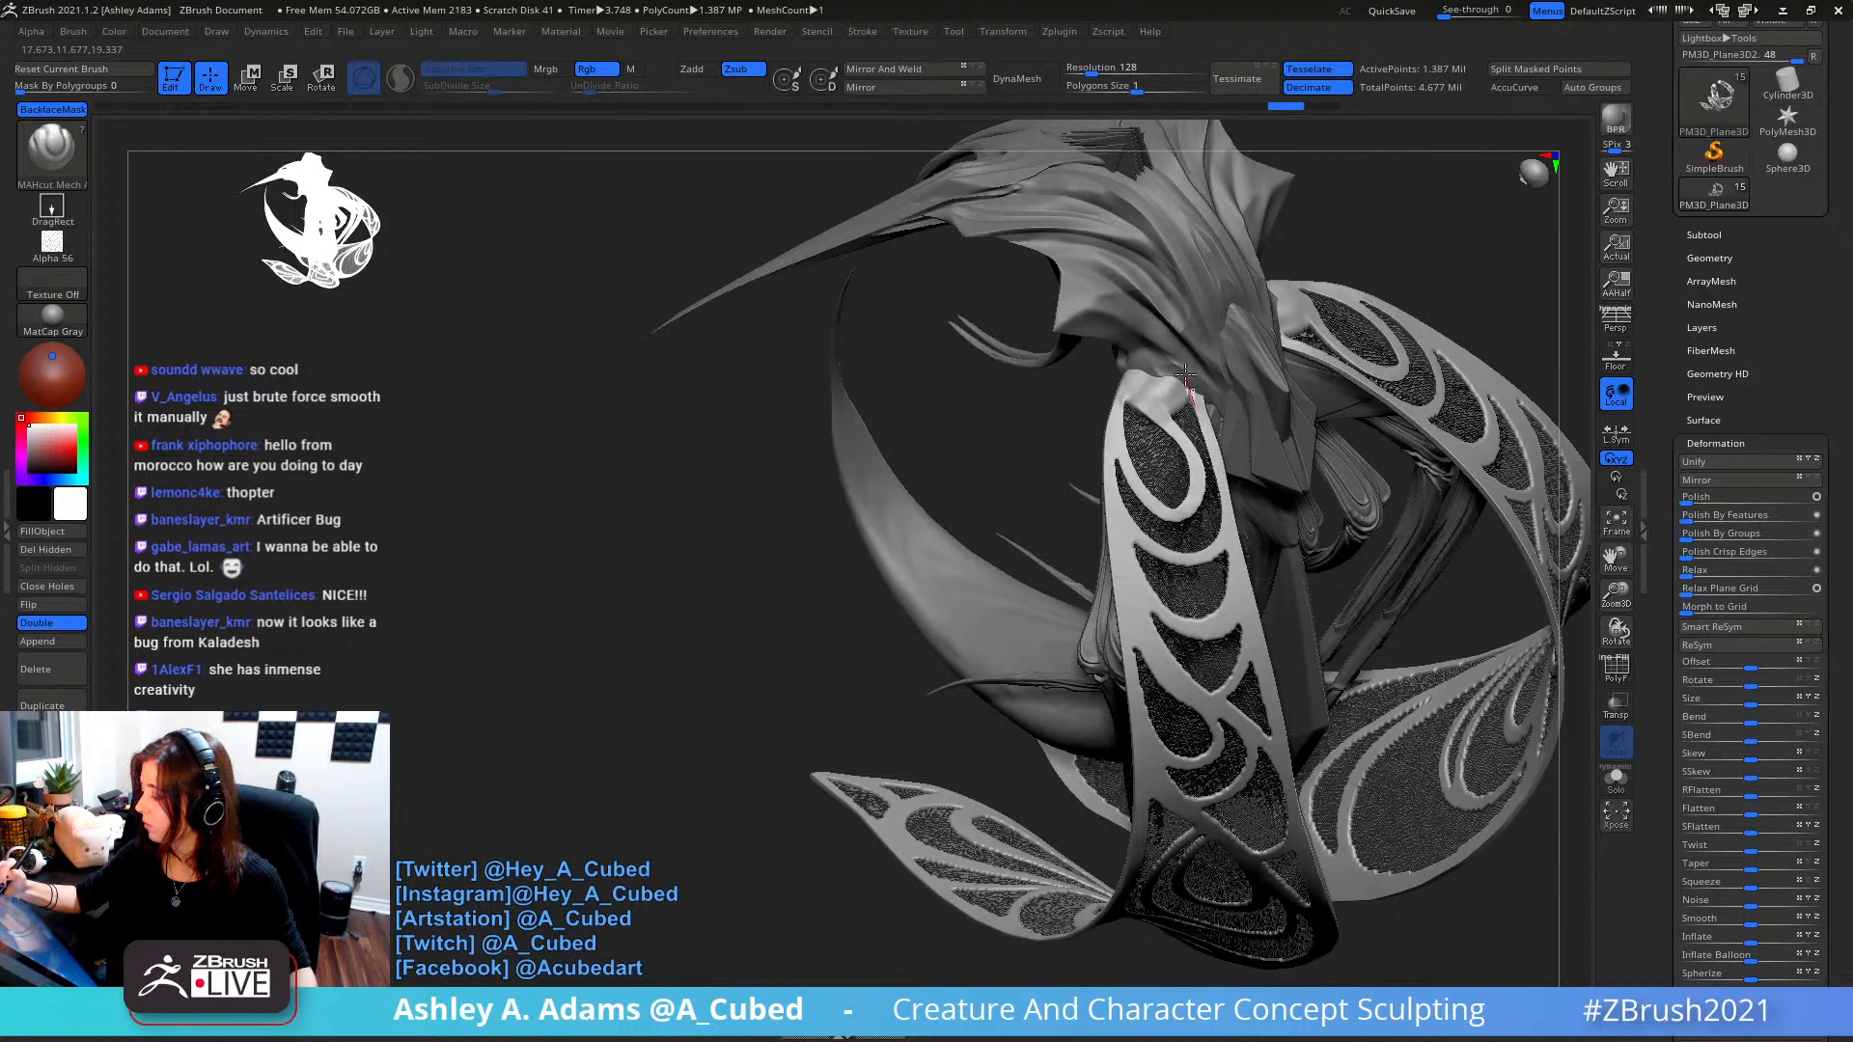
pyautogui.press('shift')
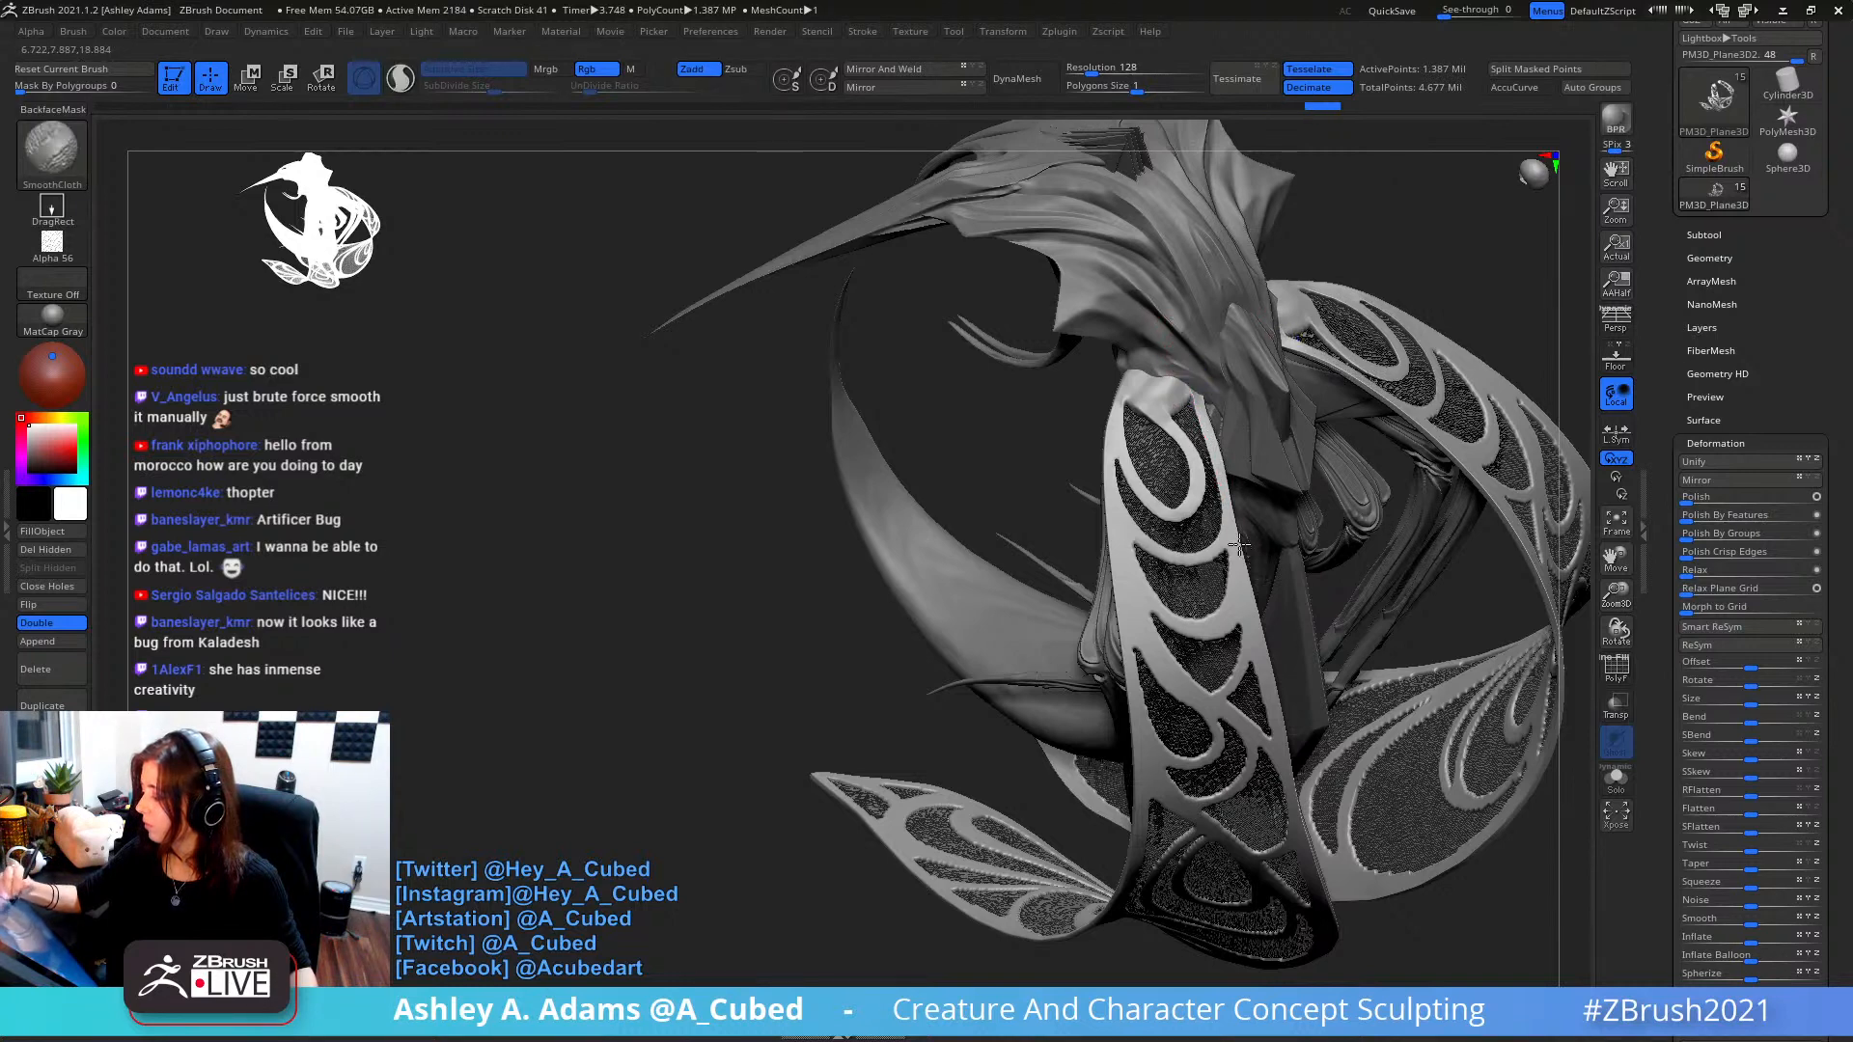
# - ZRemesh the wings' line-pattern subtool with DetectEdges on and a target polygon count of 5
pyautogui.moveTo(1174, 438)
pyautogui.keyDown('ctrl'); pyautogui.mouseDown(button='right')
pyautogui.moveTo(1091, 290)
pyautogui.moveTo(1187, 308)
pyautogui.moveTo(1197, 260)
pyautogui.mouseUp(button='right'); pyautogui.keyUp('ctrl')
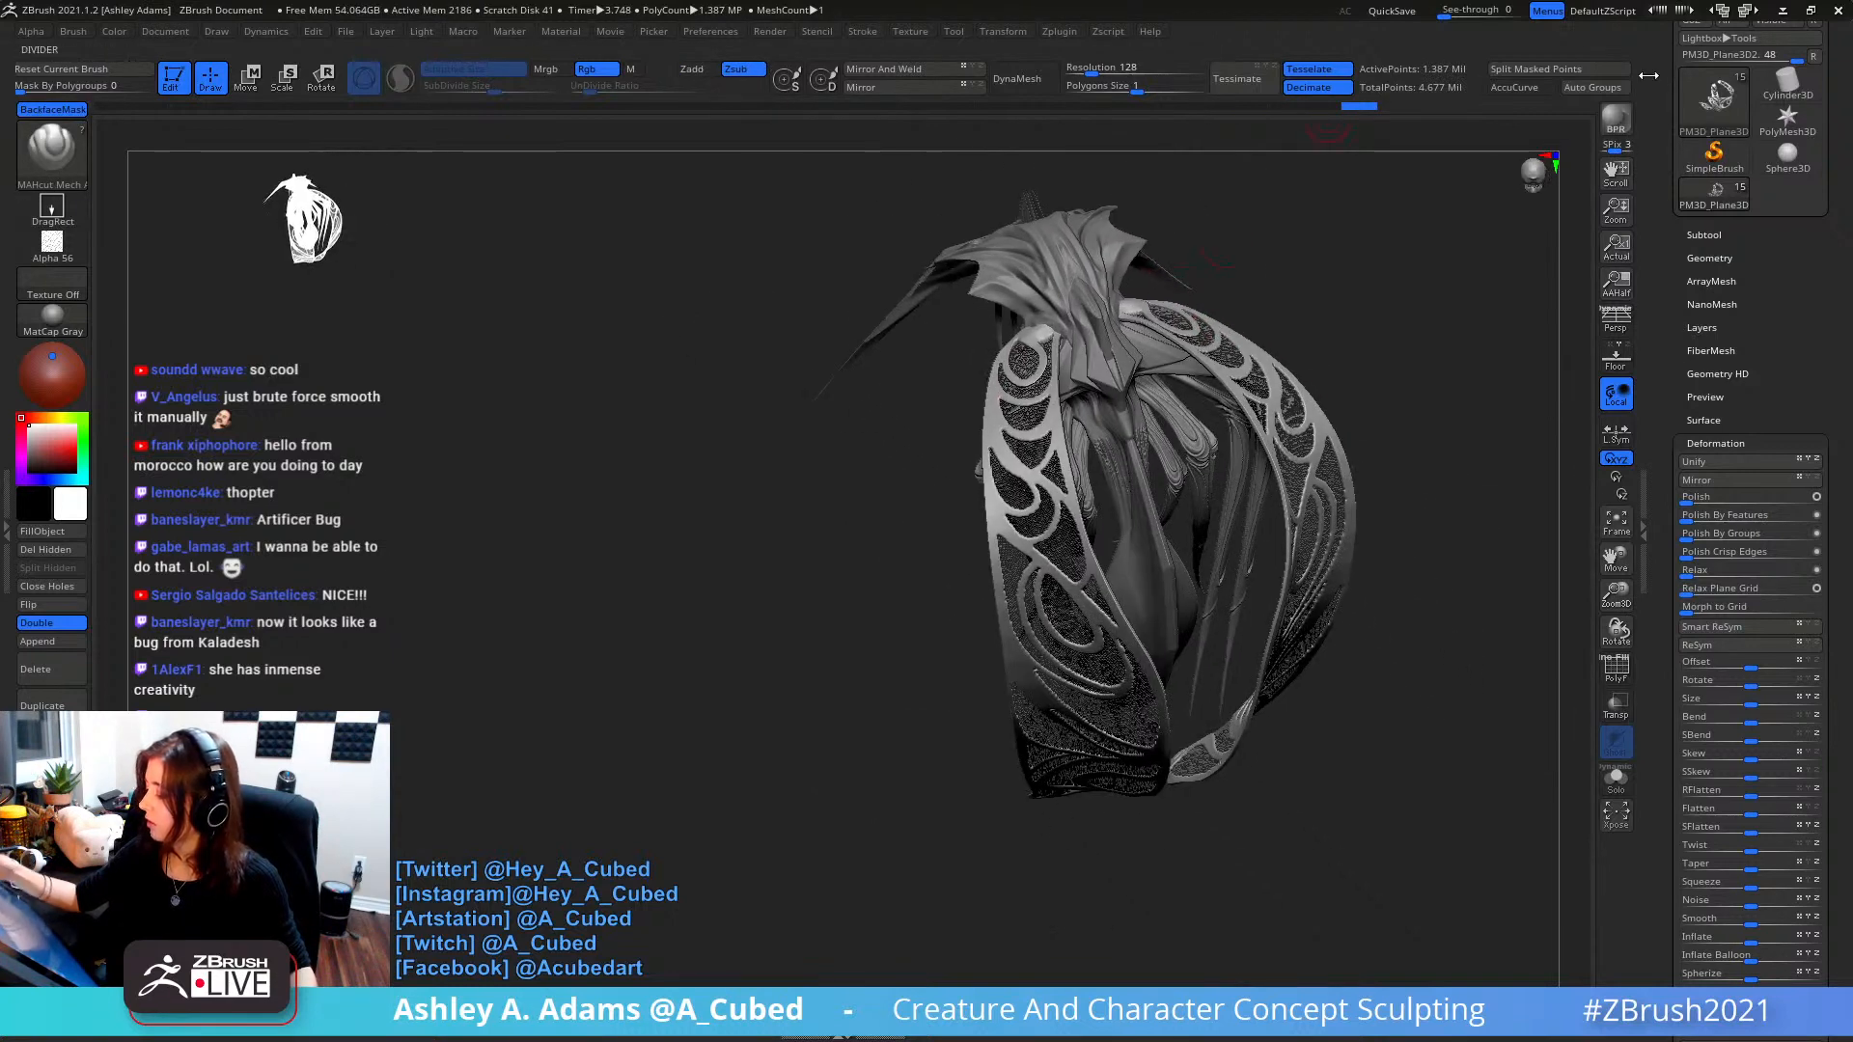
pyautogui.click(1689, 236)
pyautogui.click(1686, 237)
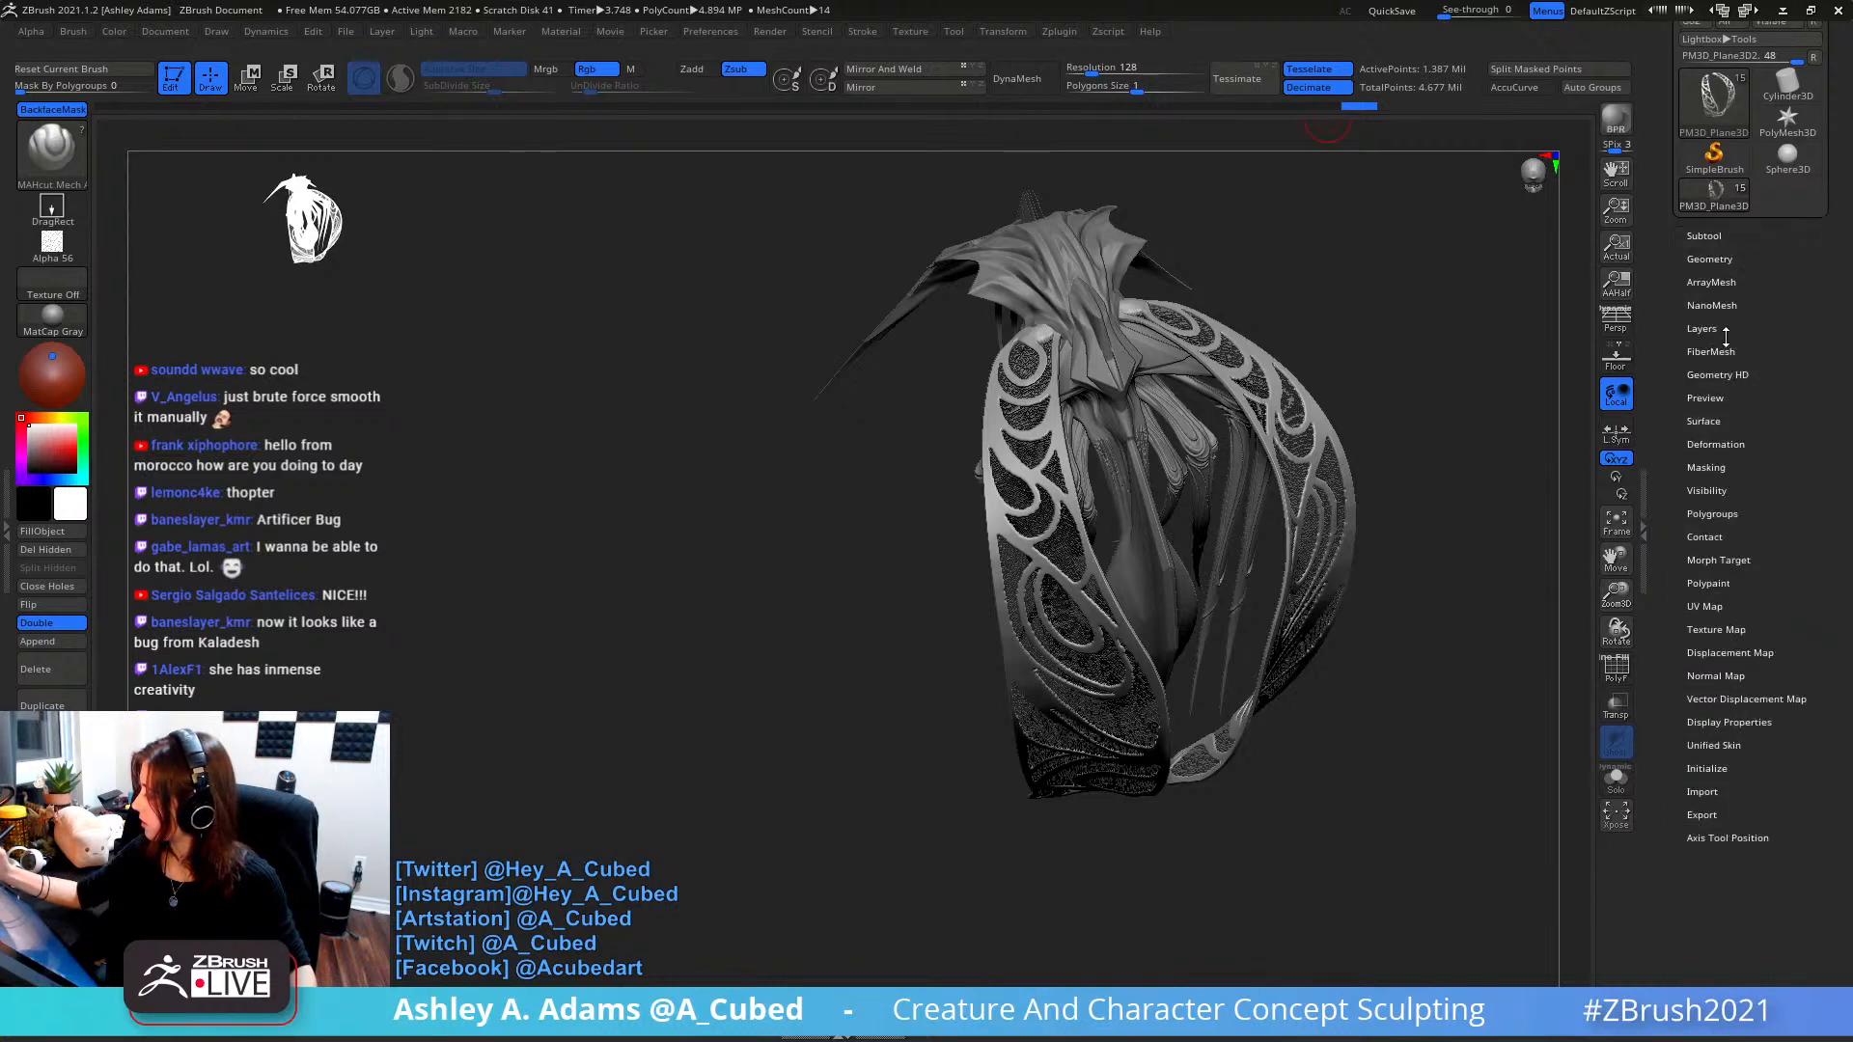
pyautogui.click(1710, 259)
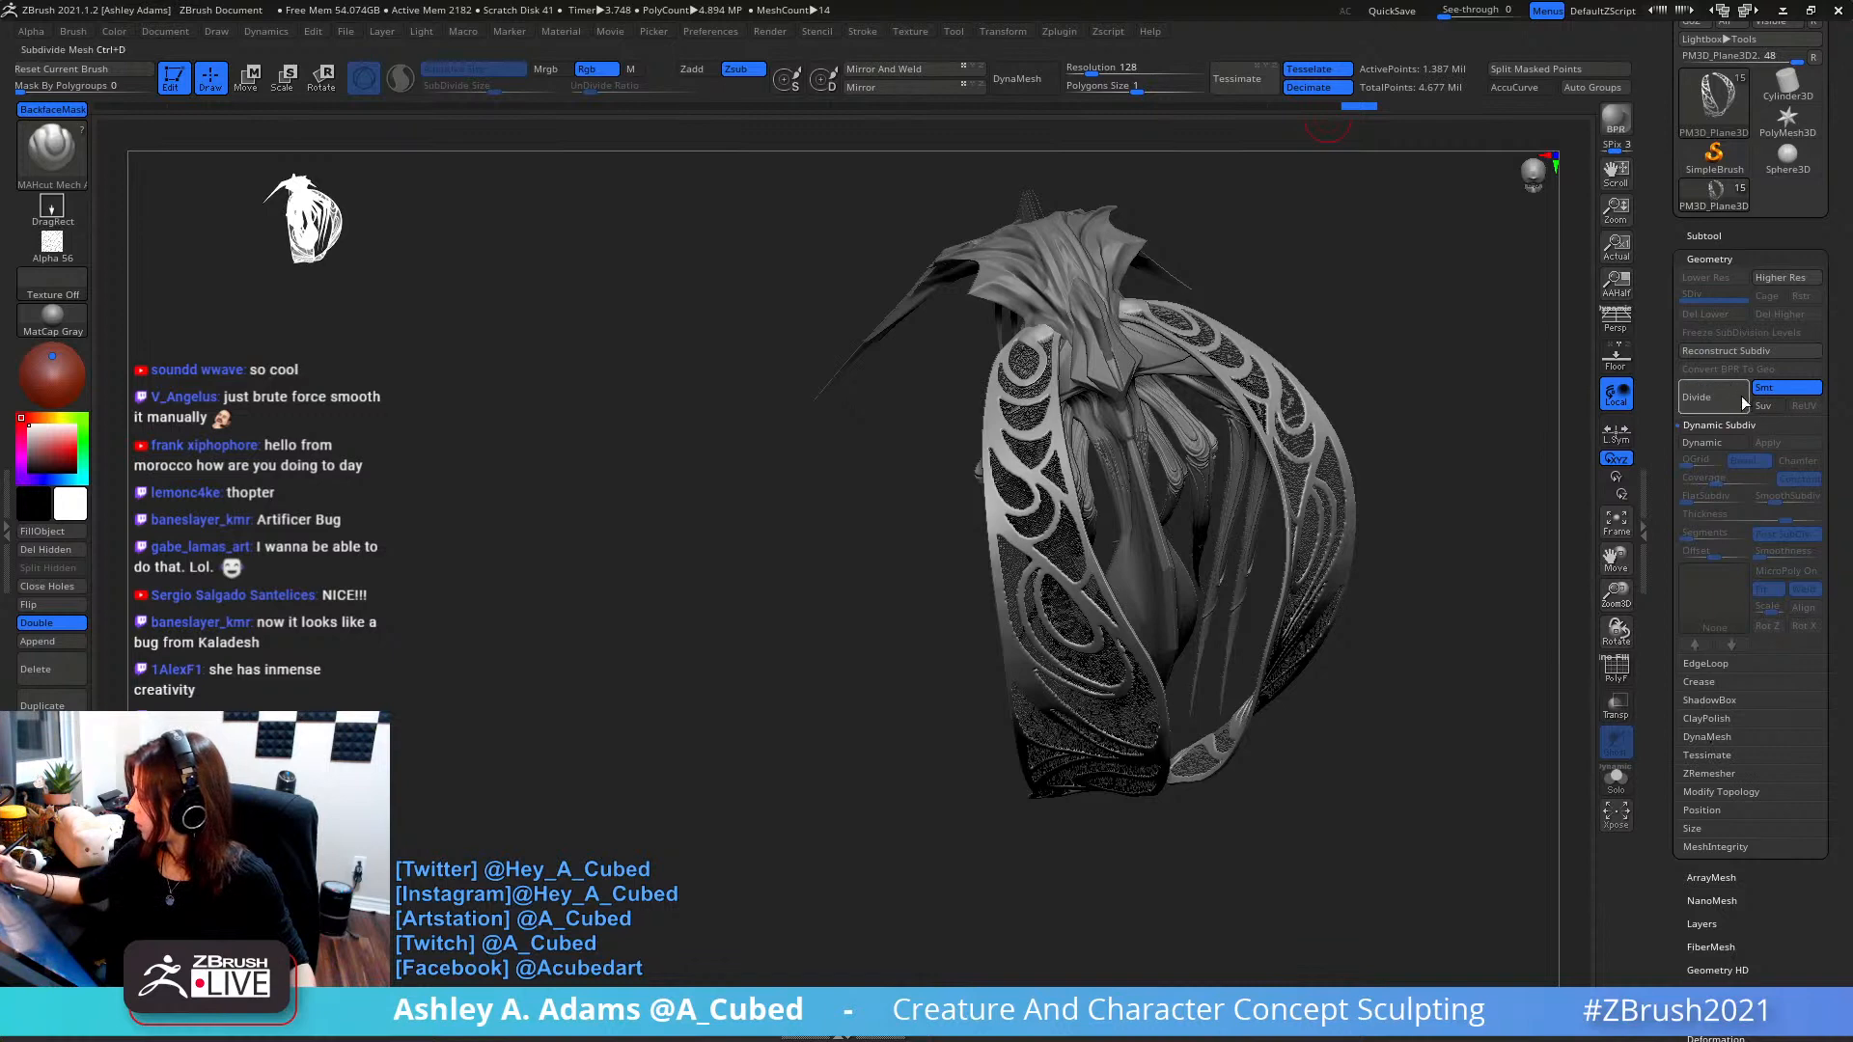
pyautogui.click(1709, 774)
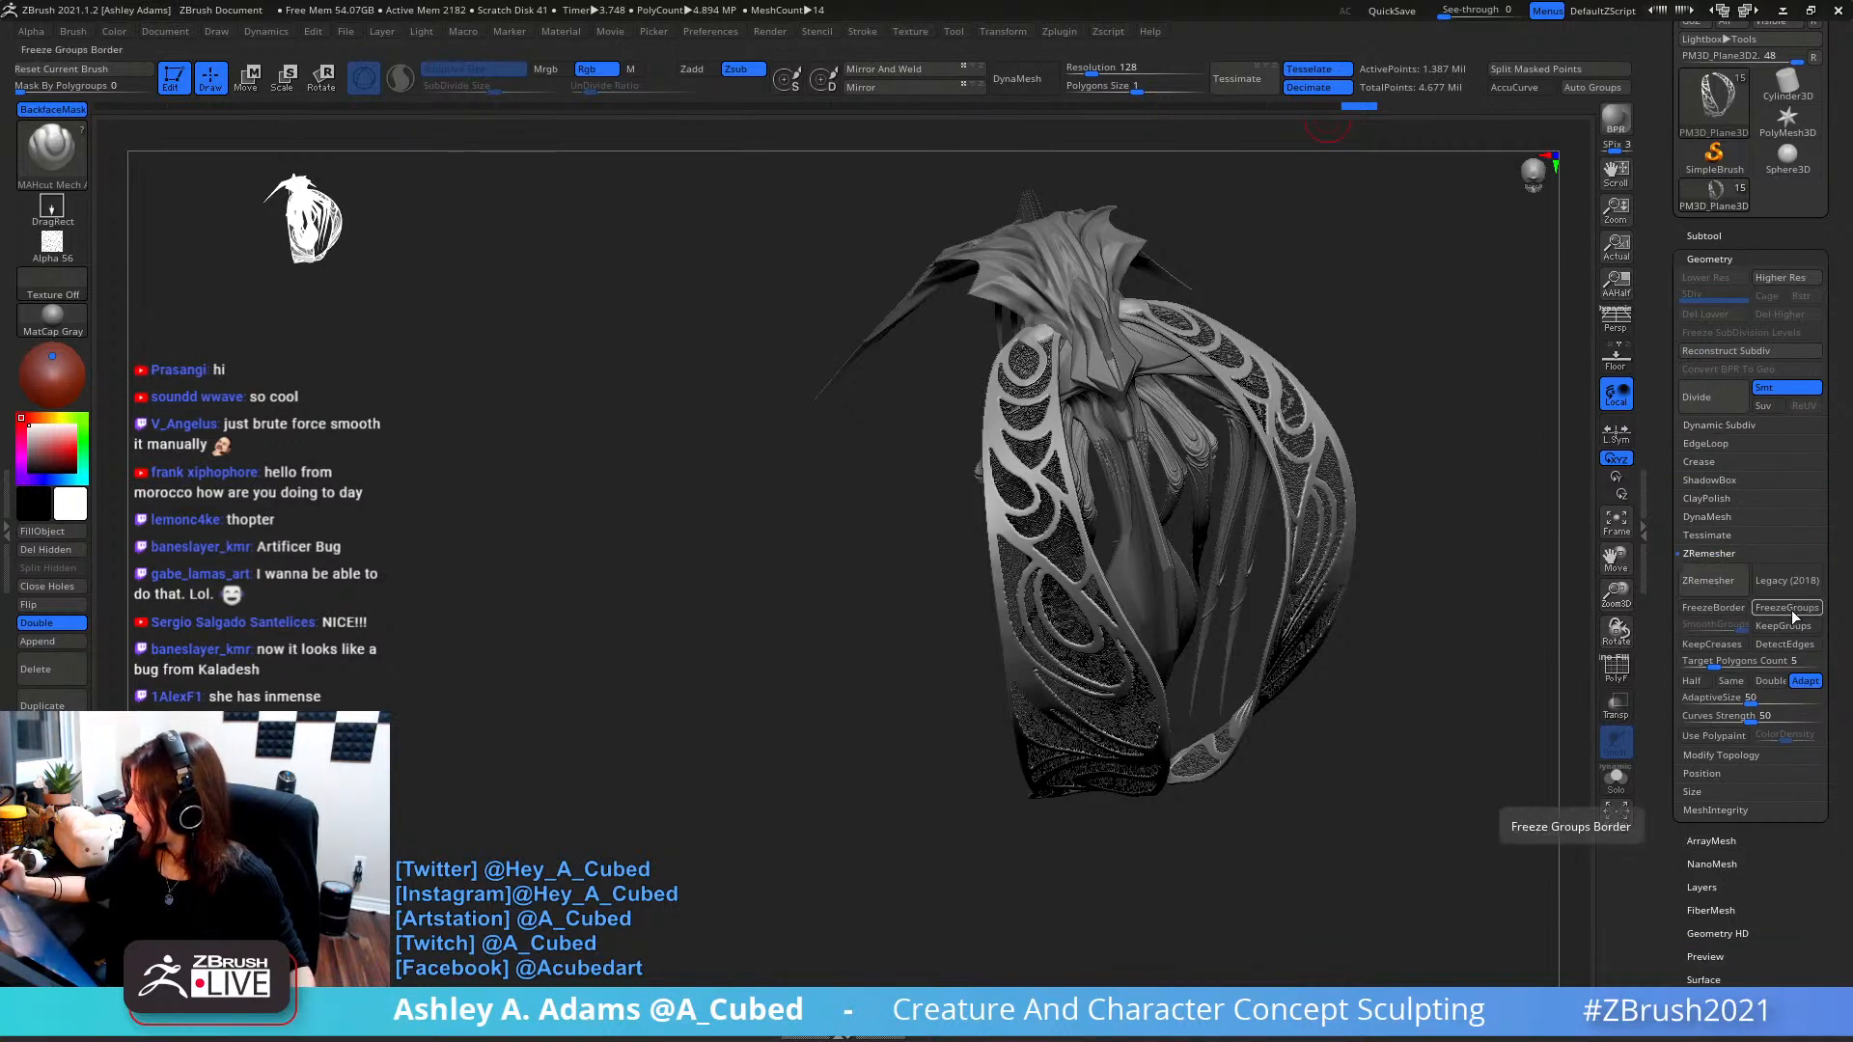
pyautogui.click(1785, 644)
pyautogui.click(1710, 581)
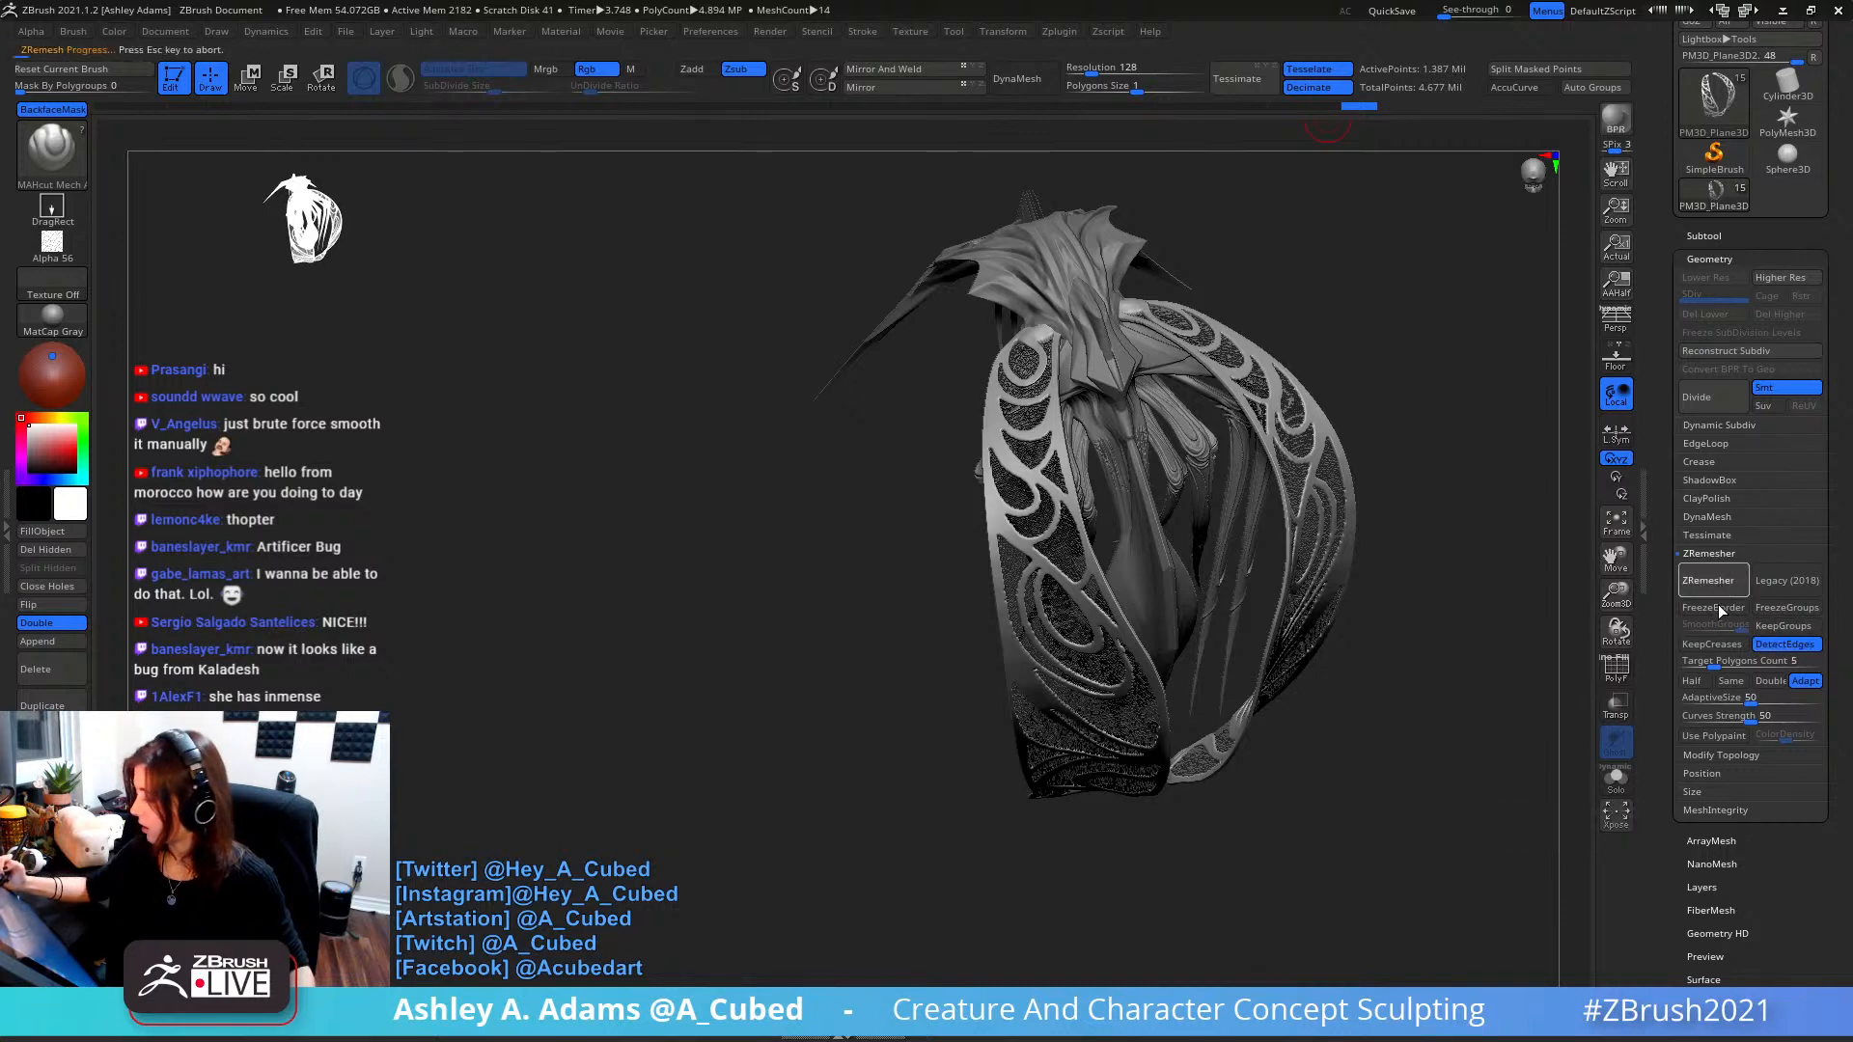
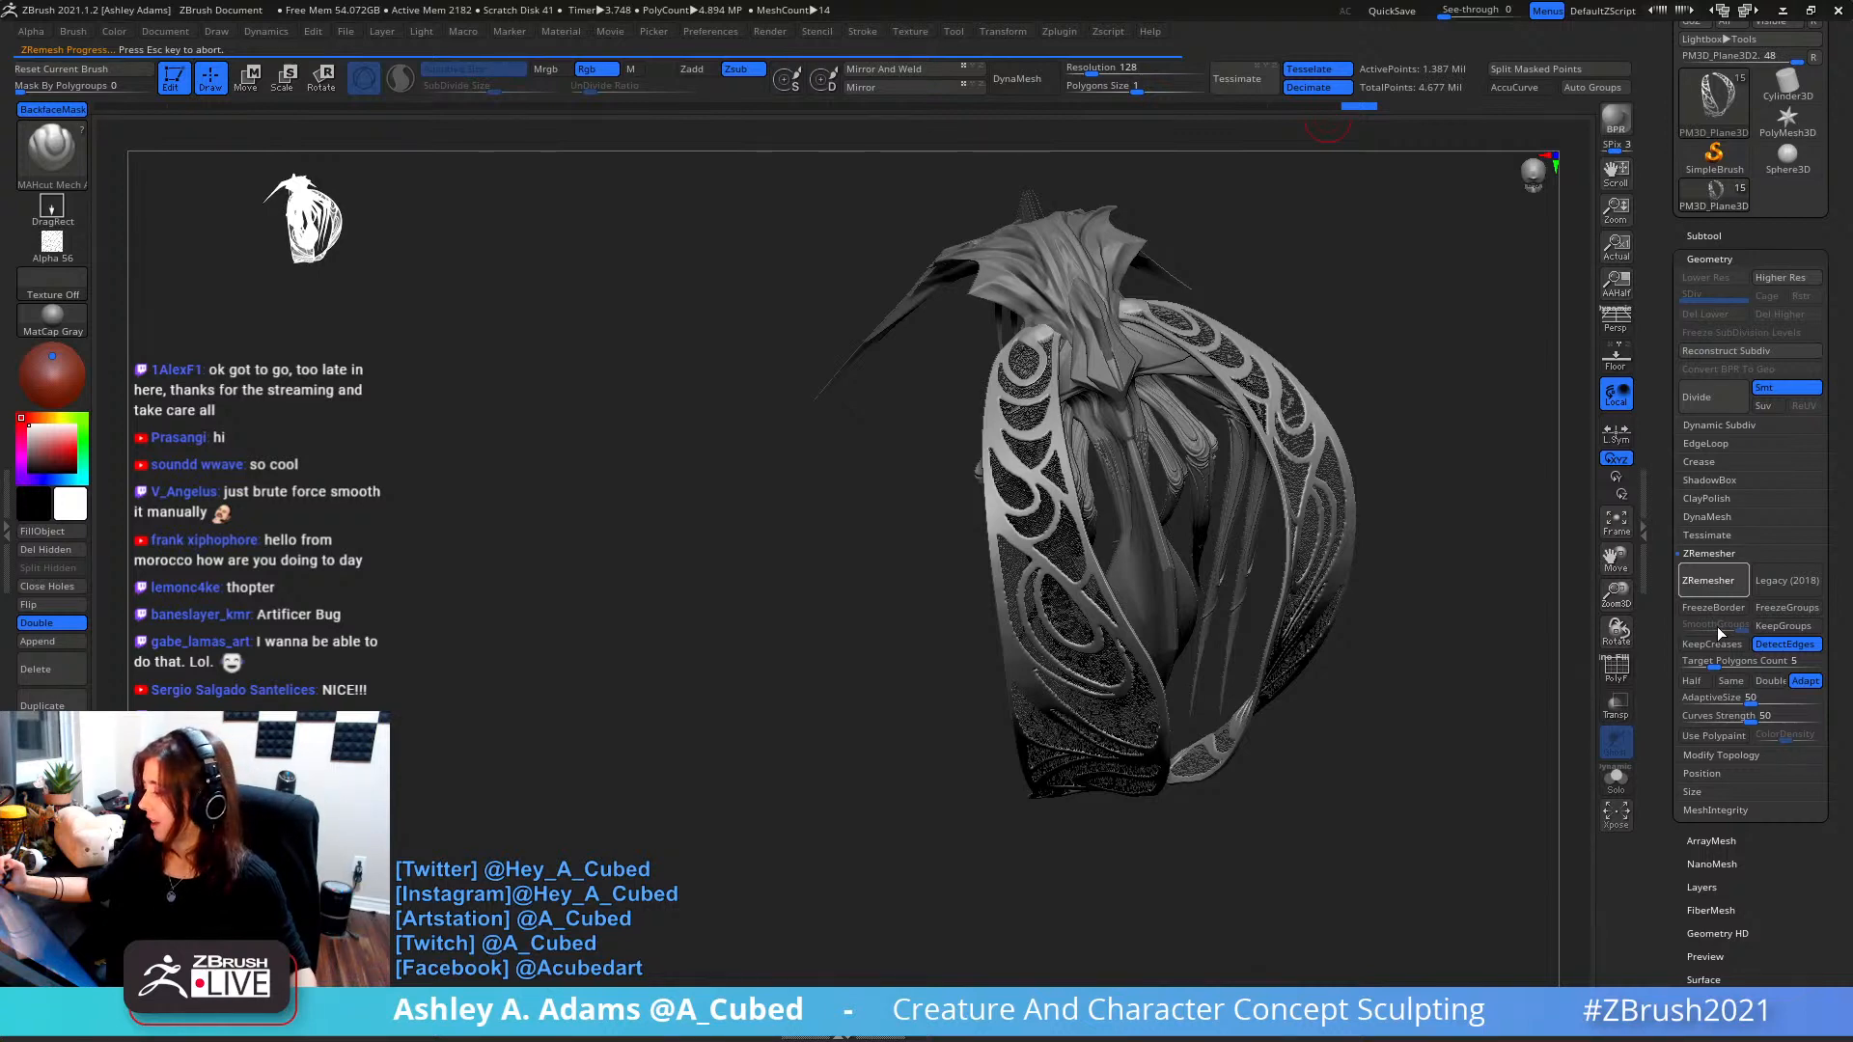
pyautogui.moveTo(1420, 509); pyautogui.dragTo(1406, 428)
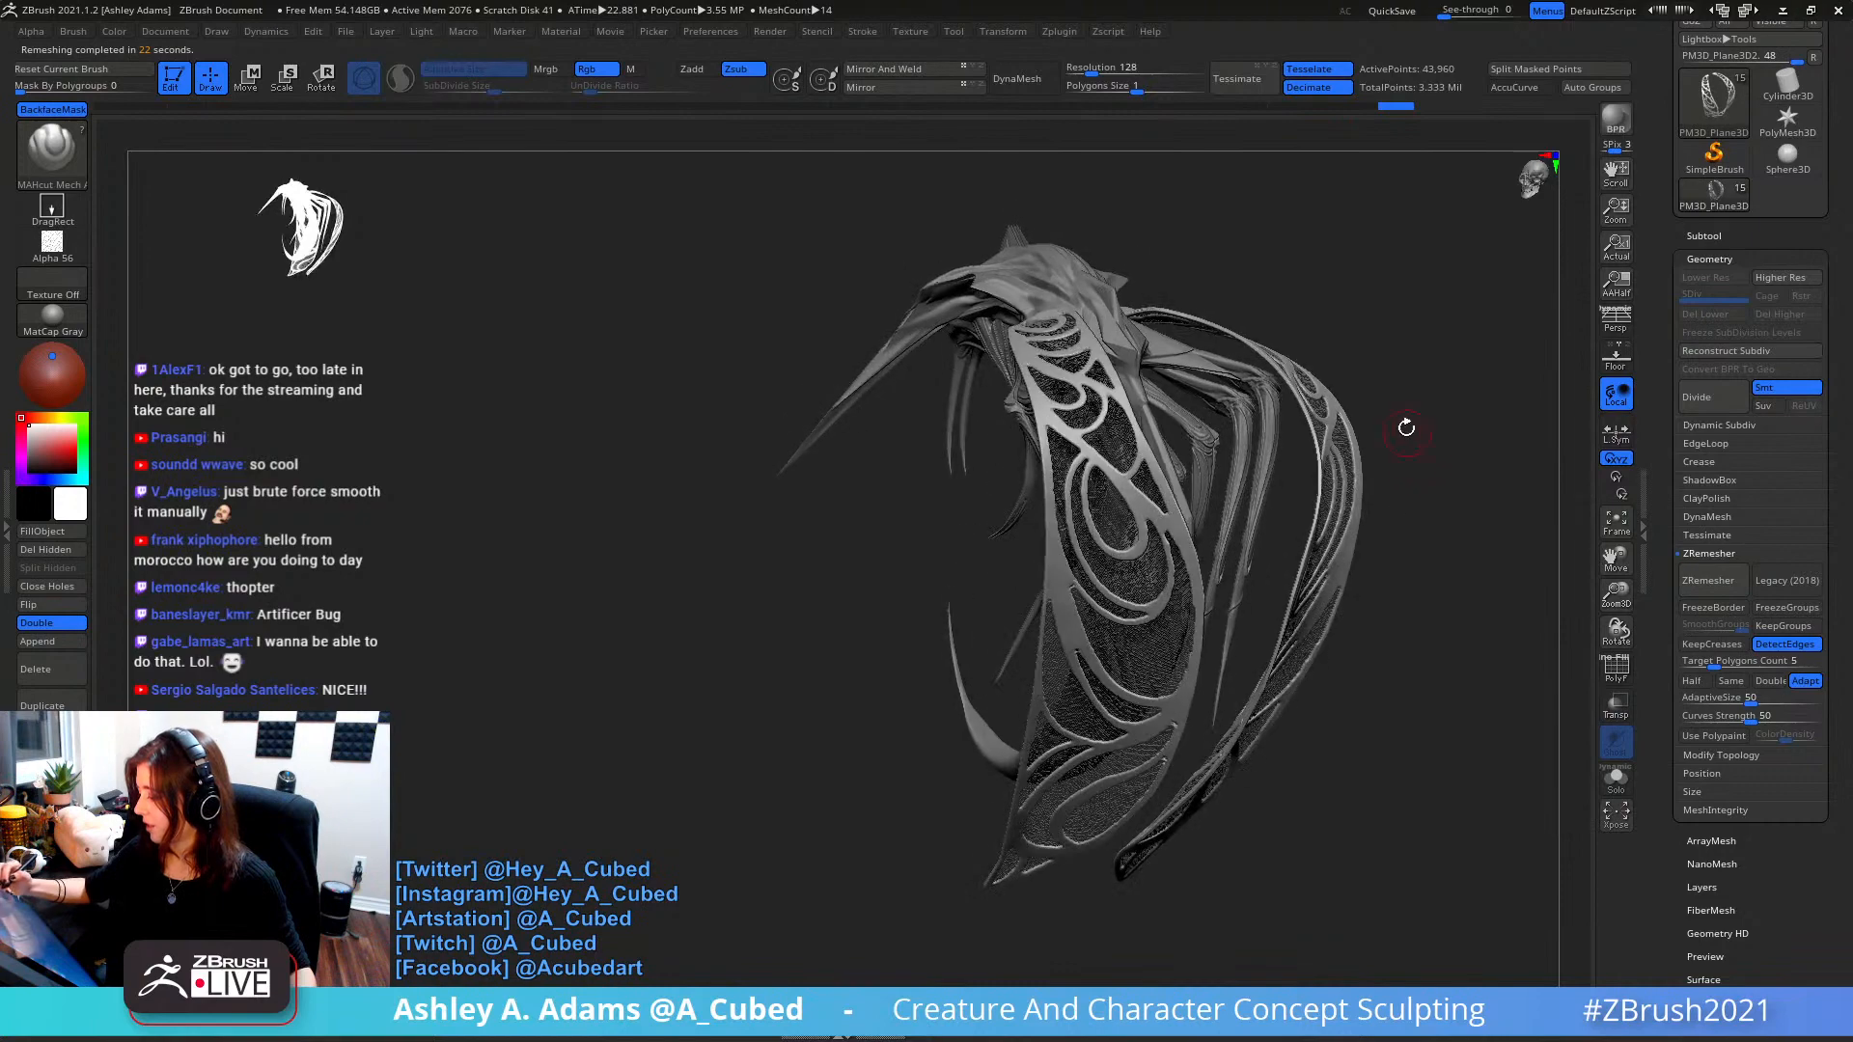
# - Try smoothing the inner curves of the ZRemeshed wing line work with the SmoothCloth brush
pyautogui.moveTo(1402, 540); pyautogui.dragTo(1384, 470)
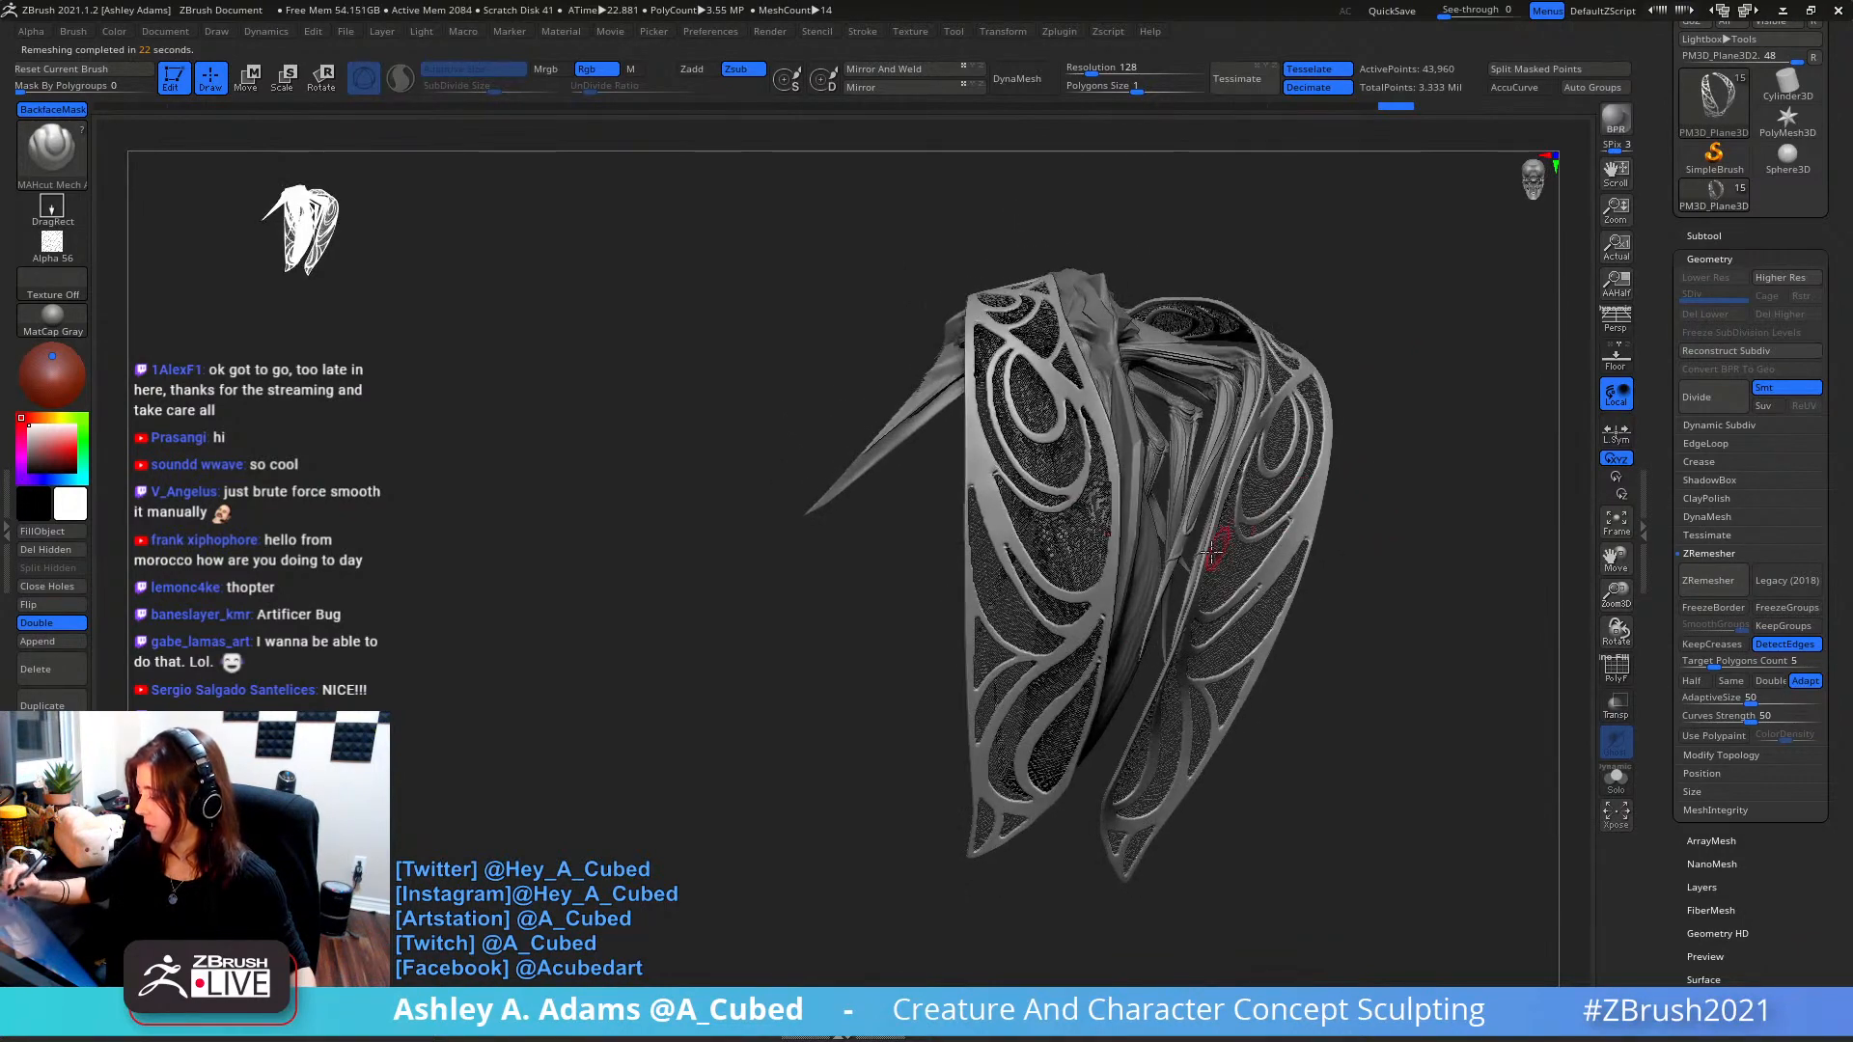
pyautogui.keyDown('ctrl'); pyautogui.moveTo(1211, 553); pyautogui.dragTo(975, 658, button='right'); pyautogui.keyUp('ctrl')
pyautogui.rightClick(967, 658)
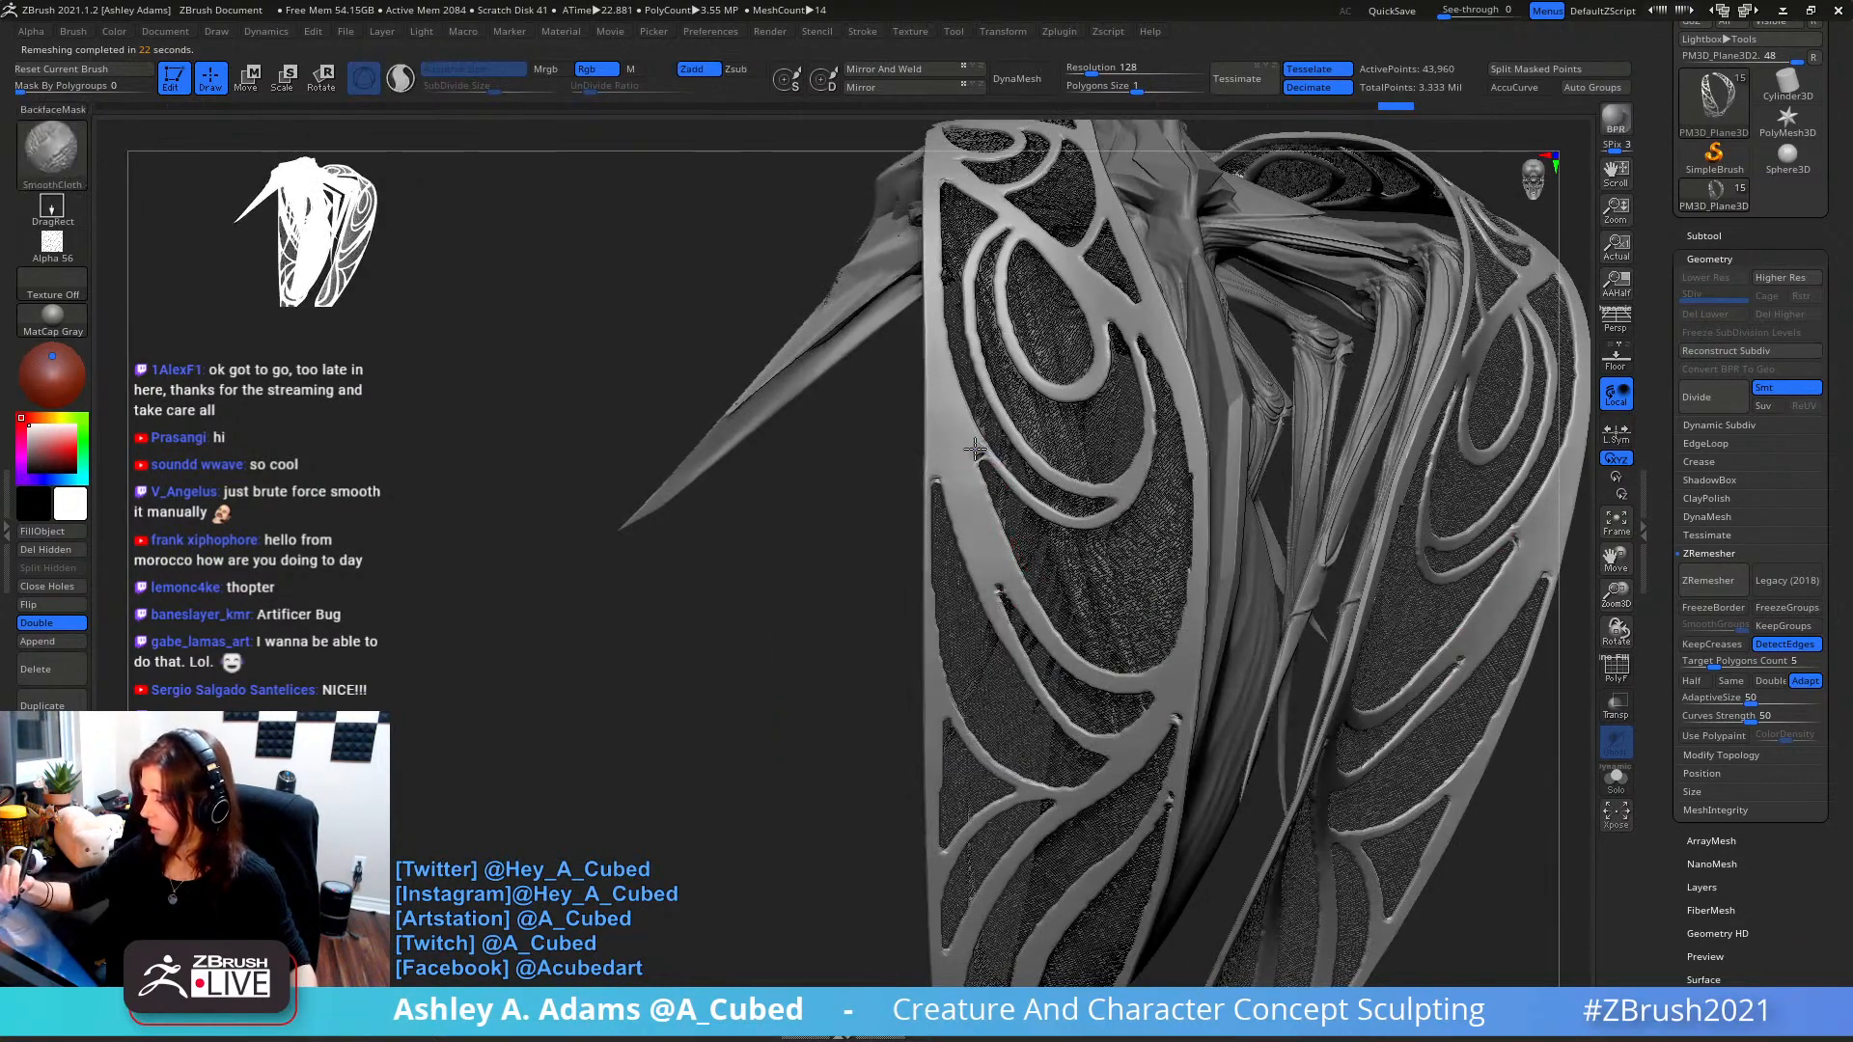
pyautogui.keyDown('shift'); pyautogui.moveTo(974, 448); pyautogui.dragTo(1056, 473); pyautogui.keyUp('shift')
pyautogui.moveTo(1110, 454)
pyautogui.mouseDown(button='right')
pyautogui.moveTo(917, 511)
pyautogui.moveTo(1115, 525)
pyautogui.moveTo(1096, 525)
pyautogui.mouseUp(button='right')
pyautogui.keyDown('shift'); pyautogui.moveTo(1097, 527); pyautogui.dragTo(1106, 543); pyautogui.keyUp('shift')
# - Undo the smoothing strokes, the ZRemesh and further recent edits on the wings' line work
pyautogui.hotkey('ctrl', 'z')
pyautogui.hotkey('ctrl', 'z')
pyautogui.hotkey('ctrl', 'z')
pyautogui.hotkey('ctrl', 'z')
pyautogui.hotkey('ctrl', 'z')
pyautogui.moveTo(1106, 543); pyautogui.dragTo(1171, 488, button='right')
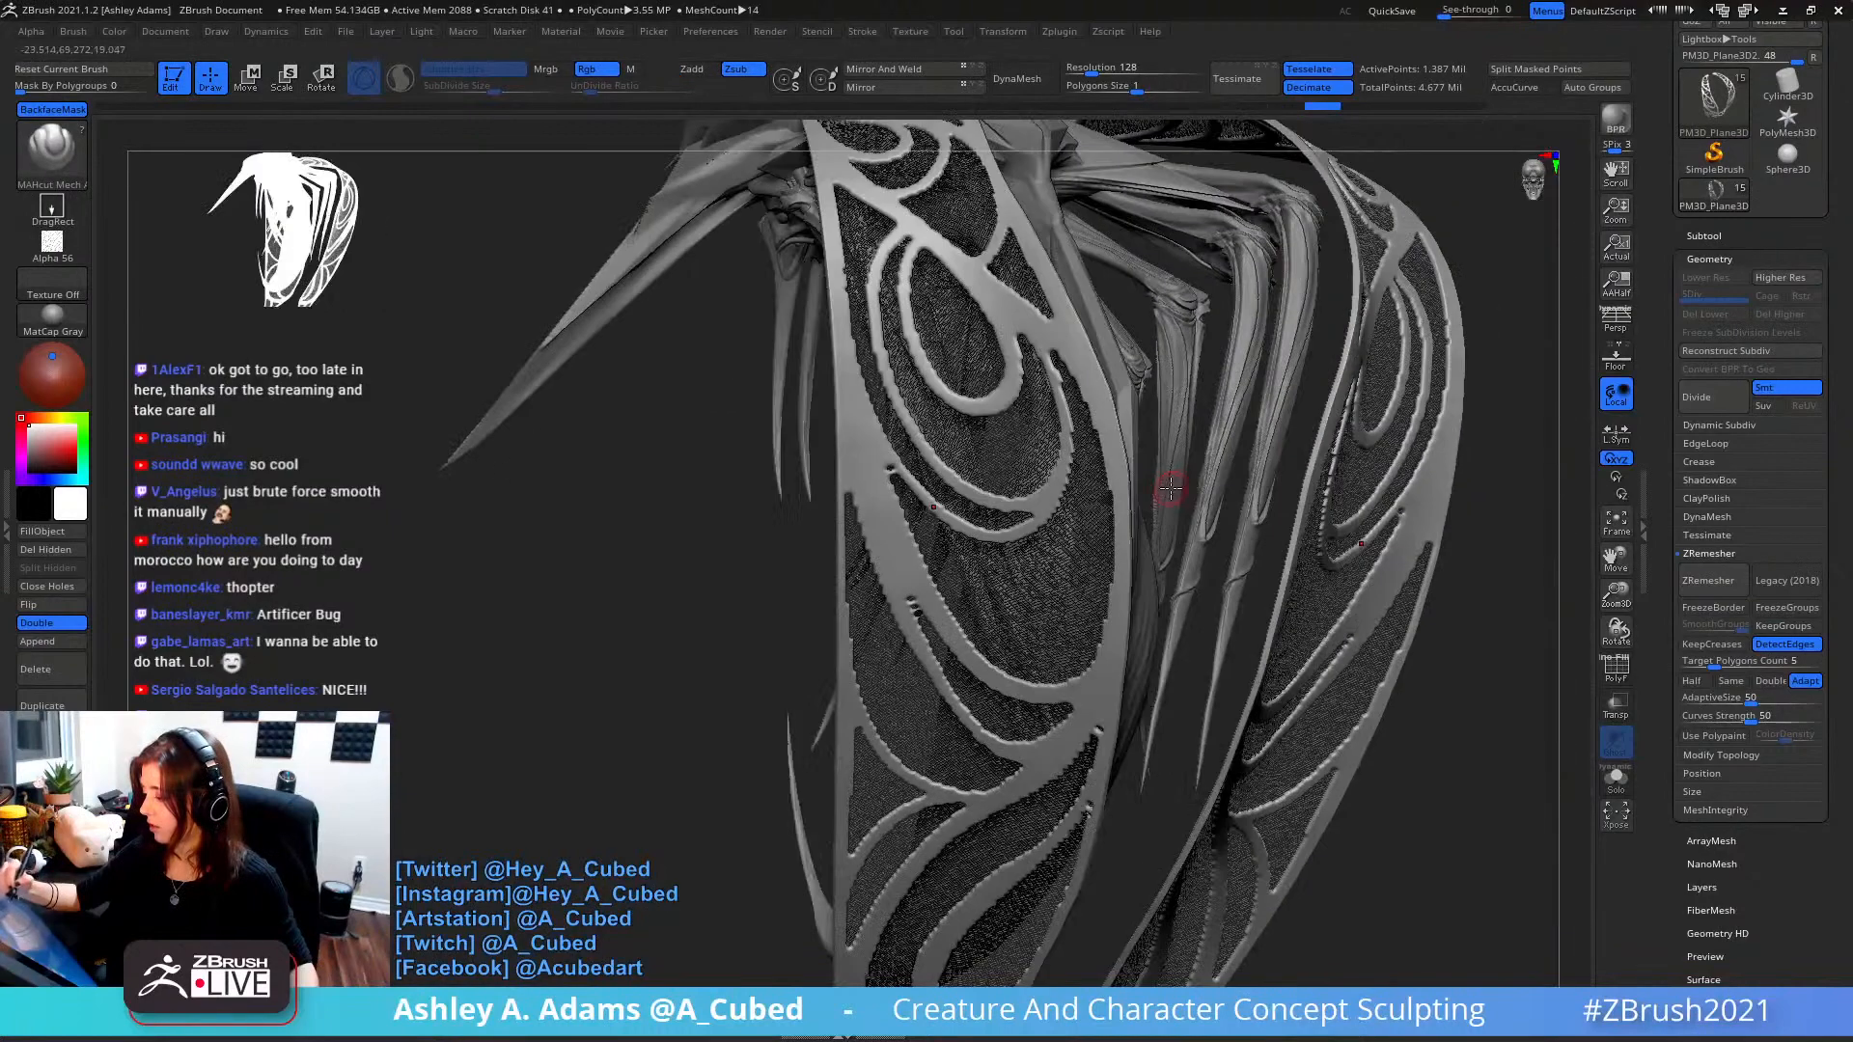
pyautogui.moveTo(1162, 563); pyautogui.dragTo(1154, 274, button='right')
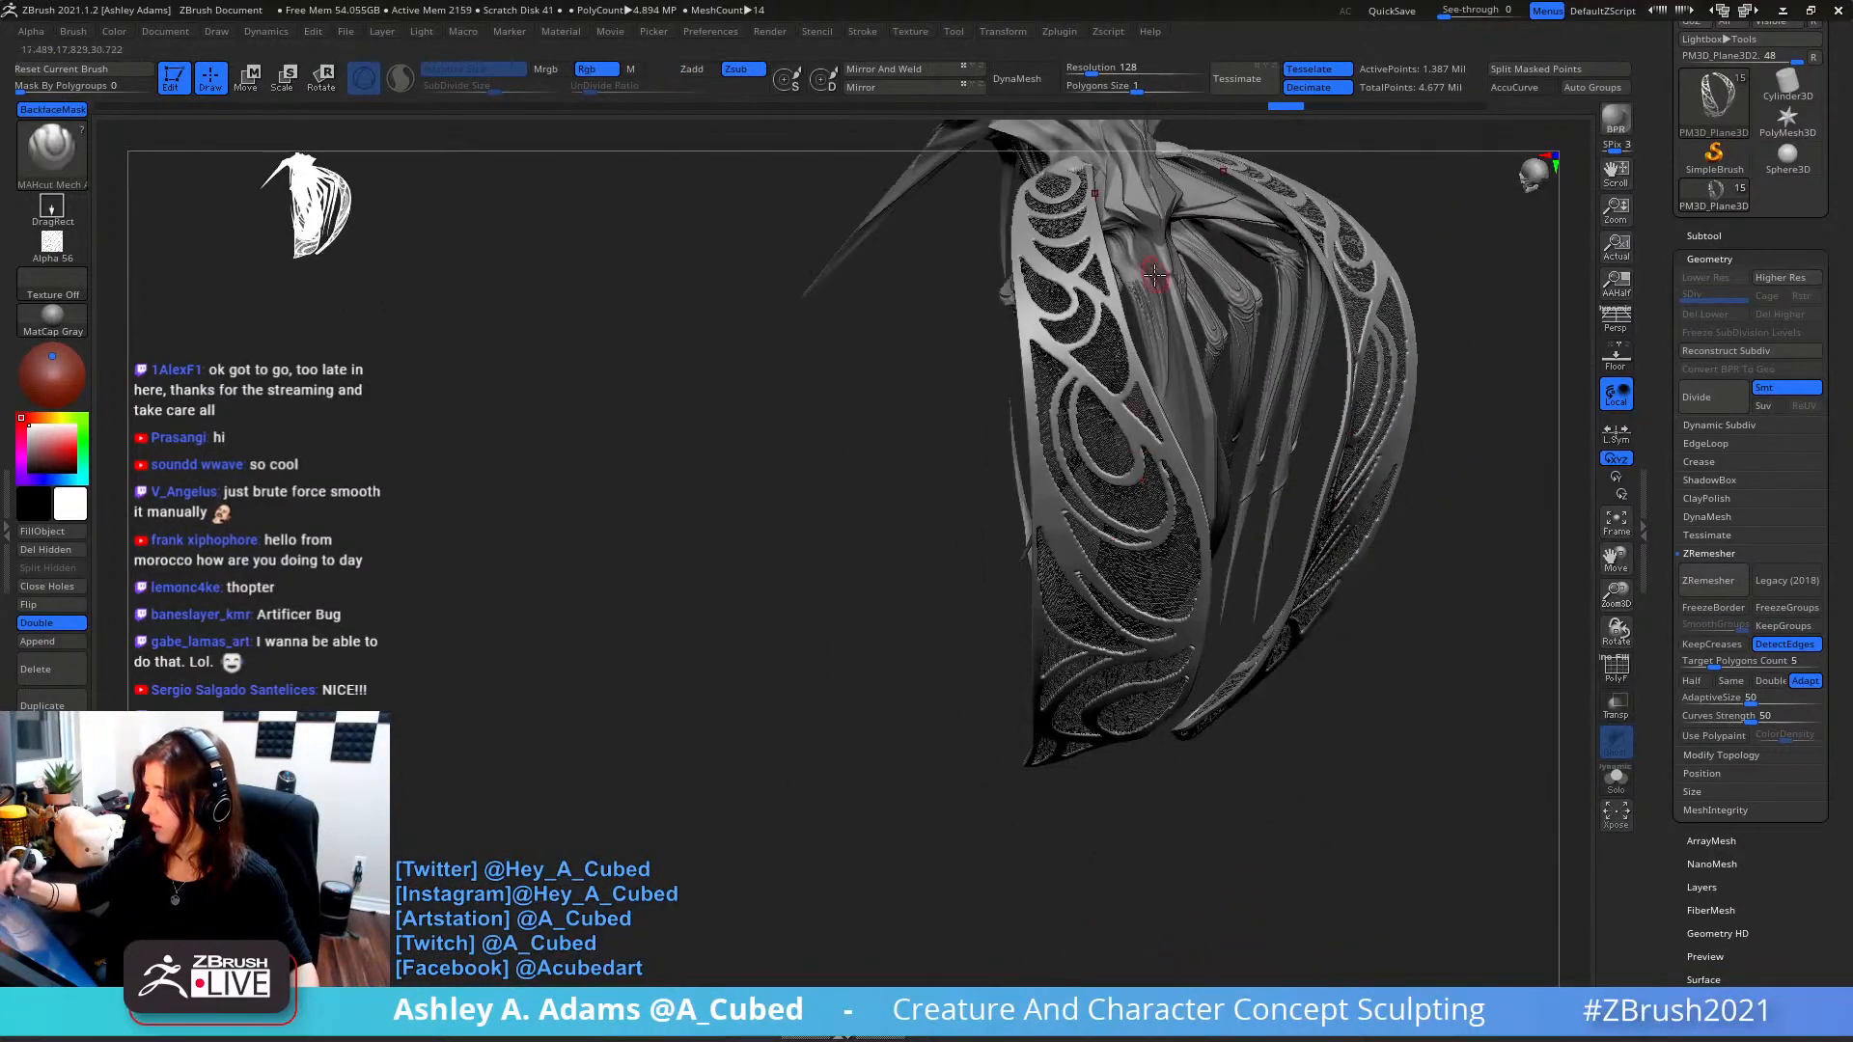
pyautogui.moveTo(1285, 106); pyautogui.dragTo(772, 105)
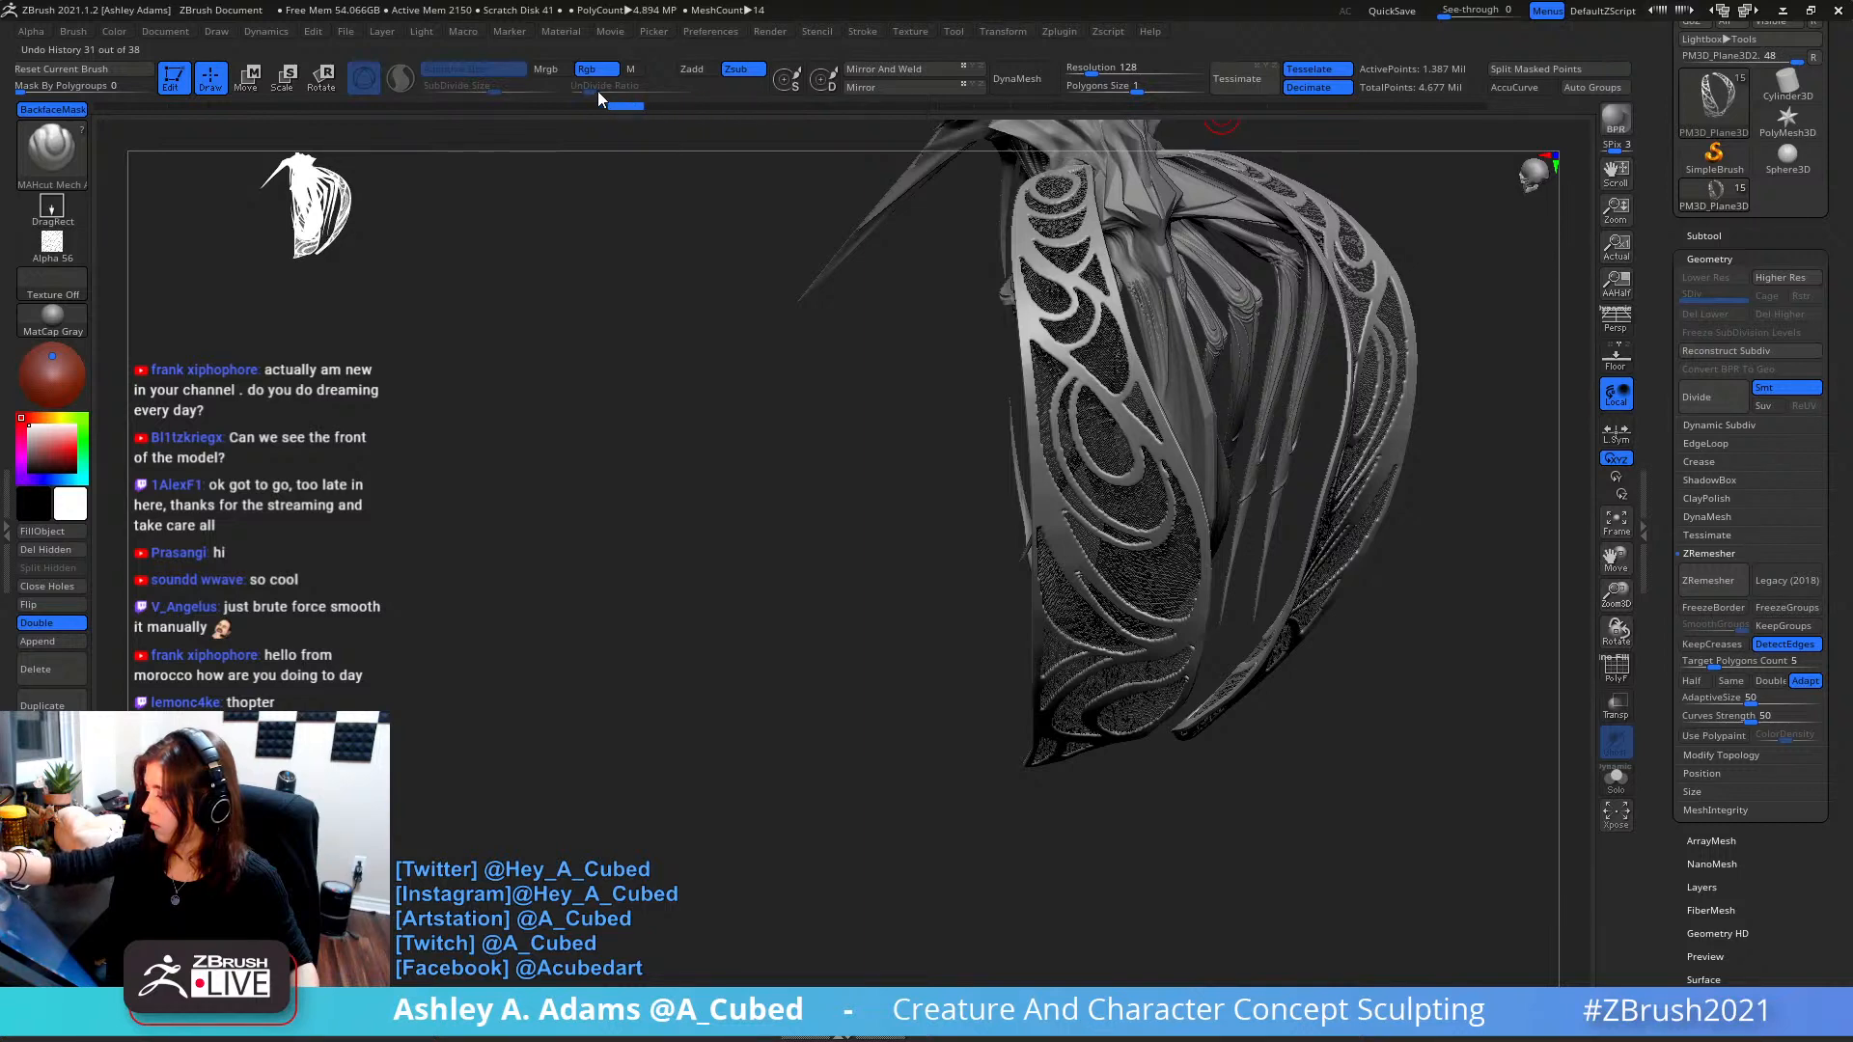
pyautogui.moveTo(460, 97); pyautogui.dragTo(409, 93)
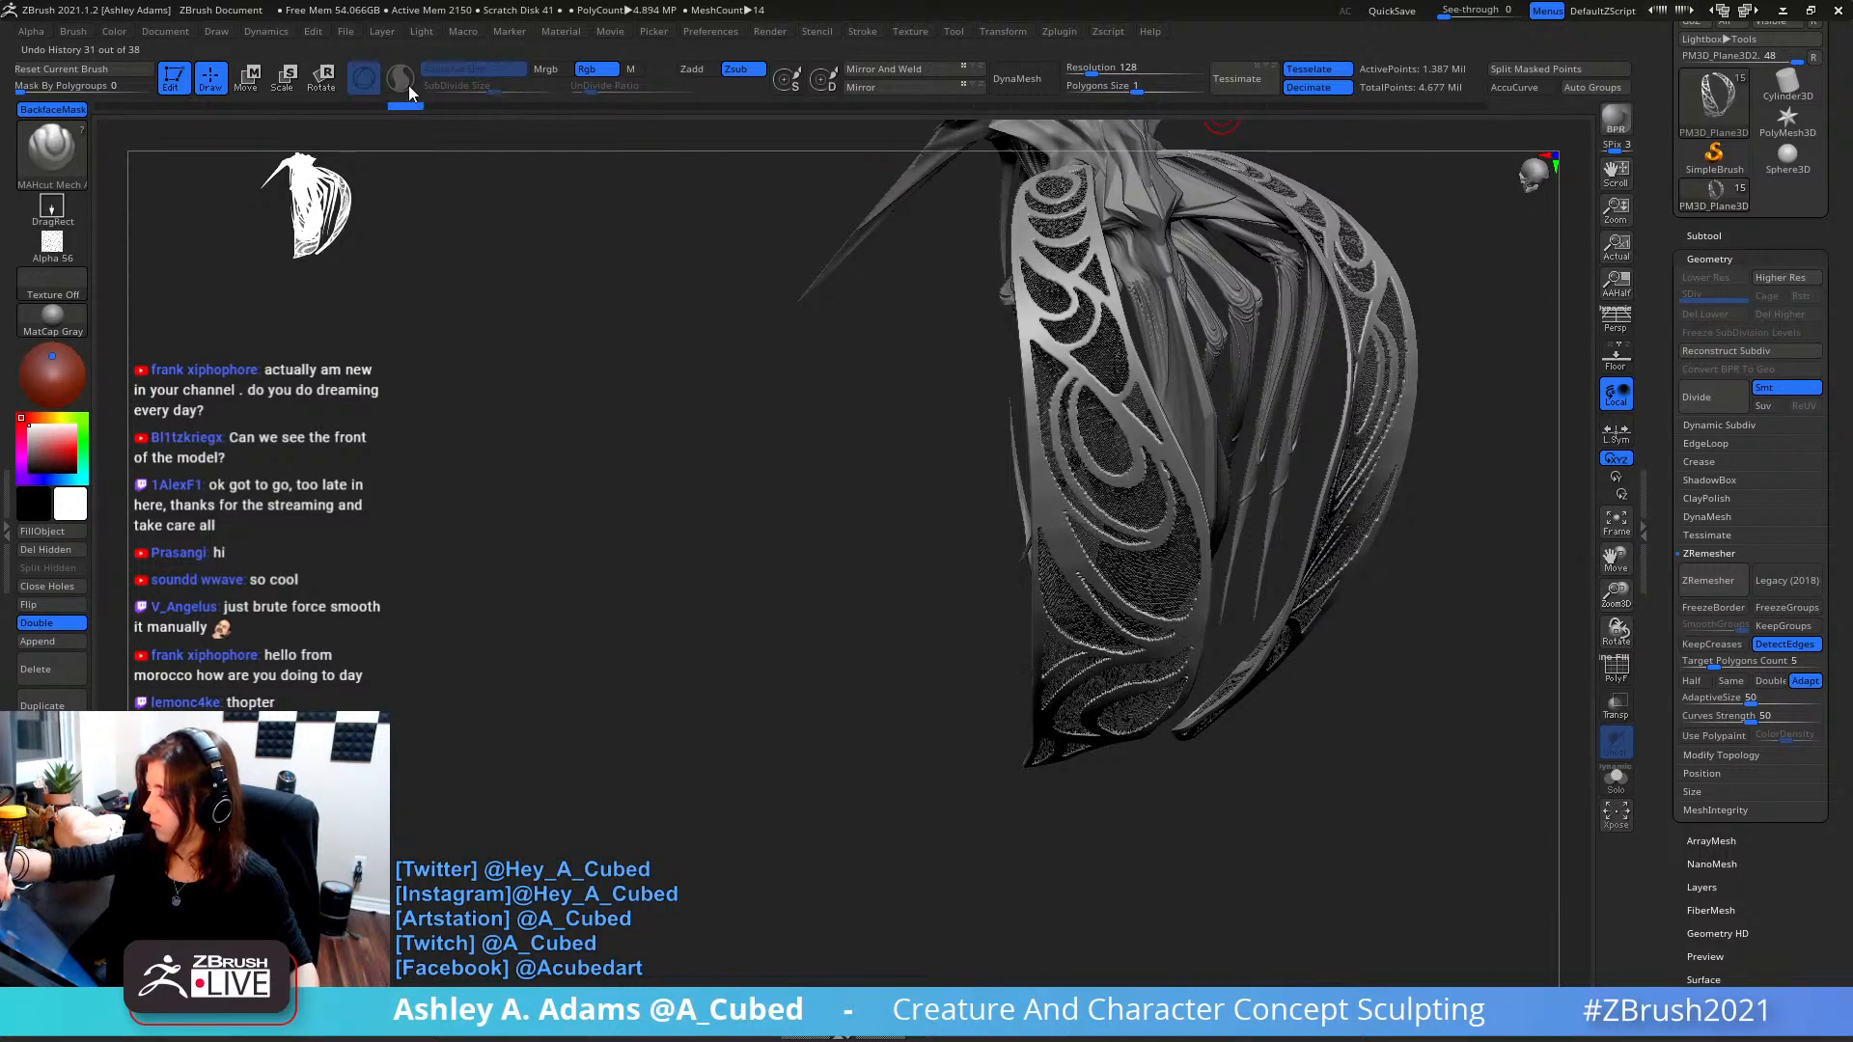
pyautogui.keyDown('alt'); pyautogui.moveTo(936, 319); pyautogui.dragTo(883, 455); pyautogui.keyUp('alt')
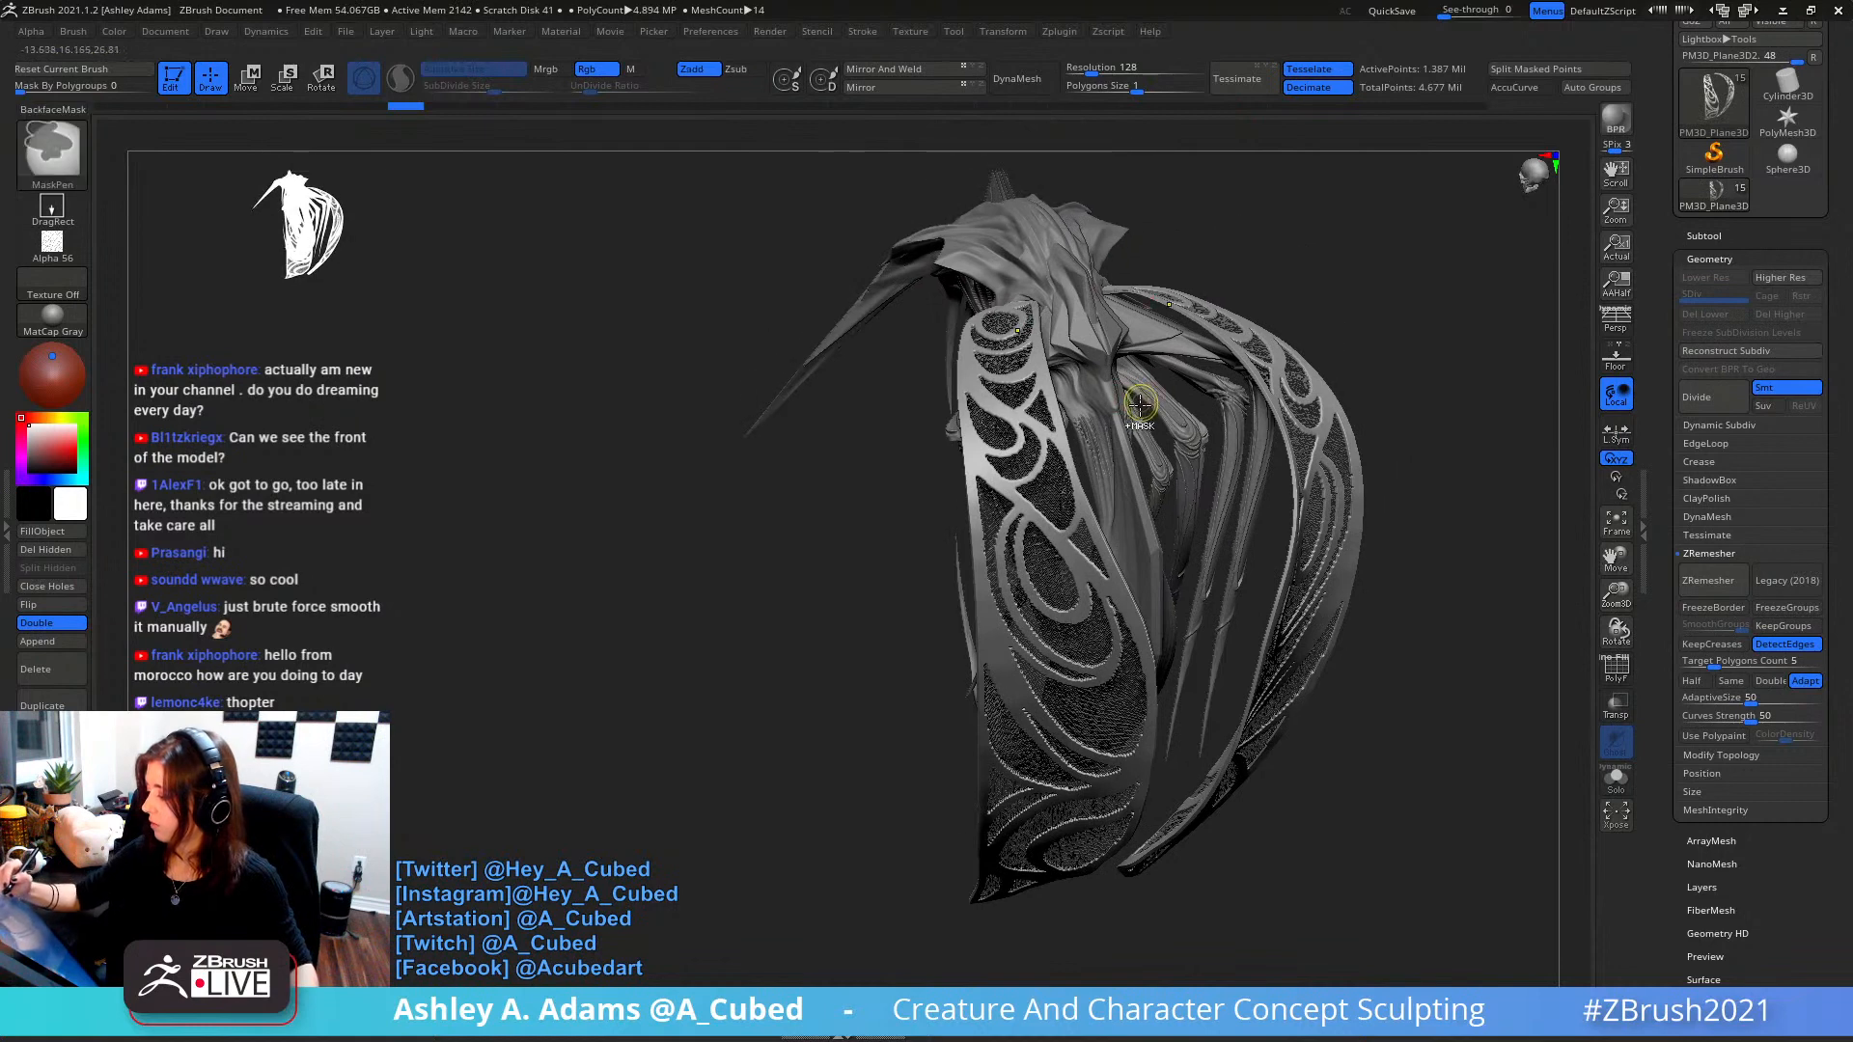
pyautogui.hotkey('ctrl', 'z')
pyautogui.hotkey('ctrl', 'z')
# - Inflate the upper ends of the wings' line work next to the creature's body with the Inflat brush
pyautogui.moveTo(907, 521); pyautogui.dragTo(1264, 372)
pyautogui.press('space')
pyautogui.moveTo(1288, 287); pyautogui.dragTo(1255, 335)
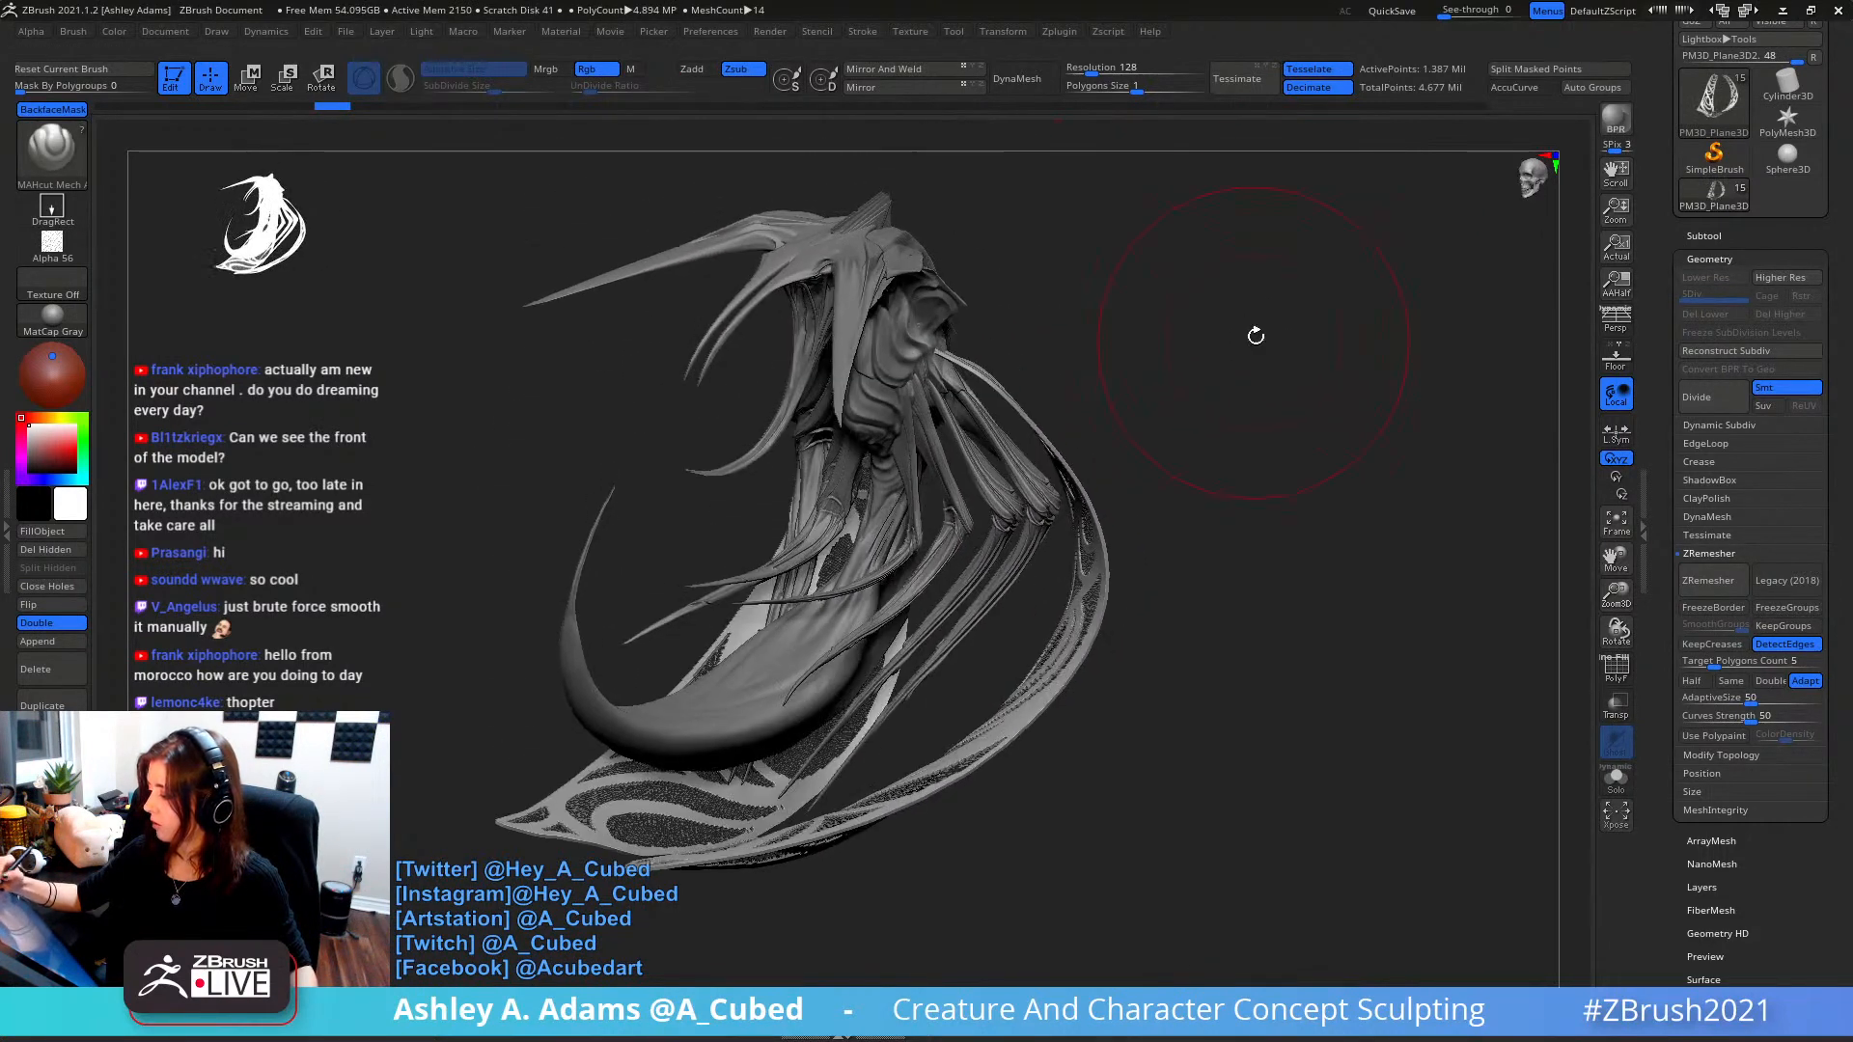
pyautogui.press('b')
pyautogui.press('i')
pyautogui.press('n')
pyautogui.moveTo(1001, 321)
pyautogui.mouseDown()
pyautogui.moveTo(947, 330)
pyautogui.moveTo(982, 338)
pyautogui.mouseUp()
pyautogui.click(894, 356)
pyautogui.click(915, 419)
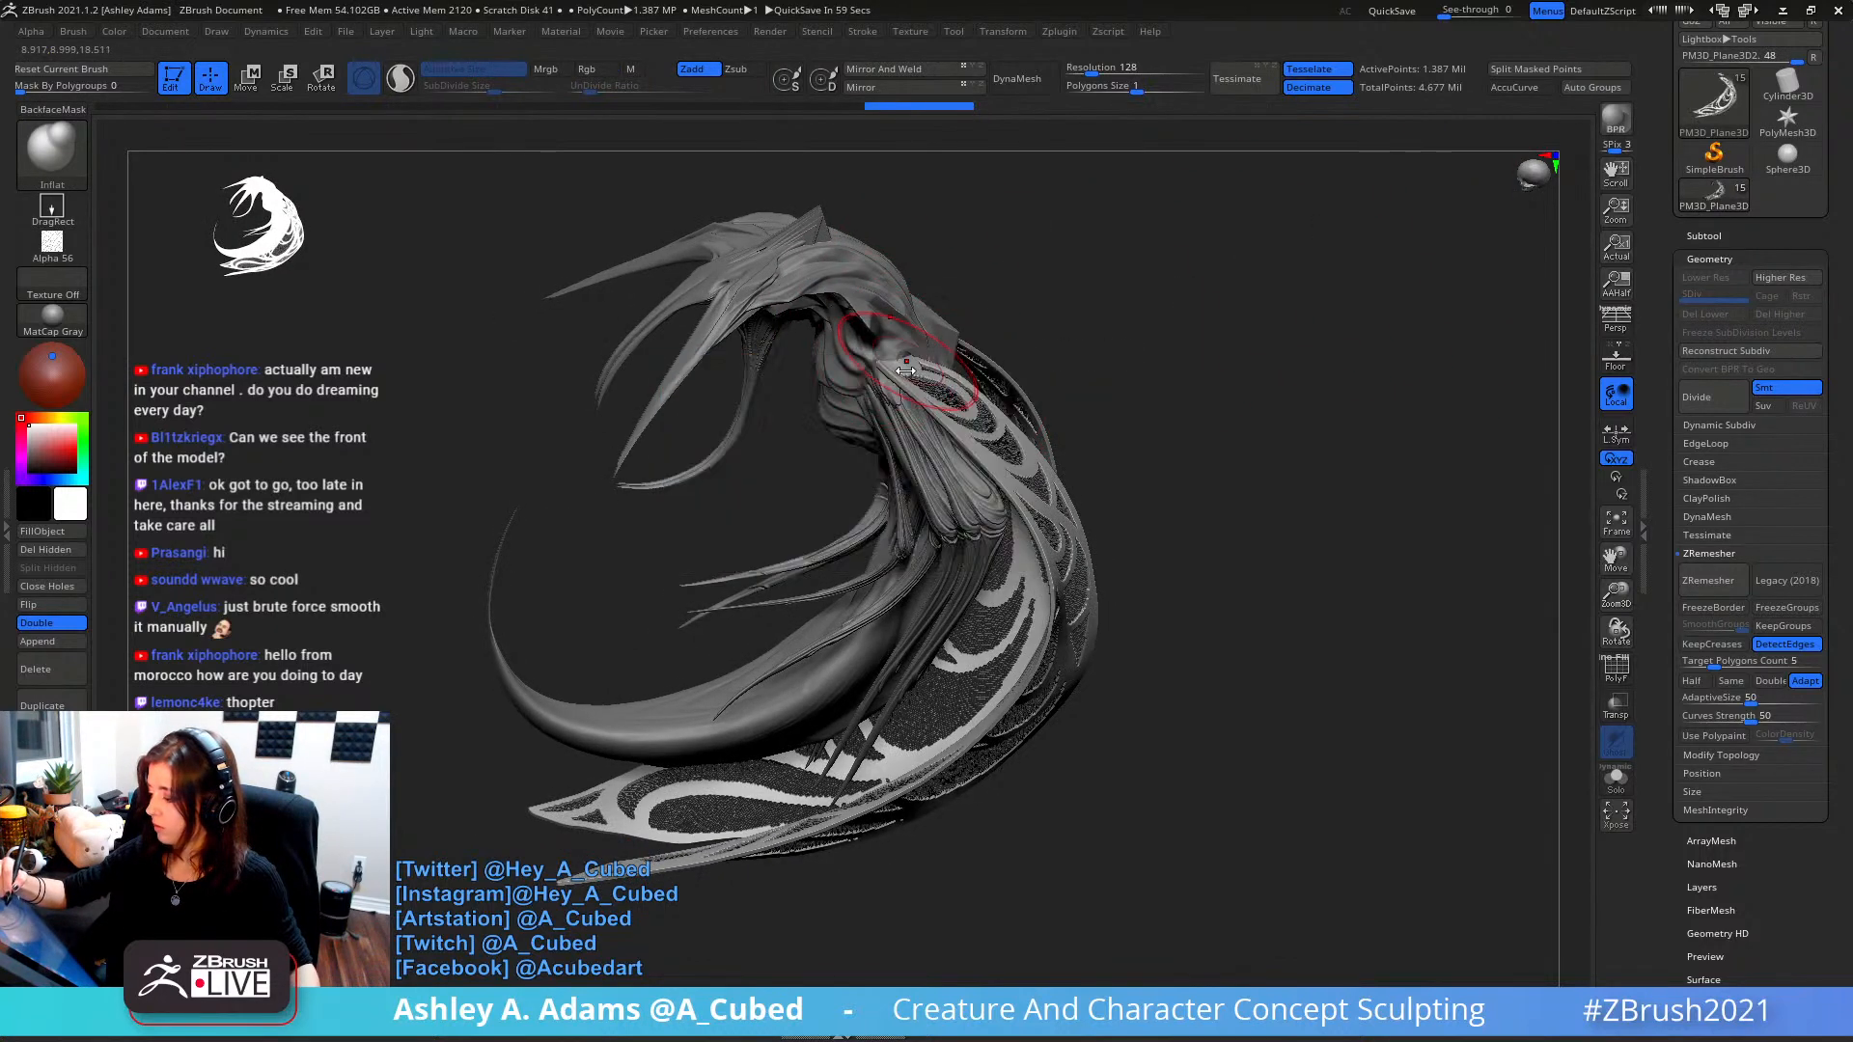
pyautogui.click(888, 354)
pyautogui.moveTo(1107, 409); pyautogui.dragTo(959, 446)
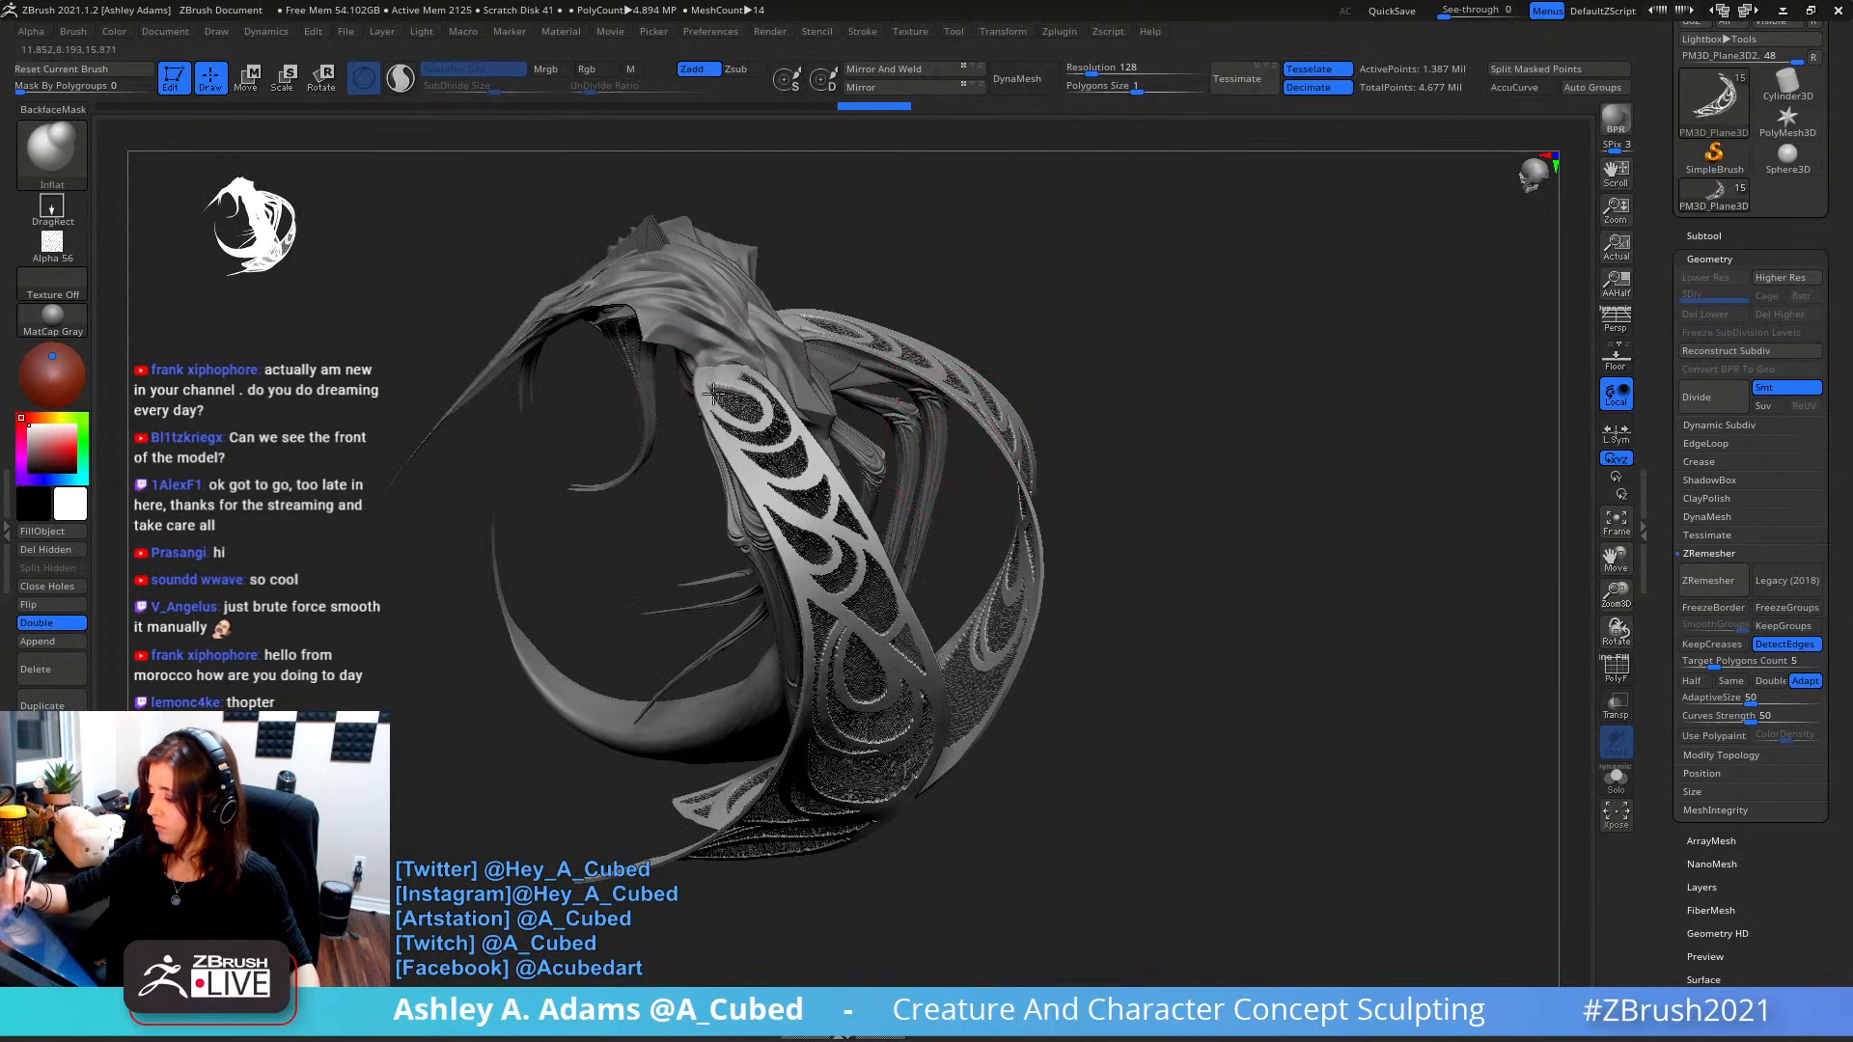
# - Swell the curls and edge lines along the upper and middle wings with the Inflat brush, and smooth the mid-wing curls
pyautogui.moveTo(714, 393); pyautogui.dragTo(786, 599)
pyautogui.moveTo(791, 459); pyautogui.dragTo(873, 574)
pyautogui.moveTo(1110, 540)
pyautogui.mouseDown()
pyautogui.moveTo(1090, 415)
pyautogui.moveTo(1043, 444)
pyautogui.mouseUp()
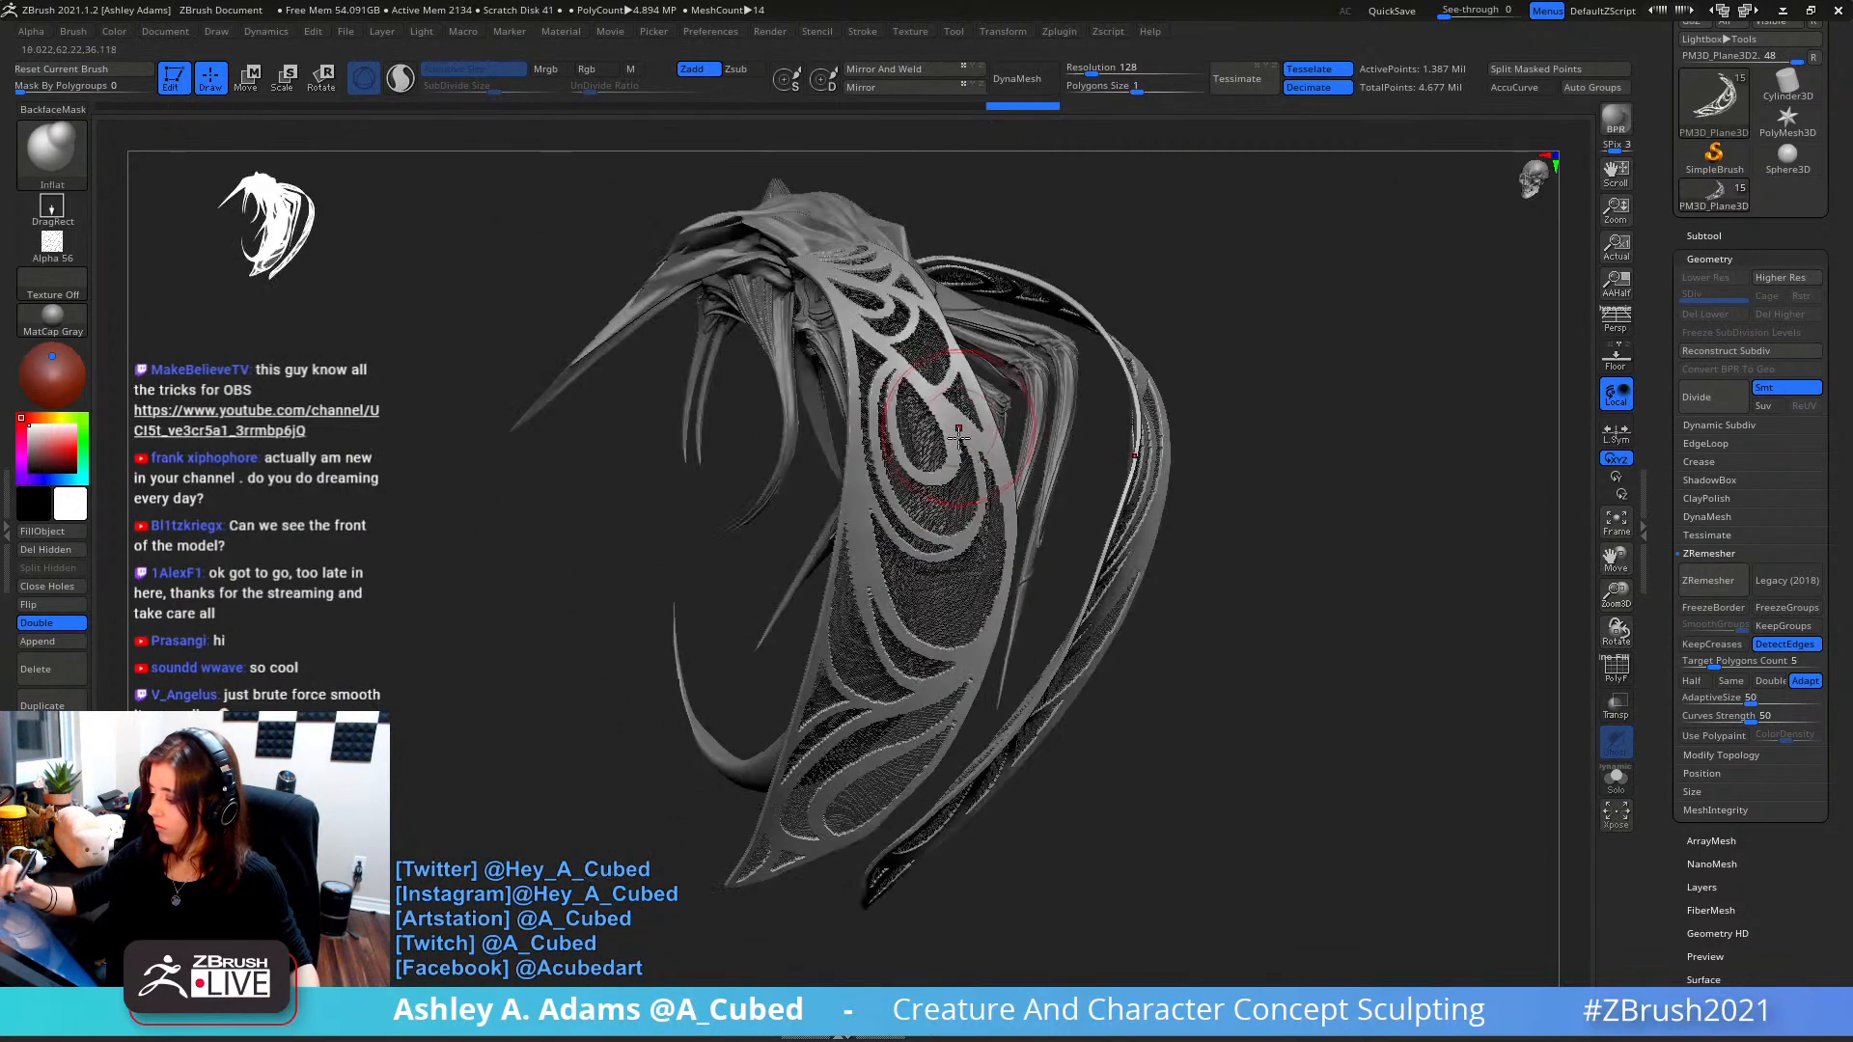
pyautogui.moveTo(948, 333); pyautogui.dragTo(984, 415)
pyautogui.moveTo(994, 497); pyautogui.dragTo(1008, 574)
pyautogui.moveTo(910, 380); pyautogui.dragTo(863, 309)
pyautogui.moveTo(1057, 473); pyautogui.dragTo(1052, 521)
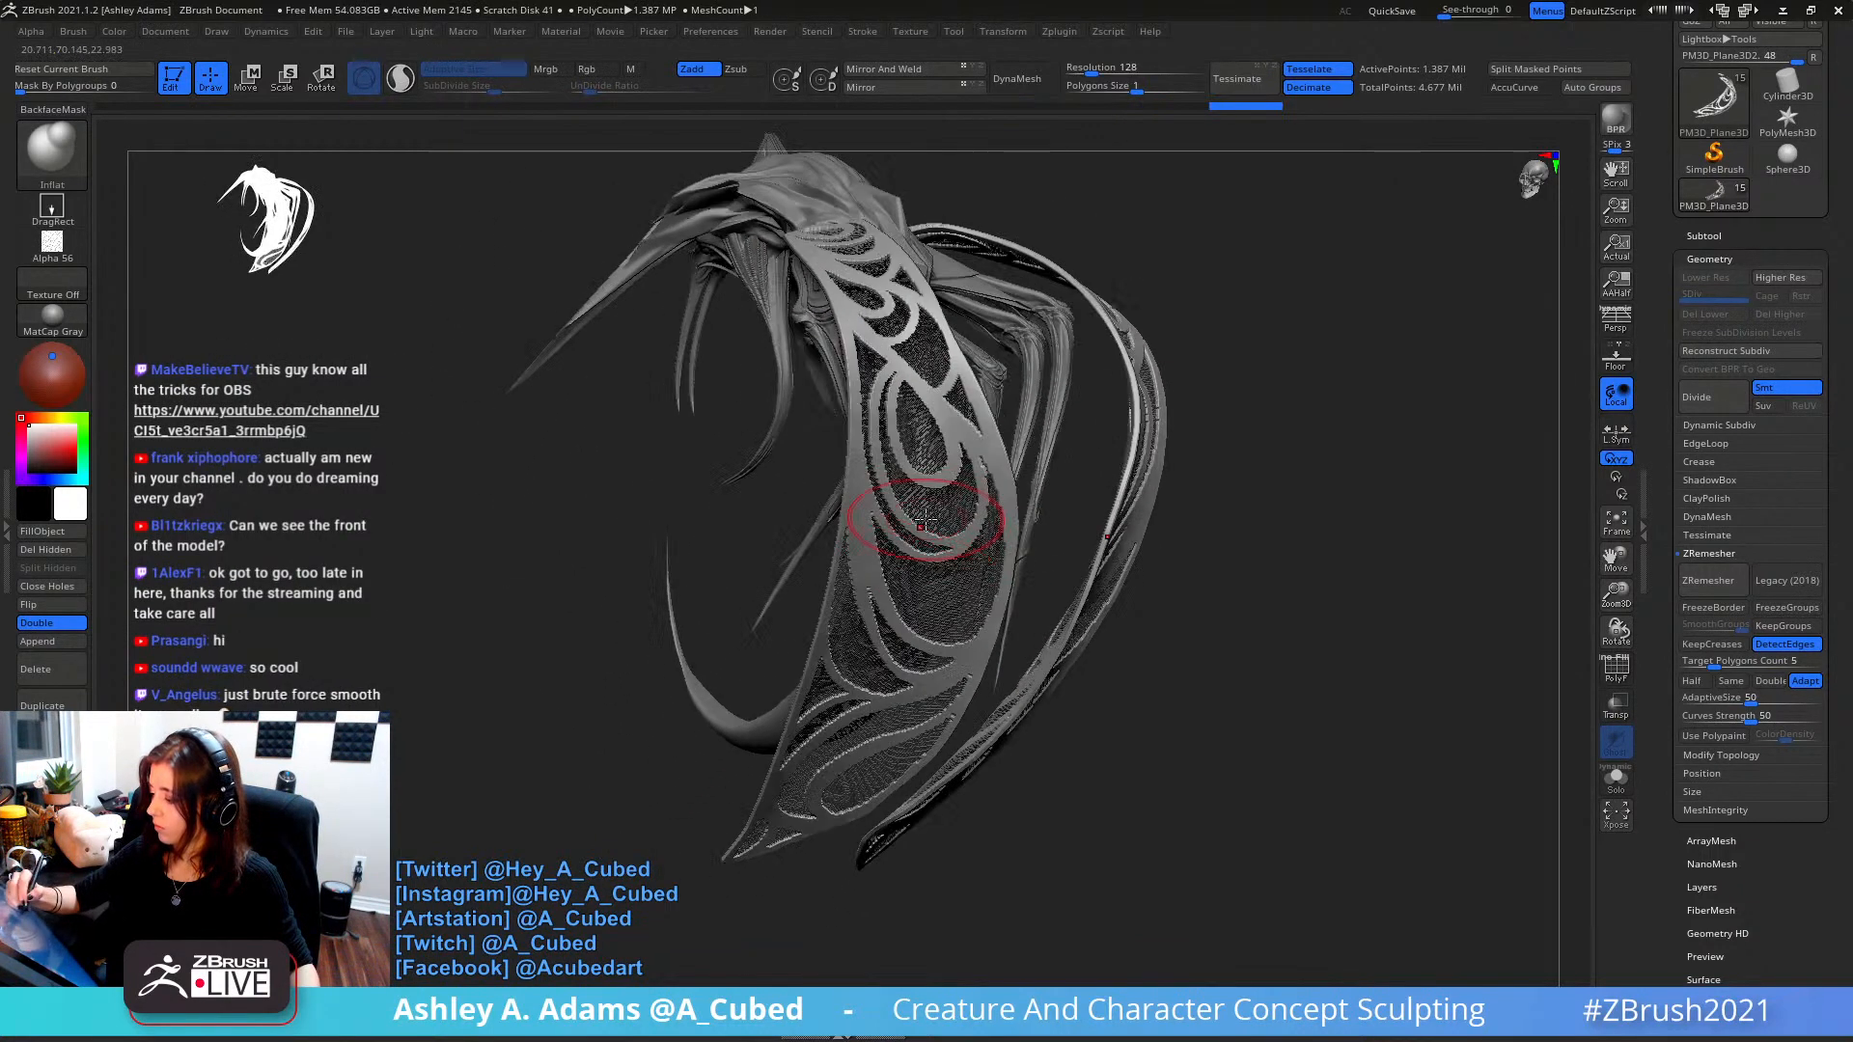
pyautogui.moveTo(926, 521)
pyautogui.keyDown('shift'); pyautogui.mouseDown()
pyautogui.moveTo(979, 540)
pyautogui.moveTo(885, 430)
pyautogui.moveTo(842, 227)
pyautogui.moveTo(1000, 301)
pyautogui.moveTo(997, 469)
pyautogui.mouseUp(); pyautogui.keyUp('shift')
# - Thicken the line work at the wings' lower tips with the Inflat brush and smooth the tips' edges with SmoothCloth
pyautogui.moveTo(1008, 453); pyautogui.dragTo(1200, 372, button='right')
pyautogui.moveTo(1200, 373); pyautogui.dragTo(1187, 491)
pyautogui.moveTo(1187, 491)
pyautogui.mouseDown(button='right')
pyautogui.moveTo(1241, 463)
pyautogui.moveTo(1200, 633)
pyautogui.mouseUp(button='right')
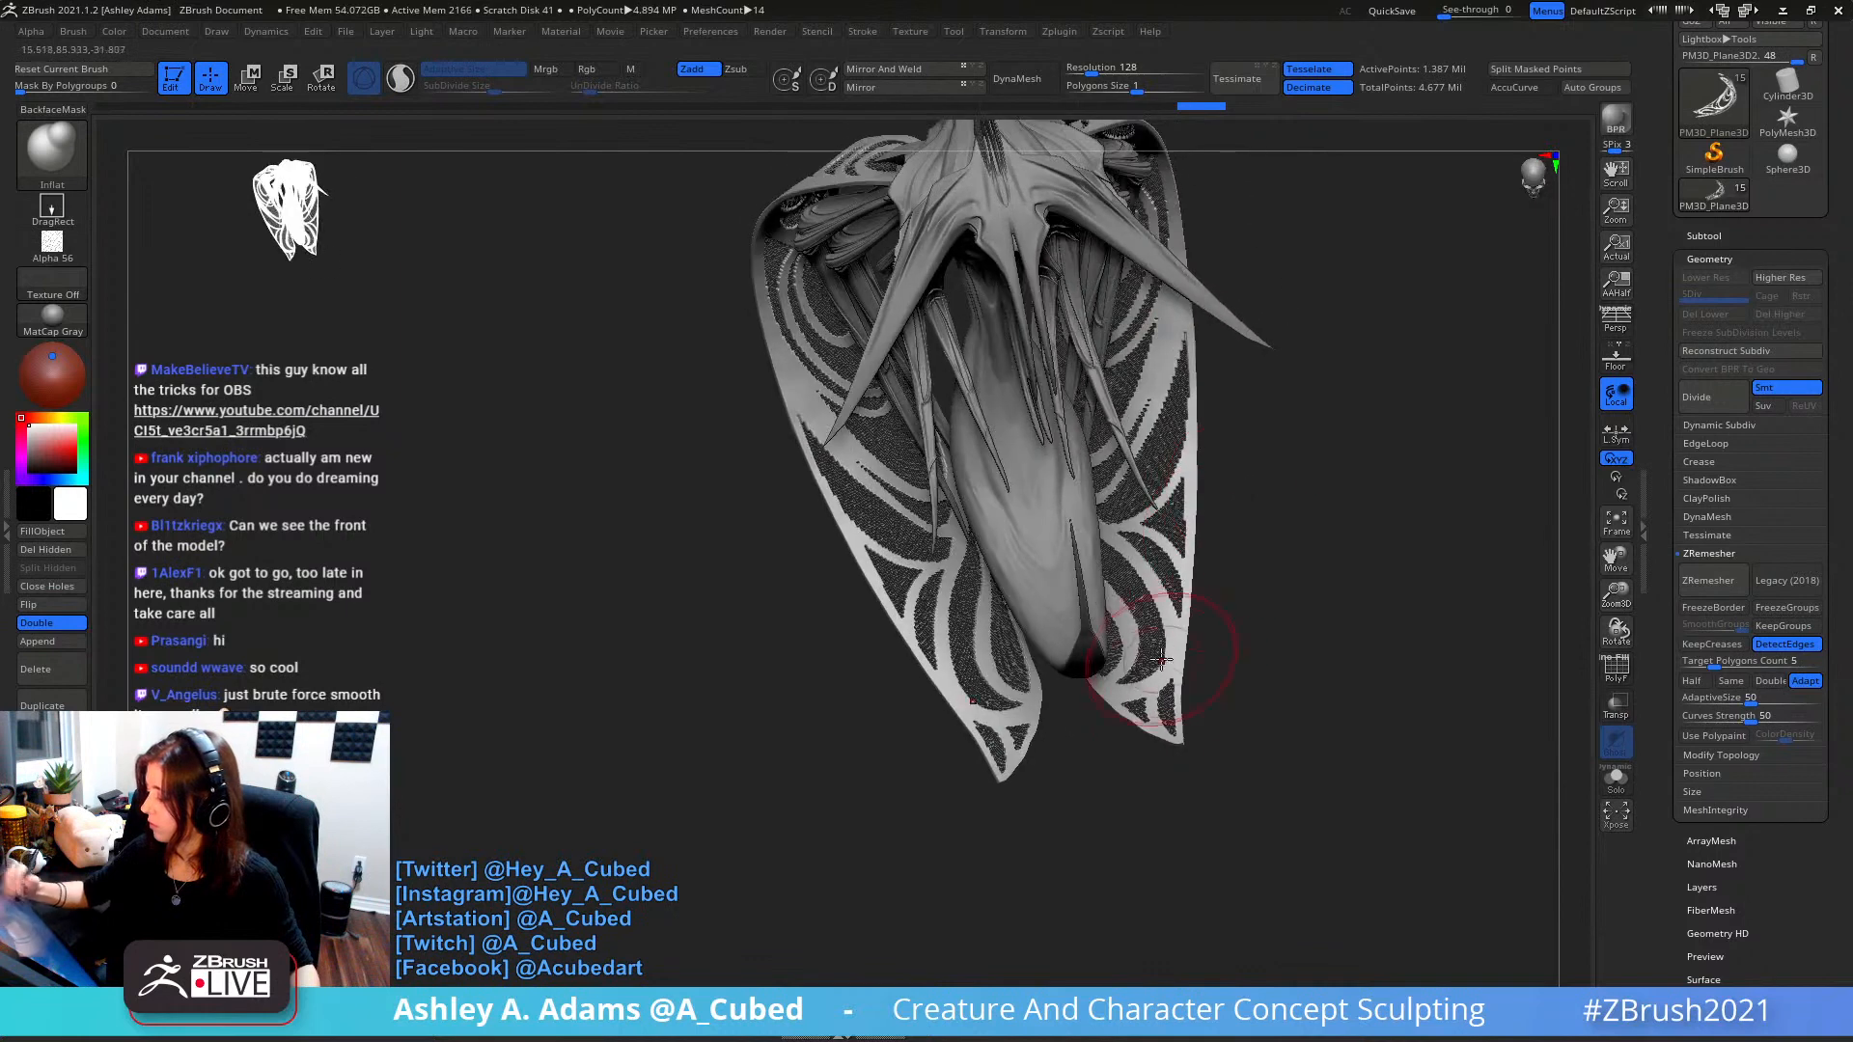
pyautogui.press('space')
pyautogui.keyDown('alt'); pyautogui.moveTo(1131, 695); pyautogui.dragTo(935, 639, button='right'); pyautogui.keyUp('alt')
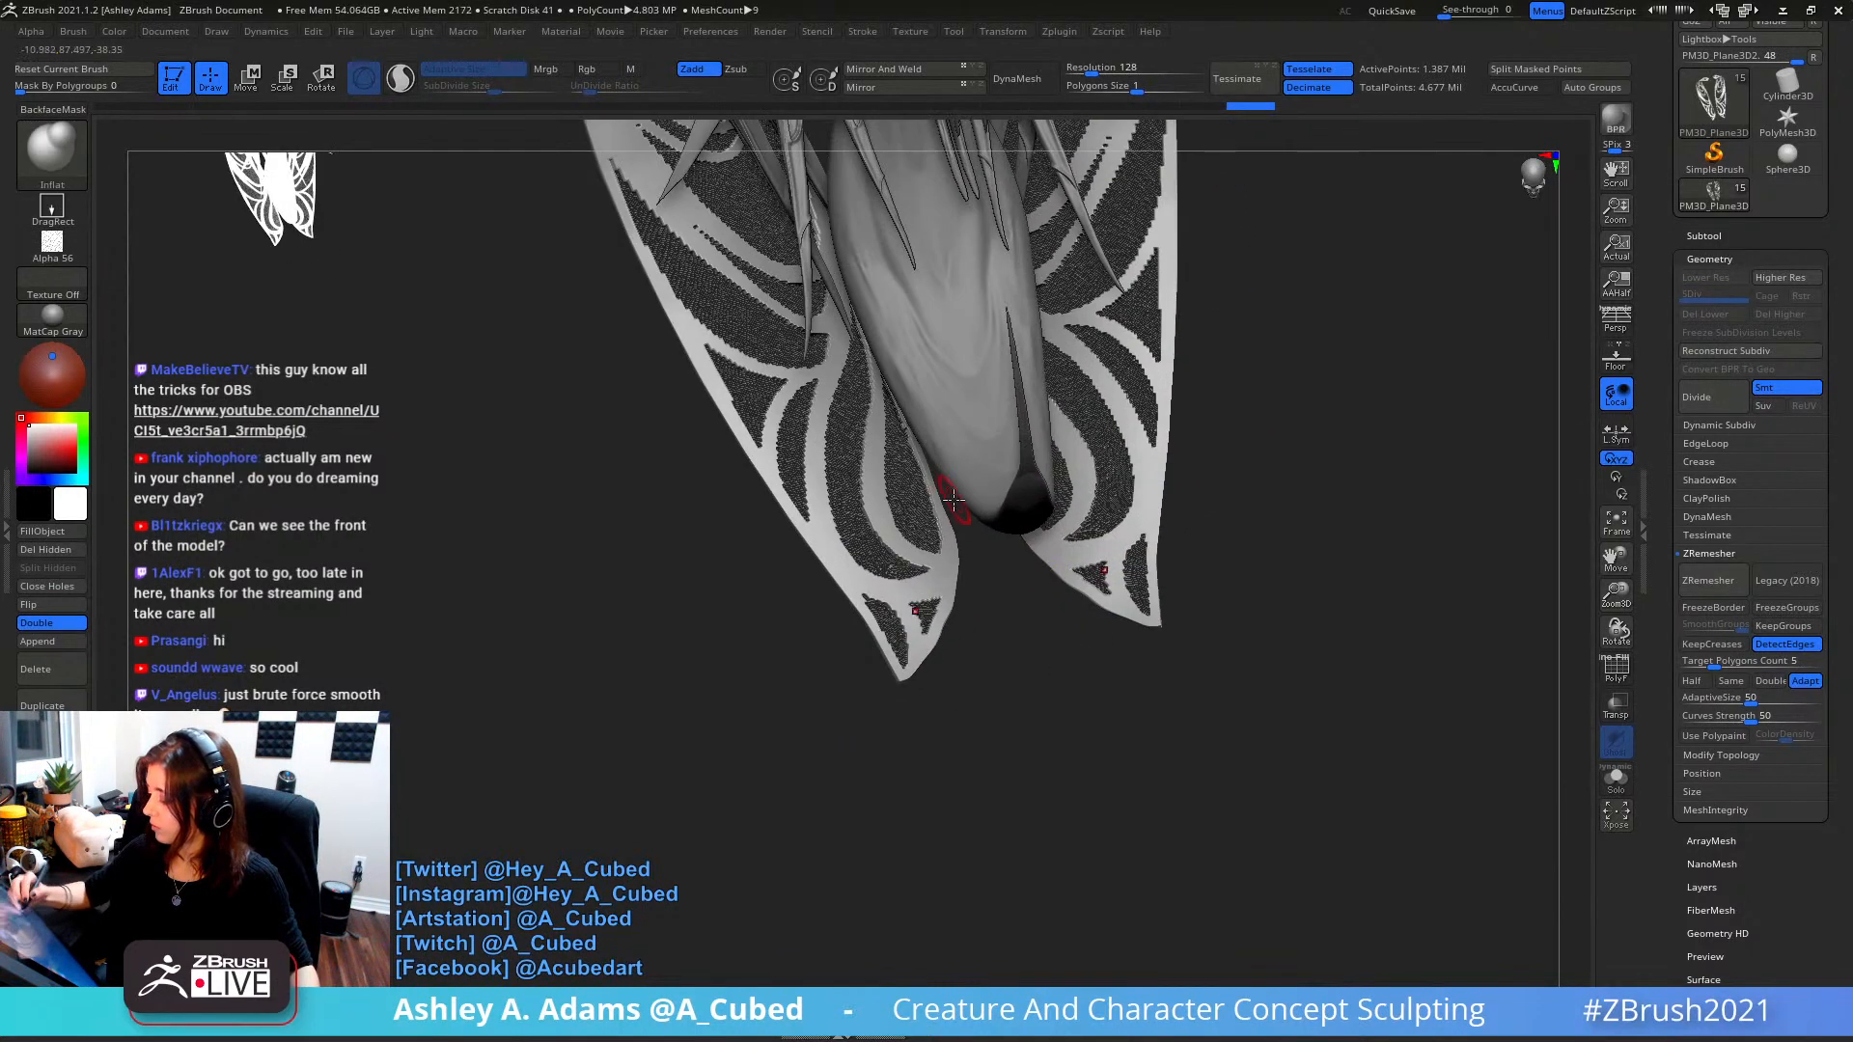
pyautogui.moveTo(930, 654); pyautogui.dragTo(904, 684)
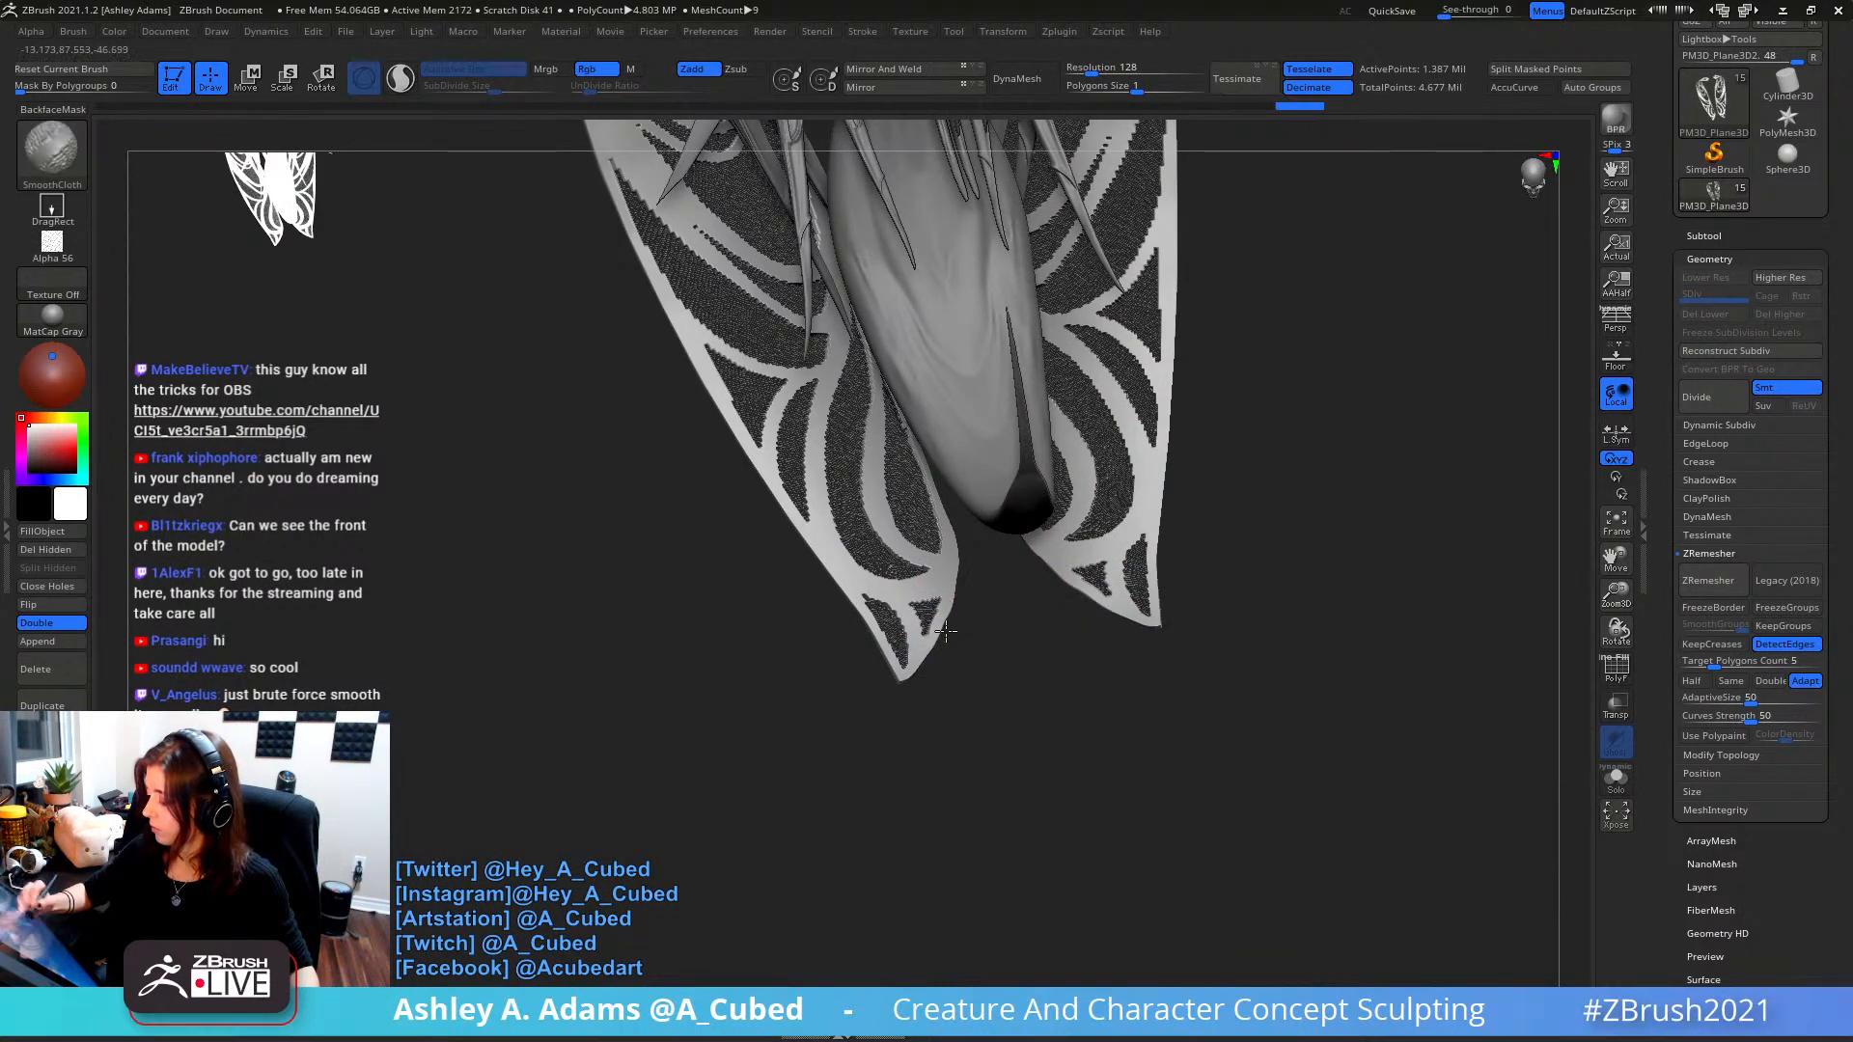
pyautogui.keyDown('shift'); pyautogui.moveTo(956, 526); pyautogui.dragTo(907, 687); pyautogui.keyUp('shift')
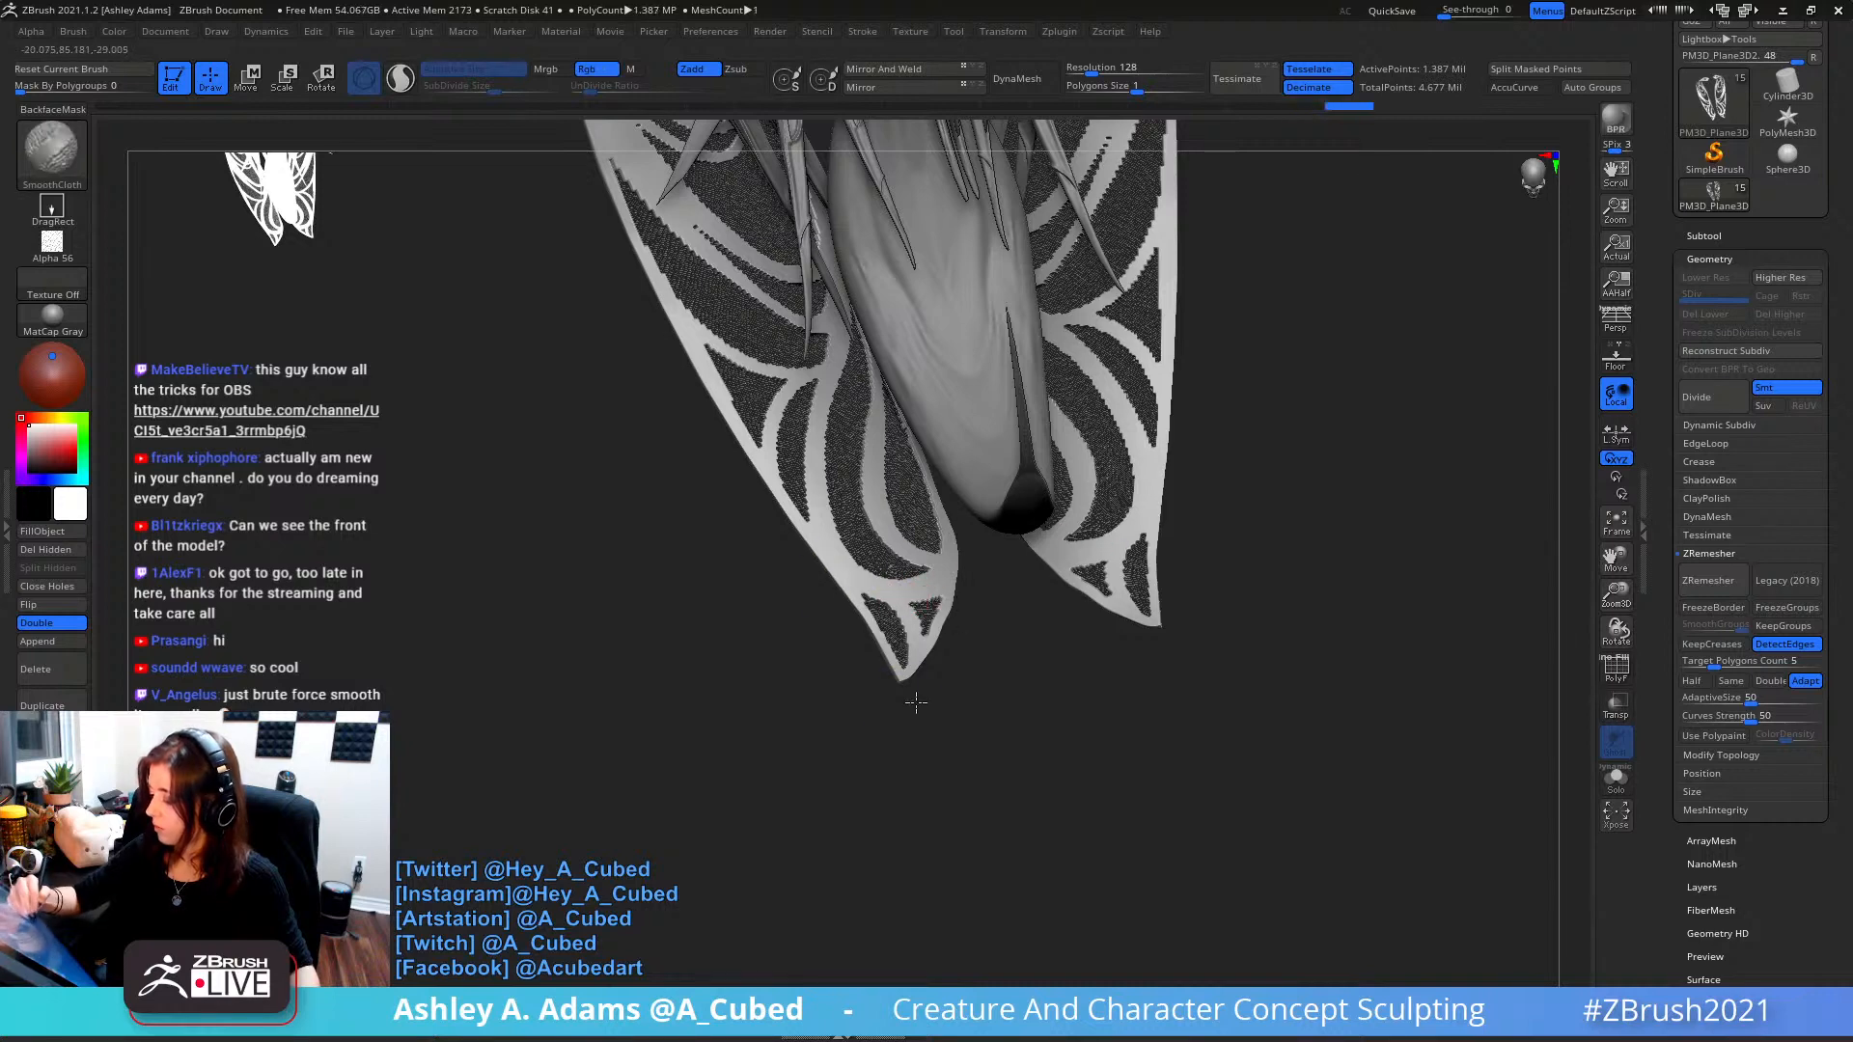
pyautogui.moveTo(910, 723)
pyautogui.keyDown('alt'); pyautogui.mouseDown(button='right')
pyautogui.moveTo(936, 707)
pyautogui.moveTo(939, 670)
pyautogui.moveTo(943, 815)
pyautogui.mouseUp(button='right'); pyautogui.keyUp('alt')
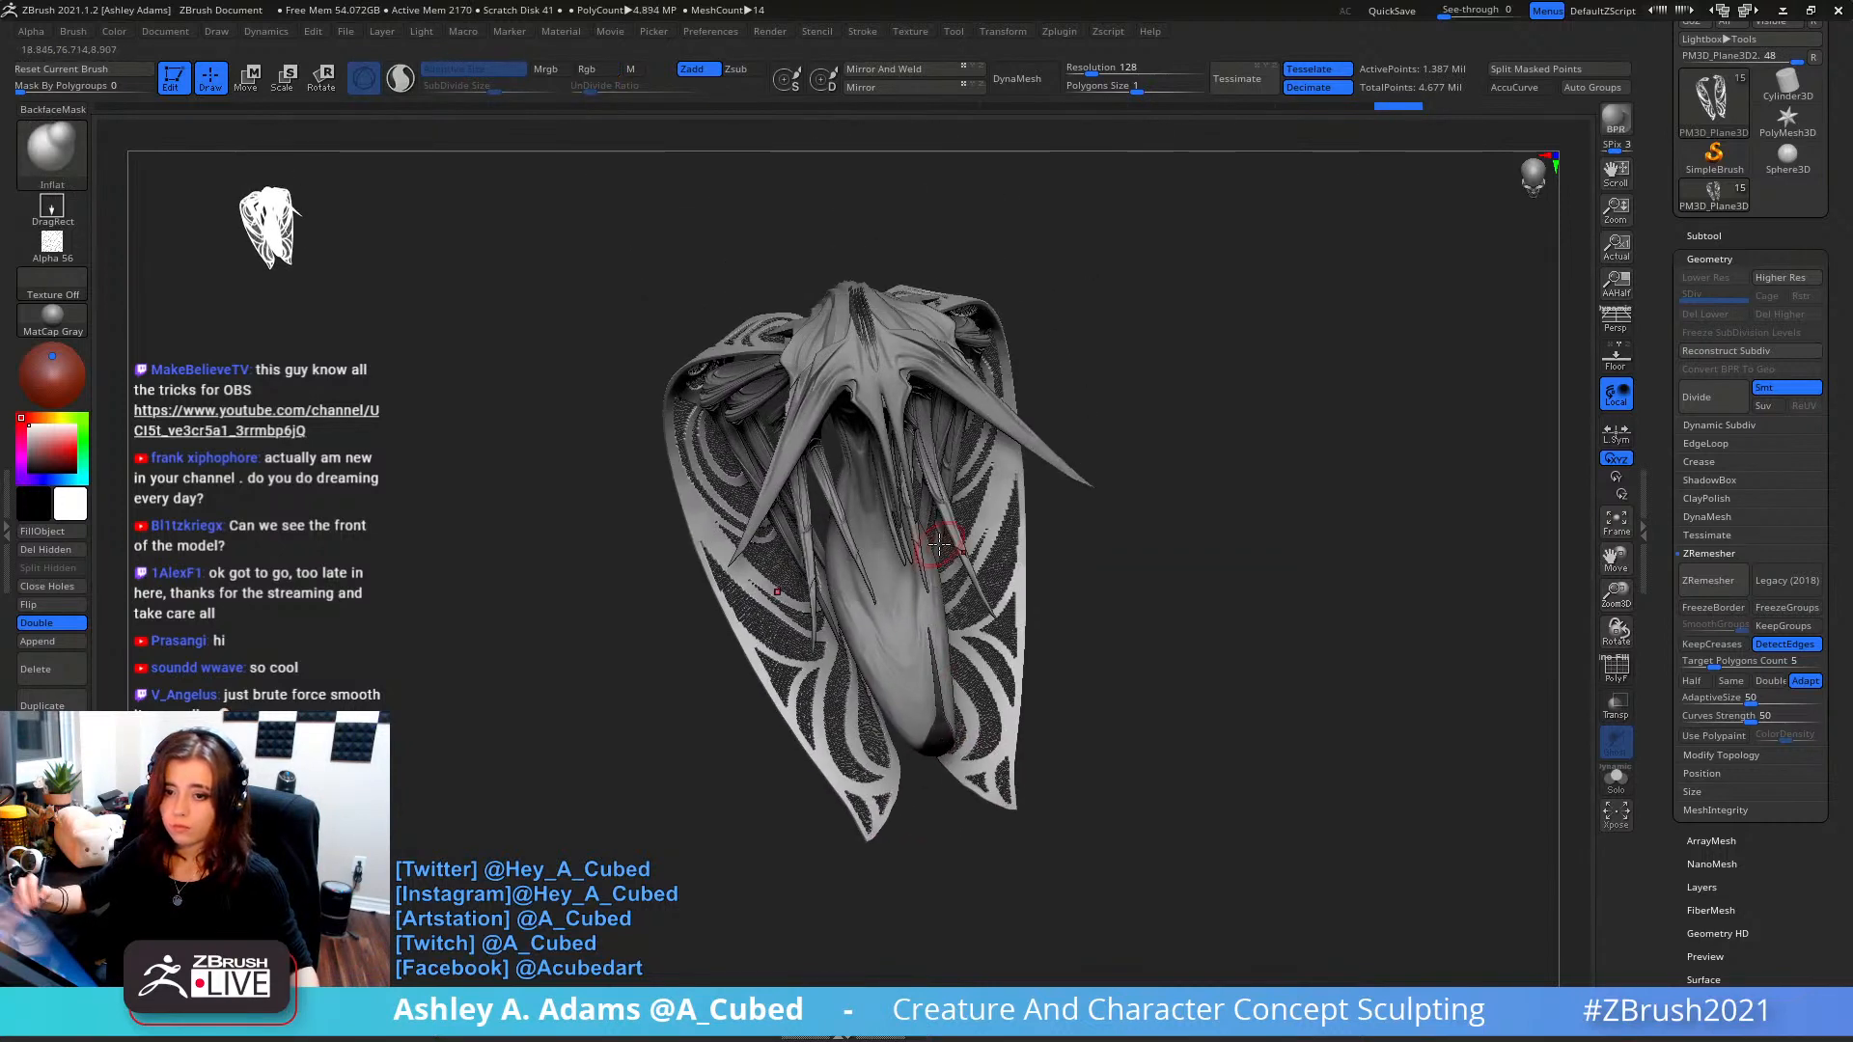
# - Duplicate the wings' panel and line-pattern subtools, and move the panel copy directly above the line-pattern copy in the subtool order
pyautogui.rightClick(883, 651)
pyautogui.moveTo(1155, 490)
pyautogui.mouseDown(button='right')
pyautogui.moveTo(1174, 447)
pyautogui.moveTo(1249, 480)
pyautogui.moveTo(1132, 474)
pyautogui.mouseUp(button='right')
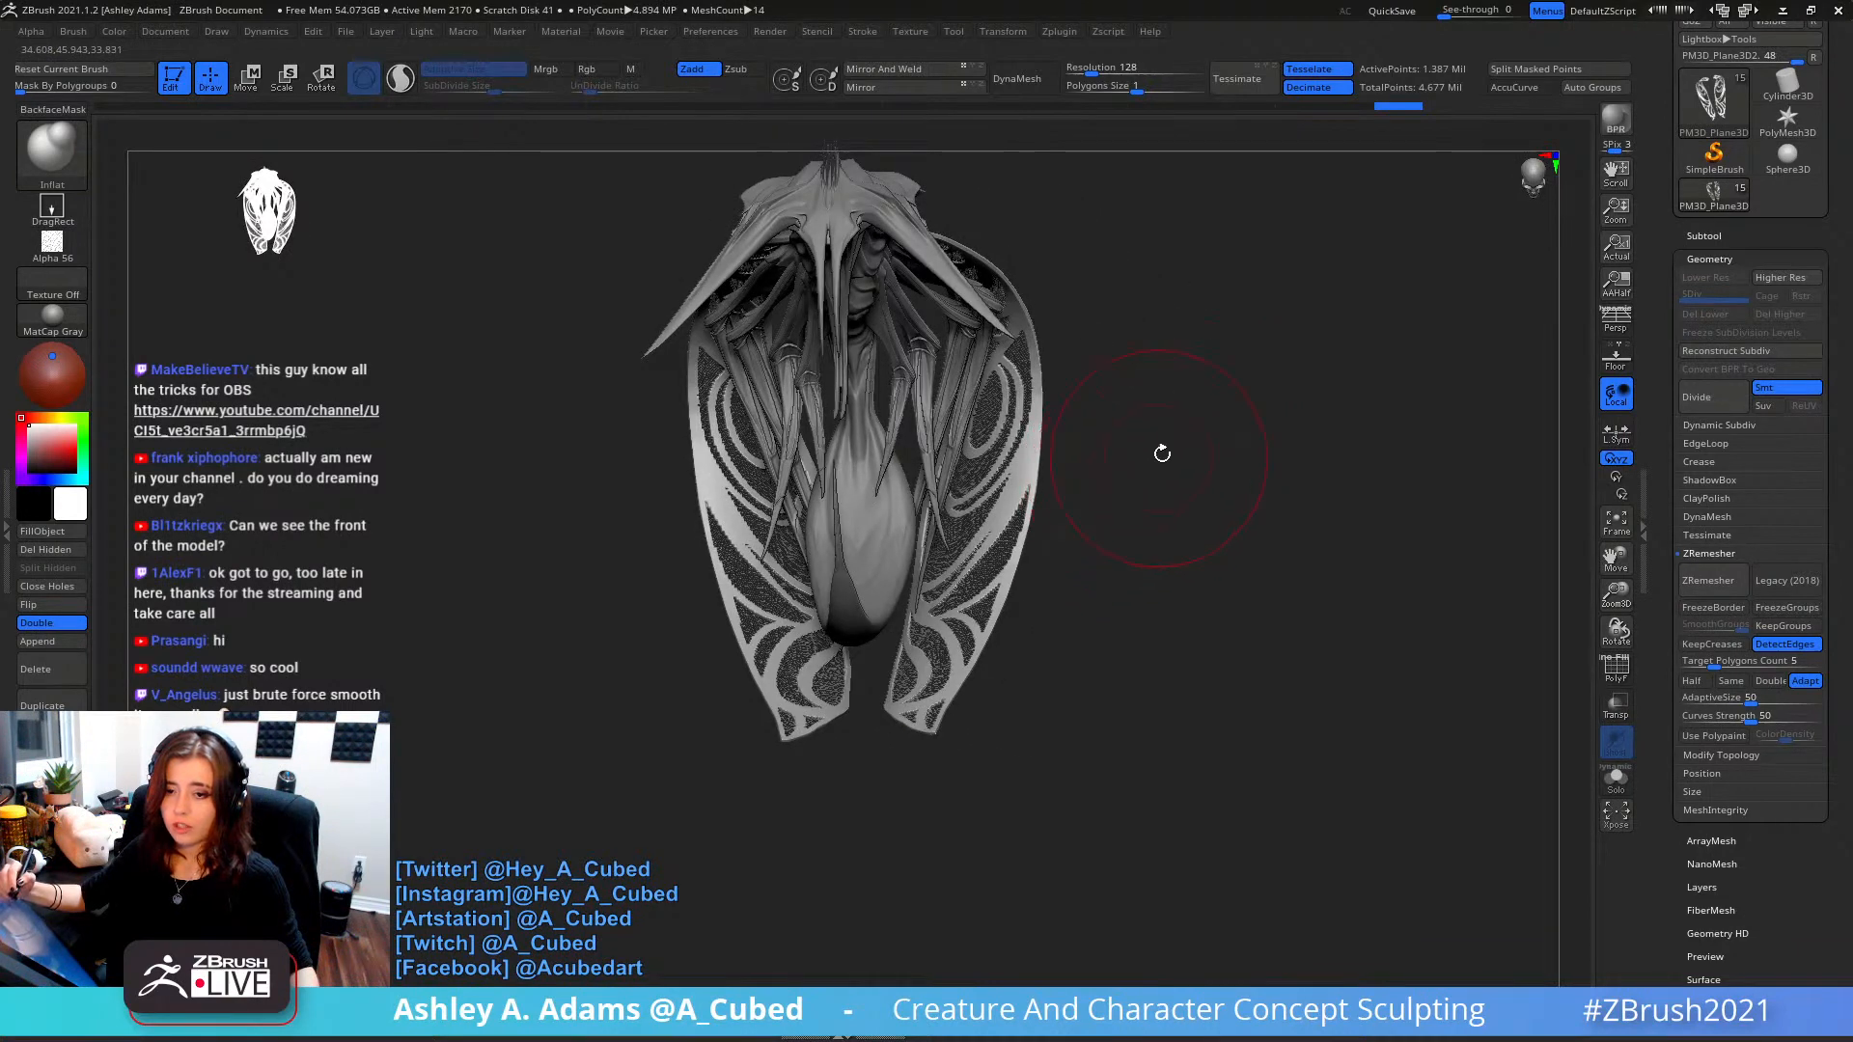
pyautogui.click(1724, 232)
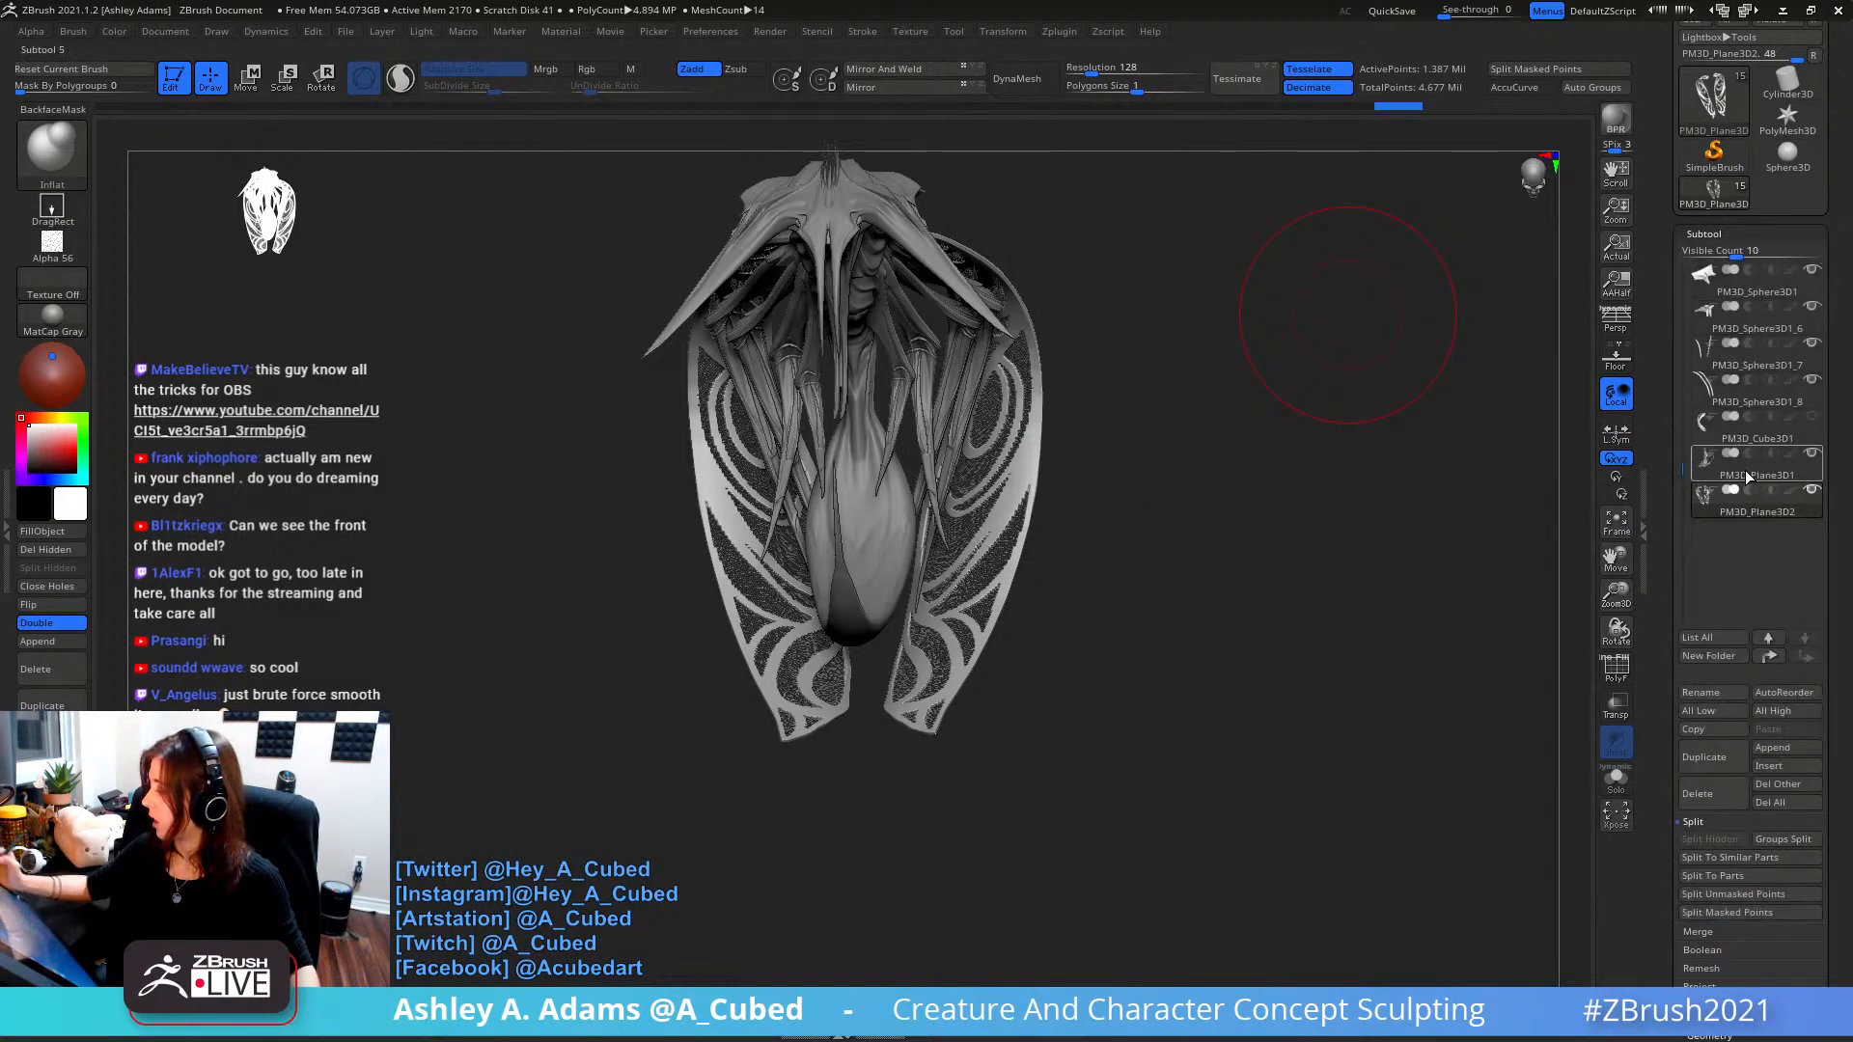
pyautogui.click(1699, 478)
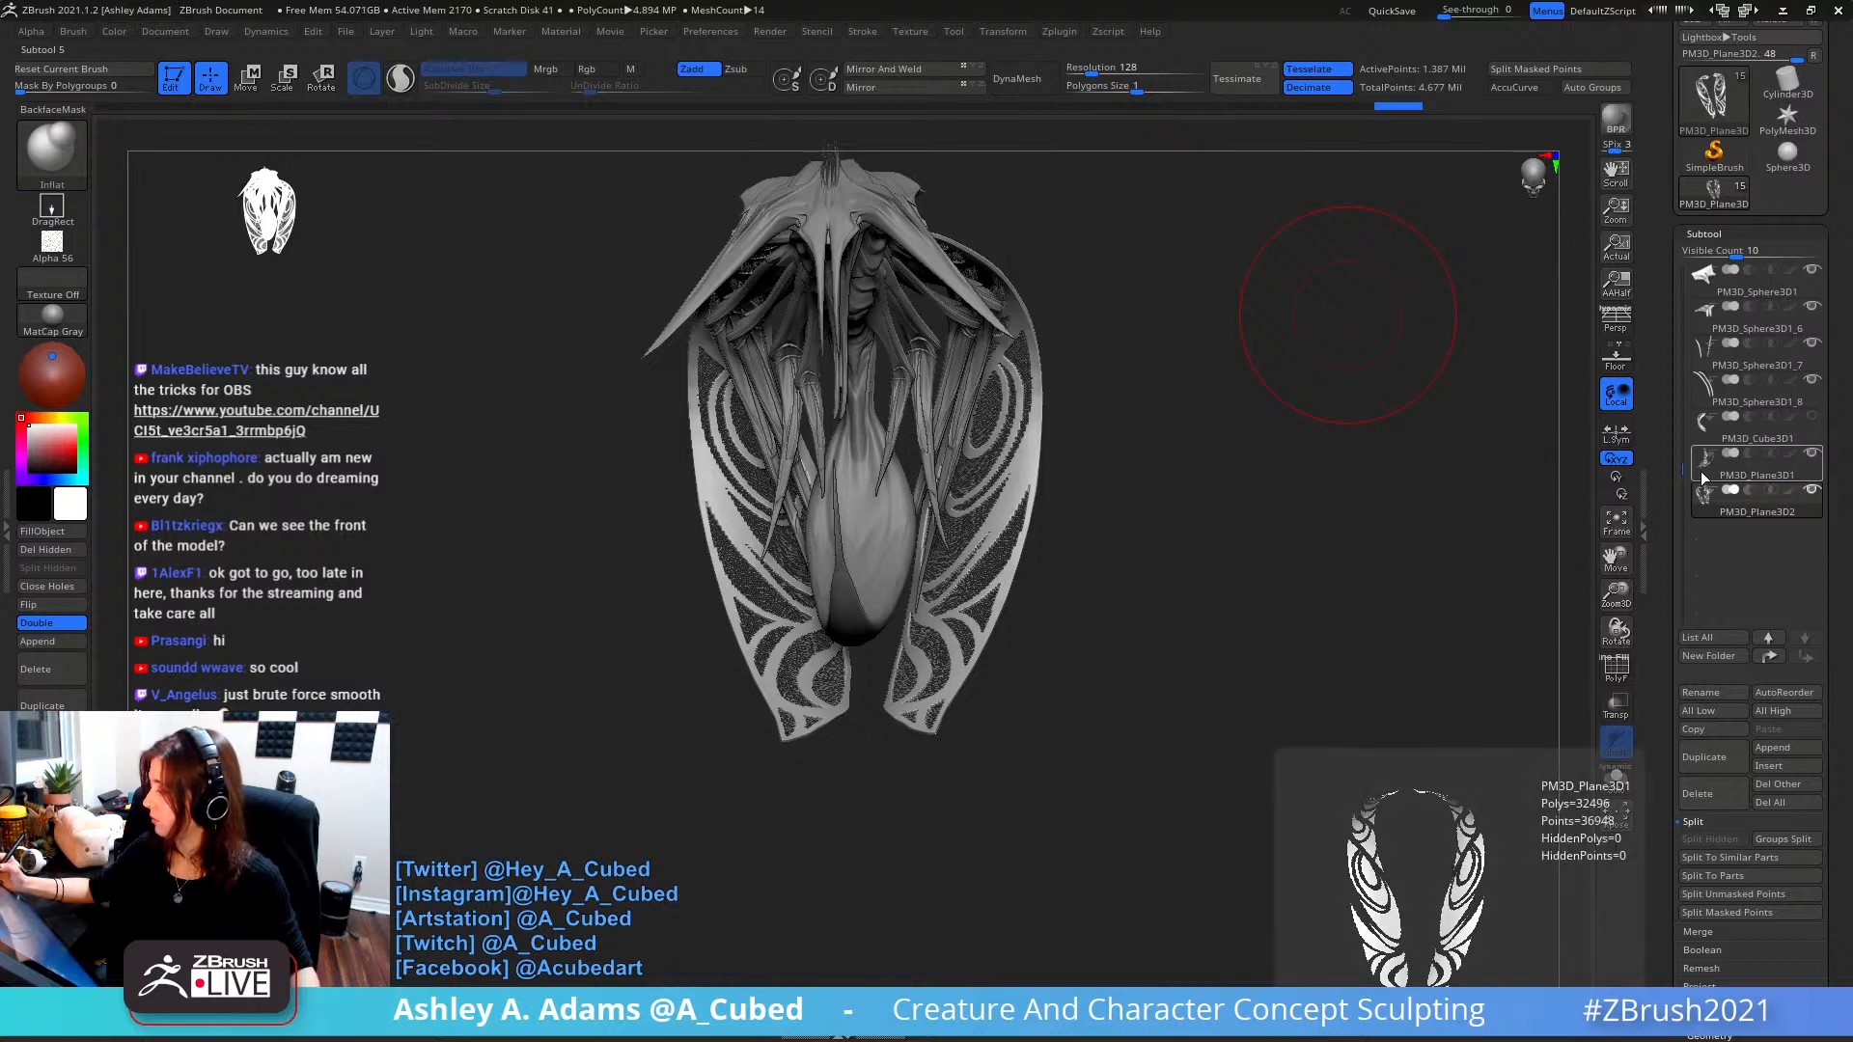
pyautogui.moveTo(1434, 523); pyautogui.dragTo(1390, 577, button='right')
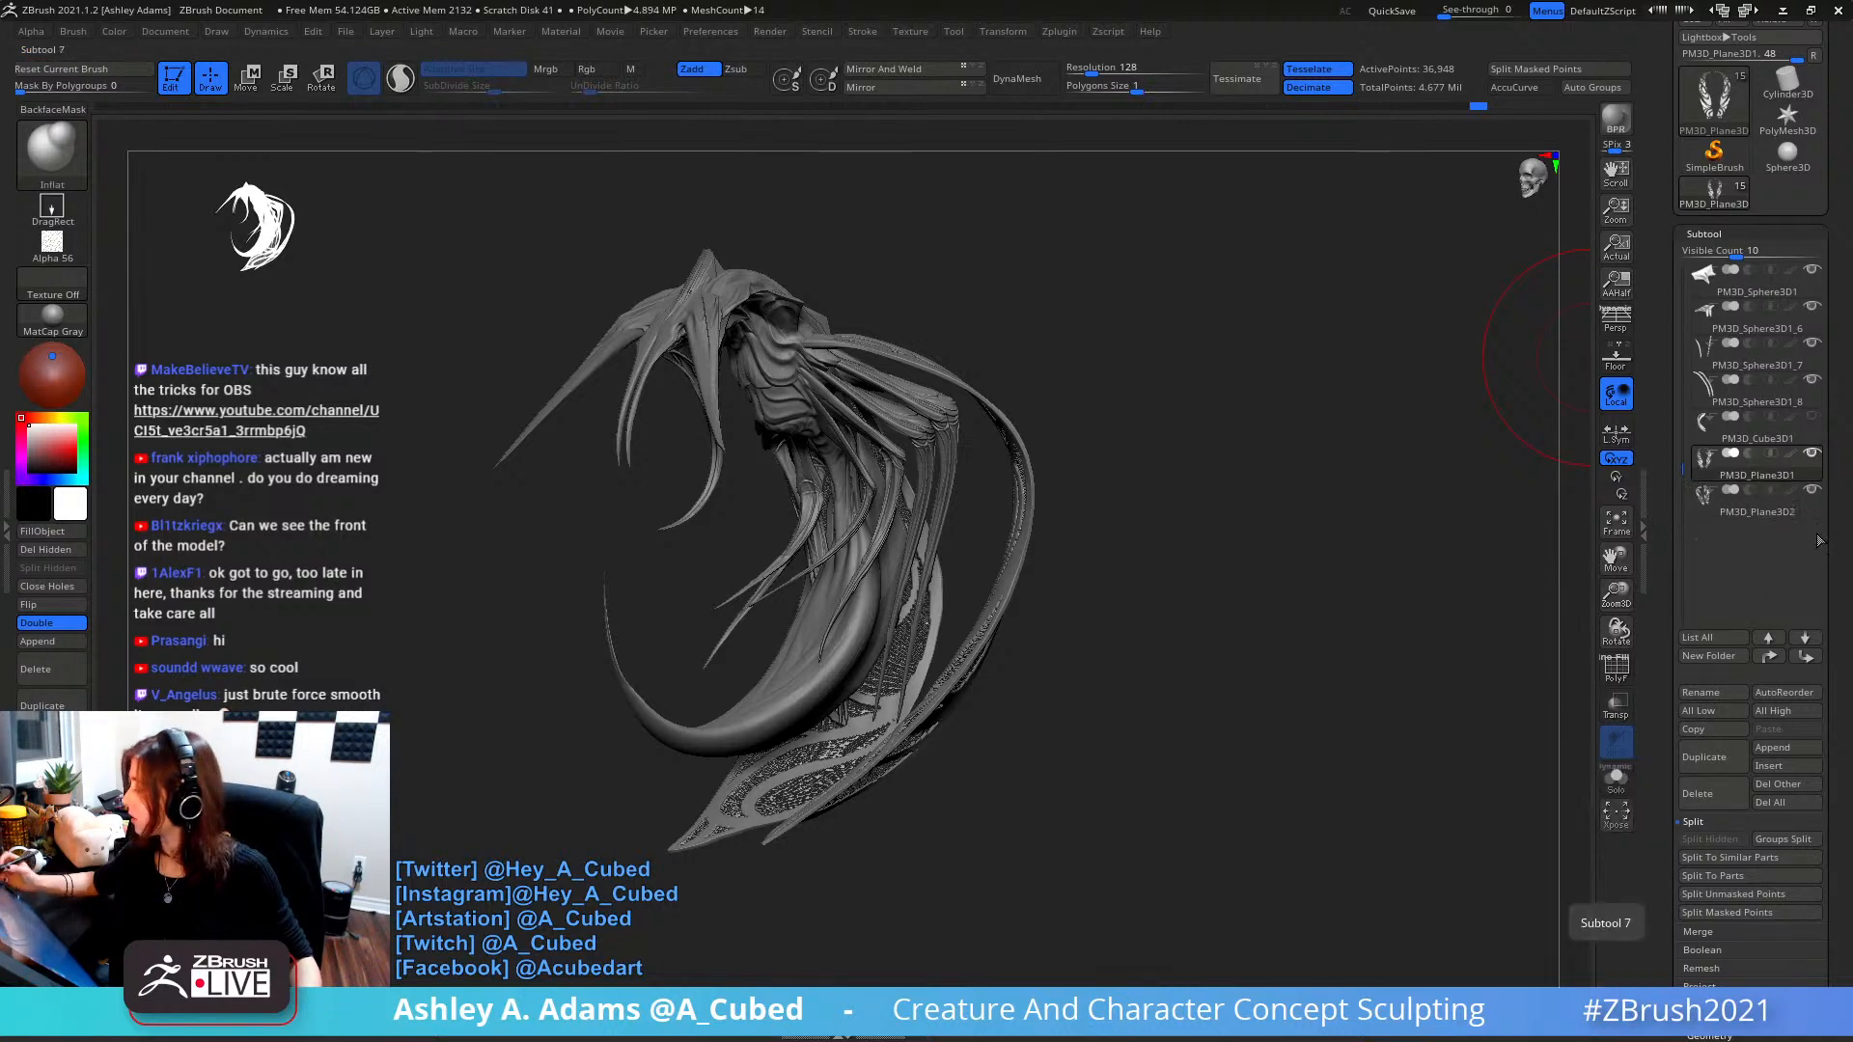
pyautogui.click(1728, 761)
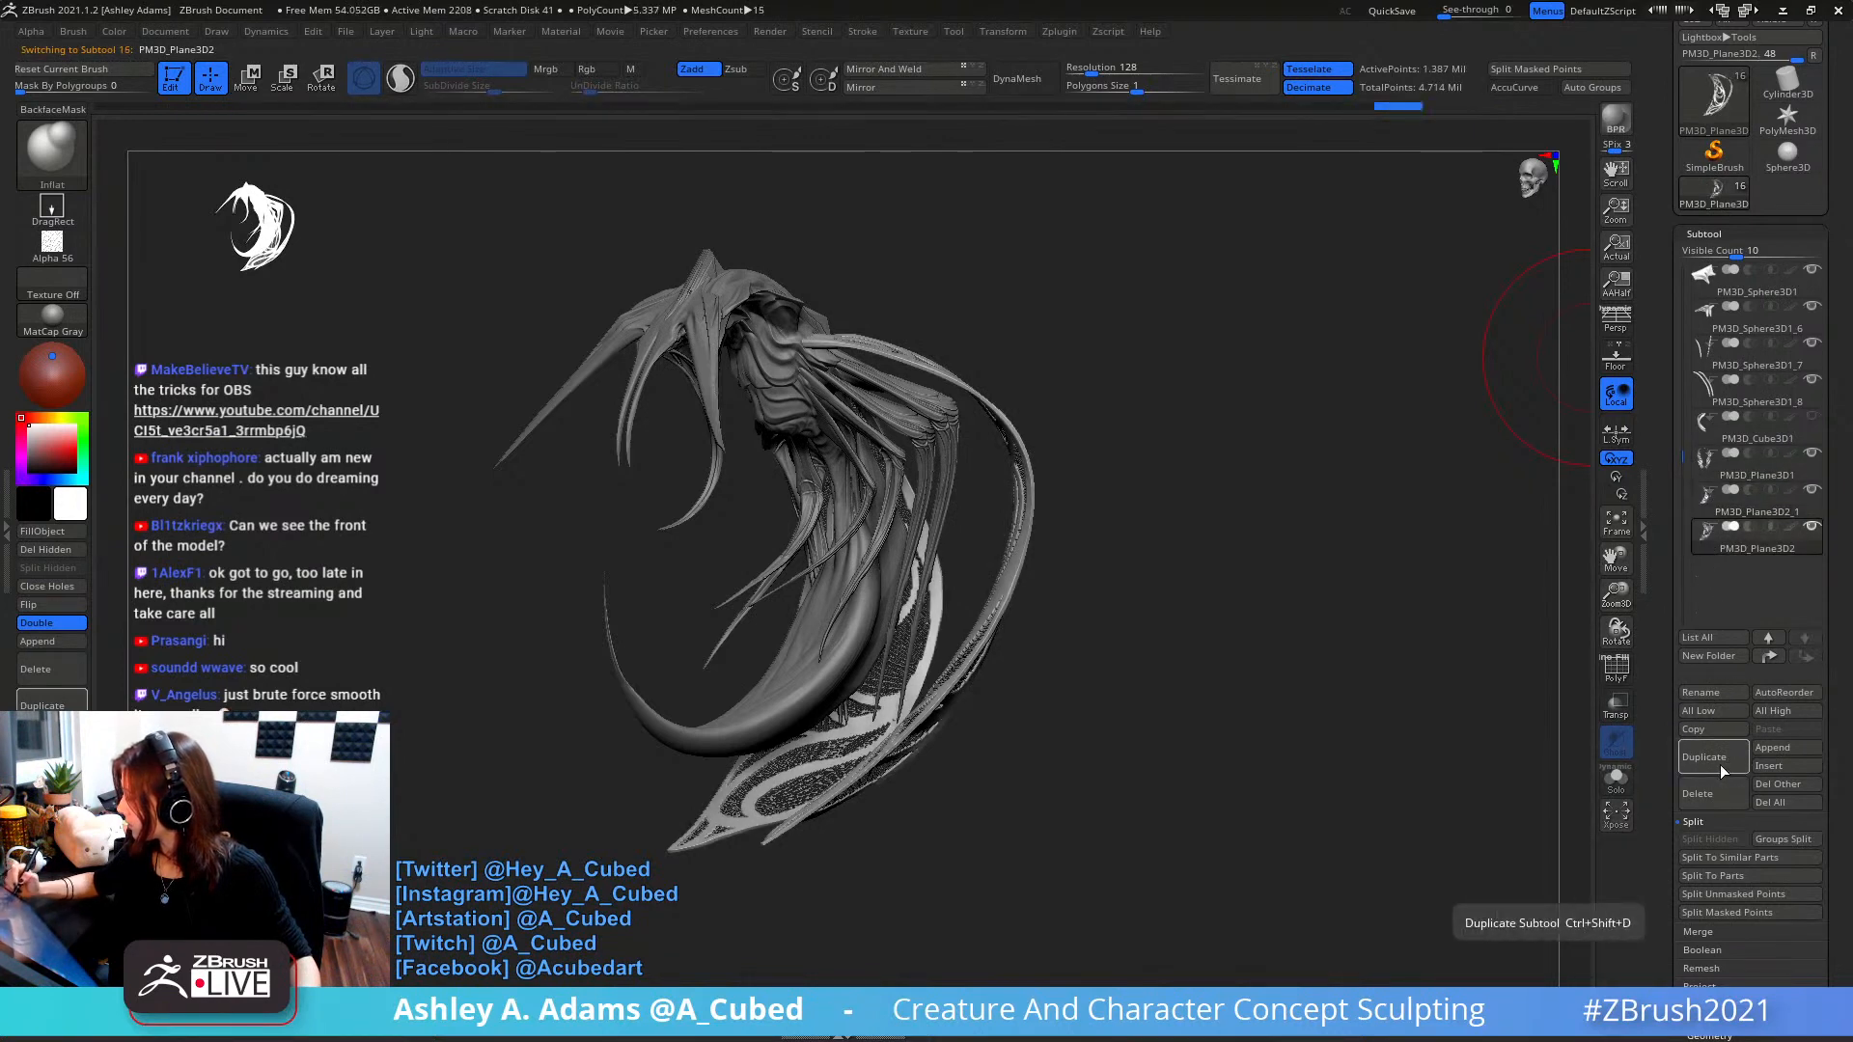
pyautogui.click(1722, 760)
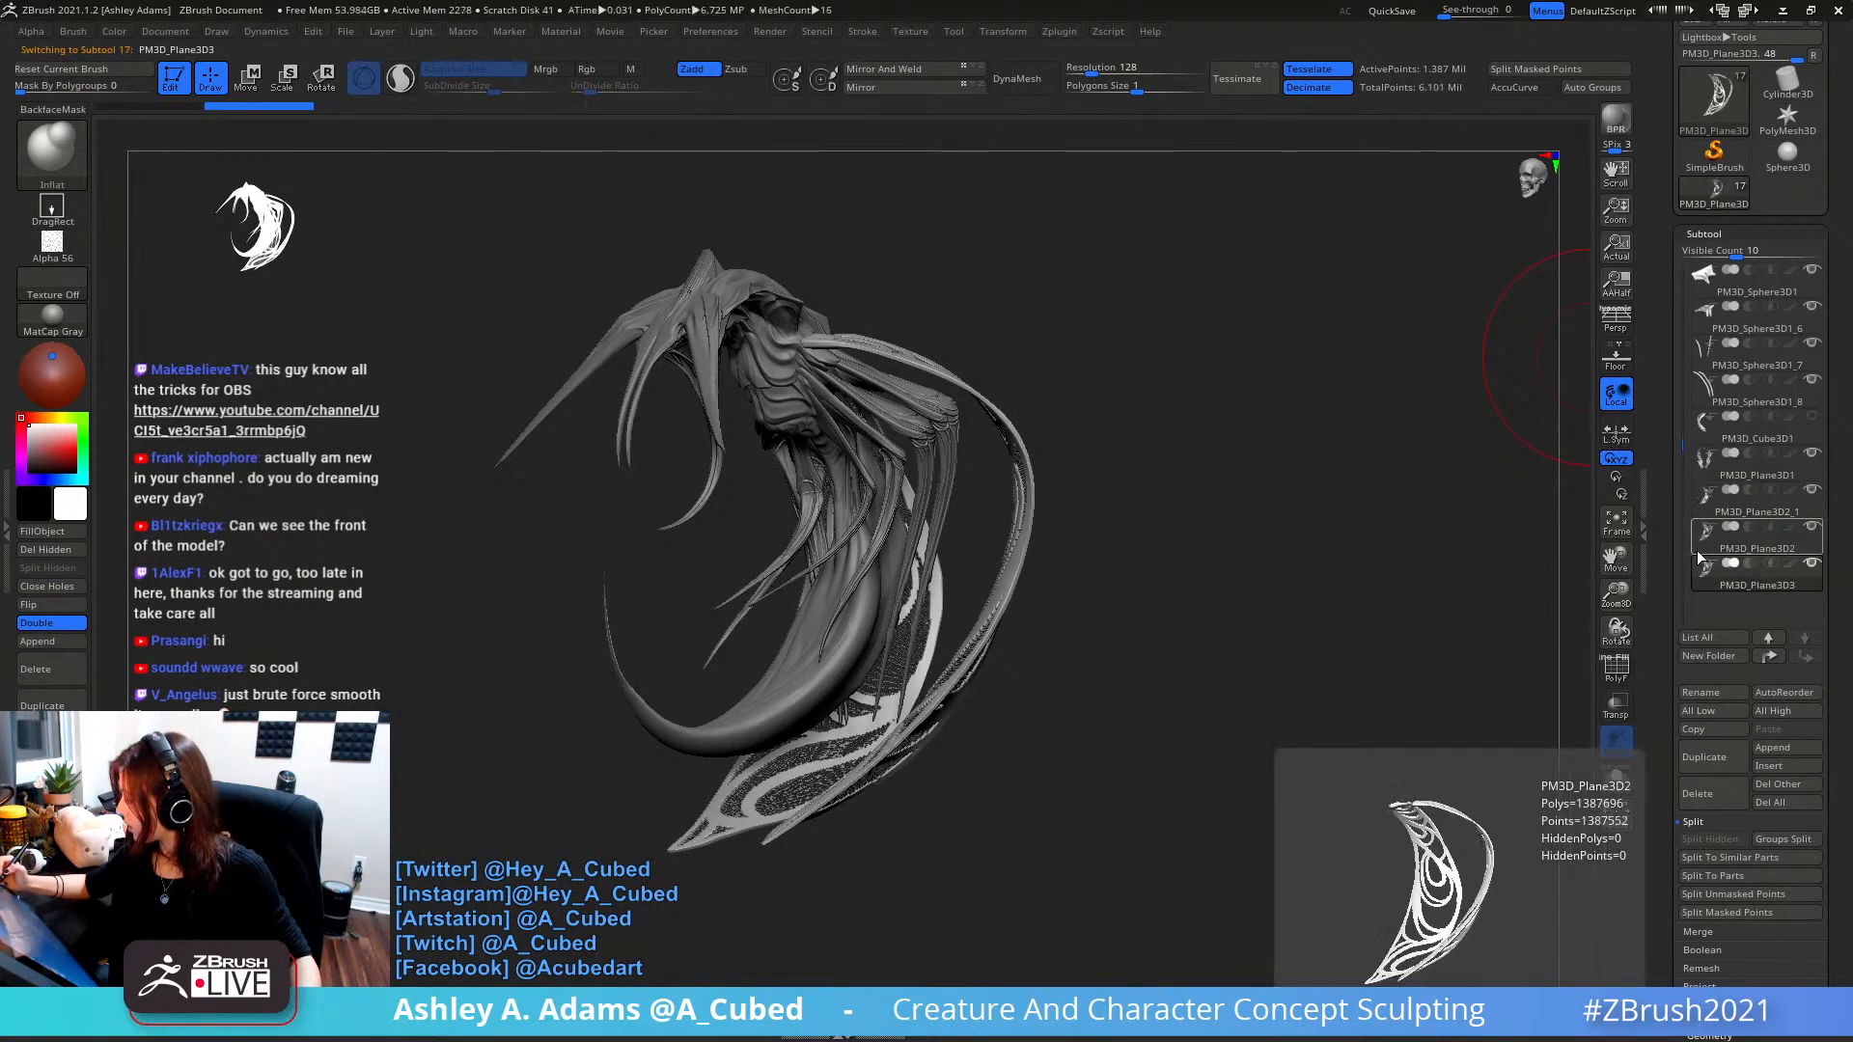
pyautogui.click(1737, 499)
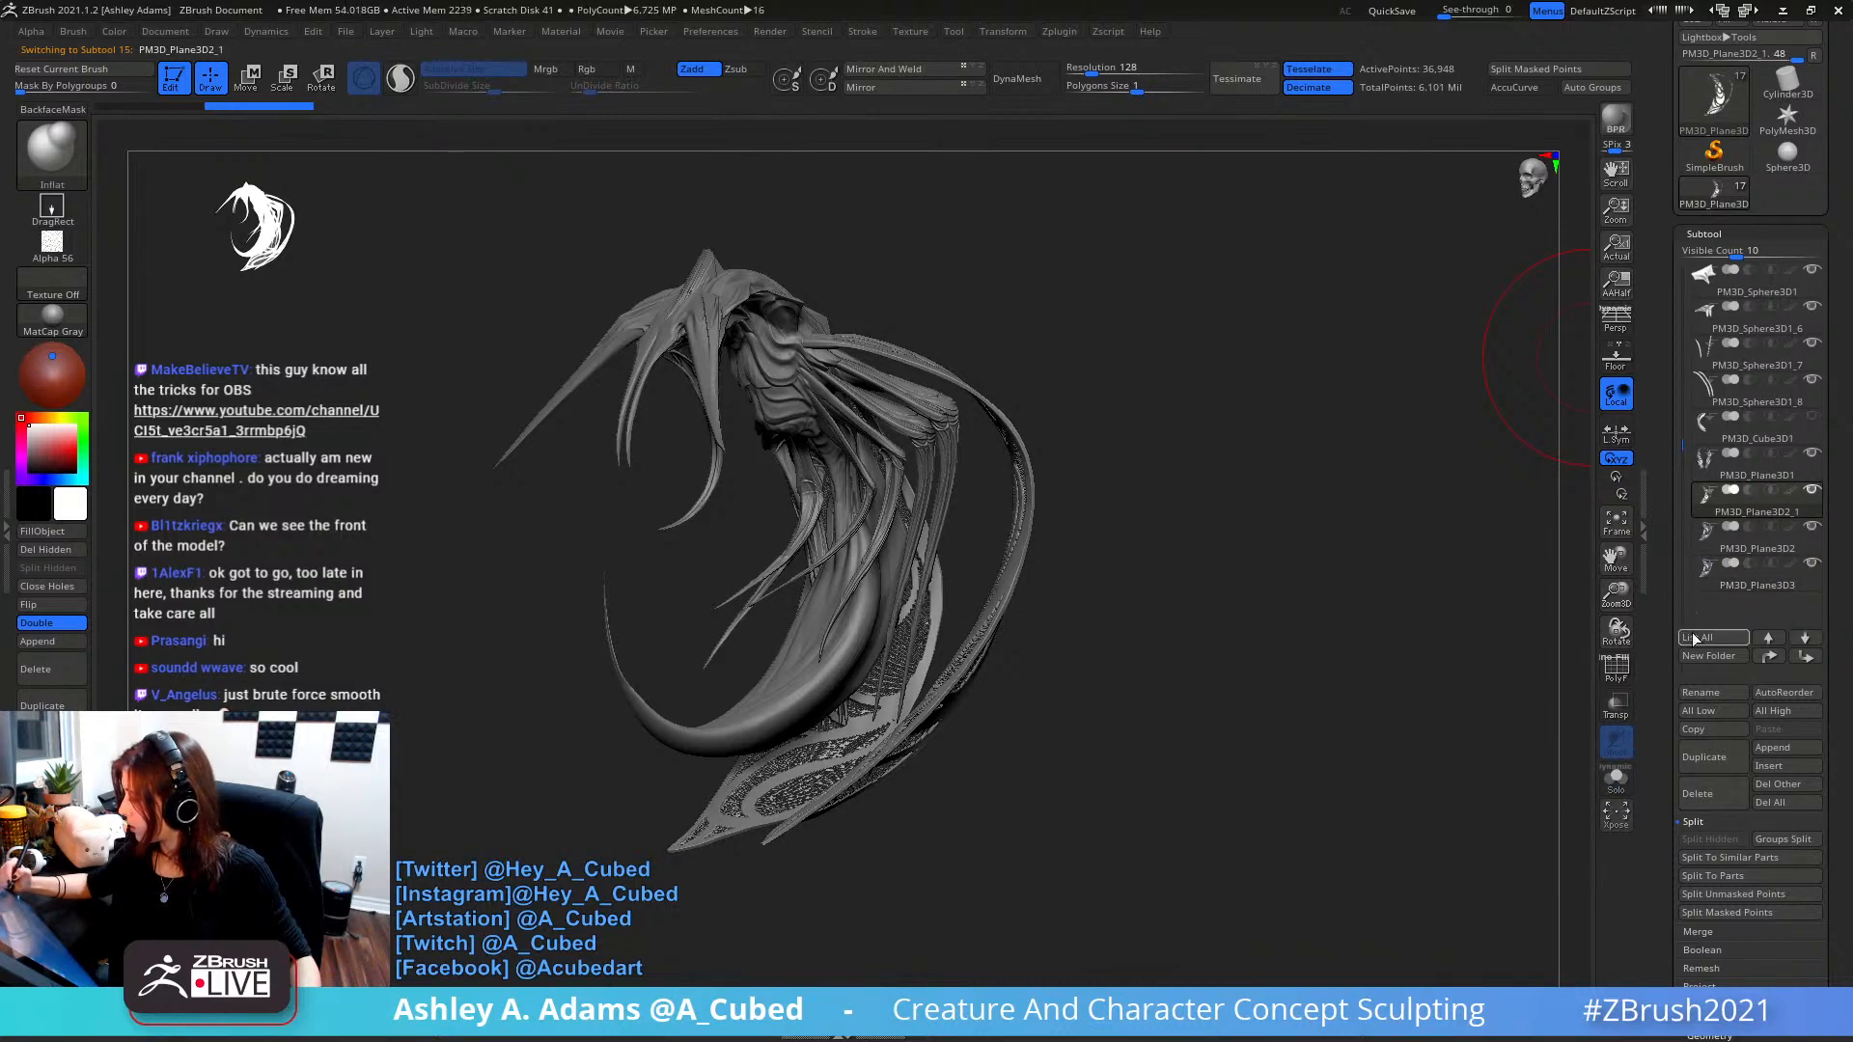
pyautogui.click(1805, 638)
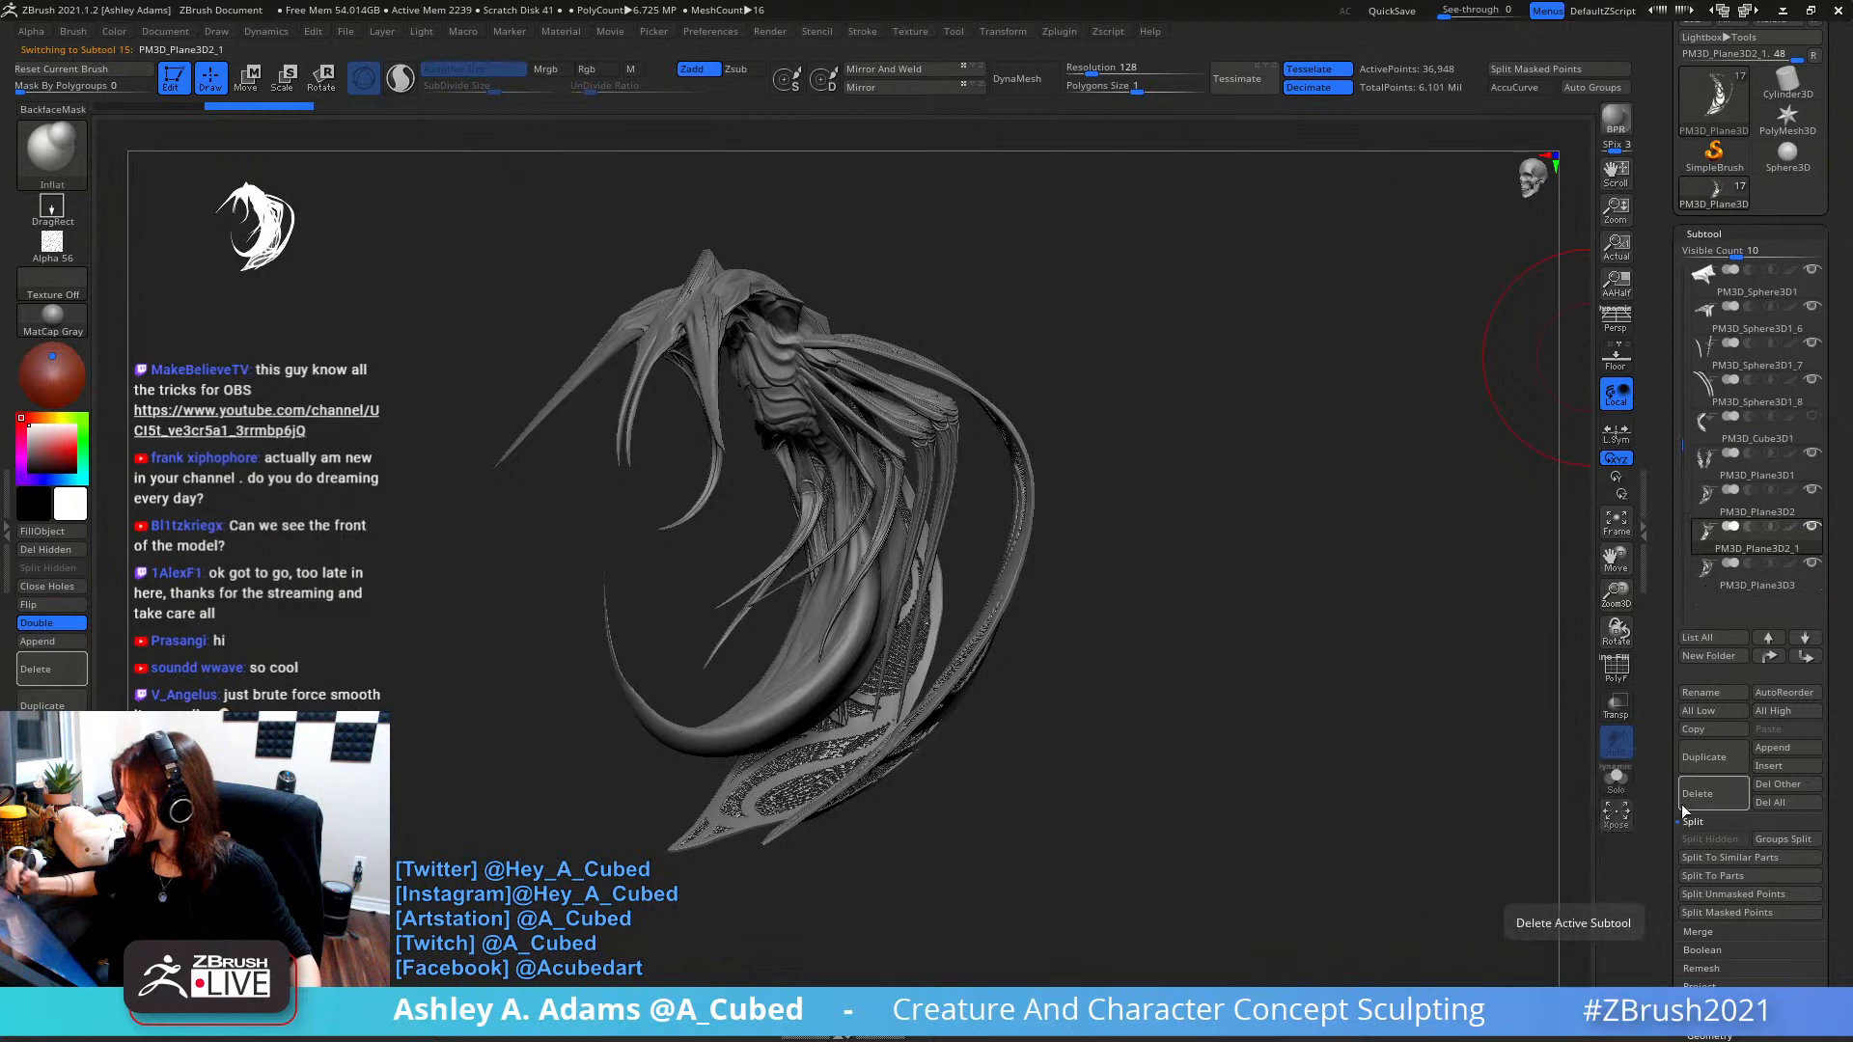
# - Apply Dynamic Subdiv on the panel copy to turn its MicroPoly texture into real geometry
pyautogui.moveTo(1668, 916); pyautogui.dragTo(1667, 669)
pyautogui.click(1731, 782)
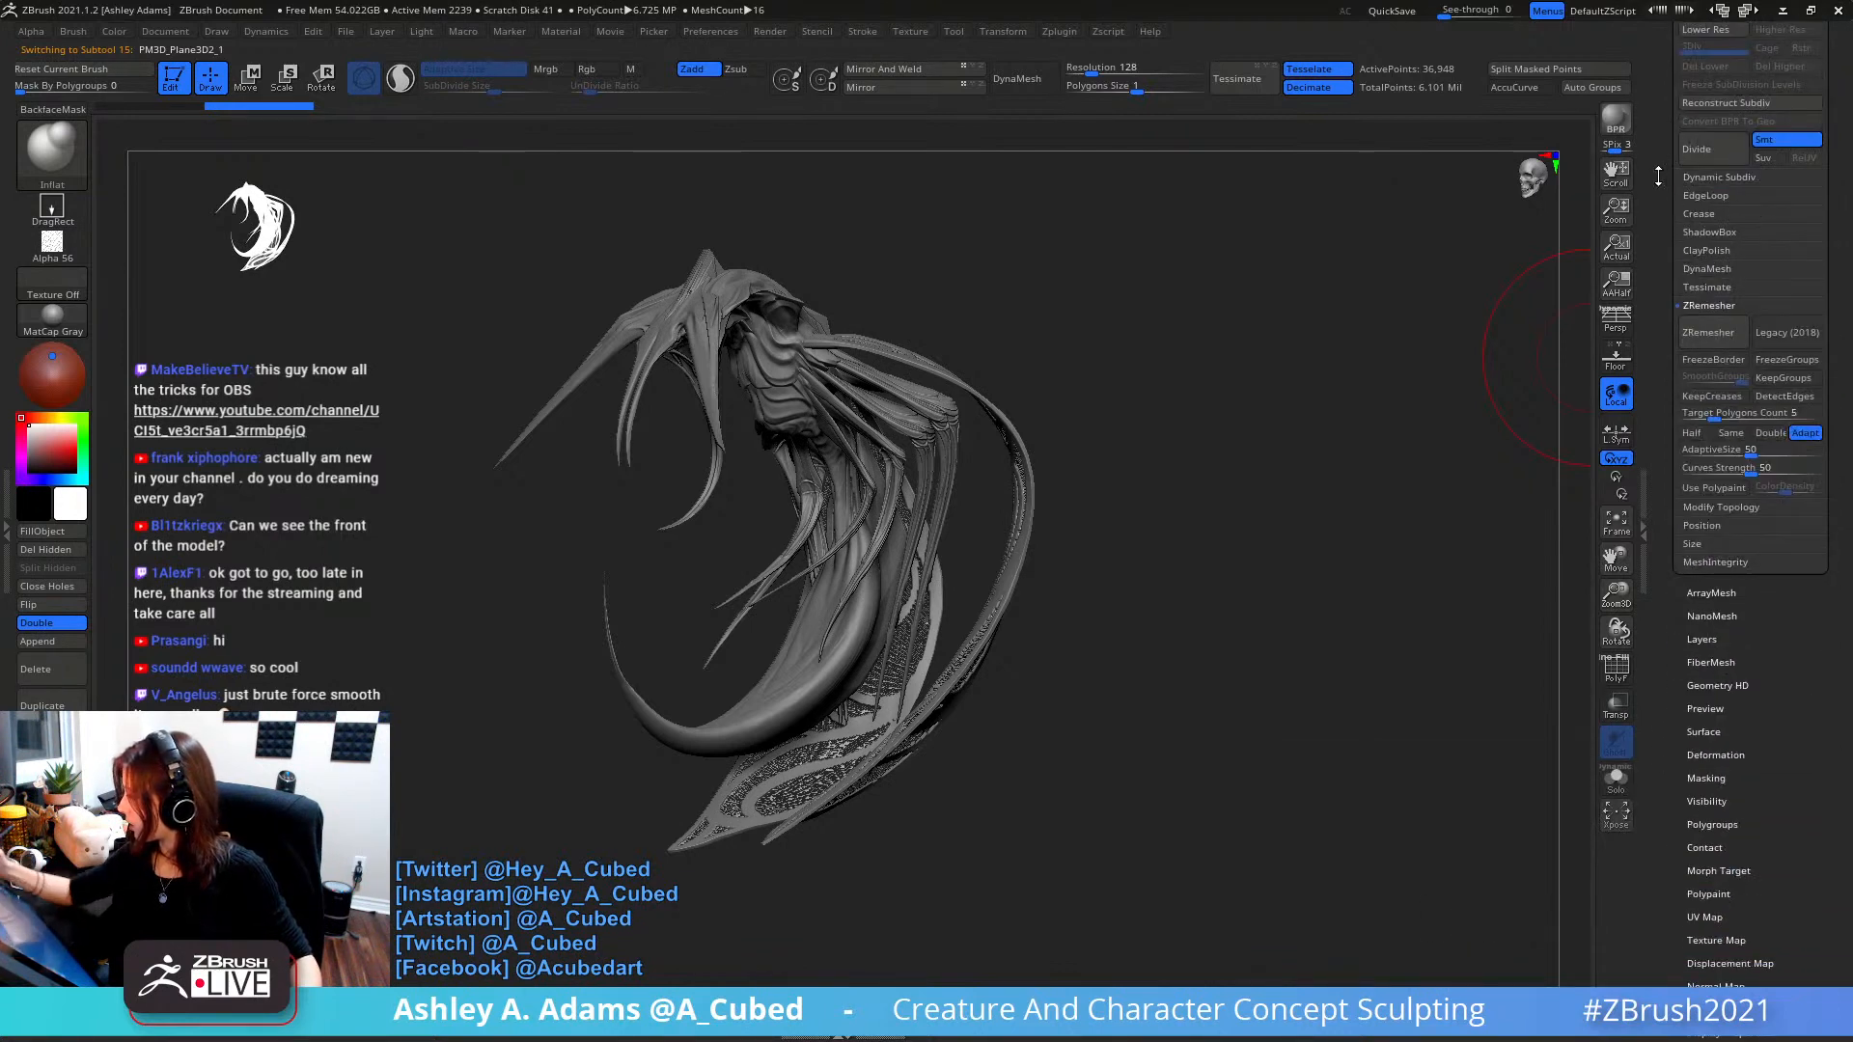
pyautogui.moveTo(1659, 175); pyautogui.dragTo(1659, 365)
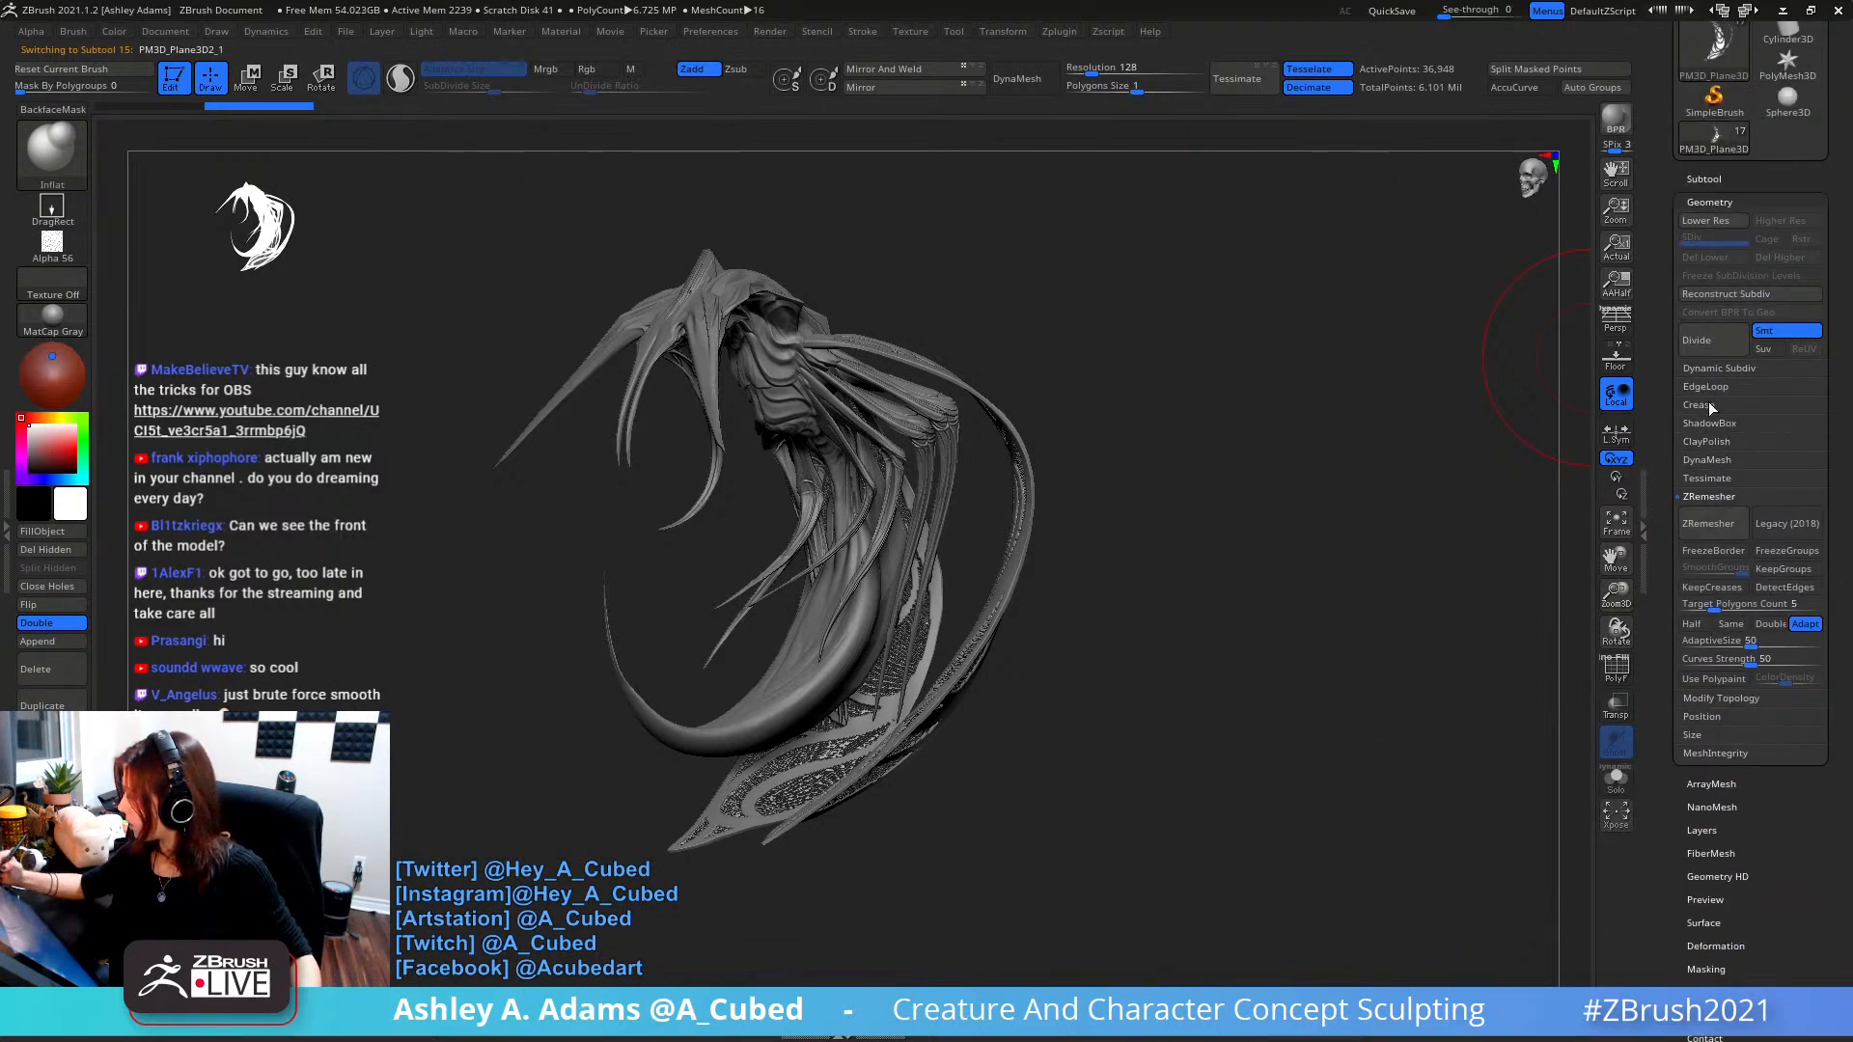
pyautogui.click(1719, 368)
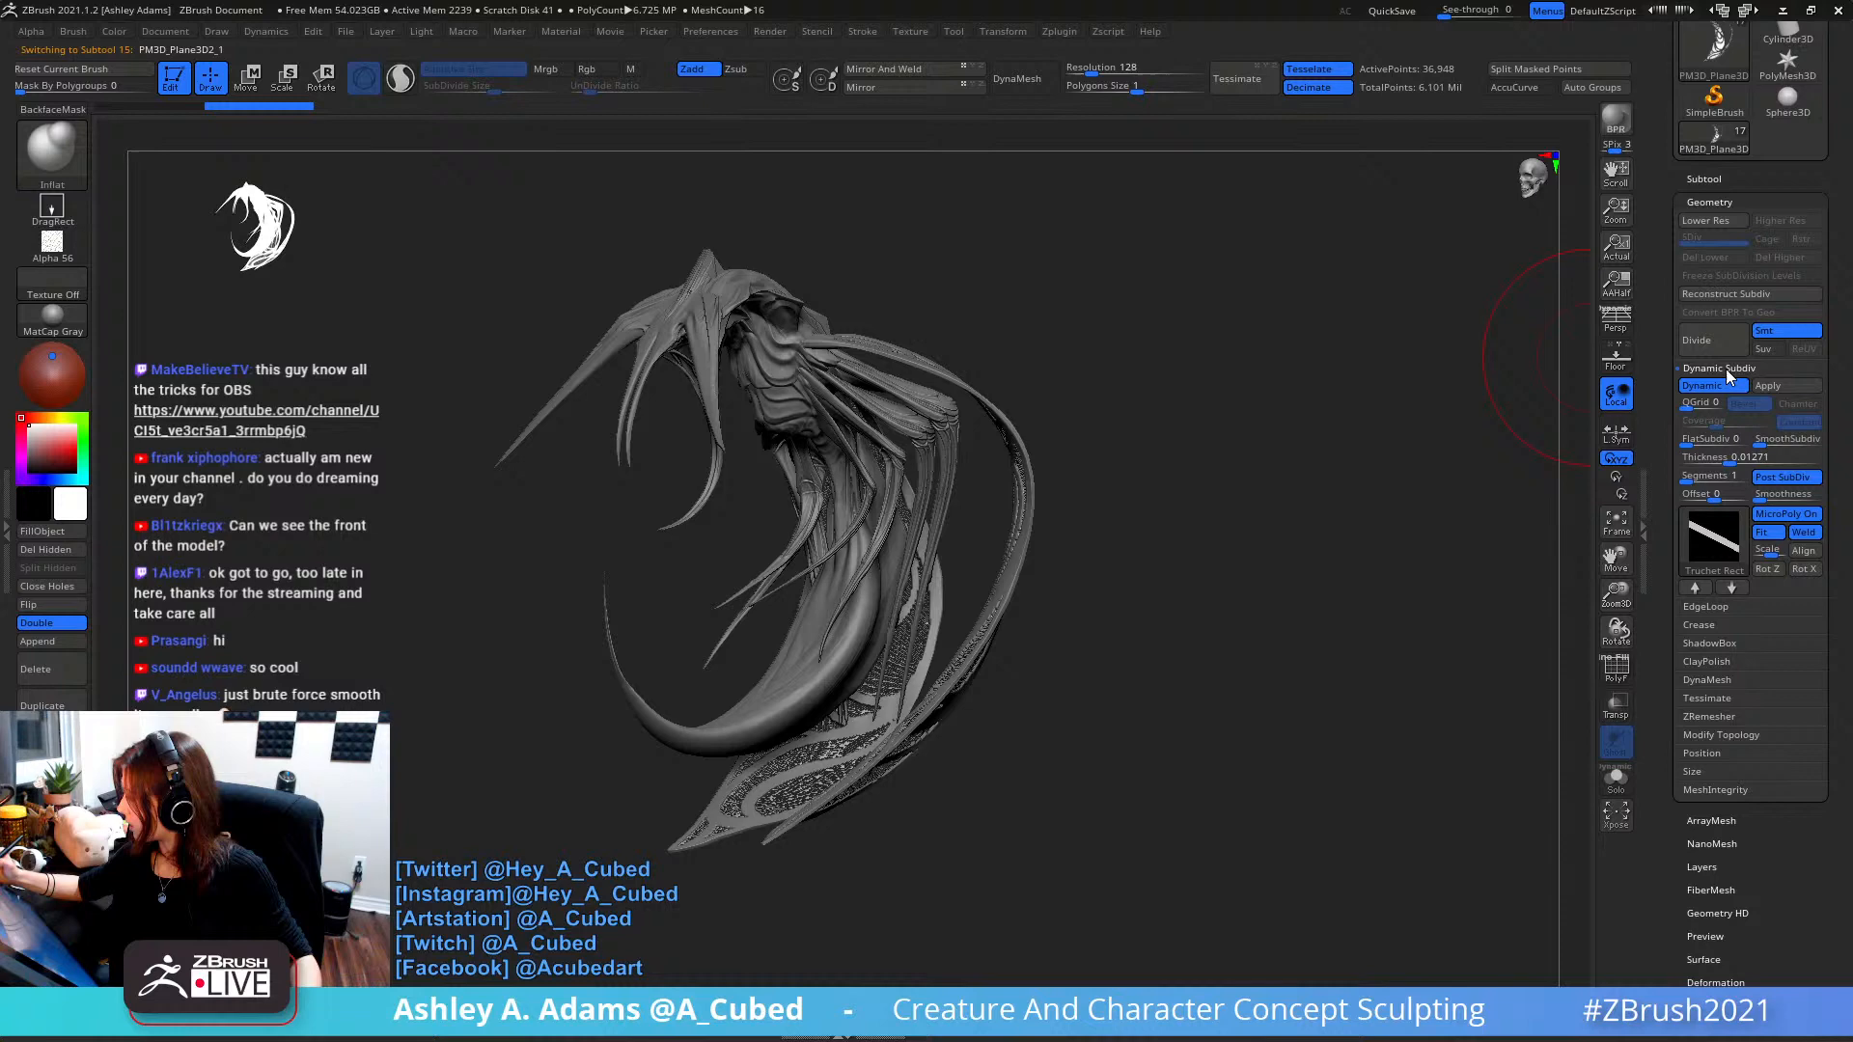
pyautogui.click(1790, 387)
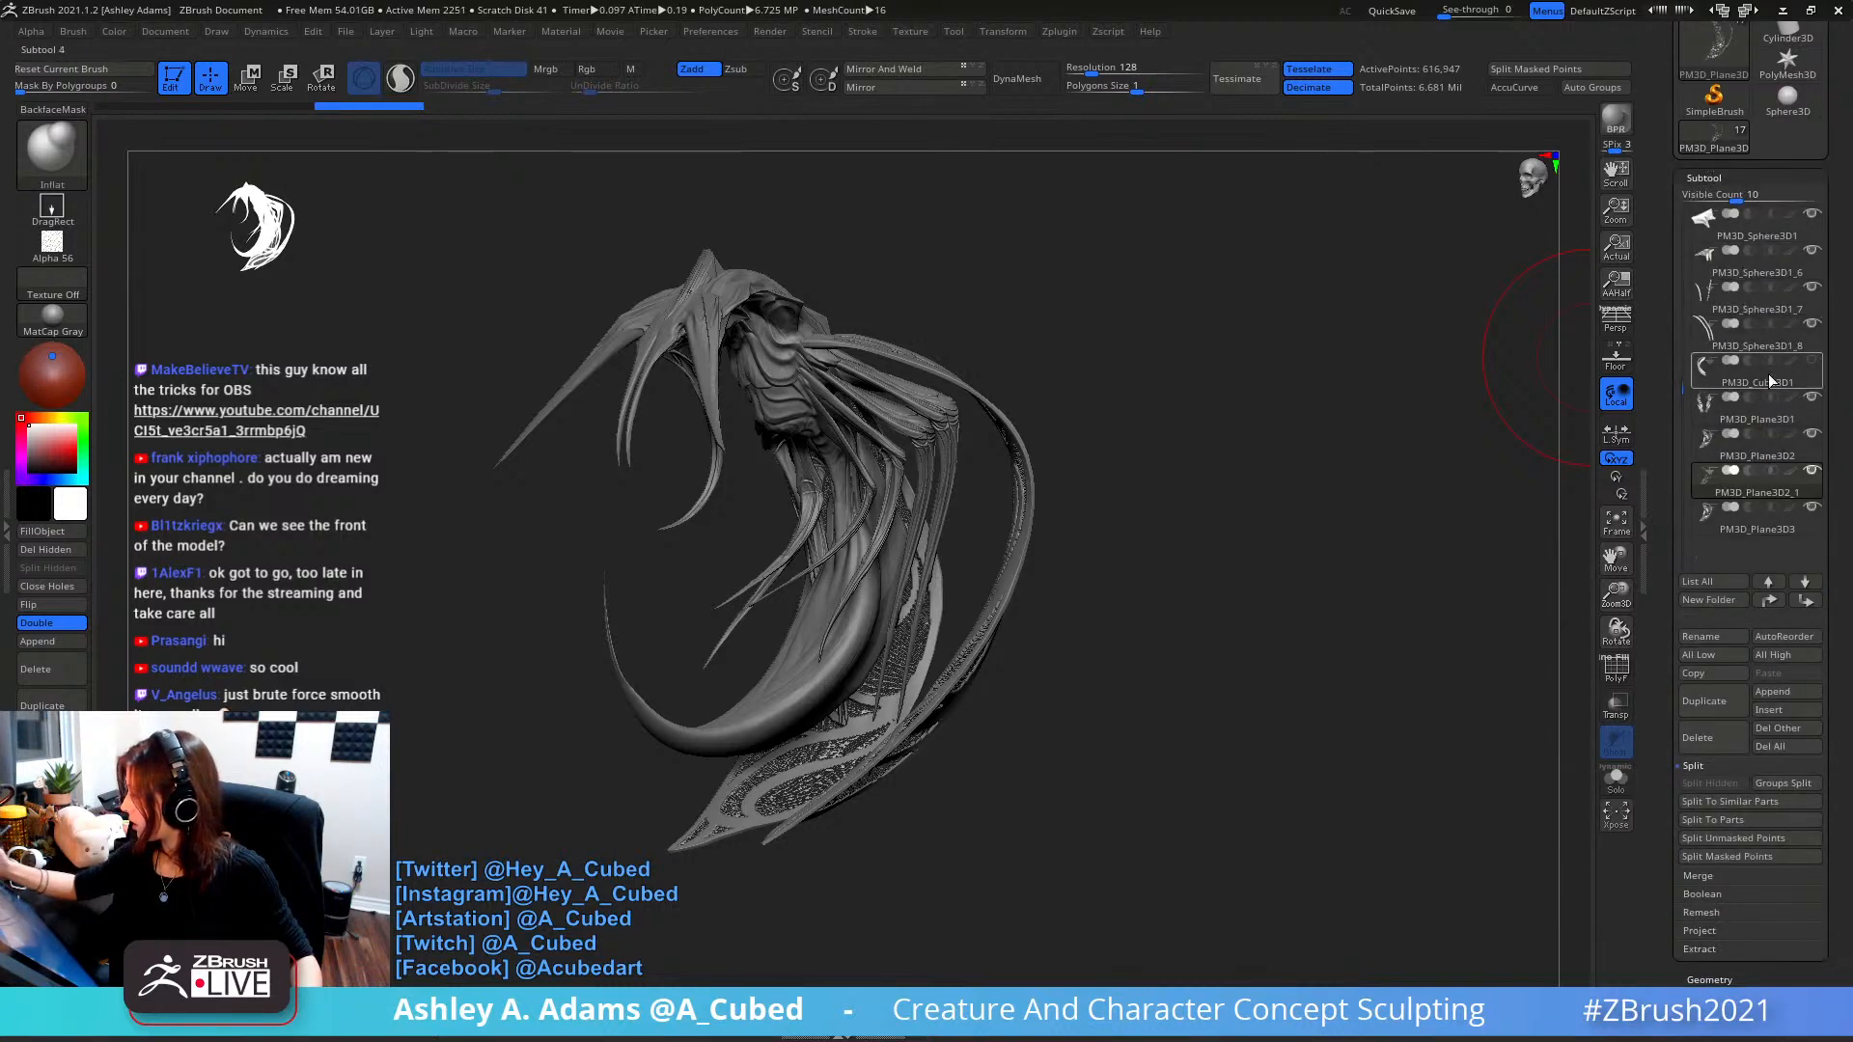
# - Merge the panel copy down into the line-pattern copy
pyautogui.click(1718, 877)
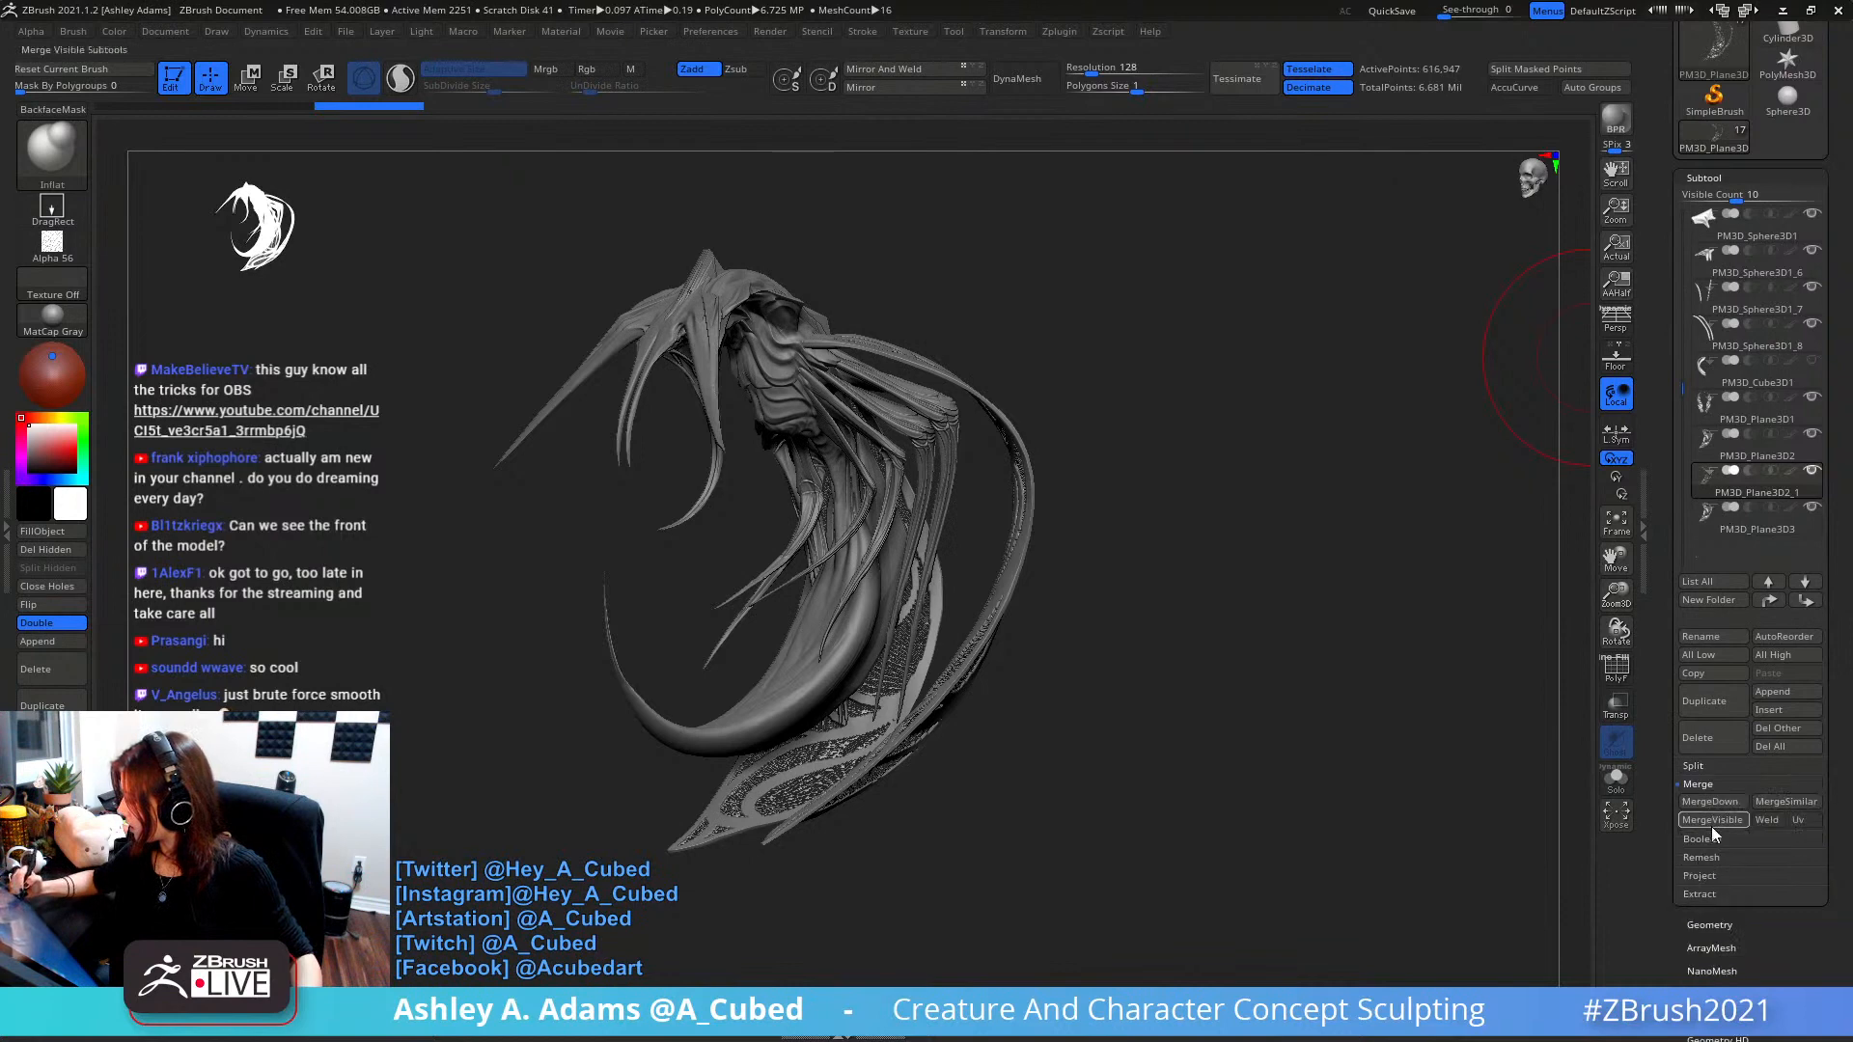
pyautogui.click(1709, 801)
pyautogui.click(1531, 848)
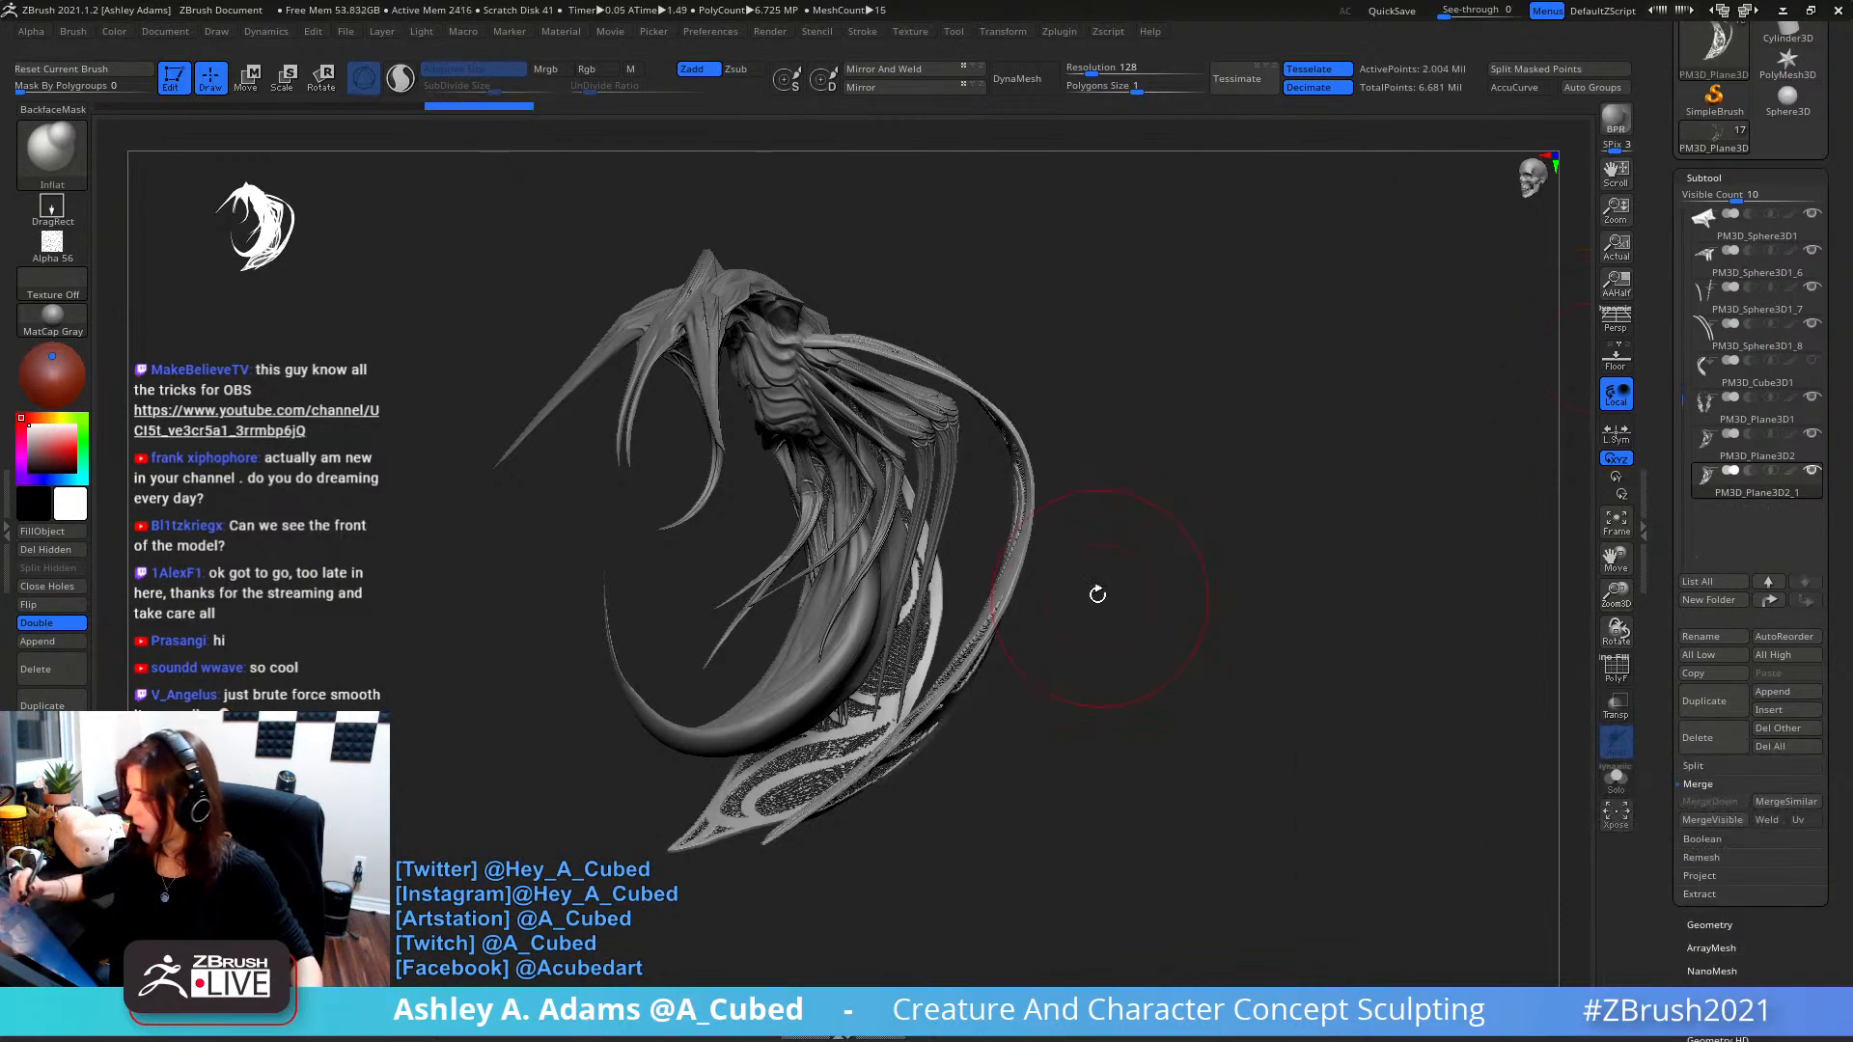
# - Reposition the gizmo pivot near the creature's upper back and rotate the merged wing copy into a second, inner pair of wings
pyautogui.press('w')
pyautogui.moveTo(1208, 542)
pyautogui.mouseDown()
pyautogui.moveTo(976, 293)
pyautogui.moveTo(865, 275)
pyautogui.mouseUp()
pyautogui.keyDown('alt'); pyautogui.click(865, 280); pyautogui.keyUp('alt')
pyautogui.keyDown('alt'); pyautogui.moveTo(1044, 360); pyautogui.dragTo(1239, 507); pyautogui.keyUp('alt')
pyautogui.keyDown('alt'); pyautogui.moveTo(1112, 507); pyautogui.dragTo(952, 434); pyautogui.keyUp('alt')
pyautogui.moveTo(1066, 331); pyautogui.dragTo(1197, 340)
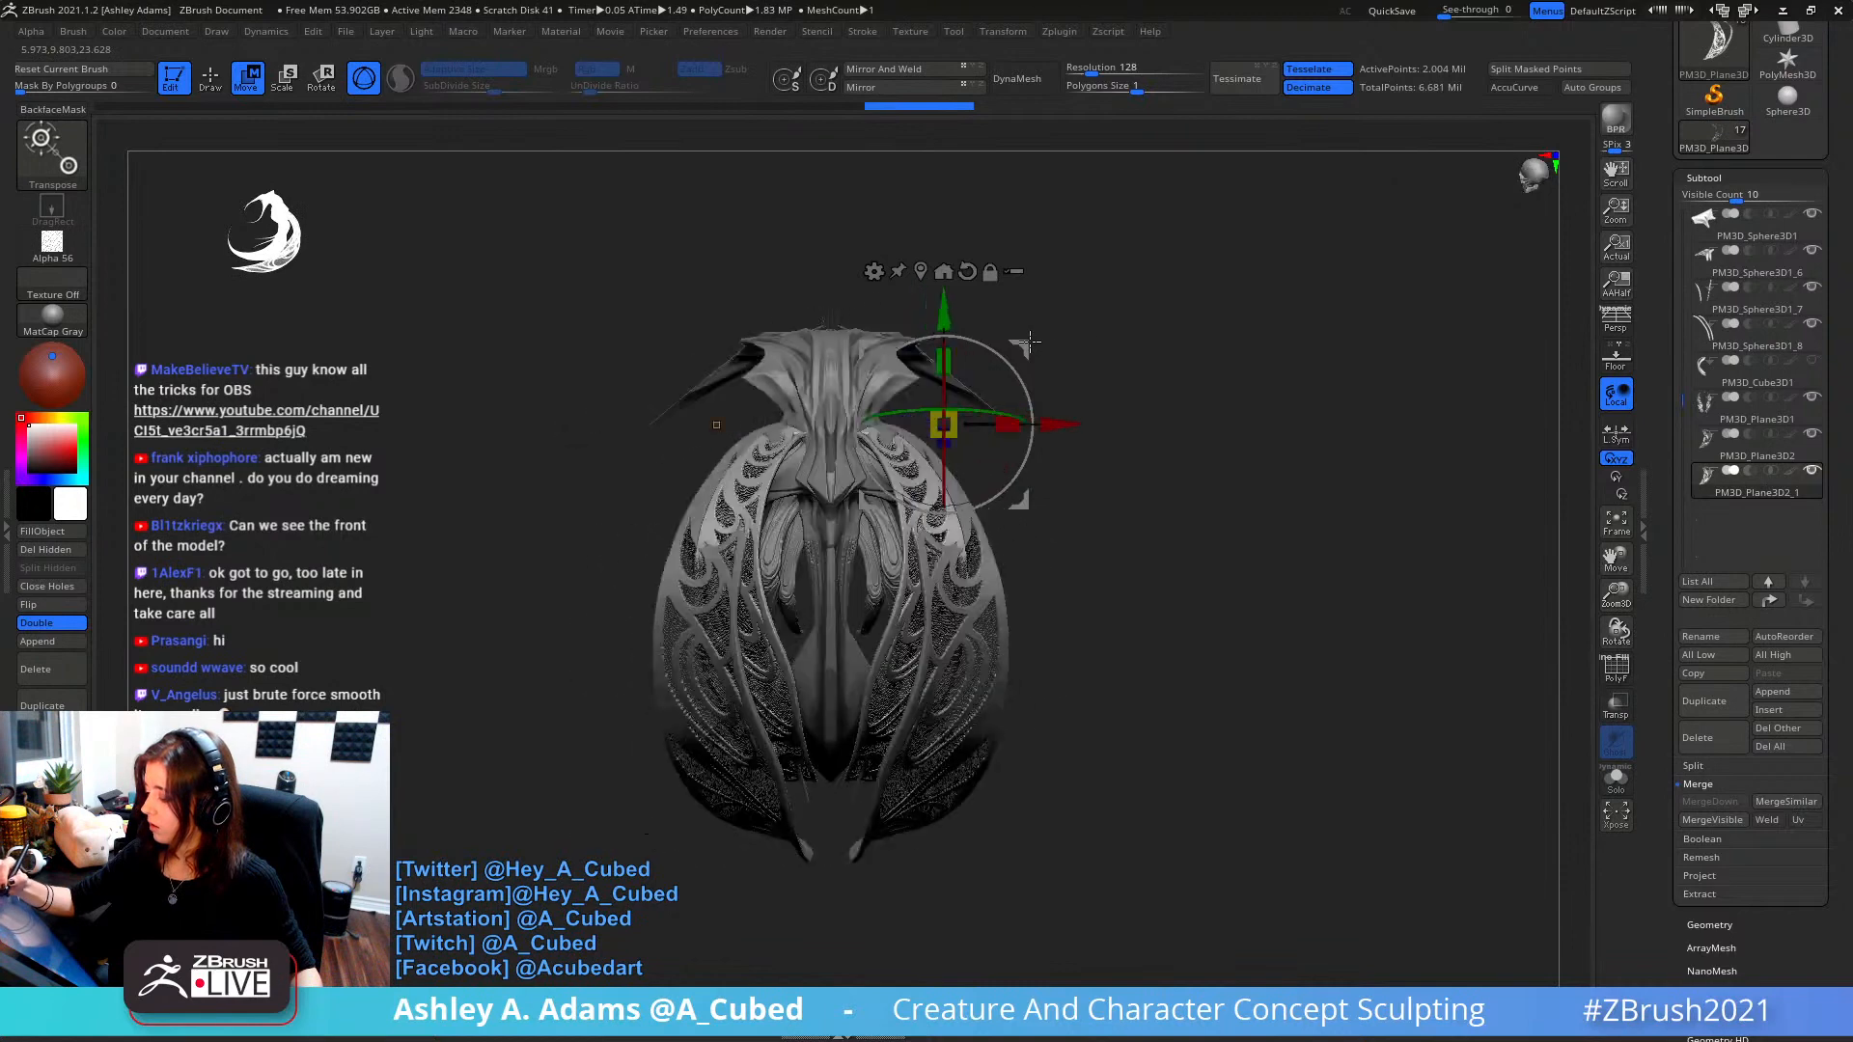
pyautogui.moveTo(986, 414); pyautogui.dragTo(949, 415)
pyautogui.moveTo(965, 339); pyautogui.dragTo(971, 348)
pyautogui.keyDown('alt'); pyautogui.click(968, 273); pyautogui.keyUp('alt')
pyautogui.keyDown('alt'); pyautogui.moveTo(1050, 425); pyautogui.dragTo(955, 405); pyautogui.keyUp('alt')
pyautogui.hotkey('ctrl', 'z')
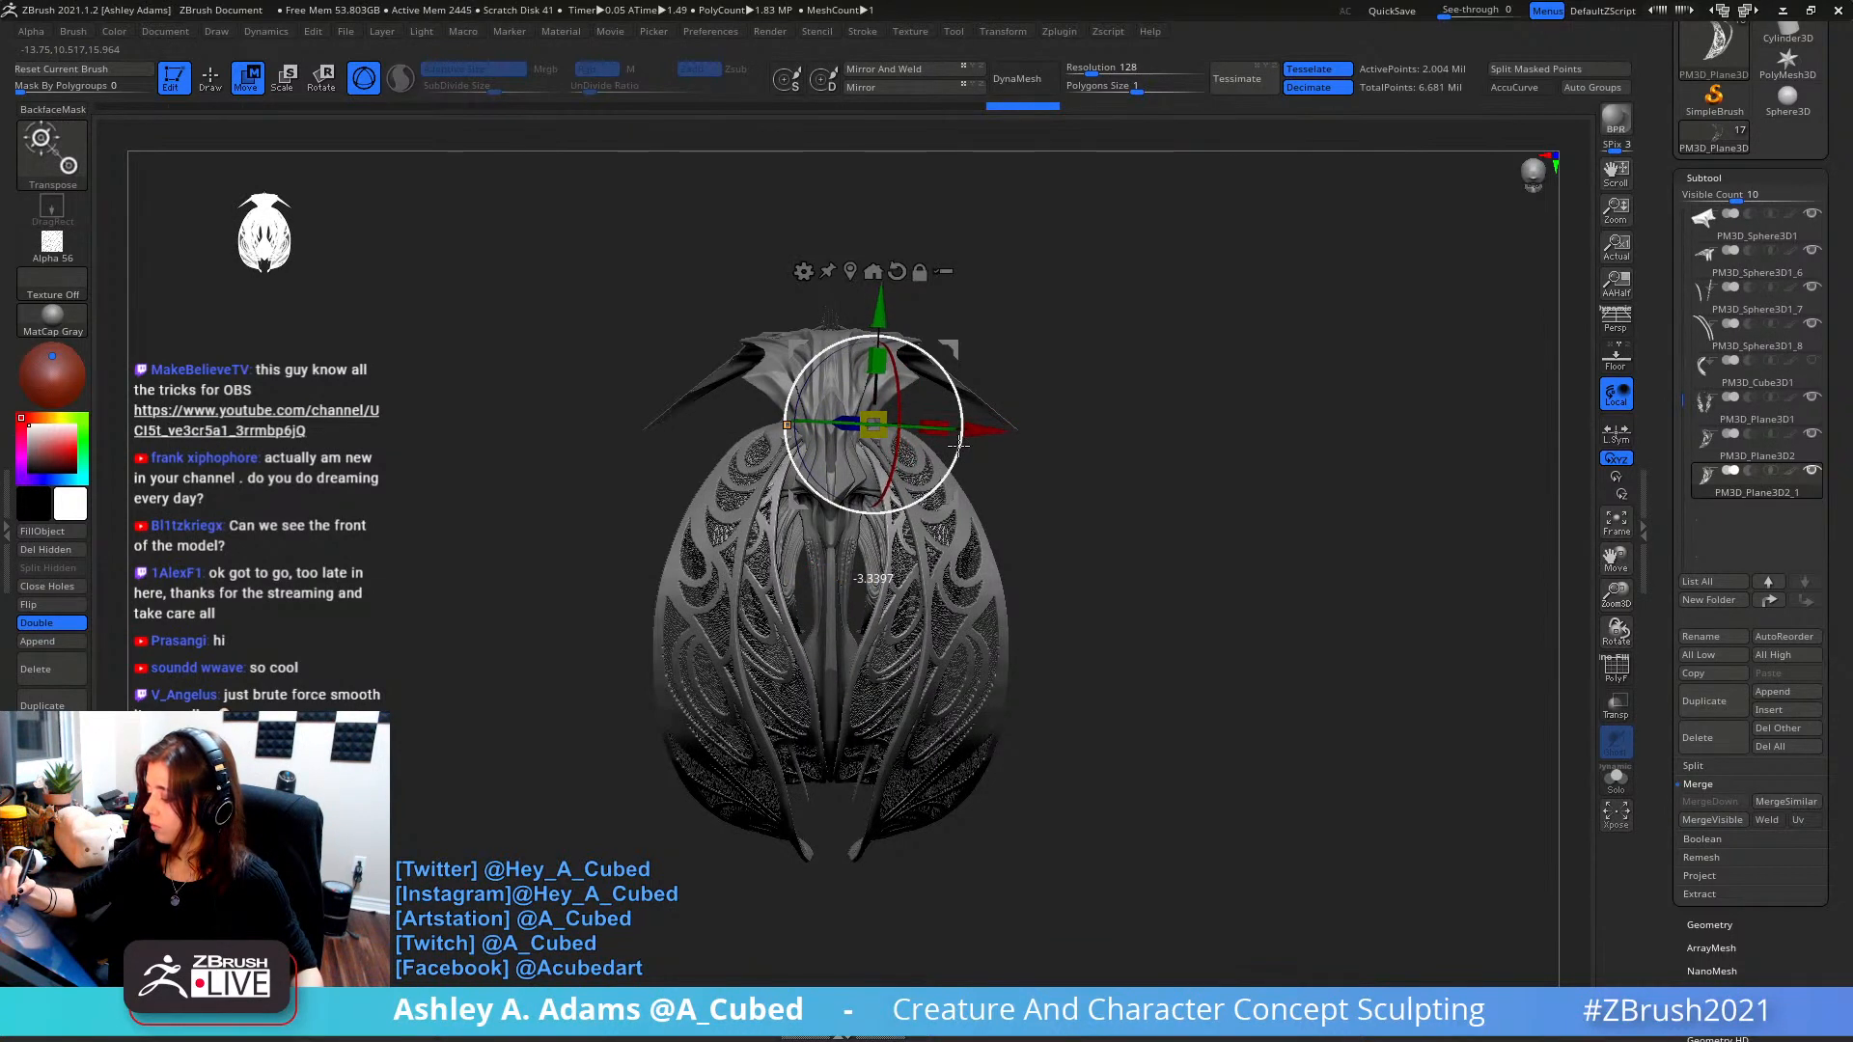
# - Pull the inner wing pair's upper edges into place along the creature's back with a large SnakeHook brush
pyautogui.press('q')
pyautogui.moveTo(917, 738)
pyautogui.mouseDown(button='right')
pyautogui.moveTo(922, 599)
pyautogui.moveTo(857, 530)
pyautogui.mouseUp(button='right')
pyautogui.press('b')
pyautogui.press('s')
pyautogui.press('k')
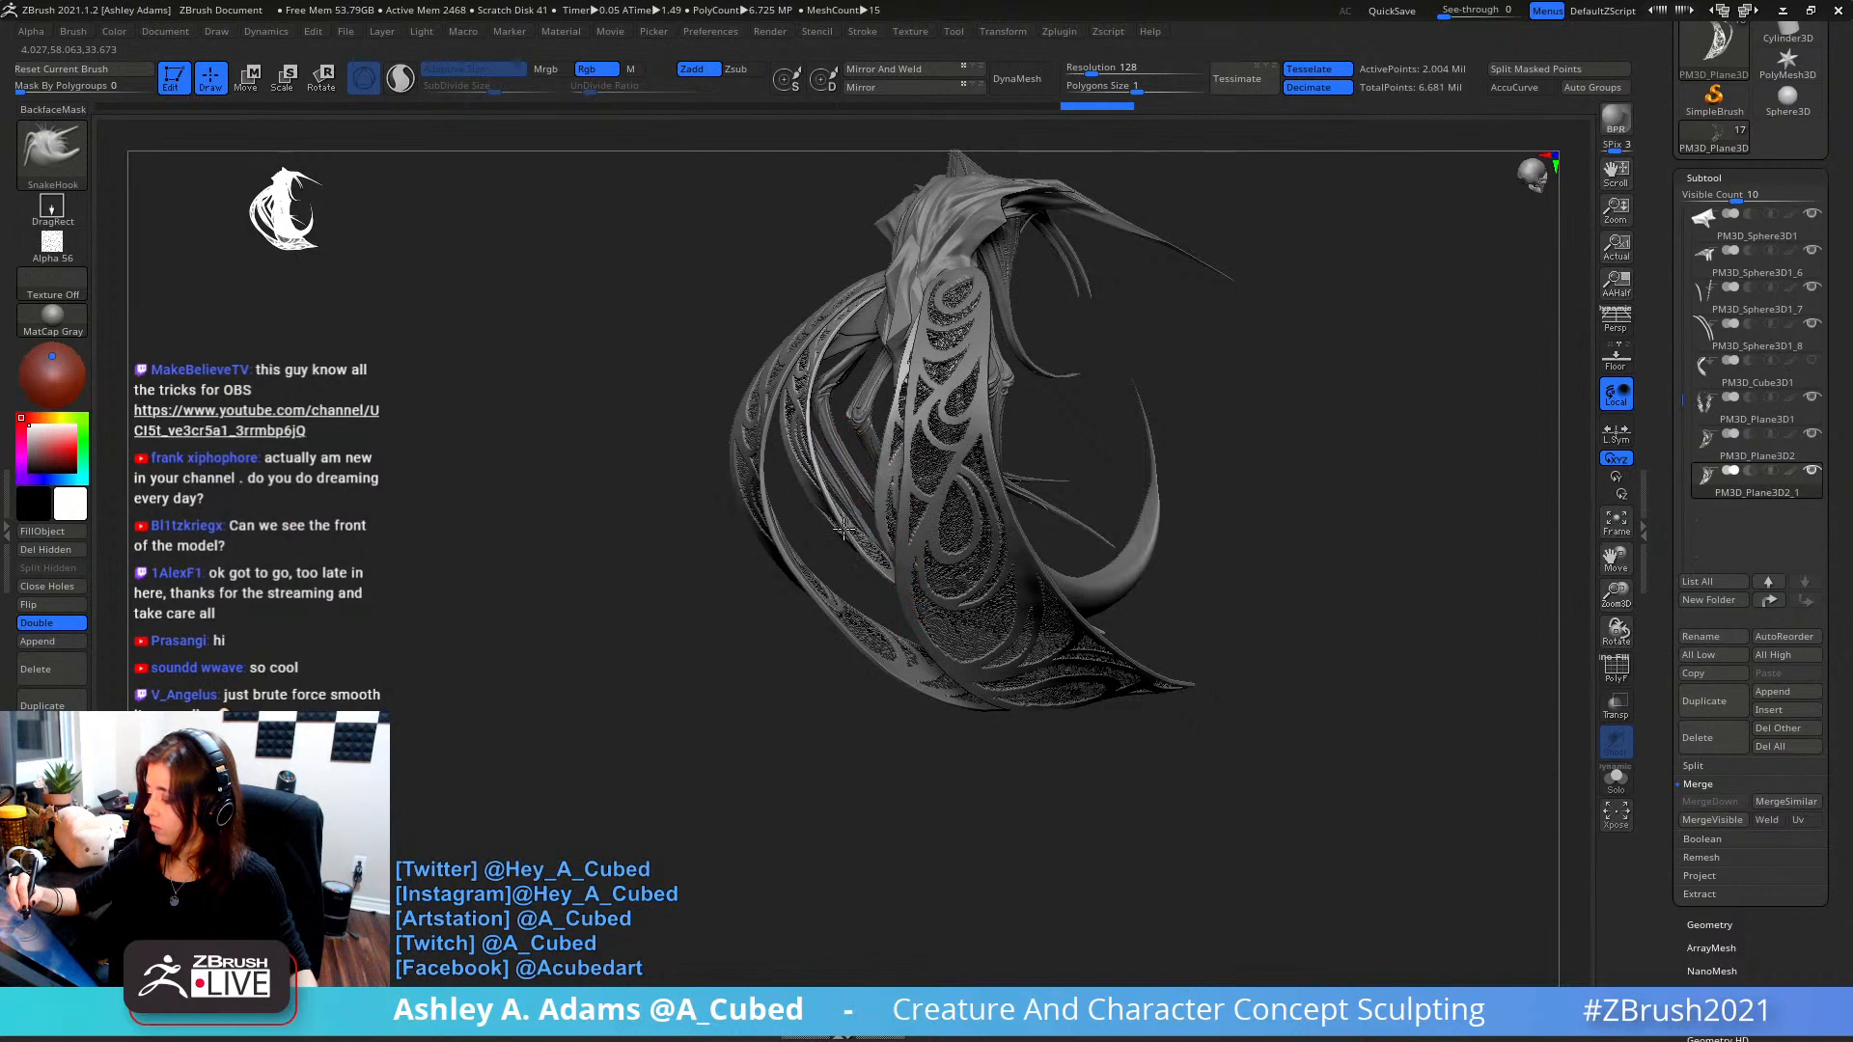
pyautogui.moveTo(842, 529); pyautogui.dragTo(1065, 535, button='right')
pyautogui.press('space')
pyautogui.press('space')
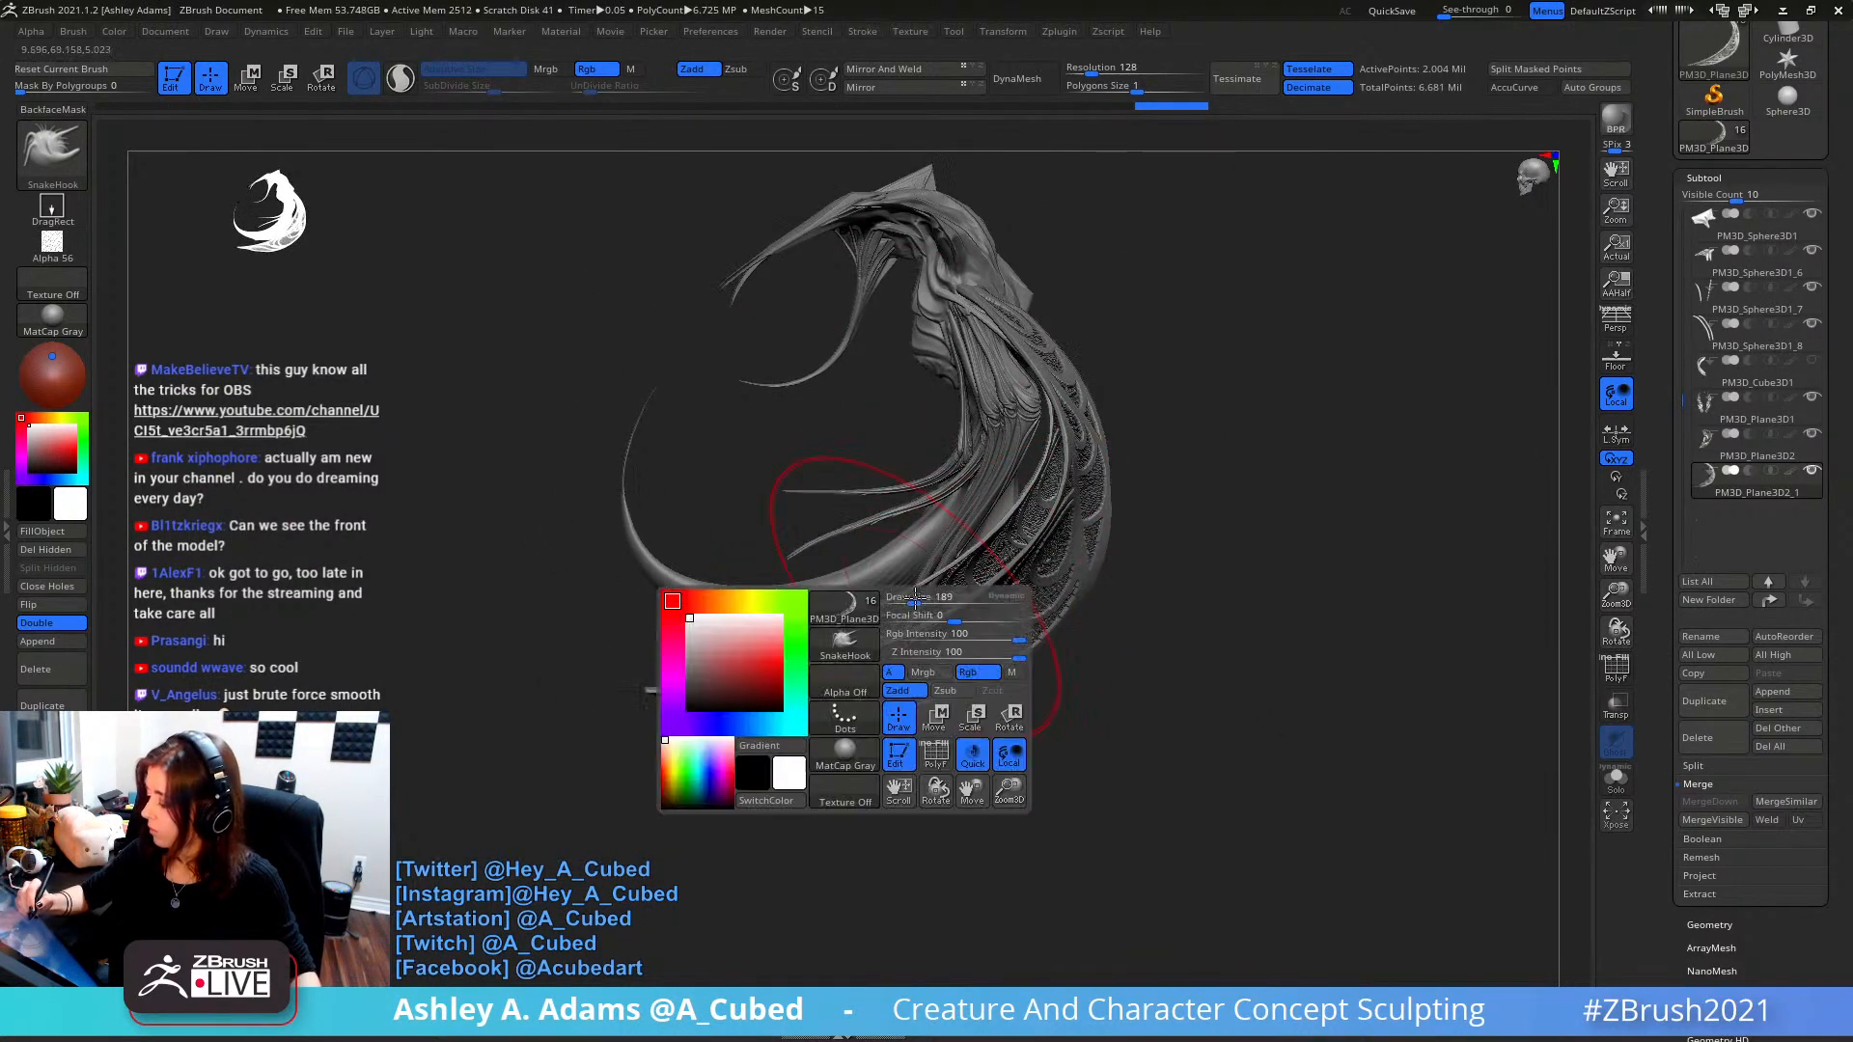
pyautogui.rightClick(909, 587)
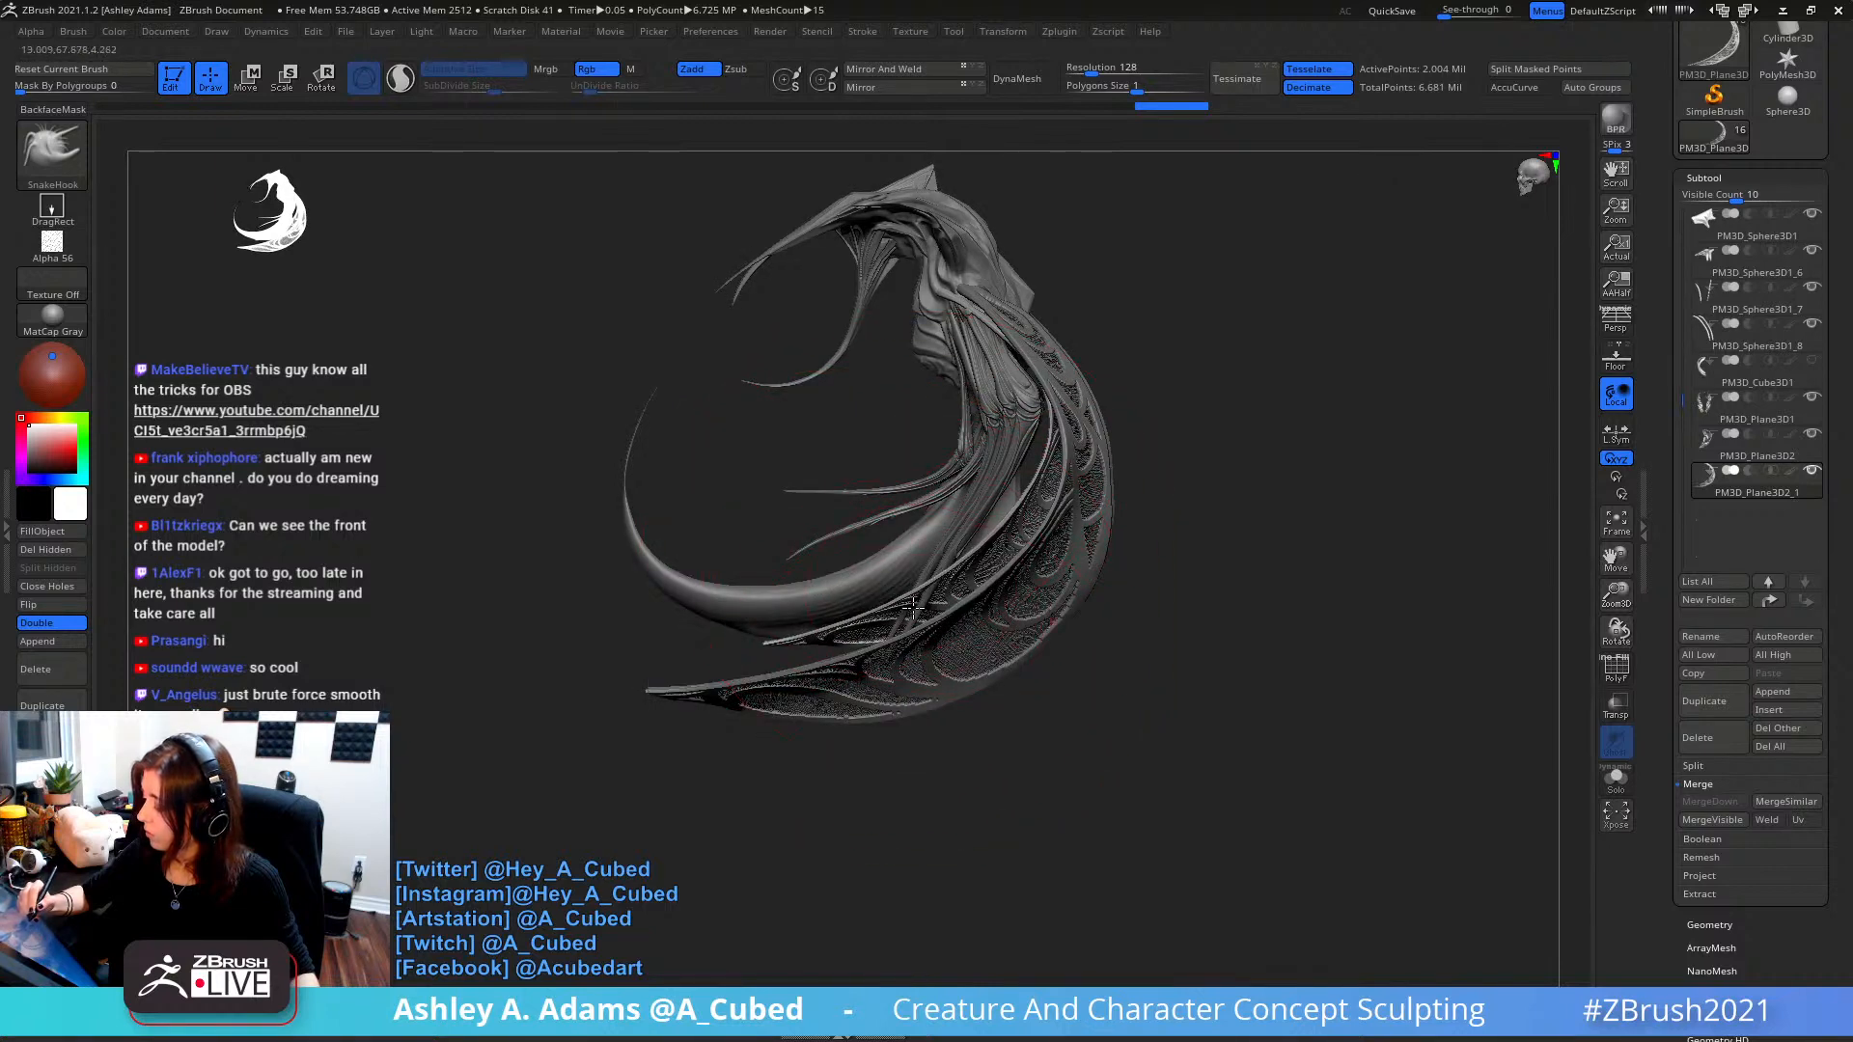
pyautogui.rightClick(1021, 516)
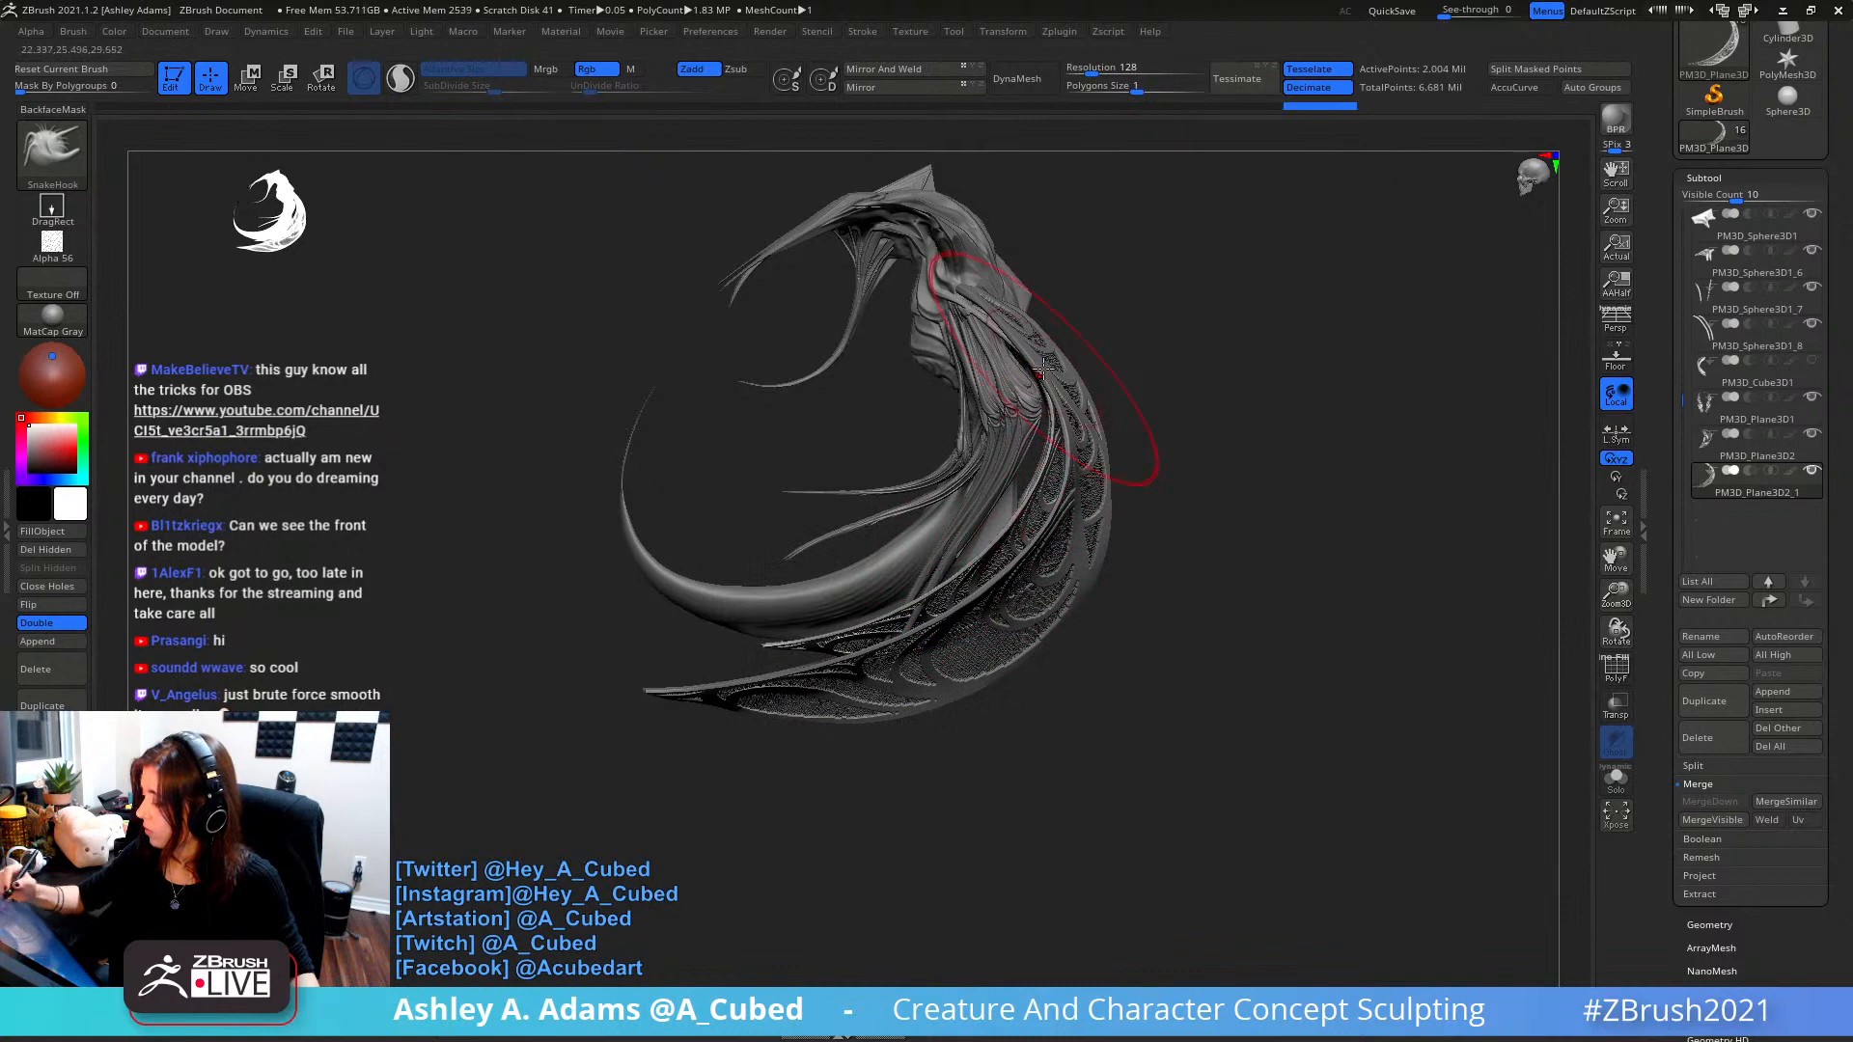
pyautogui.moveTo(1044, 368); pyautogui.dragTo(1035, 376)
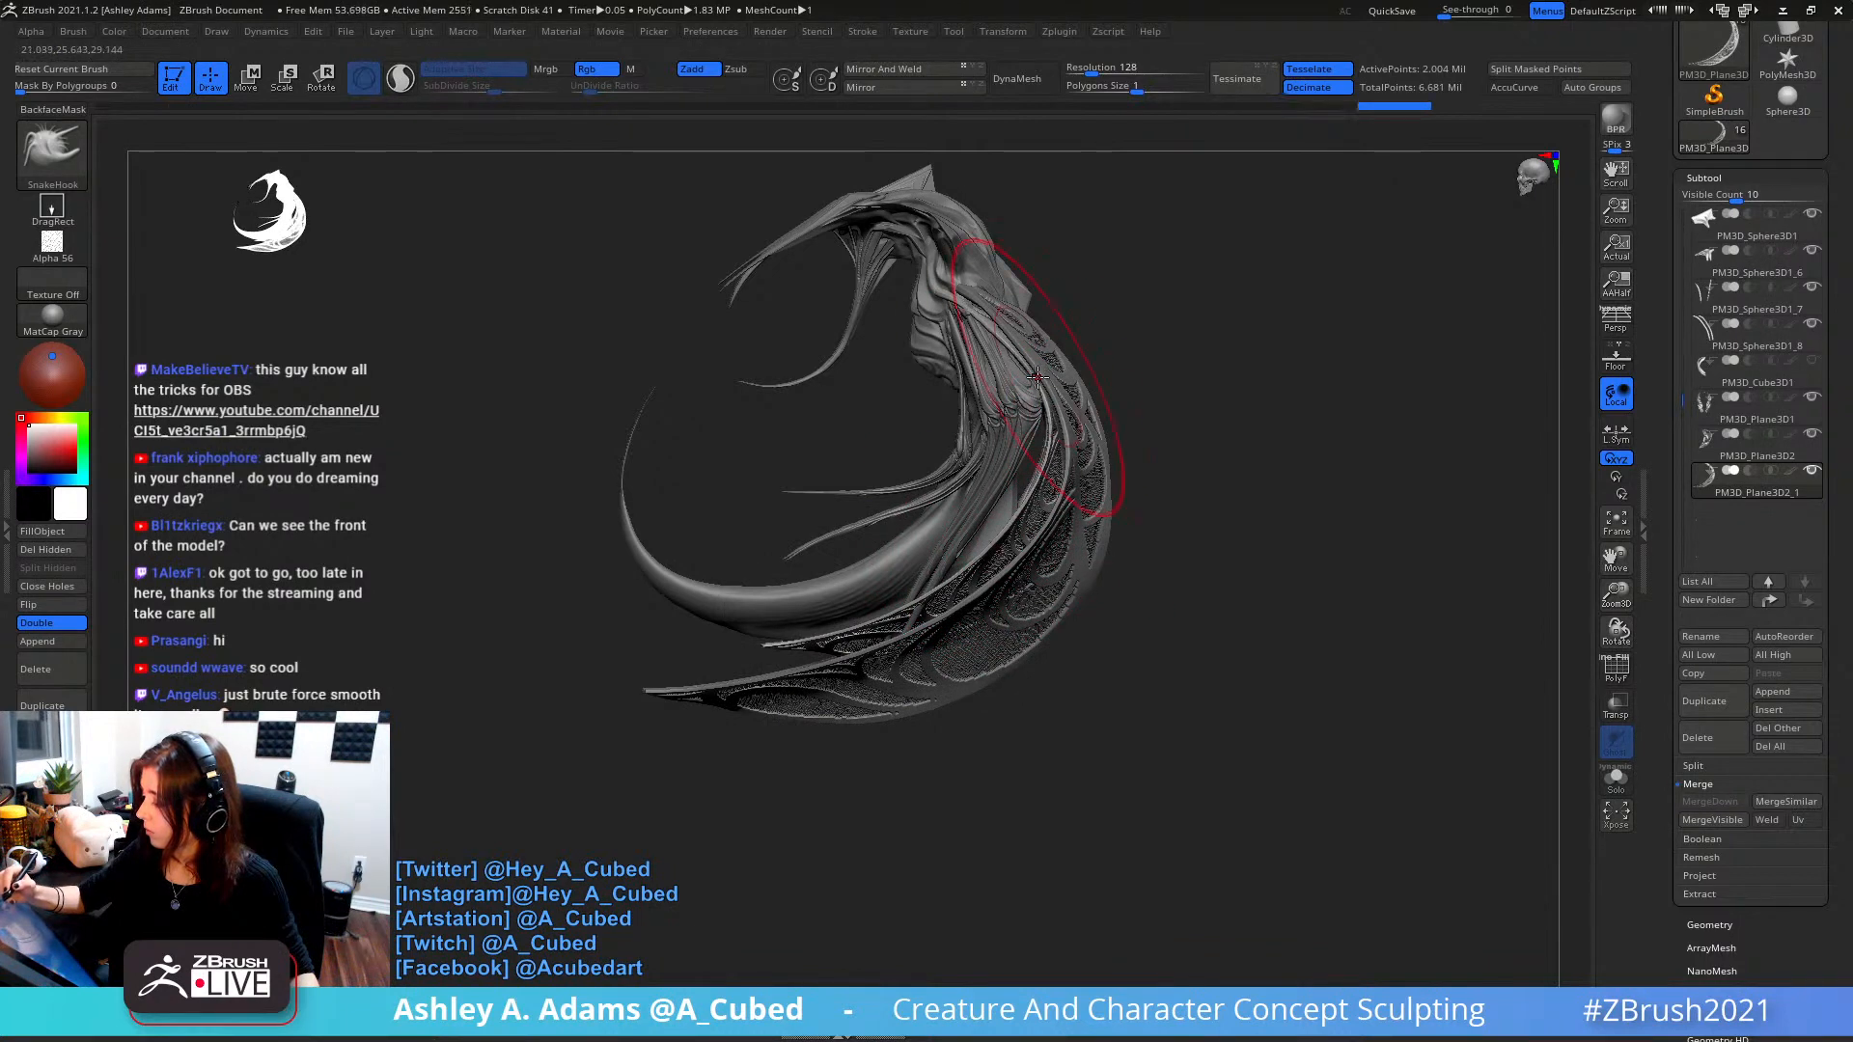
pyautogui.moveTo(1048, 379); pyautogui.dragTo(1009, 352, button='right')
pyautogui.rightClick(995, 357)
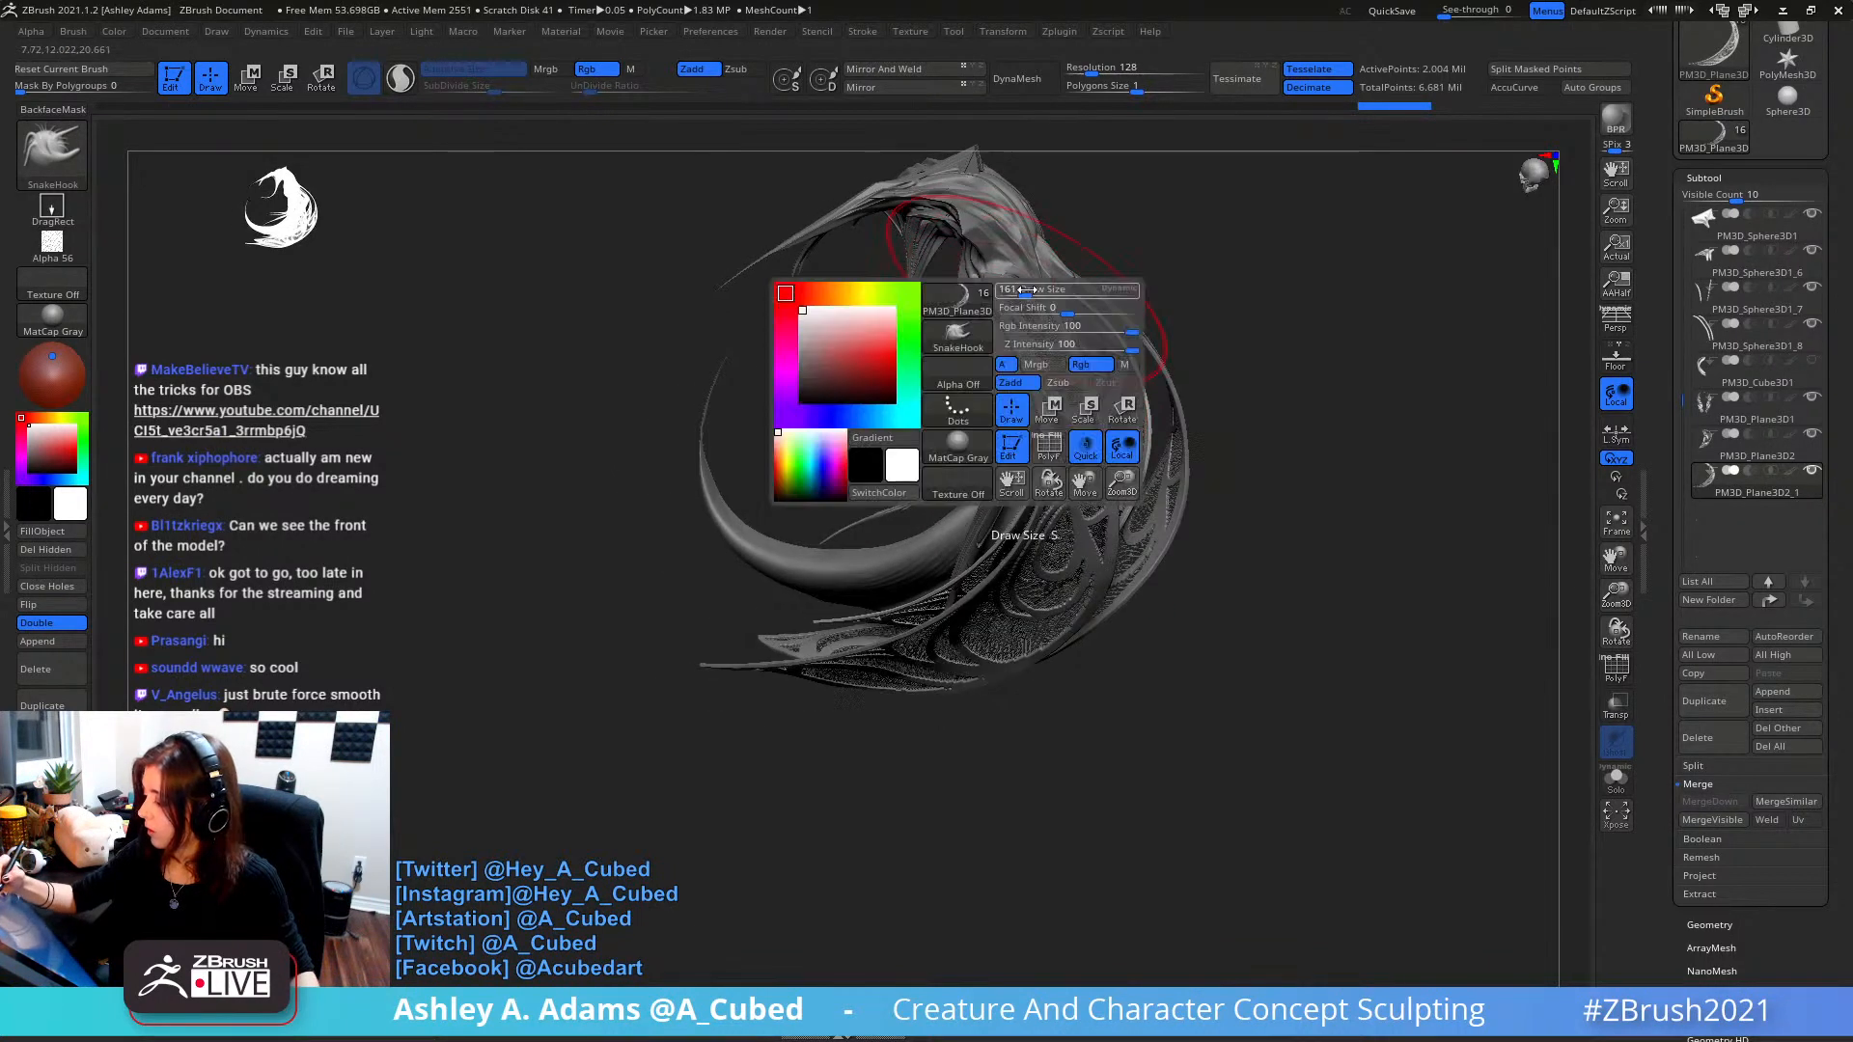
pyautogui.moveTo(976, 274)
pyautogui.mouseDown(button='right')
pyautogui.moveTo(996, 278)
pyautogui.moveTo(972, 259)
pyautogui.mouseUp(button='right')
pyautogui.rightClick(996, 263)
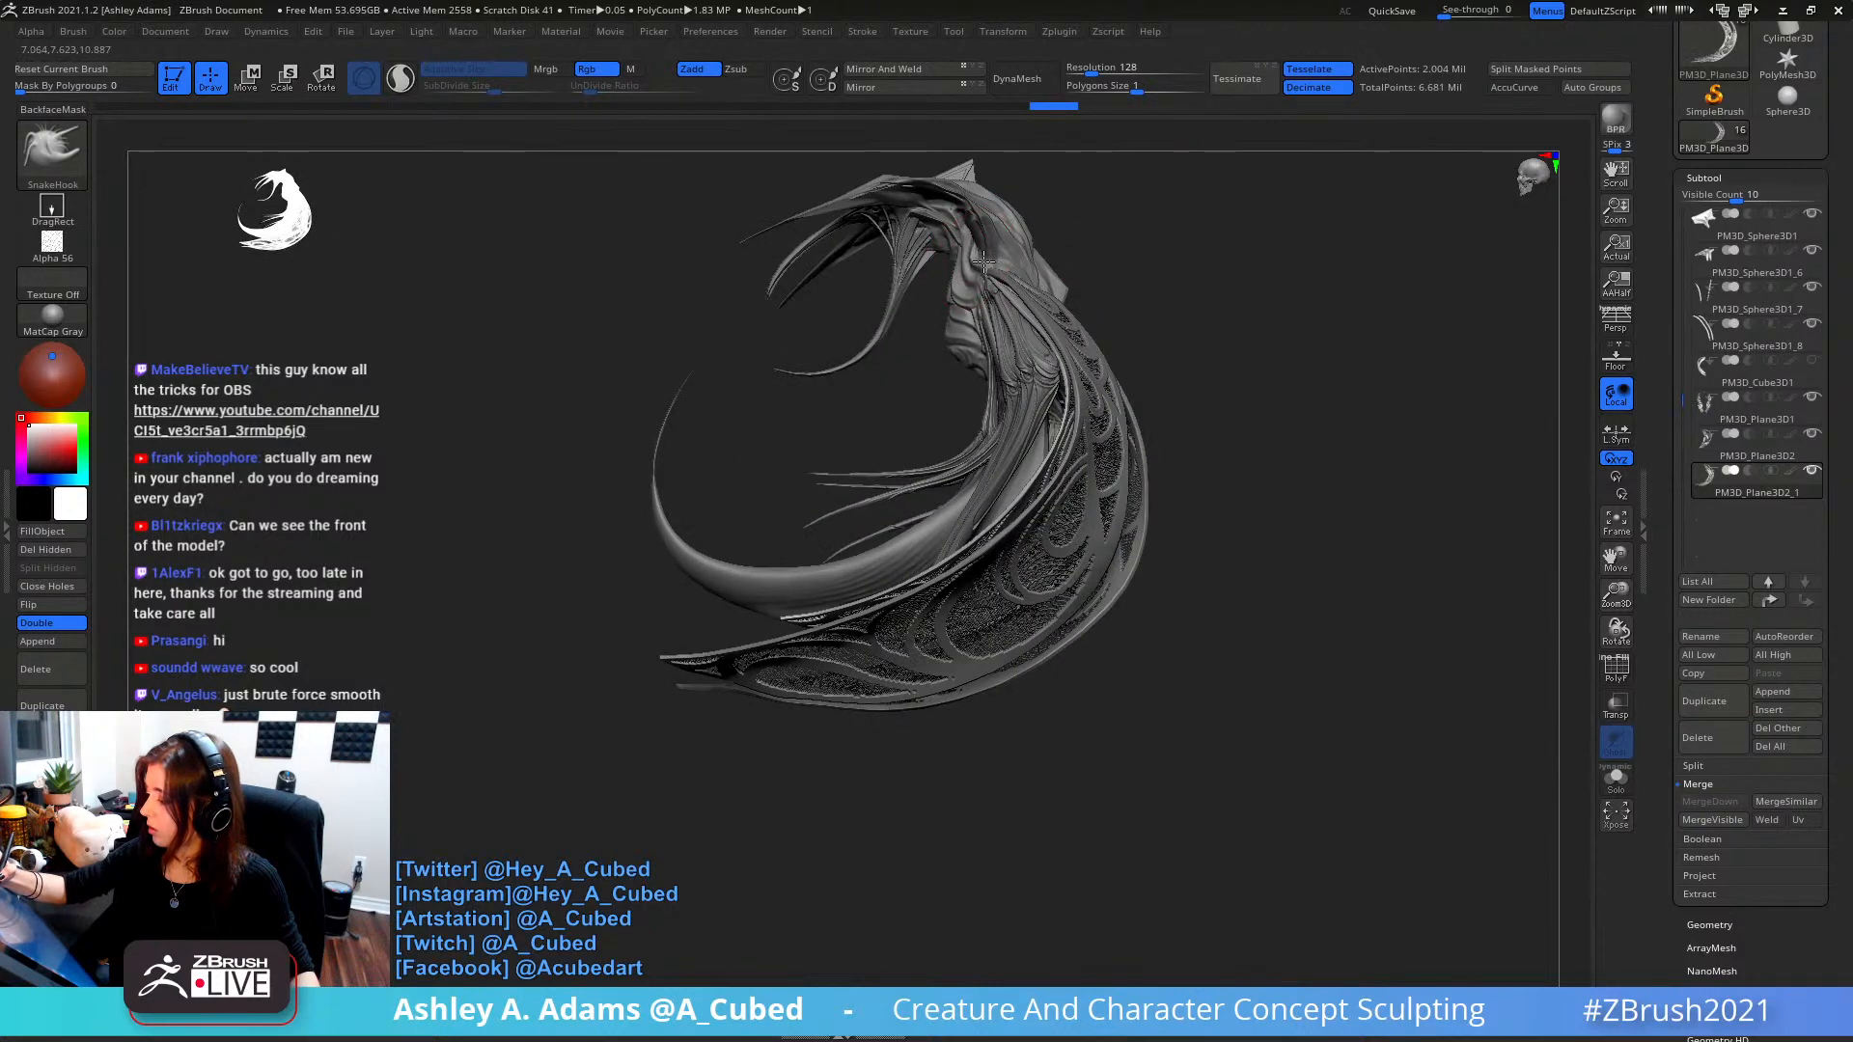
# - Select the outer wings' line-pattern subtool and swell the wing roots near the shoulders with the Inflat brush
pyautogui.keyDown('alt'); pyautogui.click(1049, 318); pyautogui.keyUp('alt')
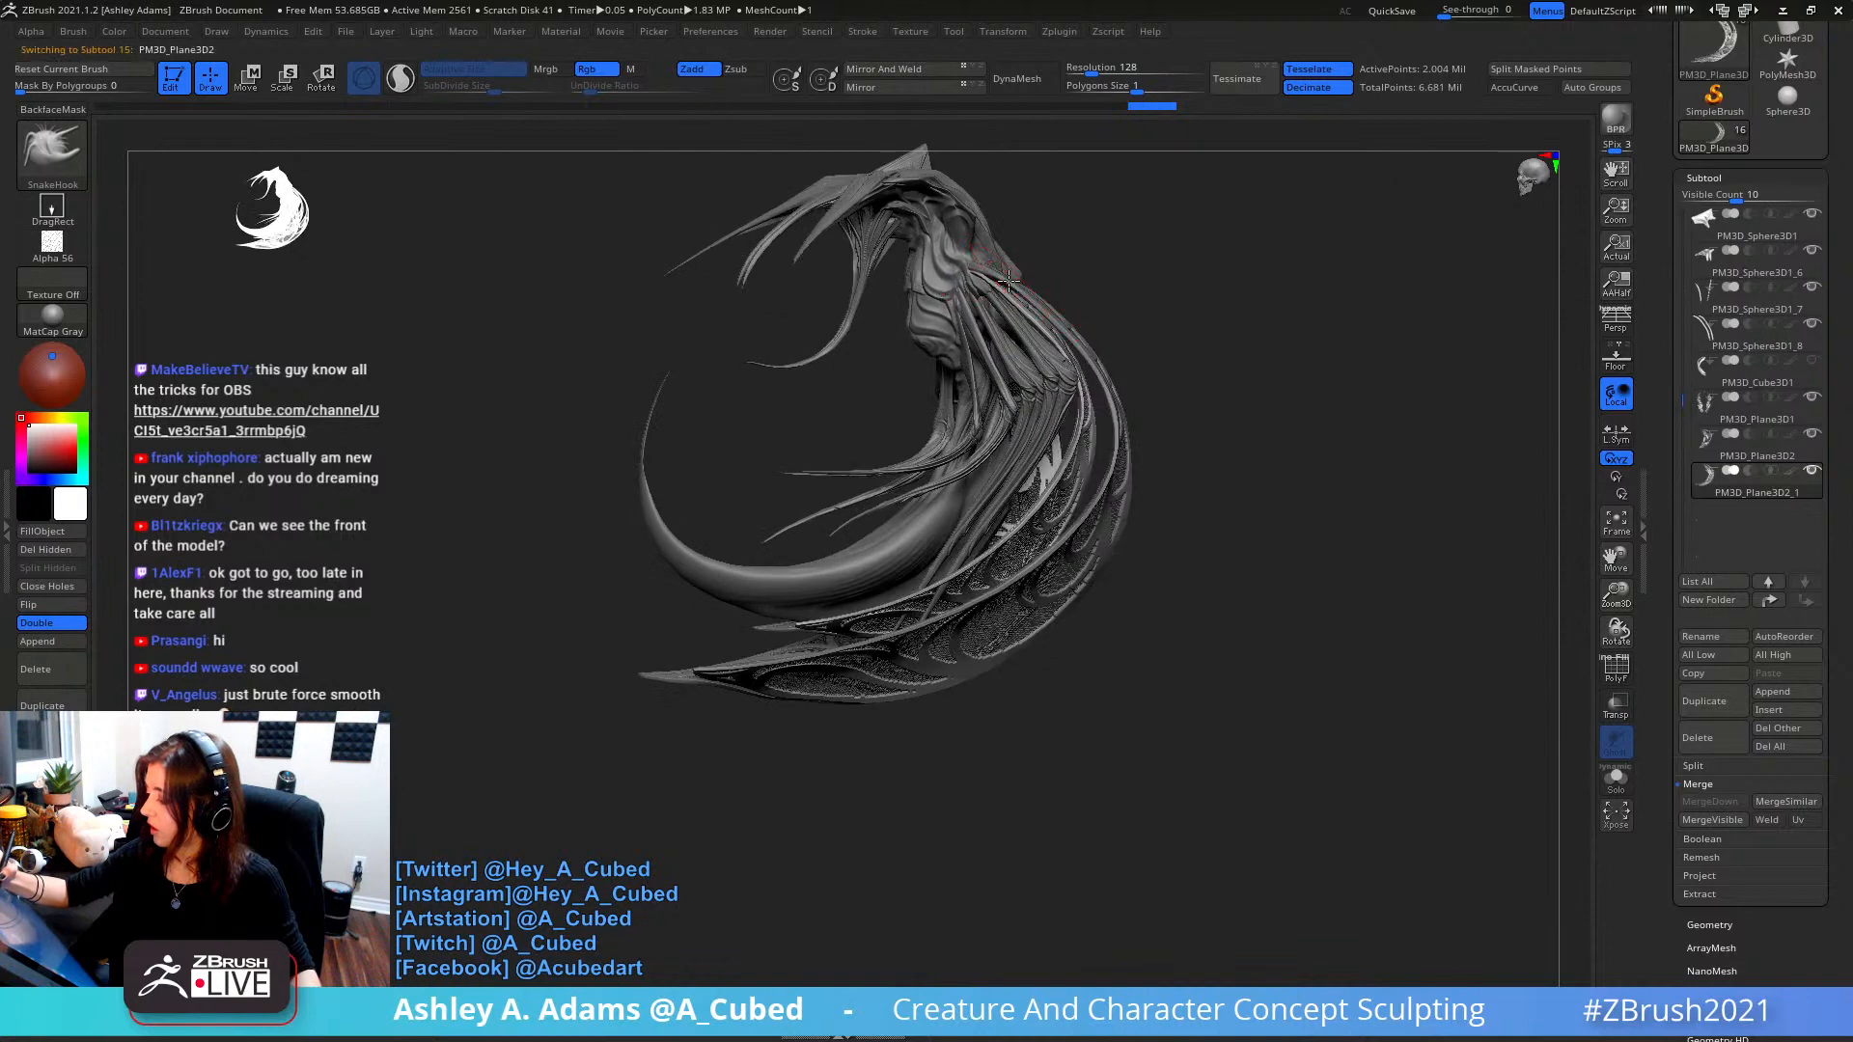
pyautogui.moveTo(1049, 319)
pyautogui.mouseDown(button='right')
pyautogui.moveTo(970, 260)
pyautogui.moveTo(1029, 178)
pyautogui.moveTo(941, 357)
pyautogui.moveTo(965, 243)
pyautogui.moveTo(961, 299)
pyautogui.moveTo(966, 252)
pyautogui.moveTo(997, 234)
pyautogui.mouseUp(button='right')
pyautogui.press('space')
pyautogui.rightClick(941, 358)
pyautogui.press('b')
pyautogui.press('i')
pyautogui.press('n')
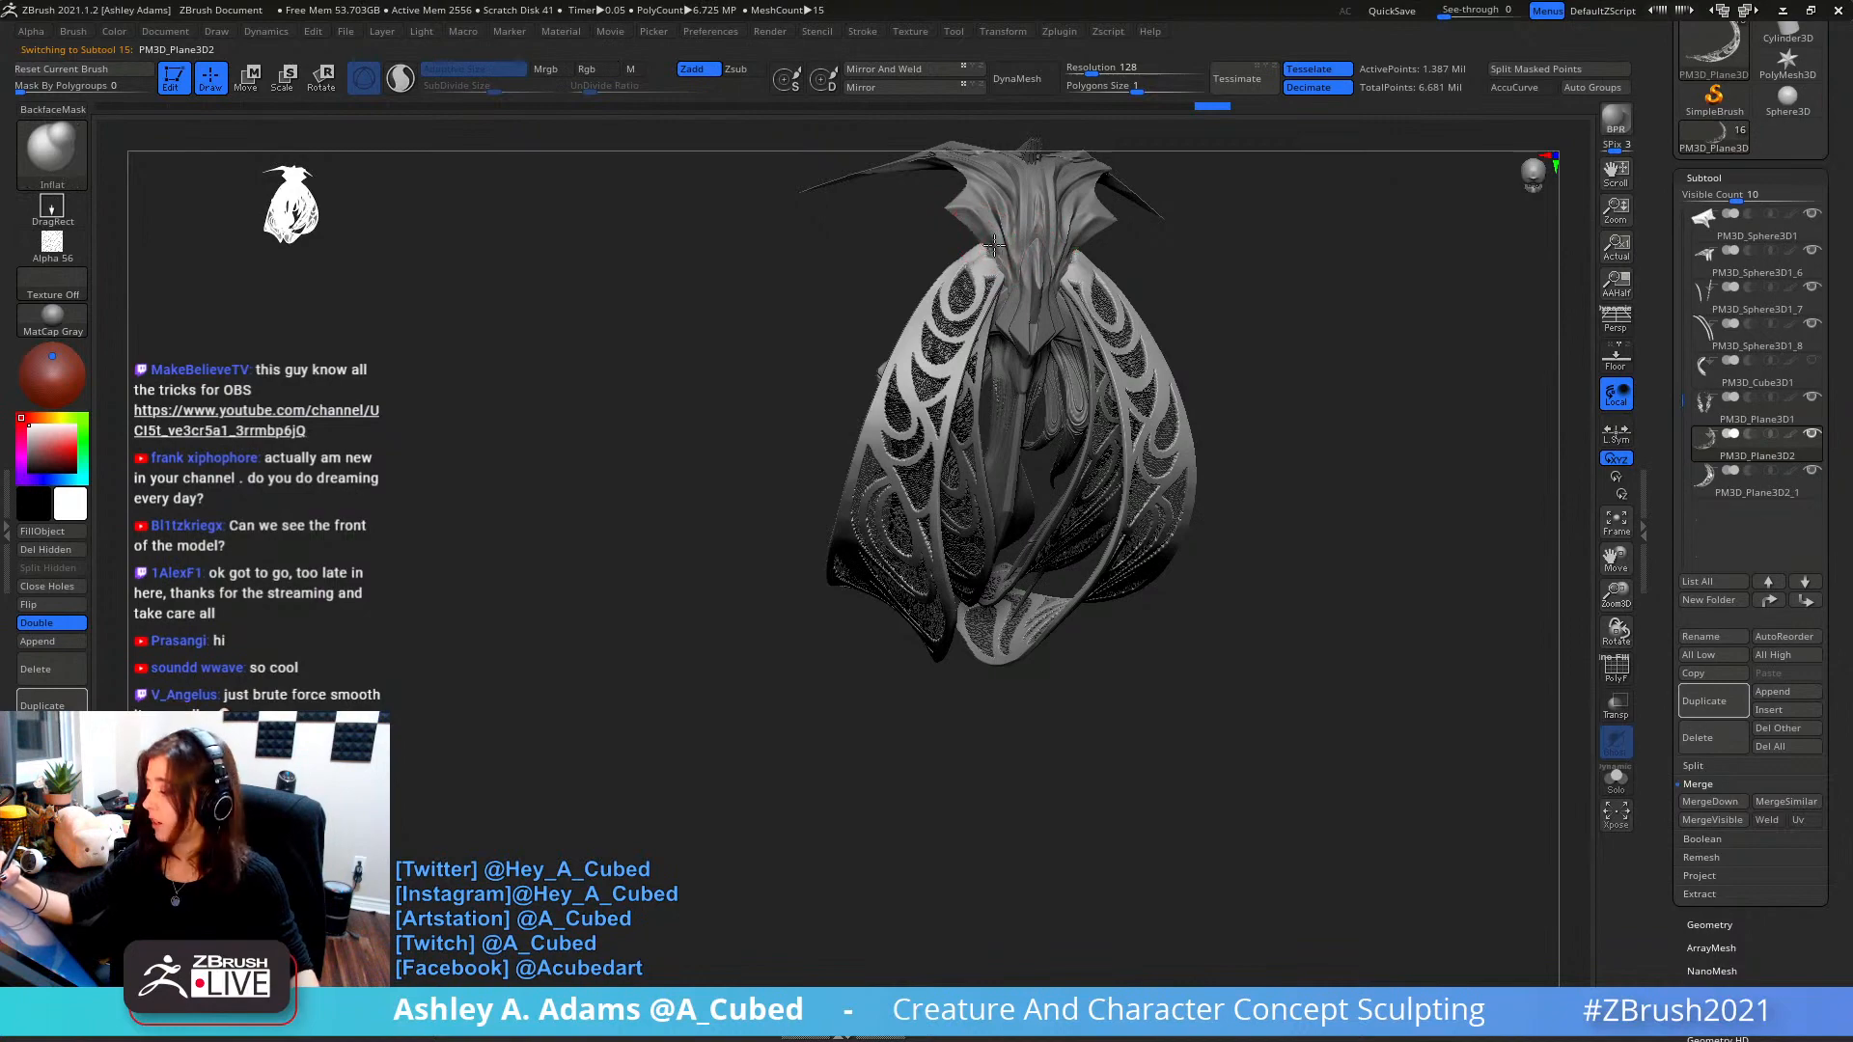
# - Pull the outer wings' swollen roots in against the shoulders with the SnakeHook brush
pyautogui.press('b')
pyautogui.press('s')
pyautogui.press('h')
pyautogui.moveTo(983, 253); pyautogui.dragTo(988, 280, button='right')
pyautogui.moveTo(989, 280)
pyautogui.mouseDown(button='right')
pyautogui.moveTo(1003, 246)
pyautogui.moveTo(1013, 273)
pyautogui.moveTo(1012, 242)
pyautogui.moveTo(1086, 265)
pyautogui.moveTo(944, 262)
pyautogui.mouseUp(button='right')
# - Define the rounded outer wing roots with the DamStandard brush and flatten their surfaces with hPolish
pyautogui.press('b')
pyautogui.press('d')
pyautogui.press('s')
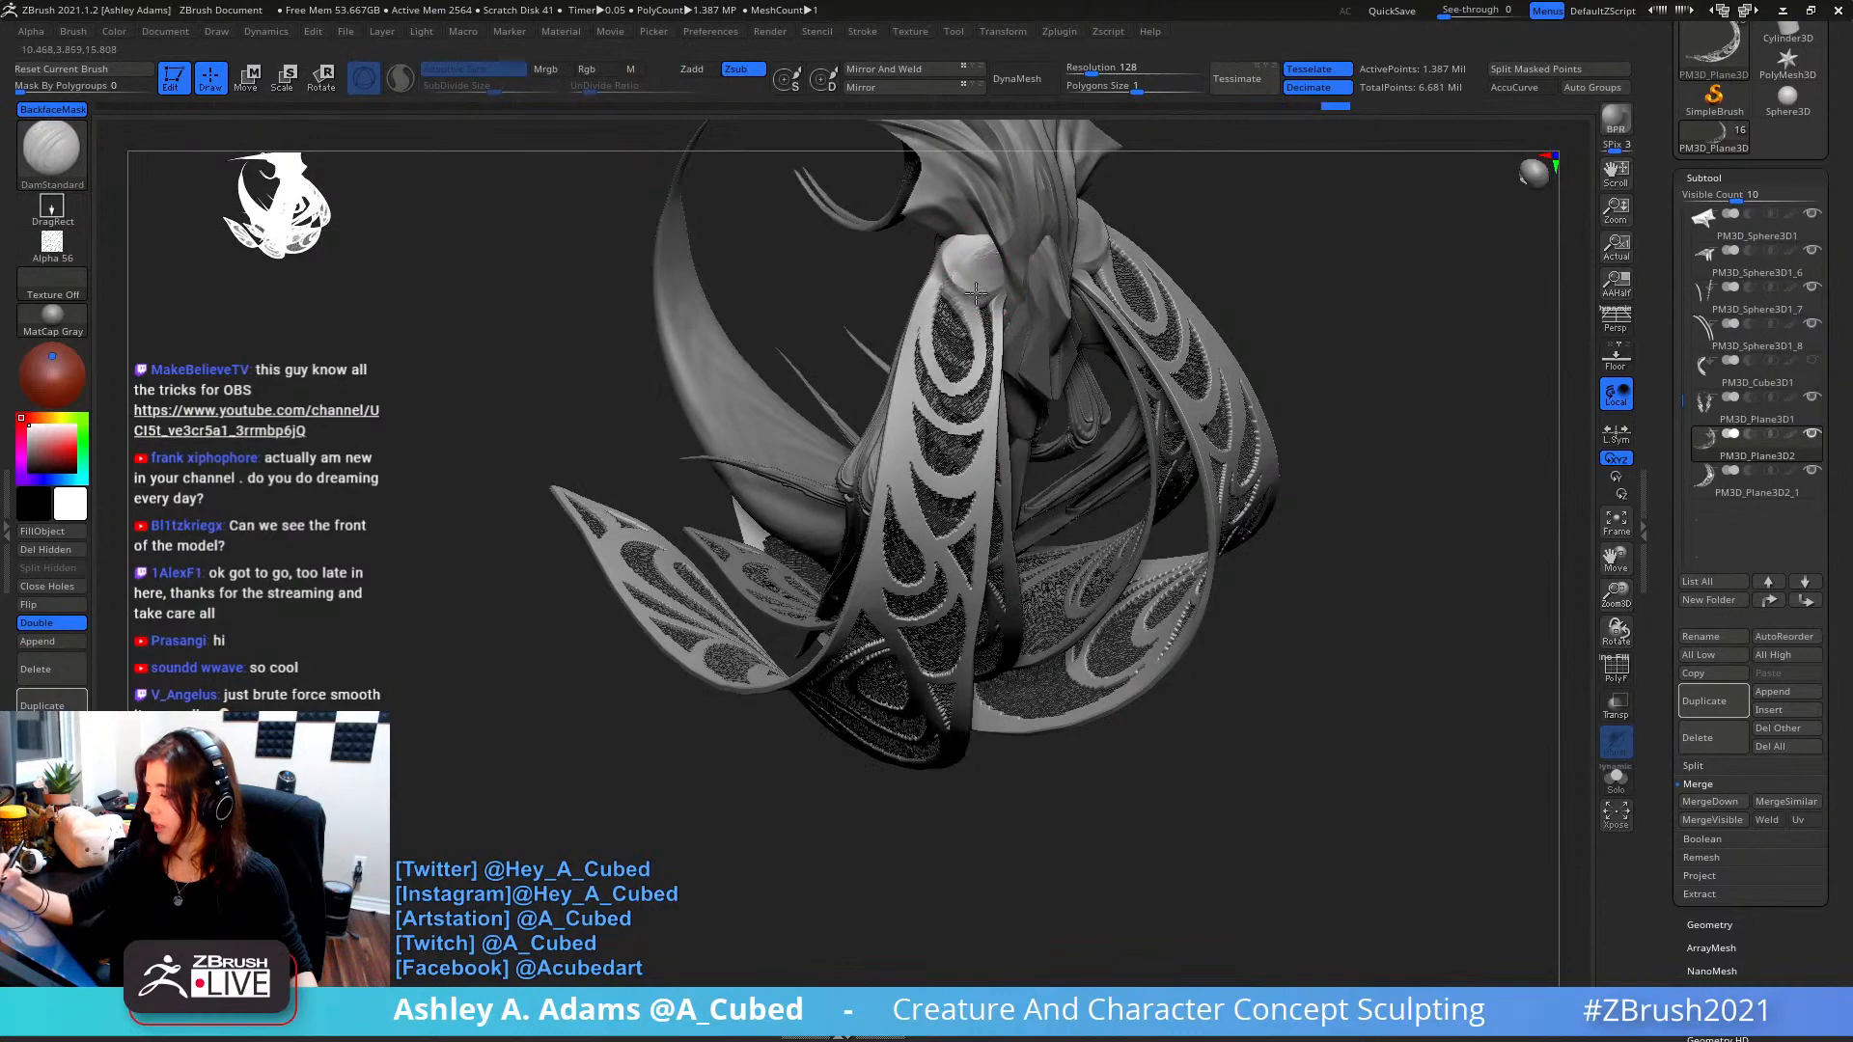
pyautogui.press('b')
pyautogui.press('h')
pyautogui.press('p')
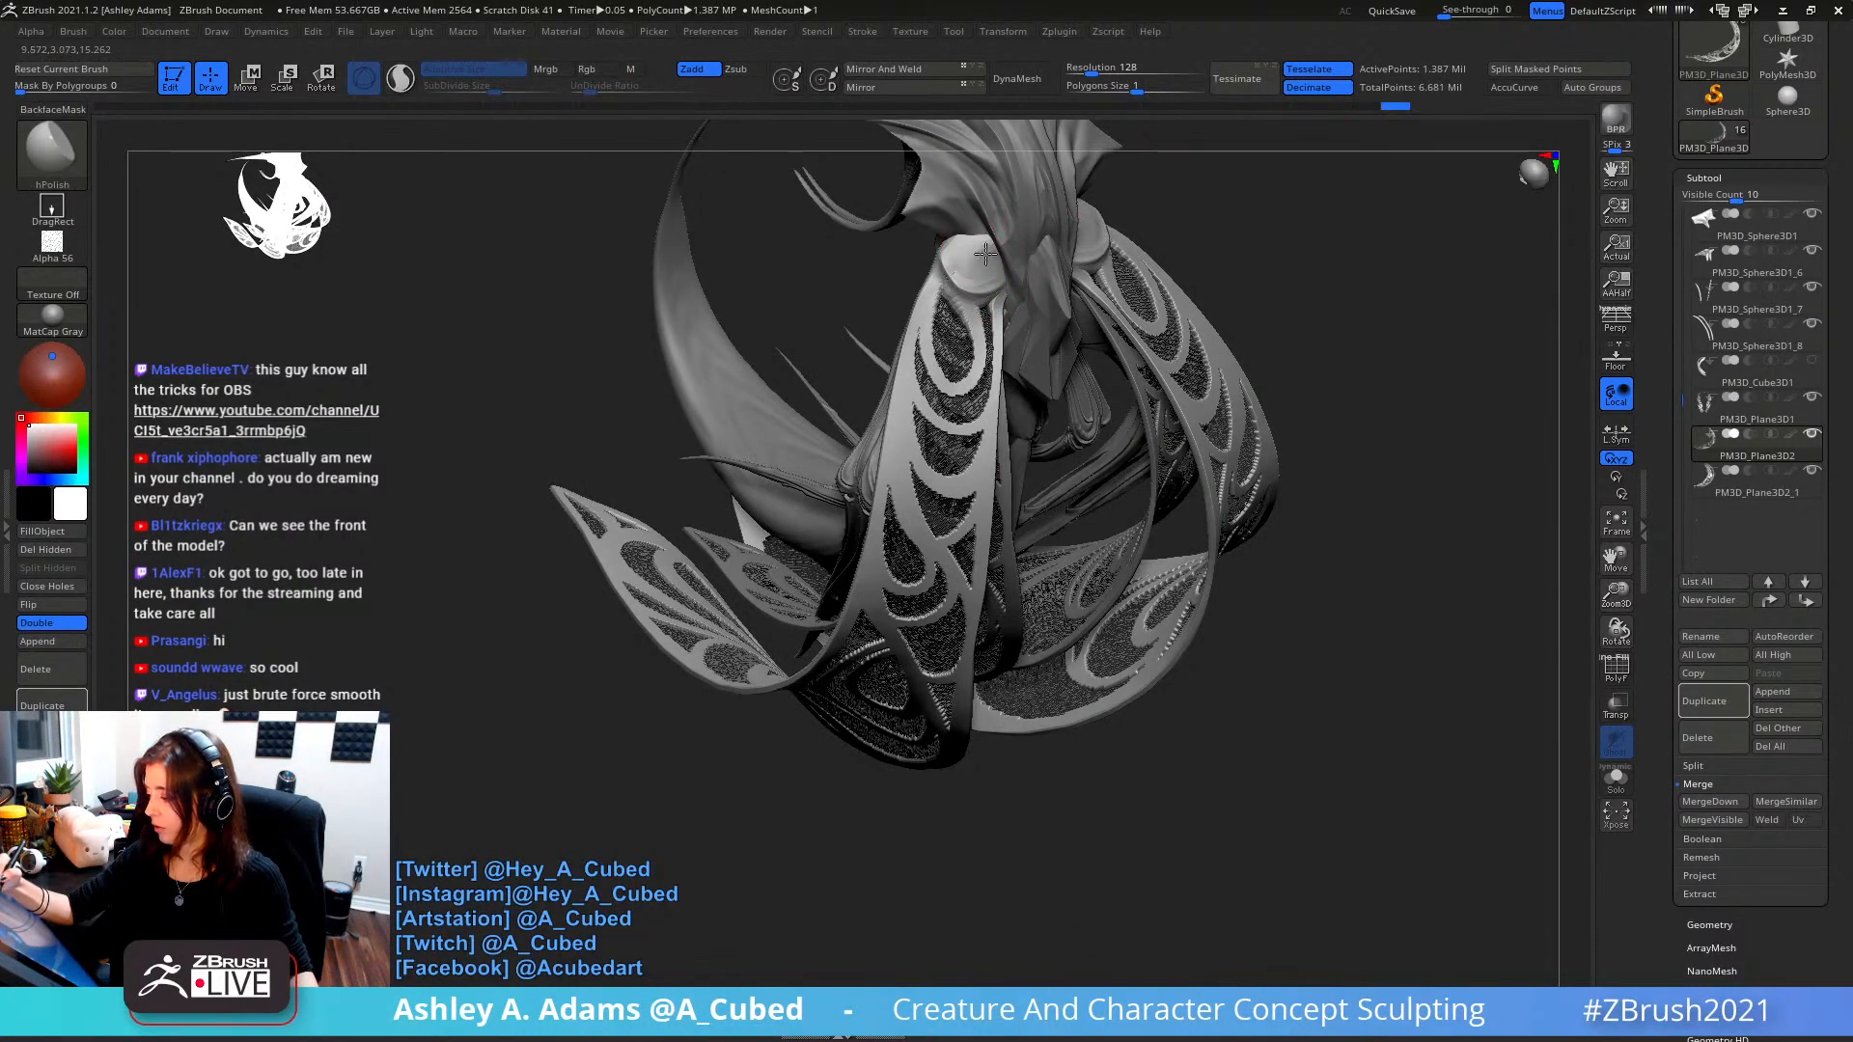
pyautogui.moveTo(989, 224); pyautogui.dragTo(985, 249, button='right')
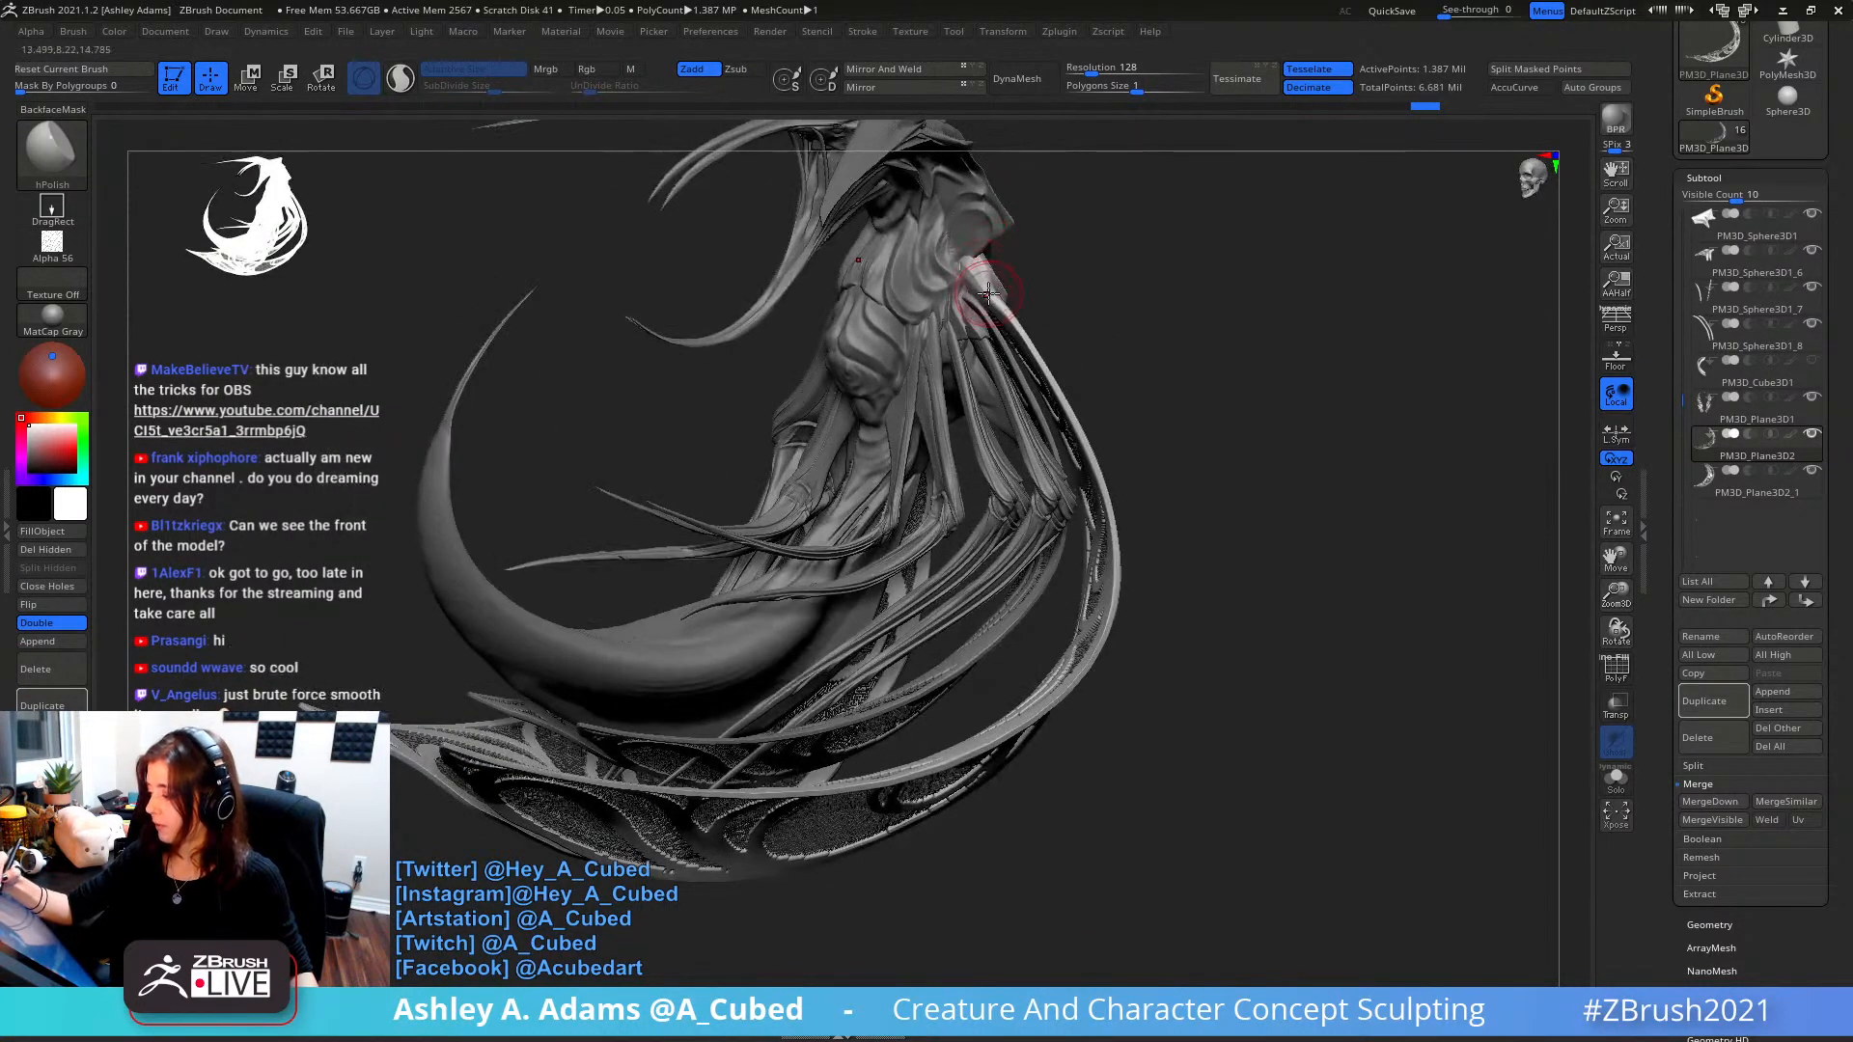
# - Select the merged inner wing subtool and thicken its roots beneath the shoulders with the Inflat brush
pyautogui.press('b')
pyautogui.press('s')
pyautogui.press('h')
pyautogui.keyDown('alt'); pyautogui.click(986, 289); pyautogui.keyUp('alt')
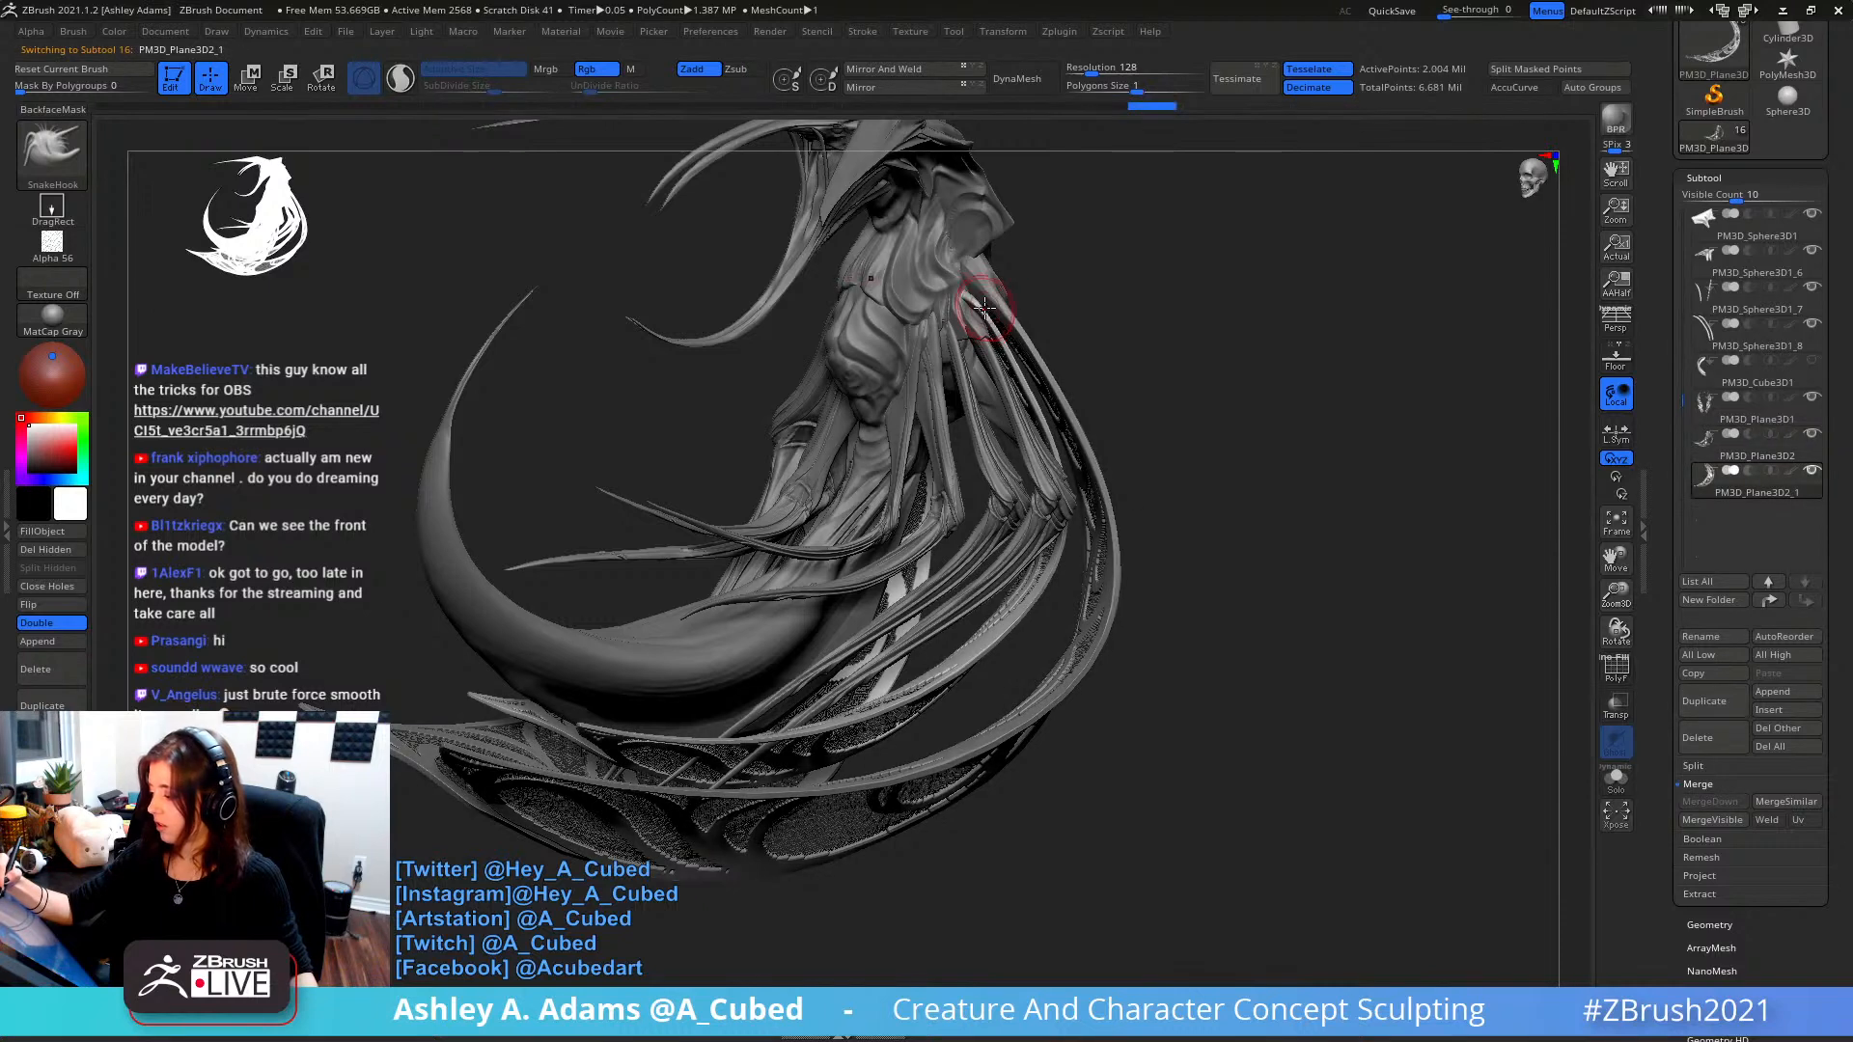
pyautogui.press('b')
pyautogui.press('i')
pyautogui.press('n')
pyautogui.moveTo(977, 292); pyautogui.dragTo(985, 315, button='right')
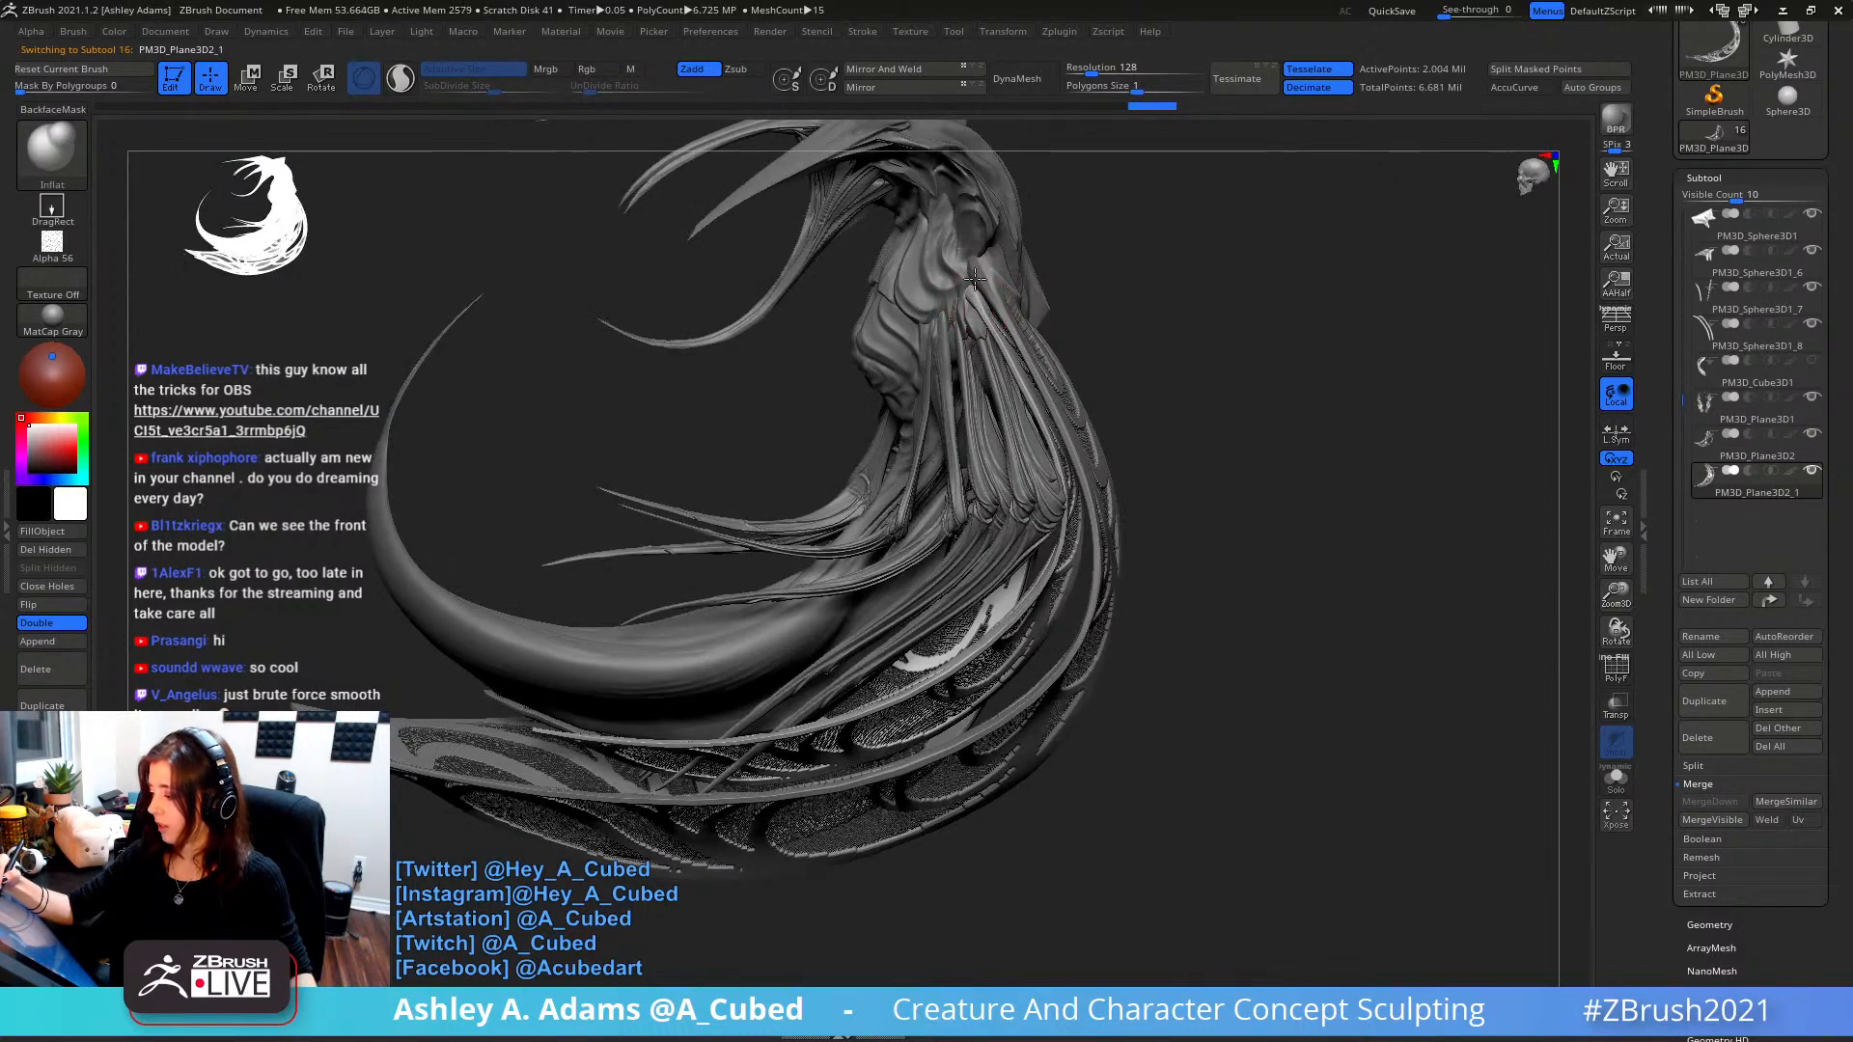
# - Pull the inner wing roots toward the body with the SnakeHook brush, adjusting the brush size
pyautogui.press('b')
pyautogui.press('s')
pyautogui.press('h')
pyautogui.moveTo(965, 240)
pyautogui.mouseDown(button='right')
pyautogui.moveTo(966, 289)
pyautogui.moveTo(988, 261)
pyautogui.moveTo(964, 257)
pyautogui.moveTo(974, 217)
pyautogui.moveTo(943, 136)
pyautogui.moveTo(1037, 277)
pyautogui.moveTo(977, 280)
pyautogui.mouseUp(button='right')
pyautogui.press('space')
pyautogui.press('space')
pyautogui.moveTo(977, 279); pyautogui.dragTo(984, 289)
pyautogui.moveTo(984, 289); pyautogui.dragTo(1057, 282, button='right')
pyautogui.press('space')
pyautogui.moveTo(1045, 299); pyautogui.dragTo(1020, 300)
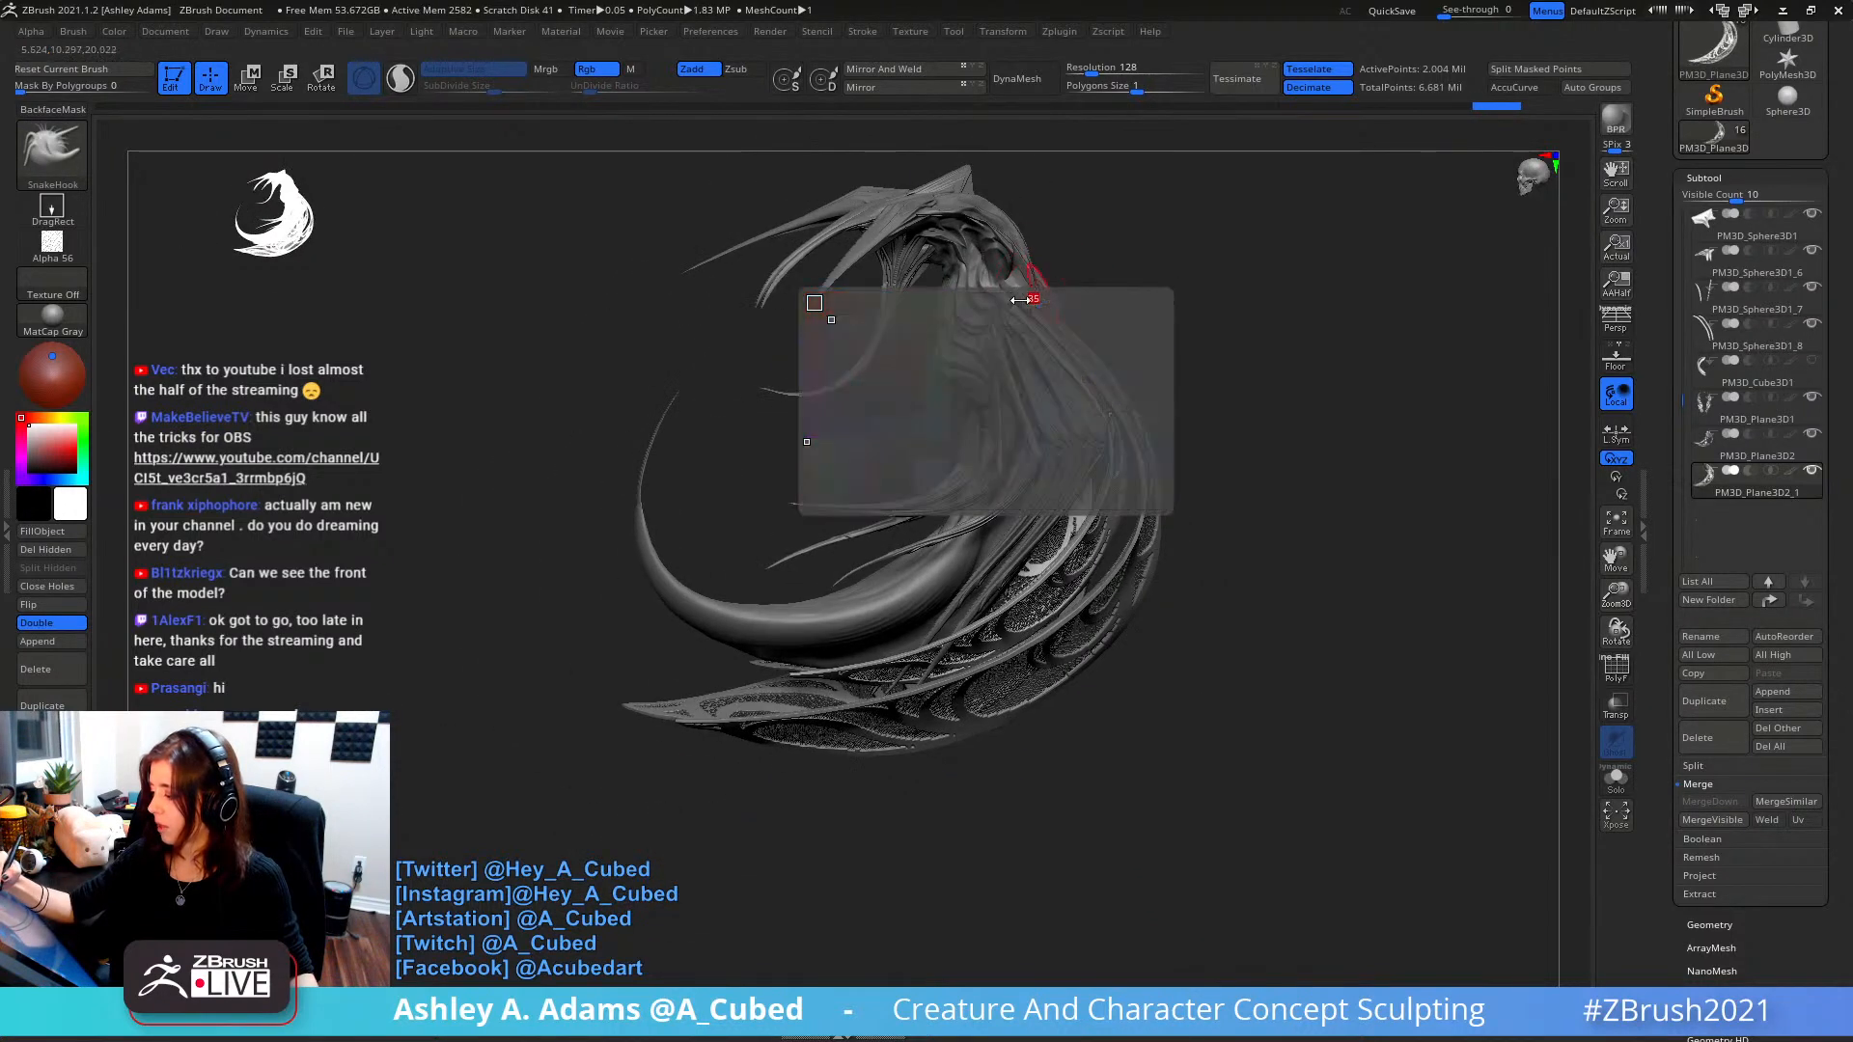
# - Shape the inner wings' outer curve behind the folded legs with SnakeHook at varying brush sizes
pyautogui.moveTo(1027, 301)
pyautogui.mouseDown(button='right')
pyautogui.moveTo(1087, 315)
pyautogui.moveTo(1147, 386)
pyautogui.moveTo(1131, 406)
pyautogui.moveTo(1079, 391)
pyautogui.mouseUp(button='right')
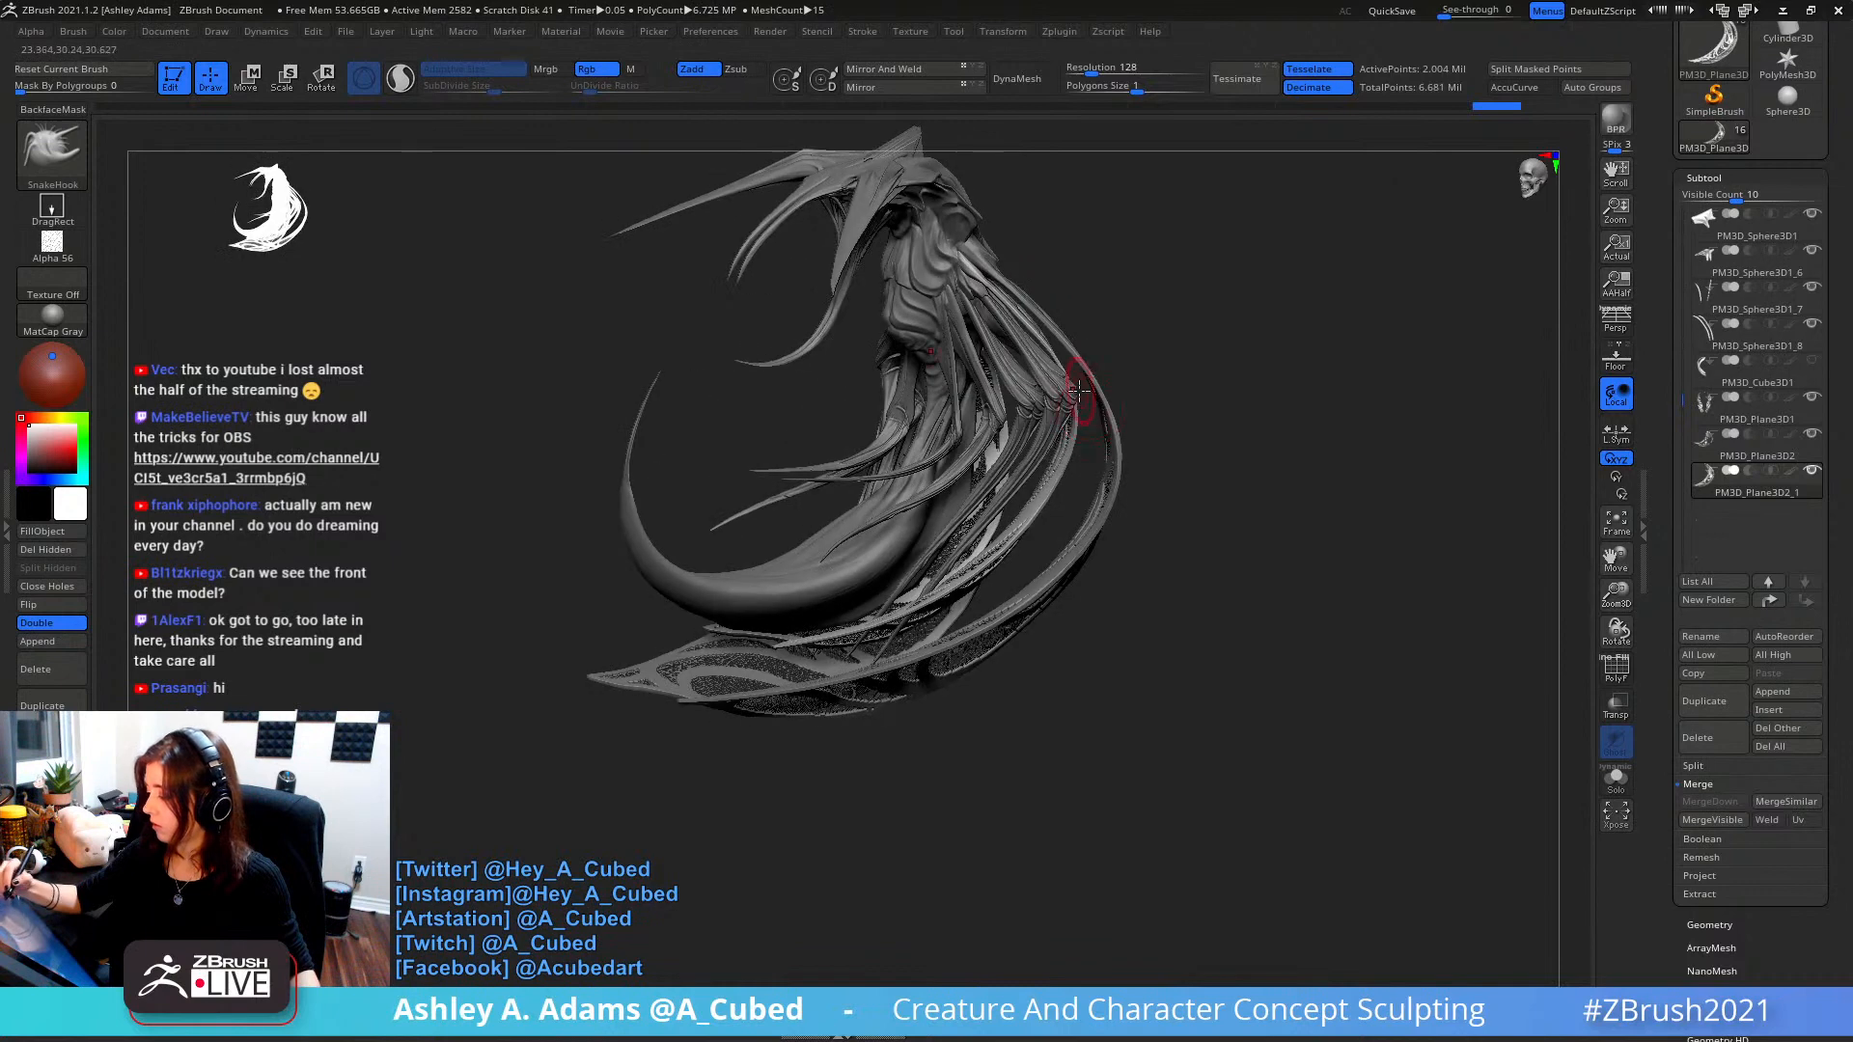
pyautogui.press('space')
pyautogui.moveTo(1069, 407); pyautogui.dragTo(1084, 408)
pyautogui.moveTo(1084, 405); pyautogui.dragTo(1073, 388, button='right')
pyautogui.press('space')
pyautogui.moveTo(1065, 406); pyautogui.dragTo(1068, 375)
pyautogui.moveTo(1067, 374); pyautogui.dragTo(1073, 382, button='right')
pyautogui.press('space')
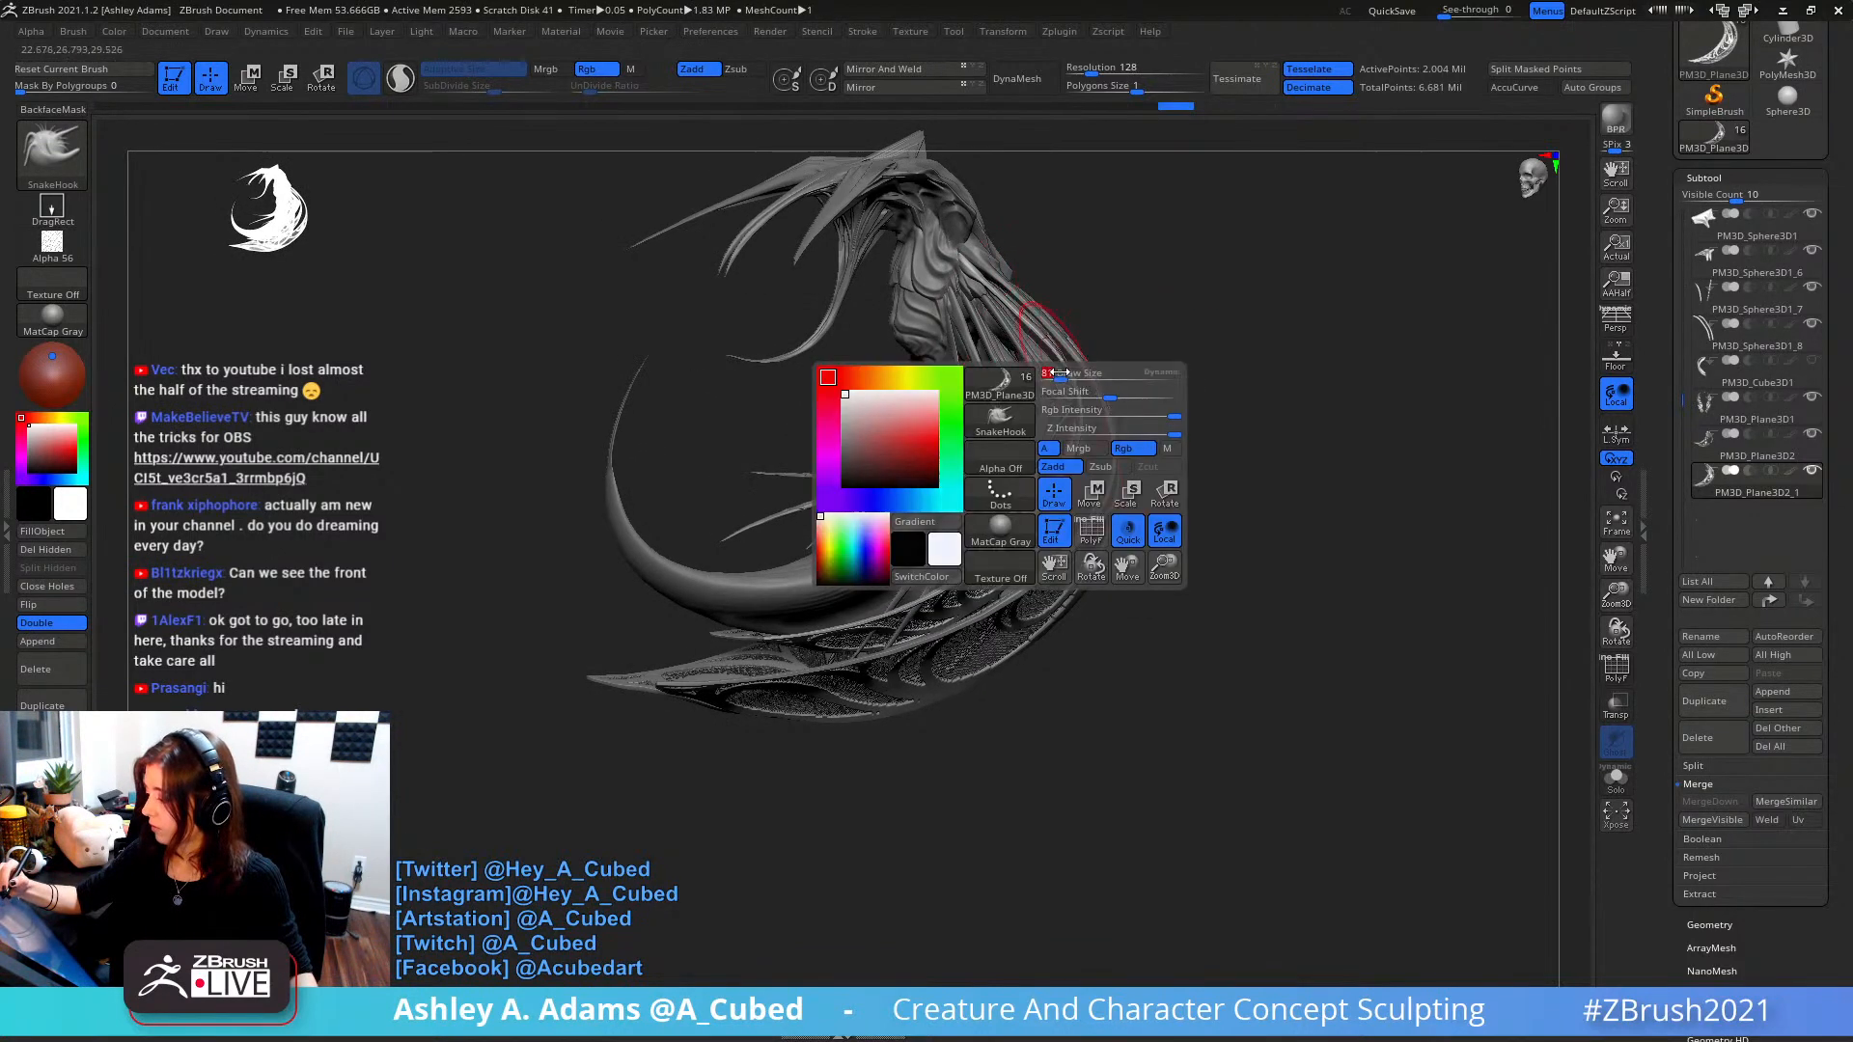
pyautogui.moveTo(1073, 388); pyautogui.dragTo(1062, 370)
pyautogui.moveTo(1137, 436)
pyautogui.mouseDown(button='right')
pyautogui.moveTo(1144, 463)
pyautogui.moveTo(1212, 409)
pyautogui.moveTo(1220, 511)
pyautogui.moveTo(1183, 531)
pyautogui.moveTo(1149, 483)
pyautogui.mouseUp(button='right')
# - Nudge the inner wings' lower ends beside the abdomen into position with the SnakeHook brush
pyautogui.press('space')
pyautogui.moveTo(917, 585); pyautogui.dragTo(912, 585)
pyautogui.moveTo(916, 482); pyautogui.dragTo(932, 538, button='right')
pyautogui.press('space')
pyautogui.moveTo(918, 477); pyautogui.dragTo(917, 468)
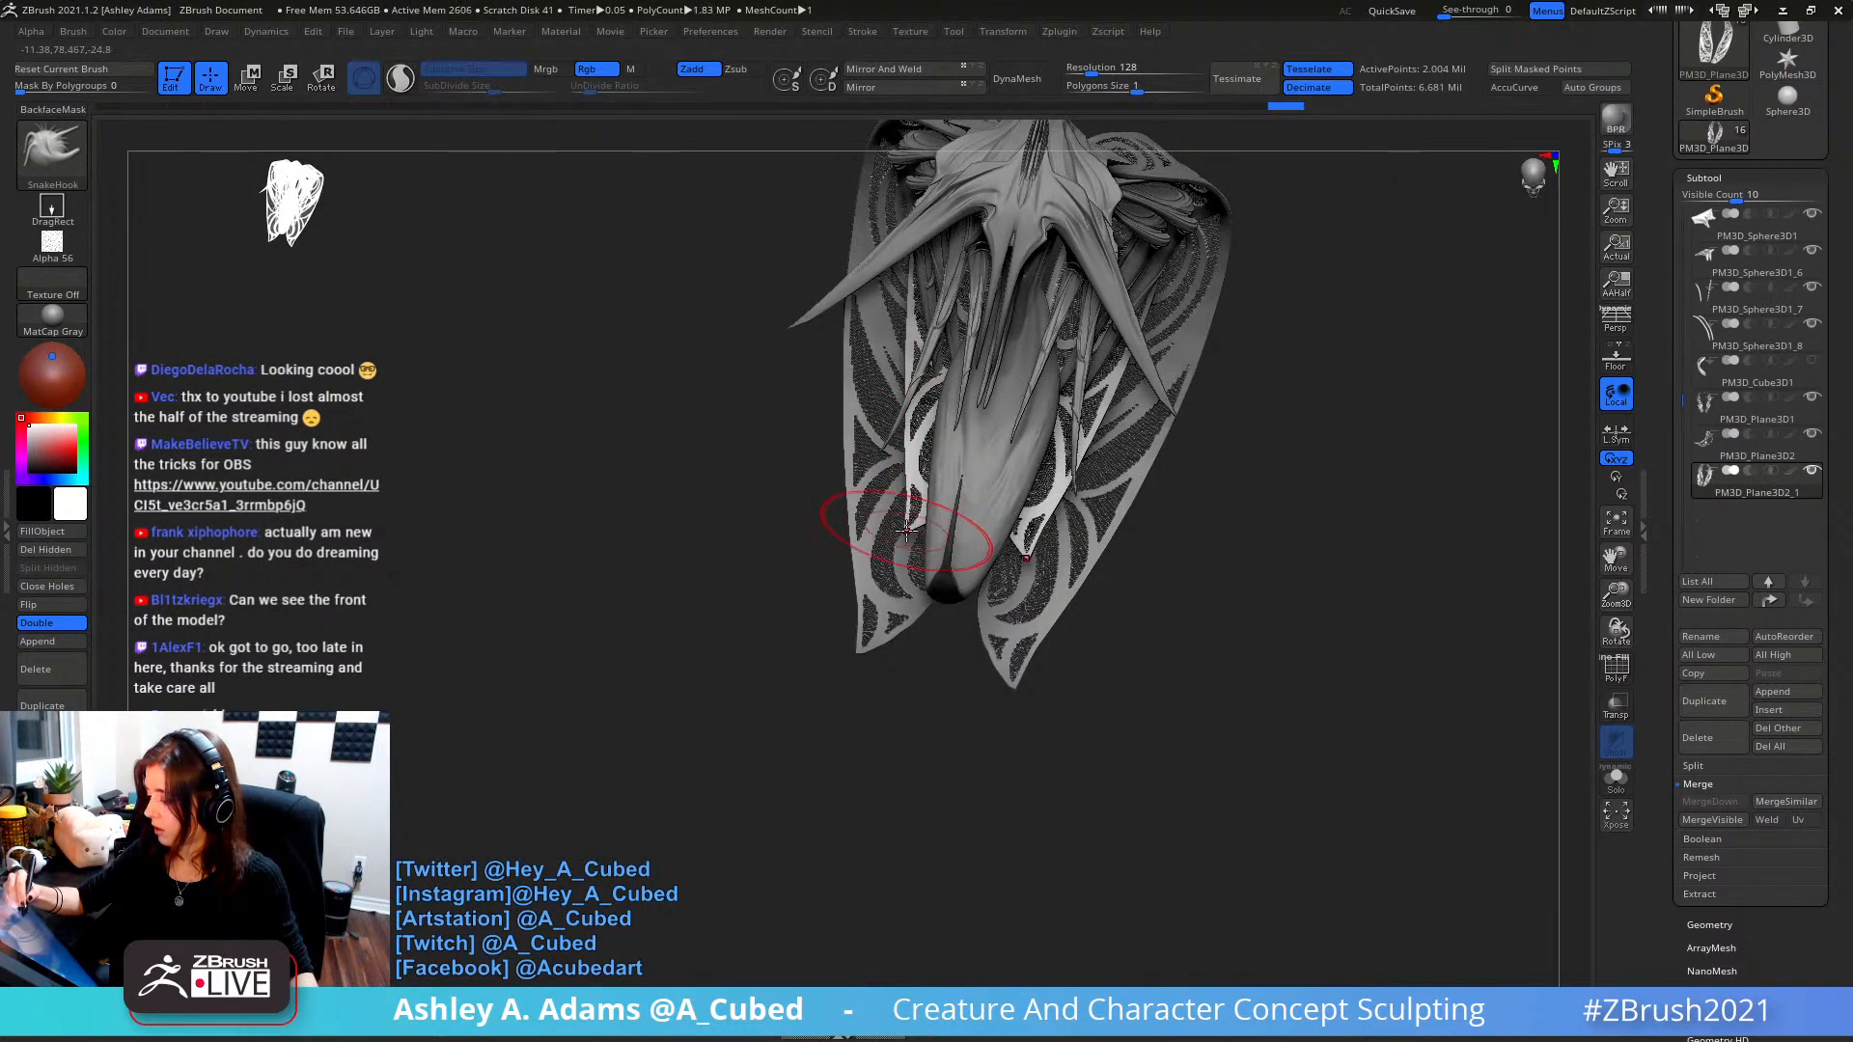
pyautogui.moveTo(907, 532); pyautogui.dragTo(915, 533)
pyautogui.moveTo(913, 529); pyautogui.dragTo(919, 528, button='right')
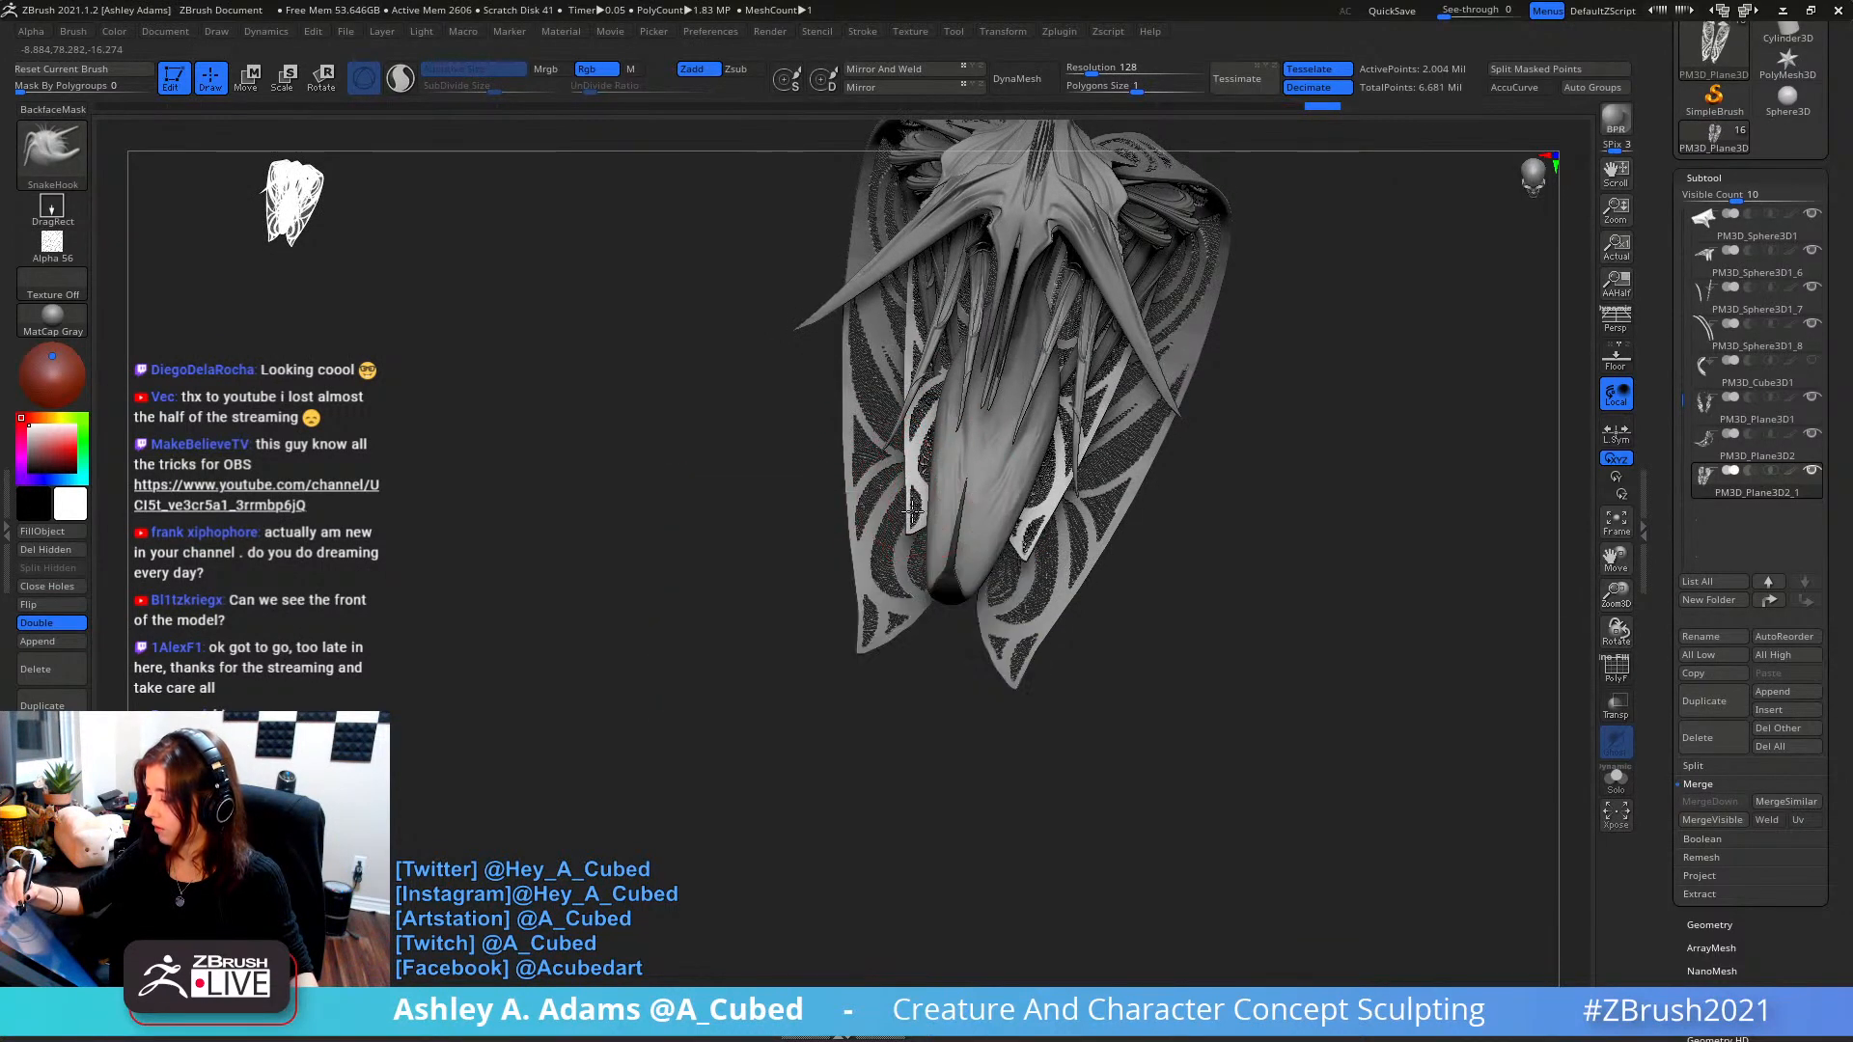
pyautogui.moveTo(913, 511); pyautogui.dragTo(915, 509)
pyautogui.moveTo(916, 509); pyautogui.dragTo(949, 398, button='right')
# - Examine the silhouette and layering of both wing pairs from the front and the side
pyautogui.moveTo(1125, 310)
pyautogui.keyDown('shift'); pyautogui.mouseDown(button='right')
pyautogui.moveTo(1108, 443)
pyautogui.moveTo(1137, 435)
pyautogui.moveTo(1155, 346)
pyautogui.moveTo(1073, 353)
pyautogui.mouseUp(button='right'); pyautogui.keyUp('shift')
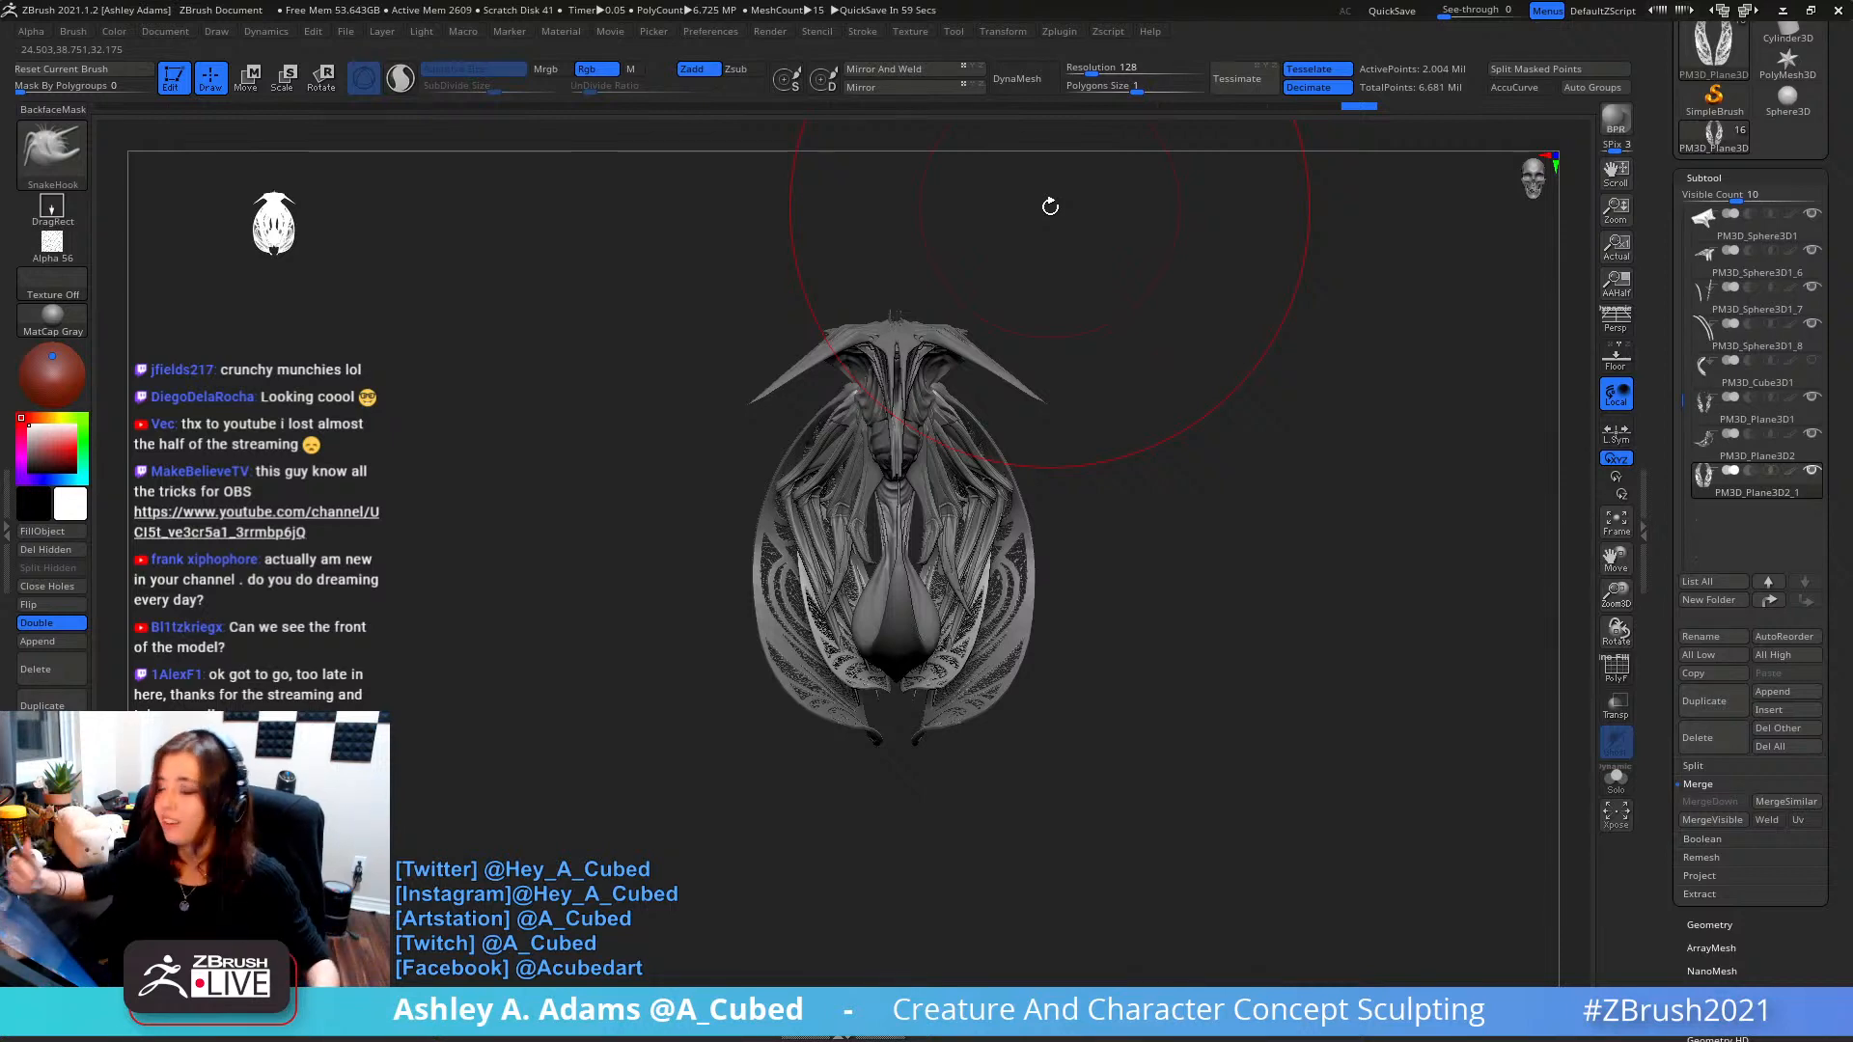
pyautogui.keyDown('ctrl'); pyautogui.moveTo(1157, 399); pyautogui.dragTo(1156, 493, button='right'); pyautogui.keyUp('ctrl')
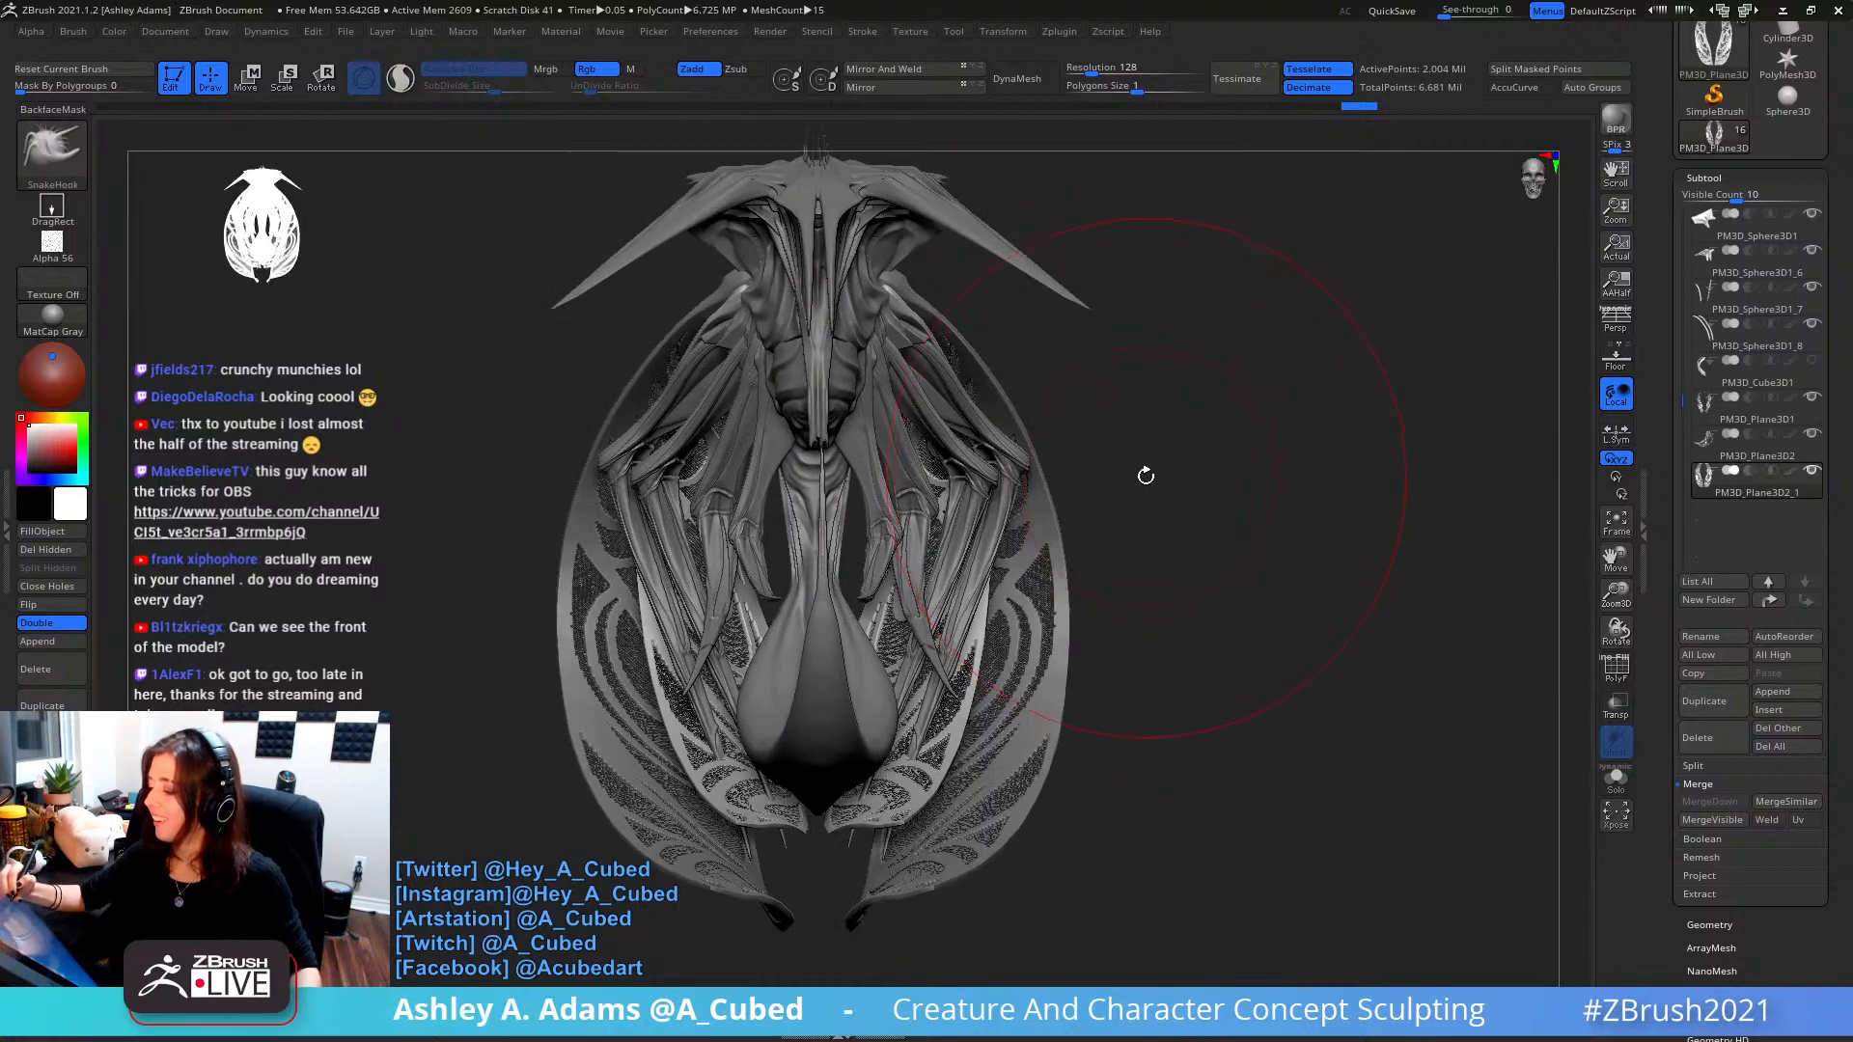
pyautogui.rightClick(1046, 492)
pyautogui.keyDown('alt'); pyautogui.click(1049, 484); pyautogui.keyUp('alt')
pyautogui.moveTo(1049, 483); pyautogui.dragTo(1048, 470, button='right')
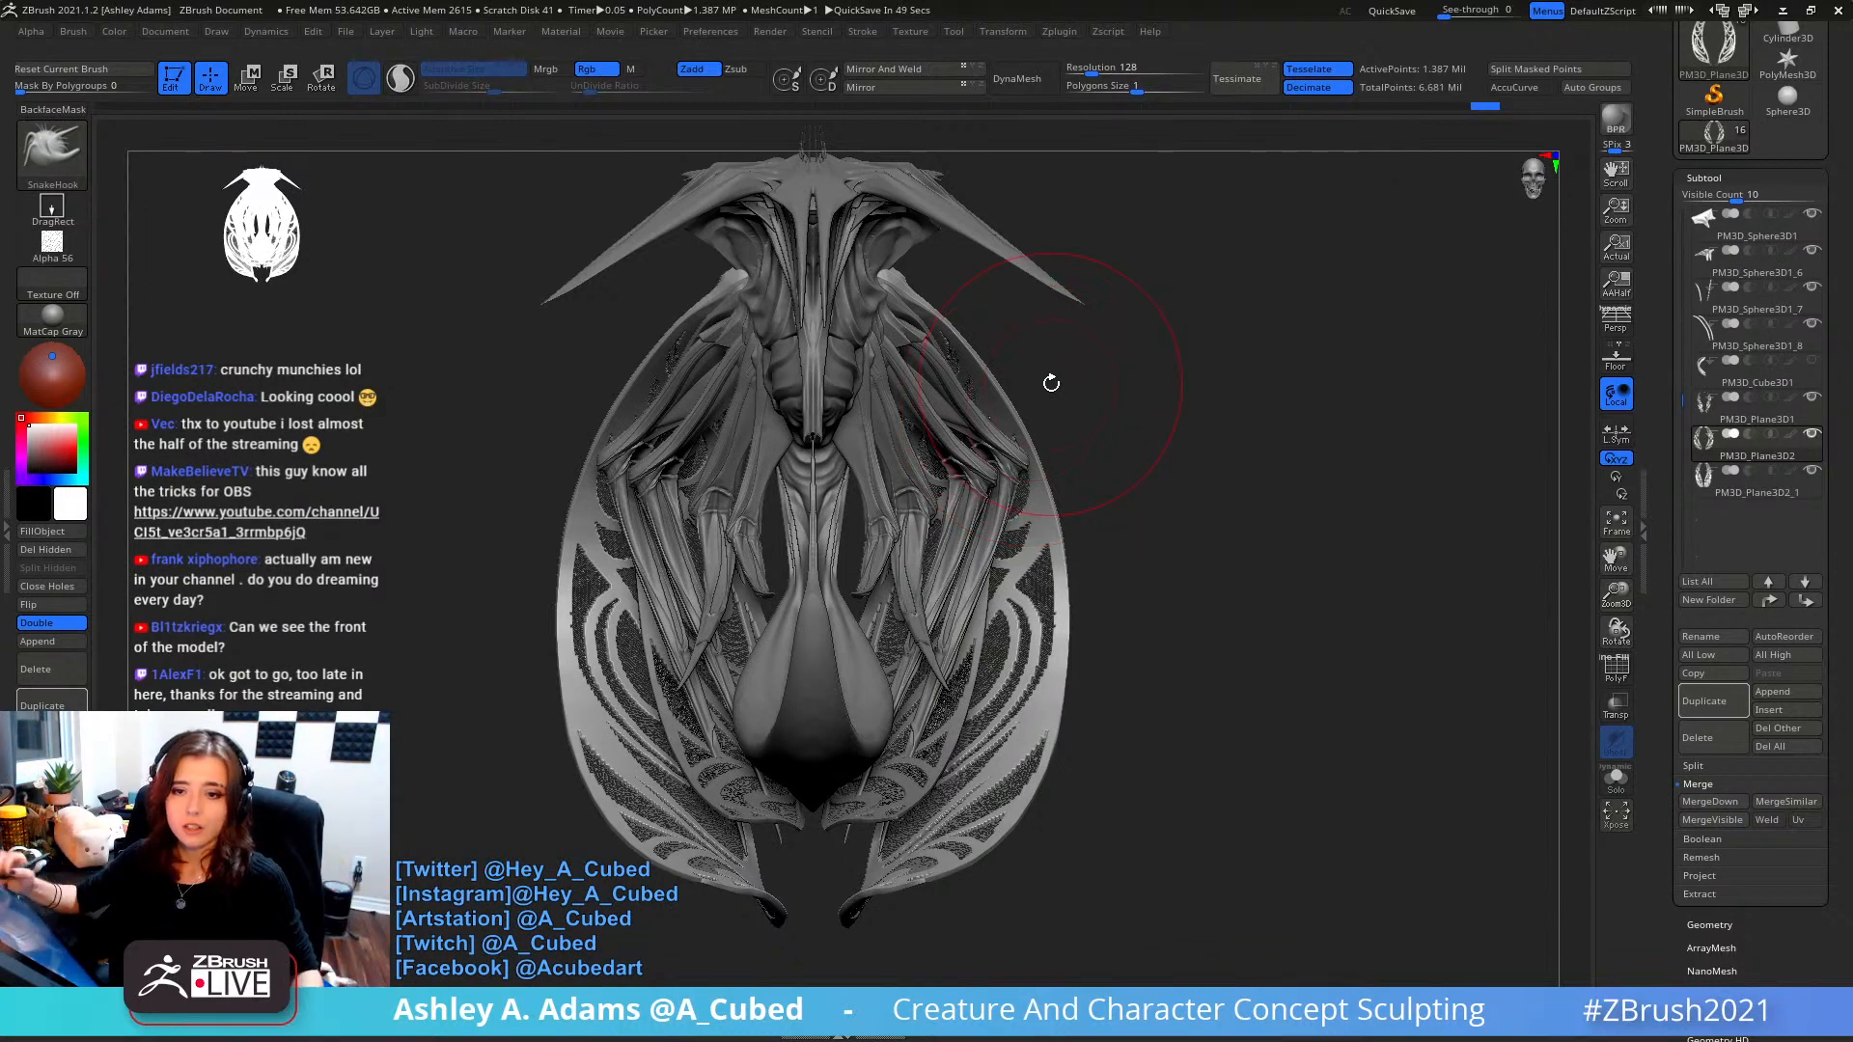
pyautogui.keyDown('alt'); pyautogui.moveTo(1087, 371); pyautogui.dragTo(1217, 397); pyautogui.keyUp('alt')
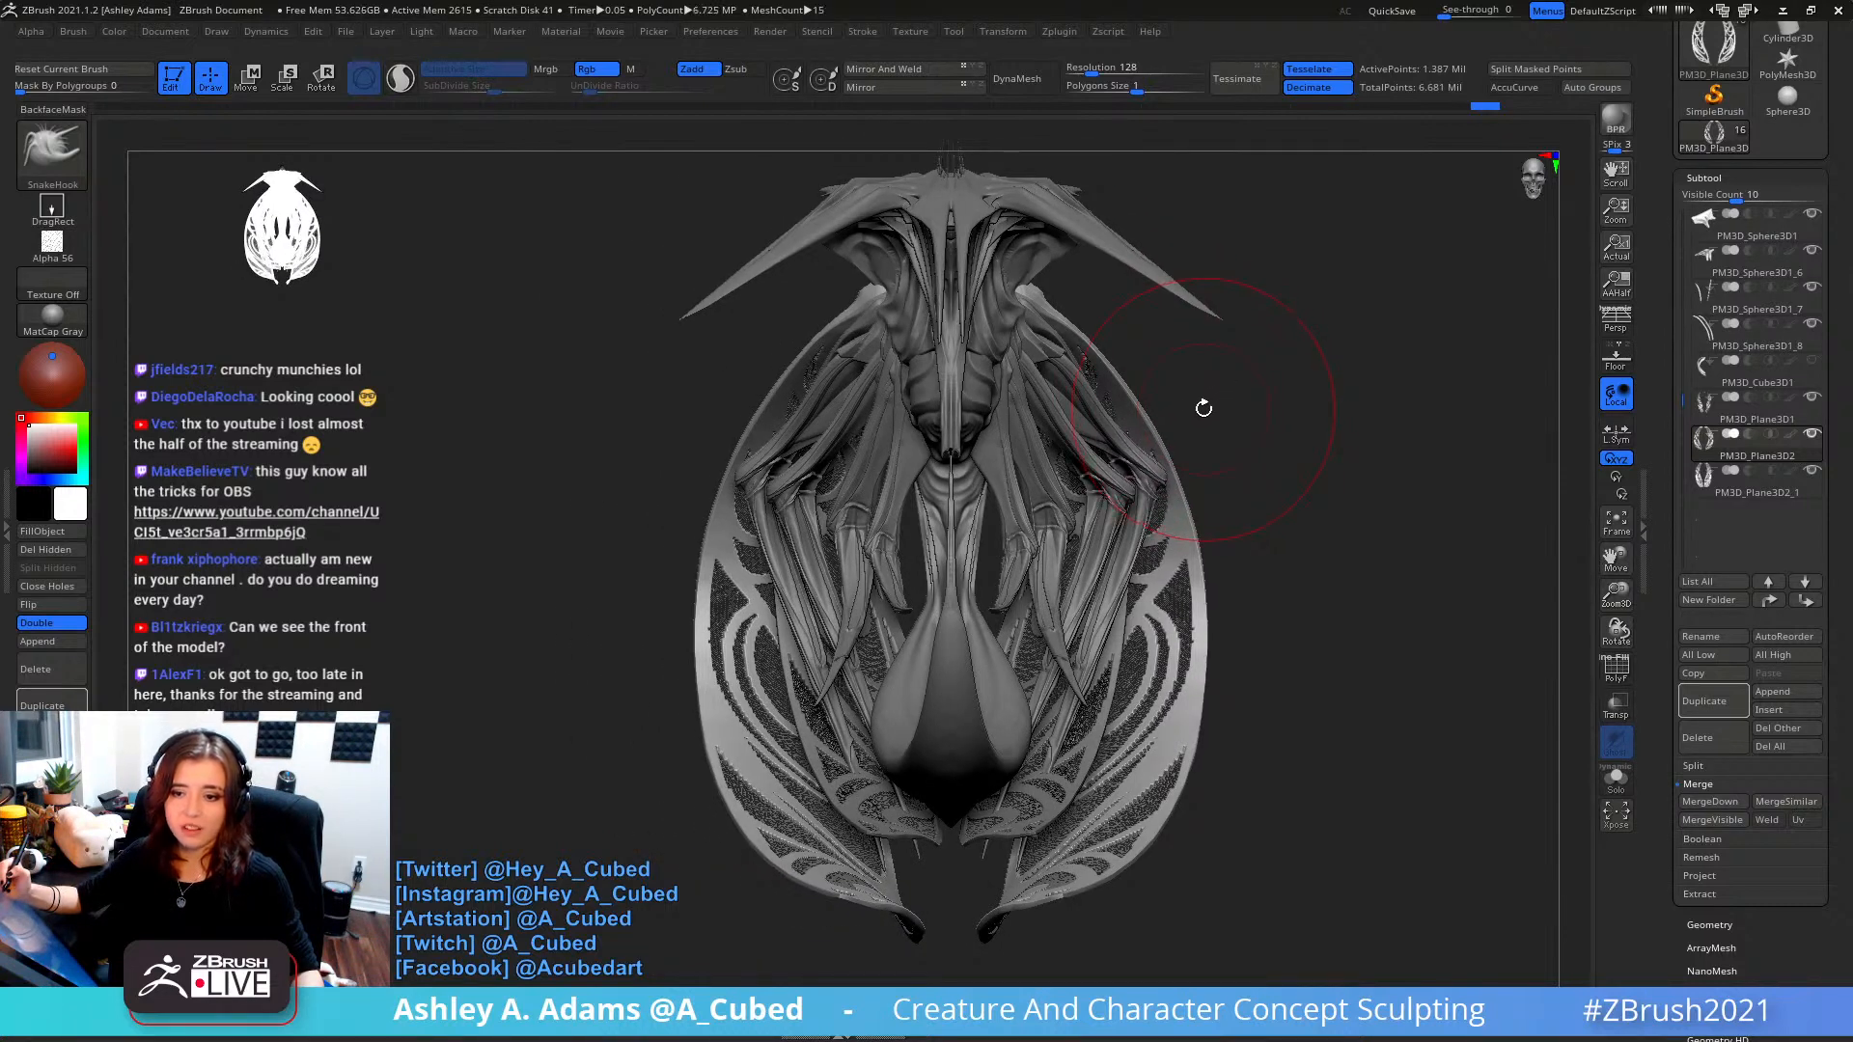
pyautogui.moveTo(1222, 459); pyautogui.dragTo(1187, 351)
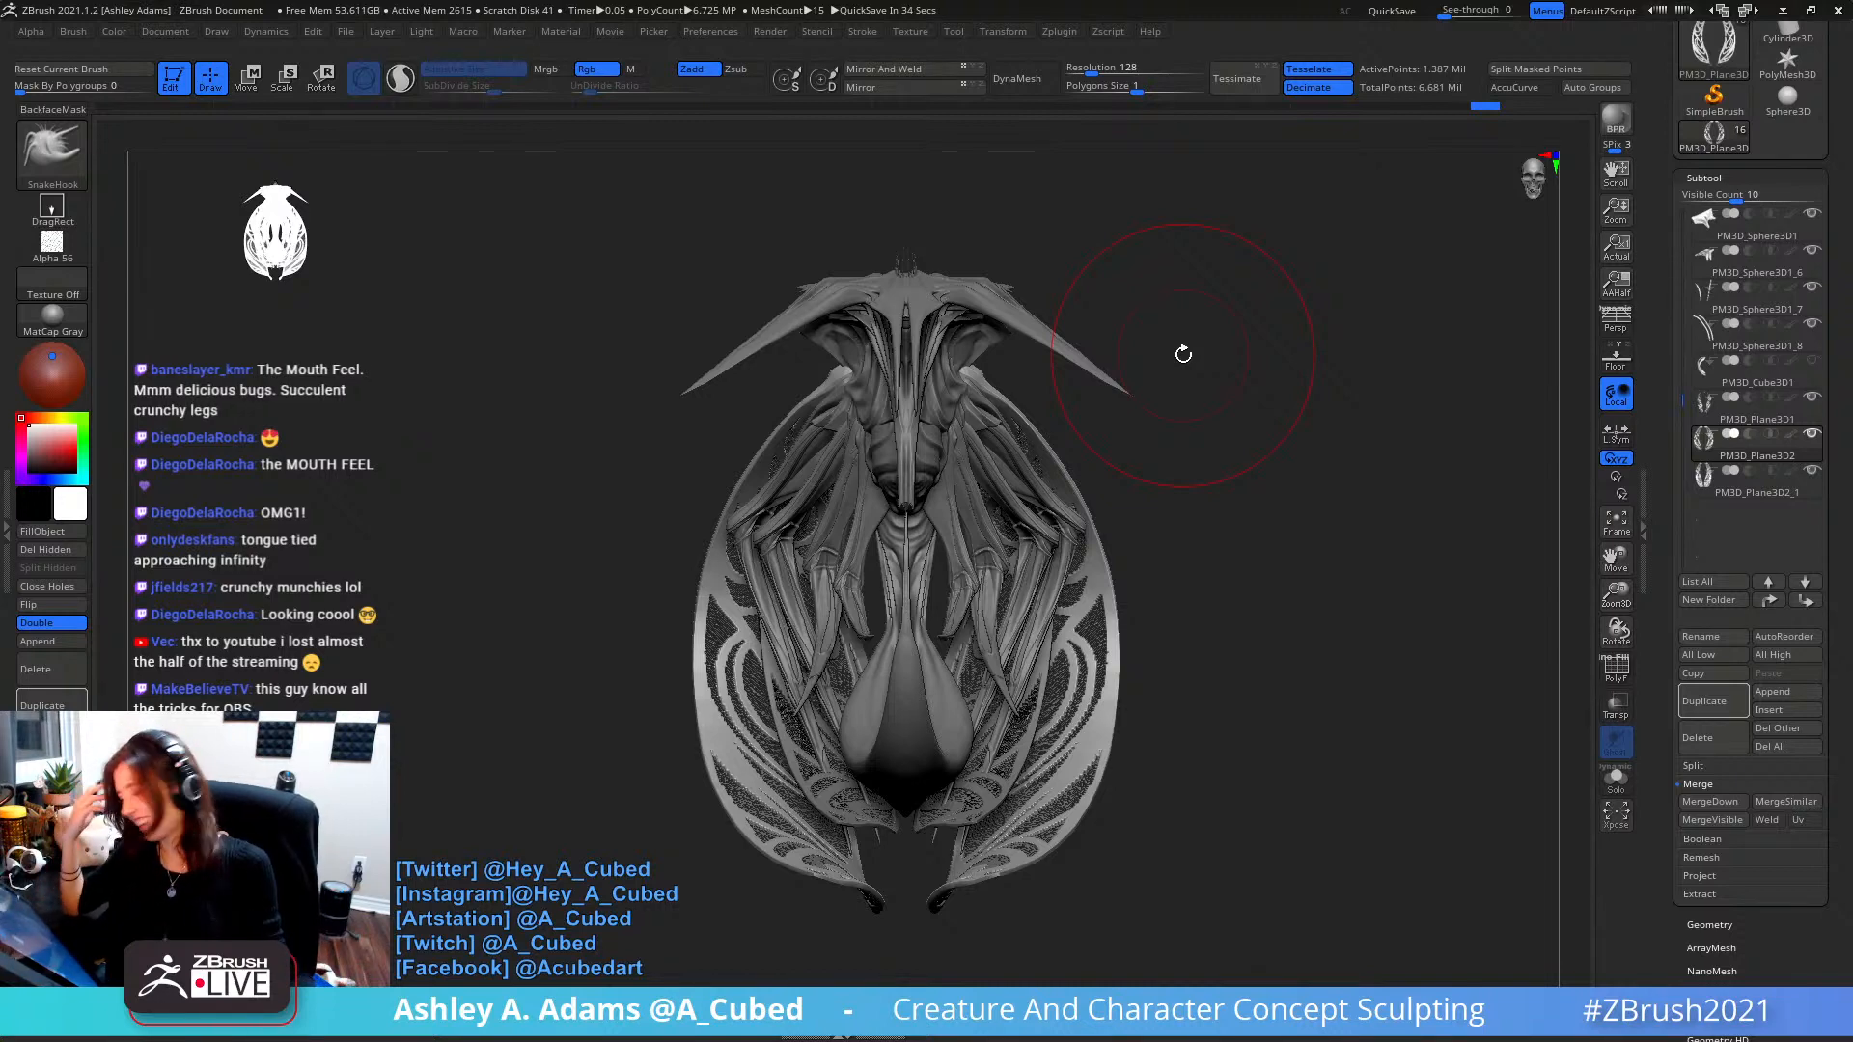
pyautogui.moveTo(1186, 505)
pyautogui.mouseDown()
pyautogui.moveTo(1178, 493)
pyautogui.moveTo(1307, 492)
pyautogui.mouseUp()
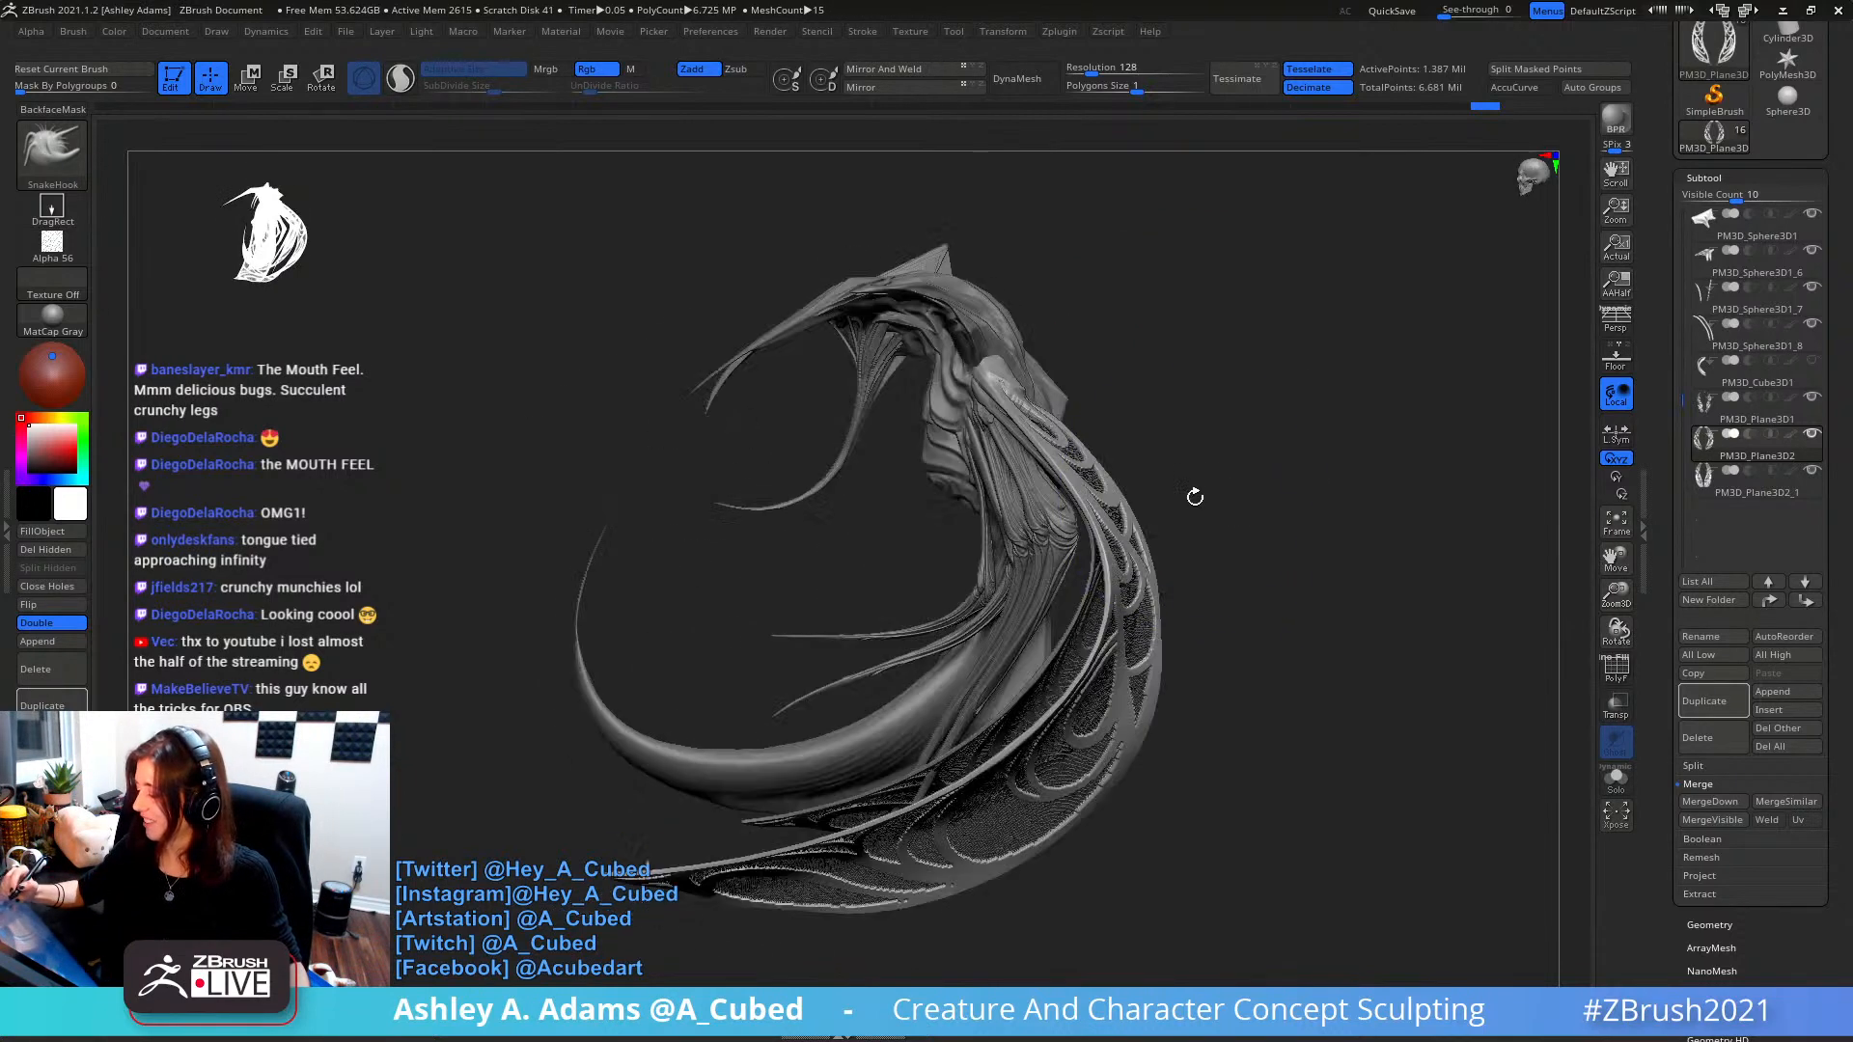
# - Select the head and back shell subtool, mask a strip along its upper back, and invert the mask
pyautogui.keyDown('alt'); pyautogui.click(999, 366); pyautogui.keyUp('alt')
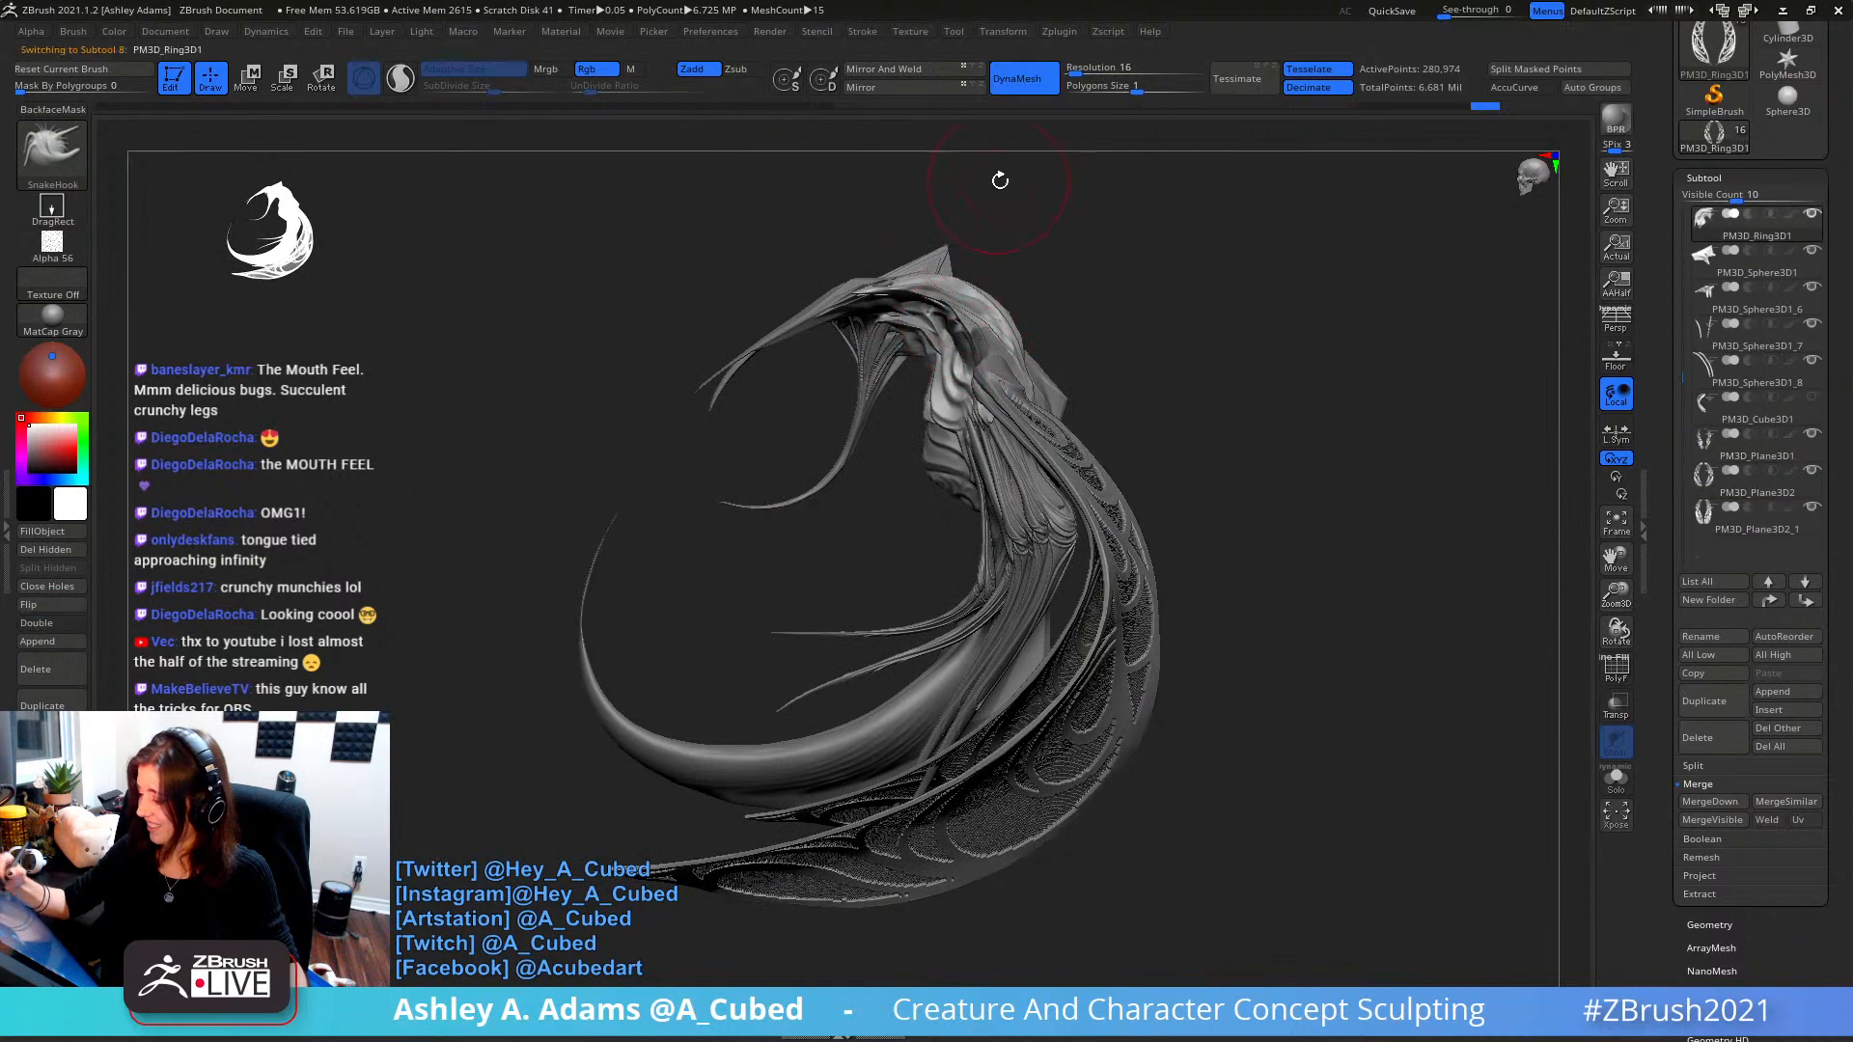
pyautogui.rightClick(955, 416)
pyautogui.moveTo(1036, 321); pyautogui.dragTo(943, 349, button='right')
pyautogui.rightClick(941, 487)
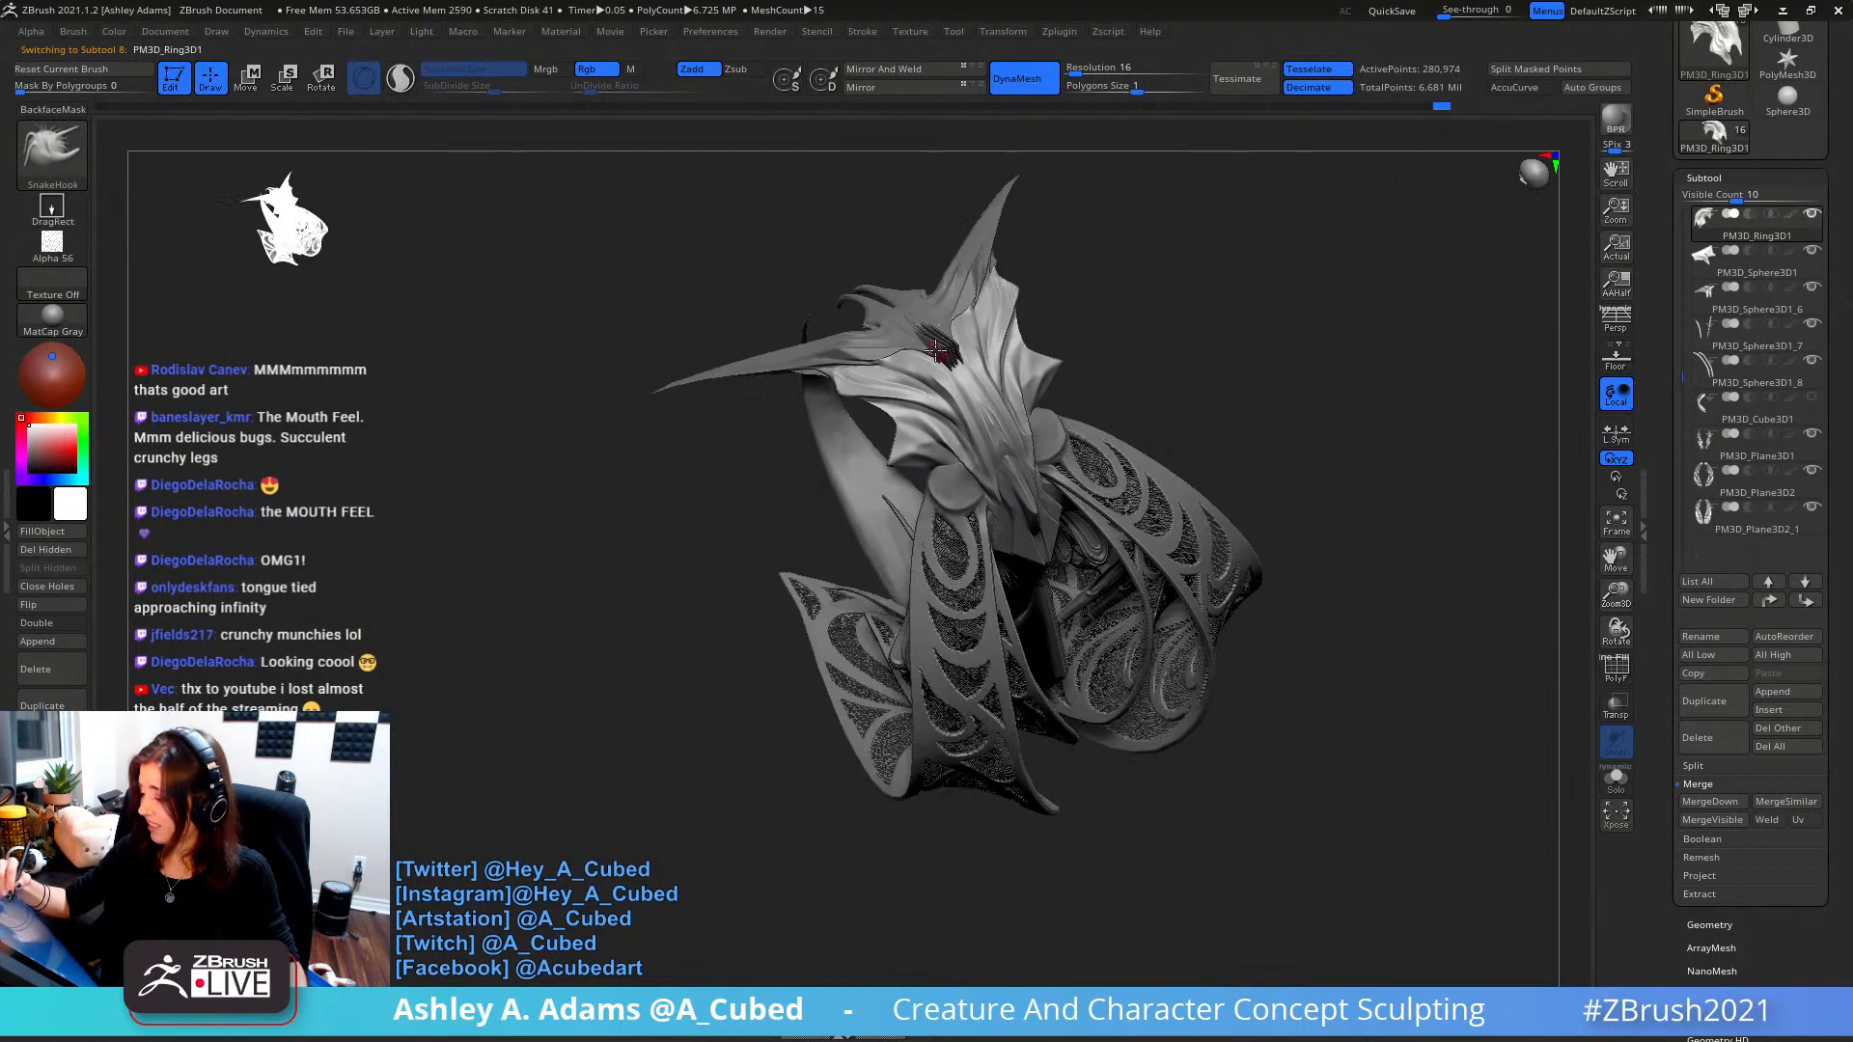
pyautogui.moveTo(914, 369)
pyautogui.keyDown('ctrl'); pyautogui.mouseDown()
pyautogui.moveTo(957, 407)
pyautogui.moveTo(951, 389)
pyautogui.moveTo(990, 460)
pyautogui.mouseUp(); pyautogui.keyUp('ctrl')
pyautogui.hotkey('ctrl', 'z')
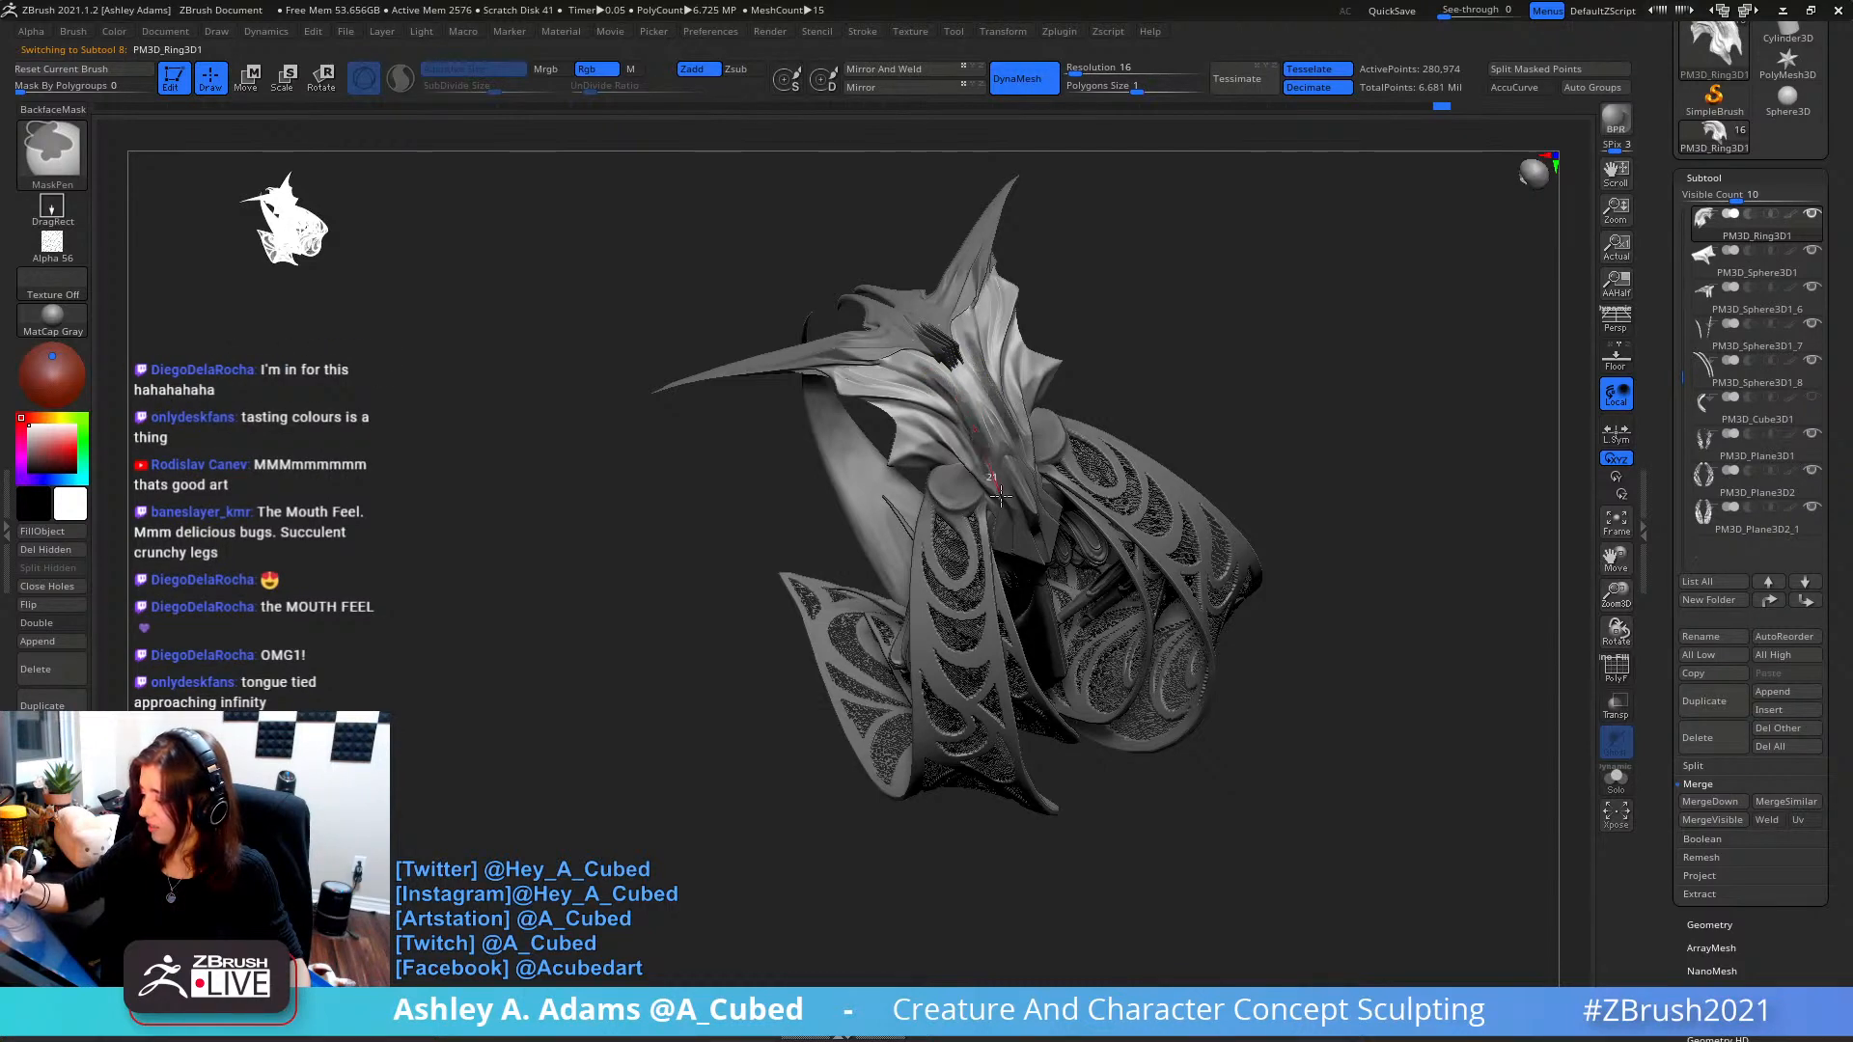
pyautogui.keyDown('ctrl'); pyautogui.click(1170, 351); pyautogui.keyUp('ctrl')
# - Pull the unmasked back strips outward into a pair of raised crests with a large SnakeHook brush
pyautogui.moveTo(1086, 507); pyautogui.dragTo(1051, 512, button='right')
pyautogui.moveTo(1100, 433); pyautogui.dragTo(1049, 491, button='right')
pyautogui.moveTo(1097, 375); pyautogui.dragTo(1125, 321, button='right')
pyautogui.rightClick(1117, 358)
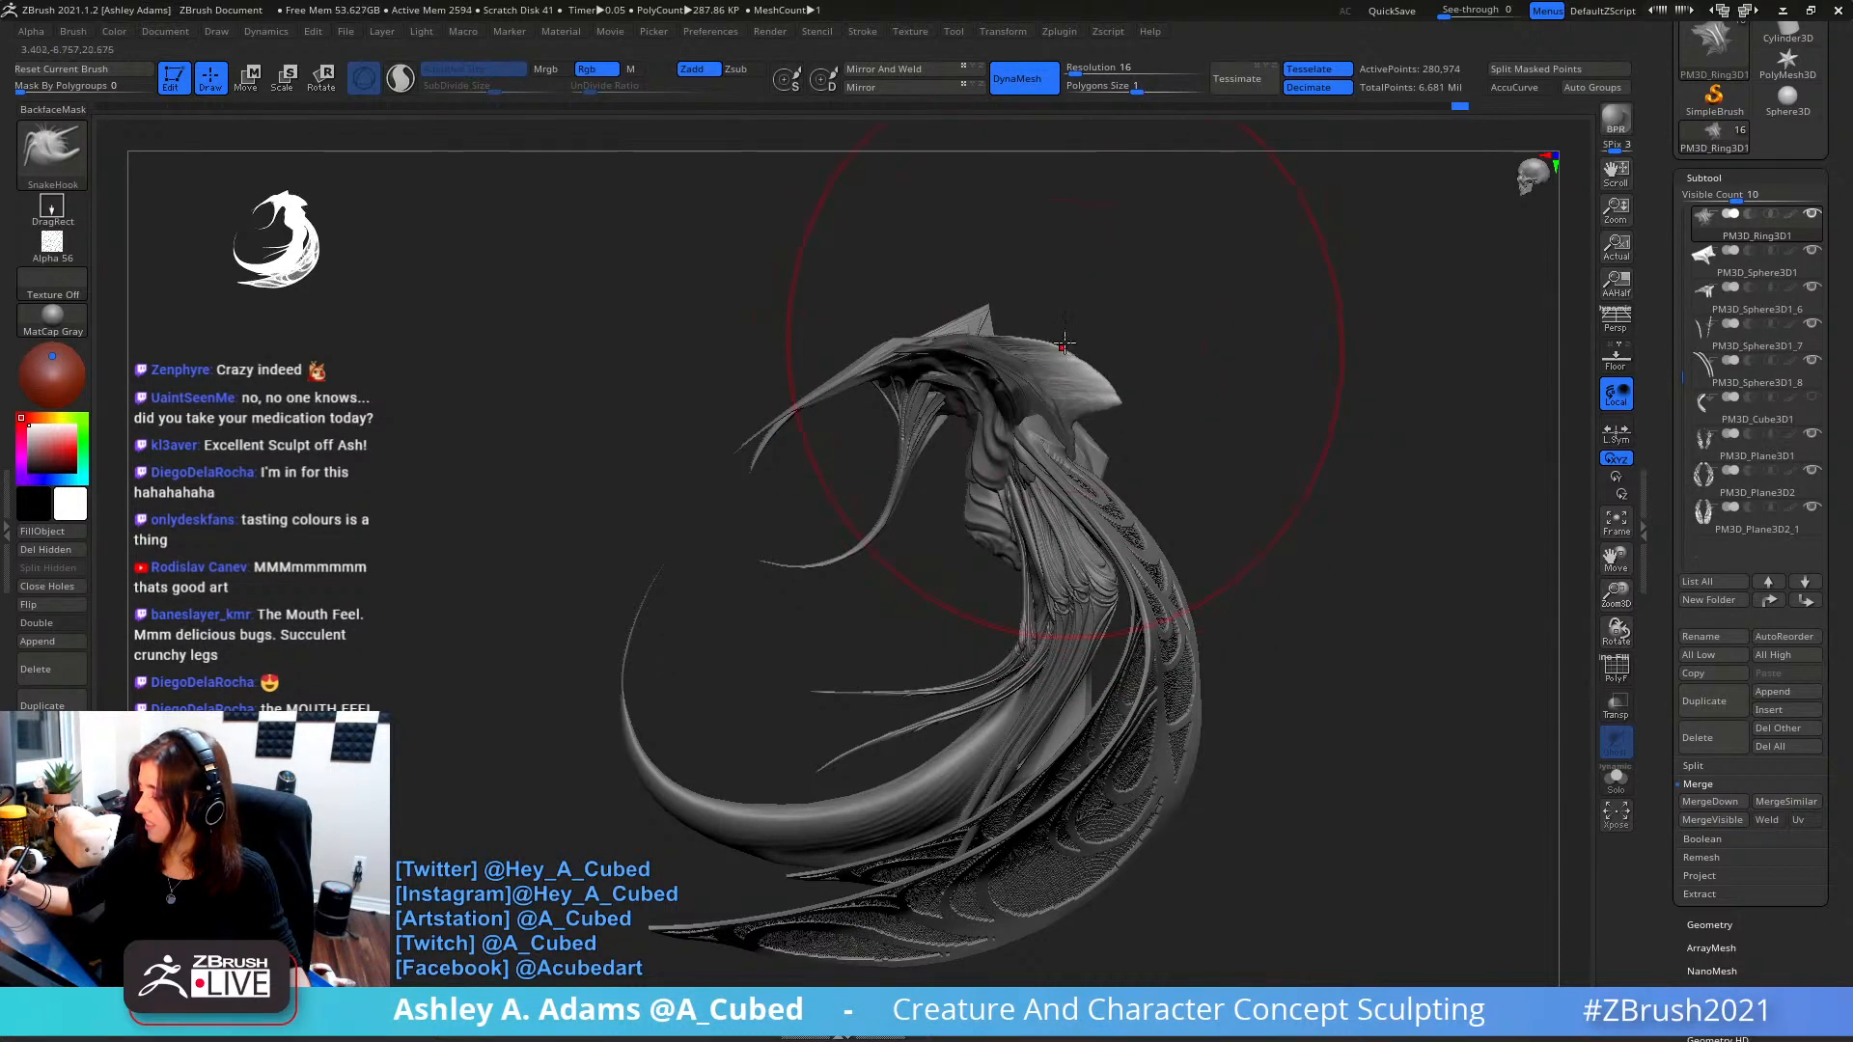
pyautogui.moveTo(877, 269)
pyautogui.mouseDown(button='right')
pyautogui.moveTo(1096, 307)
pyautogui.moveTo(1104, 338)
pyautogui.moveTo(1142, 350)
pyautogui.mouseUp(button='right')
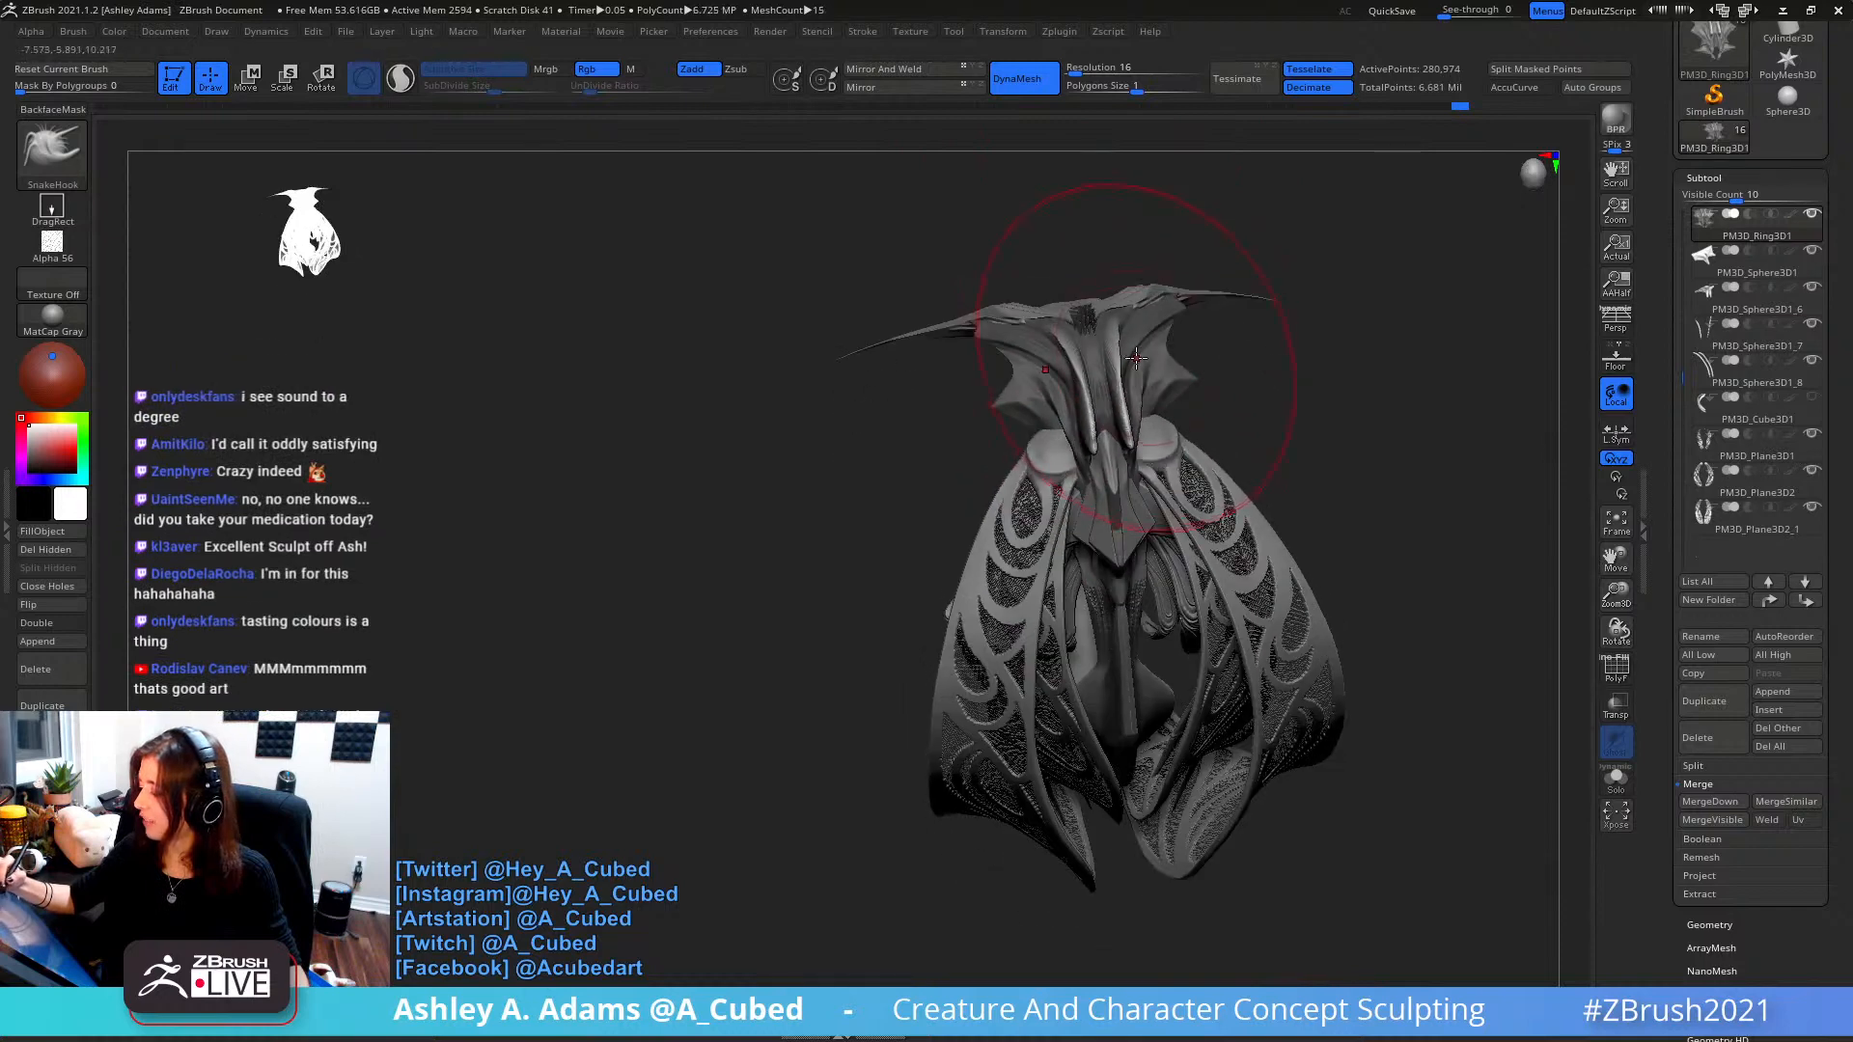
# - Adjust the paired back crests with SnakeHook and smooth their upper ends behind the head
pyautogui.moveTo(1114, 365); pyautogui.dragTo(1126, 359)
pyautogui.moveTo(1129, 438); pyautogui.dragTo(1140, 445)
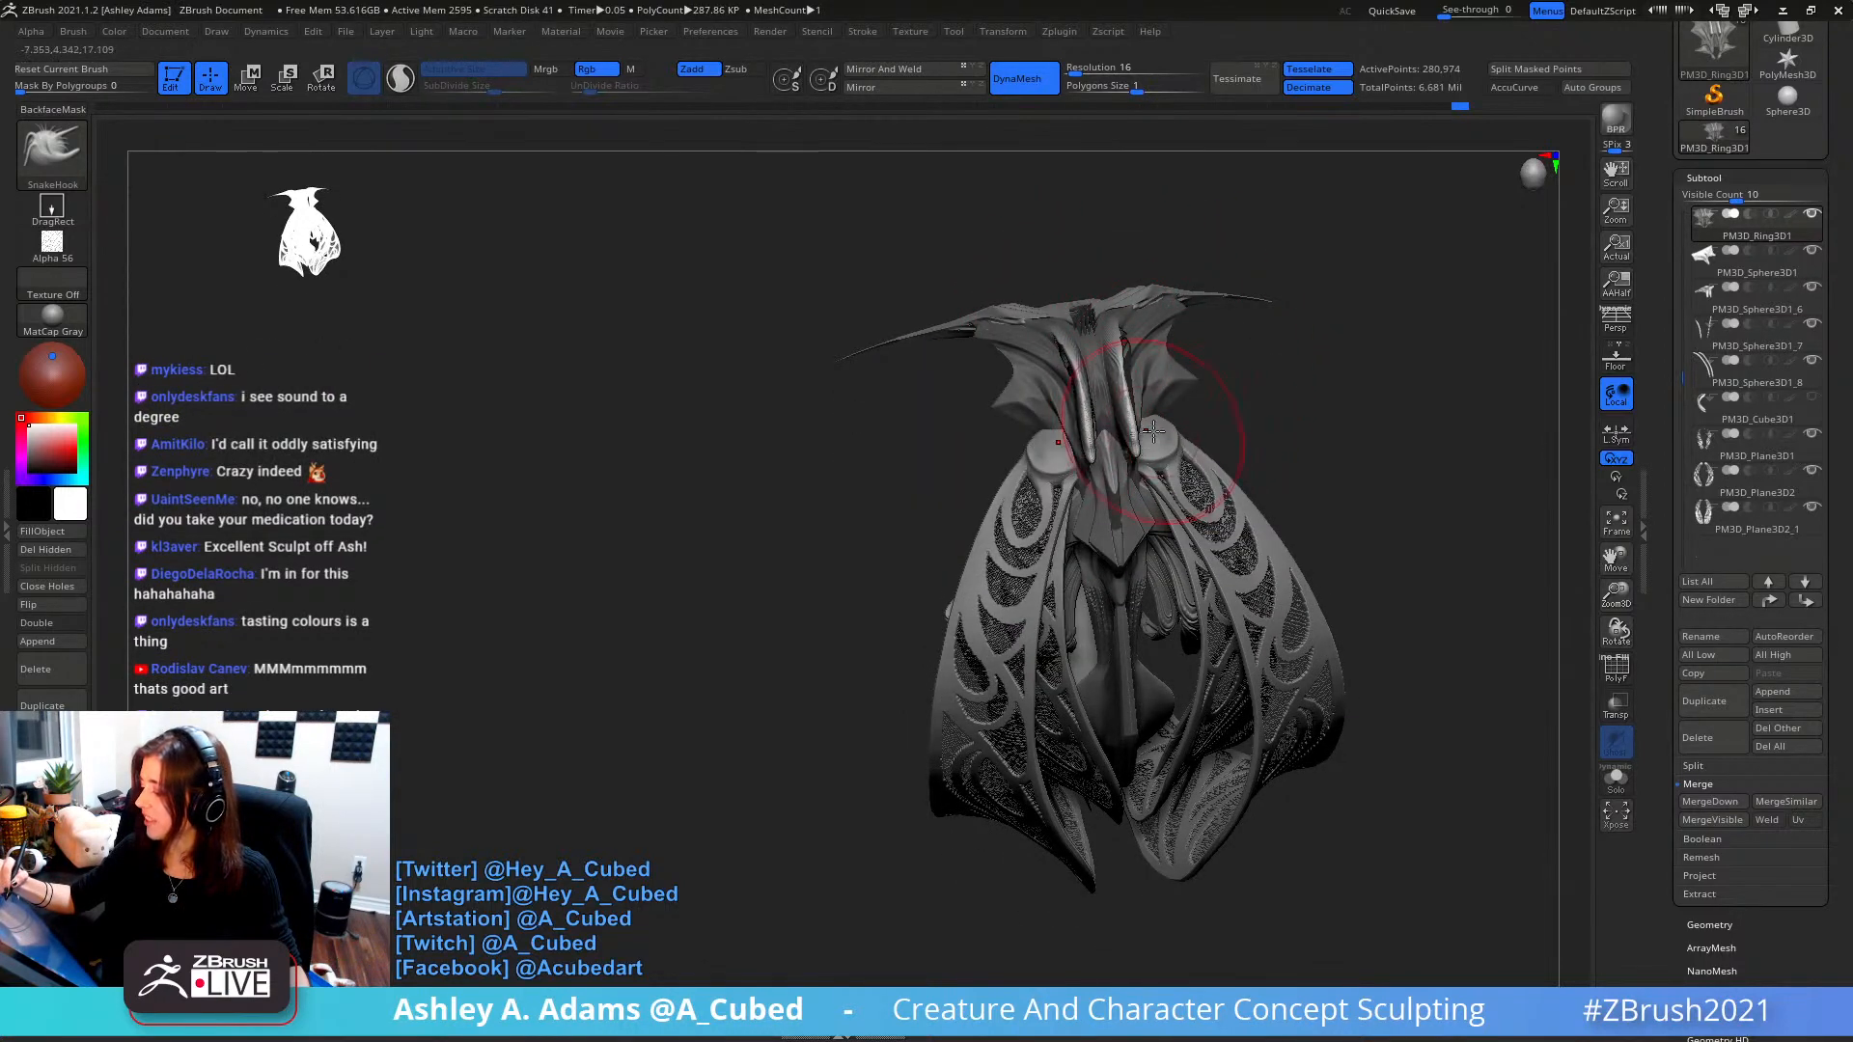
pyautogui.moveTo(1153, 432); pyautogui.dragTo(1139, 379, button='right')
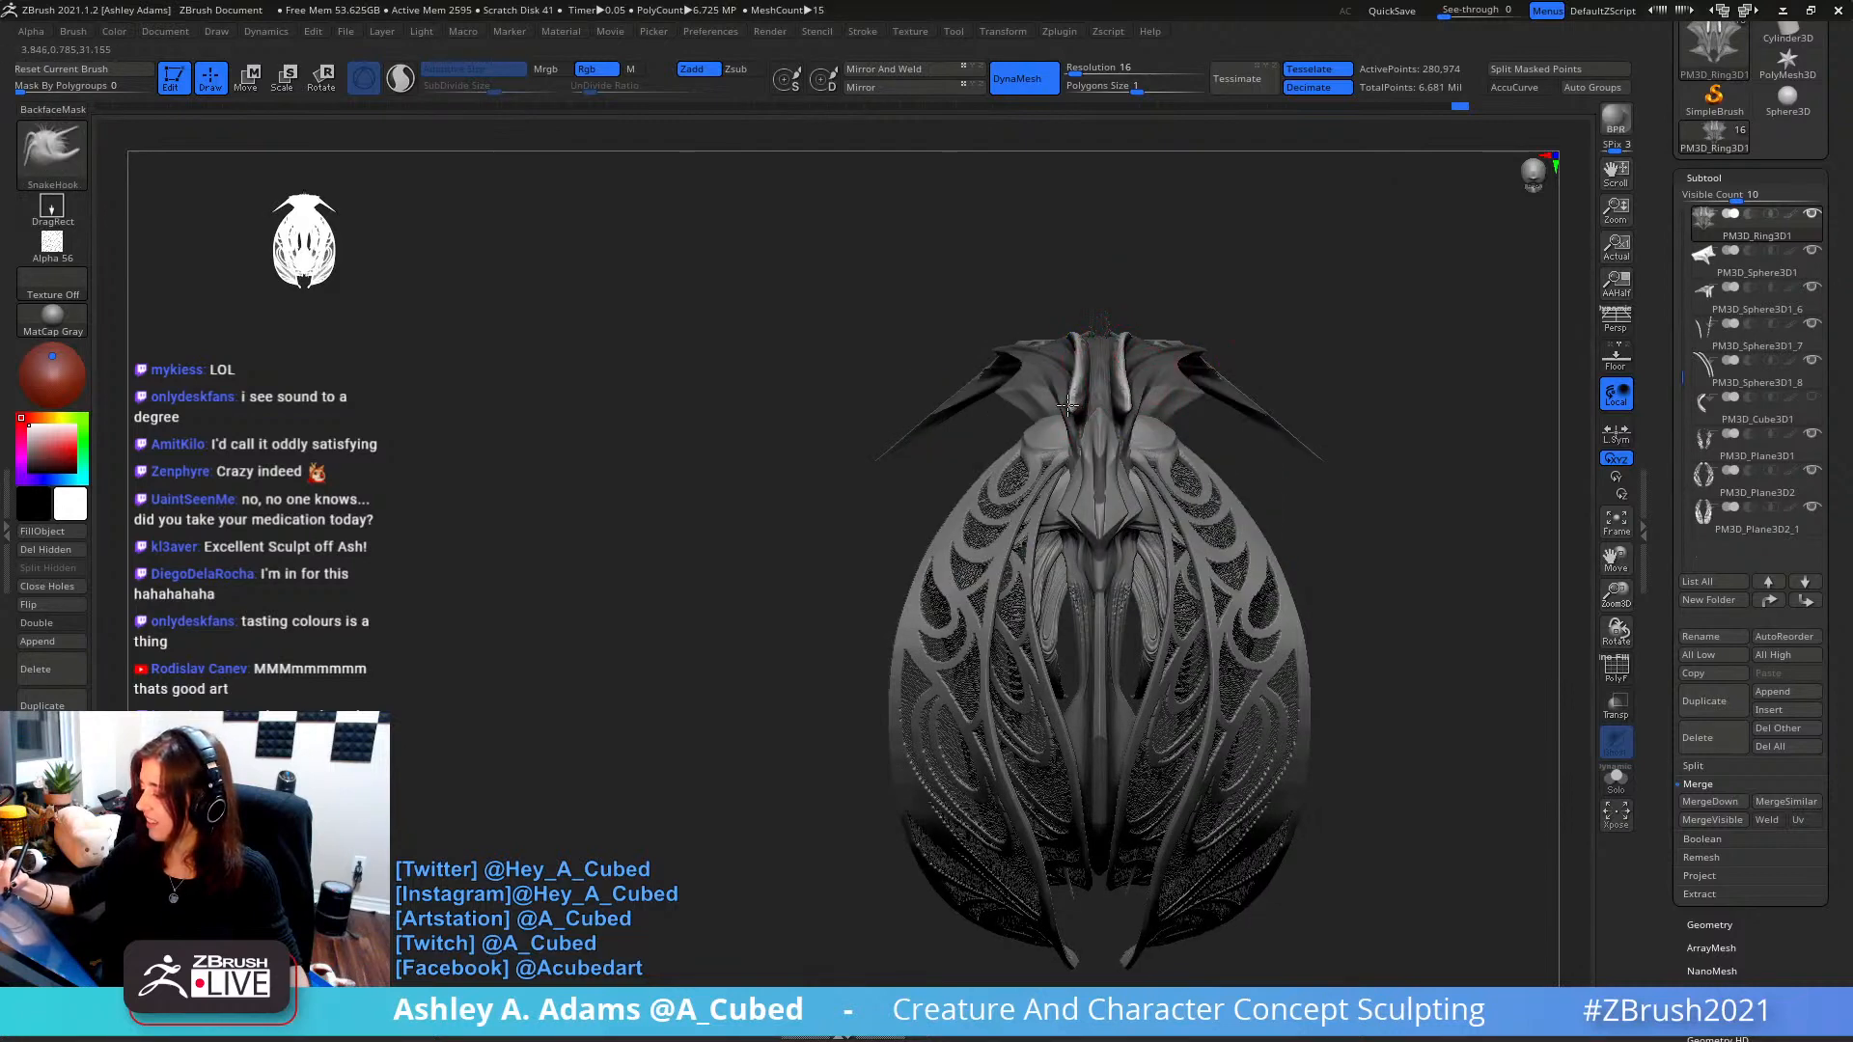
pyautogui.keyDown('shift'); pyautogui.moveTo(1076, 339); pyautogui.dragTo(1081, 350); pyautogui.keyUp('shift')
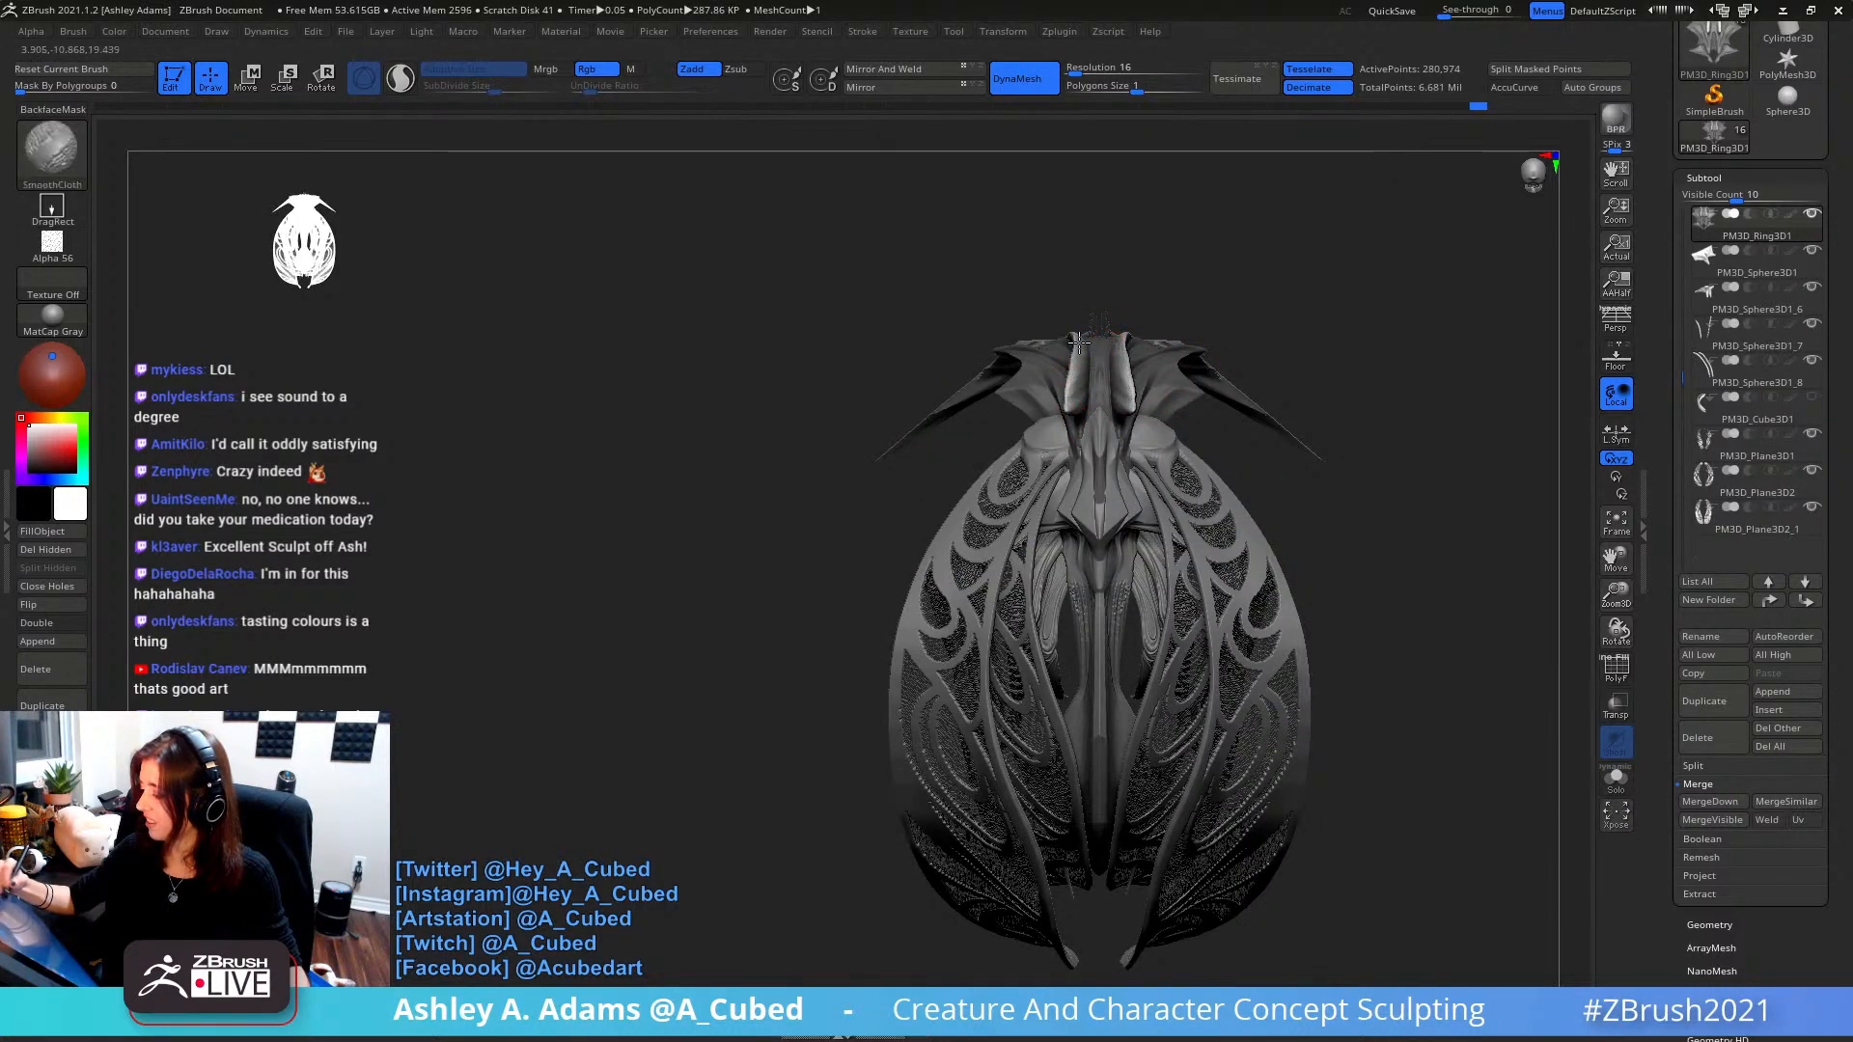
# - Reduce the brush size and draw the back crests' rear tips out into points with SnakeHook
pyautogui.moveTo(1086, 333)
pyautogui.mouseDown(button='right')
pyautogui.moveTo(1226, 346)
pyautogui.moveTo(1206, 360)
pyautogui.mouseUp(button='right')
pyautogui.press('space')
pyautogui.click(1260, 345)
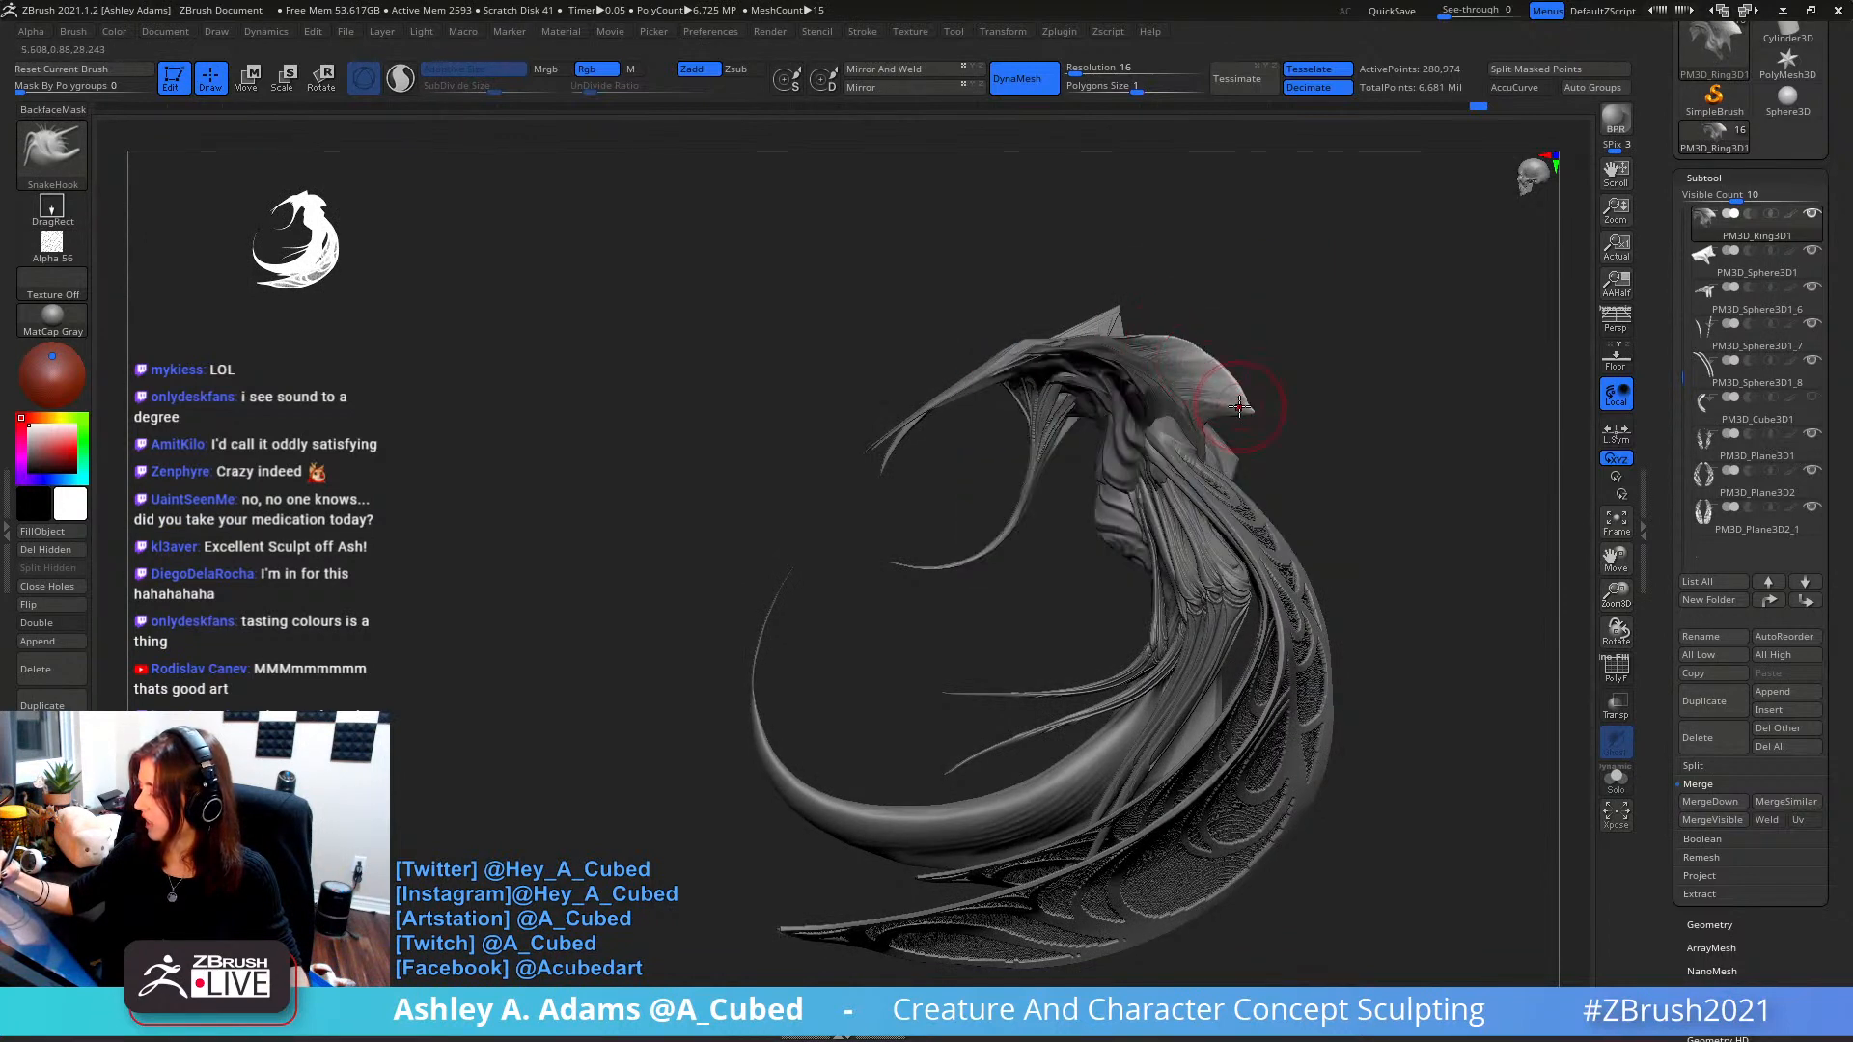
pyautogui.moveTo(1238, 396); pyautogui.dragTo(1245, 391)
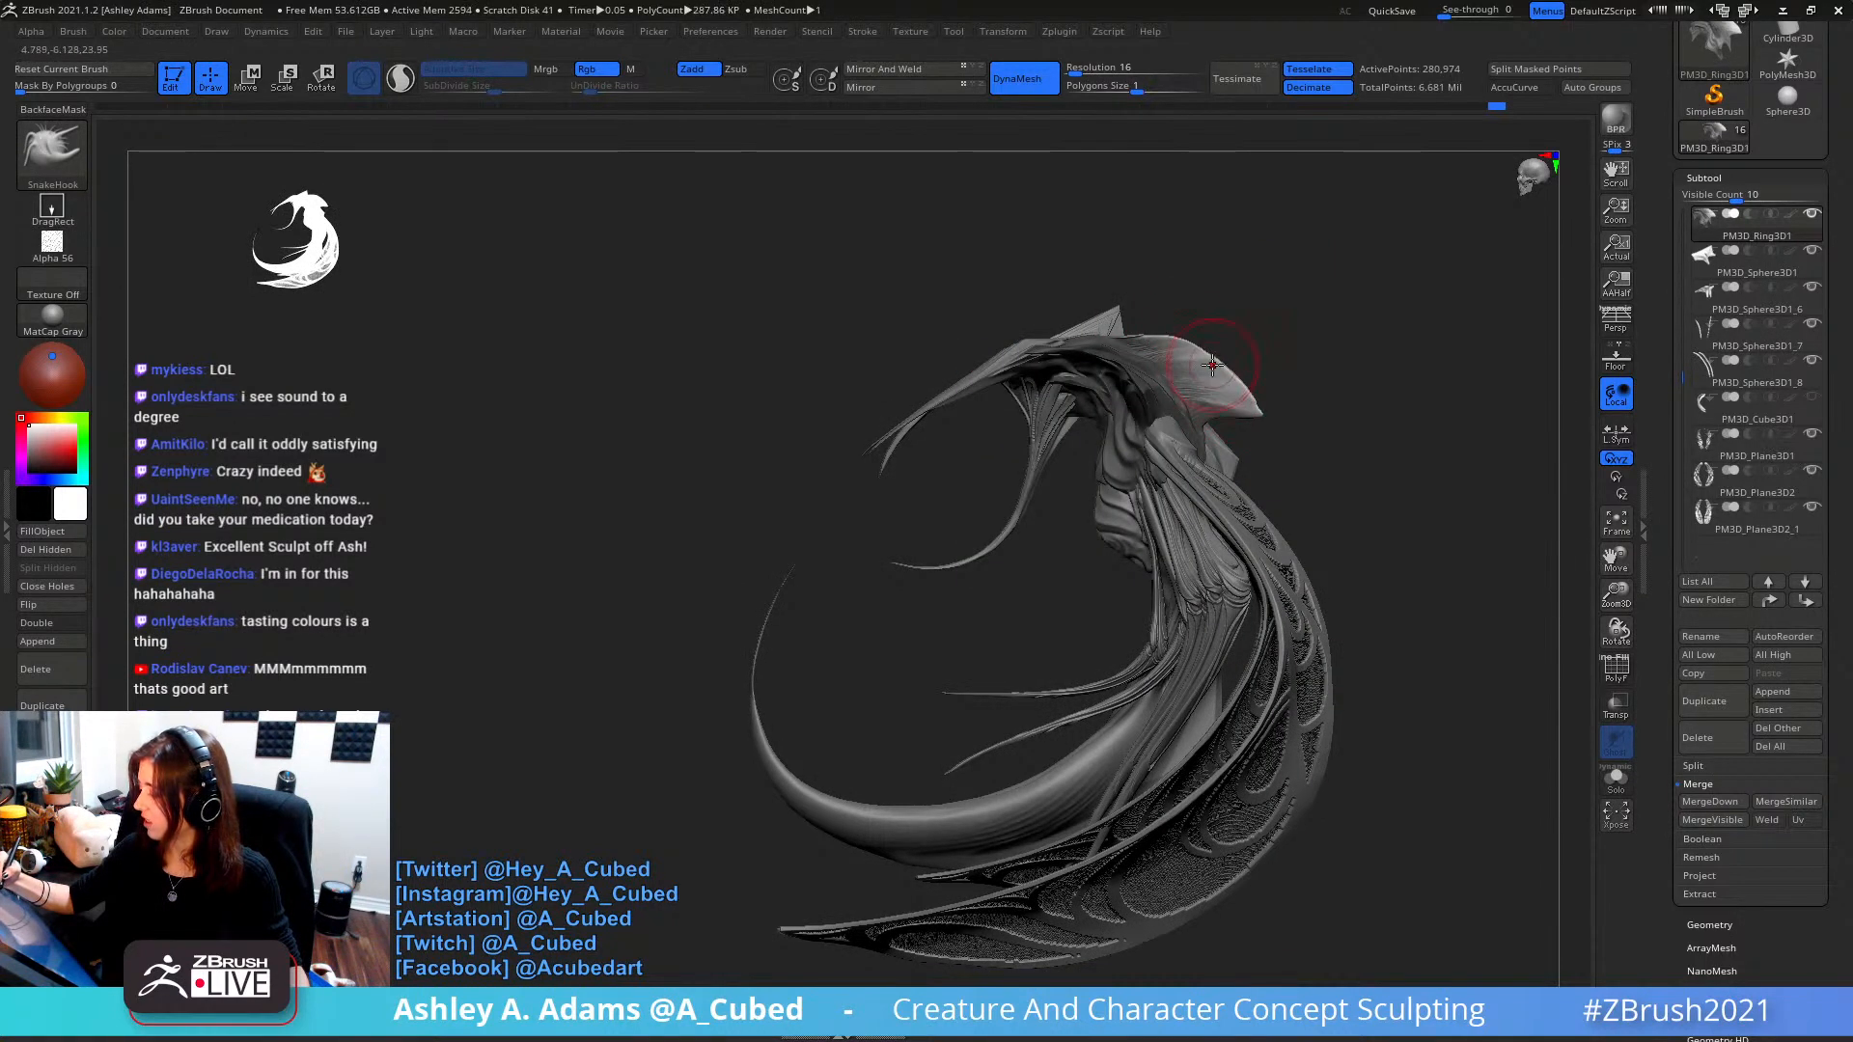
# - Refine the back crests' rear points with SnakeHook and smooth the surface around their tips
pyautogui.moveTo(1183, 330)
pyautogui.mouseDown()
pyautogui.moveTo(1316, 315)
pyautogui.moveTo(1173, 318)
pyautogui.mouseUp()
pyautogui.moveTo(1173, 322)
pyautogui.mouseDown(button='right')
pyautogui.moveTo(1235, 359)
pyautogui.moveTo(1178, 376)
pyautogui.mouseUp(button='right')
pyautogui.rightClick(1179, 380)
pyautogui.moveTo(1231, 426); pyautogui.dragTo(1192, 426)
pyautogui.keyDown('ctrl'); pyautogui.moveTo(1173, 338); pyautogui.dragTo(1152, 389, button='right'); pyautogui.keyUp('ctrl')
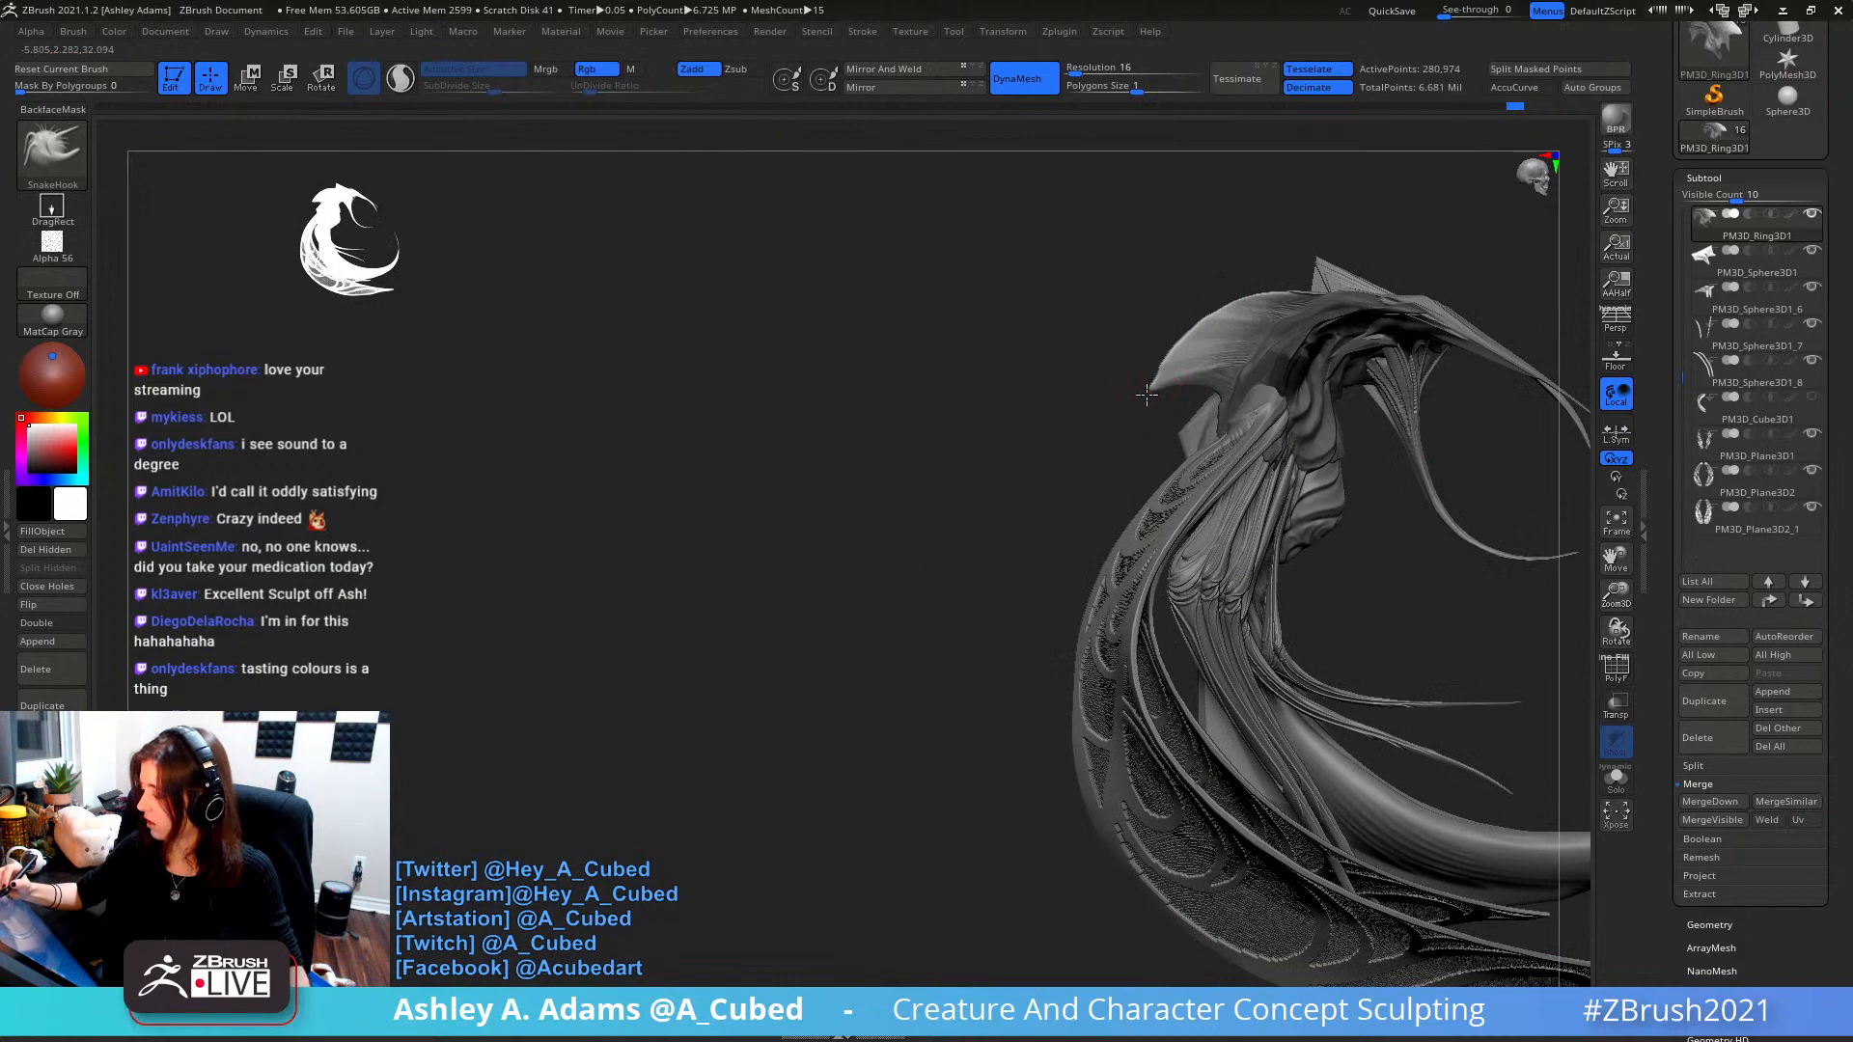
pyautogui.moveTo(1165, 377); pyautogui.dragTo(1220, 315)
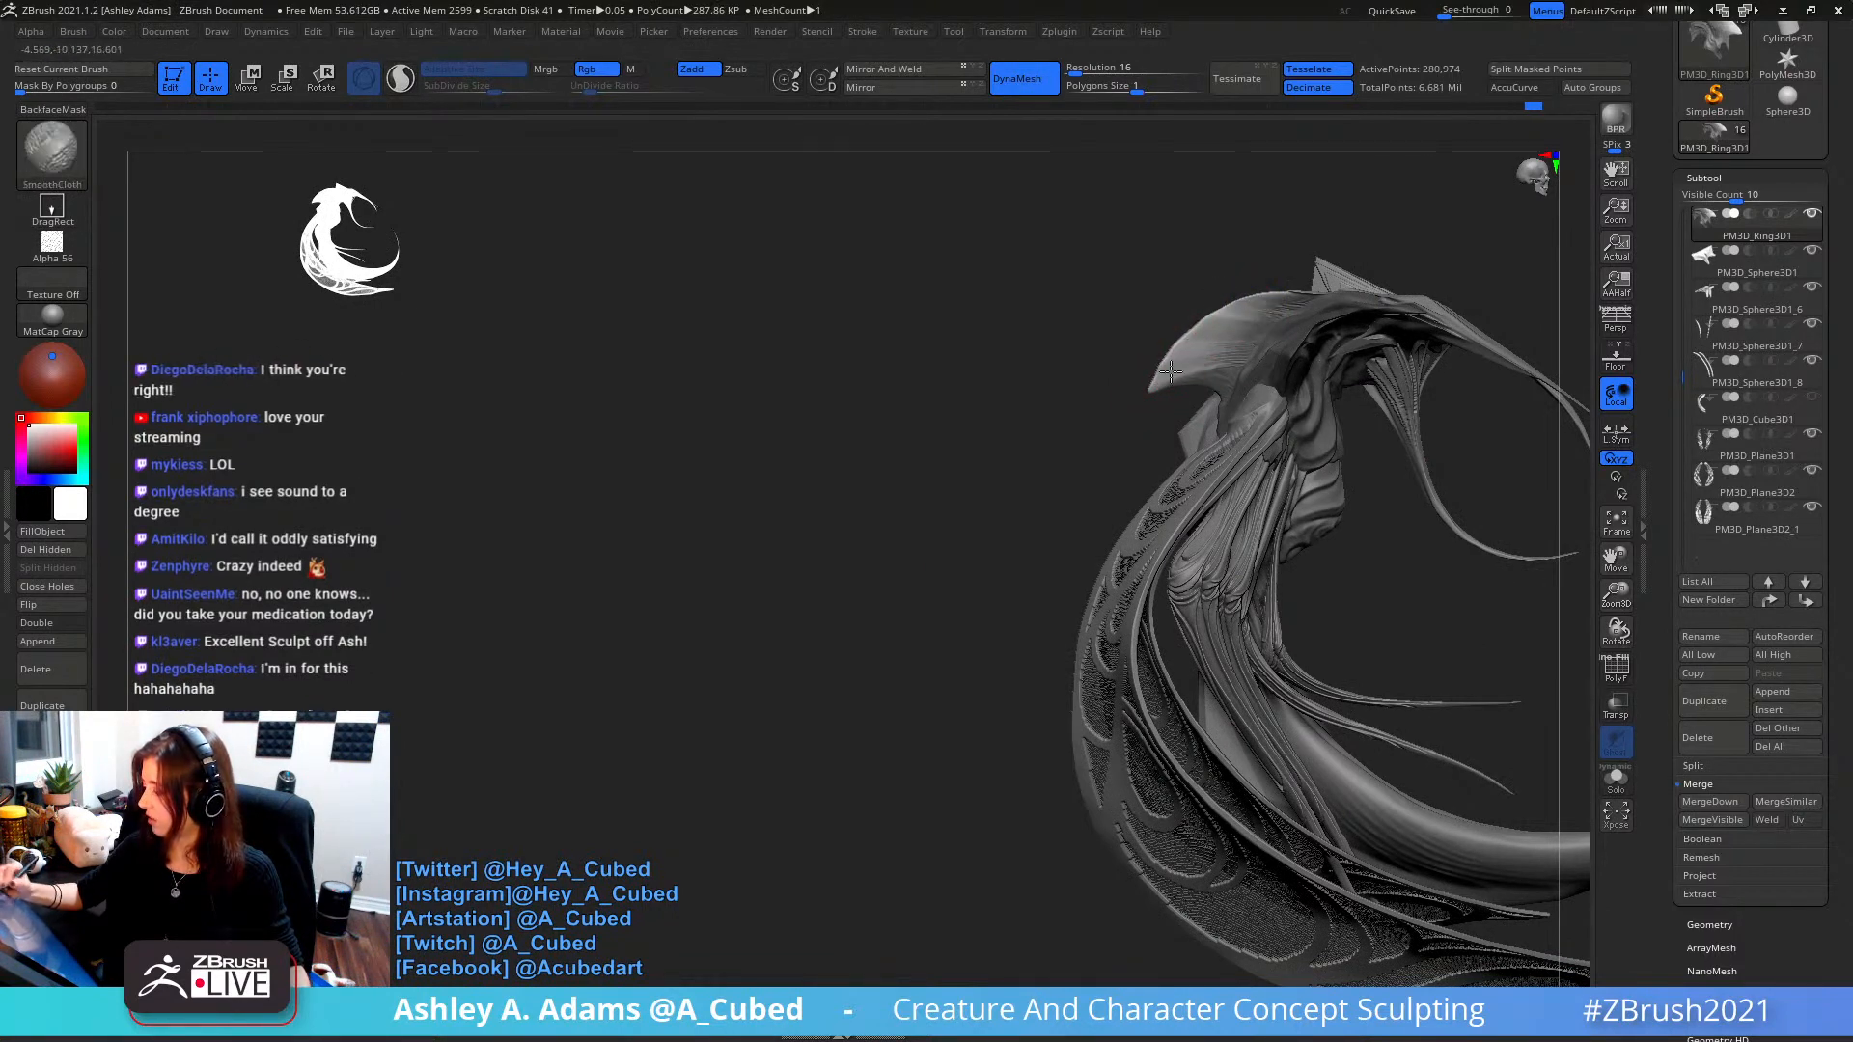
pyautogui.moveTo(1290, 373)
pyautogui.mouseDown(button='right')
pyautogui.moveTo(1390, 264)
pyautogui.moveTo(1240, 392)
pyautogui.moveTo(1283, 434)
pyautogui.moveTo(1303, 290)
pyautogui.mouseUp(button='right')
pyautogui.rightClick(1307, 402)
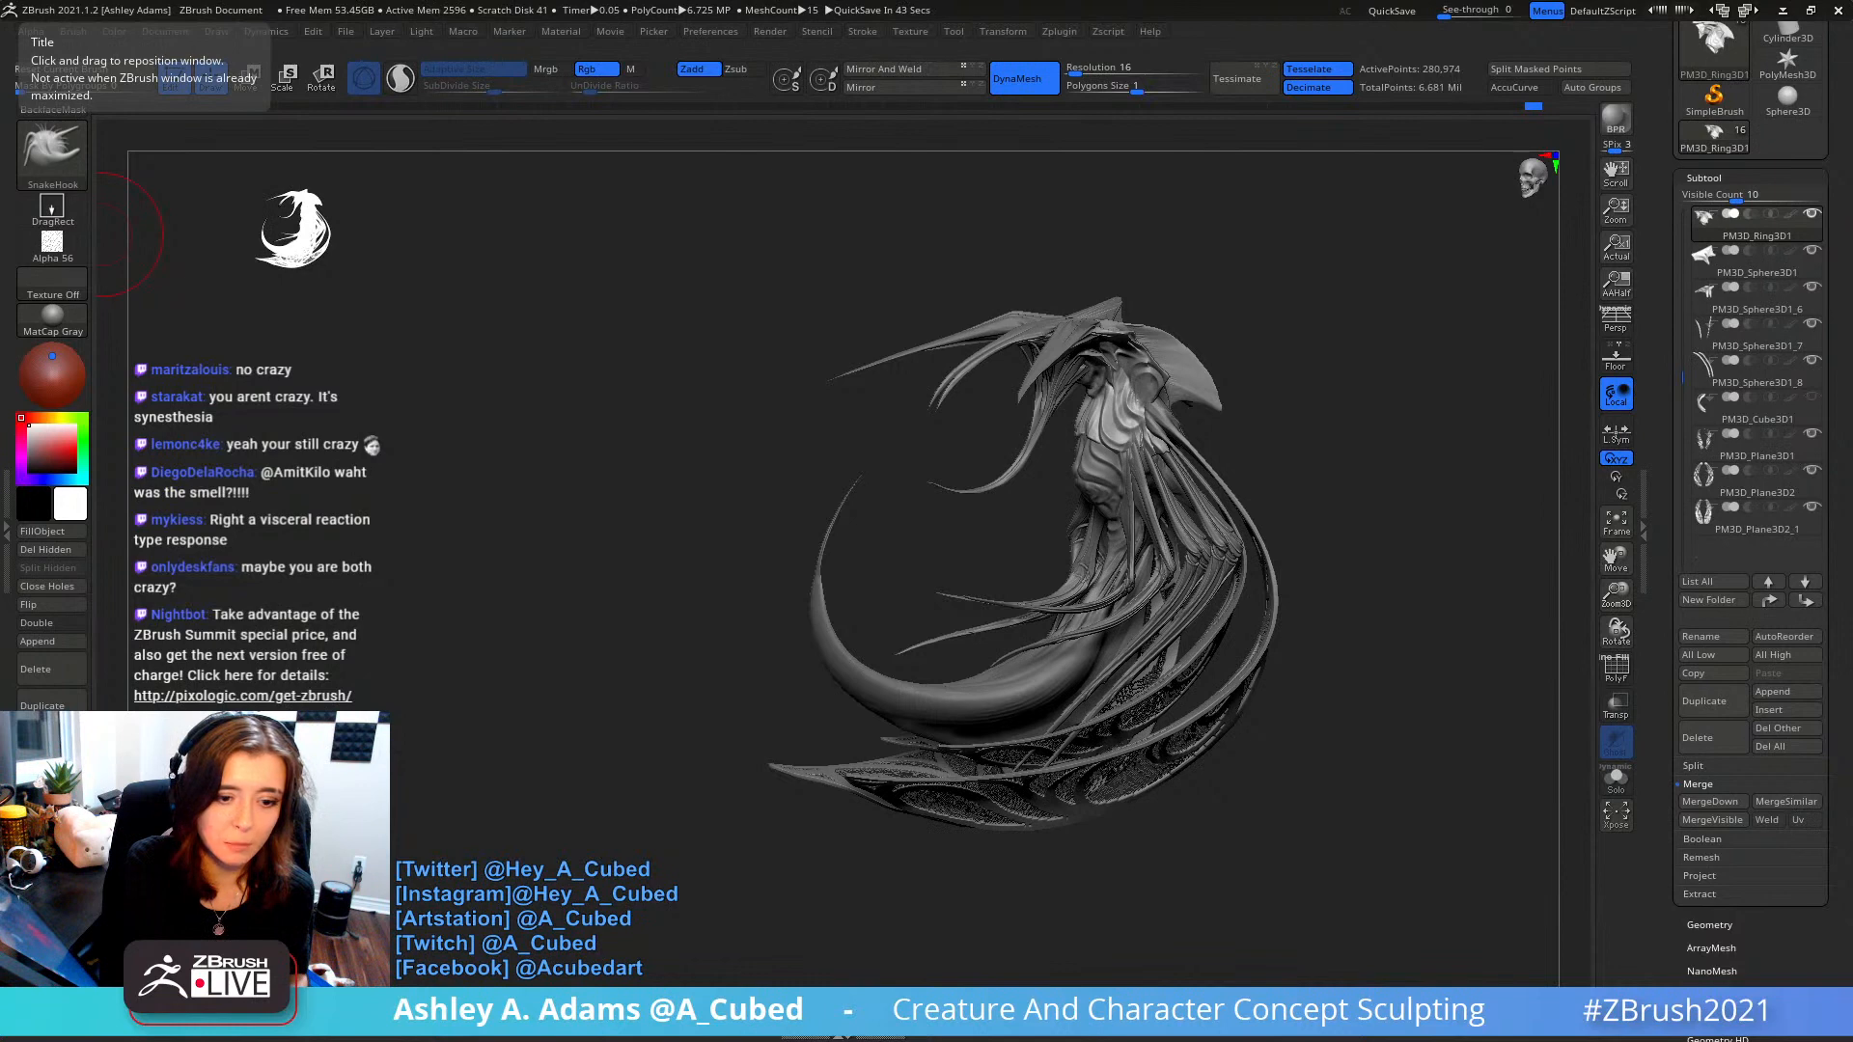
# - Switch to the web browser, view "Continuation Of The Dream" and "Harvest" in the artist's ArtStation portfolio, and close the browser
pyautogui.hotkey('alt', 'Tab')
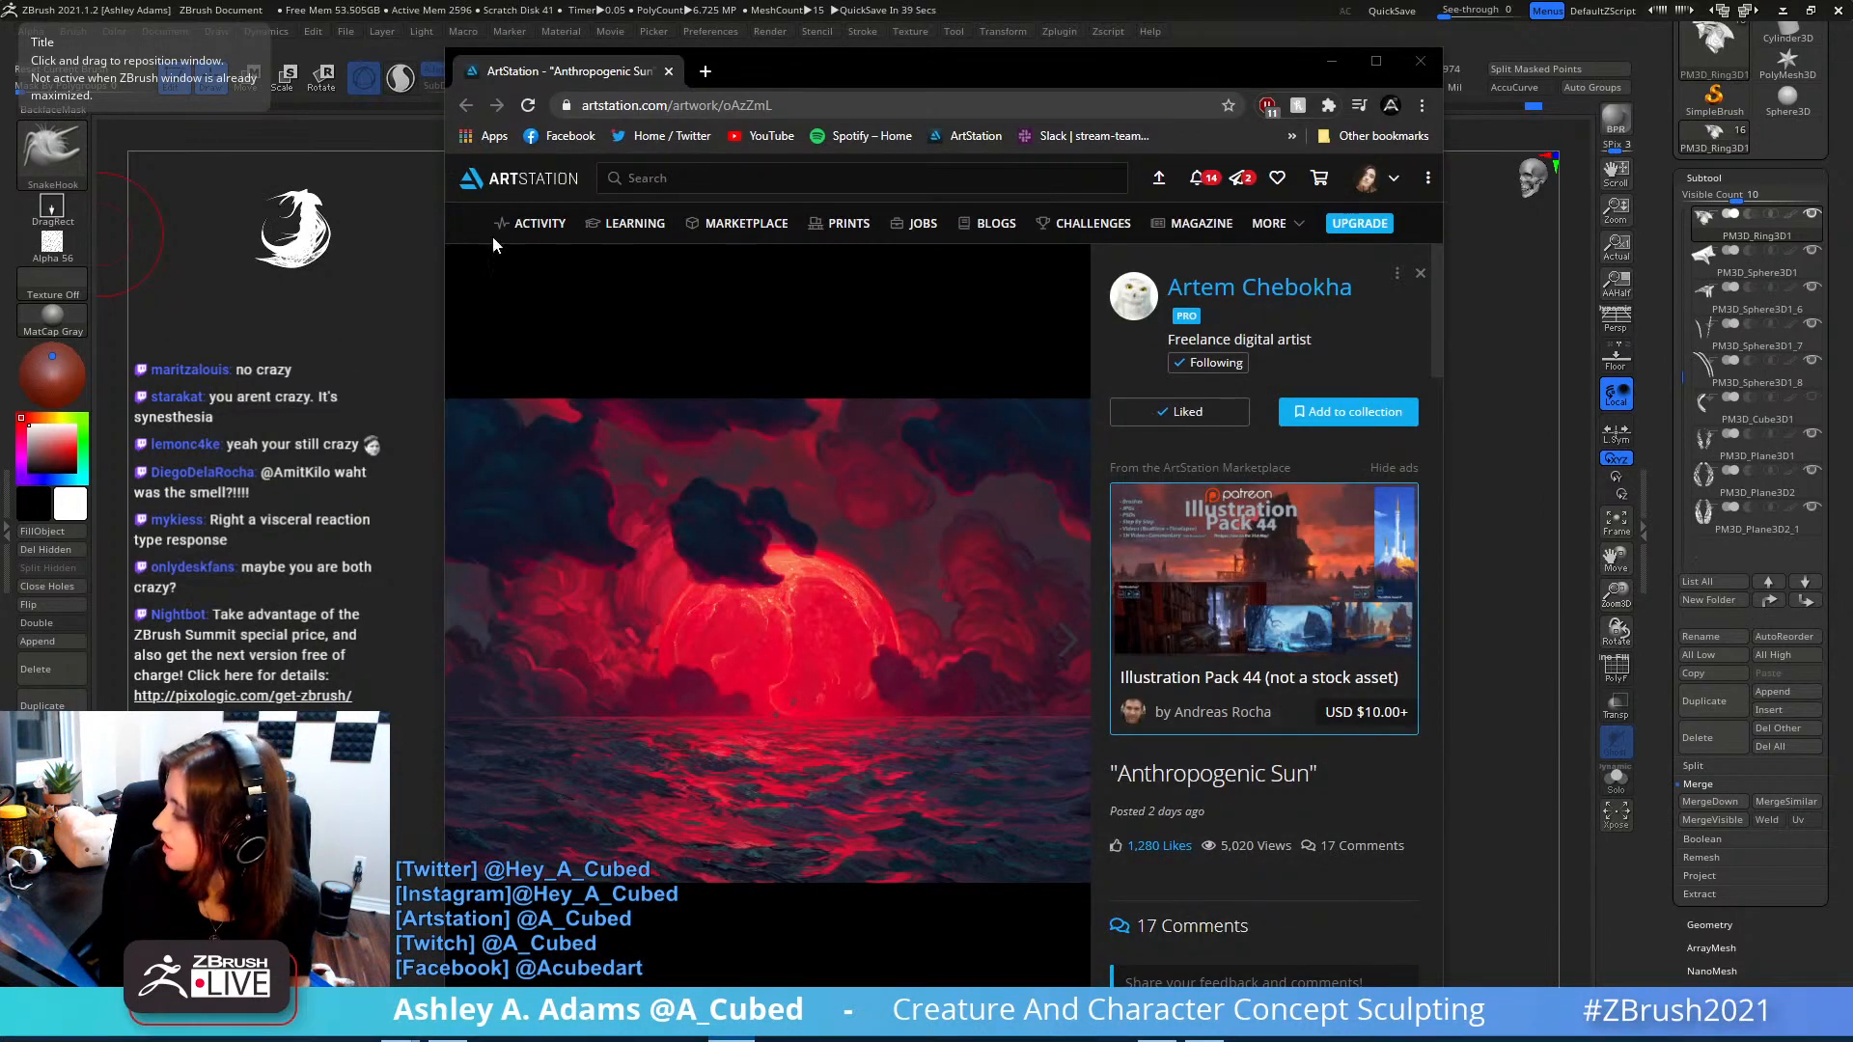
pyautogui.moveTo(771, 83); pyautogui.dragTo(850, 49)
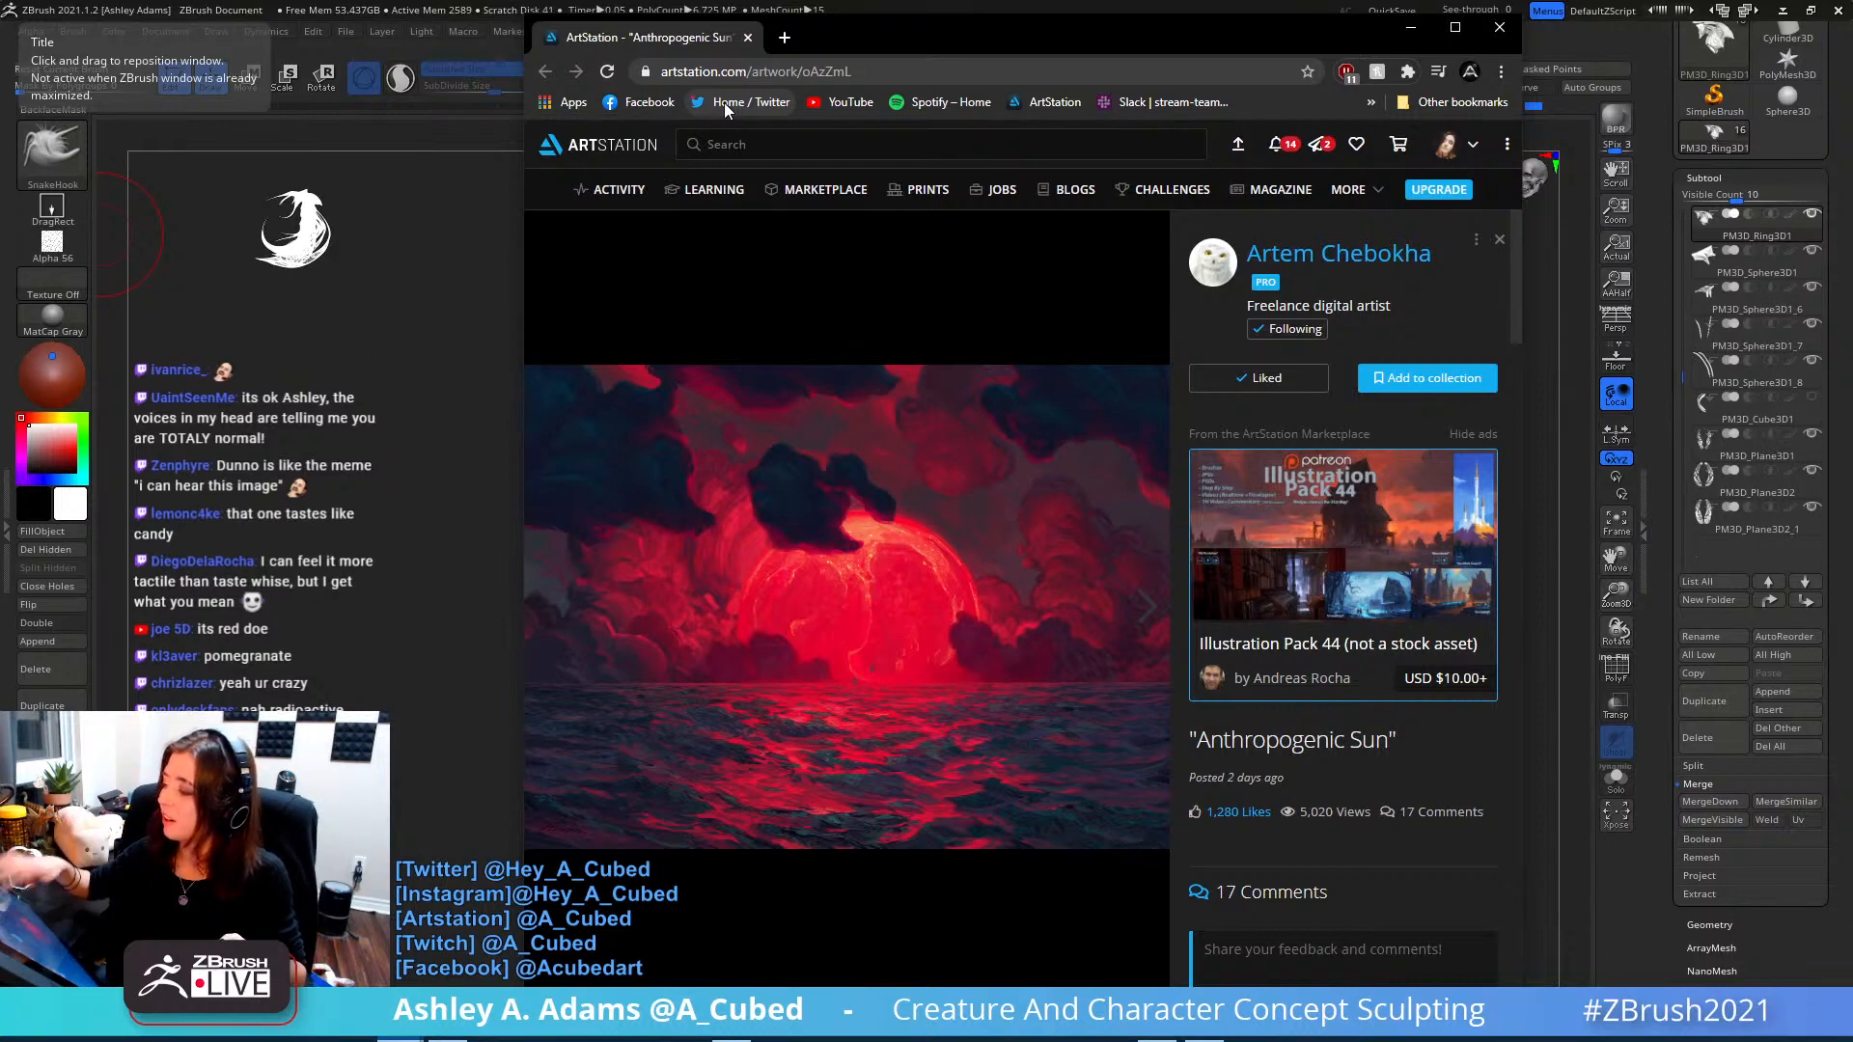
pyautogui.click(1305, 262)
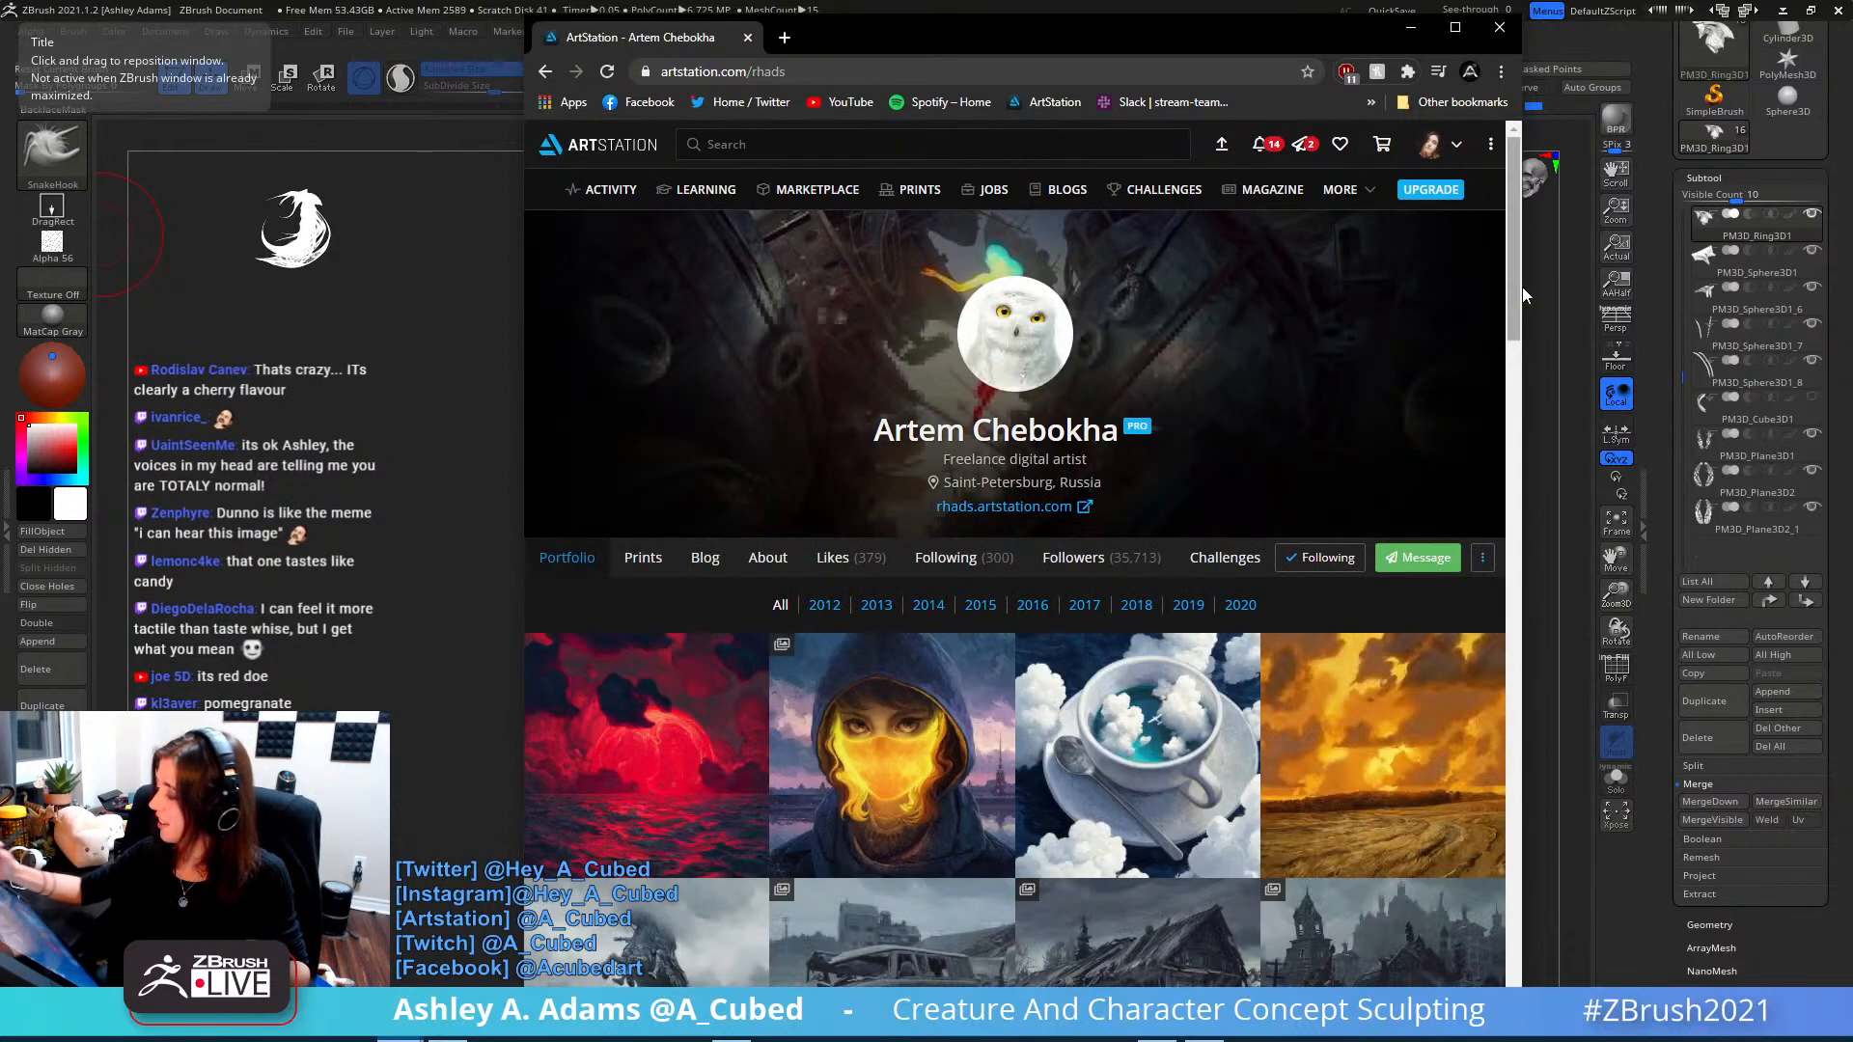
pyautogui.scroll(-2, 1139, 676)
pyautogui.click(1216, 579)
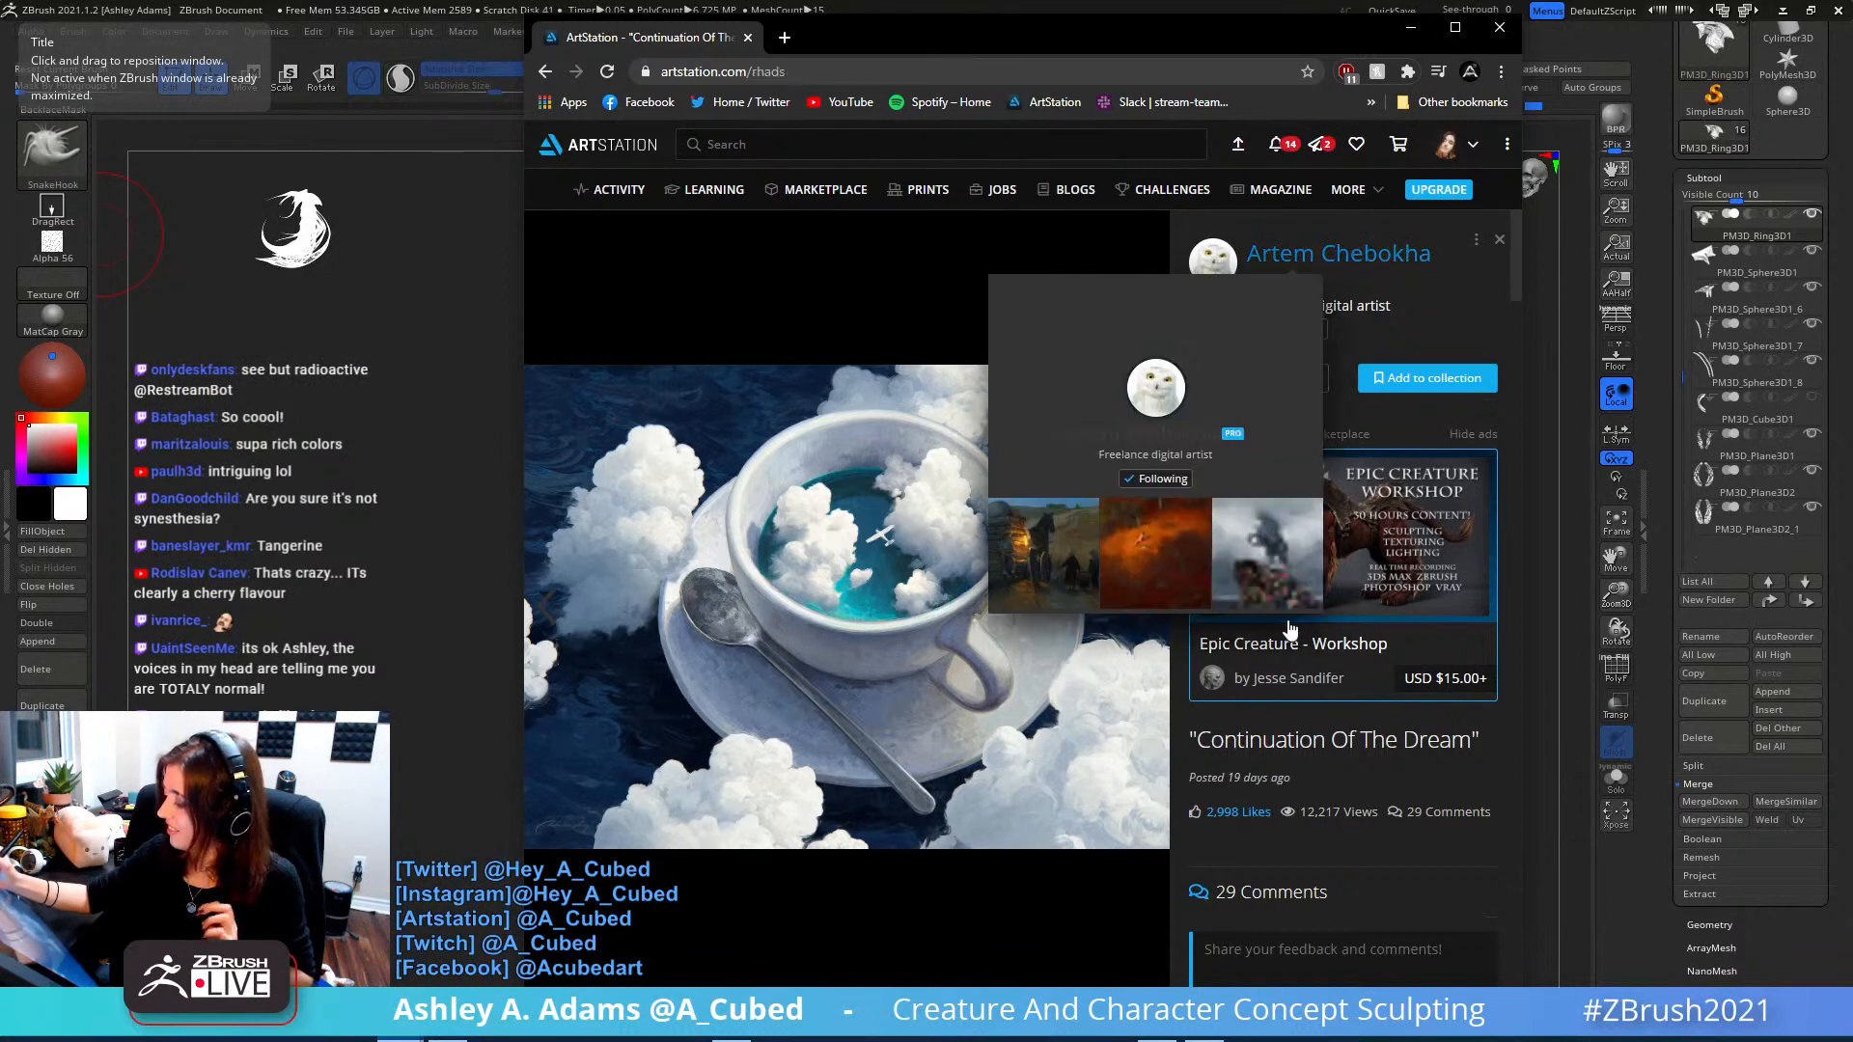
pyautogui.click(1338, 253)
pyautogui.click(1288, 620)
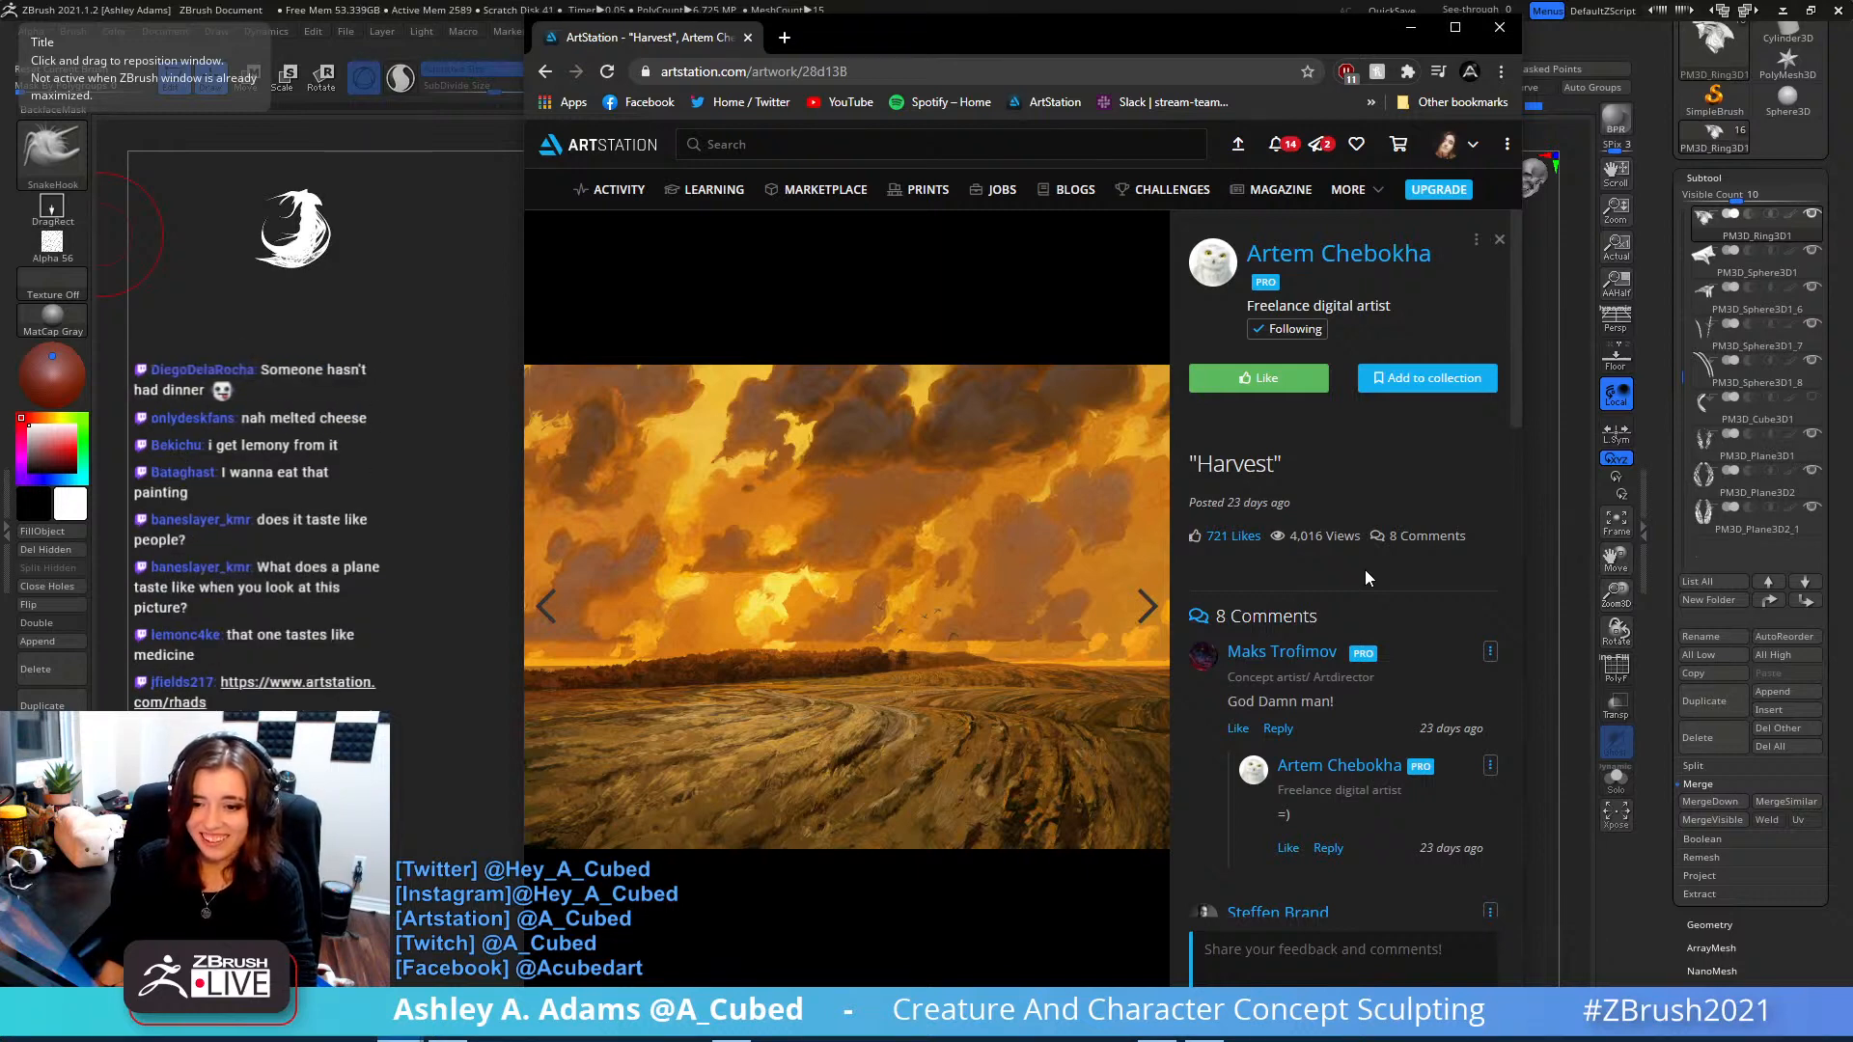
pyautogui.press('Escape')
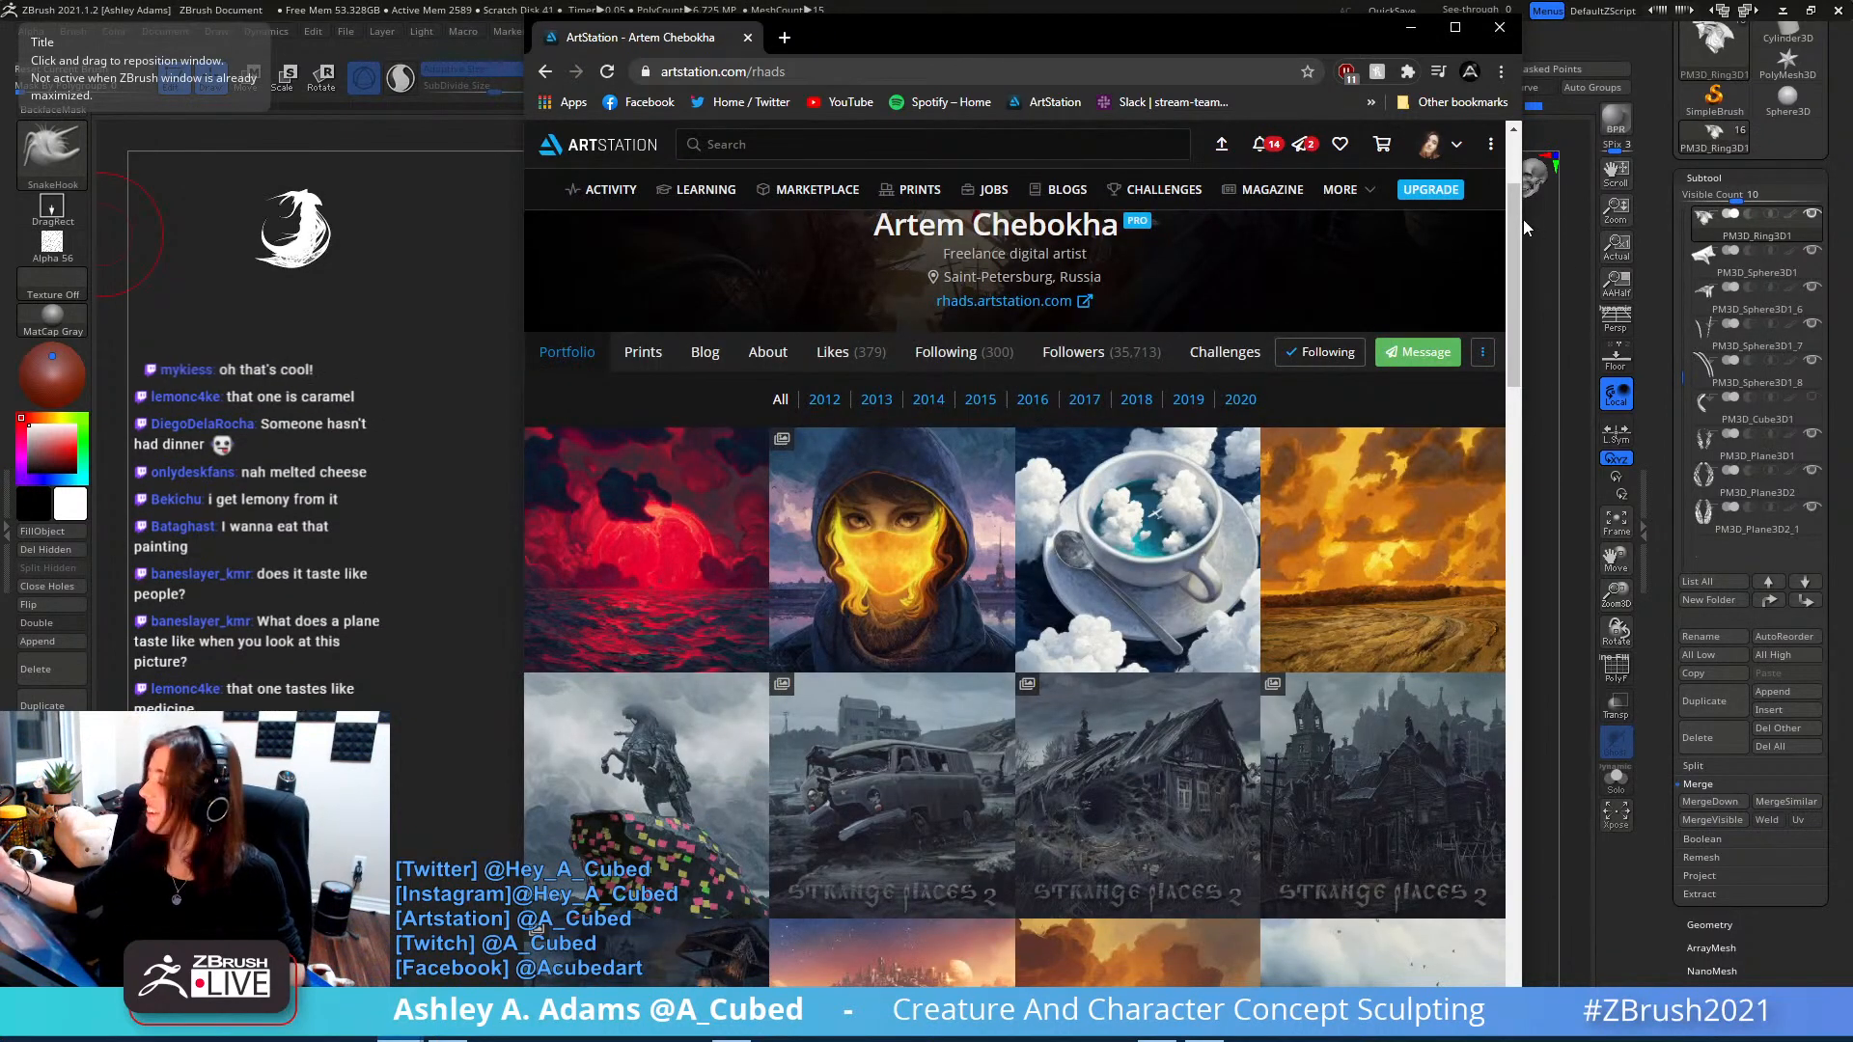
pyautogui.scroll(3, 1491, 270)
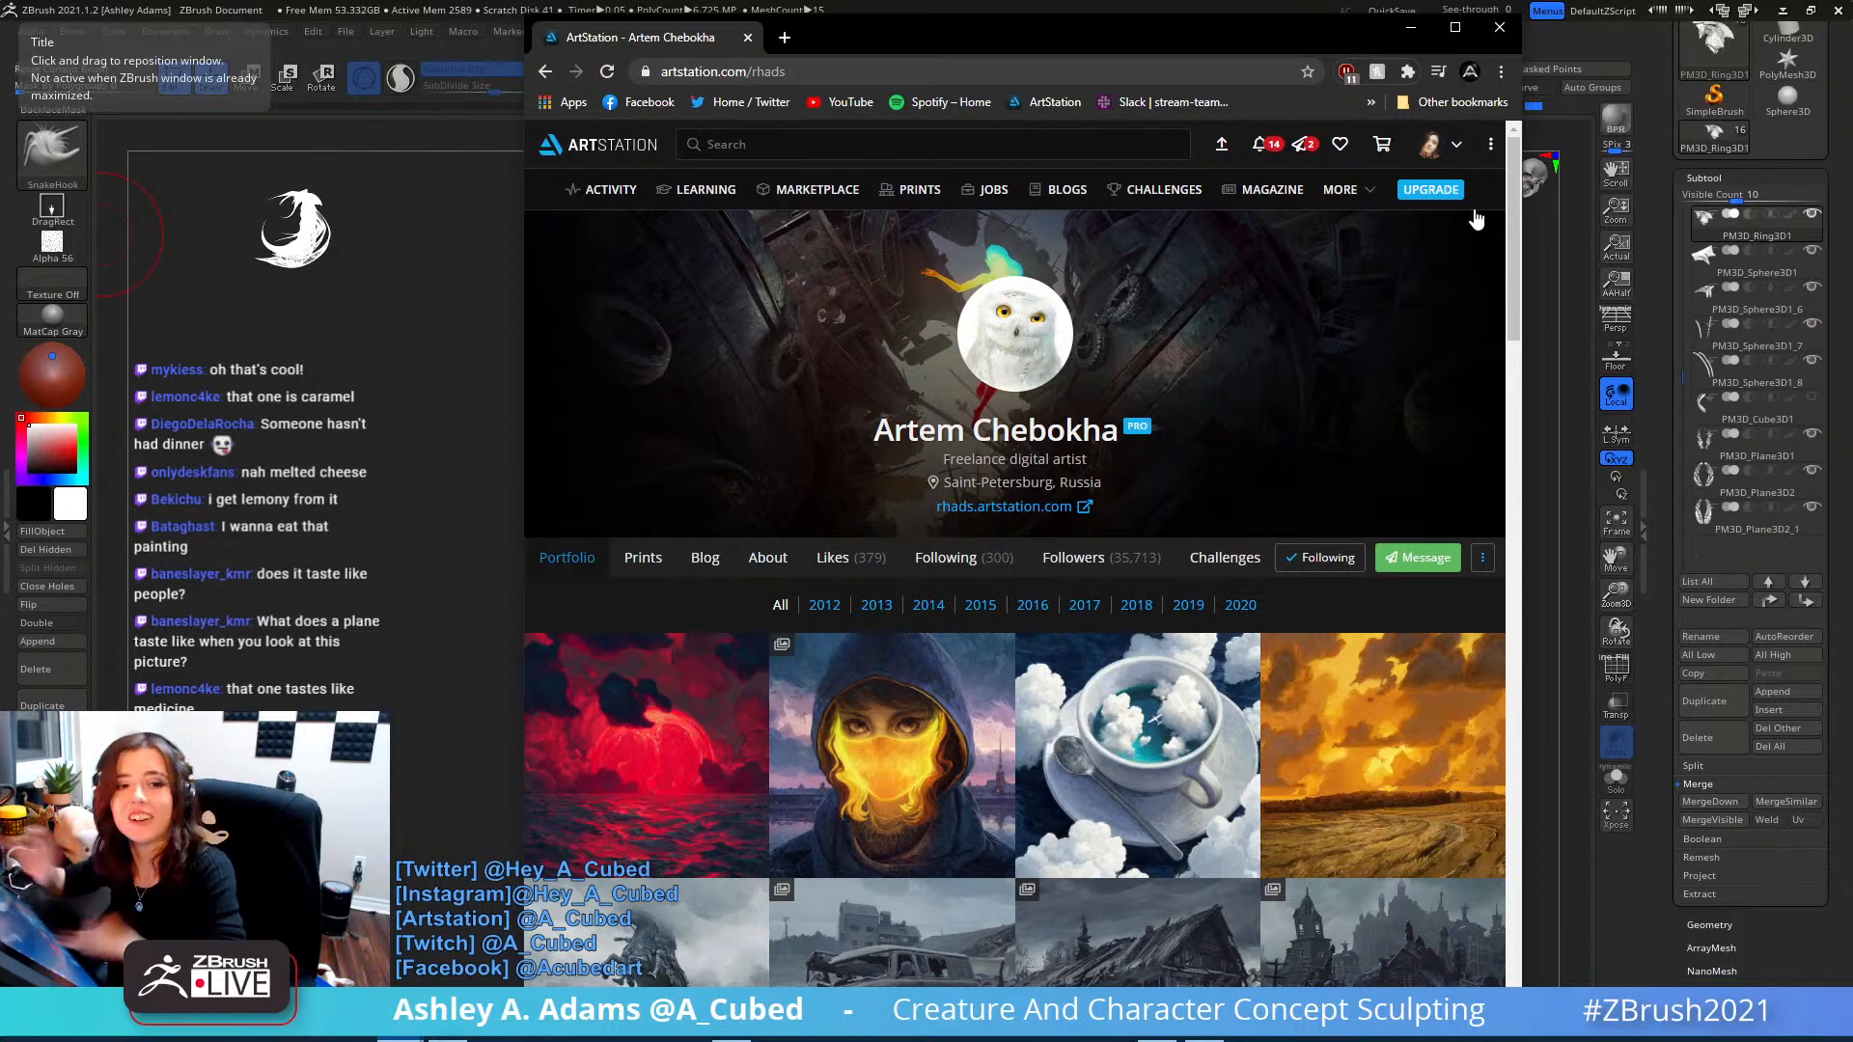
pyautogui.click(1500, 26)
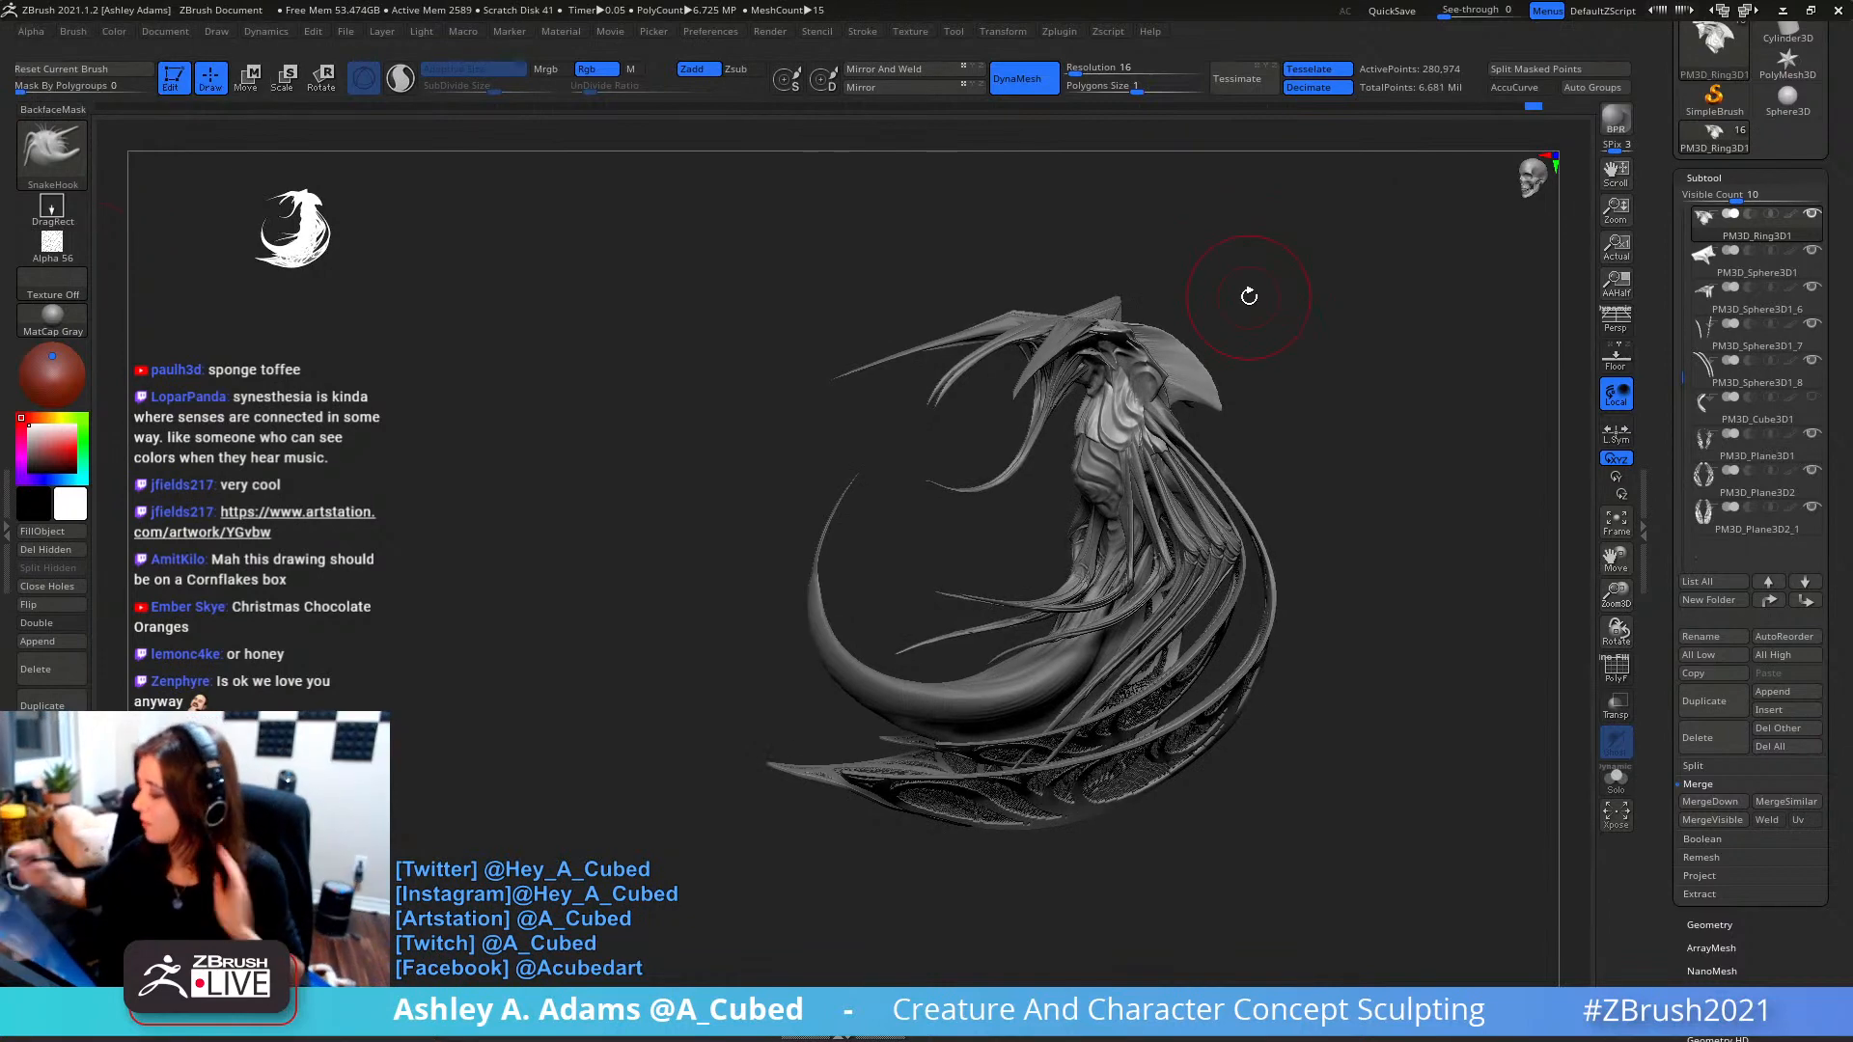
# - Select the horned head crest subtool PM3D_Sphere3D and adjust the brush for work around the face
pyautogui.moveTo(1248, 295); pyautogui.dragTo(1236, 341)
pyautogui.moveTo(1285, 400)
pyautogui.keyDown('alt'); pyautogui.mouseDown()
pyautogui.moveTo(1205, 354)
pyautogui.moveTo(1094, 461)
pyautogui.moveTo(916, 352)
pyautogui.mouseUp(); pyautogui.keyUp('alt')
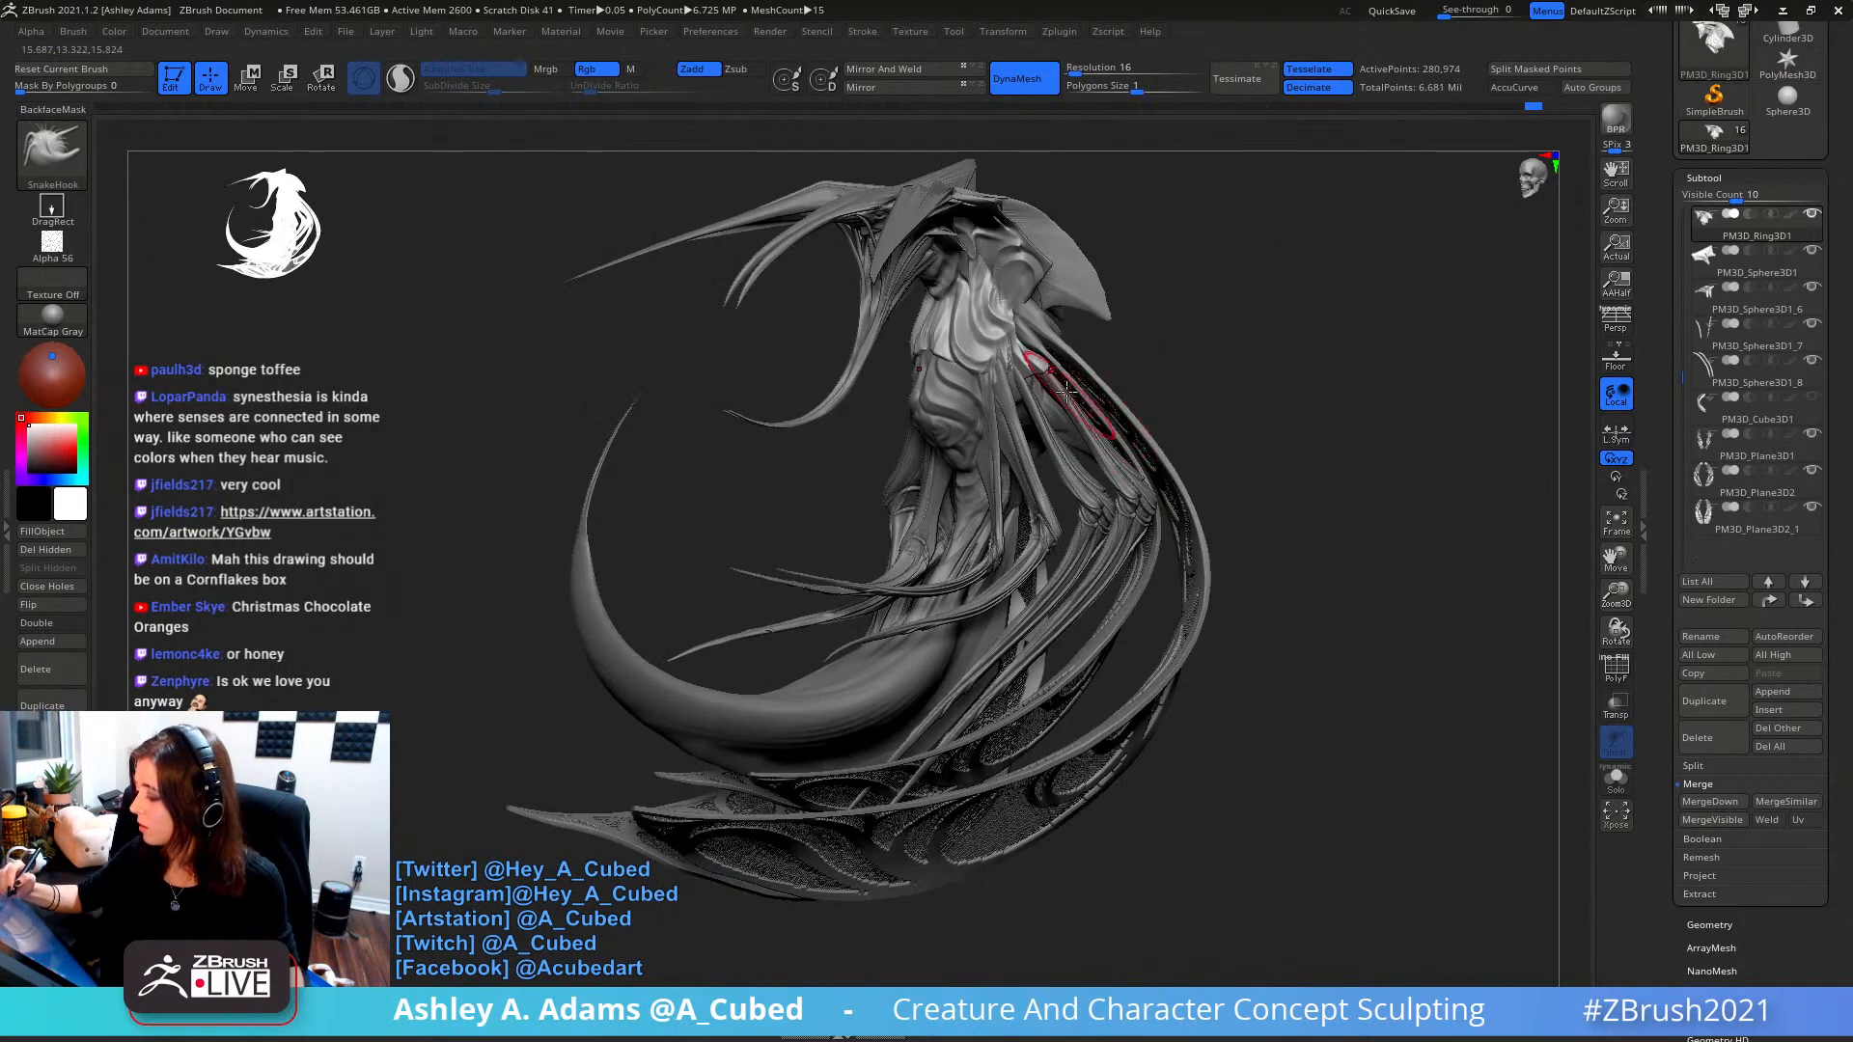
pyautogui.moveTo(887, 299)
pyautogui.mouseDown(button='right')
pyautogui.moveTo(941, 313)
pyautogui.moveTo(956, 371)
pyautogui.mouseUp(button='right')
pyautogui.moveTo(956, 372)
pyautogui.mouseDown(button='right')
pyautogui.moveTo(984, 319)
pyautogui.moveTo(941, 342)
pyautogui.mouseUp(button='right')
pyautogui.keyDown('alt'); pyautogui.click(941, 340); pyautogui.keyUp('alt')
pyautogui.press('space')
pyautogui.moveTo(943, 348); pyautogui.dragTo(927, 317)
pyautogui.keyDown('alt'); pyautogui.moveTo(927, 317); pyautogui.dragTo(970, 425, button='right'); pyautogui.keyUp('alt')
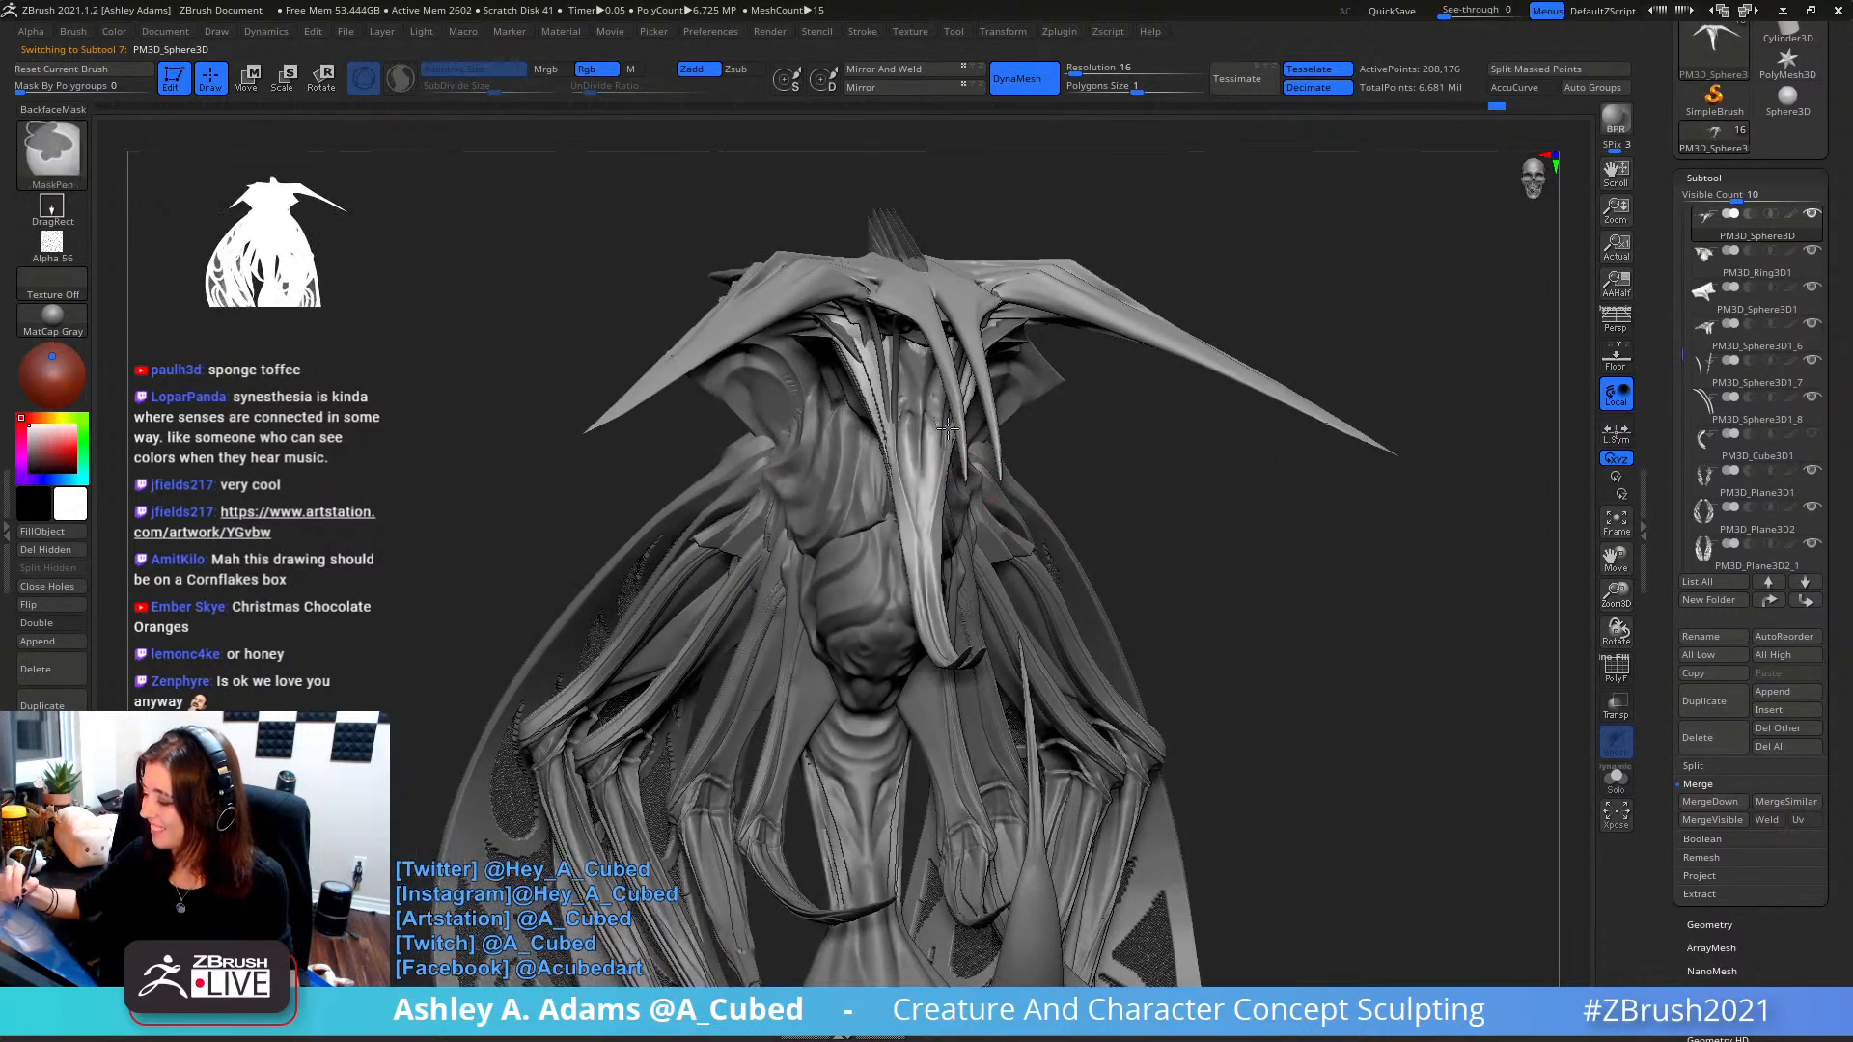
# - Select the thin face tendril subtools PM3D_Sphere3D1_8 and PM3D_Sphere3D1_7 in turn and smooth their strands
pyautogui.moveTo(820, 386)
pyautogui.mouseDown(button='right')
pyautogui.moveTo(981, 343)
pyautogui.moveTo(970, 425)
pyautogui.moveTo(916, 429)
pyautogui.moveTo(874, 362)
pyautogui.moveTo(926, 260)
pyautogui.mouseUp(button='right')
pyautogui.keyDown('alt'); pyautogui.click(833, 420); pyautogui.keyUp('alt')
pyautogui.keyDown('ctrl'); pyautogui.moveTo(927, 193); pyautogui.dragTo(943, 235, button='right'); pyautogui.keyUp('ctrl')
pyautogui.moveTo(993, 246)
pyautogui.keyDown('shift'); pyautogui.mouseDown()
pyautogui.moveTo(935, 370)
pyautogui.moveTo(982, 248)
pyautogui.mouseUp(); pyautogui.keyUp('shift')
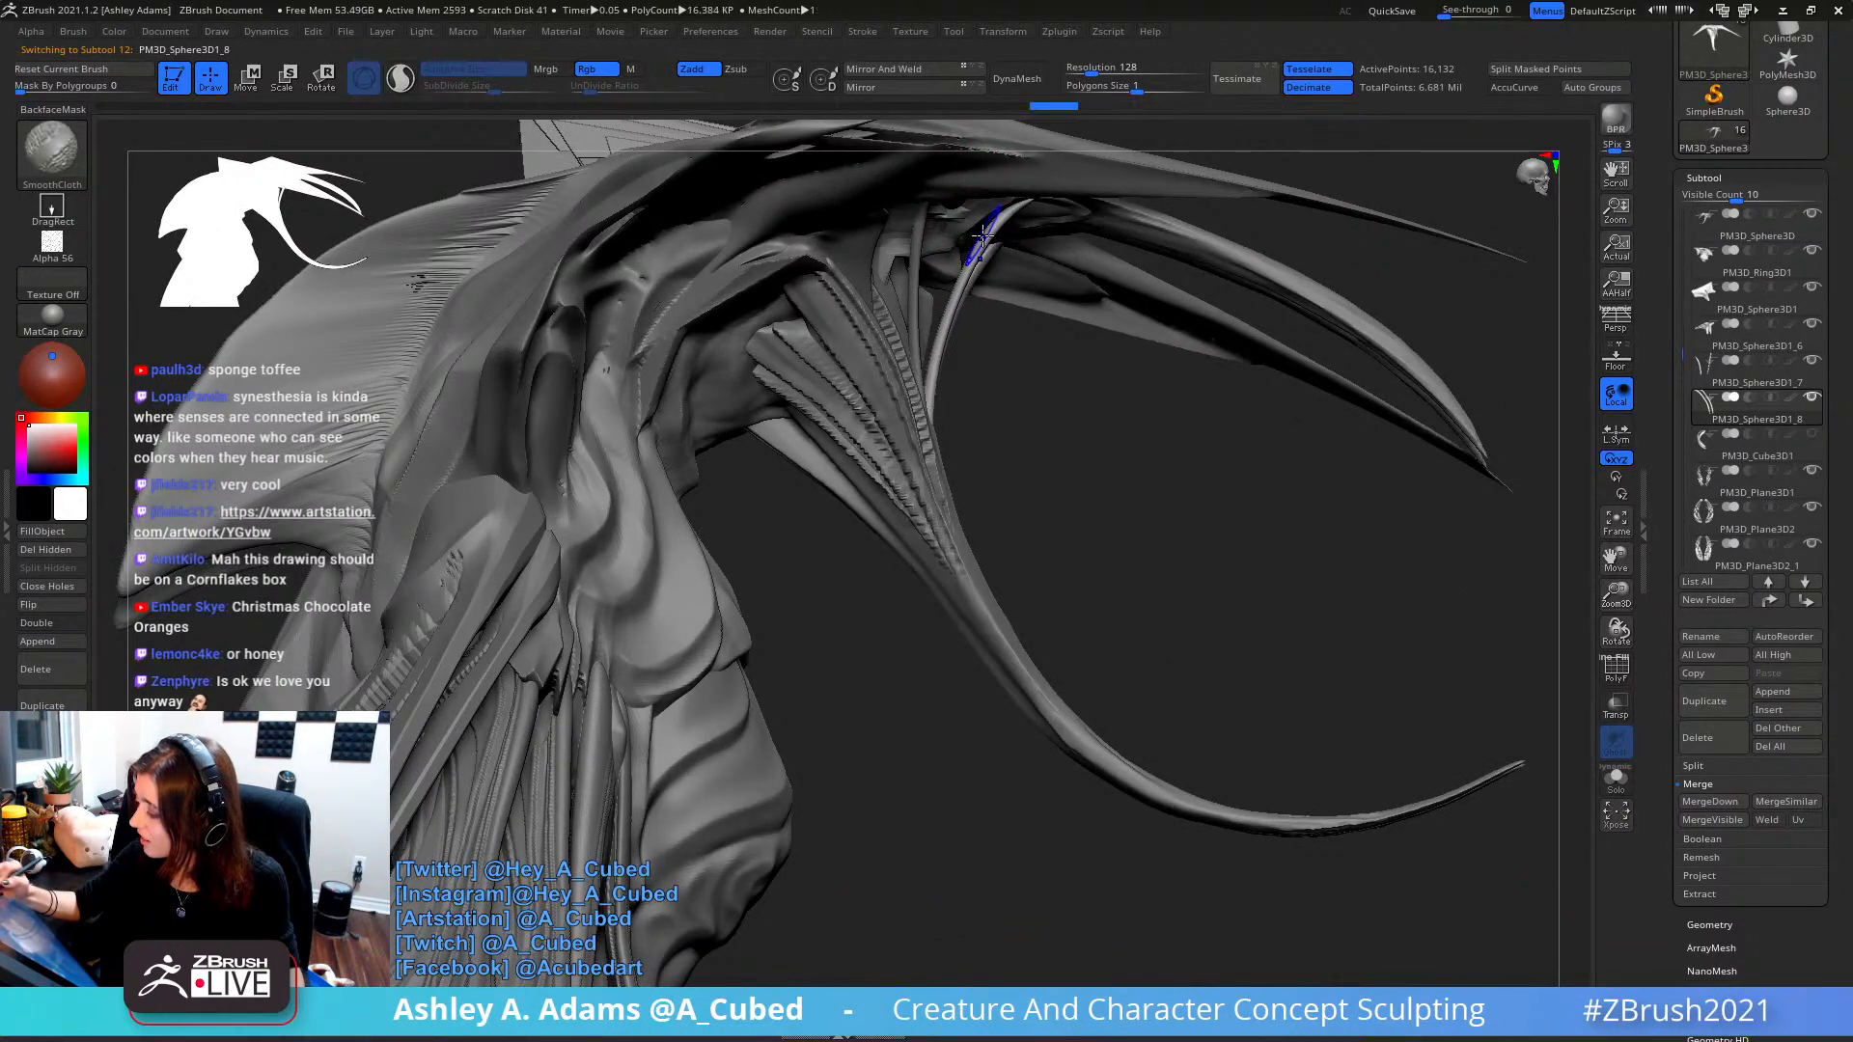
pyautogui.keyDown('alt'); pyautogui.click(916, 272); pyautogui.keyUp('alt')
pyautogui.moveTo(916, 272); pyautogui.dragTo(937, 357, button='right')
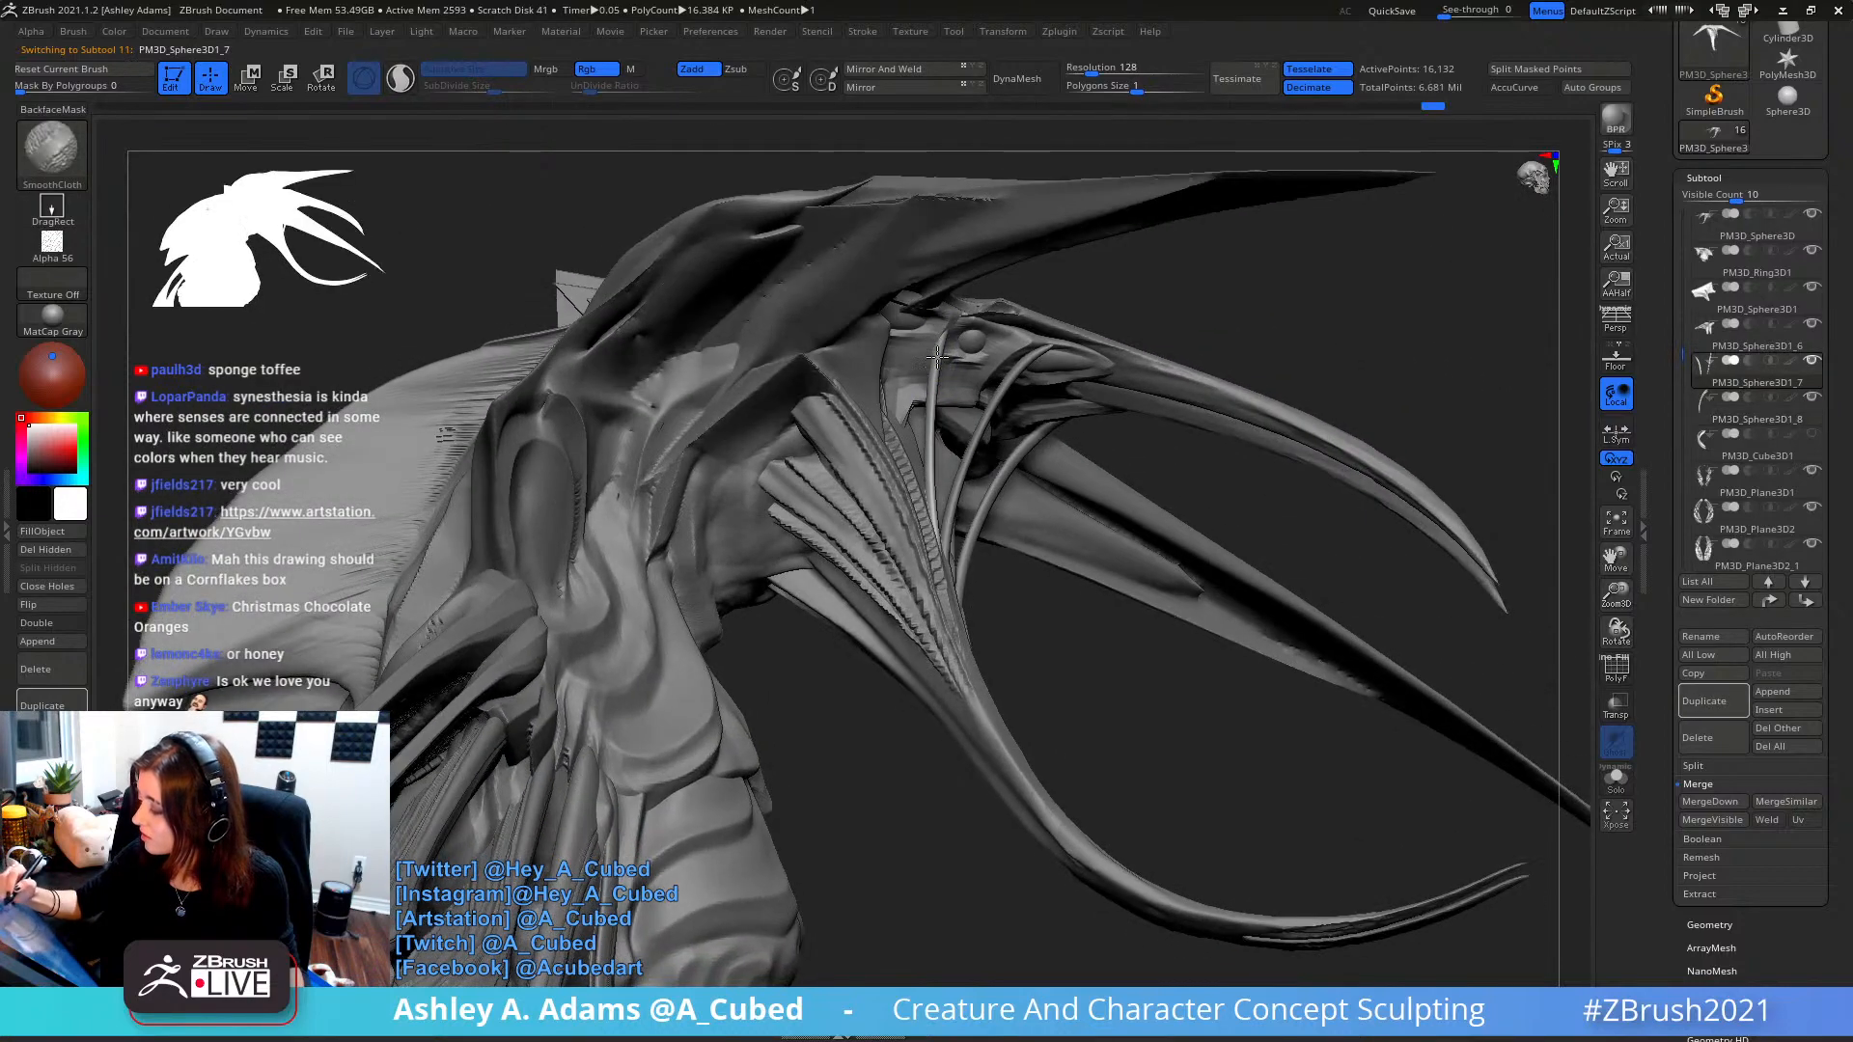
pyautogui.keyDown('shift'); pyautogui.moveTo(929, 438); pyautogui.dragTo(965, 458); pyautogui.keyUp('shift')
# - Select the front limb subtool PM3D_Sphere3D1_10 and thicken its forms with the Inflat brush
pyautogui.moveTo(965, 458)
pyautogui.keyDown('ctrl'); pyautogui.mouseDown(button='right')
pyautogui.moveTo(869, 405)
pyautogui.moveTo(999, 497)
pyautogui.moveTo(898, 526)
pyautogui.mouseUp(button='right'); pyautogui.keyUp('ctrl')
pyautogui.keyDown('alt'); pyautogui.click(898, 526); pyautogui.keyUp('alt')
pyautogui.moveTo(1026, 546)
pyautogui.mouseDown()
pyautogui.moveTo(994, 463)
pyautogui.moveTo(860, 413)
pyautogui.moveTo(974, 528)
pyautogui.moveTo(926, 453)
pyautogui.moveTo(973, 489)
pyautogui.mouseUp()
pyautogui.keyDown('alt'); pyautogui.click(952, 483); pyautogui.keyUp('alt')
pyautogui.press('space')
pyautogui.moveTo(908, 488); pyautogui.dragTo(994, 454, button='right')
pyautogui.press('b')
pyautogui.press('i')
pyautogui.press('n')
pyautogui.moveTo(962, 434); pyautogui.dragTo(952, 470)
pyautogui.moveTo(953, 470); pyautogui.dragTo(1023, 415, button='right')
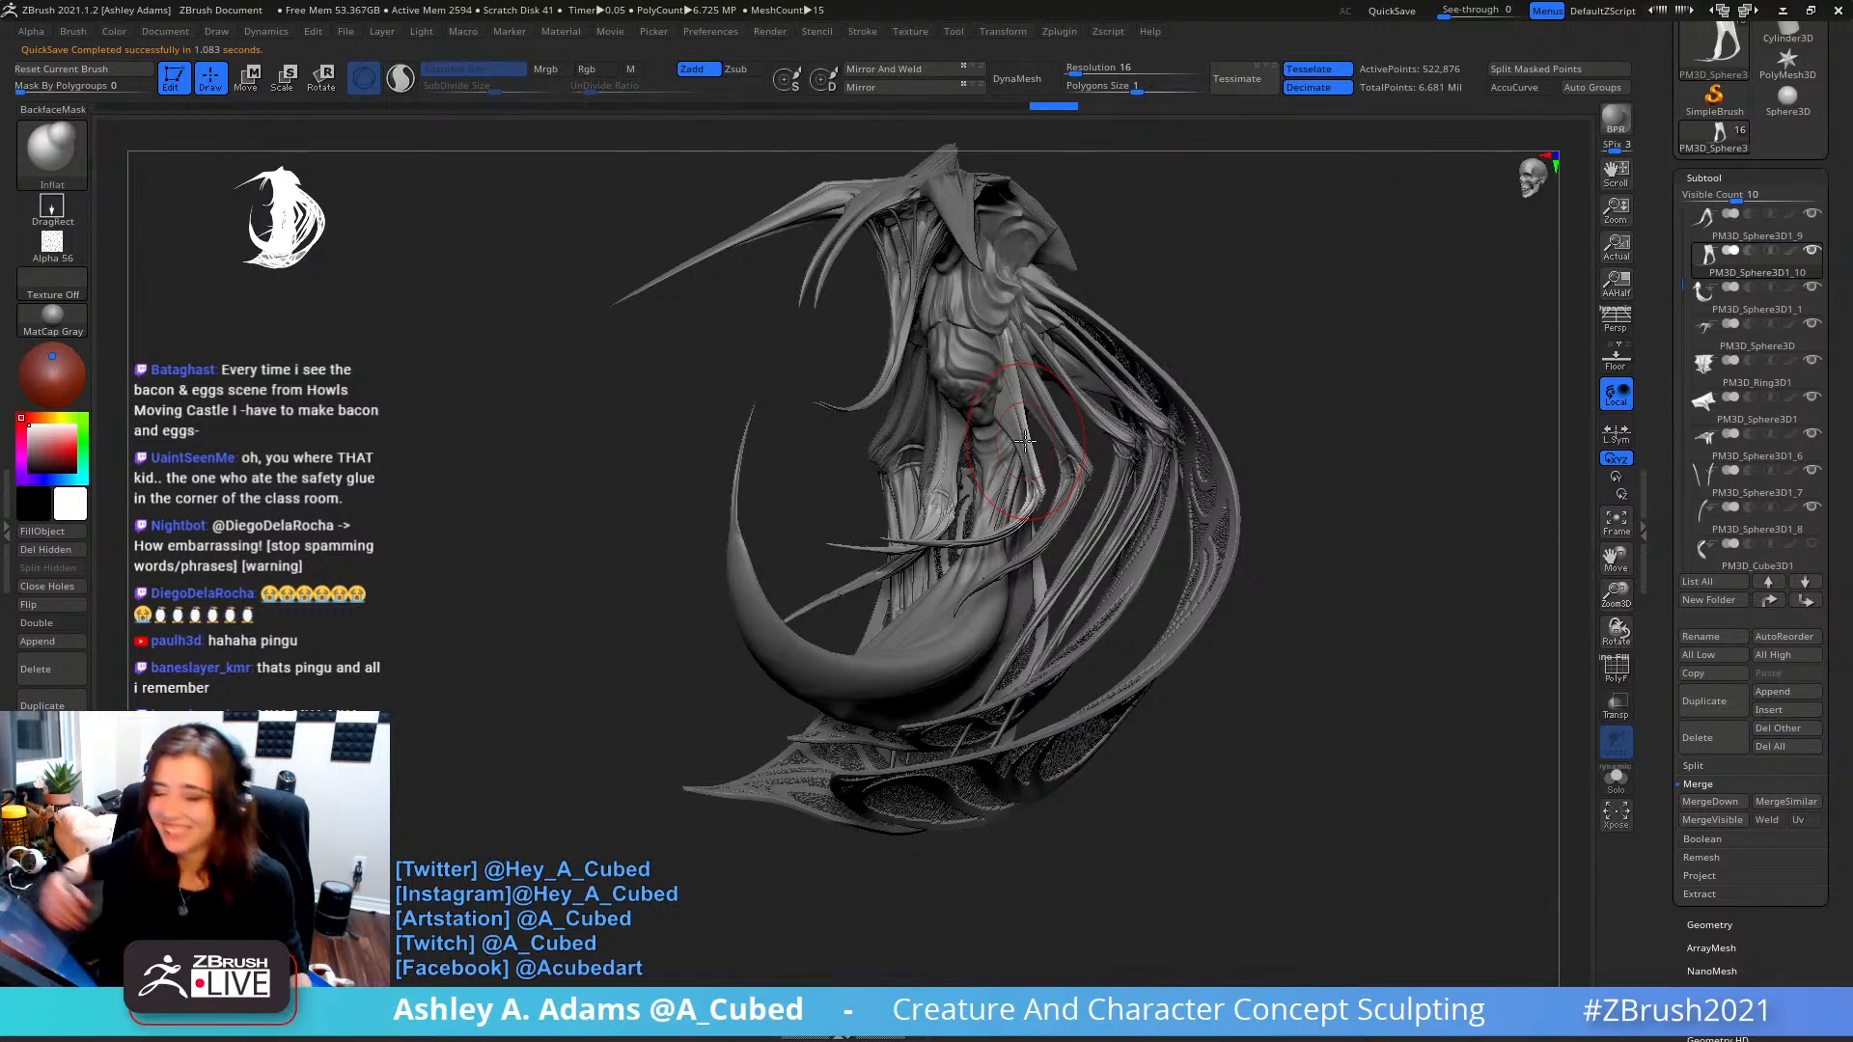
# - Select the face subtool PM3D_Sphere3D1_6 and DynaMesh it at resolution 16
pyautogui.moveTo(1241, 338); pyautogui.dragTo(1135, 355)
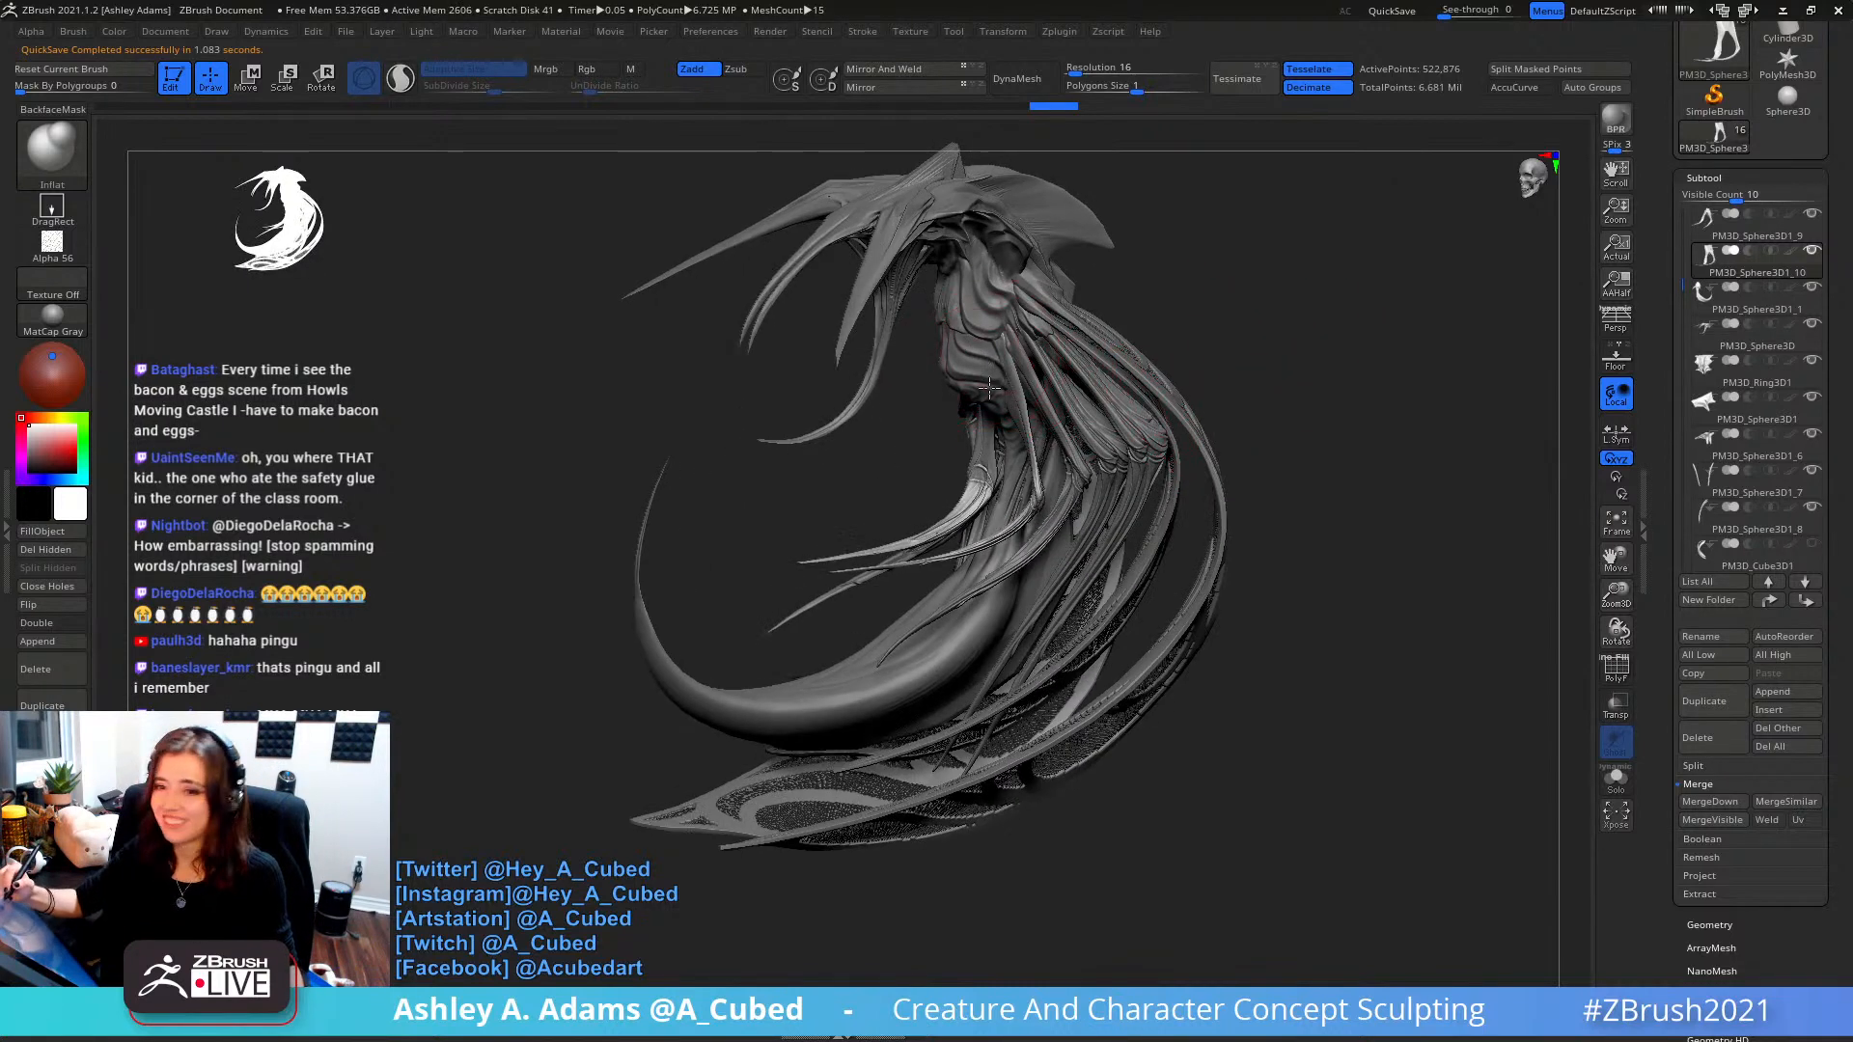
pyautogui.keyDown('alt'); pyautogui.moveTo(989, 388); pyautogui.dragTo(999, 445, button='right'); pyautogui.keyUp('alt')
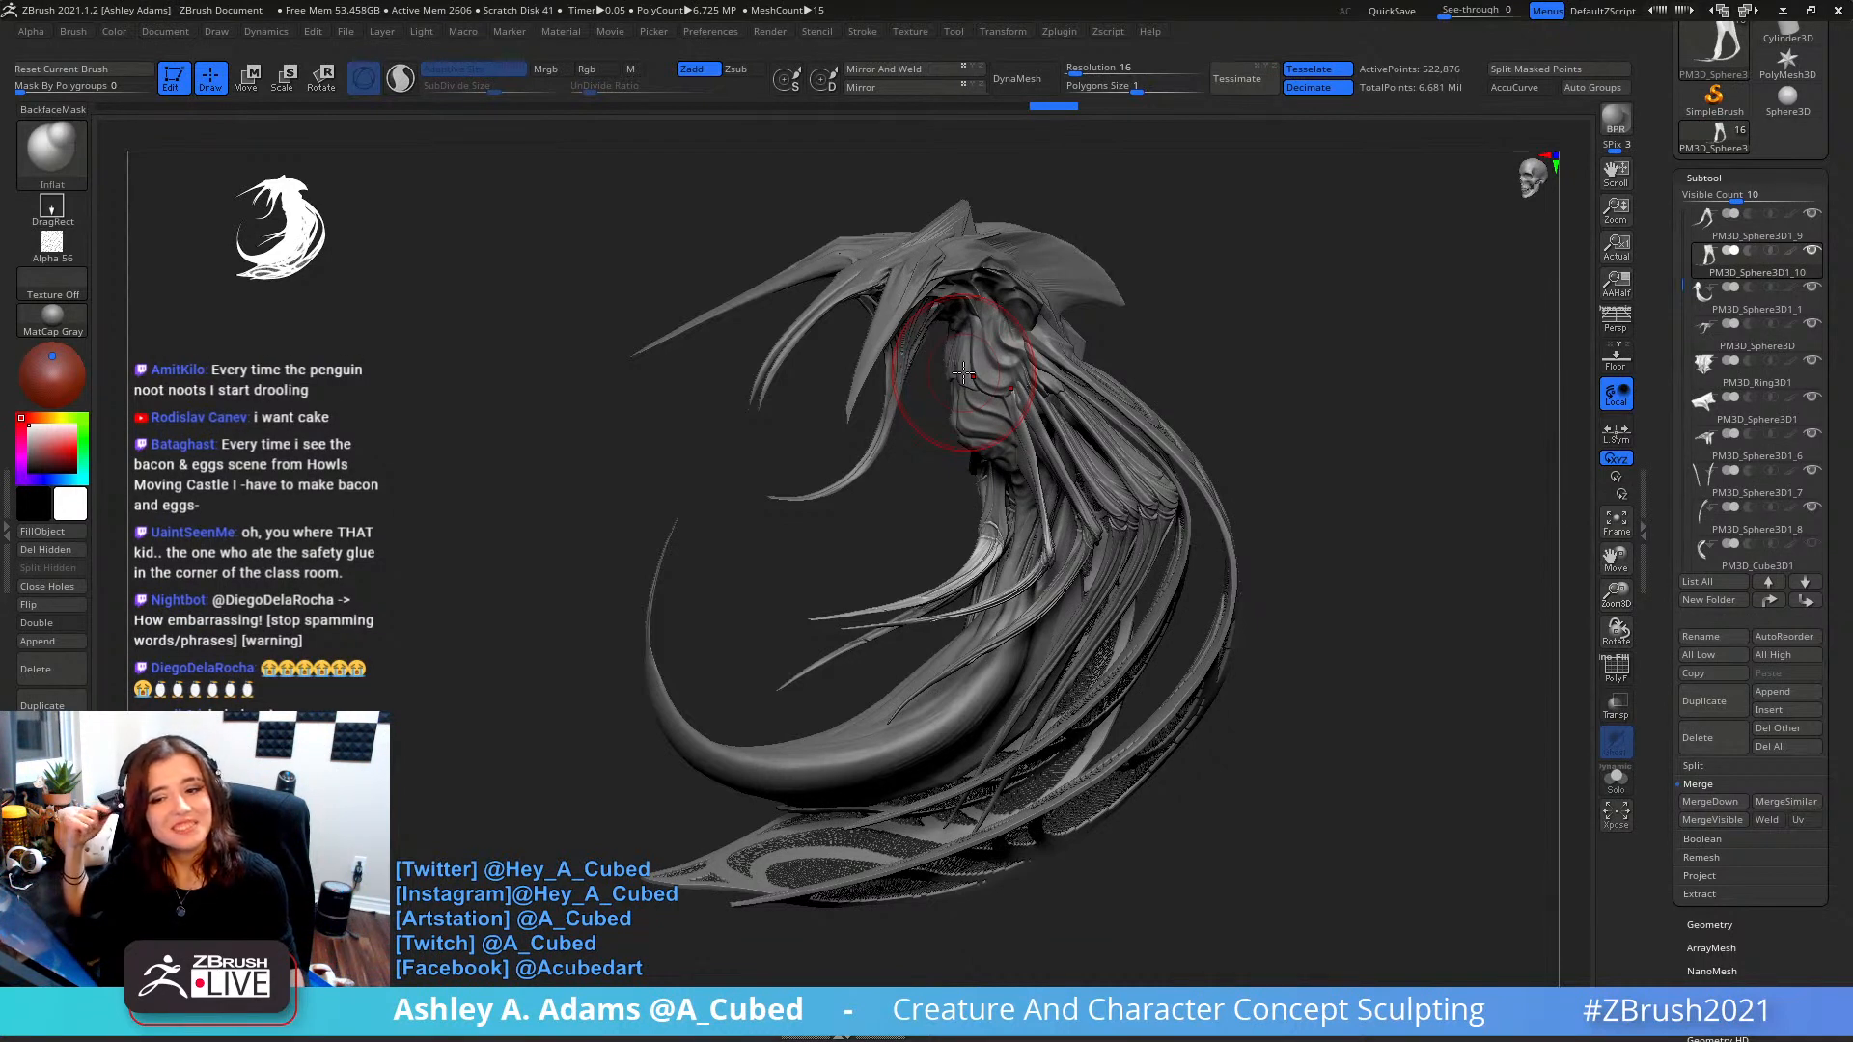
pyautogui.keyDown('alt'); pyautogui.click(963, 372); pyautogui.keyUp('alt')
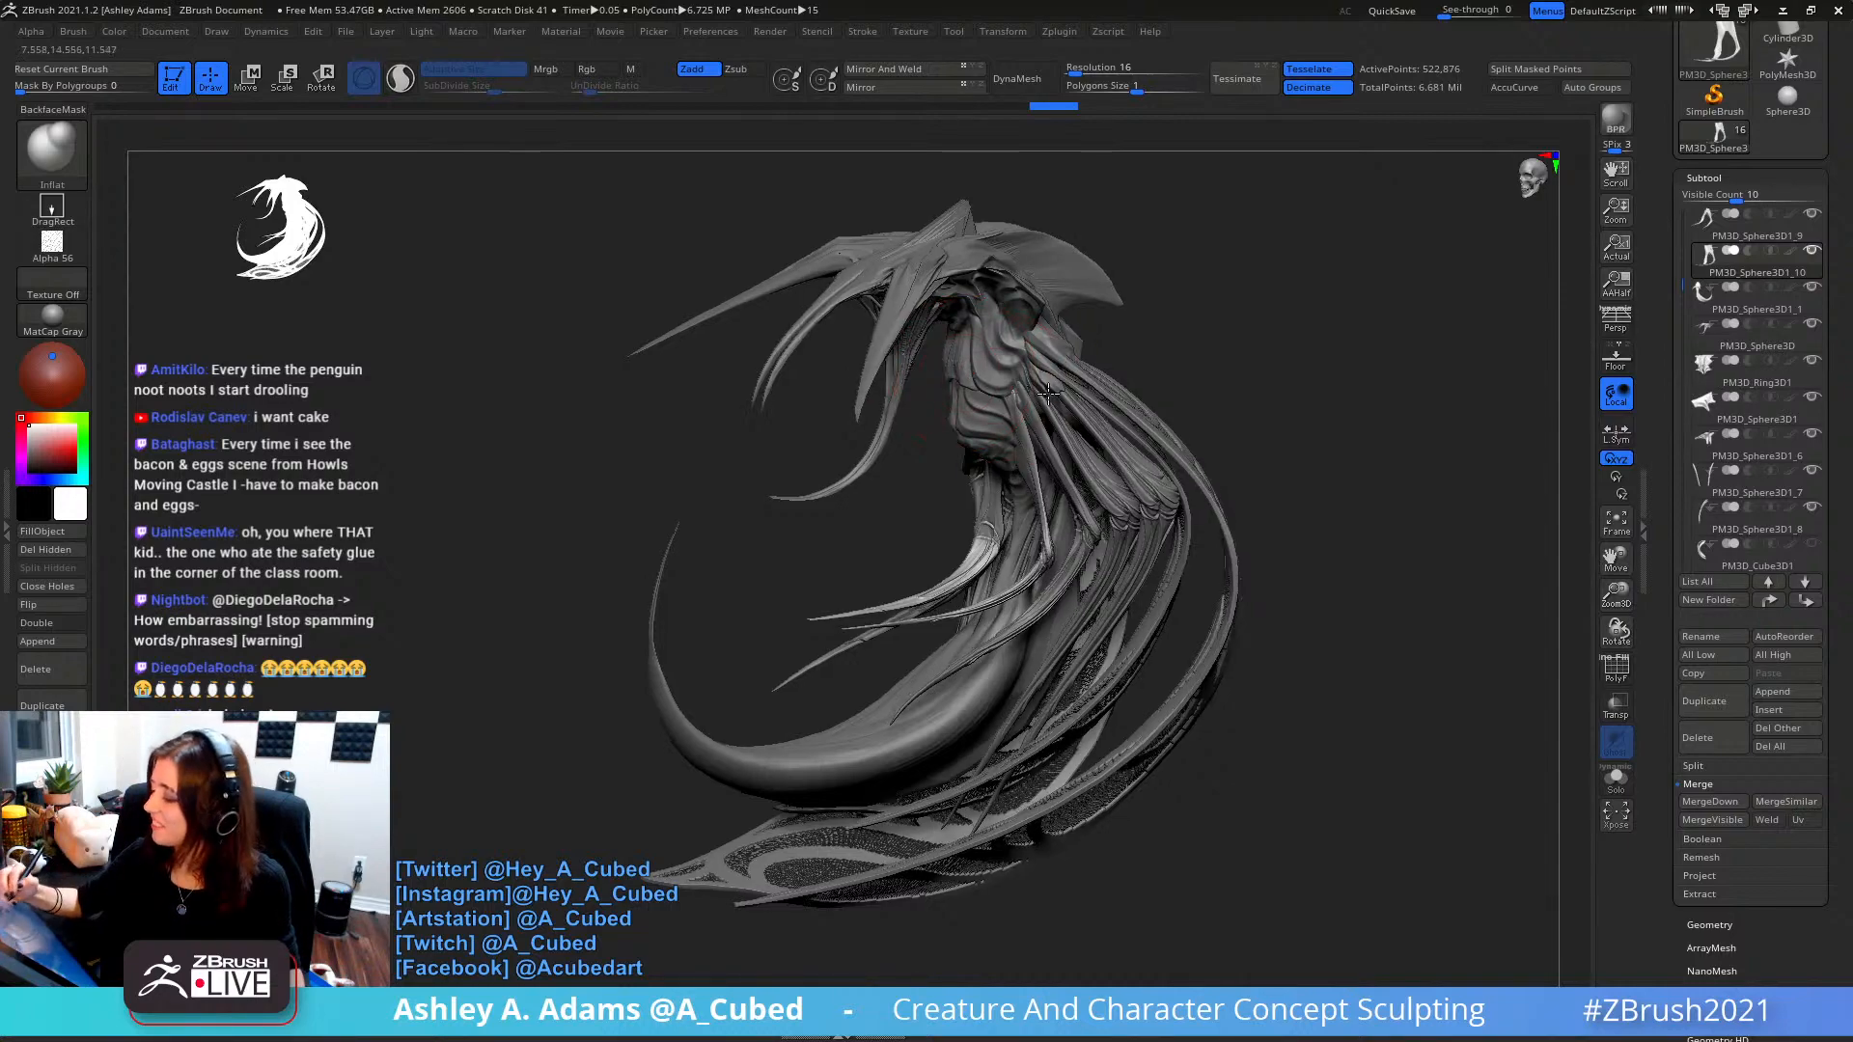
pyautogui.moveTo(874, 319); pyautogui.dragTo(968, 204, button='right')
pyautogui.keyDown('alt'); pyautogui.click(970, 259); pyautogui.keyUp('alt')
pyautogui.rightClick(867, 317)
pyautogui.keyDown('alt'); pyautogui.click(873, 303); pyautogui.keyUp('alt')
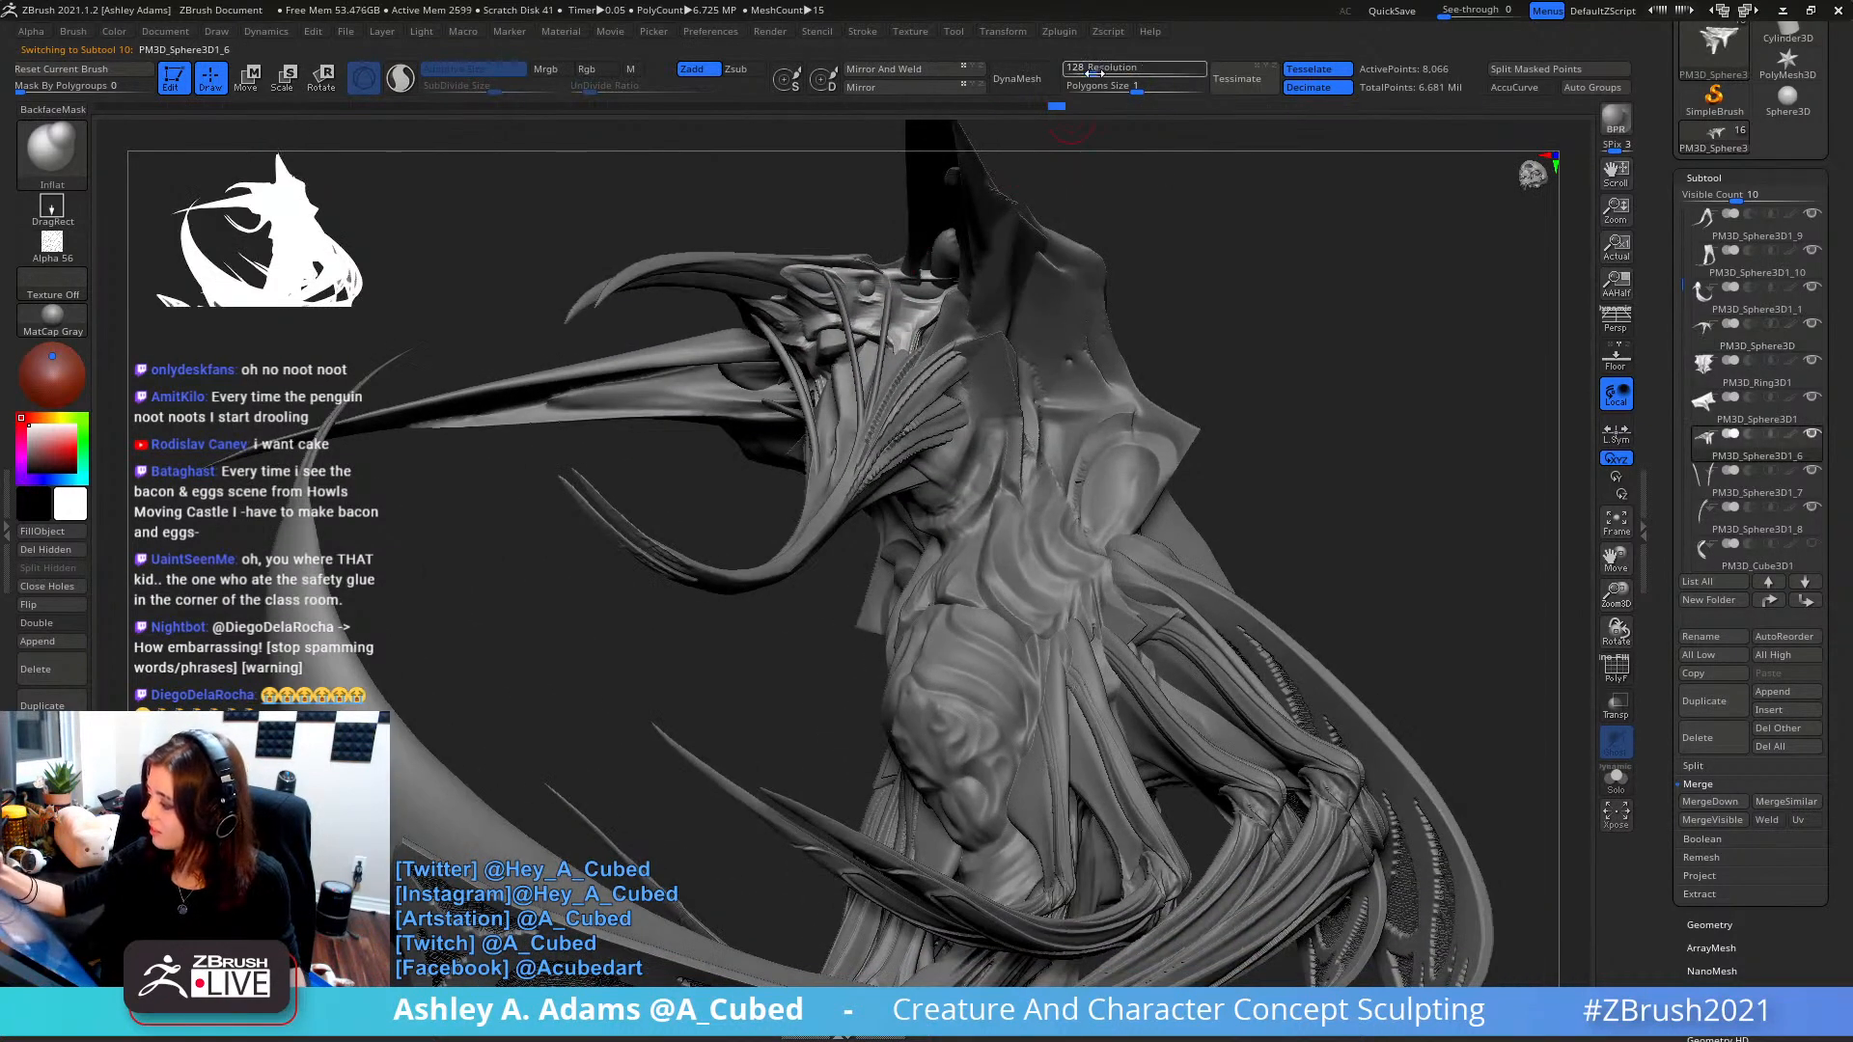
pyautogui.moveTo(1090, 73); pyautogui.dragTo(1077, 74)
pyautogui.click(1076, 73)
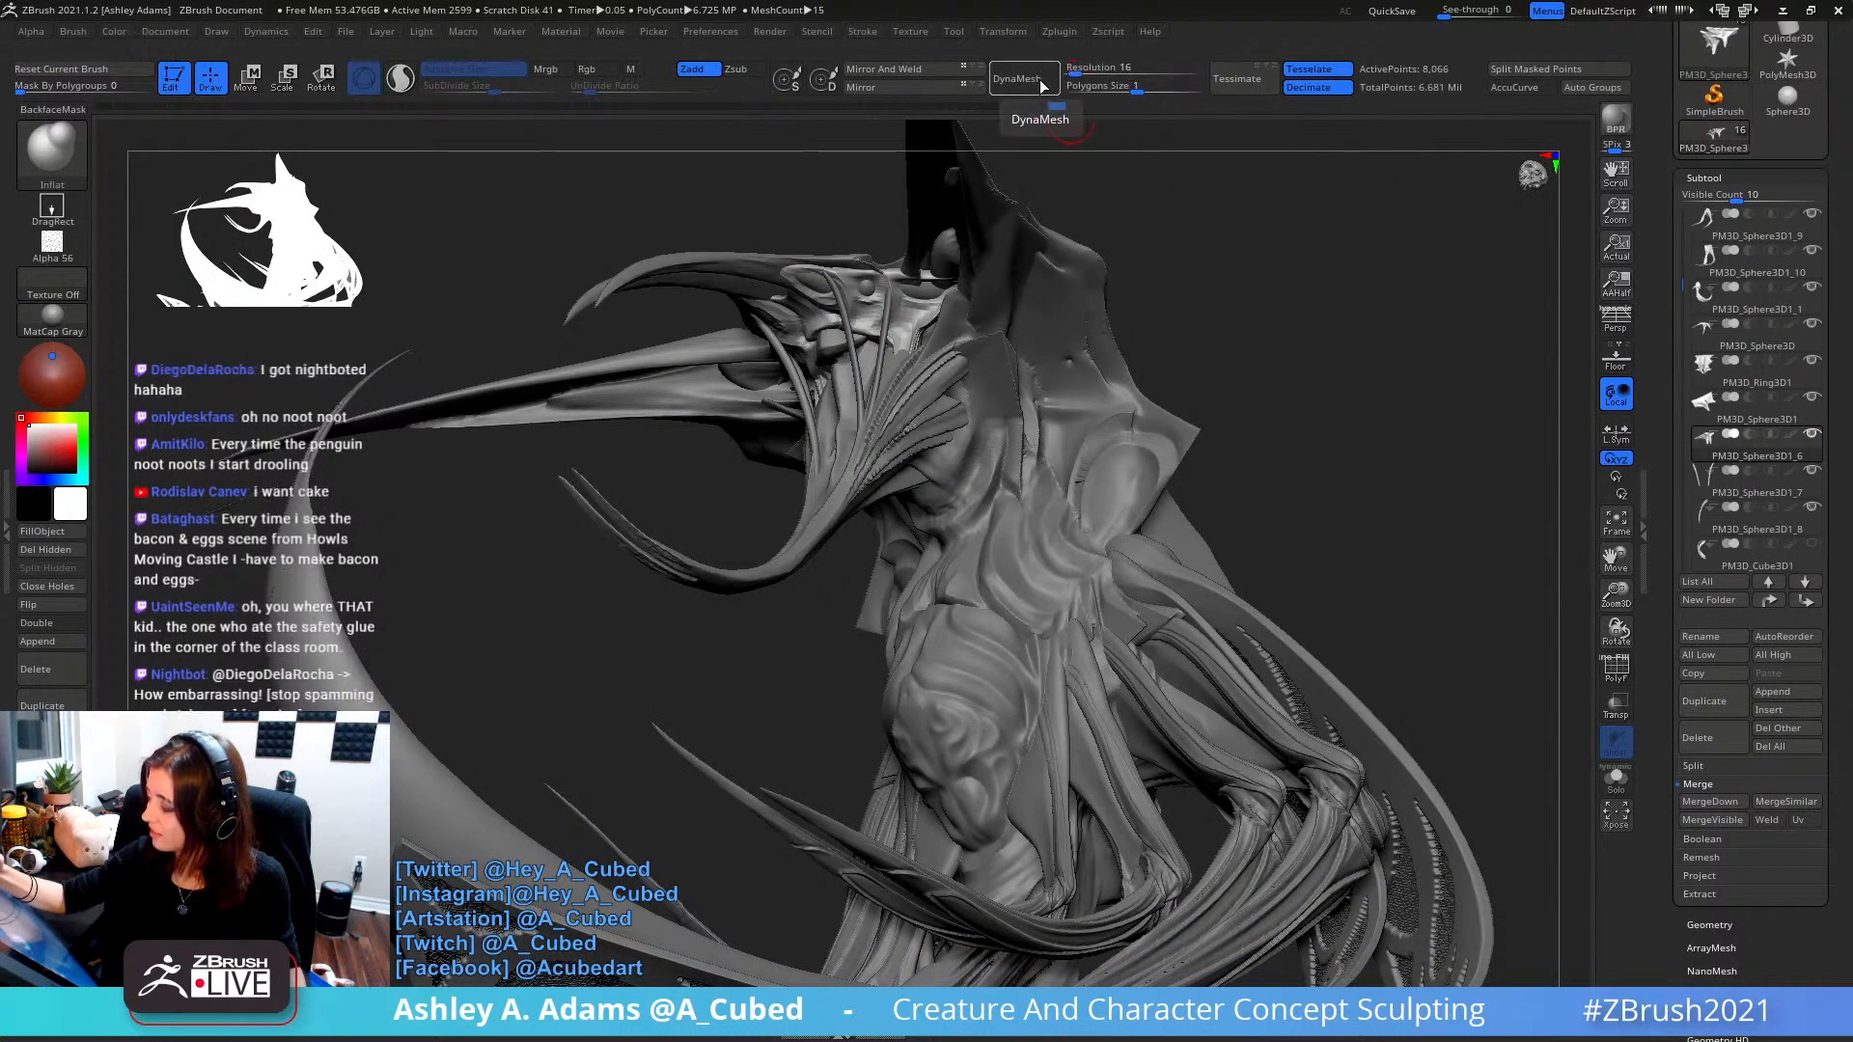
pyautogui.click(1035, 79)
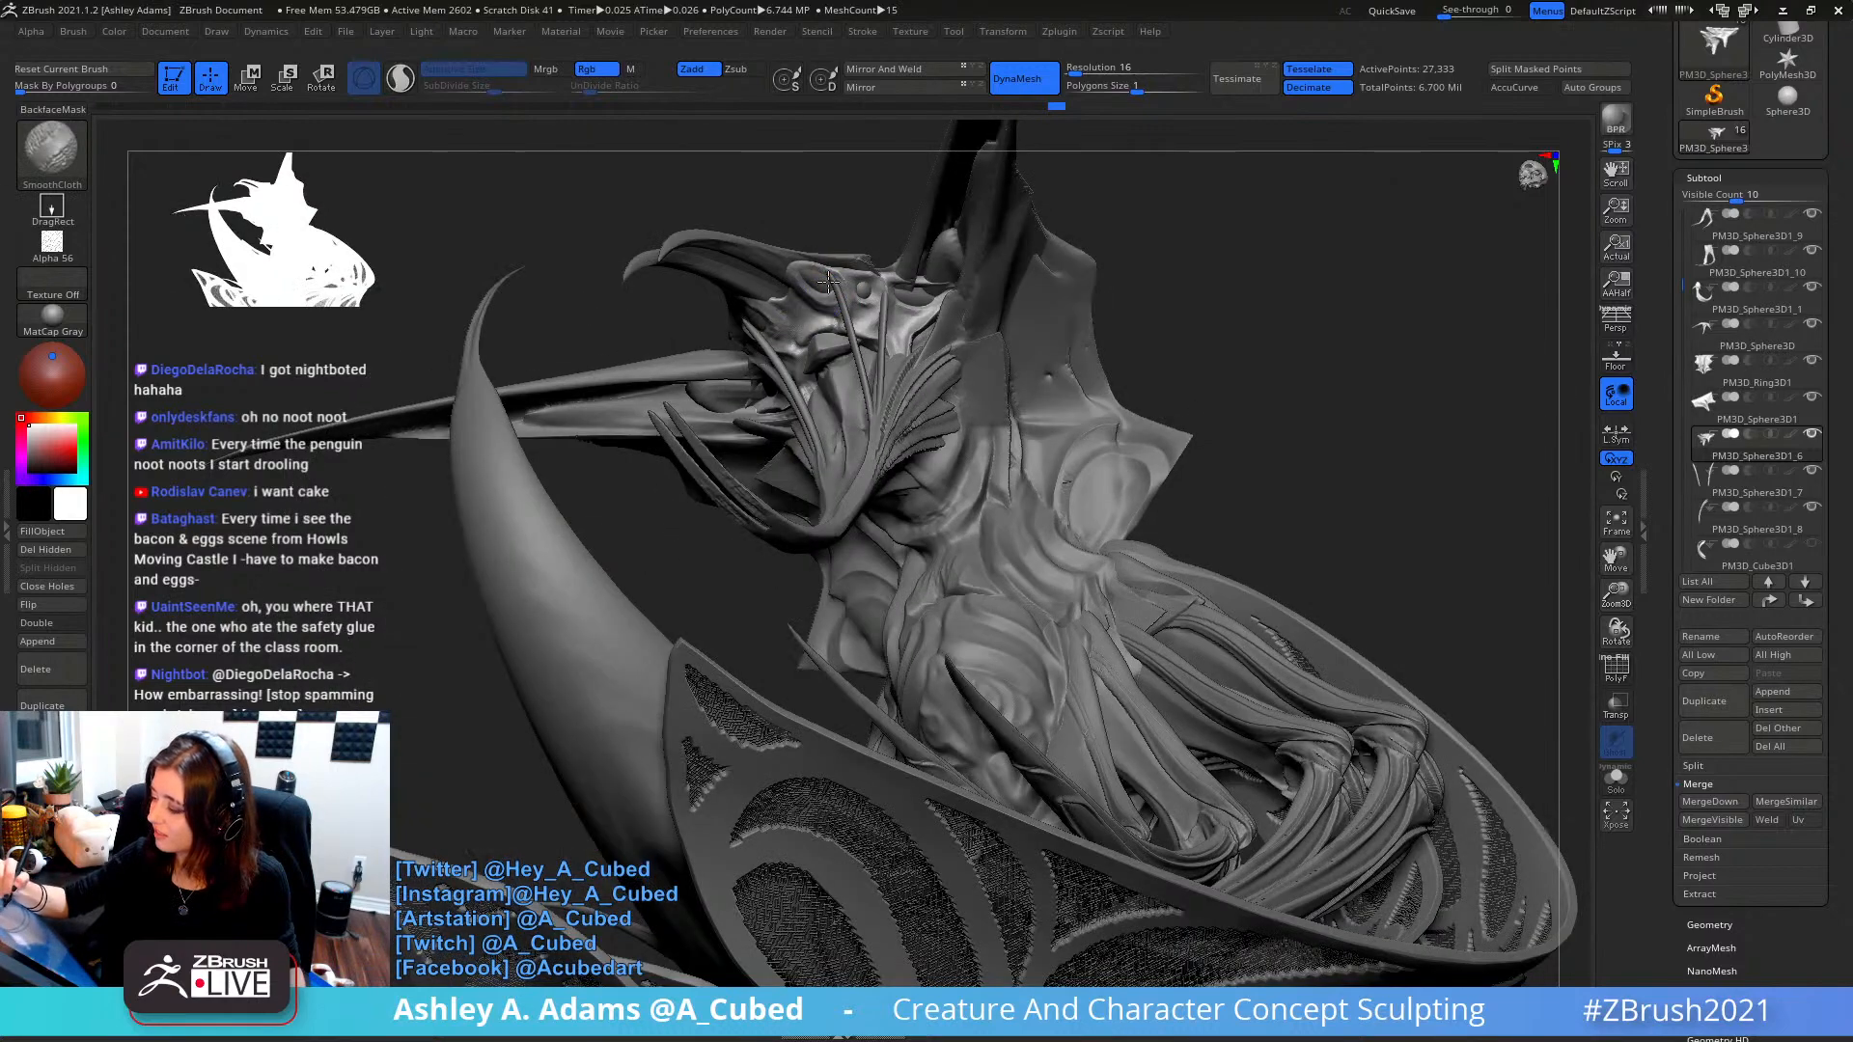
# - Cut sharper planes around the eye and upper cheek of the face with the MAHcut Mech brush
pyautogui.keyDown('ctrl'); pyautogui.moveTo(915, 305); pyautogui.dragTo(850, 355, button='right'); pyautogui.keyUp('ctrl')
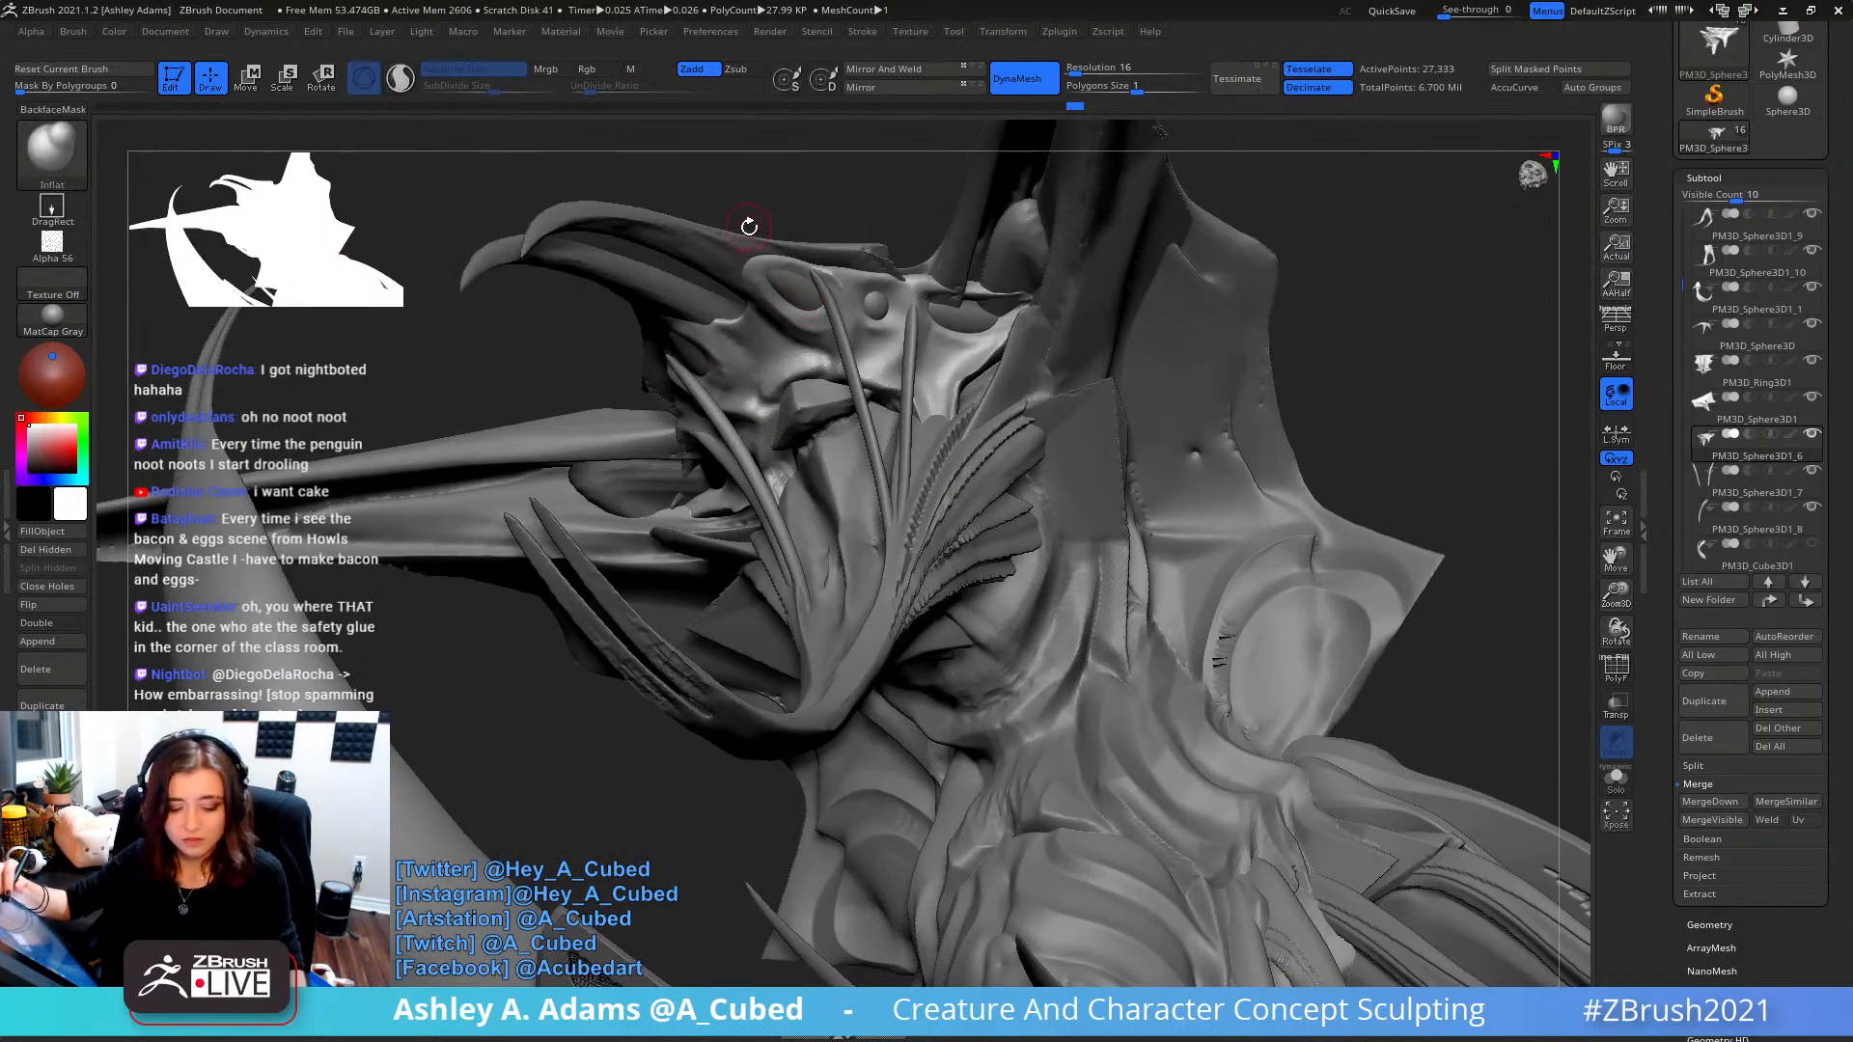
pyautogui.press('2')
pyautogui.moveTo(787, 294)
pyautogui.mouseDown(button='right')
pyautogui.moveTo(743, 237)
pyautogui.moveTo(766, 304)
pyautogui.mouseUp(button='right')
pyautogui.moveTo(812, 334); pyautogui.dragTo(815, 324)
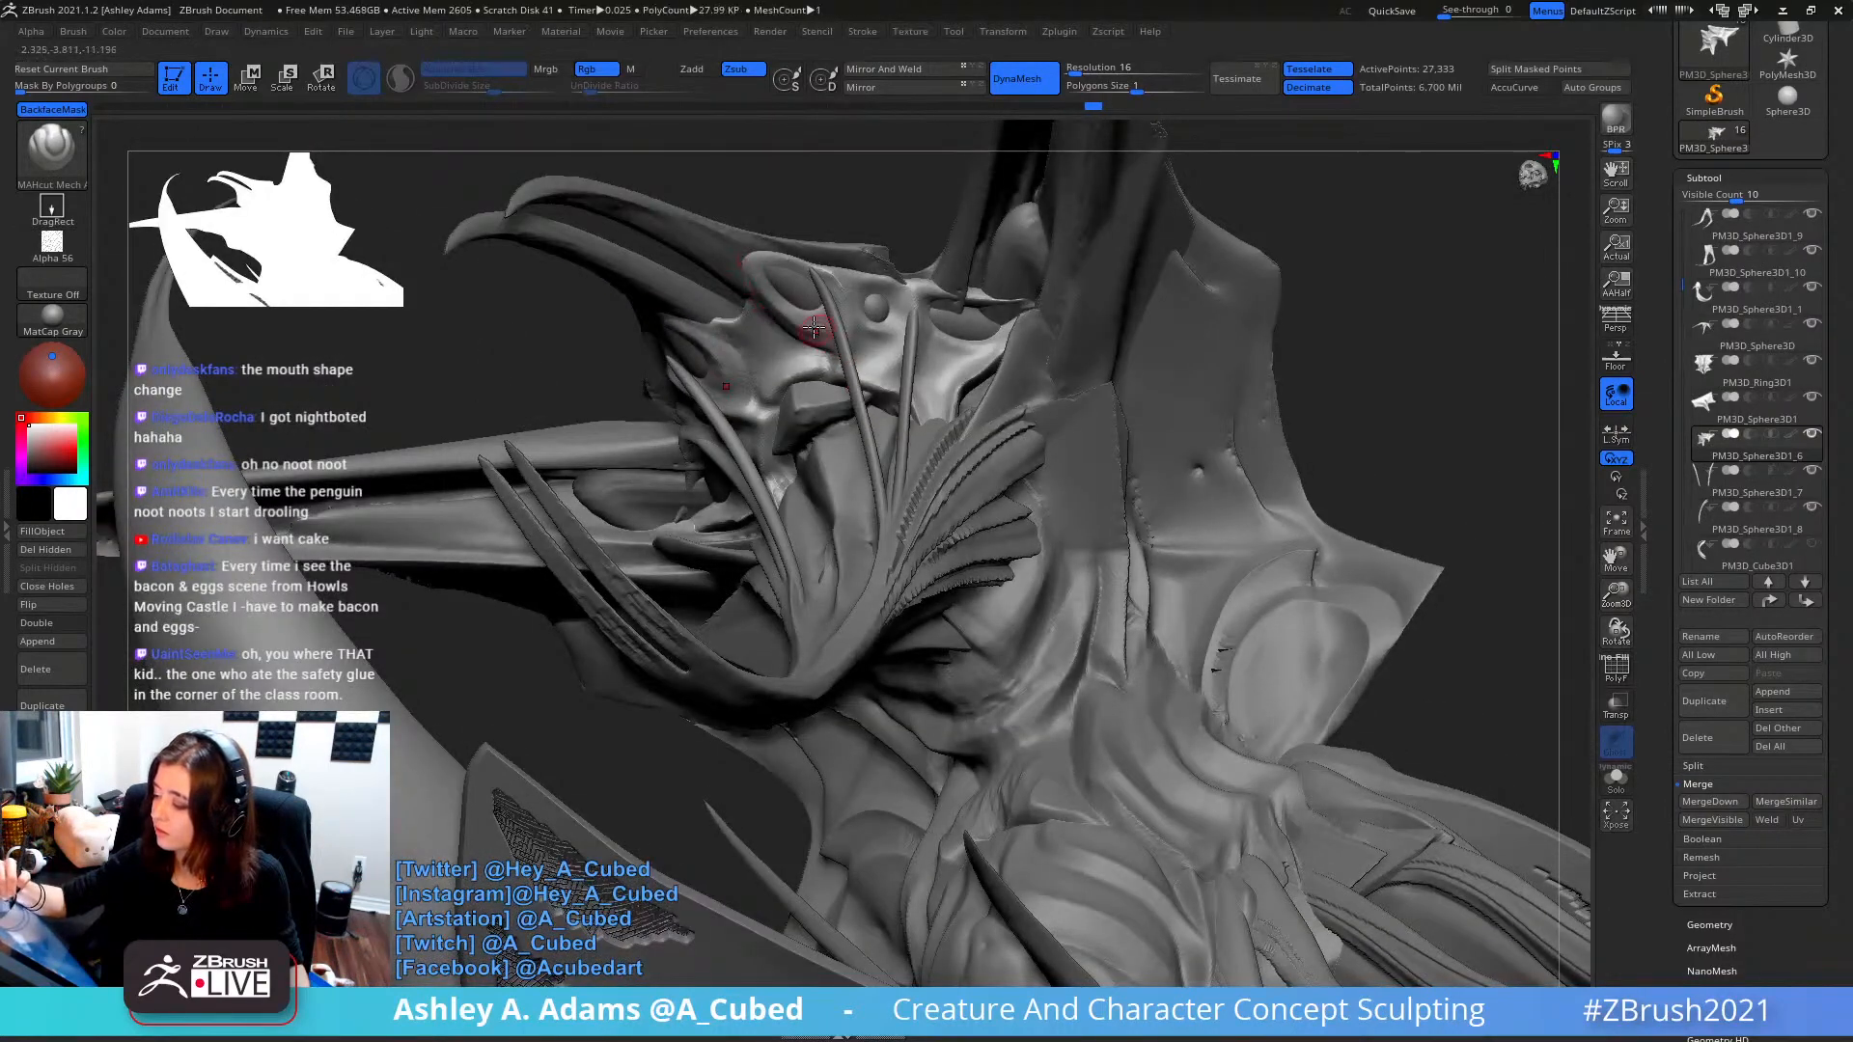
pyautogui.moveTo(816, 324)
pyautogui.mouseDown(button='right')
pyautogui.moveTo(818, 346)
pyautogui.moveTo(869, 334)
pyautogui.mouseUp(button='right')
pyautogui.moveTo(846, 303); pyautogui.dragTo(799, 235)
pyautogui.moveTo(878, 336)
pyautogui.mouseDown()
pyautogui.moveTo(915, 358)
pyautogui.moveTo(886, 415)
pyautogui.mouseUp()
# - Continue the MAHcut Mech cuts across the lower cheek and the area behind the eye
pyautogui.moveTo(885, 398)
pyautogui.mouseDown(button='right')
pyautogui.moveTo(878, 307)
pyautogui.moveTo(865, 334)
pyautogui.mouseUp(button='right')
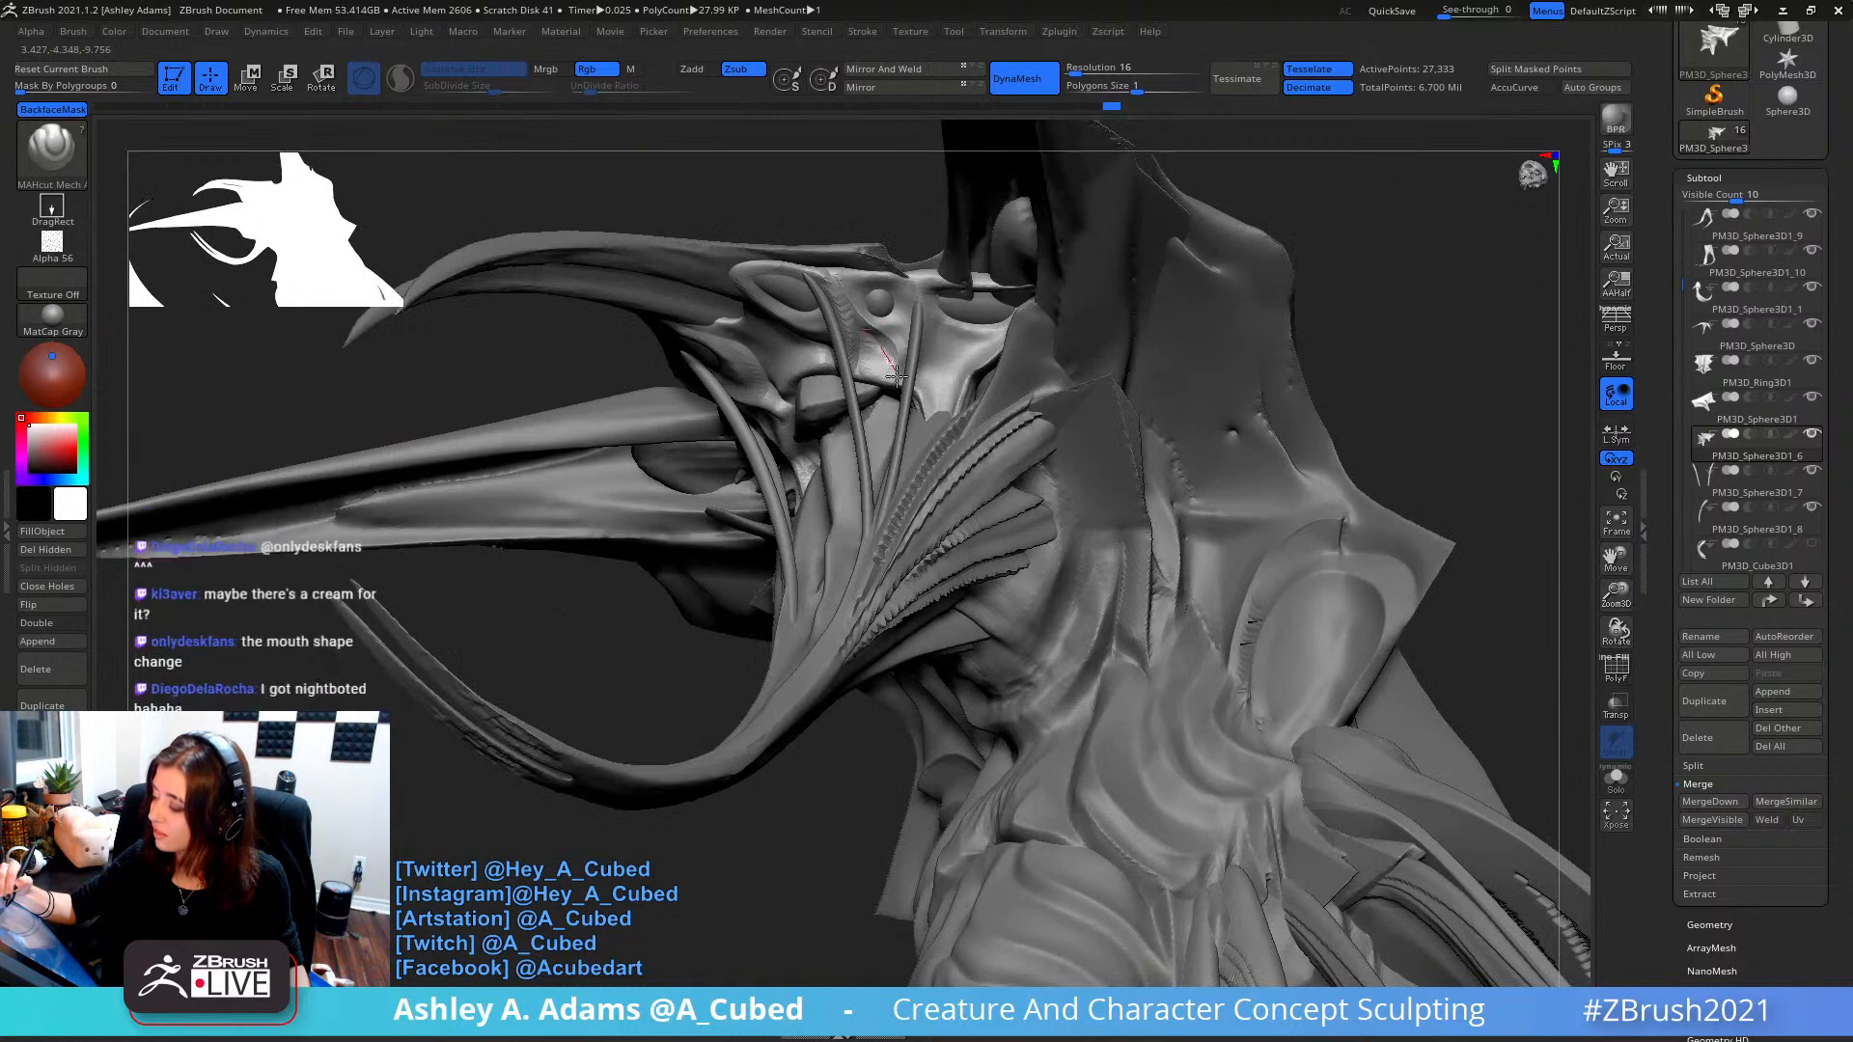
pyautogui.moveTo(864, 338); pyautogui.dragTo(878, 415)
pyautogui.moveTo(869, 343)
pyautogui.keyDown('ctrl'); pyautogui.mouseDown(button='right')
pyautogui.moveTo(881, 310)
pyautogui.moveTo(971, 373)
pyautogui.moveTo(943, 322)
pyautogui.mouseUp(button='right'); pyautogui.keyUp('ctrl')
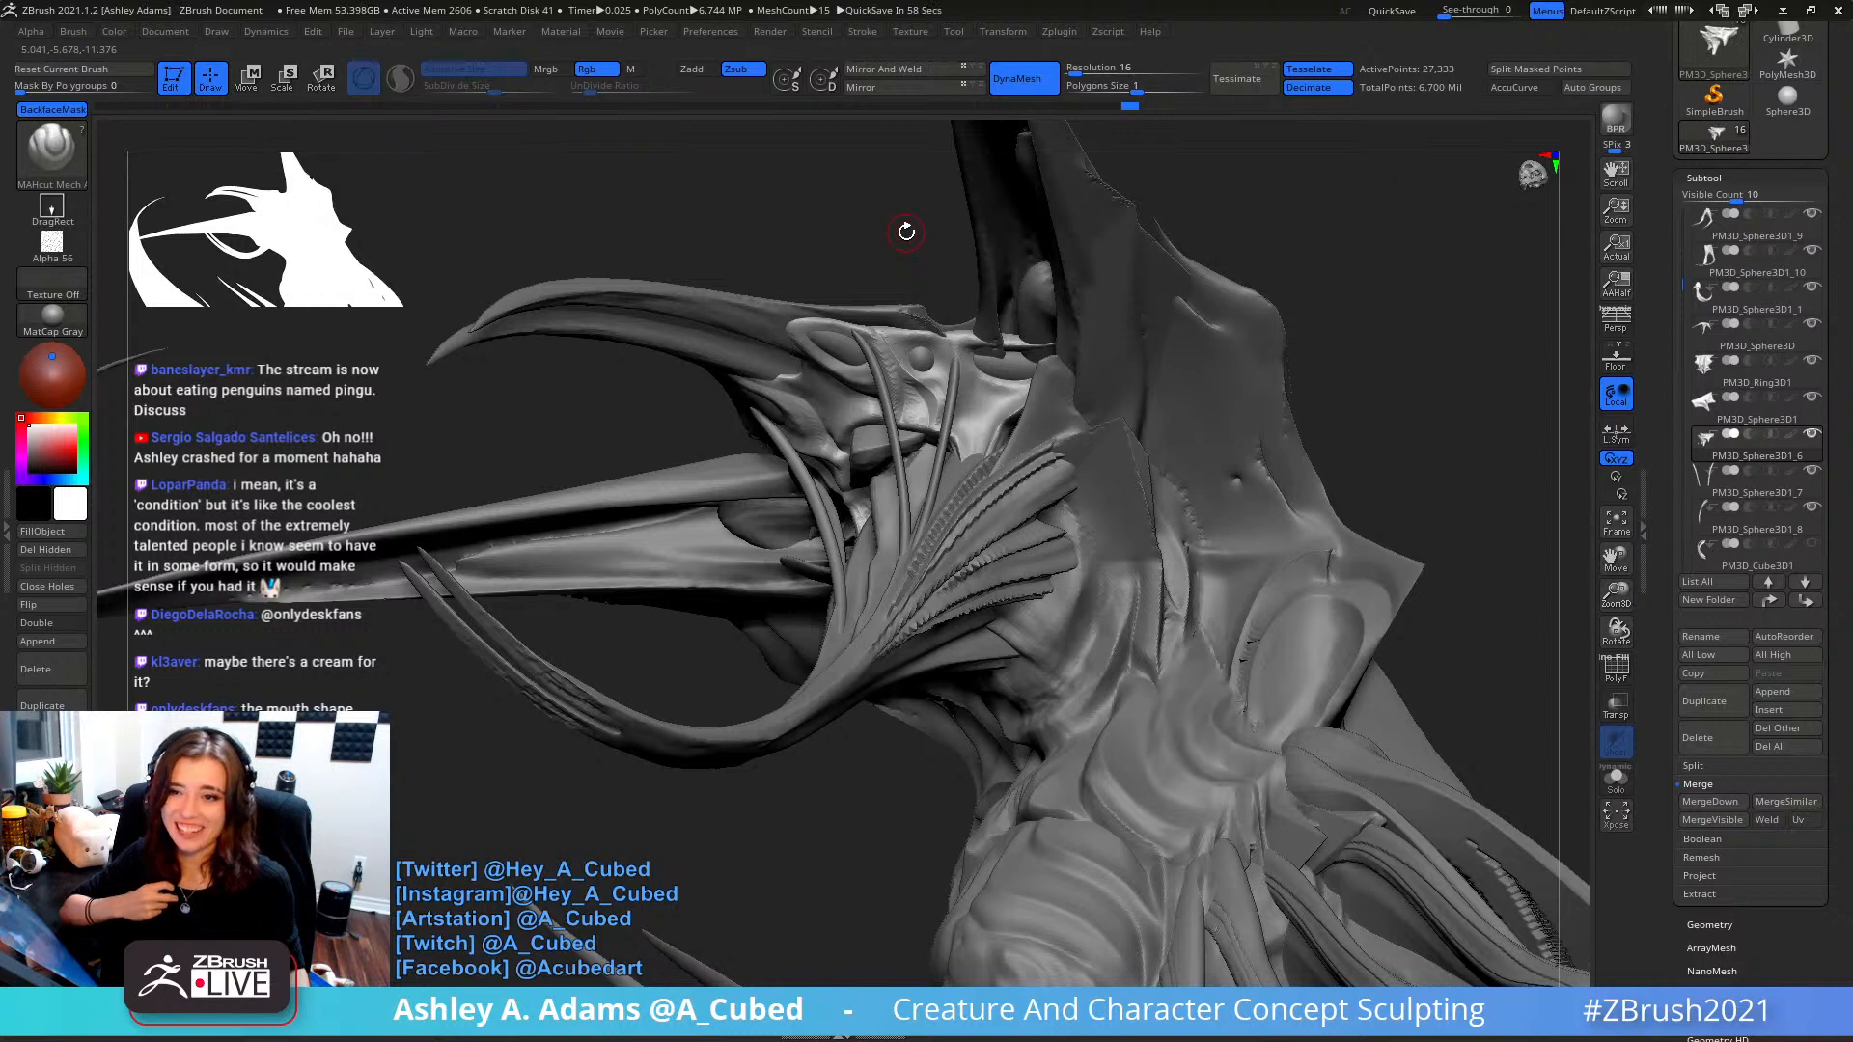
pyautogui.moveTo(962, 422); pyautogui.dragTo(946, 425, button='right')
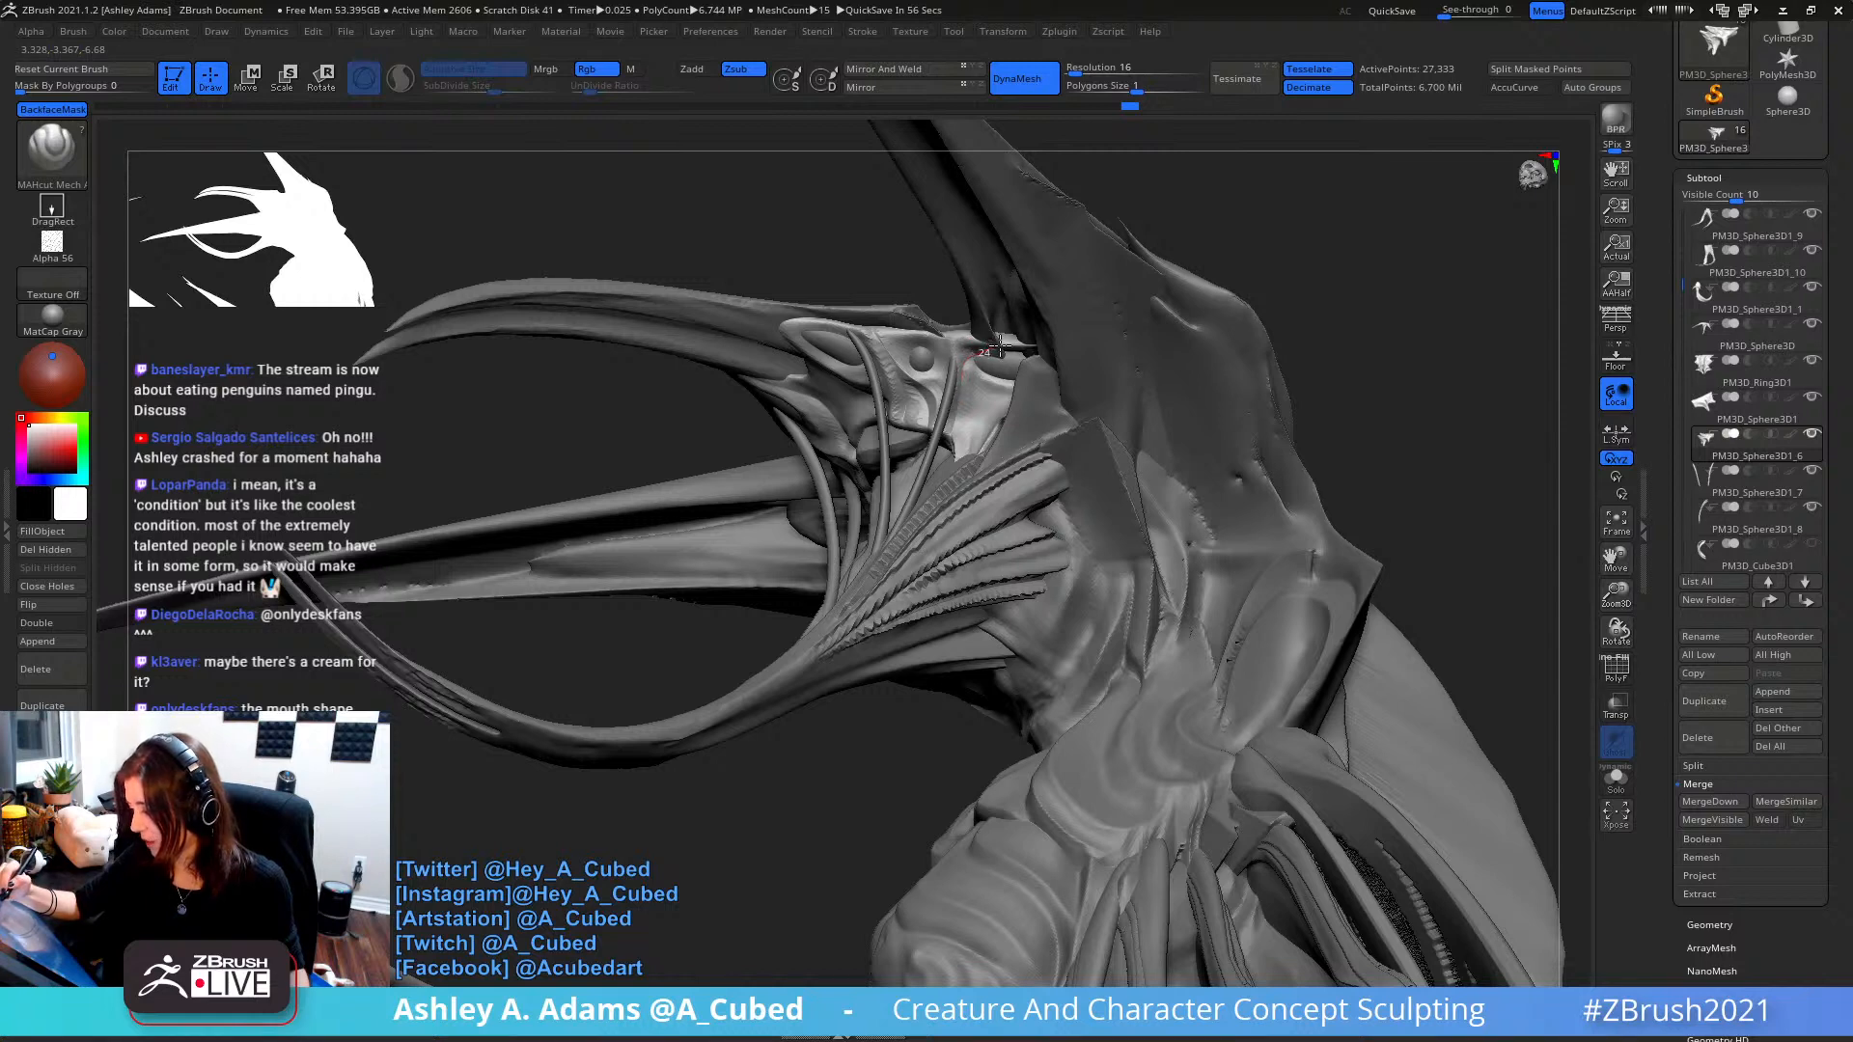
pyautogui.moveTo(977, 336); pyautogui.dragTo(913, 225, button='right')
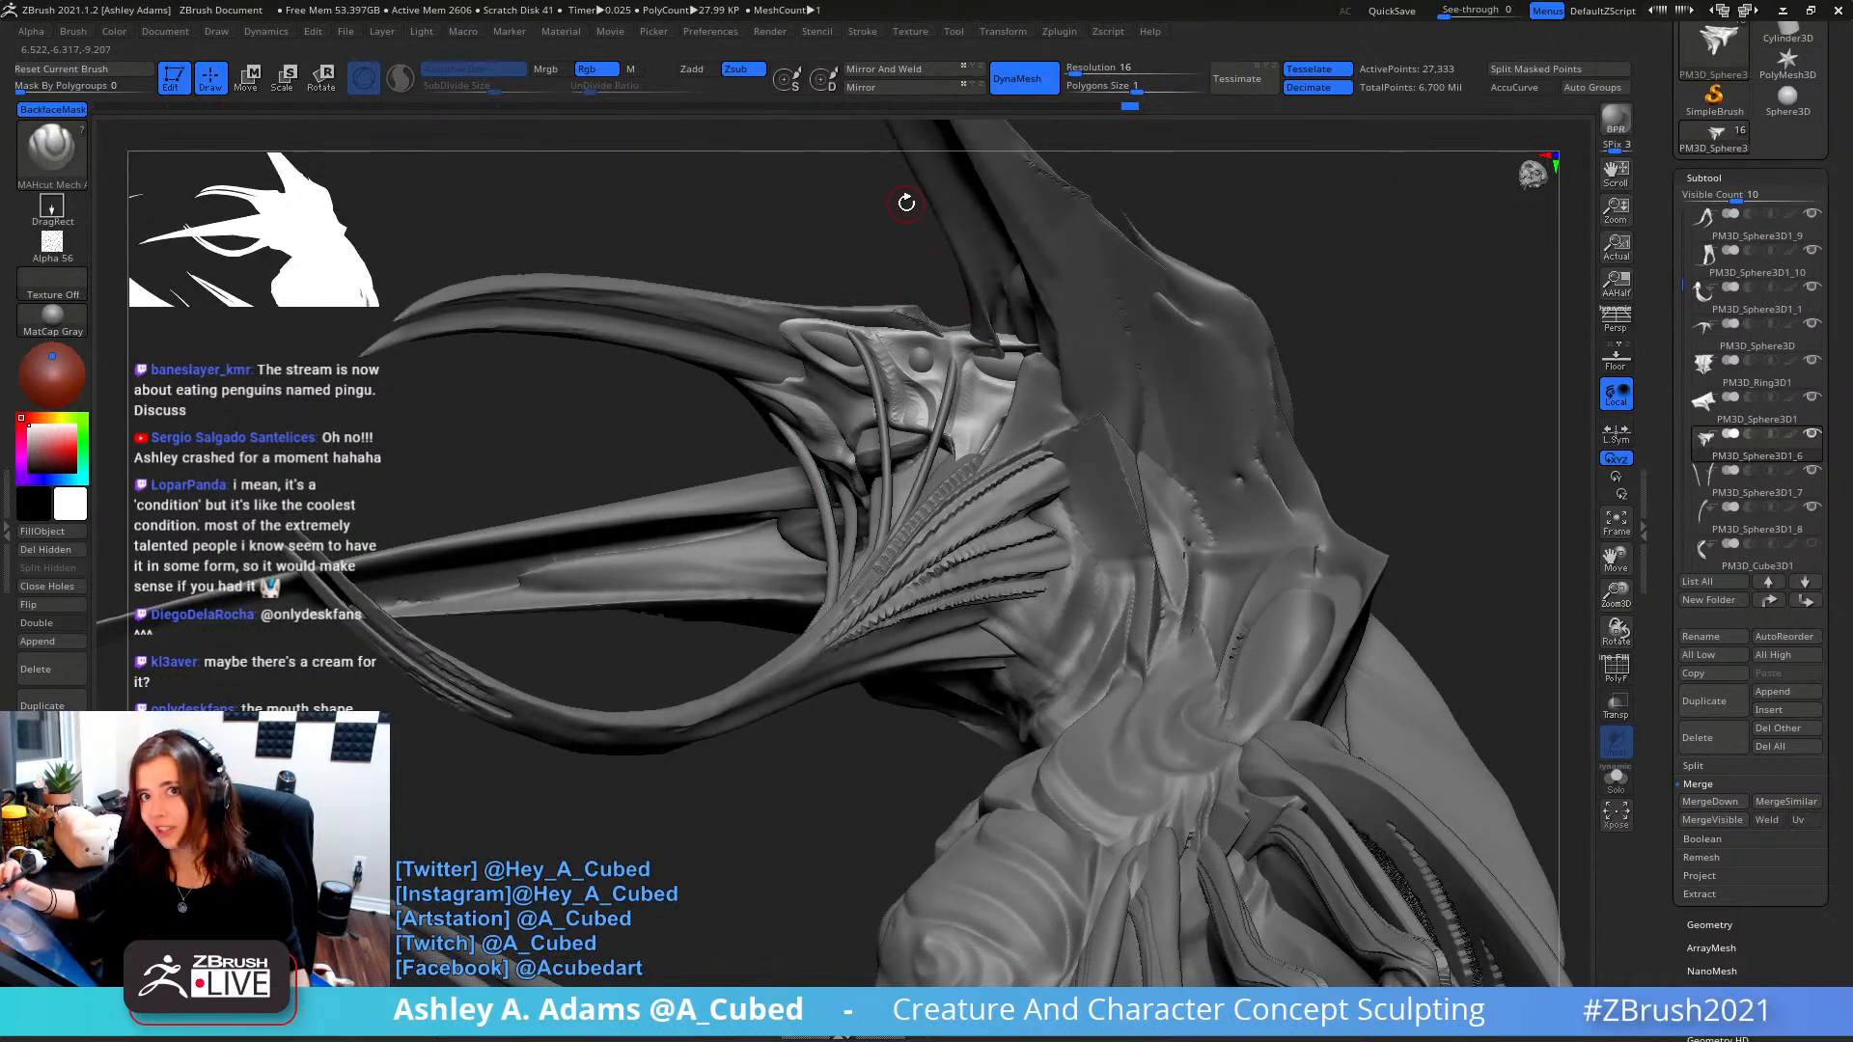
pyautogui.moveTo(955, 400); pyautogui.dragTo(970, 471, button='right')
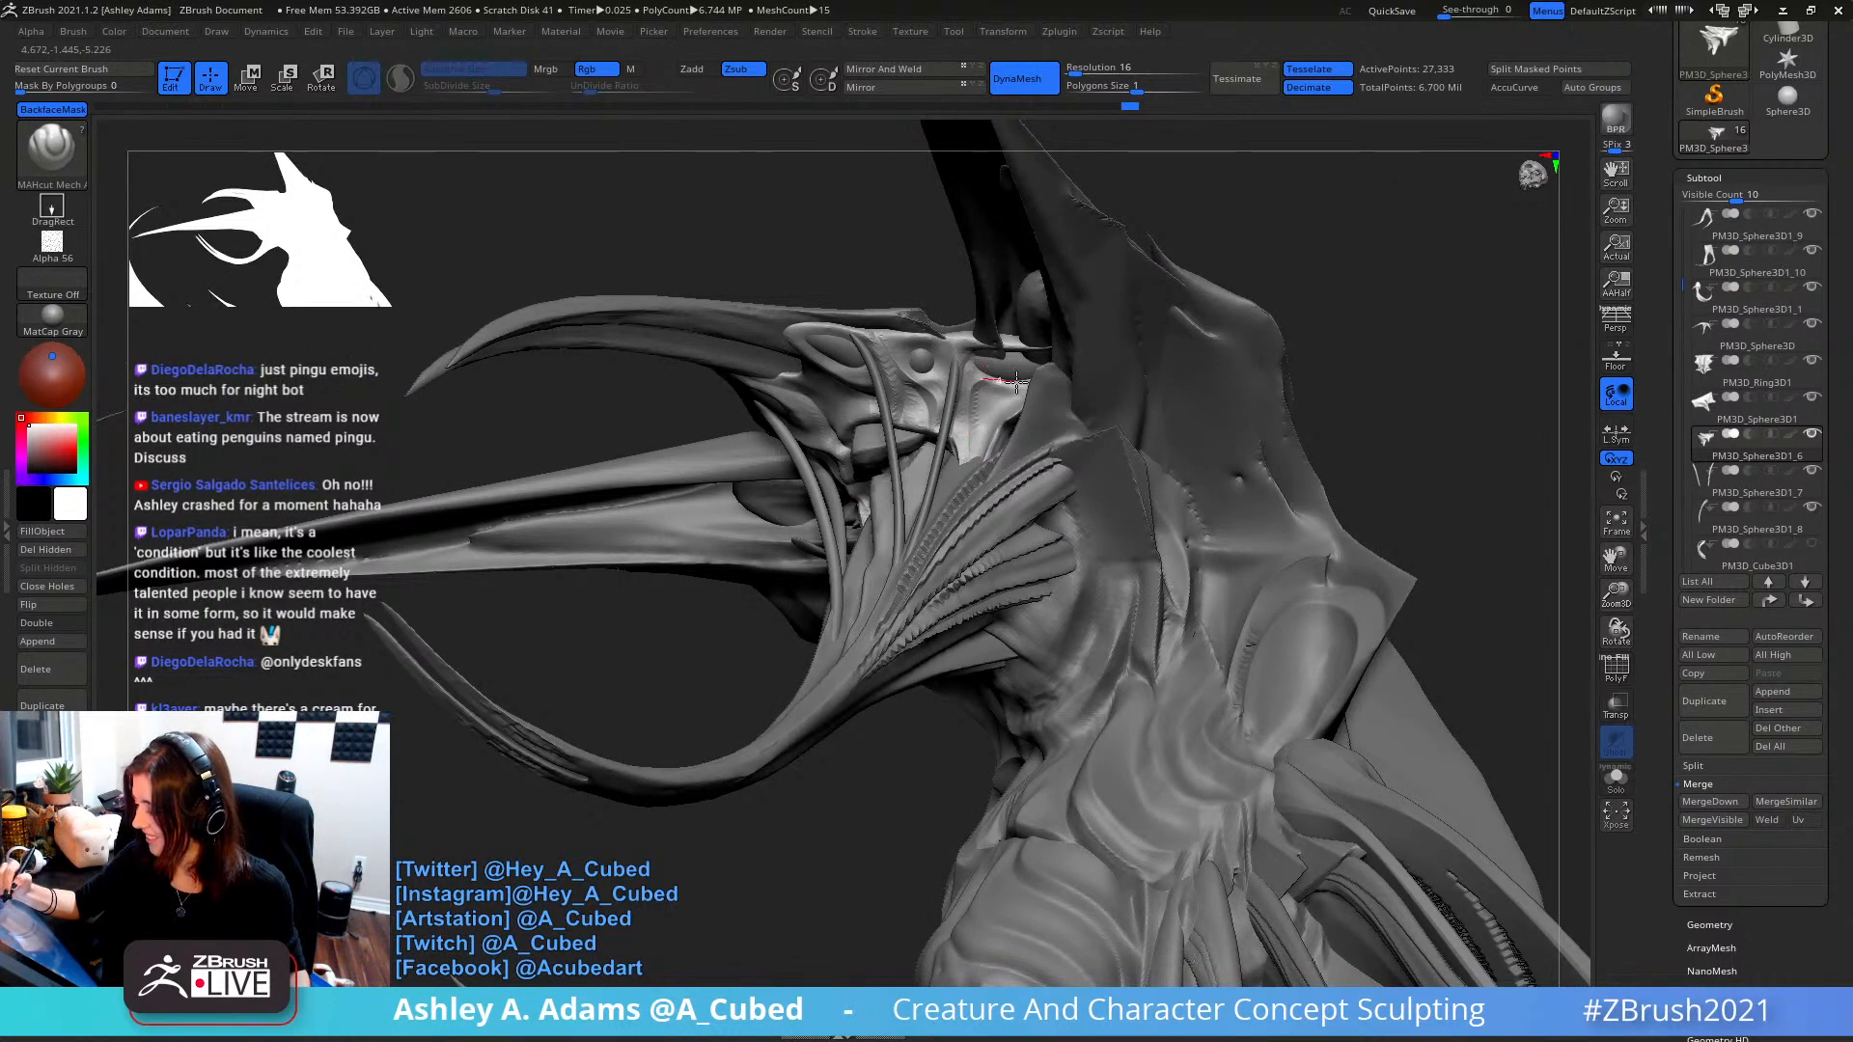
pyautogui.moveTo(1005, 359); pyautogui.dragTo(1021, 382, button='right')
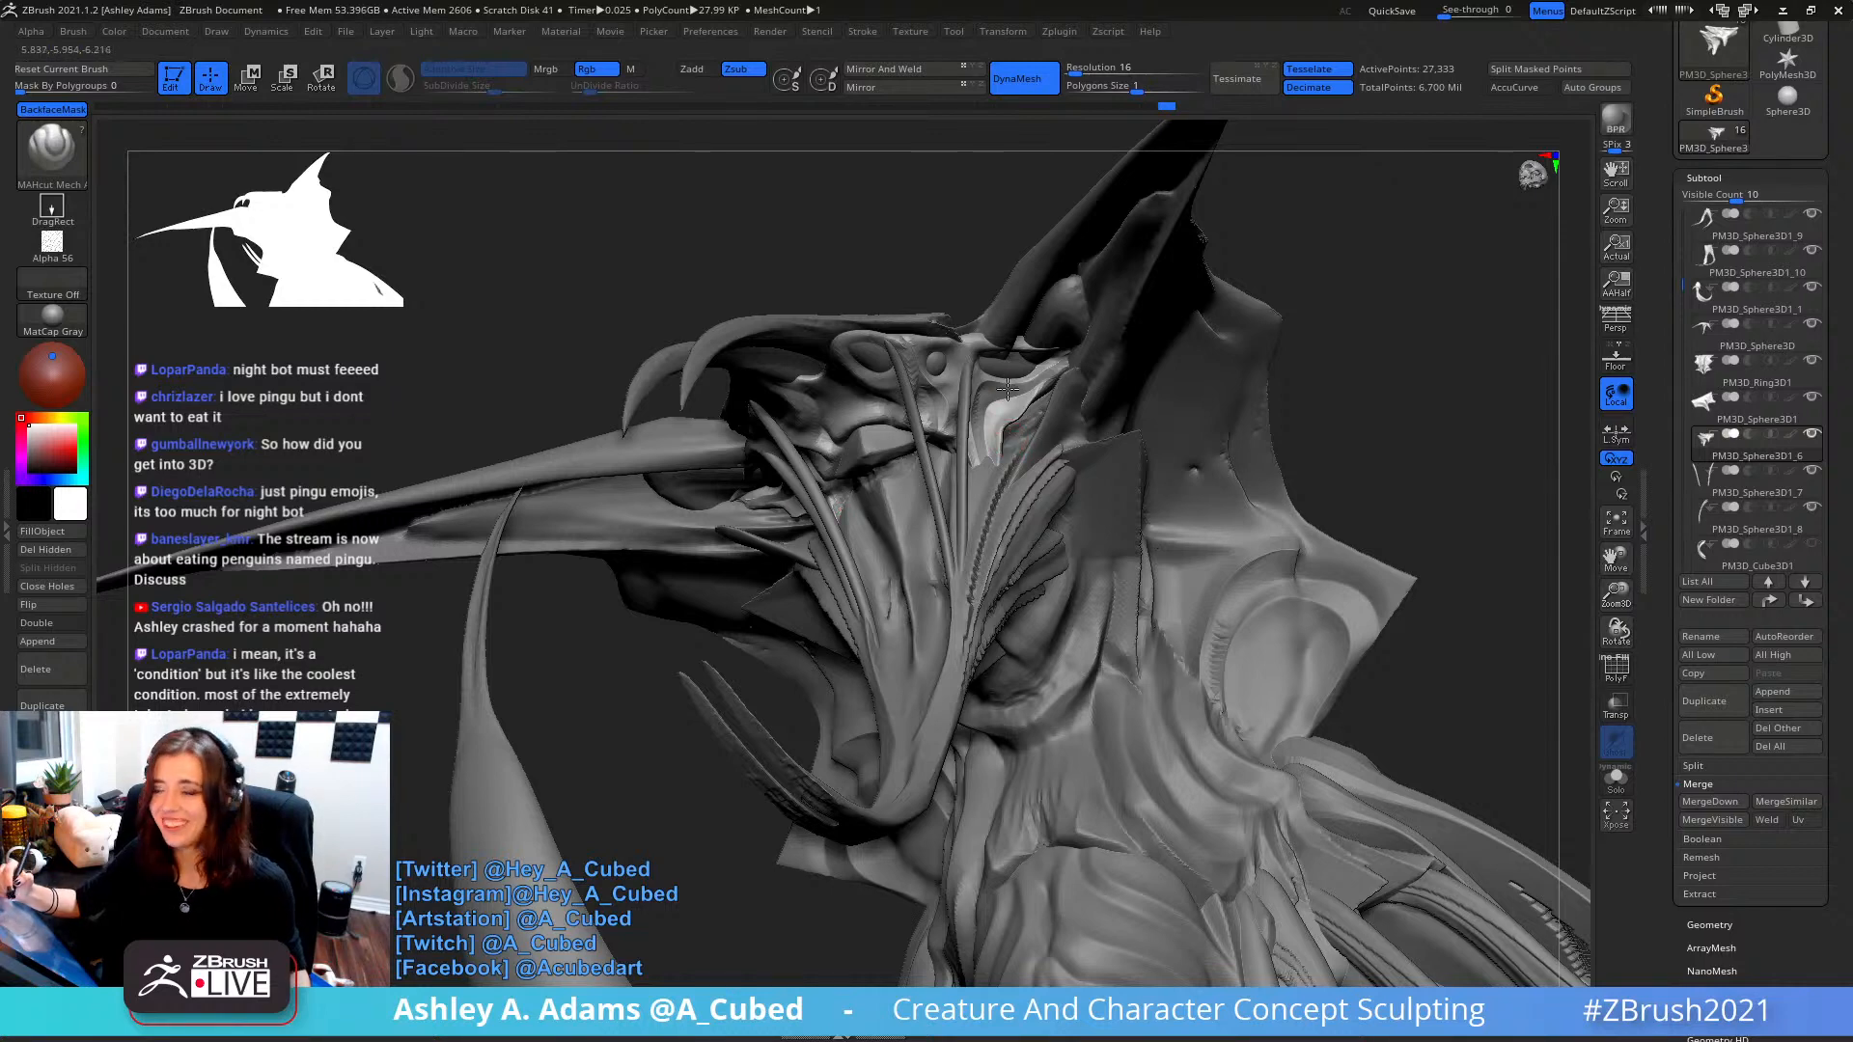
# - Switch to the DamStandard brush and carve creases where the long horns meet the face
pyautogui.moveTo(1007, 399)
pyautogui.mouseDown(button='right')
pyautogui.moveTo(766, 274)
pyautogui.moveTo(833, 332)
pyautogui.mouseUp(button='right')
pyautogui.press('b')
pyautogui.press('s')
pyautogui.press('h')
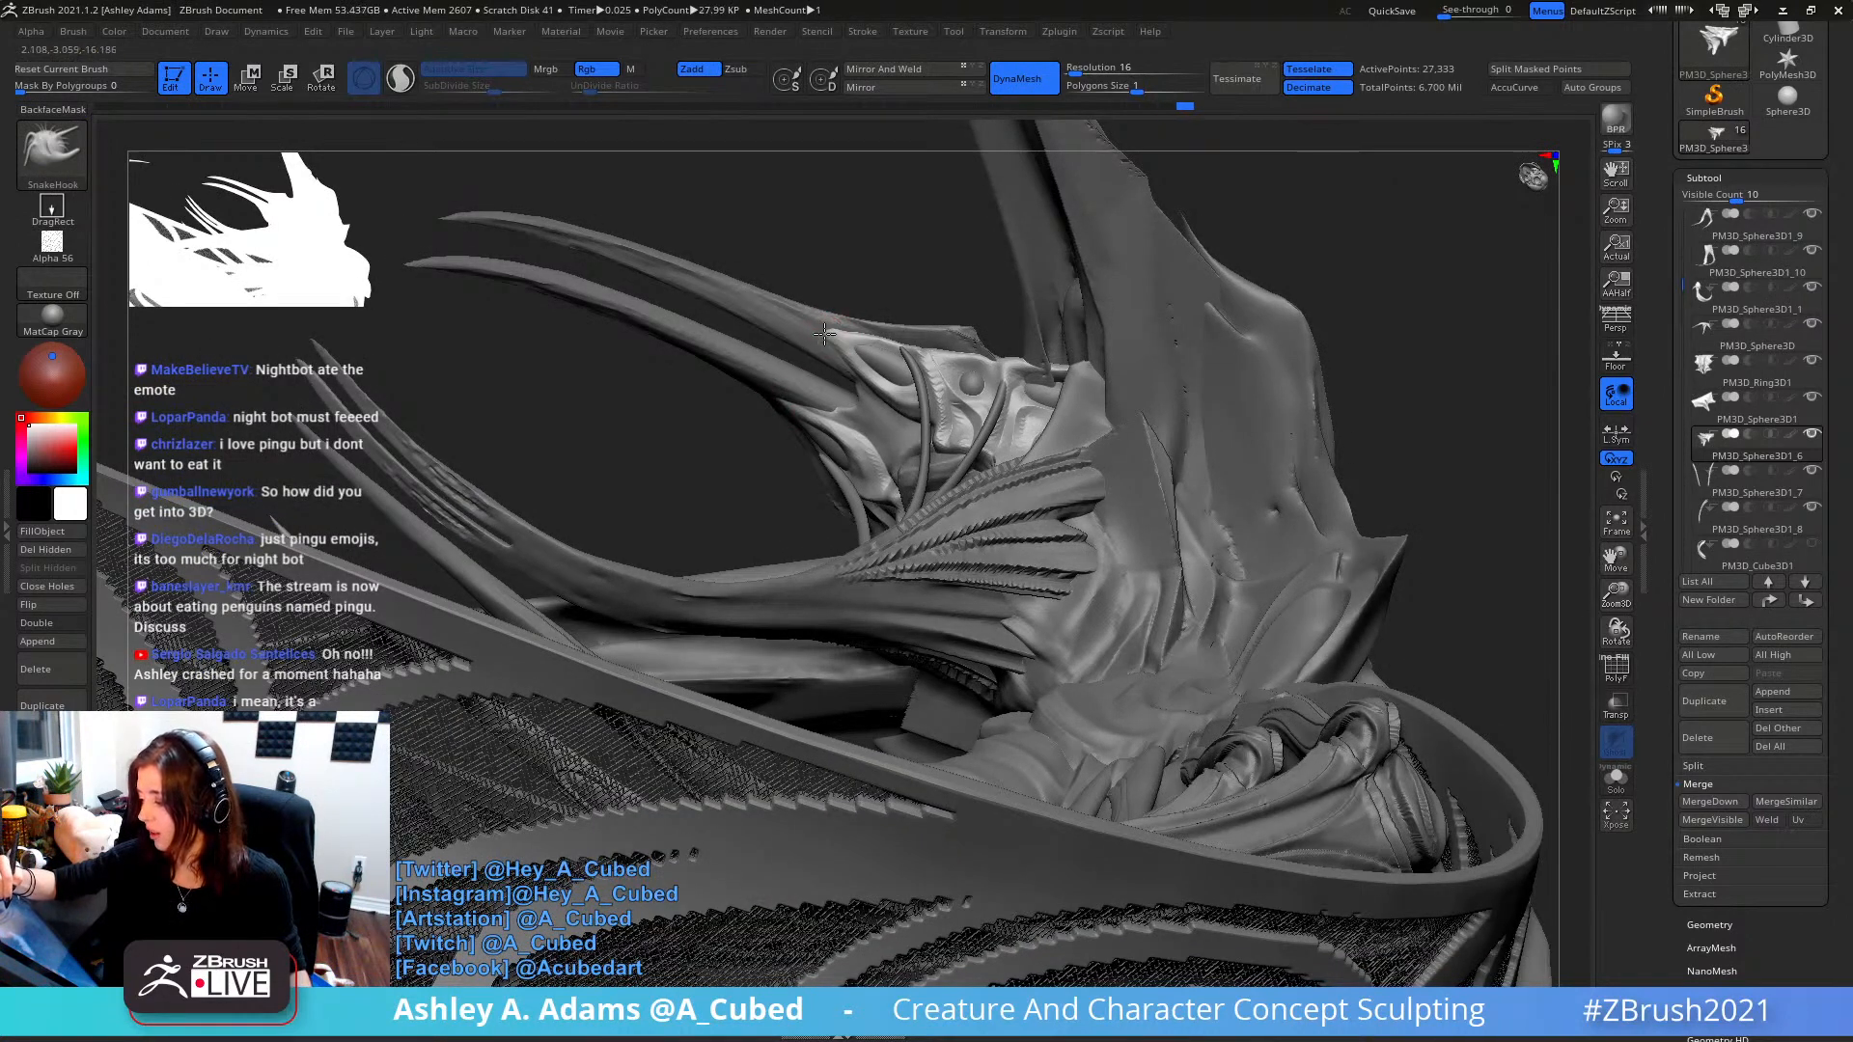
pyautogui.press('b')
pyautogui.press('d')
pyautogui.press('s')
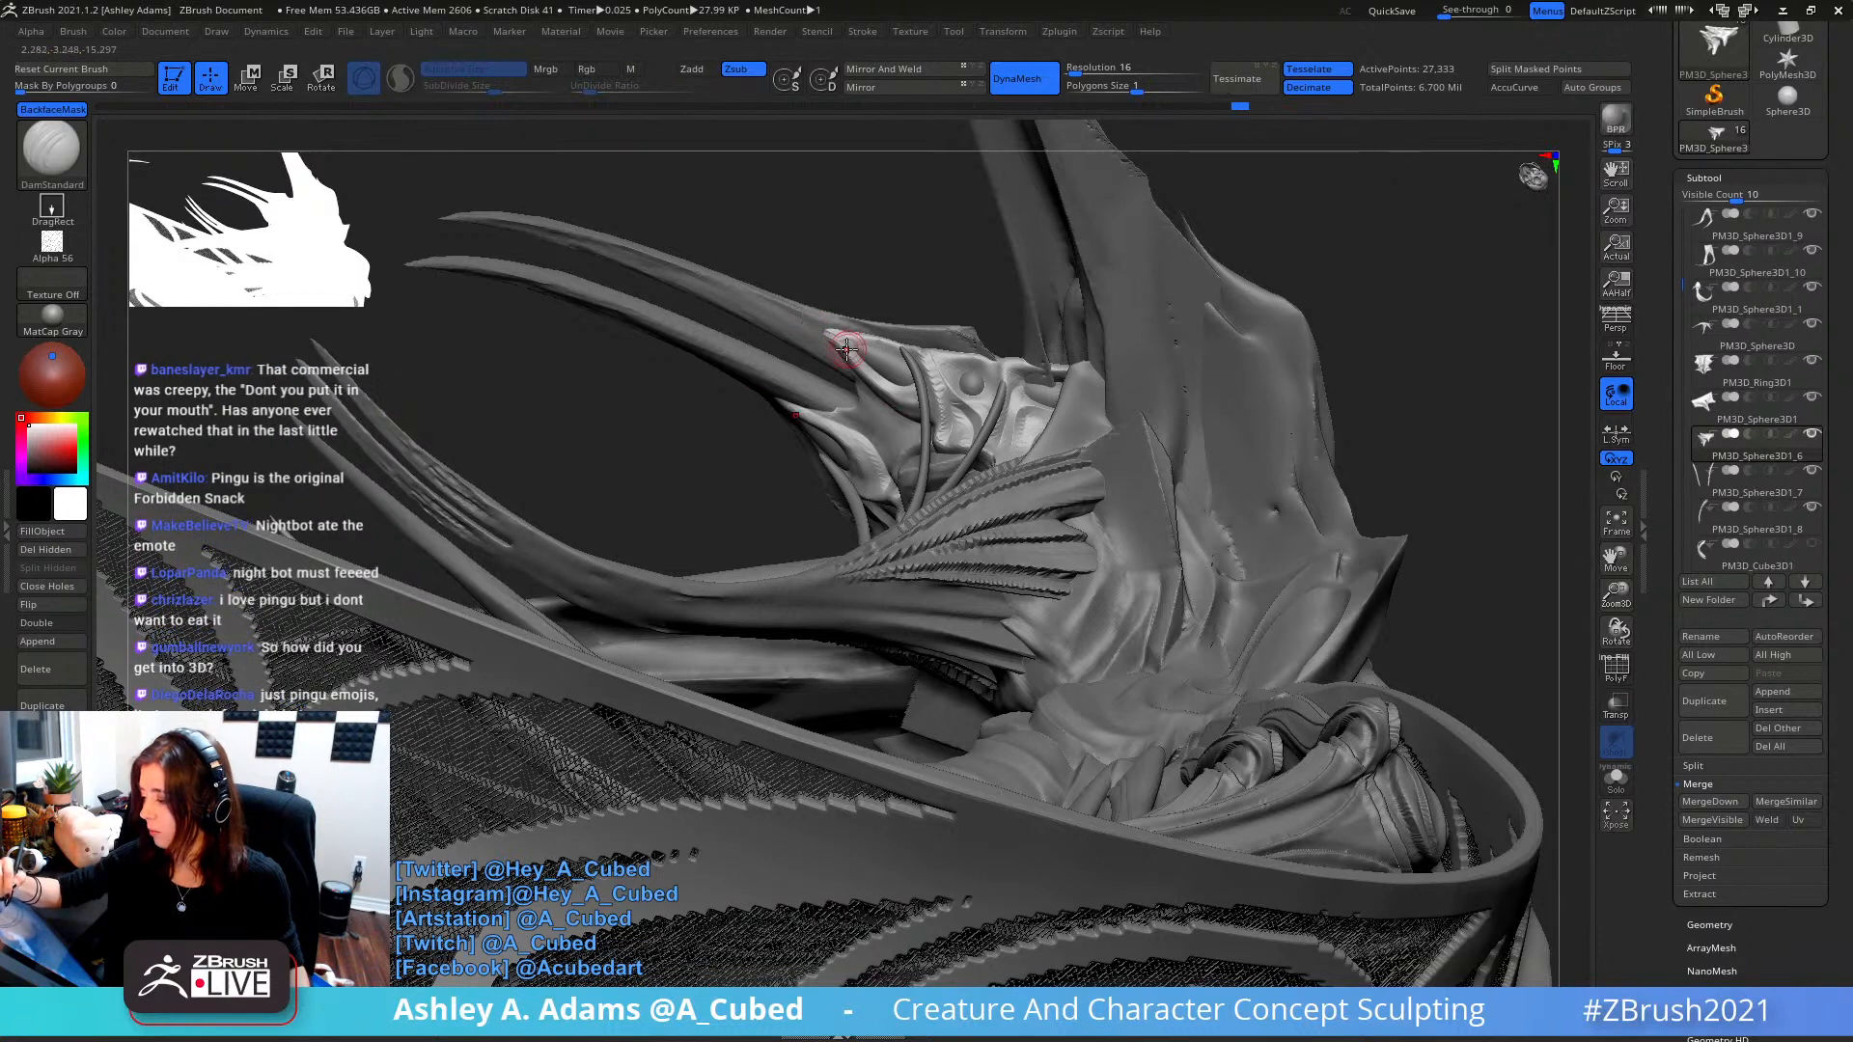
pyautogui.keyDown('ctrl'); pyautogui.moveTo(899, 394); pyautogui.dragTo(842, 261, button='right'); pyautogui.keyUp('ctrl')
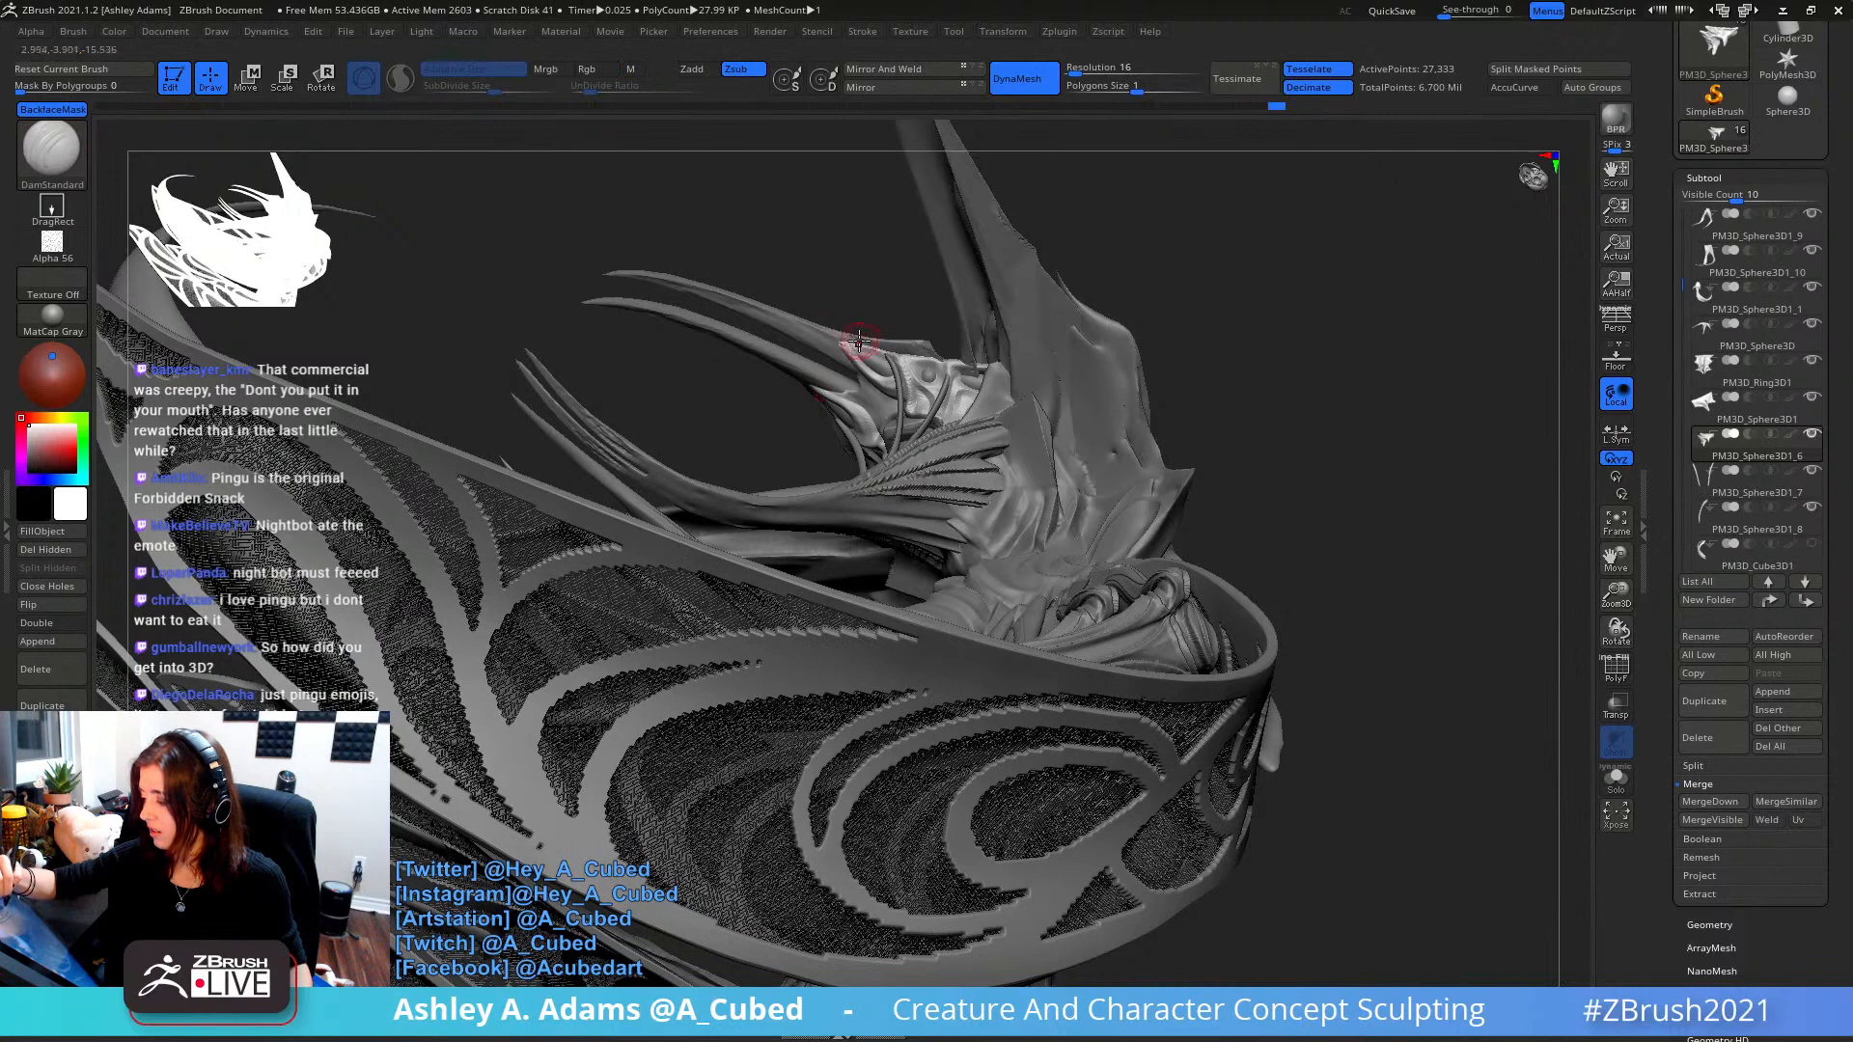
# - Select the back shell subtool PM3D_Ring3D1, choose the Inflat brush, and smooth the shell's scalloped outer edge
pyautogui.moveTo(907, 331)
pyautogui.mouseDown(button='right')
pyautogui.moveTo(959, 522)
pyautogui.moveTo(931, 473)
pyautogui.moveTo(945, 536)
pyautogui.mouseUp(button='right')
pyautogui.press('space')
pyautogui.moveTo(997, 436); pyautogui.dragTo(893, 338, button='right')
pyautogui.moveTo(893, 337)
pyautogui.keyDown('ctrl'); pyautogui.mouseDown(button='right')
pyautogui.moveTo(838, 425)
pyautogui.moveTo(806, 434)
pyautogui.moveTo(844, 415)
pyautogui.moveTo(883, 494)
pyautogui.moveTo(828, 477)
pyautogui.mouseUp(button='right'); pyautogui.keyUp('ctrl')
pyautogui.keyDown('alt'); pyautogui.click(818, 404); pyautogui.keyUp('alt')
pyautogui.press('b')
pyautogui.press('i')
pyautogui.press('n')
pyautogui.moveTo(884, 333)
pyautogui.mouseDown(button='right')
pyautogui.moveTo(838, 409)
pyautogui.moveTo(792, 437)
pyautogui.moveTo(803, 449)
pyautogui.moveTo(889, 401)
pyautogui.mouseUp(button='right')
pyautogui.rightClick(891, 400)
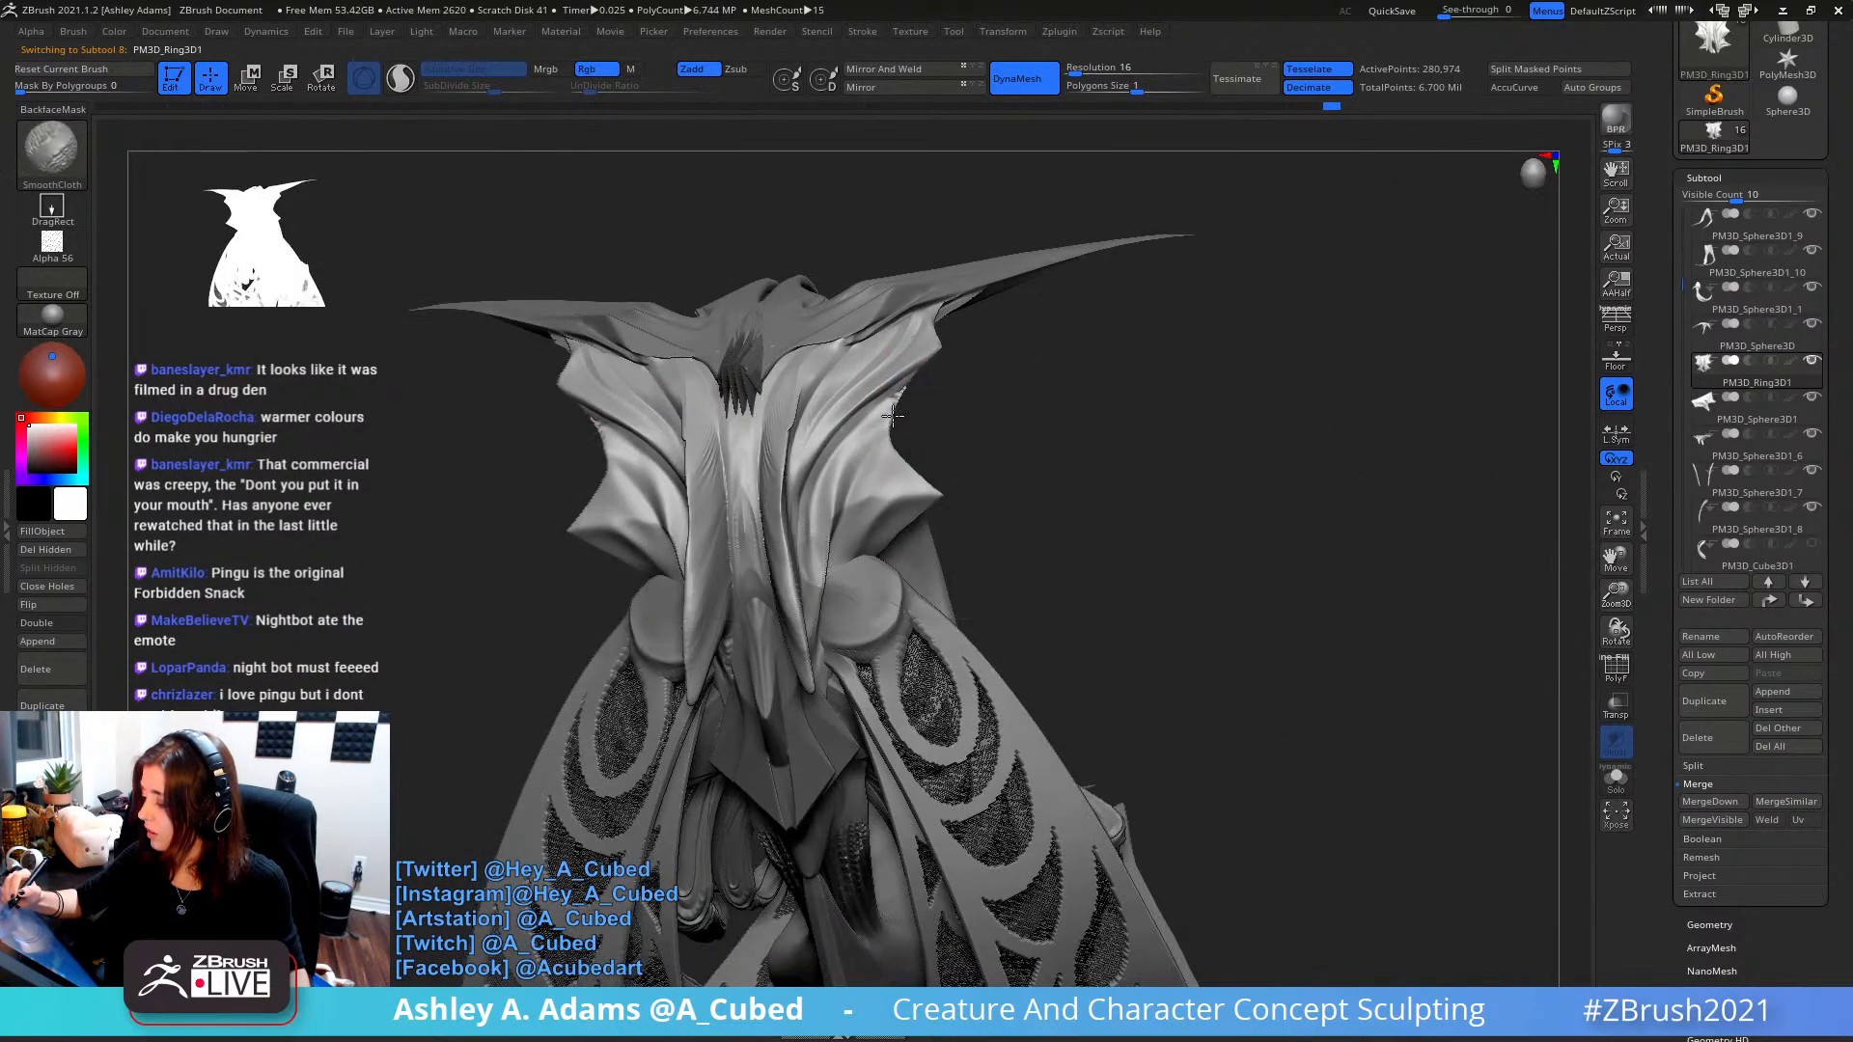
pyautogui.keyDown('shift'); pyautogui.moveTo(891, 421); pyautogui.dragTo(905, 391); pyautogui.keyUp('shift')
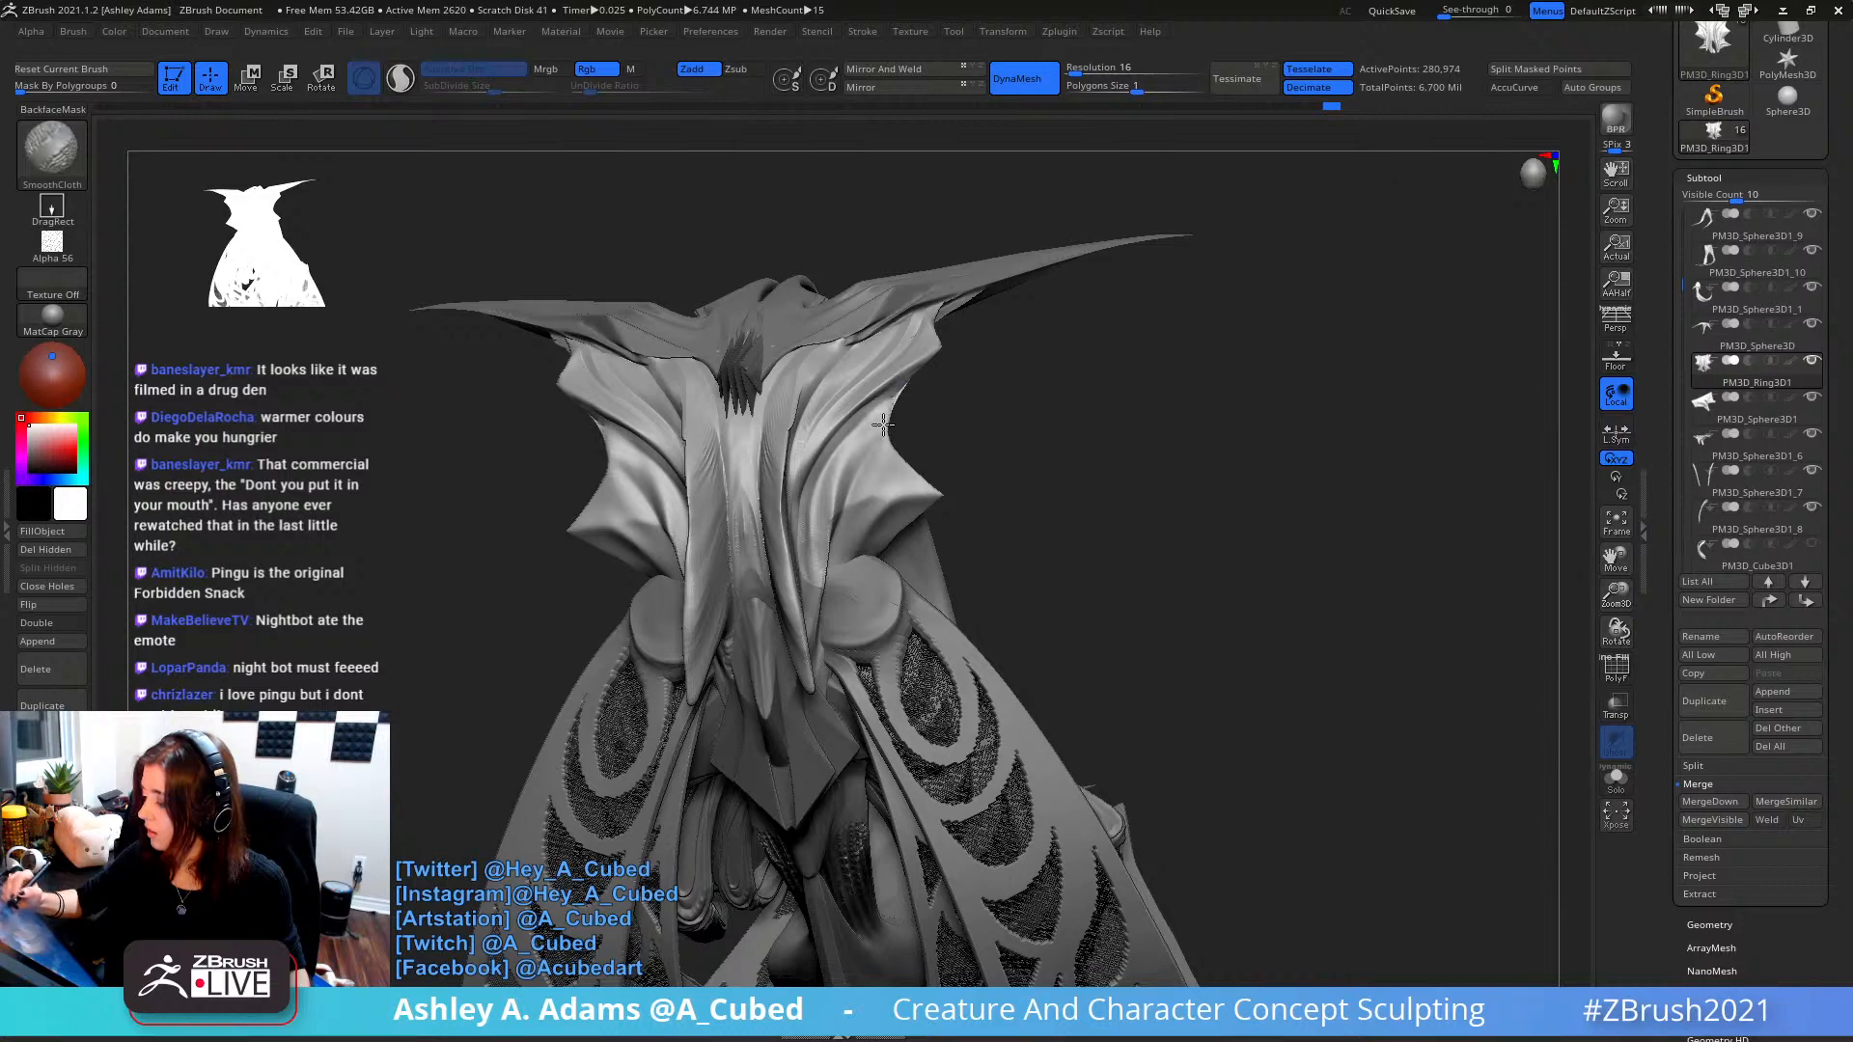
# - Select the body subtool PM3D_Sphere3D1_1, isolate it with Solo, and switch to the Slash2 brush
pyautogui.moveTo(884, 424)
pyautogui.mouseDown(button='right')
pyautogui.moveTo(934, 393)
pyautogui.moveTo(958, 428)
pyautogui.moveTo(912, 482)
pyautogui.moveTo(916, 589)
pyautogui.moveTo(985, 575)
pyautogui.moveTo(981, 349)
pyautogui.mouseUp(button='right')
pyautogui.keyDown('alt'); pyautogui.click(918, 599); pyautogui.keyUp('alt')
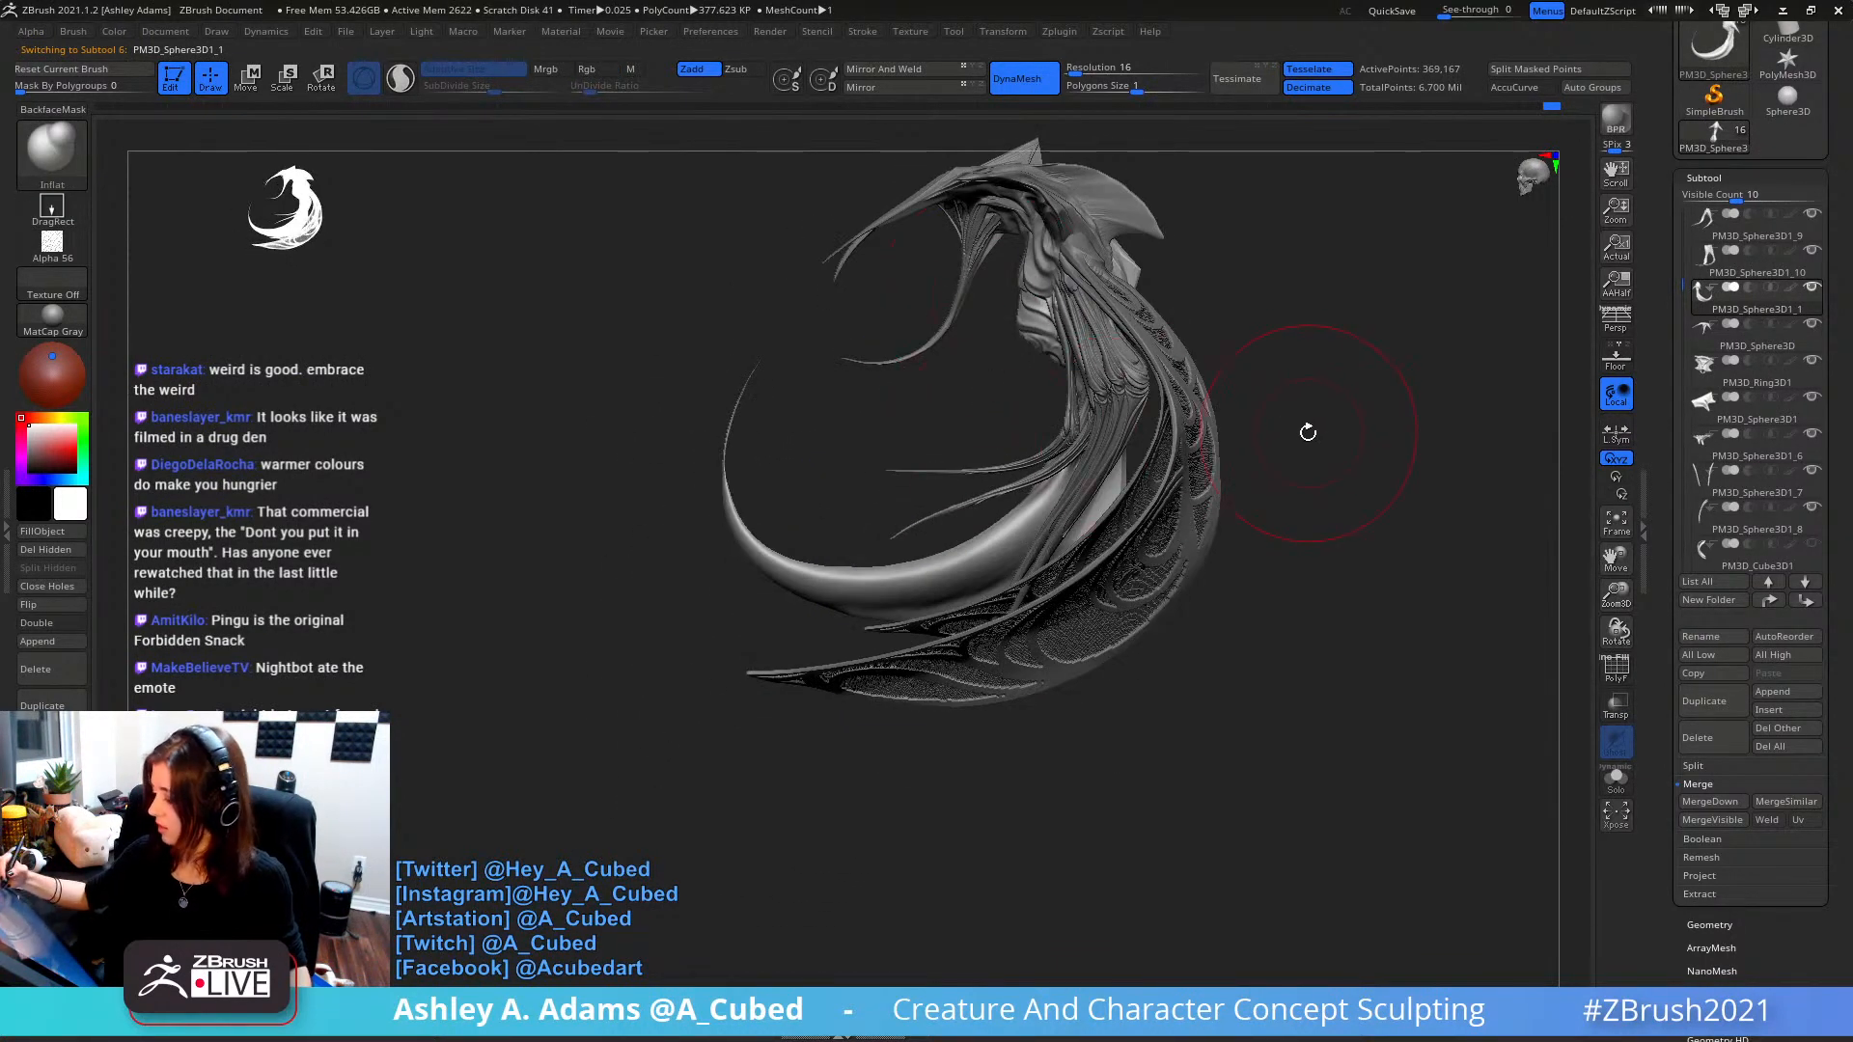
pyautogui.moveTo(799, 503); pyautogui.dragTo(865, 458, button='right')
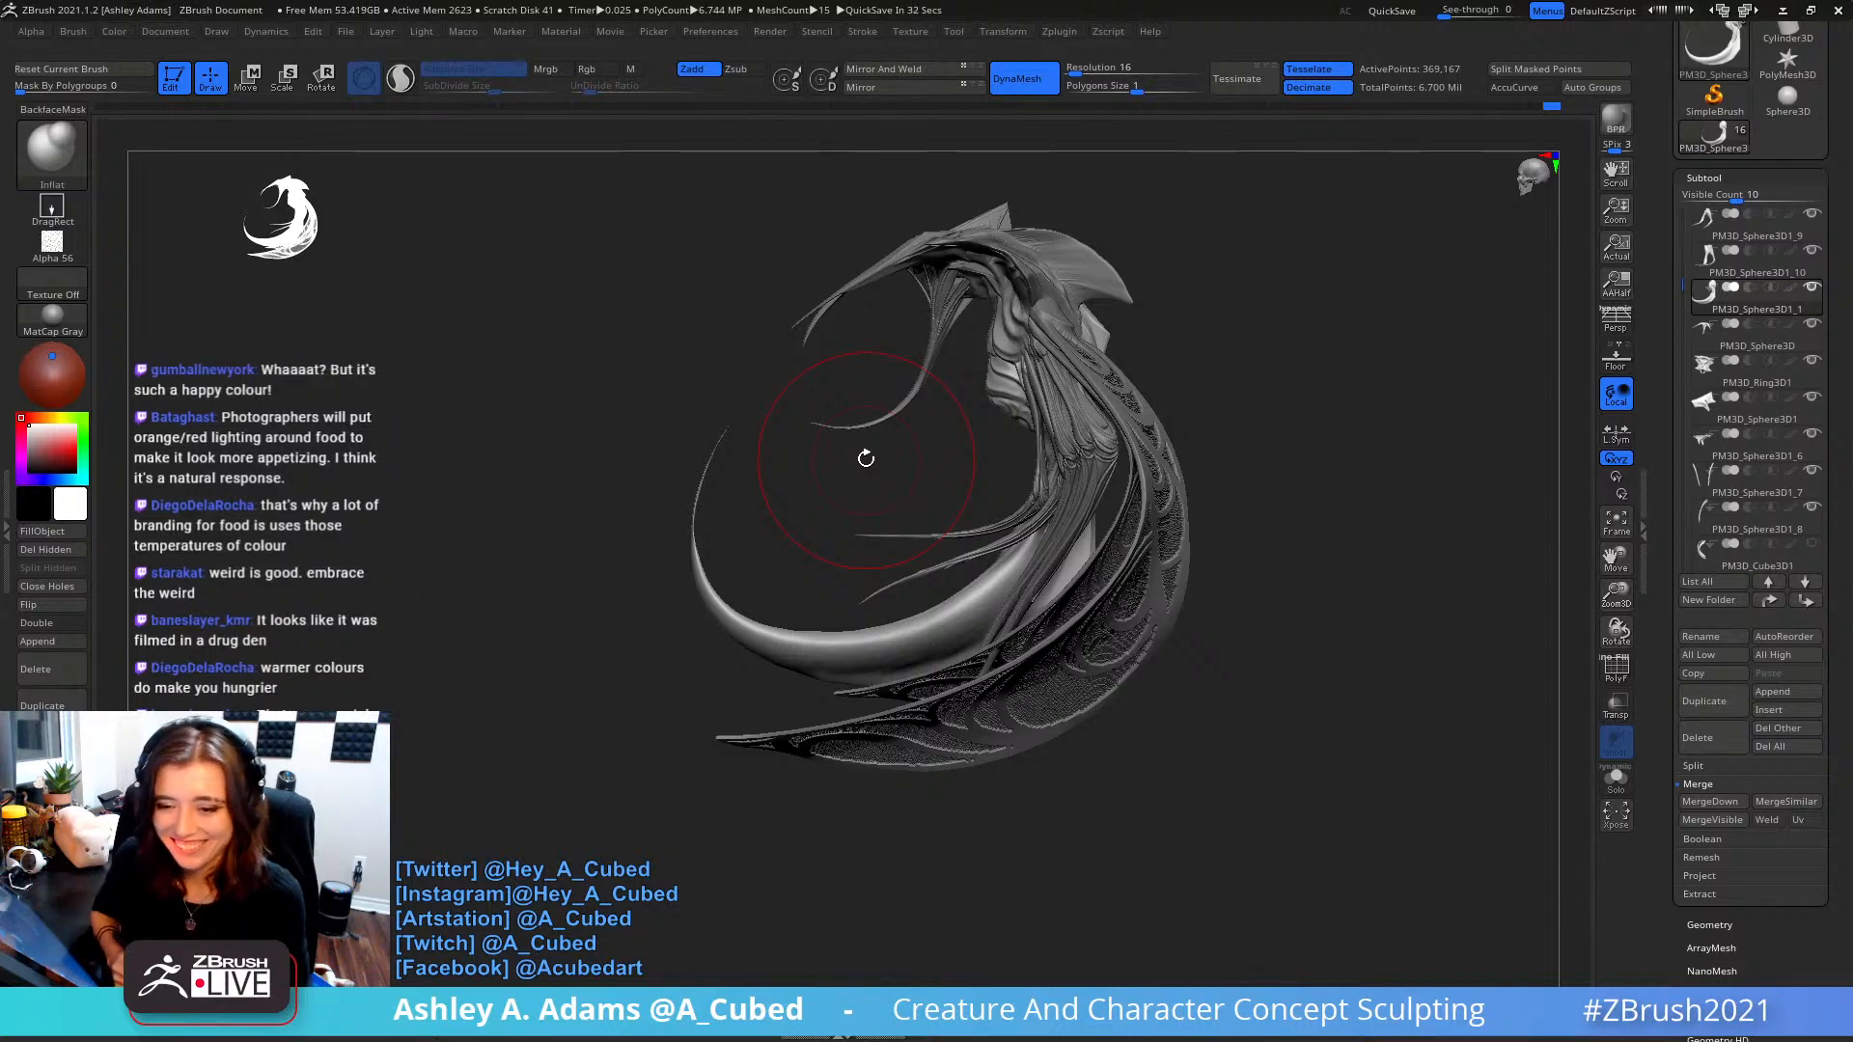
pyautogui.moveTo(866, 458); pyautogui.dragTo(994, 509)
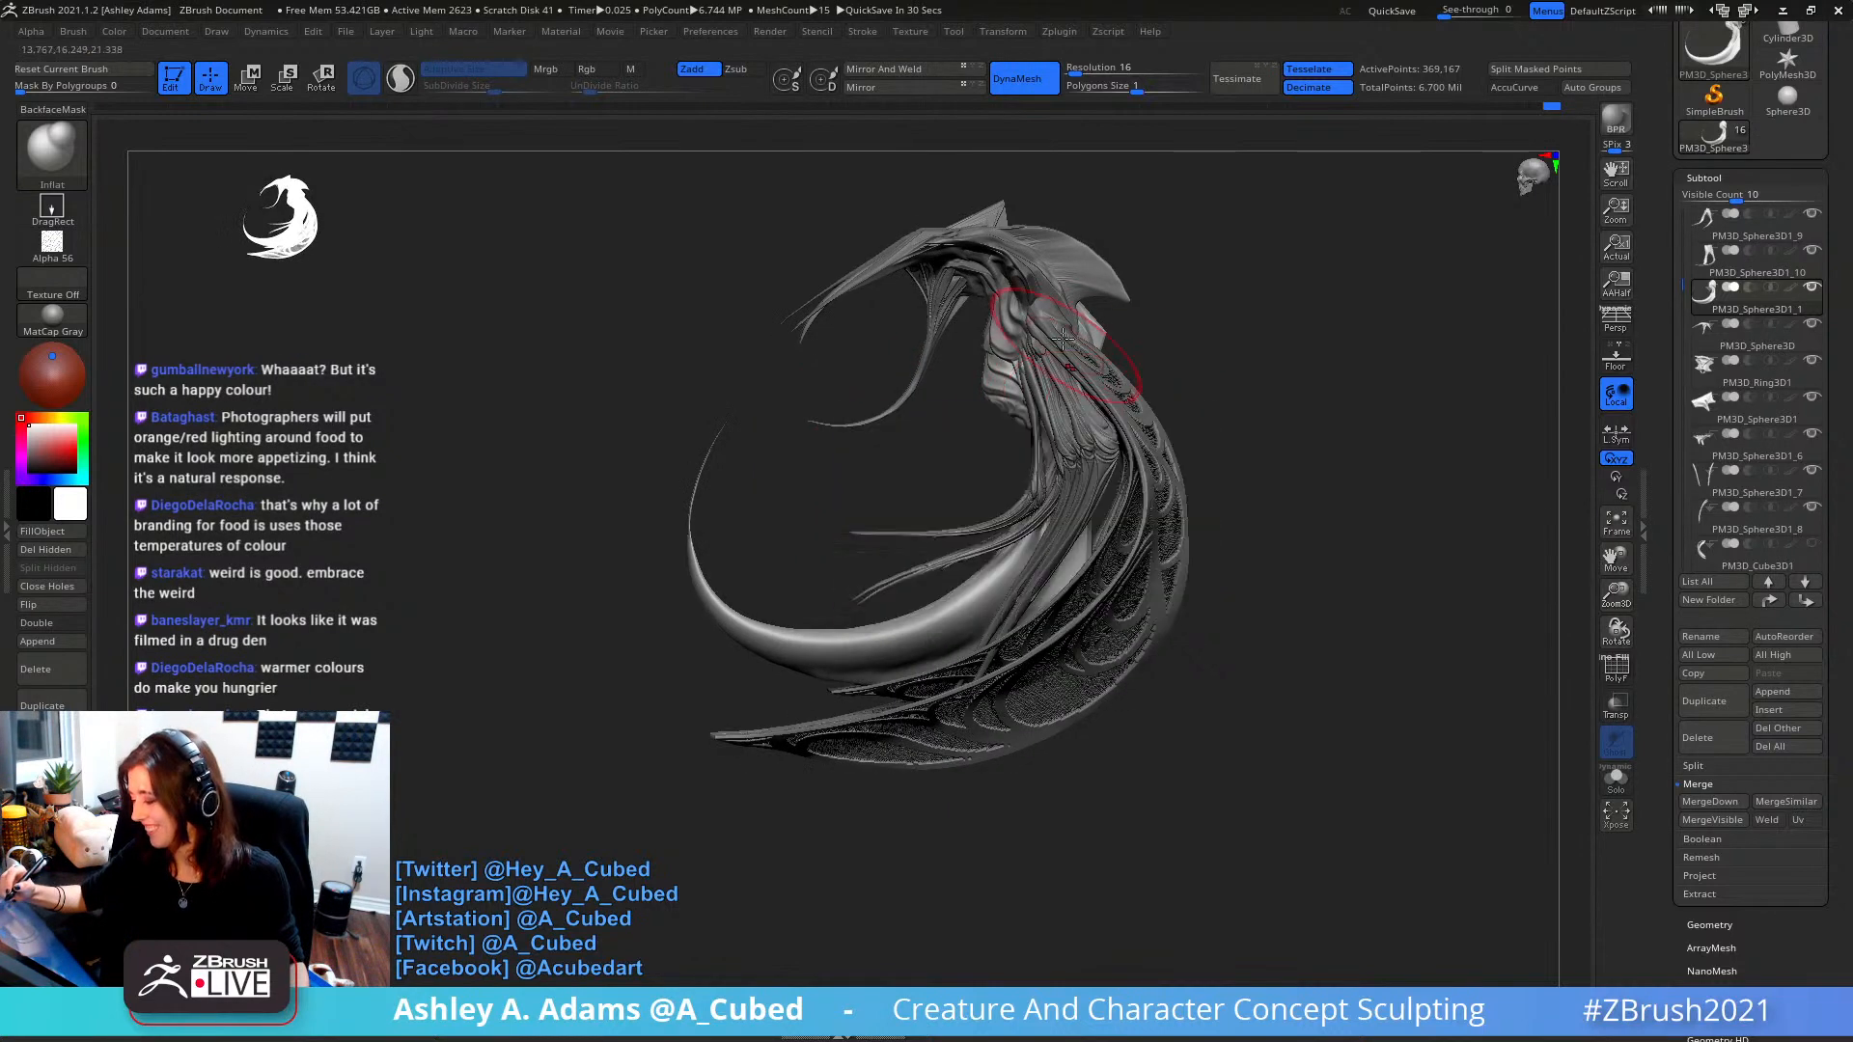
pyautogui.keyDown('alt'); pyautogui.moveTo(1004, 513); pyautogui.dragTo(1070, 397, button='right'); pyautogui.keyUp('alt')
pyautogui.click(1616, 779)
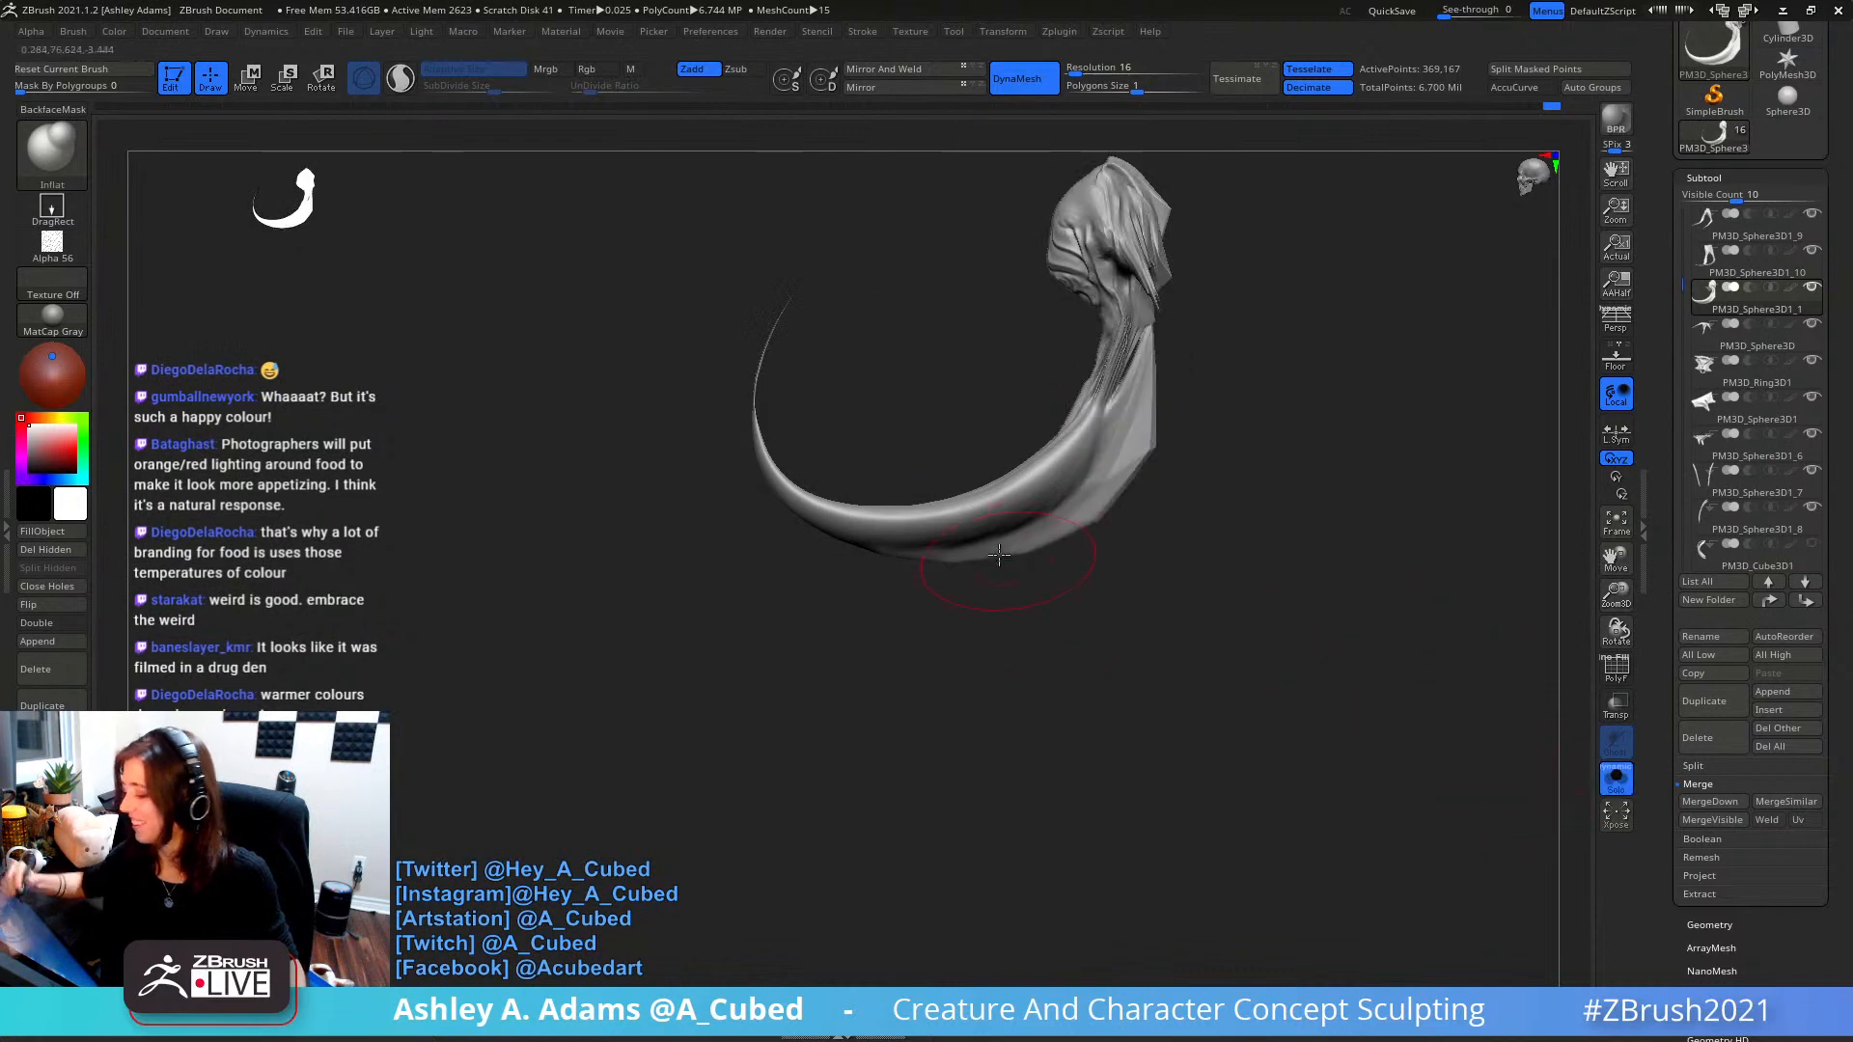
pyautogui.keyDown('ctrl'); pyautogui.moveTo(999, 556); pyautogui.dragTo(947, 558, button='right'); pyautogui.keyUp('ctrl')
pyautogui.press('2')
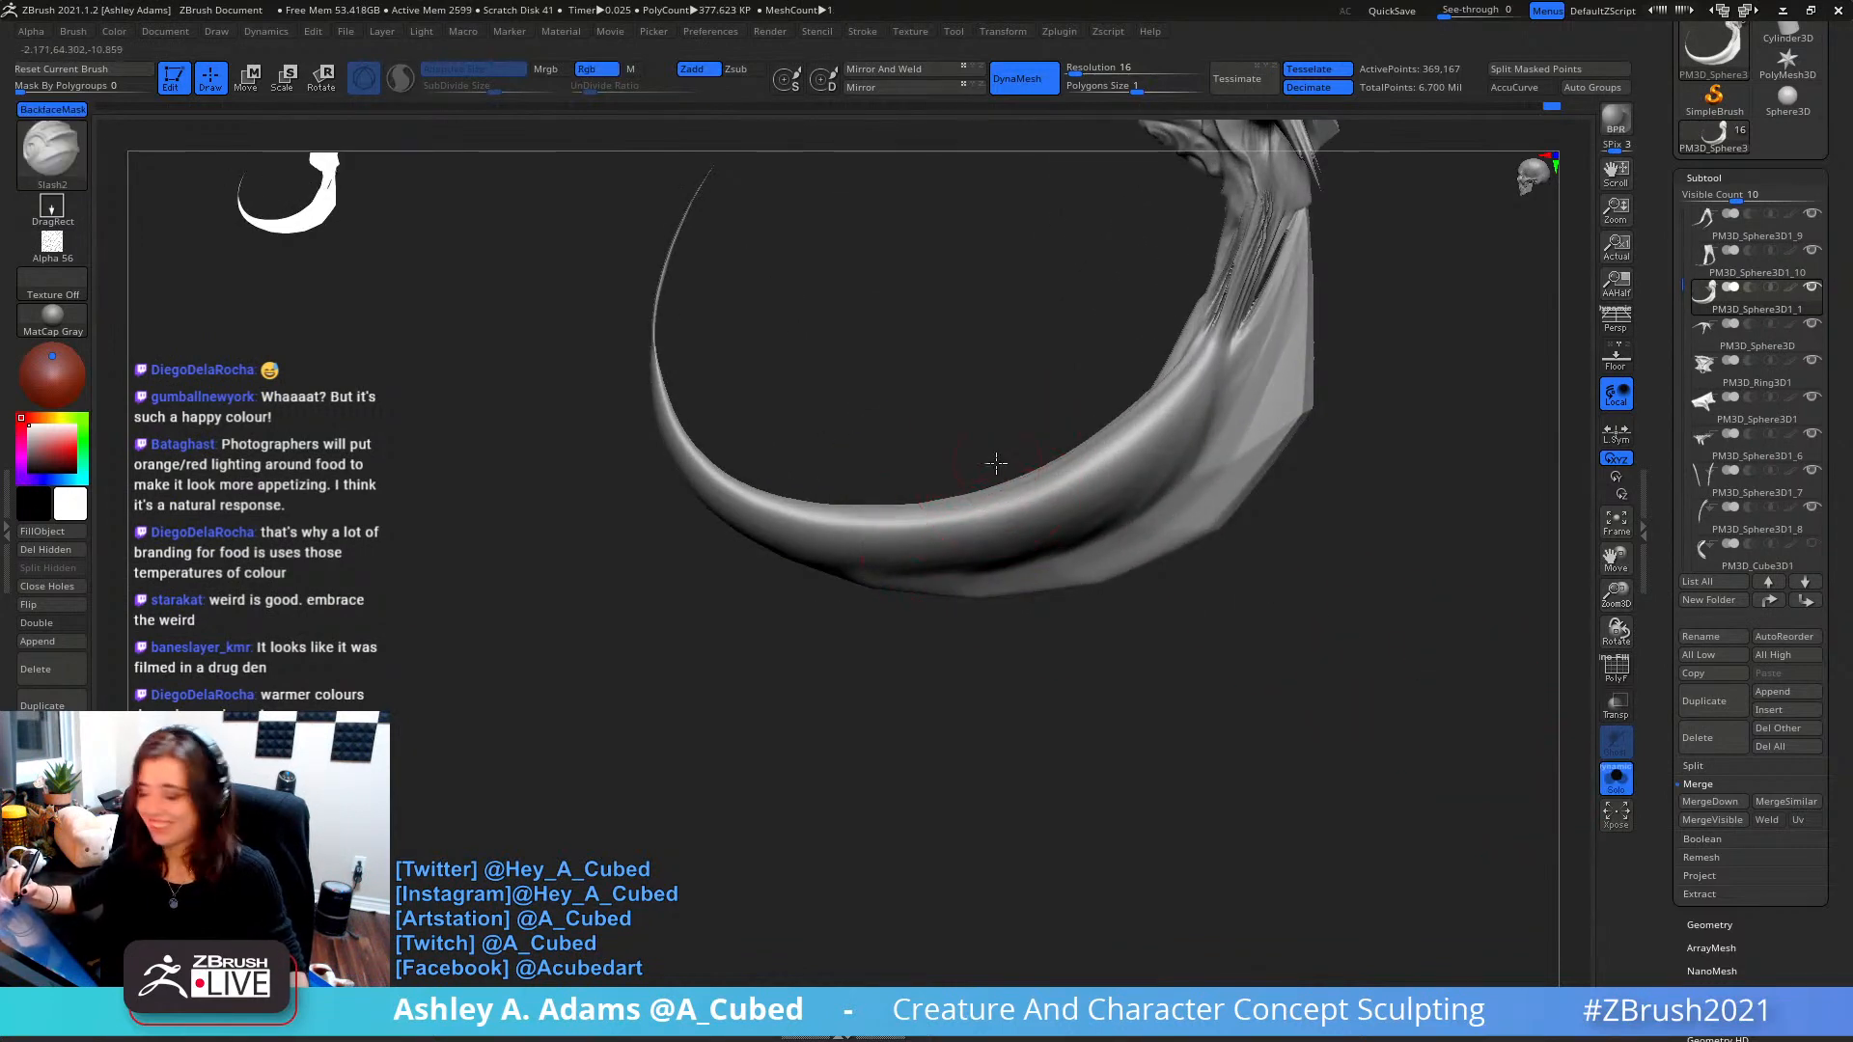
# - Carve a long rounded loop with the Slash2 brush along the side of the curved tail, tapering toward its tip
pyautogui.moveTo(993, 463)
pyautogui.mouseDown(button='right')
pyautogui.moveTo(982, 564)
pyautogui.moveTo(961, 446)
pyautogui.moveTo(961, 504)
pyautogui.mouseUp(button='right')
pyautogui.rightClick(983, 564)
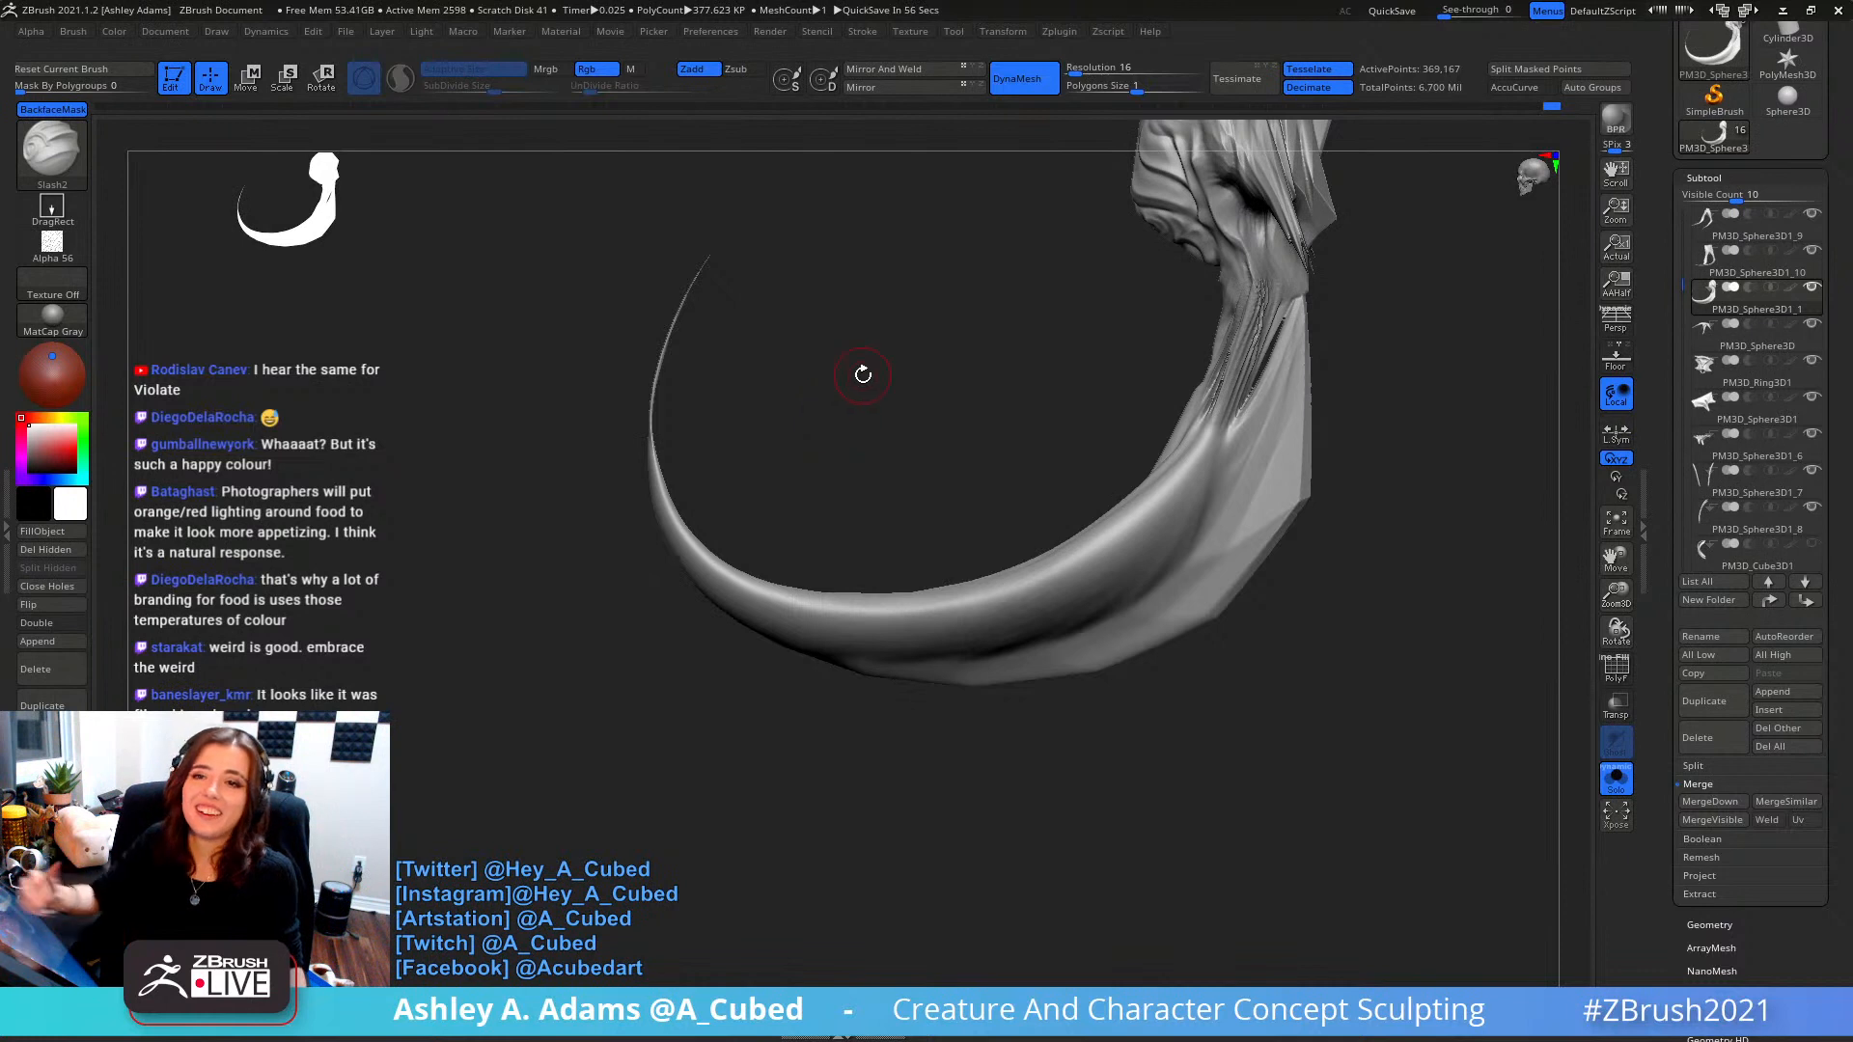
pyautogui.keyDown('alt'); pyautogui.moveTo(1171, 214); pyautogui.dragTo(1052, 301); pyautogui.keyUp('alt')
pyautogui.moveTo(917, 531); pyautogui.dragTo(935, 454)
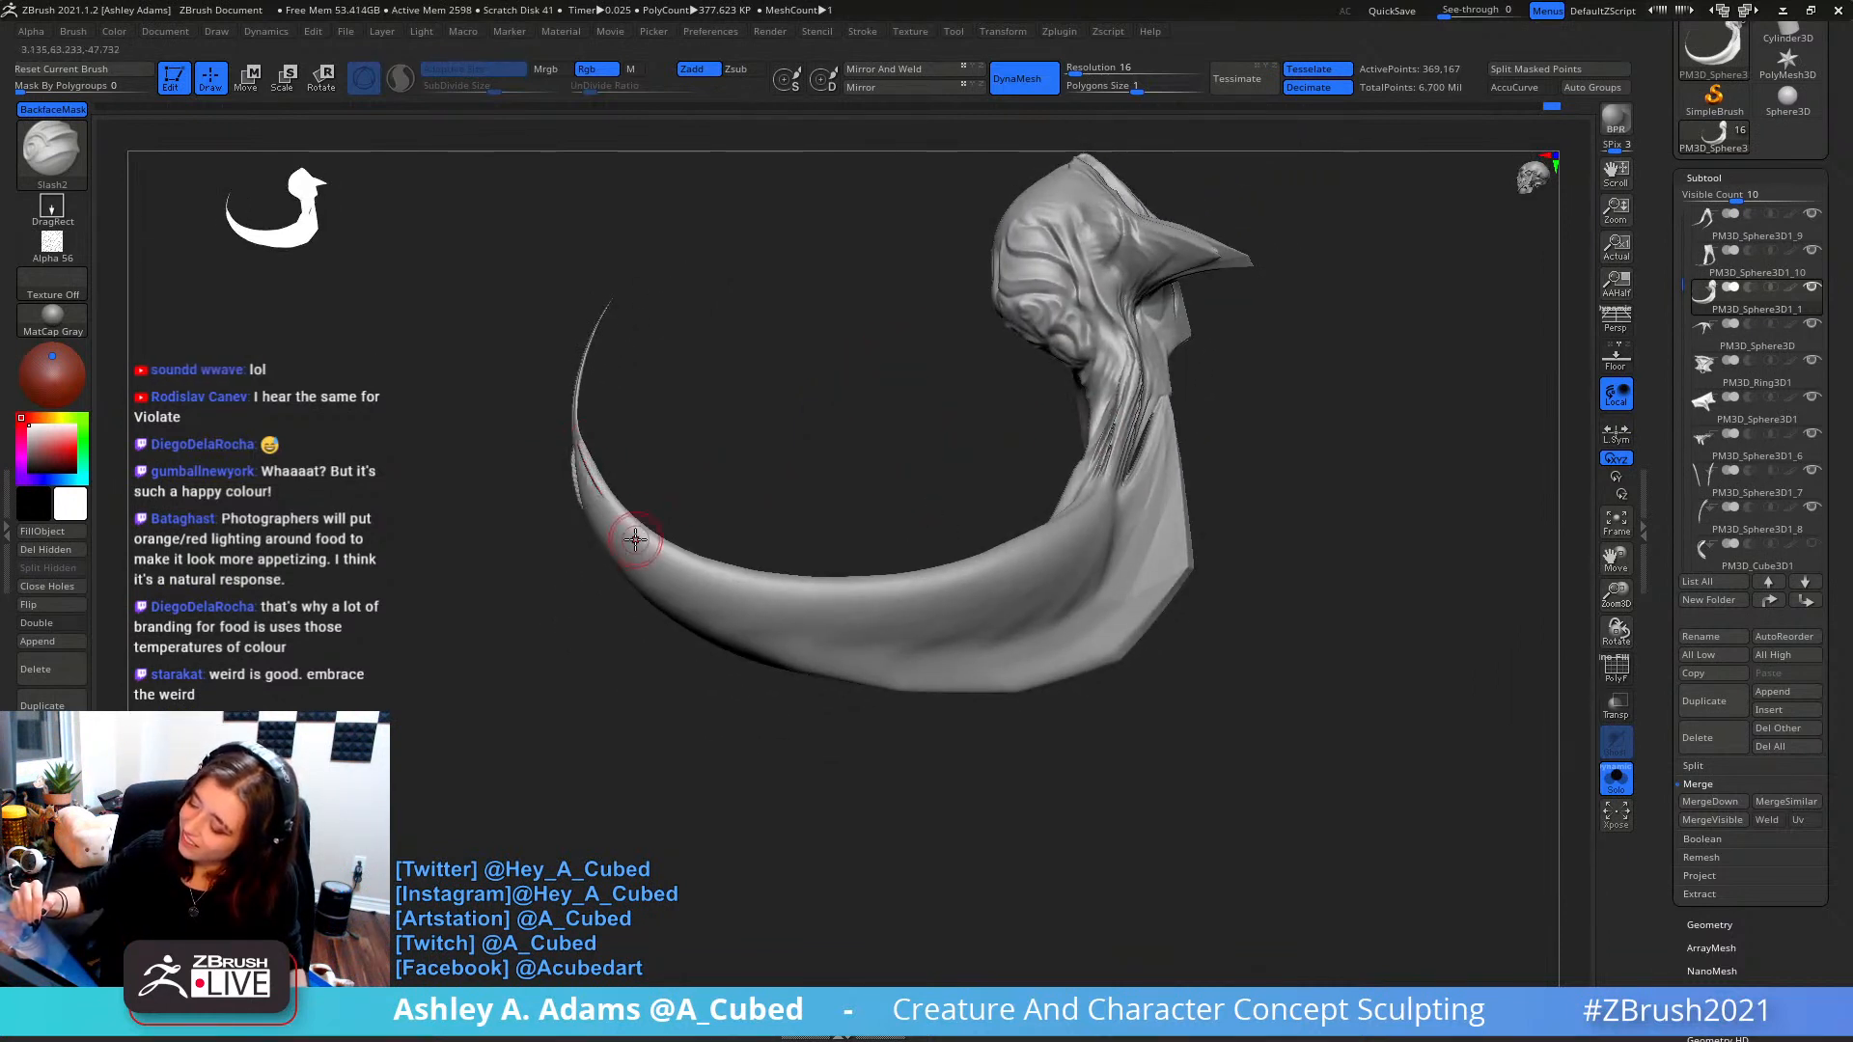
pyautogui.press('space')
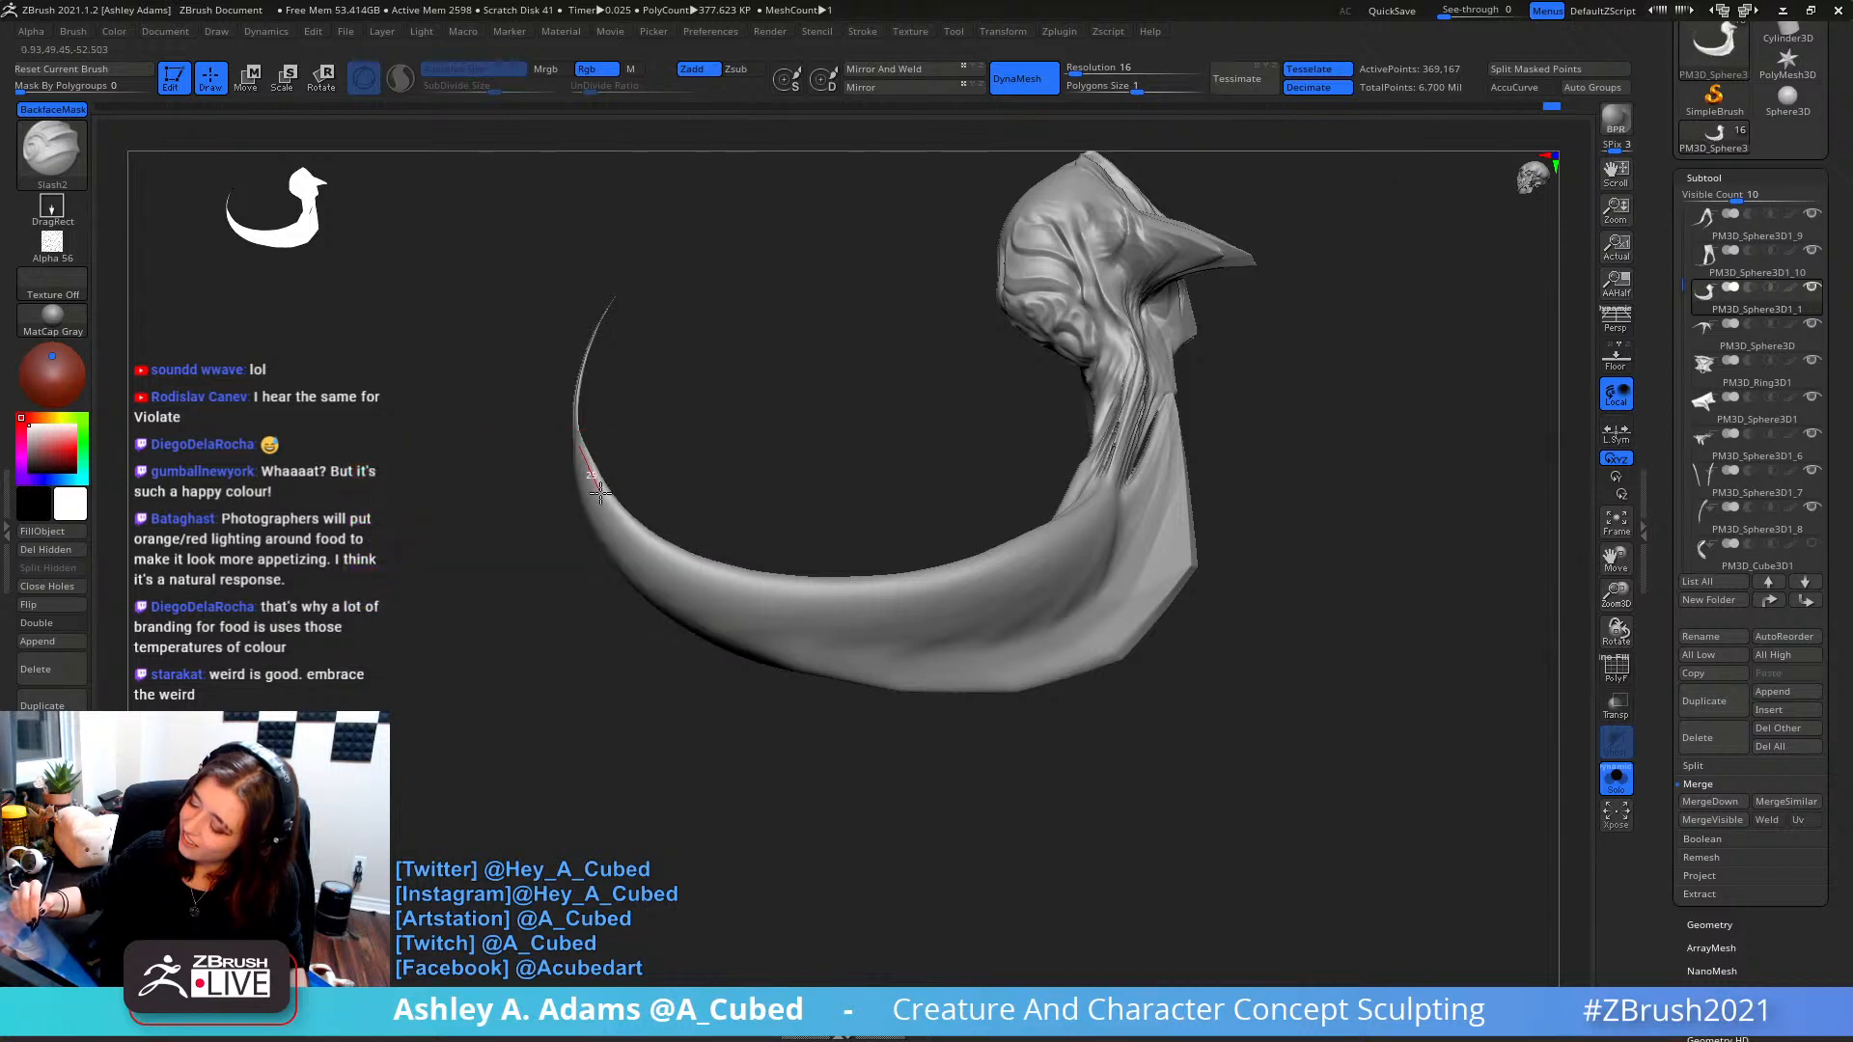
pyautogui.moveTo(627, 530)
pyautogui.mouseDown()
pyautogui.moveTo(772, 606)
pyautogui.moveTo(1050, 603)
pyautogui.moveTo(1028, 634)
pyautogui.moveTo(902, 654)
pyautogui.moveTo(686, 600)
pyautogui.moveTo(589, 505)
pyautogui.moveTo(569, 431)
pyautogui.mouseUp()
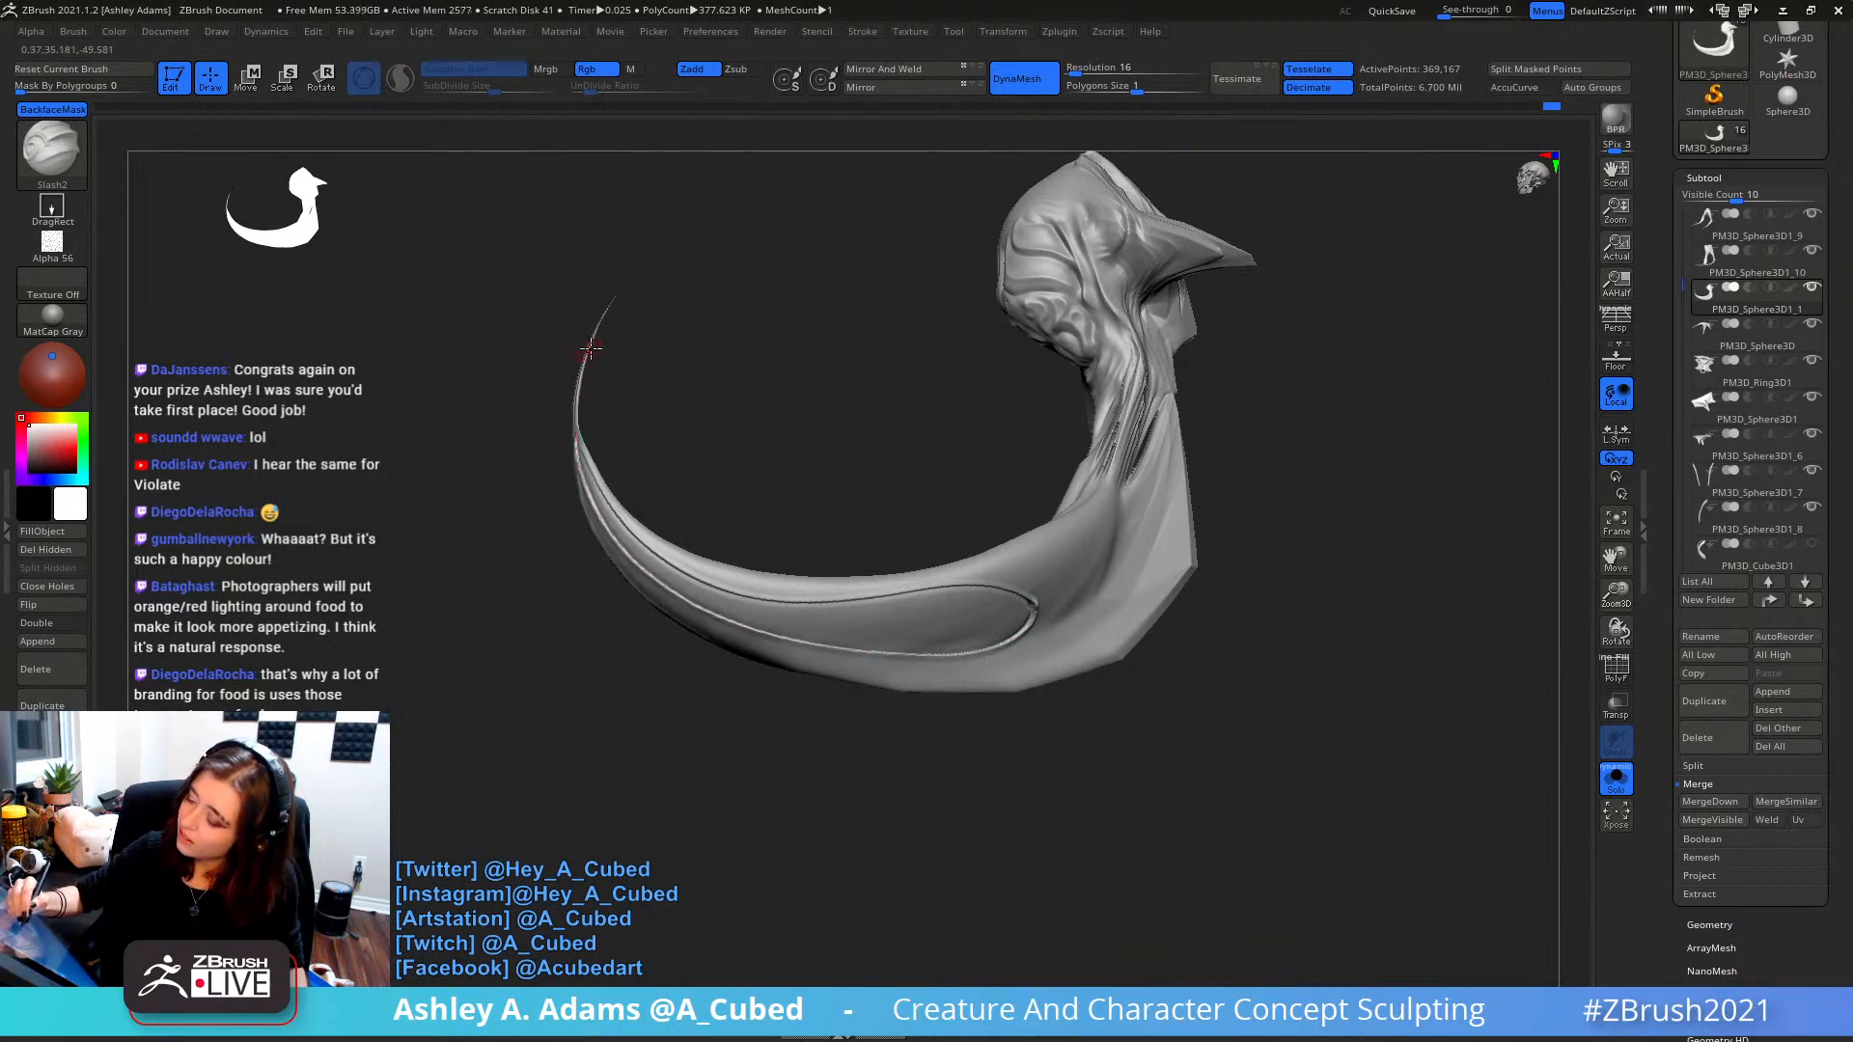
pyautogui.moveTo(873, 380); pyautogui.dragTo(710, 437)
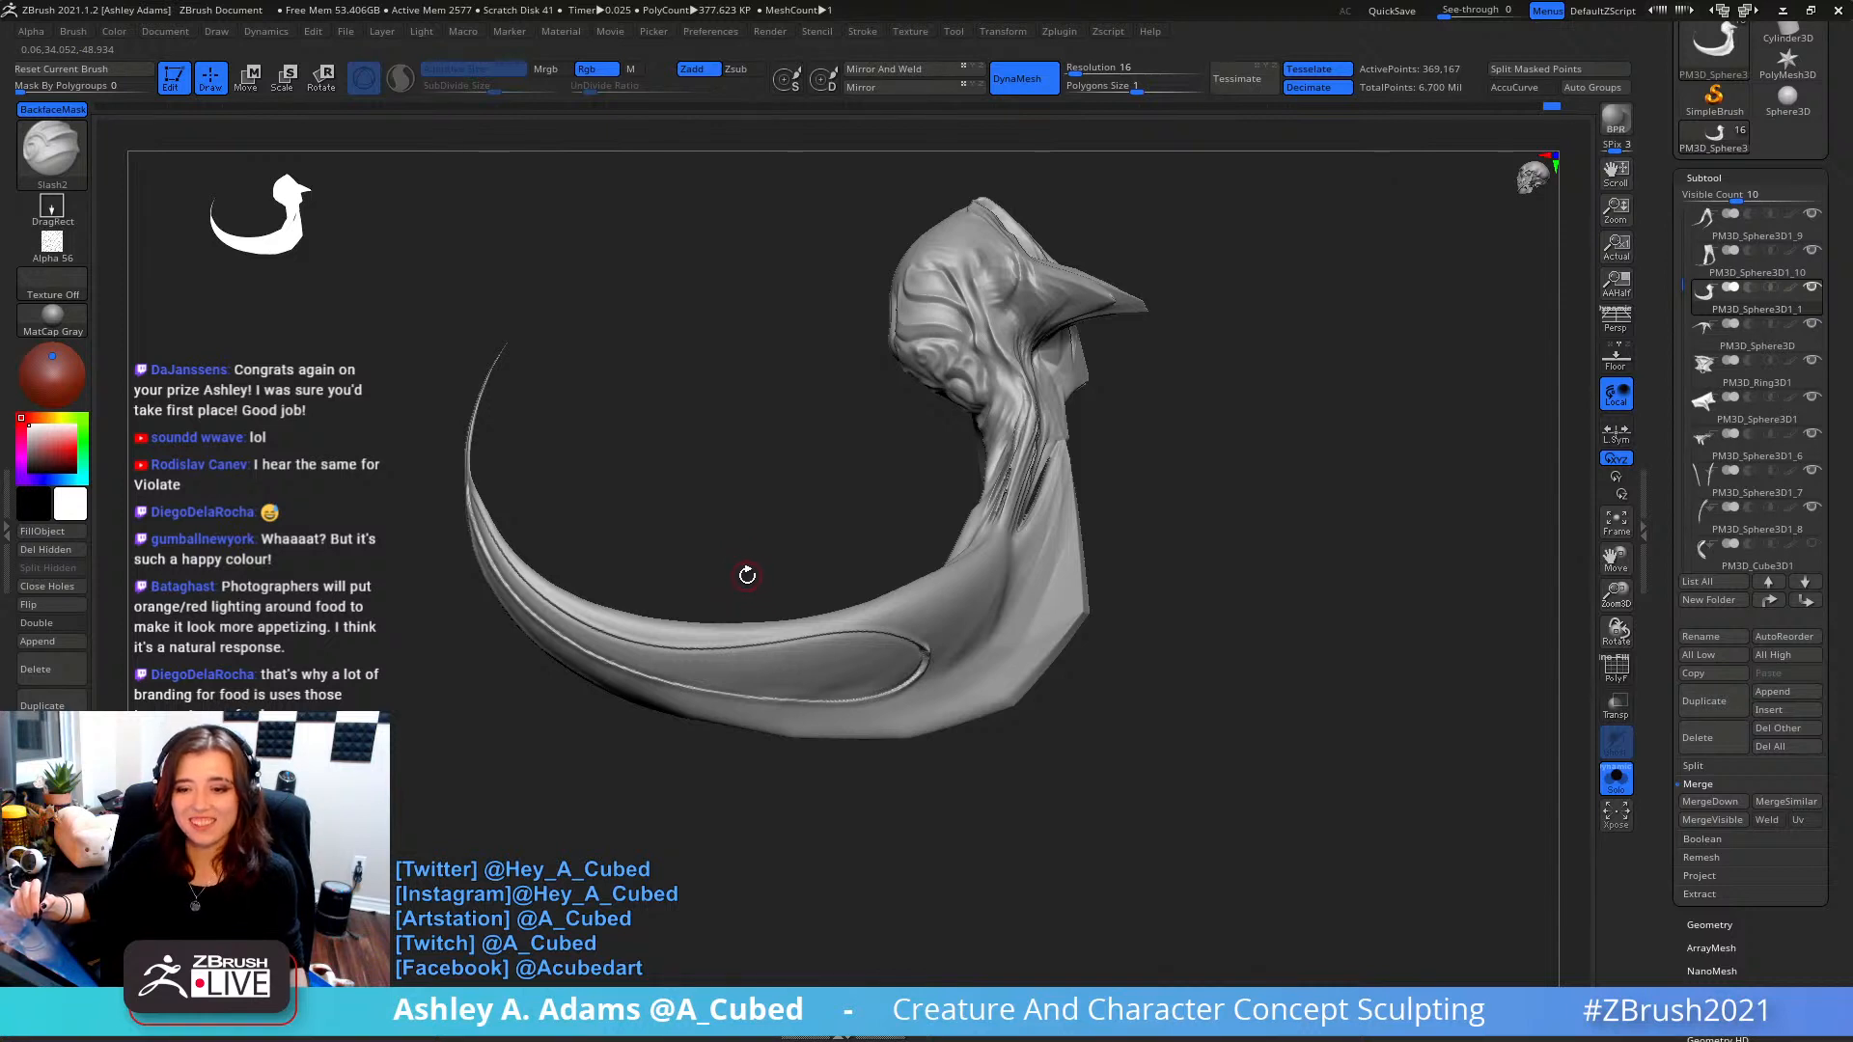
pyautogui.moveTo(740, 559)
pyautogui.mouseDown()
pyautogui.moveTo(772, 511)
pyautogui.moveTo(733, 559)
pyautogui.mouseUp()
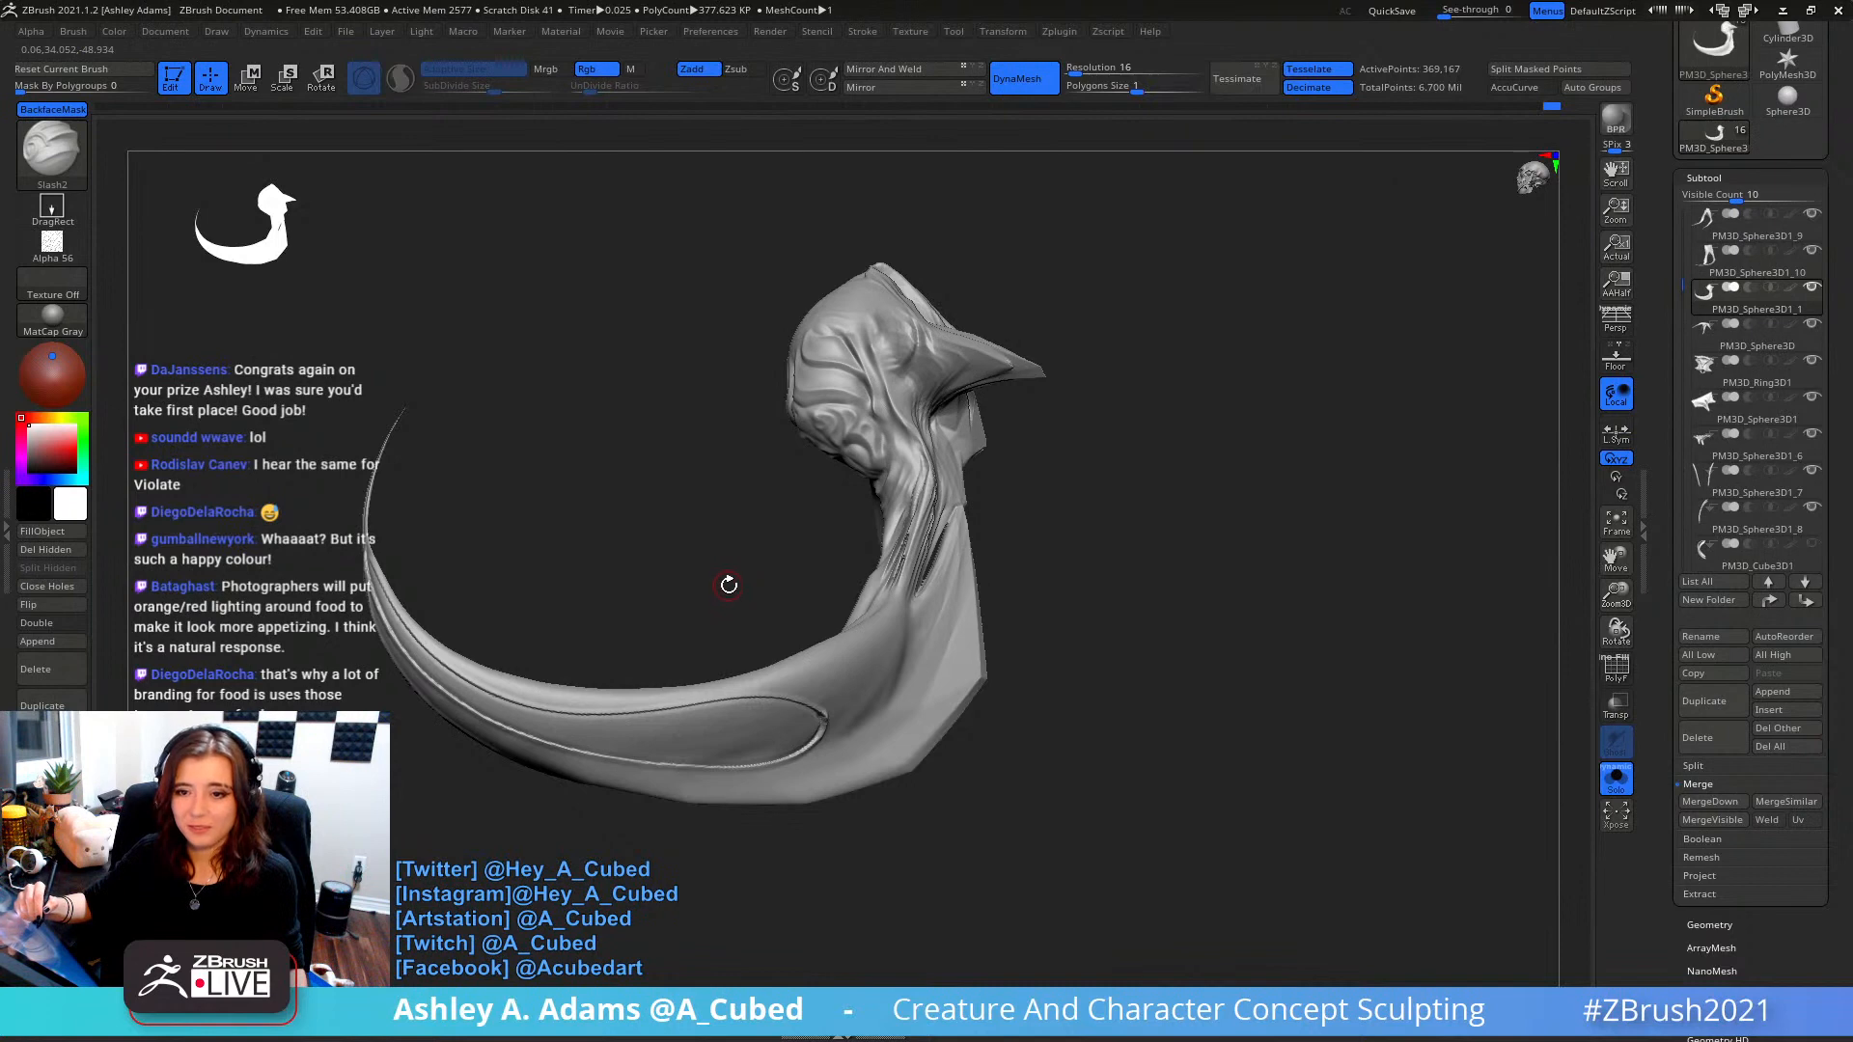
# - Carve a smaller loop inside the tail's side loop and a larger one around it, running toward the tail tip
pyautogui.moveTo(720, 555)
pyautogui.mouseDown()
pyautogui.moveTo(744, 426)
pyautogui.moveTo(488, 587)
pyautogui.moveTo(365, 560)
pyautogui.moveTo(438, 679)
pyautogui.moveTo(542, 735)
pyautogui.moveTo(734, 787)
pyautogui.mouseUp()
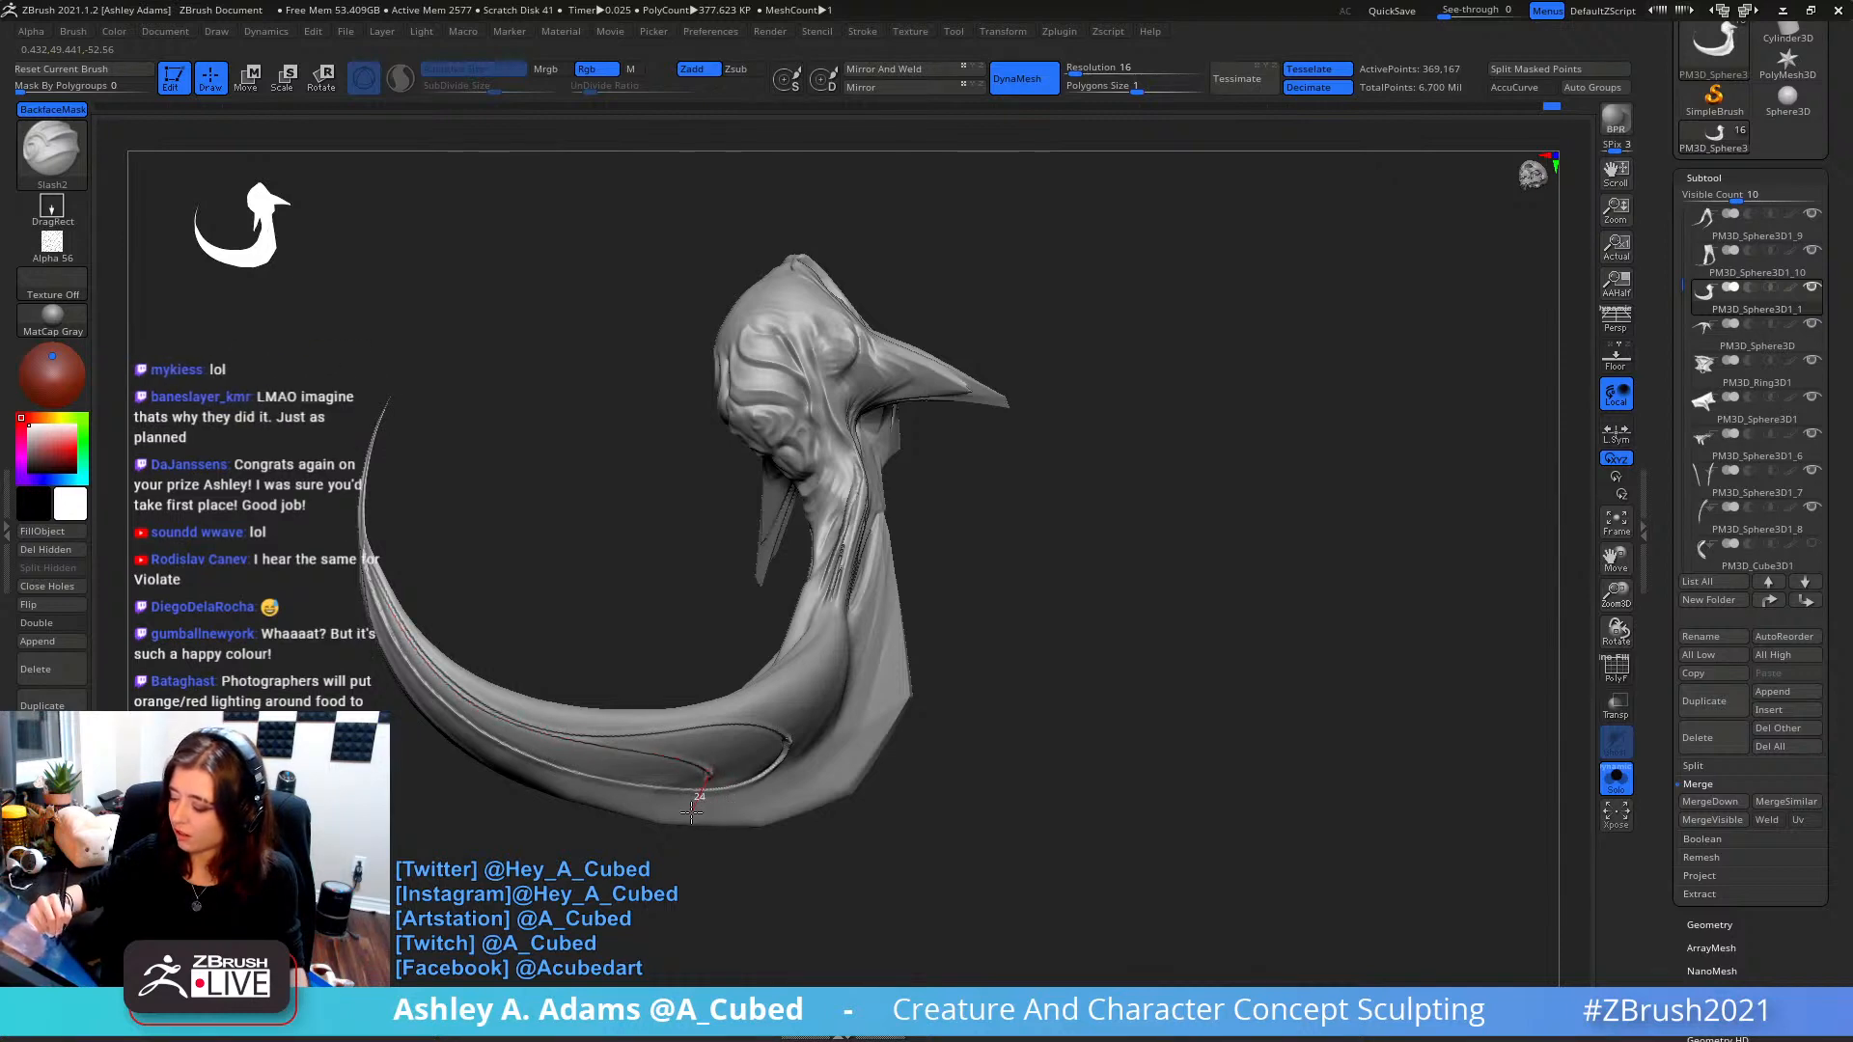
pyautogui.moveTo(761, 541)
pyautogui.mouseDown()
pyautogui.moveTo(840, 618)
pyautogui.moveTo(853, 715)
pyautogui.moveTo(797, 650)
pyautogui.mouseUp()
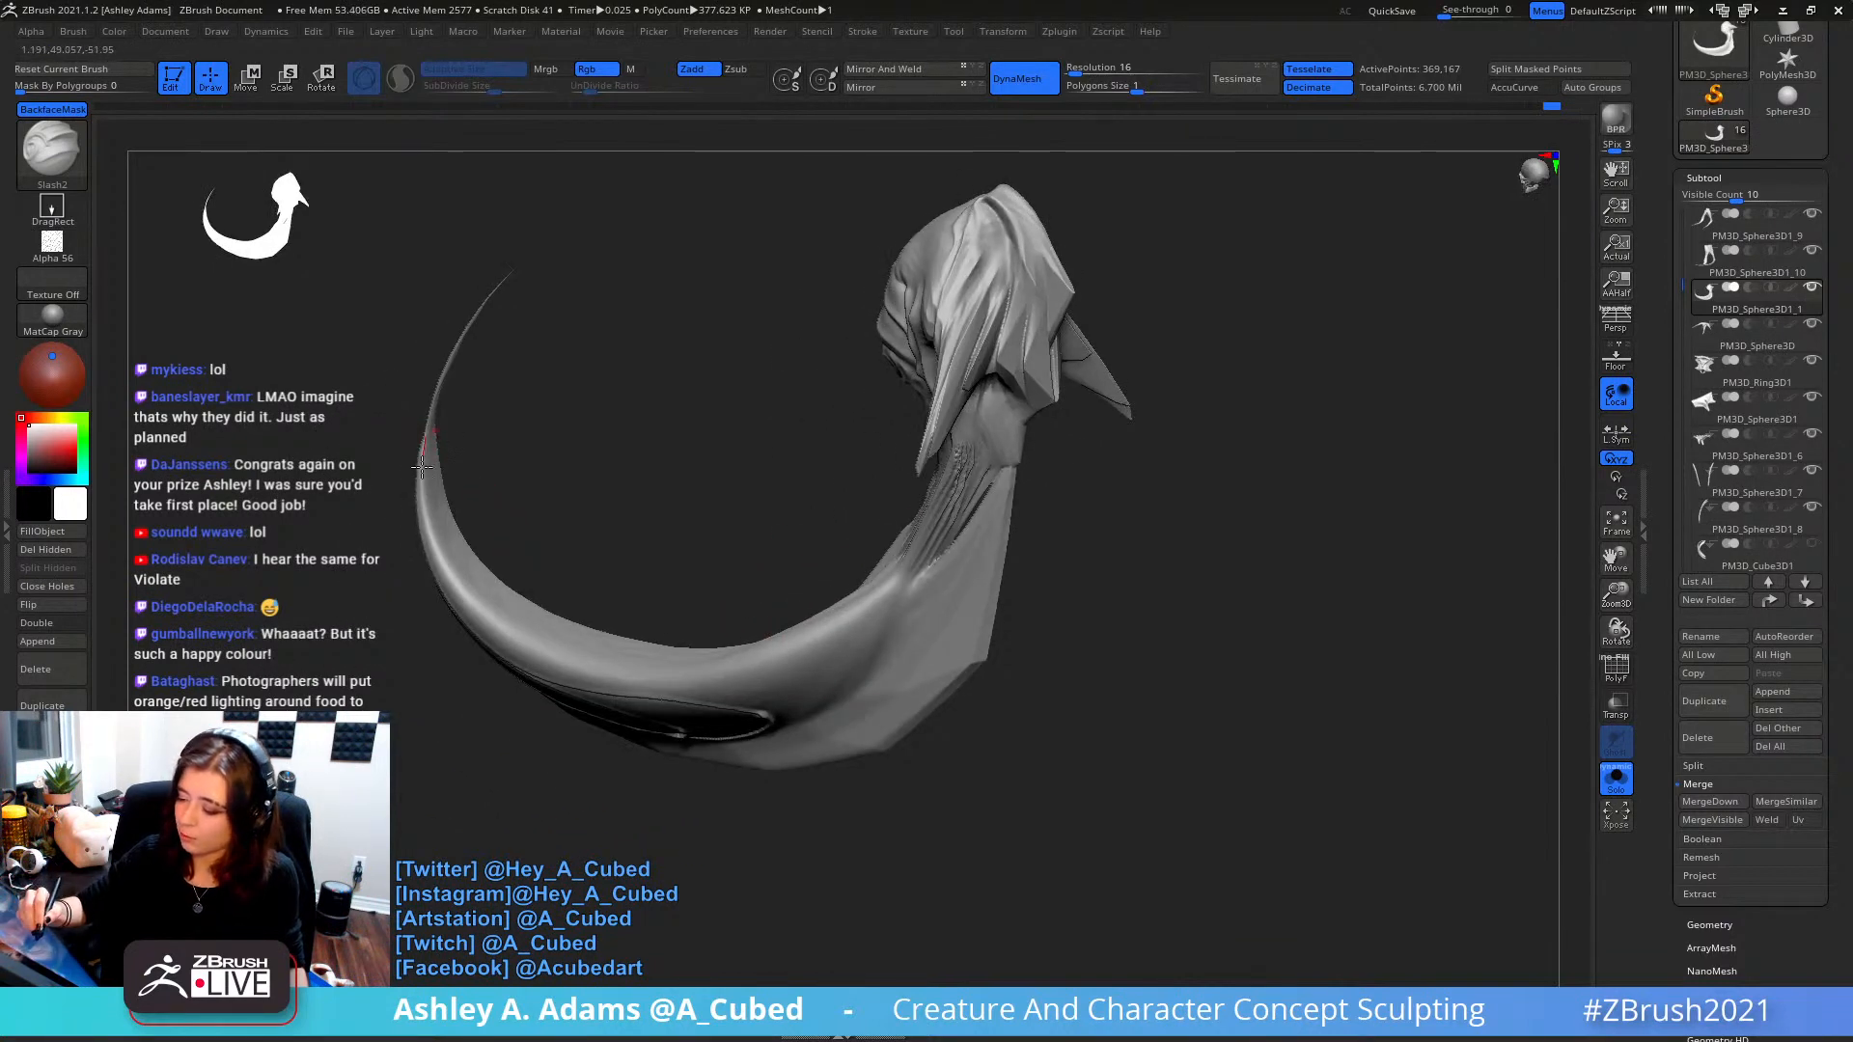
pyautogui.moveTo(425, 522)
pyautogui.mouseDown()
pyautogui.moveTo(492, 627)
pyautogui.moveTo(565, 658)
pyautogui.moveTo(769, 687)
pyautogui.moveTo(789, 741)
pyautogui.mouseUp()
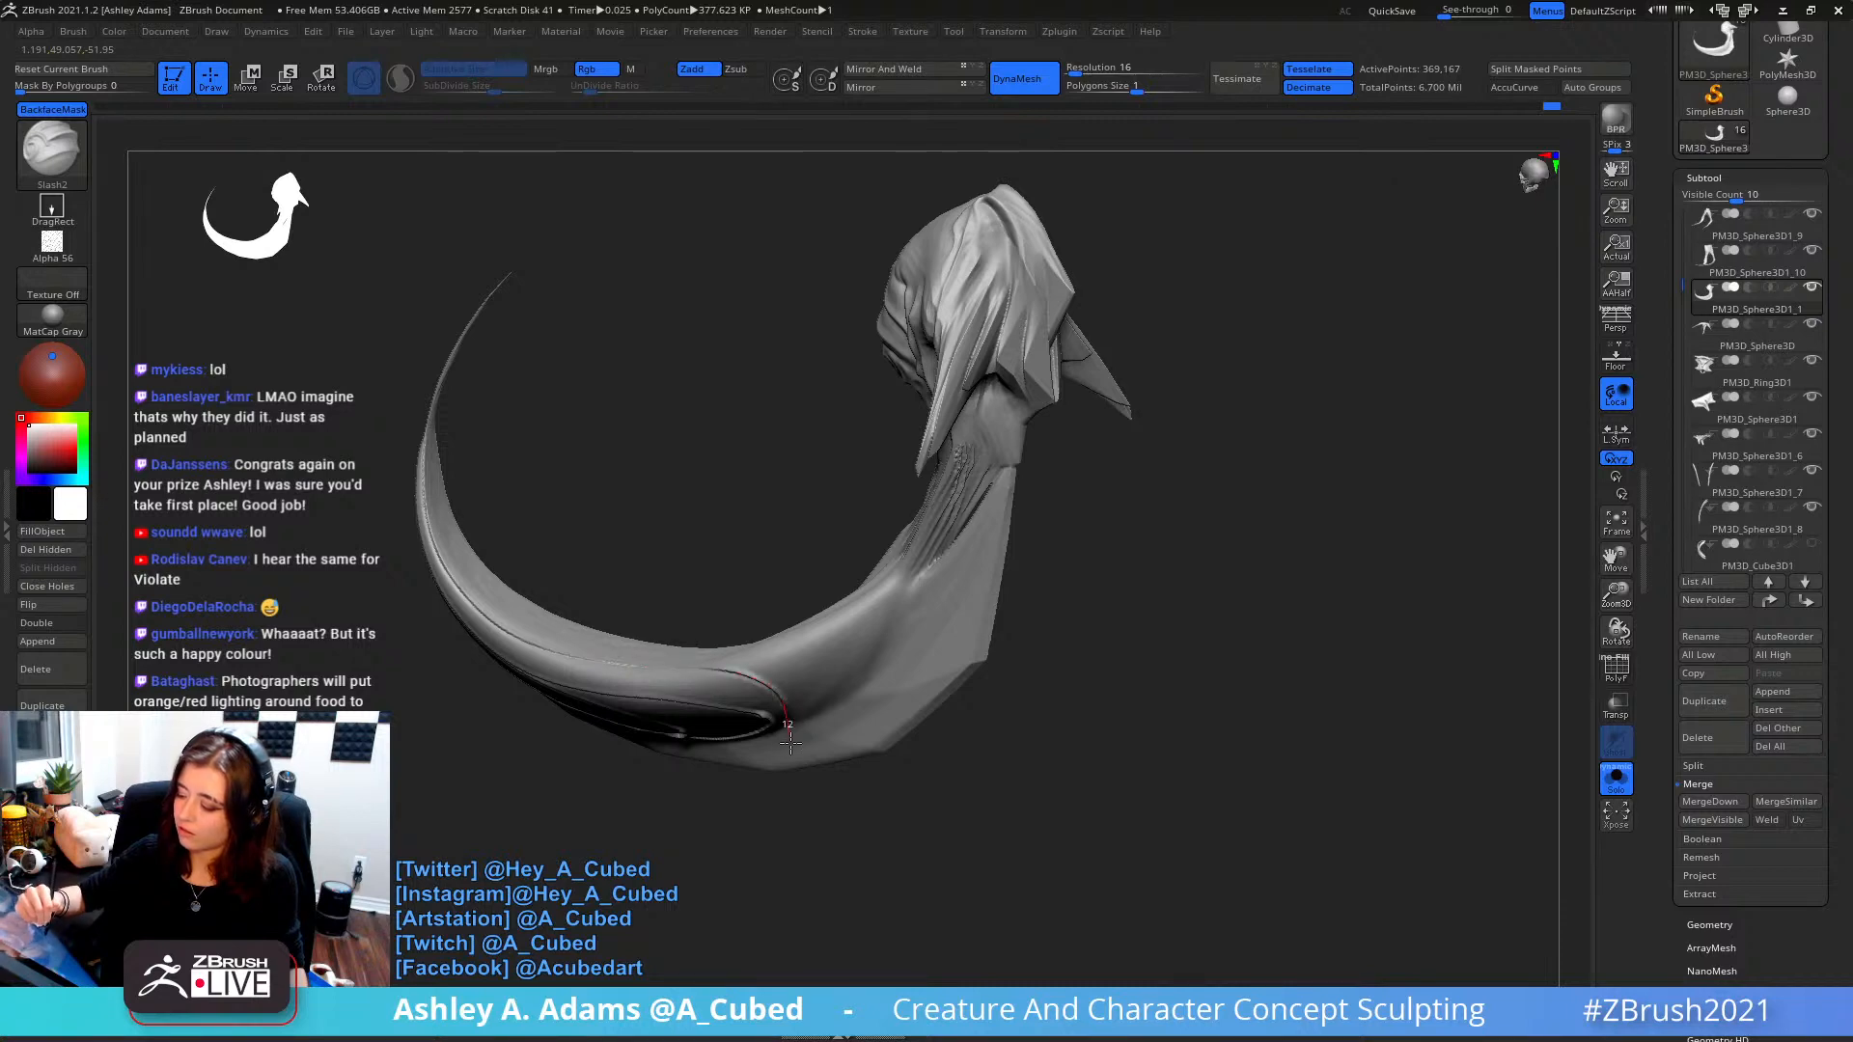
pyautogui.moveTo(767, 617)
pyautogui.mouseDown(button='right')
pyautogui.moveTo(778, 570)
pyautogui.moveTo(773, 587)
pyautogui.mouseUp(button='right')
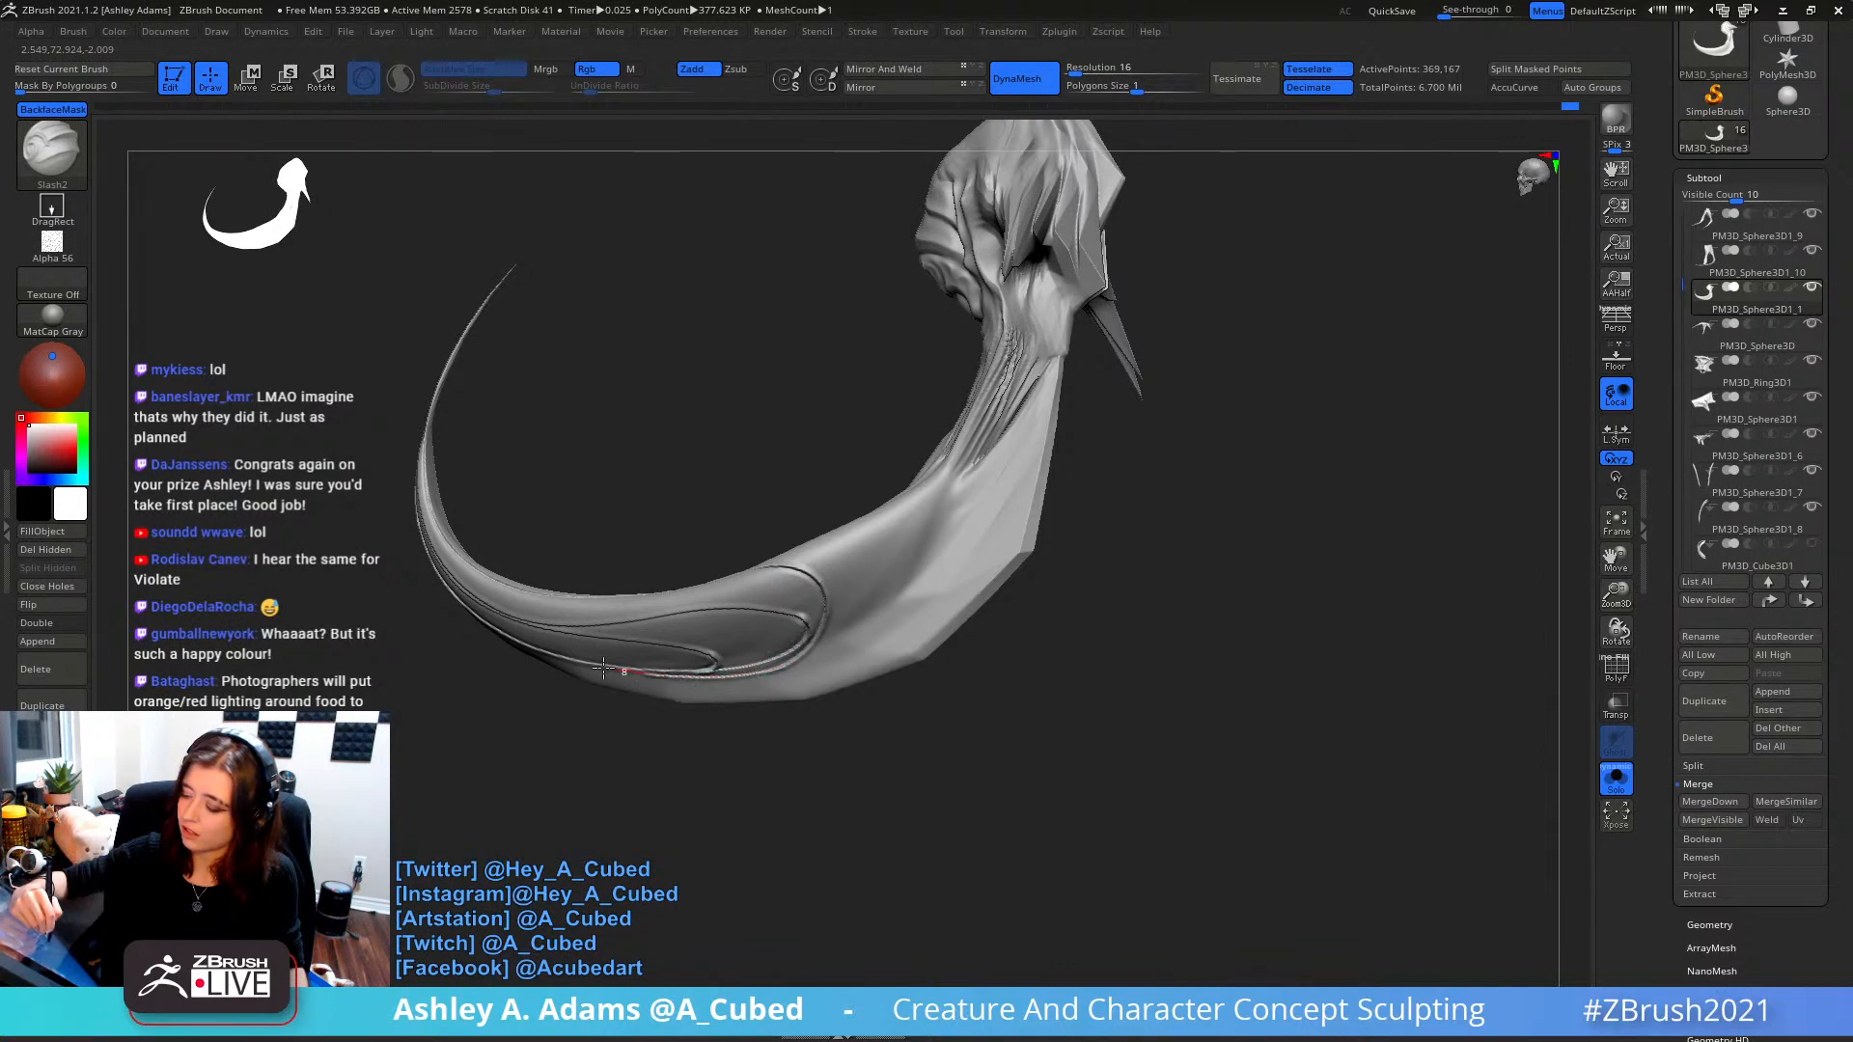
pyautogui.moveTo(603, 668)
pyautogui.mouseDown()
pyautogui.moveTo(571, 662)
pyautogui.moveTo(432, 436)
pyautogui.mouseUp()
# - Carve a long groove from the side of the neck down the body to the tail's nested loops
pyautogui.moveTo(878, 369)
pyautogui.mouseDown(button='right')
pyautogui.moveTo(912, 400)
pyautogui.moveTo(961, 563)
pyautogui.moveTo(1012, 625)
pyautogui.moveTo(1014, 588)
pyautogui.mouseUp(button='right')
pyautogui.moveTo(954, 524); pyautogui.dragTo(902, 478, button='right')
pyautogui.moveTo(887, 495)
pyautogui.mouseDown()
pyautogui.moveTo(921, 637)
pyautogui.moveTo(969, 680)
pyautogui.moveTo(955, 674)
pyautogui.mouseUp()
pyautogui.moveTo(955, 674)
pyautogui.mouseDown(button='right')
pyautogui.moveTo(964, 612)
pyautogui.moveTo(881, 496)
pyautogui.mouseUp(button='right')
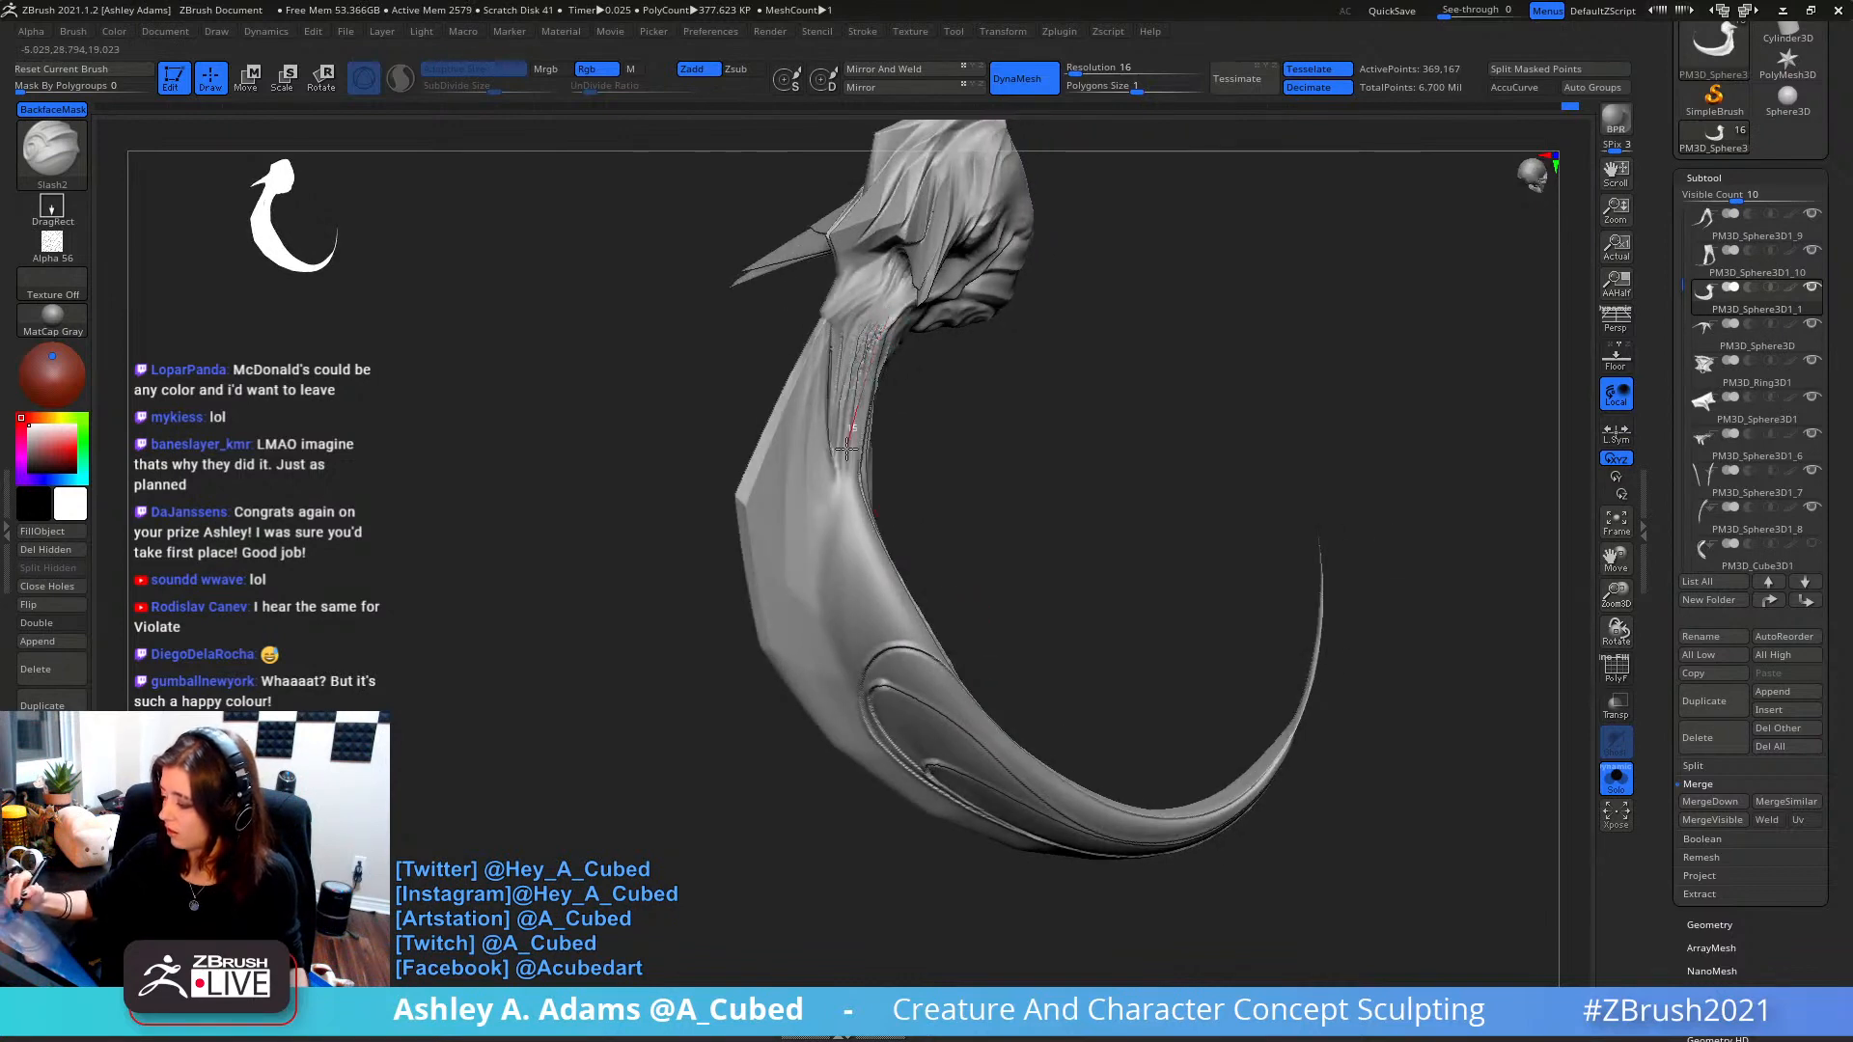
pyautogui.moveTo(846, 448)
pyautogui.mouseDown()
pyautogui.moveTo(837, 639)
pyautogui.moveTo(854, 716)
pyautogui.moveTo(919, 770)
pyautogui.mouseUp()
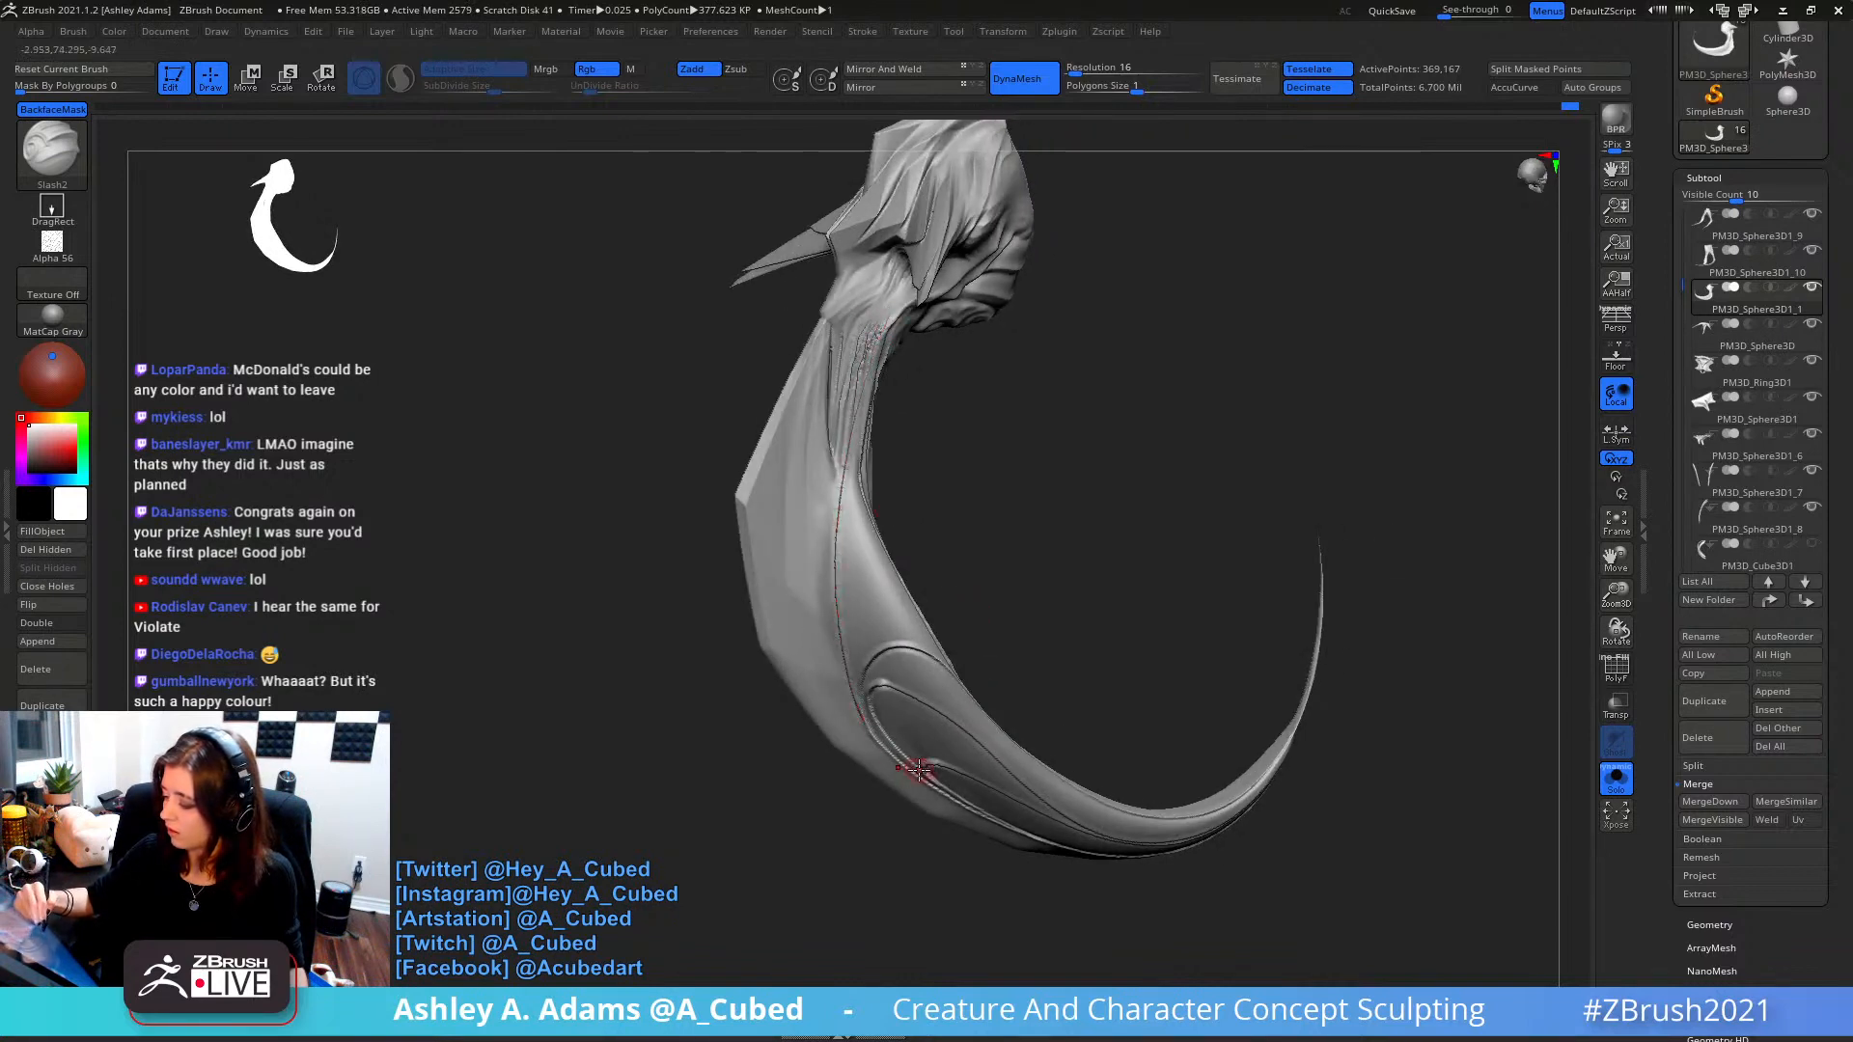
pyautogui.moveTo(899, 521); pyautogui.dragTo(1005, 483, button='right')
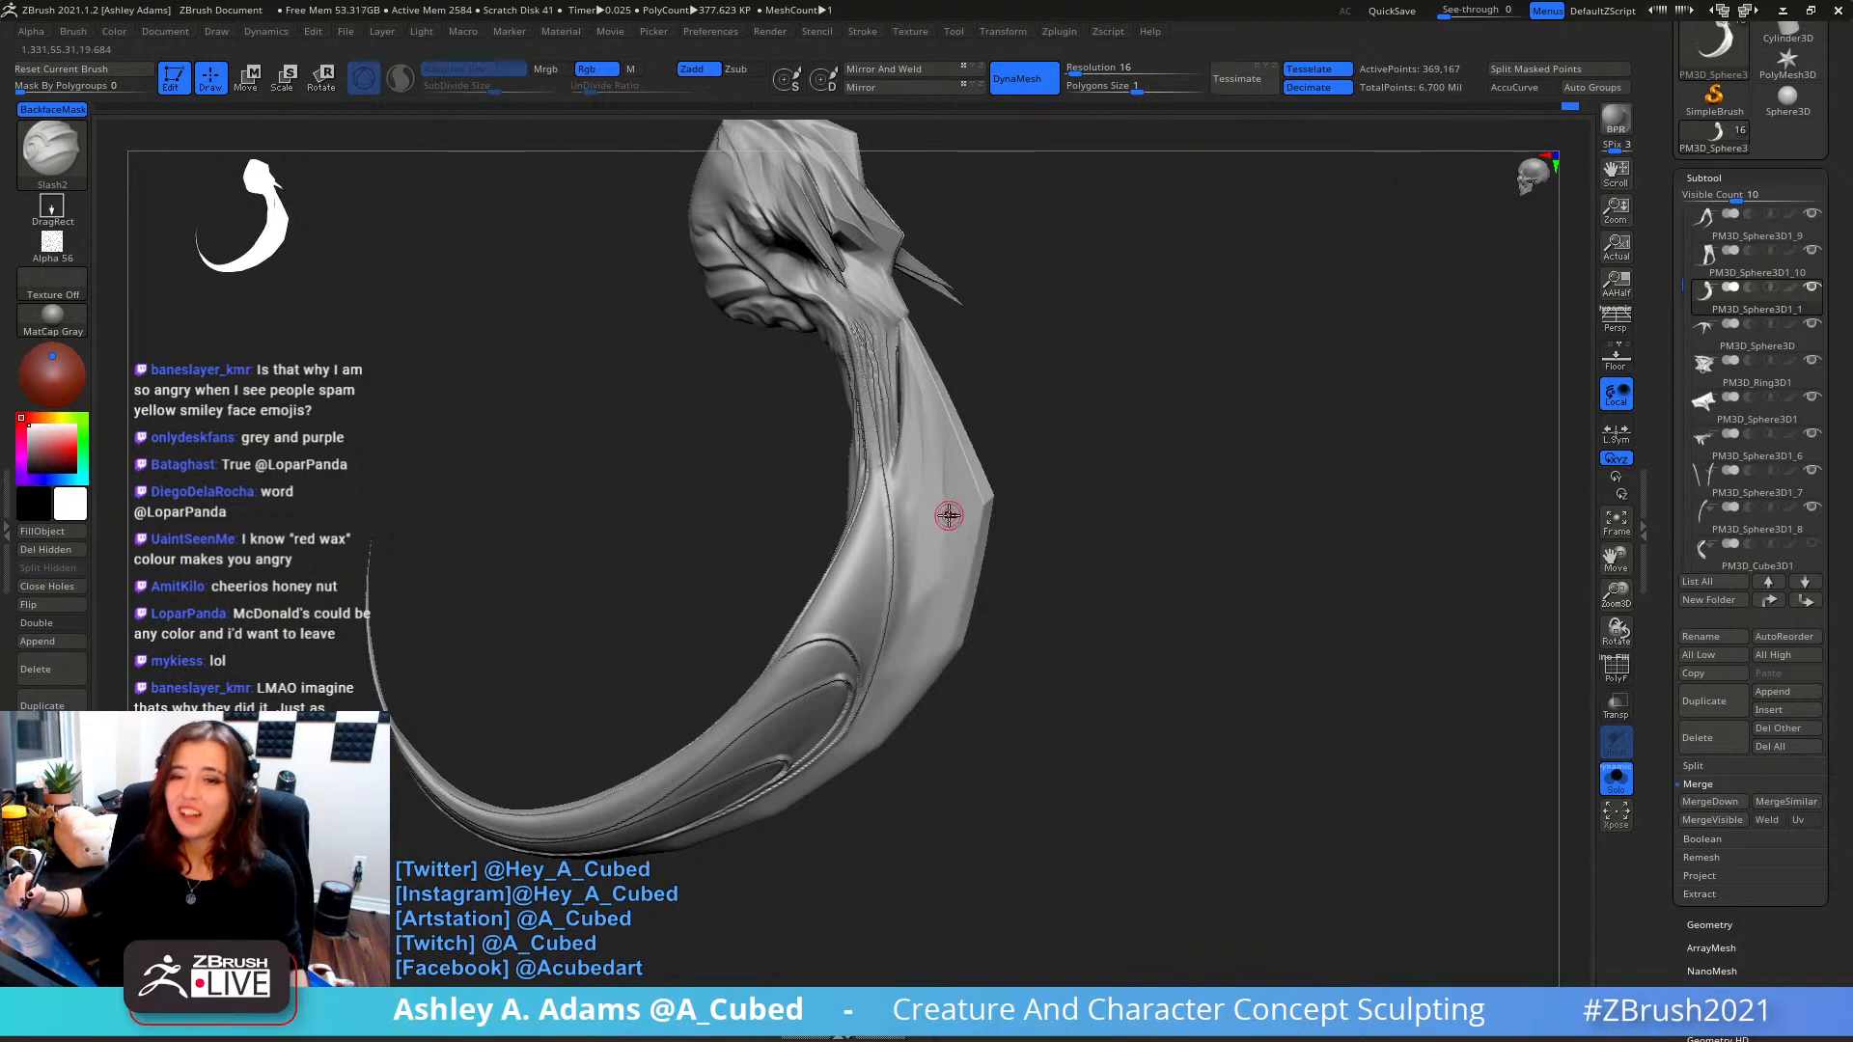
# - Carve two nested V-shaped grooves down the front of the belly, with their sides running up to the neck
pyautogui.moveTo(903, 439); pyautogui.dragTo(1072, 627, button='right')
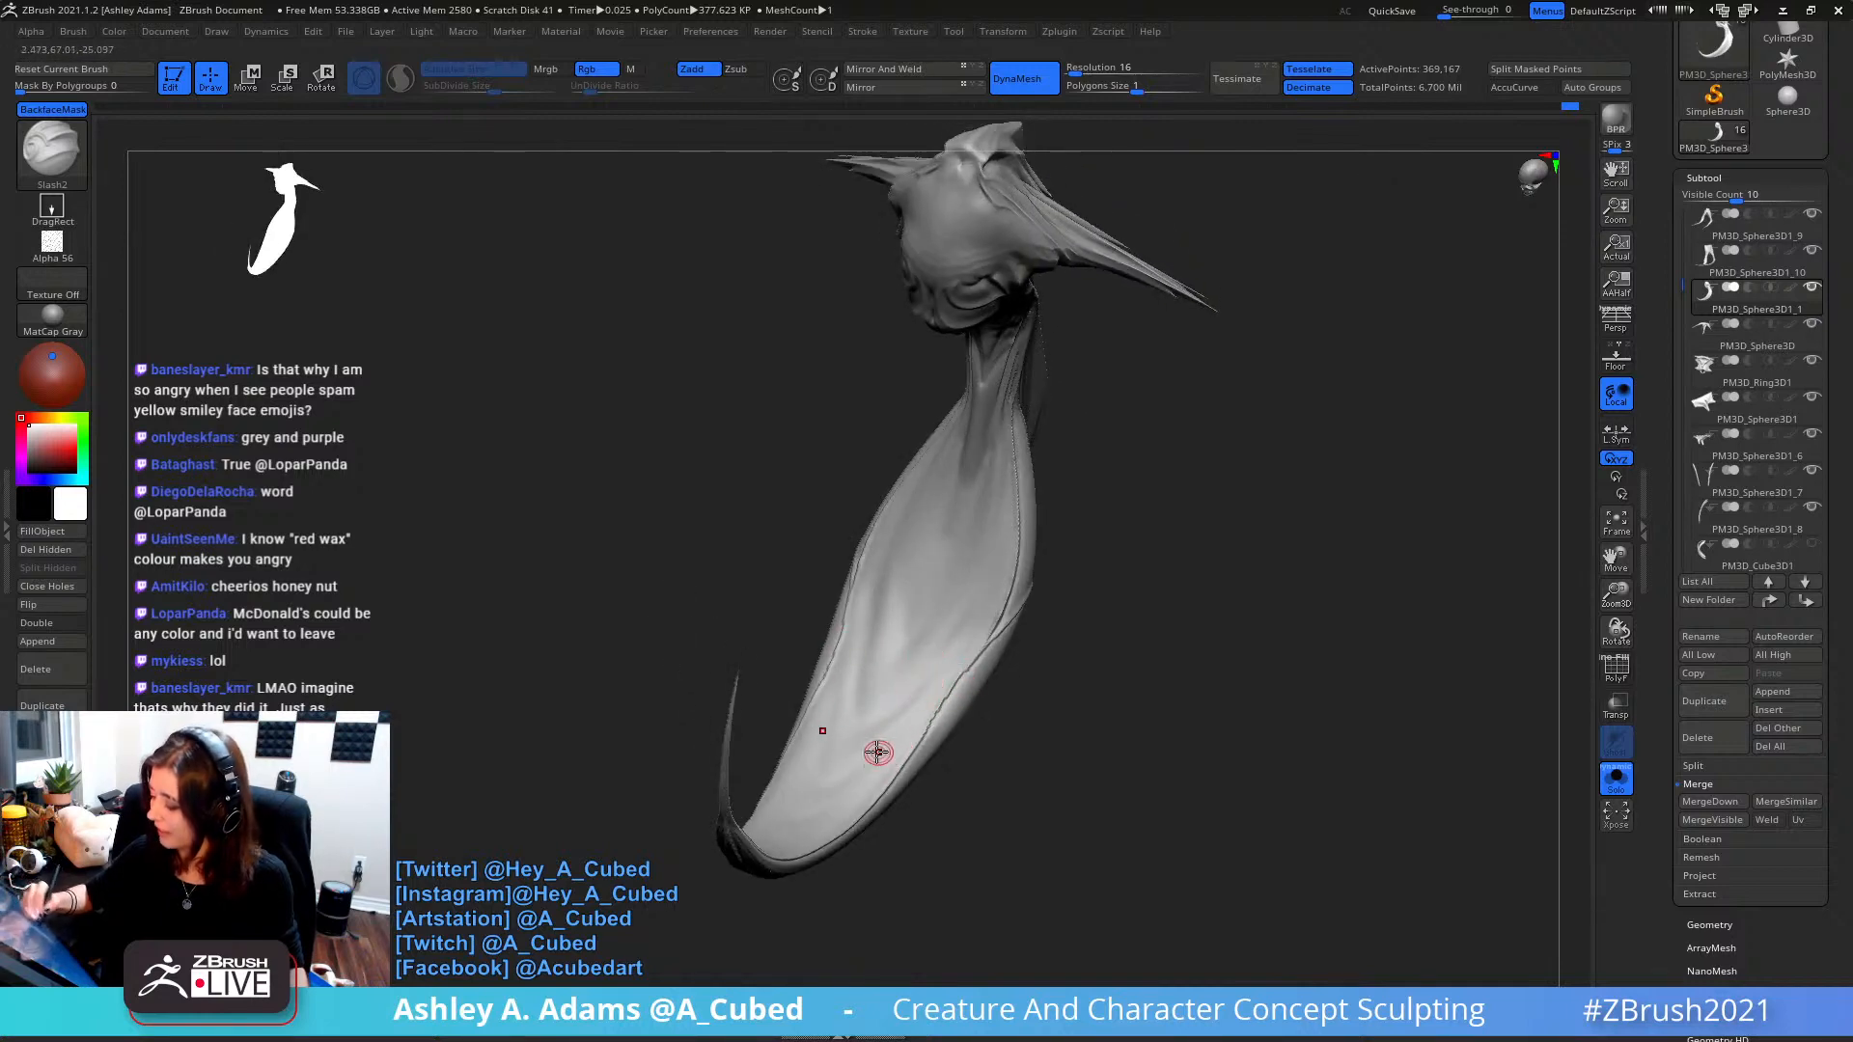
pyautogui.moveTo(891, 730)
pyautogui.mouseDown()
pyautogui.moveTo(994, 620)
pyautogui.moveTo(1021, 519)
pyautogui.mouseUp()
pyautogui.hotkey('ctrl', 'z')
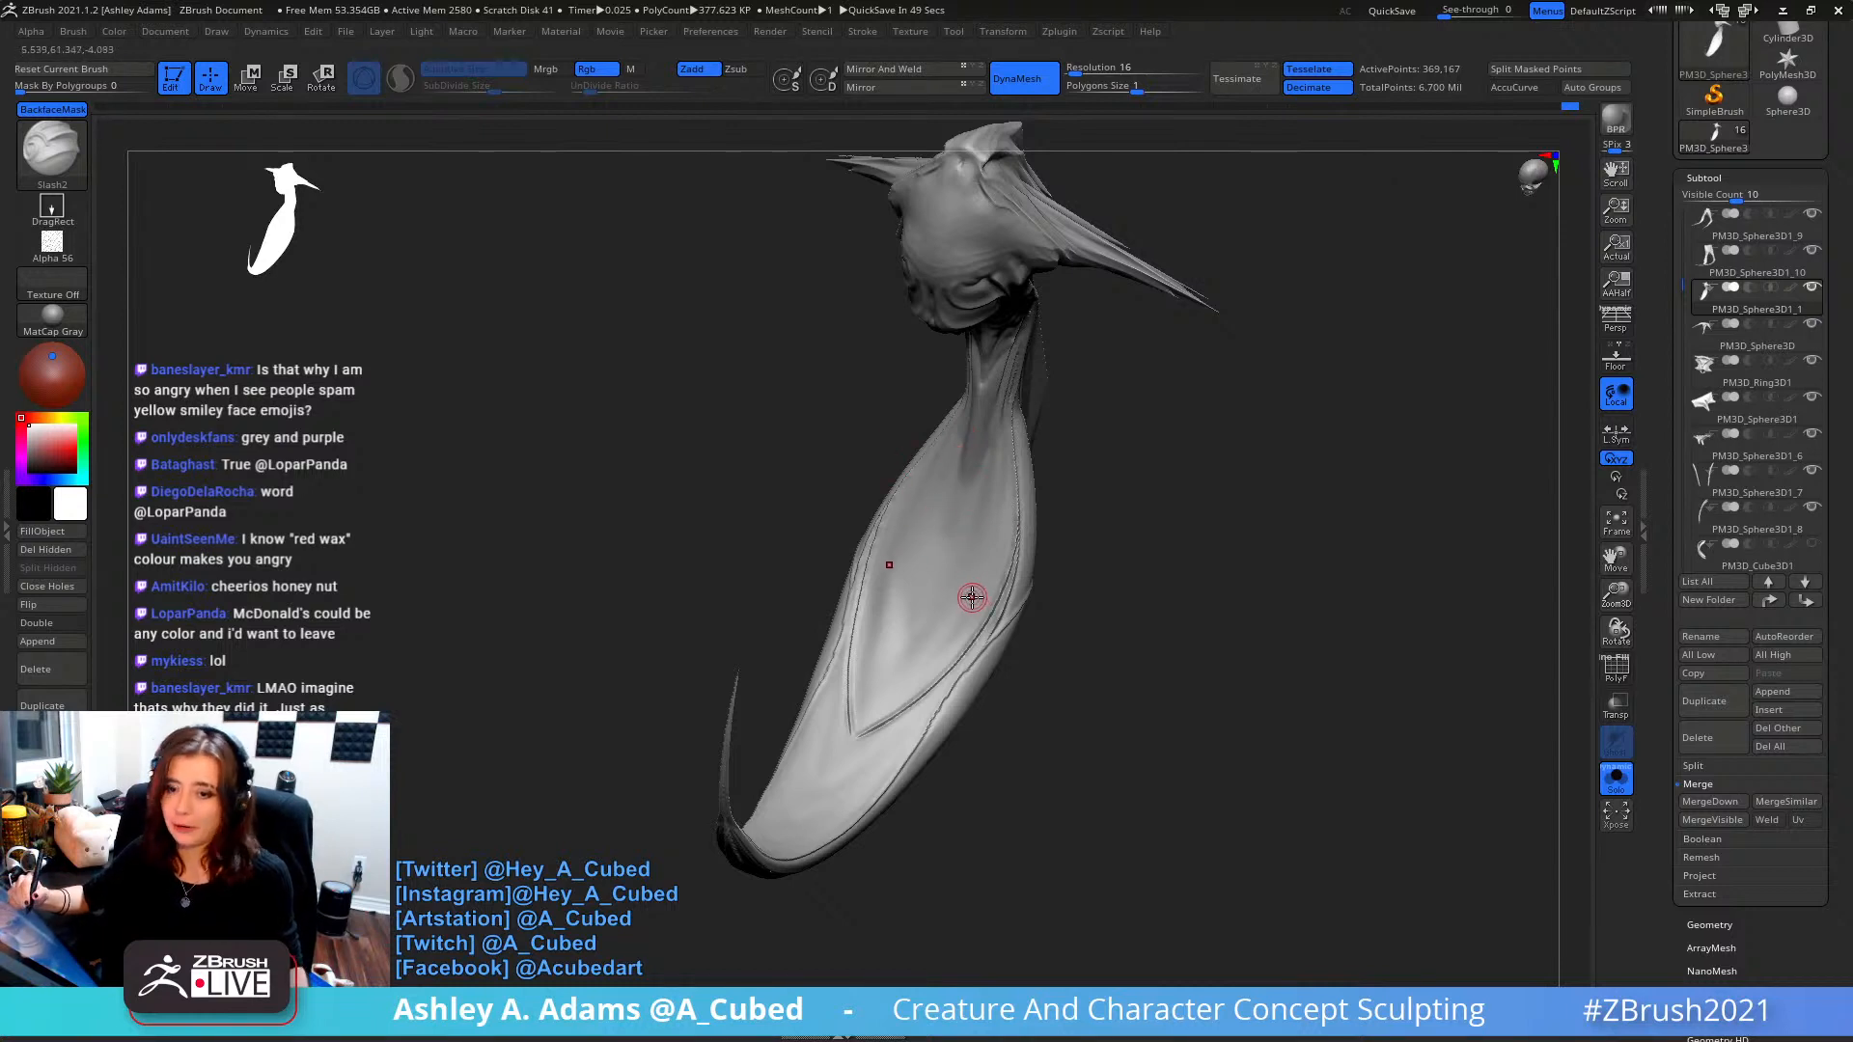
pyautogui.keyDown('alt'); pyautogui.moveTo(979, 608); pyautogui.dragTo(957, 563, button='right'); pyautogui.keyUp('alt')
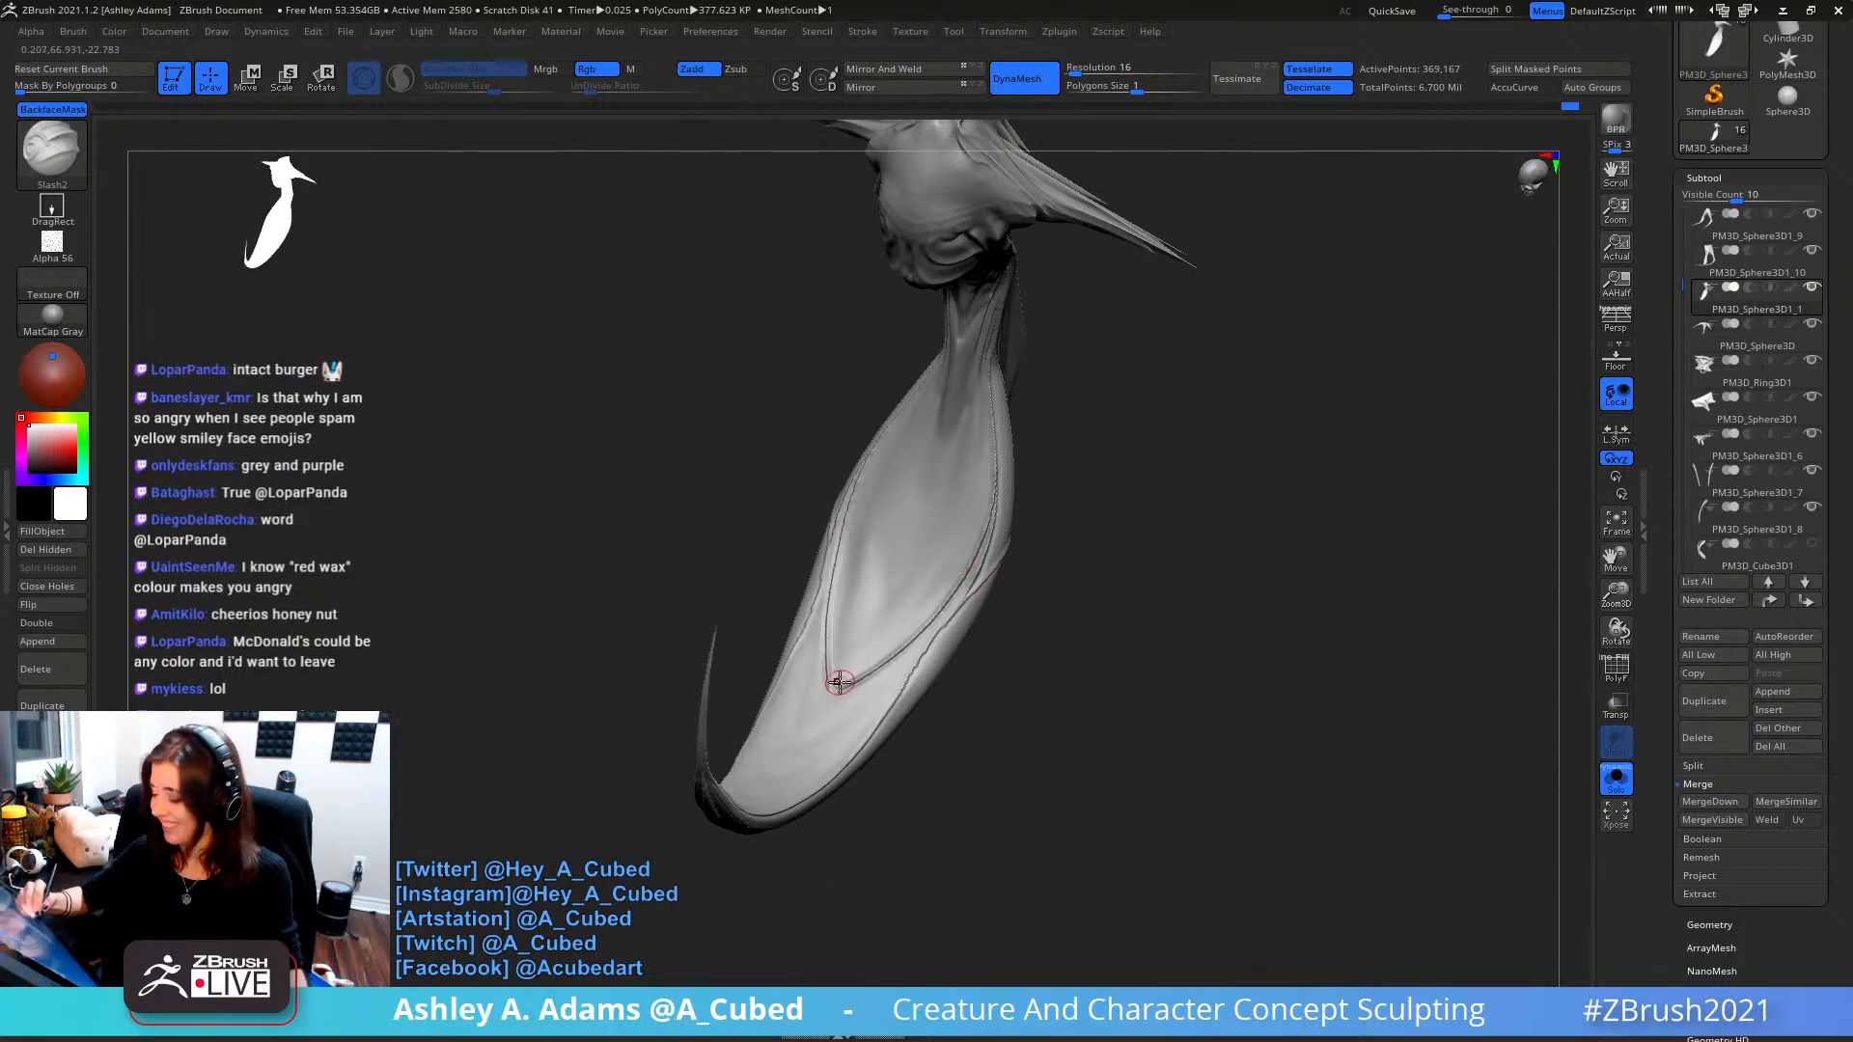
pyautogui.moveTo(879, 668); pyautogui.dragTo(878, 614, button='right')
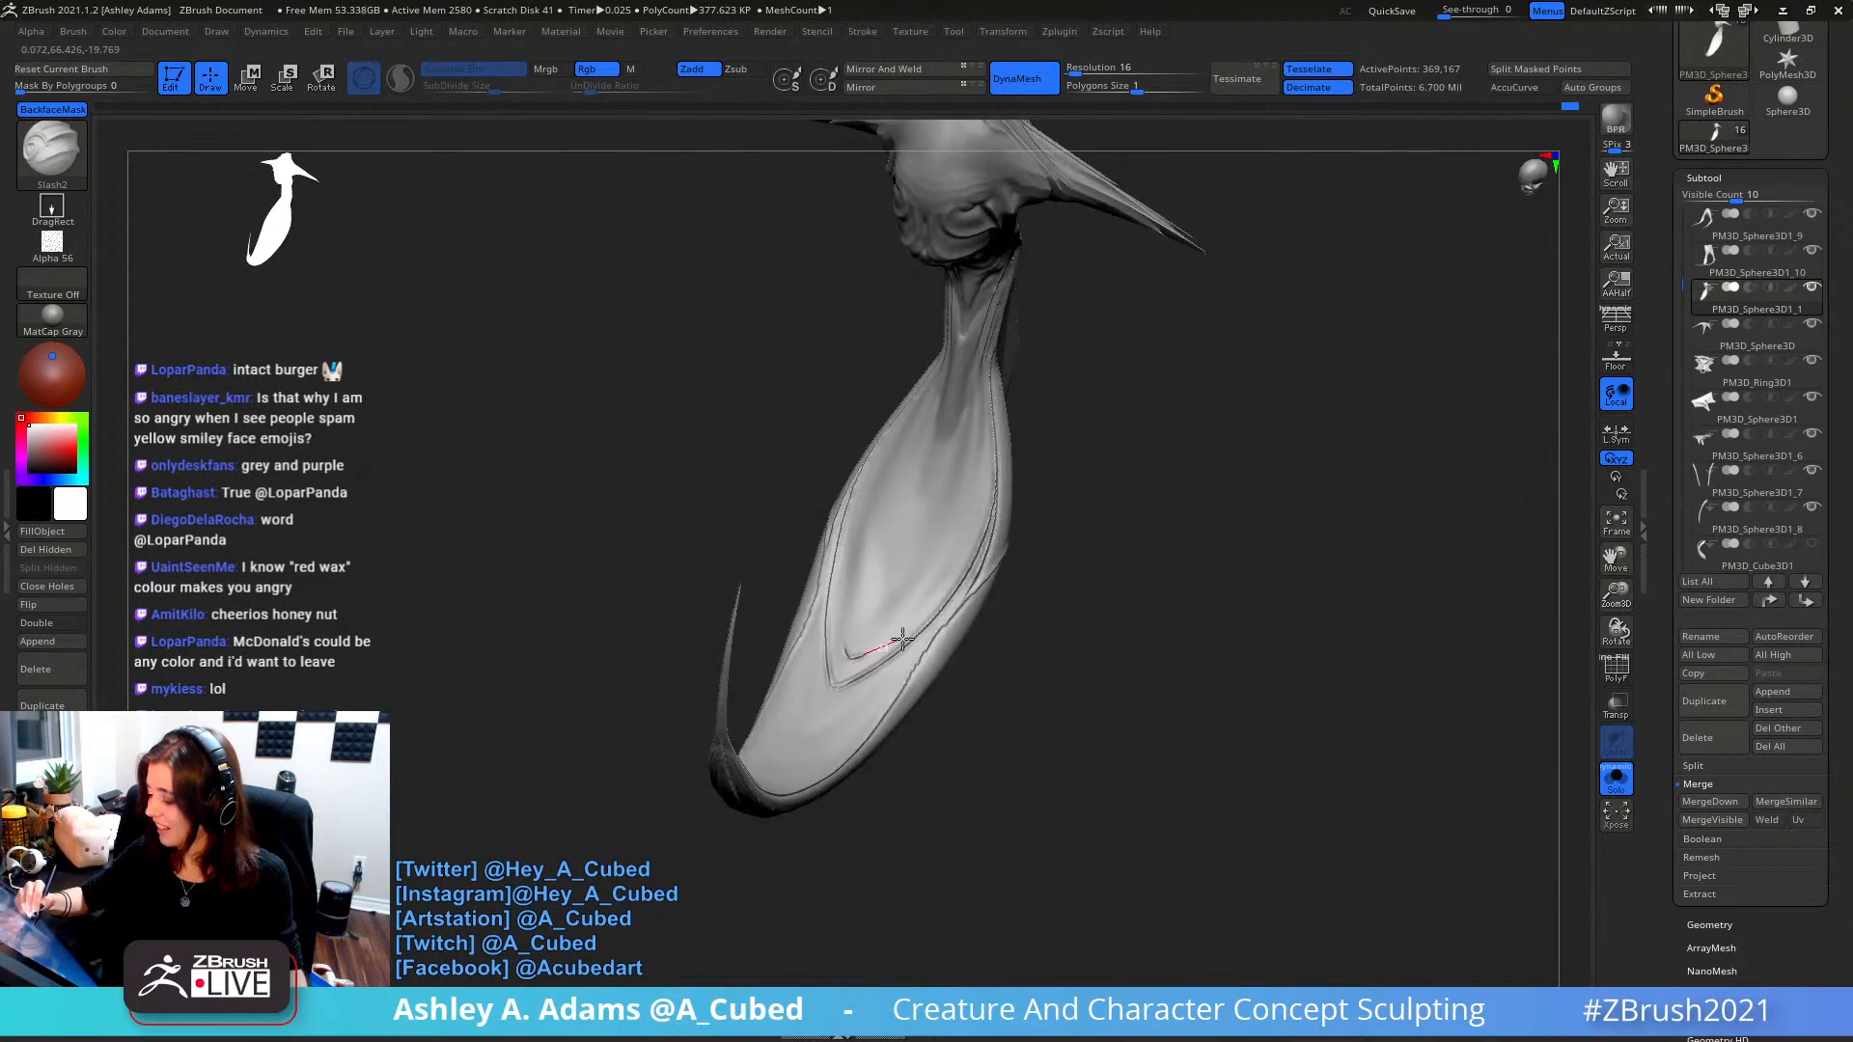
pyautogui.moveTo(902, 640)
pyautogui.mouseDown()
pyautogui.moveTo(979, 545)
pyautogui.moveTo(997, 480)
pyautogui.mouseUp()
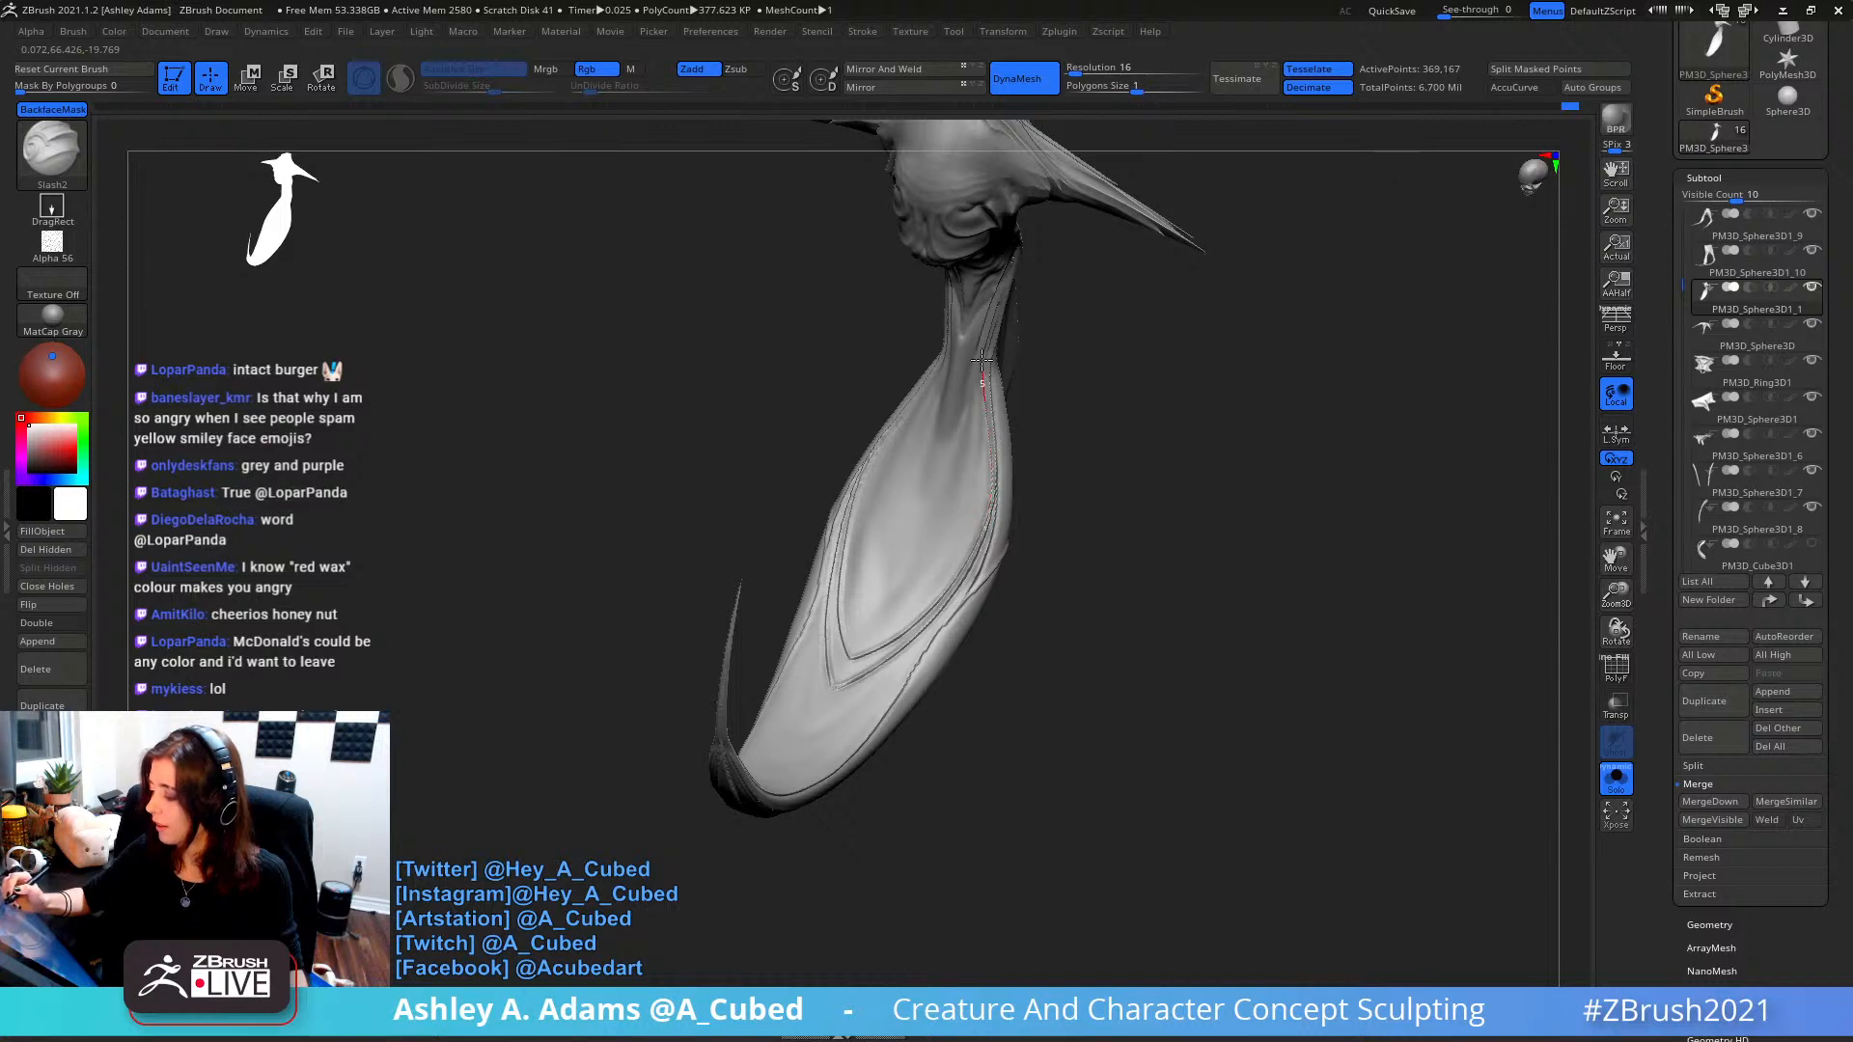
pyautogui.moveTo(995, 317); pyautogui.dragTo(1015, 274)
# - Carve a third V-shaped groove inside the belly's existing pair and extend it up toward the neck
pyautogui.keyDown('alt'); pyautogui.moveTo(1035, 359); pyautogui.dragTo(1028, 423, button='right'); pyautogui.keyUp('alt')
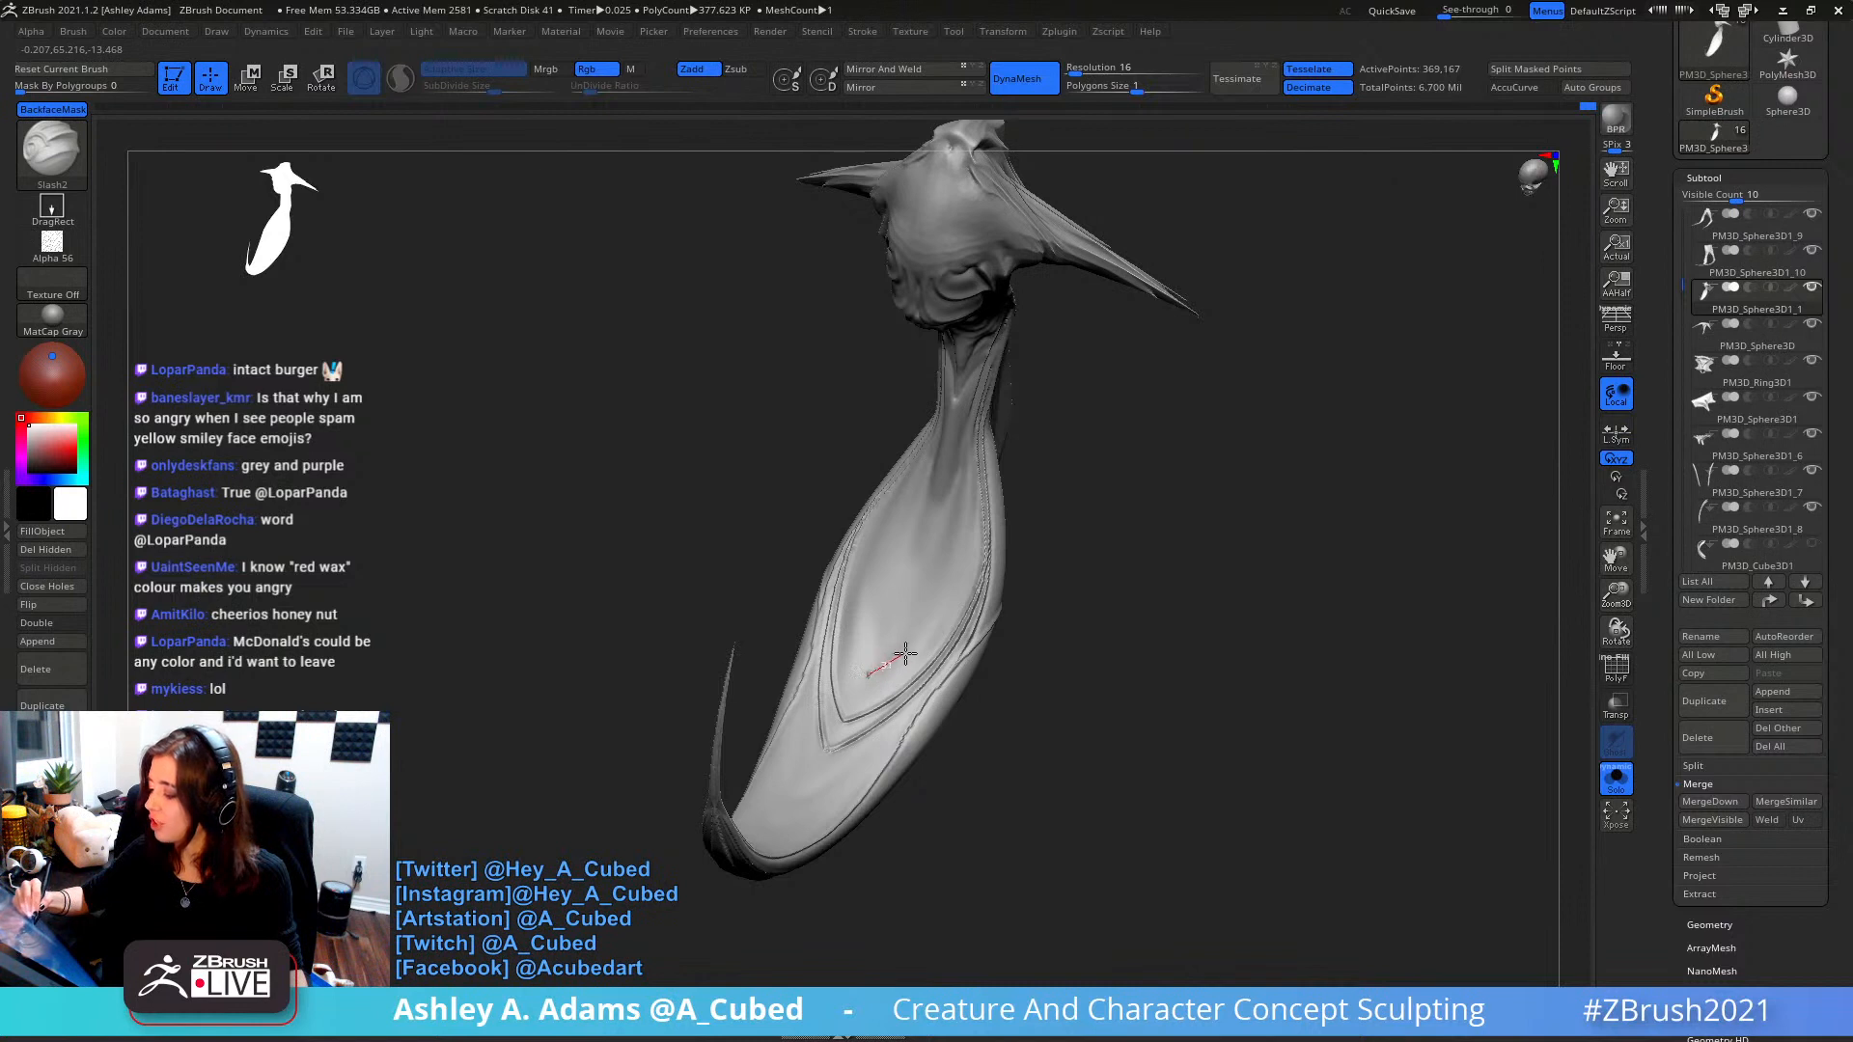
pyautogui.moveTo(905, 656)
pyautogui.mouseDown()
pyautogui.moveTo(970, 570)
pyautogui.moveTo(980, 502)
pyautogui.mouseUp()
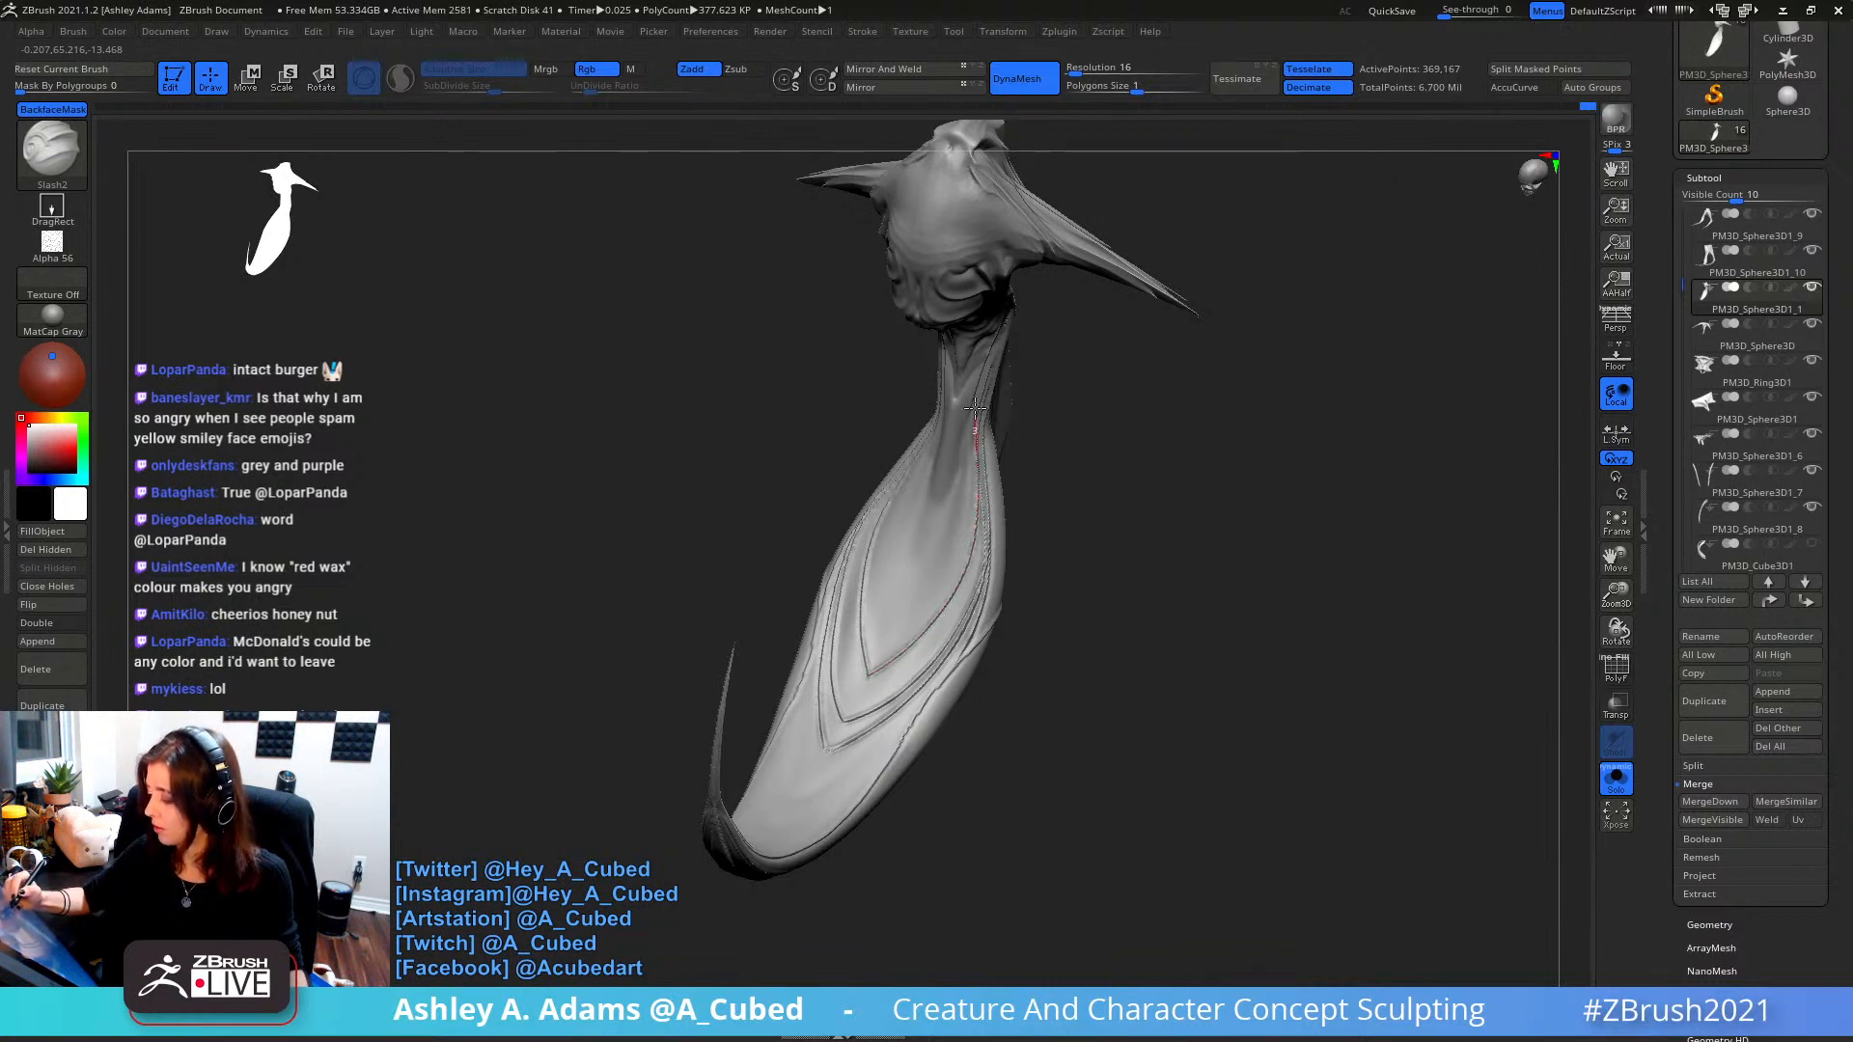
pyautogui.moveTo(975, 409); pyautogui.dragTo(1008, 335)
# - Carve a stack of short V-shaped folds down the throat to the top of the belly
pyautogui.moveTo(1040, 421); pyautogui.dragTo(1050, 375)
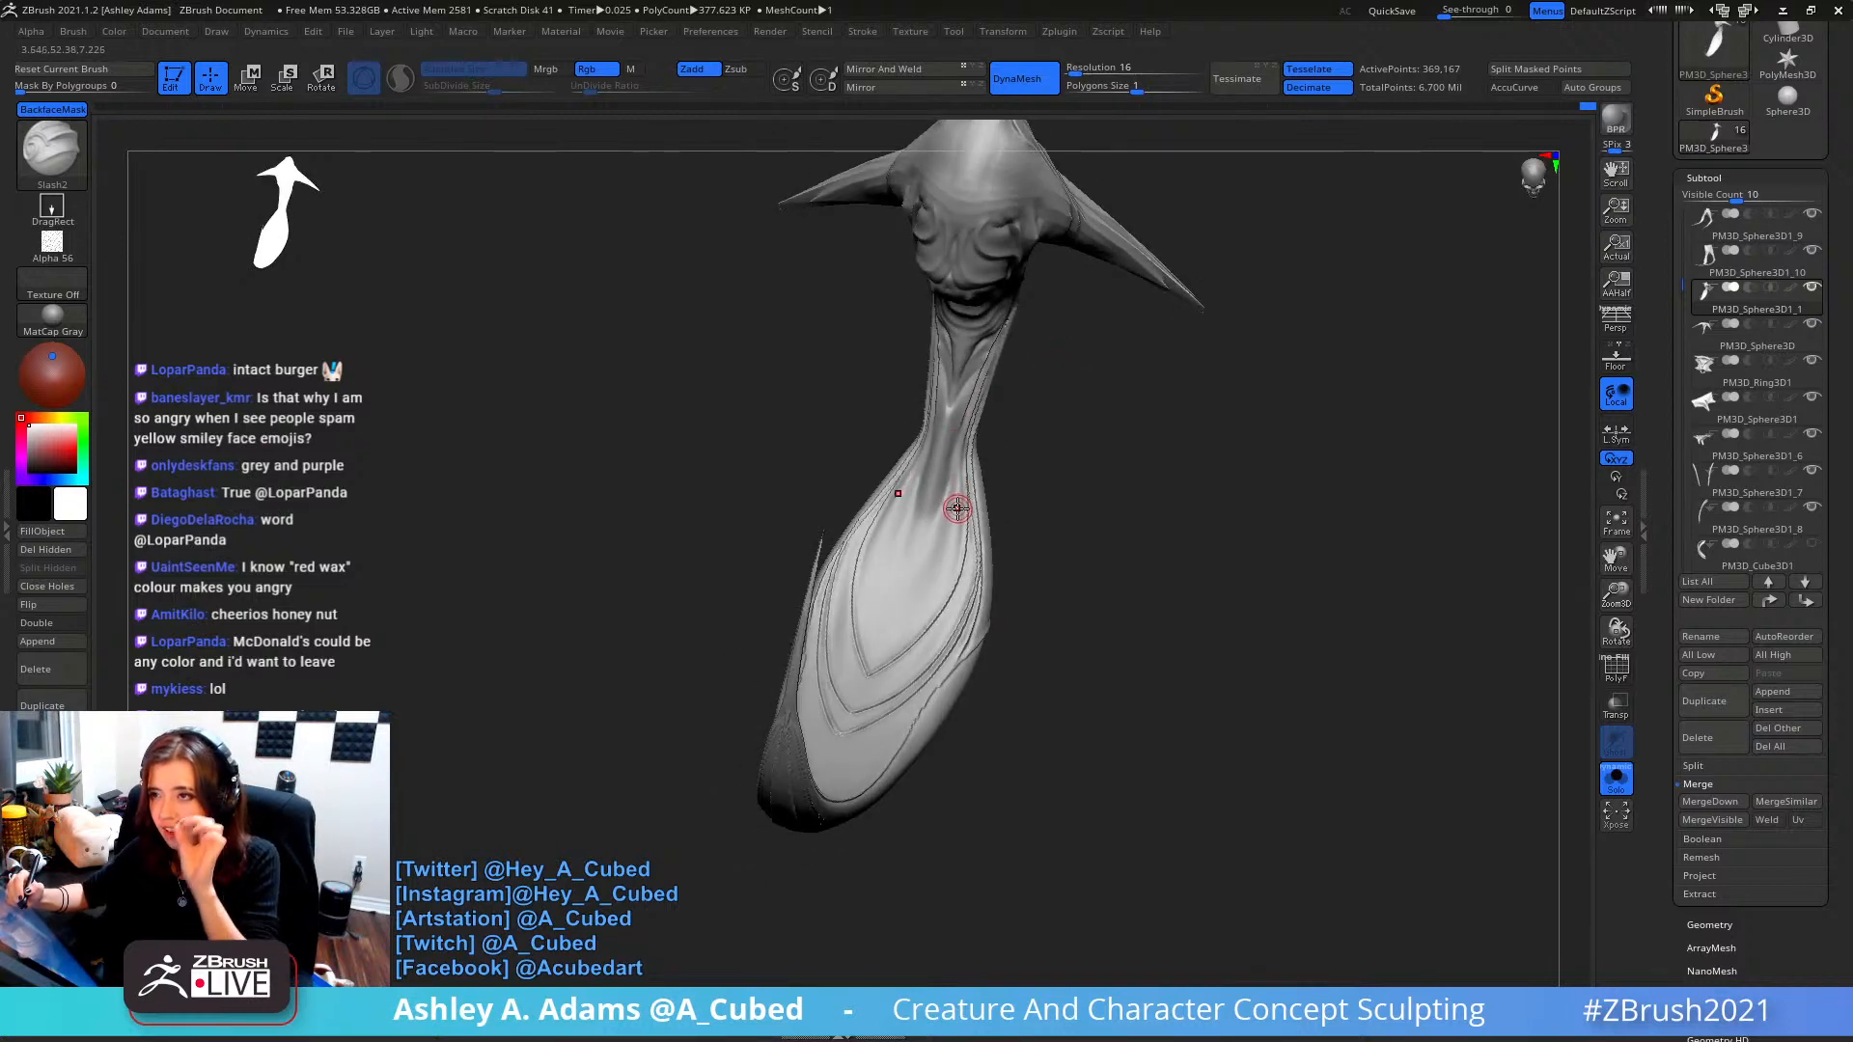
pyautogui.moveTo(1047, 463); pyautogui.dragTo(1158, 467)
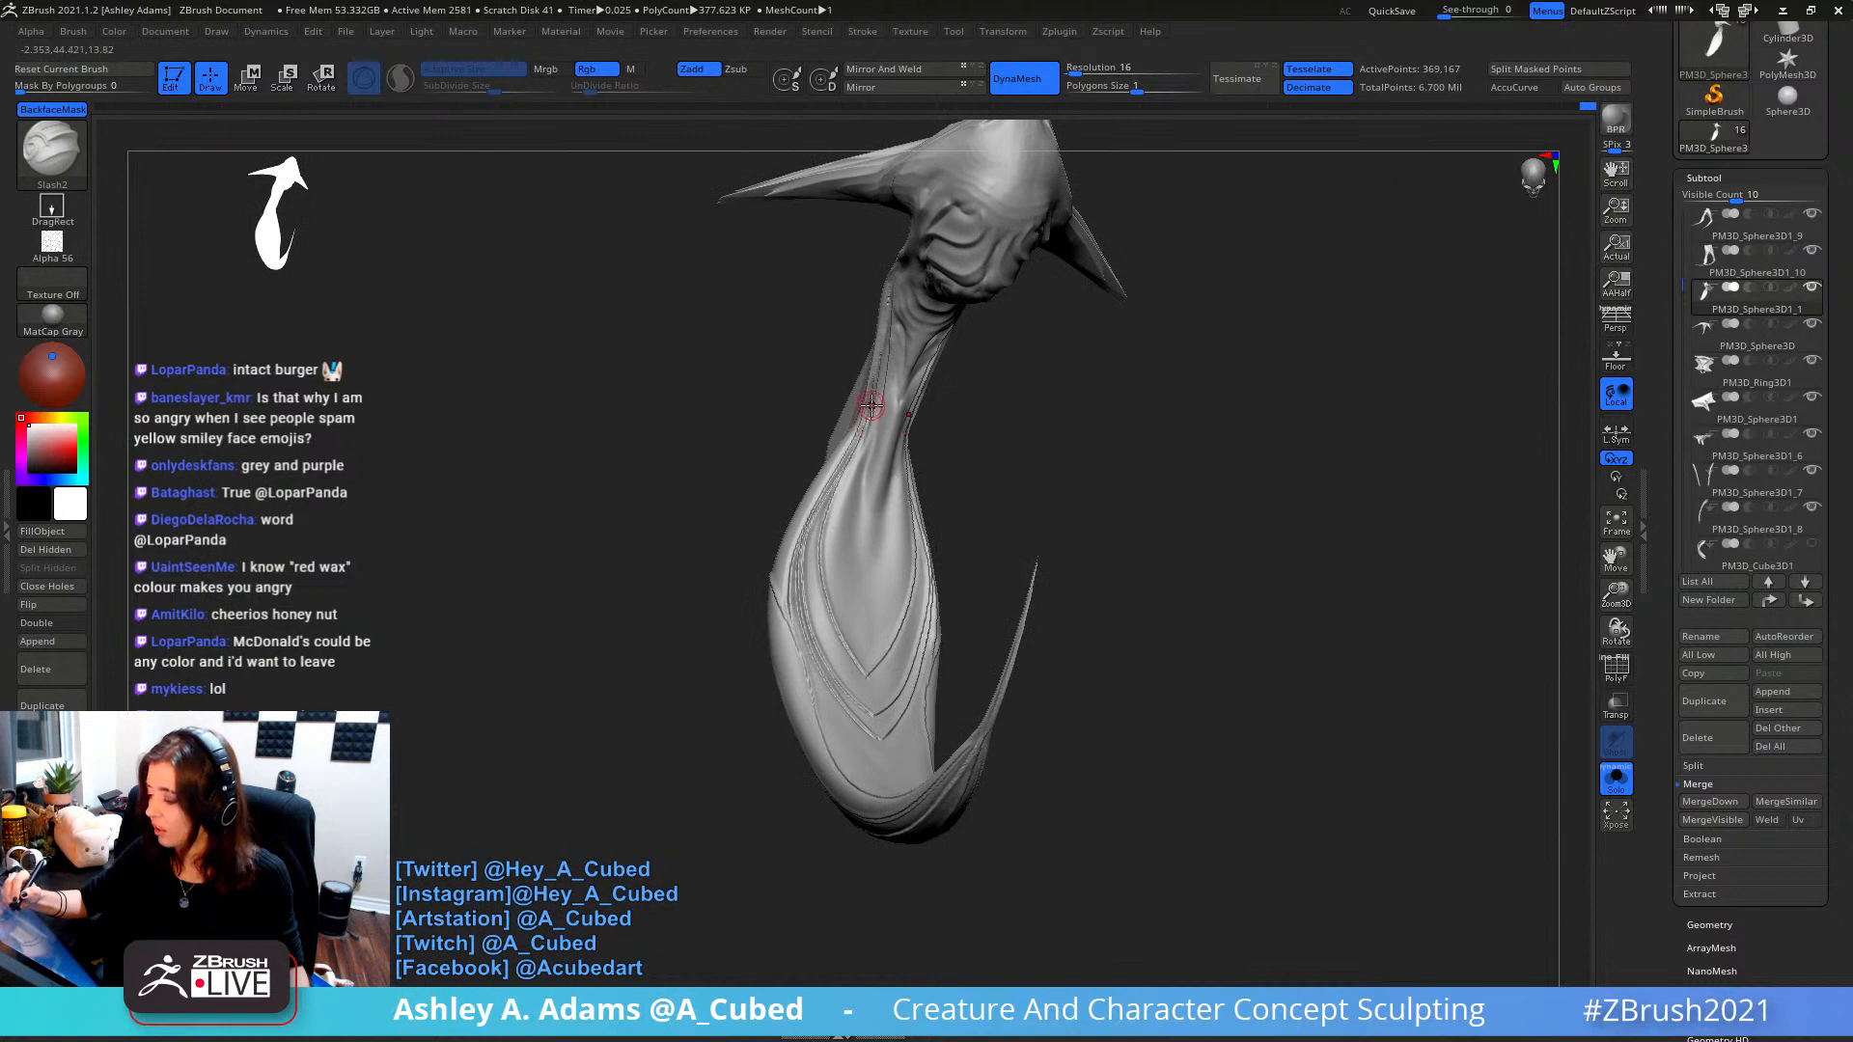
pyautogui.moveTo(871, 406)
pyautogui.mouseDown()
pyautogui.moveTo(872, 468)
pyautogui.moveTo(875, 407)
pyautogui.mouseUp()
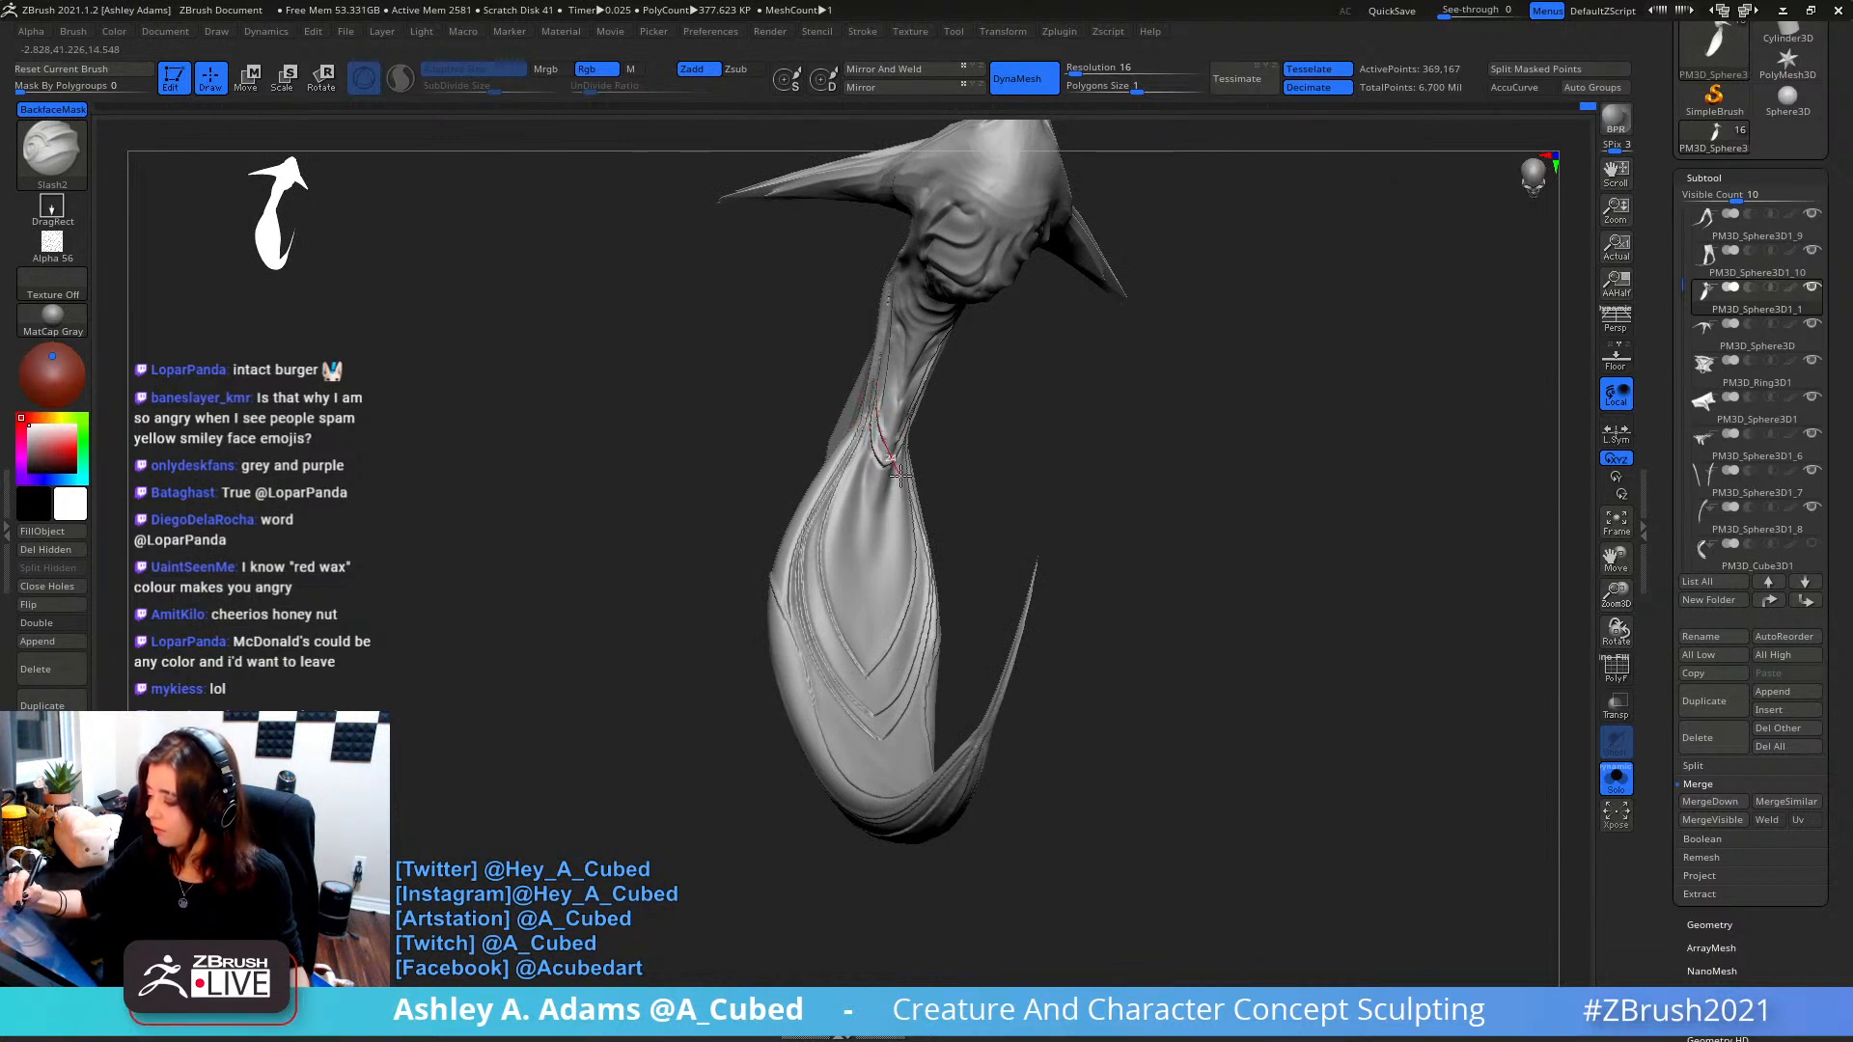
pyautogui.moveTo(907, 476)
pyautogui.mouseDown()
pyautogui.moveTo(890, 326)
pyautogui.moveTo(931, 411)
pyautogui.mouseUp()
pyautogui.moveTo(918, 356); pyautogui.dragTo(870, 229, button='right')
pyautogui.moveTo(941, 304); pyautogui.dragTo(972, 386)
pyautogui.moveTo(898, 478)
pyautogui.mouseDown(button='right')
pyautogui.moveTo(967, 495)
pyautogui.moveTo(943, 439)
pyautogui.mouseUp(button='right')
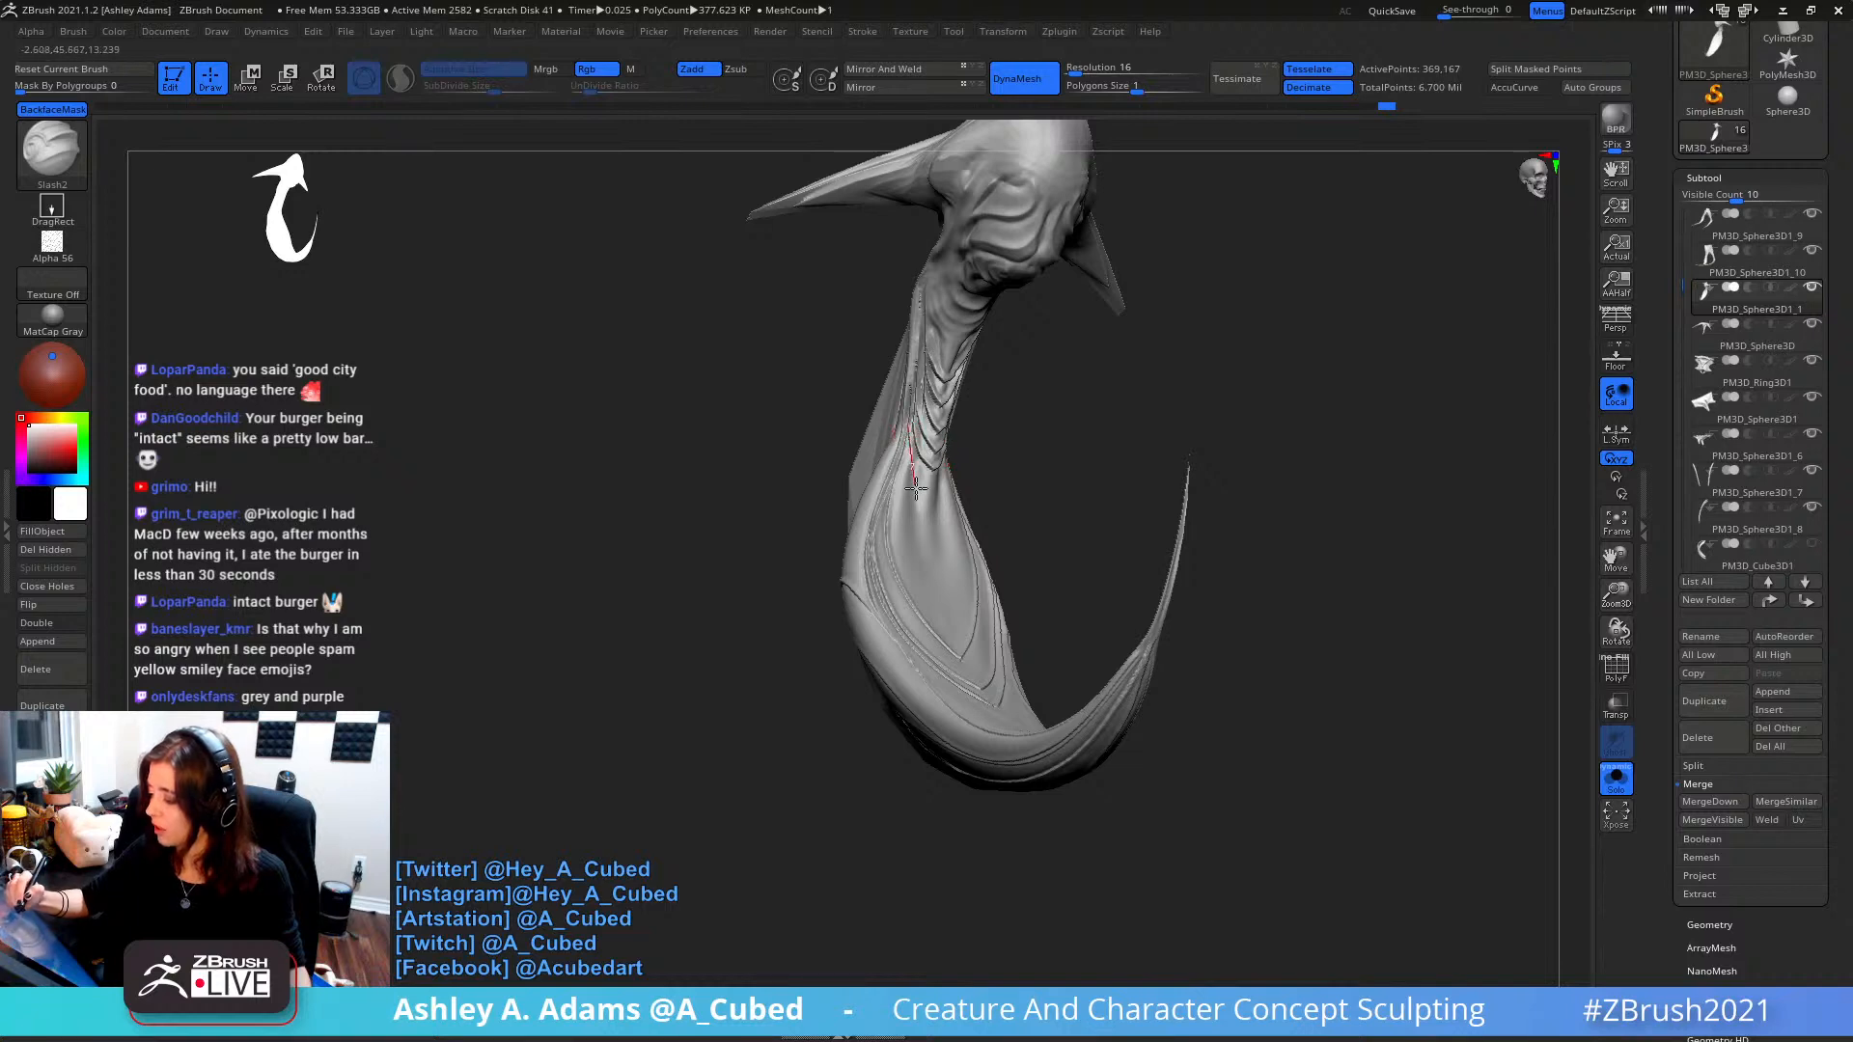
pyautogui.moveTo(916, 489)
pyautogui.mouseDown()
pyautogui.moveTo(934, 530)
pyautogui.moveTo(950, 510)
pyautogui.mouseUp()
# - Carve another V-shaped groove below the belly's nested grooves, continuing it up along the belly's side
pyautogui.moveTo(950, 510)
pyautogui.mouseDown(button='right')
pyautogui.moveTo(902, 522)
pyautogui.moveTo(1019, 396)
pyautogui.mouseUp(button='right')
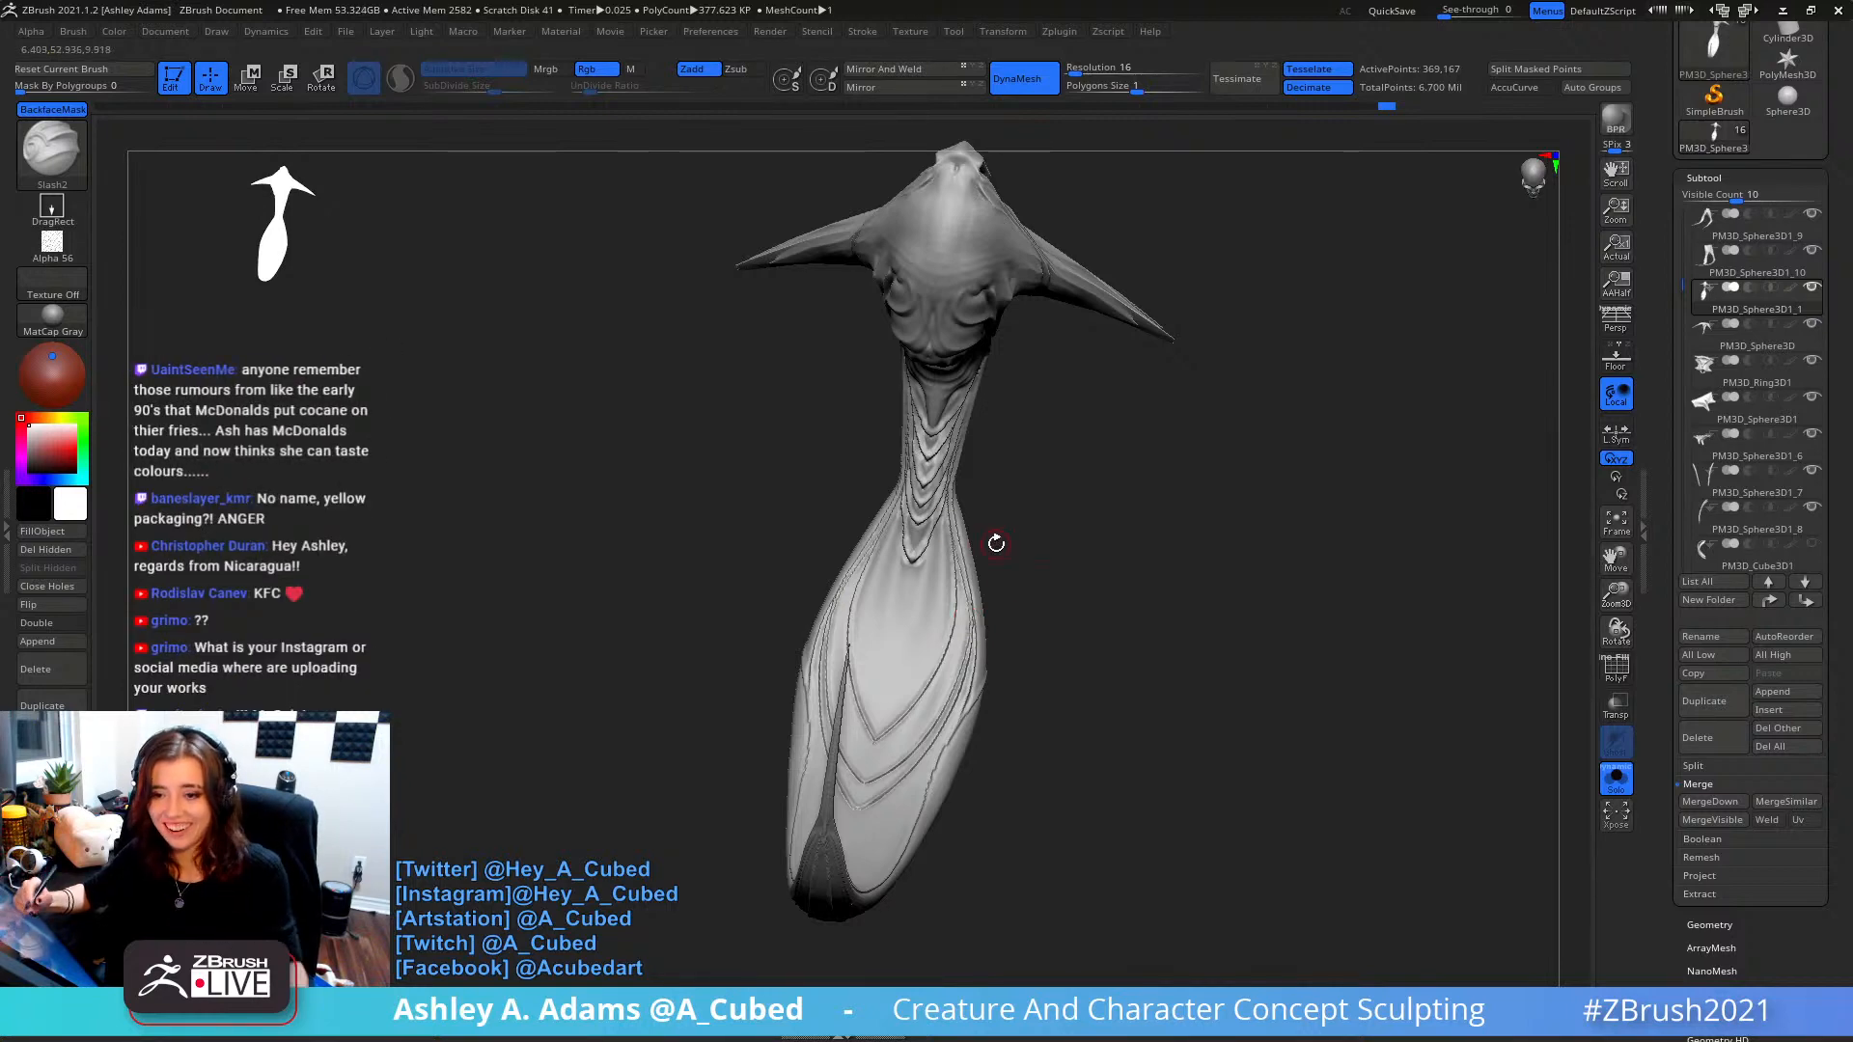
pyautogui.moveTo(994, 541)
pyautogui.mouseDown()
pyautogui.moveTo(962, 511)
pyautogui.moveTo(1008, 545)
pyautogui.moveTo(994, 618)
pyautogui.mouseUp()
pyautogui.moveTo(938, 724)
pyautogui.mouseDown()
pyautogui.moveTo(881, 687)
pyautogui.moveTo(921, 678)
pyautogui.moveTo(992, 611)
pyautogui.mouseUp()
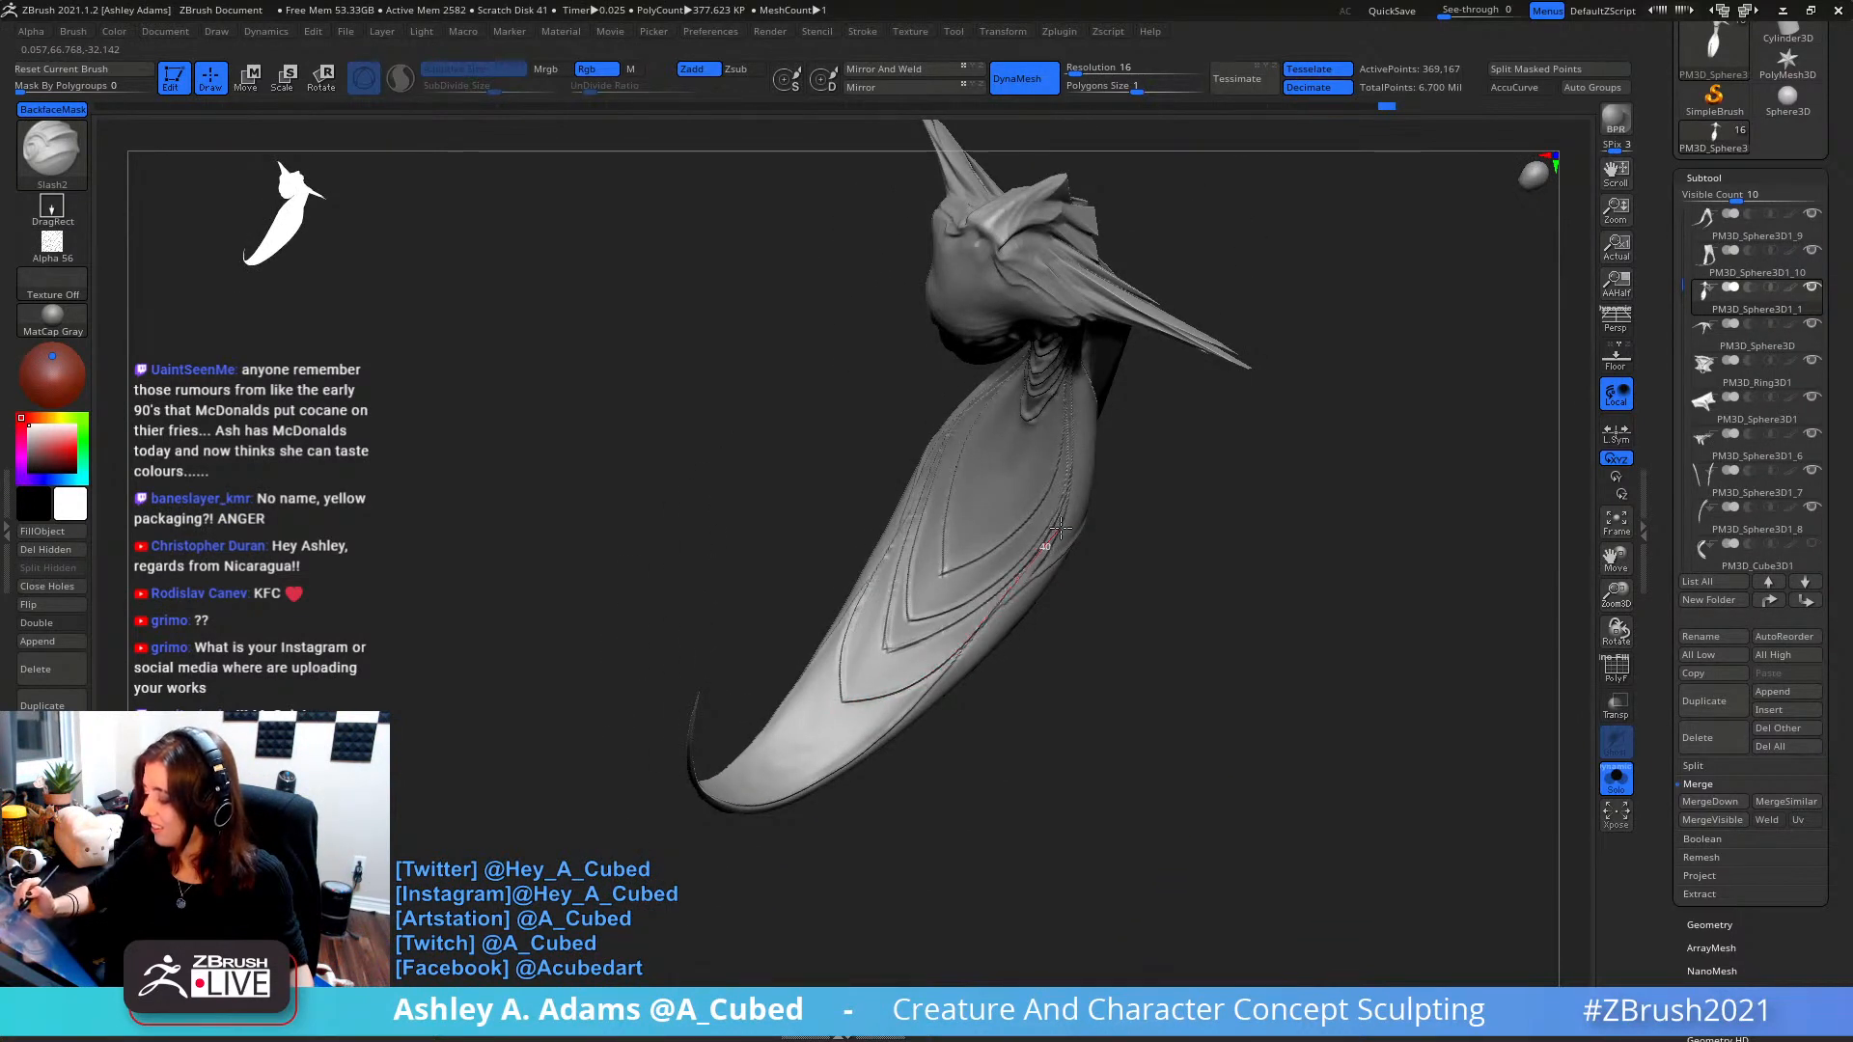
pyautogui.moveTo(1061, 528); pyautogui.dragTo(1069, 507)
pyautogui.keyDown('alt'); pyautogui.moveTo(939, 620); pyautogui.dragTo(1001, 573, button='right'); pyautogui.keyUp('alt')
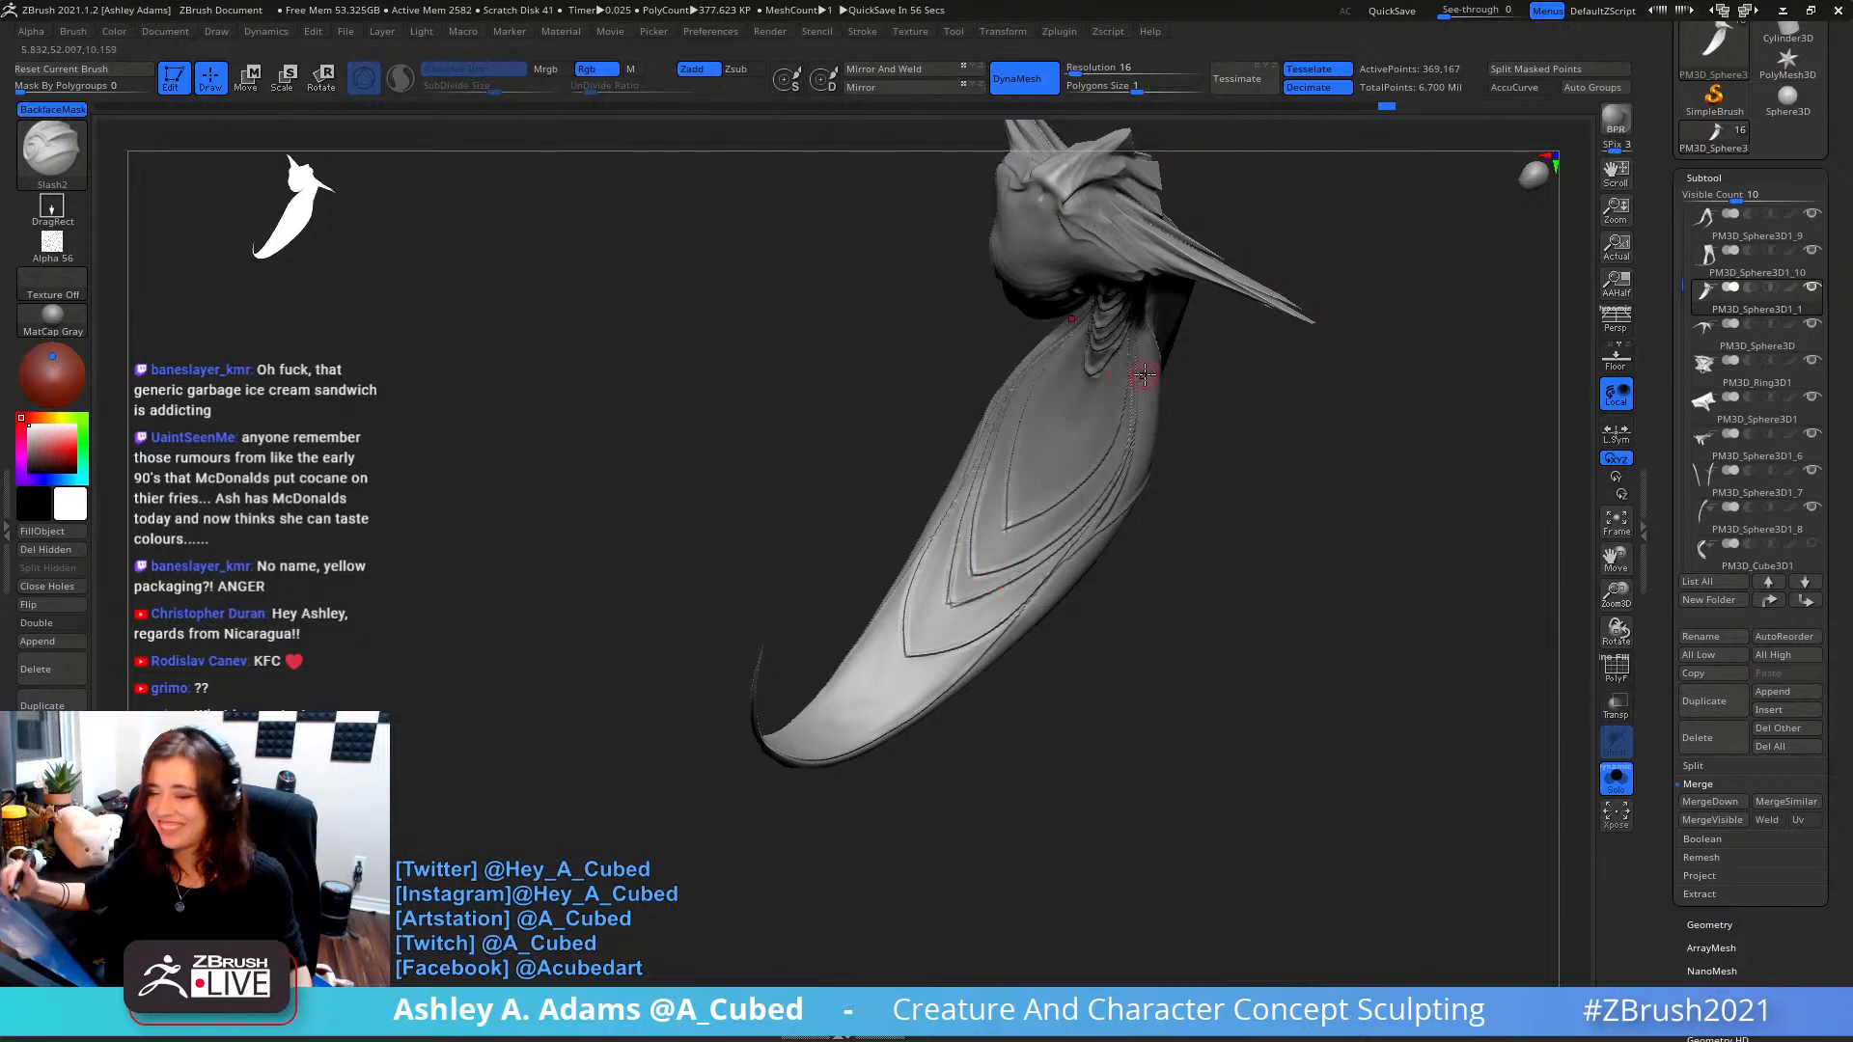
# - Carve small nested loops on the side of the body between the neck and the tail's larger loops
pyautogui.moveTo(1137, 363)
pyautogui.mouseDown(button='right')
pyautogui.moveTo(1165, 432)
pyautogui.moveTo(1125, 351)
pyautogui.moveTo(1091, 518)
pyautogui.mouseUp(button='right')
pyautogui.moveTo(1009, 417); pyautogui.dragTo(1017, 443, button='right')
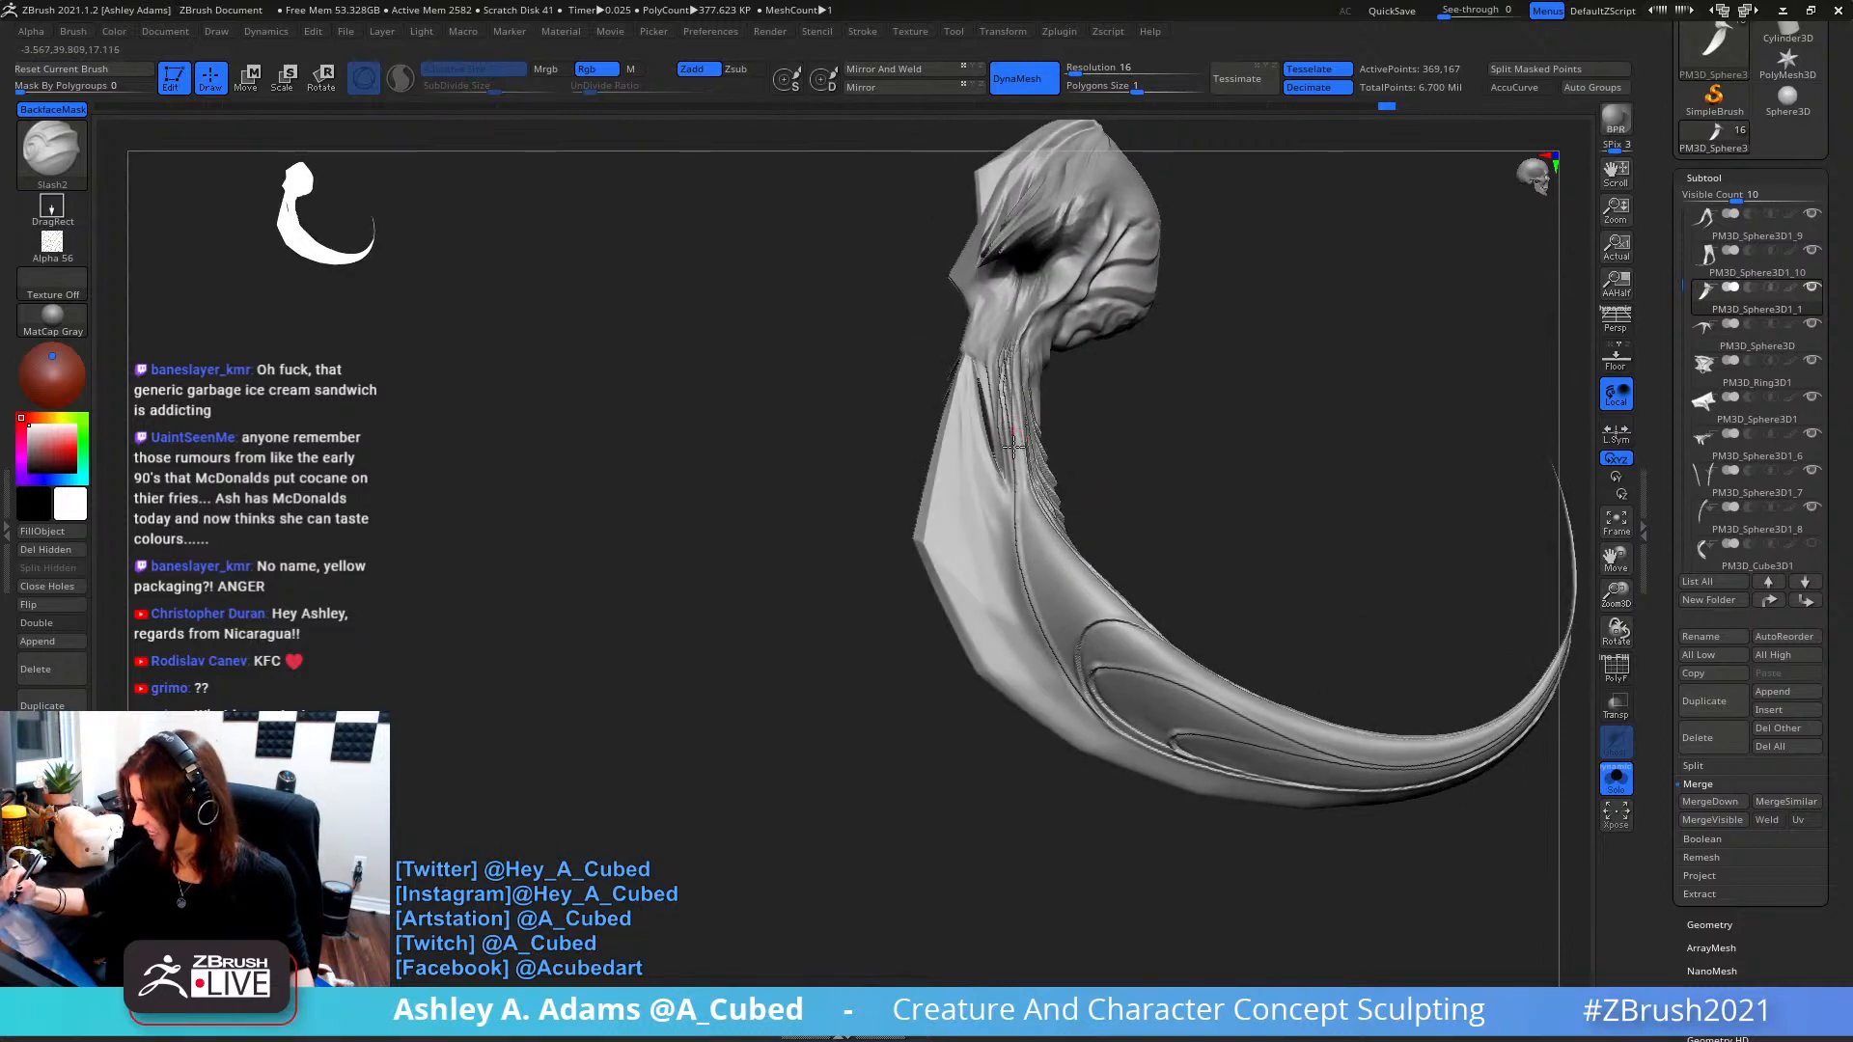
pyautogui.moveTo(1015, 430)
pyautogui.mouseDown()
pyautogui.moveTo(1086, 647)
pyautogui.moveTo(1038, 627)
pyautogui.moveTo(1018, 571)
pyautogui.moveTo(1017, 413)
pyautogui.mouseUp()
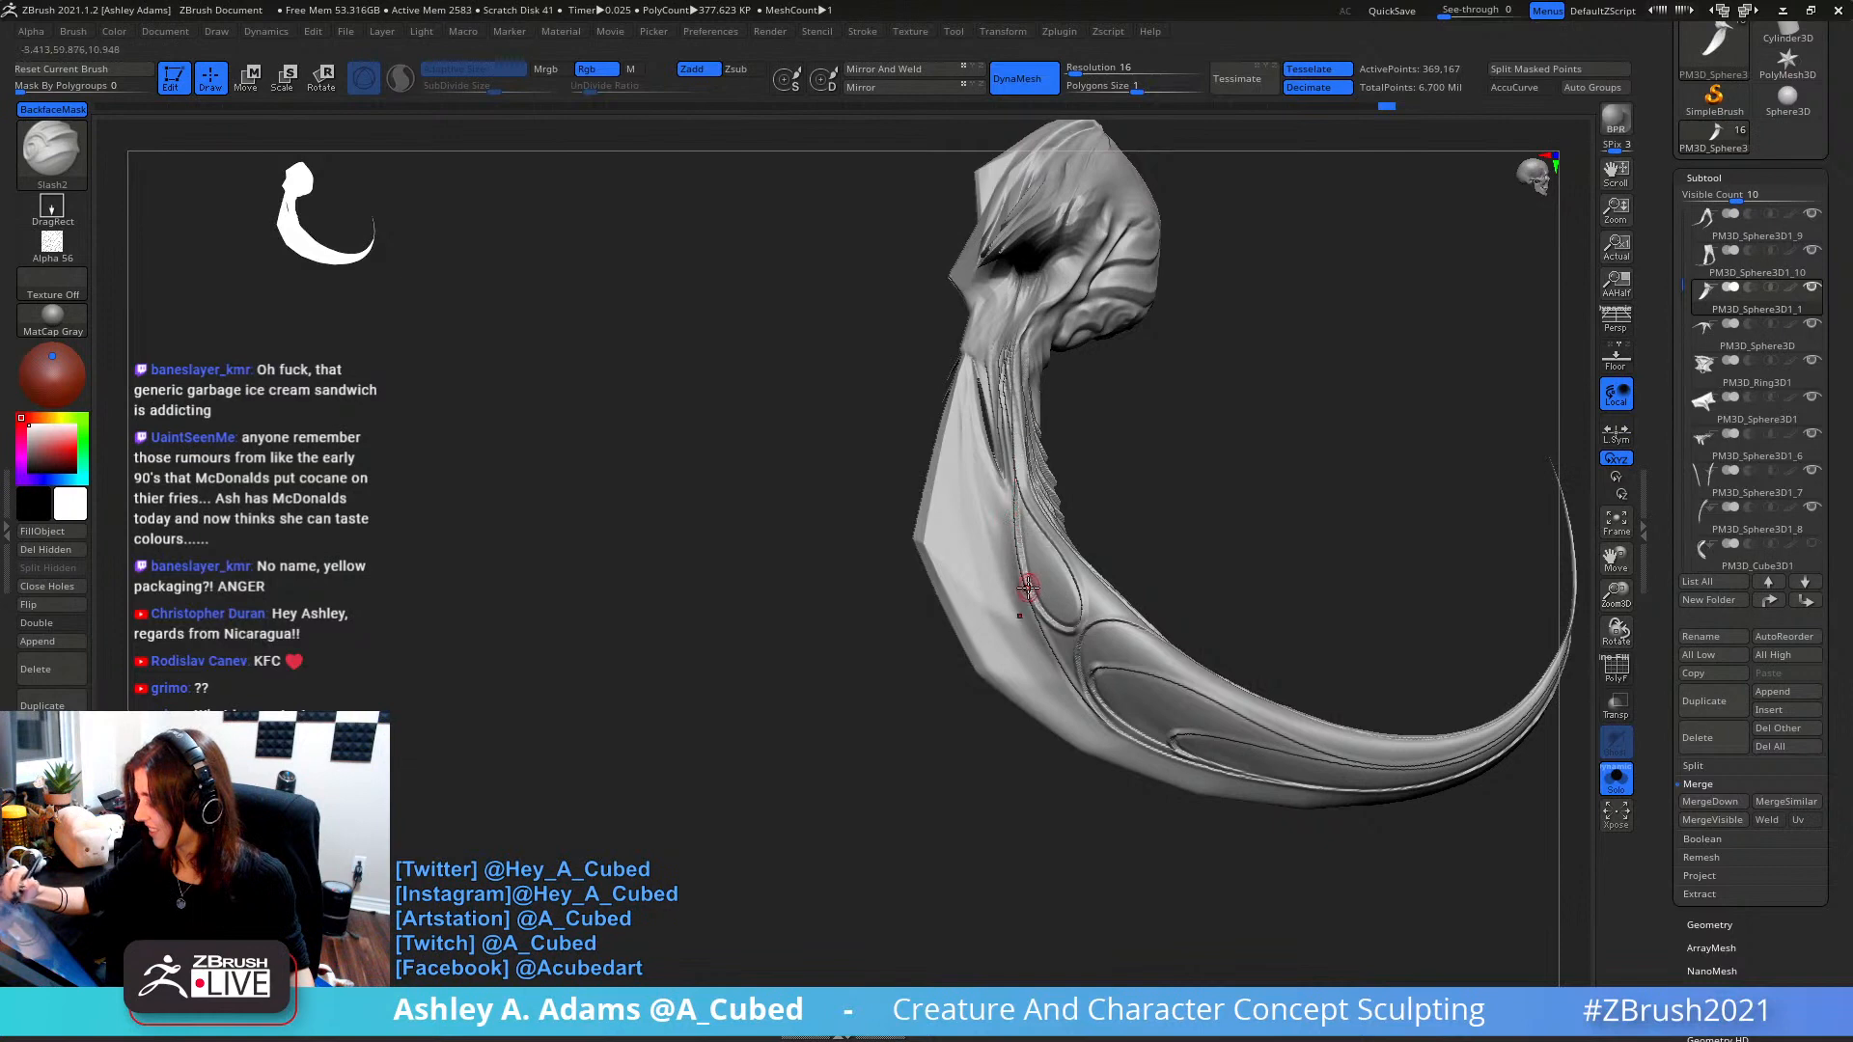
pyautogui.moveTo(1028, 590); pyautogui.dragTo(1045, 563, button='right')
pyautogui.moveTo(1001, 485)
pyautogui.mouseDown()
pyautogui.moveTo(1072, 573)
pyautogui.moveTo(1073, 628)
pyautogui.moveTo(1025, 591)
pyautogui.moveTo(997, 453)
pyautogui.mouseUp()
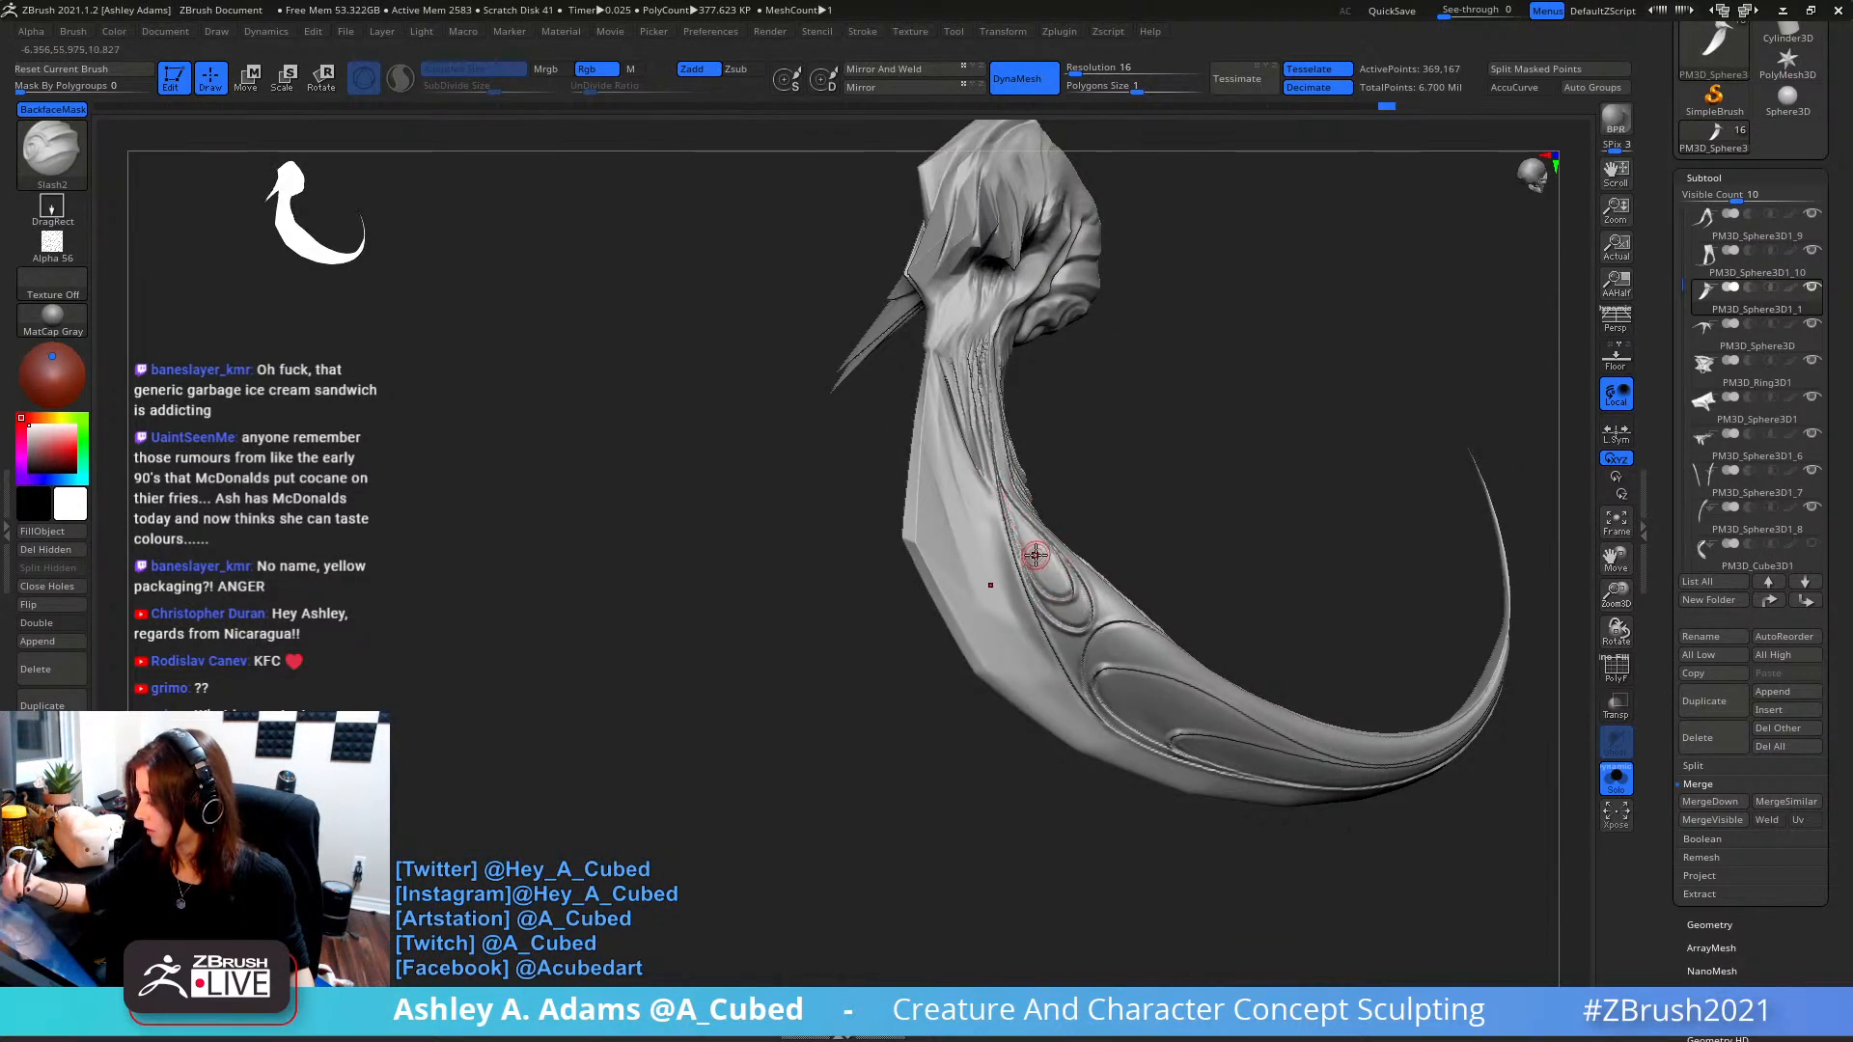
# - Carve three long, roughly parallel grooves down the body's side, from the base of the neck toward the tail
pyautogui.moveTo(1034, 555); pyautogui.dragTo(997, 482, button='right')
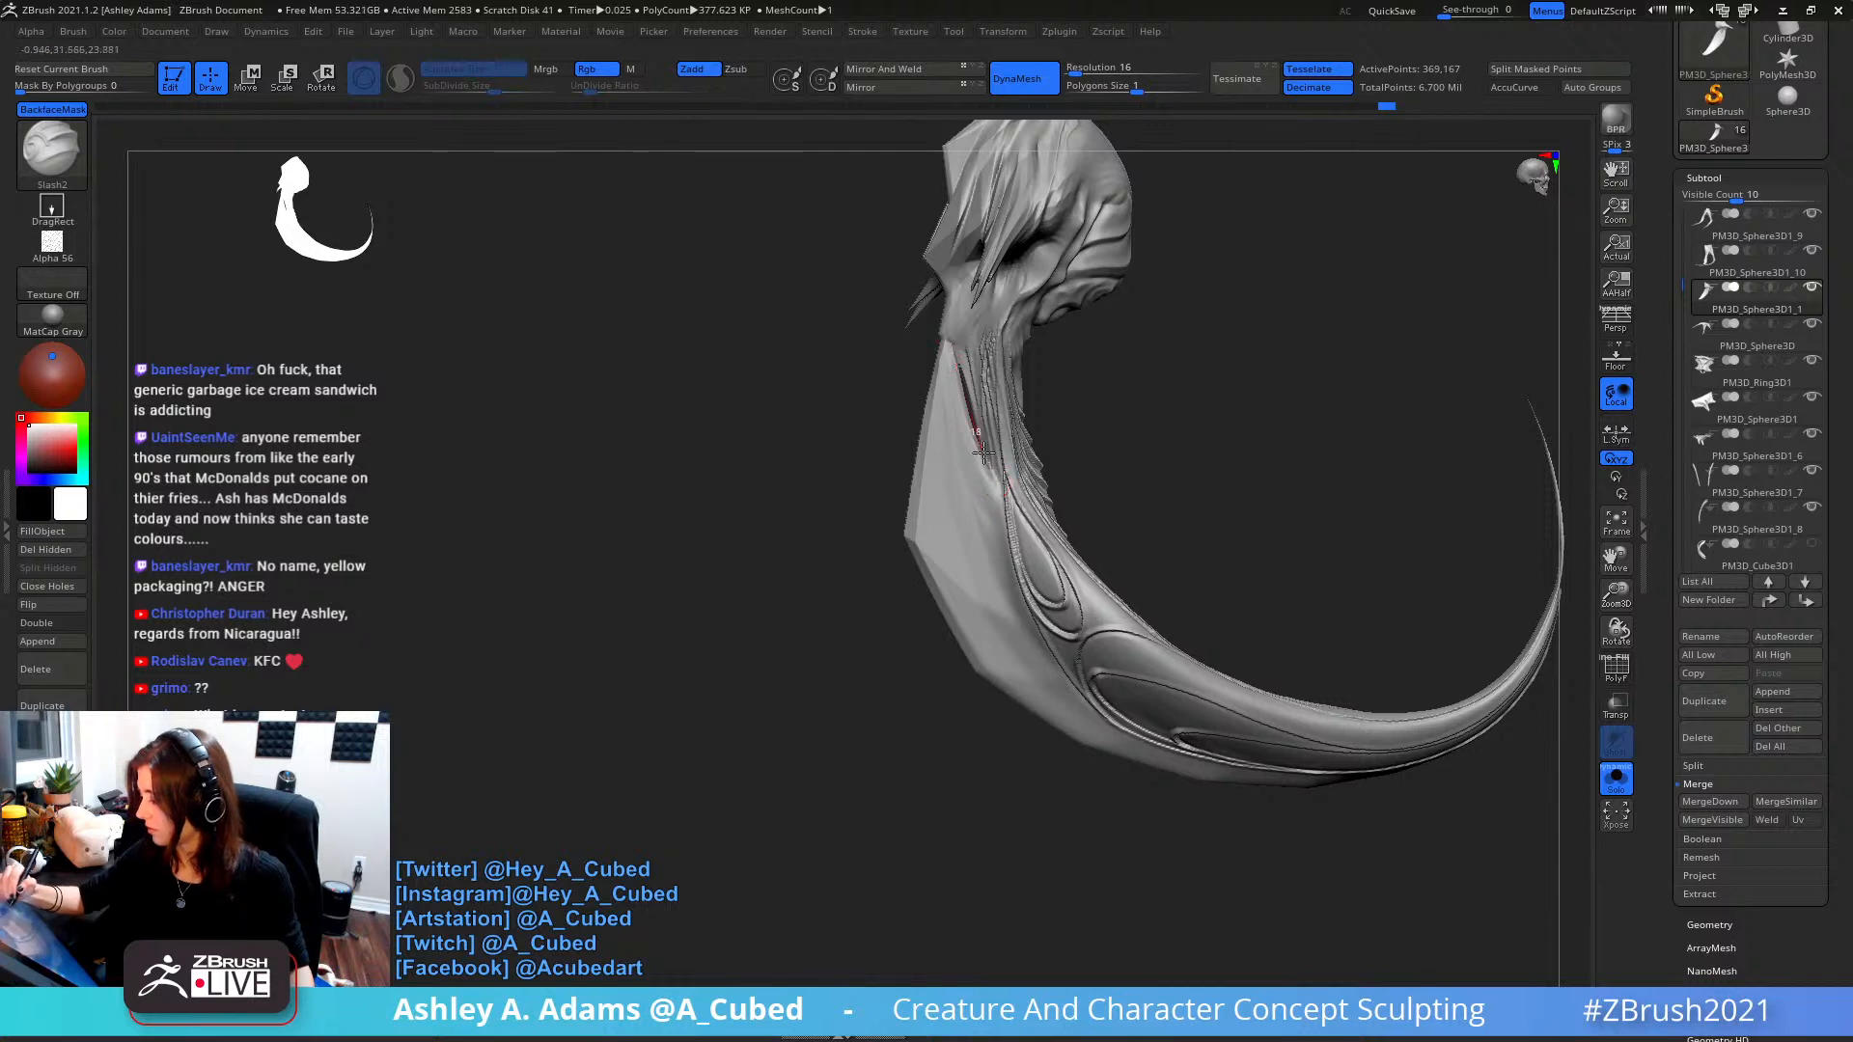
pyautogui.moveTo(983, 451)
pyautogui.mouseDown()
pyautogui.moveTo(1015, 644)
pyautogui.moveTo(1072, 728)
pyautogui.moveTo(1191, 772)
pyautogui.moveTo(1356, 770)
pyautogui.mouseUp()
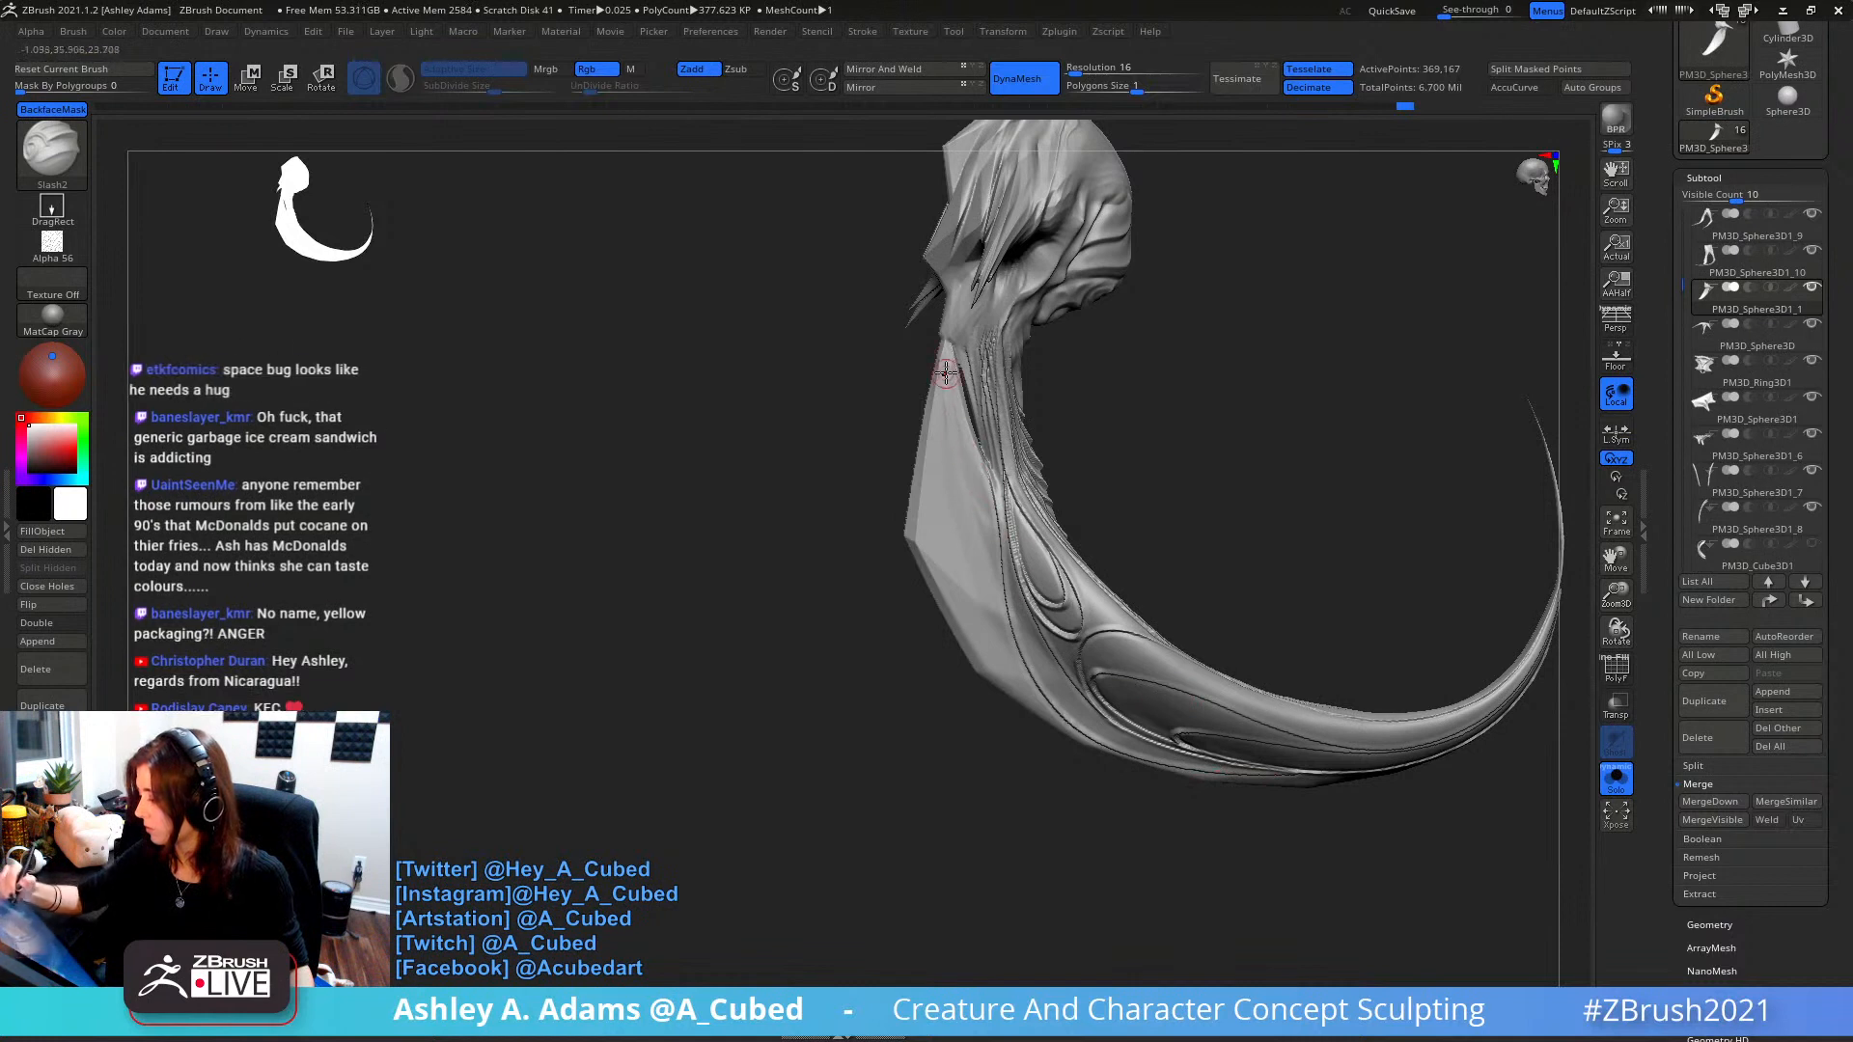
pyautogui.moveTo(948, 345)
pyautogui.mouseDown()
pyautogui.moveTo(992, 664)
pyautogui.moveTo(1061, 732)
pyautogui.moveTo(1154, 765)
pyautogui.mouseUp()
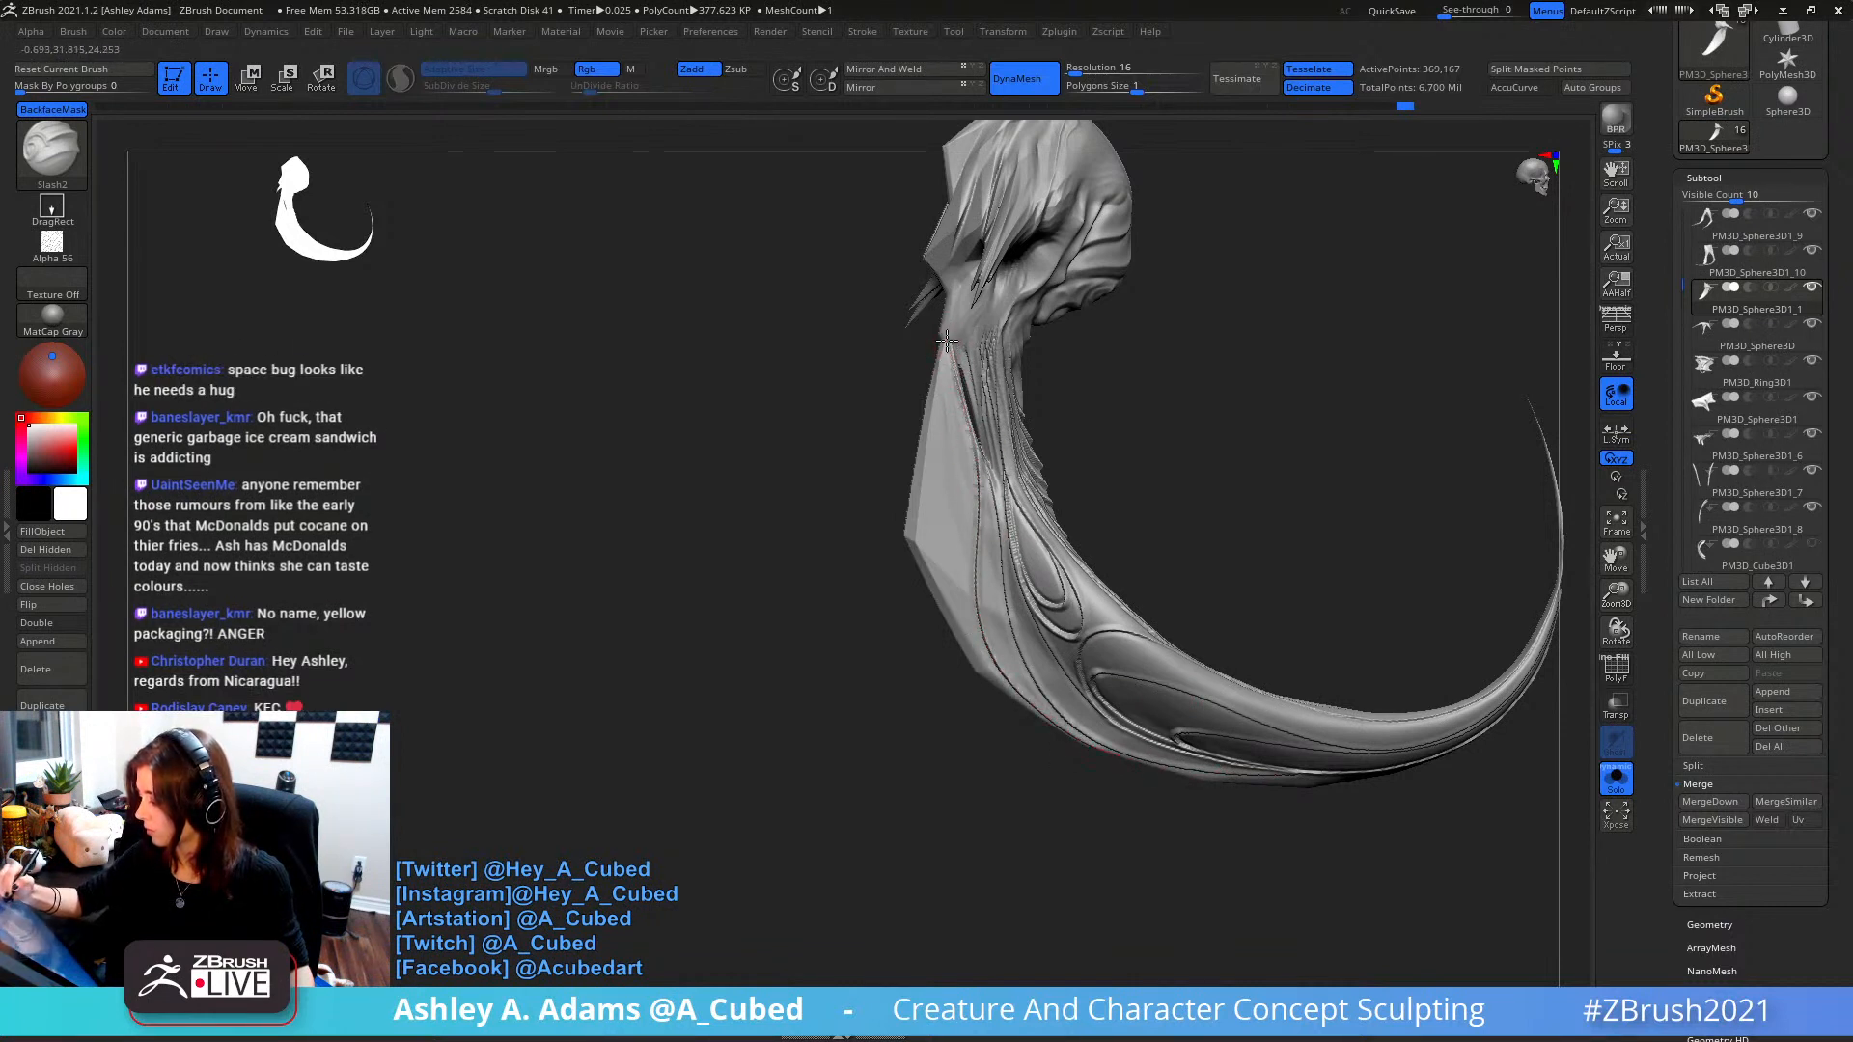
pyautogui.moveTo(947, 340)
pyautogui.mouseDown()
pyautogui.moveTo(999, 687)
pyautogui.moveTo(1065, 732)
pyautogui.moveTo(947, 359)
pyautogui.moveTo(949, 577)
pyautogui.moveTo(975, 675)
pyautogui.moveTo(1035, 714)
pyautogui.mouseUp()
# - Carve curved parallel grooves from the forehead down around the brow folds on both sides of the face, smoothing lightly between strokes
pyautogui.moveTo(1132, 405)
pyautogui.mouseDown()
pyautogui.moveTo(1117, 352)
pyautogui.moveTo(1243, 379)
pyautogui.moveTo(1063, 269)
pyautogui.moveTo(968, 372)
pyautogui.moveTo(943, 434)
pyautogui.mouseUp()
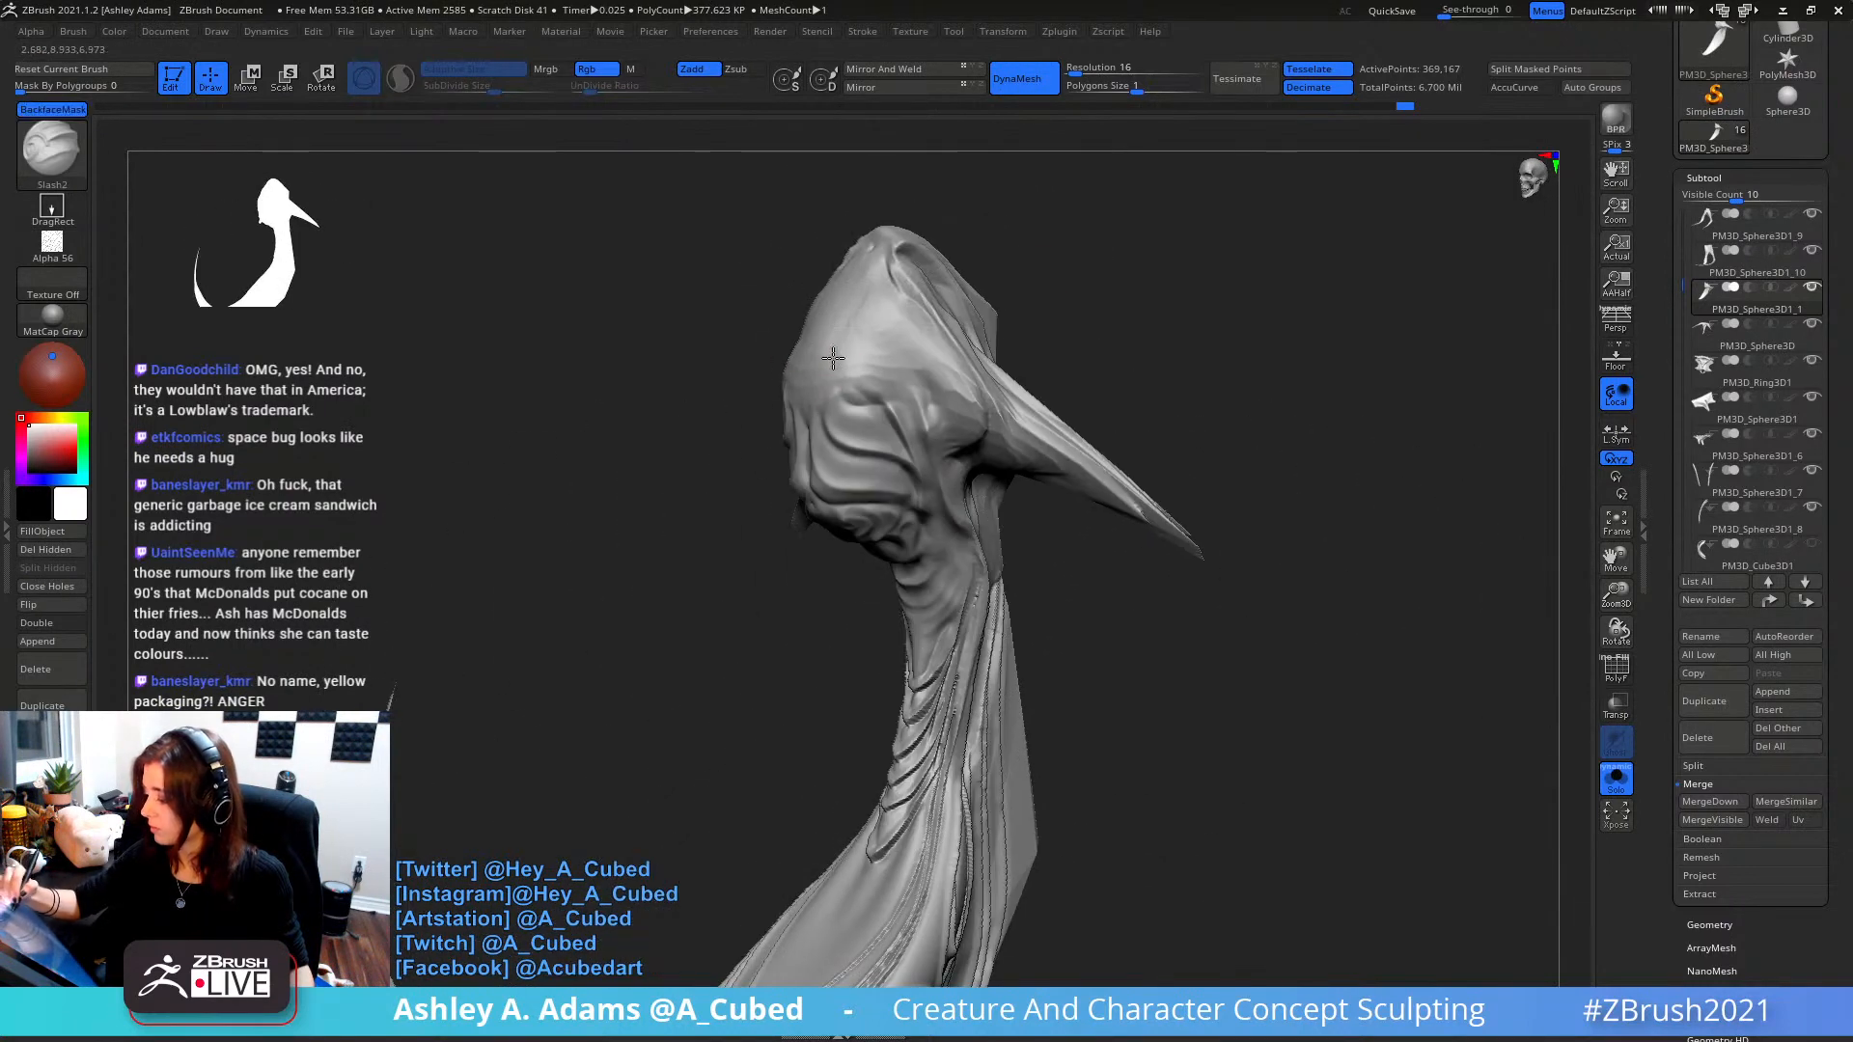
pyautogui.moveTo(833, 358)
pyautogui.mouseDown()
pyautogui.moveTo(837, 452)
pyautogui.moveTo(924, 477)
pyautogui.moveTo(945, 523)
pyautogui.mouseUp()
pyautogui.hotkey('ctrl', 'z')
pyautogui.moveTo(839, 348)
pyautogui.mouseDown()
pyautogui.moveTo(832, 423)
pyautogui.moveTo(902, 451)
pyautogui.moveTo(937, 527)
pyautogui.moveTo(836, 383)
pyautogui.moveTo(942, 509)
pyautogui.mouseUp()
pyautogui.moveTo(941, 509); pyautogui.dragTo(1052, 546, button='right')
pyautogui.moveTo(876, 425)
pyautogui.keyDown('shift'); pyautogui.mouseDown()
pyautogui.moveTo(901, 467)
pyautogui.moveTo(857, 426)
pyautogui.mouseUp(); pyautogui.keyUp('shift')
pyautogui.moveTo(927, 454); pyautogui.dragTo(841, 418, button='right')
pyautogui.moveTo(825, 359)
pyautogui.mouseDown()
pyautogui.moveTo(837, 453)
pyautogui.moveTo(926, 492)
pyautogui.moveTo(929, 540)
pyautogui.mouseUp()
pyautogui.moveTo(852, 410); pyautogui.dragTo(907, 407, button='right')
pyautogui.moveTo(819, 363)
pyautogui.mouseDown()
pyautogui.moveTo(812, 400)
pyautogui.moveTo(843, 463)
pyautogui.moveTo(886, 472)
pyautogui.mouseUp()
pyautogui.moveTo(897, 538); pyautogui.dragTo(896, 541)
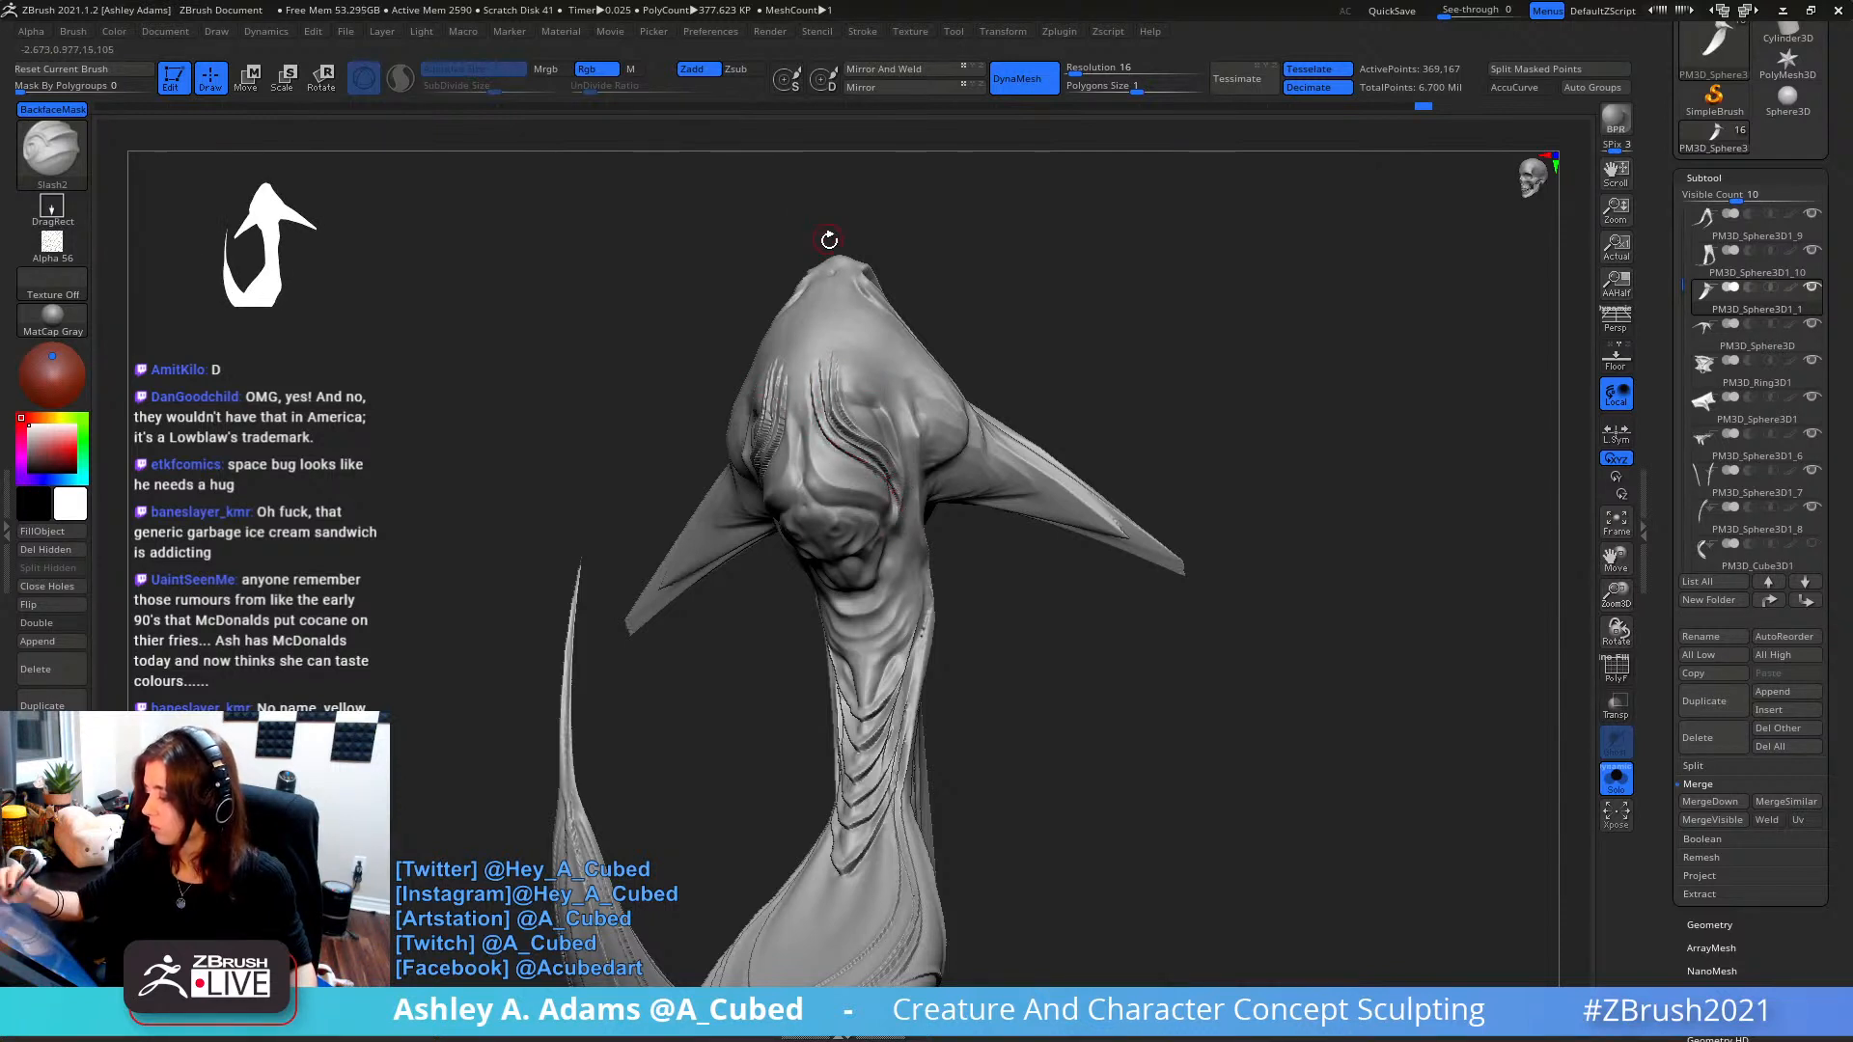
# - Add another curved groove beside the brow grooves, sweeping from the forehead down toward the cheek
pyautogui.keyDown('alt'); pyautogui.moveTo(849, 436); pyautogui.dragTo(941, 439, button='right'); pyautogui.keyUp('alt')
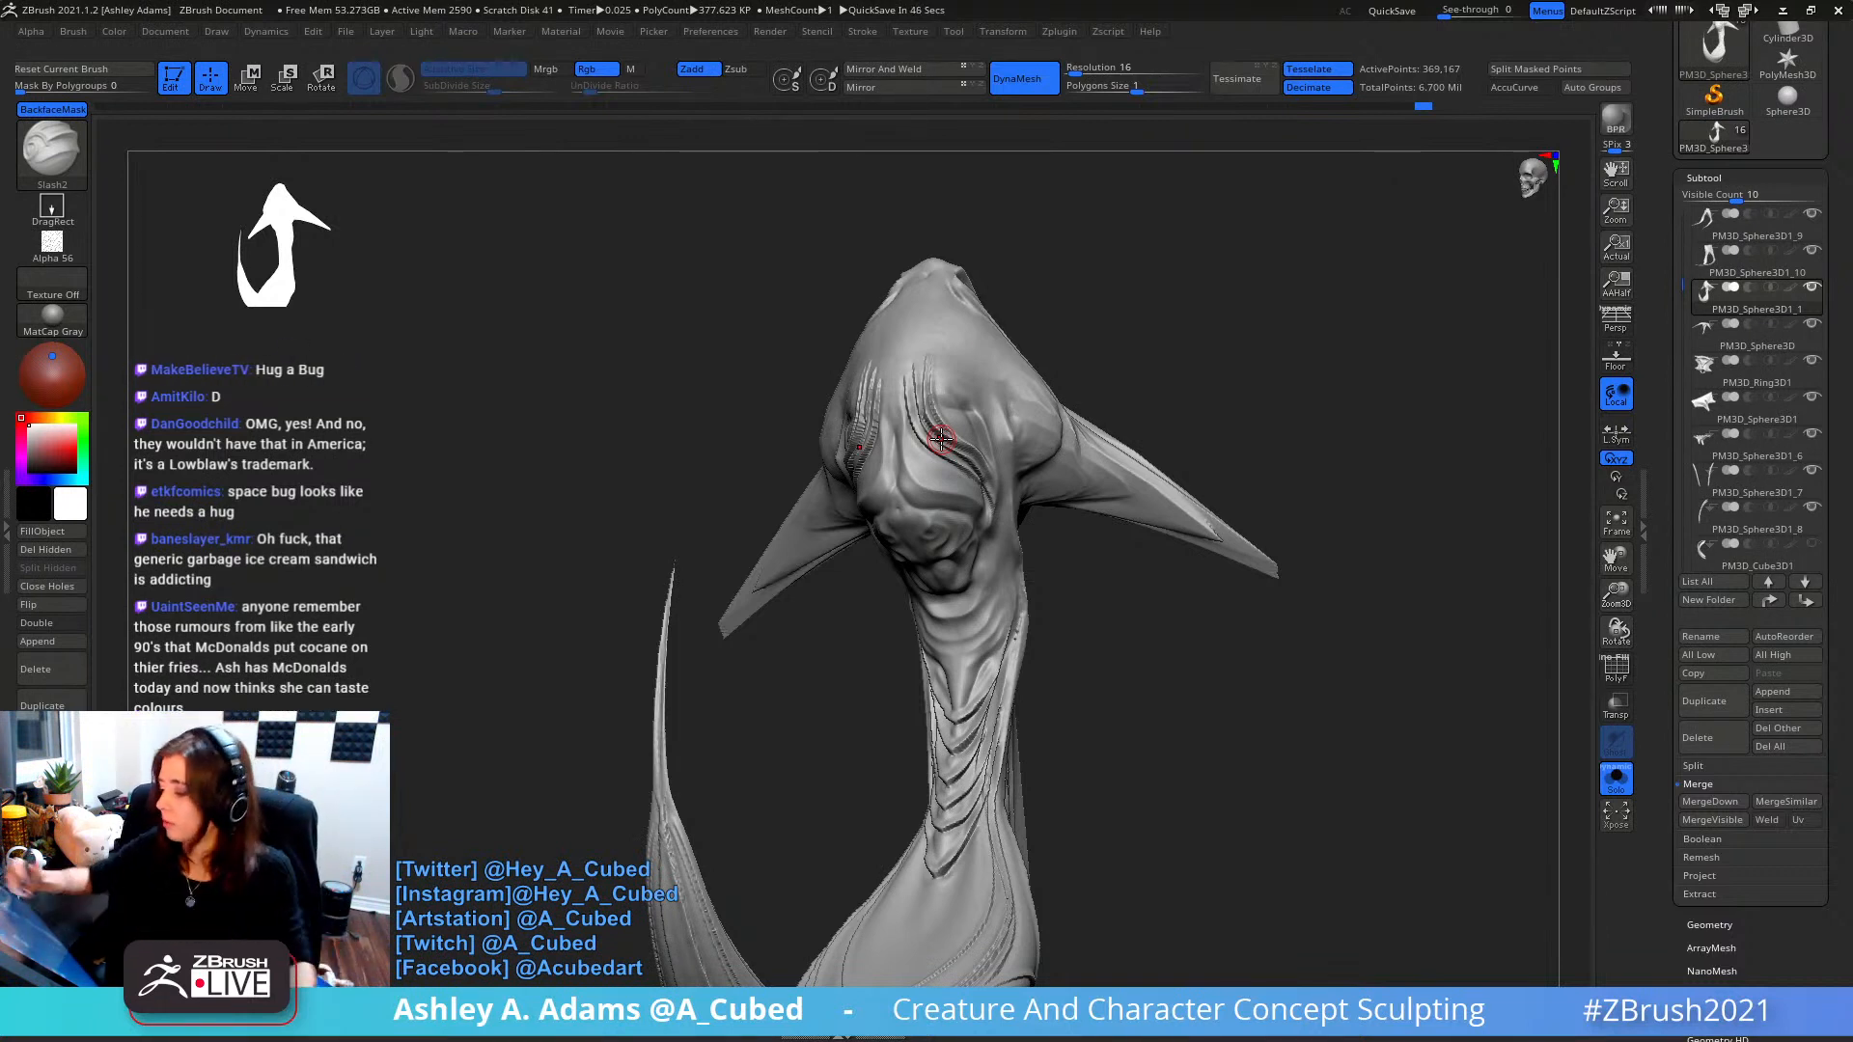
pyautogui.moveTo(941, 439); pyautogui.dragTo(903, 409, button='right')
pyautogui.moveTo(900, 395)
pyautogui.mouseDown()
pyautogui.moveTo(921, 498)
pyautogui.moveTo(979, 498)
pyautogui.moveTo(1011, 531)
pyautogui.mouseUp()
pyautogui.moveTo(1011, 531); pyautogui.dragTo(901, 436, button='right')
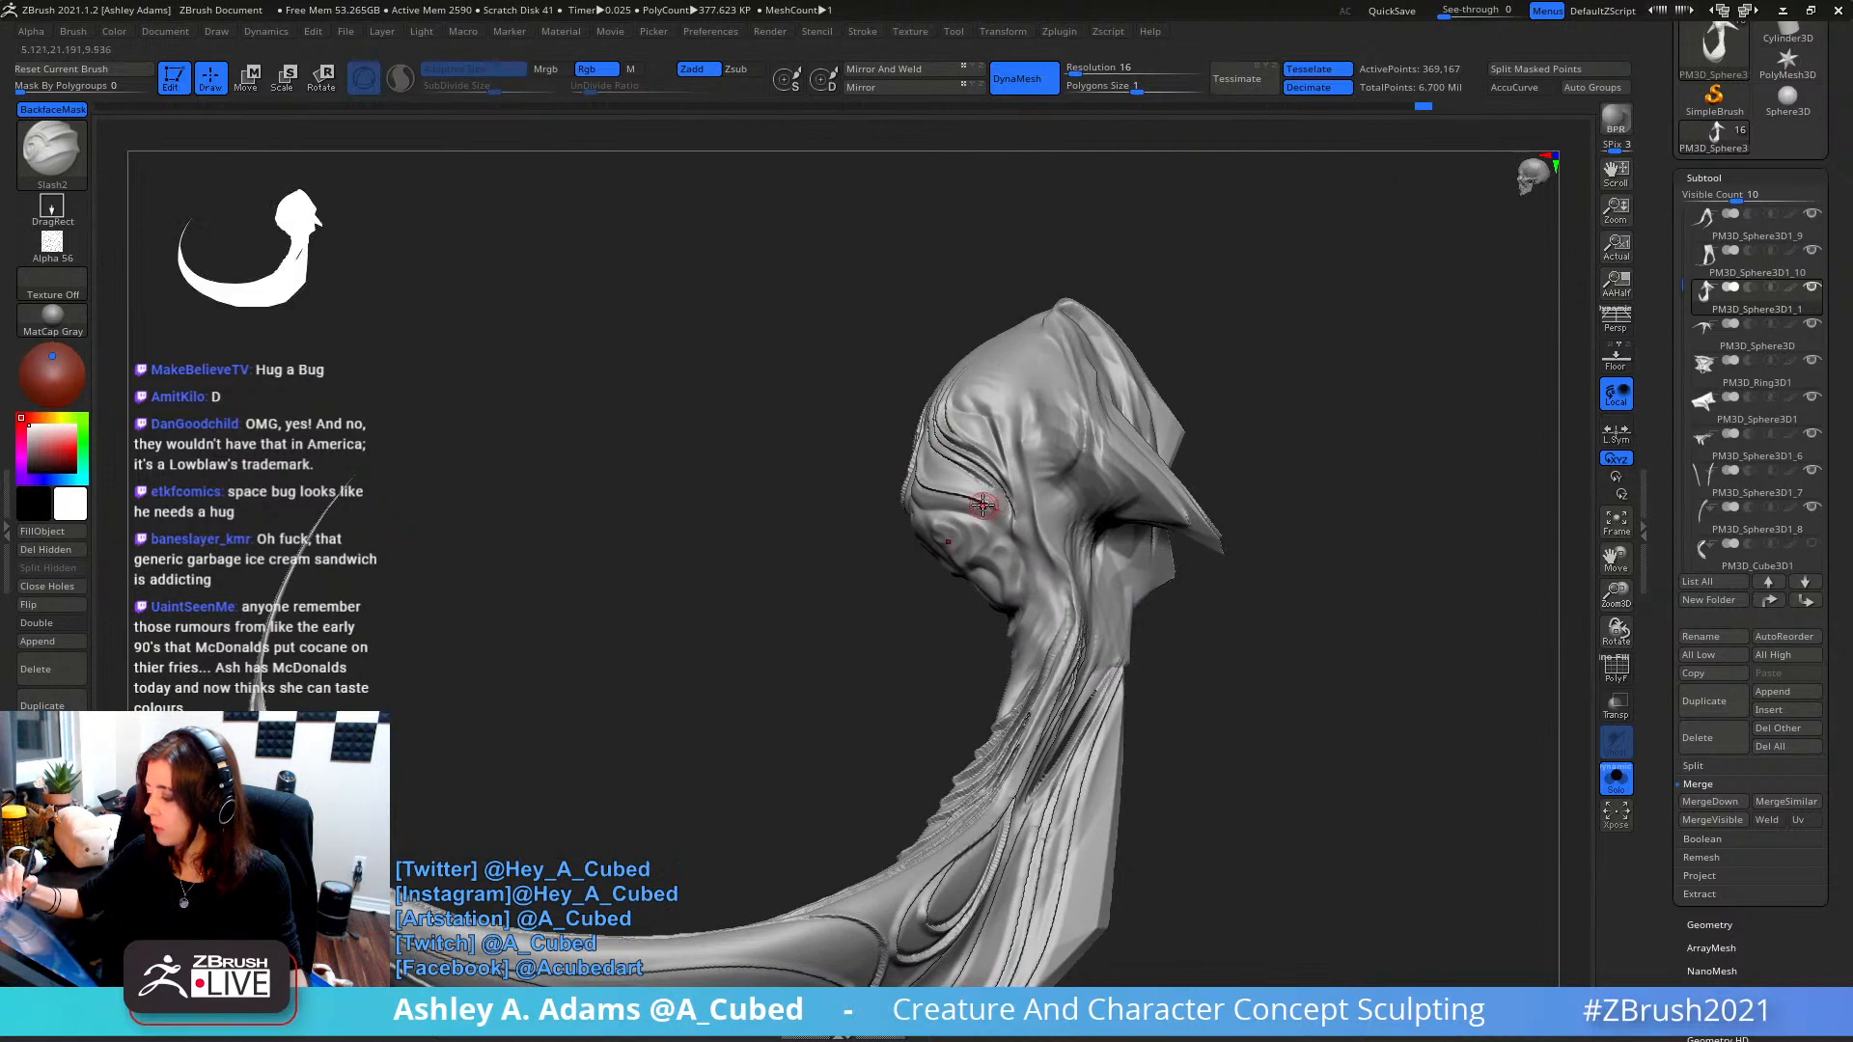
# - Carve curved grooves across the creature's brow with the Slash2 brush, sweeping from the forehead toward the eye
pyautogui.moveTo(979, 500); pyautogui.dragTo(1034, 549)
pyautogui.moveTo(1033, 549); pyautogui.dragTo(982, 473, button='right')
pyautogui.moveTo(983, 473); pyautogui.dragTo(1028, 538)
pyautogui.moveTo(881, 352); pyautogui.dragTo(973, 363)
pyautogui.moveTo(925, 433); pyautogui.dragTo(925, 447)
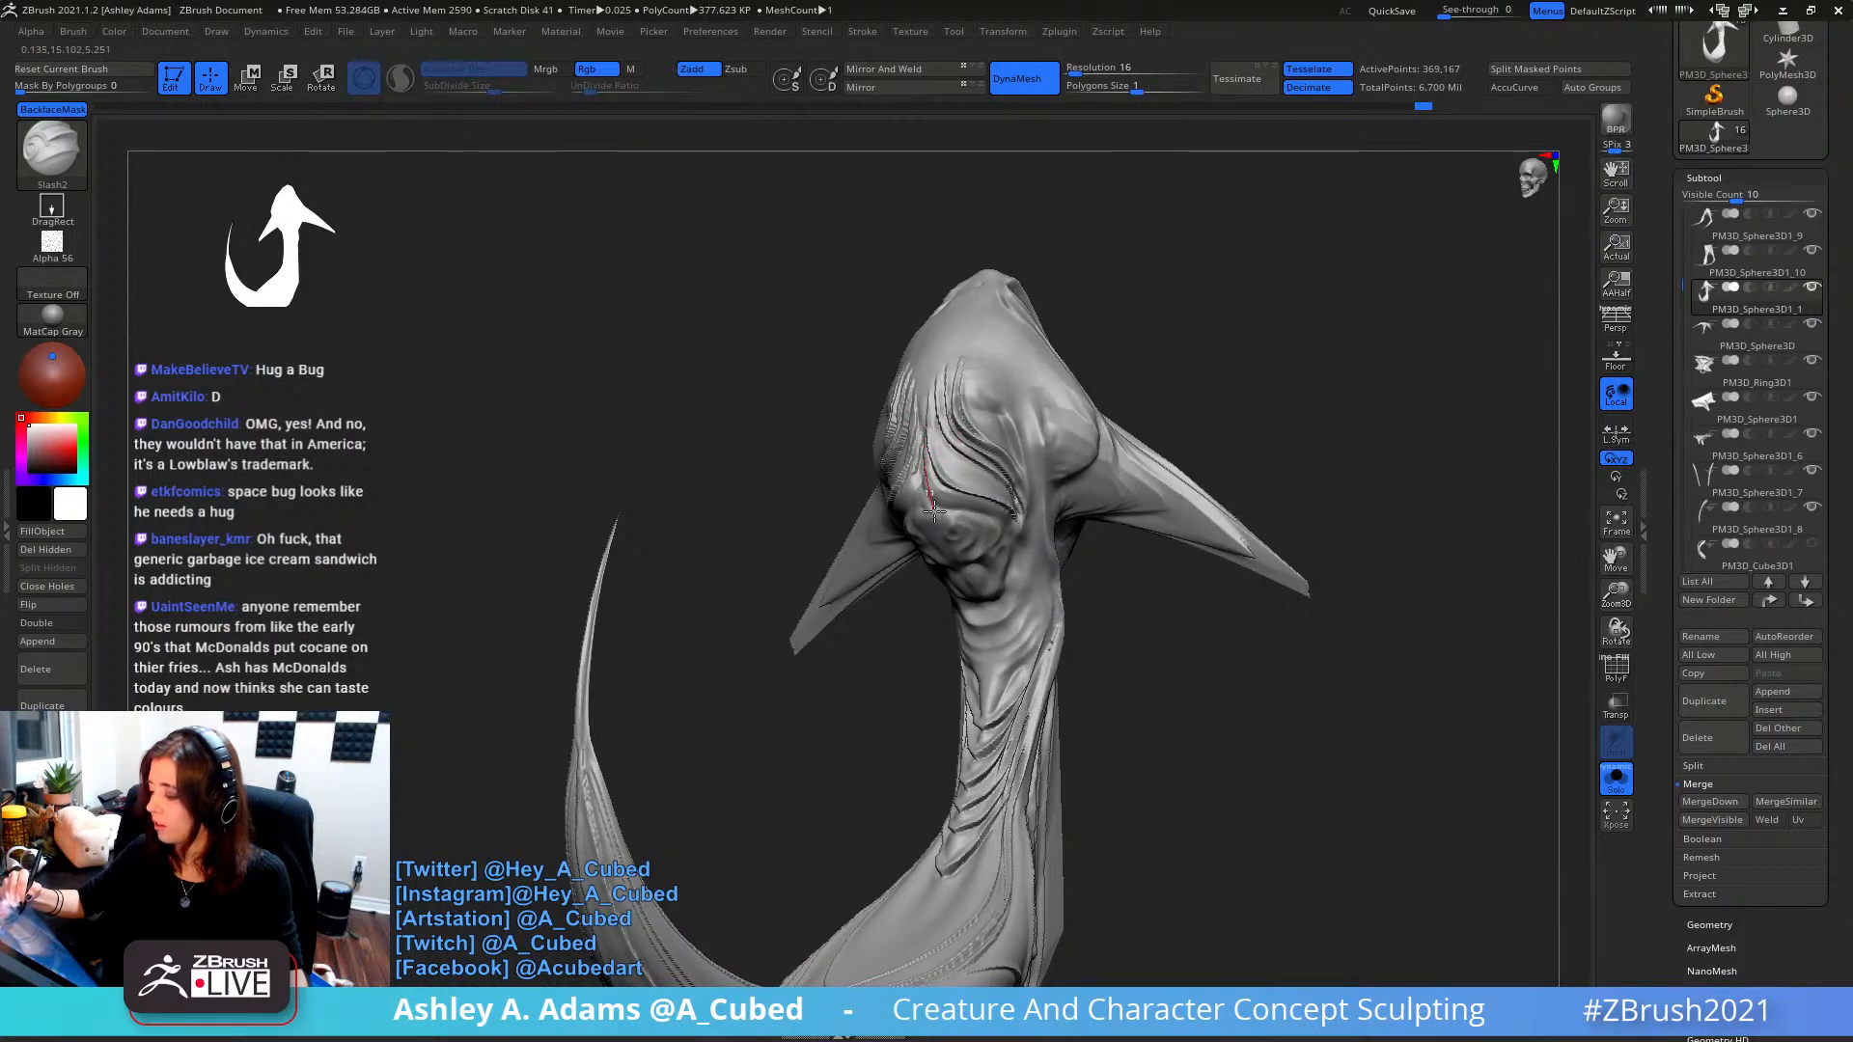
pyautogui.moveTo(934, 512); pyautogui.dragTo(1013, 513)
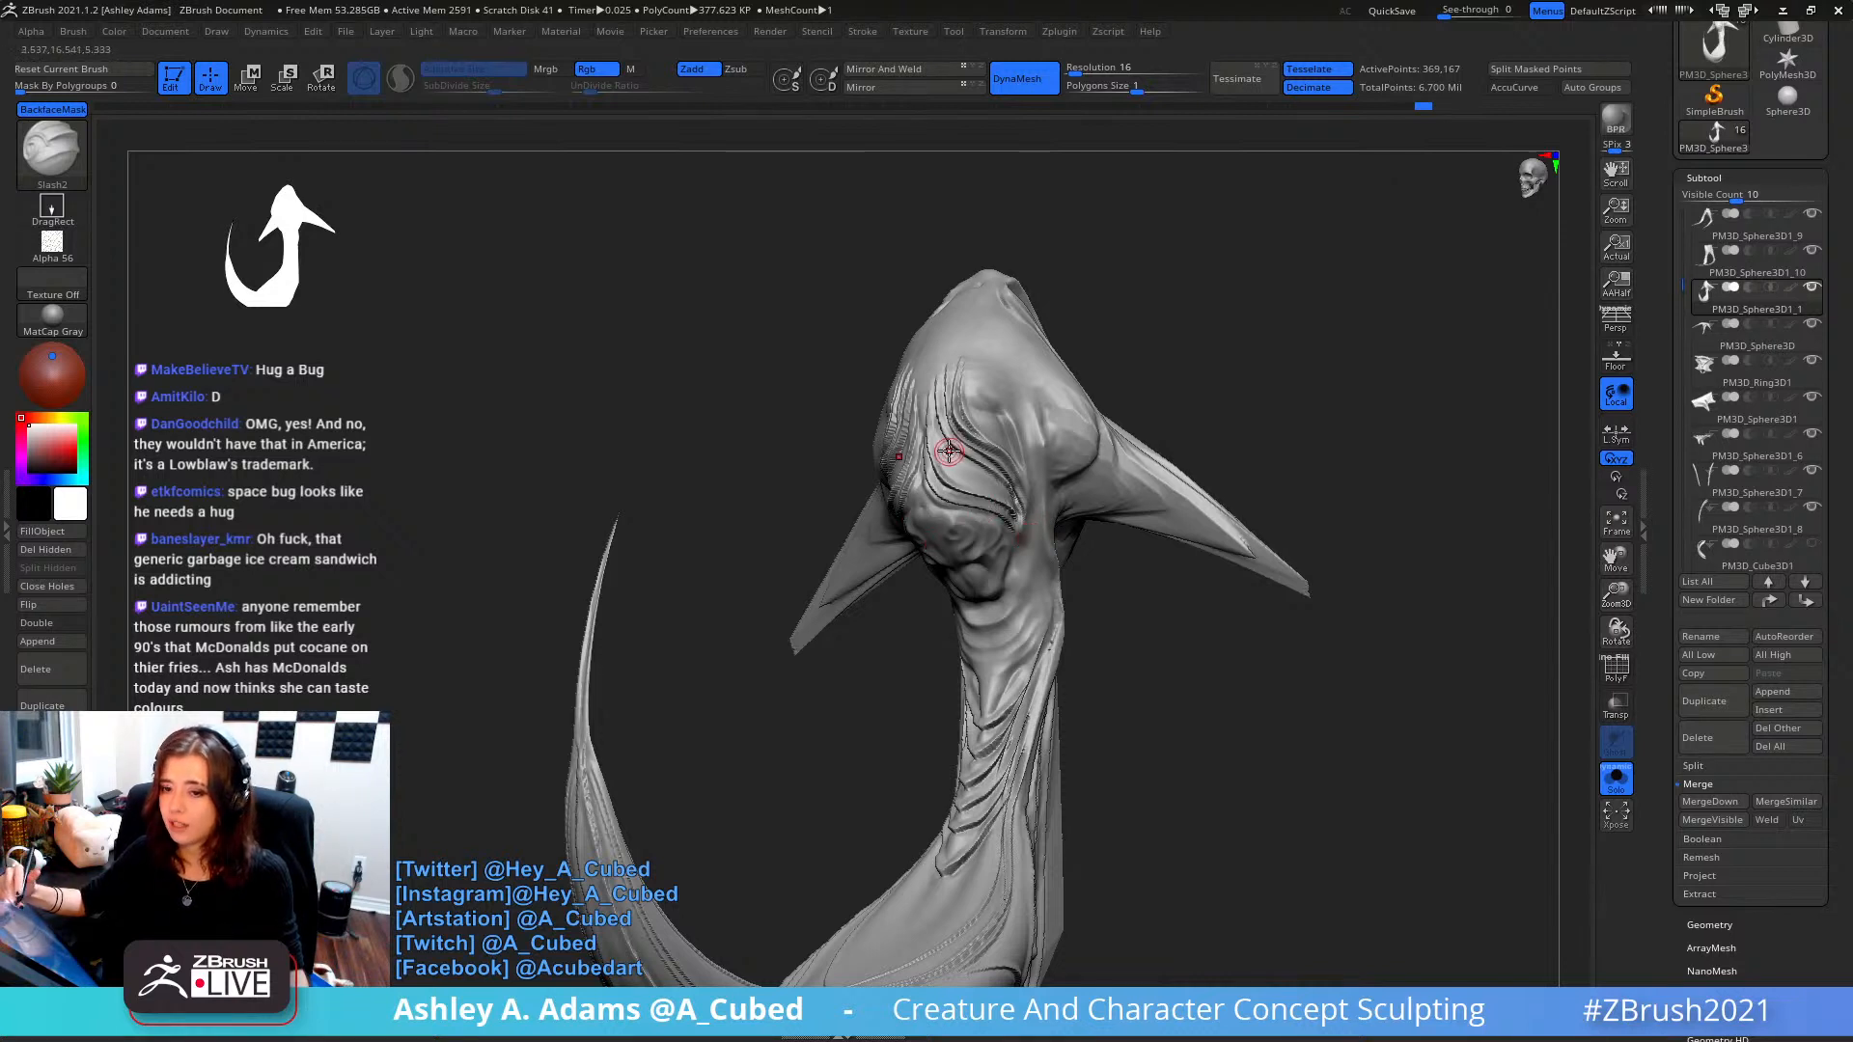
# - Add more flowing Slash2 grooves down the middle of the forehead and from the crown out over the brow
pyautogui.keyDown('alt'); pyautogui.moveTo(1047, 451); pyautogui.dragTo(992, 463, button='right'); pyautogui.keyUp('alt')
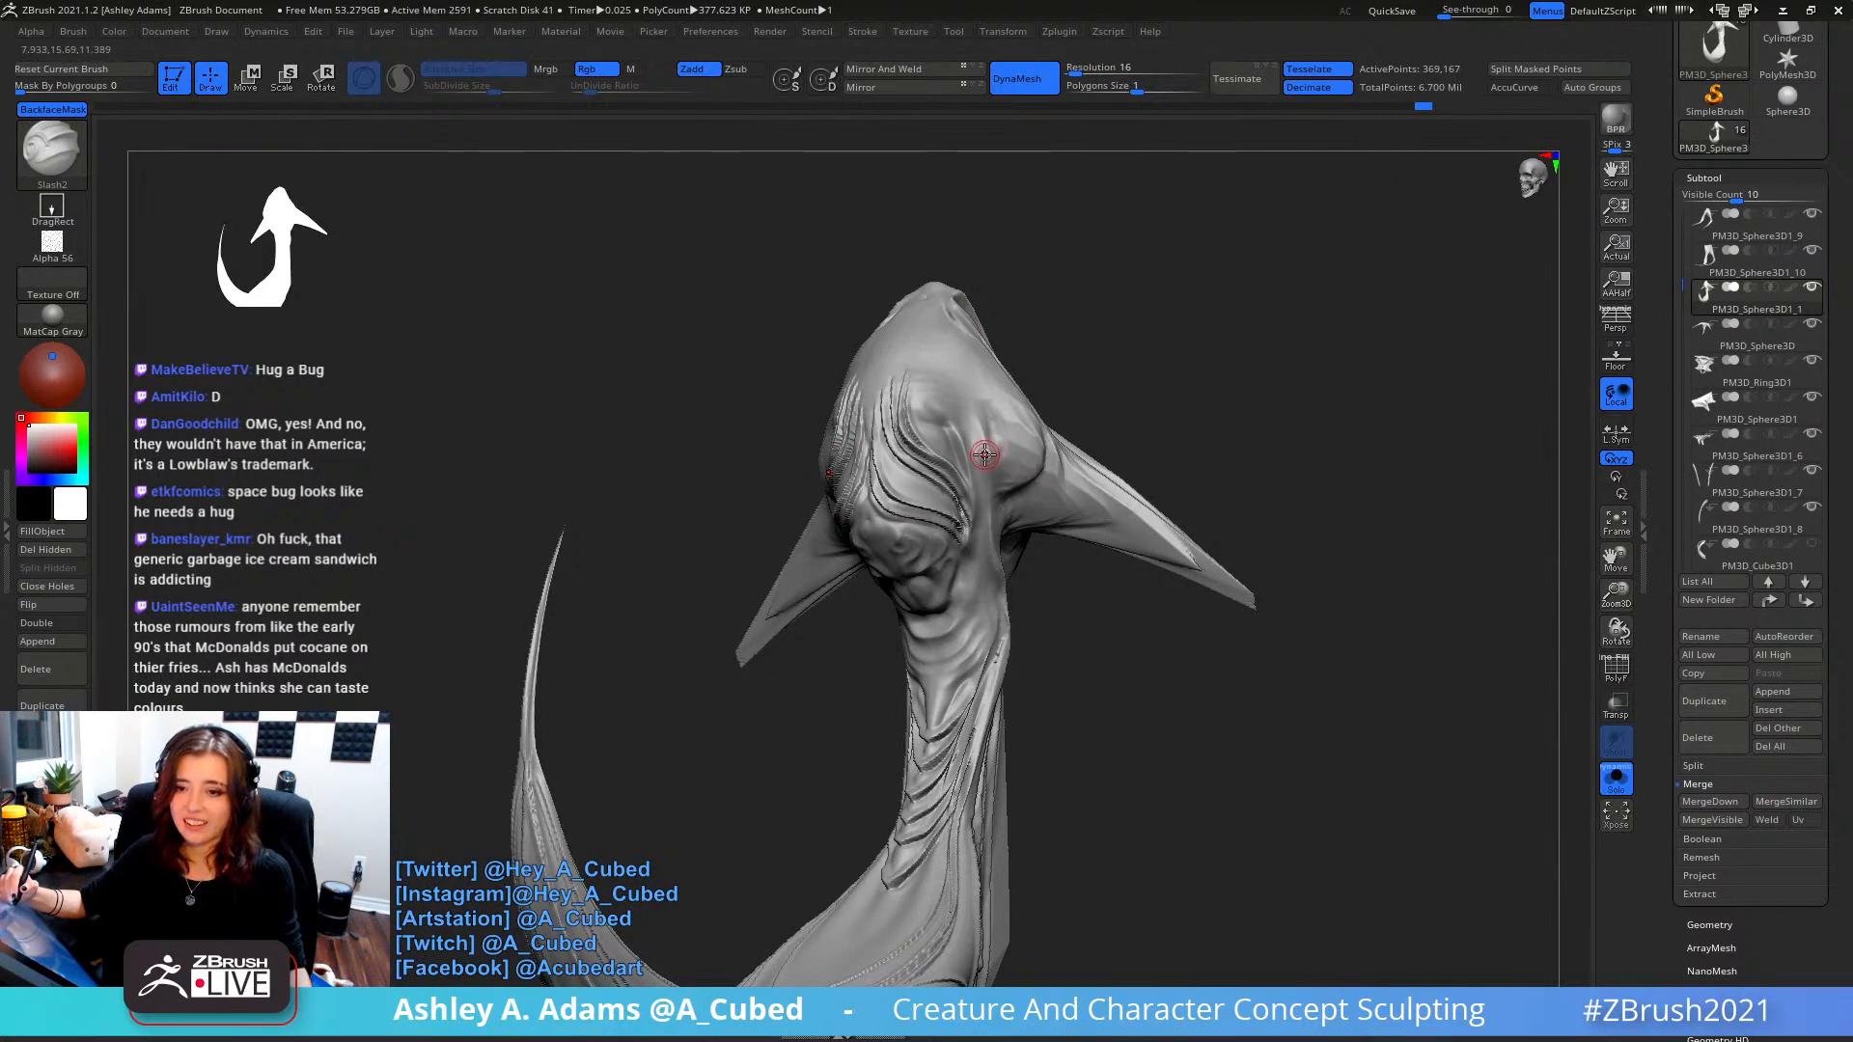
pyautogui.moveTo(970, 424); pyautogui.dragTo(874, 454, button='right')
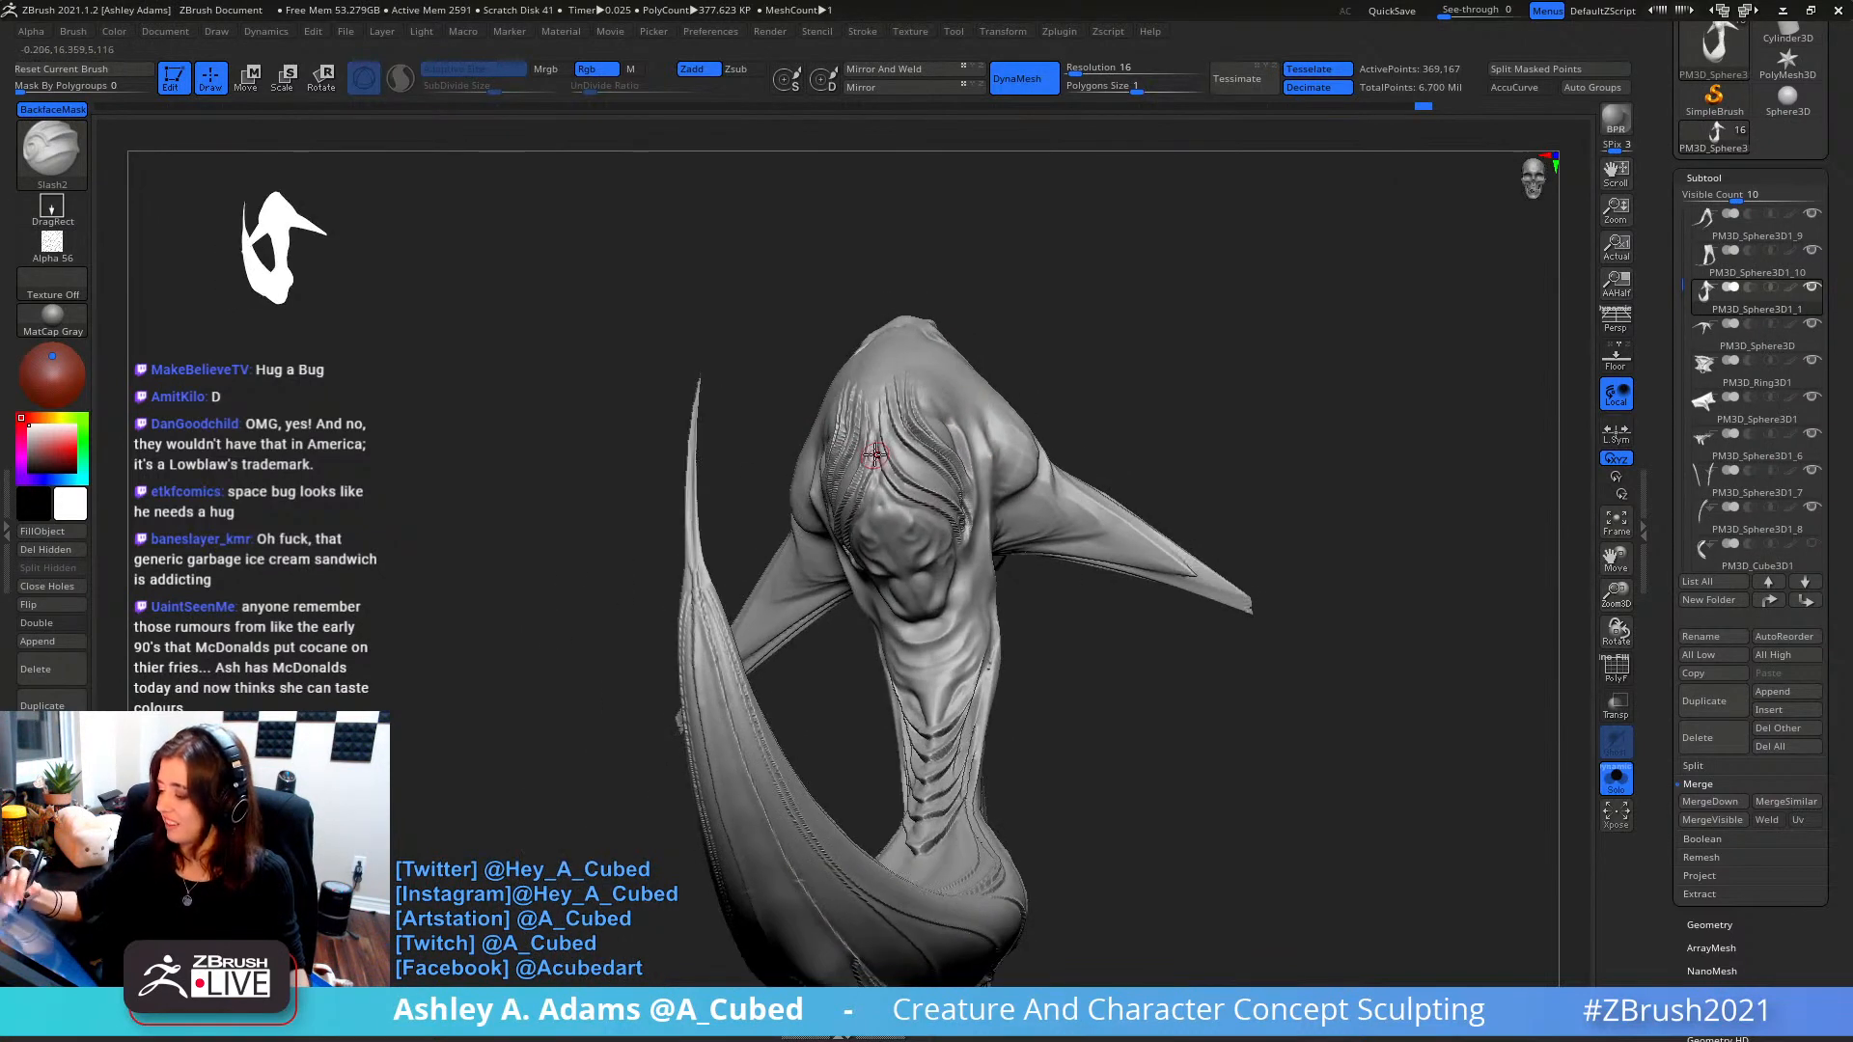
pyautogui.moveTo(894, 508); pyautogui.dragTo(982, 546)
pyautogui.moveTo(952, 479)
pyautogui.mouseDown(button='right')
pyautogui.moveTo(888, 469)
pyautogui.moveTo(912, 459)
pyautogui.mouseUp(button='right')
pyautogui.moveTo(881, 387); pyautogui.dragTo(878, 391)
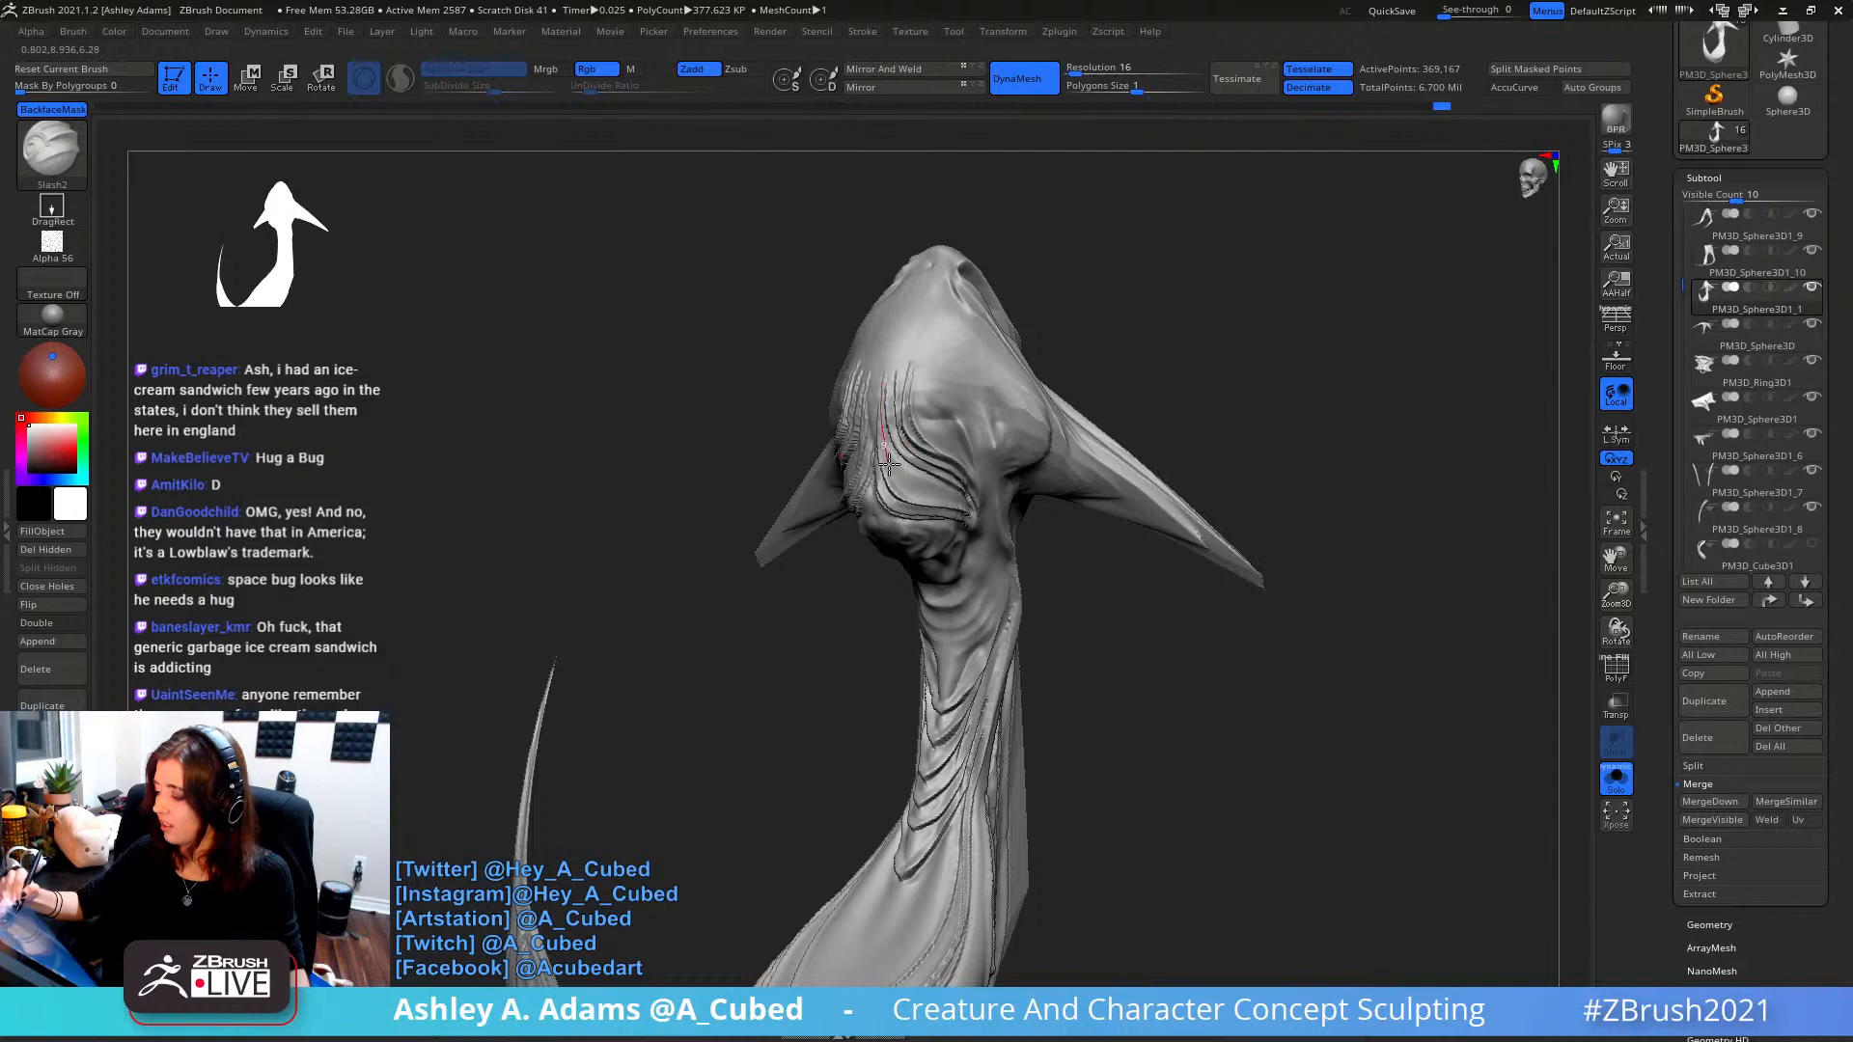
pyautogui.moveTo(887, 464); pyautogui.dragTo(986, 519)
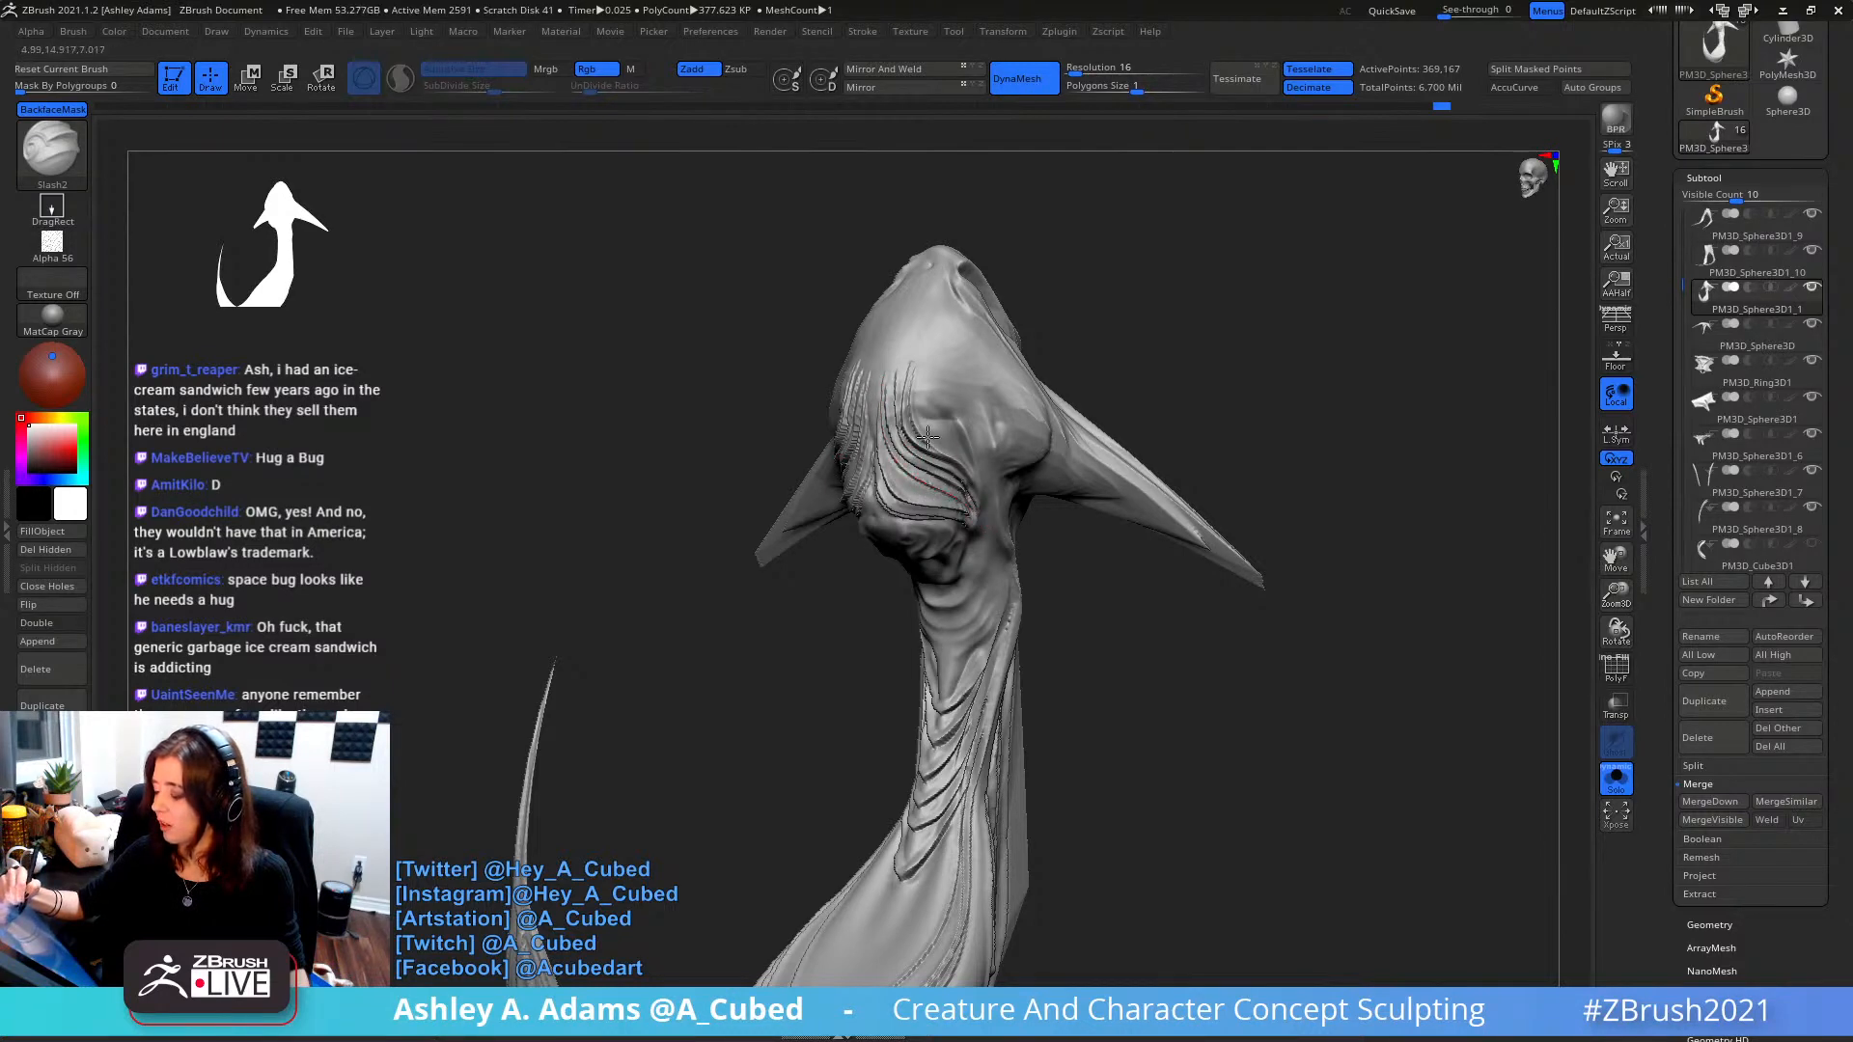
pyautogui.moveTo(970, 482); pyautogui.dragTo(892, 424, button='right')
pyautogui.moveTo(878, 352); pyautogui.dragTo(931, 378, button='right')
pyautogui.moveTo(926, 334)
pyautogui.mouseDown()
pyautogui.moveTo(926, 395)
pyautogui.moveTo(970, 439)
pyautogui.moveTo(1004, 531)
pyautogui.mouseUp()
# - Carve swirling creases around the eyes and upper face of the creature's head
pyautogui.moveTo(957, 359); pyautogui.dragTo(870, 483, button='right')
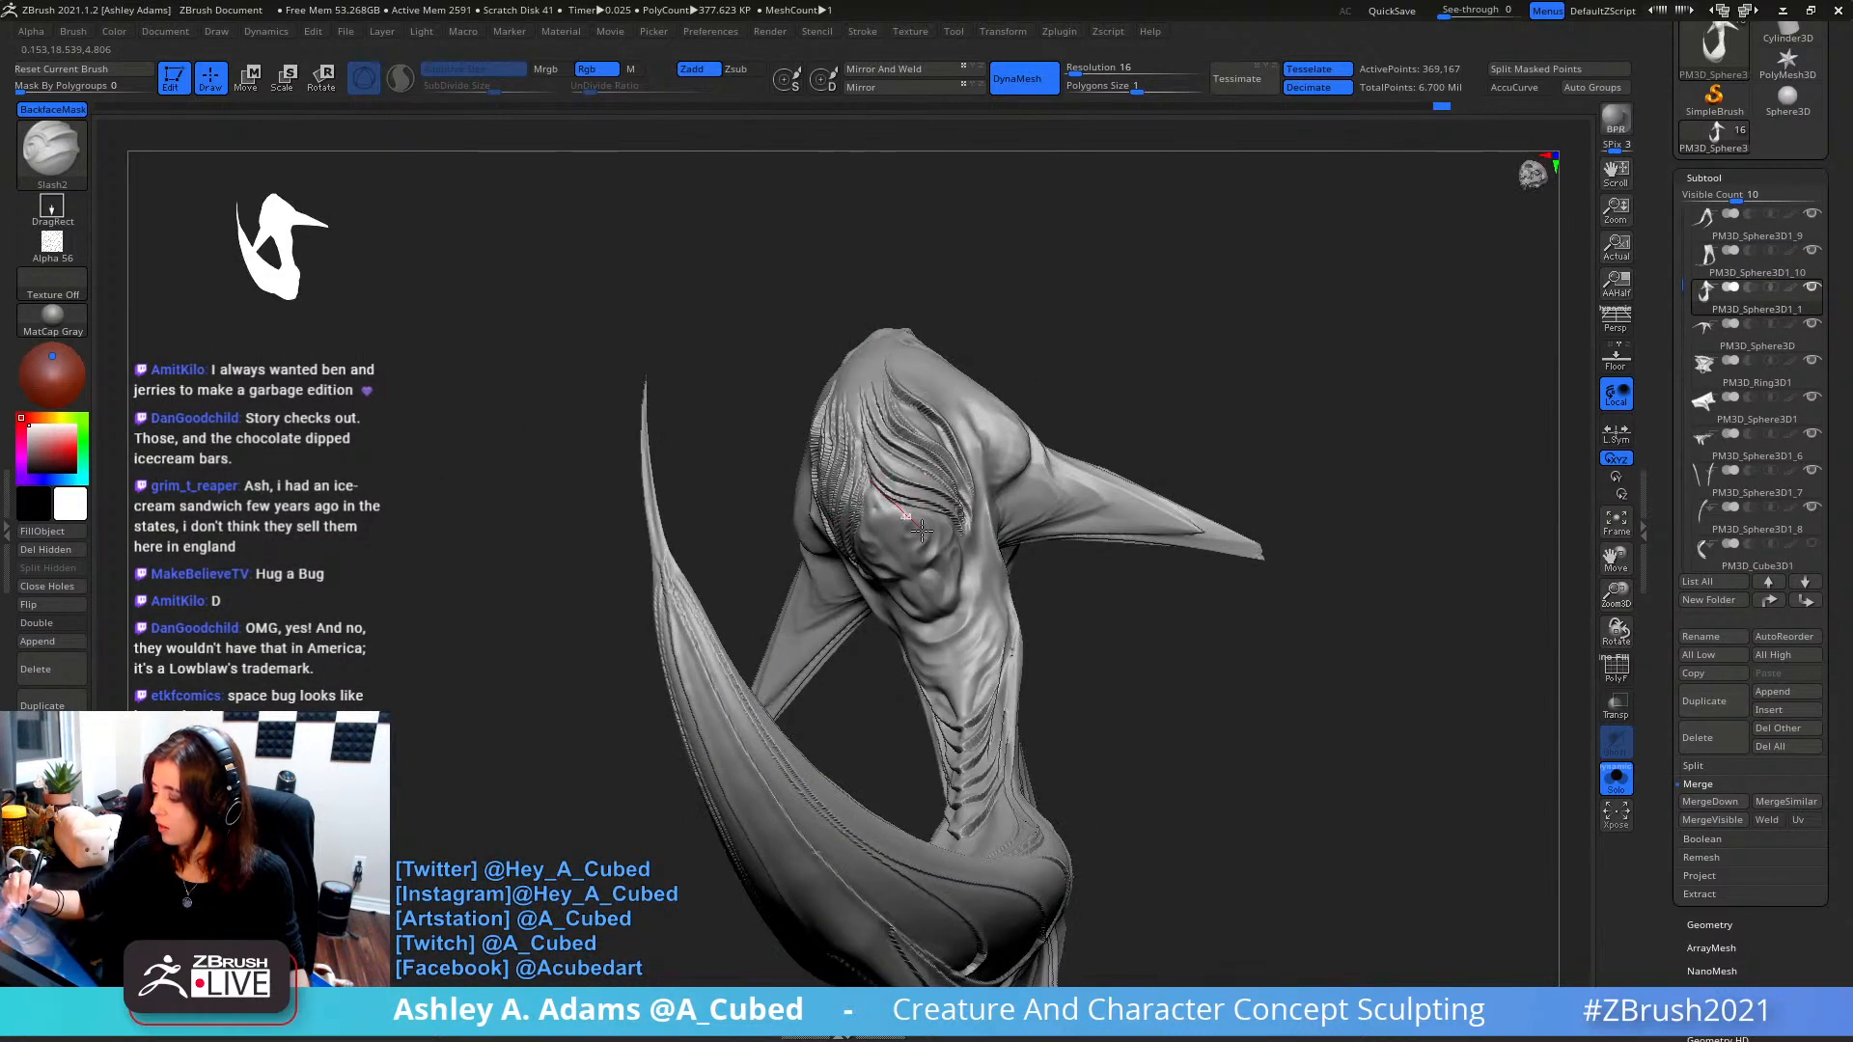
pyautogui.moveTo(922, 530); pyautogui.dragTo(922, 557)
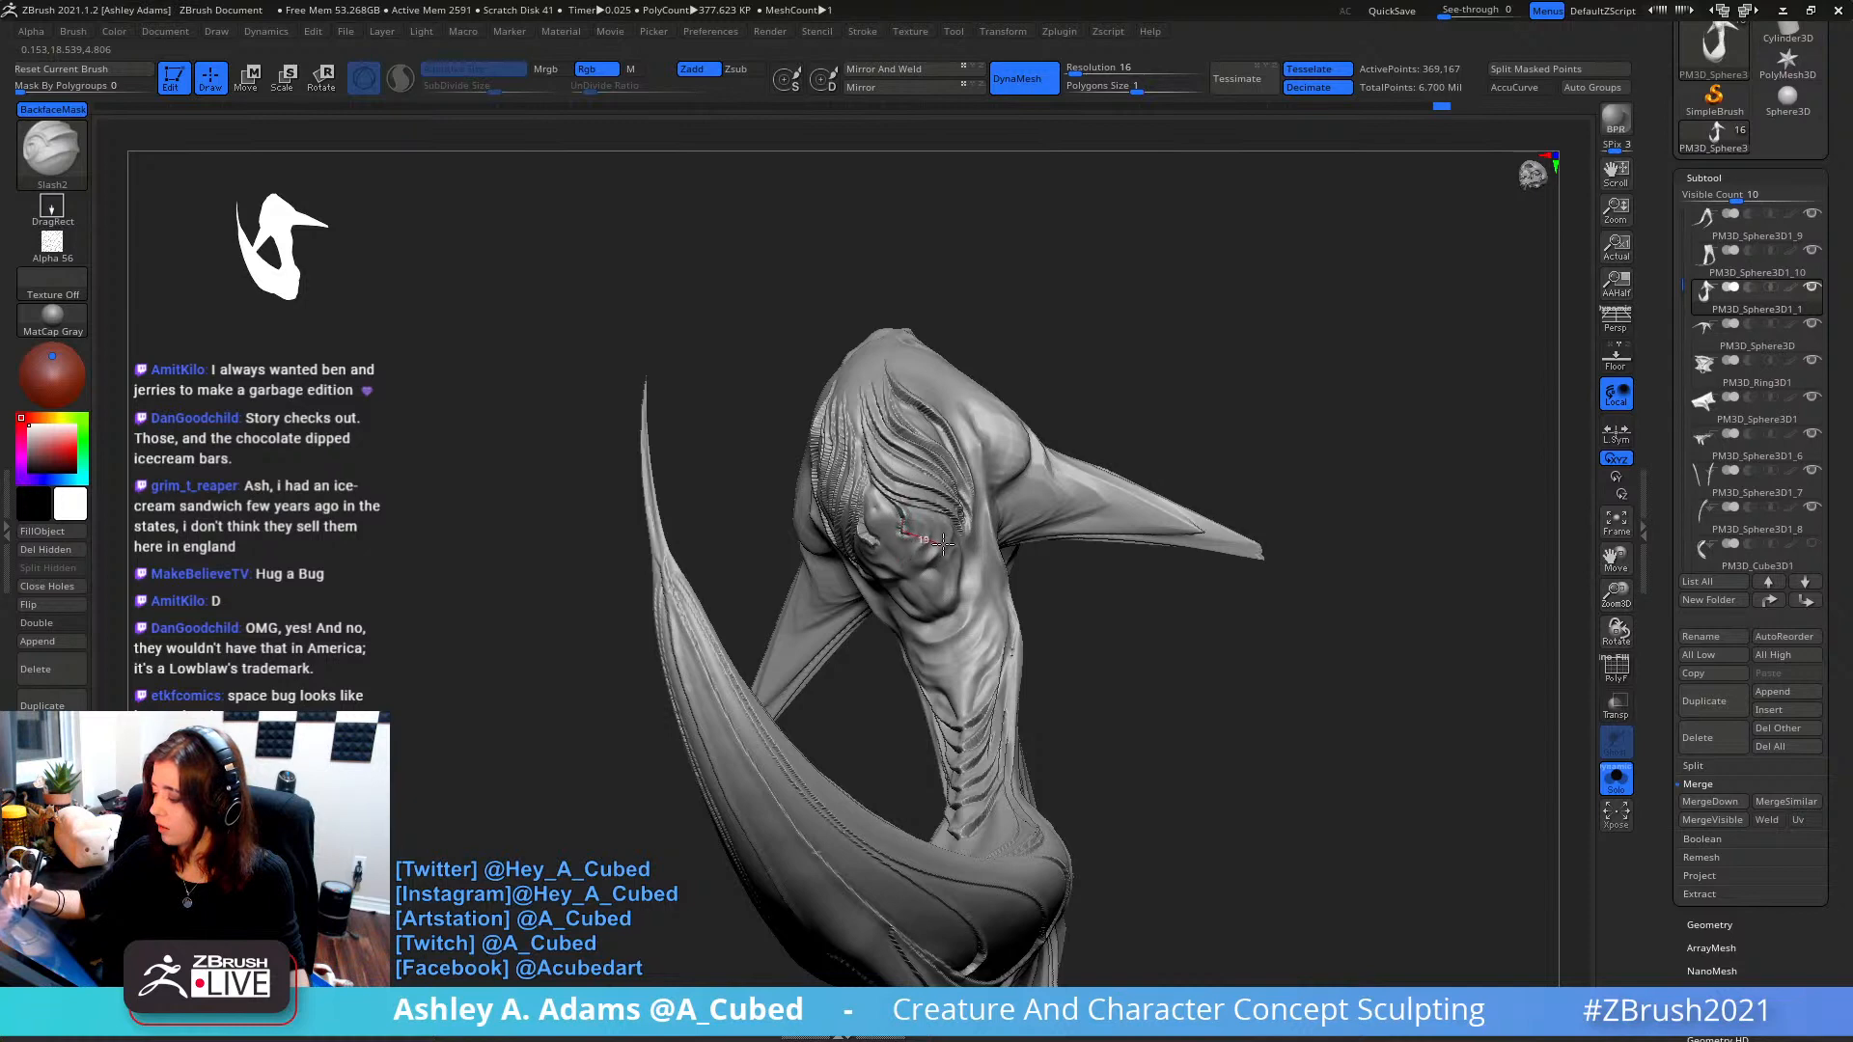
pyautogui.moveTo(907, 500); pyautogui.dragTo(878, 512, button='right')
pyautogui.moveTo(879, 512)
pyautogui.mouseDown()
pyautogui.moveTo(844, 571)
pyautogui.moveTo(842, 521)
pyautogui.moveTo(869, 486)
pyautogui.mouseUp()
pyautogui.moveTo(872, 481); pyautogui.dragTo(858, 540, button='right')
pyautogui.moveTo(854, 573)
pyautogui.mouseDown()
pyautogui.moveTo(902, 580)
pyautogui.moveTo(883, 610)
pyautogui.moveTo(837, 587)
pyautogui.moveTo(867, 497)
pyautogui.mouseUp()
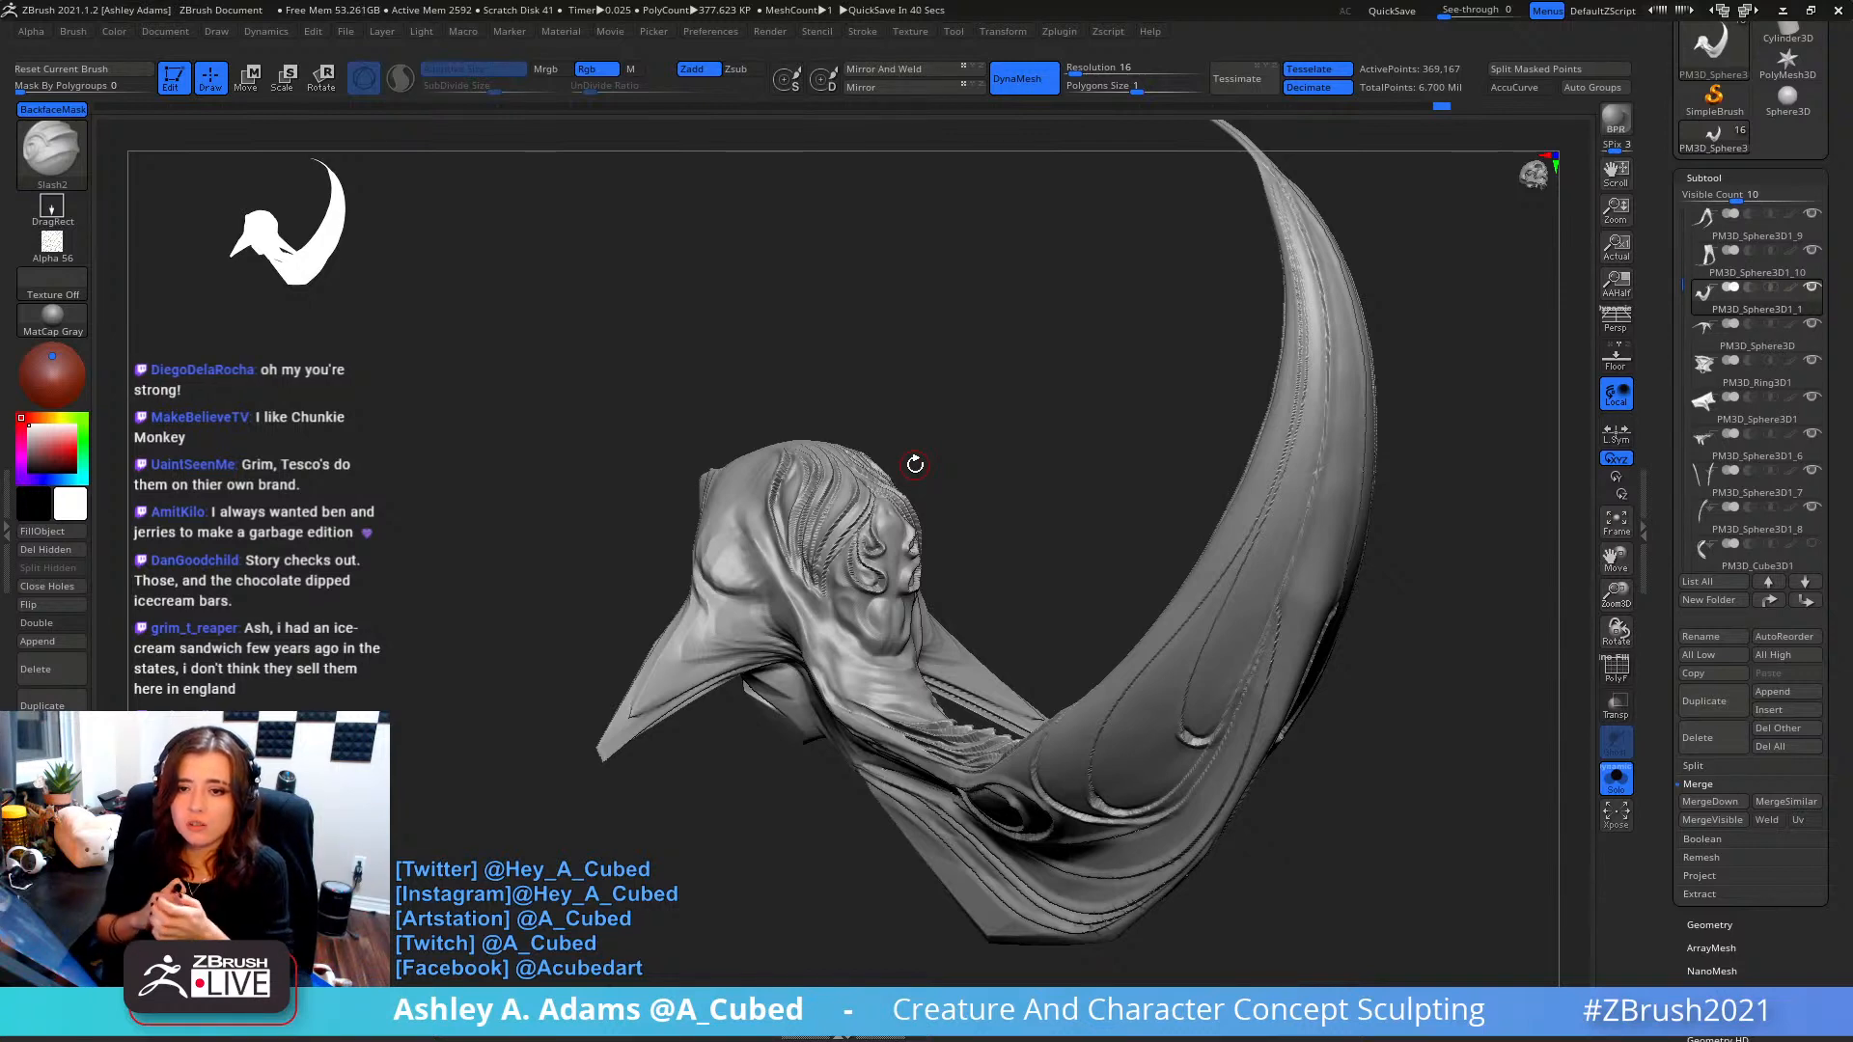
# - Carve grooves around the creature's mouth and cheek and down along the jaw to the neck
pyautogui.moveTo(915, 464)
pyautogui.mouseDown()
pyautogui.moveTo(1027, 575)
pyautogui.moveTo(1009, 512)
pyautogui.moveTo(890, 468)
pyautogui.moveTo(896, 549)
pyautogui.moveTo(924, 590)
pyautogui.mouseUp()
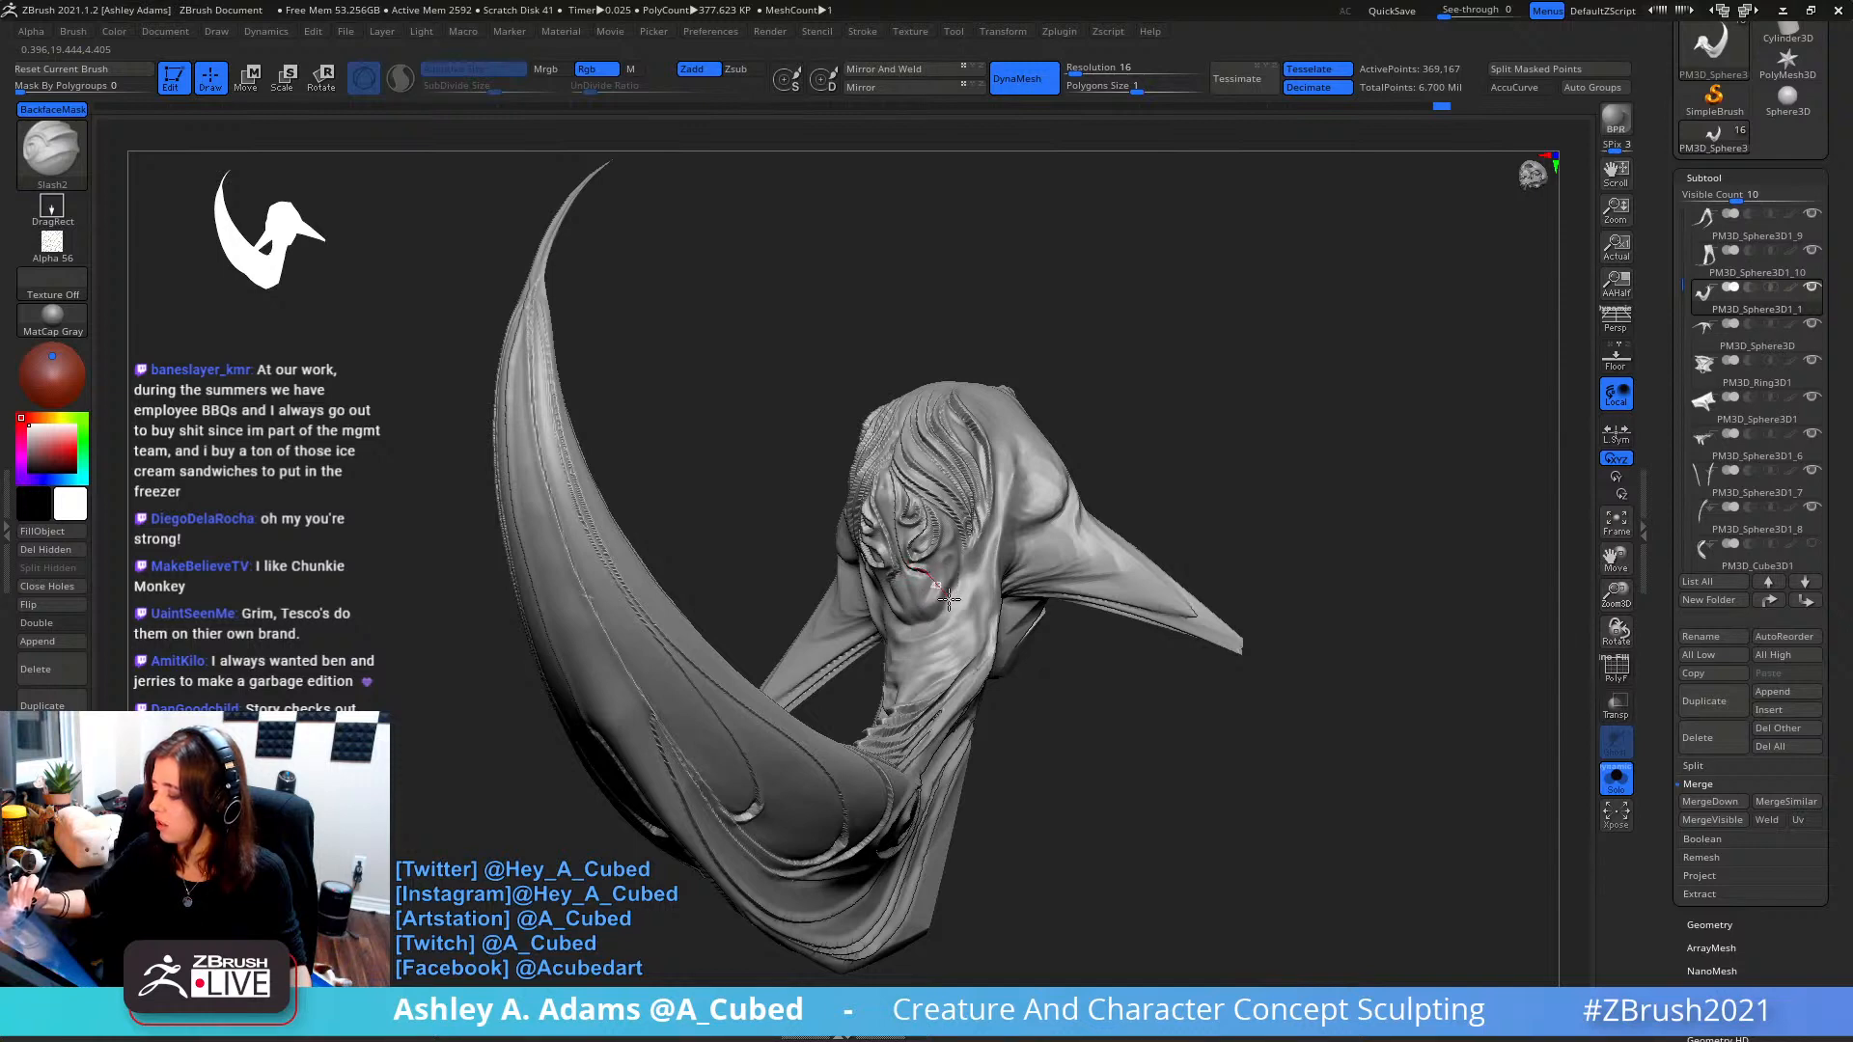
pyautogui.moveTo(948, 650); pyautogui.dragTo(949, 649)
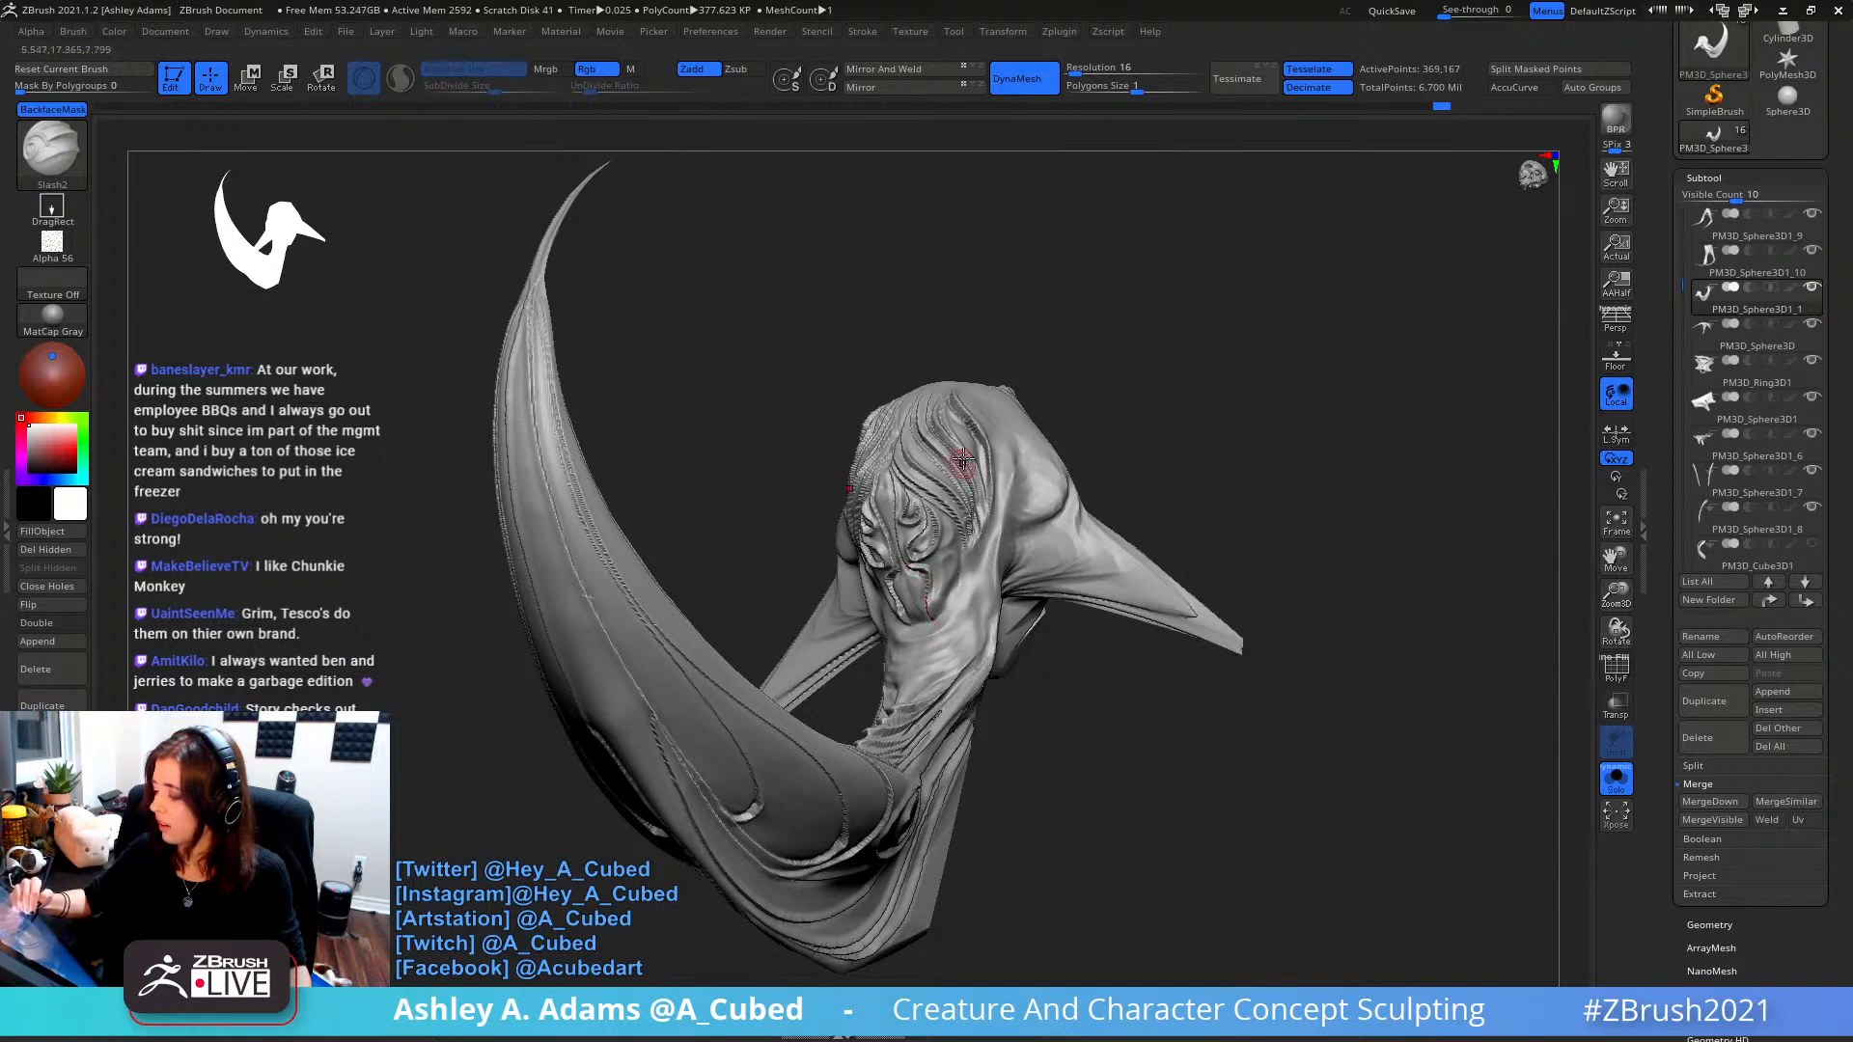
pyautogui.moveTo(963, 464); pyautogui.dragTo(939, 509, button='right')
pyautogui.moveTo(931, 591)
pyautogui.mouseDown()
pyautogui.moveTo(948, 533)
pyautogui.moveTo(974, 570)
pyautogui.moveTo(949, 642)
pyautogui.mouseUp()
pyautogui.moveTo(873, 599)
pyautogui.mouseDown(button='right')
pyautogui.moveTo(917, 579)
pyautogui.moveTo(972, 491)
pyautogui.moveTo(928, 583)
pyautogui.mouseUp(button='right')
pyautogui.moveTo(928, 584); pyautogui.dragTo(925, 535, button='right')
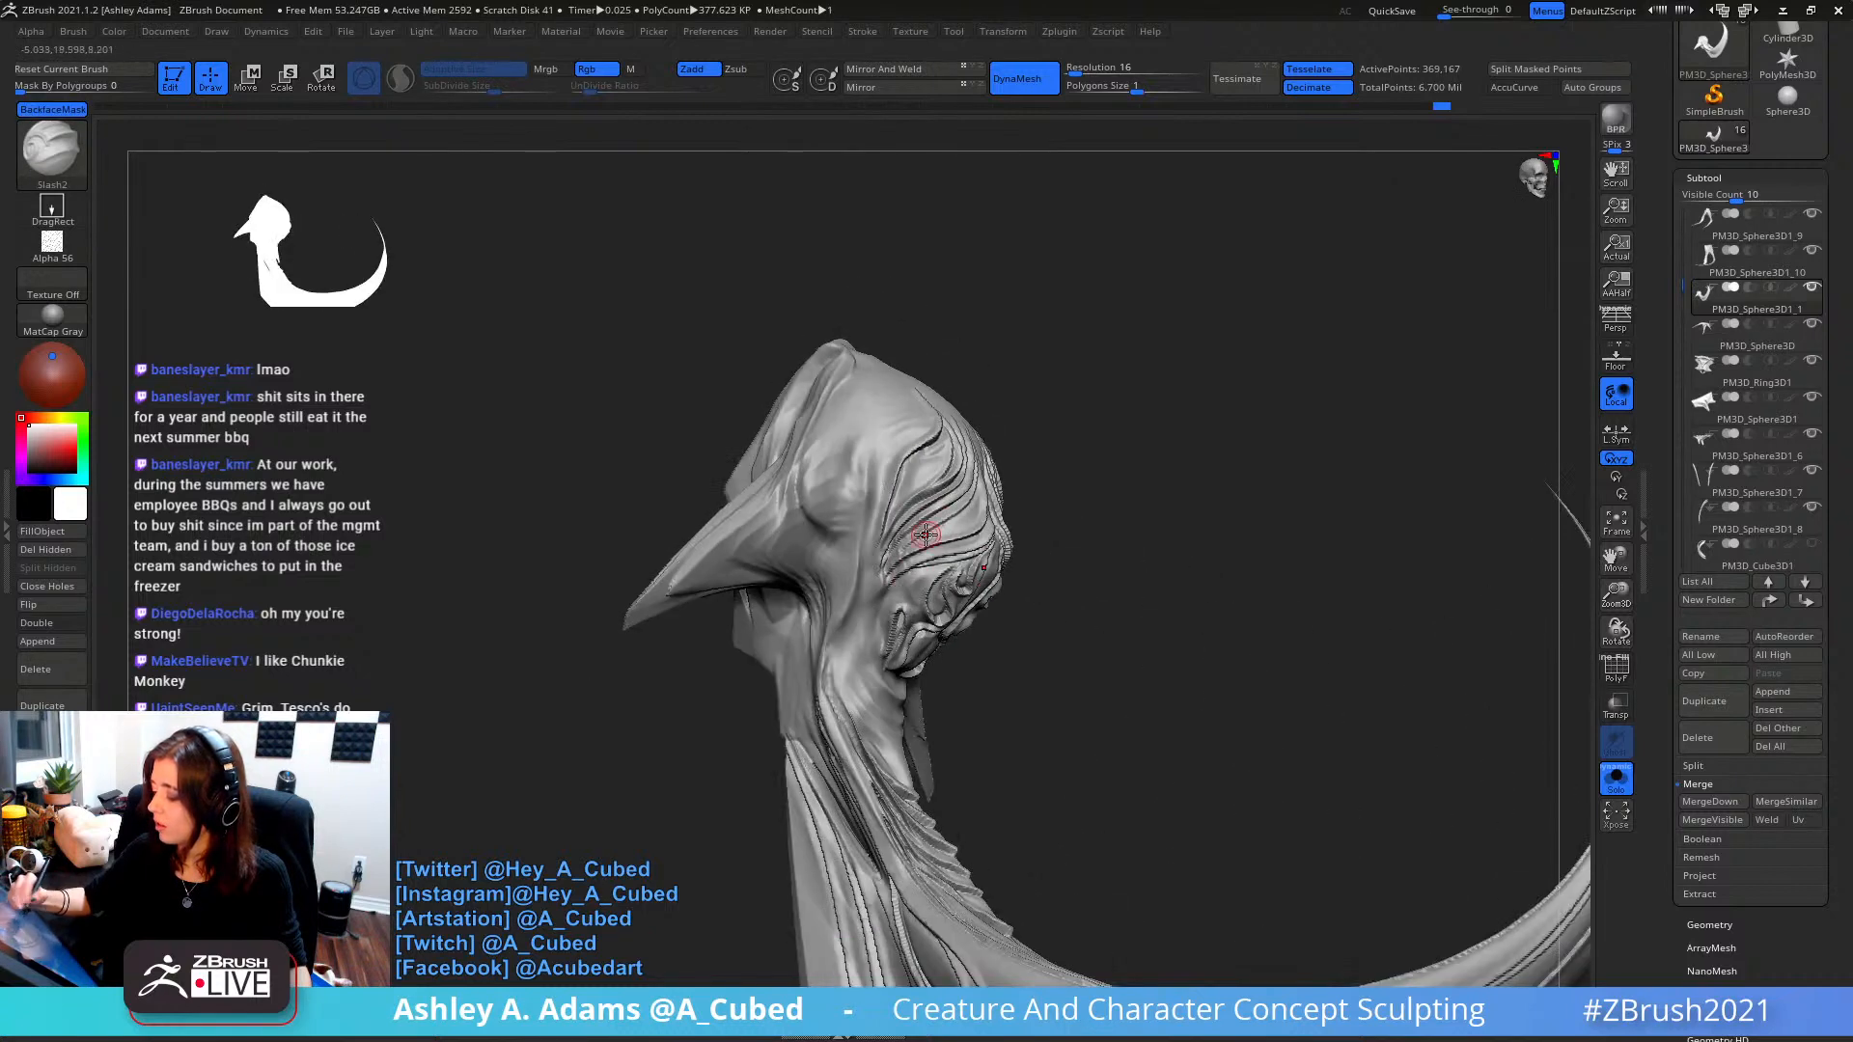
pyautogui.moveTo(895, 636)
pyautogui.keyDown('shift'); pyautogui.mouseDown()
pyautogui.moveTo(899, 615)
pyautogui.moveTo(932, 622)
pyautogui.moveTo(856, 625)
pyautogui.mouseUp(); pyautogui.keyUp('shift')
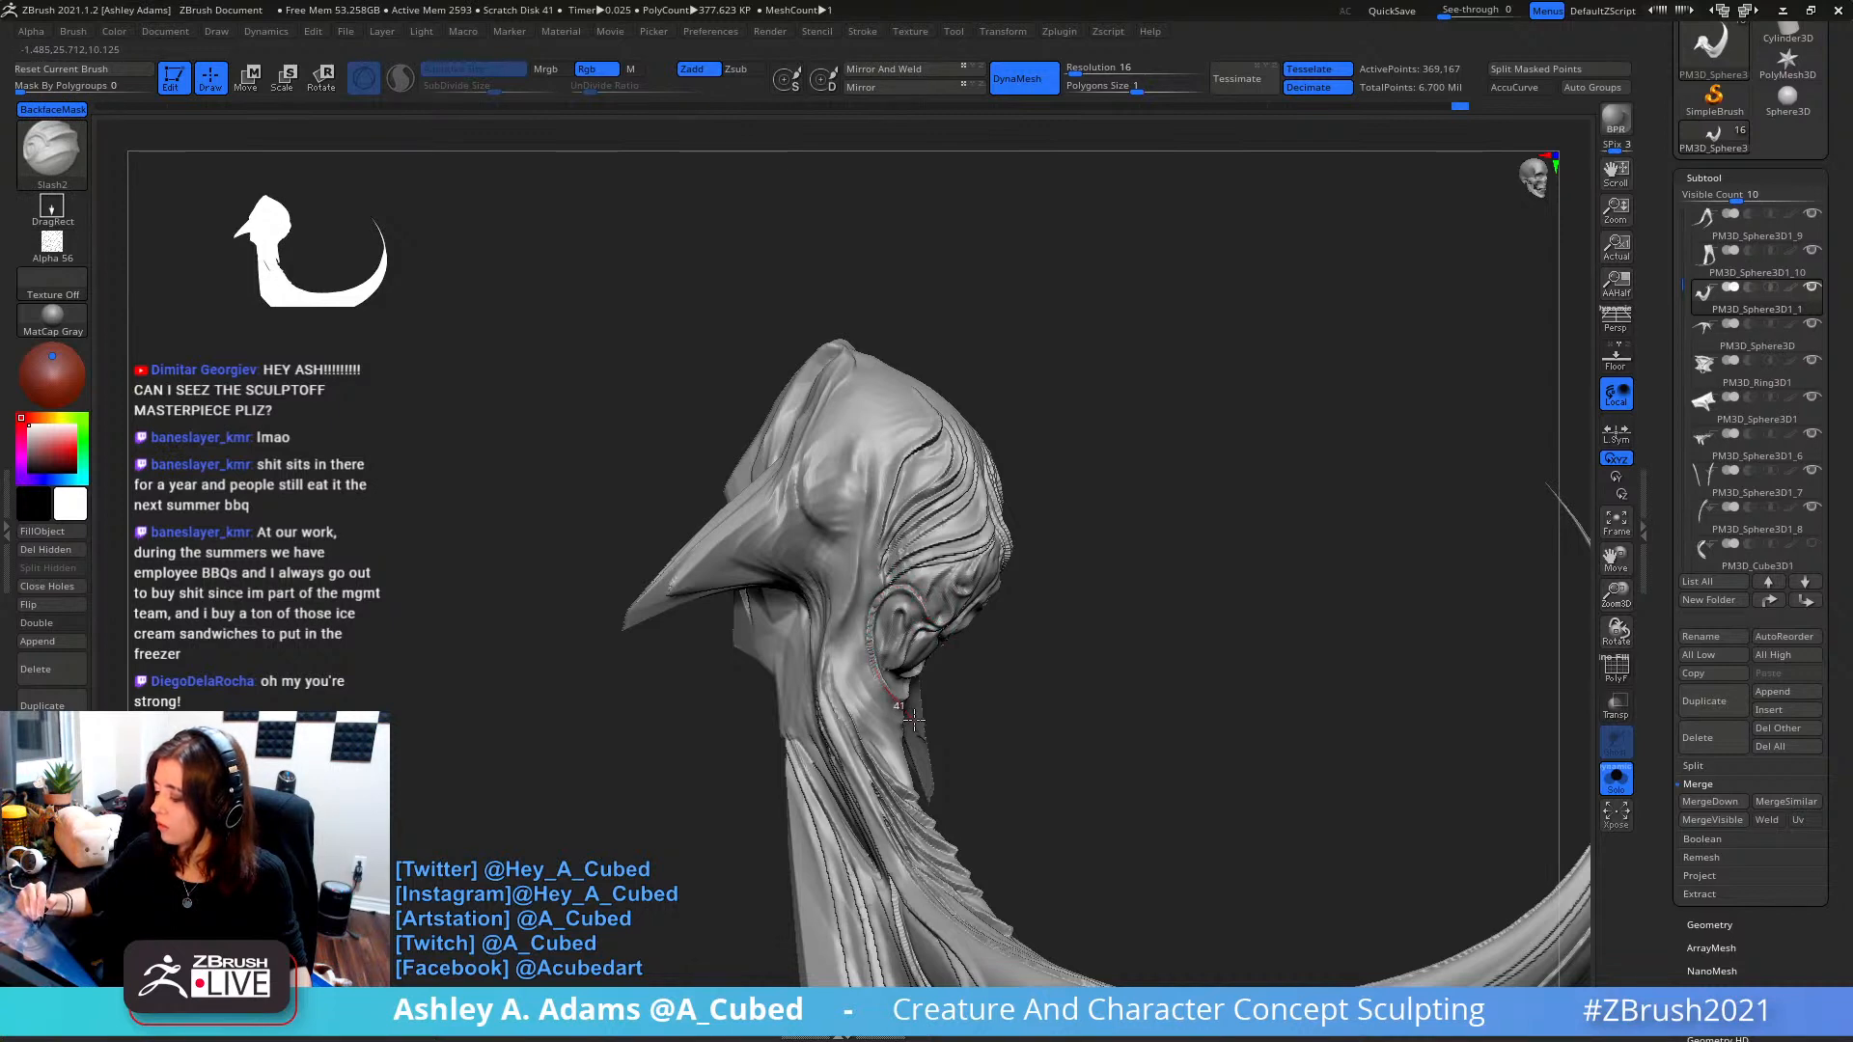
pyautogui.moveTo(914, 720); pyautogui.dragTo(922, 721)
# - Bring the other subtools back into view, make PM3D_Ring3D1 the active subtool, and subdivide it once
pyautogui.keyDown('ctrl'); pyautogui.moveTo(923, 719); pyautogui.dragTo(994, 444, button='right'); pyautogui.keyUp('ctrl')
pyautogui.moveTo(994, 444)
pyautogui.mouseDown(button='right')
pyautogui.moveTo(923, 432)
pyautogui.moveTo(850, 511)
pyautogui.moveTo(1035, 543)
pyautogui.moveTo(820, 529)
pyautogui.mouseUp(button='right')
pyautogui.click(1616, 778)
pyautogui.keyDown('alt'); pyautogui.click(1074, 421); pyautogui.keyUp('alt')
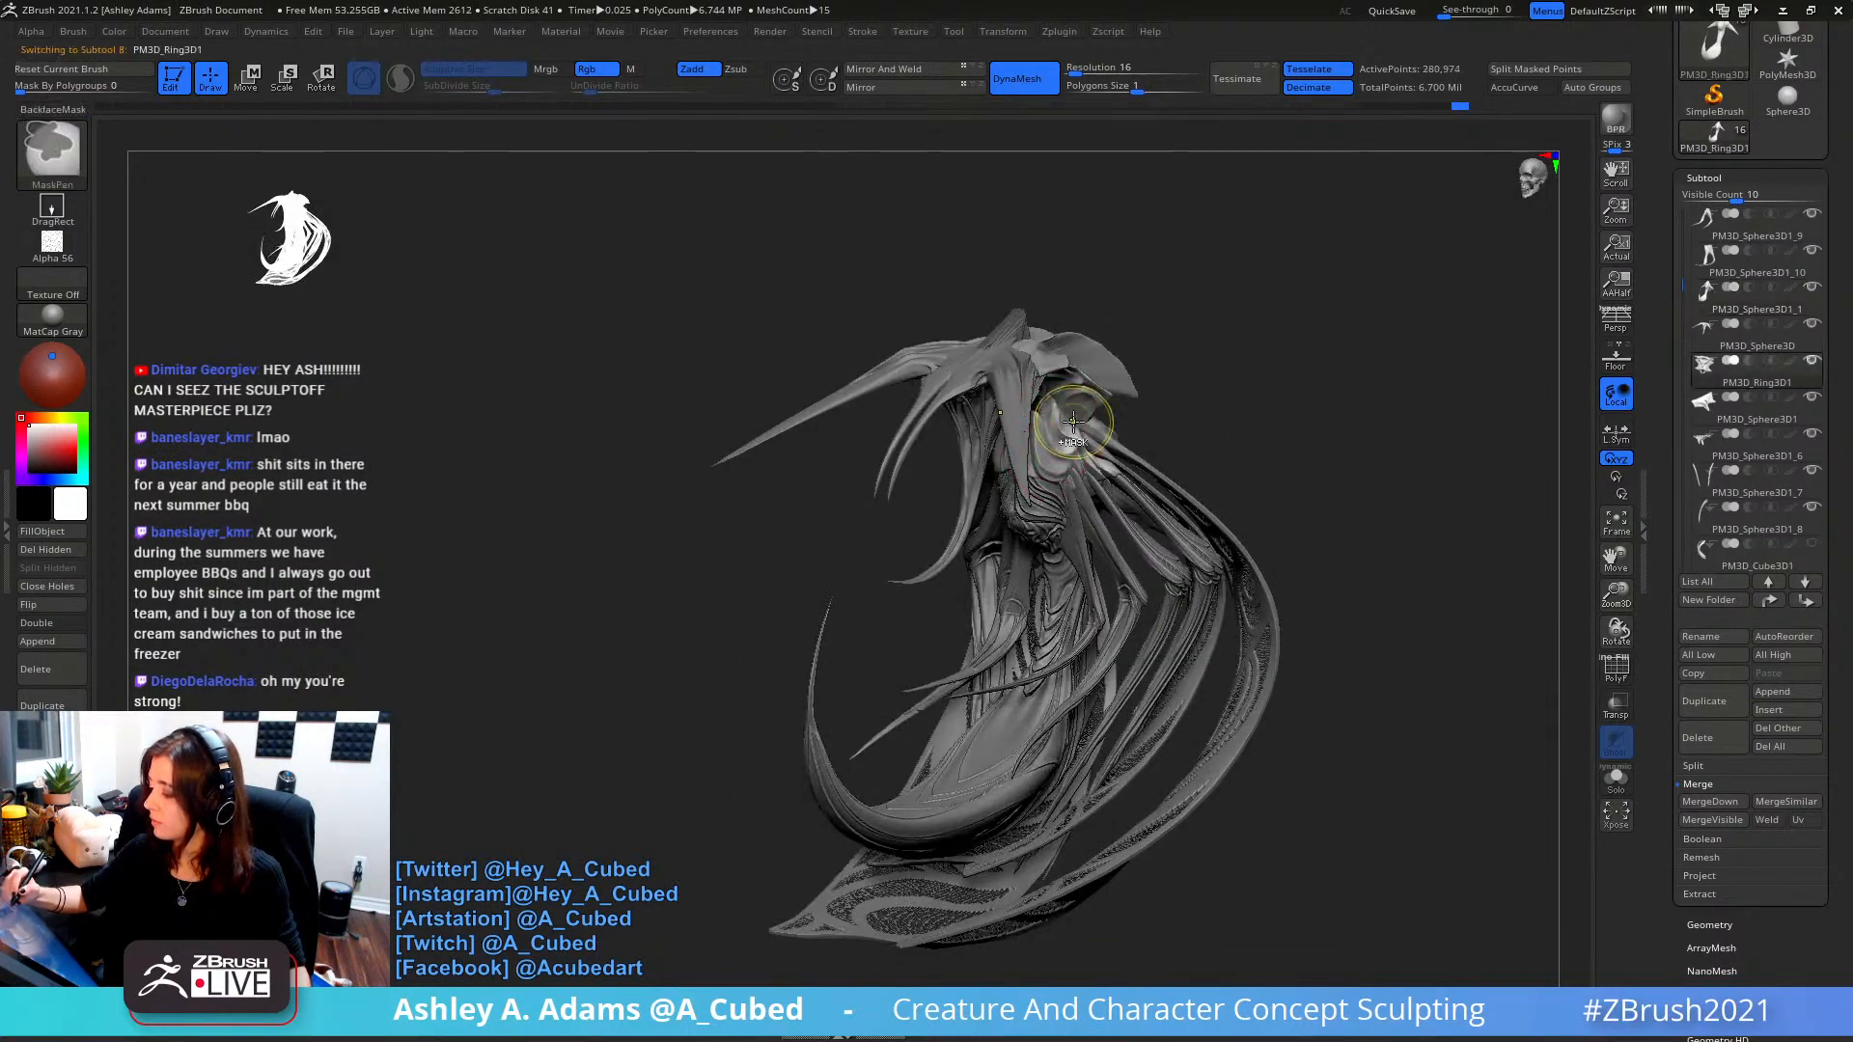
pyautogui.moveTo(1073, 422)
pyautogui.mouseDown(button='right')
pyautogui.moveTo(1009, 375)
pyautogui.moveTo(1071, 404)
pyautogui.moveTo(1013, 446)
pyautogui.mouseUp(button='right')
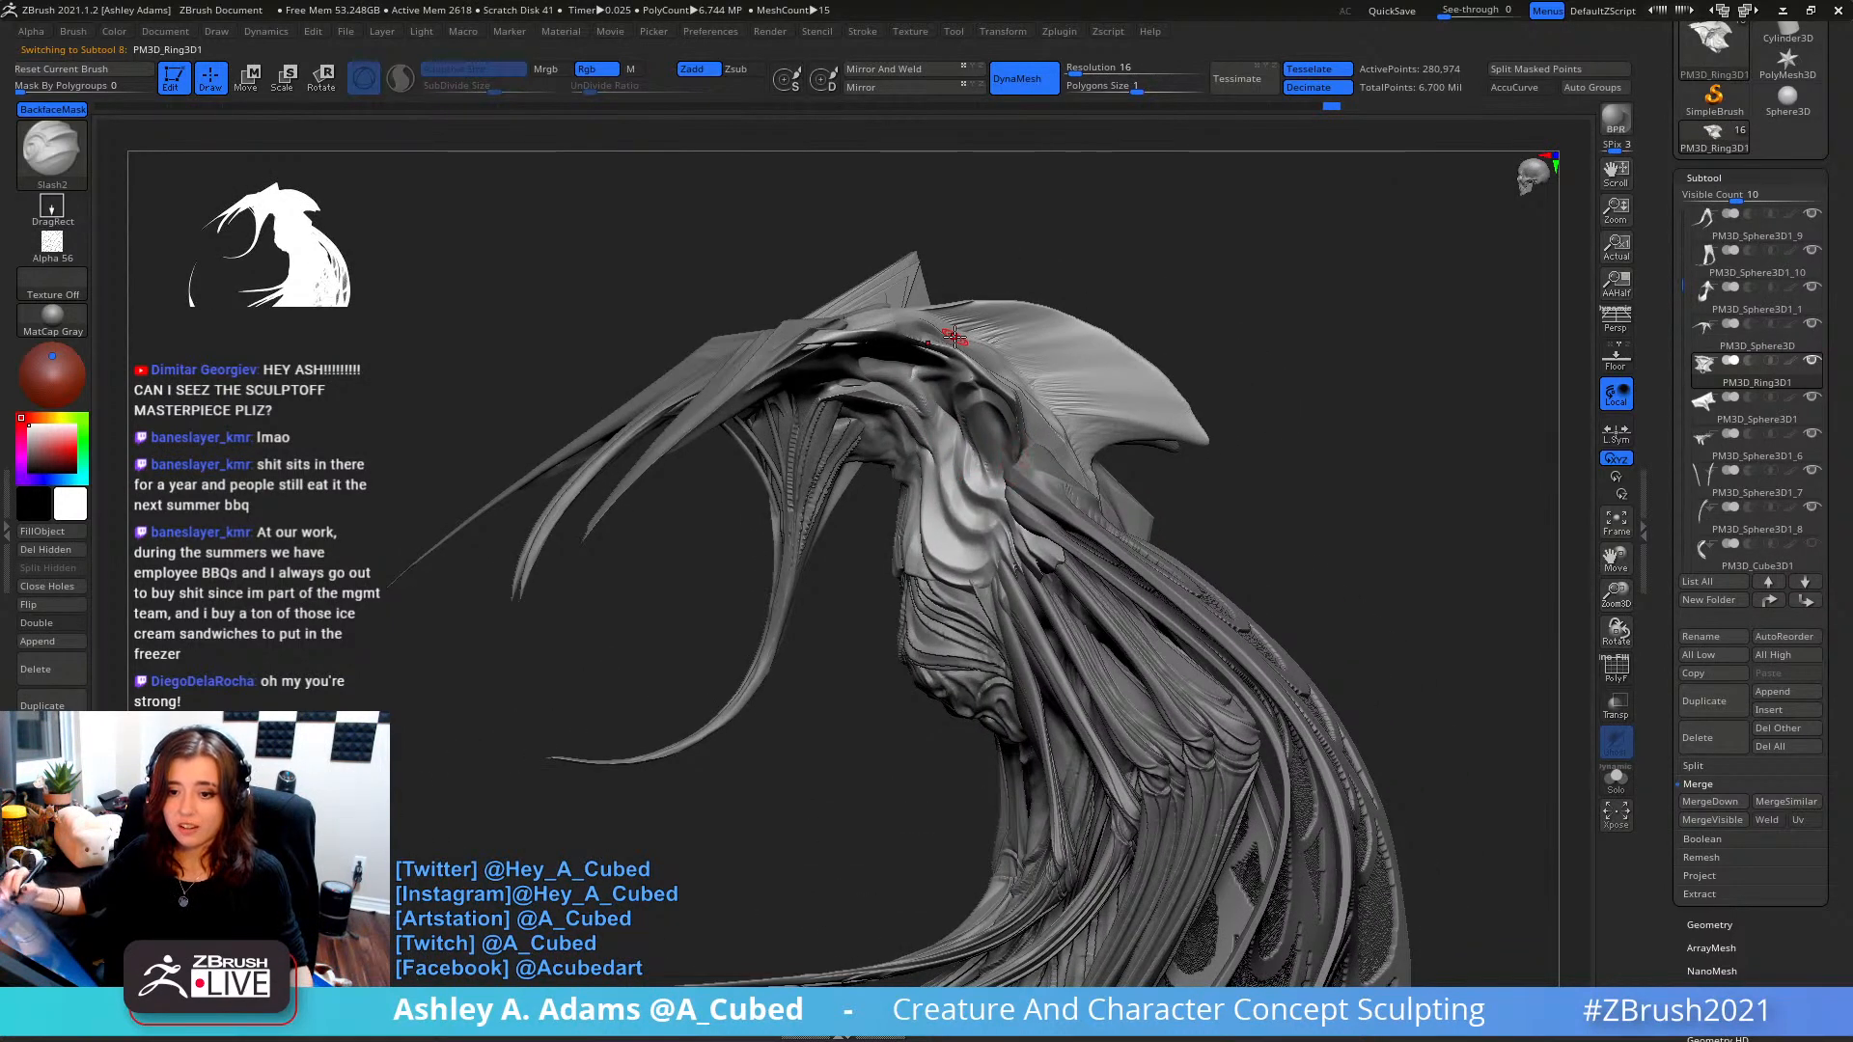
pyautogui.moveTo(953, 335)
pyautogui.keyDown('alt'); pyautogui.mouseDown(button='right')
pyautogui.moveTo(1041, 434)
pyautogui.moveTo(986, 479)
pyautogui.mouseUp(button='right'); pyautogui.keyUp('alt')
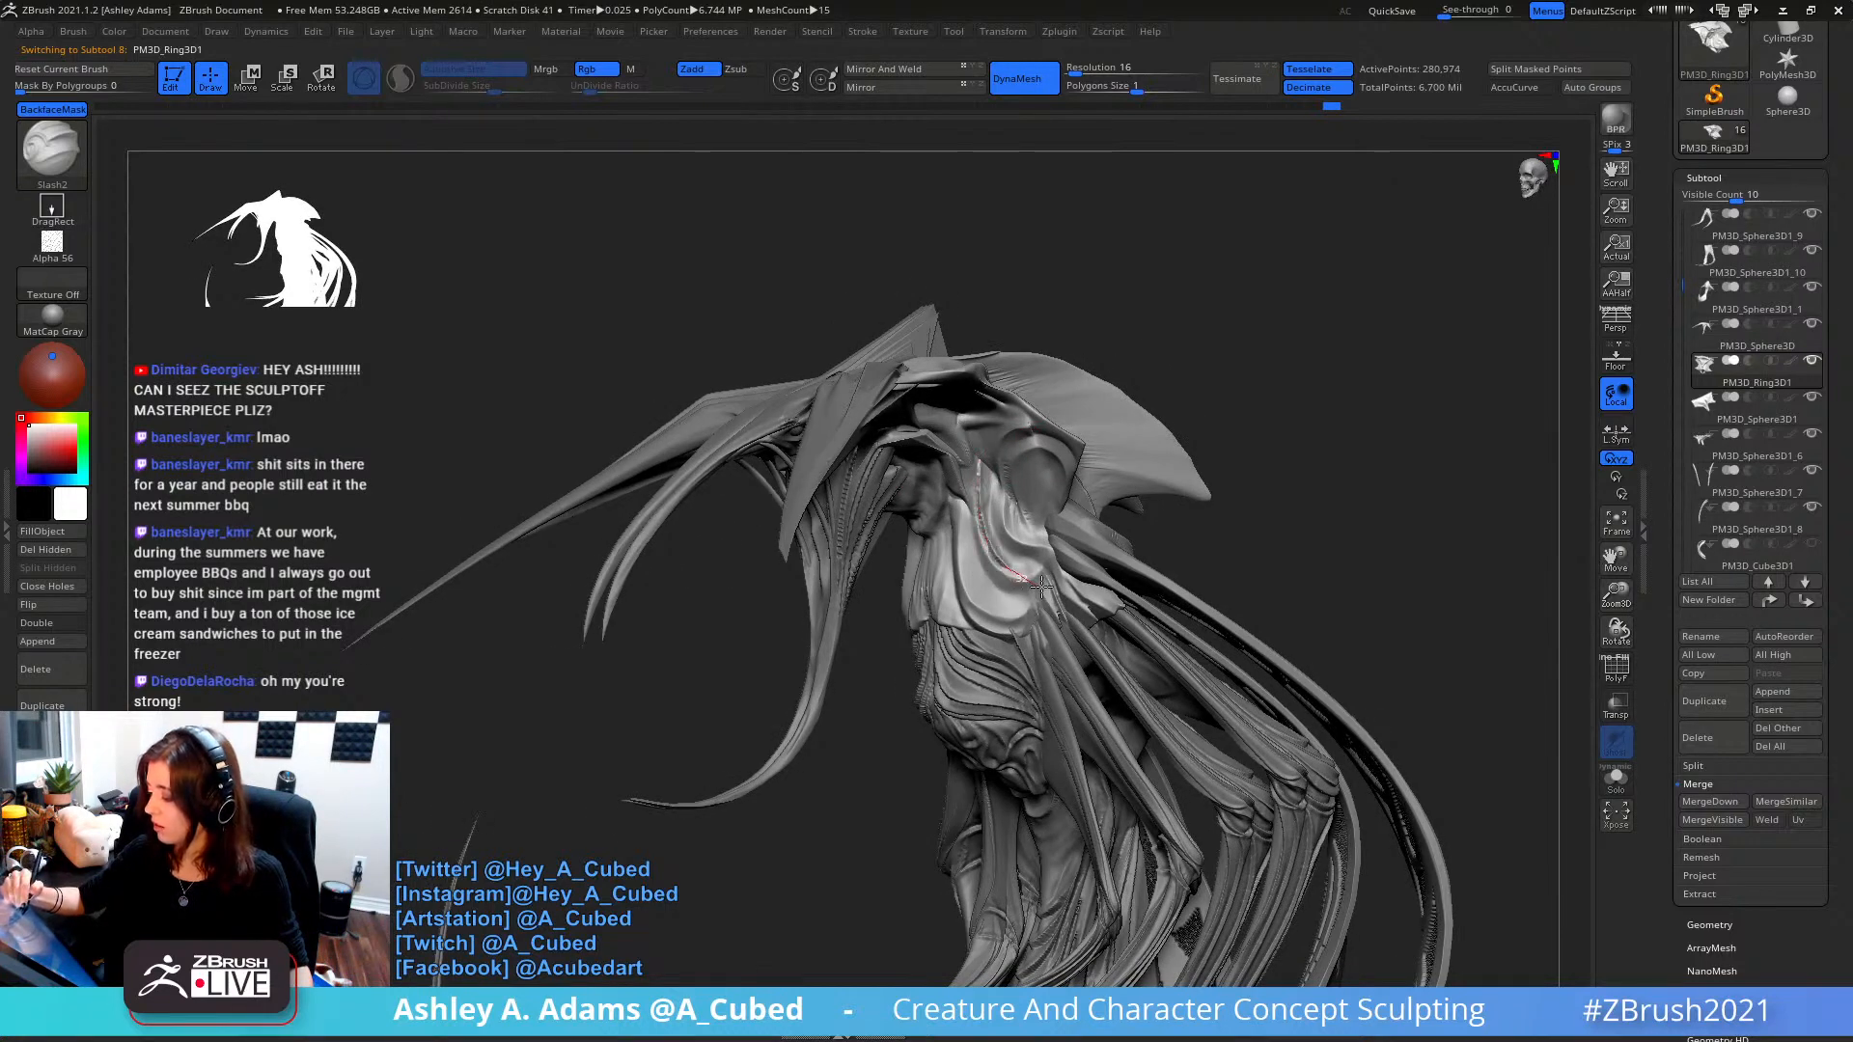
pyautogui.press('ctrl')
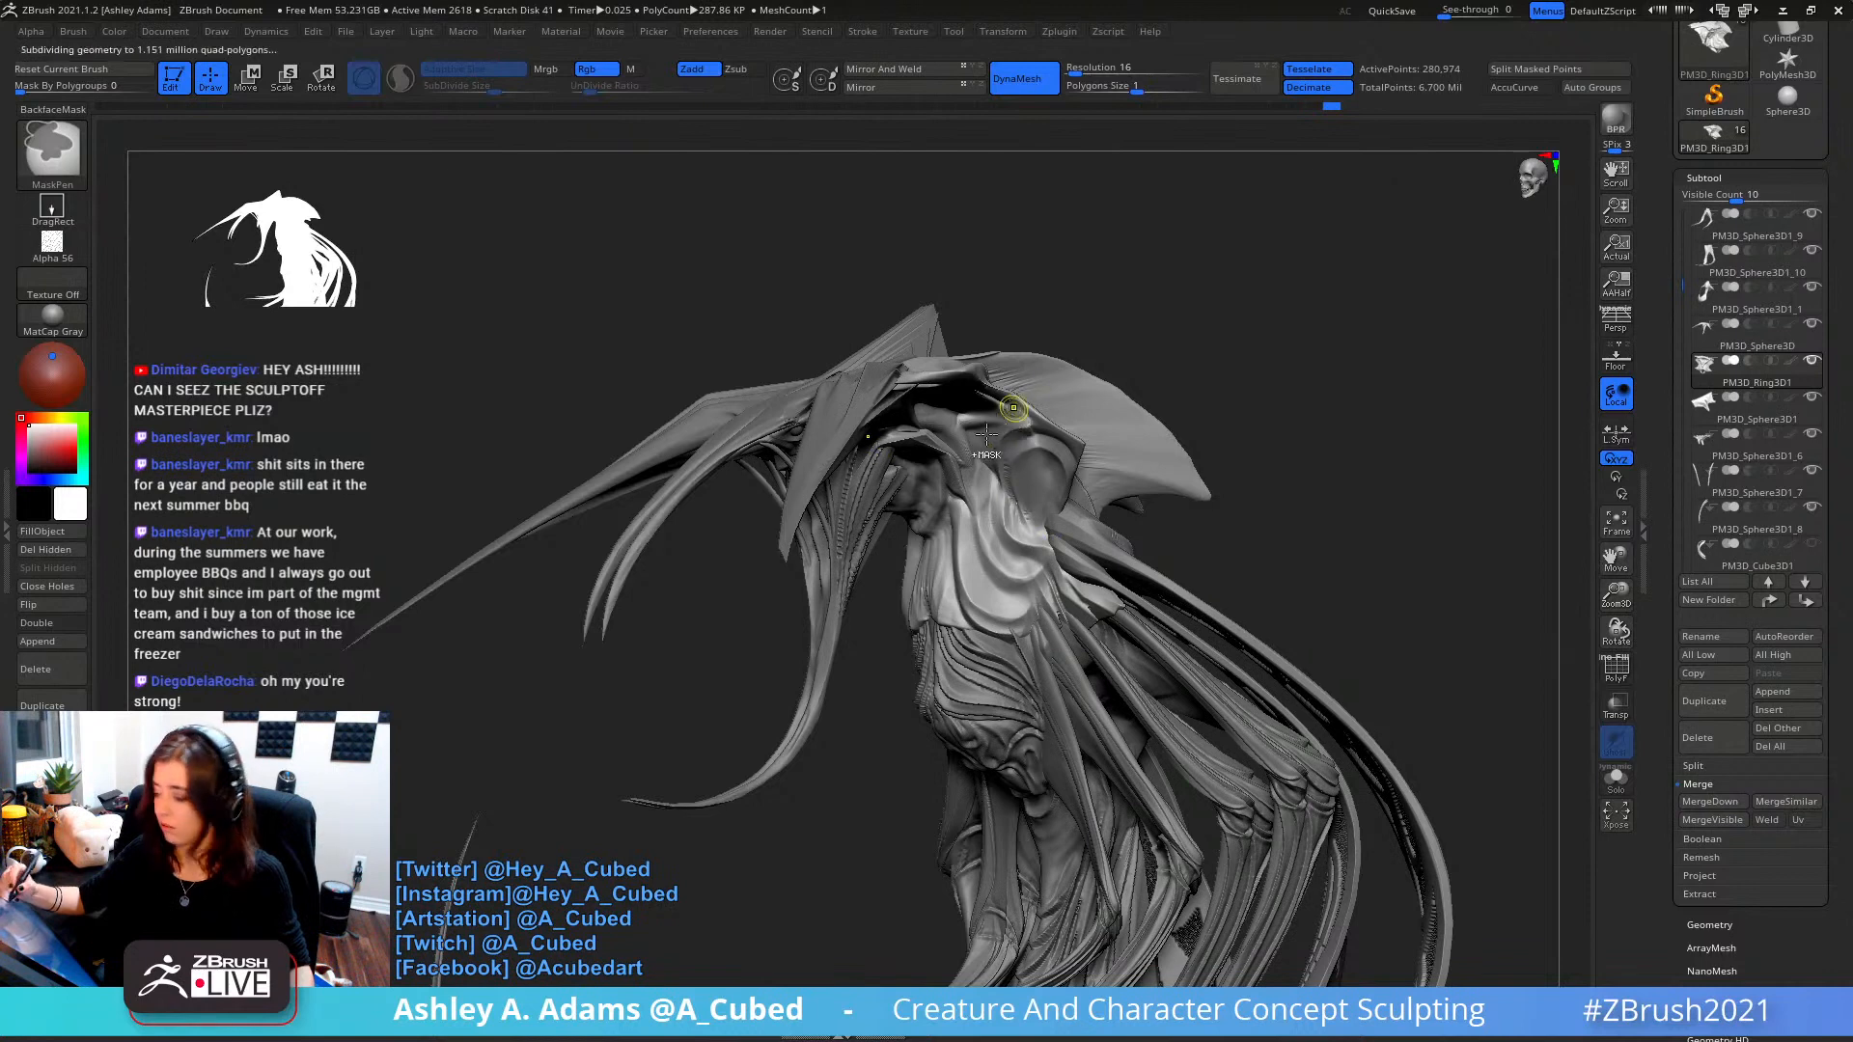
# - Carve flowing layered grooves with Slash2 down the smooth PM3D_Ring3D1 surface above the head, curving toward the strands at its side
pyautogui.moveTo(999, 585)
pyautogui.mouseDown()
pyautogui.moveTo(1034, 589)
pyautogui.moveTo(1066, 563)
pyautogui.mouseUp()
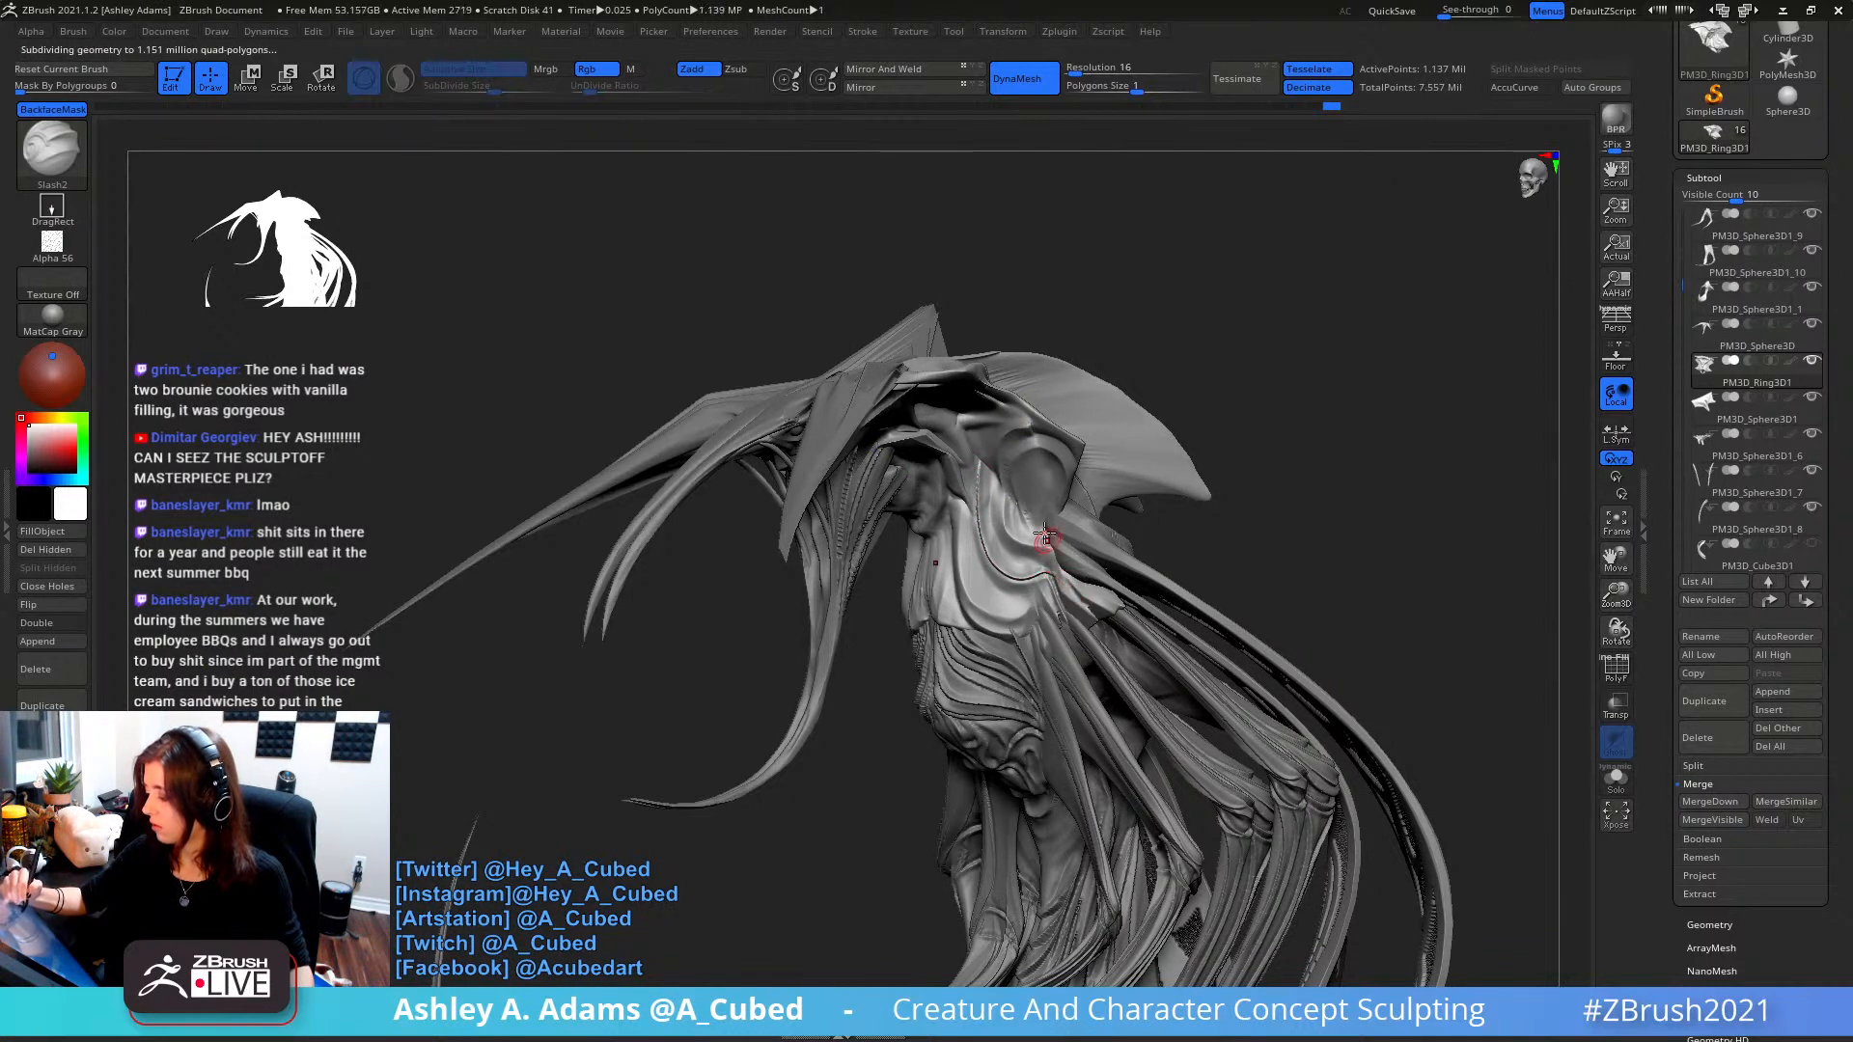
pyautogui.moveTo(981, 475)
pyautogui.mouseDown()
pyautogui.moveTo(997, 567)
pyautogui.moveTo(1076, 591)
pyautogui.mouseUp()
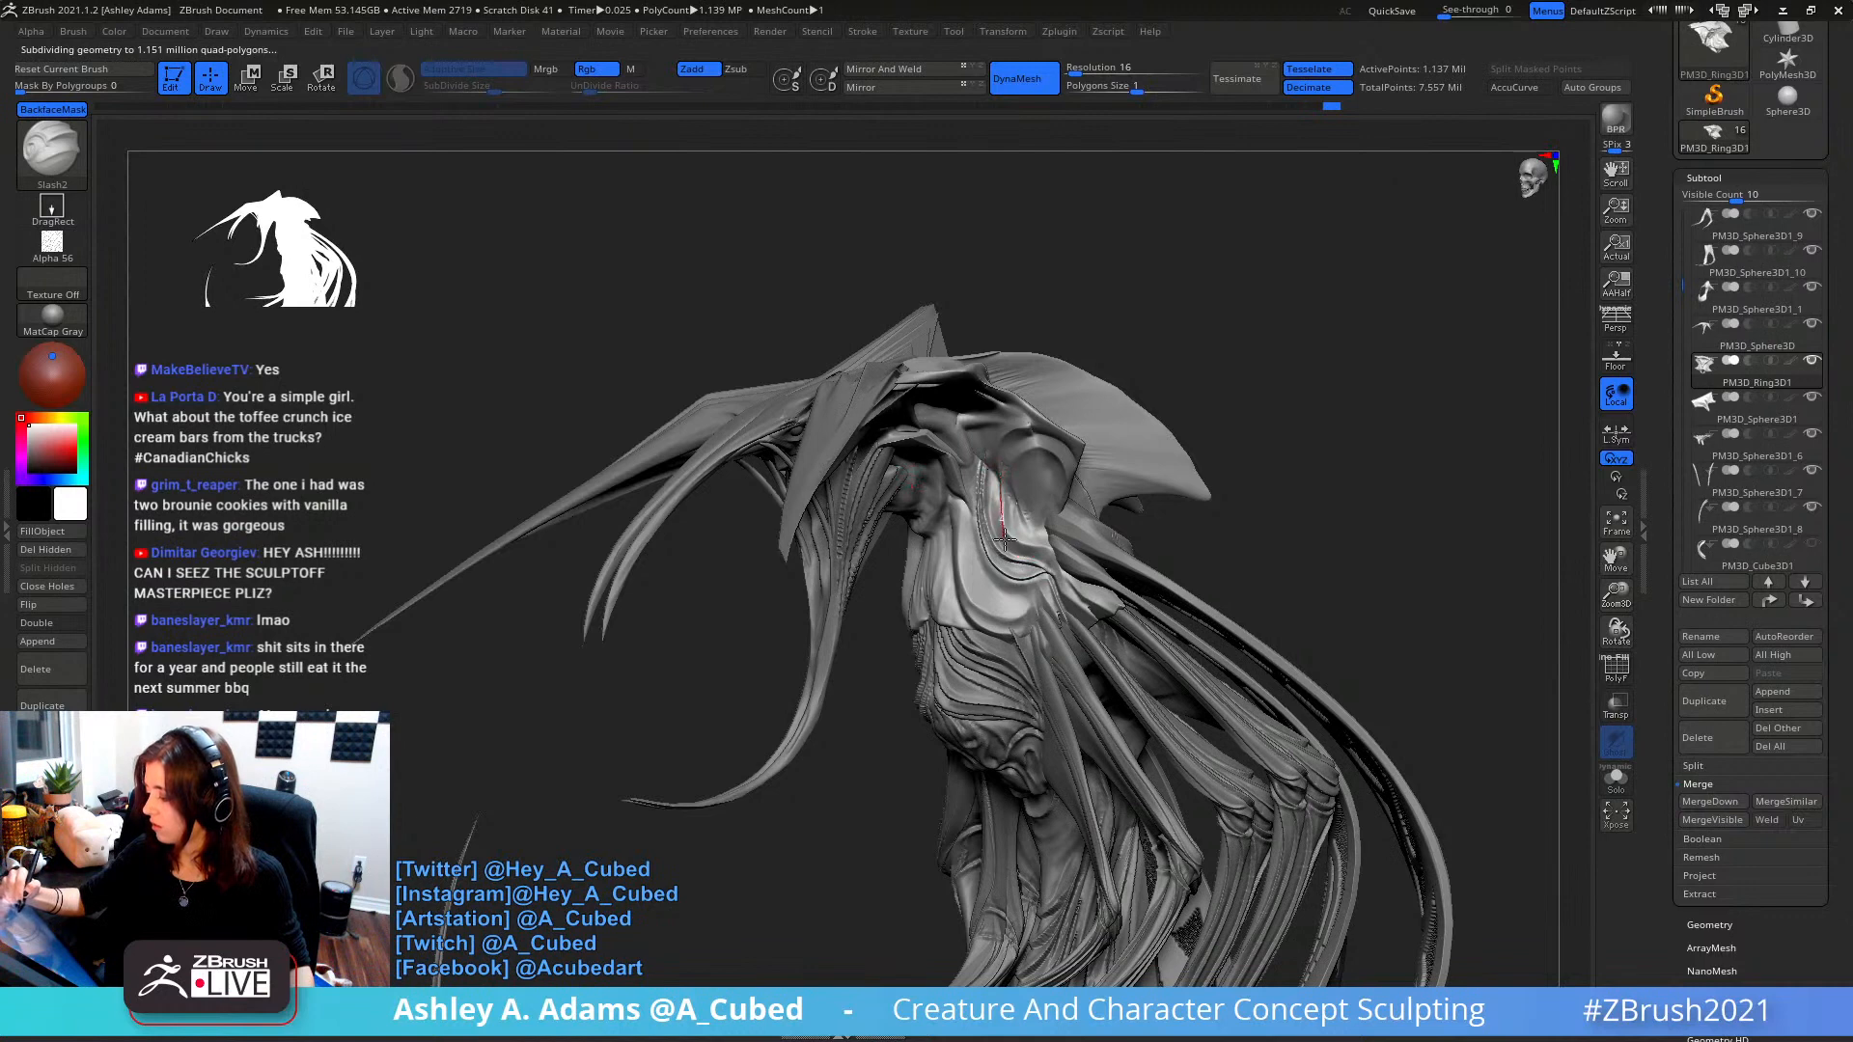
pyautogui.moveTo(1004, 541); pyautogui.dragTo(1021, 558)
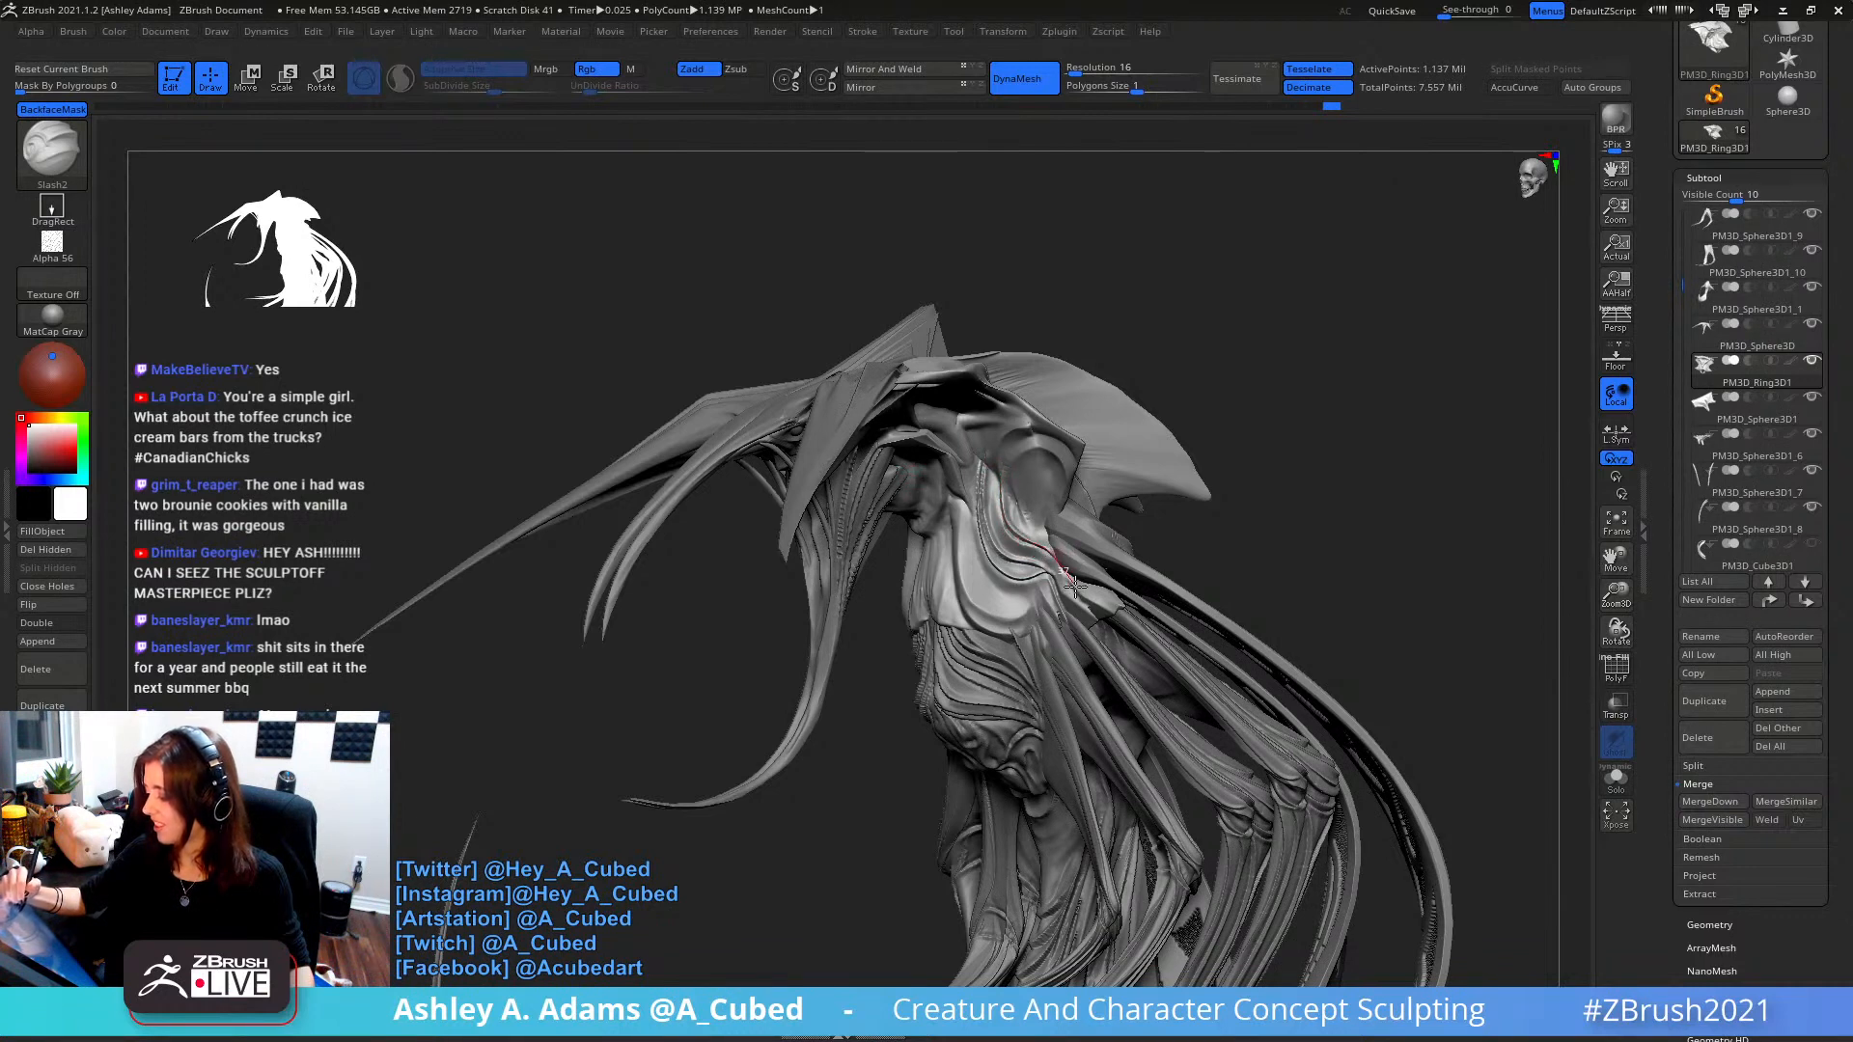
pyautogui.moveTo(1086, 610); pyautogui.dragTo(1093, 605)
pyautogui.moveTo(1094, 605)
pyautogui.mouseDown(button='right')
pyautogui.moveTo(936, 594)
pyautogui.moveTo(1110, 569)
pyautogui.mouseUp(button='right')
pyautogui.moveTo(995, 498); pyautogui.dragTo(997, 467)
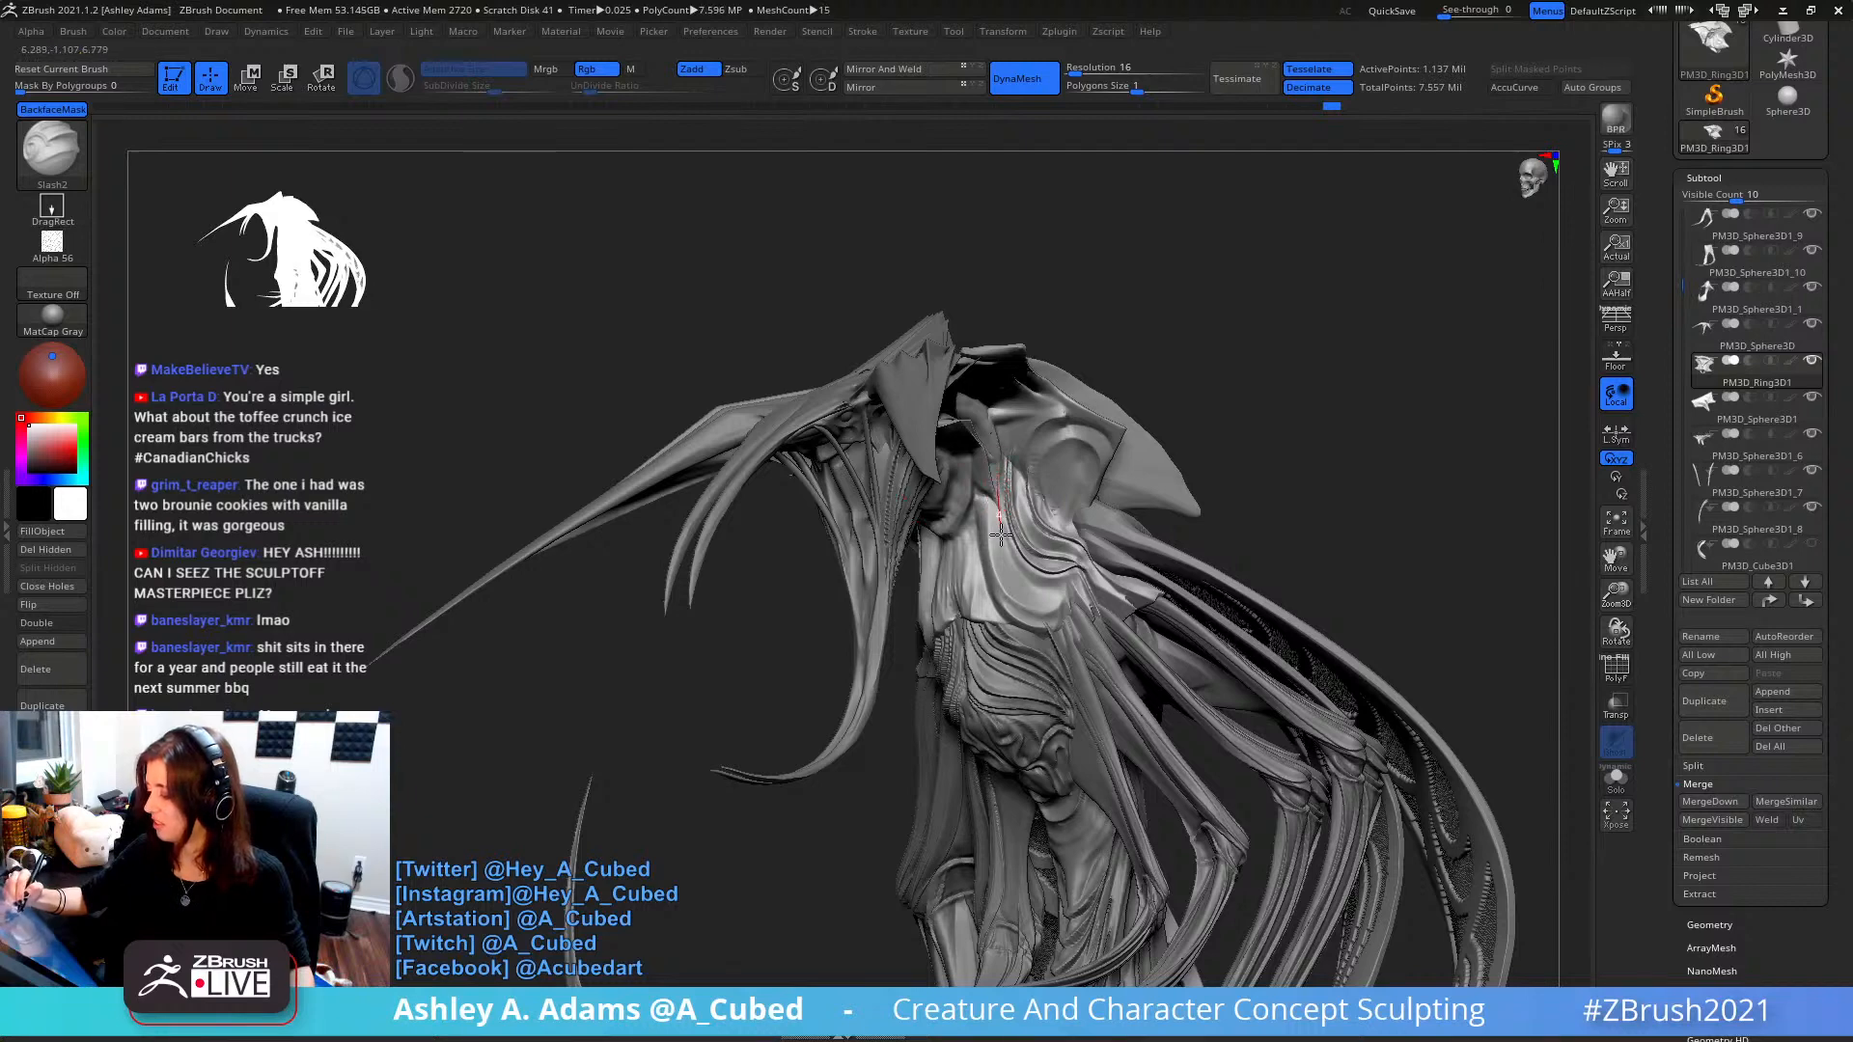
pyautogui.moveTo(1011, 567); pyautogui.dragTo(1055, 601)
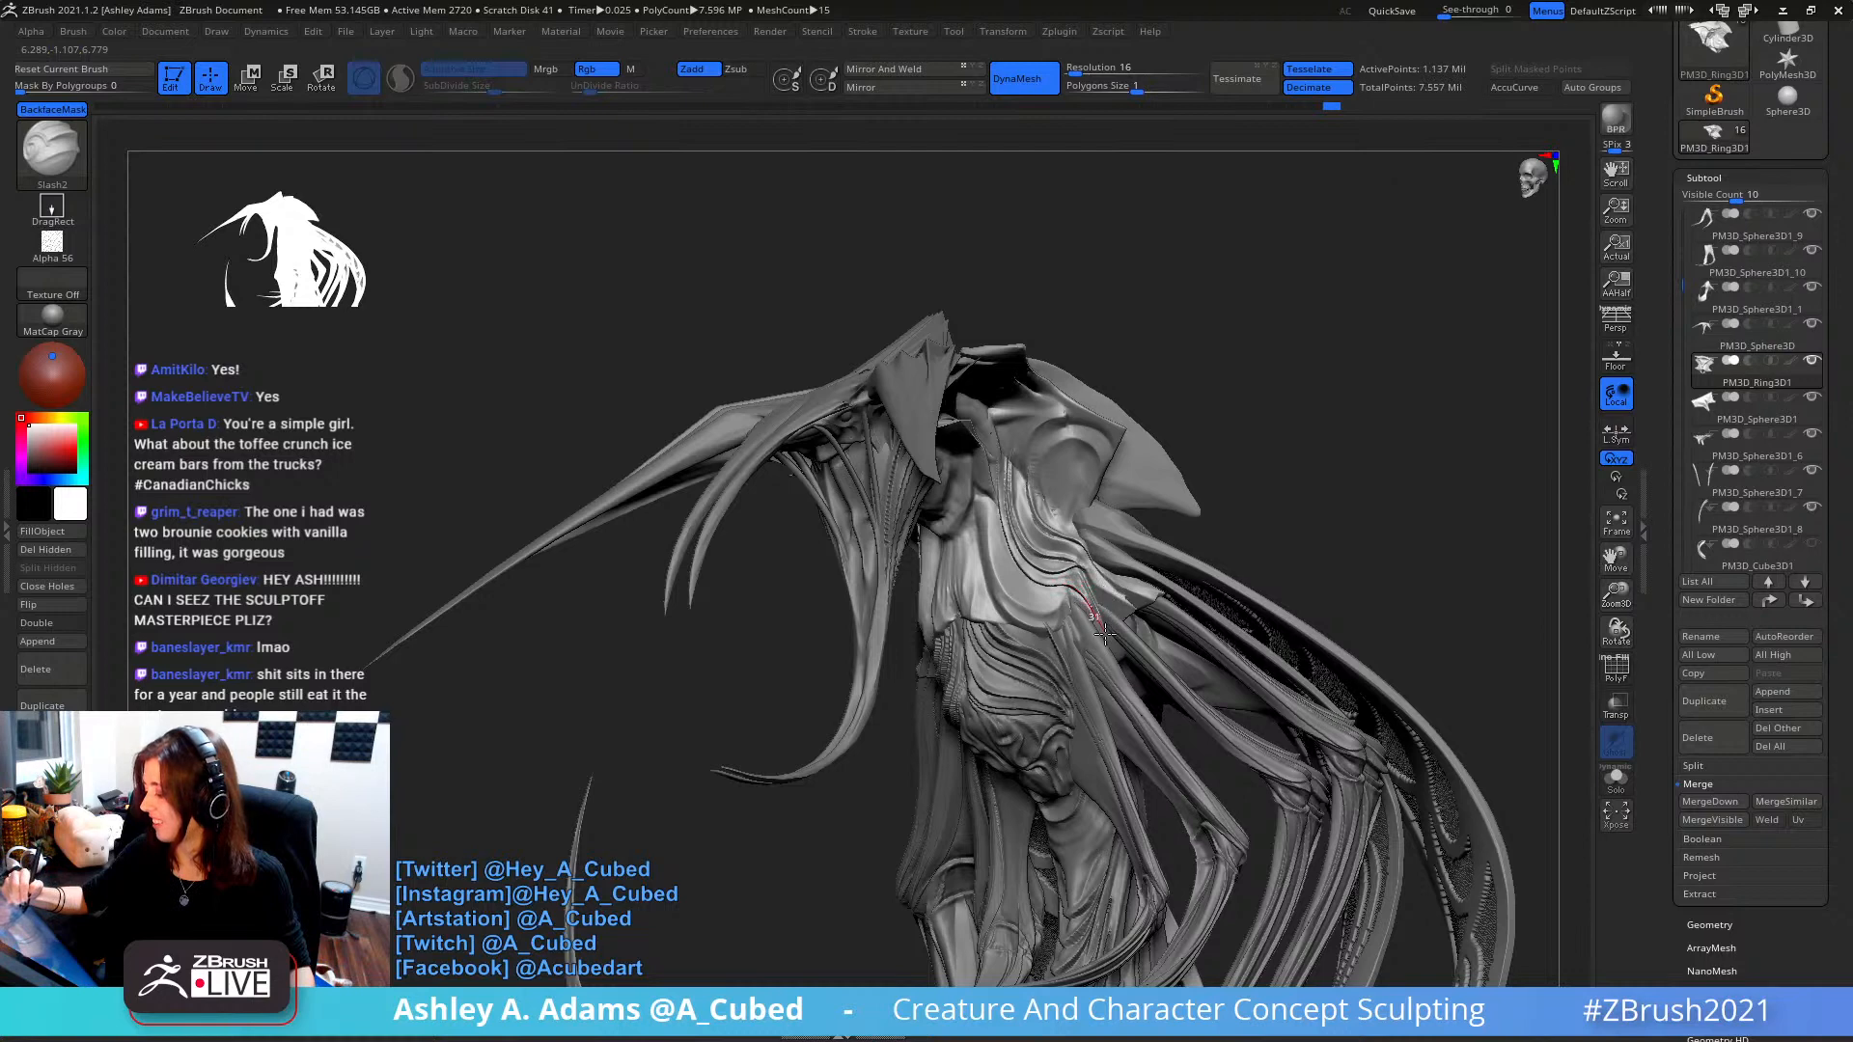
pyautogui.moveTo(1103, 654); pyautogui.dragTo(1105, 664)
pyautogui.moveTo(951, 391)
pyautogui.mouseDown(button='right')
pyautogui.moveTo(849, 386)
pyautogui.moveTo(994, 377)
pyautogui.moveTo(955, 372)
pyautogui.moveTo(989, 494)
pyautogui.mouseUp(button='right')
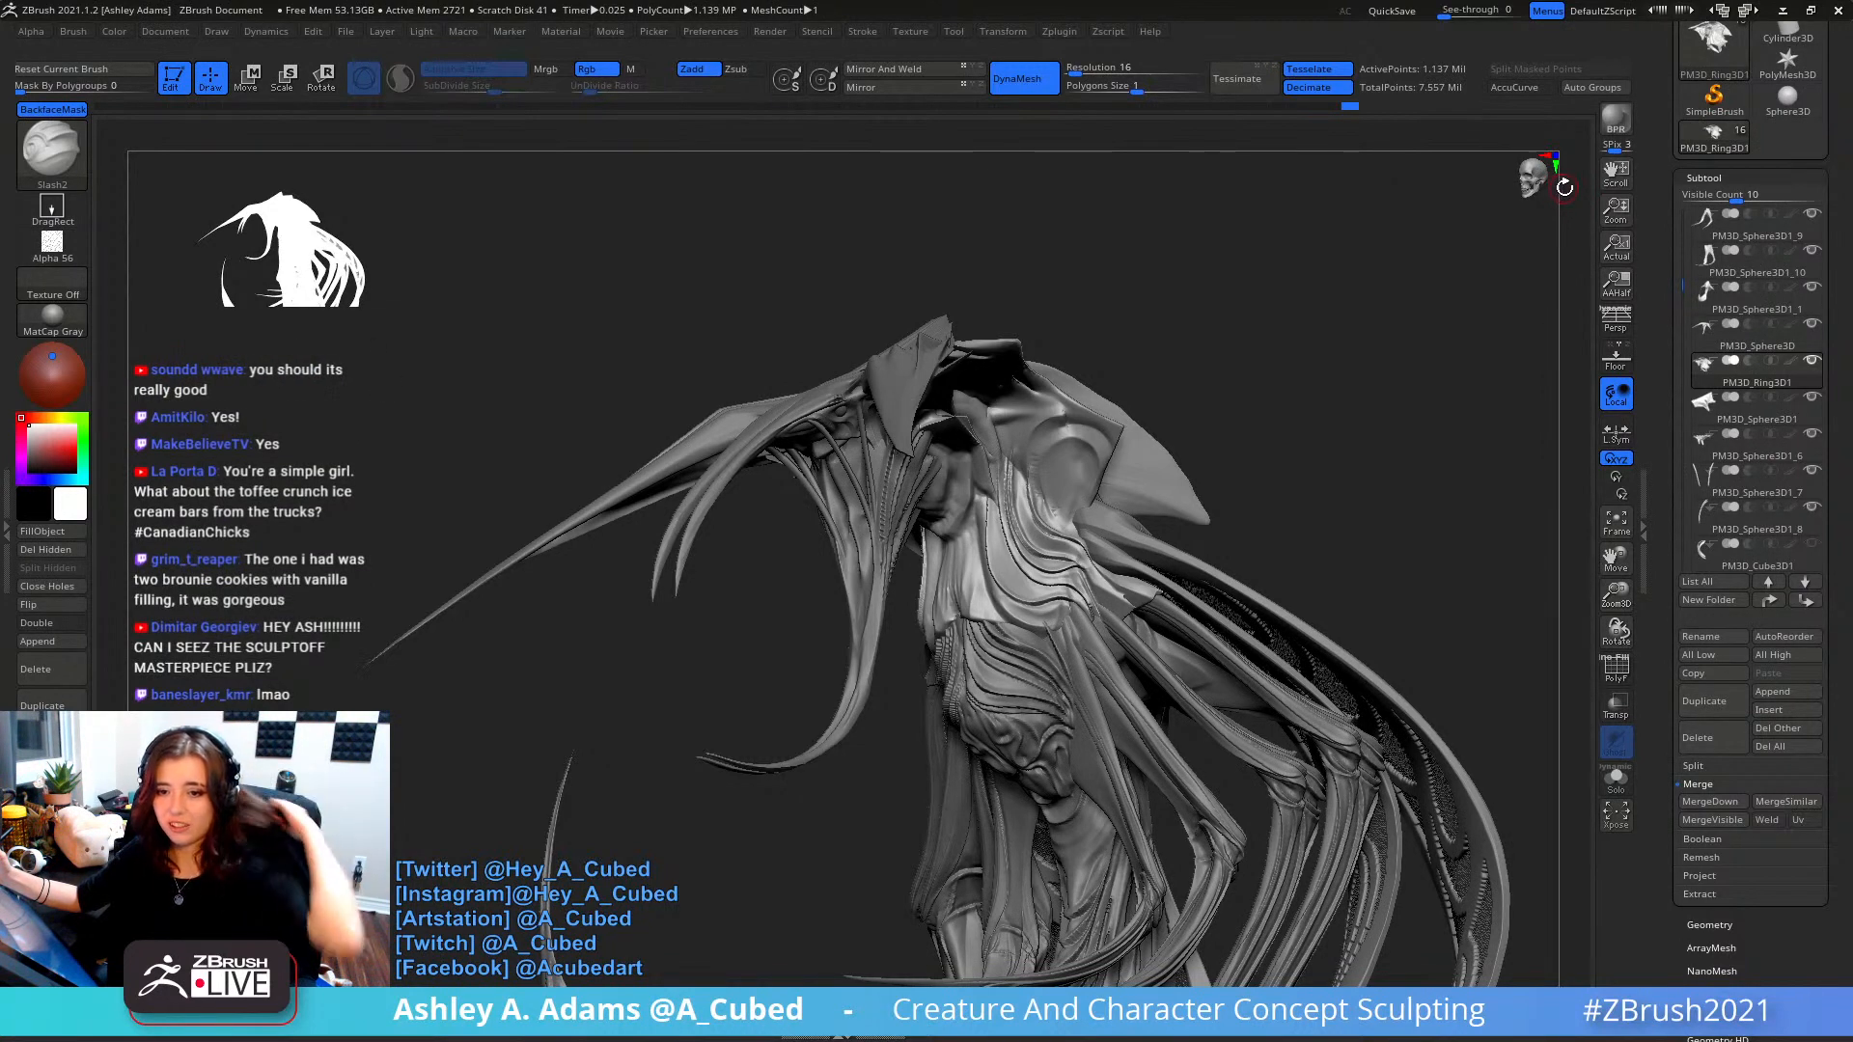
# - Switch to the hand-and-mechanical-spider sculpt and turn off the polypaint display on all its subtools
pyautogui.scroll(3, 1766, 116)
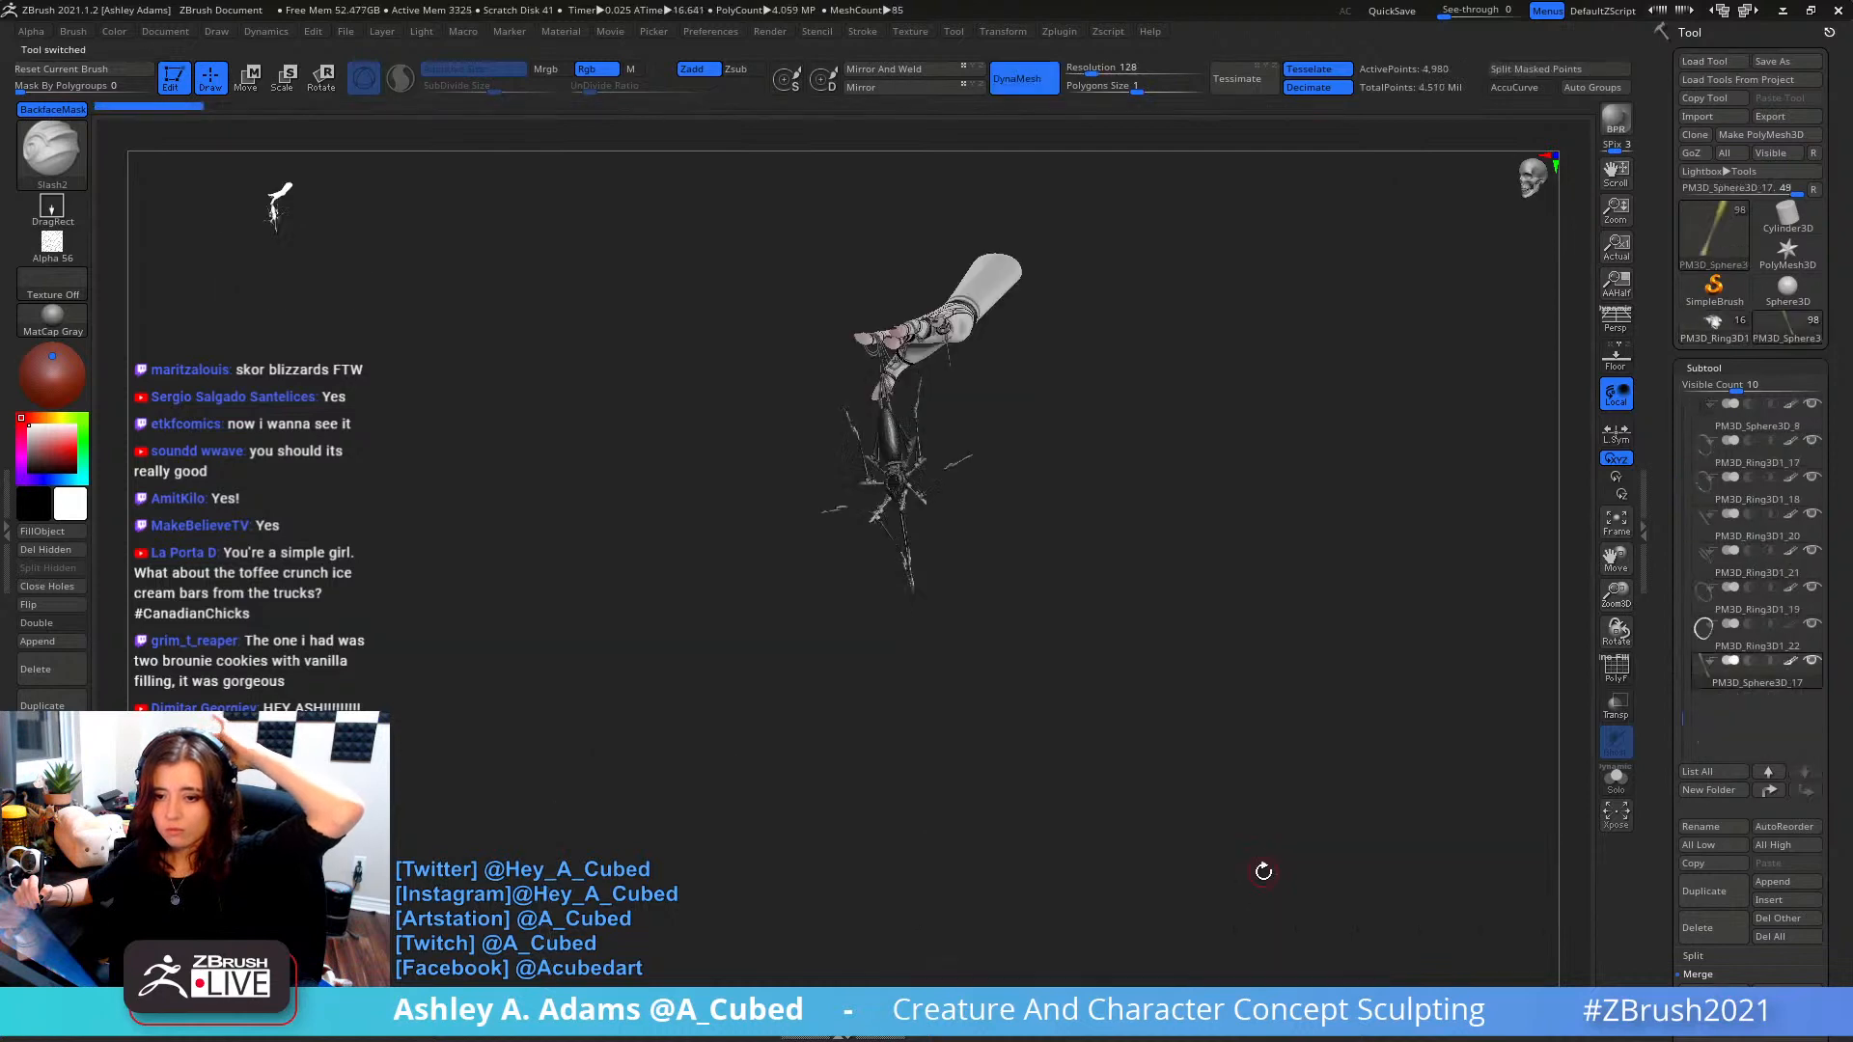
pyautogui.moveTo(1001, 326); pyautogui.dragTo(1092, 379)
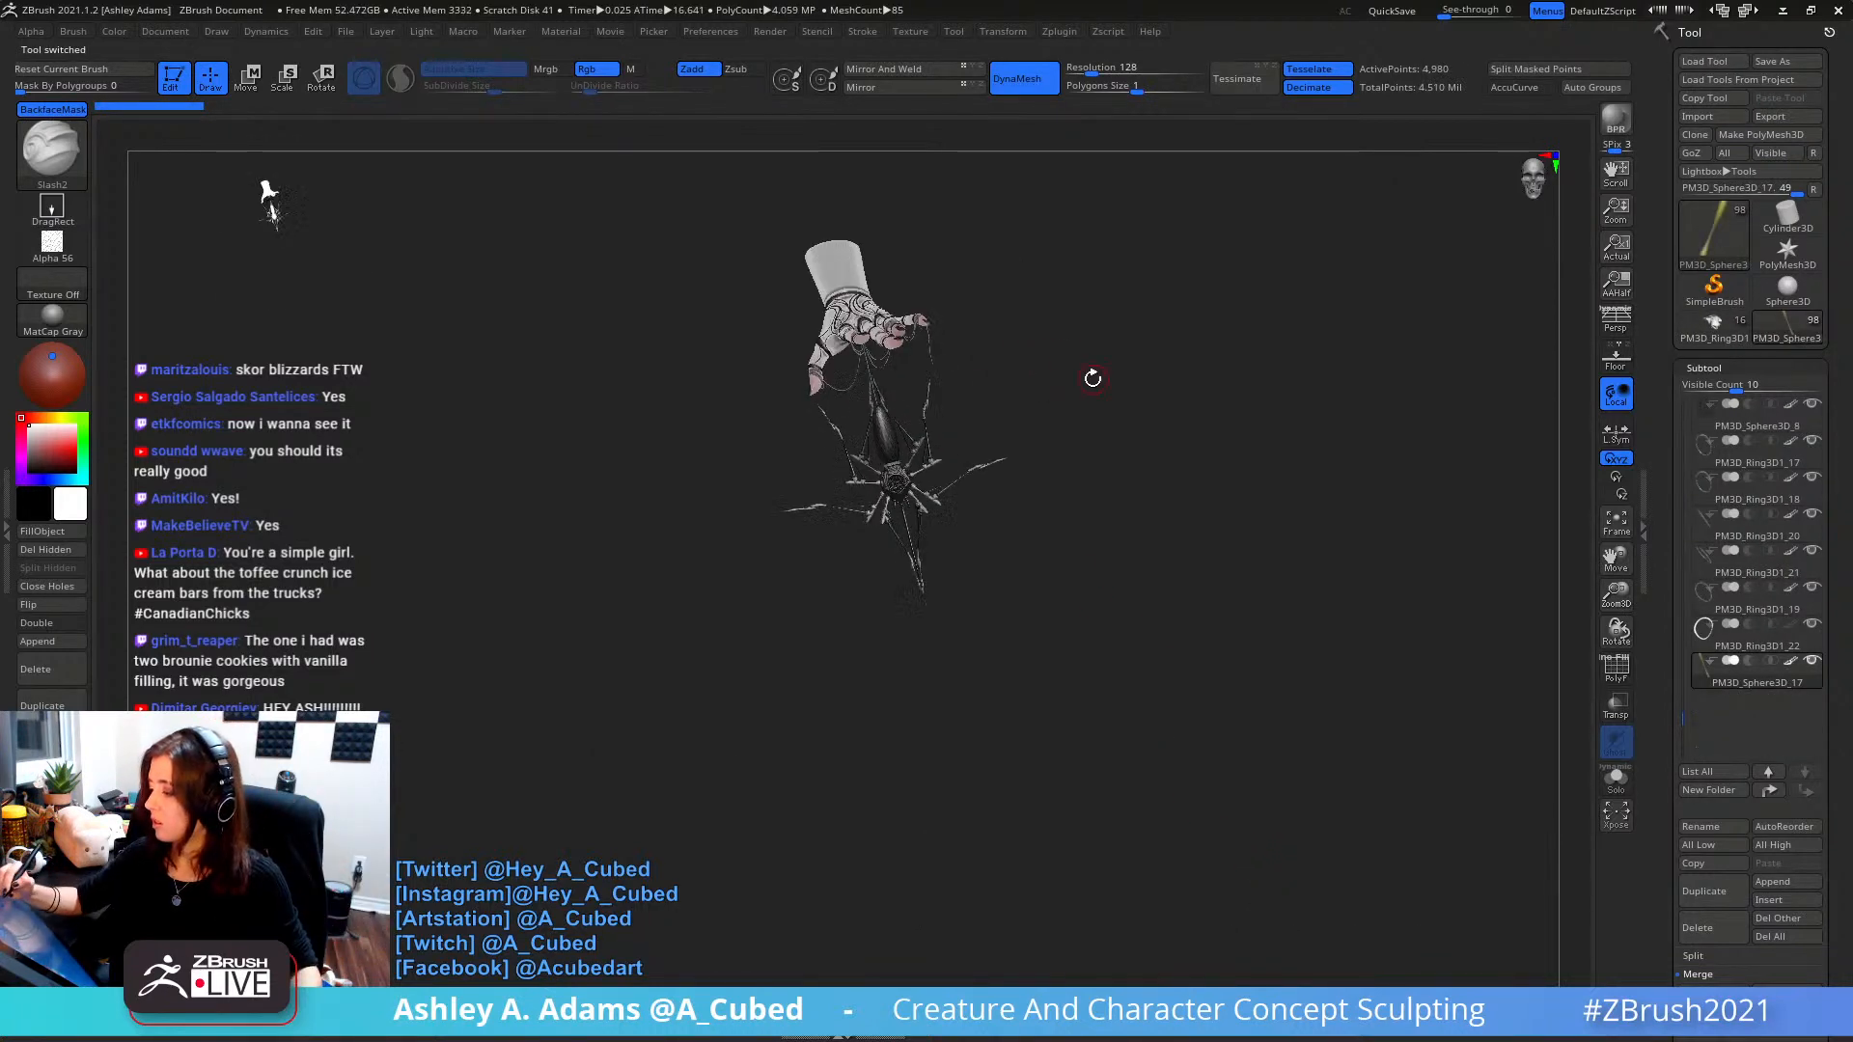
pyautogui.click(58, 317)
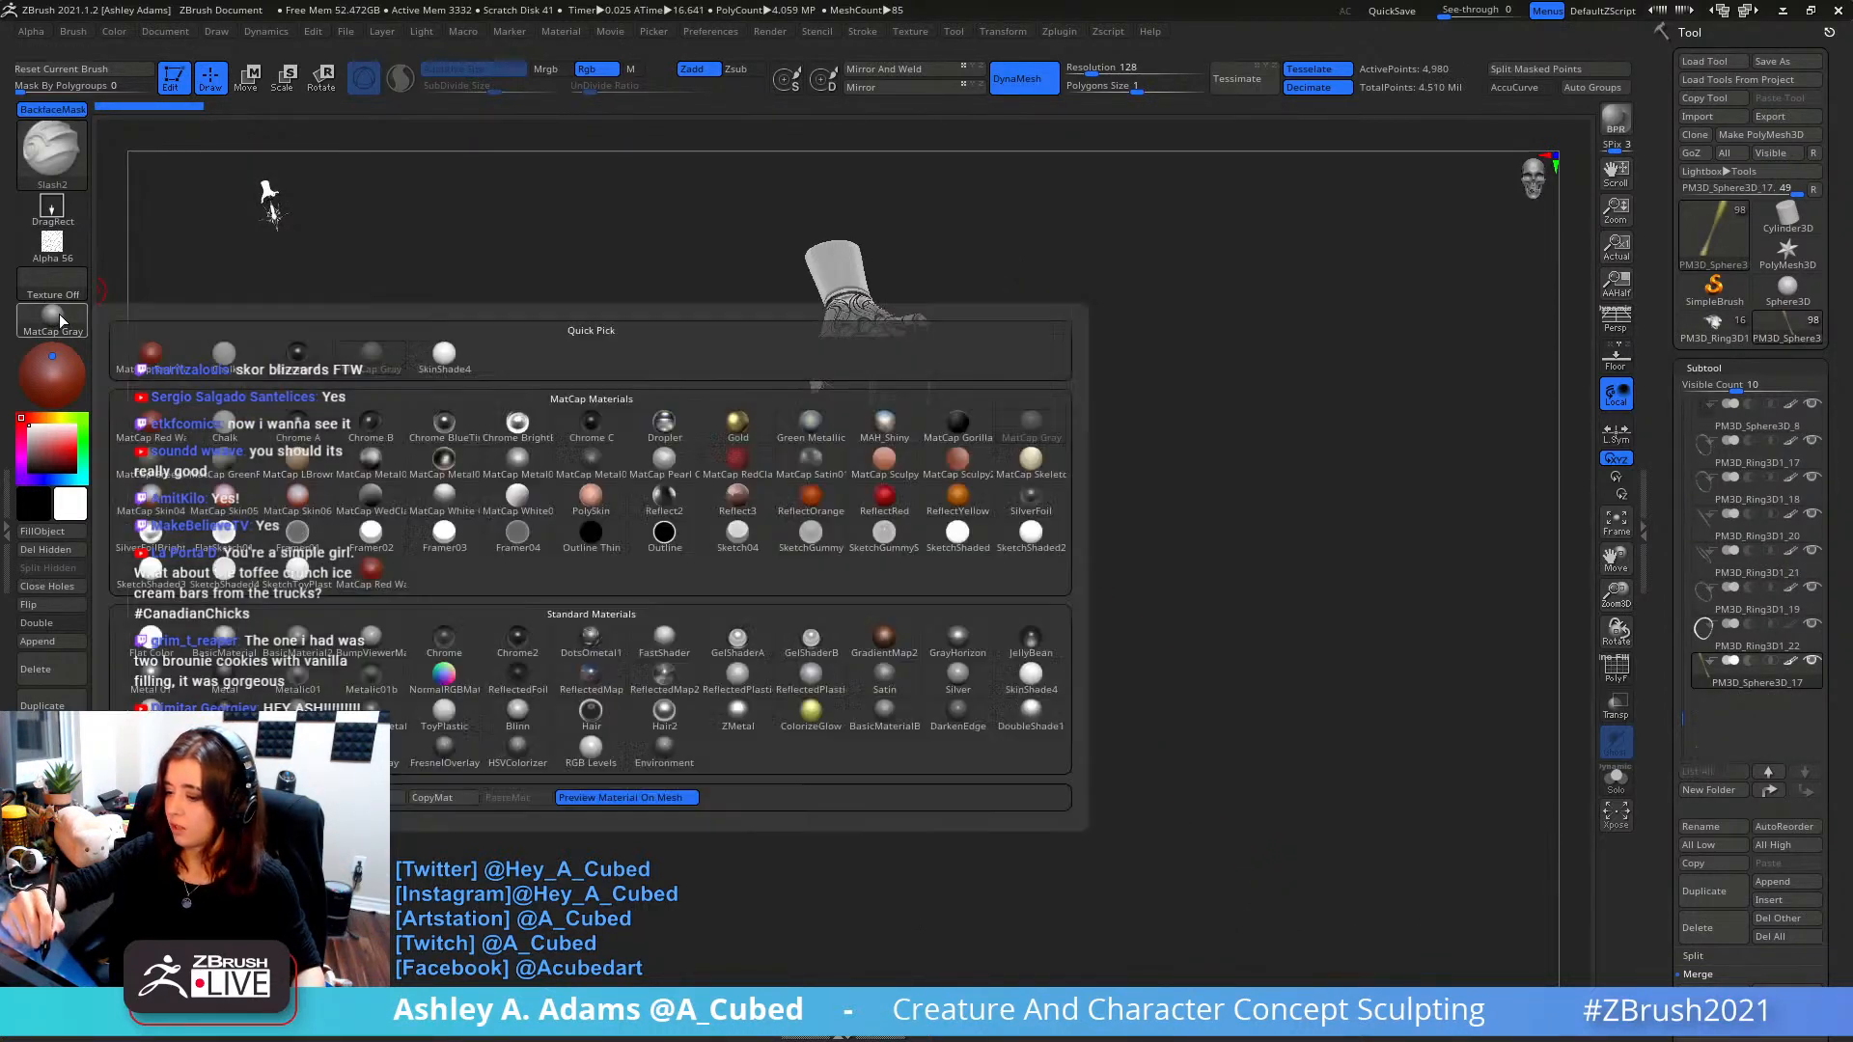
pyautogui.moveTo(1175, 295); pyautogui.dragTo(1255, 349)
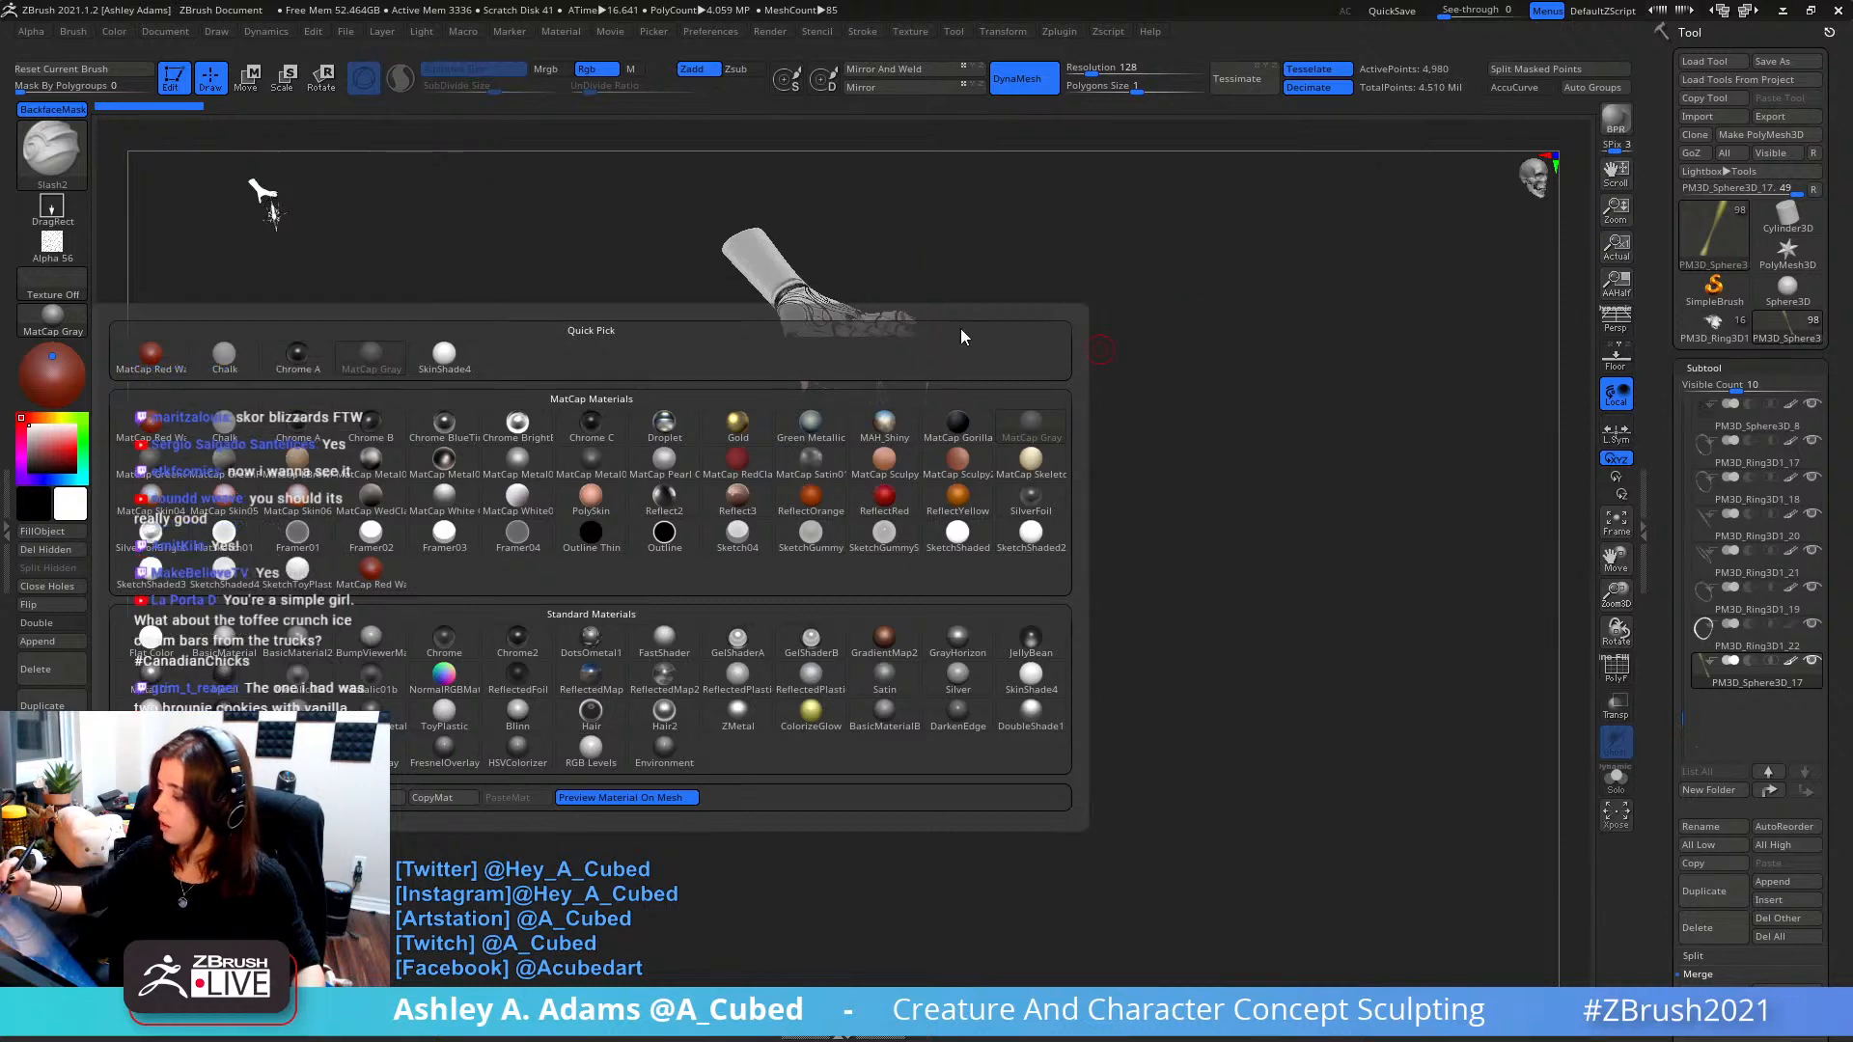
pyautogui.click(42, 317)
pyautogui.moveTo(941, 259); pyautogui.dragTo(1100, 390)
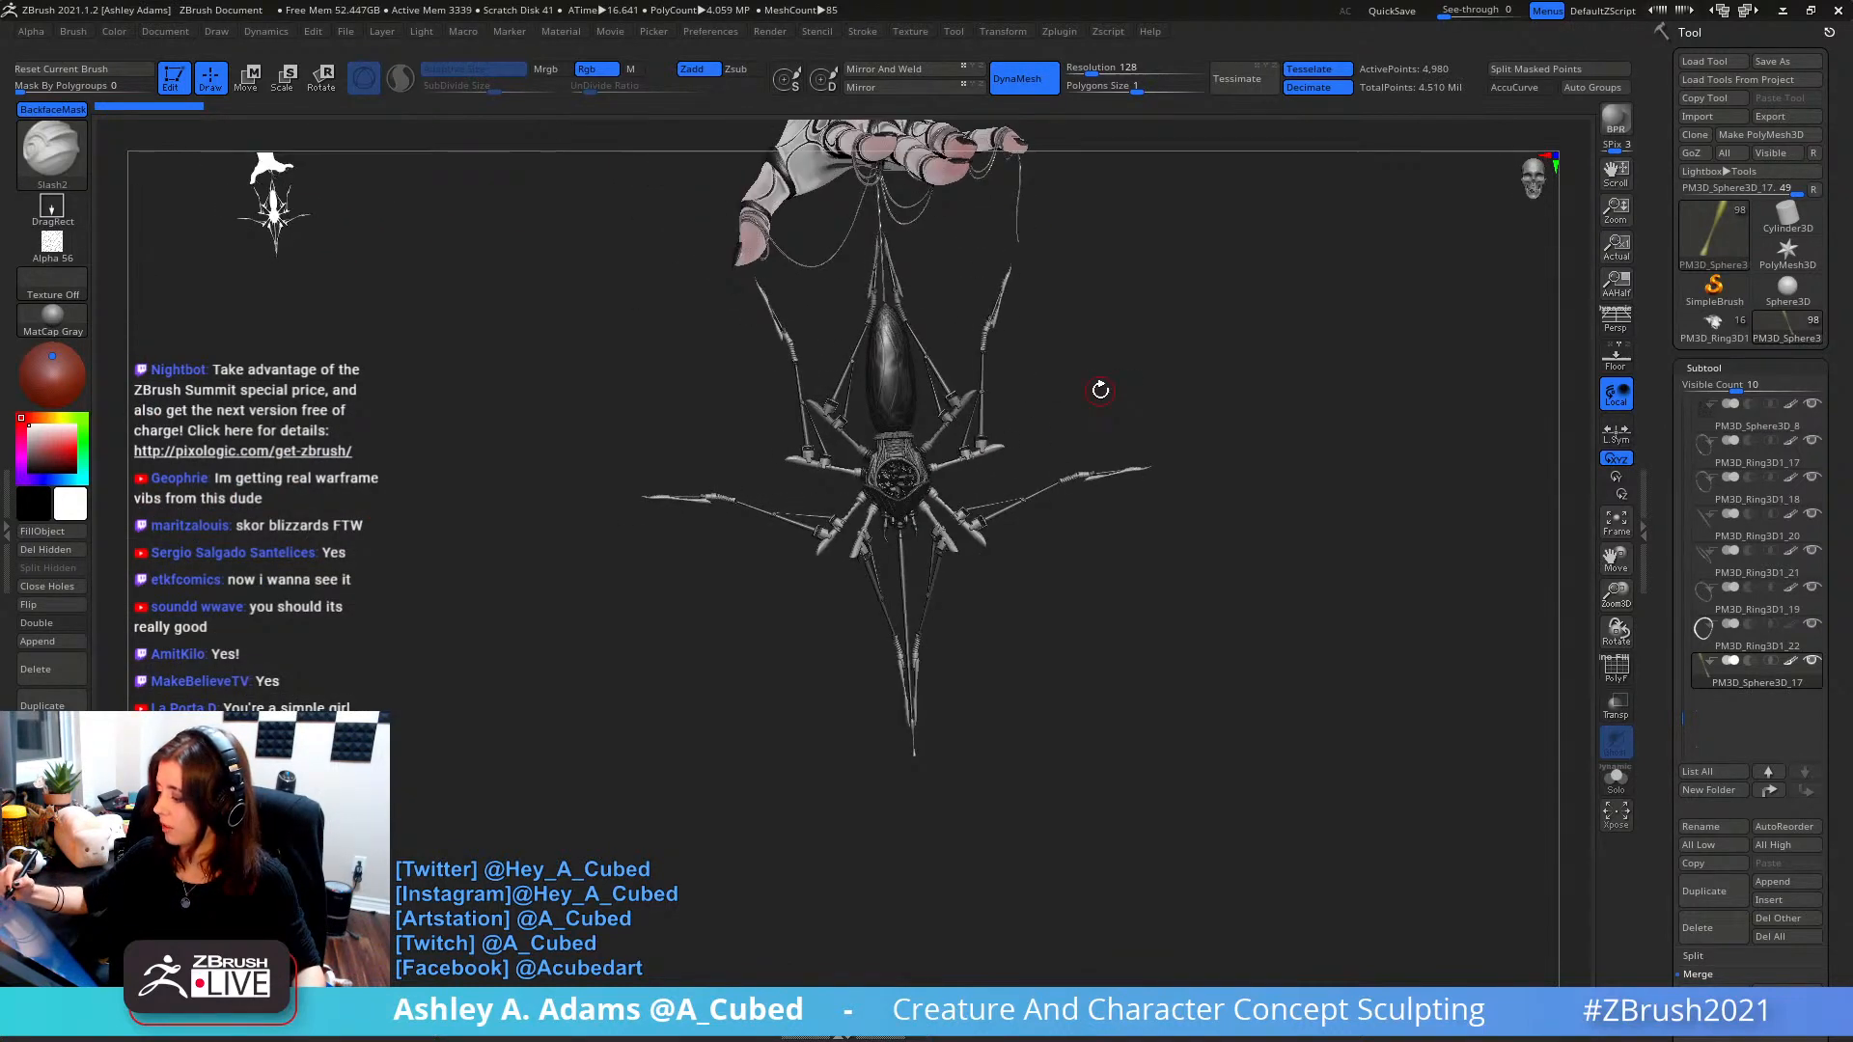
pyautogui.keyDown('shift'); pyautogui.click(1792, 661); pyautogui.keyUp('shift')
# - Examine the mechanical spider's abdomen and jointed legs up close, along with the hand above it
pyautogui.moveTo(1253, 411); pyautogui.dragTo(1122, 466)
pyautogui.moveTo(1122, 465); pyautogui.dragTo(1118, 431, button='right')
pyautogui.keyDown('ctrl'); pyautogui.moveTo(1117, 431); pyautogui.dragTo(1006, 373, button='right'); pyautogui.keyUp('ctrl')
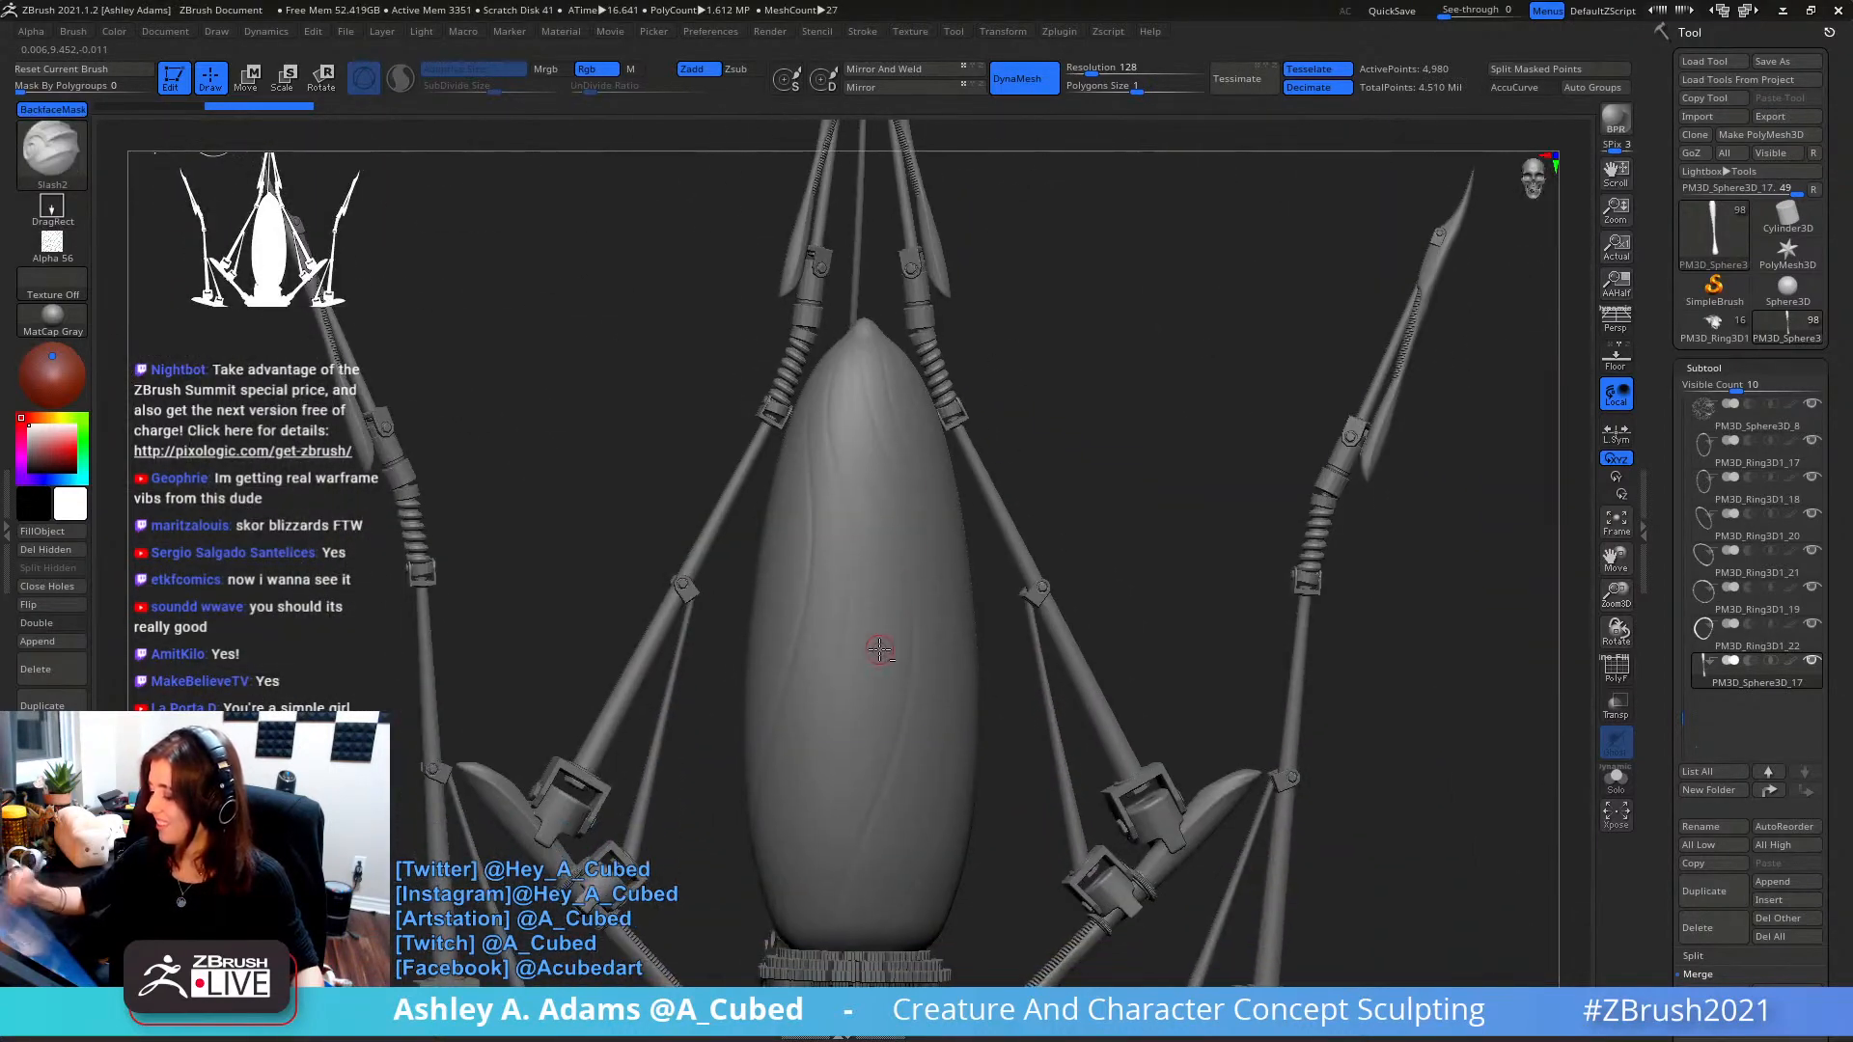
pyautogui.keyDown('alt'); pyautogui.click(879, 647); pyautogui.keyUp('alt')
pyautogui.moveTo(883, 653)
pyautogui.keyDown('ctrl'); pyautogui.mouseDown(button='right')
pyautogui.moveTo(943, 758)
pyautogui.moveTo(1026, 628)
pyautogui.moveTo(993, 537)
pyautogui.moveTo(895, 459)
pyautogui.moveTo(923, 521)
pyautogui.moveTo(946, 511)
pyautogui.mouseUp(button='right'); pyautogui.keyUp('ctrl')
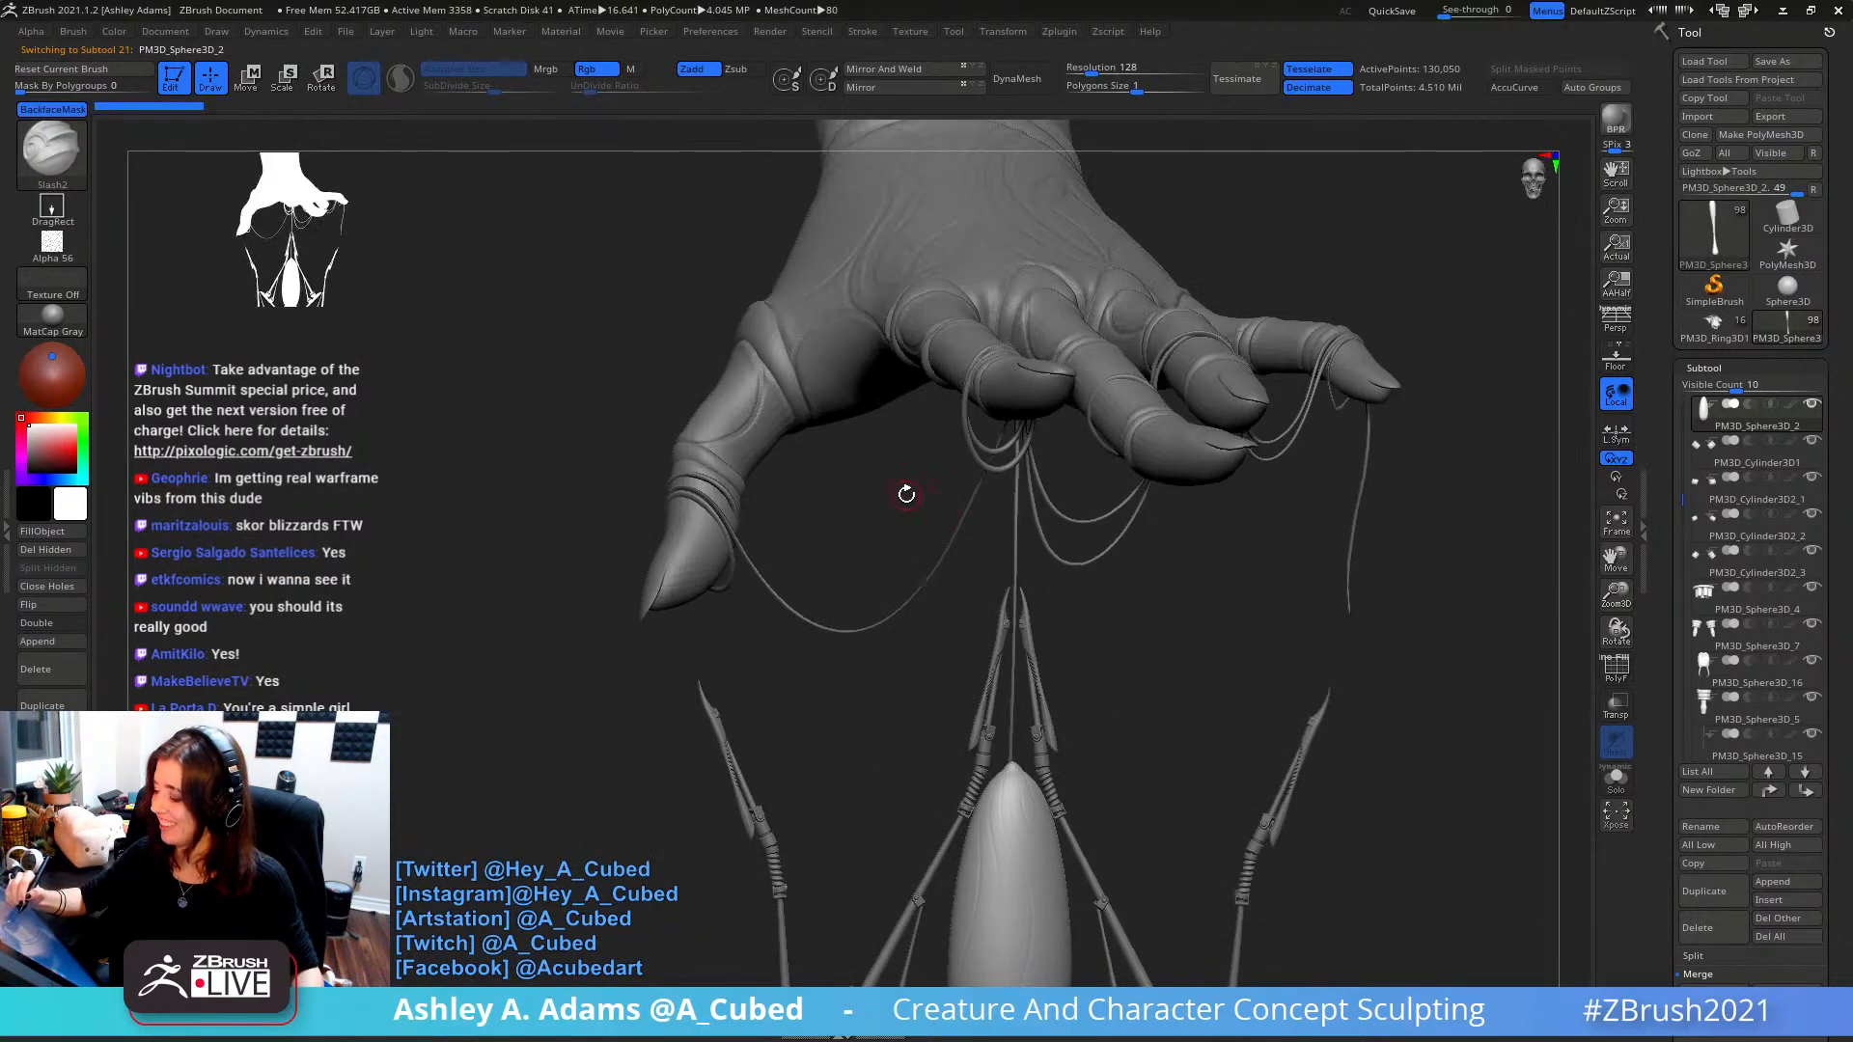
# - Examine the hand's fingers, nails and wrapped threads, and the whole spider from its front and back
pyautogui.keyDown('alt'); pyautogui.click(710, 484); pyautogui.keyUp('alt')
pyautogui.moveTo(712, 485); pyautogui.dragTo(778, 506, button='right')
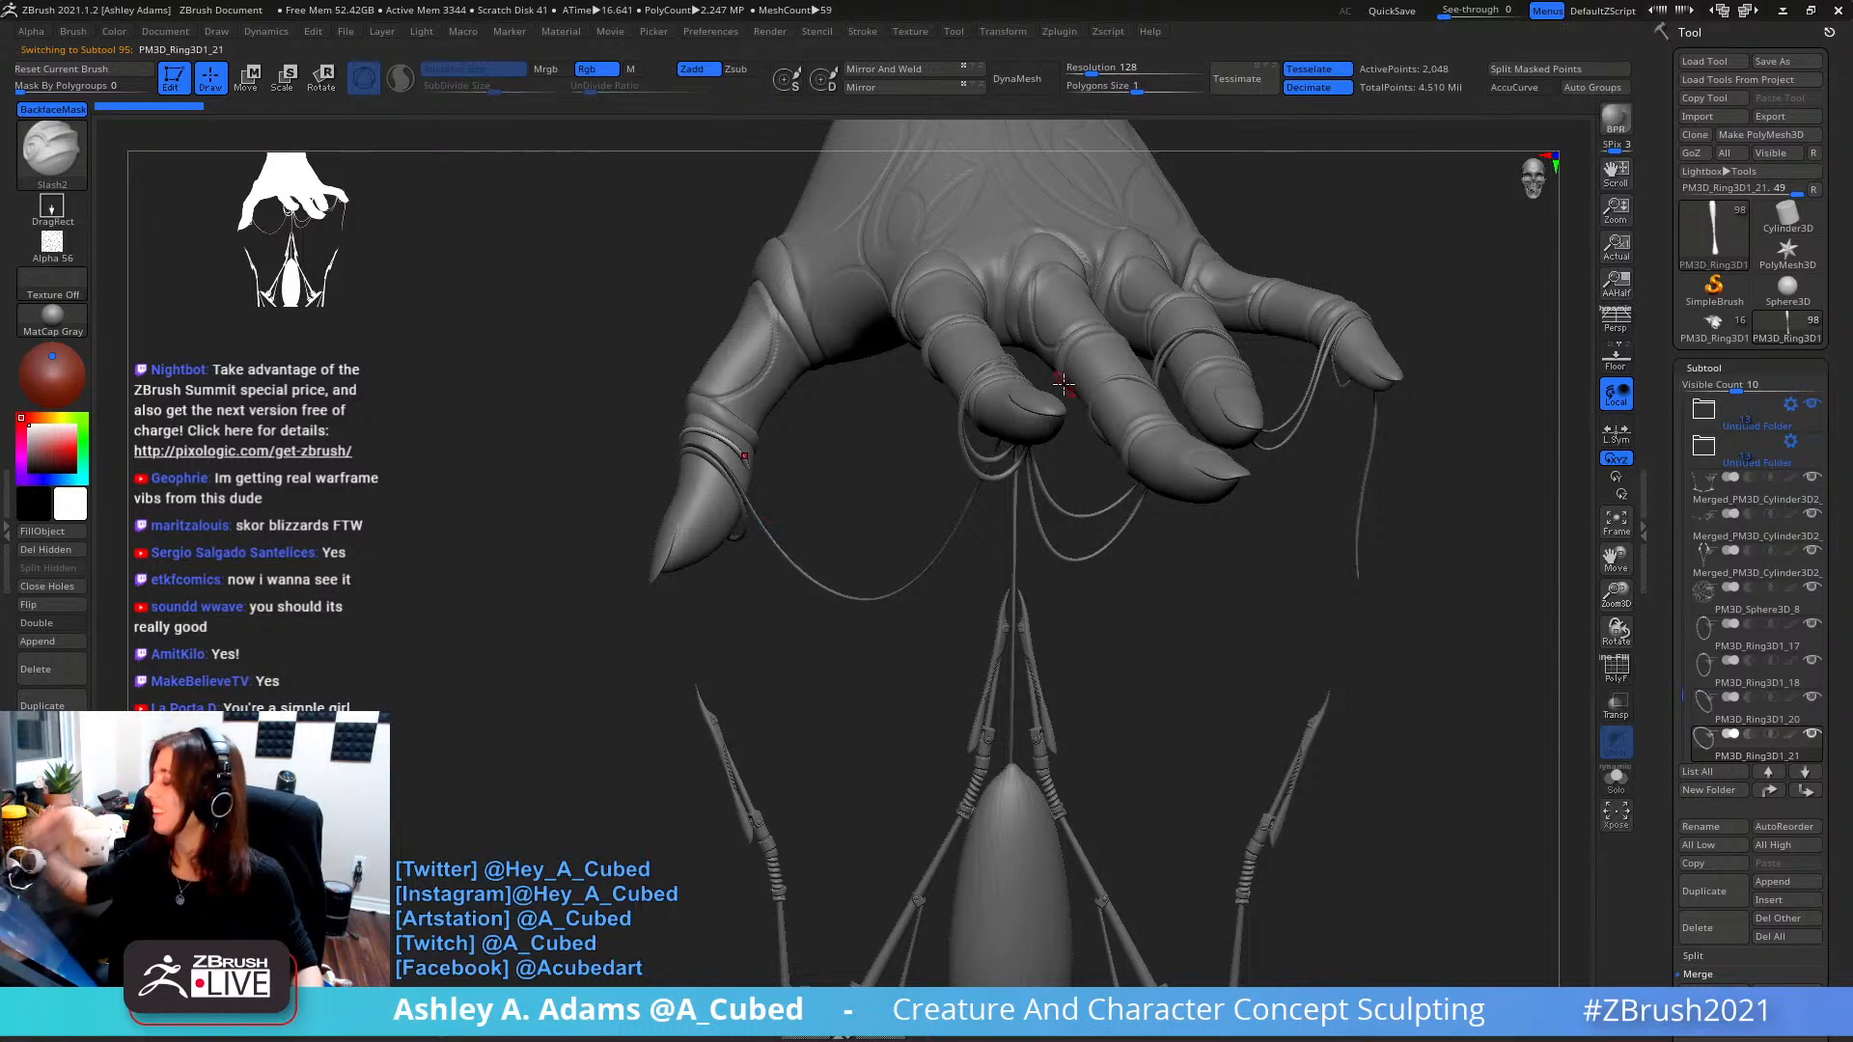
pyautogui.moveTo(1063, 384); pyautogui.dragTo(1205, 550, button='right')
pyautogui.keyDown('alt'); pyautogui.click(1204, 551); pyautogui.keyUp('alt')
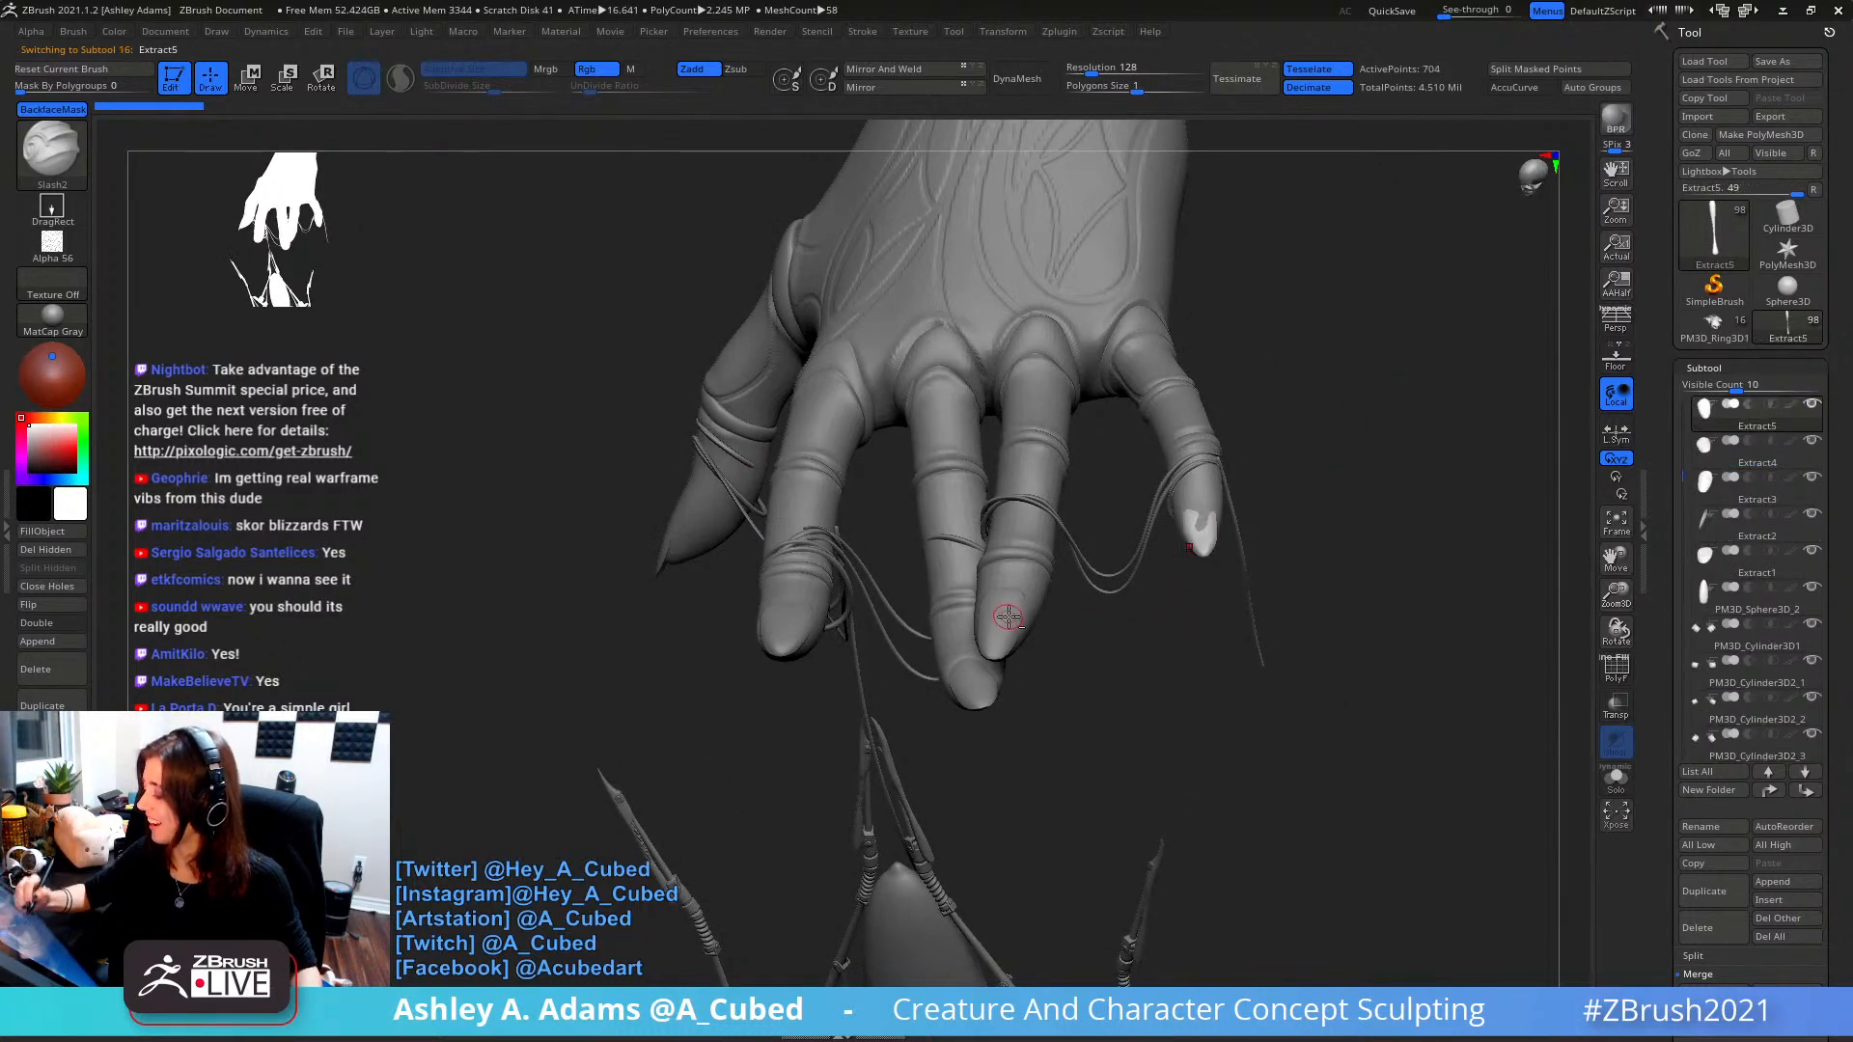
pyautogui.moveTo(1008, 617); pyautogui.dragTo(1166, 506, button='right')
pyautogui.keyDown('alt'); pyautogui.click(1166, 506); pyautogui.keyUp('alt')
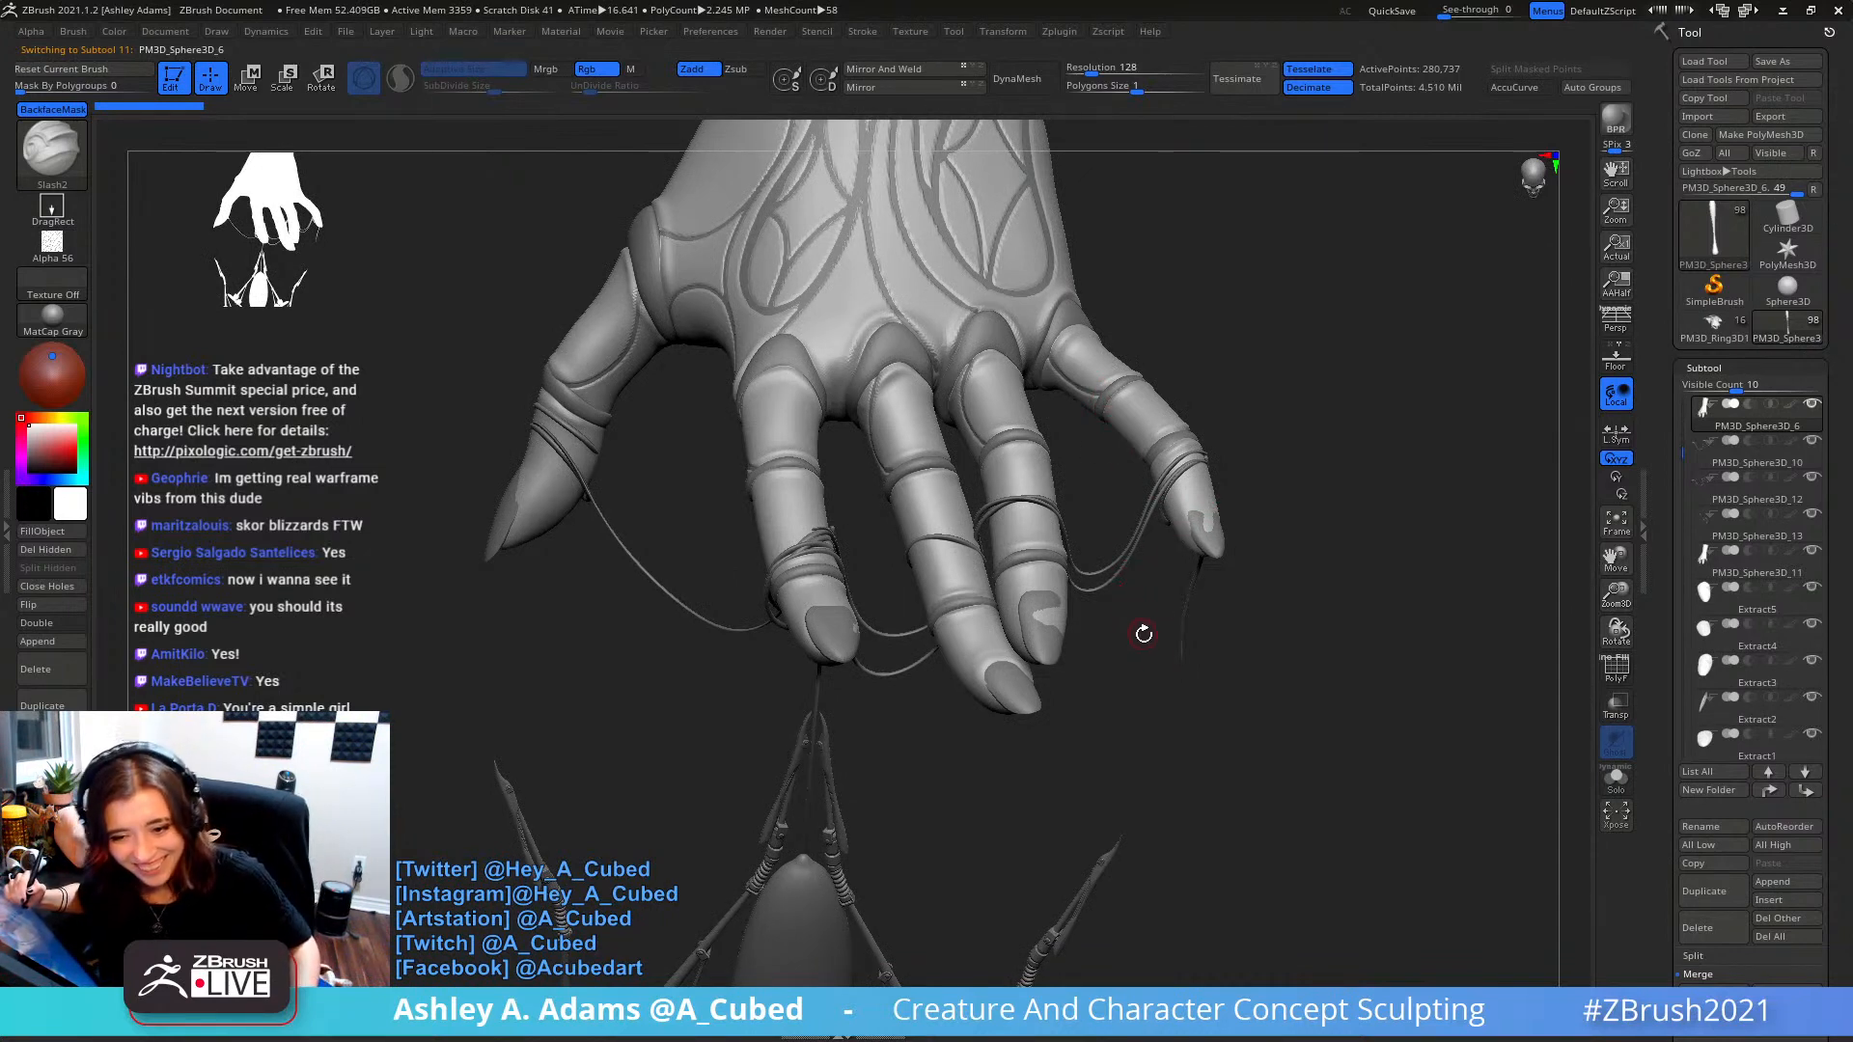
pyautogui.keyDown('ctrl'); pyautogui.moveTo(1141, 633); pyautogui.dragTo(1120, 460, button='right'); pyautogui.keyUp('ctrl')
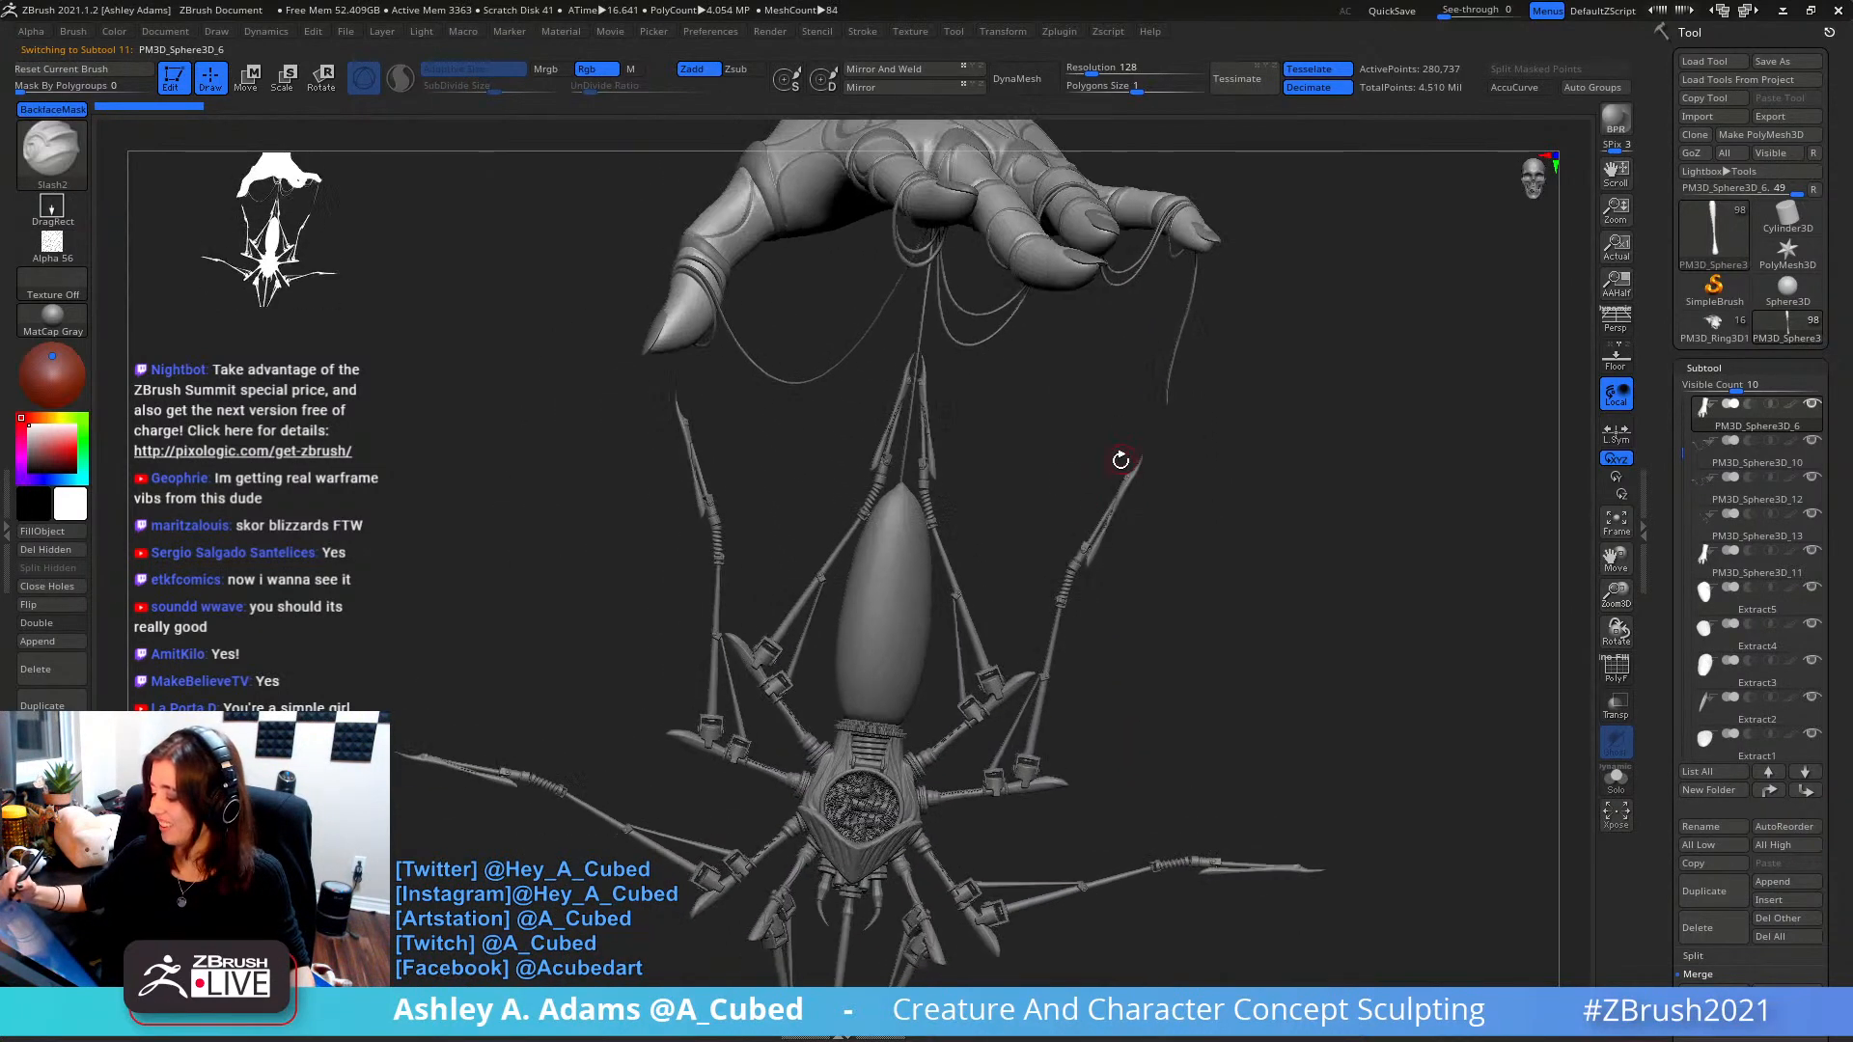
pyautogui.keyDown('alt'); pyautogui.click(908, 668); pyautogui.keyUp('alt')
pyautogui.moveTo(1052, 656); pyautogui.dragTo(1431, 409, button='right')
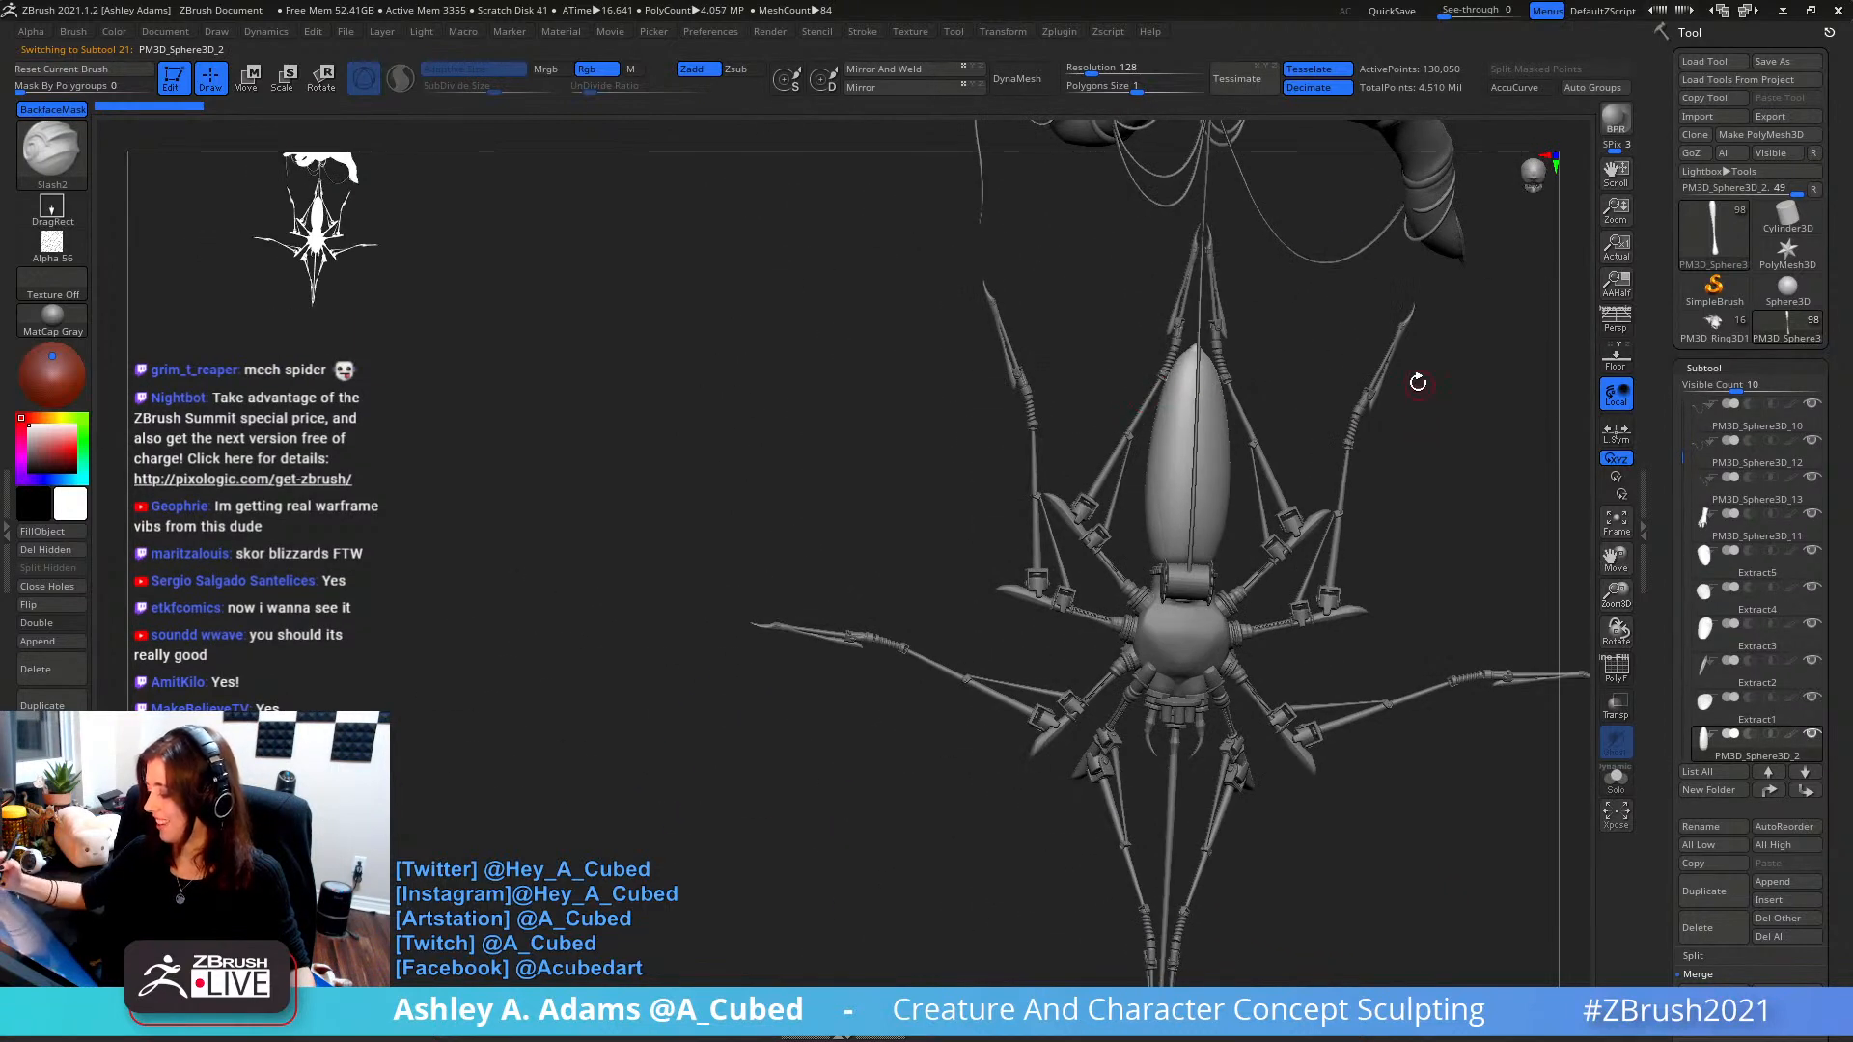
# - View the grey hand-and-spider sculpt from both sides, then open the project holding its painted version
pyautogui.moveTo(1162, 396)
pyautogui.mouseDown(button='right')
pyautogui.moveTo(1168, 333)
pyautogui.moveTo(1166, 378)
pyautogui.mouseUp(button='right')
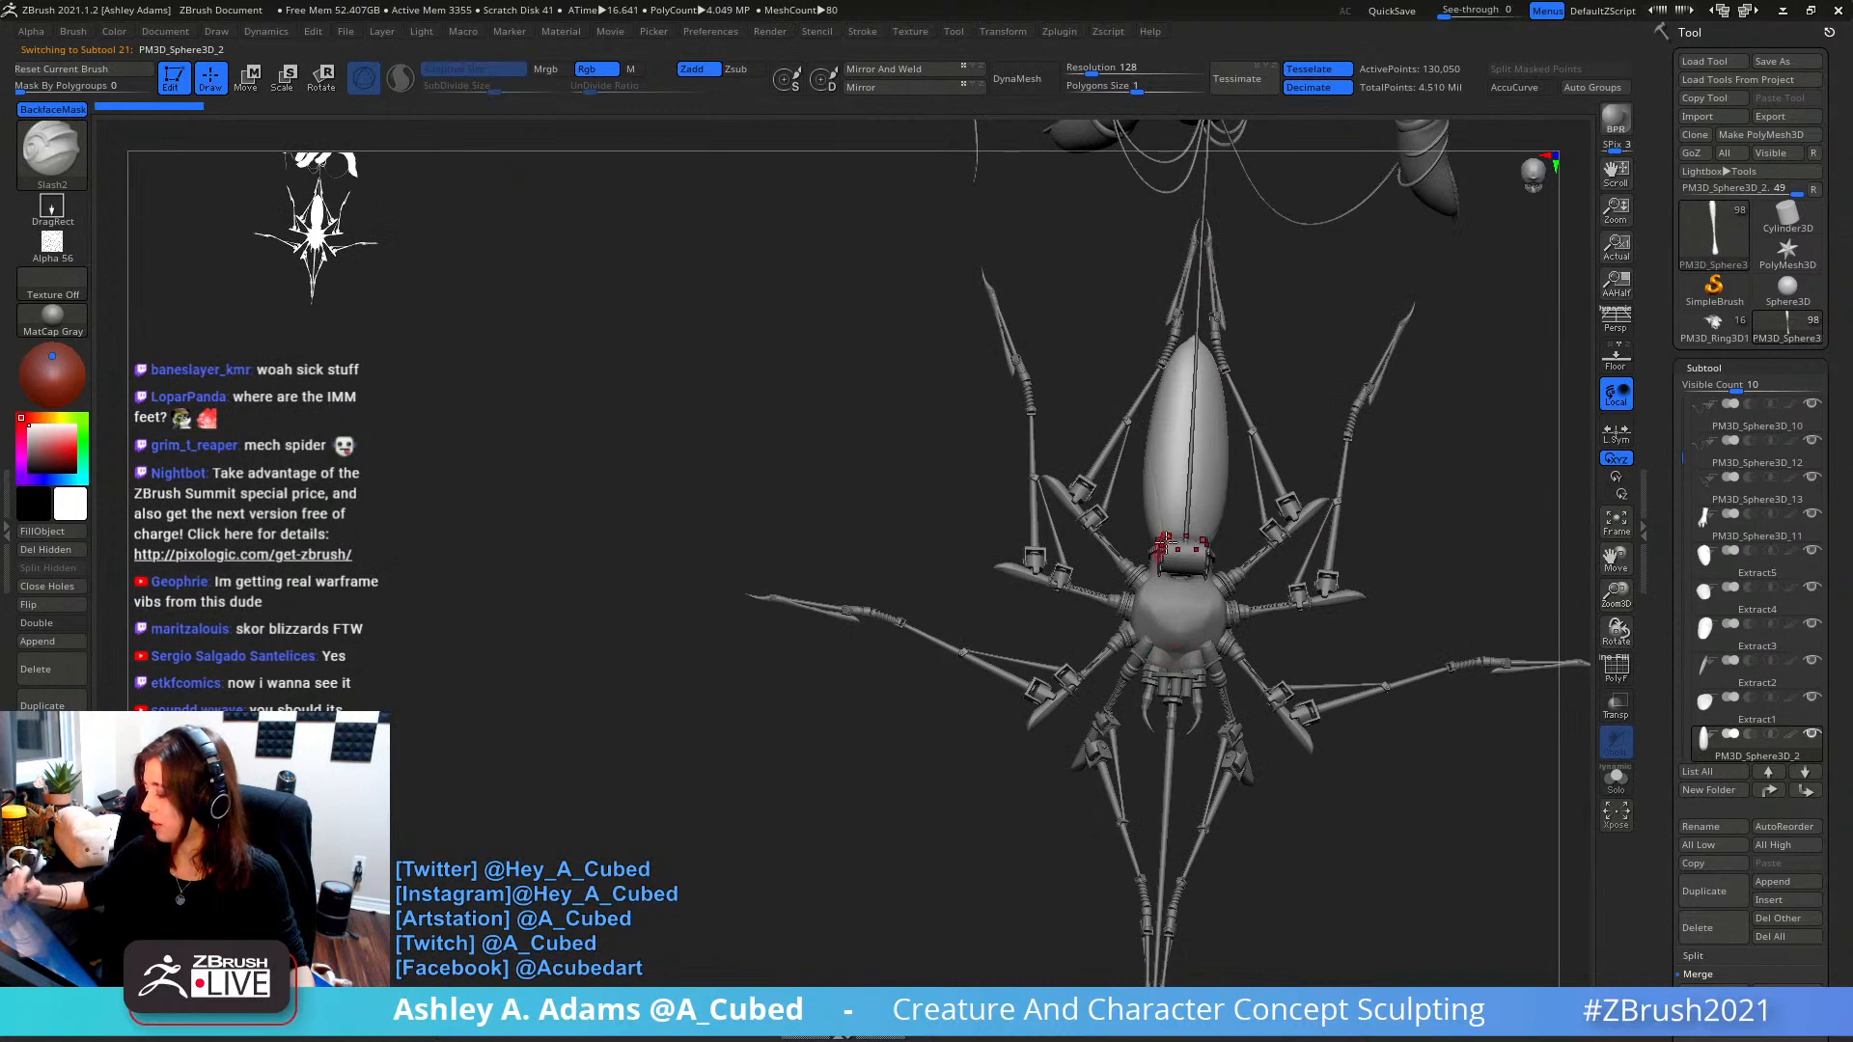
pyautogui.moveTo(1165, 540); pyautogui.dragTo(1111, 478, button='right')
pyautogui.moveTo(1213, 367); pyautogui.dragTo(1149, 449, button='right')
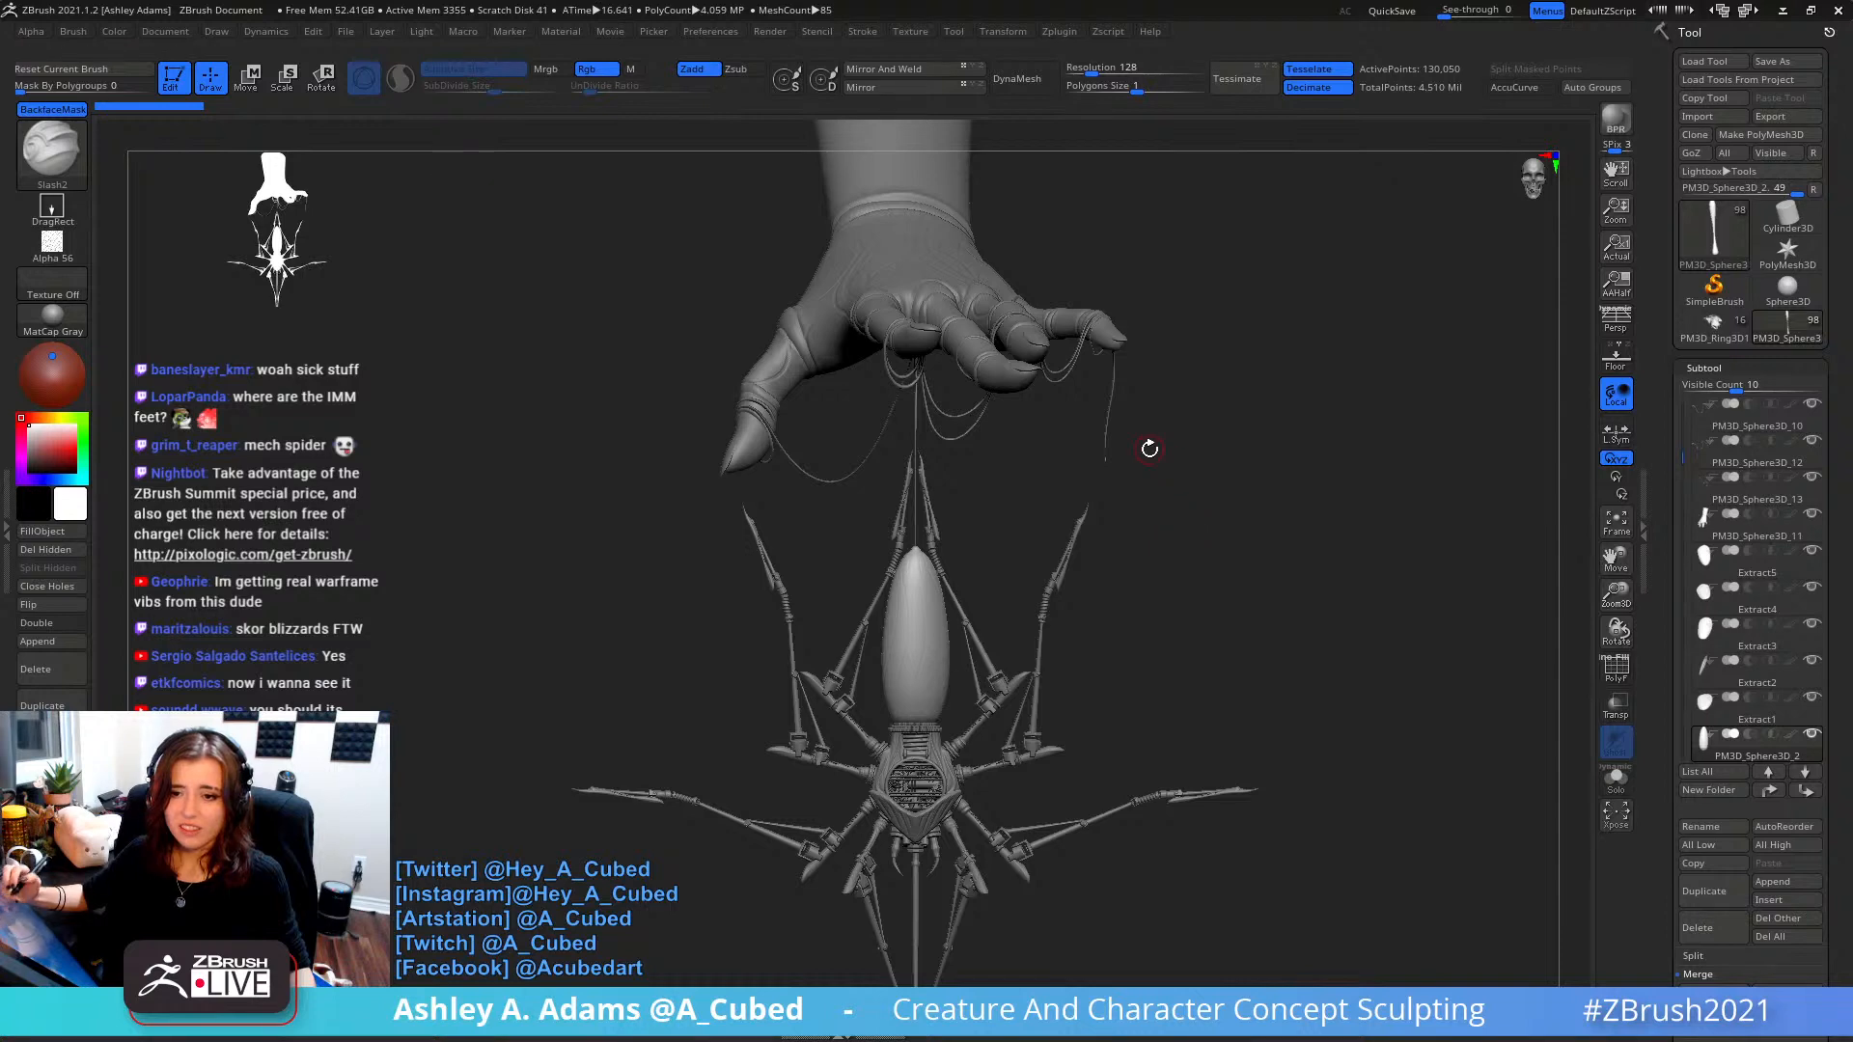
pyautogui.click(156, 33)
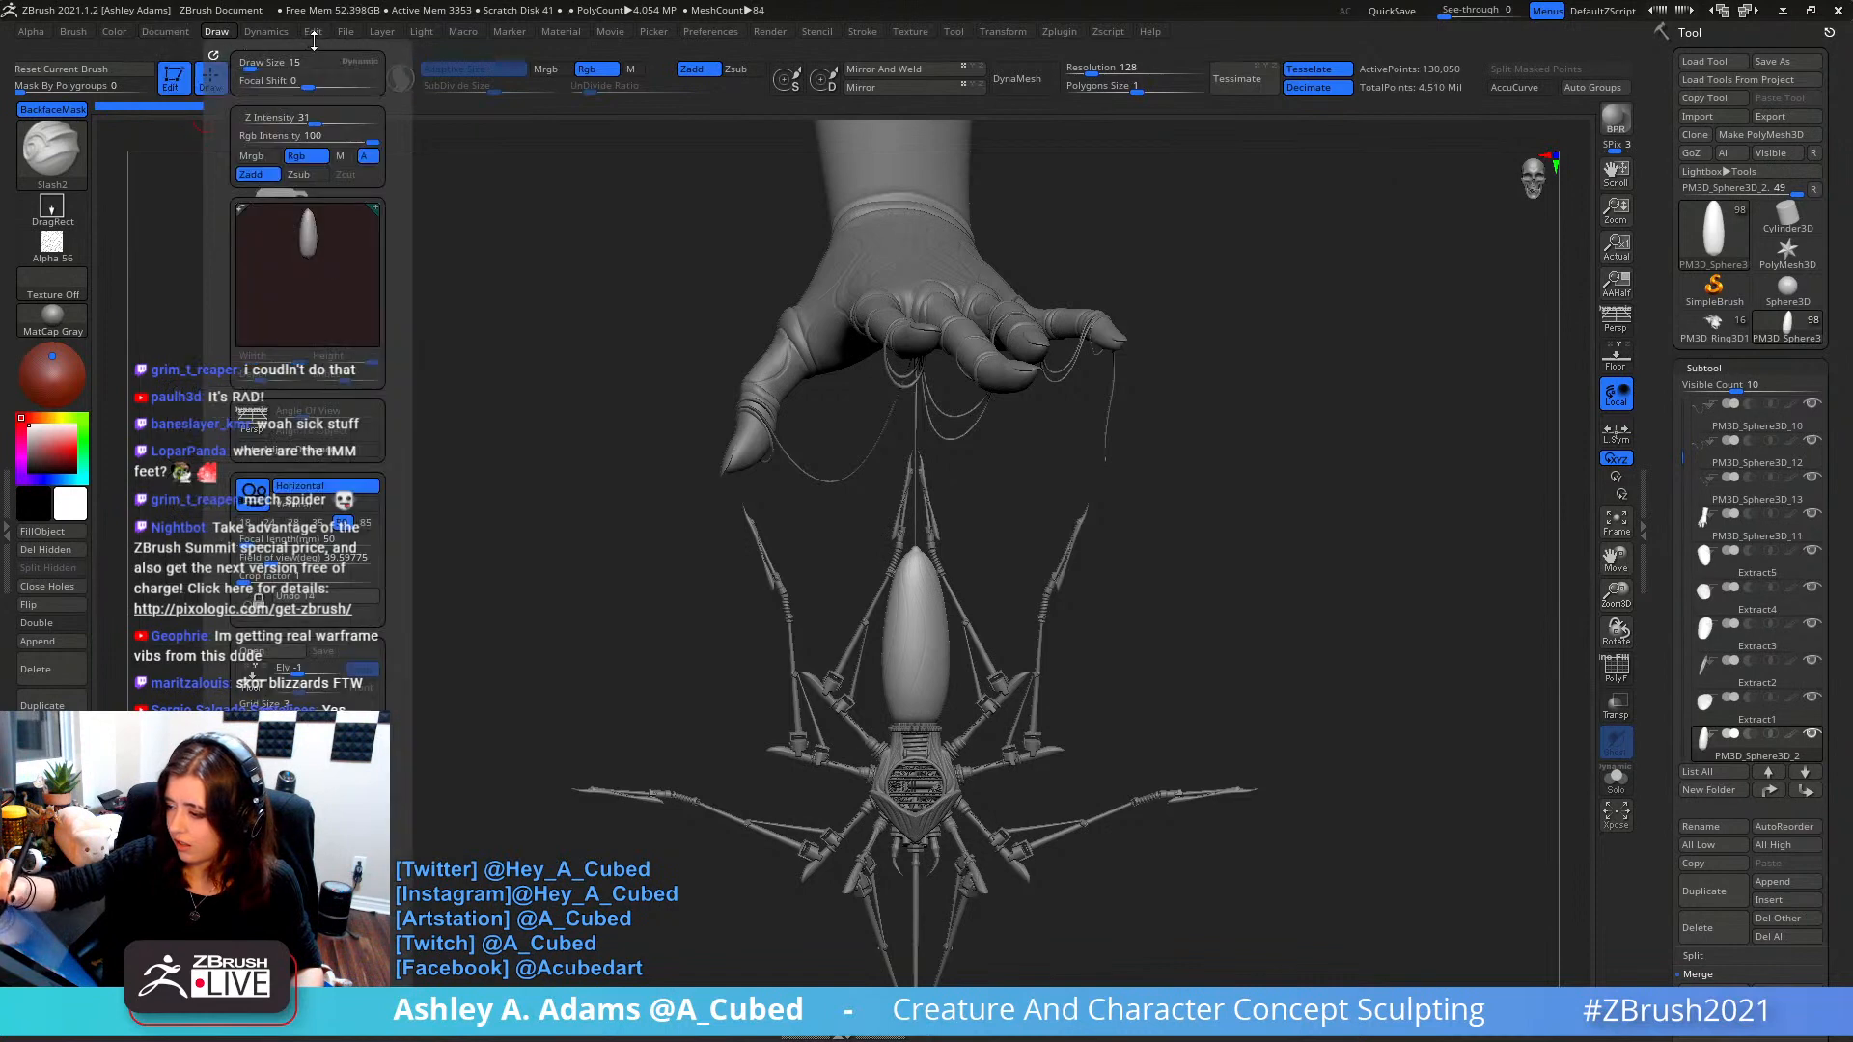
pyautogui.click(346, 31)
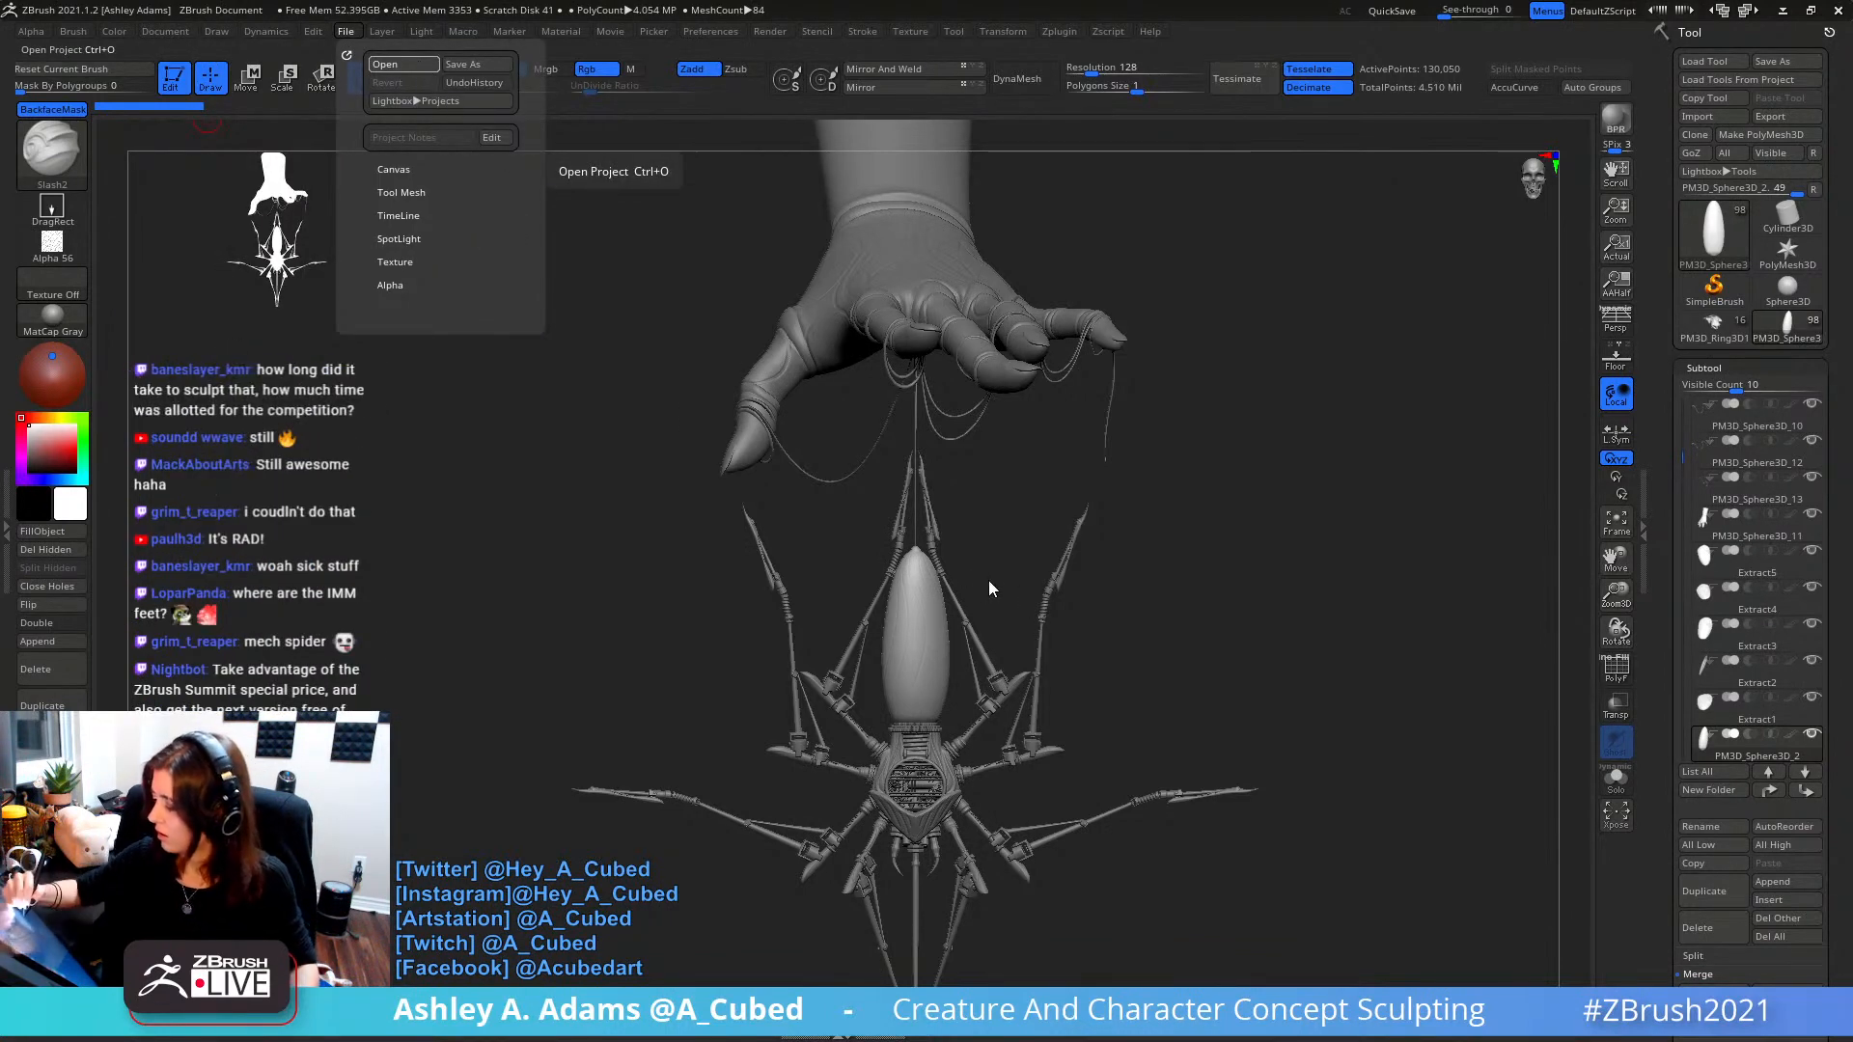
pyautogui.click(1314, 886)
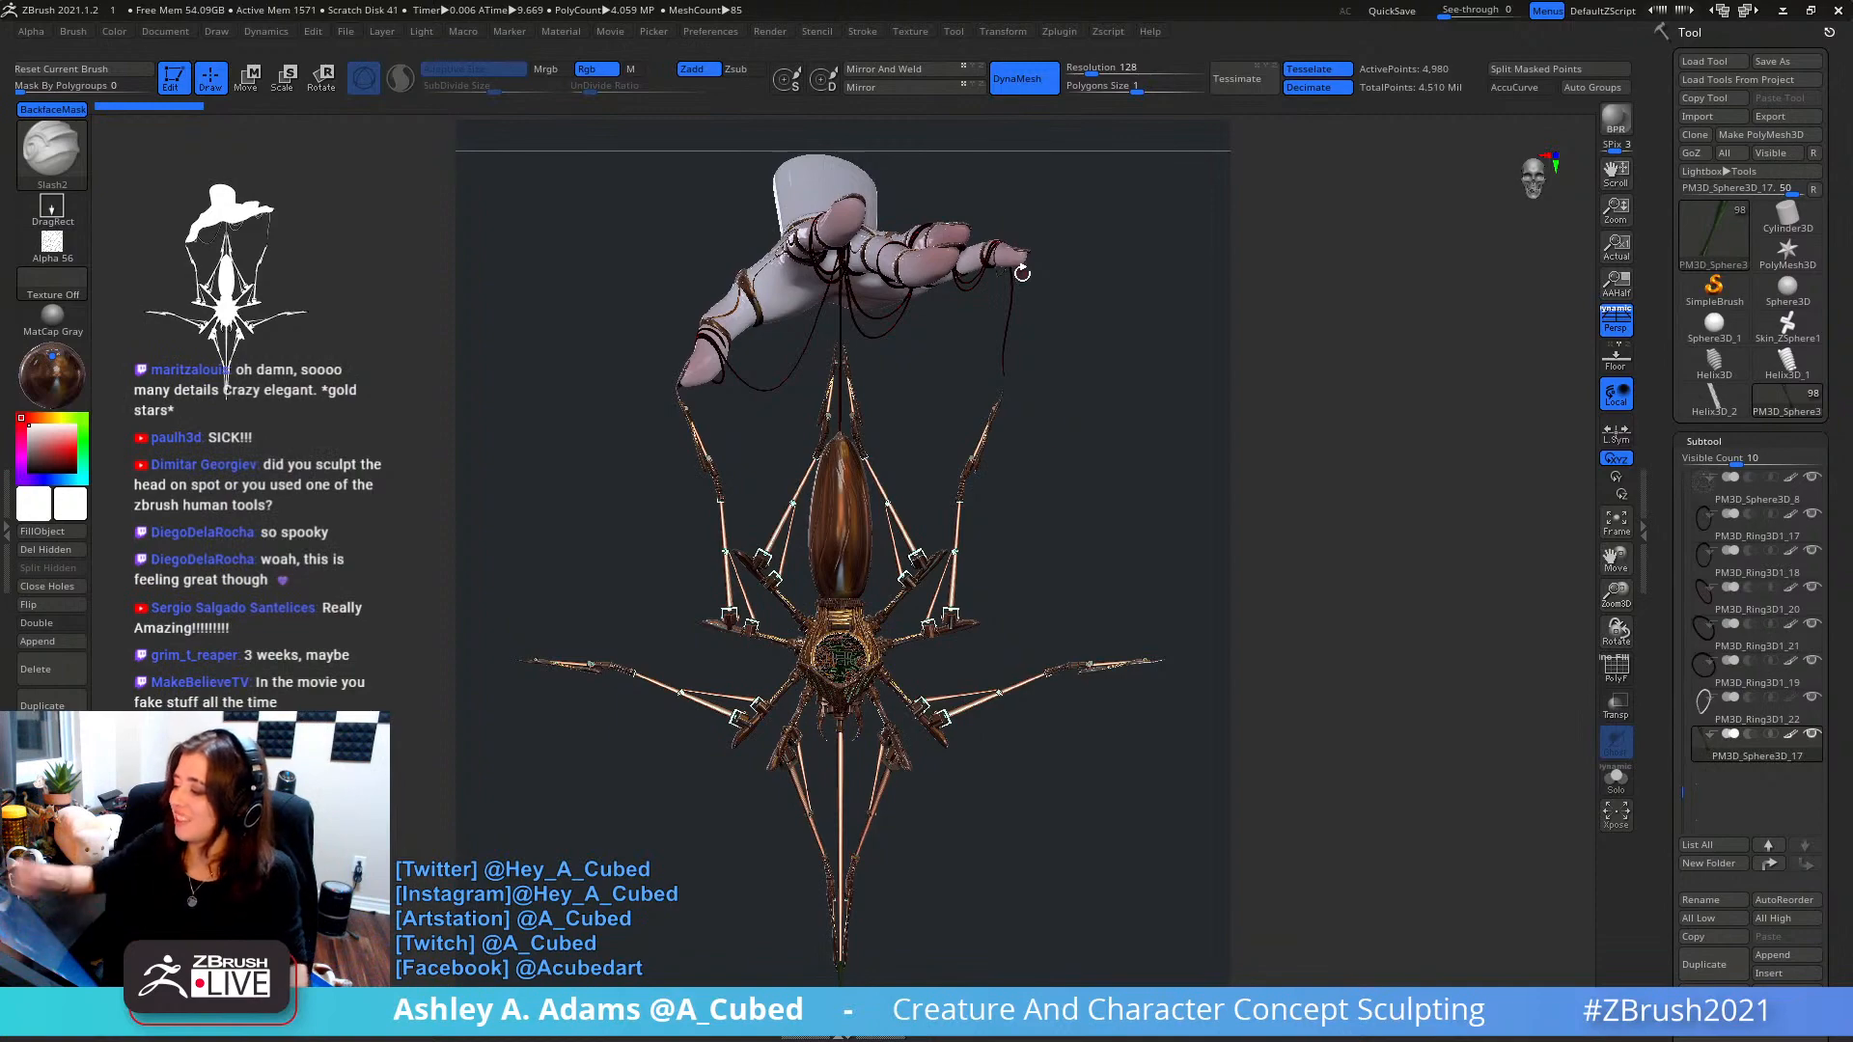
# - Examine the painted hand-and-spider sculpt as a whole, moving in from the wrapped fingers to the spider's body
pyautogui.moveTo(1022, 273)
pyautogui.mouseDown(button='right')
pyautogui.moveTo(1069, 259)
pyautogui.moveTo(984, 621)
pyautogui.moveTo(960, 554)
pyautogui.moveTo(906, 814)
pyautogui.moveTo(993, 248)
pyautogui.moveTo(1022, 570)
pyautogui.moveTo(1033, 441)
pyautogui.moveTo(1116, 444)
pyautogui.moveTo(1110, 526)
pyautogui.moveTo(1057, 450)
pyautogui.mouseUp(button='right')
pyautogui.keyDown('alt'); pyautogui.click(1105, 436); pyautogui.keyUp('alt')
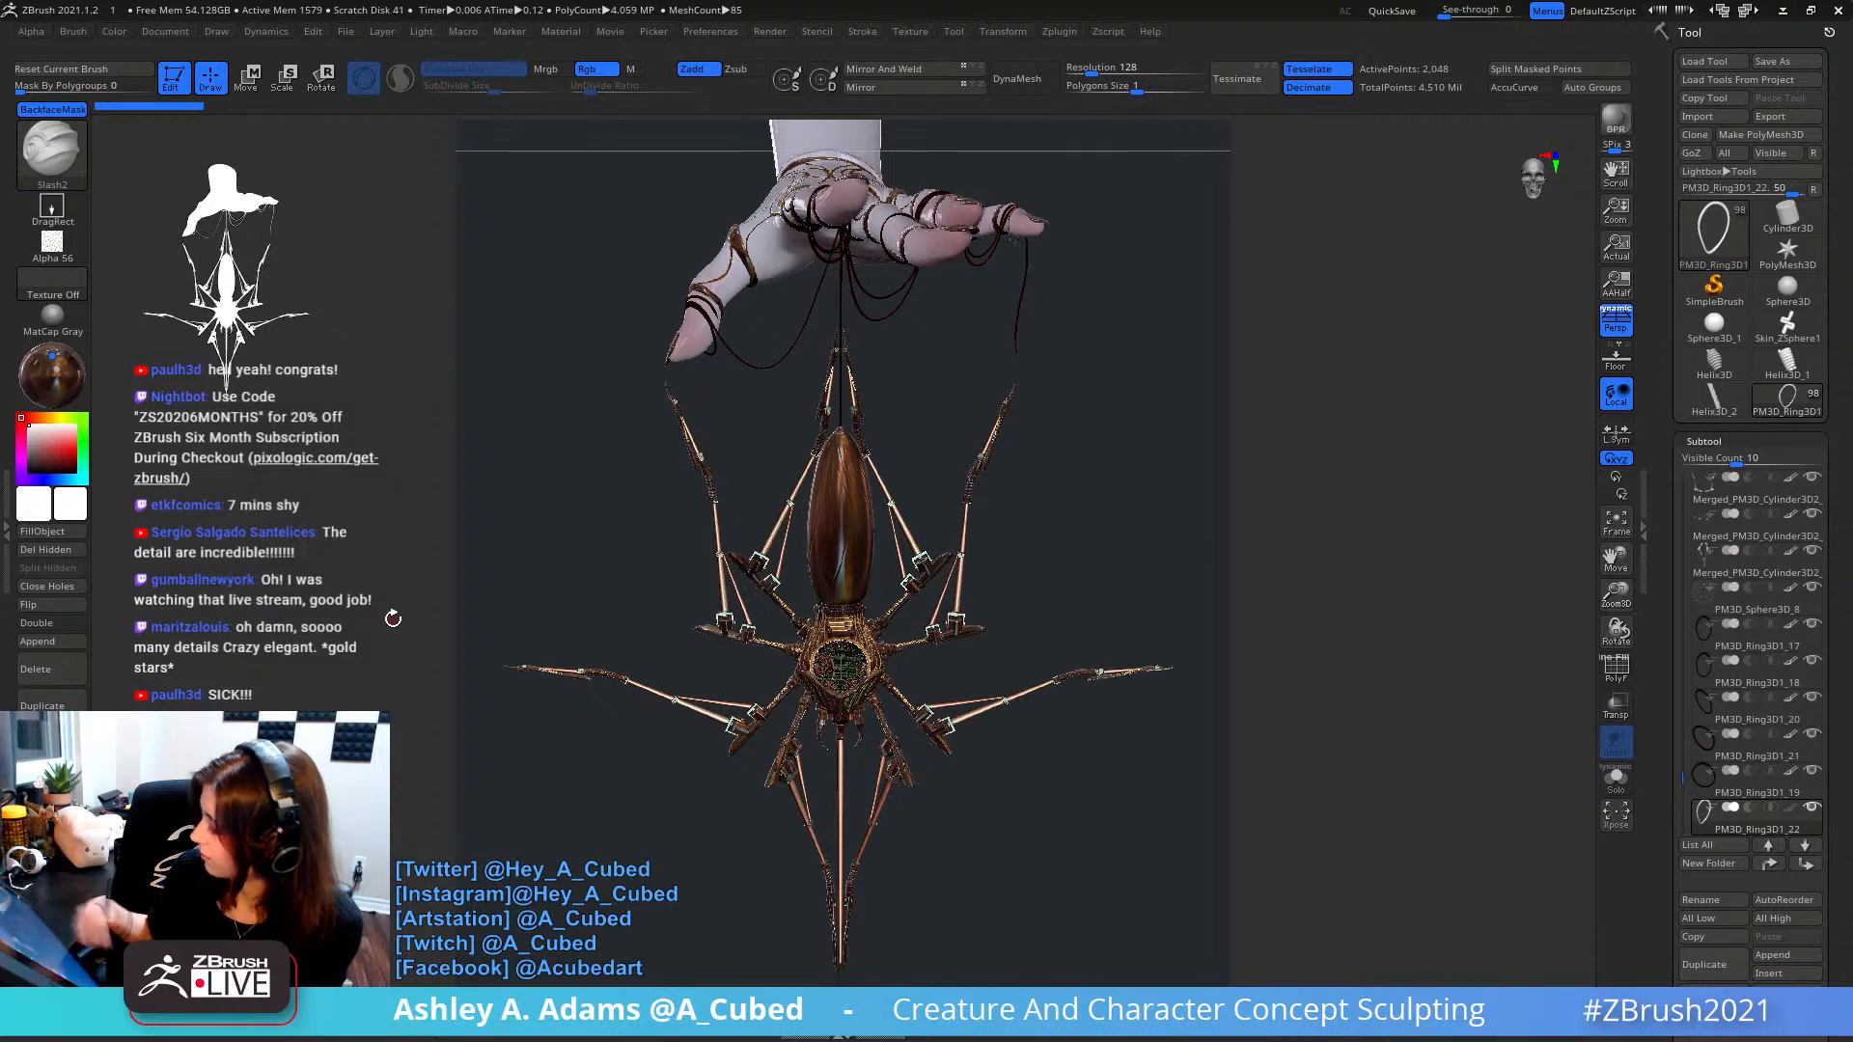
pyautogui.moveTo(1001, 608); pyautogui.dragTo(974, 709, button='right')
pyautogui.rightClick(962, 724)
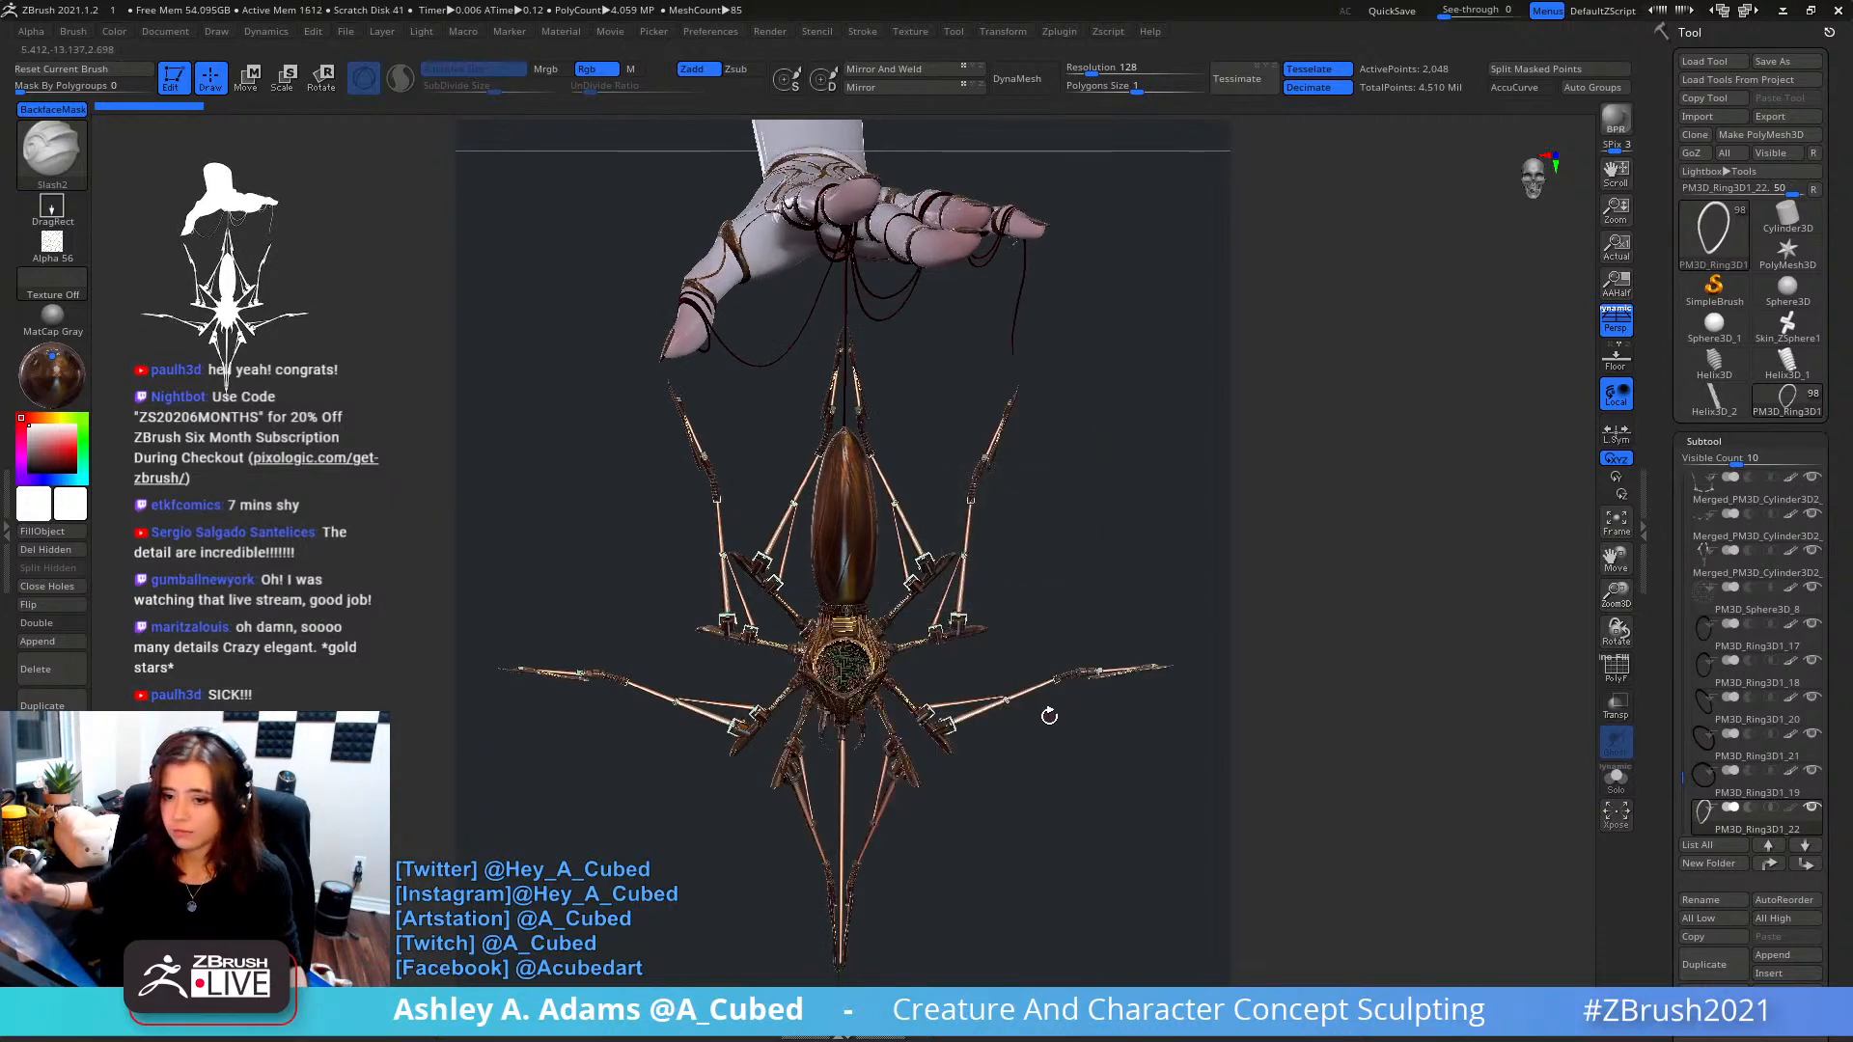
pyautogui.keyDown('alt'); pyautogui.moveTo(1052, 561); pyautogui.dragTo(1071, 314, button='right'); pyautogui.keyUp('alt')
pyautogui.keyDown('ctrl'); pyautogui.moveTo(945, 450); pyautogui.dragTo(936, 529, button='right'); pyautogui.keyUp('ctrl')
pyautogui.keyDown('alt'); pyautogui.moveTo(872, 212); pyautogui.dragTo(822, 771, button='right'); pyautogui.keyUp('alt')
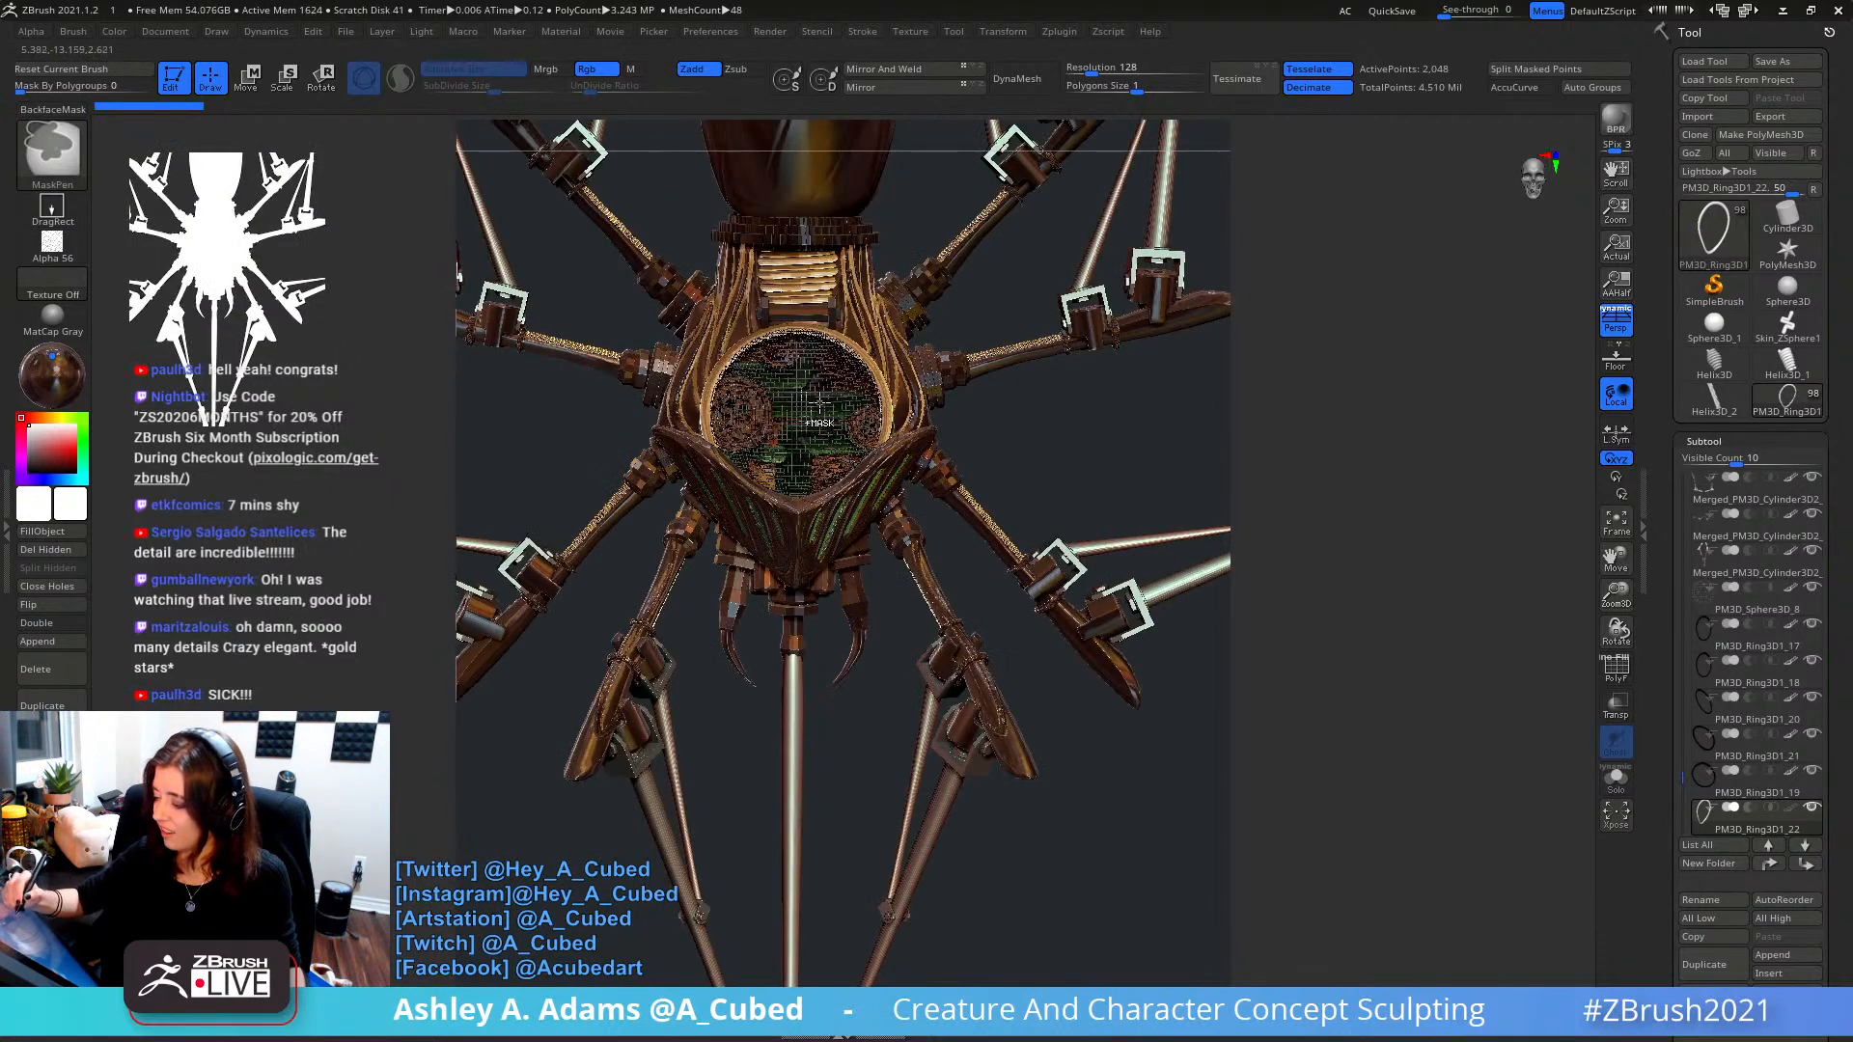
# - Examine the painted spider's gear-filled thorax, gold ribbing and wooden abdomen up close
pyautogui.keyDown('ctrl'); pyautogui.moveTo(822, 290); pyautogui.dragTo(823, 465, button='right'); pyautogui.keyUp('ctrl')
pyautogui.keyDown('alt'); pyautogui.moveTo(792, 624); pyautogui.dragTo(1074, 201, button='right'); pyautogui.keyUp('alt')
pyautogui.keyDown('alt'); pyautogui.moveTo(895, 521); pyautogui.dragTo(944, 446, button='right'); pyautogui.keyUp('alt')
pyautogui.keyDown('alt'); pyautogui.click(804, 757); pyautogui.keyUp('alt')
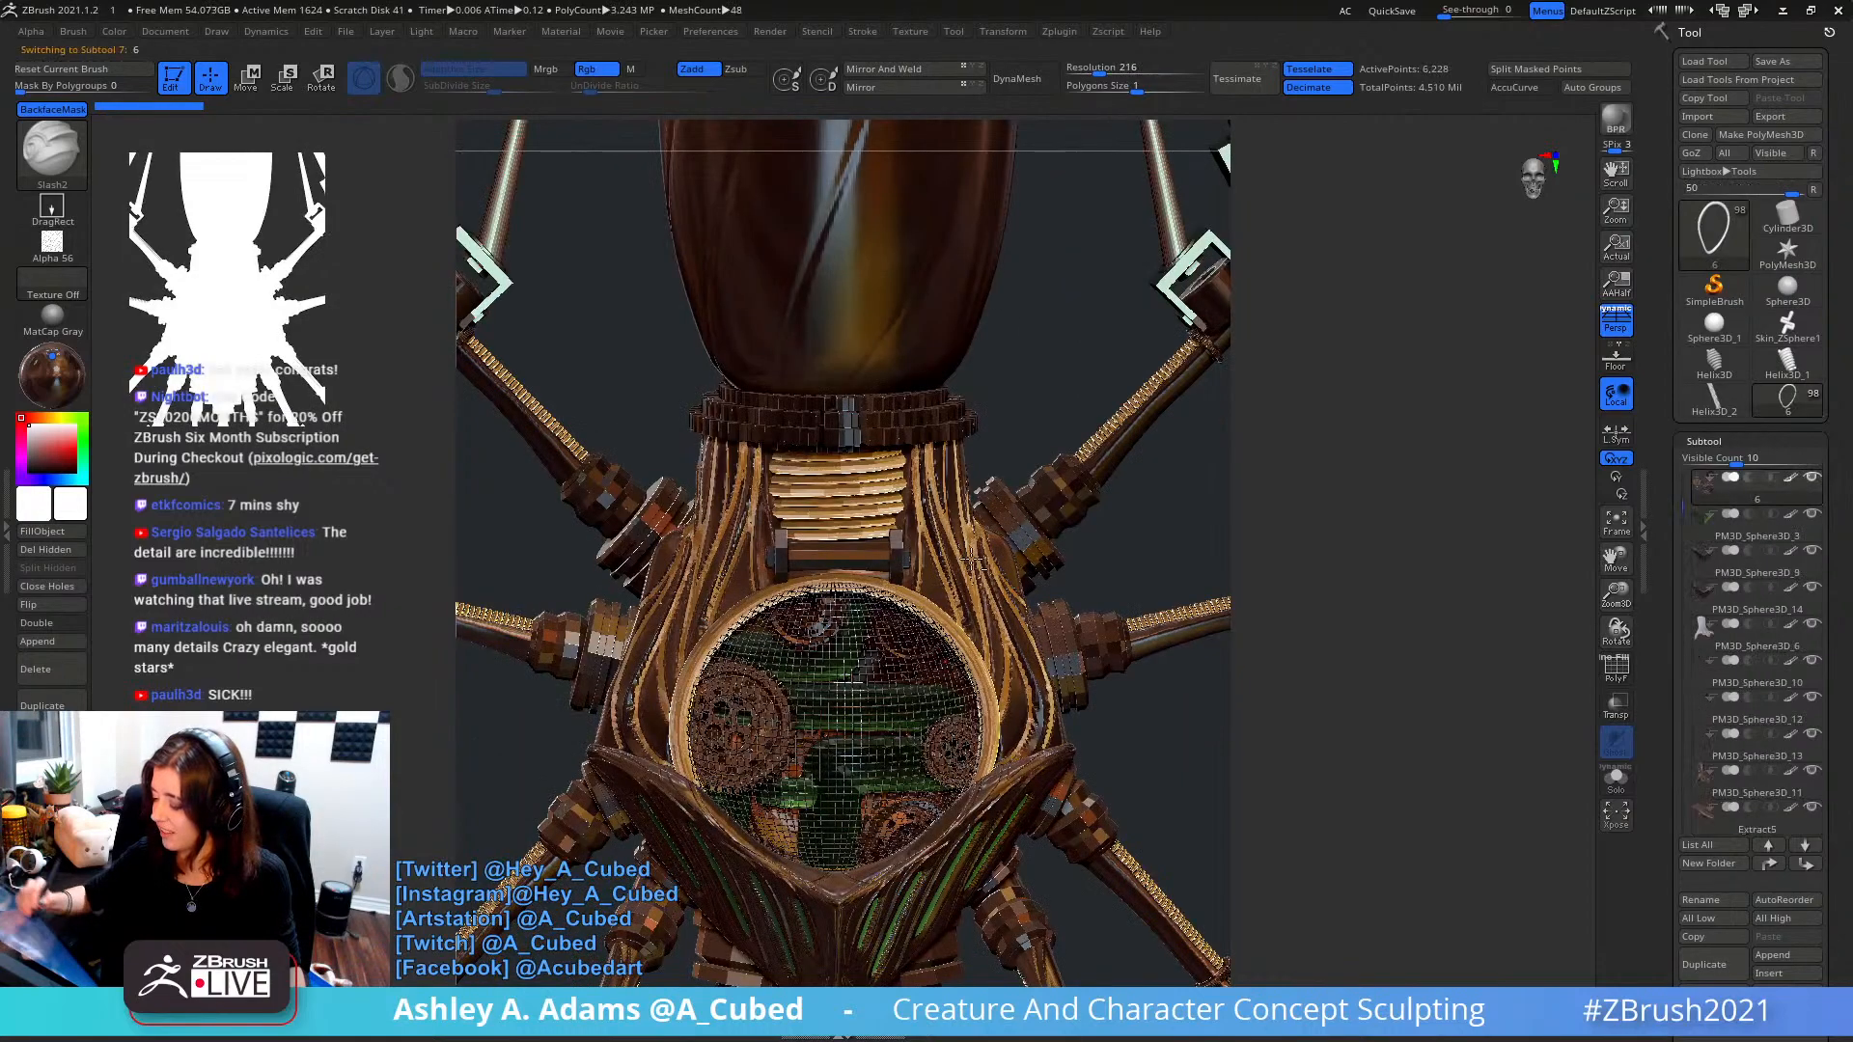
pyautogui.moveTo(972, 559)
pyautogui.keyDown('ctrl'); pyautogui.mouseDown(button='right')
pyautogui.moveTo(971, 486)
pyautogui.moveTo(998, 488)
pyautogui.moveTo(965, 521)
pyautogui.moveTo(1005, 562)
pyautogui.moveTo(1001, 494)
pyautogui.moveTo(1029, 570)
pyautogui.moveTo(1051, 478)
pyautogui.moveTo(1022, 492)
pyautogui.moveTo(1023, 358)
pyautogui.mouseUp(button='right'); pyautogui.keyUp('ctrl')
pyautogui.keyDown('ctrl'); pyautogui.moveTo(1072, 479); pyautogui.dragTo(1065, 444, button='right'); pyautogui.keyUp('ctrl')
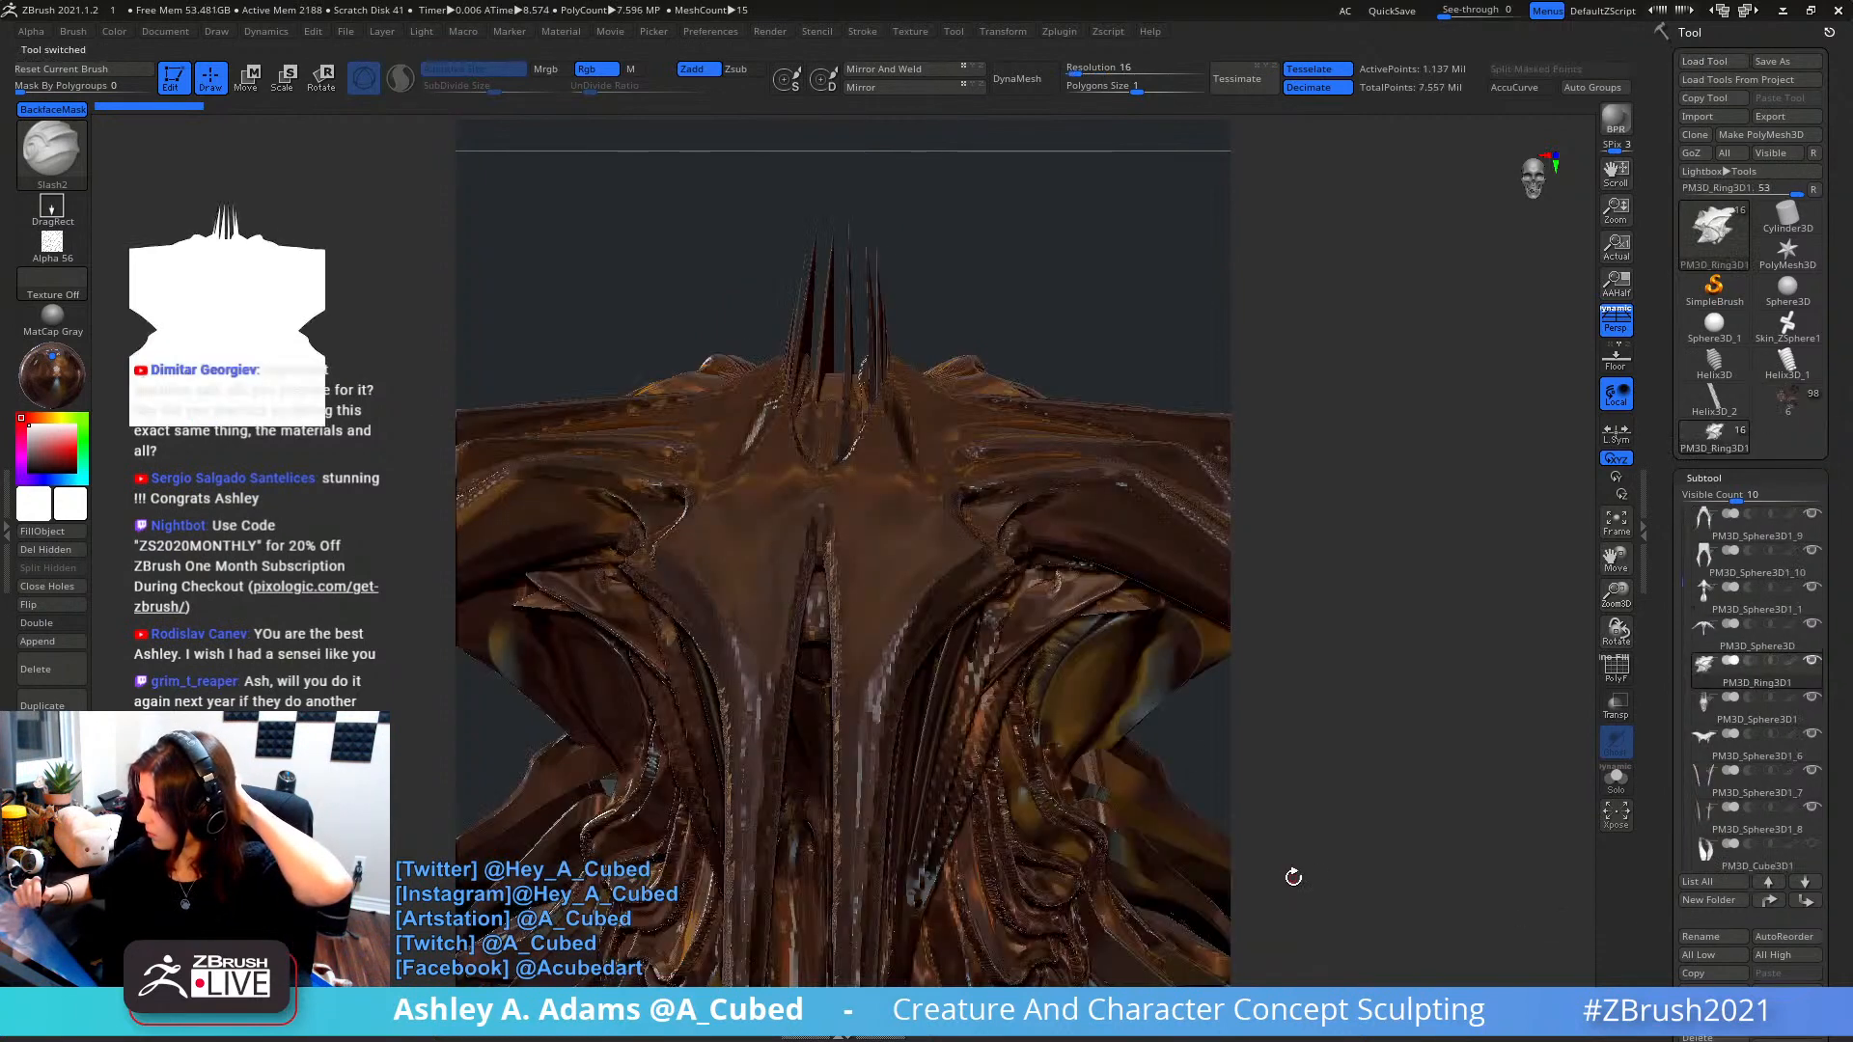
# - Return the creature to the MatCap Gray material and resize the document to 1920 wide by 1080 high
pyautogui.click(60, 316)
pyautogui.click(166, 32)
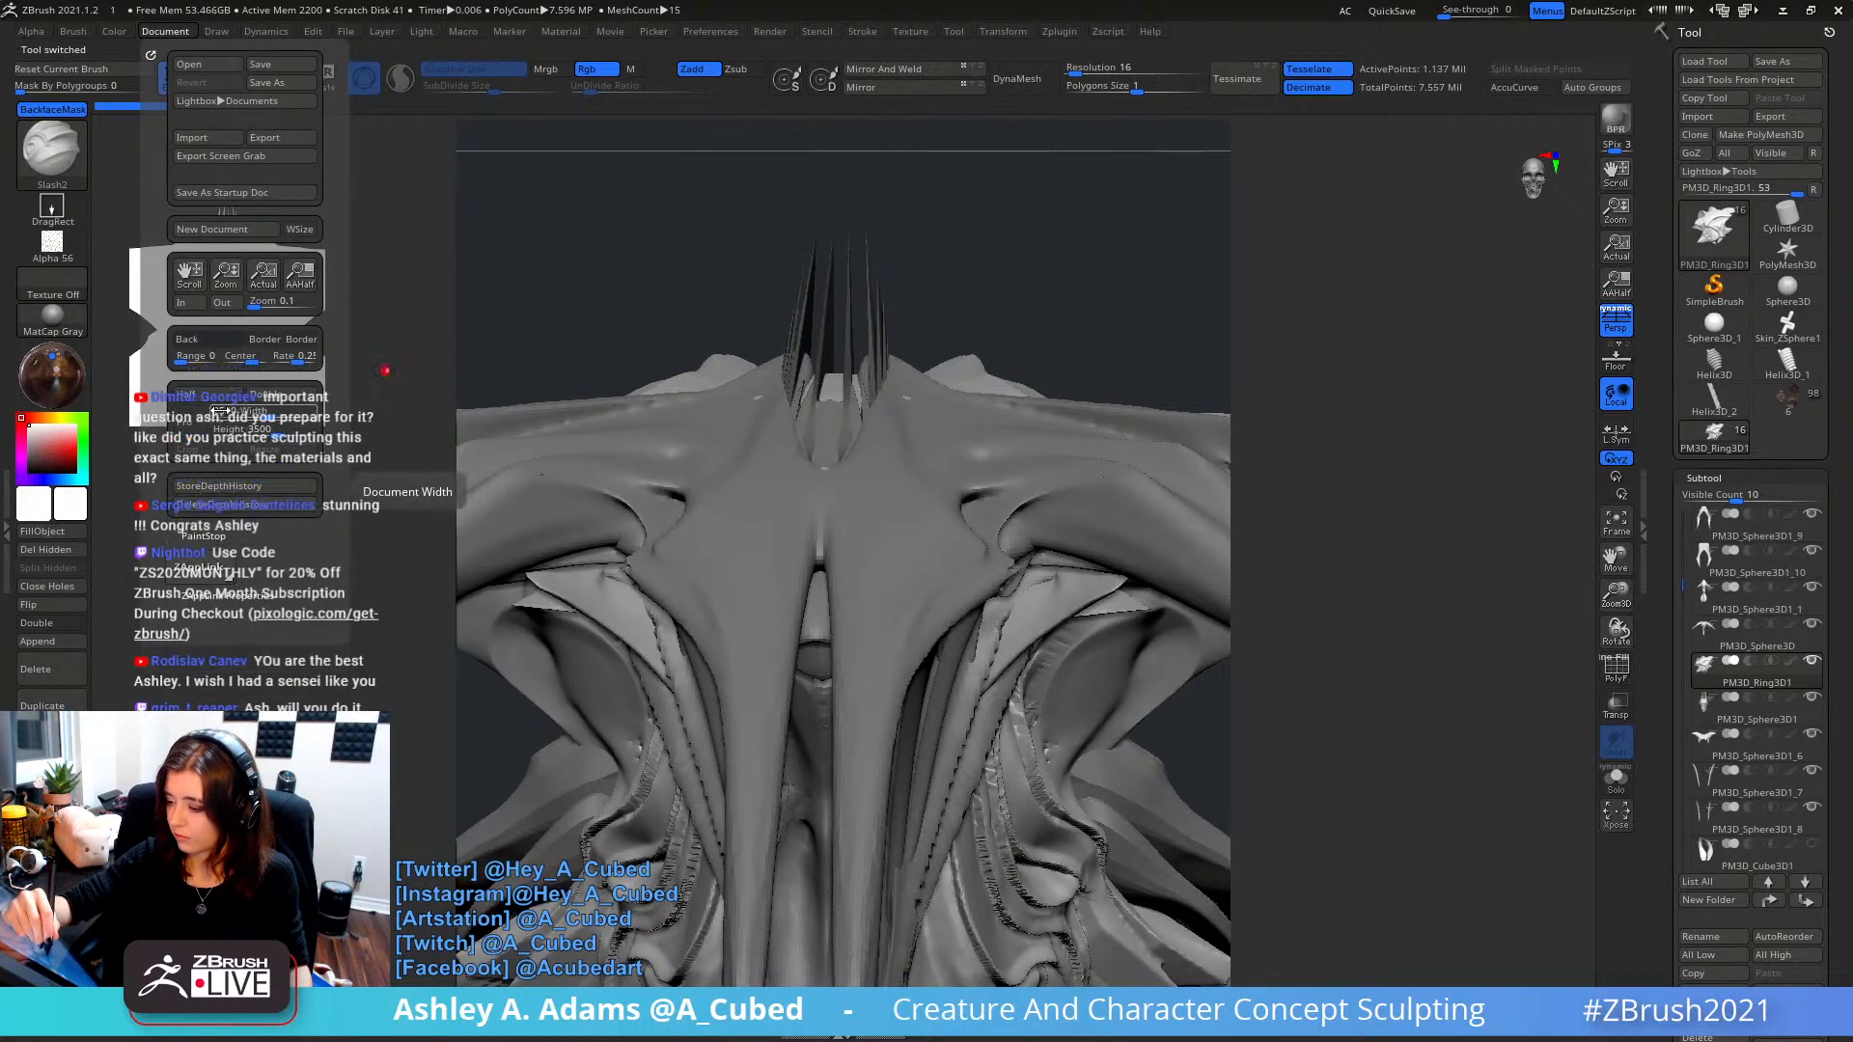
pyautogui.click(241, 412)
pyautogui.write('108')
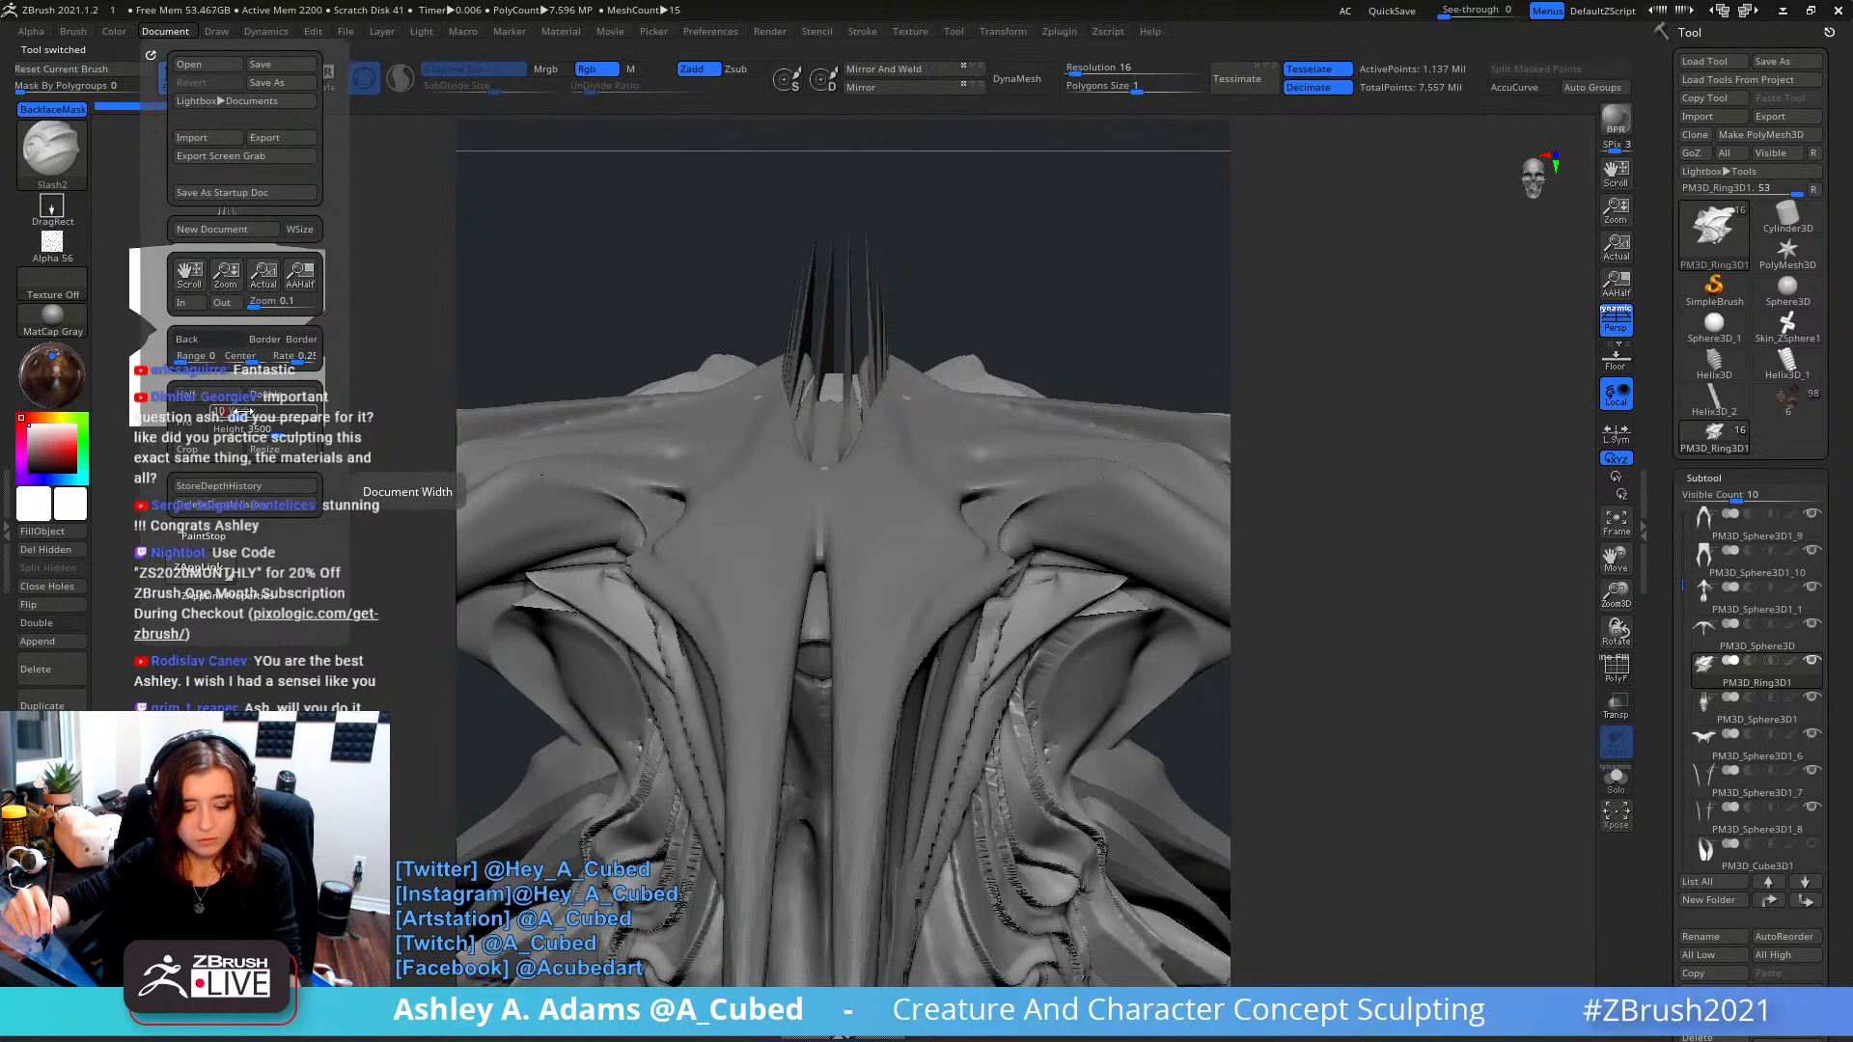
pyautogui.write('0')
pyautogui.press('Return')
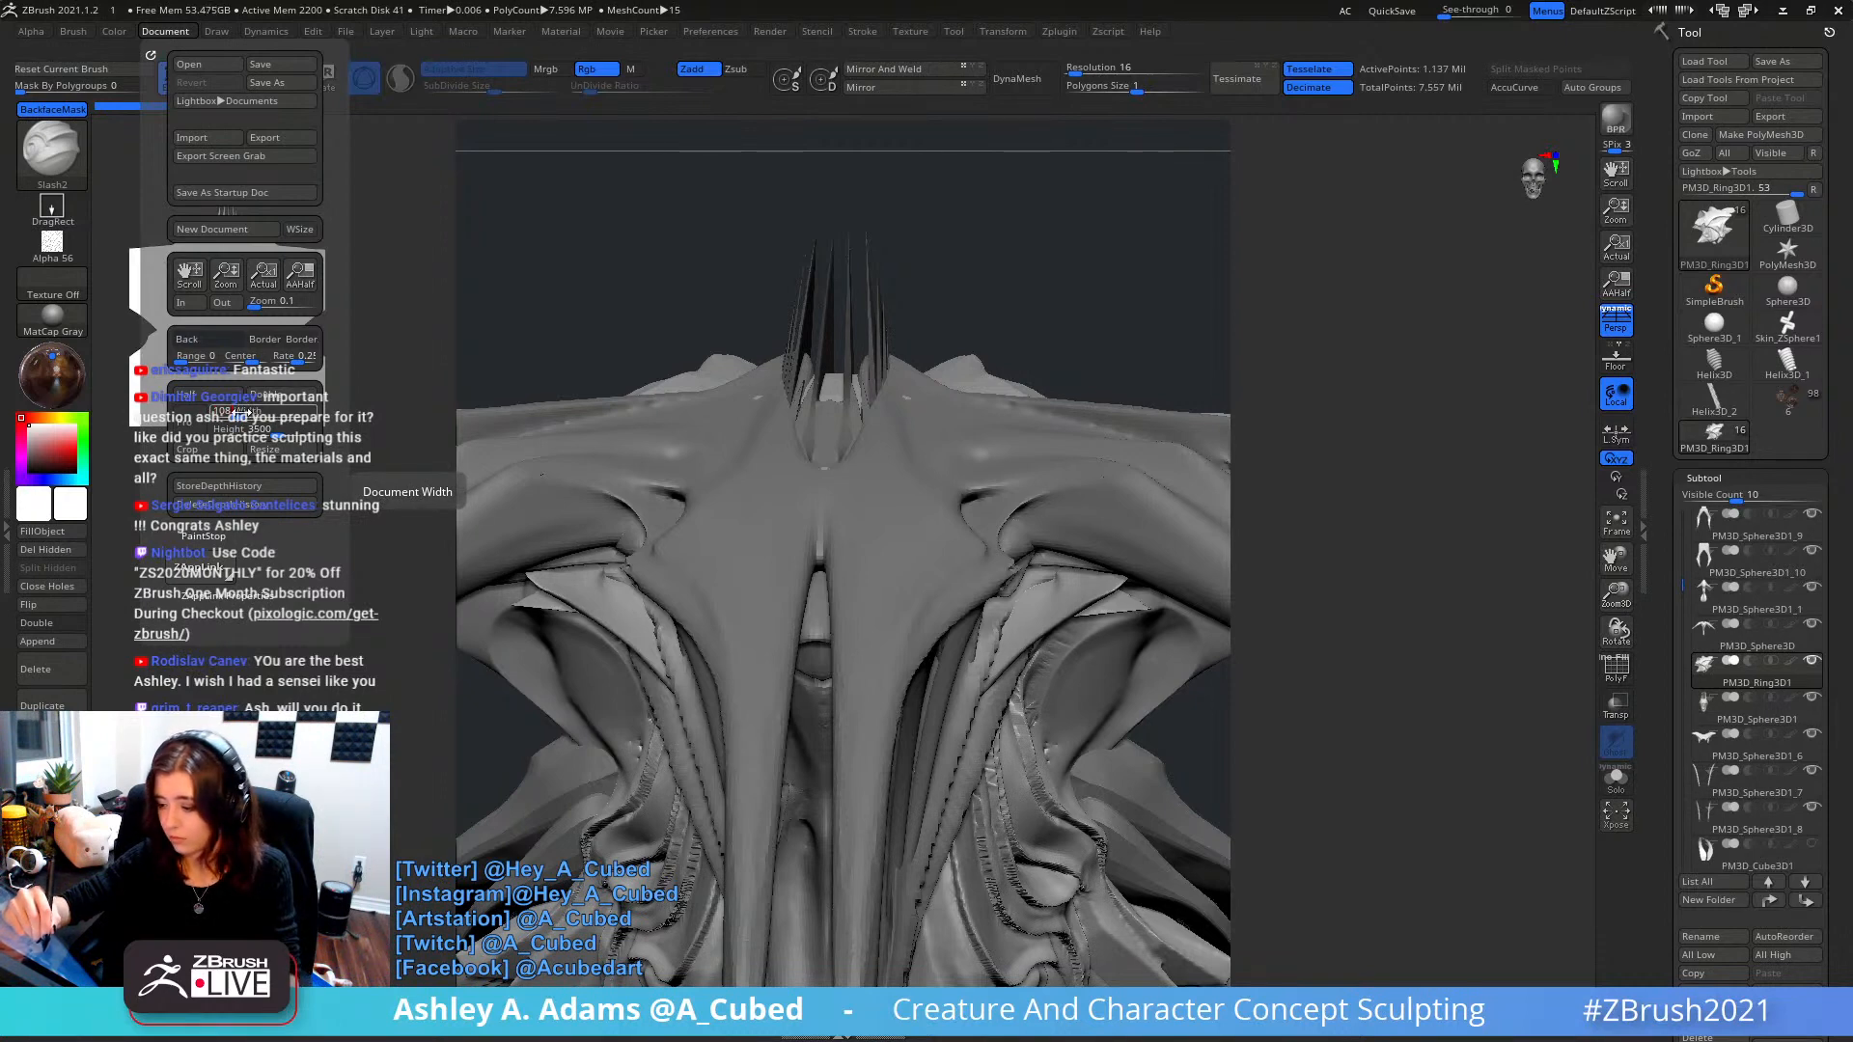
pyautogui.click(250, 433)
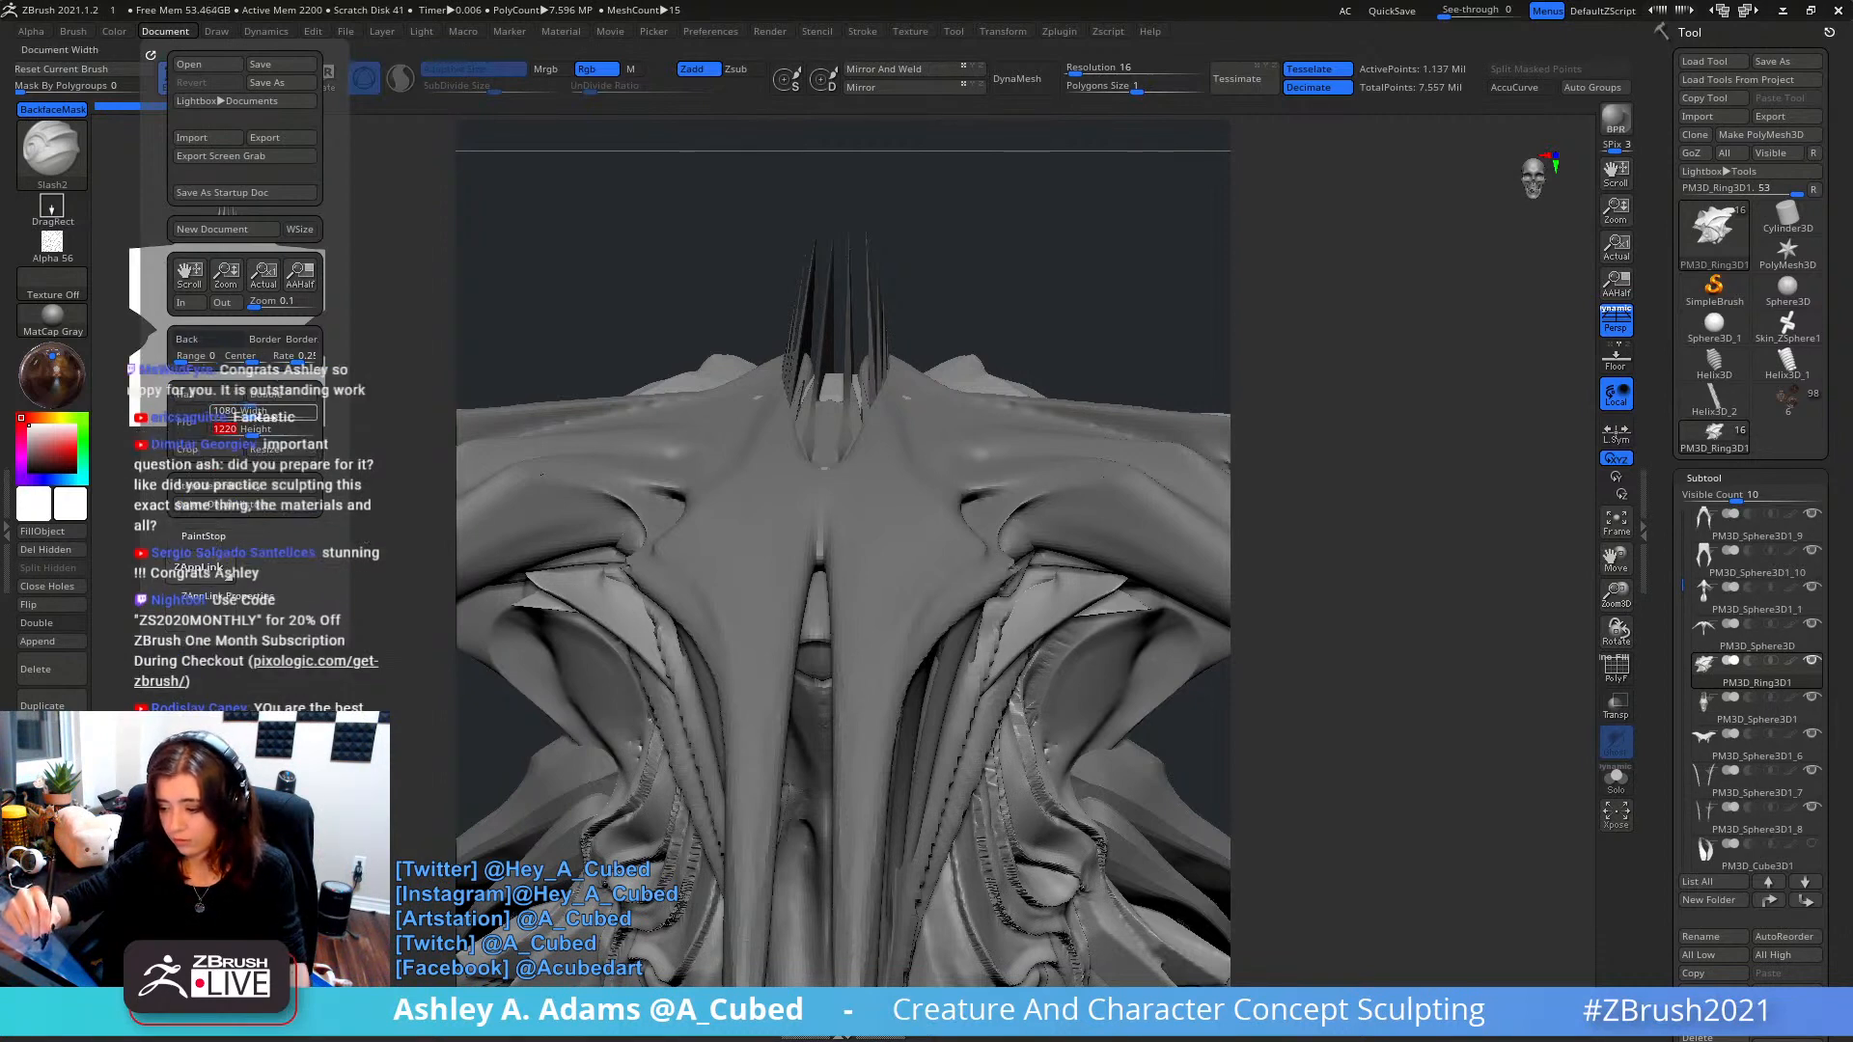
pyautogui.write('1080')
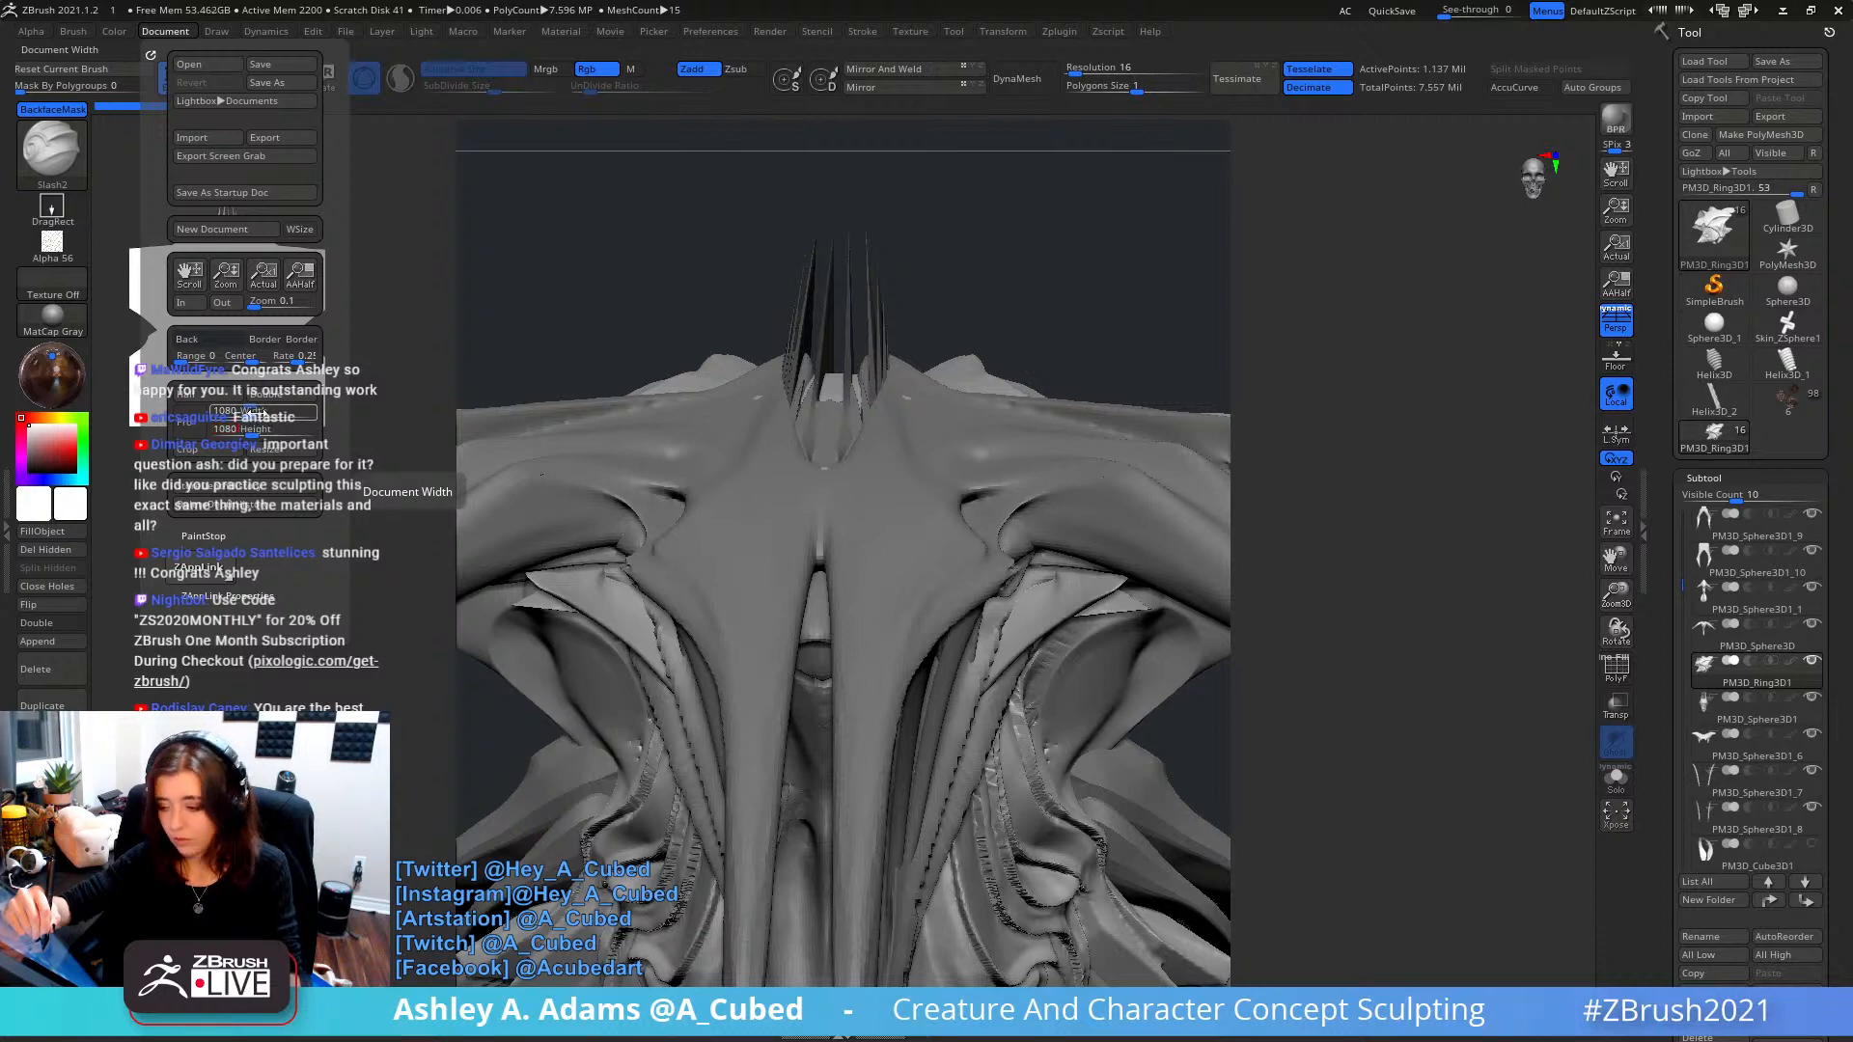
pyautogui.press('Return')
pyautogui.write('19')
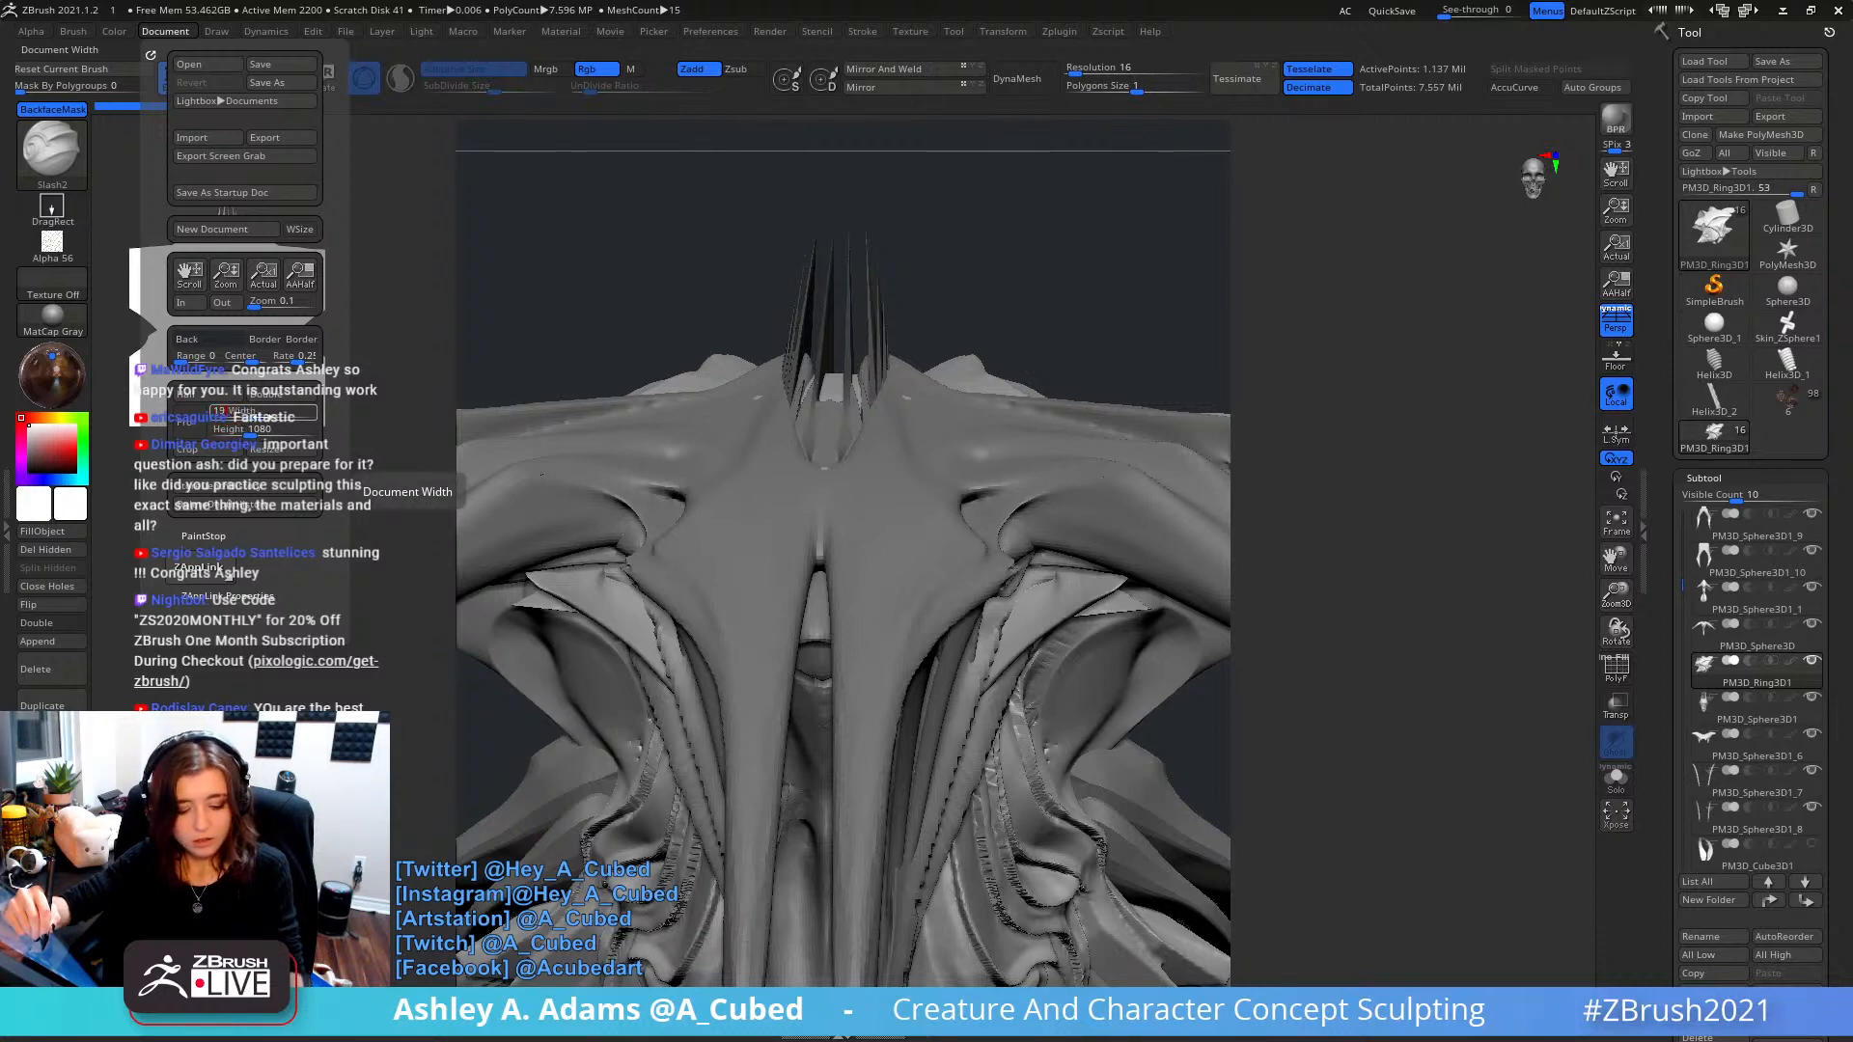
pyautogui.write('20')
pyautogui.press('Return')
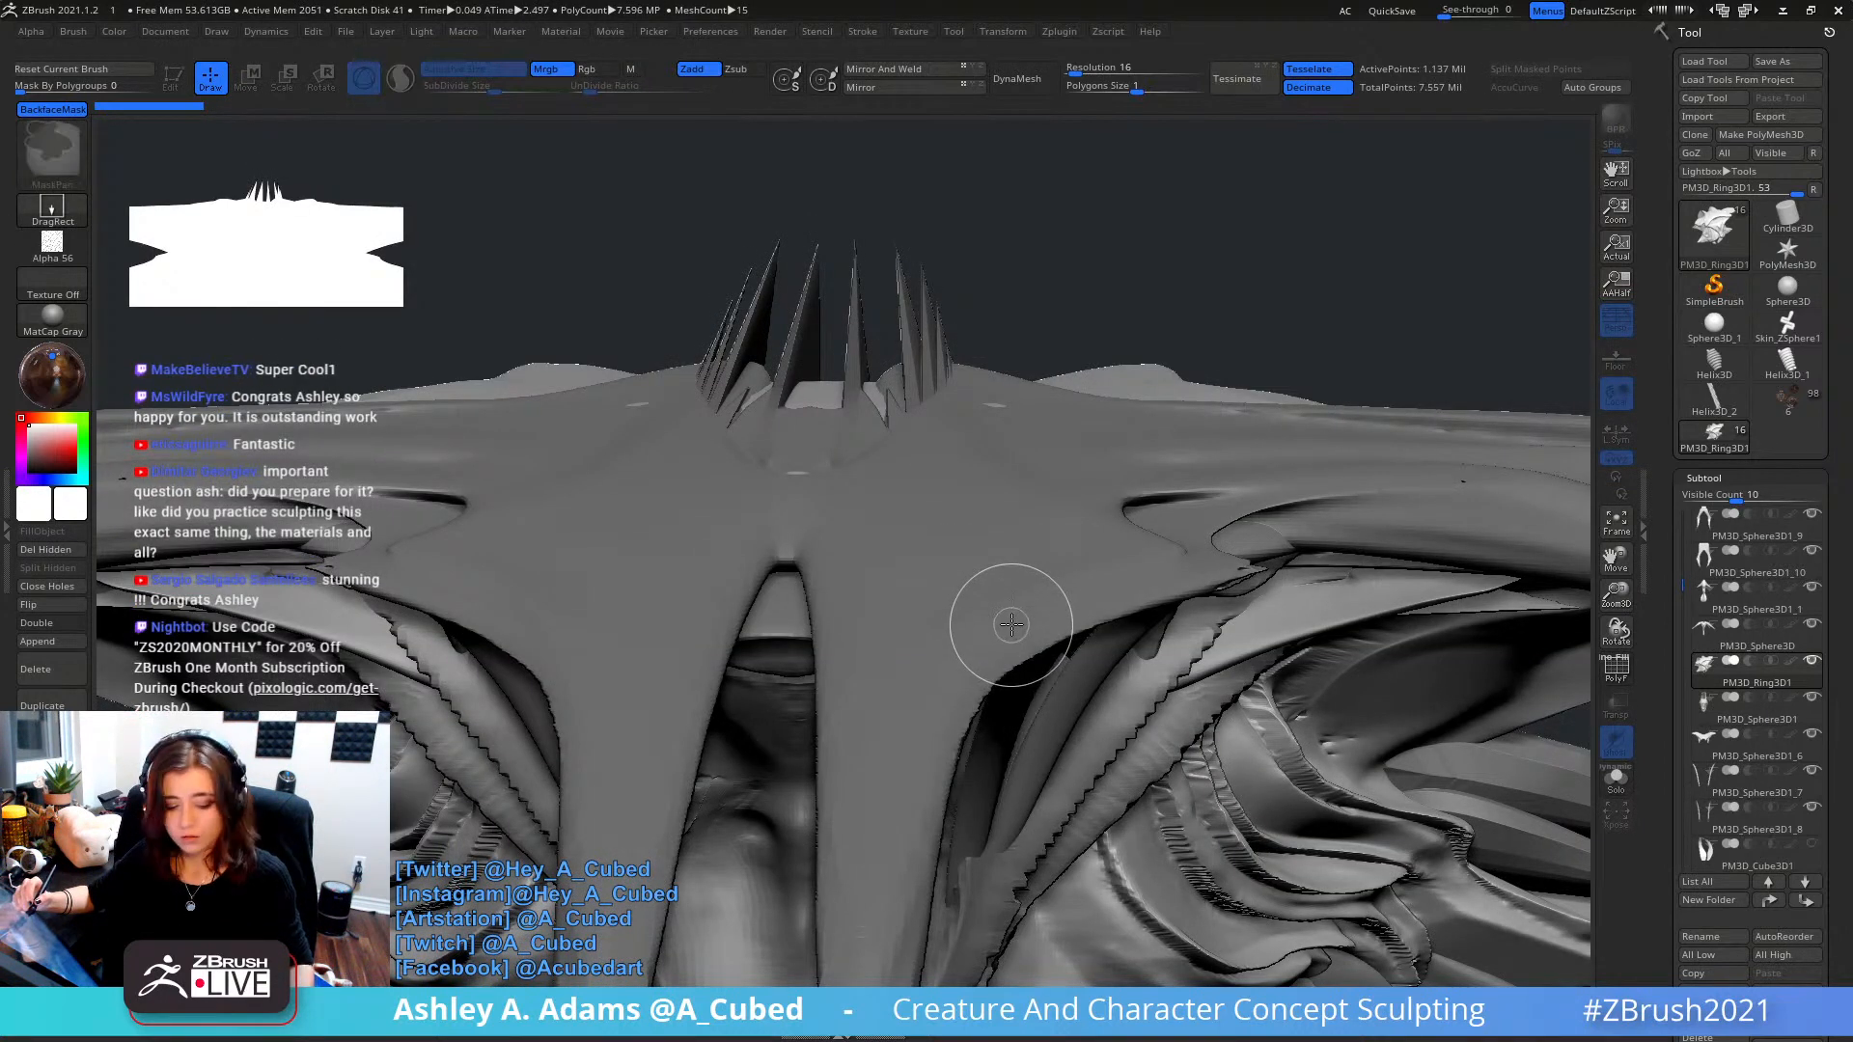
# - Clear the canvas, redraw the creature in edit mode and select its PM3D_Sphere3D1_1 subtool
pyautogui.hotkey('ctrl', 'n')
pyautogui.moveTo(819, 512)
pyautogui.mouseDown()
pyautogui.moveTo(820, 697)
pyautogui.moveTo(806, 593)
pyautogui.mouseUp()
pyautogui.press('t')
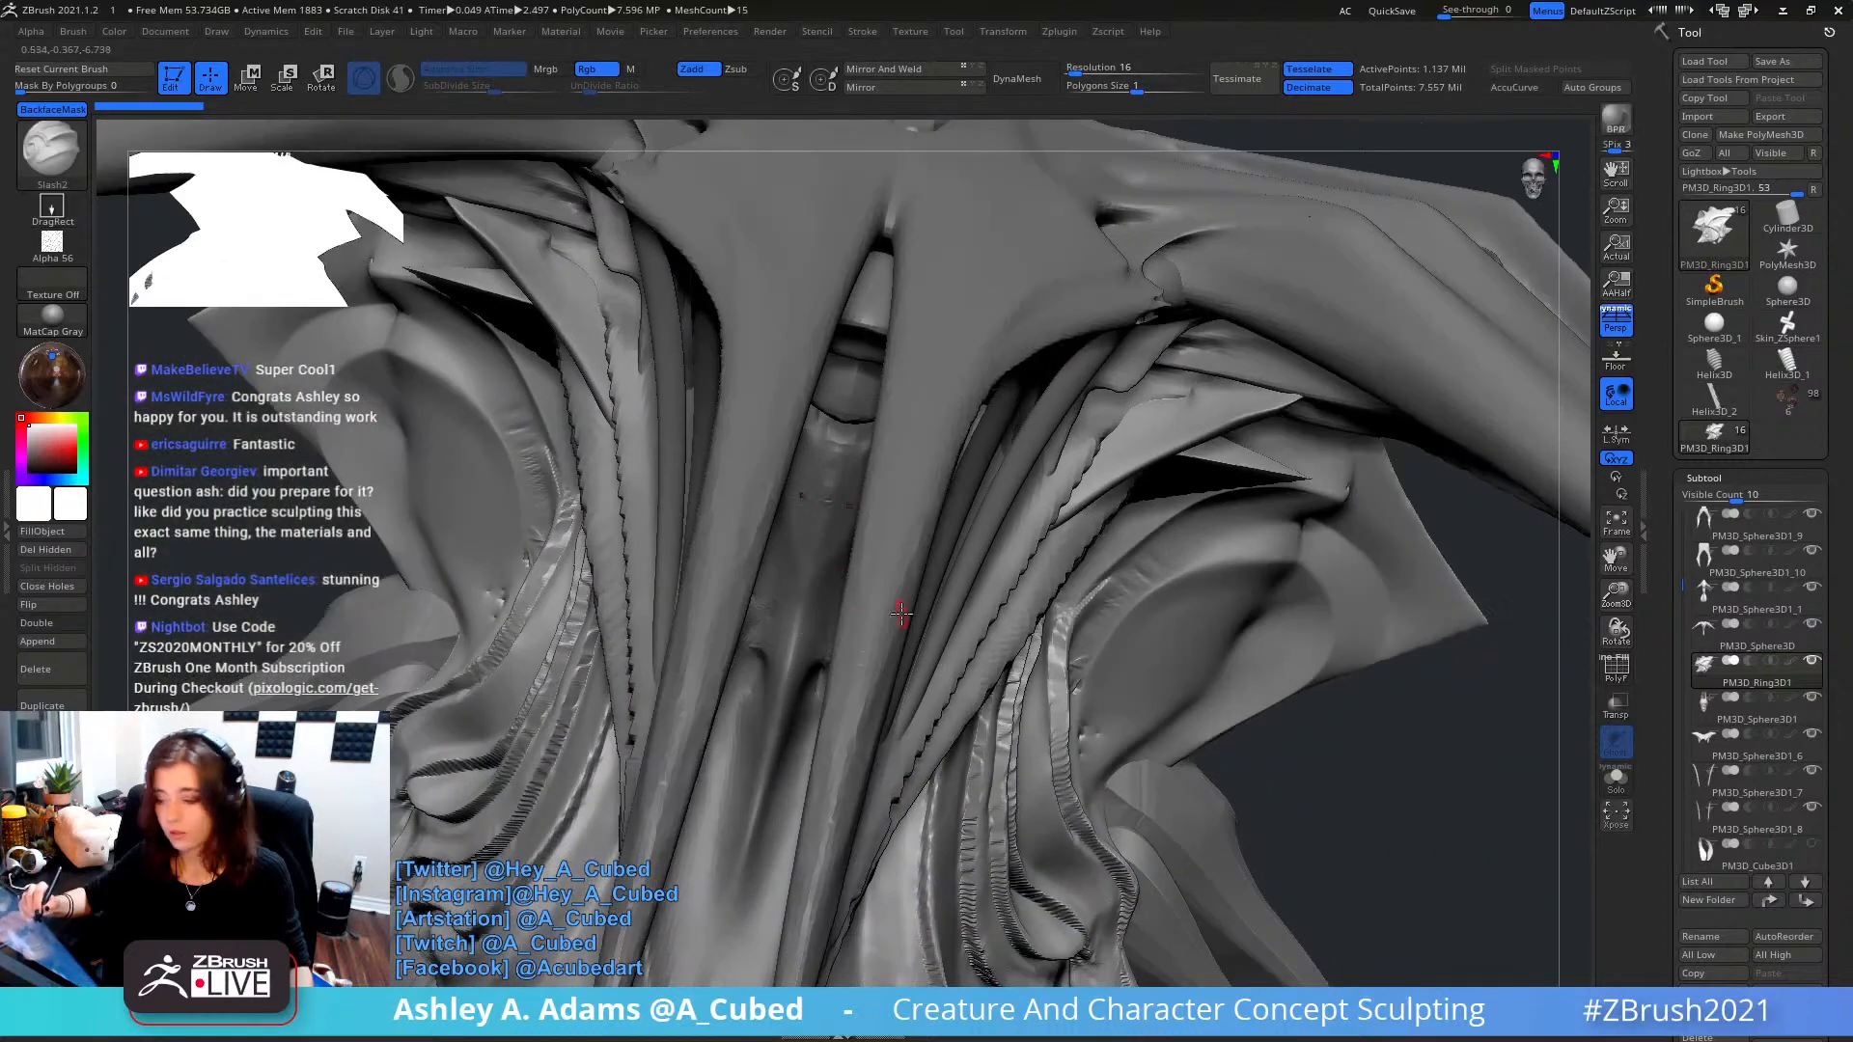
pyautogui.moveTo(869, 618)
pyautogui.keyDown('ctrl'); pyautogui.mouseDown(button='right')
pyautogui.moveTo(955, 413)
pyautogui.moveTo(1075, 393)
pyautogui.moveTo(1106, 564)
pyautogui.moveTo(1004, 406)
pyautogui.mouseUp(button='right'); pyautogui.keyUp('ctrl')
pyautogui.keyDown('alt'); pyautogui.click(939, 447); pyautogui.keyUp('alt')
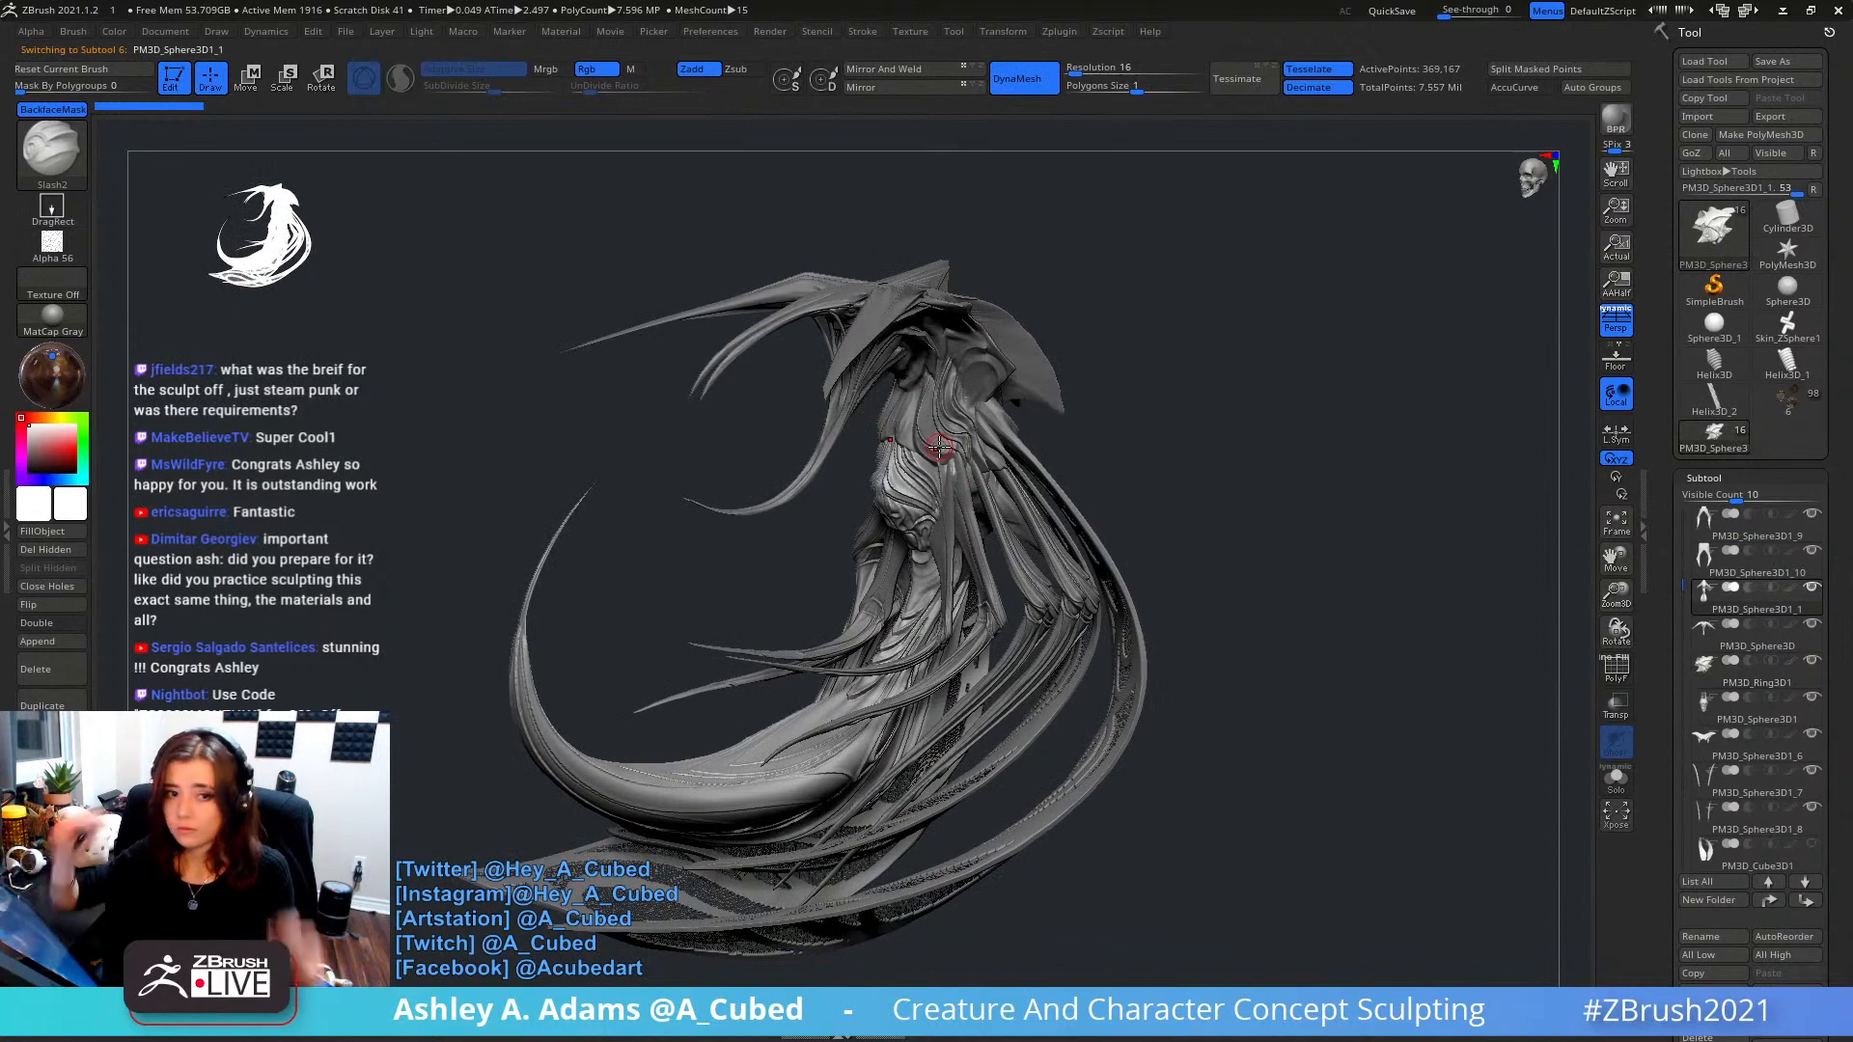
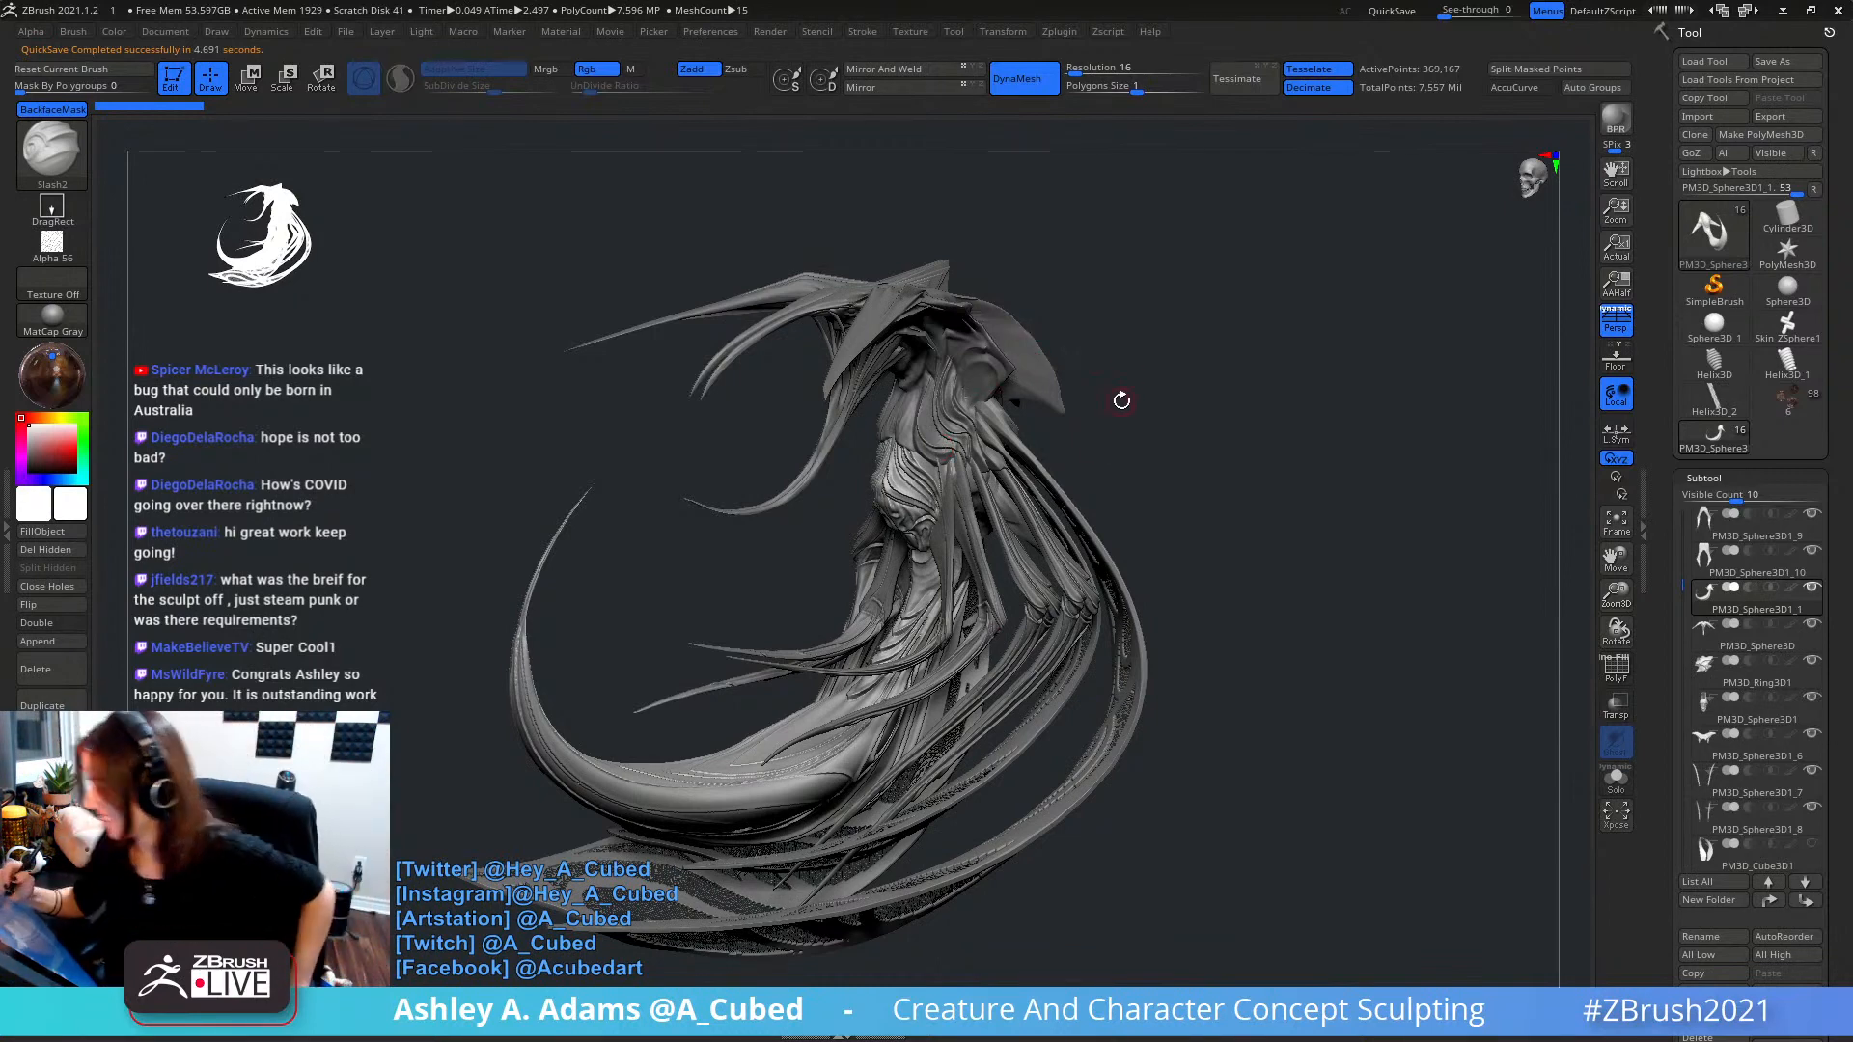
# - Make PM3D_Ring3D1 the active subtool and choose the Slash2 brush for carving above the creature's head
pyautogui.moveTo(1121, 399)
pyautogui.mouseDown()
pyautogui.moveTo(1068, 448)
pyautogui.moveTo(949, 423)
pyautogui.mouseUp()
pyautogui.keyDown('alt'); pyautogui.click(913, 436); pyautogui.keyUp('alt')
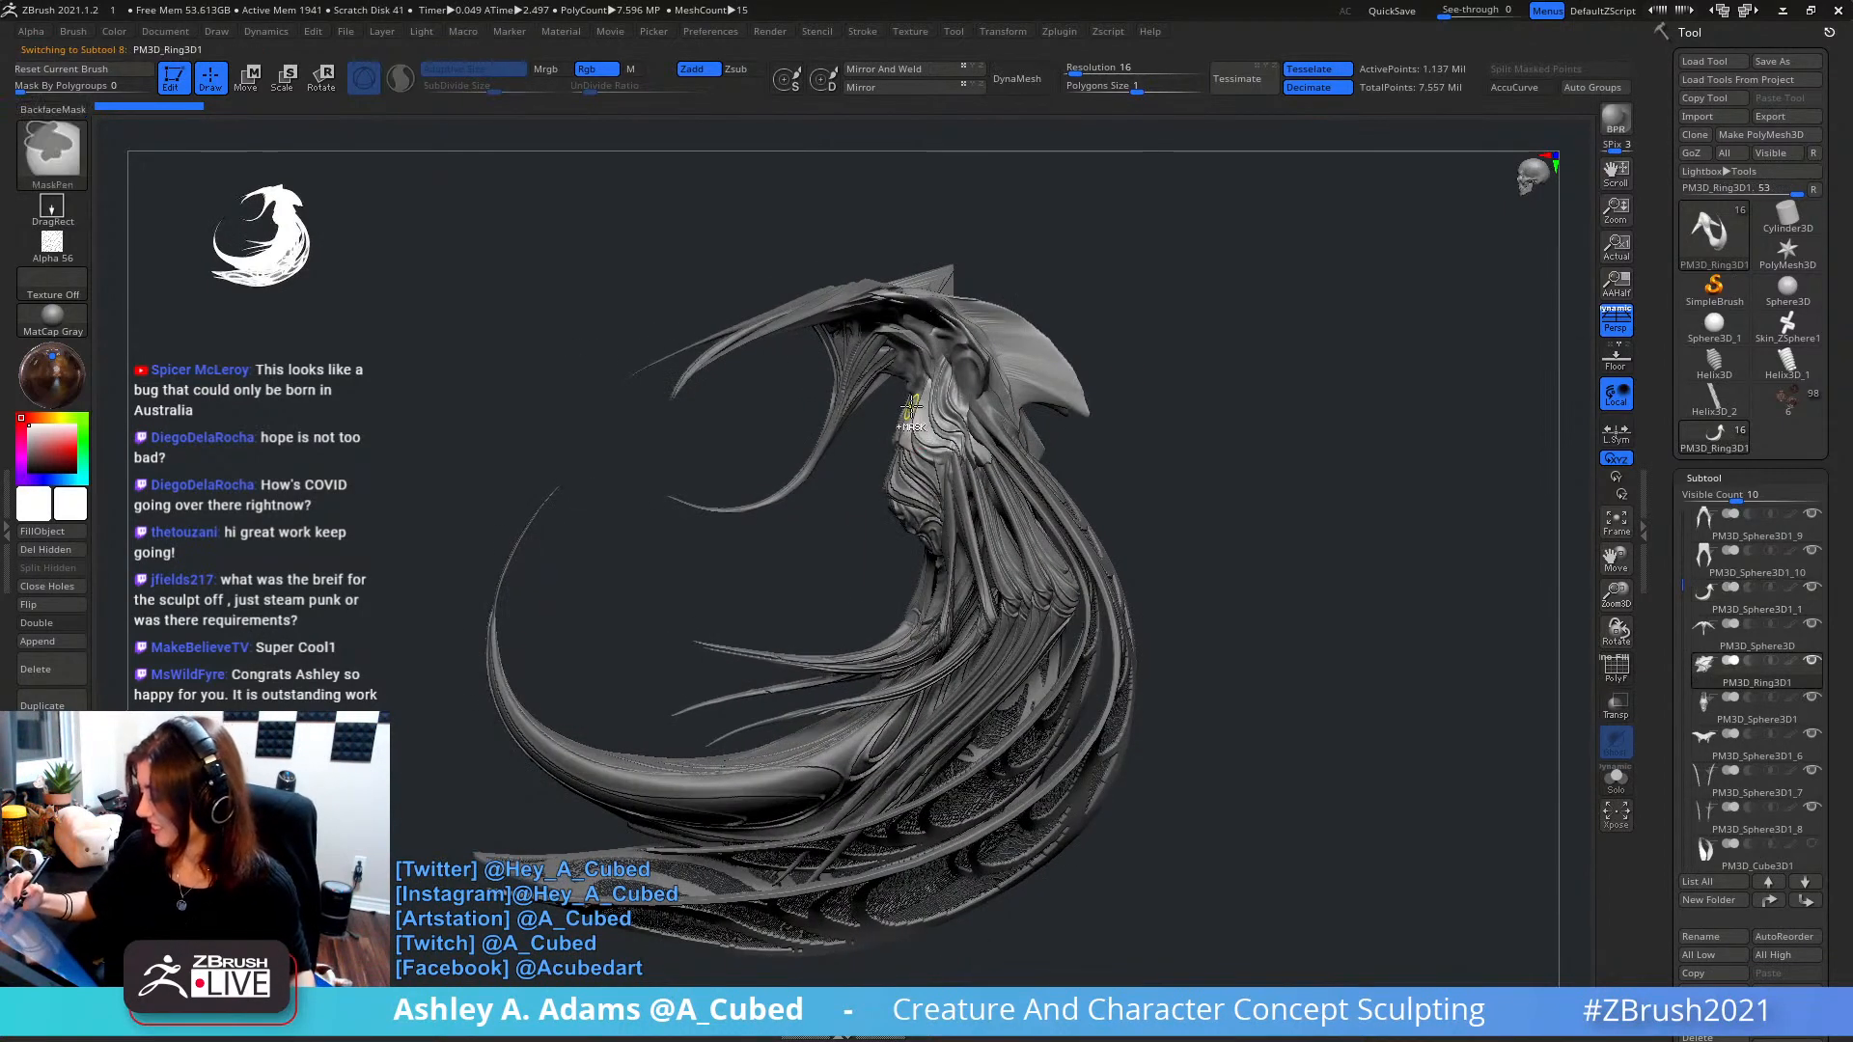
pyautogui.moveTo(912, 417)
pyautogui.keyDown('ctrl'); pyautogui.mouseDown(button='right')
pyautogui.moveTo(880, 541)
pyautogui.moveTo(892, 414)
pyautogui.moveTo(884, 514)
pyautogui.moveTo(890, 467)
pyautogui.mouseUp(button='right'); pyautogui.keyUp('ctrl')
pyautogui.keyDown('ctrl'); pyautogui.rightClick(896, 473); pyautogui.keyUp('ctrl')
pyautogui.press('space')
pyautogui.press('space')
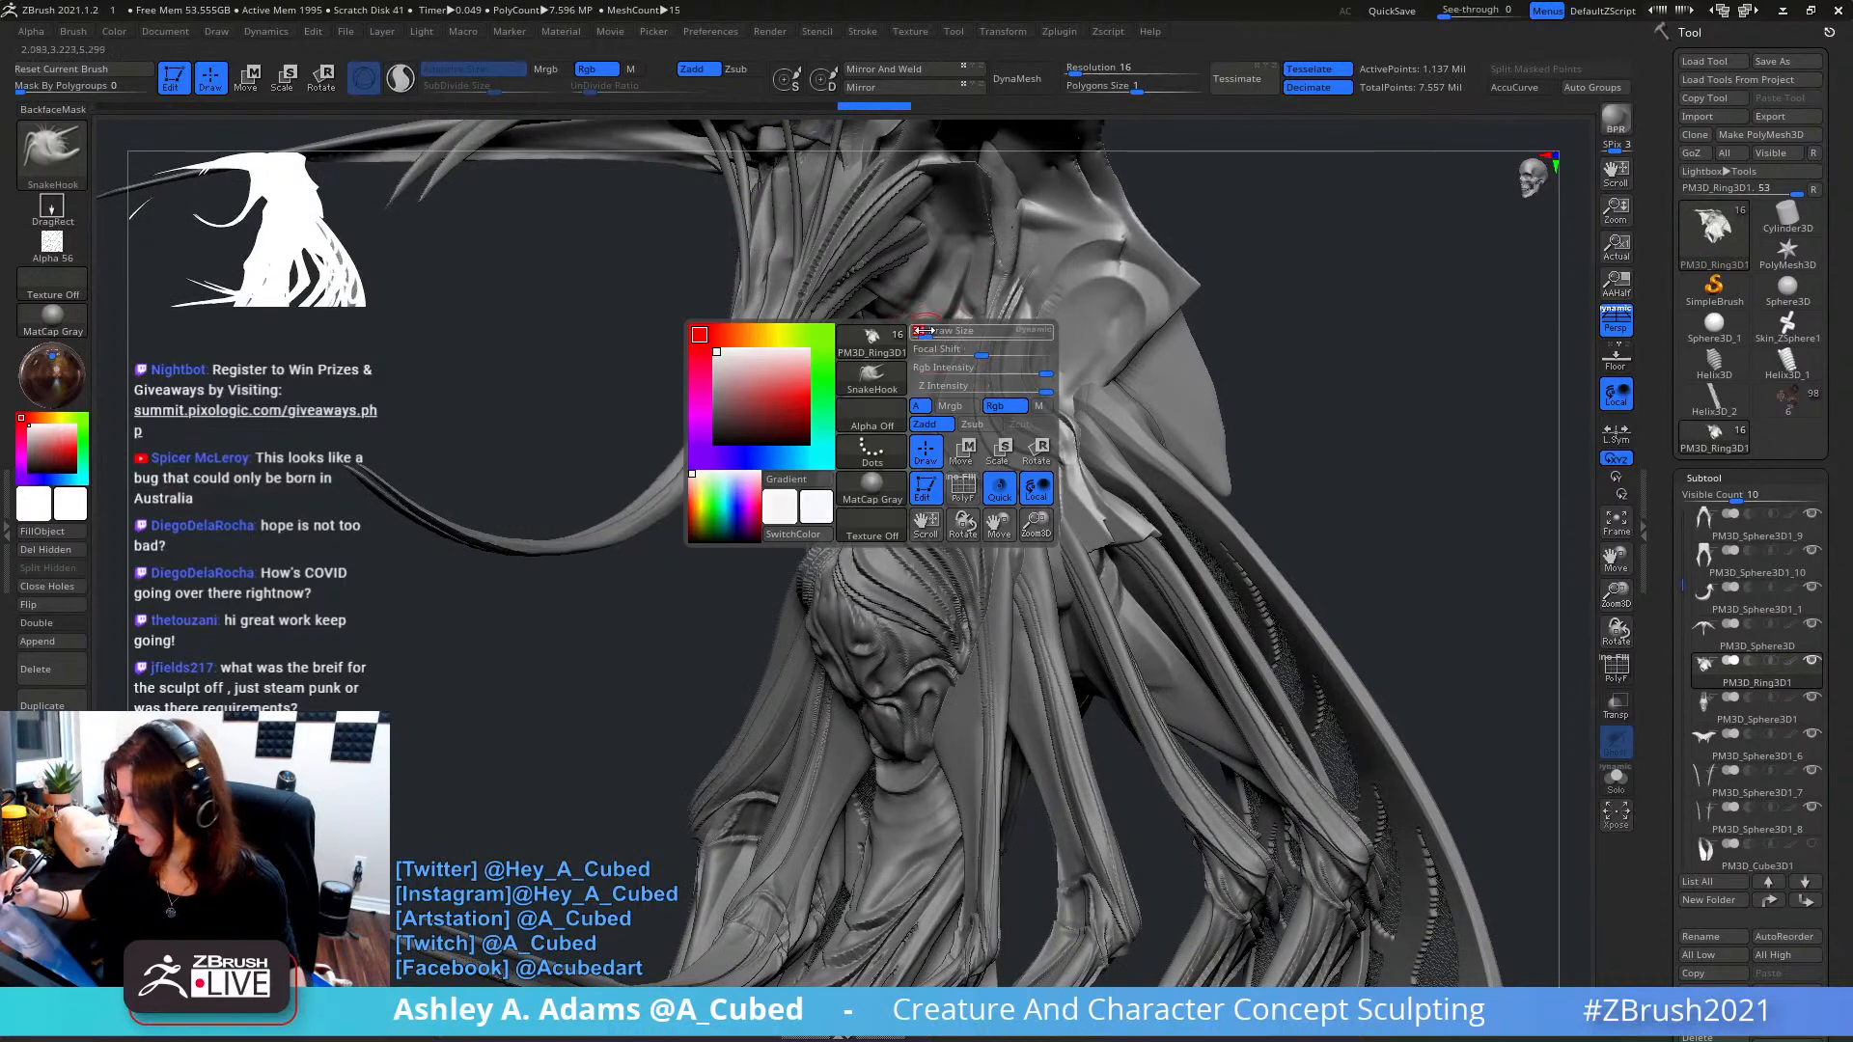
pyautogui.press('b')
pyautogui.press('s')
pyautogui.press('2')
# - Try long Slash2 grooves down the smooth band above the head, undoing each stroke
pyautogui.moveTo(941, 328); pyautogui.dragTo(894, 487)
pyautogui.press('space')
pyautogui.hotkey('ctrl', 'z')
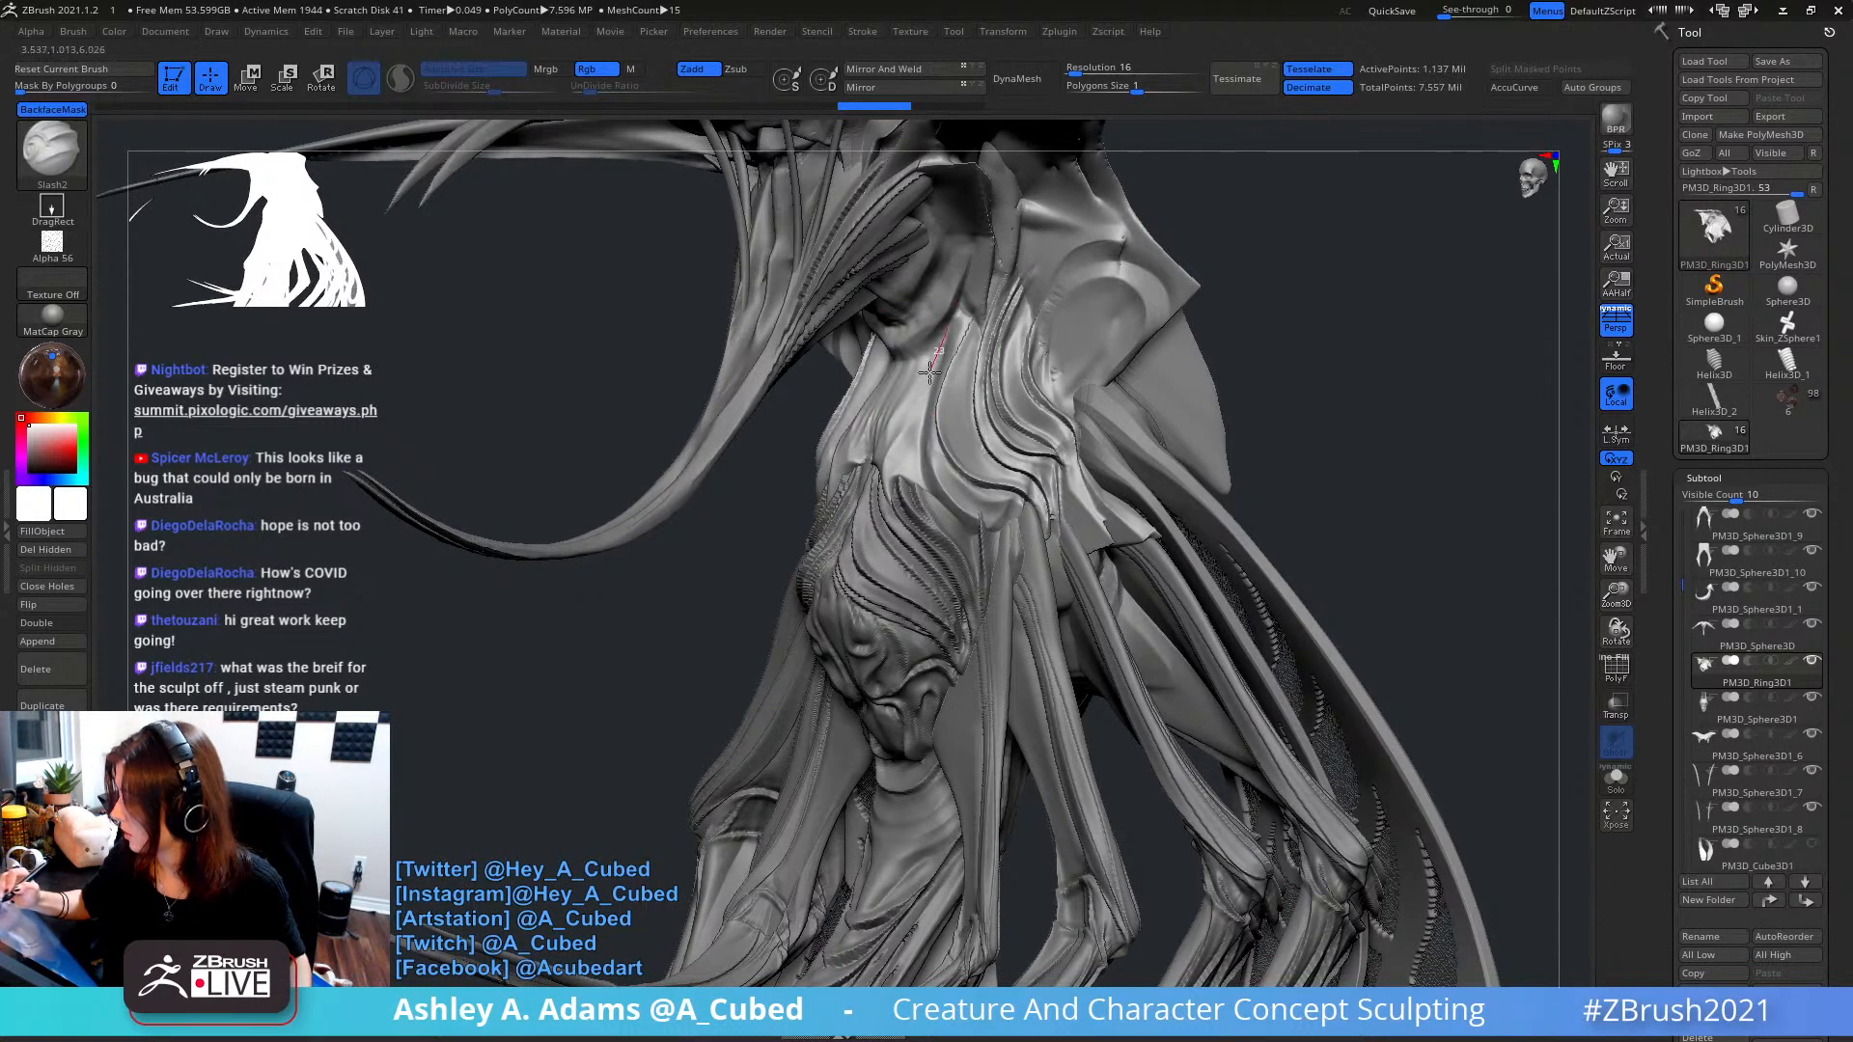
pyautogui.moveTo(929, 371); pyautogui.dragTo(895, 504)
pyautogui.hotkey('ctrl', 'z')
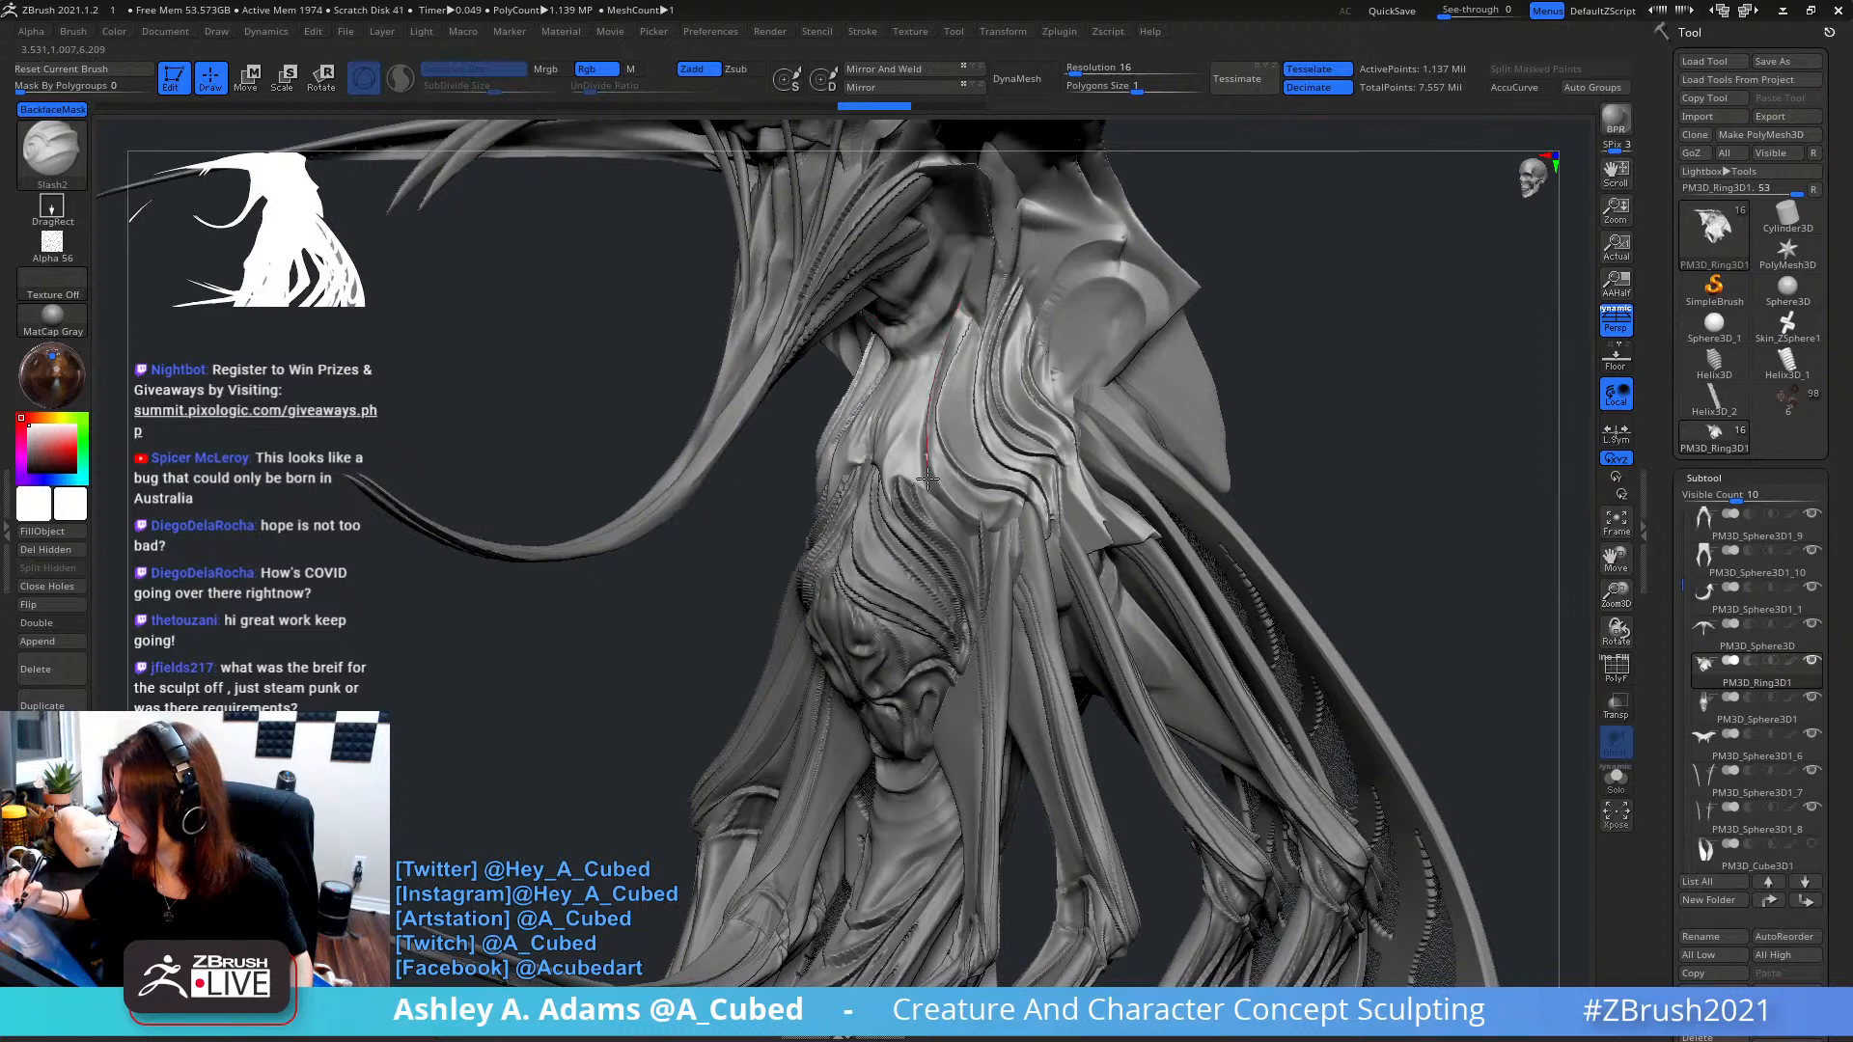
# - Carve flowing Slash2 grooves down the PM3D_Ring3D1 surface beside the layered folds above the head
pyautogui.moveTo(1012, 531); pyautogui.dragTo(1010, 534)
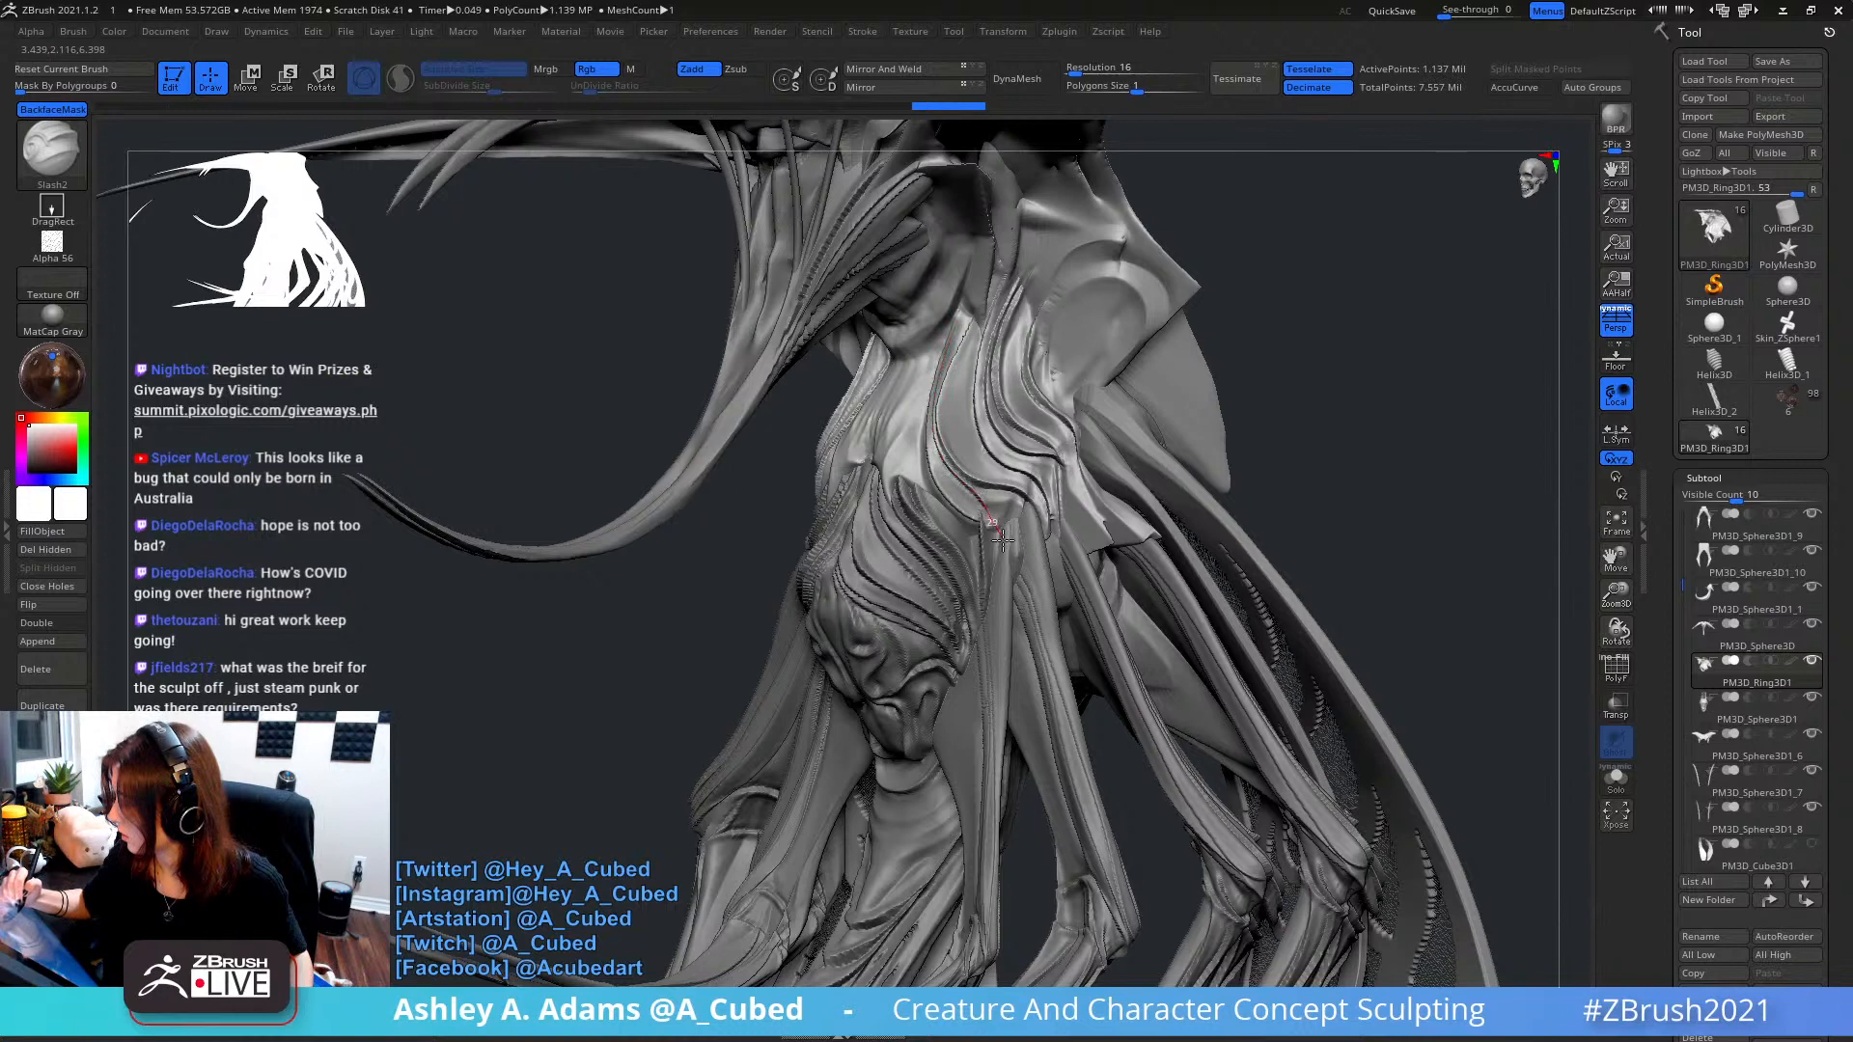
pyautogui.moveTo(995, 568); pyautogui.dragTo(995, 573)
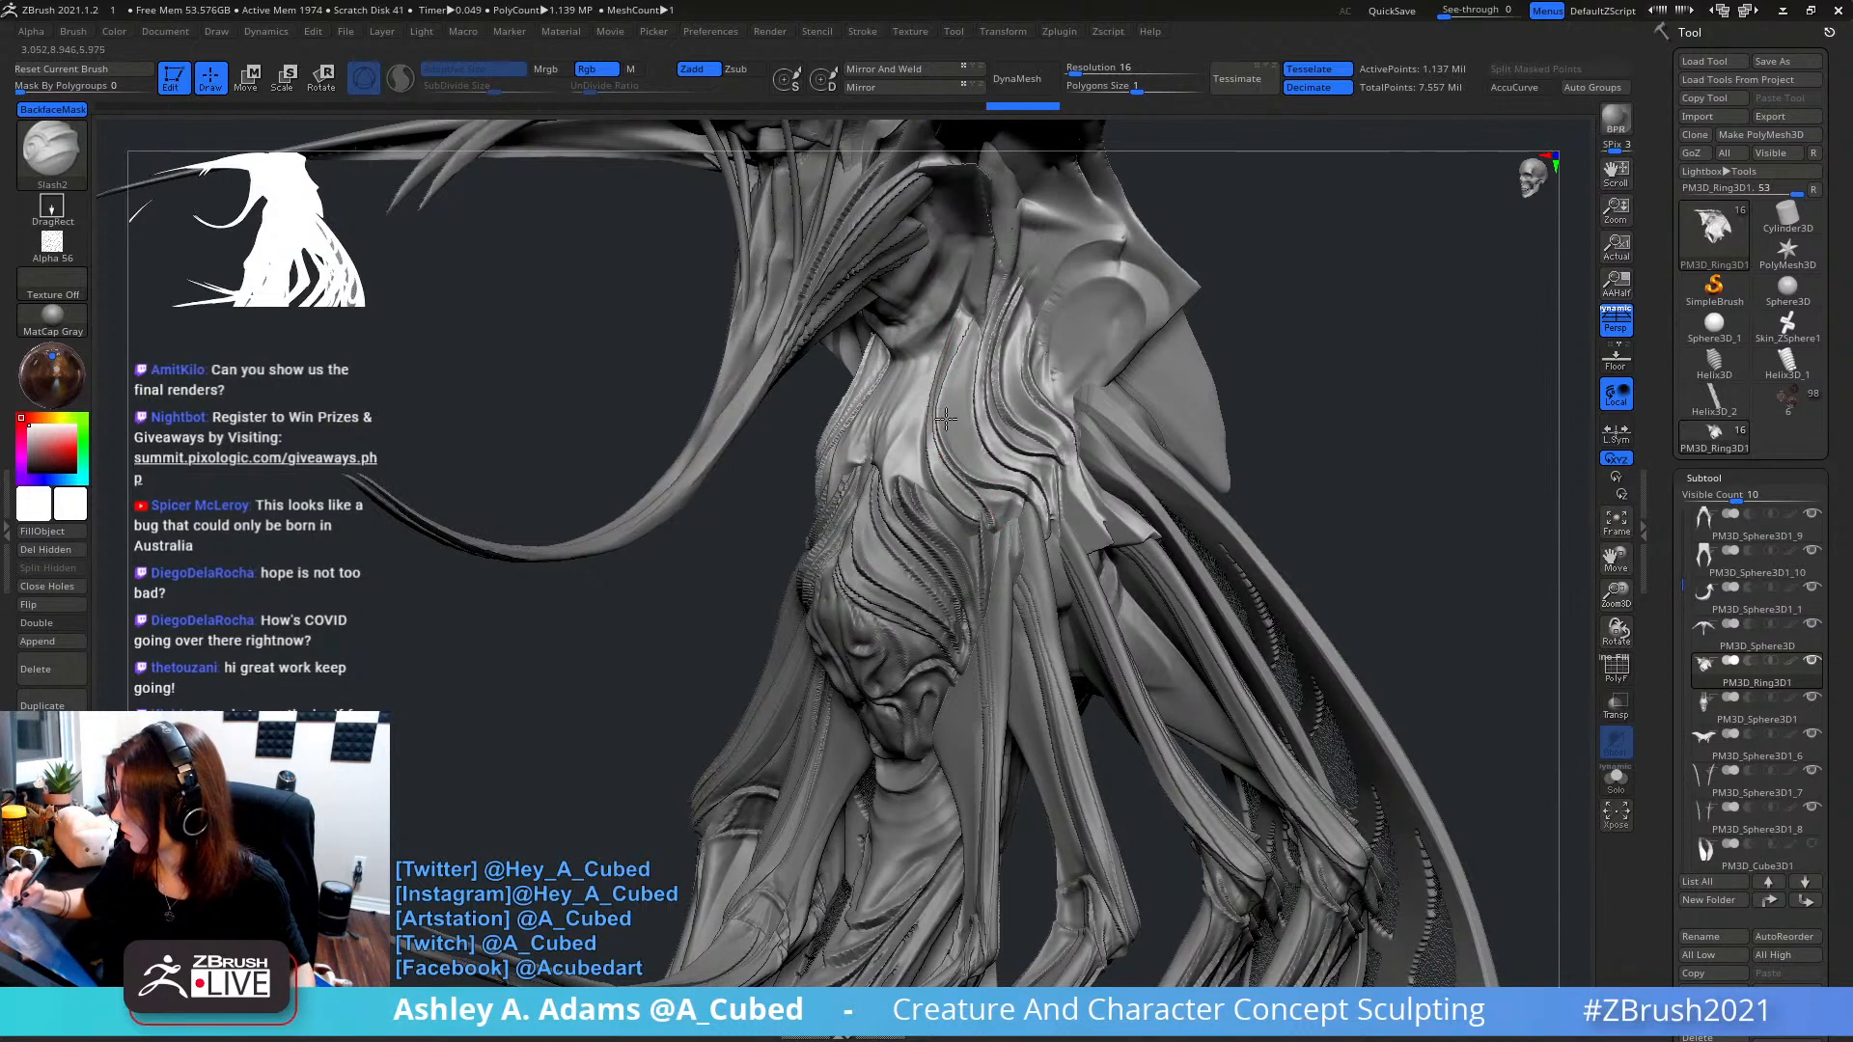
pyautogui.moveTo(757, 468); pyautogui.dragTo(907, 461)
pyautogui.moveTo(912, 377)
pyautogui.mouseDown()
pyautogui.moveTo(922, 463)
pyautogui.moveTo(968, 531)
pyautogui.mouseUp()
pyautogui.moveTo(910, 371)
pyautogui.mouseDown()
pyautogui.moveTo(897, 482)
pyautogui.moveTo(917, 568)
pyautogui.mouseUp()
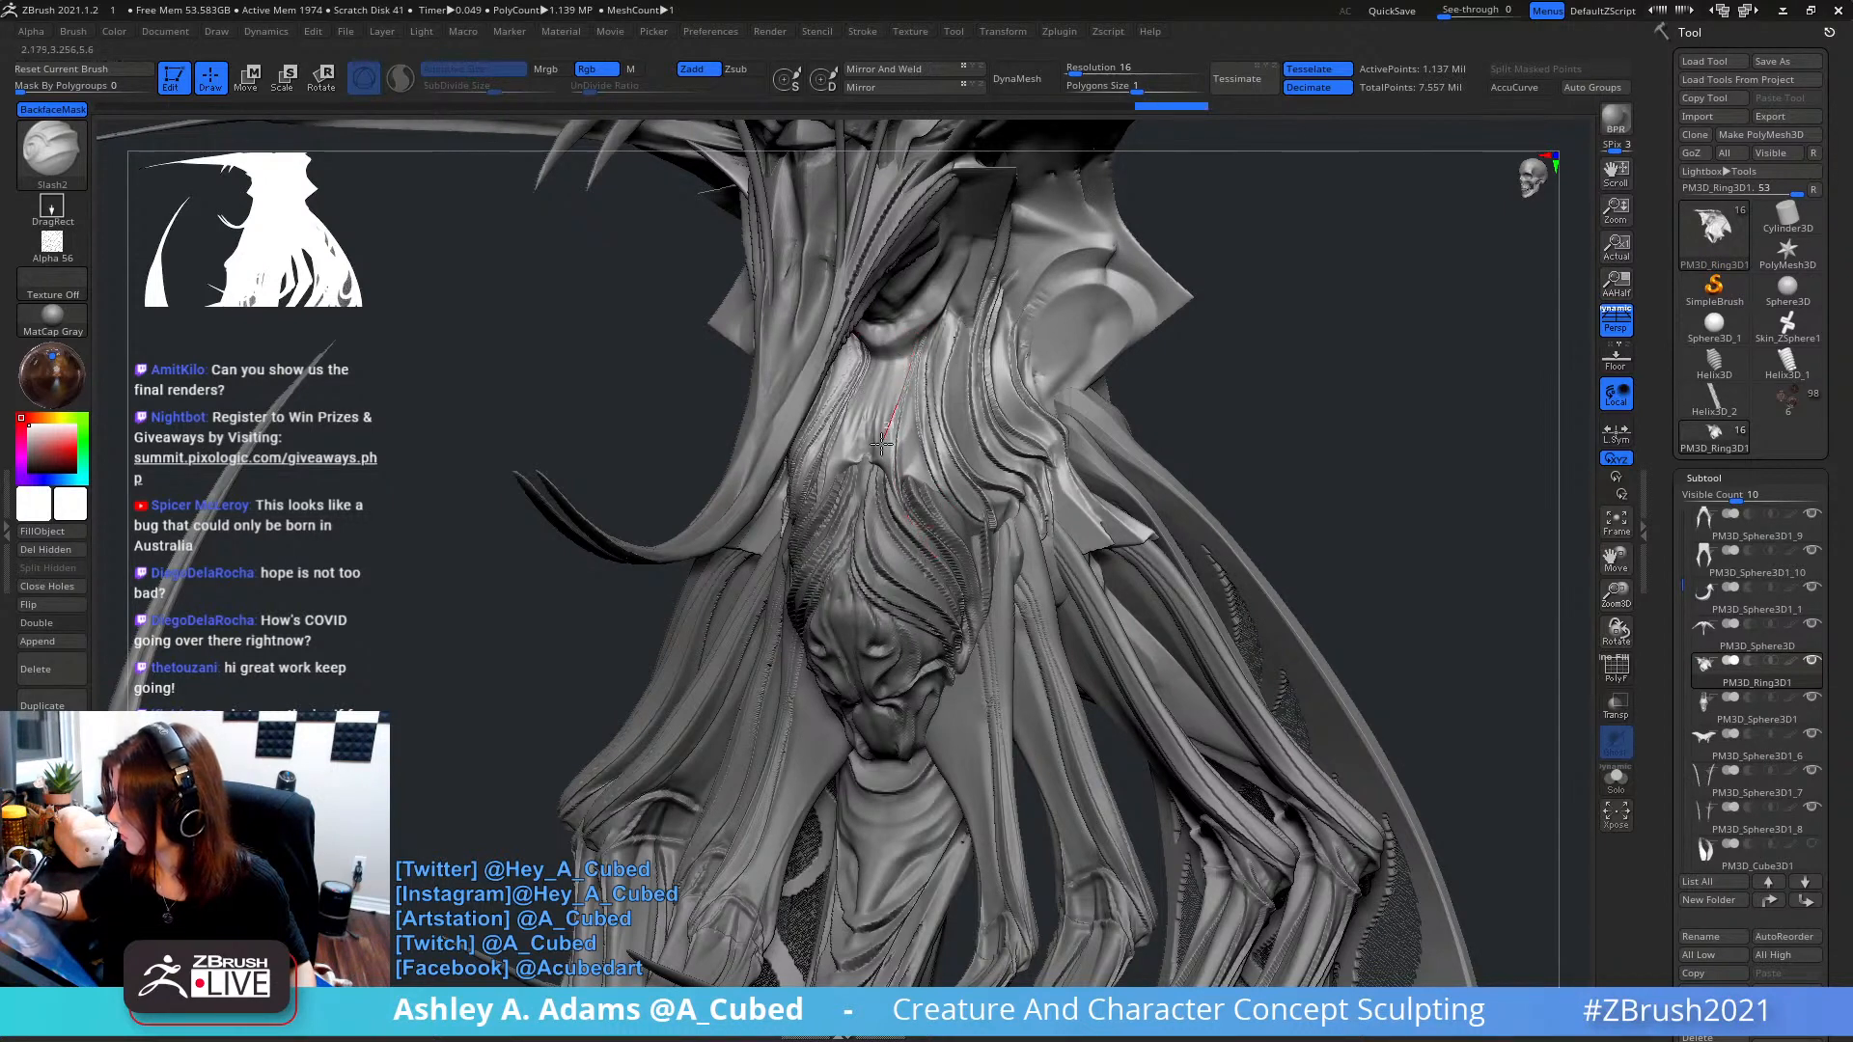
# - Carve short, closely spaced Slash2 grooves across the front of the neck, directly above the creature's forehead
pyautogui.moveTo(881, 443); pyautogui.dragTo(887, 521)
pyautogui.moveTo(911, 346)
pyautogui.mouseDown()
pyautogui.moveTo(907, 376)
pyautogui.moveTo(840, 442)
pyautogui.mouseUp()
pyautogui.moveTo(895, 382); pyautogui.dragTo(849, 443)
pyautogui.moveTo(907, 377); pyautogui.dragTo(849, 482)
pyautogui.moveTo(901, 482)
pyautogui.keyDown('ctrl'); pyautogui.mouseDown(button='right')
pyautogui.moveTo(928, 417)
pyautogui.moveTo(890, 476)
pyautogui.mouseUp(button='right'); pyautogui.keyUp('ctrl')
# - Reshape the grooved PM3D_Ring3D1 surface just above the forehead with small SnakeHook pulls
pyautogui.press('b')
pyautogui.press('s')
pyautogui.press('h')
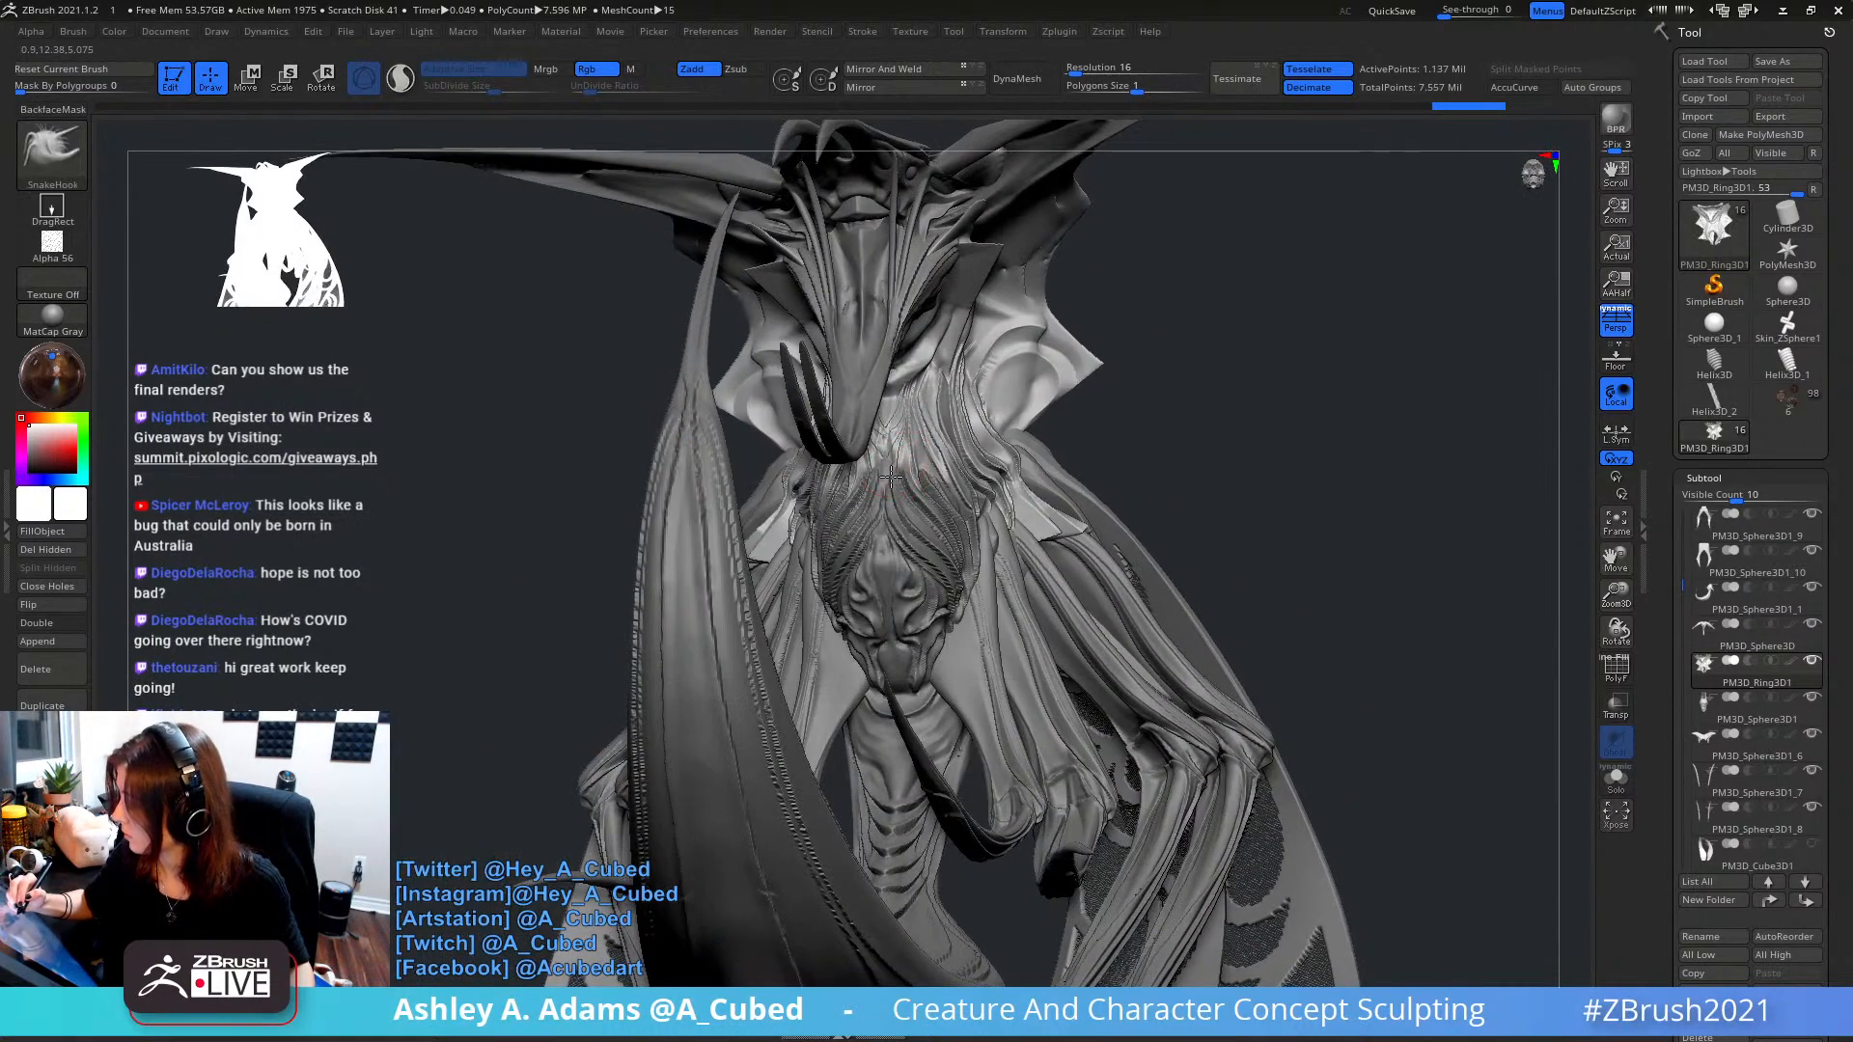
pyautogui.moveTo(889, 476); pyautogui.dragTo(895, 453)
pyautogui.moveTo(955, 443); pyautogui.dragTo(903, 421, button='right')
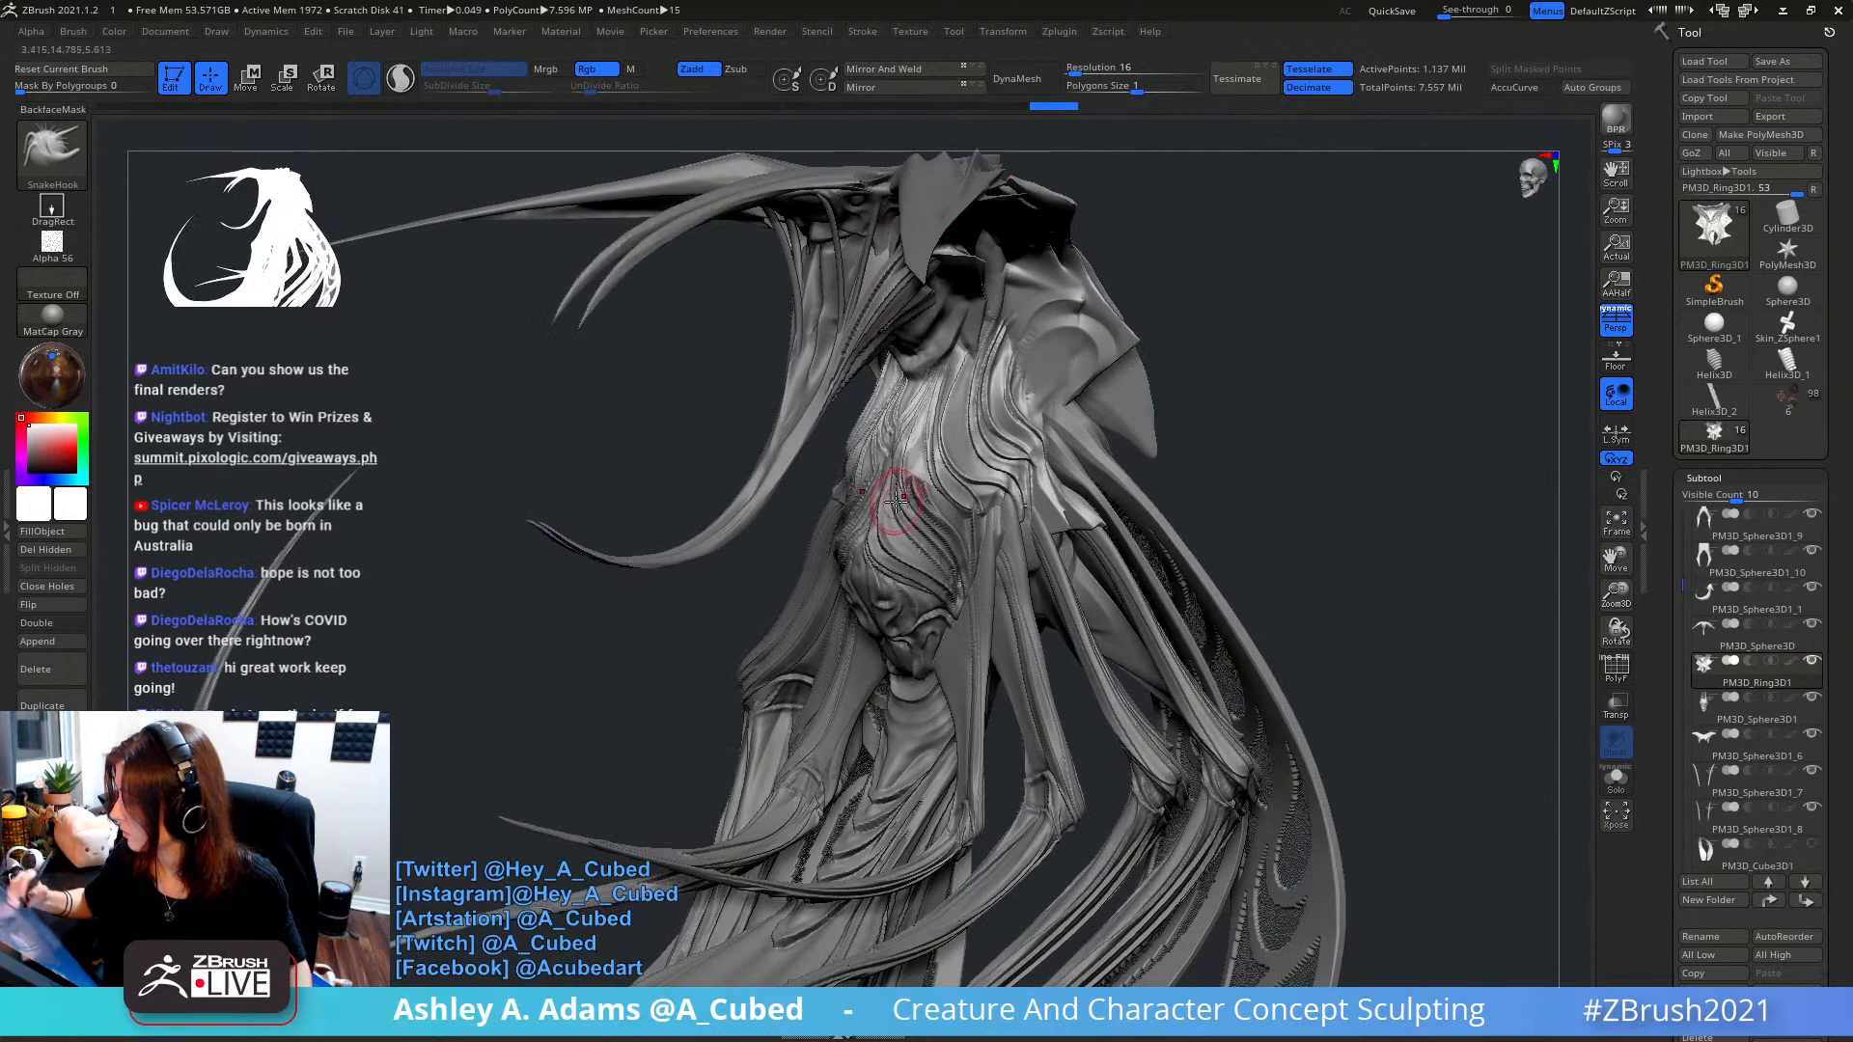
pyautogui.moveTo(899, 508); pyautogui.dragTo(899, 507)
pyautogui.rightClick(931, 494)
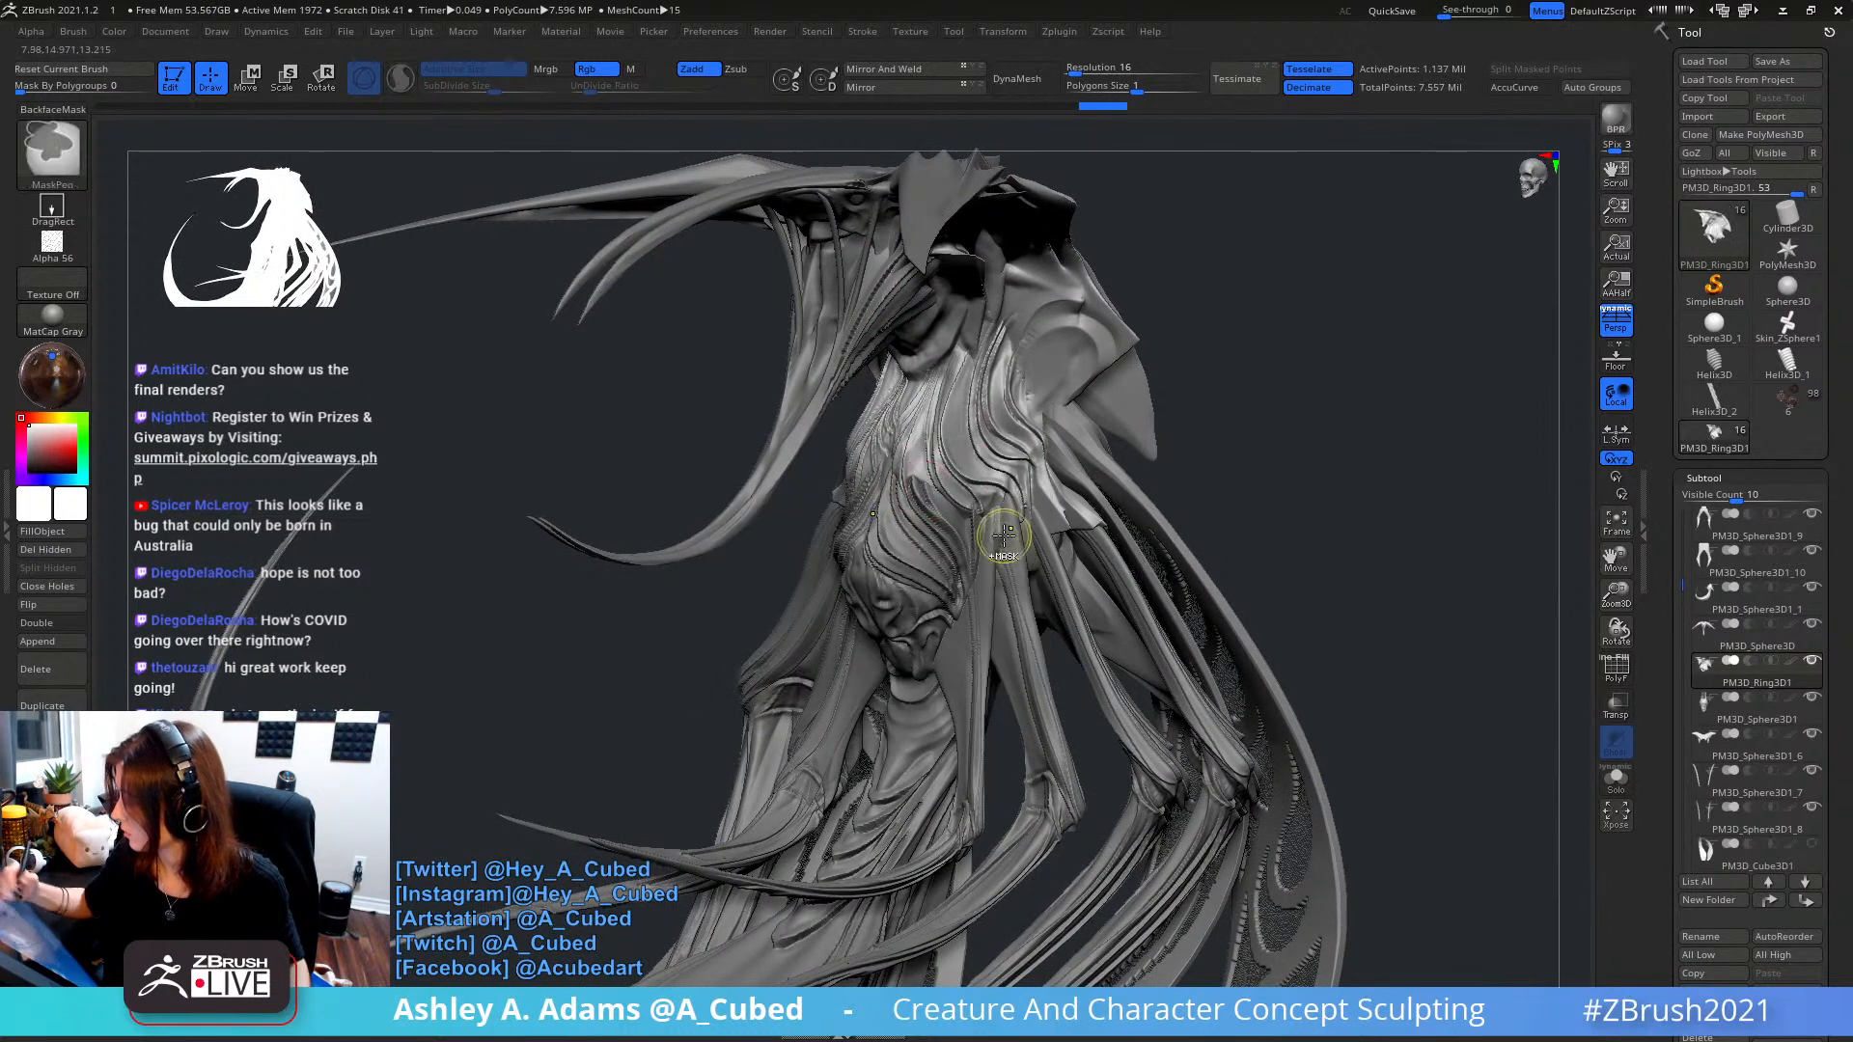
pyautogui.keyDown('ctrl'); pyautogui.moveTo(1005, 536); pyautogui.dragTo(984, 402, button='right'); pyautogui.keyUp('ctrl')
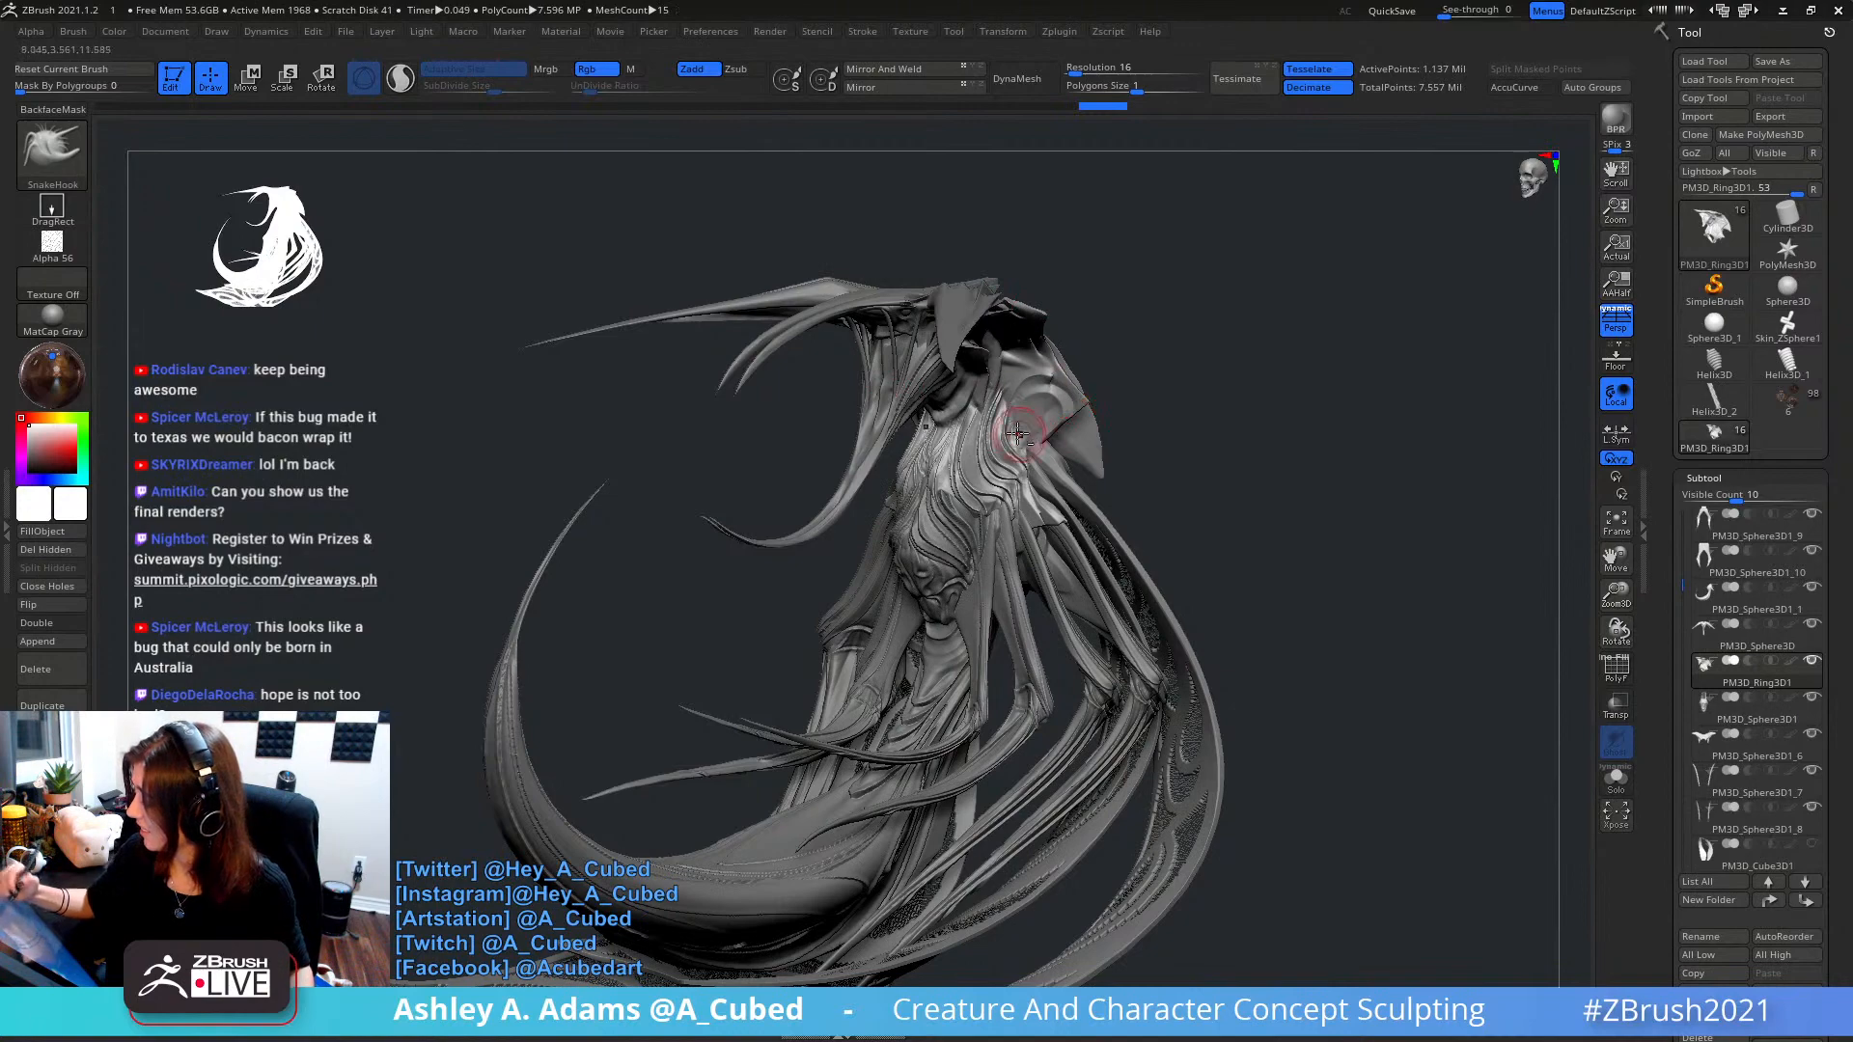
# - Inspect the creature's side silhouette and select the PM3D_Sphere3D subtool of its overhanging hood
pyautogui.moveTo(1013, 428)
pyautogui.mouseDown(button='right')
pyautogui.moveTo(969, 386)
pyautogui.moveTo(873, 511)
pyautogui.moveTo(933, 455)
pyautogui.mouseUp(button='right')
pyautogui.keyDown('alt'); pyautogui.click(903, 493); pyautogui.keyUp('alt')
pyautogui.moveTo(896, 533)
pyautogui.keyDown('alt'); pyautogui.mouseDown(button='right')
pyautogui.moveTo(873, 398)
pyautogui.moveTo(849, 373)
pyautogui.moveTo(910, 339)
pyautogui.moveTo(938, 479)
pyautogui.mouseUp(button='right'); pyautogui.keyUp('alt')
pyautogui.press('ctrl')
pyautogui.keyDown('alt'); pyautogui.moveTo(1072, 353); pyautogui.dragTo(1032, 463, button='right'); pyautogui.keyUp('alt')
pyautogui.keyDown('alt'); pyautogui.click(1057, 403); pyautogui.keyUp('alt')
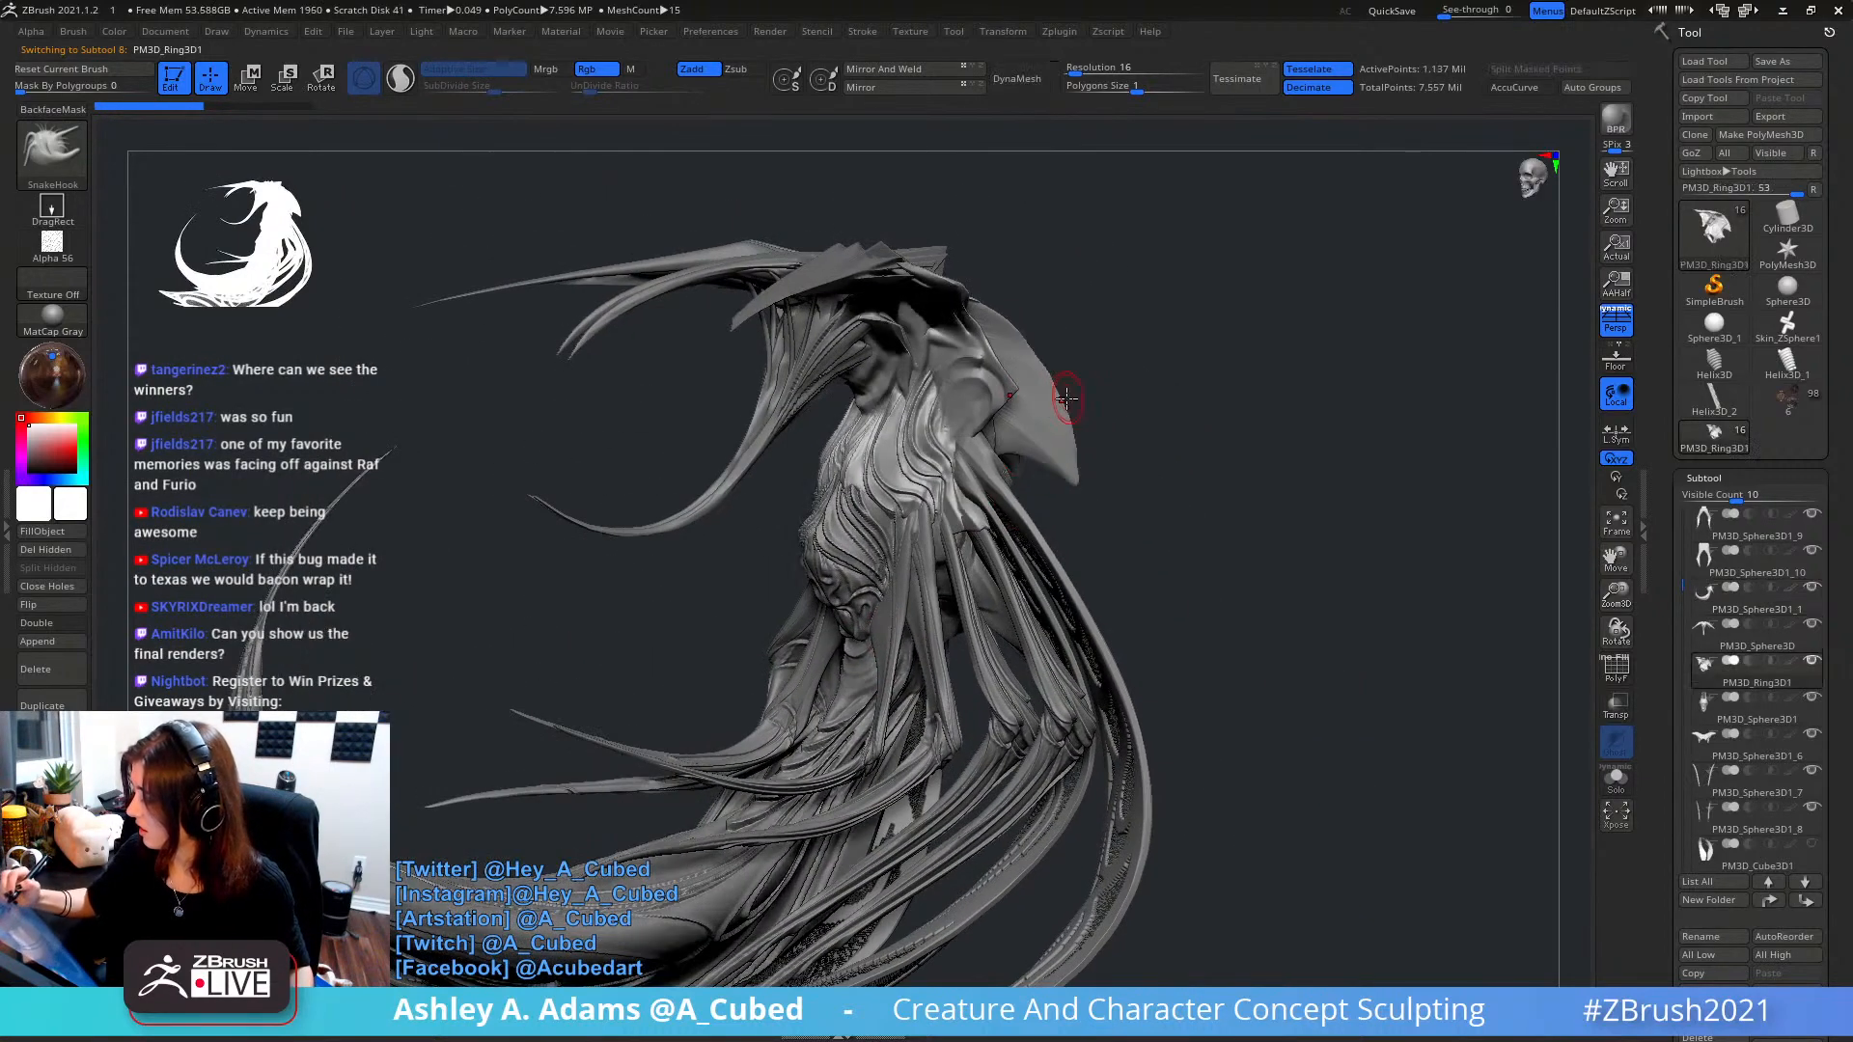
pyautogui.moveTo(944, 391)
pyautogui.mouseDown(button='right')
pyautogui.moveTo(1007, 417)
pyautogui.moveTo(939, 448)
pyautogui.moveTo(928, 200)
pyautogui.mouseUp(button='right')
pyautogui.keyDown('alt'); pyautogui.click(943, 384); pyautogui.keyUp('alt')
pyautogui.moveTo(925, 287)
pyautogui.mouseDown(button='right')
pyautogui.moveTo(943, 322)
pyautogui.moveTo(930, 253)
pyautogui.mouseUp(button='right')
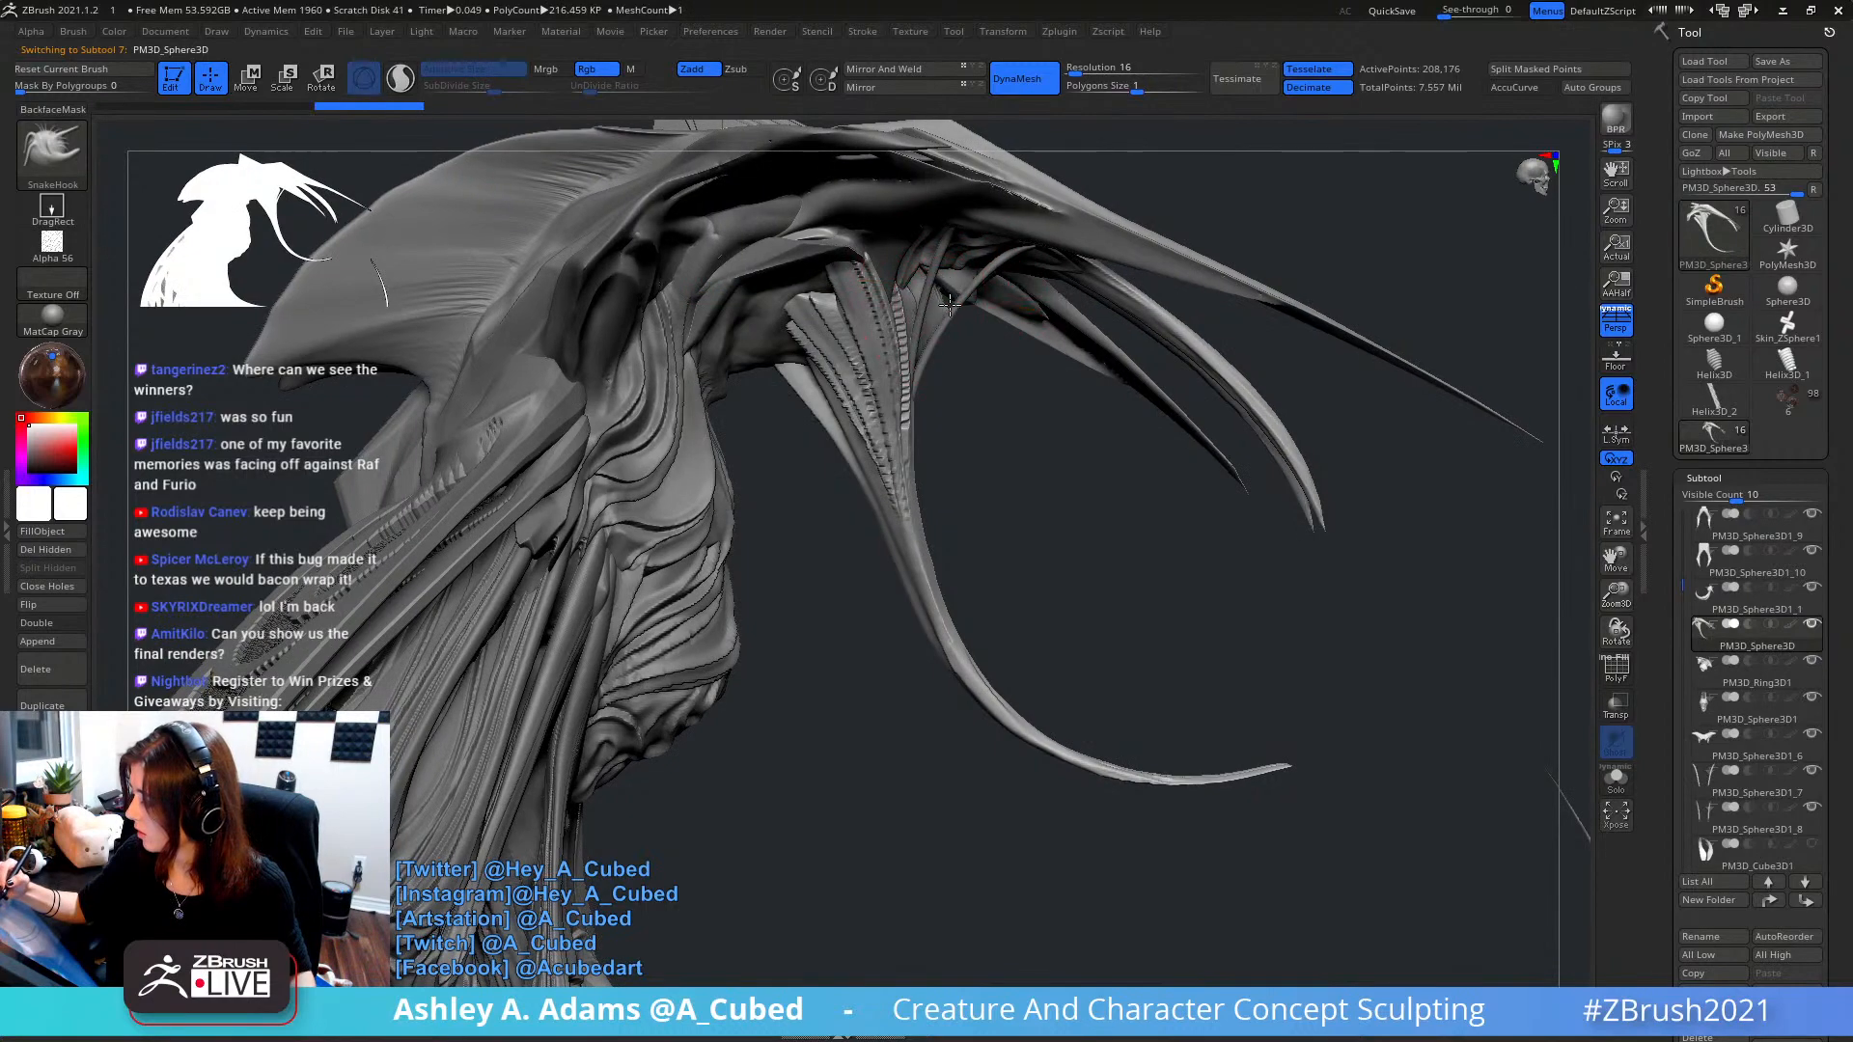
# - Make subtool 3, at the base of the long forward-curving horns, the active subtool
pyautogui.moveTo(1000, 364); pyautogui.dragTo(1039, 325, button='right')
pyautogui.rightClick(965, 426)
pyautogui.rightClick(1039, 324)
pyautogui.keyDown('alt'); pyautogui.click(1011, 304); pyautogui.keyUp('alt')
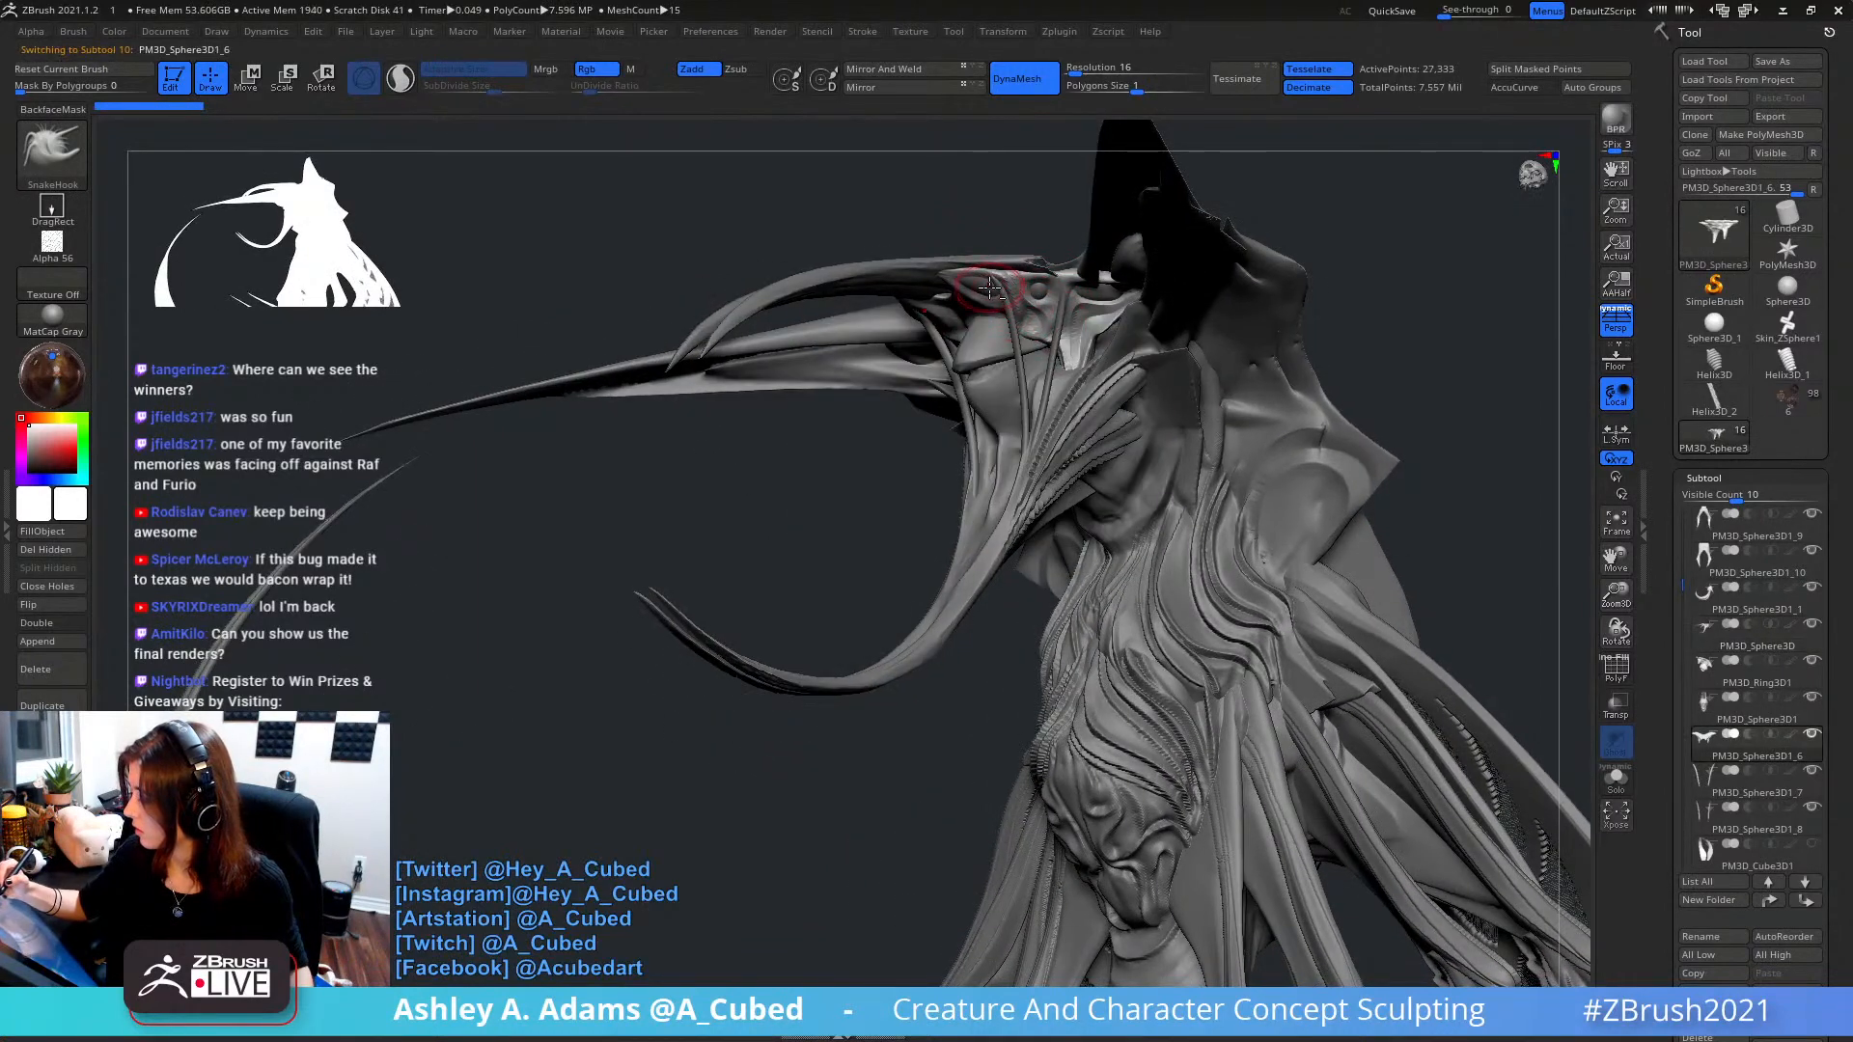
pyautogui.keyDown('alt'); pyautogui.click(982, 287); pyautogui.keyUp('alt')
pyautogui.rightClick(981, 292)
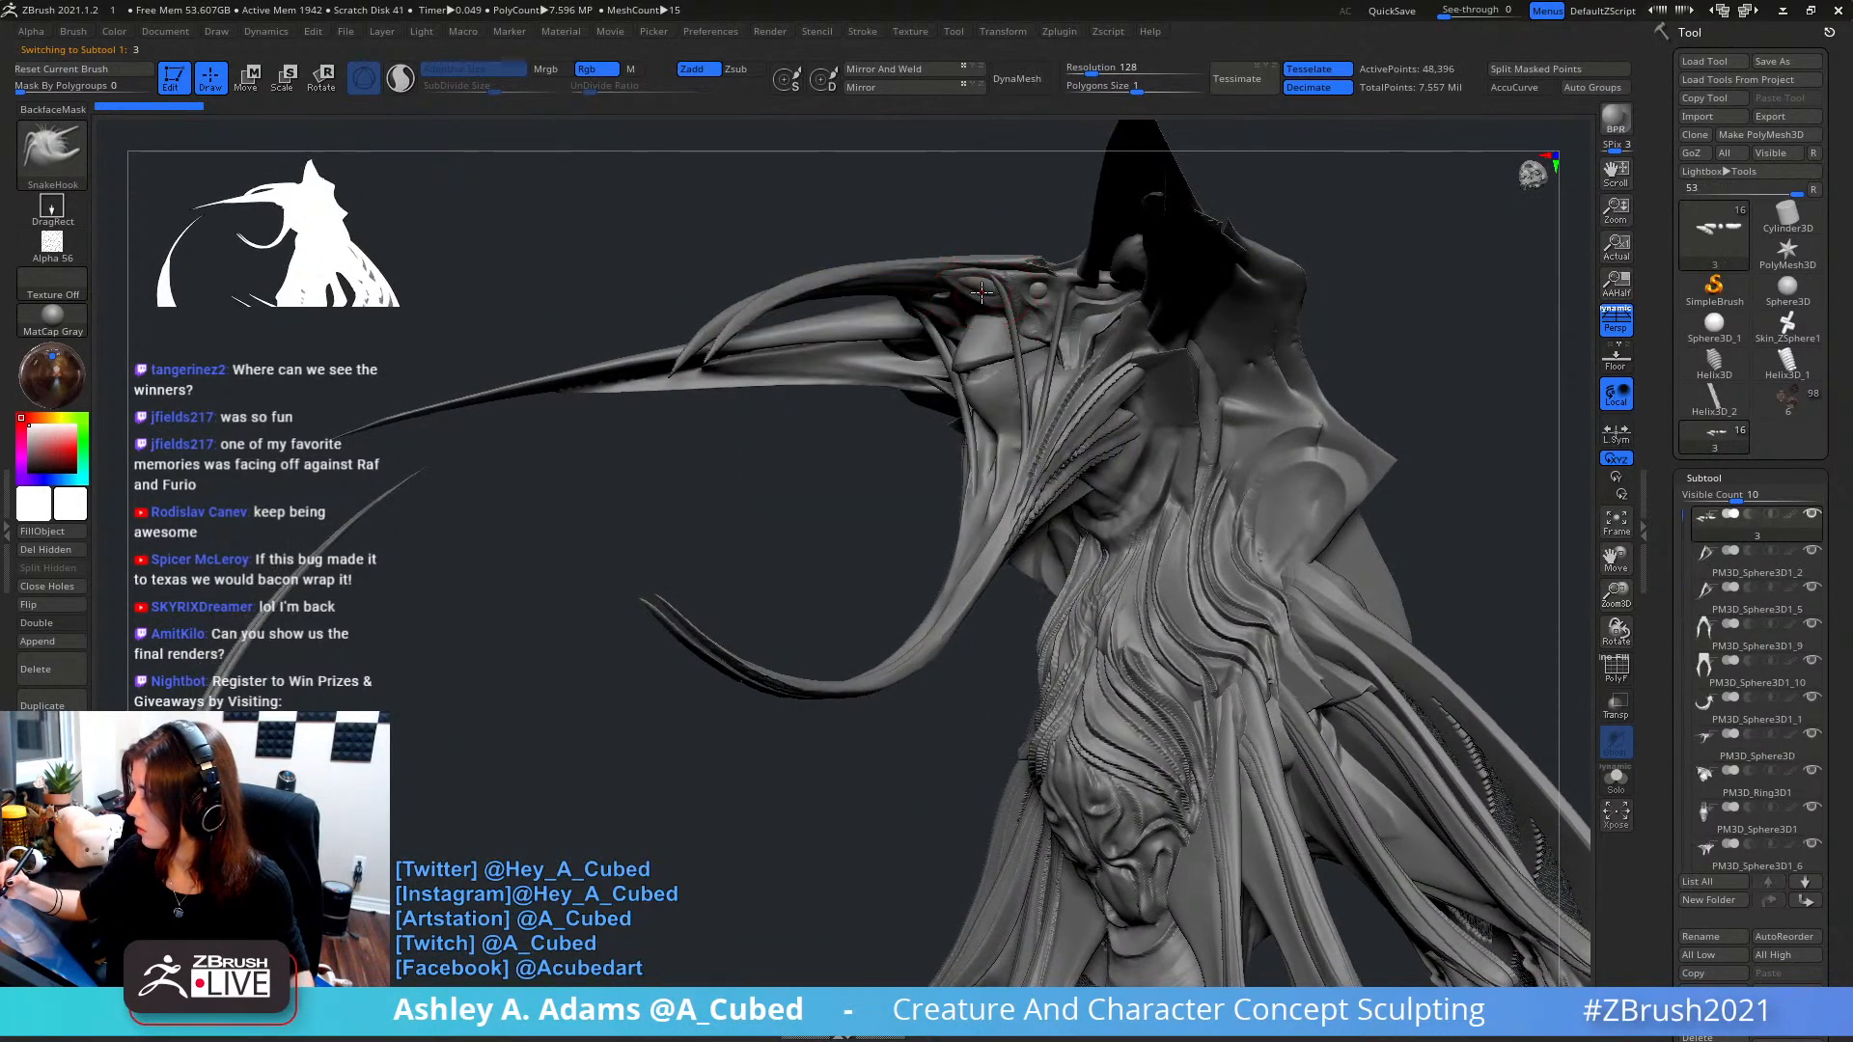
# - Make the PM3D_Sphere3D subtool active and smooth the rounded form enclosed by the face tendrils
pyautogui.rightClick(1044, 298)
pyautogui.rightClick(1048, 299)
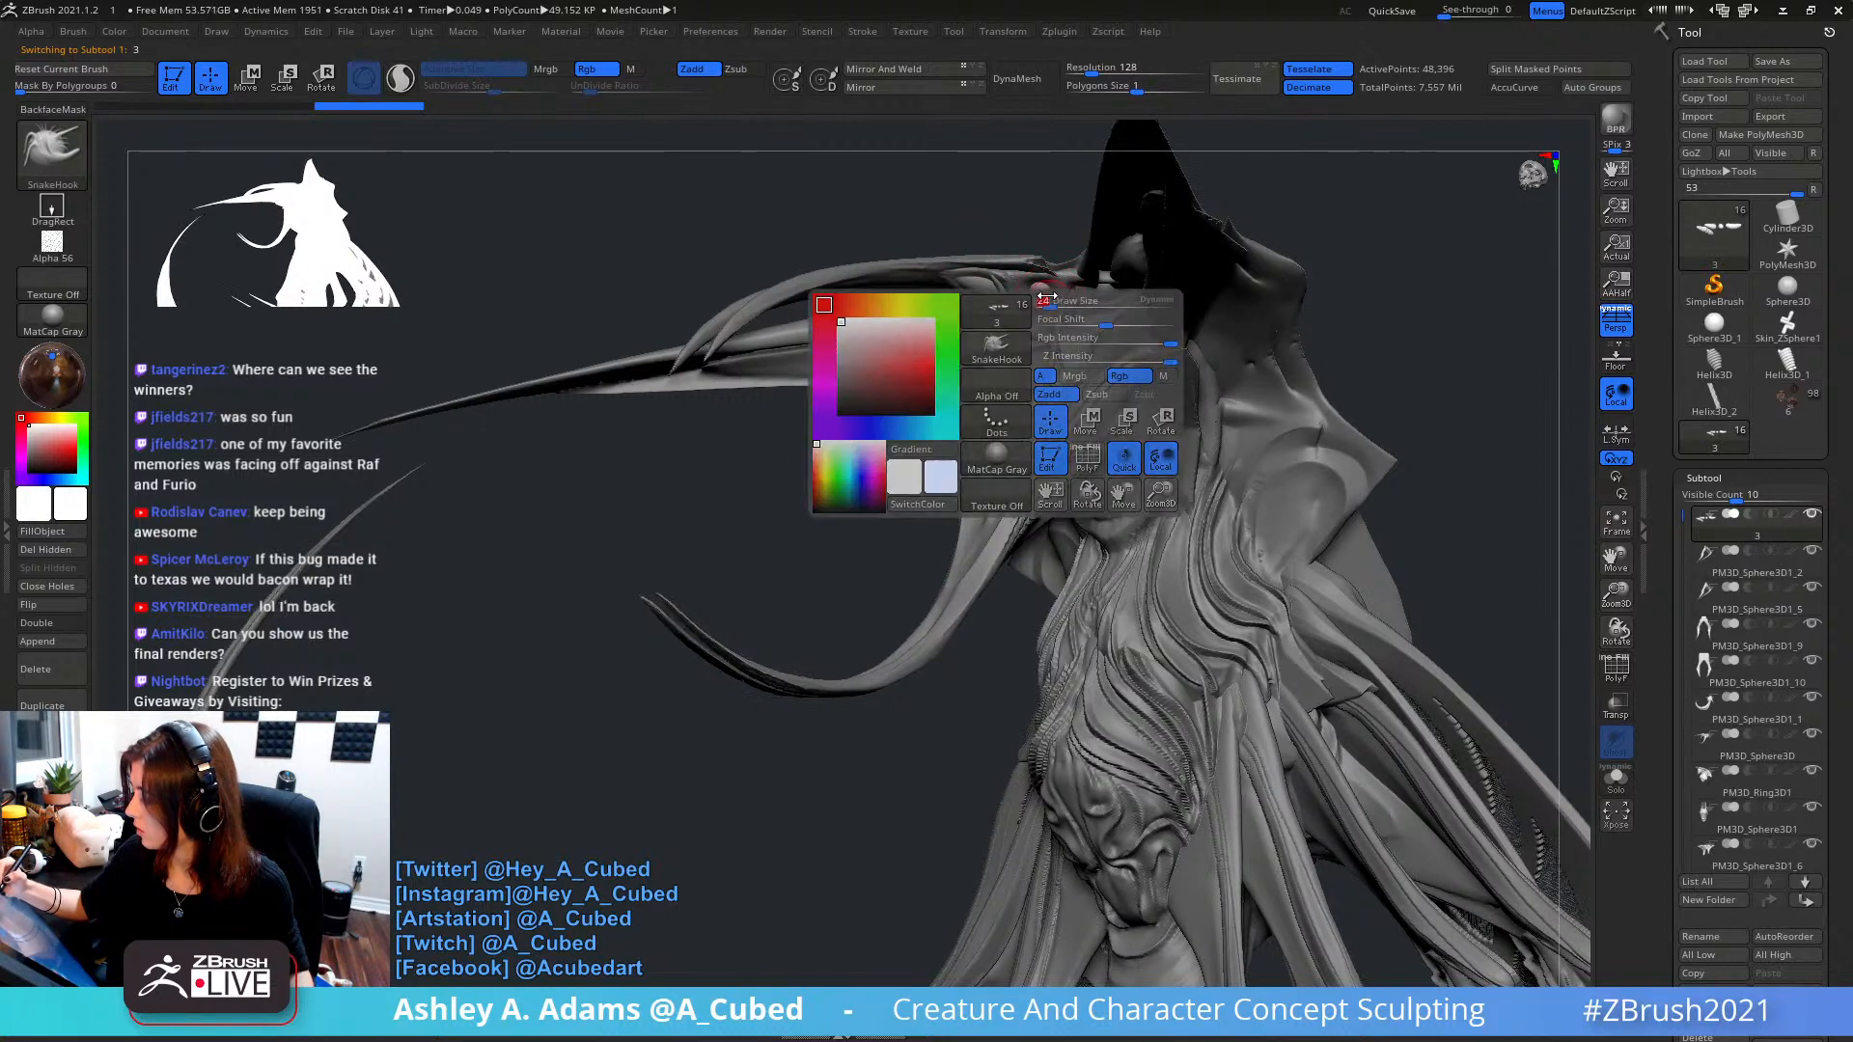
pyautogui.moveTo(1031, 297); pyautogui.dragTo(977, 307, button='right')
pyautogui.keyDown('alt'); pyautogui.click(982, 318); pyautogui.keyUp('alt')
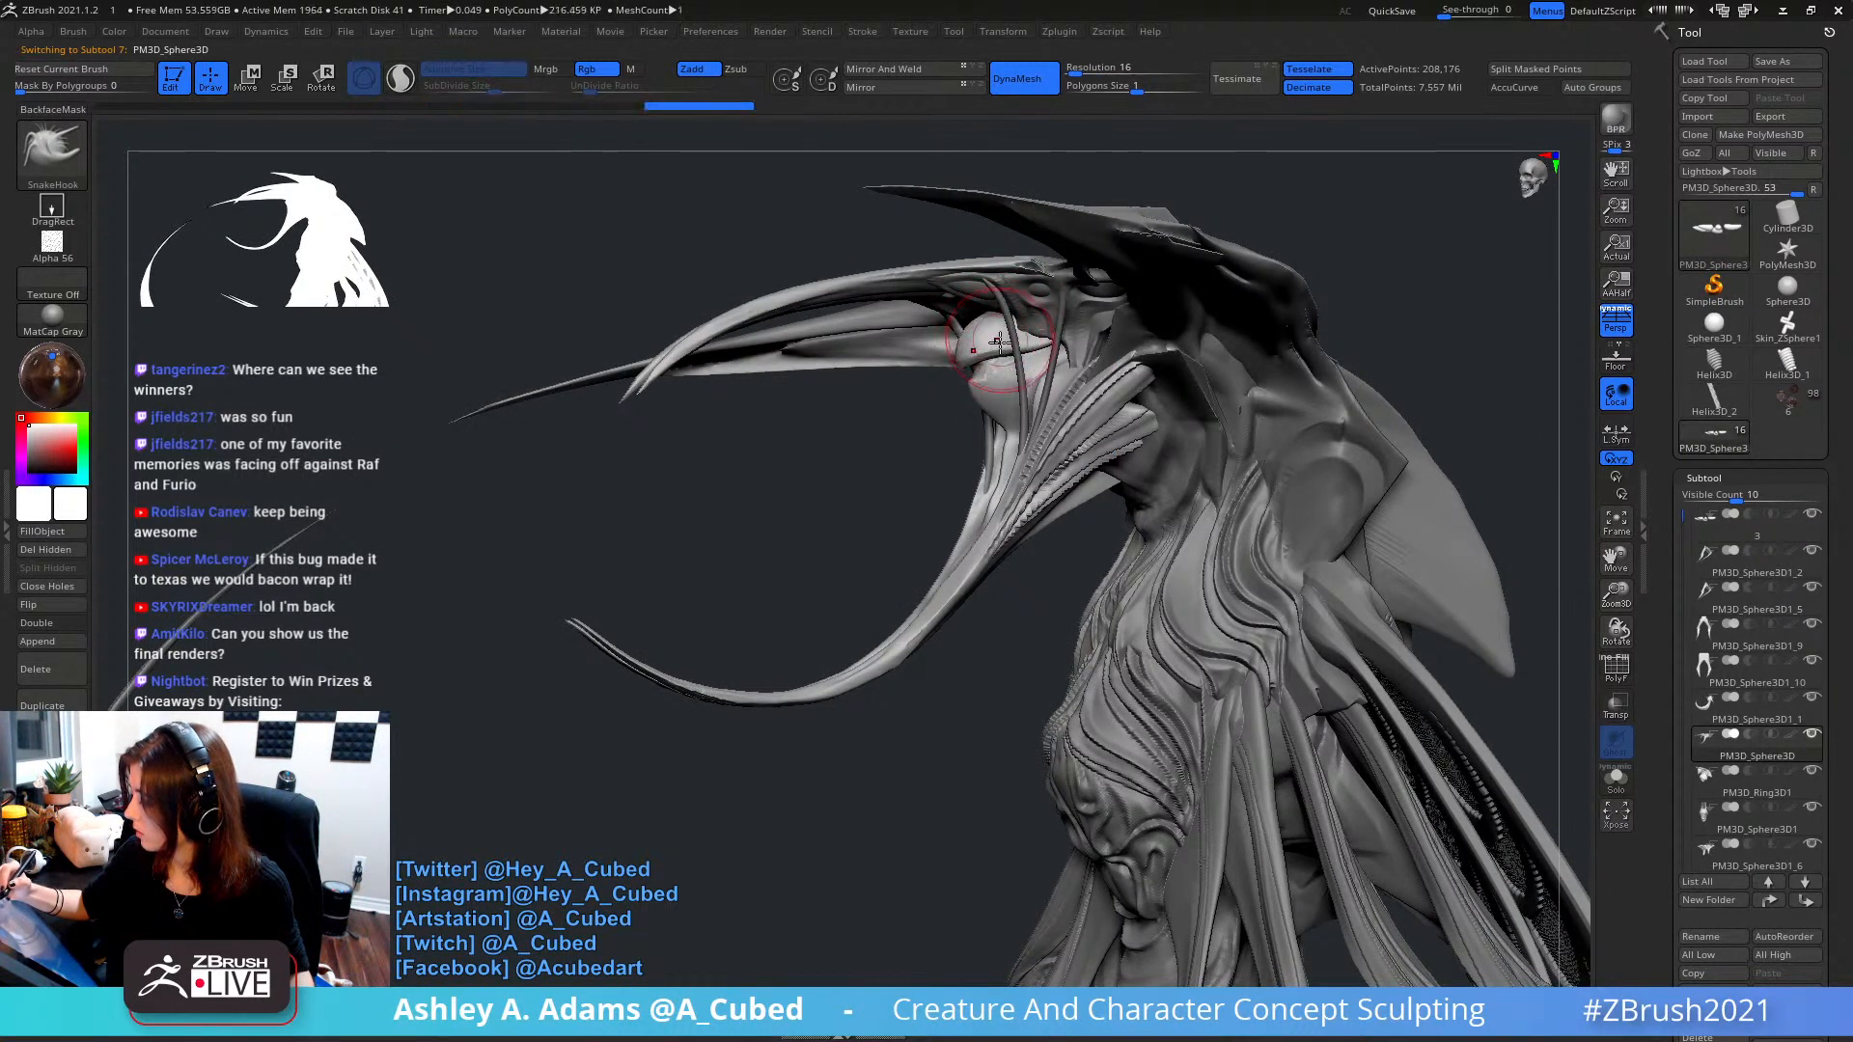
pyautogui.moveTo(998, 334); pyautogui.dragTo(988, 336, button='right')
pyautogui.keyDown('shift'); pyautogui.moveTo(986, 369); pyautogui.dragTo(998, 371); pyautogui.keyUp('shift')
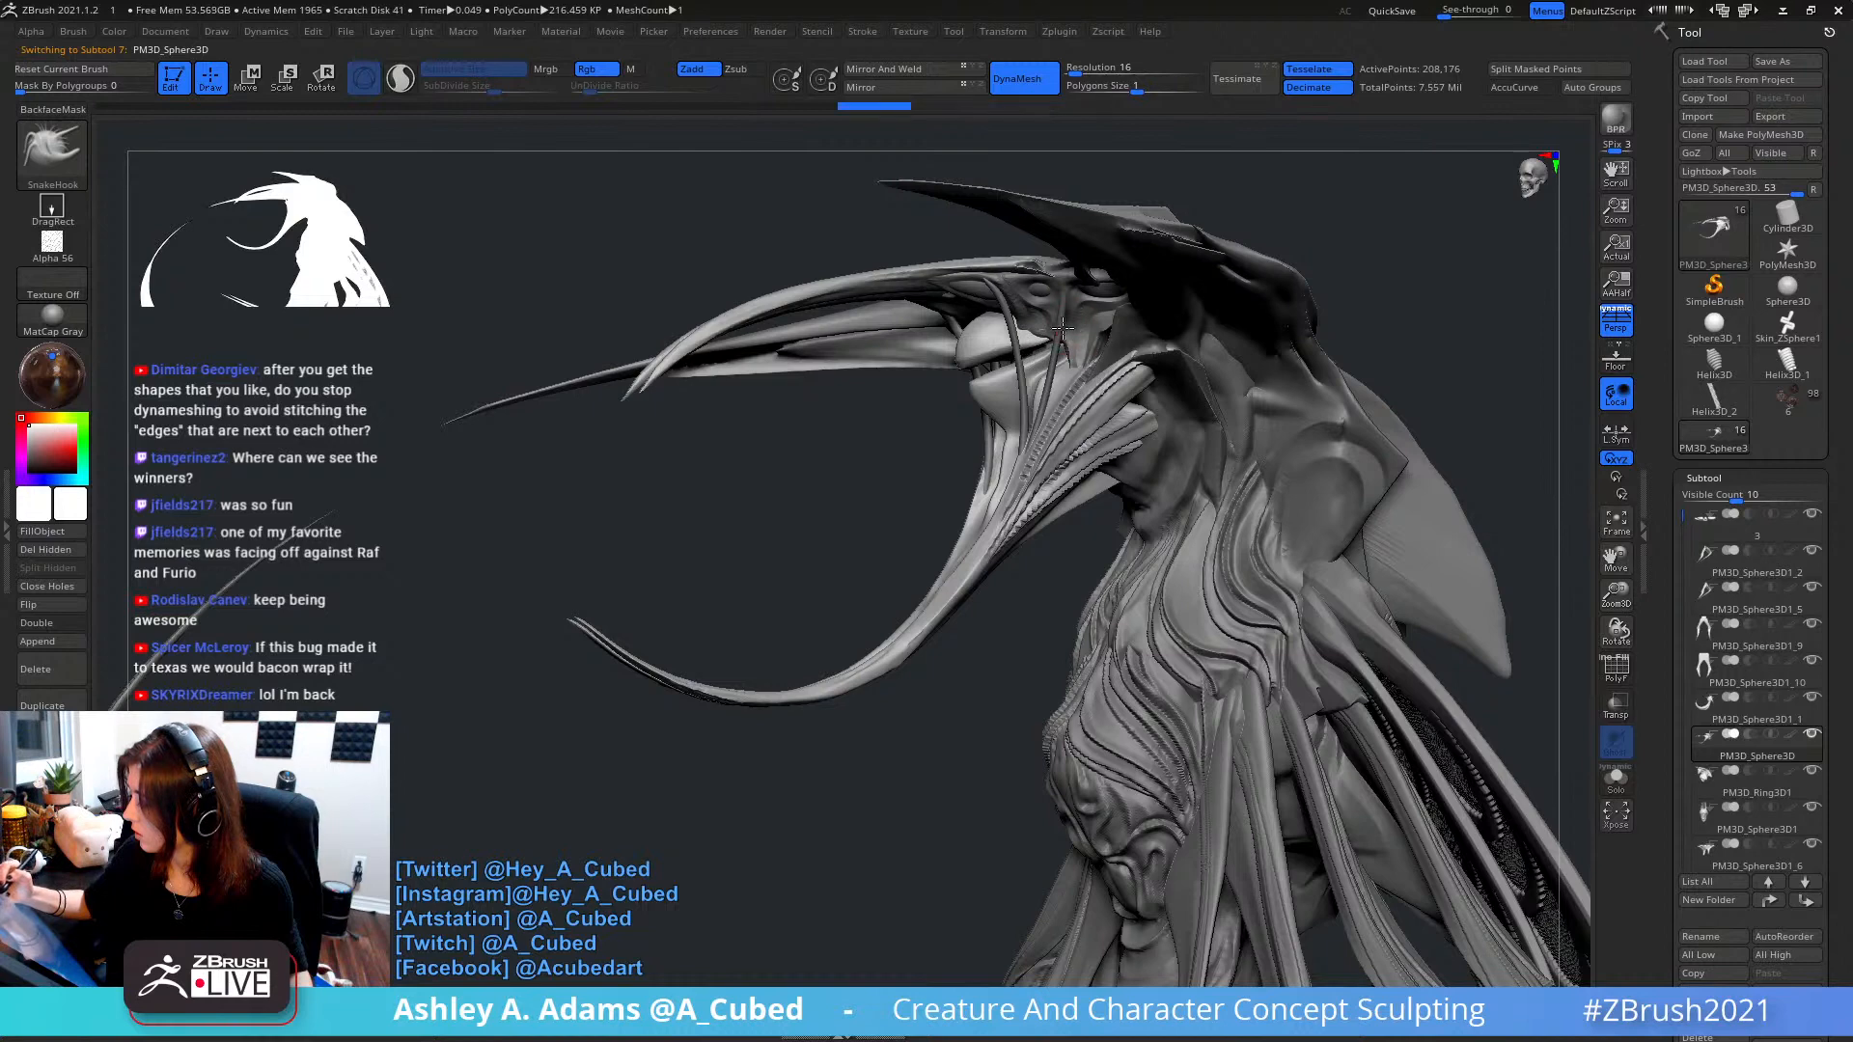
# - Adjust the small forms behind and above the face tendrils with short SnakeHook pulls
pyautogui.moveTo(1057, 331); pyautogui.dragTo(1023, 333, button='right')
pyautogui.moveTo(1069, 359); pyautogui.dragTo(1072, 307)
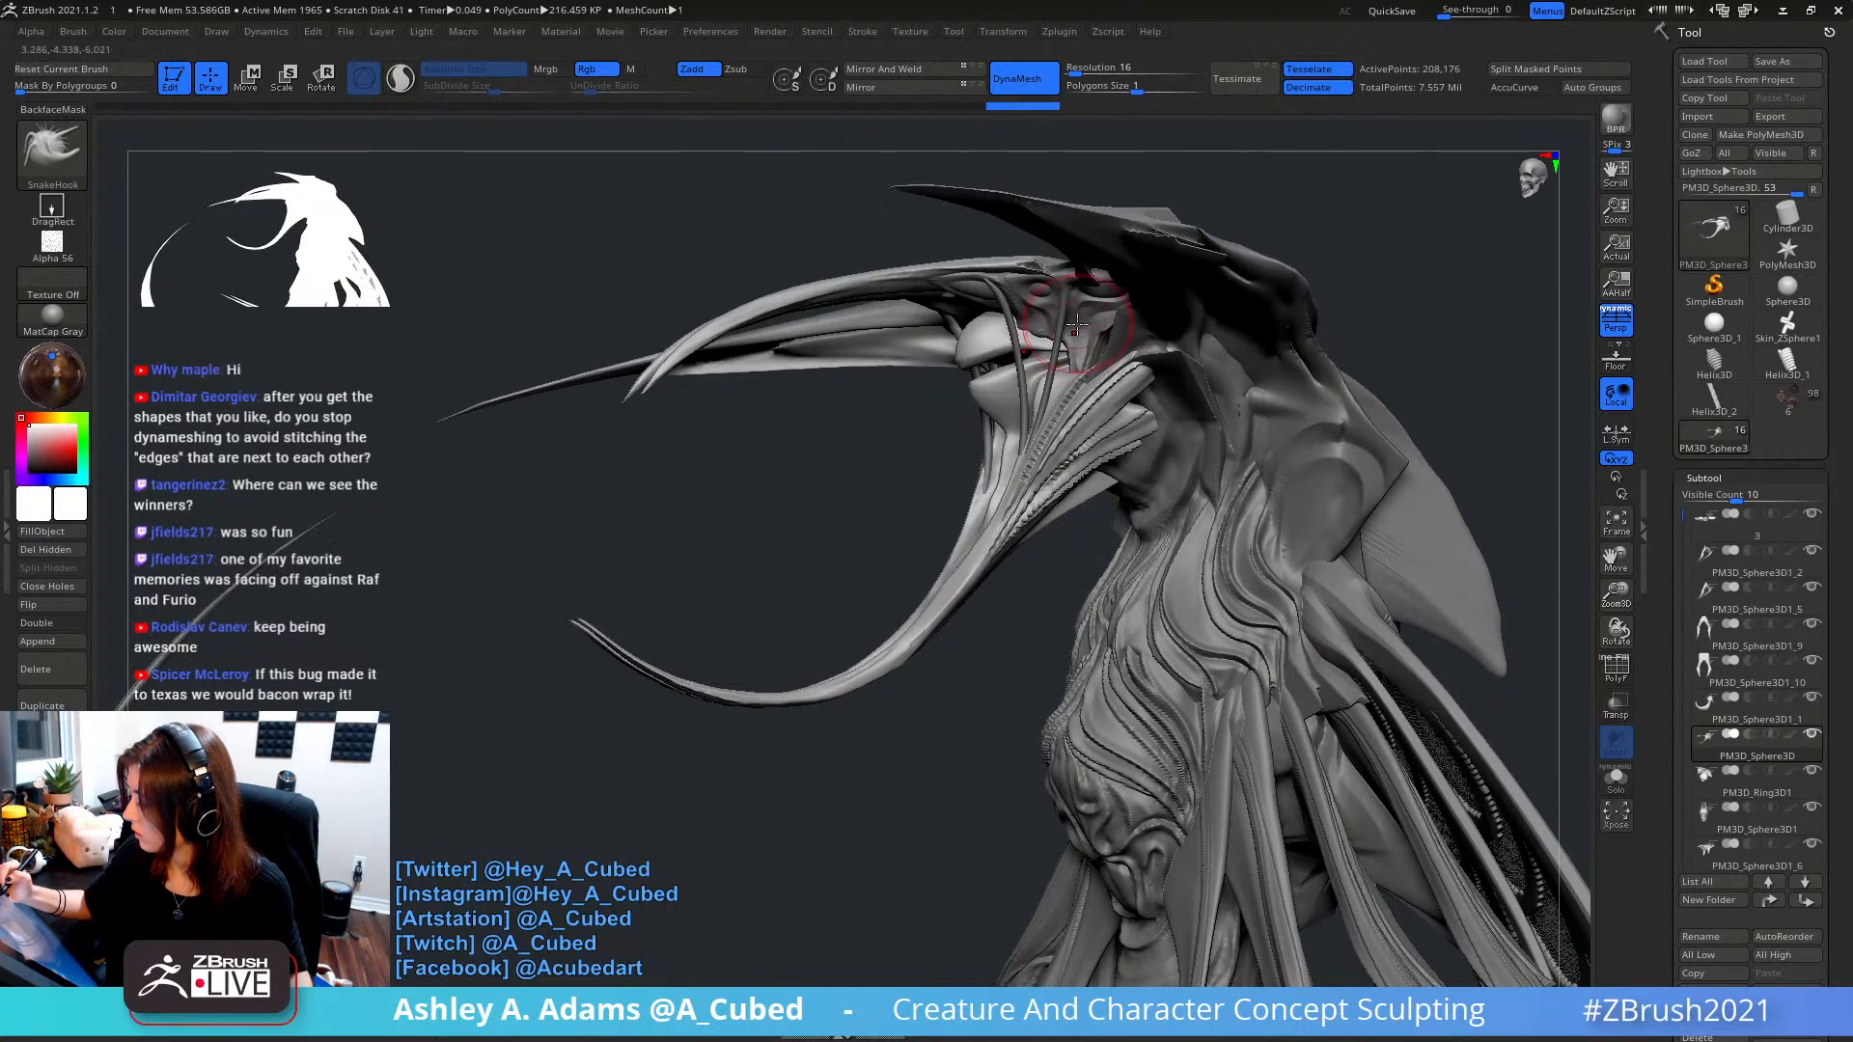
pyautogui.moveTo(1073, 320)
pyautogui.mouseDown(button='right')
pyautogui.moveTo(1030, 330)
pyautogui.moveTo(1046, 293)
pyautogui.mouseUp(button='right')
pyautogui.moveTo(1015, 290); pyautogui.dragTo(1025, 300)
# - Carve a short DamStandard groove where the thin face tendrils merge into the long curved one
pyautogui.moveTo(1027, 301); pyautogui.dragTo(1037, 424, button='right')
pyautogui.press('b')
pyautogui.press('d')
pyautogui.press('s')
pyautogui.moveTo(1029, 507)
pyautogui.mouseDown()
pyautogui.moveTo(1065, 440)
pyautogui.moveTo(1040, 491)
pyautogui.mouseUp()
pyautogui.moveTo(1040, 490); pyautogui.dragTo(1139, 454, button='right')
pyautogui.moveTo(1024, 417)
pyautogui.mouseDown(button='right')
pyautogui.moveTo(1052, 396)
pyautogui.moveTo(1036, 385)
pyautogui.mouseUp(button='right')
# - Reshape the lower rounded form inside the face tendrils with SnakeHook pulls, working from the side
pyautogui.press('b')
pyautogui.press('s')
pyautogui.press('h')
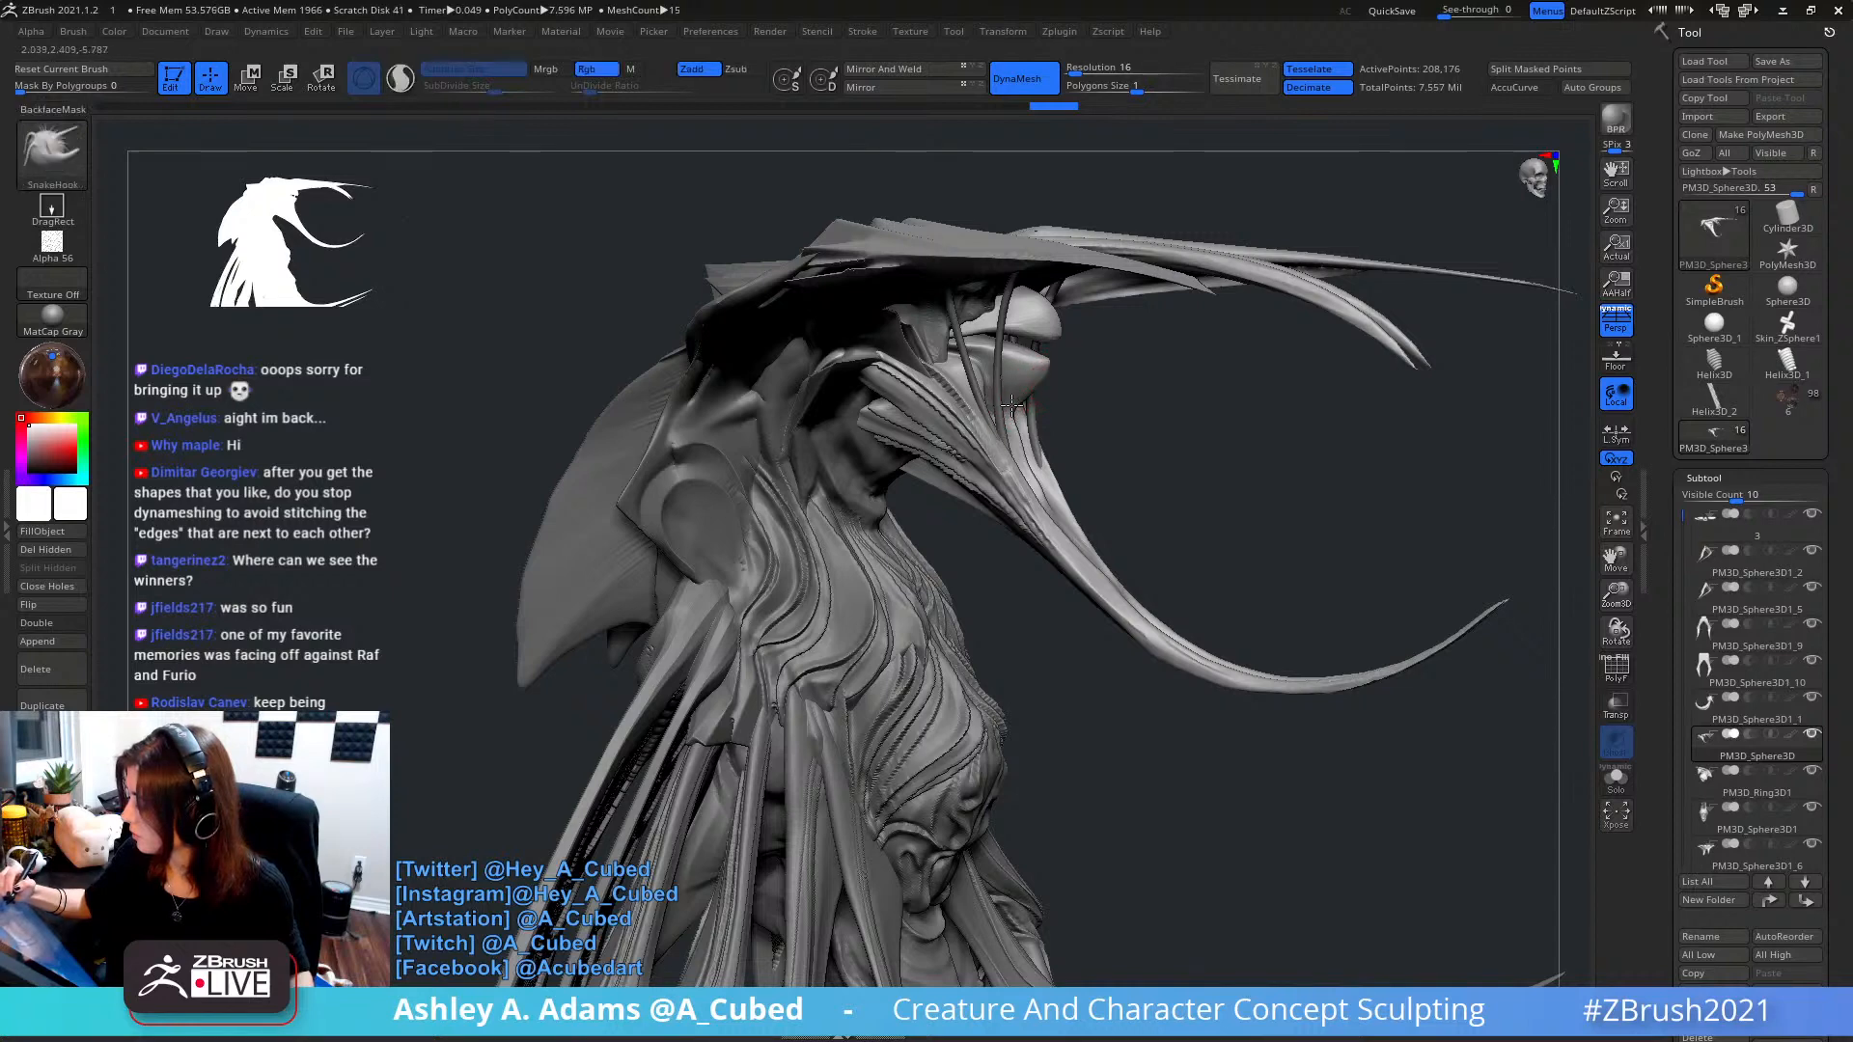
pyautogui.moveTo(1012, 405)
pyautogui.mouseDown()
pyautogui.moveTo(1035, 482)
pyautogui.moveTo(1015, 439)
pyautogui.mouseUp()
pyautogui.moveTo(1016, 391); pyautogui.dragTo(1045, 366, button='right')
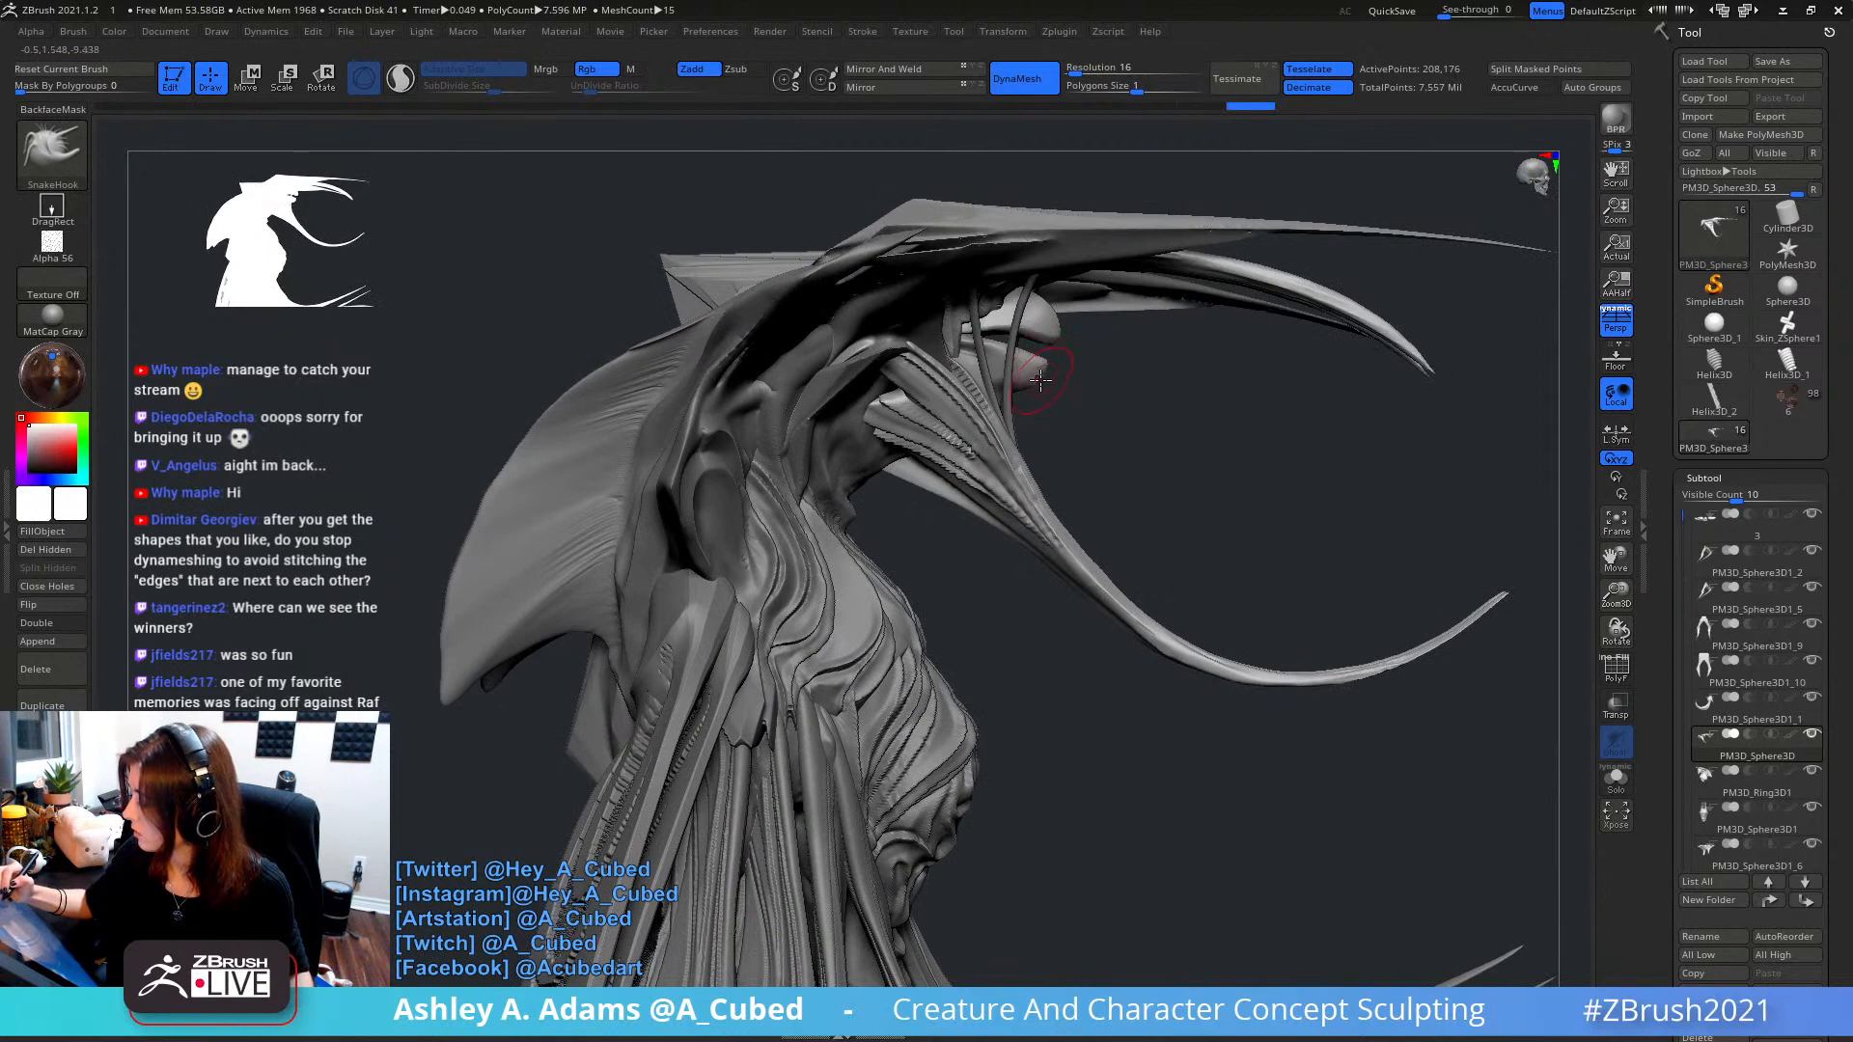
pyautogui.moveTo(1031, 382); pyautogui.dragTo(1017, 374)
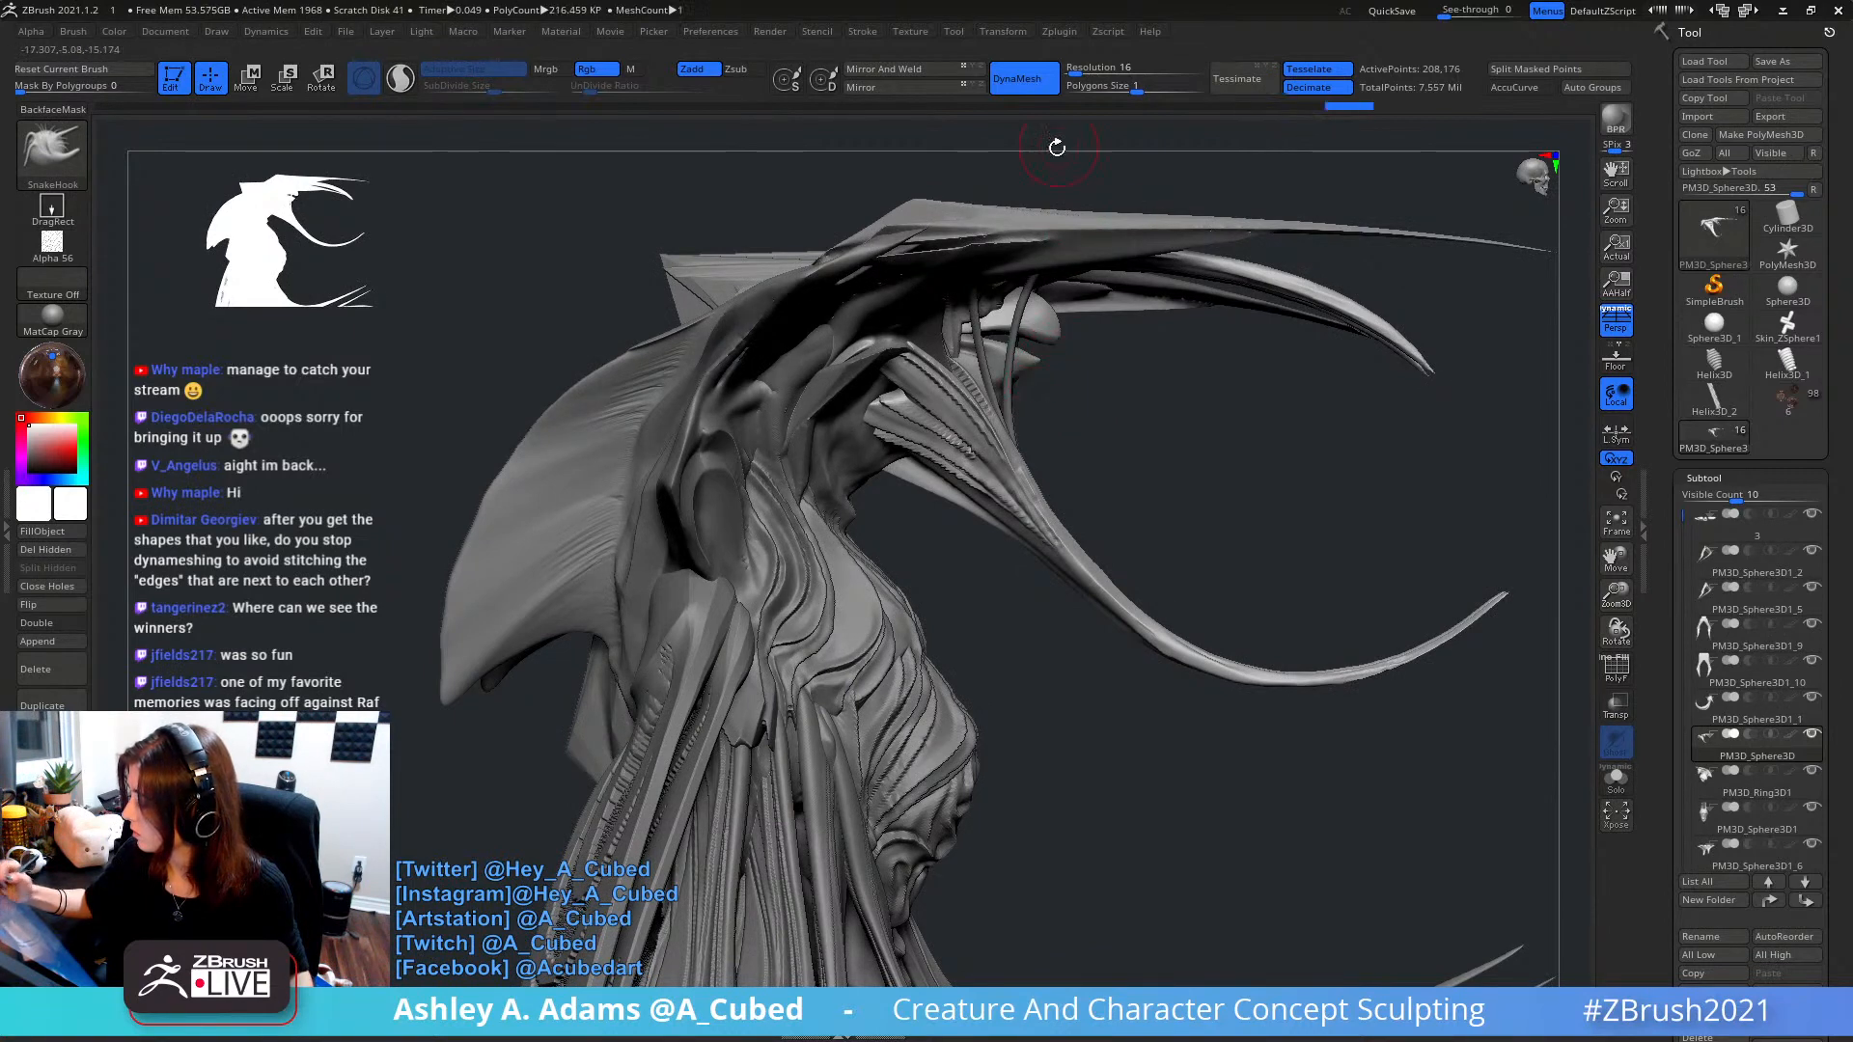
# - Flatten the upper rounded form inside the face tendrils with hPolish strokes from the side
pyautogui.press('b')
pyautogui.press('h')
pyautogui.press('p')
pyautogui.moveTo(1029, 307); pyautogui.dragTo(1052, 327)
pyautogui.moveTo(1037, 309); pyautogui.dragTo(1054, 330)
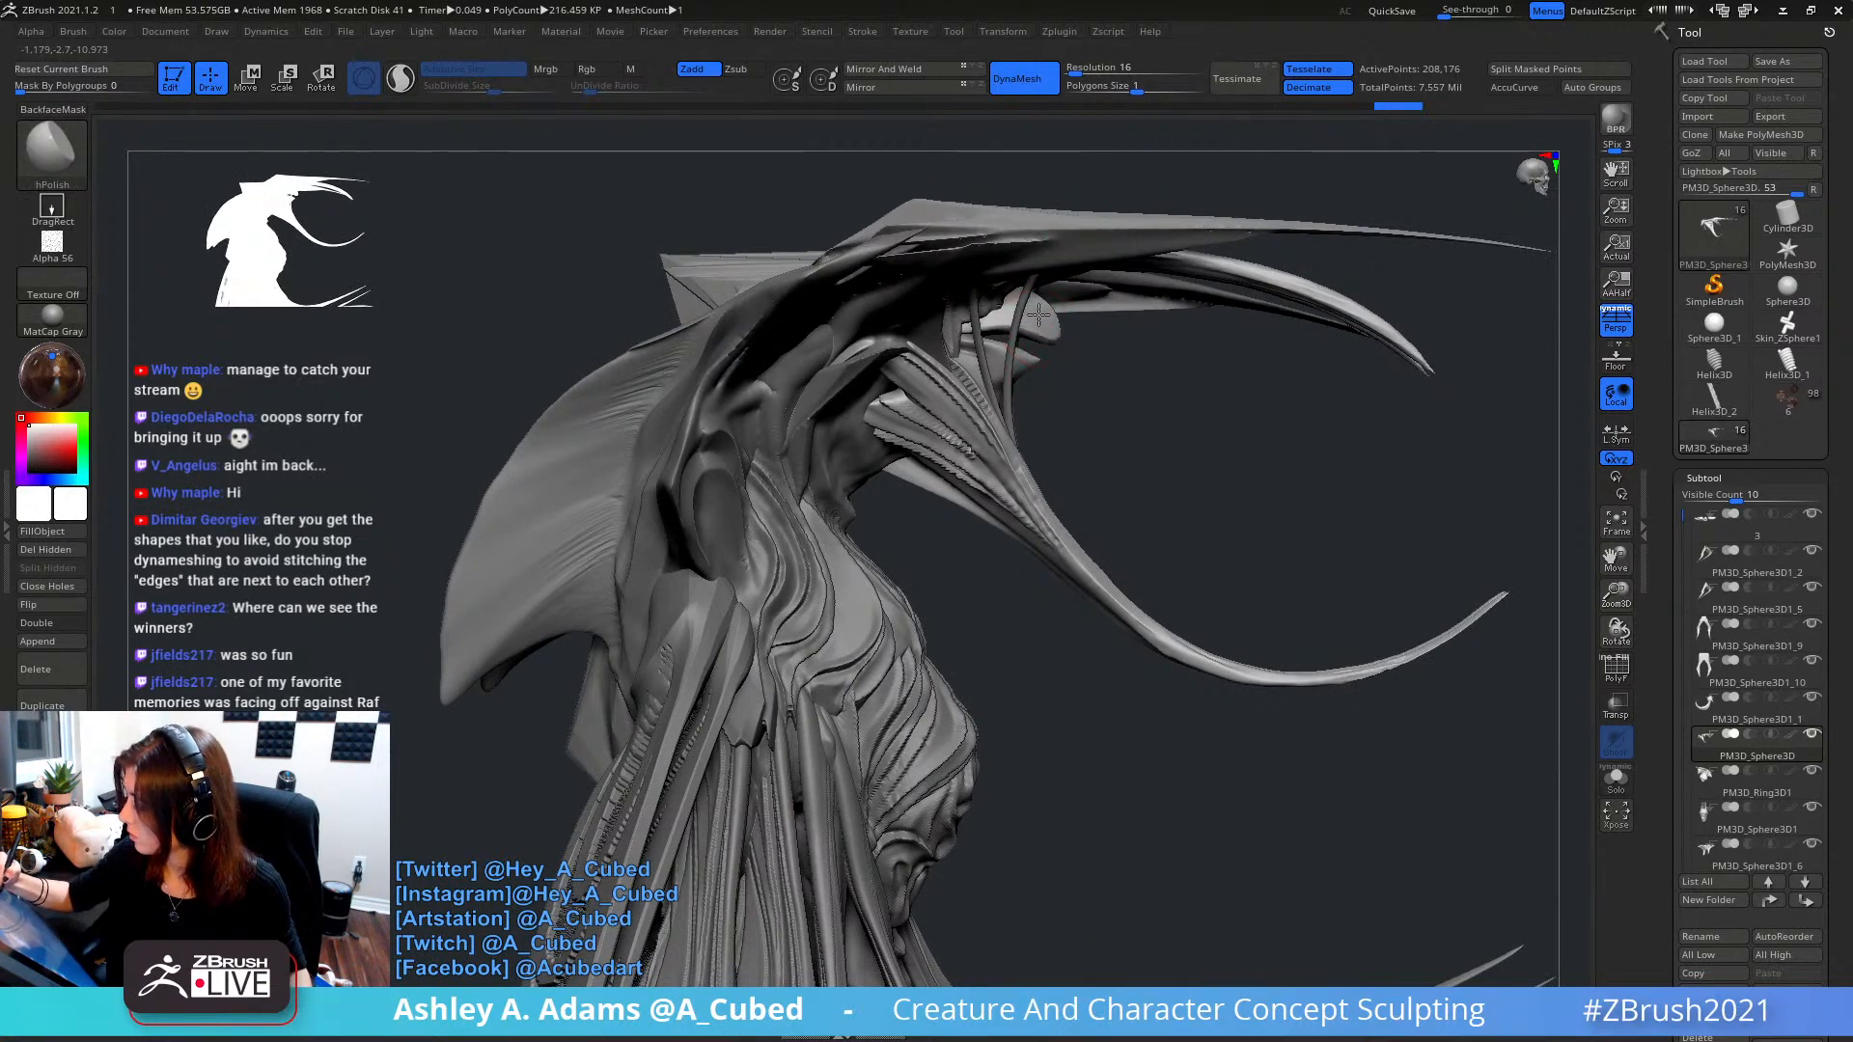
pyautogui.moveTo(1039, 315); pyautogui.dragTo(980, 278, button='right')
pyautogui.moveTo(1050, 305)
pyautogui.mouseDown()
pyautogui.moveTo(1034, 297)
pyautogui.moveTo(1062, 321)
pyautogui.moveTo(1069, 301)
pyautogui.mouseUp()
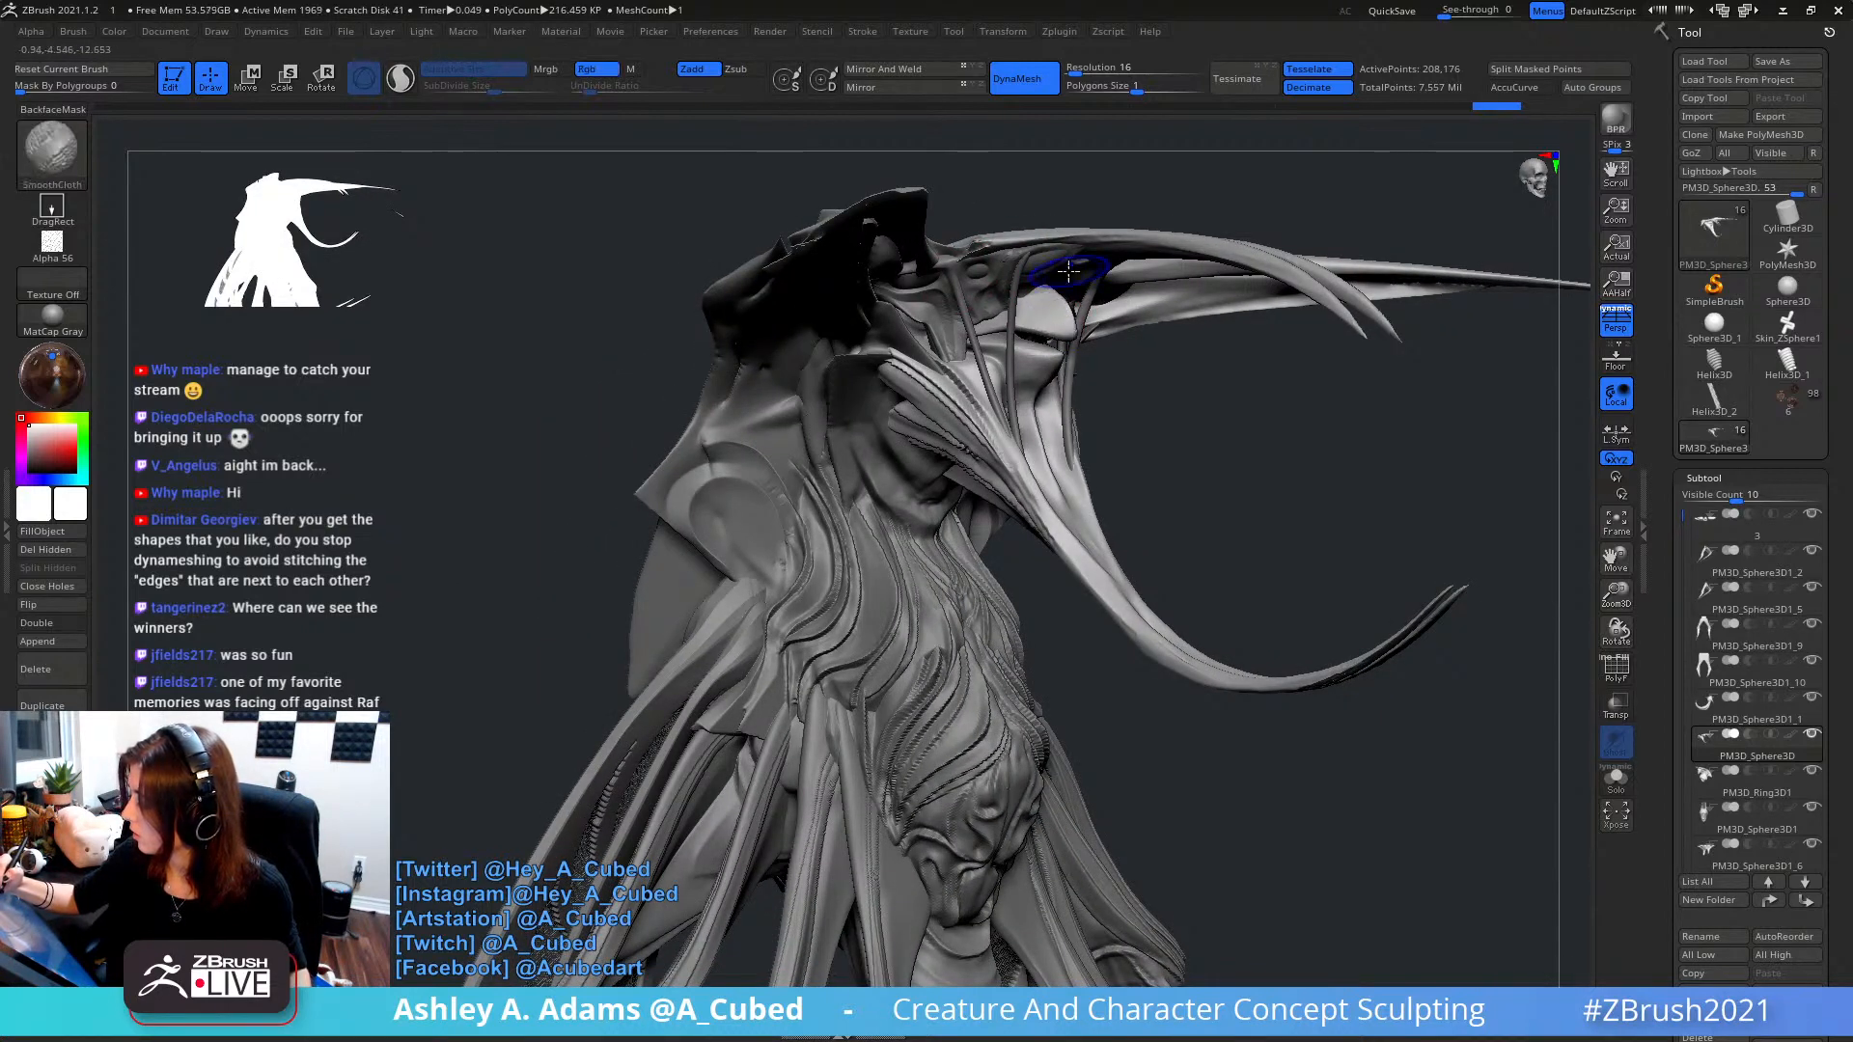
# - Refine the front of the beak-like form between the tendrils with hPolish and smoothing strokes
pyautogui.moveTo(1067, 289); pyautogui.dragTo(965, 300, button='right')
pyautogui.moveTo(1077, 357); pyautogui.dragTo(1083, 363)
pyautogui.moveTo(1083, 363); pyautogui.dragTo(994, 355, button='right')
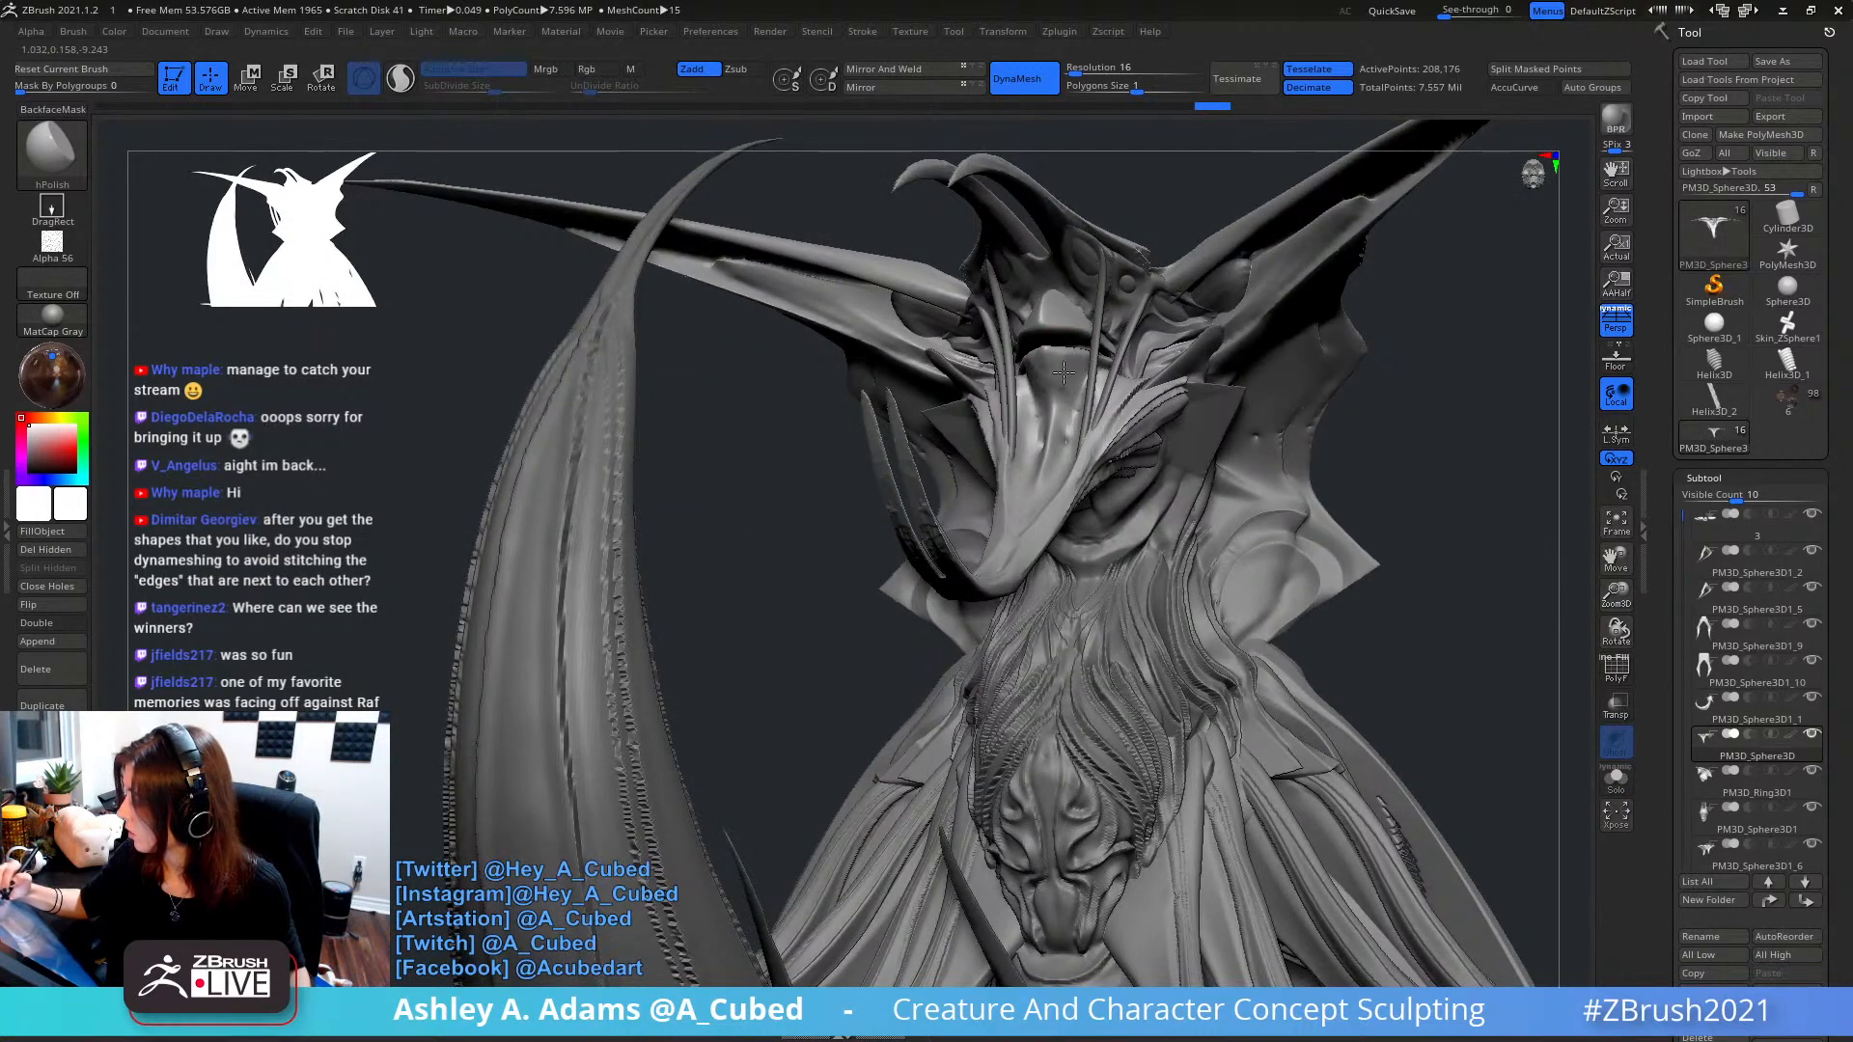
pyautogui.moveTo(1073, 353); pyautogui.dragTo(1060, 370)
pyautogui.moveTo(1047, 359); pyautogui.dragTo(1108, 352, button='right')
pyautogui.keyDown('shift'); pyautogui.moveTo(1083, 359); pyautogui.dragTo(1098, 349); pyautogui.keyUp('shift')
pyautogui.moveTo(1096, 206)
pyautogui.mouseDown(button='right')
pyautogui.moveTo(1158, 275)
pyautogui.moveTo(1104, 236)
pyautogui.moveTo(1081, 251)
pyautogui.mouseUp(button='right')
pyautogui.moveTo(1096, 362)
pyautogui.mouseDown(button='right')
pyautogui.moveTo(1074, 359)
pyautogui.moveTo(1081, 434)
pyautogui.moveTo(1124, 405)
pyautogui.mouseUp(button='right')
pyautogui.moveTo(1066, 397); pyautogui.dragTo(1087, 410)
# - Switch to the SnakeHook brush and mask the long face tendrils with MaskLasso, leaving the small beak free
pyautogui.press('b')
pyautogui.press('s')
pyautogui.press('h')
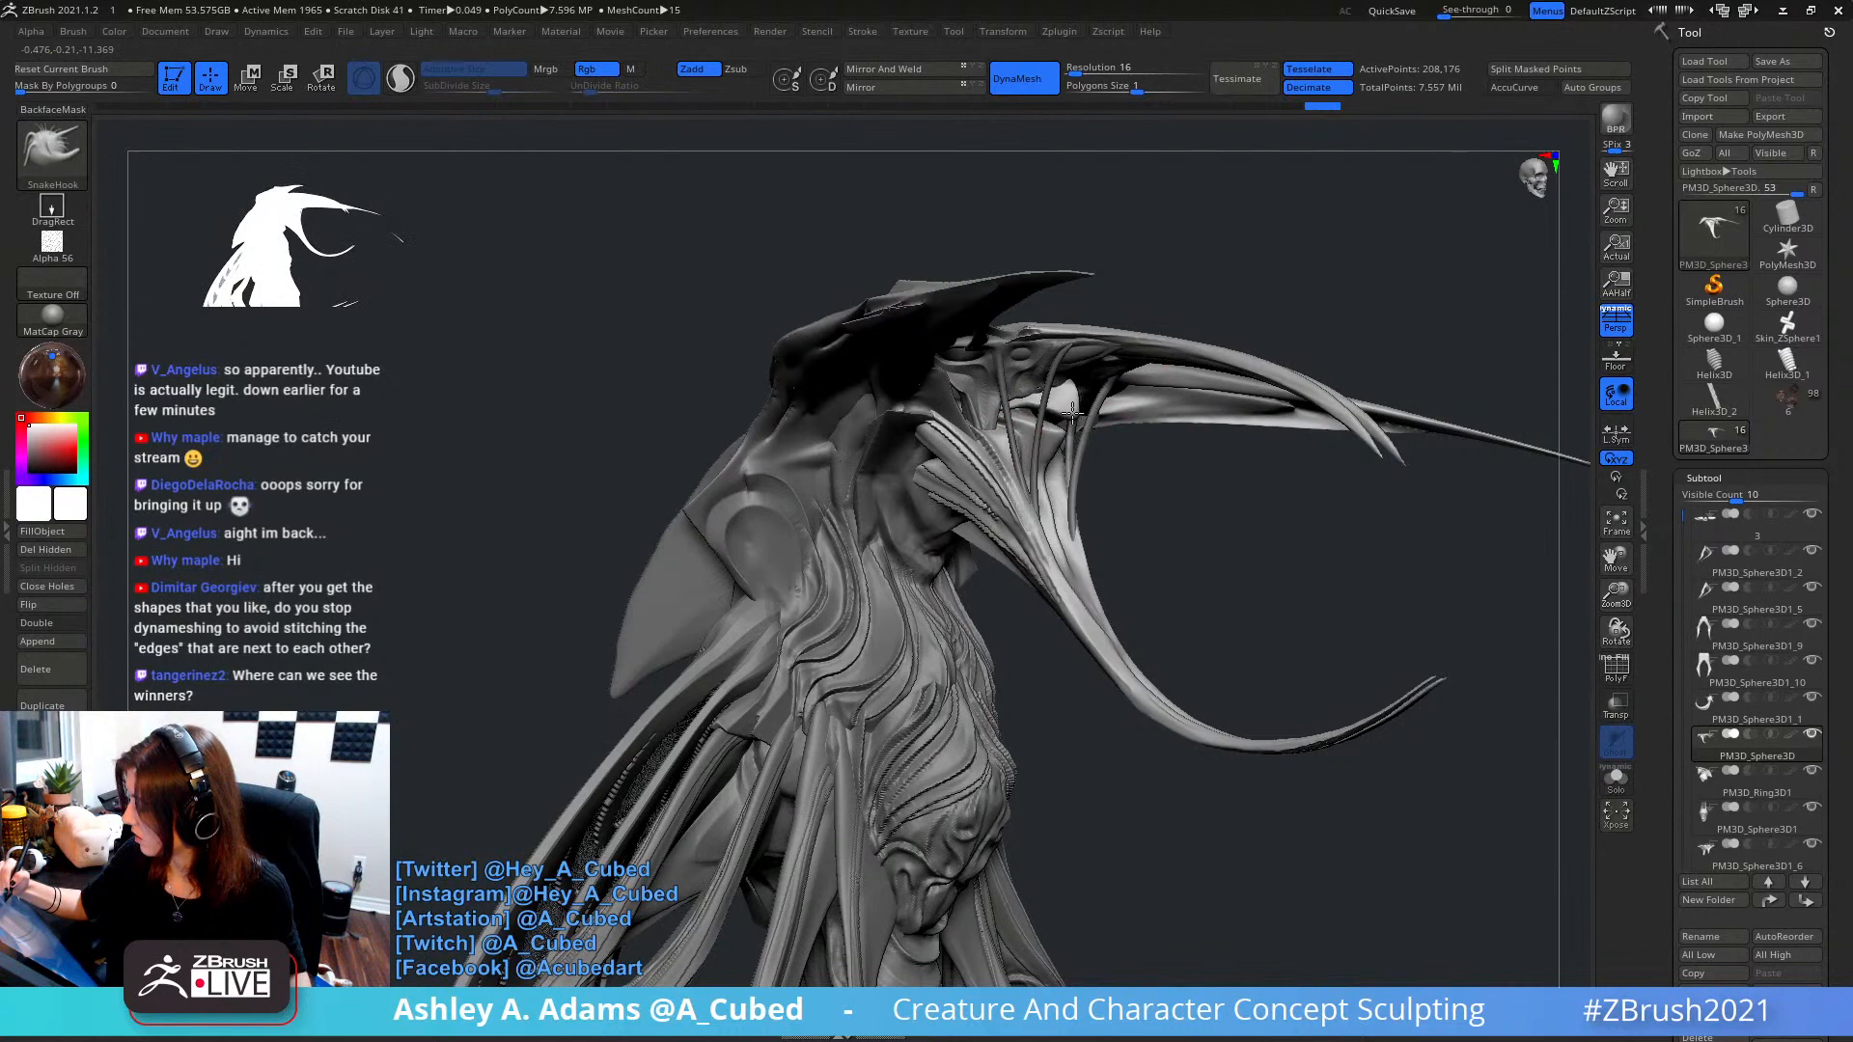
pyautogui.moveTo(1084, 191); pyautogui.dragTo(1153, 226, button='right')
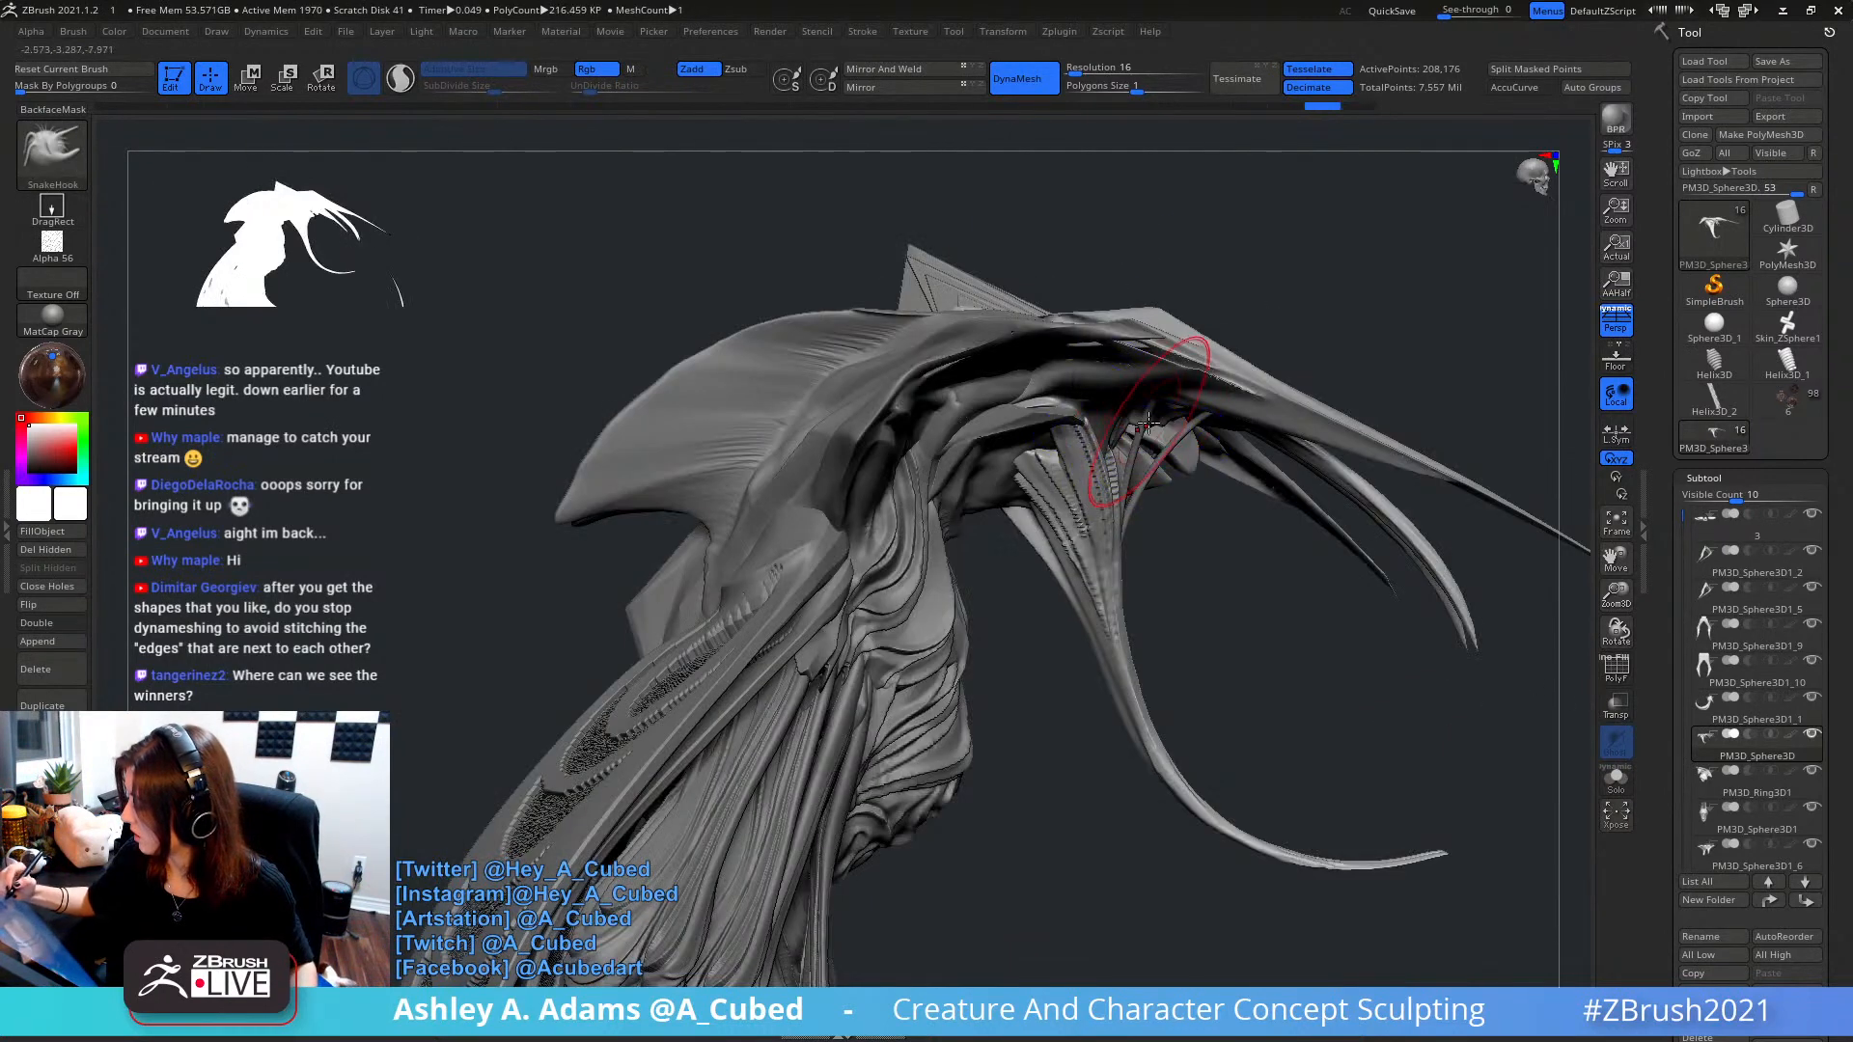
pyautogui.press('space')
pyautogui.keyDown('alt'); pyautogui.moveTo(1143, 557); pyautogui.dragTo(1043, 498, button='right'); pyautogui.keyUp('alt')
pyautogui.press('space')
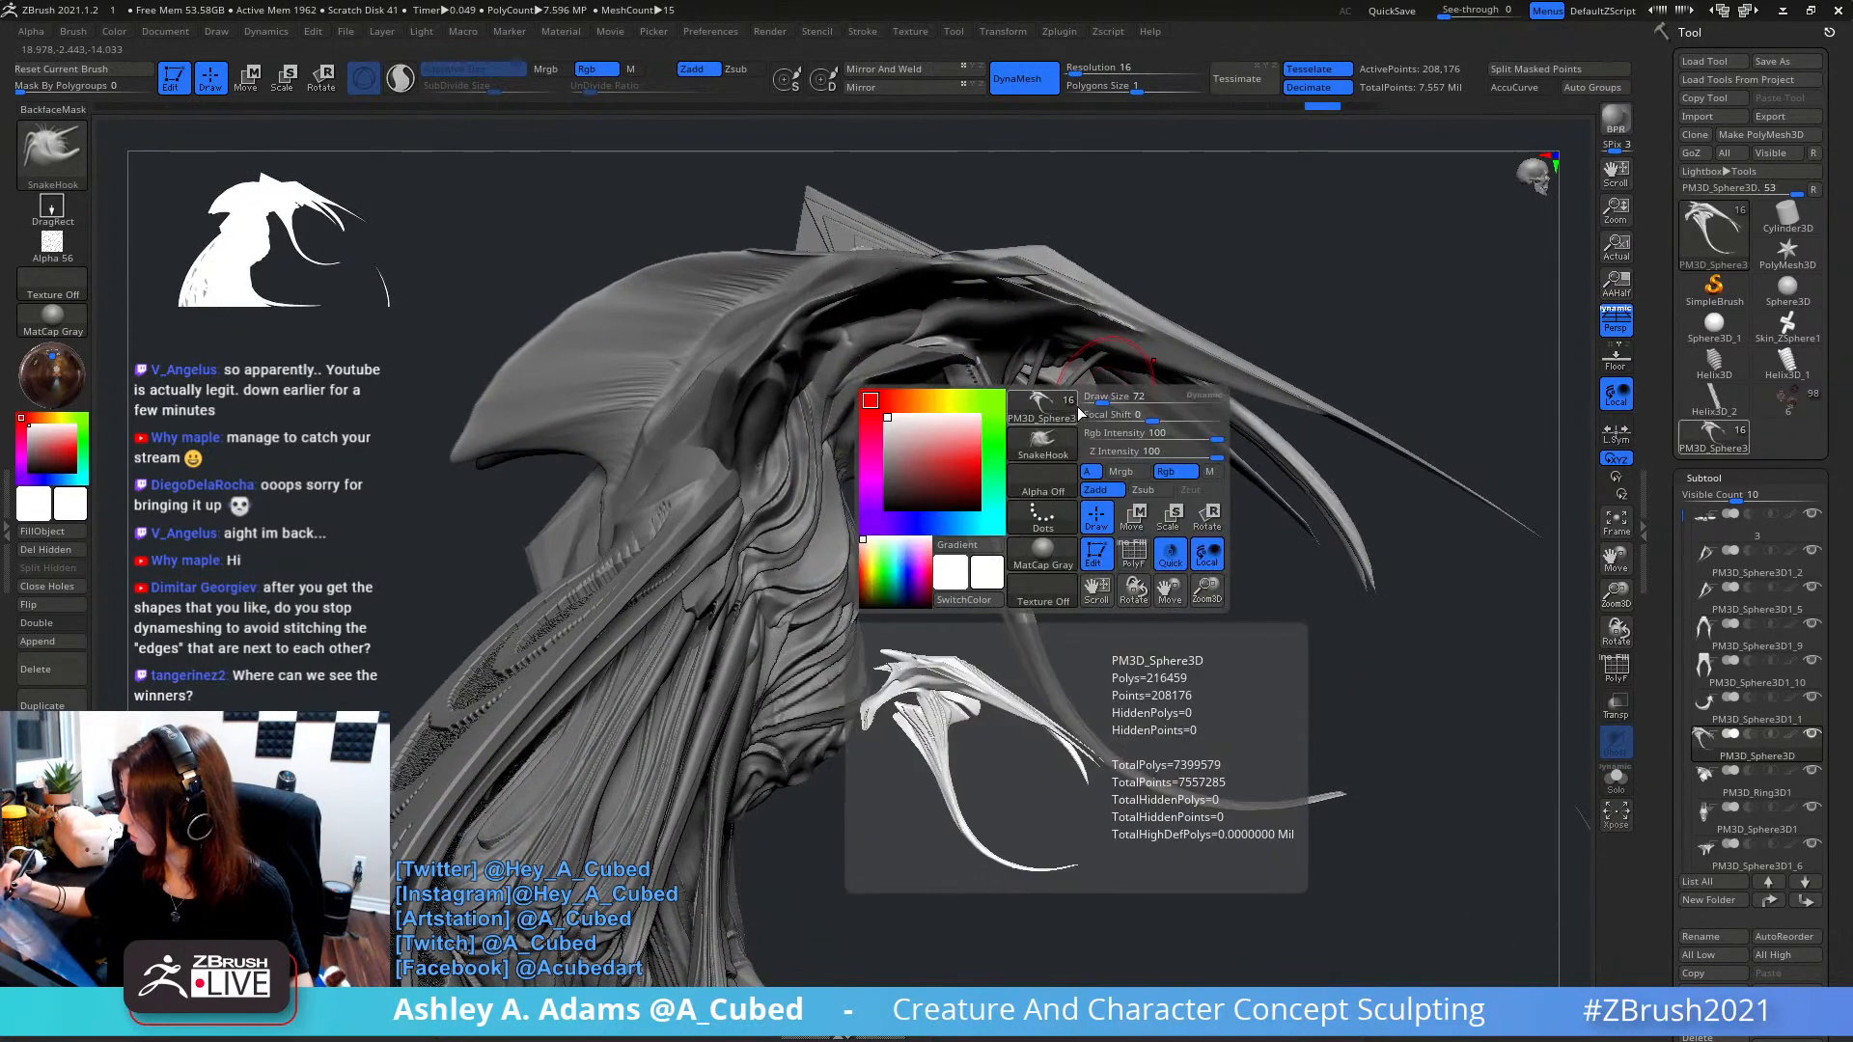
pyautogui.press('ctrl')
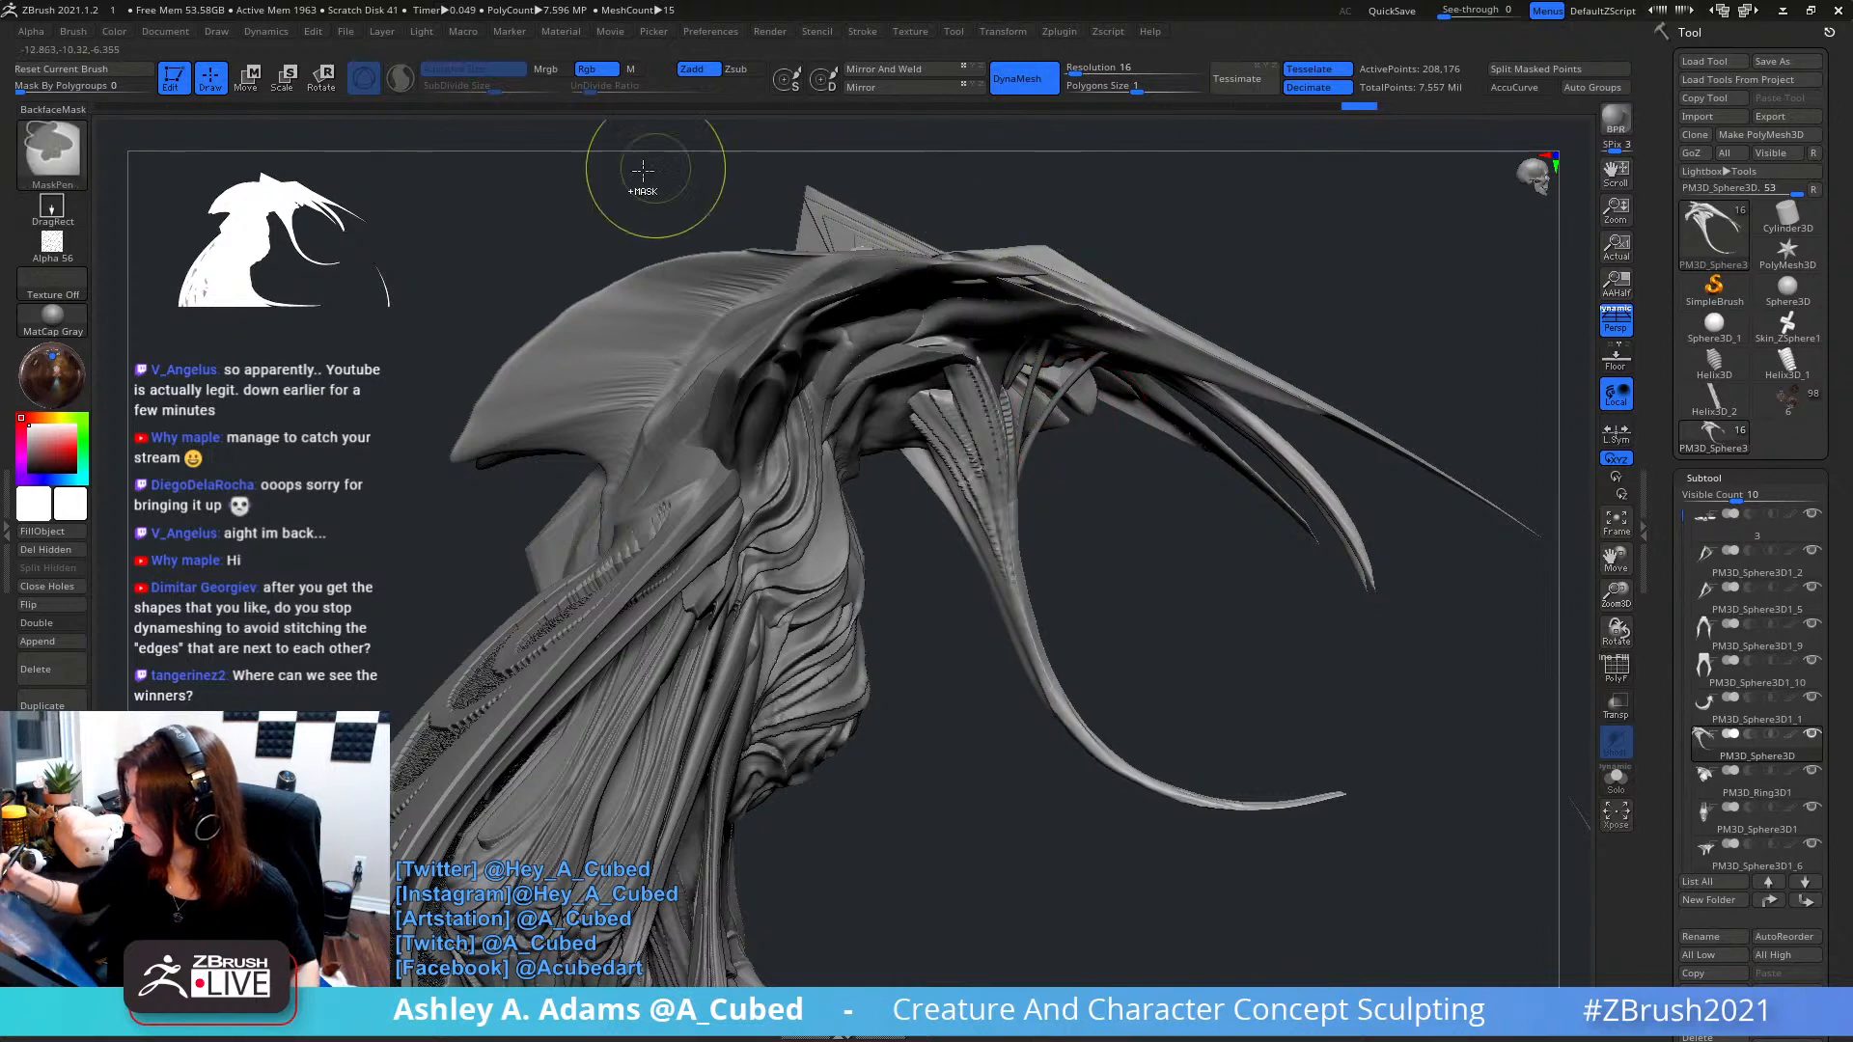
pyautogui.keyDown('ctrl'); pyautogui.click(56, 155); pyautogui.keyUp('ctrl')
pyautogui.keyDown('ctrl'); pyautogui.click(151, 173); pyautogui.keyUp('ctrl')
pyautogui.press('ctrl')
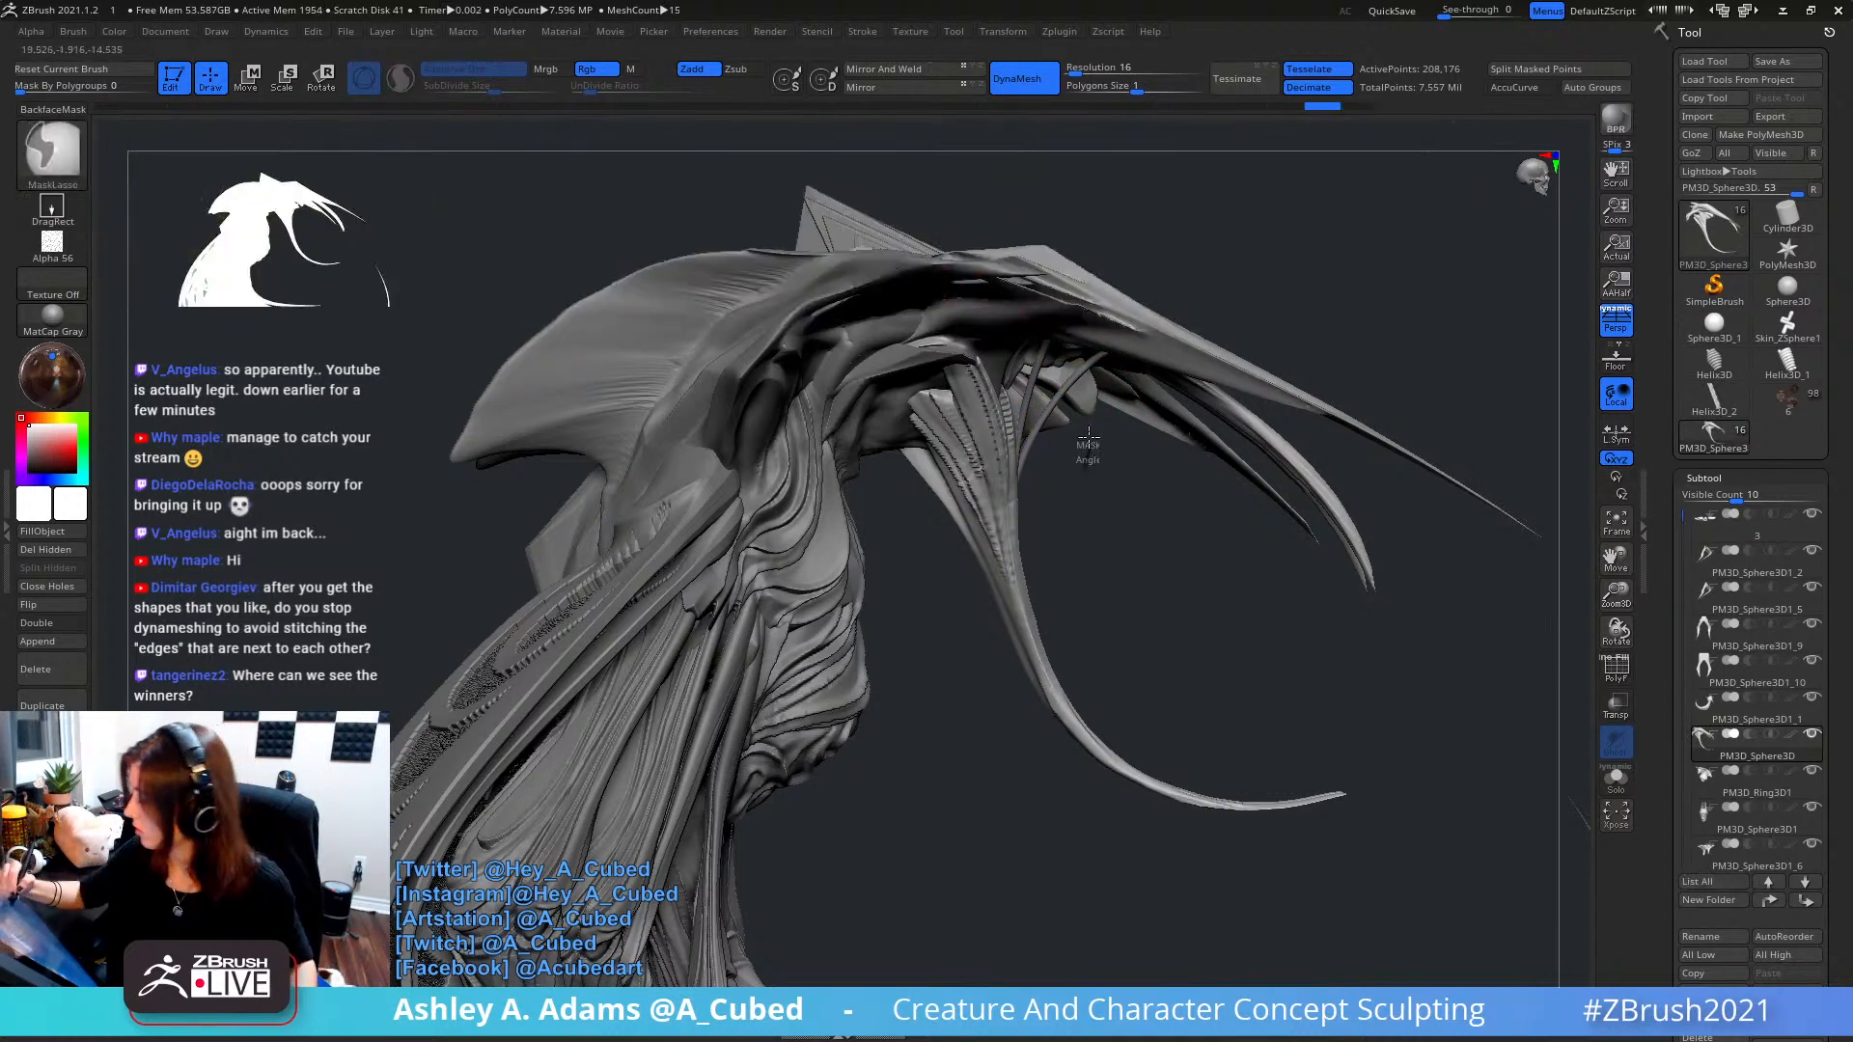
pyautogui.keyDown('ctrl'); pyautogui.moveTo(994, 364); pyautogui.dragTo(1008, 529); pyautogui.keyUp('ctrl')
pyautogui.keyDown('alt'); pyautogui.moveTo(1114, 417); pyautogui.dragTo(1058, 411); pyautogui.keyUp('alt')
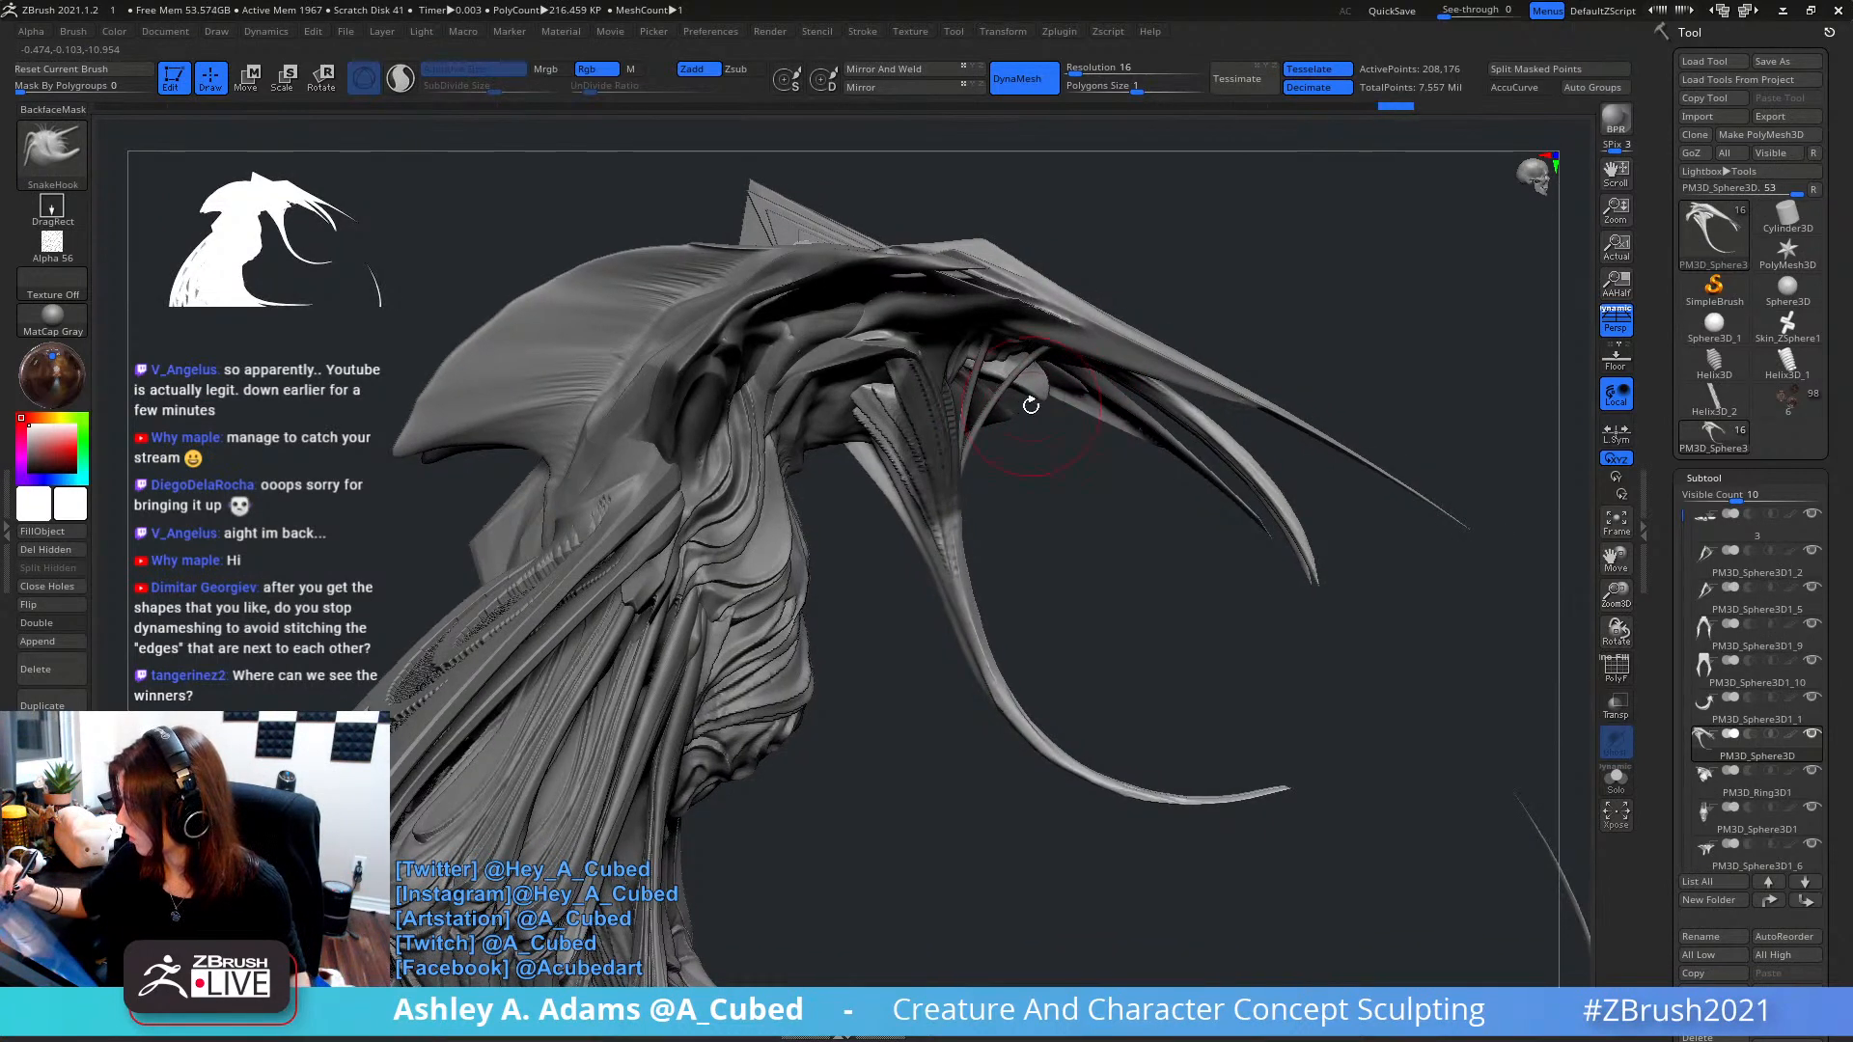
# - Pull the tip of the upper rounded form forward and down into a hooked beak with SnakeHook
pyautogui.moveTo(1021, 387); pyautogui.dragTo(1044, 401, button='right')
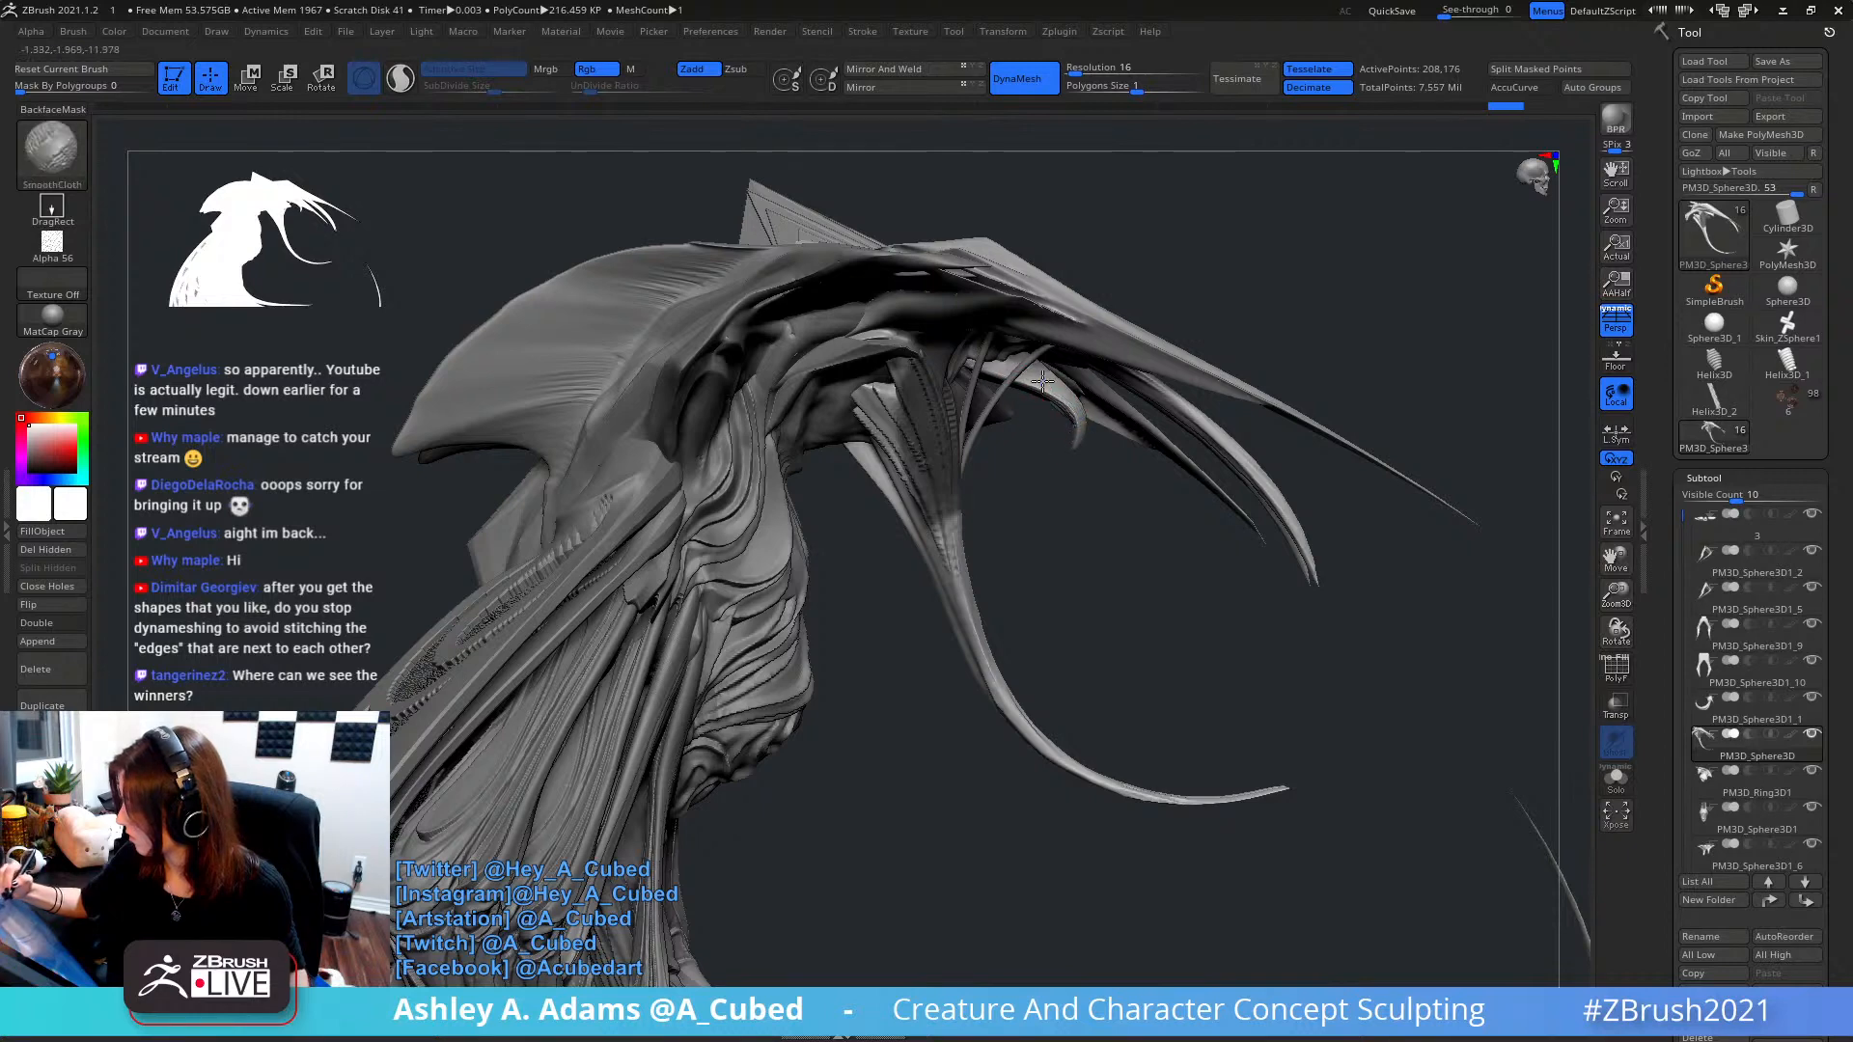
pyautogui.hotkey('ctrl', 'z')
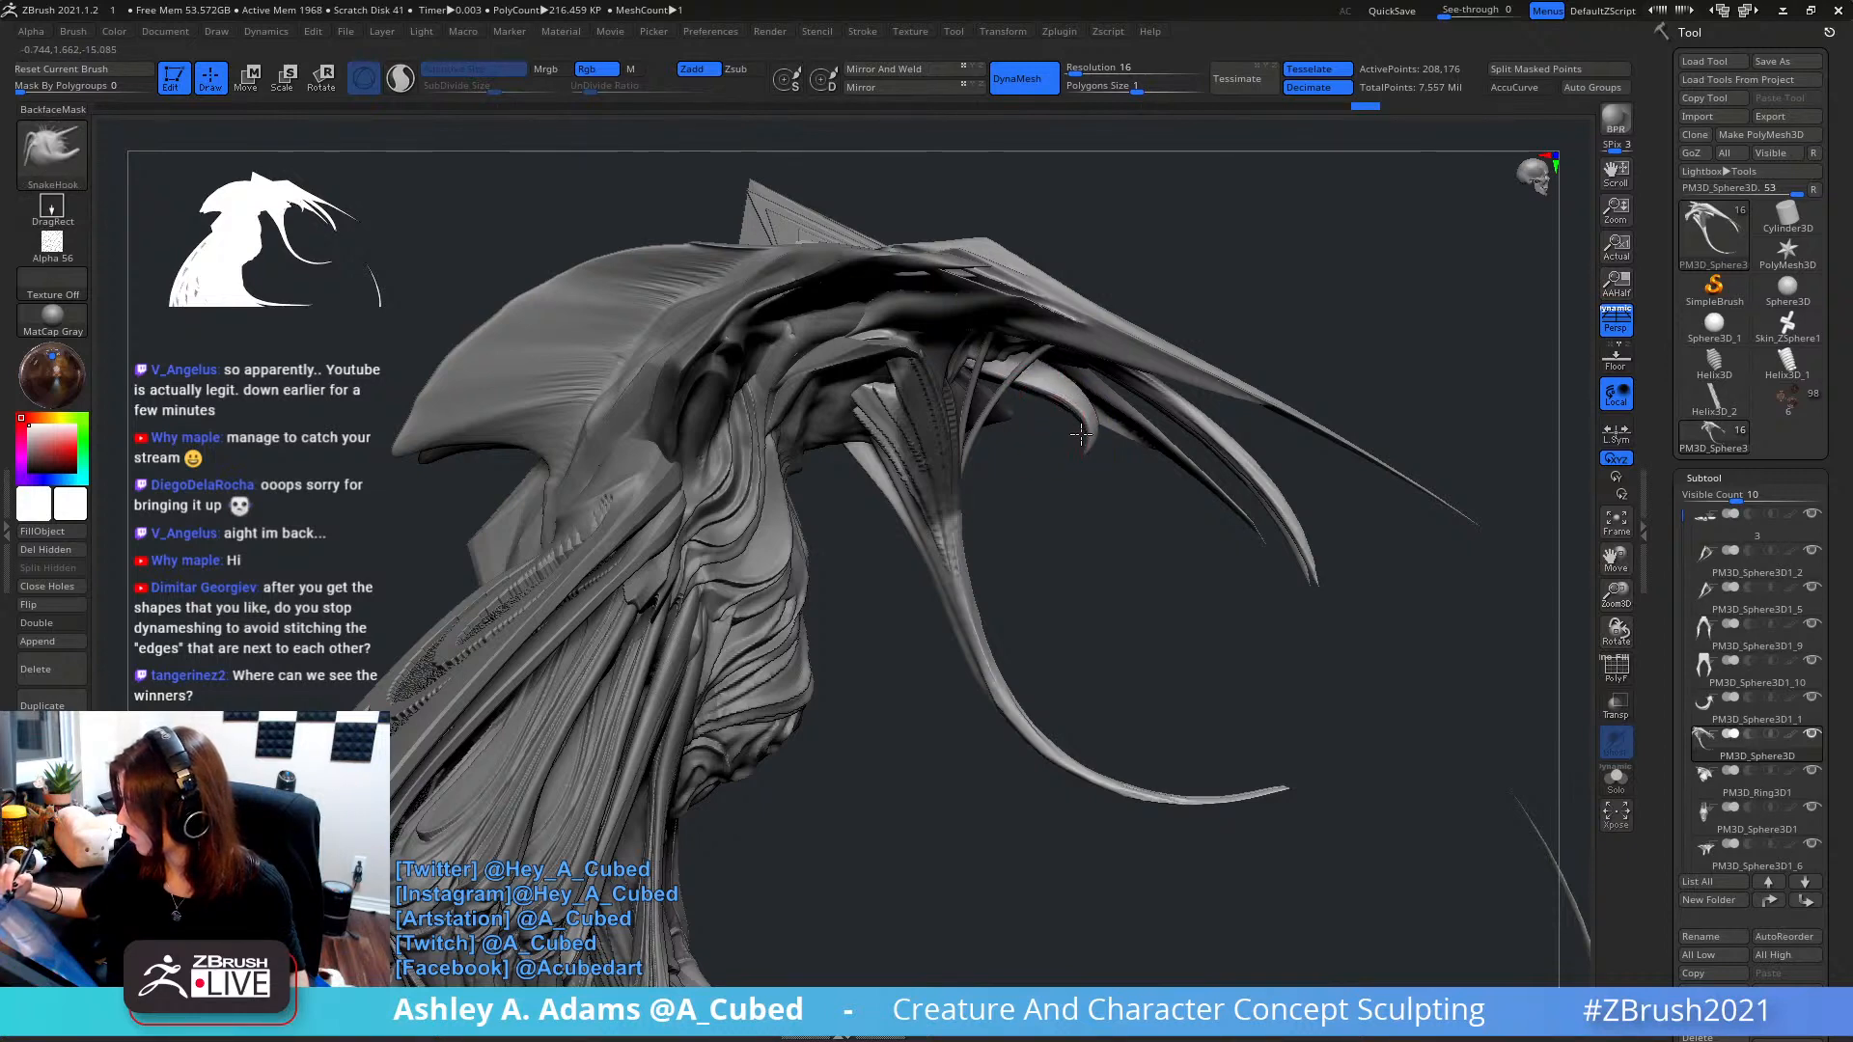
pyautogui.moveTo(1081, 433)
pyautogui.mouseDown(button='right')
pyautogui.moveTo(1138, 328)
pyautogui.moveTo(1030, 397)
pyautogui.mouseUp(button='right')
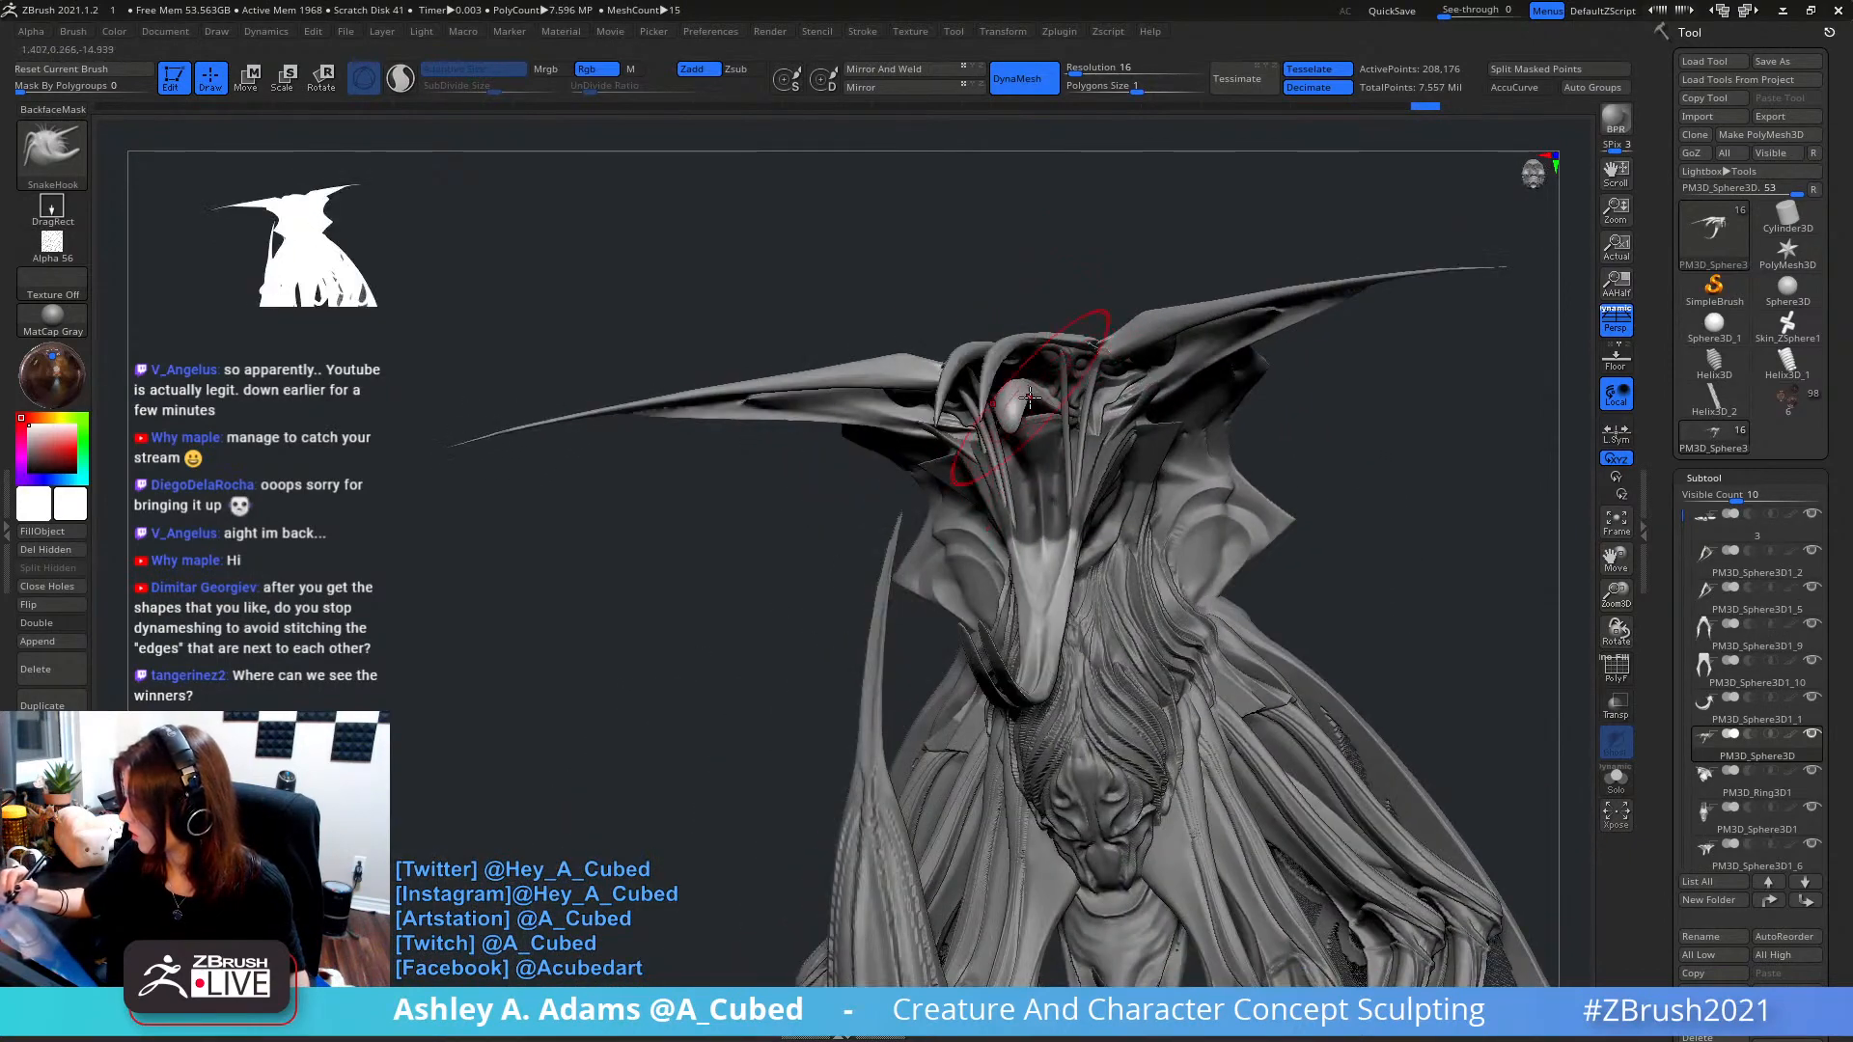
# - Try a small SnakeHook pull on the front of the hooked upper beak
pyautogui.moveTo(1018, 399); pyautogui.dragTo(1029, 401)
pyautogui.hotkey('ctrl', 'z')
pyautogui.rightClick(1031, 402)
pyautogui.moveTo(1031, 402)
pyautogui.mouseDown(button='right')
pyautogui.moveTo(998, 376)
pyautogui.moveTo(1065, 443)
pyautogui.moveTo(956, 303)
pyautogui.mouseUp(button='right')
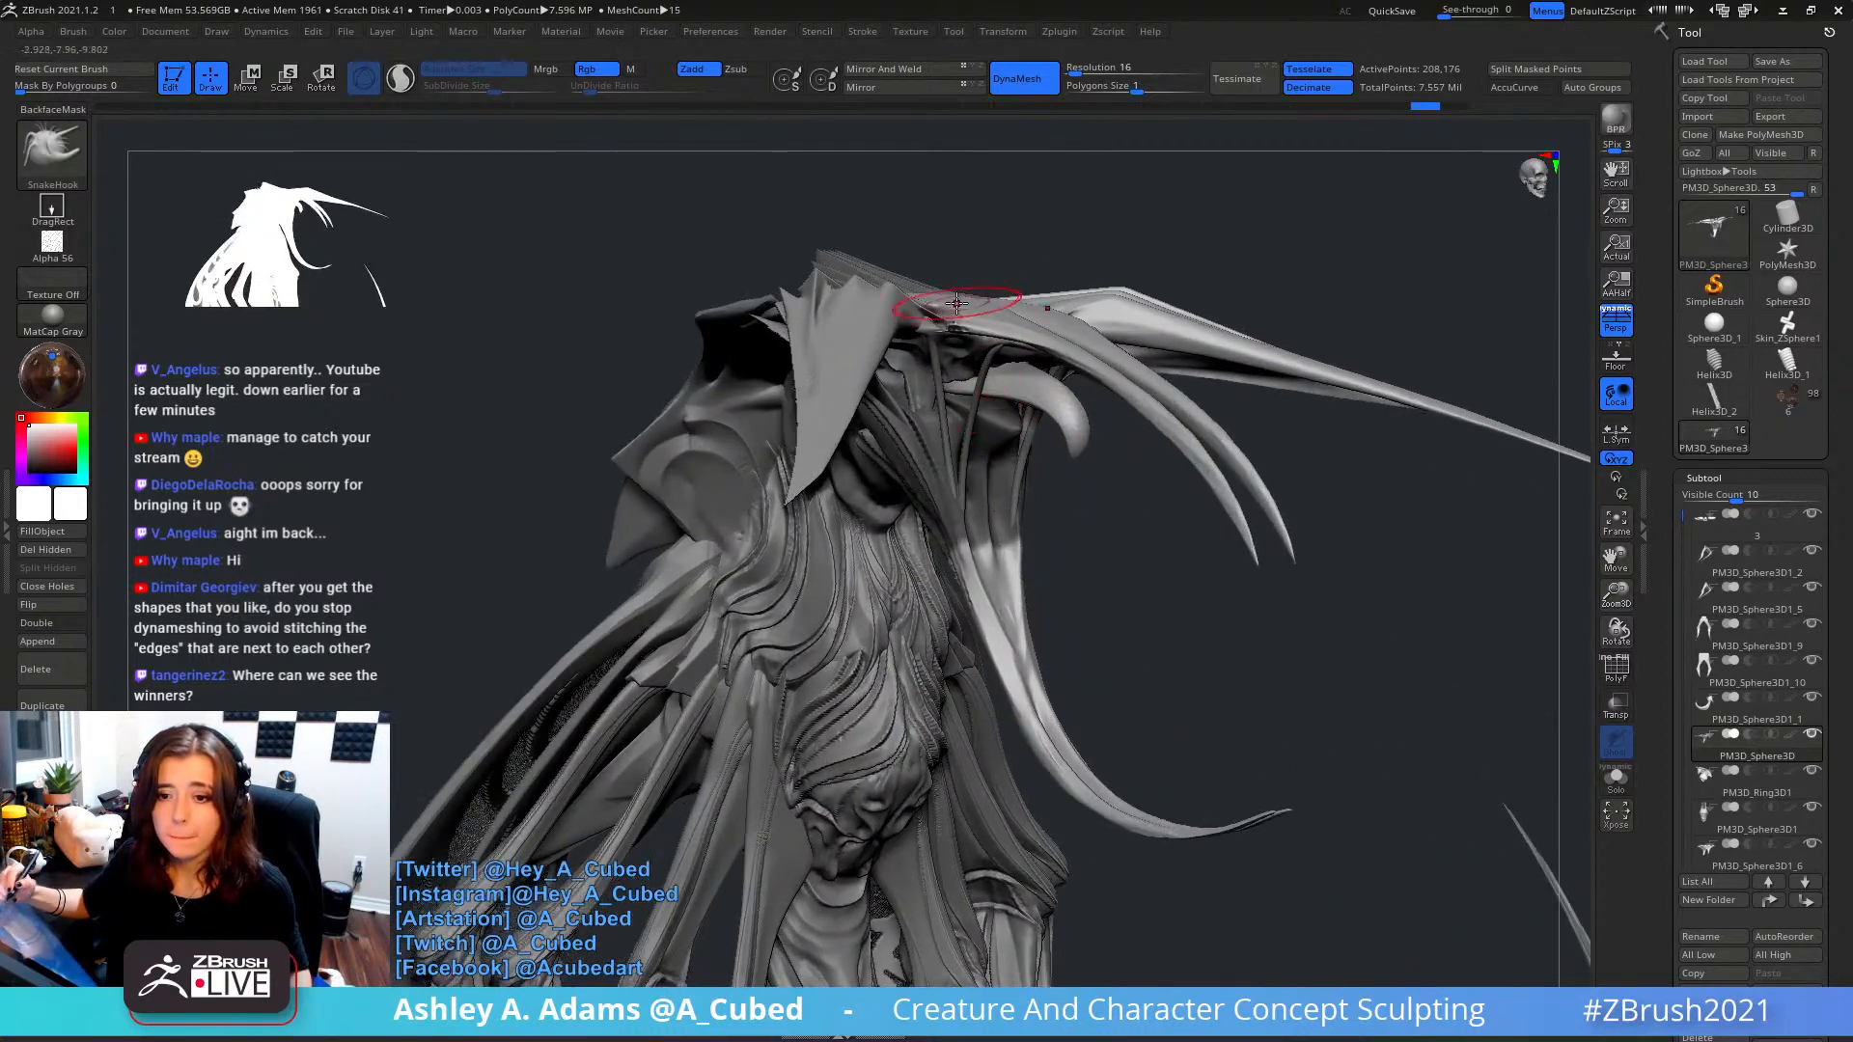
pyautogui.moveTo(1033, 473)
pyautogui.mouseDown(button='right')
pyautogui.moveTo(1065, 407)
pyautogui.moveTo(1011, 408)
pyautogui.moveTo(995, 381)
pyautogui.mouseUp(button='right')
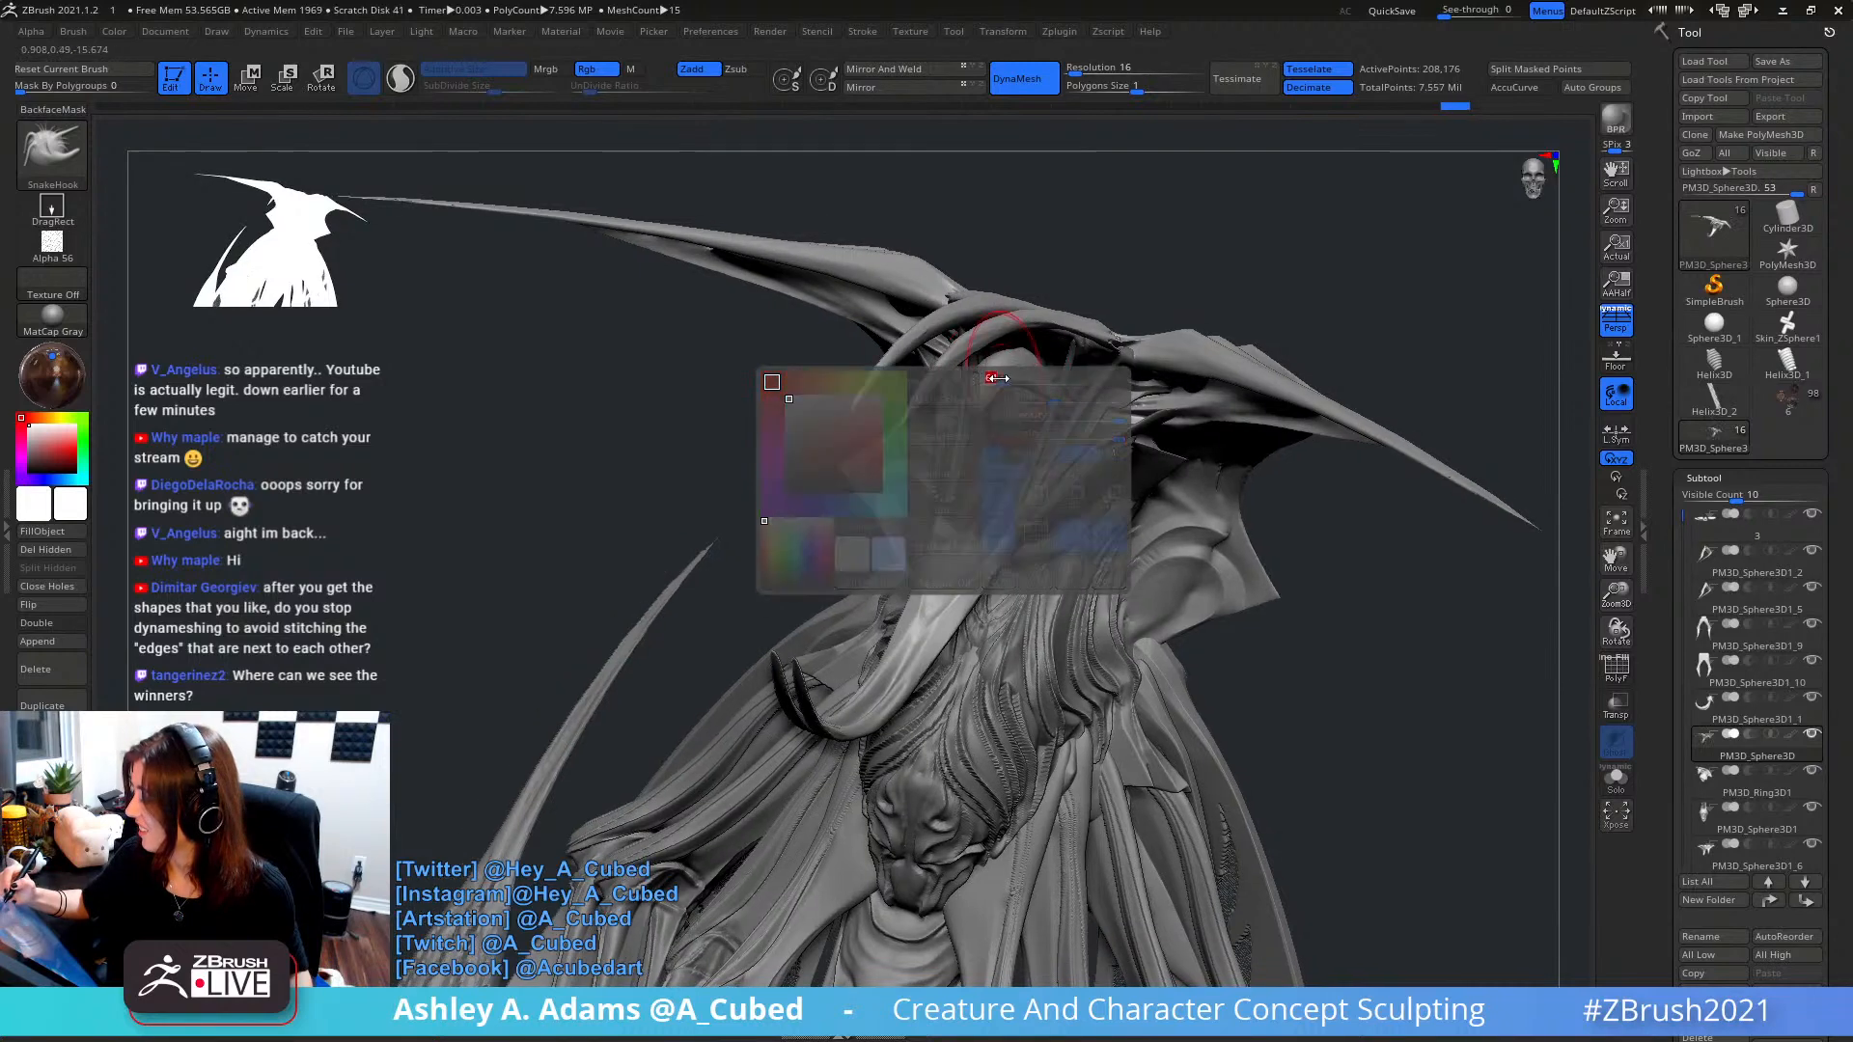
# - Adjust the top of the hooked upper beak with SnakeHook, and flatten its surface with hPolish
pyautogui.moveTo(995, 381); pyautogui.dragTo(991, 391)
pyautogui.press('space')
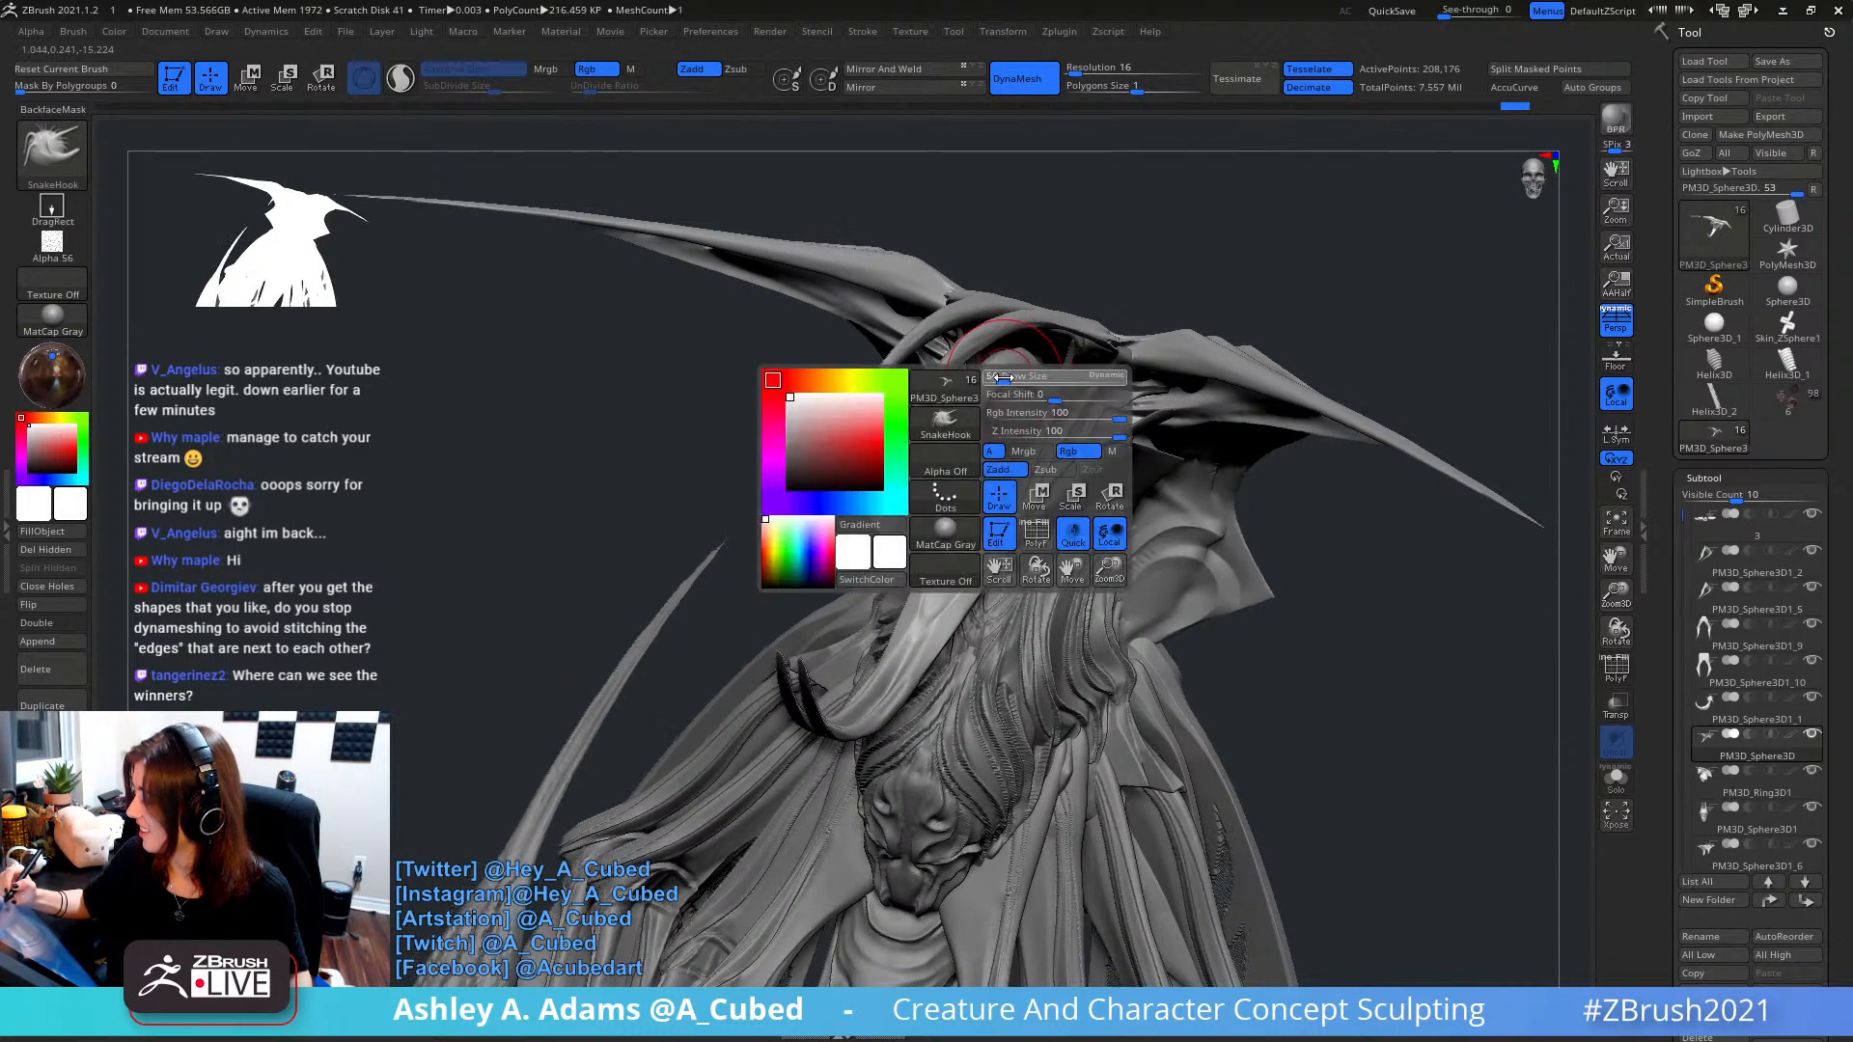
pyautogui.press('b')
pyautogui.press('h')
pyautogui.press('p')
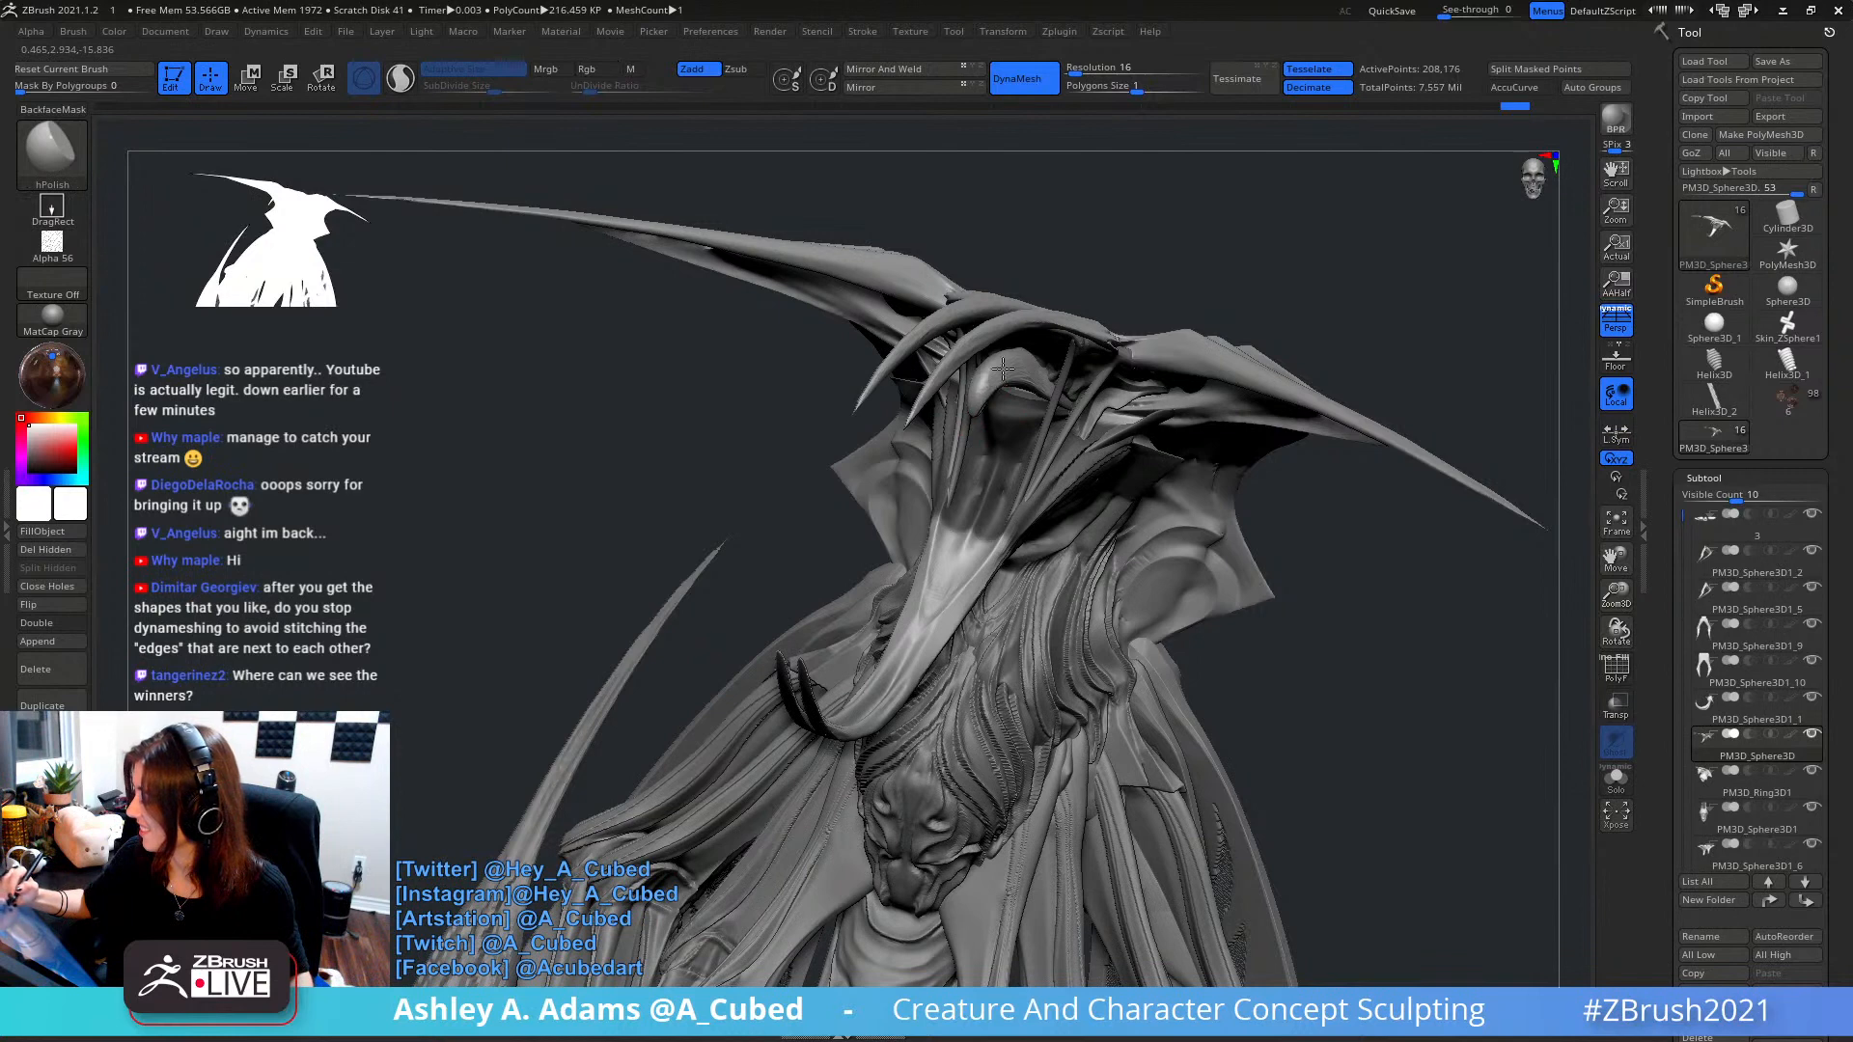
pyautogui.moveTo(978, 397); pyautogui.dragTo(977, 402)
pyautogui.moveTo(979, 394); pyautogui.dragTo(984, 365, button='right')
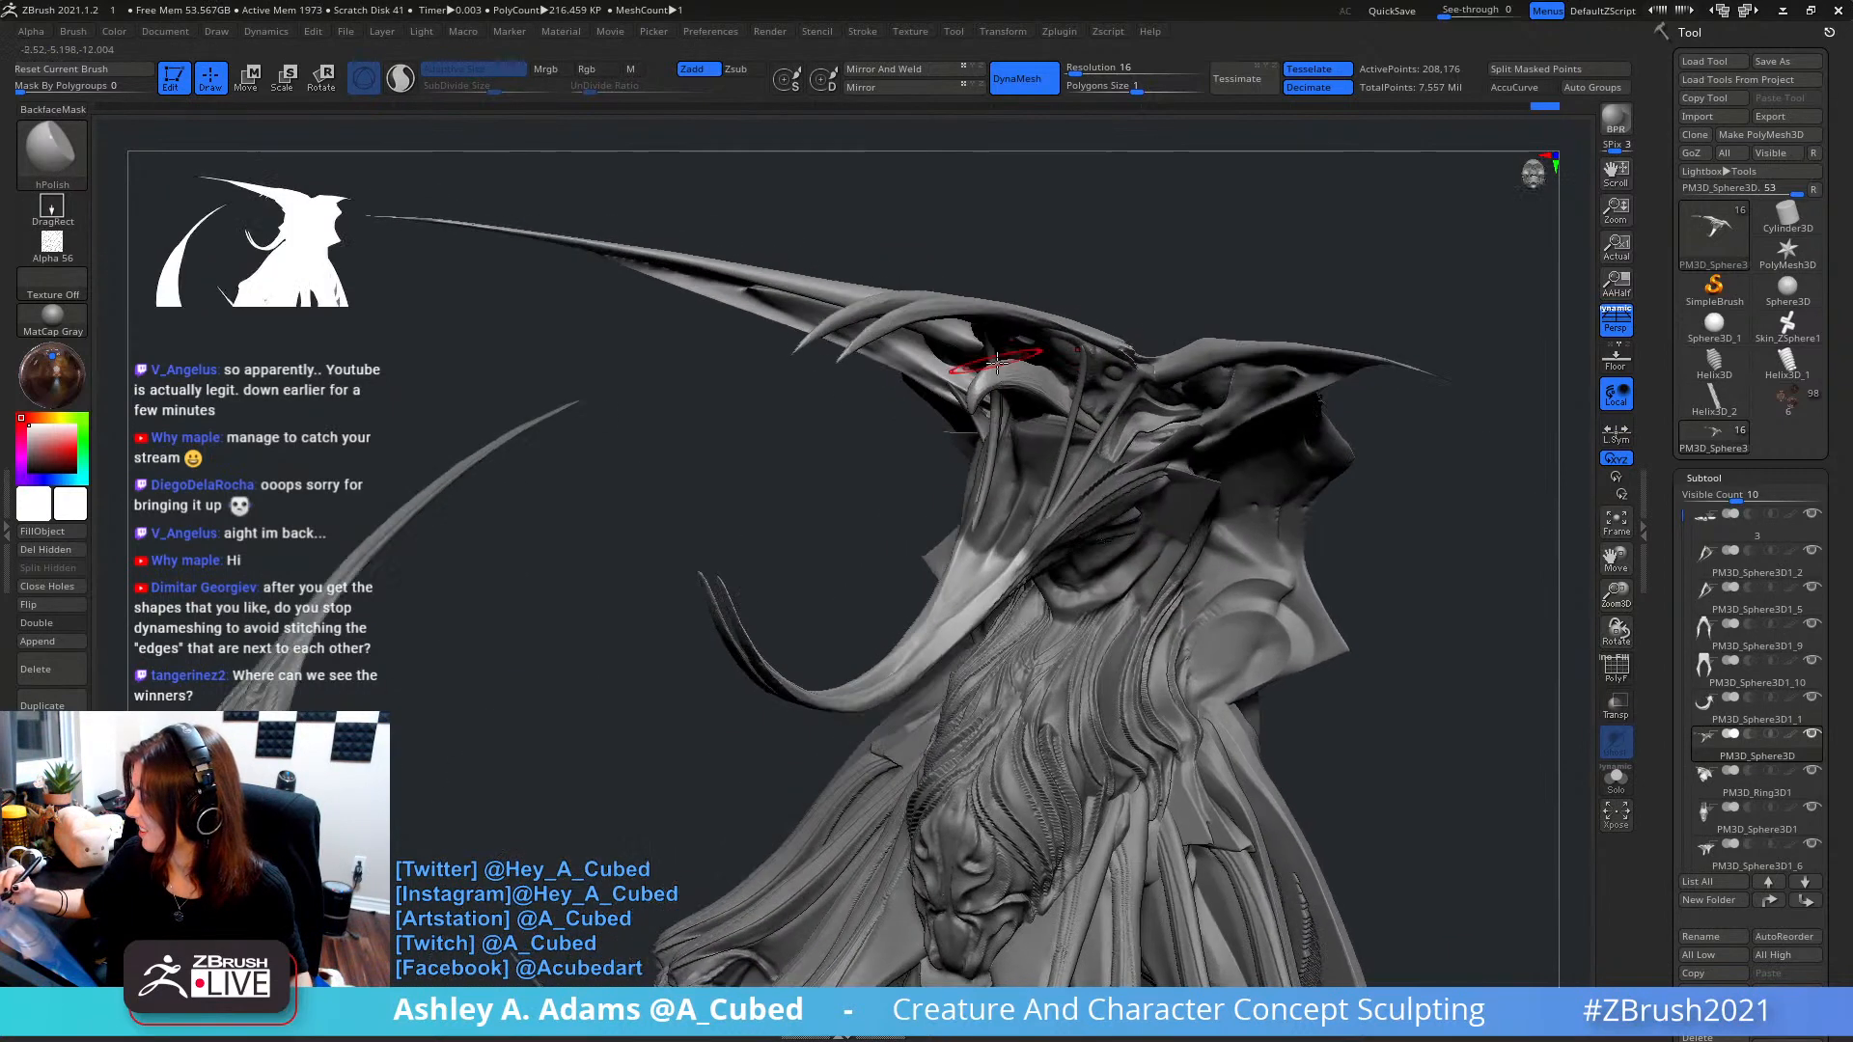
pyautogui.moveTo(1000, 361); pyautogui.dragTo(981, 392)
pyautogui.hotkey('ctrl', 'z')
pyautogui.rightClick(986, 382)
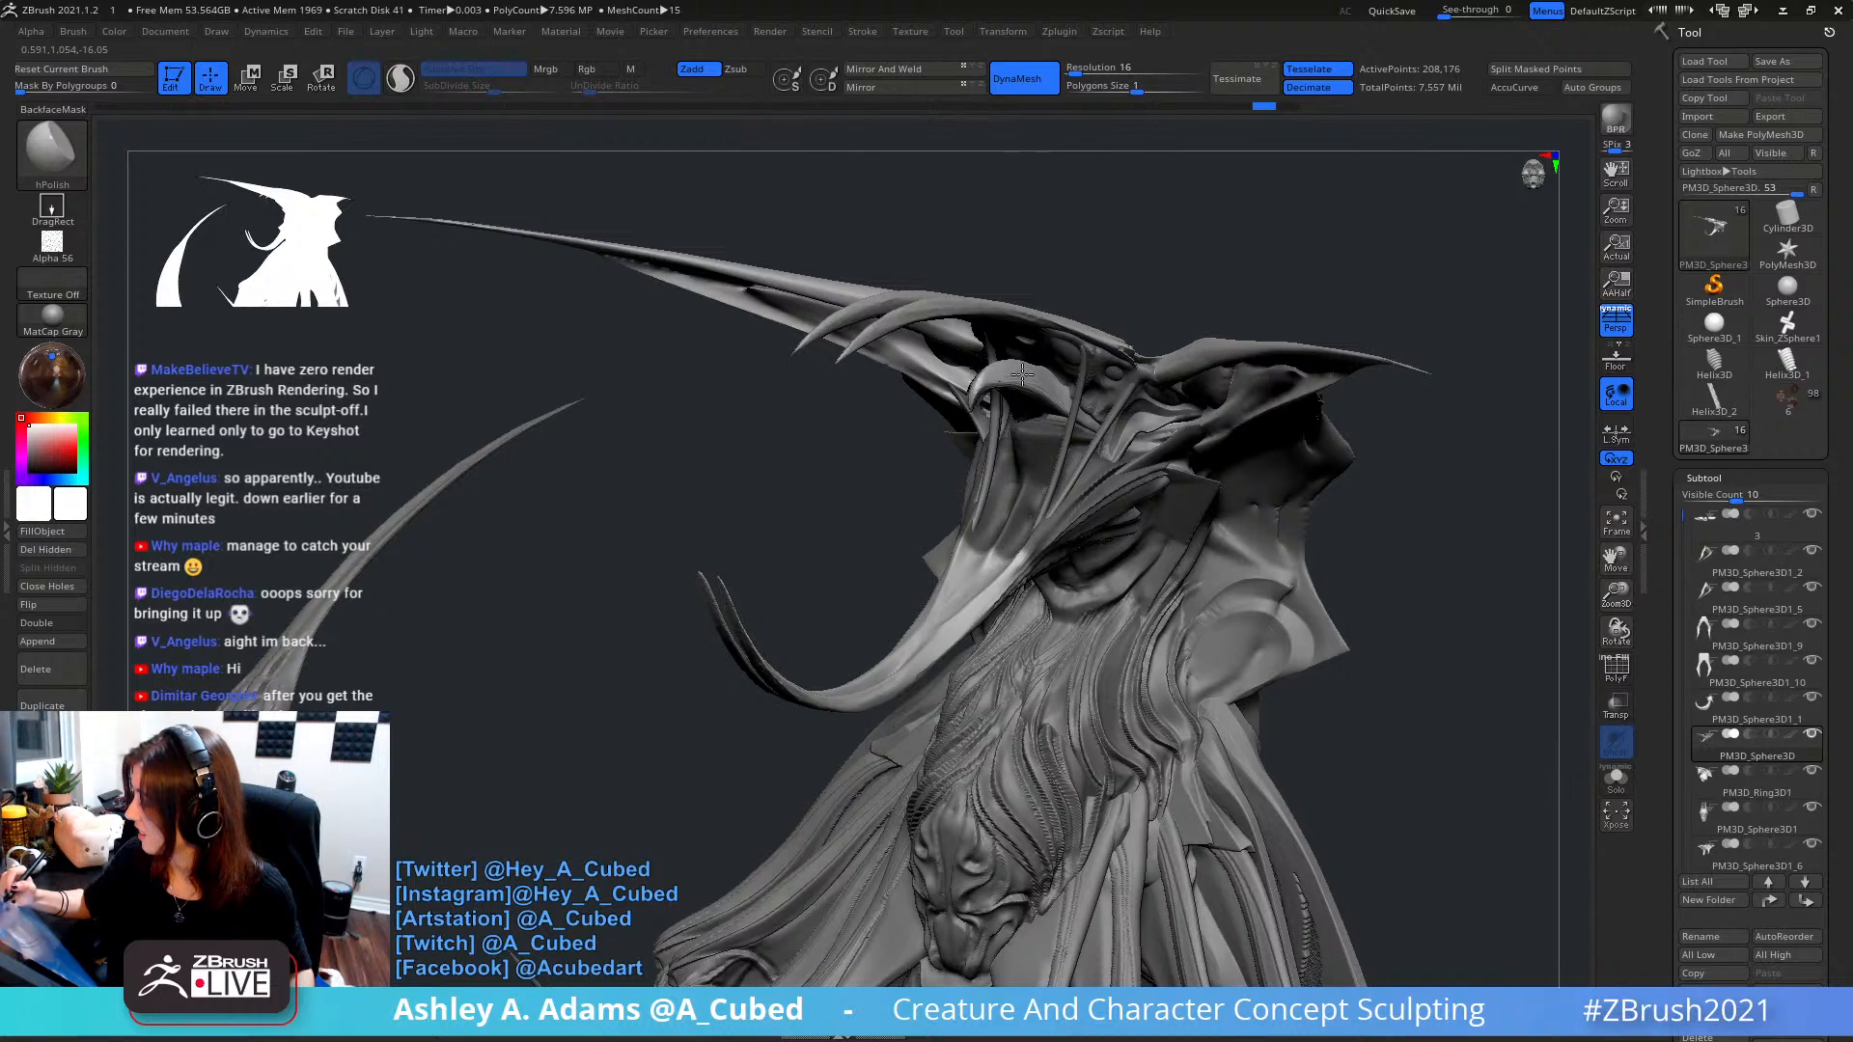
pyautogui.moveTo(1022, 374); pyautogui.dragTo(1061, 371, button='right')
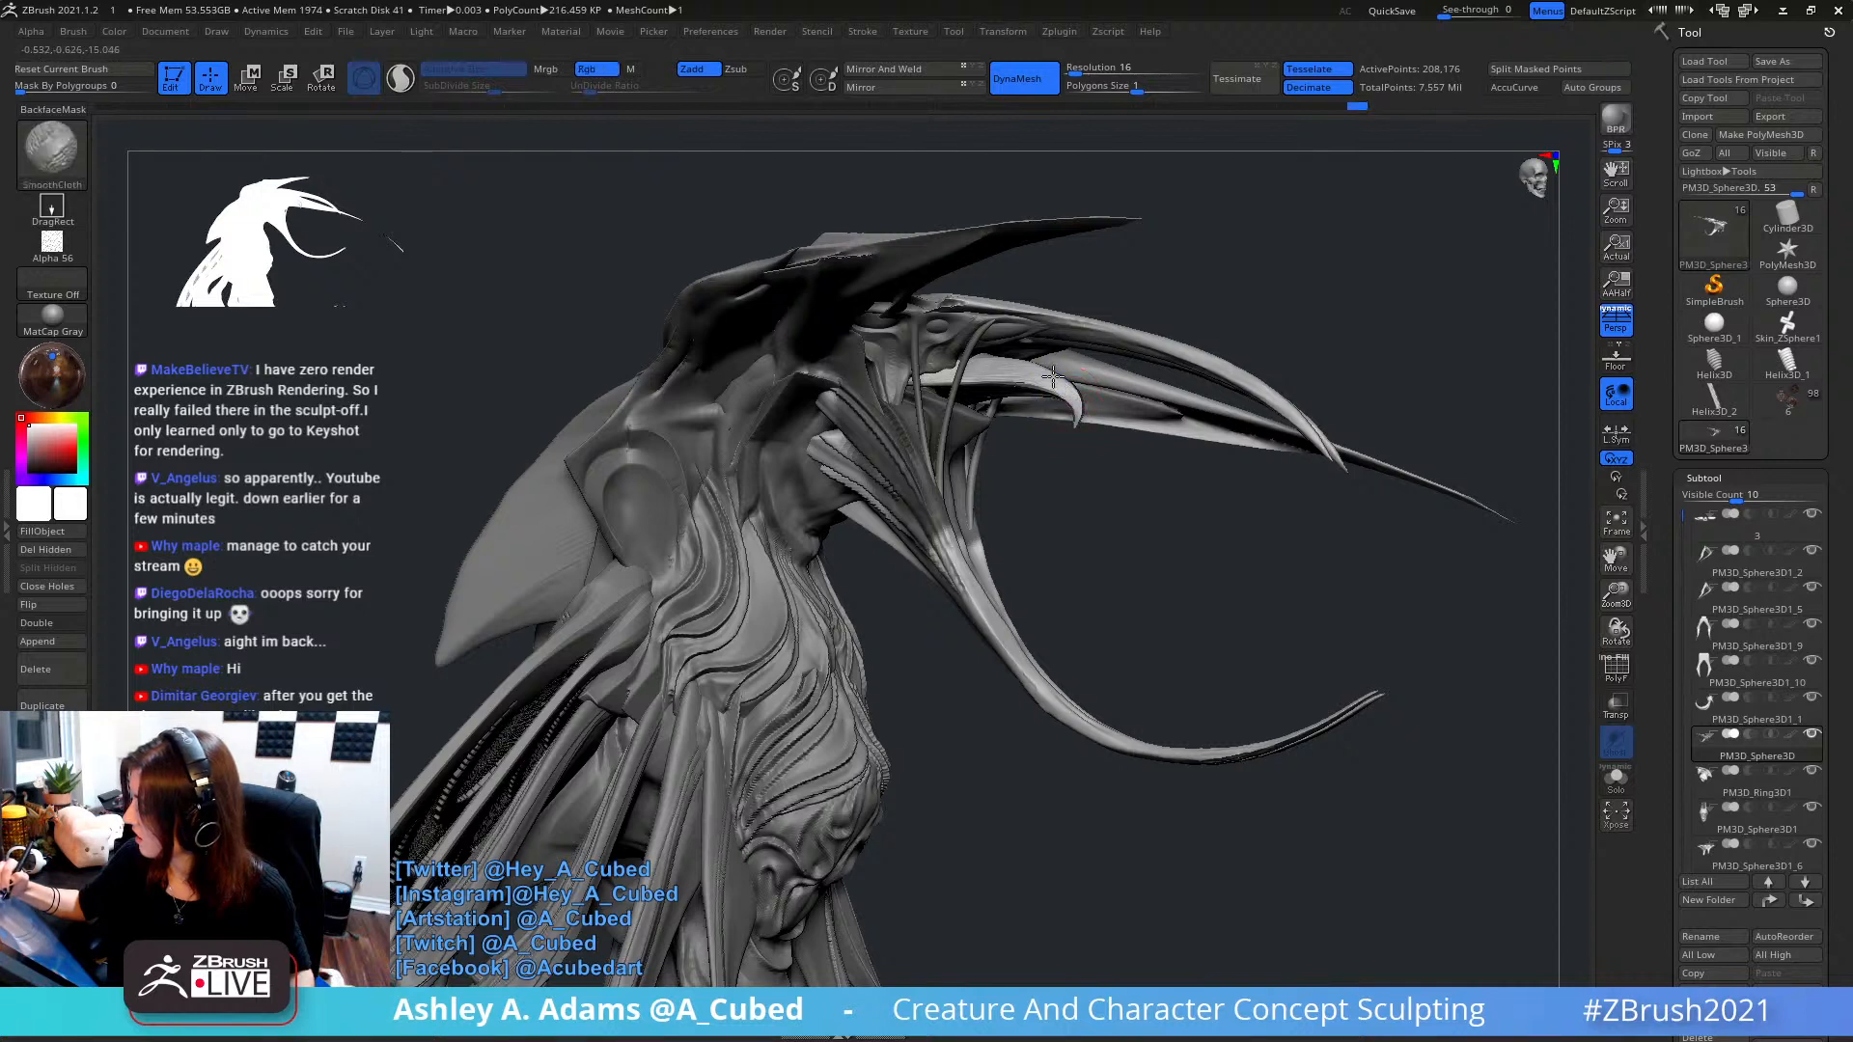
# - Draw the small lower form out into a pointed lower beak beneath the hooked one with SnakeHook
pyautogui.keyDown('ctrl'); pyautogui.click(1018, 460); pyautogui.keyUp('ctrl')
pyautogui.moveTo(1004, 439); pyautogui.dragTo(952, 304, button='right')
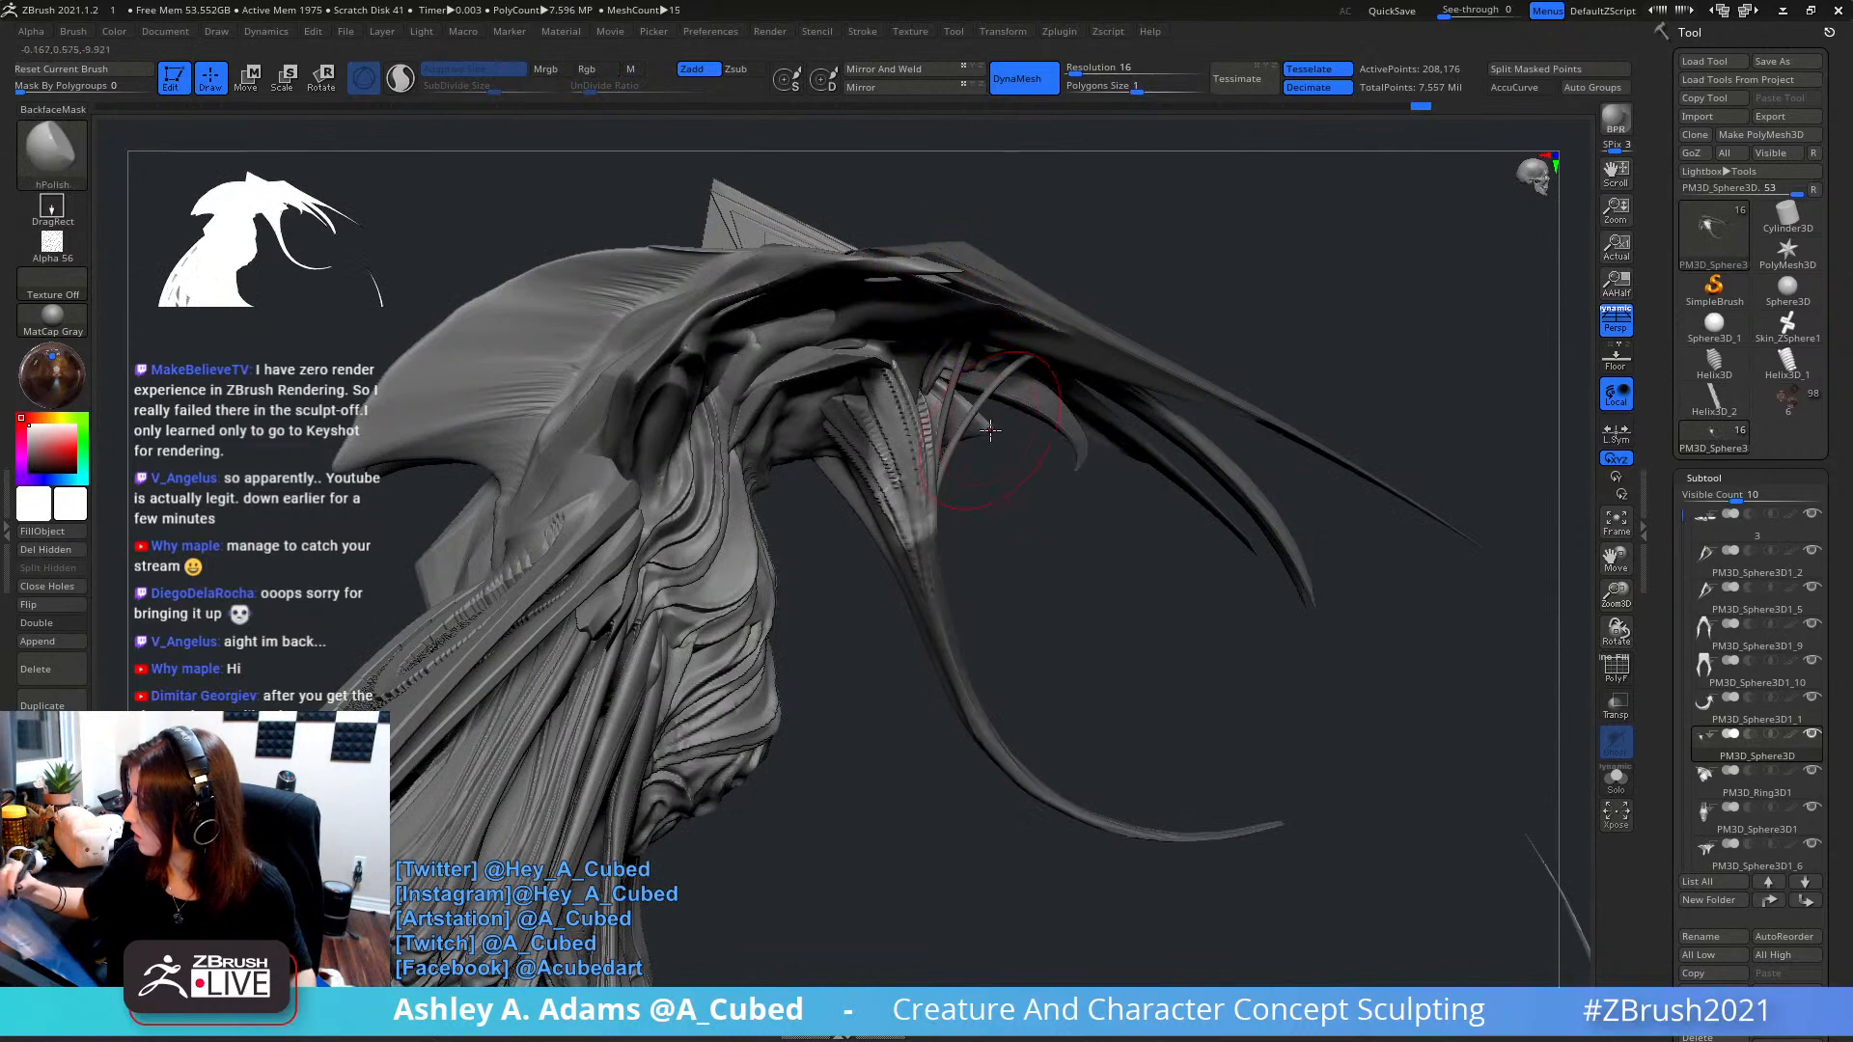
pyautogui.moveTo(990, 431); pyautogui.dragTo(980, 426, button='right')
pyautogui.moveTo(988, 428); pyautogui.dragTo(1007, 463)
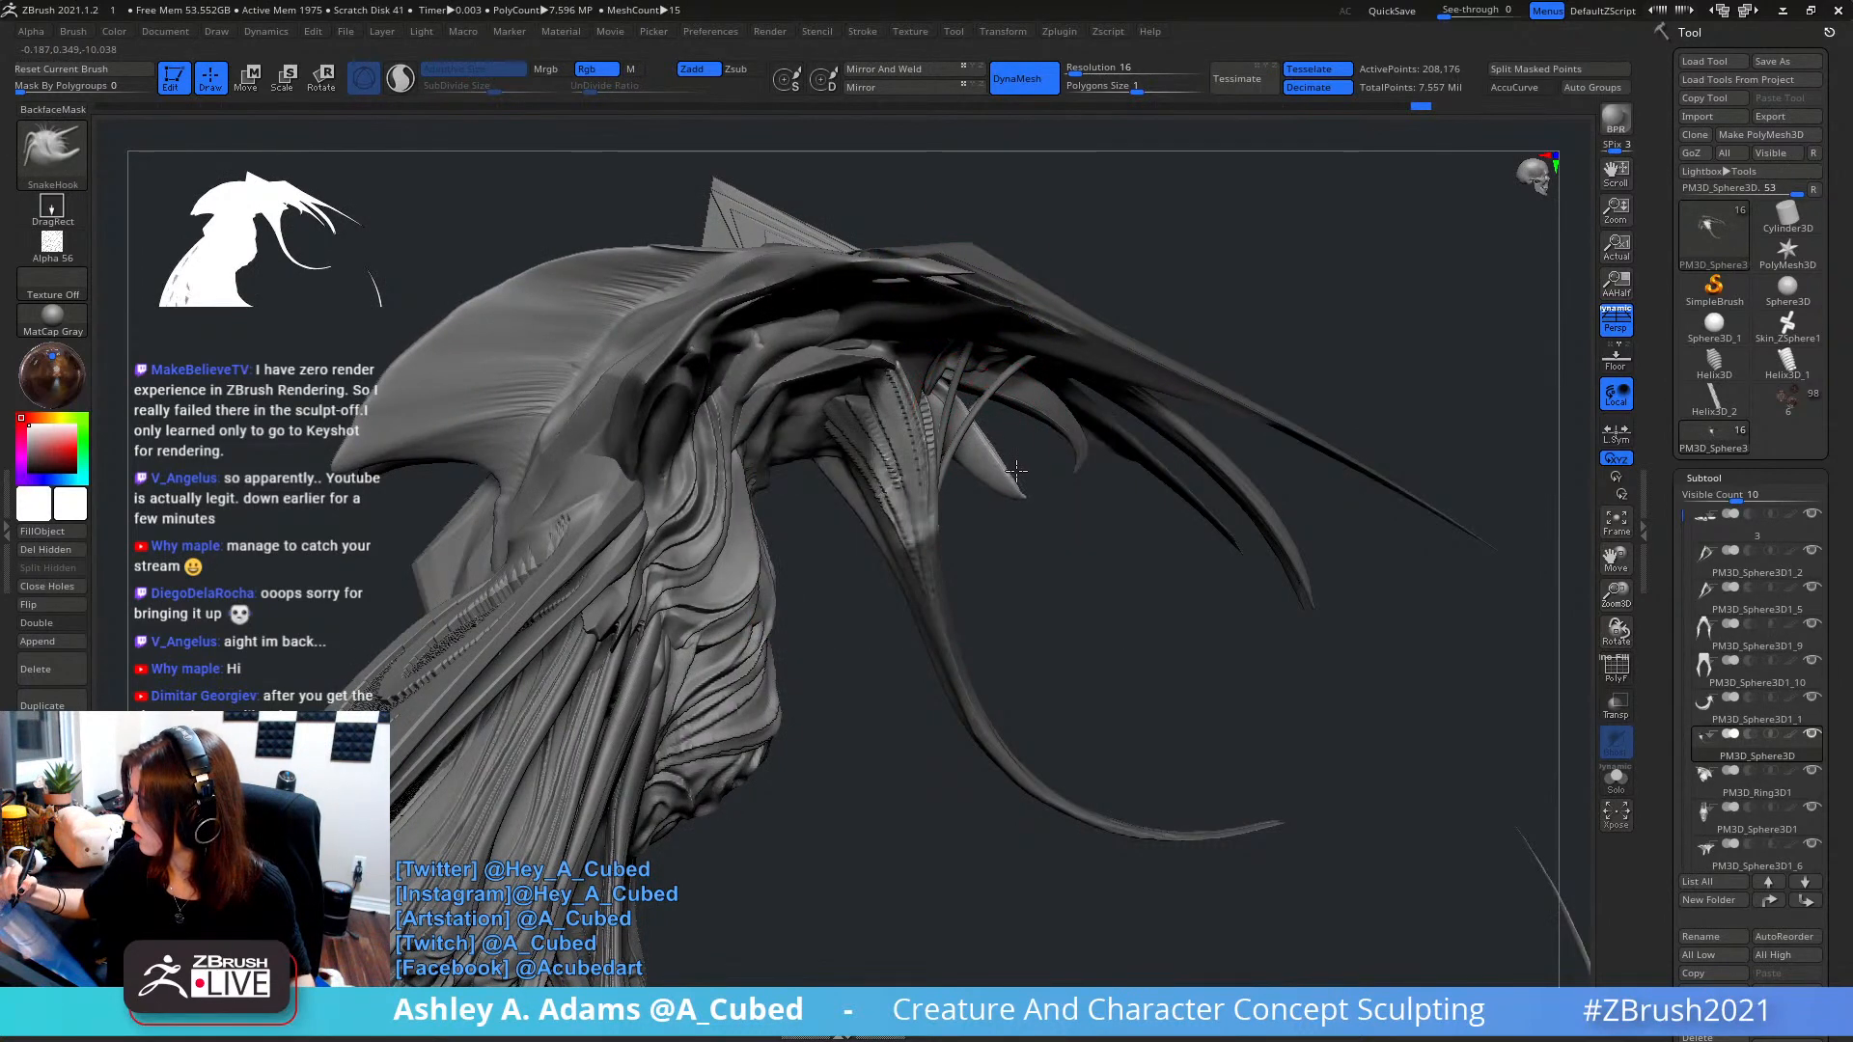
pyautogui.rightClick(1006, 463)
pyautogui.moveTo(994, 471); pyautogui.dragTo(961, 506, button='right')
pyautogui.moveTo(975, 546)
pyautogui.keyDown('ctrl'); pyautogui.mouseDown()
pyautogui.moveTo(948, 413)
pyautogui.moveTo(890, 361)
pyautogui.moveTo(955, 590)
pyautogui.mouseUp(); pyautogui.keyUp('ctrl')
pyautogui.moveTo(985, 613); pyautogui.dragTo(960, 596, button='right')
pyautogui.rightClick(982, 446)
pyautogui.moveTo(998, 450); pyautogui.dragTo(955, 436, button='right')
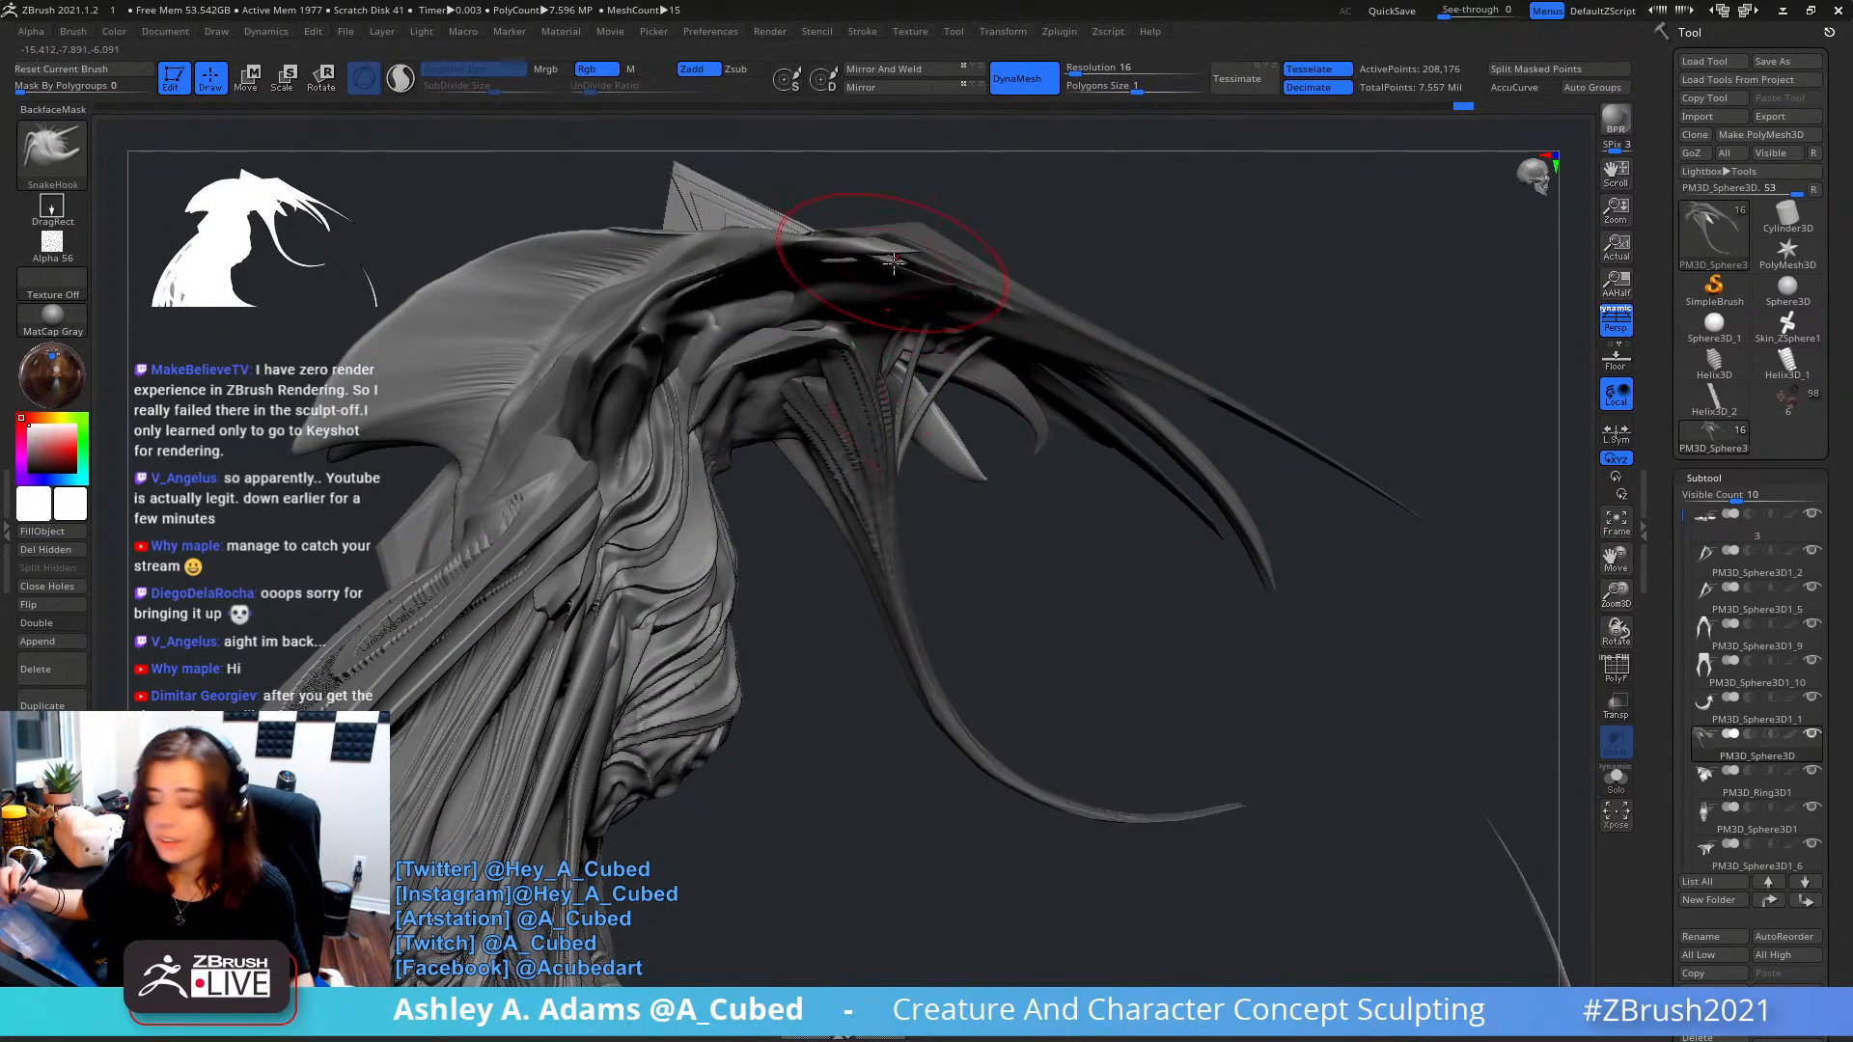
# - Try to bend and lengthen the pointed lower beak with SnakeHook pulls
pyautogui.moveTo(967, 425)
pyautogui.mouseDown()
pyautogui.moveTo(944, 450)
pyautogui.moveTo(964, 516)
pyautogui.mouseUp()
pyautogui.moveTo(996, 405)
pyautogui.mouseDown(button='right')
pyautogui.moveTo(972, 378)
pyautogui.moveTo(969, 417)
pyautogui.moveTo(1067, 526)
pyautogui.mouseUp(button='right')
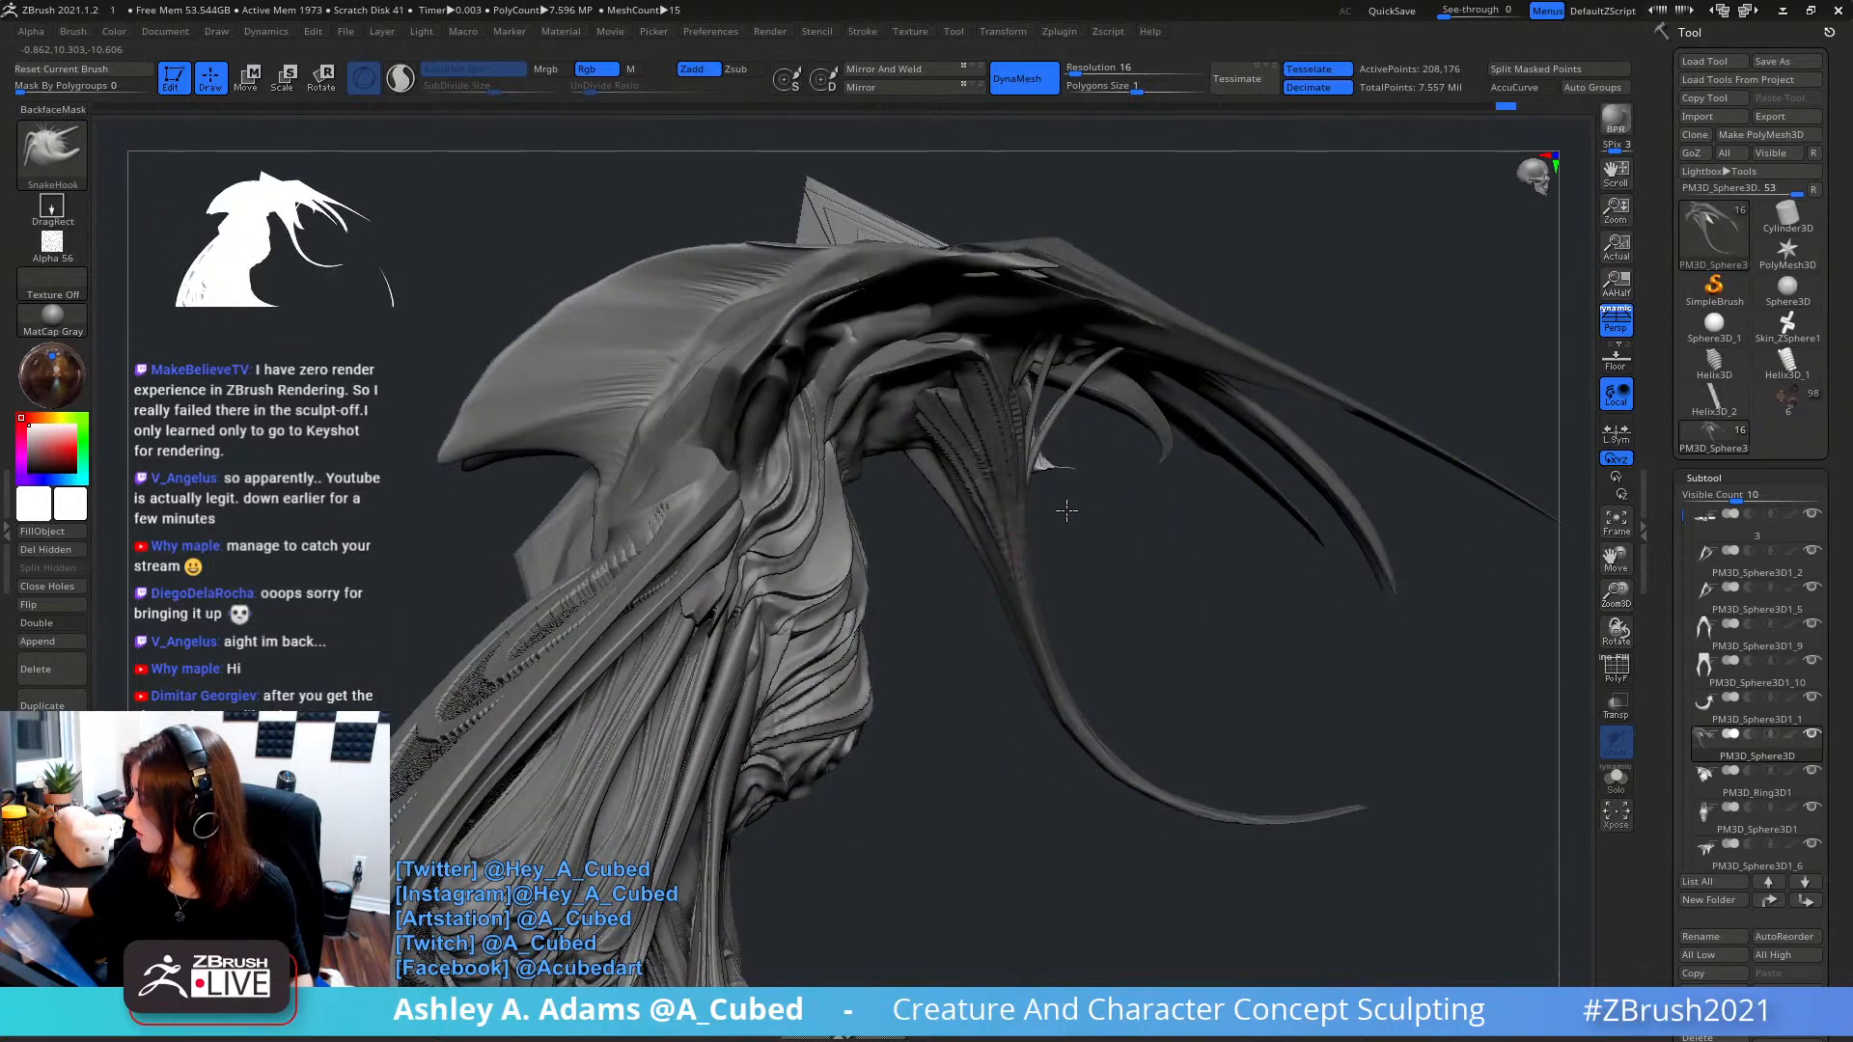
pyautogui.moveTo(1047, 467); pyautogui.dragTo(1079, 454)
pyautogui.moveTo(1079, 454); pyautogui.dragTo(1088, 482, button='right')
pyautogui.moveTo(1050, 473); pyautogui.dragTo(1084, 506)
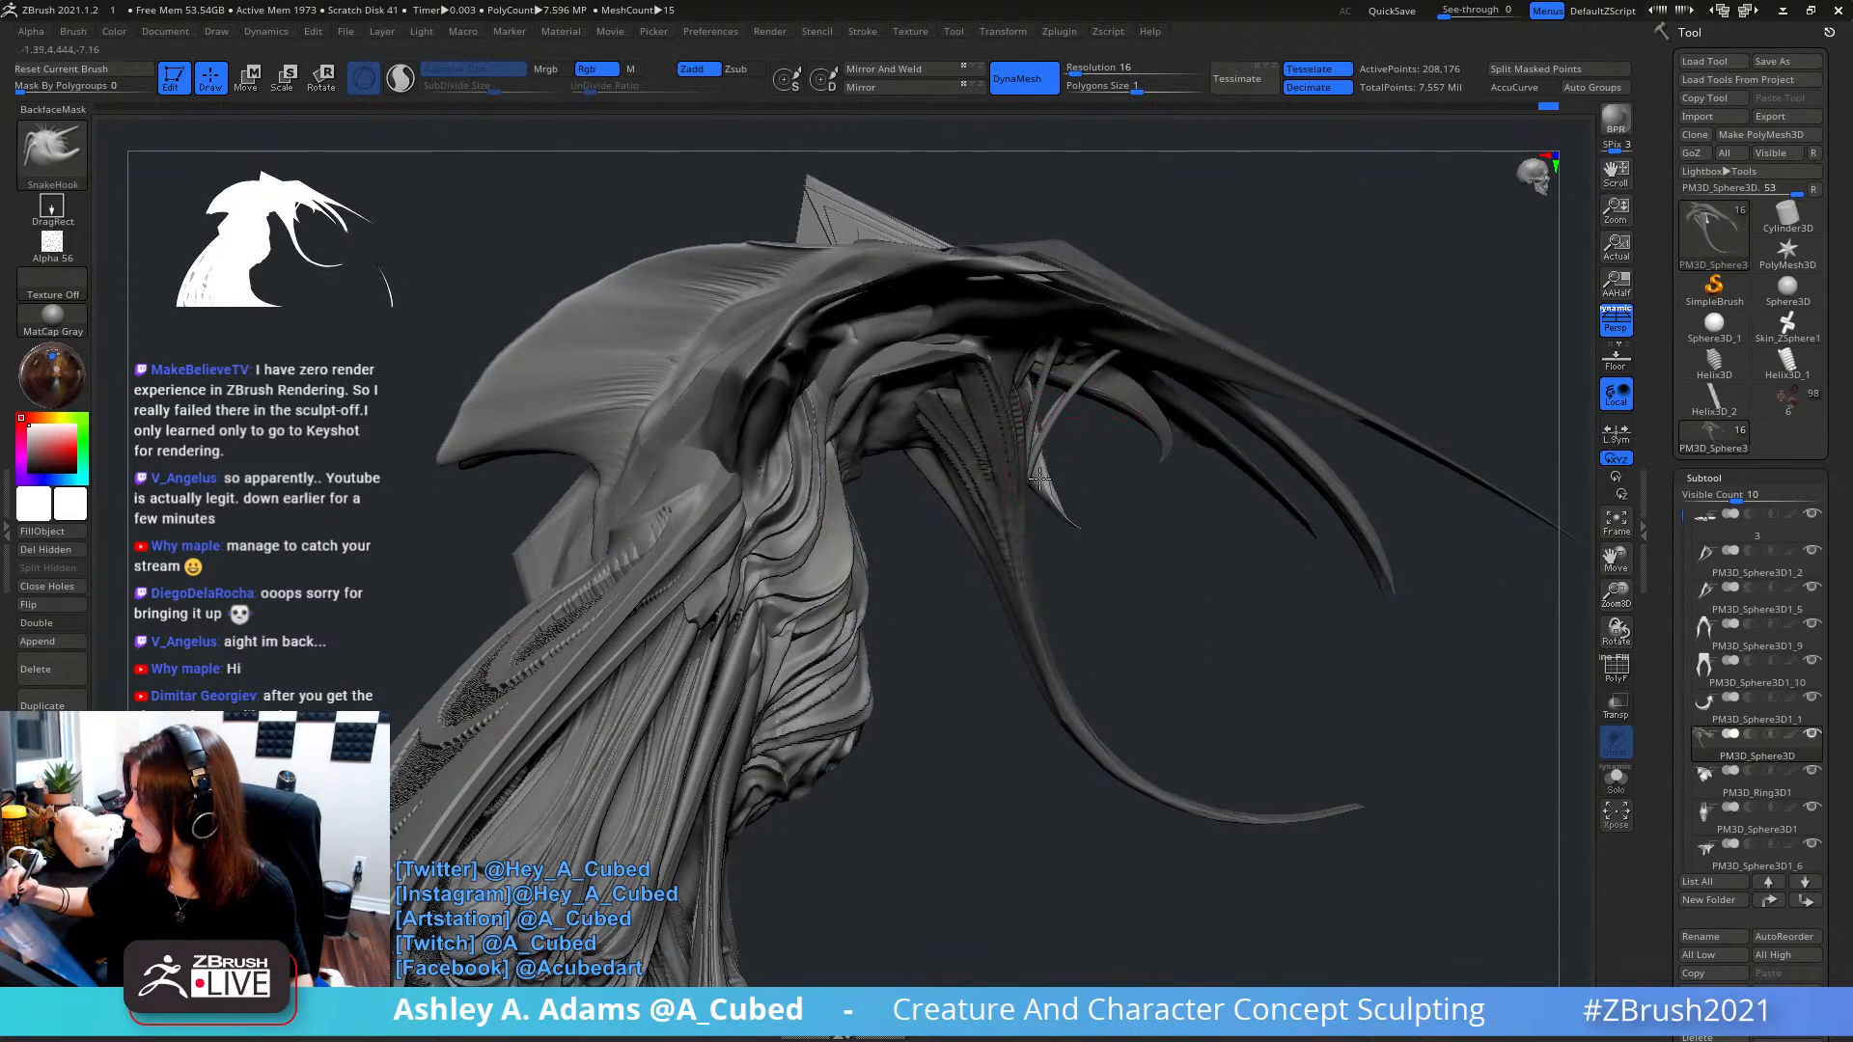
# - Undo the last series of pulls on the lower beak
pyautogui.hotkey('ctrl', 'z')
pyautogui.hotkey('ctrl', 'z')
pyautogui.hotkey('ctrl', 'z')
pyautogui.hotkey('ctrl', 'z')
pyautogui.hotkey('ctrl', 'z')
pyautogui.hotkey('ctrl', 'z')
pyautogui.hotkey('ctrl', 'z')
pyautogui.hotkey('ctrl', 'z')
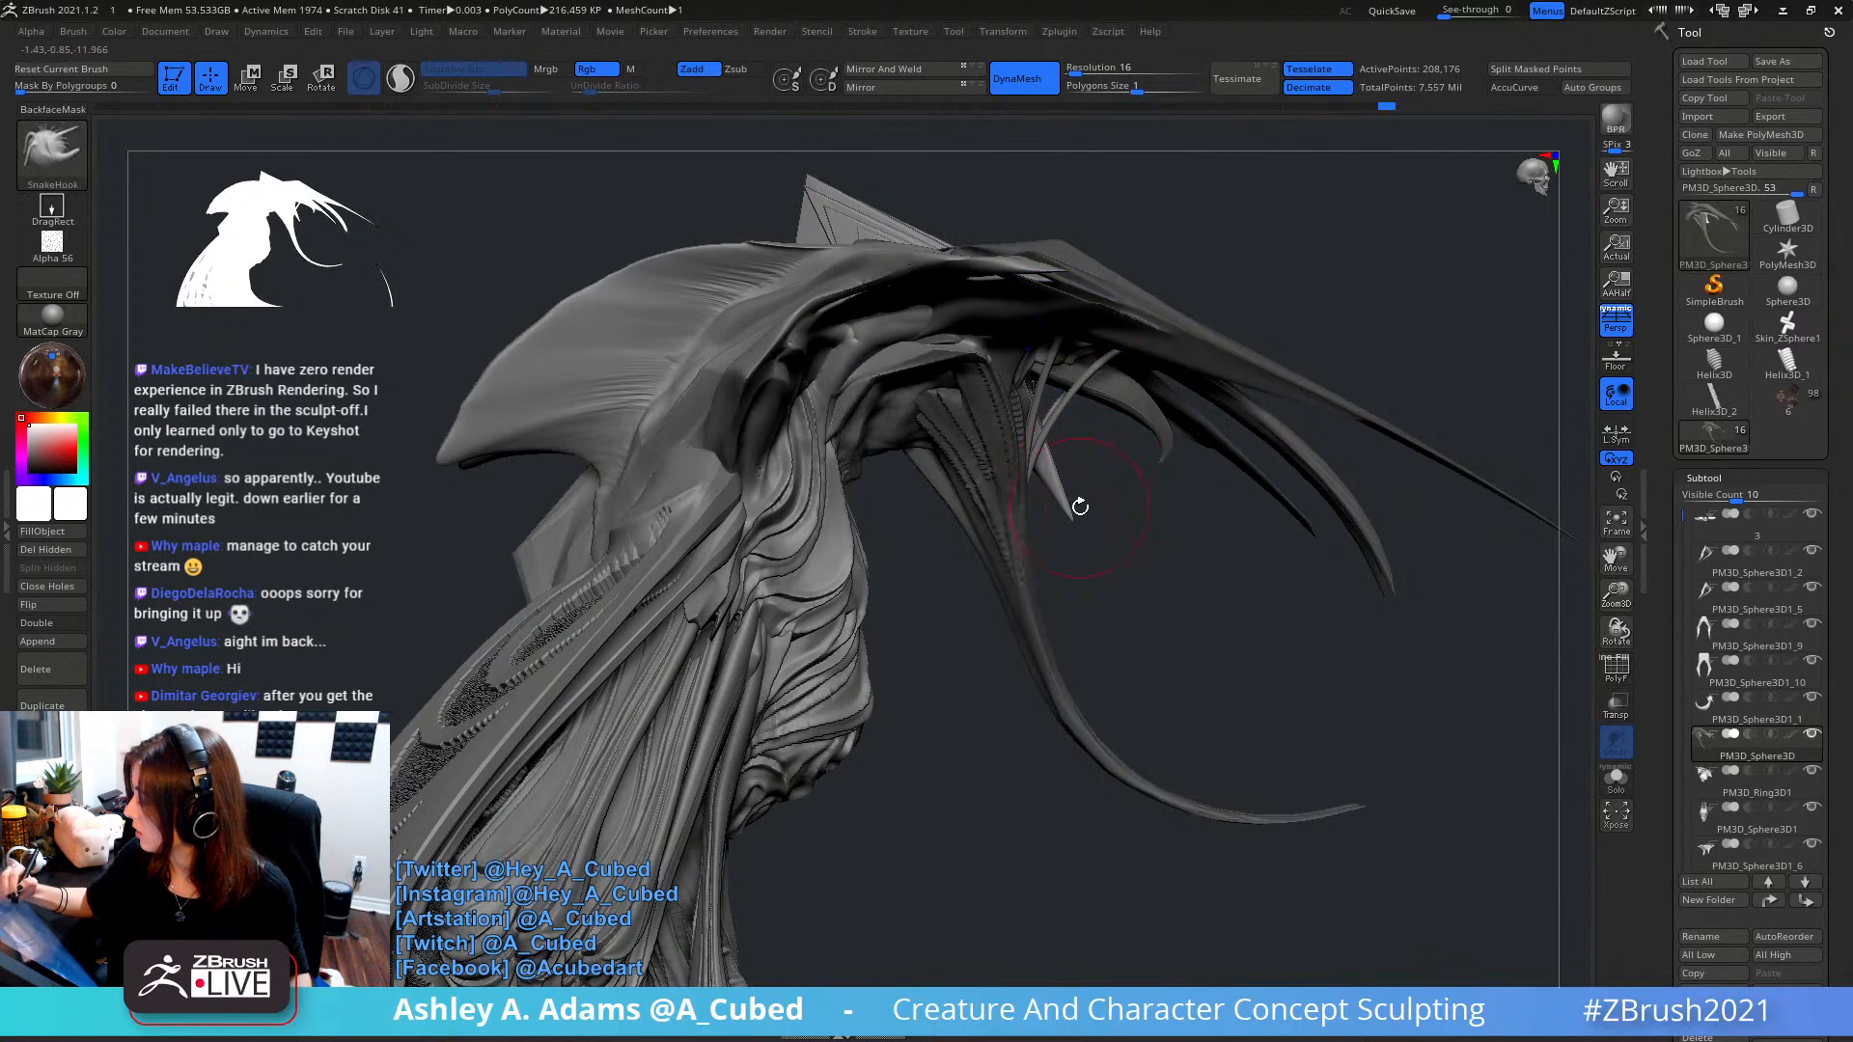
# - Curve the tip of the lower beak forward with SnakeHook and enable AccuCurve for the brush
pyautogui.moveTo(1066, 502); pyautogui.dragTo(1092, 520)
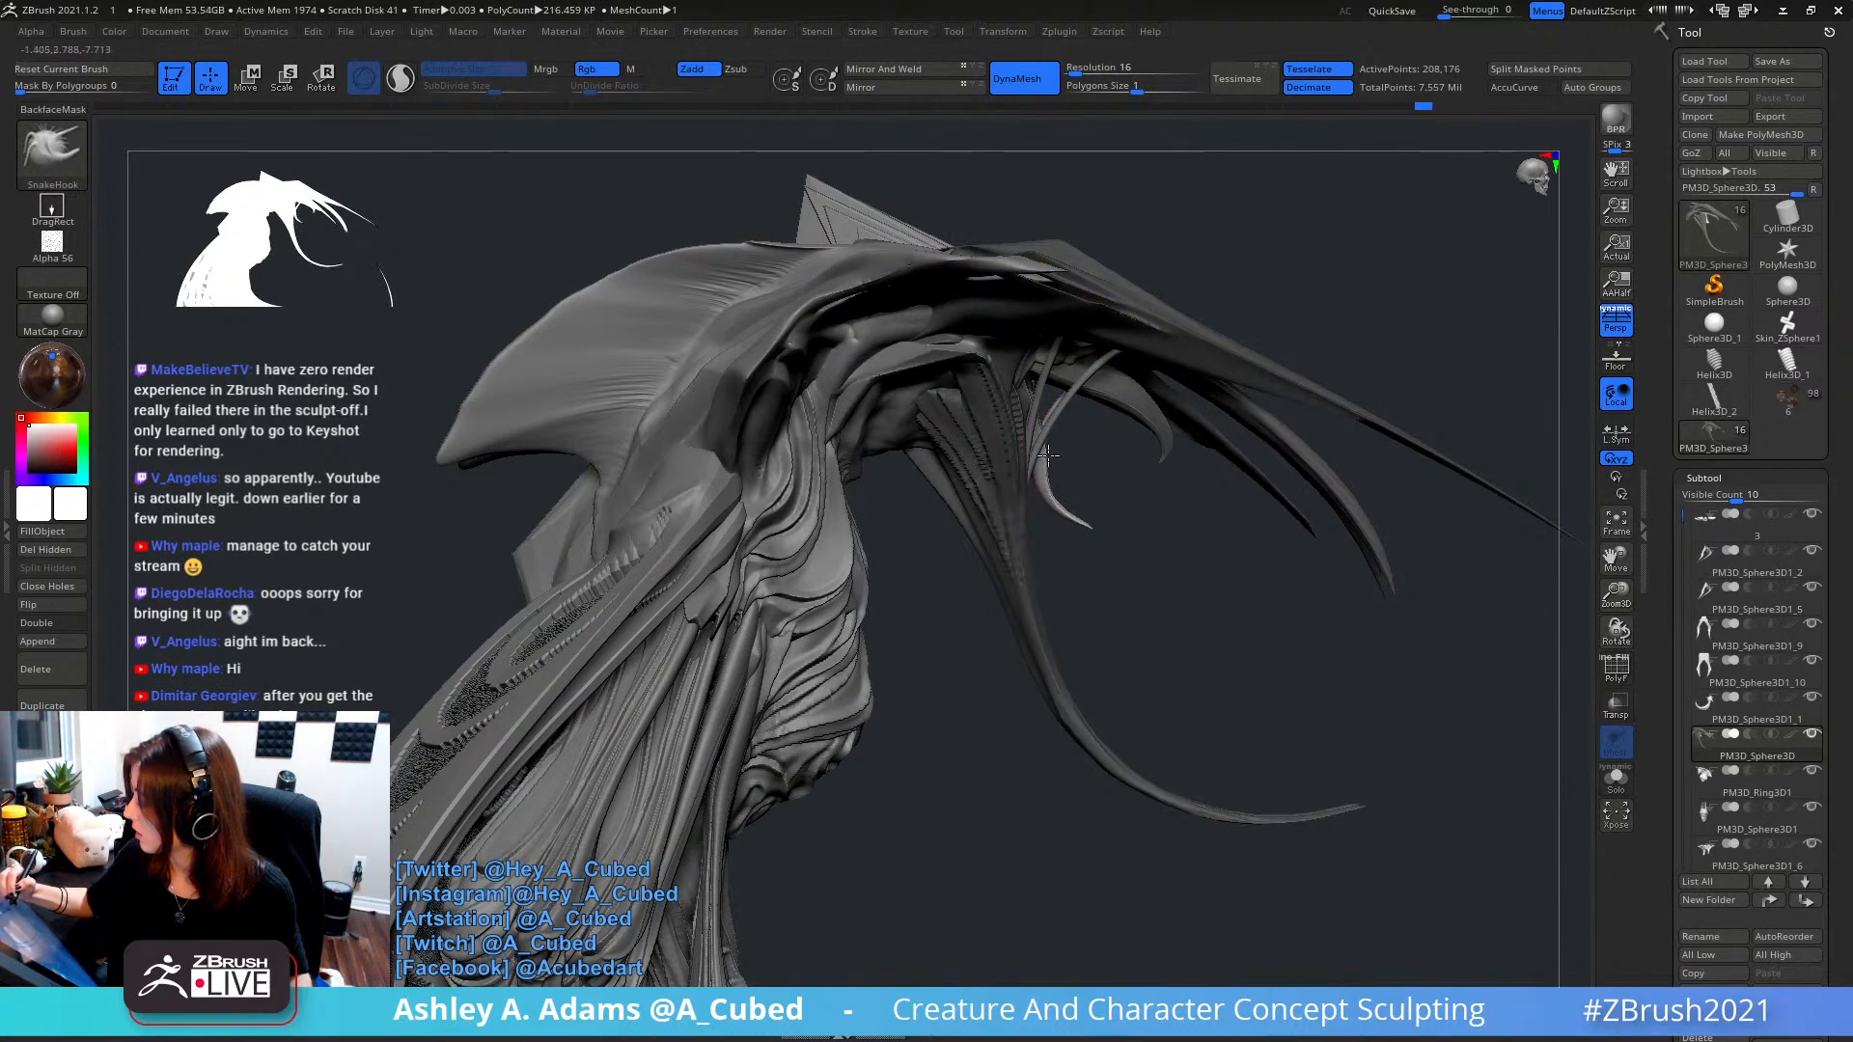
pyautogui.press('space')
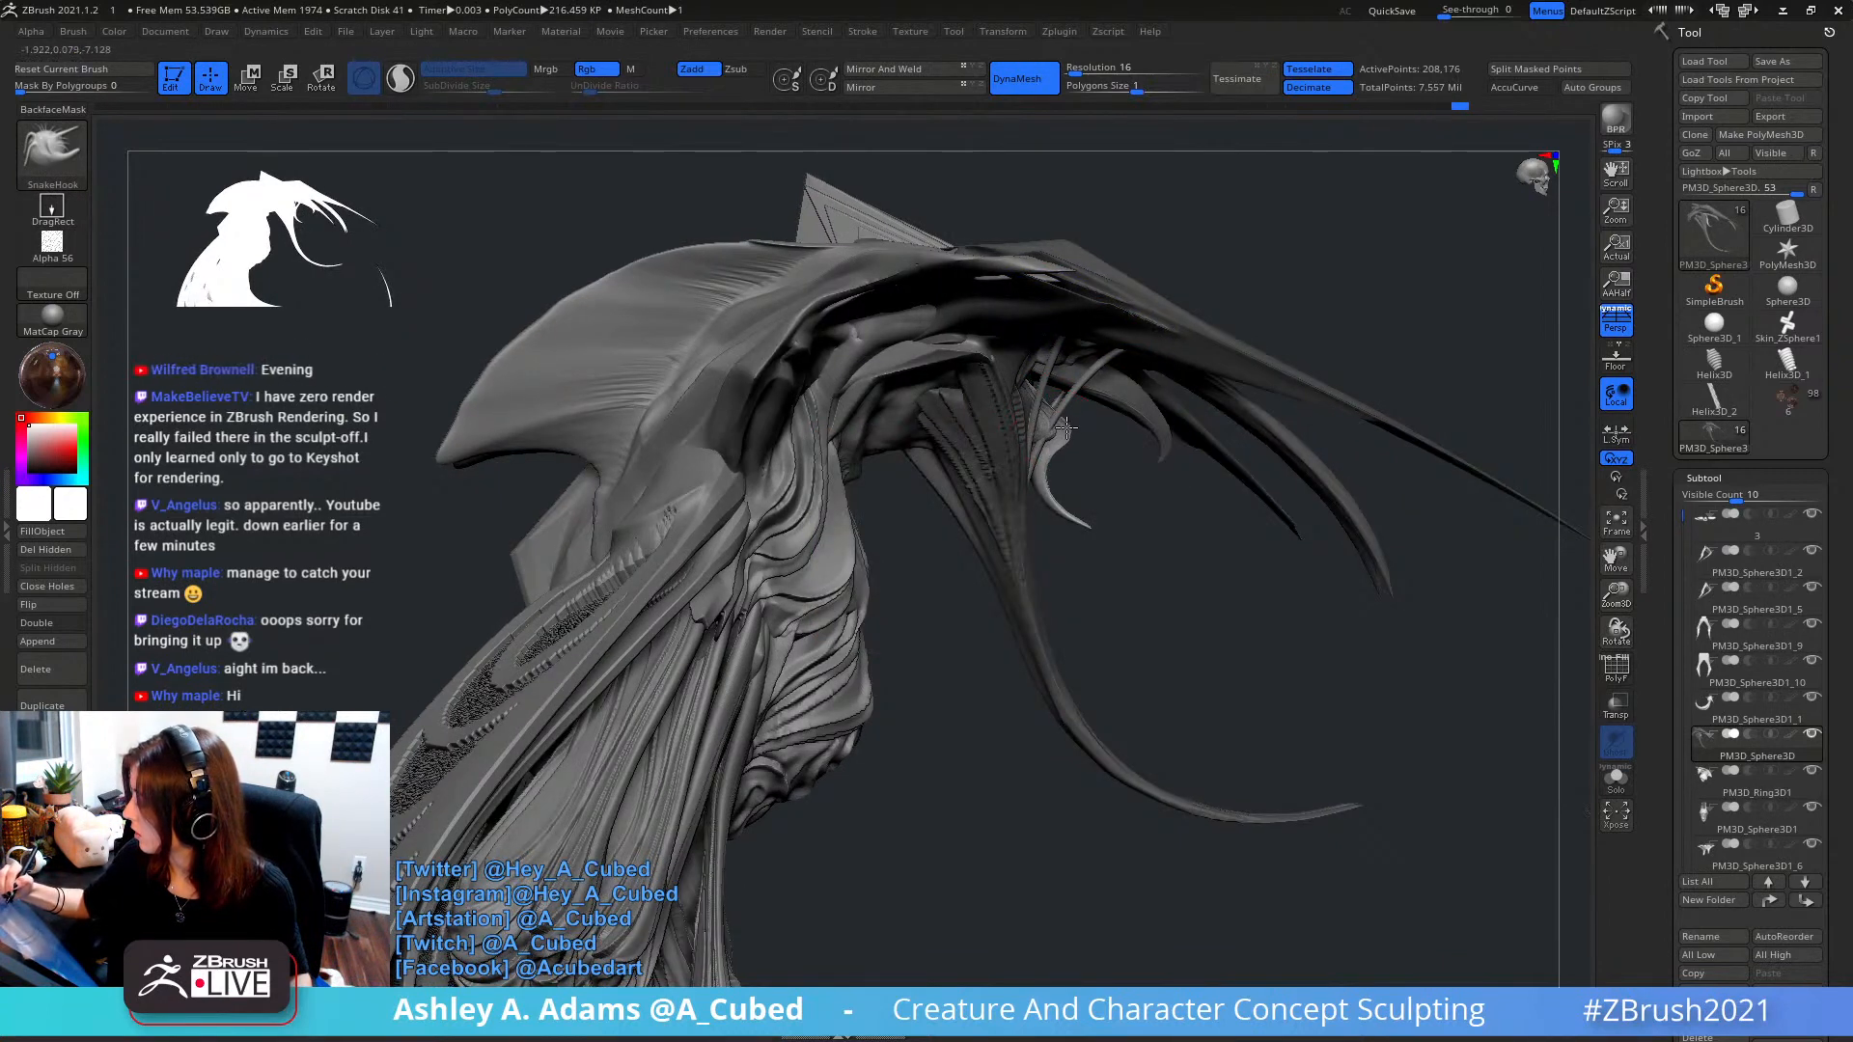
pyautogui.hotkey('ctrl', 'z')
pyautogui.click(1517, 88)
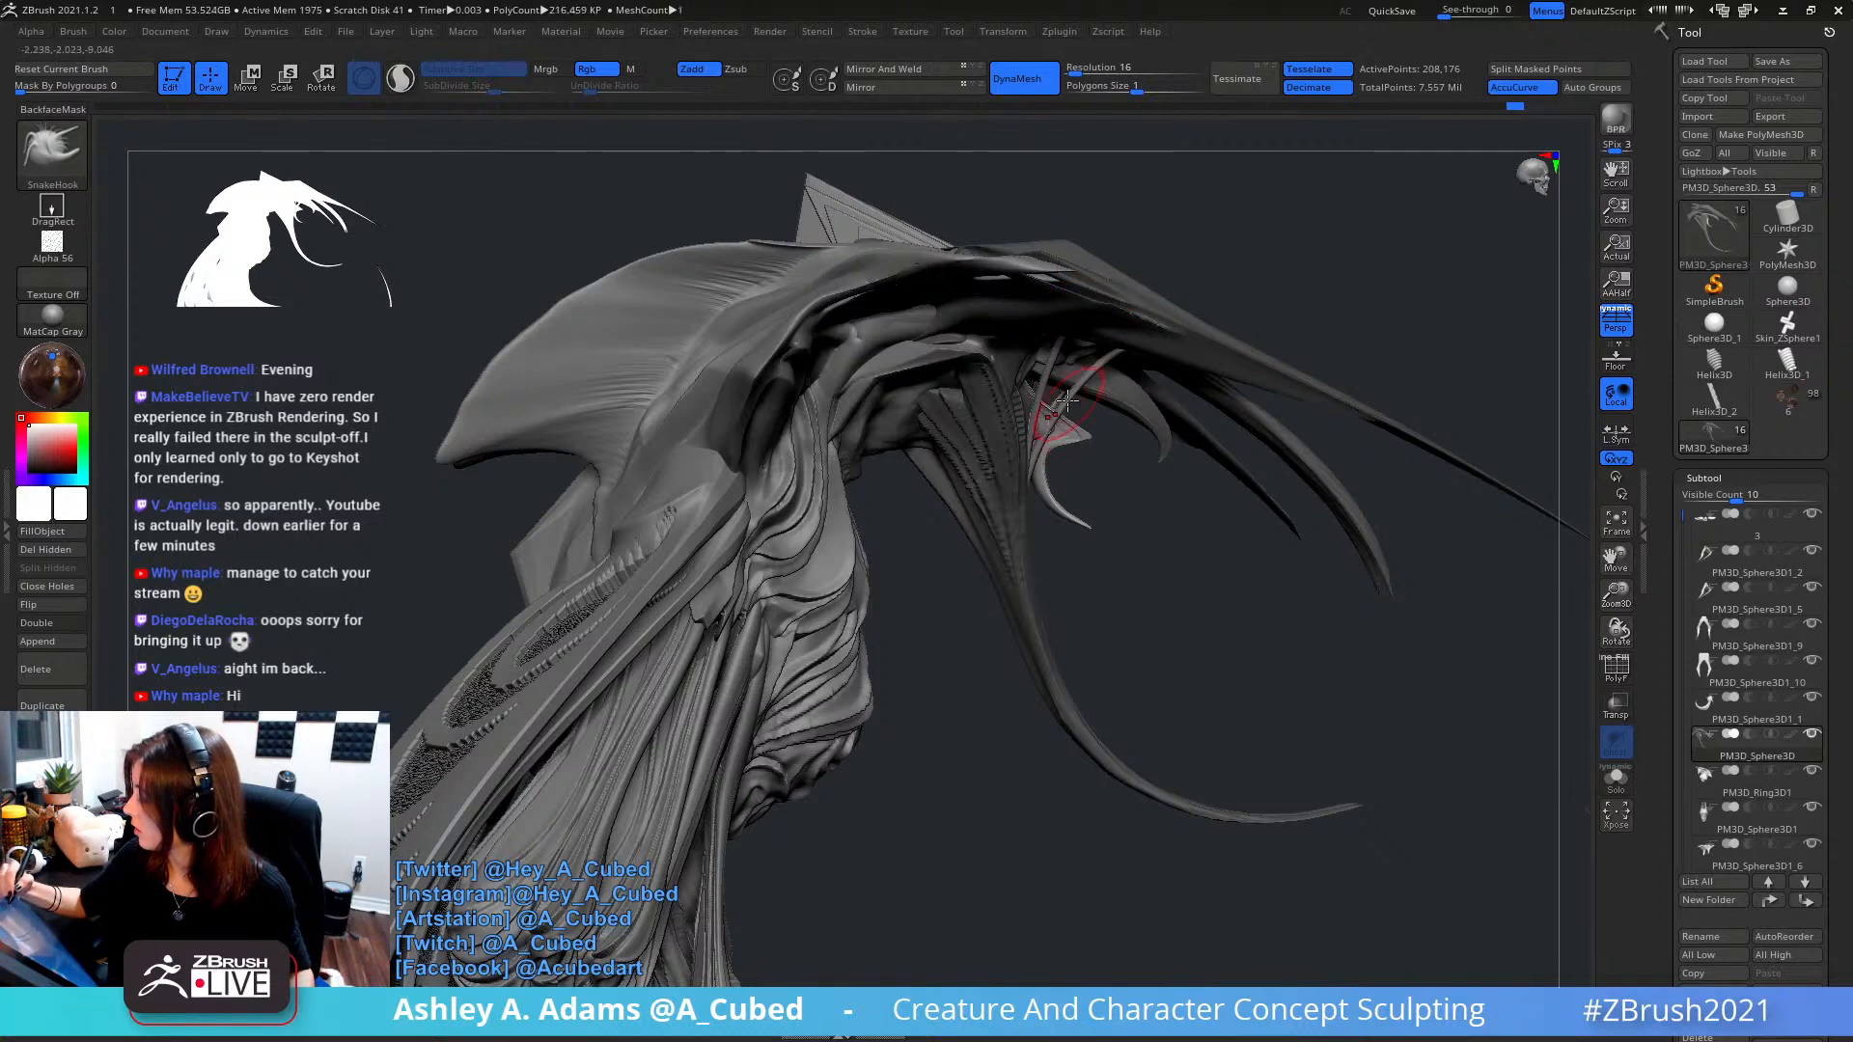
# - Thicken the pointed lower beak with the Inflat brush, working from the side and front of the head
pyautogui.moveTo(1061, 444)
pyautogui.mouseDown(button='right')
pyautogui.moveTo(1129, 434)
pyautogui.moveTo(1197, 361)
pyautogui.moveTo(1154, 394)
pyautogui.moveTo(1170, 410)
pyautogui.moveTo(1151, 423)
pyautogui.mouseUp(button='right')
pyautogui.press('space')
pyautogui.moveTo(1164, 407); pyautogui.dragTo(1125, 434)
pyautogui.press('b')
pyautogui.press('i')
pyautogui.press('n')
pyautogui.moveTo(1145, 402); pyautogui.dragTo(1170, 403, button='right')
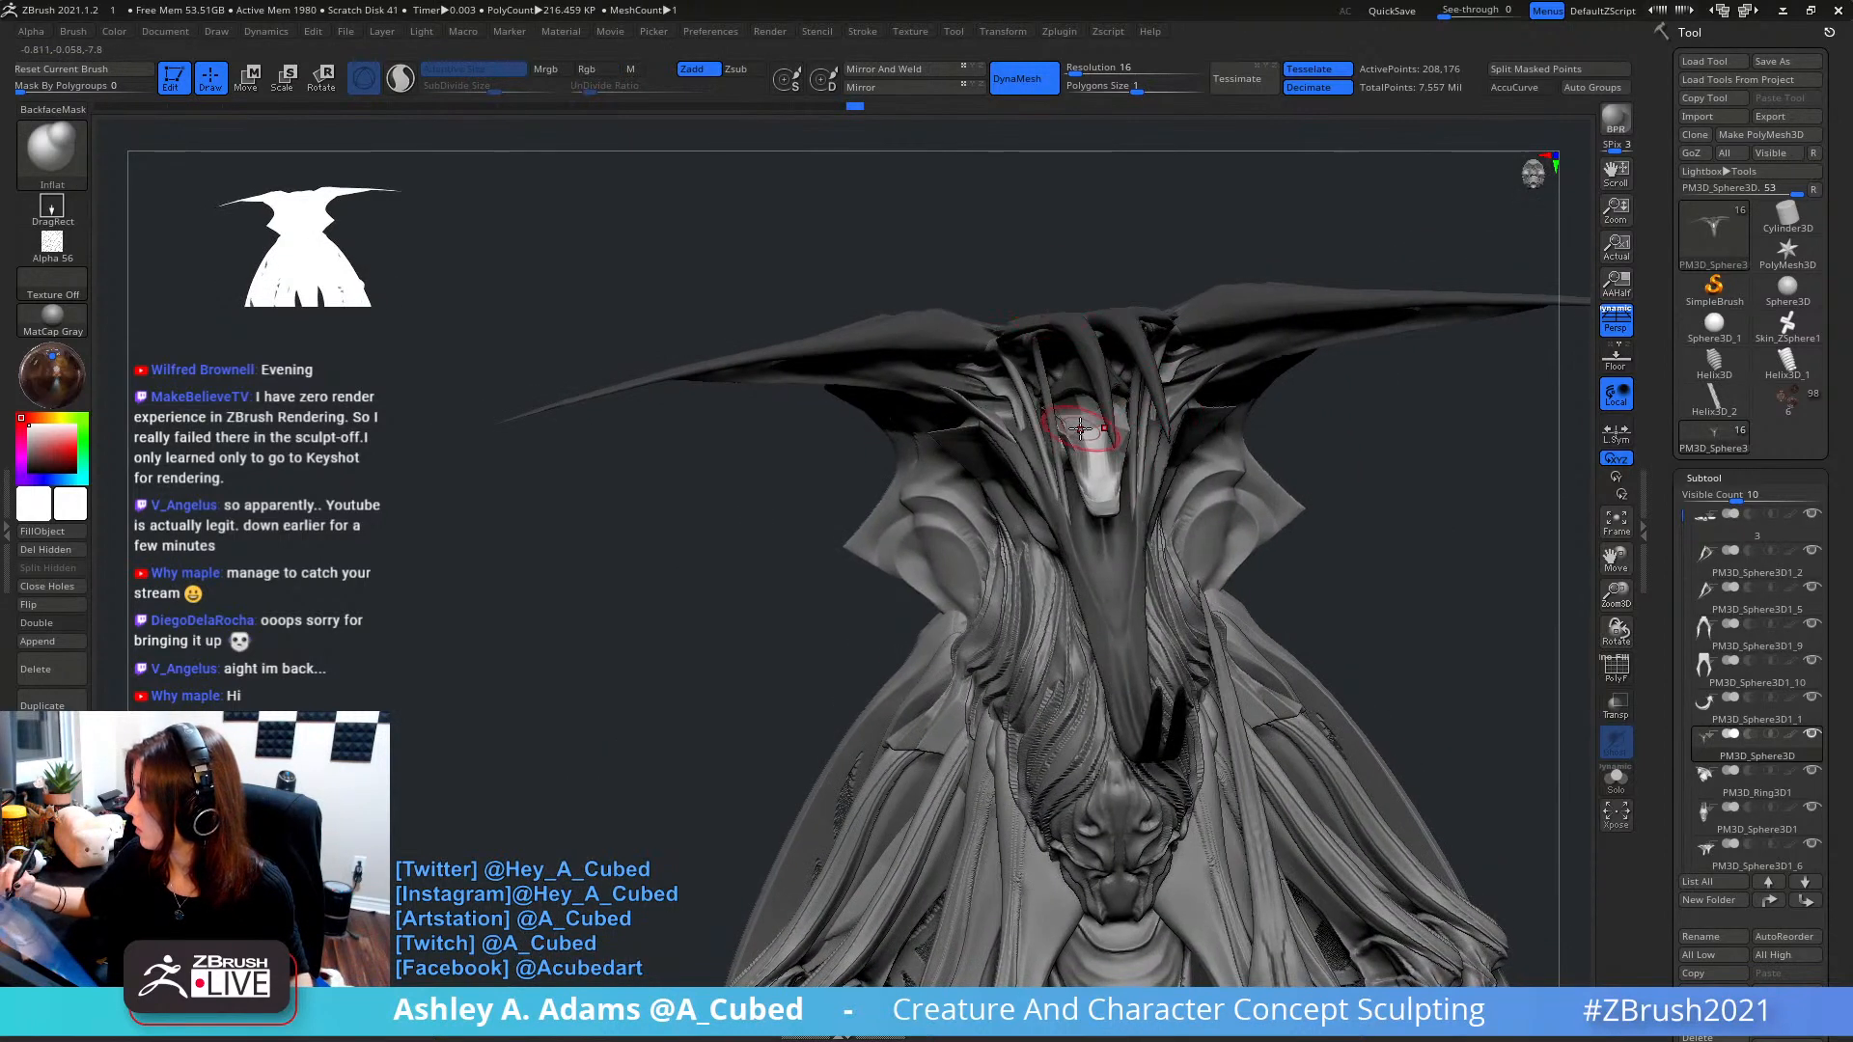
# - Build up the beak's front surface between the face tendrils with ClayBuildup
pyautogui.press('b')
pyautogui.press('c')
pyautogui.press('b')
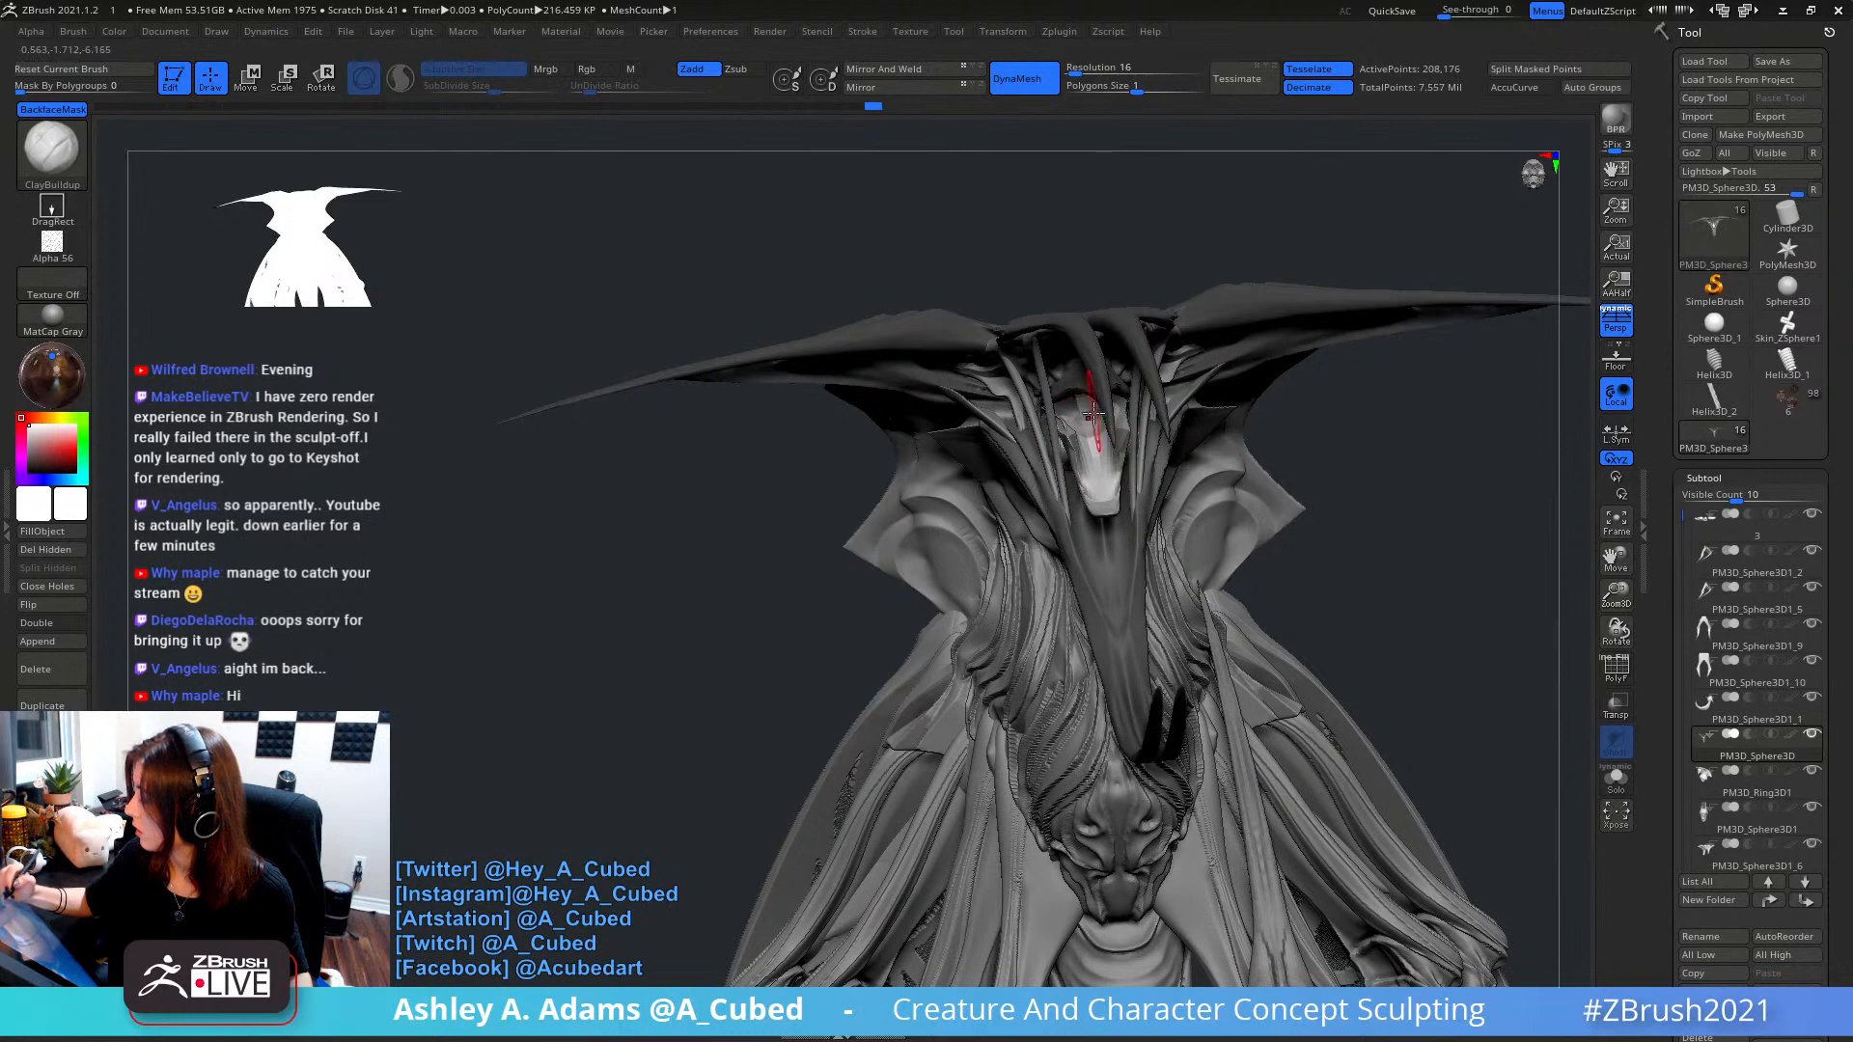
pyautogui.moveTo(1093, 413); pyautogui.dragTo(1202, 440, button='right')
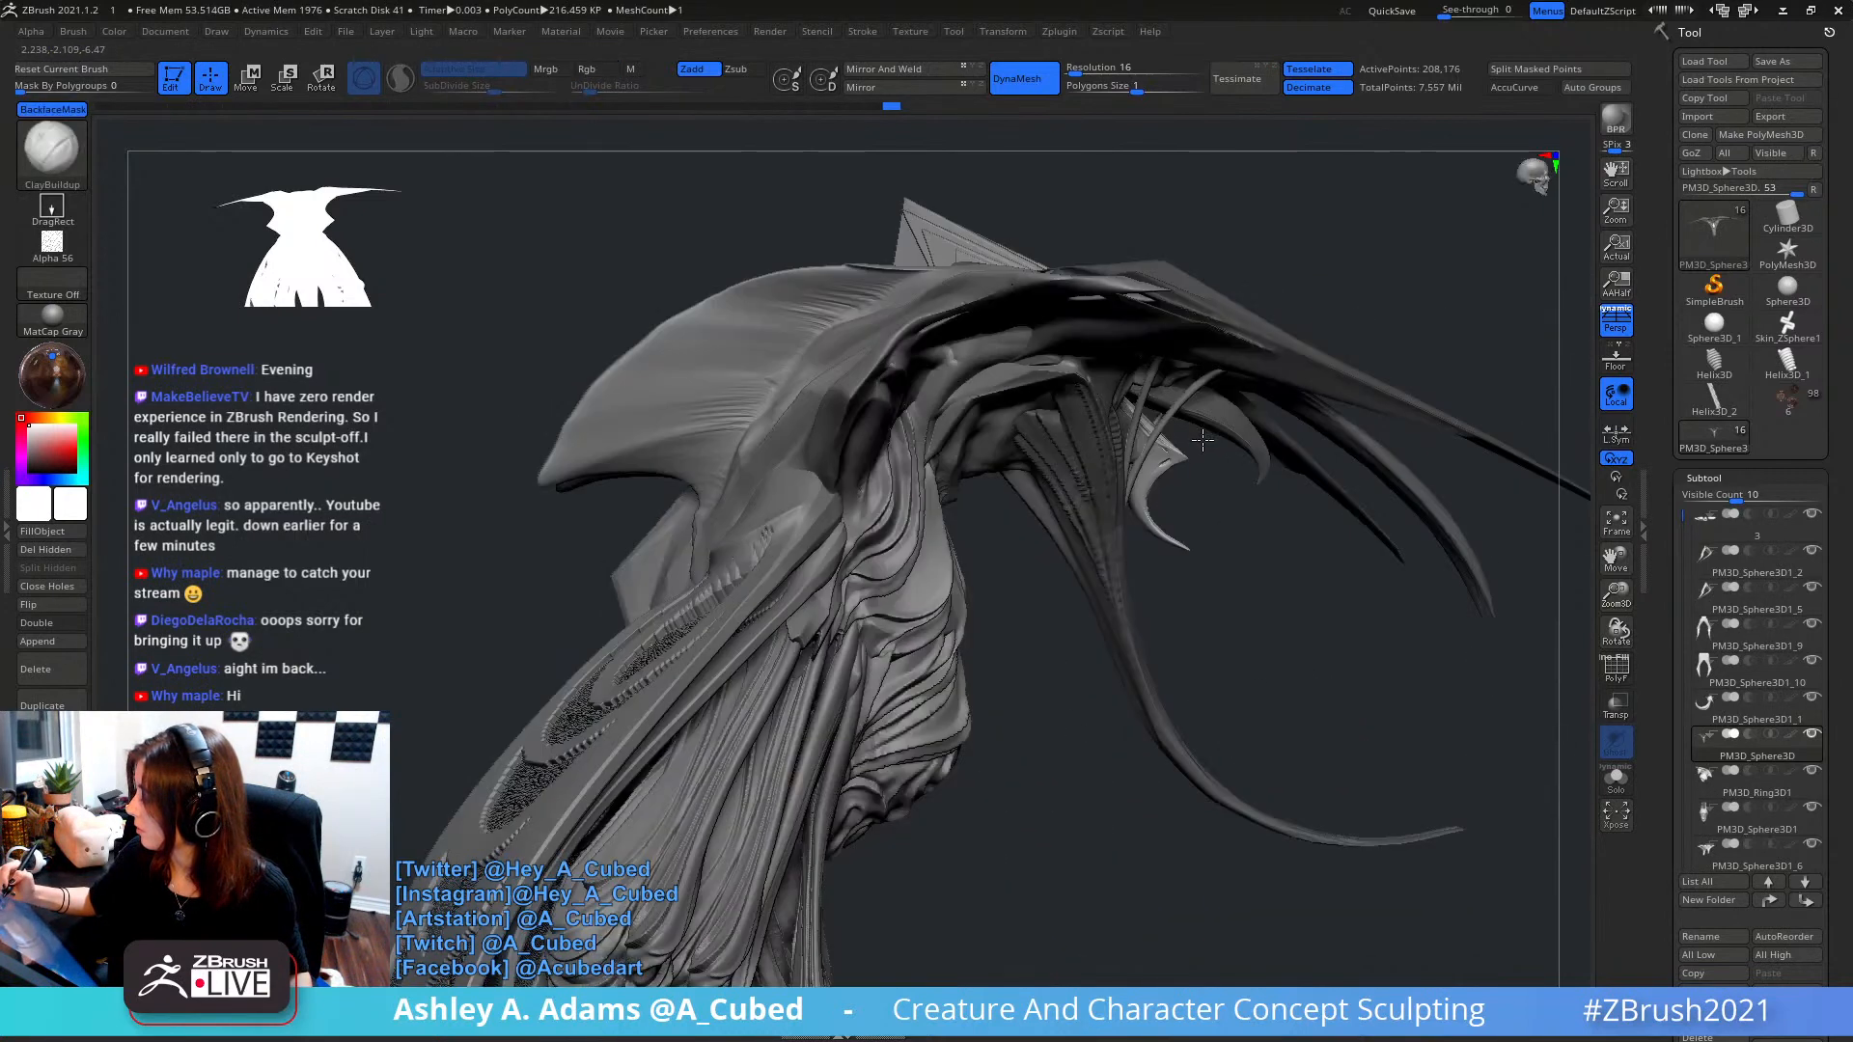
# - Refine the lower beak's curve with SnakeHook and smooth its surface
pyautogui.press('b')
pyautogui.press('s')
pyautogui.press('h')
pyautogui.rightClick(1109, 512)
pyautogui.moveTo(1117, 505)
pyautogui.mouseDown(button='right')
pyautogui.moveTo(1127, 438)
pyautogui.moveTo(1126, 497)
pyautogui.mouseUp(button='right')
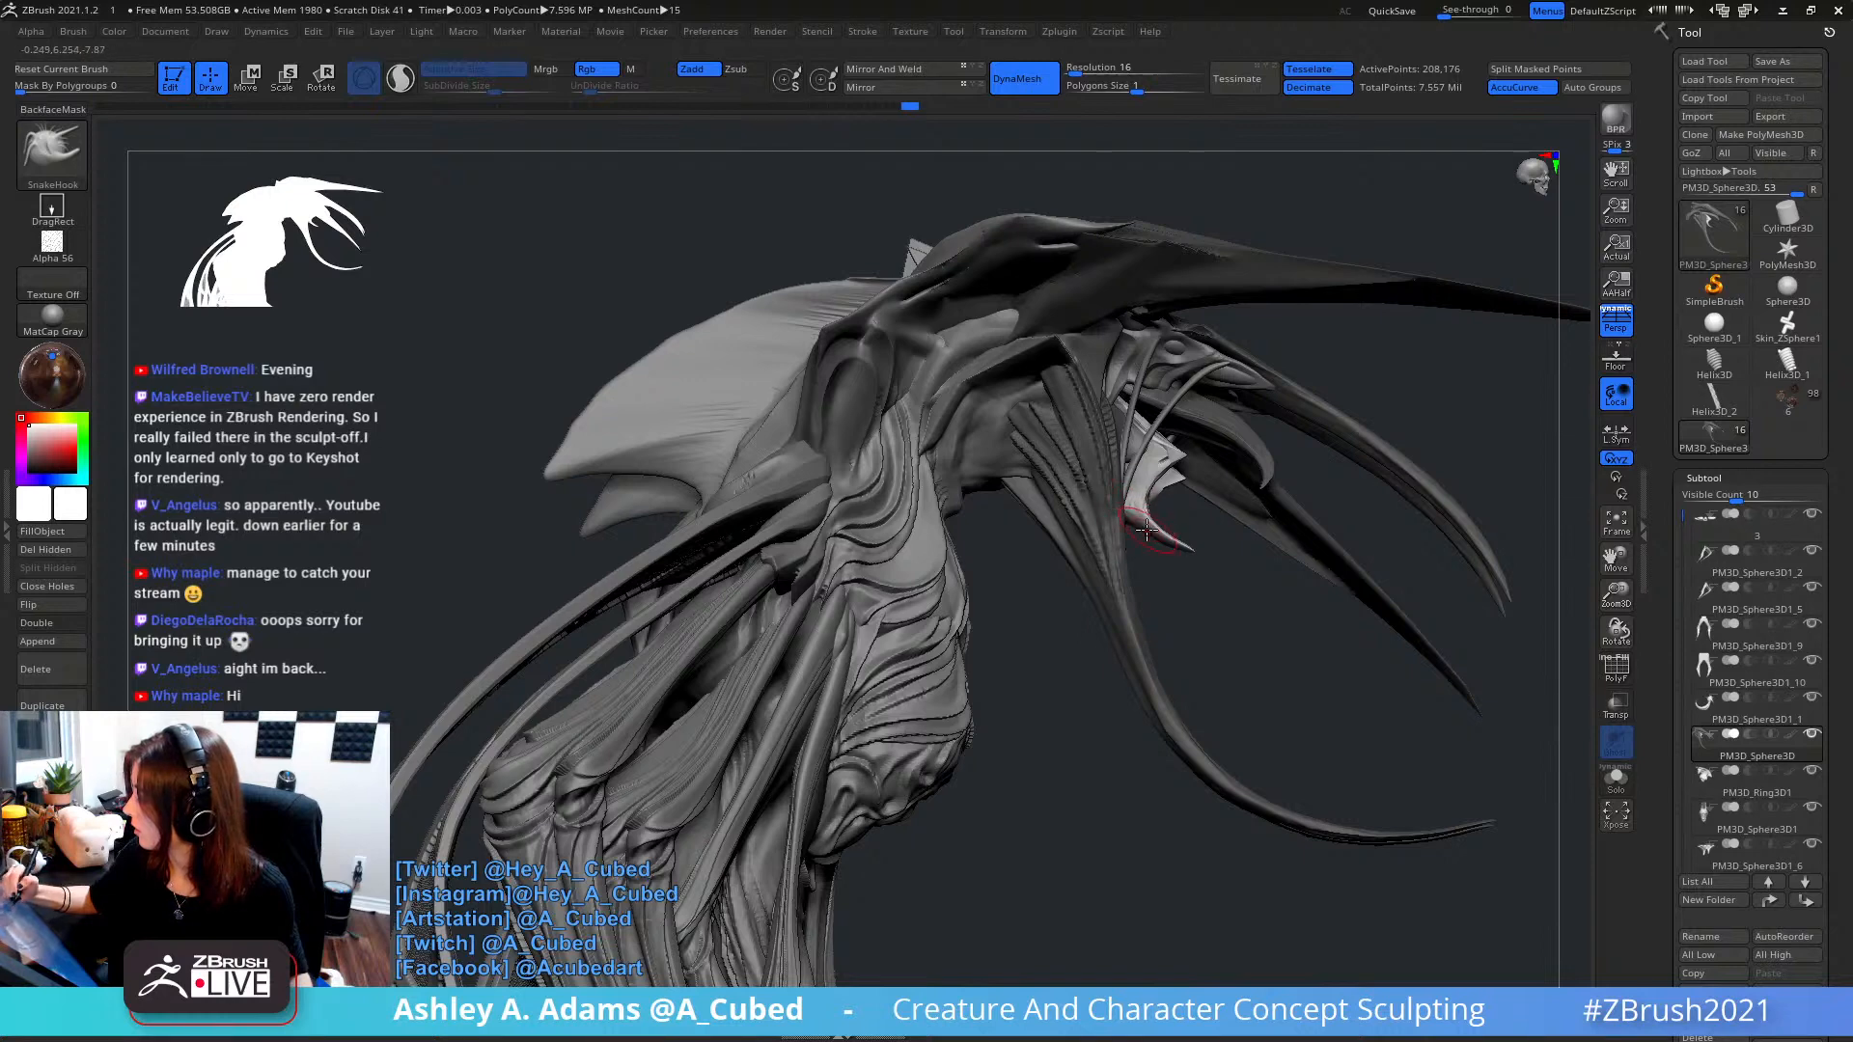
pyautogui.moveTo(1163, 517)
pyautogui.mouseDown(button='right')
pyautogui.moveTo(1190, 562)
pyautogui.moveTo(1178, 533)
pyautogui.mouseUp(button='right')
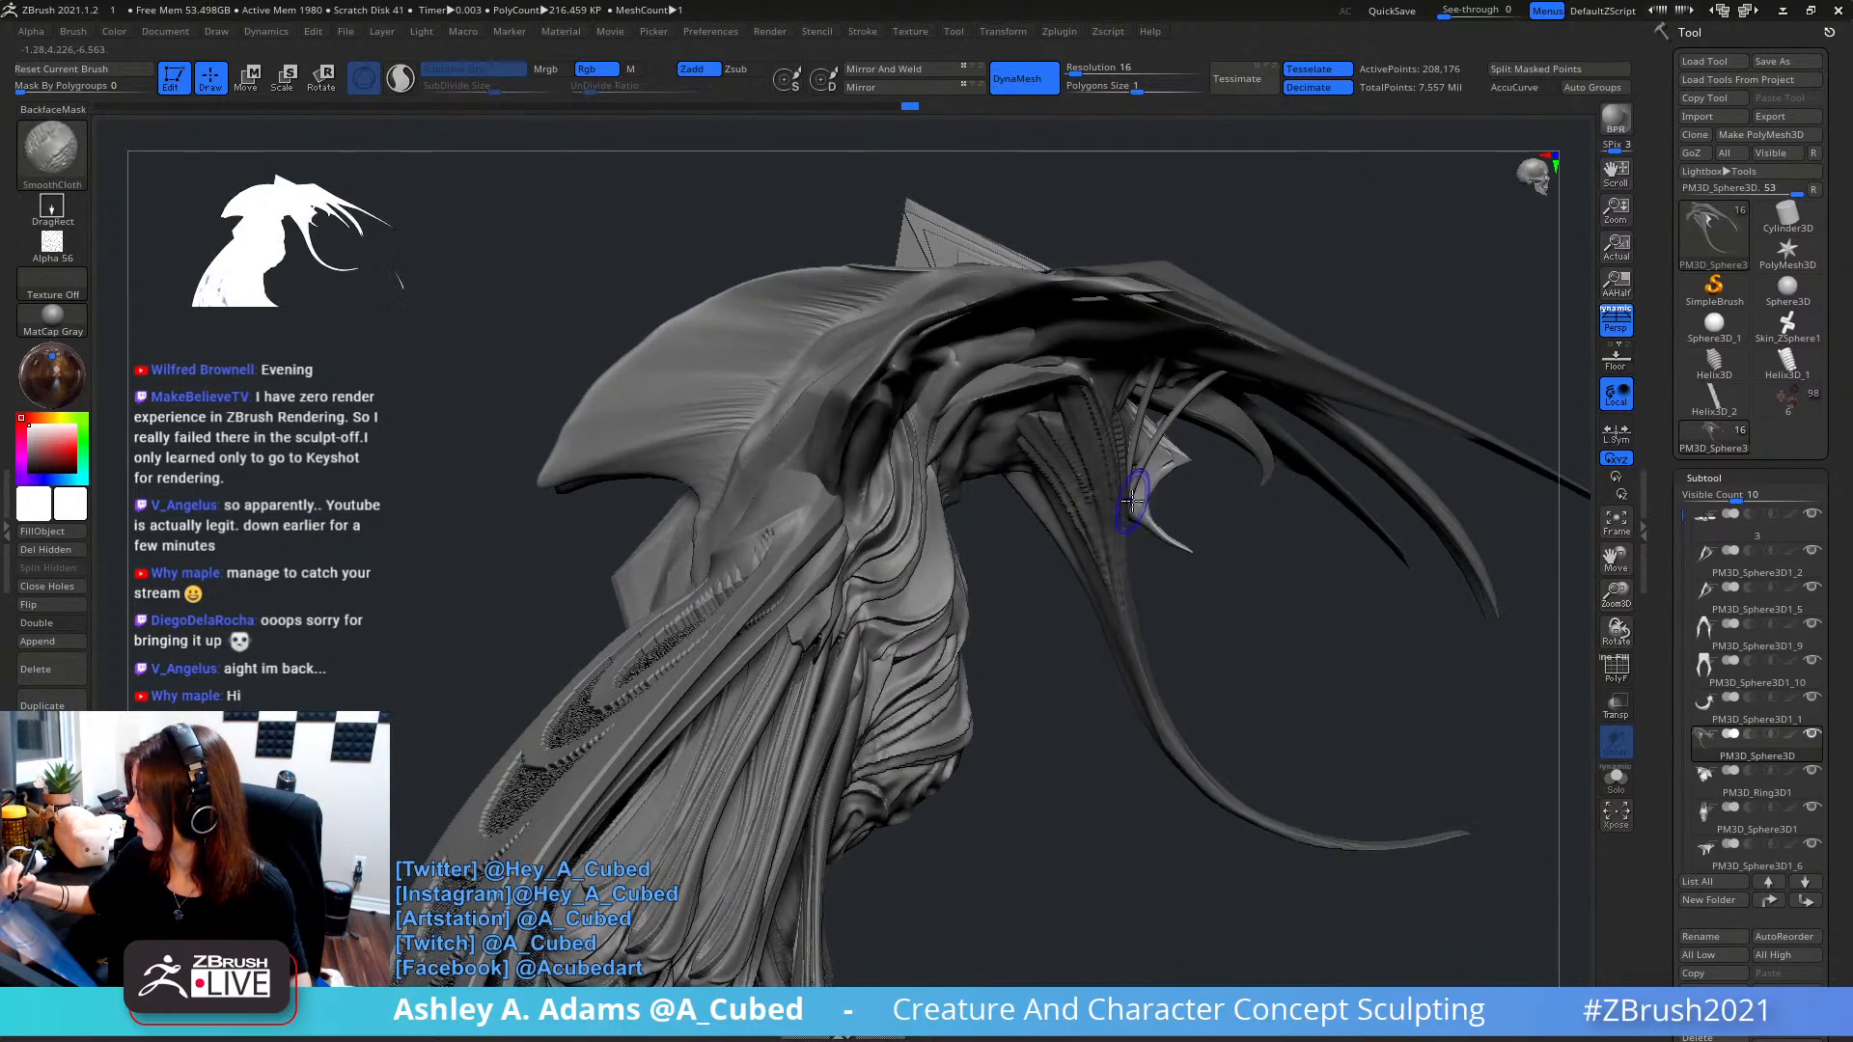
pyautogui.moveTo(1137, 516)
pyautogui.keyDown('shift'); pyautogui.mouseDown()
pyautogui.moveTo(1210, 555)
pyautogui.moveTo(1169, 526)
pyautogui.mouseUp(); pyautogui.keyUp('shift')
# - Select the PM3D_Sphere3D1_10 subtool, disable AccuCurve, and curl its thin forward-reaching tip upward with SnakeHook
pyautogui.moveTo(1216, 600)
pyautogui.keyDown('ctrl'); pyautogui.mouseDown(button='right')
pyautogui.moveTo(1184, 398)
pyautogui.moveTo(1423, 380)
pyautogui.moveTo(1286, 368)
pyautogui.moveTo(1307, 380)
pyautogui.moveTo(1124, 275)
pyautogui.mouseUp(button='right'); pyautogui.keyUp('ctrl')
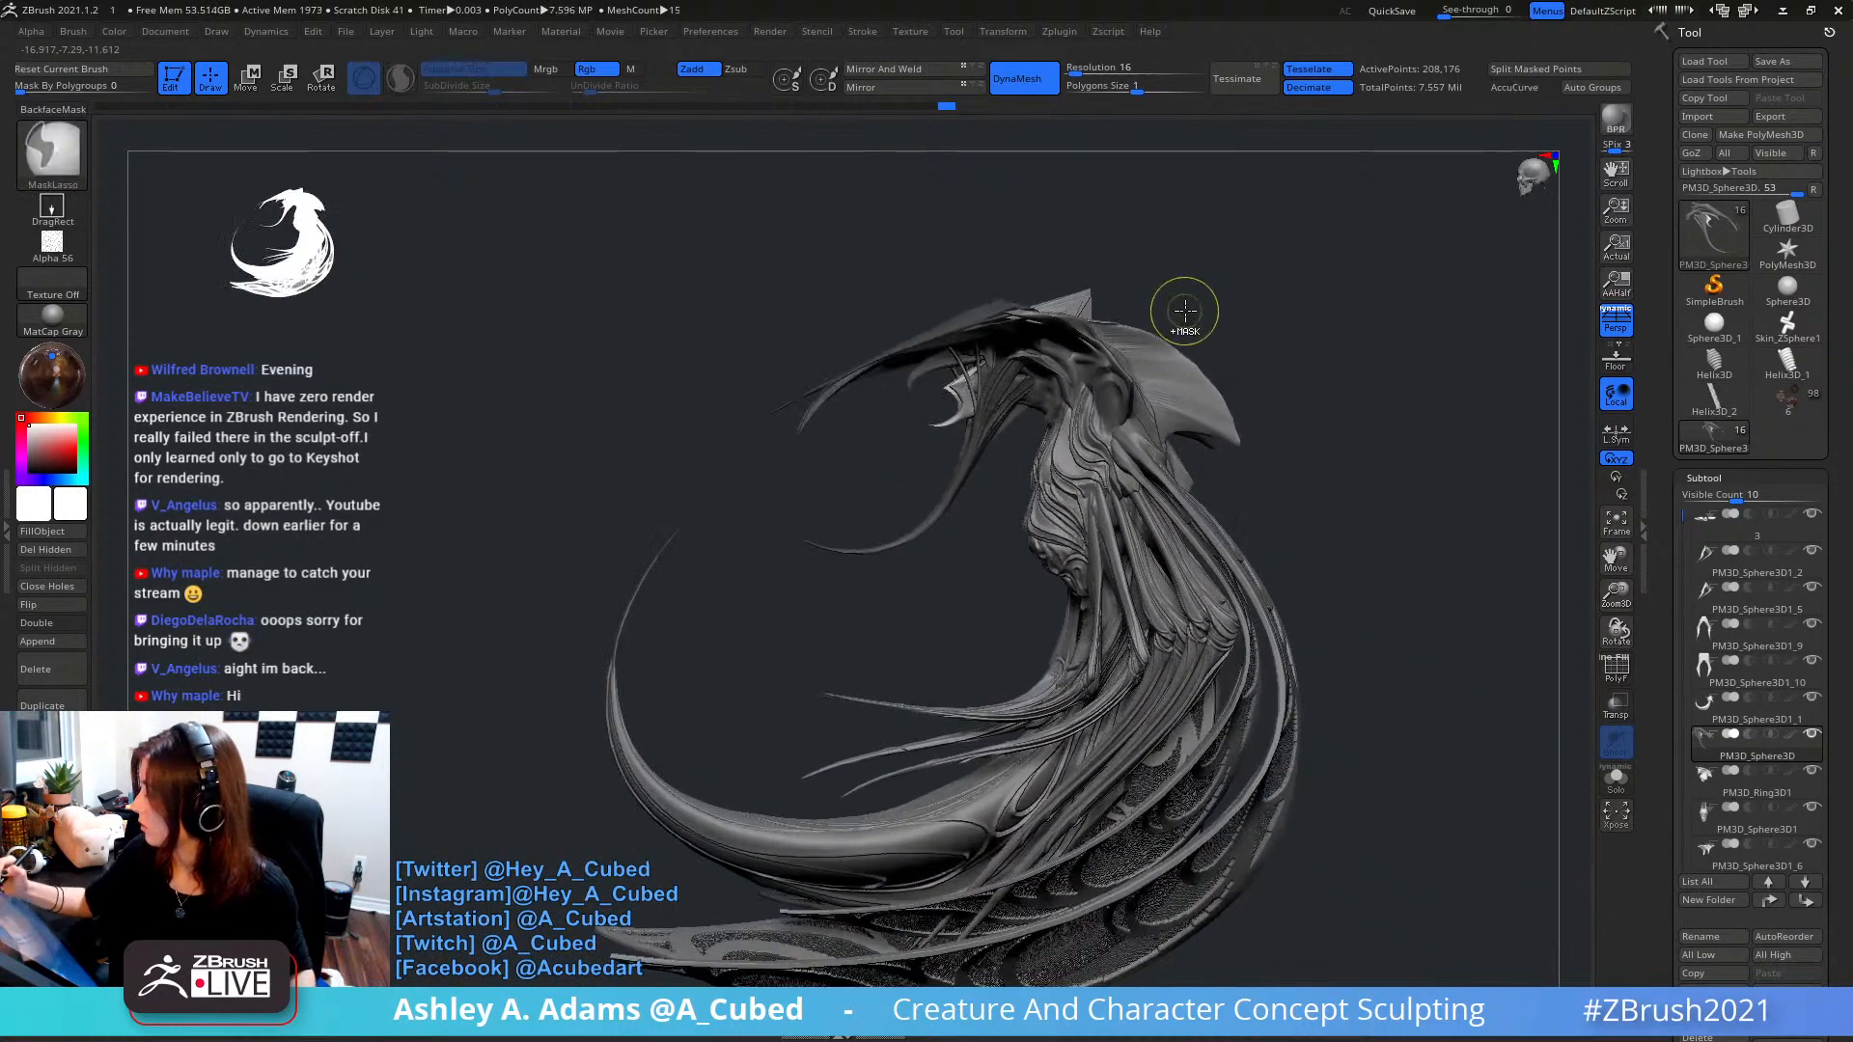
pyautogui.keyDown('ctrl'); pyautogui.moveTo(1183, 306); pyautogui.dragTo(1158, 278); pyautogui.keyUp('ctrl')
pyautogui.moveTo(956, 288); pyautogui.dragTo(1040, 483, button='right')
pyautogui.rightClick(1055, 373)
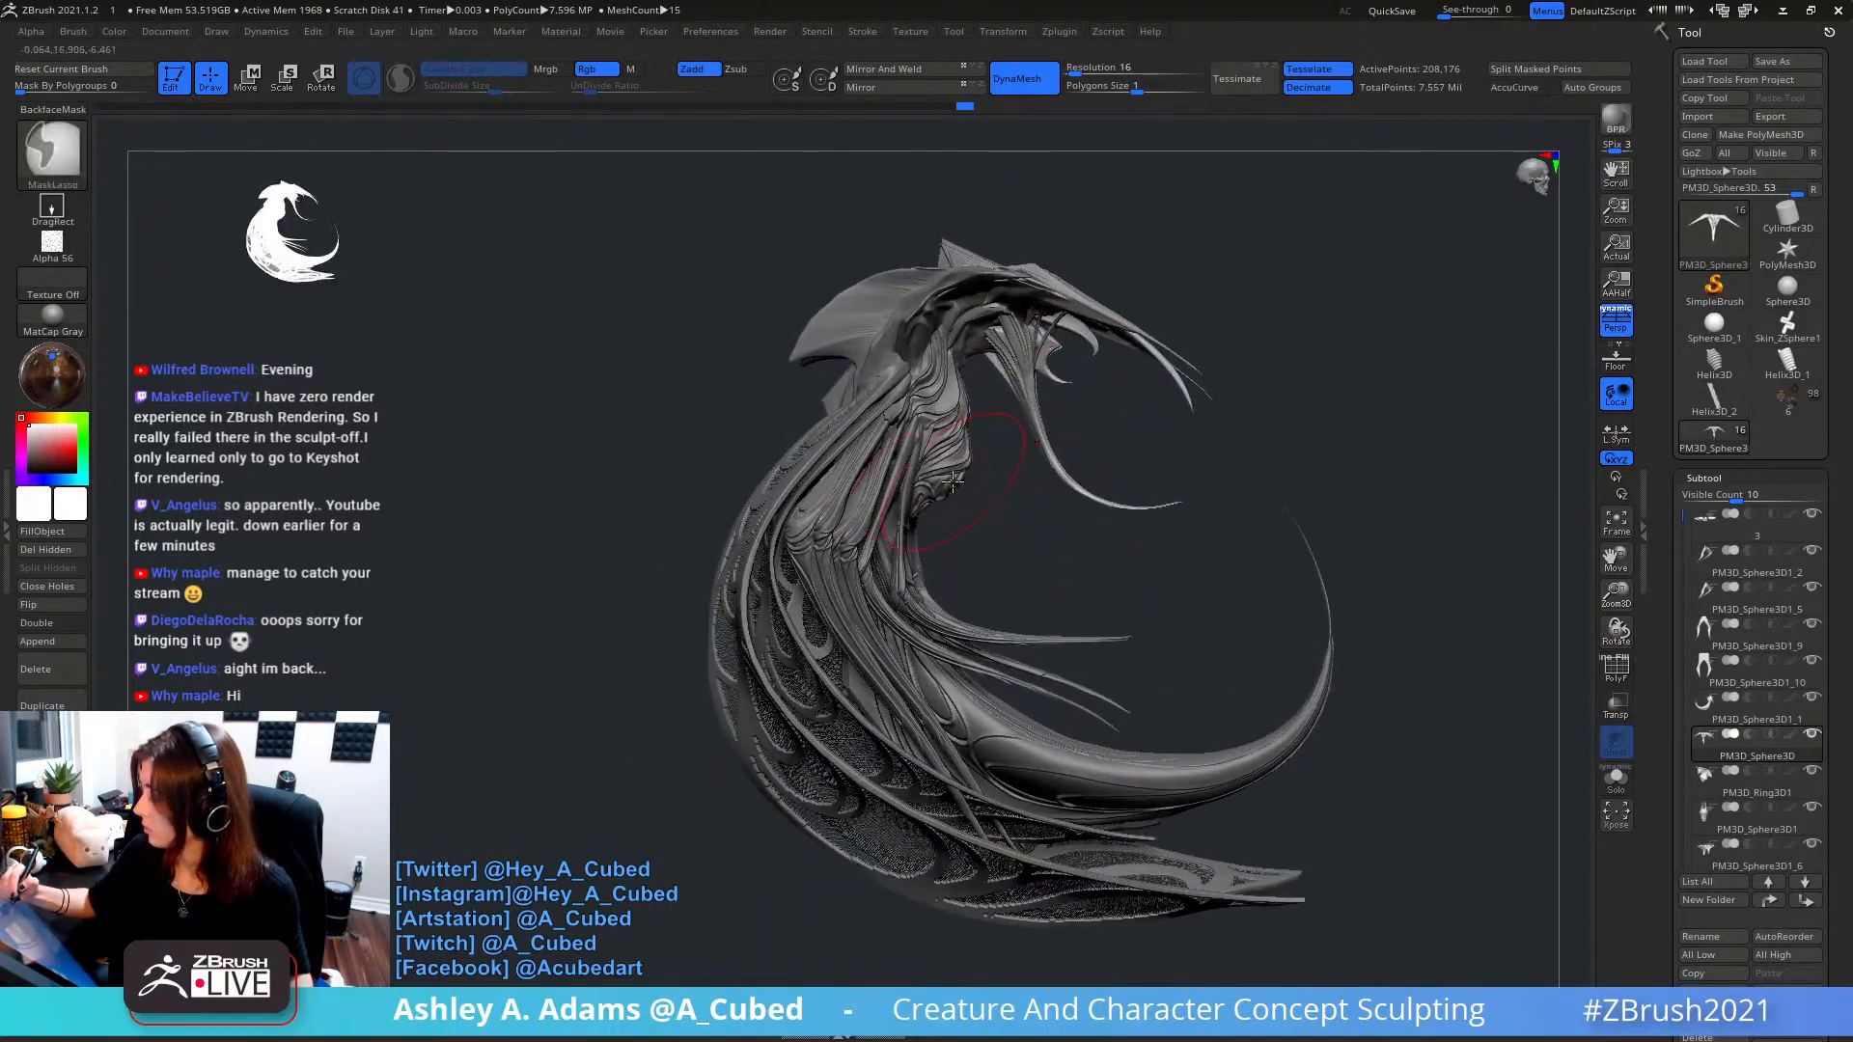
pyautogui.moveTo(1087, 641)
pyautogui.keyDown('alt'); pyautogui.mouseDown(button='right')
pyautogui.moveTo(1068, 500)
pyautogui.moveTo(1167, 360)
pyautogui.moveTo(991, 474)
pyautogui.moveTo(889, 495)
pyautogui.moveTo(856, 526)
pyautogui.mouseUp(button='right'); pyautogui.keyUp('alt')
pyautogui.keyDown('alt'); pyautogui.click(1065, 492); pyautogui.keyUp('alt')
pyautogui.click(1515, 87)
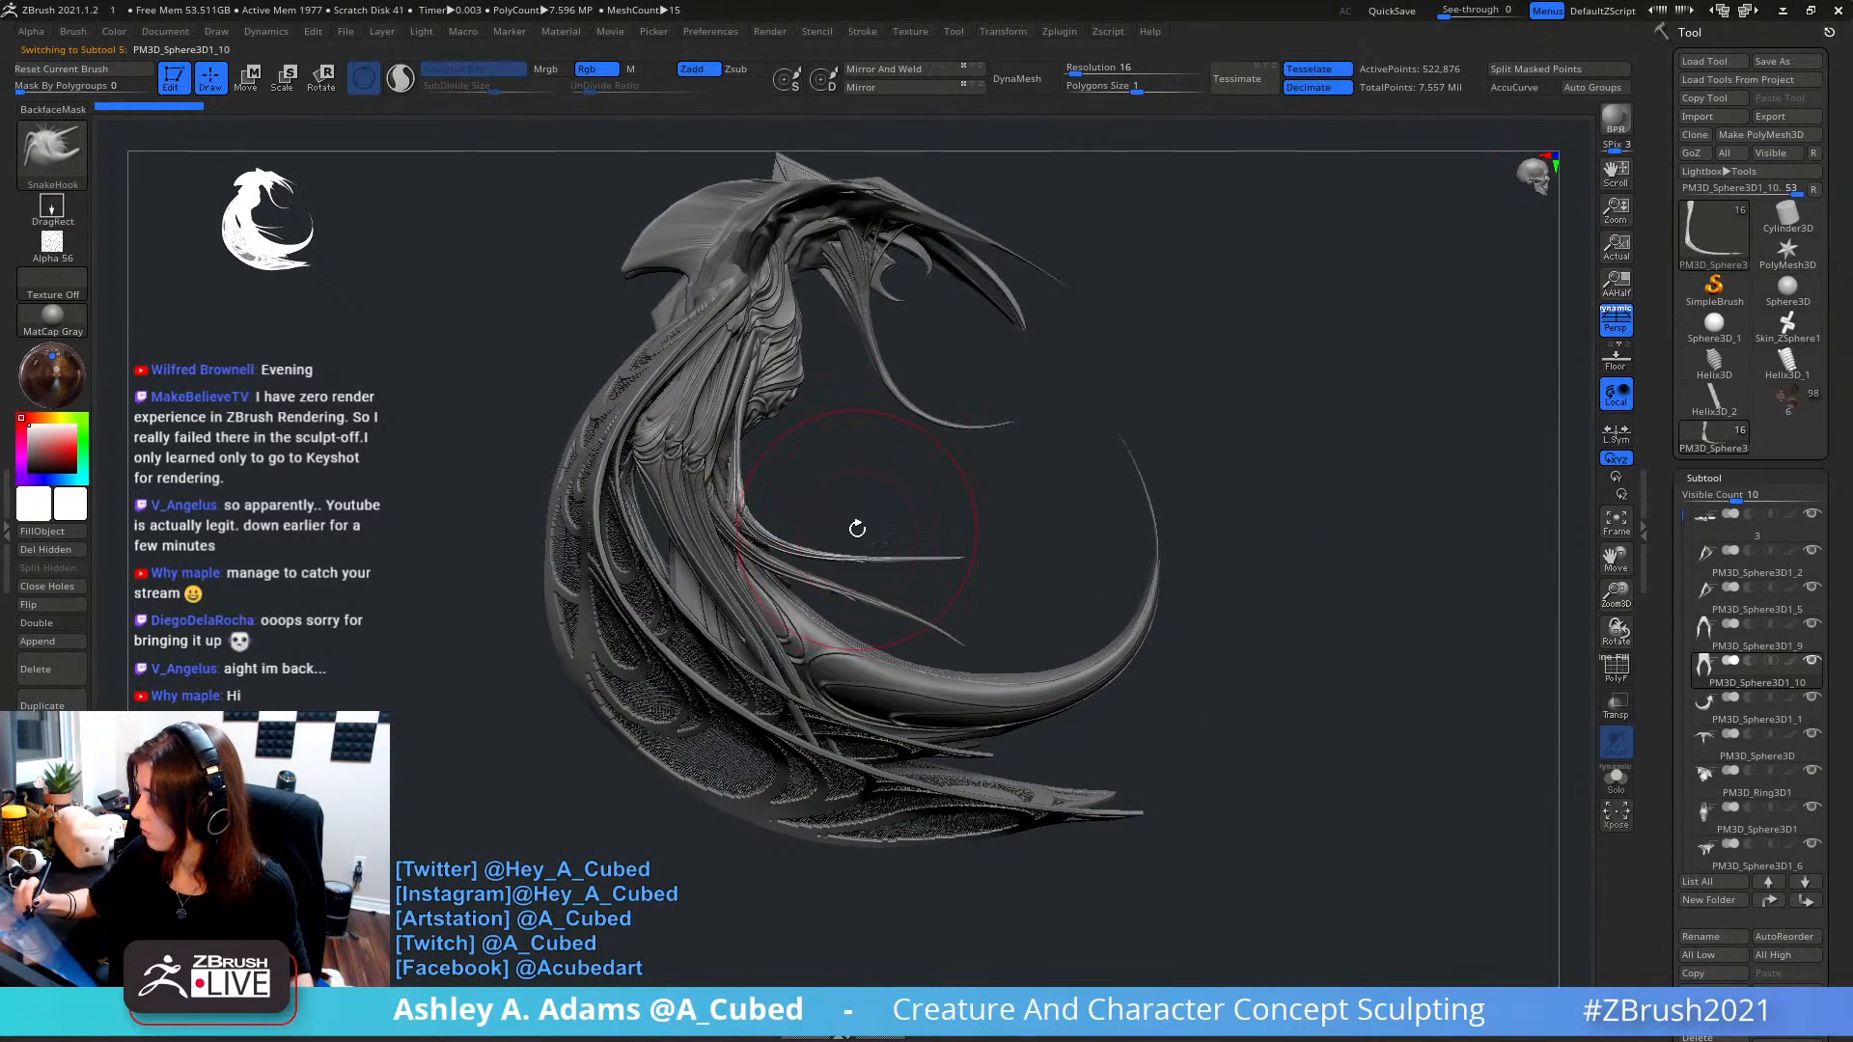
pyautogui.press('s')
pyautogui.moveTo(842, 529); pyautogui.dragTo(872, 566)
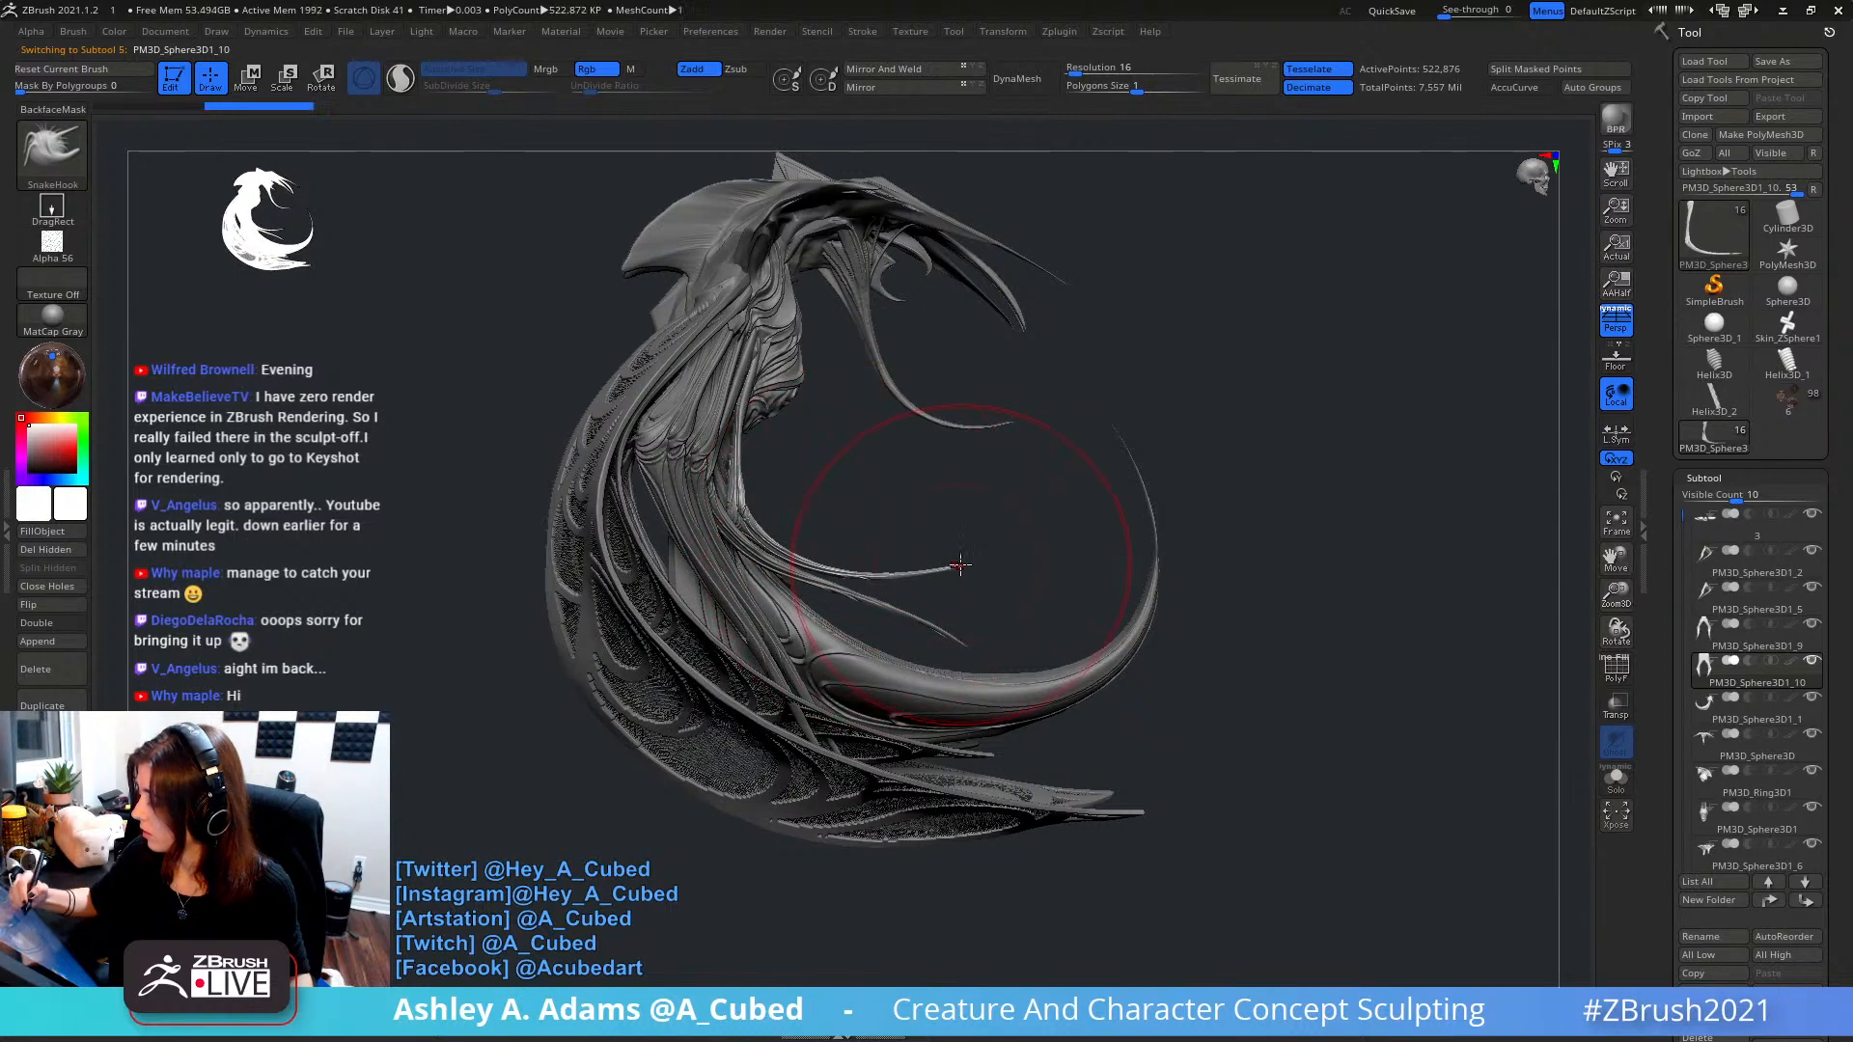
pyautogui.press('space')
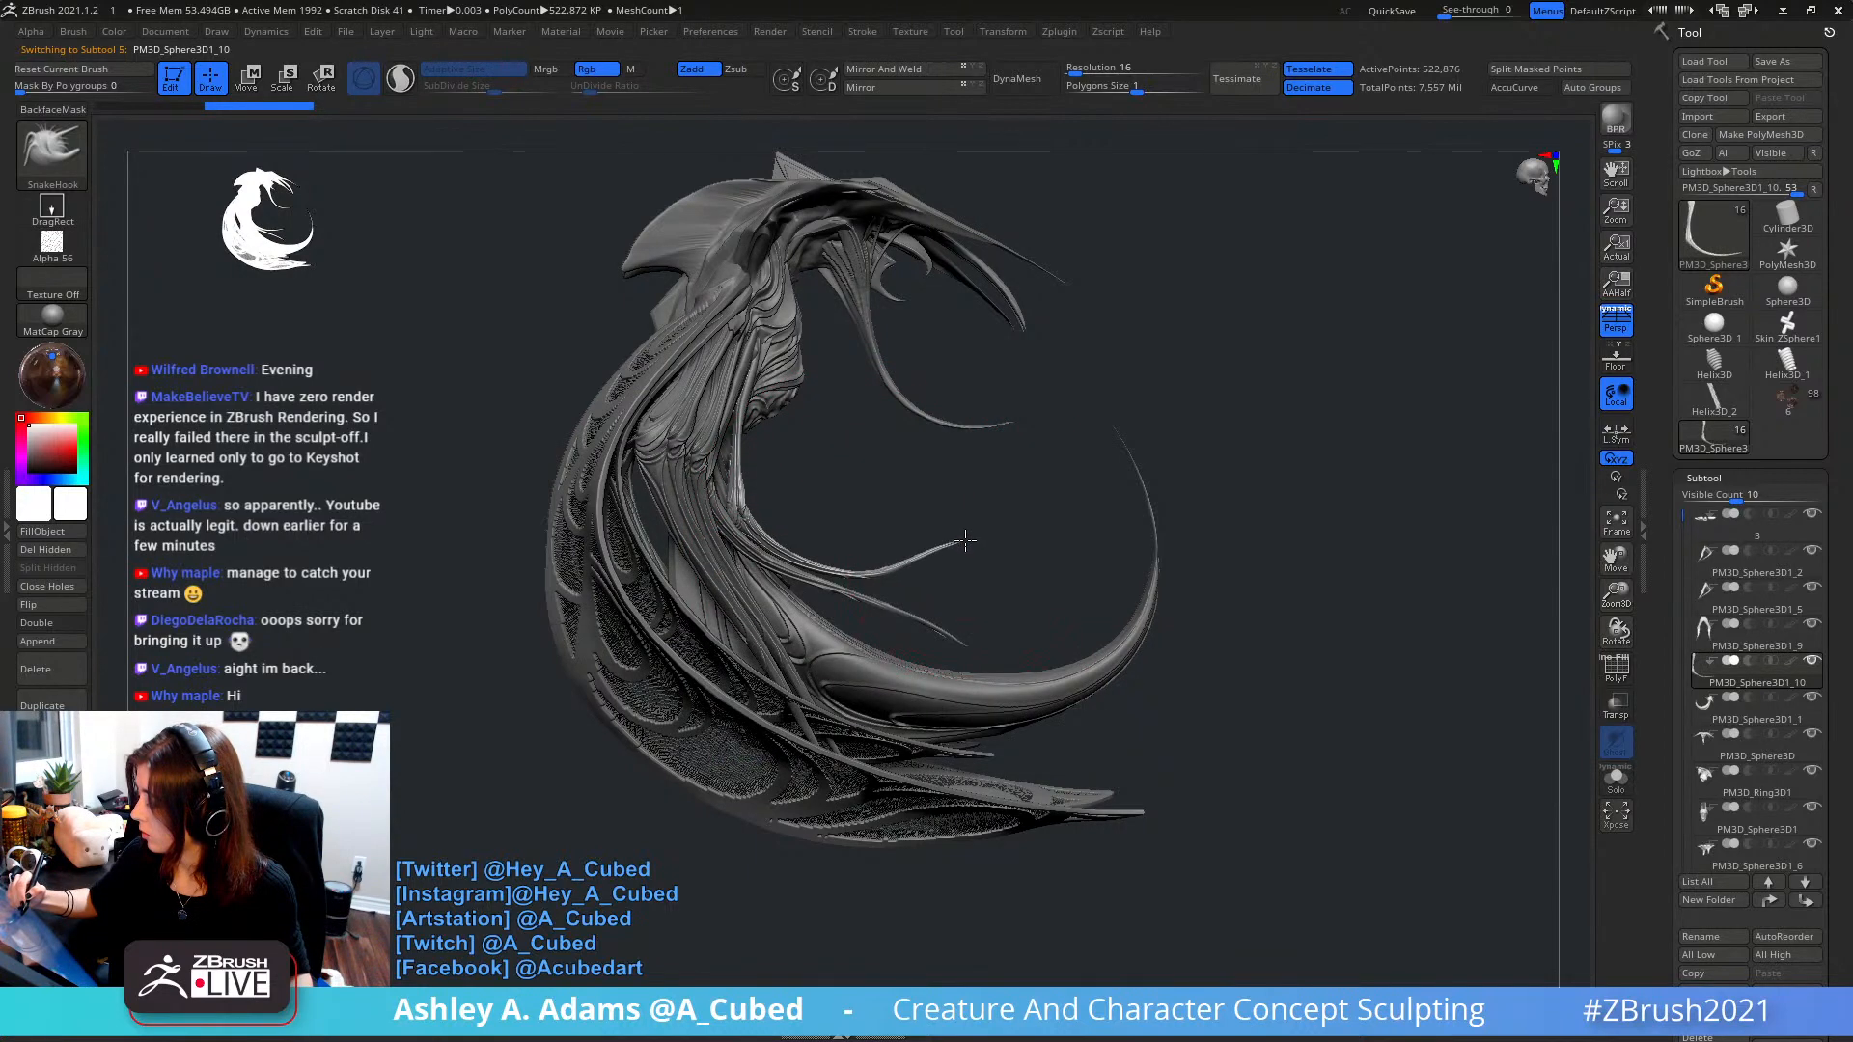
pyautogui.moveTo(965, 540)
pyautogui.mouseDown()
pyautogui.moveTo(969, 516)
pyautogui.moveTo(932, 535)
pyautogui.moveTo(944, 549)
pyautogui.moveTo(836, 573)
pyautogui.moveTo(942, 552)
pyautogui.mouseUp()
pyautogui.moveTo(1033, 560); pyautogui.dragTo(943, 559)
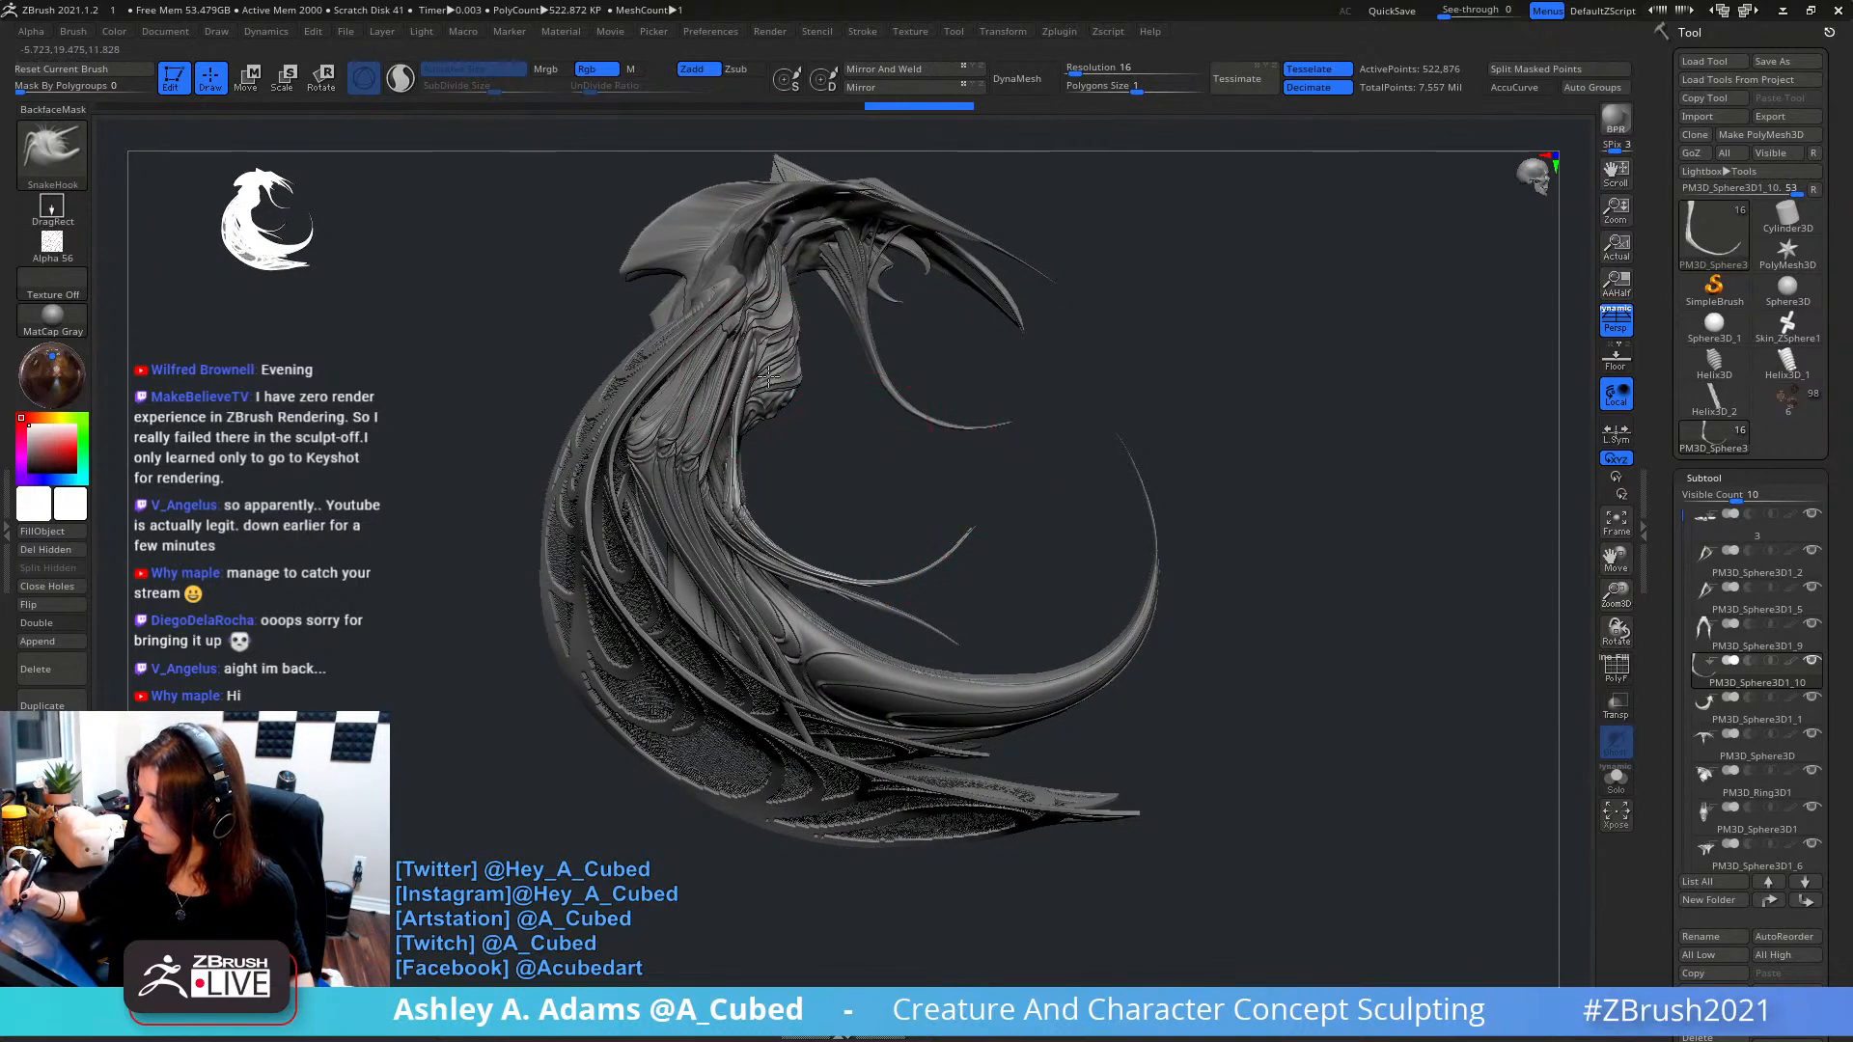
# - Nudge the upper part of the same limb near the chest into shape with SnakeHook
pyautogui.press('space')
pyautogui.moveTo(769, 376)
pyautogui.mouseDown()
pyautogui.moveTo(751, 375)
pyautogui.moveTo(783, 338)
pyautogui.mouseUp()
pyautogui.moveTo(784, 340); pyautogui.dragTo(741, 349, button='right')
pyautogui.moveTo(771, 359); pyautogui.dragTo(770, 349)
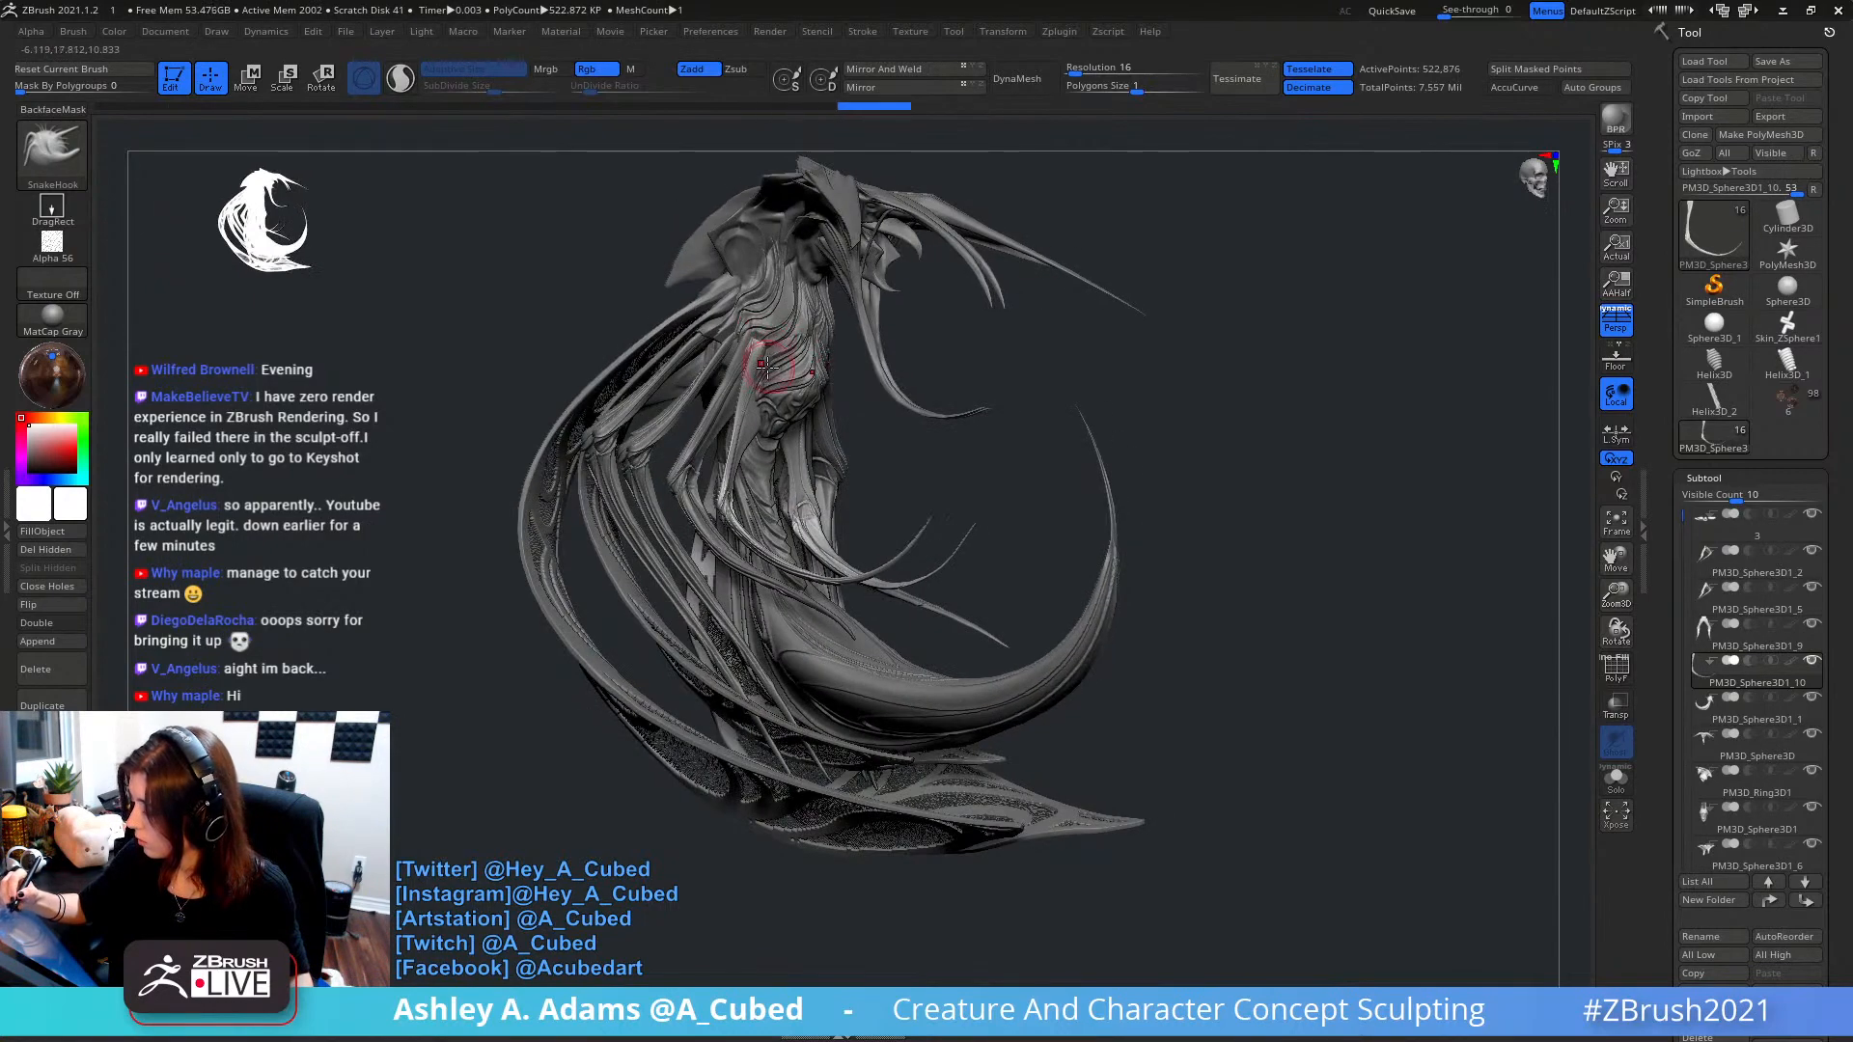
pyautogui.moveTo(767, 368); pyautogui.dragTo(845, 311, button='right')
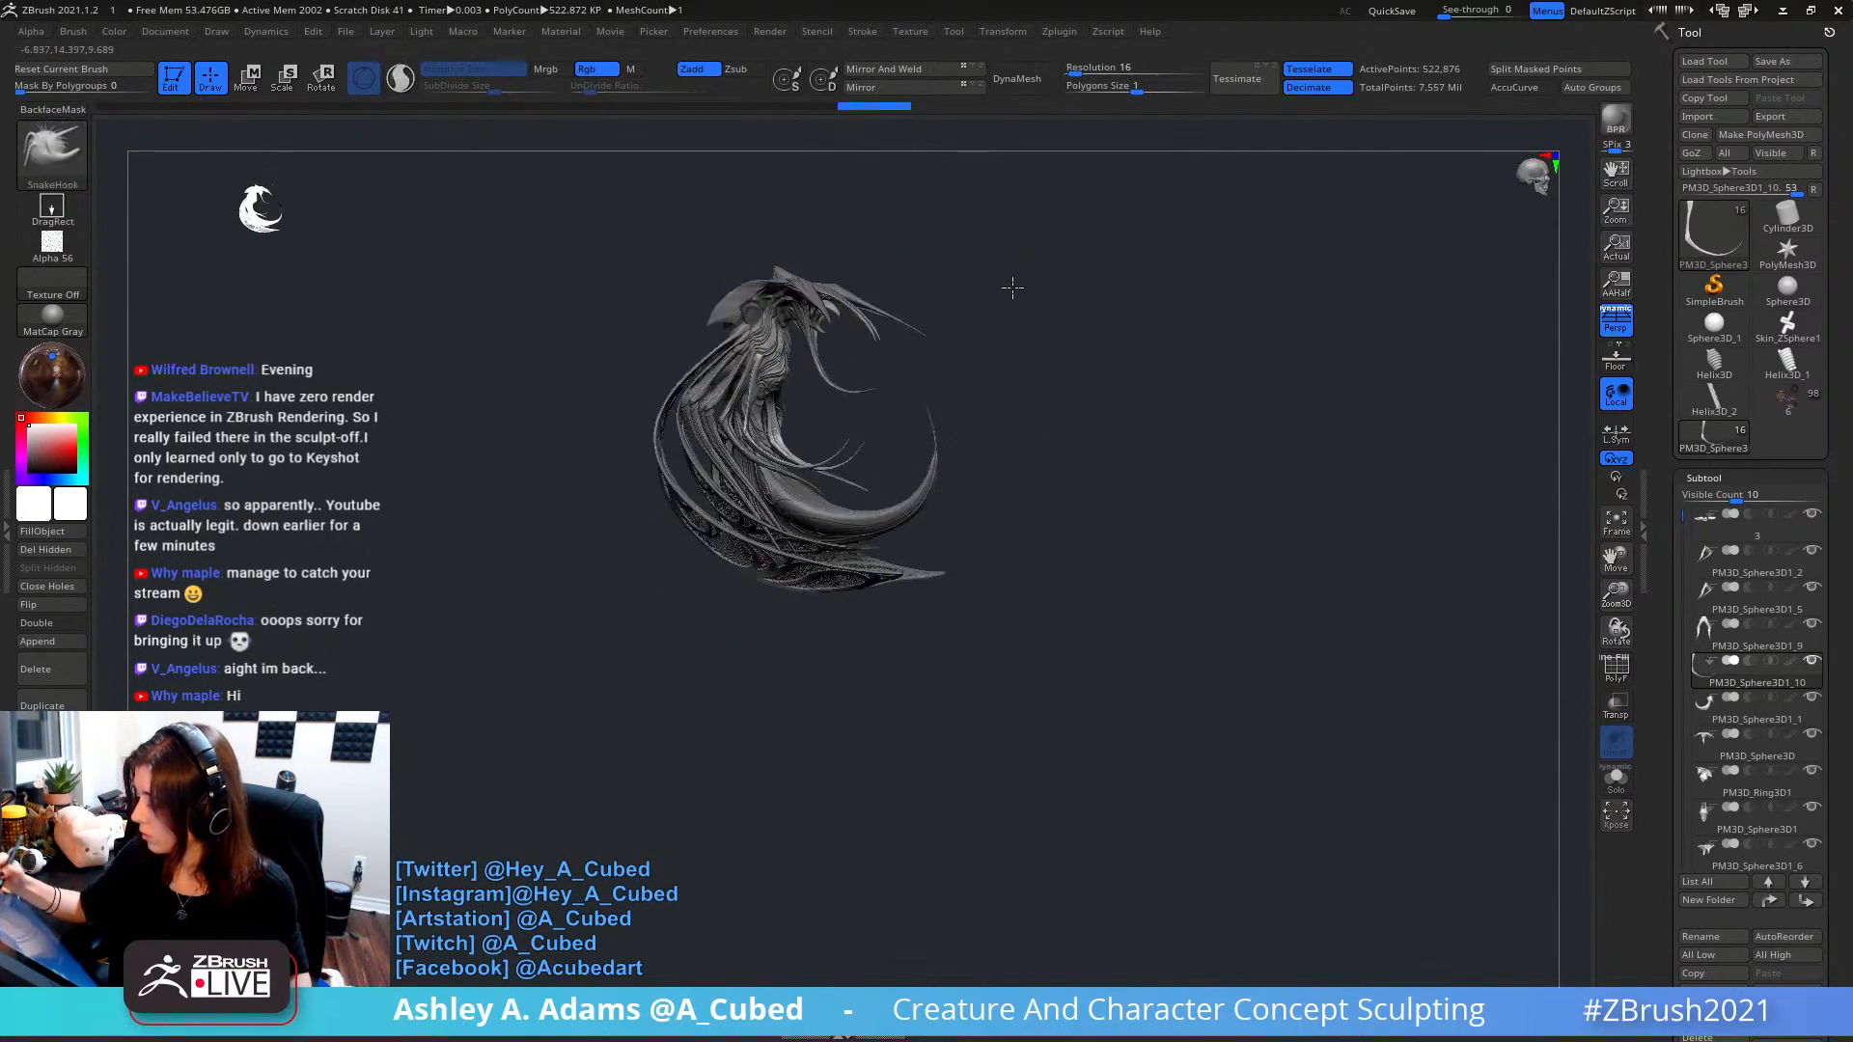
pyautogui.moveTo(1012, 287)
pyautogui.mouseDown(button='right')
pyautogui.moveTo(914, 290)
pyautogui.moveTo(881, 343)
pyautogui.moveTo(872, 314)
pyautogui.moveTo(998, 413)
pyautogui.moveTo(970, 430)
pyautogui.mouseUp(button='right')
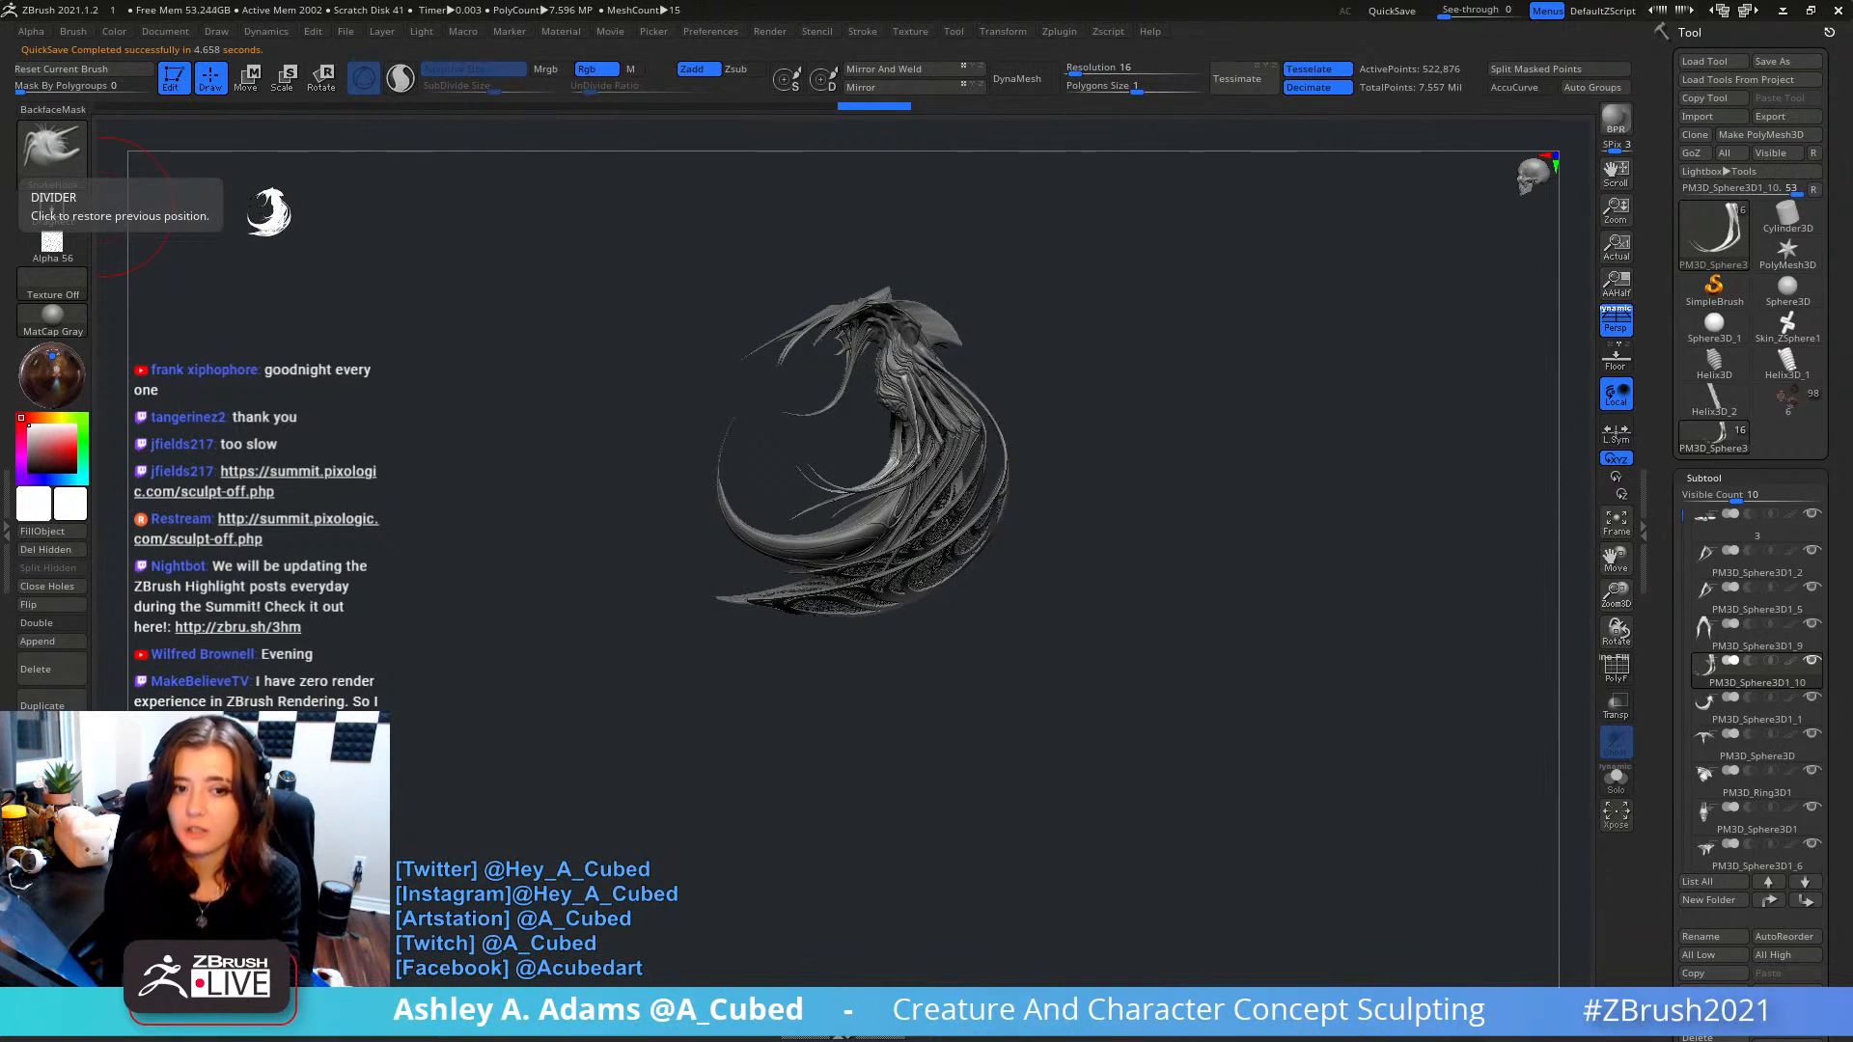
# - Select the head subtool and draw its two side horns out into long downward-curving tips with SnakeHook, redoing the first pull
pyautogui.moveTo(1025, 395)
pyautogui.mouseDown(button='right')
pyautogui.moveTo(1096, 402)
pyautogui.moveTo(1058, 468)
pyautogui.mouseUp(button='right')
pyautogui.moveTo(1059, 468)
pyautogui.mouseDown(button='right')
pyautogui.moveTo(1087, 397)
pyautogui.moveTo(1106, 455)
pyautogui.mouseUp(button='right')
pyautogui.rightClick(1062, 406)
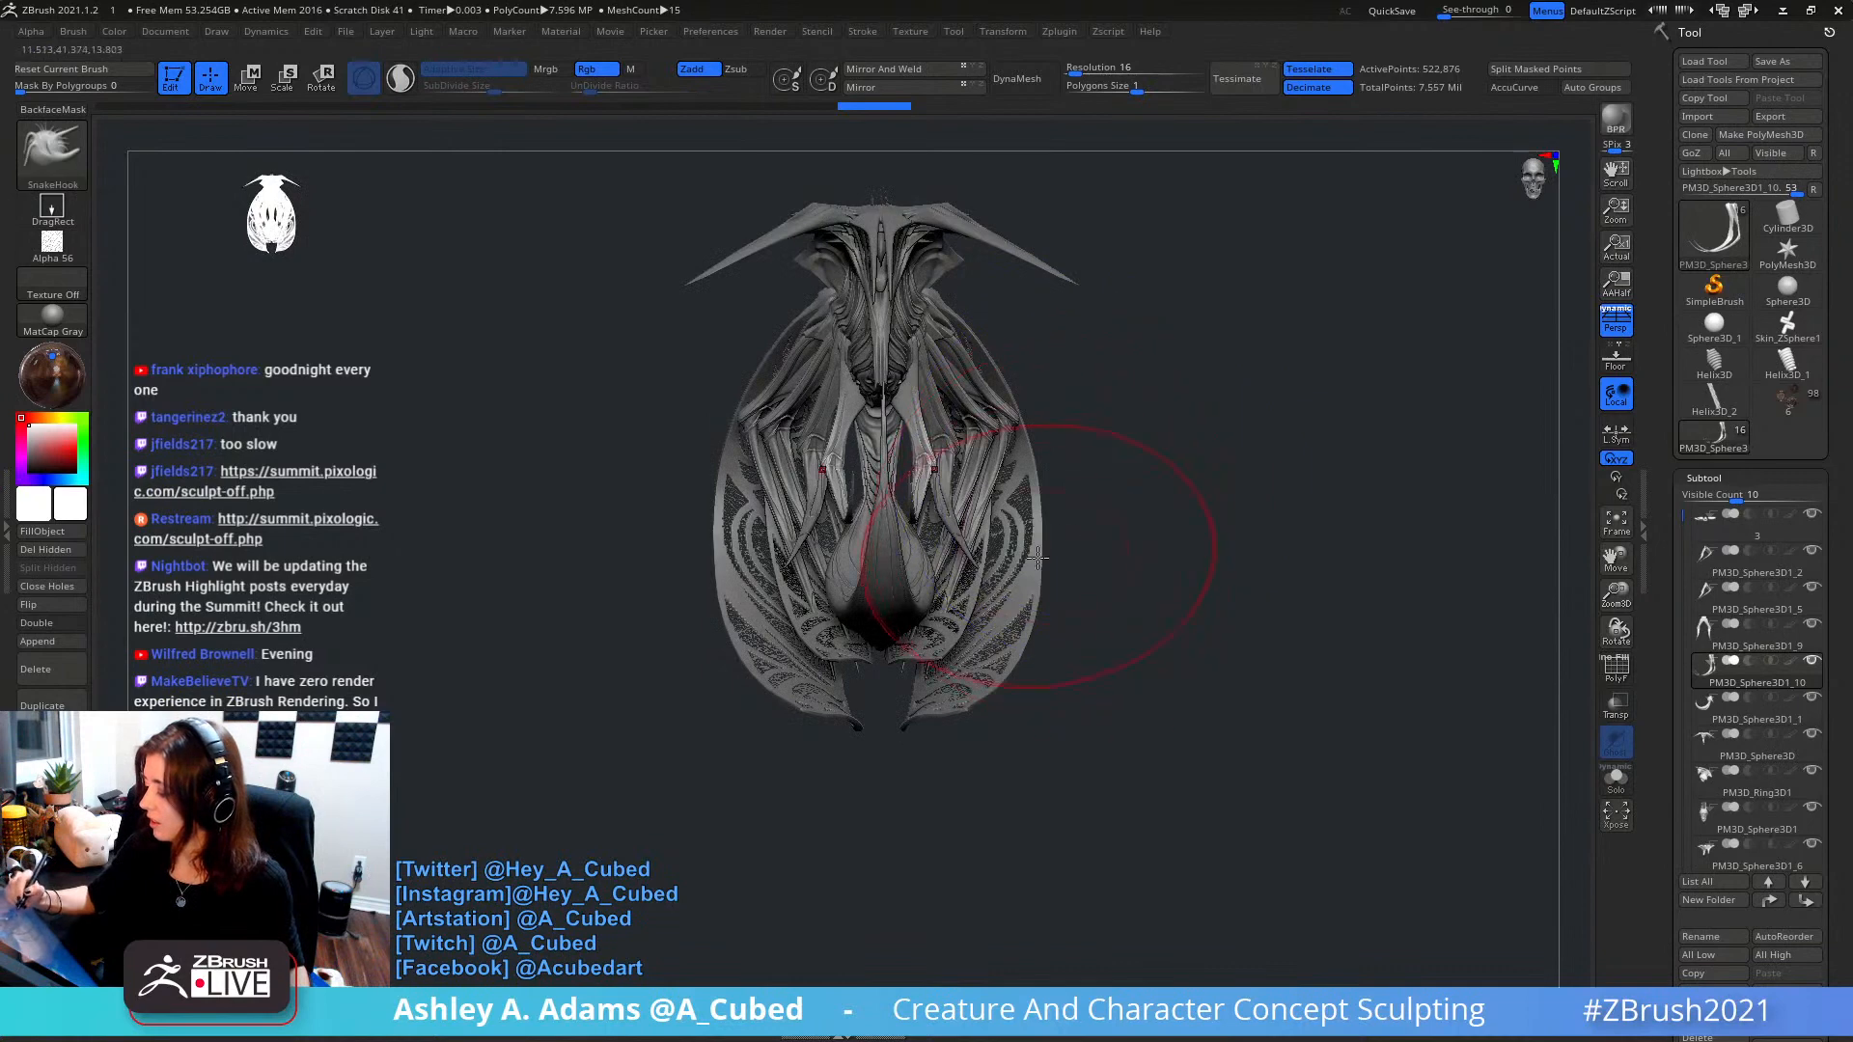
pyautogui.moveTo(1056, 521)
pyautogui.mouseDown()
pyautogui.moveTo(1052, 661)
pyautogui.moveTo(1052, 531)
pyautogui.mouseUp()
pyautogui.moveTo(1087, 464); pyautogui.dragTo(1055, 537)
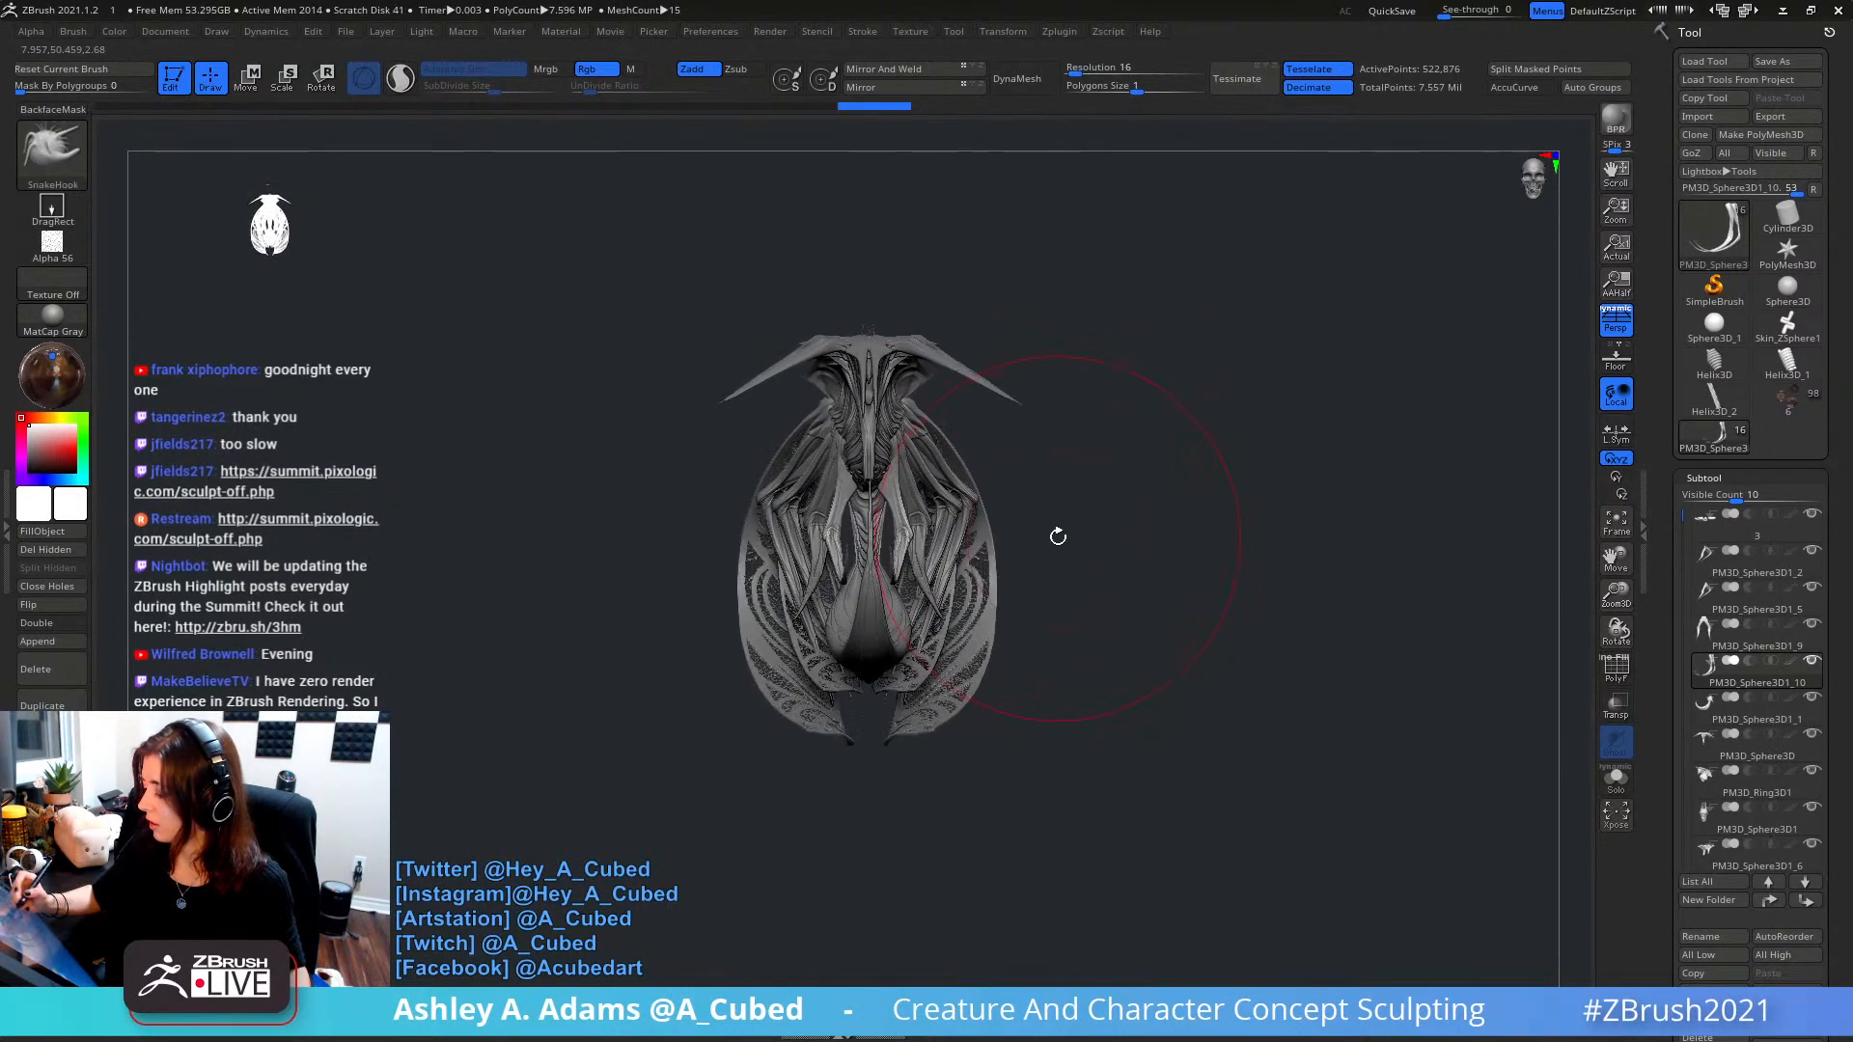
pyautogui.keyDown('alt'); pyautogui.click(967, 356); pyautogui.keyUp('alt')
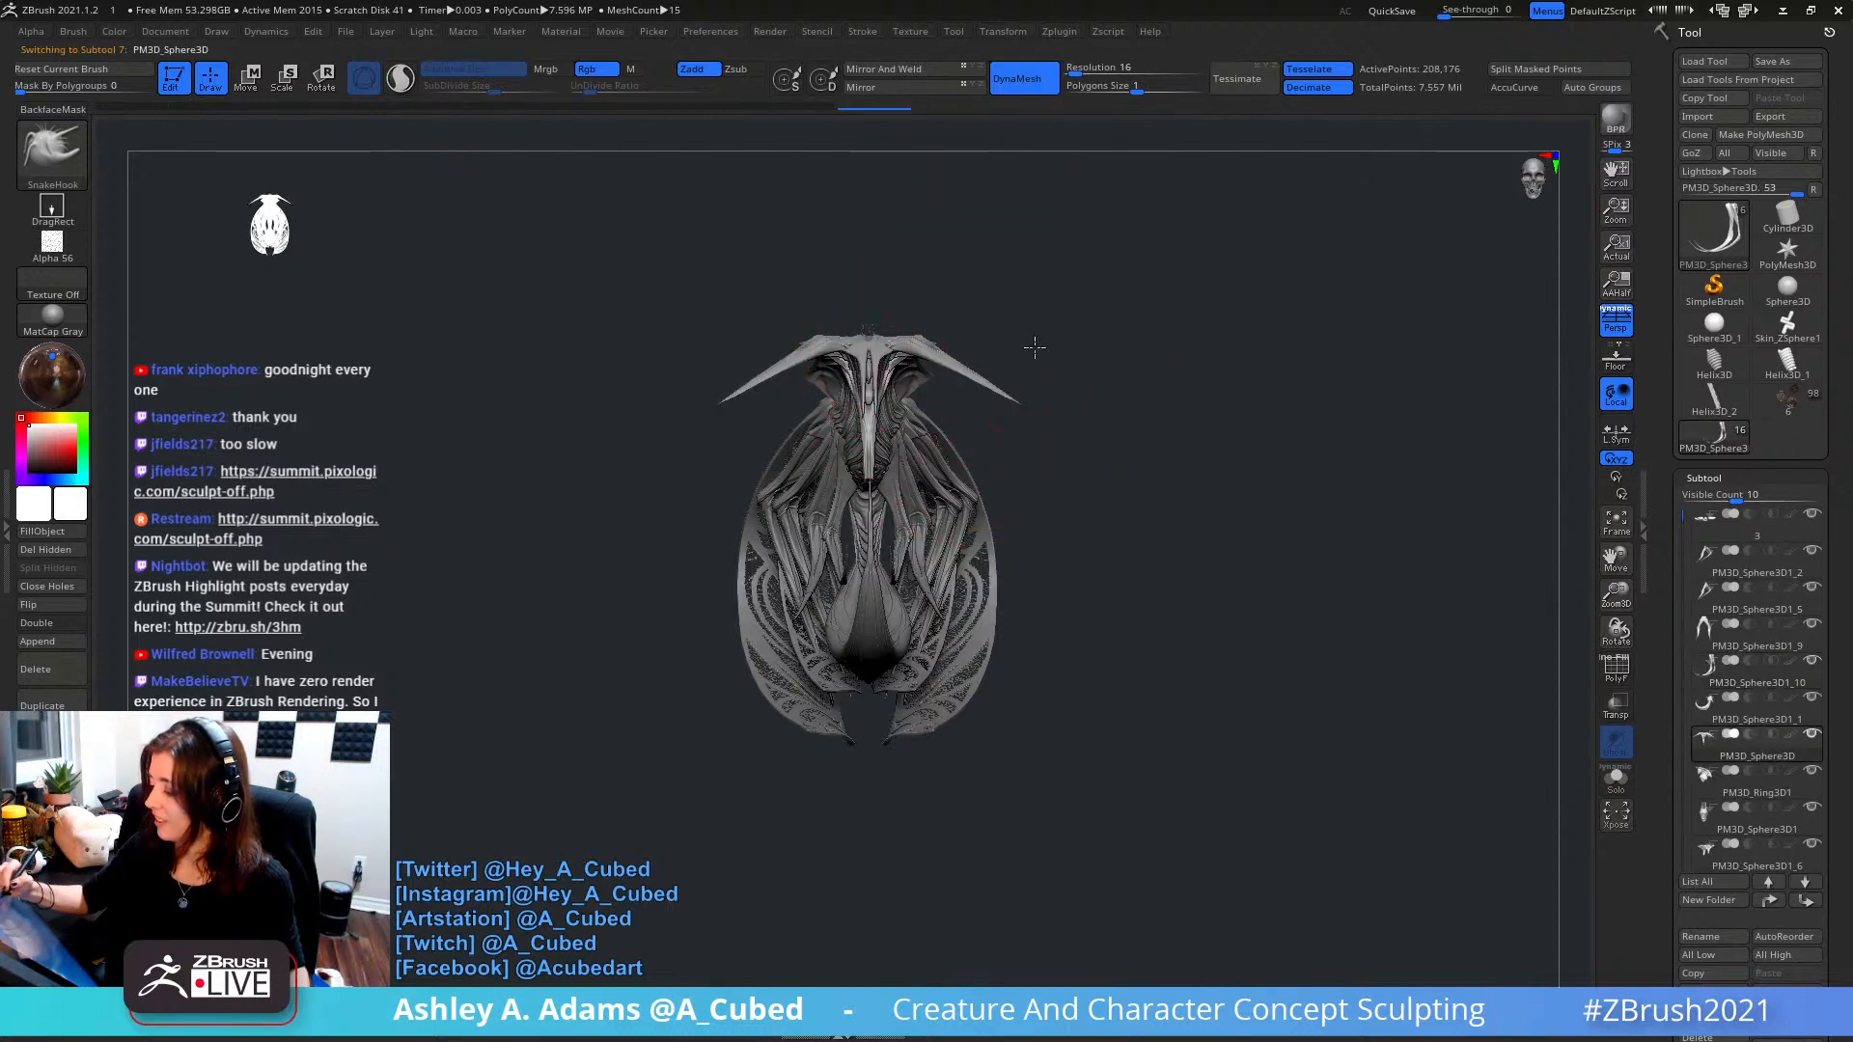
pyautogui.moveTo(1022, 360)
pyautogui.mouseDown()
pyautogui.moveTo(1009, 558)
pyautogui.moveTo(1117, 467)
pyautogui.moveTo(1177, 445)
pyautogui.moveTo(1117, 538)
pyautogui.mouseUp()
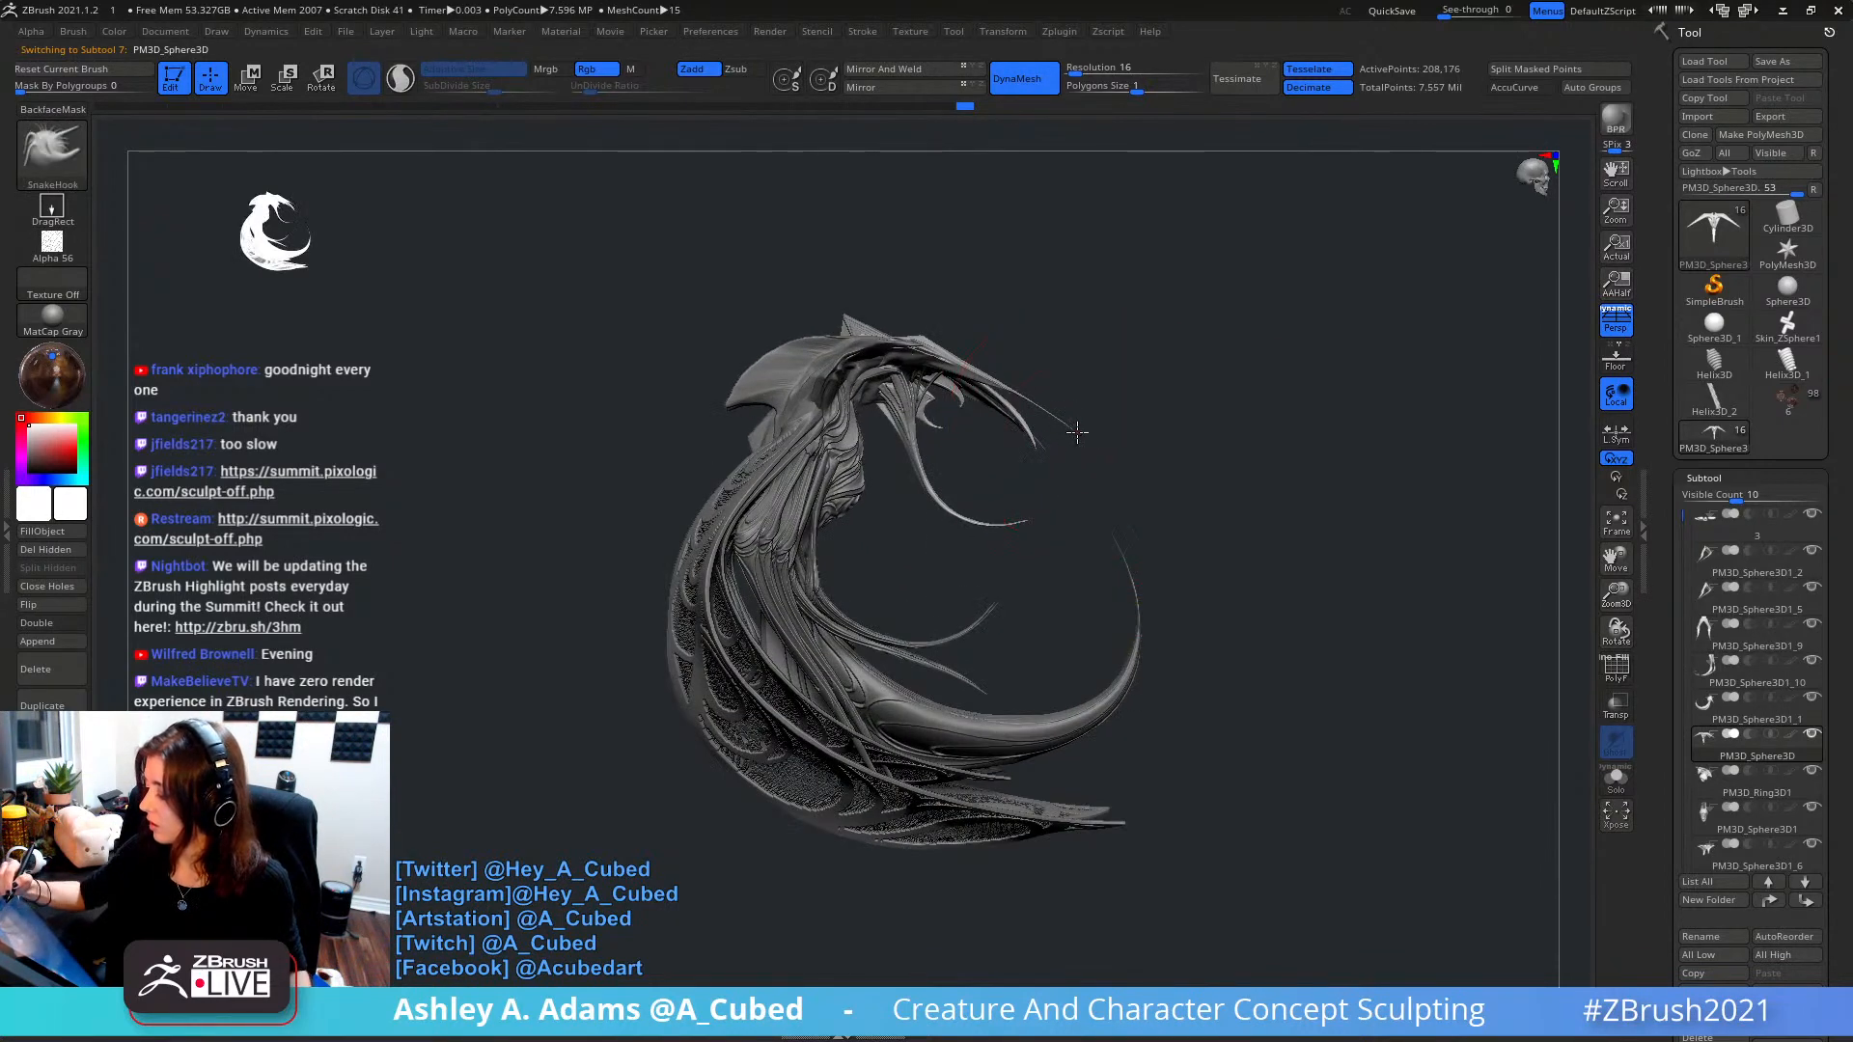
pyautogui.moveTo(1077, 431)
pyautogui.mouseDown()
pyautogui.moveTo(1124, 483)
pyautogui.moveTo(1139, 540)
pyautogui.moveTo(1117, 617)
pyautogui.mouseUp()
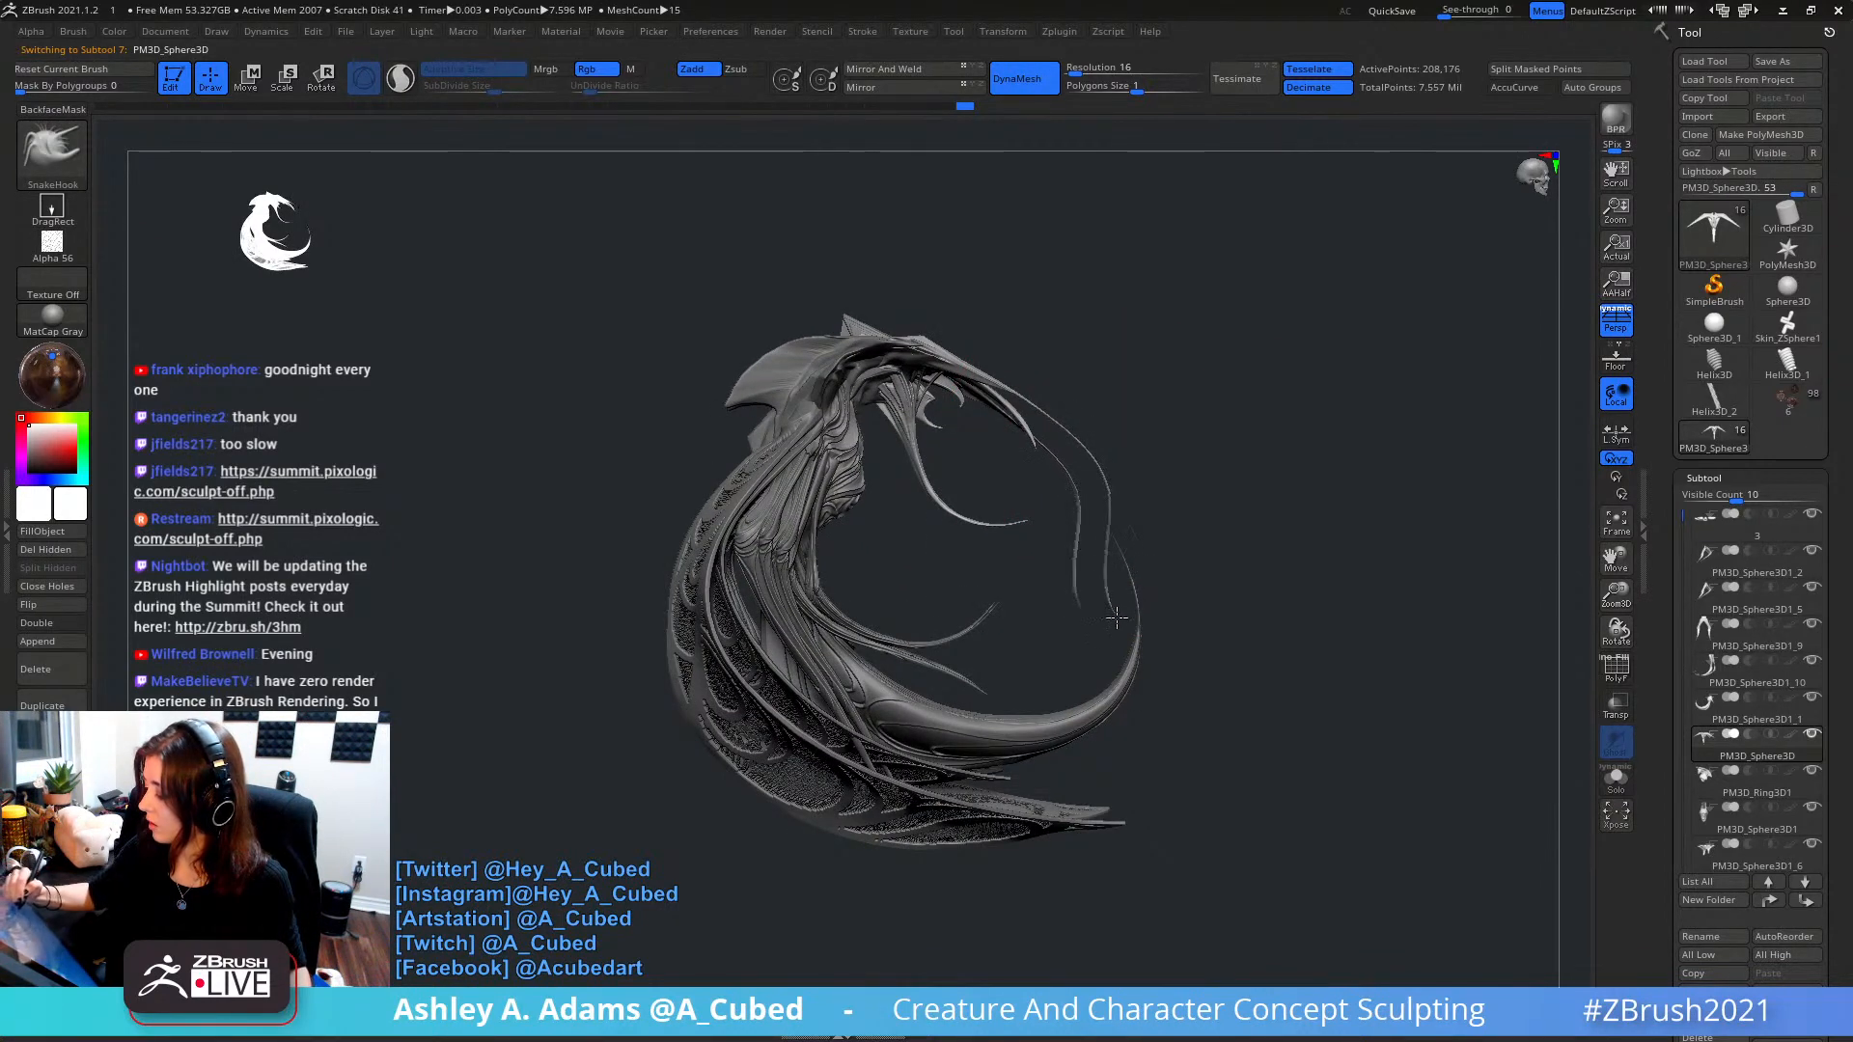
pyautogui.hotkey('ctrl', 'z')
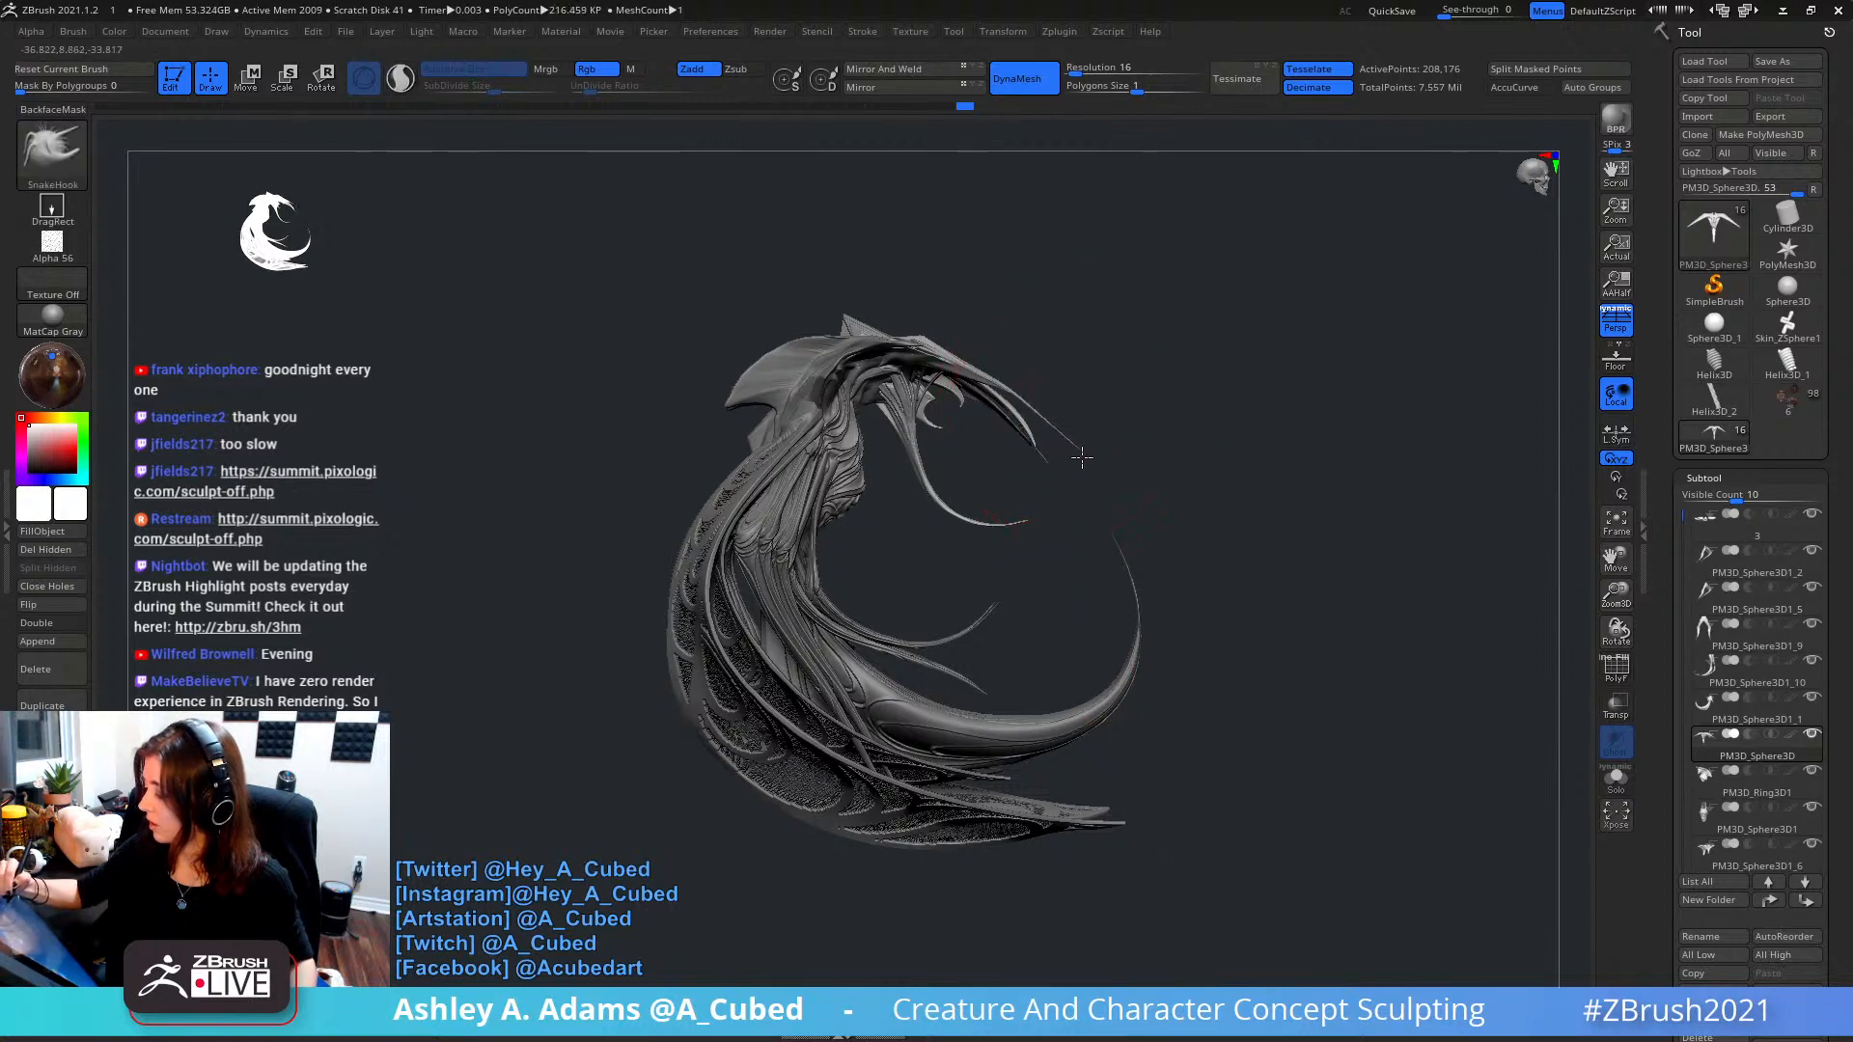
pyautogui.moveTo(1081, 457); pyautogui.dragTo(1105, 580)
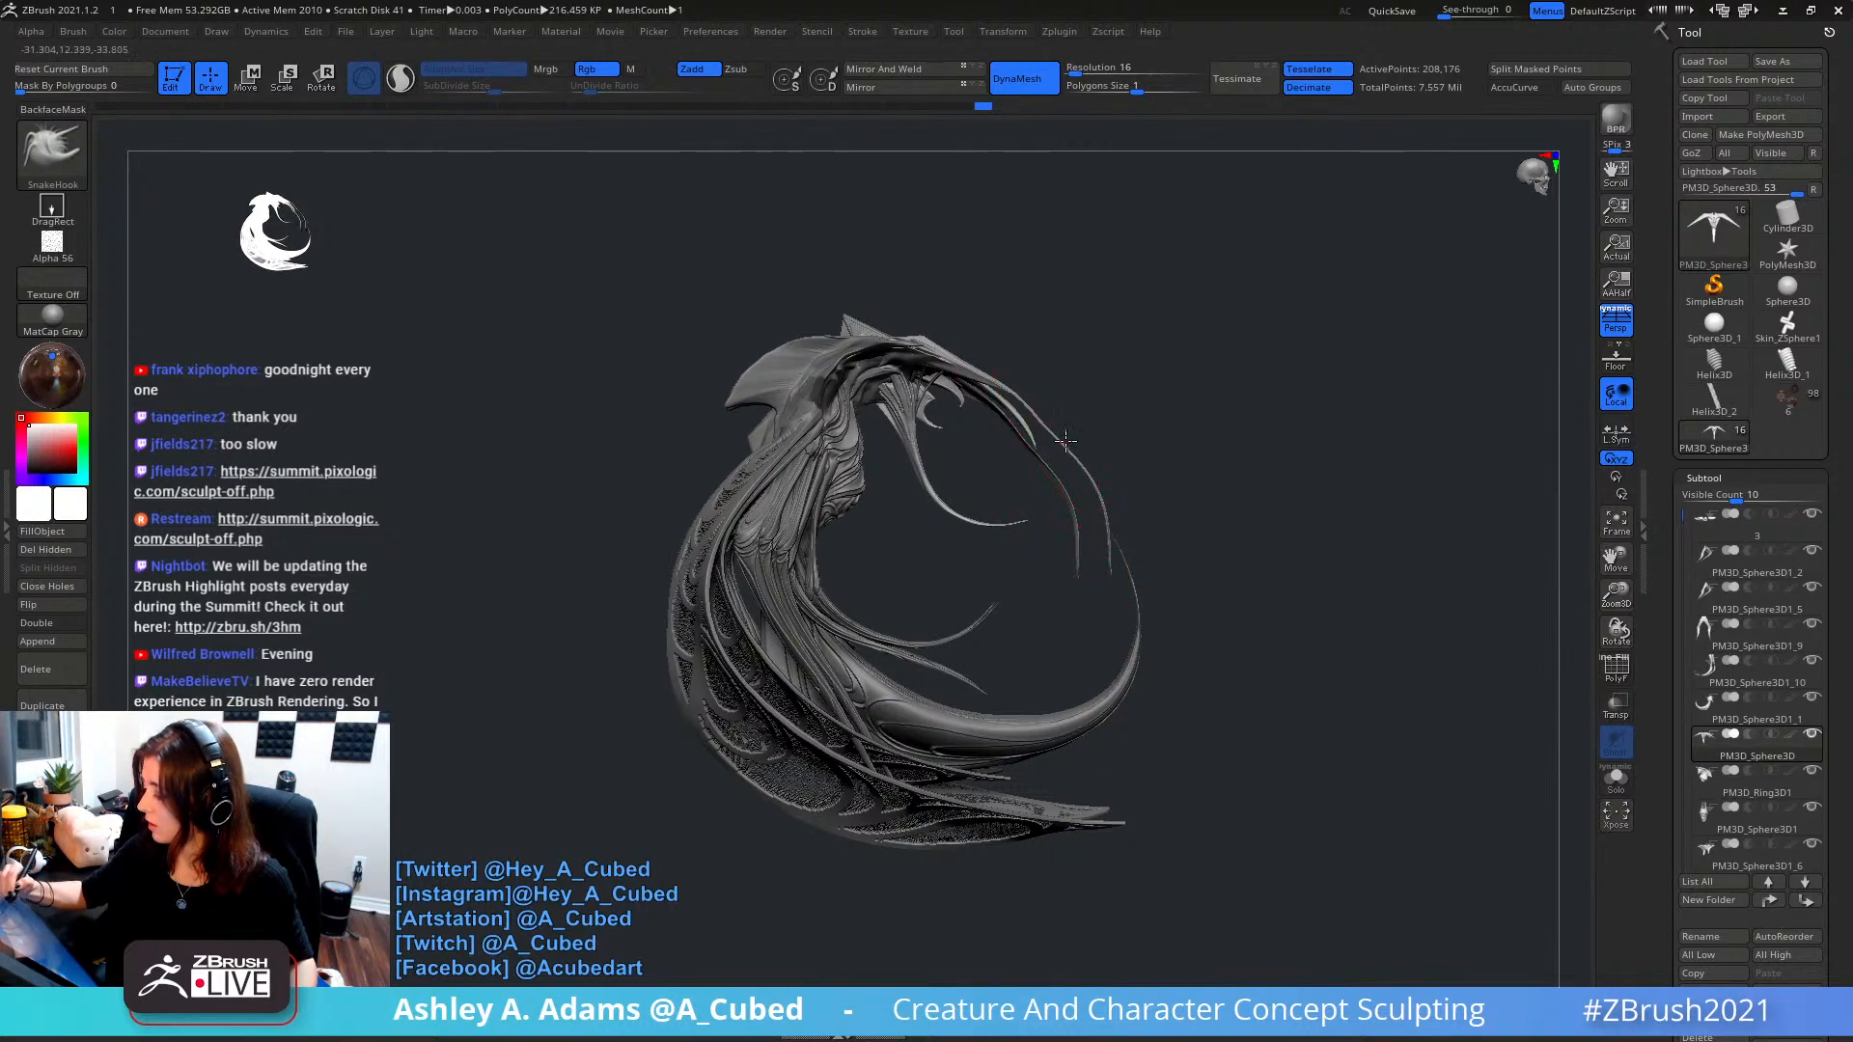
pyautogui.moveTo(1089, 443)
pyautogui.mouseDown()
pyautogui.moveTo(1118, 526)
pyautogui.moveTo(1164, 566)
pyautogui.moveTo(1070, 423)
pyautogui.moveTo(1150, 489)
pyautogui.moveTo(1167, 548)
pyautogui.mouseUp()
pyautogui.moveTo(1198, 510)
pyautogui.keyDown('ctrl'); pyautogui.mouseDown(button='right')
pyautogui.moveTo(1199, 479)
pyautogui.moveTo(1102, 469)
pyautogui.mouseUp(button='right'); pyautogui.keyUp('ctrl')
pyautogui.moveTo(1245, 502)
pyautogui.keyDown('ctrl'); pyautogui.mouseDown(button='right')
pyautogui.moveTo(1139, 536)
pyautogui.moveTo(1131, 572)
pyautogui.mouseUp(button='right'); pyautogui.keyUp('ctrl')
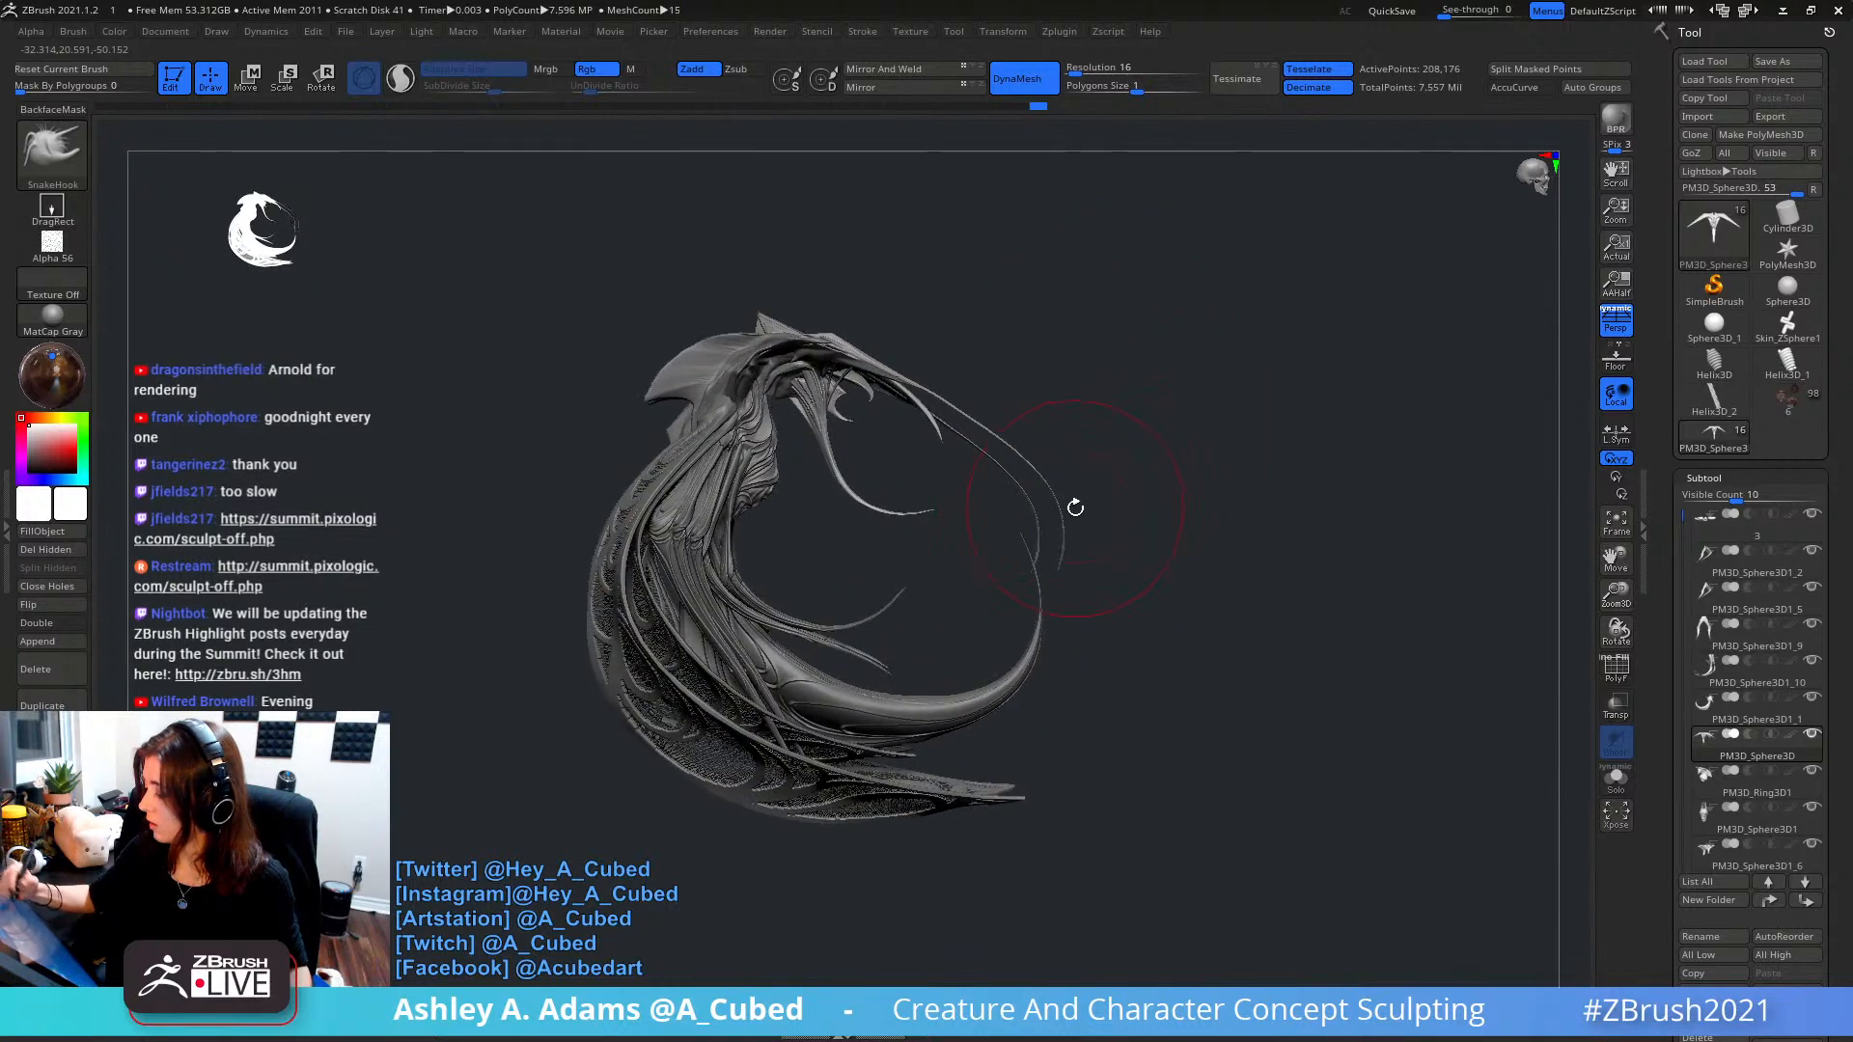
# - Turn off perspective and even out the bend along the long horns with SnakeHook
pyautogui.moveTo(1254, 457); pyautogui.dragTo(1124, 457, button='right')
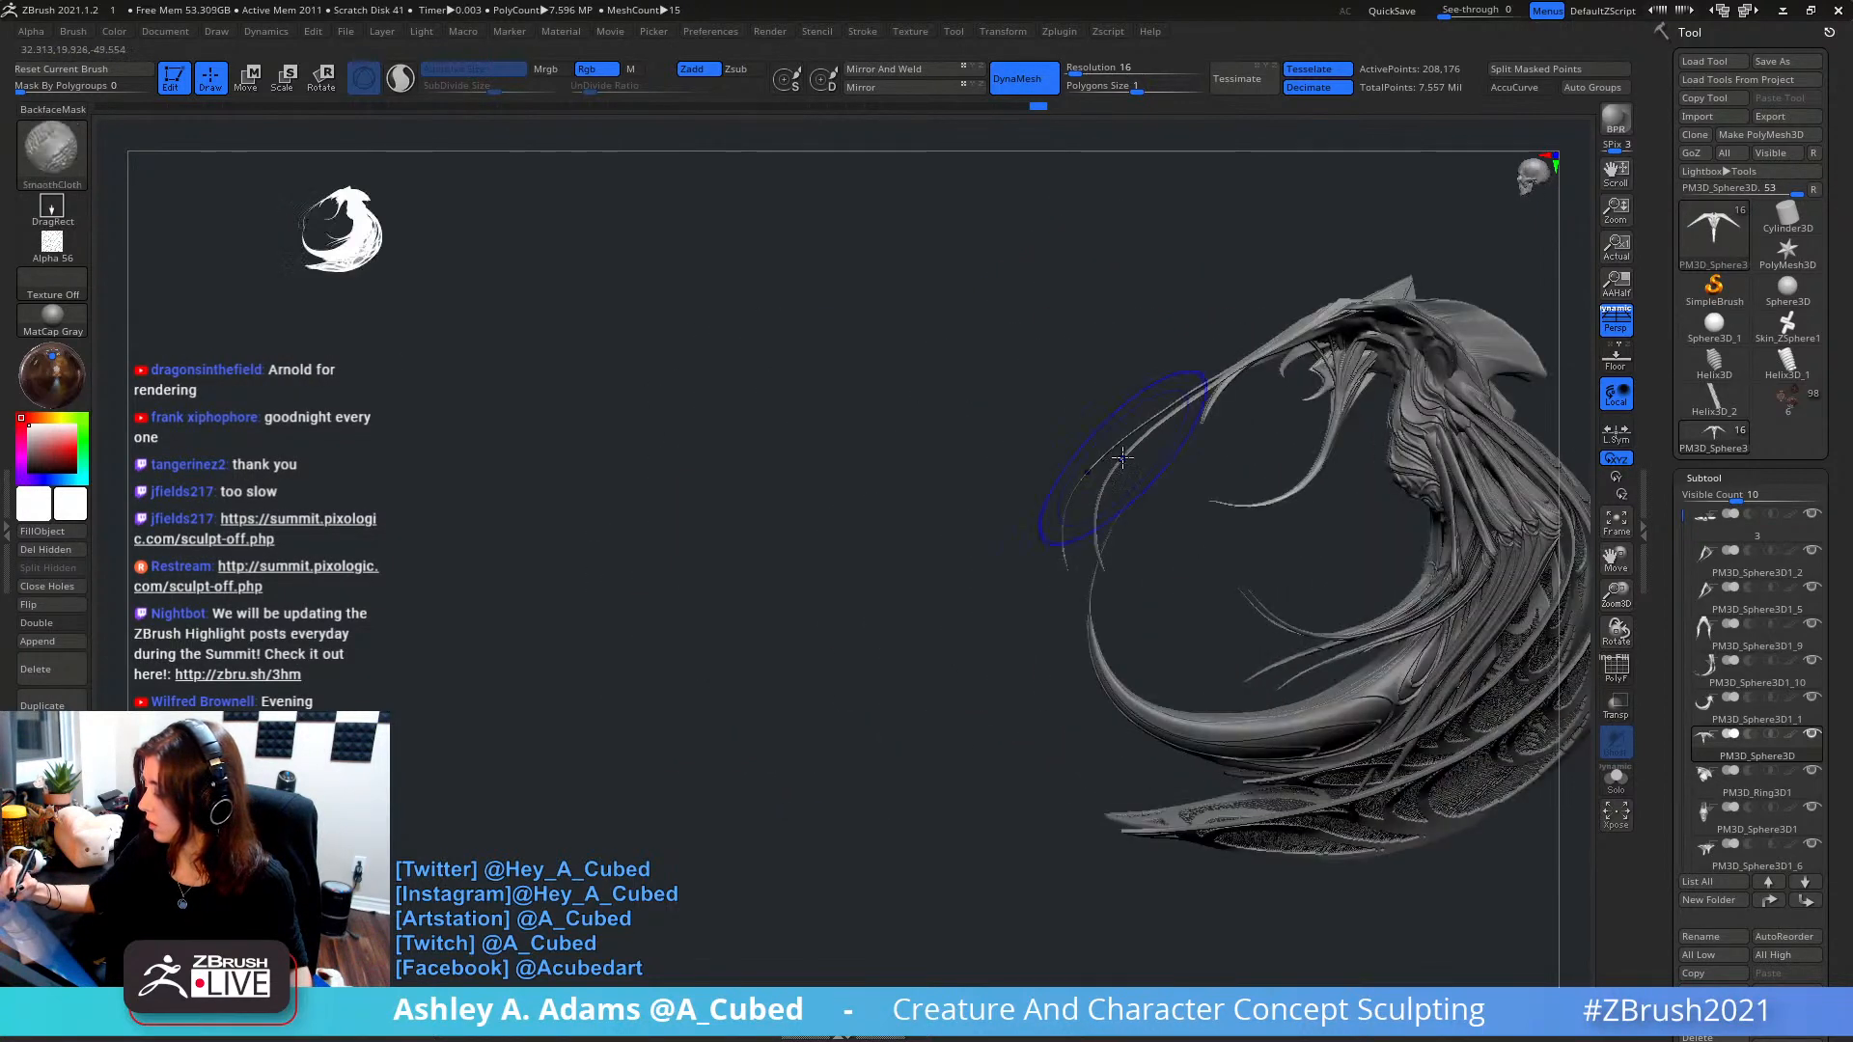
pyautogui.keyDown('alt'); pyautogui.moveTo(1347, 435); pyautogui.dragTo(983, 460, button='right'); pyautogui.keyUp('alt')
pyautogui.click(1615, 318)
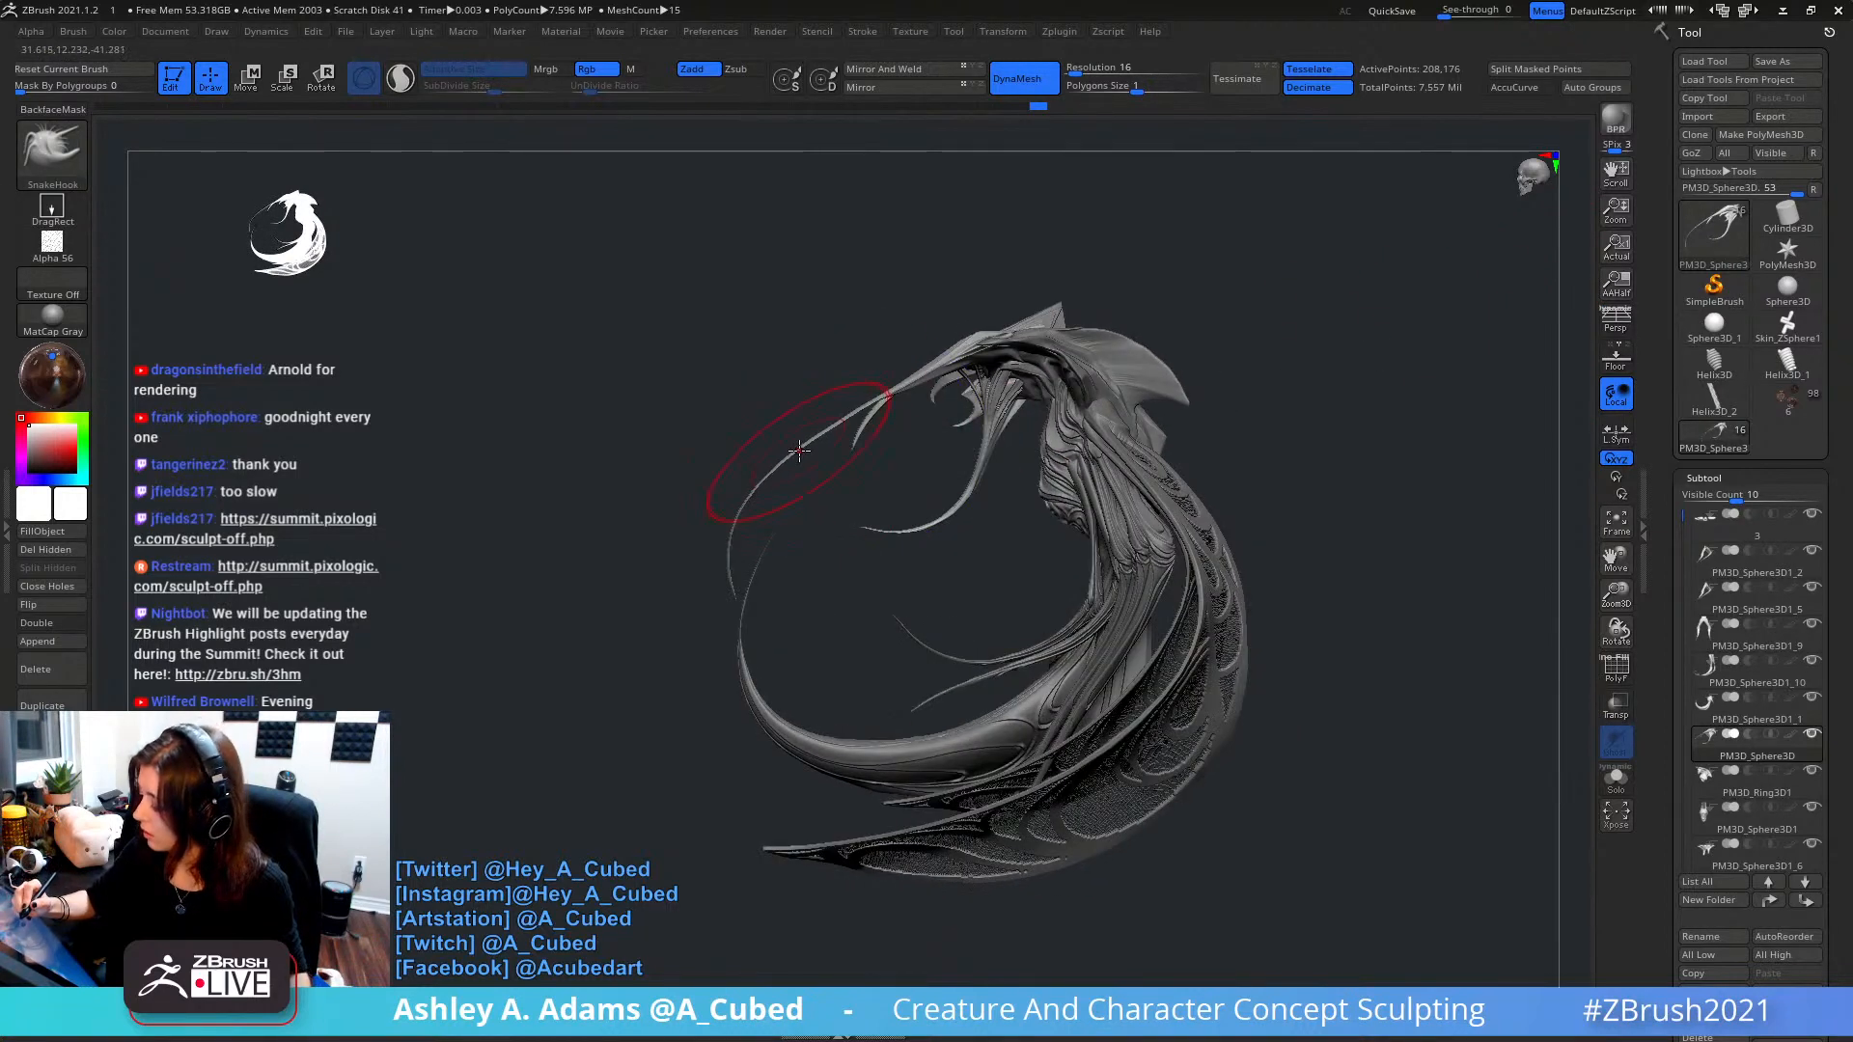
pyautogui.moveTo(804, 452); pyautogui.dragTo(817, 442)
pyautogui.moveTo(917, 371); pyautogui.dragTo(909, 372)
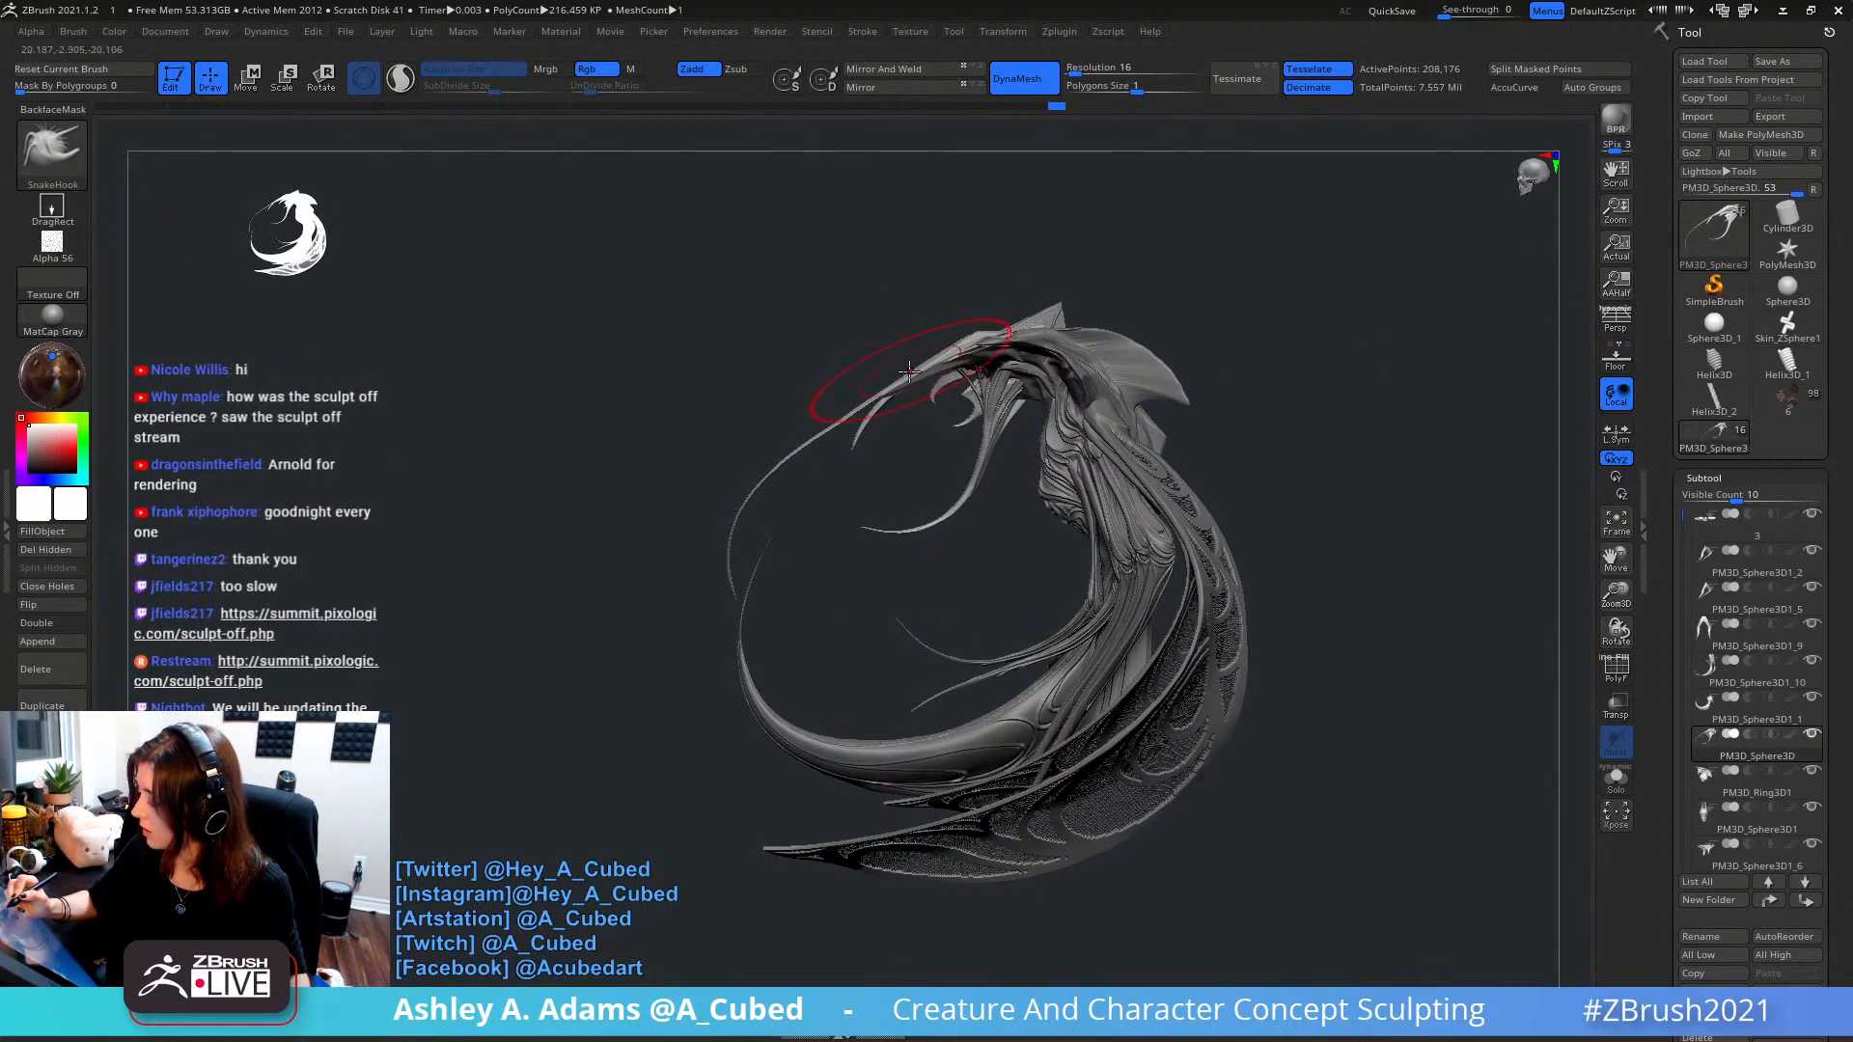
pyautogui.press('space')
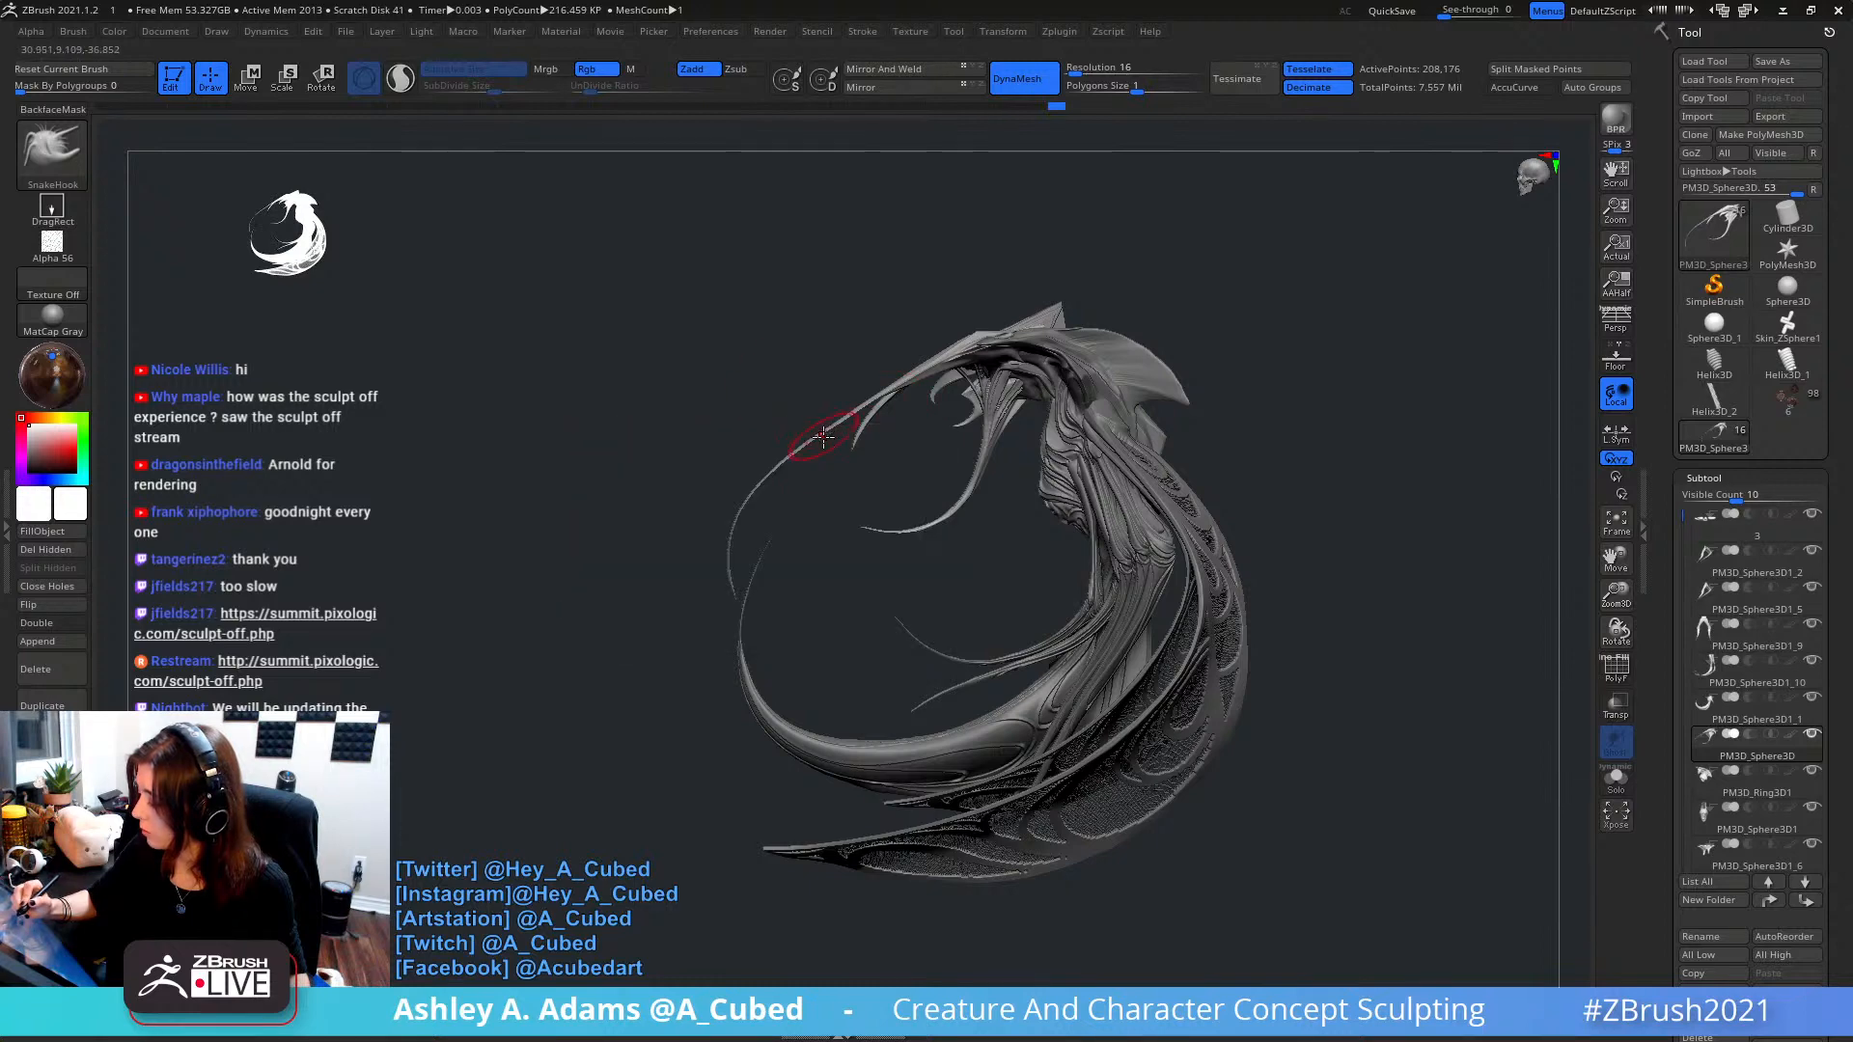
# - Lengthen the horn tips further down toward the tail and smooth their curve
pyautogui.press('space')
pyautogui.moveTo(803, 515)
pyautogui.mouseDown()
pyautogui.moveTo(726, 567)
pyautogui.moveTo(719, 639)
pyautogui.mouseUp()
pyautogui.moveTo(753, 579); pyautogui.dragTo(764, 555)
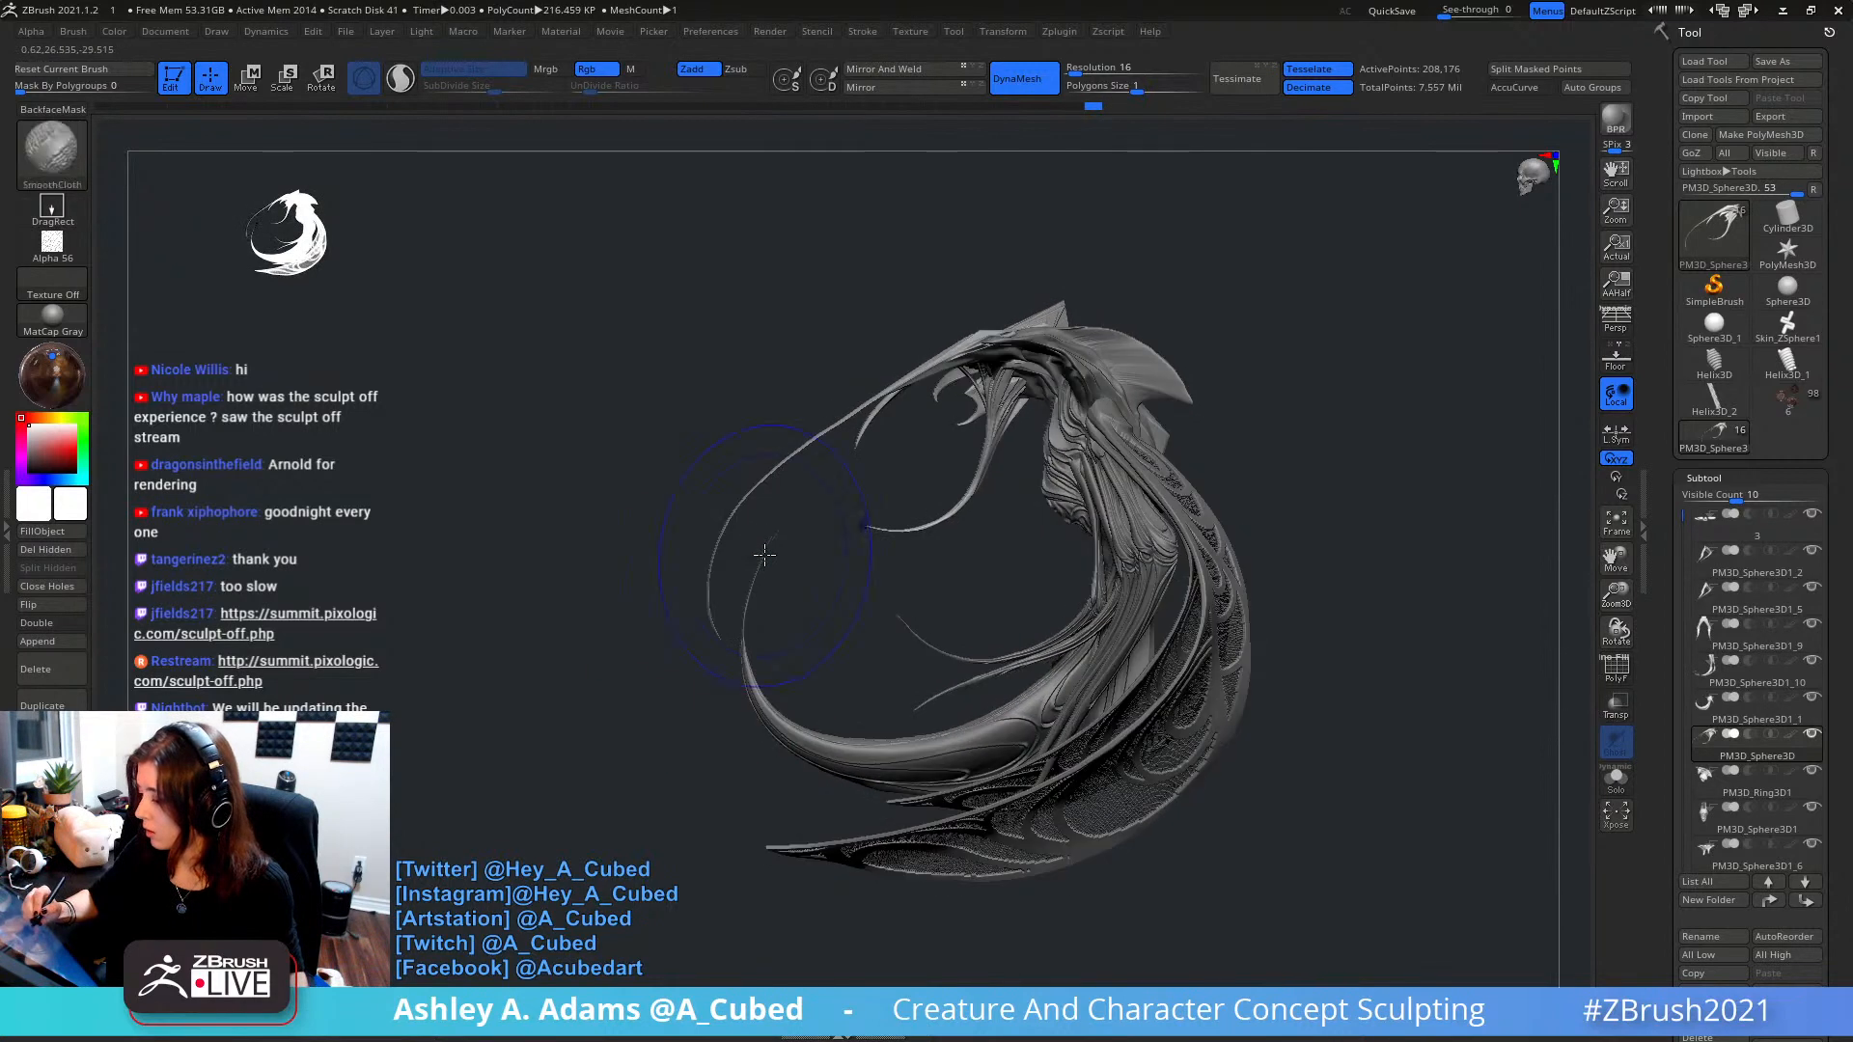
pyautogui.keyDown('shift'); pyautogui.moveTo(788, 455); pyautogui.dragTo(708, 612); pyautogui.keyUp('shift')
# - Bow the long horns outward in front view with SnakeHook, adjusting the brush's draw size between pulls
pyautogui.press('space')
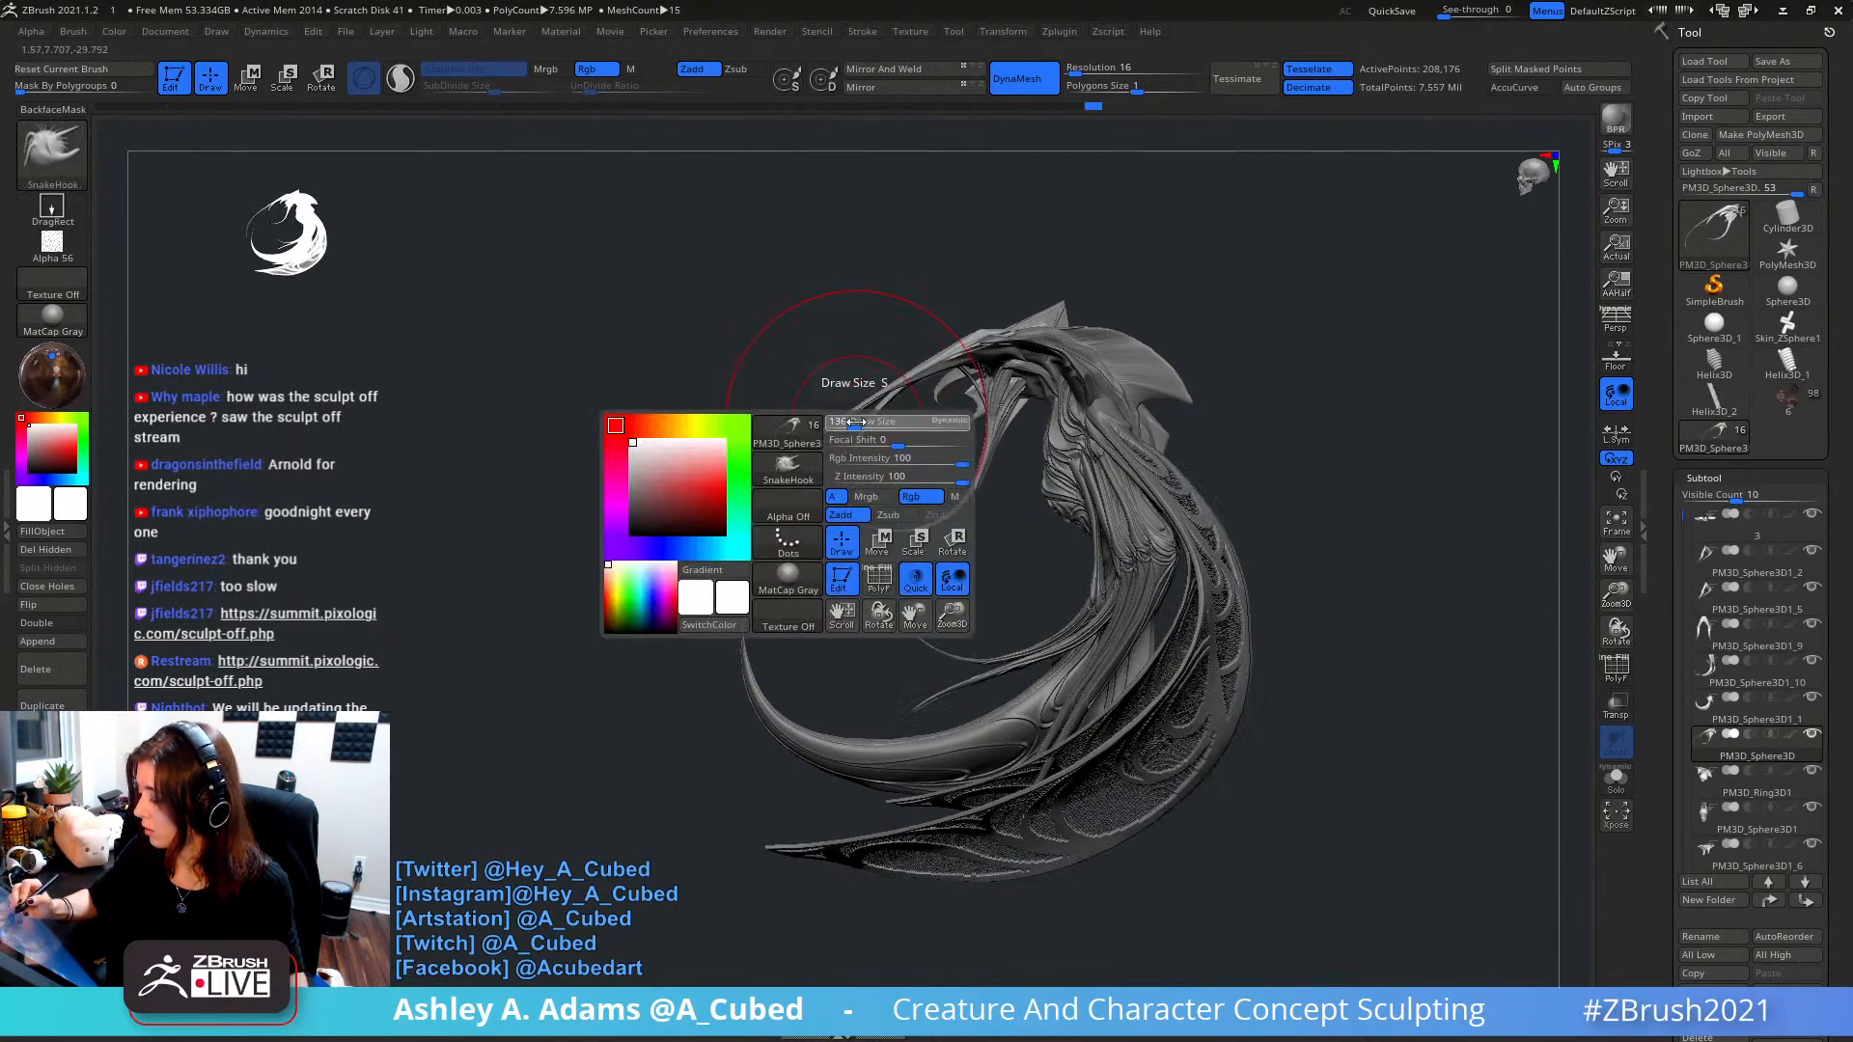
pyautogui.moveTo(870, 419)
pyautogui.mouseDown()
pyautogui.moveTo(850, 419)
pyautogui.moveTo(1073, 441)
pyautogui.mouseUp()
pyautogui.press('space')
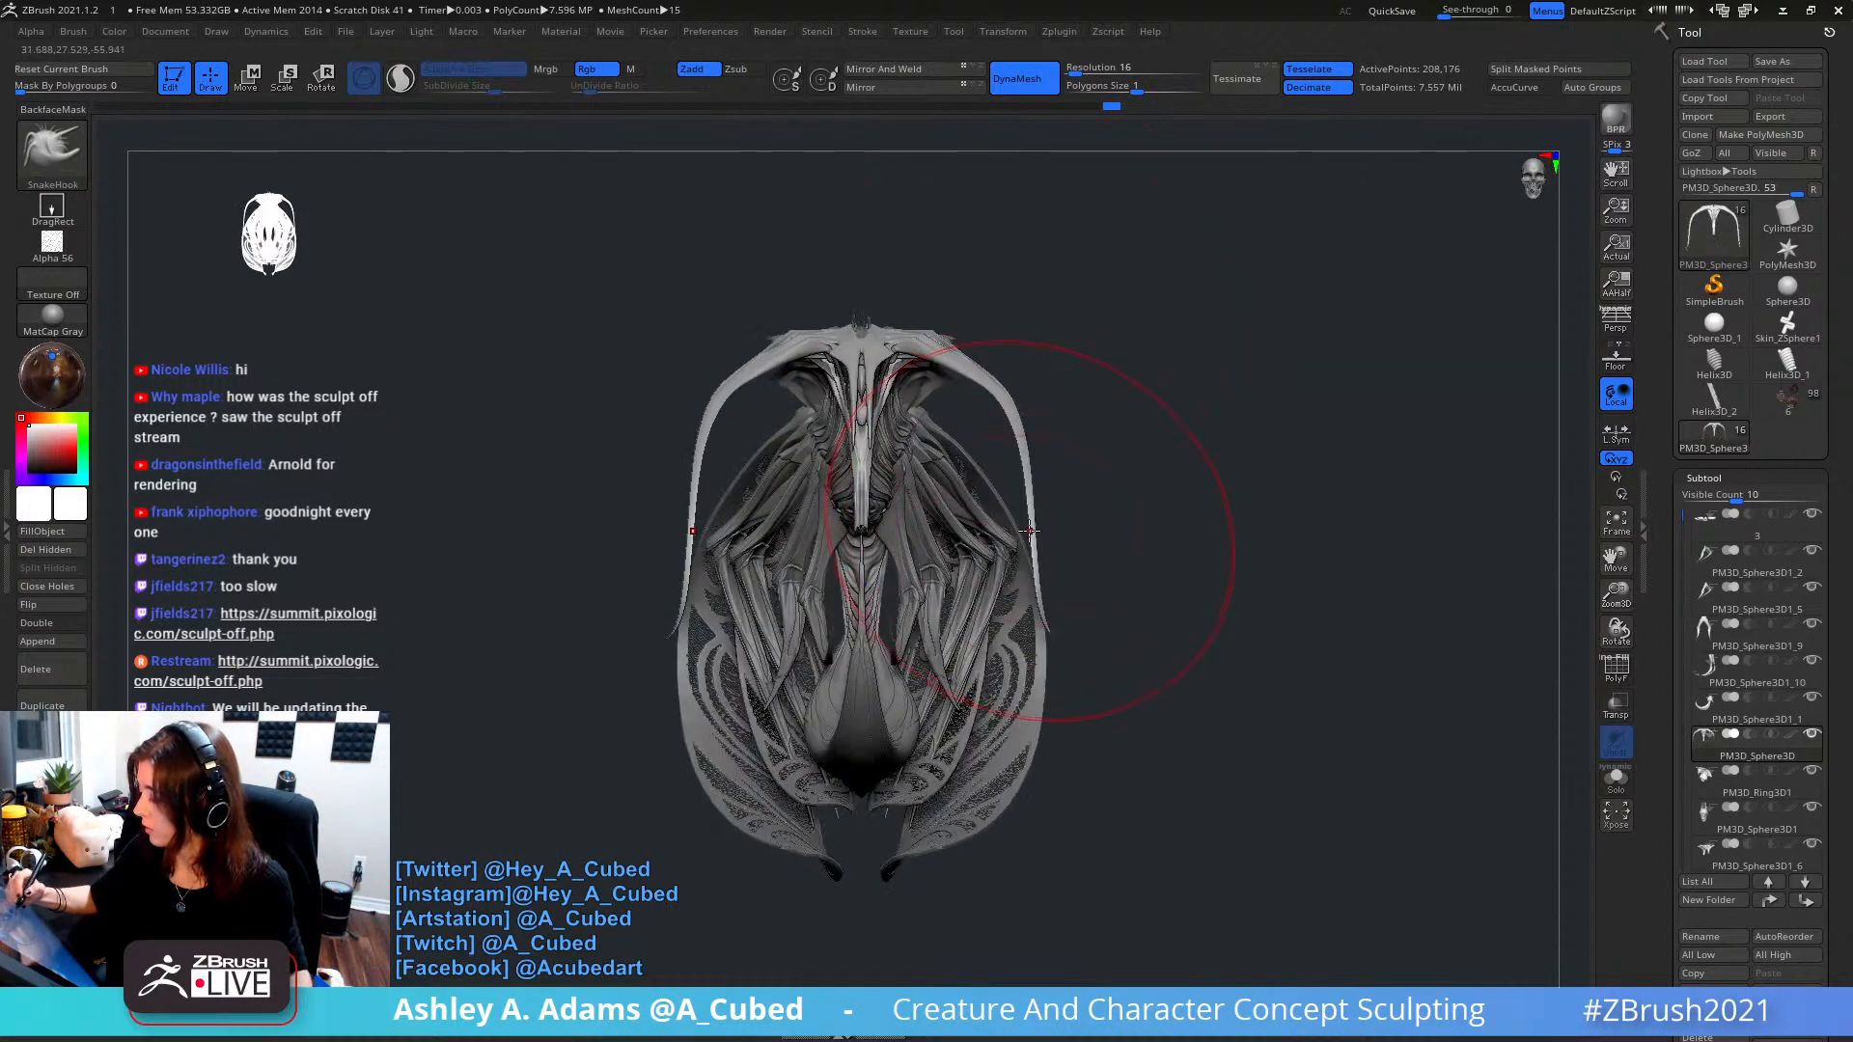
pyautogui.moveTo(1035, 535)
pyautogui.mouseDown()
pyautogui.moveTo(1082, 539)
pyautogui.moveTo(1026, 504)
pyautogui.moveTo(1070, 482)
pyautogui.moveTo(1017, 531)
pyautogui.mouseUp()
pyautogui.press('space')
pyautogui.press('space')
pyautogui.moveTo(1071, 536)
pyautogui.mouseDown()
pyautogui.moveTo(1117, 536)
pyautogui.moveTo(1050, 538)
pyautogui.mouseUp()
pyautogui.moveTo(1036, 471)
pyautogui.mouseDown()
pyautogui.moveTo(1057, 455)
pyautogui.moveTo(1025, 408)
pyautogui.mouseUp()
pyautogui.press('space')
pyautogui.press('space')
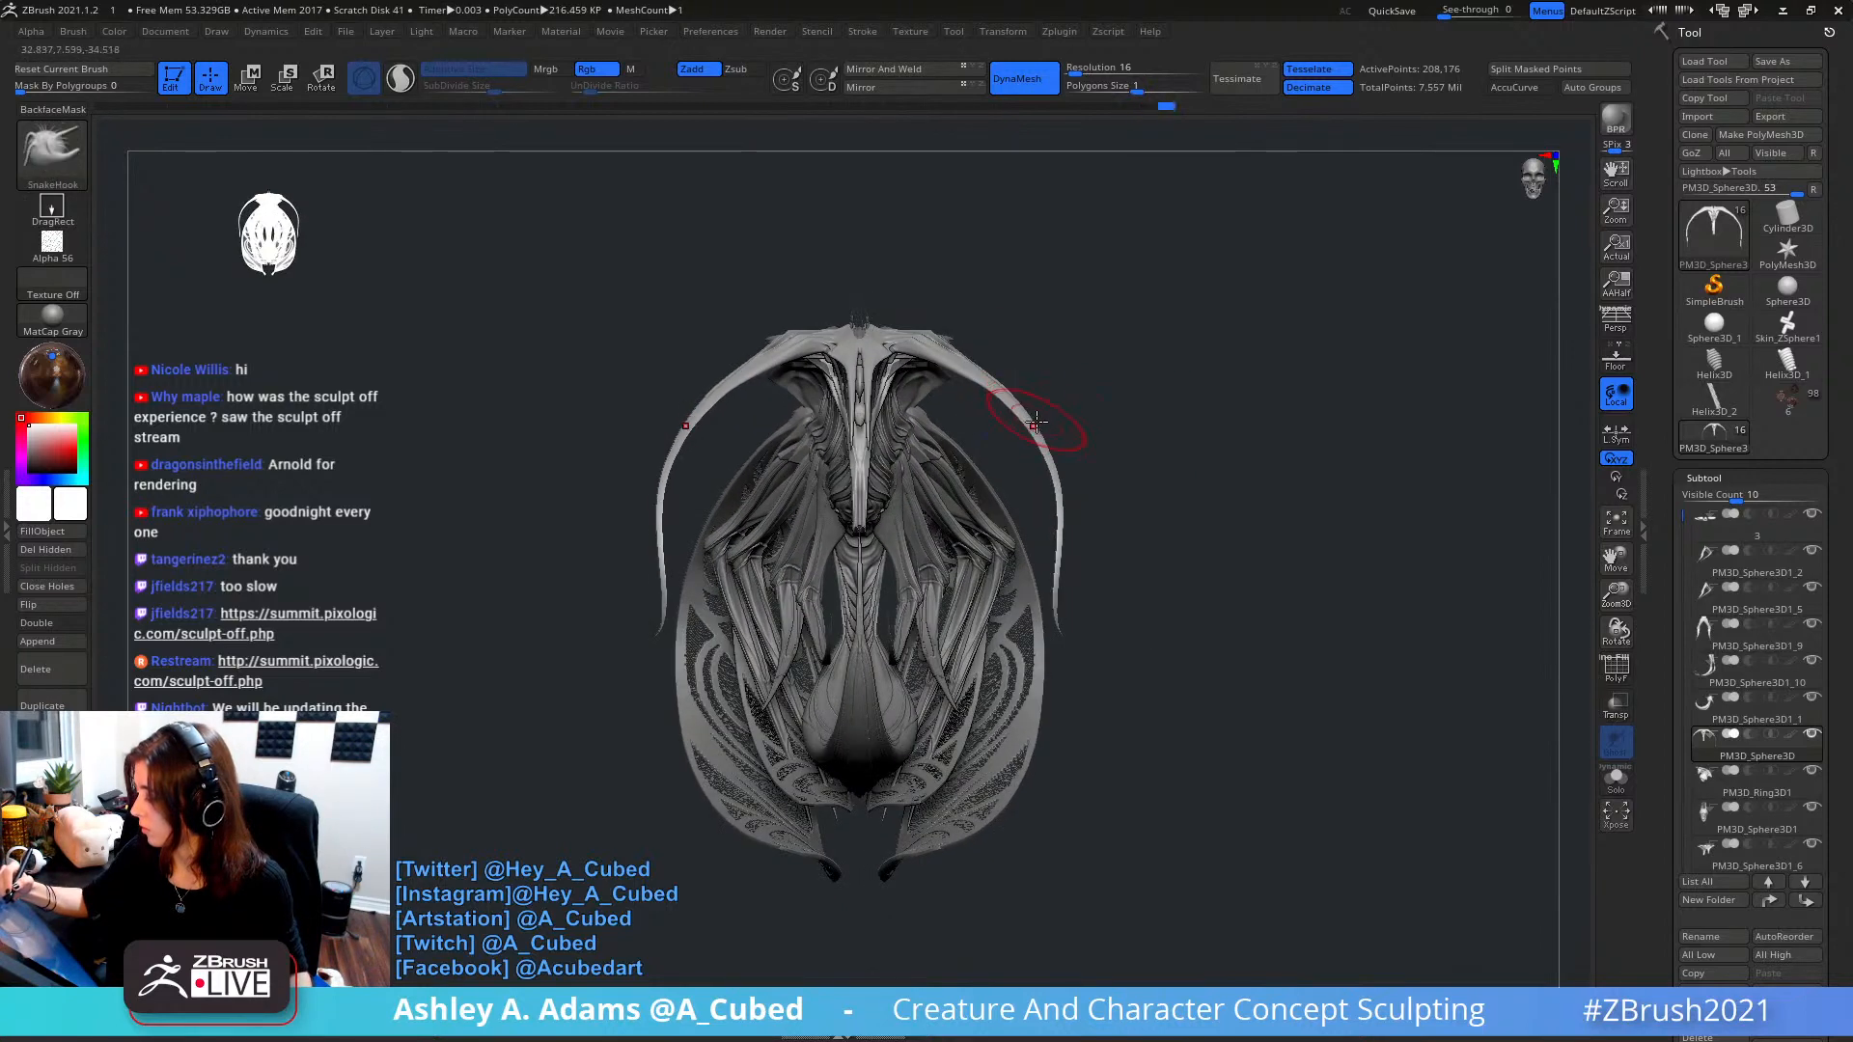
# - Undo the last change on the horns, then thicken them along their length with the Inflat brush and smooth them
pyautogui.press('space')
pyautogui.moveTo(1110, 482)
pyautogui.mouseDown()
pyautogui.moveTo(1125, 455)
pyautogui.moveTo(1175, 488)
pyautogui.moveTo(1348, 496)
pyautogui.mouseUp()
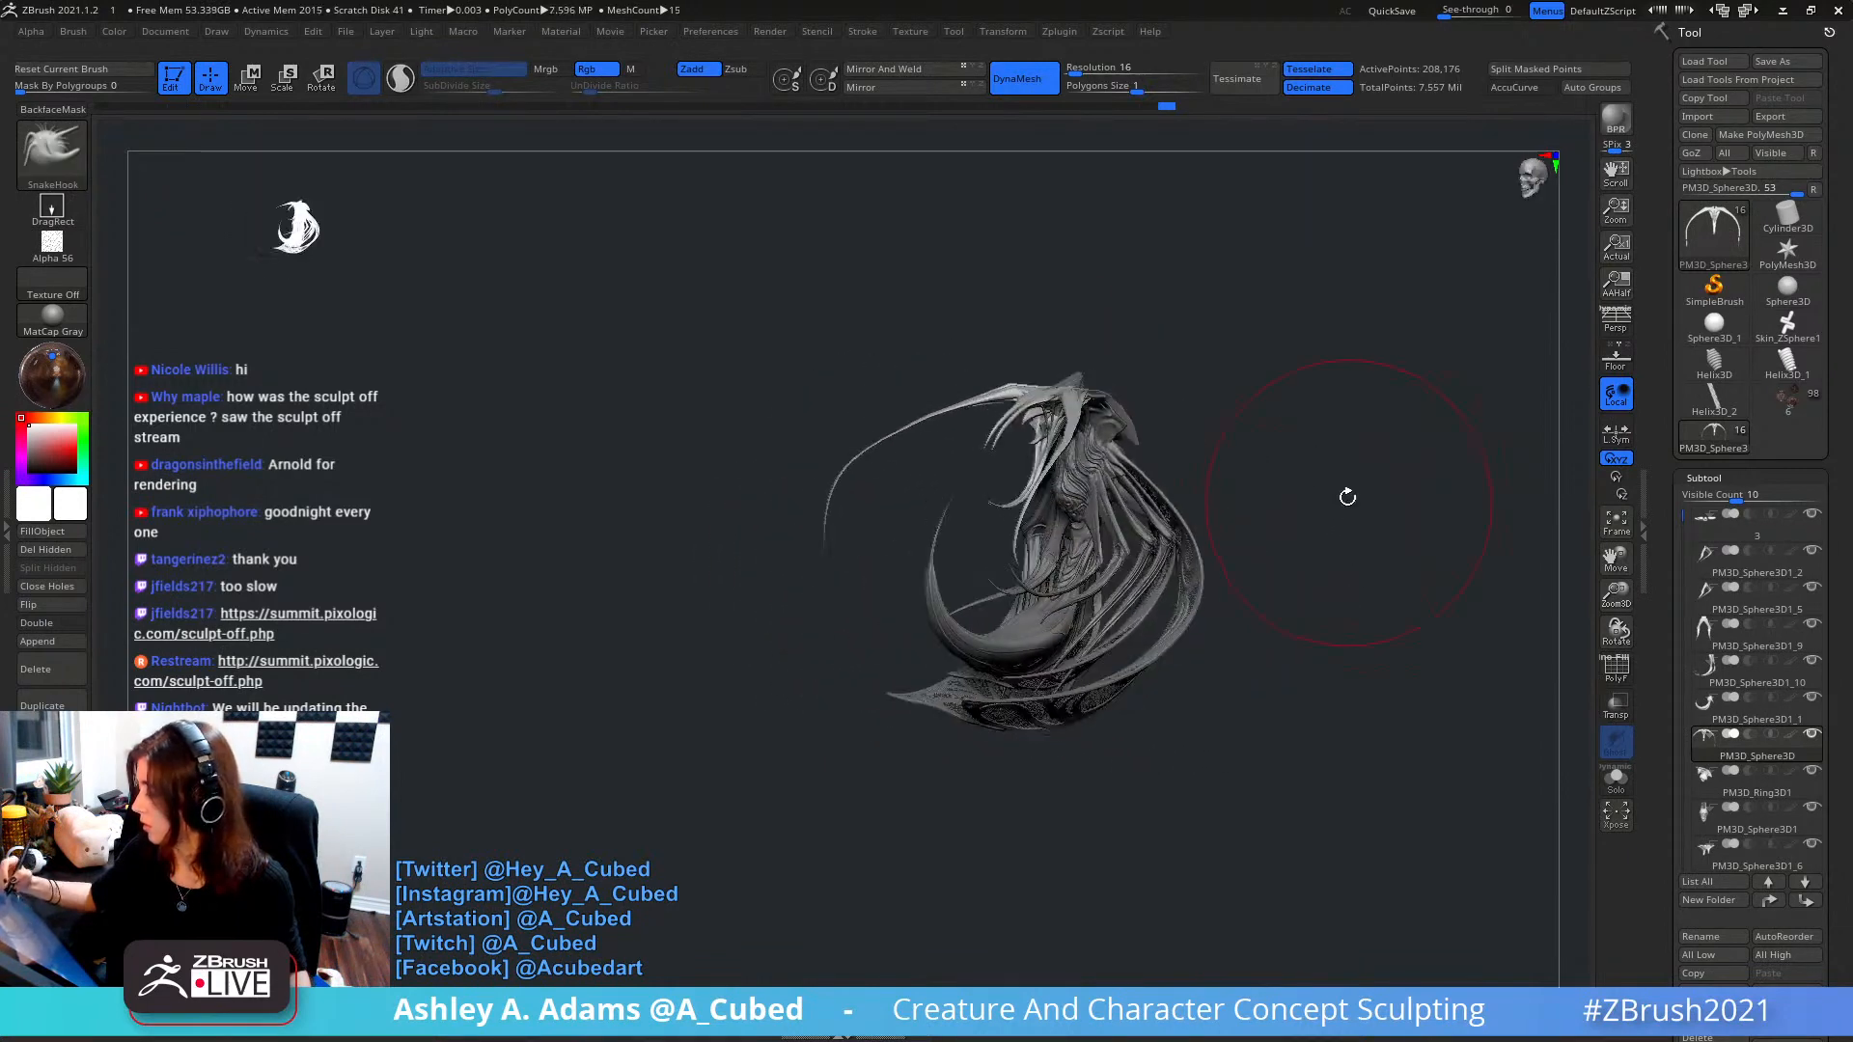
pyautogui.keyDown('ctrl'); pyautogui.moveTo(1080, 414); pyautogui.dragTo(1089, 452, button='right'); pyautogui.keyUp('ctrl')
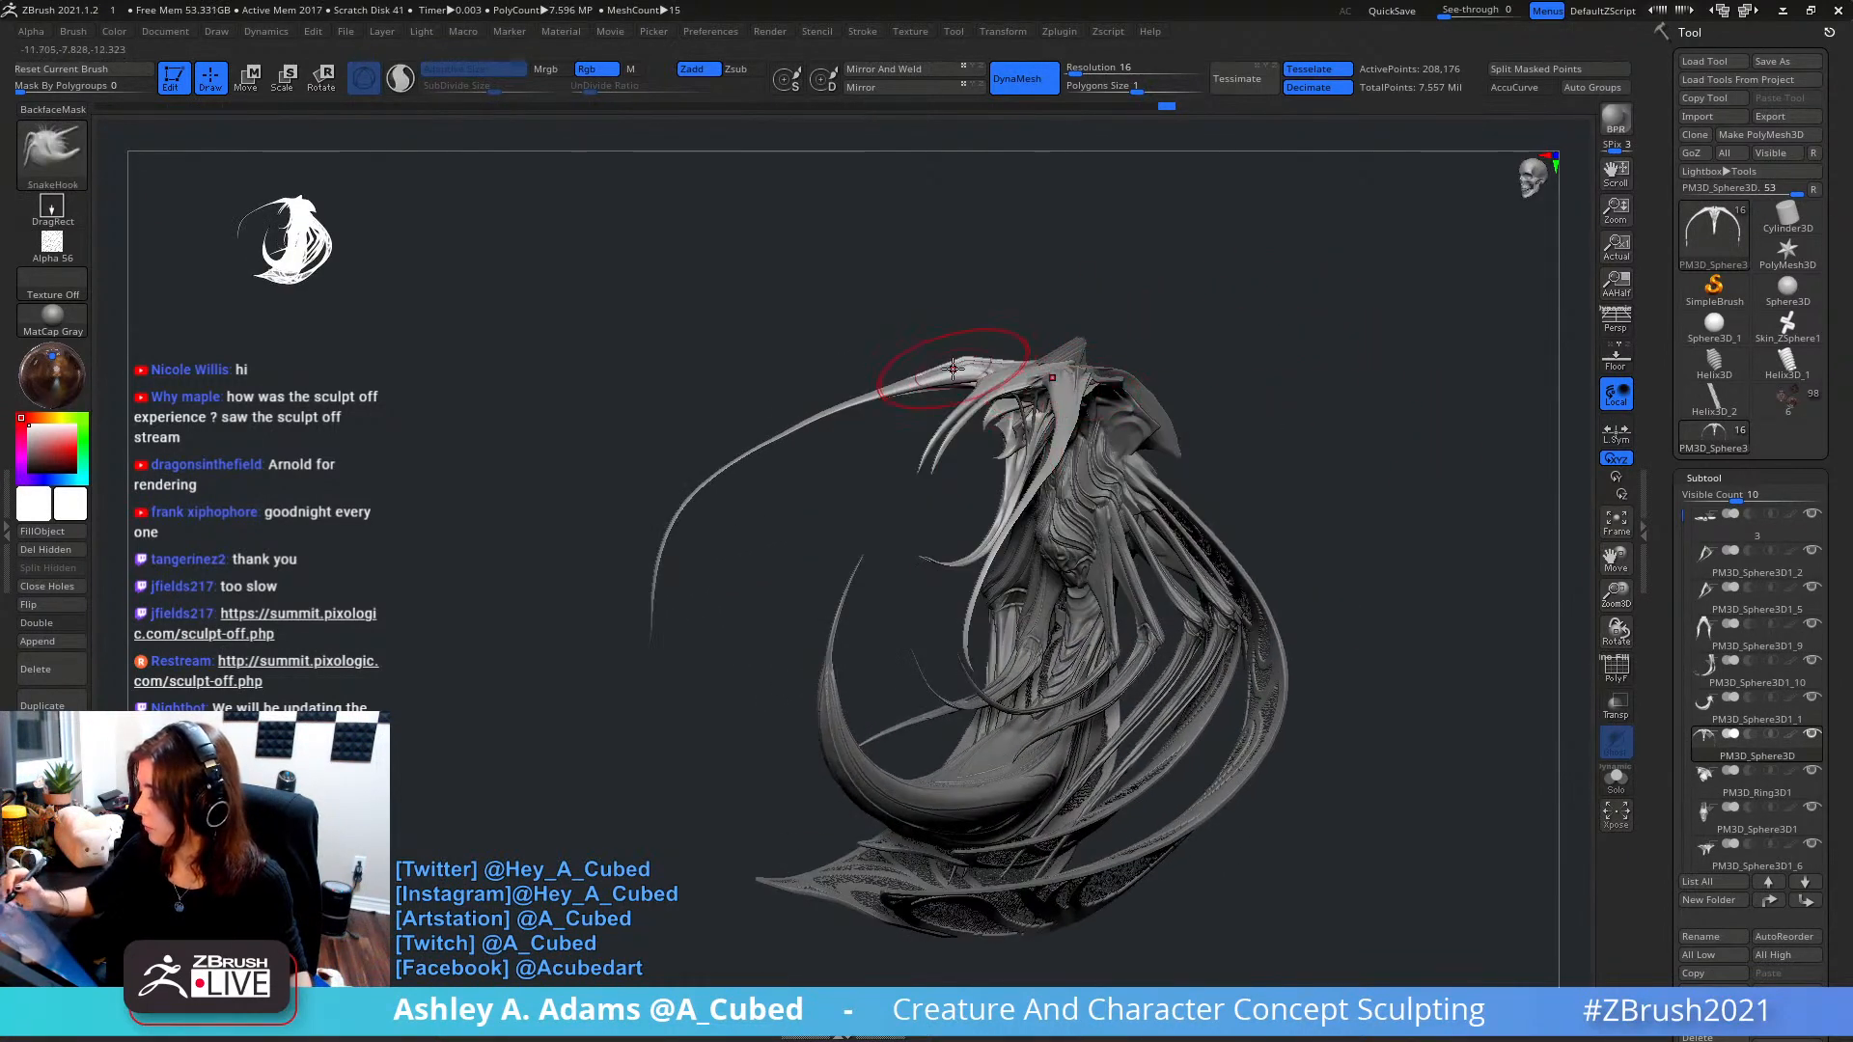
pyautogui.hotkey('ctrl', 'z')
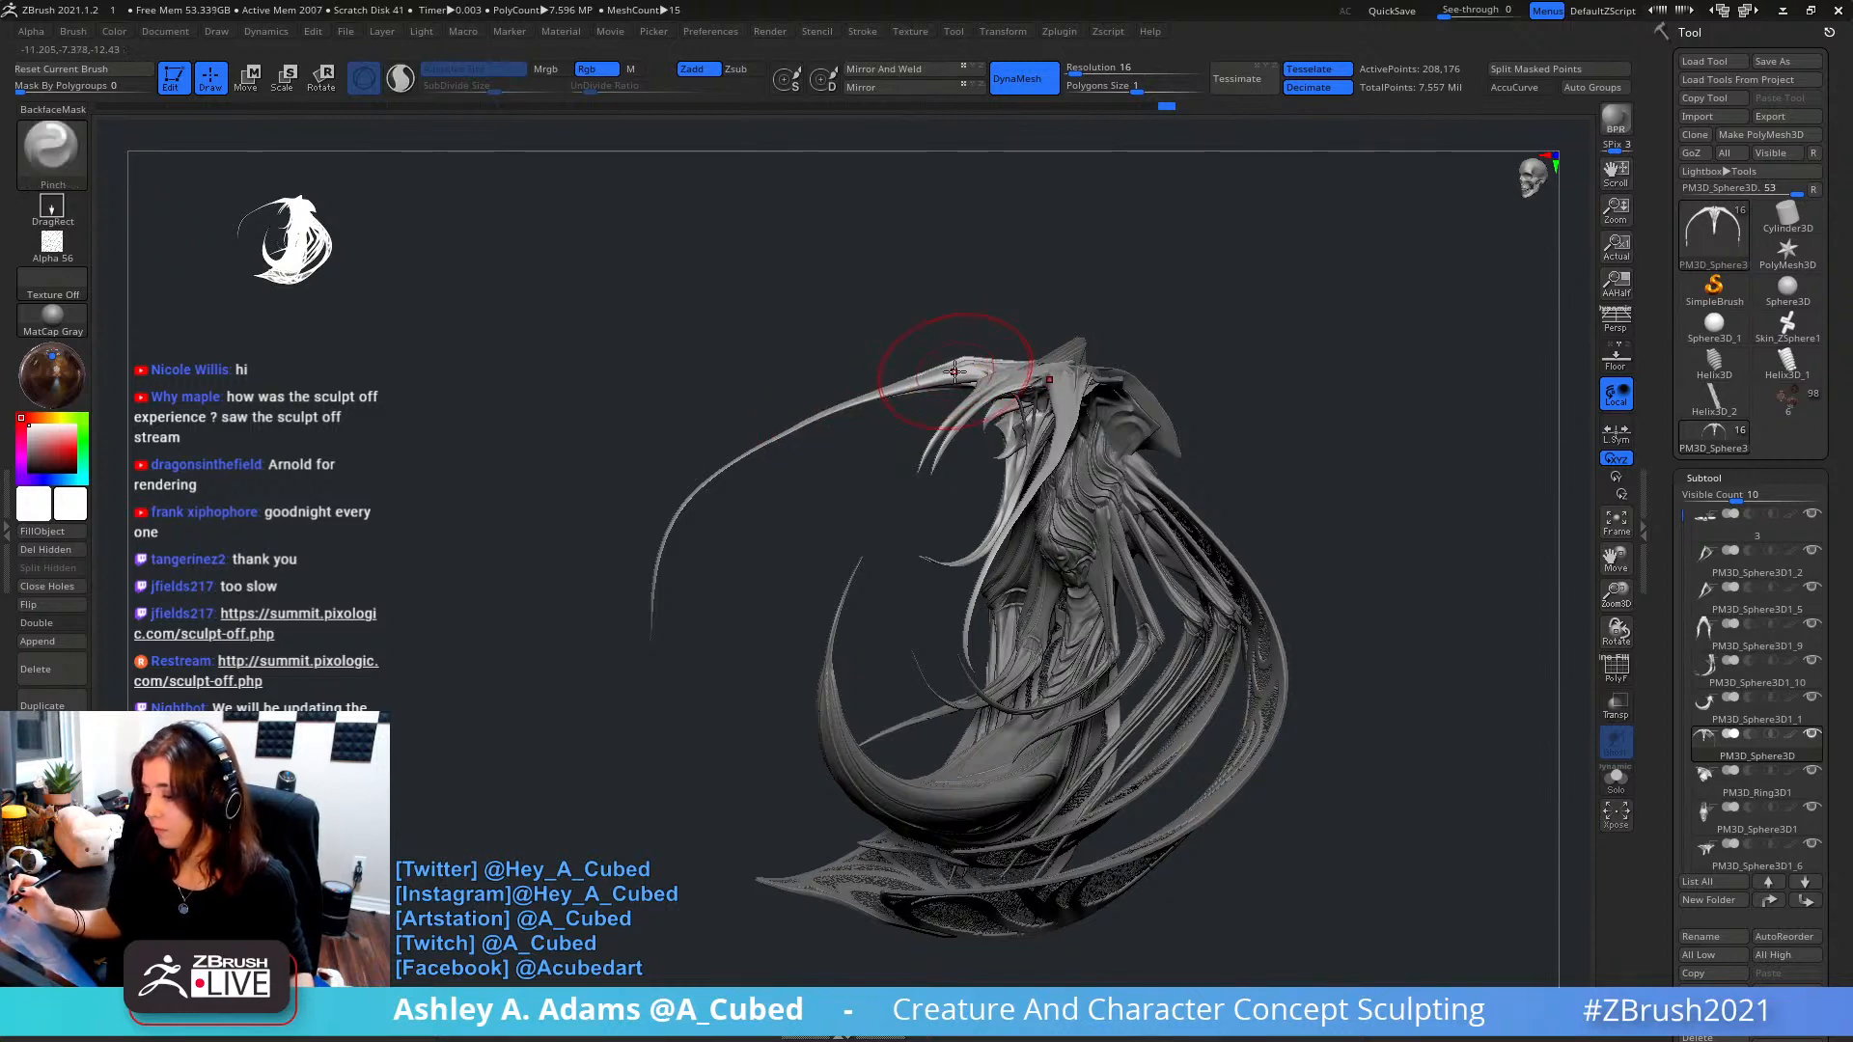
pyautogui.press('b')
pyautogui.press('i')
pyautogui.press('n')
pyautogui.moveTo(971, 365)
pyautogui.mouseDown()
pyautogui.moveTo(803, 419)
pyautogui.moveTo(865, 397)
pyautogui.mouseUp()
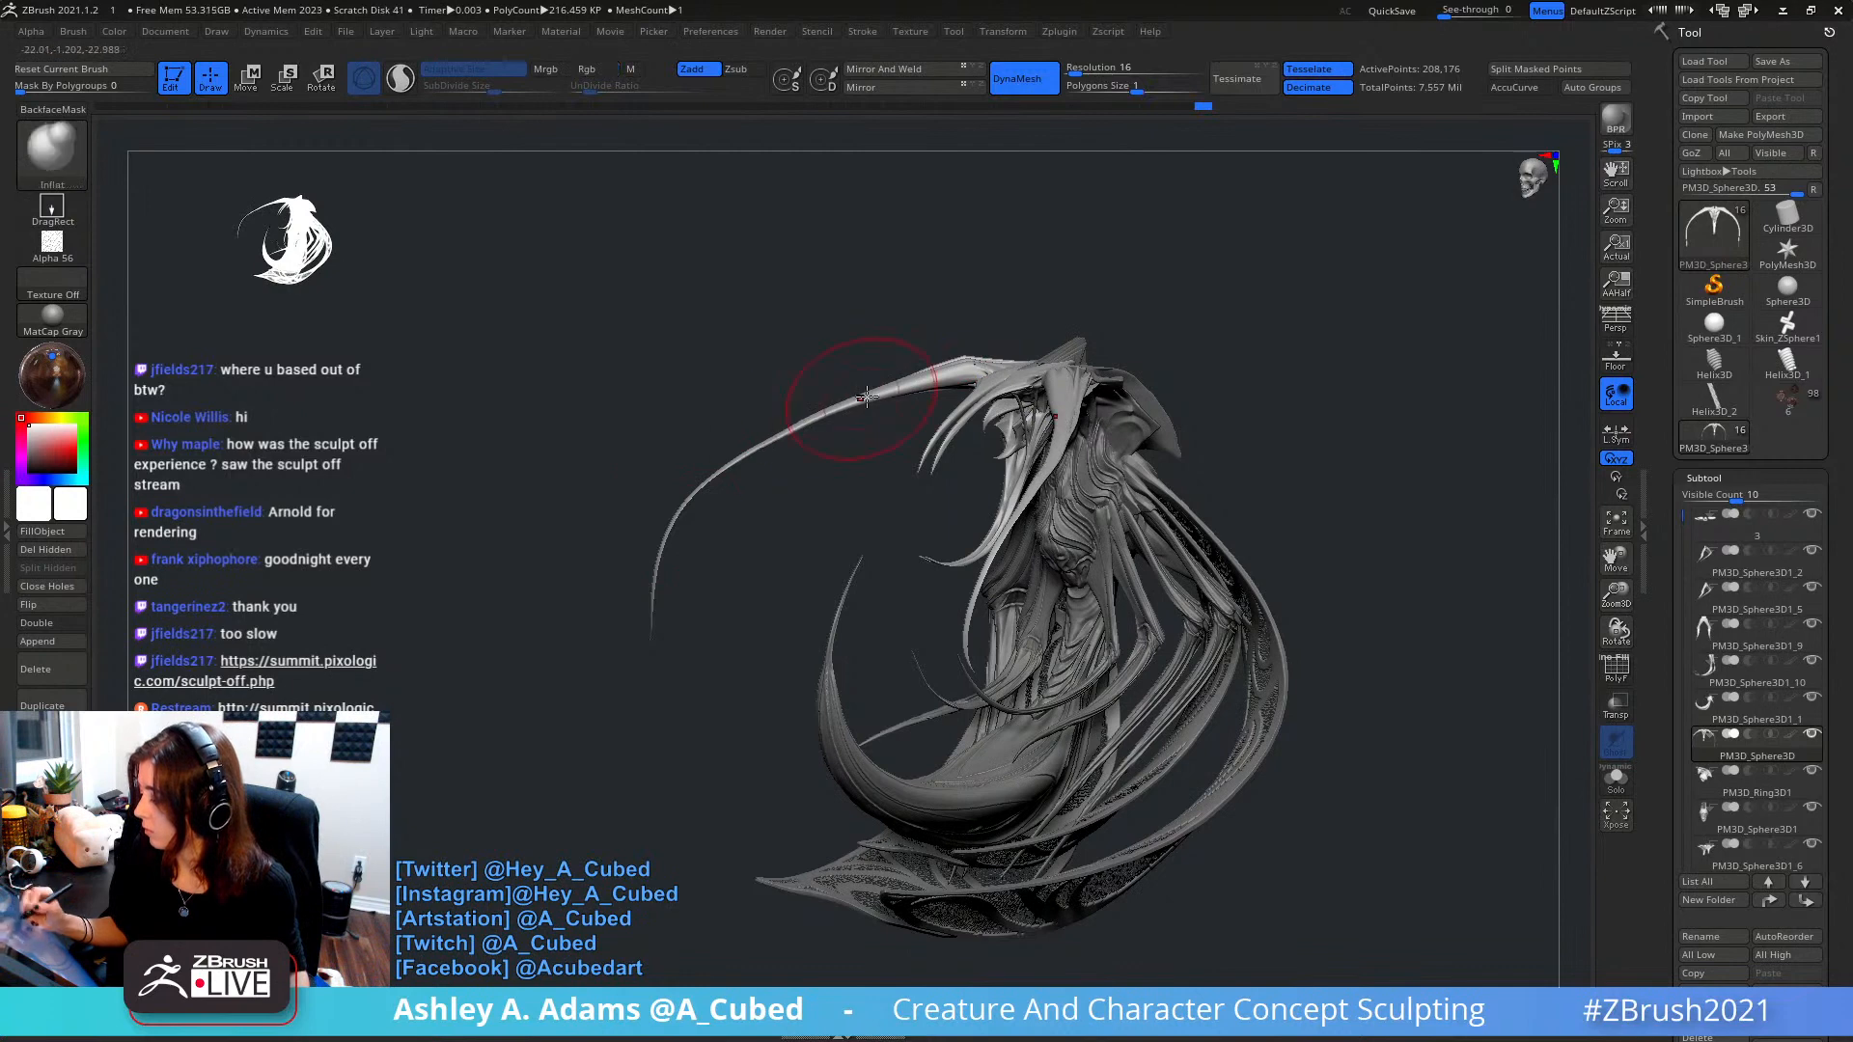
pyautogui.moveTo(734, 467); pyautogui.dragTo(704, 481)
pyautogui.moveTo(963, 365)
pyautogui.keyDown('shift'); pyautogui.mouseDown()
pyautogui.moveTo(744, 435)
pyautogui.moveTo(821, 426)
pyautogui.mouseUp(); pyautogui.keyUp('shift')
pyautogui.moveTo(857, 404); pyautogui.dragTo(820, 414, button='right')
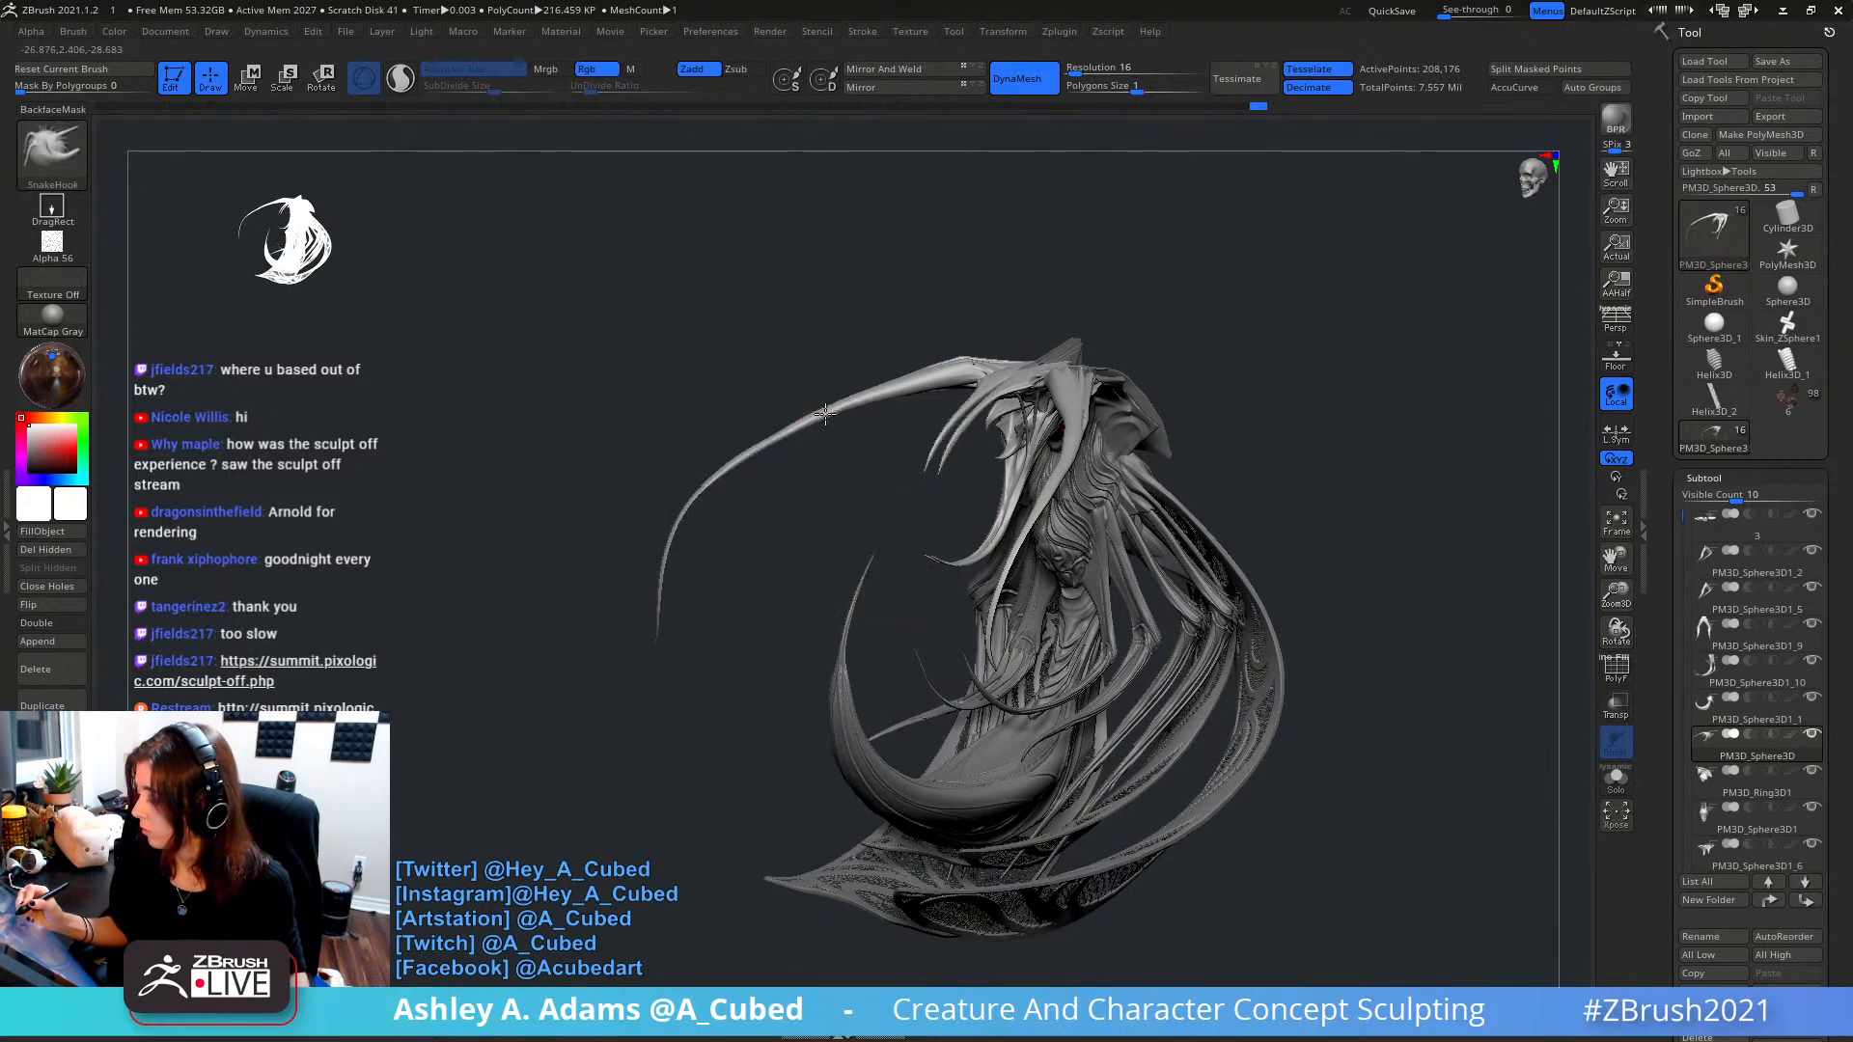
# - Refine the curve of the long horn with SnakeHook and make the tail the active part
pyautogui.moveTo(822, 415)
pyautogui.mouseDown()
pyautogui.moveTo(835, 406)
pyautogui.moveTo(776, 438)
pyautogui.mouseUp()
pyautogui.keyDown('ctrl'); pyautogui.moveTo(820, 453); pyautogui.dragTo(820, 516, button='right'); pyautogui.keyUp('ctrl')
pyautogui.moveTo(821, 516)
pyautogui.mouseDown(button='right')
pyautogui.moveTo(1209, 511)
pyautogui.moveTo(930, 472)
pyautogui.mouseUp(button='right')
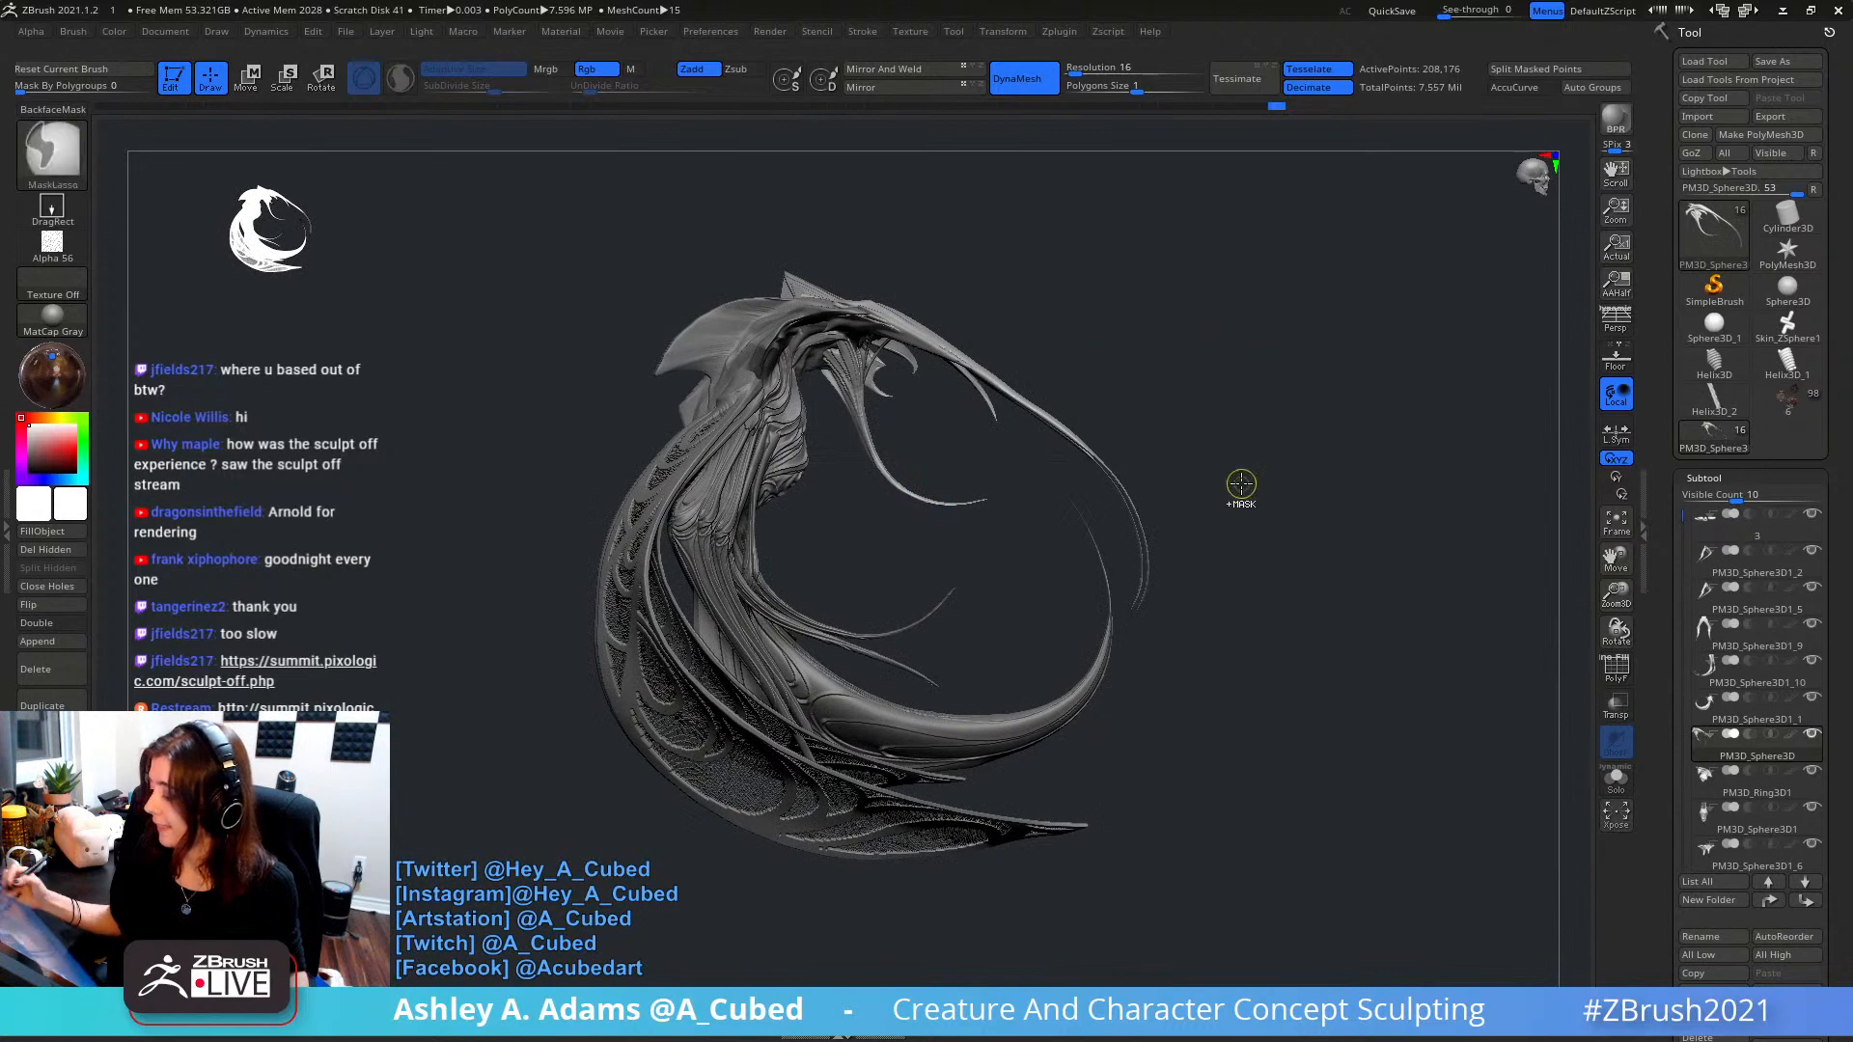
pyautogui.keyDown('ctrl'); pyautogui.moveTo(1241, 488); pyautogui.dragTo(851, 588, button='right'); pyautogui.keyUp('ctrl')
pyautogui.keyDown('alt'); pyautogui.click(851, 589); pyautogui.keyUp('alt')
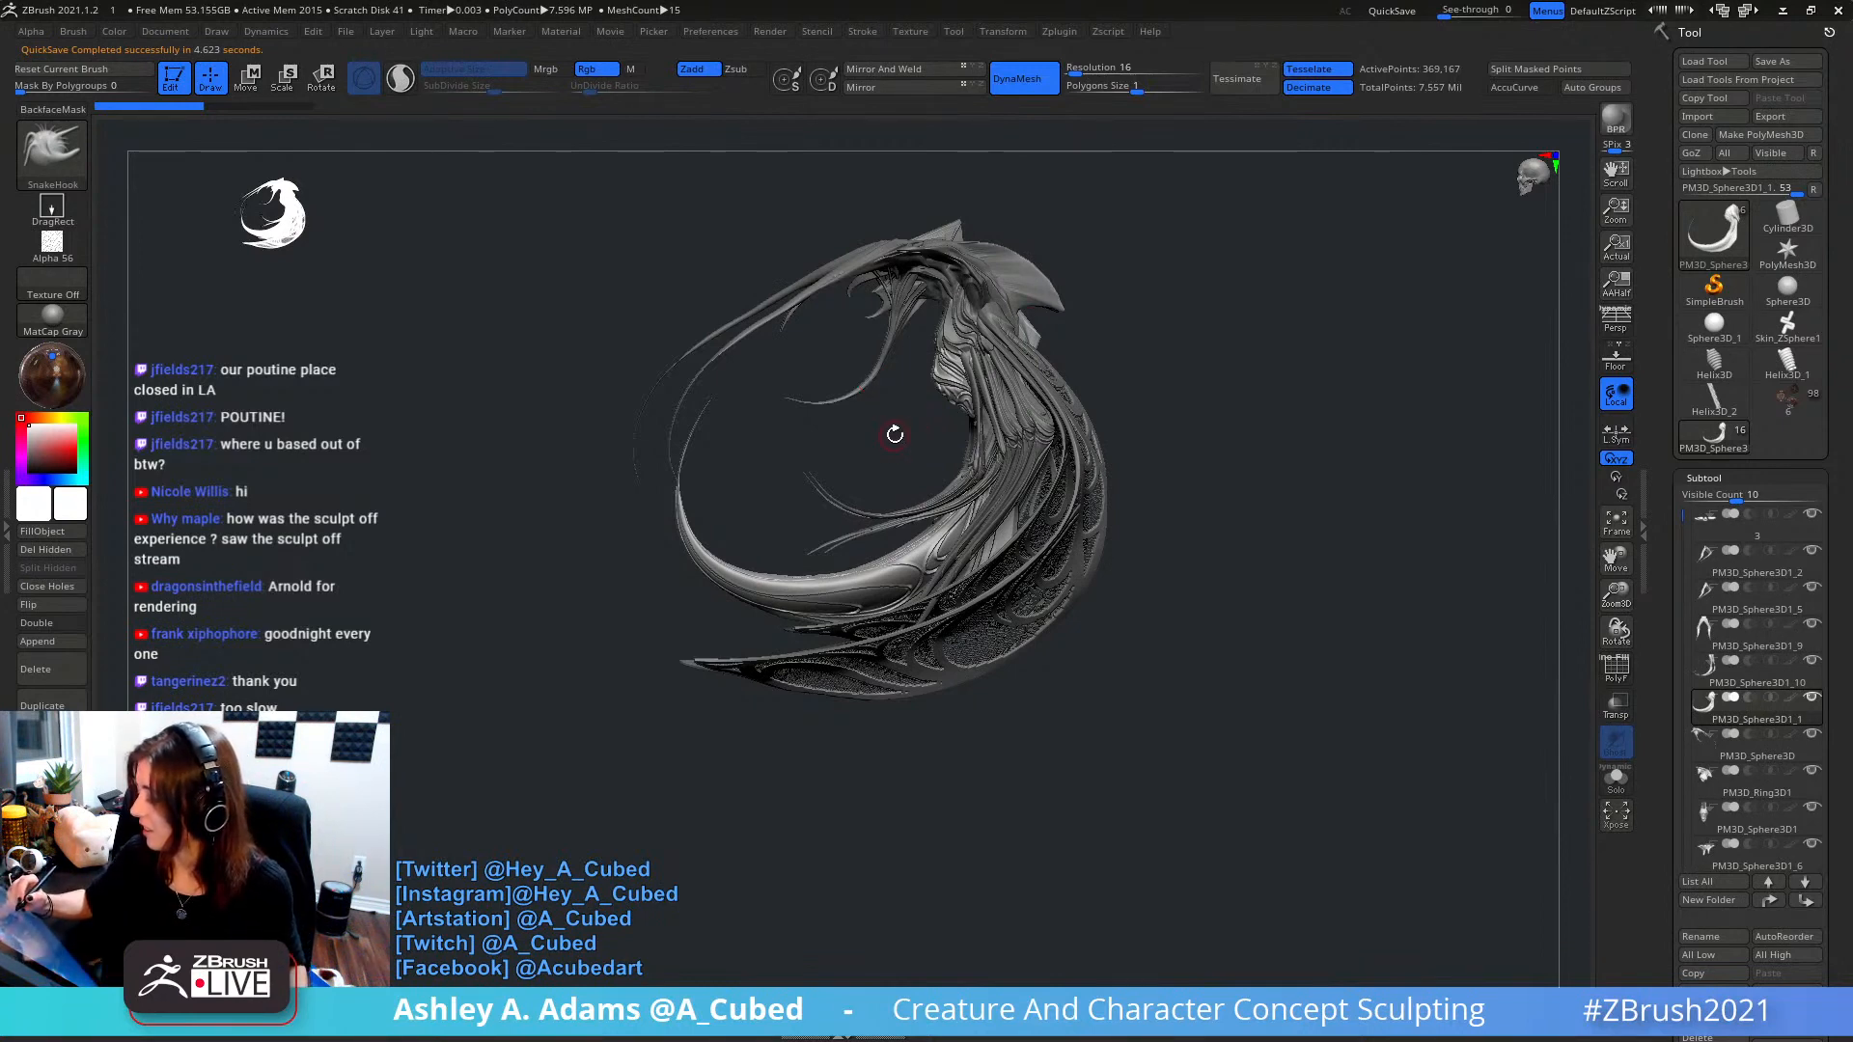
# - Make the horns the active part again and turn on AccuCurve for the Inflat brush
pyautogui.moveTo(895, 434)
pyautogui.mouseDown(button='right')
pyautogui.moveTo(872, 423)
pyautogui.moveTo(869, 471)
pyautogui.moveTo(875, 431)
pyautogui.mouseUp(button='right')
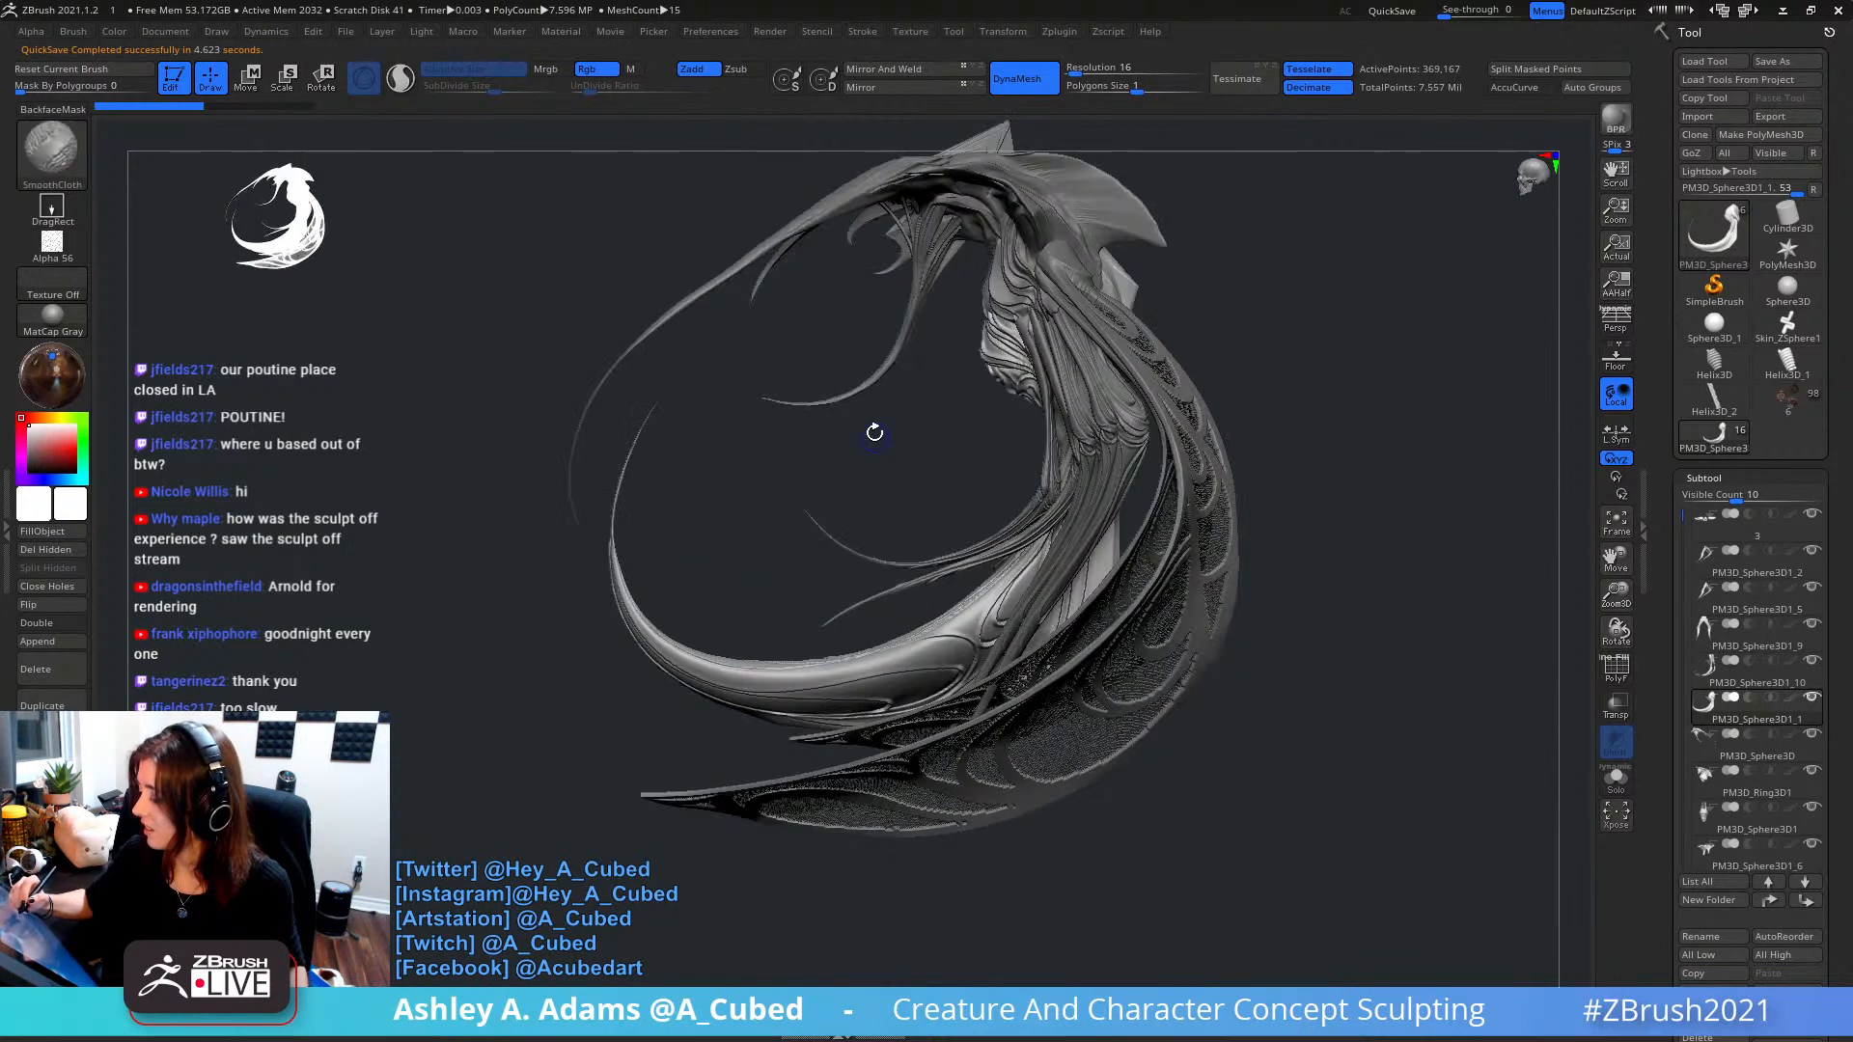
pyautogui.press('space')
pyautogui.keyDown('alt'); pyautogui.click(734, 268); pyautogui.keyUp('alt')
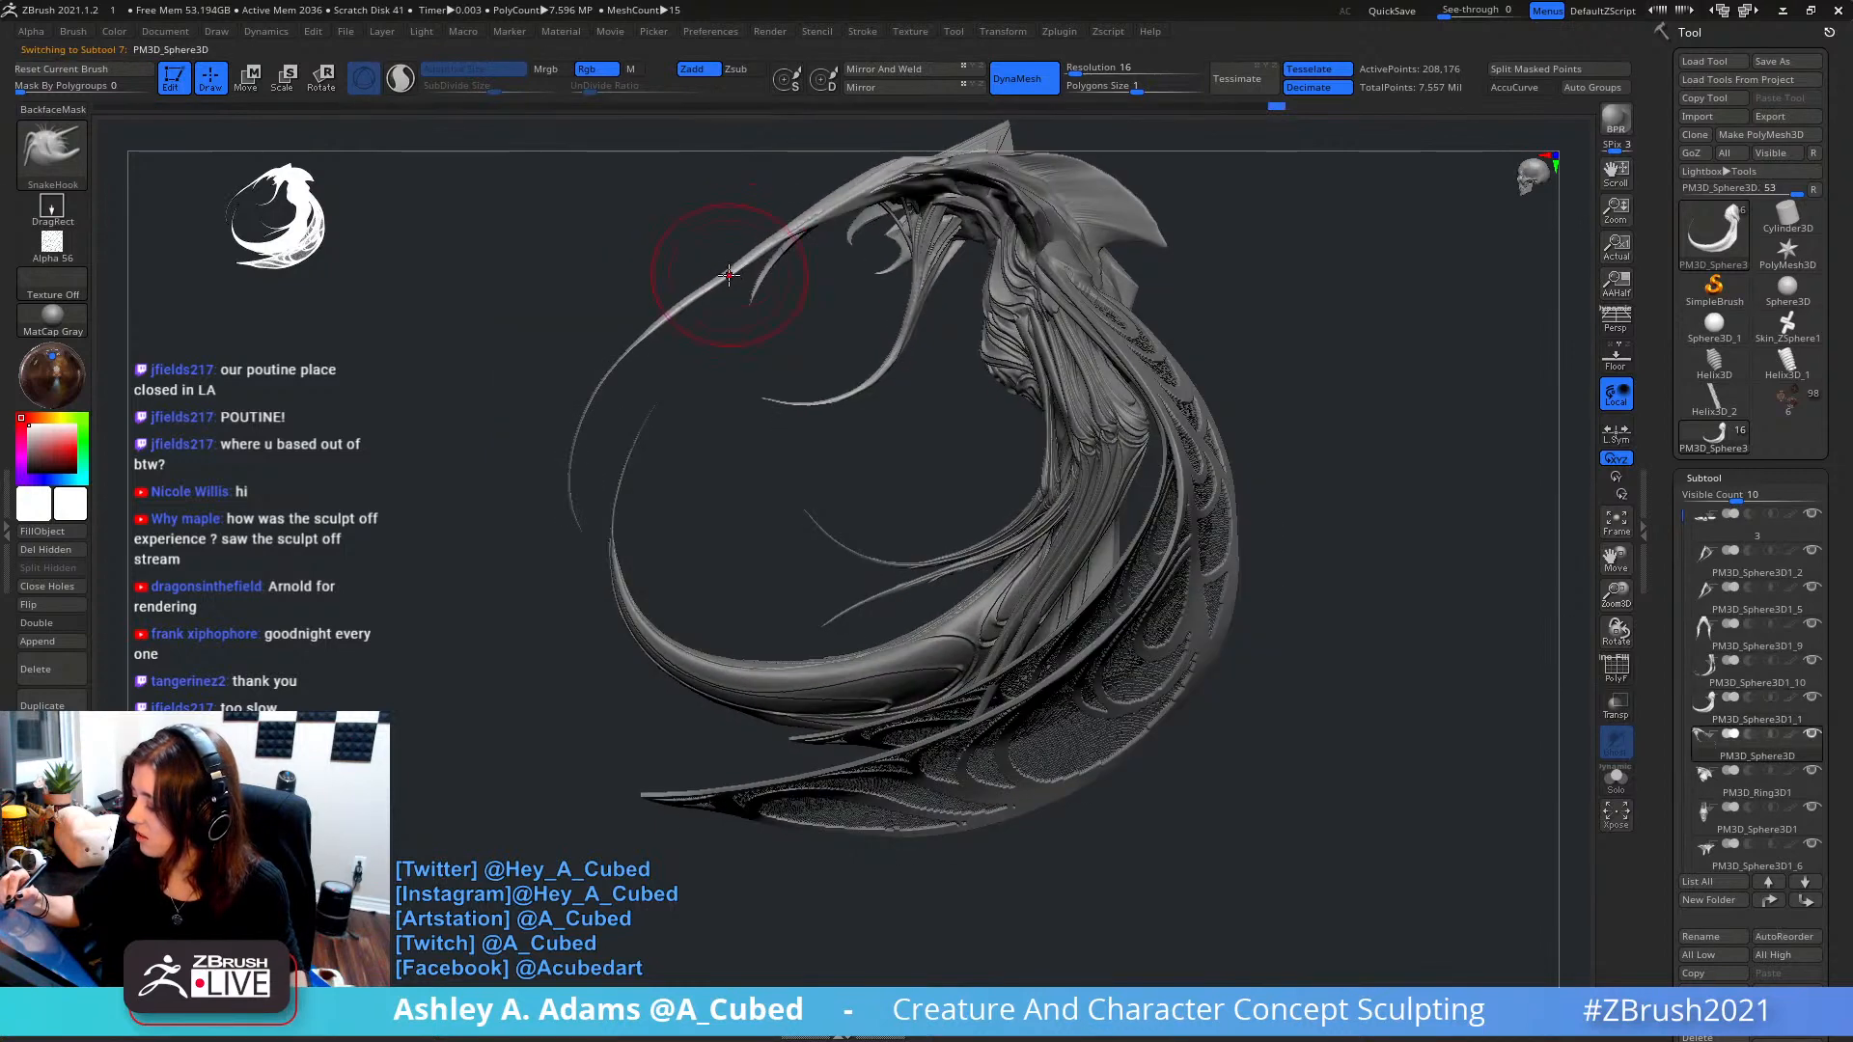
pyautogui.moveTo(795, 225); pyautogui.dragTo(789, 232, button='right')
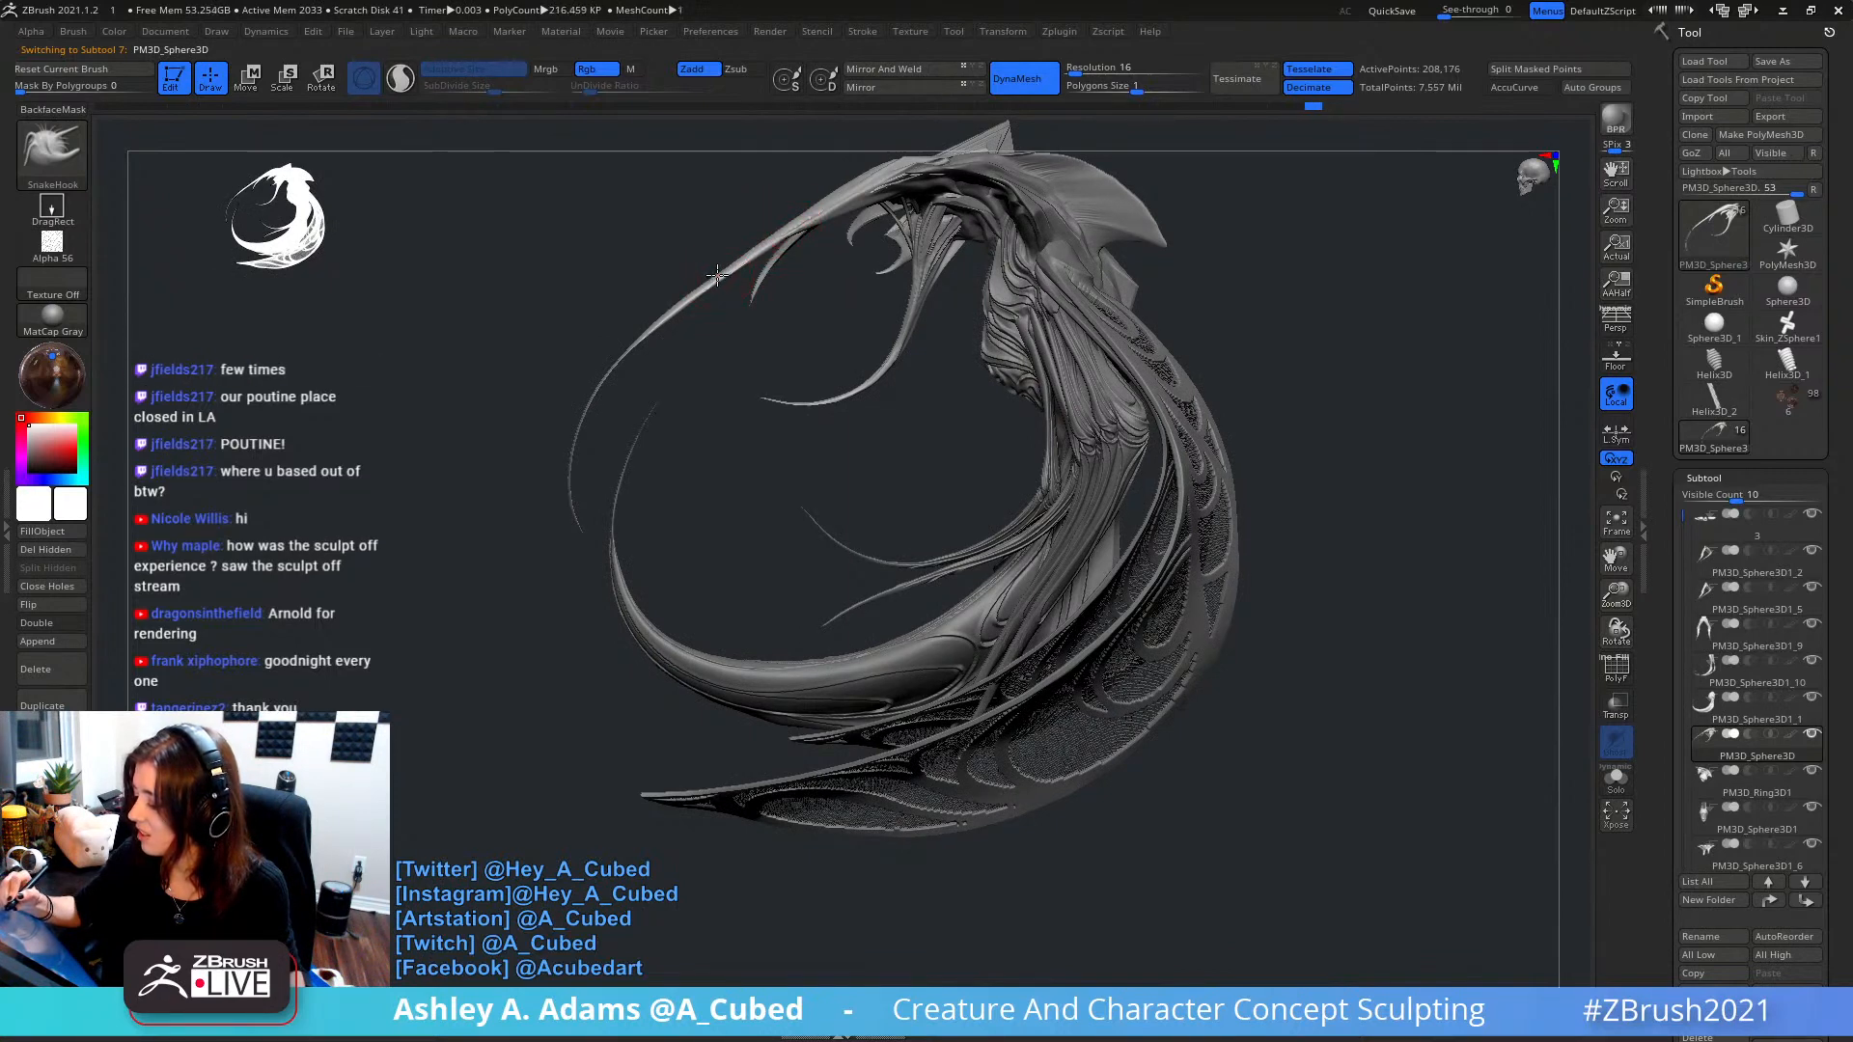
pyautogui.keyDown('ctrl'); pyautogui.moveTo(729, 360); pyautogui.dragTo(773, 171, button='right'); pyautogui.keyUp('ctrl')
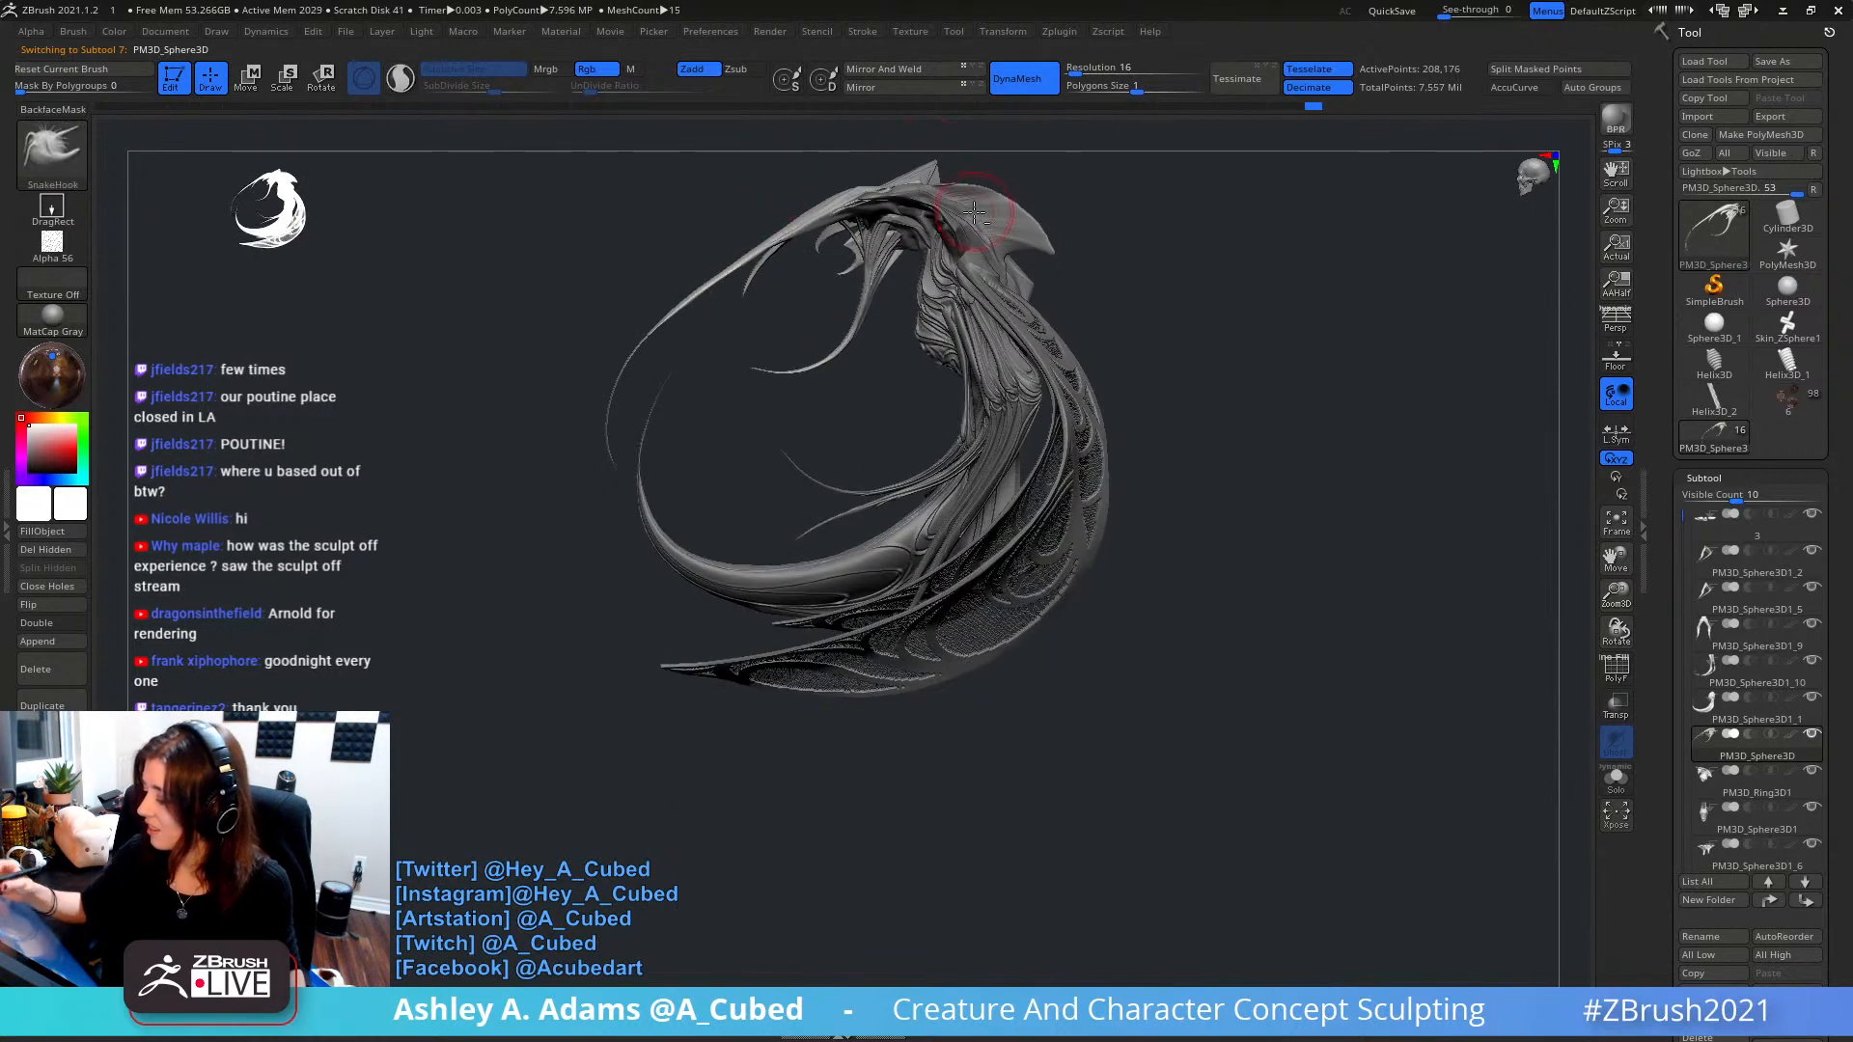
pyautogui.keyDown('alt'); pyautogui.moveTo(927, 264); pyautogui.dragTo(844, 345, button='right'); pyautogui.keyUp('alt')
pyautogui.press('b')
pyautogui.press('i')
pyautogui.press('n')
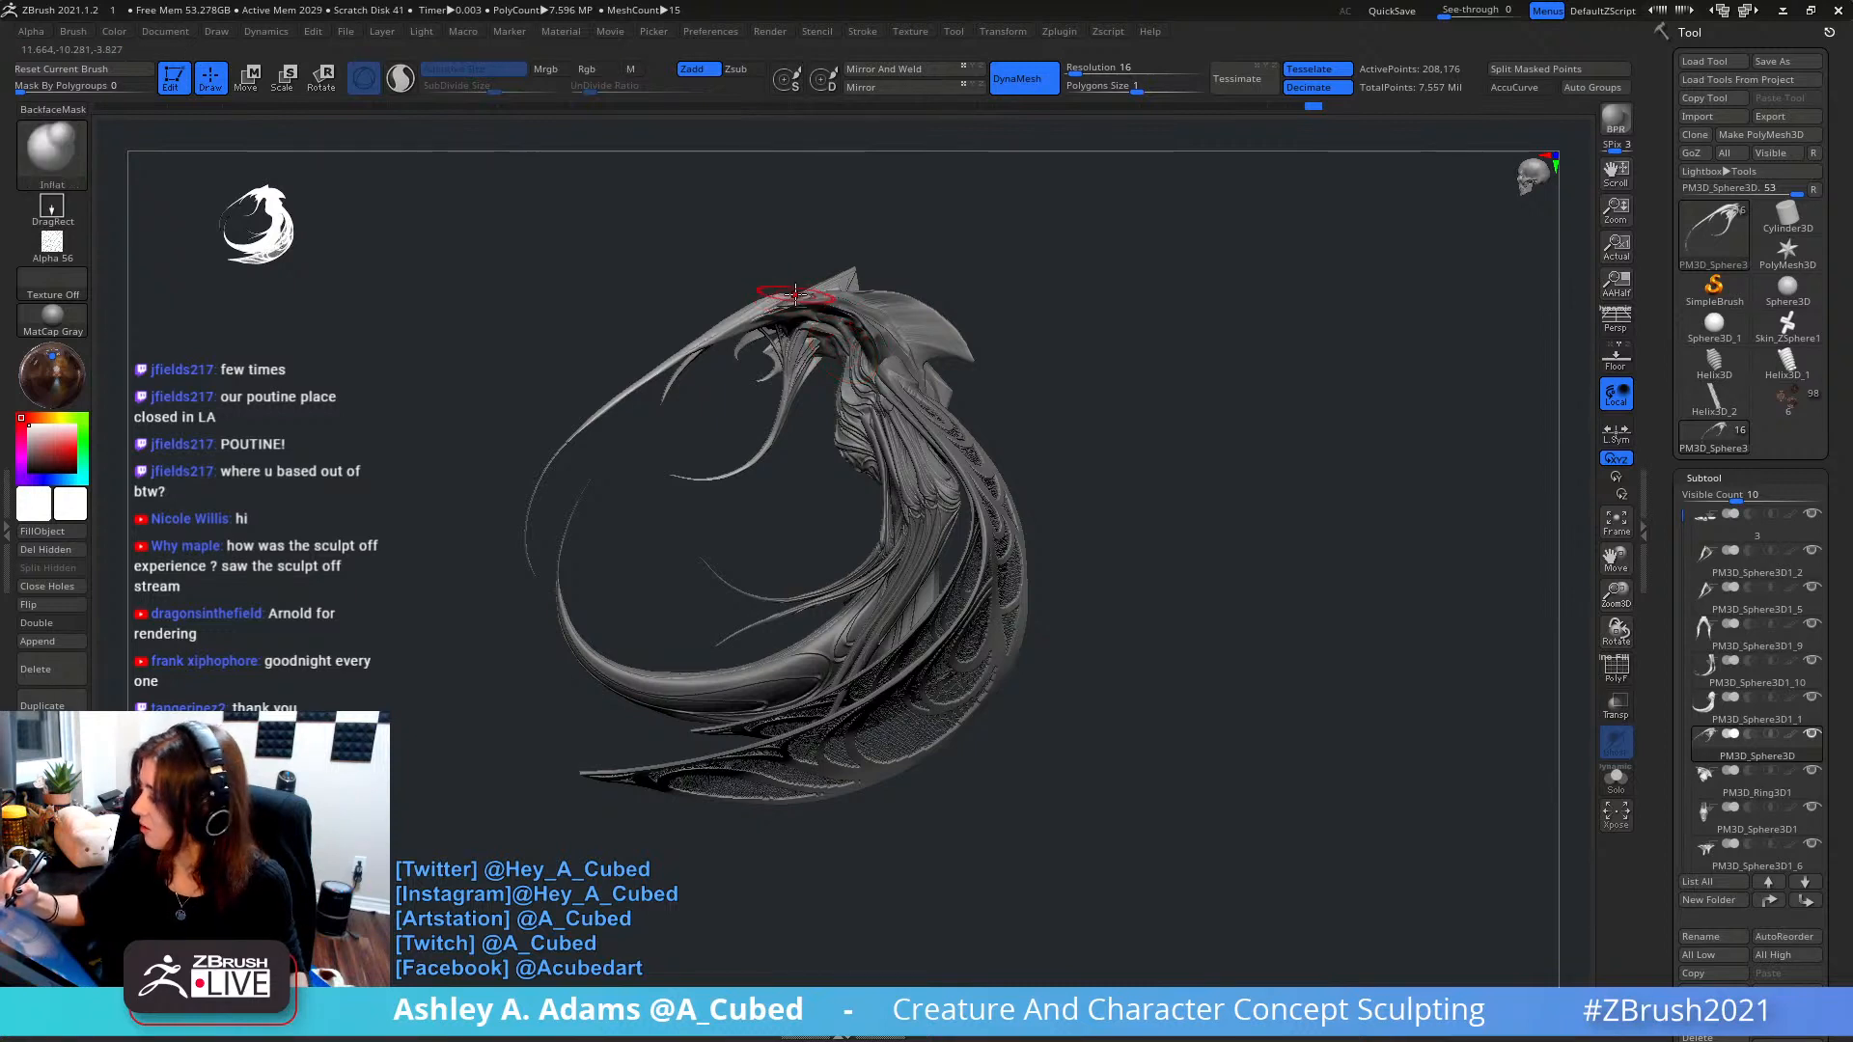
pyautogui.click(1494, 91)
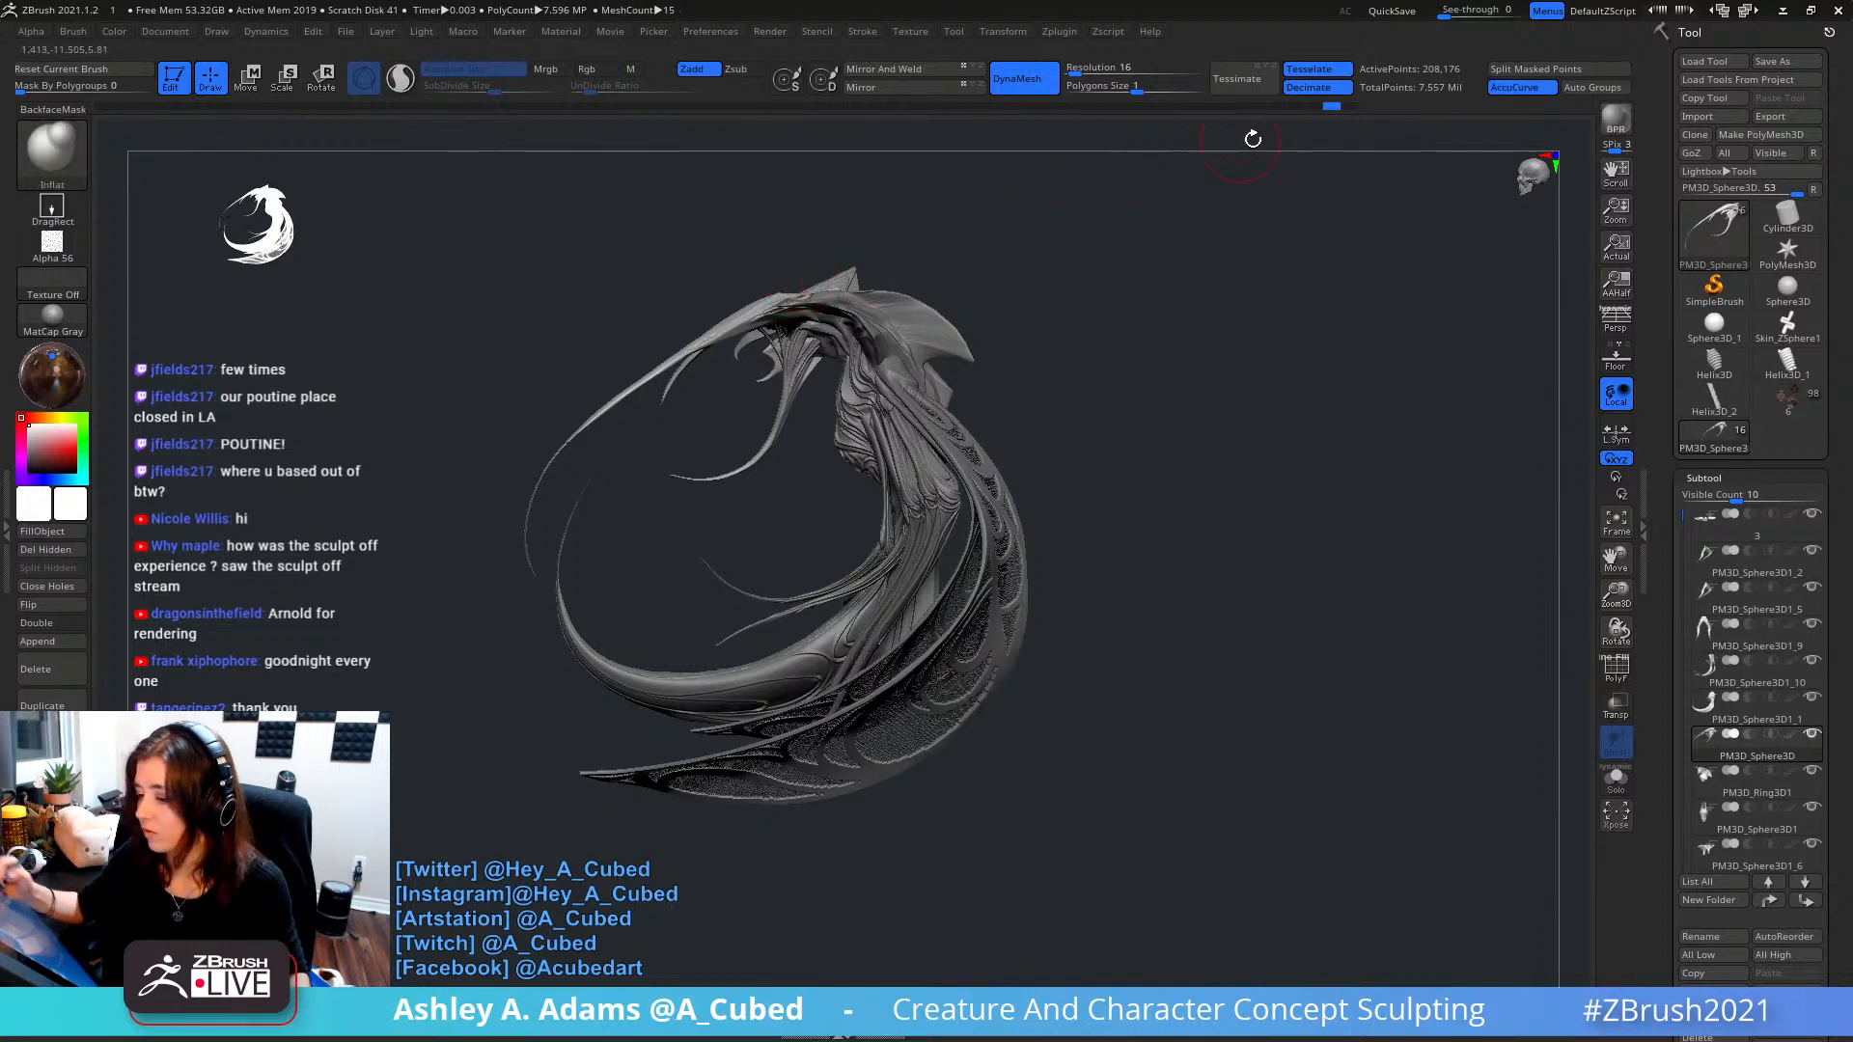
# - Try SnakeHook with AccuCurve on the top of the horn base and undo the last pulls
pyautogui.press('b')
pyautogui.press('s')
pyautogui.press('h')
pyautogui.click(1507, 87)
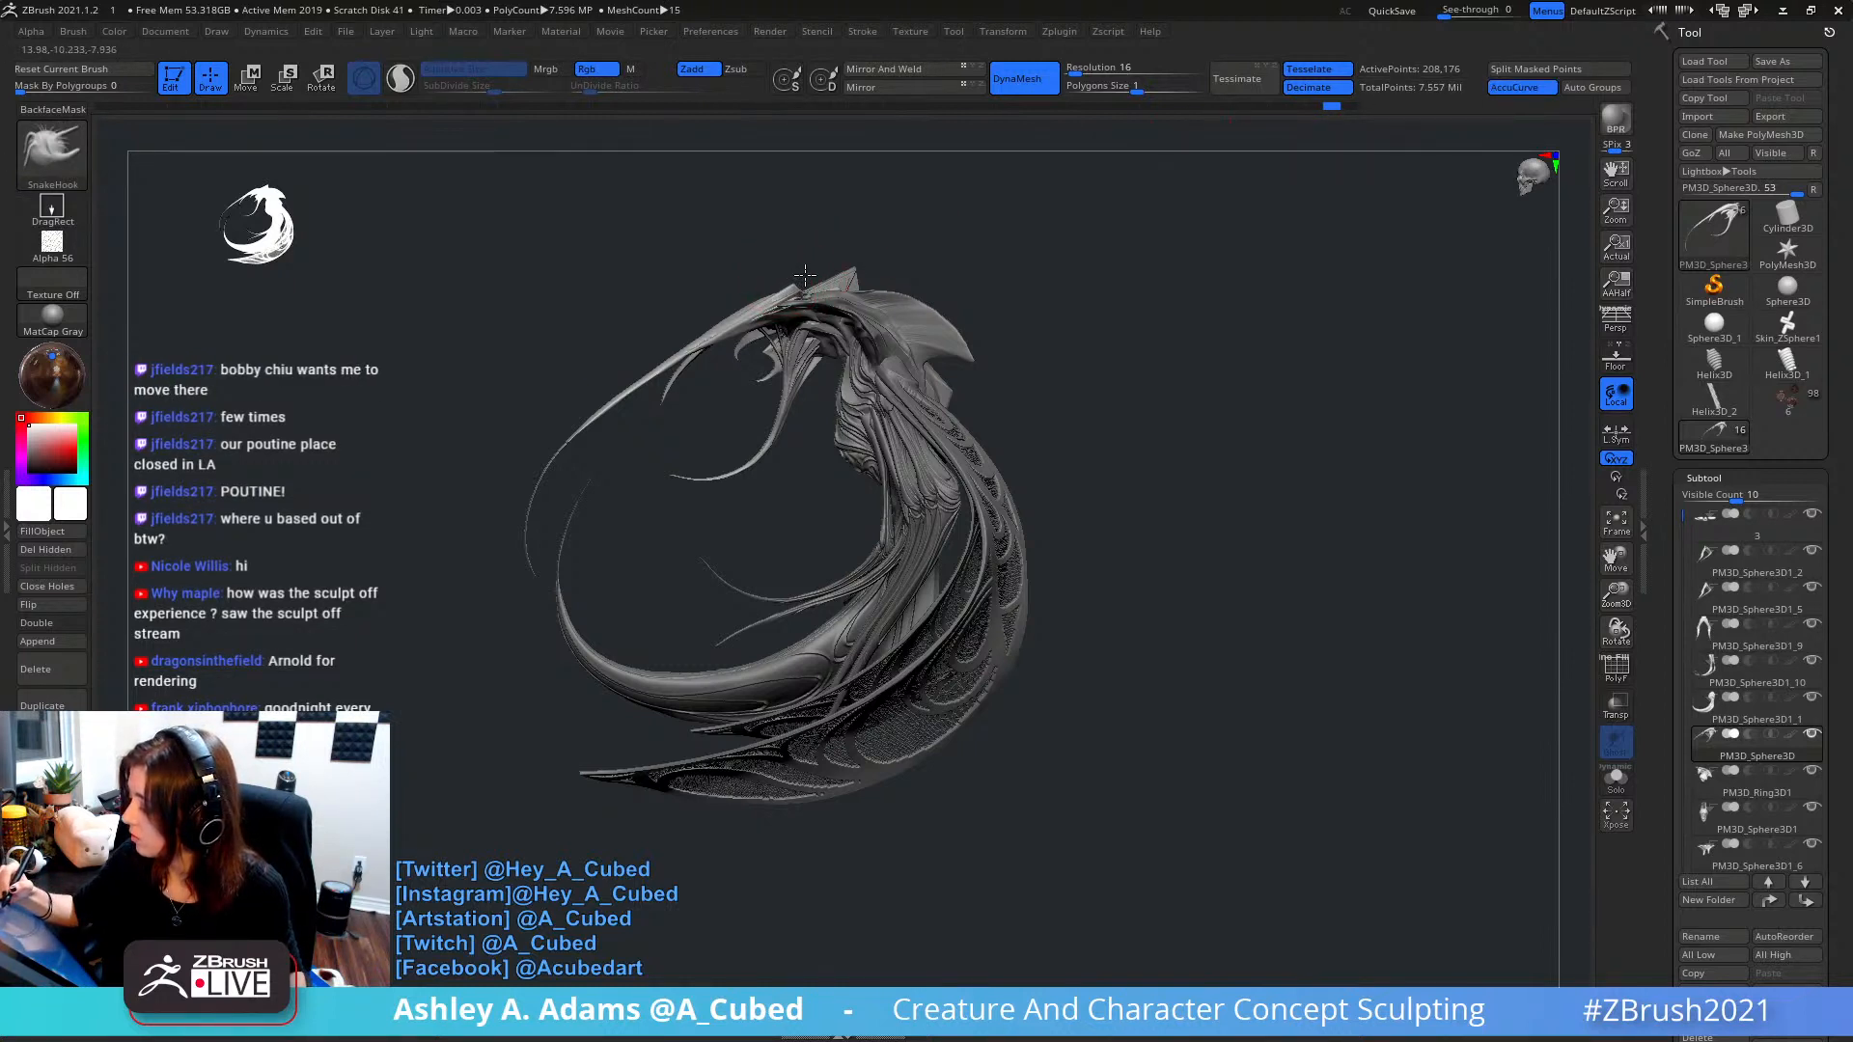
pyautogui.moveTo(777, 300)
pyautogui.mouseDown()
pyautogui.moveTo(943, 225)
pyautogui.moveTo(1084, 310)
pyautogui.moveTo(1191, 322)
pyautogui.moveTo(1001, 356)
pyautogui.moveTo(957, 292)
pyautogui.mouseUp()
pyautogui.hotkey('ctrl', 'z')
pyautogui.hotkey('ctrl', 'z')
pyautogui.hotkey('ctrl', 'z')
pyautogui.press('space')
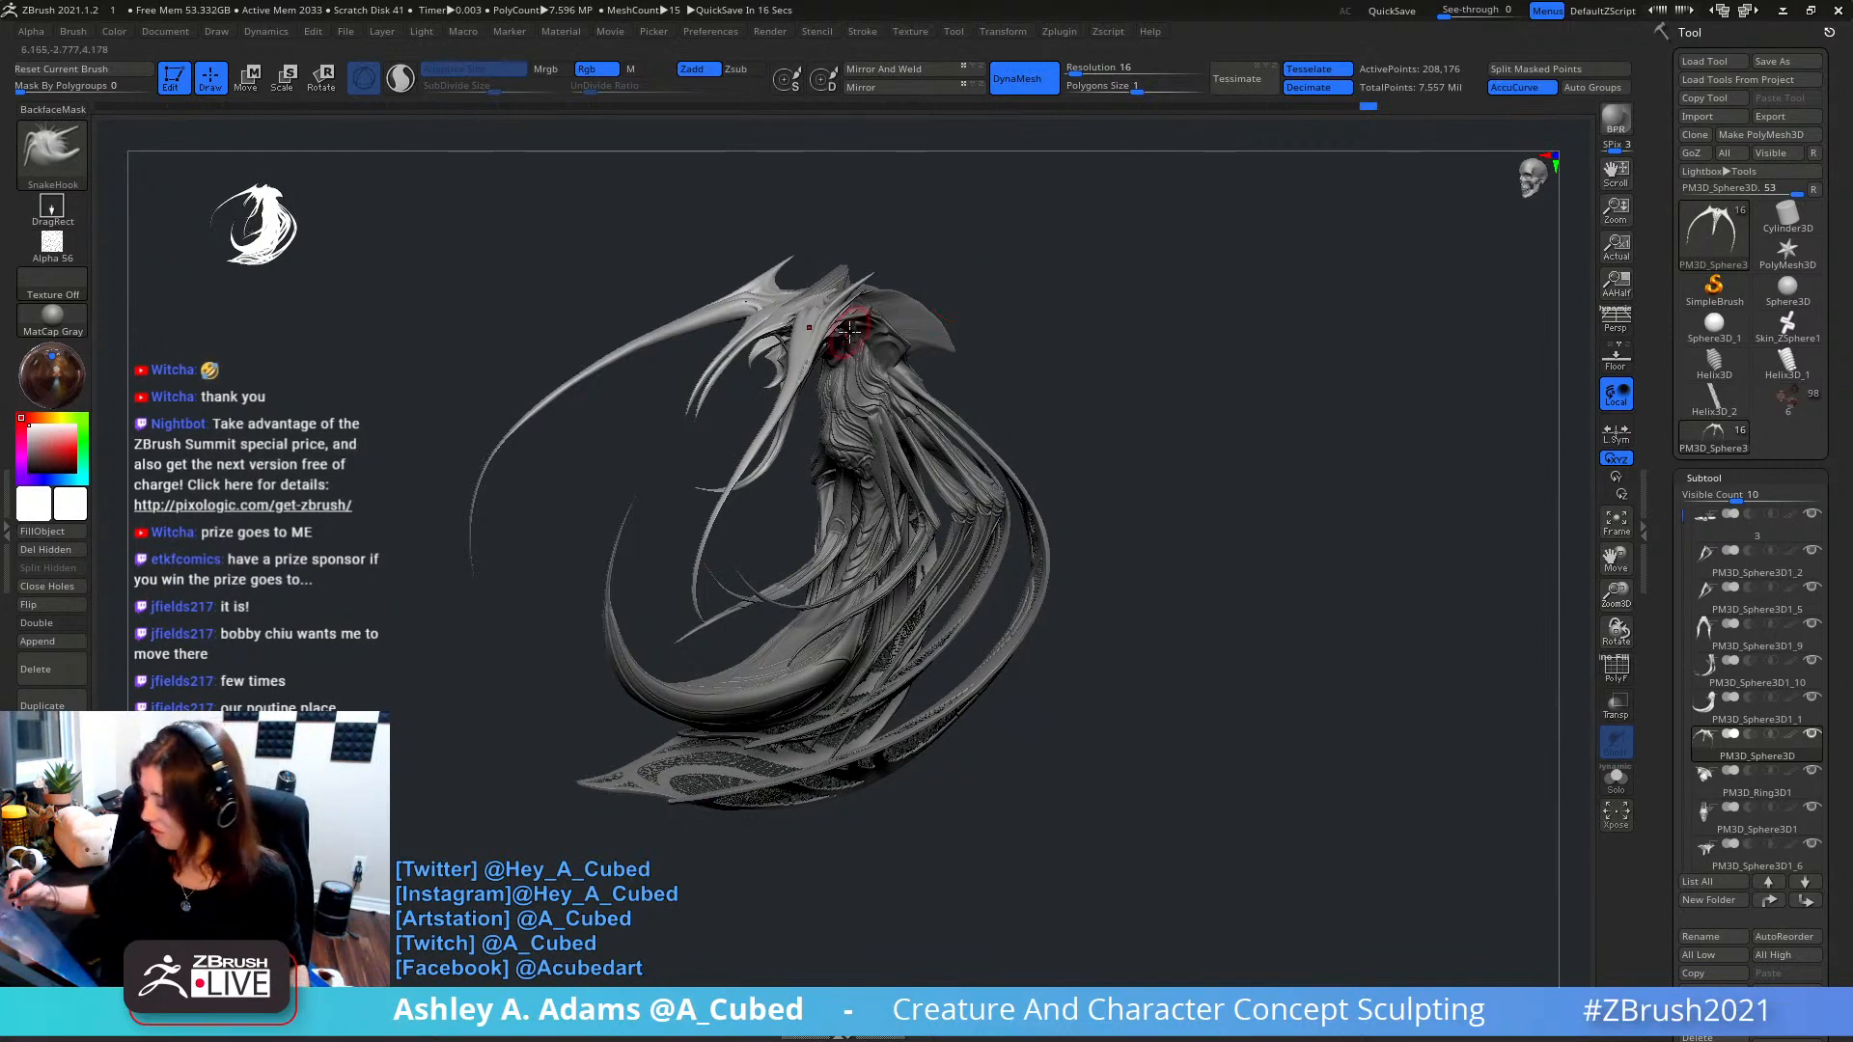
# - In front view, bend the small spikes on top of the horn bases inward with SnakeHook, adjusting the draw size
pyautogui.moveTo(957, 292)
pyautogui.mouseDown()
pyautogui.moveTo(843, 413)
pyautogui.moveTo(841, 452)
pyautogui.mouseUp()
pyautogui.press('space')
pyautogui.keyDown('shift'); pyautogui.moveTo(989, 372); pyautogui.dragTo(1035, 348); pyautogui.keyUp('shift')
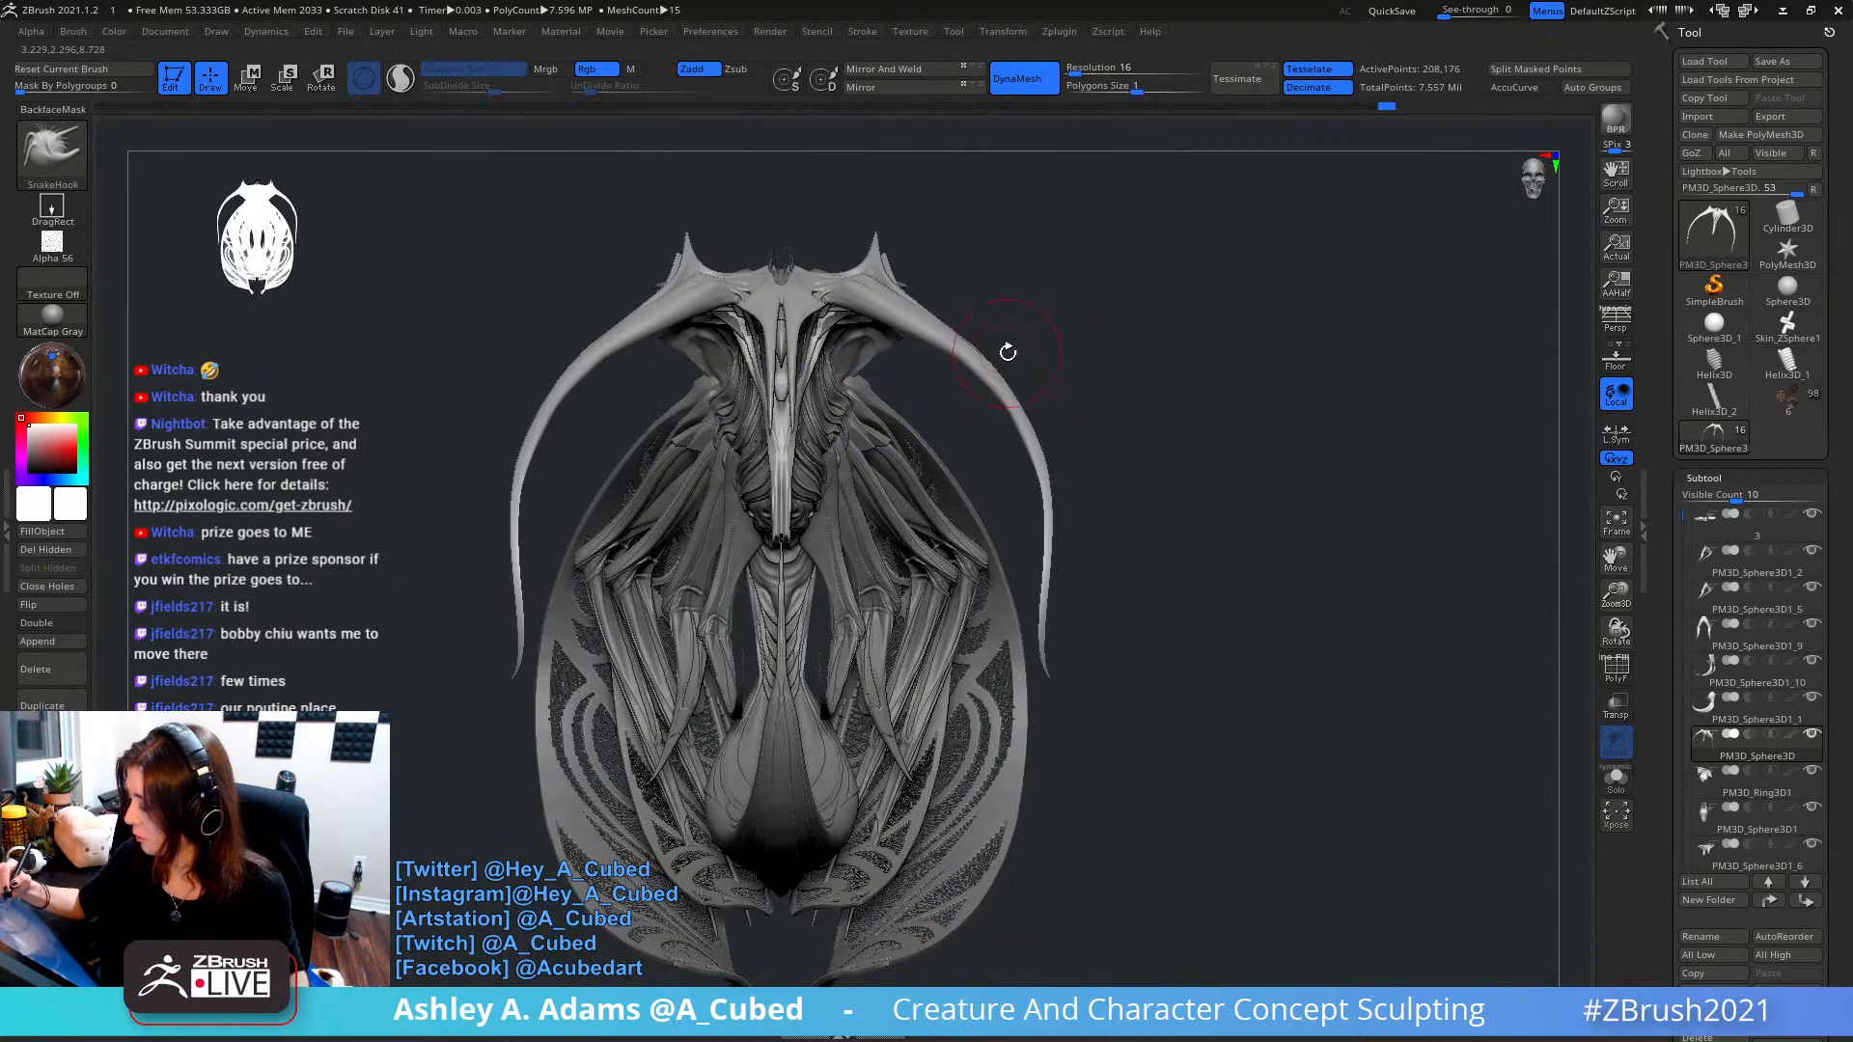
pyautogui.press('space')
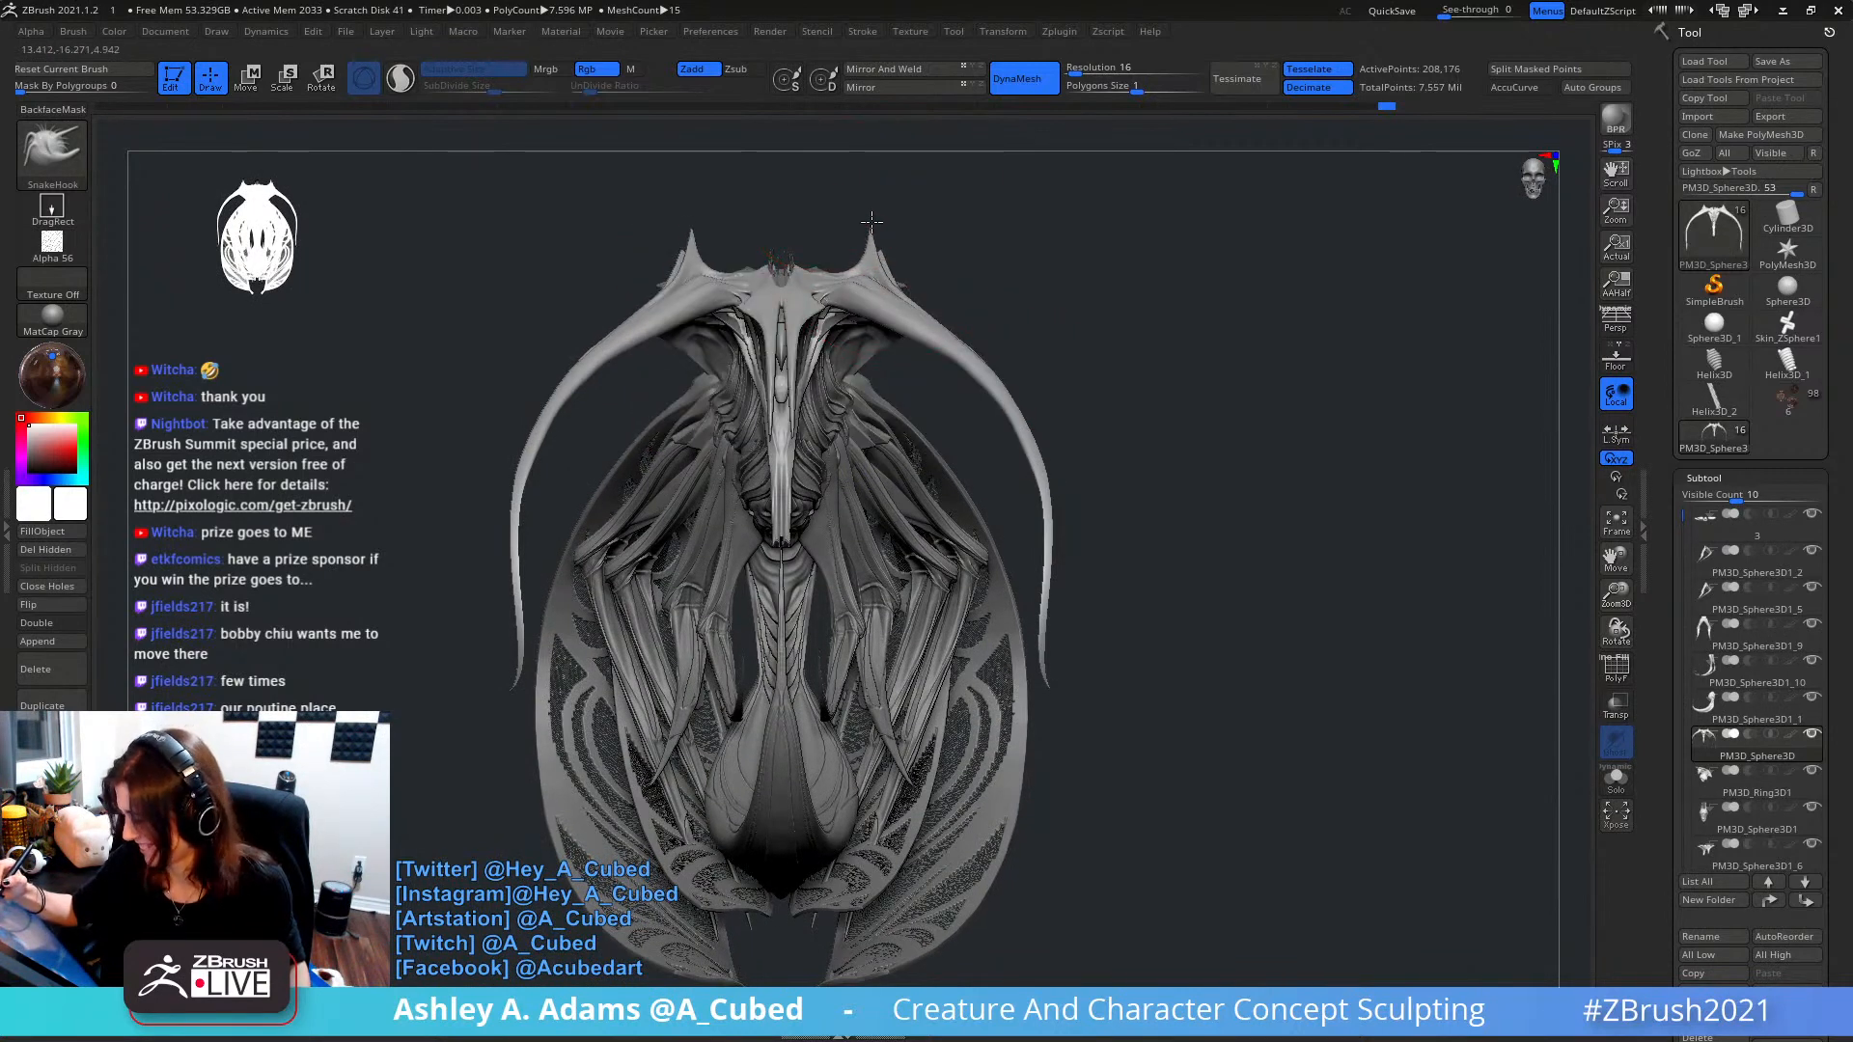
pyautogui.moveTo(871, 222); pyautogui.dragTo(847, 222)
pyautogui.press('space')
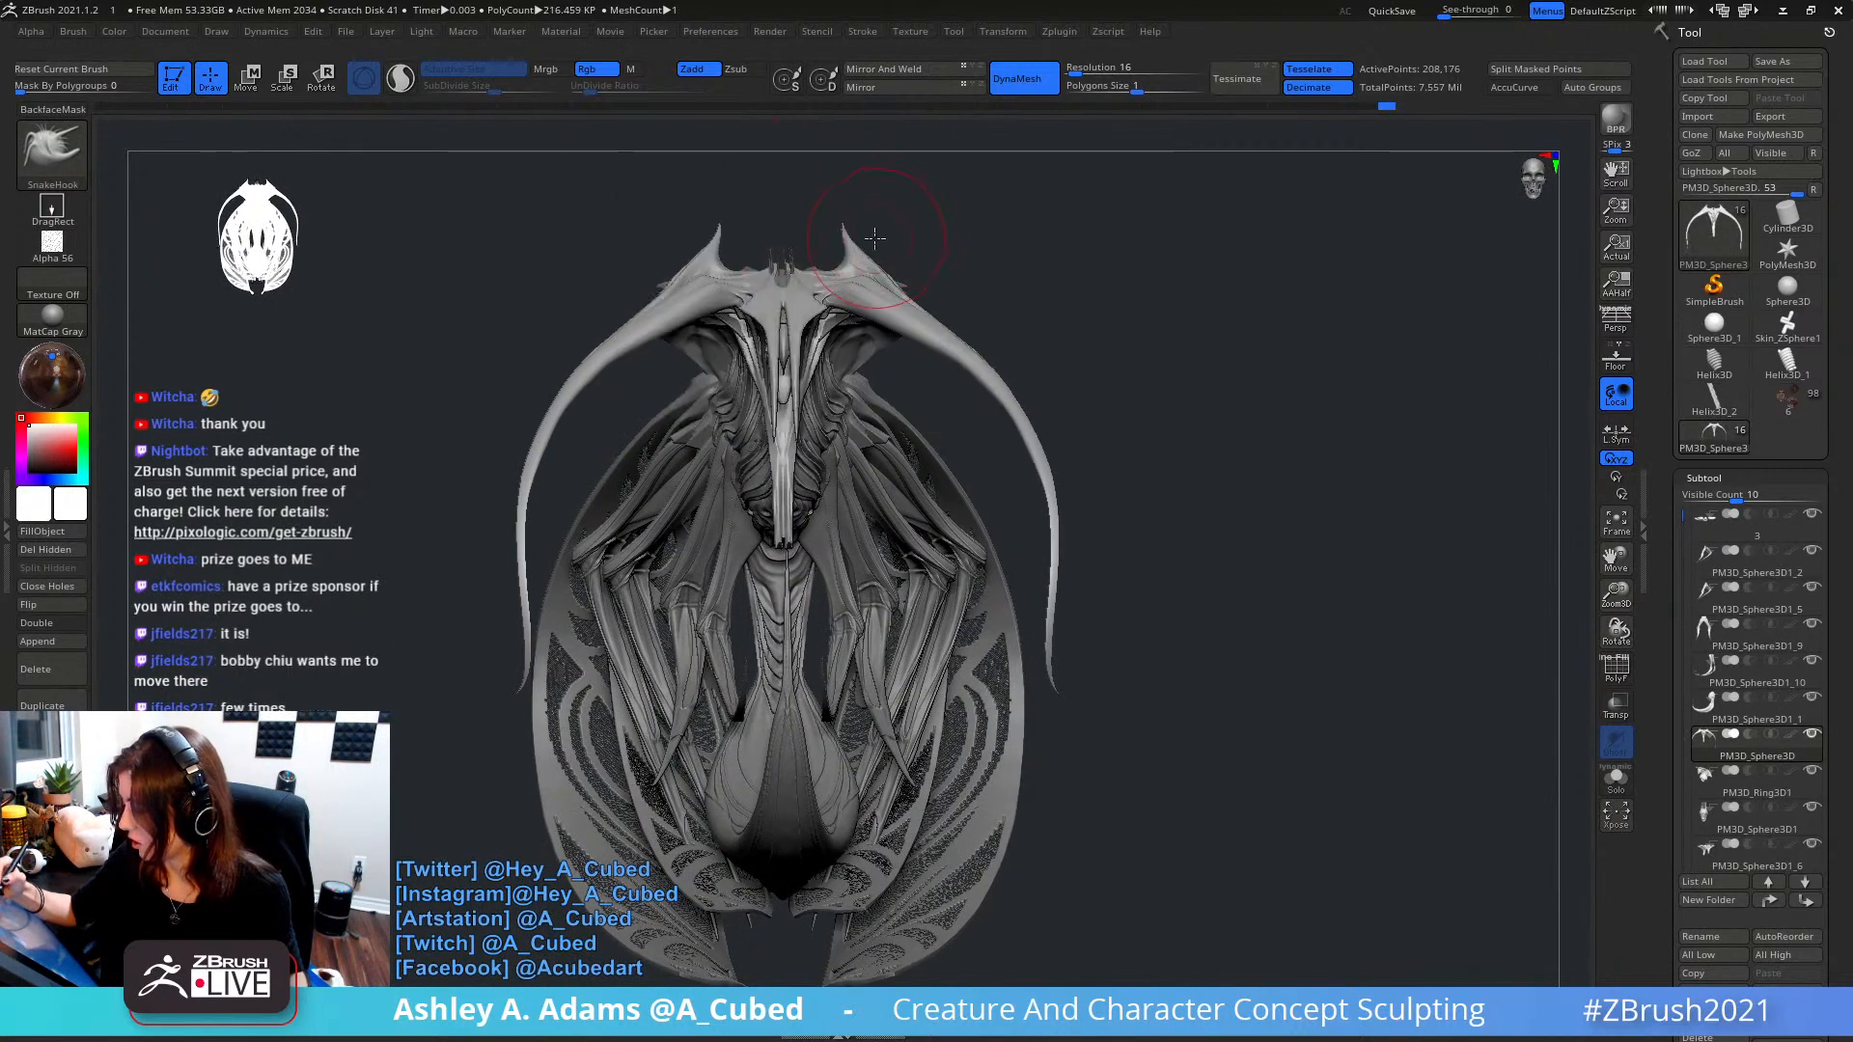
pyautogui.press('space')
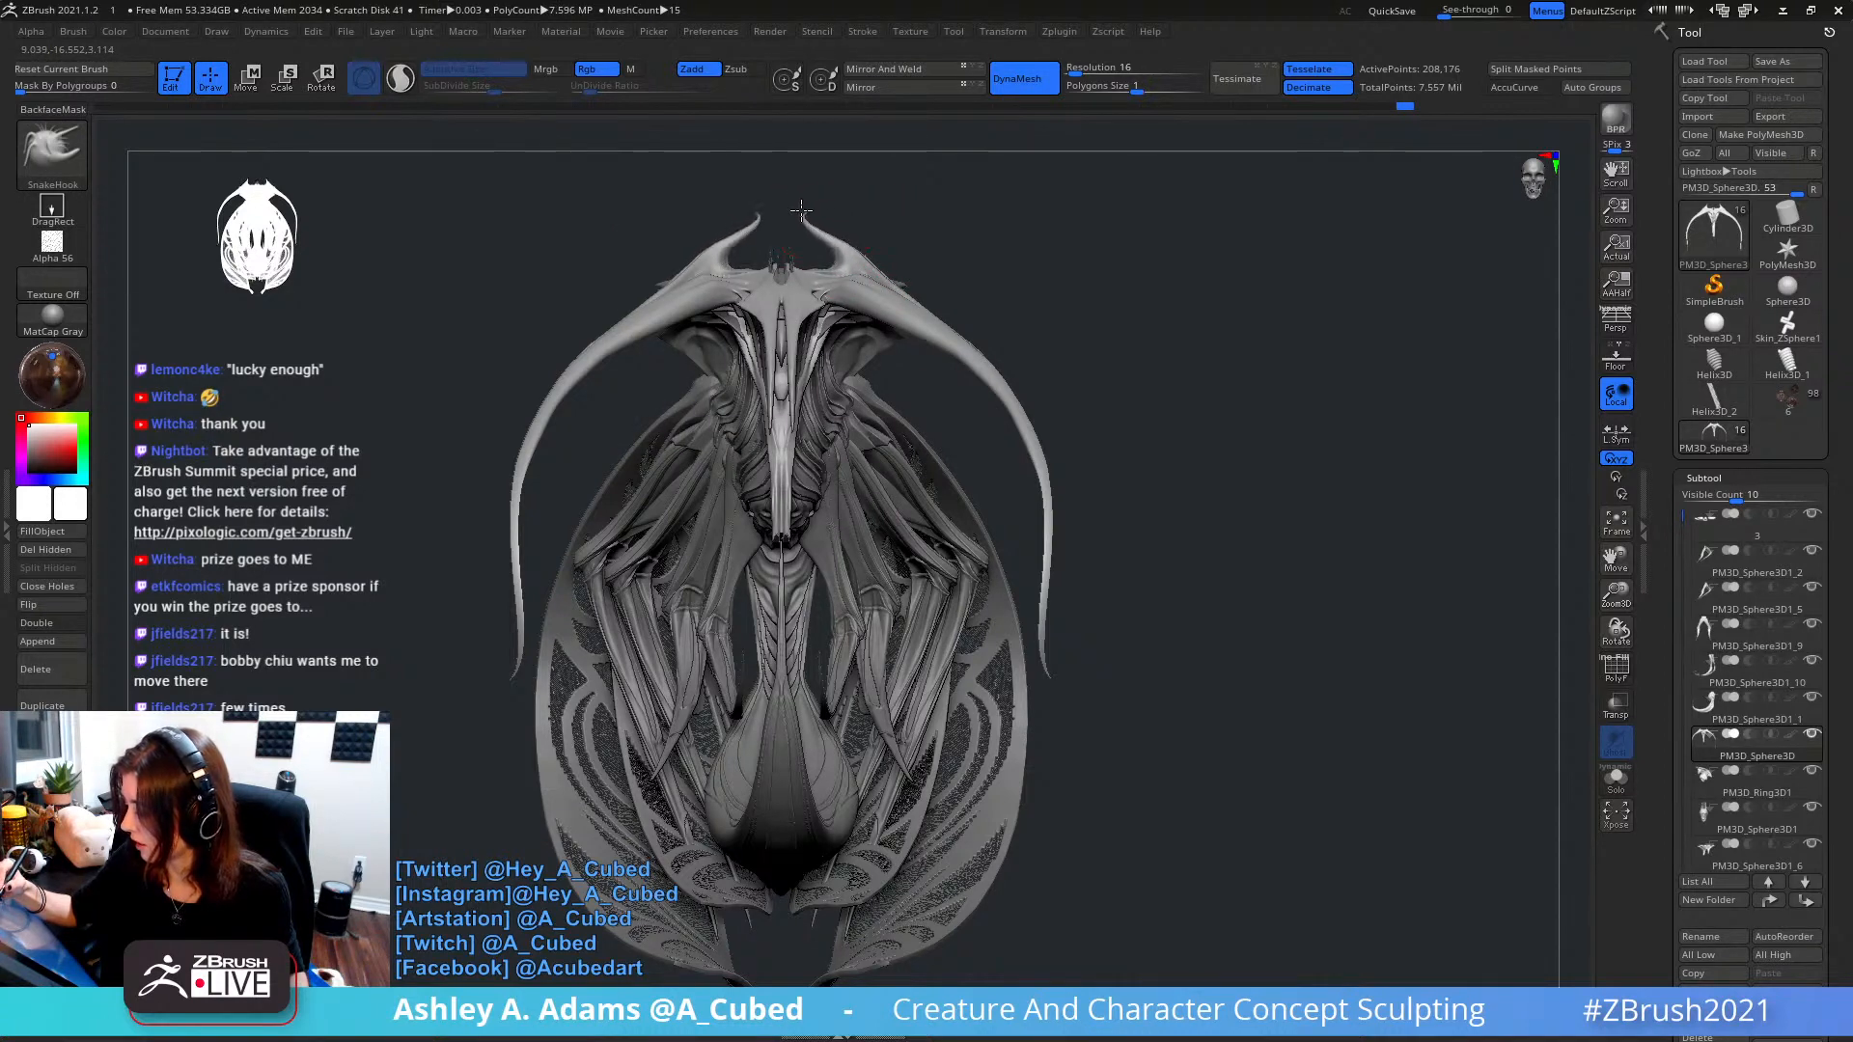
pyautogui.press('space')
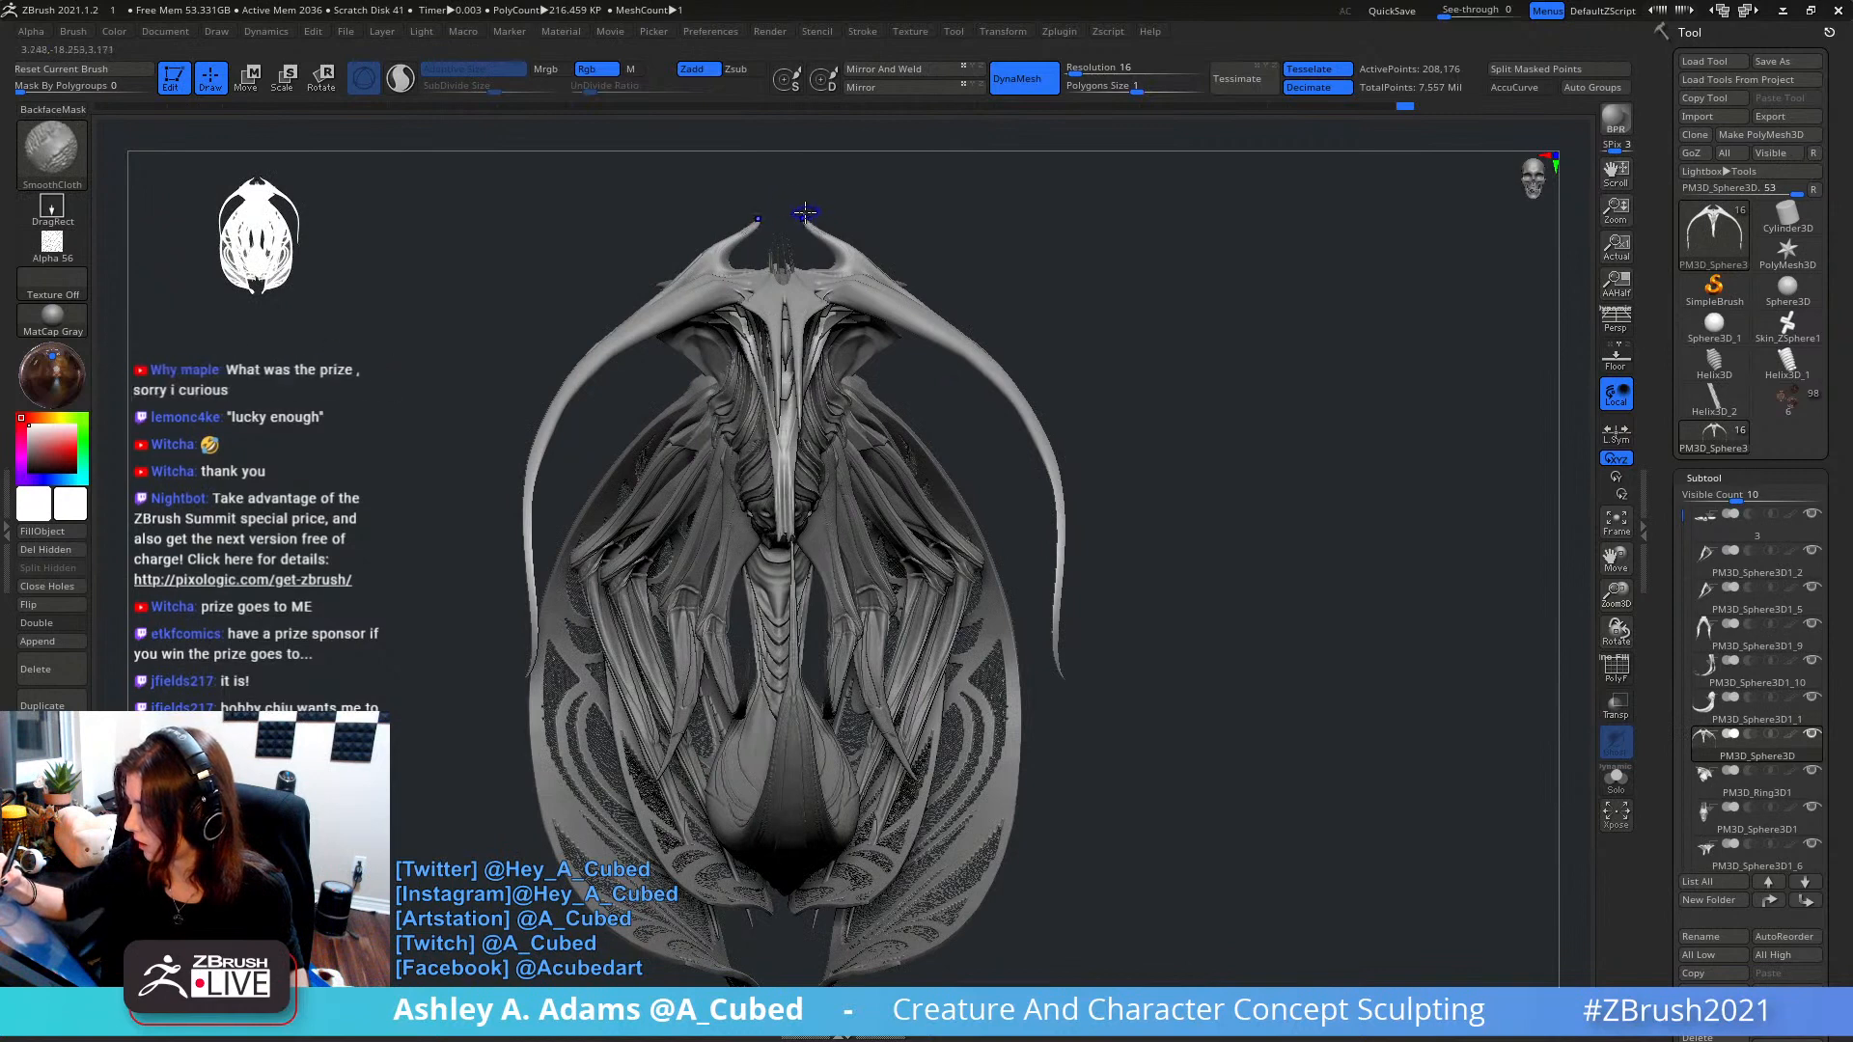
# - Smooth the spikes' ends and pull their tips closer together into sharp points
pyautogui.keyDown('shift'); pyautogui.moveTo(805, 213); pyautogui.dragTo(827, 208); pyautogui.keyUp('shift')
pyautogui.press('space')
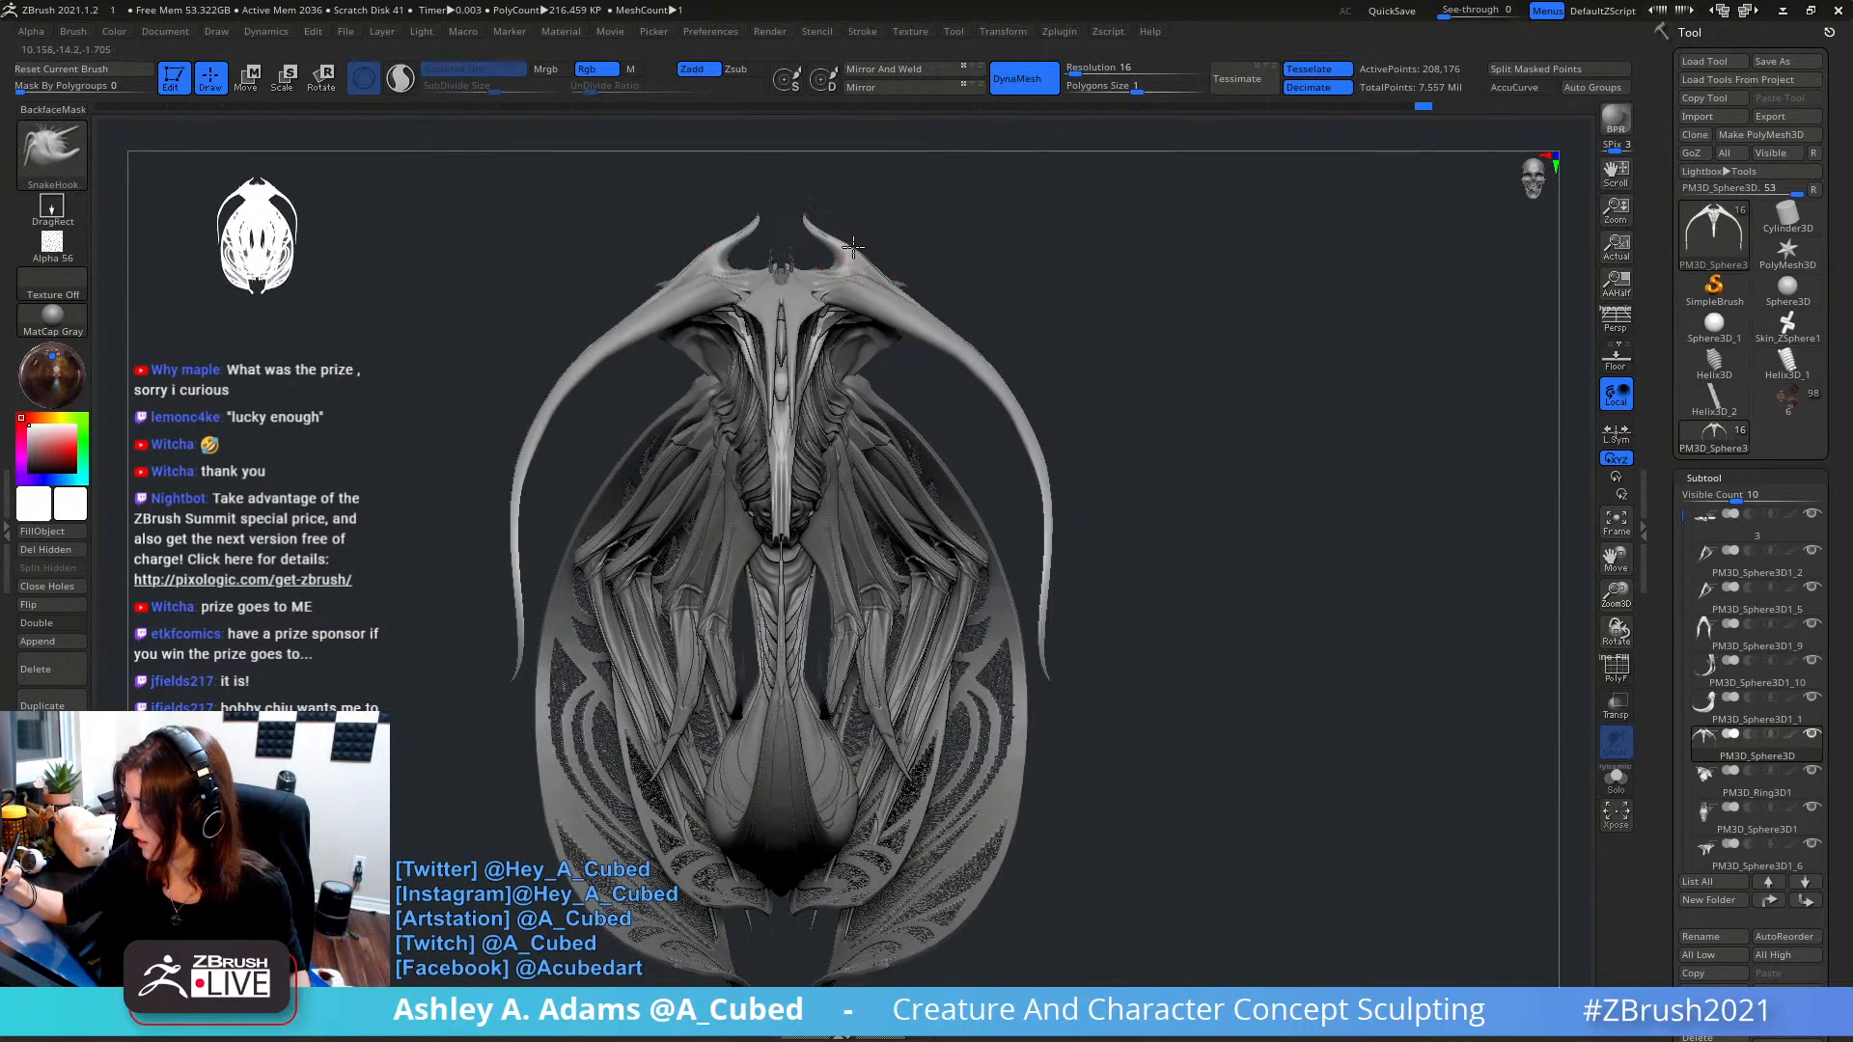
pyautogui.moveTo(847, 251); pyautogui.dragTo(849, 246, button='right')
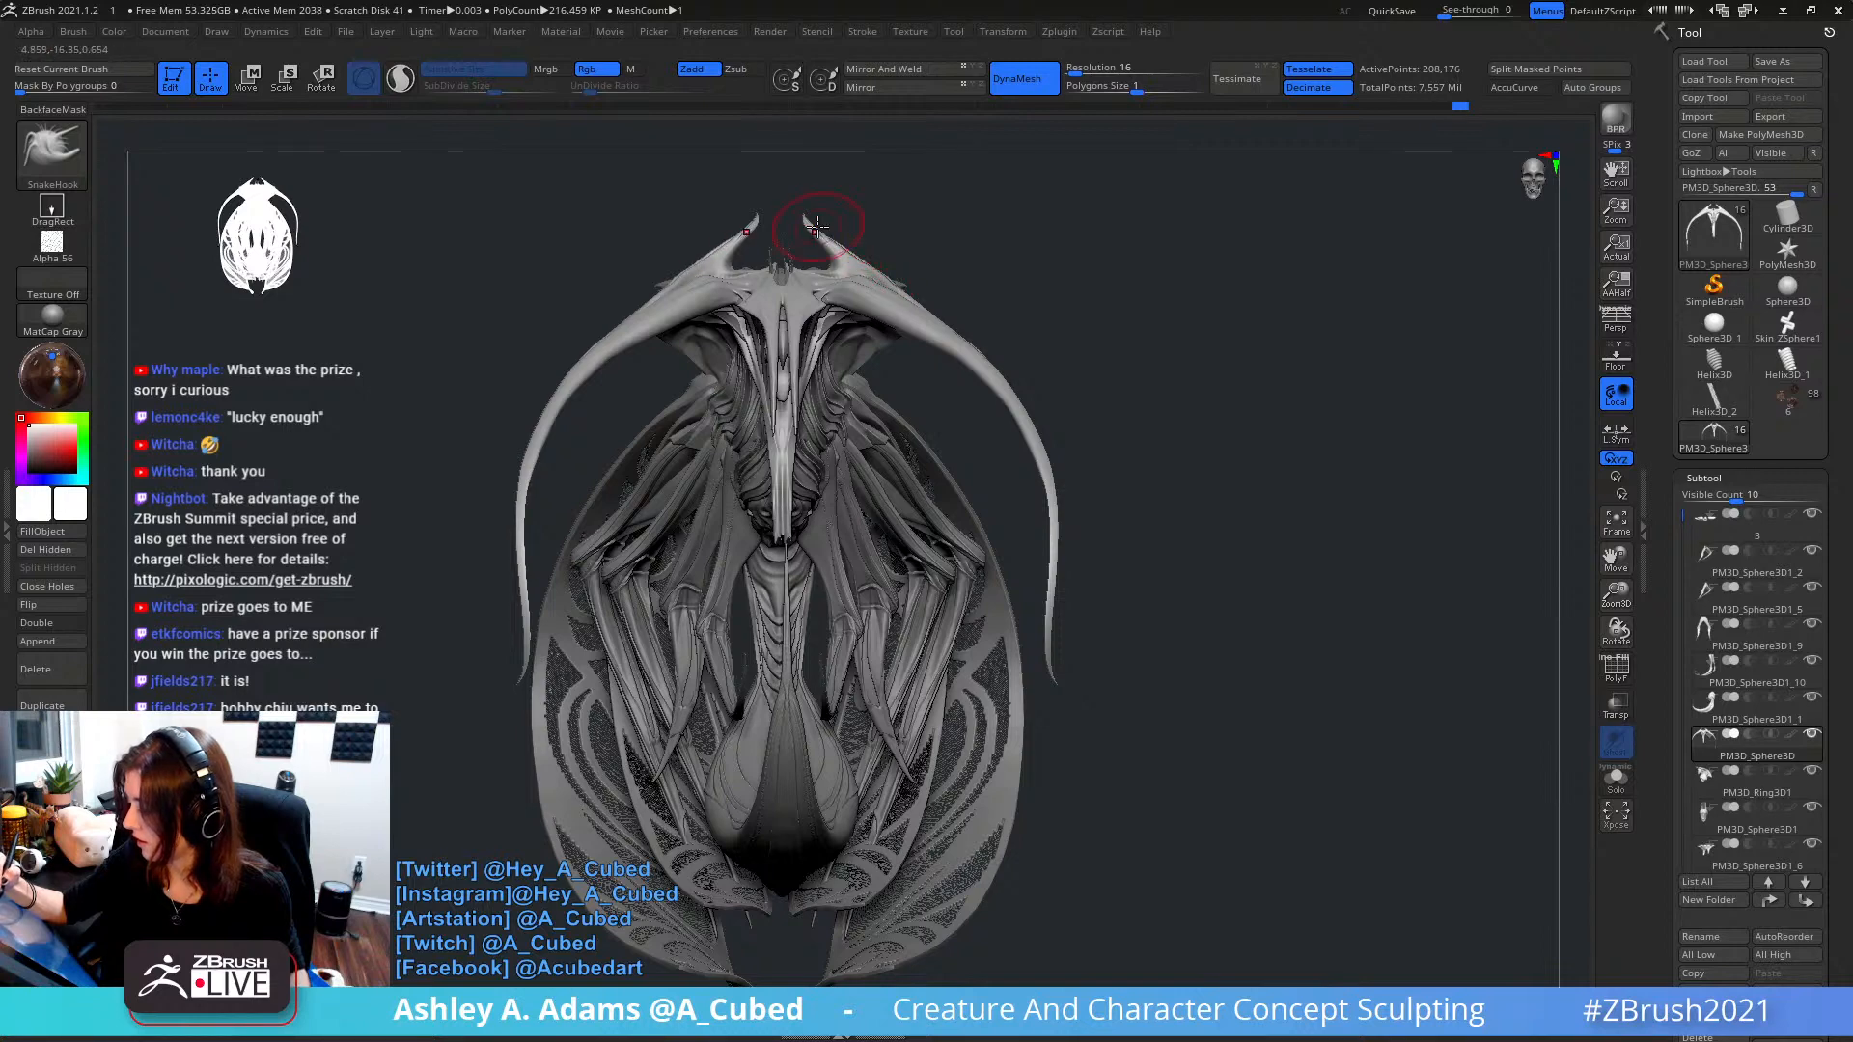
pyautogui.keyDown('shift'); pyautogui.moveTo(817, 225); pyautogui.dragTo(807, 213); pyautogui.keyUp('shift')
pyautogui.moveTo(820, 223); pyautogui.dragTo(816, 229, button='right')
pyautogui.moveTo(816, 229); pyautogui.dragTo(797, 214)
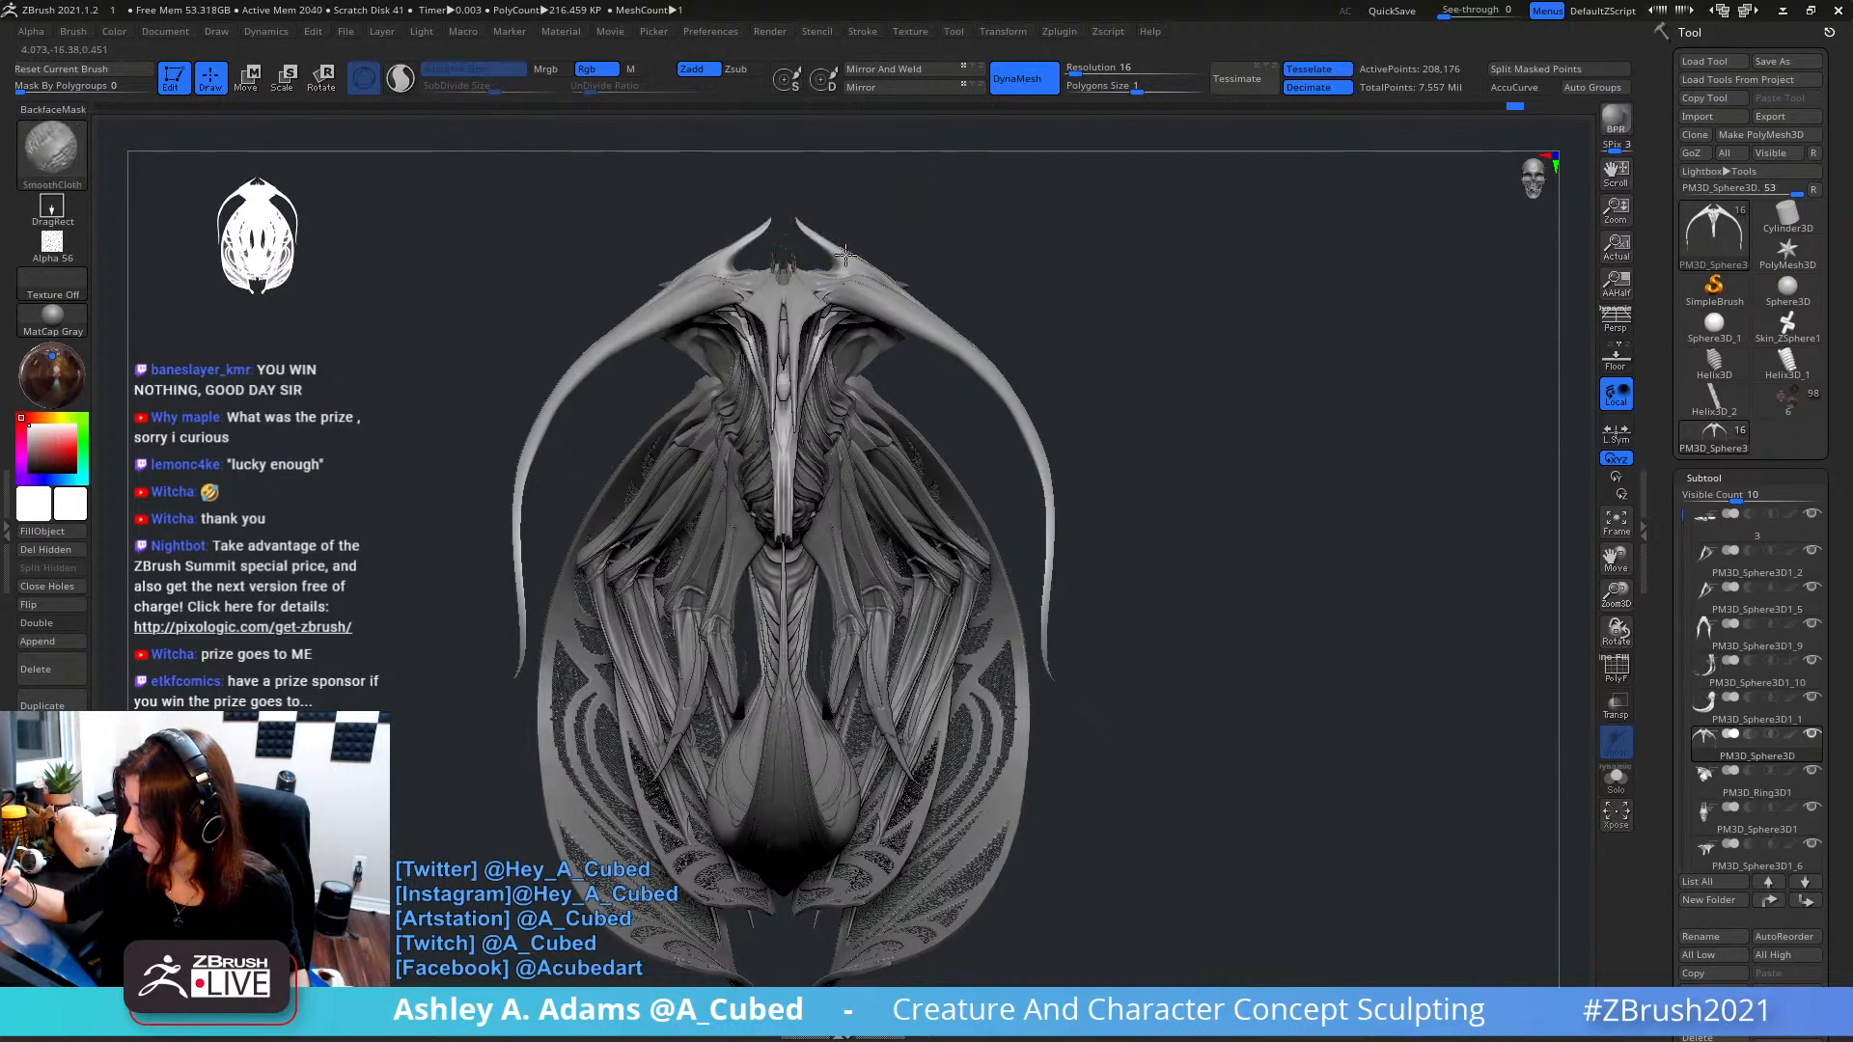
# - In side view, sweep the spikes back over the head crest with SnakeHook and adjust their length
pyautogui.moveTo(814, 202)
pyautogui.mouseDown(button='right')
pyautogui.moveTo(799, 205)
pyautogui.moveTo(813, 222)
pyautogui.moveTo(818, 201)
pyautogui.mouseUp(button='right')
pyautogui.press('s')
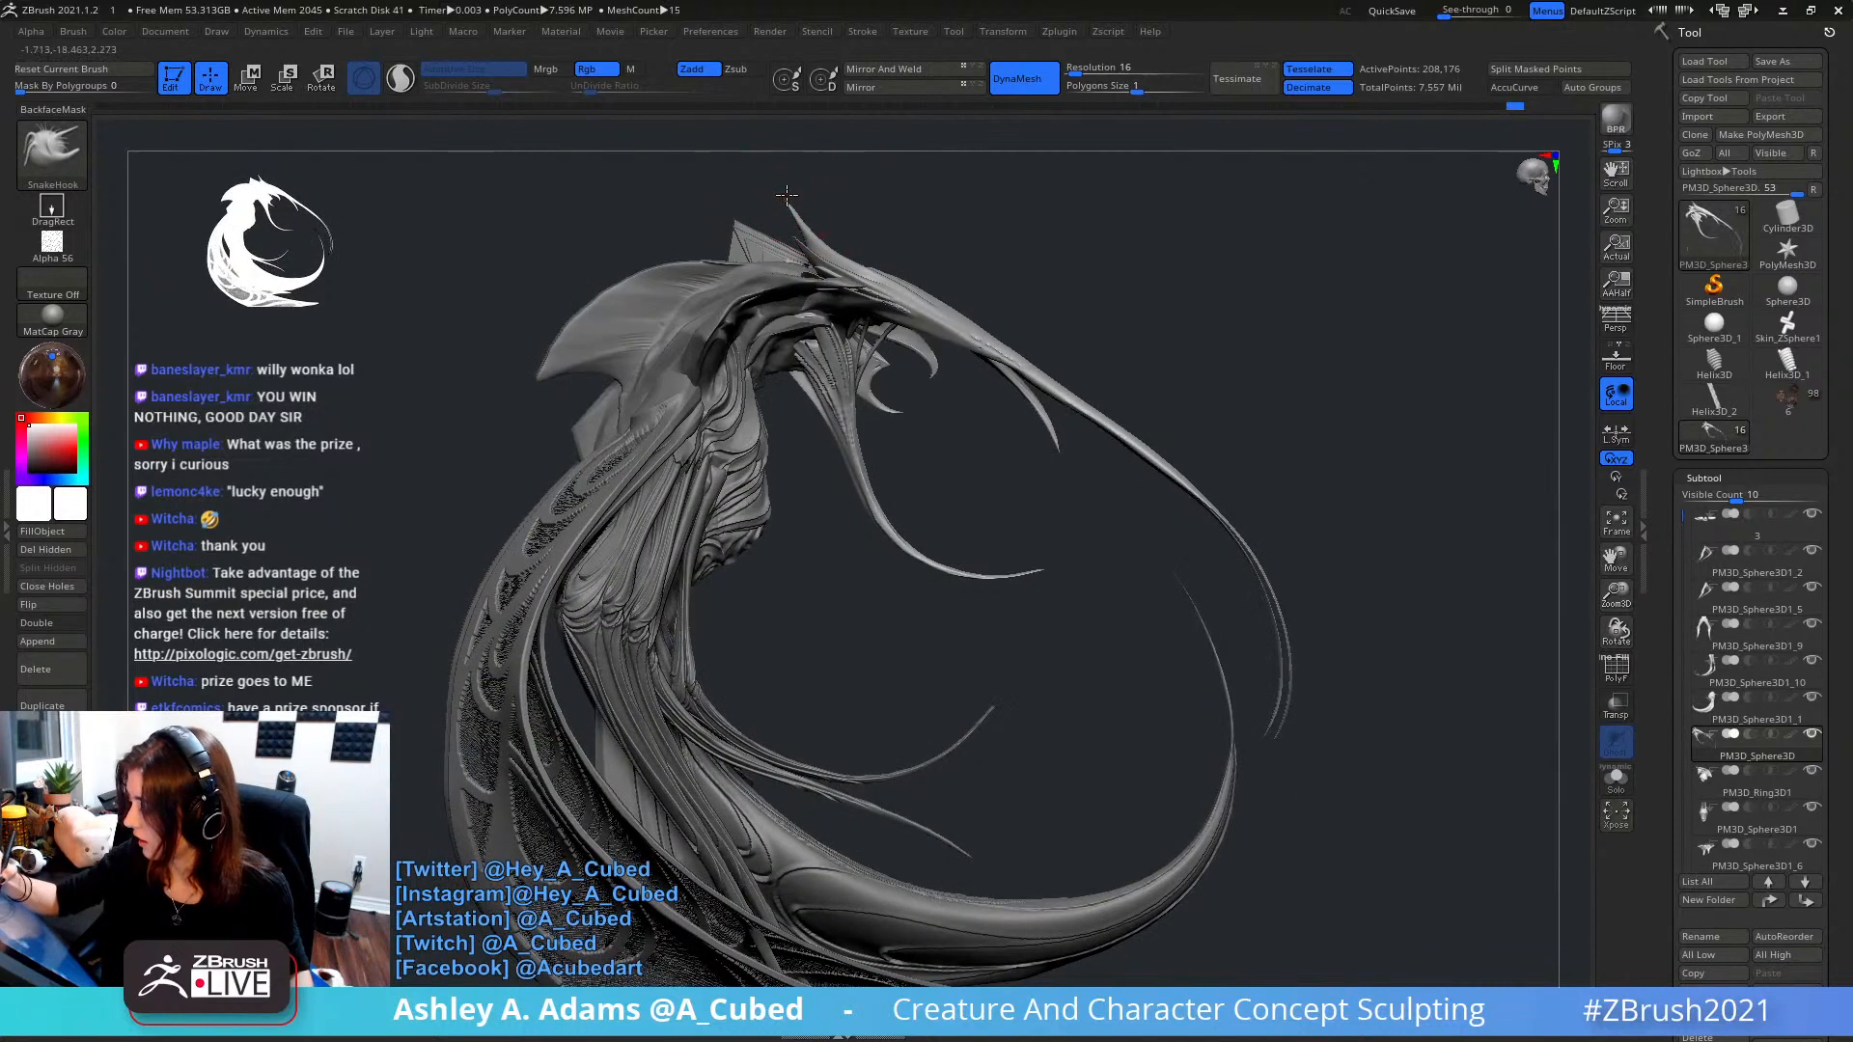
pyautogui.moveTo(818, 189); pyautogui.dragTo(789, 196)
pyautogui.moveTo(773, 197)
pyautogui.mouseDown(button='right')
pyautogui.moveTo(769, 182)
pyautogui.moveTo(840, 228)
pyautogui.mouseUp(button='right')
pyautogui.rightClick(778, 185)
pyautogui.rightClick(836, 229)
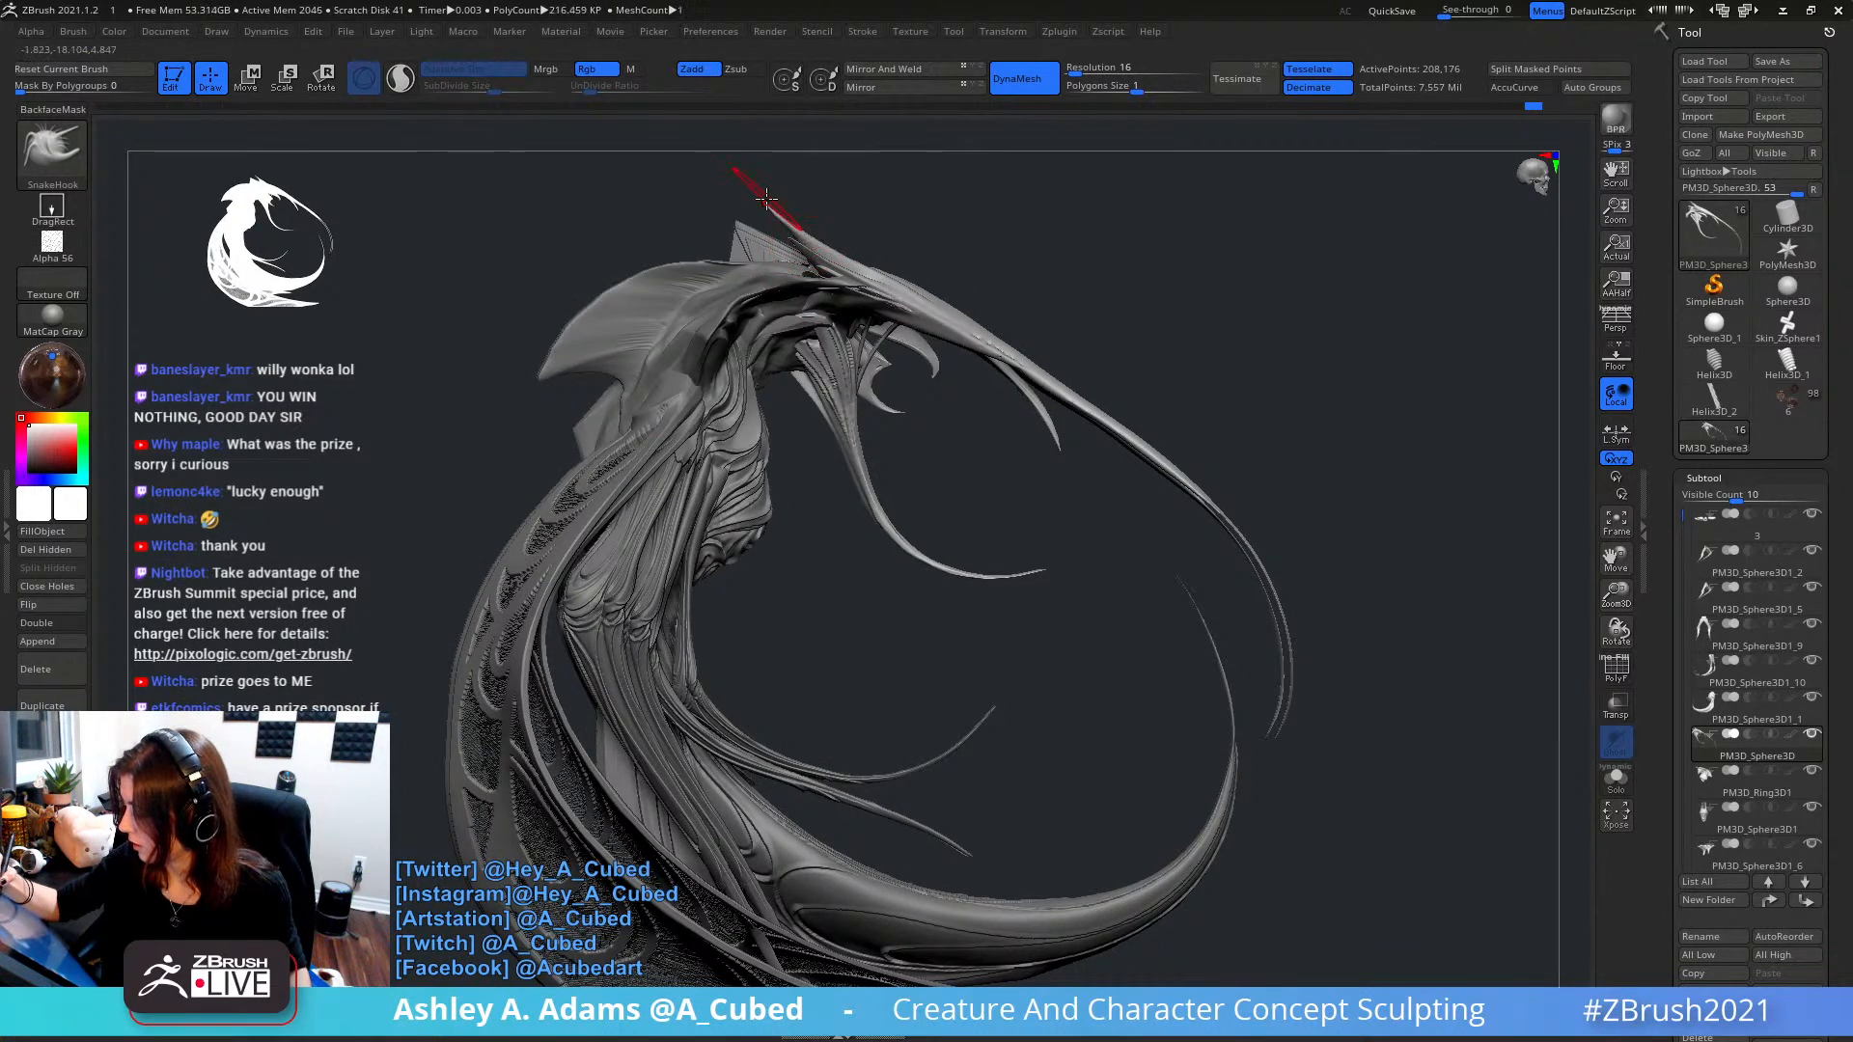
pyautogui.moveTo(774, 214); pyautogui.dragTo(770, 207)
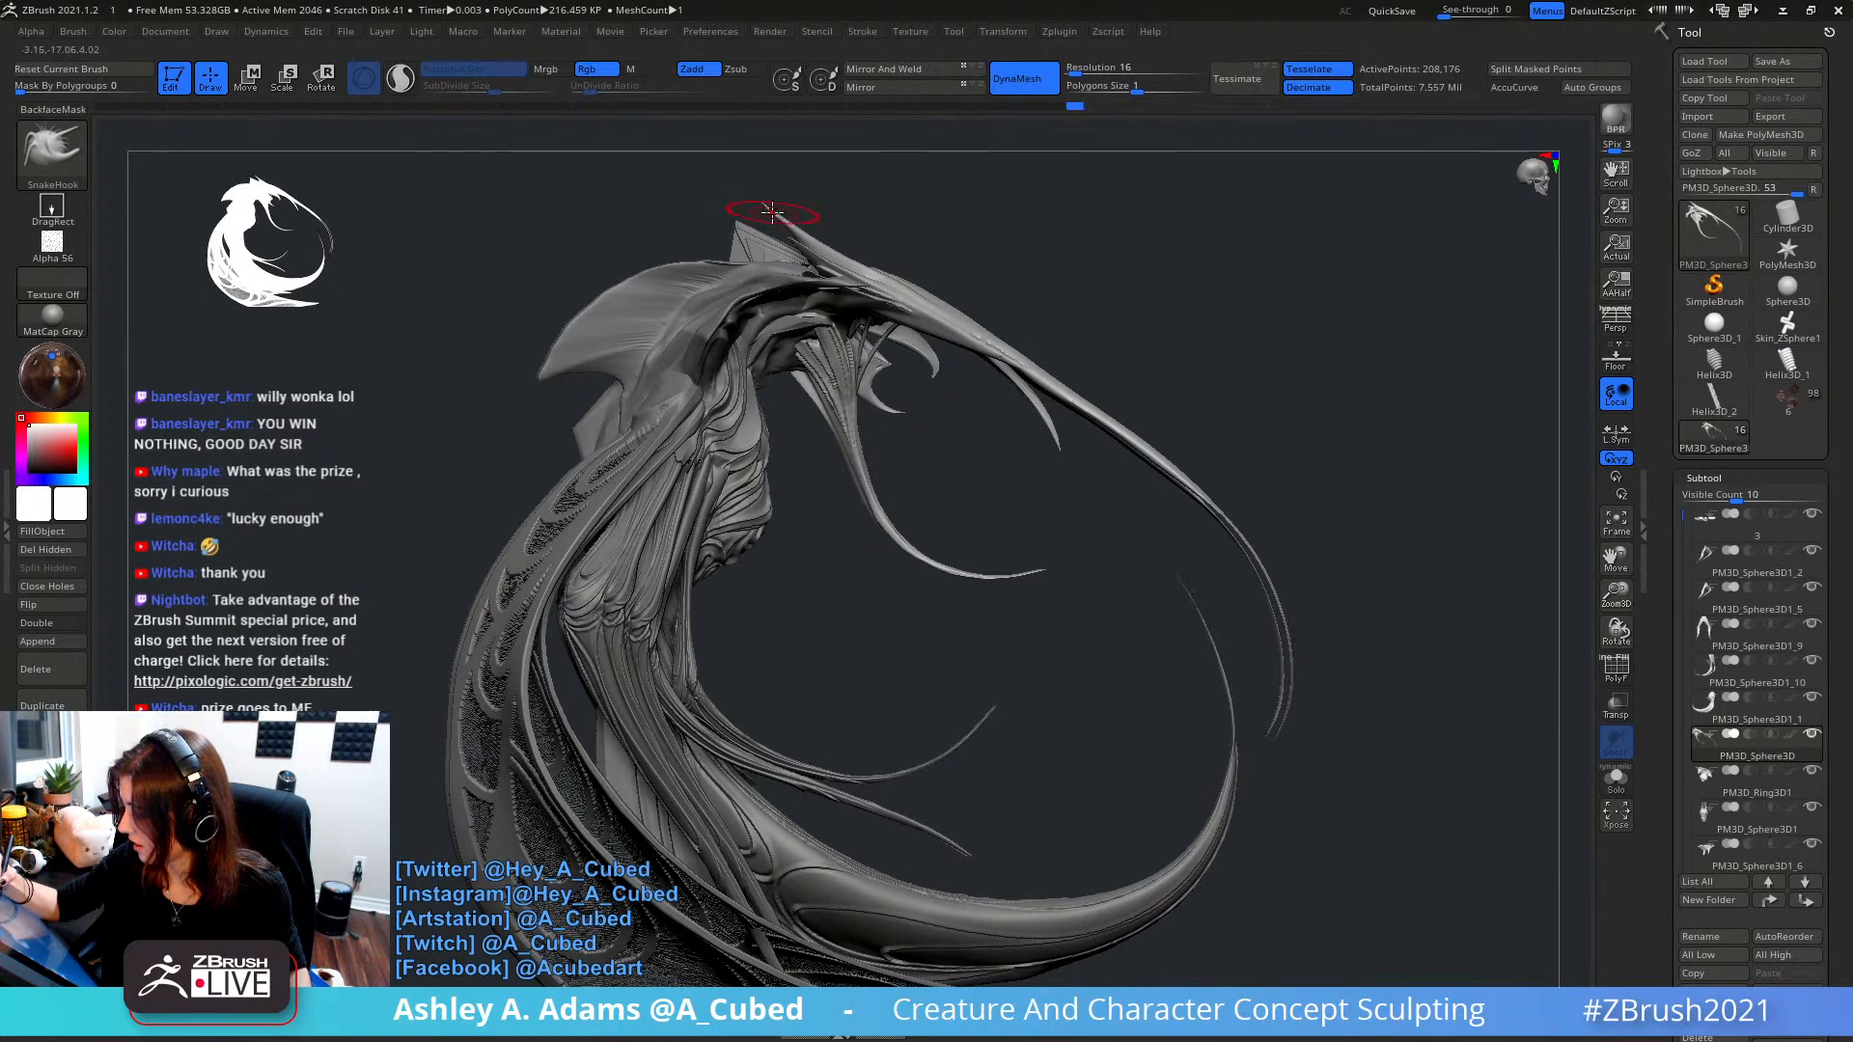
# - Check the side silhouette, adjust the brush's draw size and undo the last change on the horns
pyautogui.moveTo(806, 253)
pyautogui.keyDown('ctrl'); pyautogui.mouseDown(button='right')
pyautogui.moveTo(762, 170)
pyautogui.moveTo(767, 121)
pyautogui.mouseUp(button='right'); pyautogui.keyUp('ctrl')
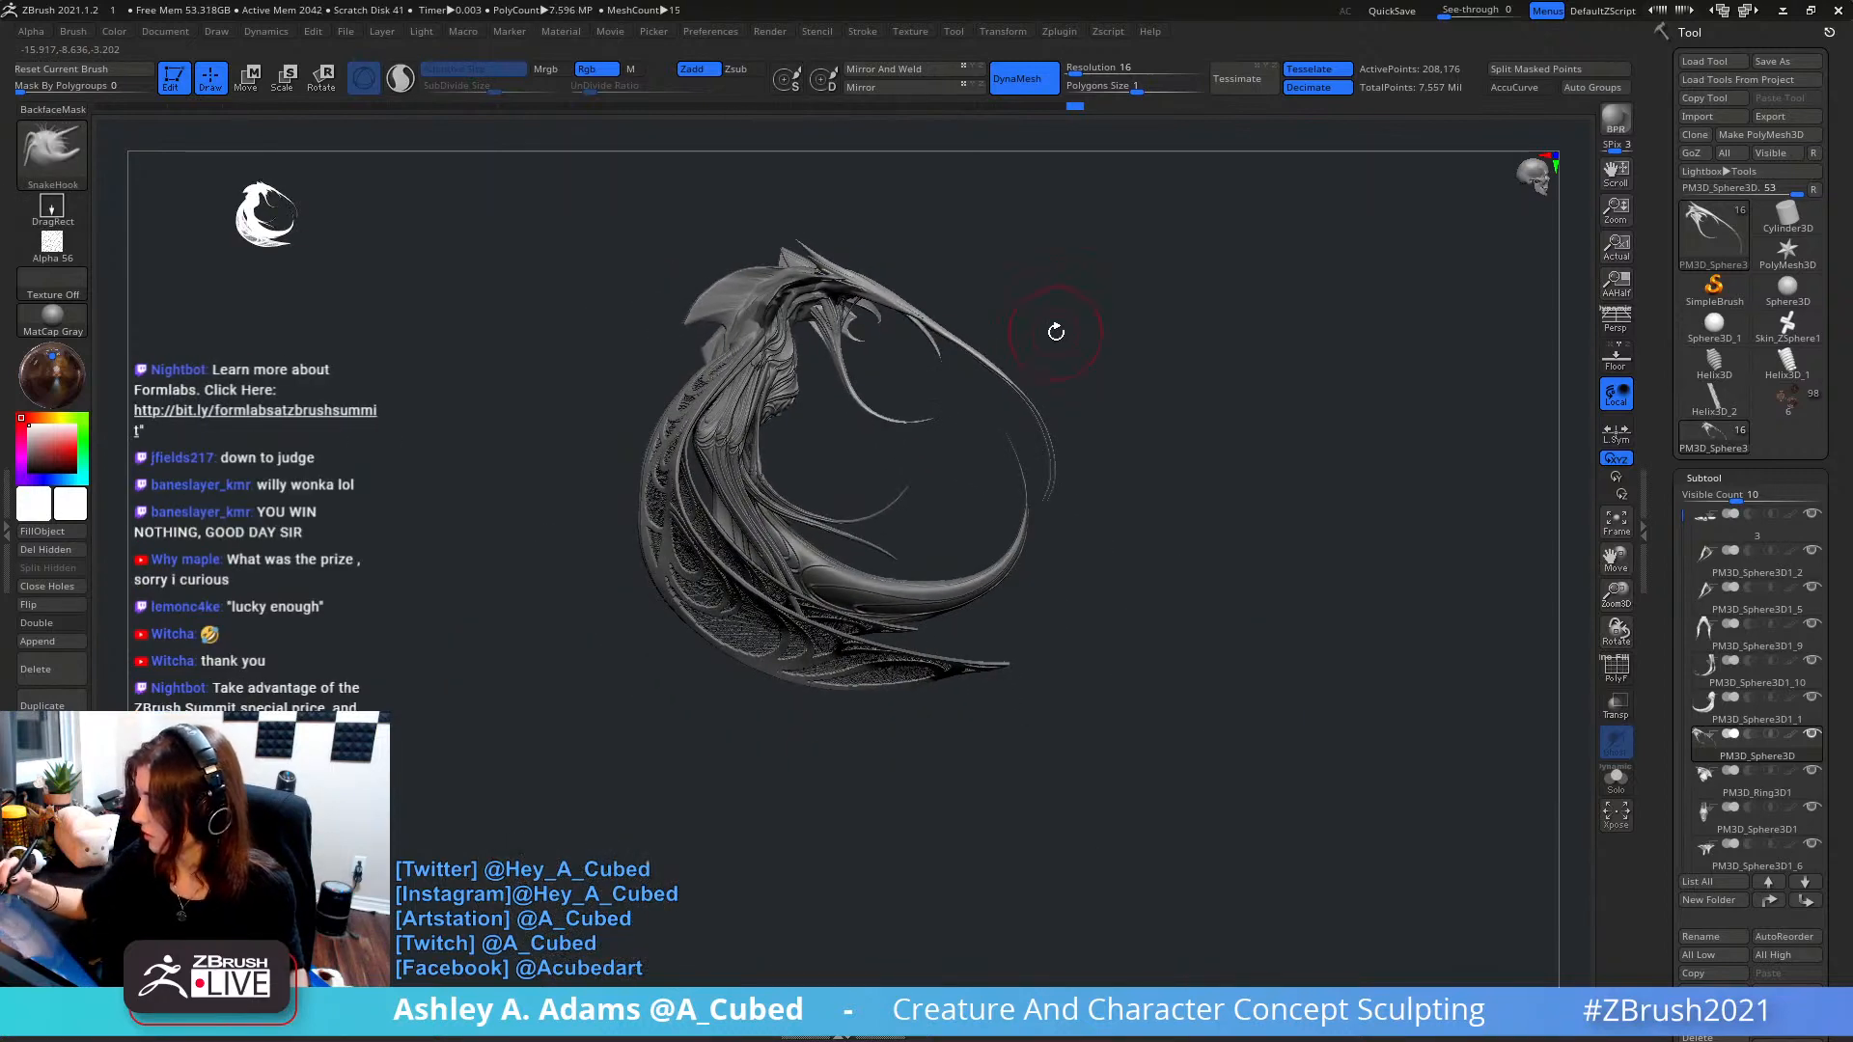
pyautogui.moveTo(1055, 331); pyautogui.dragTo(1052, 328, button='right')
pyautogui.rightClick(1051, 328)
pyautogui.moveTo(854, 164)
pyautogui.keyDown('ctrl'); pyautogui.mouseDown(button='right')
pyautogui.moveTo(834, 253)
pyautogui.moveTo(767, 210)
pyautogui.moveTo(804, 211)
pyautogui.mouseUp(button='right'); pyautogui.keyUp('ctrl')
pyautogui.rightClick(803, 215)
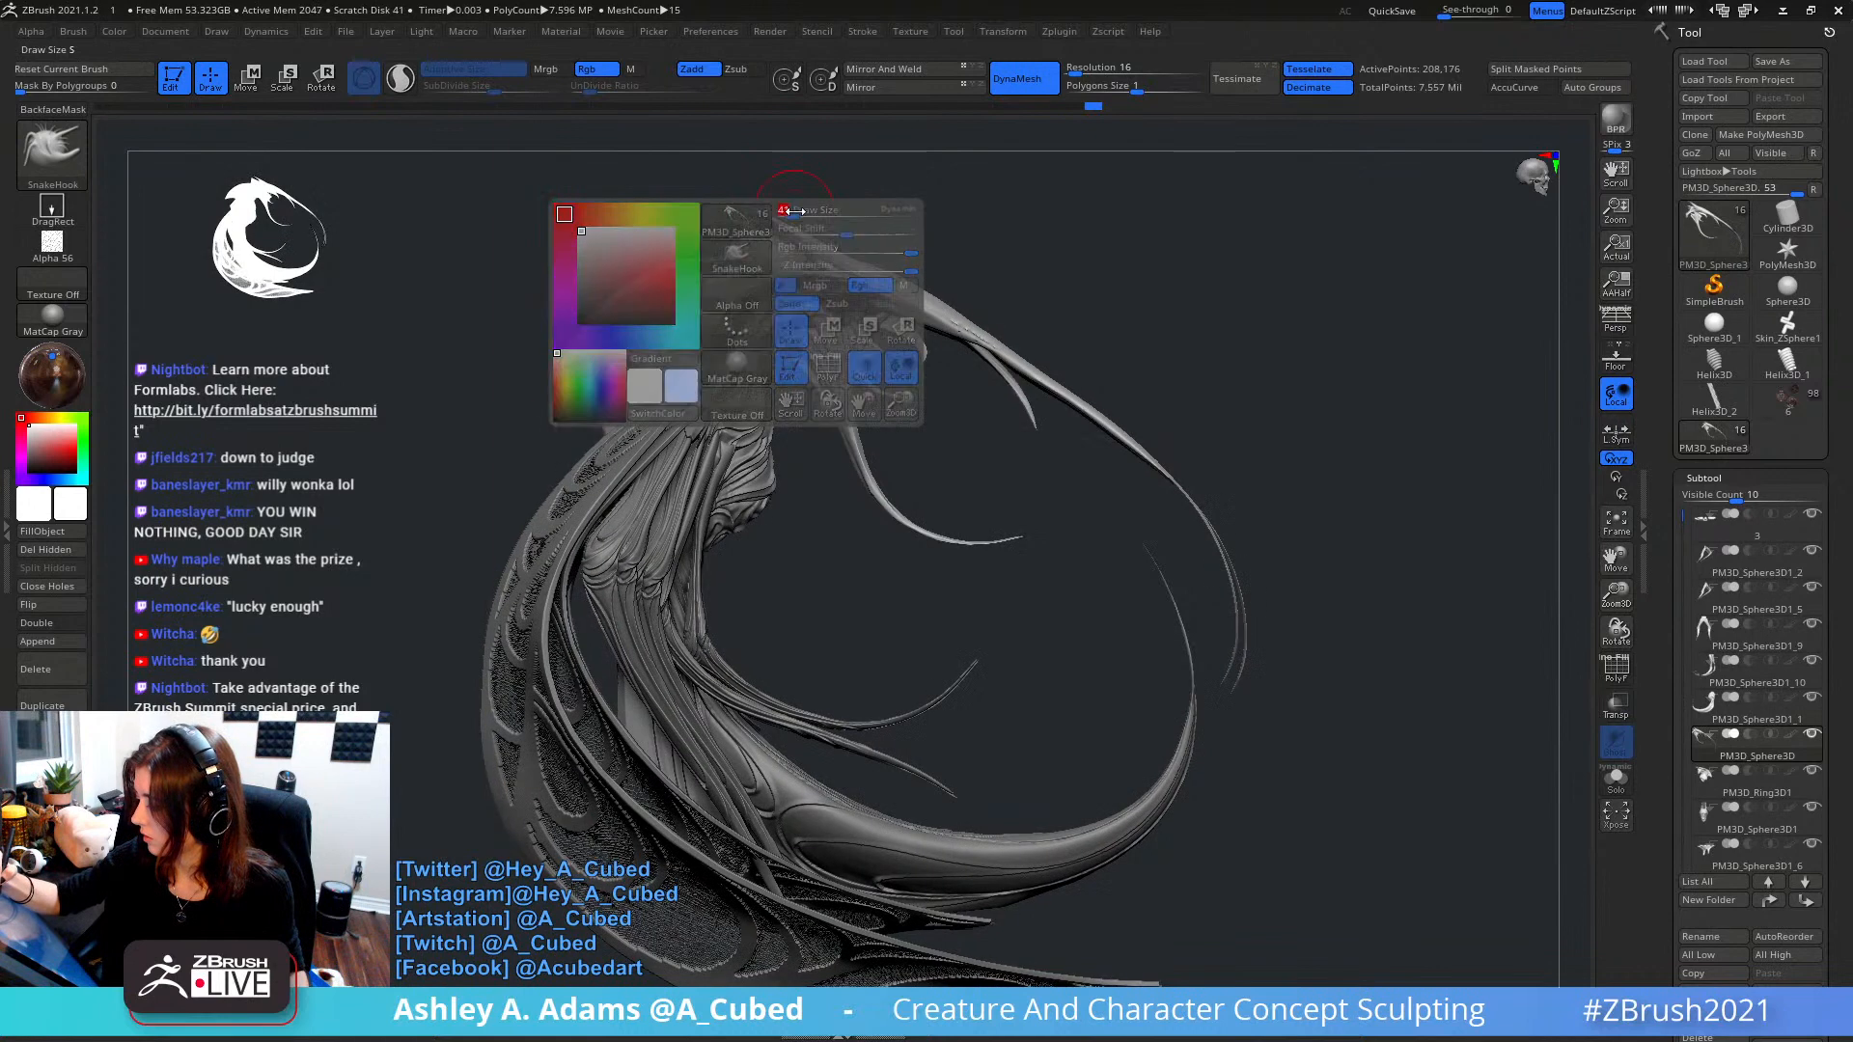
pyautogui.hotkey('ctrl', 'z')
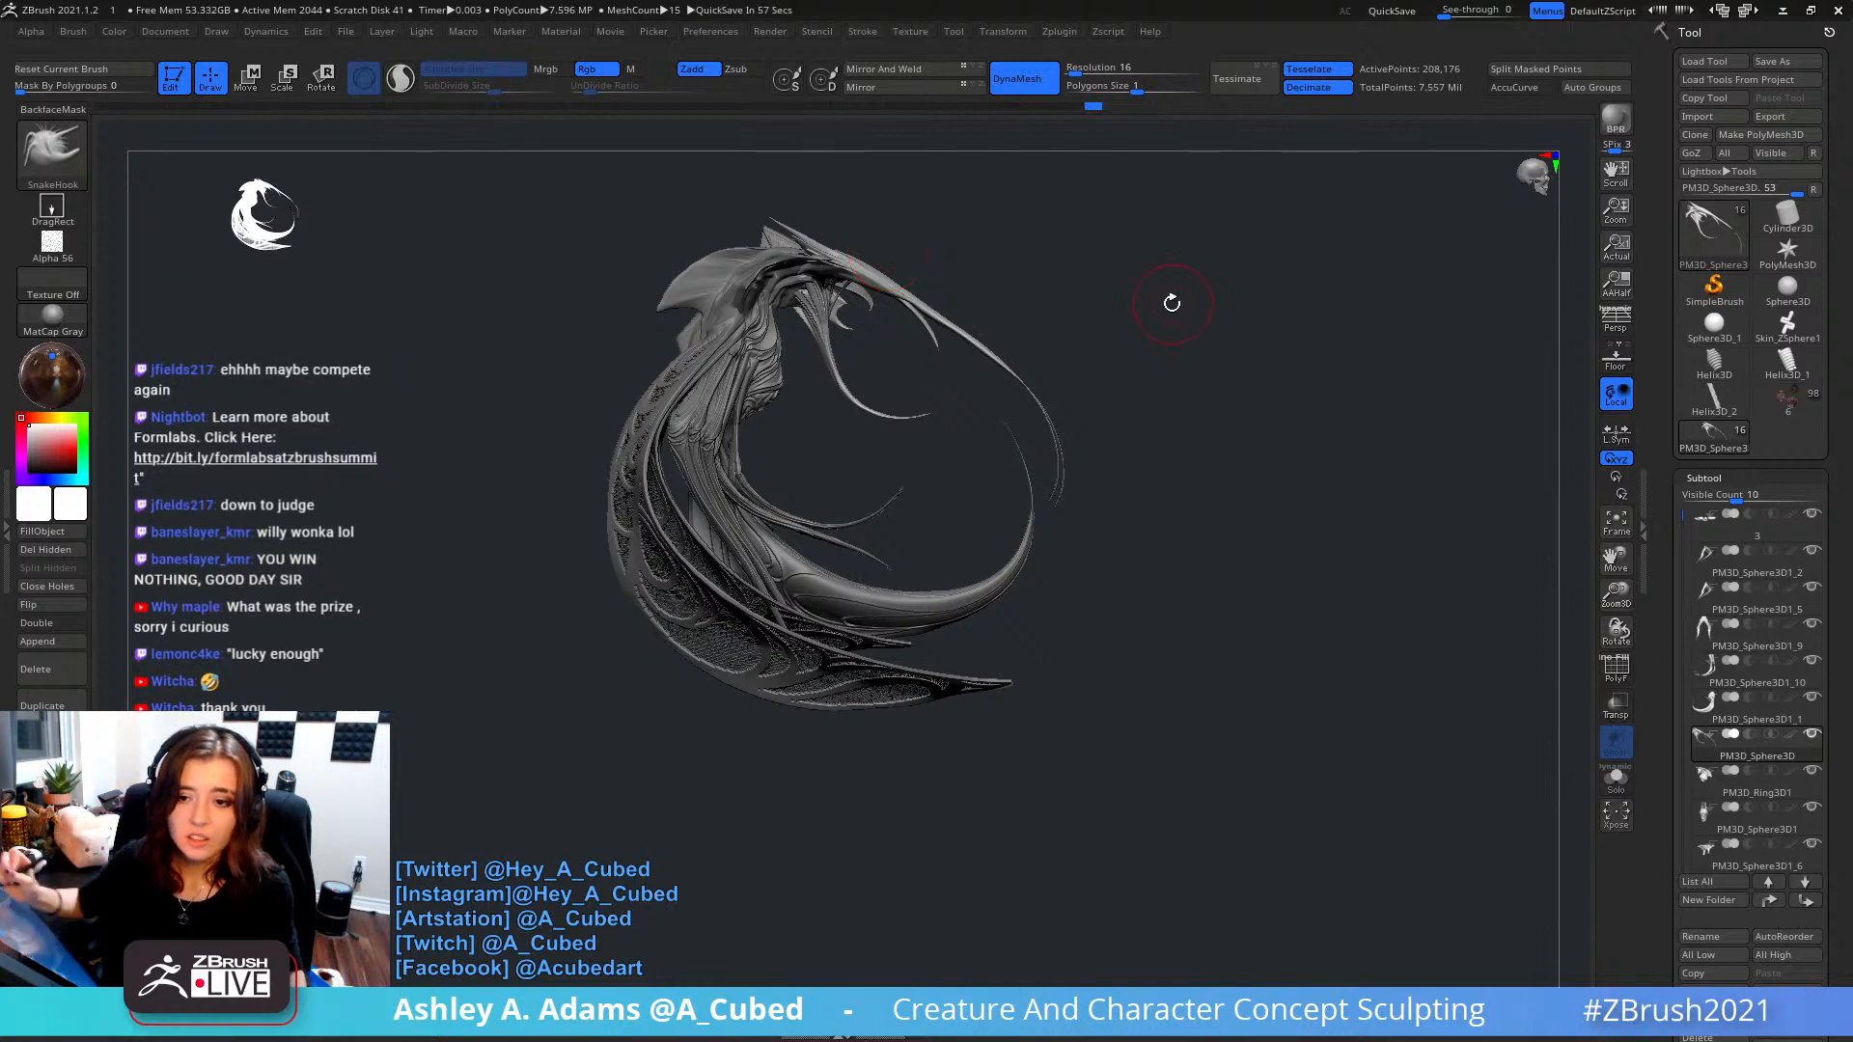
# - Select the patterned wings from behind and lightly smooth their upper edge near the shoulder
pyautogui.moveTo(1172, 303)
pyautogui.mouseDown()
pyautogui.moveTo(1125, 302)
pyautogui.moveTo(1133, 359)
pyautogui.moveTo(1142, 294)
pyautogui.moveTo(1186, 382)
pyautogui.mouseUp()
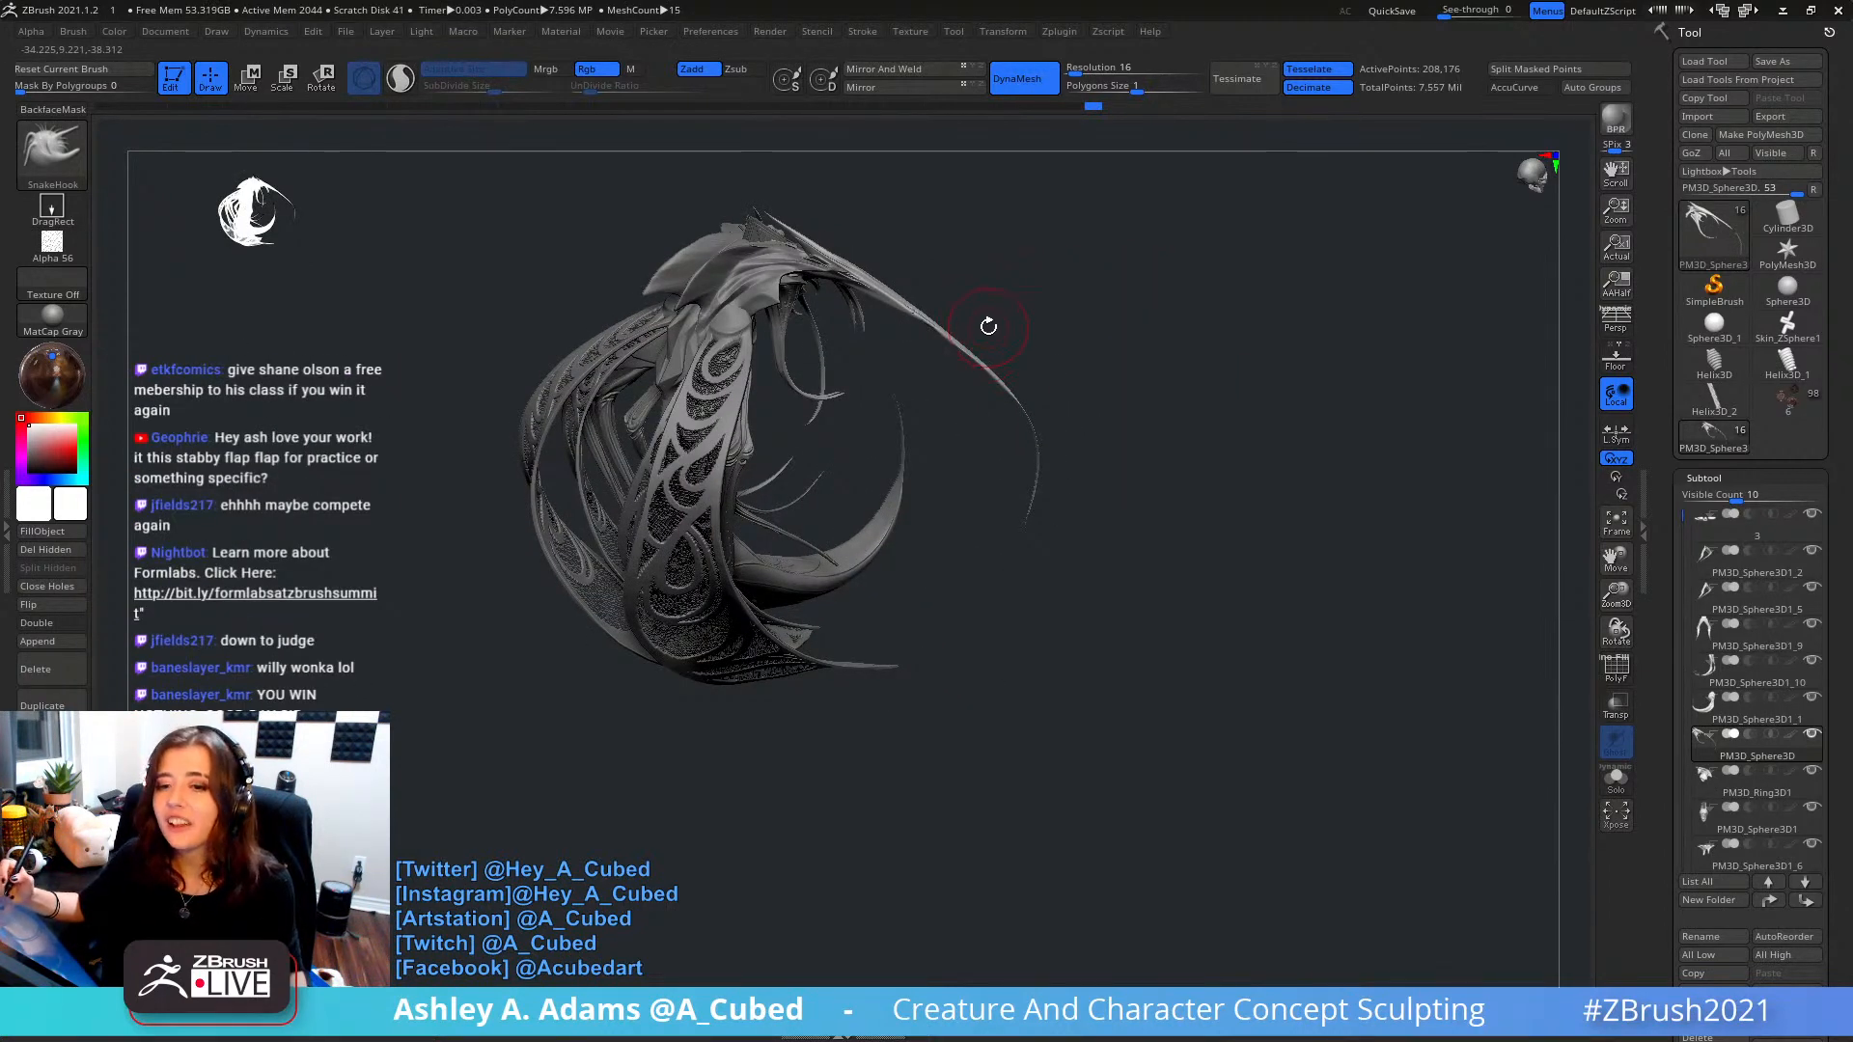
pyautogui.moveTo(989, 326)
pyautogui.mouseDown()
pyautogui.moveTo(931, 374)
pyautogui.moveTo(868, 365)
pyautogui.mouseUp()
pyautogui.keyDown('alt'); pyautogui.click(803, 438); pyautogui.keyUp('alt')
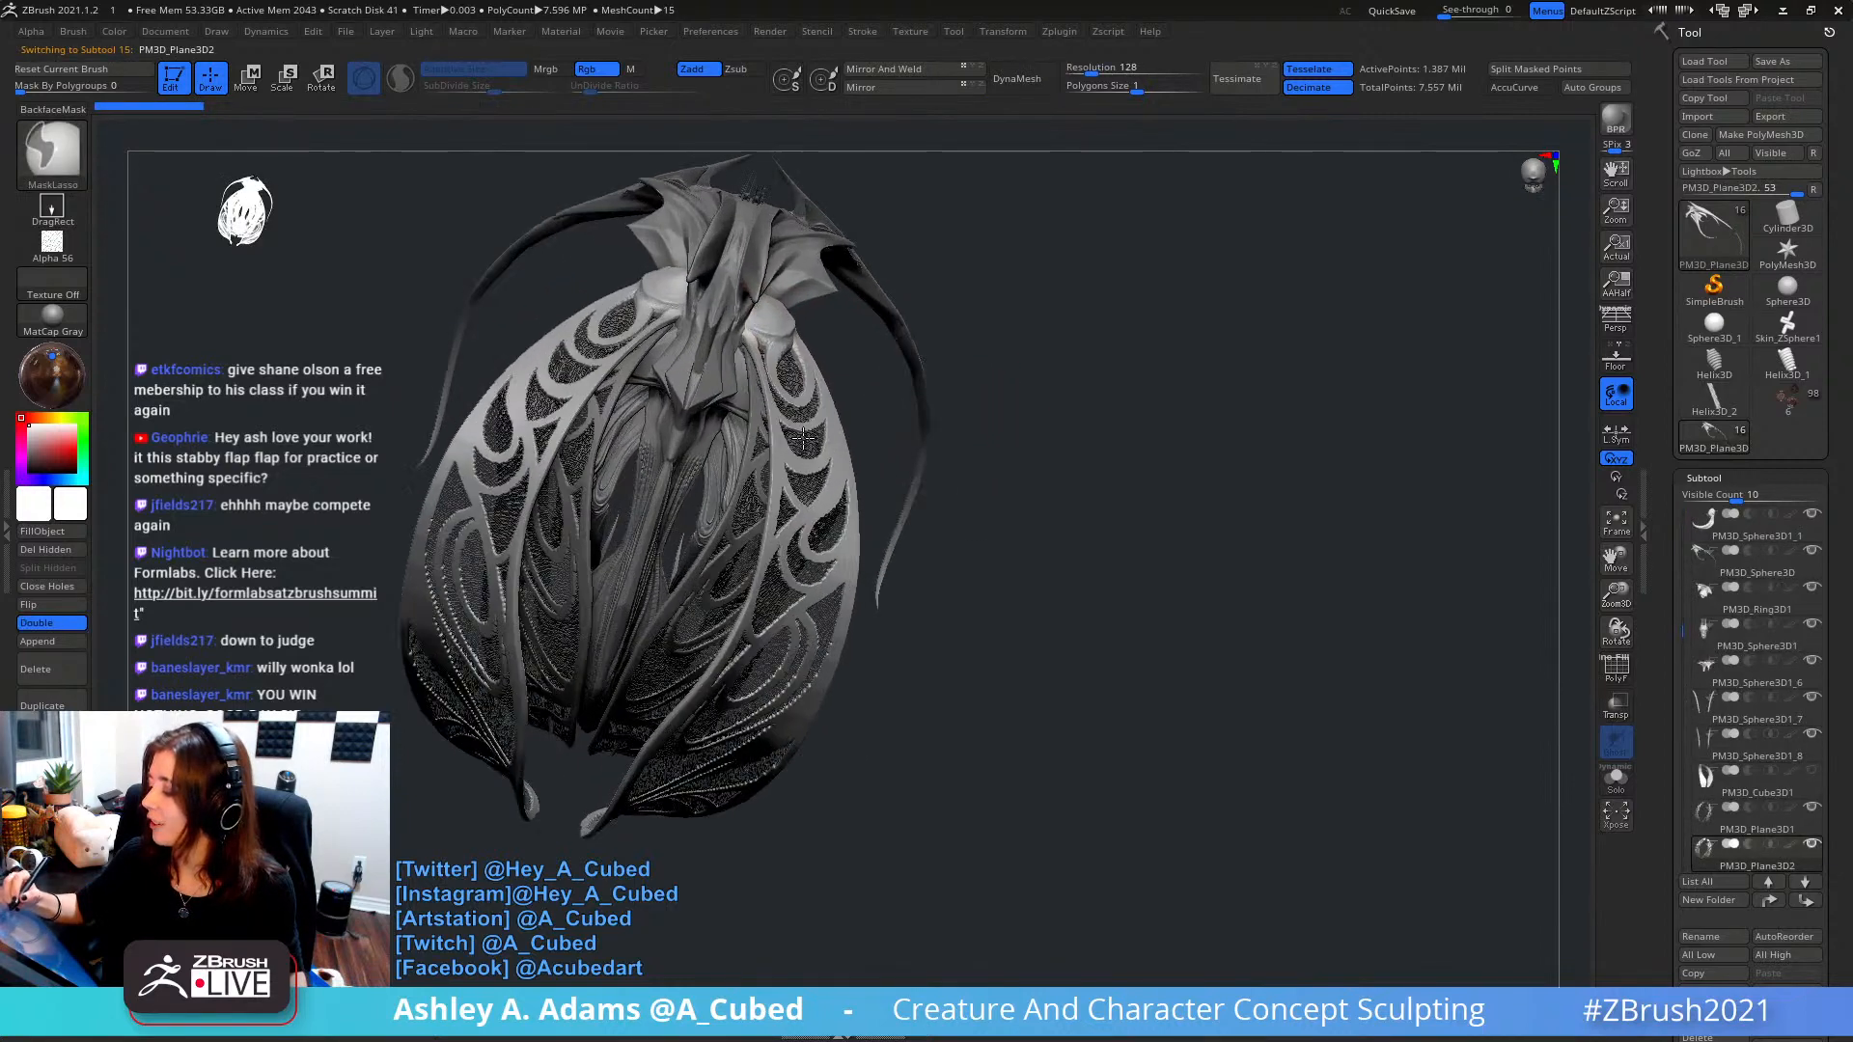
pyautogui.rightClick(781, 382)
pyautogui.keyDown('ctrl'); pyautogui.moveTo(803, 437); pyautogui.dragTo(783, 294, button='right'); pyautogui.keyUp('ctrl')
pyautogui.rightClick(781, 299)
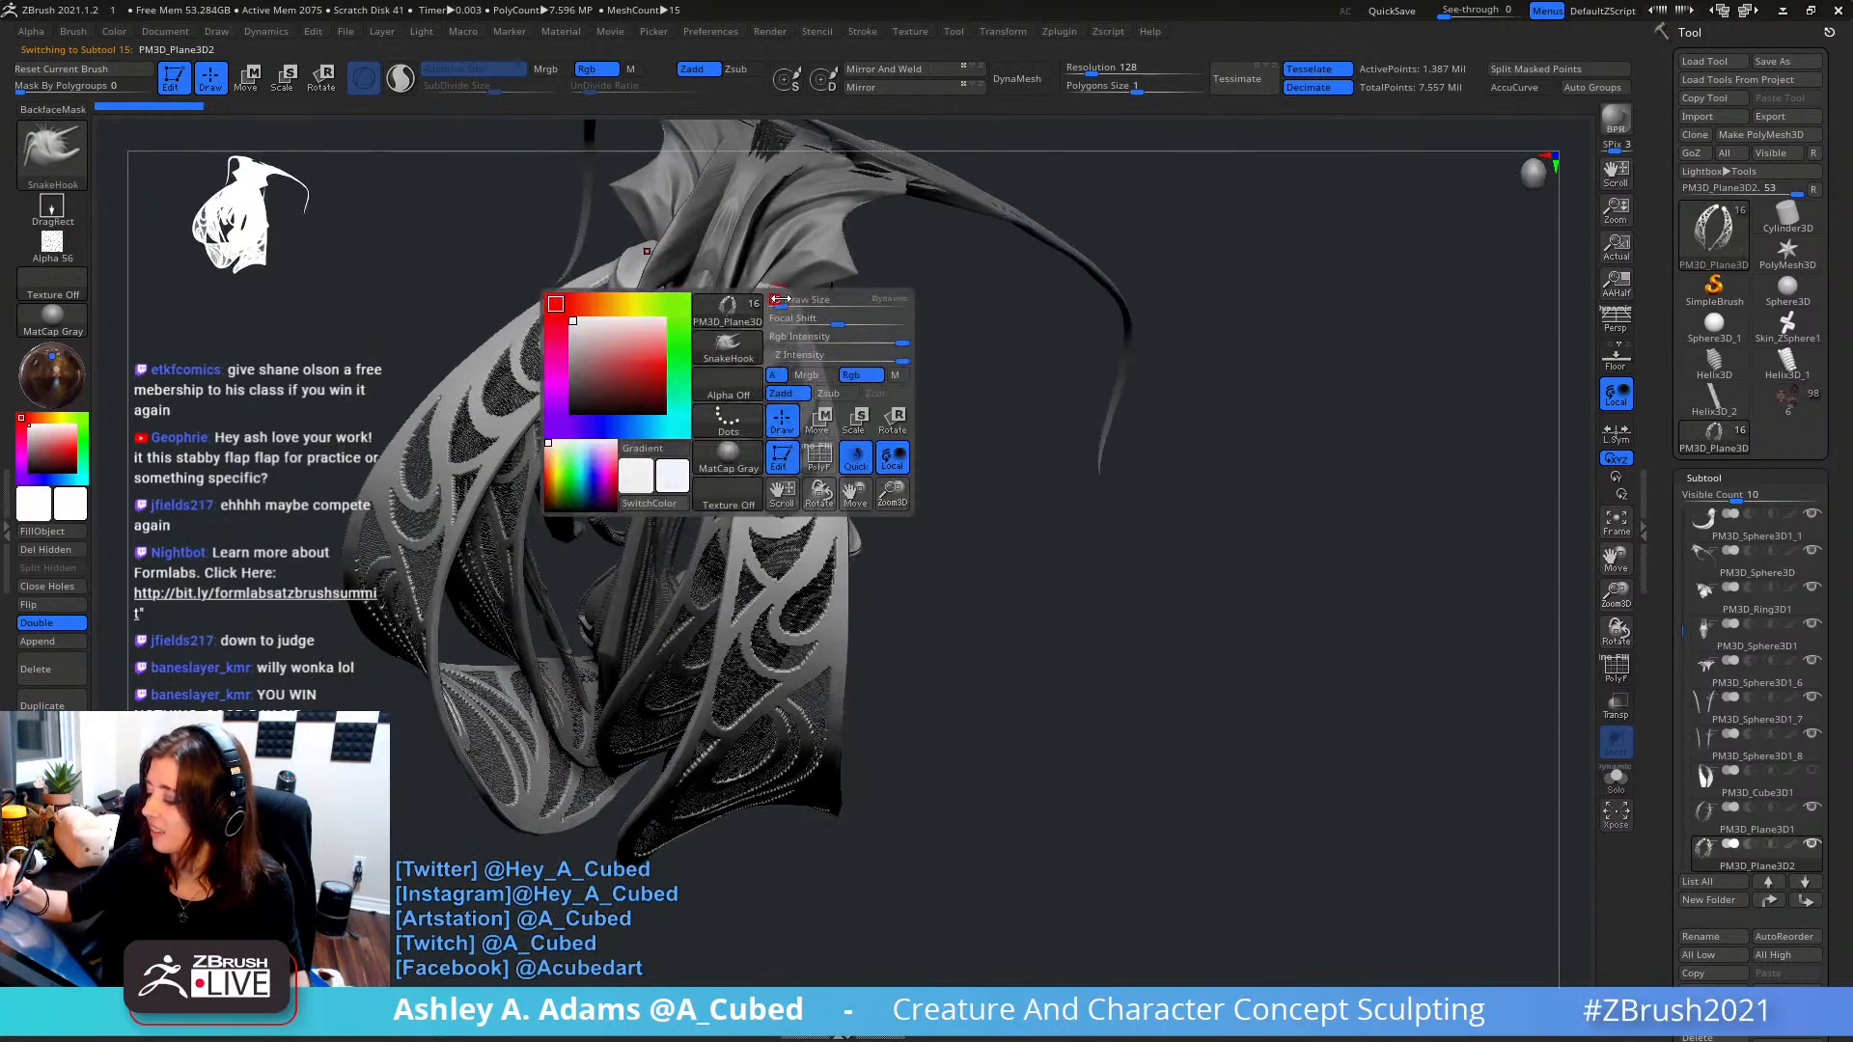
pyautogui.keyDown('shift'); pyautogui.moveTo(770, 300); pyautogui.dragTo(771, 296); pyautogui.keyUp('shift')
pyautogui.moveTo(763, 306); pyautogui.dragTo(782, 292, button='right')
pyautogui.keyDown('shift'); pyautogui.moveTo(786, 268); pyautogui.dragTo(781, 280); pyautogui.keyUp('shift')
# - Make the PM3D_Plane3D2_1 wings the active part and duplicate that subtool
pyautogui.moveTo(860, 333)
pyautogui.mouseDown(button='right')
pyautogui.moveTo(852, 296)
pyautogui.moveTo(862, 512)
pyautogui.moveTo(859, 439)
pyautogui.moveTo(806, 509)
pyautogui.moveTo(842, 552)
pyautogui.mouseUp(button='right')
pyautogui.rightClick(849, 487)
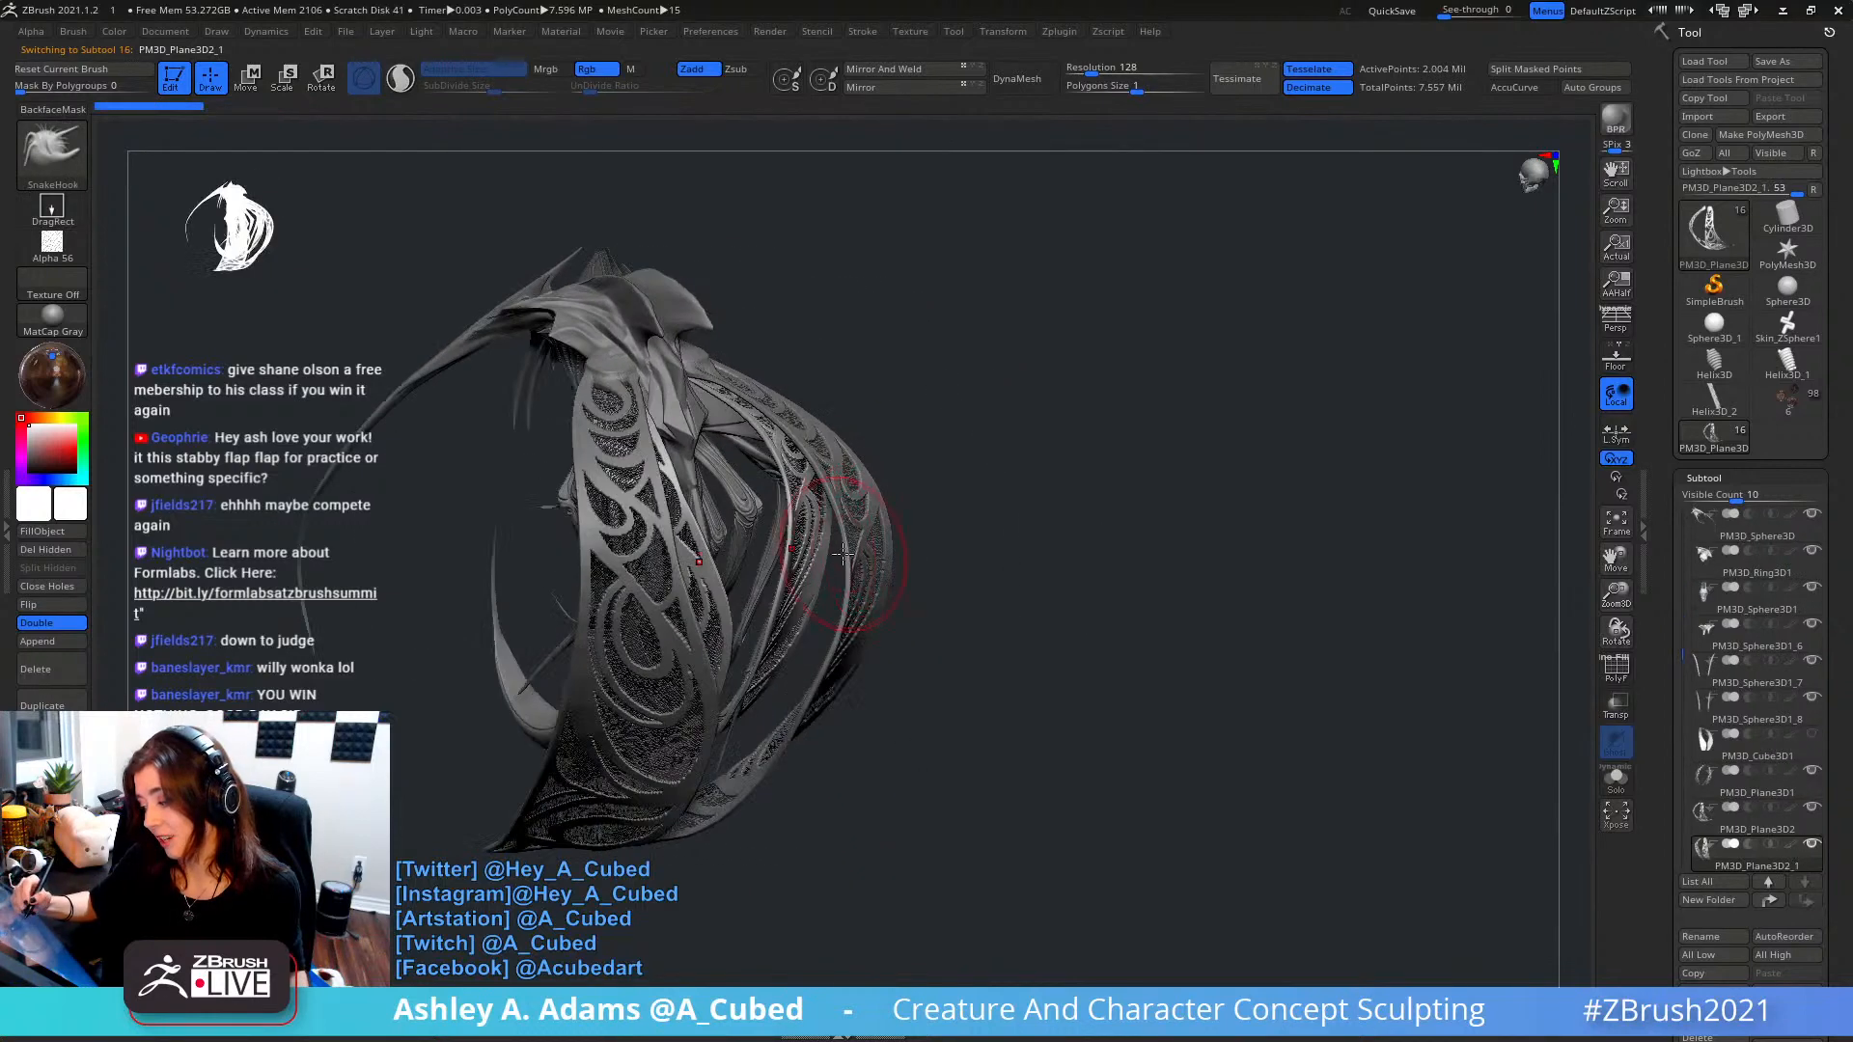
pyautogui.moveTo(1667, 840); pyautogui.dragTo(1667, 724)
pyautogui.moveTo(1666, 808); pyautogui.dragTo(1666, 707)
pyautogui.click(1704, 782)
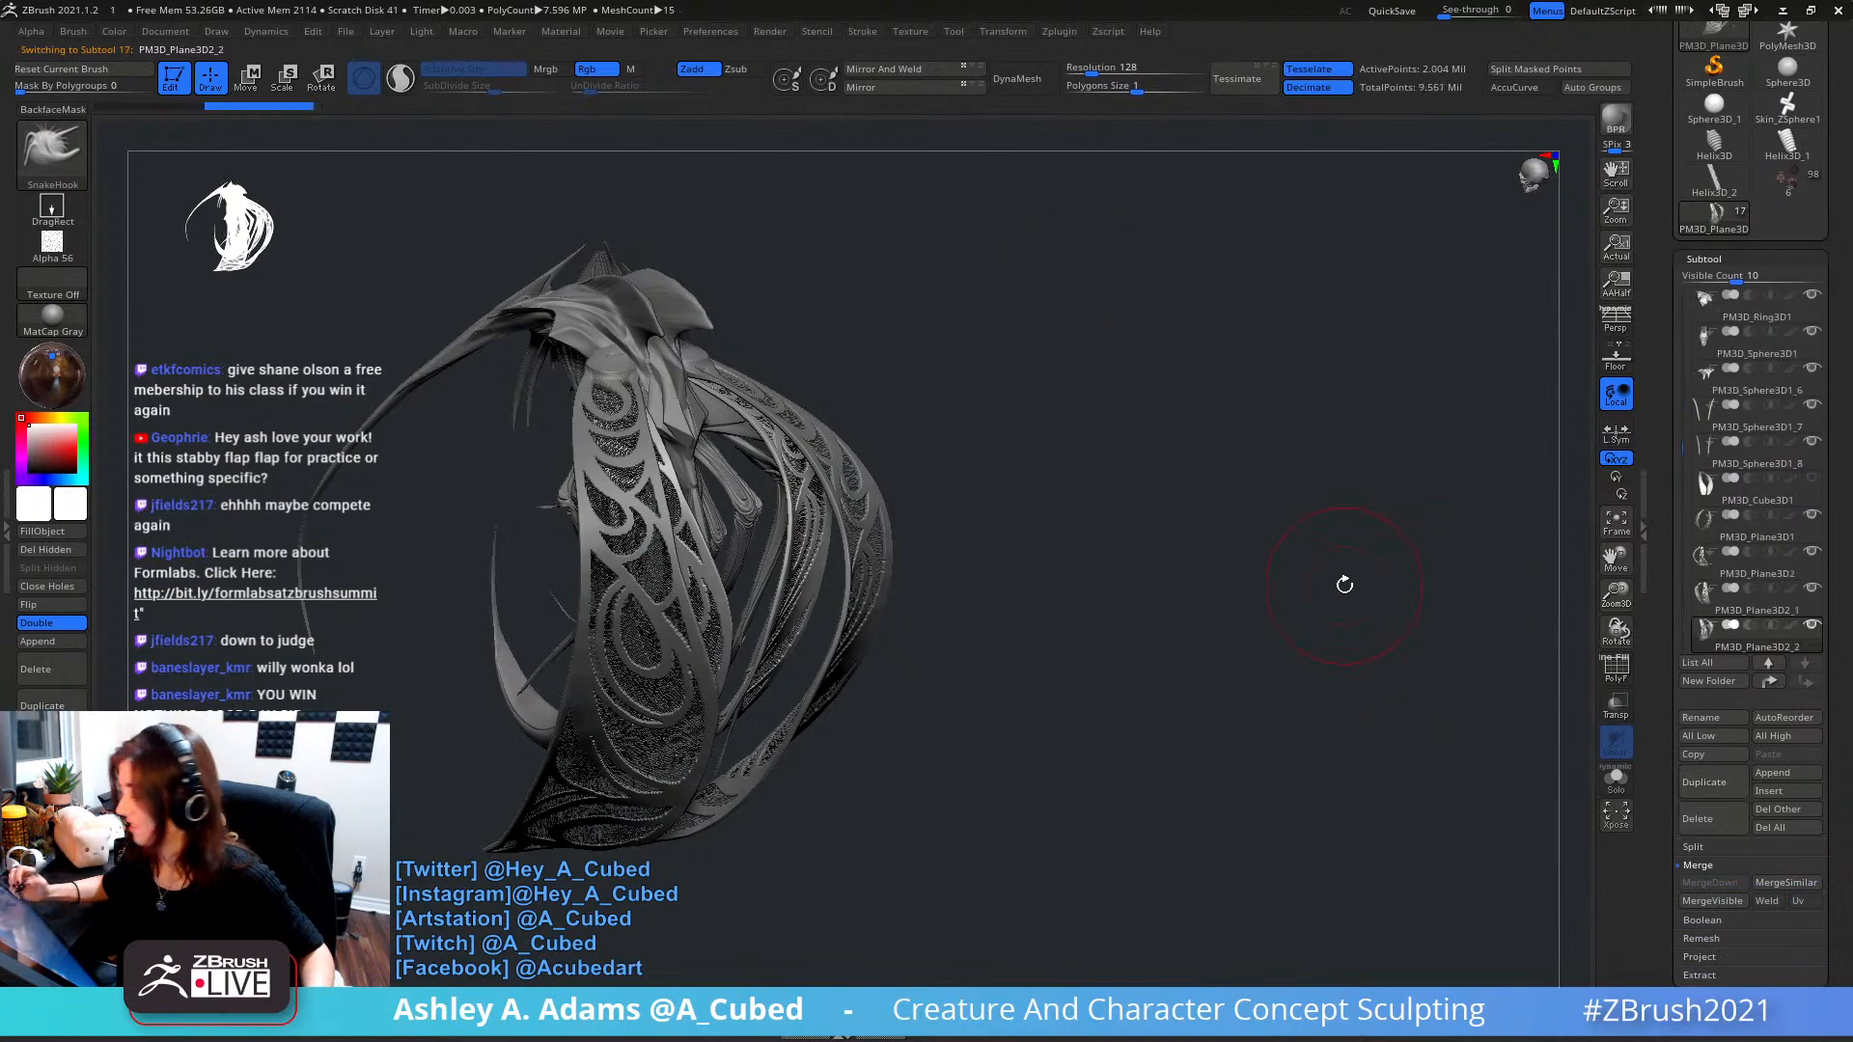
# - Move the duplicated wings backward away from the body and scale them up by about 1.19 with the gizmo
pyautogui.press('w')
pyautogui.moveTo(938, 365); pyautogui.dragTo(959, 405, button='right')
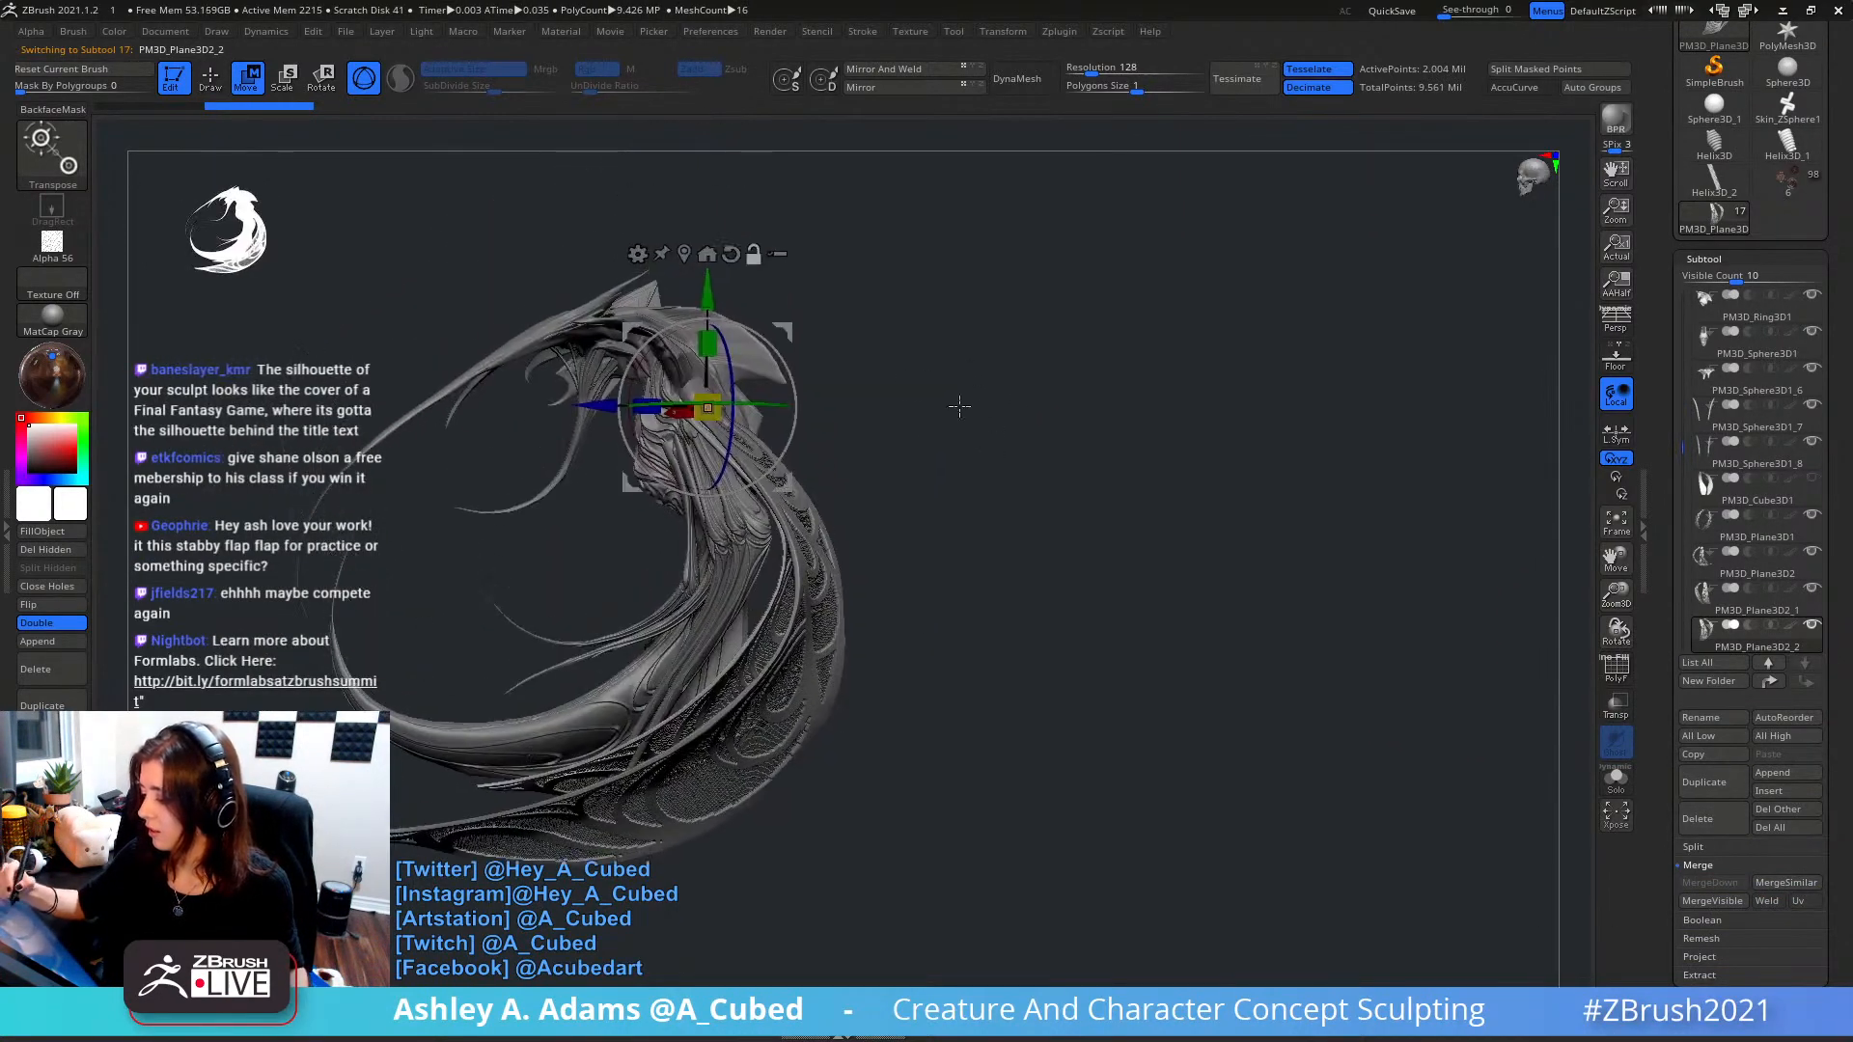
pyautogui.moveTo(797, 333); pyautogui.dragTo(980, 257, button='right')
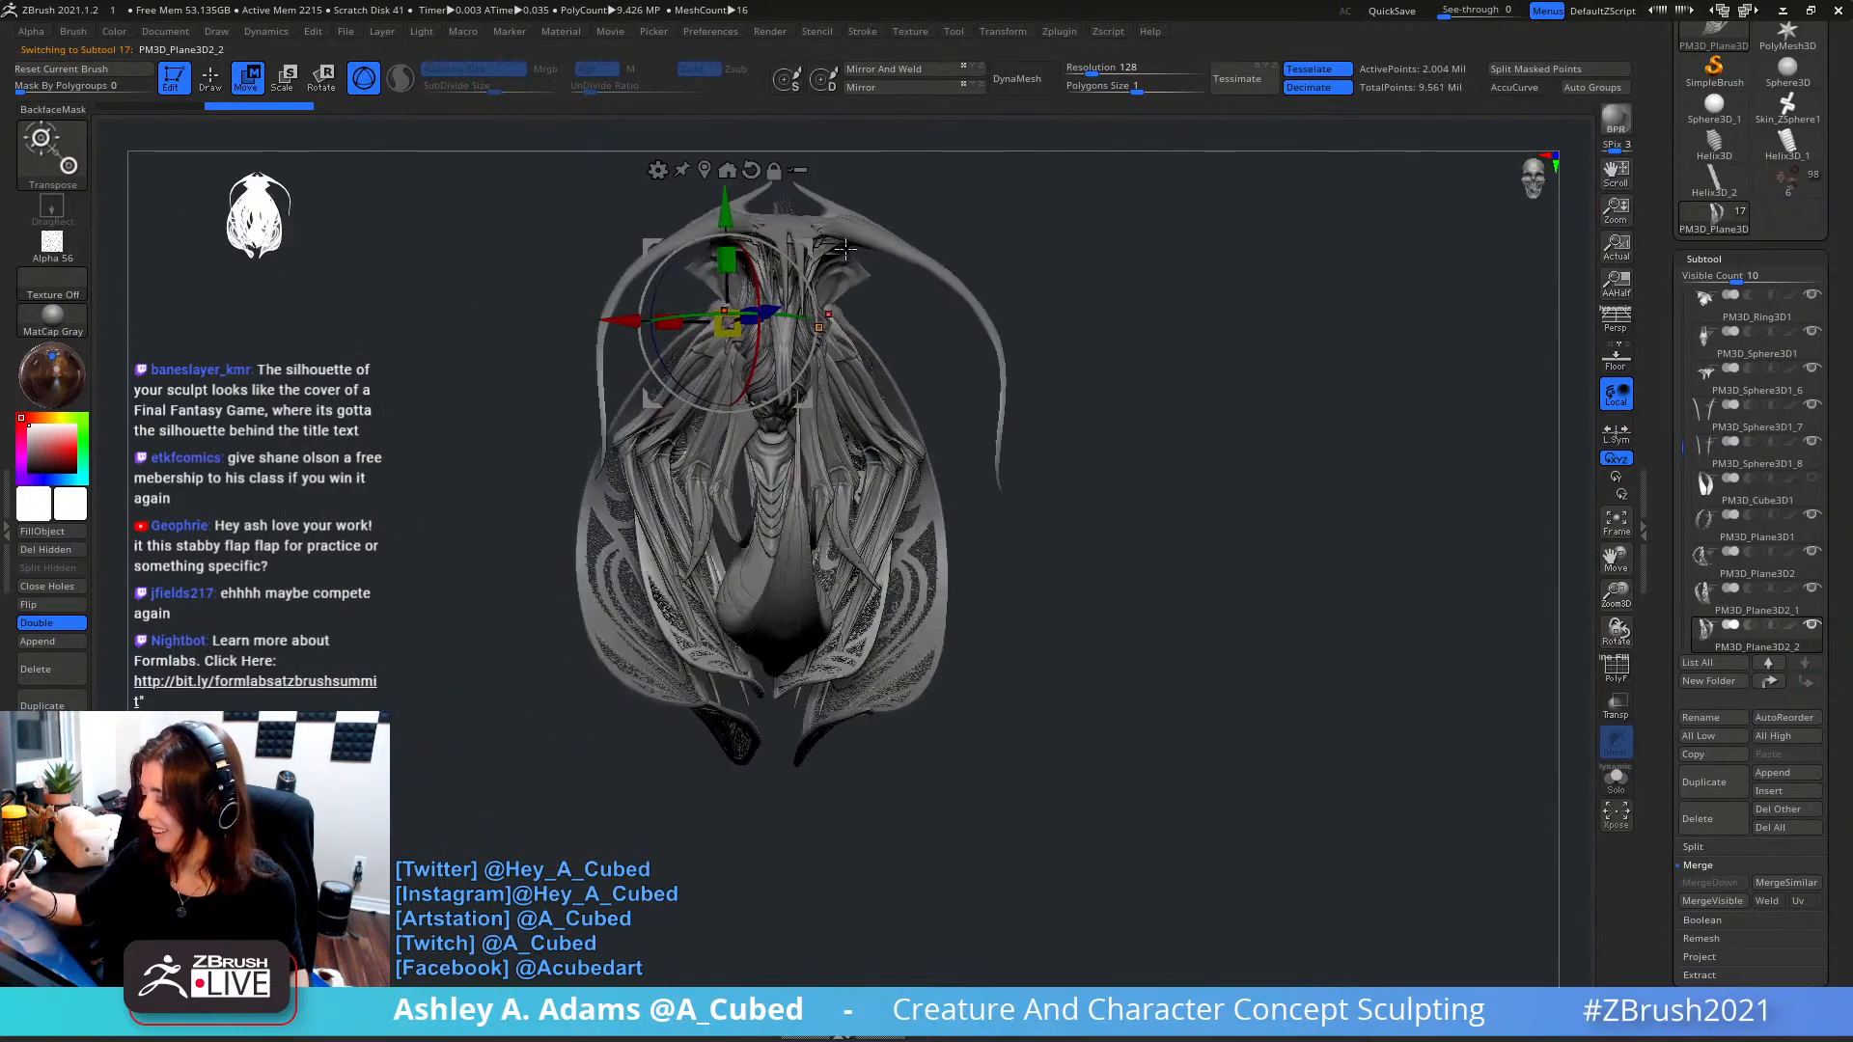
pyautogui.moveTo(846, 249); pyautogui.dragTo(830, 309, button='right')
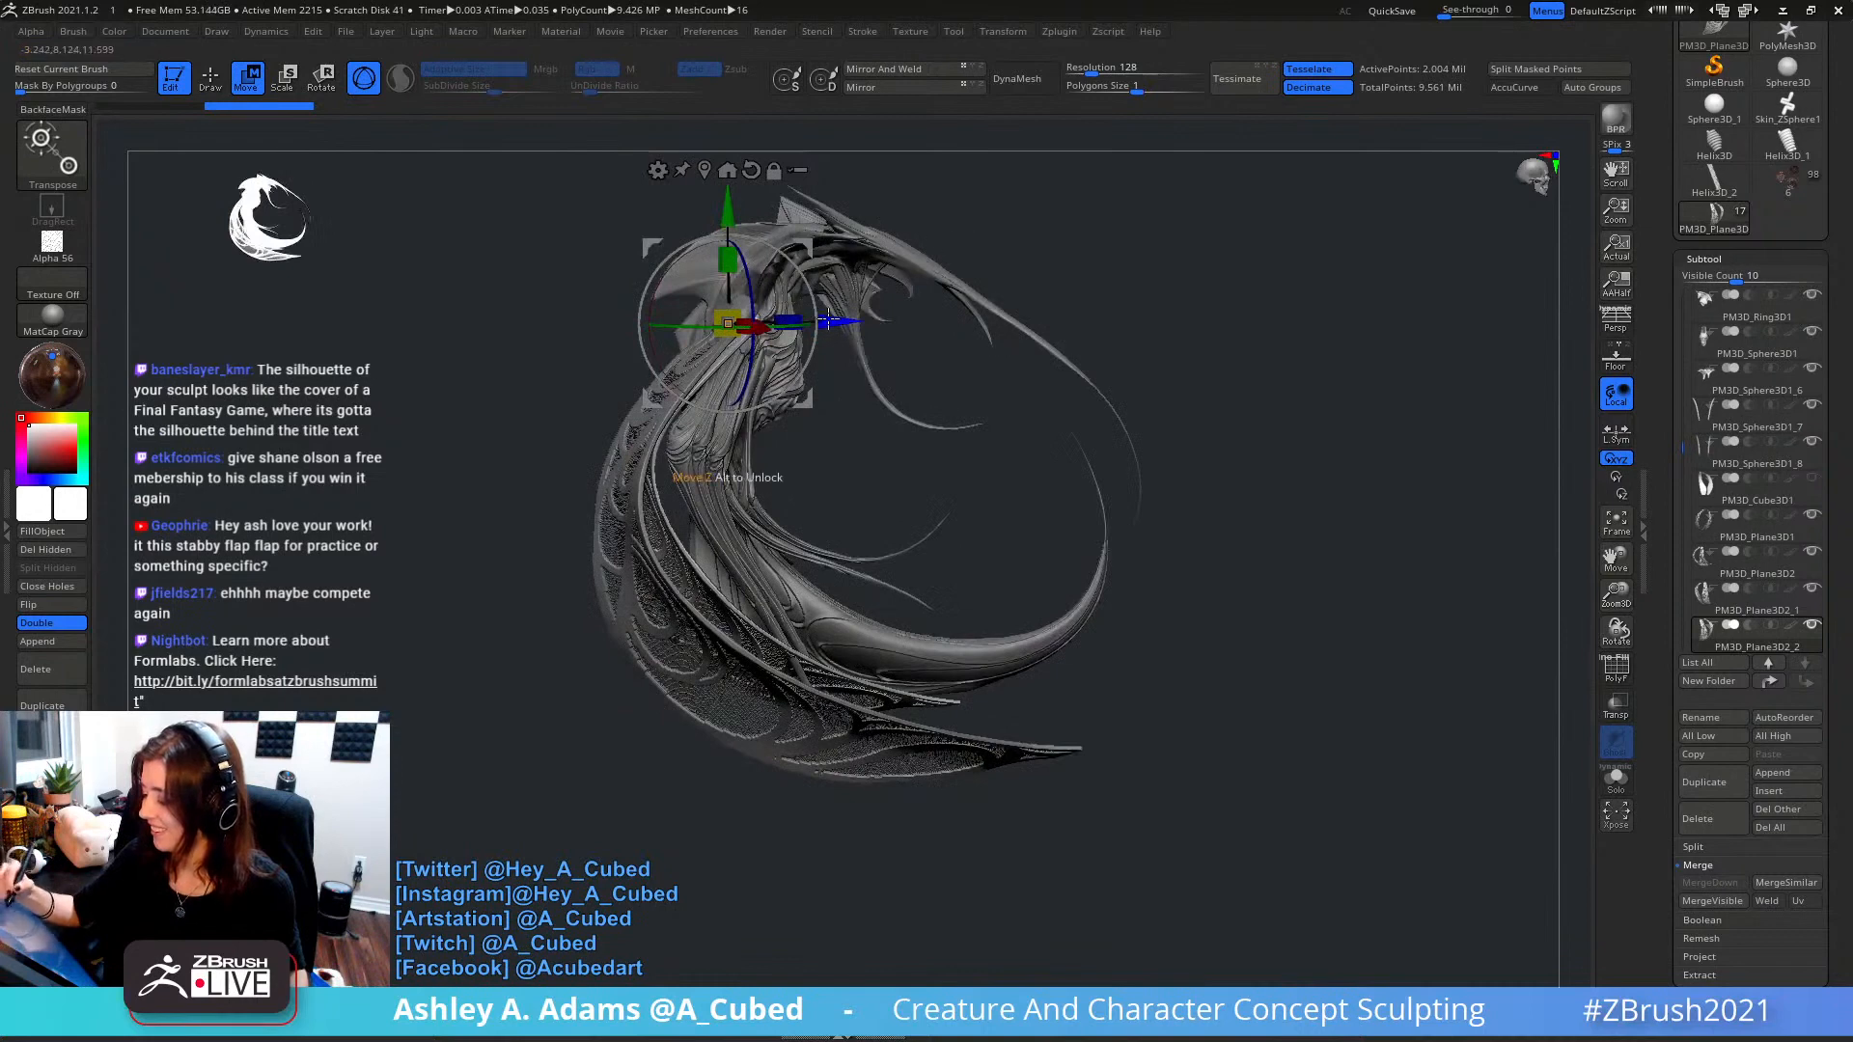
pyautogui.moveTo(828, 320); pyautogui.dragTo(794, 321)
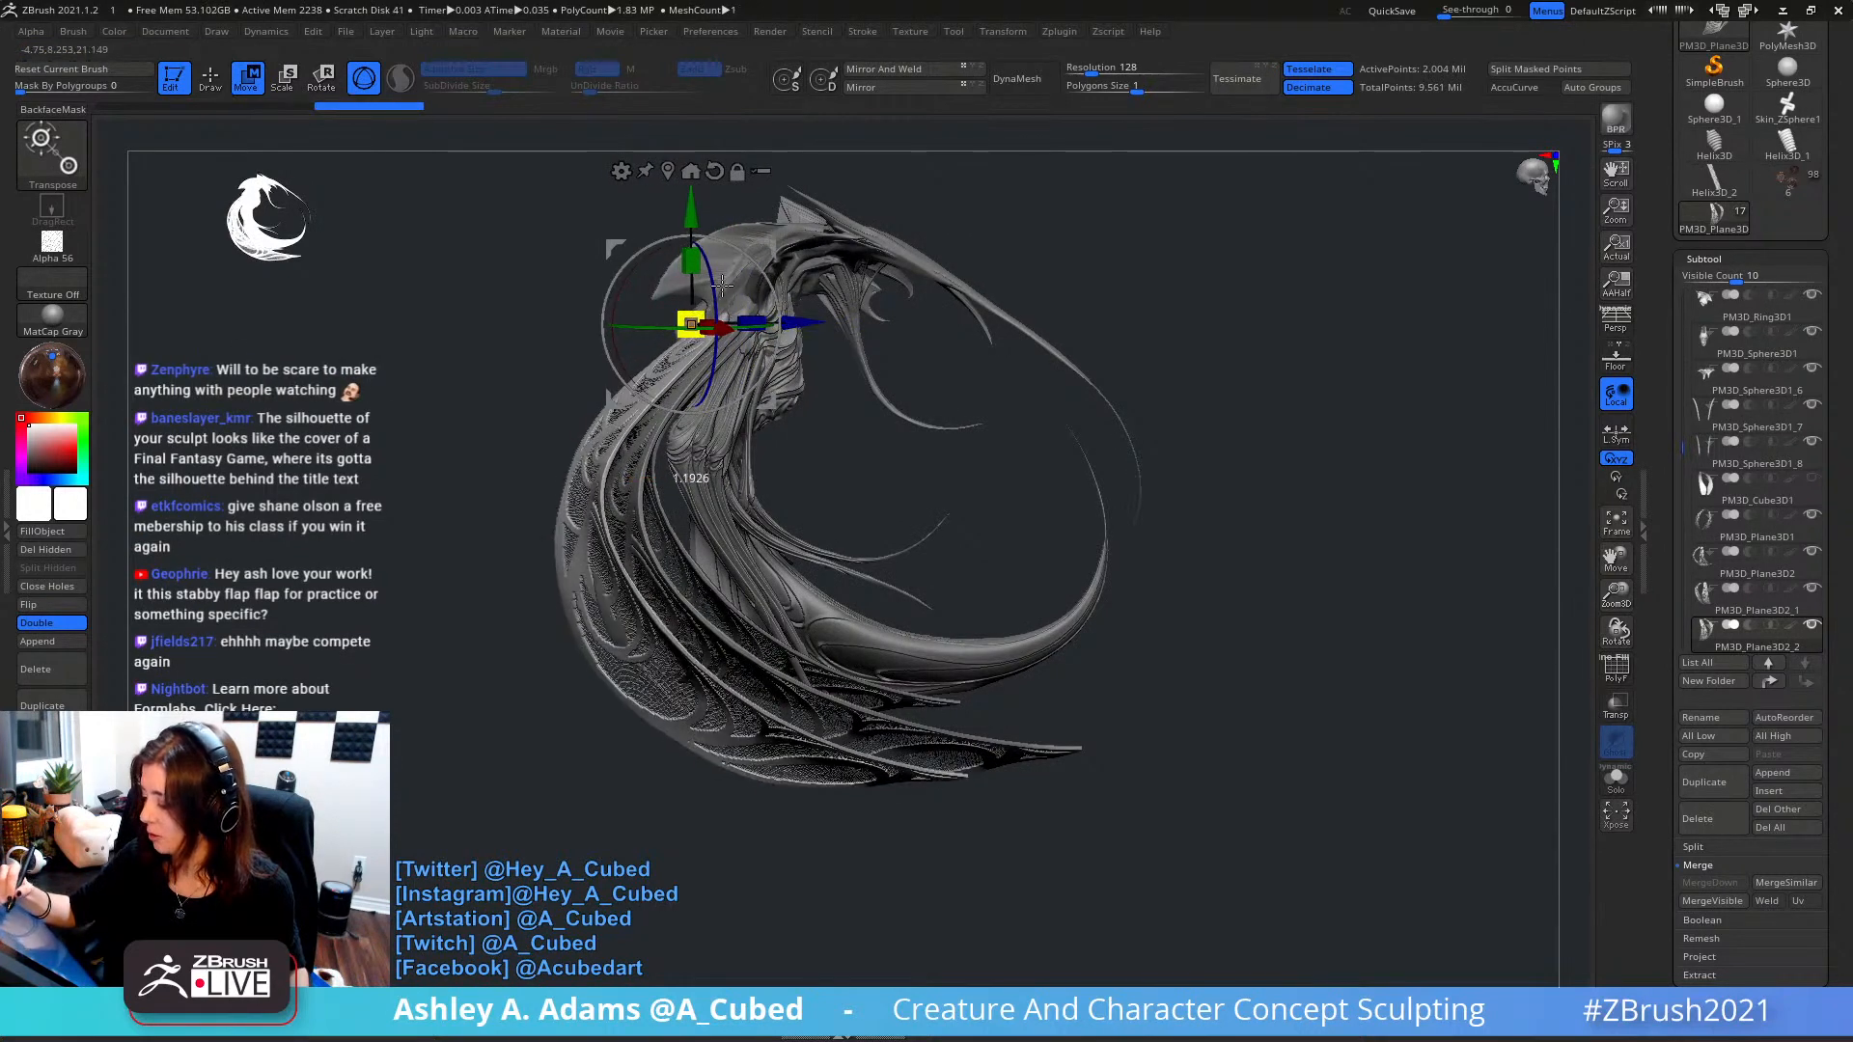
# - Rotate the duplicated wings about 10 degrees in side view so they fan out behind the originals
pyautogui.moveTo(714, 289); pyautogui.dragTo(787, 335)
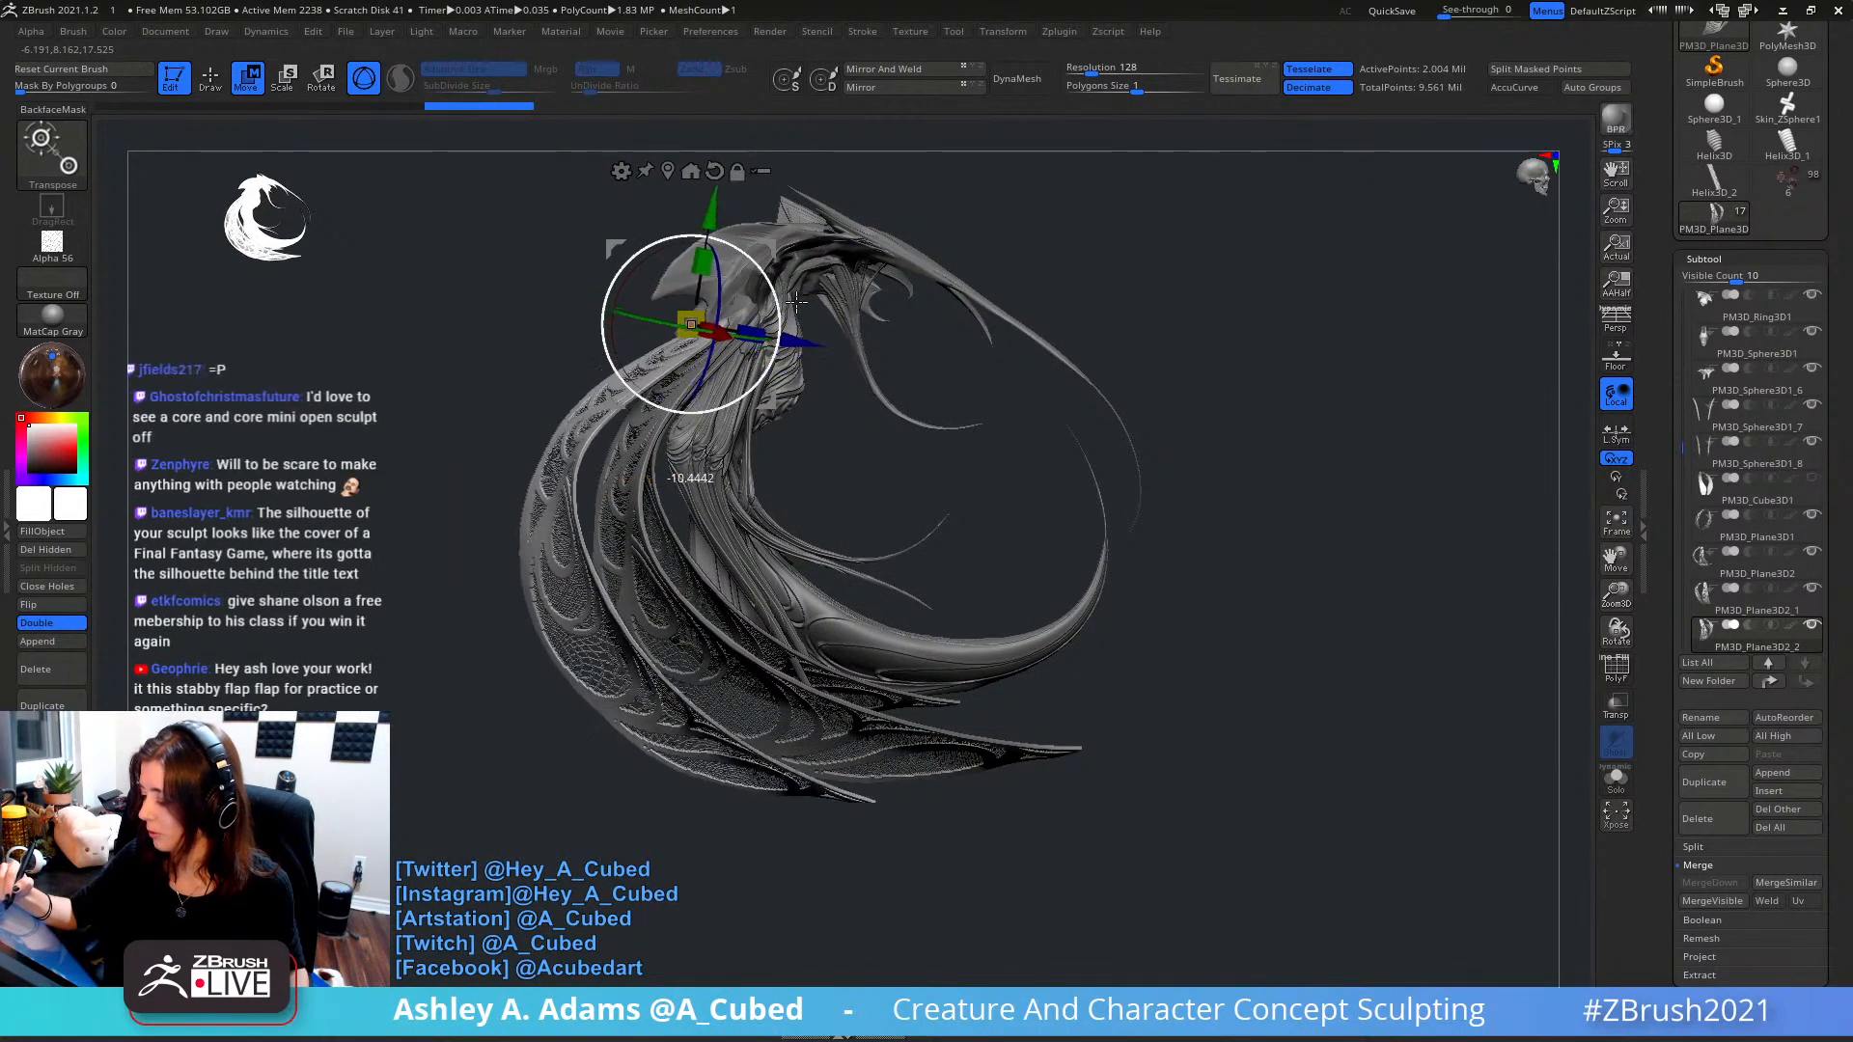
pyautogui.moveTo(786, 335); pyautogui.dragTo(816, 254, button='right')
pyautogui.moveTo(796, 247)
pyautogui.mouseDown()
pyautogui.moveTo(783, 219)
pyautogui.moveTo(788, 269)
pyautogui.moveTo(894, 248)
pyautogui.moveTo(955, 293)
pyautogui.moveTo(935, 289)
pyautogui.mouseUp()
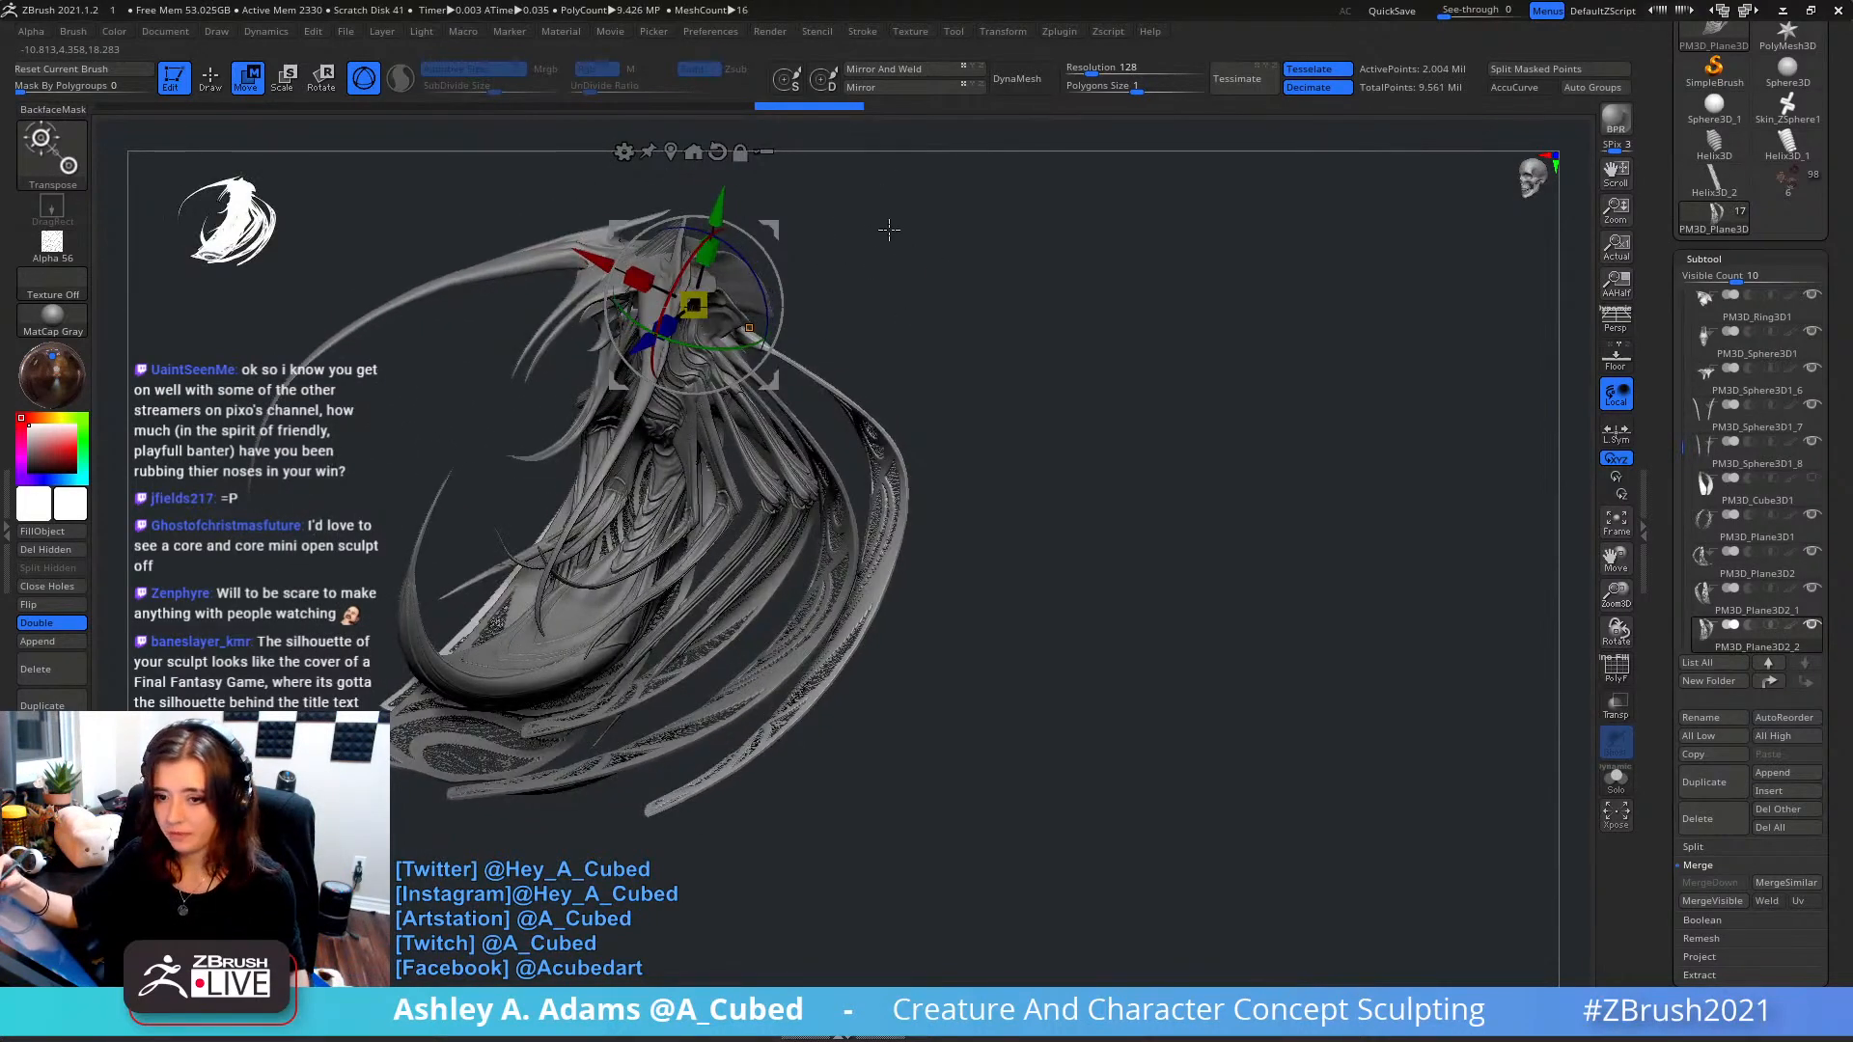
# - Adjust the placement of the duplicated rear wings with the gizmo, checking them from behind and from the side
pyautogui.moveTo(889, 229); pyautogui.dragTo(810, 304)
pyautogui.press('q')
pyautogui.keyDown('alt'); pyautogui.moveTo(860, 413); pyautogui.dragTo(855, 236); pyautogui.keyUp('alt')
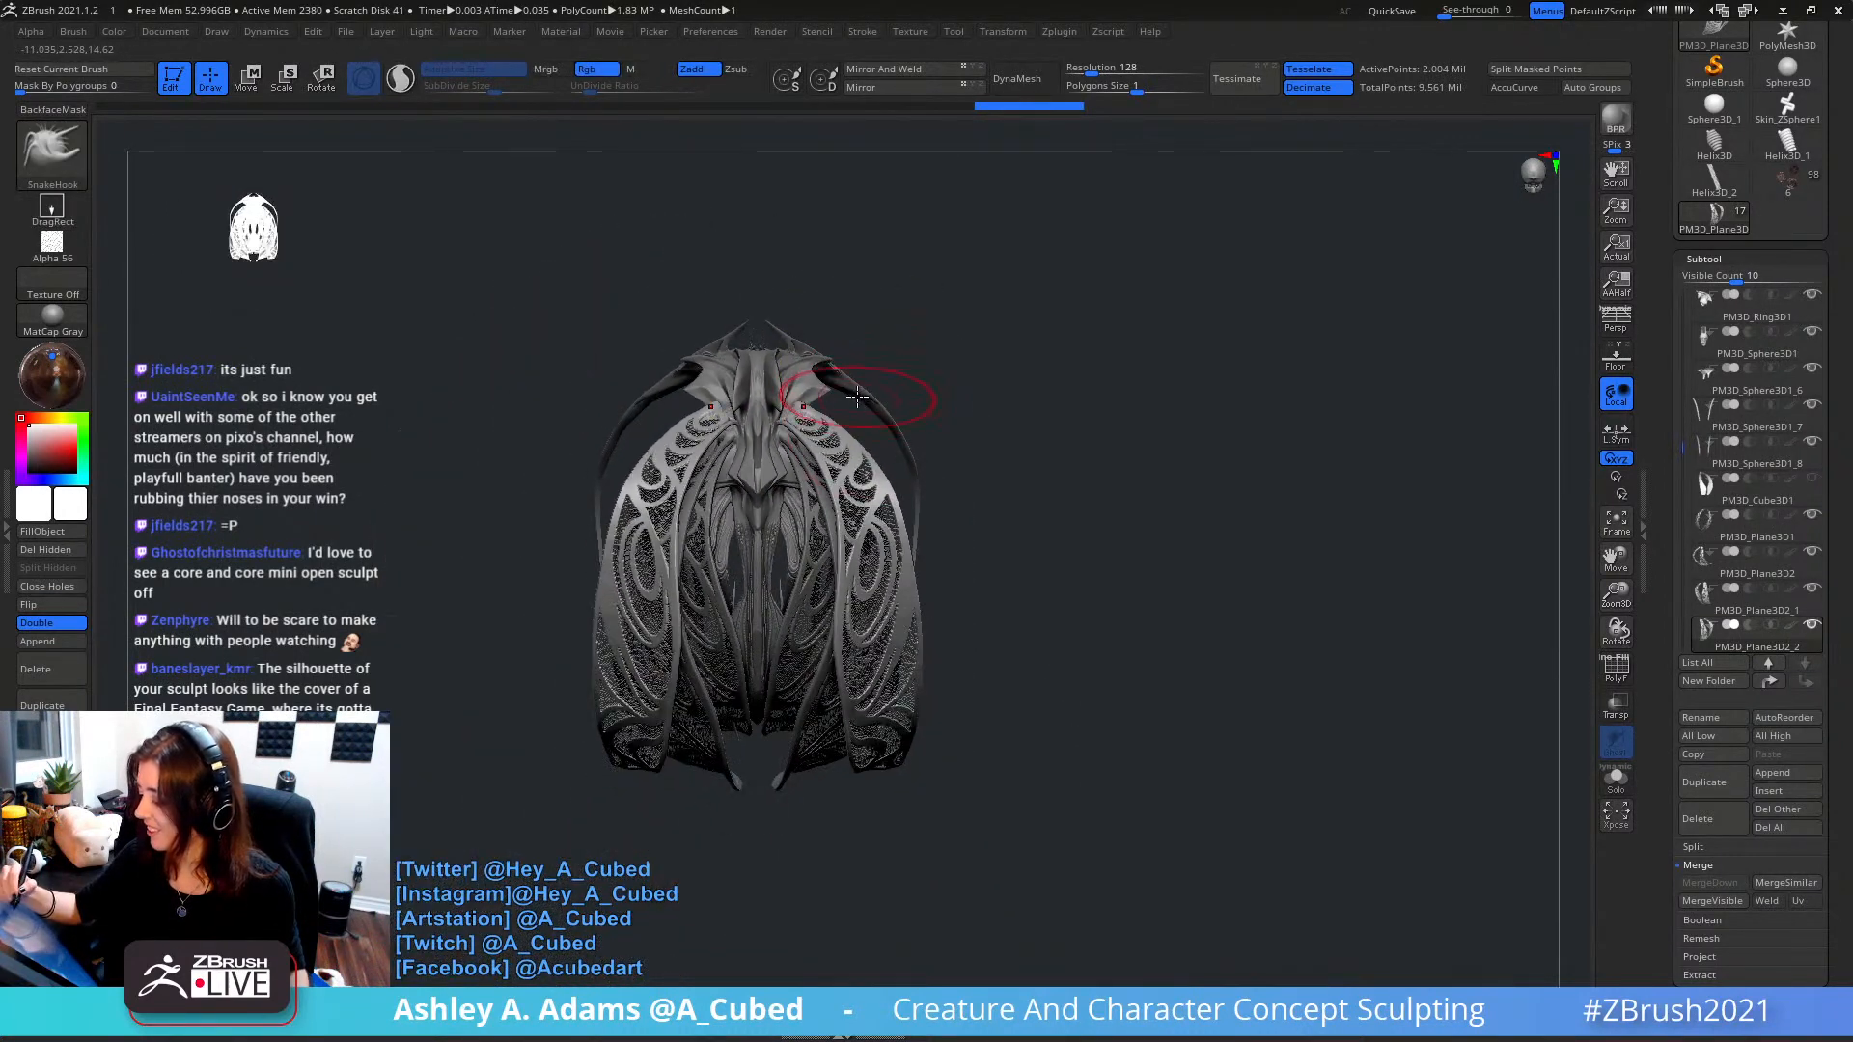
pyautogui.press('w')
pyautogui.keyDown('alt'); pyautogui.click(816, 257); pyautogui.keyUp('alt')
pyautogui.moveTo(872, 386); pyautogui.dragTo(875, 409)
pyautogui.keyDown('shift'); pyautogui.moveTo(985, 325); pyautogui.dragTo(874, 353); pyautogui.keyUp('shift')
pyautogui.press('q')
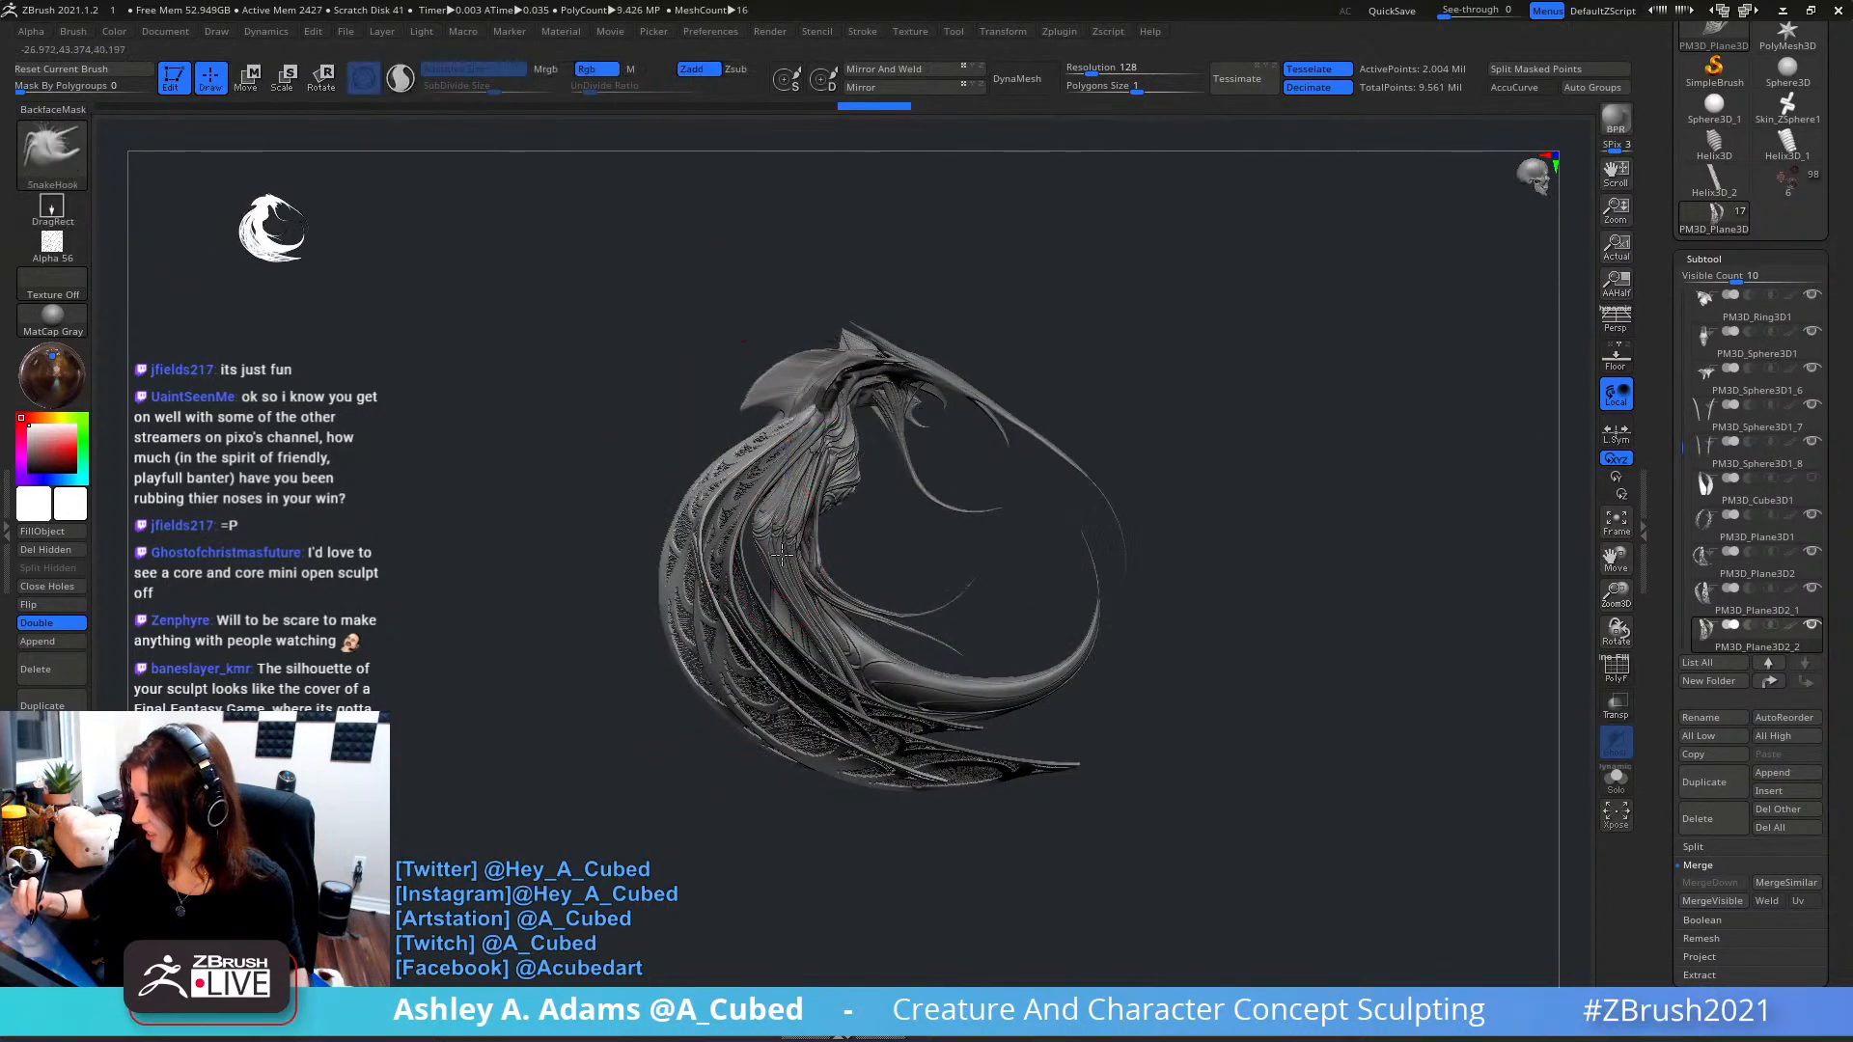
pyautogui.press('space')
pyautogui.moveTo(790, 599); pyautogui.dragTo(765, 624, button='right')
pyautogui.press('space')
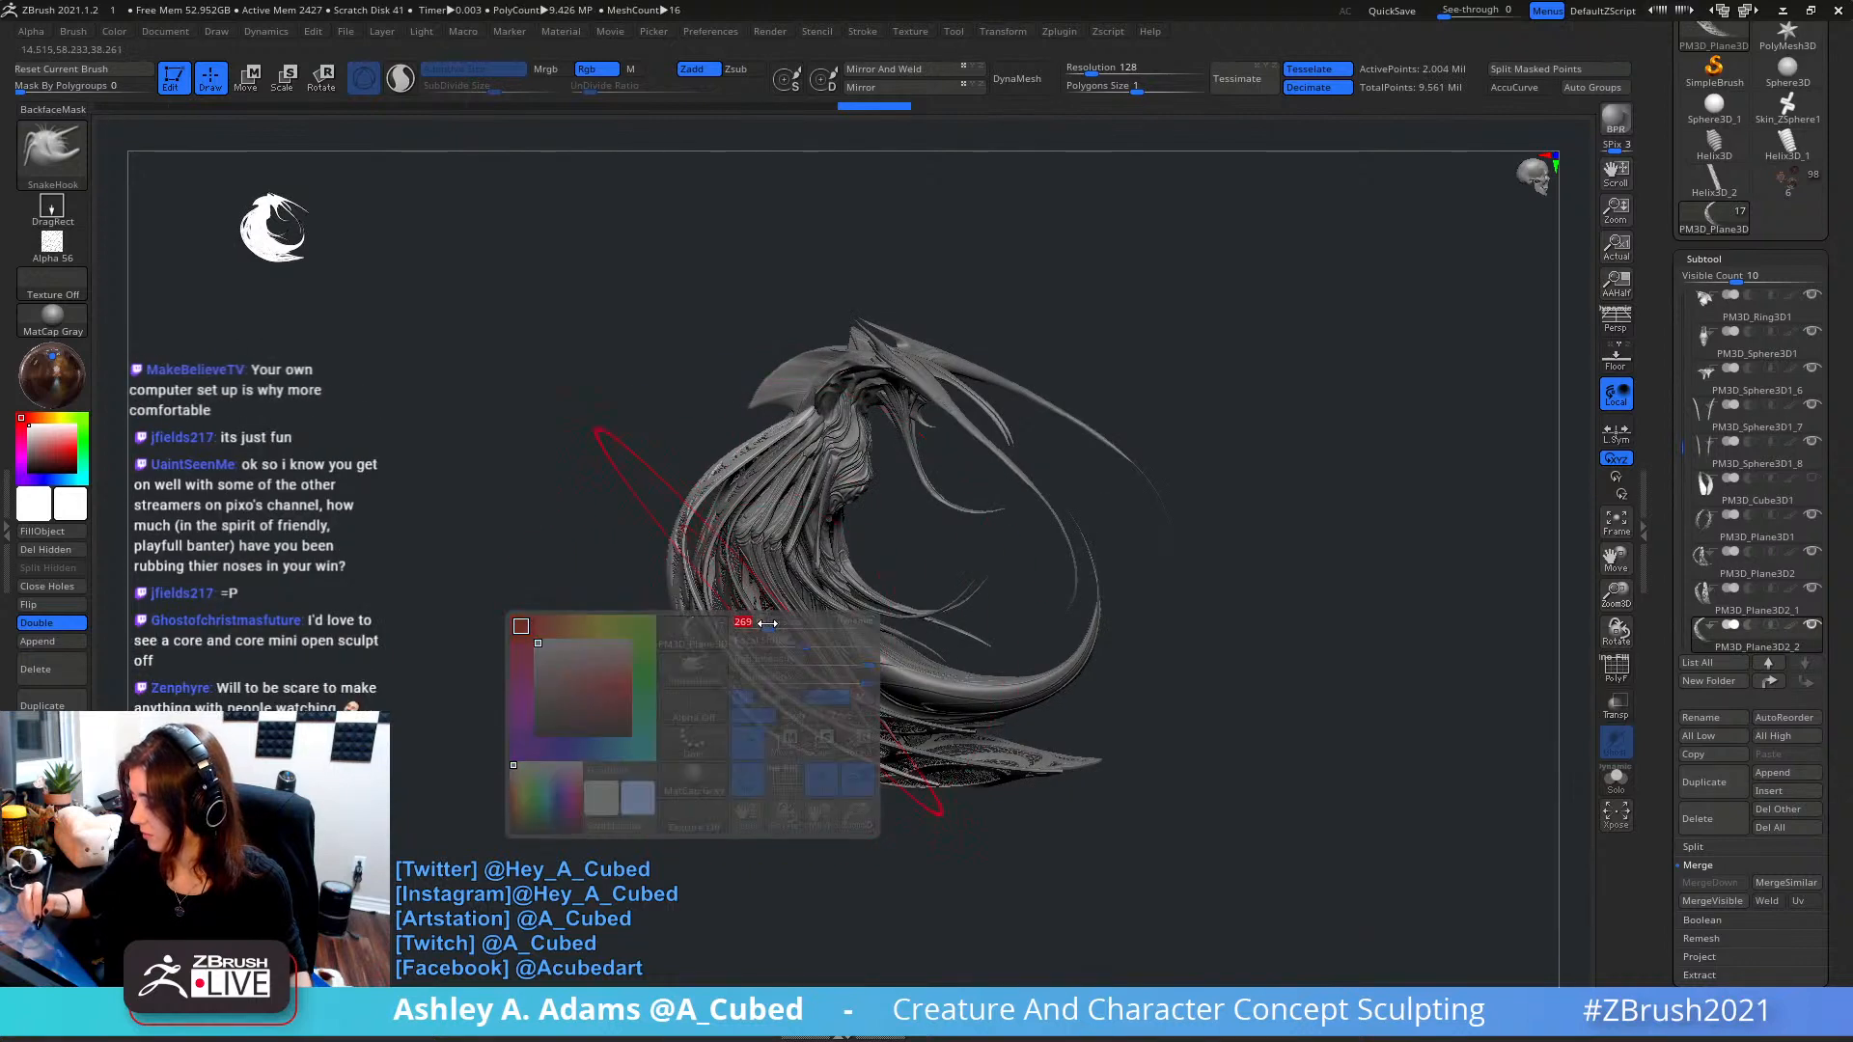
pyautogui.moveTo(731, 682); pyautogui.dragTo(729, 688)
pyautogui.hotkey('ctrl', 'z')
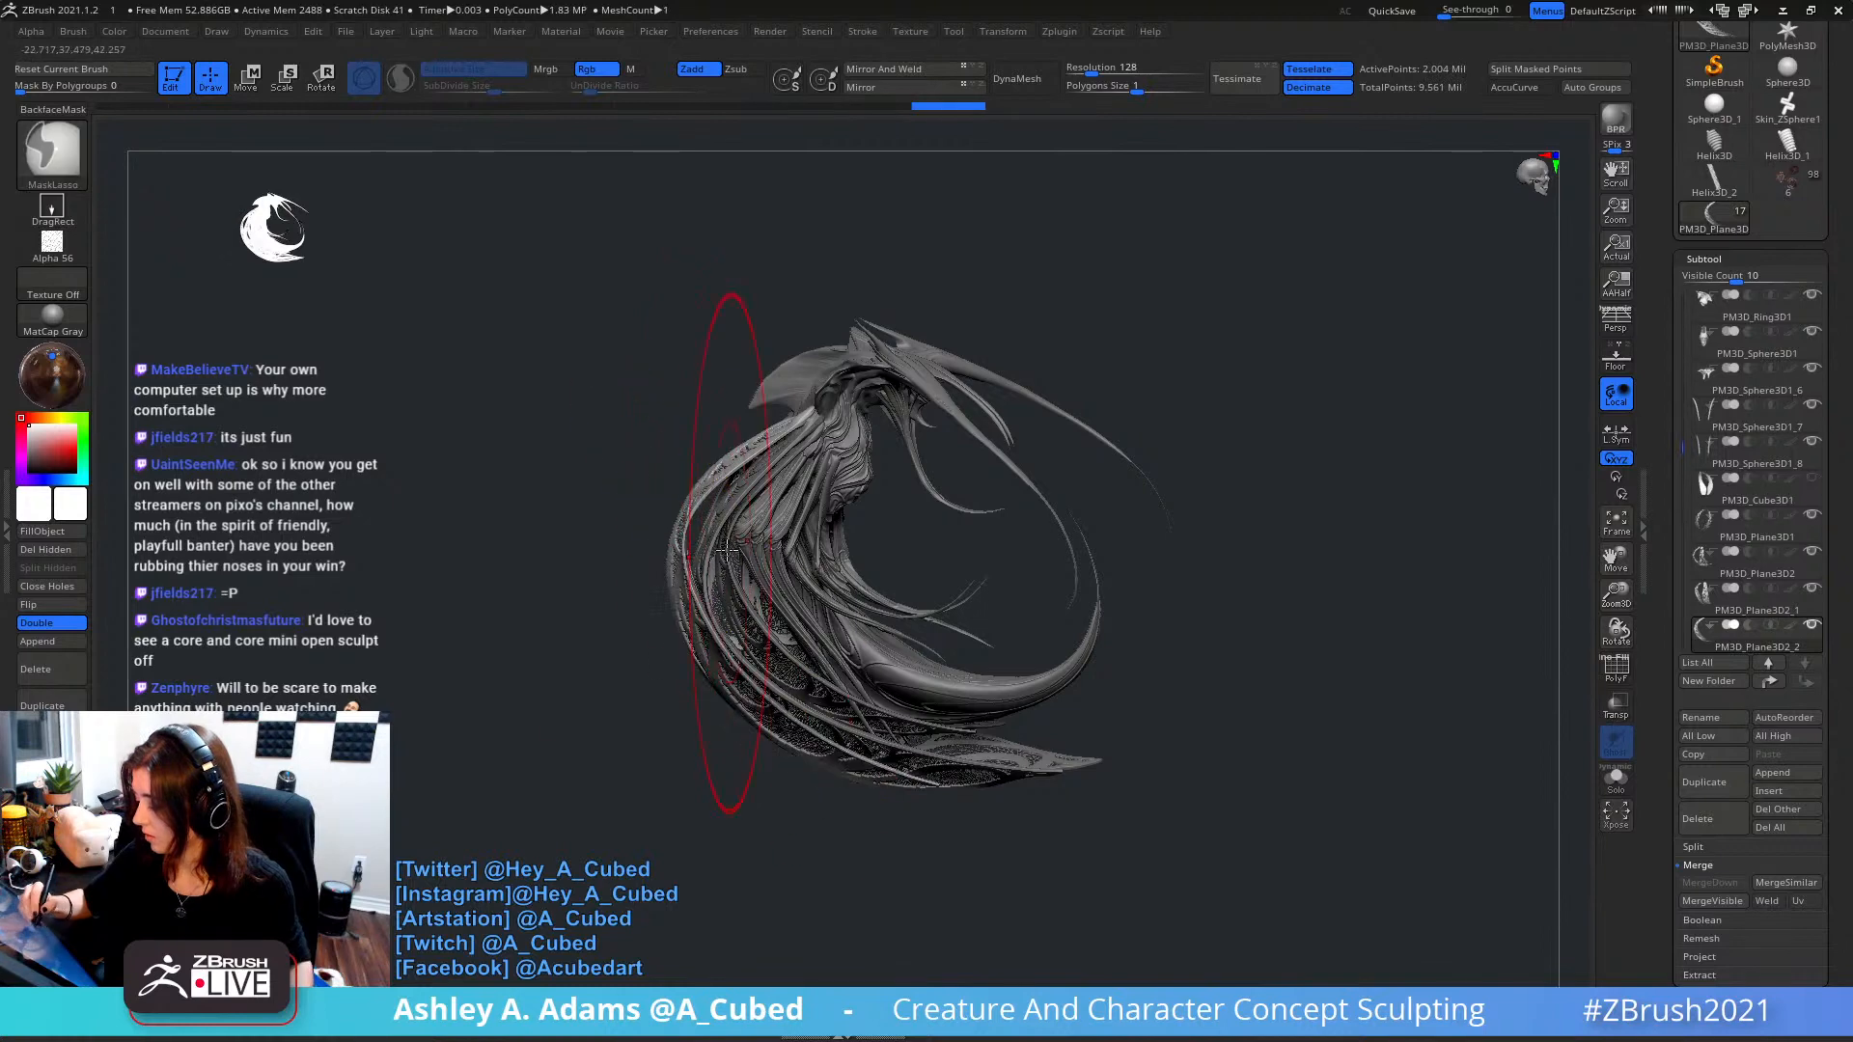
# - Pull the rear wings' outer back and lower edges in side view with SnakeHook at a draw size of about 235
pyautogui.press('space')
pyautogui.moveTo(728, 514); pyautogui.dragTo(688, 521, button='right')
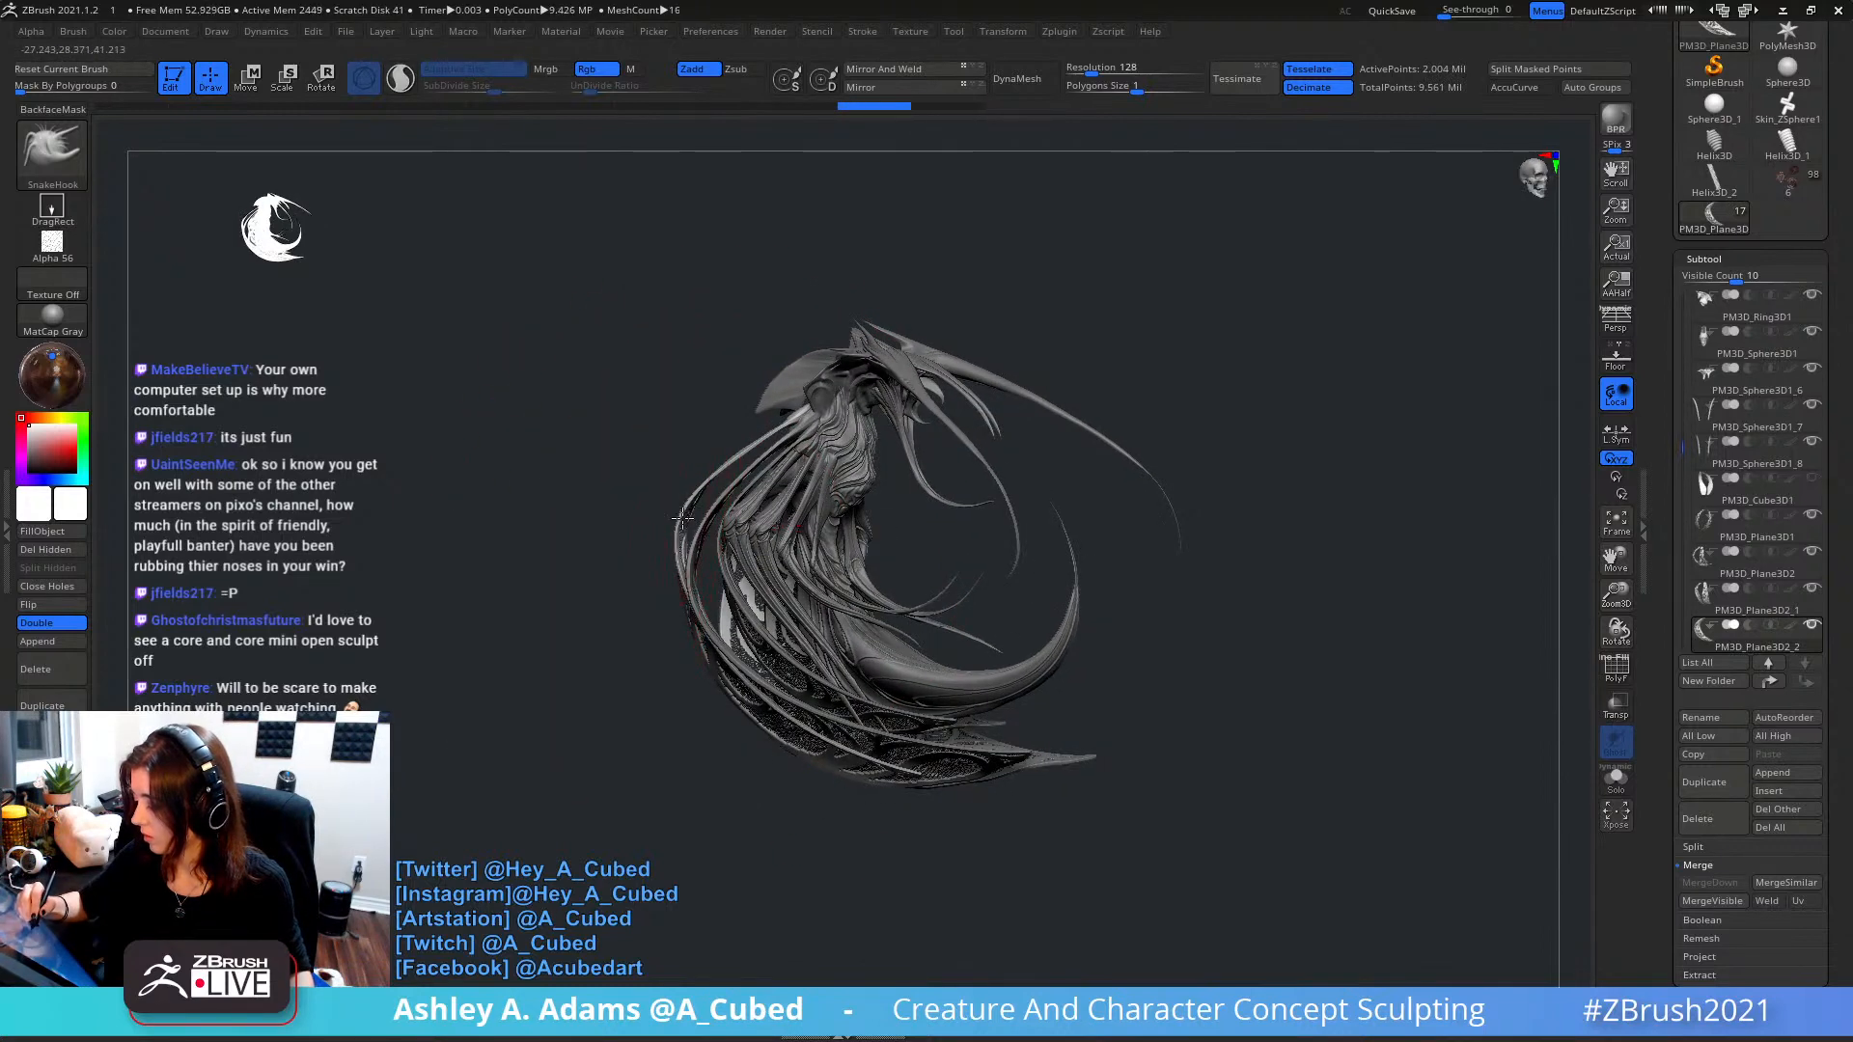
pyautogui.moveTo(687, 522); pyautogui.dragTo(691, 524)
pyautogui.press('space')
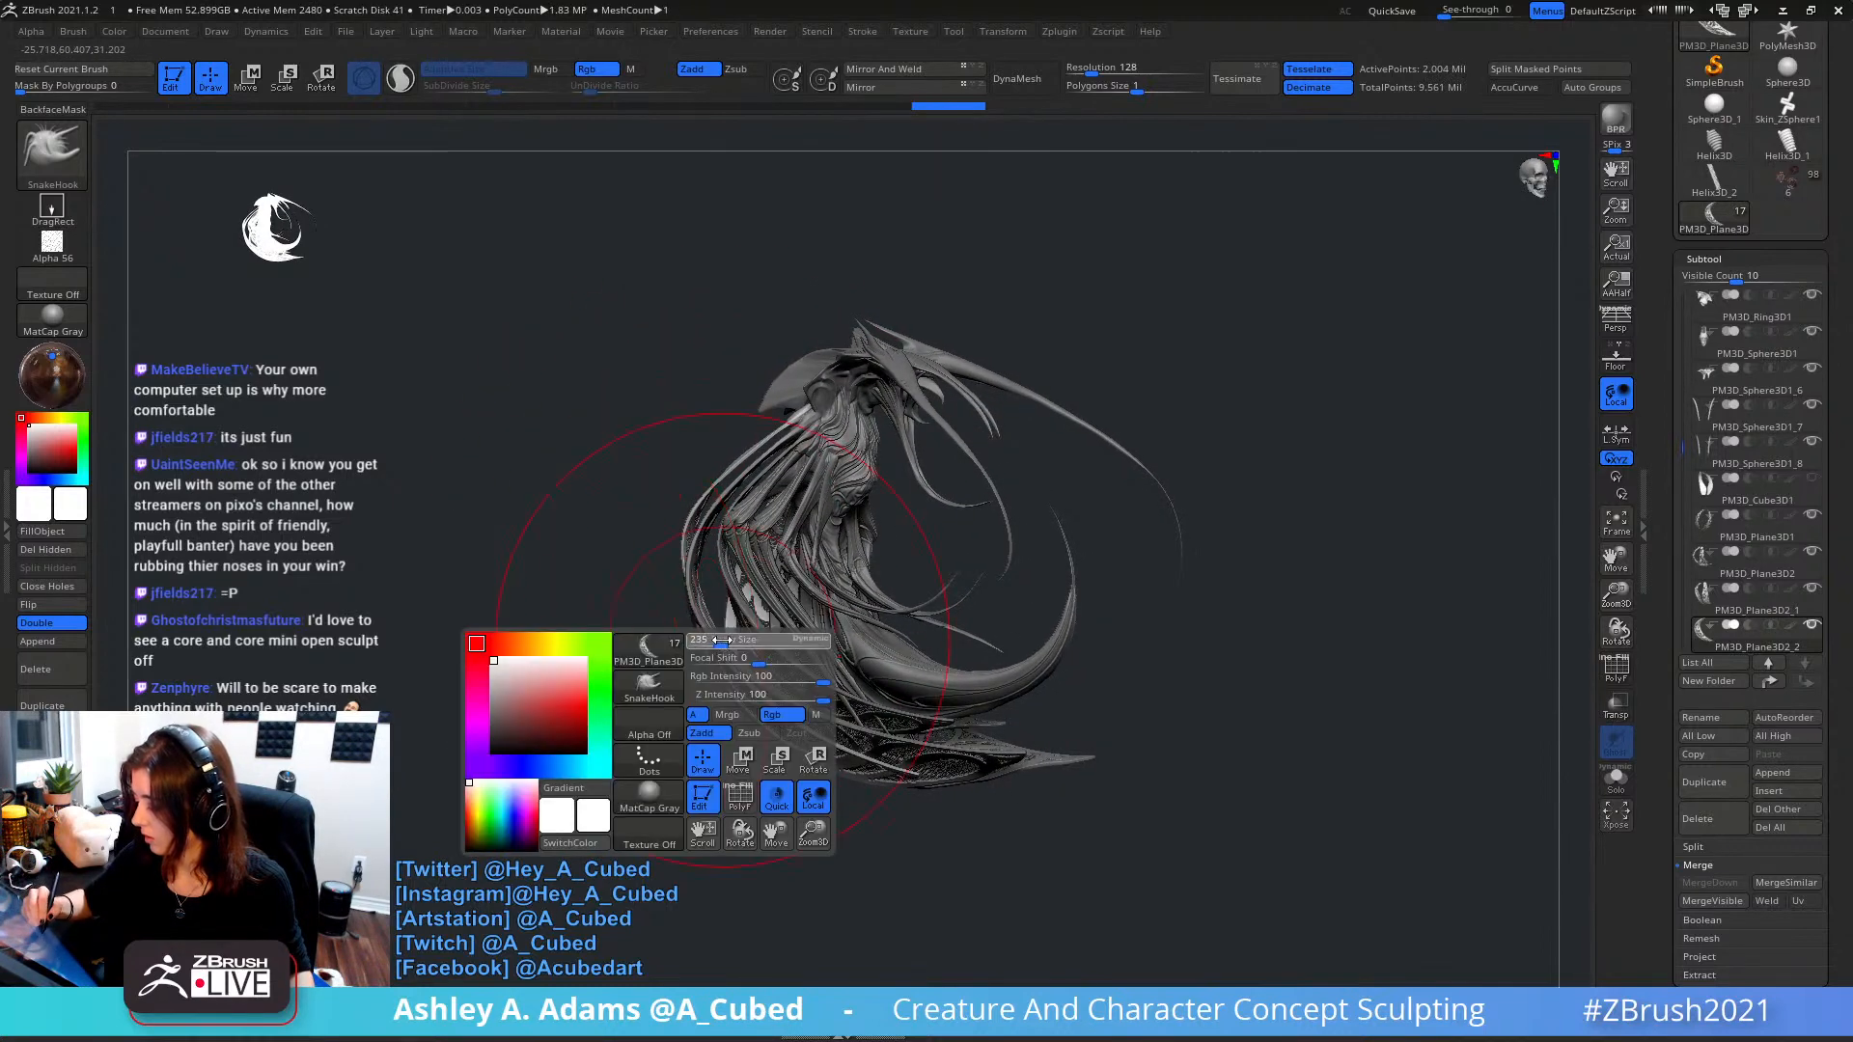
pyautogui.moveTo(731, 689); pyautogui.dragTo(726, 693)
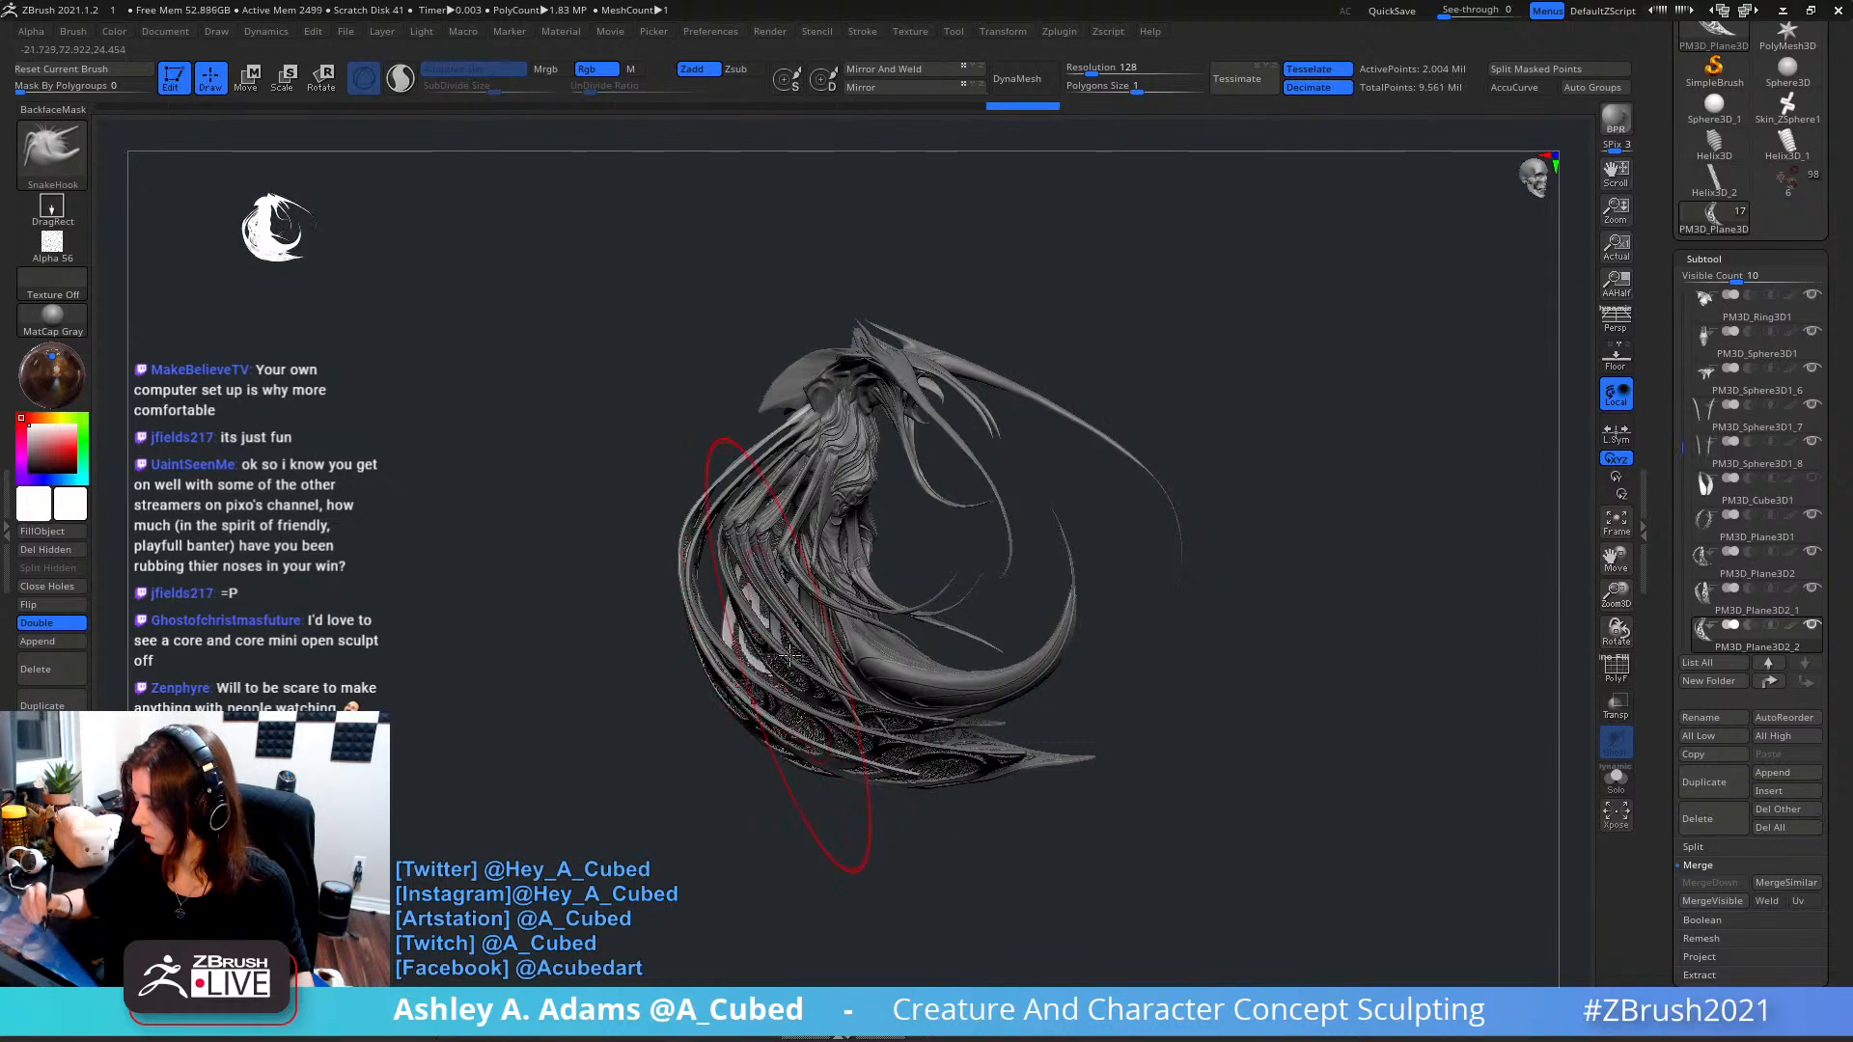
pyautogui.moveTo(864, 763); pyautogui.dragTo(861, 771)
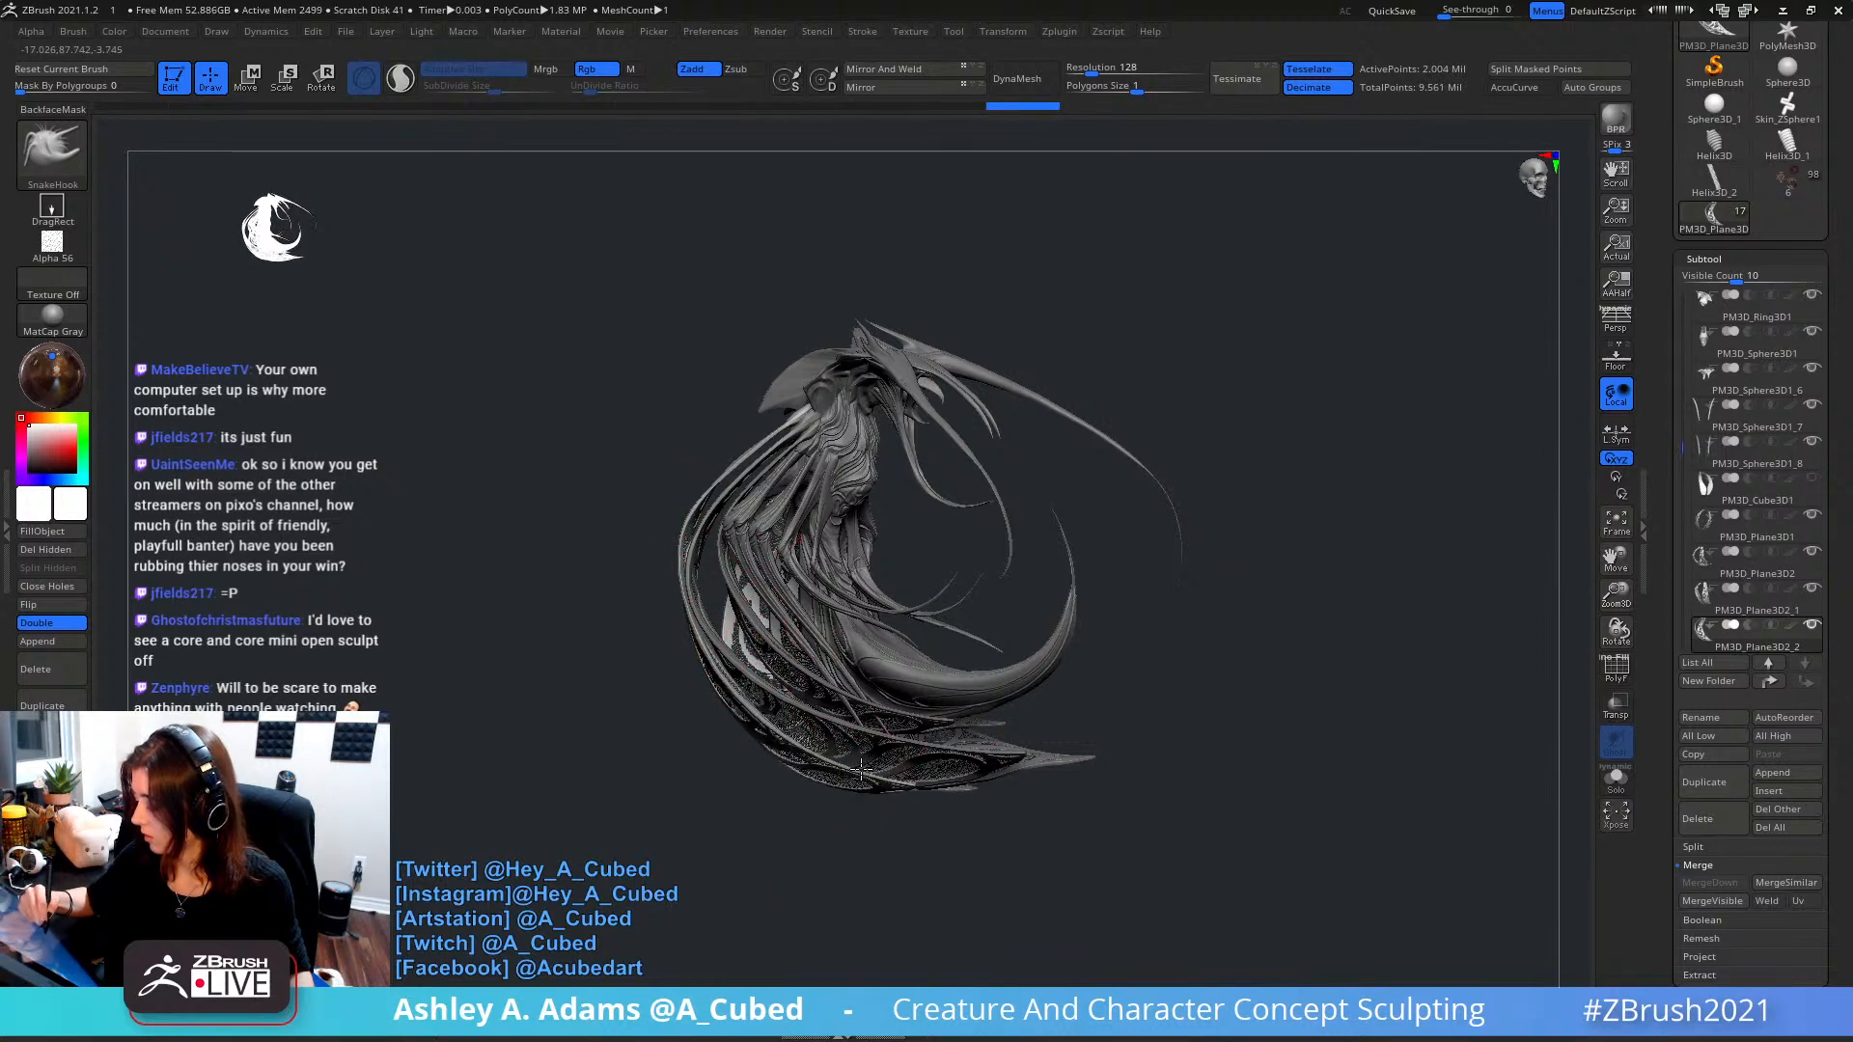
# - Scale the rear wings down to about 0.88 with the gizmo
pyautogui.moveTo(861, 769)
pyautogui.mouseDown(button='right')
pyautogui.moveTo(927, 733)
pyautogui.moveTo(848, 615)
pyautogui.moveTo(868, 661)
pyautogui.moveTo(792, 577)
pyautogui.moveTo(587, 559)
pyautogui.moveTo(748, 347)
pyautogui.mouseUp(button='right')
pyautogui.press('w')
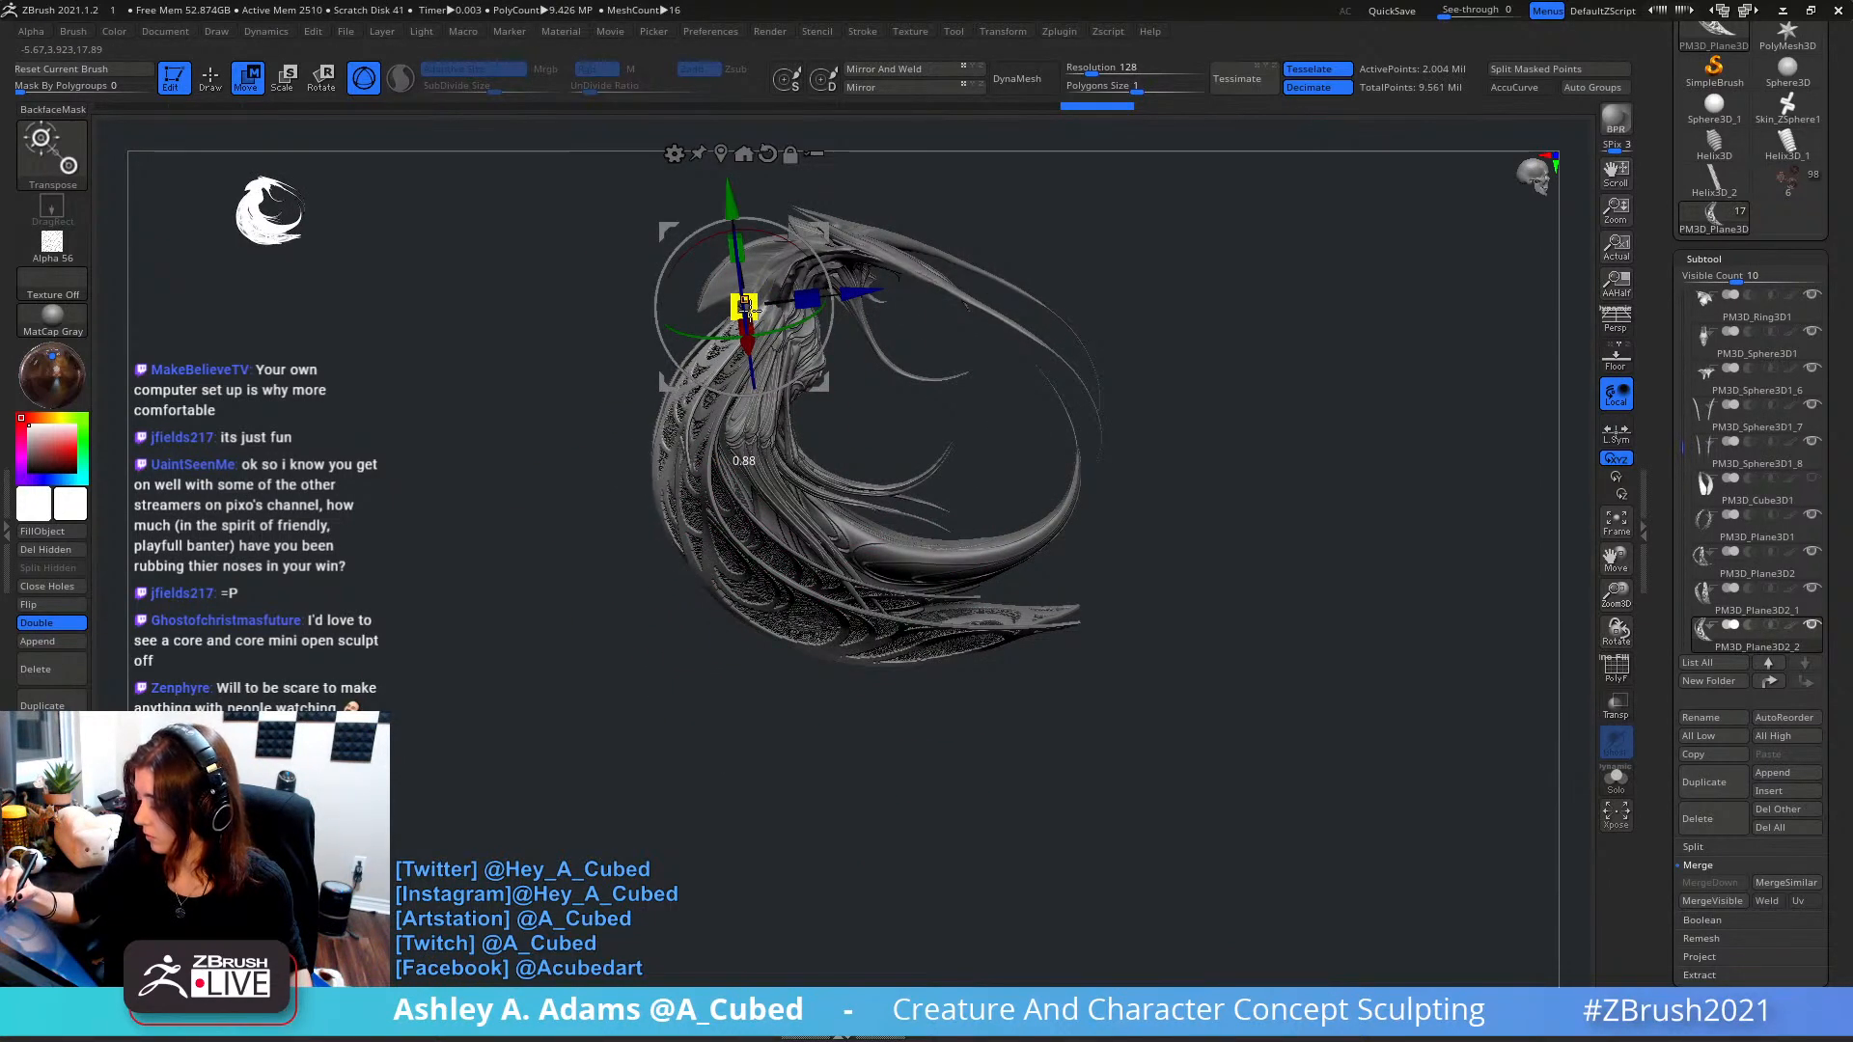
pyautogui.moveTo(752, 301)
pyautogui.mouseDown(button='right')
pyautogui.moveTo(840, 285)
pyautogui.moveTo(821, 405)
pyautogui.mouseUp(button='right')
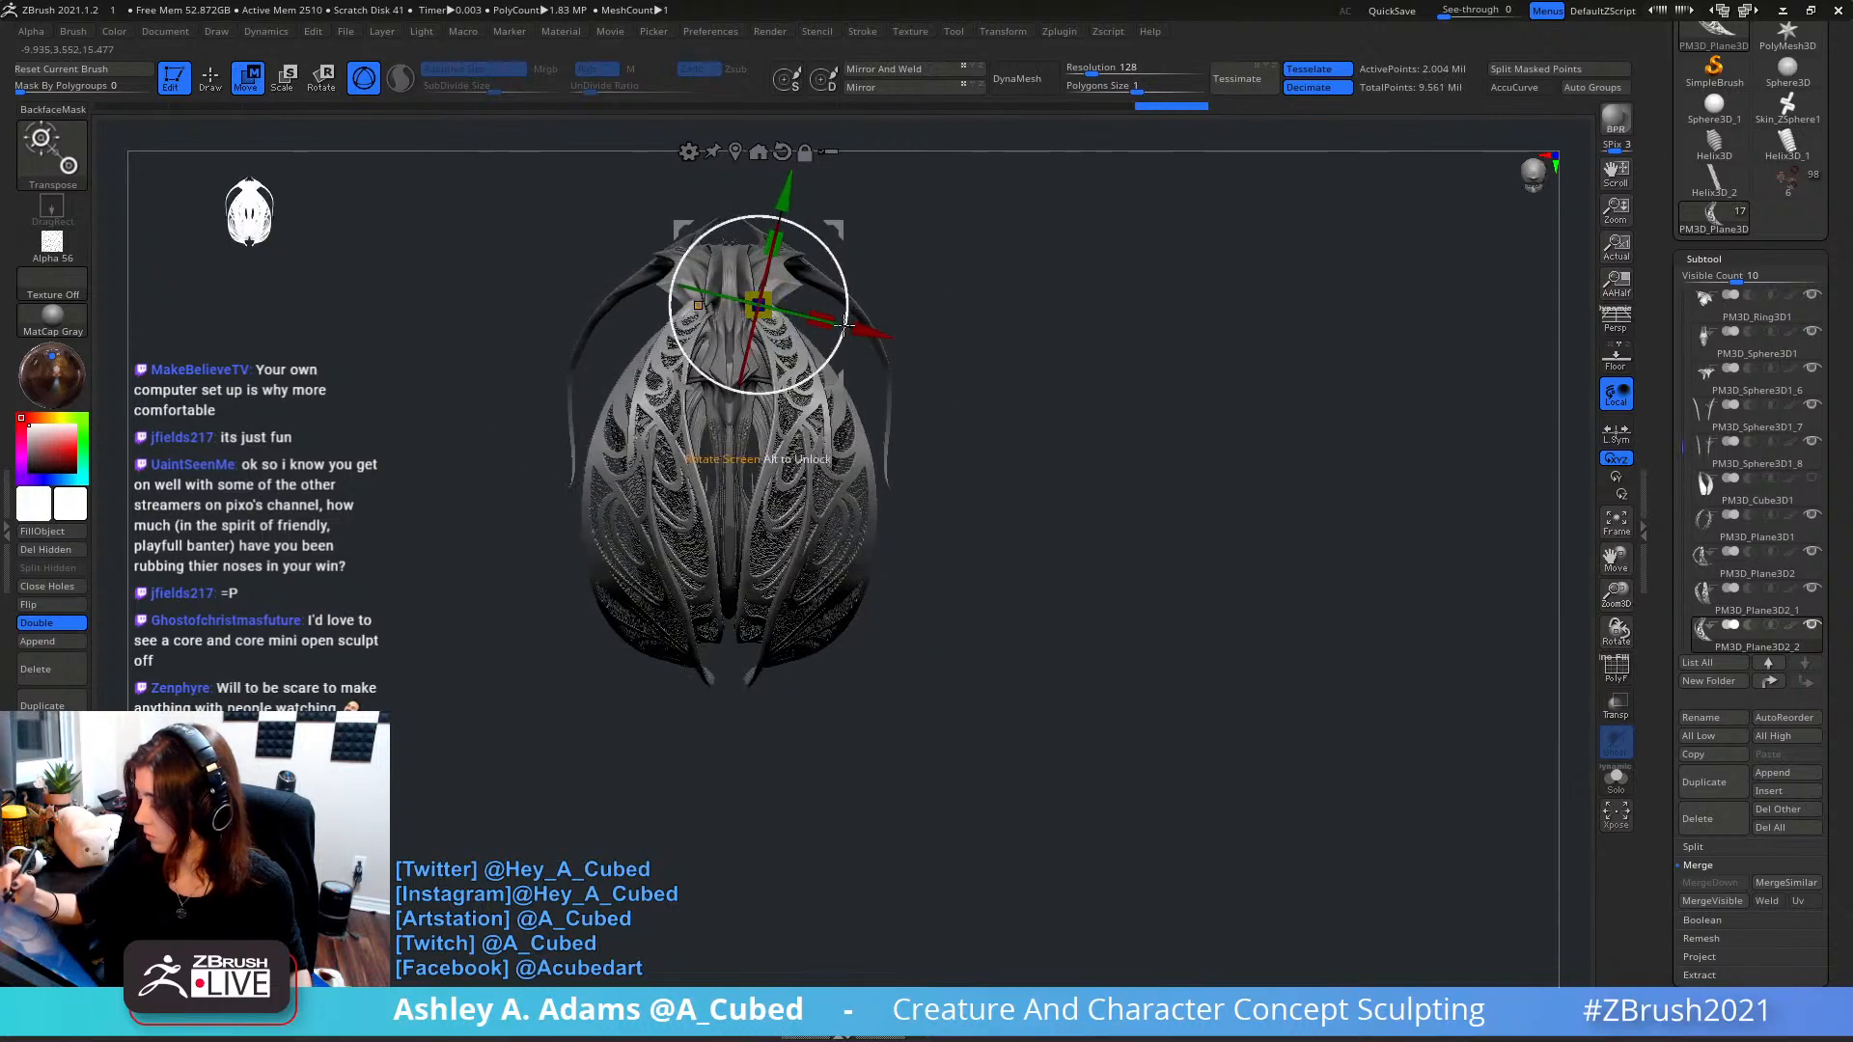
# - Reshape the upper ends of the rear wings near the shoulders with SnakeHook, working from behind and at an angle
pyautogui.press('q')
pyautogui.press('space')
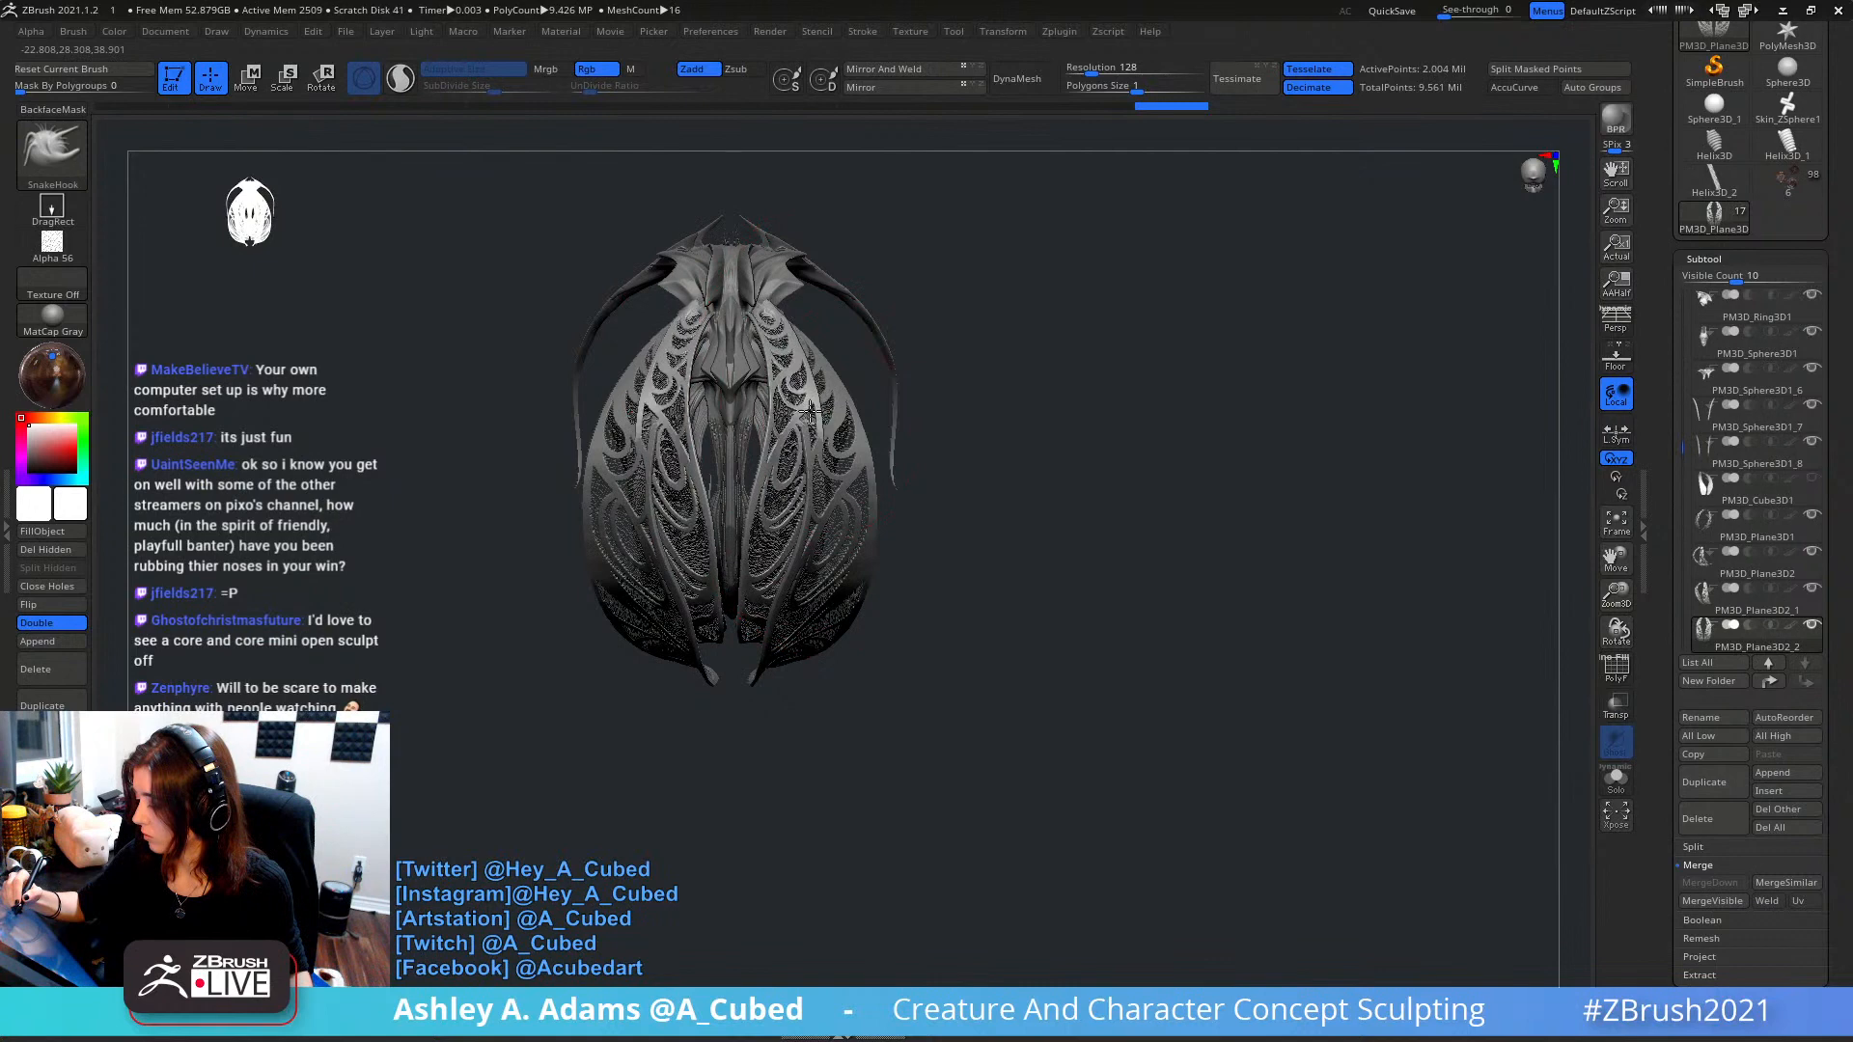
pyautogui.press('space')
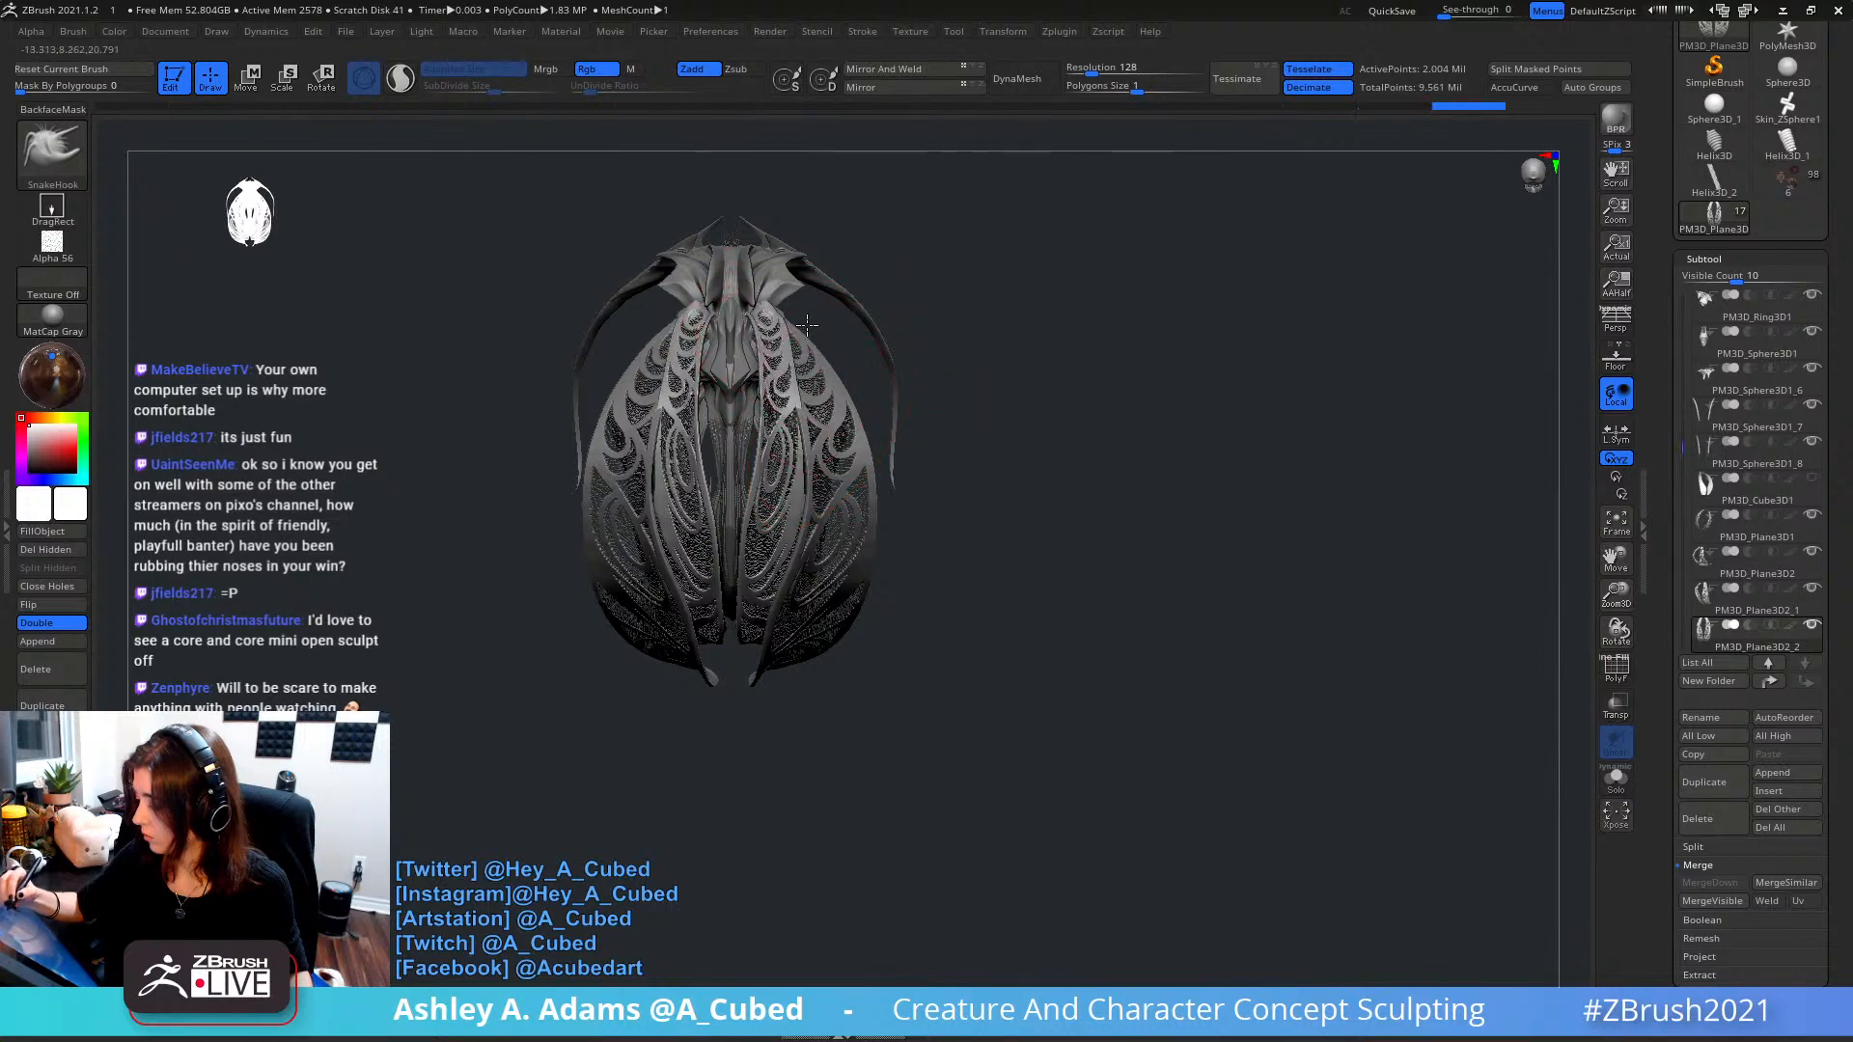
pyautogui.moveTo(828, 406); pyautogui.dragTo(728, 445, button='right')
pyautogui.press('space')
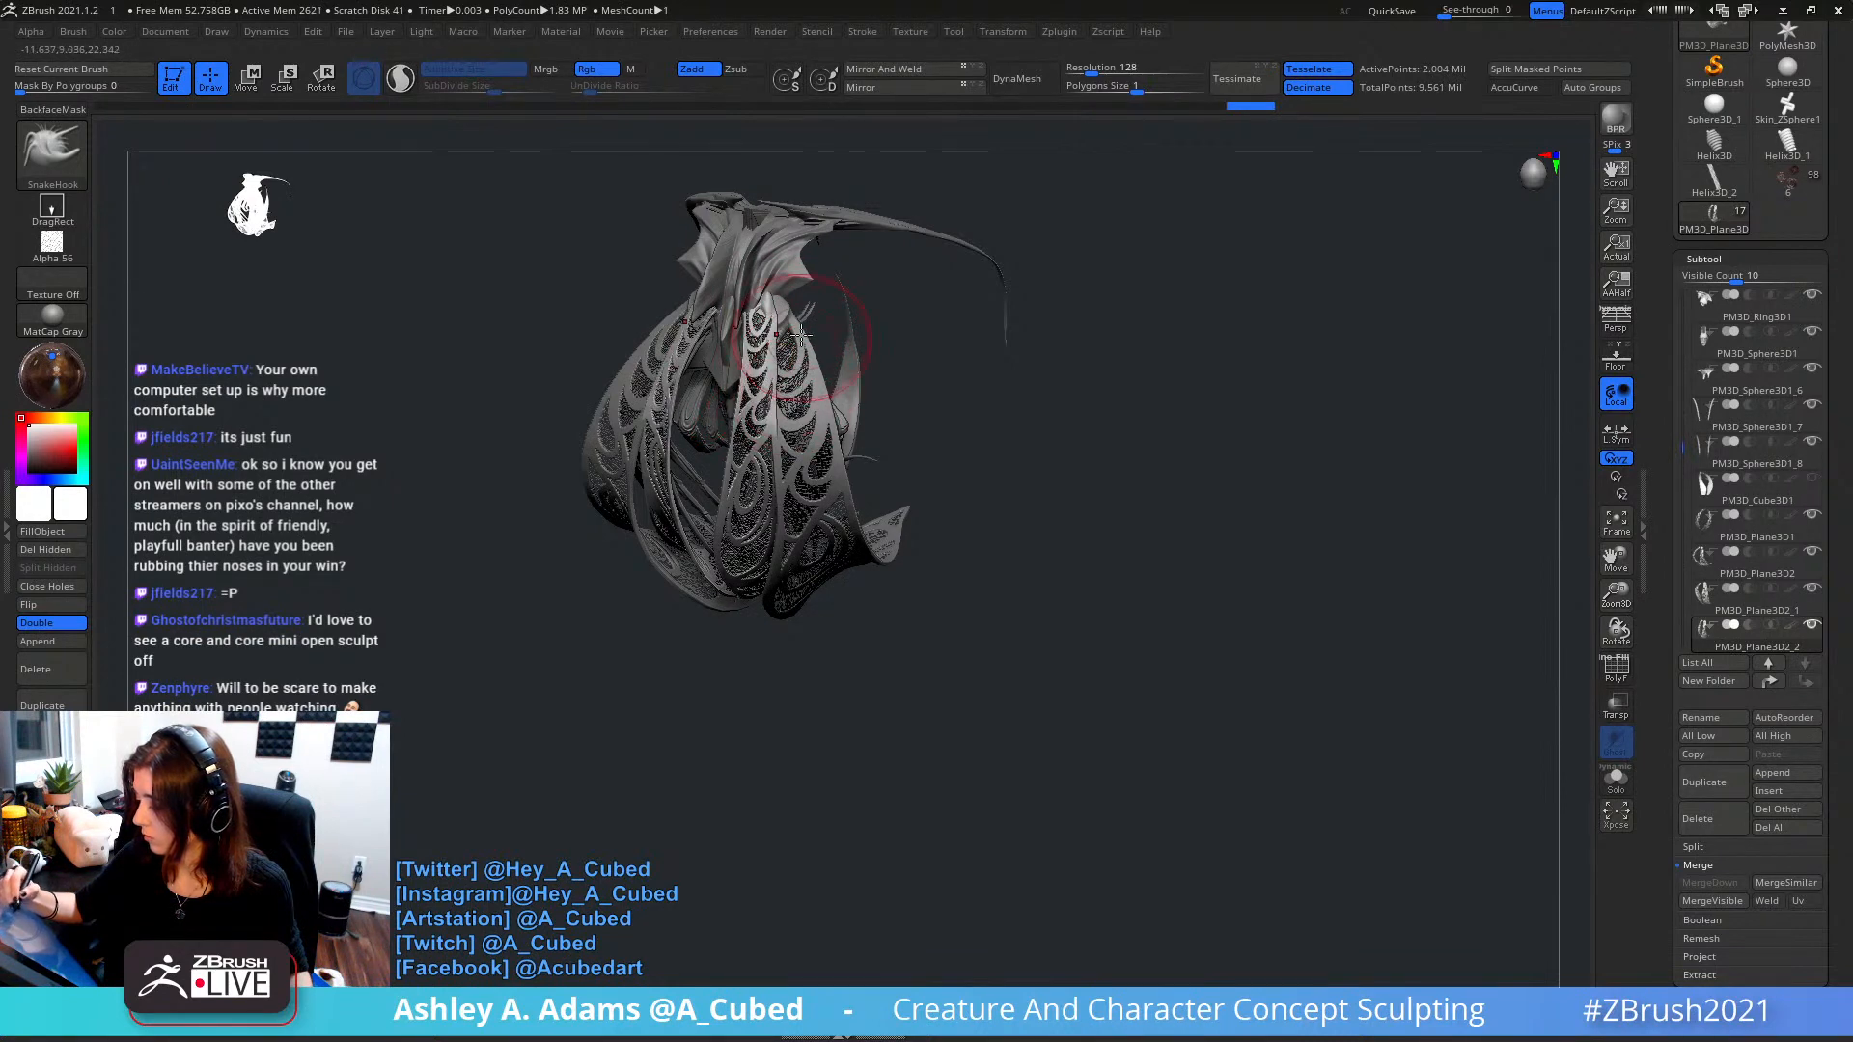
pyautogui.press('space')
pyautogui.moveTo(782, 307)
pyautogui.mouseDown(button='right')
pyautogui.moveTo(832, 316)
pyautogui.moveTo(780, 328)
pyautogui.mouseUp(button='right')
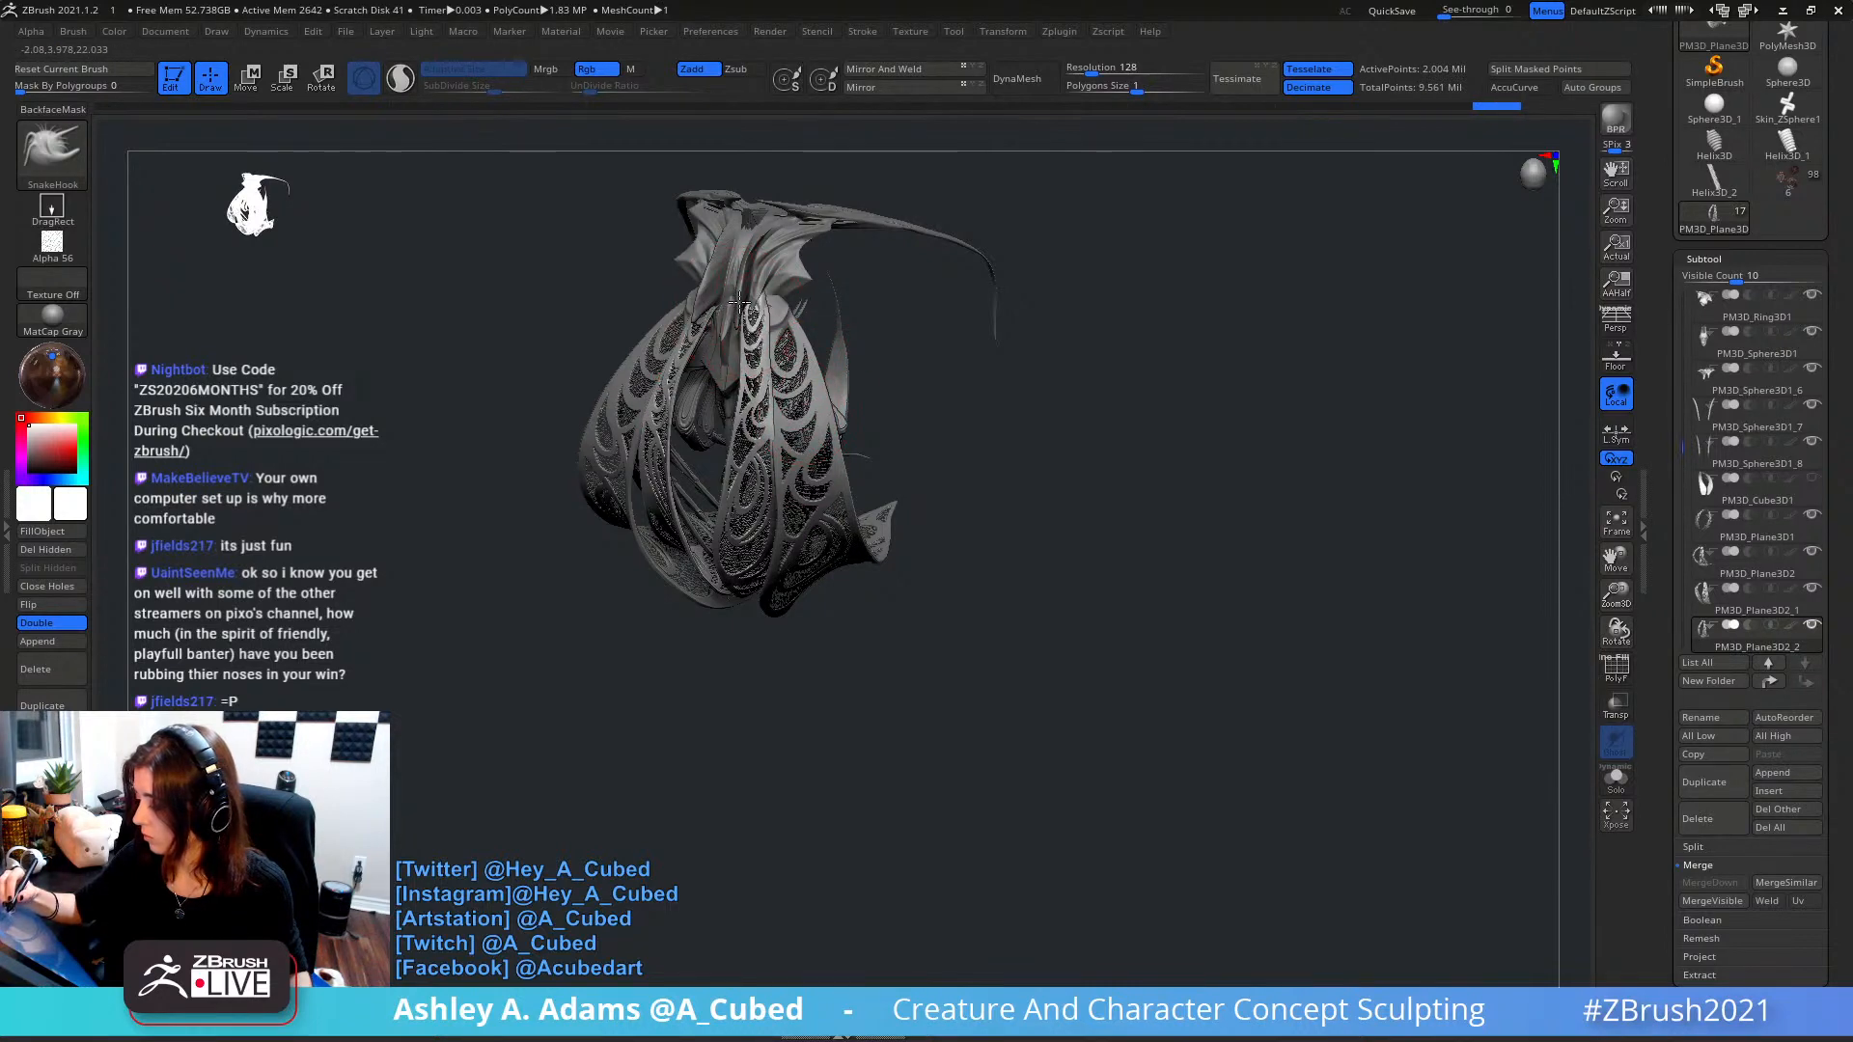
pyautogui.moveTo(739, 305)
pyautogui.mouseDown(button='right')
pyautogui.moveTo(811, 318)
pyautogui.moveTo(792, 332)
pyautogui.mouseUp(button='right')
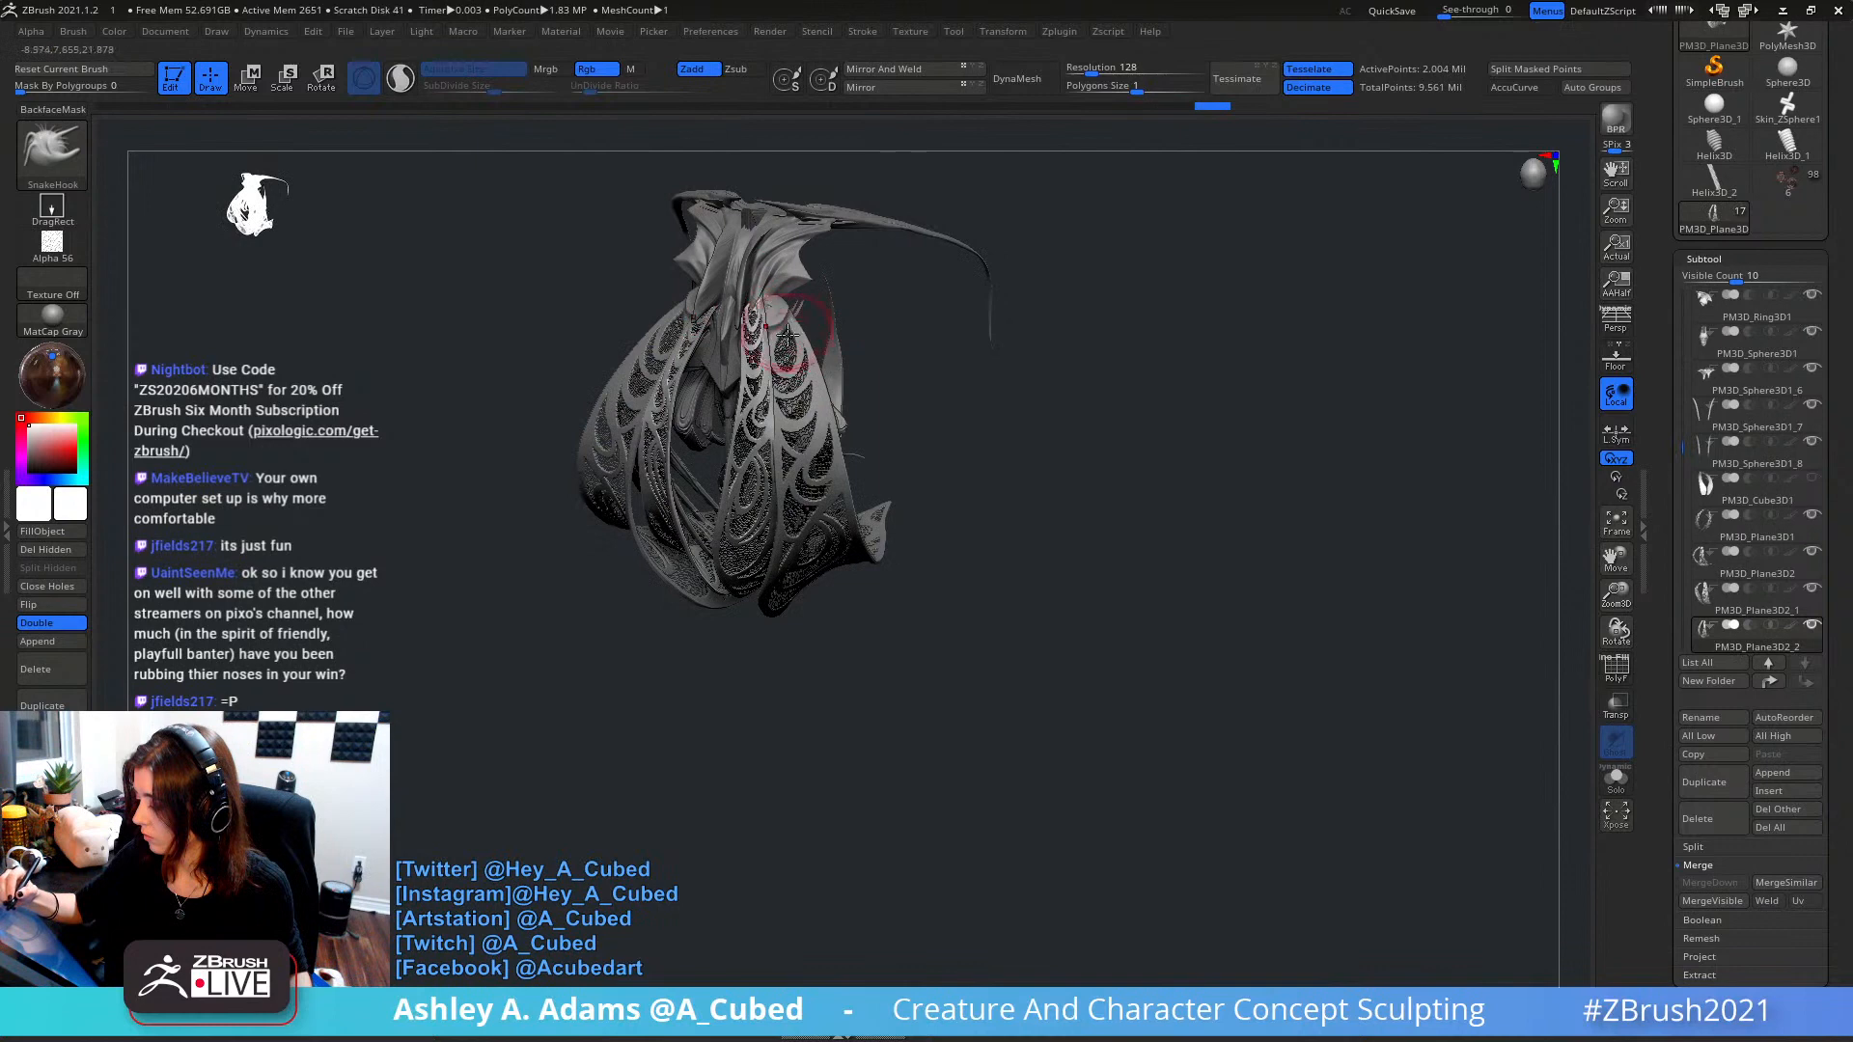
pyautogui.moveTo(794, 428); pyautogui.dragTo(804, 444, button='right')
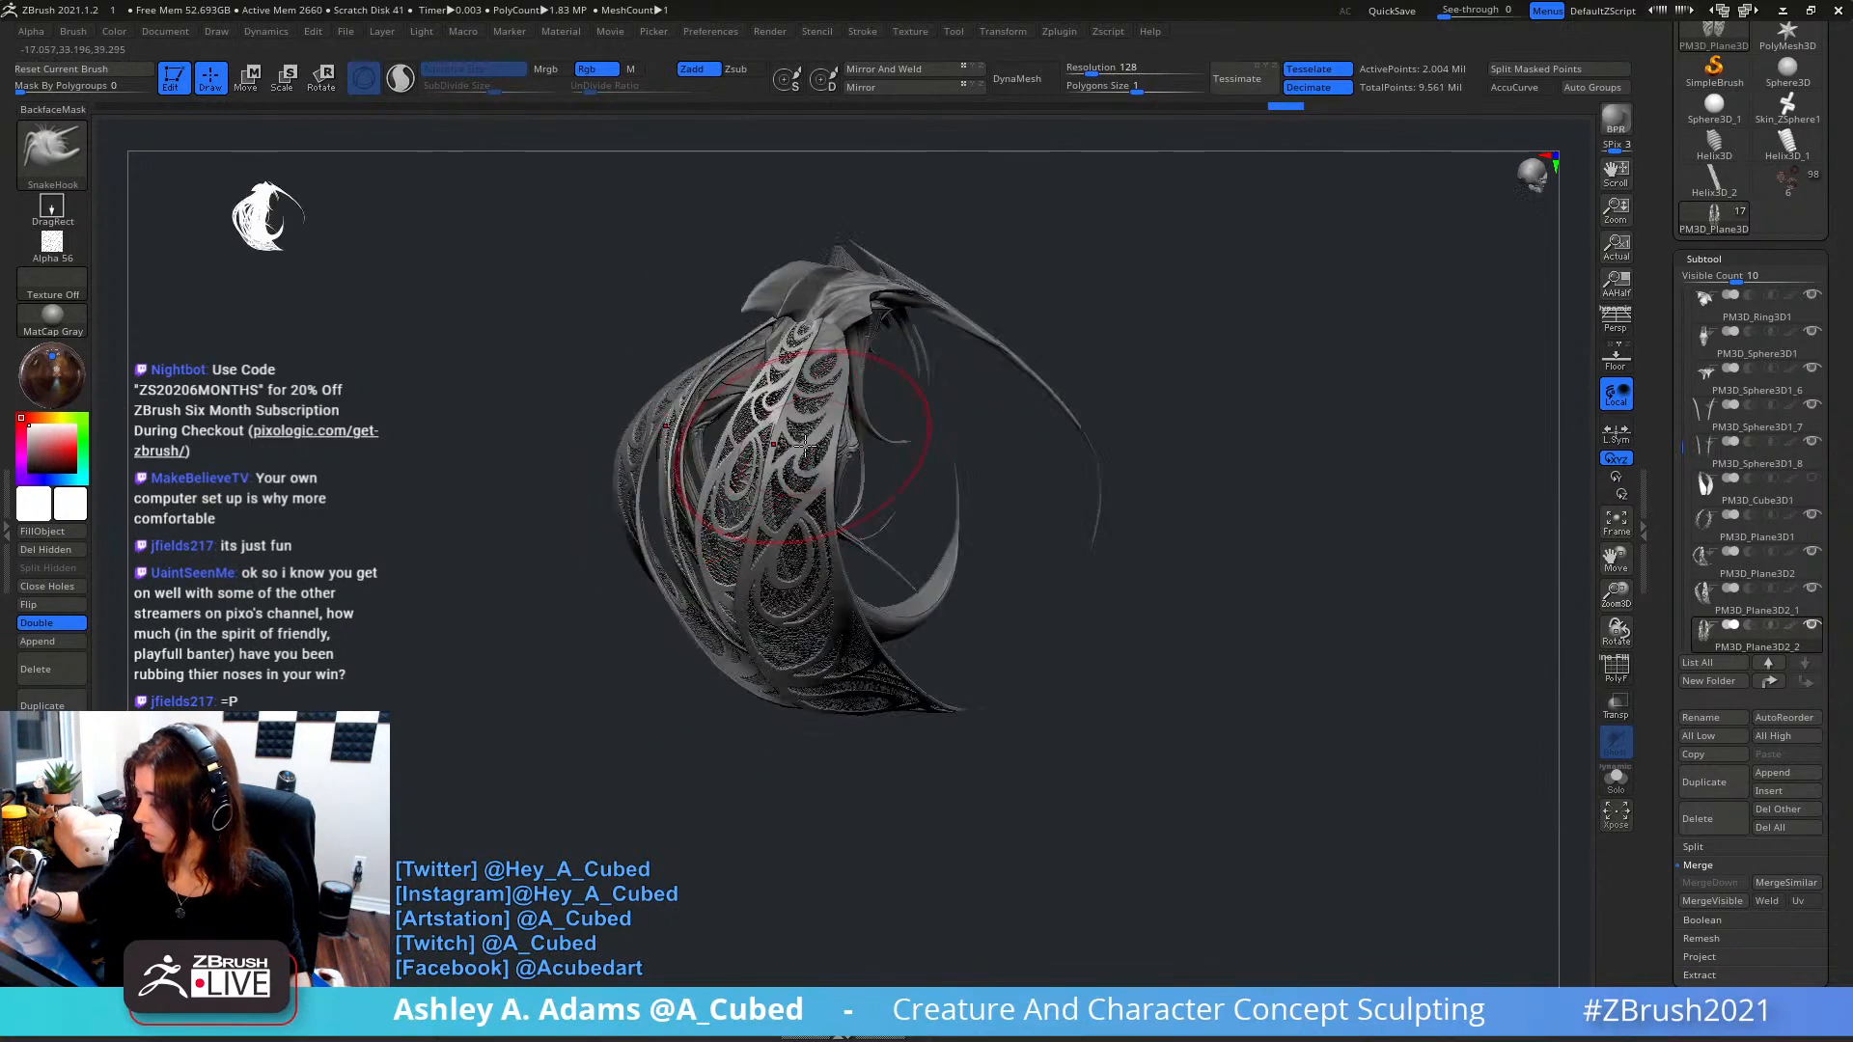
# - Set the SnakeHook draw size to about 136 and refine the rear wings' curvature from three-quarter back views
pyautogui.rightClick(786, 482)
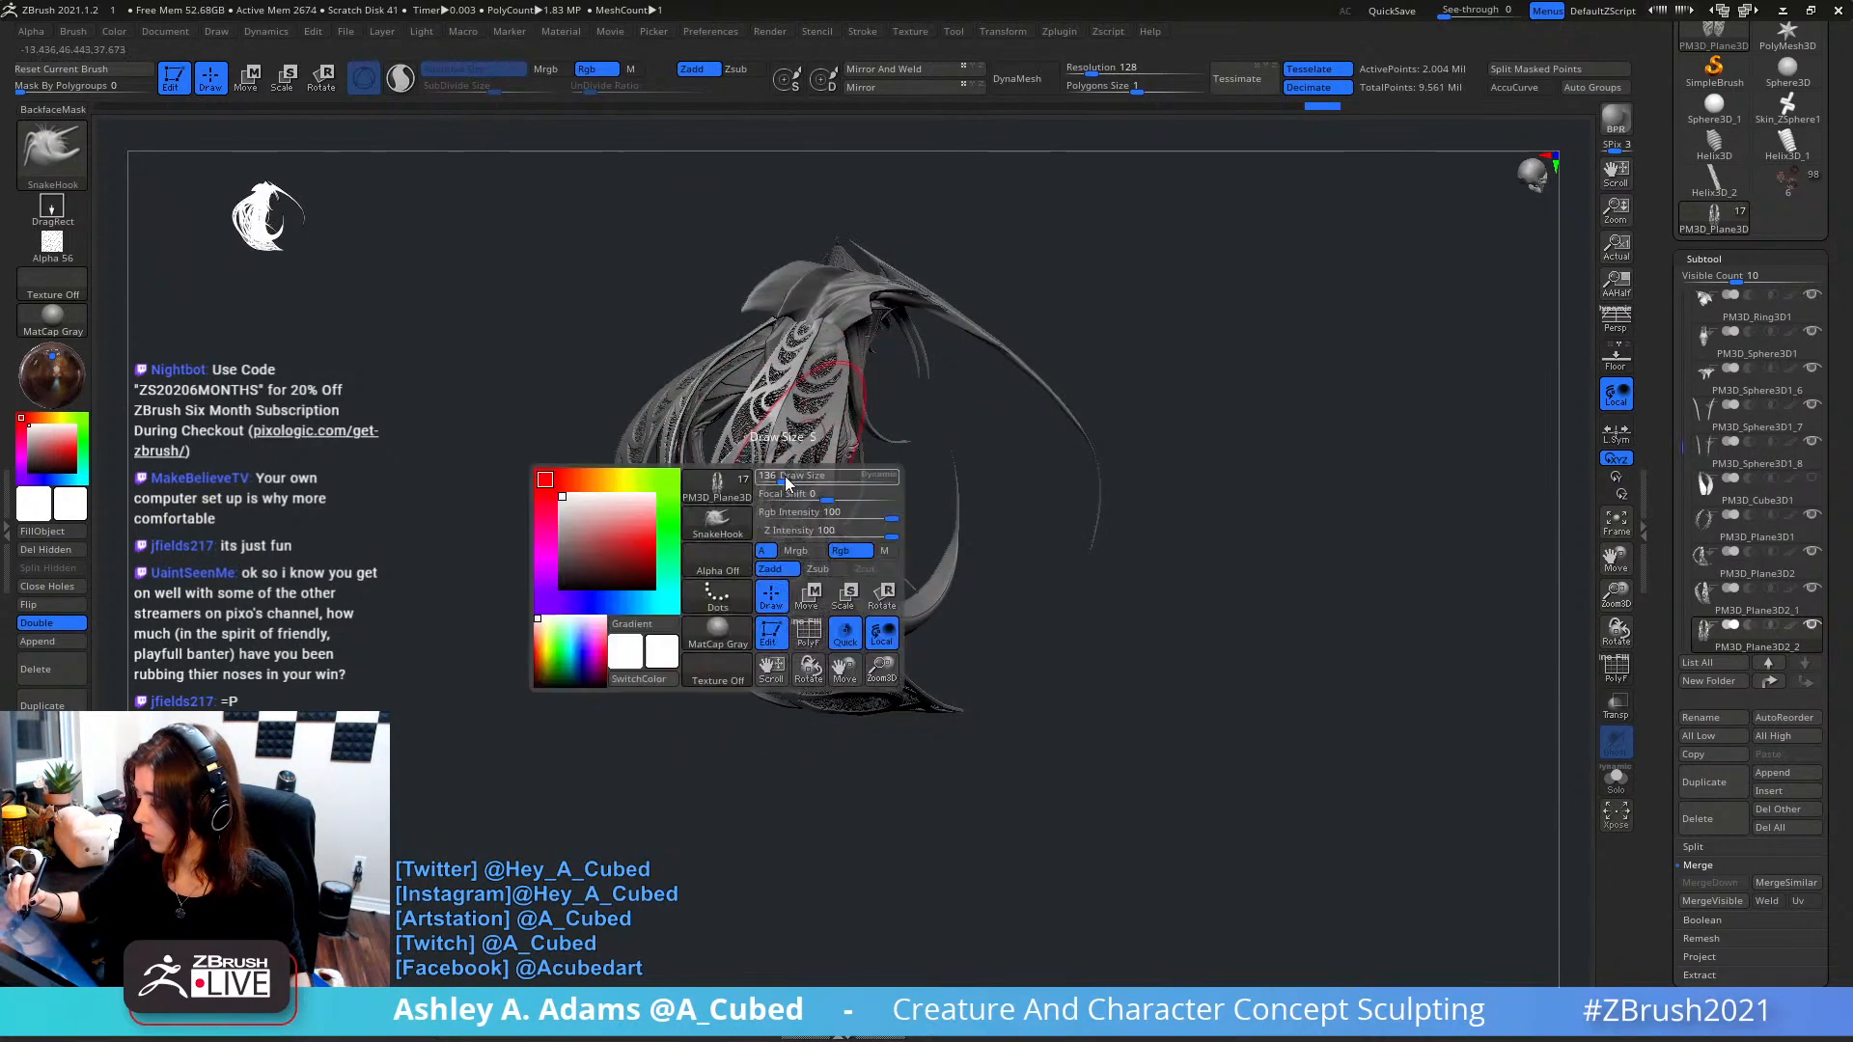
pyautogui.moveTo(772, 467)
pyautogui.mouseDown(button='right')
pyautogui.moveTo(807, 443)
pyautogui.moveTo(823, 363)
pyautogui.mouseUp(button='right')
pyautogui.rightClick(790, 455)
pyautogui.rightClick(816, 383)
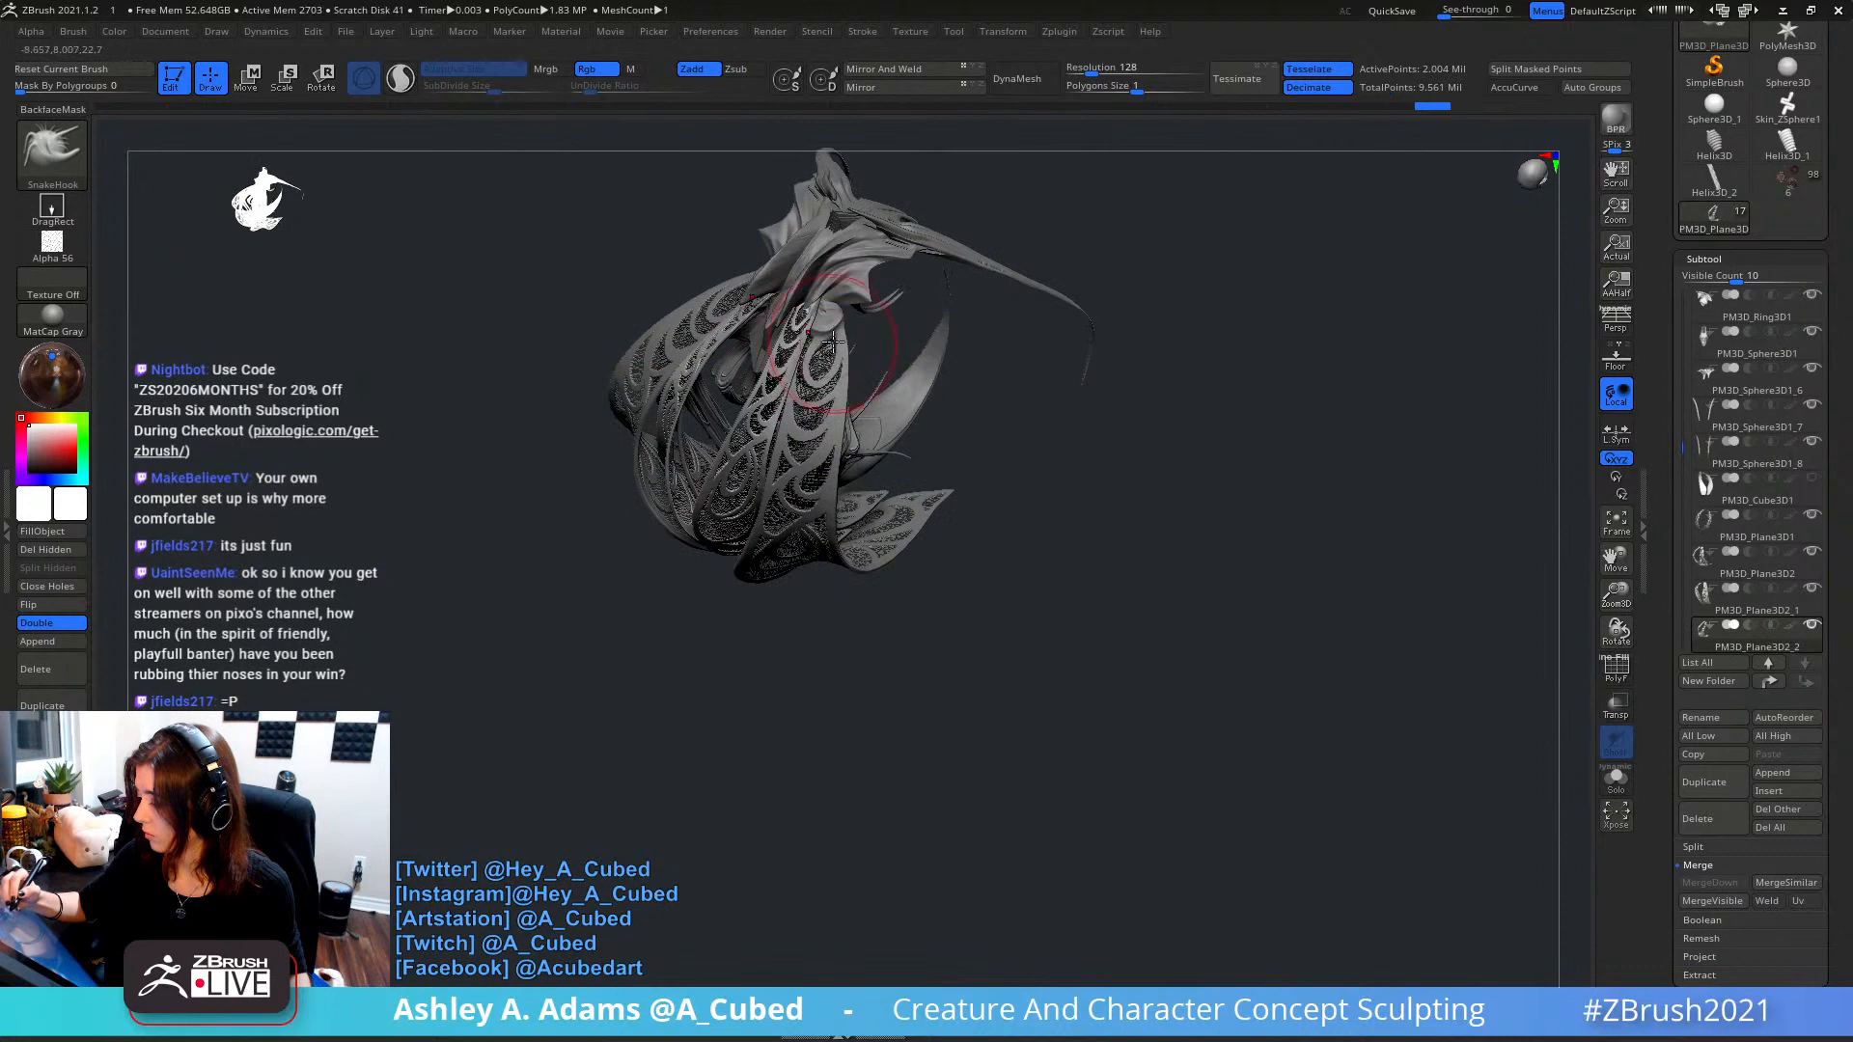
pyautogui.moveTo(813, 446)
pyautogui.mouseDown(button='right')
pyautogui.moveTo(744, 598)
pyautogui.moveTo(638, 396)
pyautogui.mouseUp(button='right')
pyautogui.rightClick(744, 598)
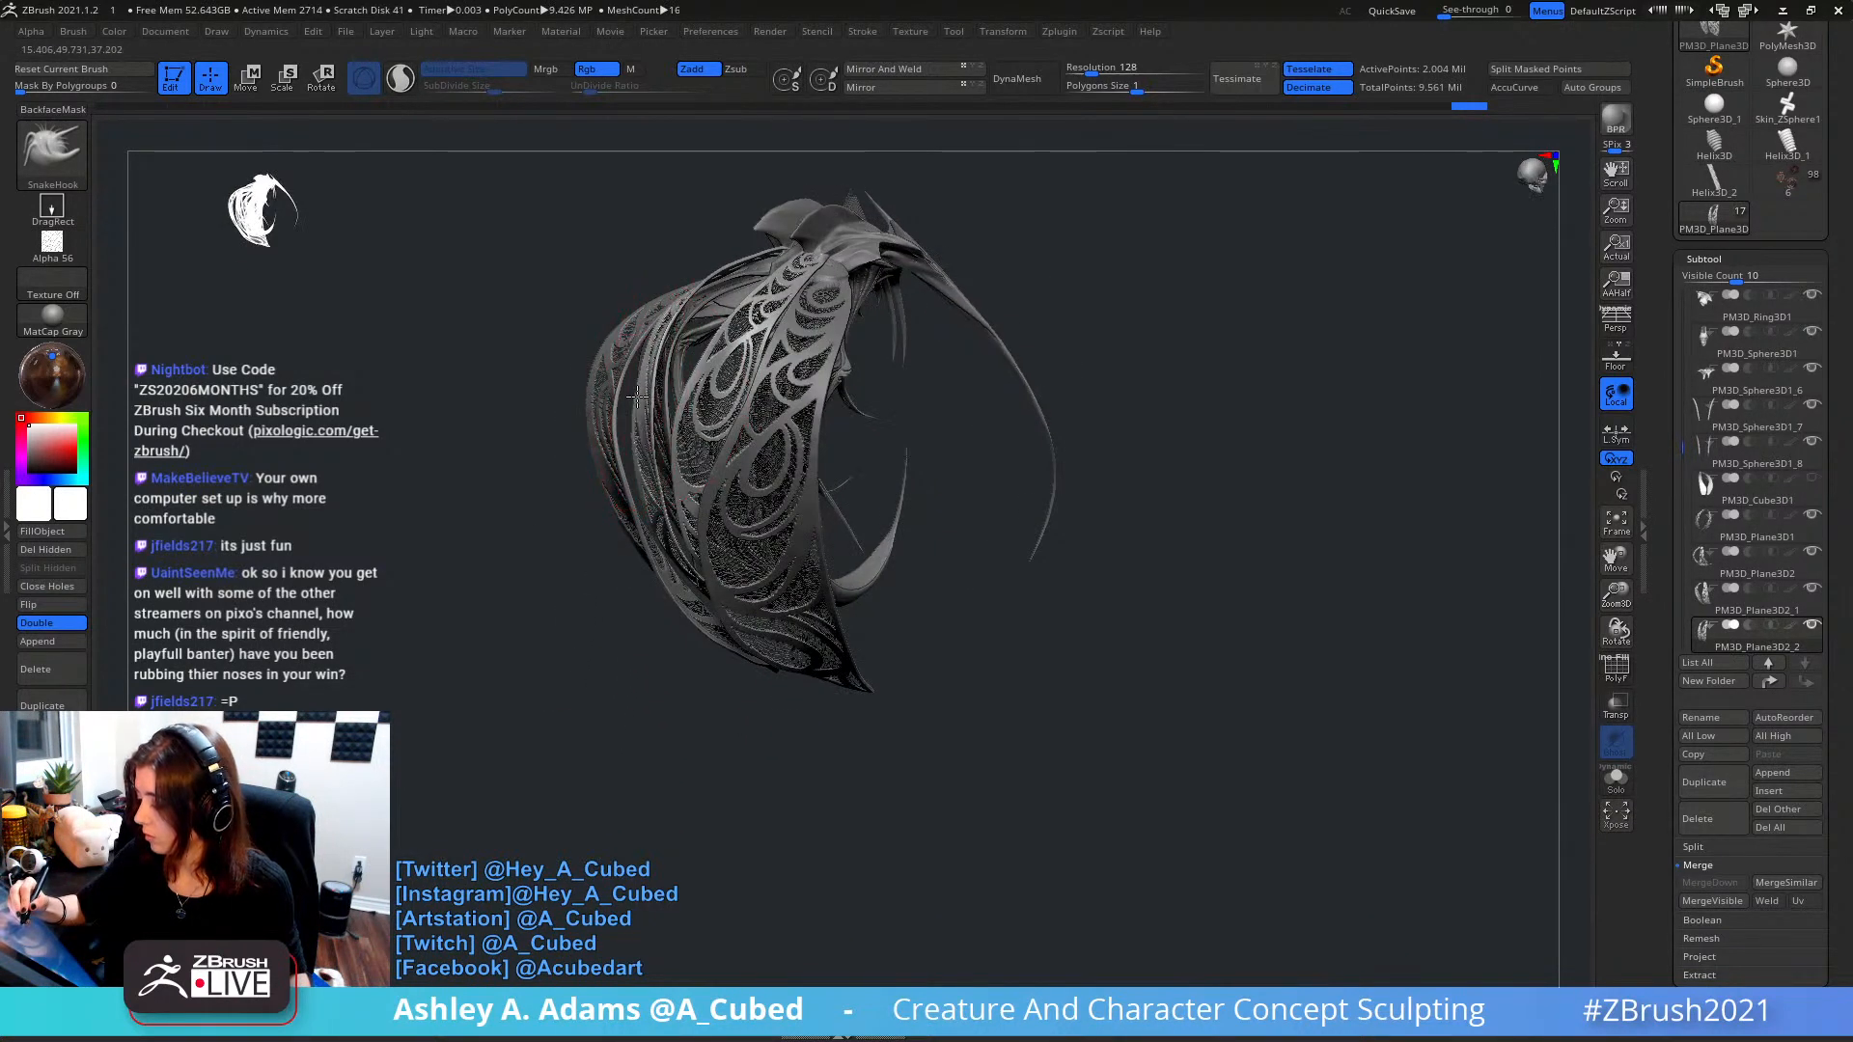
pyautogui.moveTo(645, 486)
pyautogui.mouseDown(button='right')
pyautogui.moveTo(811, 546)
pyautogui.moveTo(769, 467)
pyautogui.moveTo(744, 465)
pyautogui.moveTo(830, 425)
pyautogui.mouseUp(button='right')
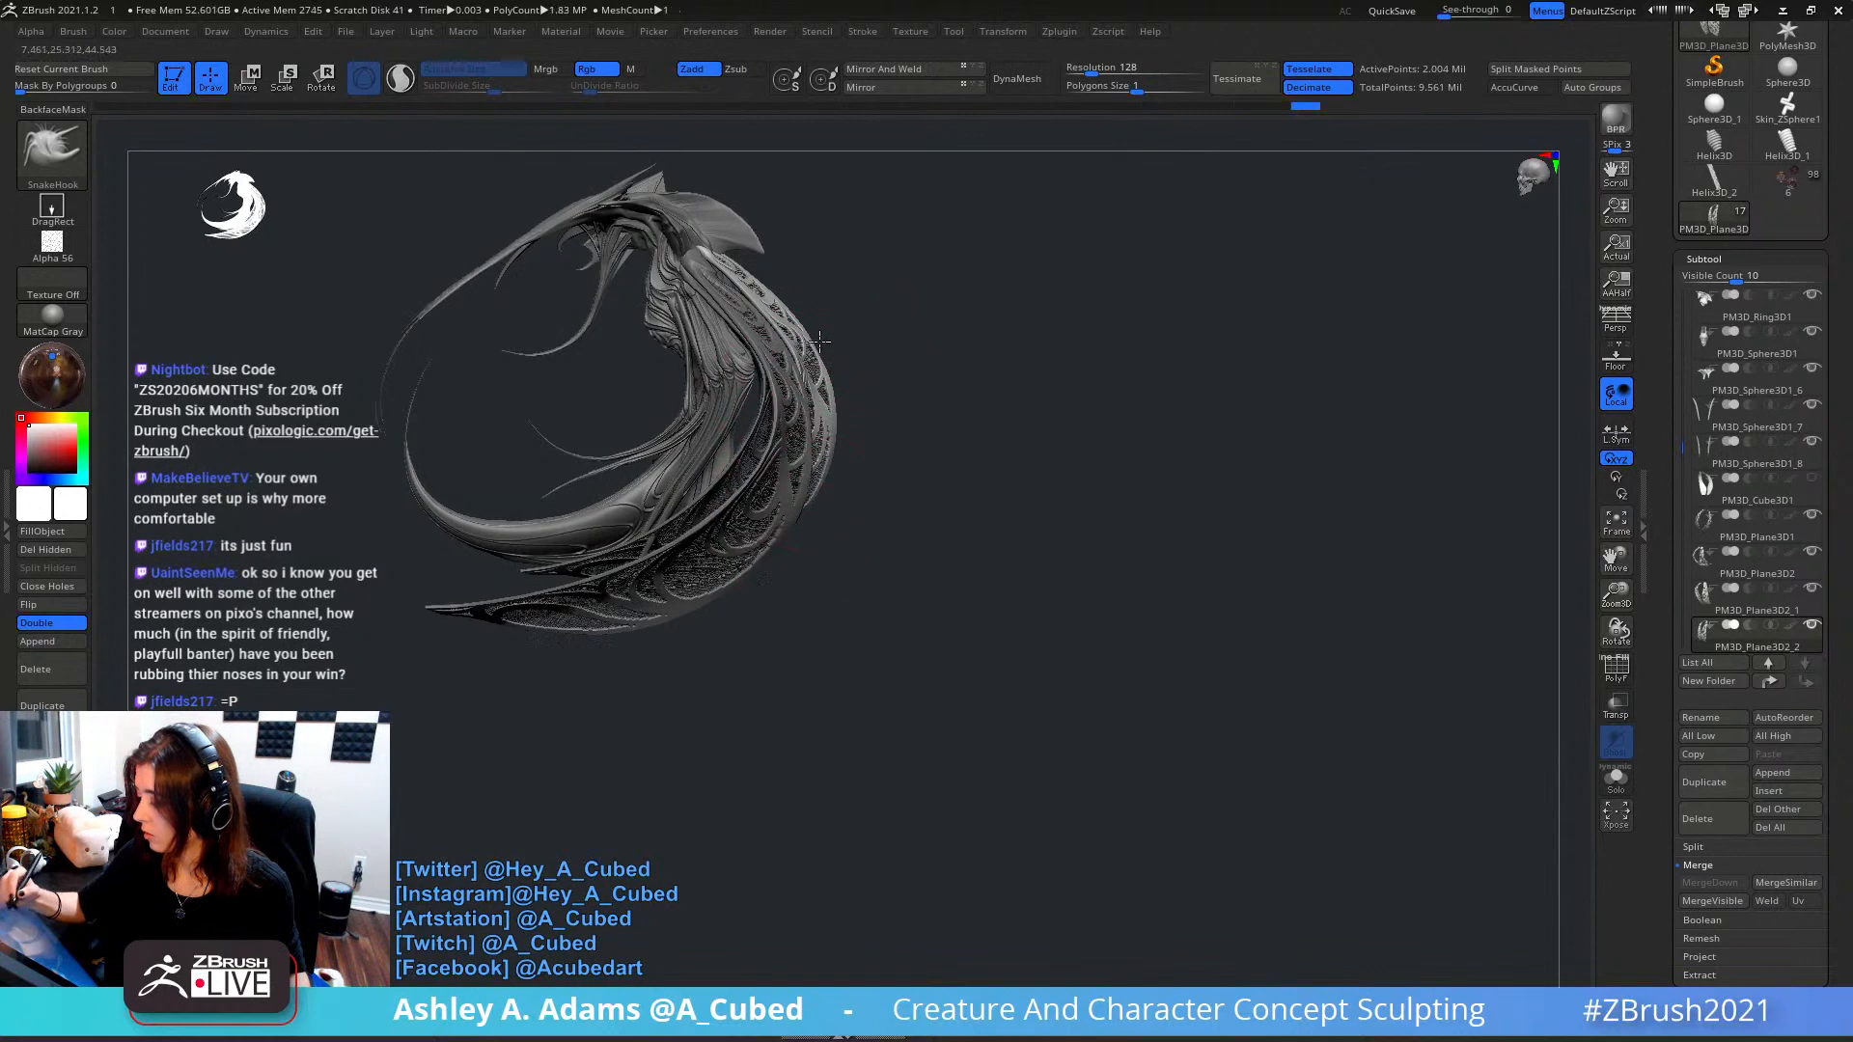
# - Nudge the rear wings' upper back edge with small SnakeHook strokes in side view to even out its curve
pyautogui.moveTo(819, 340); pyautogui.dragTo(822, 331, button='right')
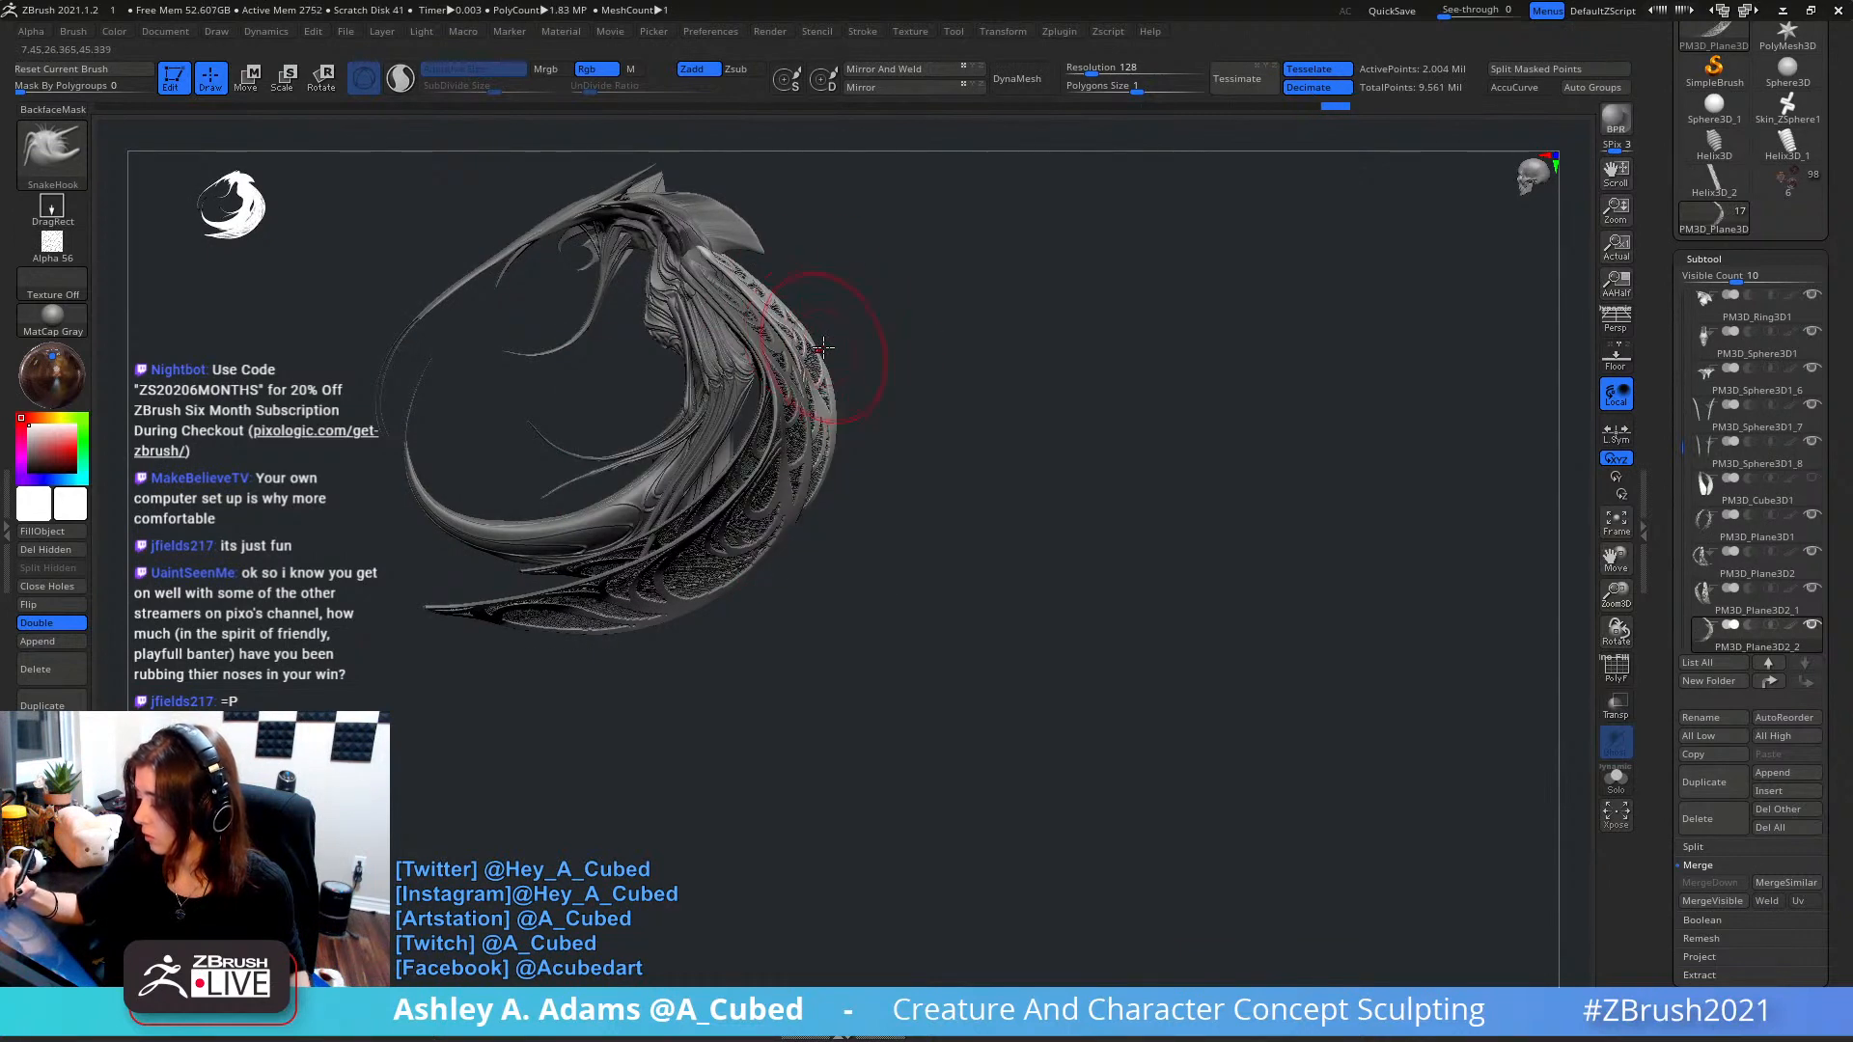
pyautogui.press('space')
pyautogui.click(819, 351)
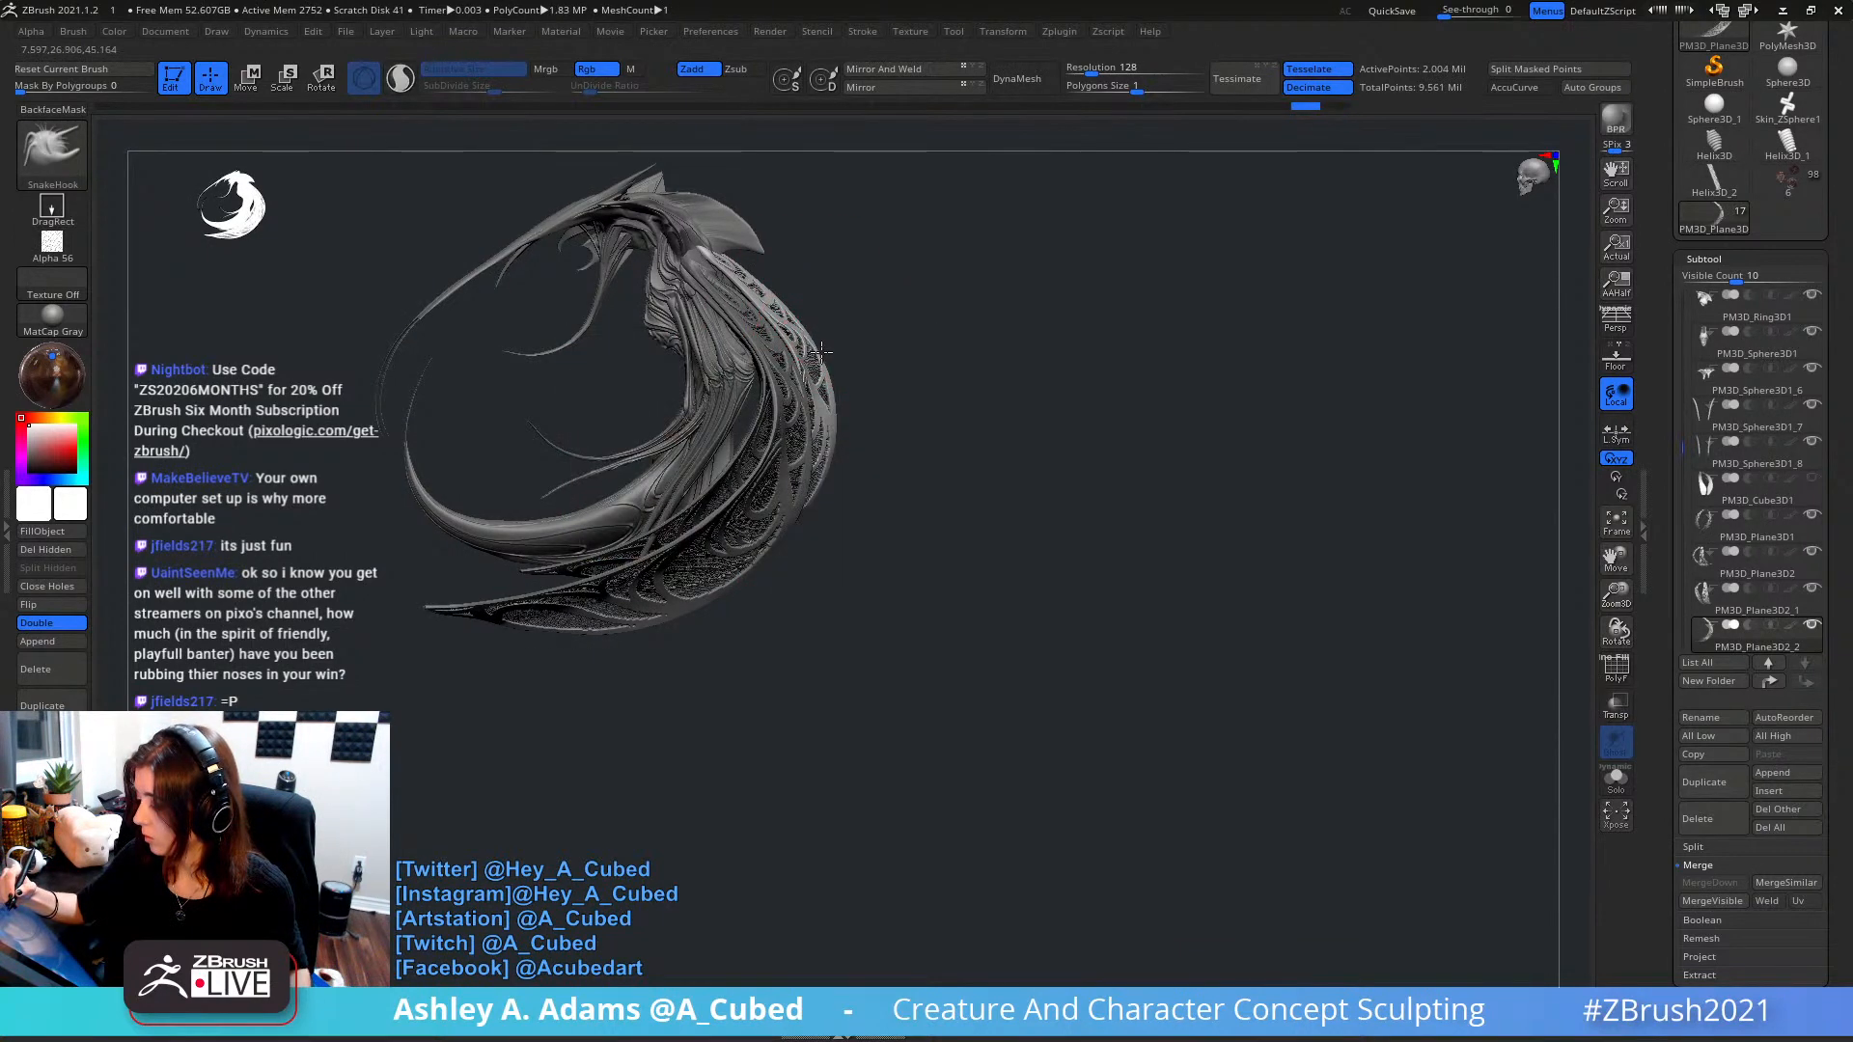
pyautogui.moveTo(799, 320); pyautogui.dragTo(800, 318)
pyautogui.moveTo(800, 318); pyautogui.dragTo(795, 315, button='right')
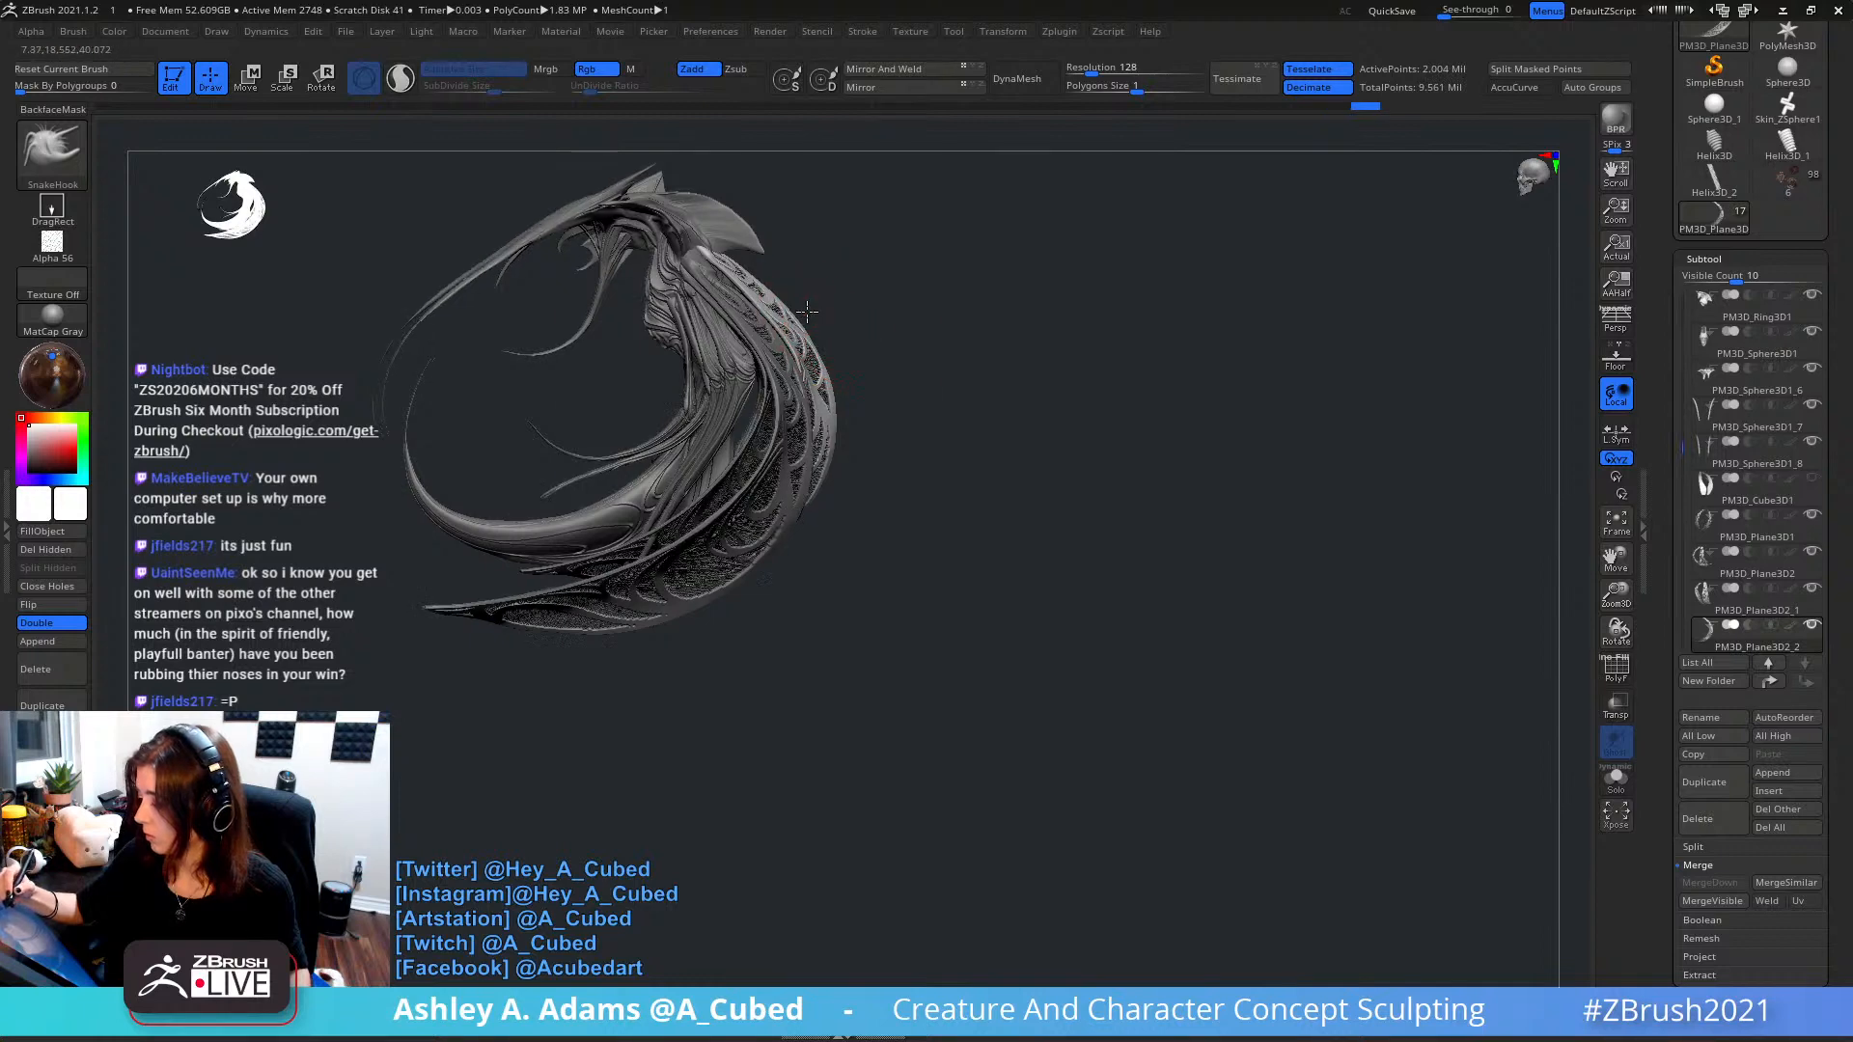
pyautogui.press('space')
pyautogui.moveTo(777, 303); pyautogui.dragTo(767, 319)
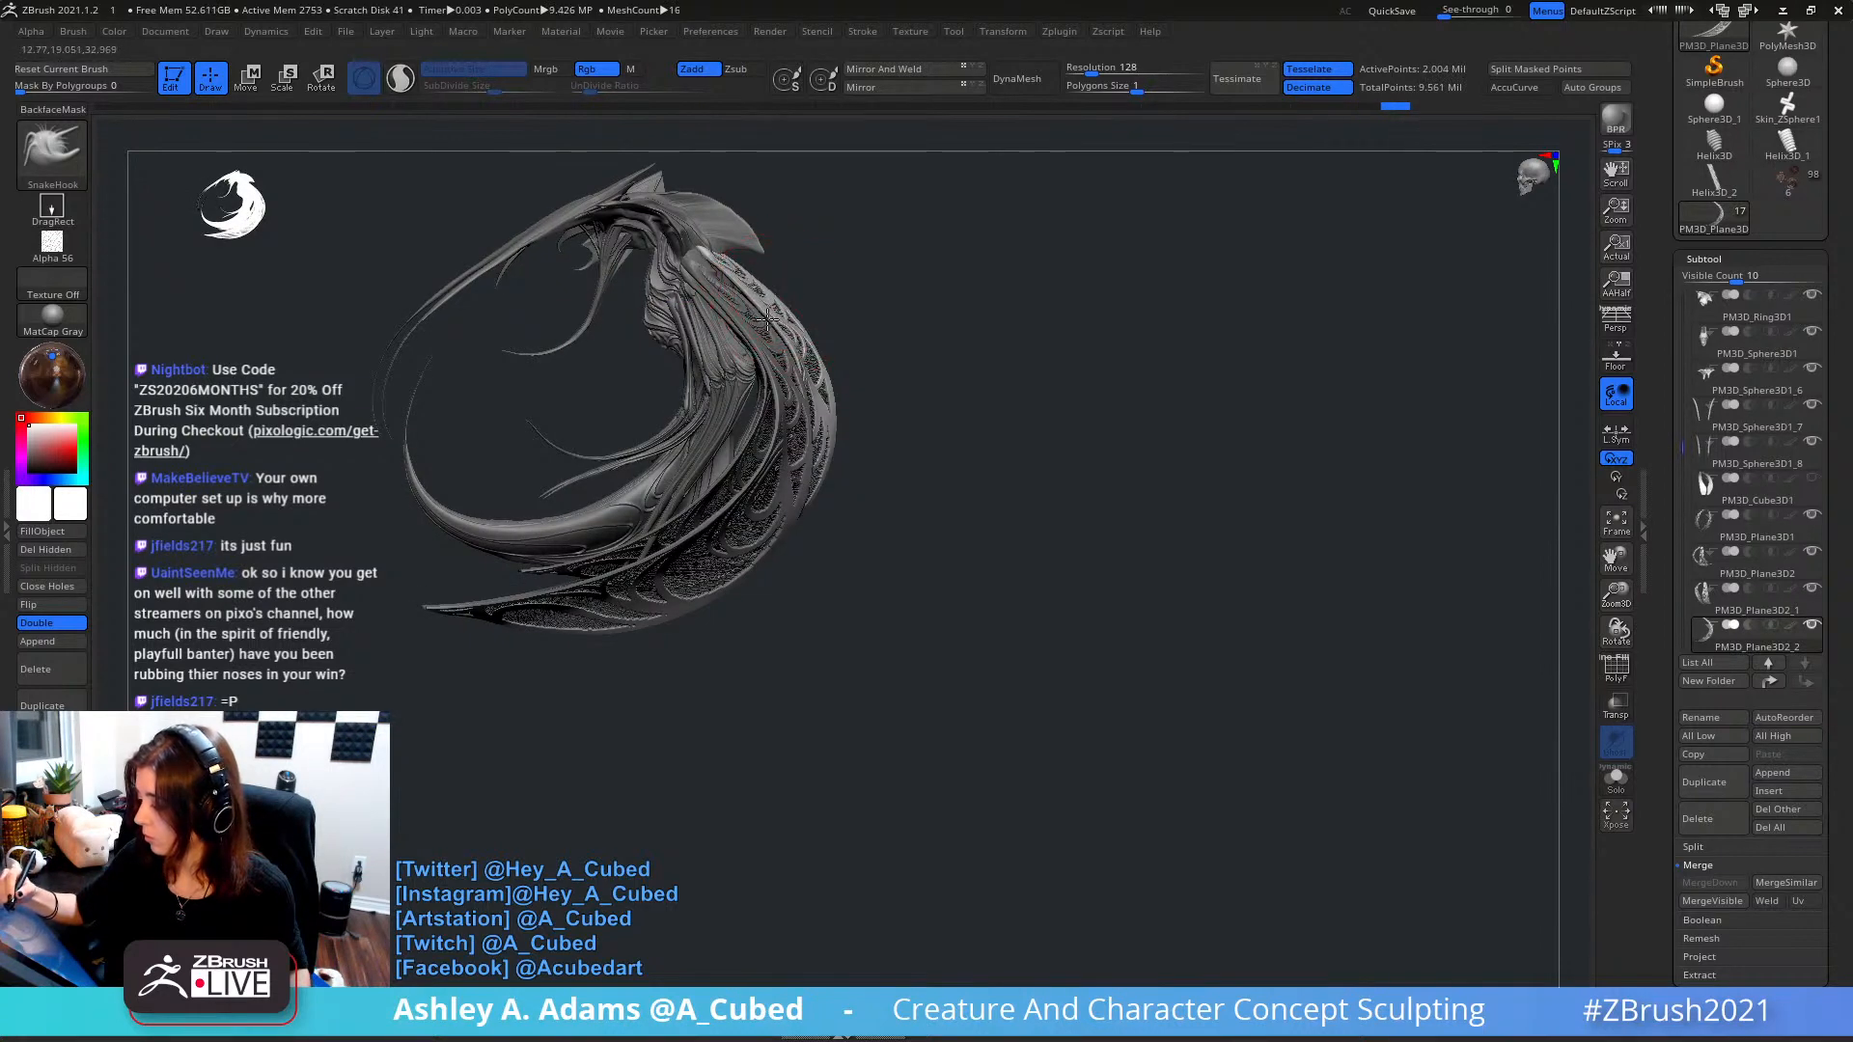
pyautogui.moveTo(768, 317)
pyautogui.keyDown('alt'); pyautogui.mouseDown(button='right')
pyautogui.moveTo(825, 364)
pyautogui.moveTo(818, 344)
pyautogui.mouseUp(button='right'); pyautogui.keyUp('alt')
pyautogui.press('space')
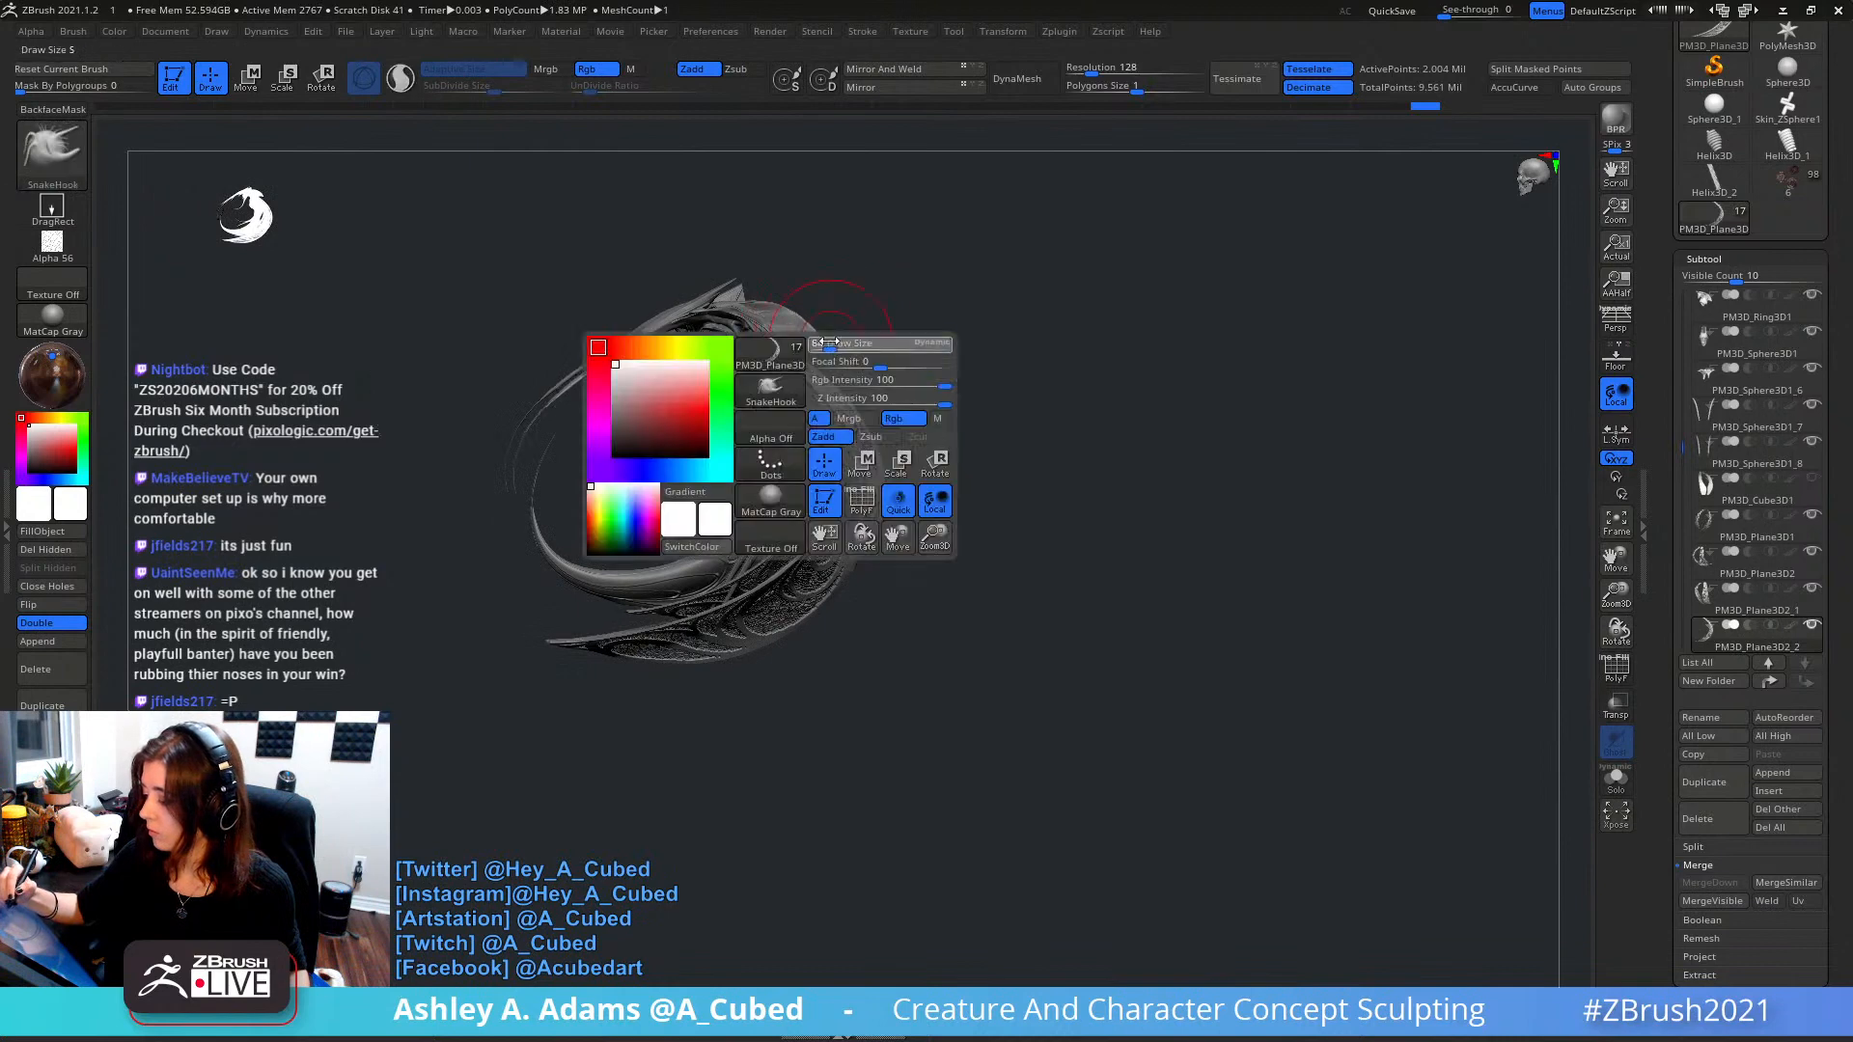
pyautogui.click(834, 348)
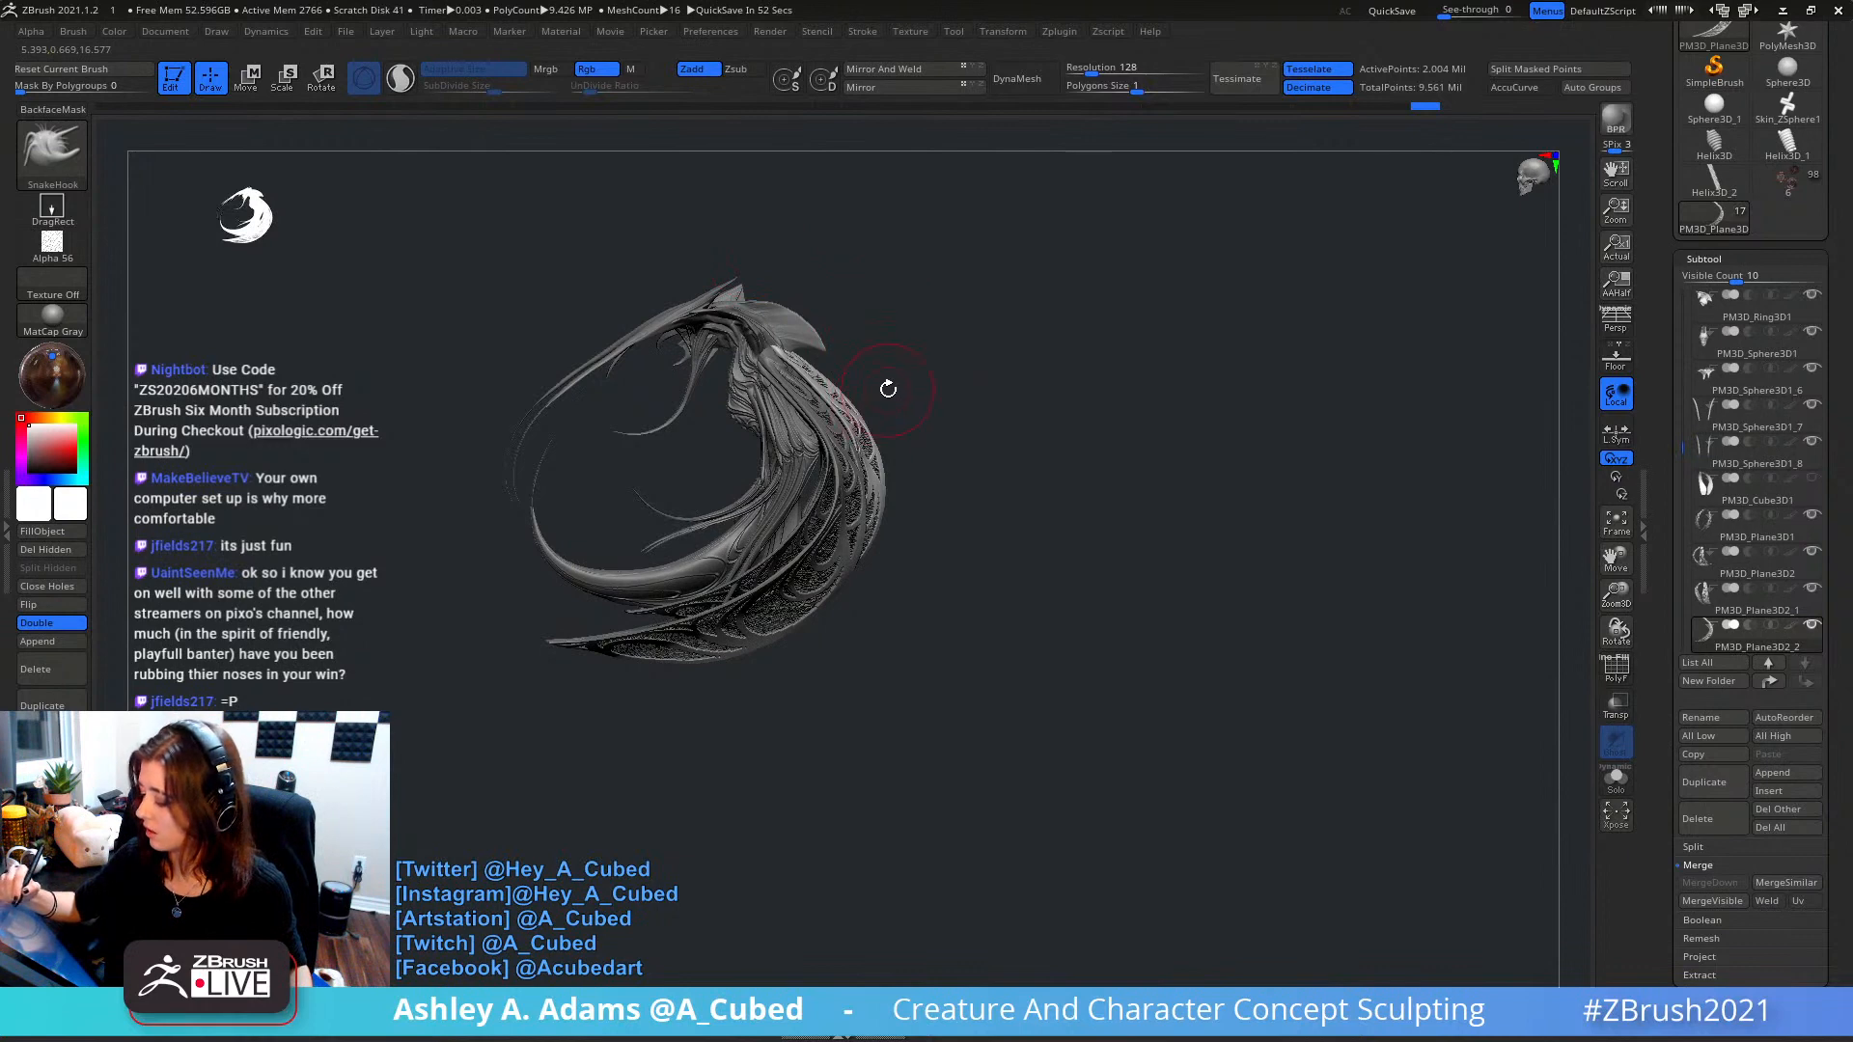
# - Make the PM3D_Plane3D2_1 inner wings the active subtool and turn the model to a front view
pyautogui.moveTo(888, 388); pyautogui.dragTo(787, 529)
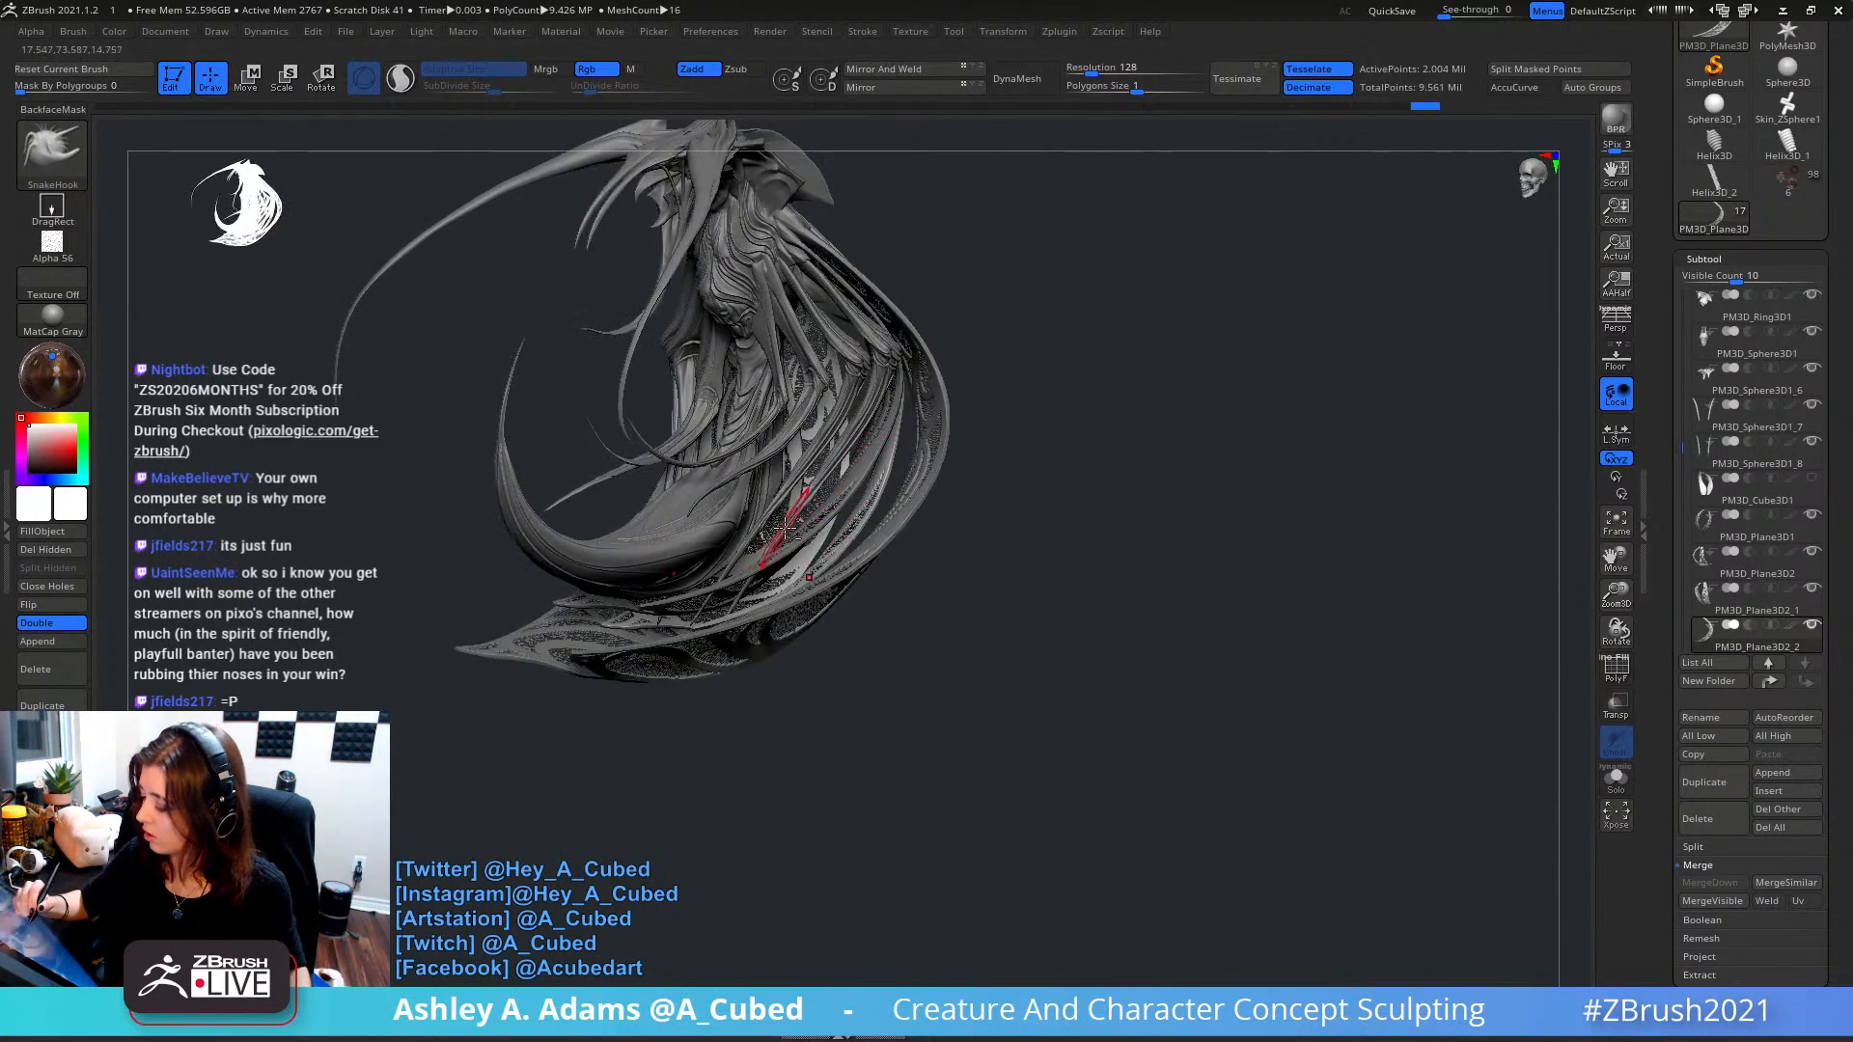
pyautogui.keyDown('alt'); pyautogui.click(786, 529); pyautogui.keyUp('alt')
pyautogui.rightClick(771, 510)
pyautogui.moveTo(770, 502)
pyautogui.mouseDown(button='right')
pyautogui.moveTo(816, 532)
pyautogui.moveTo(845, 512)
pyautogui.moveTo(858, 462)
pyautogui.moveTo(812, 467)
pyautogui.moveTo(854, 477)
pyautogui.moveTo(832, 465)
pyautogui.moveTo(855, 452)
pyautogui.mouseUp(button='right')
pyautogui.rightClick(821, 528)
pyautogui.keyDown('alt'); pyautogui.click(823, 576); pyautogui.keyUp('alt')
pyautogui.rightClick(858, 461)
pyautogui.rightClick(817, 459)
pyautogui.rightClick(937, 415)
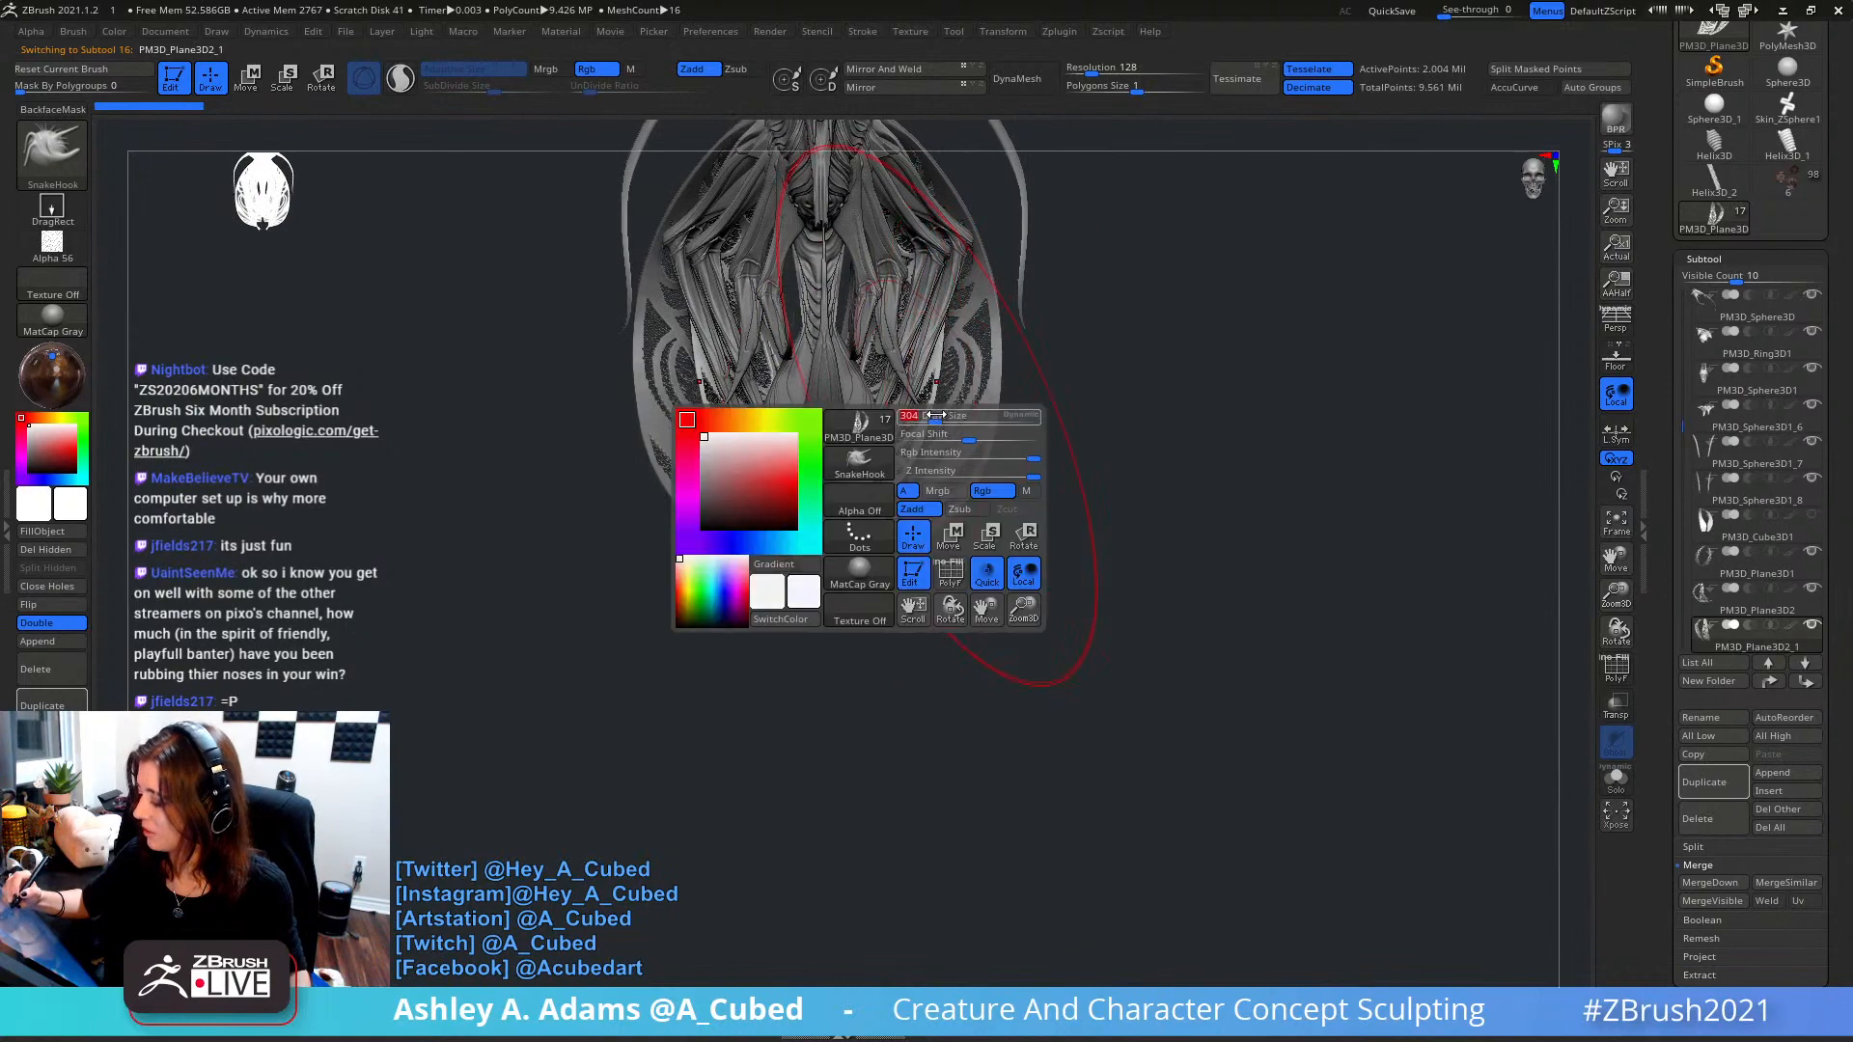
pyautogui.click(937, 415)
pyautogui.click(889, 467)
pyautogui.hotkey('ctrl', 'z')
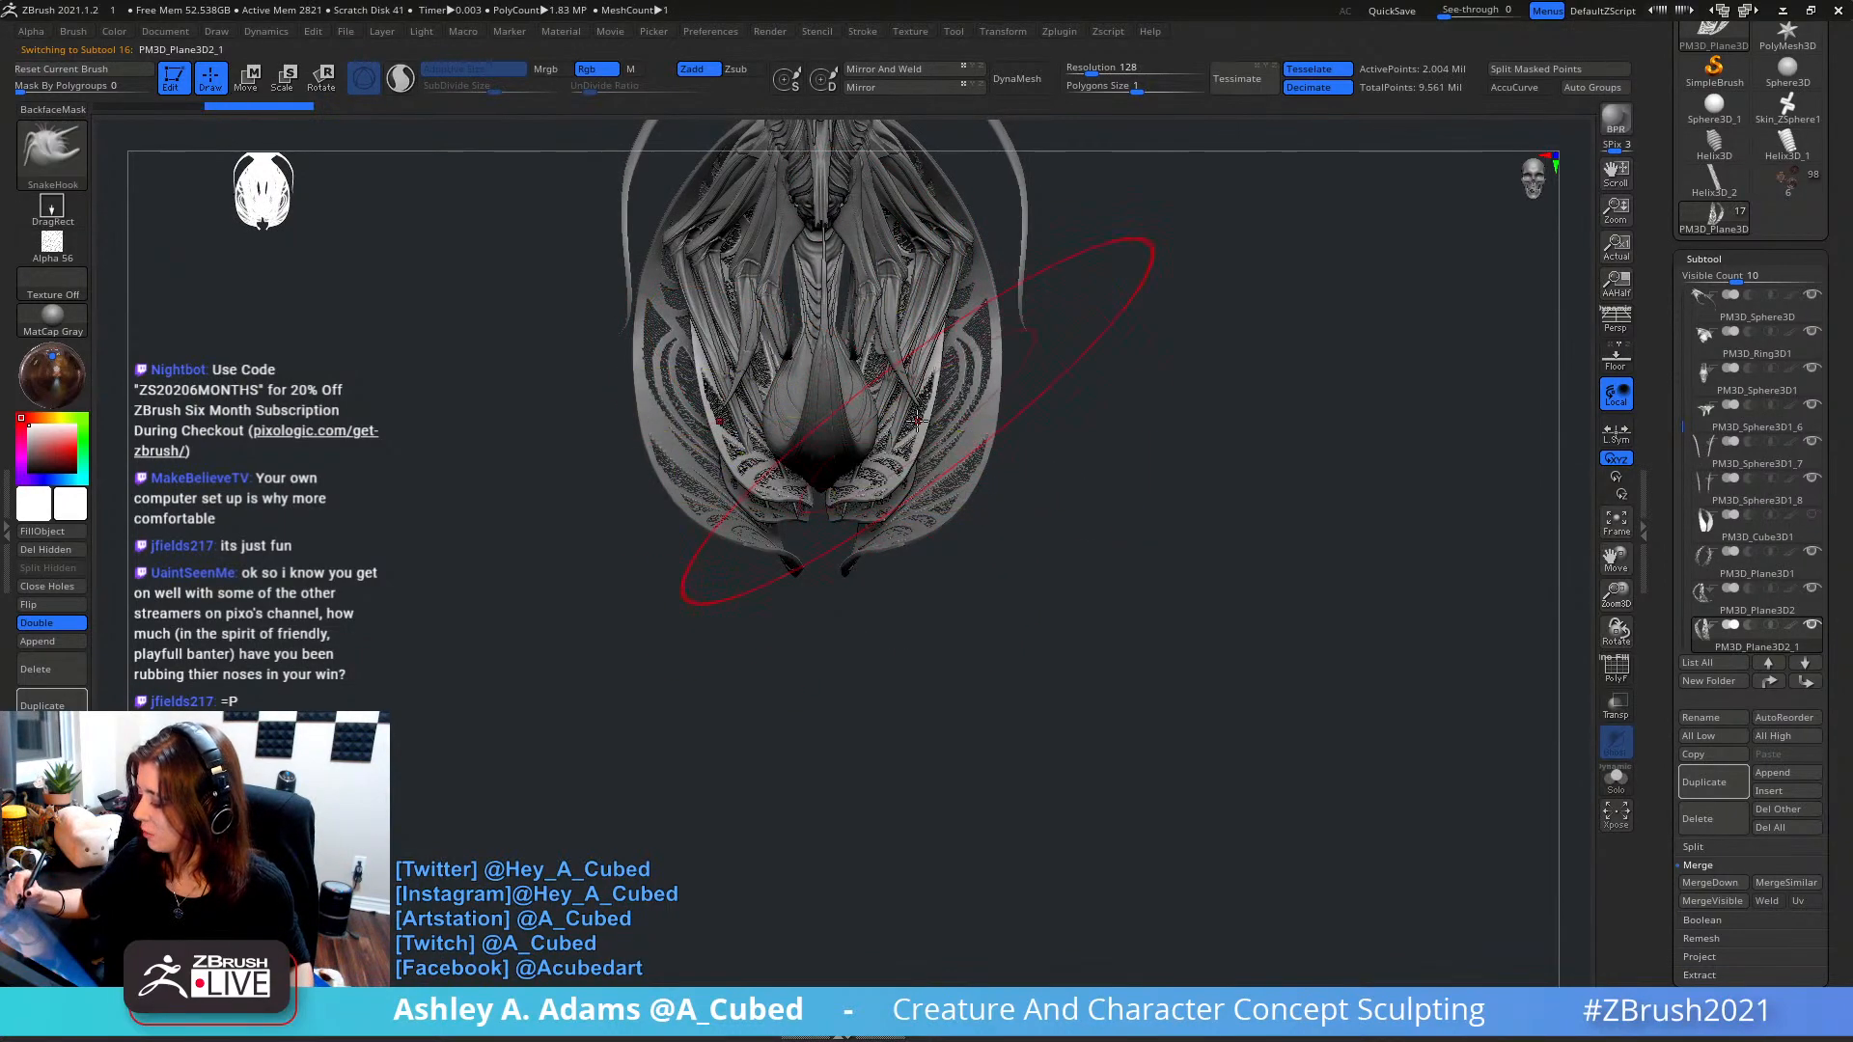
# - Adjust the position of the inner wings slightly with the gizmo in front view
pyautogui.moveTo(1094, 192)
pyautogui.keyDown('alt'); pyautogui.mouseDown(button='right')
pyautogui.moveTo(1077, 330)
pyautogui.moveTo(943, 363)
pyautogui.moveTo(972, 339)
pyautogui.moveTo(937, 370)
pyautogui.moveTo(903, 275)
pyautogui.mouseUp(button='right'); pyautogui.keyUp('alt')
pyautogui.press('w')
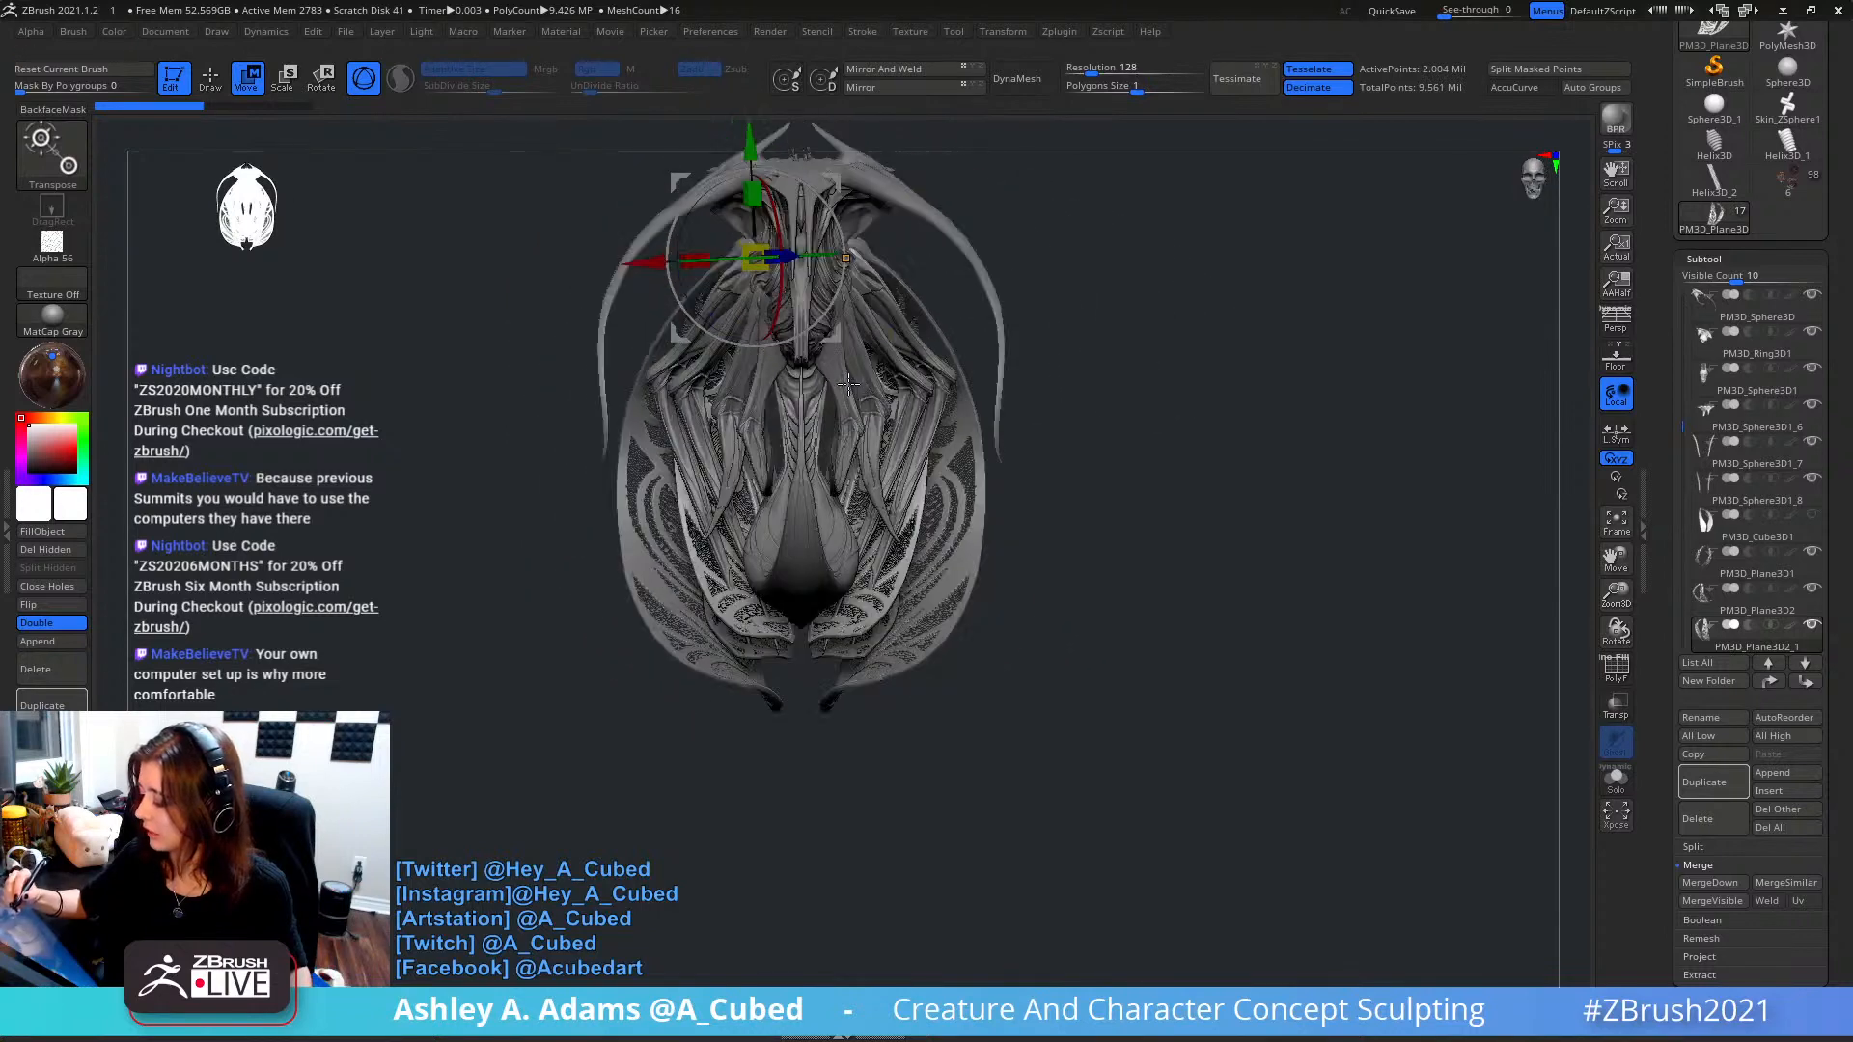
pyautogui.keyDown('alt'); pyautogui.moveTo(845, 130); pyautogui.dragTo(758, 233, button='right'); pyautogui.keyUp('alt')
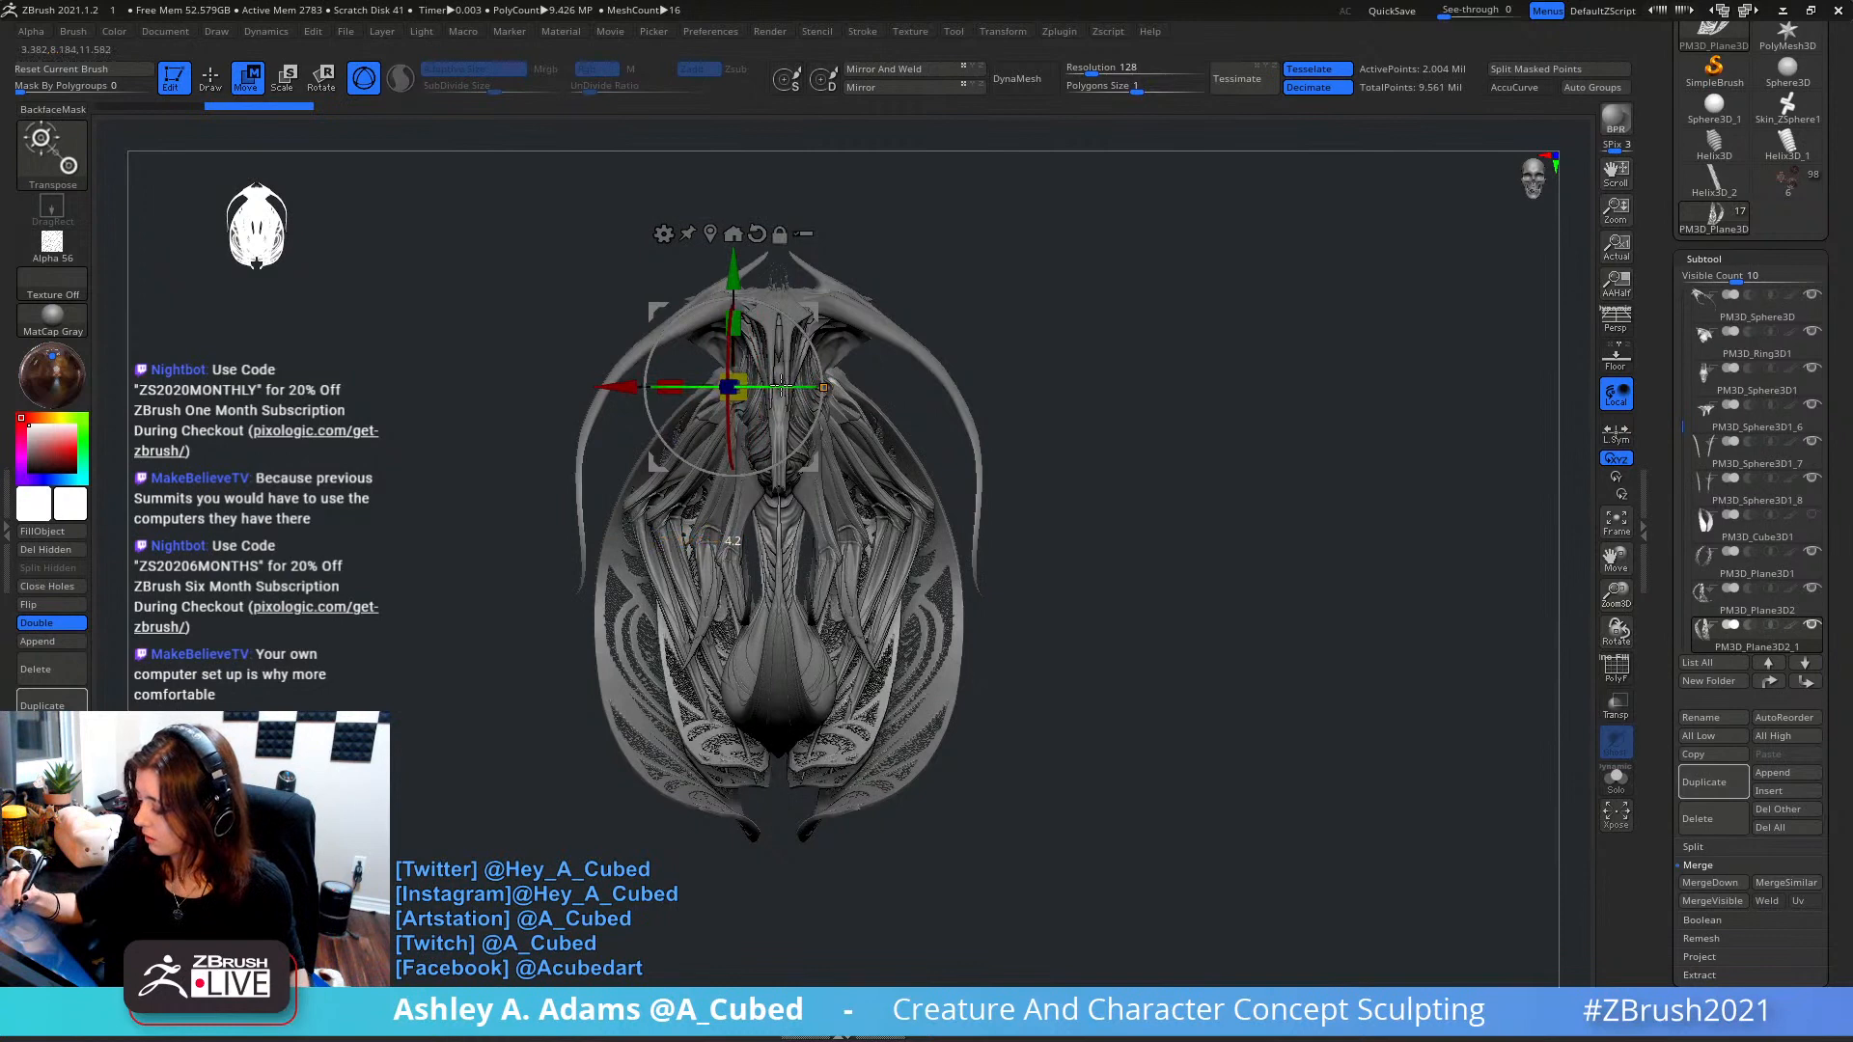
pyautogui.moveTo(819, 415); pyautogui.dragTo(818, 423)
# - Pull the lower halves of the inner wings outward with the SnakeHook brush
pyautogui.press('q')
pyautogui.press('b')
pyautogui.press('s')
pyautogui.press('h')
pyautogui.press('space')
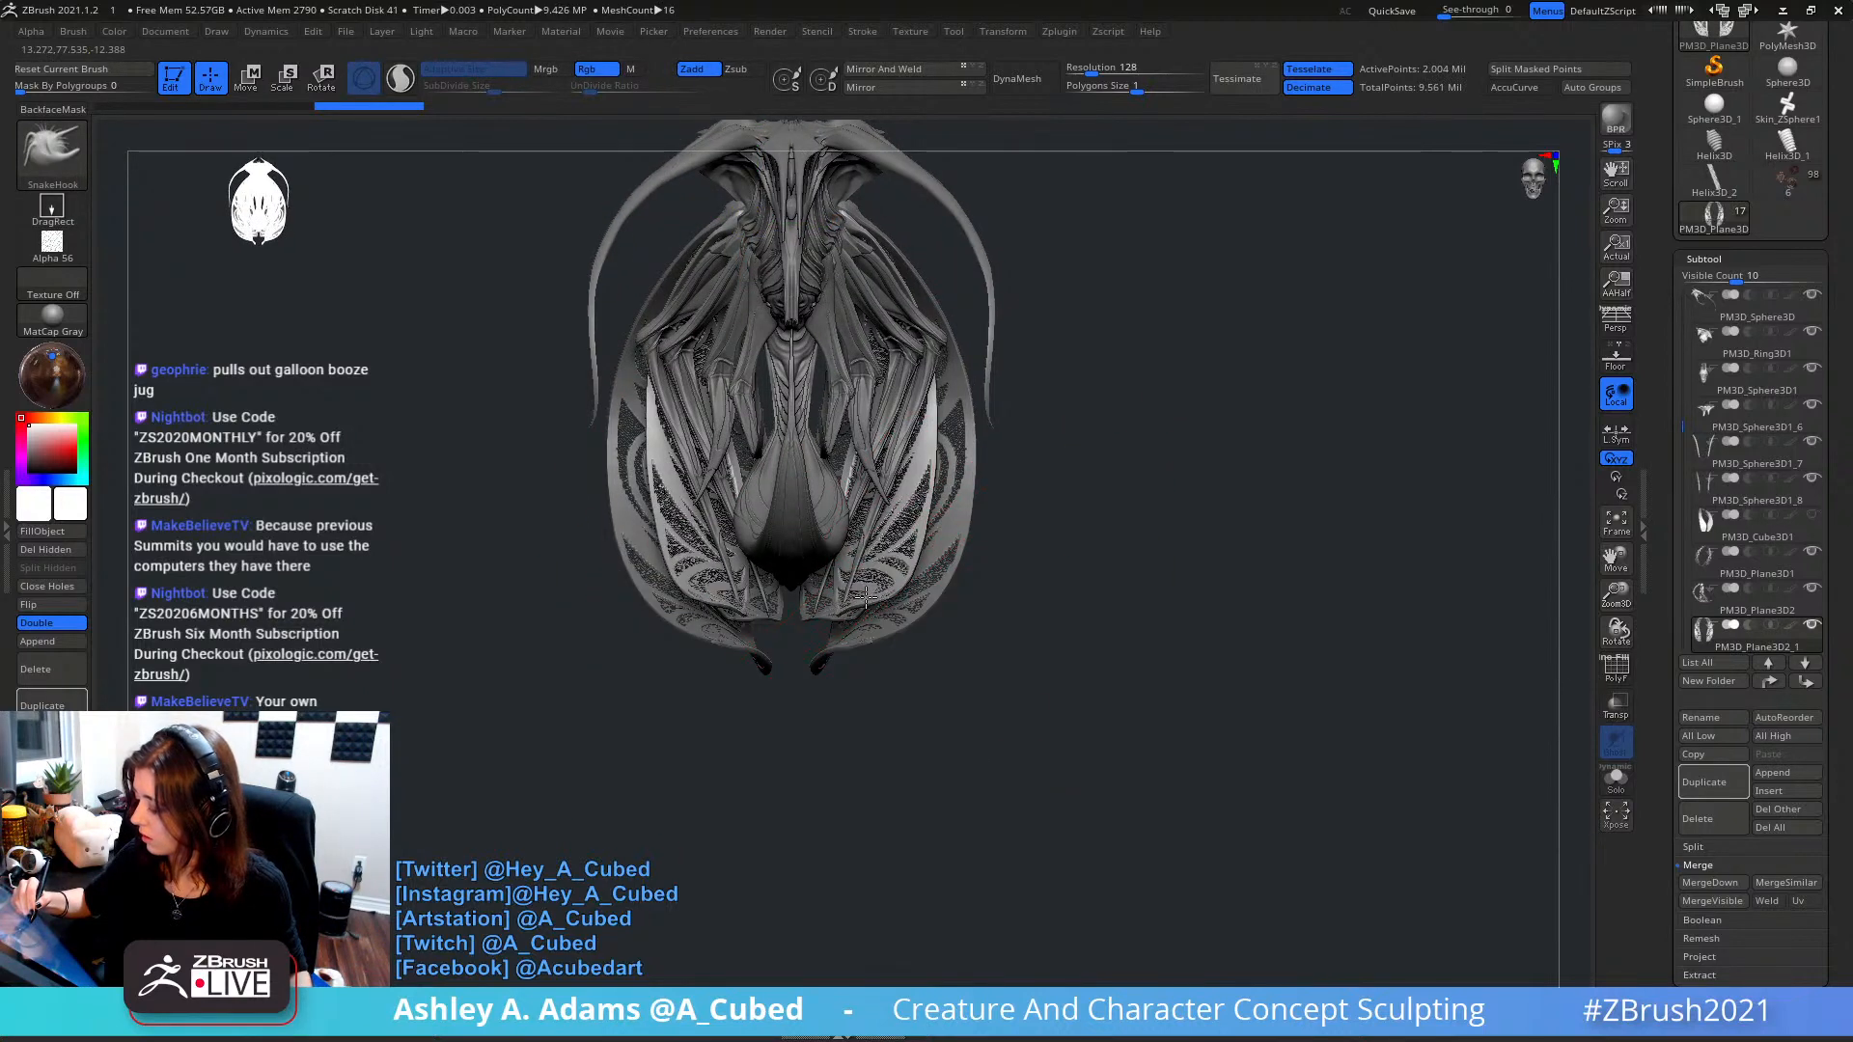
pyautogui.moveTo(865, 596); pyautogui.dragTo(919, 583, button='right')
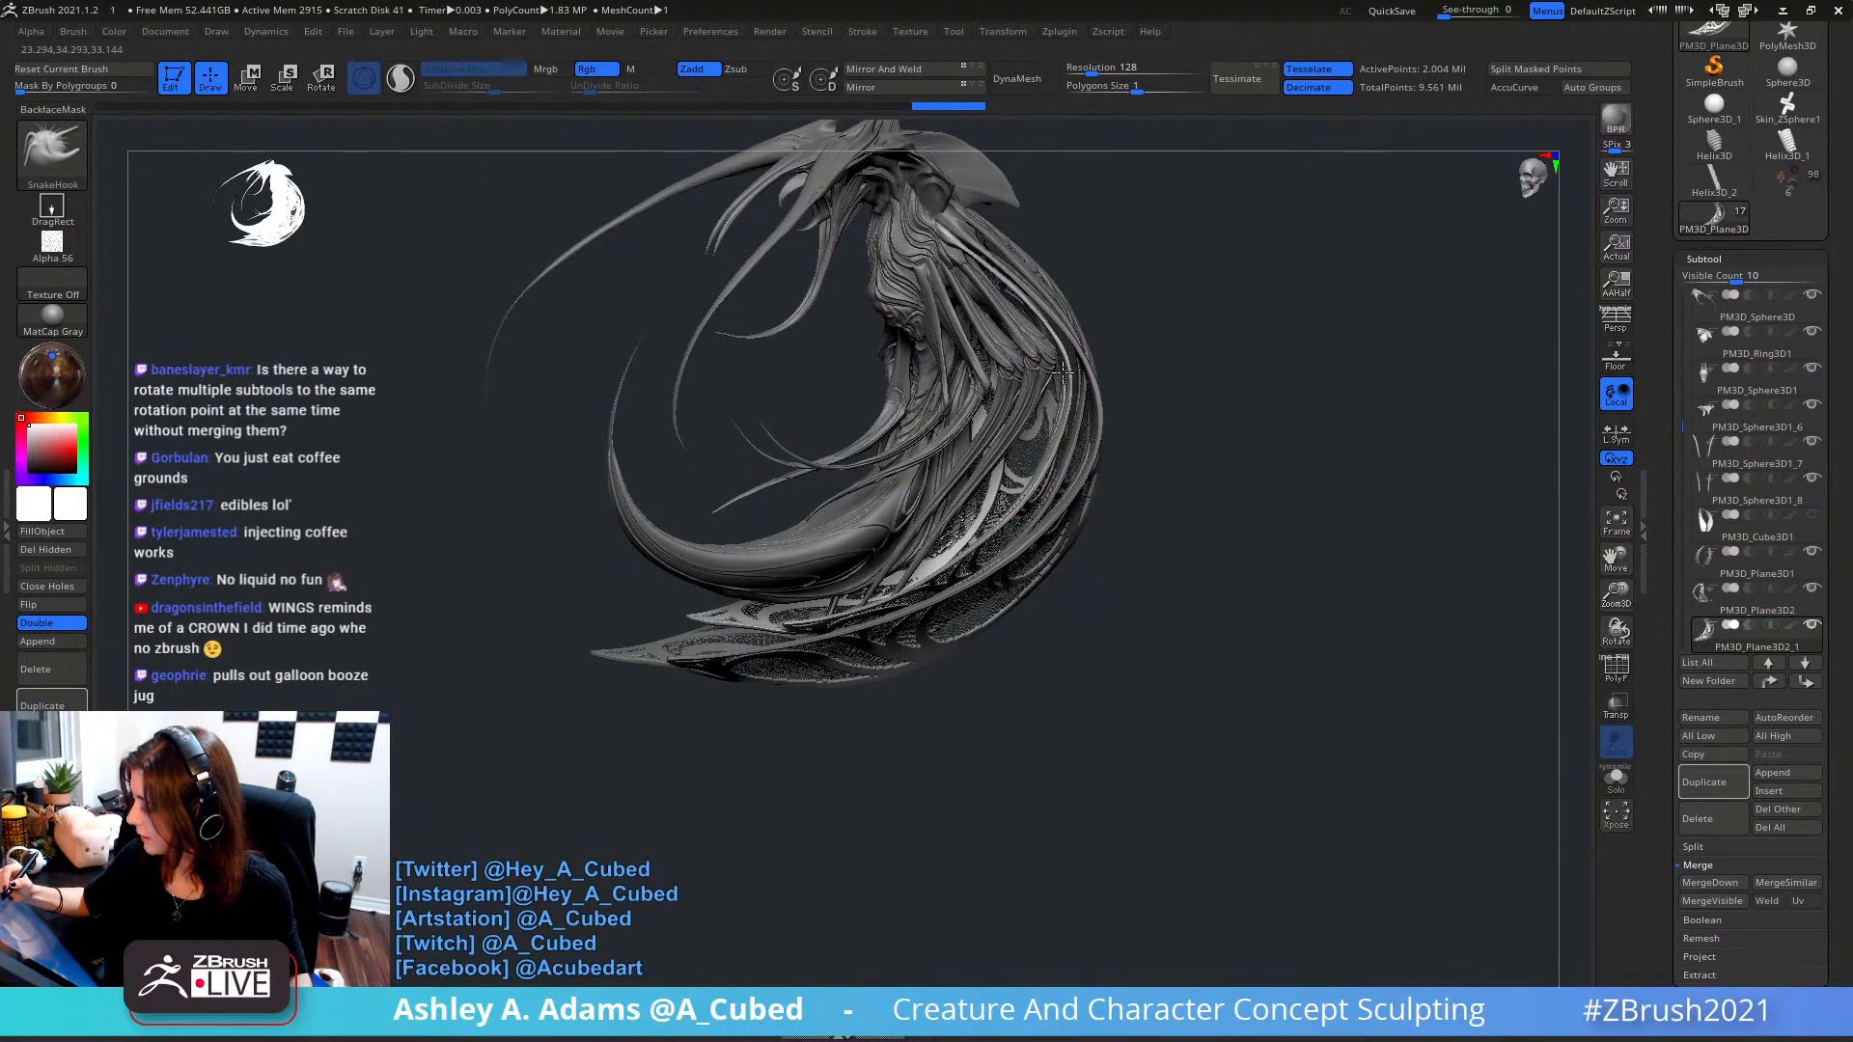
pyautogui.moveTo(1091, 365); pyautogui.dragTo(1149, 385, button='right')
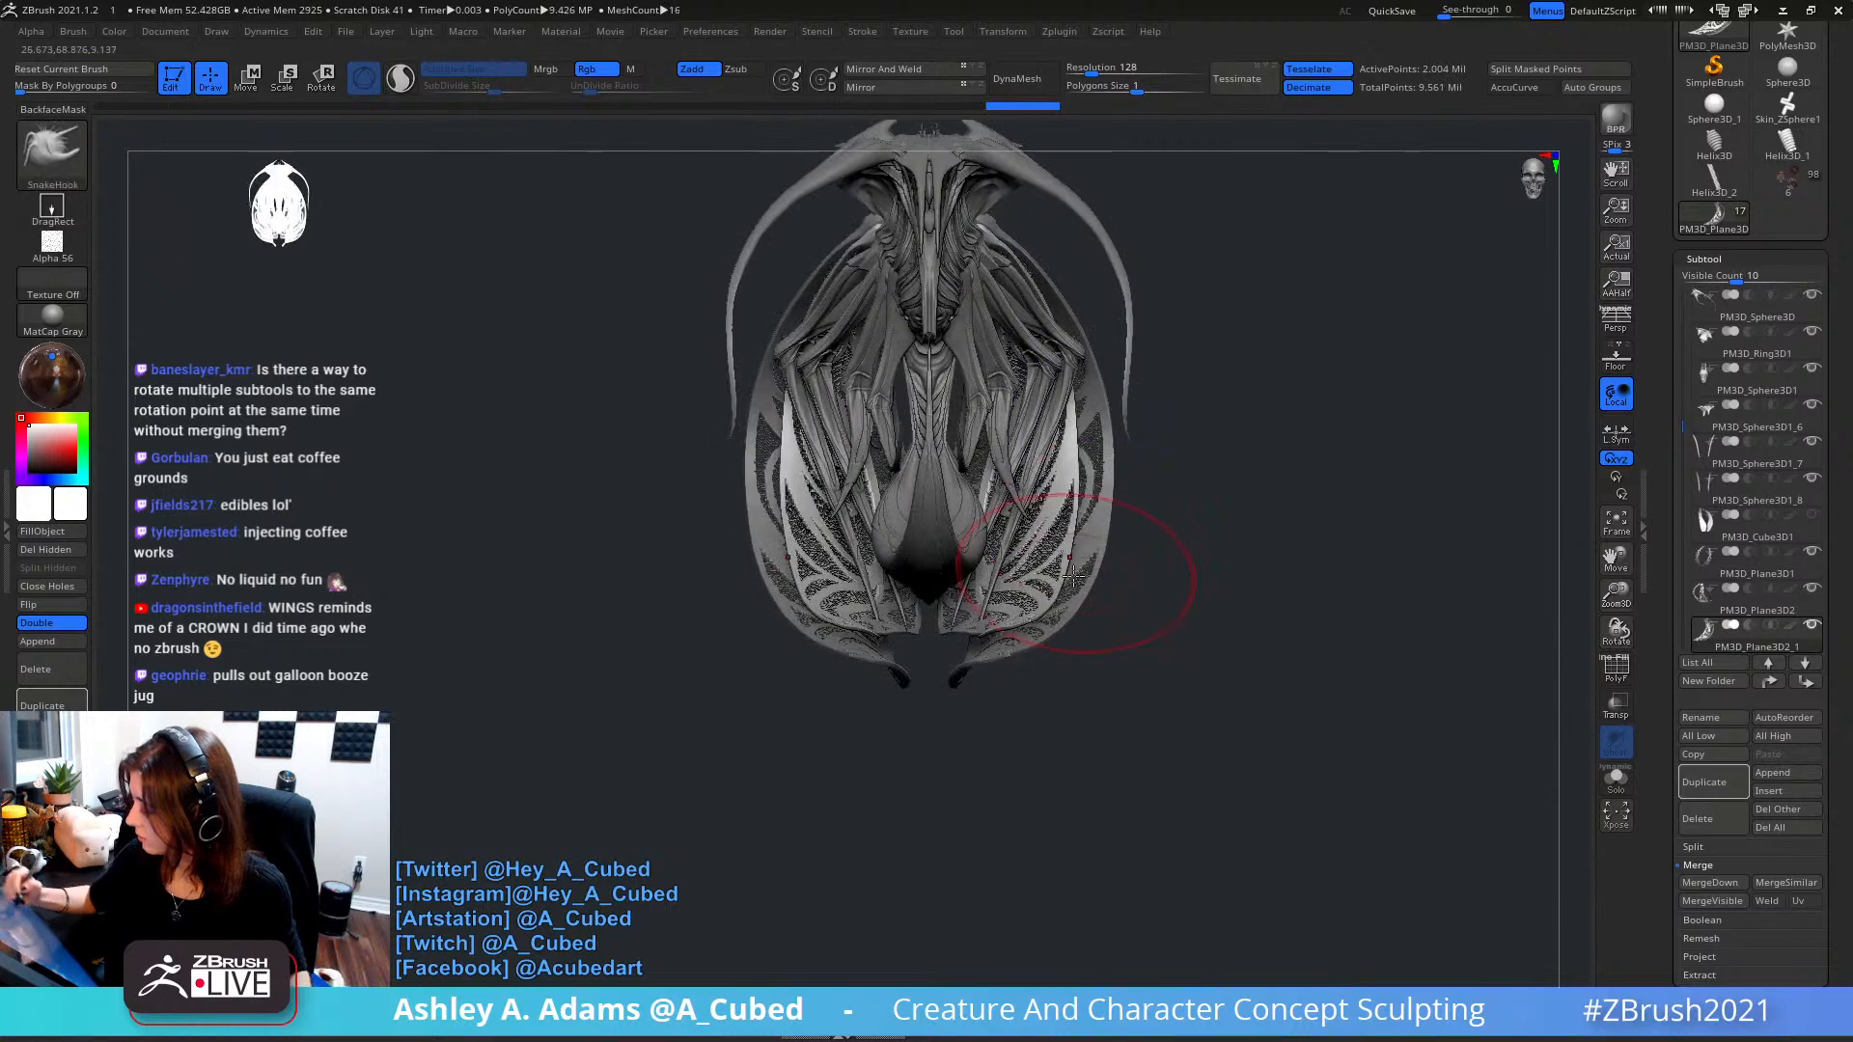
# - Make the PM3D_Plane3D2_2 outer wings active again and reshape their silhouette in front view with SnakeHook
pyautogui.keyDown('ctrl'); pyautogui.moveTo(1001, 703); pyautogui.dragTo(952, 563, button='right'); pyautogui.keyUp('ctrl')
pyautogui.keyDown('alt'); pyautogui.click(917, 630); pyautogui.keyUp('alt')
pyautogui.moveTo(952, 563)
pyautogui.keyDown('ctrl'); pyautogui.mouseDown(button='right')
pyautogui.moveTo(954, 582)
pyautogui.moveTo(951, 501)
pyautogui.moveTo(915, 534)
pyautogui.moveTo(1215, 497)
pyautogui.moveTo(1118, 490)
pyautogui.moveTo(1120, 449)
pyautogui.moveTo(1149, 422)
pyautogui.mouseUp(button='right'); pyautogui.keyUp('ctrl')
pyautogui.press('space')
pyautogui.moveTo(994, 352); pyautogui.dragTo(1058, 298, button='right')
pyautogui.press('space')
pyautogui.rightClick(1073, 391)
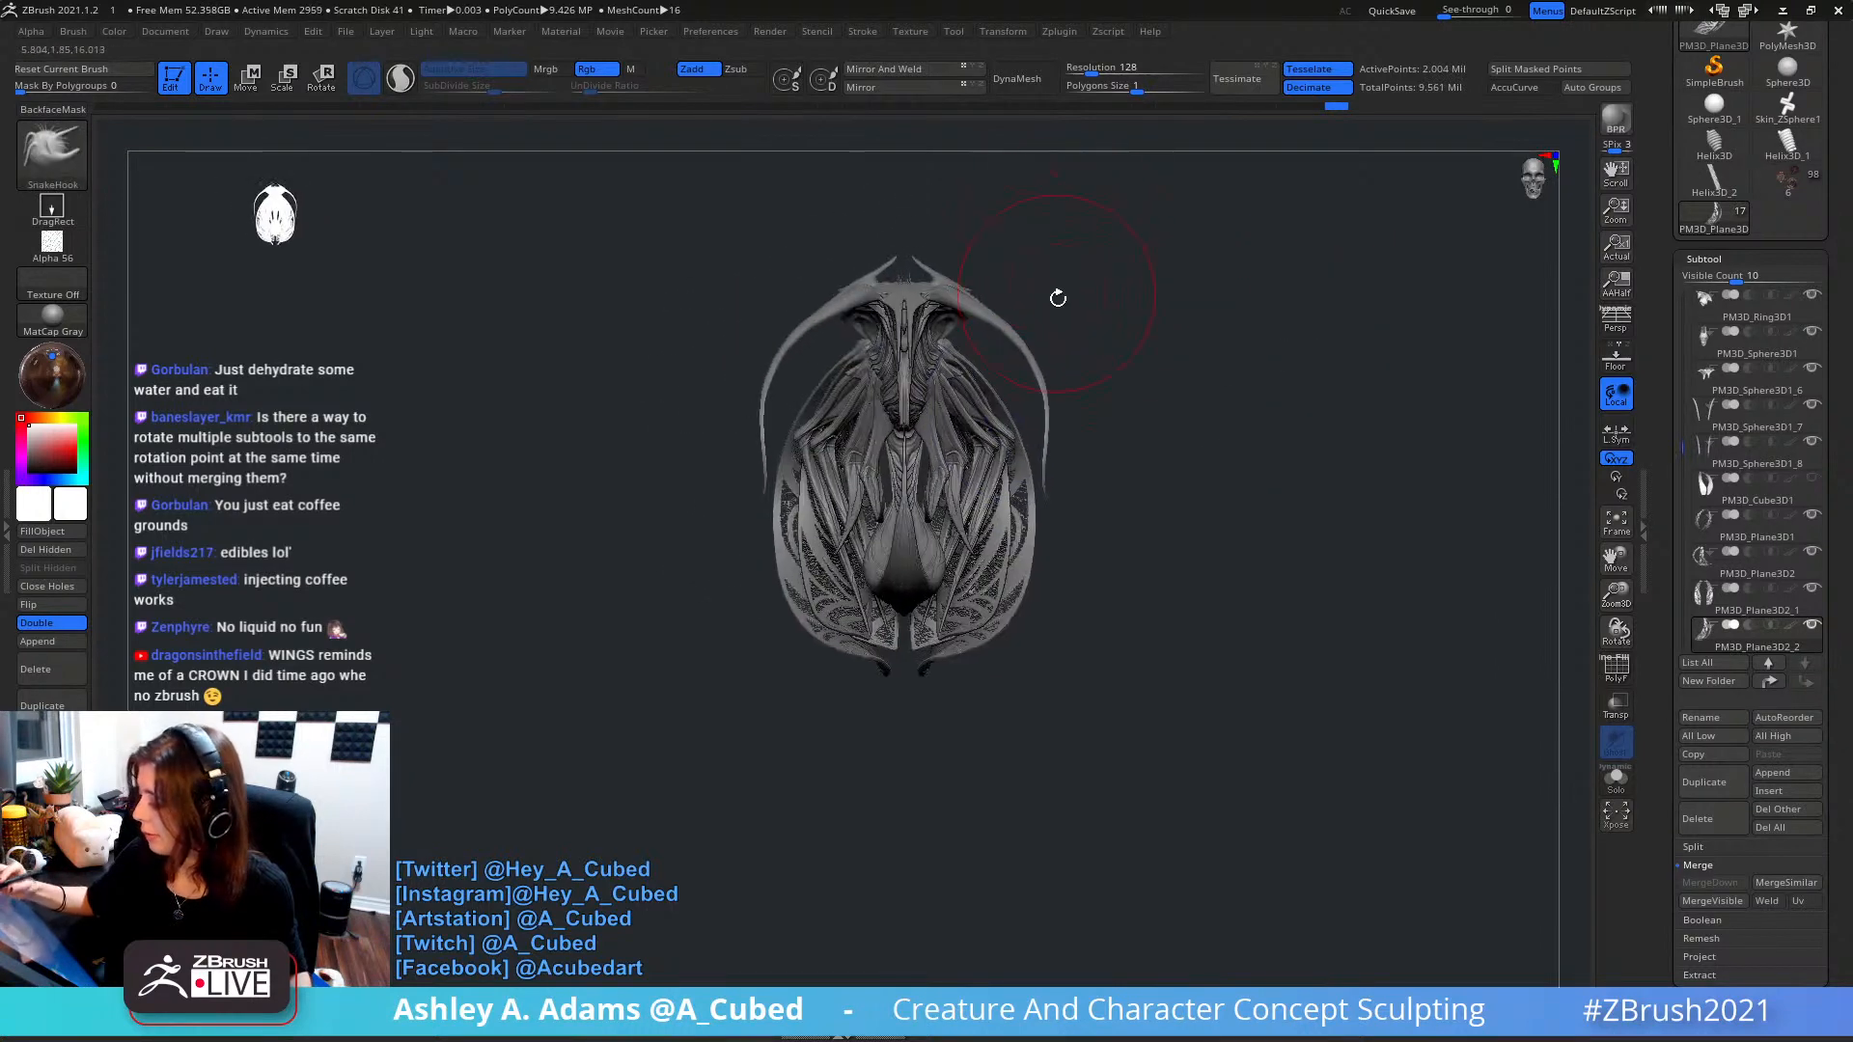
# - Make the PM3D_Plane3D2_1 inner wings the active subtool and reshape their lower halves in front view with SnakeHook
pyautogui.moveTo(1048, 385); pyautogui.dragTo(1038, 417, button='right')
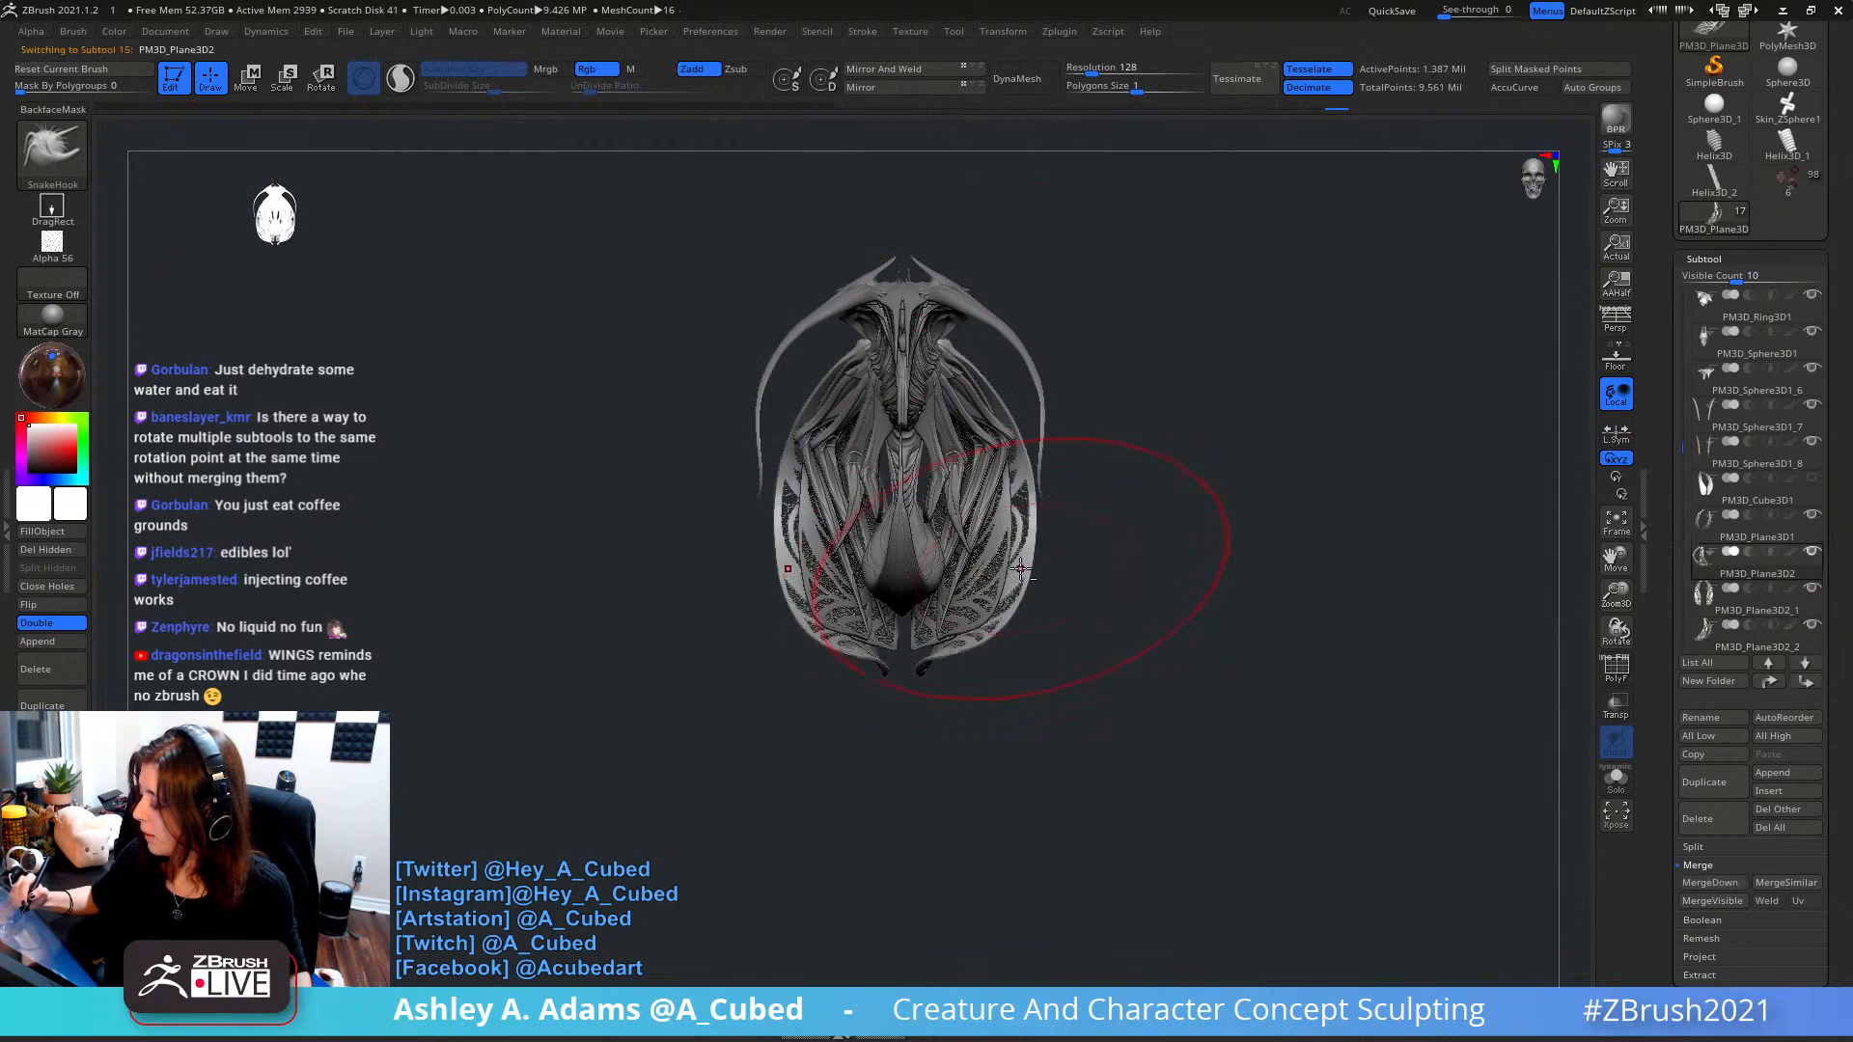
pyautogui.keyDown('alt'); pyautogui.click(1035, 552); pyautogui.keyUp('alt')
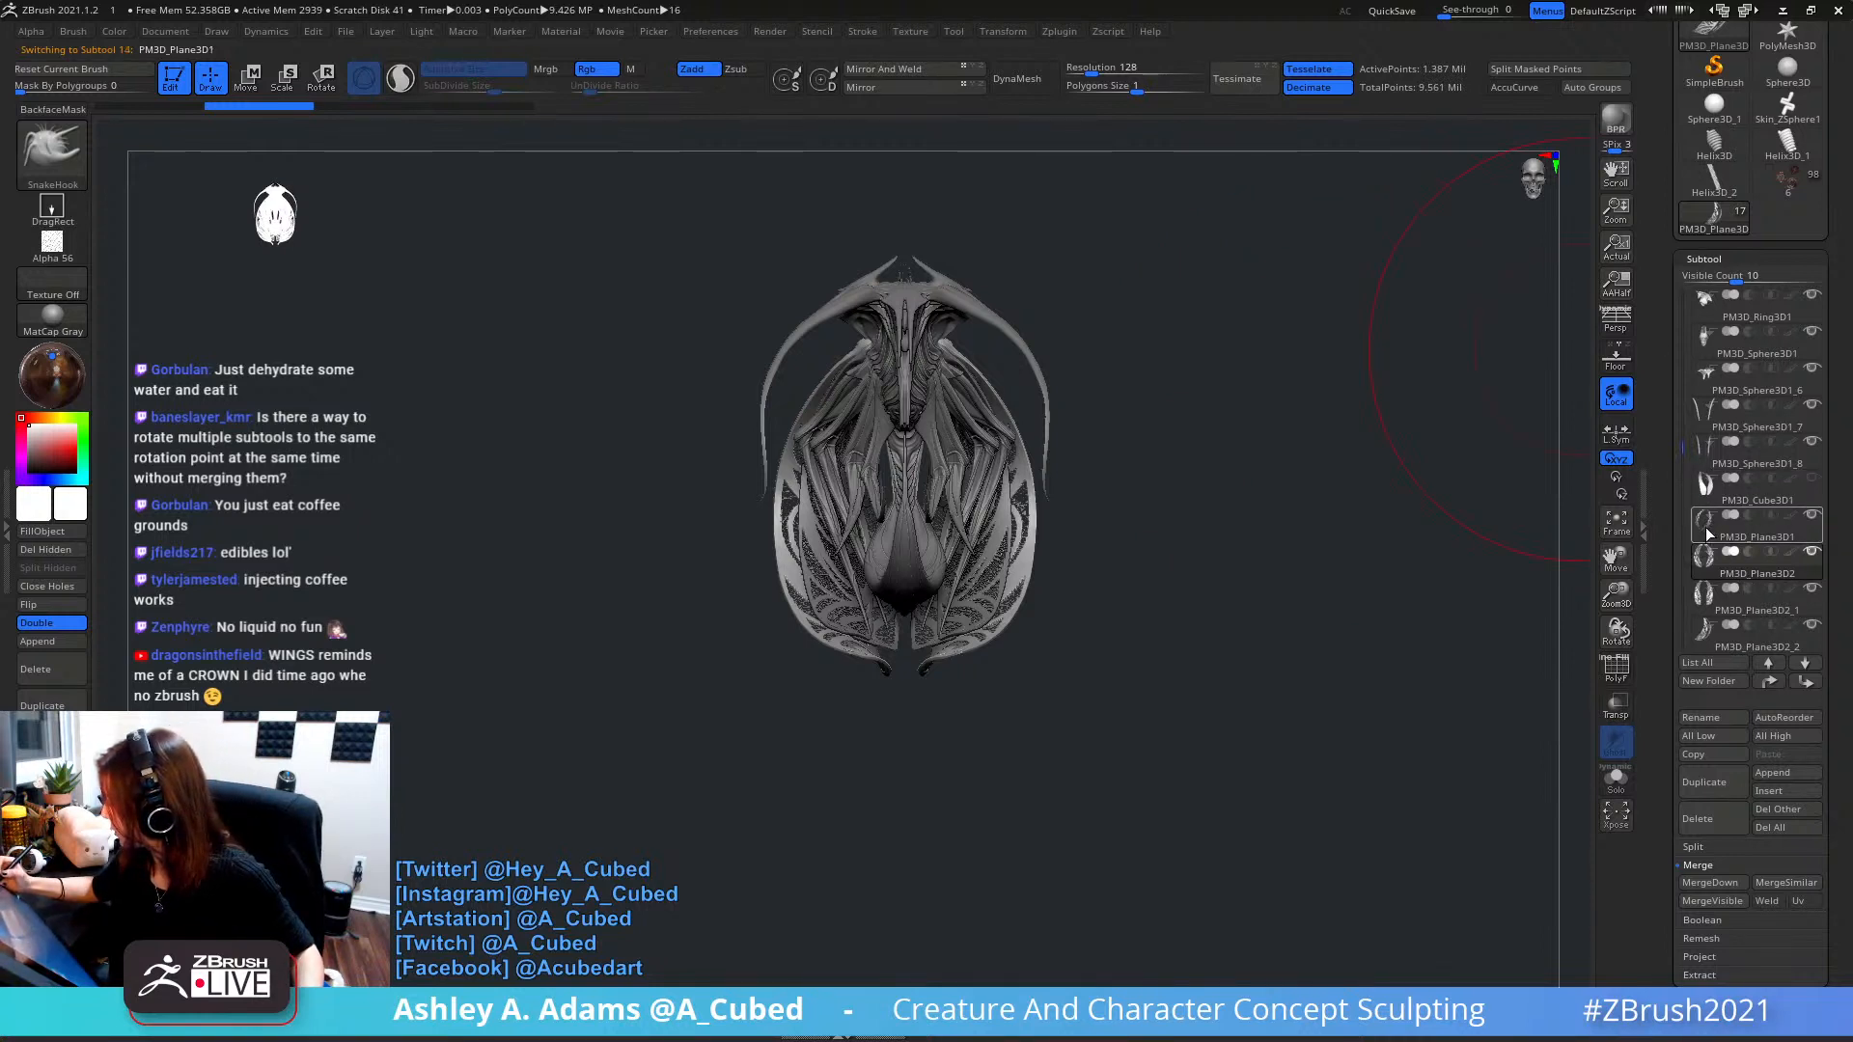
pyautogui.scroll(-2, 1710, 511)
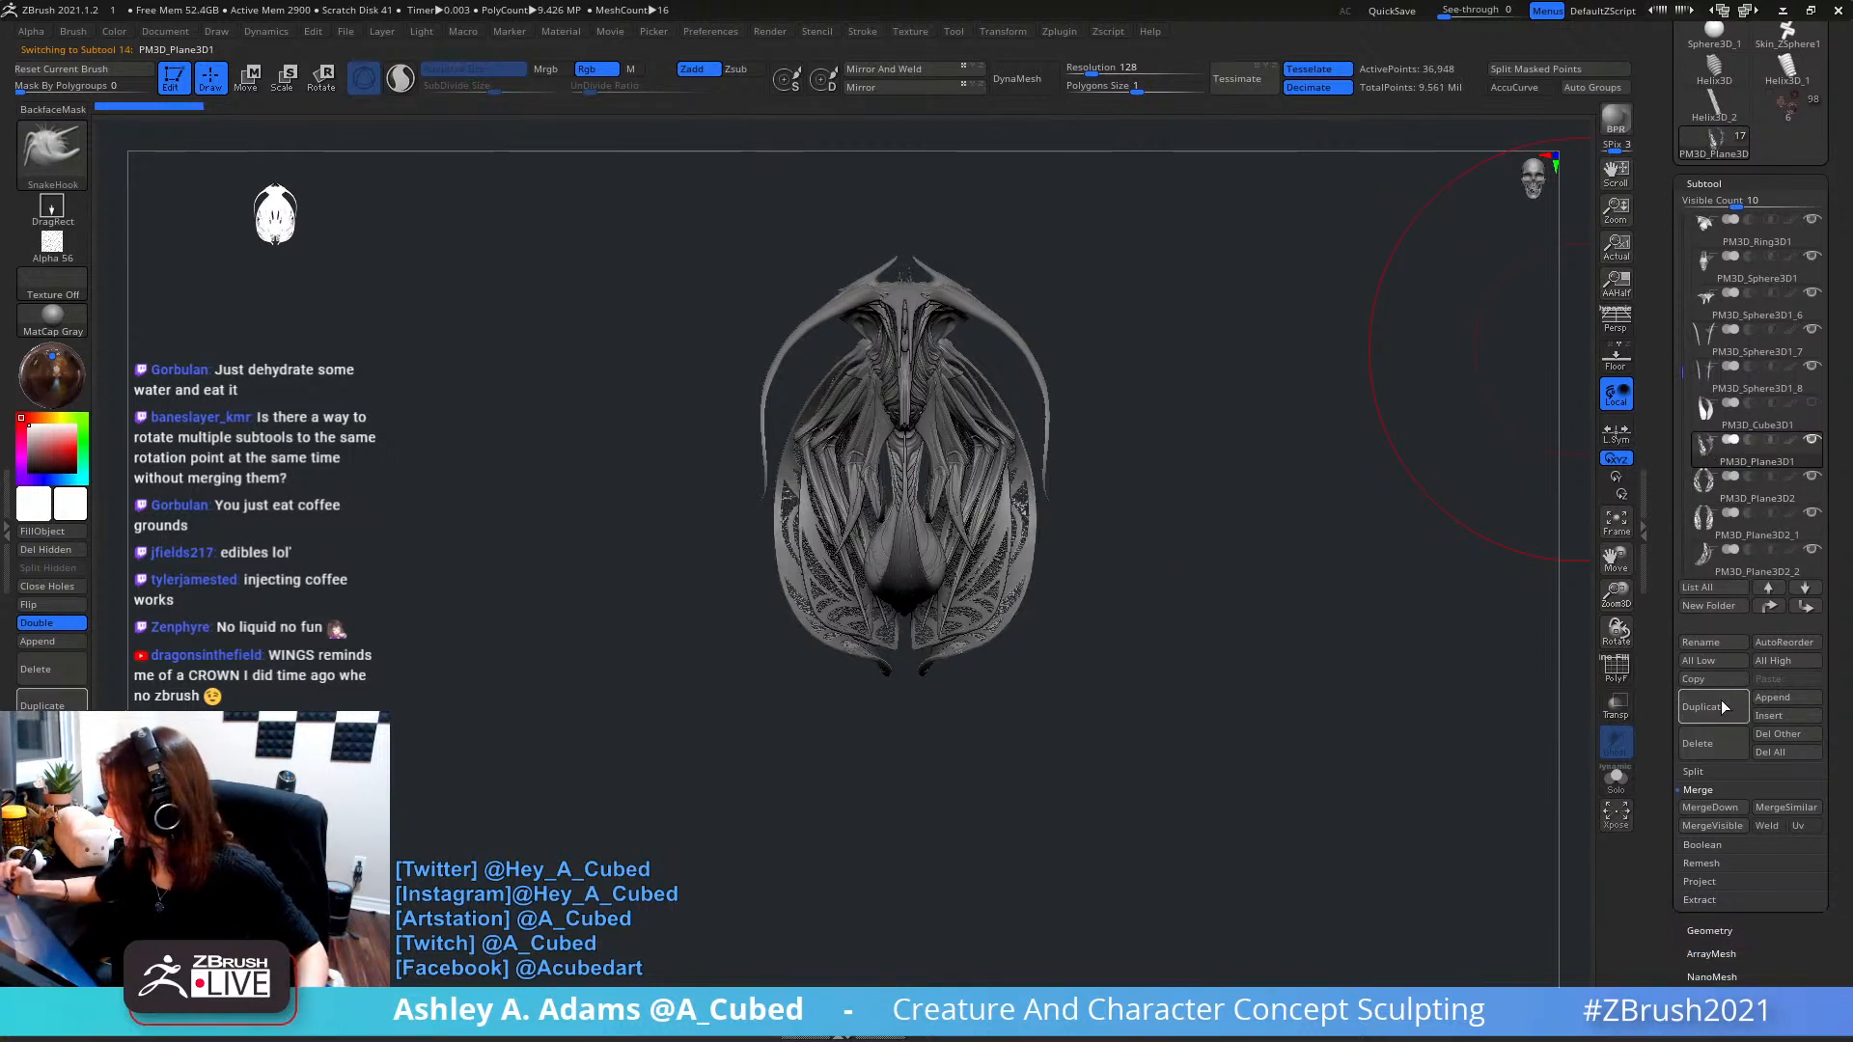
pyautogui.scroll(-1, 1722, 706)
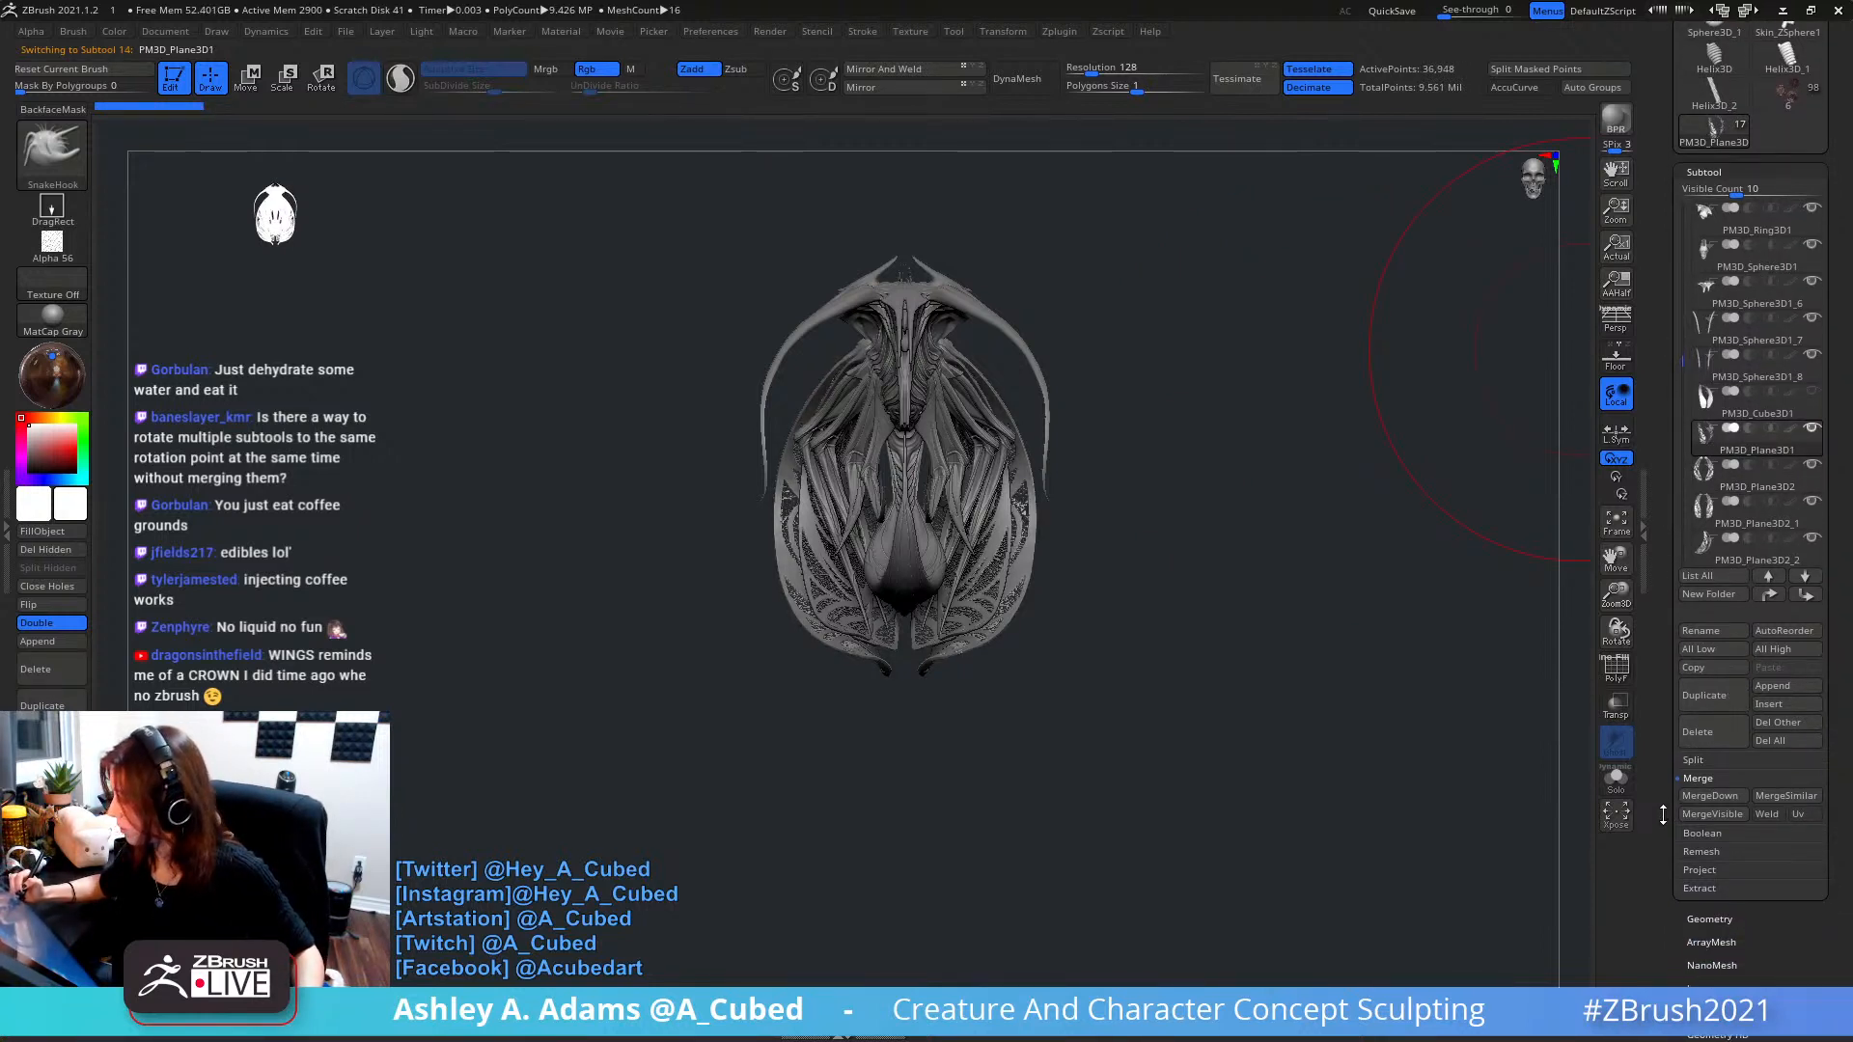
pyautogui.keyDown('alt'); pyautogui.click(994, 589); pyautogui.keyUp('alt')
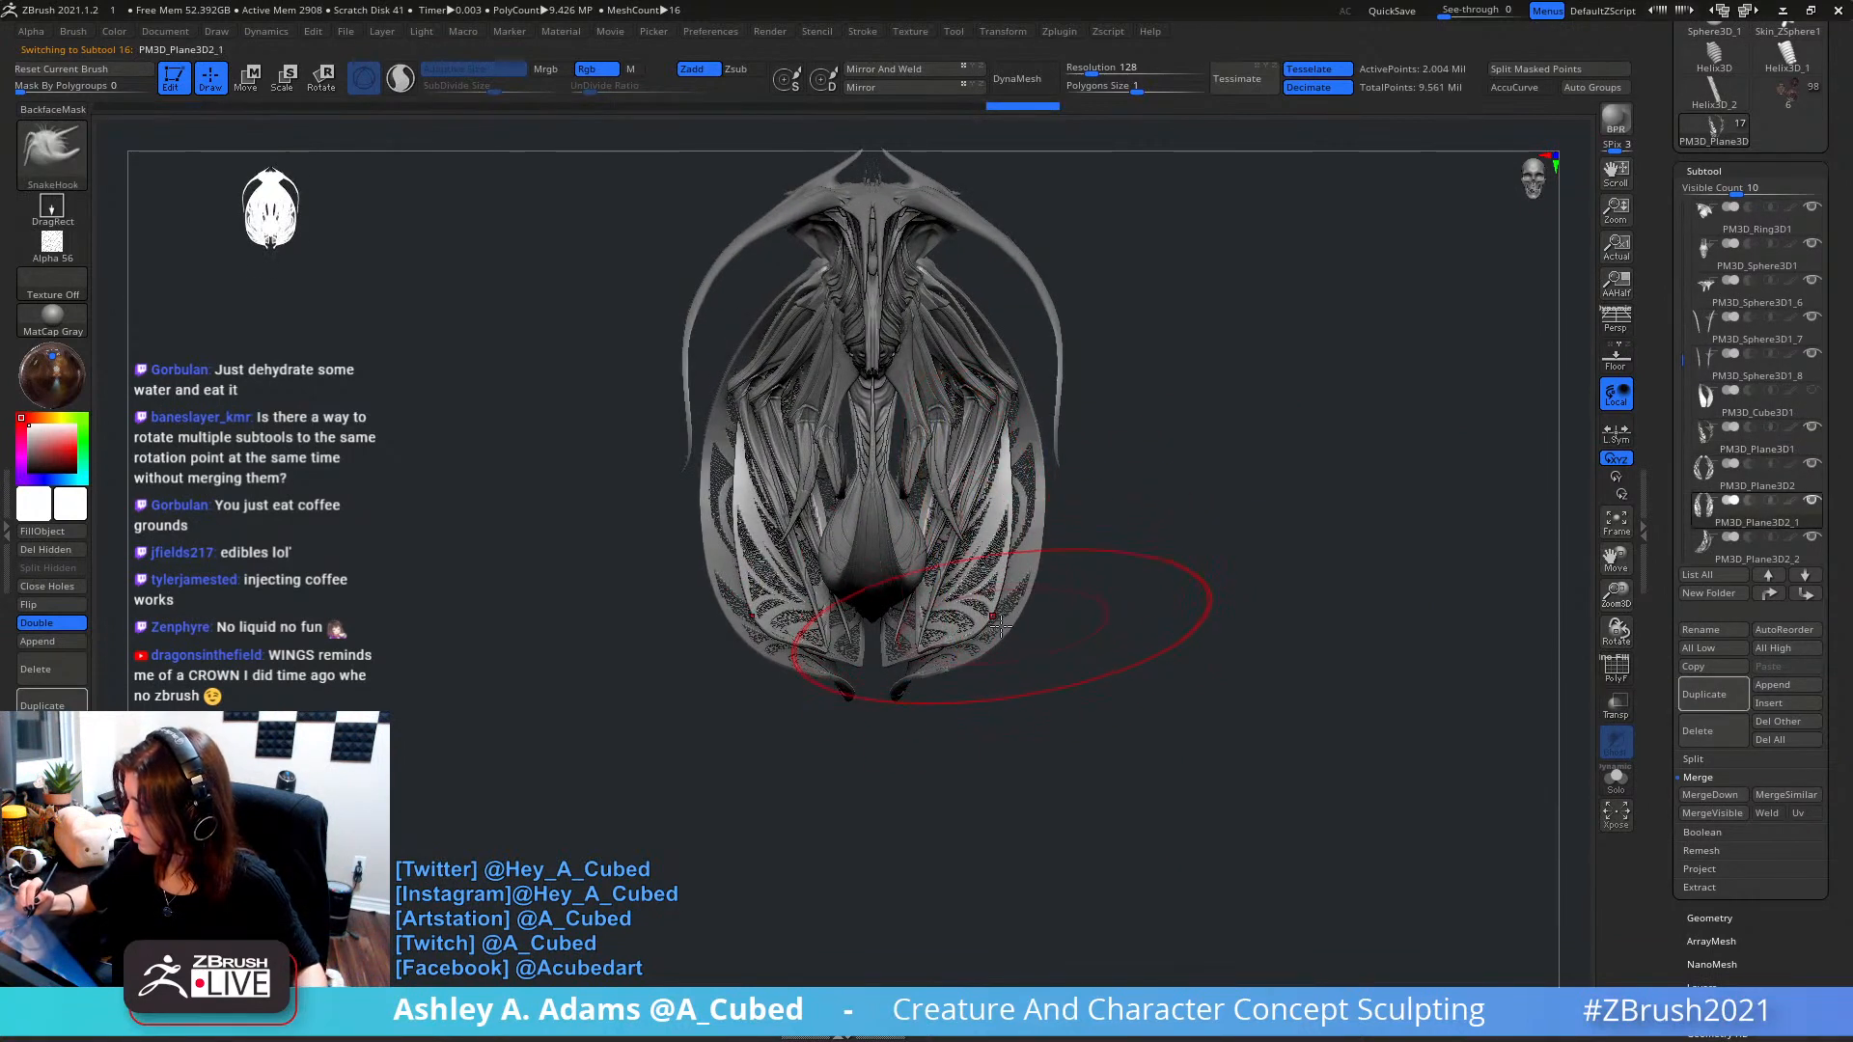
pyautogui.moveTo(1001, 626); pyautogui.dragTo(940, 603)
pyautogui.moveTo(1003, 558); pyautogui.dragTo(1022, 556, button='right')
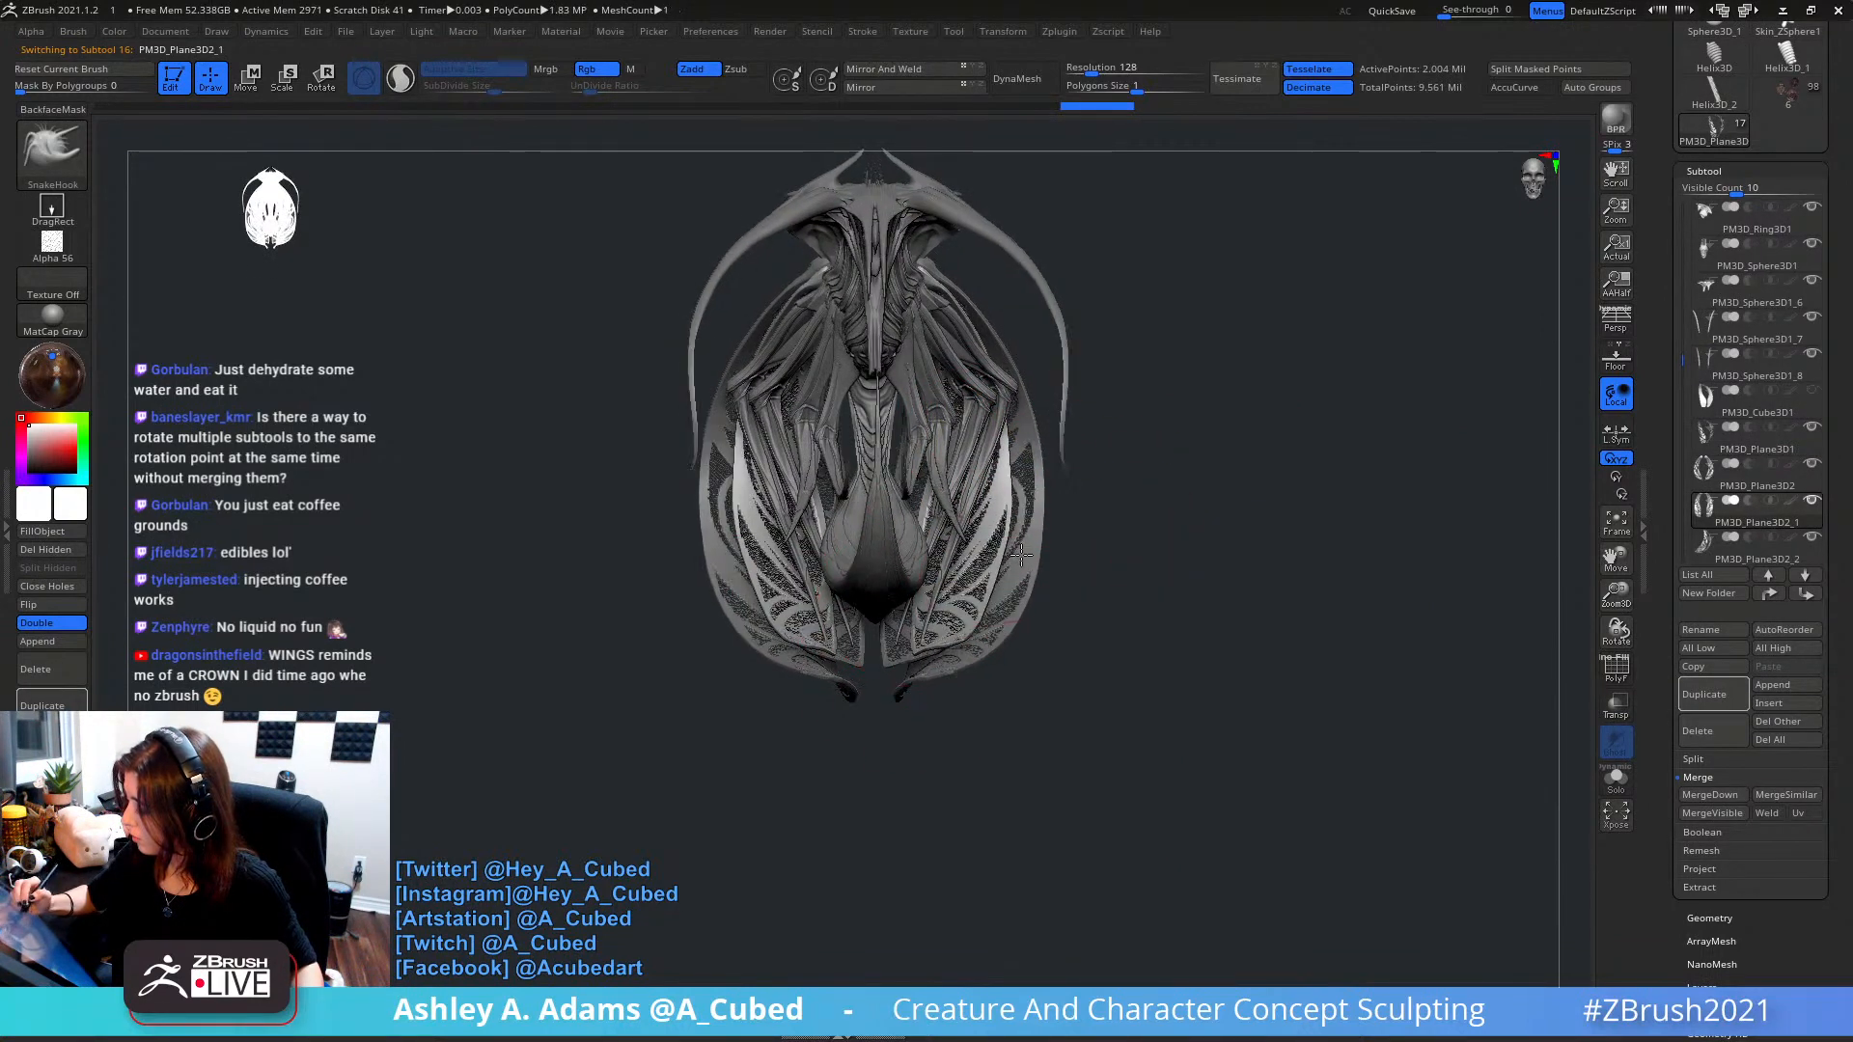
pyautogui.moveTo(1015, 458); pyautogui.dragTo(1027, 456)
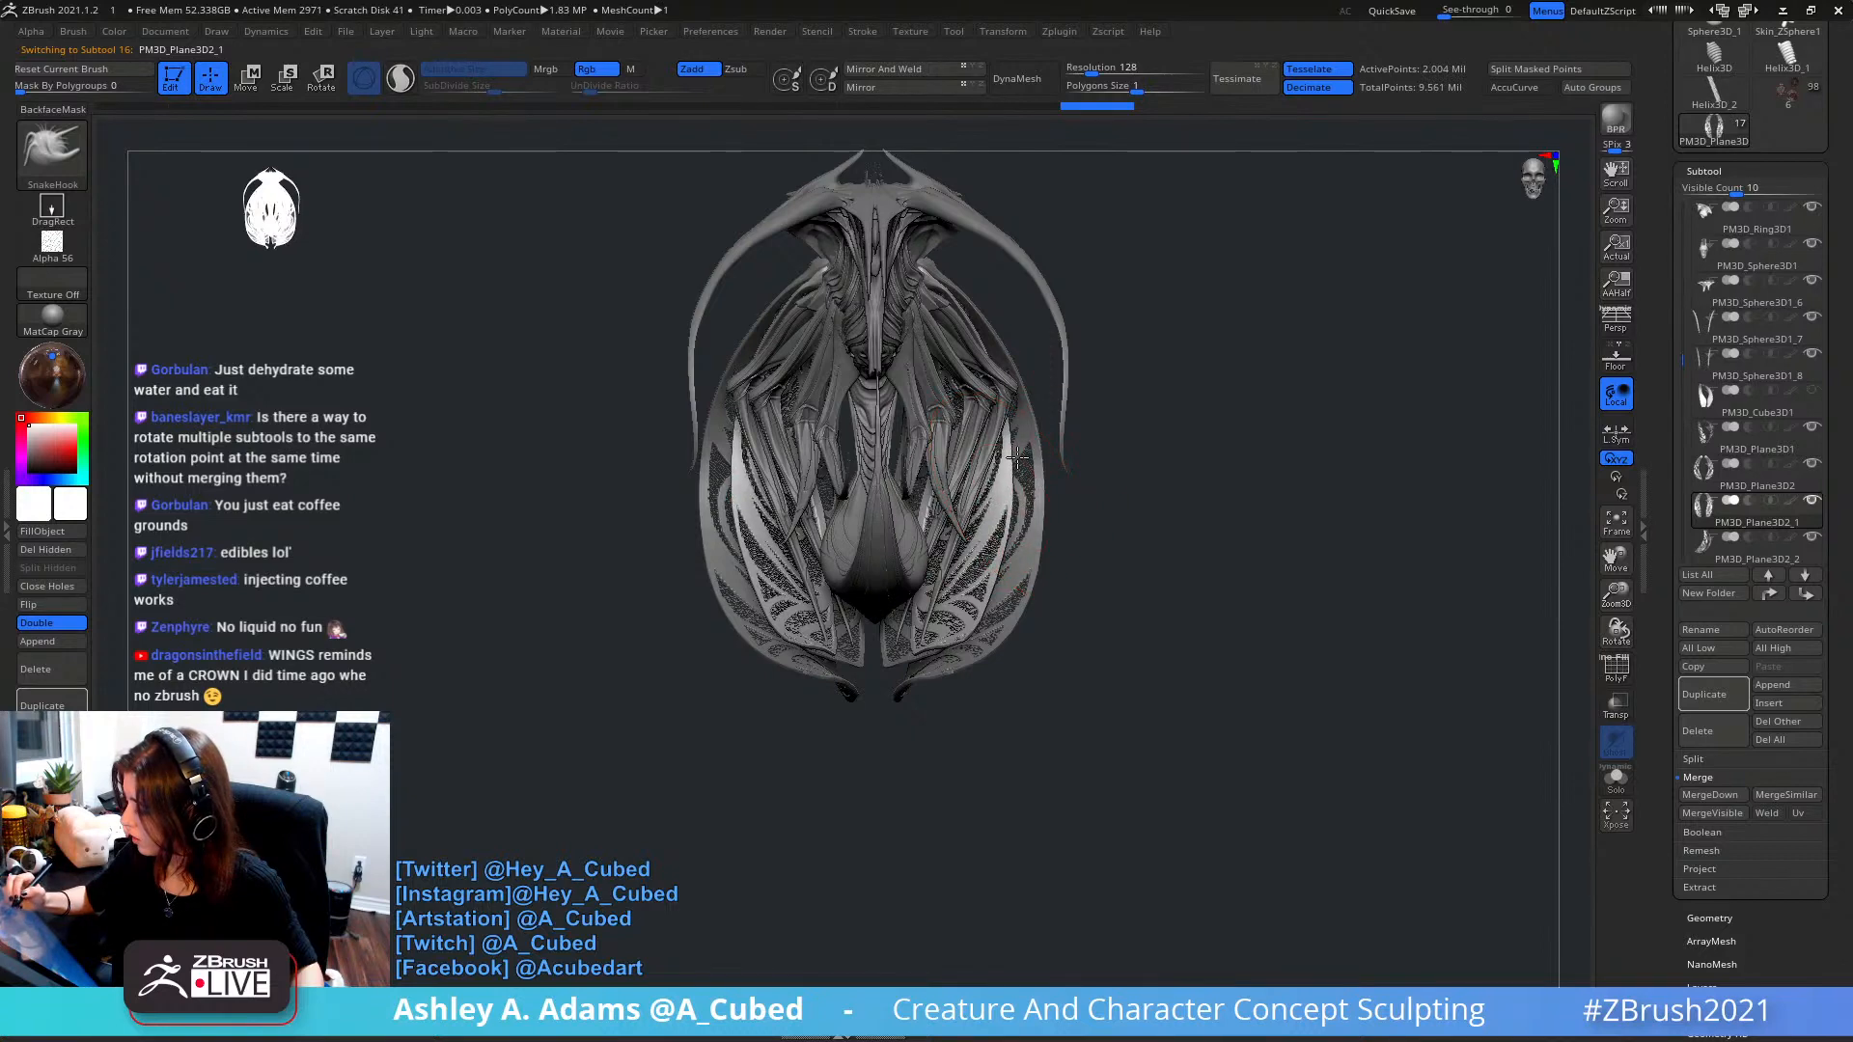
pyautogui.moveTo(1063, 468); pyautogui.dragTo(1078, 467, button='right')
pyautogui.moveTo(1019, 456); pyautogui.dragTo(1030, 456)
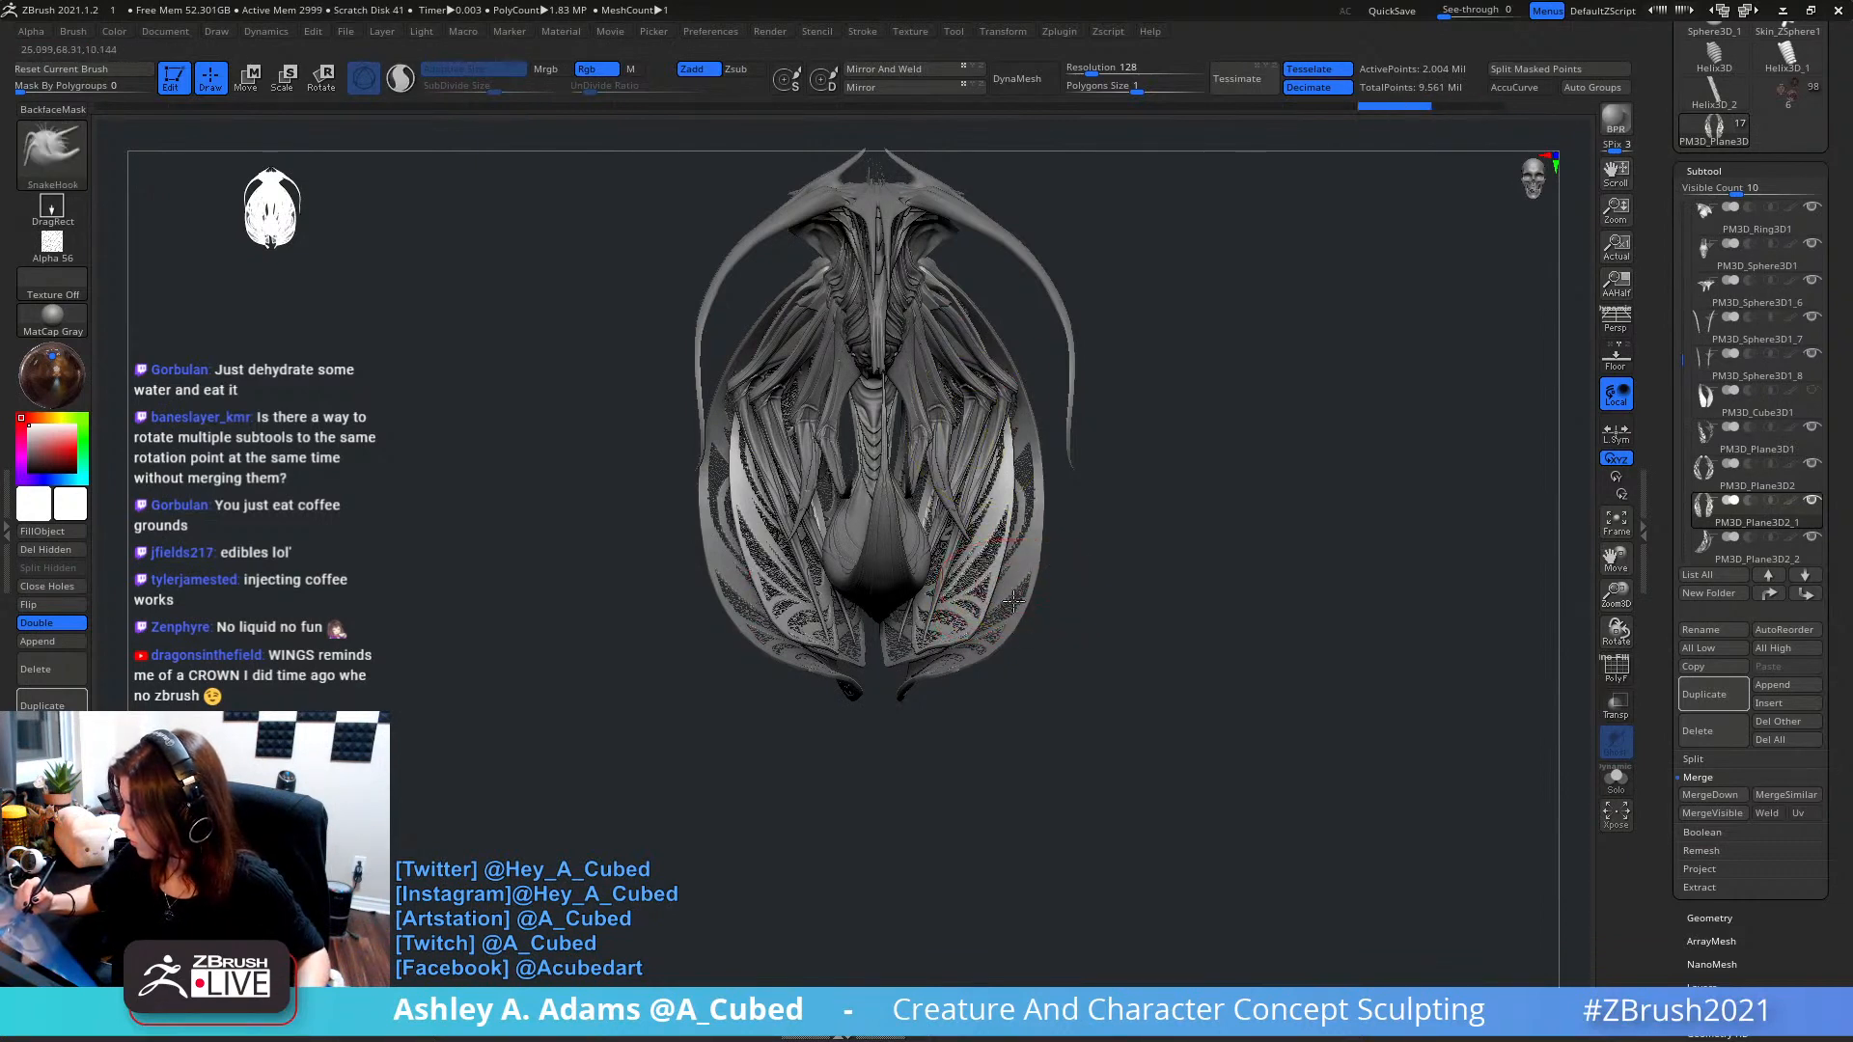
# - Adjust the lower patterned sections of the inner wings with SnakeHook, working between a raised view and the front view
pyautogui.hotkey('ctrl', 'z')
pyautogui.hotkey('ctrl', 'shift', 'z')
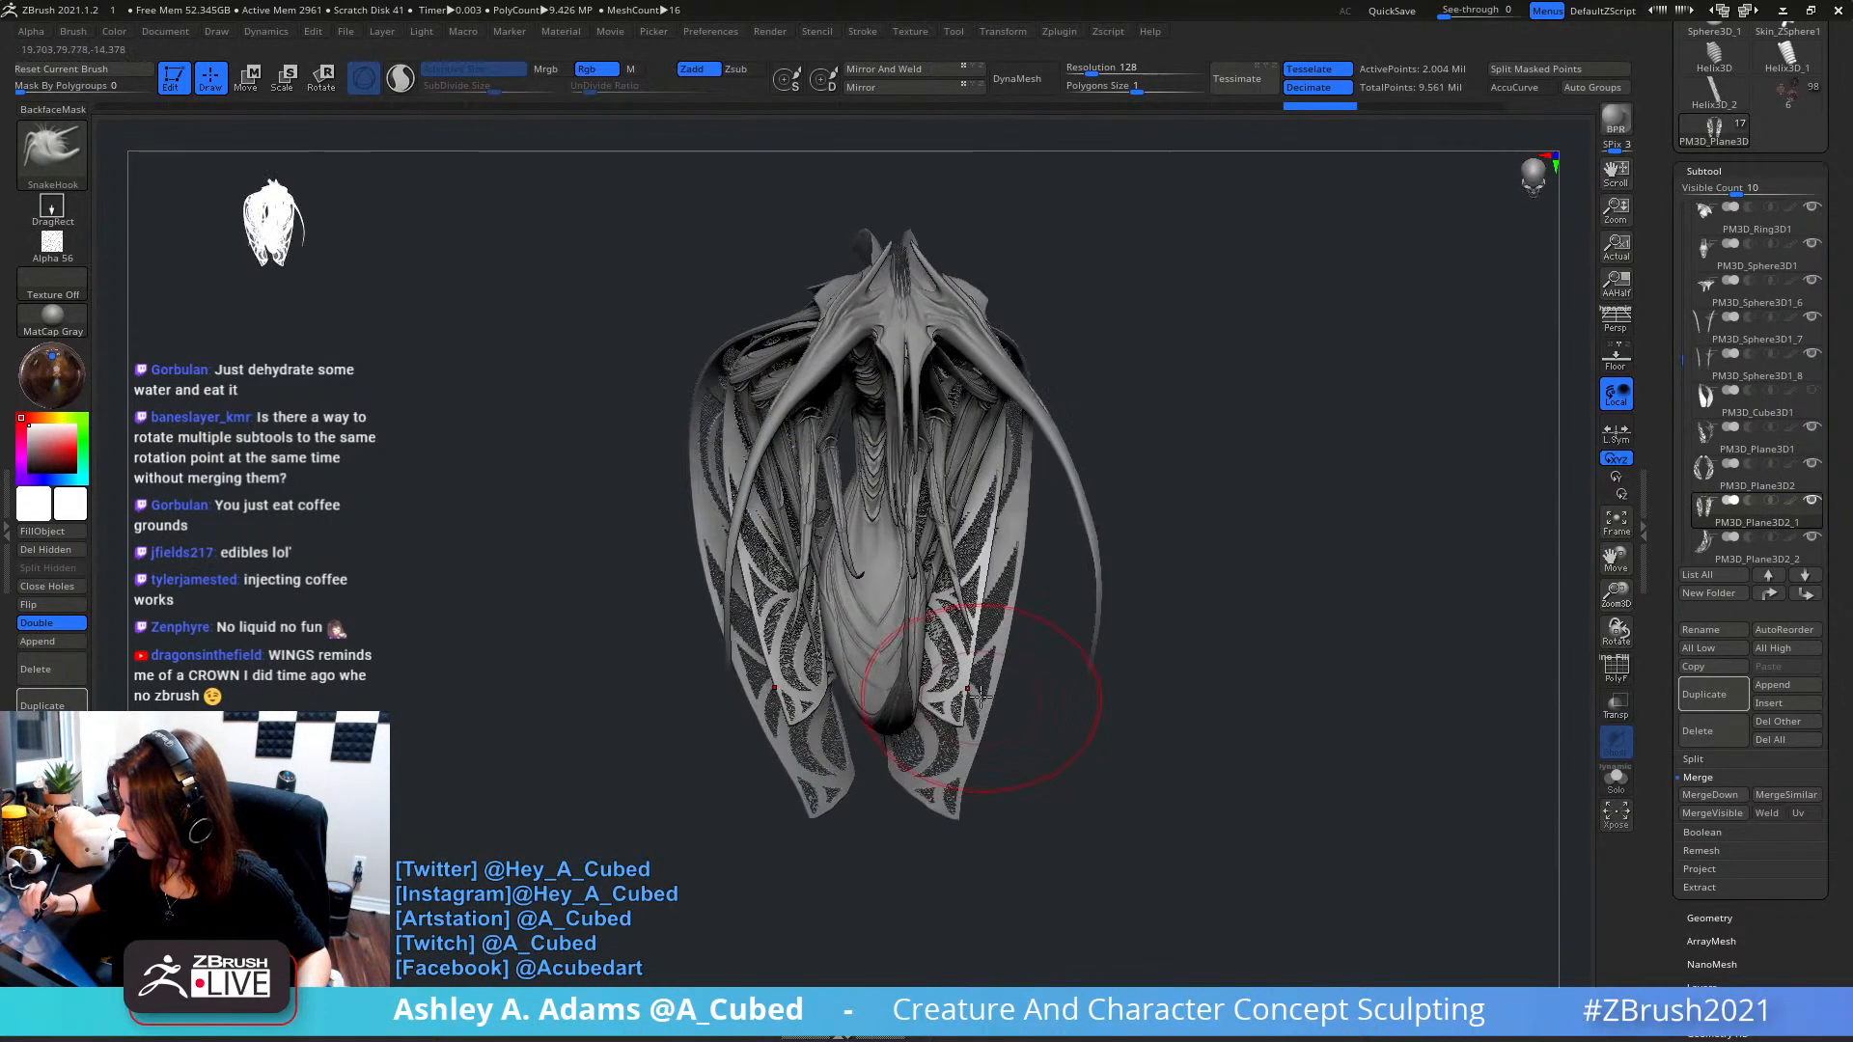
pyautogui.hotkey('ctrl', 'shift', 'z')
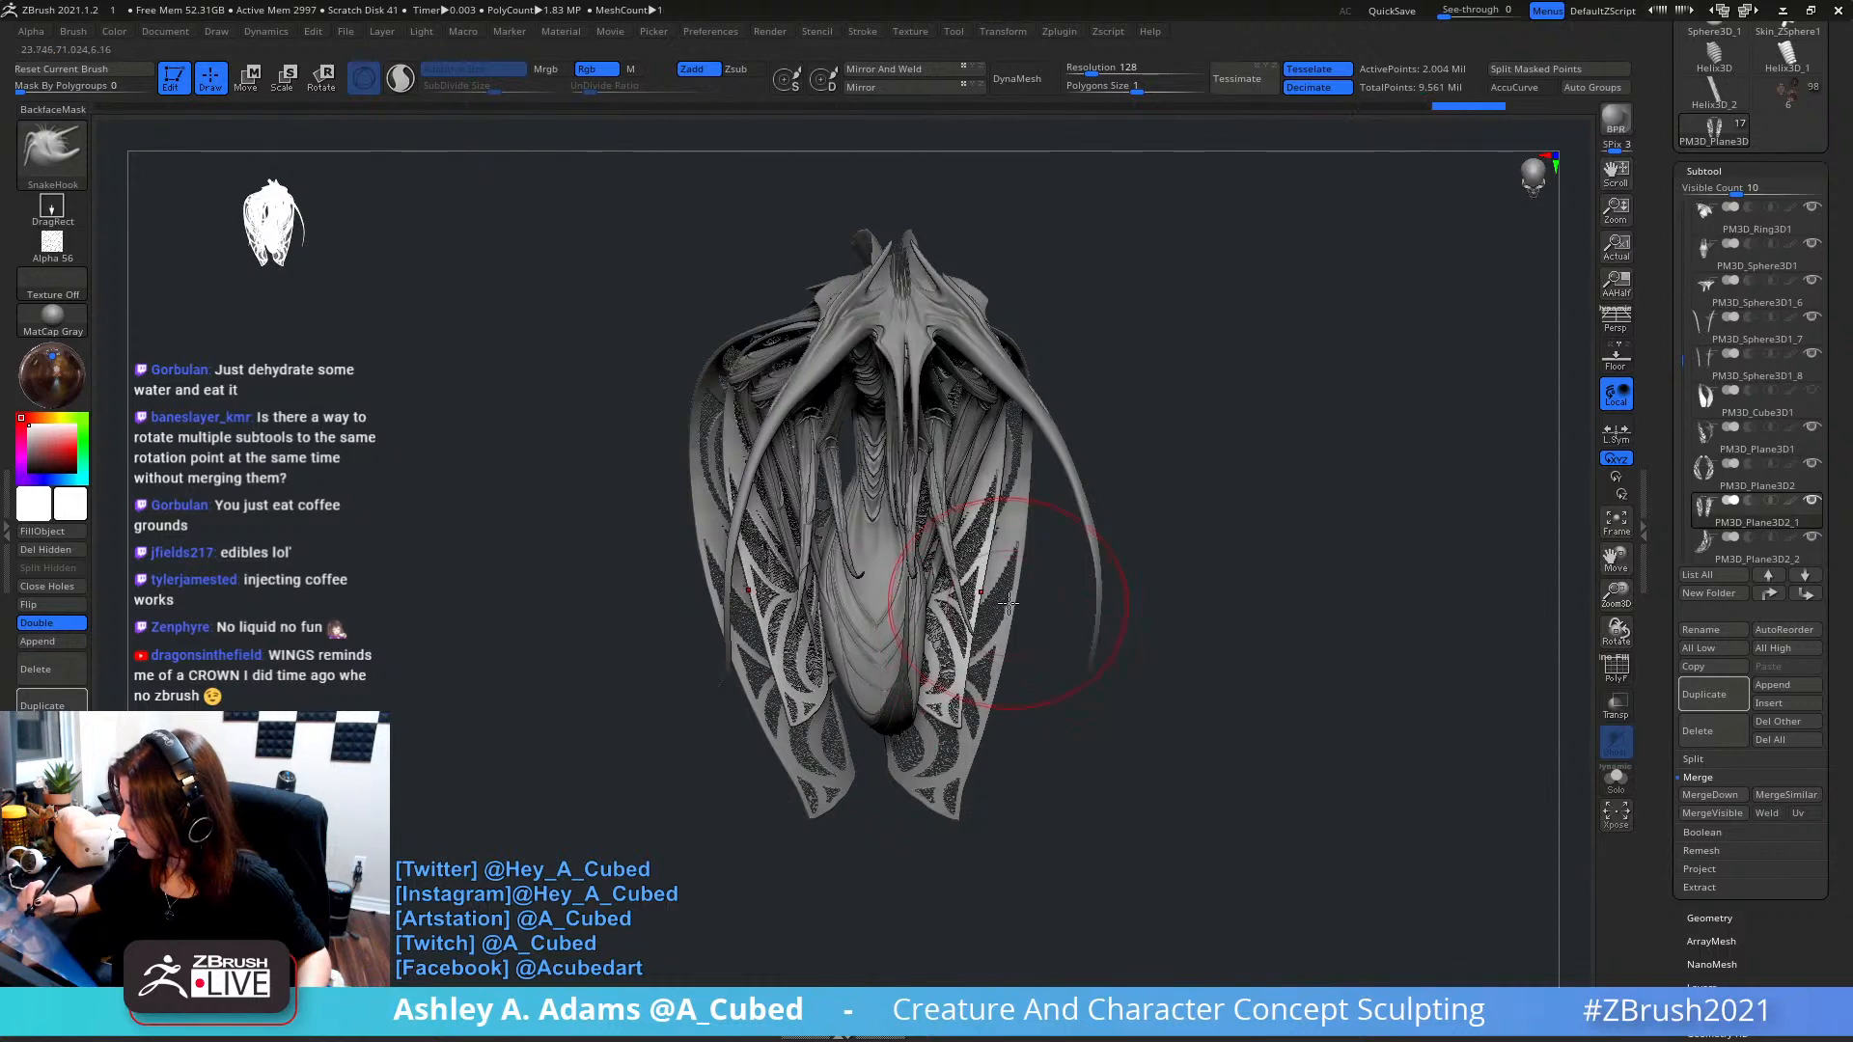
pyautogui.hotkey('ctrl', 'shift', 'z')
pyautogui.hotkey('ctrl', 'shift', 'z')
pyautogui.hotkey('ctrl', 'shift', 'z')
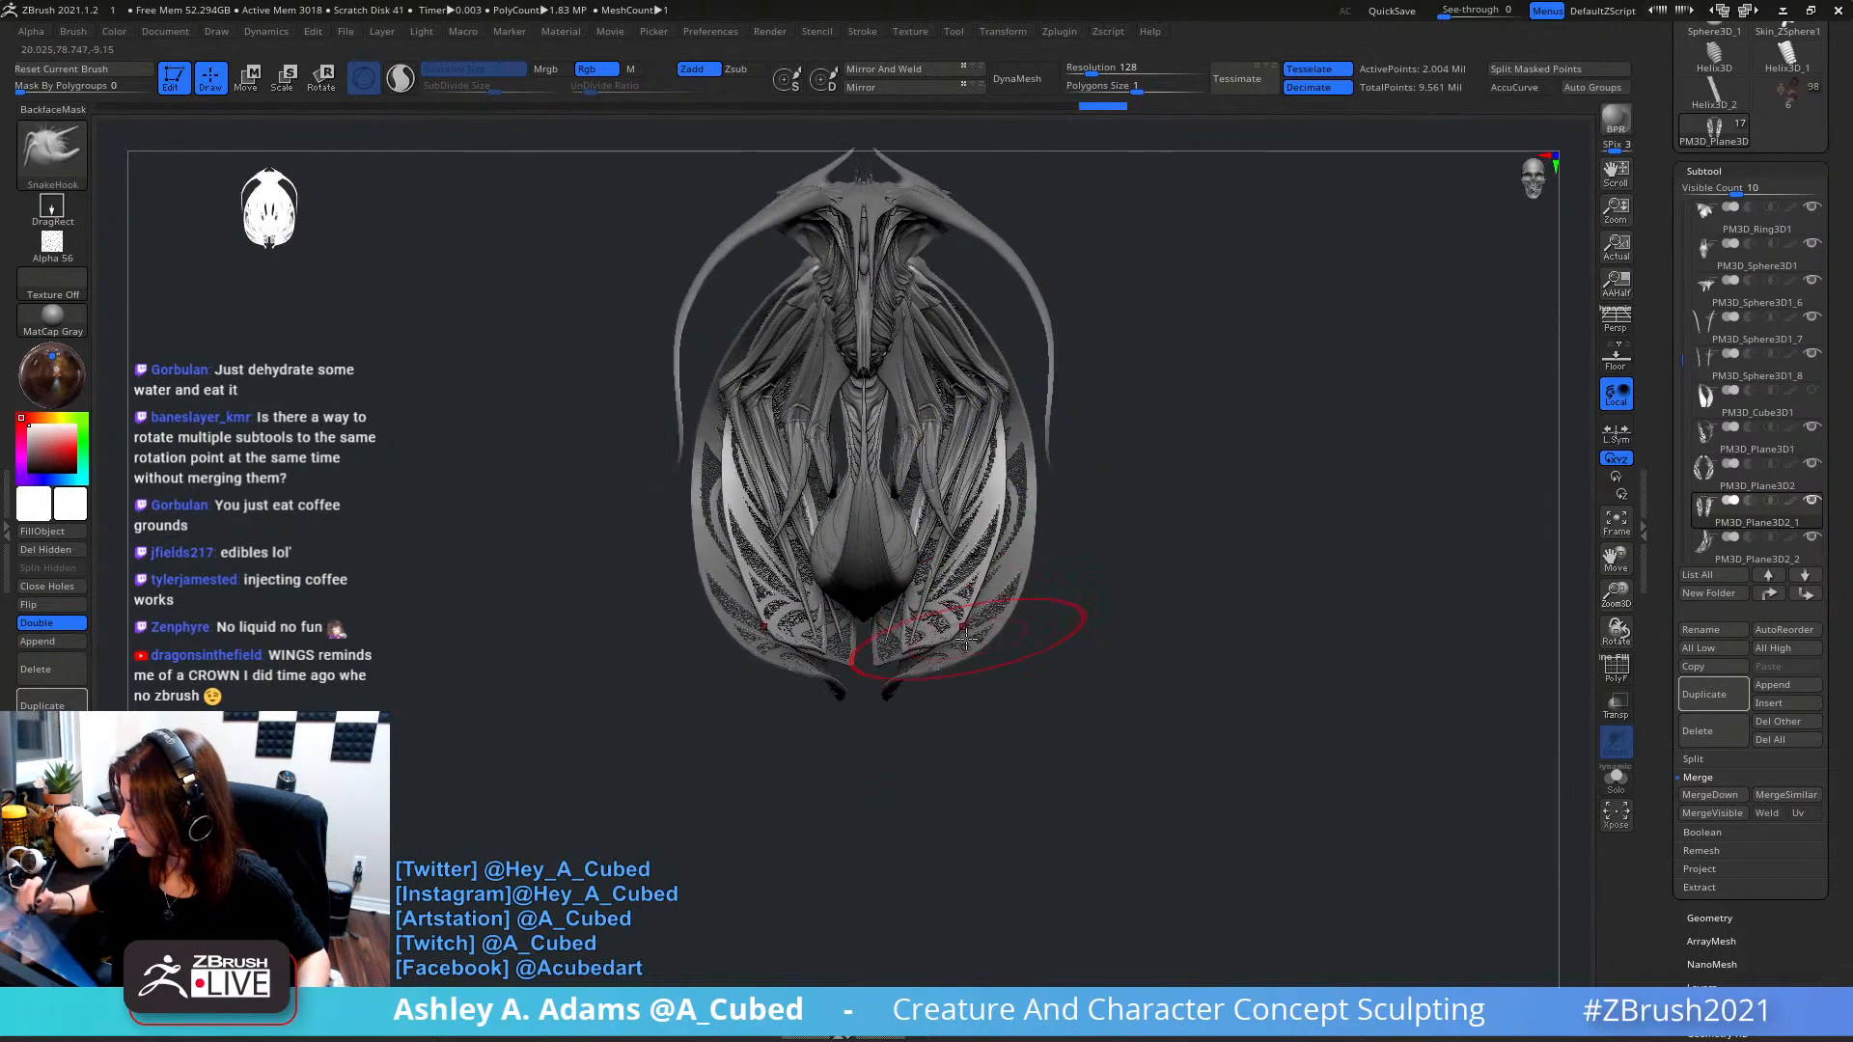
# - Reshape the bottom tips of the inner wings beside the tail with SnakeHook, working from the front and three-quarter angles
pyautogui.rightClick(765, 723)
pyautogui.moveTo(849, 632); pyautogui.dragTo(796, 679, button='right')
pyautogui.hotkey('ctrl', 'shift', 'z')
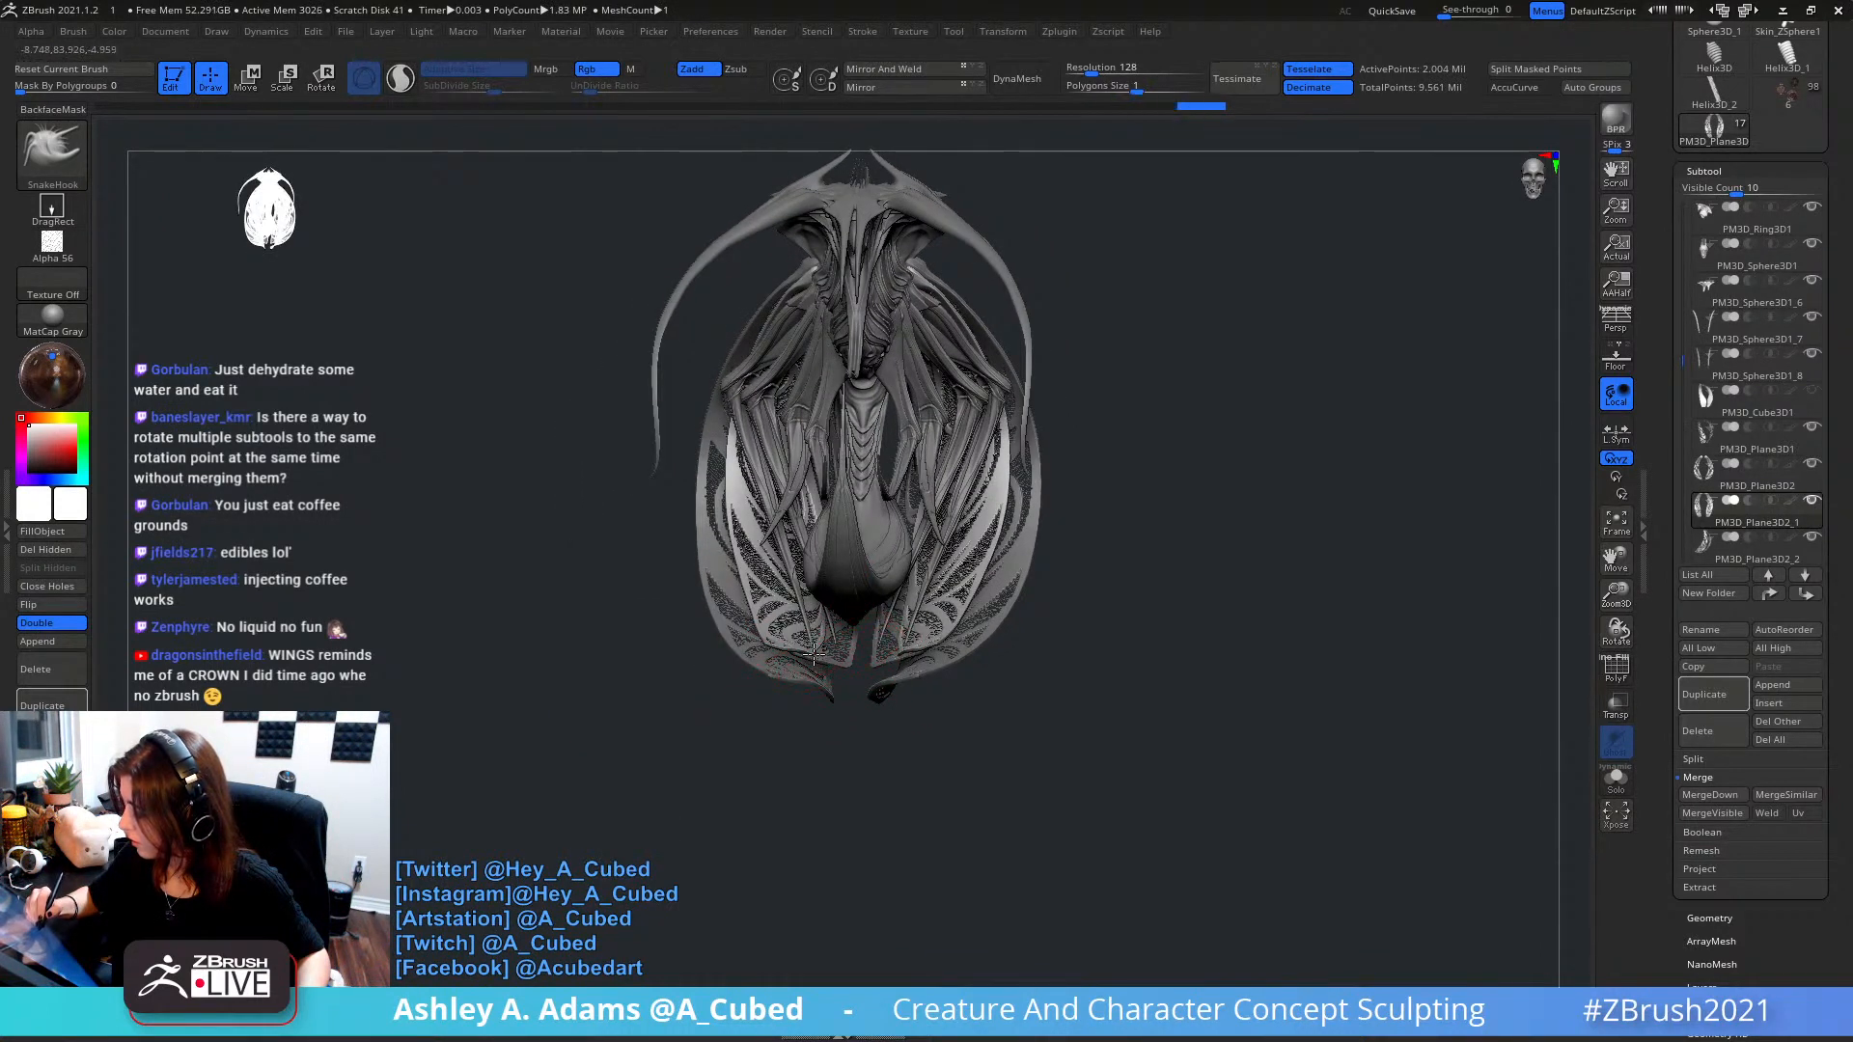
pyautogui.rightClick(832, 642)
pyautogui.moveTo(832, 642); pyautogui.dragTo(817, 642, button='right')
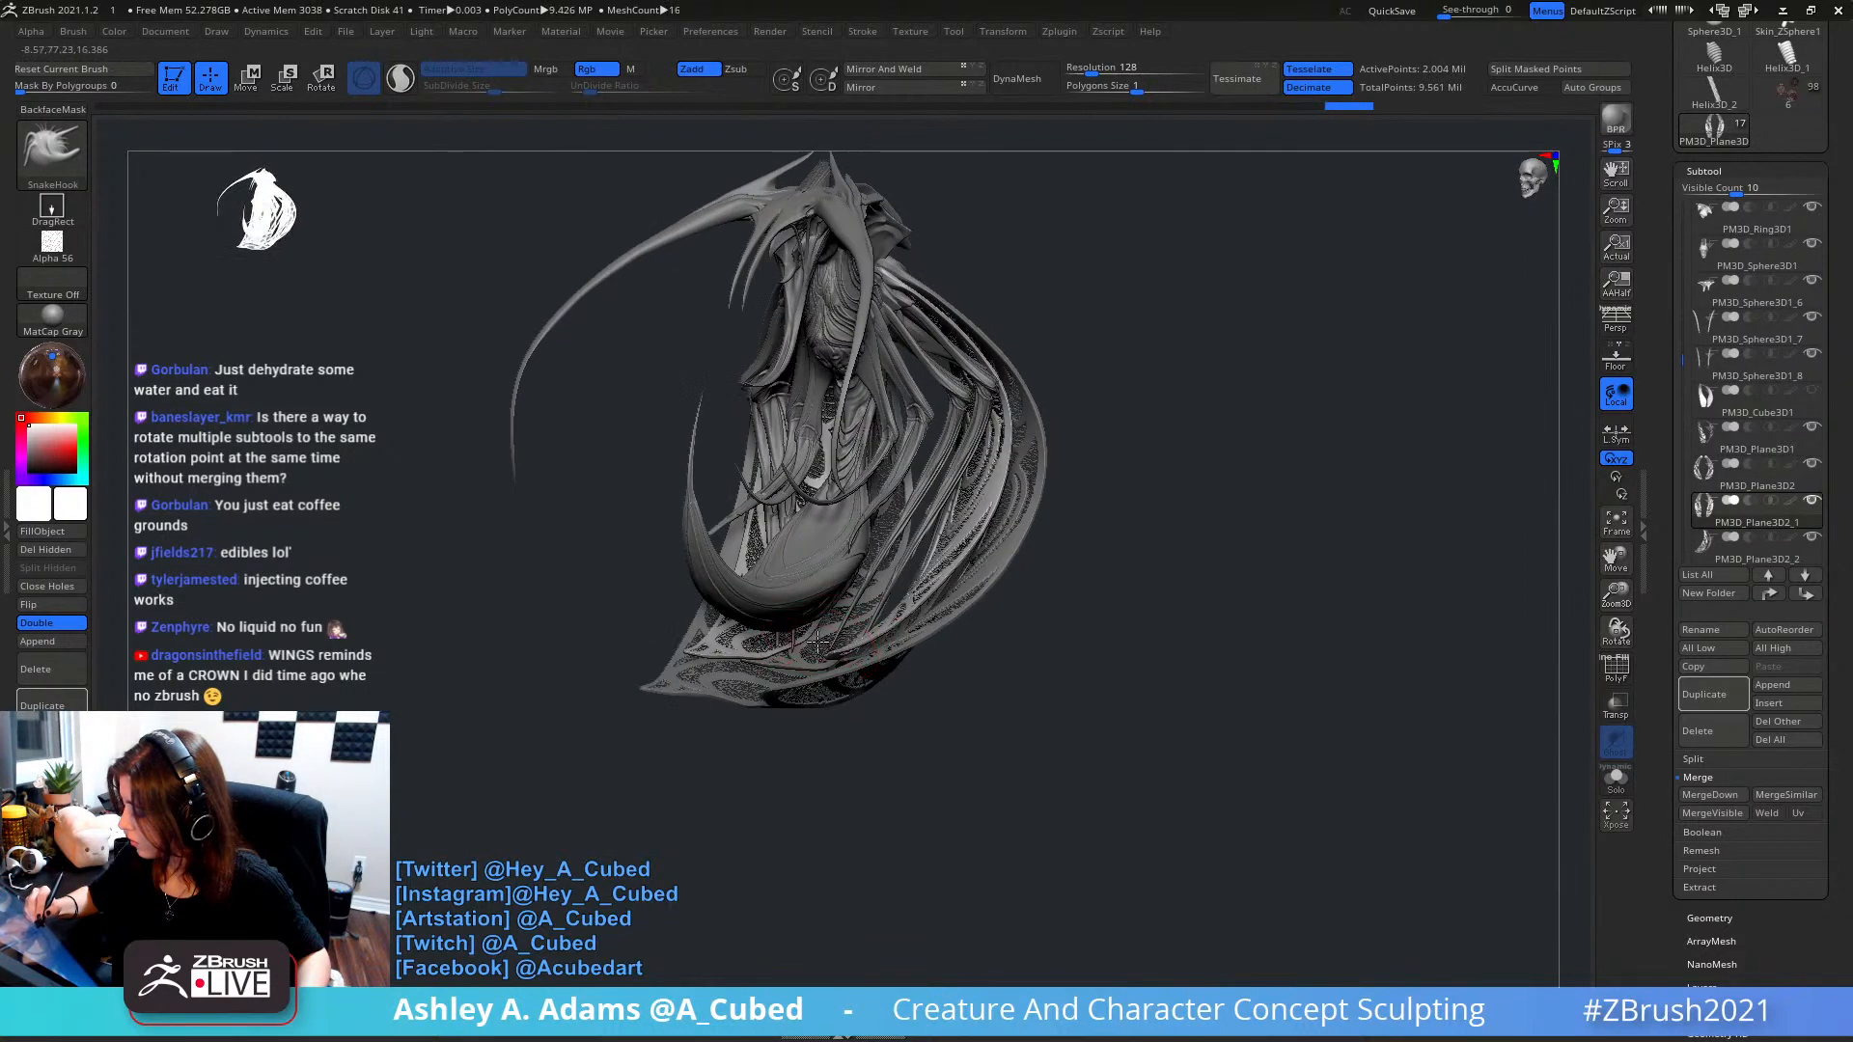
pyautogui.hotkey('ctrl', 'shift', 'z')
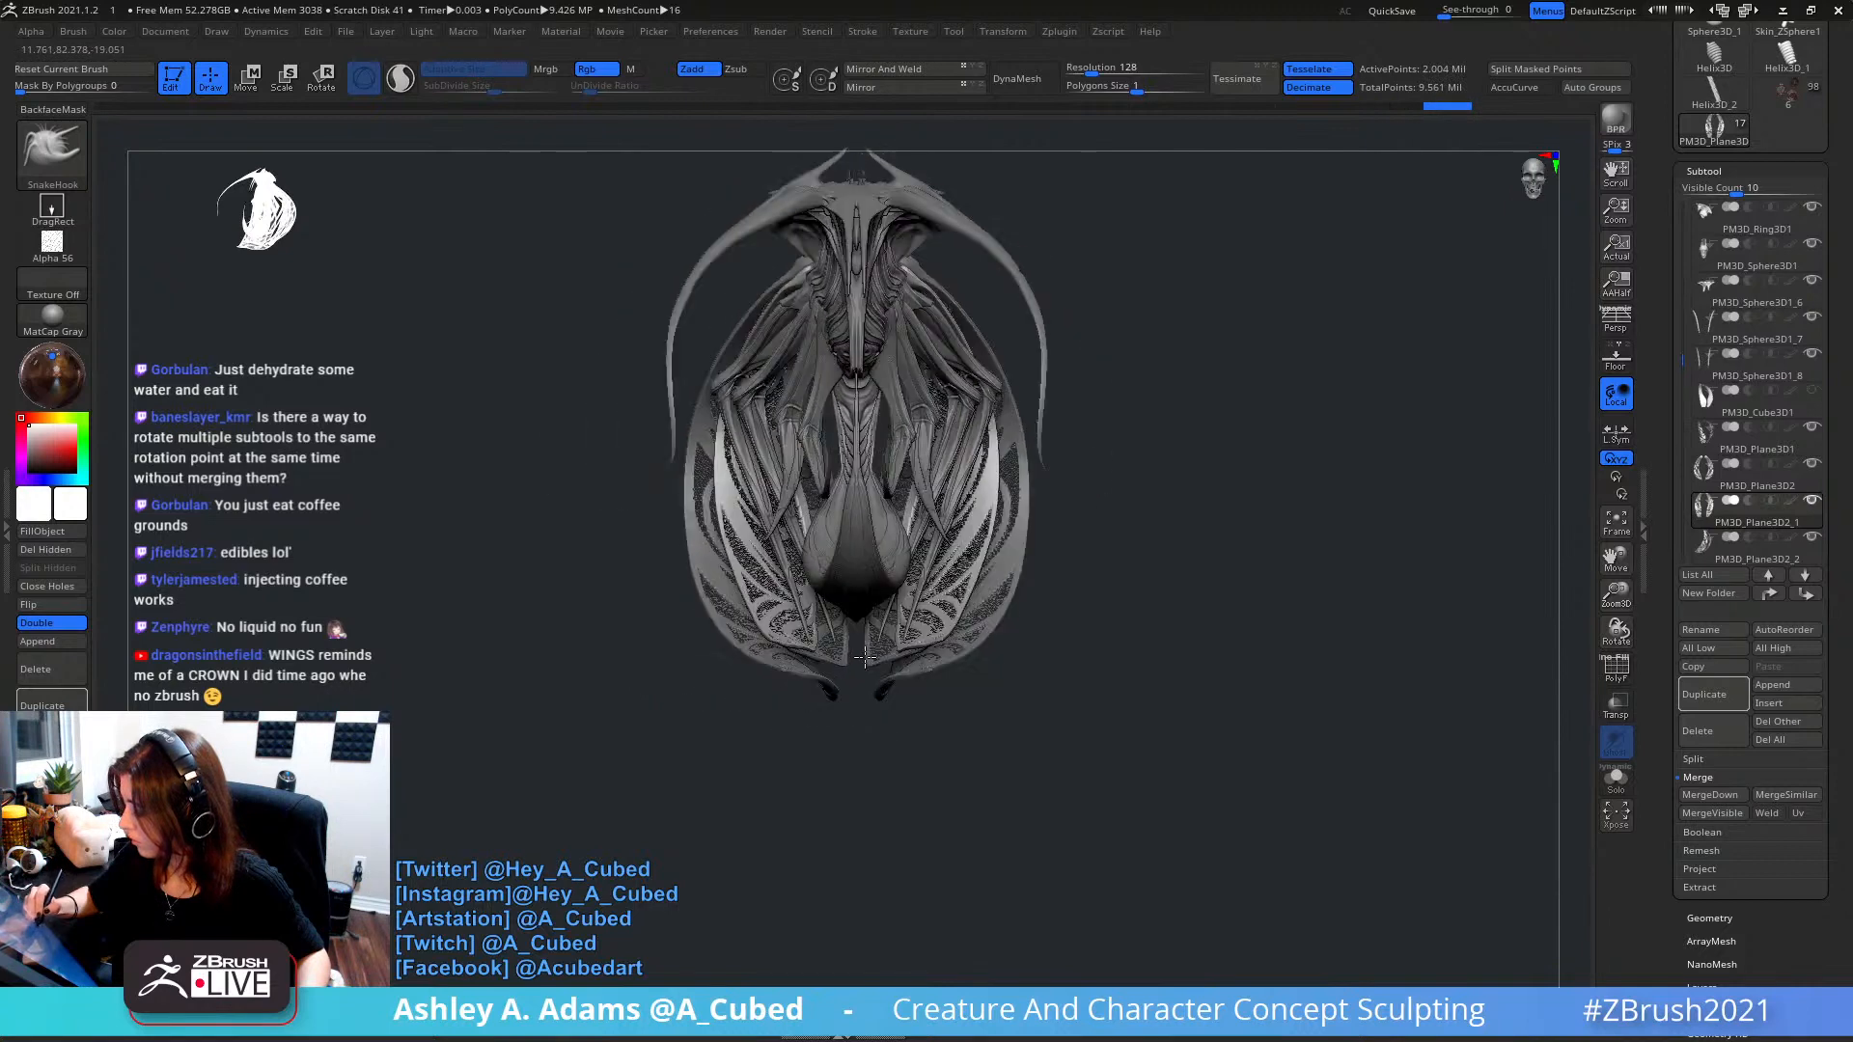
# - Refine the outer edges and lower curves of the inner wings with SnakeHook from raised and front views
pyautogui.rightClick(965, 589)
pyautogui.moveTo(986, 588); pyautogui.dragTo(978, 624, button='right')
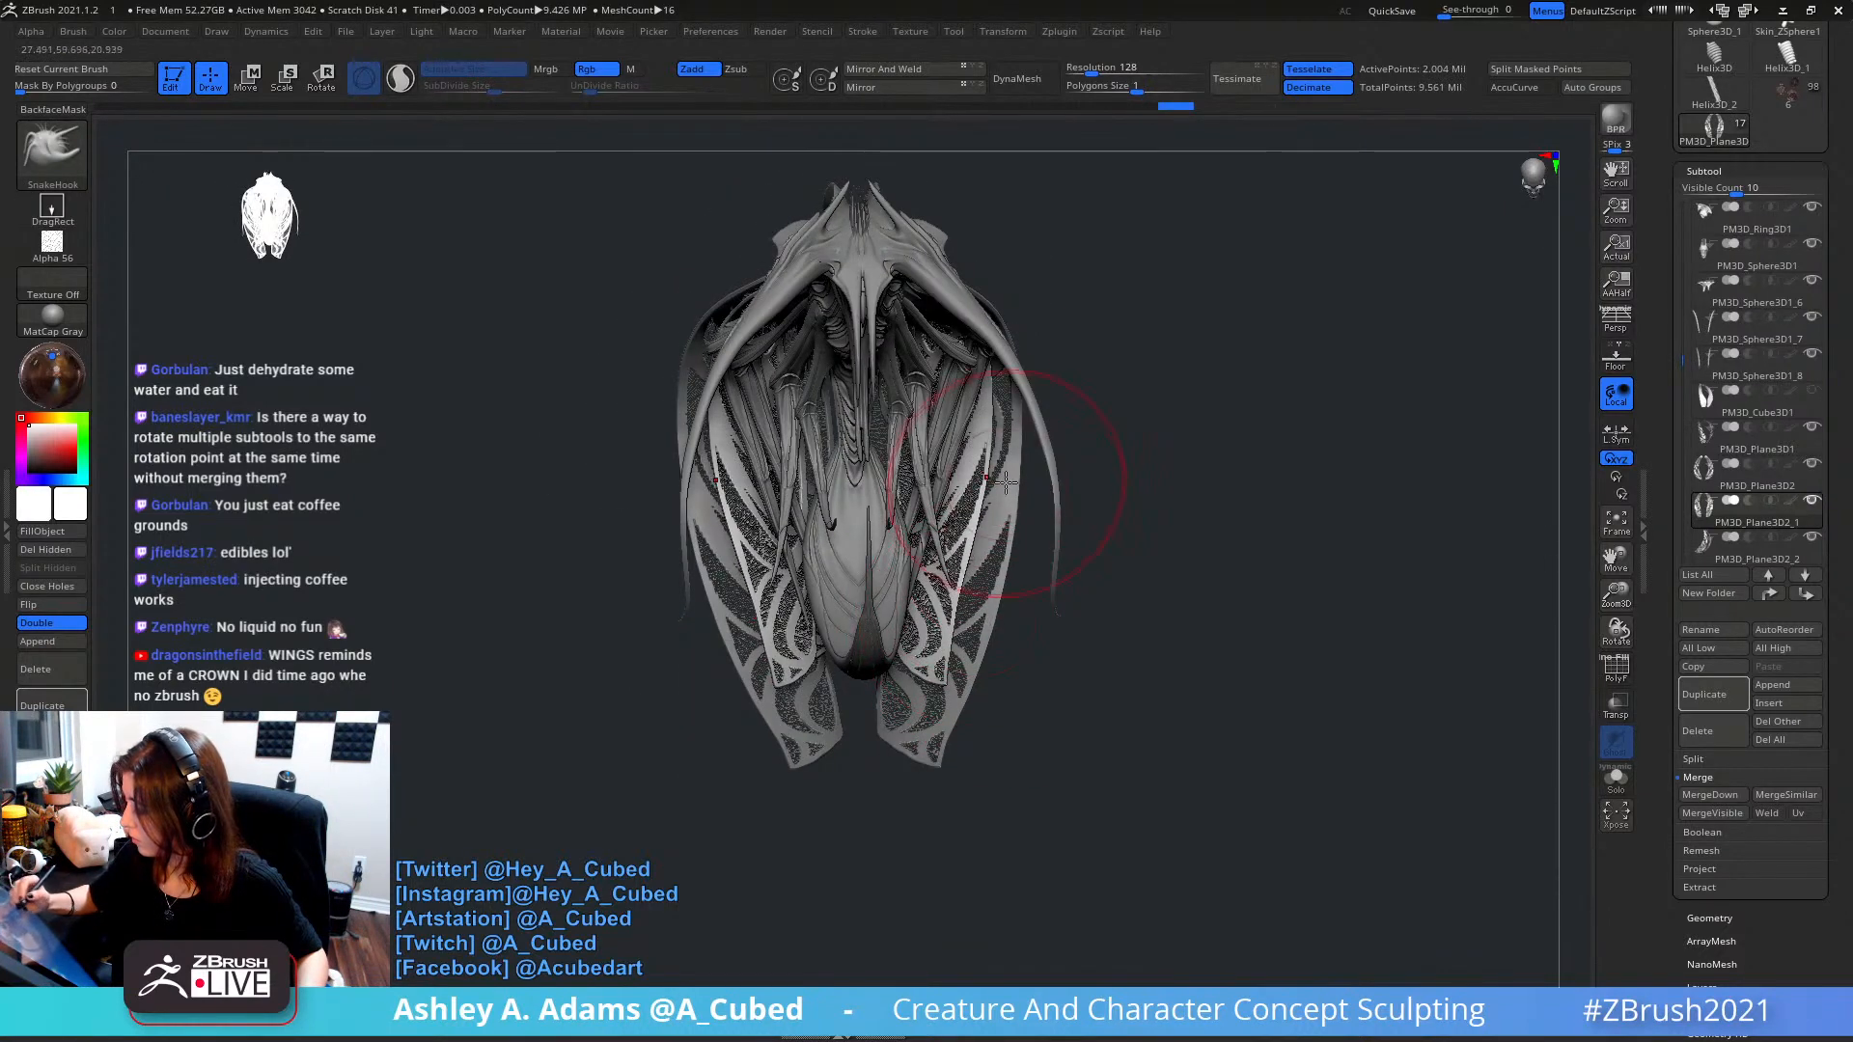
pyautogui.hotkey('ctrl', 'z')
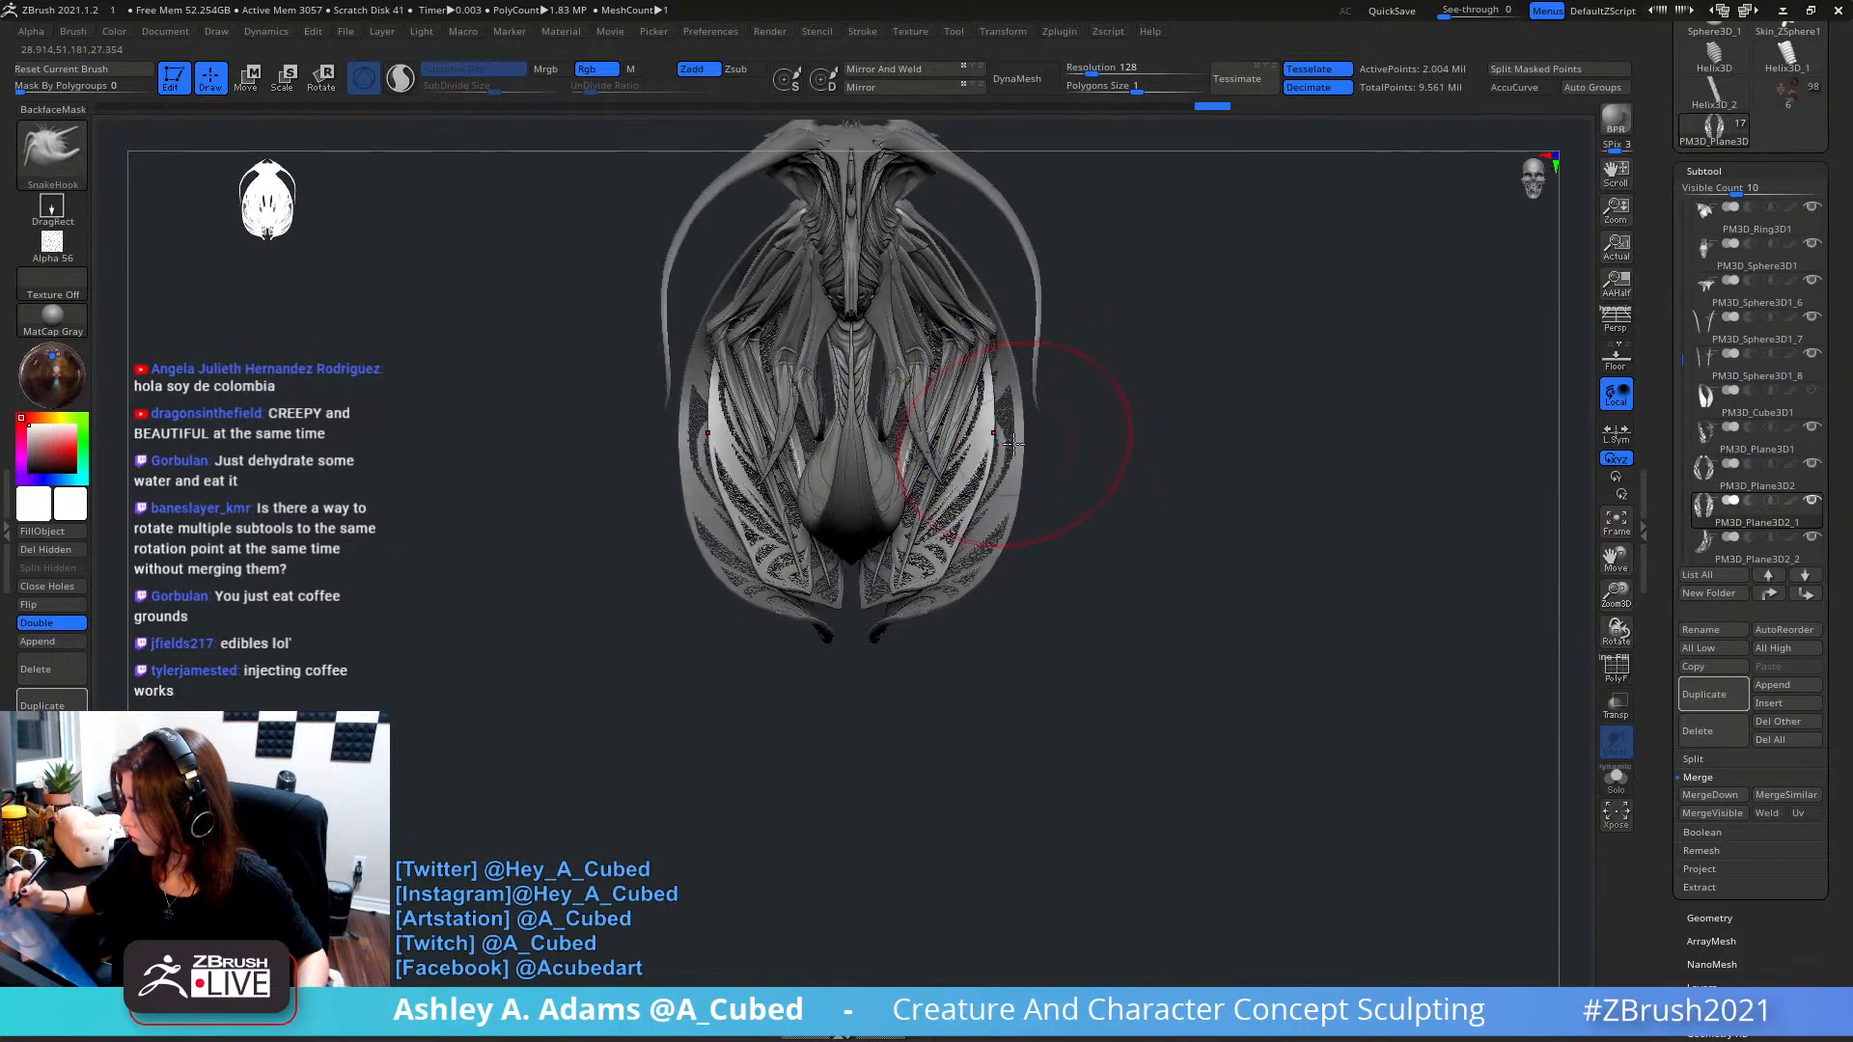
pyautogui.hotkey('ctrl', 'shift', 'z')
pyautogui.rightClick(1001, 517)
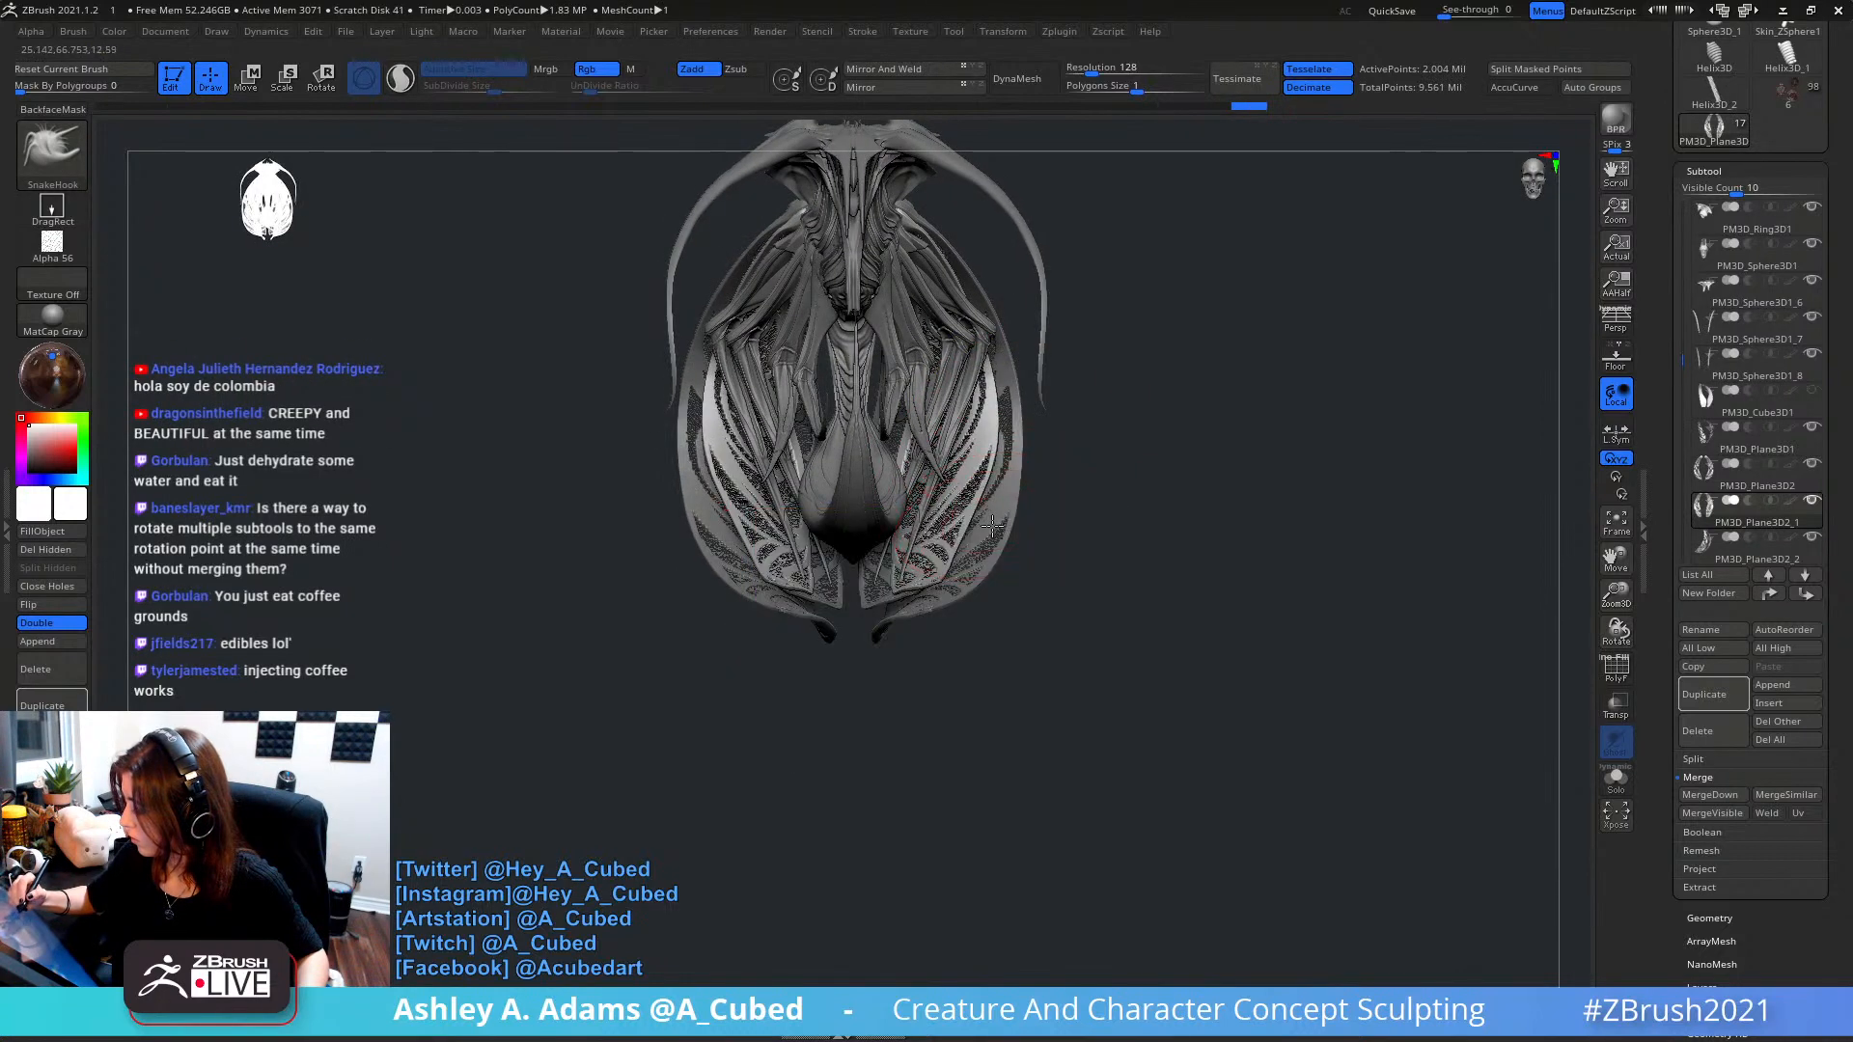
pyautogui.moveTo(991, 523); pyautogui.dragTo(996, 525)
pyautogui.hotkey('ctrl', 'shift', 'z')
pyautogui.hotkey('ctrl', 'shift', 'z')
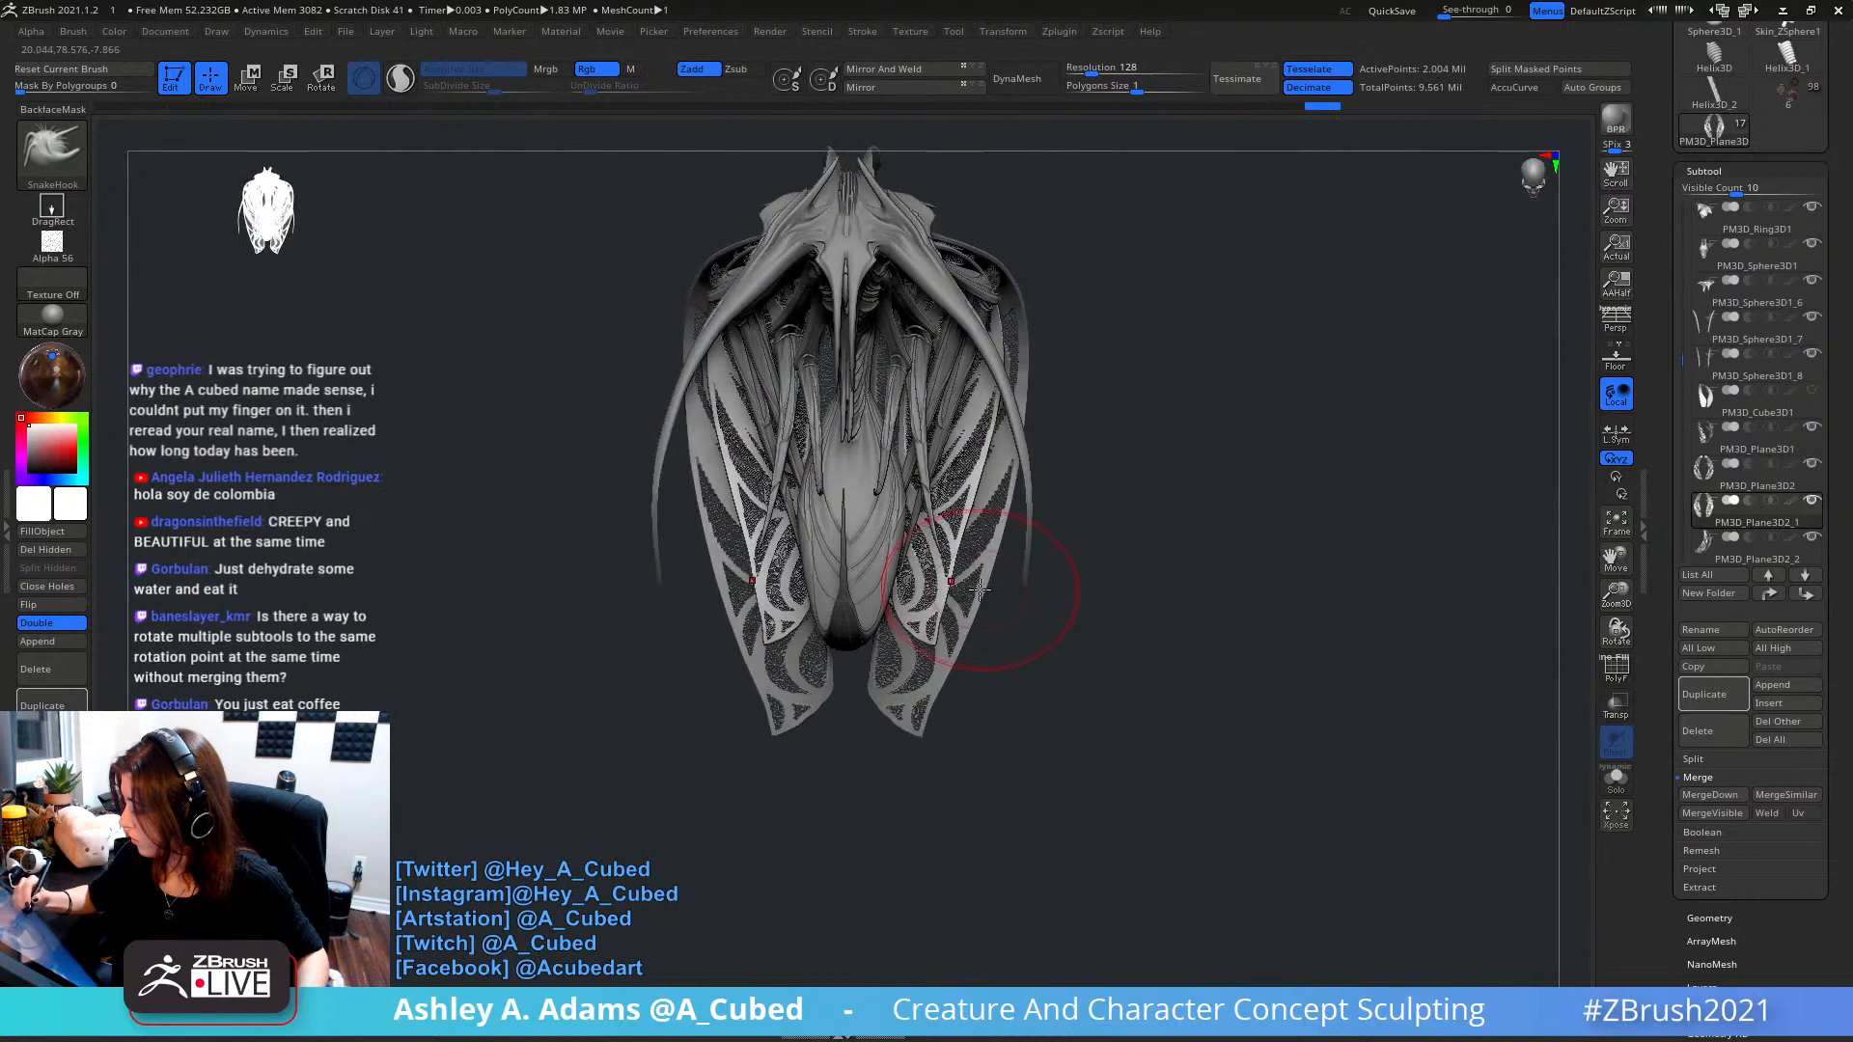
pyautogui.moveTo(982, 544); pyautogui.dragTo(982, 459, button='right')
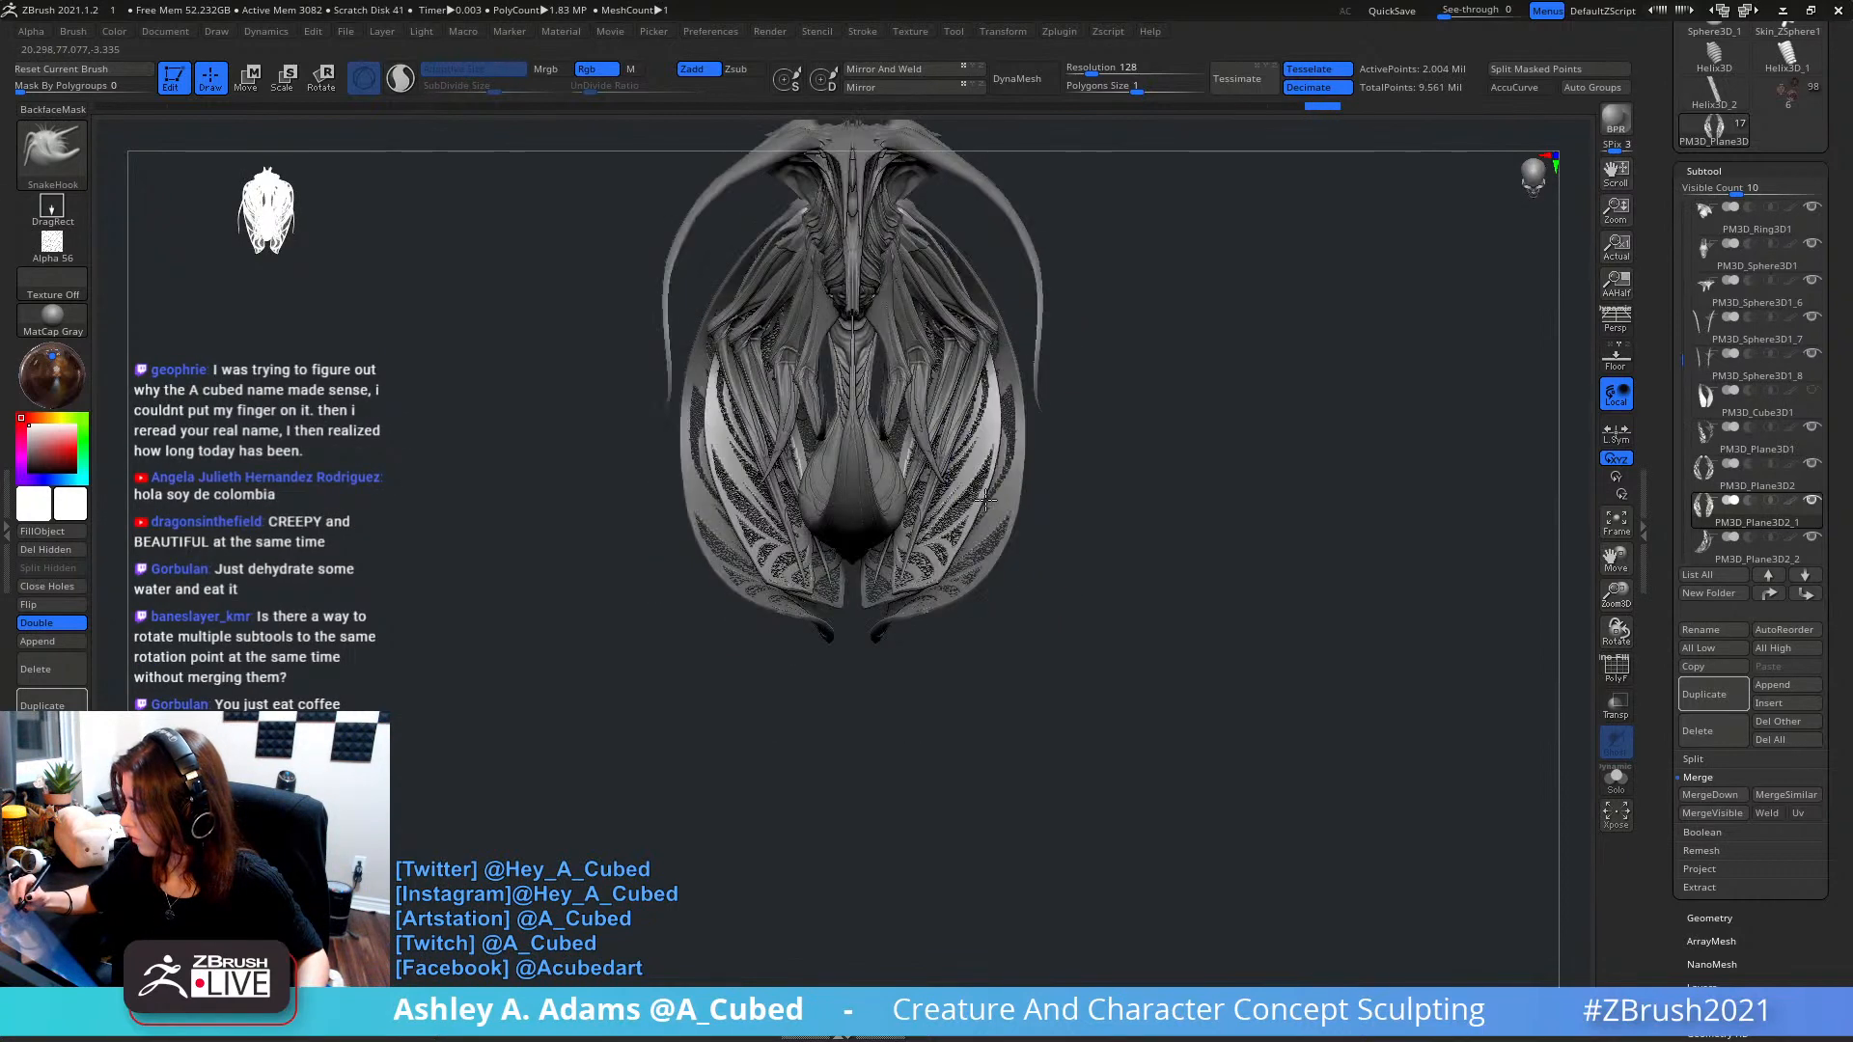
# - Make the PM3D_Plane3D2_2 wings the active subtool and nudge their lower edges beside the tail with SnakeHook
pyautogui.keyDown('alt'); pyautogui.click(948, 585); pyautogui.keyUp('alt')
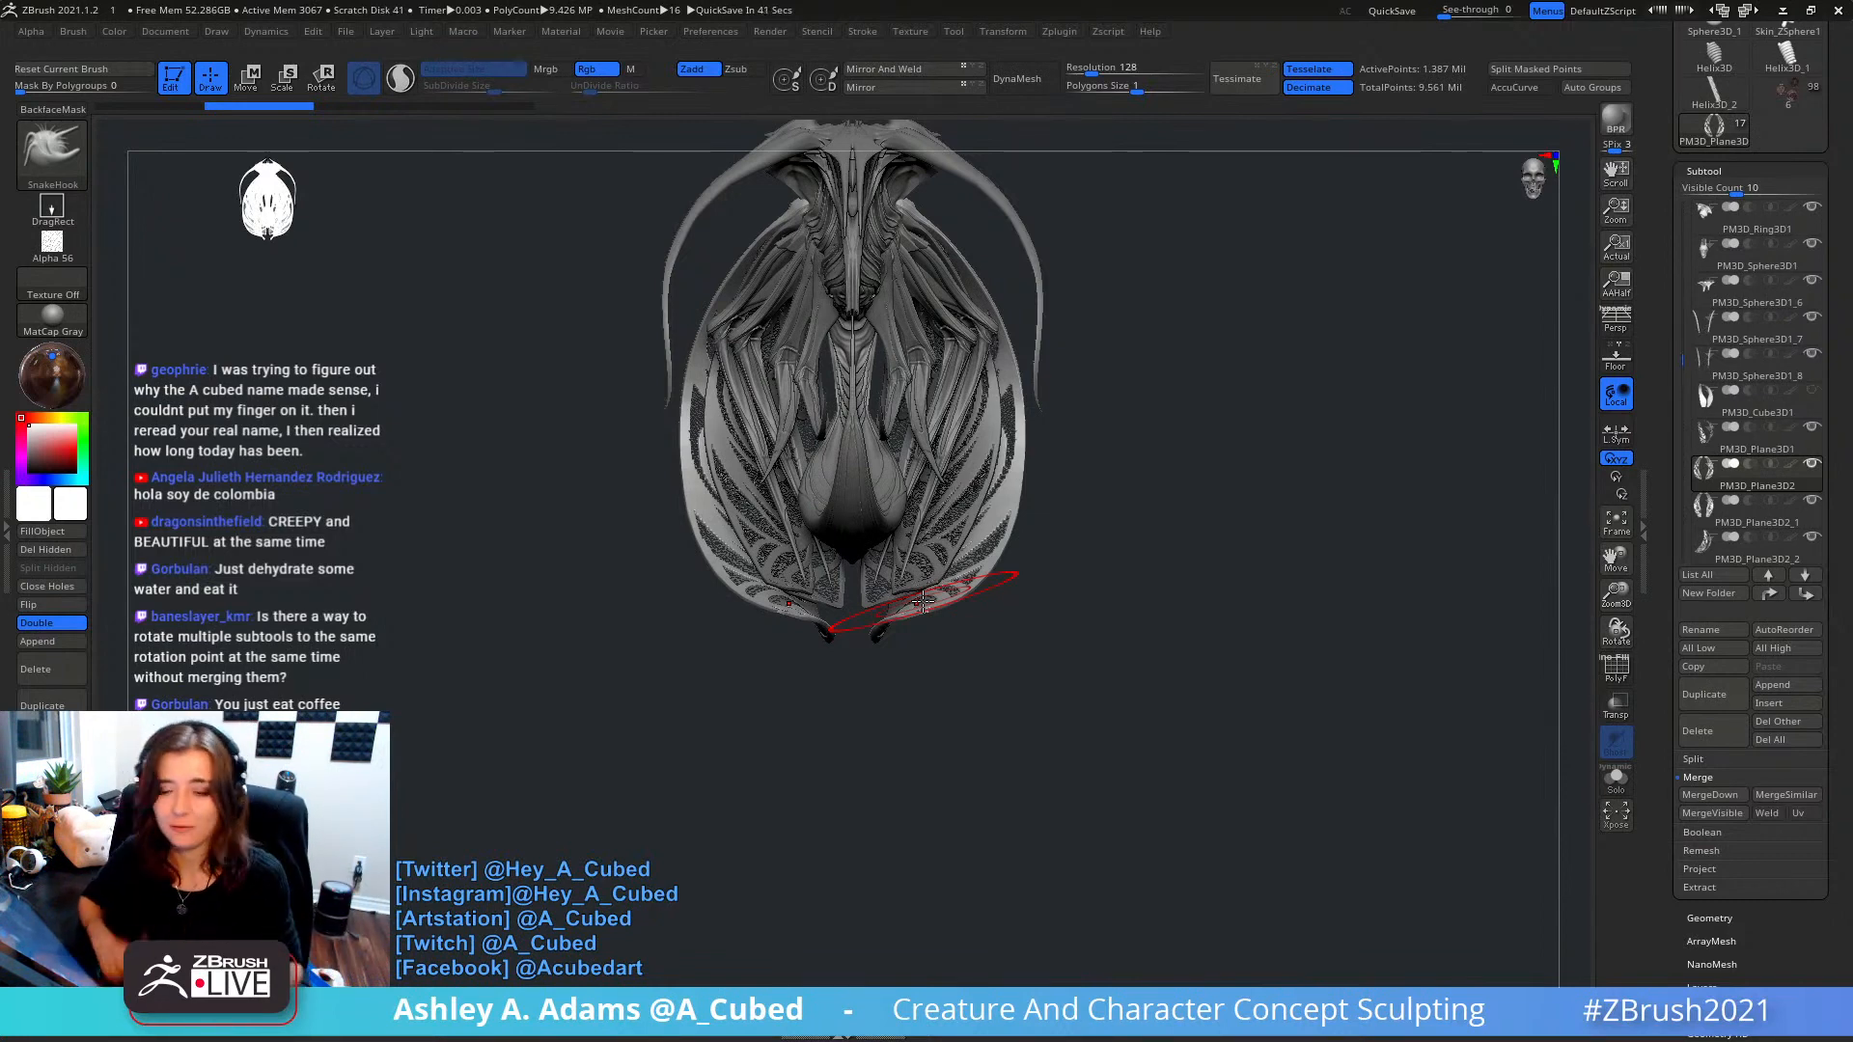
pyautogui.moveTo(1129, 369)
pyautogui.mouseDown()
pyautogui.moveTo(1164, 313)
pyautogui.moveTo(1144, 403)
pyautogui.moveTo(1009, 338)
pyautogui.moveTo(1149, 425)
pyautogui.moveTo(1109, 550)
pyautogui.moveTo(975, 641)
pyautogui.mouseUp()
pyautogui.press('space')
pyautogui.moveTo(1087, 489)
pyautogui.keyDown('shift'); pyautogui.mouseDown(button='right')
pyautogui.moveTo(1023, 569)
pyautogui.moveTo(997, 493)
pyautogui.mouseUp(button='right'); pyautogui.keyUp('shift')
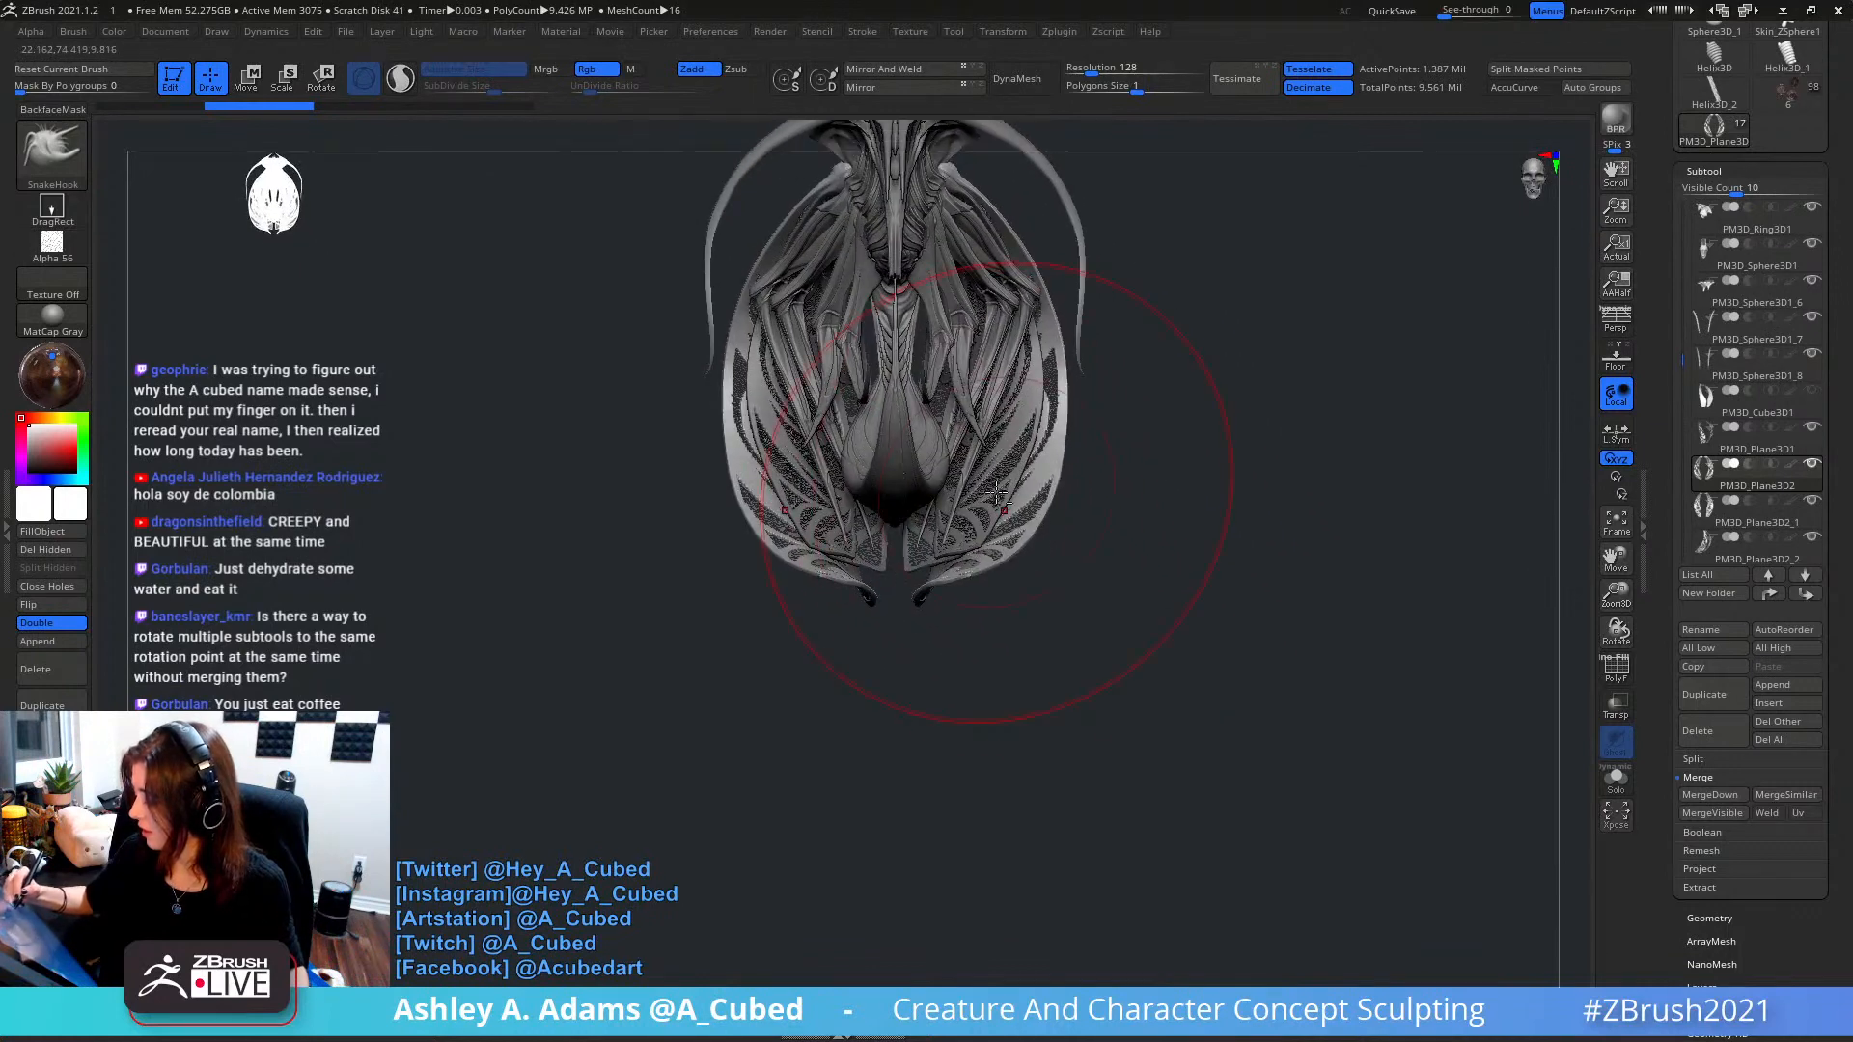
pyautogui.keyDown('alt'); pyautogui.click(880, 558); pyautogui.keyUp('alt')
pyautogui.press('space')
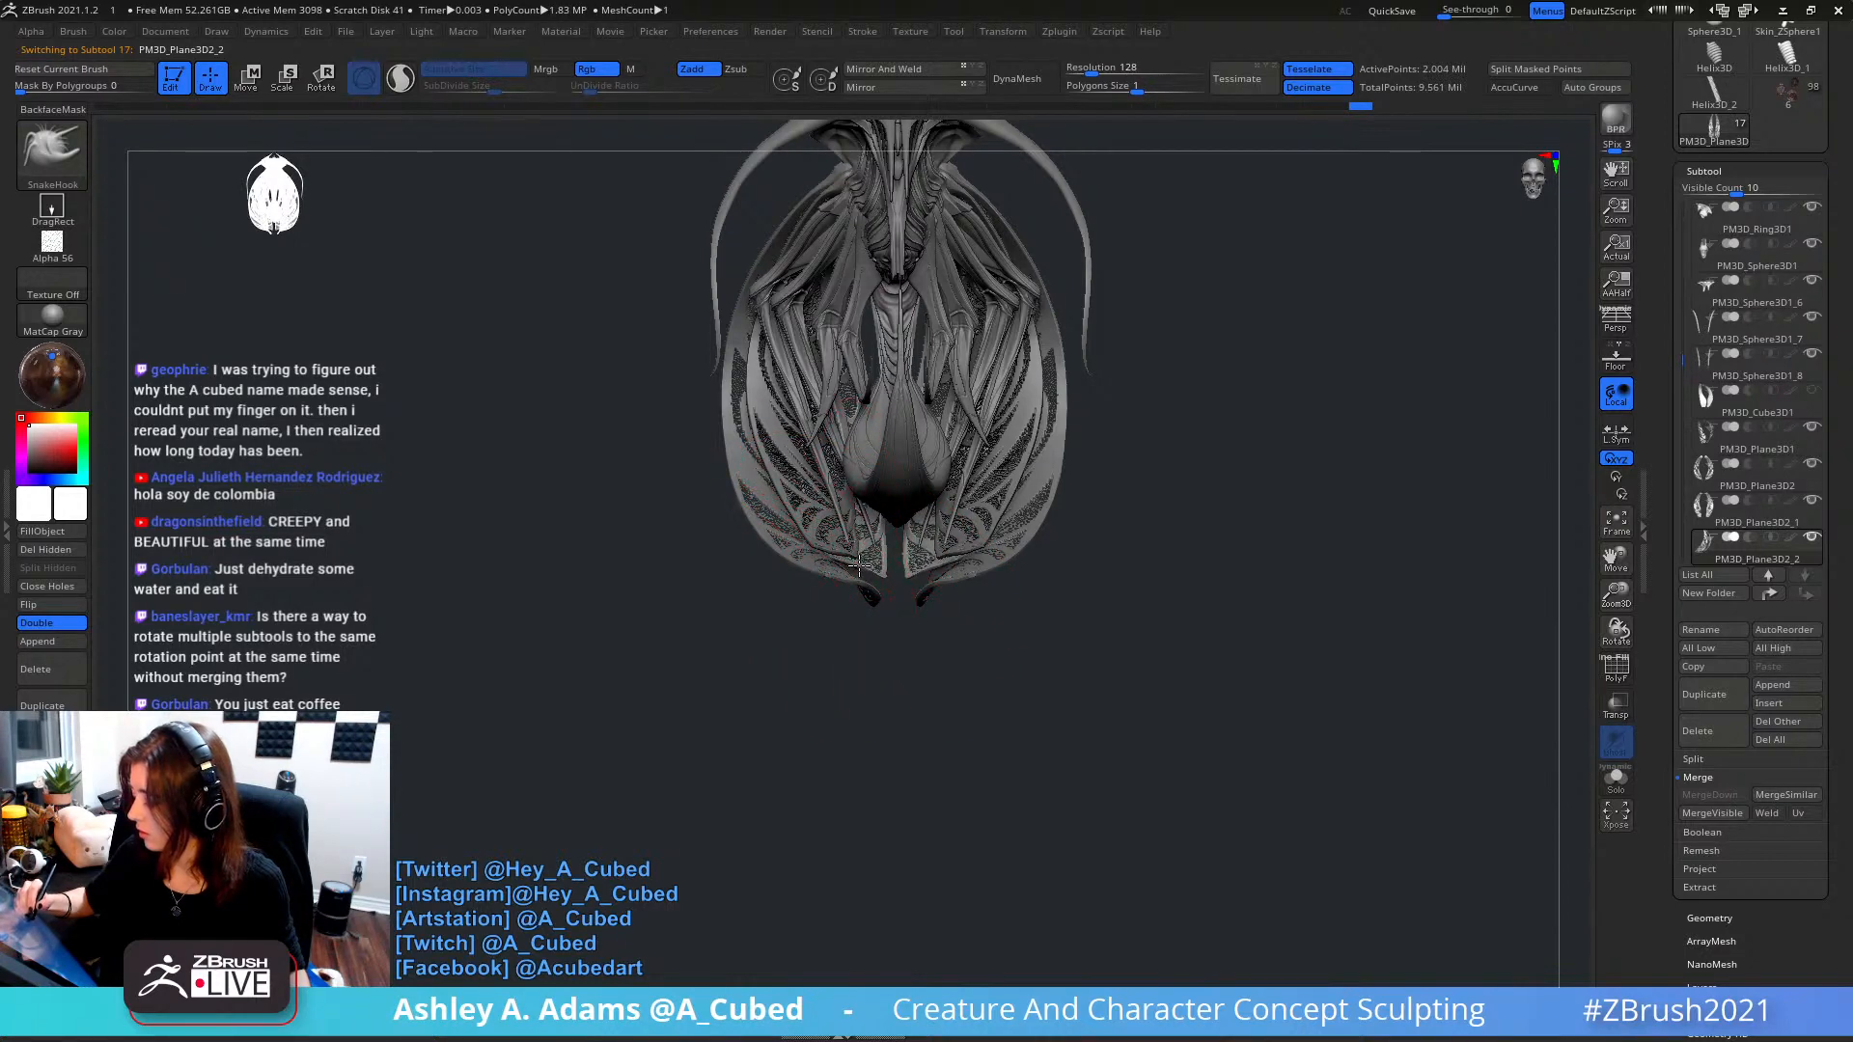
pyautogui.moveTo(859, 564)
pyautogui.mouseDown(button='right')
pyautogui.moveTo(901, 533)
pyautogui.moveTo(1102, 530)
pyautogui.mouseUp(button='right')
pyautogui.press('space')
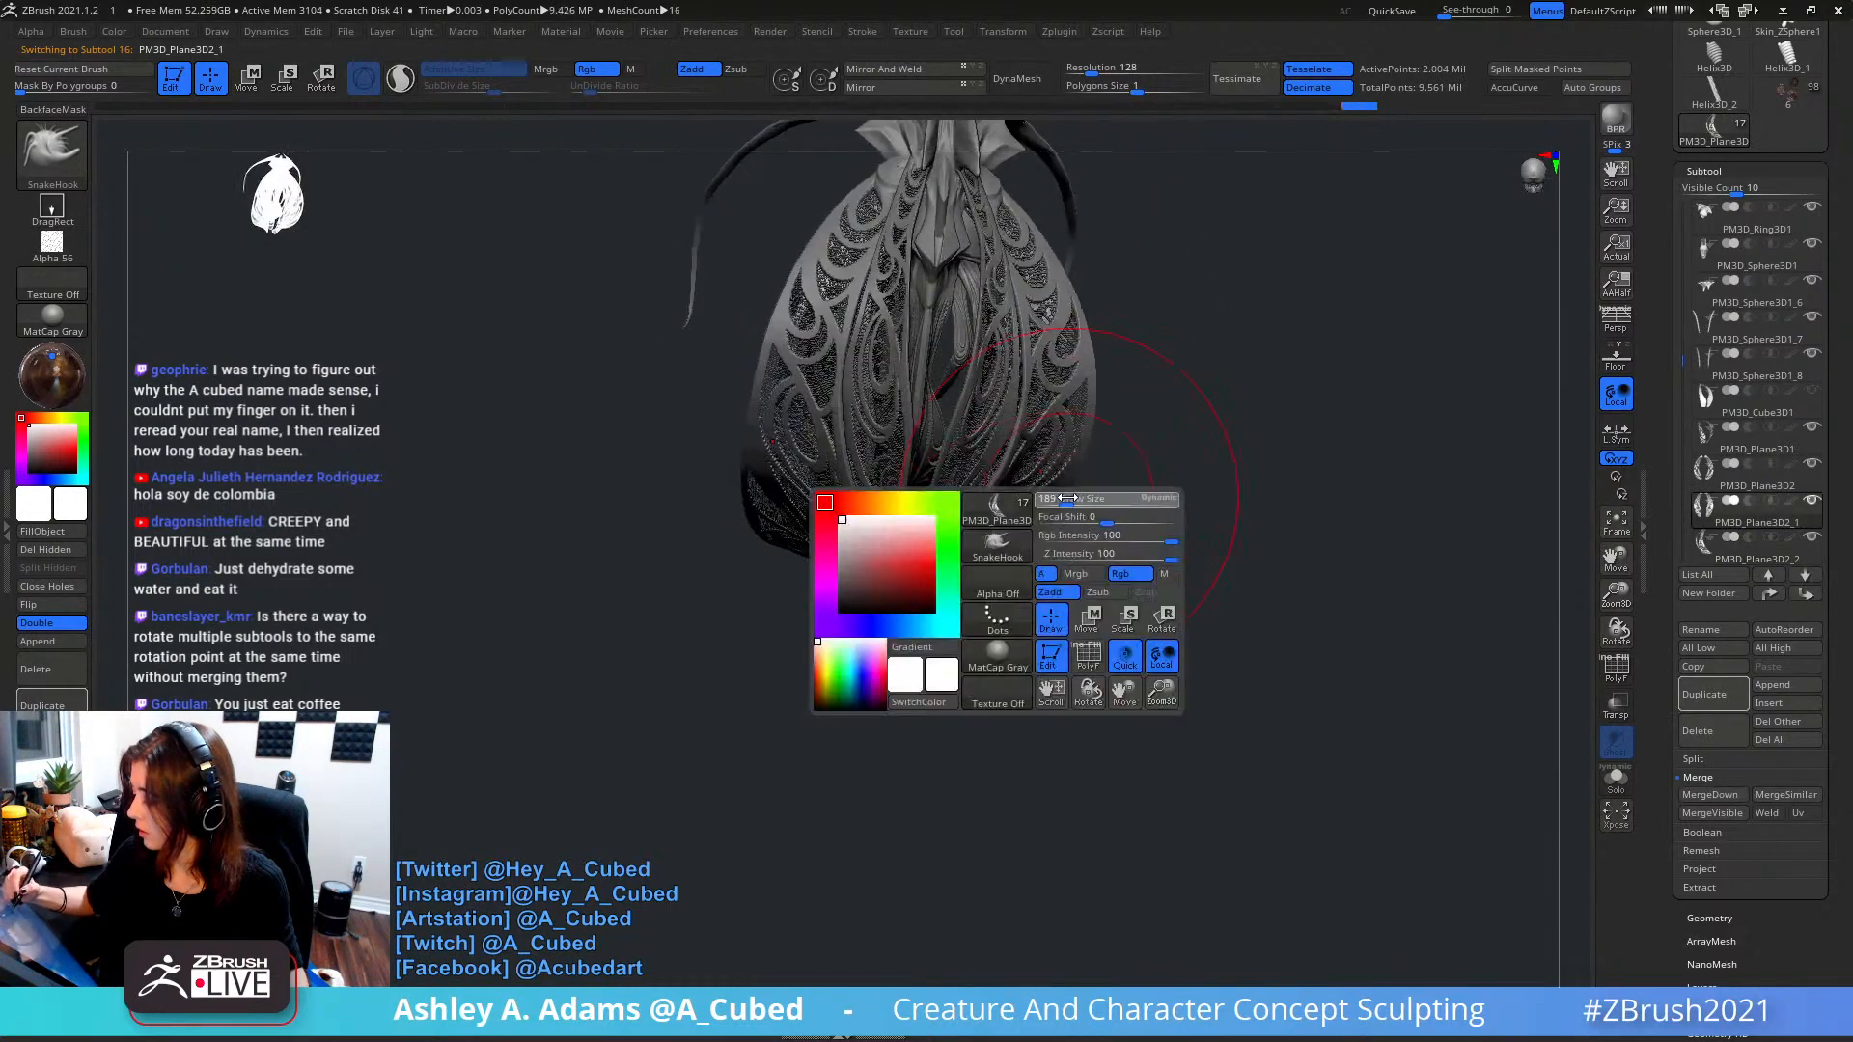
# - Reduce the brush size and reshape the inner edges of the PM3D_Plane3D2_2 wings along the back with SnakeHook
pyautogui.keyDown('alt'); pyautogui.click(1056, 453); pyautogui.keyUp('alt')
pyautogui.moveTo(1057, 453)
pyautogui.keyDown('shift'); pyautogui.mouseDown(button='right')
pyautogui.moveTo(992, 443)
pyautogui.moveTo(951, 565)
pyautogui.mouseUp(button='right'); pyautogui.keyUp('shift')
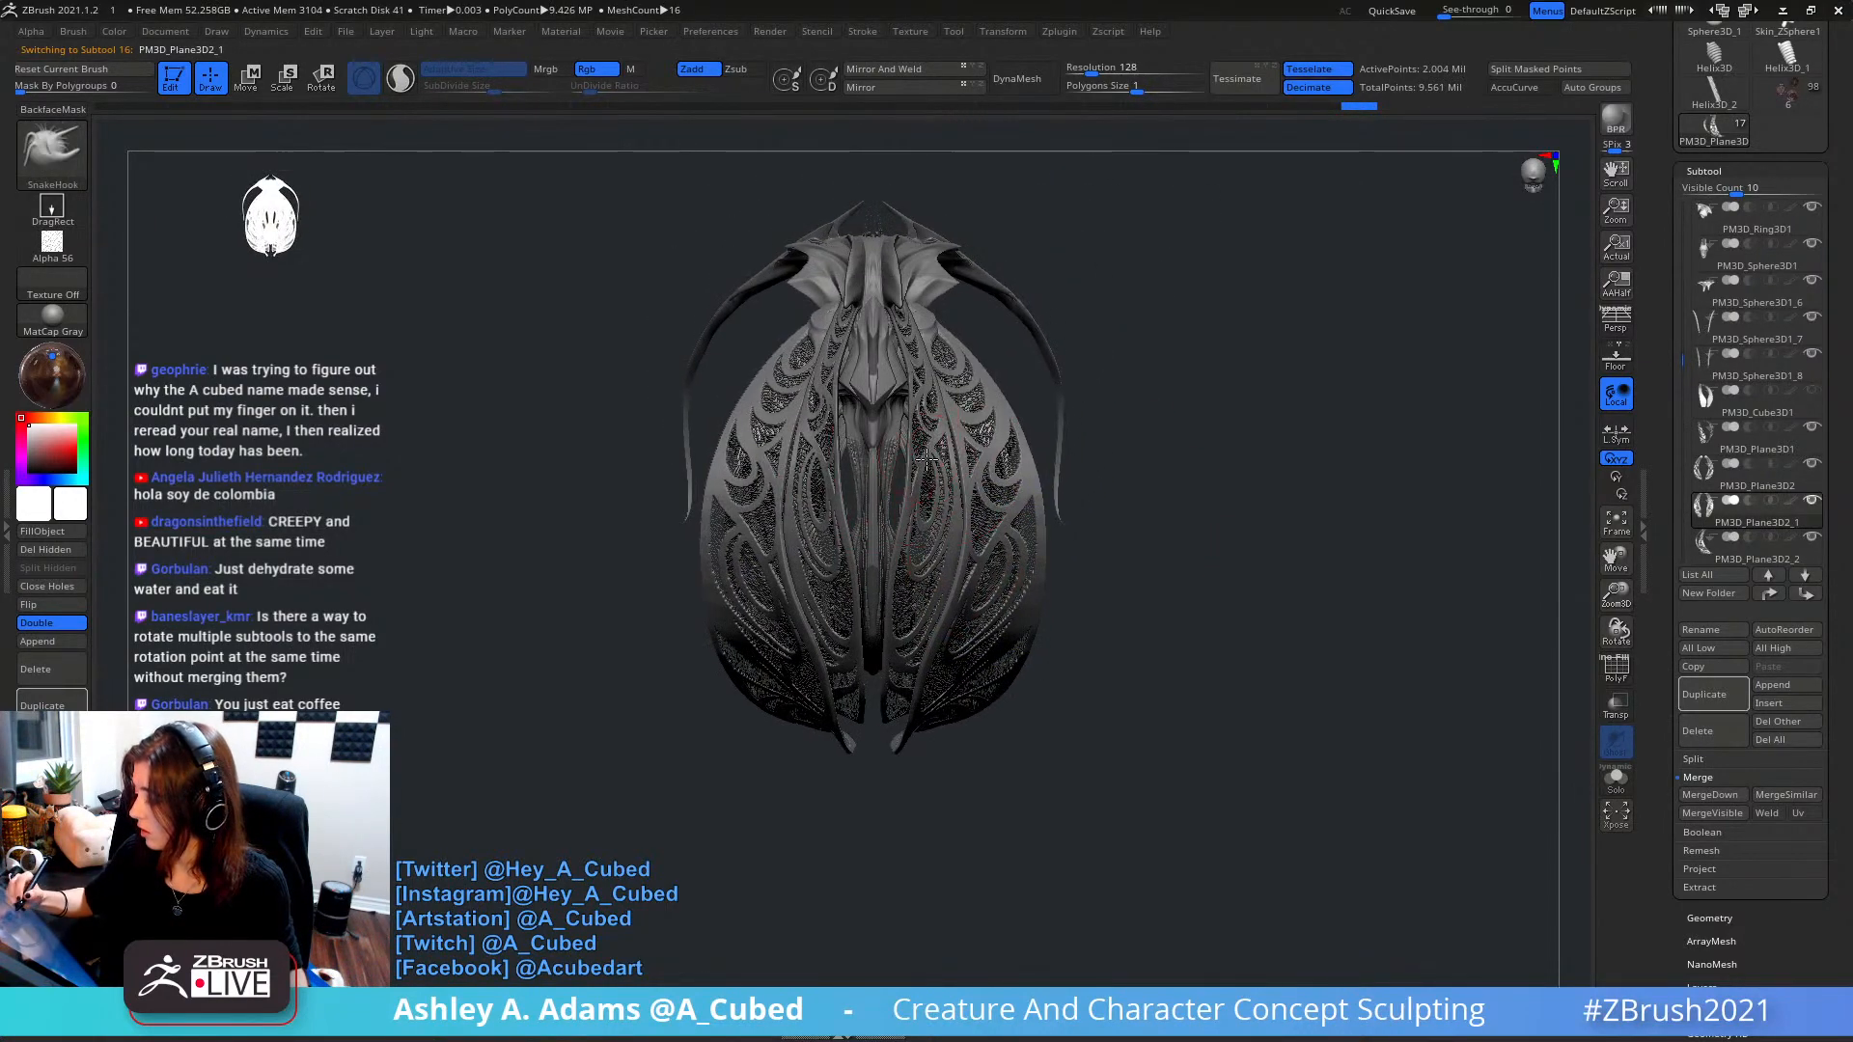
pyautogui.keyDown('alt'); pyautogui.click(916, 444); pyautogui.keyUp('alt')
pyautogui.press('space')
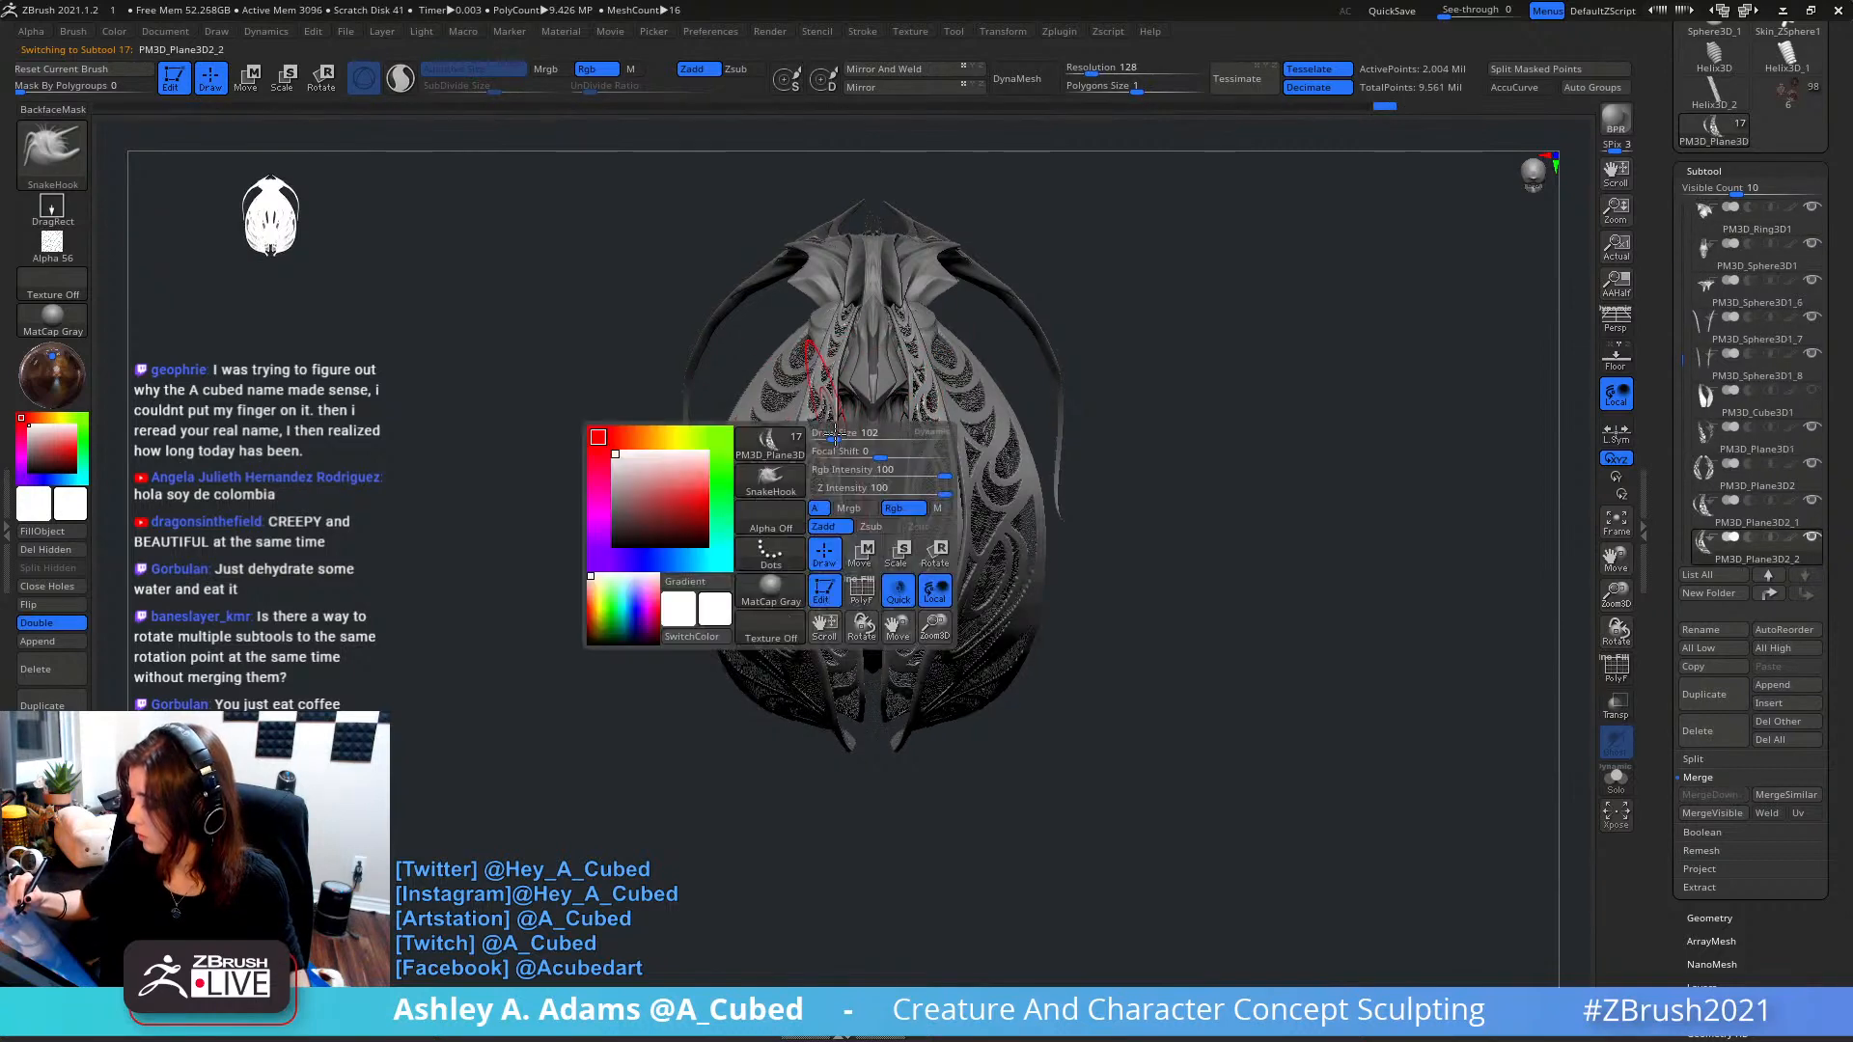
pyautogui.keyDown('alt'); pyautogui.click(835, 432); pyautogui.keyUp('alt')
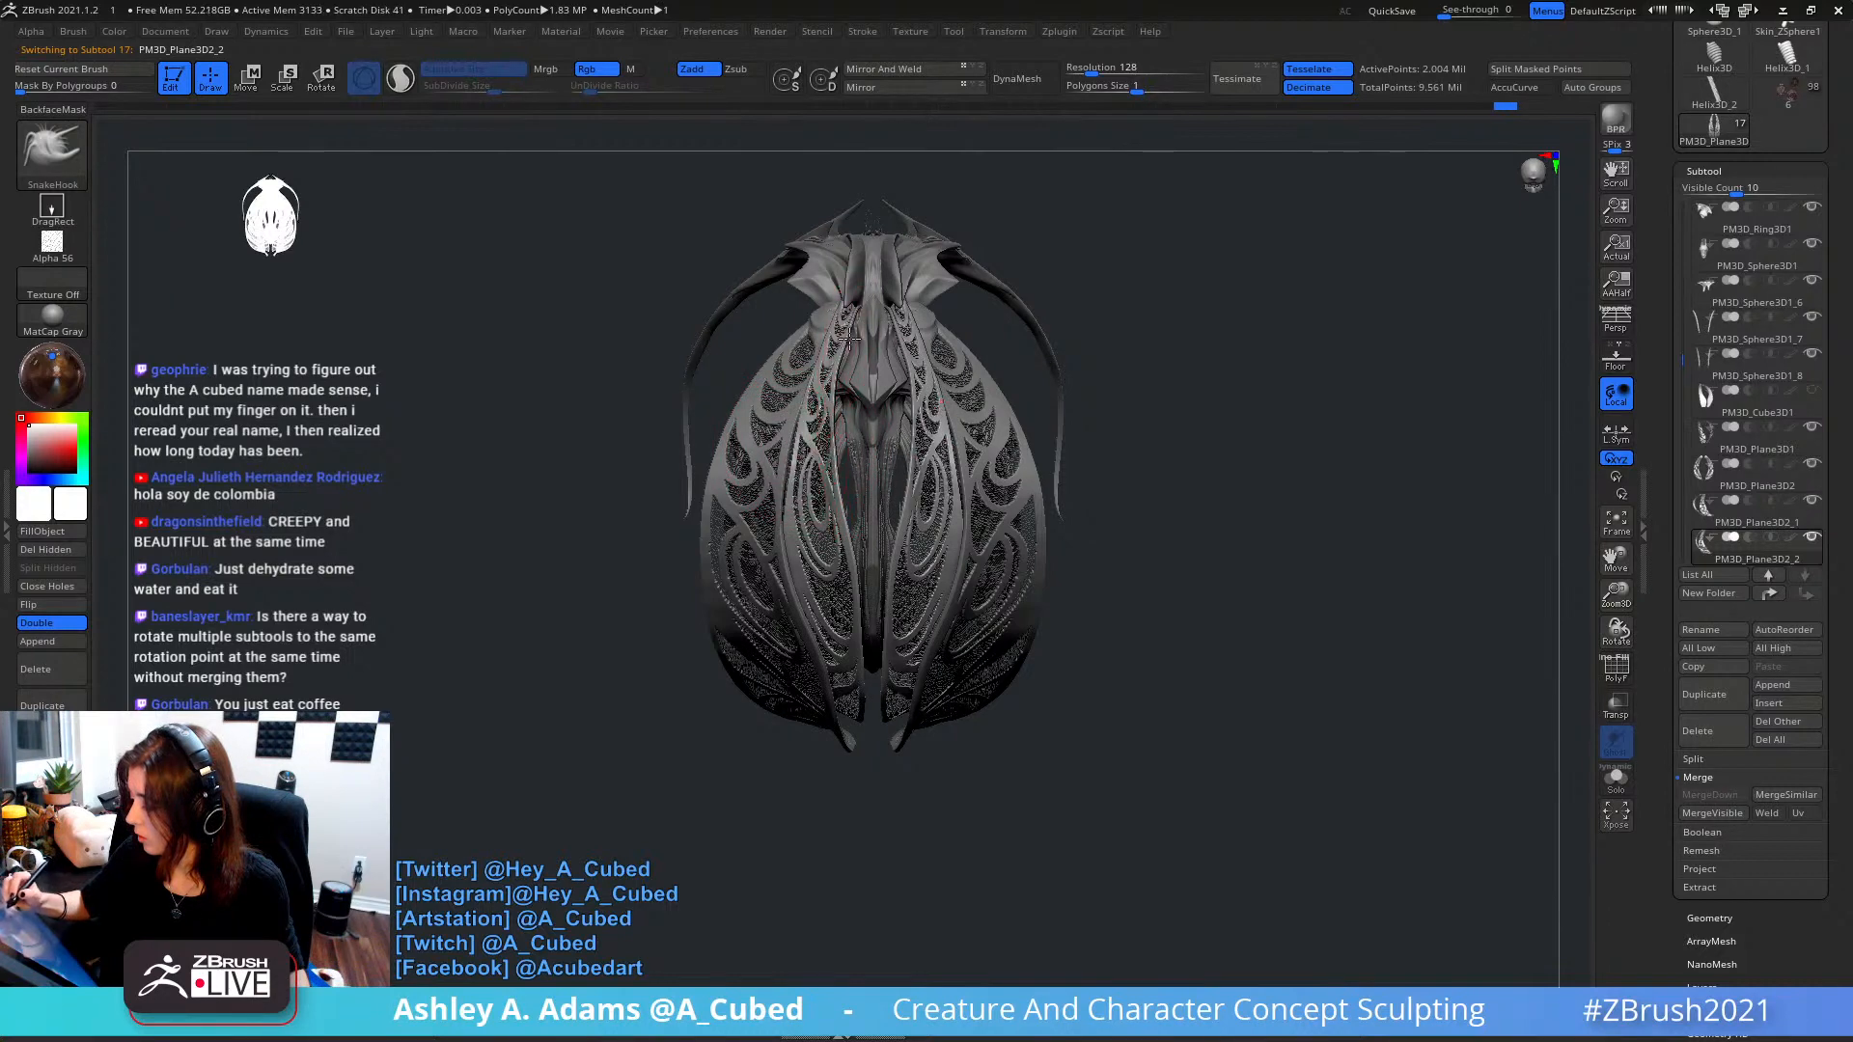
# - Adjust the upper tips of the PM3D_Plane3D2_2 wings under the head crest from rear three-quarter angles with SnakeHook
pyautogui.moveTo(849, 337)
pyautogui.mouseDown(button='right')
pyautogui.moveTo(866, 338)
pyautogui.moveTo(821, 273)
pyautogui.mouseUp(button='right')
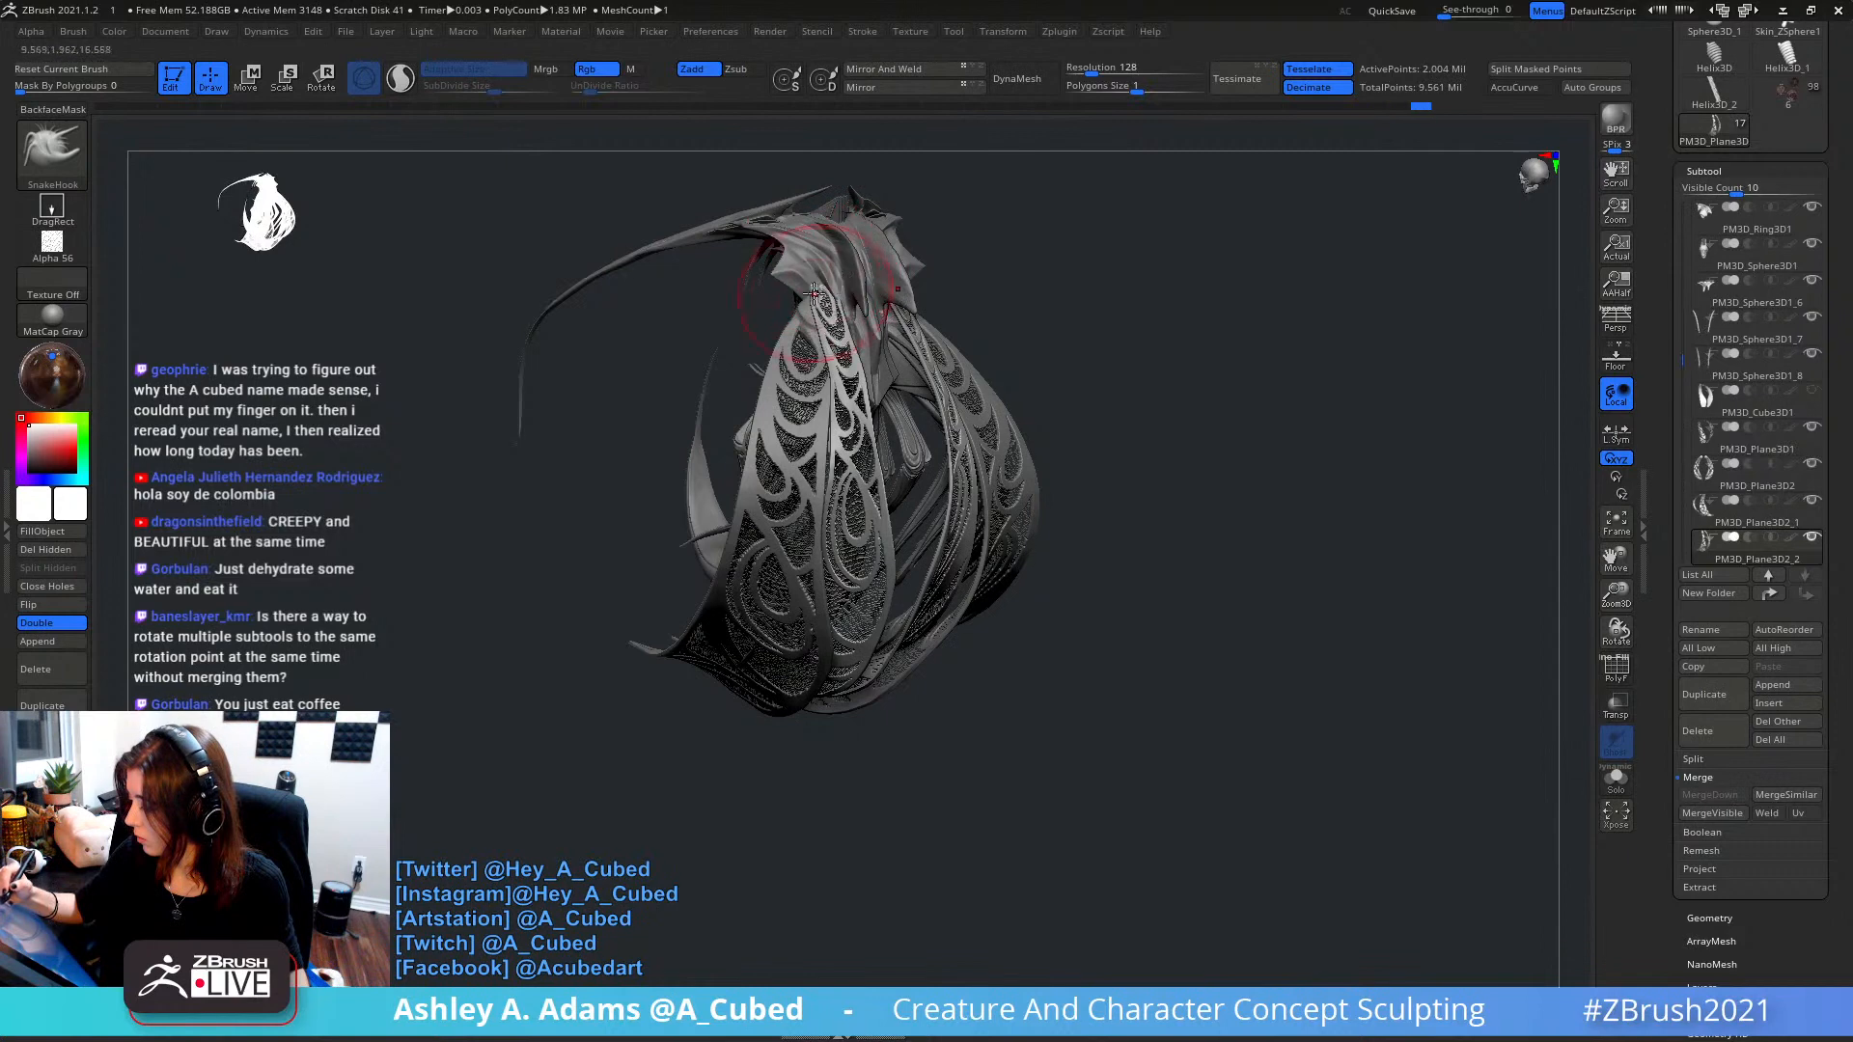
pyautogui.moveTo(814, 299); pyautogui.dragTo(823, 341, button='right')
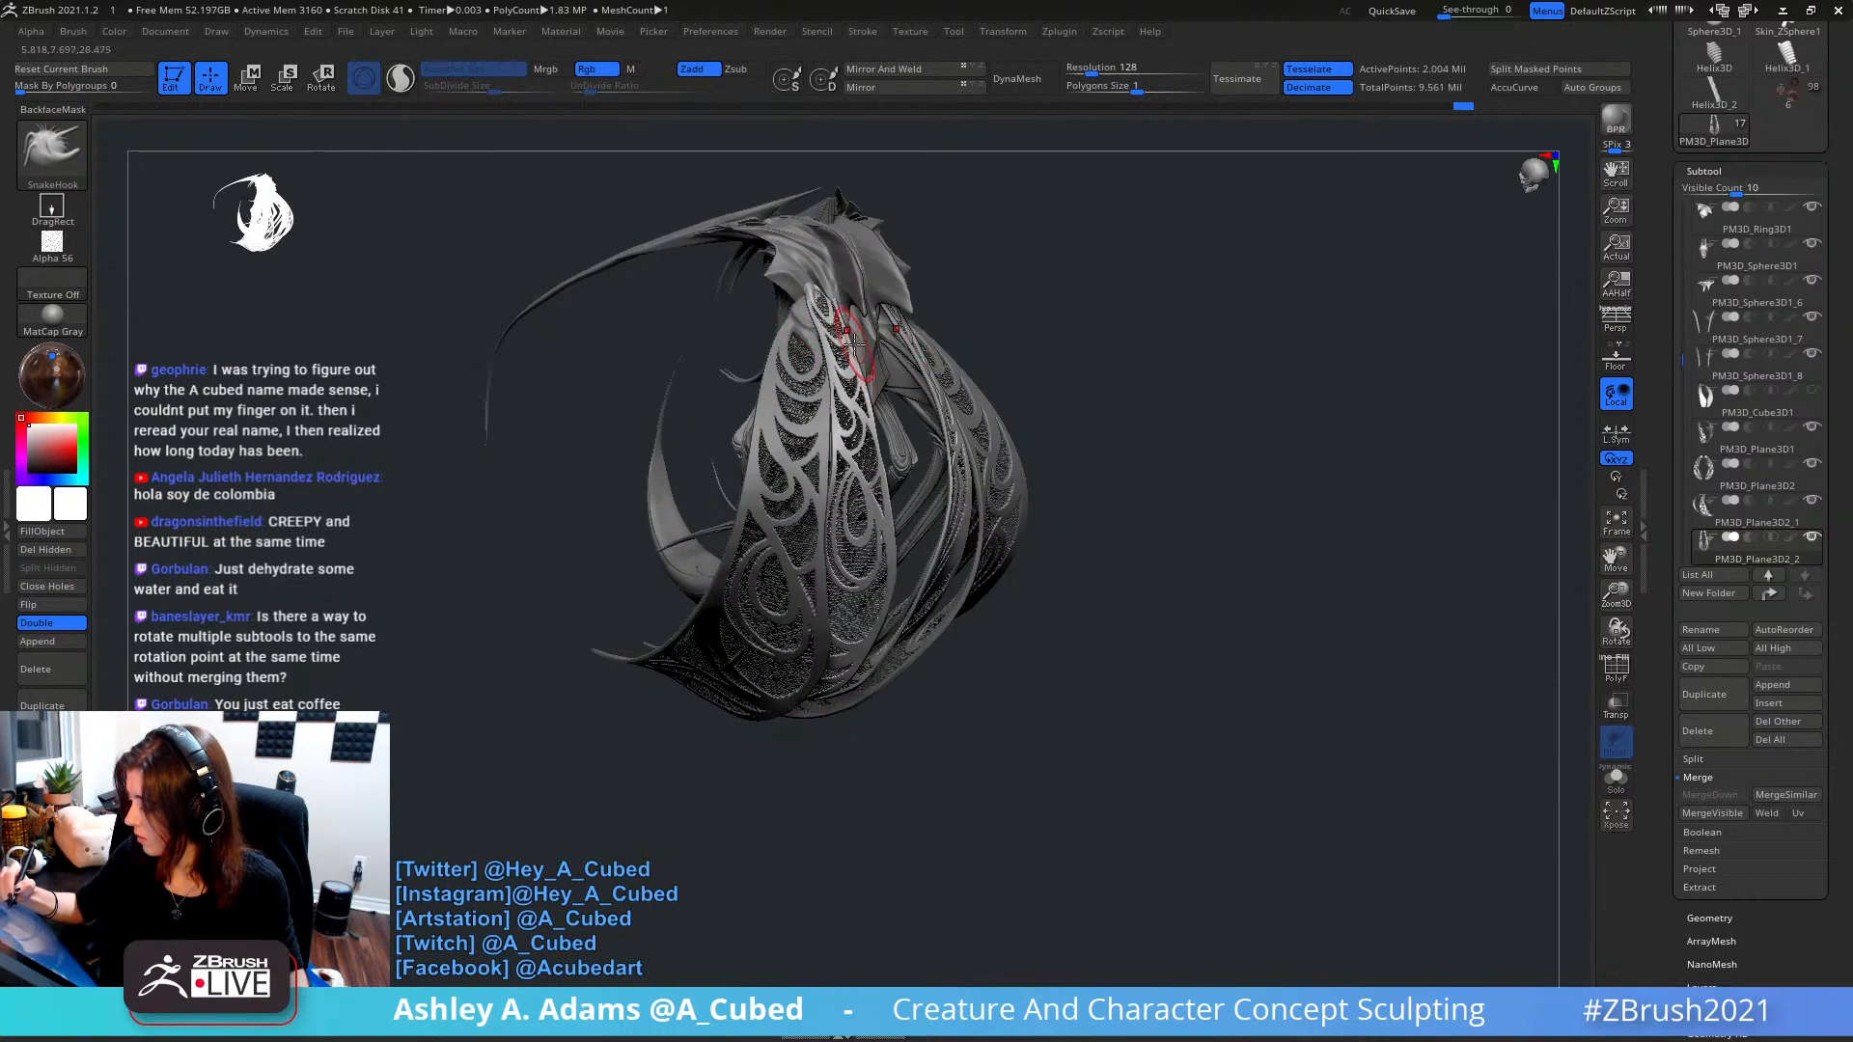
pyautogui.moveTo(808, 273)
pyautogui.mouseDown(button='right')
pyautogui.moveTo(849, 273)
pyautogui.moveTo(836, 281)
pyautogui.mouseUp(button='right')
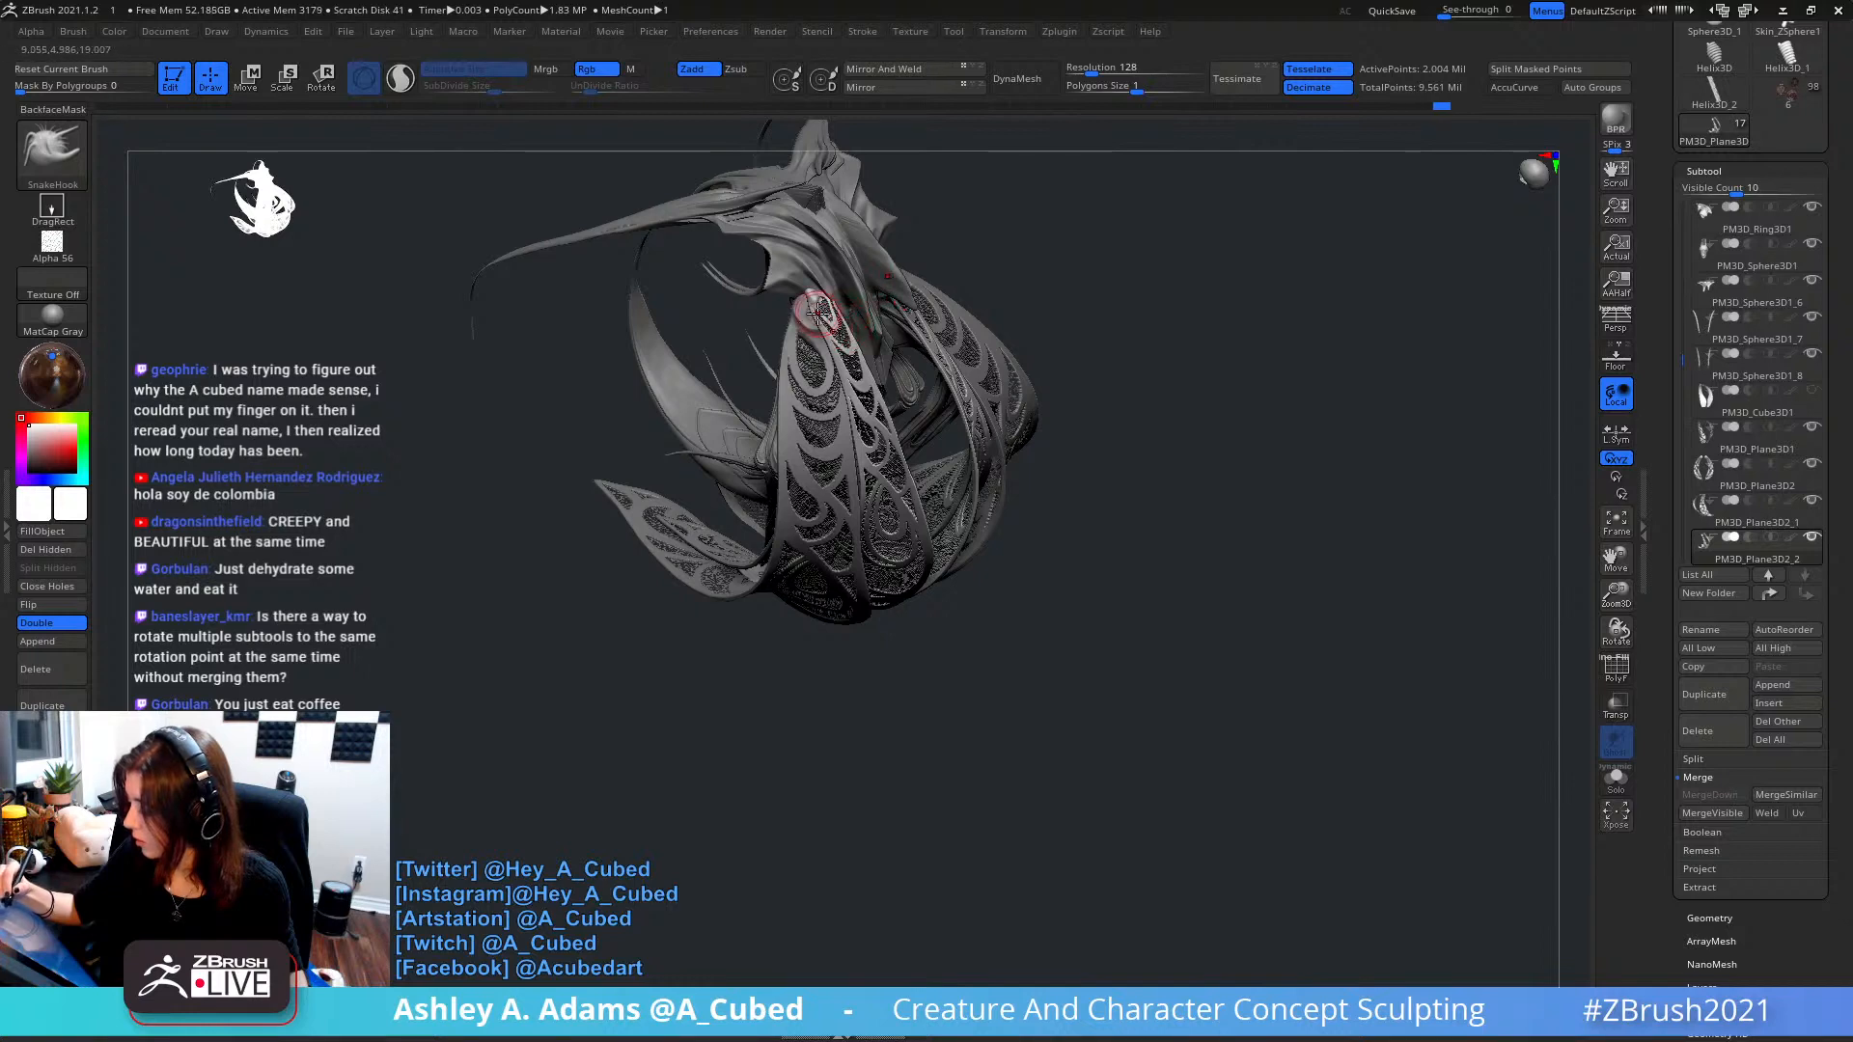
pyautogui.moveTo(827, 314)
pyautogui.mouseDown(button='right')
pyautogui.moveTo(898, 299)
pyautogui.moveTo(873, 327)
pyautogui.mouseUp(button='right')
# - Reshape the upper back curve of the PM3D_Plane3D2_2 wings in side view with a resized SnakeHook brush
pyautogui.press('space')
pyautogui.moveTo(874, 328); pyautogui.dragTo(881, 328)
pyautogui.keyDown('alt'); pyautogui.click(854, 359); pyautogui.keyUp('alt')
pyautogui.moveTo(855, 359)
pyautogui.mouseDown(button='right')
pyautogui.moveTo(907, 362)
pyautogui.moveTo(873, 359)
pyautogui.mouseUp(button='right')
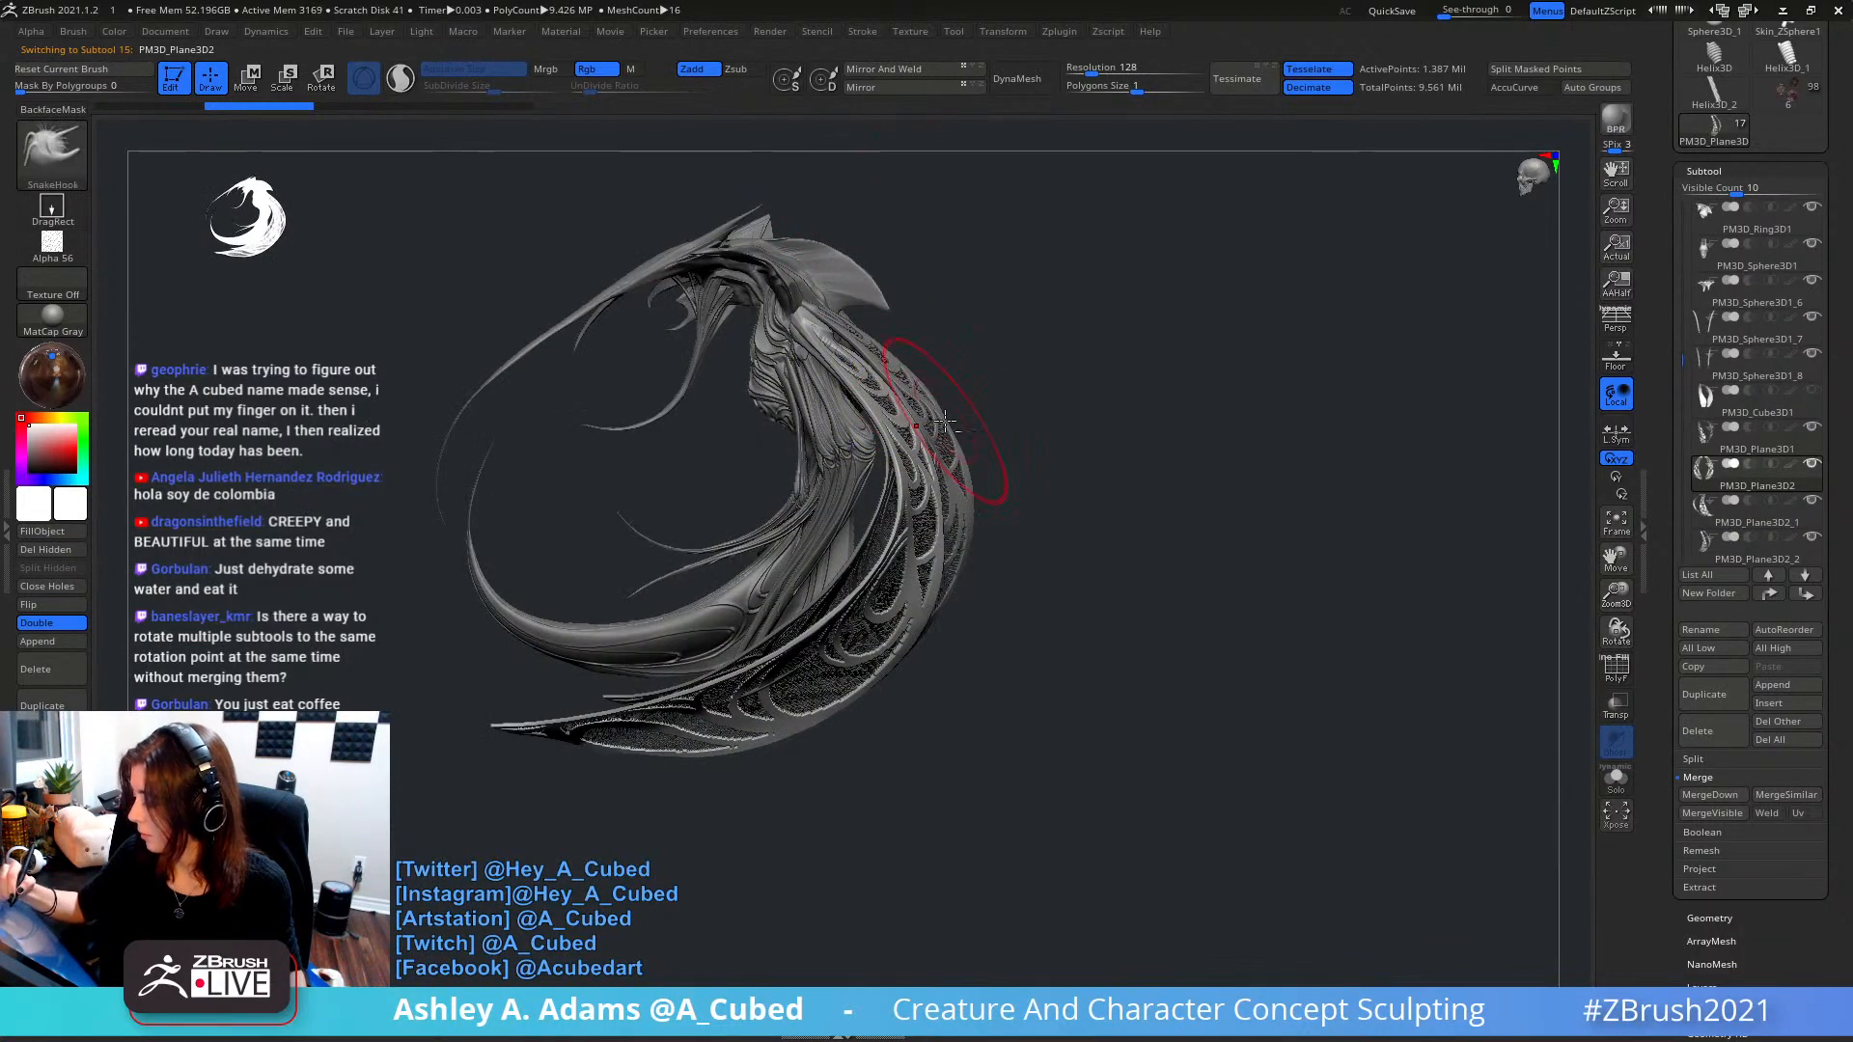
pyautogui.keyDown('alt'); pyautogui.click(946, 381); pyautogui.keyUp('alt')
pyautogui.press('space')
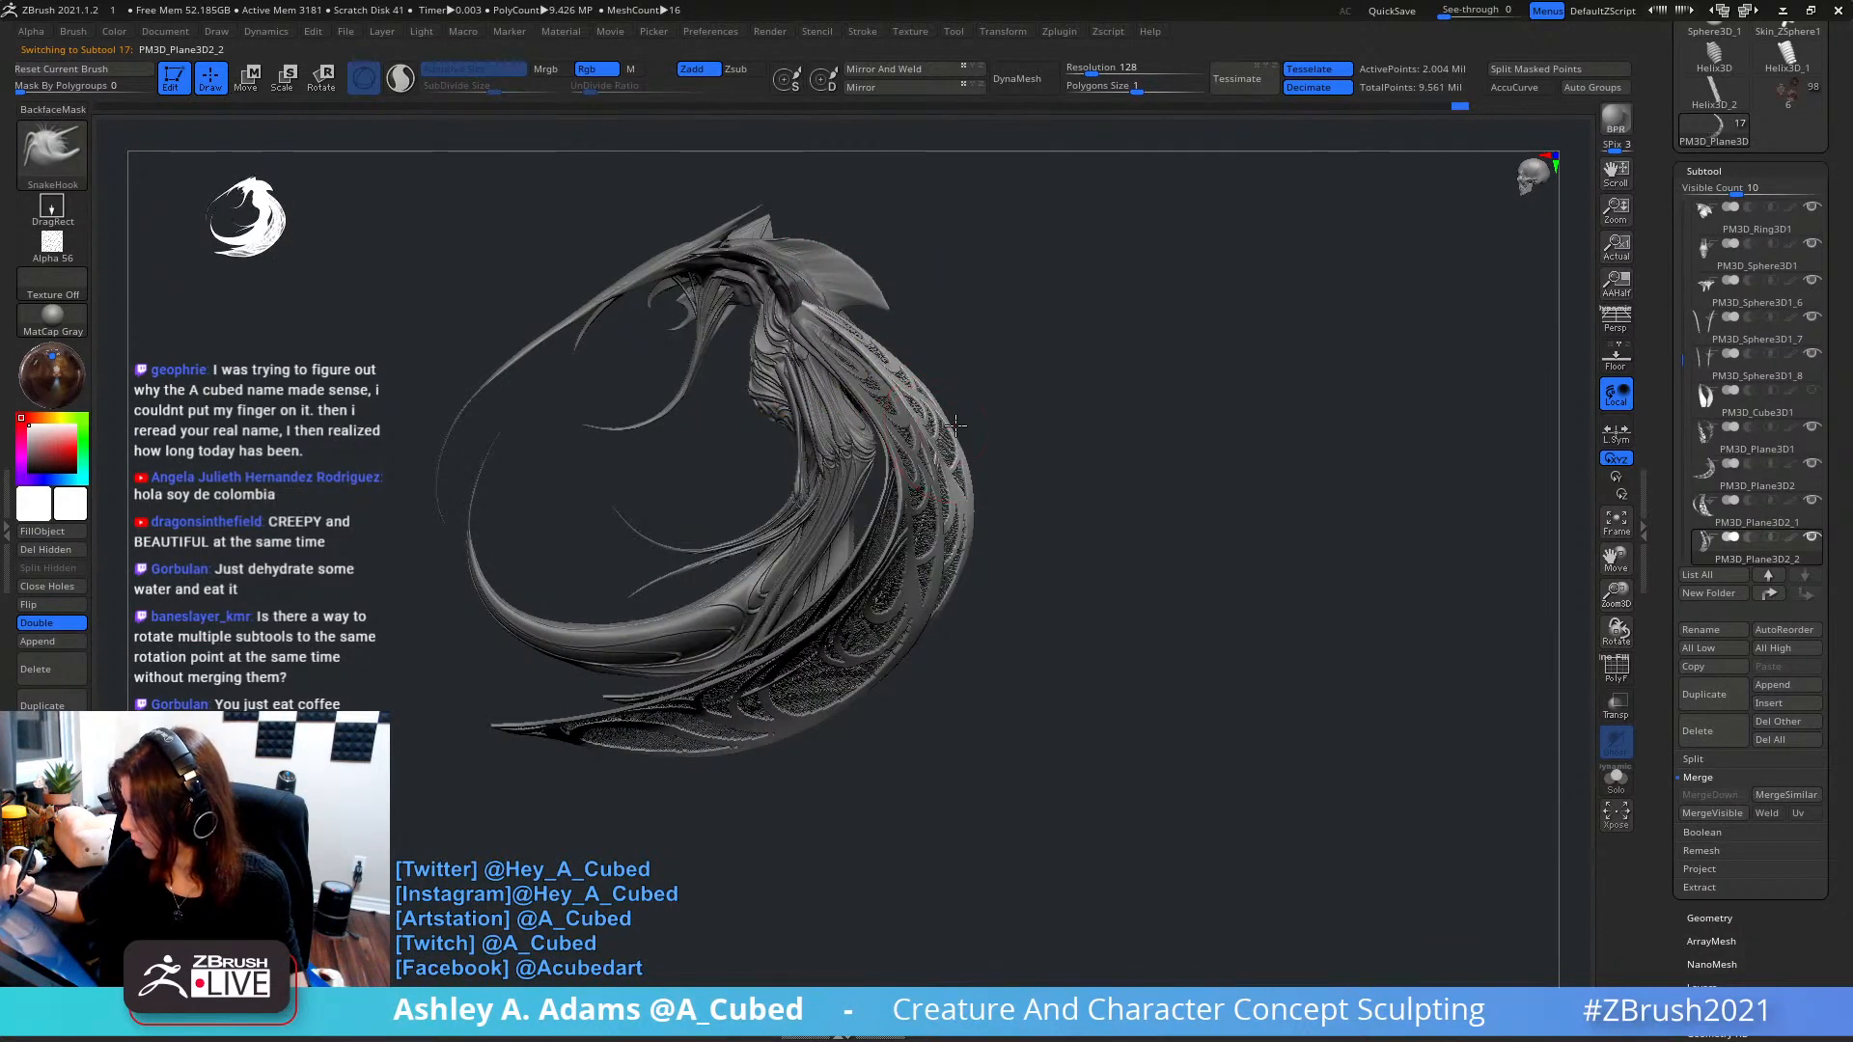
pyautogui.press('space')
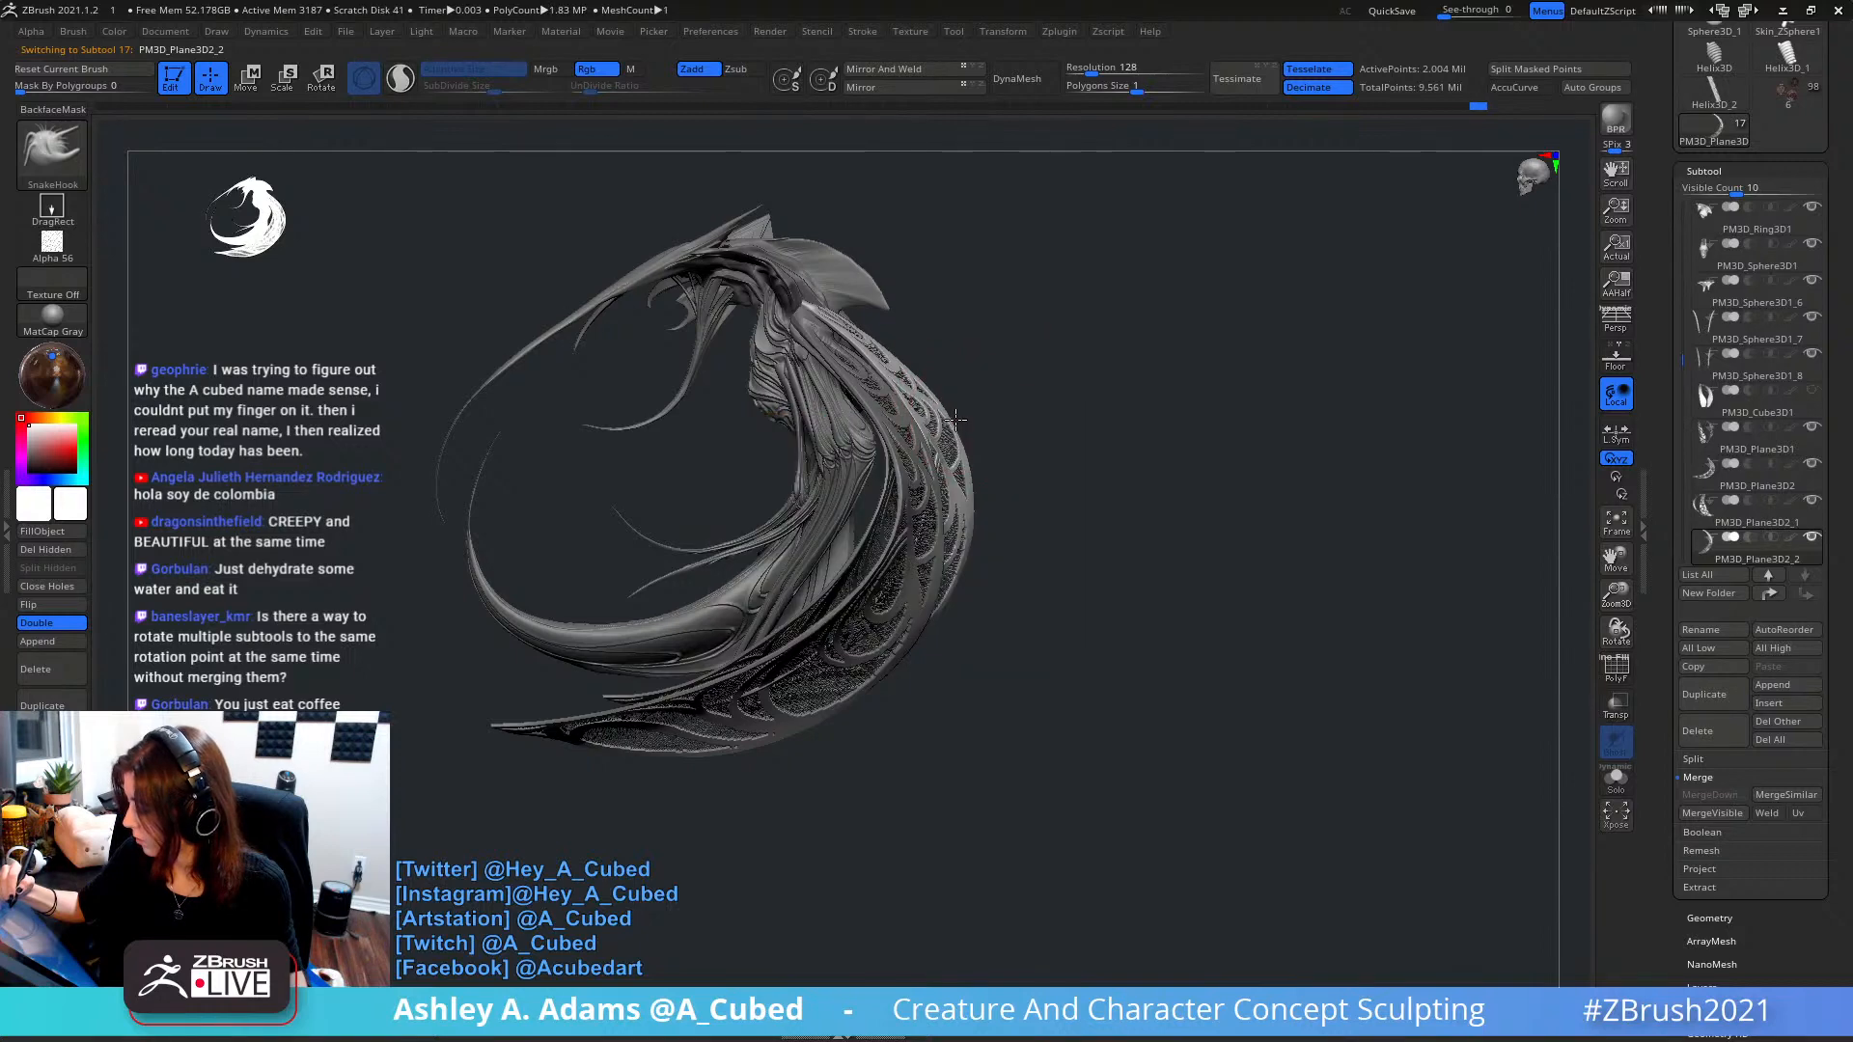
pyautogui.moveTo(980, 309); pyautogui.dragTo(950, 438)
pyautogui.press('space')
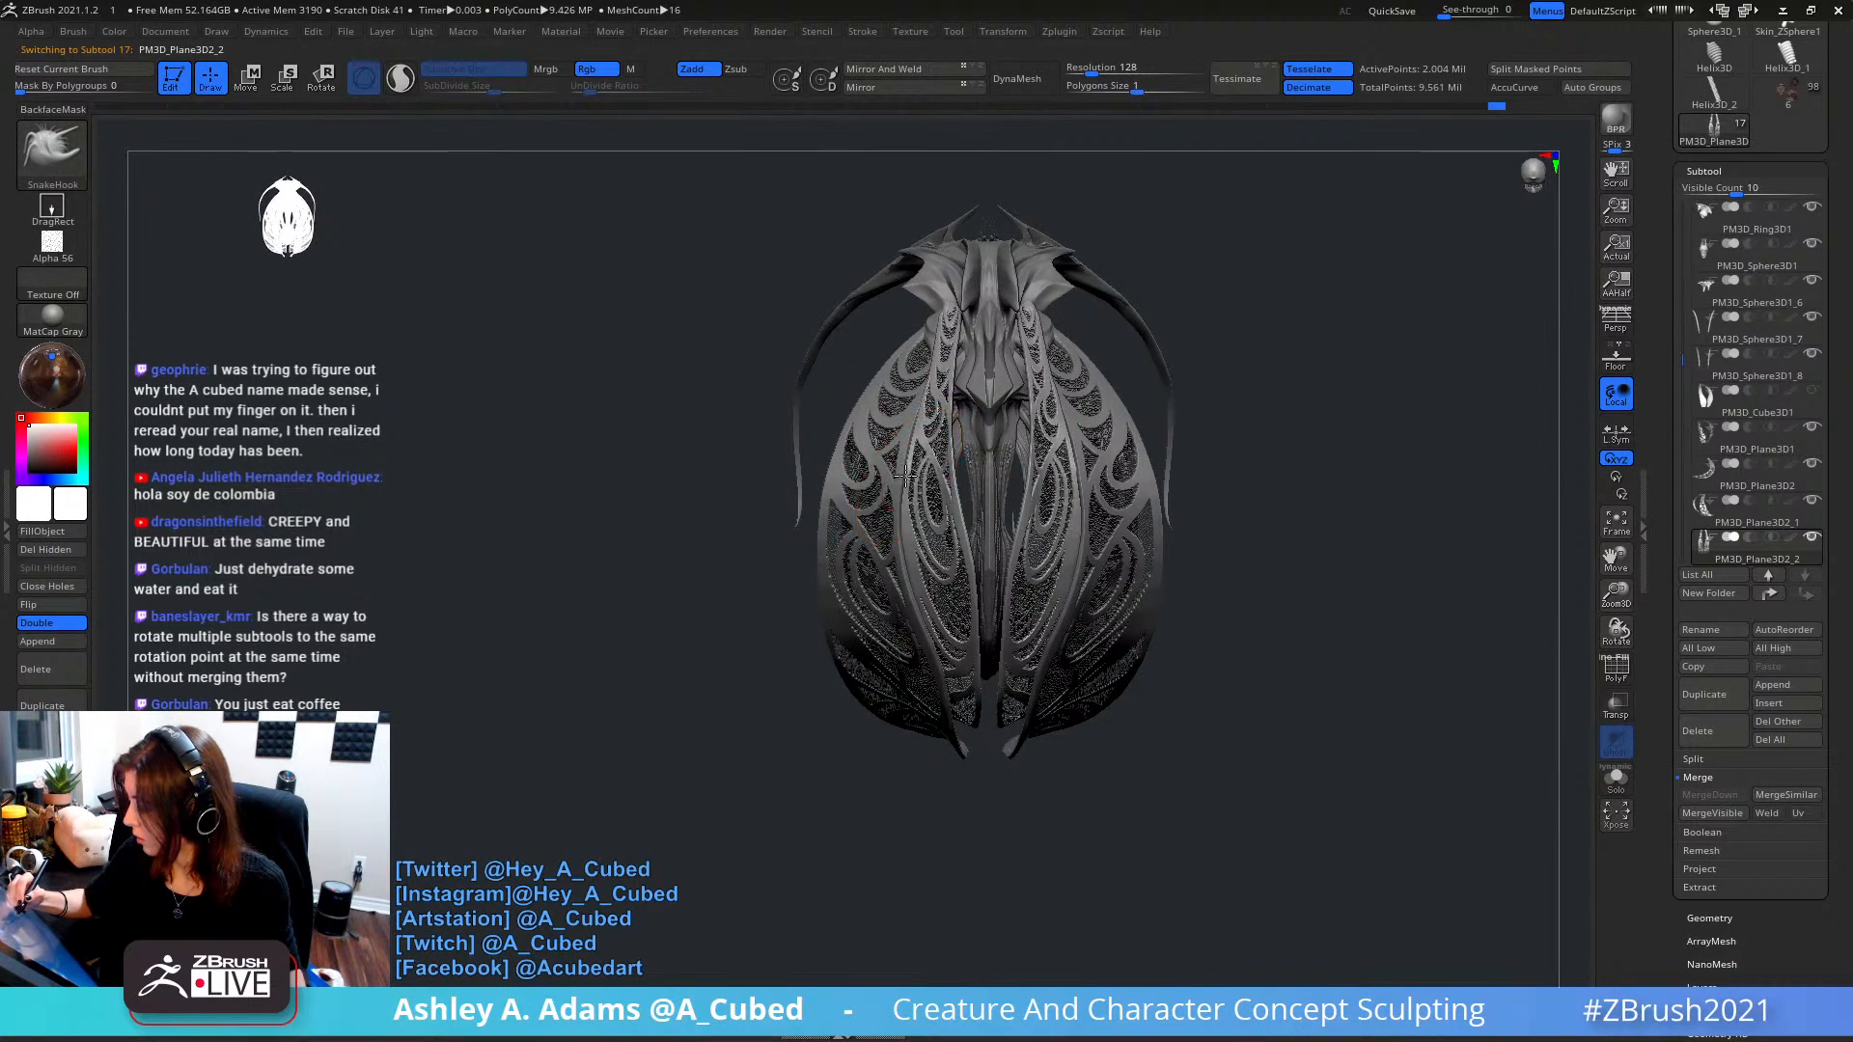
# - Refine the upper section of the PM3D_Plane3D2_2 wings from the opposite rear three-quarter side with SnakeHook
pyautogui.moveTo(972, 453)
pyautogui.mouseDown(button='right')
pyautogui.moveTo(1184, 358)
pyautogui.moveTo(1149, 369)
pyautogui.mouseUp(button='right')
pyautogui.press('space')
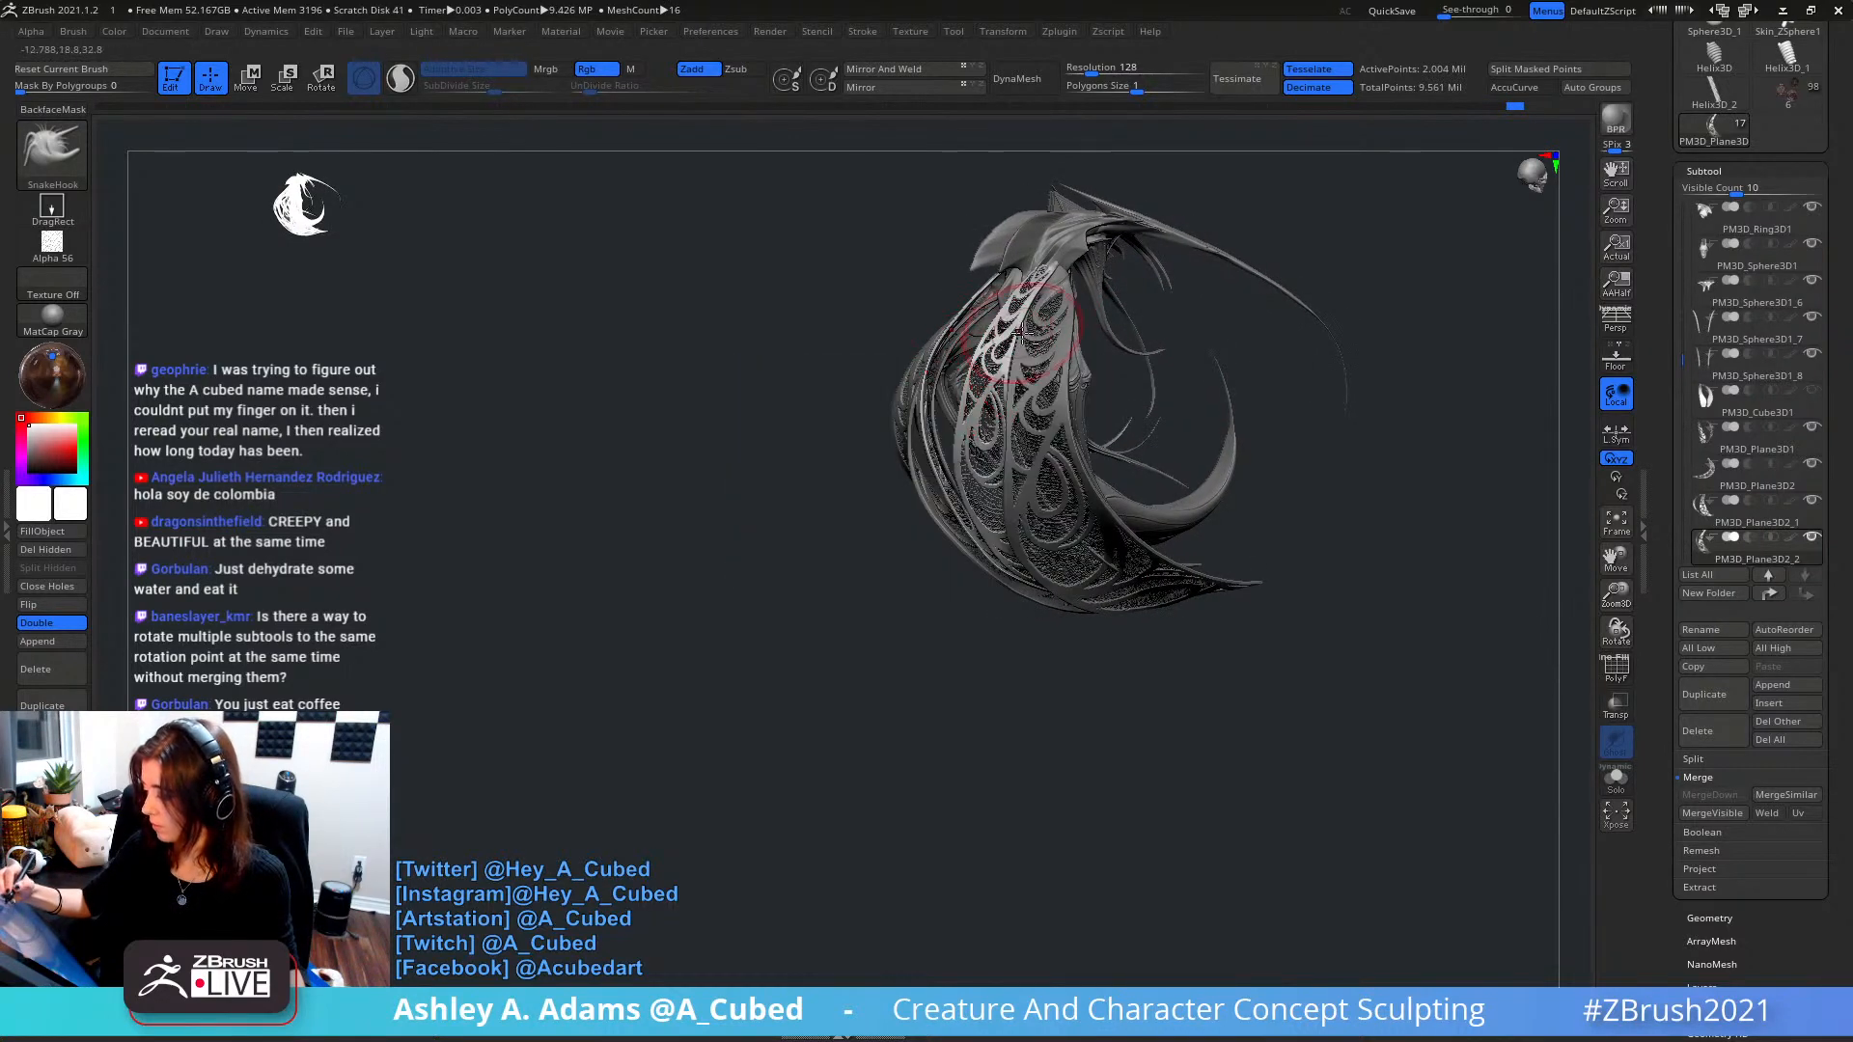
pyautogui.keyDown('alt'); pyautogui.moveTo(1022, 333); pyautogui.dragTo(960, 401, button='right'); pyautogui.keyUp('alt')
pyautogui.moveTo(1084, 294)
pyautogui.mouseDown(button='right')
pyautogui.moveTo(999, 333)
pyautogui.moveTo(1021, 355)
pyautogui.mouseUp(button='right')
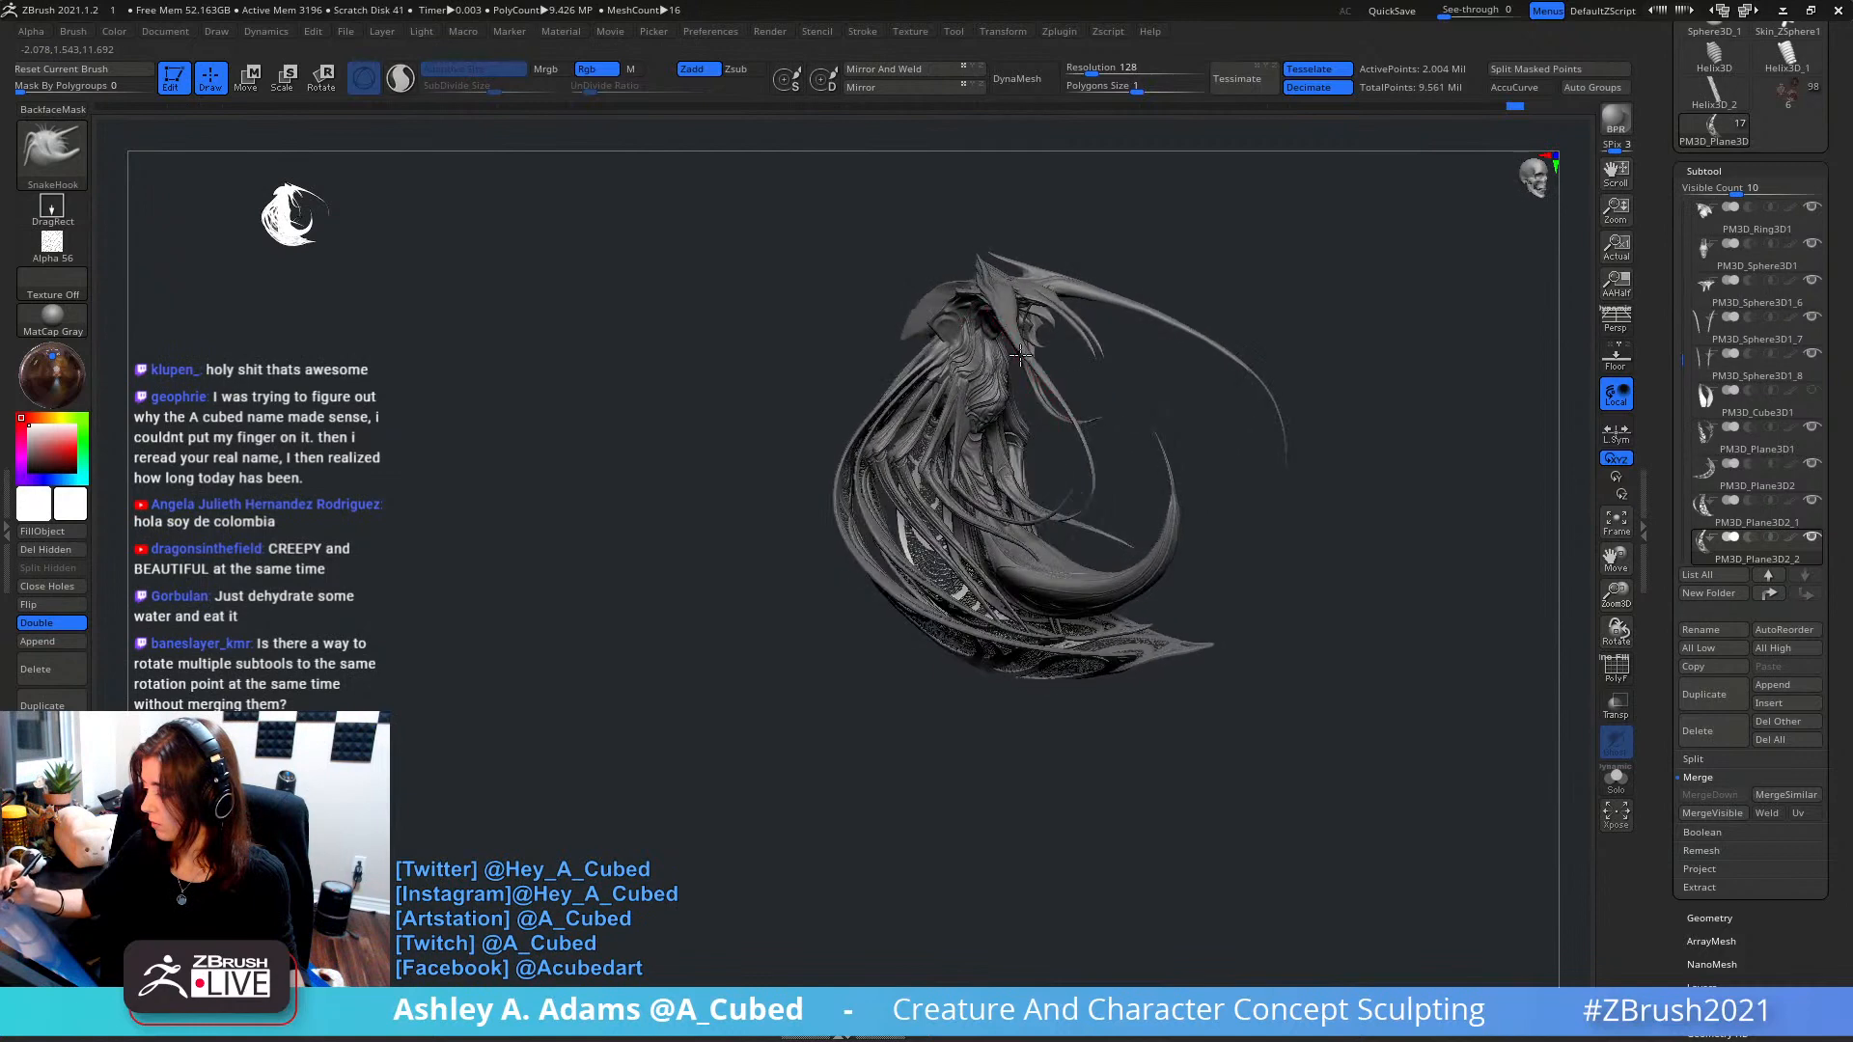
# - Make the PM3D_Sphere3D head horns the active subtool and set up a resized Inflat brush for them
pyautogui.moveTo(1183, 362); pyautogui.dragTo(1092, 393, button='right')
pyautogui.keyDown('alt'); pyautogui.moveTo(1061, 489); pyautogui.dragTo(973, 474, button='right'); pyautogui.keyUp('alt')
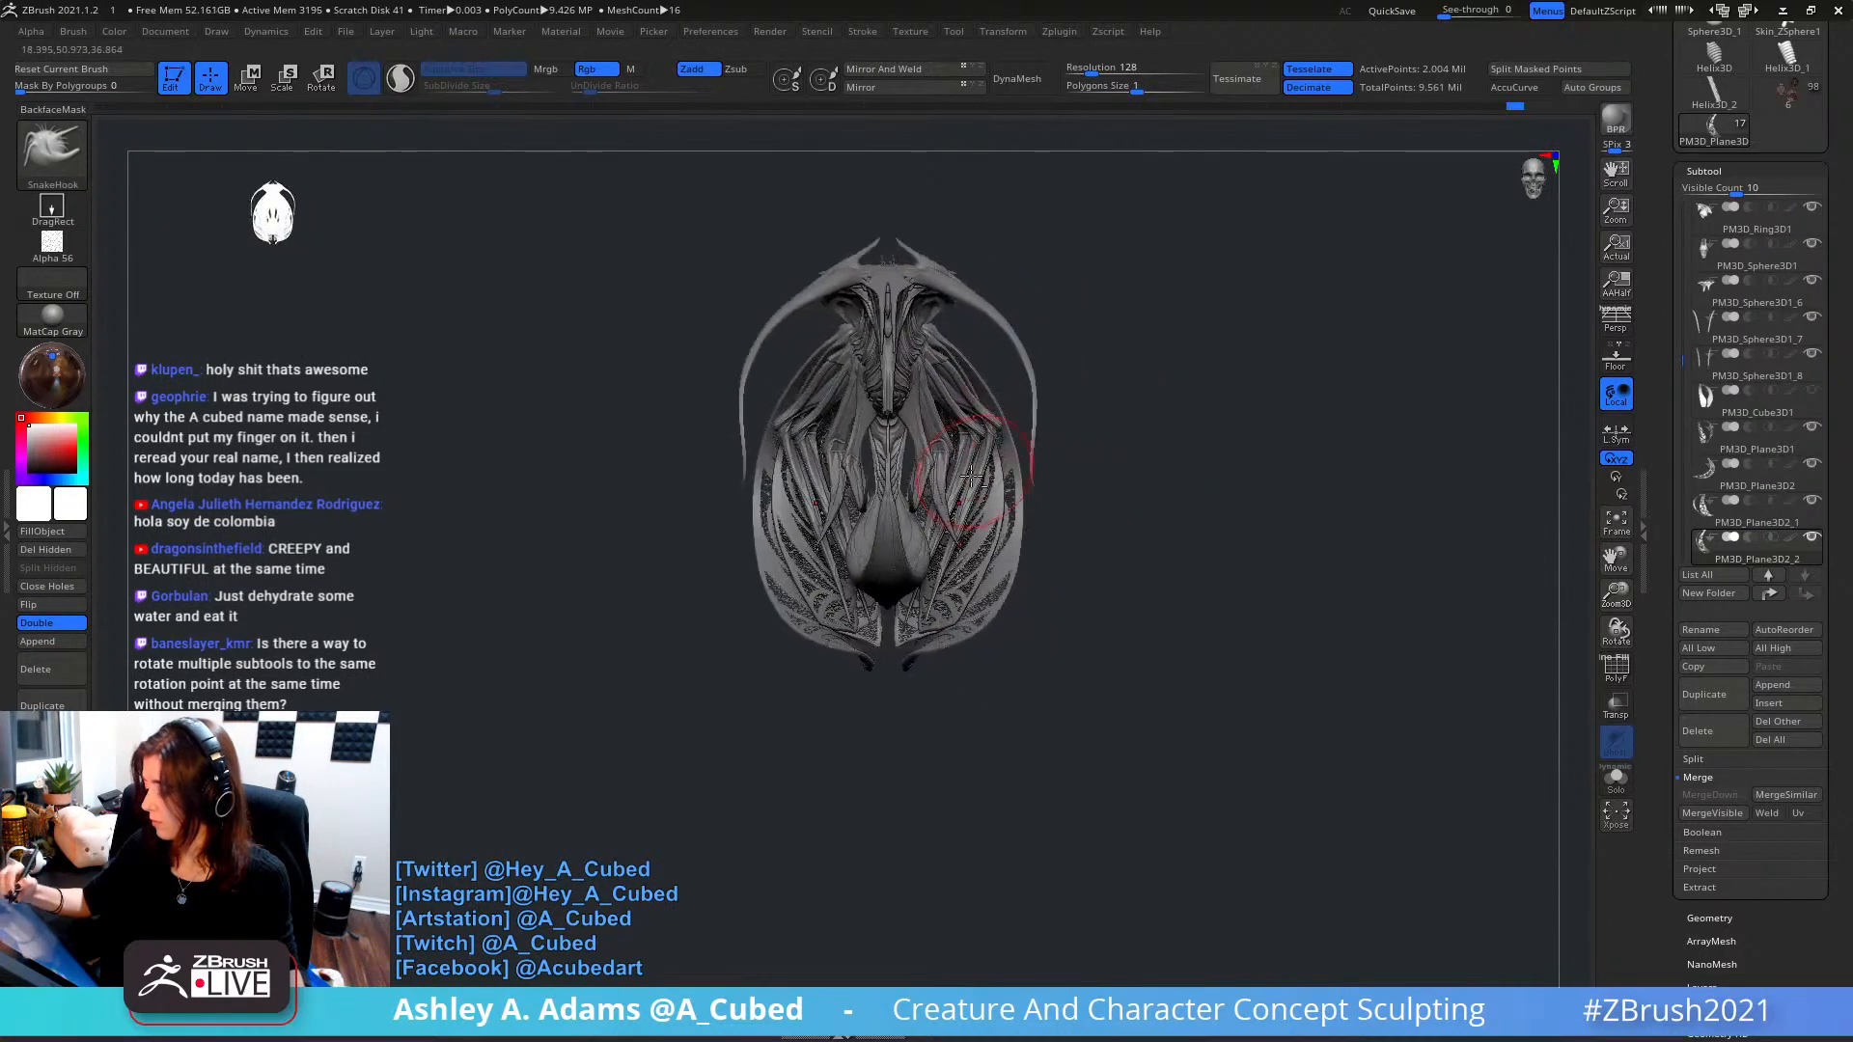
pyautogui.keyDown('alt'); pyautogui.click(905, 528); pyautogui.keyUp('alt')
pyautogui.rightClick(905, 528)
pyautogui.keyDown('alt'); pyautogui.click(1010, 325); pyautogui.keyUp('alt')
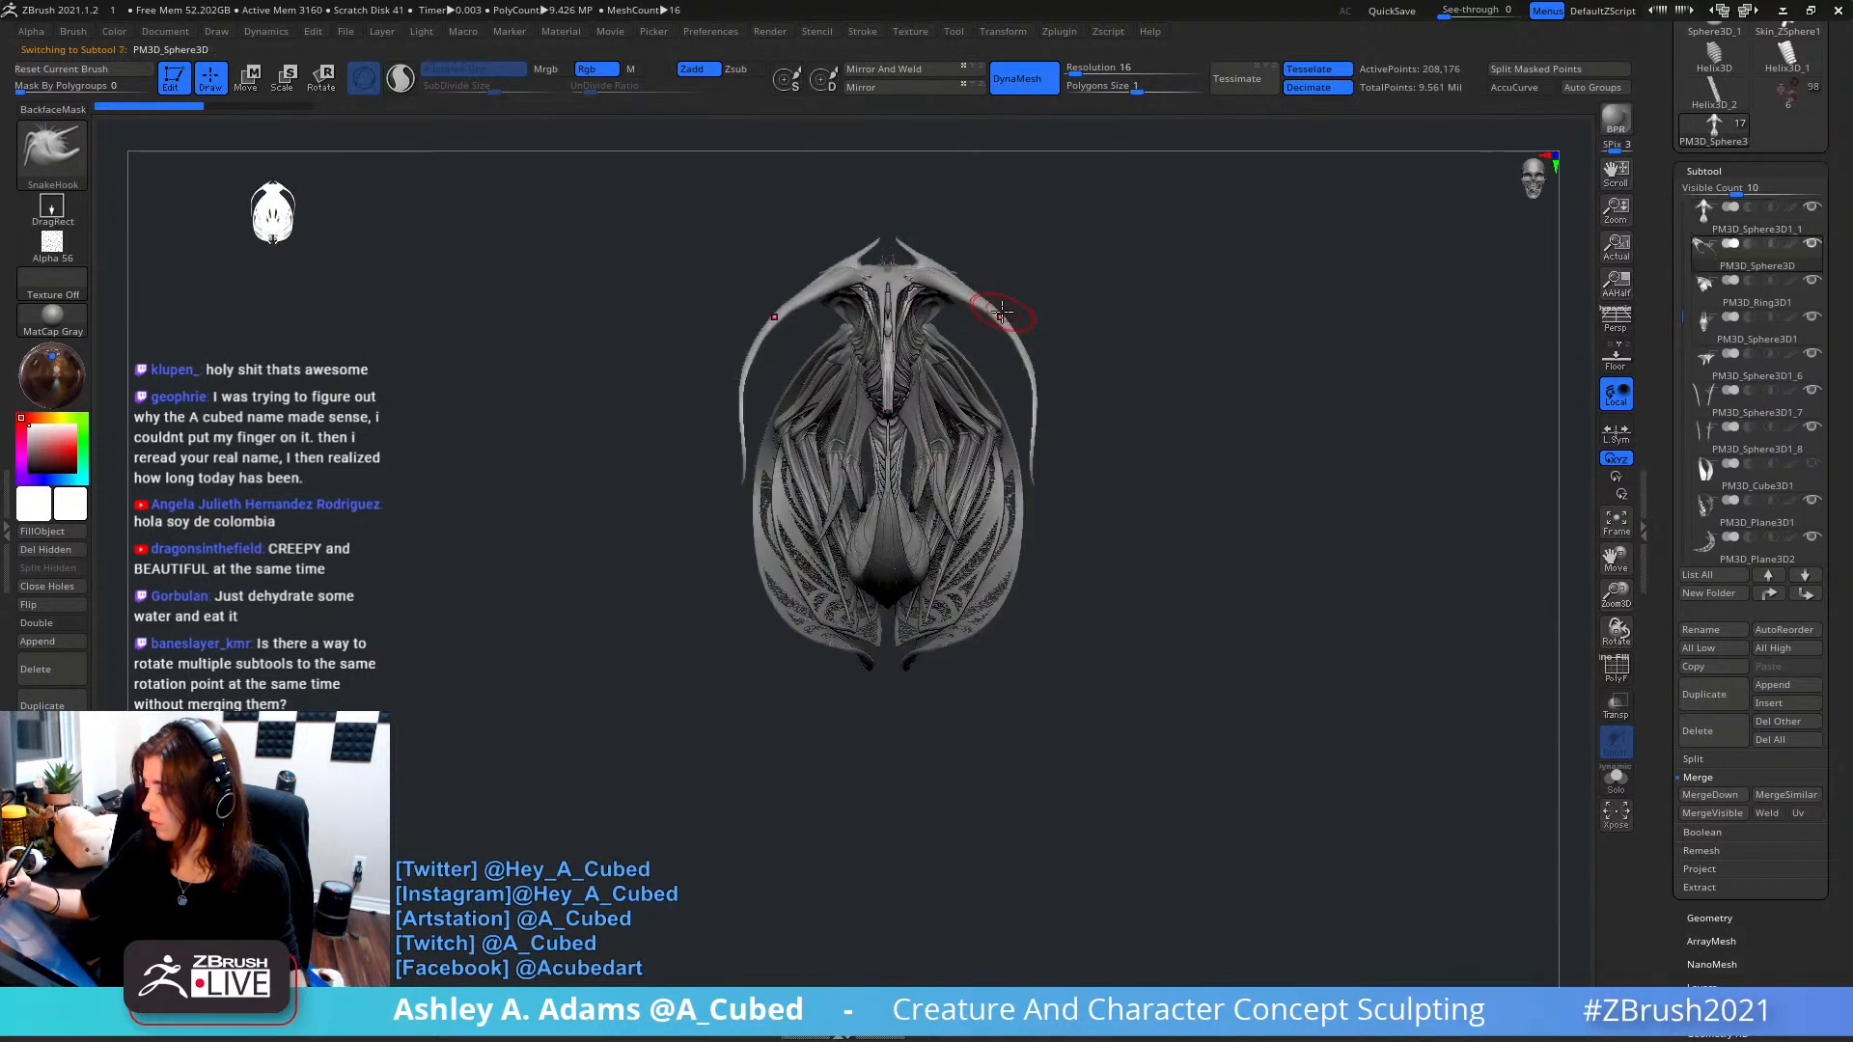
pyautogui.press('b')
pyautogui.press('i')
pyautogui.press('n')
pyautogui.rightClick(922, 440)
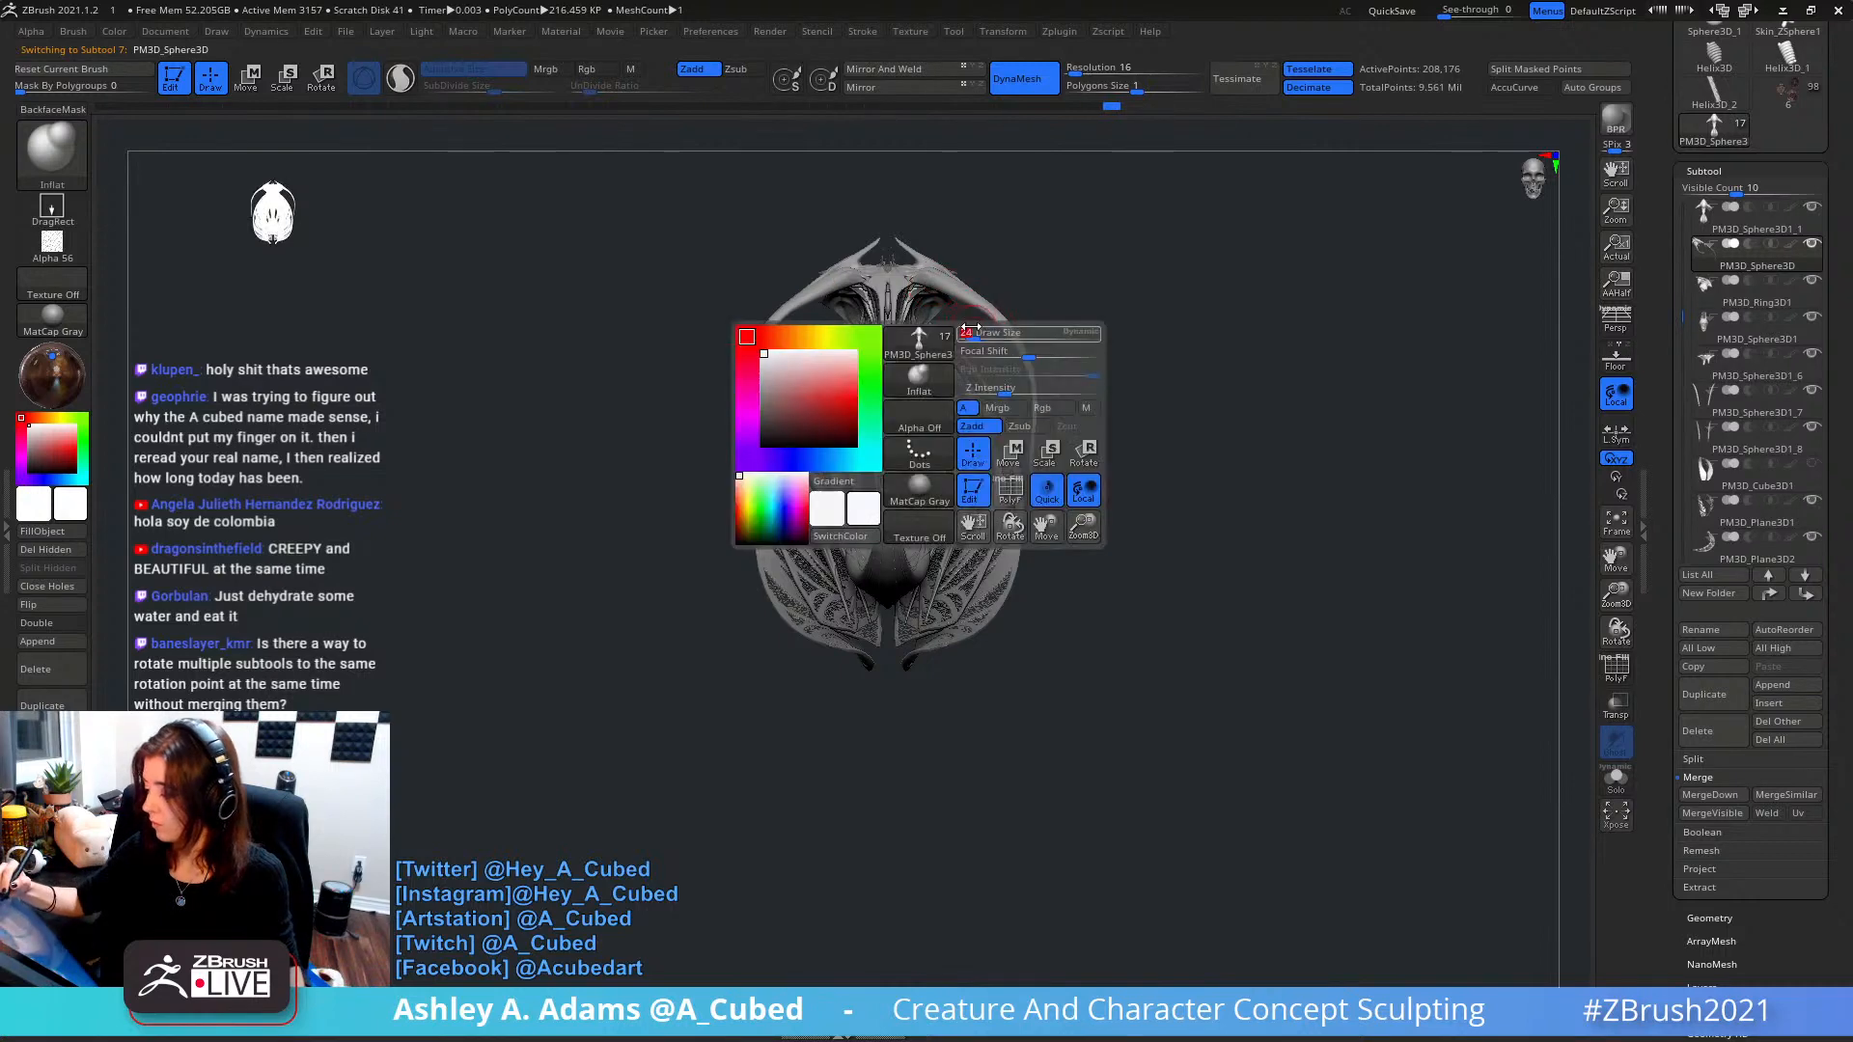
pyautogui.moveTo(994, 241)
pyautogui.keyDown('ctrl'); pyautogui.mouseDown(button='right')
pyautogui.moveTo(1007, 306)
pyautogui.moveTo(959, 368)
pyautogui.mouseUp(button='right'); pyautogui.keyUp('ctrl')
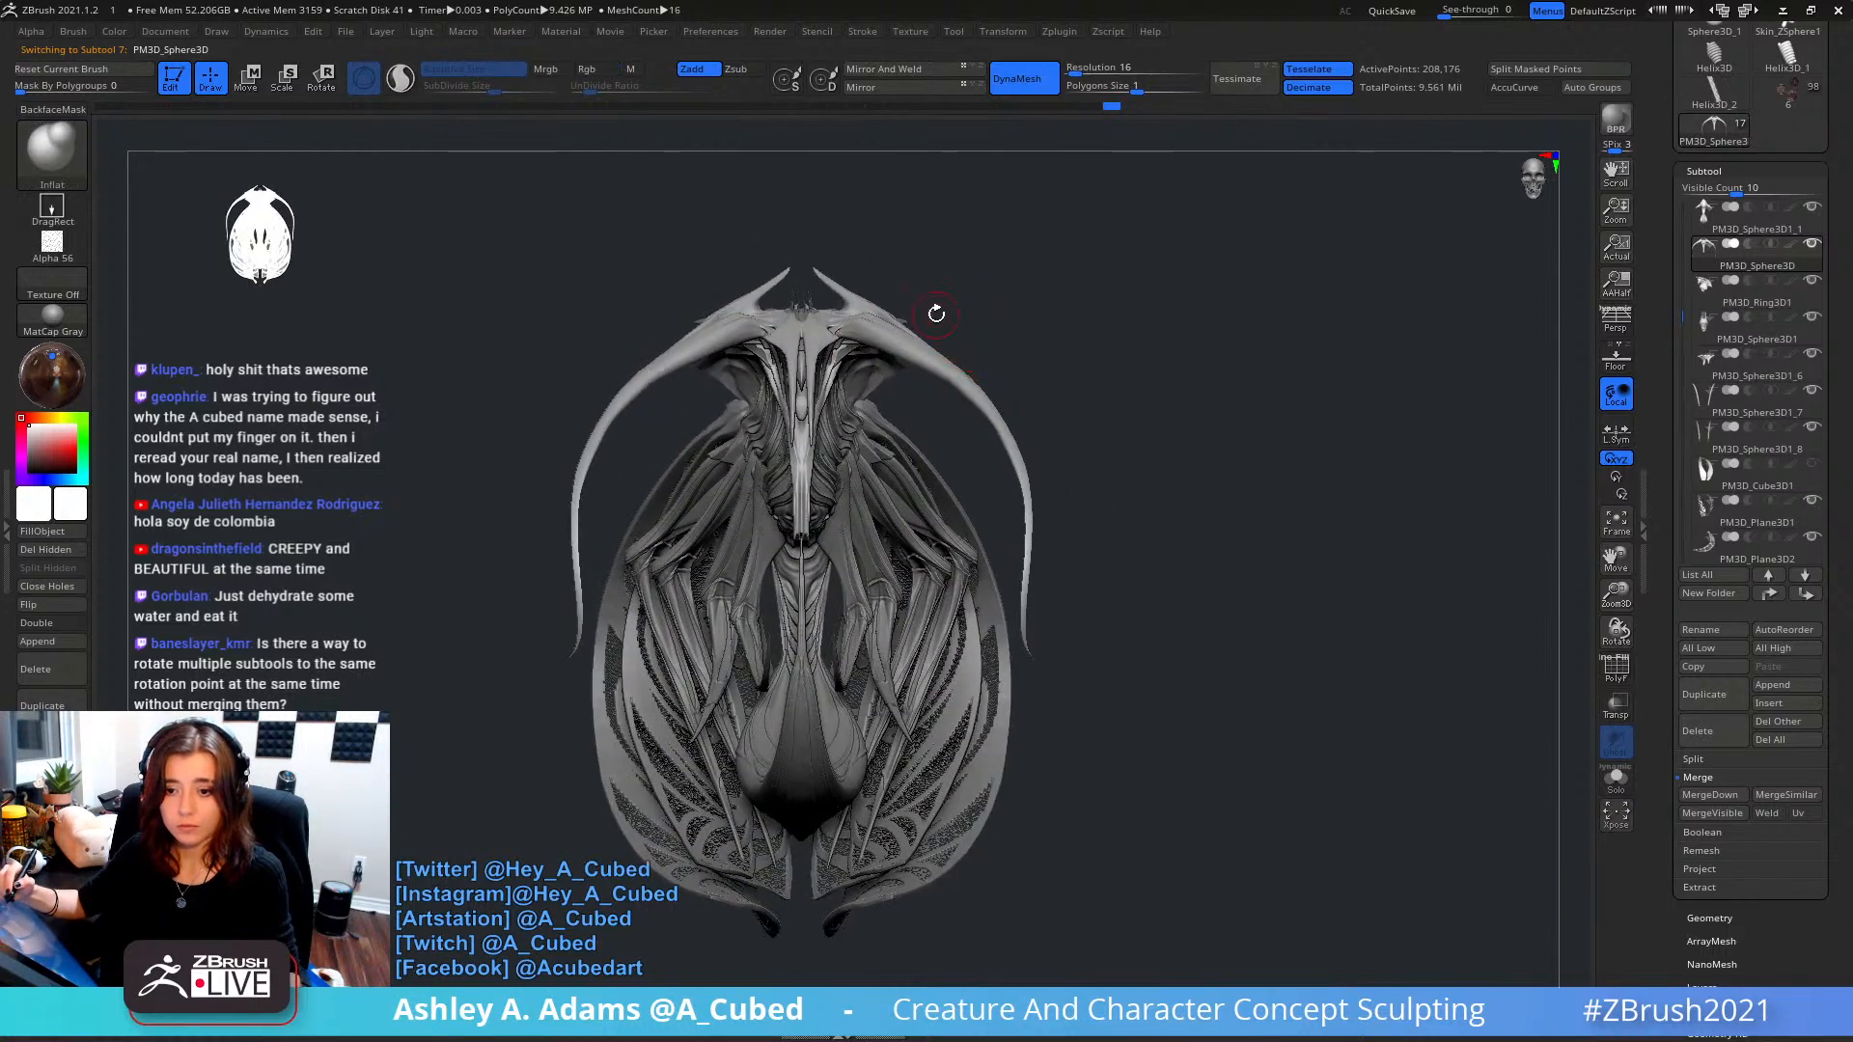
# - Carve long flowing grooves down the length of the PM3D_Sphere3D horns with the Slash2 brush at draw size 19
pyautogui.moveTo(1071, 342)
pyautogui.mouseDown(button='right')
pyautogui.moveTo(1039, 371)
pyautogui.moveTo(1009, 349)
pyautogui.mouseUp(button='right')
pyautogui.press('b')
pyautogui.press('s')
pyautogui.press('2')
pyautogui.rightClick(943, 440)
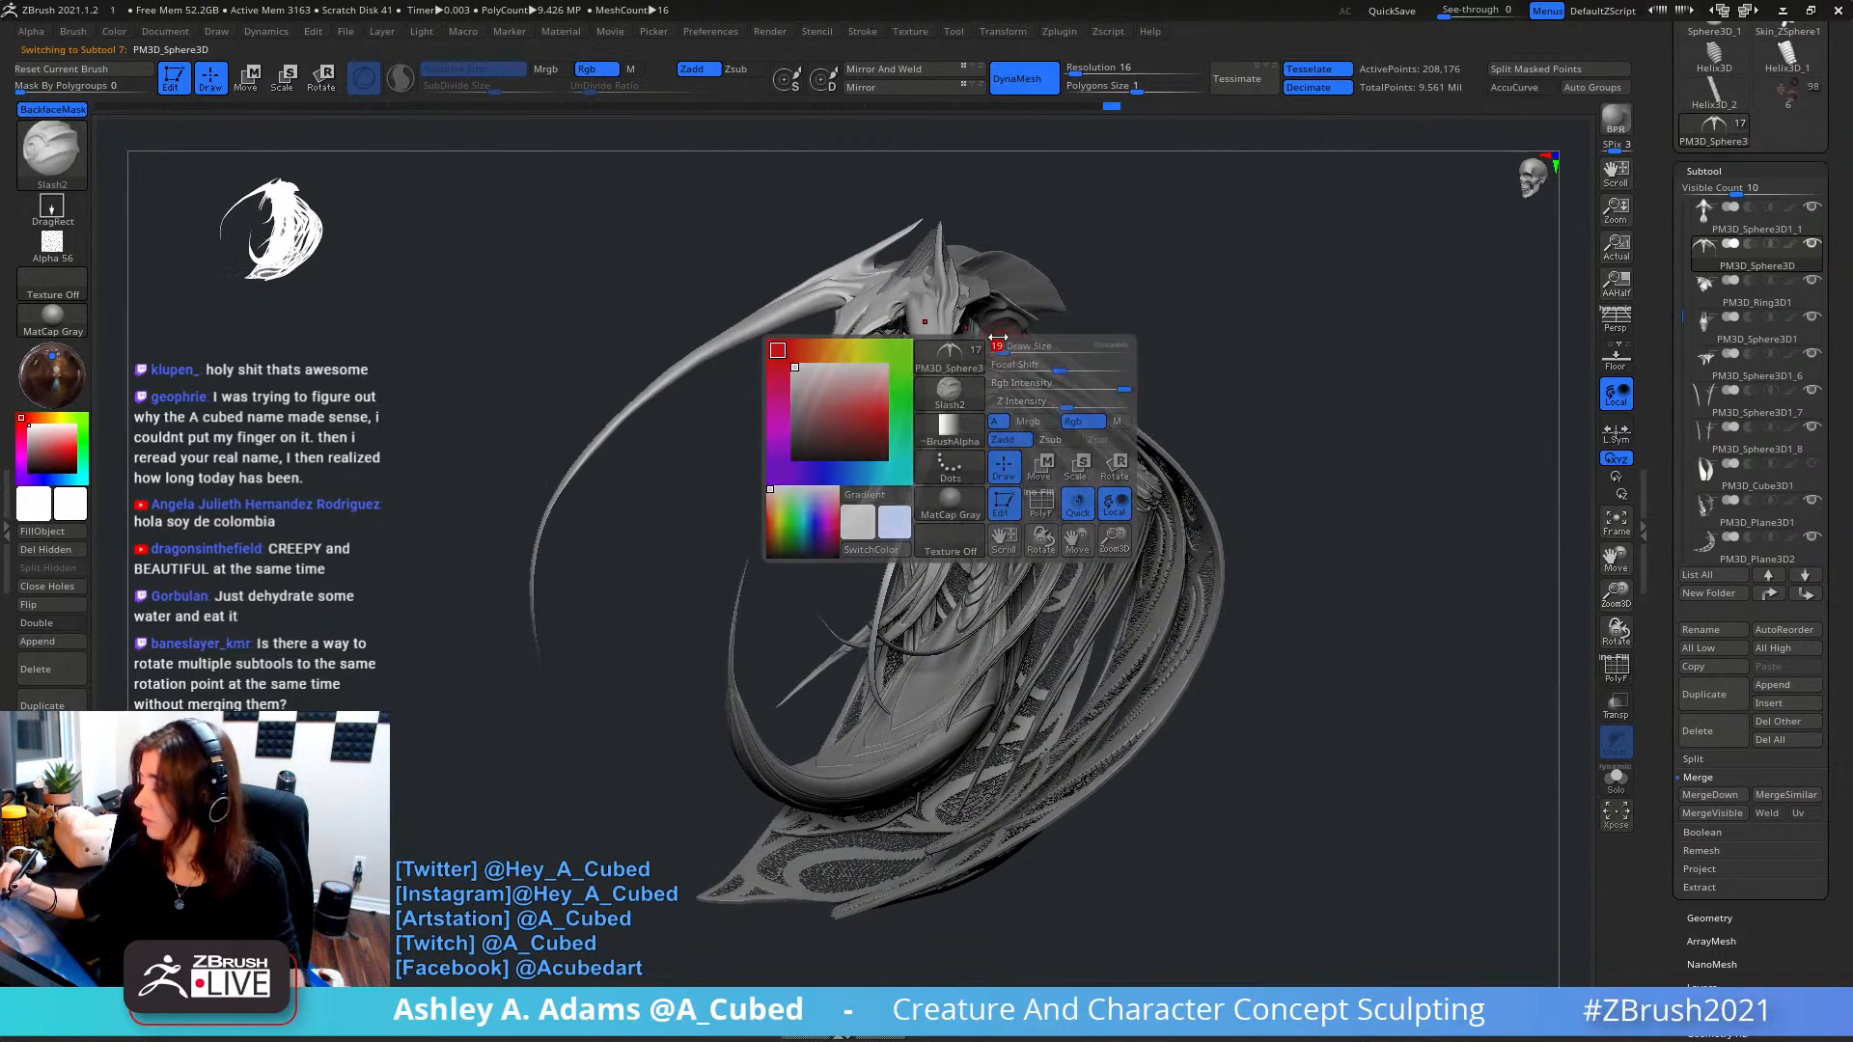
pyautogui.moveTo(917, 289)
pyautogui.mouseDown(button='right')
pyautogui.moveTo(929, 350)
pyautogui.moveTo(934, 297)
pyautogui.mouseUp(button='right')
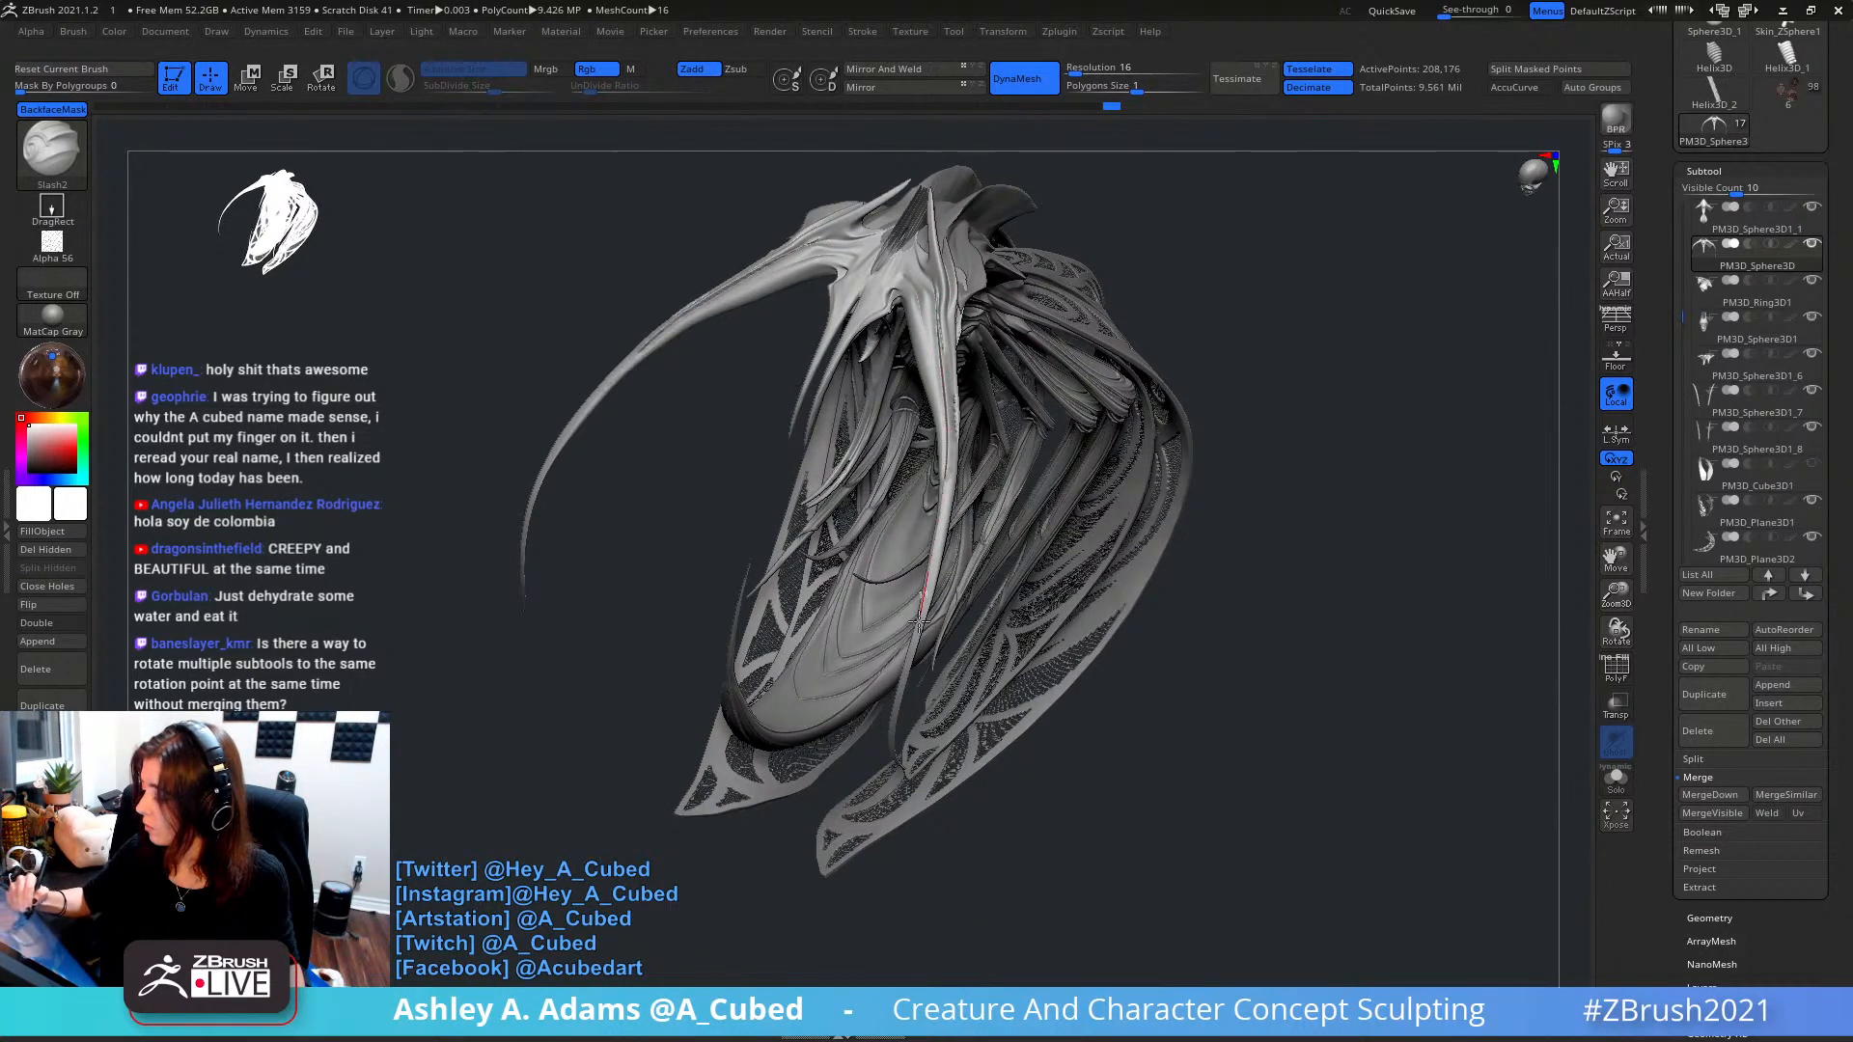
pyautogui.moveTo(914, 618)
pyautogui.mouseDown(button='right')
pyautogui.moveTo(954, 332)
pyautogui.moveTo(933, 295)
pyautogui.mouseUp(button='right')
pyautogui.moveTo(931, 292); pyautogui.dragTo(946, 363)
pyautogui.moveTo(964, 459); pyautogui.dragTo(971, 554)
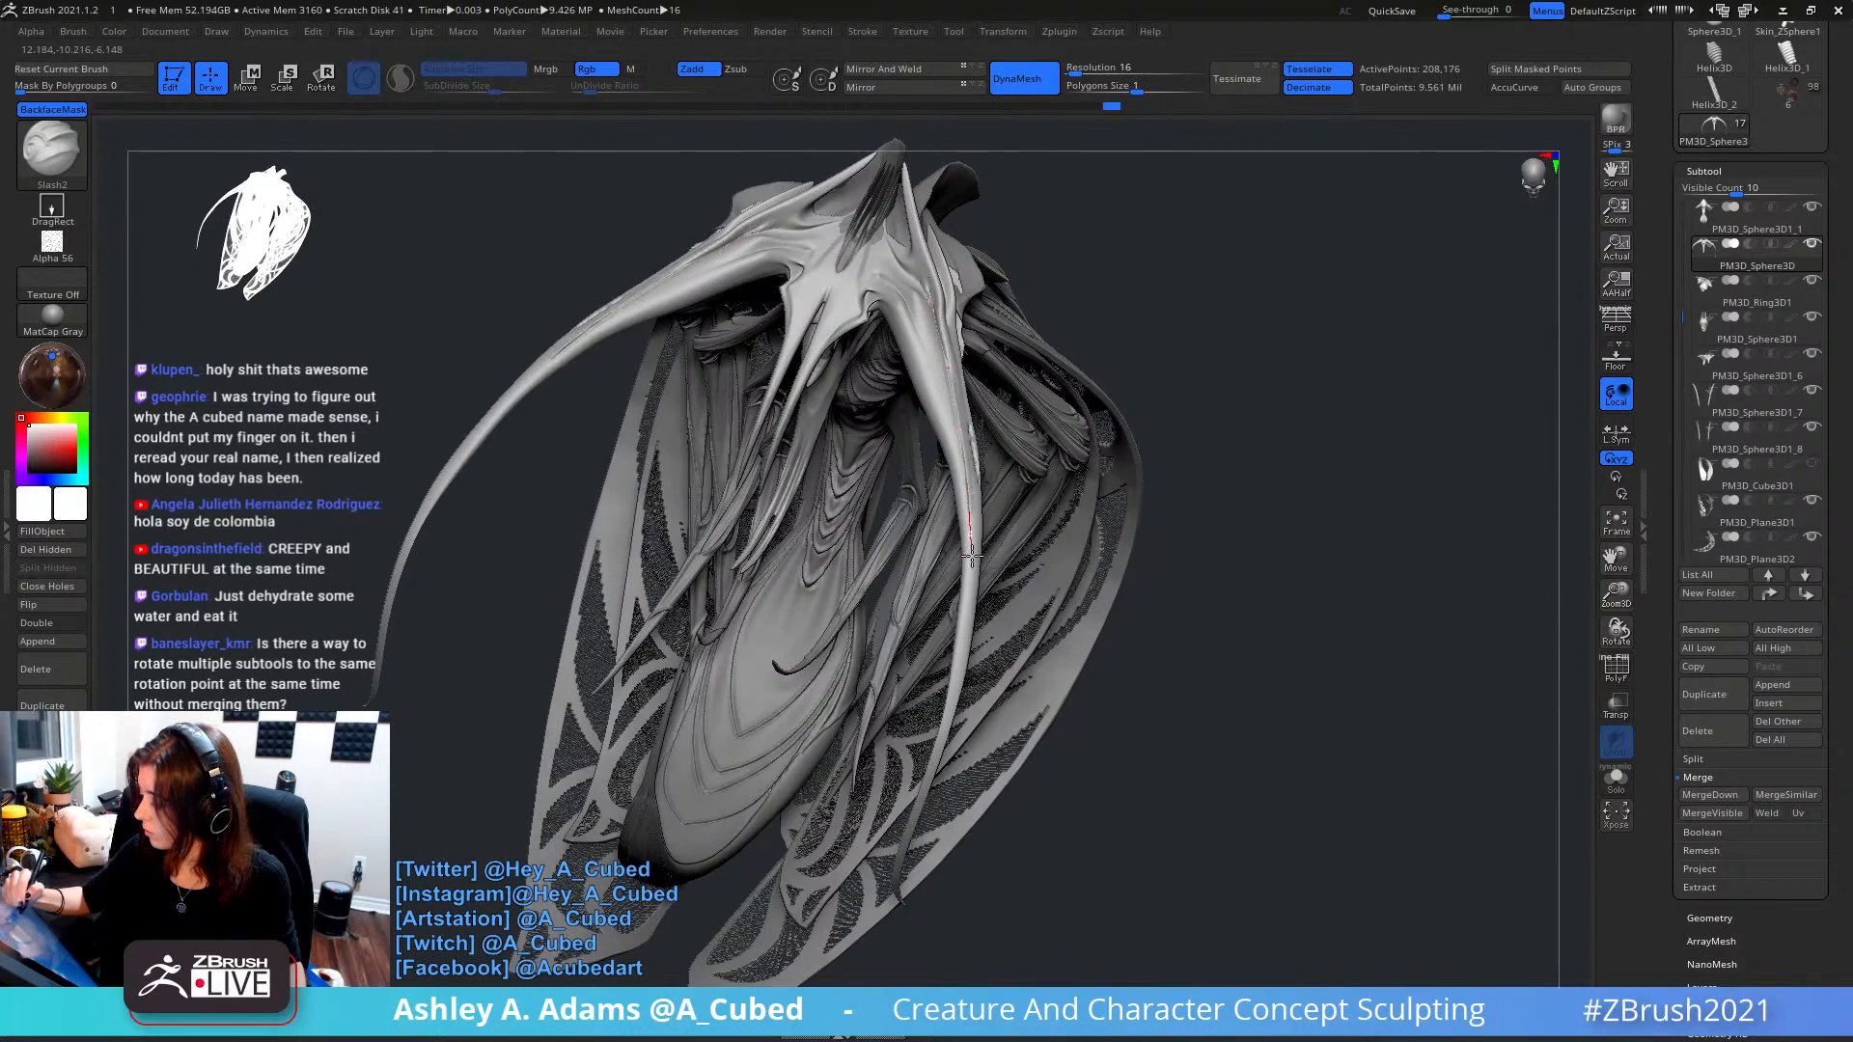
pyautogui.moveTo(919, 807); pyautogui.dragTo(912, 832)
# - Cut additional Slash2 grooves along the horn's inner edge and outer curve toward its tip
pyautogui.rightClick(917, 277)
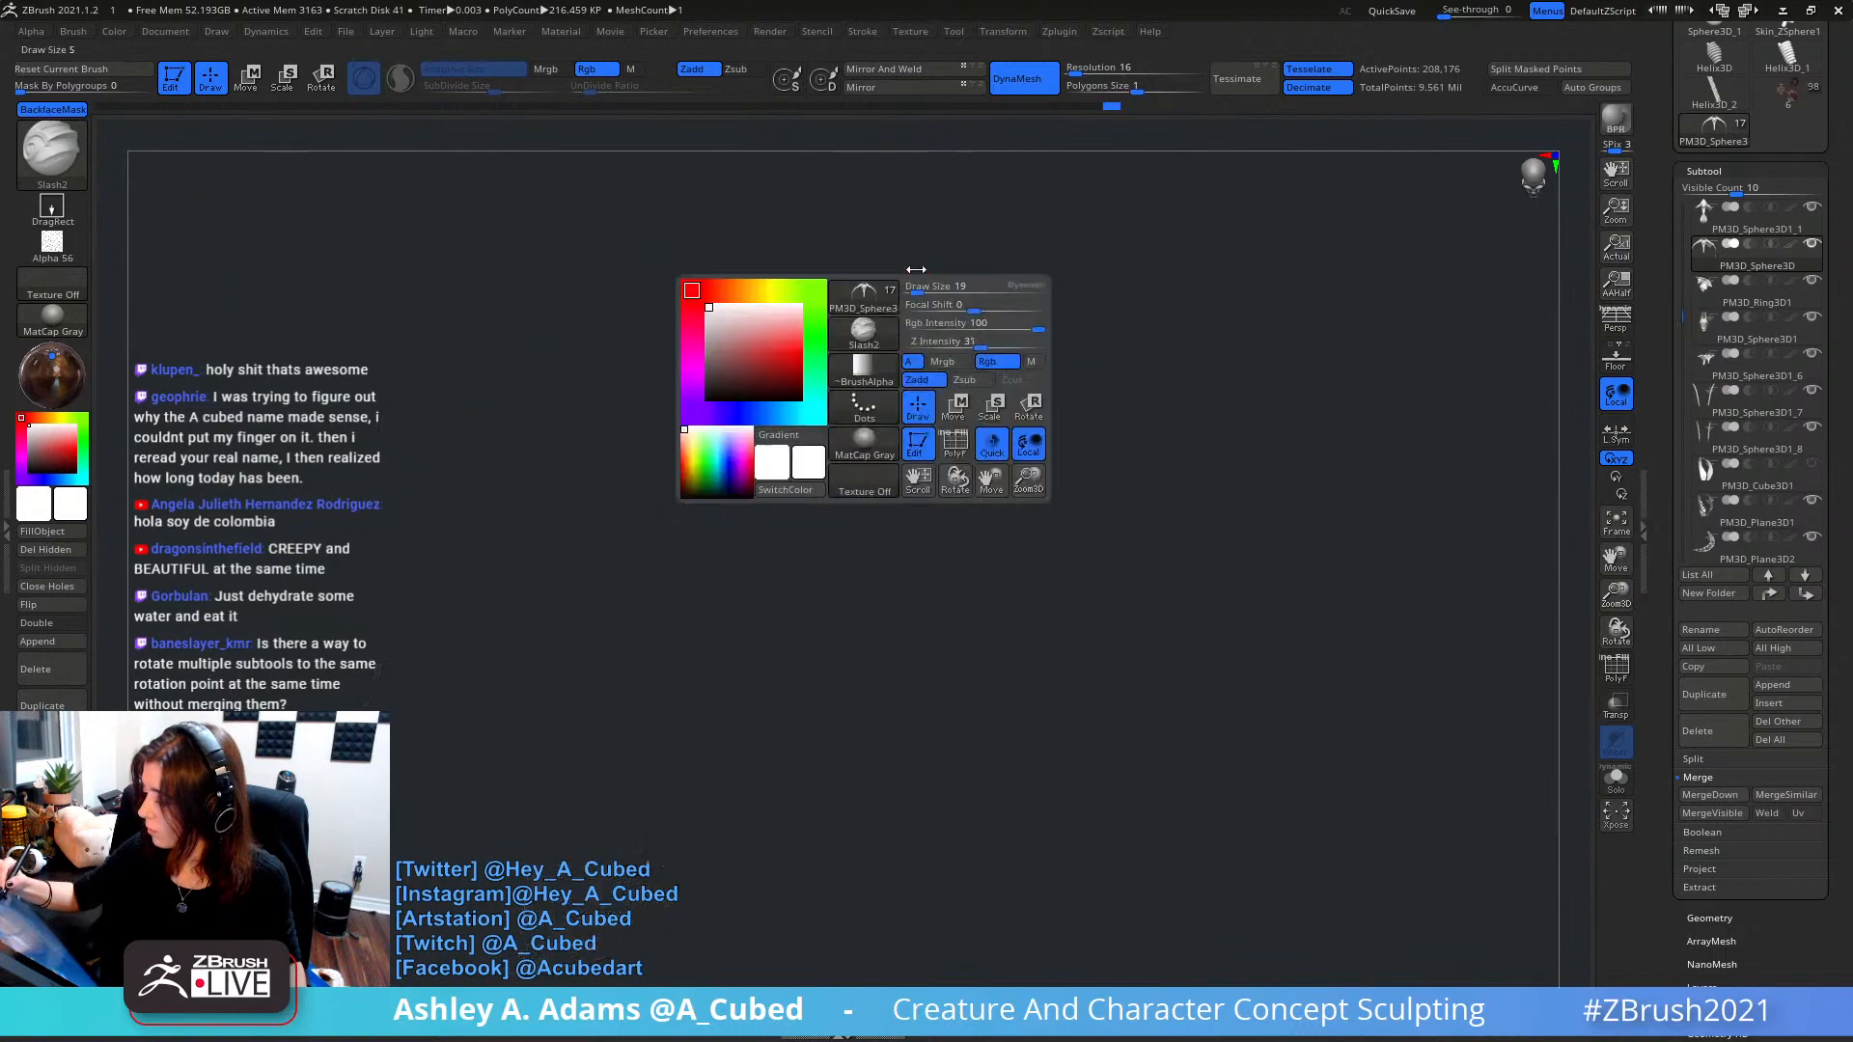
pyautogui.moveTo(893, 244)
pyautogui.mouseDown(button='right')
pyautogui.moveTo(881, 230)
pyautogui.moveTo(895, 241)
pyautogui.mouseUp(button='right')
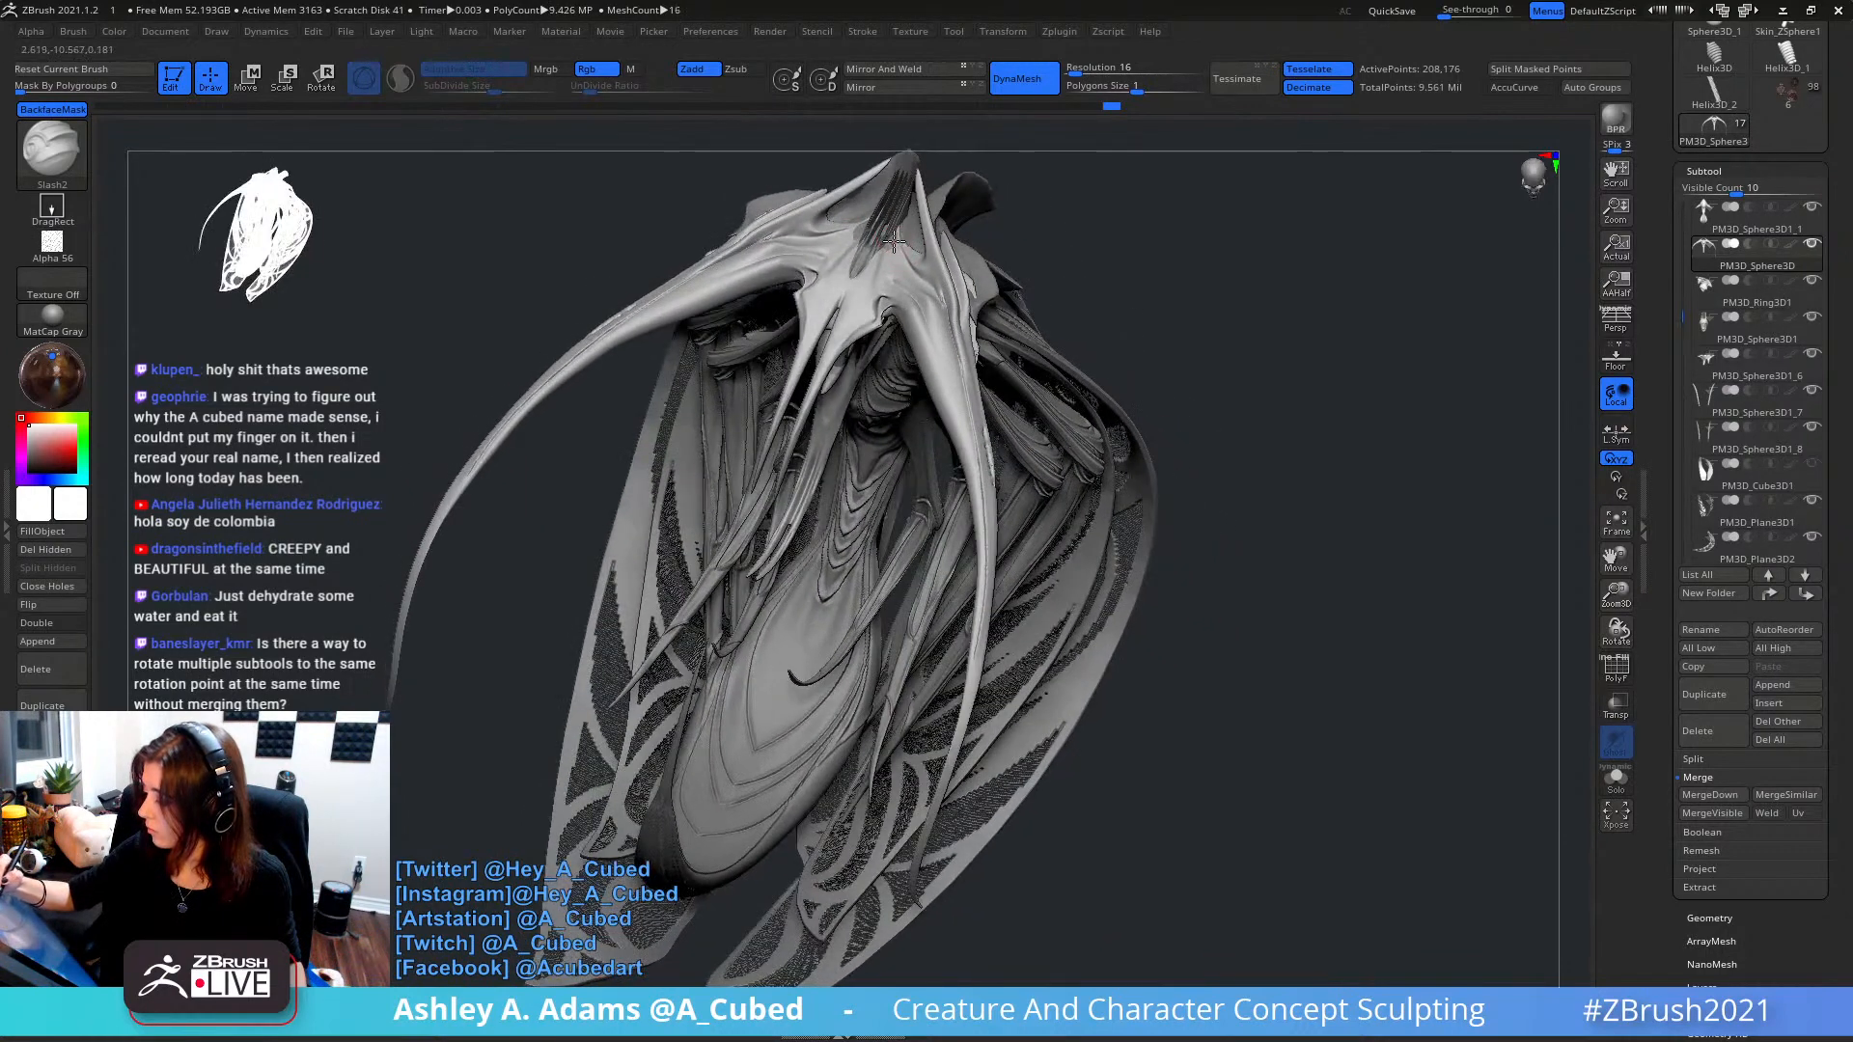
pyautogui.moveTo(962, 385); pyautogui.dragTo(981, 460)
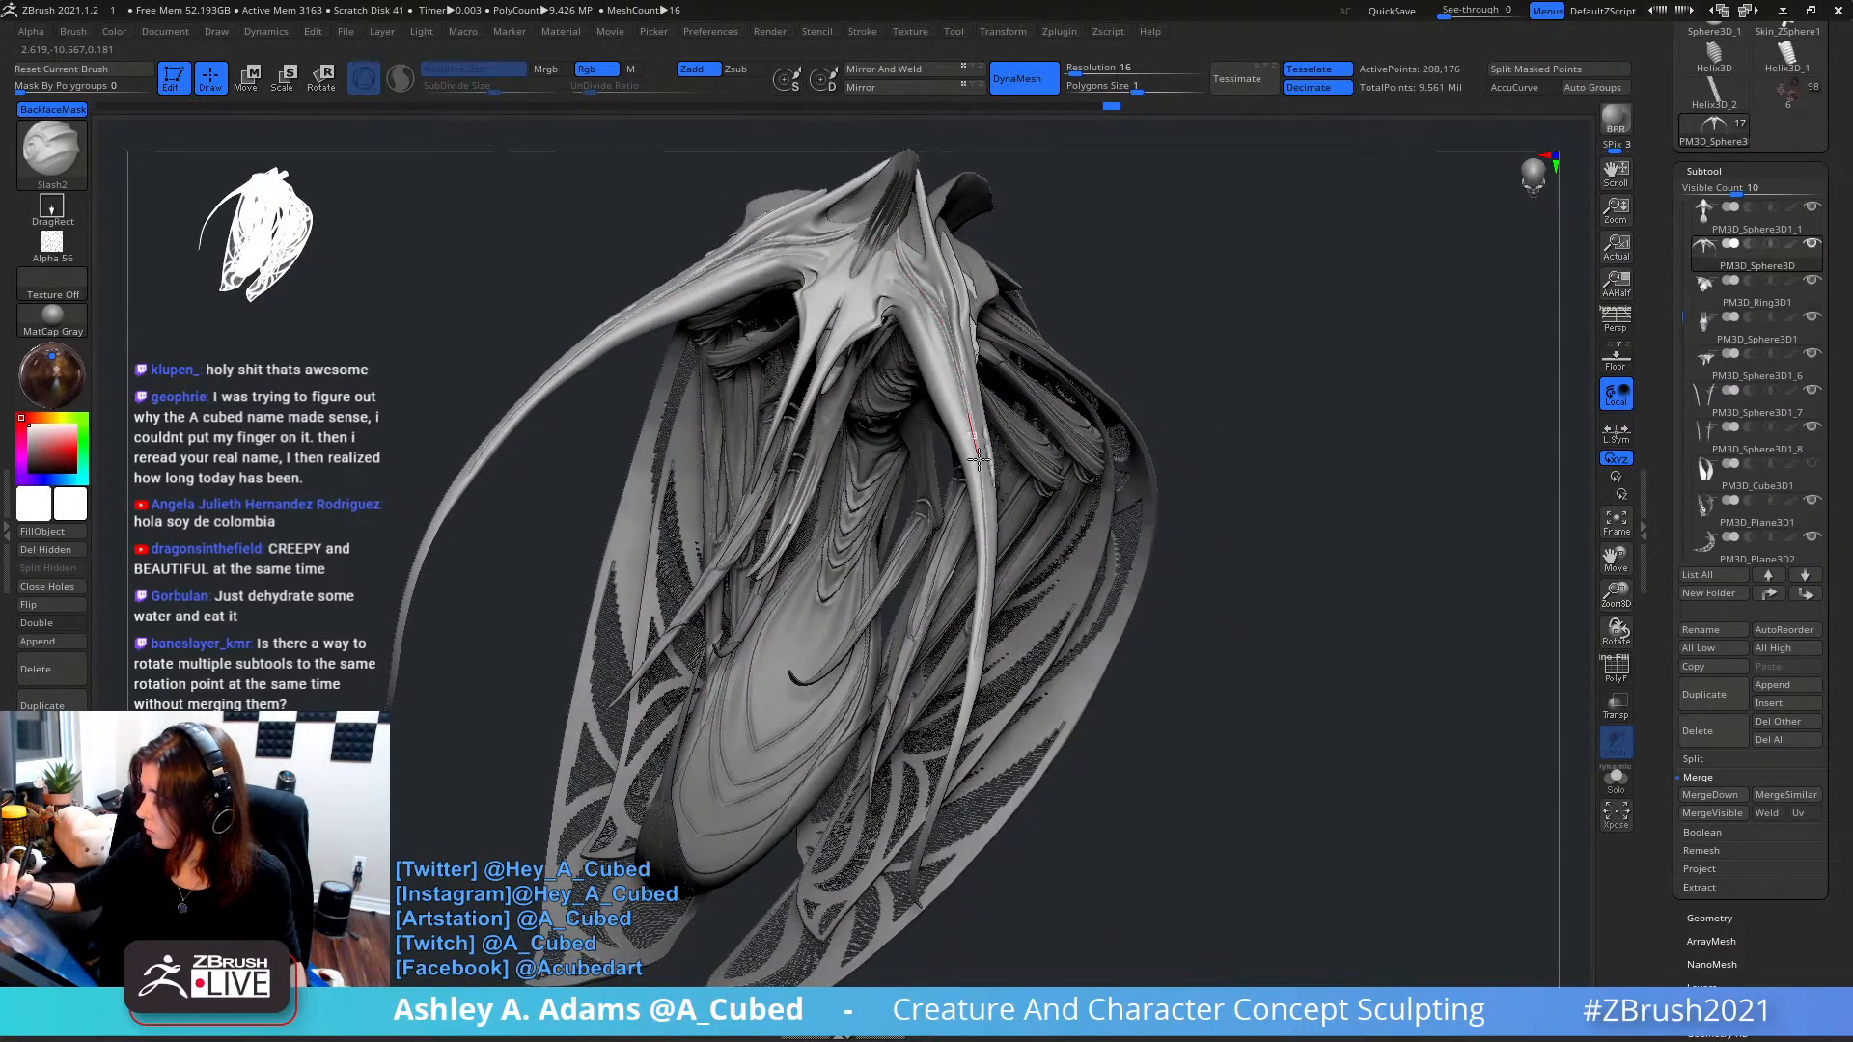
pyautogui.moveTo(889, 305)
pyautogui.mouseDown()
pyautogui.moveTo(938, 355)
pyautogui.moveTo(987, 504)
pyautogui.moveTo(982, 643)
pyautogui.mouseUp()
pyautogui.moveTo(982, 642); pyautogui.dragTo(976, 347, button='right')
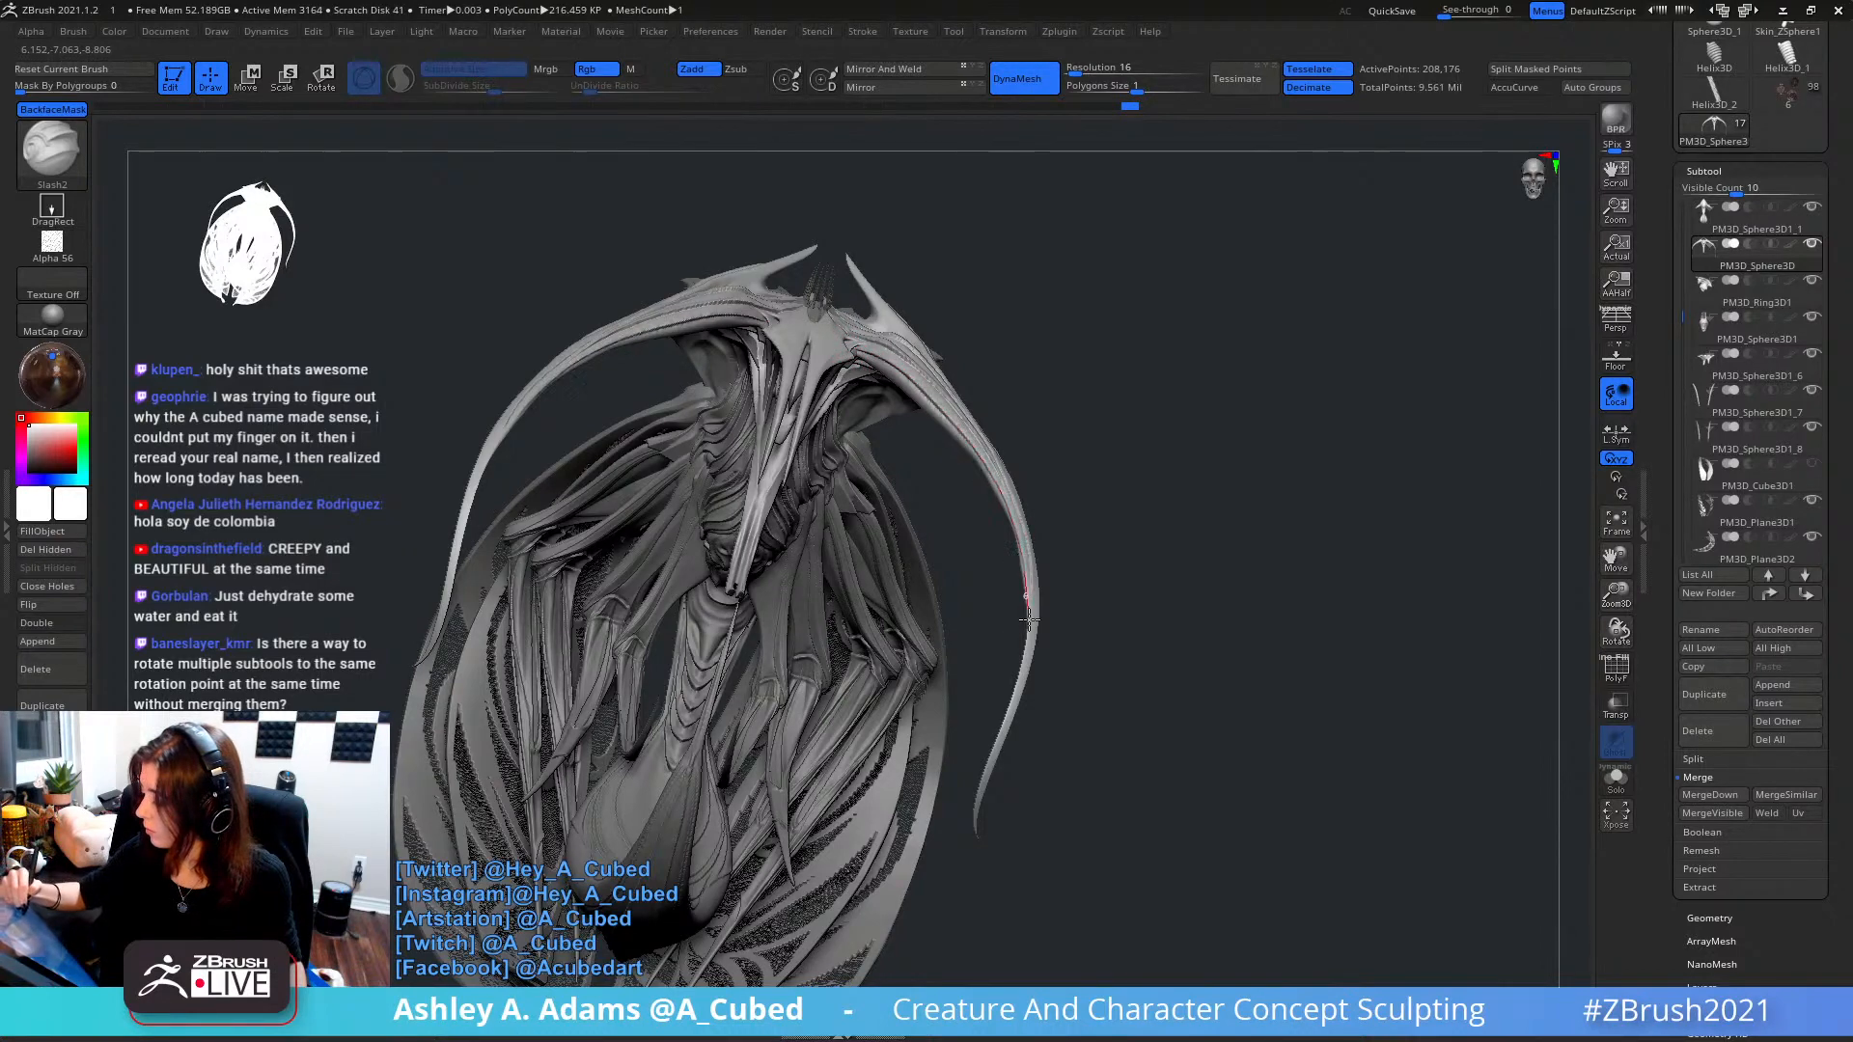
# - Carve flowing Slash2 grooves across the forehead plate and the horn bases from front and three-quarter angles
pyautogui.moveTo(1004, 439); pyautogui.dragTo(847, 292, button='right')
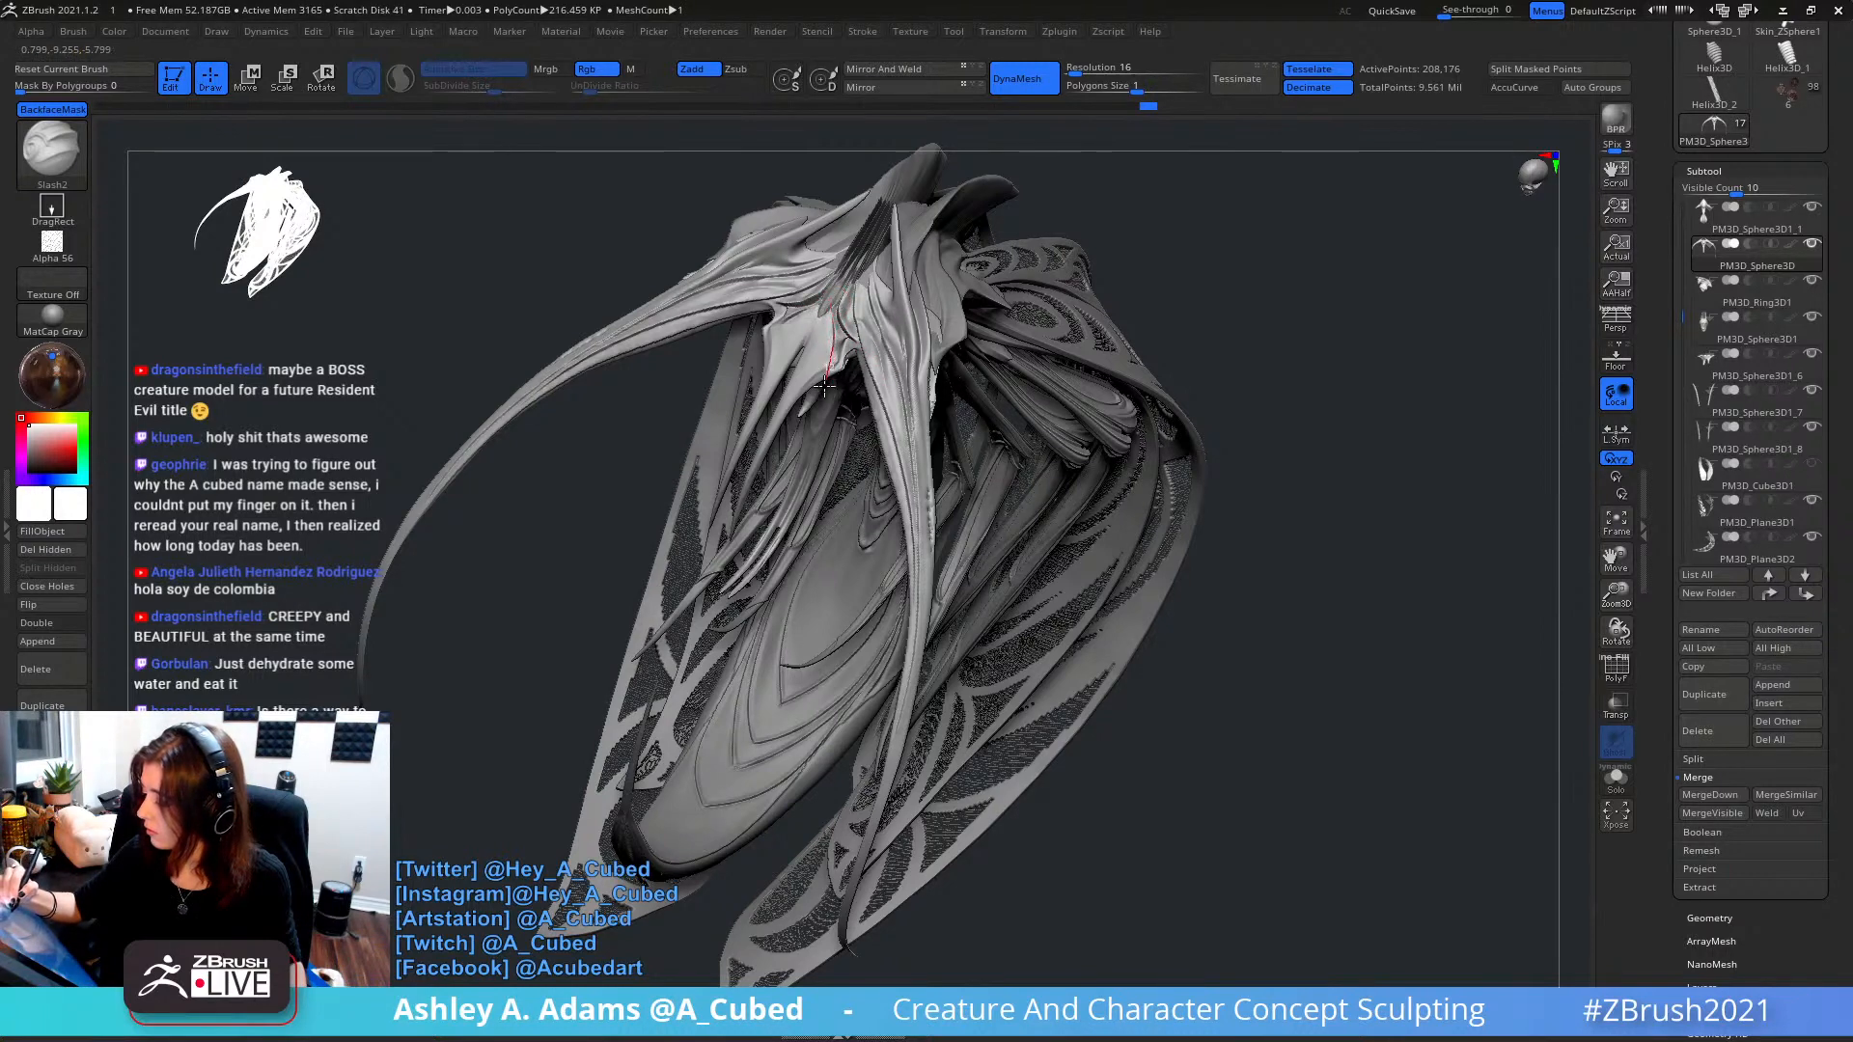
pyautogui.moveTo(801, 386)
pyautogui.mouseDown(button='right')
pyautogui.moveTo(847, 322)
pyautogui.moveTo(835, 343)
pyautogui.moveTo(850, 279)
pyautogui.moveTo(864, 314)
pyautogui.moveTo(848, 289)
pyautogui.mouseUp(button='right')
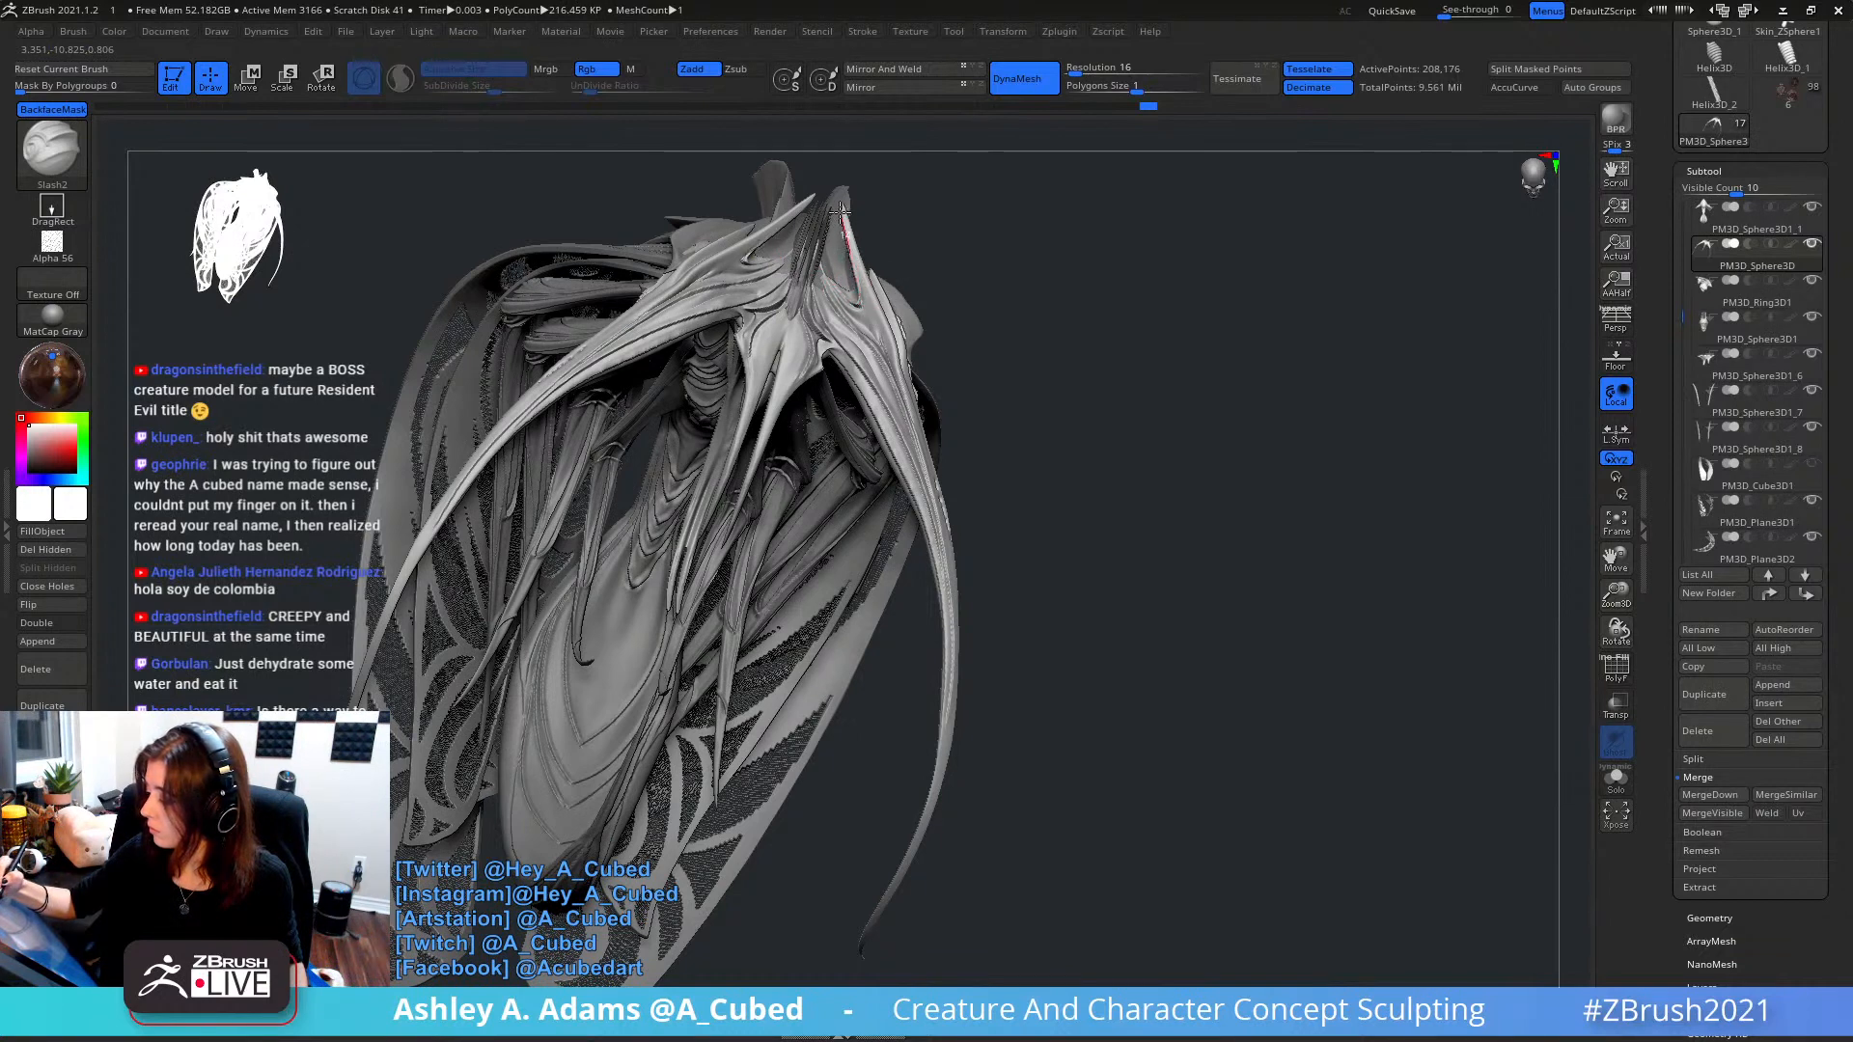
pyautogui.moveTo(854, 251); pyautogui.dragTo(841, 220, button='right')
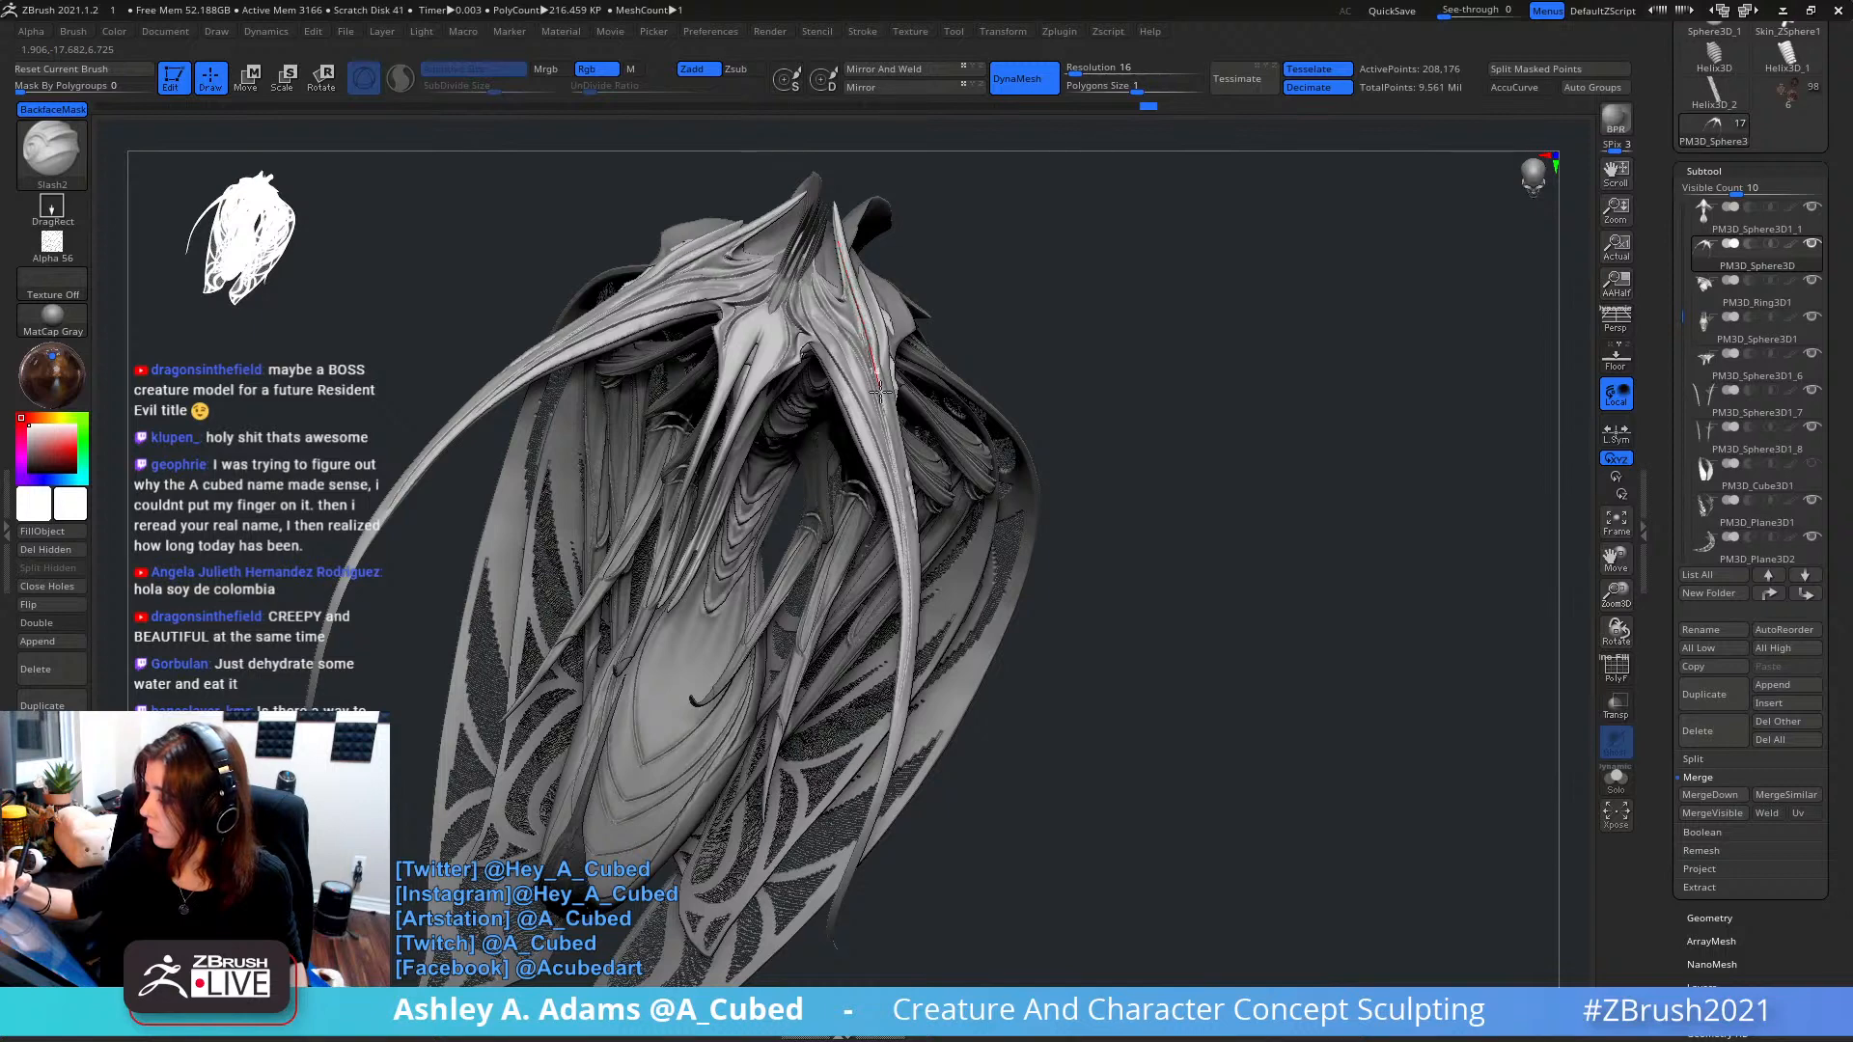
pyautogui.moveTo(946, 312); pyautogui.dragTo(794, 305, button='right')
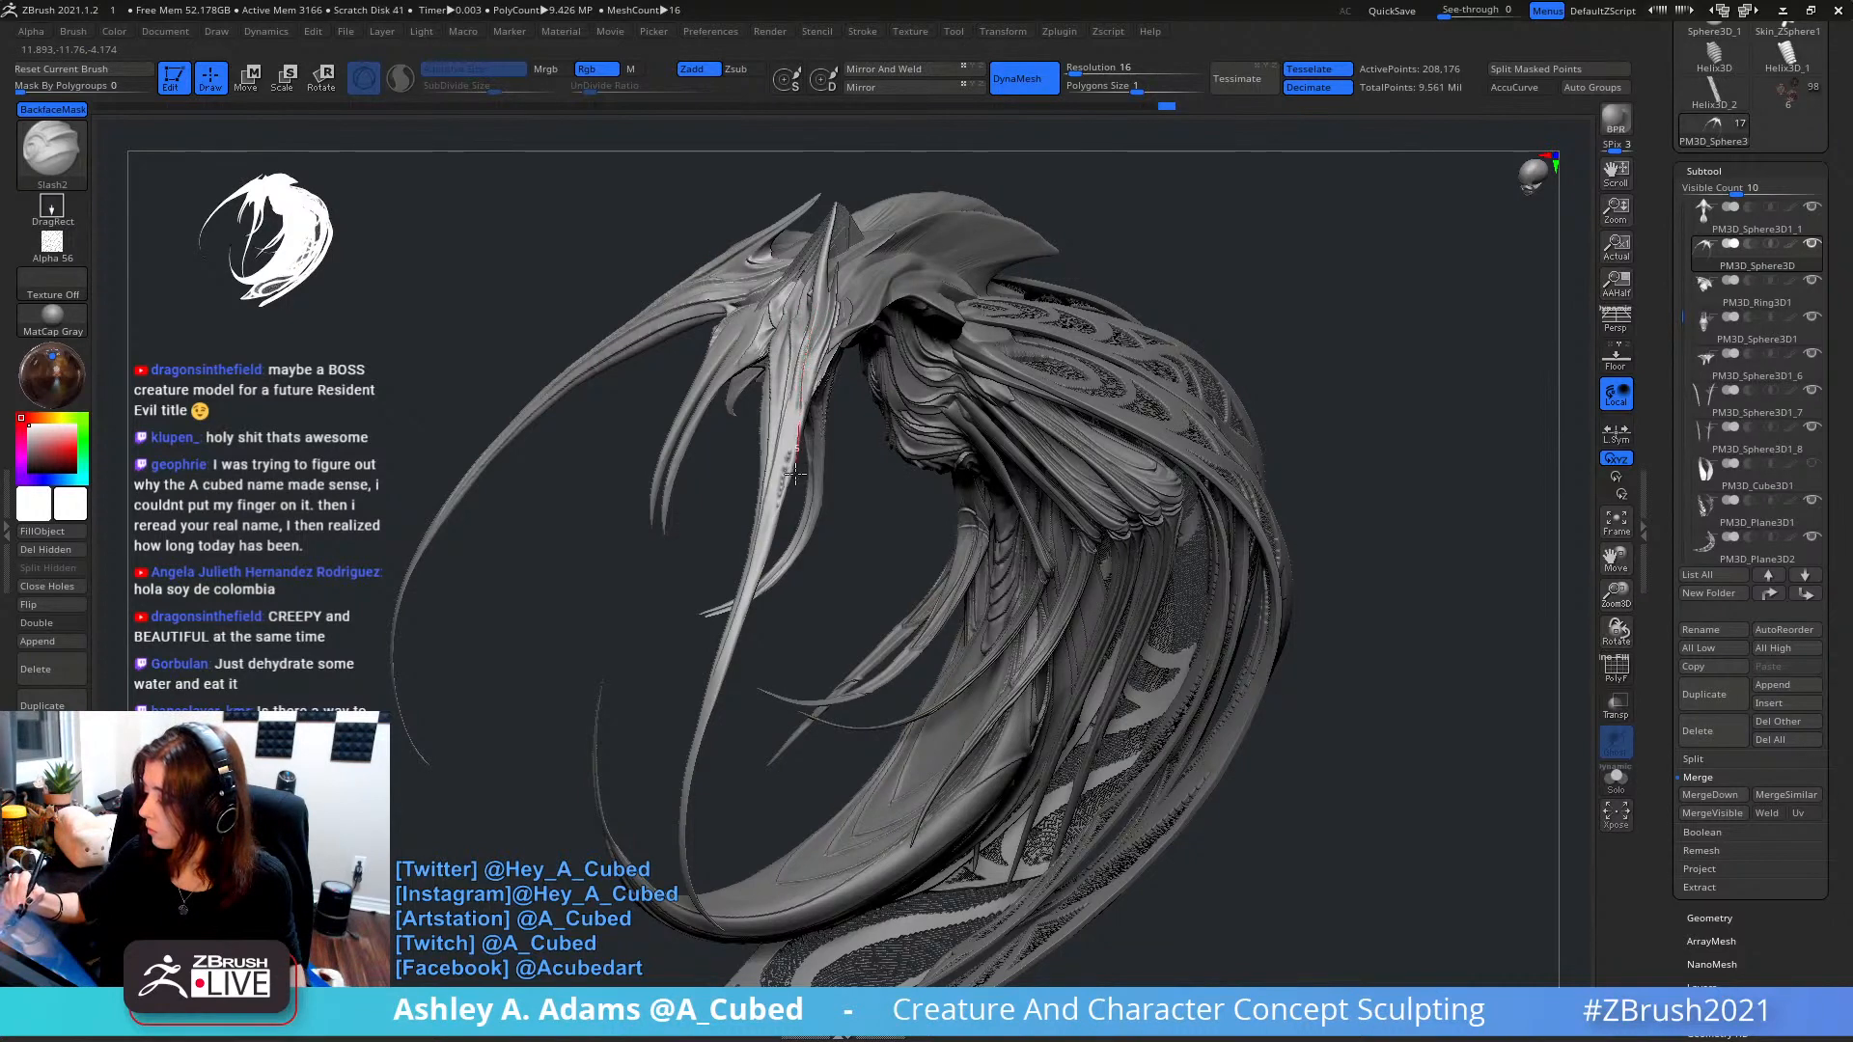
# - Extend the Slash2 grooves along the side of the PM3D_Sphere3D horn and around the smaller spikes near its base
pyautogui.press('shift')
pyautogui.moveTo(774, 547)
pyautogui.keyDown('shift'); pyautogui.mouseDown(button='right')
pyautogui.moveTo(912, 376)
pyautogui.moveTo(1013, 376)
pyautogui.mouseUp(button='right'); pyautogui.keyUp('shift')
pyautogui.keyDown('ctrl'); pyautogui.moveTo(1013, 377); pyautogui.dragTo(1004, 434, button='right'); pyautogui.keyUp('ctrl')
pyautogui.moveTo(932, 376)
pyautogui.keyDown('ctrl'); pyautogui.mouseDown(button='right')
pyautogui.moveTo(950, 456)
pyautogui.moveTo(944, 396)
pyautogui.mouseUp(button='right'); pyautogui.keyUp('ctrl')
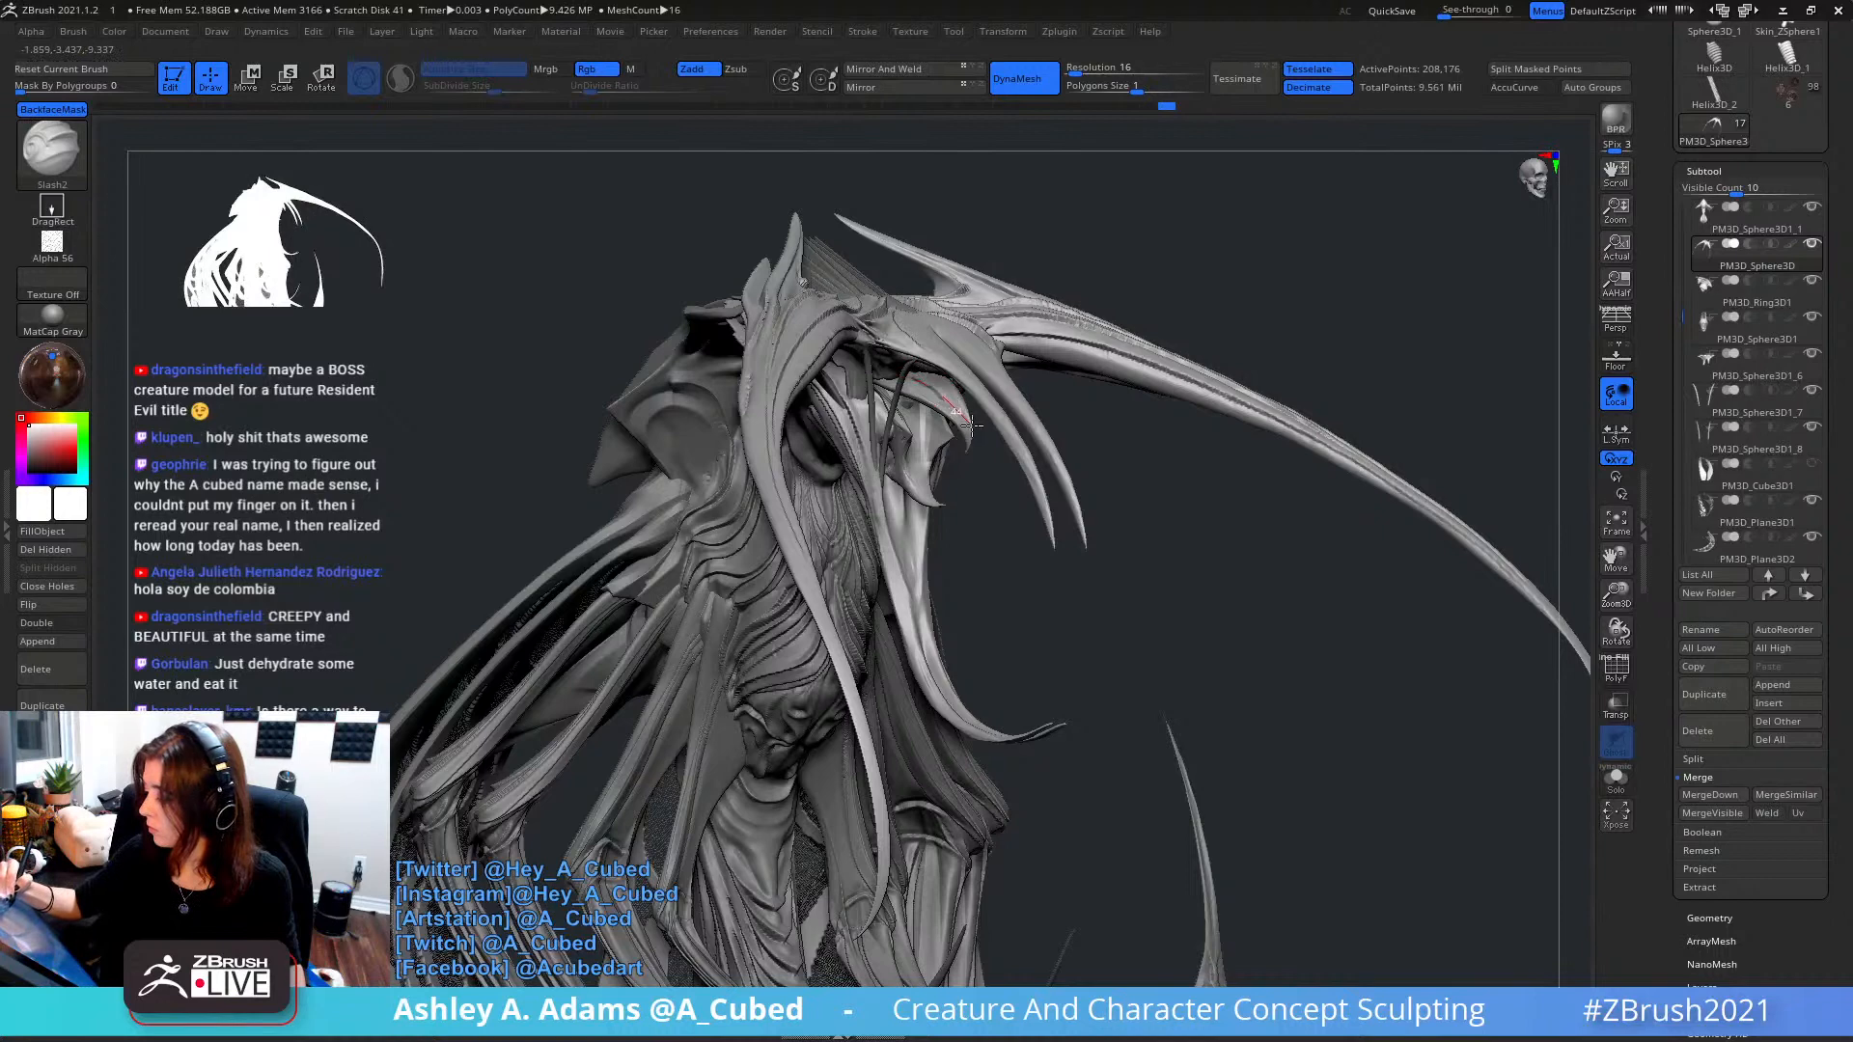
pyautogui.moveTo(1033, 331); pyautogui.dragTo(902, 302, button='right')
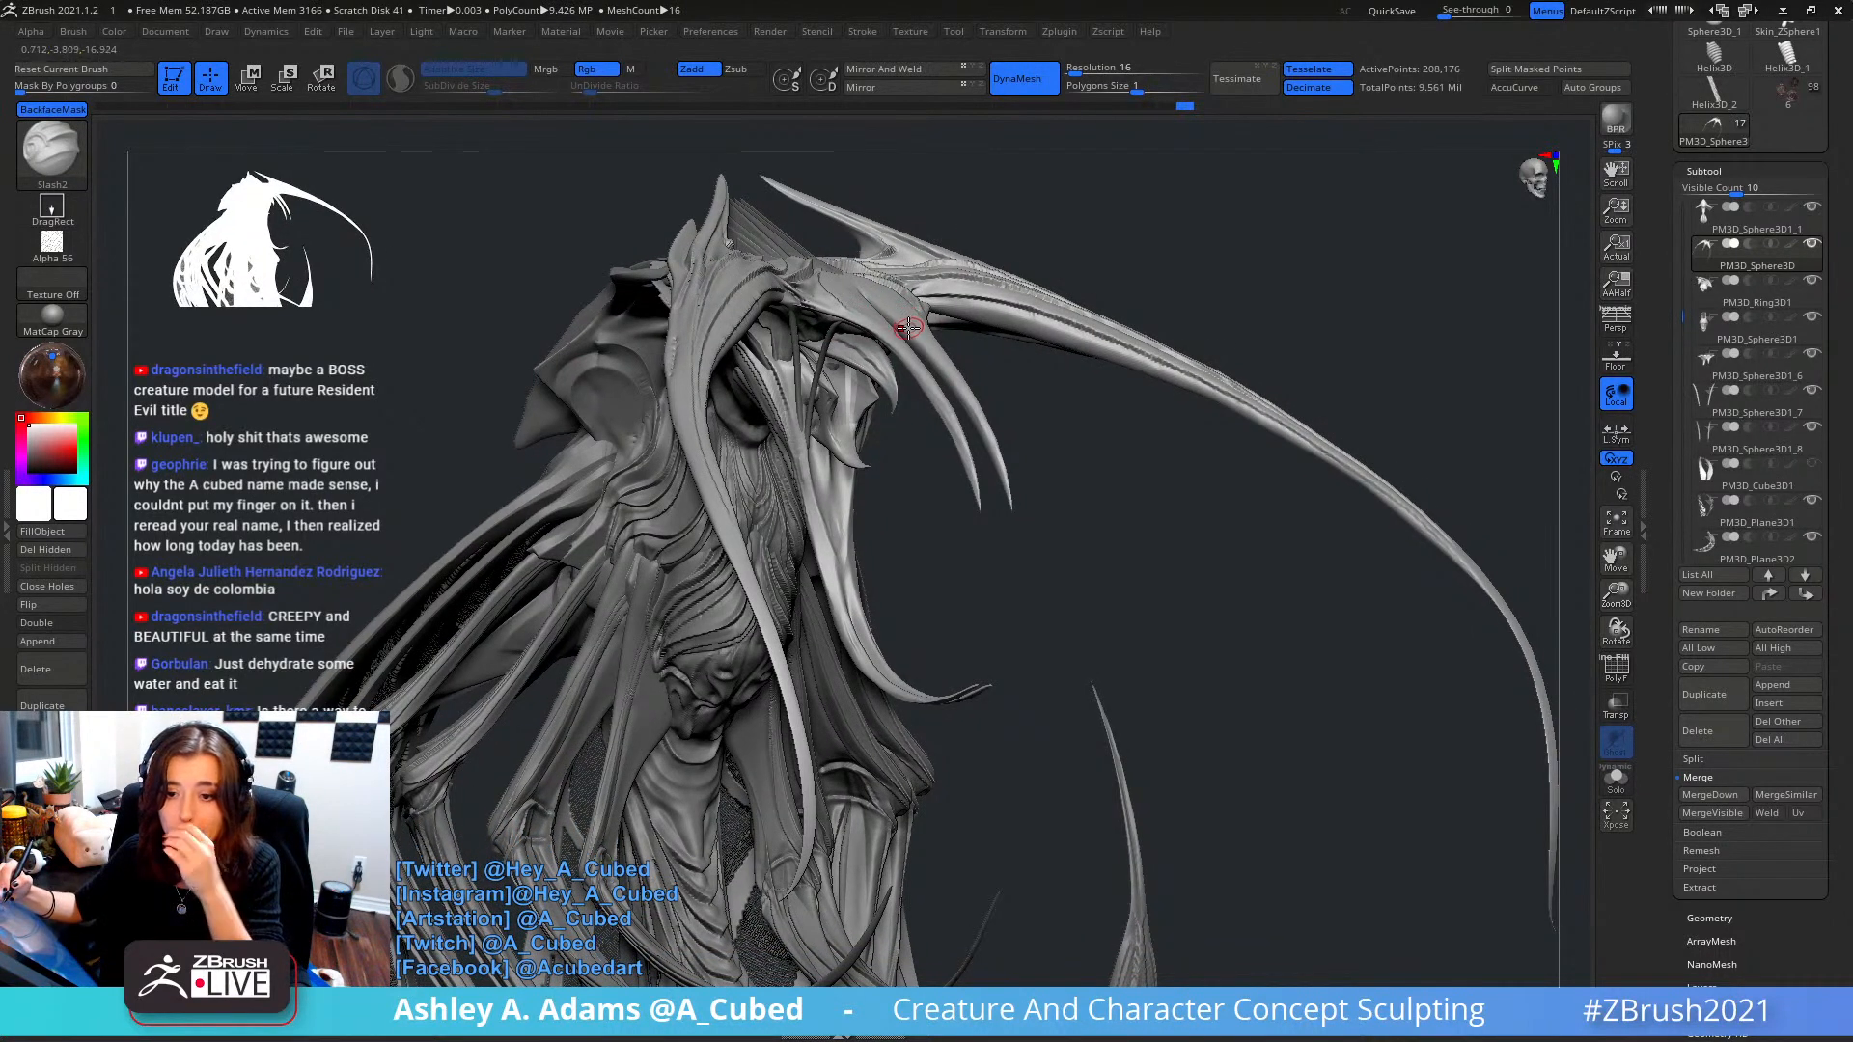
# - Select subtool 3 beneath the head crest and adjust its shape with the SnakeHook brush
pyautogui.moveTo(876, 295)
pyautogui.mouseDown(button='right')
pyautogui.moveTo(897, 299)
pyautogui.moveTo(813, 347)
pyautogui.moveTo(858, 274)
pyautogui.moveTo(849, 314)
pyautogui.moveTo(757, 129)
pyautogui.mouseUp(button='right')
pyautogui.keyDown('alt'); pyautogui.click(815, 319); pyautogui.keyUp('alt')
pyautogui.keyDown('alt'); pyautogui.click(851, 323); pyautogui.keyUp('alt')
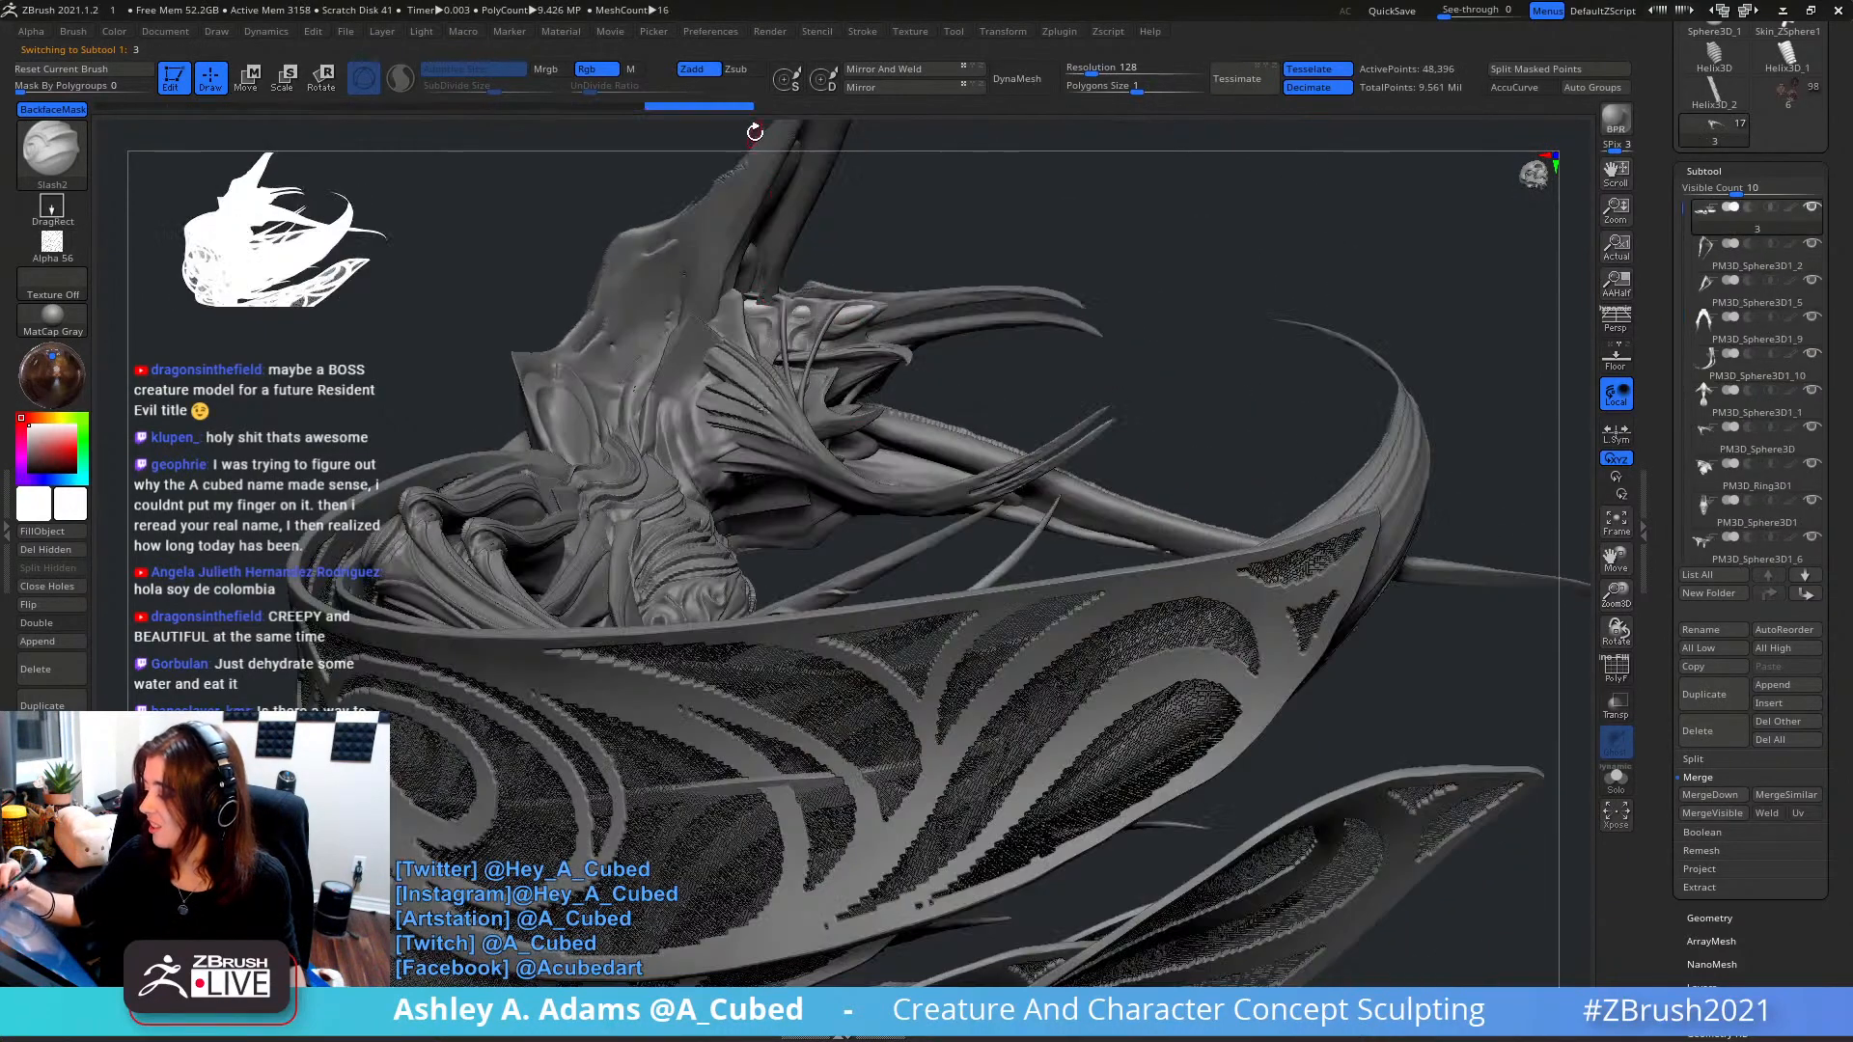
pyautogui.moveTo(772, 277)
pyautogui.mouseDown(button='right')
pyautogui.moveTo(751, 286)
pyautogui.moveTo(762, 319)
pyautogui.mouseUp(button='right')
pyautogui.press('b')
pyautogui.press('s')
pyautogui.press('h')
pyautogui.moveTo(775, 345); pyautogui.dragTo(792, 290)
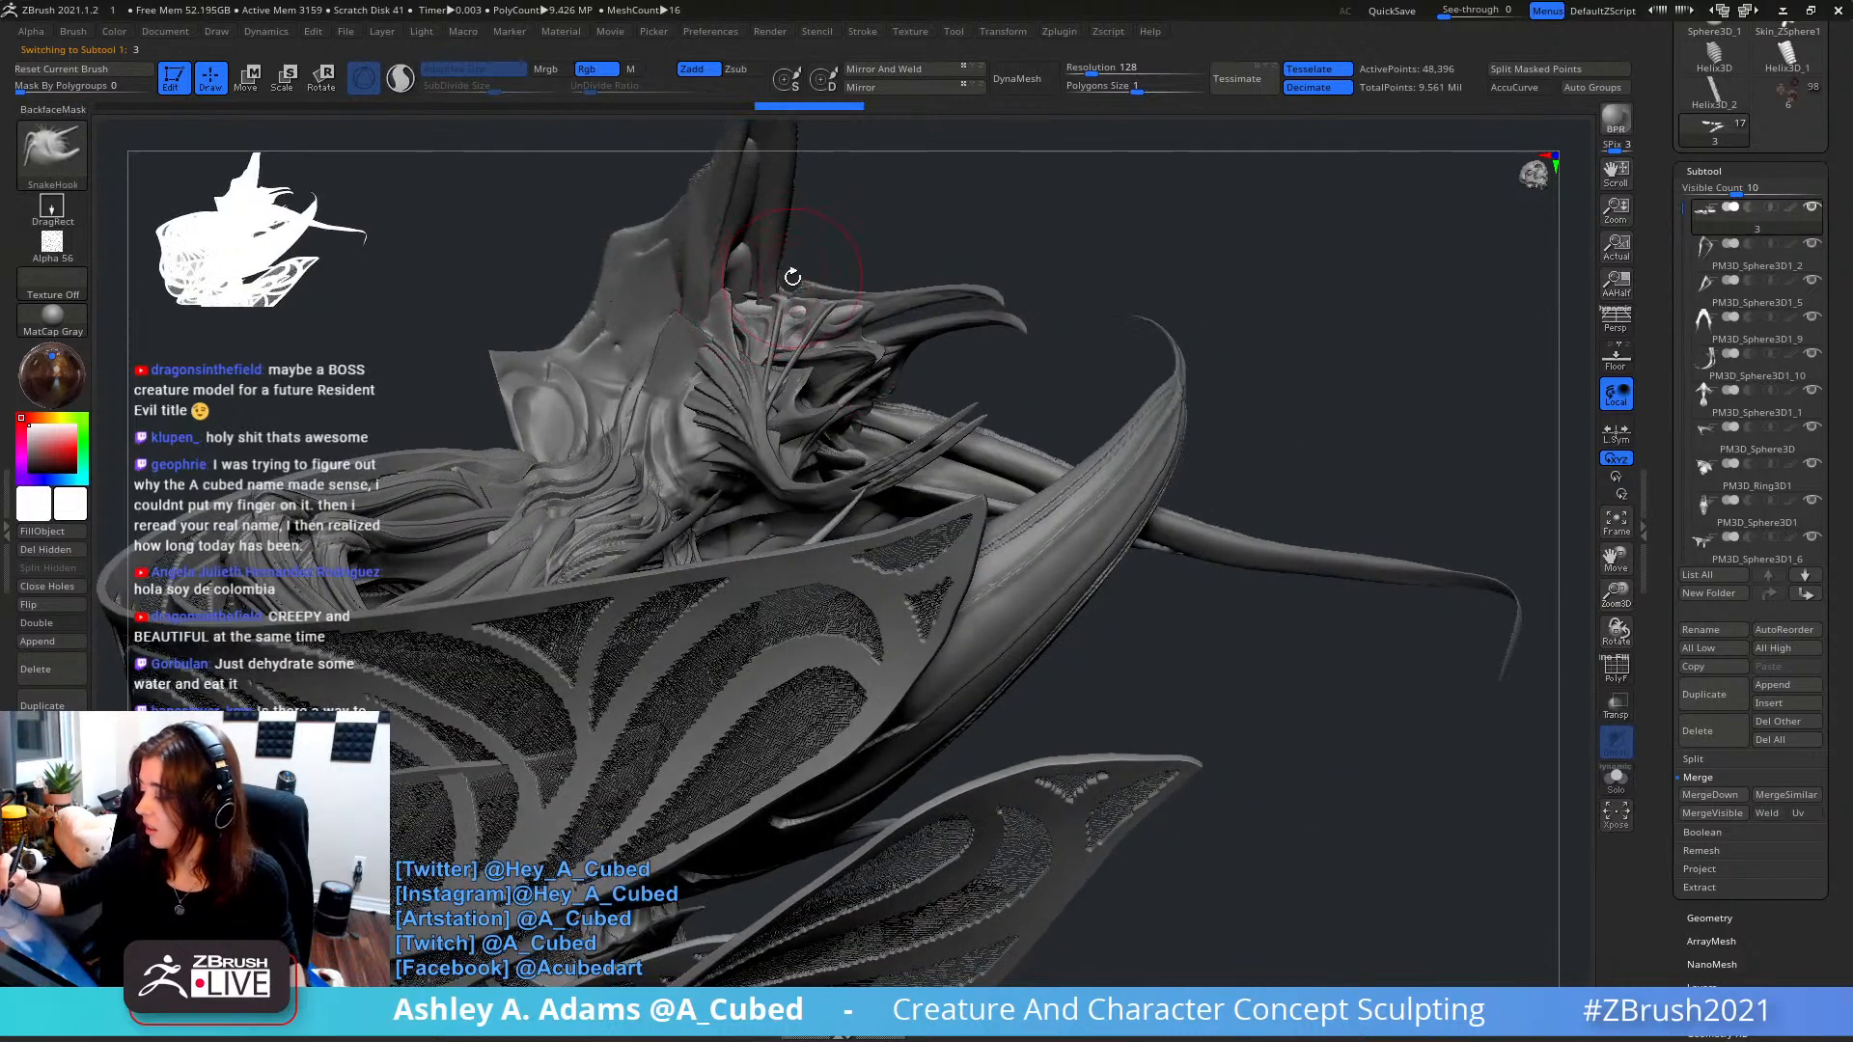
pyautogui.moveTo(794, 278); pyautogui.dragTo(912, 317, button='right')
# - Isolate subtool 3, delete all its pieces except the two front tapered ones, and show the full creature again
pyautogui.click(1616, 780)
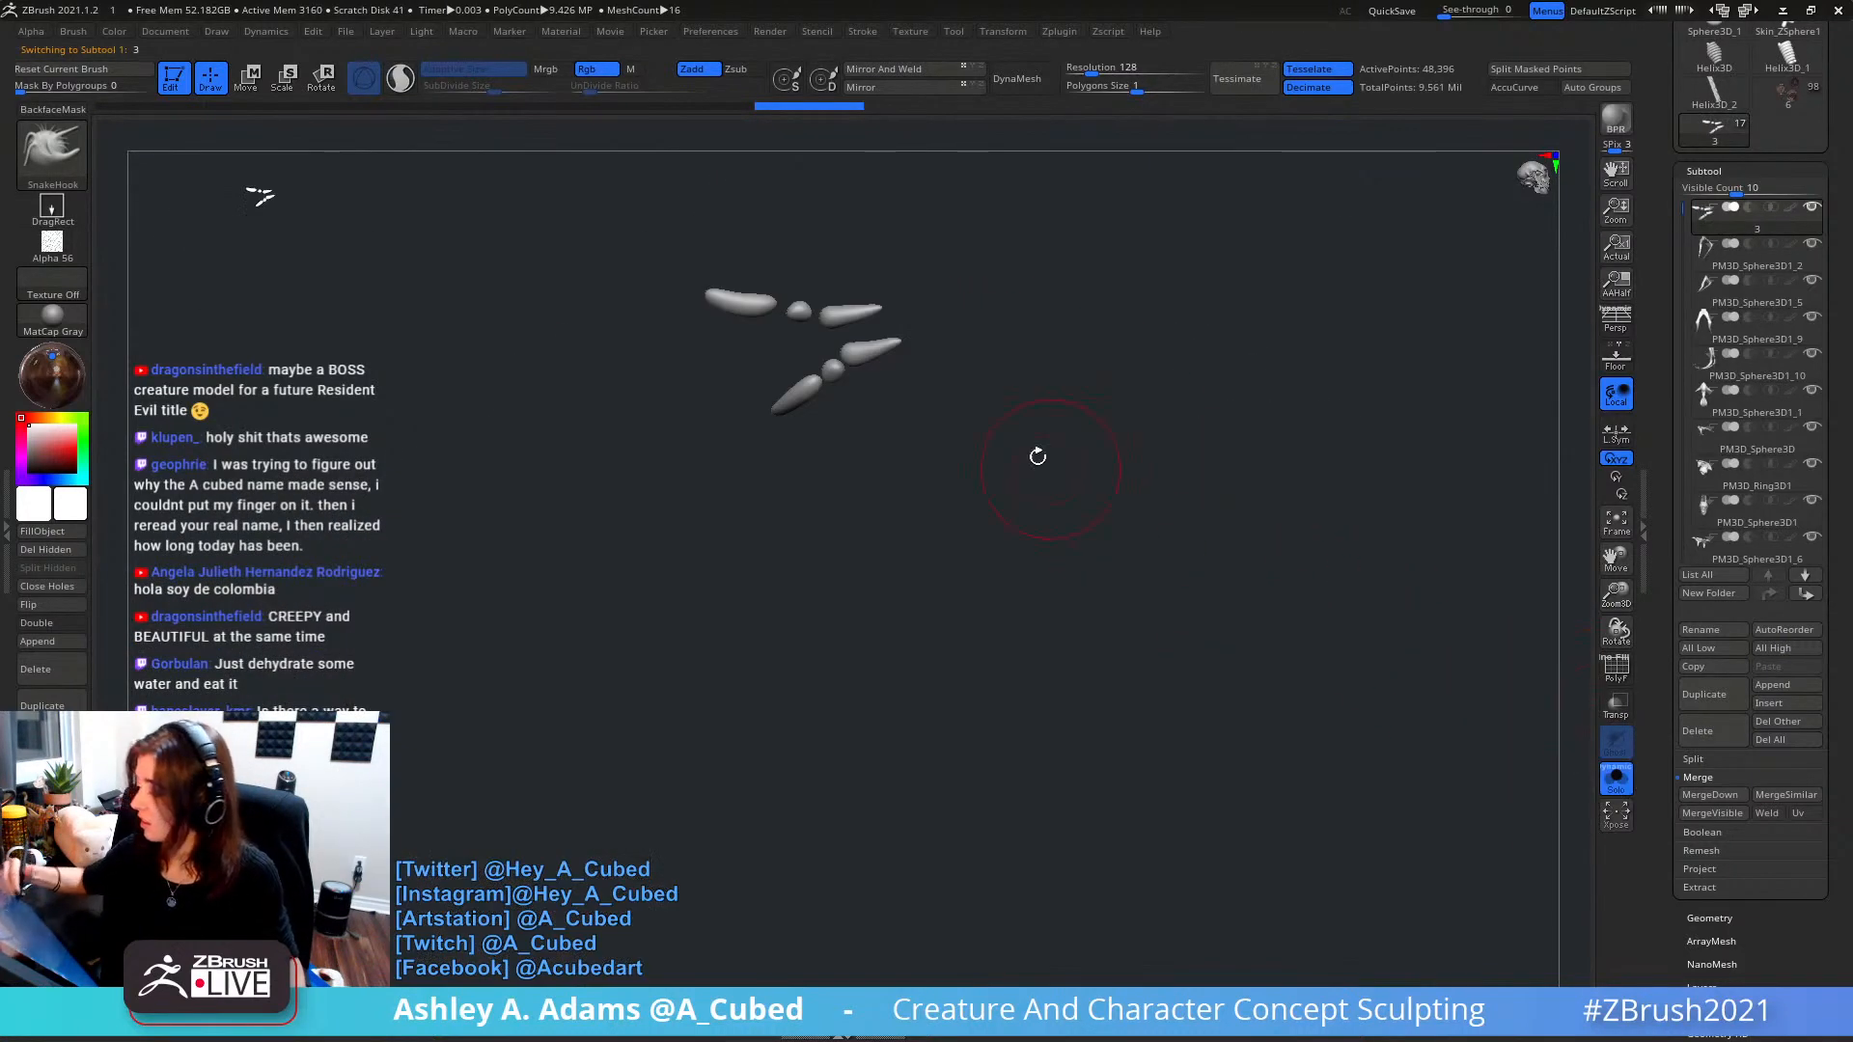
pyautogui.keyDown('ctrl'); pyautogui.keyDown('alt'); pyautogui.keyDown('shift'); pyautogui.moveTo(654, 232); pyautogui.dragTo(815, 355); pyautogui.keyUp('shift'); pyautogui.keyUp('alt'); pyautogui.keyUp('ctrl')
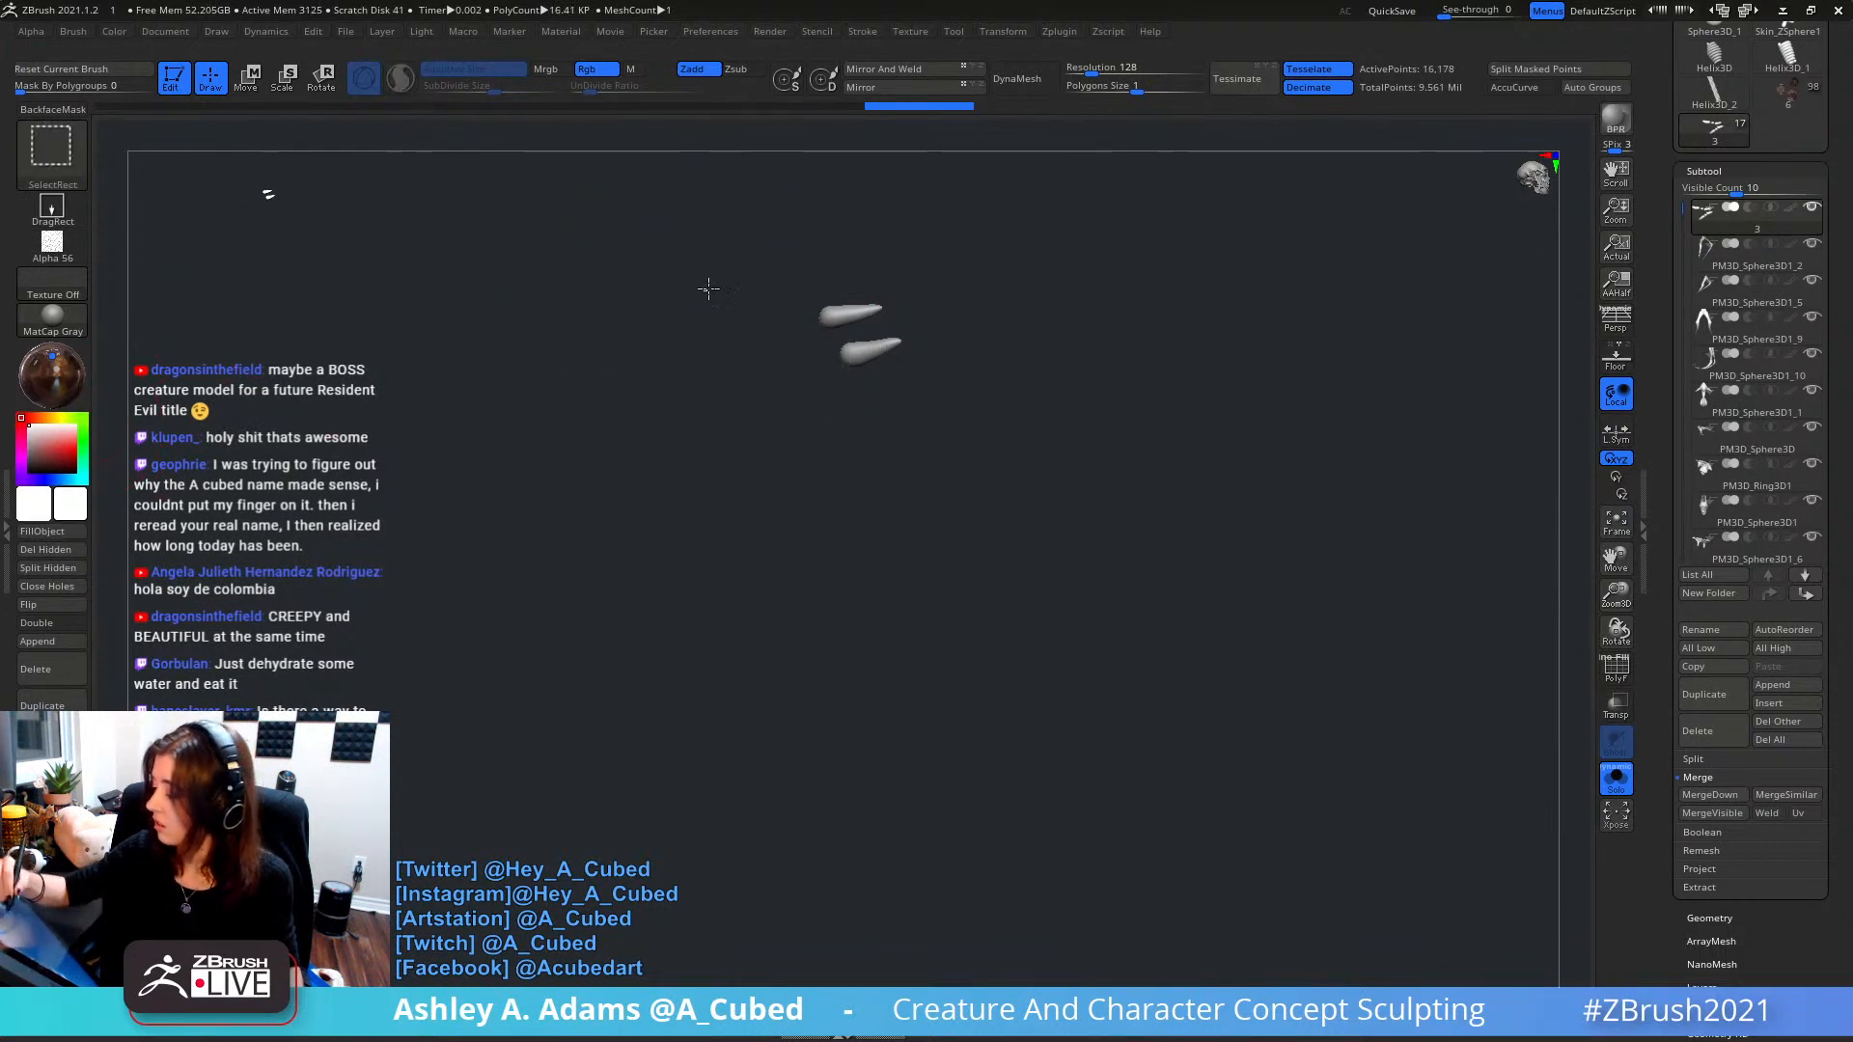
pyautogui.keyDown('ctrl'); pyautogui.keyDown('alt'); pyautogui.keyDown('shift'); pyautogui.moveTo(703, 291); pyautogui.dragTo(817, 349); pyautogui.keyUp('shift'); pyautogui.keyUp('alt'); pyautogui.keyUp('ctrl')
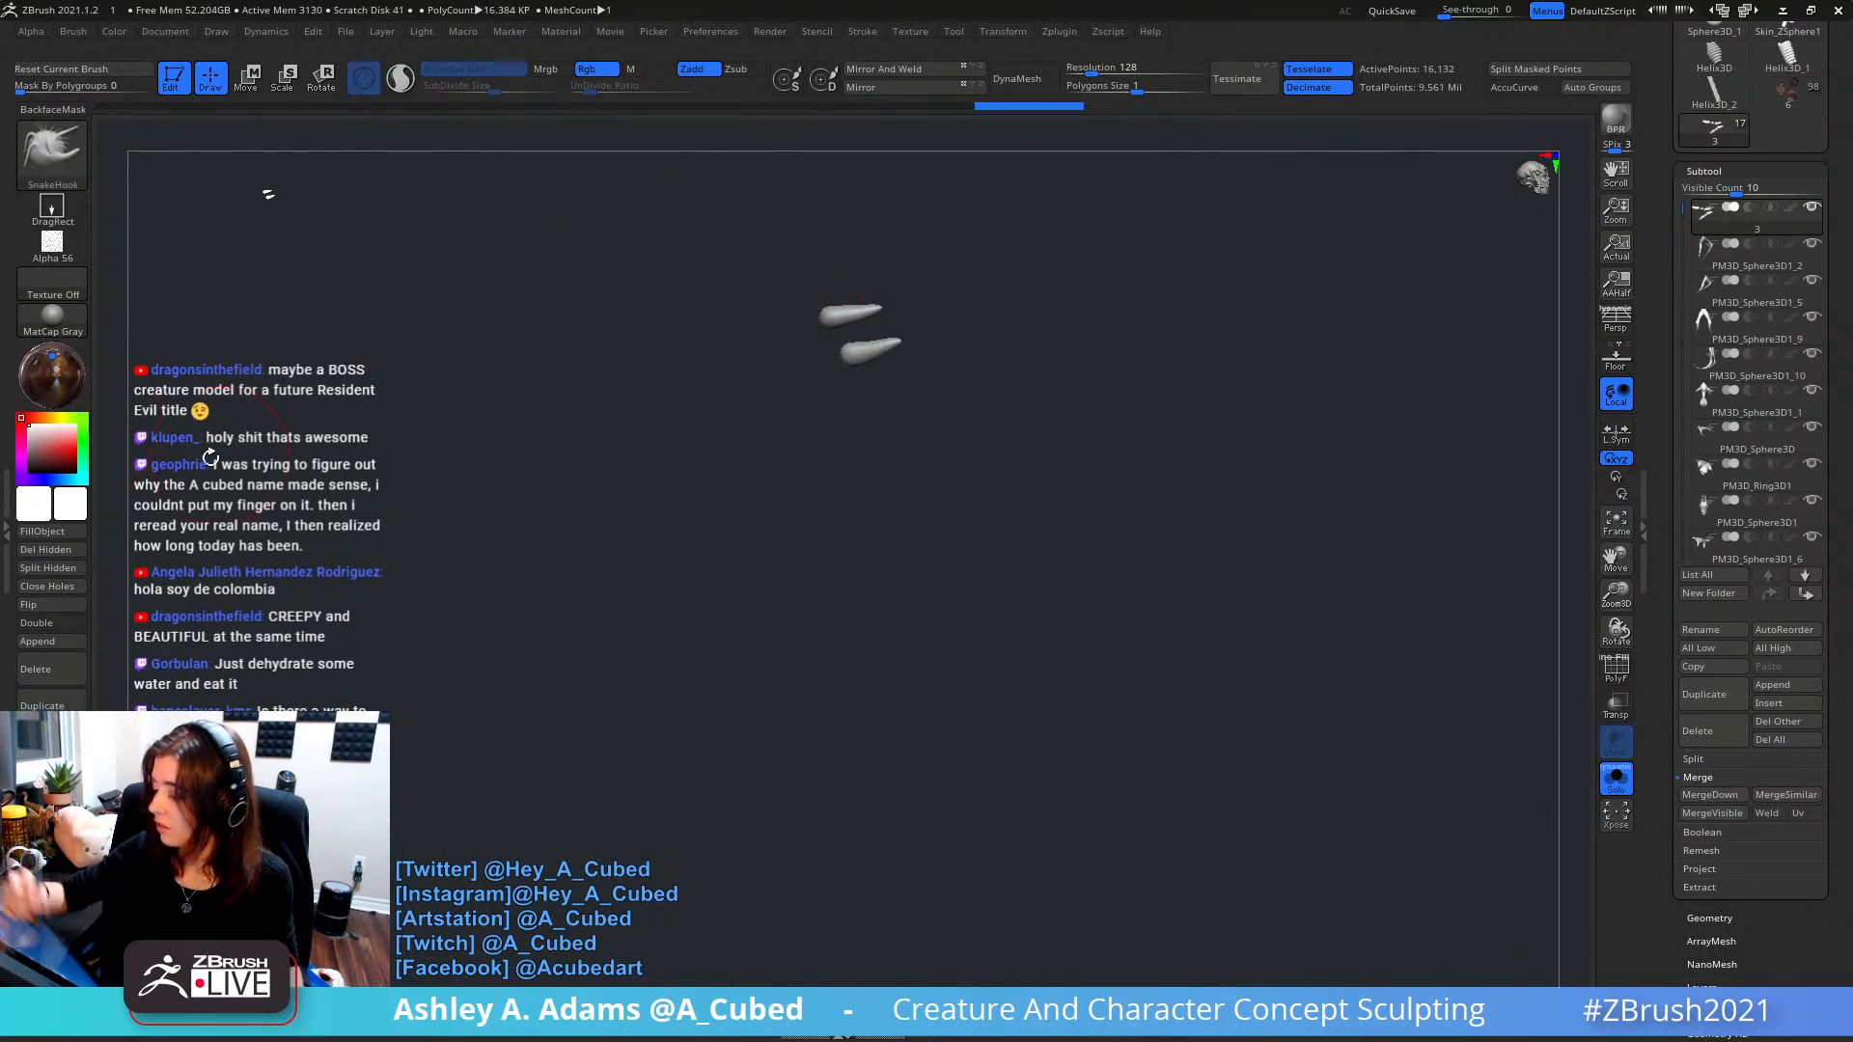
pyautogui.click(53, 550)
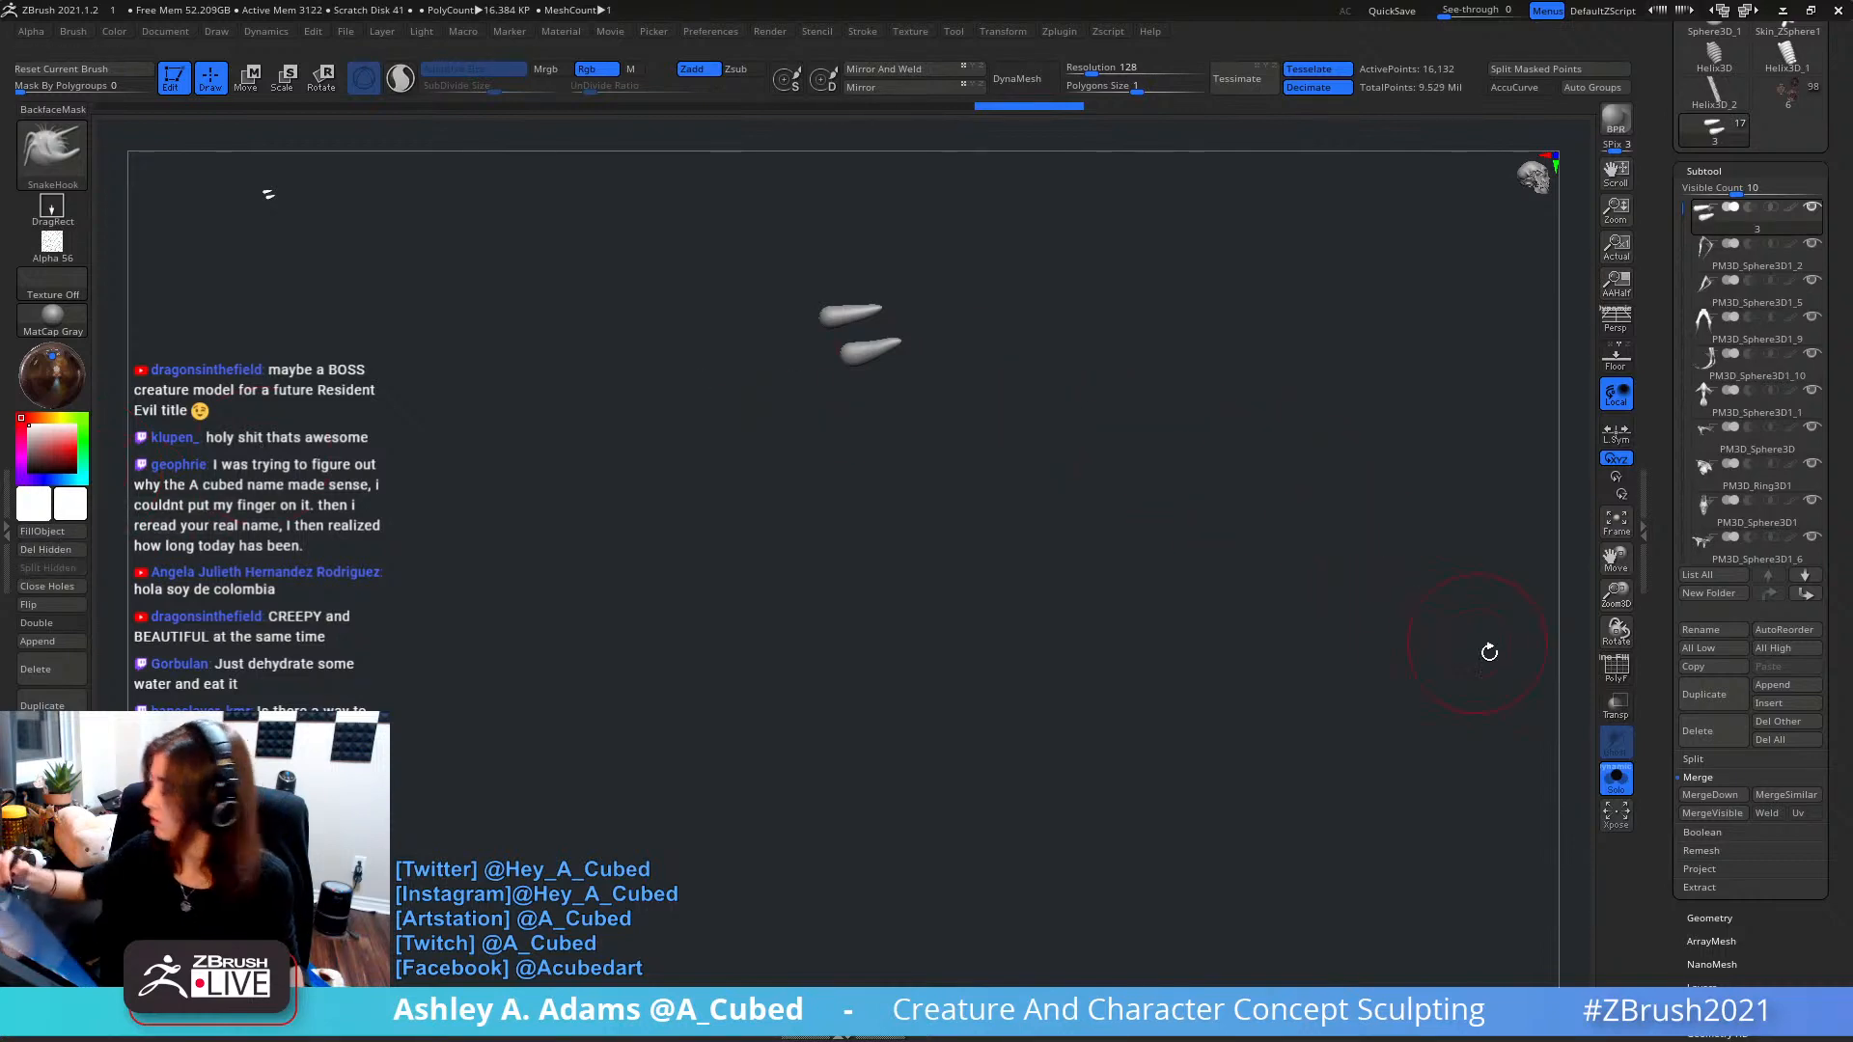
pyautogui.click(1616, 777)
# - Select the PM3D_Sphere3D1_6 piece under the head crest and rework its surface with ClayBuildup, hPolish and DamStandard
pyautogui.moveTo(860, 273); pyautogui.dragTo(858, 349)
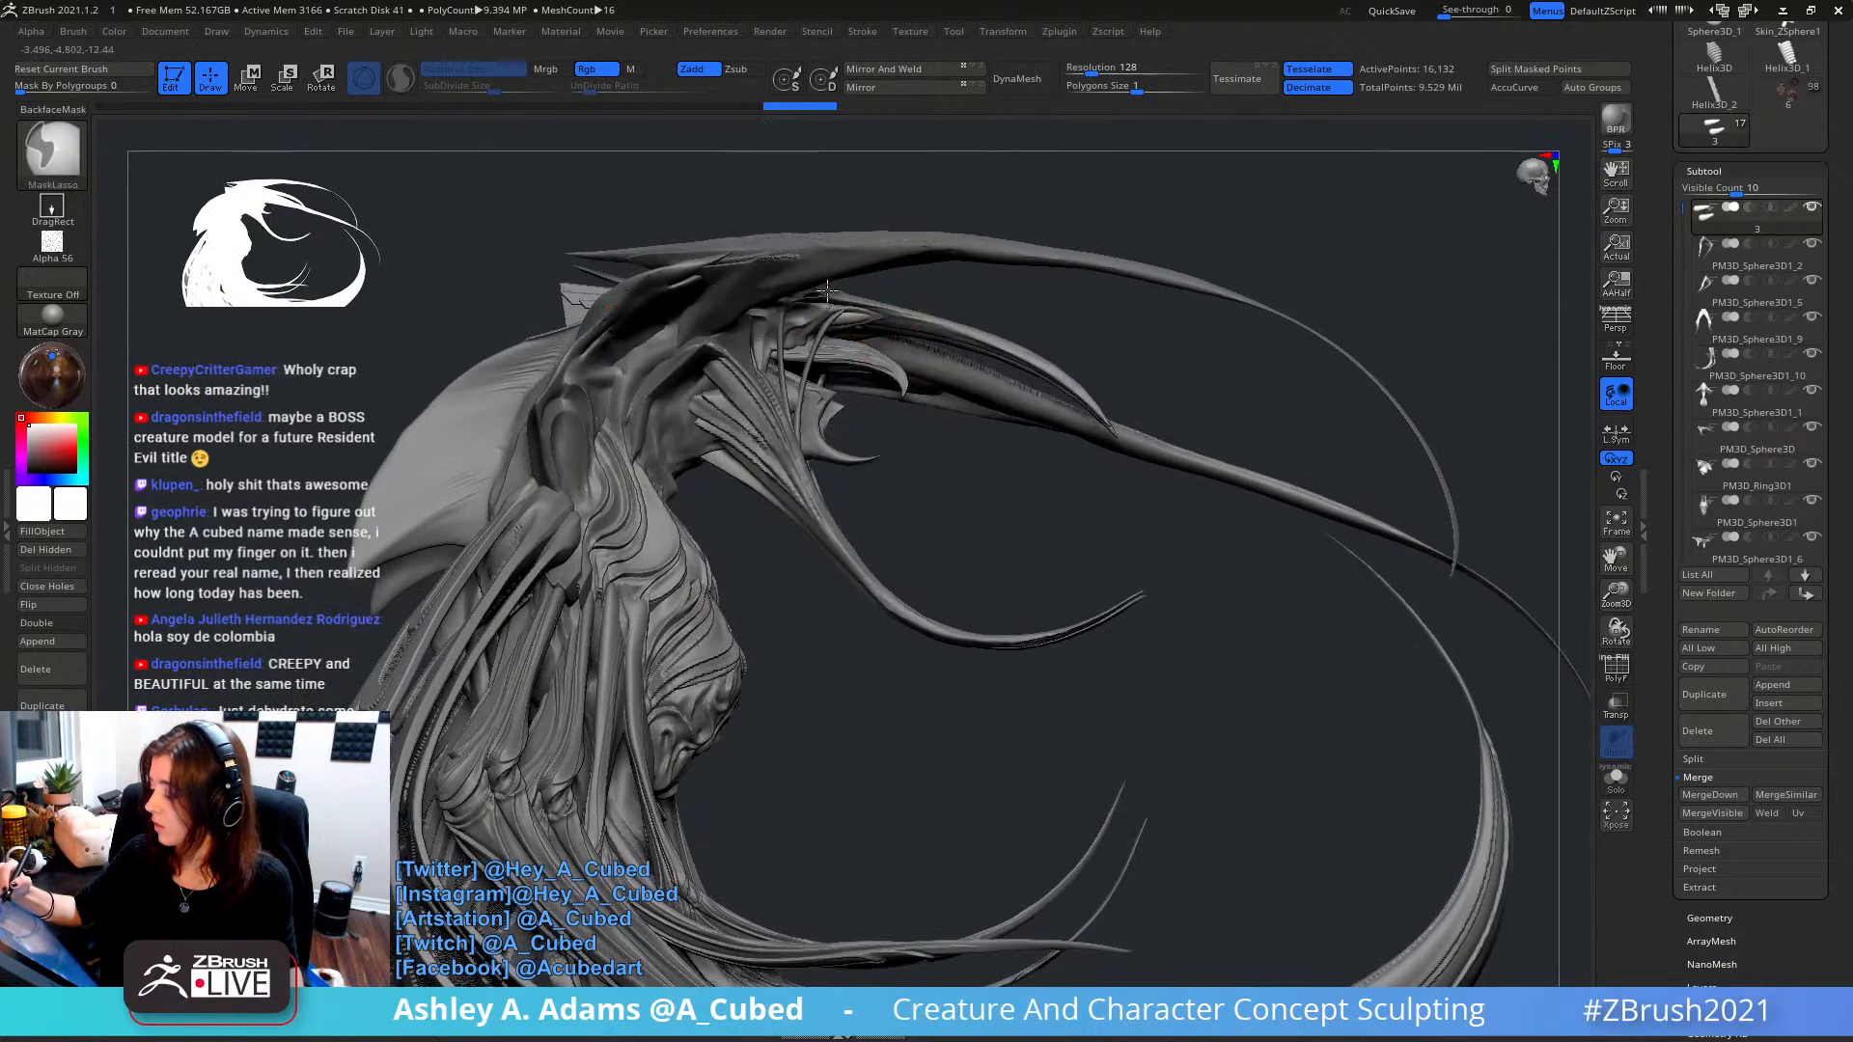
pyautogui.moveTo(858, 350)
pyautogui.keyDown('ctrl'); pyautogui.mouseDown(button='right')
pyautogui.moveTo(799, 311)
pyautogui.moveTo(778, 320)
pyautogui.mouseUp(button='right'); pyautogui.keyUp('ctrl')
pyautogui.keyDown('alt'); pyautogui.click(789, 301); pyautogui.keyUp('alt')
pyautogui.press('b')
pyautogui.press('c')
pyautogui.press('b')
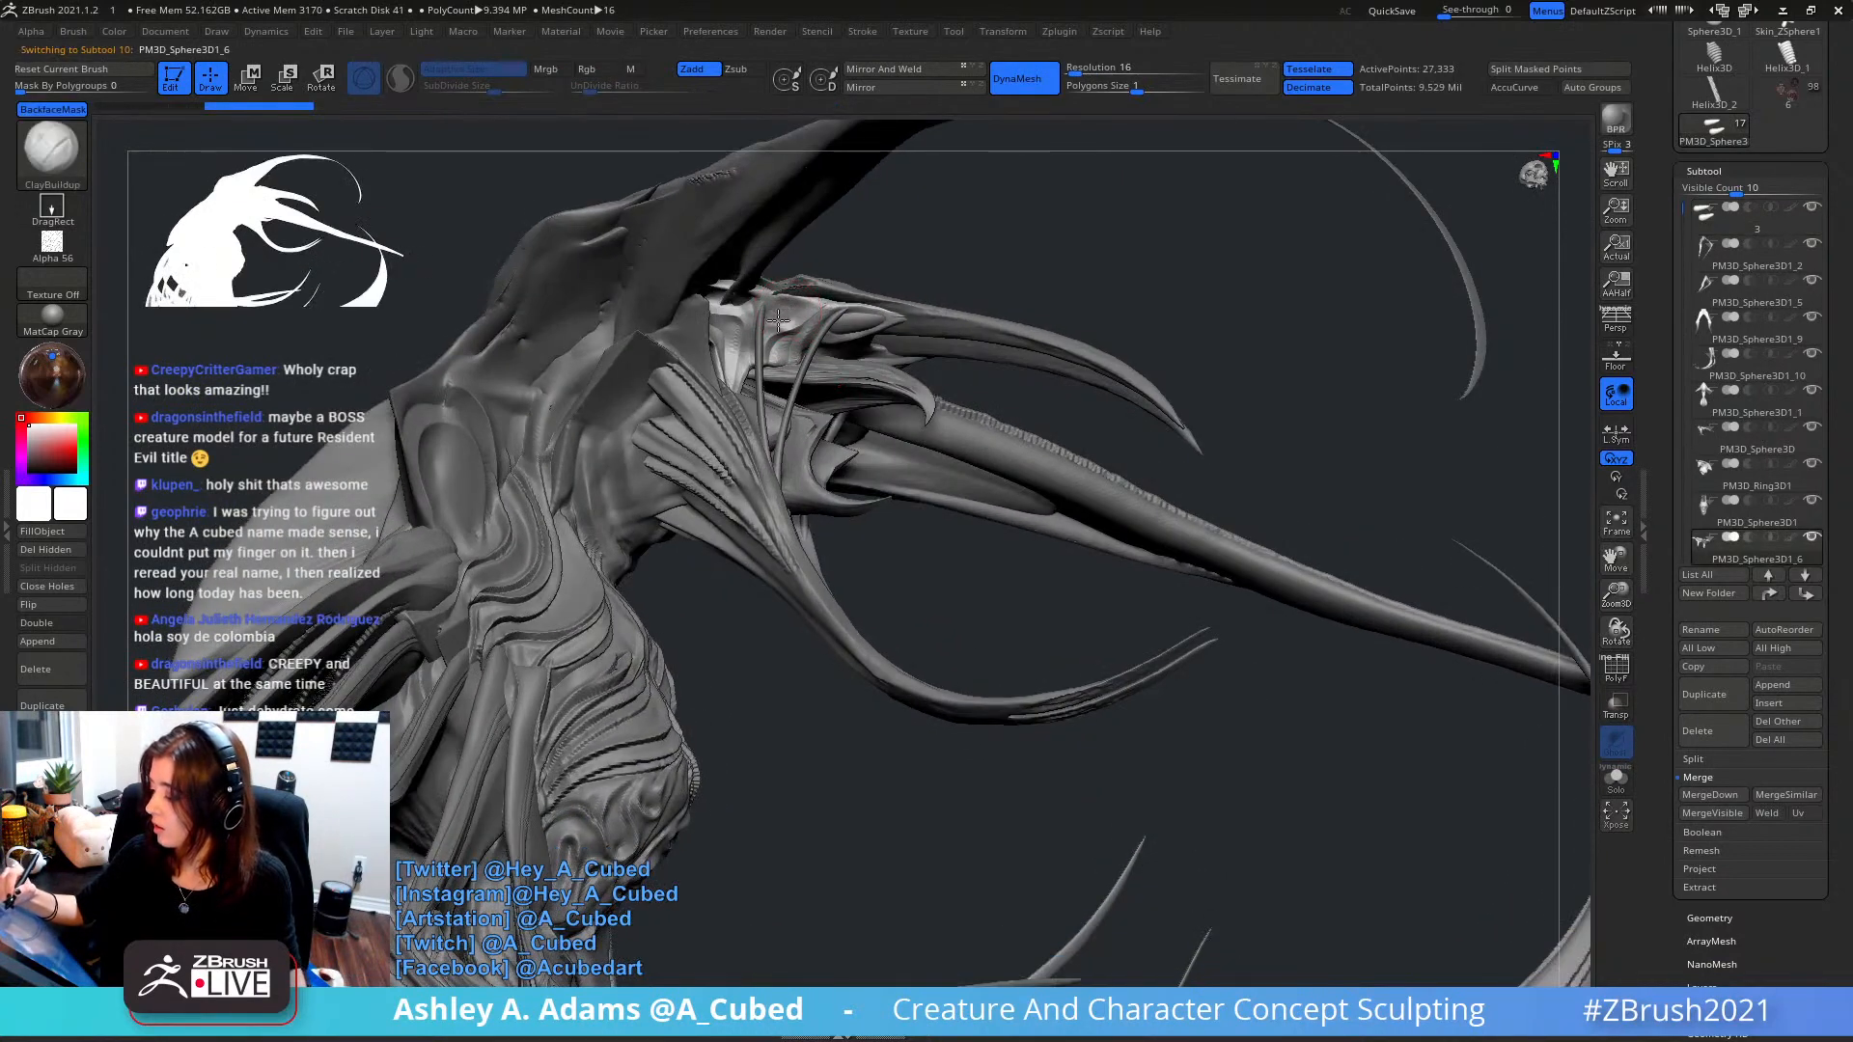
pyautogui.press('b')
pyautogui.press('h')
pyautogui.press('p')
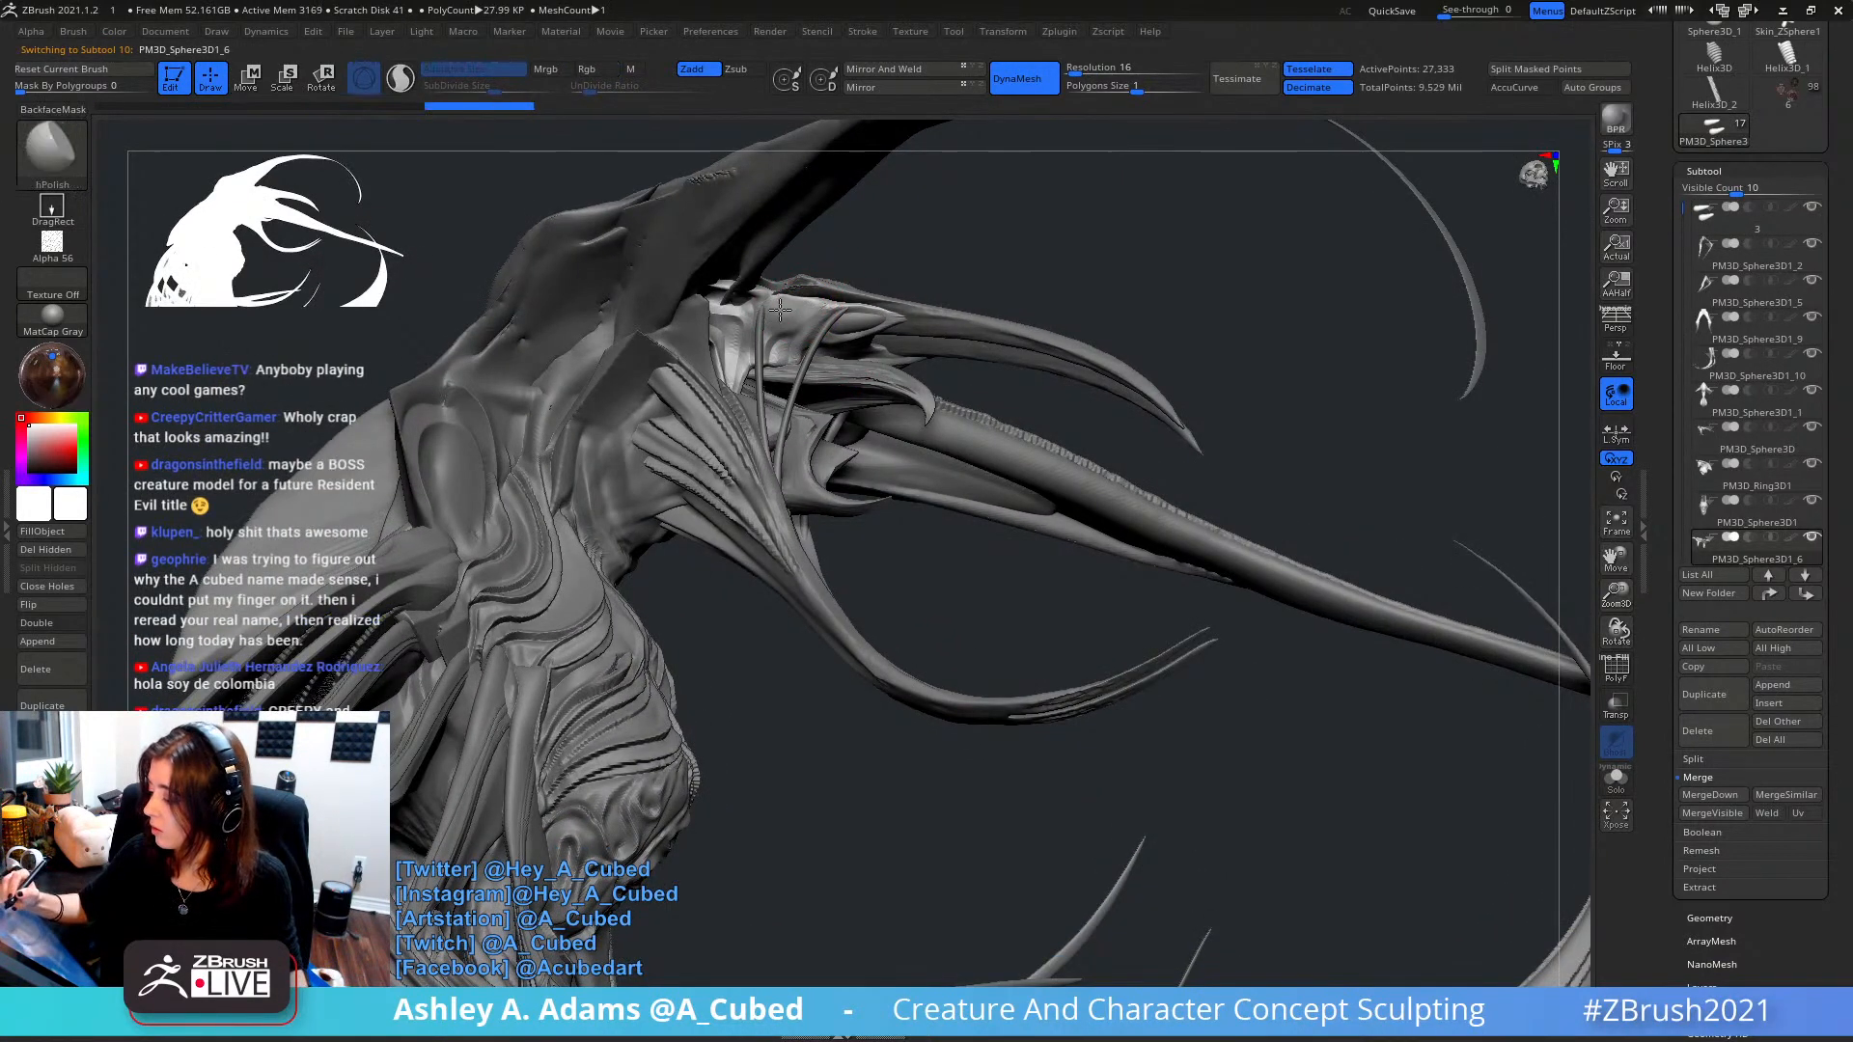
pyautogui.press('b')
pyautogui.press('d')
pyautogui.press('s')
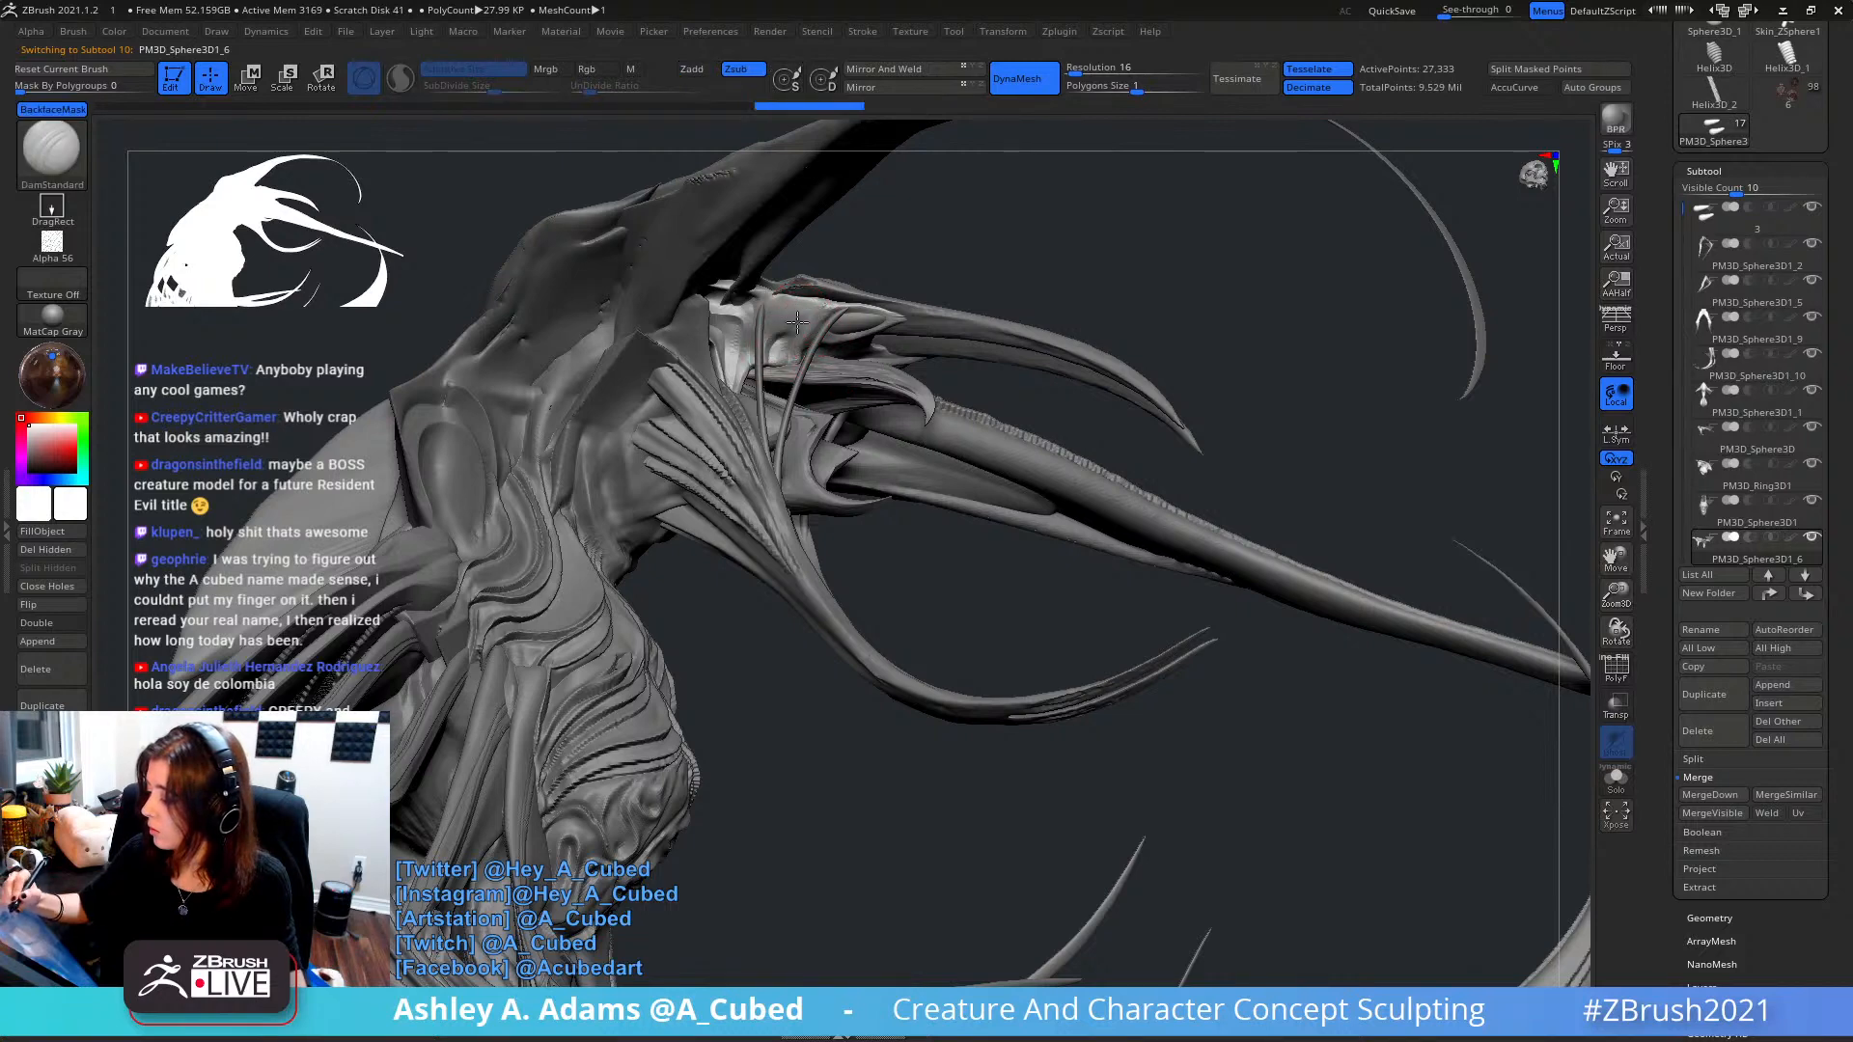
# - Reshape the folds and lower edge of PM3D_Sphere3D1_6 under the head crest with SnakeHook
pyautogui.moveTo(838, 317); pyautogui.dragTo(801, 380, button='right')
pyautogui.press('b')
pyautogui.press('s')
pyautogui.press('h')
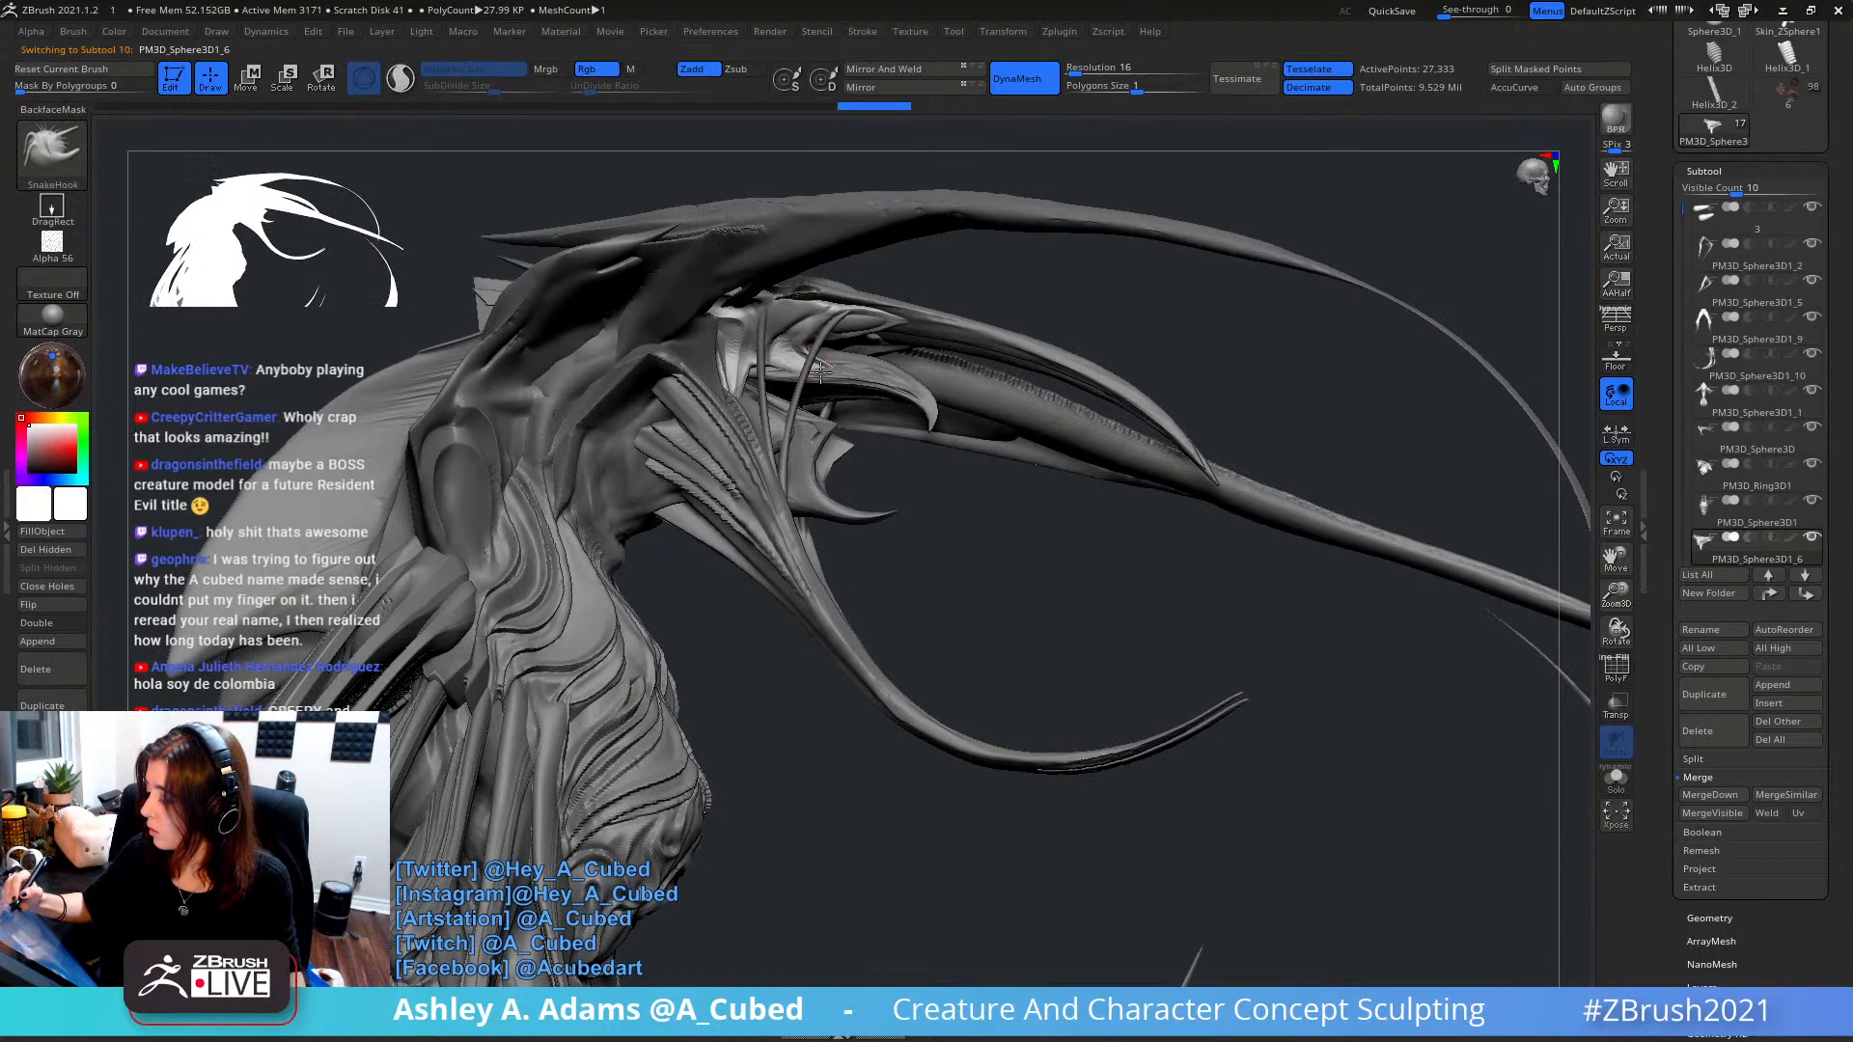
pyautogui.moveTo(776, 355); pyautogui.dragTo(746, 366)
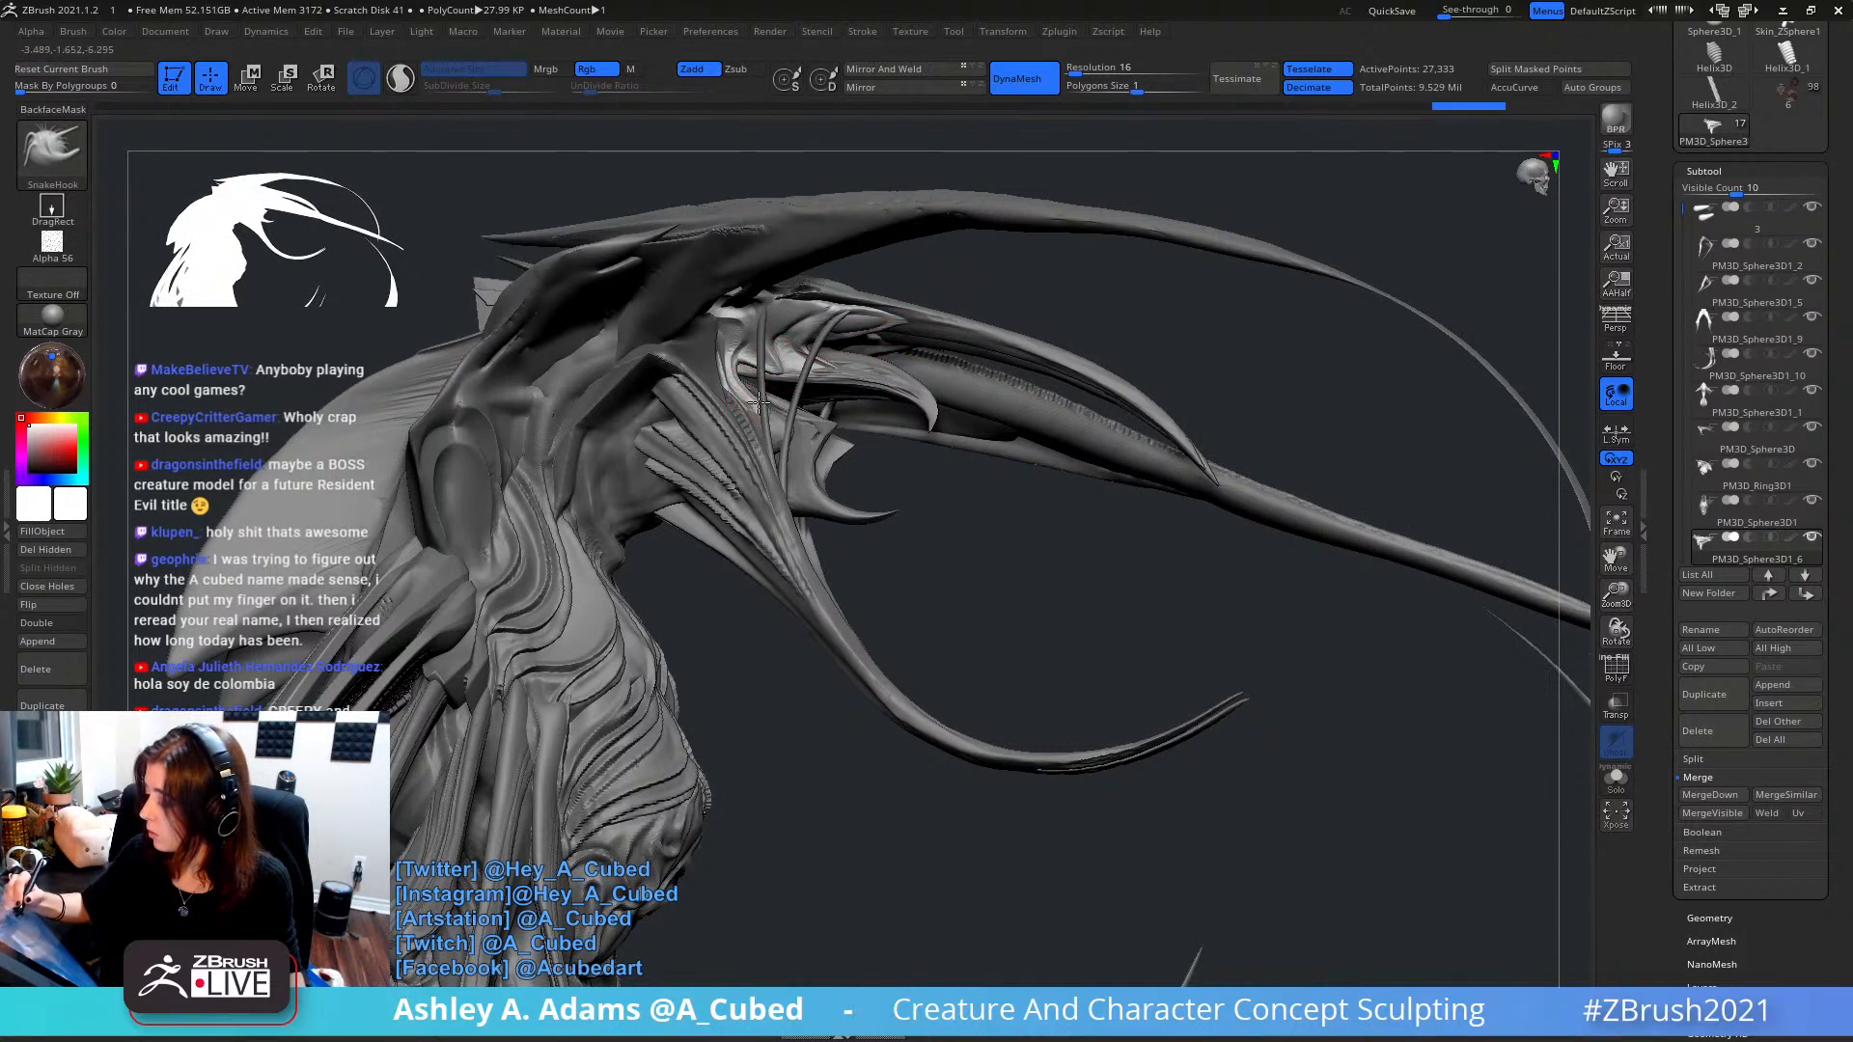
pyautogui.moveTo(763, 410); pyautogui.dragTo(739, 358, button='right')
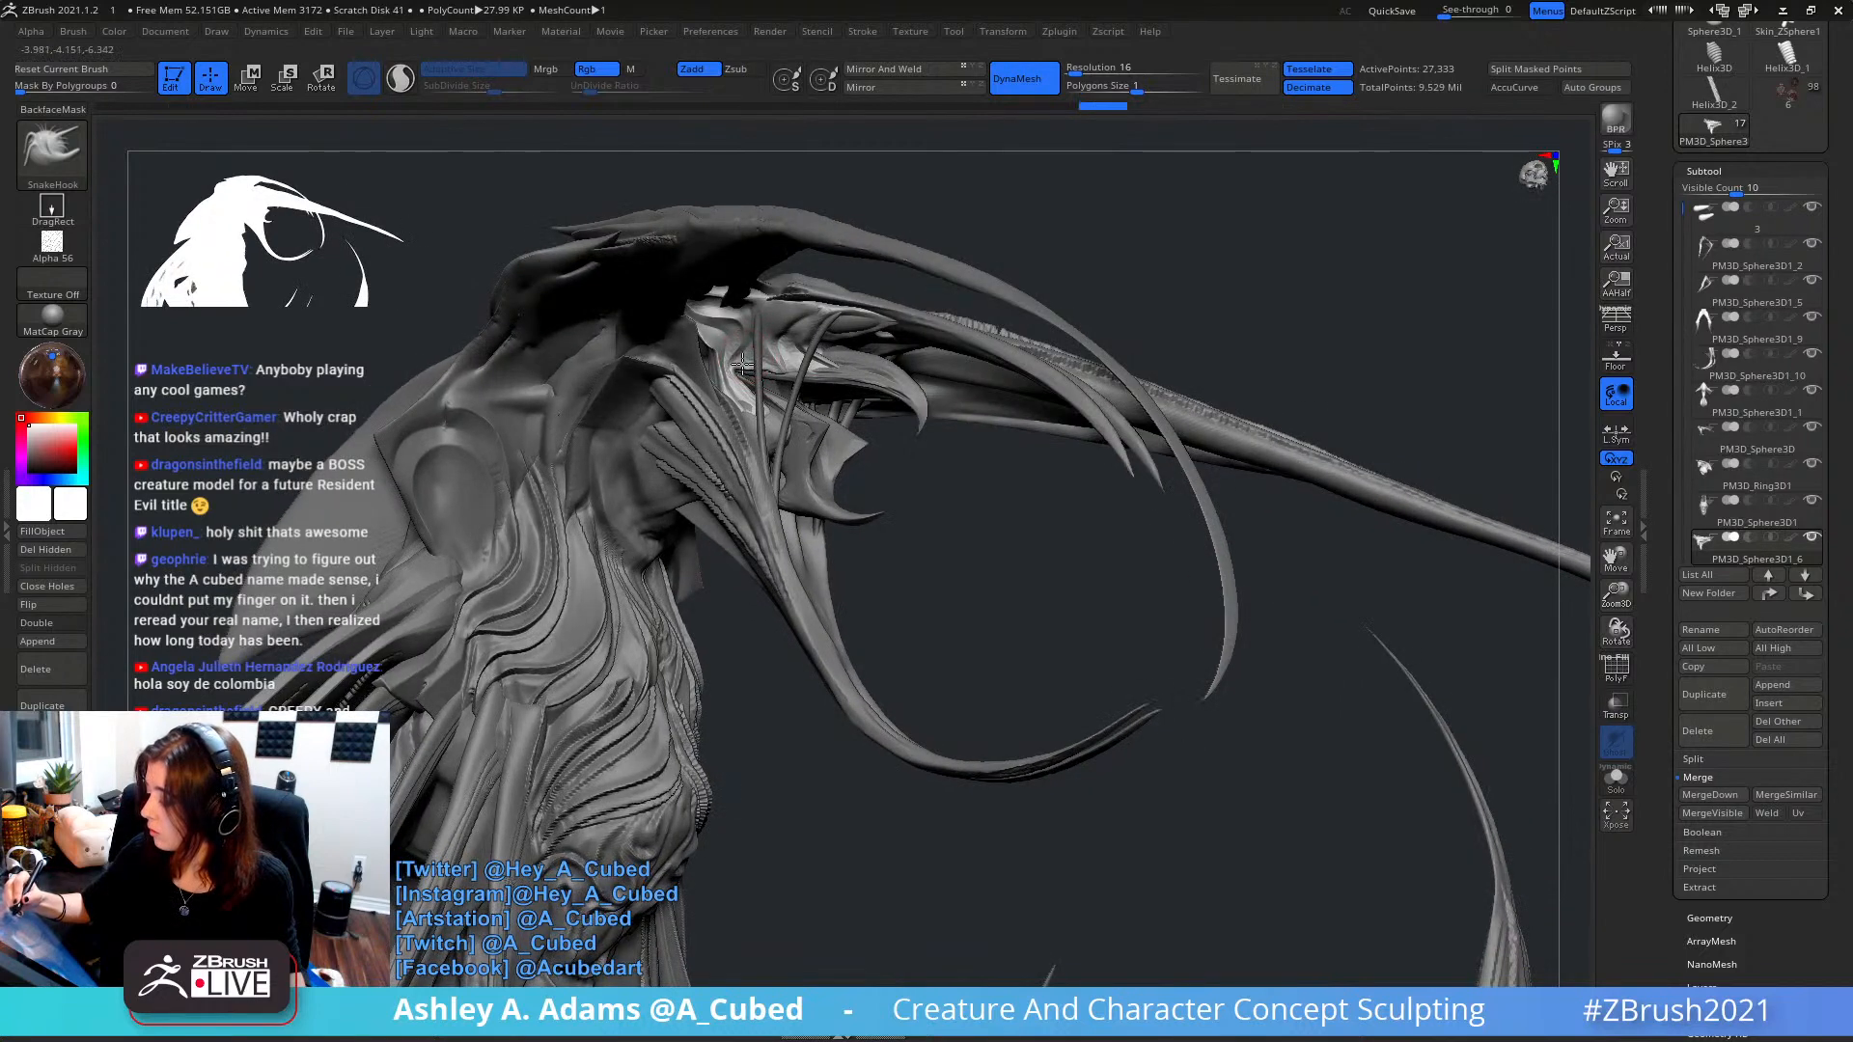
pyautogui.moveTo(761, 365); pyautogui.dragTo(731, 398)
pyautogui.moveTo(731, 398); pyautogui.dragTo(751, 406, button='right')
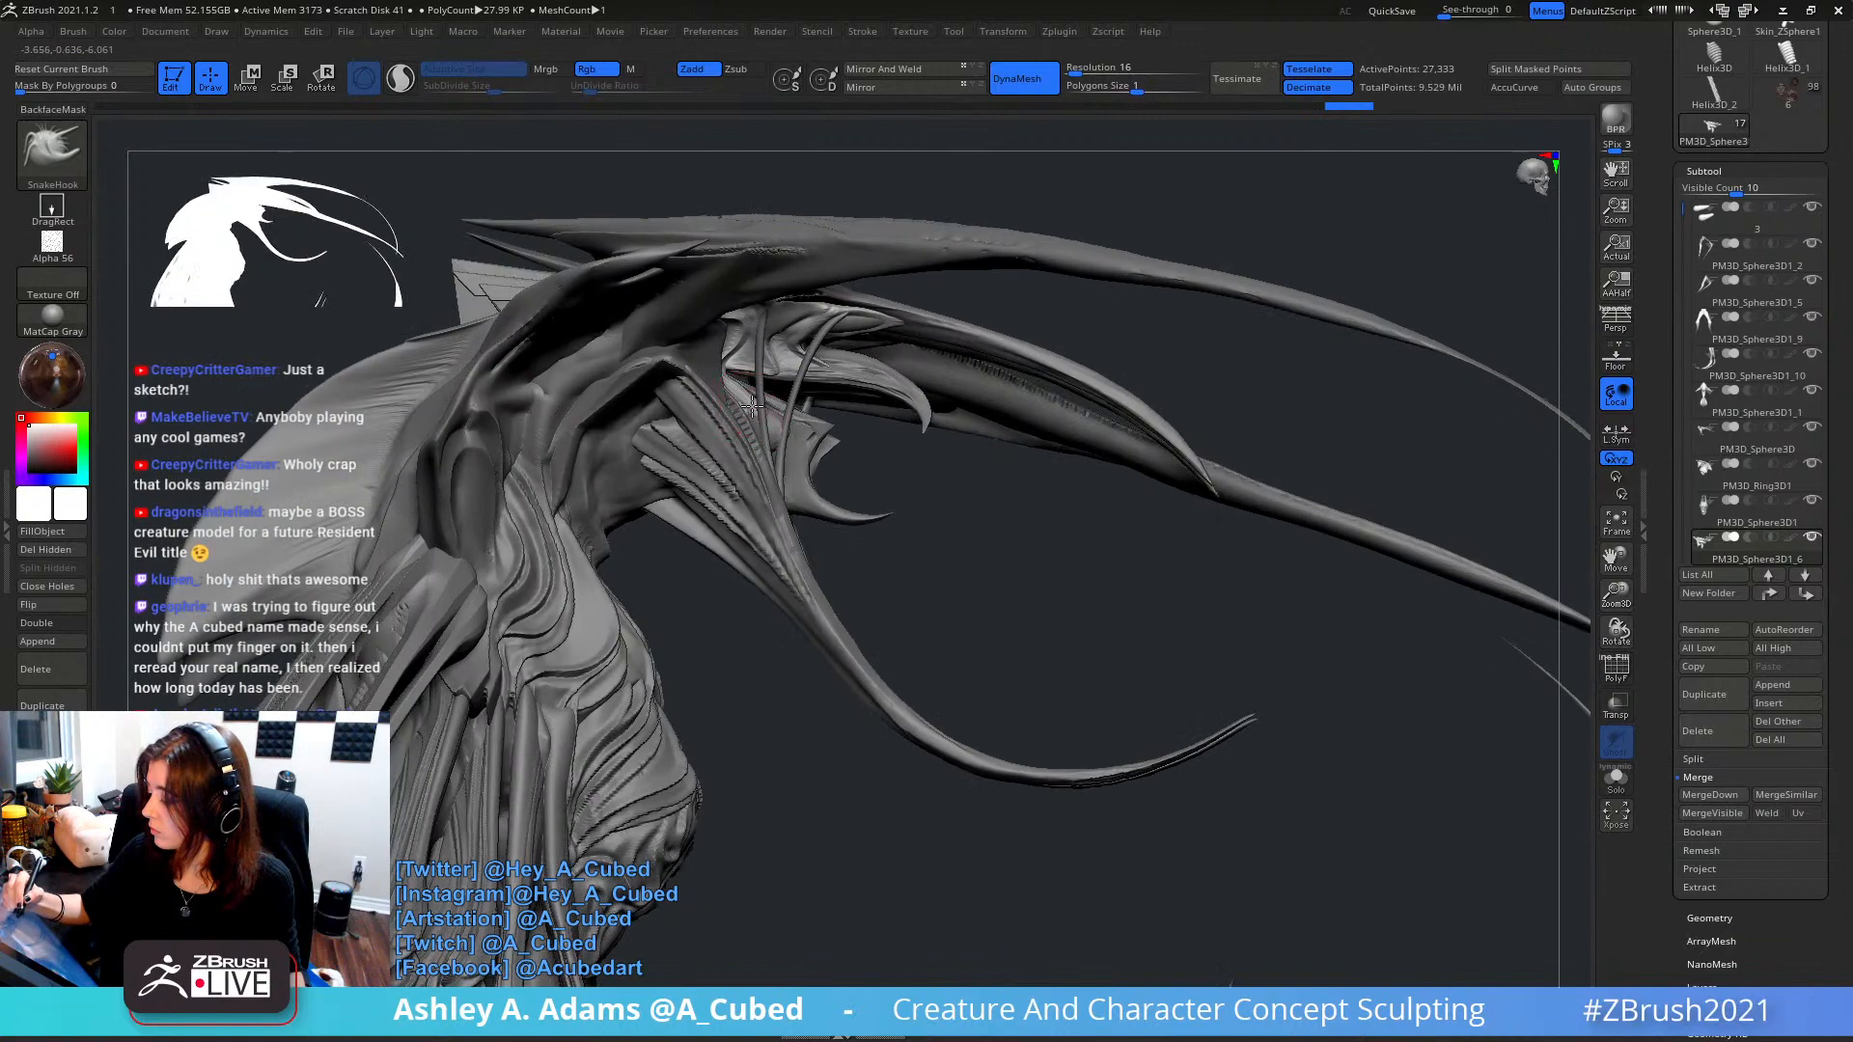
# - Smooth the front spikes of PM3D_Sphere3D1_6 and refine the head shapes from both sides with SnakeHook
pyautogui.press('shift')
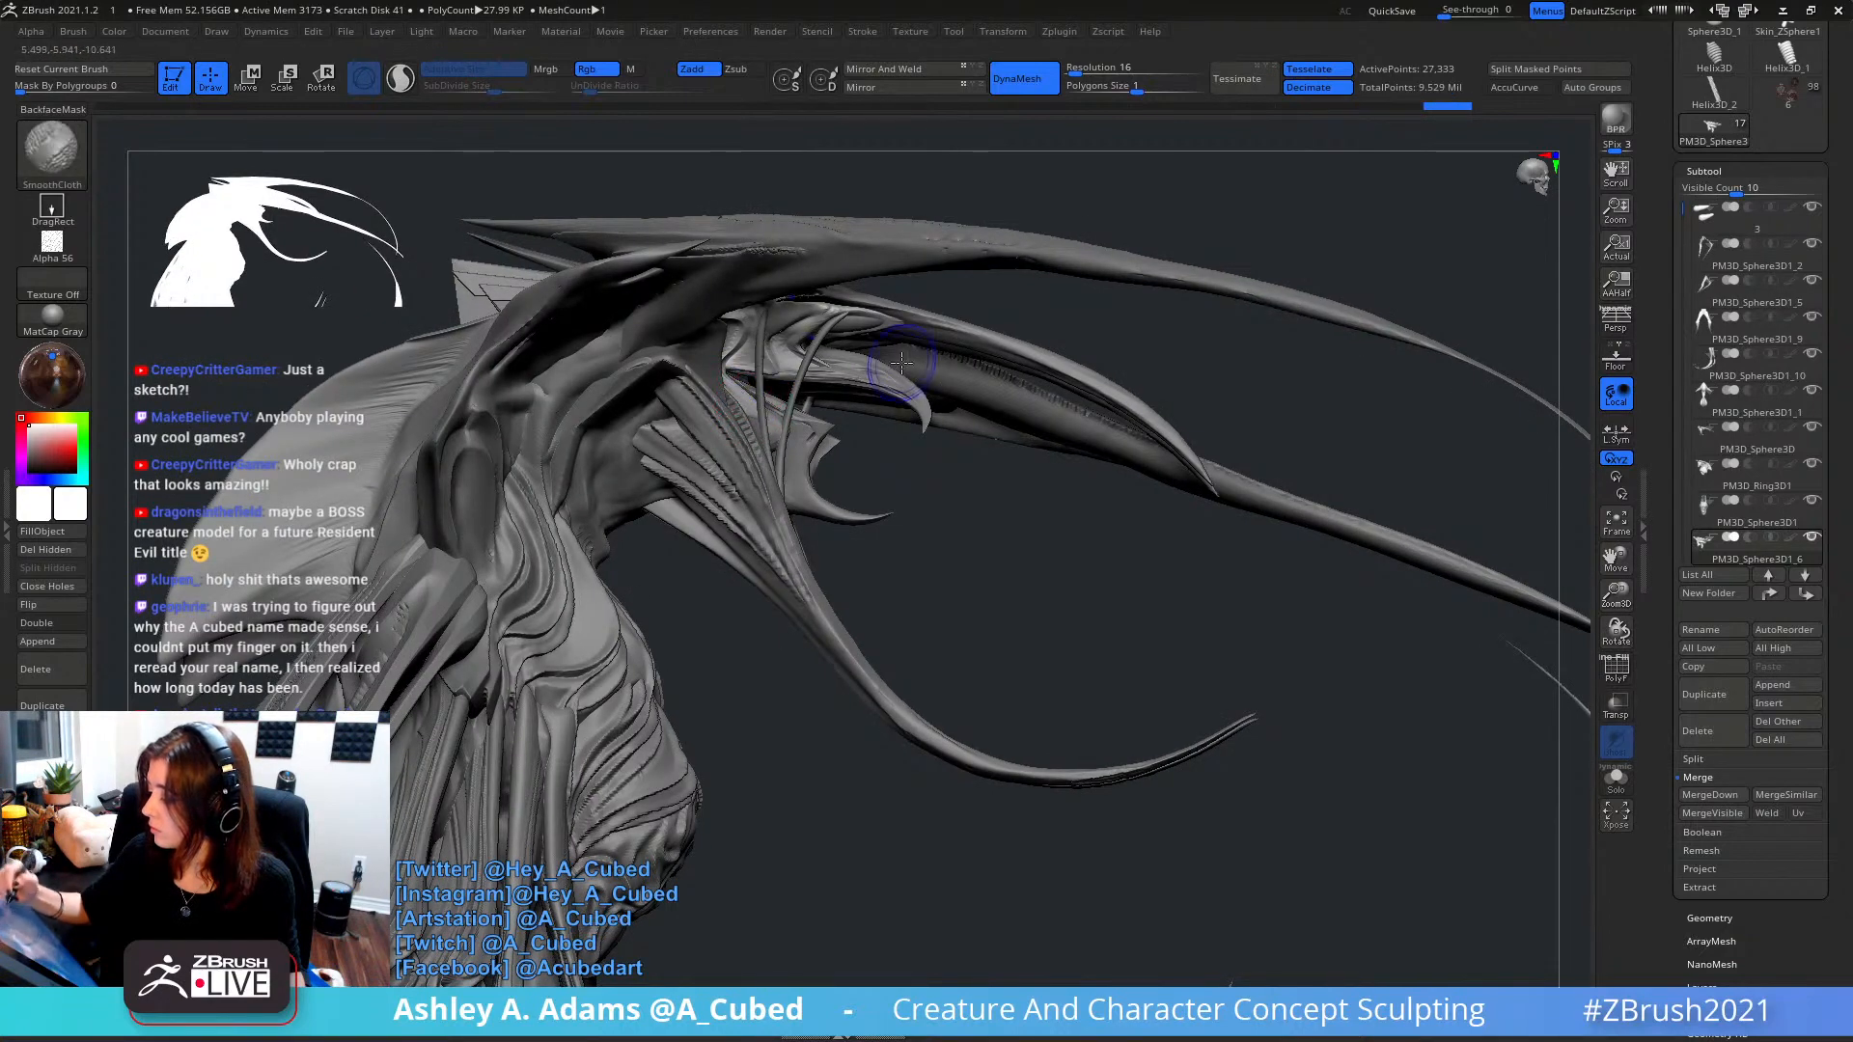
pyautogui.keyDown('shift'); pyautogui.moveTo(902, 363); pyautogui.dragTo(894, 357); pyautogui.keyUp('shift')
pyautogui.moveTo(894, 358)
pyautogui.mouseDown(button='right')
pyautogui.moveTo(904, 227)
pyautogui.moveTo(877, 255)
pyautogui.moveTo(868, 239)
pyautogui.moveTo(901, 239)
pyautogui.mouseUp(button='right')
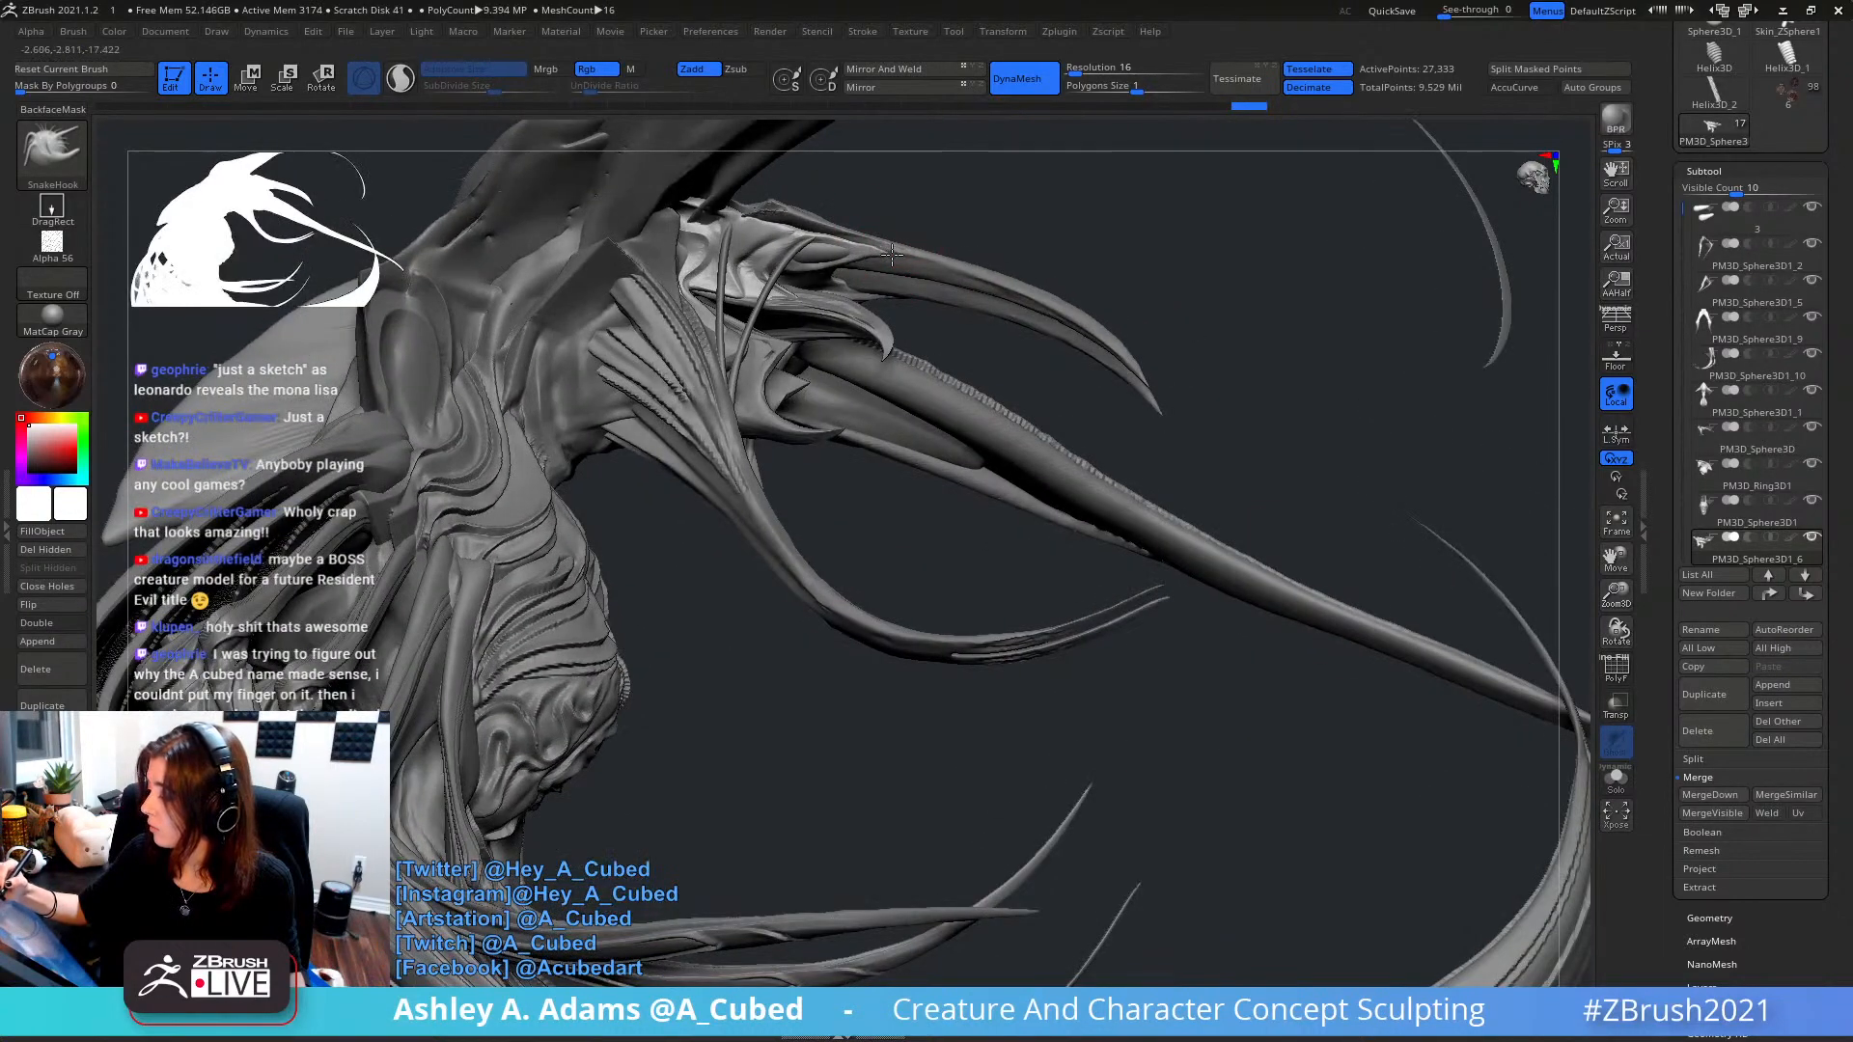
pyautogui.press('shift')
pyautogui.moveTo(919, 301)
pyautogui.mouseDown()
pyautogui.moveTo(1068, 199)
pyautogui.moveTo(800, 162)
pyautogui.moveTo(1004, 323)
pyautogui.moveTo(950, 356)
pyautogui.moveTo(955, 322)
pyautogui.mouseUp()
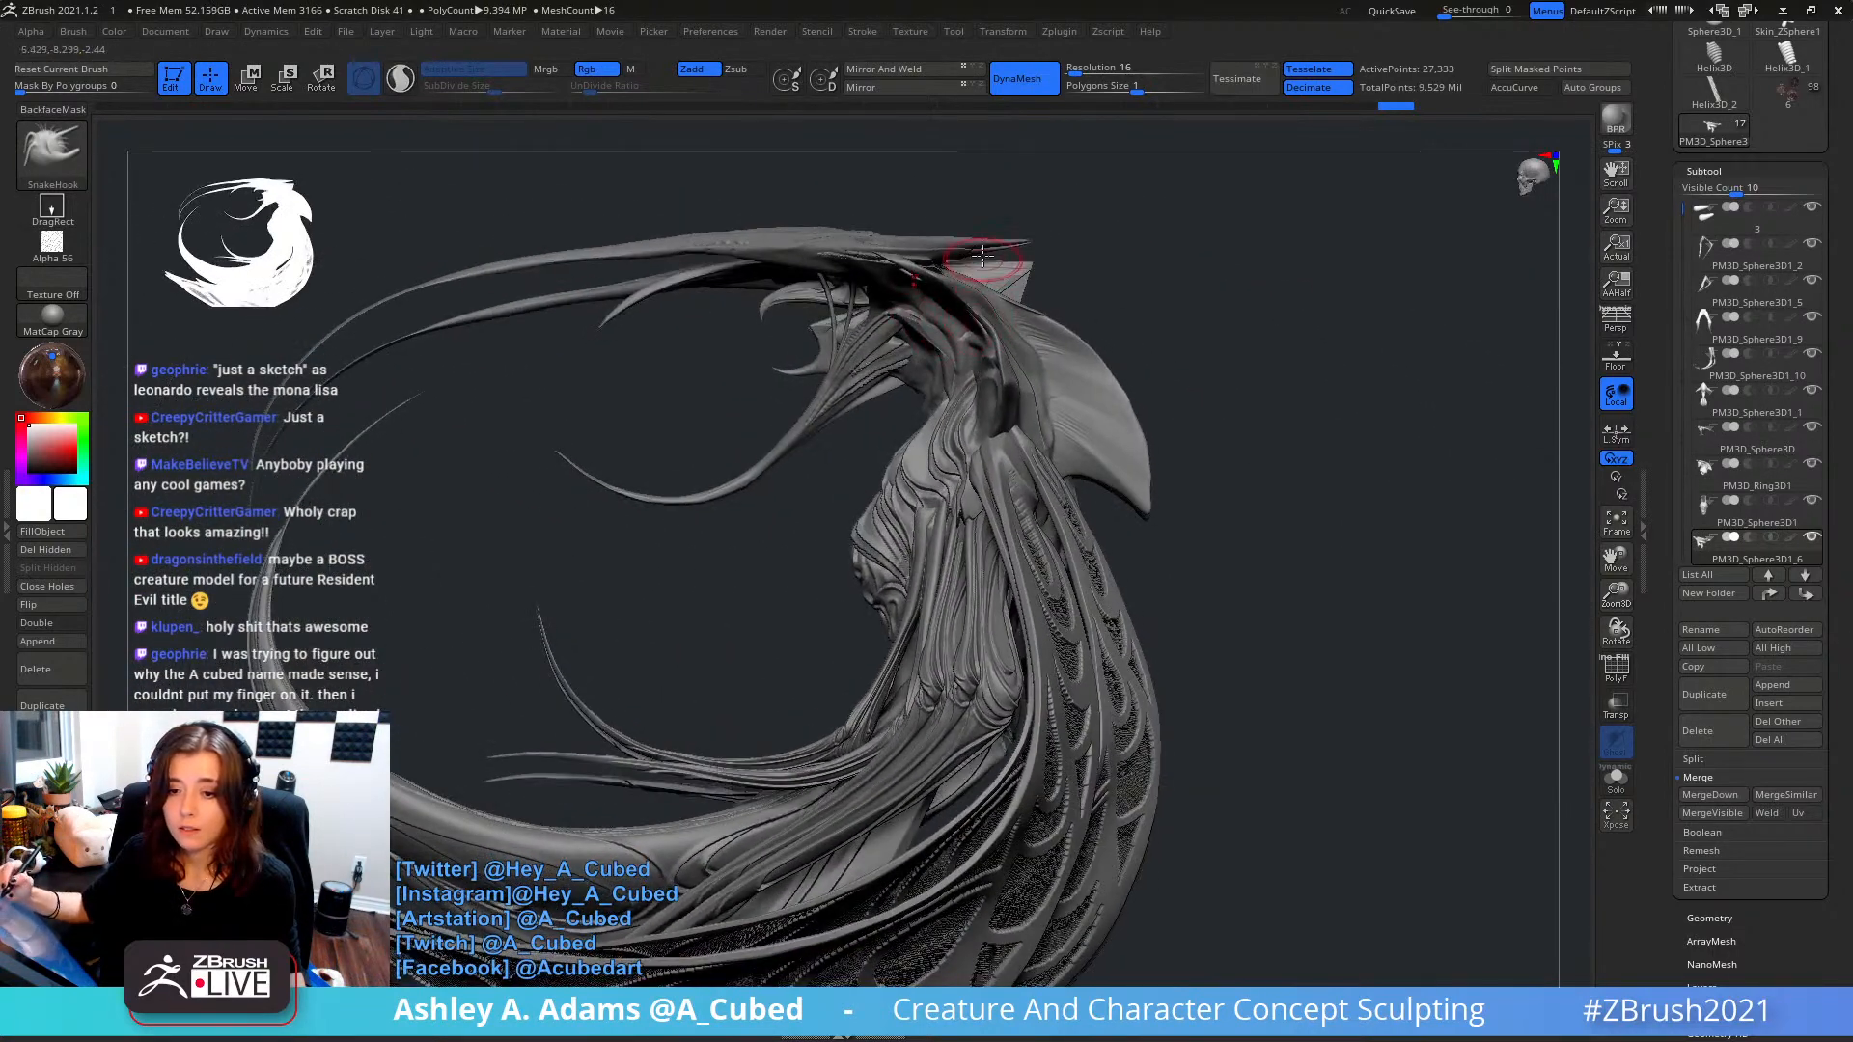
pyautogui.moveTo(981, 254); pyautogui.dragTo(1013, 259)
pyautogui.moveTo(983, 265); pyautogui.dragTo(1010, 240, button='right')
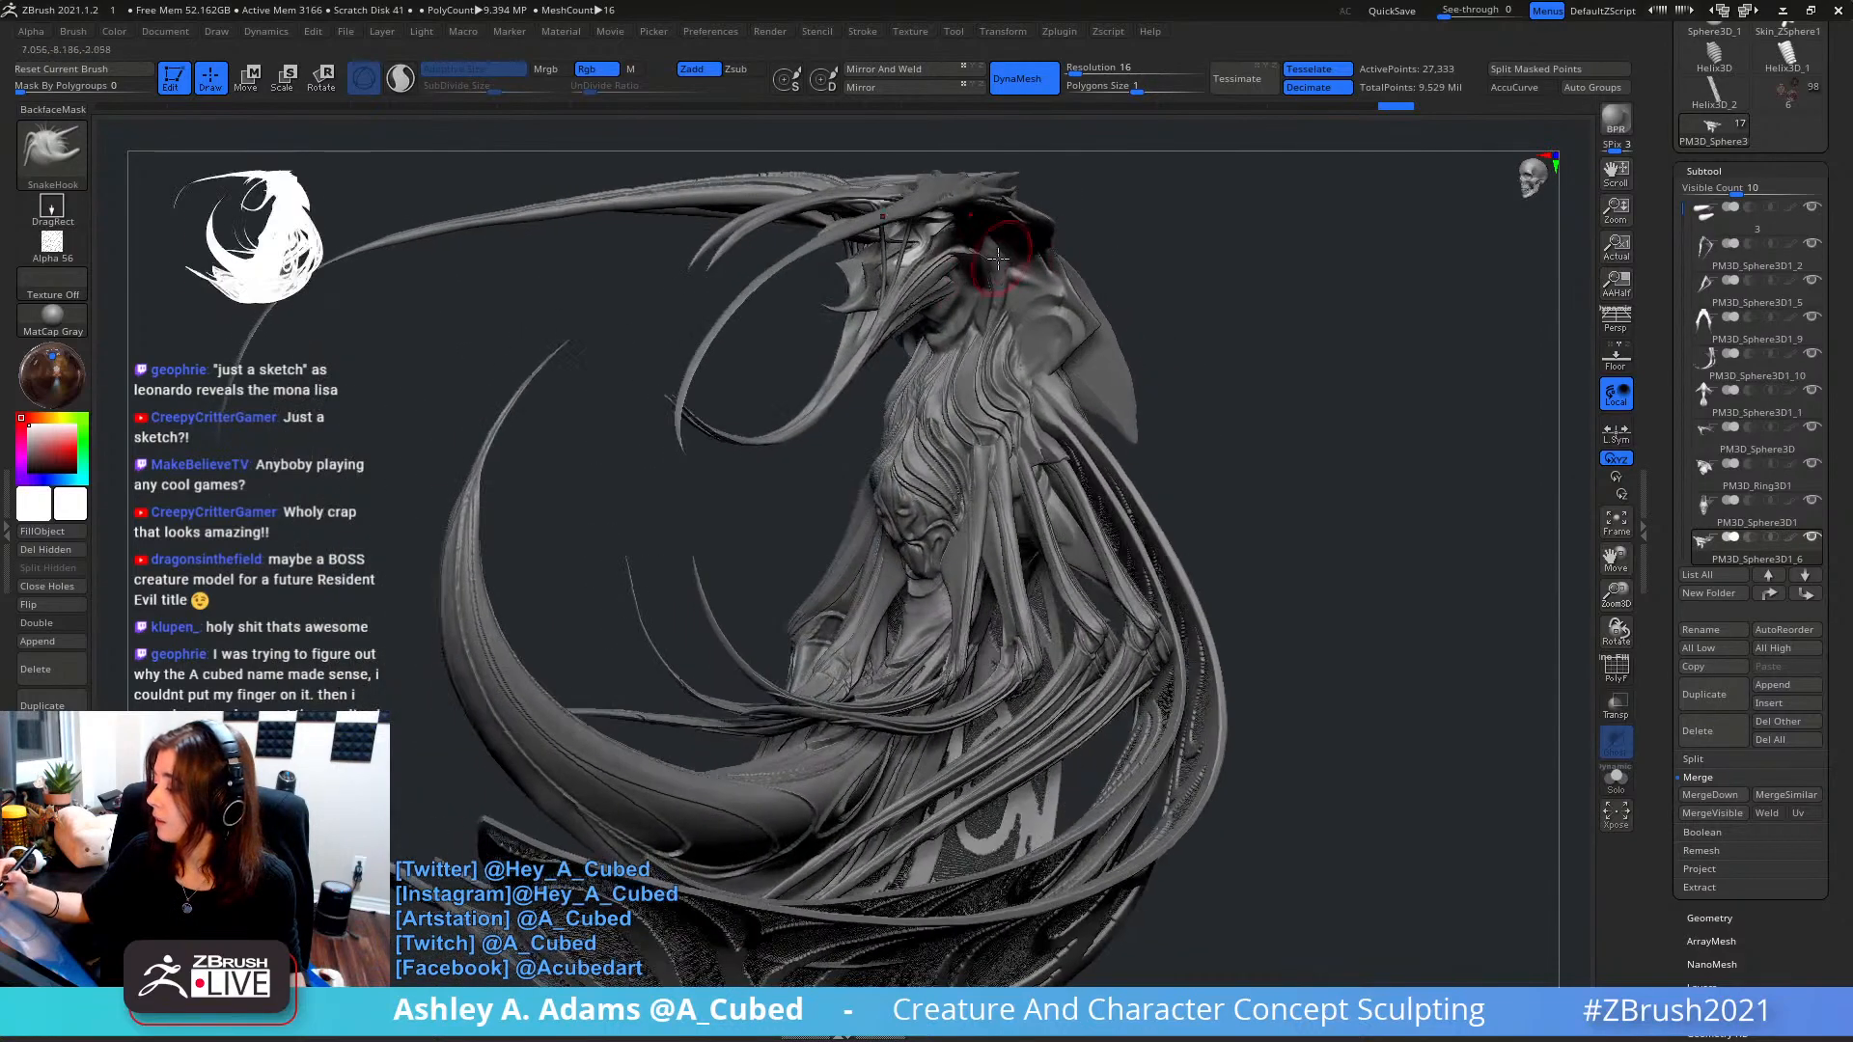
# - Select the PM3D_Sphere3D piece at the lower jaw and refine its spikes and folds with smoothing, DamStandard and hPolish
pyautogui.keyDown('alt'); pyautogui.click(875, 305); pyautogui.keyUp('alt')
pyautogui.moveTo(875, 305)
pyautogui.mouseDown(button='right')
pyautogui.moveTo(883, 289)
pyautogui.moveTo(869, 378)
pyautogui.moveTo(898, 362)
pyautogui.moveTo(775, 312)
pyautogui.mouseUp(button='right')
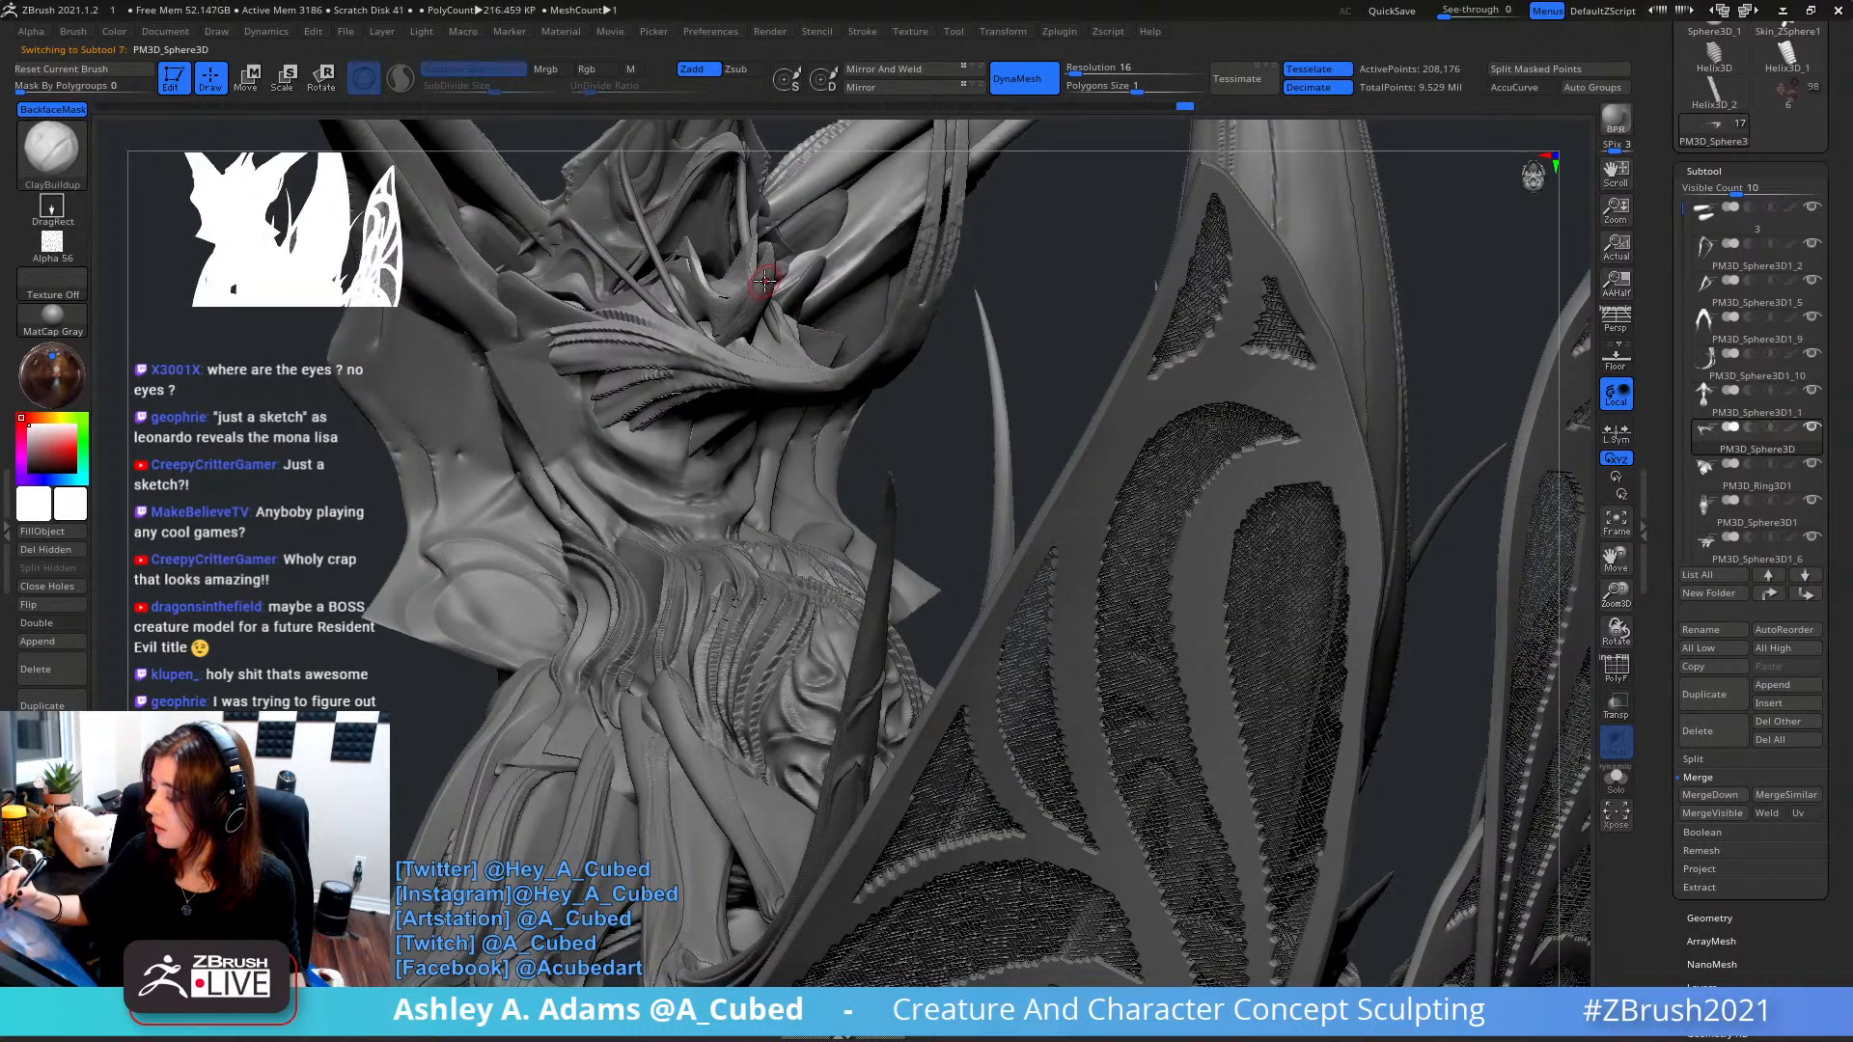
pyautogui.moveTo(765, 281); pyautogui.dragTo(738, 296, button='right')
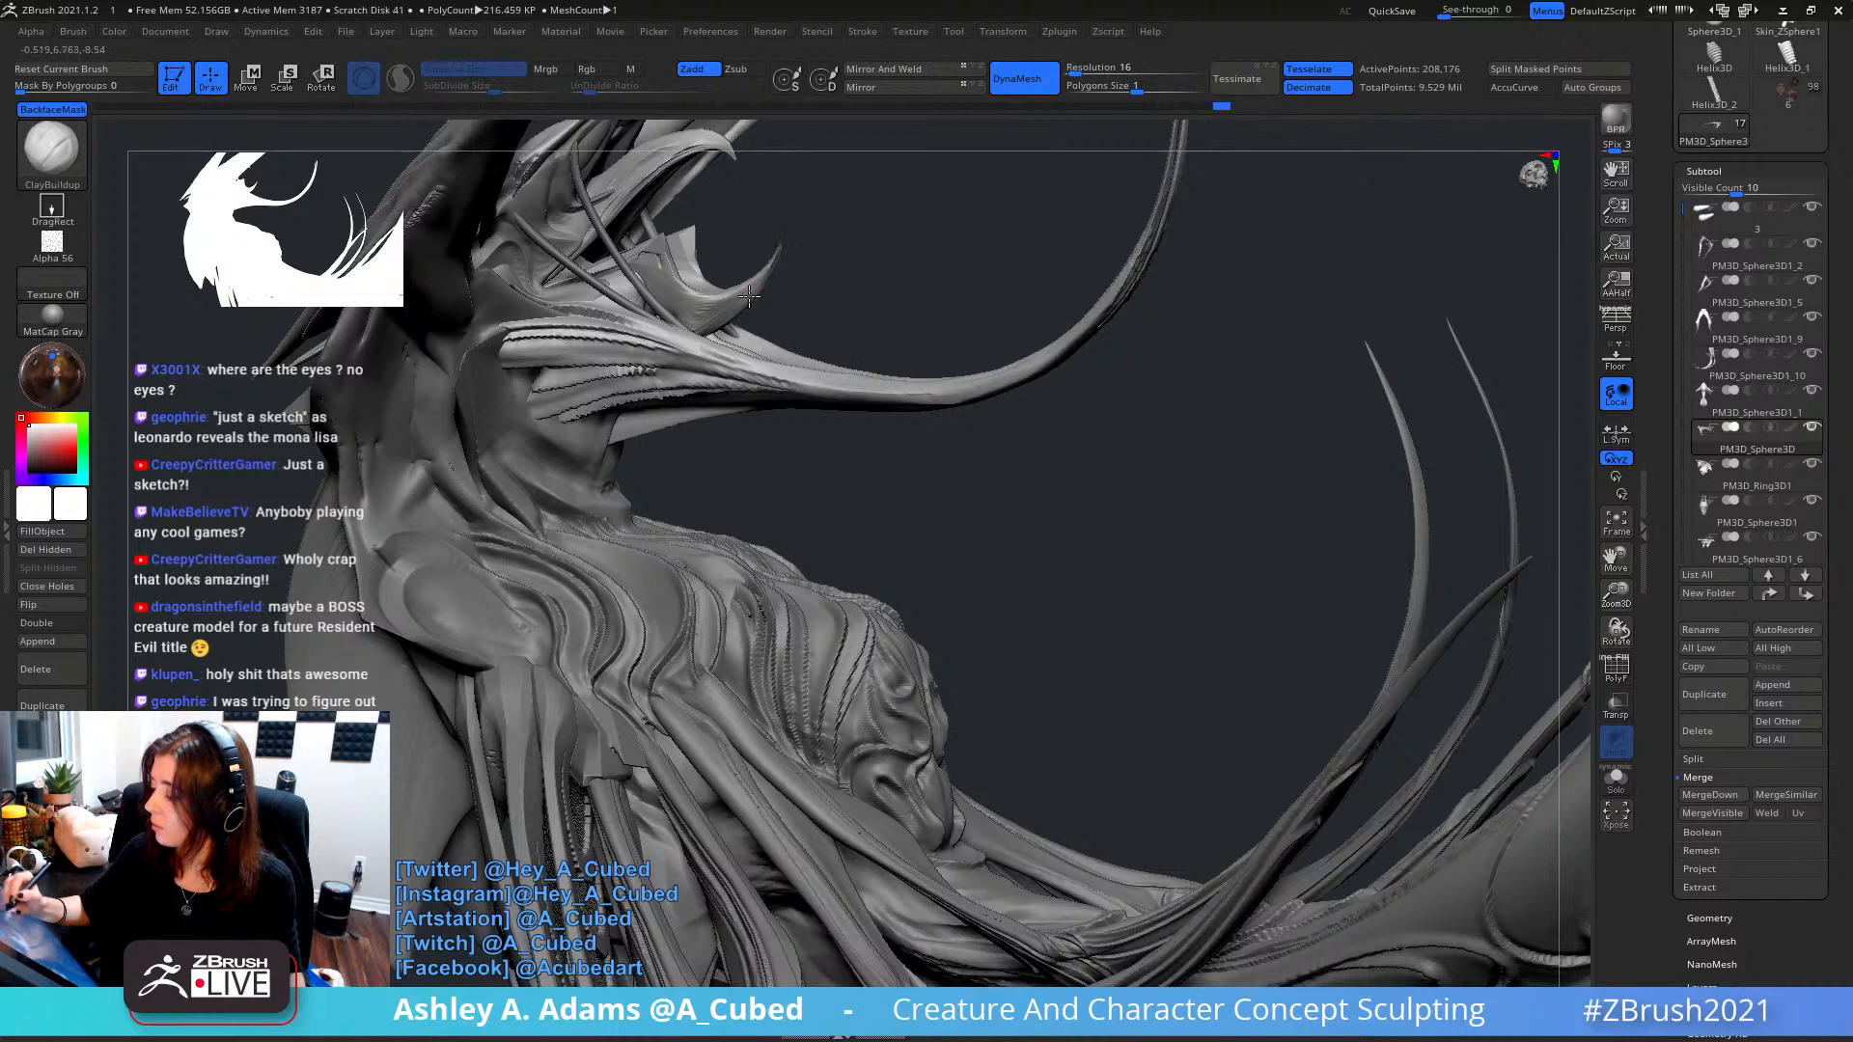
pyautogui.press('shift')
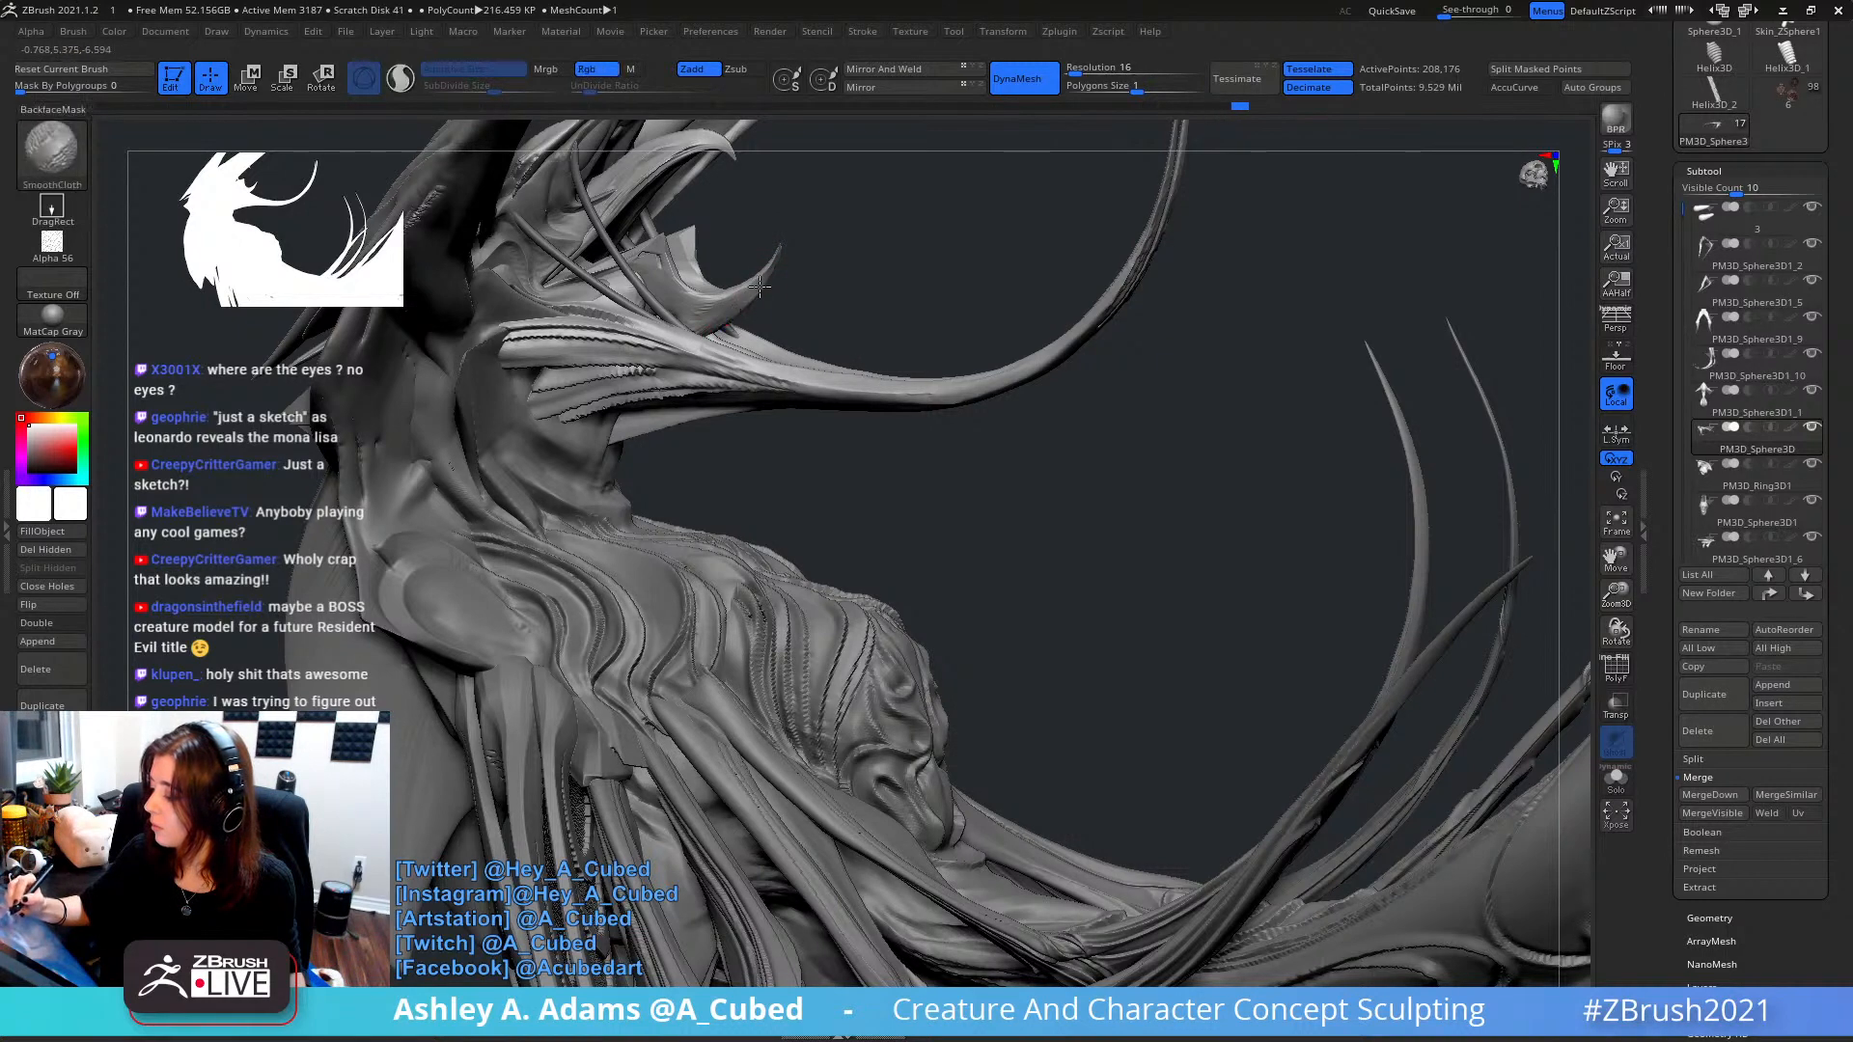
pyautogui.moveTo(1091, 260); pyautogui.dragTo(761, 243)
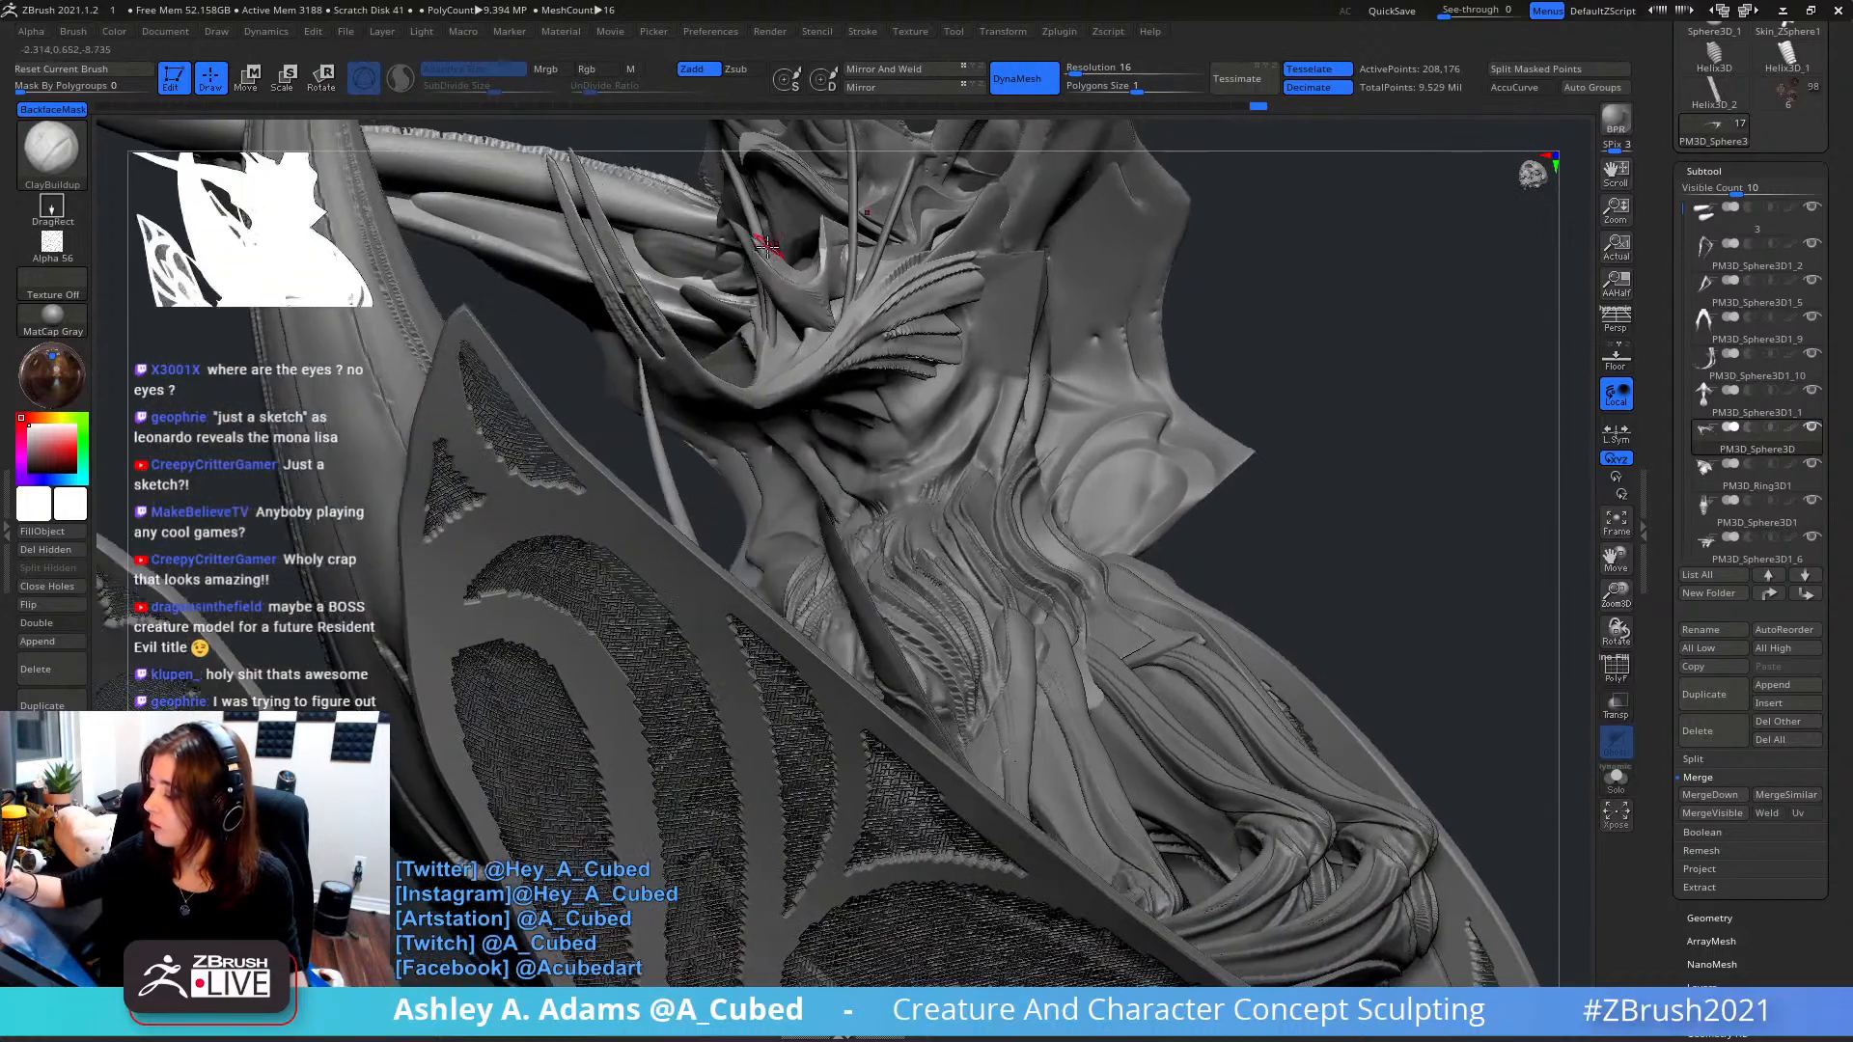
pyautogui.press('b')
pyautogui.press('d')
pyautogui.press('s')
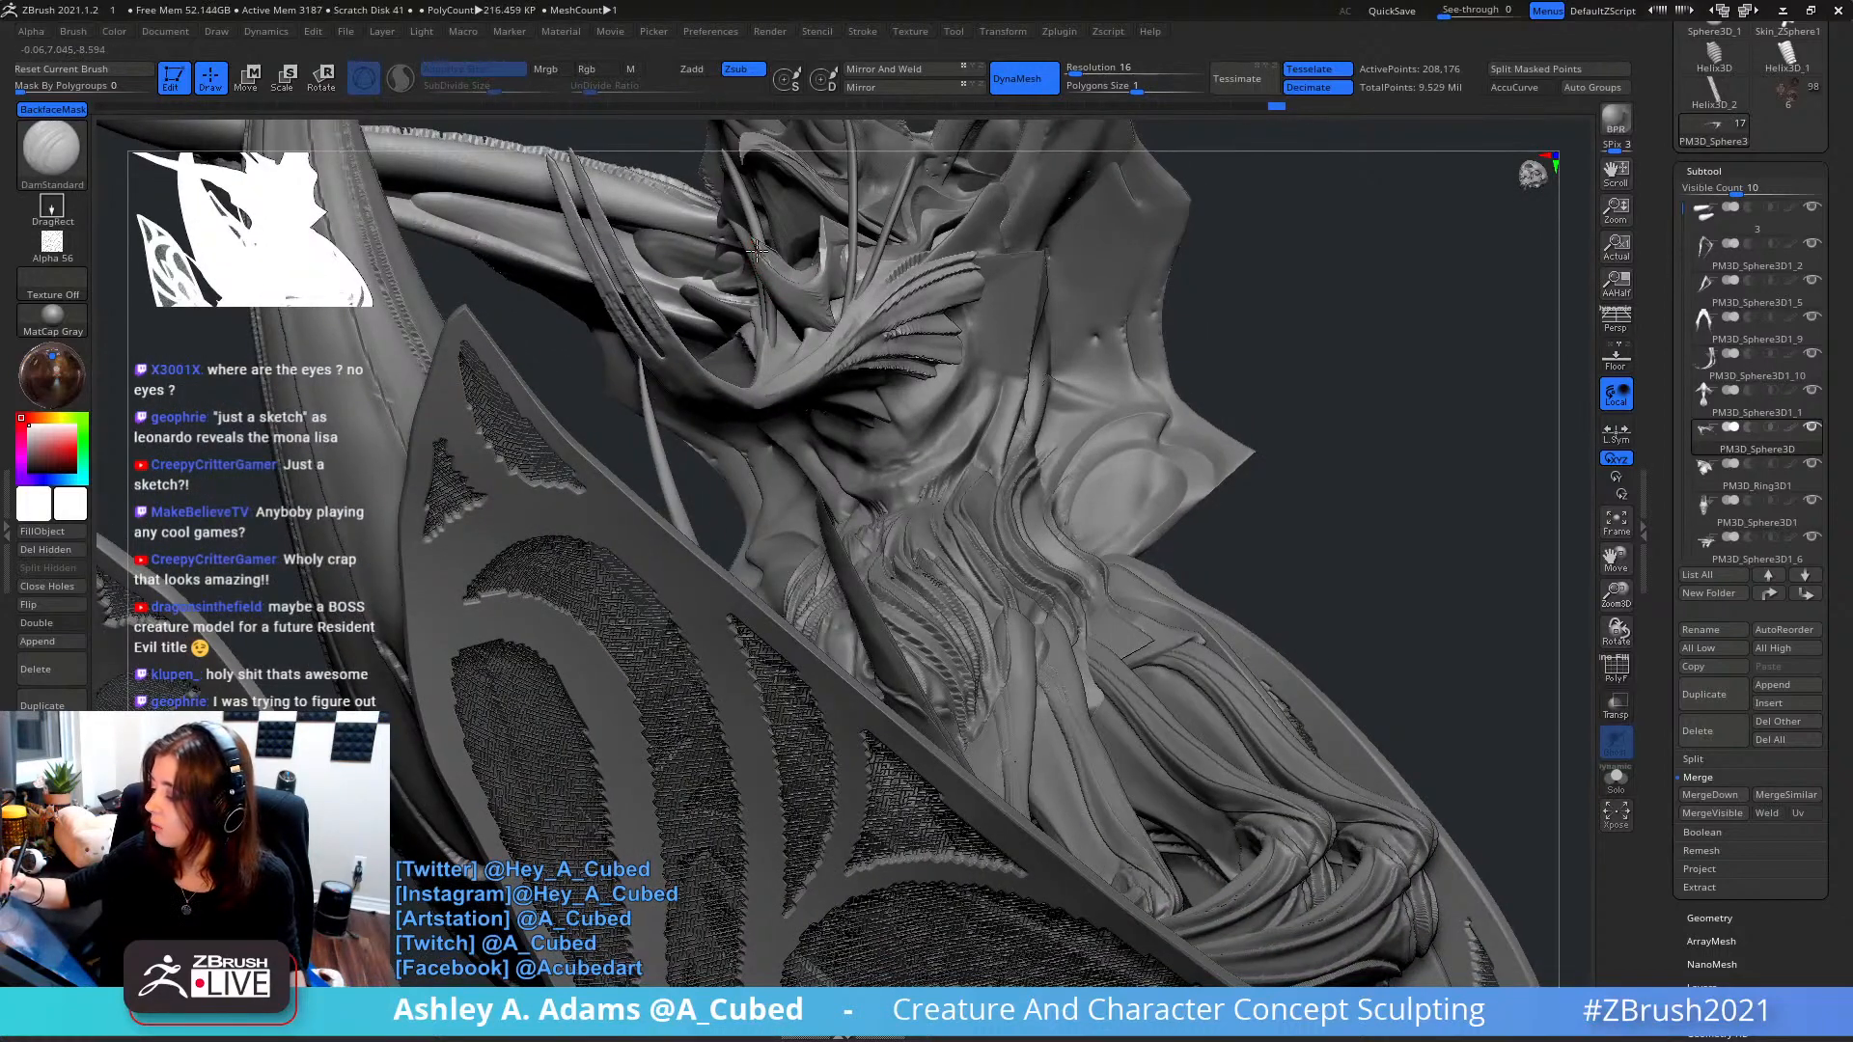
pyautogui.moveTo(769, 262)
pyautogui.mouseDown()
pyautogui.moveTo(728, 286)
pyautogui.moveTo(757, 258)
pyautogui.mouseUp()
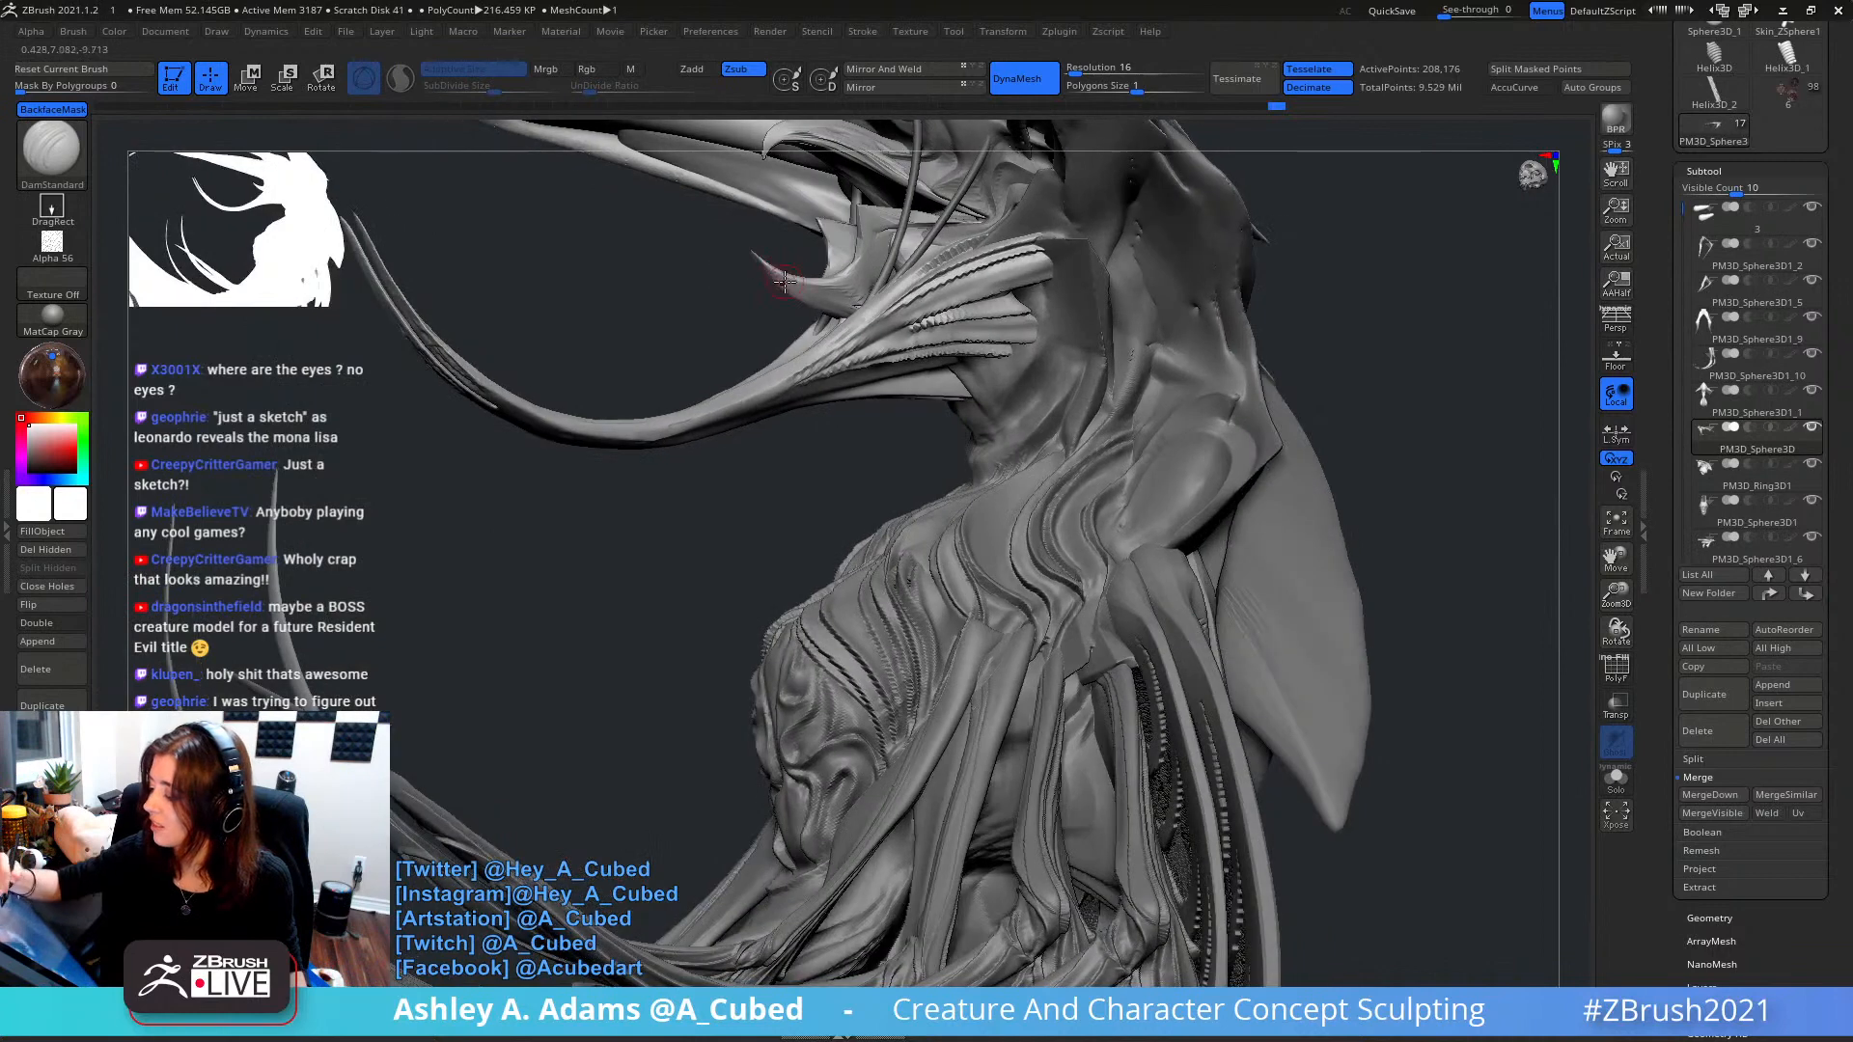
pyautogui.press('b')
pyautogui.press('h')
pyautogui.press('p')
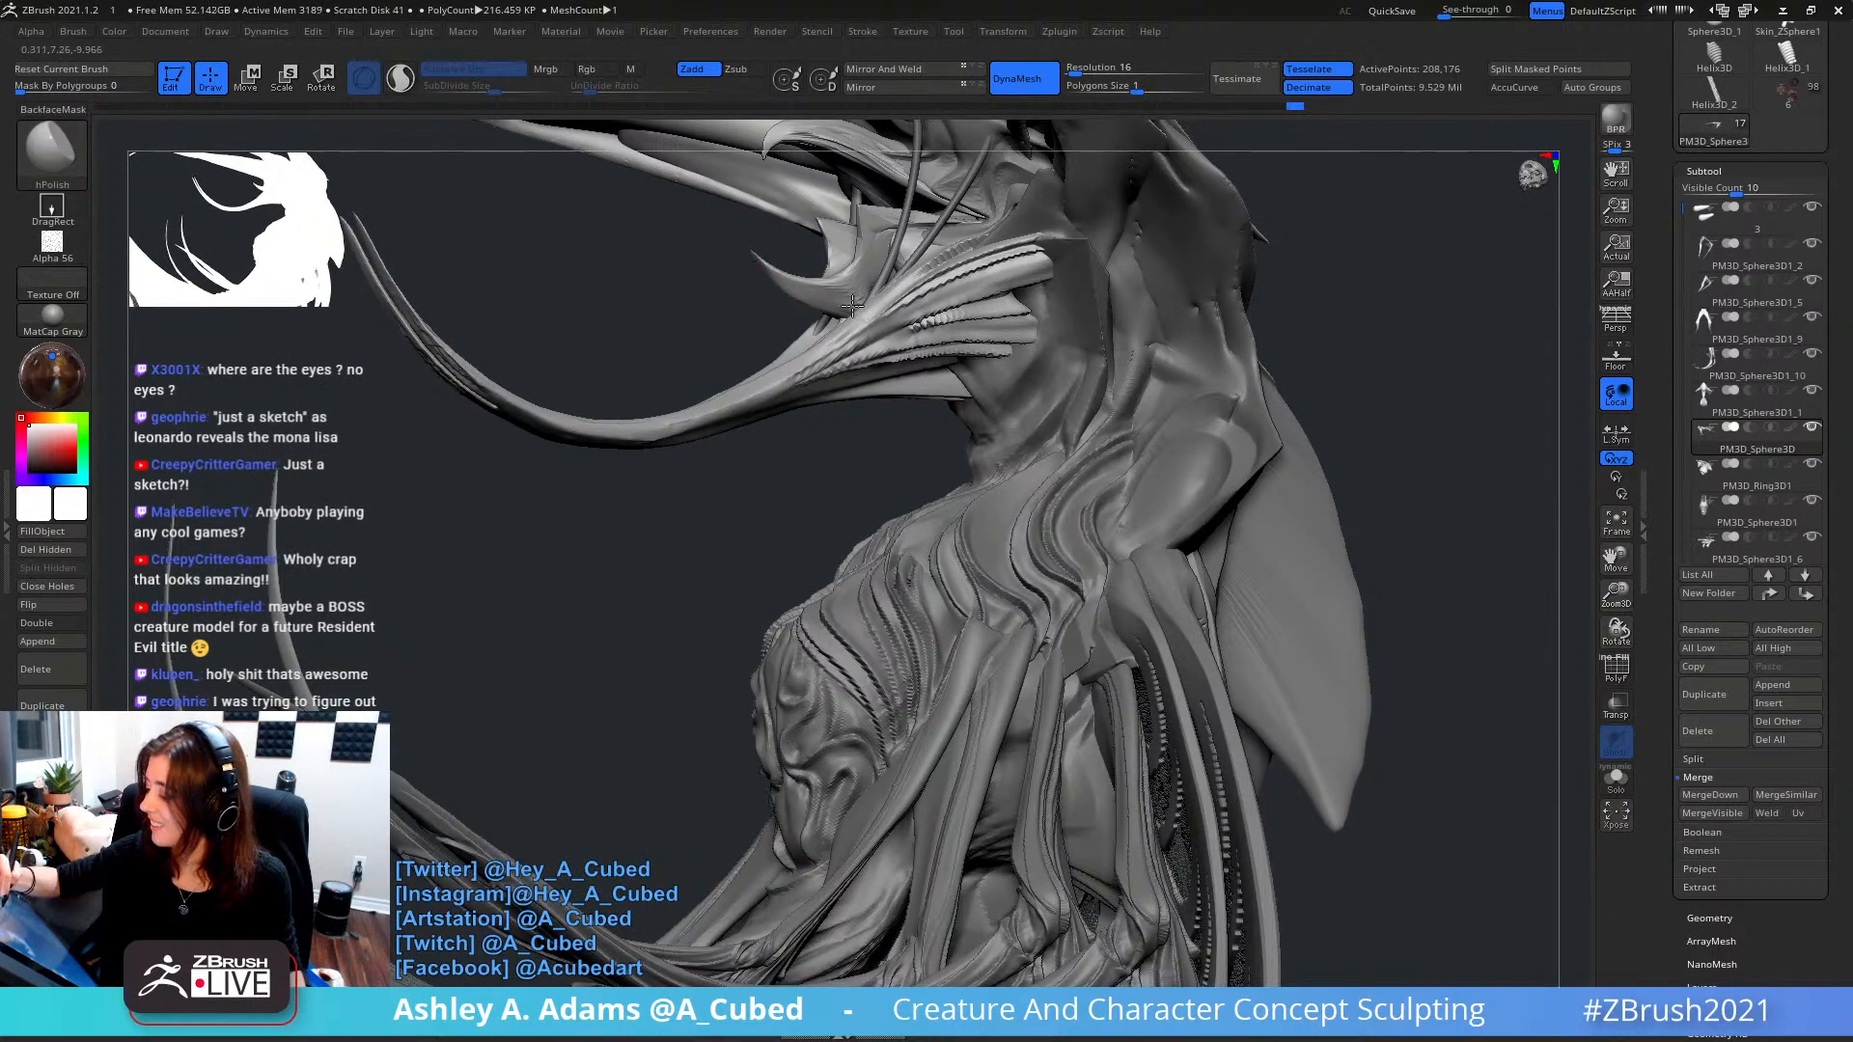
pyautogui.moveTo(784, 202)
pyautogui.mouseDown()
pyautogui.moveTo(955, 445)
pyautogui.moveTo(882, 340)
pyautogui.moveTo(765, 331)
pyautogui.moveTo(744, 322)
pyautogui.moveTo(750, 300)
pyautogui.mouseUp()
# - Reshape the fanned folds of PM3D_Sphere3D where they meet the neck with SnakeHook
pyautogui.press('b')
pyautogui.press('s')
pyautogui.press('h')
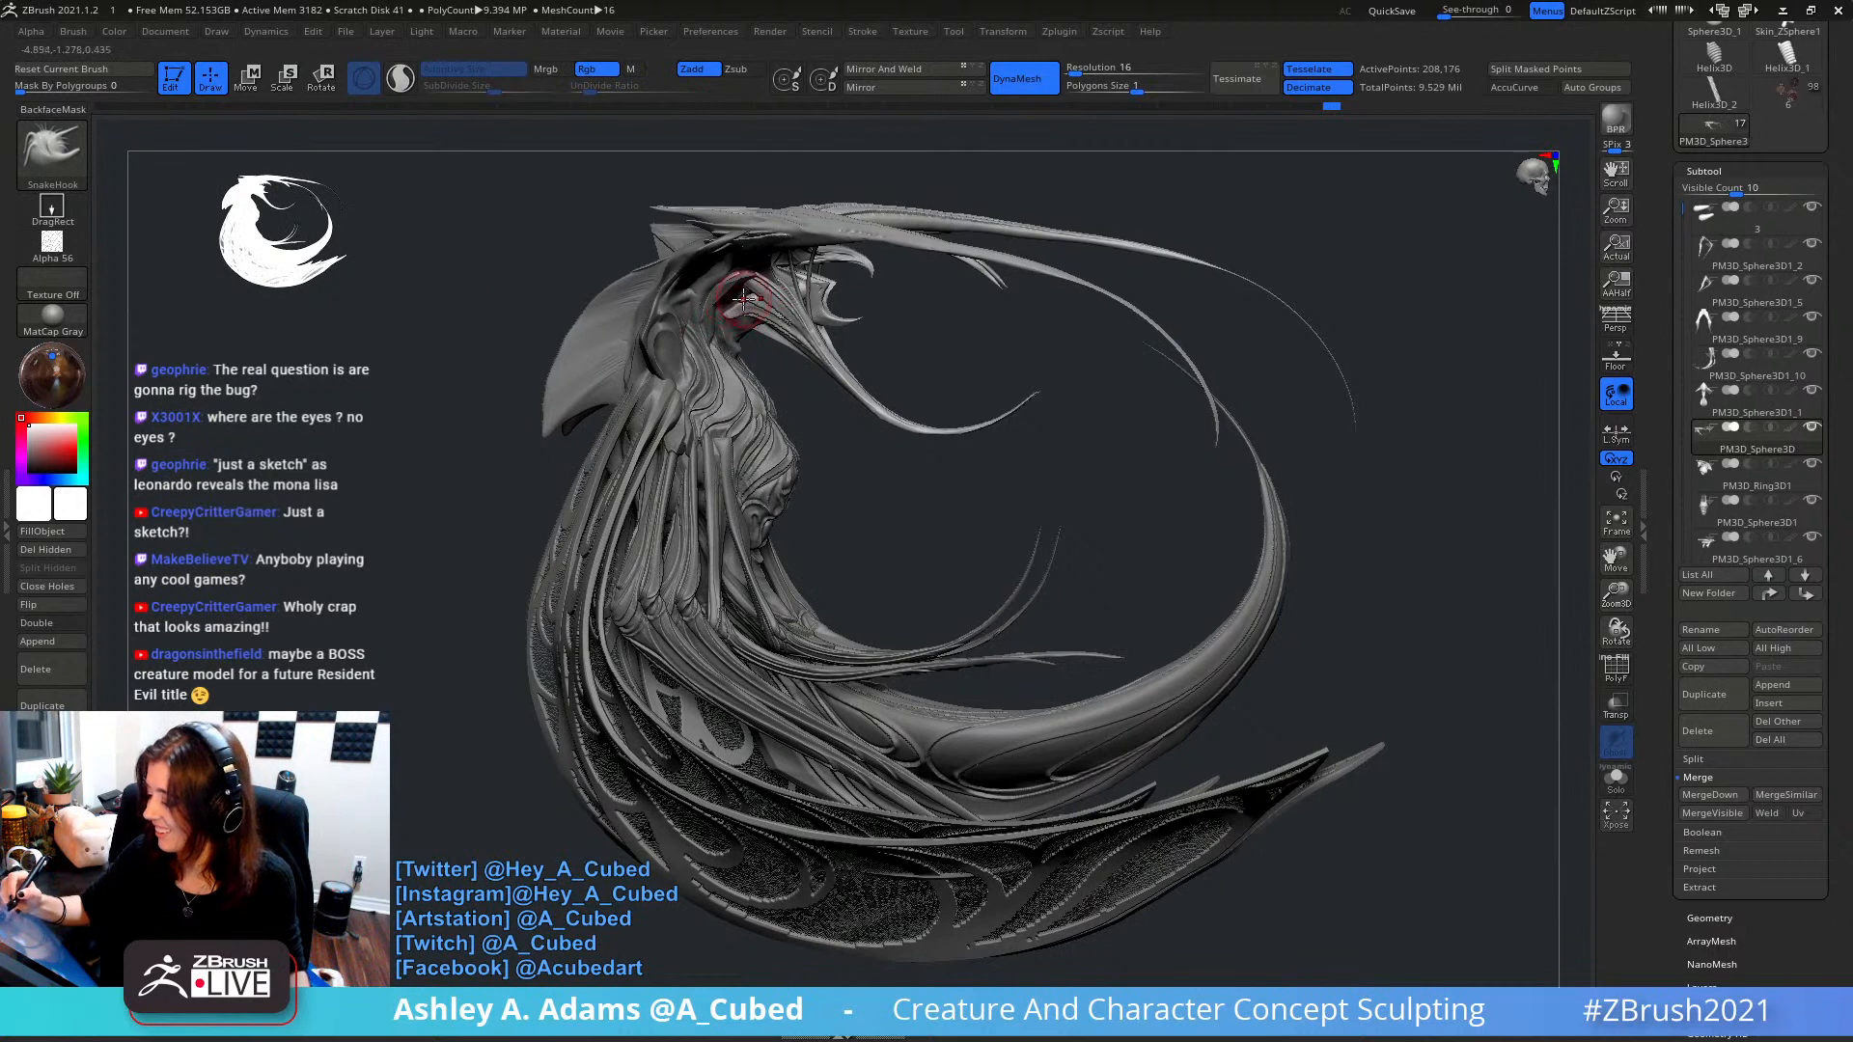
pyautogui.moveTo(744, 299)
pyautogui.keyDown('ctrl'); pyautogui.mouseDown(button='right')
pyautogui.moveTo(749, 327)
pyautogui.moveTo(730, 292)
pyautogui.moveTo(697, 371)
pyautogui.moveTo(765, 296)
pyautogui.mouseUp(button='right'); pyautogui.keyUp('ctrl')
pyautogui.rightClick(747, 315)
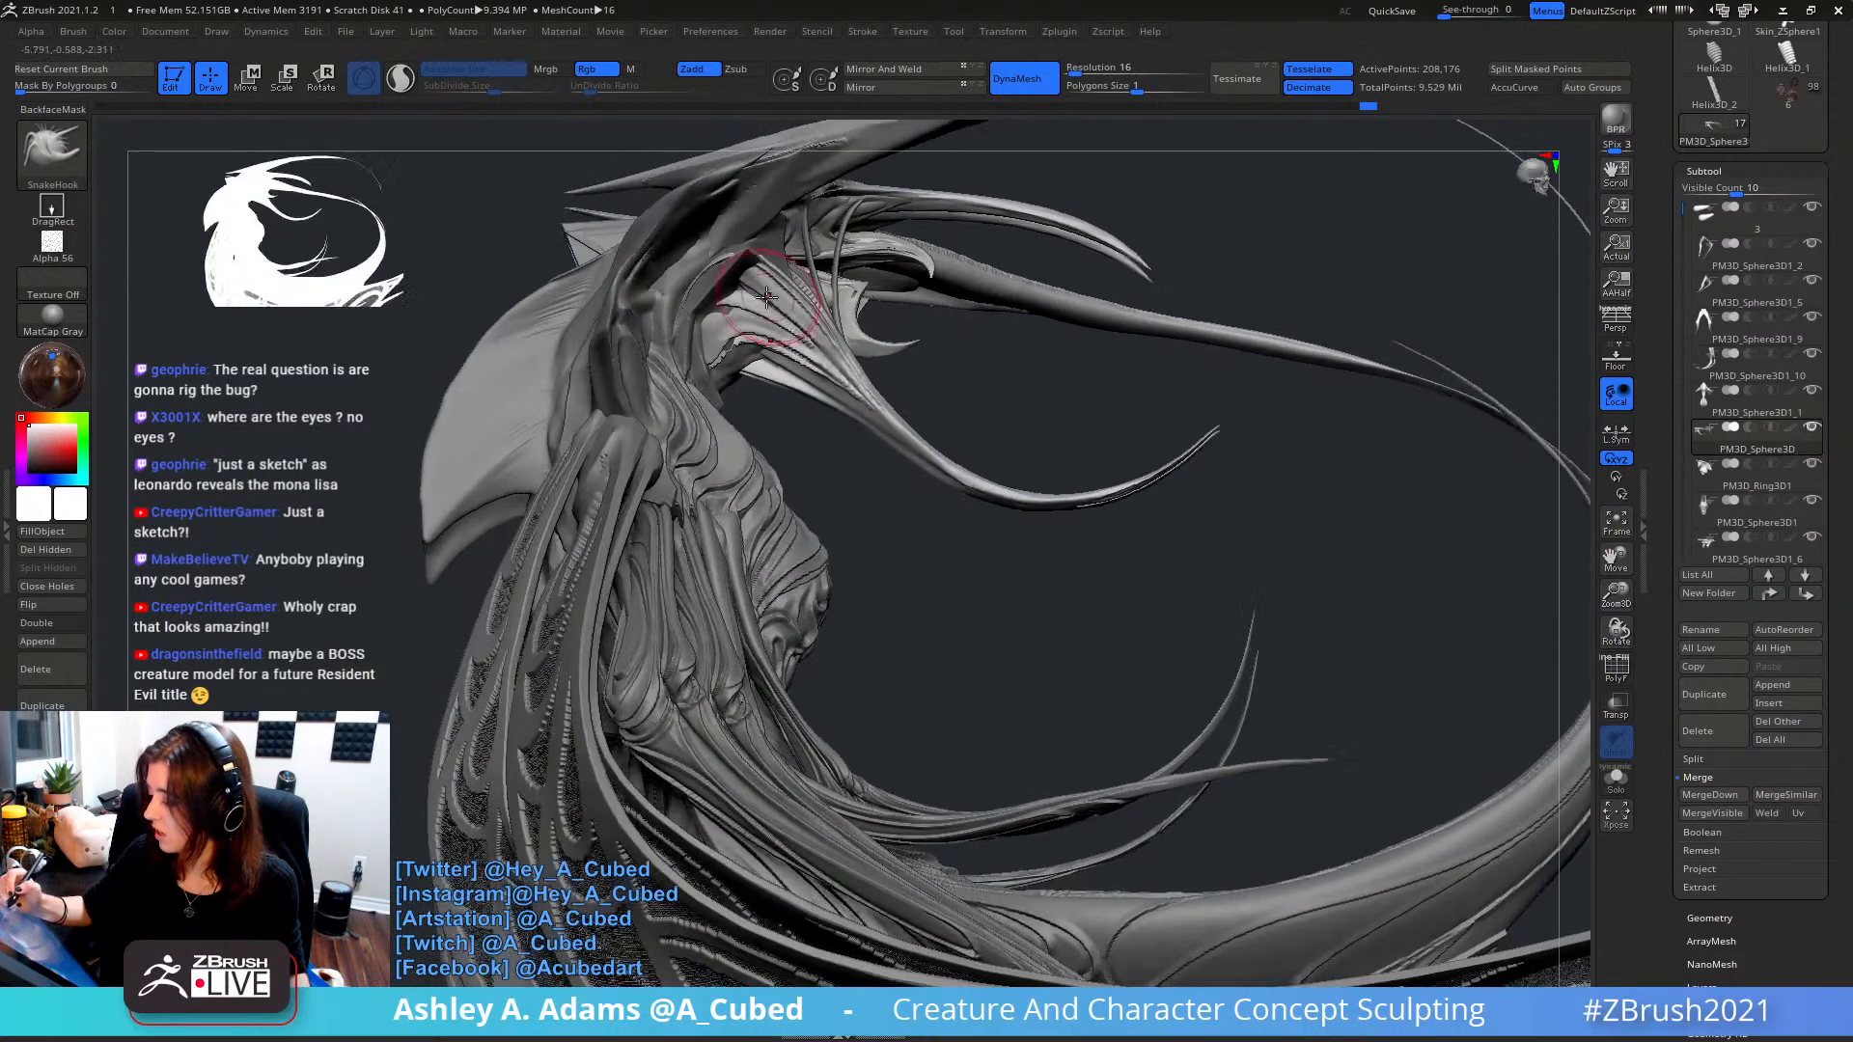
pyautogui.moveTo(713, 344); pyautogui.dragTo(707, 366)
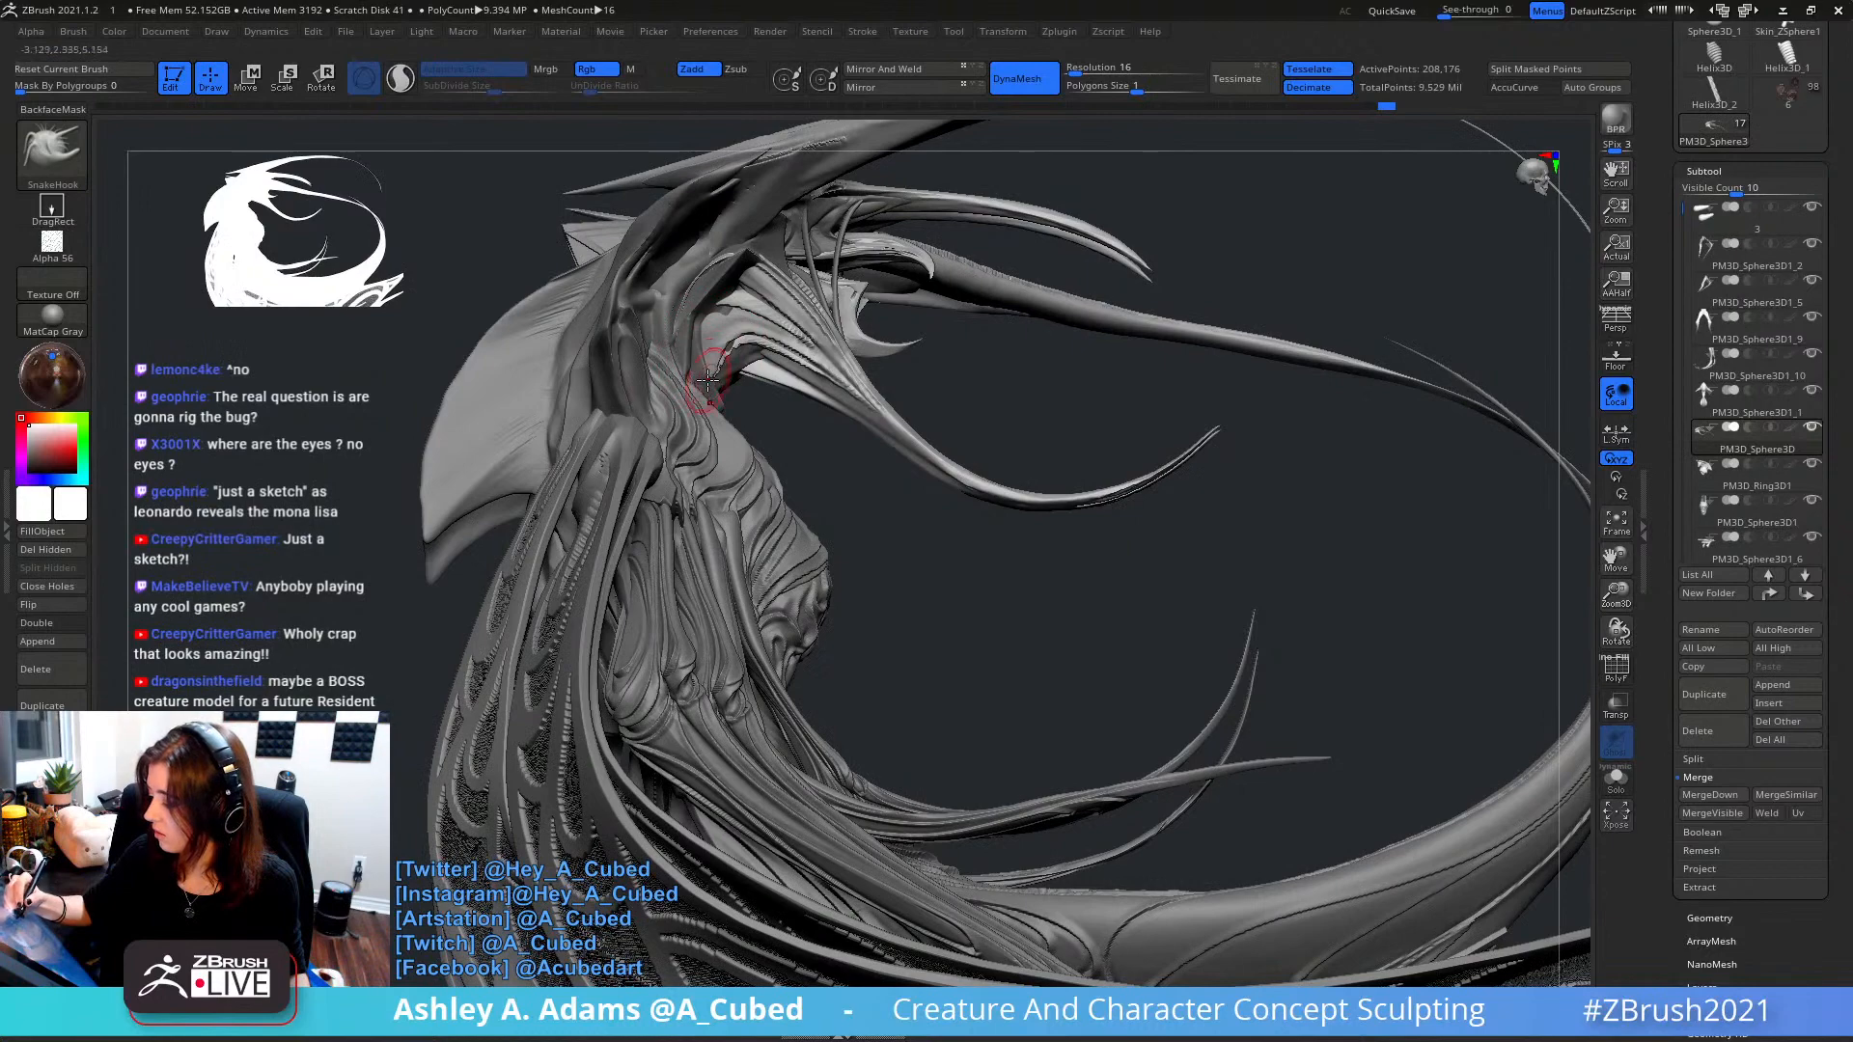
pyautogui.moveTo(708, 379)
pyautogui.mouseDown(button='right')
pyautogui.moveTo(681, 290)
pyautogui.moveTo(720, 253)
pyautogui.moveTo(656, 290)
pyautogui.mouseUp(button='right')
pyautogui.press('shift')
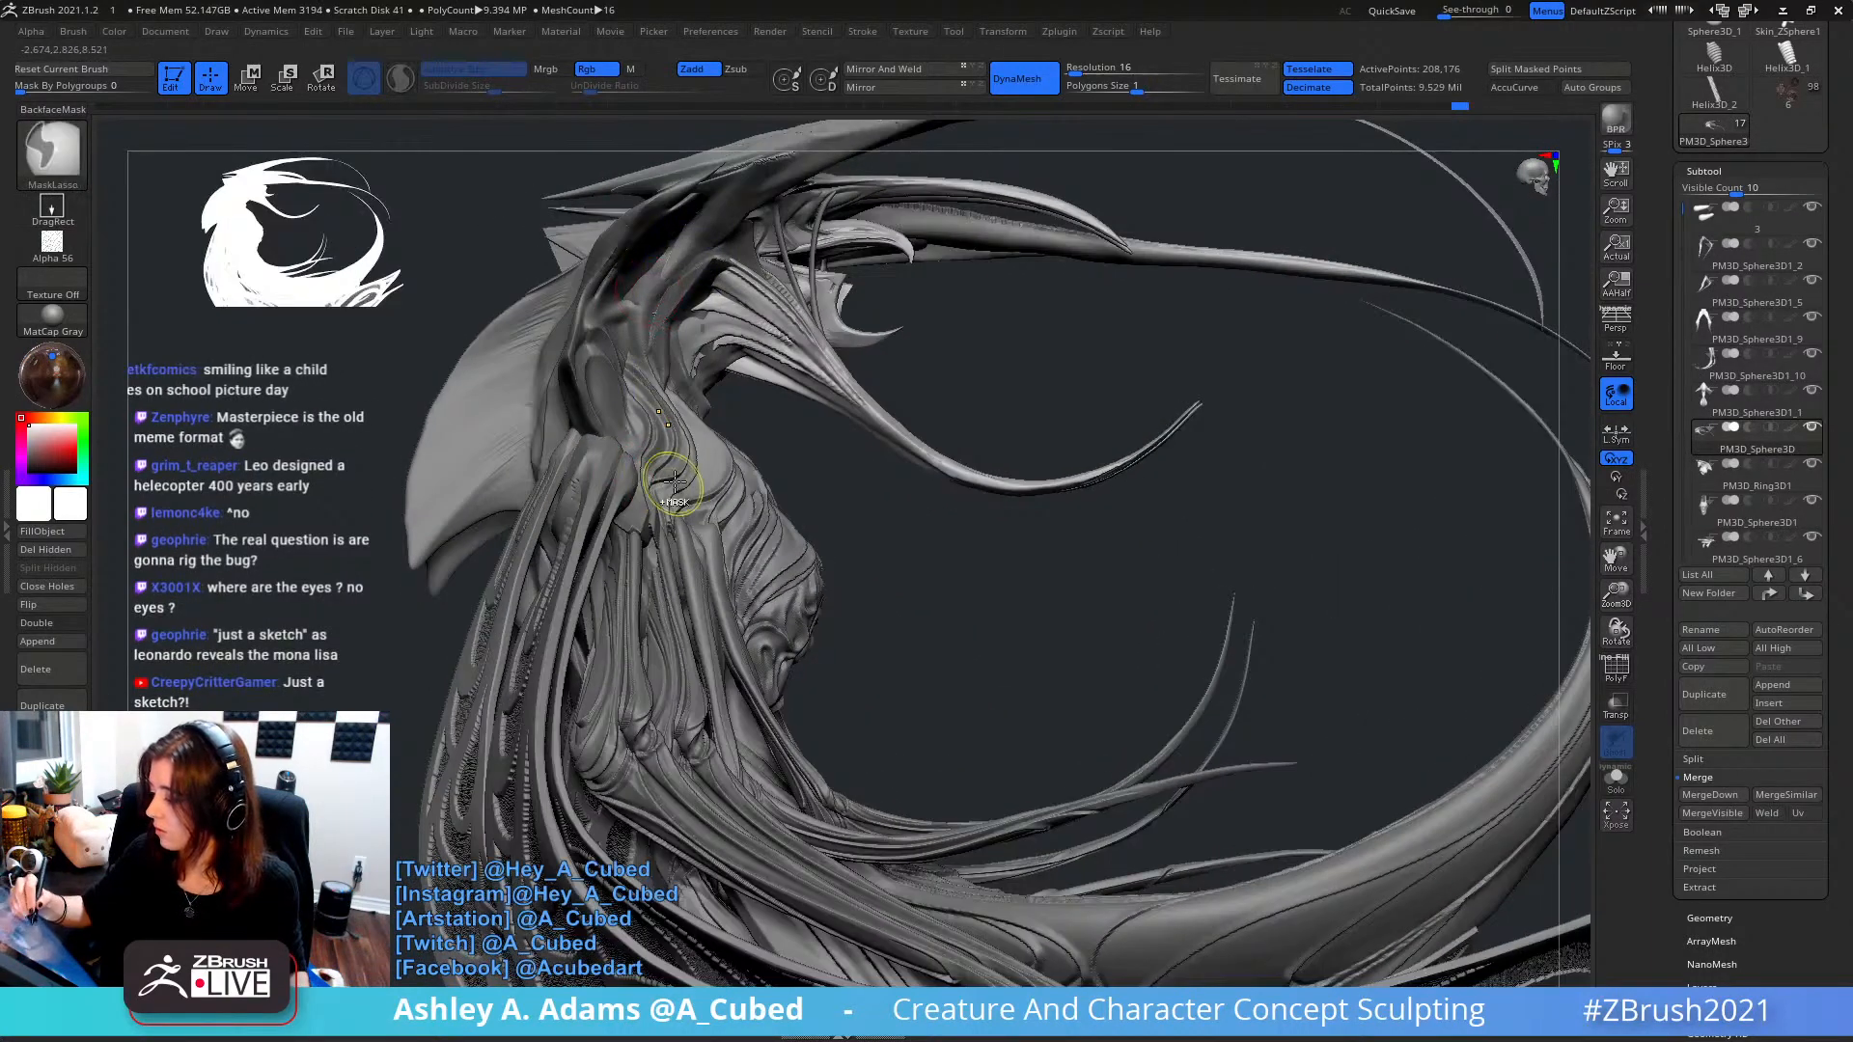
pyautogui.moveTo(665, 467)
pyautogui.keyDown('ctrl'); pyautogui.mouseDown(button='right')
pyautogui.moveTo(889, 235)
pyautogui.moveTo(970, 282)
pyautogui.moveTo(831, 306)
pyautogui.mouseUp(button='right'); pyautogui.keyUp('ctrl')
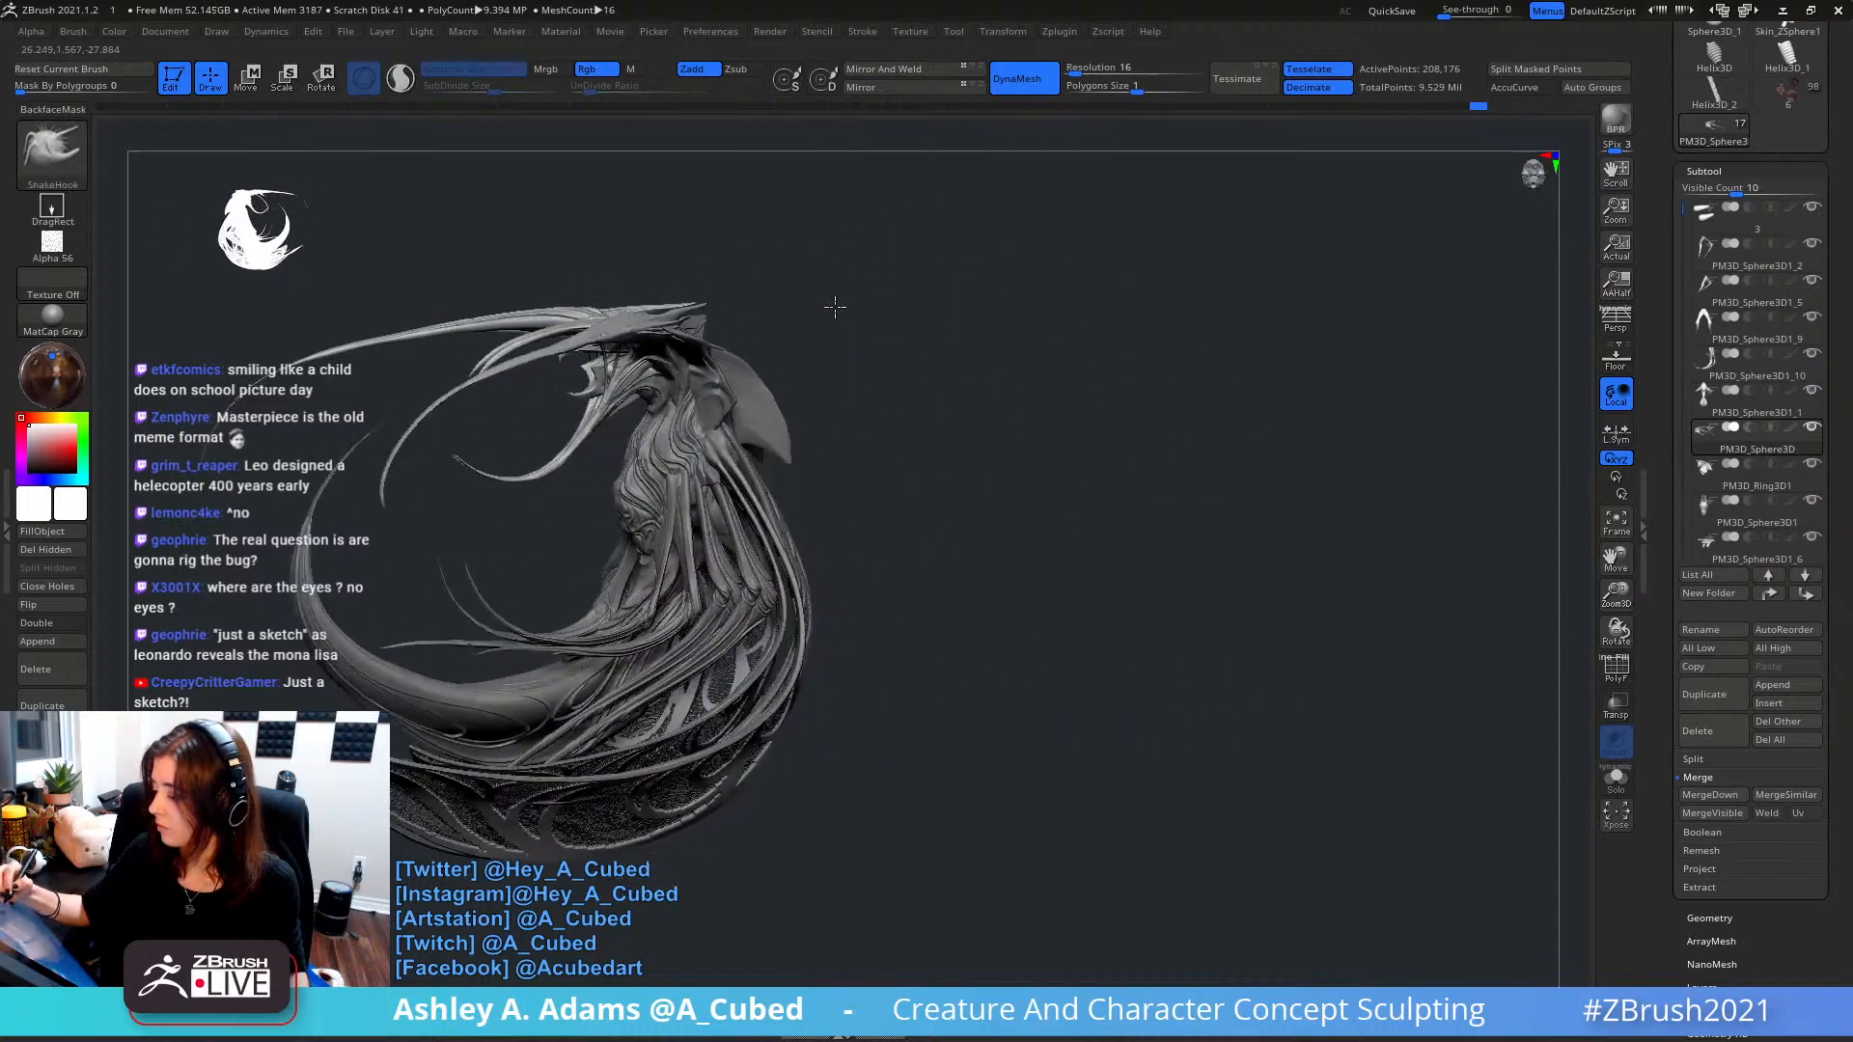
# - Select the subtool 3 eye pieces, fill them with the SkinShaded material and set the active material back to MatCap Gray
pyautogui.moveTo(736, 211)
pyautogui.mouseDown(button='right')
pyautogui.moveTo(849, 363)
pyautogui.moveTo(932, 321)
pyautogui.moveTo(882, 375)
pyautogui.moveTo(874, 463)
pyautogui.moveTo(739, 192)
pyautogui.mouseUp(button='right')
pyautogui.press('ctrl')
pyautogui.keyDown('alt'); pyautogui.click(709, 249); pyautogui.keyUp('alt')
pyautogui.click(54, 328)
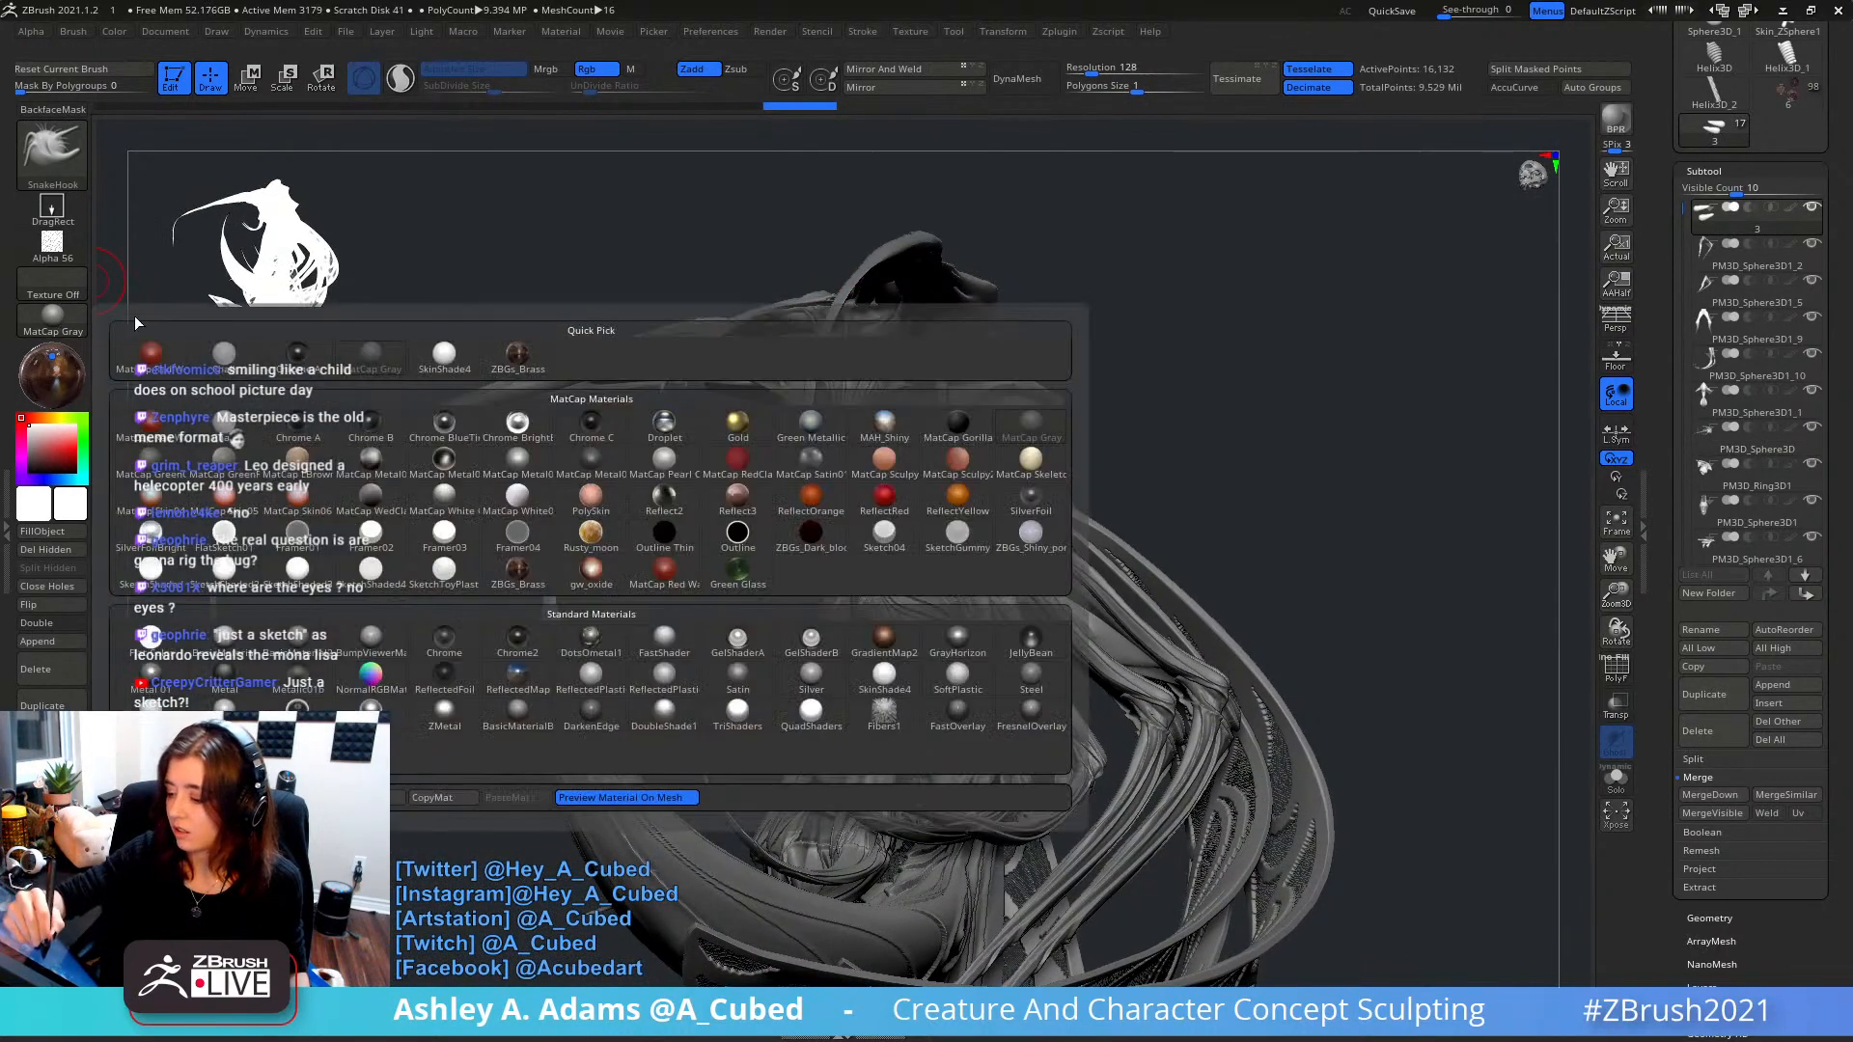
pyautogui.click(460, 362)
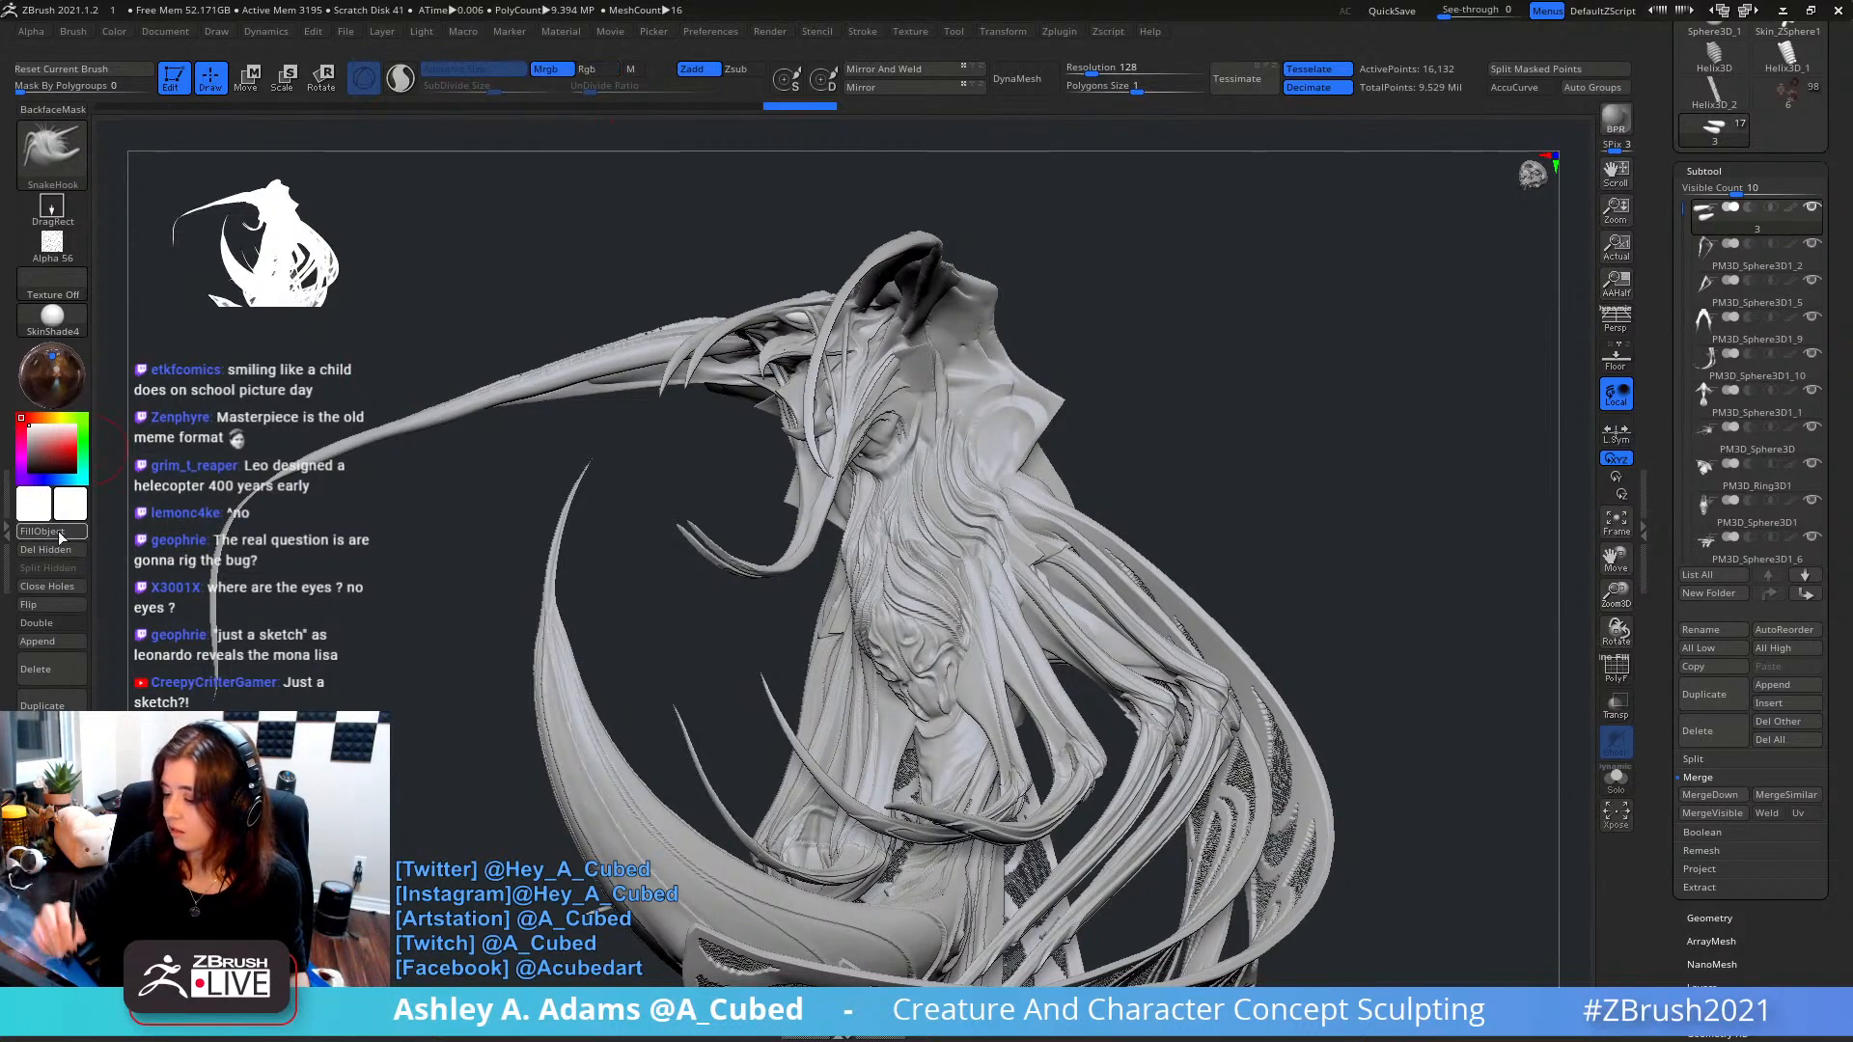
pyautogui.click(53, 315)
pyautogui.click(372, 357)
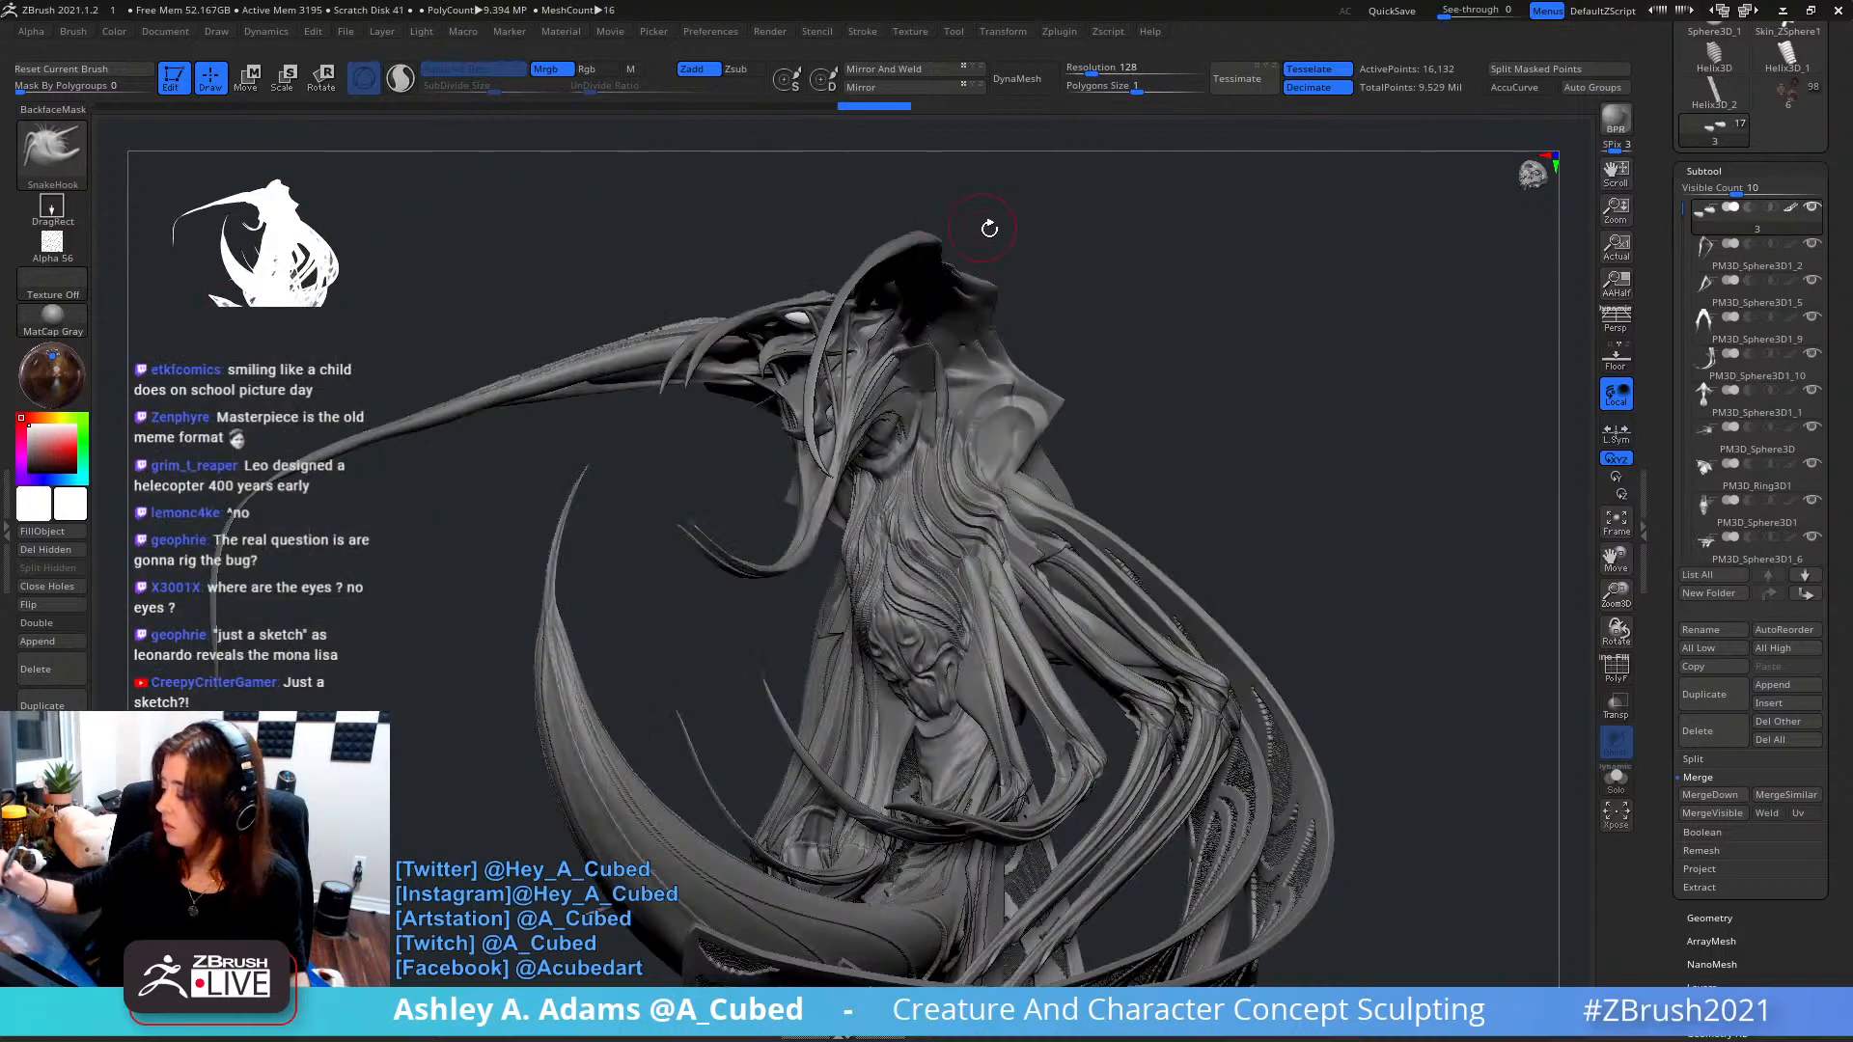
# - Adjust the eye area from the side with SnakeHook and turn off combined material and colour painting
pyautogui.moveTo(1049, 299)
pyautogui.mouseDown()
pyautogui.moveTo(1017, 281)
pyautogui.moveTo(1071, 318)
pyautogui.moveTo(1068, 277)
pyautogui.moveTo(846, 335)
pyautogui.moveTo(786, 290)
pyautogui.mouseUp()
pyautogui.press('b')
pyautogui.press('s')
pyautogui.press('h')
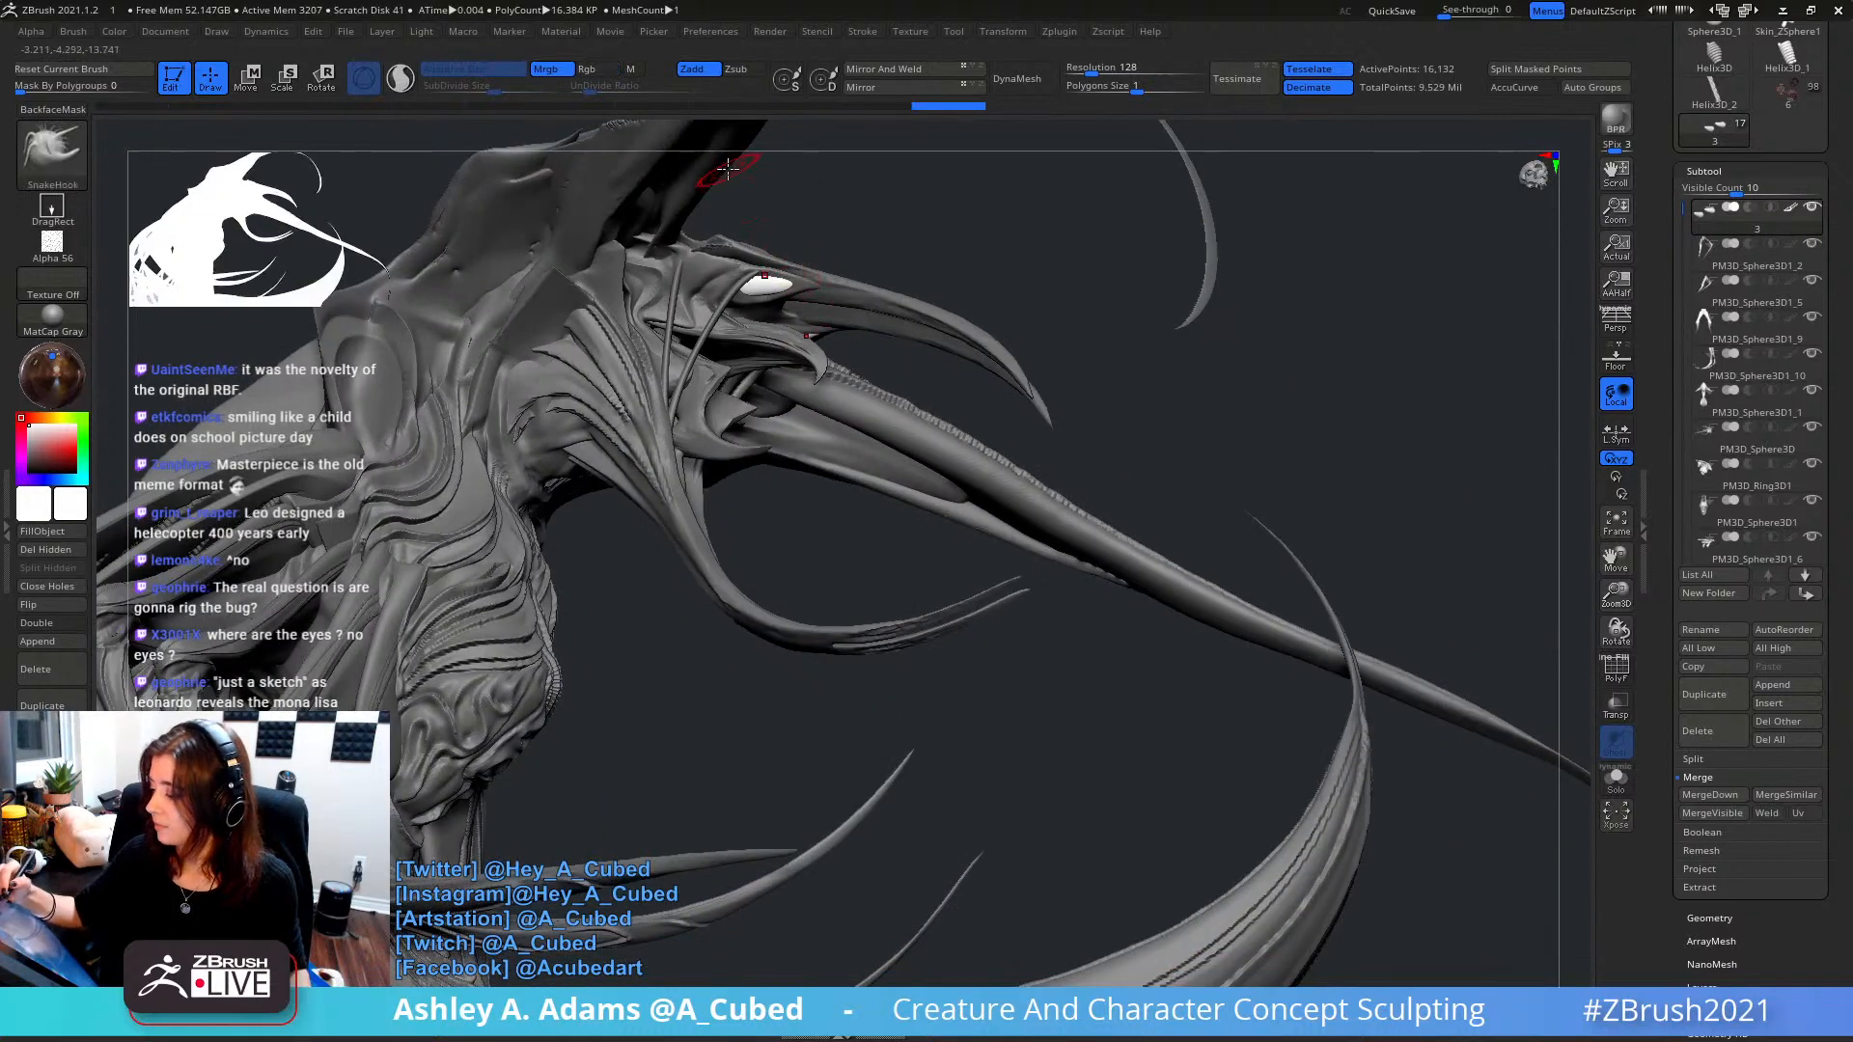
pyautogui.click(548, 70)
# - Select PM3D_Sphere3D1_6 and refine the shapes around the eye and head with ClayBuildup and SnakeHook
pyautogui.keyDown('alt'); pyautogui.click(779, 313); pyautogui.keyUp('alt')
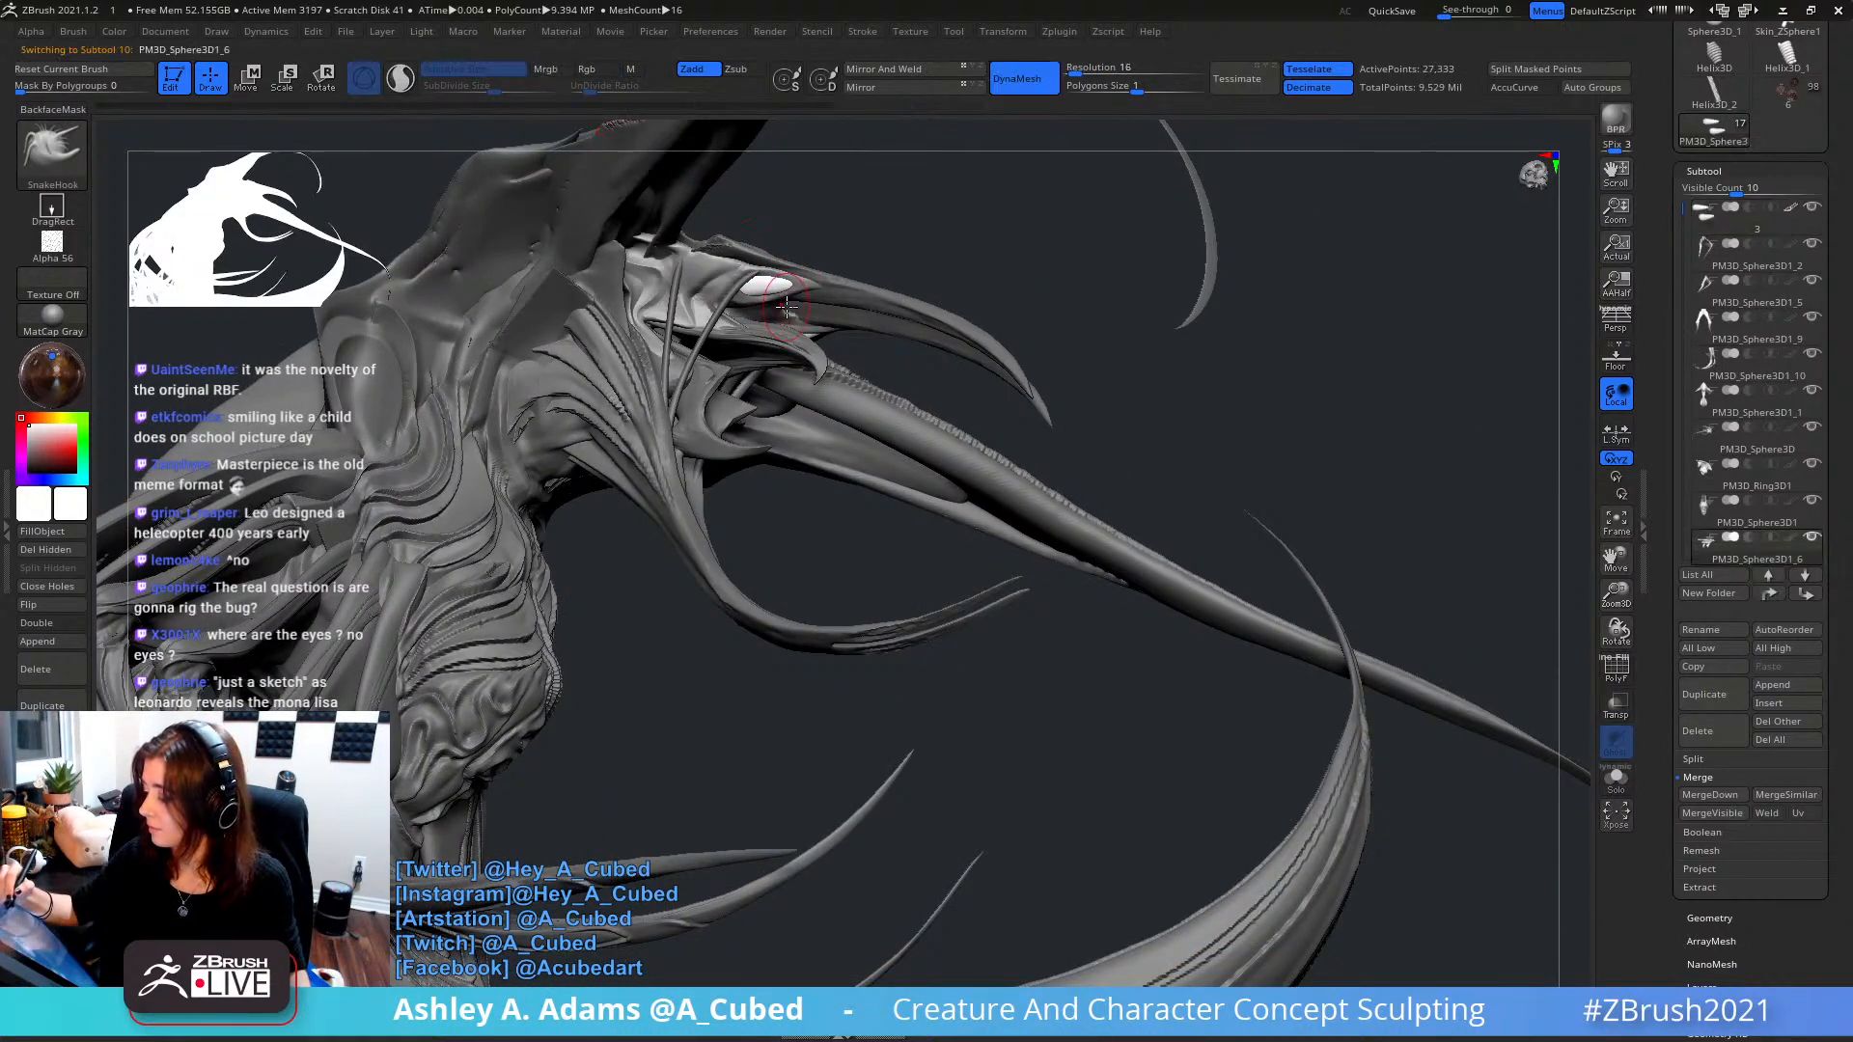
pyautogui.moveTo(779, 310)
pyautogui.mouseDown(button='right')
pyautogui.moveTo(783, 267)
pyautogui.moveTo(782, 303)
pyautogui.mouseUp(button='right')
pyautogui.press('b')
pyautogui.press('c')
pyautogui.press('b')
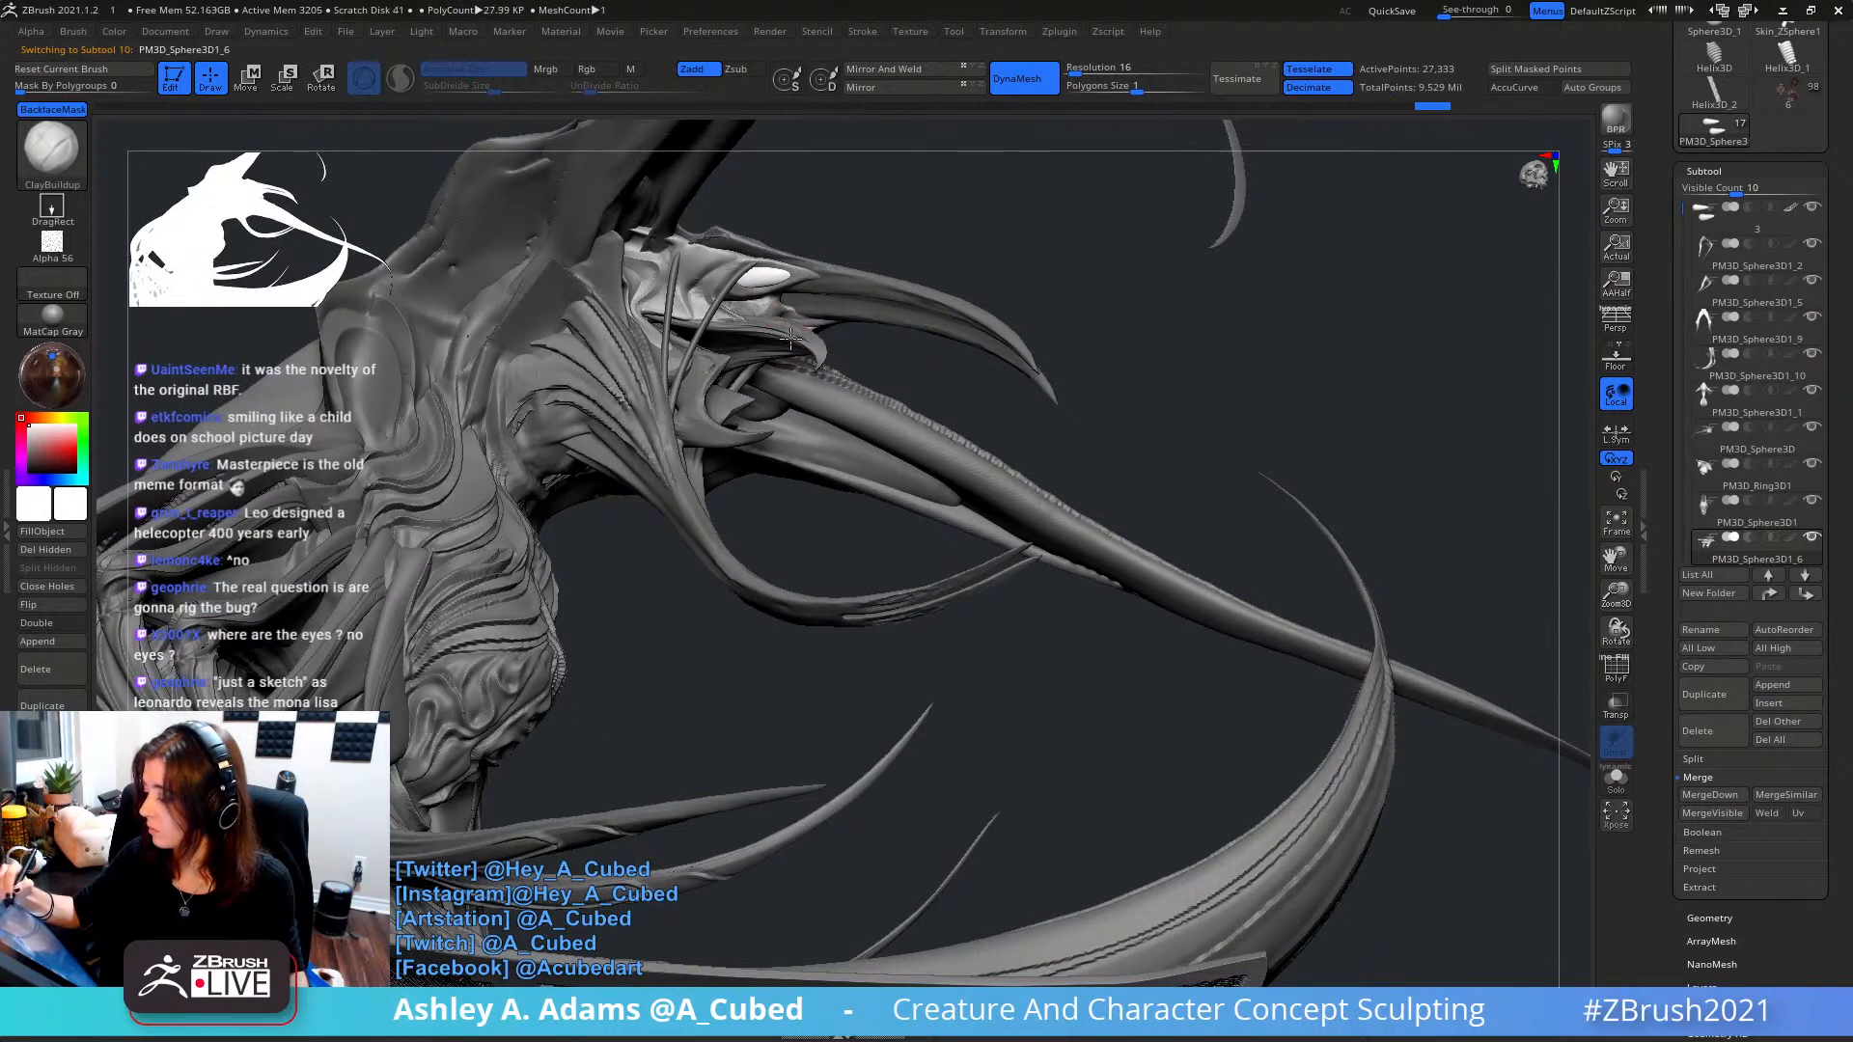
pyautogui.moveTo(769, 307)
pyautogui.mouseDown(button='right')
pyautogui.moveTo(789, 321)
pyautogui.moveTo(770, 328)
pyautogui.mouseUp(button='right')
pyautogui.press('b')
pyautogui.press('s')
pyautogui.press('h')
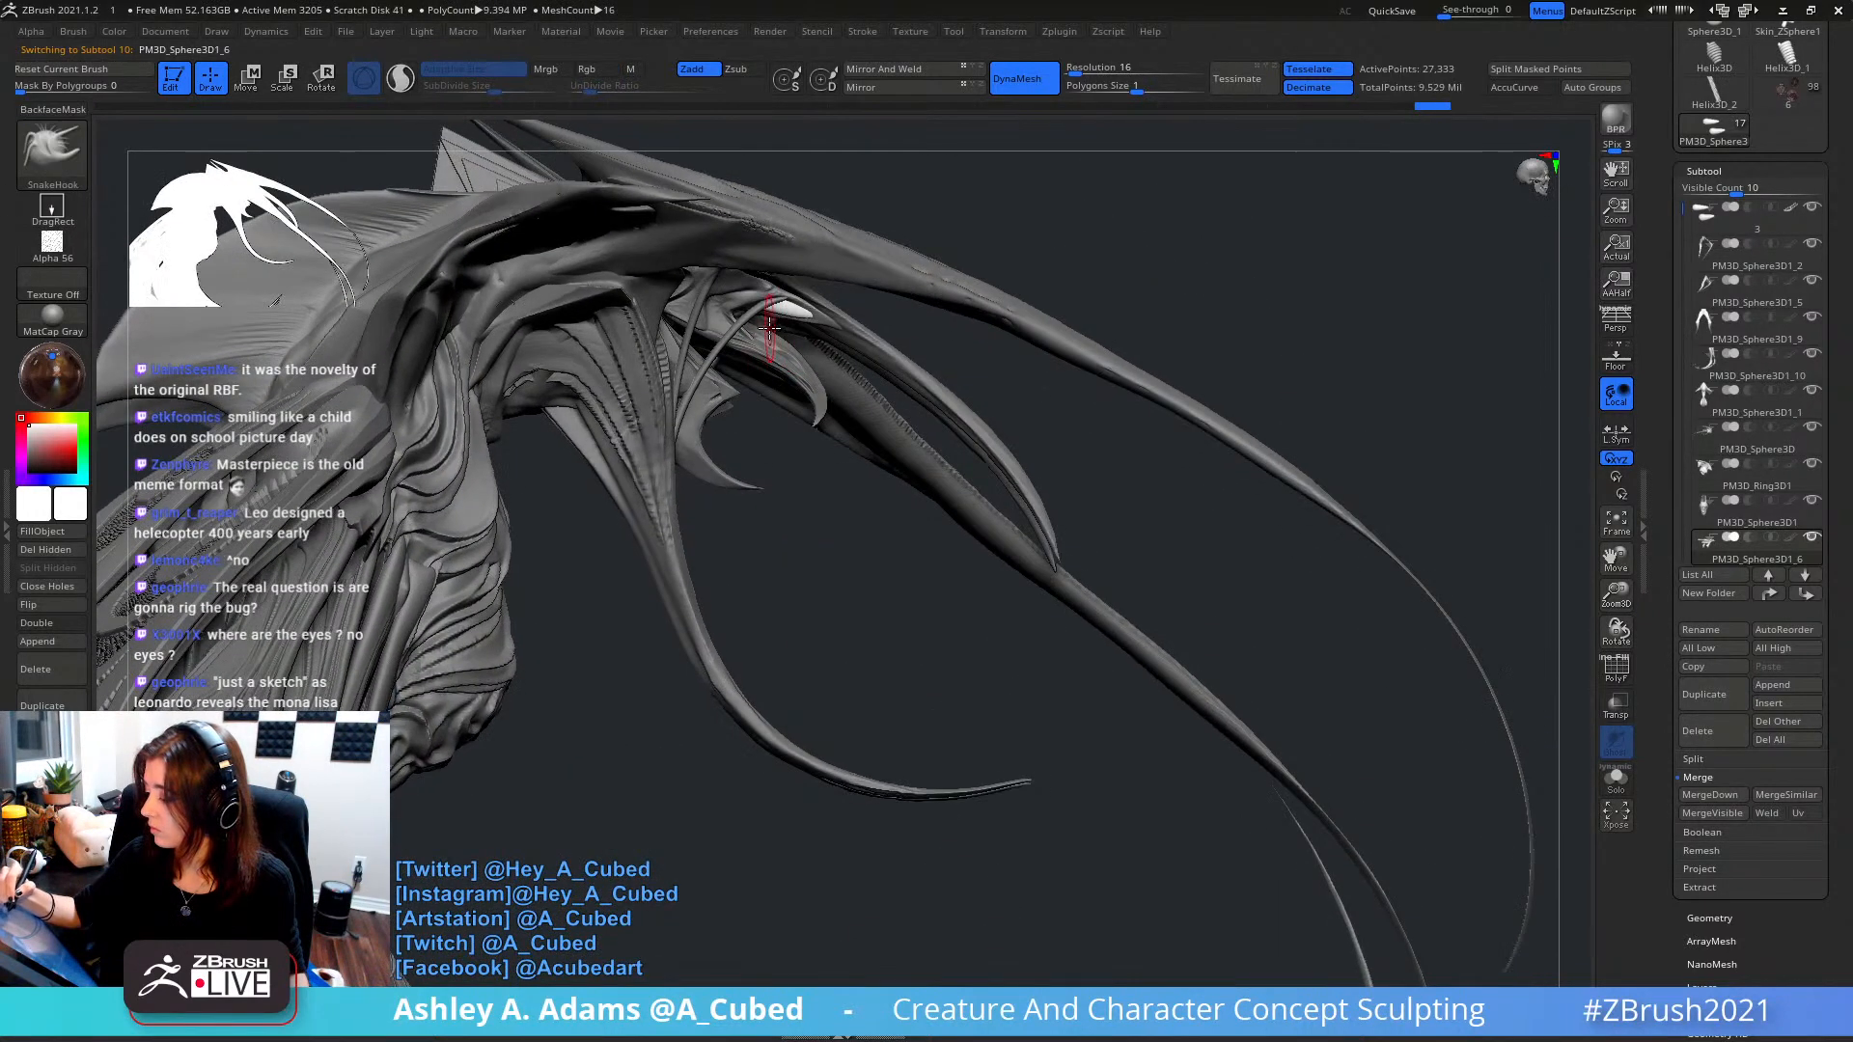
pyautogui.moveTo(807, 414)
pyautogui.mouseDown(button='right')
pyautogui.moveTo(939, 165)
pyautogui.moveTo(848, 218)
pyautogui.moveTo(808, 192)
pyautogui.mouseUp(button='right')
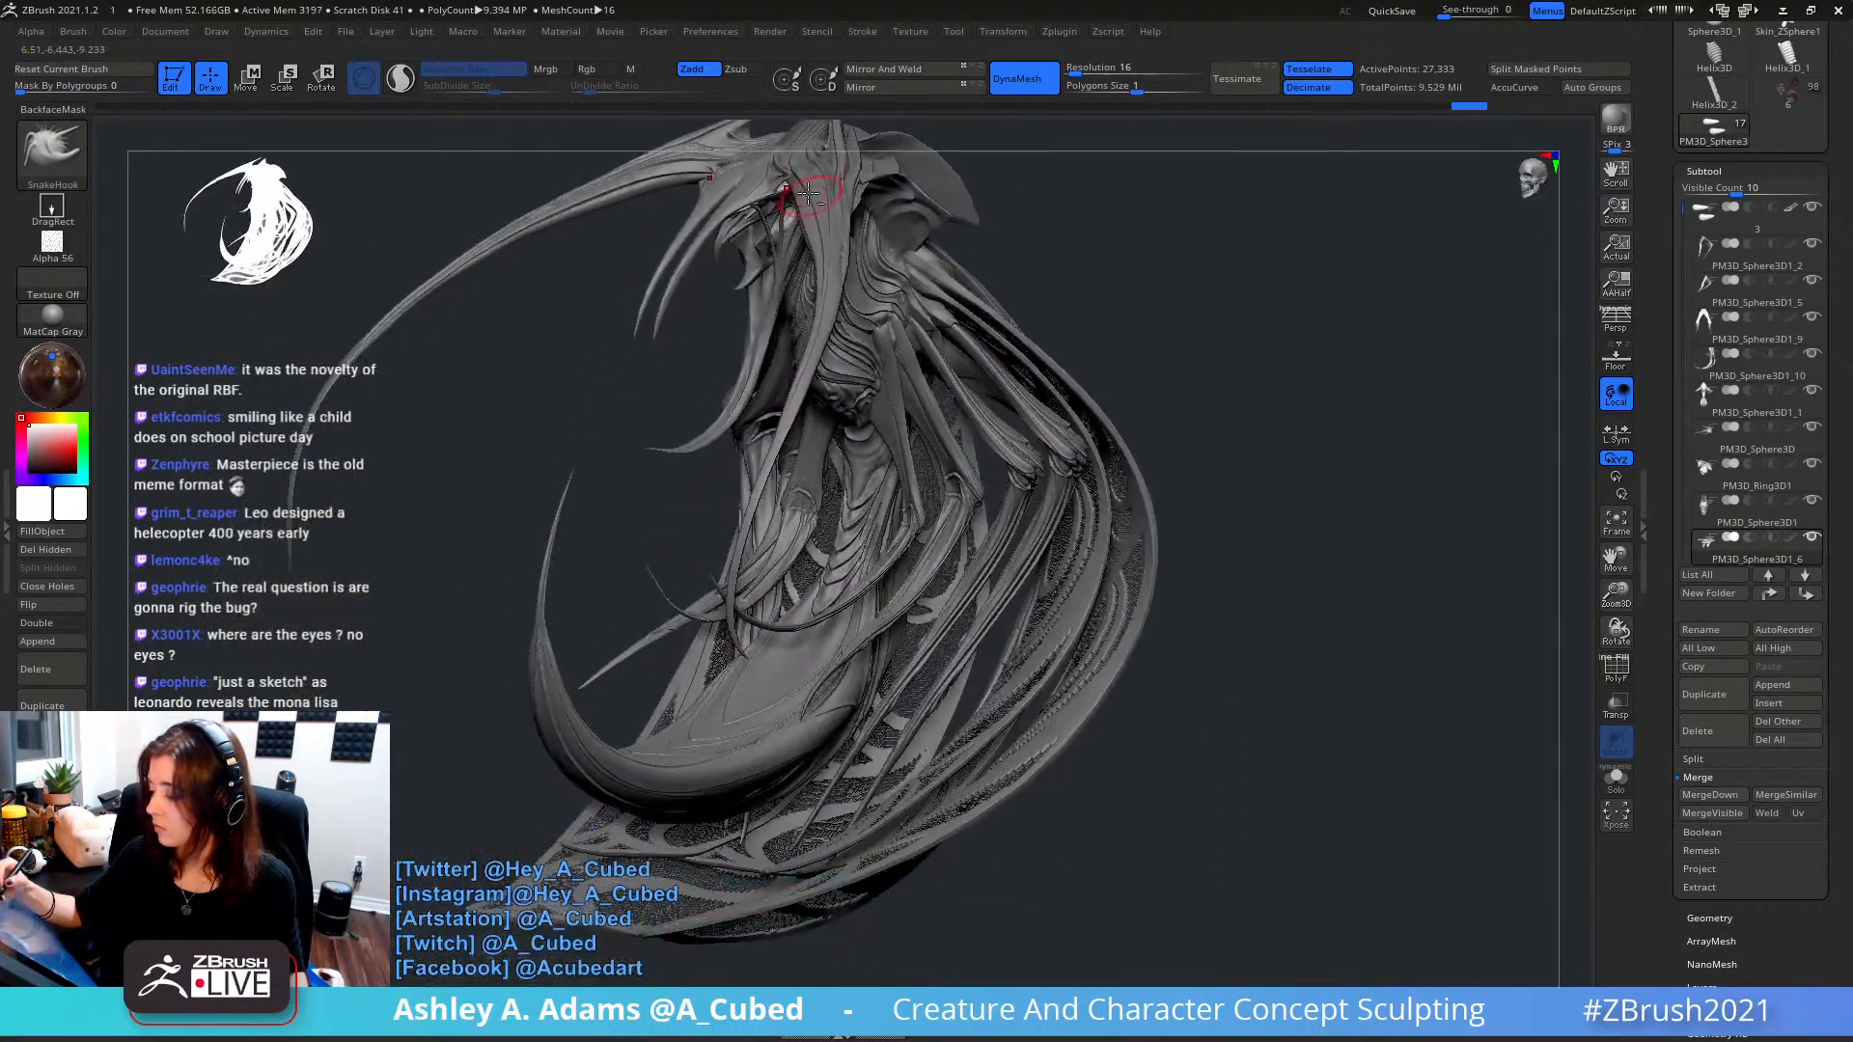
pyautogui.press('ctrl')
pyautogui.moveTo(836, 336); pyautogui.dragTo(845, 287, button='right')
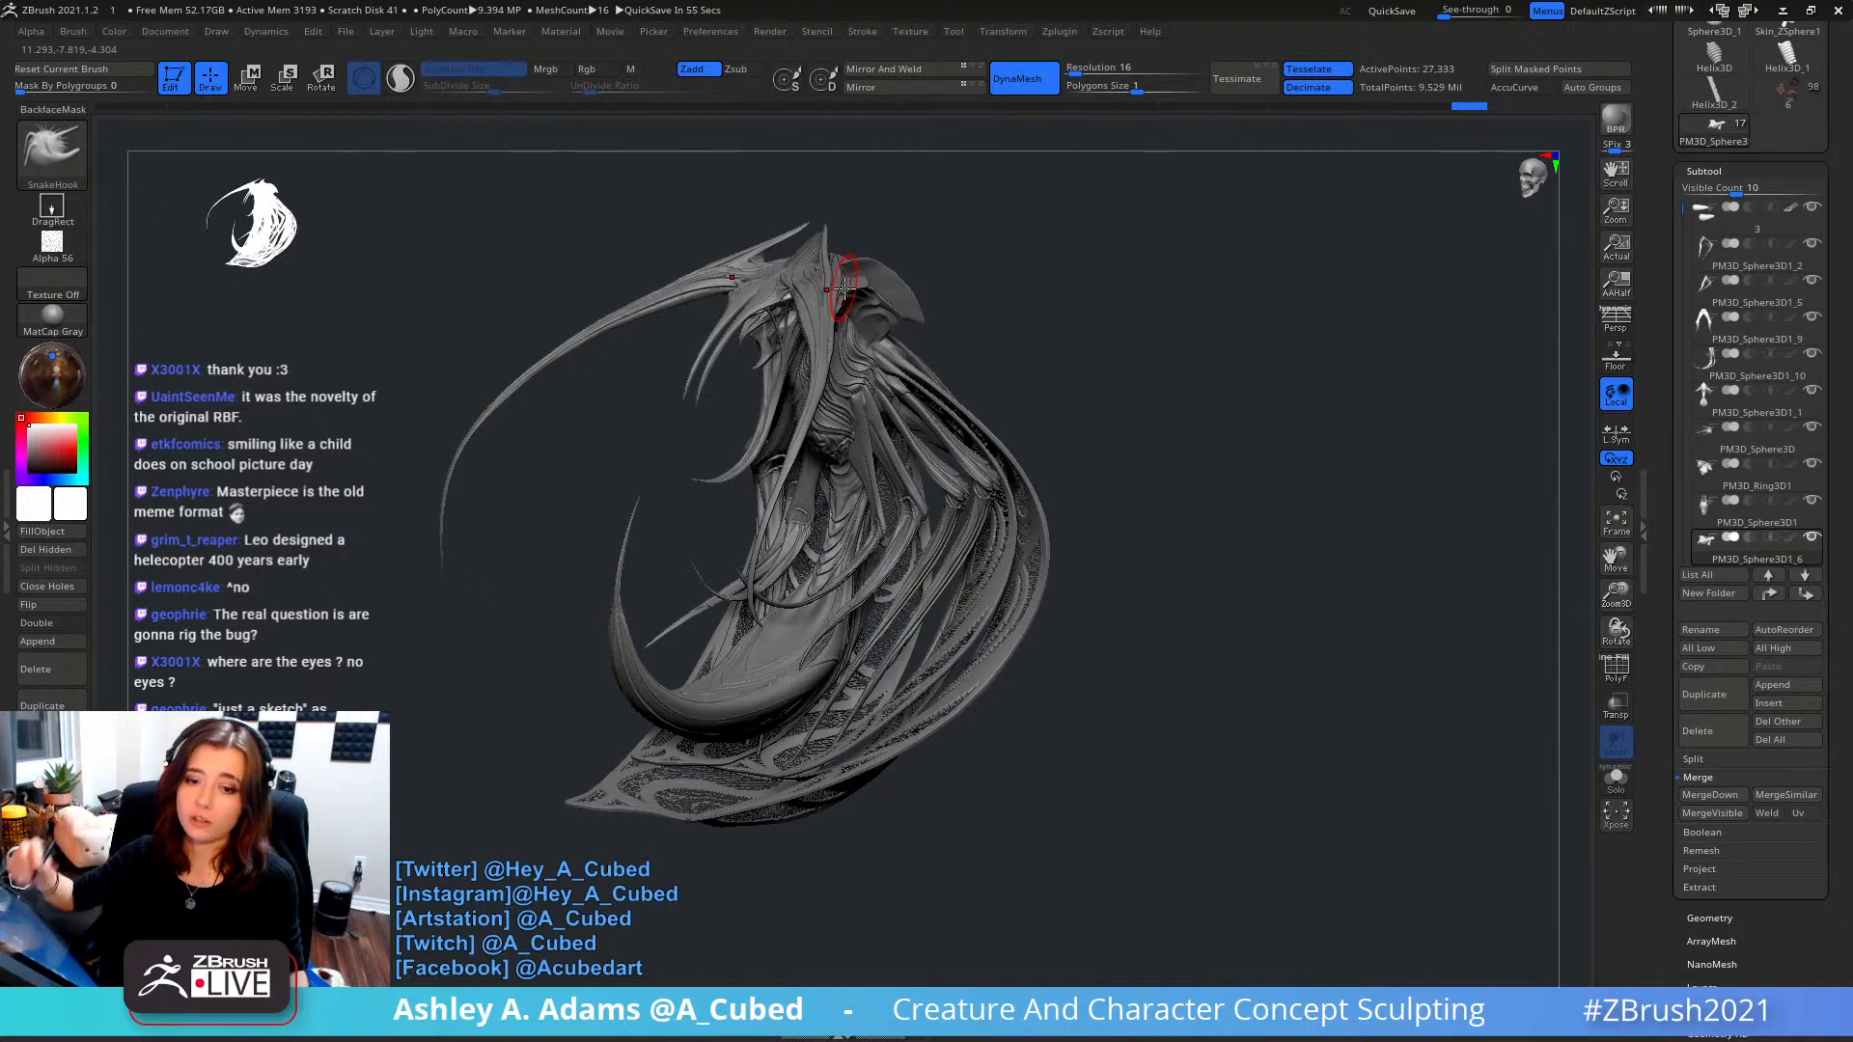
pyautogui.moveTo(873, 385); pyautogui.dragTo(871, 262, button='right')
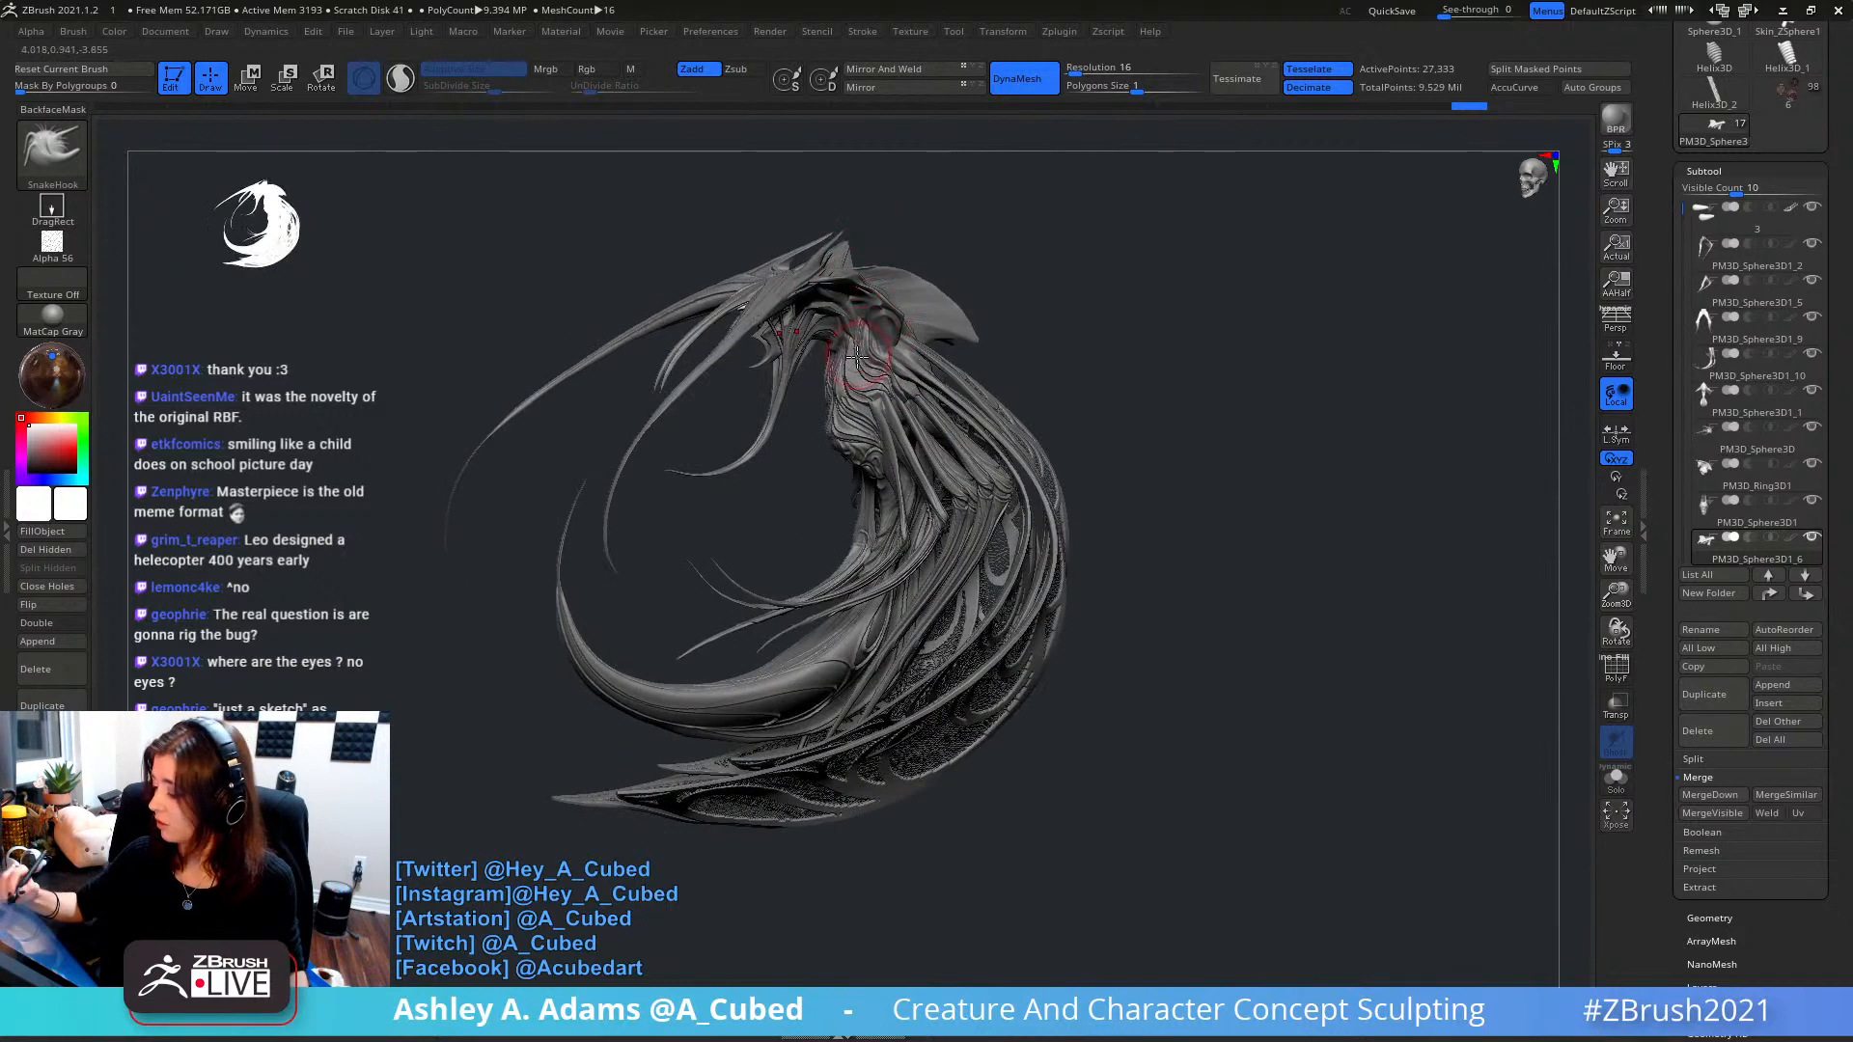
# - Select the PM3D_Ring3D1 piece and deepen the flowing grooves on its chest and shoulder with DamStandard
pyautogui.moveTo(857, 356)
pyautogui.mouseDown(button='right')
pyautogui.moveTo(947, 324)
pyautogui.moveTo(920, 434)
pyautogui.moveTo(838, 424)
pyautogui.moveTo(893, 413)
pyautogui.moveTo(854, 410)
pyautogui.mouseUp(button='right')
pyautogui.keyDown('alt'); pyautogui.click(886, 370); pyautogui.keyUp('alt')
pyautogui.keyDown('ctrl'); pyautogui.moveTo(818, 267); pyautogui.dragTo(855, 423, button='right'); pyautogui.keyUp('ctrl')
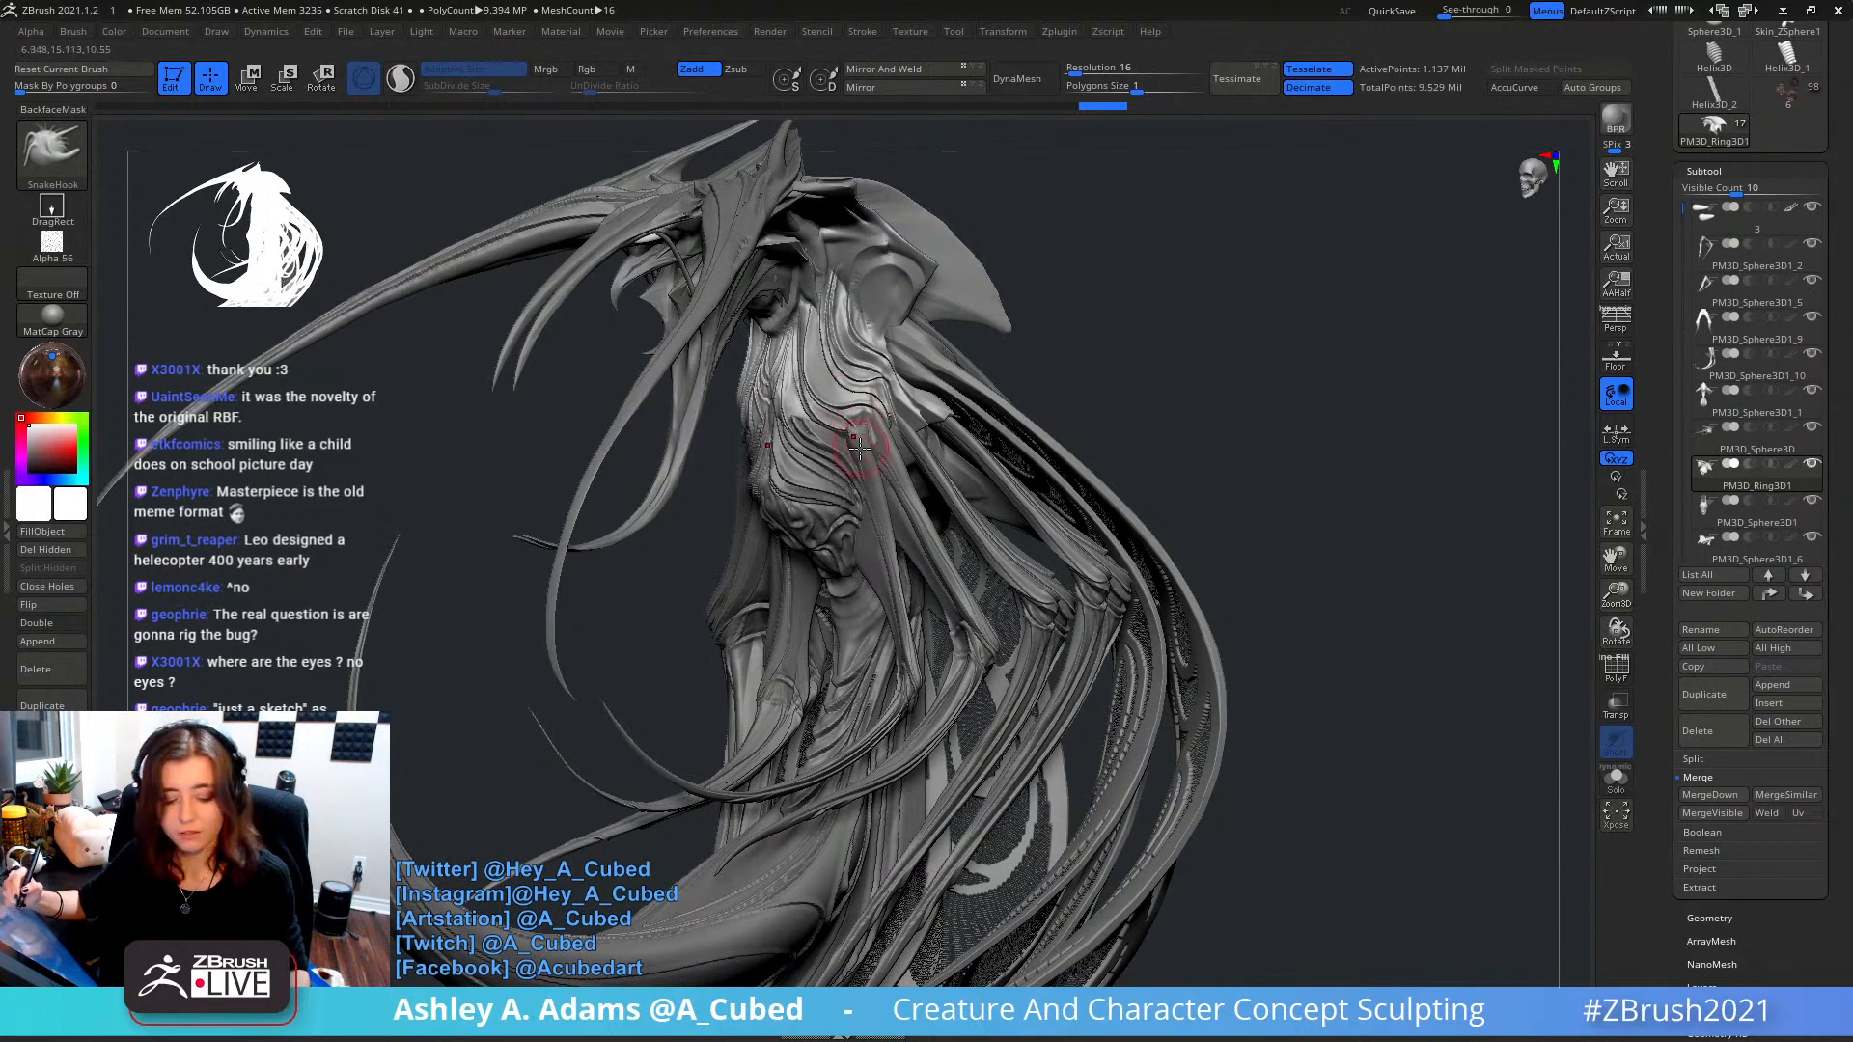
pyautogui.press('b')
pyautogui.press('i')
pyautogui.press('n')
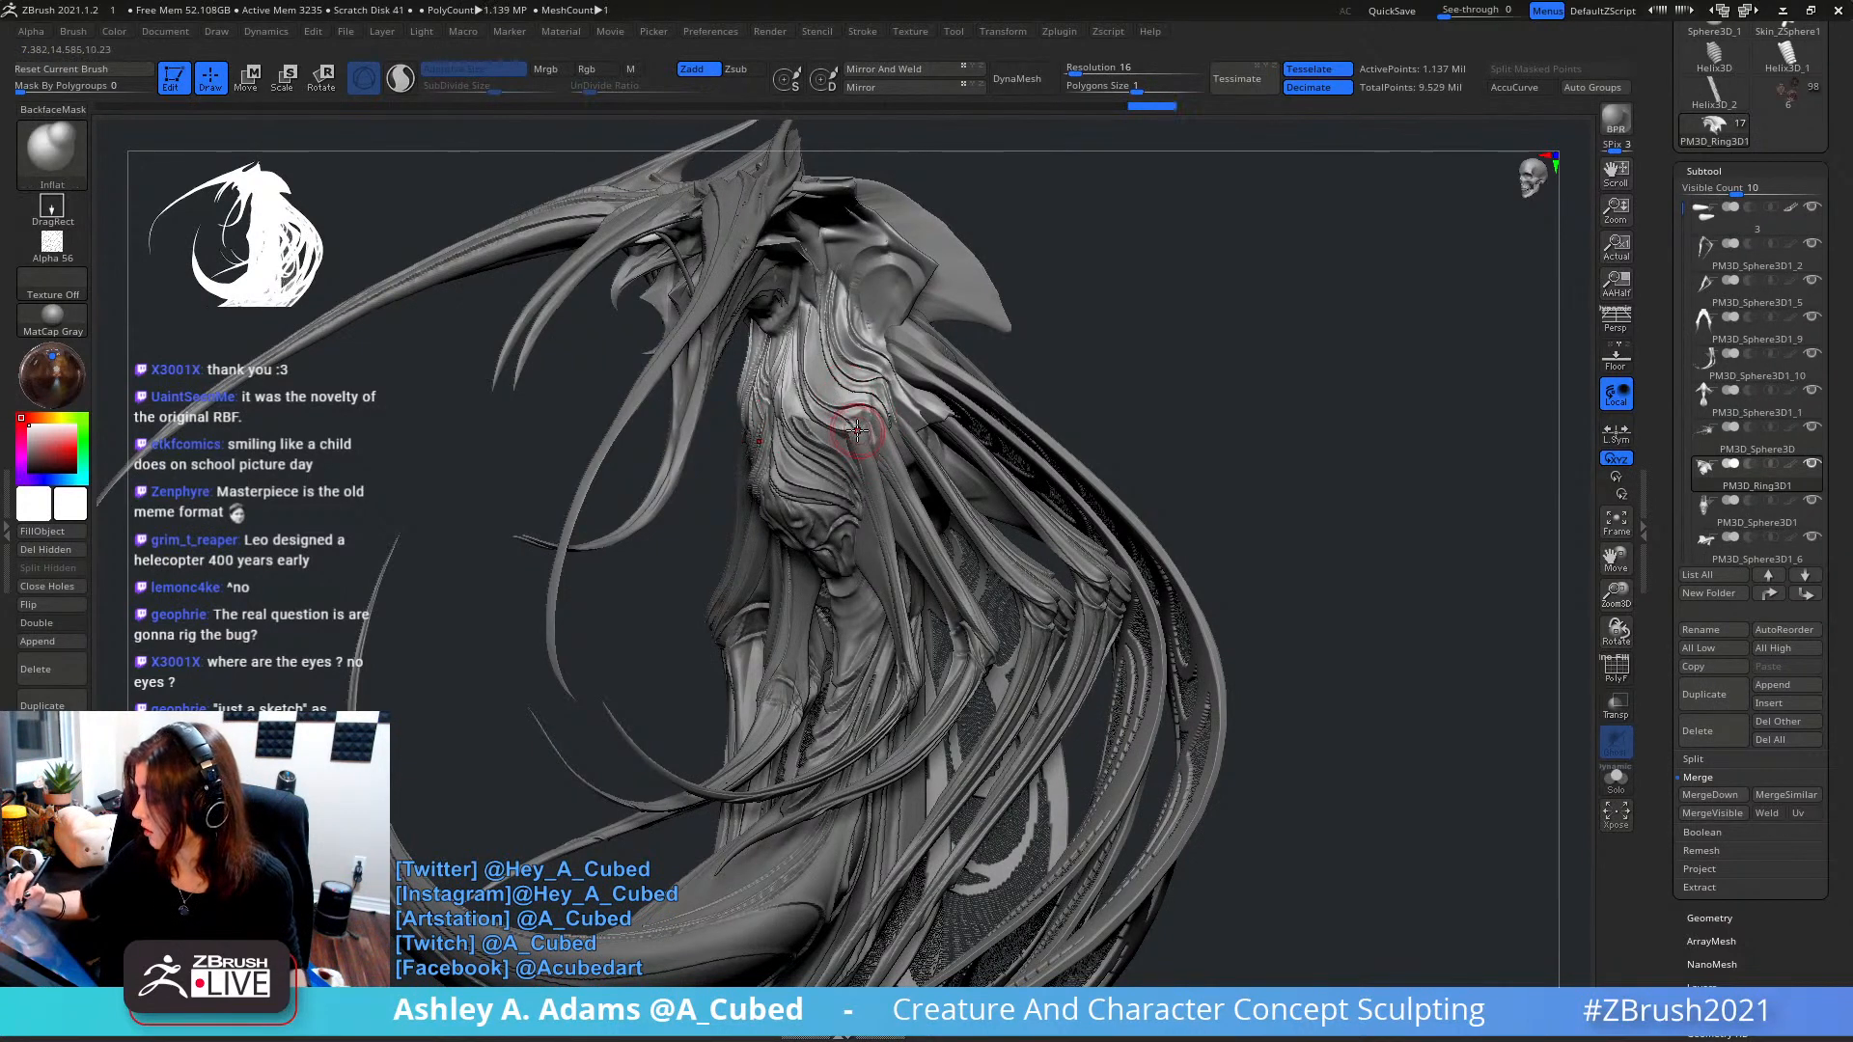
pyautogui.press('b')
pyautogui.press('d')
pyautogui.press('s')
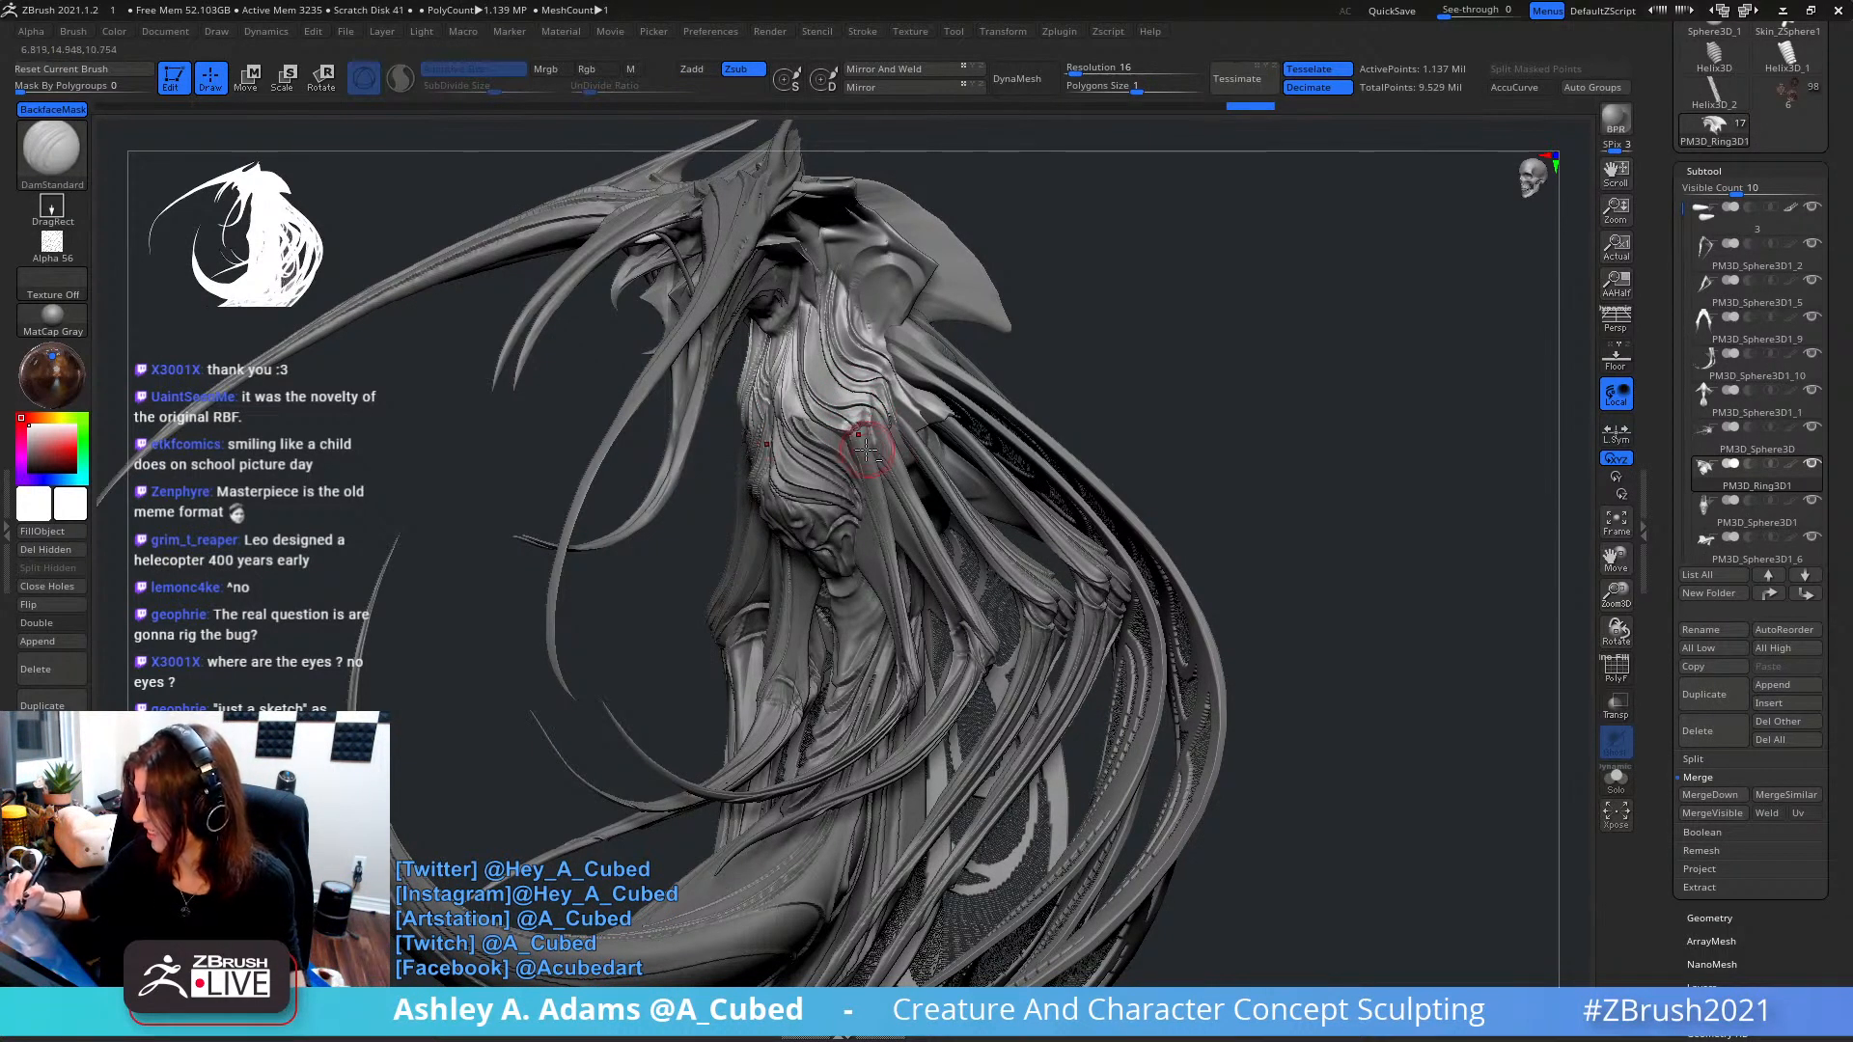
pyautogui.moveTo(866, 451); pyautogui.dragTo(886, 410)
pyautogui.moveTo(891, 408)
pyautogui.mouseDown(button='right')
pyautogui.moveTo(875, 434)
pyautogui.moveTo(905, 391)
pyautogui.mouseUp(button='right')
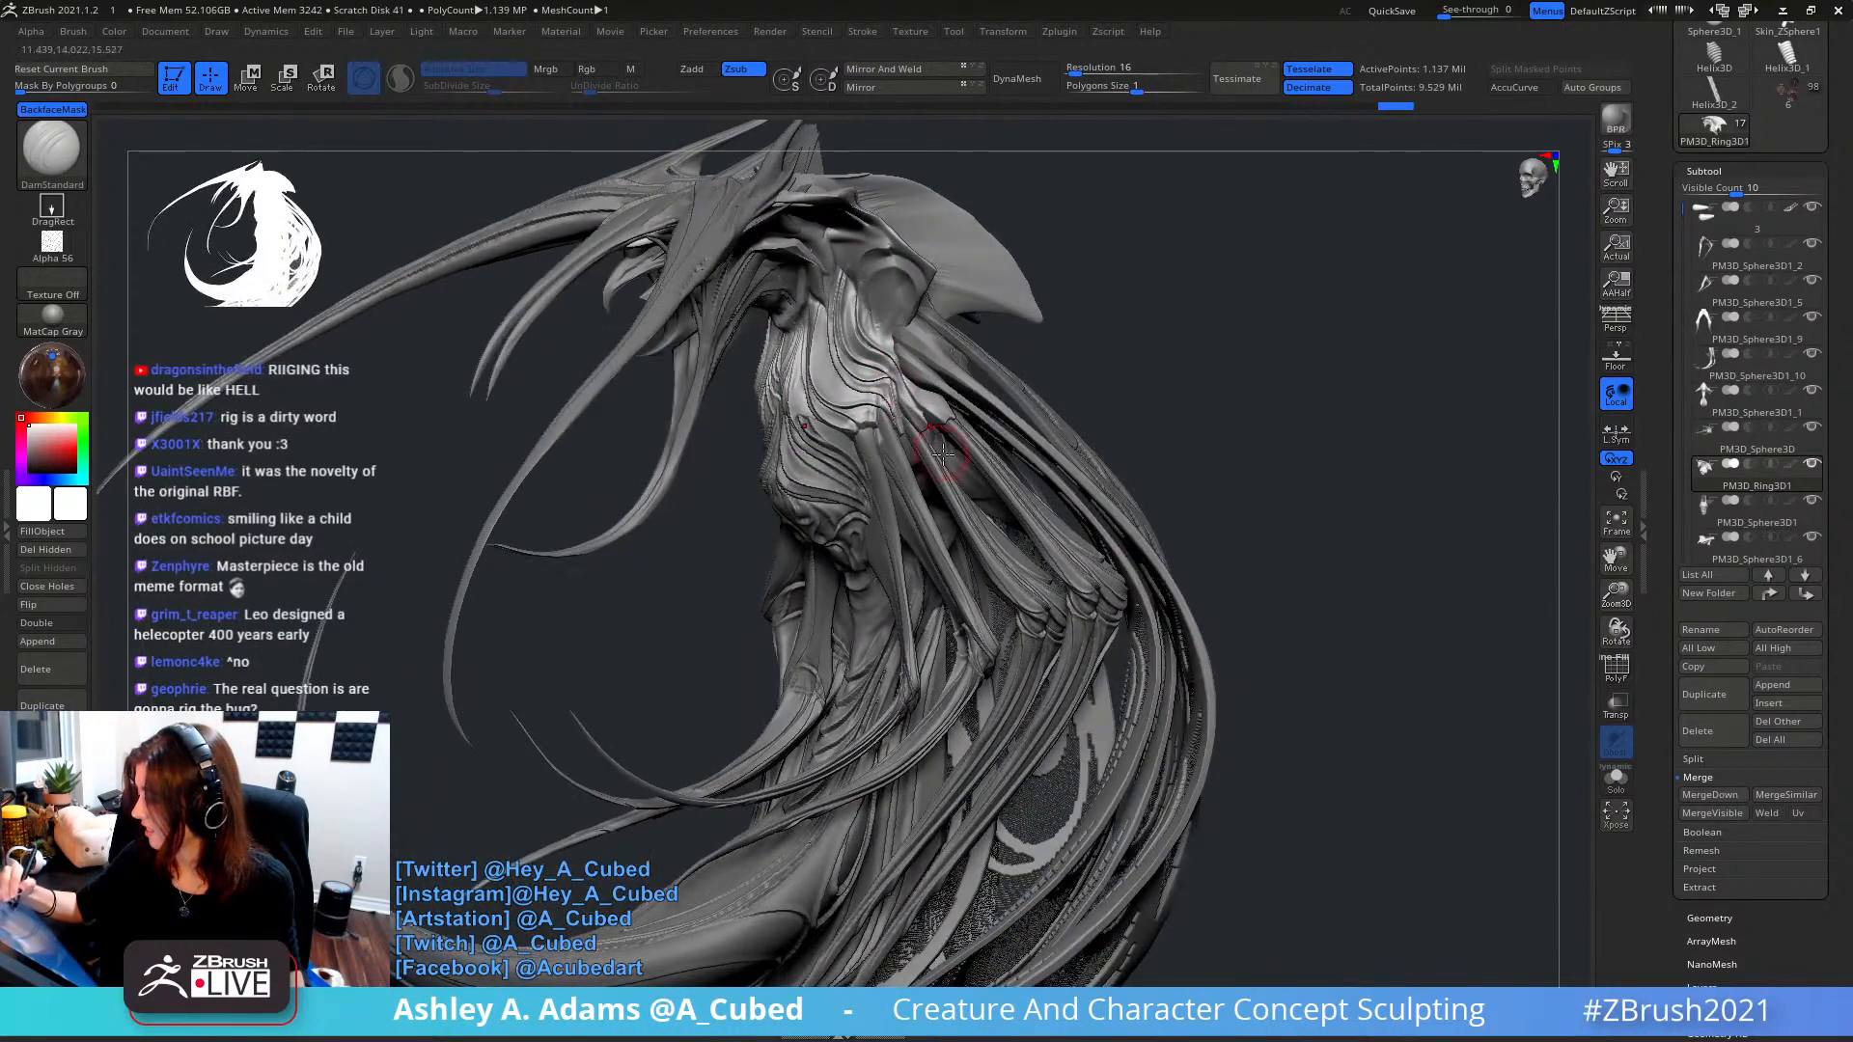
pyautogui.moveTo(943, 454)
pyautogui.mouseDown(button='right')
pyautogui.moveTo(959, 414)
pyautogui.moveTo(866, 449)
pyautogui.moveTo(915, 359)
pyautogui.moveTo(876, 387)
pyautogui.mouseUp(button='right')
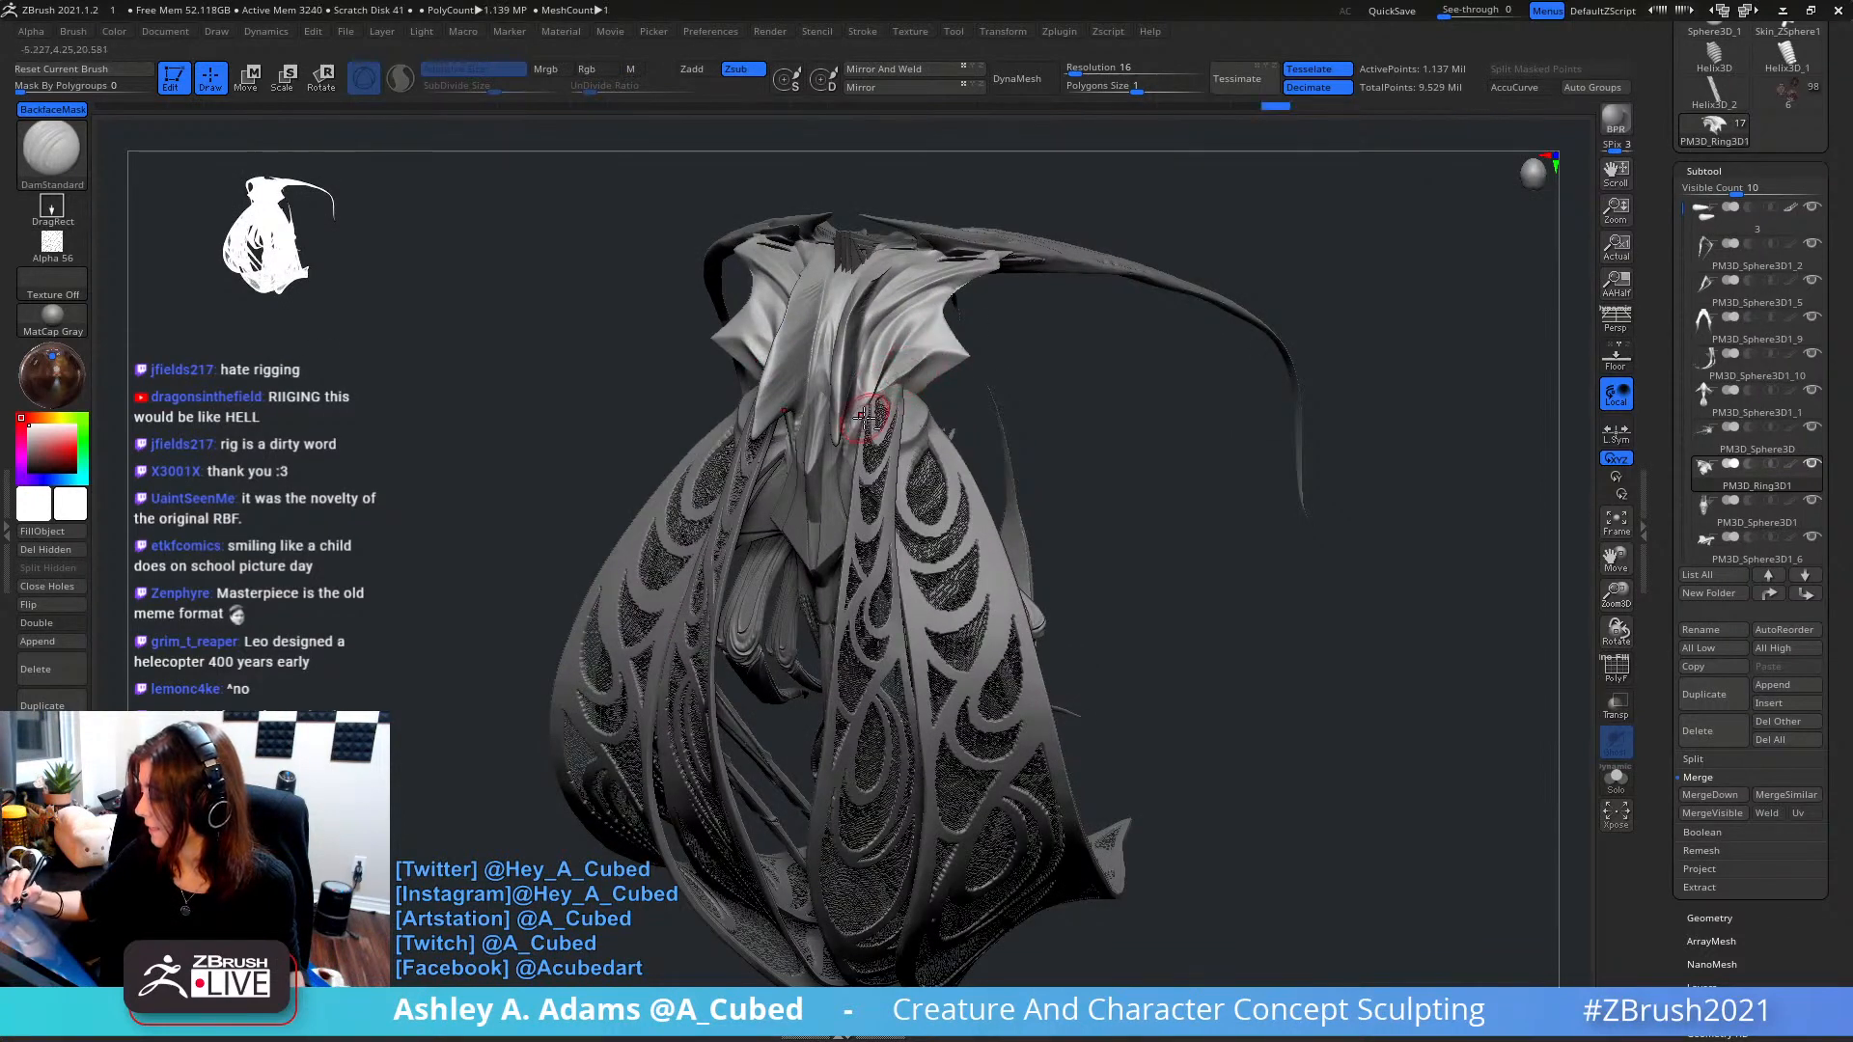
# - Reshape the layered back crest of PM3D_Ring3D1 with SnakeHook and soften it with SmoothCloth
pyautogui.moveTo(934, 355)
pyautogui.mouseDown(button='right')
pyautogui.moveTo(846, 353)
pyautogui.moveTo(866, 347)
pyautogui.moveTo(838, 370)
pyautogui.mouseUp(button='right')
pyautogui.press('b')
pyautogui.press('s')
pyautogui.press('h')
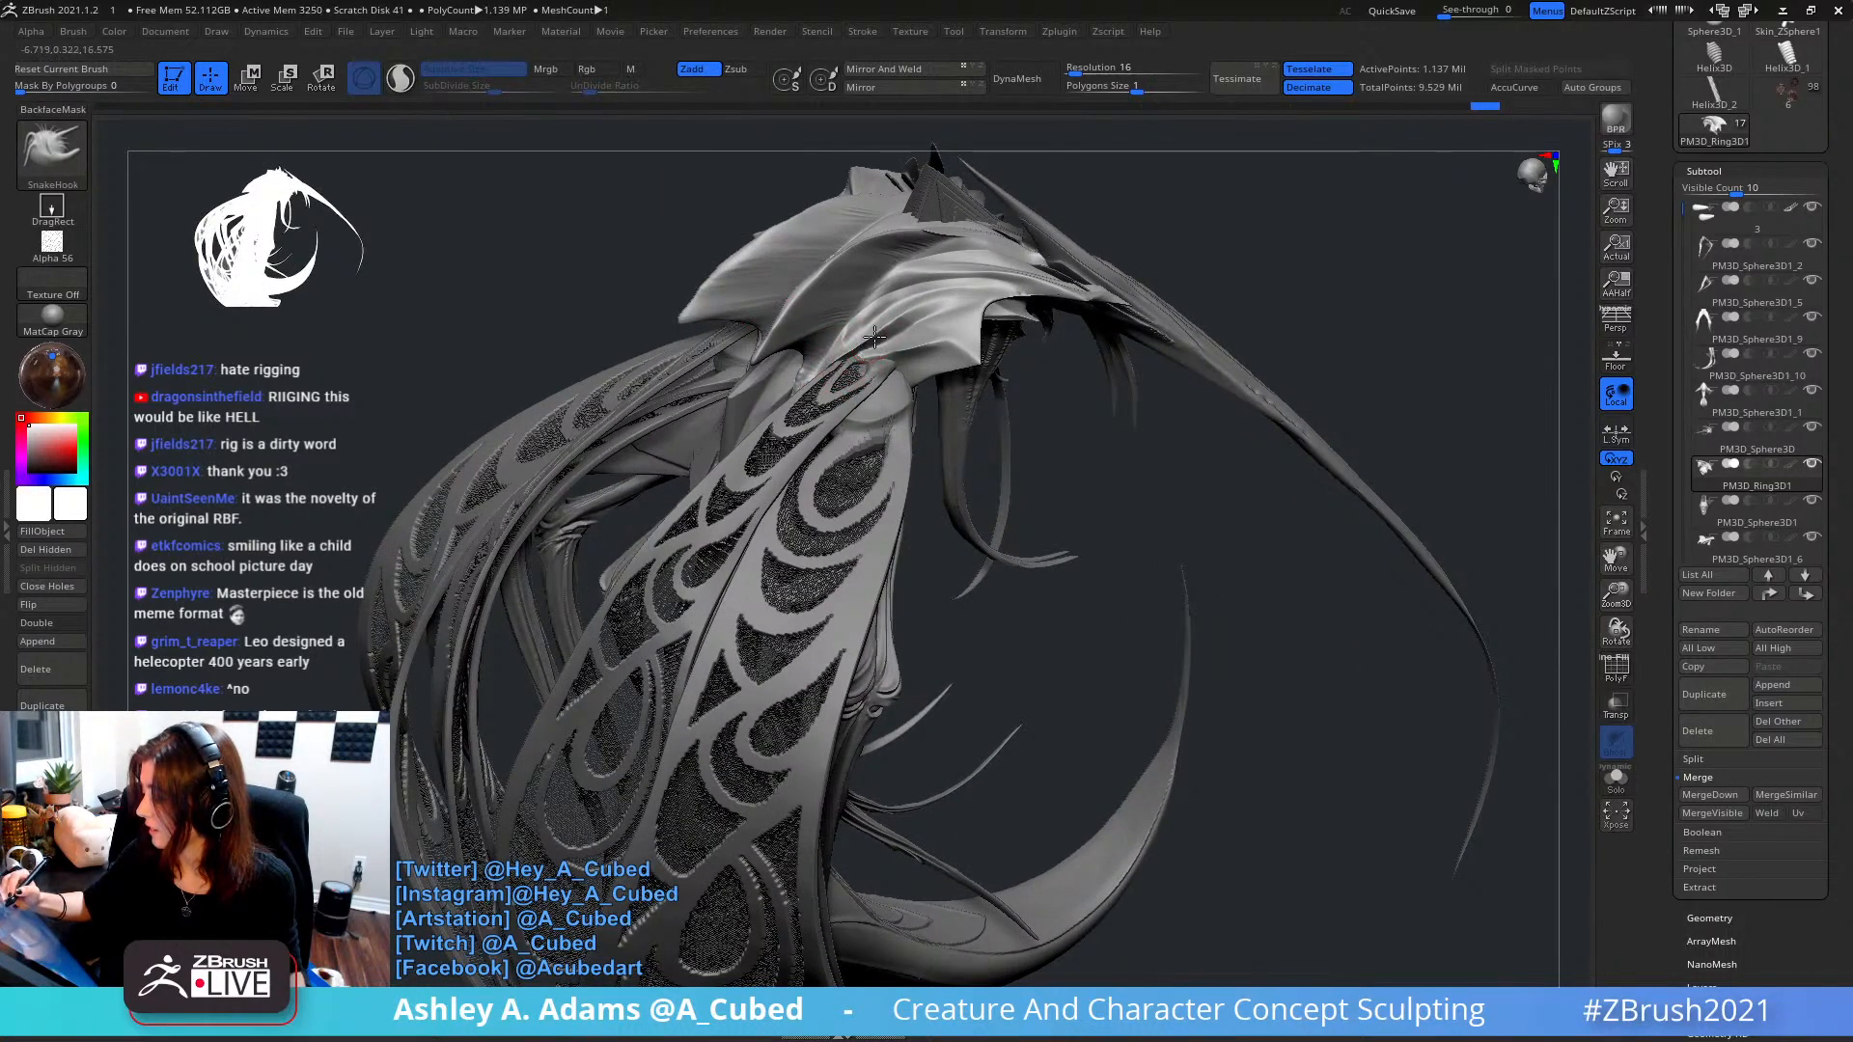
pyautogui.press('b')
pyautogui.press('s')
pyautogui.press('c')
pyautogui.press('b')
pyautogui.press('s')
pyautogui.press('h')
pyautogui.moveTo(840, 362)
pyautogui.mouseDown(button='right')
pyautogui.moveTo(956, 442)
pyautogui.moveTo(889, 257)
pyautogui.mouseUp(button='right')
# - Smooth and flatten the surface of the back crest with SmoothCloth and hPolish
pyautogui.press('b')
pyautogui.press('s')
pyautogui.press('c')
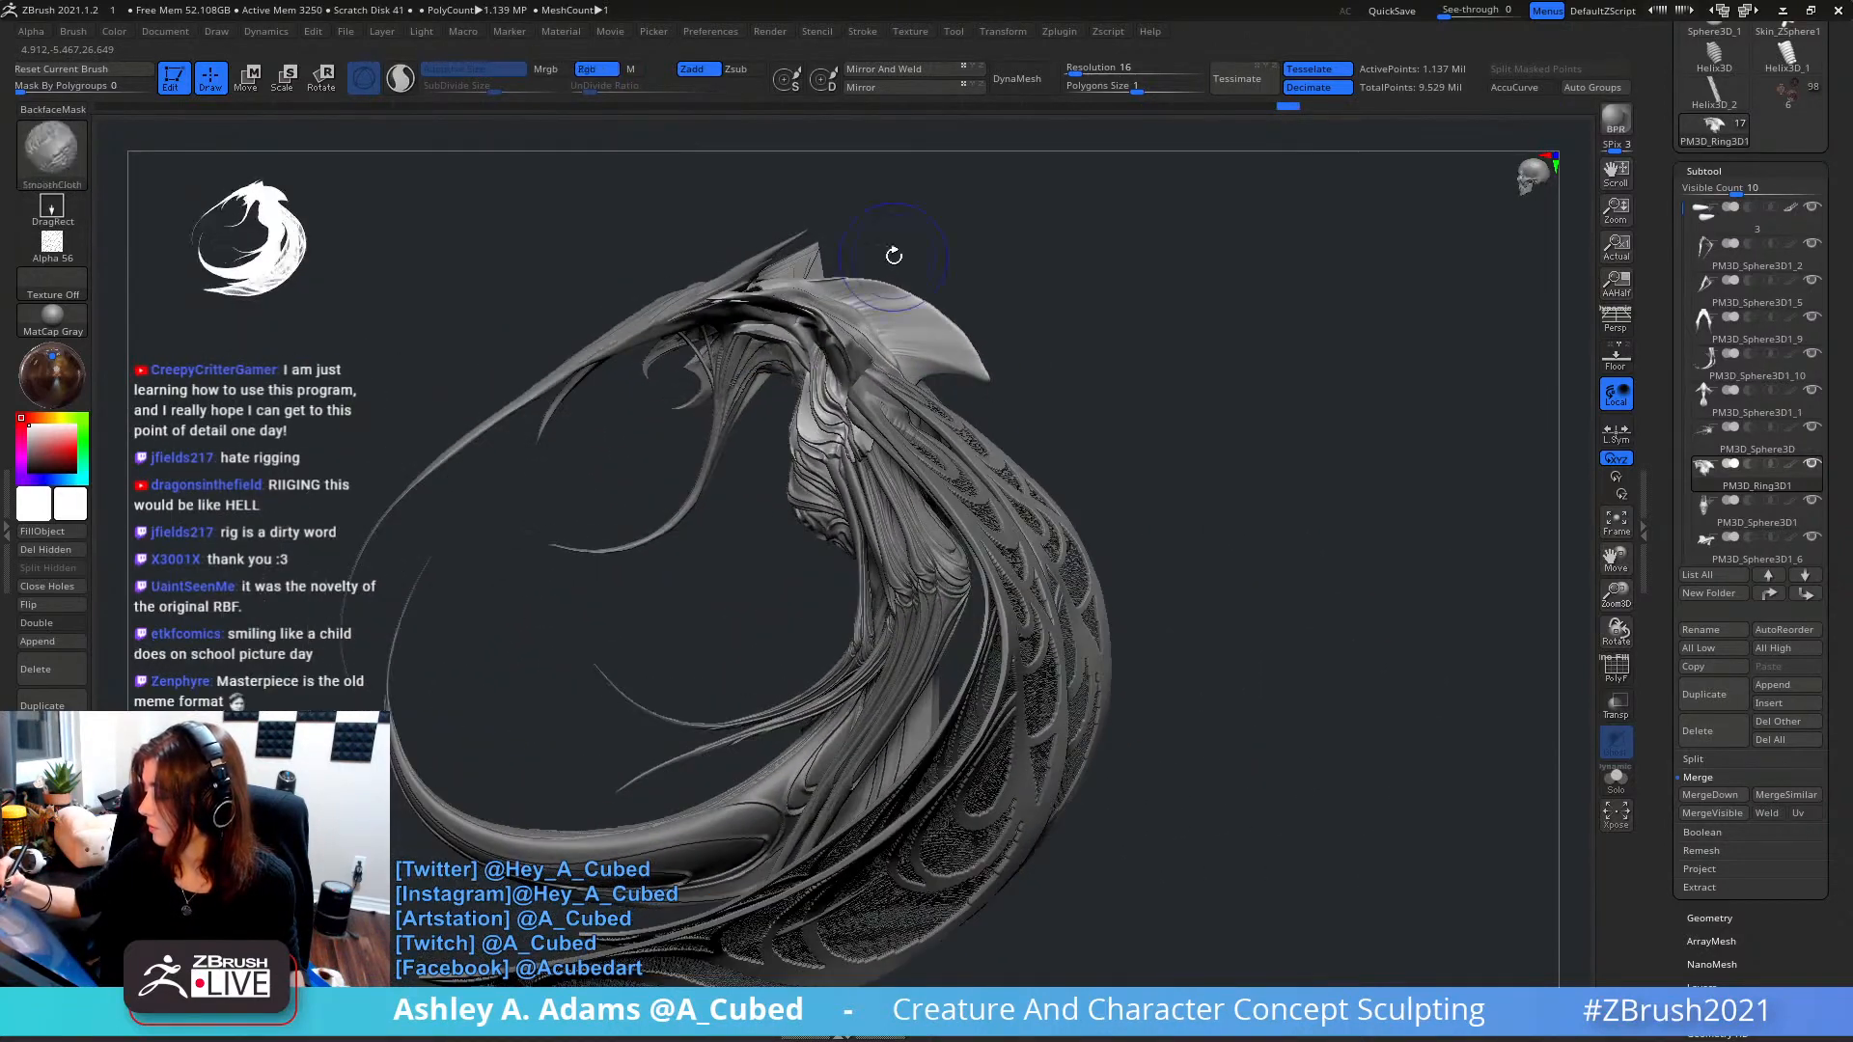
pyautogui.press('b')
pyautogui.press('h')
pyautogui.press('p')
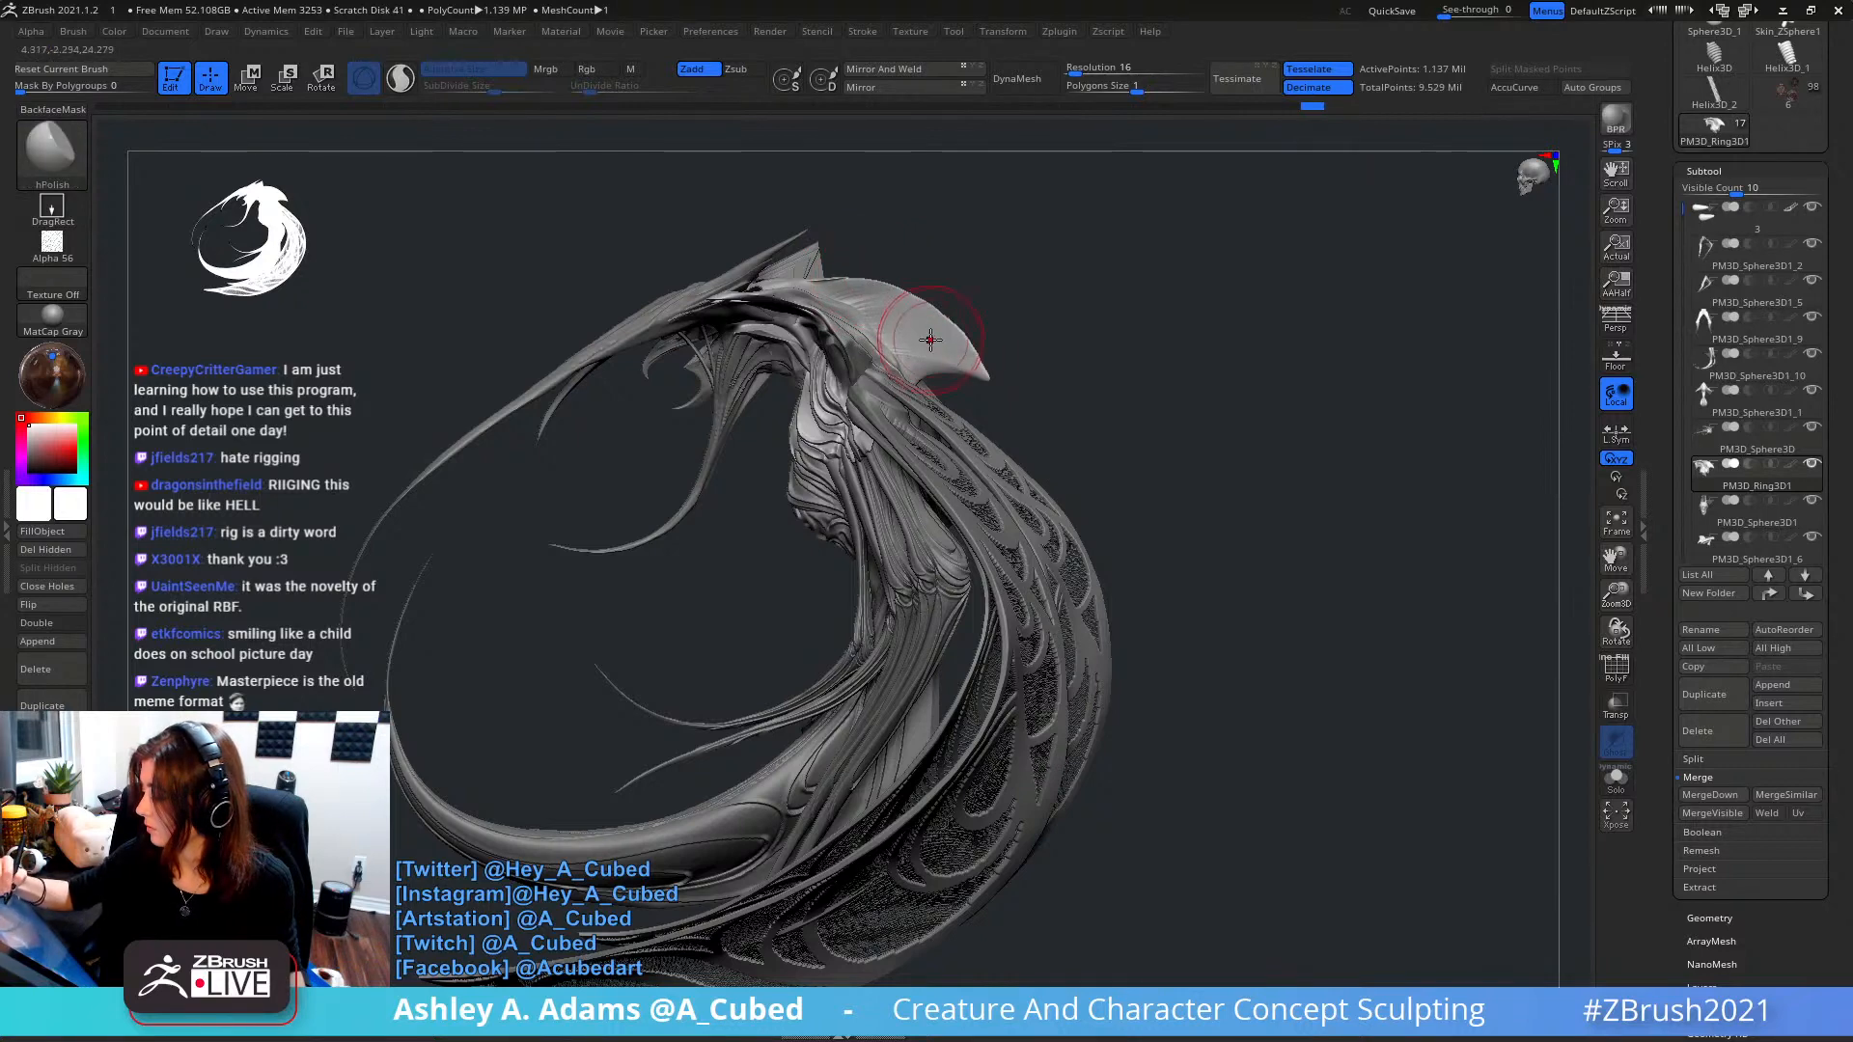
pyautogui.press('b')
pyautogui.press('s')
pyautogui.press('c')
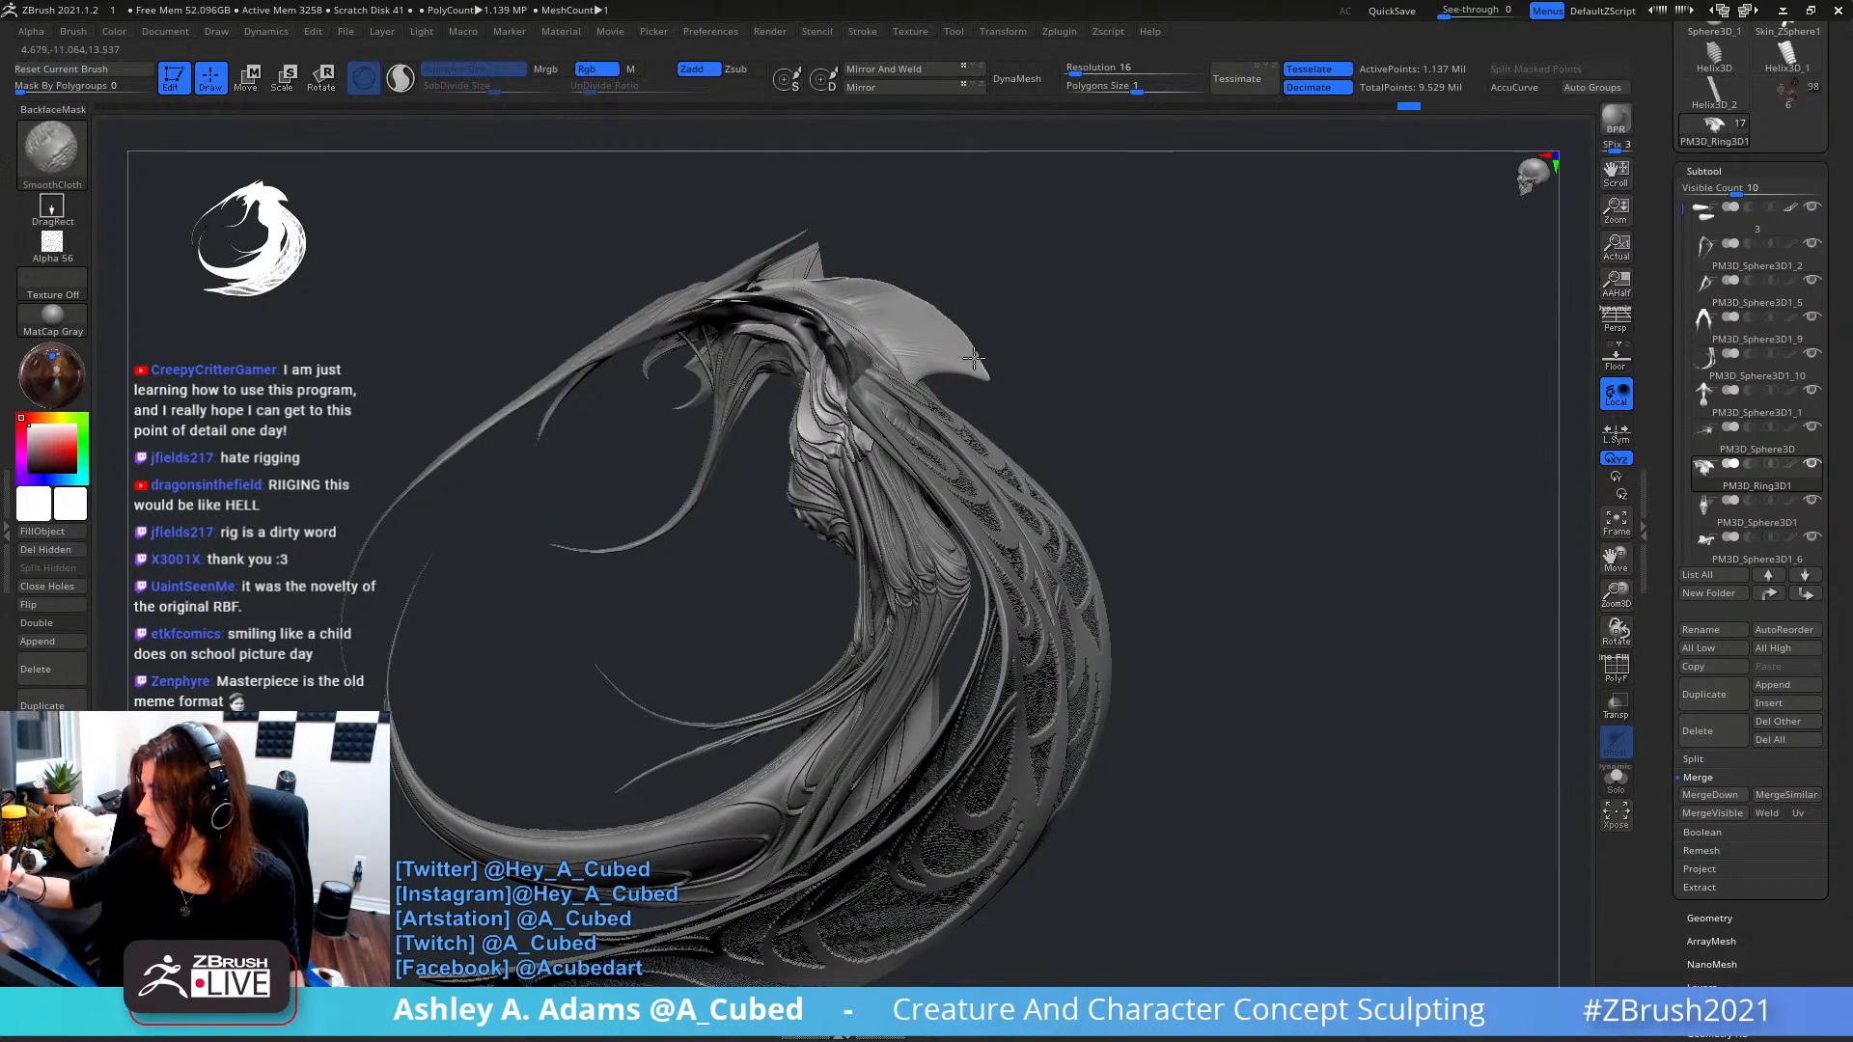
# - Pull the rear tip of the back crest outward into a sharper point with SnakeHook and smooth its edge
pyautogui.press('b')
pyautogui.press('s')
pyautogui.press('h')
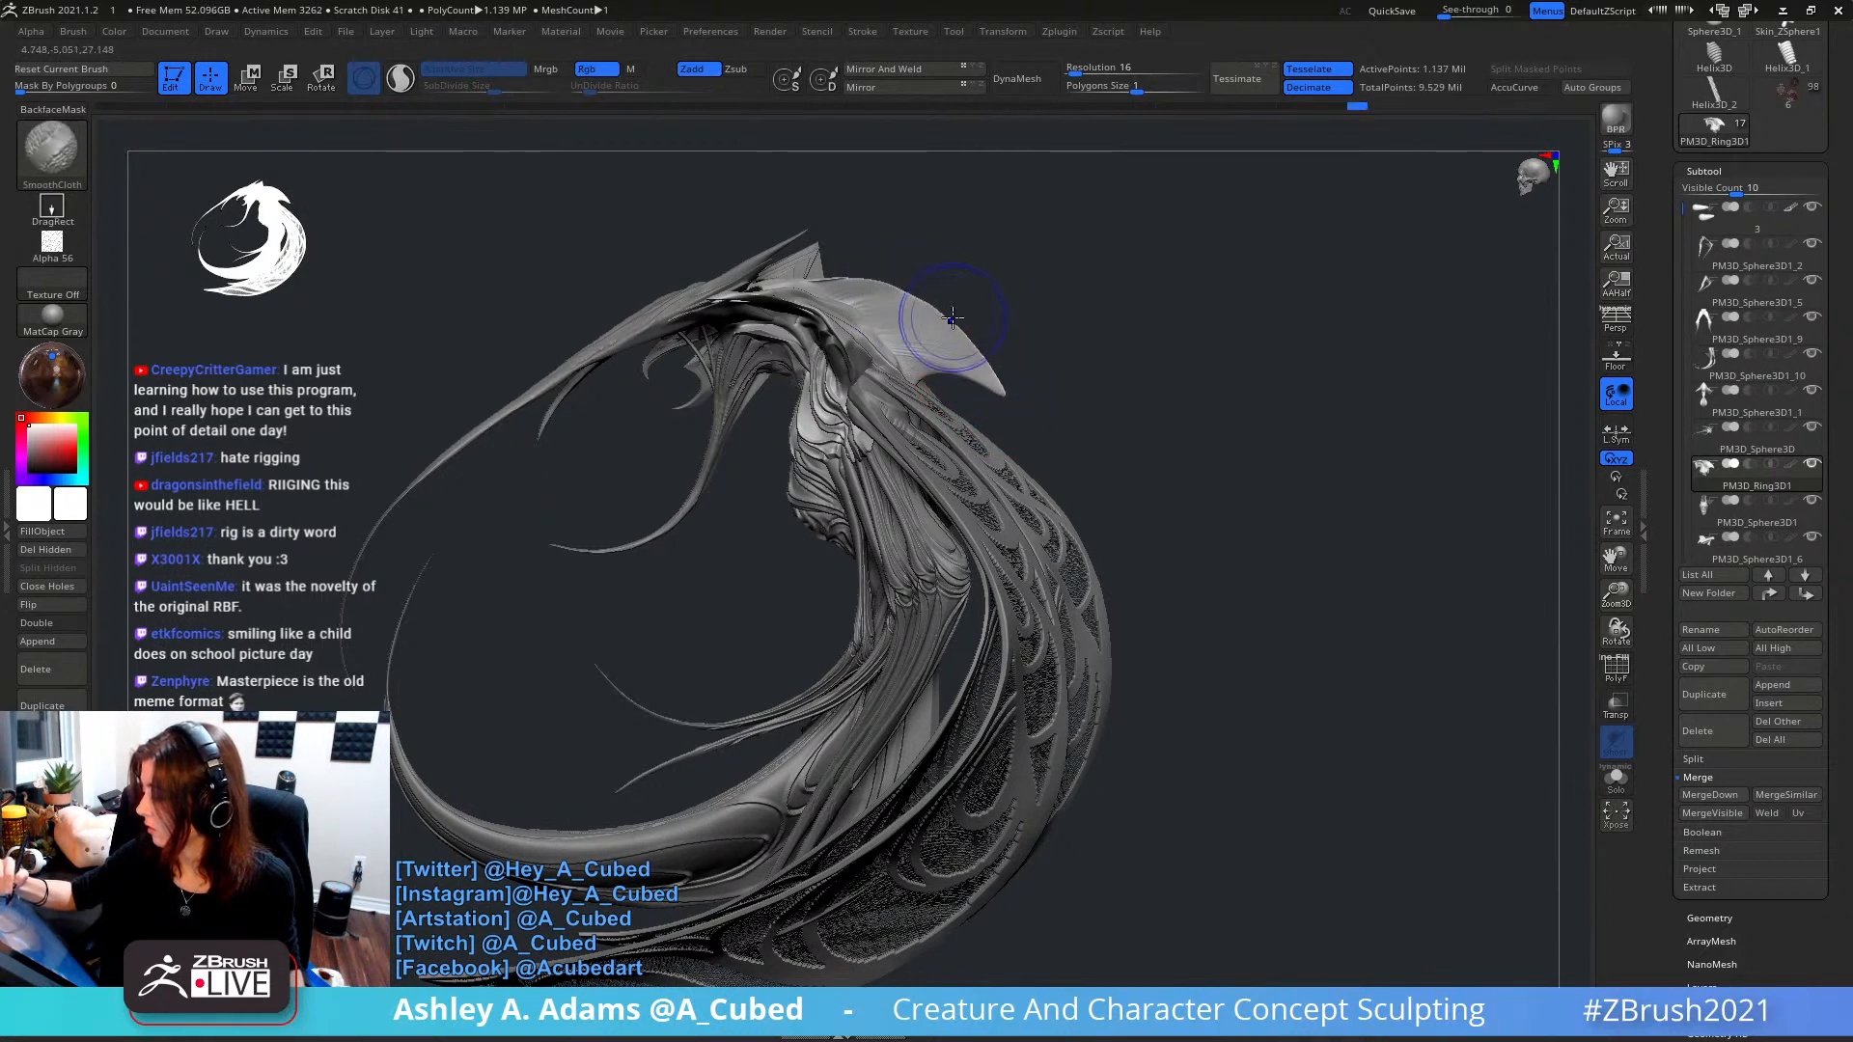
pyautogui.press('space')
pyautogui.moveTo(874, 255); pyautogui.dragTo(877, 255)
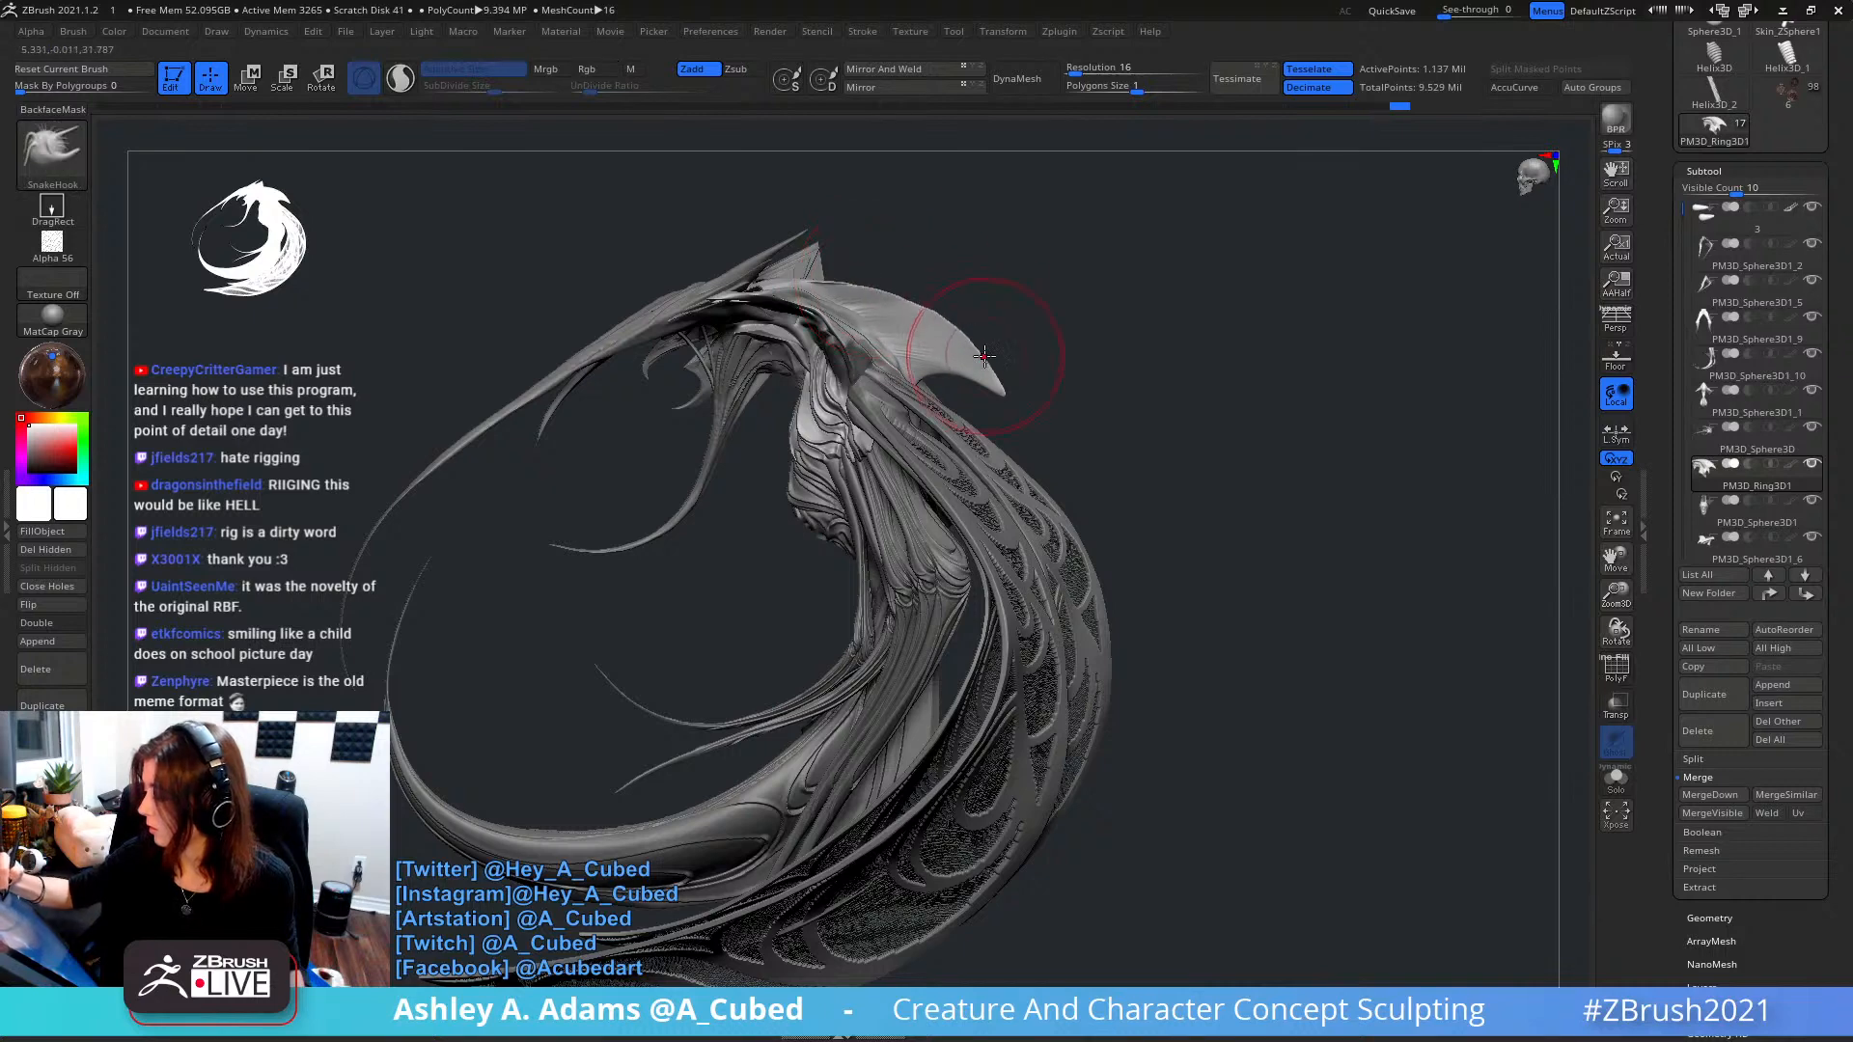
pyautogui.moveTo(983, 357); pyautogui.dragTo(959, 324)
pyautogui.press('shift')
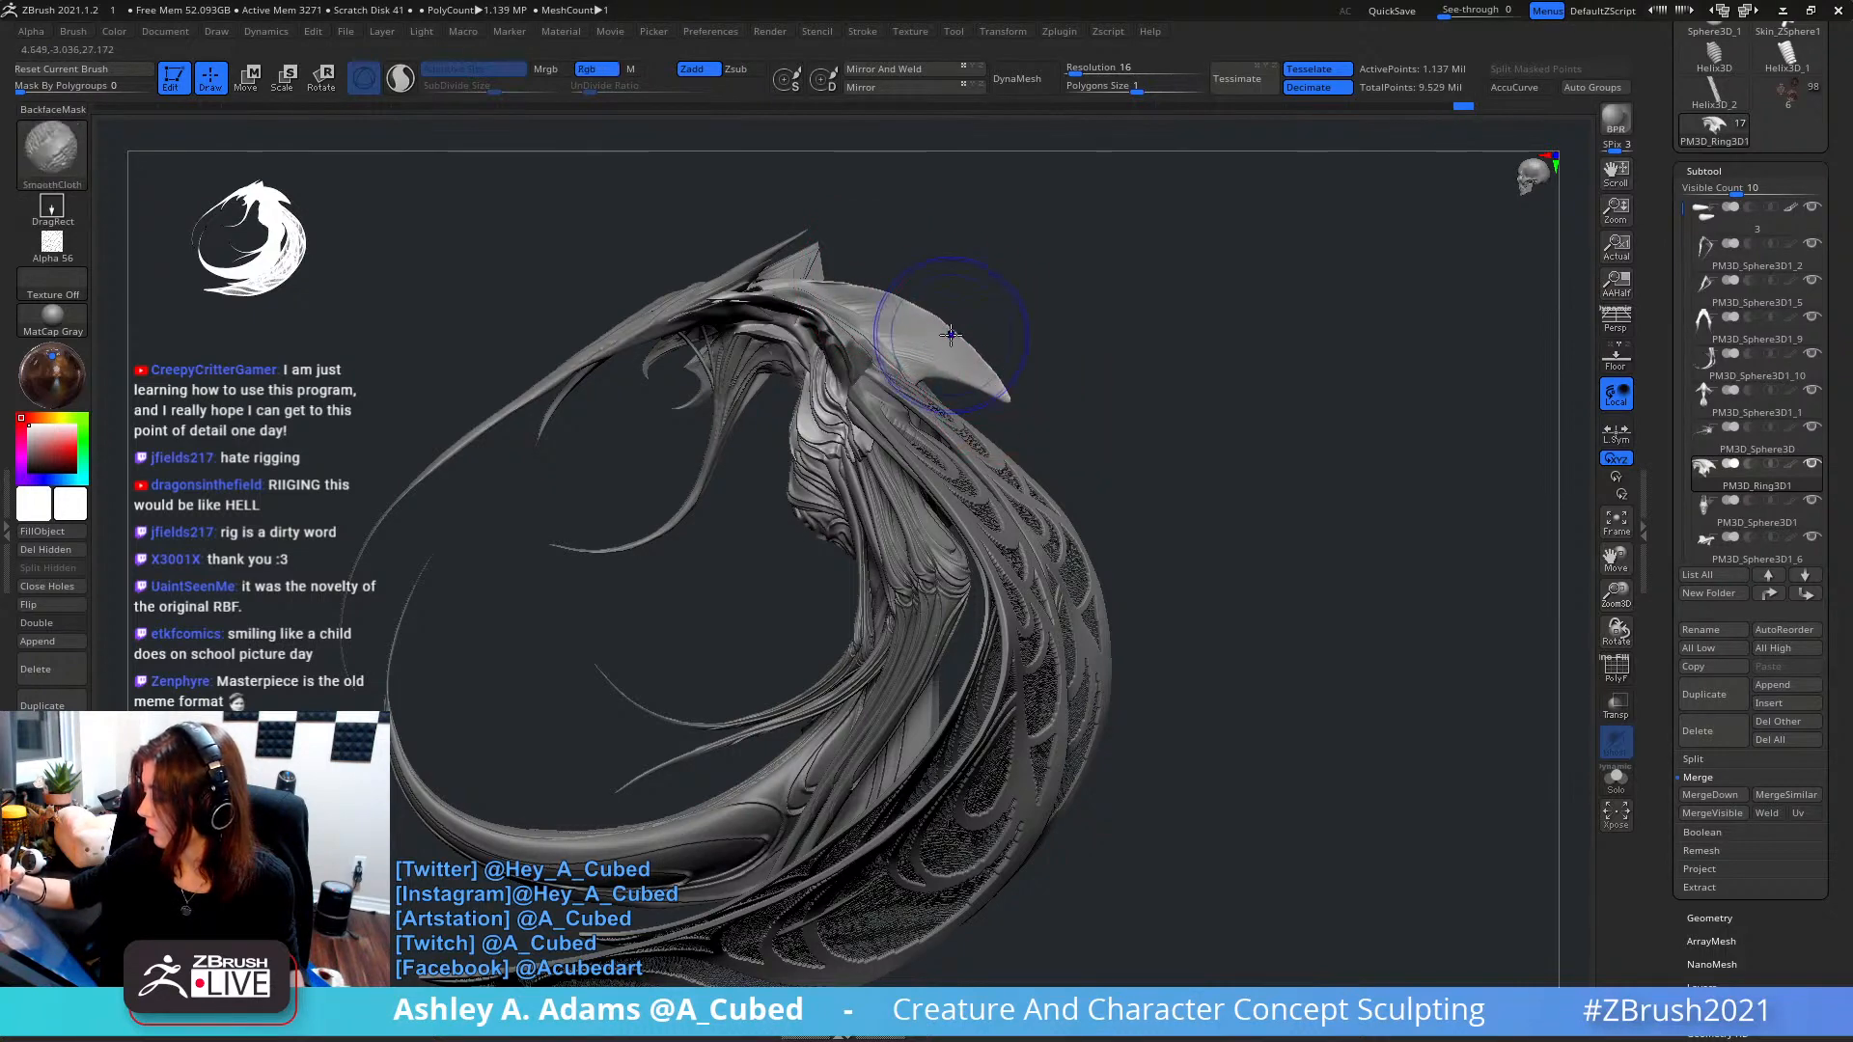
# - Try to stretch the rear tip of the back crest into a long downward spike with SnakeHook and smooth it
pyautogui.moveTo(985, 421)
pyautogui.keyDown('ctrl'); pyautogui.mouseDown(button='right')
pyautogui.moveTo(984, 346)
pyautogui.moveTo(1038, 365)
pyautogui.mouseUp(button='right'); pyautogui.keyUp('ctrl')
pyautogui.rightClick(990, 386)
pyautogui.keyDown('ctrl'); pyautogui.moveTo(990, 323); pyautogui.dragTo(897, 277); pyautogui.keyUp('ctrl')
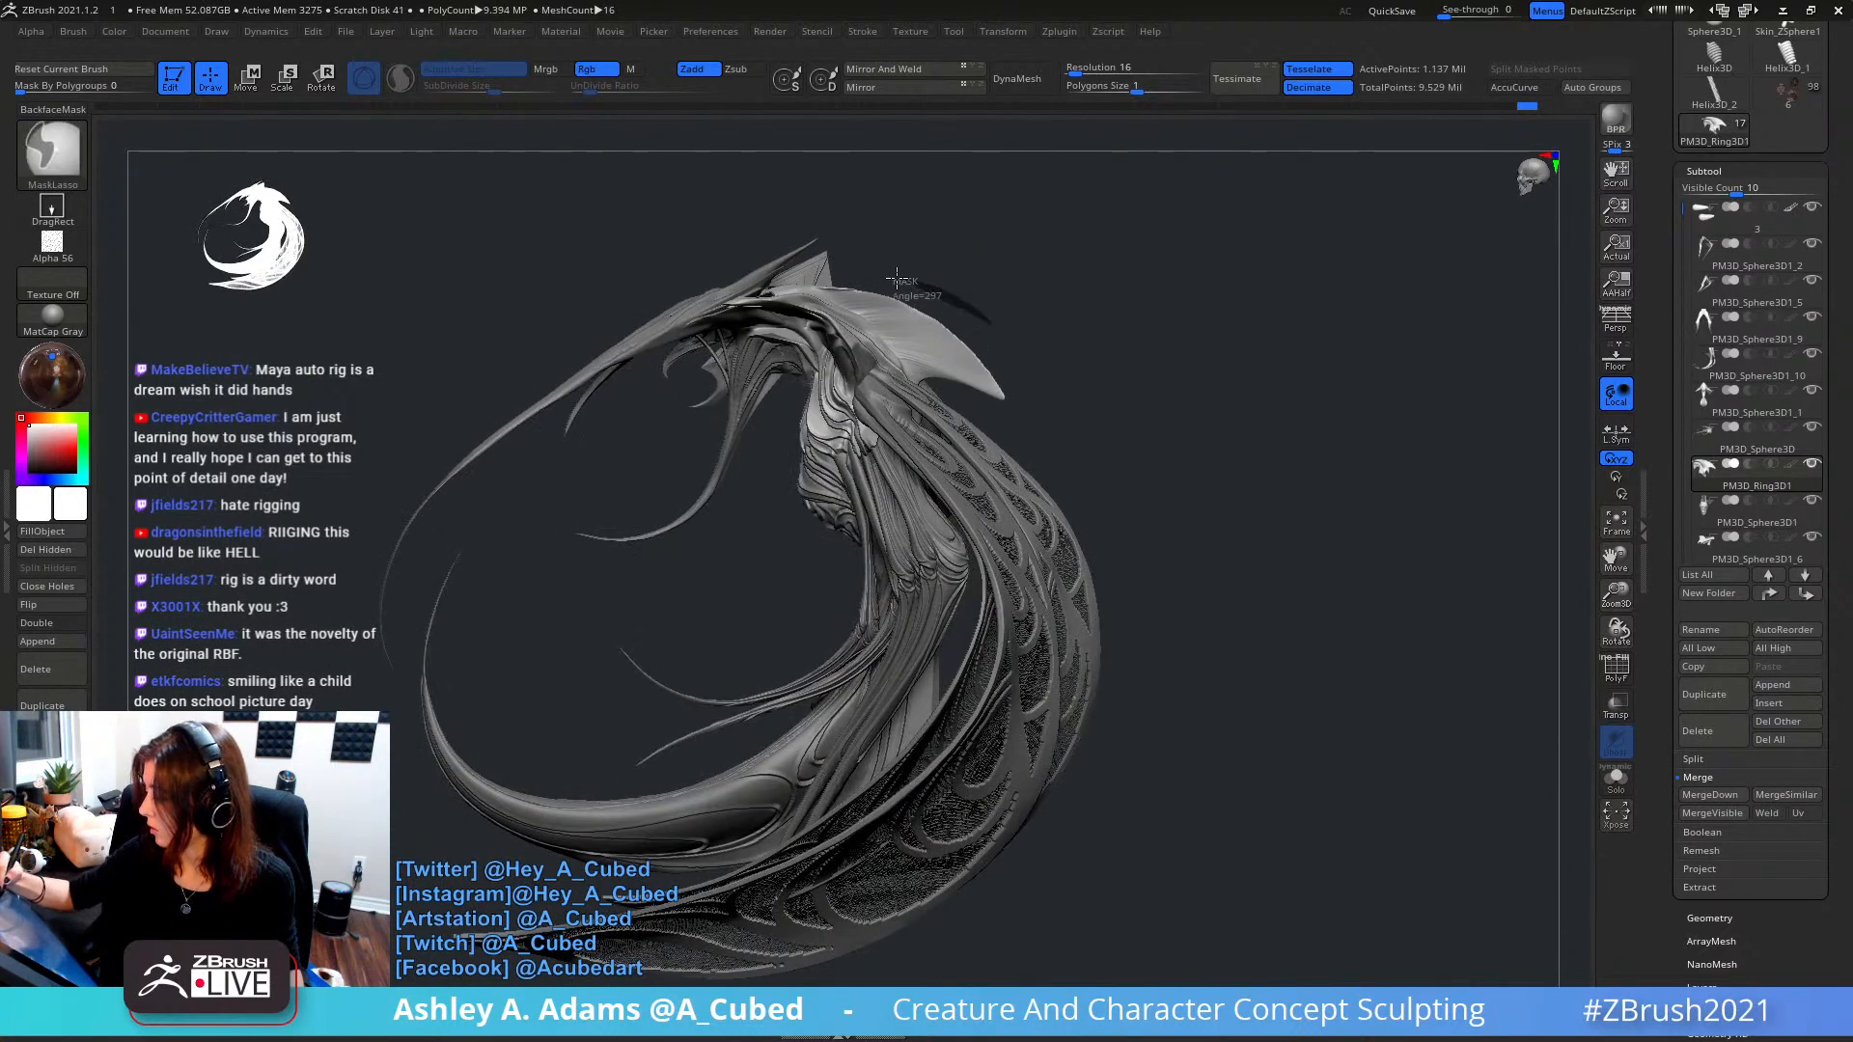
pyautogui.keyDown('ctrl'); pyautogui.moveTo(990, 380); pyautogui.dragTo(1035, 421); pyautogui.keyUp('ctrl')
pyautogui.keyDown('ctrl'); pyautogui.click(1050, 384); pyautogui.keyUp('ctrl')
pyautogui.keyDown('alt'); pyautogui.moveTo(1042, 378); pyautogui.dragTo(939, 330, button='right'); pyautogui.keyUp('alt')
pyautogui.rightClick(860, 405)
pyautogui.click(931, 308)
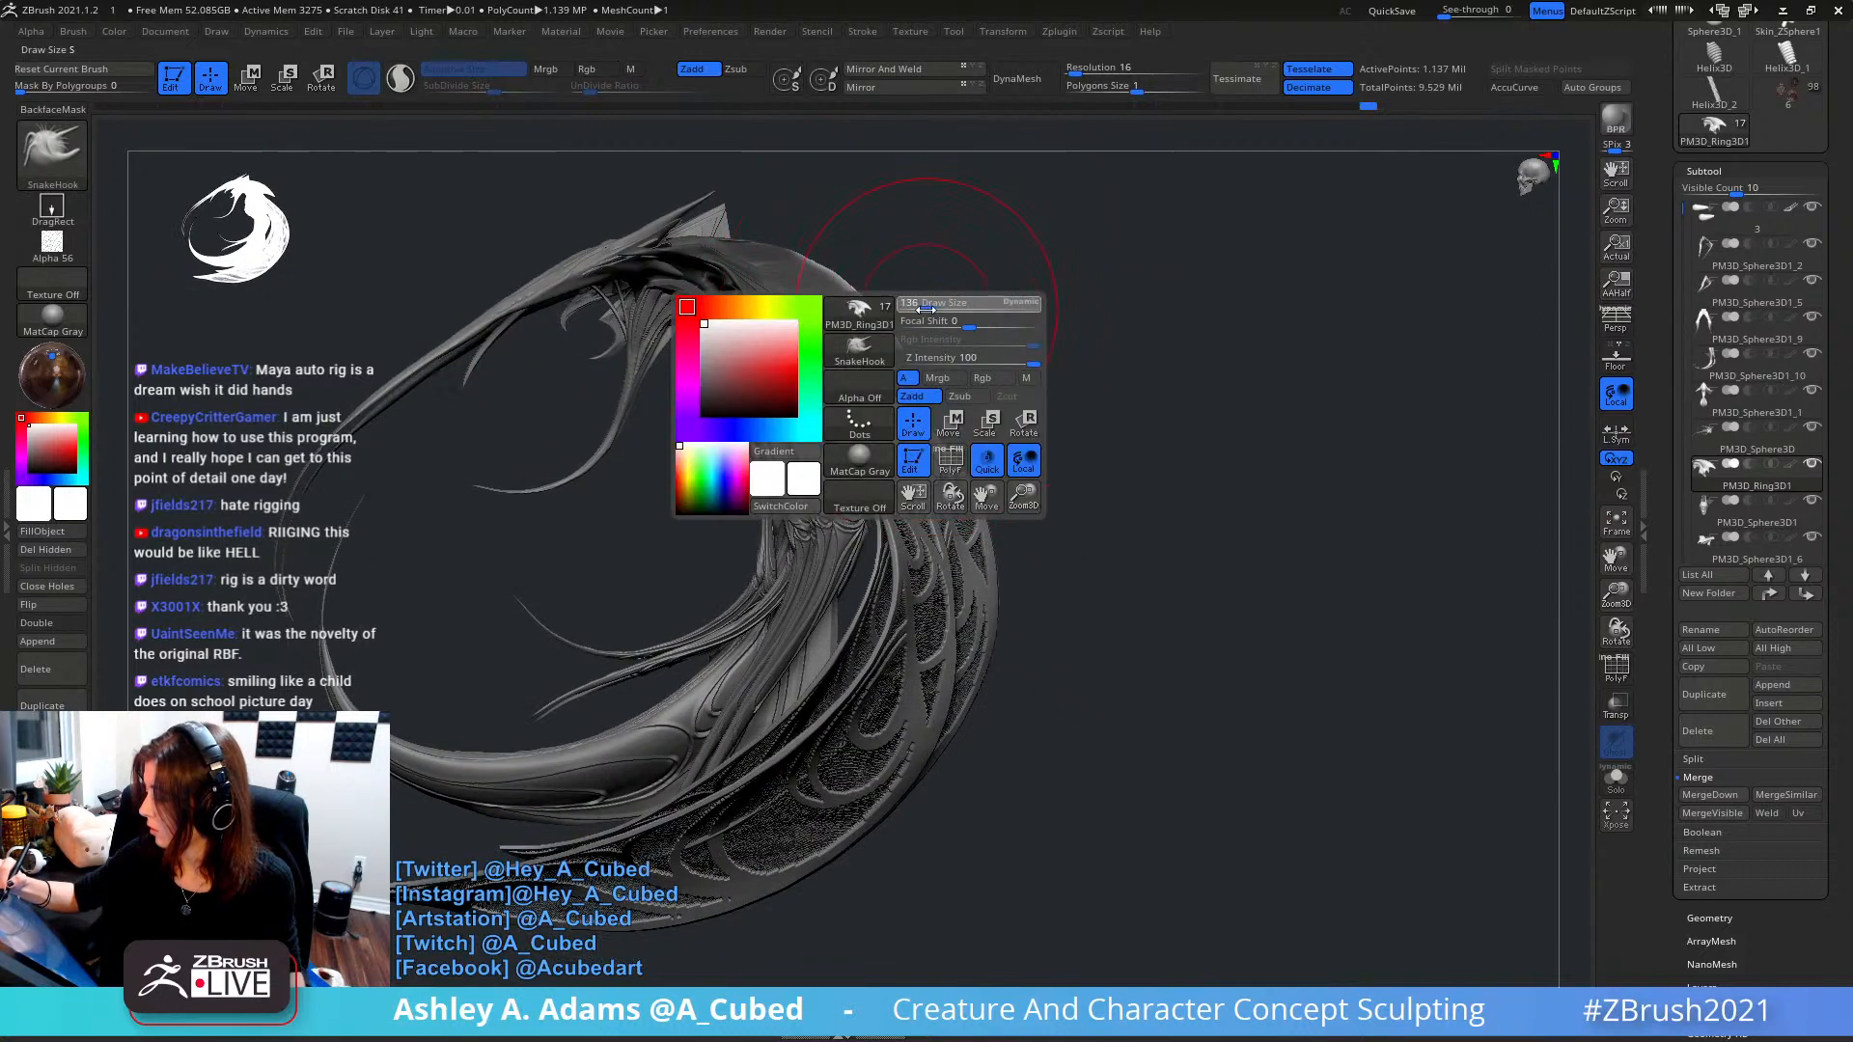
pyautogui.moveTo(898, 348); pyautogui.dragTo(905, 357)
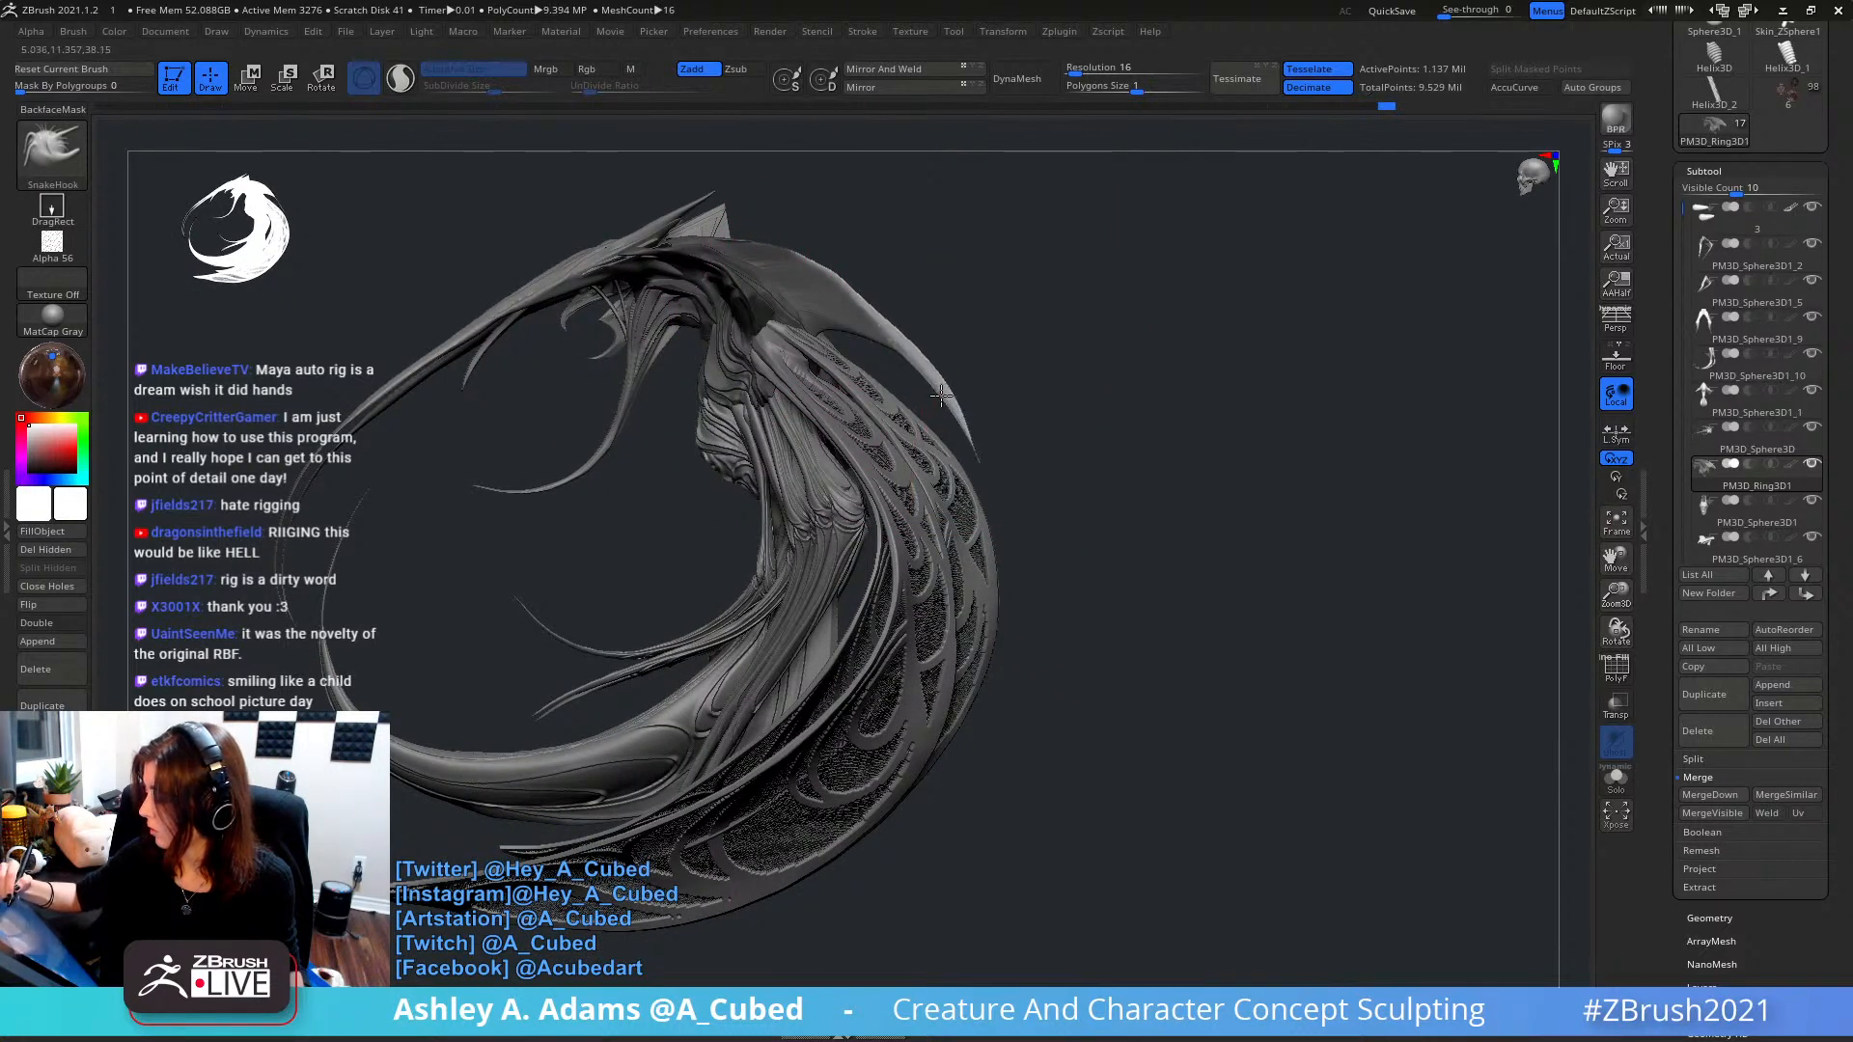
pyautogui.press('shift')
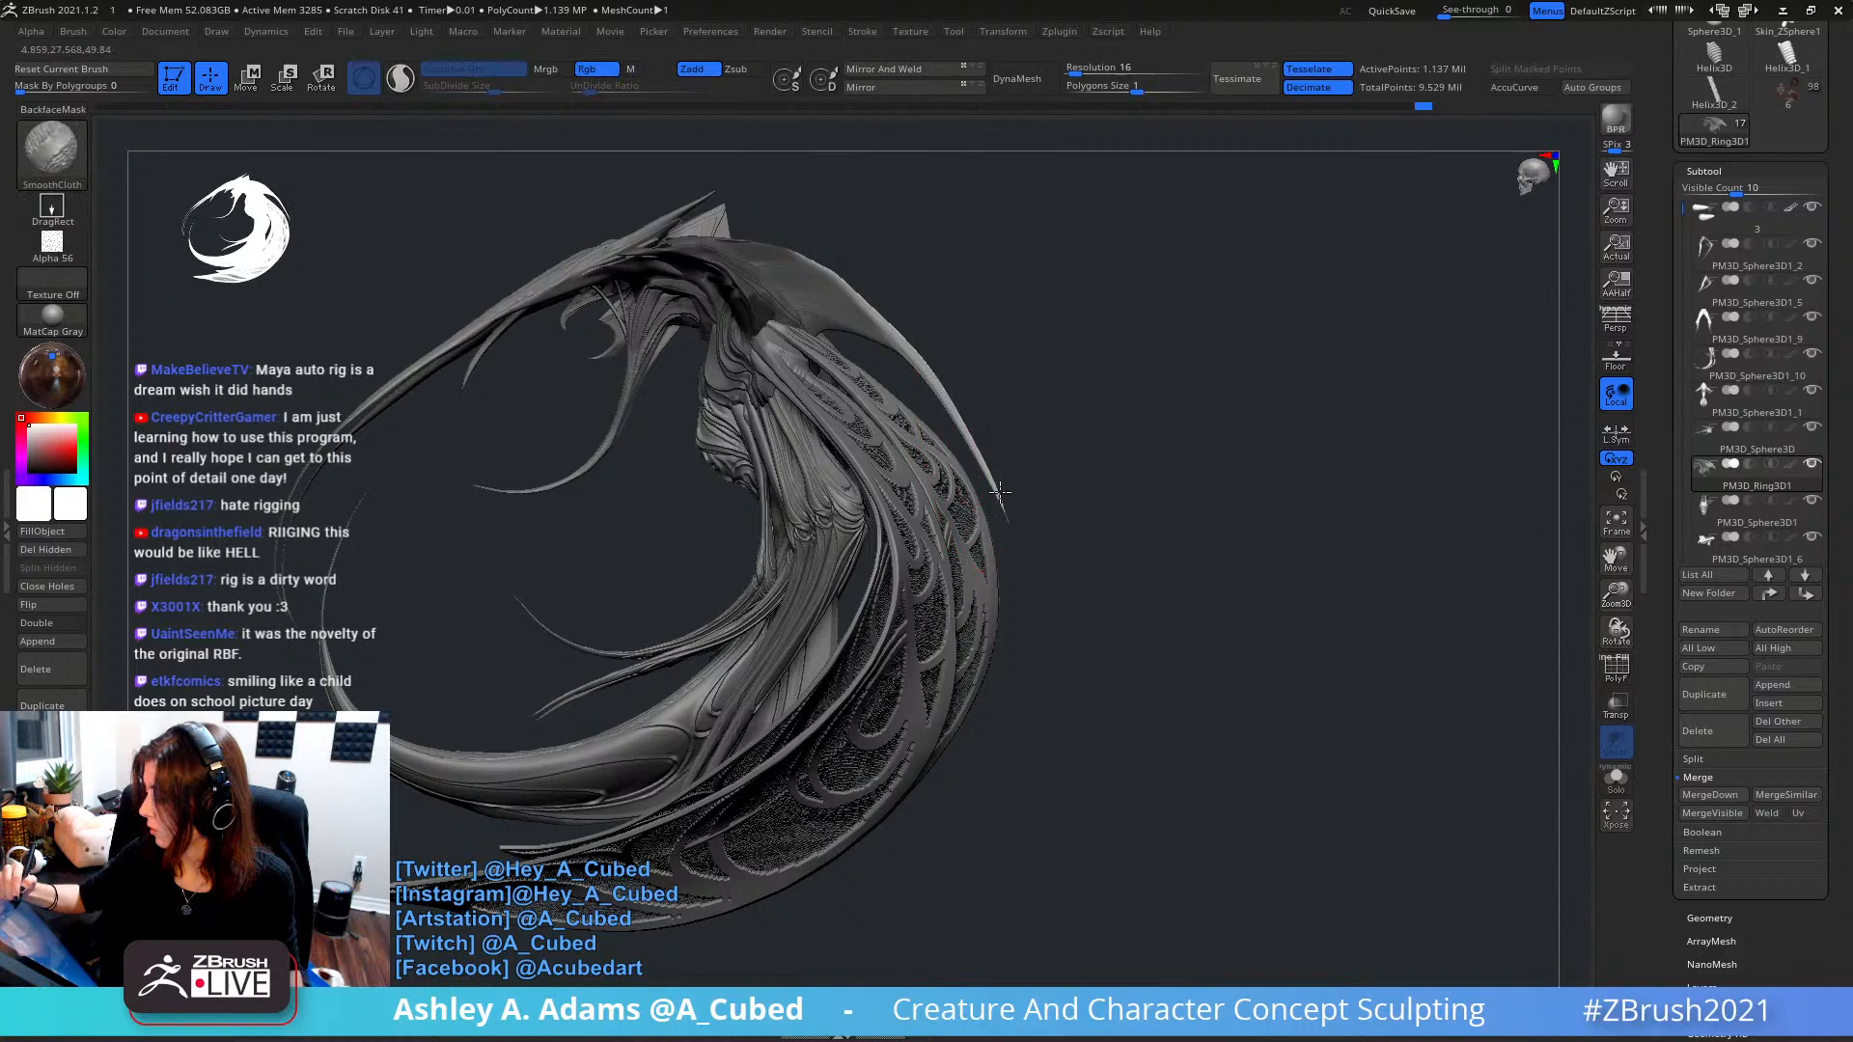
# - Undo the last SnakeHook and smoothing strokes on the rear tip of the back crest
pyautogui.rightClick(906, 343)
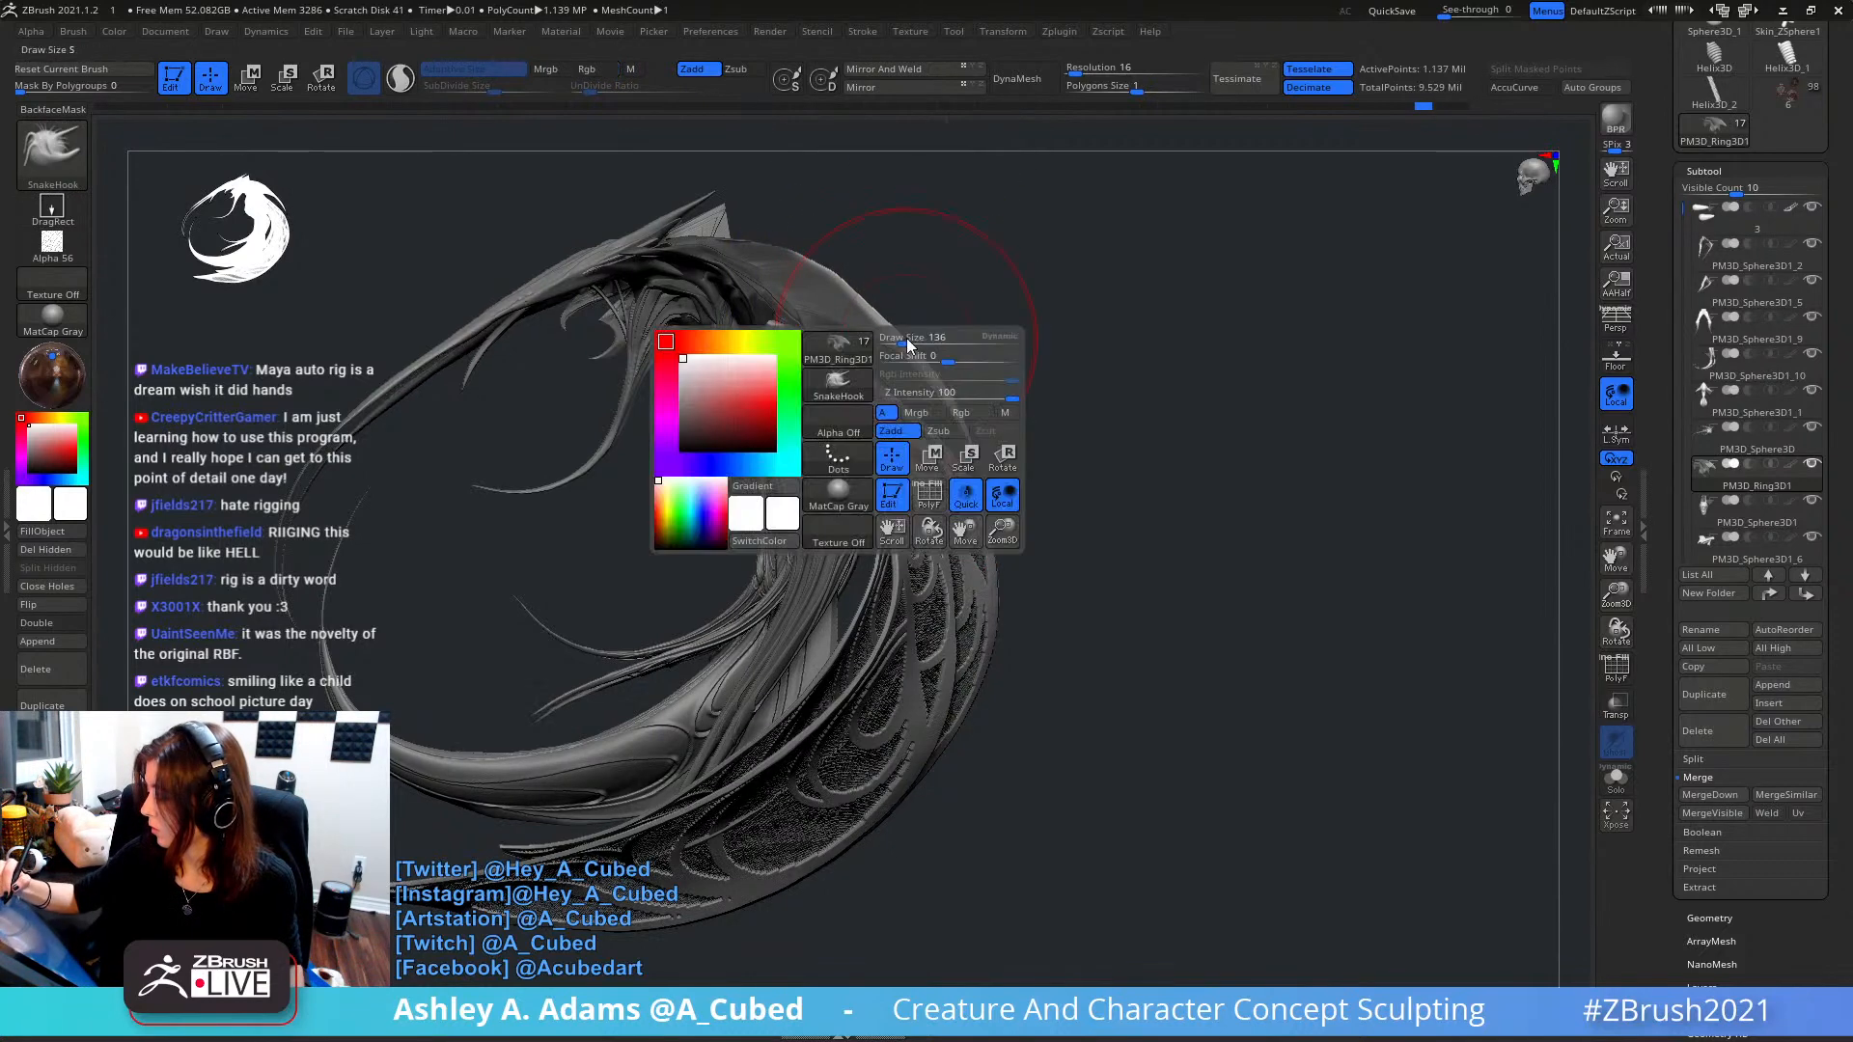
pyautogui.hotkey('ctrl', 'z')
pyautogui.hotkey('ctrl', 'z')
pyautogui.hotkey('ctrl', 'z')
pyautogui.rightClick(909, 326)
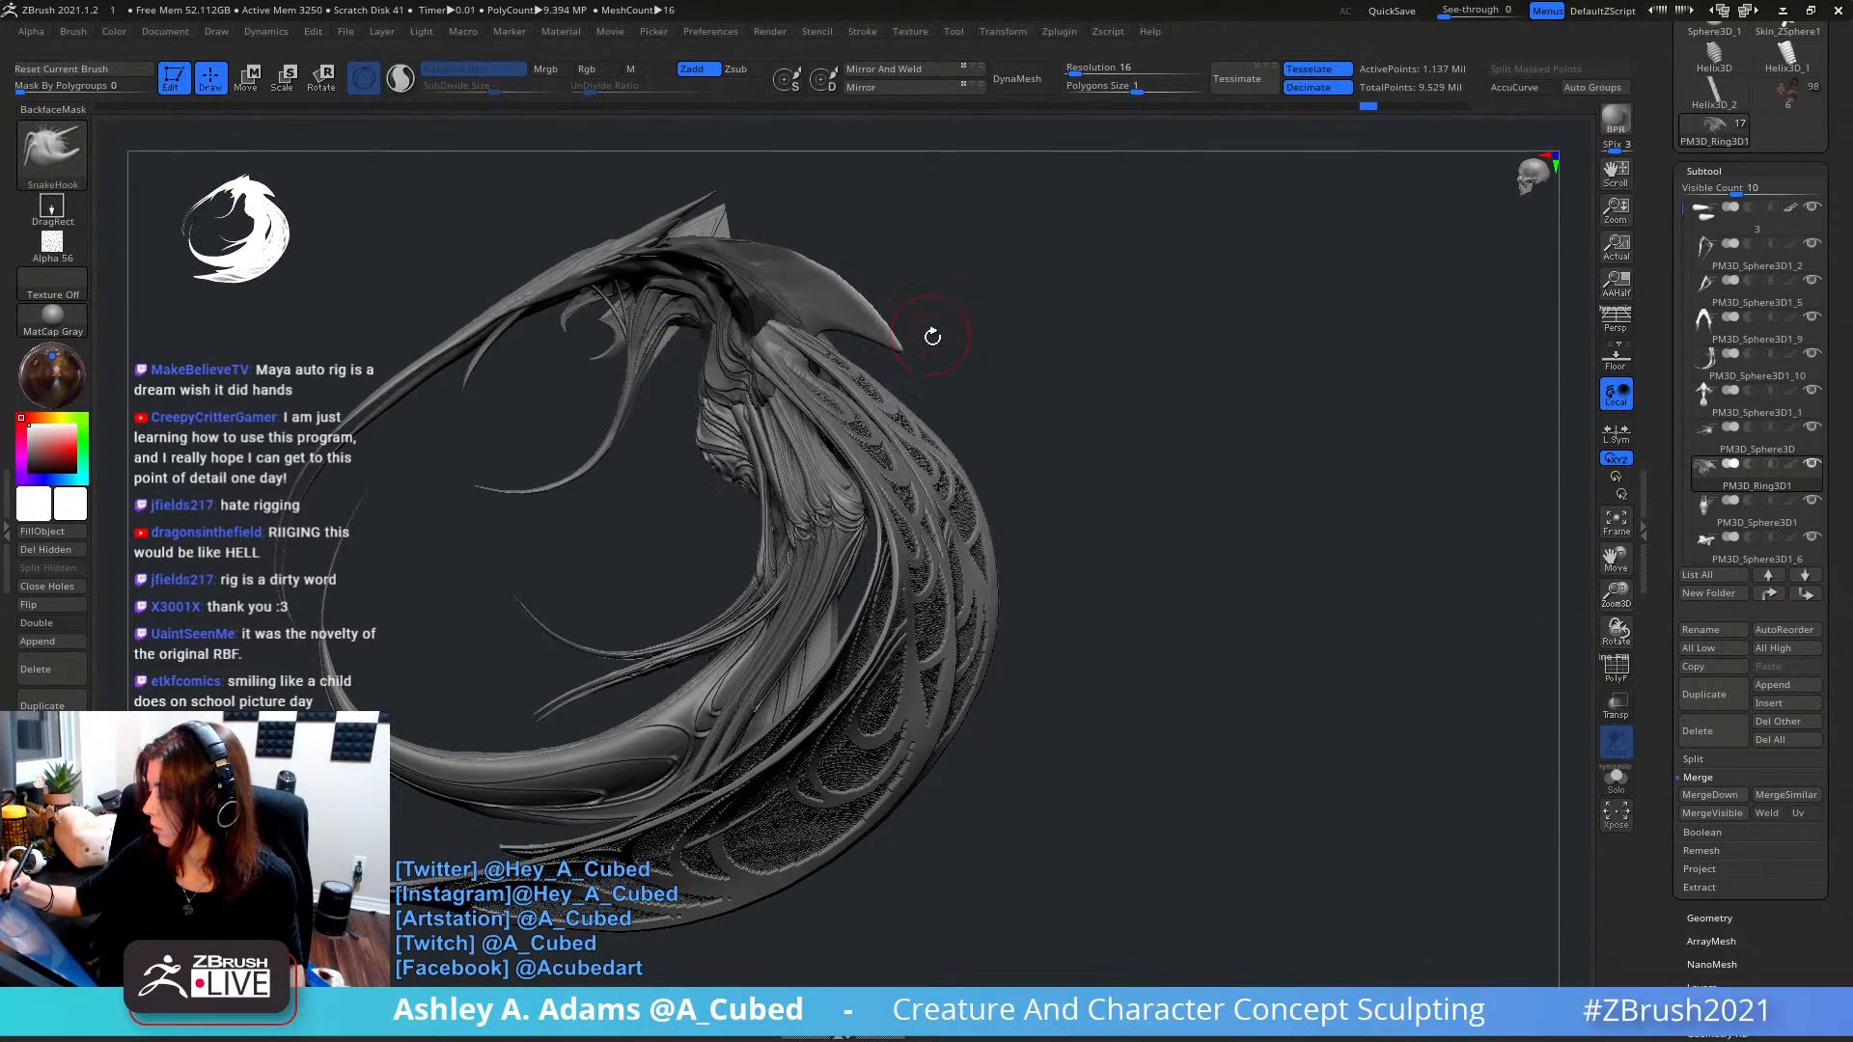
pyautogui.hotkey('ctrl', 'shift', 'z')
# - Draw the rear tip of the back crest into a long, thin, downward-curving spike using SnakeHook with AccuCurve enabled
pyautogui.press('ctrl')
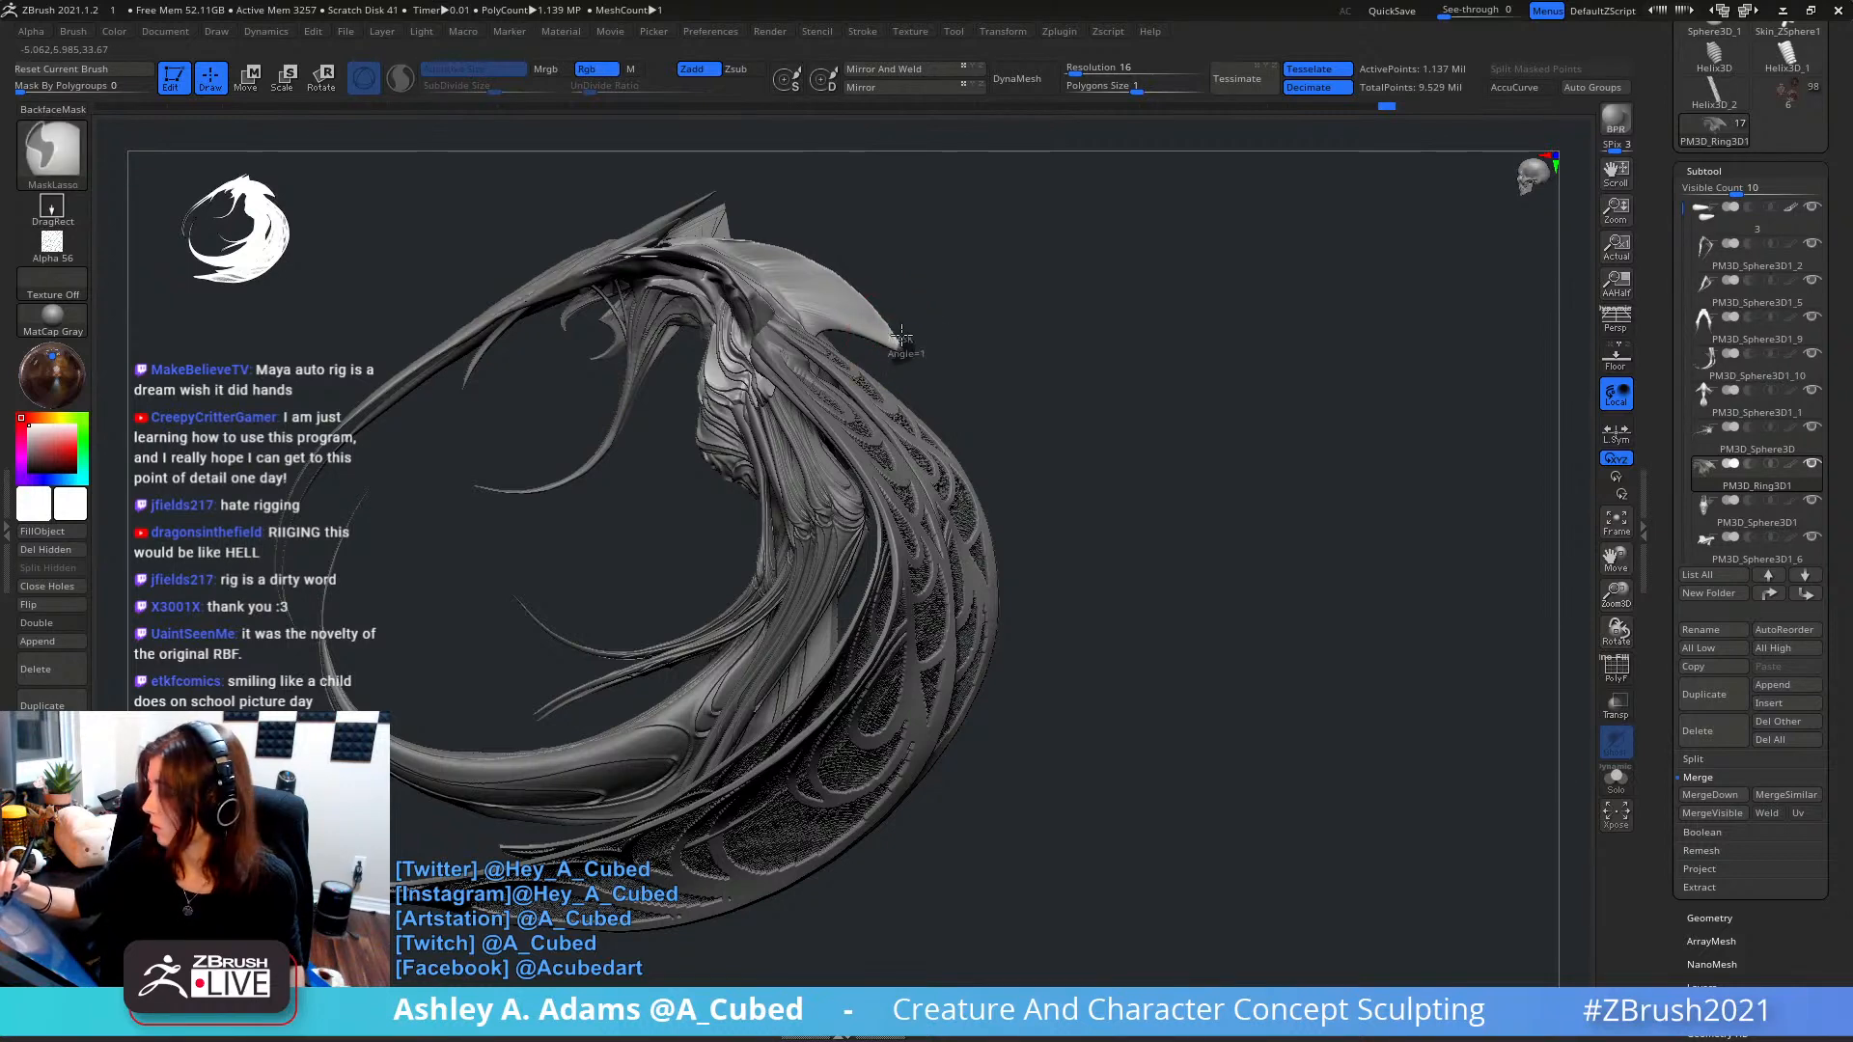
pyautogui.moveTo(900, 336)
pyautogui.keyDown('ctrl'); pyautogui.mouseDown()
pyautogui.moveTo(934, 347)
pyautogui.moveTo(922, 365)
pyautogui.mouseUp(); pyautogui.keyUp('ctrl')
pyautogui.keyDown('ctrl'); pyautogui.click(997, 353); pyautogui.keyUp('ctrl')
pyautogui.click(1522, 87)
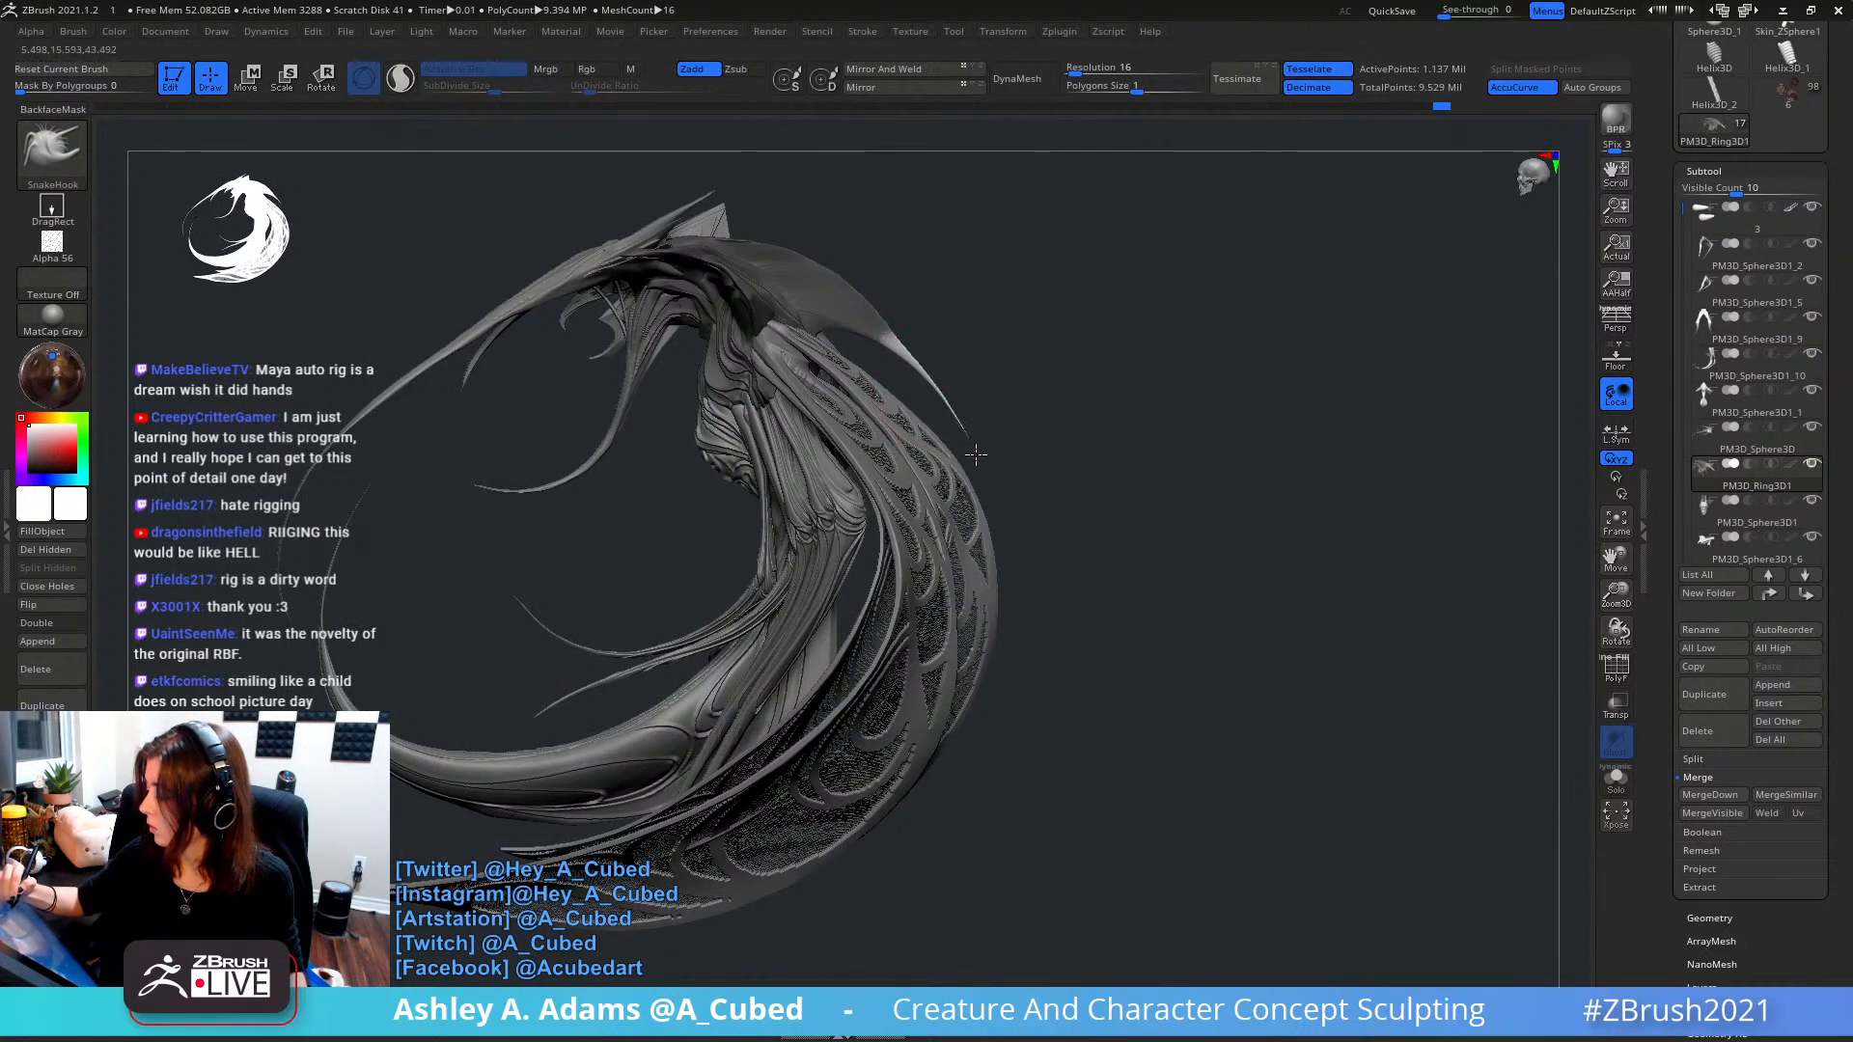
pyautogui.moveTo(976, 455); pyautogui.dragTo(980, 463)
pyautogui.keyDown('shift'); pyautogui.moveTo(904, 361); pyautogui.dragTo(986, 473); pyautogui.keyUp('shift')
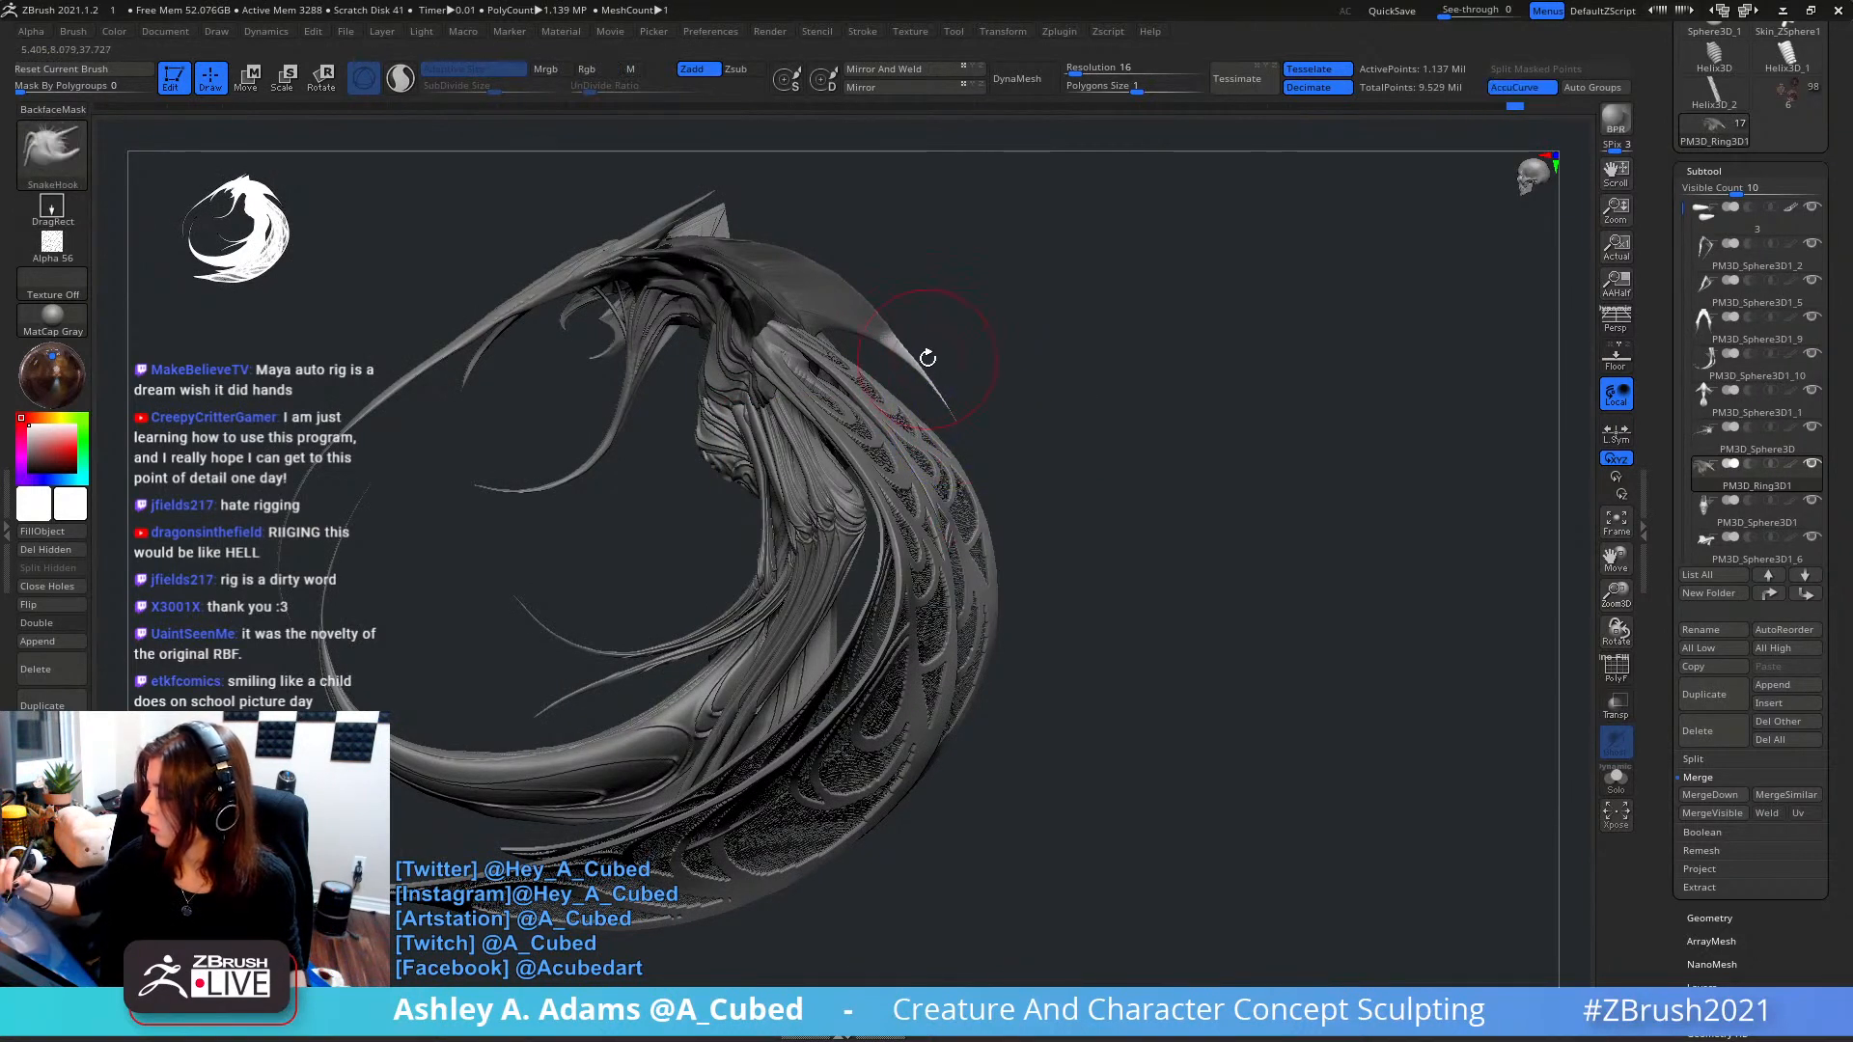
pyautogui.press('space')
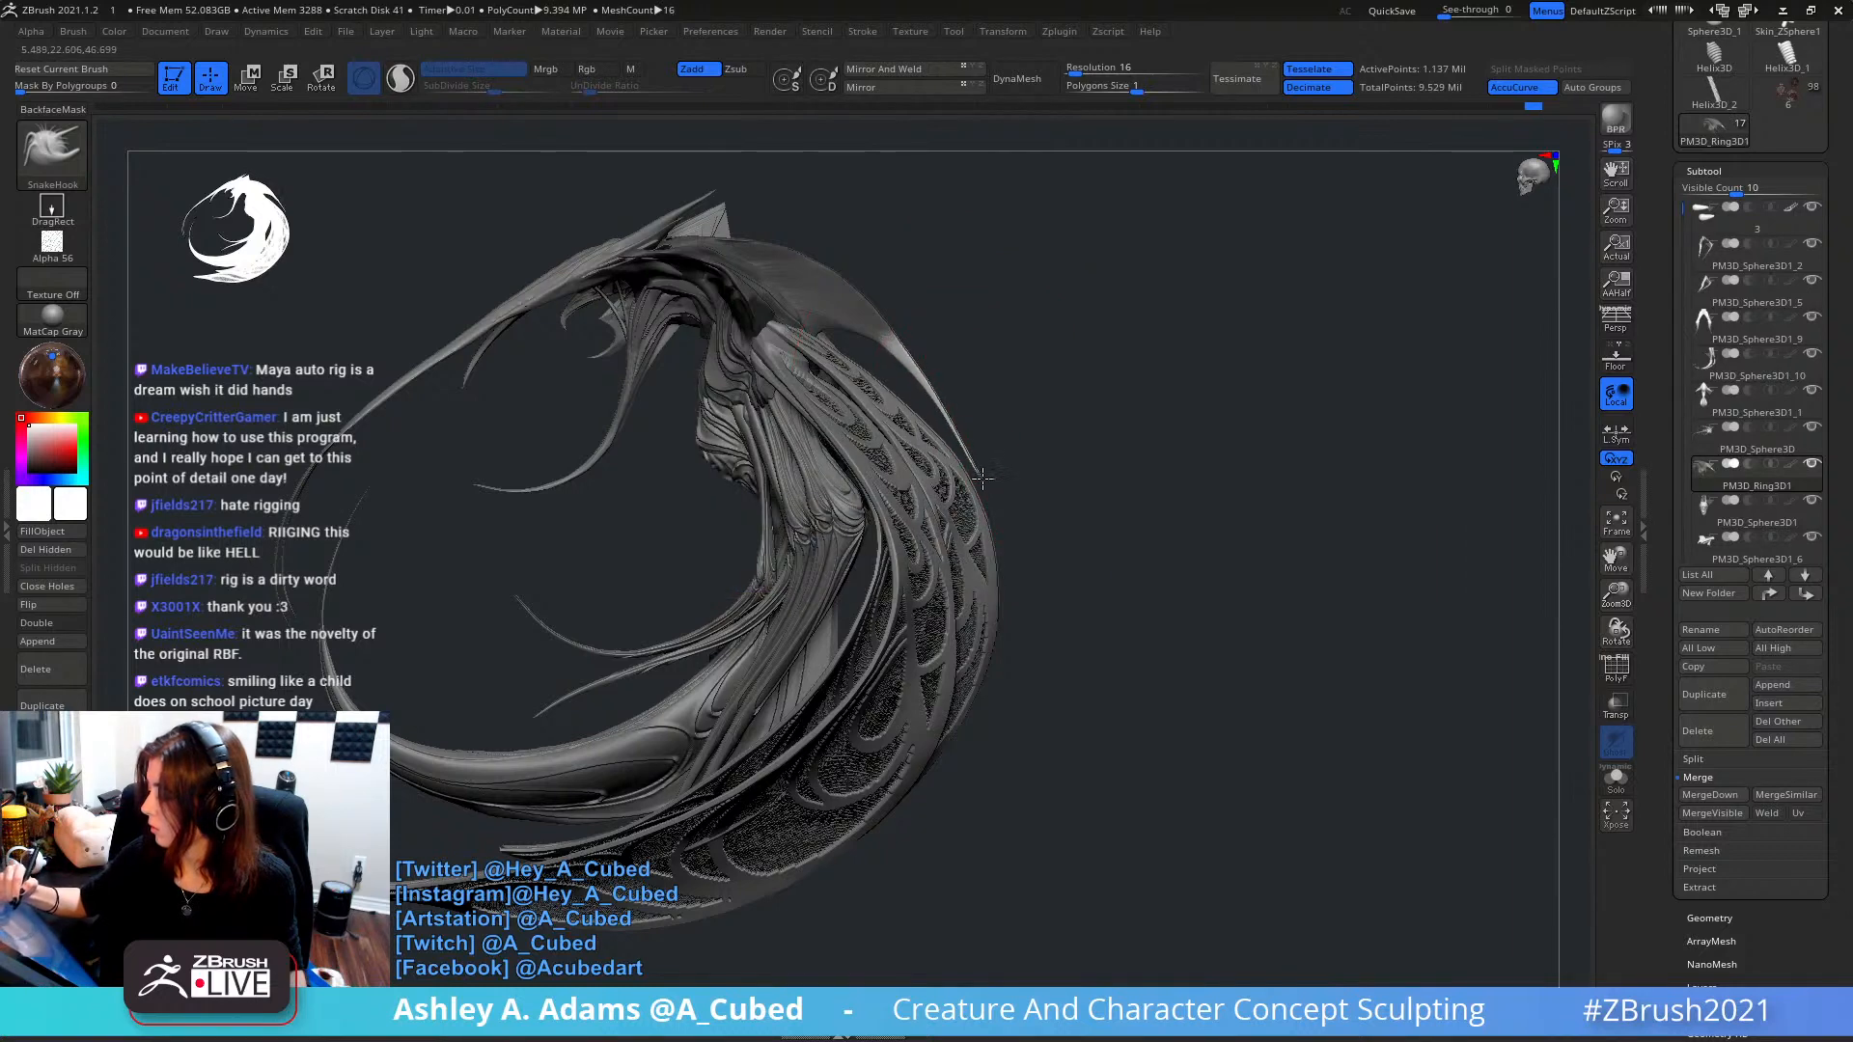
pyautogui.hotkey('ctrl', 'z')
pyautogui.hotkey('ctrl', 'z')
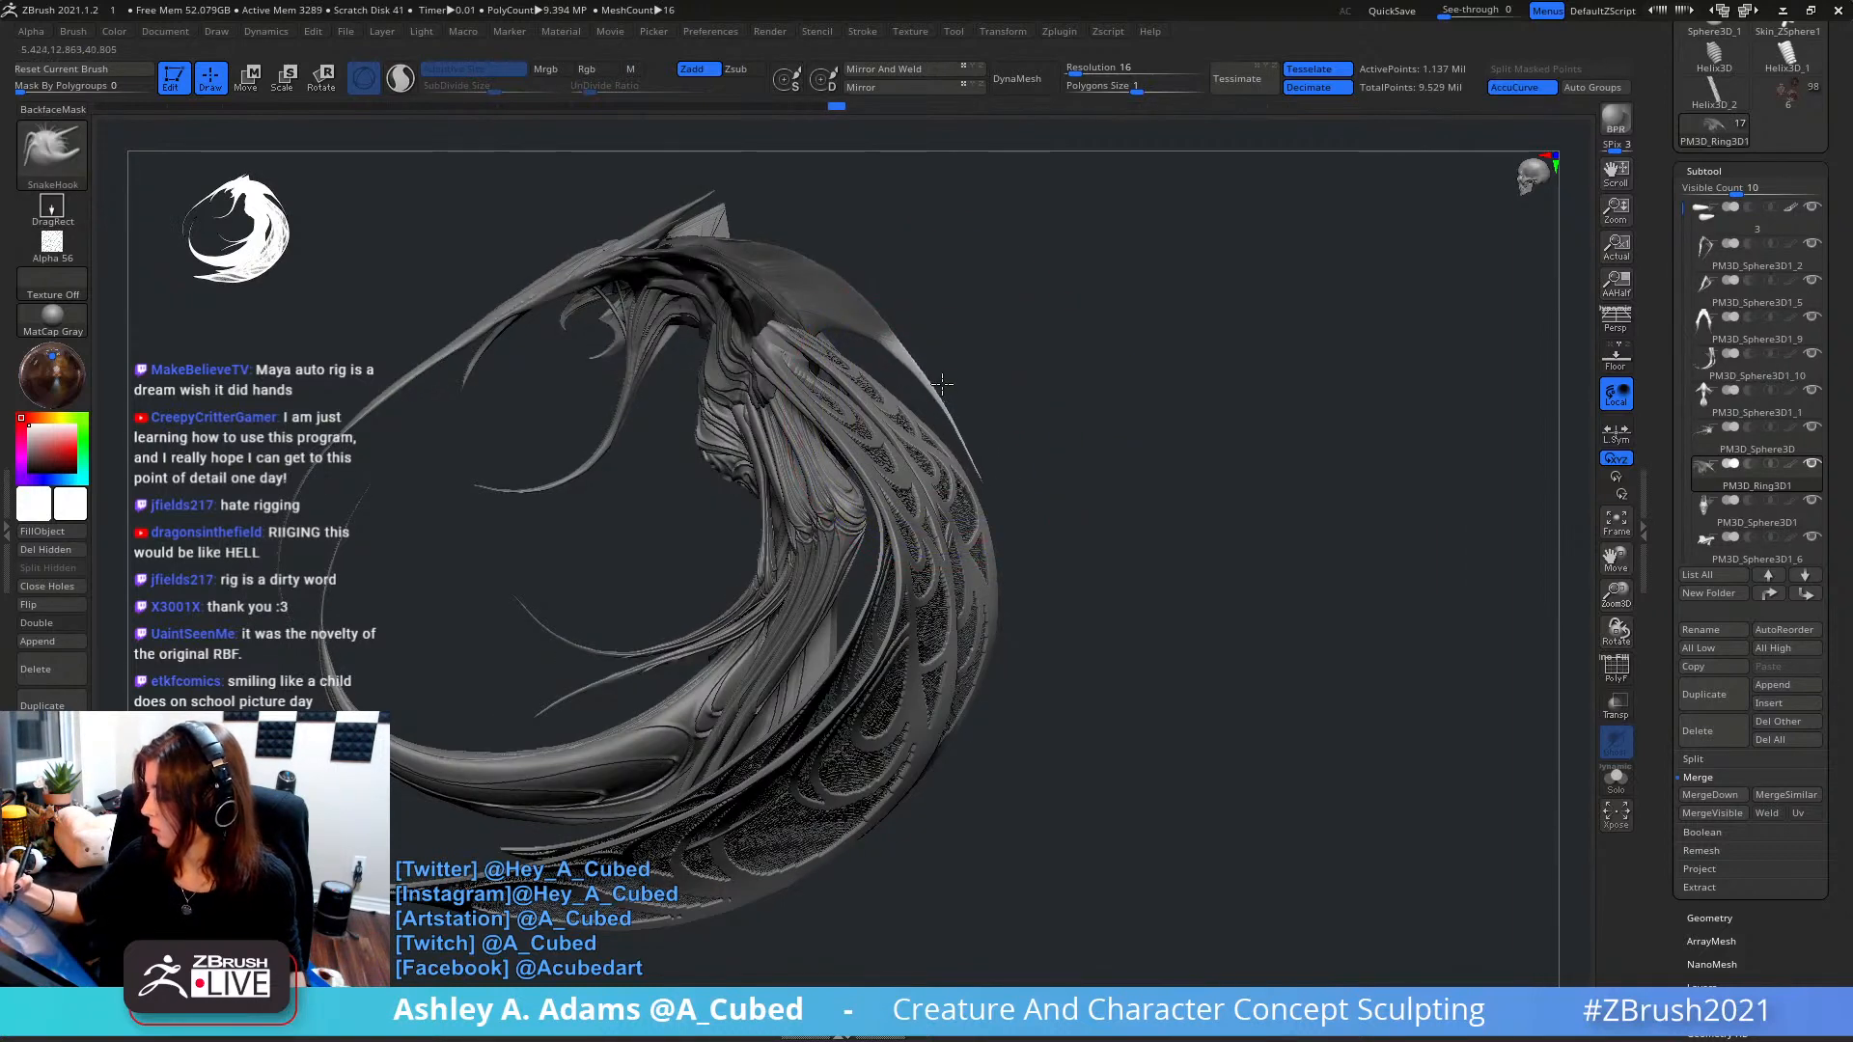
pyautogui.keyDown('ctrl'); pyautogui.moveTo(1062, 371); pyautogui.dragTo(686, 602); pyautogui.keyUp('ctrl')
pyautogui.keyDown('ctrl'); pyautogui.click(963, 364); pyautogui.keyUp('ctrl')
pyautogui.moveTo(913, 351); pyautogui.dragTo(907, 348)
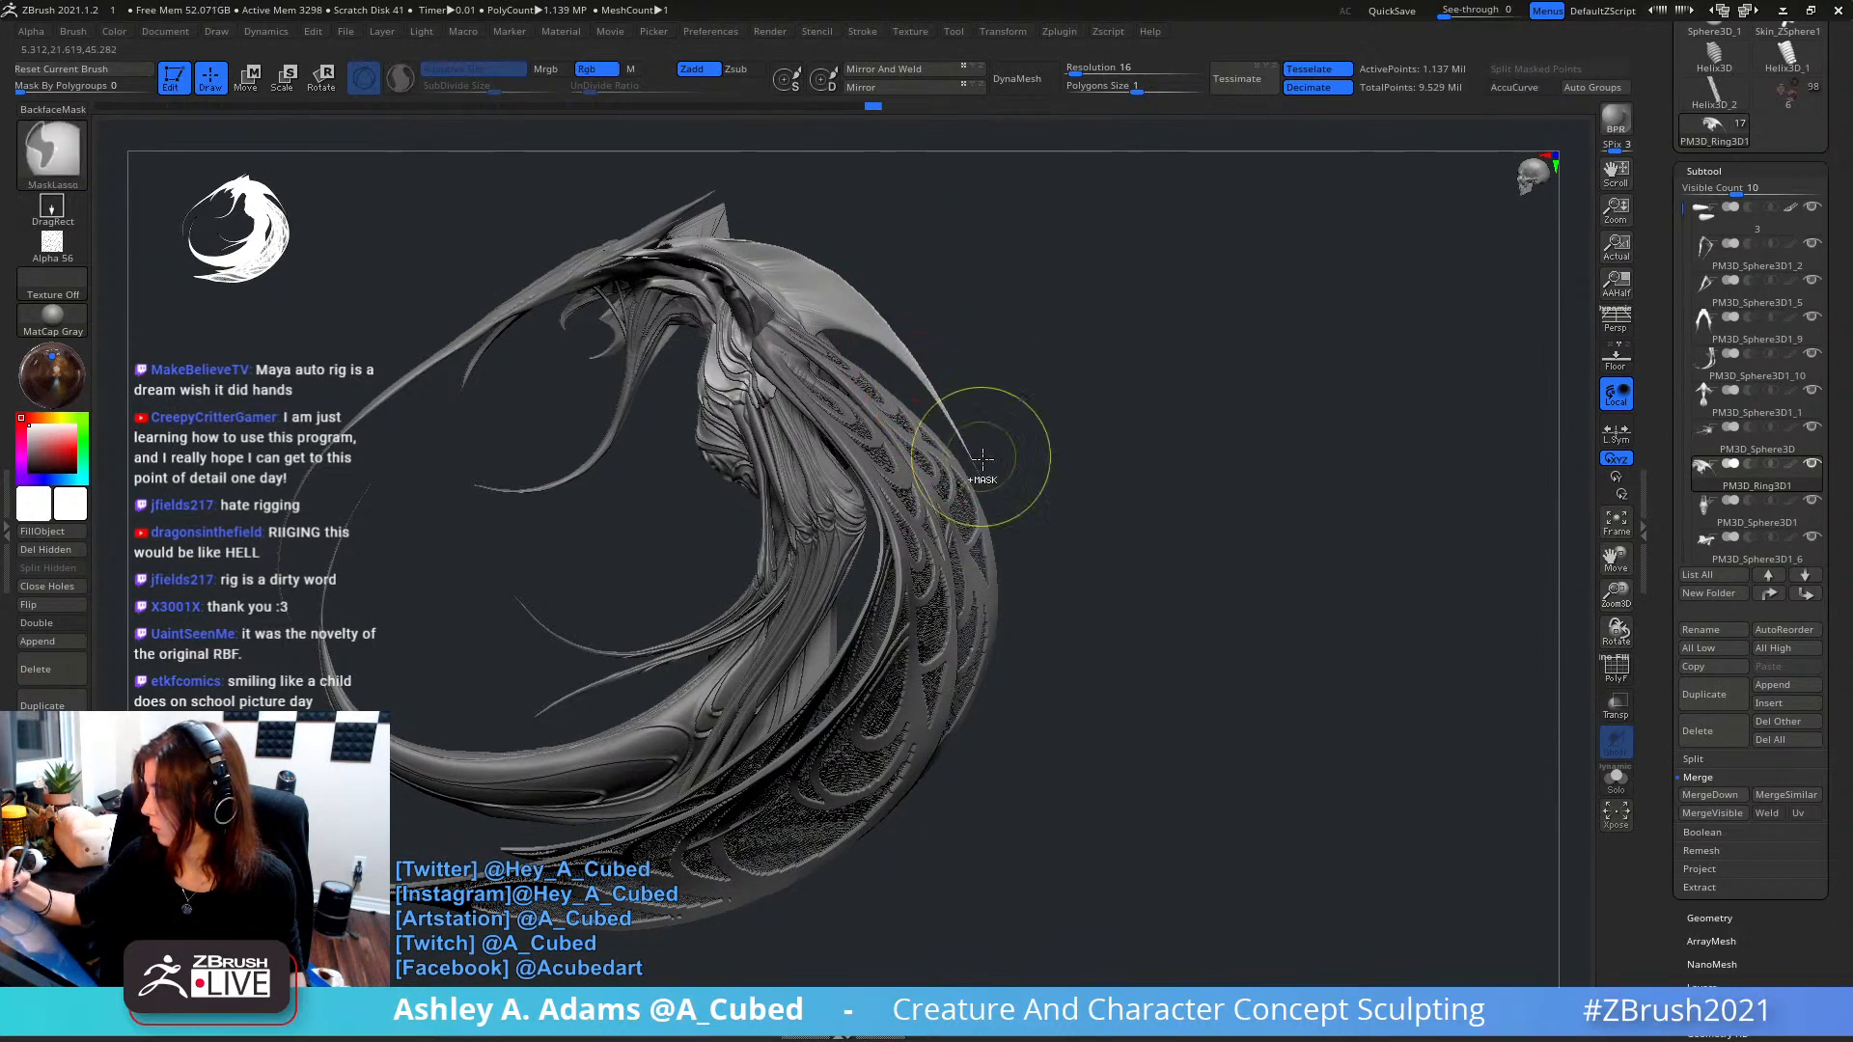
pyautogui.moveTo(977, 451)
pyautogui.keyDown('ctrl'); pyautogui.mouseDown(button='right')
pyautogui.moveTo(995, 281)
pyautogui.moveTo(976, 318)
pyautogui.moveTo(1225, 231)
pyautogui.mouseUp(button='right'); pyautogui.keyUp('ctrl')
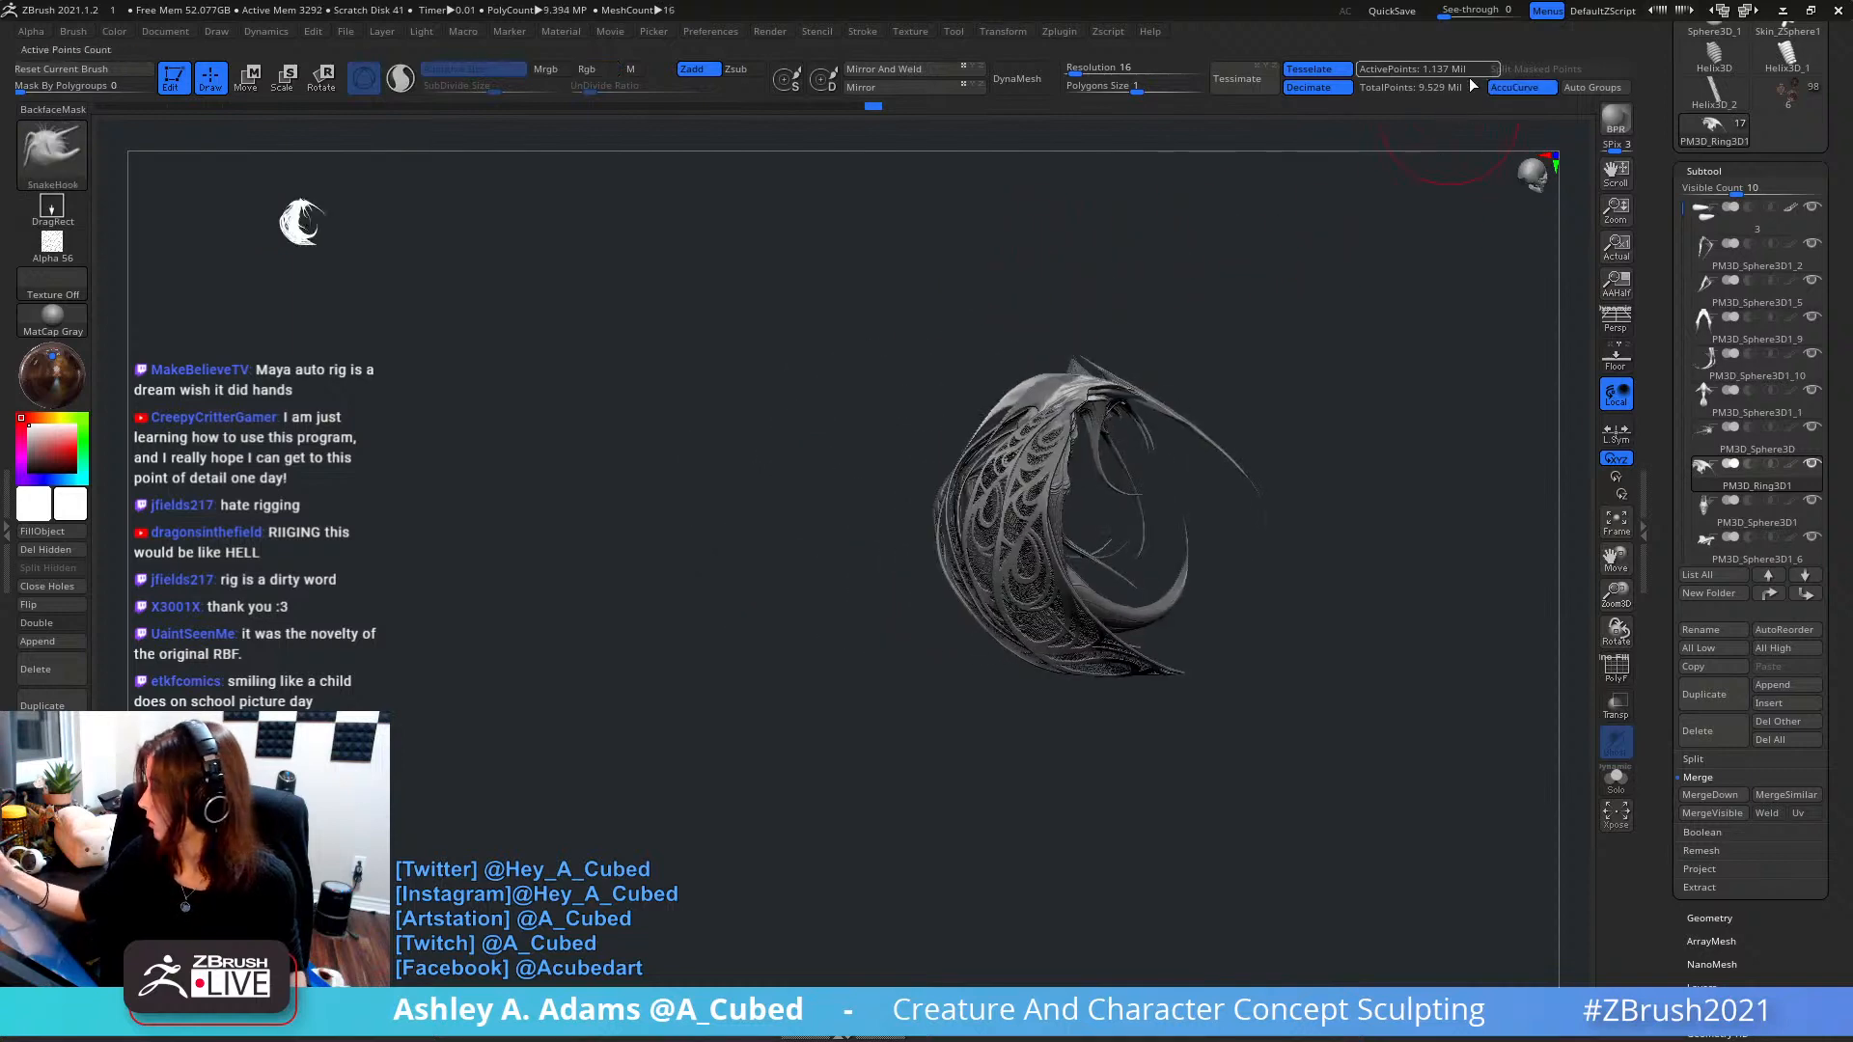
# - Carve flowing grooves along the side of the back crest with the Slash2 brush, following its curve toward the spike
pyautogui.moveTo(1158, 386); pyautogui.dragTo(1109, 123, button='right')
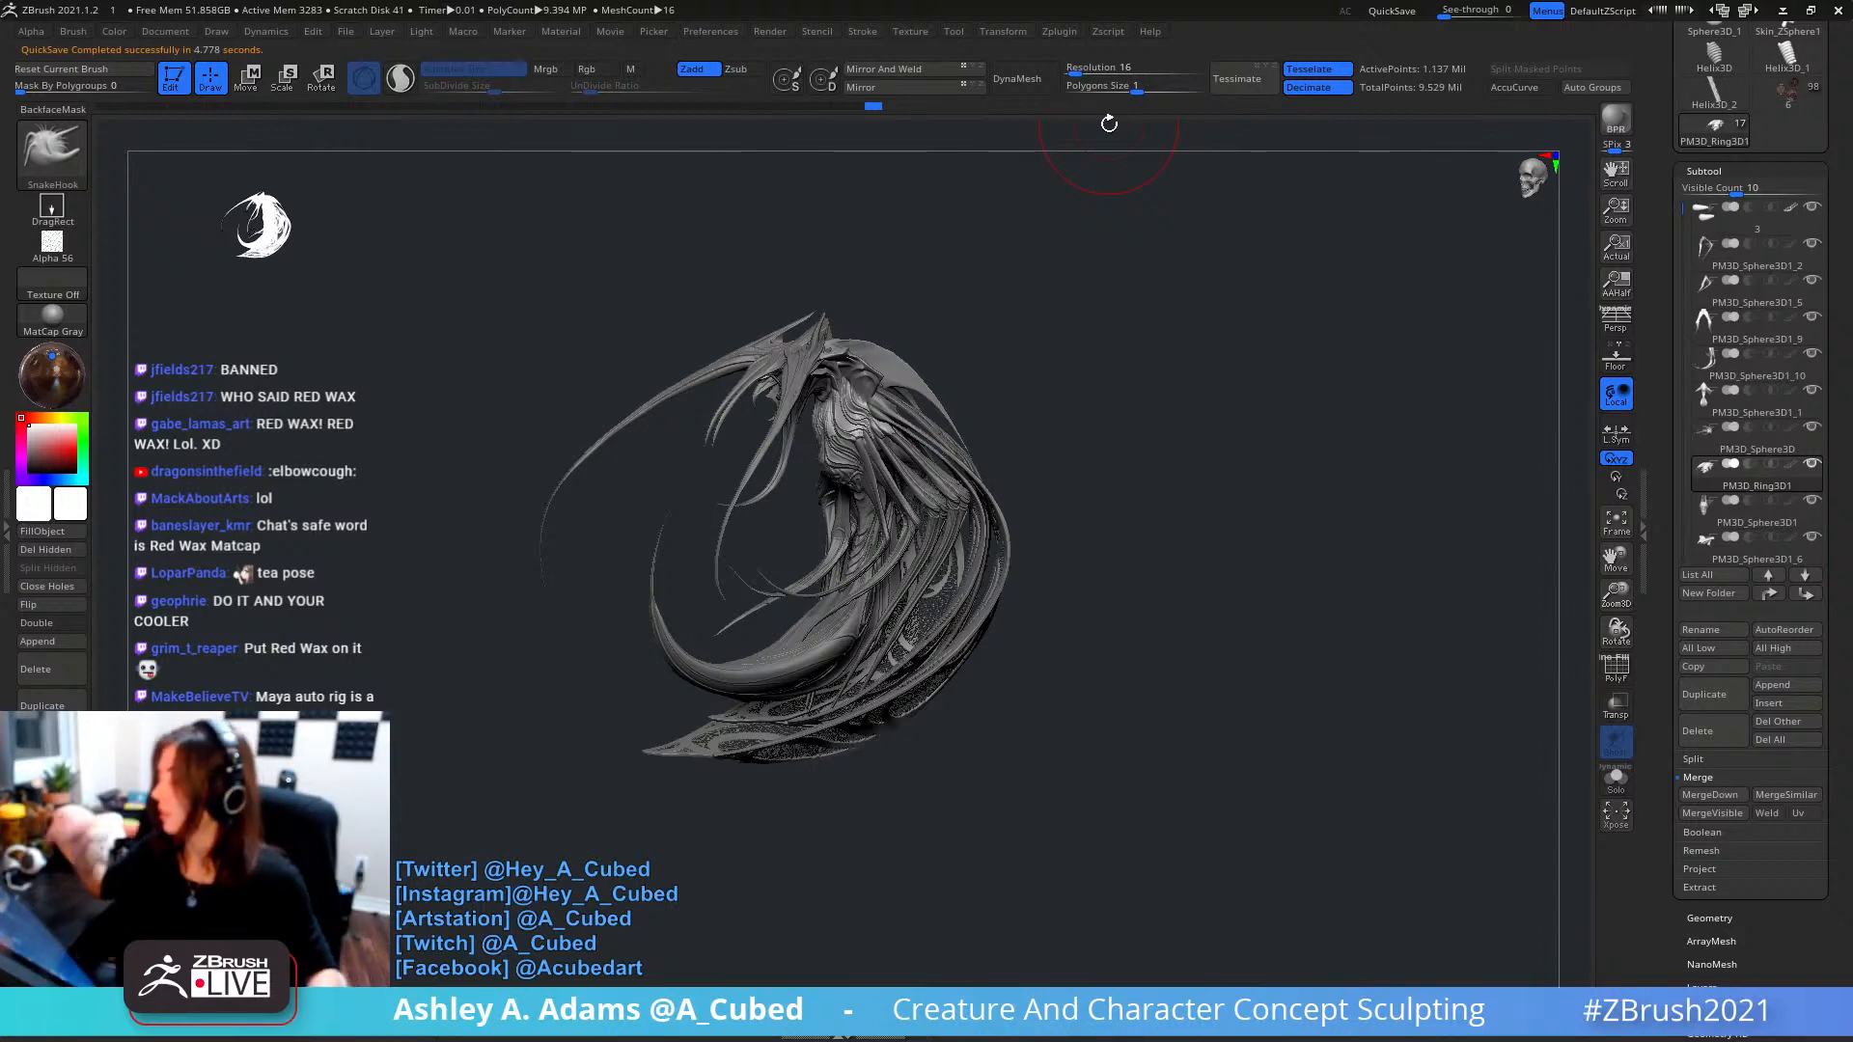
pyautogui.moveTo(1138, 373); pyautogui.dragTo(1101, 428)
pyautogui.moveTo(1101, 428); pyautogui.dragTo(1071, 406, button='right')
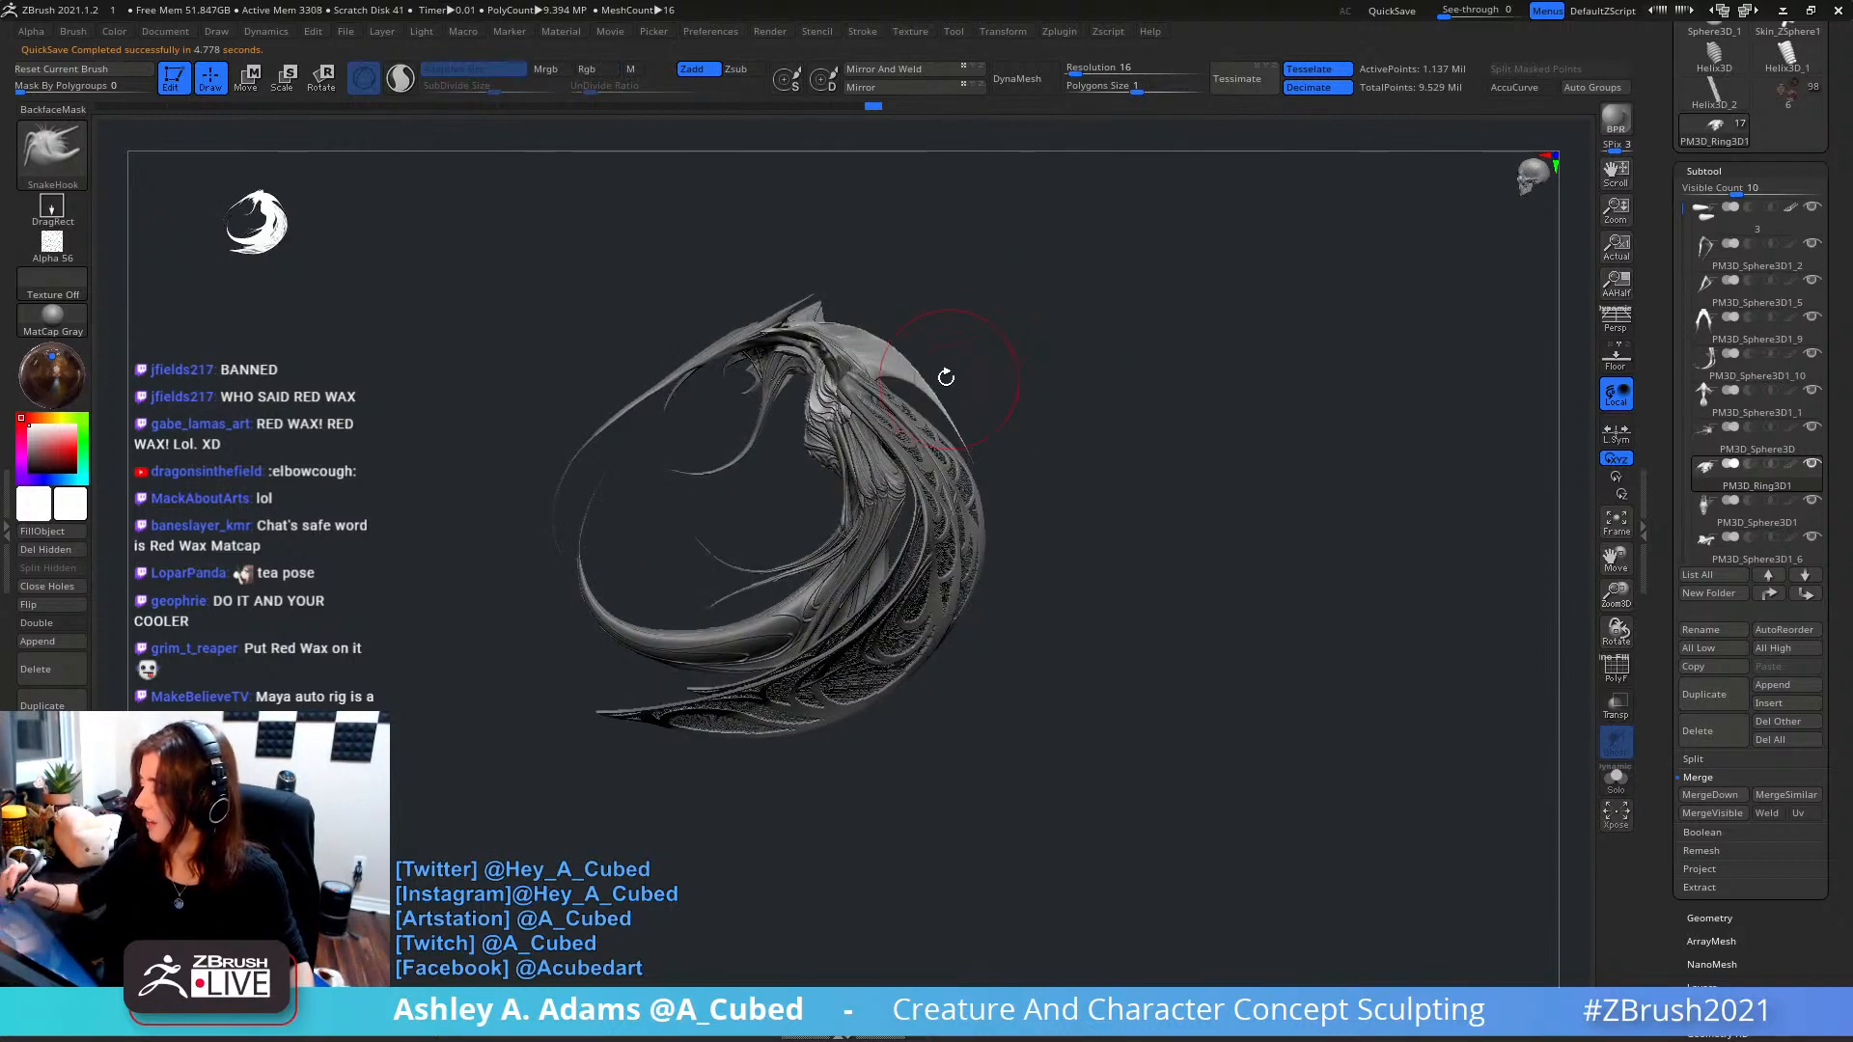
pyautogui.moveTo(941, 376)
pyautogui.mouseDown(button='right')
pyautogui.moveTo(902, 362)
pyautogui.moveTo(903, 468)
pyautogui.mouseUp(button='right')
pyautogui.press('space')
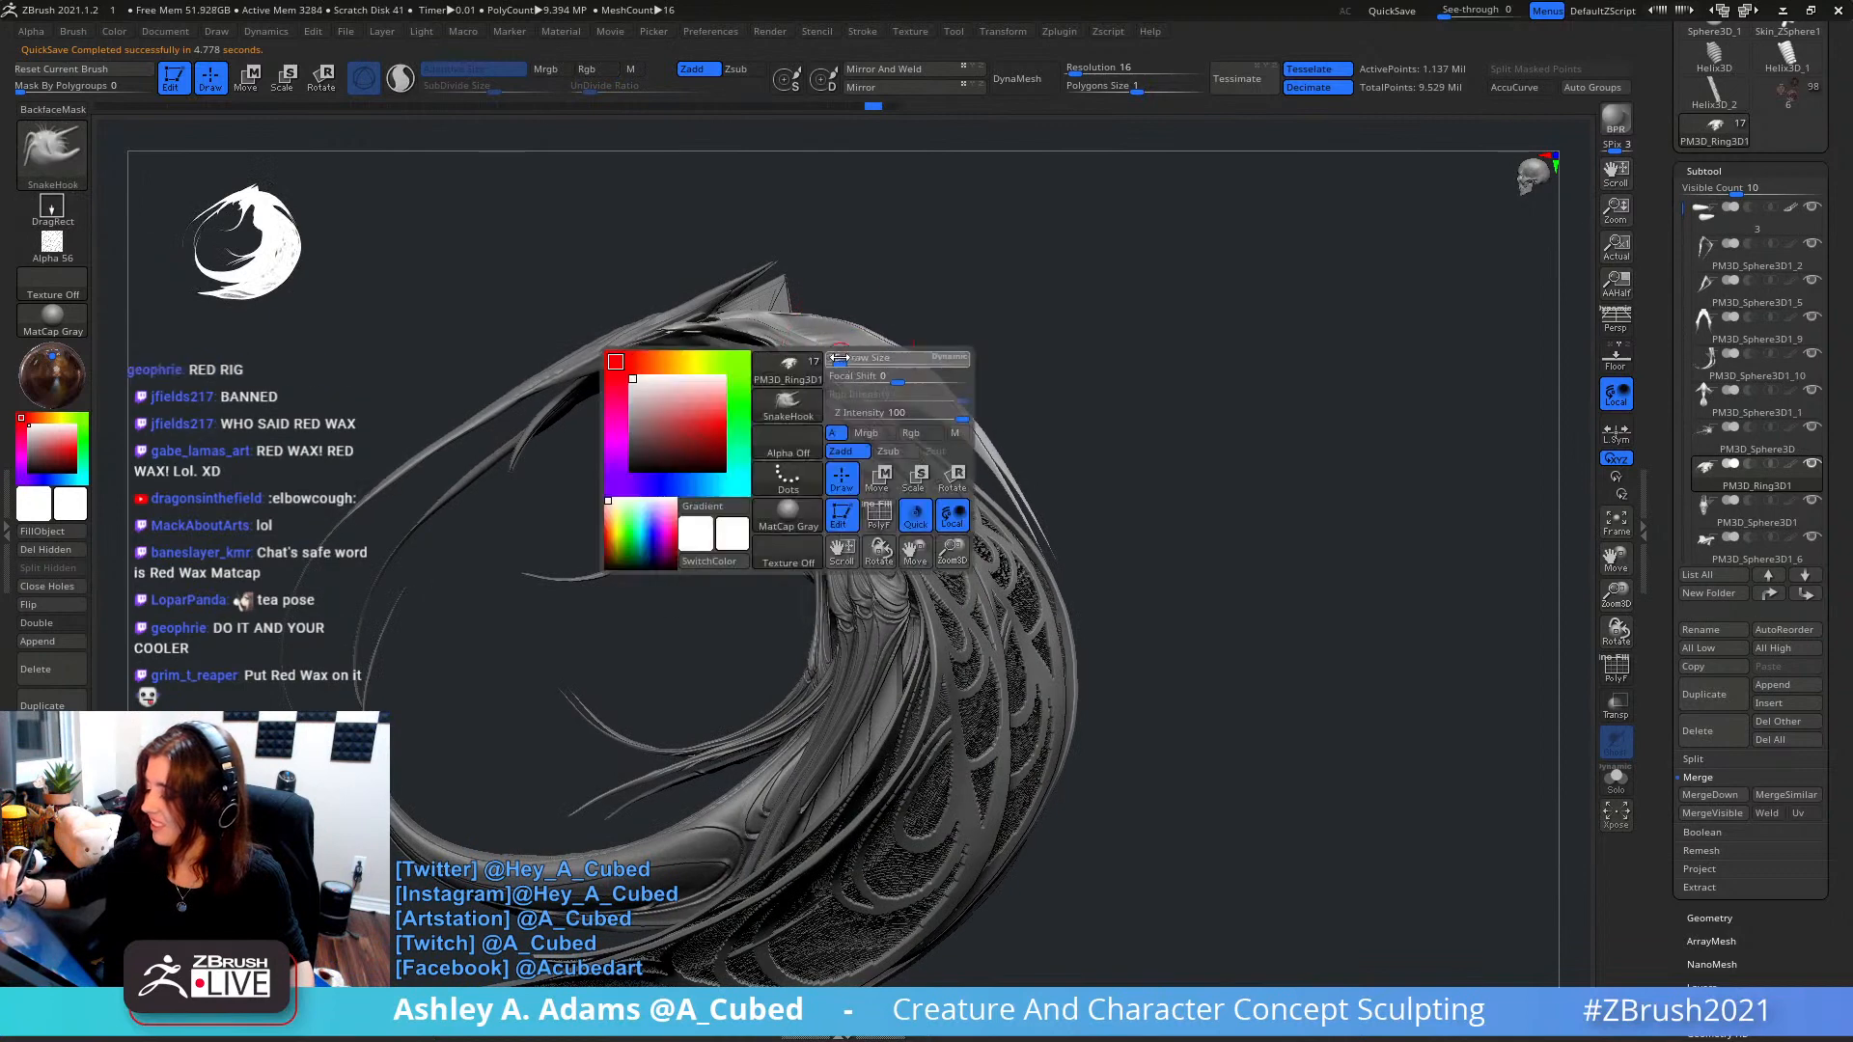
pyautogui.press('2')
pyautogui.moveTo(838, 329); pyautogui.dragTo(763, 319, button='right')
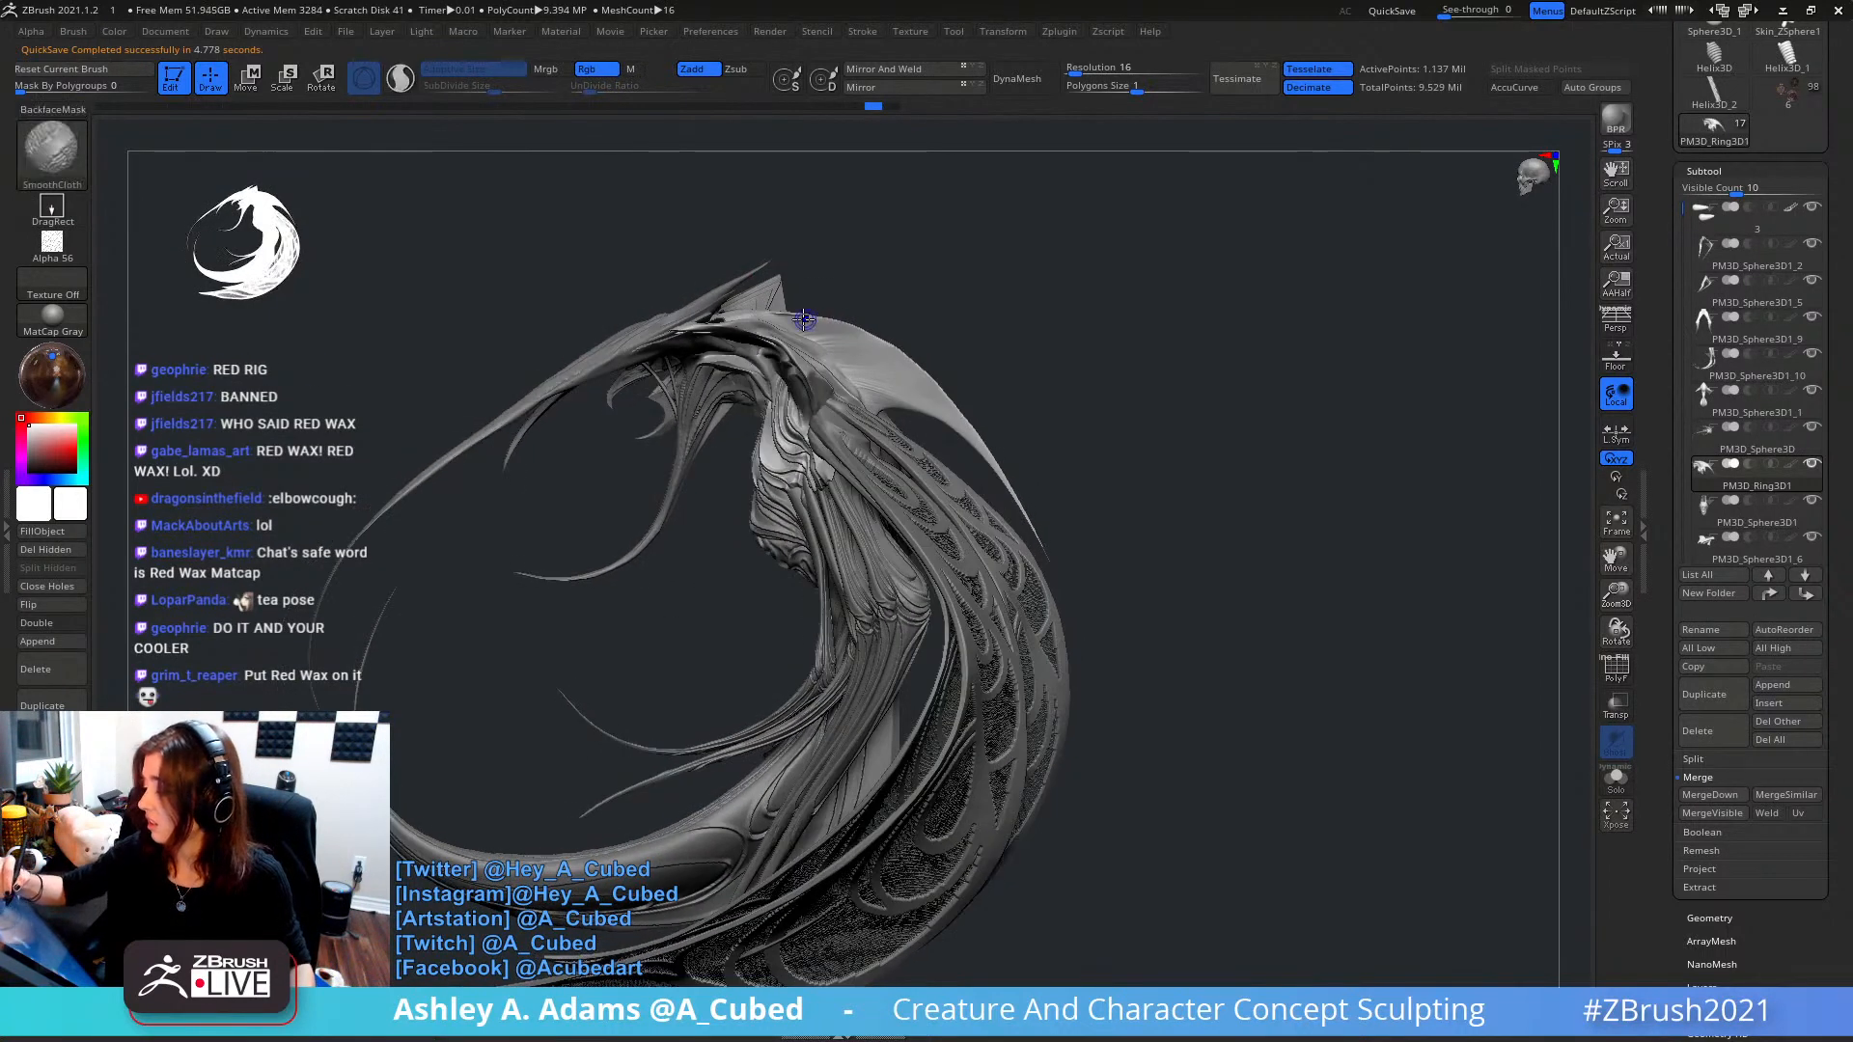
pyautogui.moveTo(851, 330)
pyautogui.mouseDown()
pyautogui.moveTo(905, 357)
pyautogui.moveTo(1000, 463)
pyautogui.mouseUp()
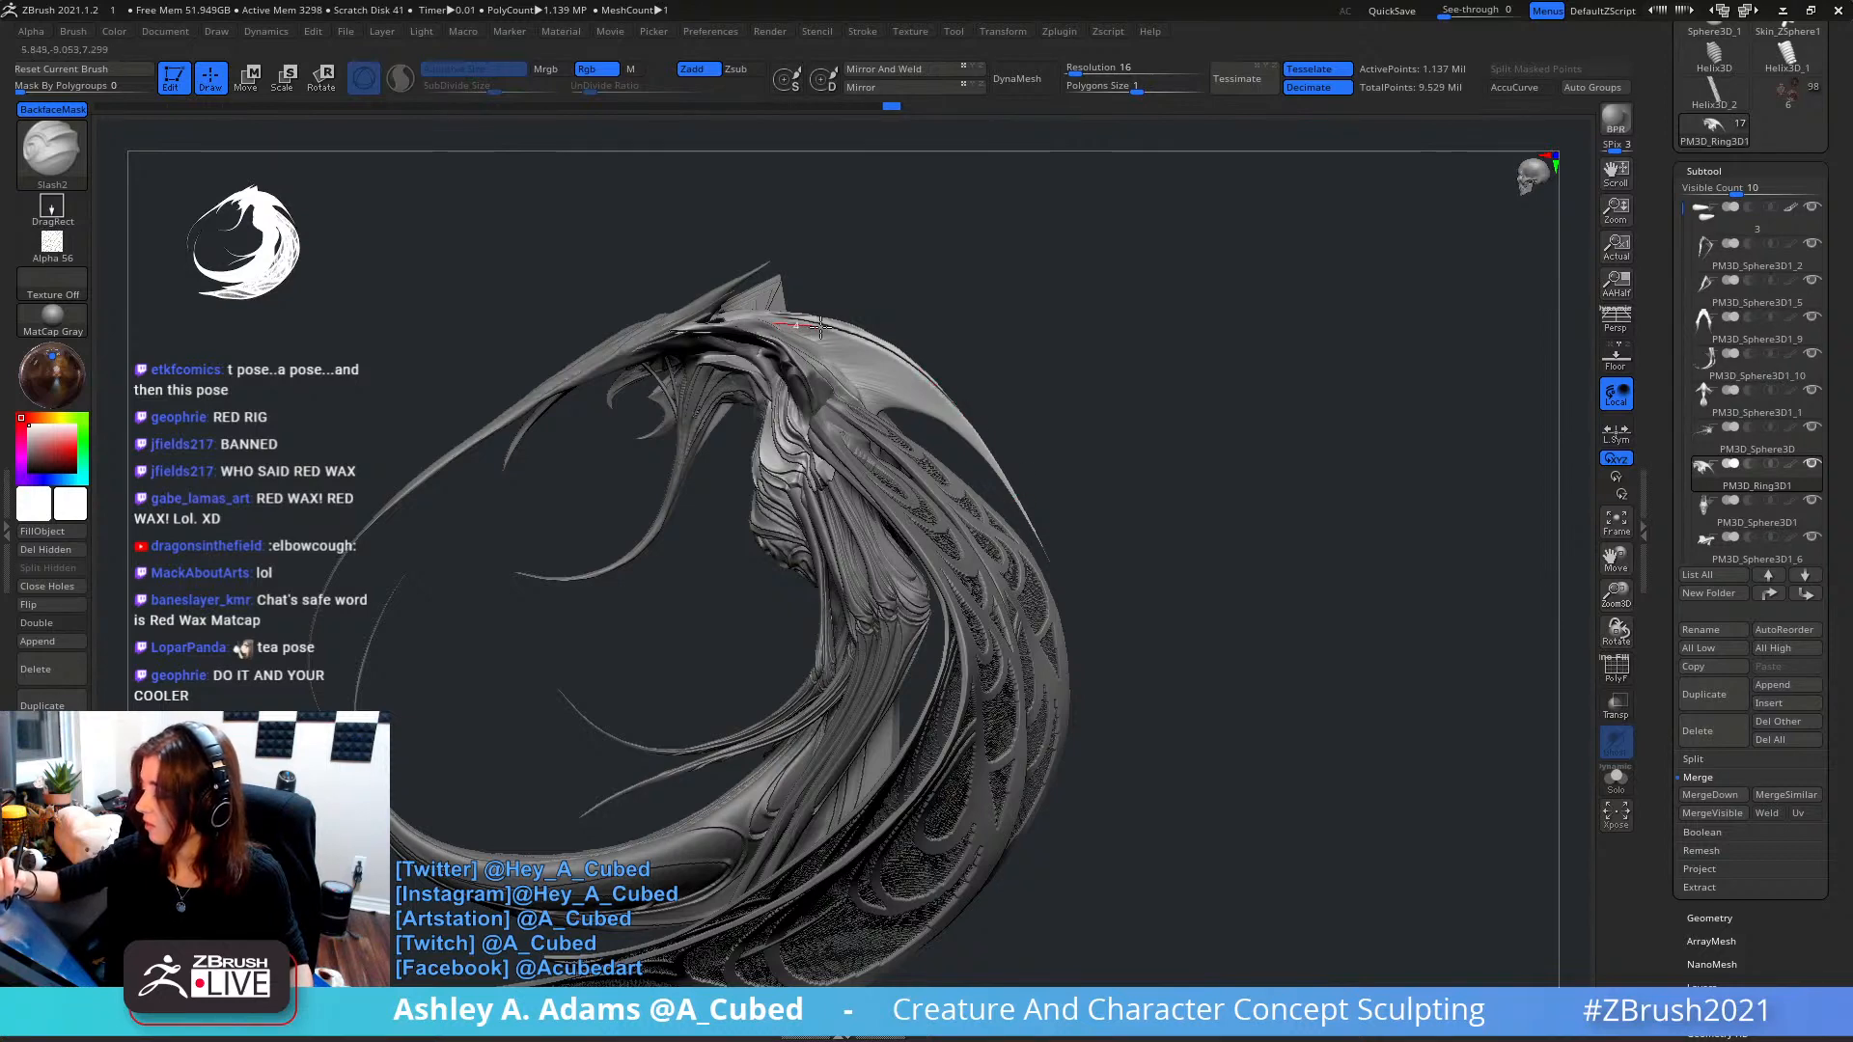
pyautogui.moveTo(820, 328)
pyautogui.mouseDown()
pyautogui.moveTo(912, 371)
pyautogui.moveTo(930, 425)
pyautogui.moveTo(874, 414)
pyautogui.moveTo(798, 331)
pyautogui.moveTo(903, 370)
pyautogui.moveTo(859, 400)
pyautogui.moveTo(823, 376)
pyautogui.mouseUp()
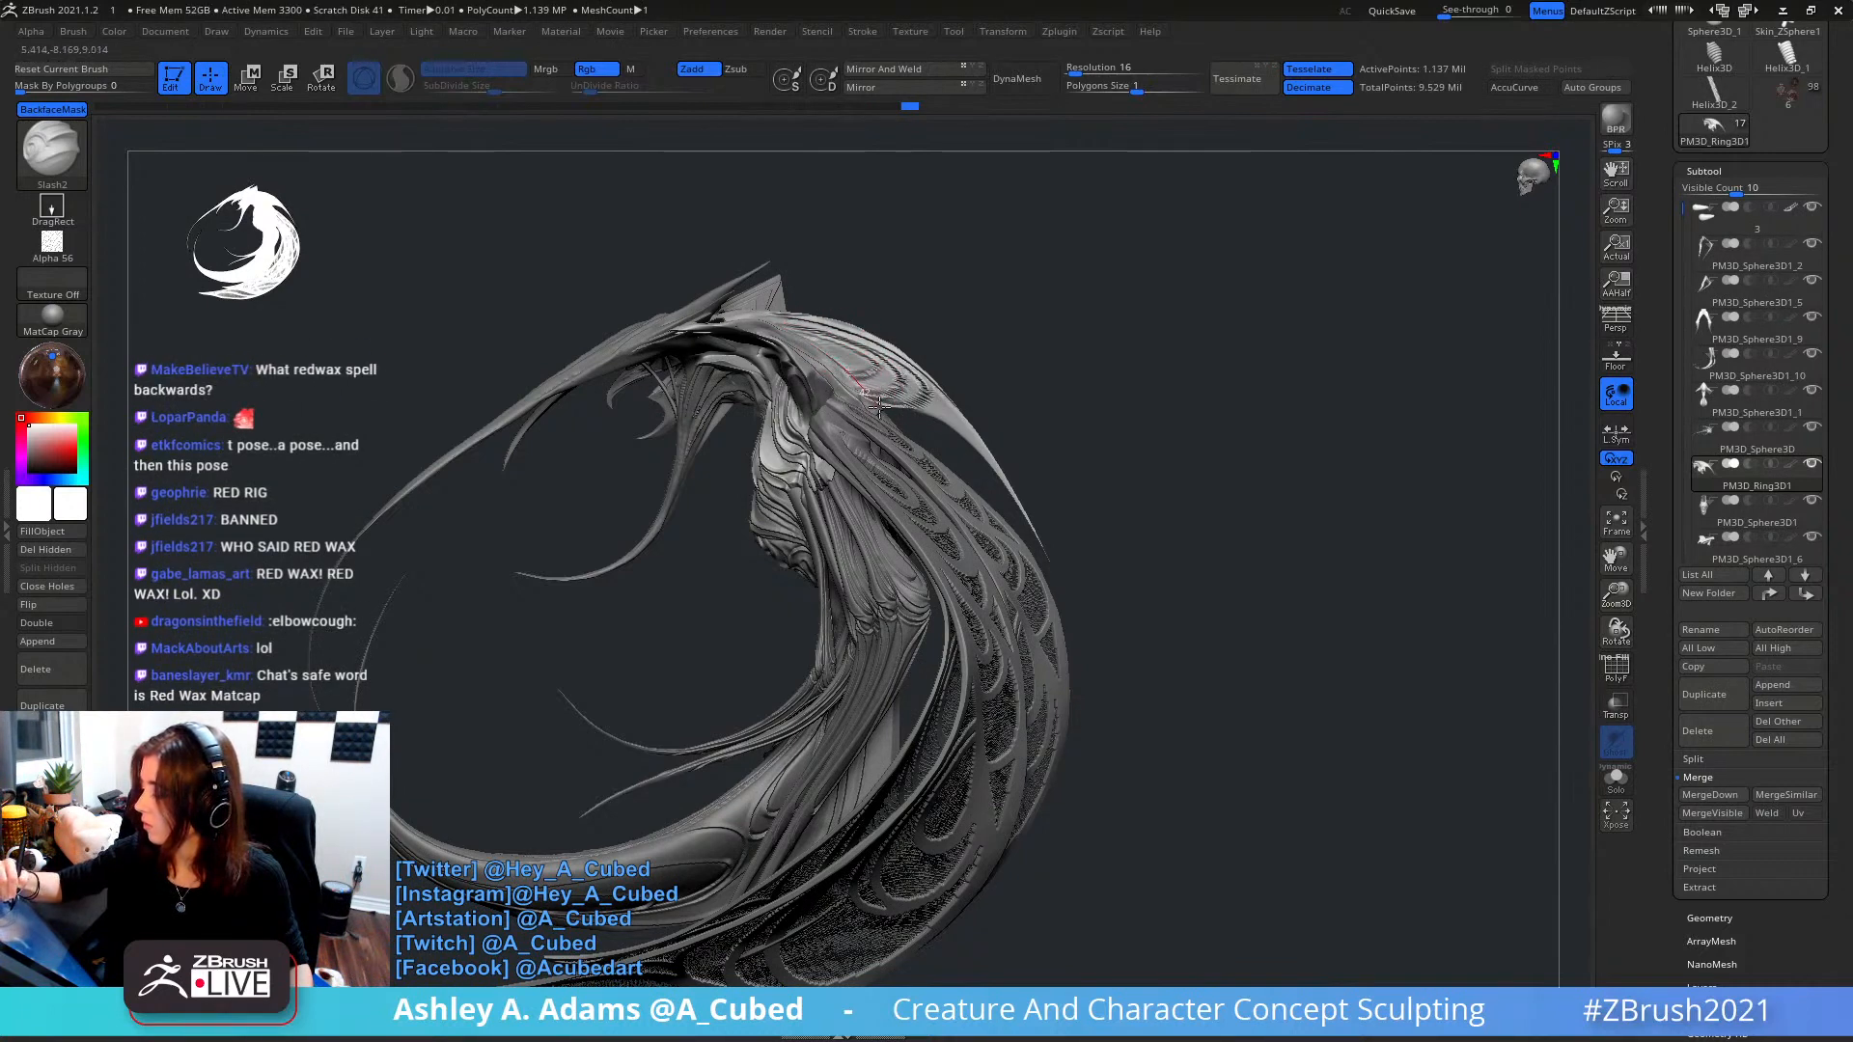
pyautogui.moveTo(879, 408); pyautogui.dragTo(880, 409)
# - Extend the Slash2 grooves over the lower part of the back crest, working from a rear three-quarter view
pyautogui.moveTo(880, 407); pyautogui.dragTo(814, 338, button='right')
pyautogui.moveTo(750, 322); pyautogui.dragTo(779, 330)
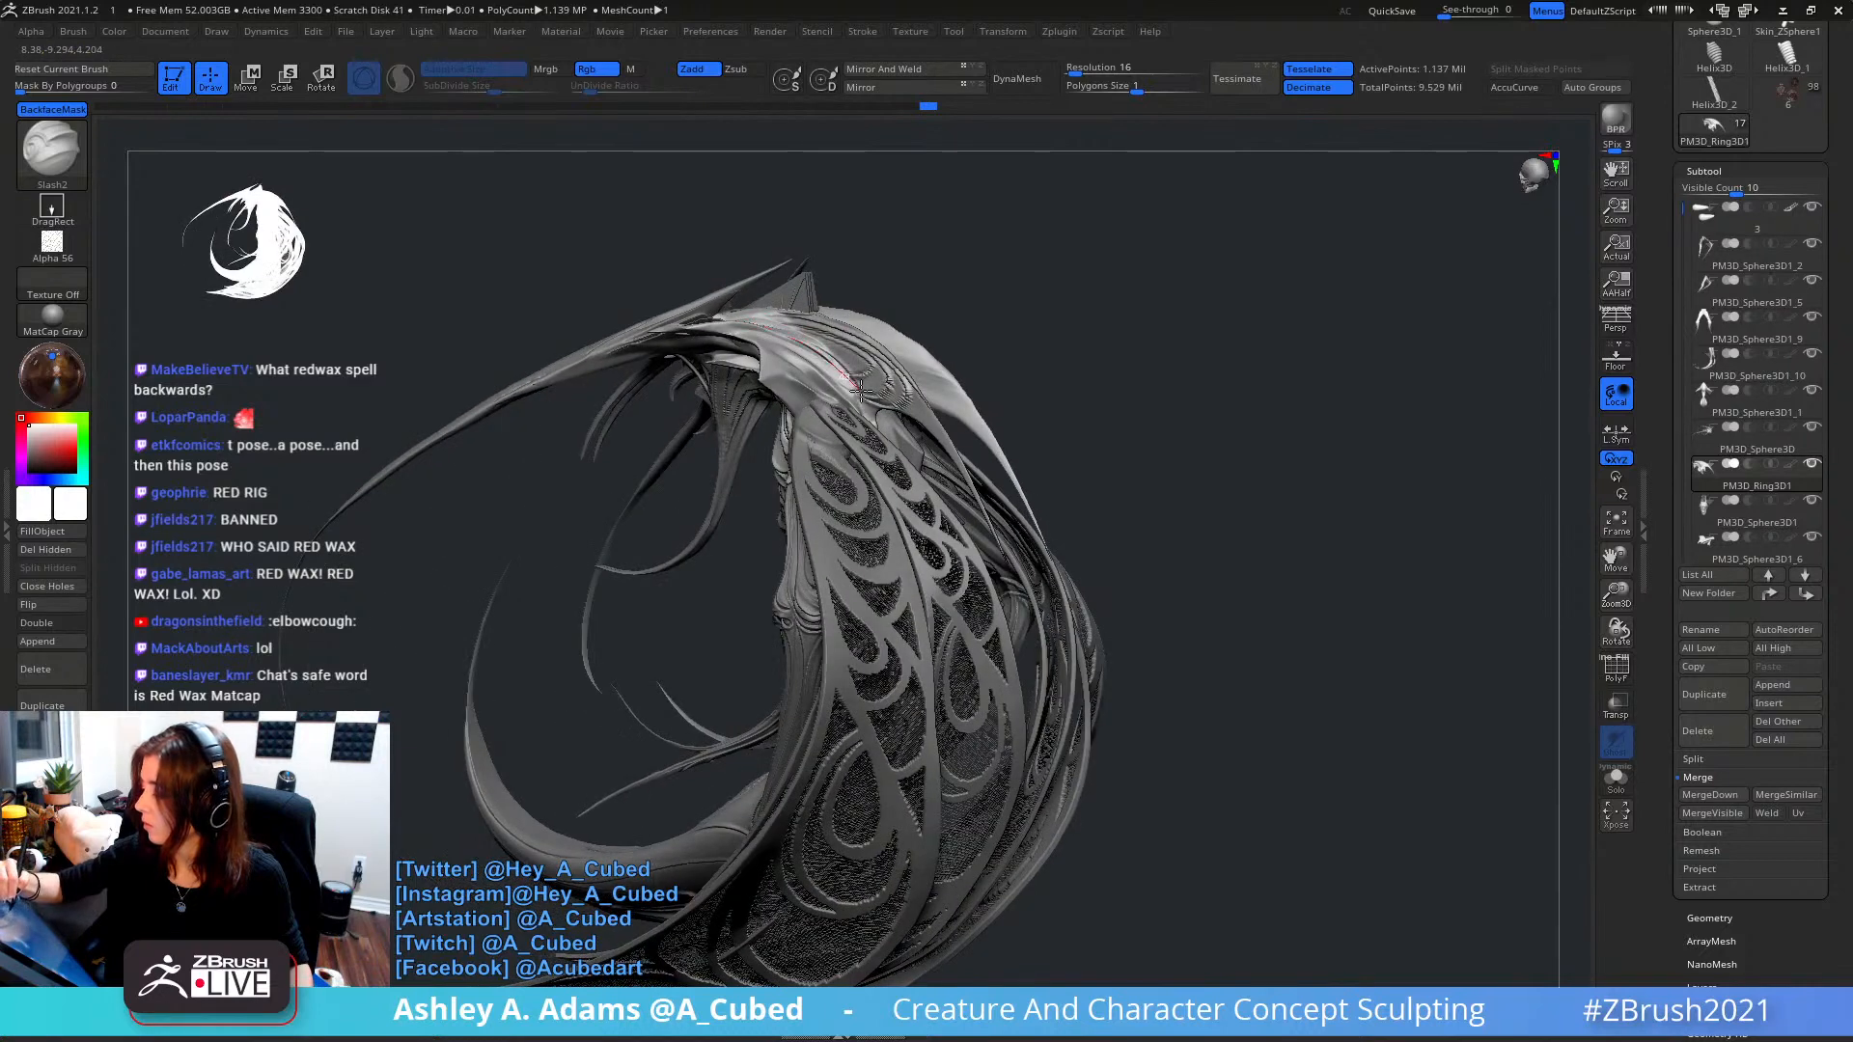
pyautogui.moveTo(860, 391); pyautogui.dragTo(892, 459)
pyautogui.moveTo(752, 321); pyautogui.dragTo(809, 350)
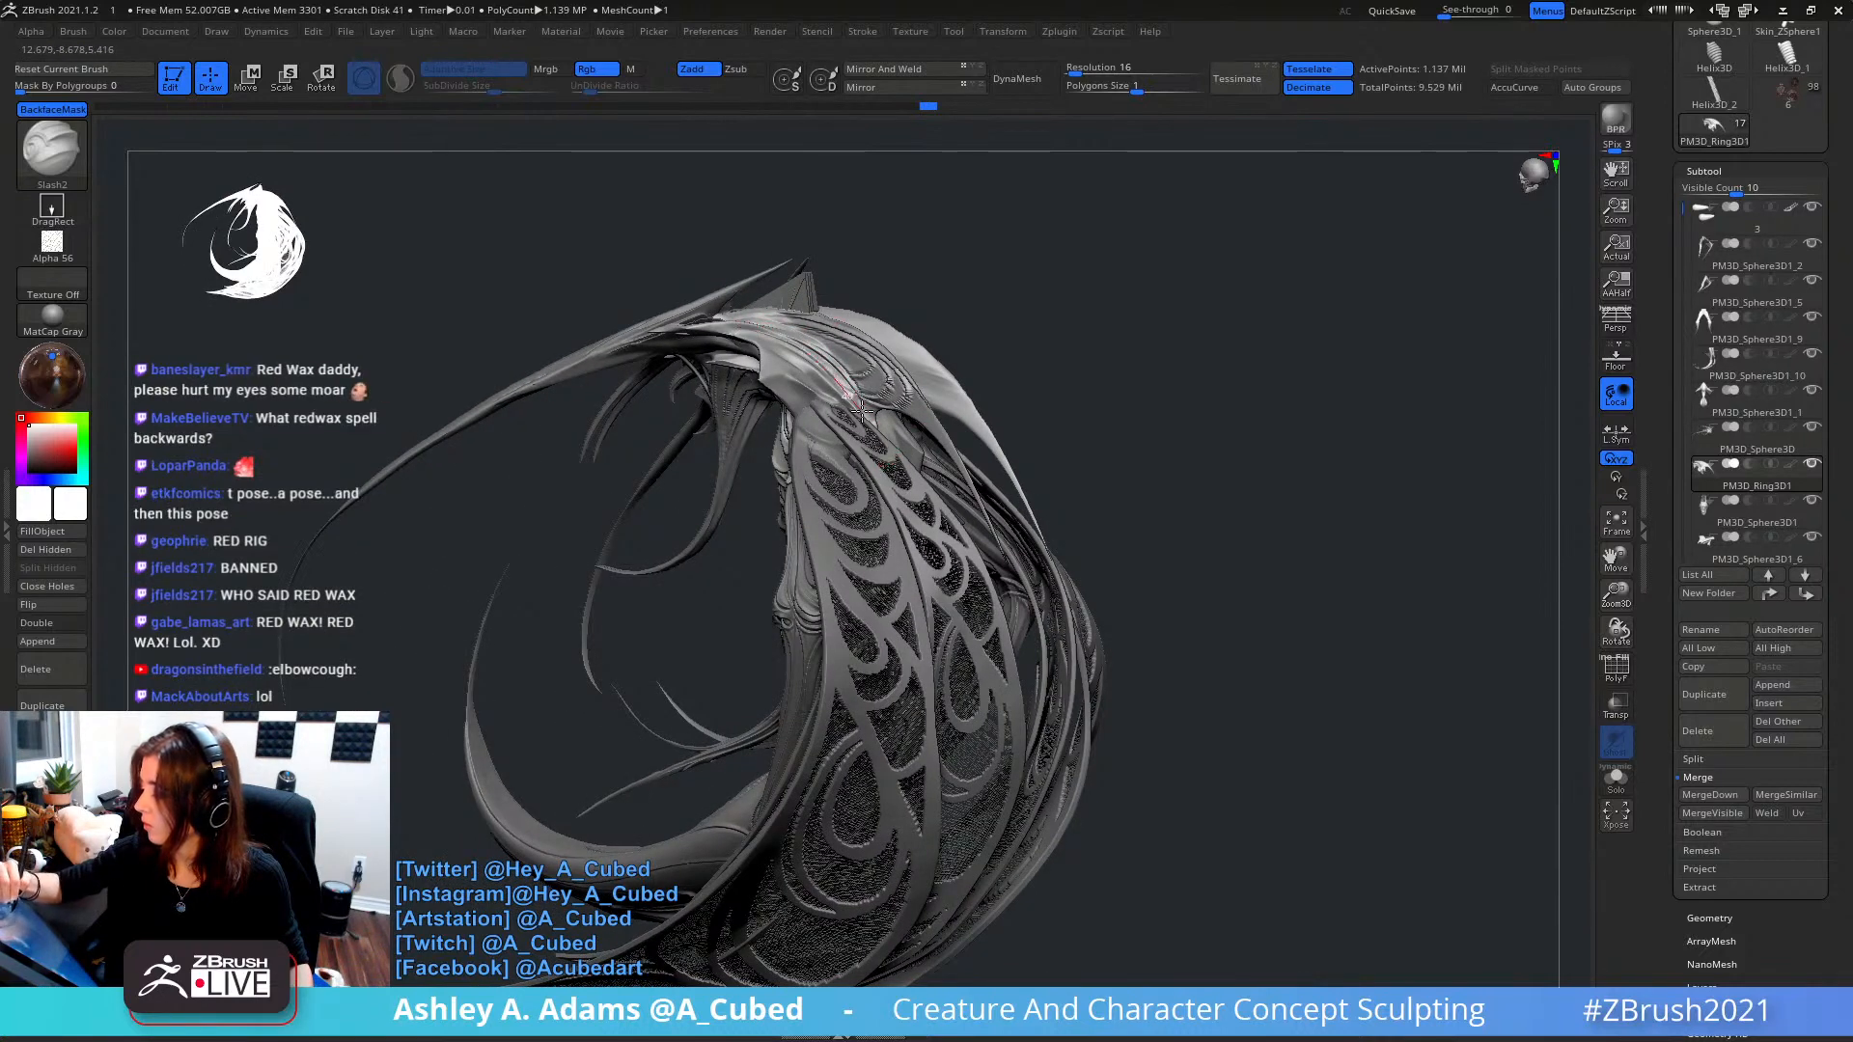
pyautogui.moveTo(861, 410); pyautogui.dragTo(904, 454)
# - Carve long Slash2 grooves from the crest's outer shoulder down toward its centre, working from the back view
pyautogui.moveTo(844, 353); pyautogui.dragTo(763, 332, button='right')
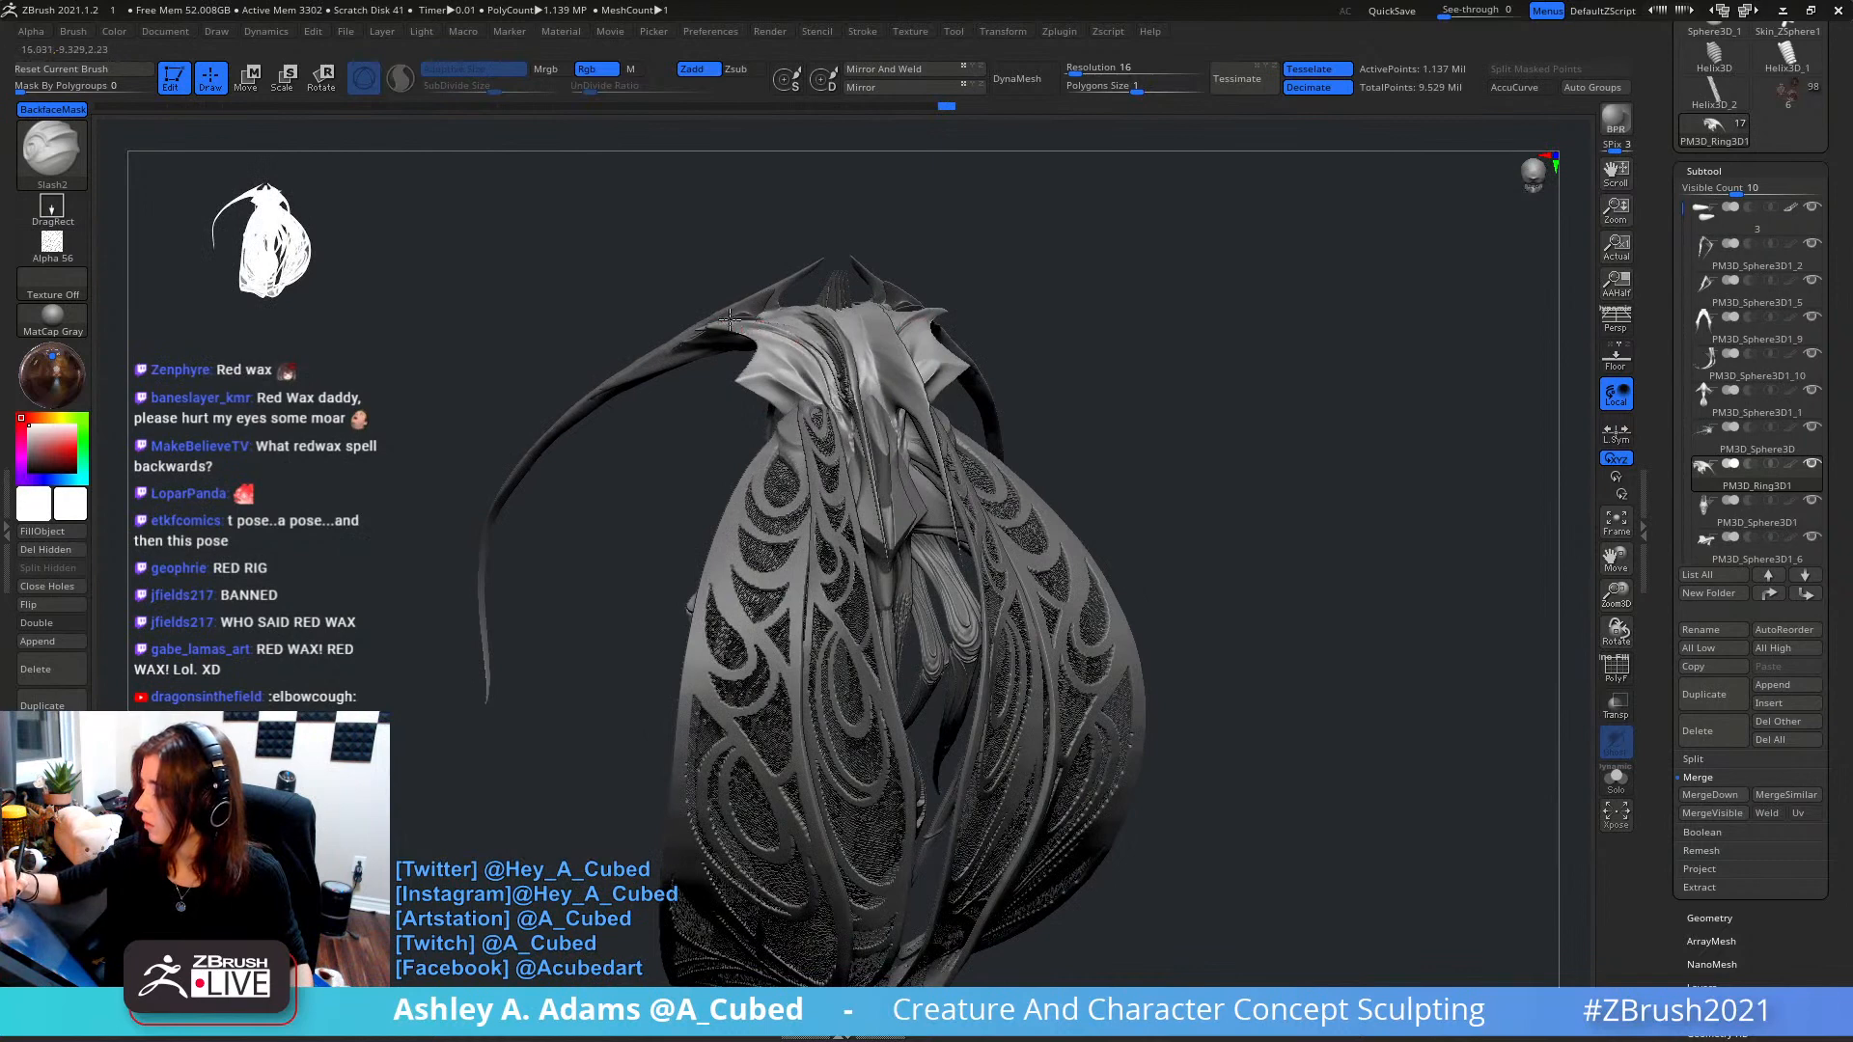
pyautogui.moveTo(729, 321)
pyautogui.mouseDown()
pyautogui.moveTo(809, 353)
pyautogui.moveTo(844, 418)
pyautogui.mouseUp()
pyautogui.moveTo(737, 324); pyautogui.dragTo(838, 417)
pyautogui.moveTo(734, 323); pyautogui.dragTo(846, 428)
pyautogui.moveTo(775, 328); pyautogui.dragTo(852, 348, button='right')
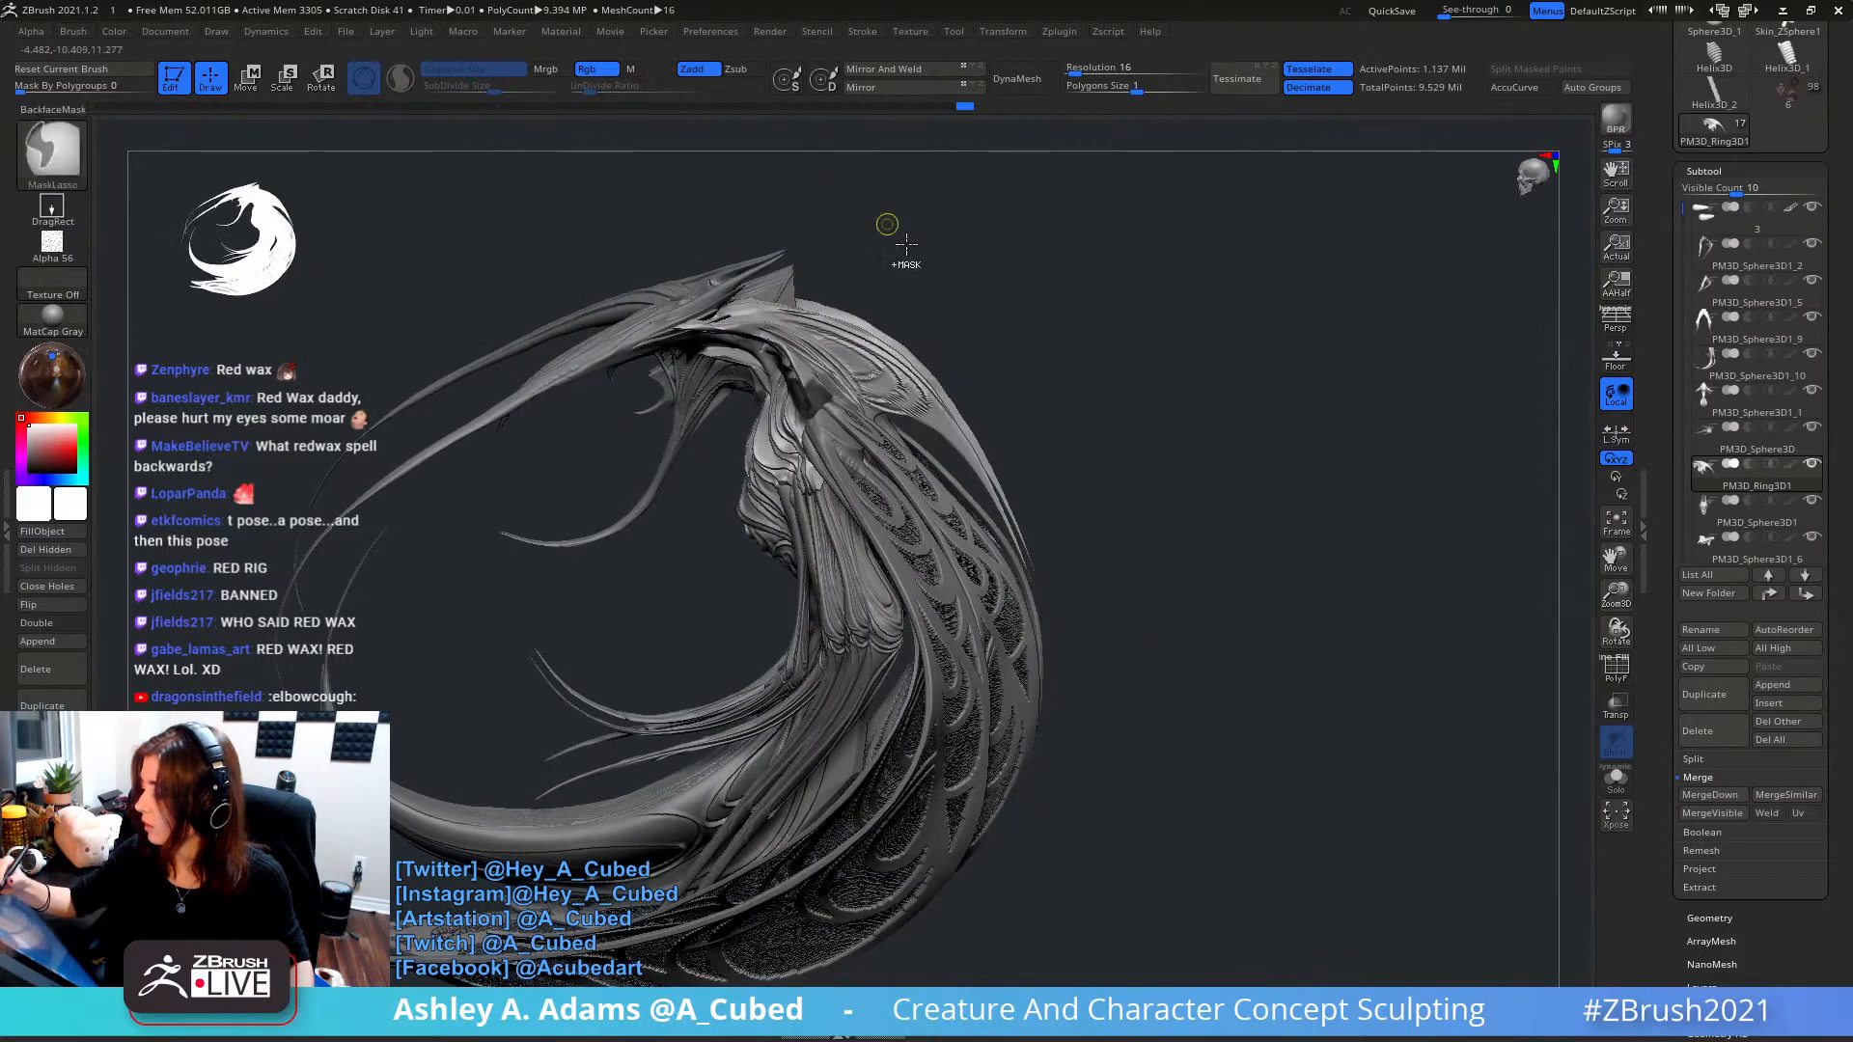
# - Reshape the inner curve where the back crest narrows into its spike with a large SnakeHook brush
pyautogui.moveTo(896, 290); pyautogui.dragTo(906, 340, button='right')
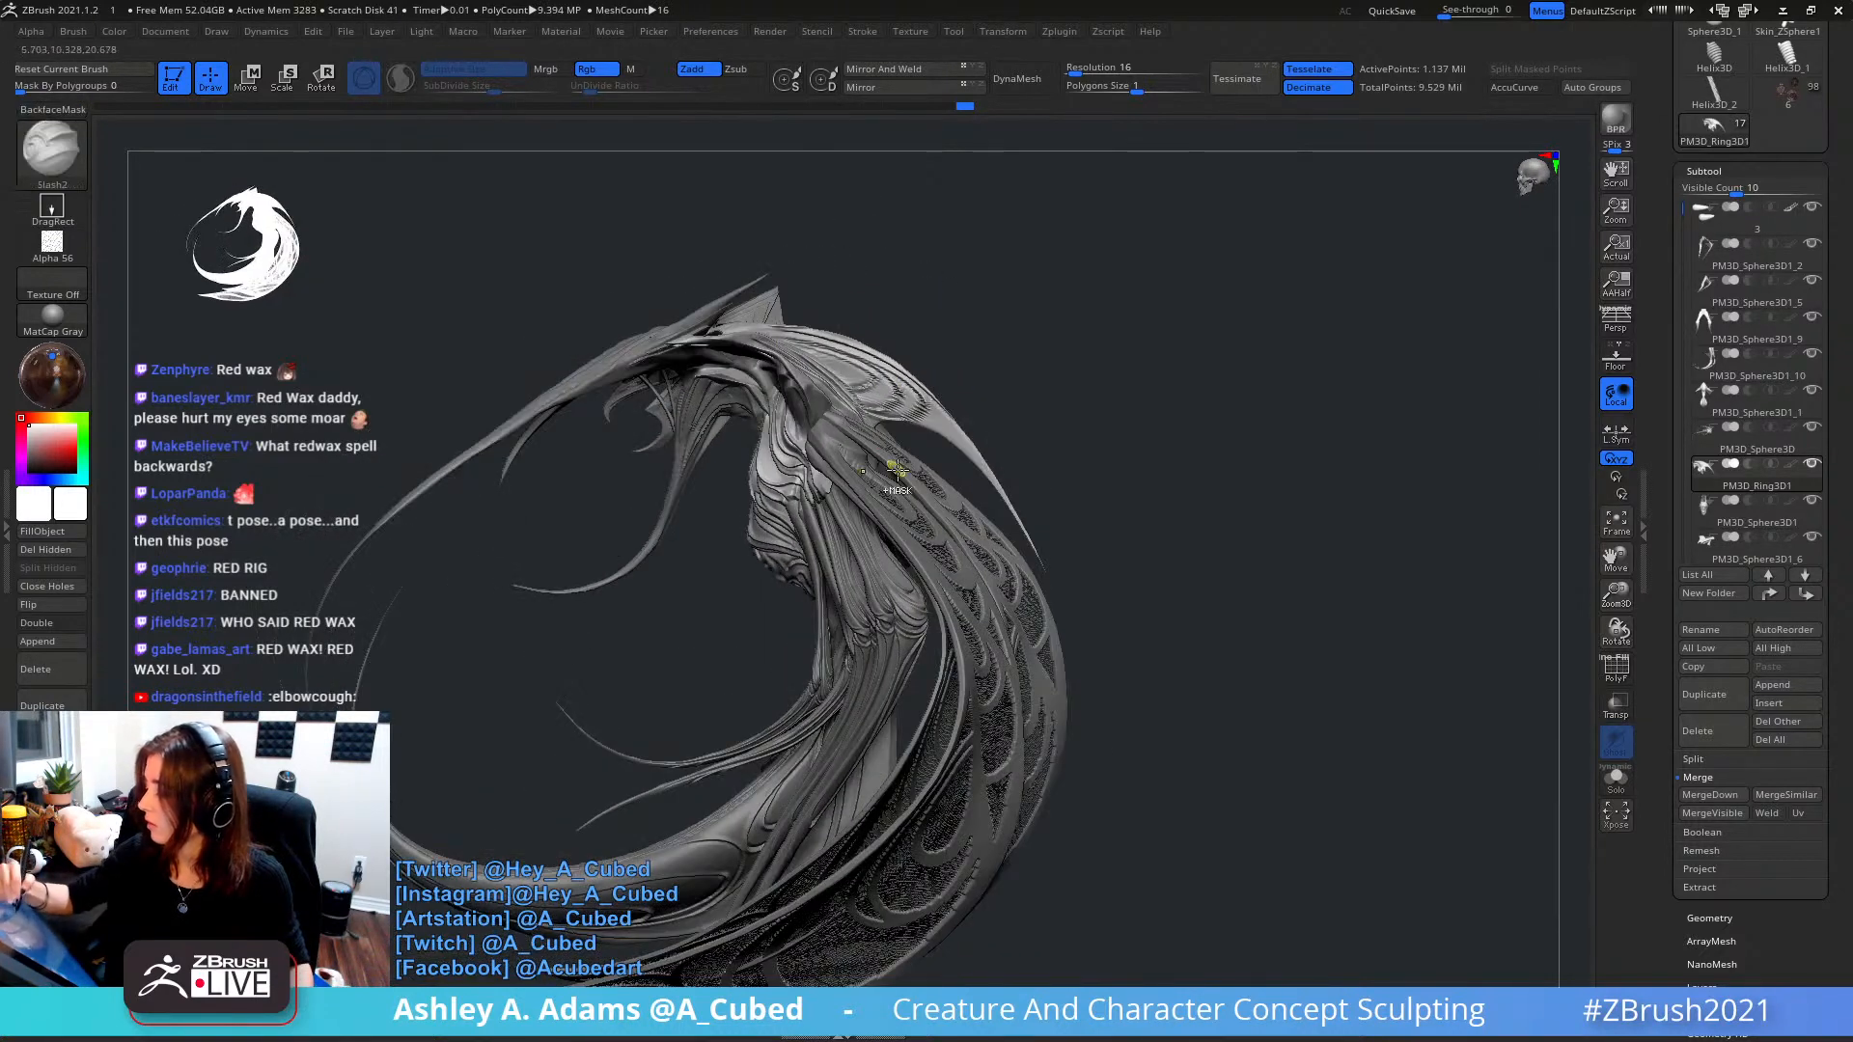
pyautogui.keyDown('ctrl'); pyautogui.moveTo(898, 470); pyautogui.dragTo(1048, 329, button='right'); pyautogui.keyUp('ctrl')
pyautogui.rightClick(921, 415)
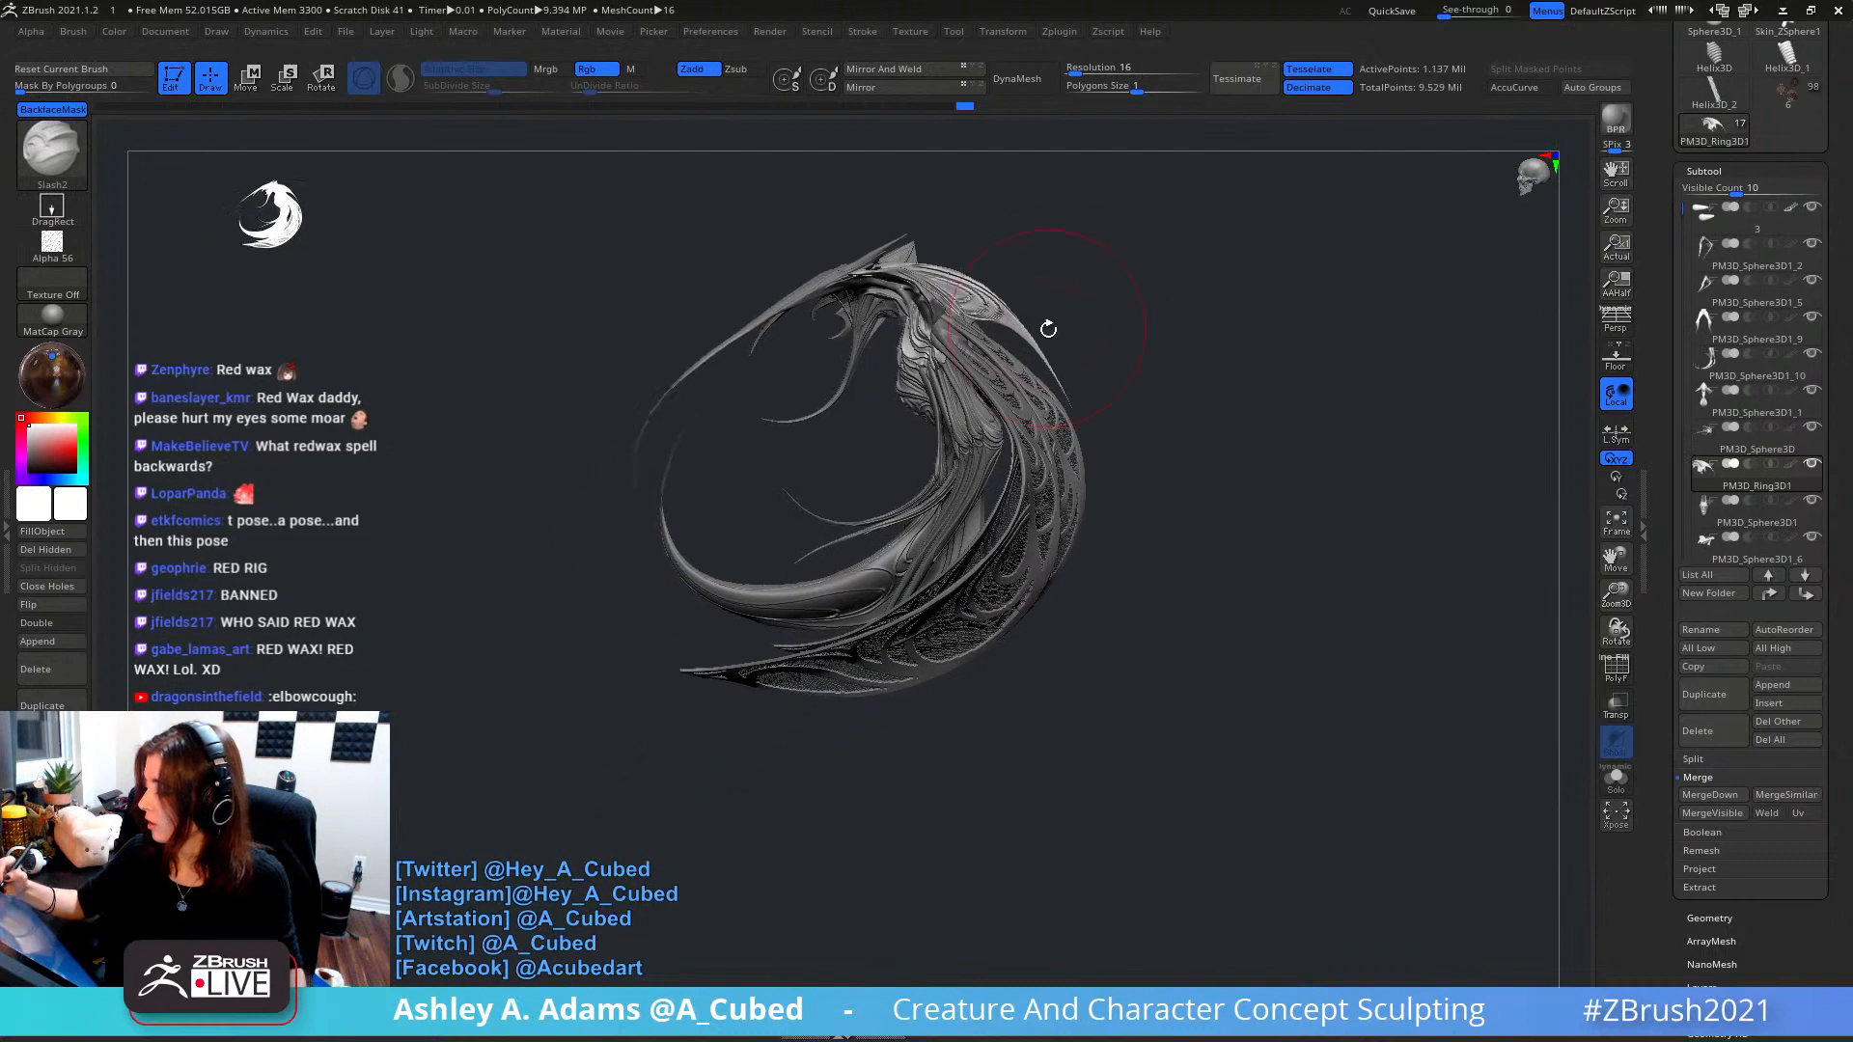
pyautogui.press('space')
pyautogui.moveTo(1036, 338); pyautogui.dragTo(1047, 340)
pyautogui.press('b')
pyautogui.press('s')
pyautogui.press('h')
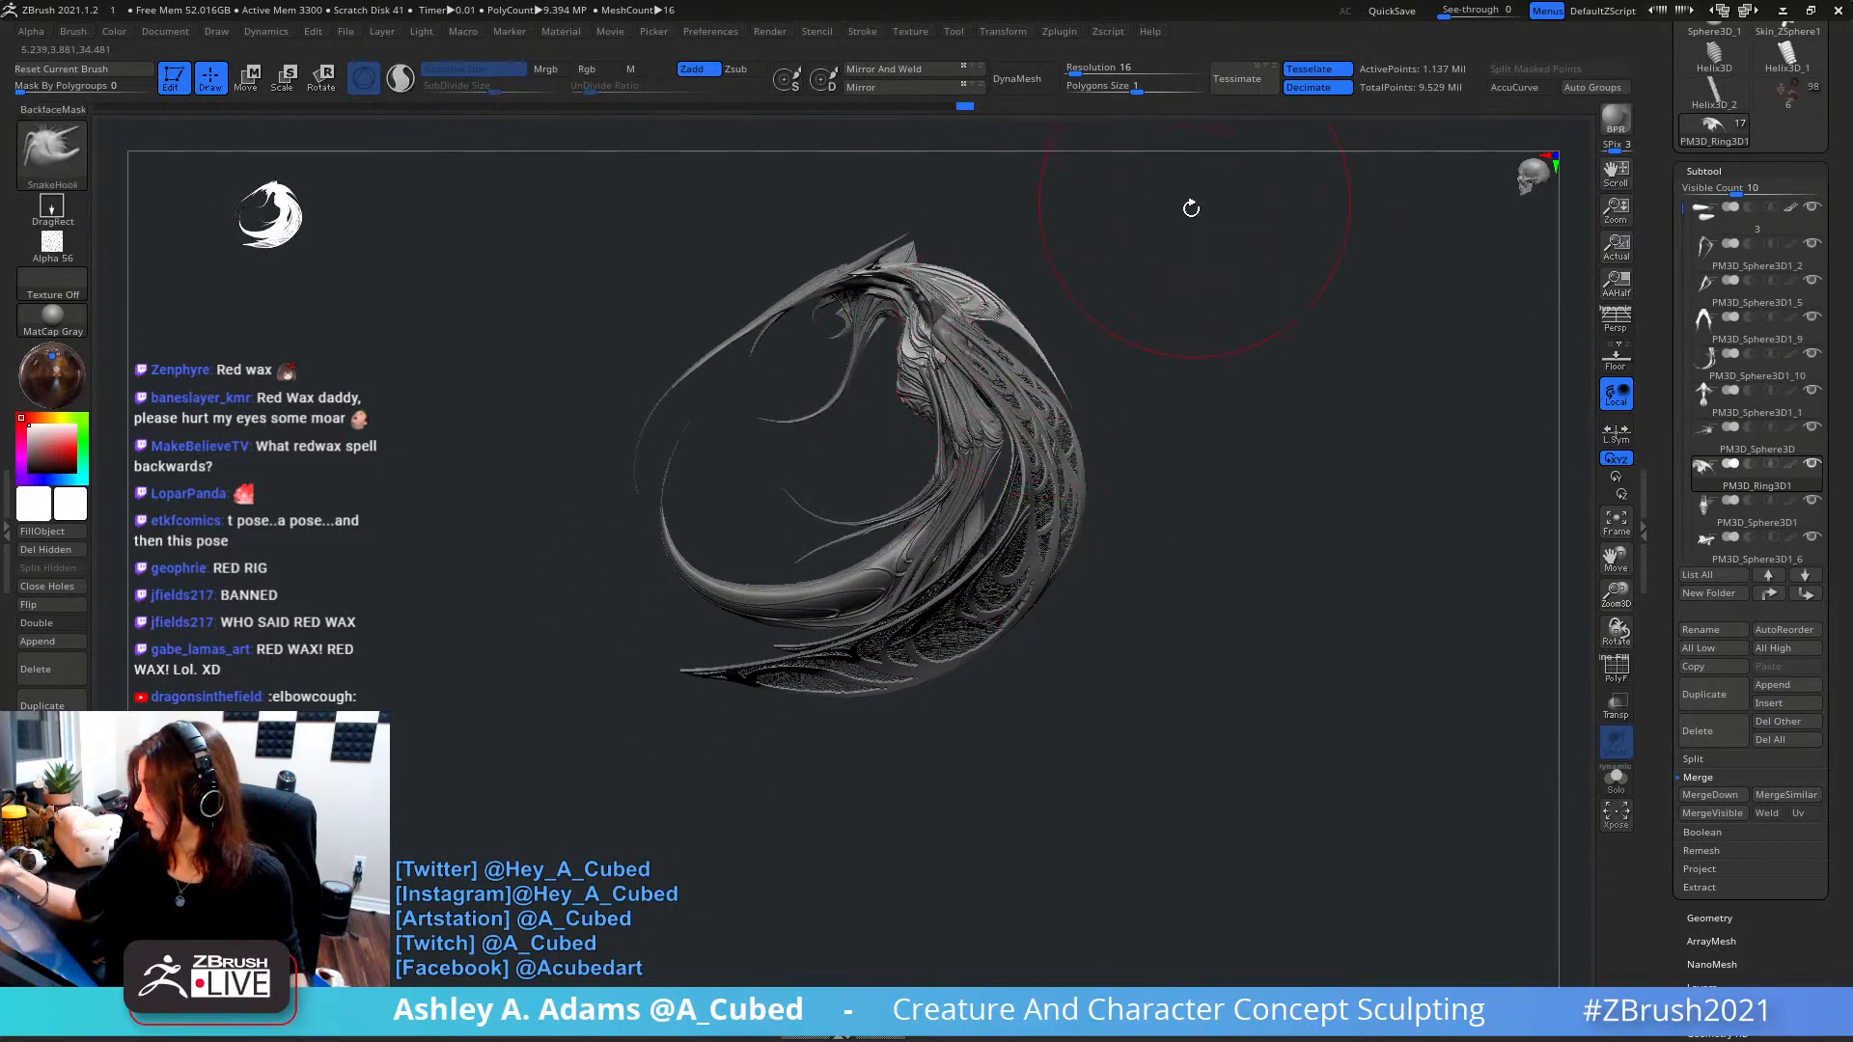
pyautogui.press('ctrl')
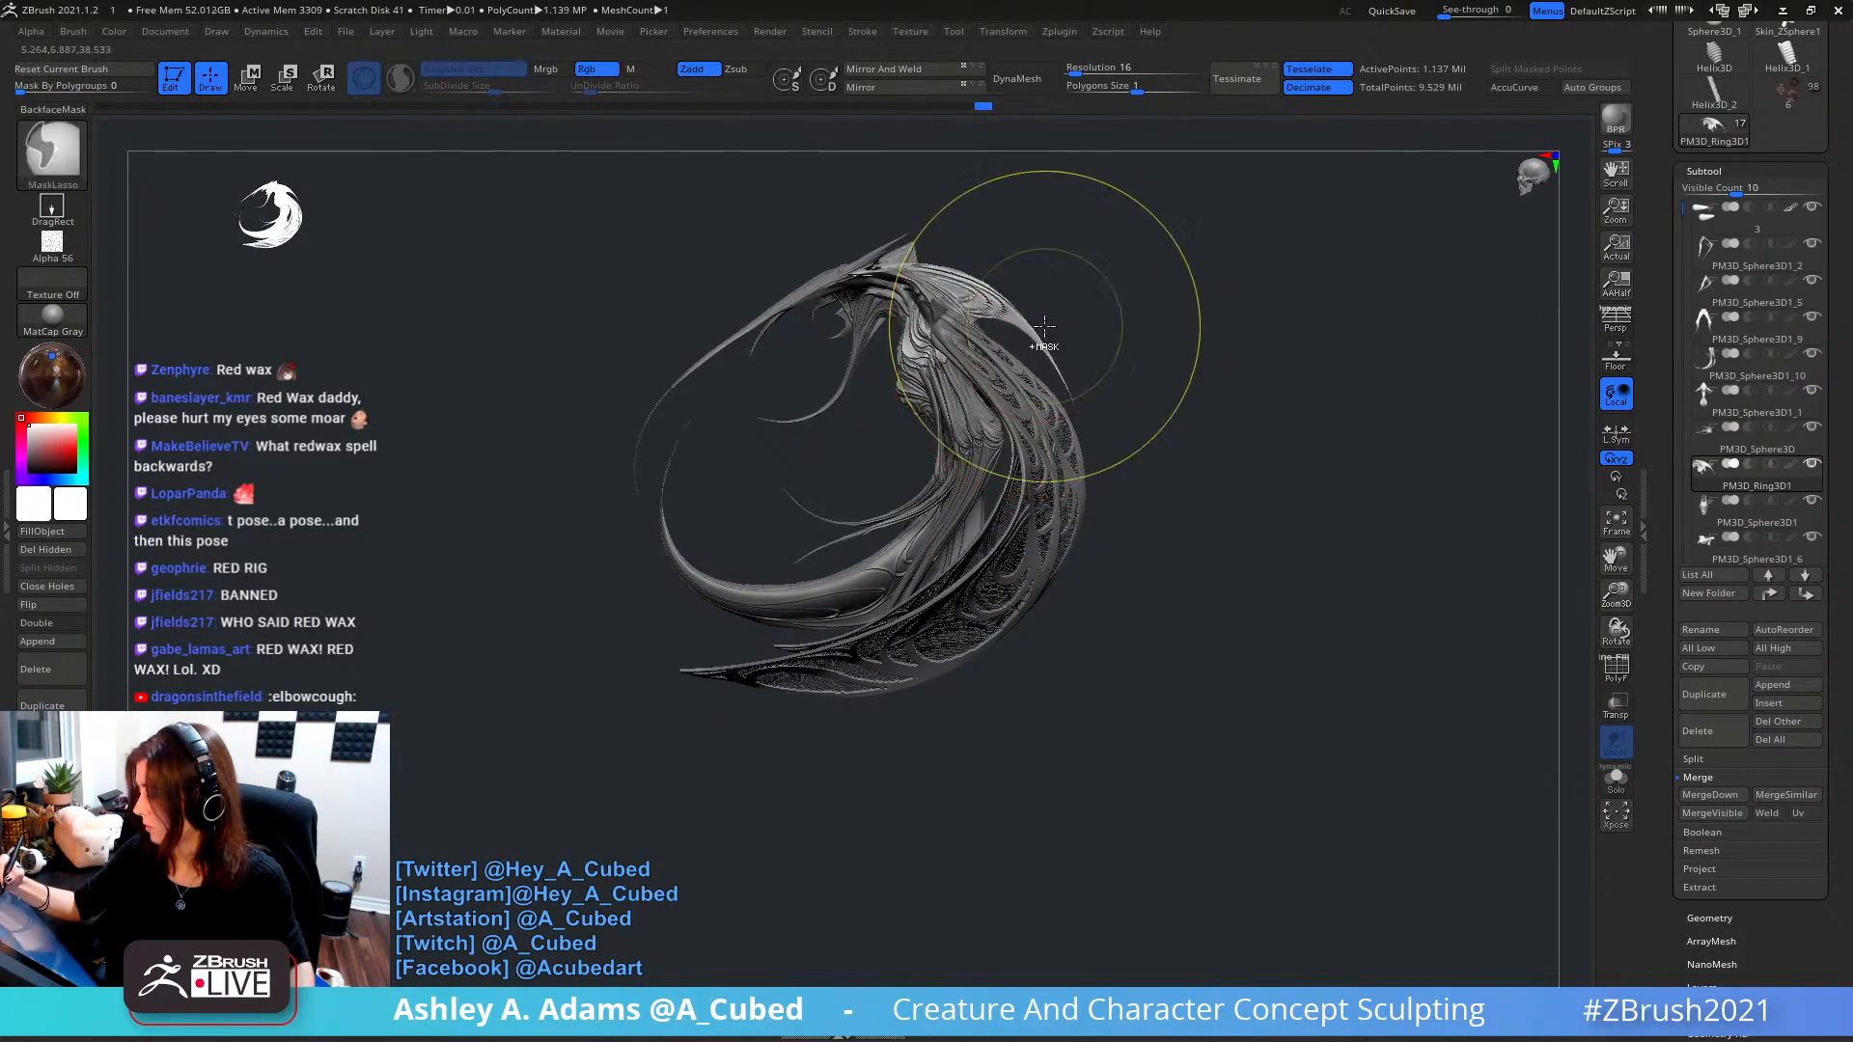
pyautogui.press('space')
pyautogui.hotkey('ctrl', 'z')
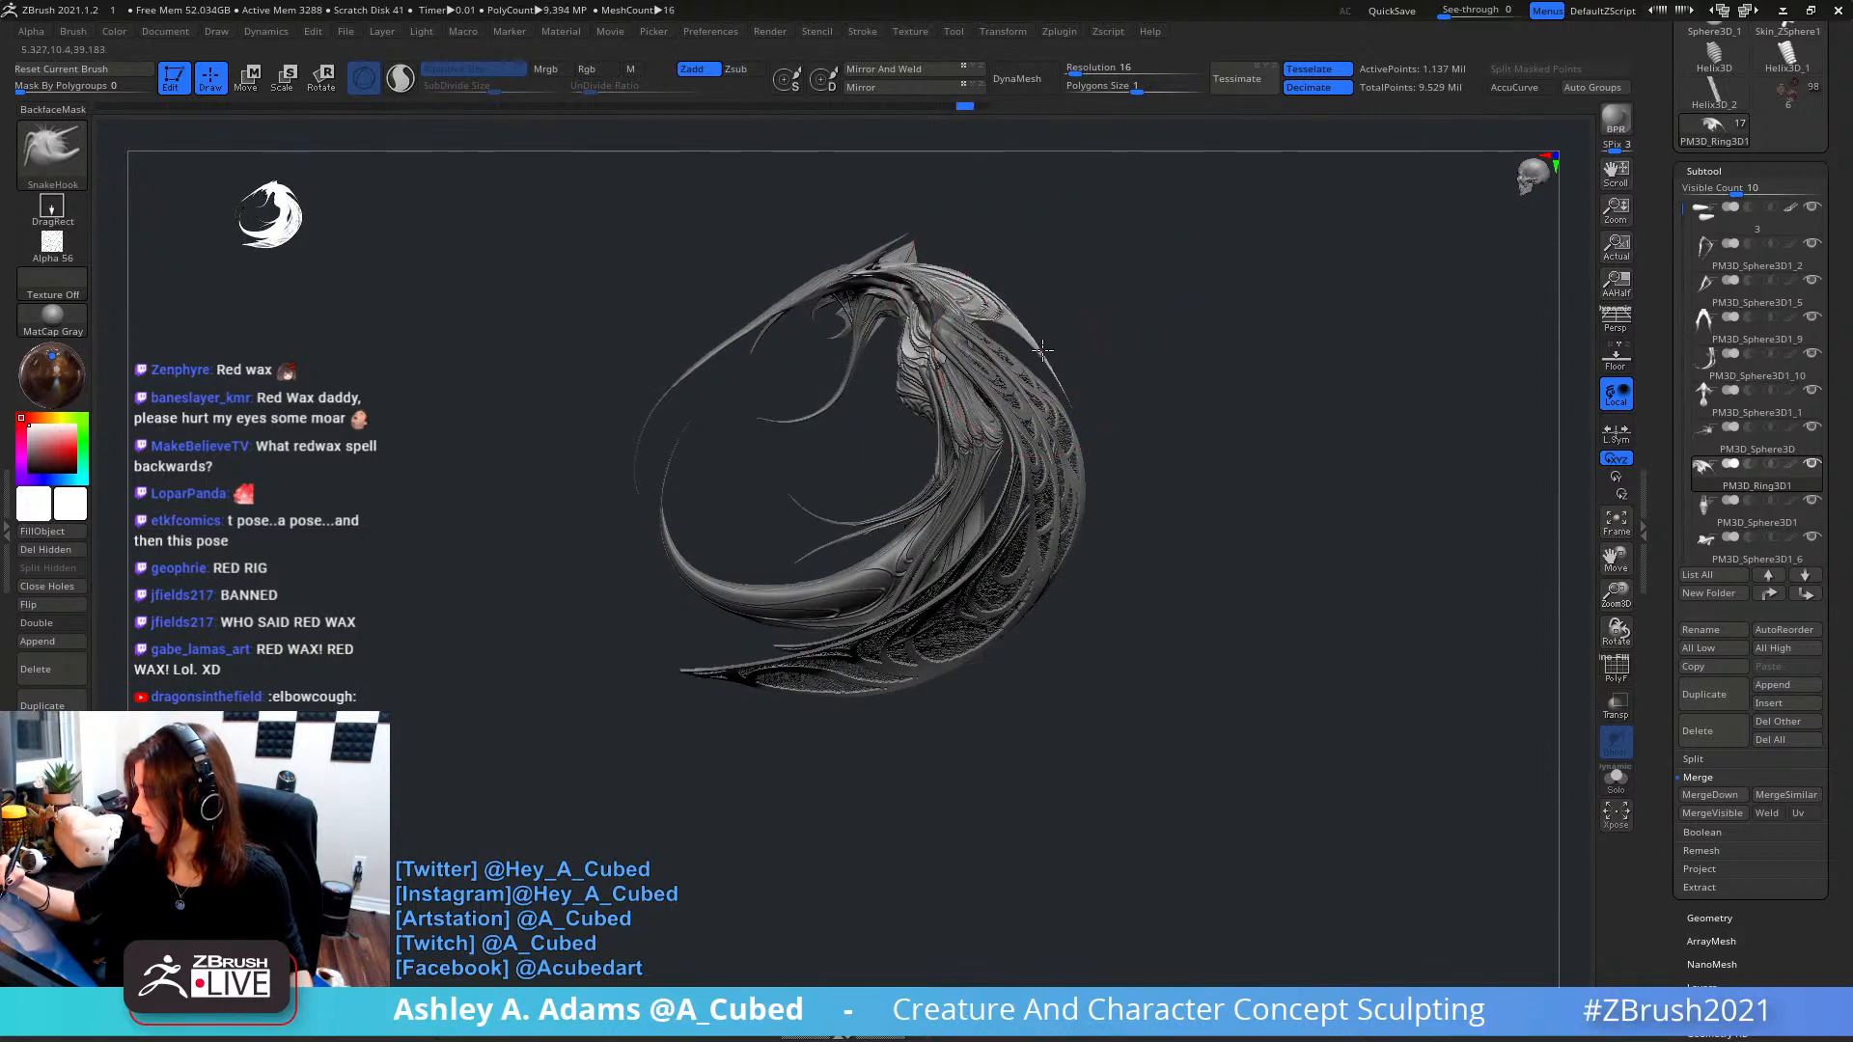
pyautogui.moveTo(1043, 350); pyautogui.dragTo(1024, 311)
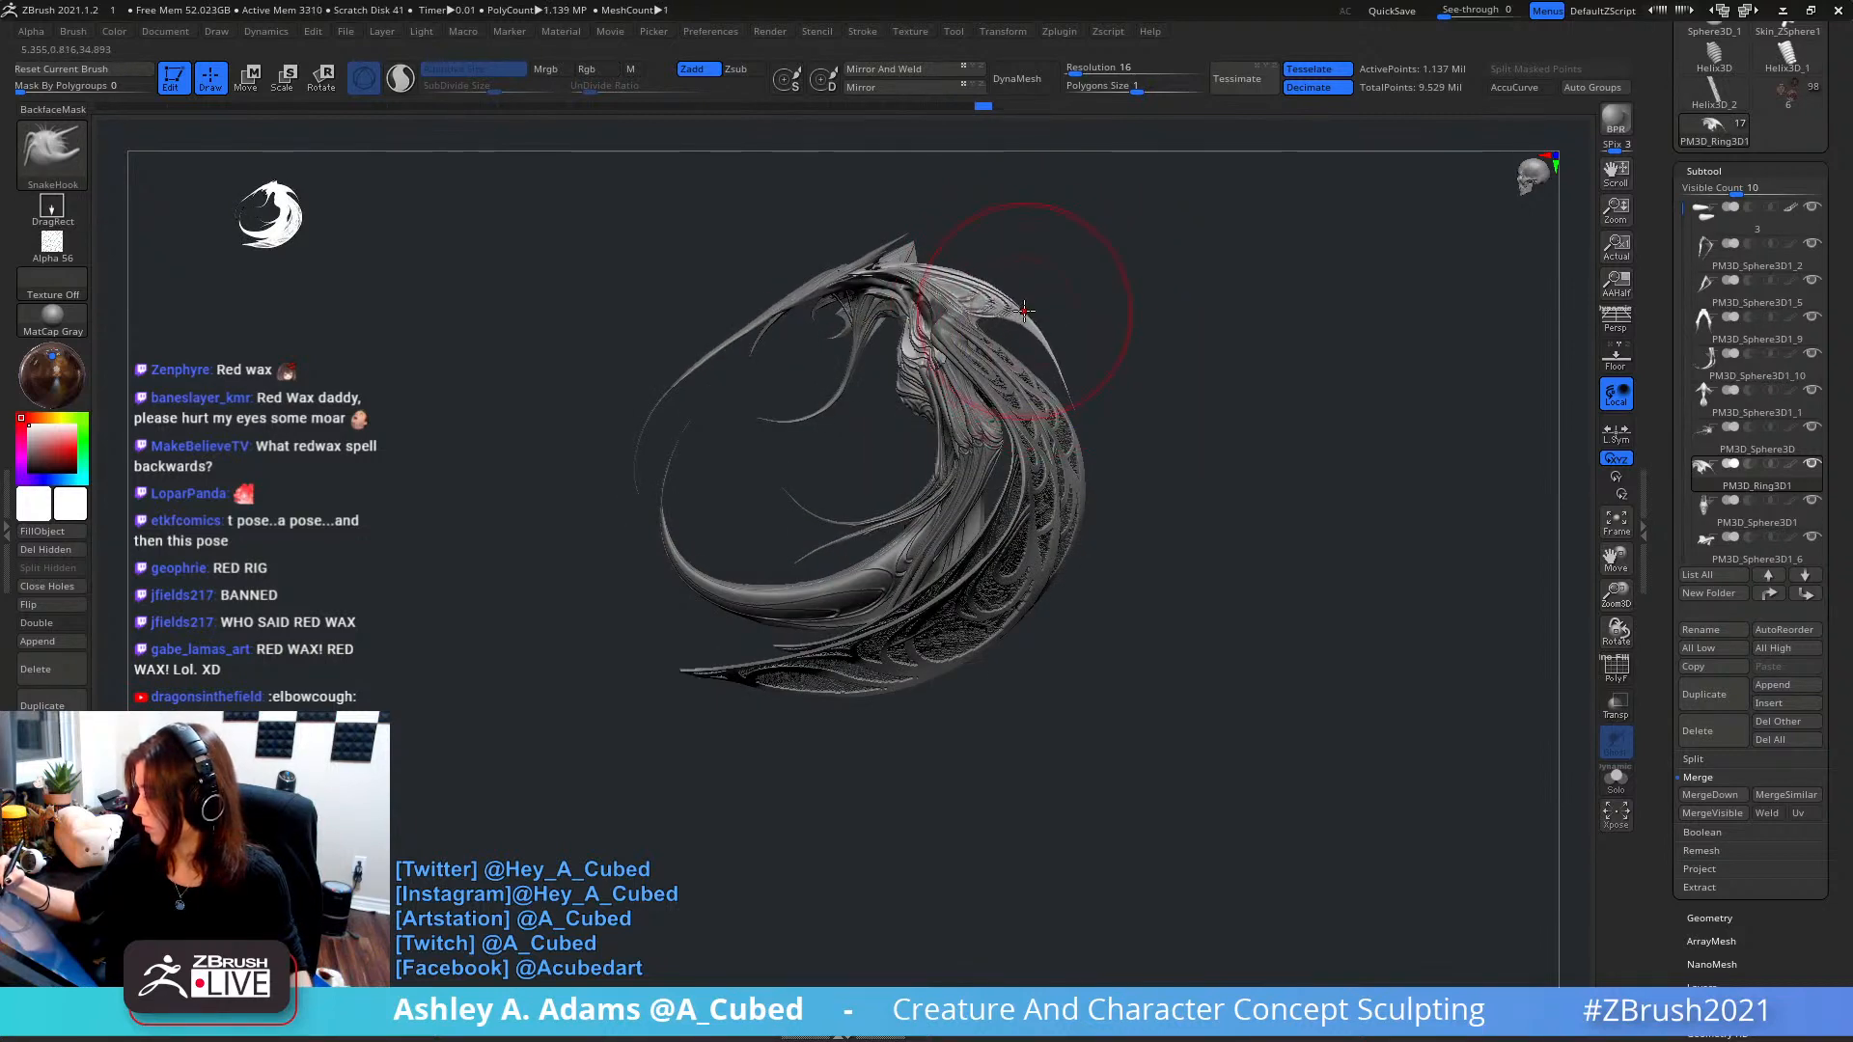
# - Refine the back crest's spike with a smaller SnakeHook brush and save the sculpt to disk
pyautogui.press('ctrl')
pyautogui.press('space')
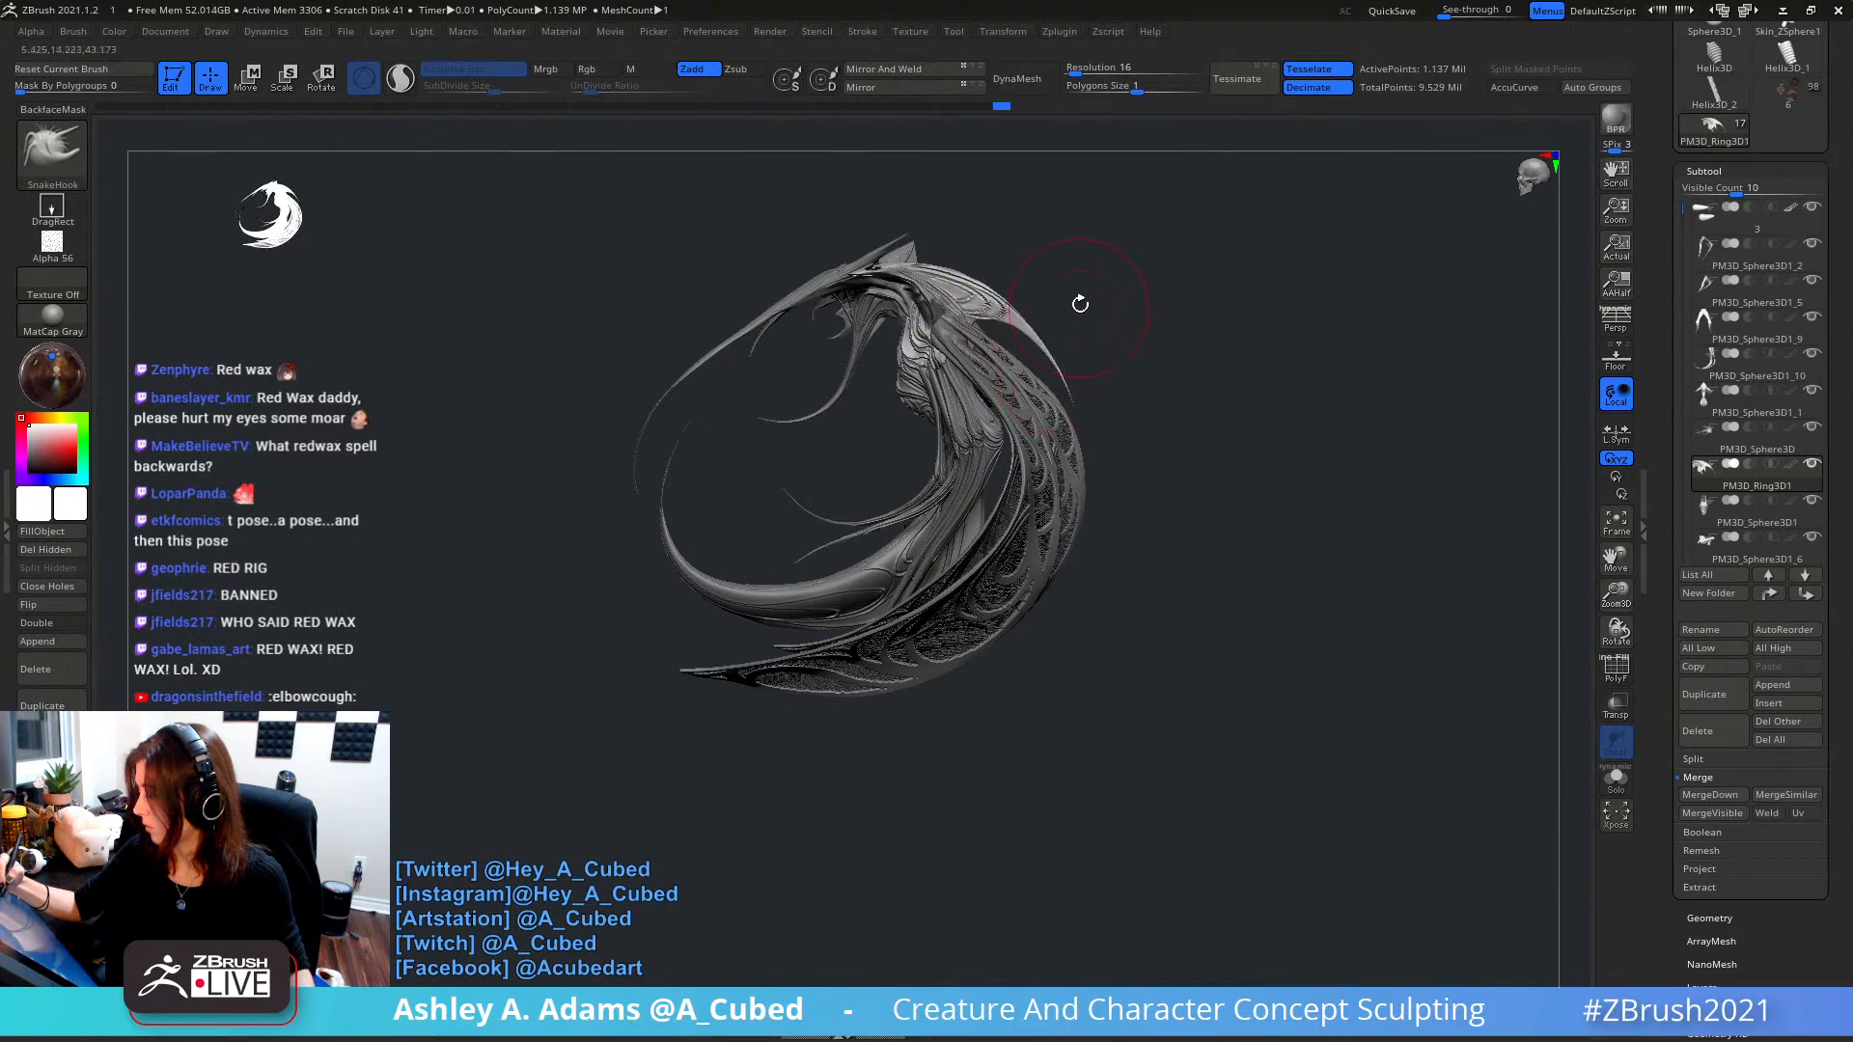
pyautogui.moveTo(1076, 301); pyautogui.dragTo(1185, 285)
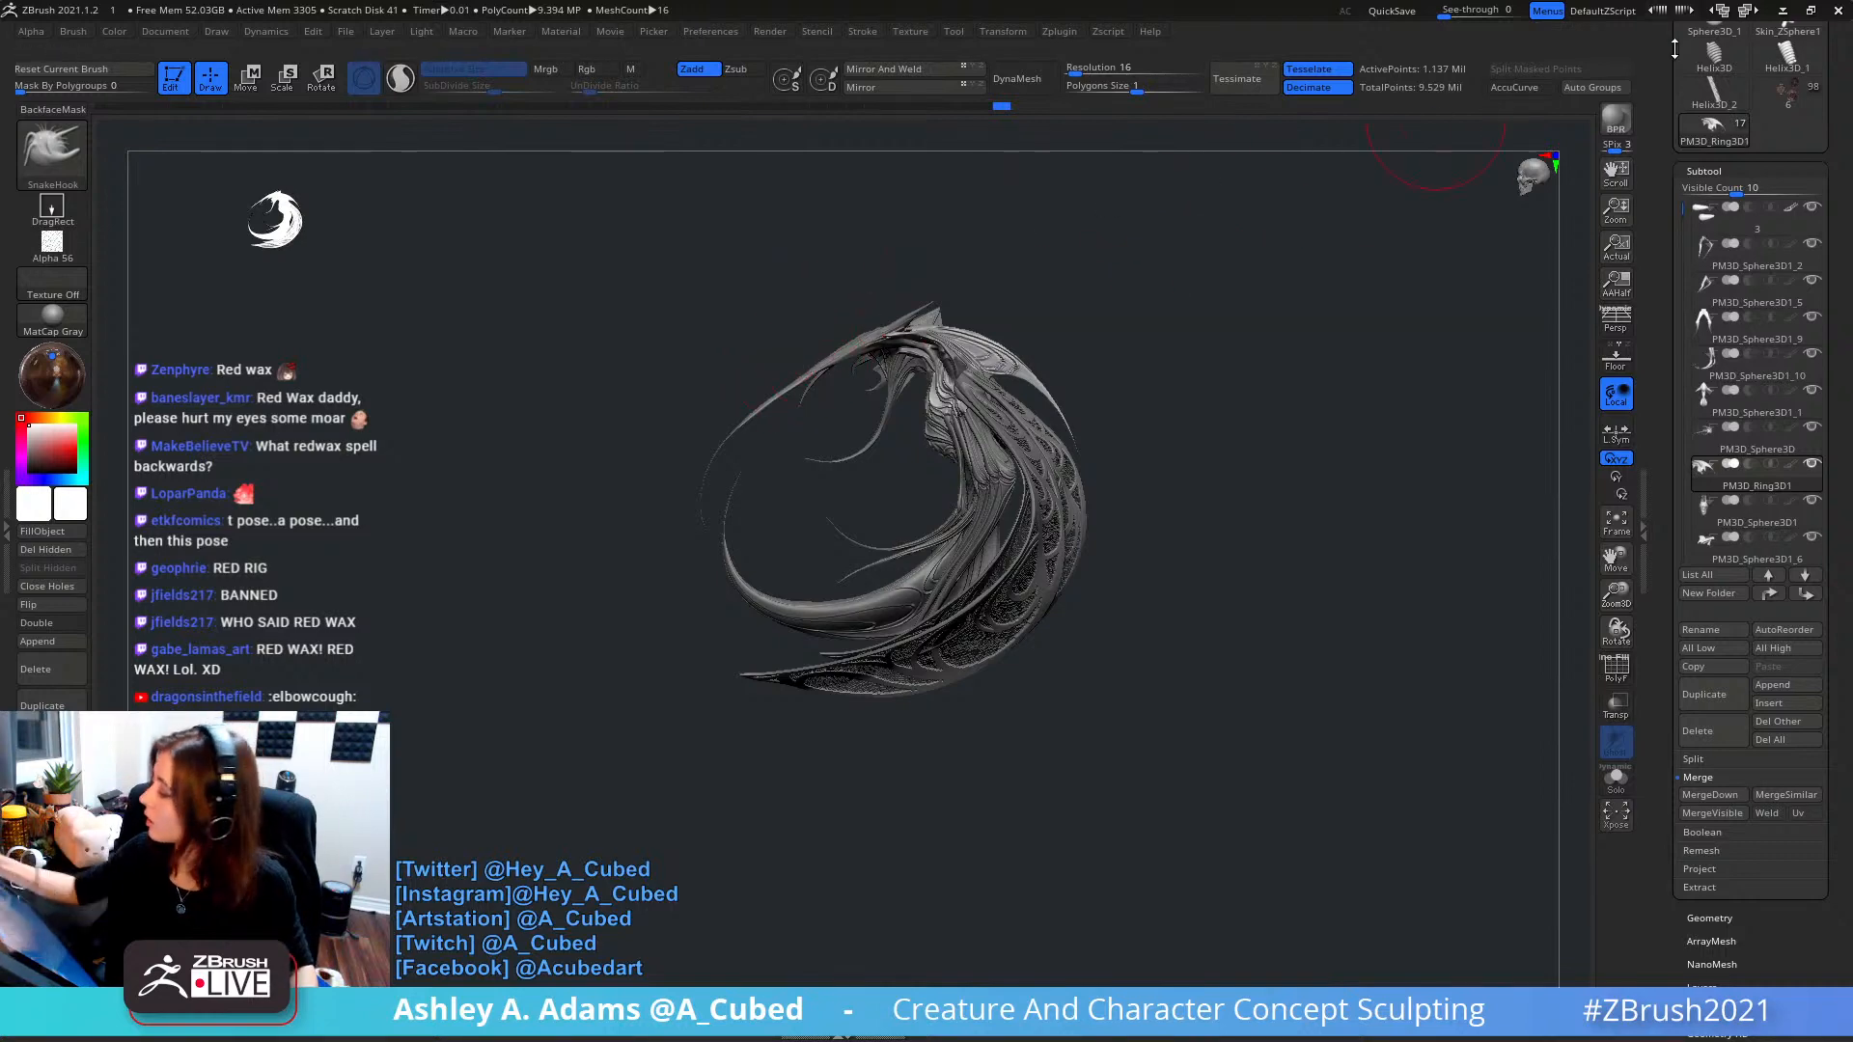
pyautogui.moveTo(1675, 48); pyautogui.dragTo(1655, 240)
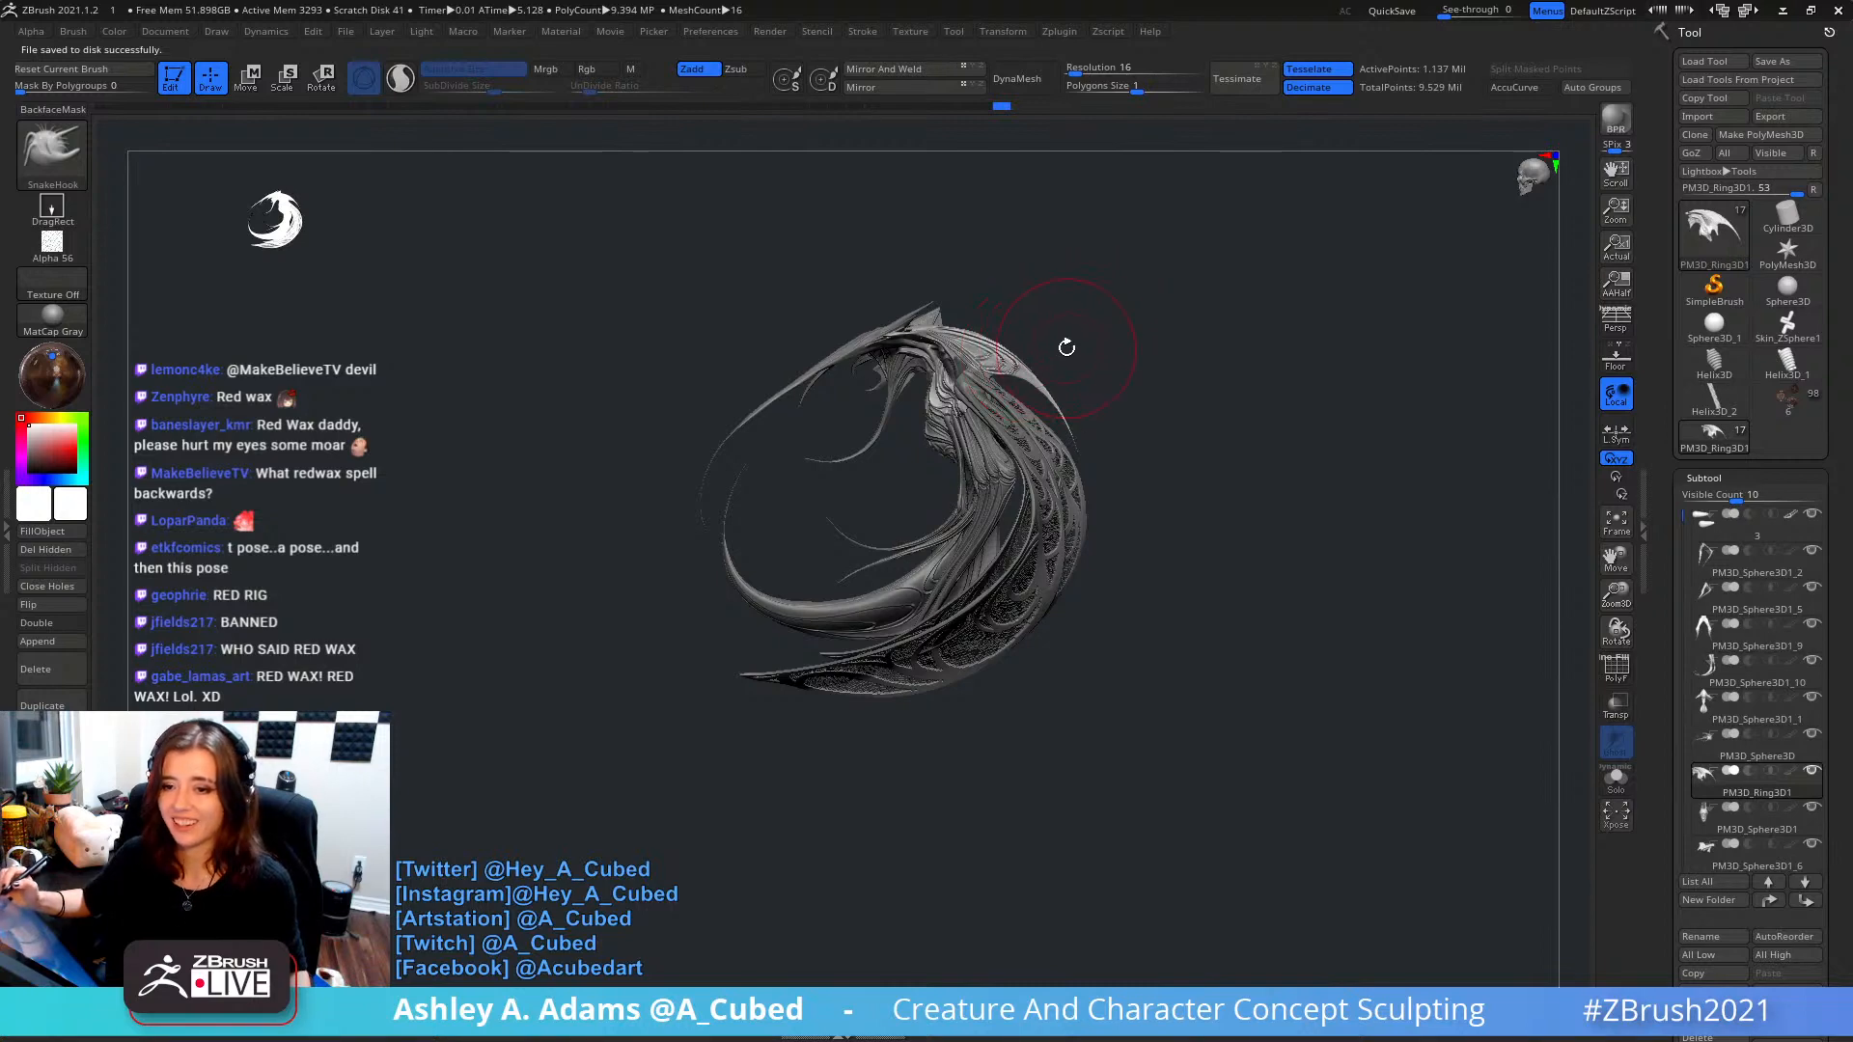
# - Leave canvas snapshots of the creature in a large opposite side view and a smaller front view beside it
pyautogui.keyDown('ctrl'); pyautogui.moveTo(1087, 300); pyautogui.dragTo(1101, 373, button='right'); pyautogui.keyUp('ctrl')
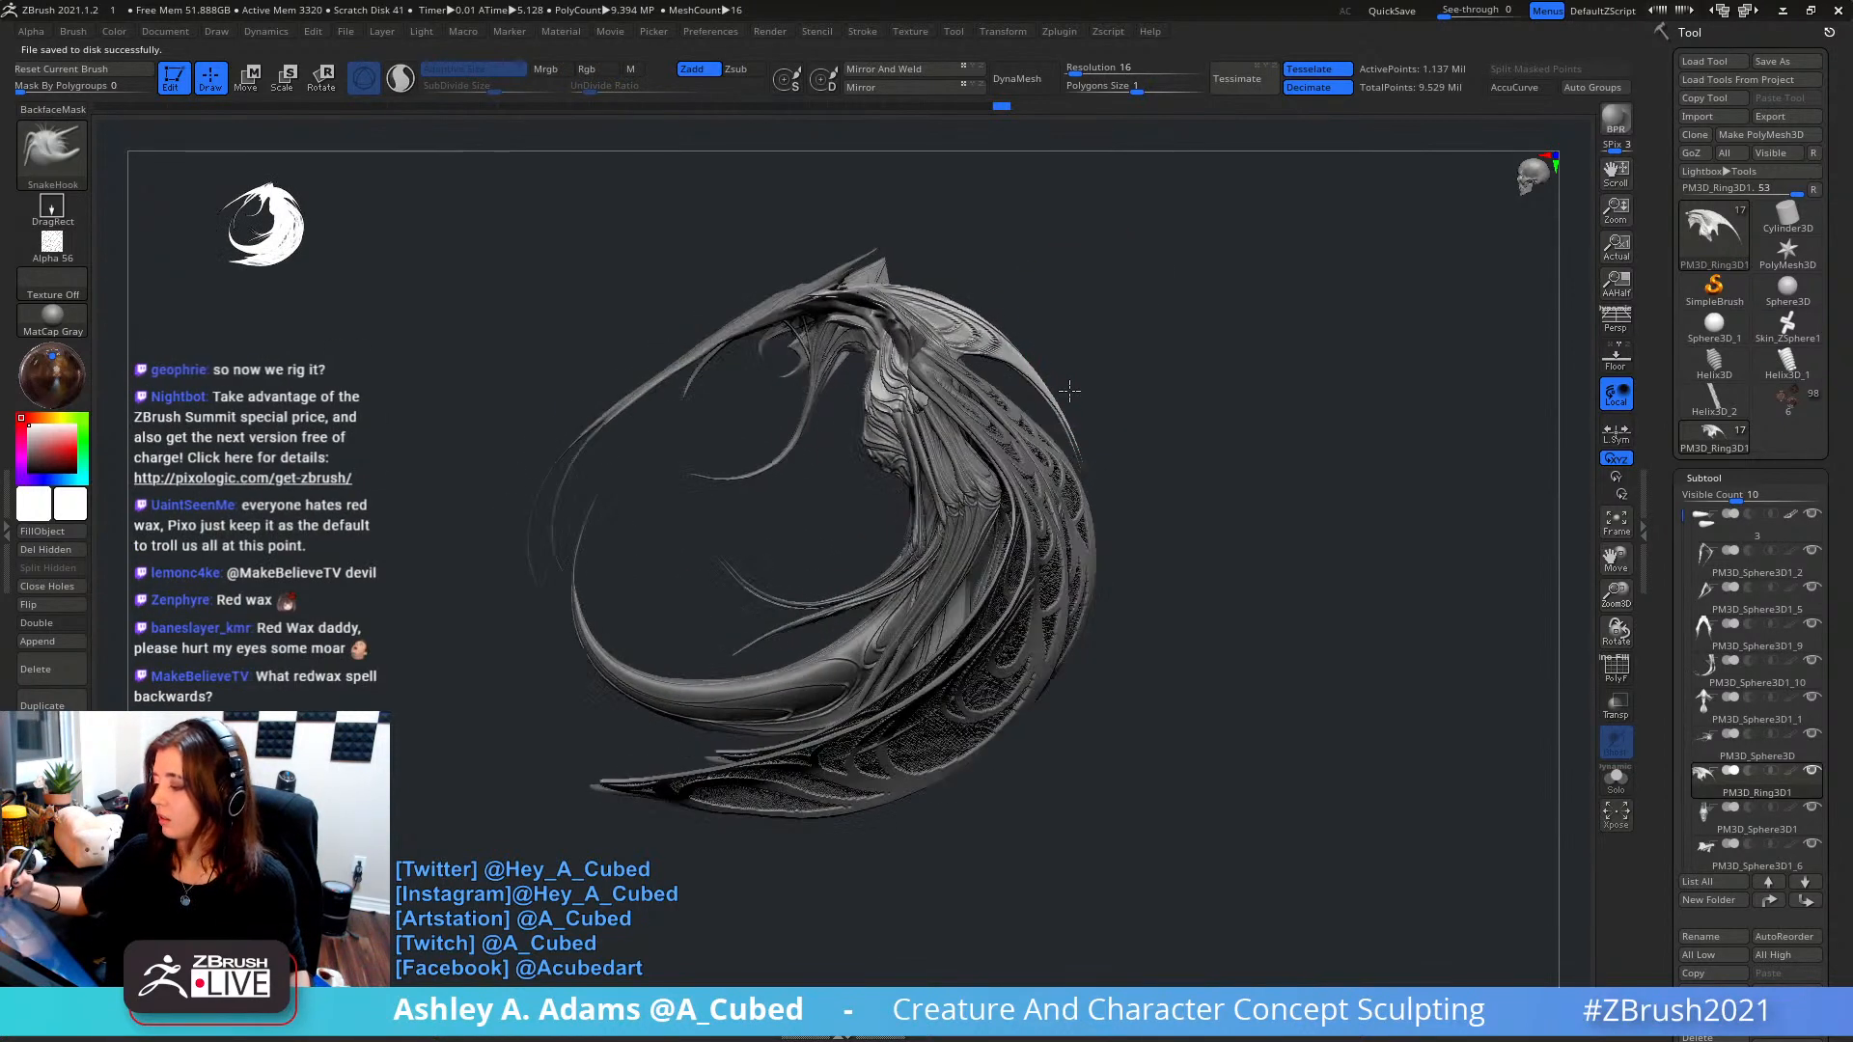
pyautogui.moveTo(1034, 289)
pyautogui.keyDown('alt'); pyautogui.mouseDown(button='right')
pyautogui.moveTo(1384, 363)
pyautogui.moveTo(1441, 344)
pyautogui.moveTo(1200, 269)
pyautogui.moveTo(1062, 201)
pyautogui.moveTo(885, 184)
pyautogui.moveTo(913, 192)
pyautogui.mouseUp(button='right'); pyautogui.keyUp('alt')
pyautogui.moveTo(1048, 302)
pyautogui.keyDown('shift'); pyautogui.mouseDown(button='right')
pyautogui.moveTo(1226, 386)
pyautogui.moveTo(1240, 425)
pyautogui.moveTo(1208, 442)
pyautogui.moveTo(813, 399)
pyautogui.moveTo(791, 454)
pyautogui.moveTo(815, 437)
pyautogui.mouseUp(button='right'); pyautogui.keyUp('shift')
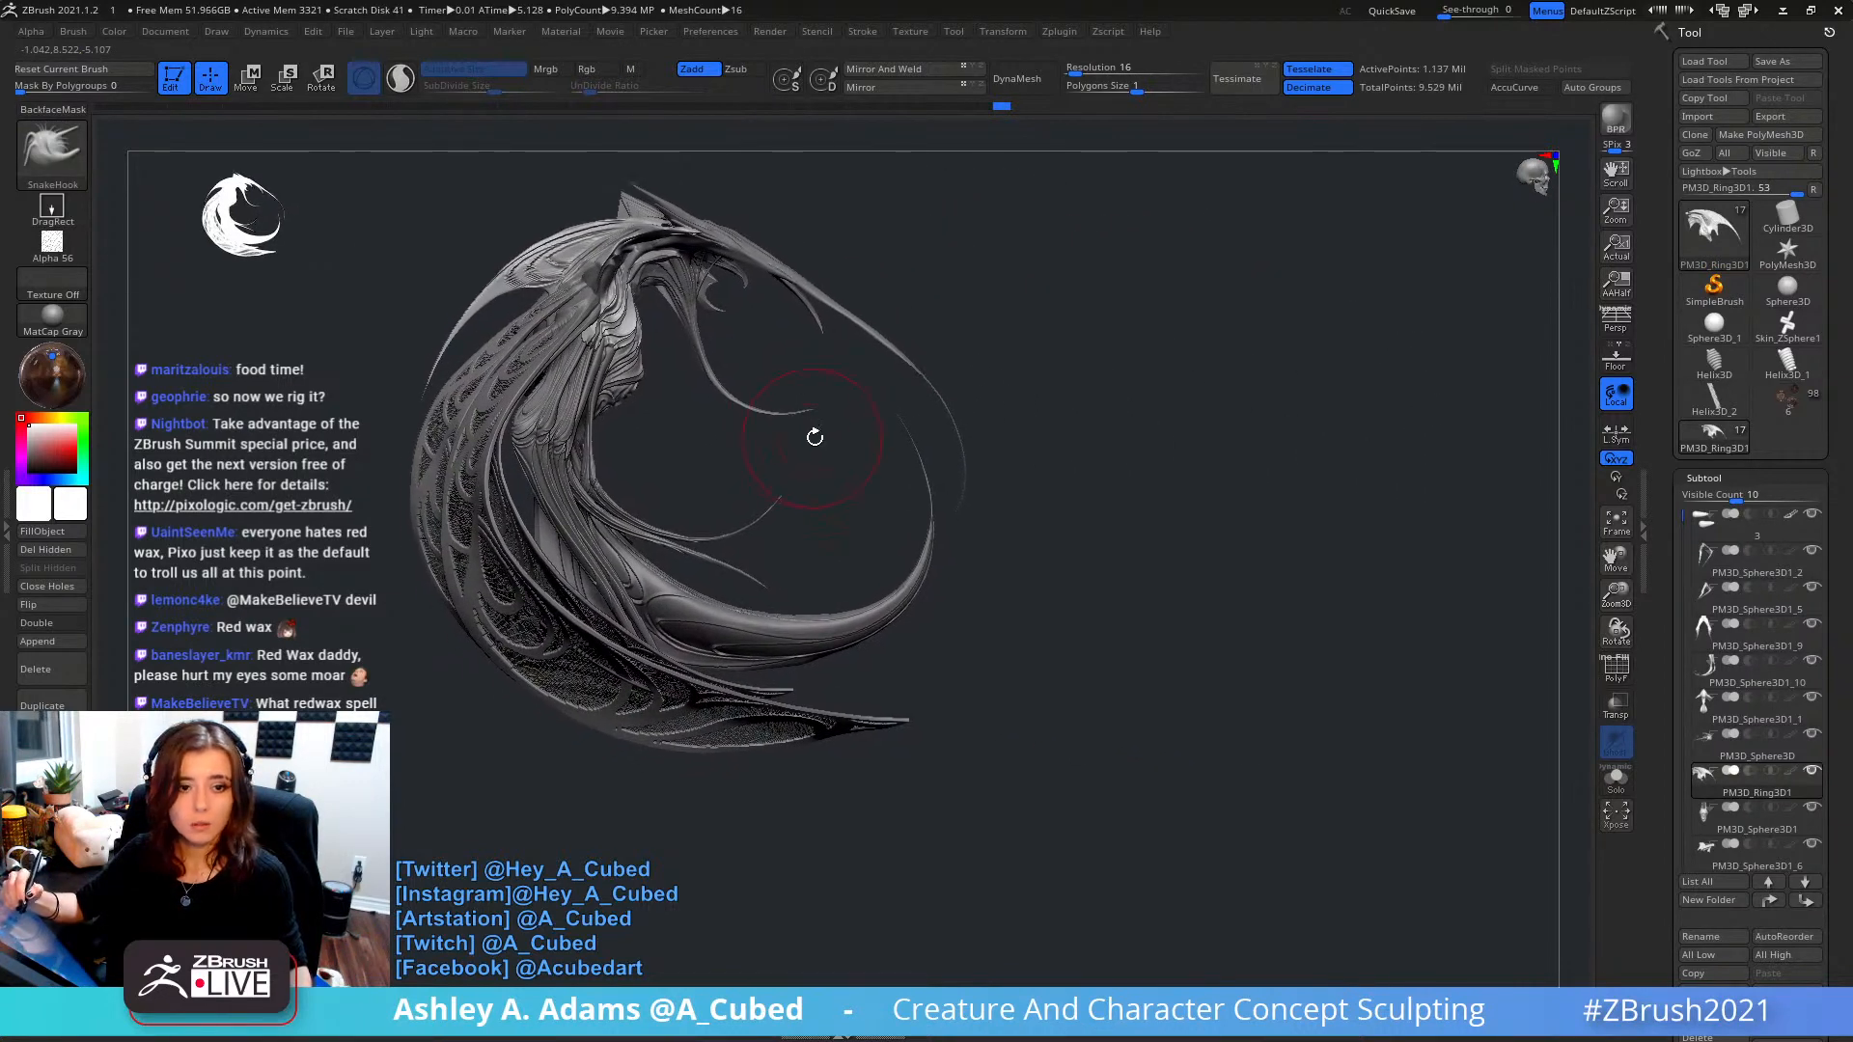
pyautogui.hotkey('shift', 's')
pyautogui.moveTo(1047, 409)
pyautogui.keyDown('alt'); pyautogui.mouseDown(button='right')
pyautogui.moveTo(1583, 408)
pyautogui.moveTo(1431, 452)
pyautogui.moveTo(1364, 443)
pyautogui.moveTo(1533, 472)
pyautogui.moveTo(1521, 494)
pyautogui.moveTo(1384, 497)
pyautogui.moveTo(1356, 442)
pyautogui.mouseUp(button='right'); pyautogui.keyUp('alt')
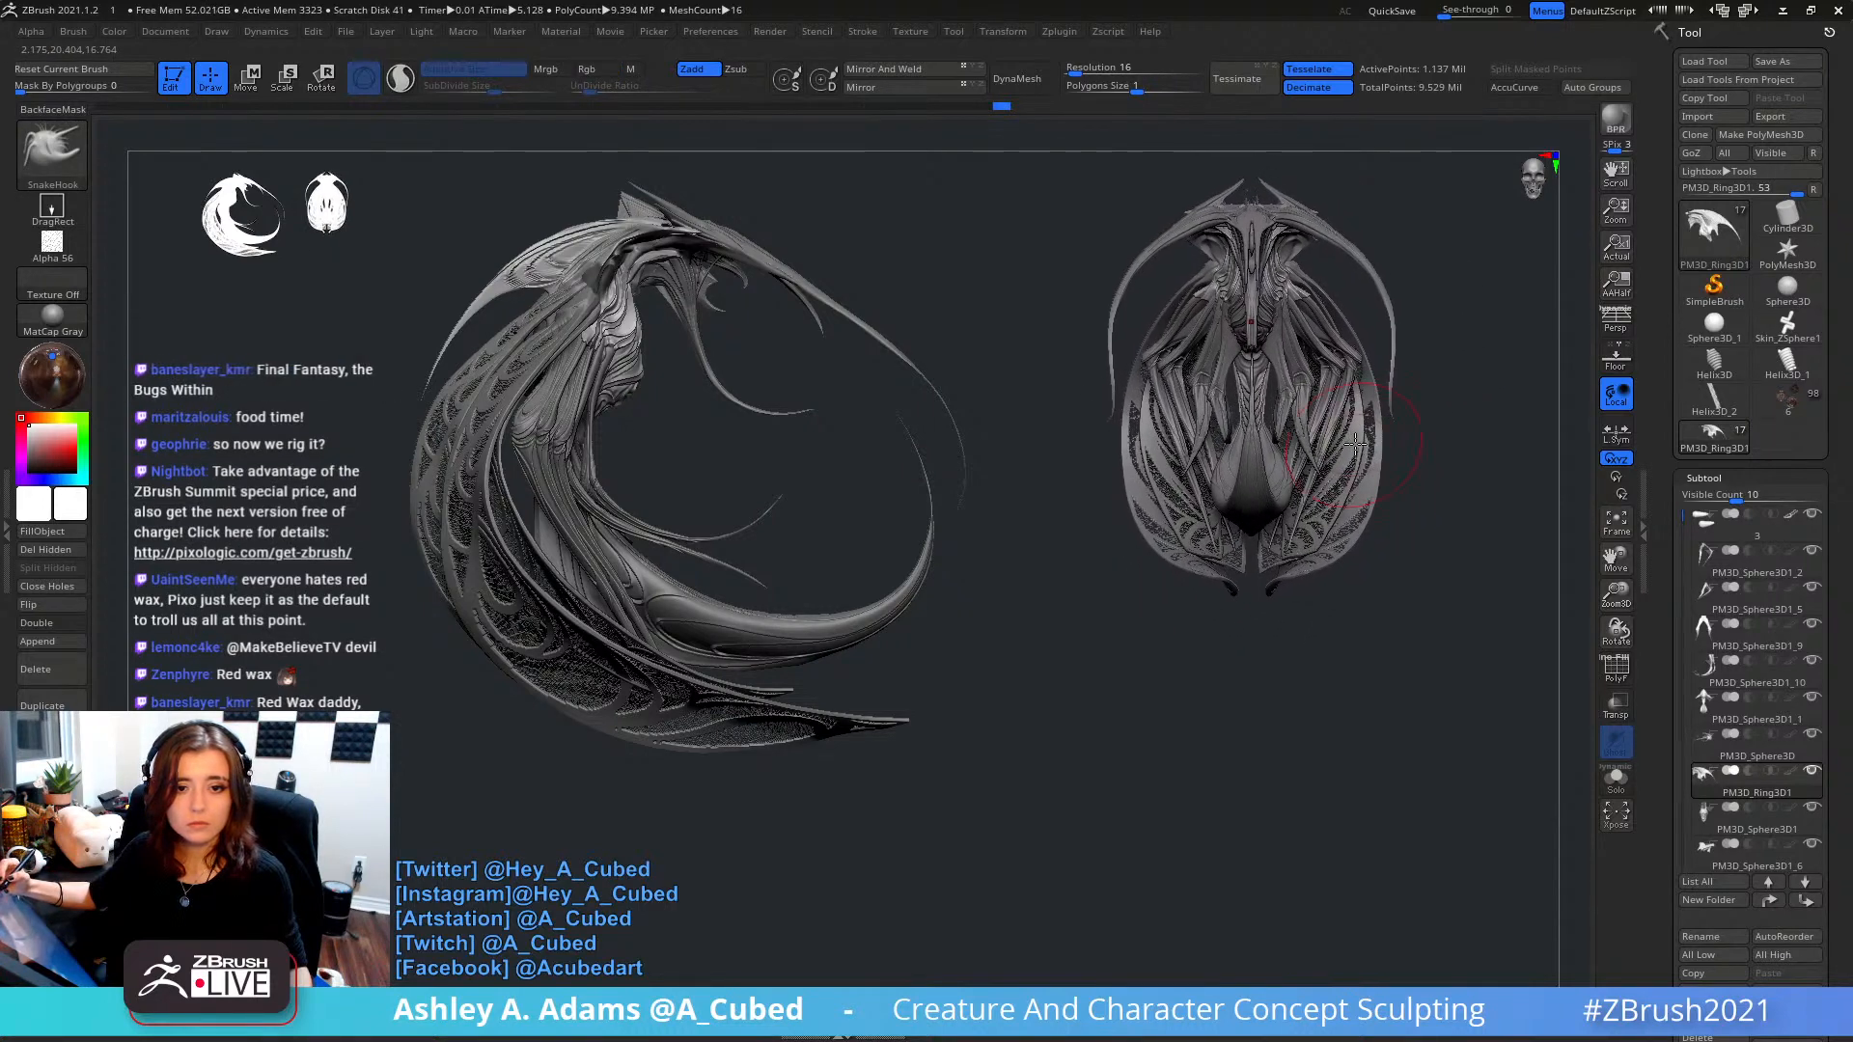
pyautogui.hotkey('shift', 's')
# - Place the creature below the front-view snapshot and turn it to a three-quarter view
pyautogui.keyDown('alt'); pyautogui.moveTo(1299, 333); pyautogui.dragTo(1272, 696, button='right'); pyautogui.keyUp('alt')
pyautogui.moveTo(1254, 629)
pyautogui.mouseDown(button='right')
pyautogui.moveTo(1325, 625)
pyautogui.moveTo(1134, 601)
pyautogui.mouseUp(button='right')
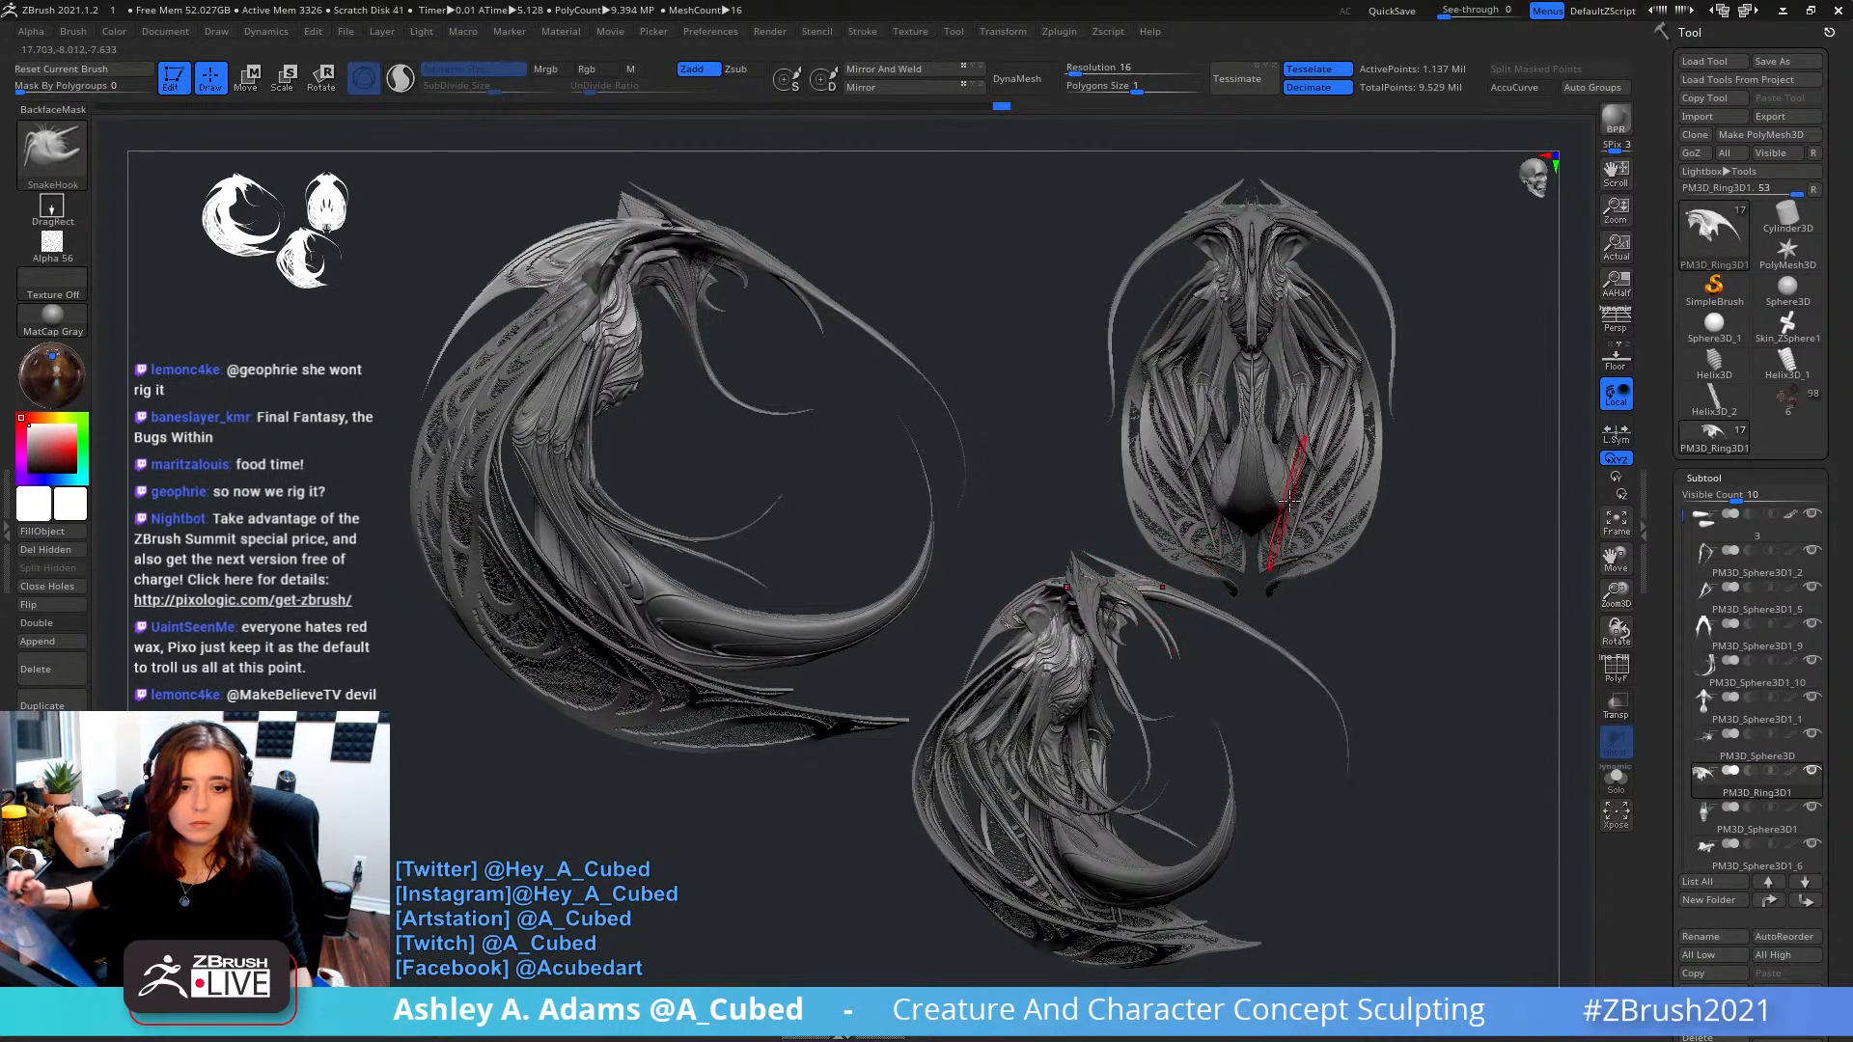
pyautogui.moveTo(1468, 406); pyautogui.dragTo(1519, 363, button='right')
pyautogui.moveTo(1405, 464); pyautogui.dragTo(1403, 471, button='right')
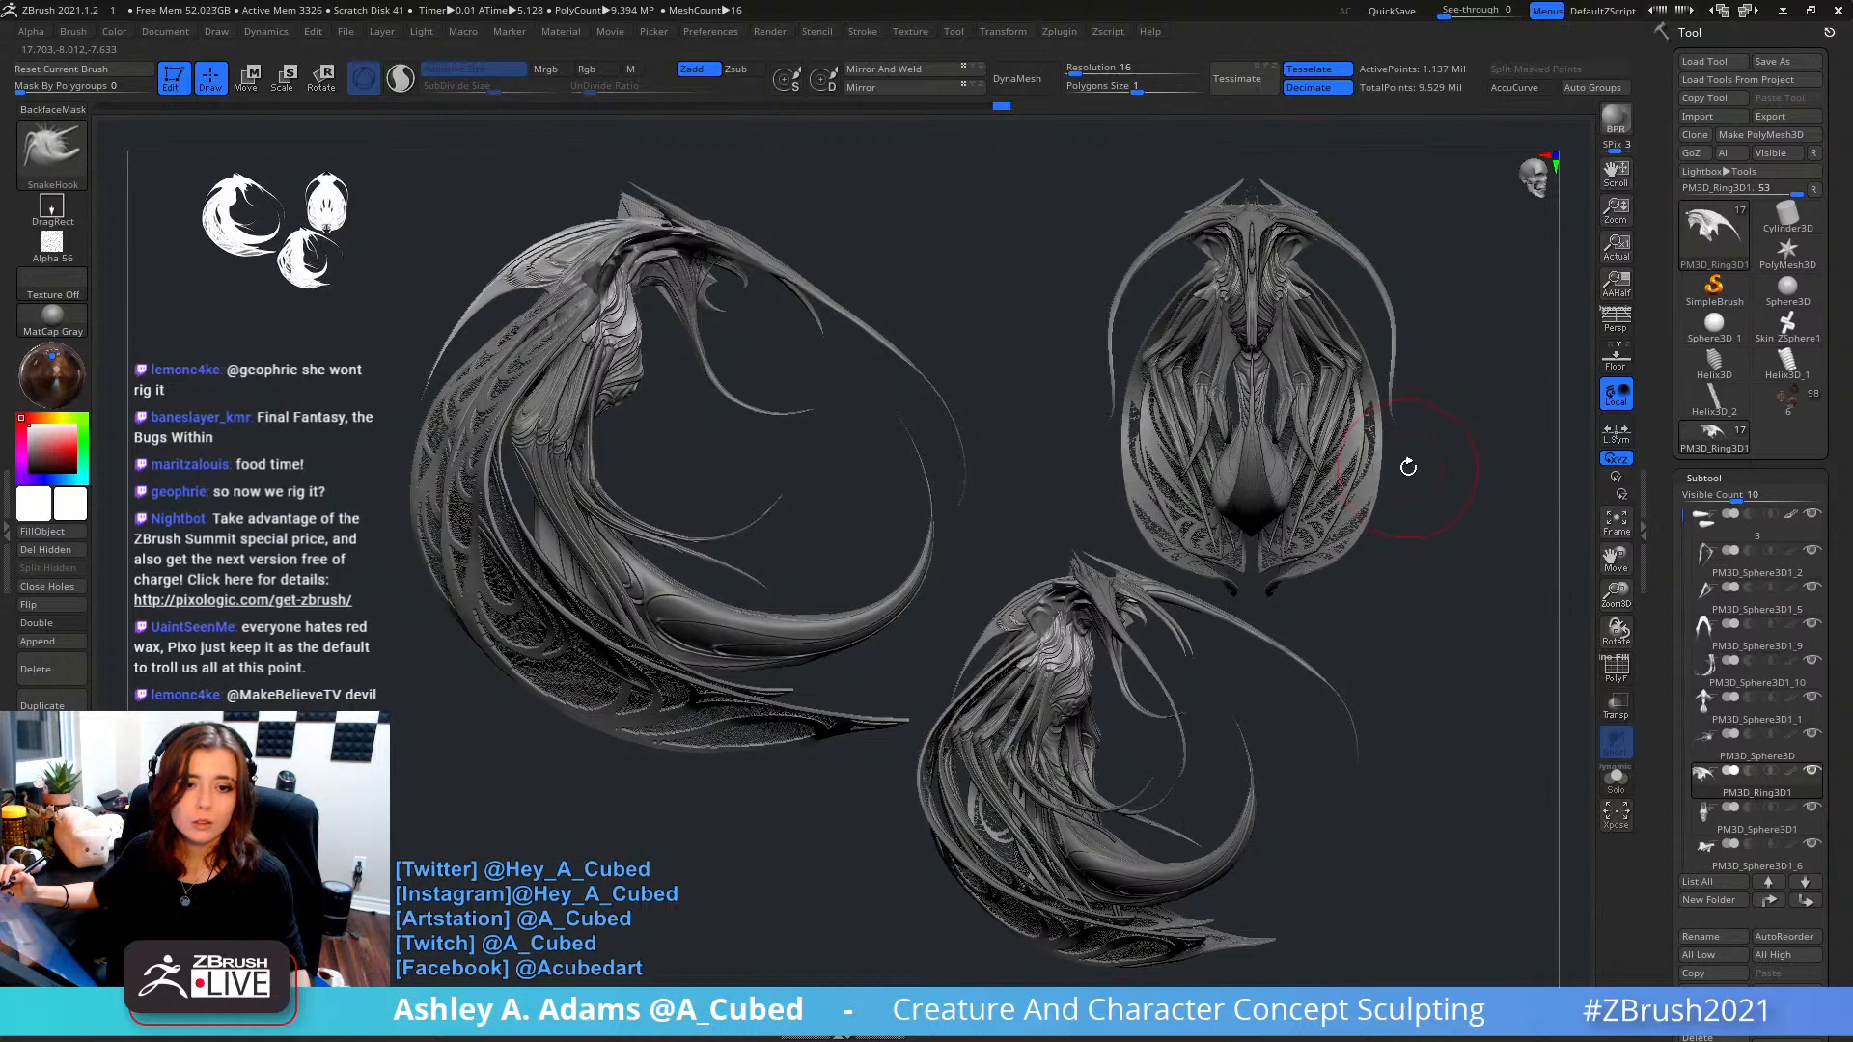